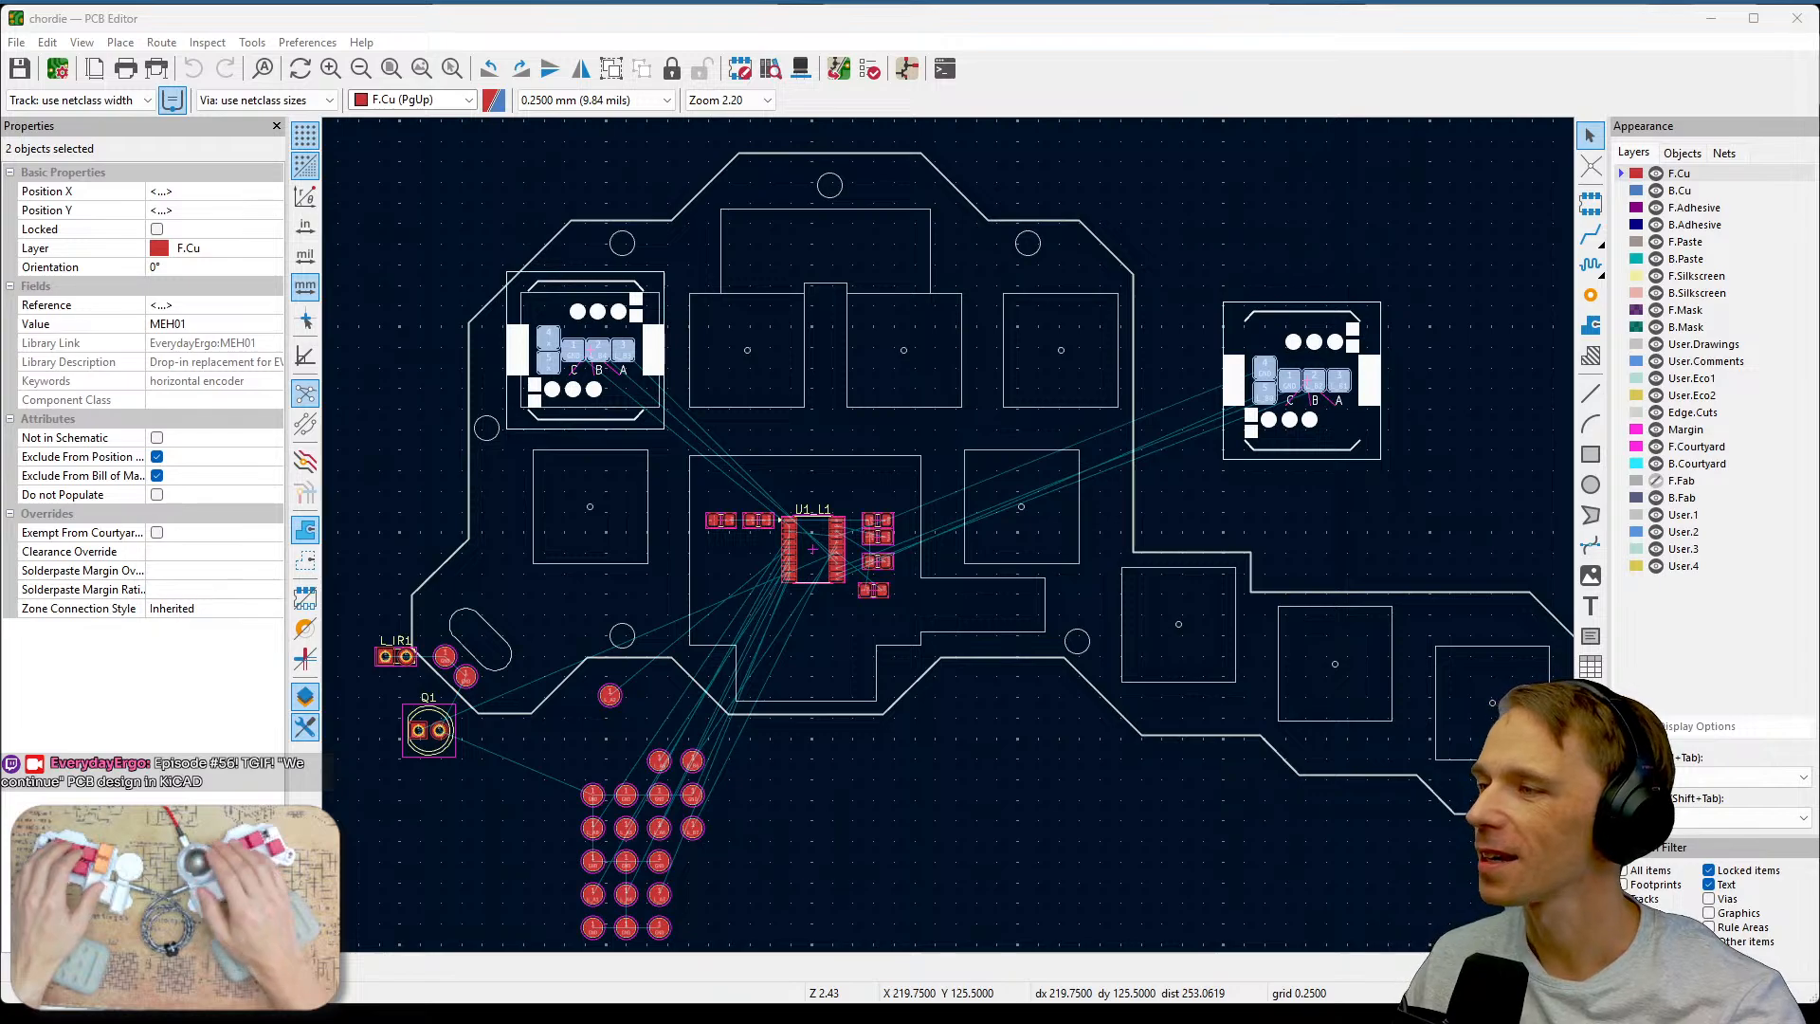
Examine the photo-transistor Q1 and IR LED L_IR1 footprints near the board edge, then clear the selection.
{"action": "scroll", "coordinate": [709, 793], "scroll_direction": "up", "scroll_amount": 5}
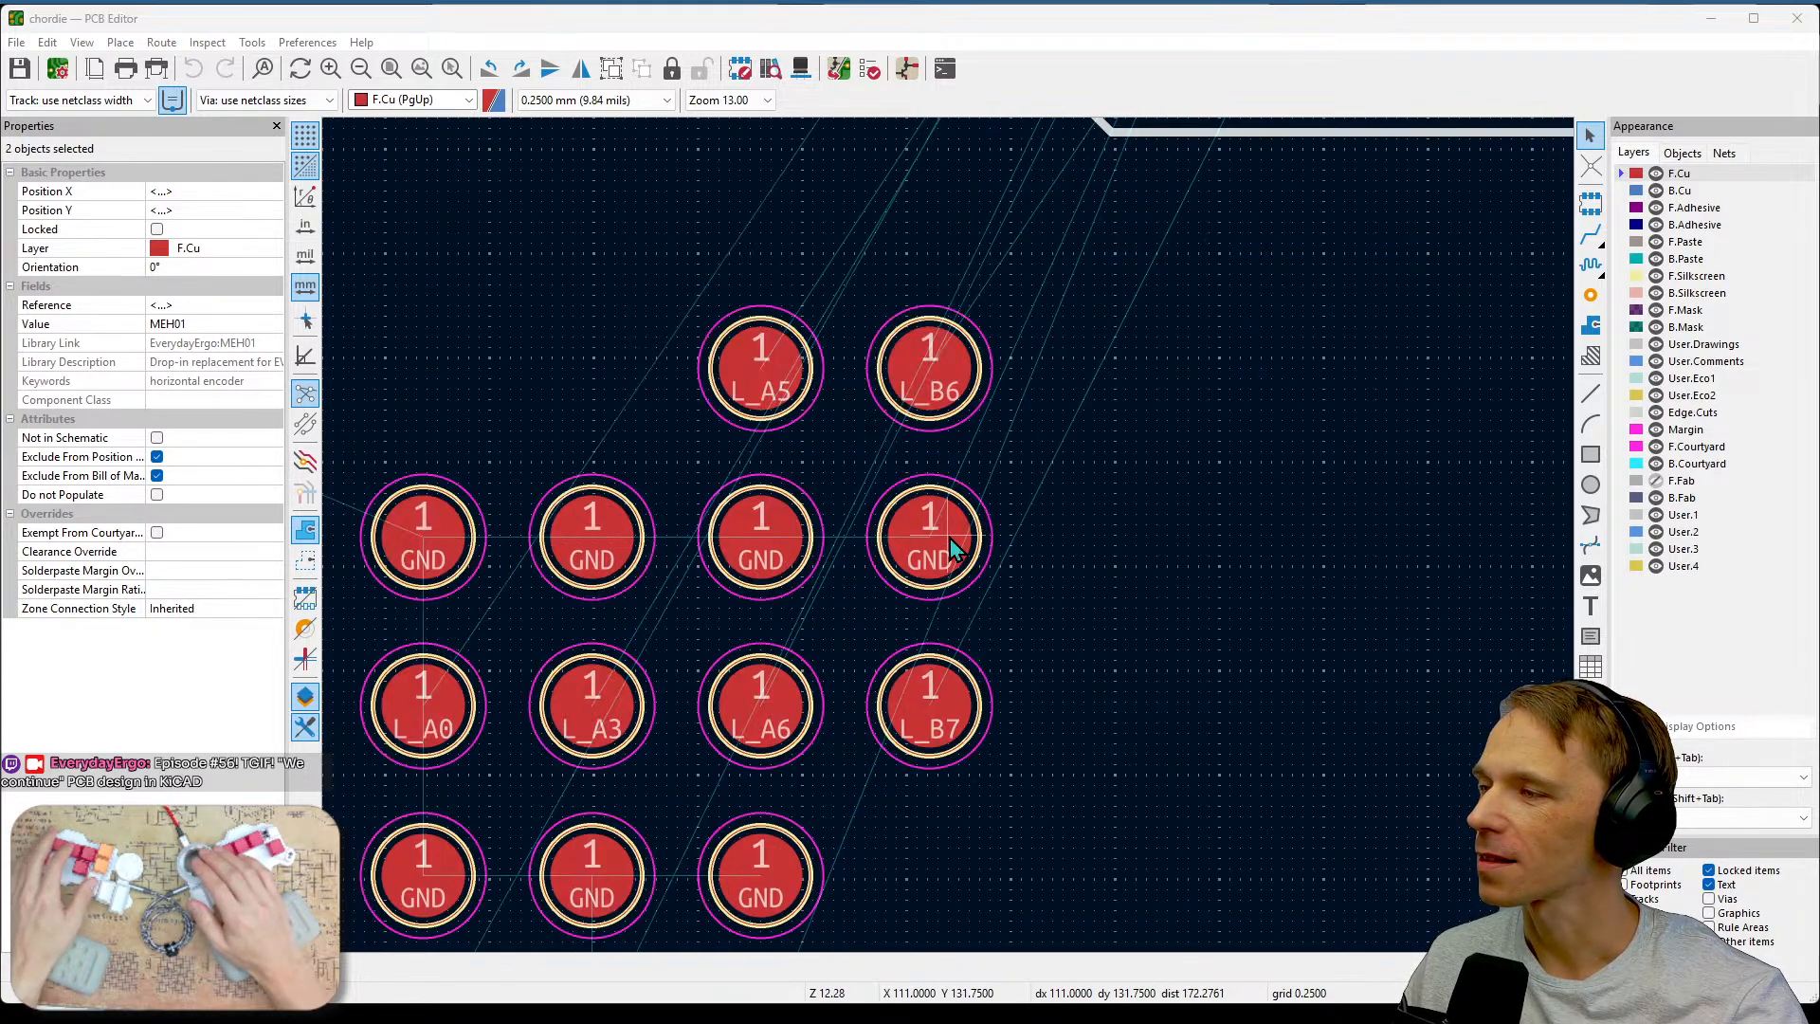
{"action": "scroll", "coordinate": [949, 538], "scroll_direction": "down", "scroll_amount": 2}
{"action": "middle_click_drag", "start_coordinate": [763, 434], "coordinate": [1208, 686]}
{"action": "middle_click_drag", "start_coordinate": [821, 601], "coordinate": [1310, 652]}
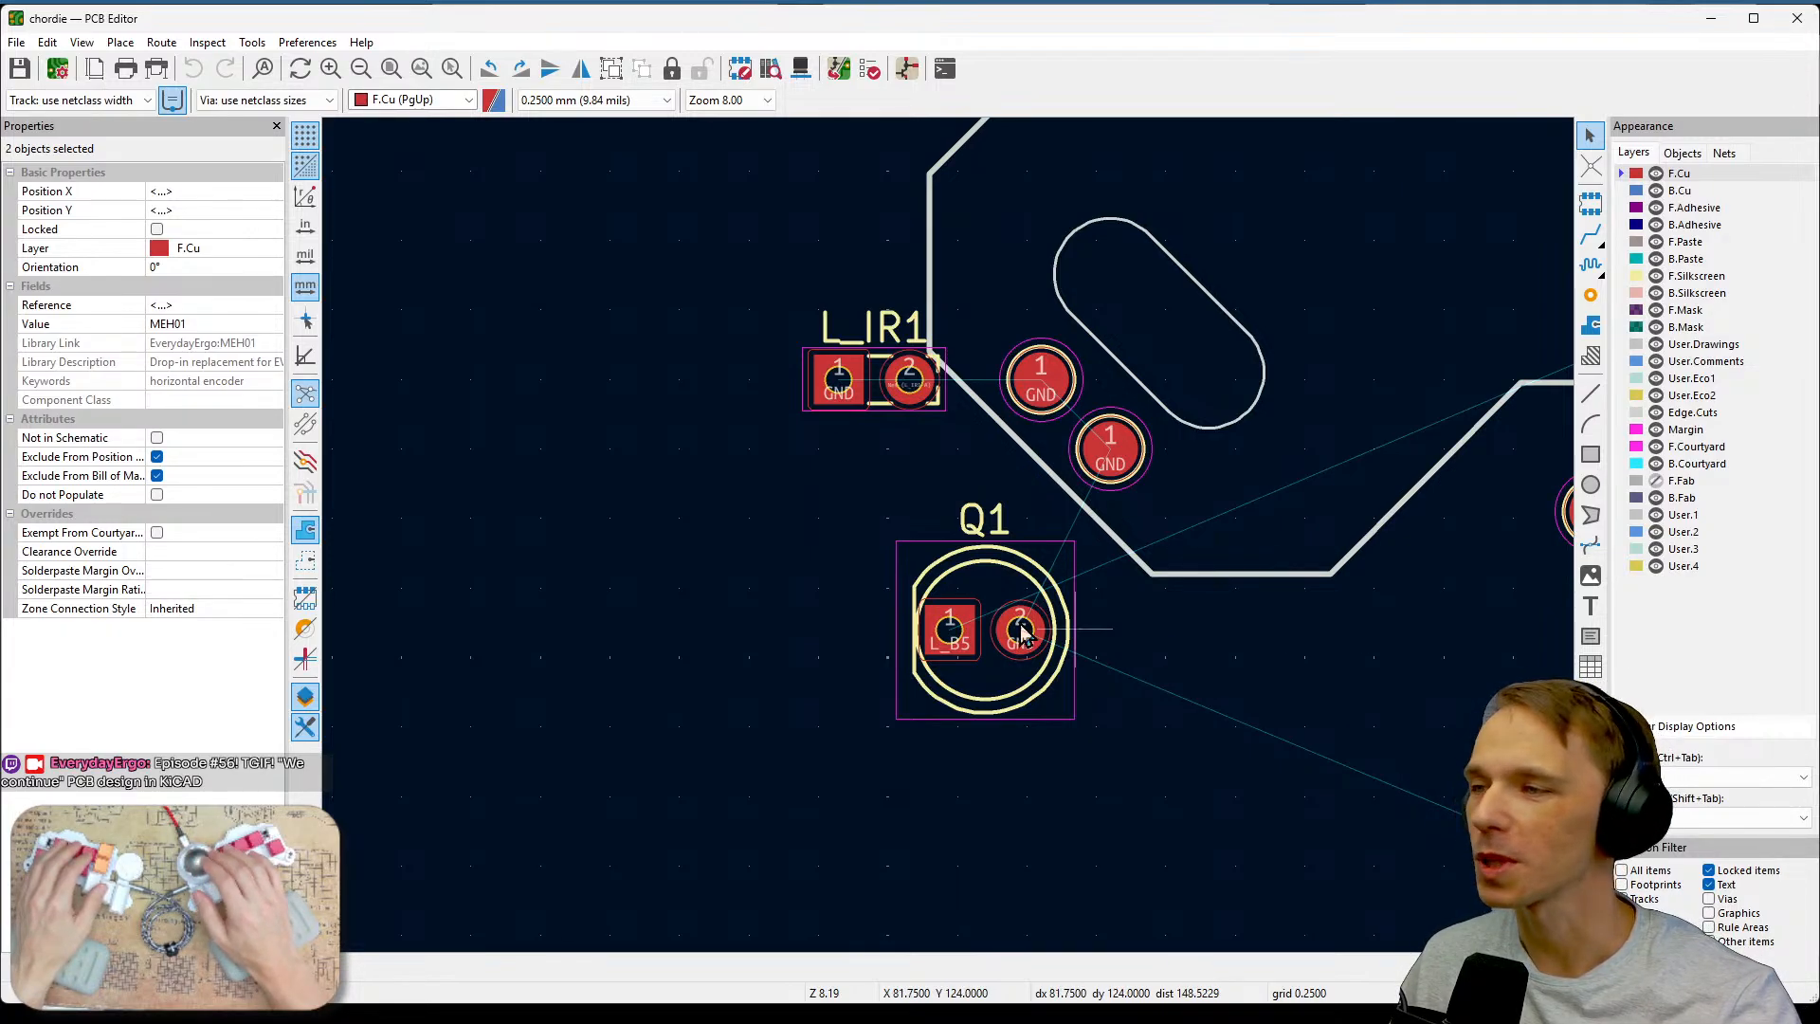
{"action": "middle_click_drag", "start_coordinate": [1194, 705], "coordinate": [1110, 654]}
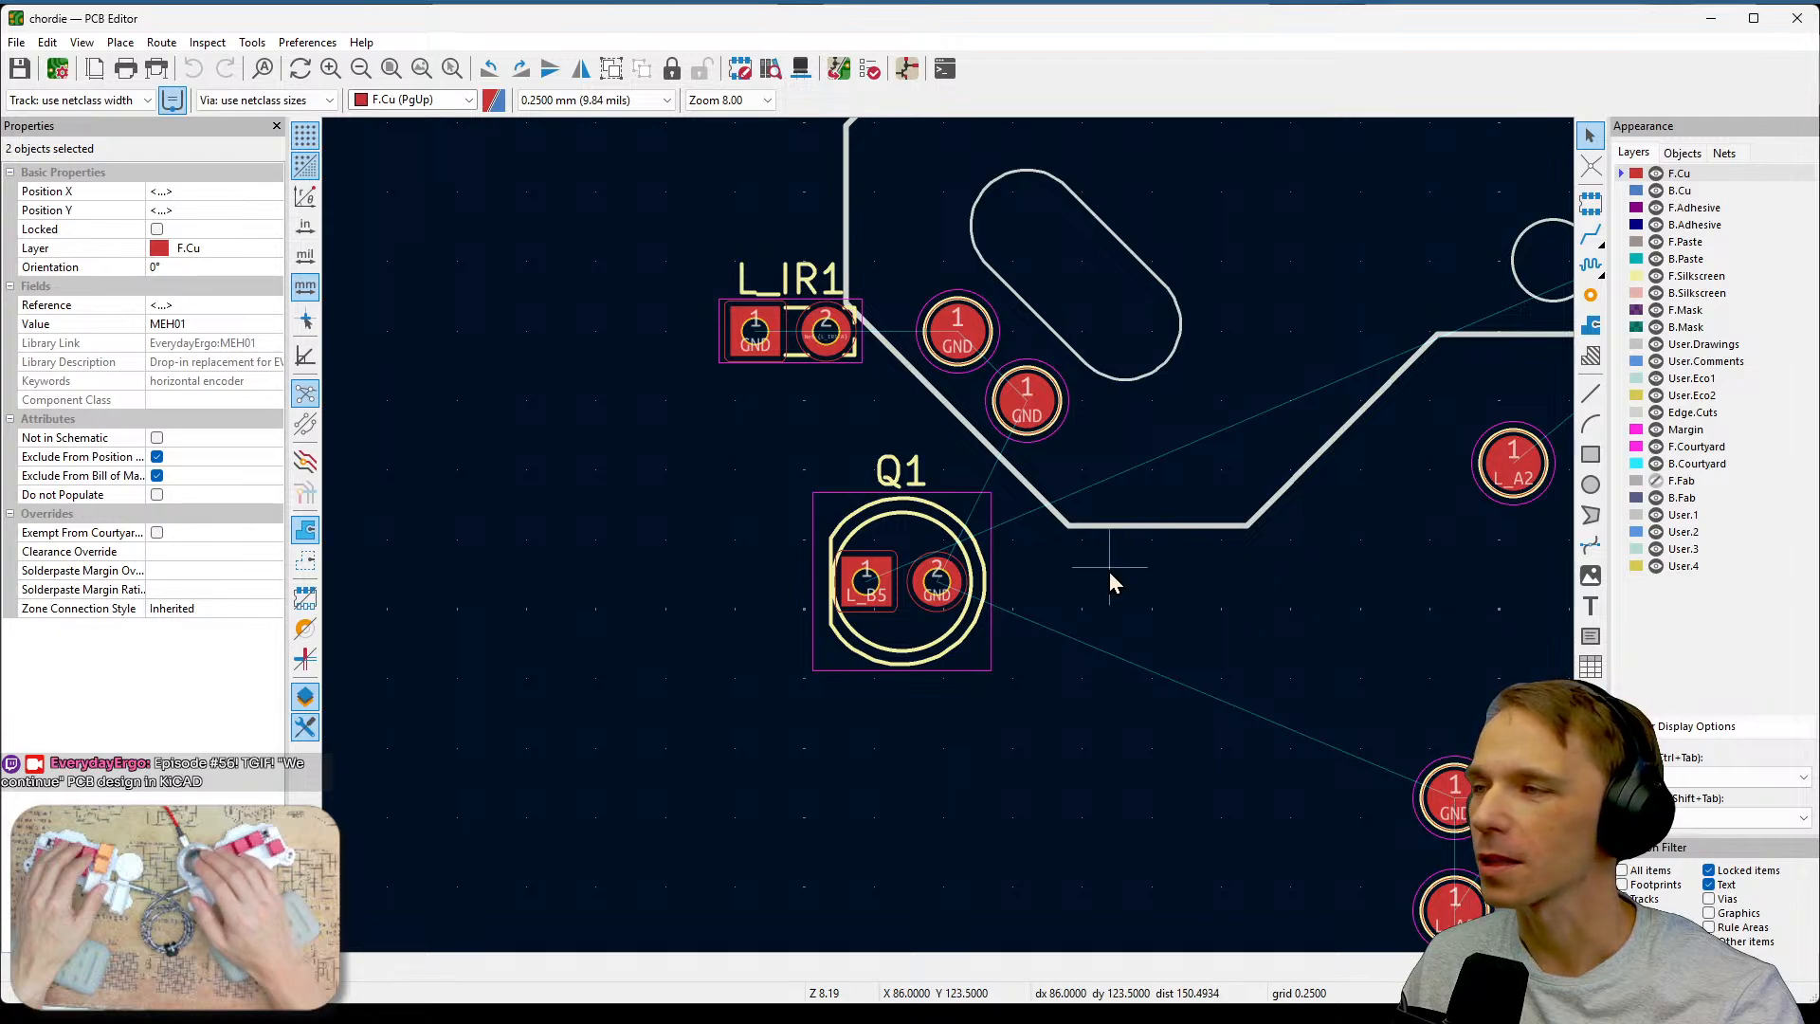
{"action": "middle_click_drag", "start_coordinate": [1178, 629], "coordinate": [1105, 670]}
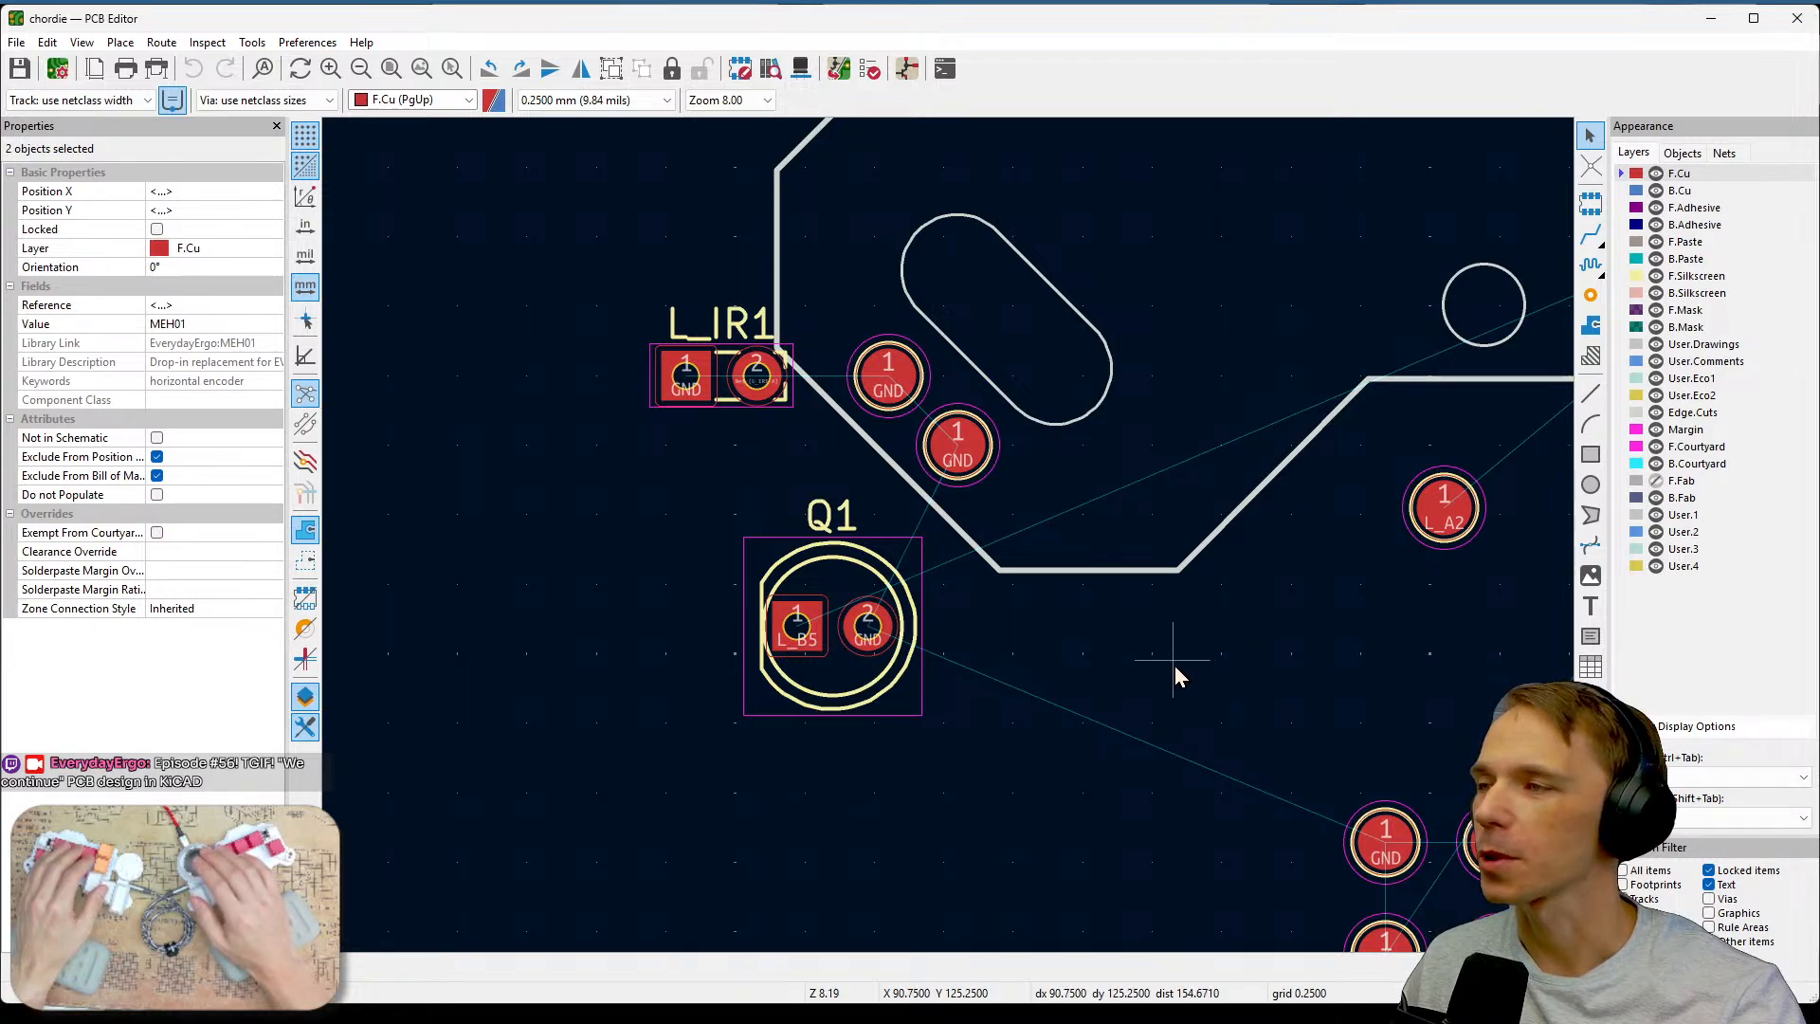
{"action": "key", "text": "Escape"}
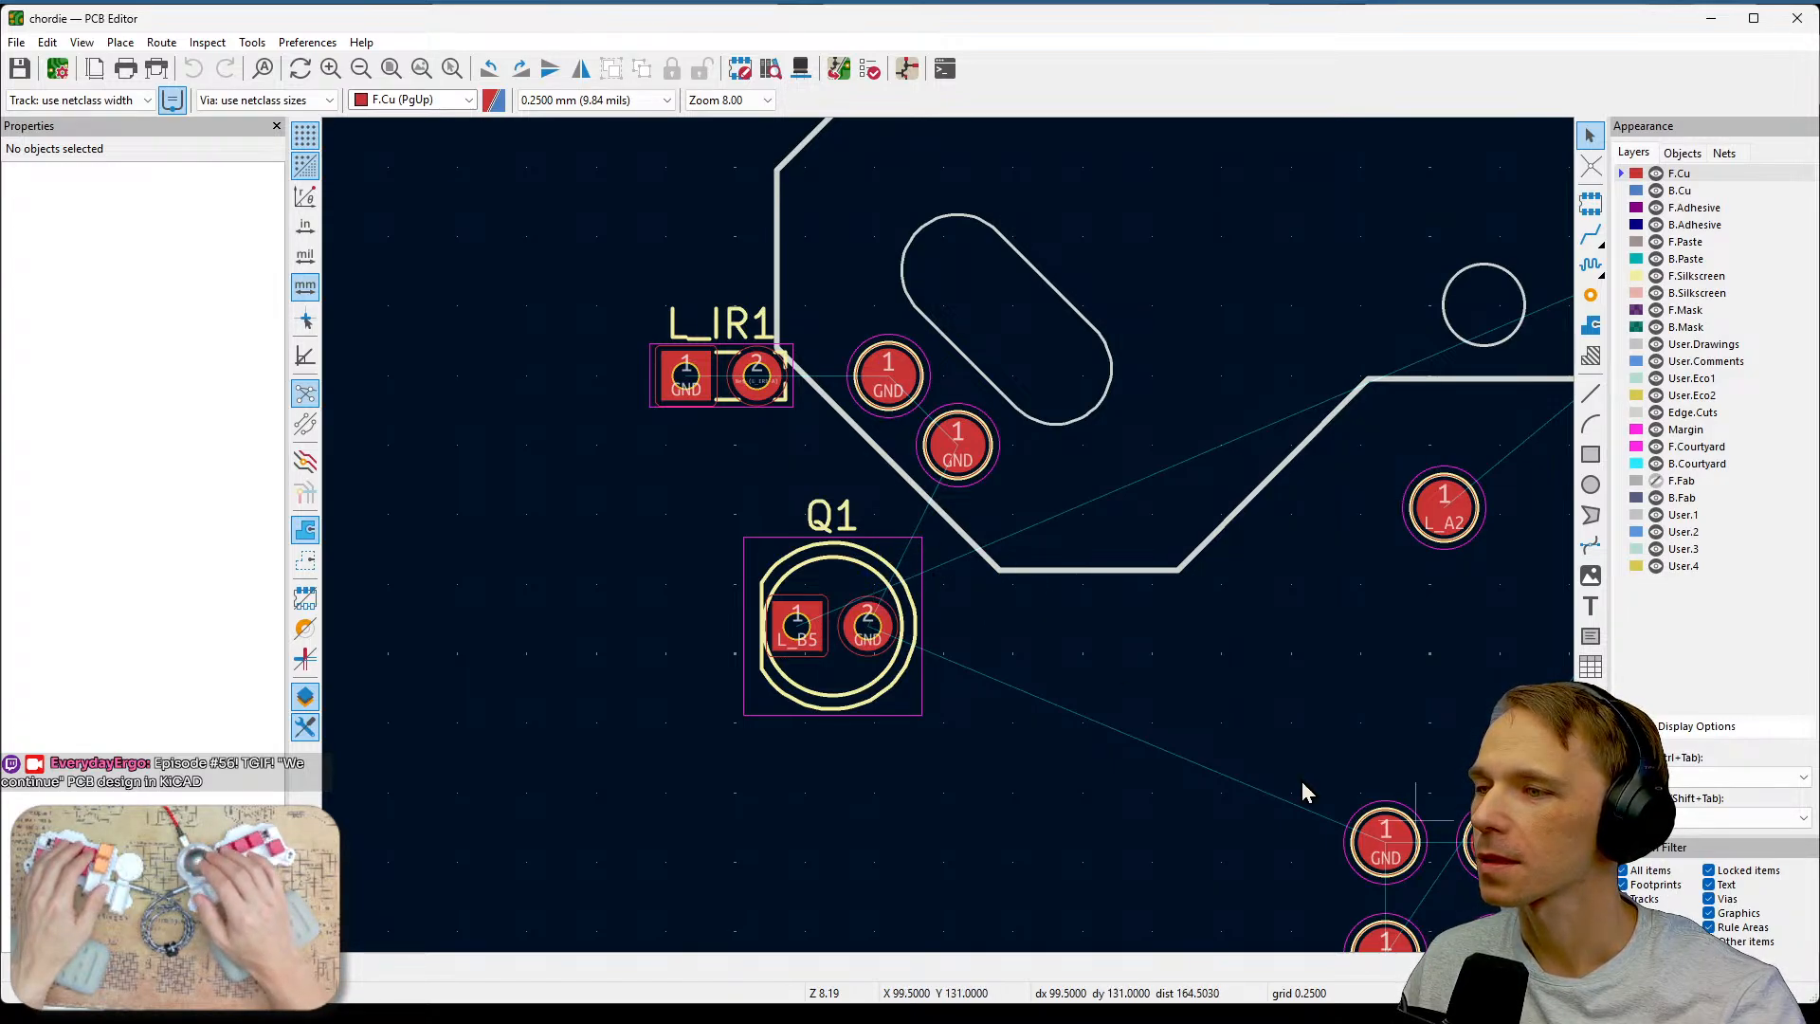
Open the Q1 footprint's properties to review its fields and close the dialog.
{"action": "left_click", "coordinate": [877, 580]}
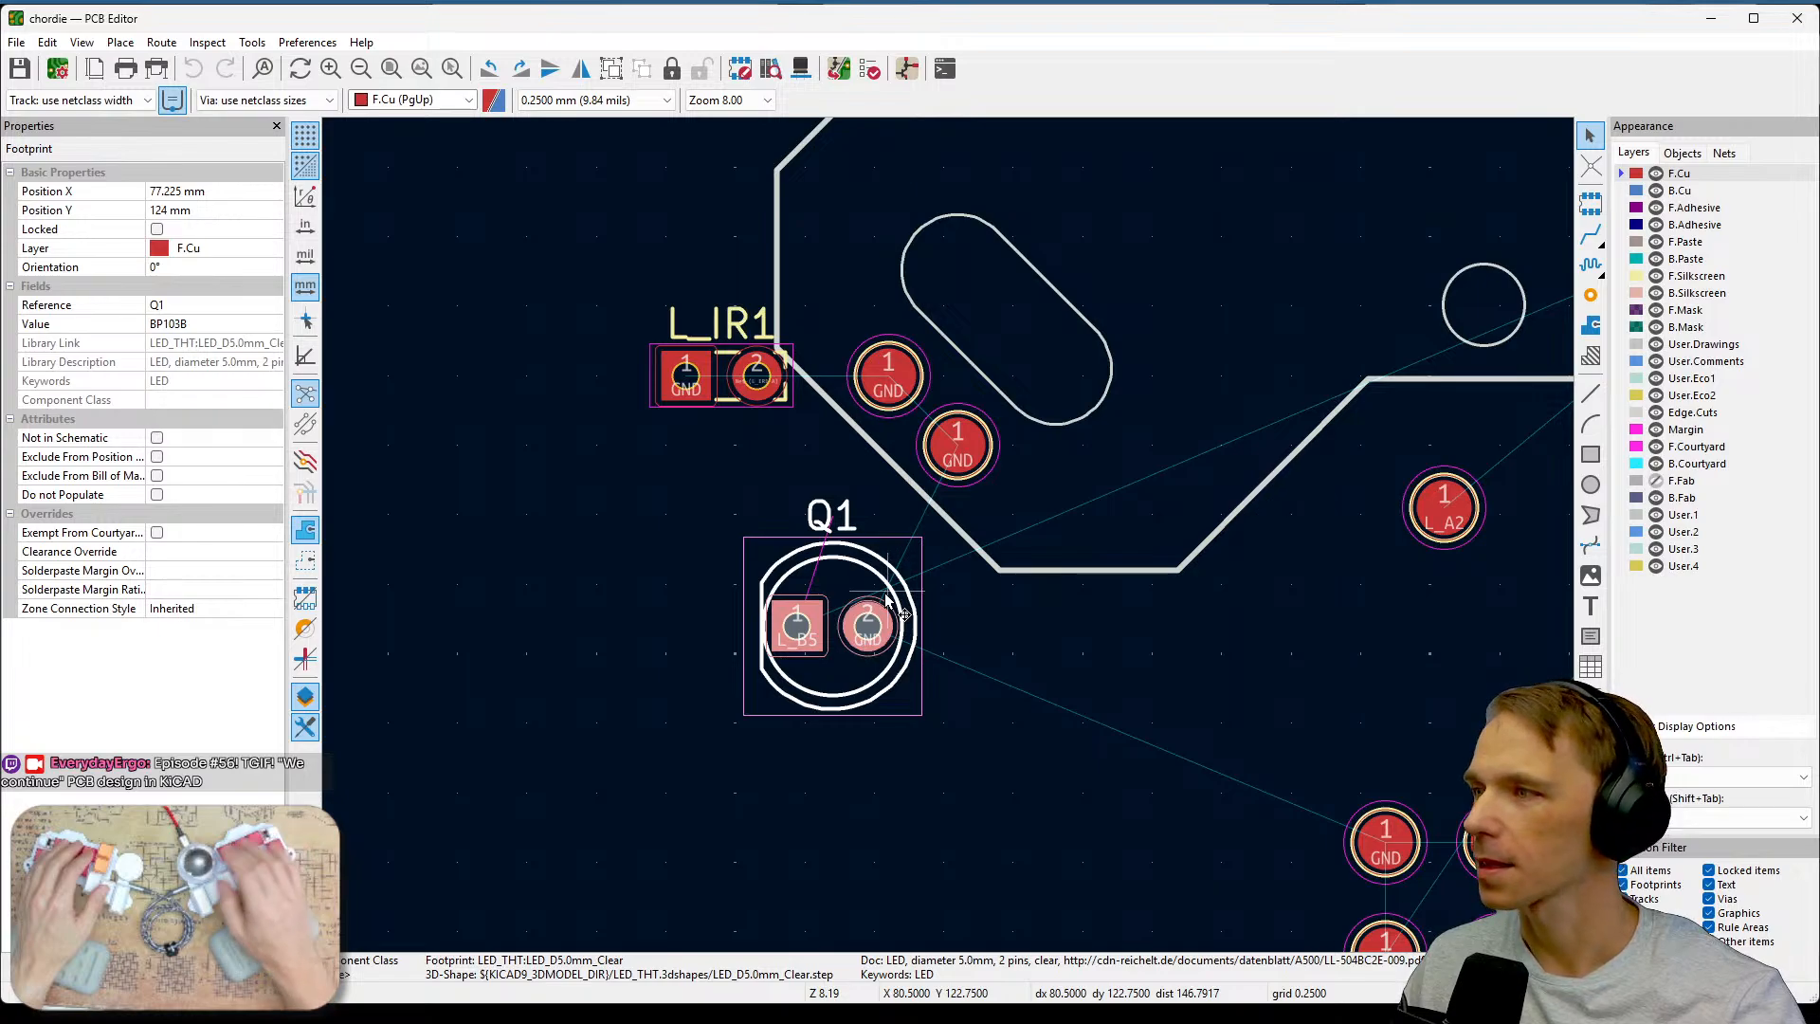
{"action": "key", "text": "e"}
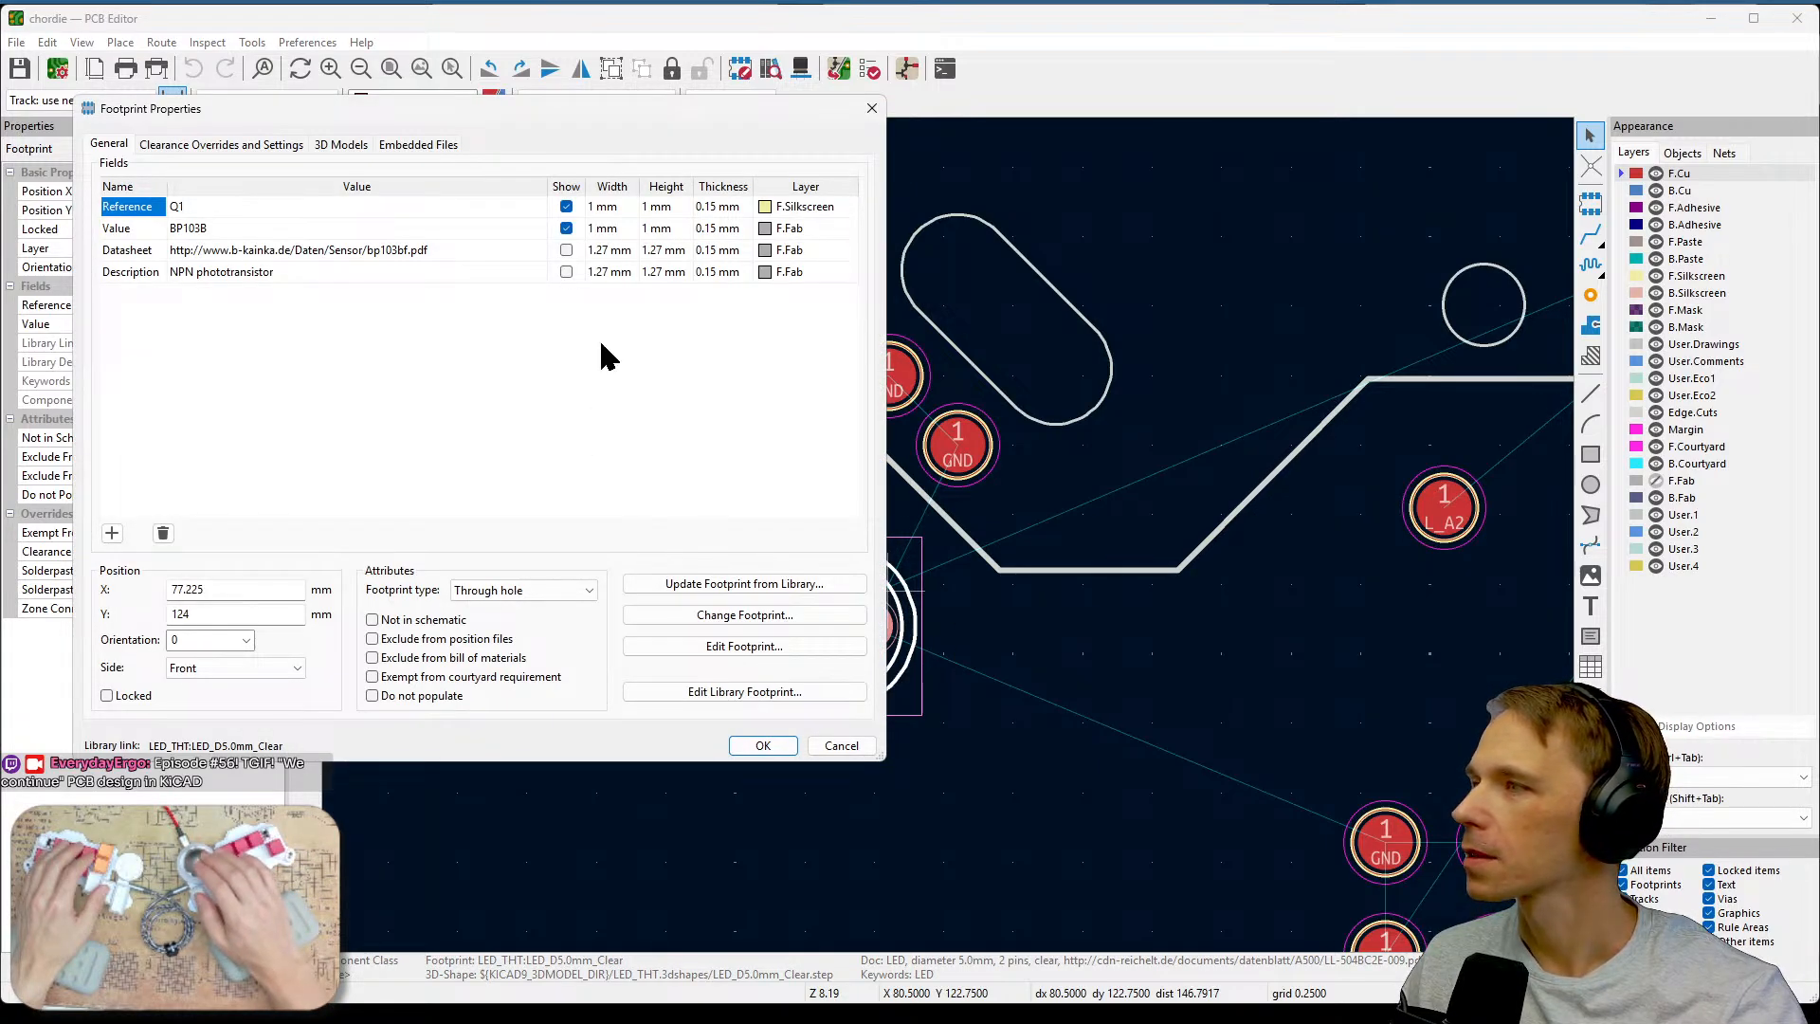
{"action": "left_click", "coordinate": [872, 109]}
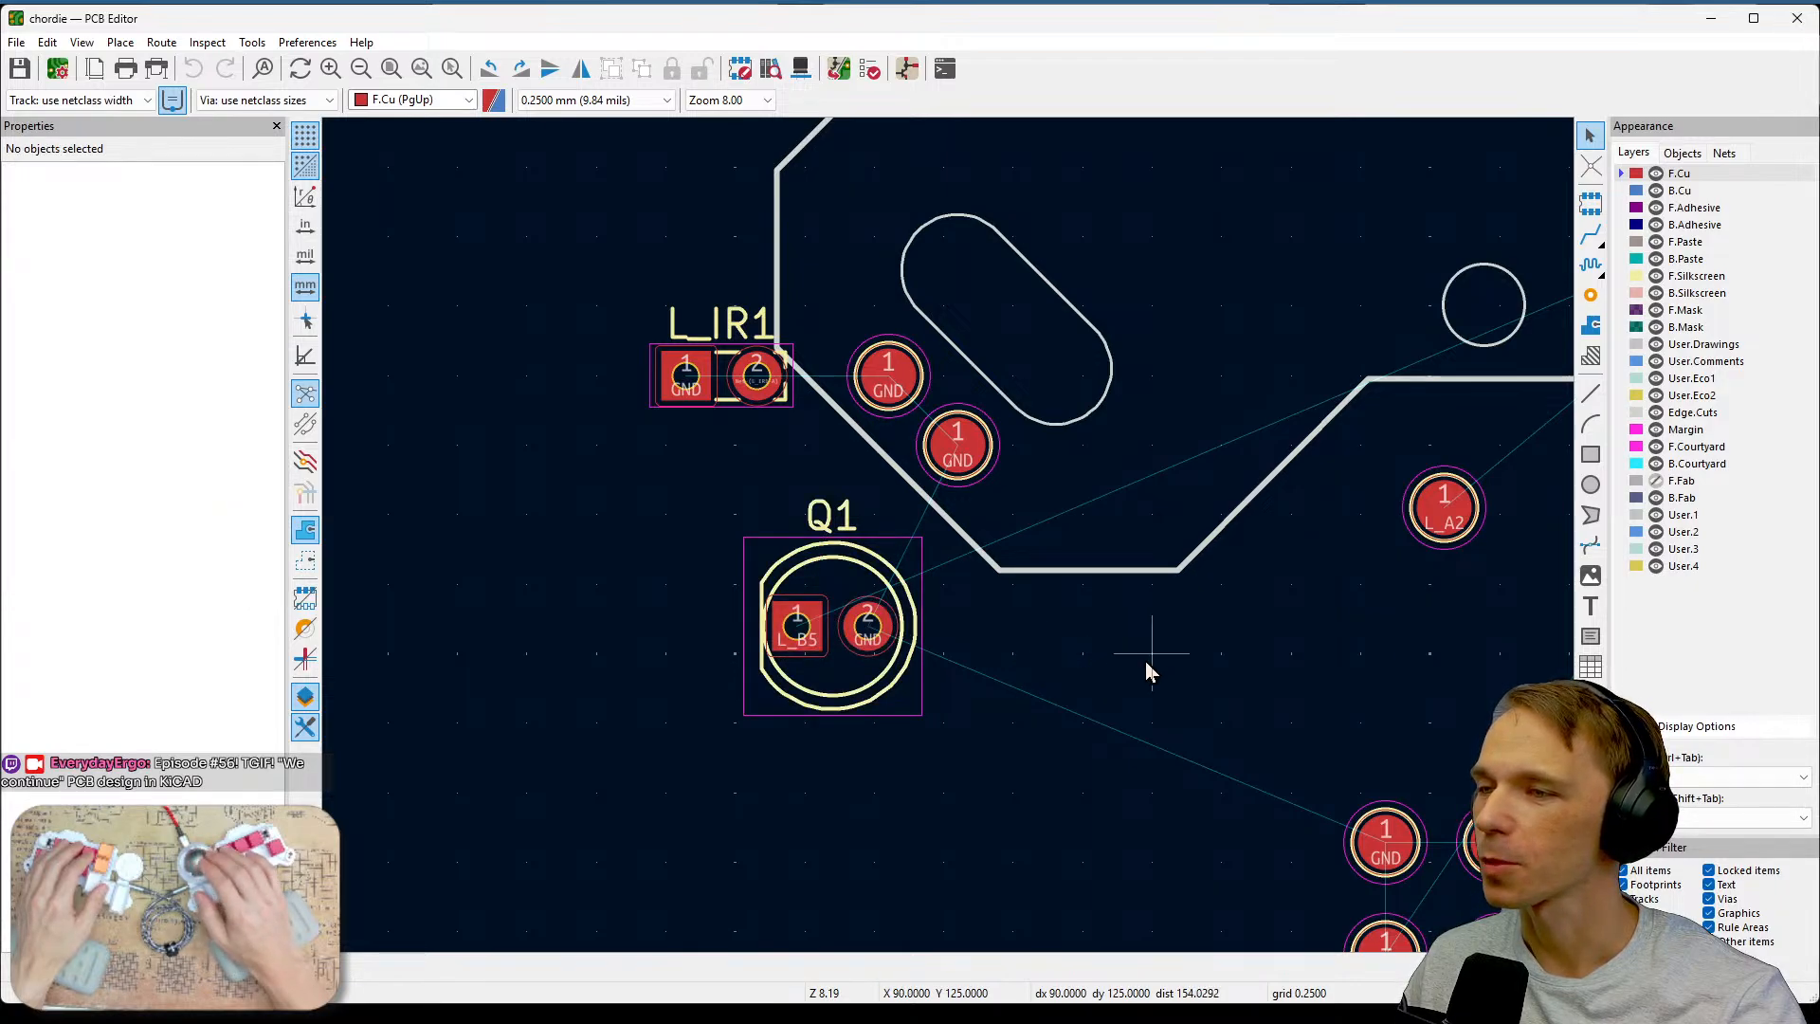
Toggle the Q1 reference label's visibility off and back on.
{"action": "left_click", "coordinate": [844, 544]}
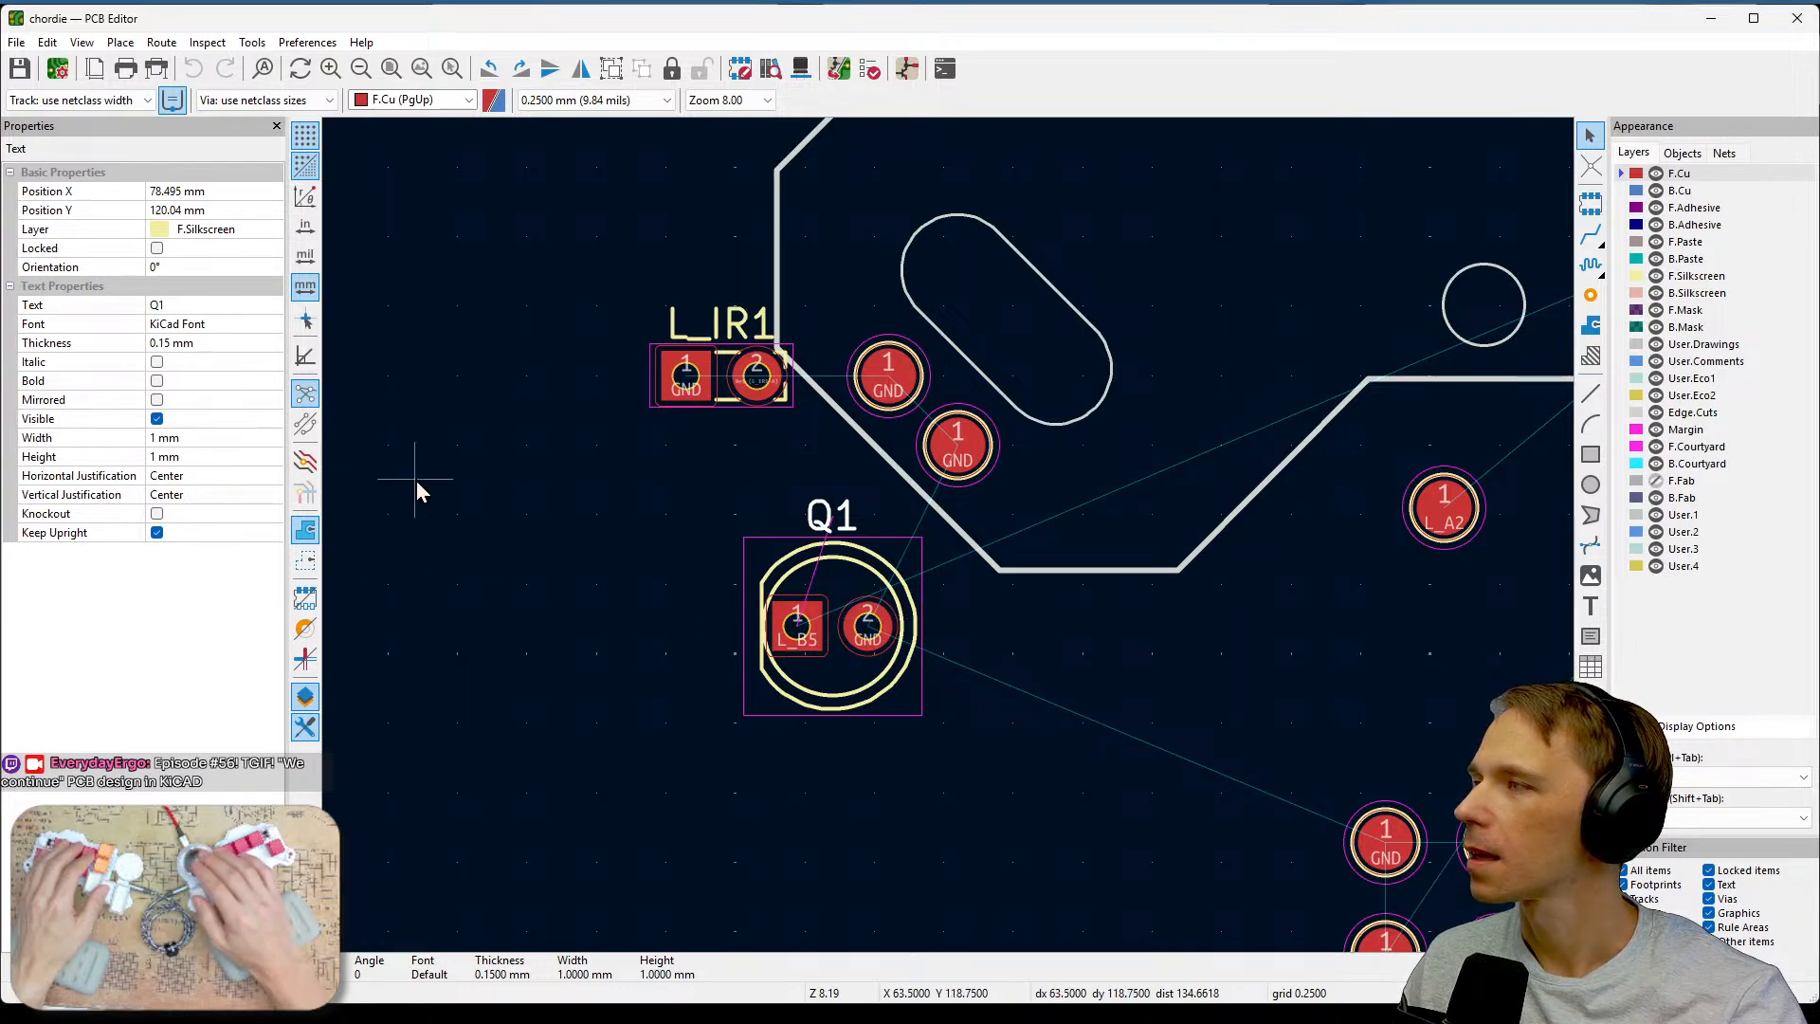
{"action": "left_click", "coordinate": [156, 420]}
{"action": "left_click", "coordinate": [156, 420]}
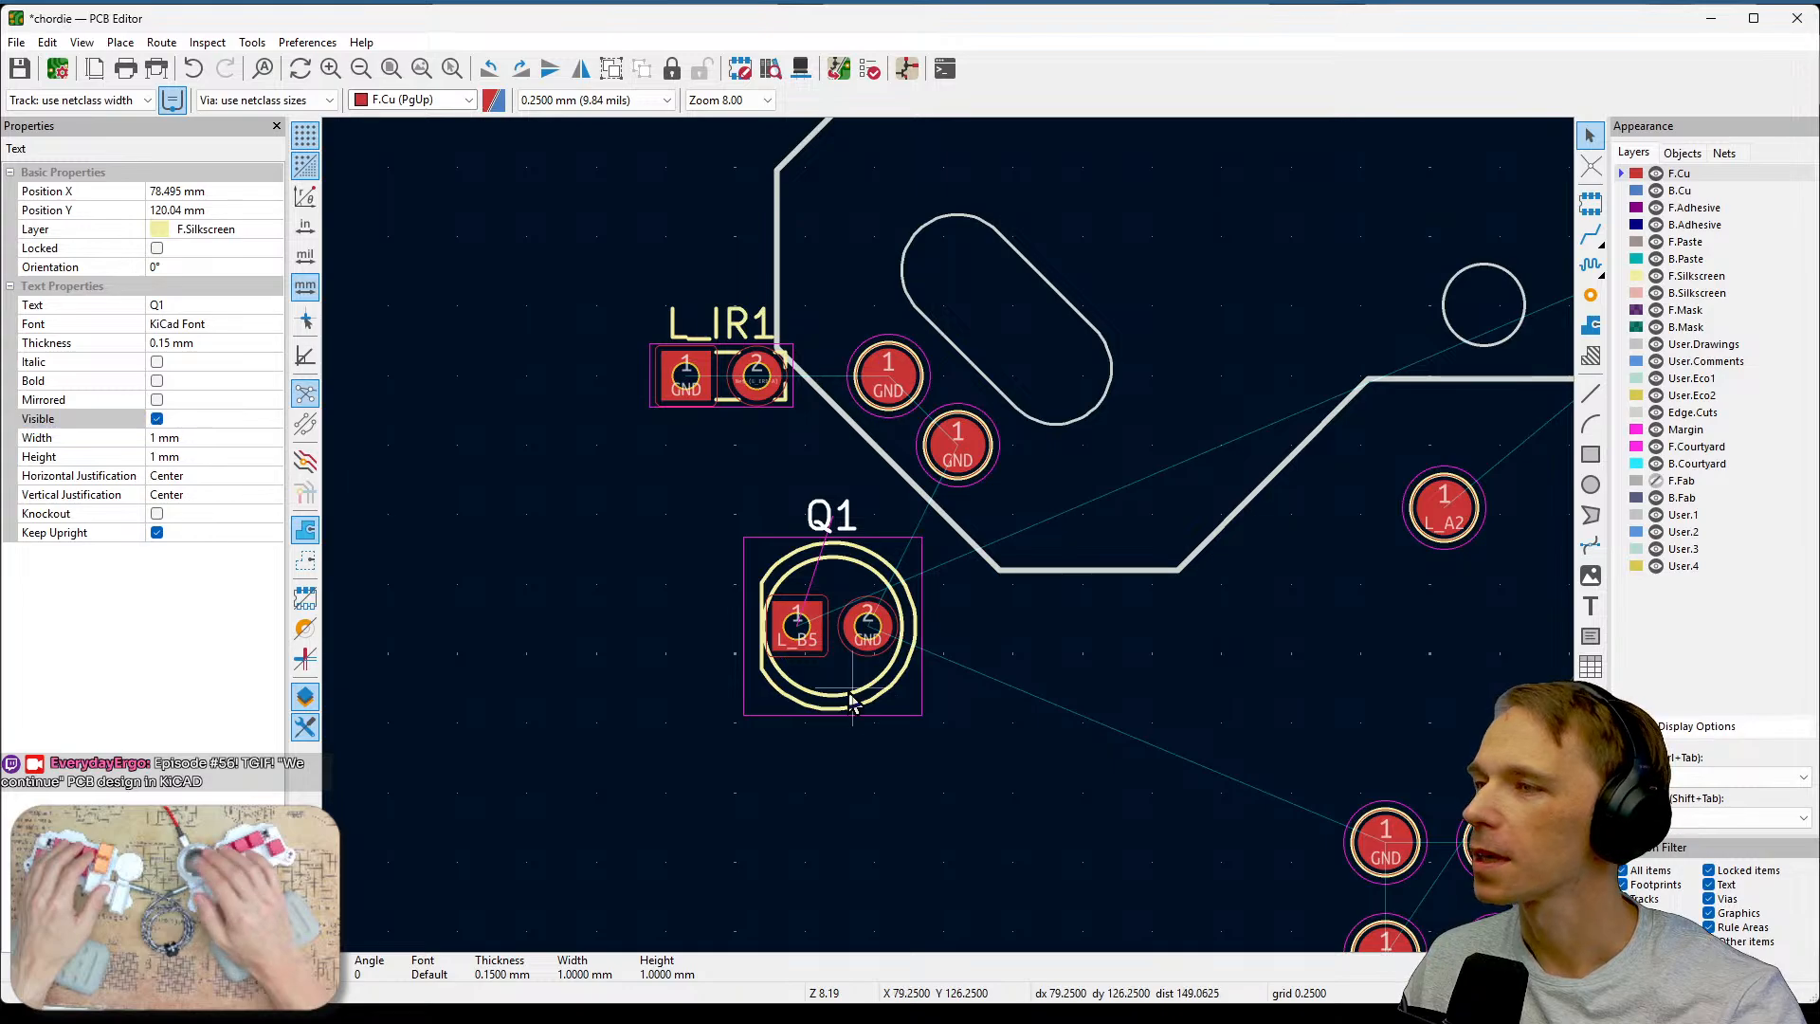
Inspect the GND pads of the pad array, then restrict the selection filter to text items only.
{"action": "middle_click_drag", "start_coordinate": [1230, 743], "coordinate": [893, 372]}
{"action": "middle_click_drag", "start_coordinate": [1001, 407], "coordinate": [908, 360]}
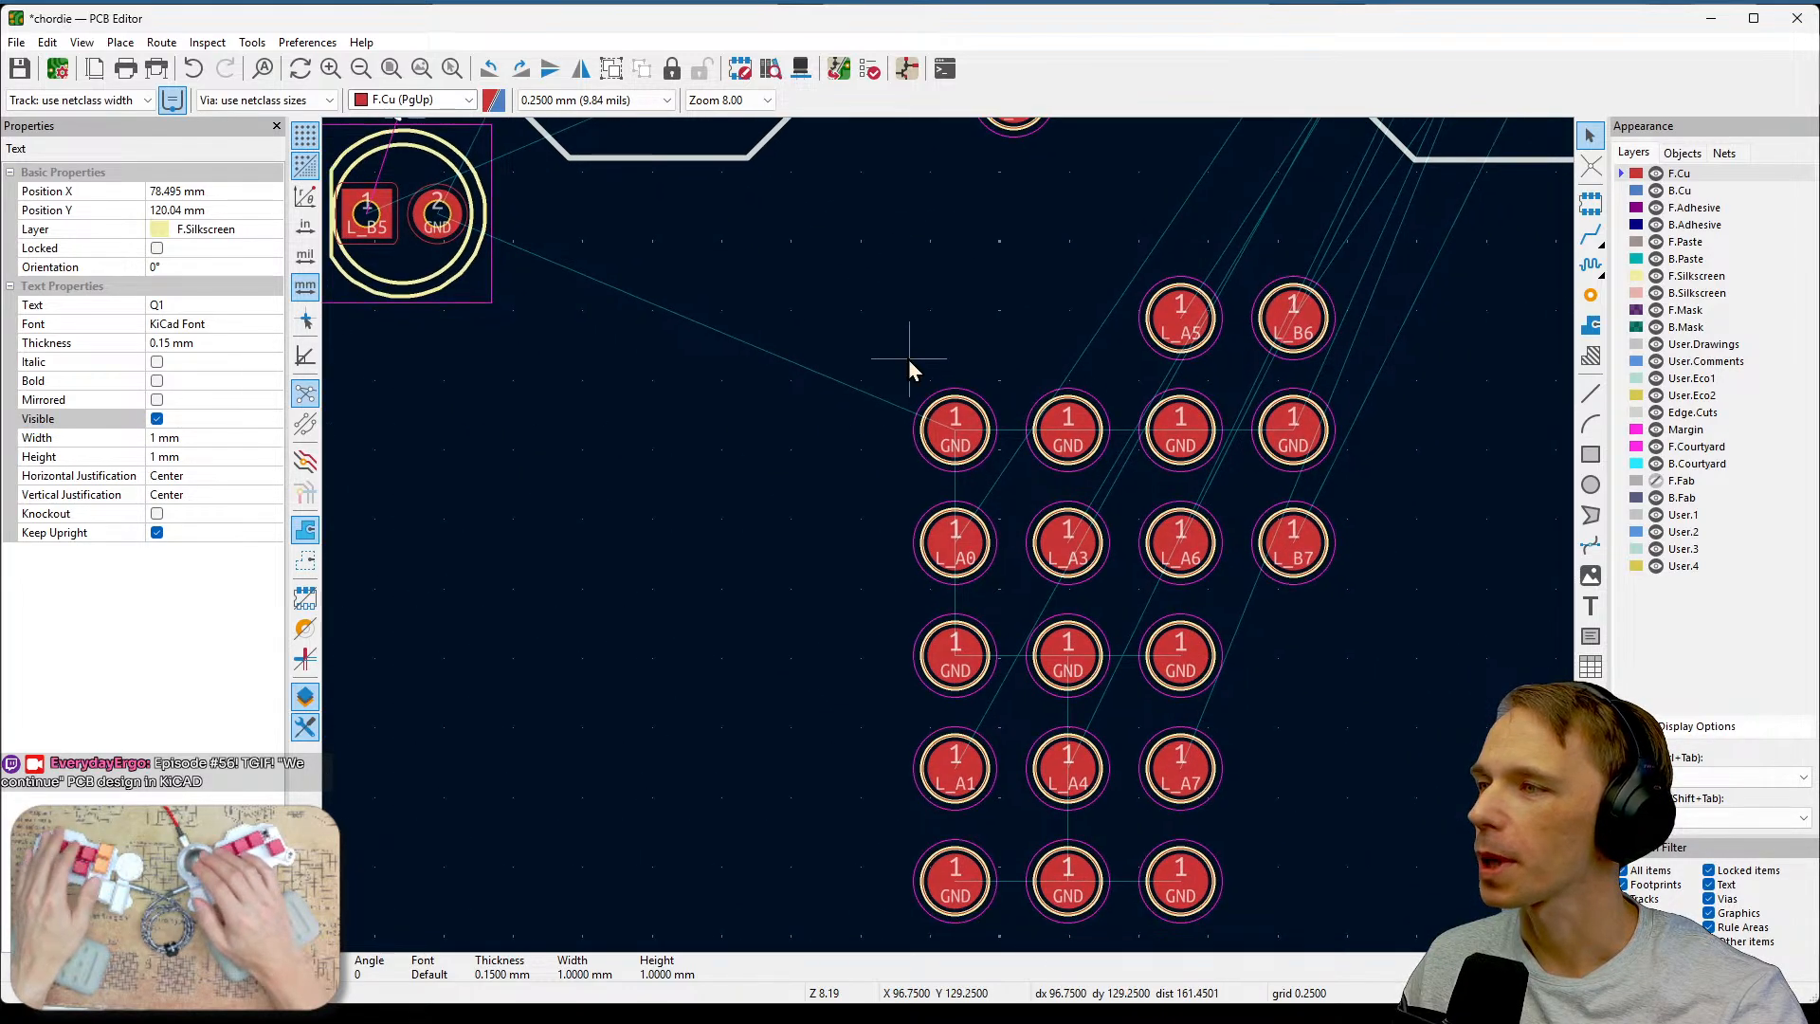
{"action": "scroll", "coordinate": [908, 361], "scroll_direction": "down", "scroll_amount": 1}
{"action": "middle_click_drag", "start_coordinate": [1059, 613], "coordinate": [964, 513]}
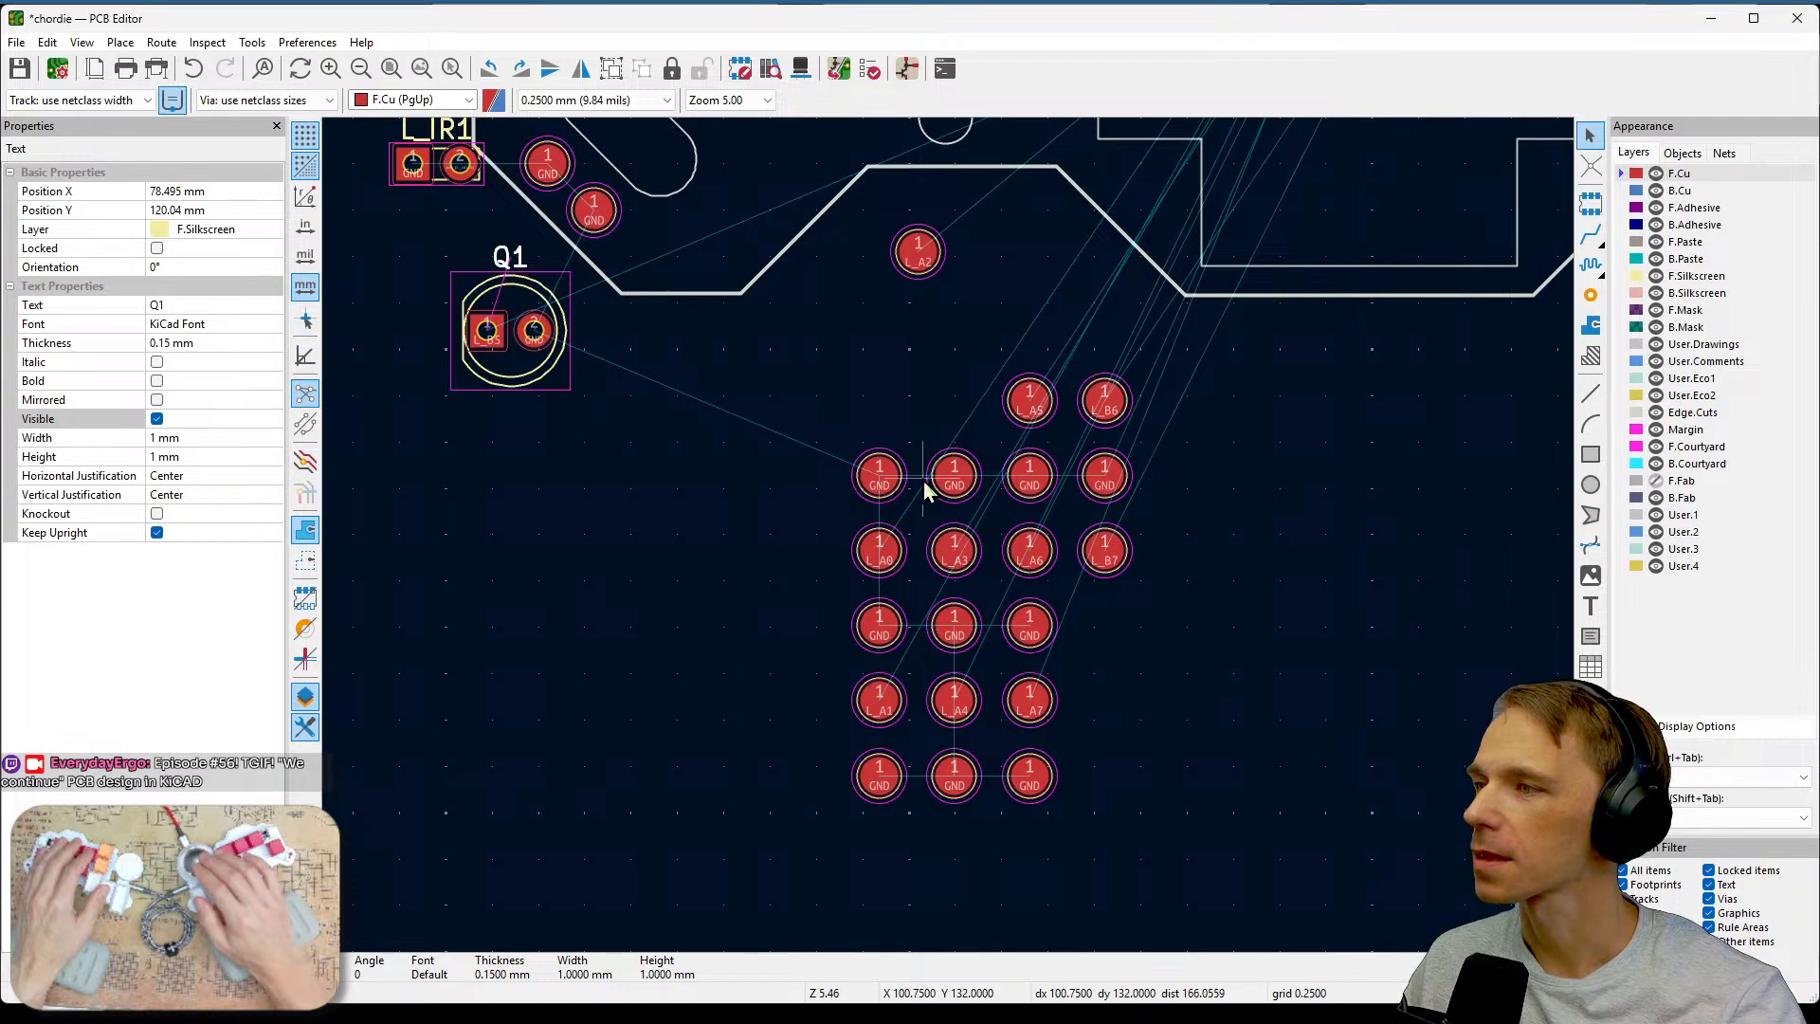
{"action": "left_click", "coordinate": [877, 475]}
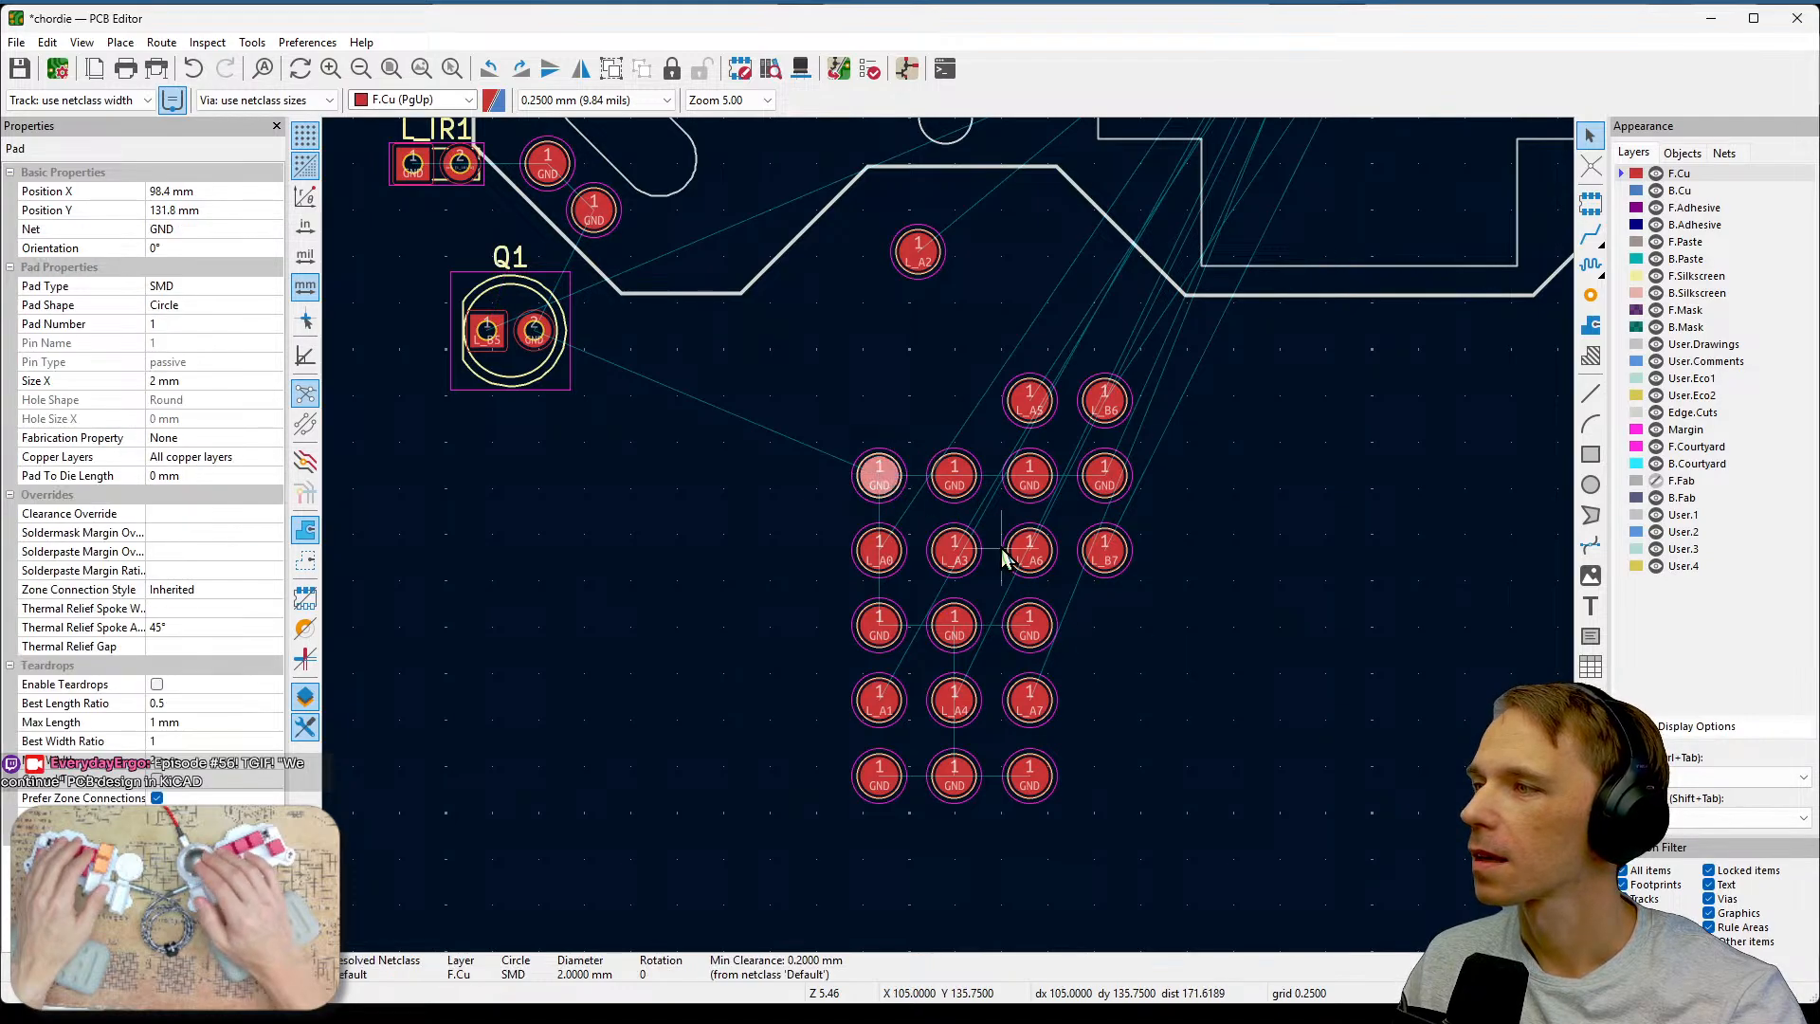
{"action": "left_click", "coordinate": [851, 410]}
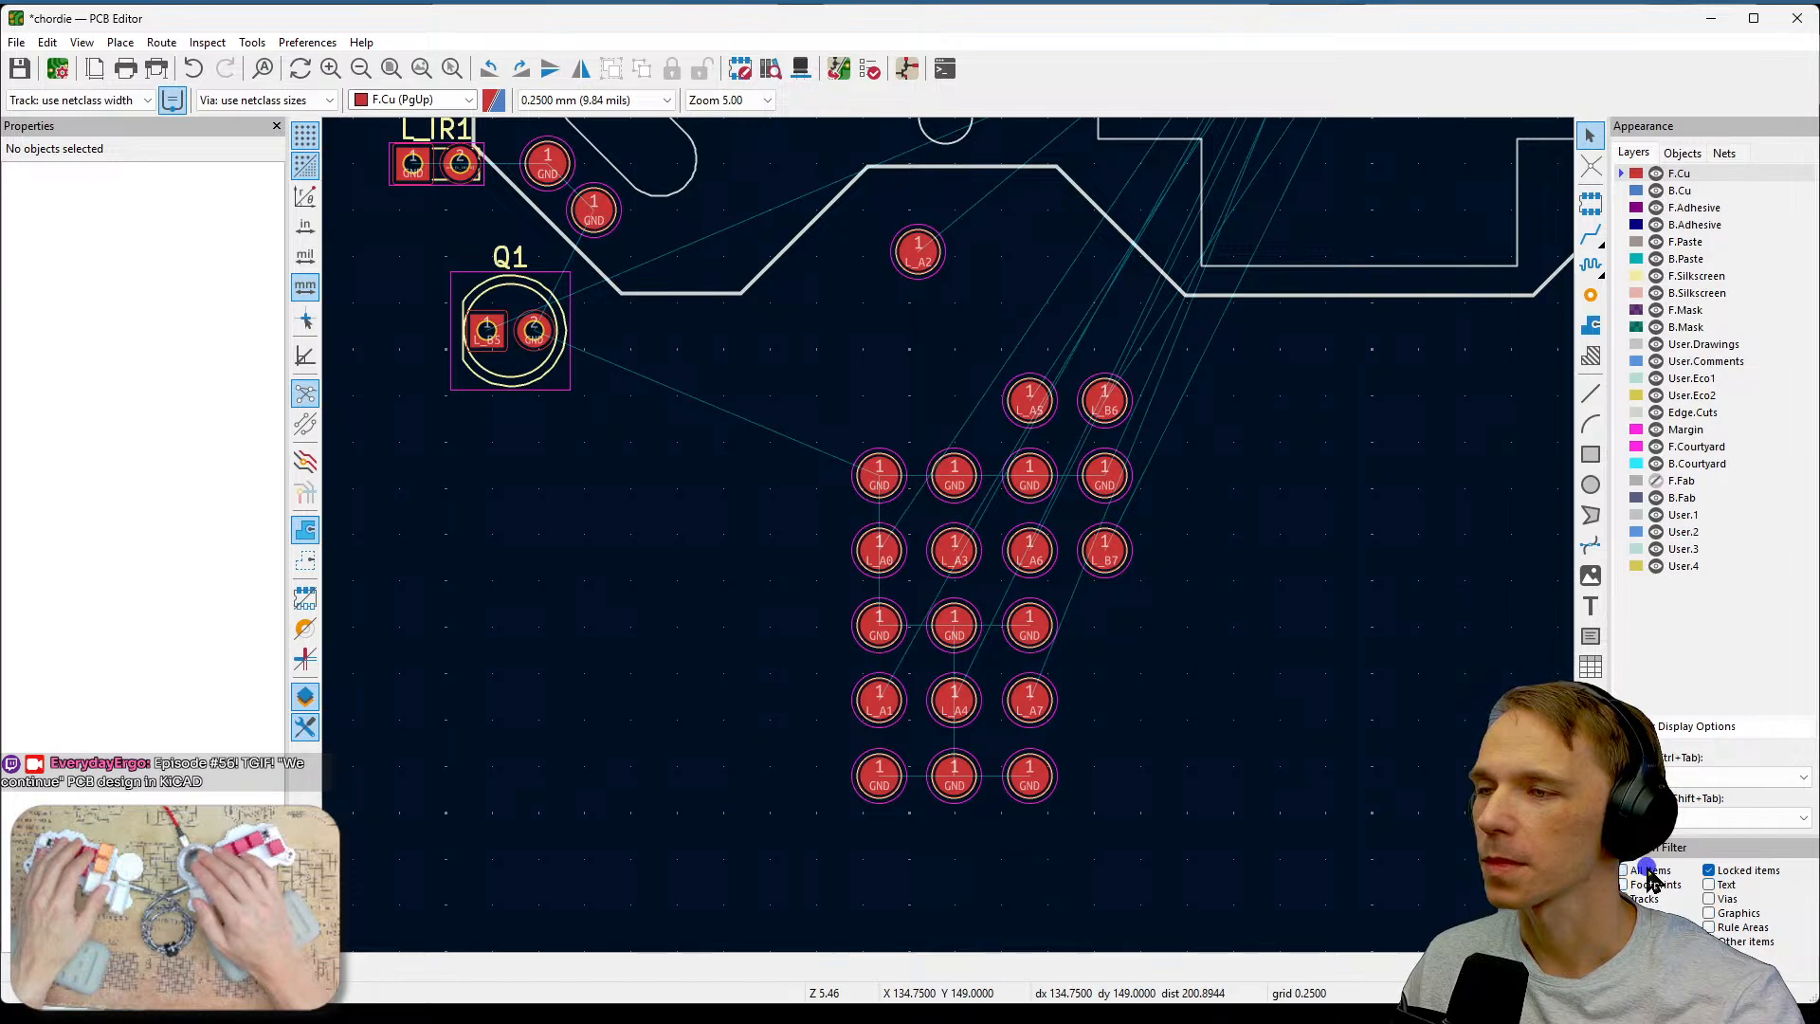
{"action": "left_click", "coordinate": [1709, 870]}
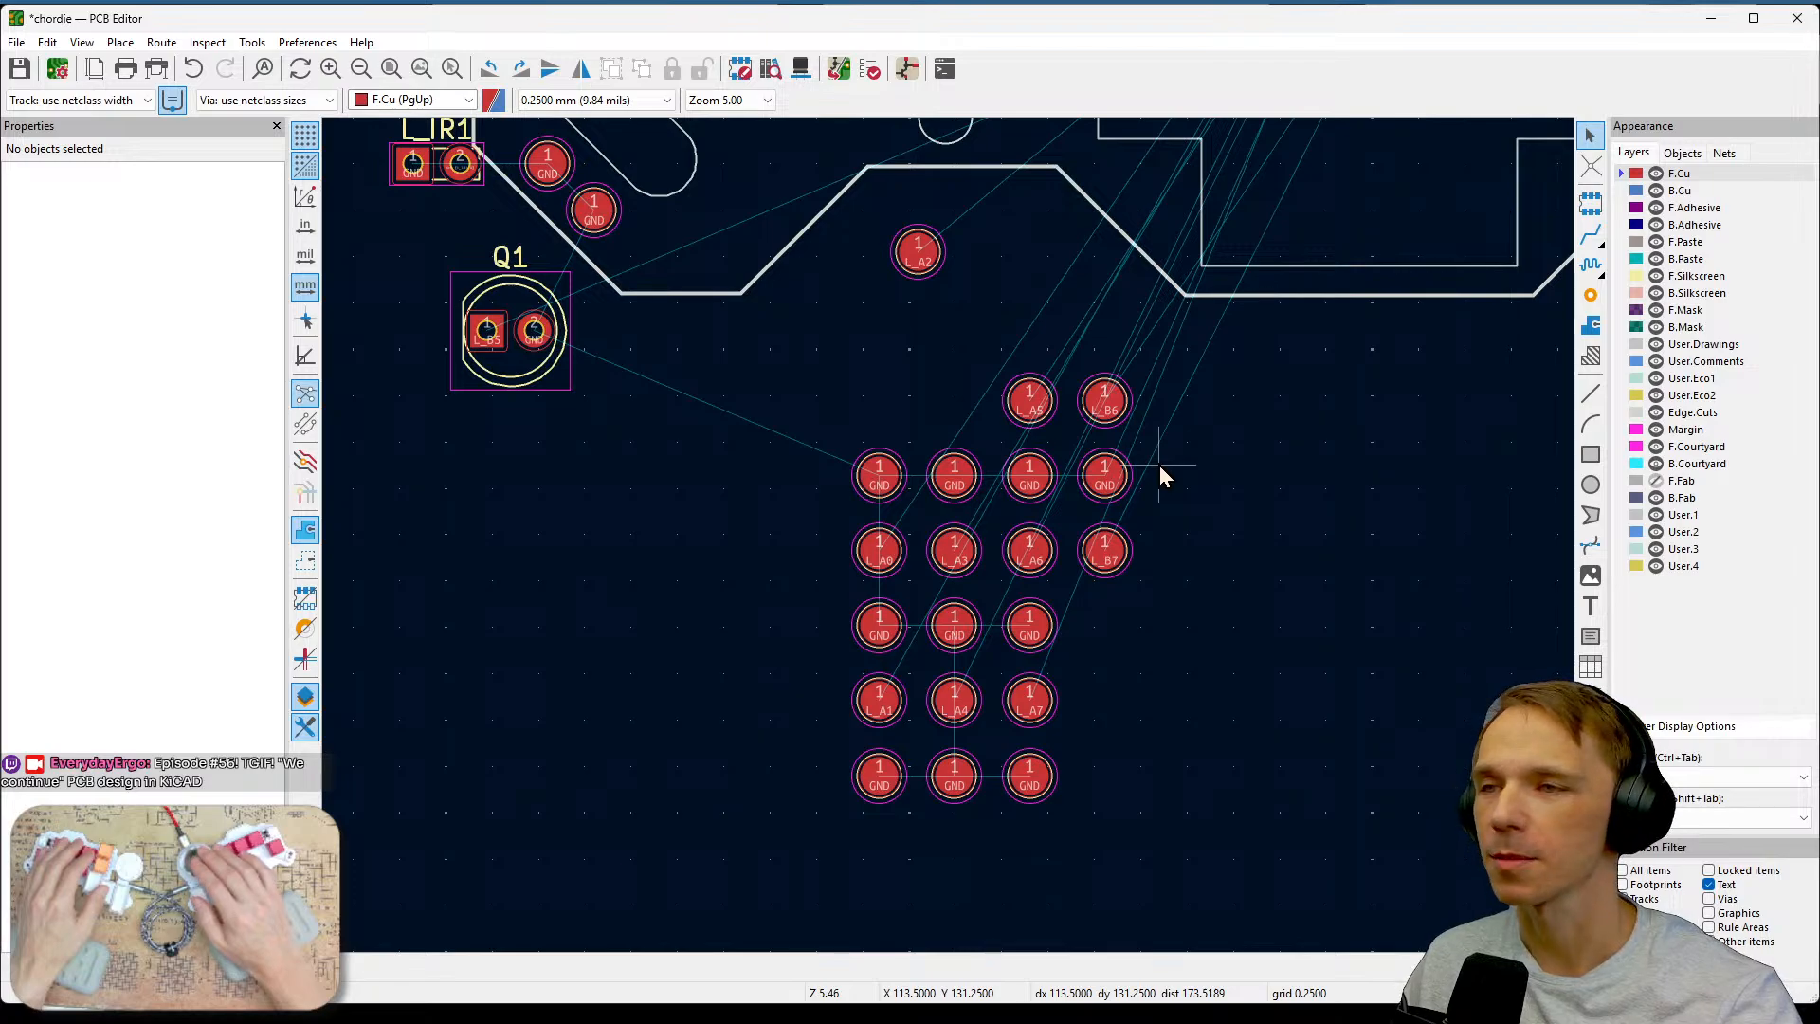
Survey the board layout around the U1_L1 microcontroller and its ratsnest lines.
{"action": "scroll", "coordinate": [1187, 519], "scroll_direction": "down", "scroll_amount": 2}
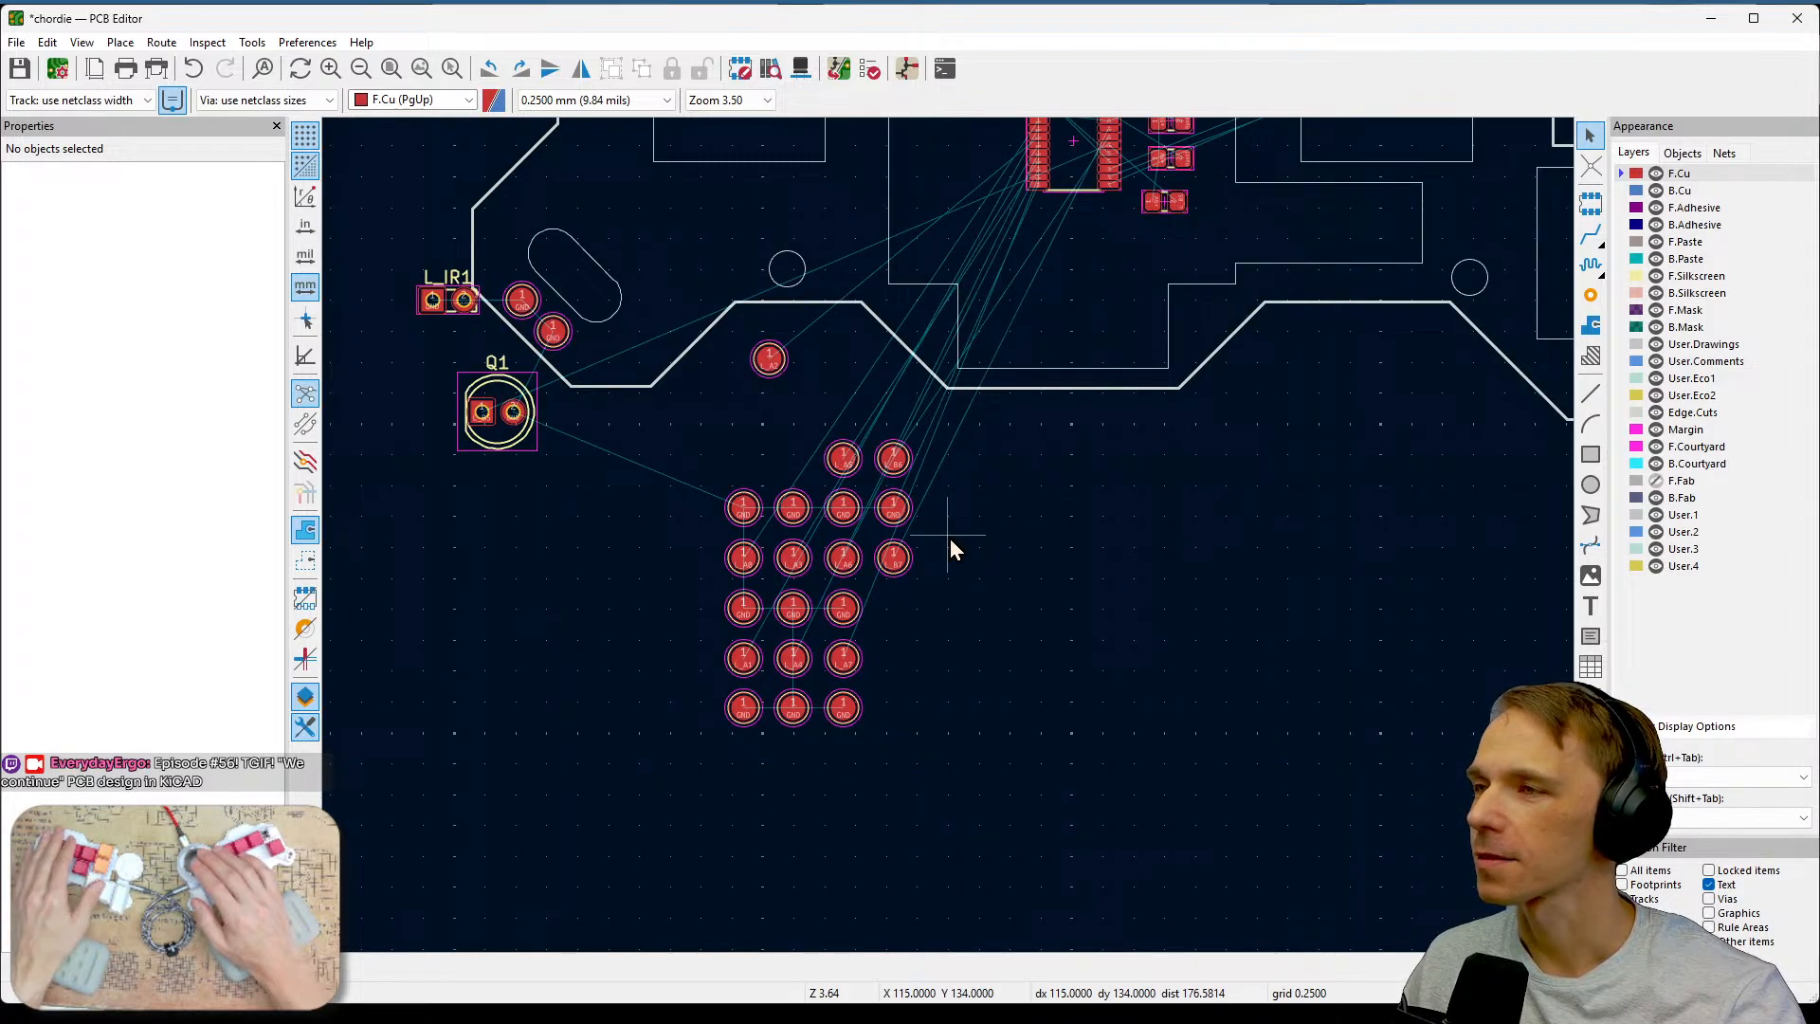
{"action": "scroll", "coordinate": [950, 538], "scroll_direction": "down", "scroll_amount": 2}
{"action": "middle_click_drag", "start_coordinate": [1050, 520], "coordinate": [1125, 673]}
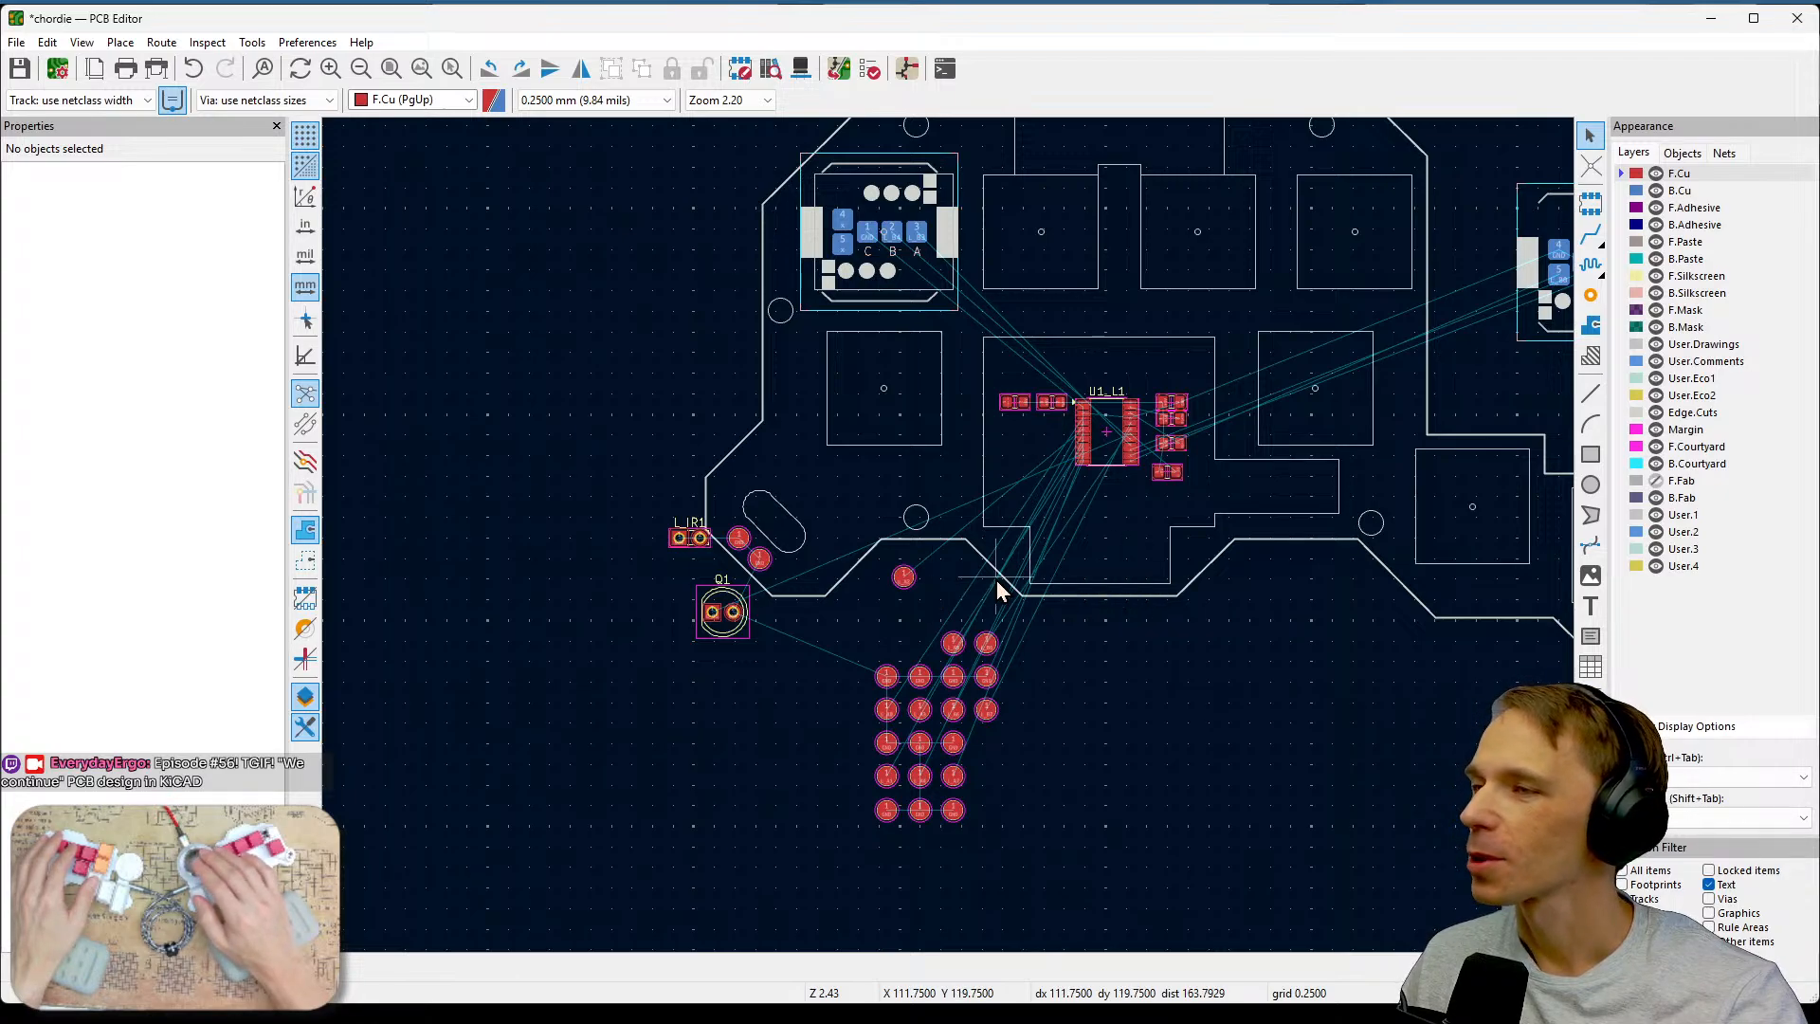
{"action": "scroll", "coordinate": [950, 538], "scroll_direction": "up", "scroll_amount": 3}
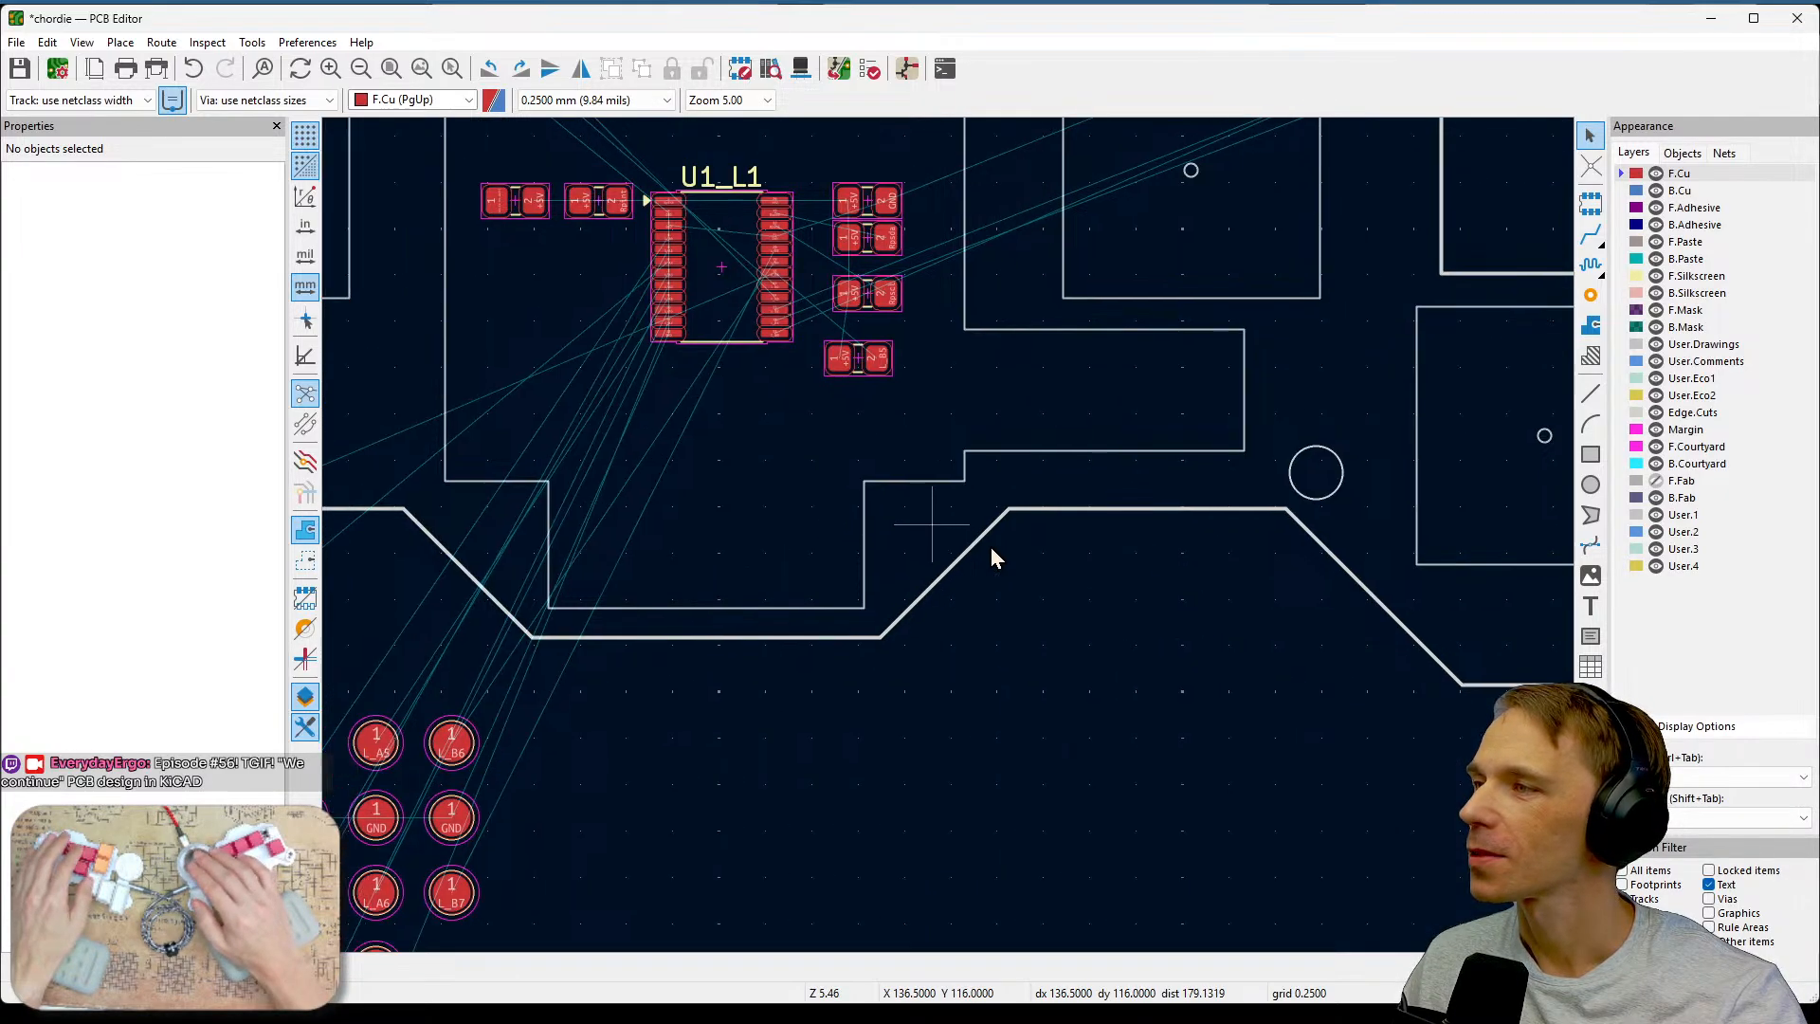
{"action": "middle_click_drag", "start_coordinate": [991, 548], "coordinate": [1267, 658]}
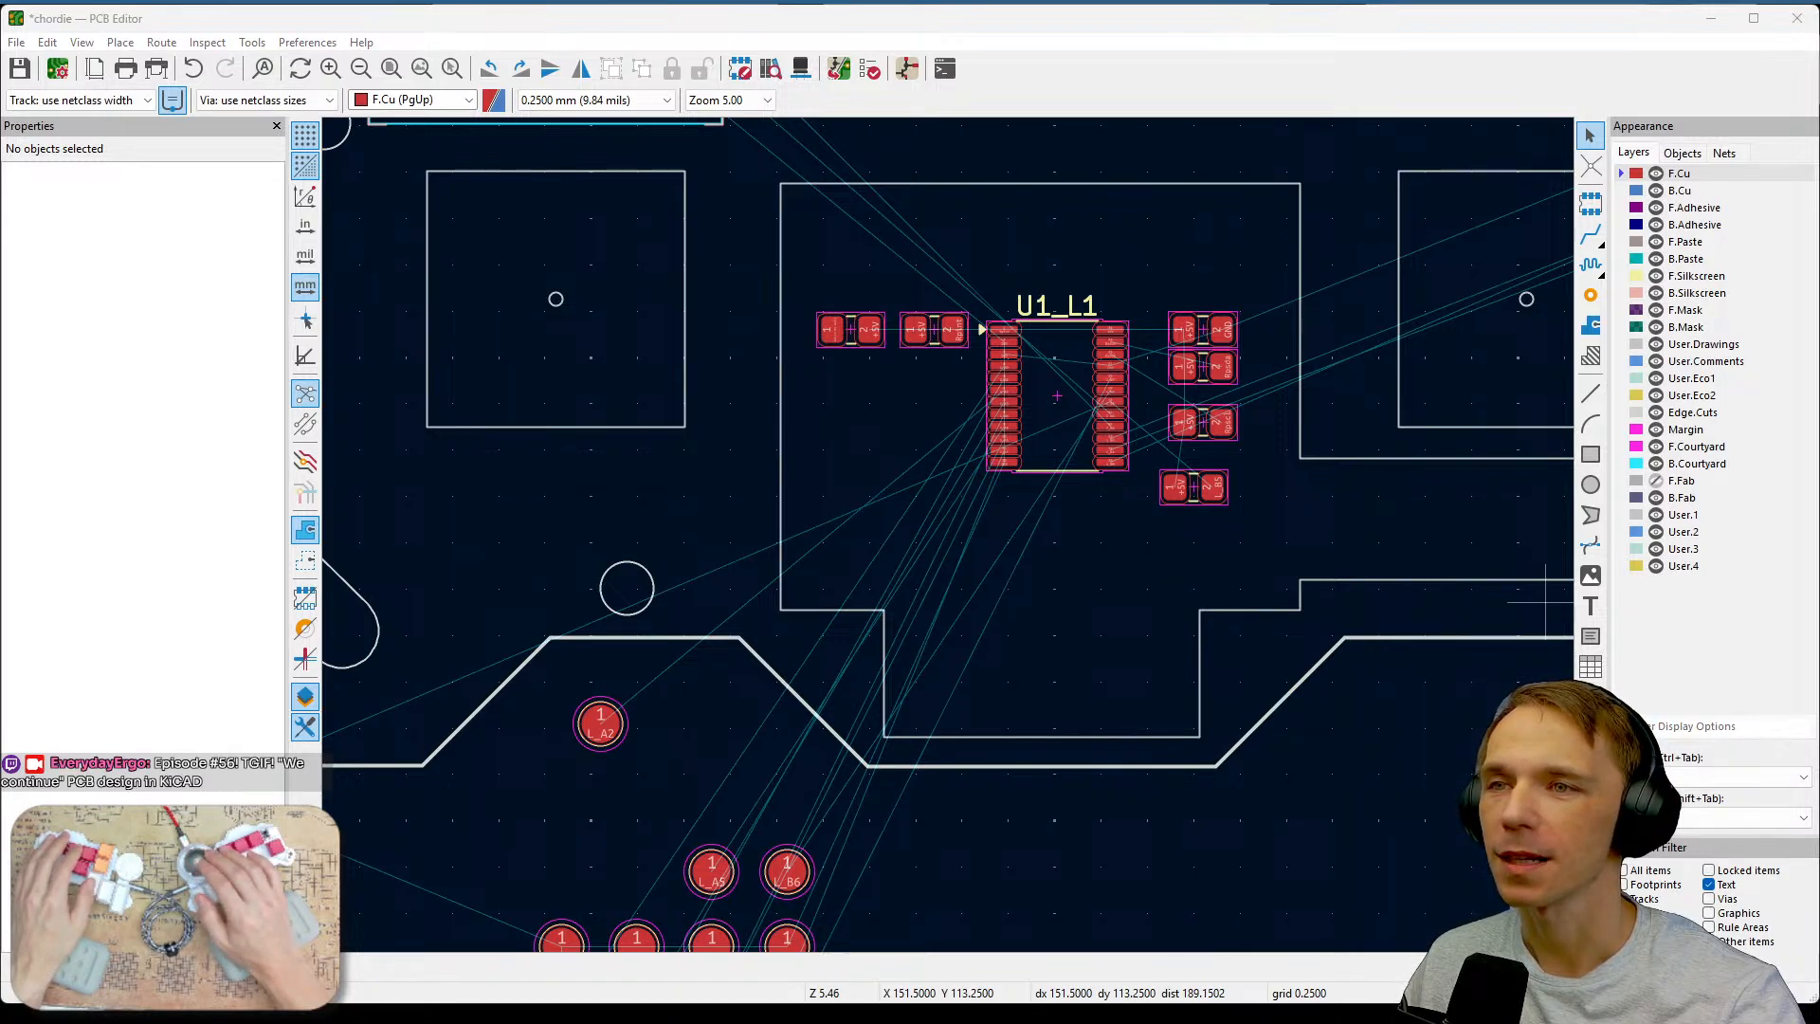
Switch to the schematic editor, inspect the Q1 and L_IR1 symbols, and return to the board.
{"action": "key", "text": "alt+Tab"}
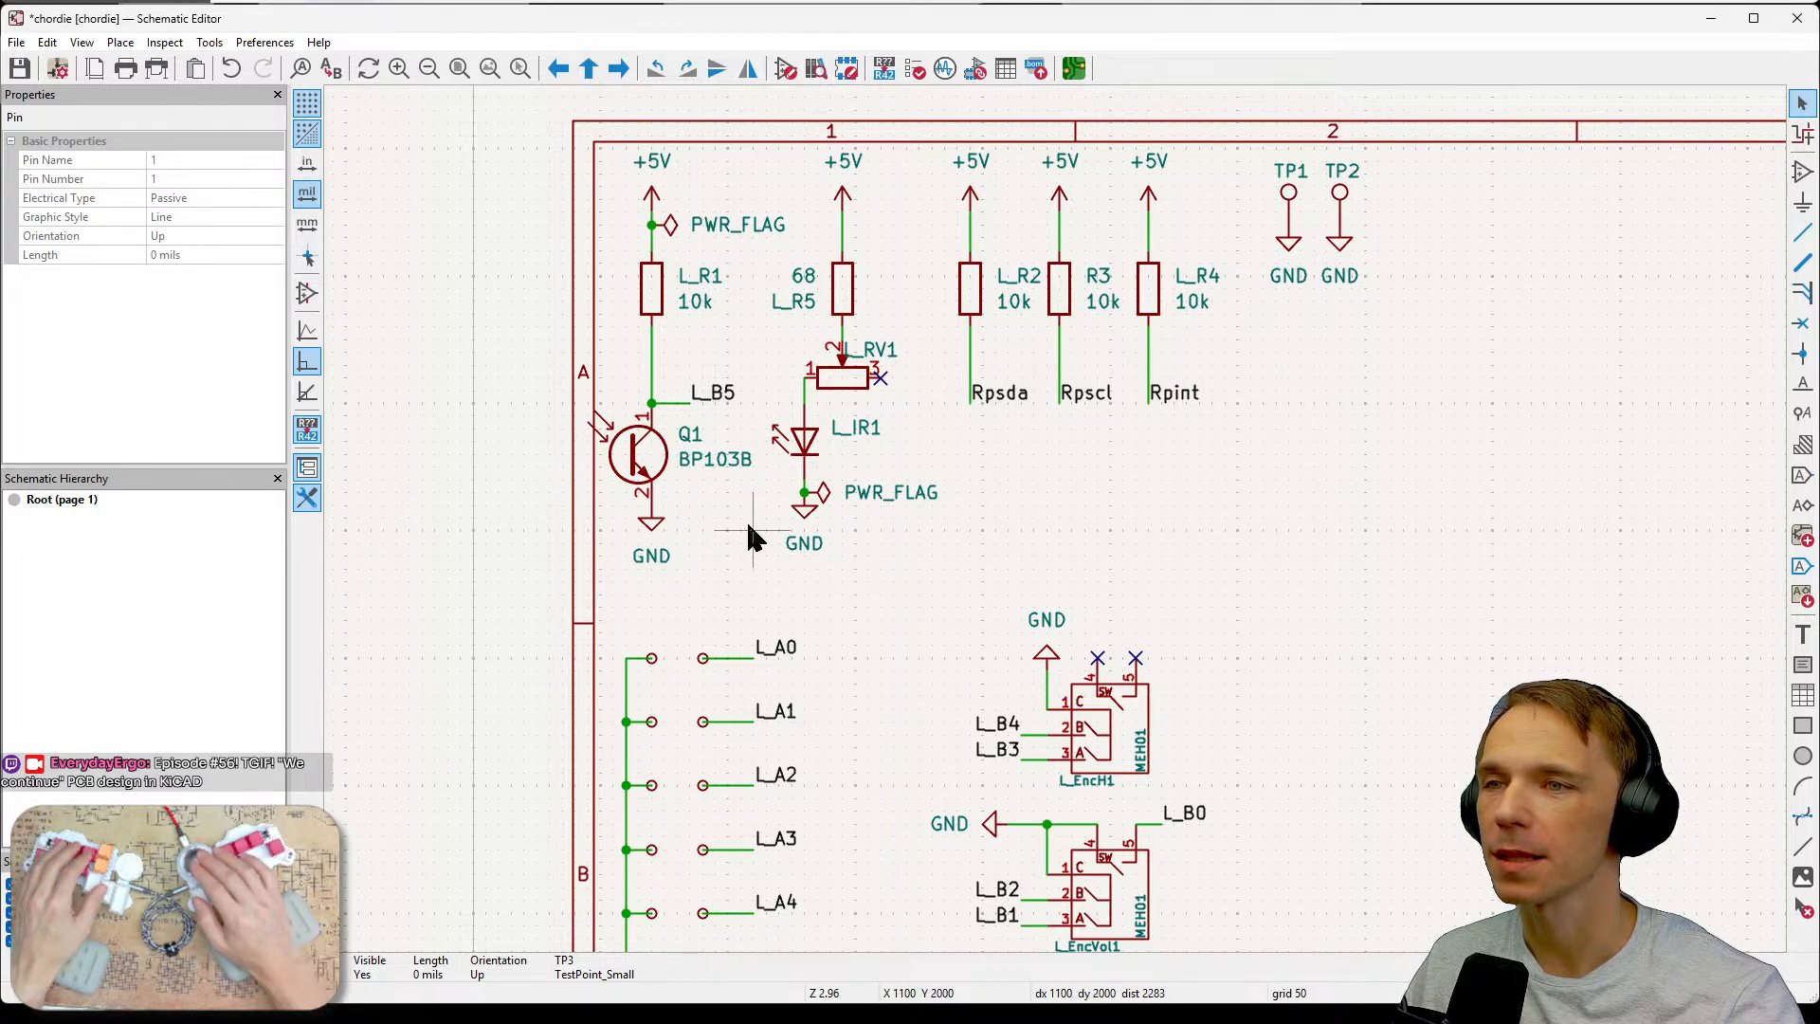
{"action": "left_click", "coordinate": [640, 460]}
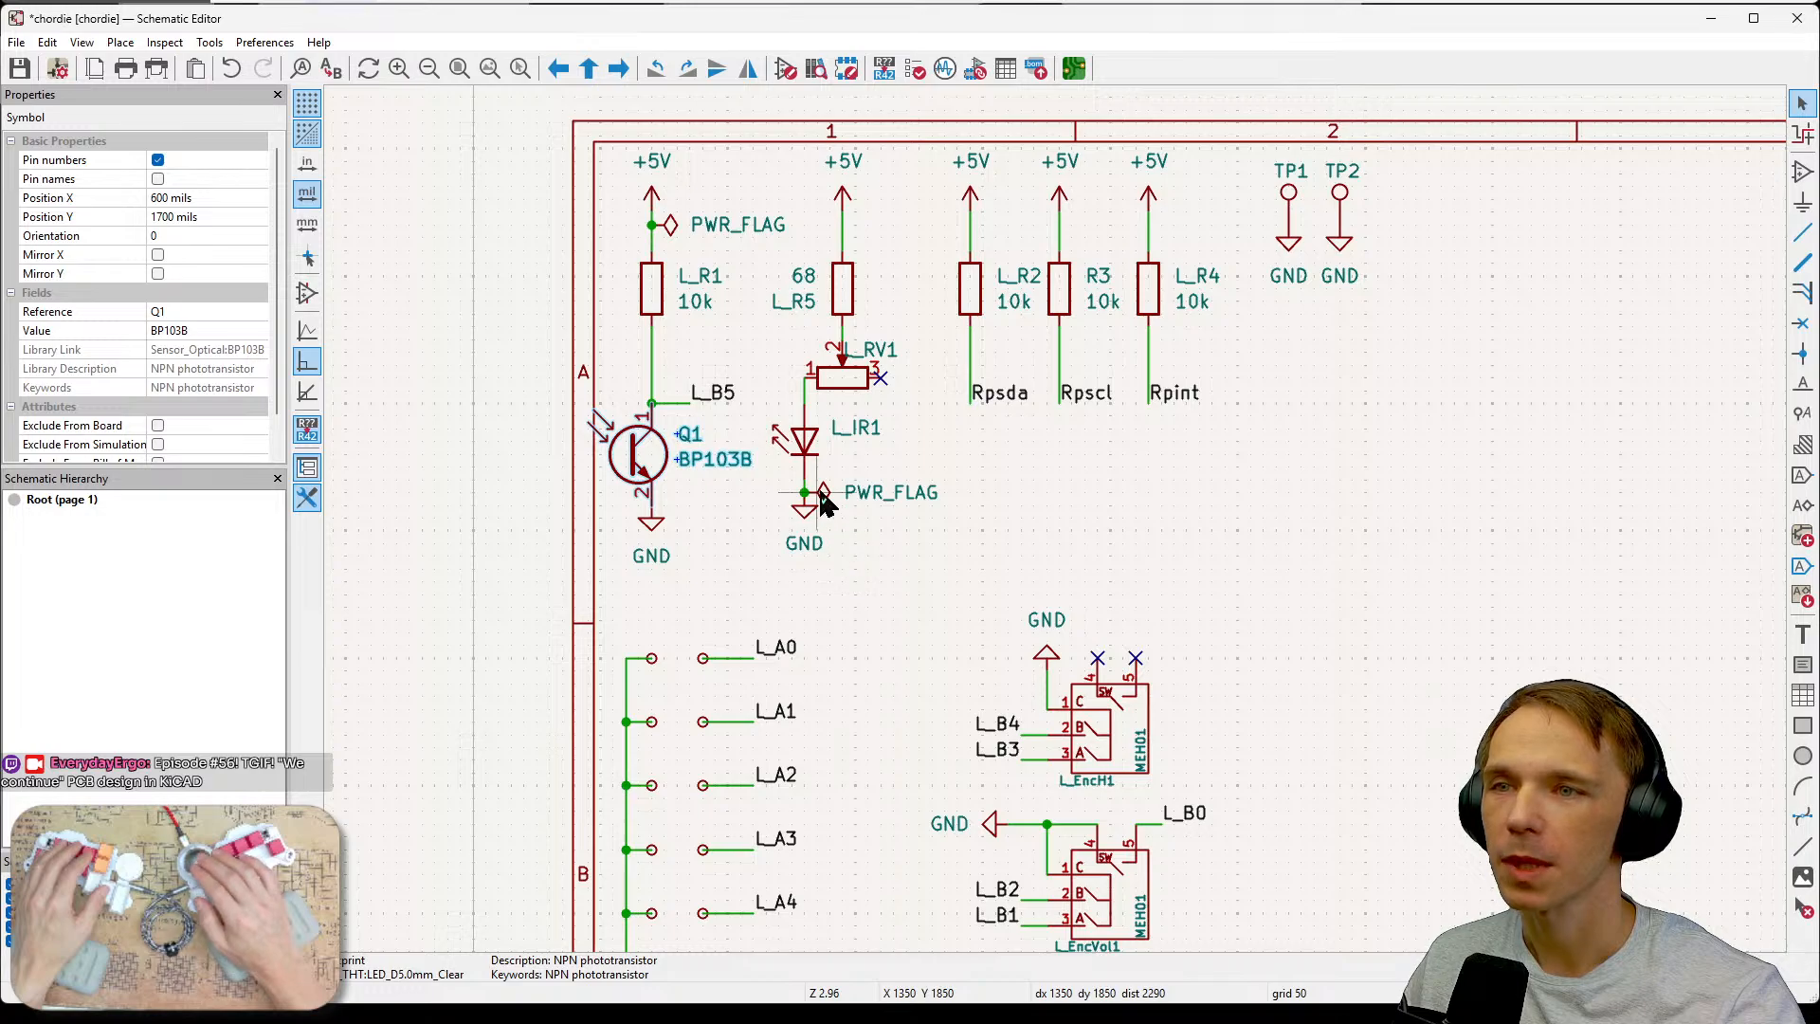
{"action": "left_click", "coordinate": [804, 442]}
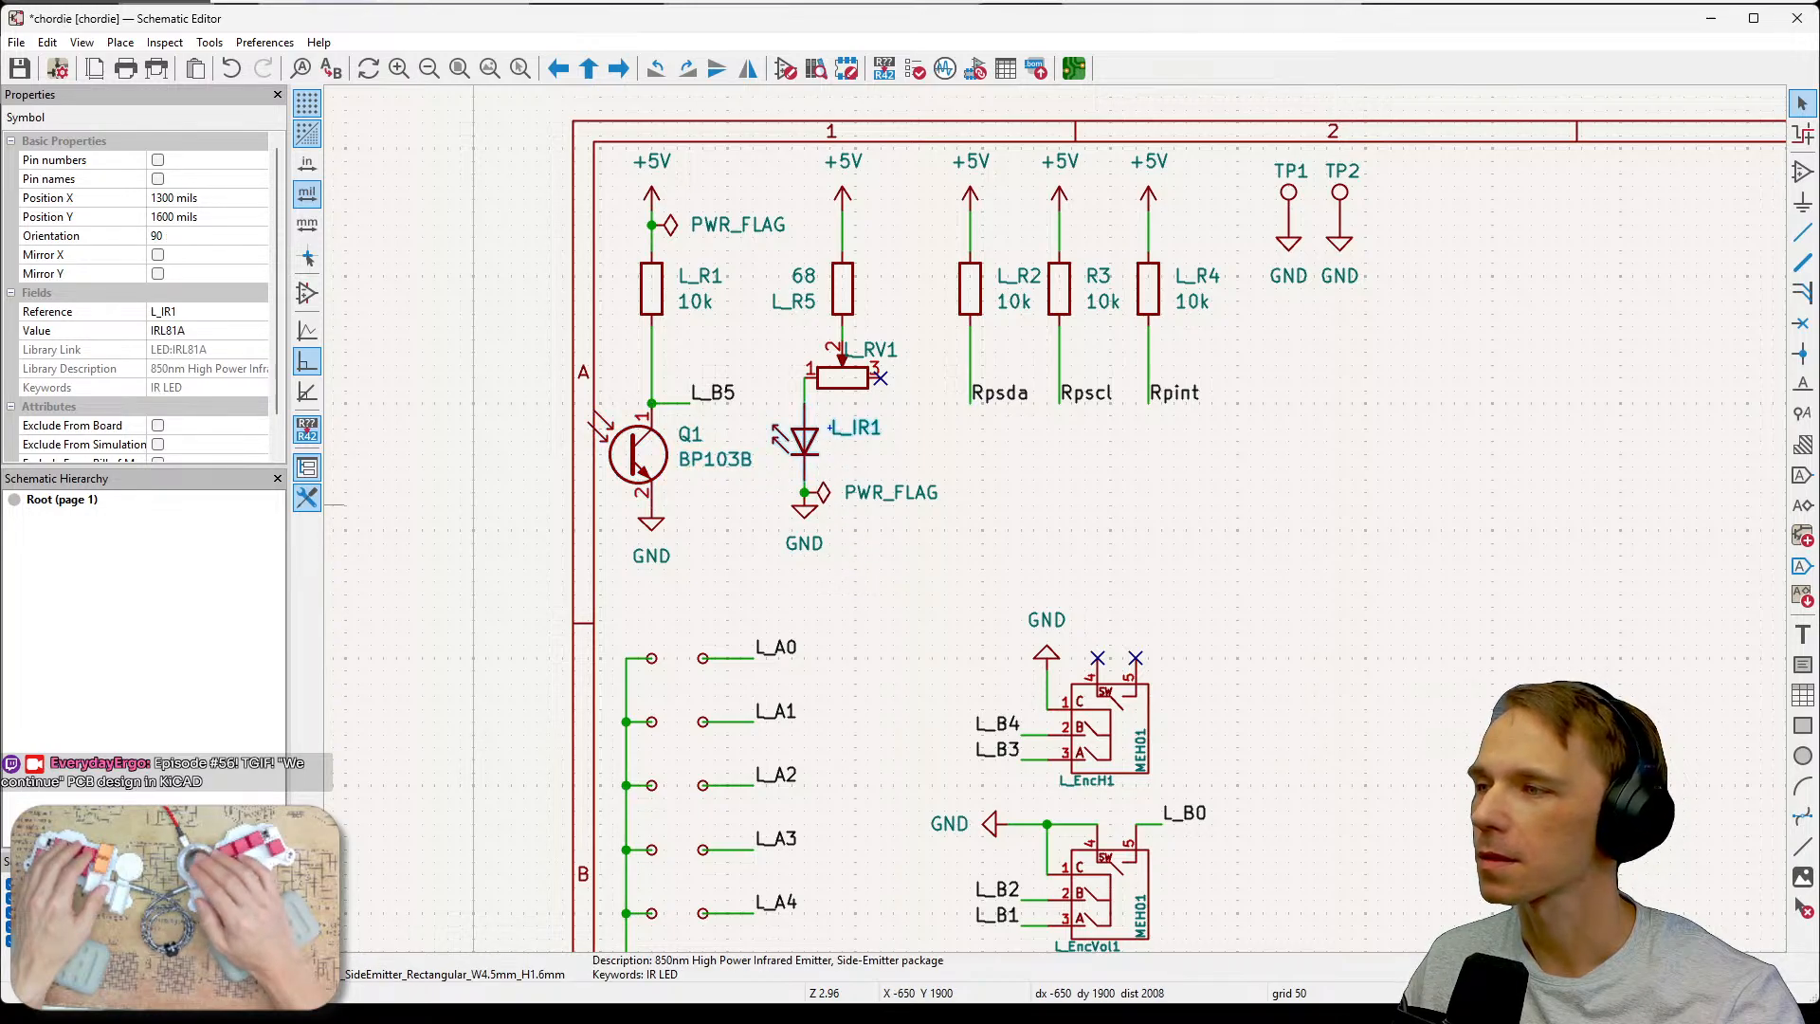
{"action": "key", "text": "alt+Tab"}
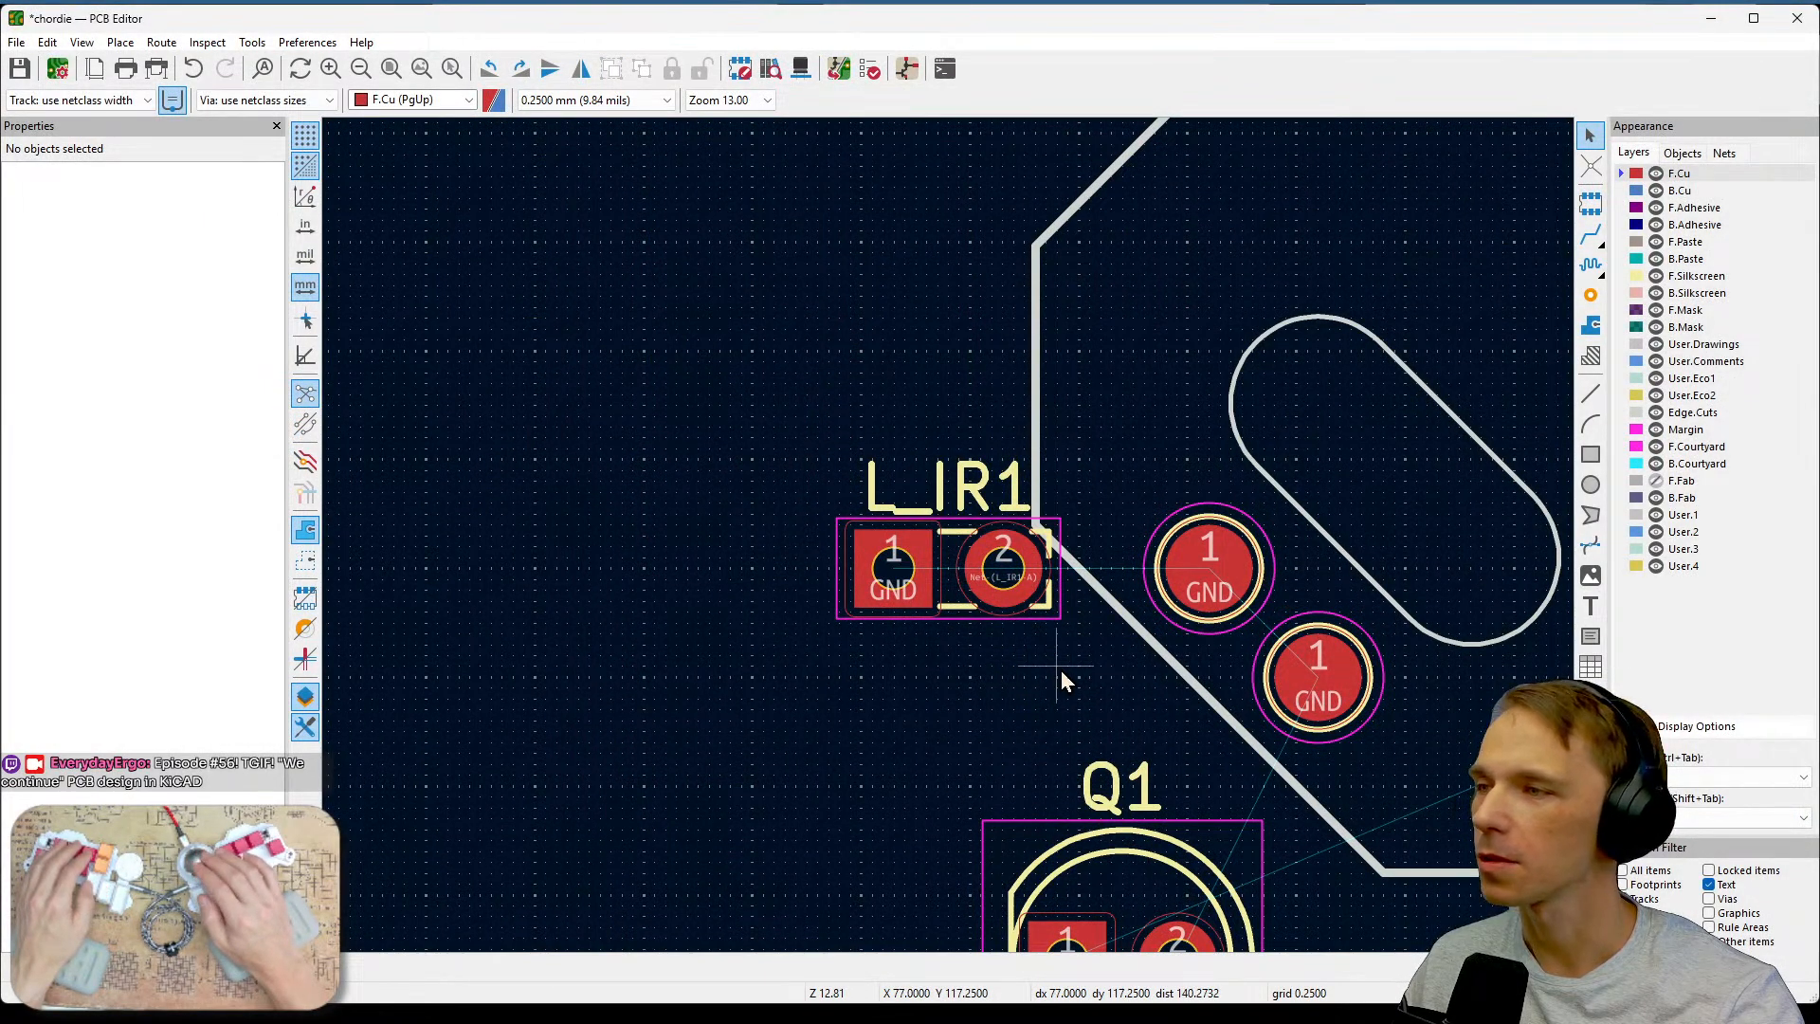
Select the Q1 footprint on the board and switch back to the schematic editor.
{"action": "middle_click_drag", "start_coordinate": [1064, 679], "coordinate": [862, 389]}
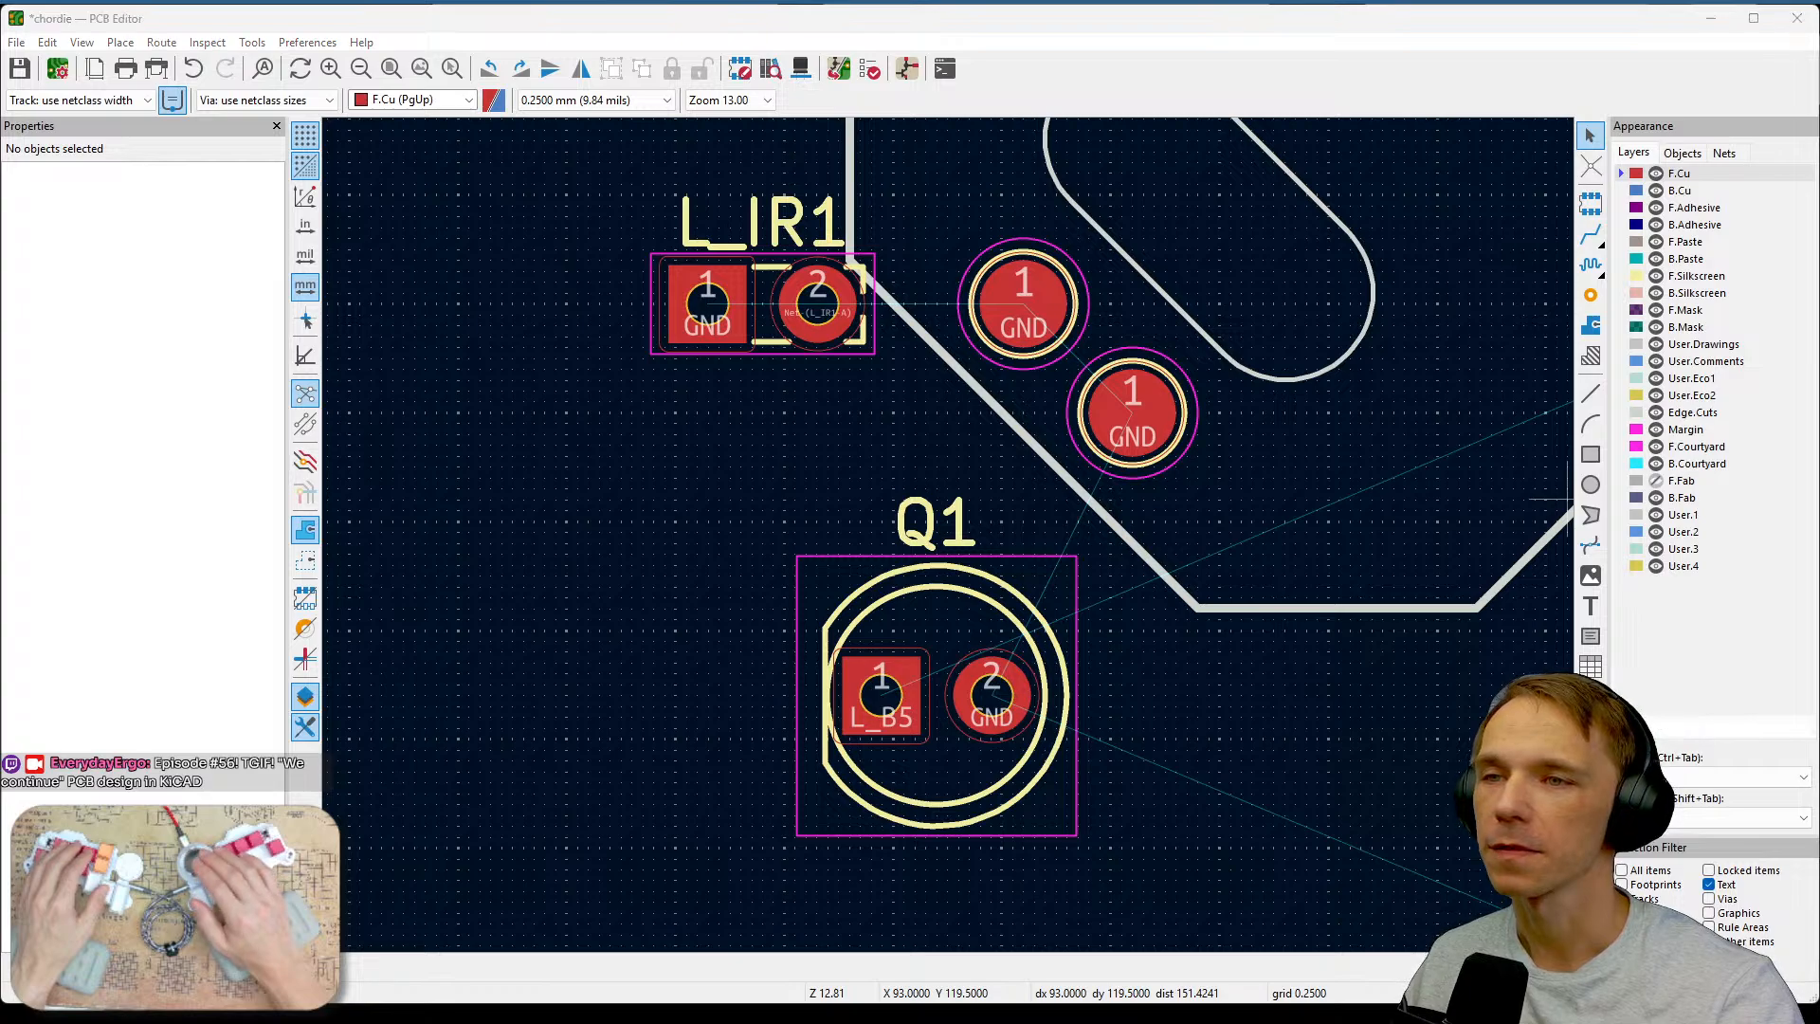
{"action": "left_click", "coordinate": [938, 661]}
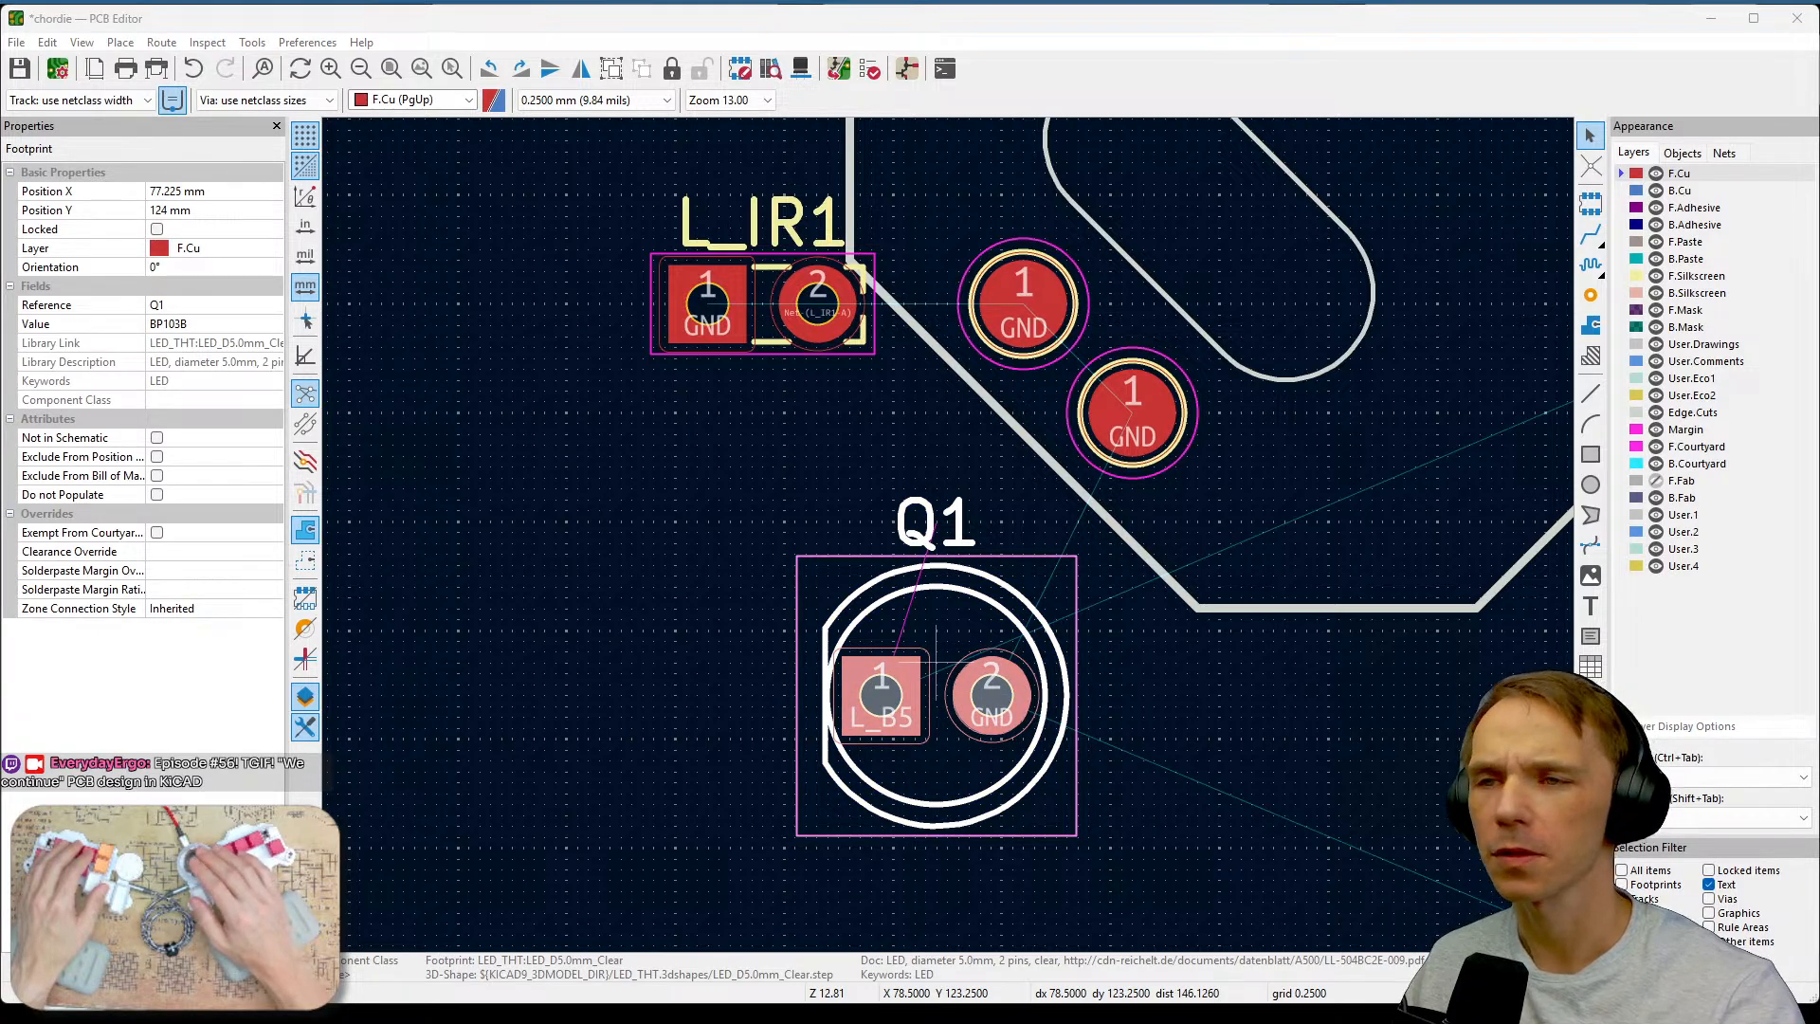
{"action": "key", "text": "alt+Tab"}
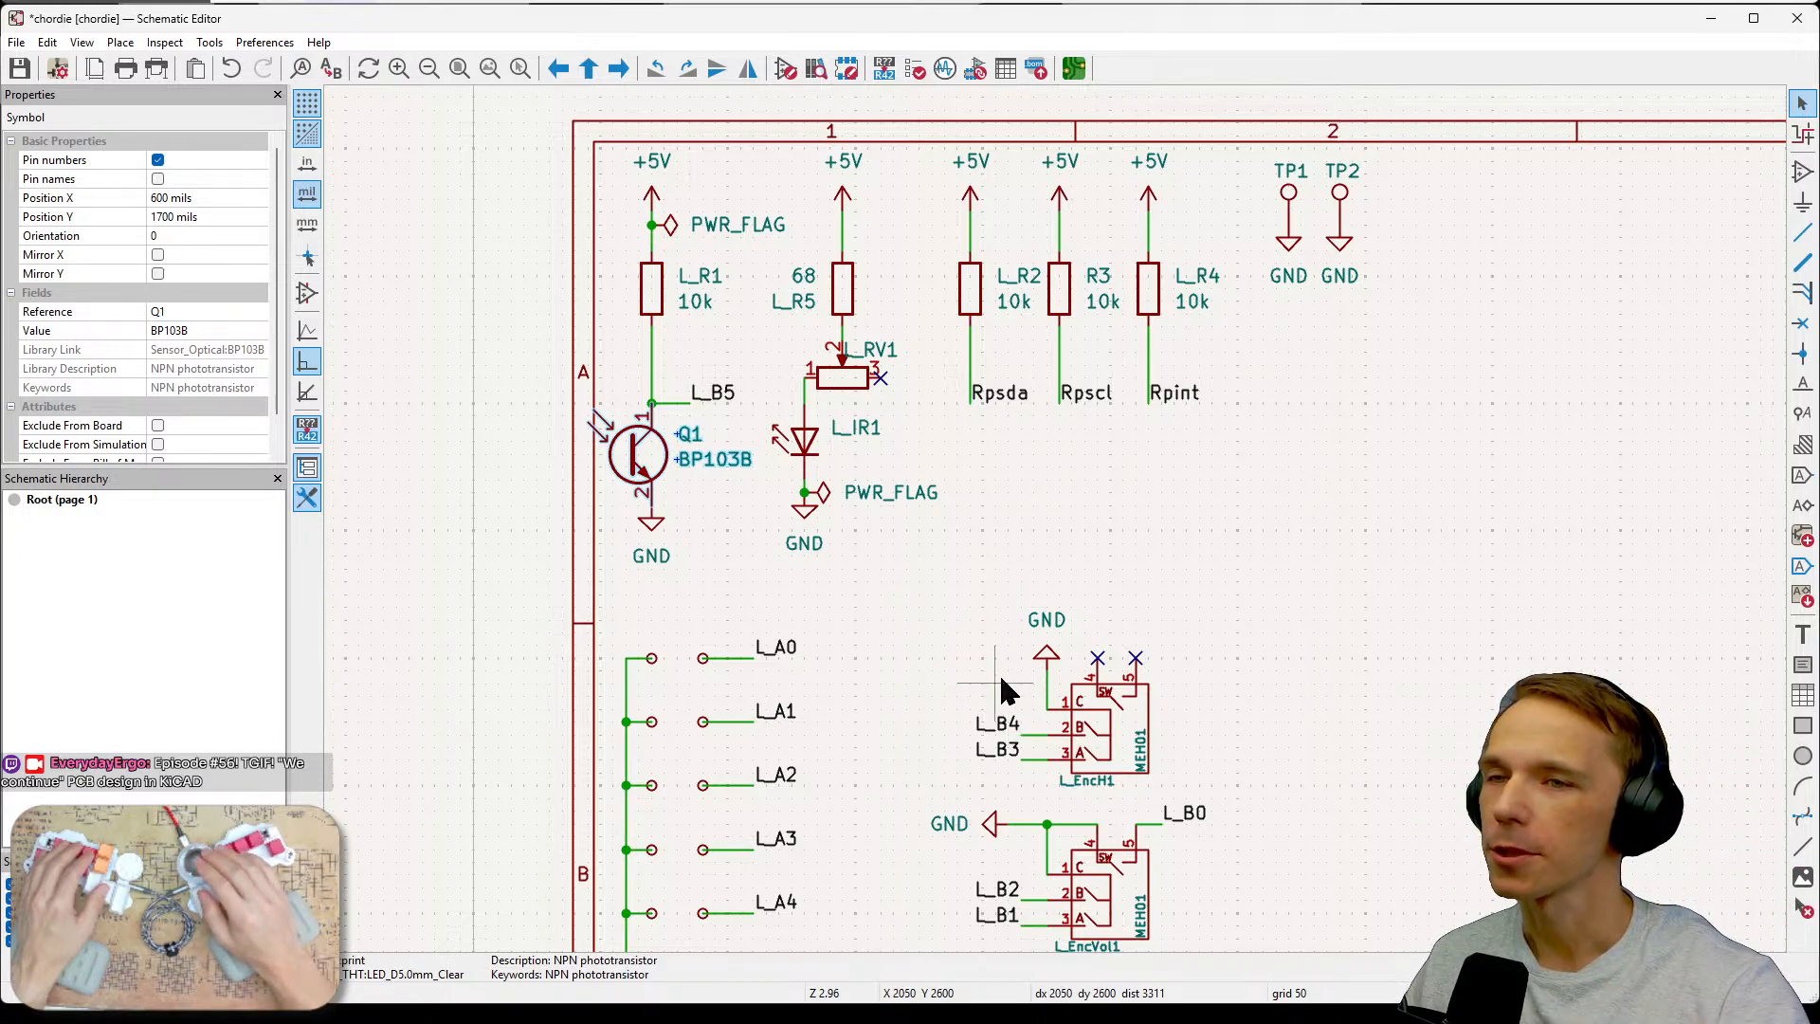
Select the L_EncVol1 encoder symbol in the schematic and switch back to the board.
{"action": "scroll", "coordinate": [1190, 617], "scroll_direction": "down", "scroll_amount": 3}
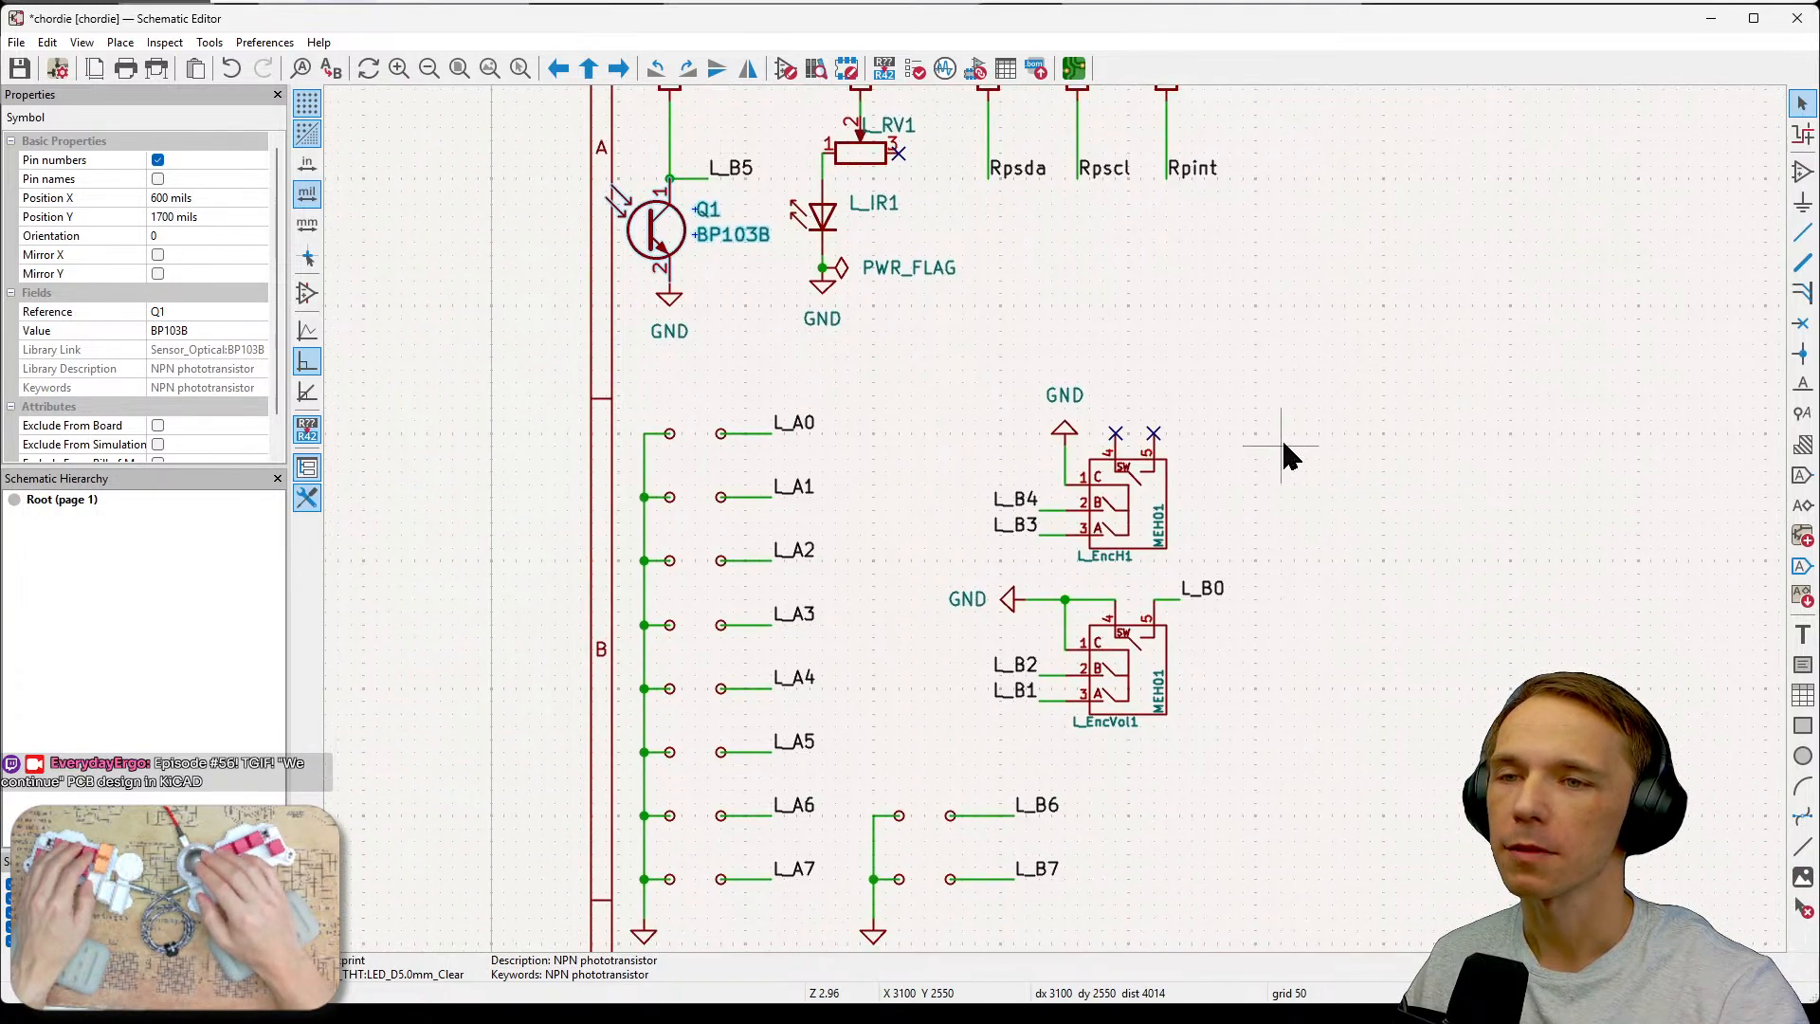
{"action": "left_click", "coordinate": [1152, 690]}
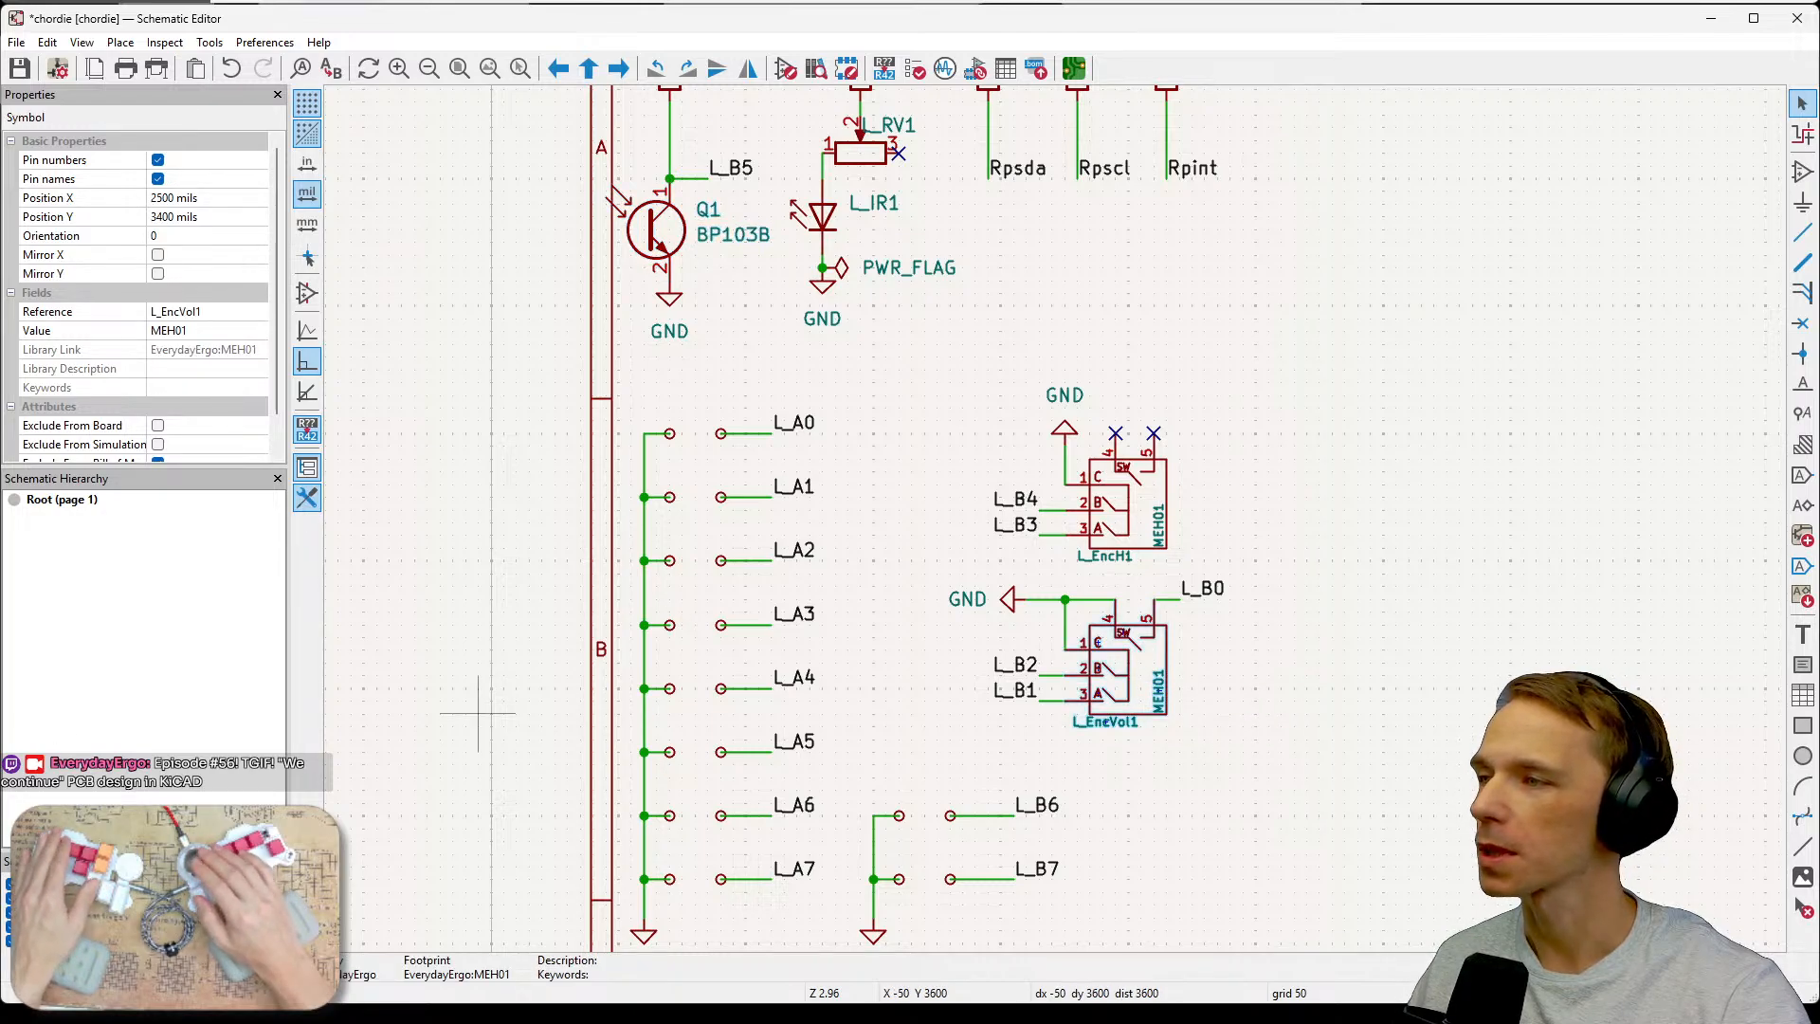
{"action": "key", "text": "alt+Tab"}
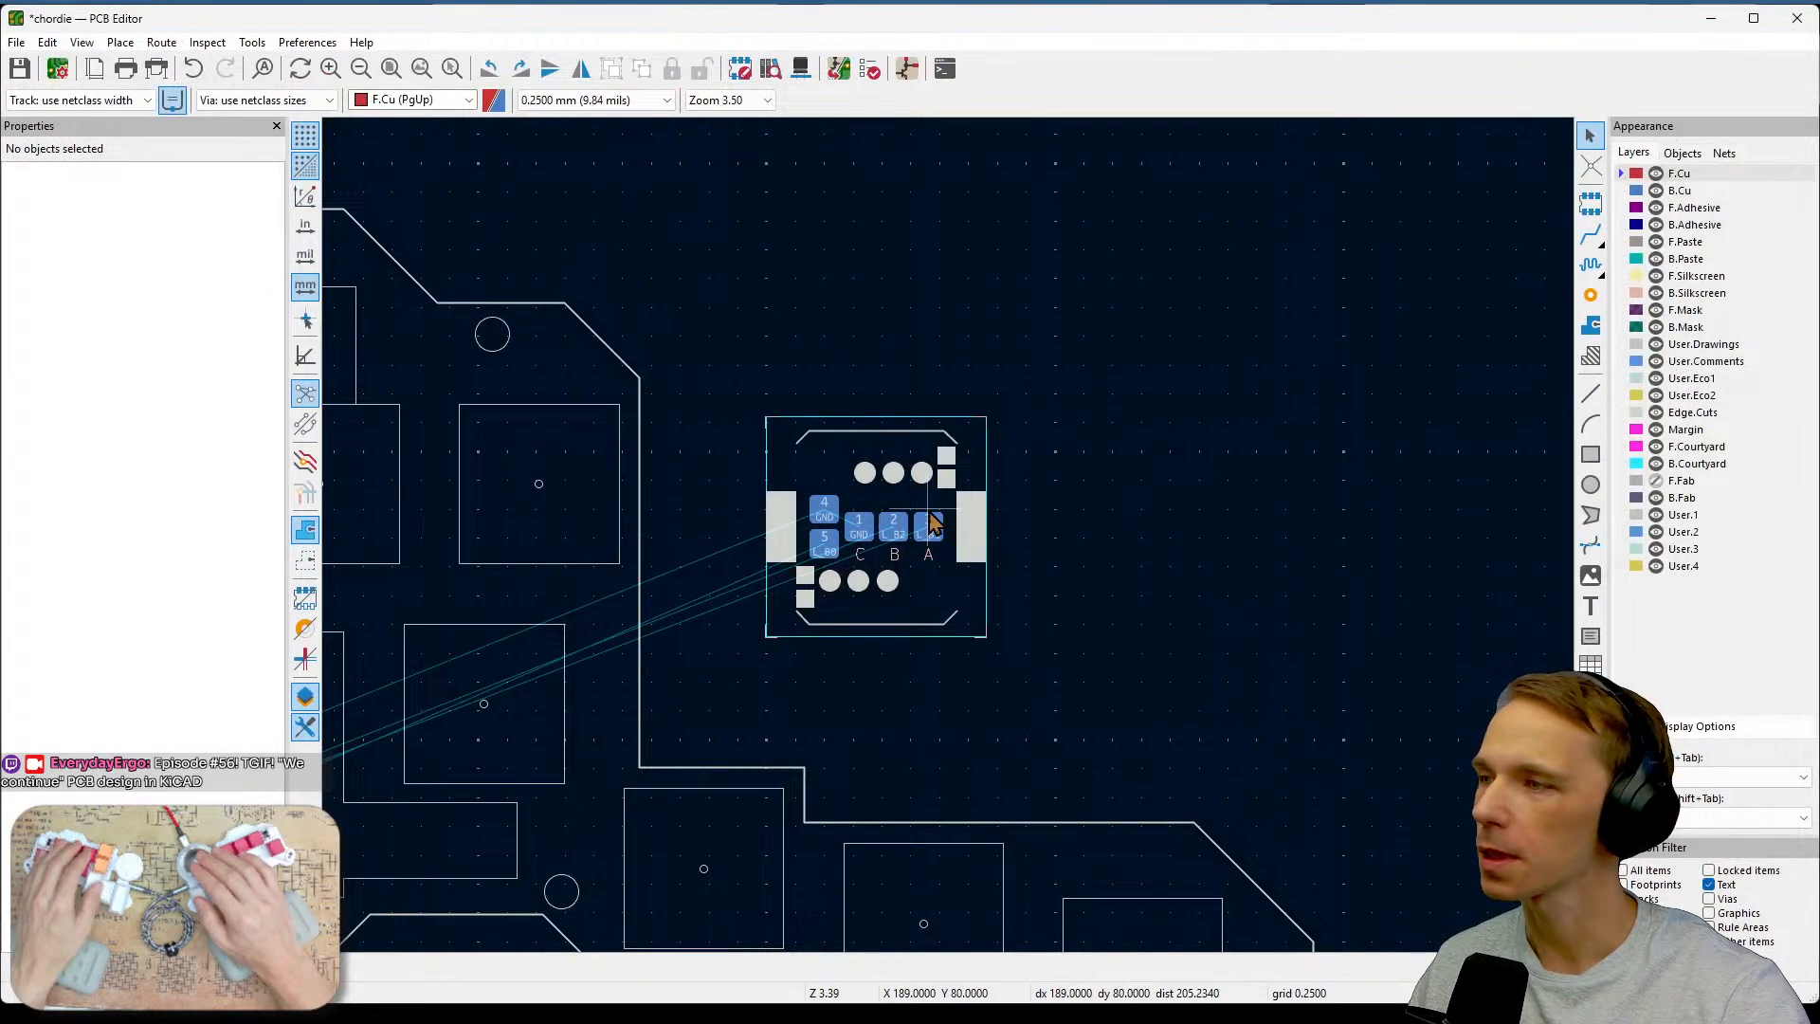
Examine the right encoder footprint's pads and ratsnest connections, then switch to the schematic editor.
{"action": "middle_click_drag", "start_coordinate": [931, 524], "coordinate": [1278, 453]}
{"action": "scroll", "coordinate": [1278, 453], "scroll_direction": "down", "scroll_amount": 2}
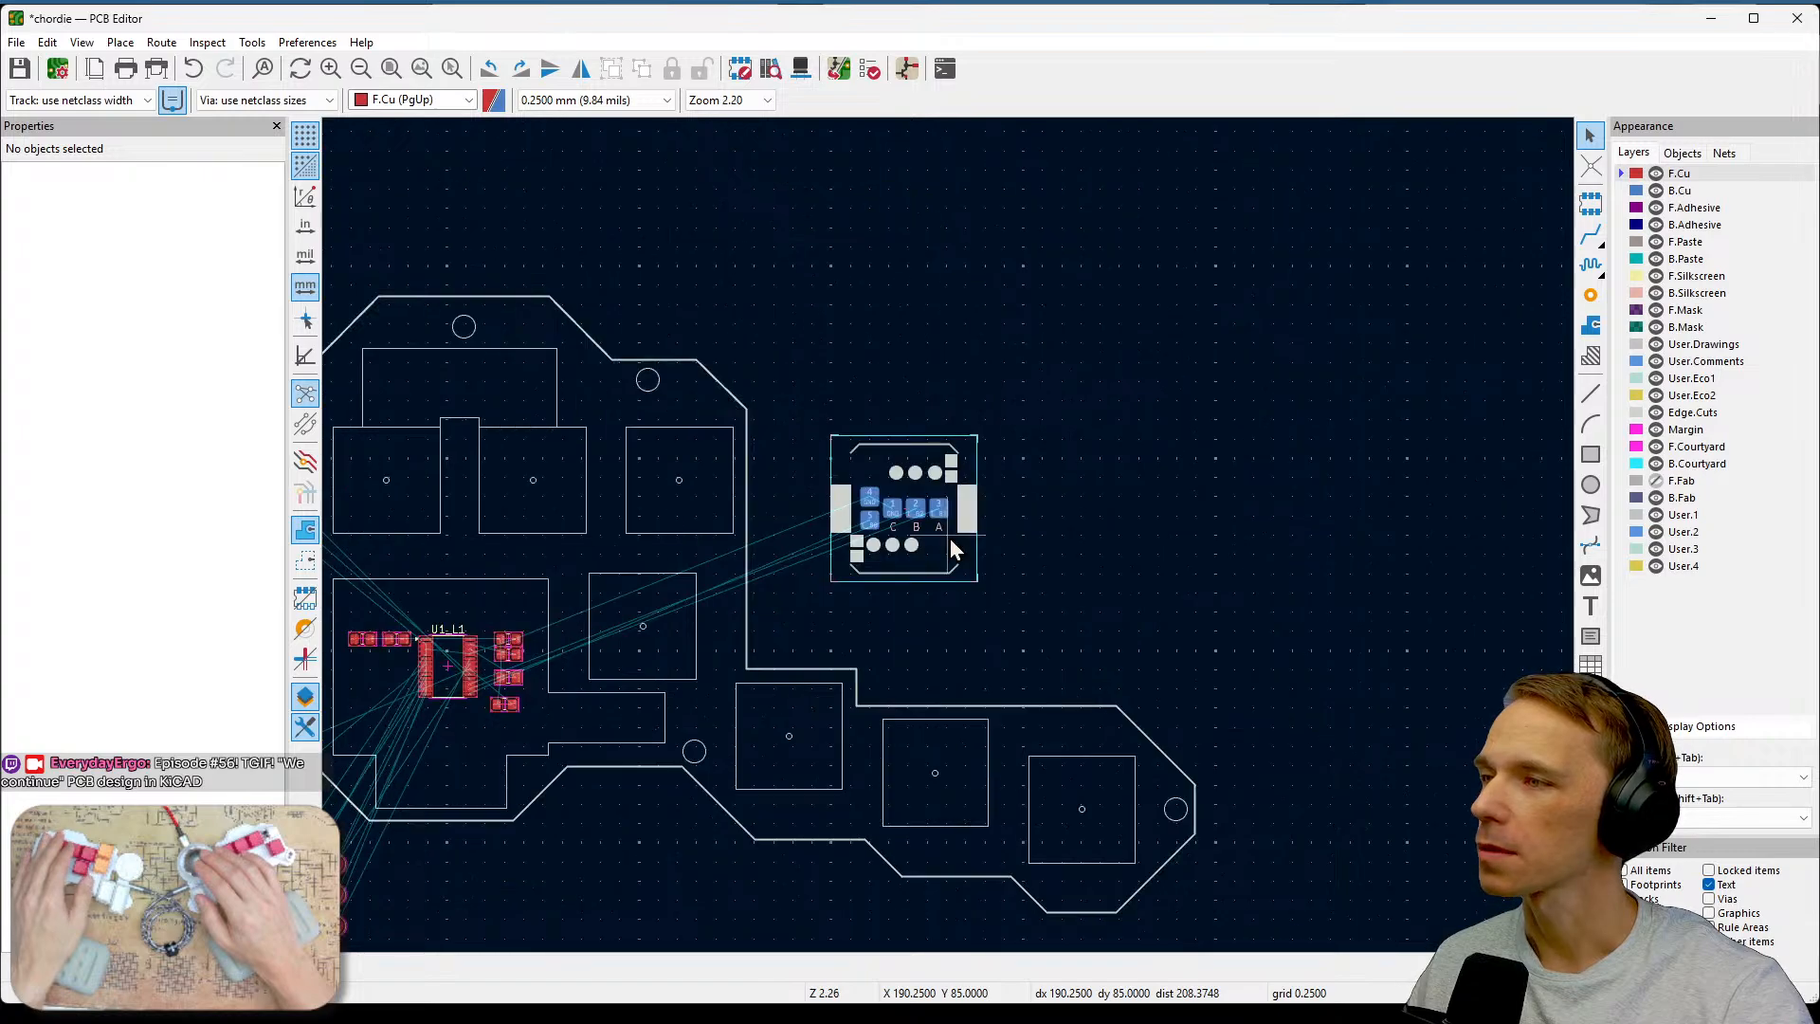
{"action": "middle_click_drag", "start_coordinate": [1033, 520], "coordinate": [1256, 452]}
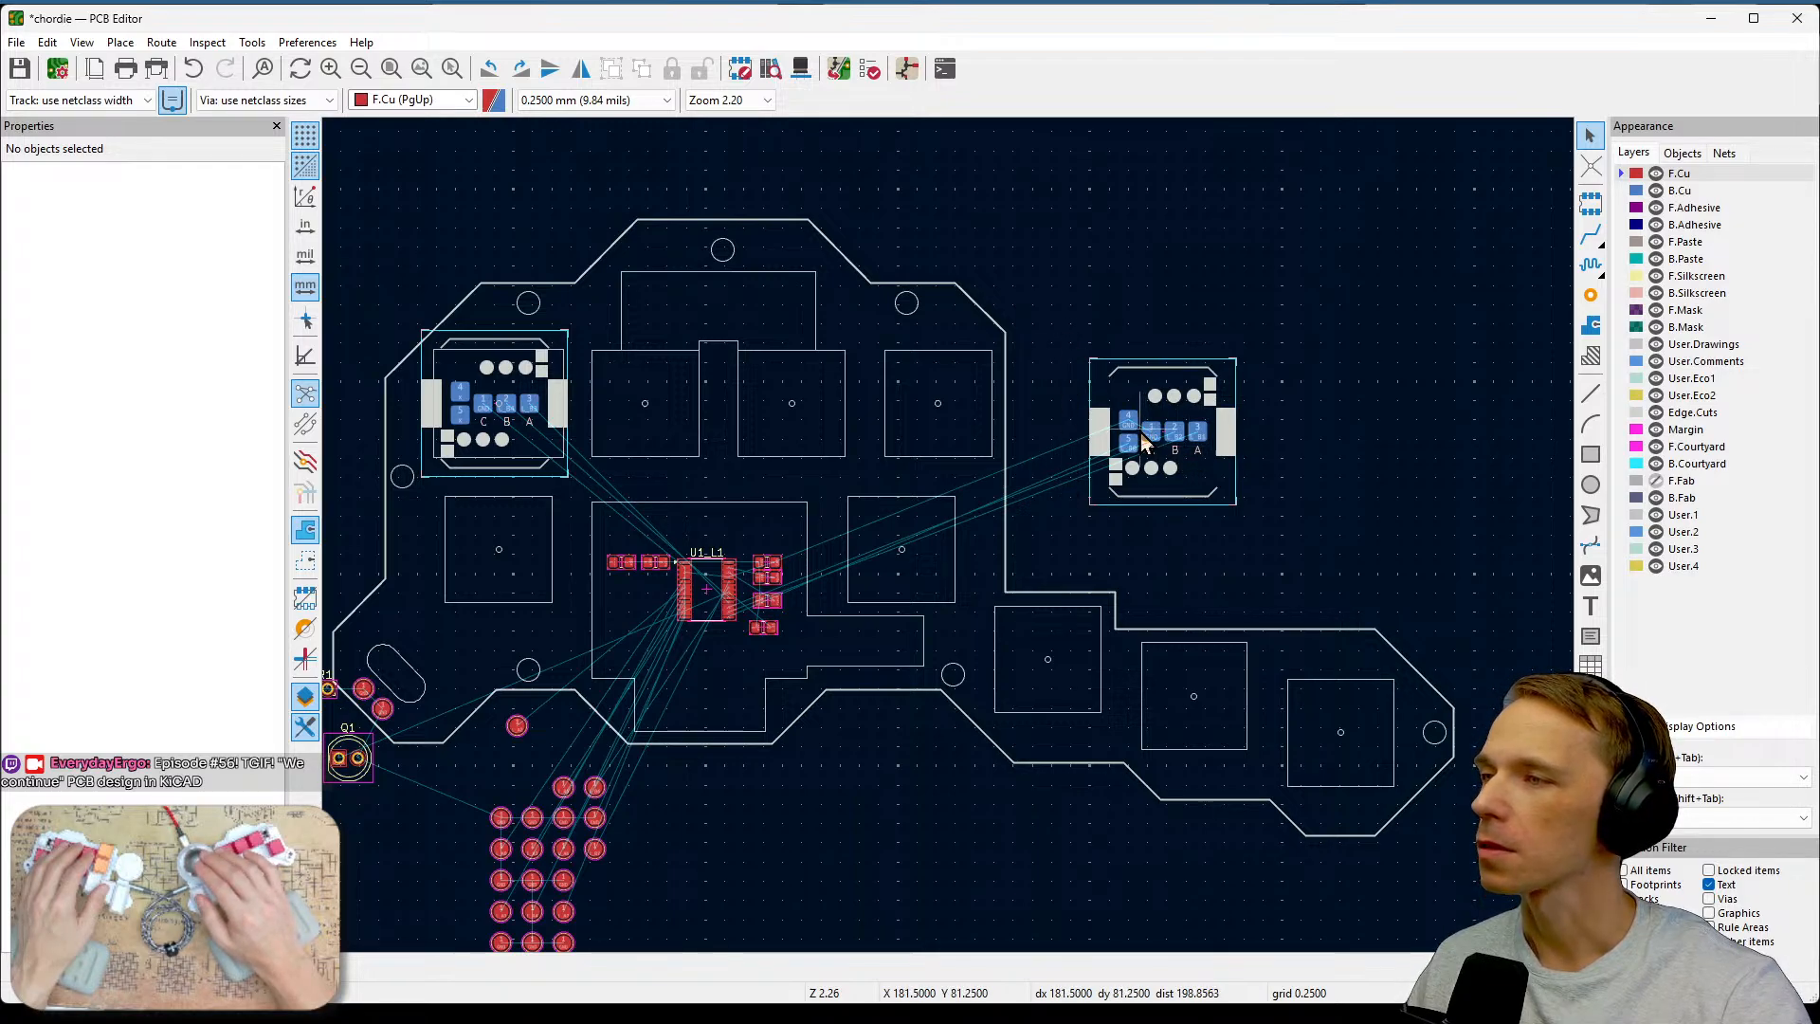
{"action": "scroll", "coordinate": [1144, 444], "scroll_direction": "up", "scroll_amount": 4}
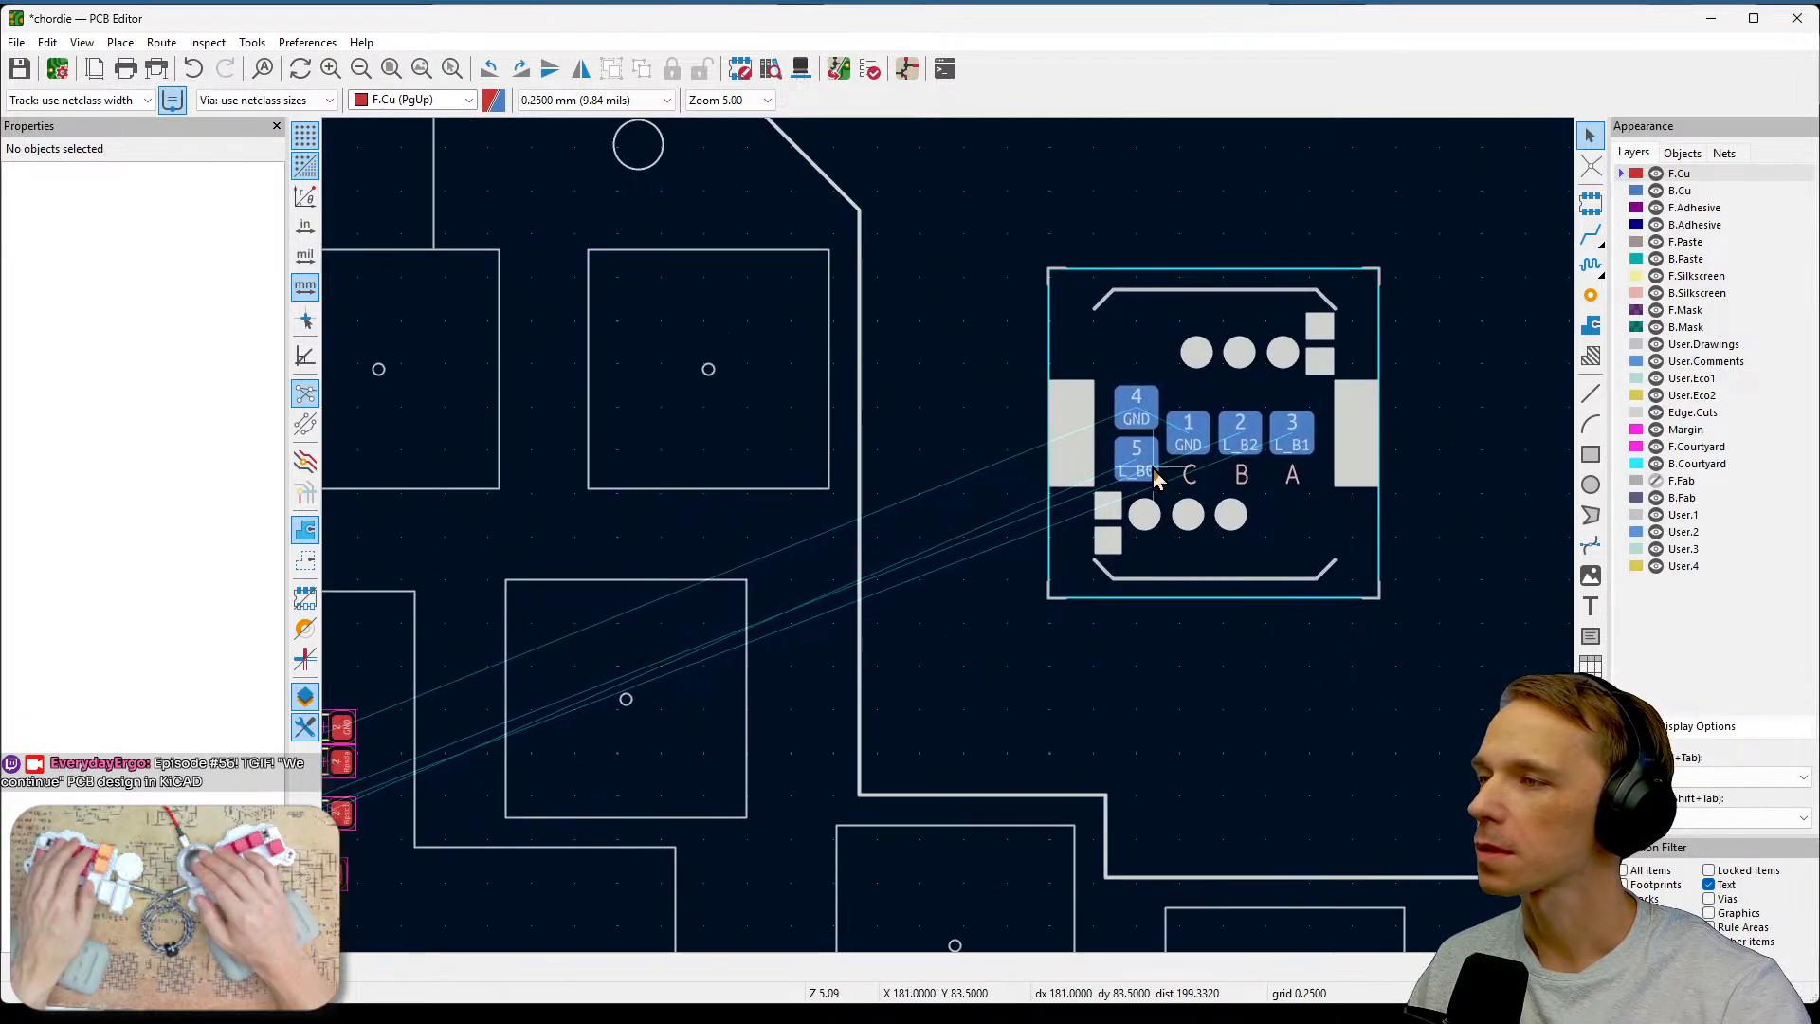
{"action": "middle_click_drag", "start_coordinate": [966, 484], "coordinate": [1098, 468]}
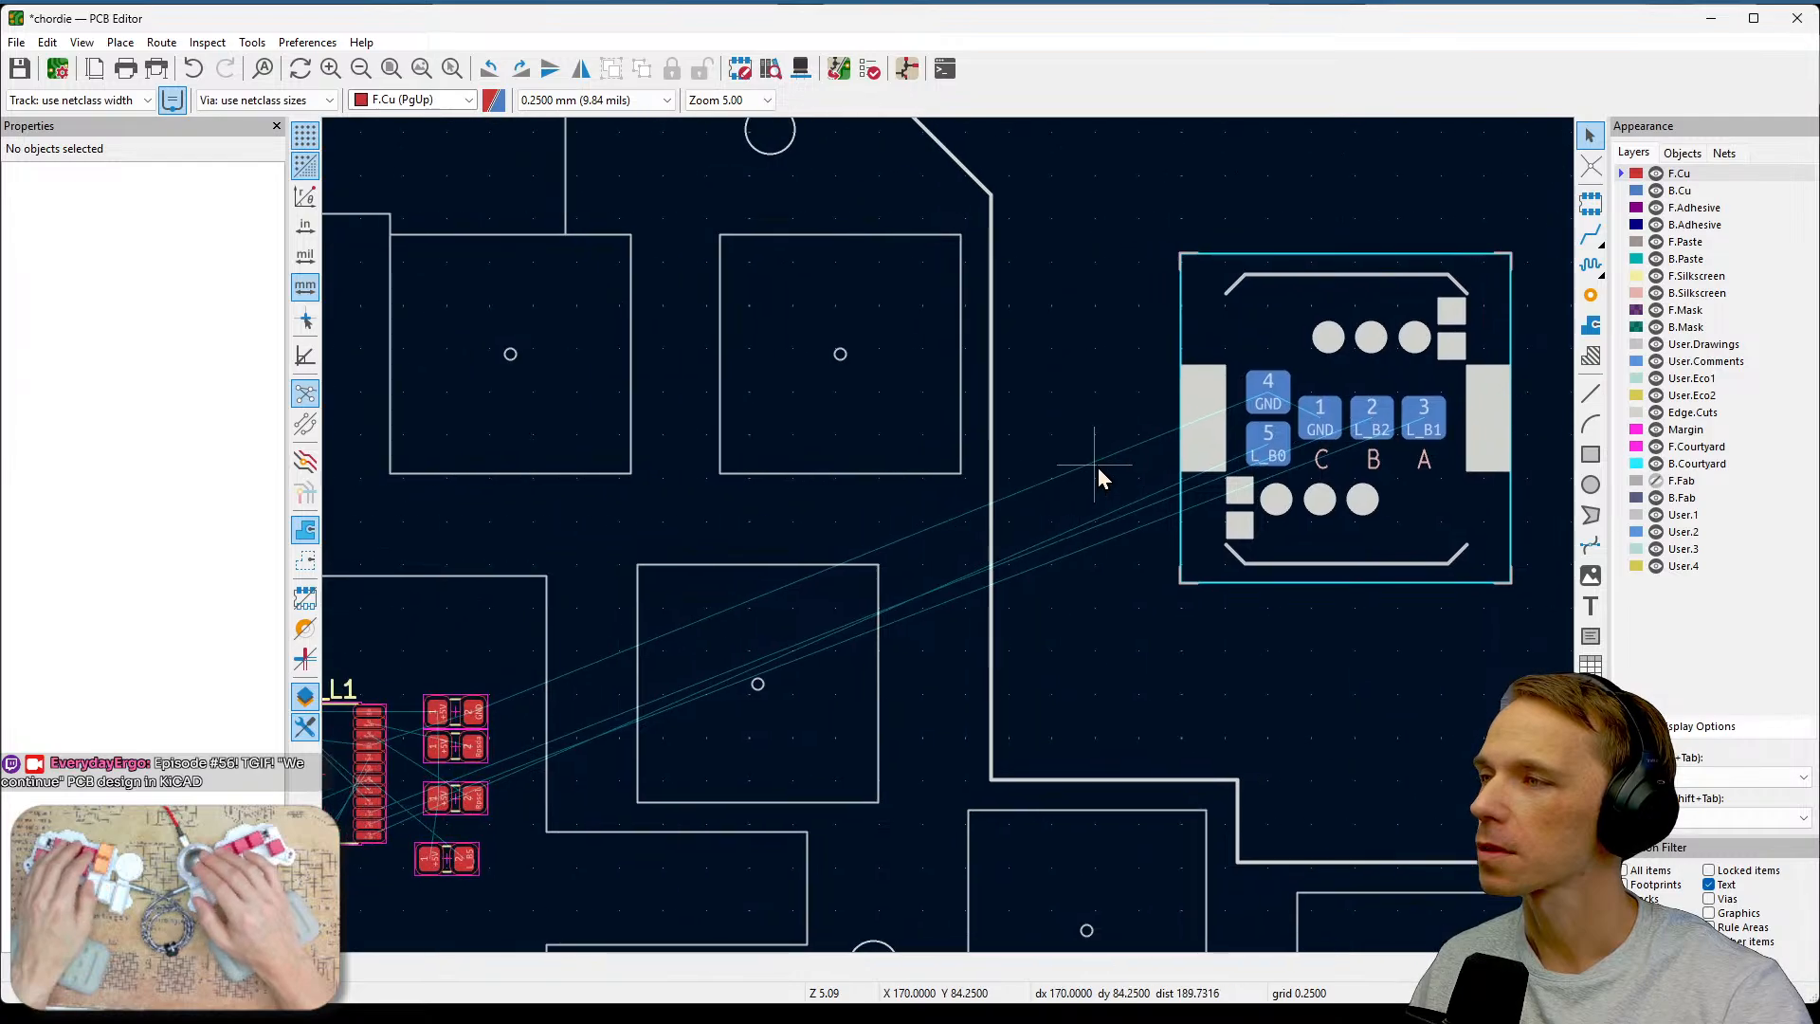
{"action": "scroll", "coordinate": [949, 538], "scroll_direction": "down", "scroll_amount": 2}
{"action": "middle_click_drag", "start_coordinate": [950, 538], "coordinate": [1090, 489]}
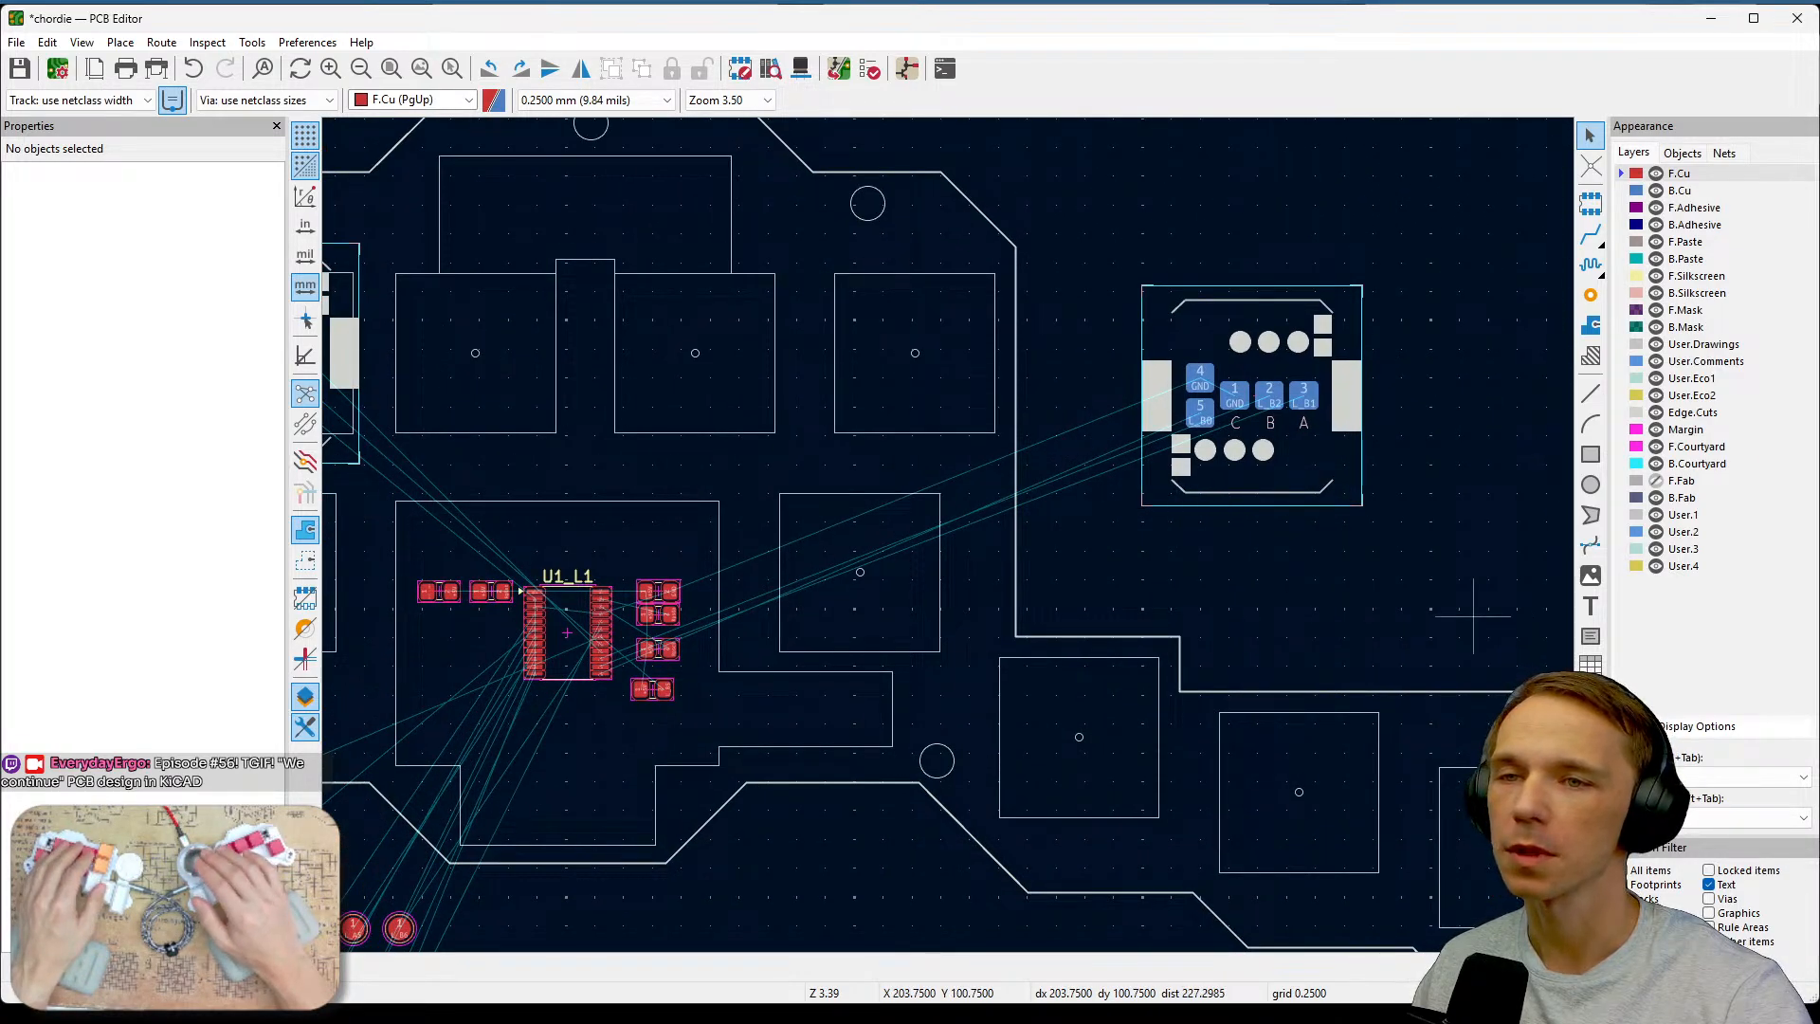
{"action": "key", "text": "alt+Tab"}
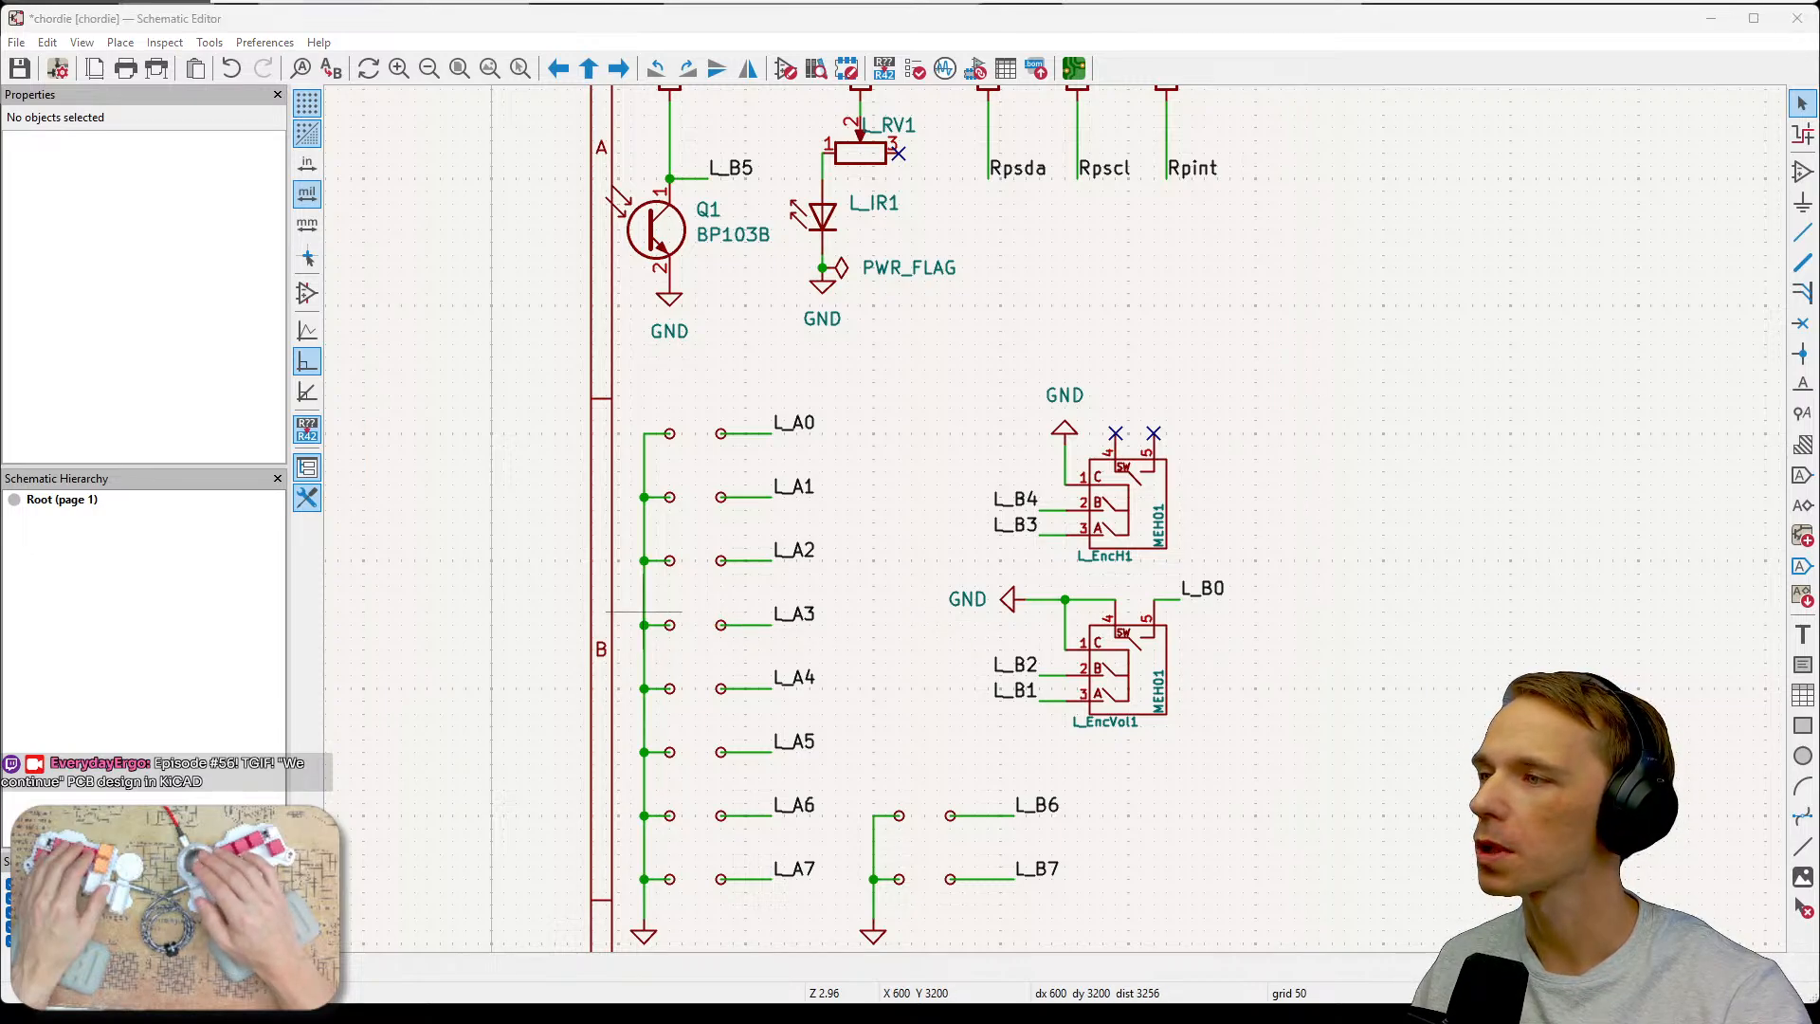
Return to the board and examine the space between the left encoder and the top switch footprints for routing the I2C SDA line.
{"action": "key", "text": "alt+Tab"}
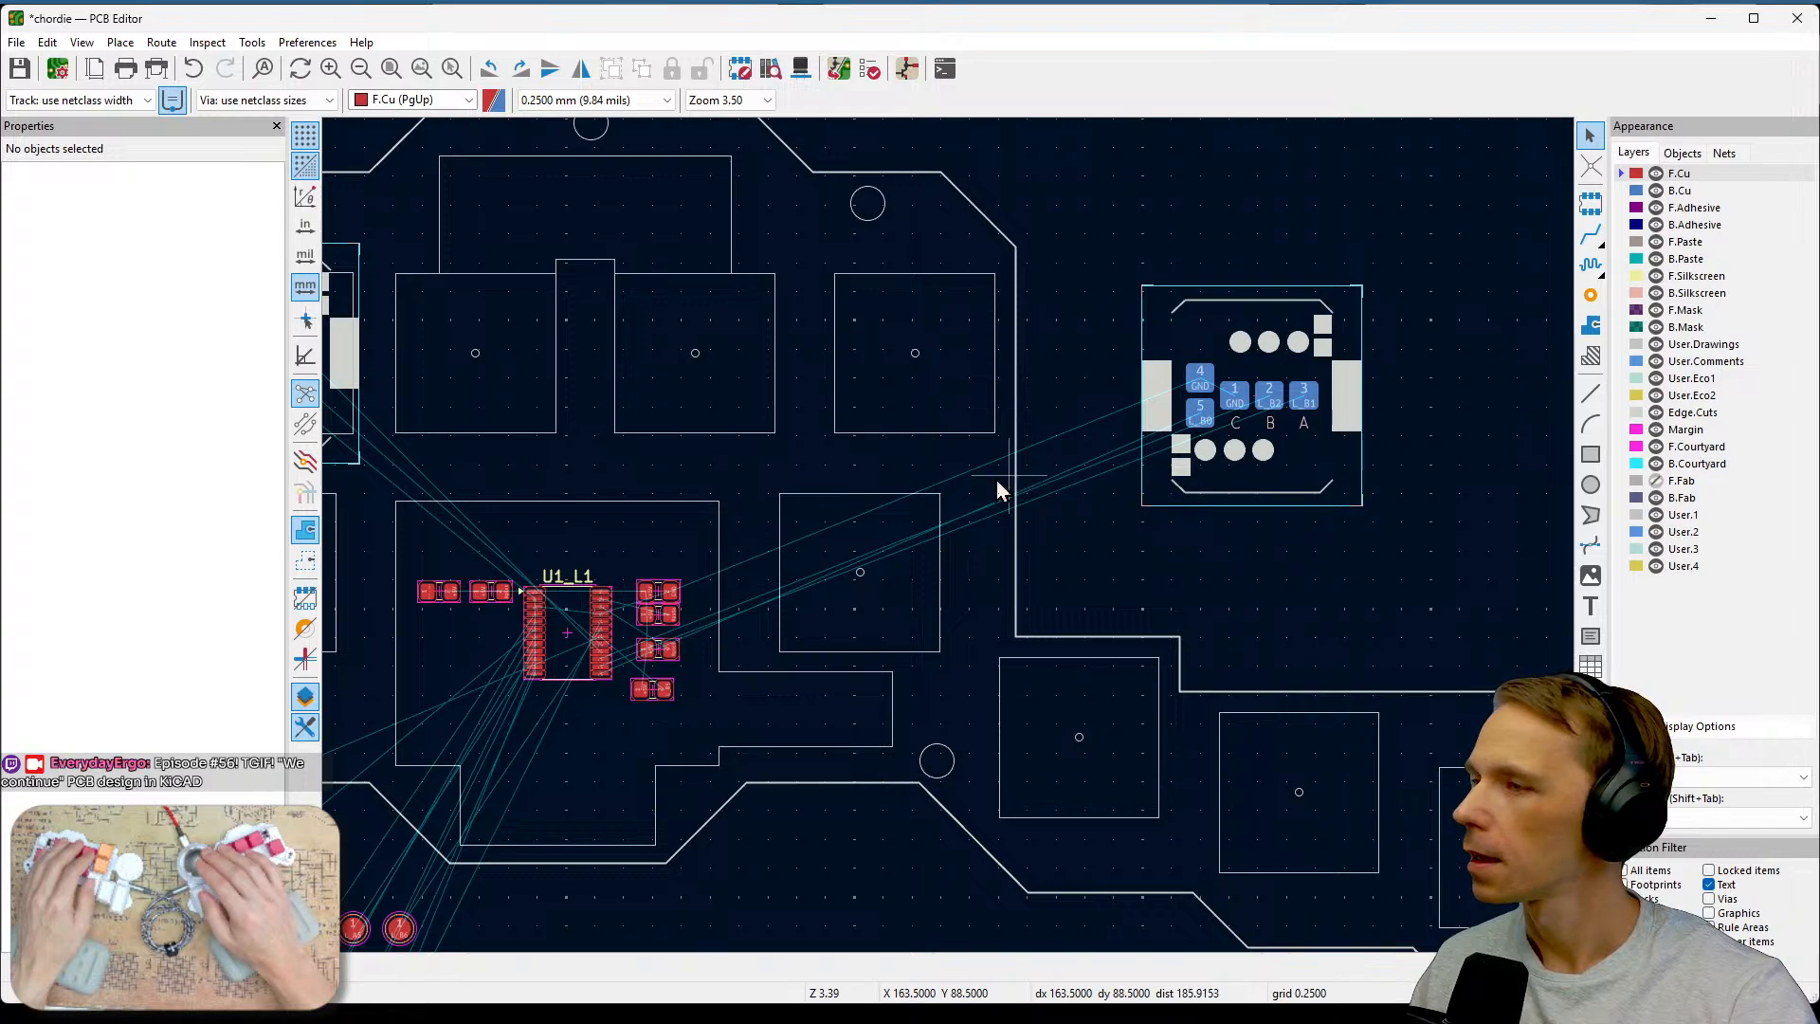
{"action": "scroll", "coordinate": [1088, 467], "scroll_direction": "down", "scroll_amount": 2}
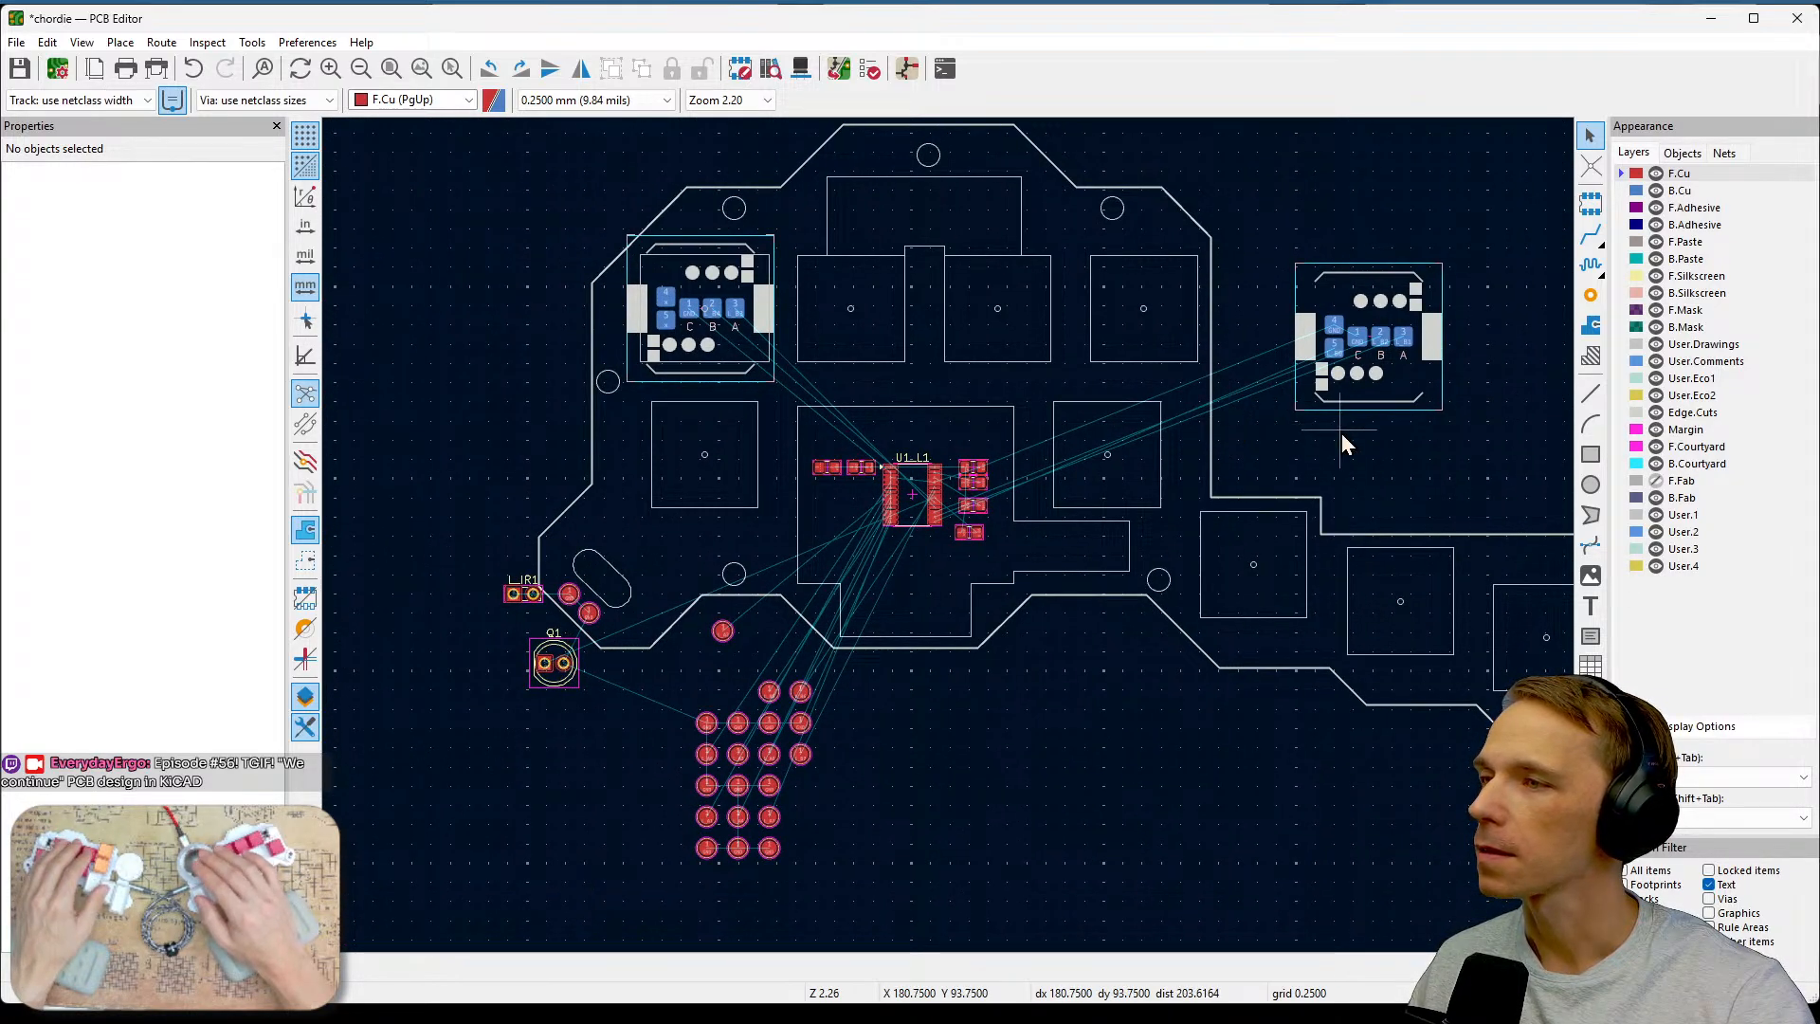
{"action": "middle_click_drag", "start_coordinate": [1340, 434], "coordinate": [1218, 442]}
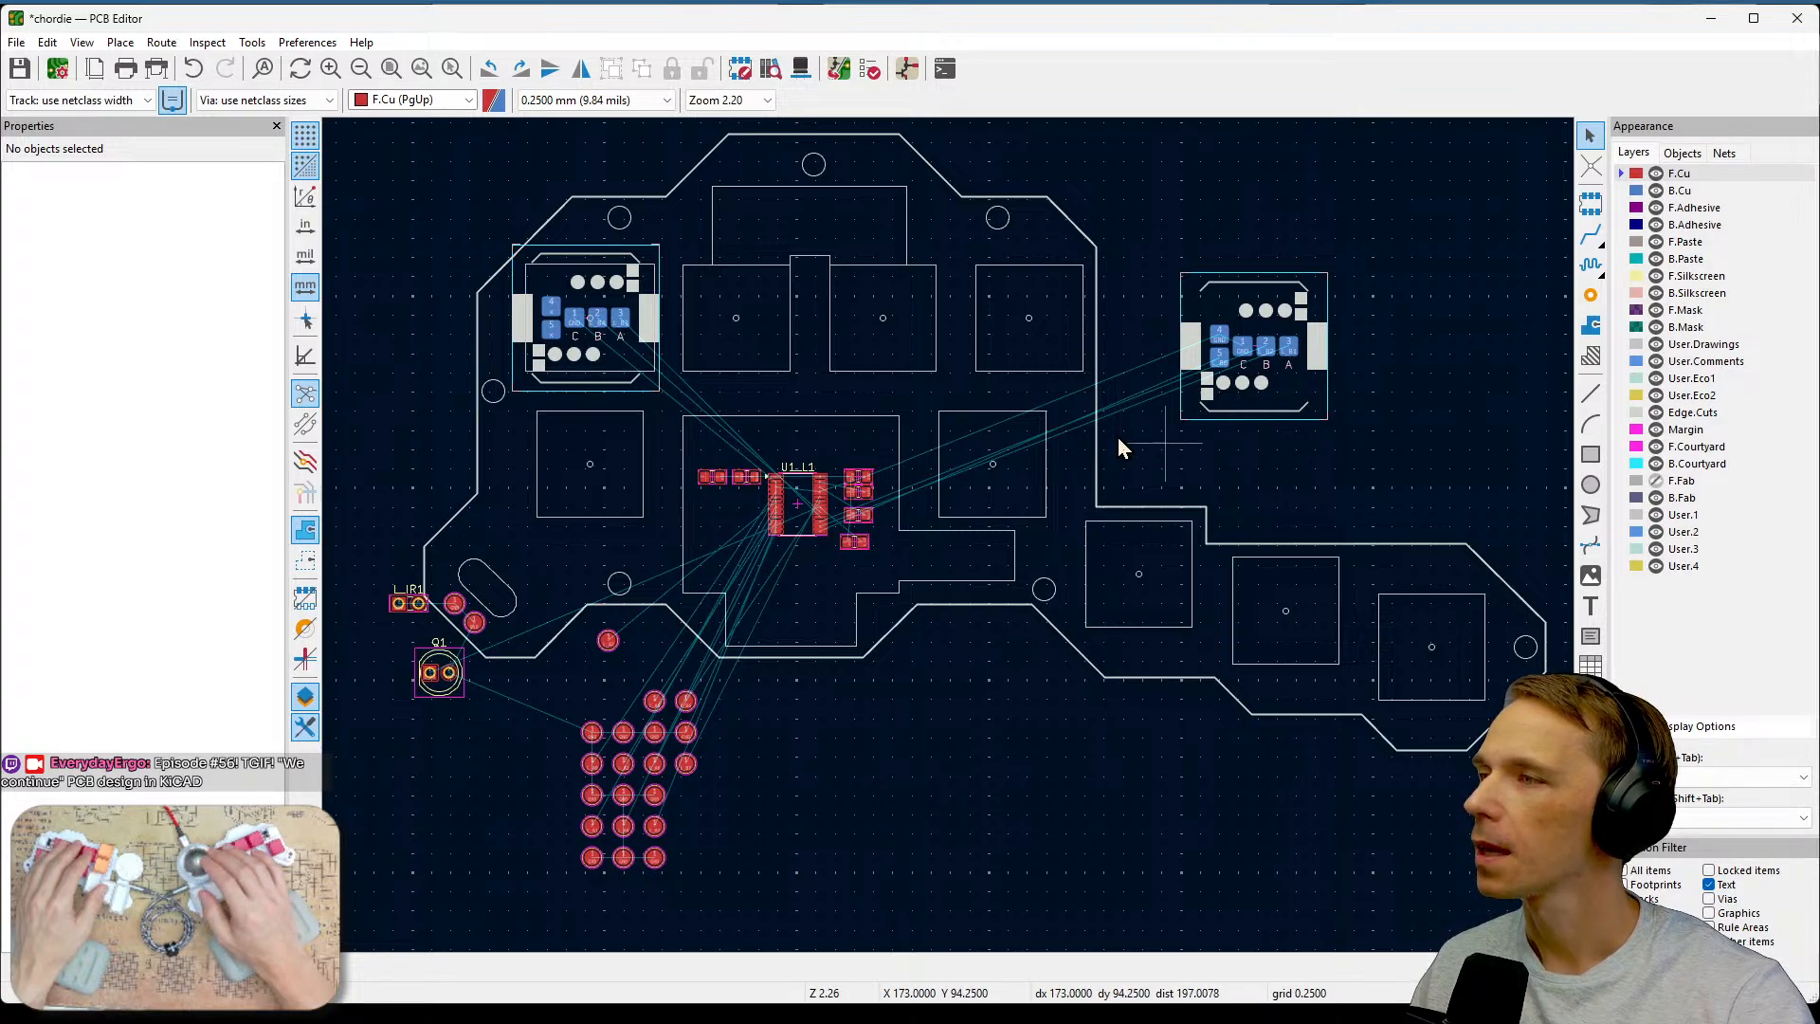
{"action": "scroll", "coordinate": [764, 272], "scroll_direction": "up", "scroll_amount": 2}
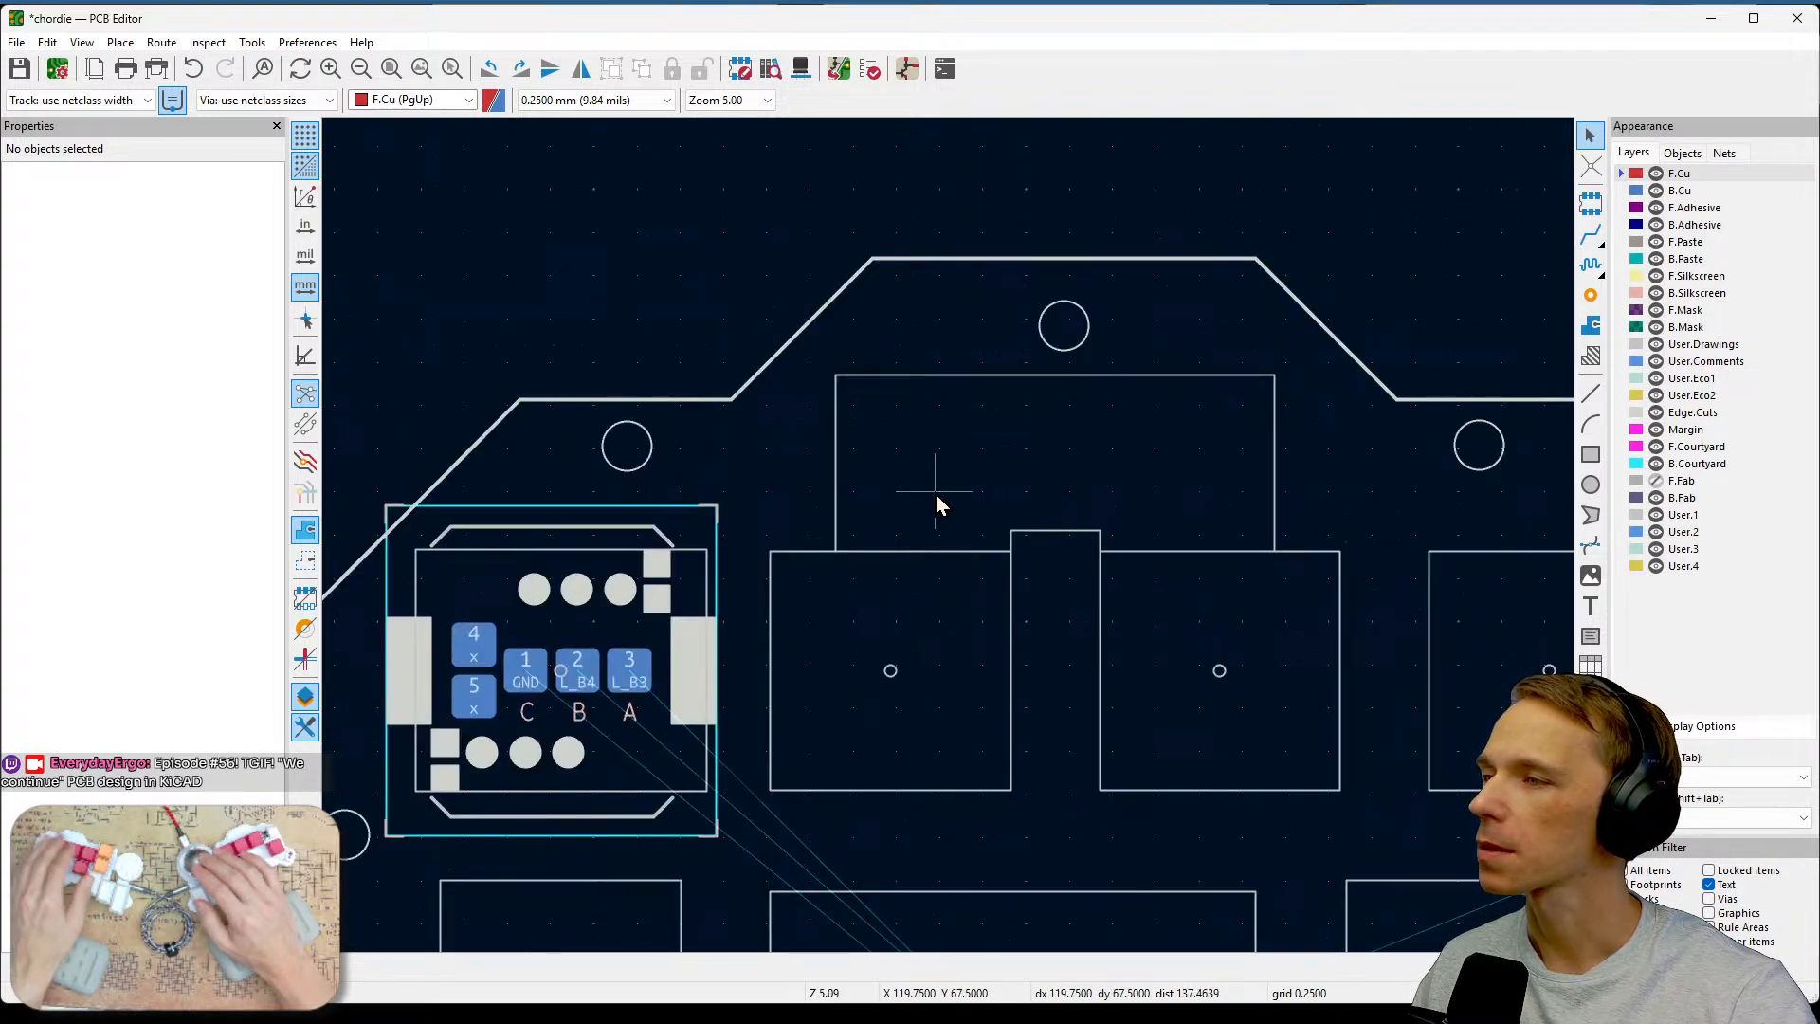
{"action": "scroll", "coordinate": [928, 468], "scroll_direction": "up", "scroll_amount": 2}
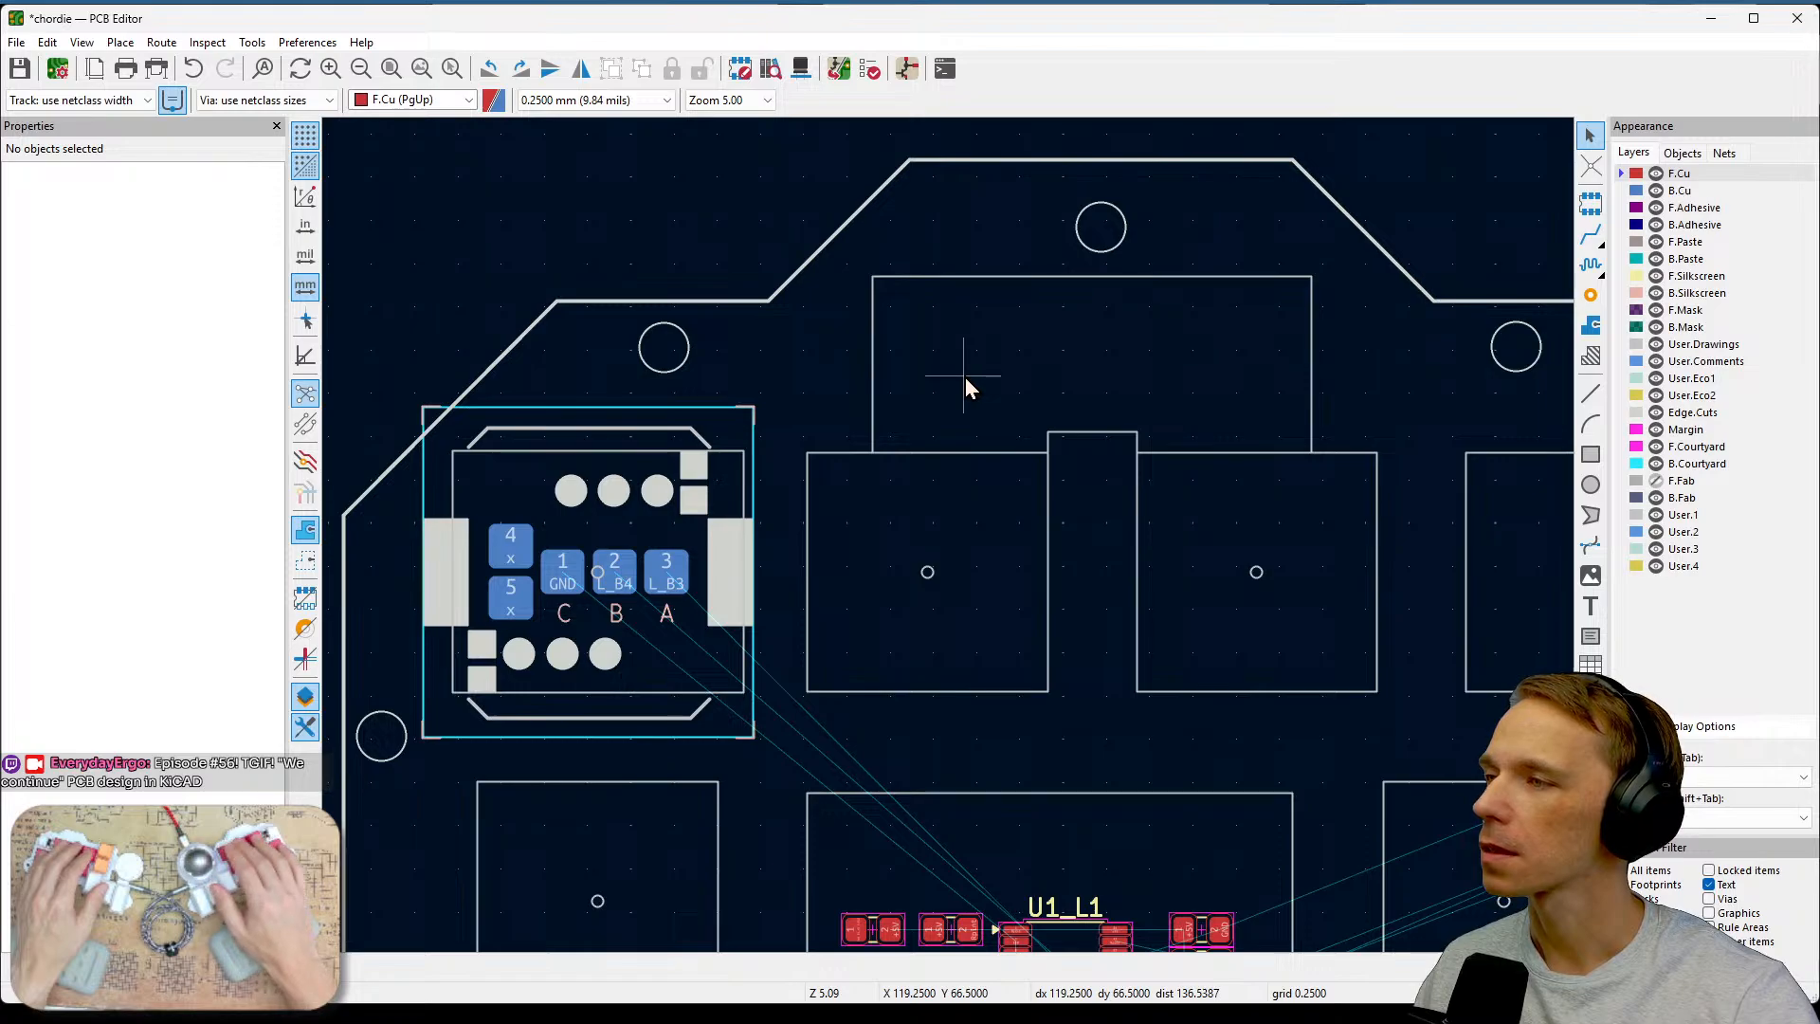
{"action": "mouse_move", "coordinate": [878, 313]}
{"action": "left_mouse_down"}
{"action": "mouse_move", "coordinate": [1165, 289]}
{"action": "mouse_move", "coordinate": [1344, 302]}
{"action": "left_mouse_up"}
{"action": "left_click_drag", "start_coordinate": [894, 393], "coordinate": [1328, 400]}
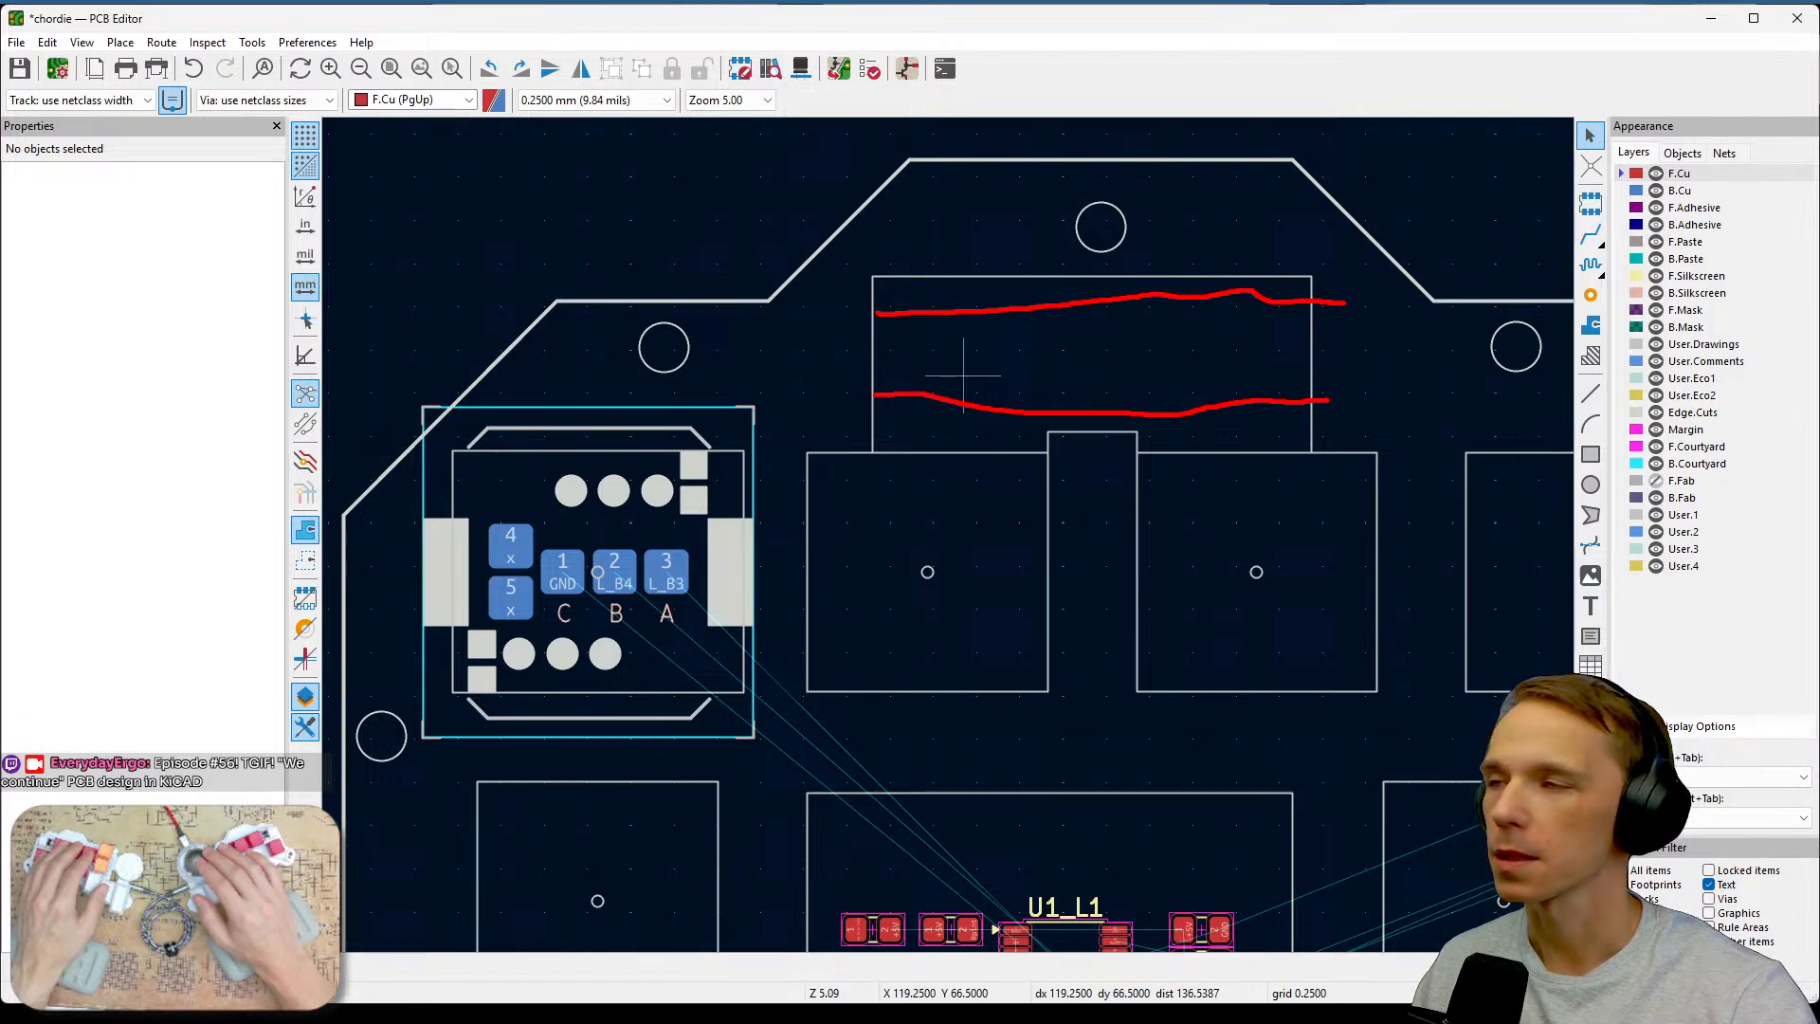
{"action": "mouse_move", "coordinate": [1021, 366]}
{"action": "left_mouse_down"}
{"action": "mouse_move", "coordinate": [1022, 390]}
{"action": "mouse_move", "coordinate": [1075, 402]}
{"action": "mouse_move", "coordinate": [1085, 387]}
{"action": "mouse_move", "coordinate": [1249, 397]}
{"action": "left_mouse_up"}
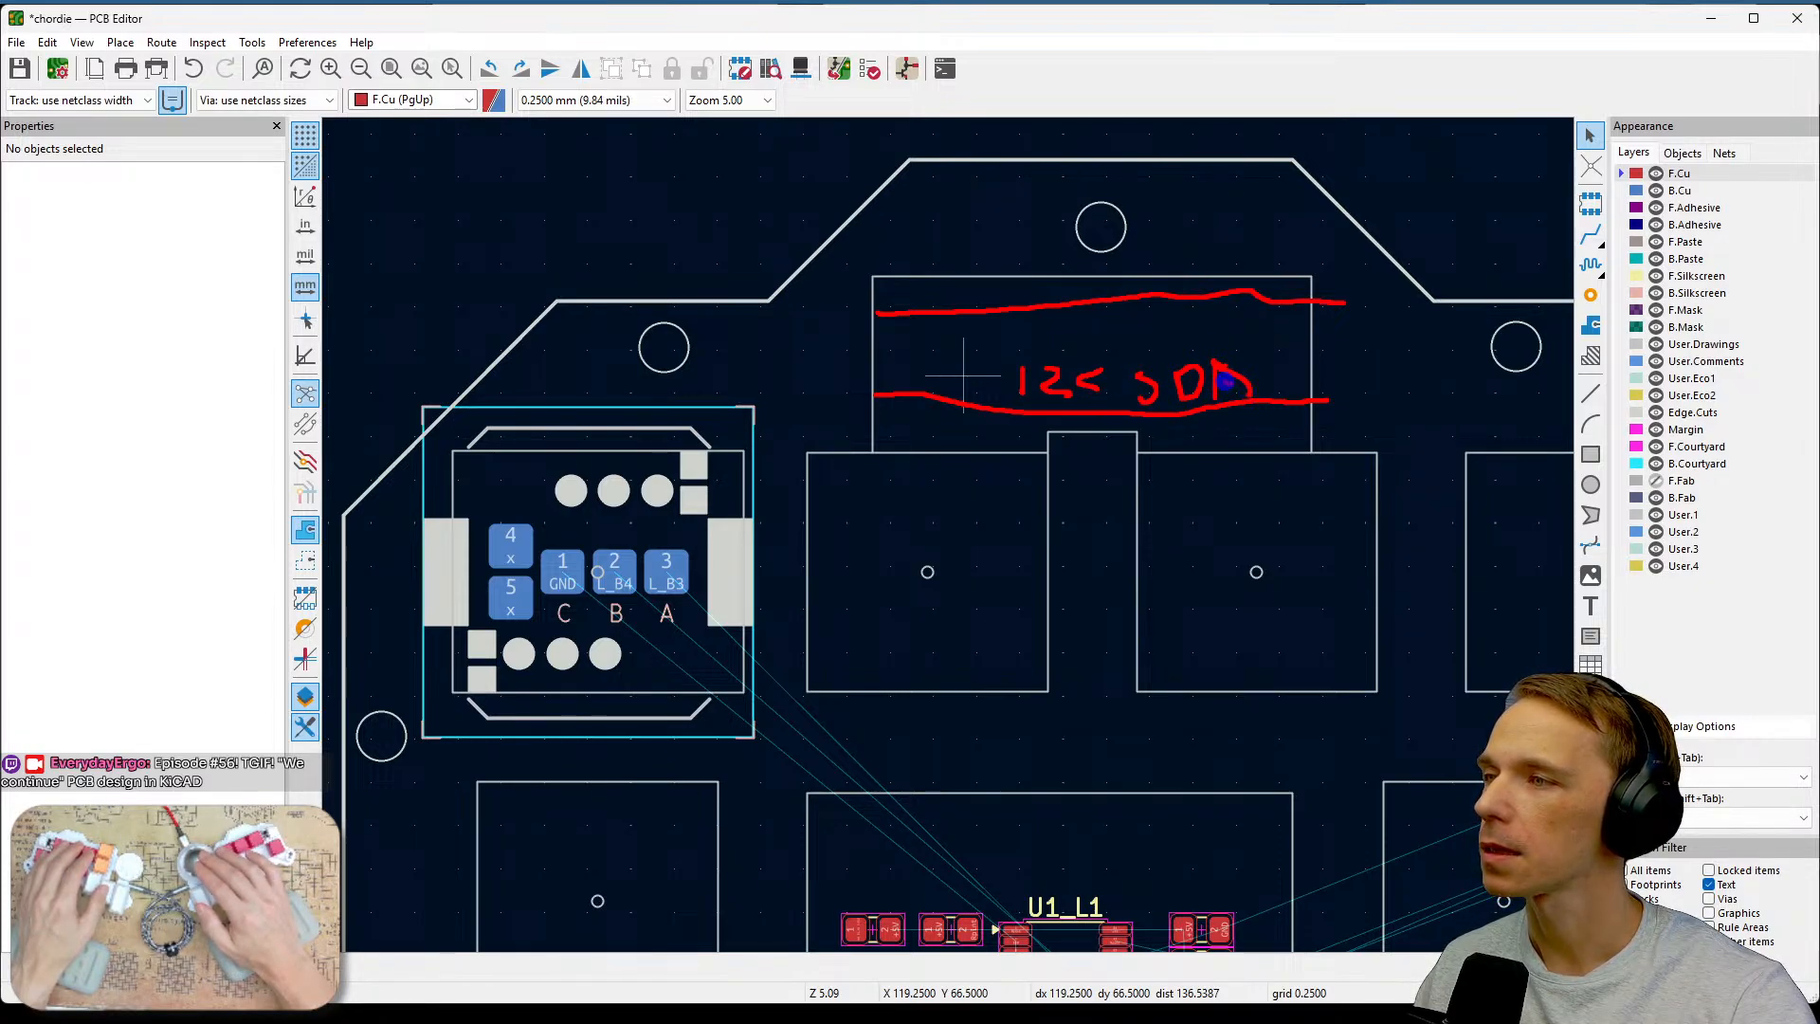
{"action": "mouse_move", "coordinate": [1252, 254]}
{"action": "left_mouse_down"}
{"action": "mouse_move", "coordinate": [1234, 275]}
{"action": "mouse_move", "coordinate": [1334, 269]}
{"action": "left_mouse_up"}
{"action": "key", "text": "Escape"}
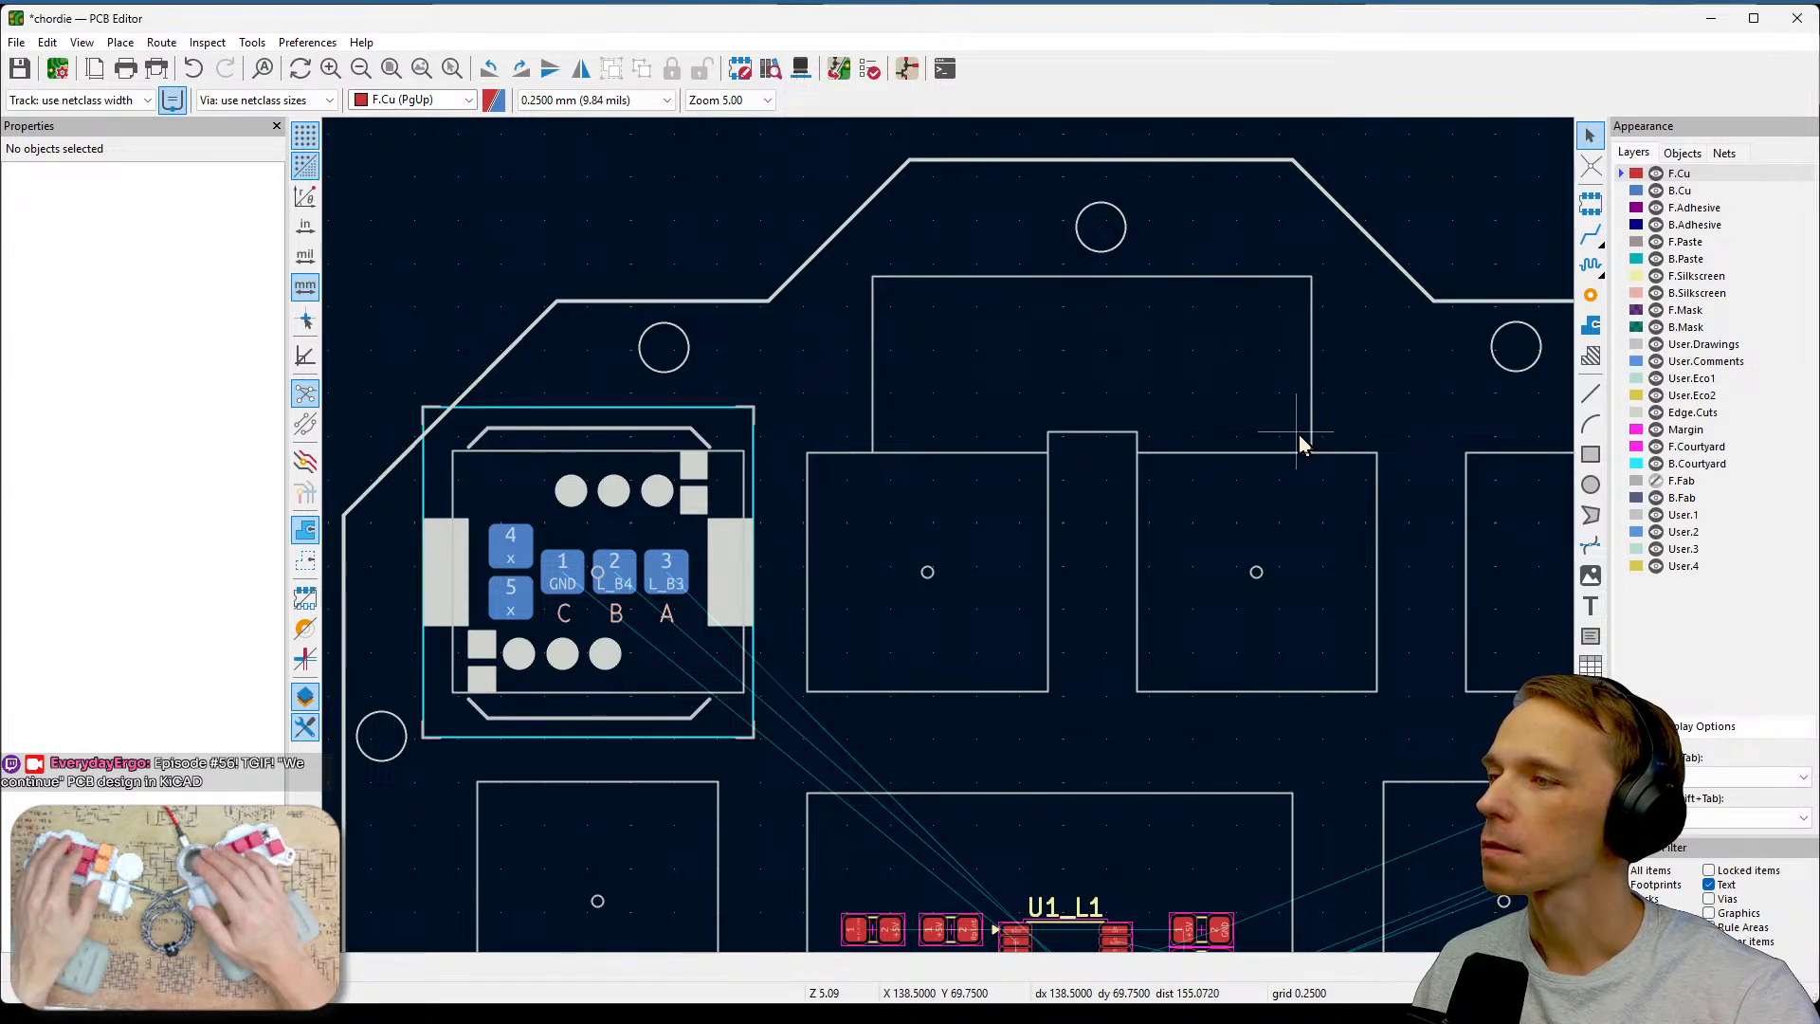
Examine the top switch footprints' pads and the gap above them as a possible trace path.
{"action": "scroll", "coordinate": [1299, 434], "scroll_direction": "down", "scroll_amount": 2}
{"action": "middle_click_drag", "start_coordinate": [927, 588], "coordinate": [1055, 378]}
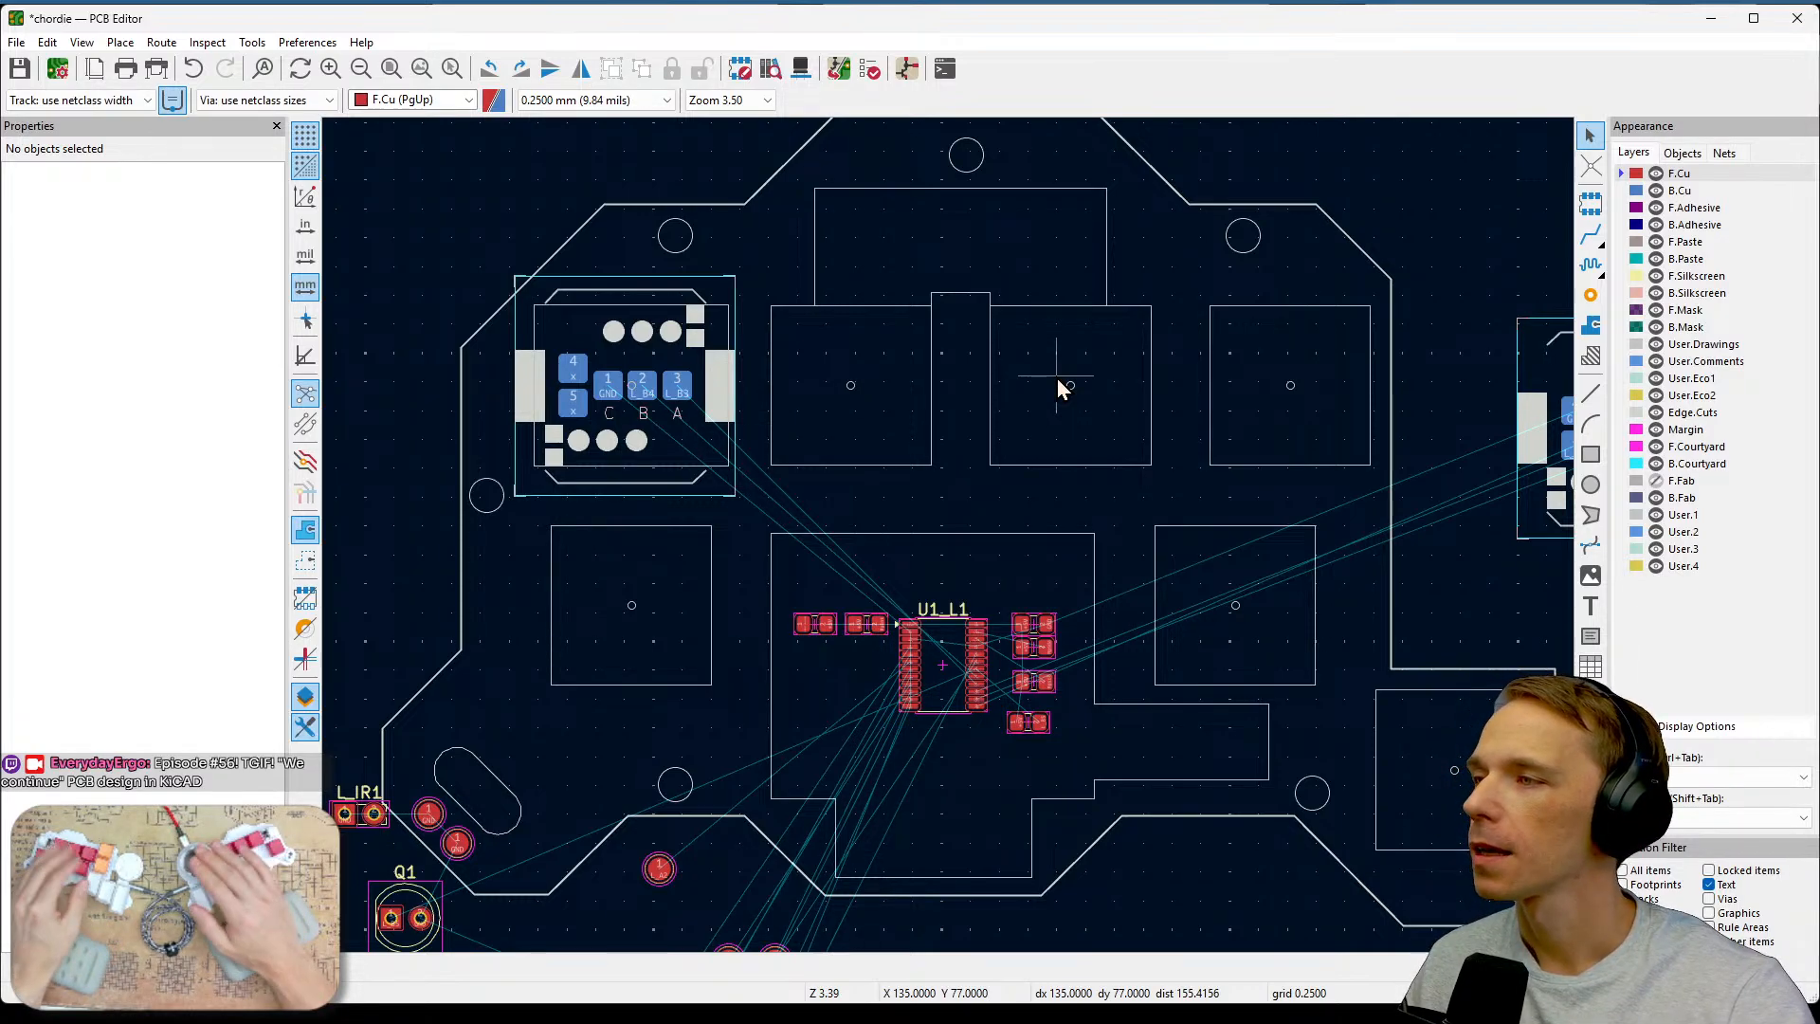
{"action": "scroll", "coordinate": [1056, 378], "scroll_direction": "down", "scroll_amount": 2}
{"action": "scroll", "coordinate": [949, 538], "scroll_direction": "up", "scroll_amount": 2}
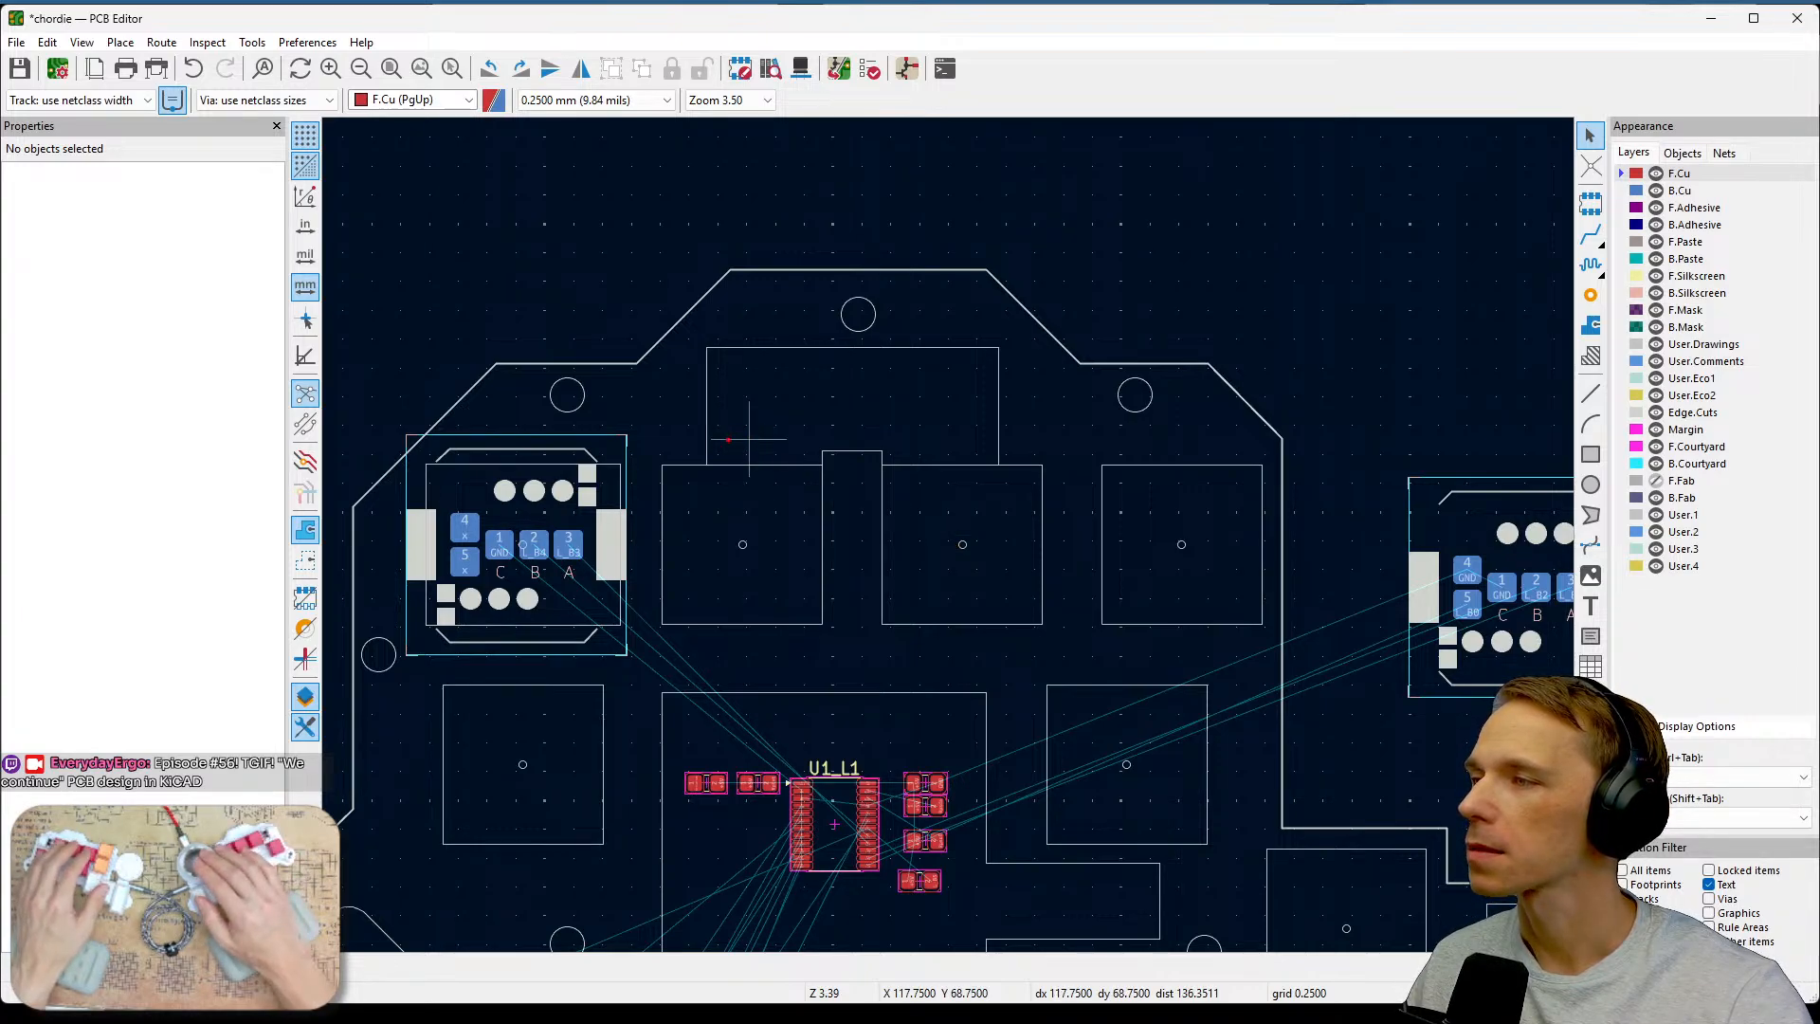
{"action": "left_click_drag", "start_coordinate": [699, 499], "coordinate": [758, 489]}
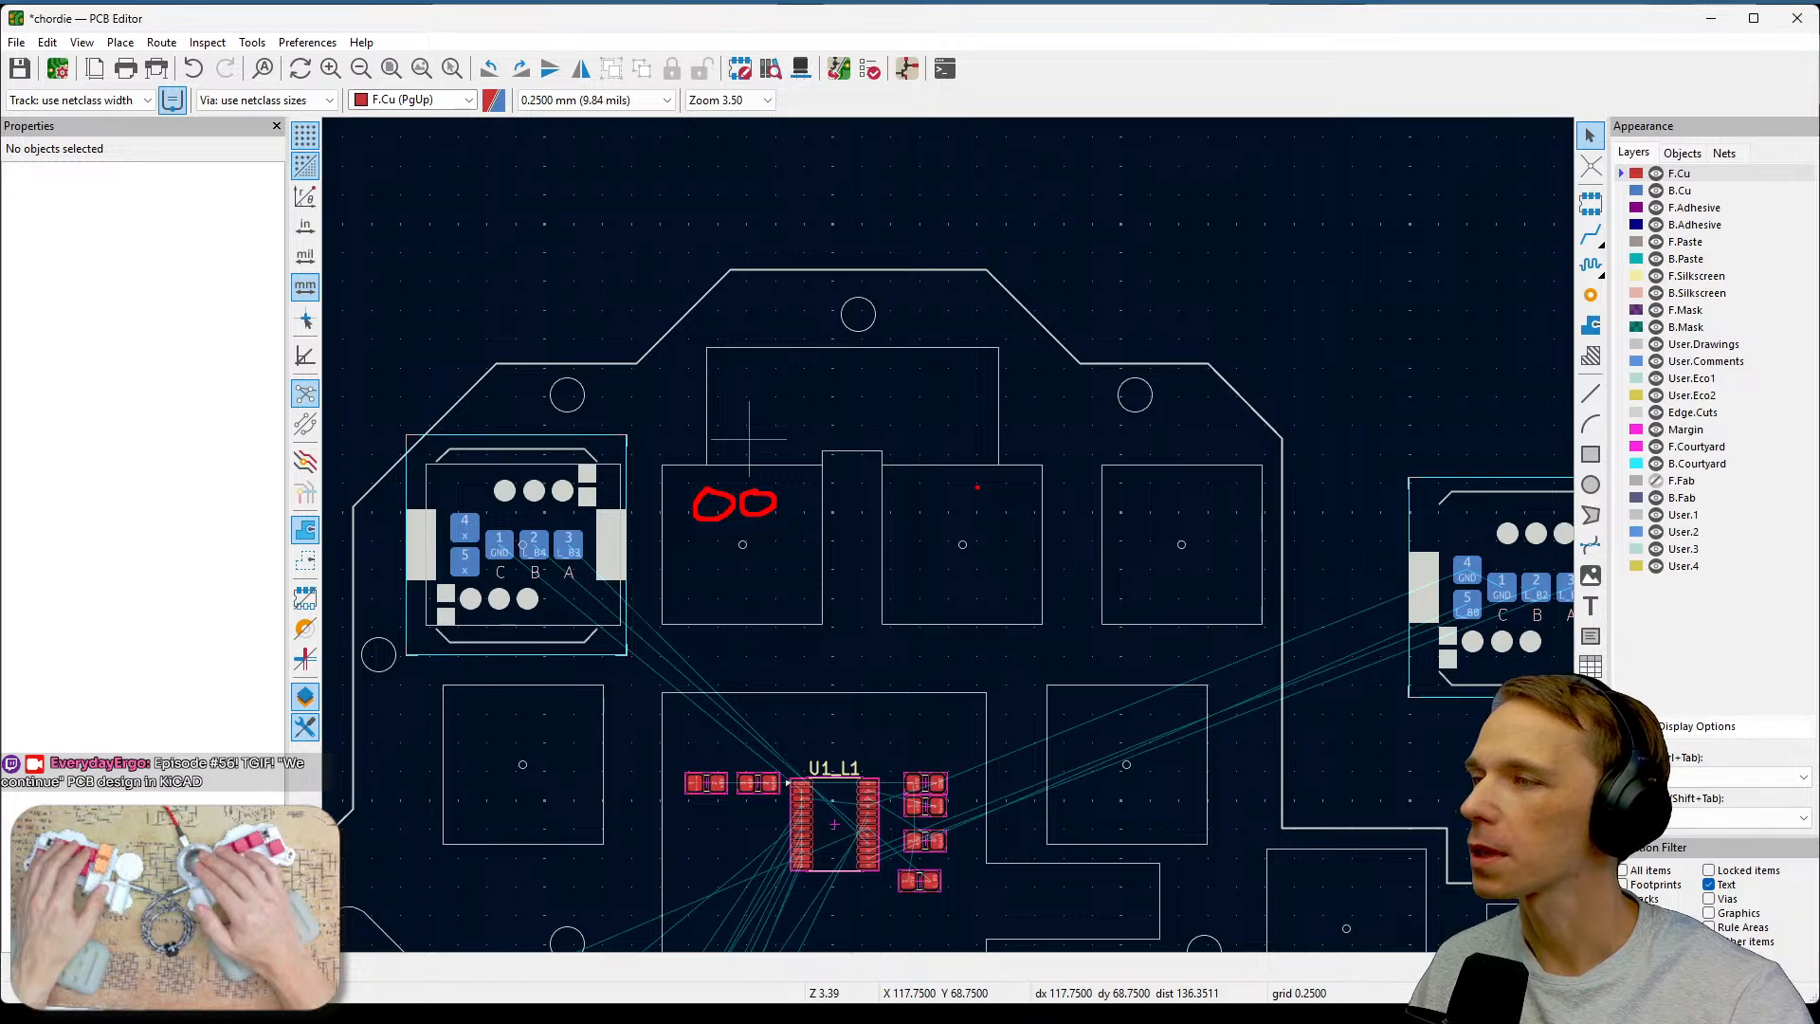
{"action": "left_click_drag", "start_coordinate": [976, 487], "coordinate": [977, 486]}
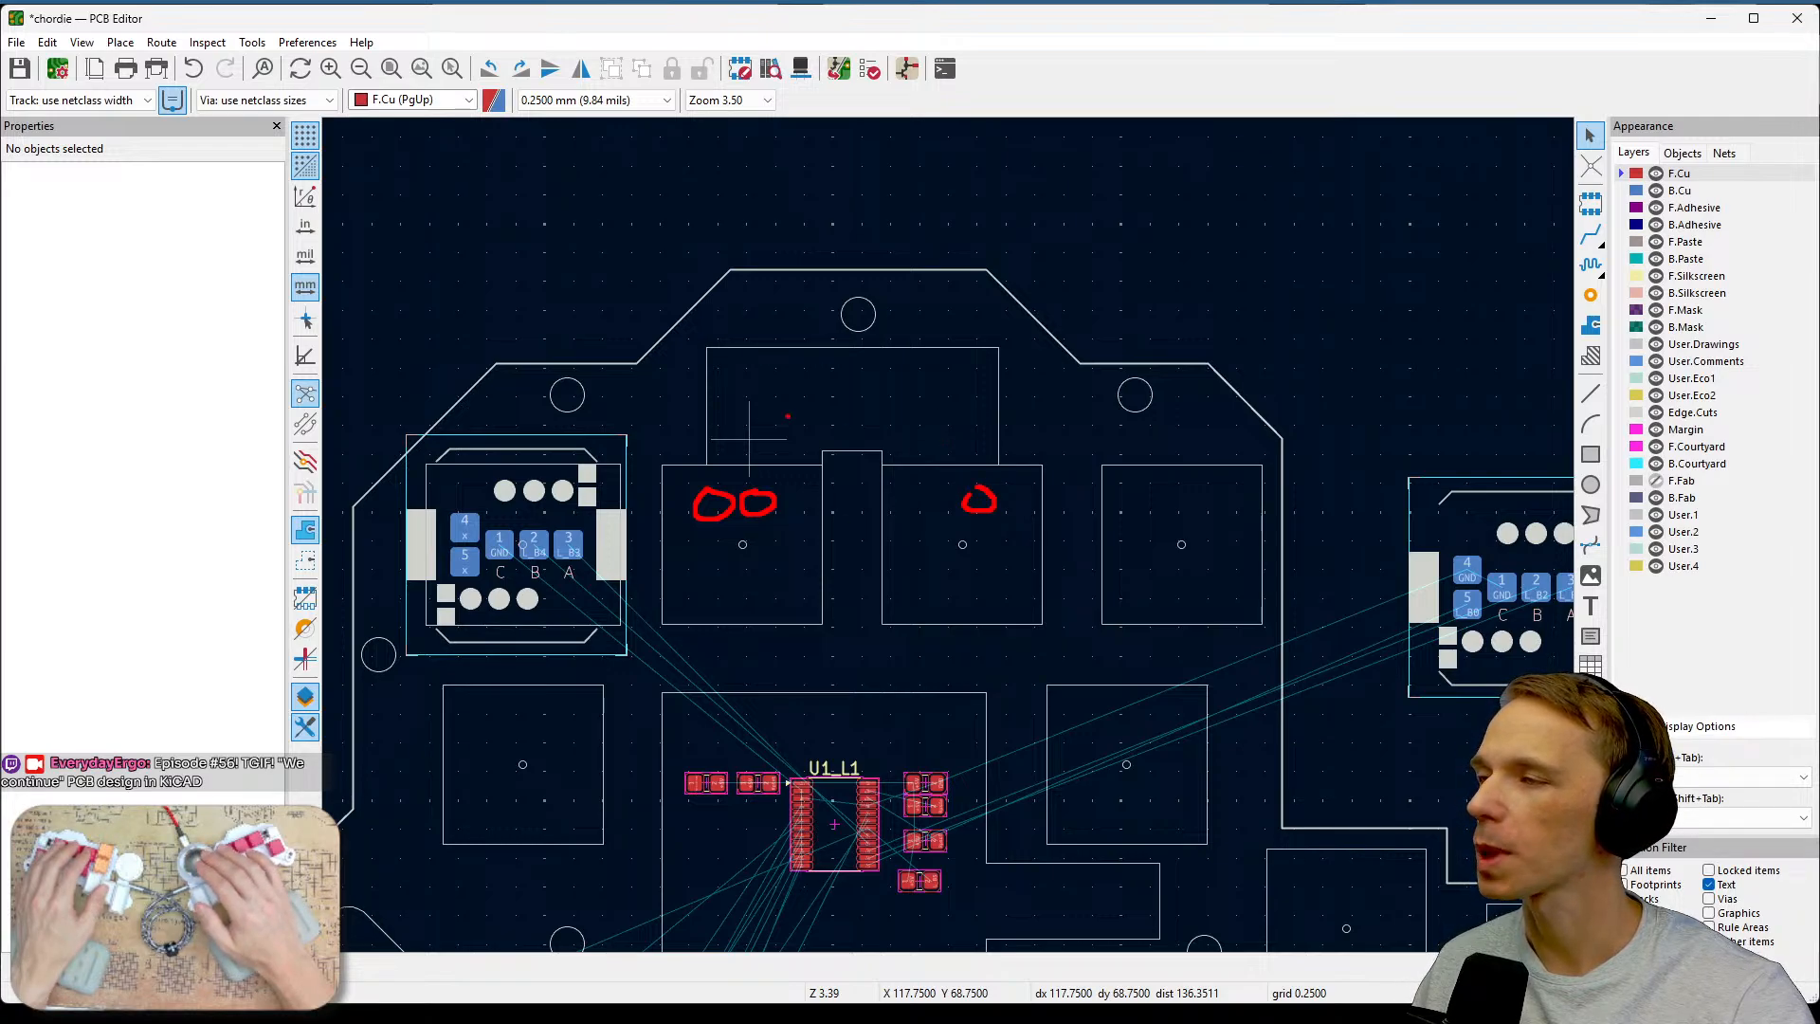
{"action": "left_click_drag", "start_coordinate": [707, 390], "coordinate": [998, 393]}
{"action": "left_click_drag", "start_coordinate": [709, 438], "coordinate": [1006, 415]}
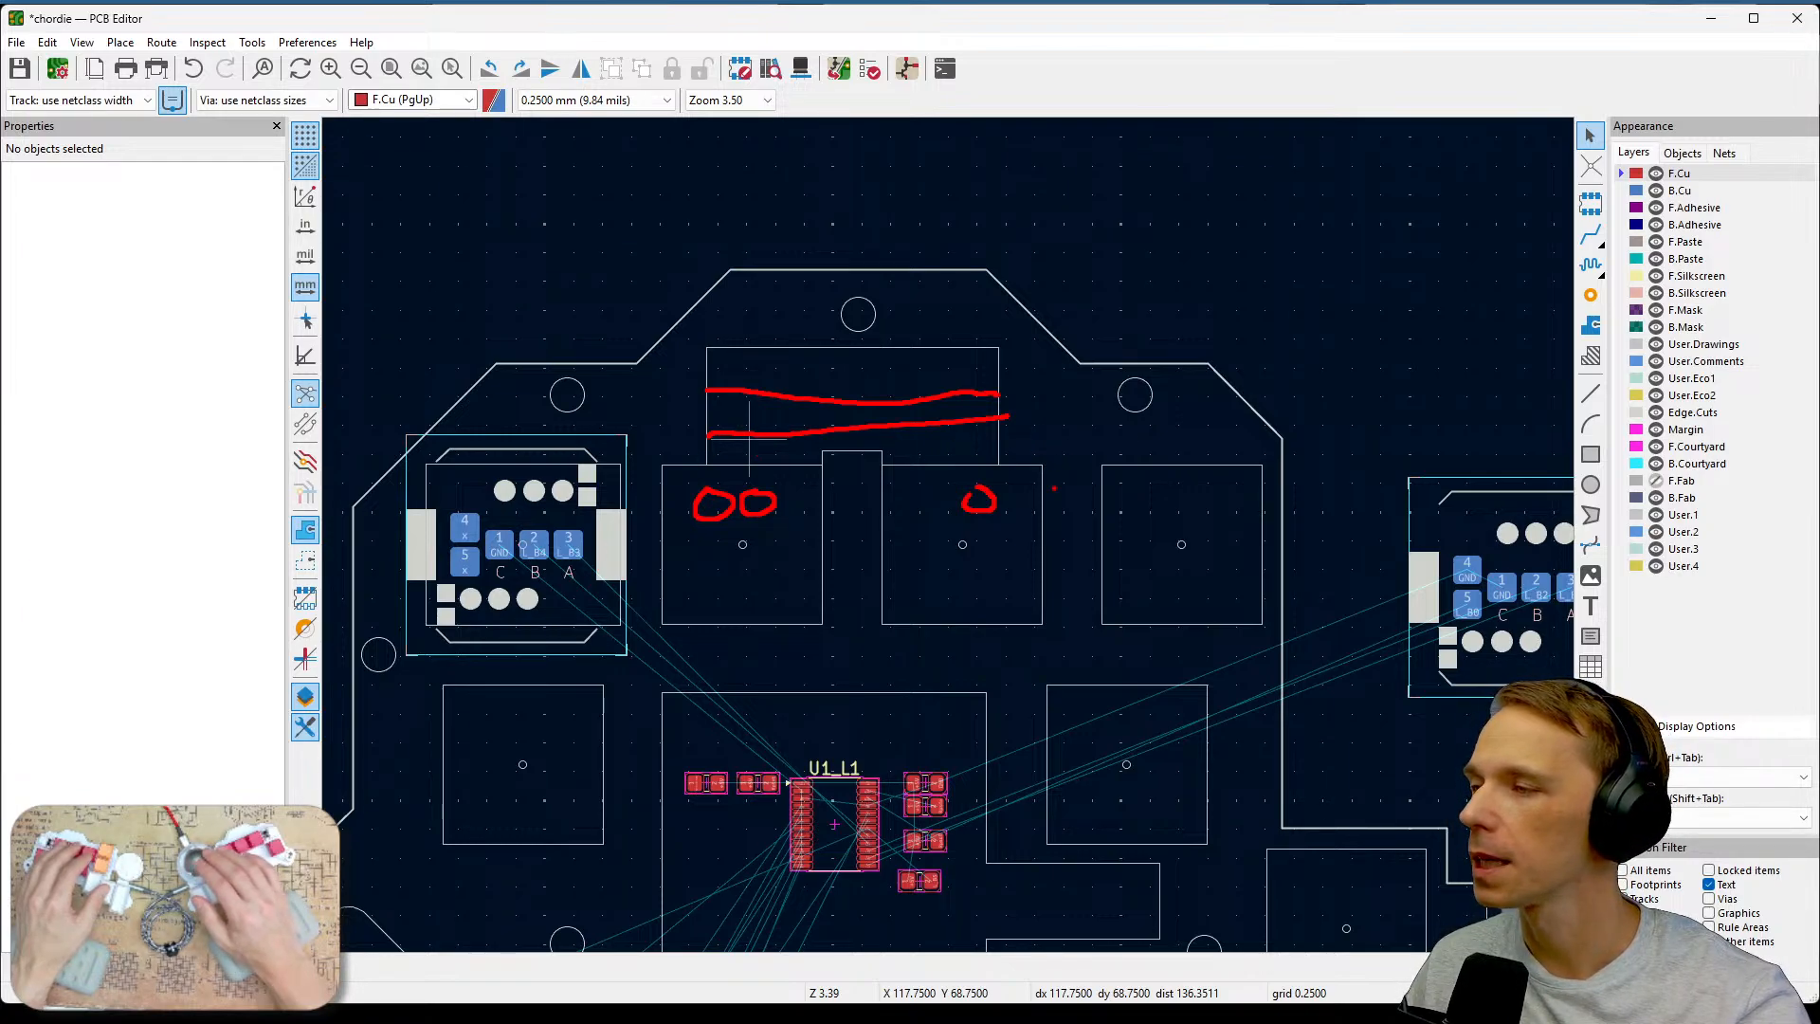
{"action": "key", "text": "Escape"}
Inspect the U1_L1 footprint and its resistors on the board, then review the pull-up resistors and test points in the schematic.
{"action": "scroll", "coordinate": [1186, 542], "scroll_direction": "down", "scroll_amount": 1}
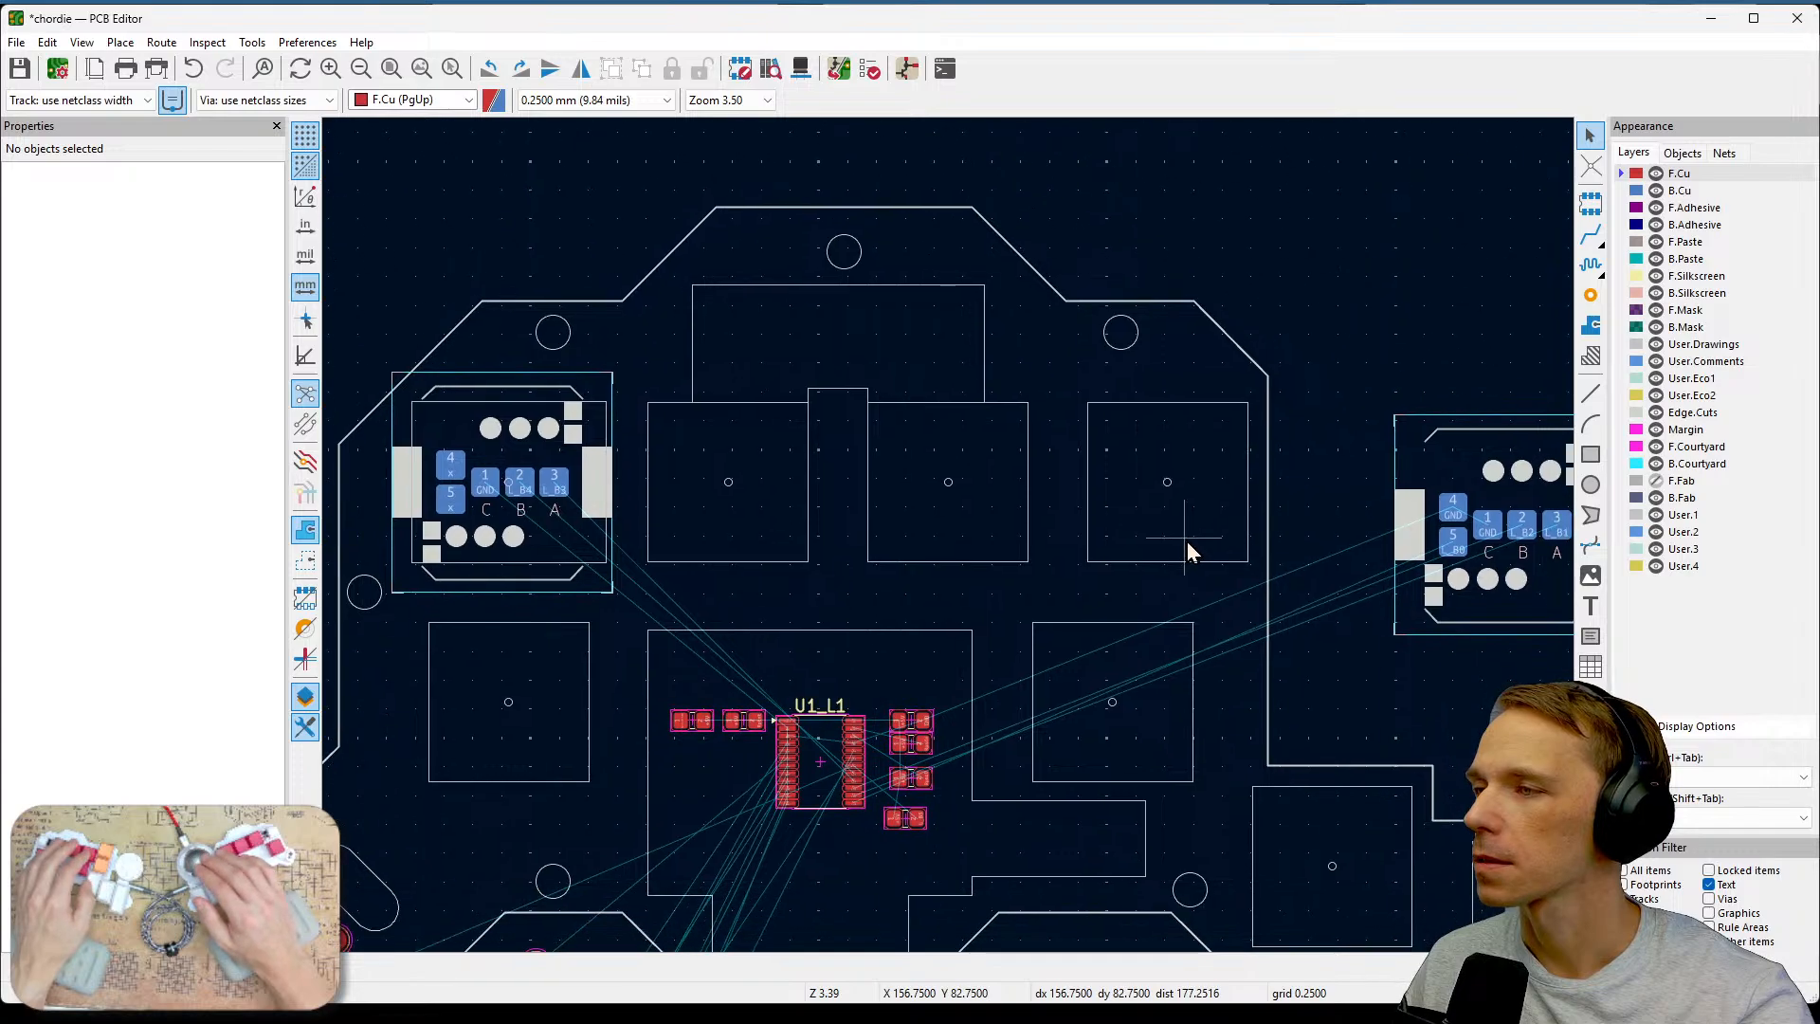
{"action": "scroll", "coordinate": [1187, 540], "scroll_direction": "down", "scroll_amount": 1}
{"action": "middle_click_drag", "start_coordinate": [950, 548], "coordinate": [1110, 420]}
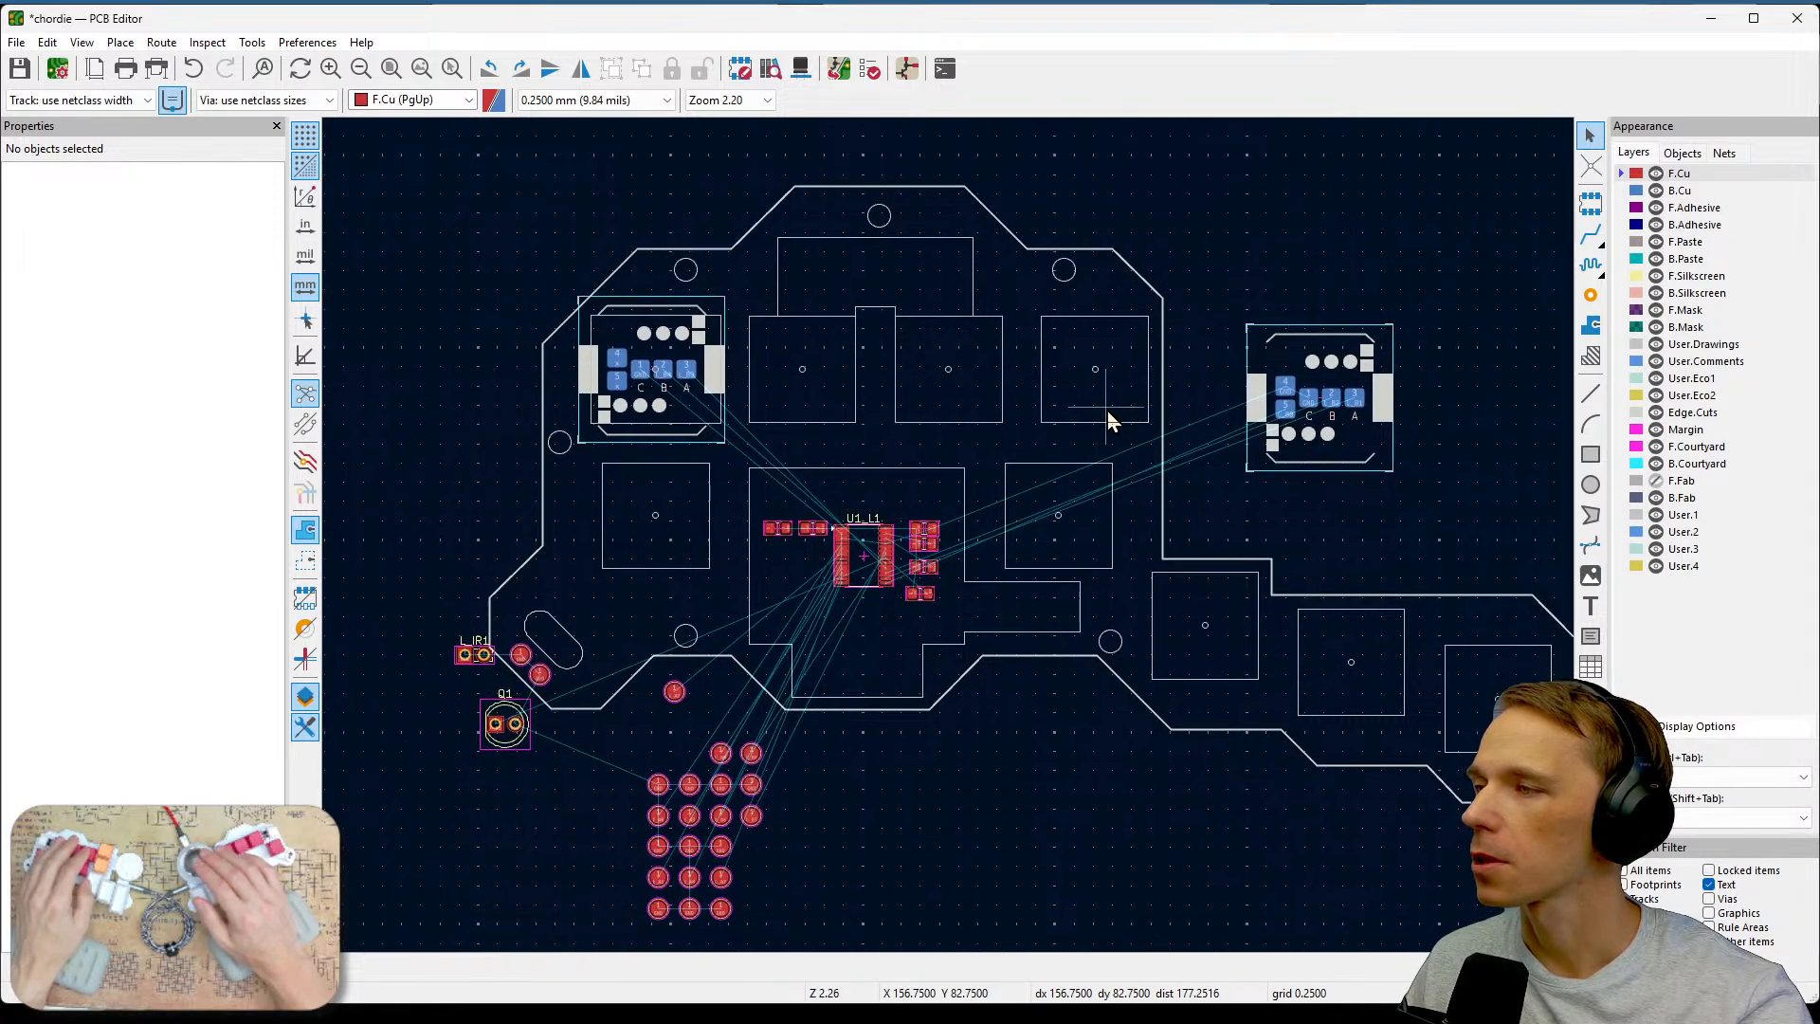
{"action": "scroll", "coordinate": [950, 542], "scroll_direction": "up", "scroll_amount": 5}
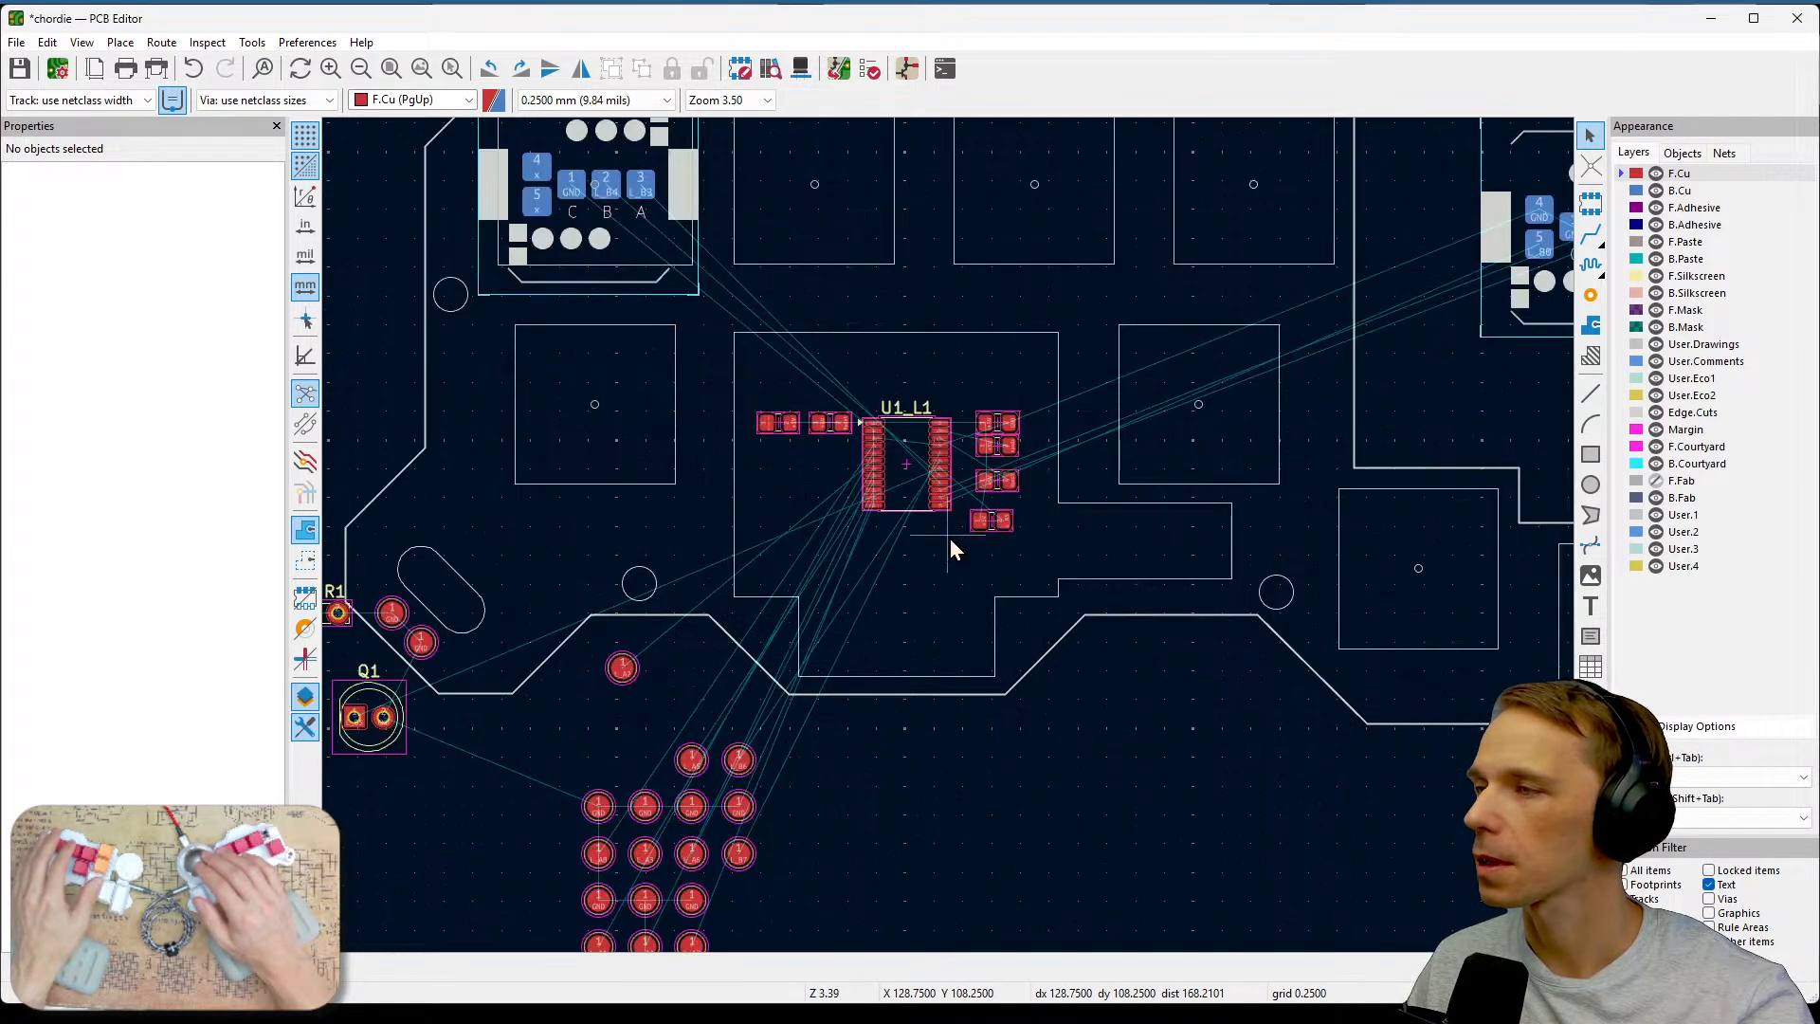
{"action": "middle_click_drag", "start_coordinate": [979, 420], "coordinate": [1126, 573]}
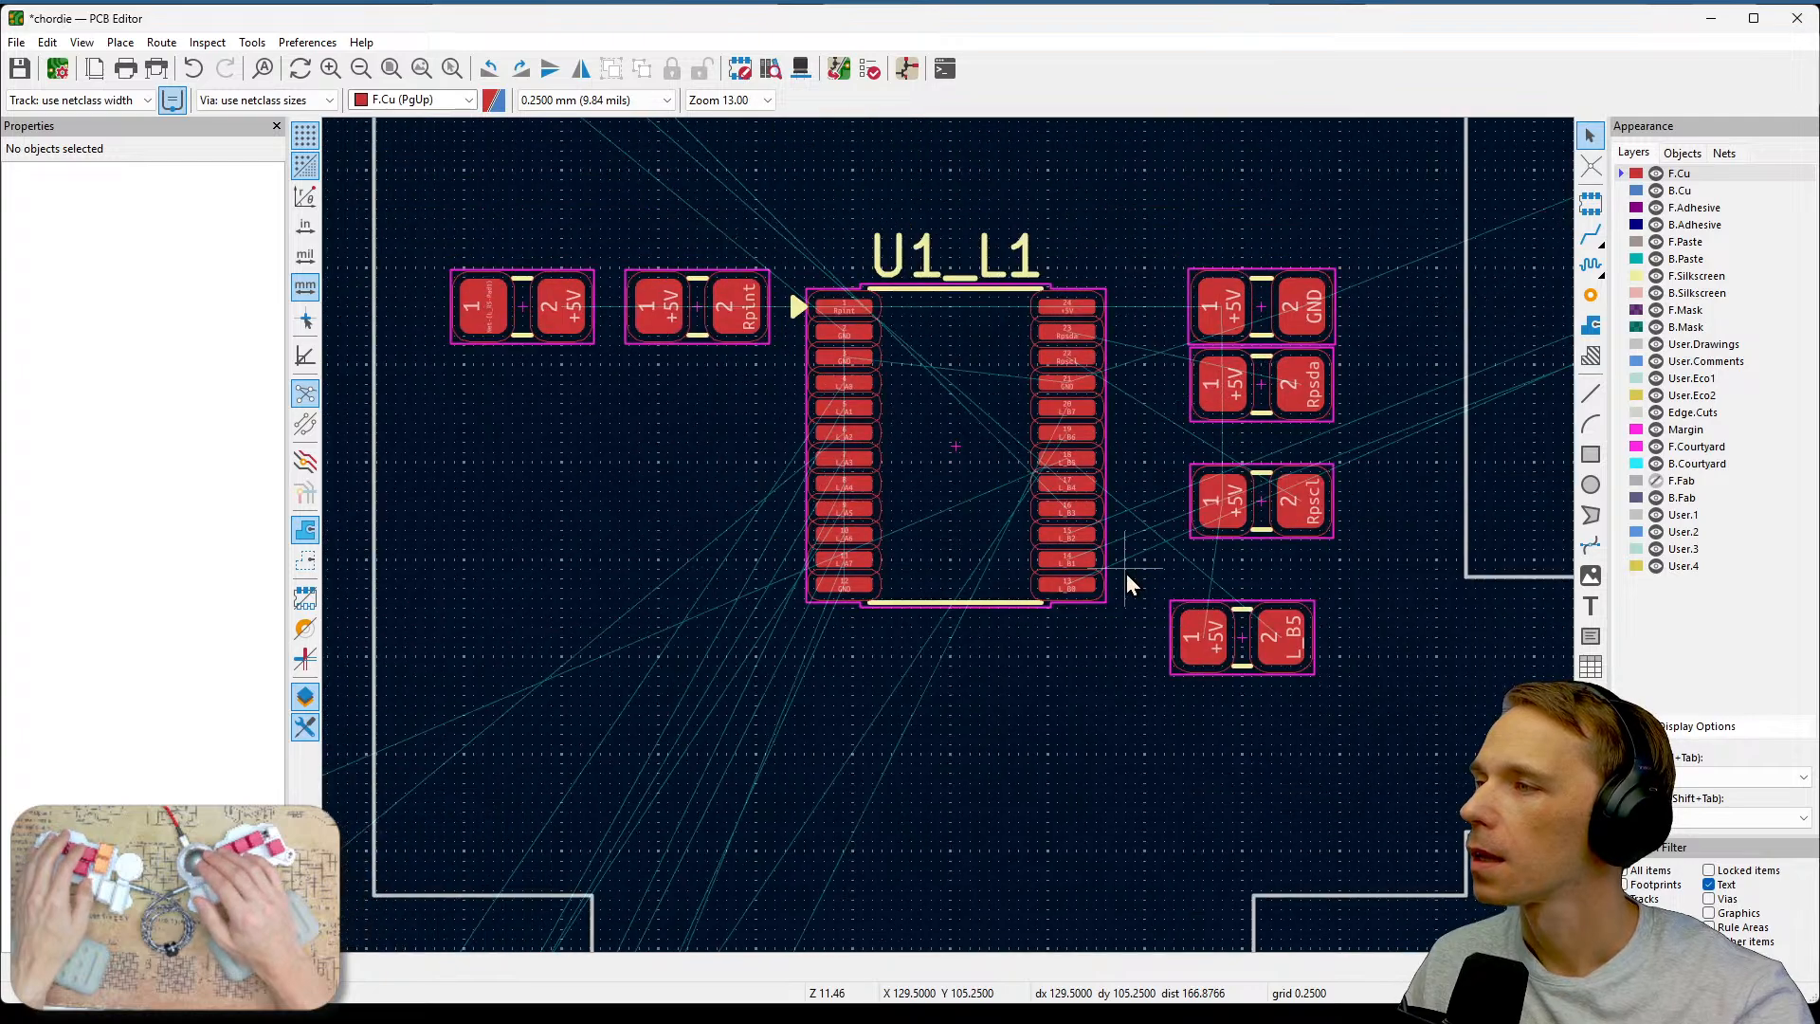
{"action": "scroll", "coordinate": [1126, 572], "scroll_direction": "down", "scroll_amount": 4}
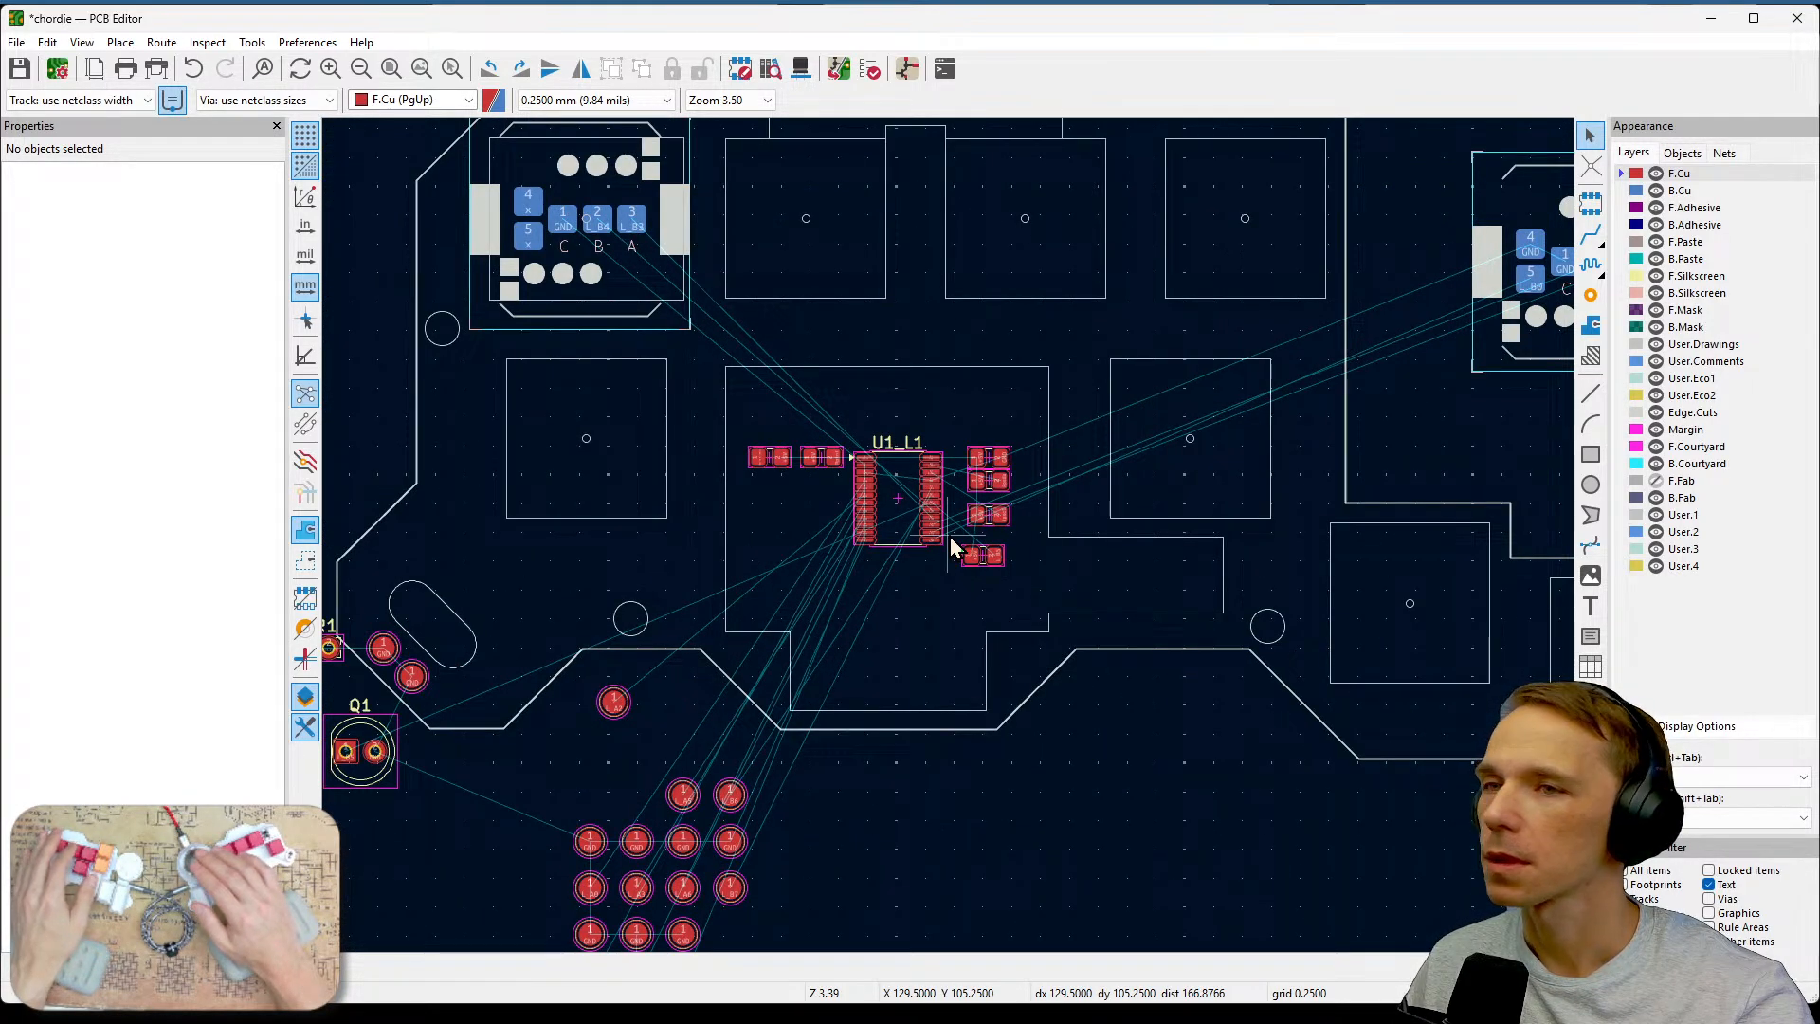
{"action": "key", "text": "alt+Tab"}
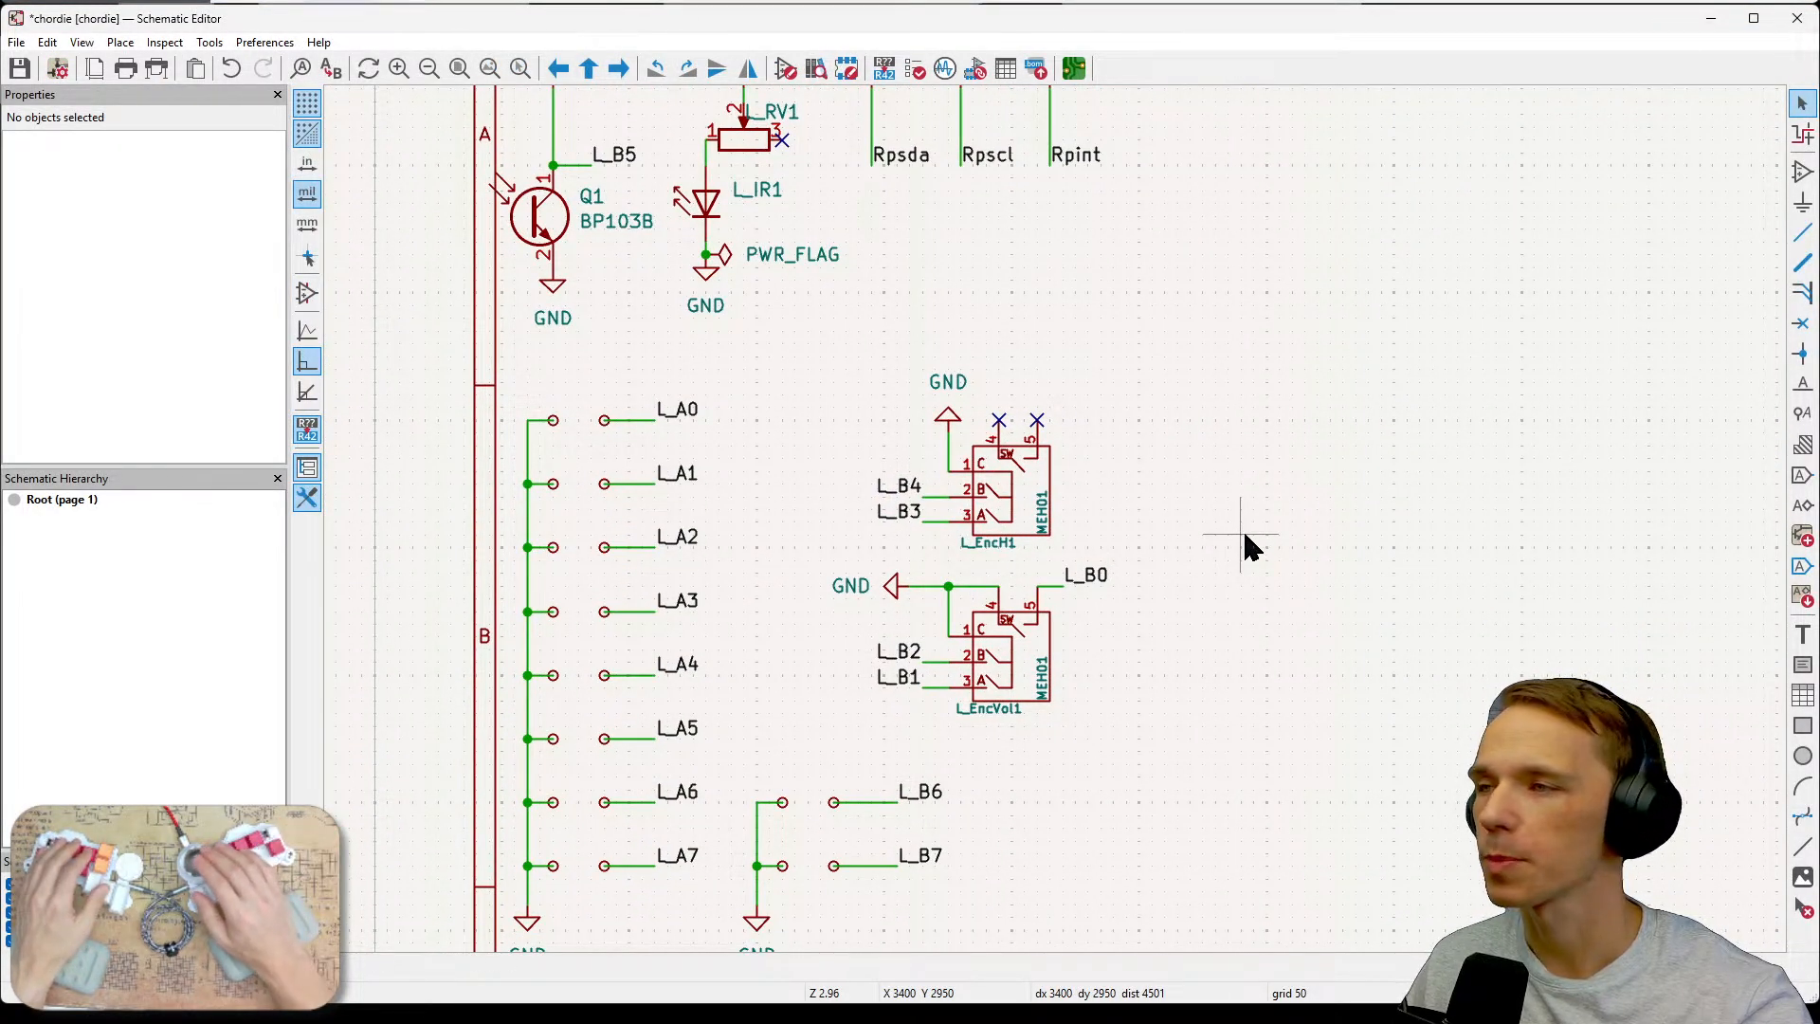
{"action": "scroll", "coordinate": [1232, 417], "scroll_direction": "up", "scroll_amount": 3}
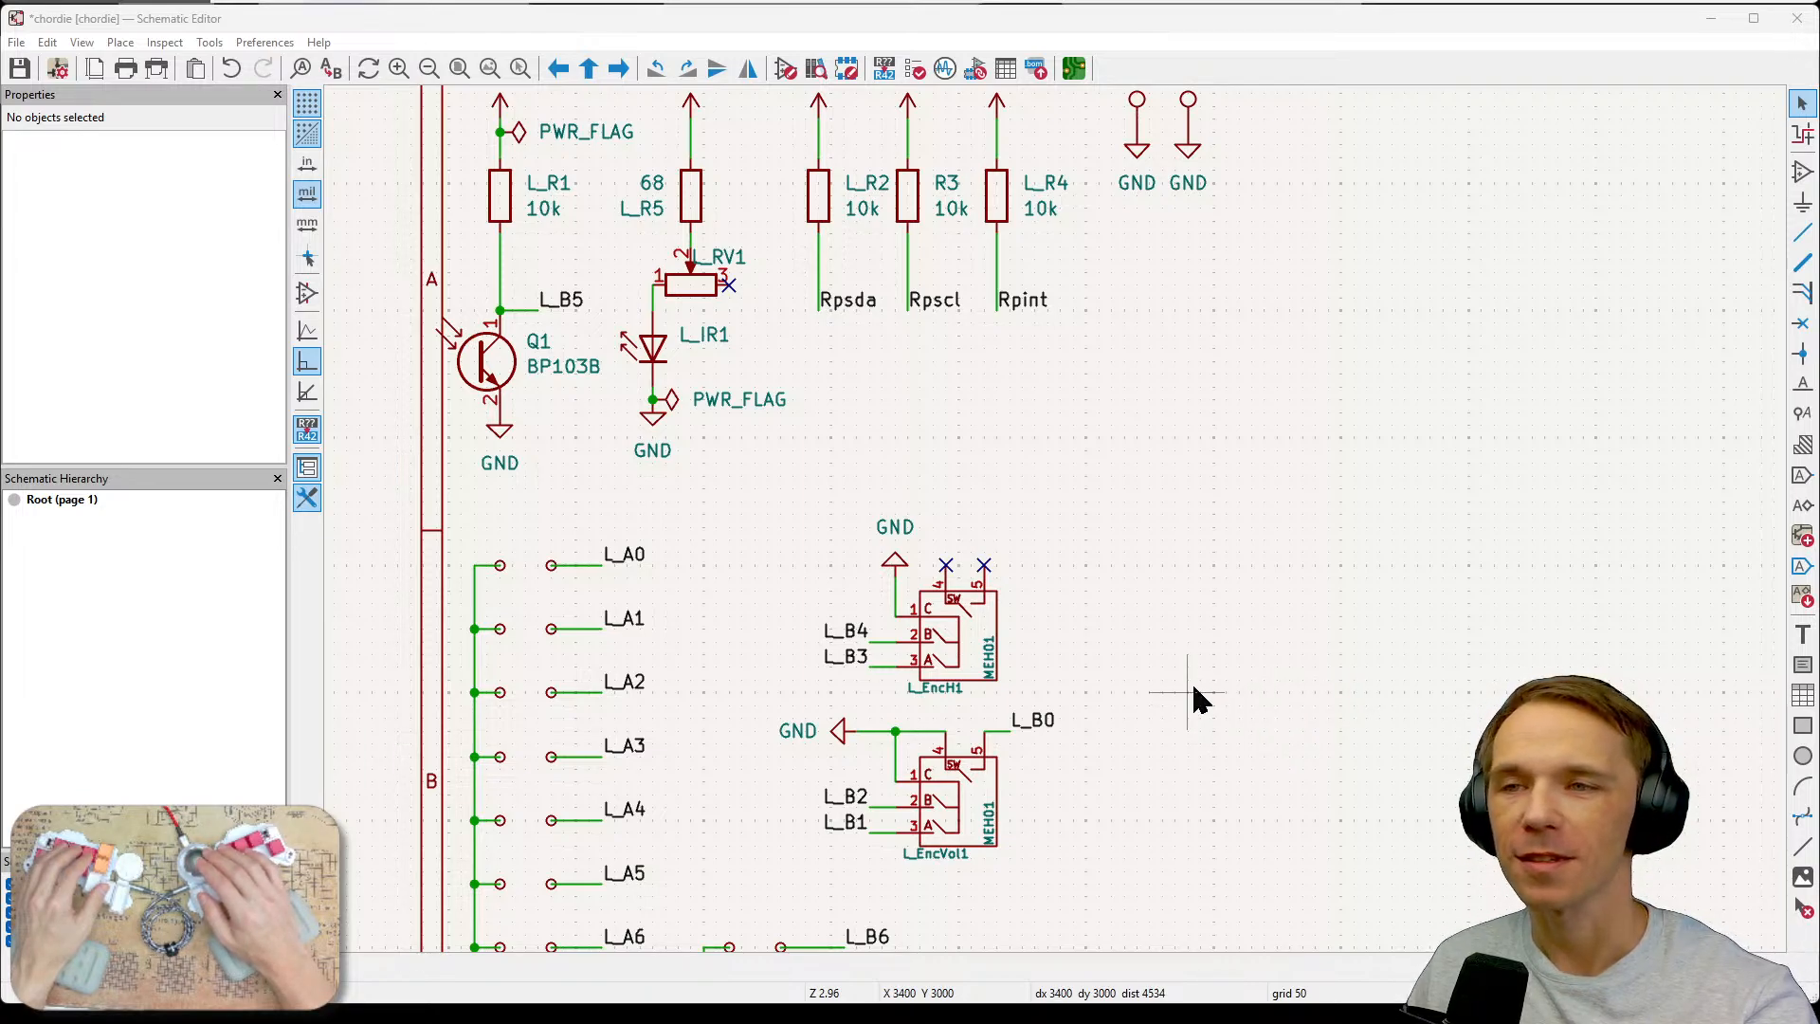
{"action": "mouse_move", "coordinate": [1230, 706]}
{"action": "middle_mouse_down"}
{"action": "mouse_move", "coordinate": [1256, 516]}
{"action": "mouse_move", "coordinate": [1194, 662]}
{"action": "mouse_move", "coordinate": [1219, 715]}
{"action": "middle_mouse_up"}
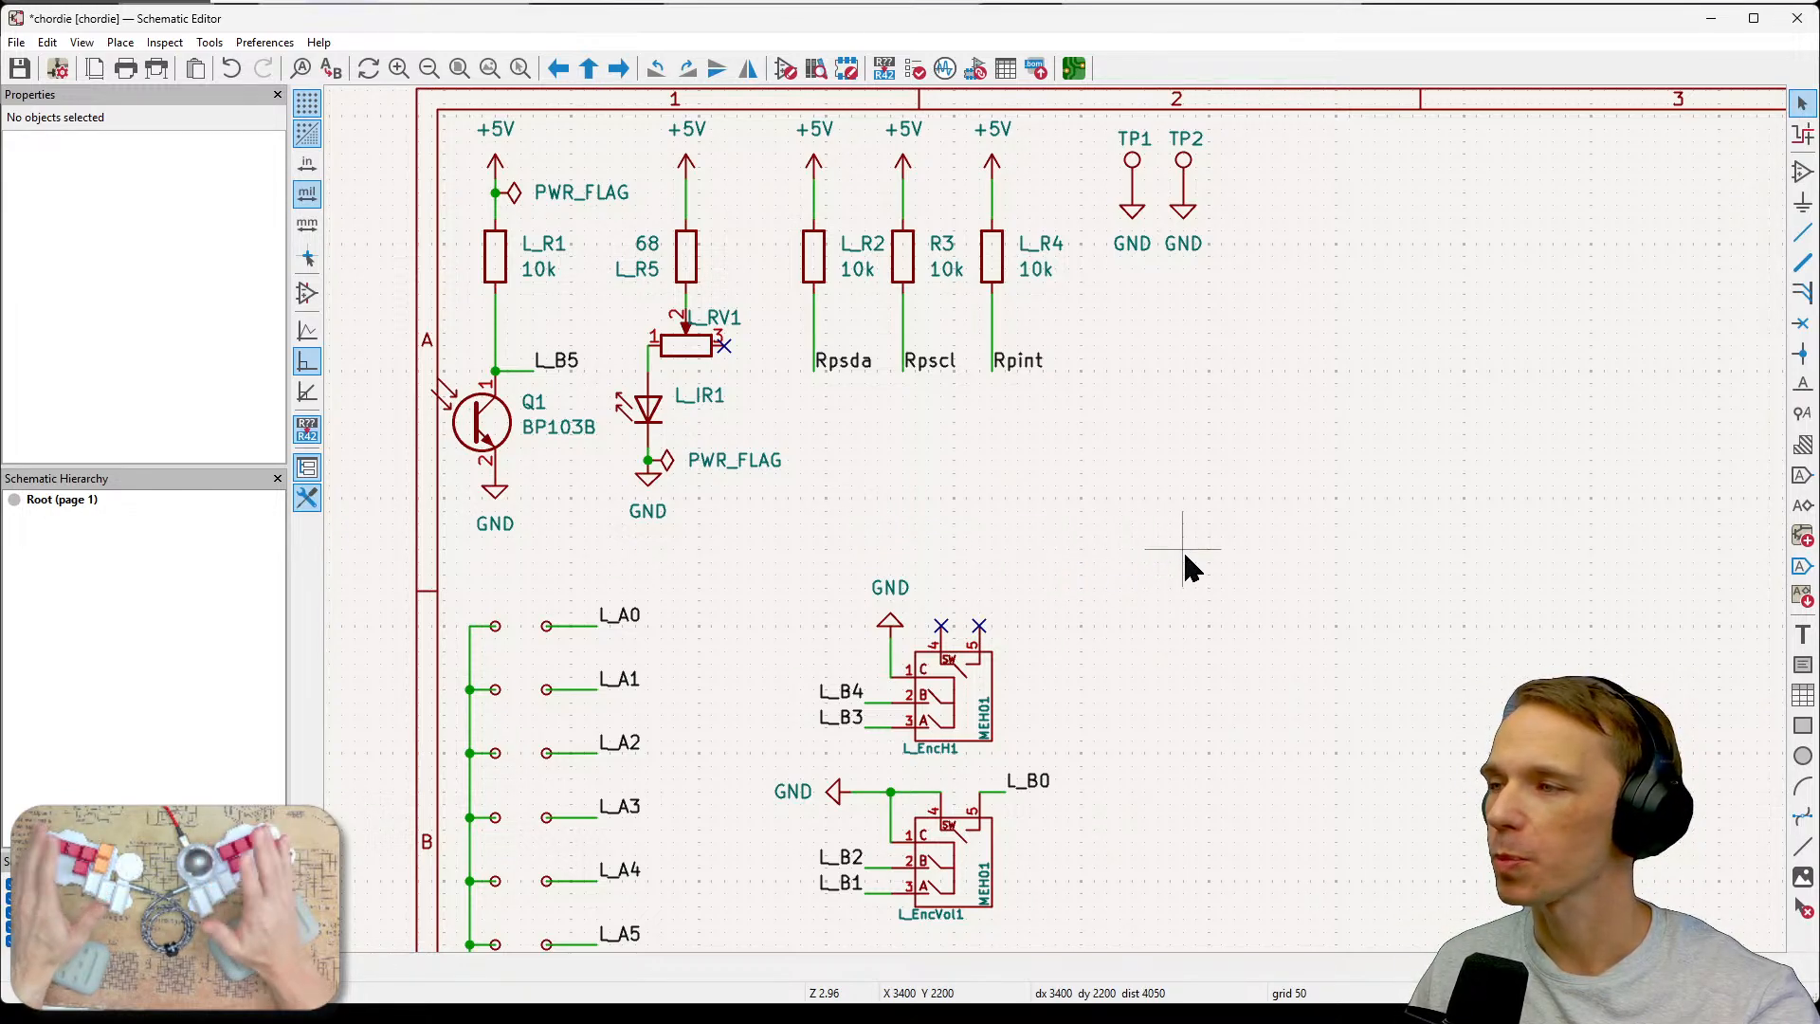
Switch to the chordie_connections diagram in the browser and examine the bottom-left key arrangement around the encoder.
{"action": "key", "text": "alt+Tab"}
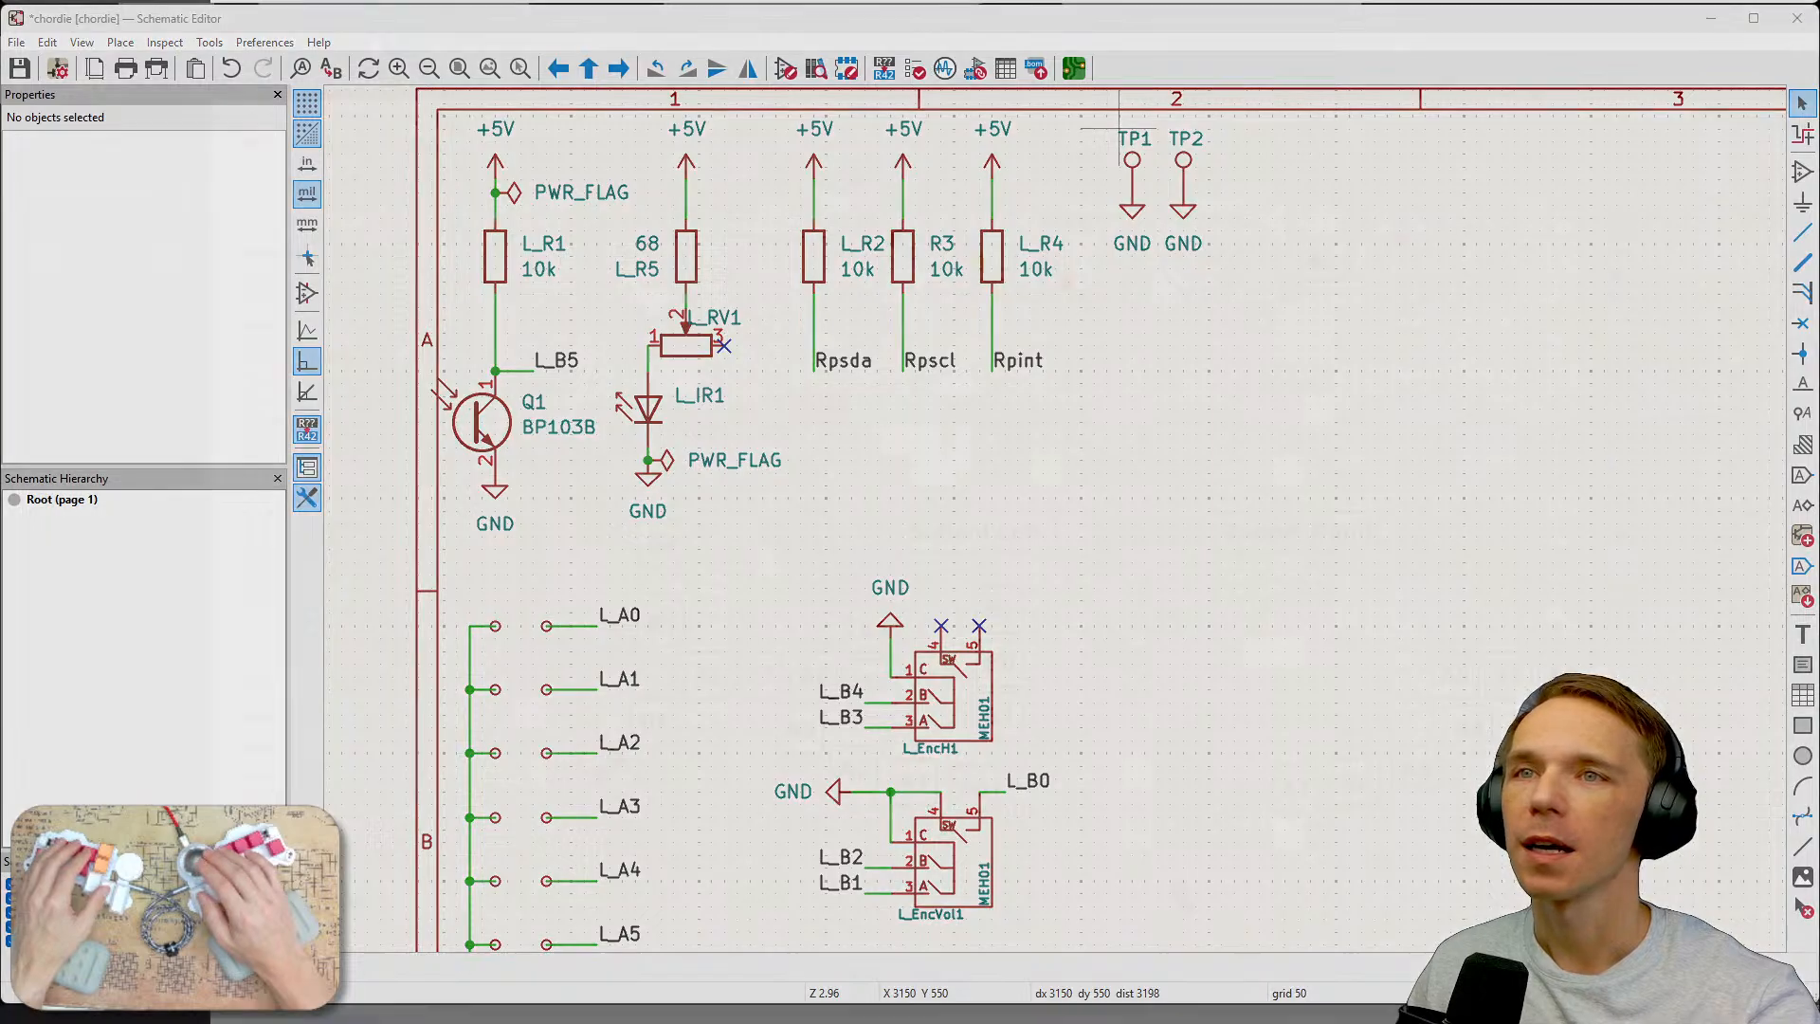
{"action": "mouse_move", "coordinate": [1209, 848]}
{"action": "middle_mouse_down"}
{"action": "mouse_move", "coordinate": [1020, 903]}
{"action": "mouse_move", "coordinate": [1052, 834]}
{"action": "mouse_move", "coordinate": [1173, 812]}
{"action": "middle_mouse_up"}
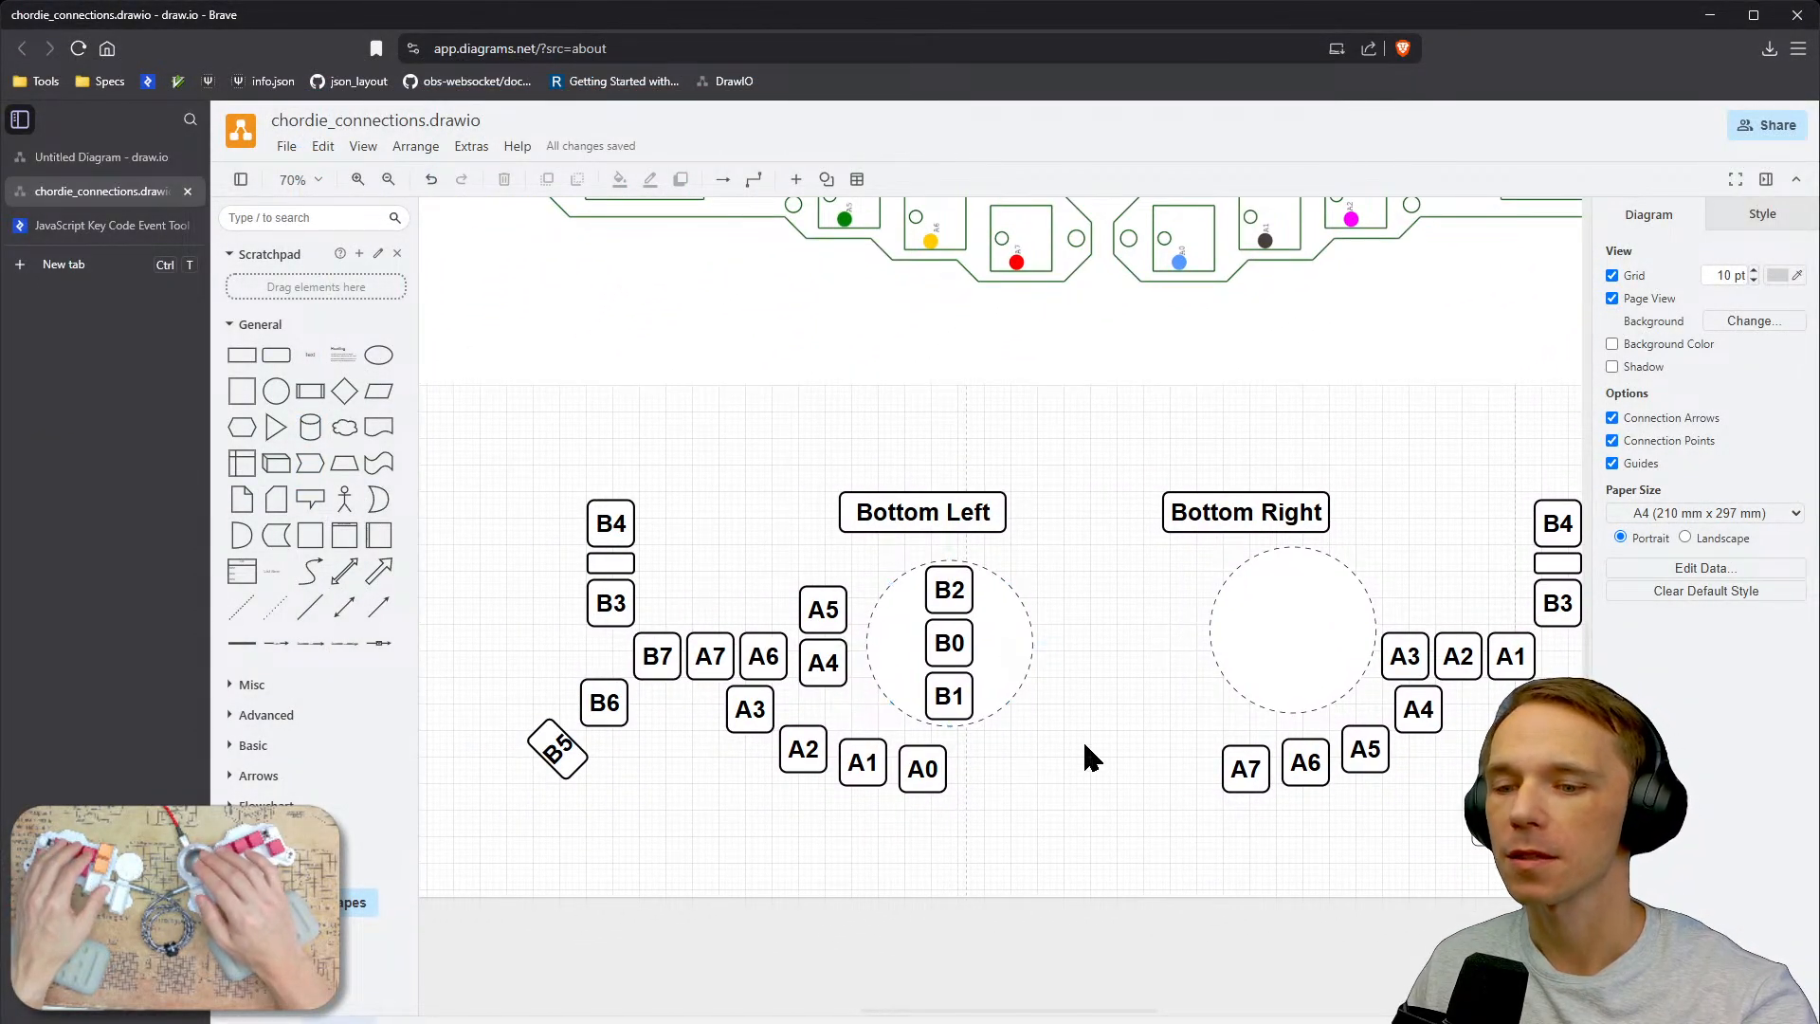
{"action": "middle_click_drag", "start_coordinate": [1092, 786], "coordinate": [1016, 753]}
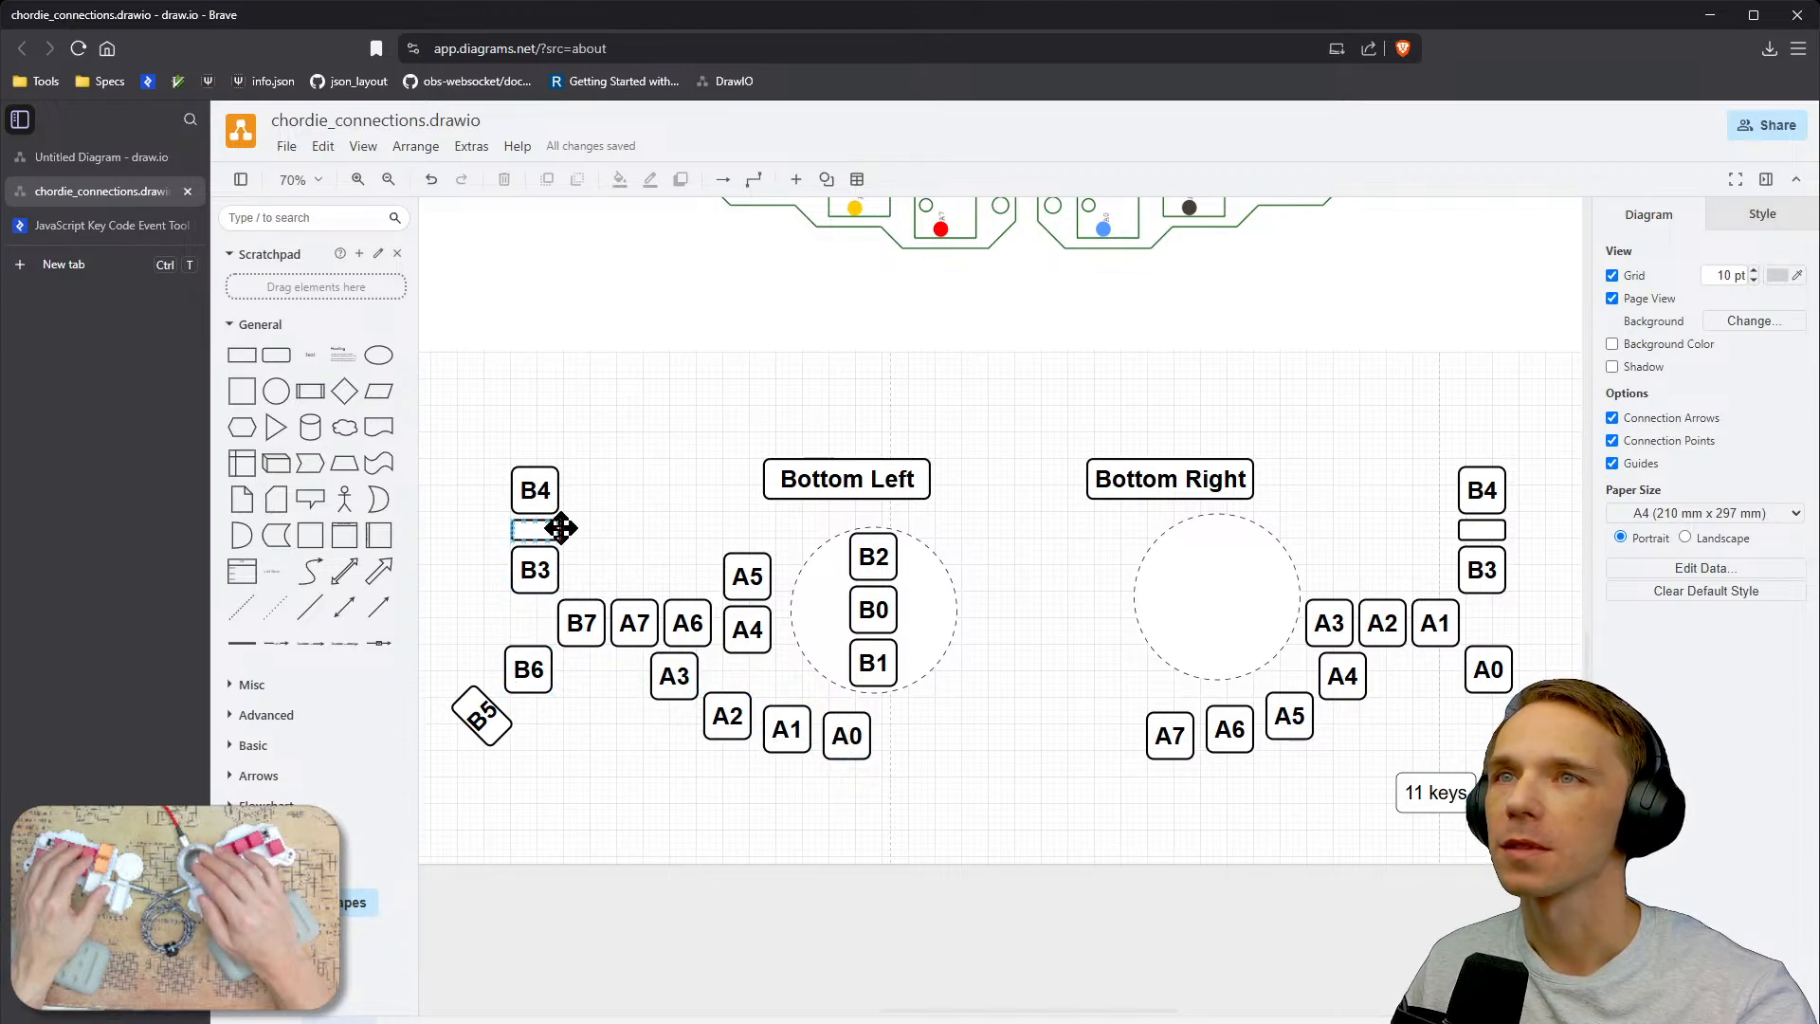
{"action": "mouse_move", "coordinate": [1105, 763]}
{"action": "right_mouse_down"}
{"action": "mouse_move", "coordinate": [990, 755]}
{"action": "mouse_move", "coordinate": [1114, 749]}
{"action": "right_mouse_up"}
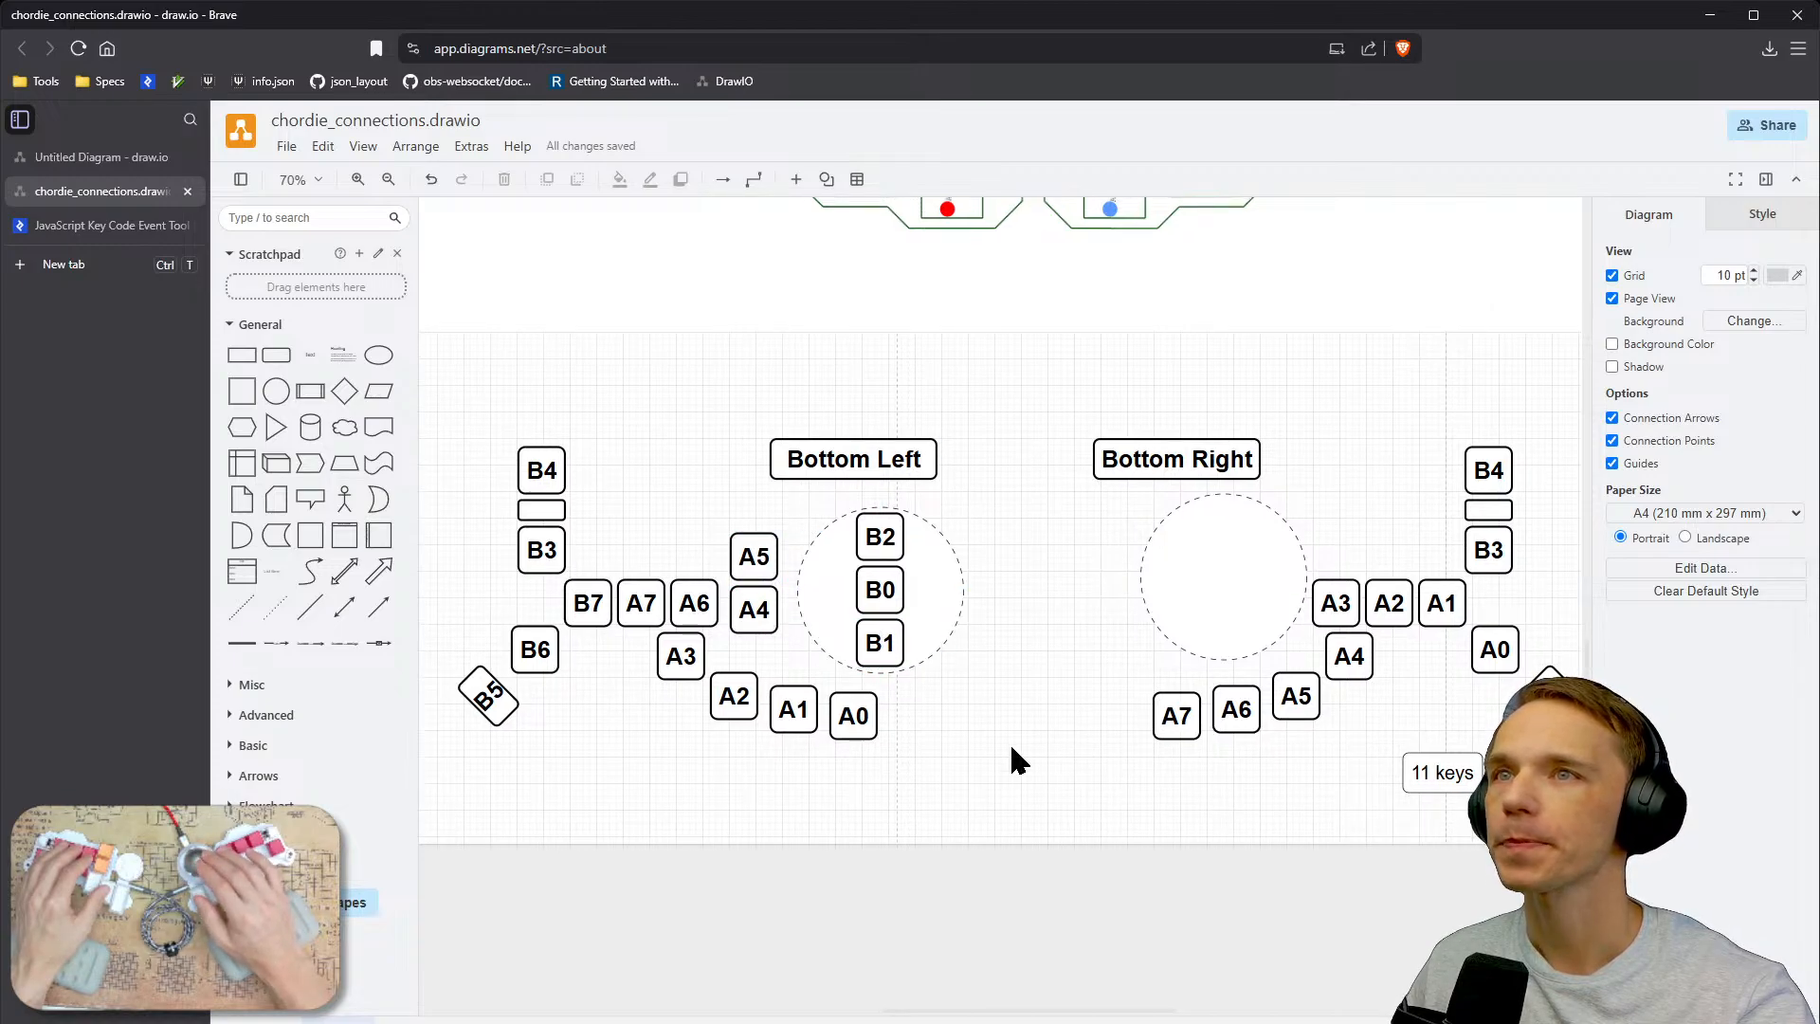
{"action": "right_click_drag", "start_coordinate": [995, 719], "coordinate": [1134, 791]}
{"action": "left_click", "coordinate": [855, 621]}
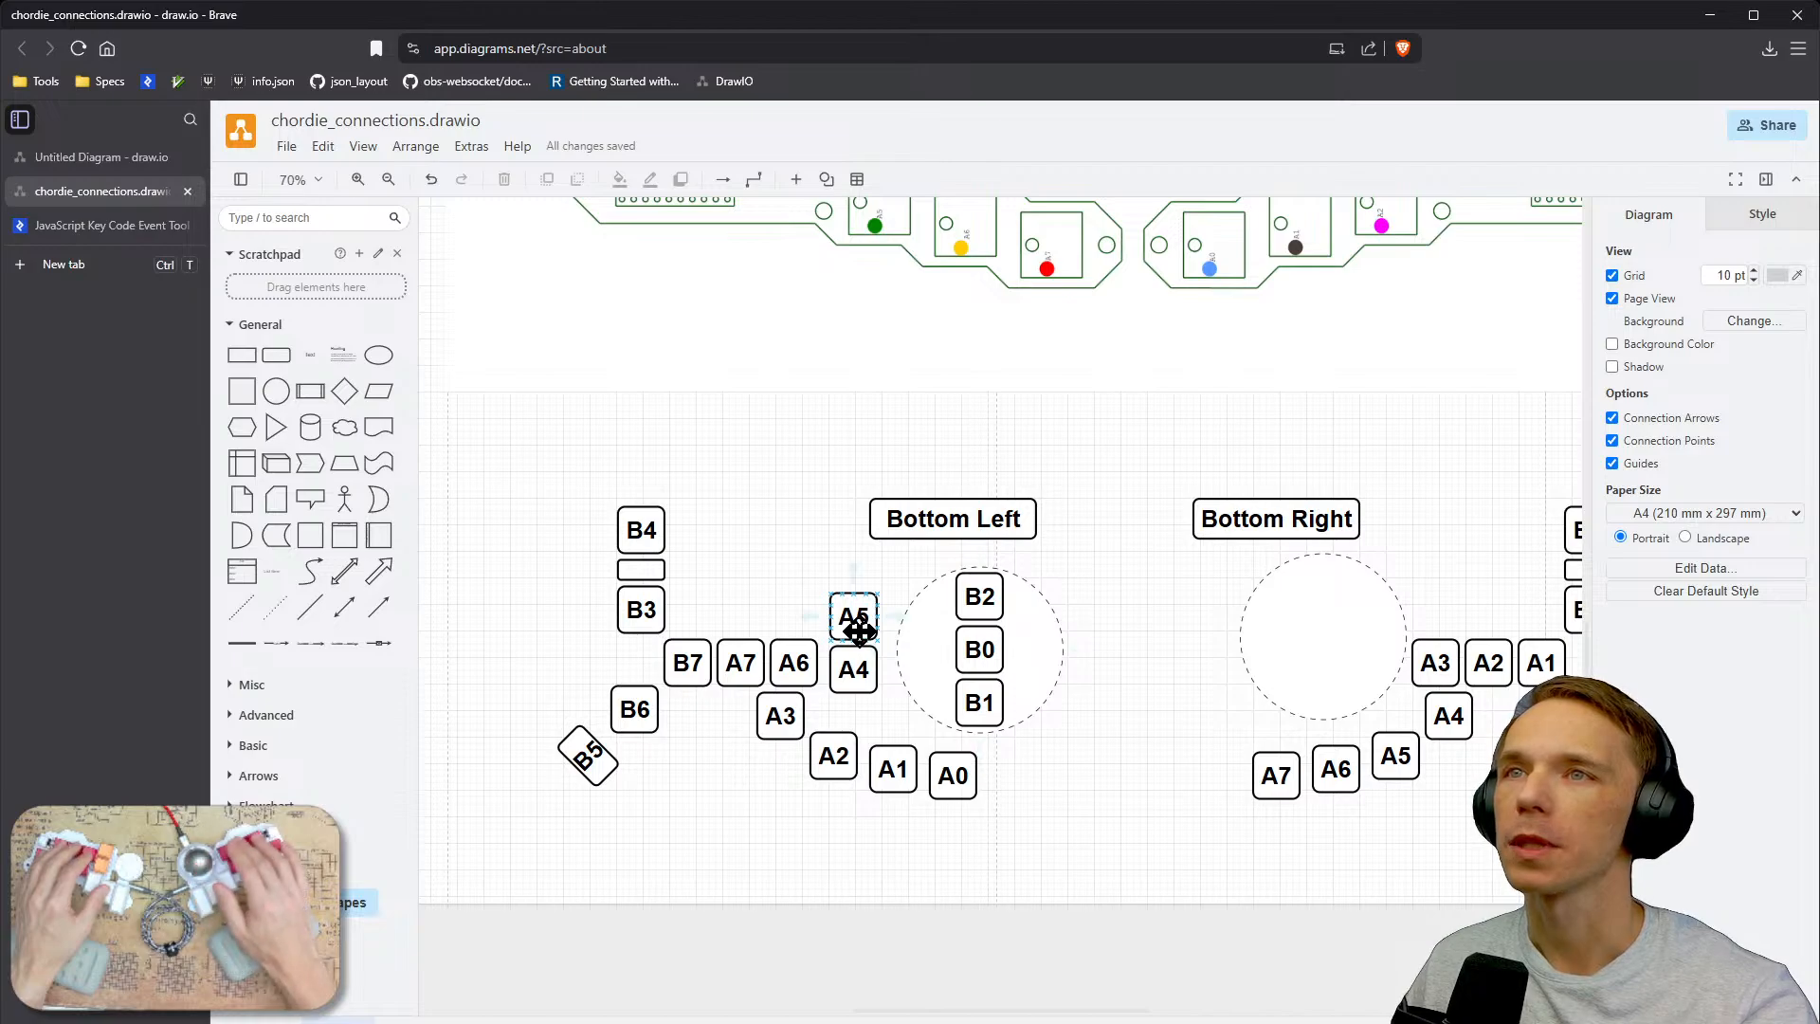
{"action": "mouse_move", "coordinate": [821, 550]}
{"action": "left_mouse_down"}
{"action": "mouse_move", "coordinate": [827, 703]}
{"action": "mouse_move", "coordinate": [840, 575]}
{"action": "left_mouse_up"}
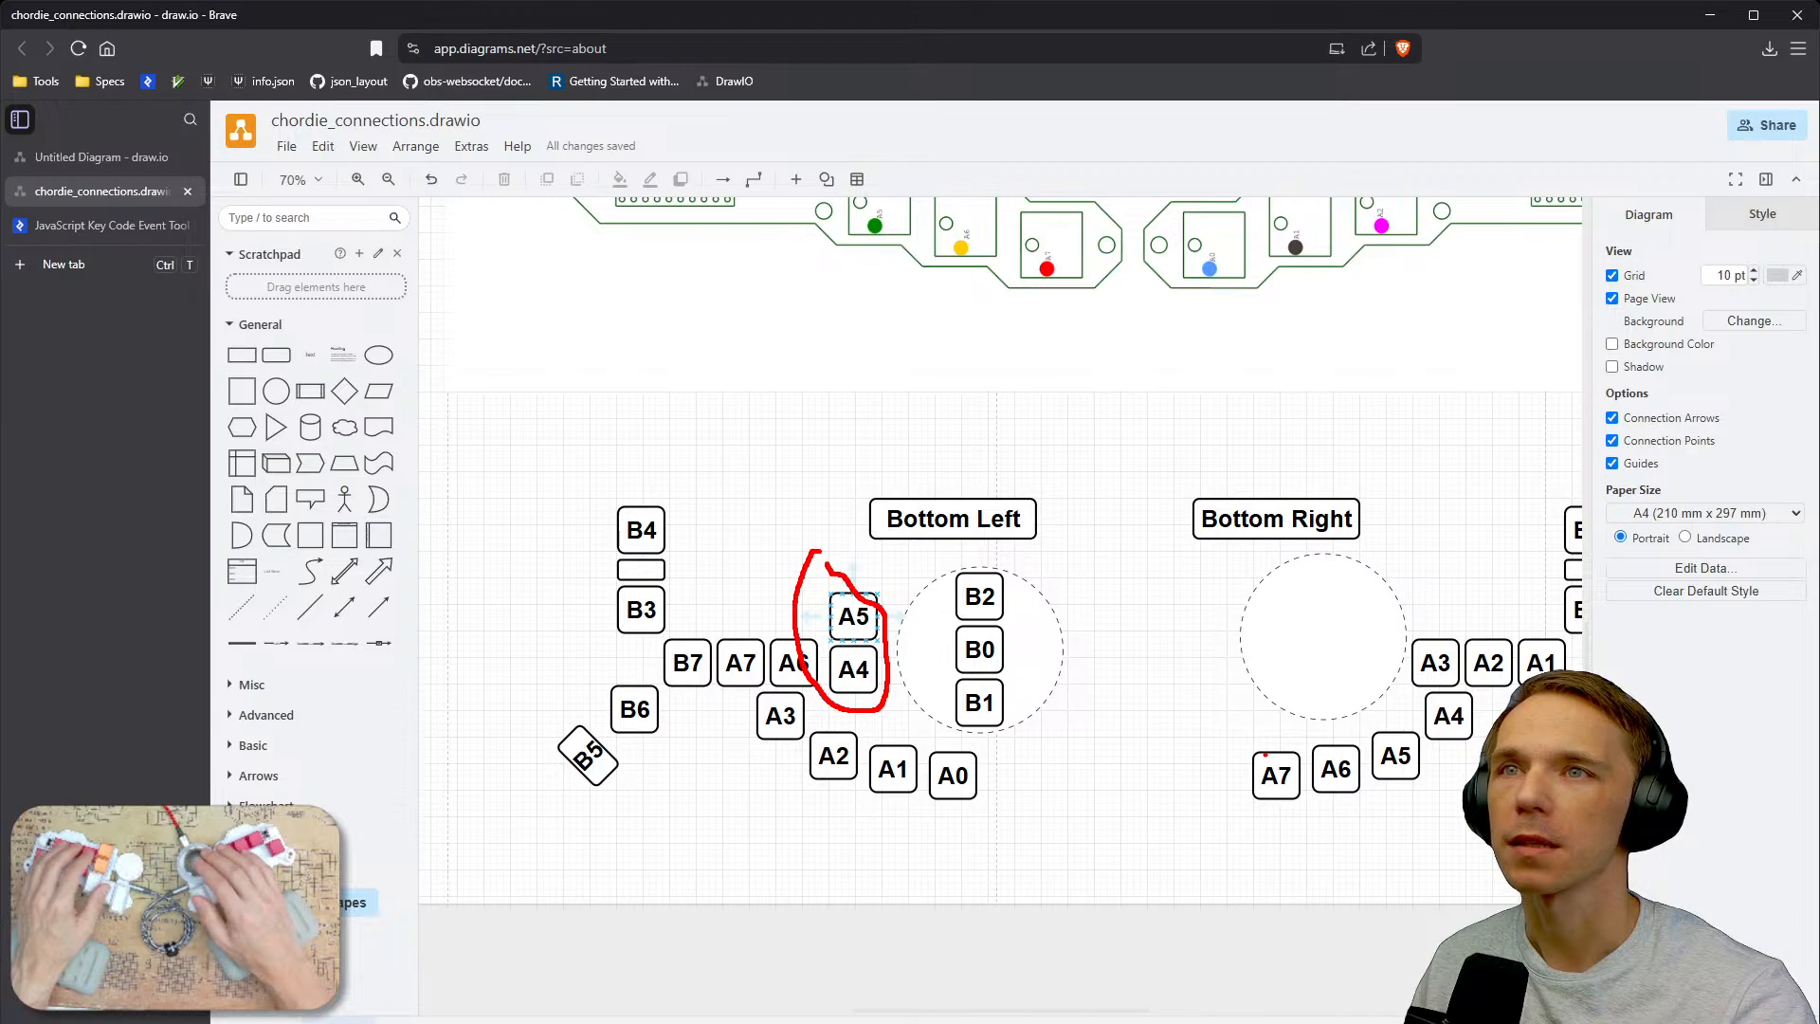
{"action": "key", "text": "Escape"}
Examine the bottom-right key arrangement in the diagram, then switch back to the schematic editor.
{"action": "mouse_move", "coordinate": [1315, 729]}
{"action": "middle_mouse_down"}
{"action": "mouse_move", "coordinate": [989, 764]}
{"action": "mouse_move", "coordinate": [1067, 745]}
{"action": "middle_mouse_up"}
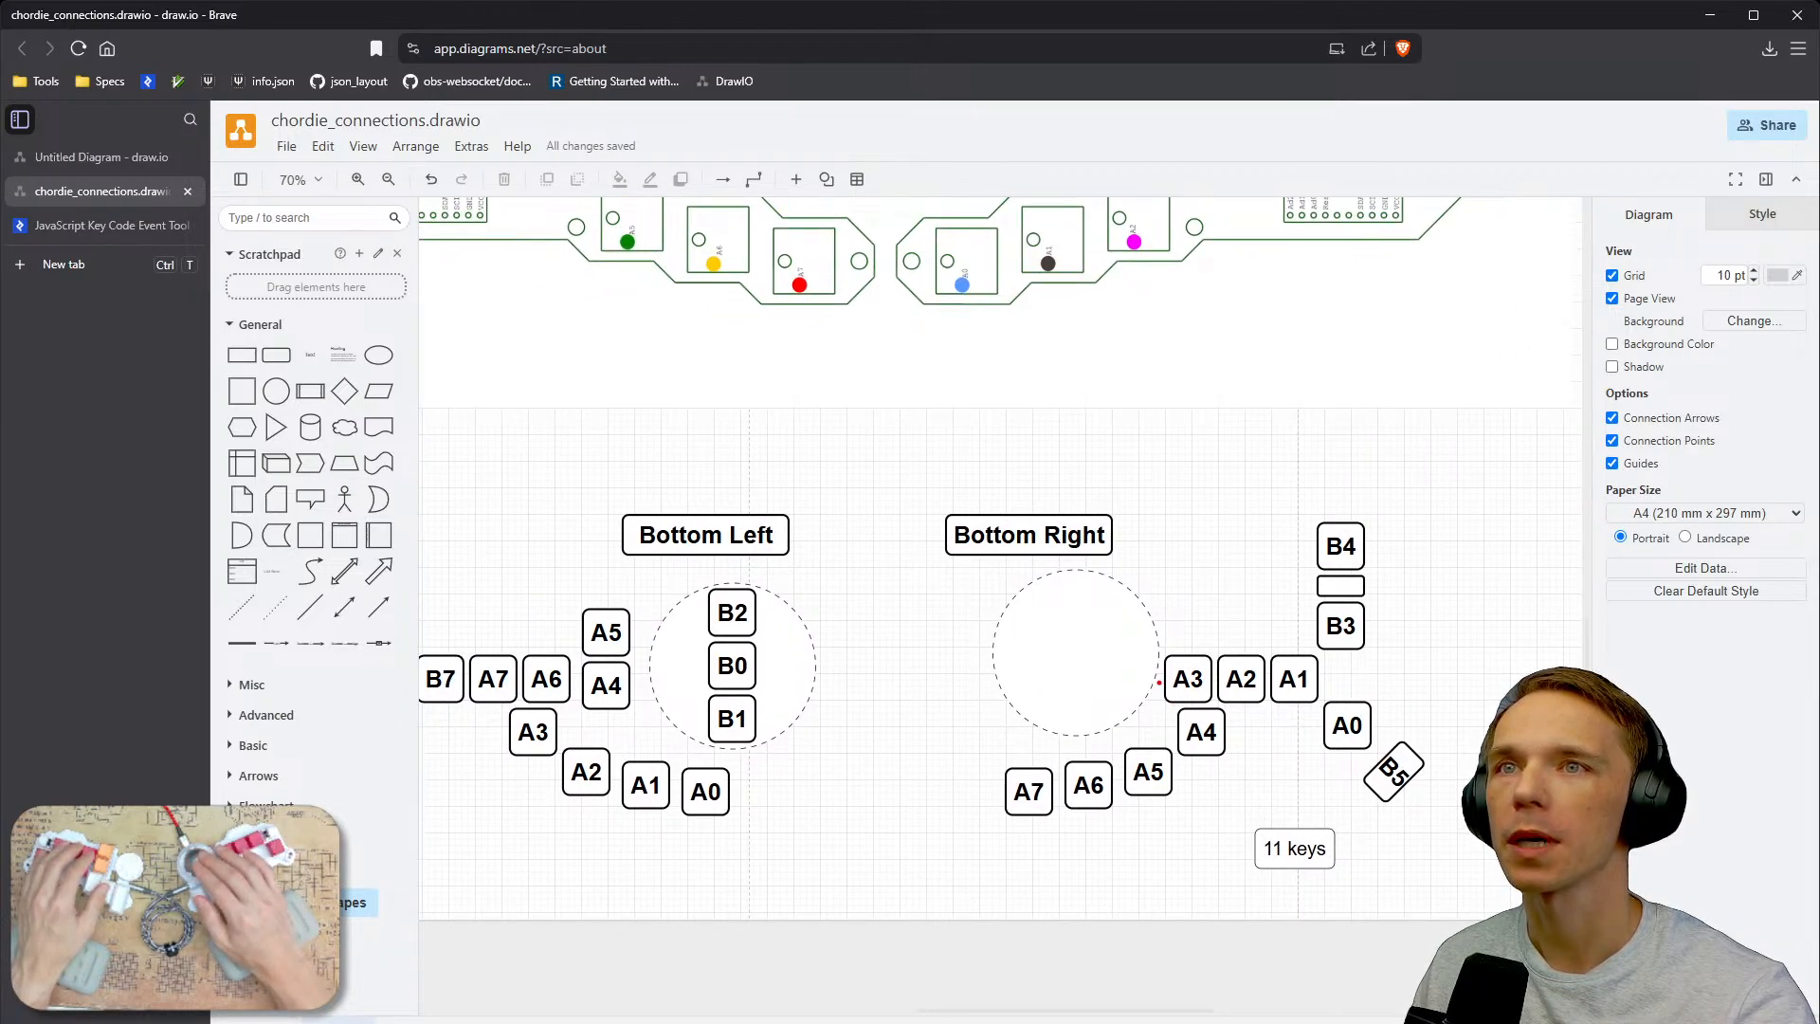
{"action": "mouse_move", "coordinate": [1155, 657]}
{"action": "left_mouse_down"}
{"action": "mouse_move", "coordinate": [1137, 668]}
{"action": "mouse_move", "coordinate": [1160, 685]}
{"action": "mouse_move", "coordinate": [1151, 652]}
{"action": "left_mouse_up"}
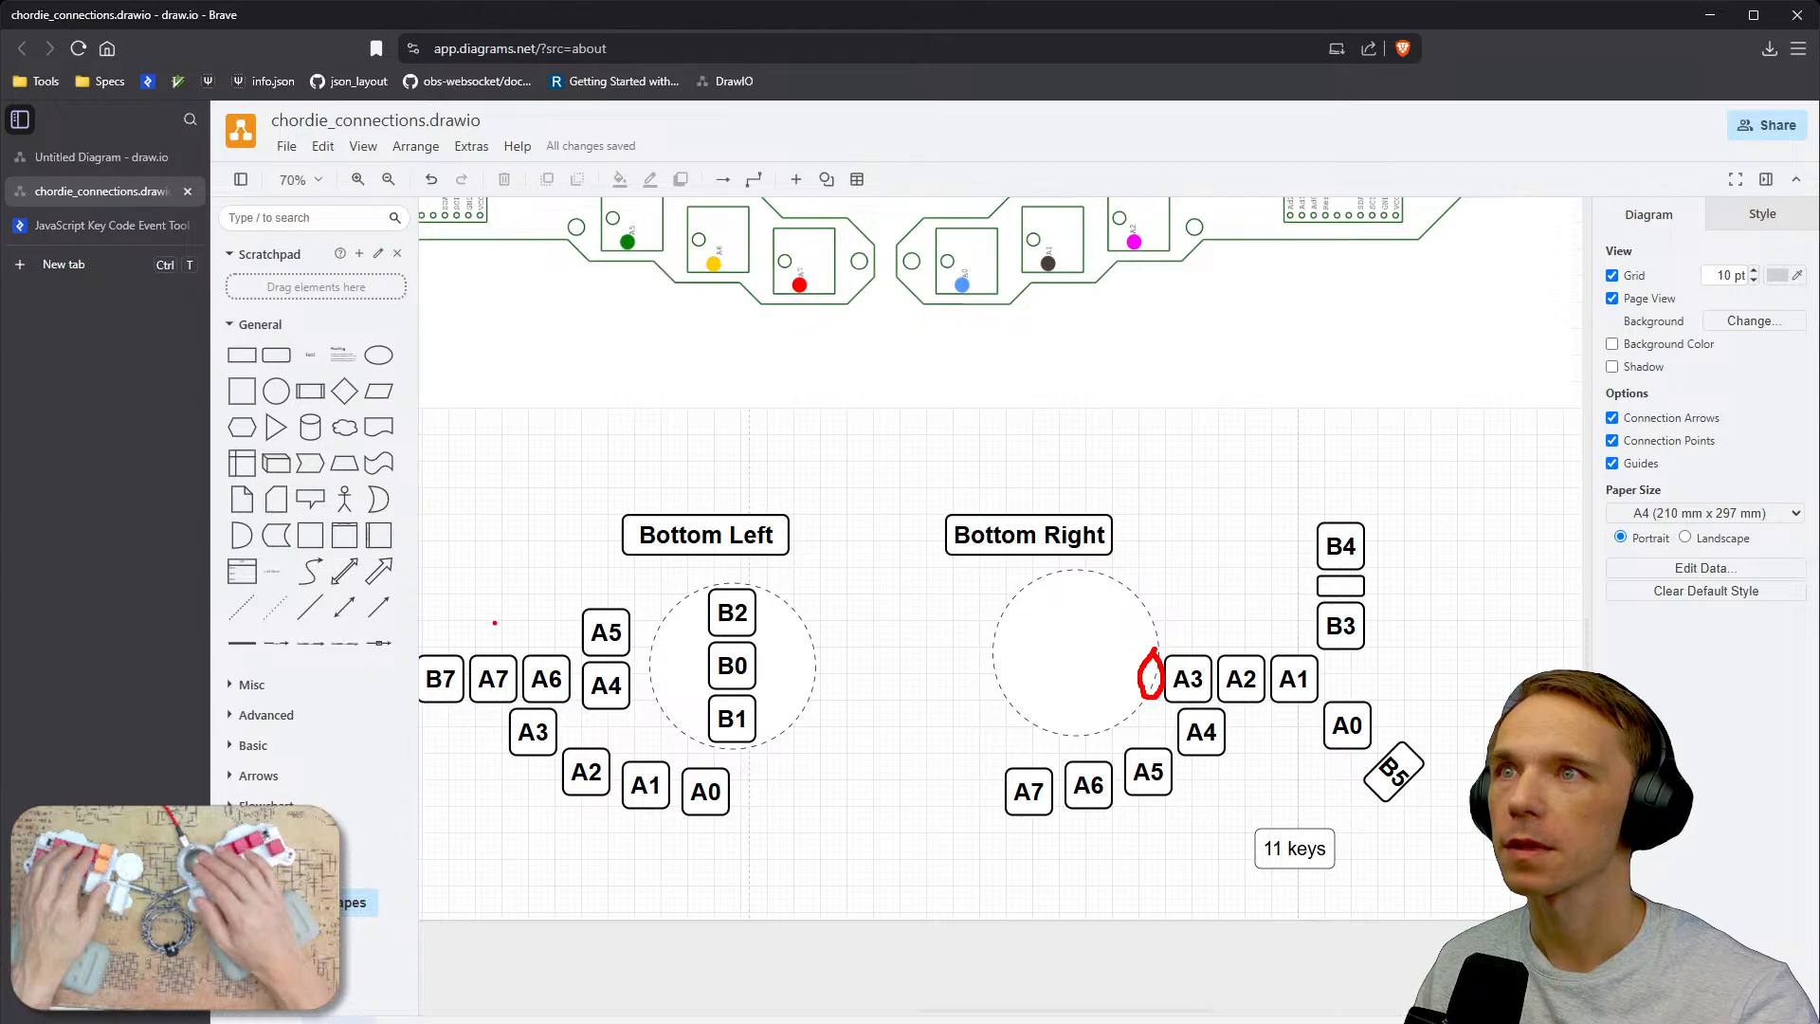
{"action": "mouse_move", "coordinate": [423, 630]}
{"action": "left_mouse_down"}
{"action": "mouse_move", "coordinate": [554, 699]}
{"action": "mouse_move", "coordinate": [487, 606]}
{"action": "mouse_move", "coordinate": [418, 622]}
{"action": "left_mouse_up"}
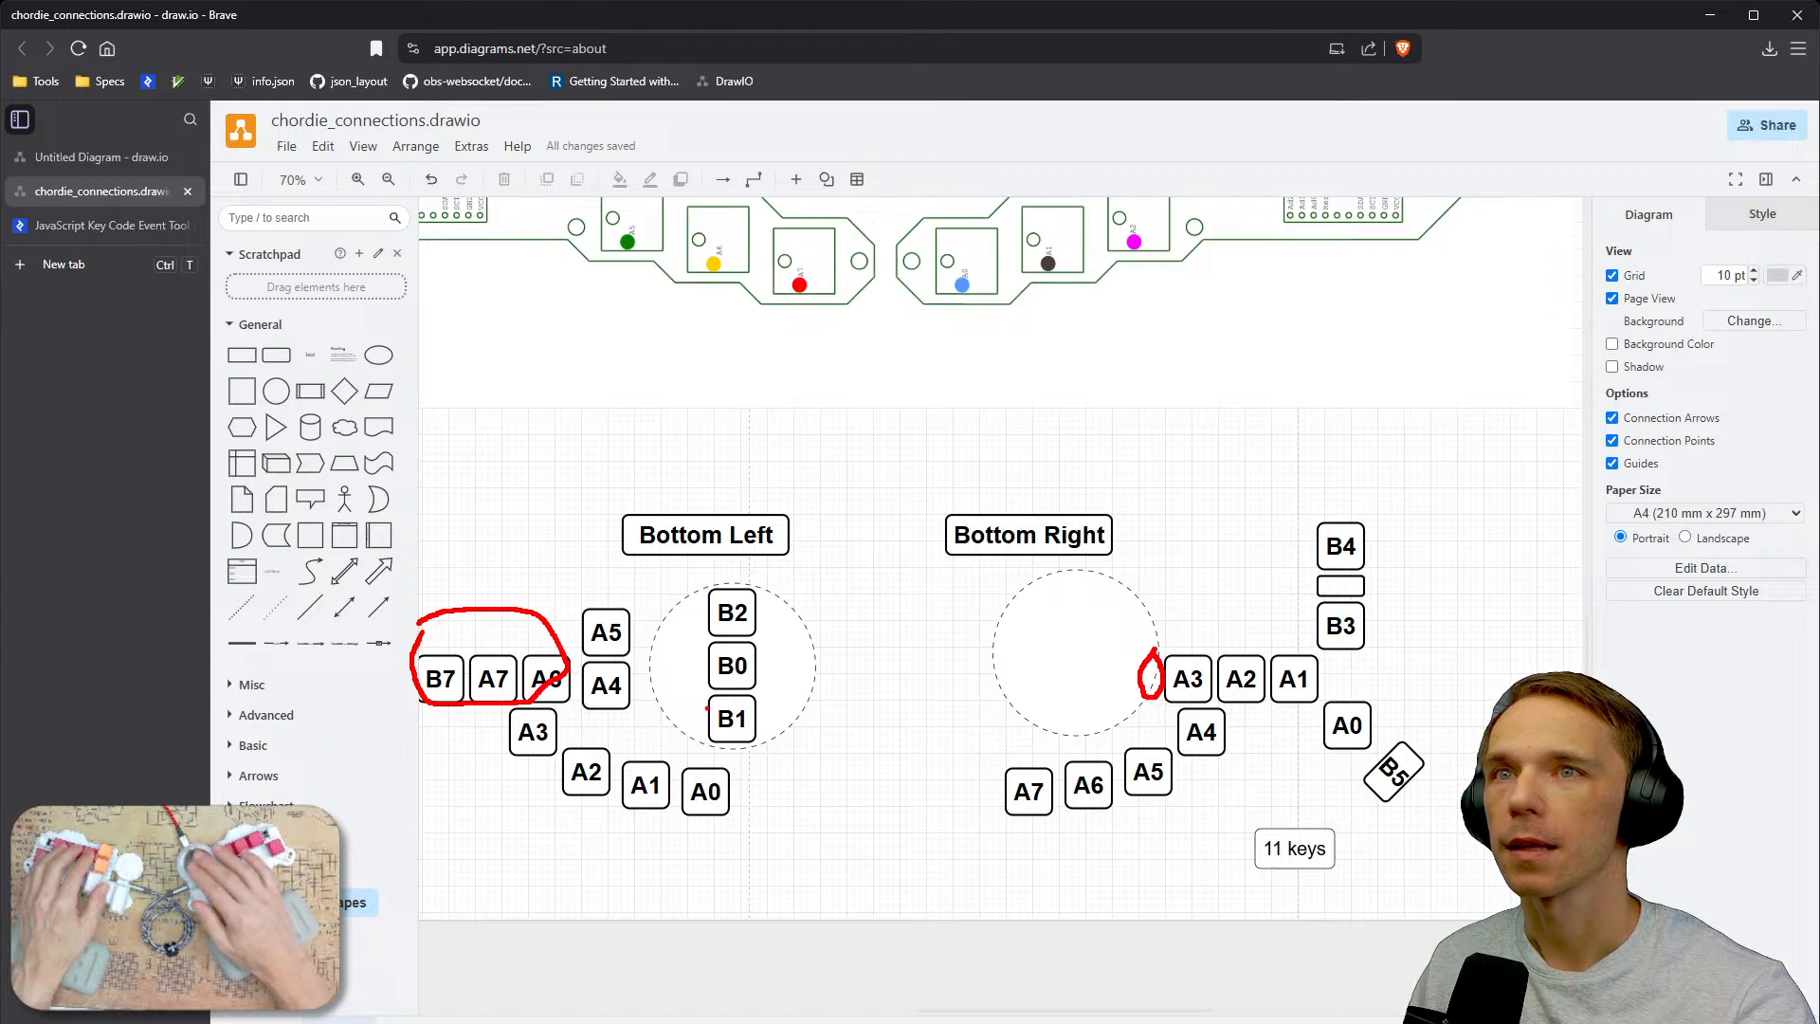
{"action": "left_click_drag", "start_coordinate": [1130, 602], "coordinate": [1278, 618]}
{"action": "mouse_move", "coordinate": [1228, 597]}
{"action": "left_mouse_down"}
{"action": "mouse_move", "coordinate": [1236, 622]}
{"action": "mouse_move", "coordinate": [1149, 698]}
{"action": "mouse_move", "coordinate": [1288, 759]}
{"action": "mouse_move", "coordinate": [1048, 780]}
{"action": "mouse_move", "coordinate": [1114, 806]}
{"action": "left_mouse_up"}
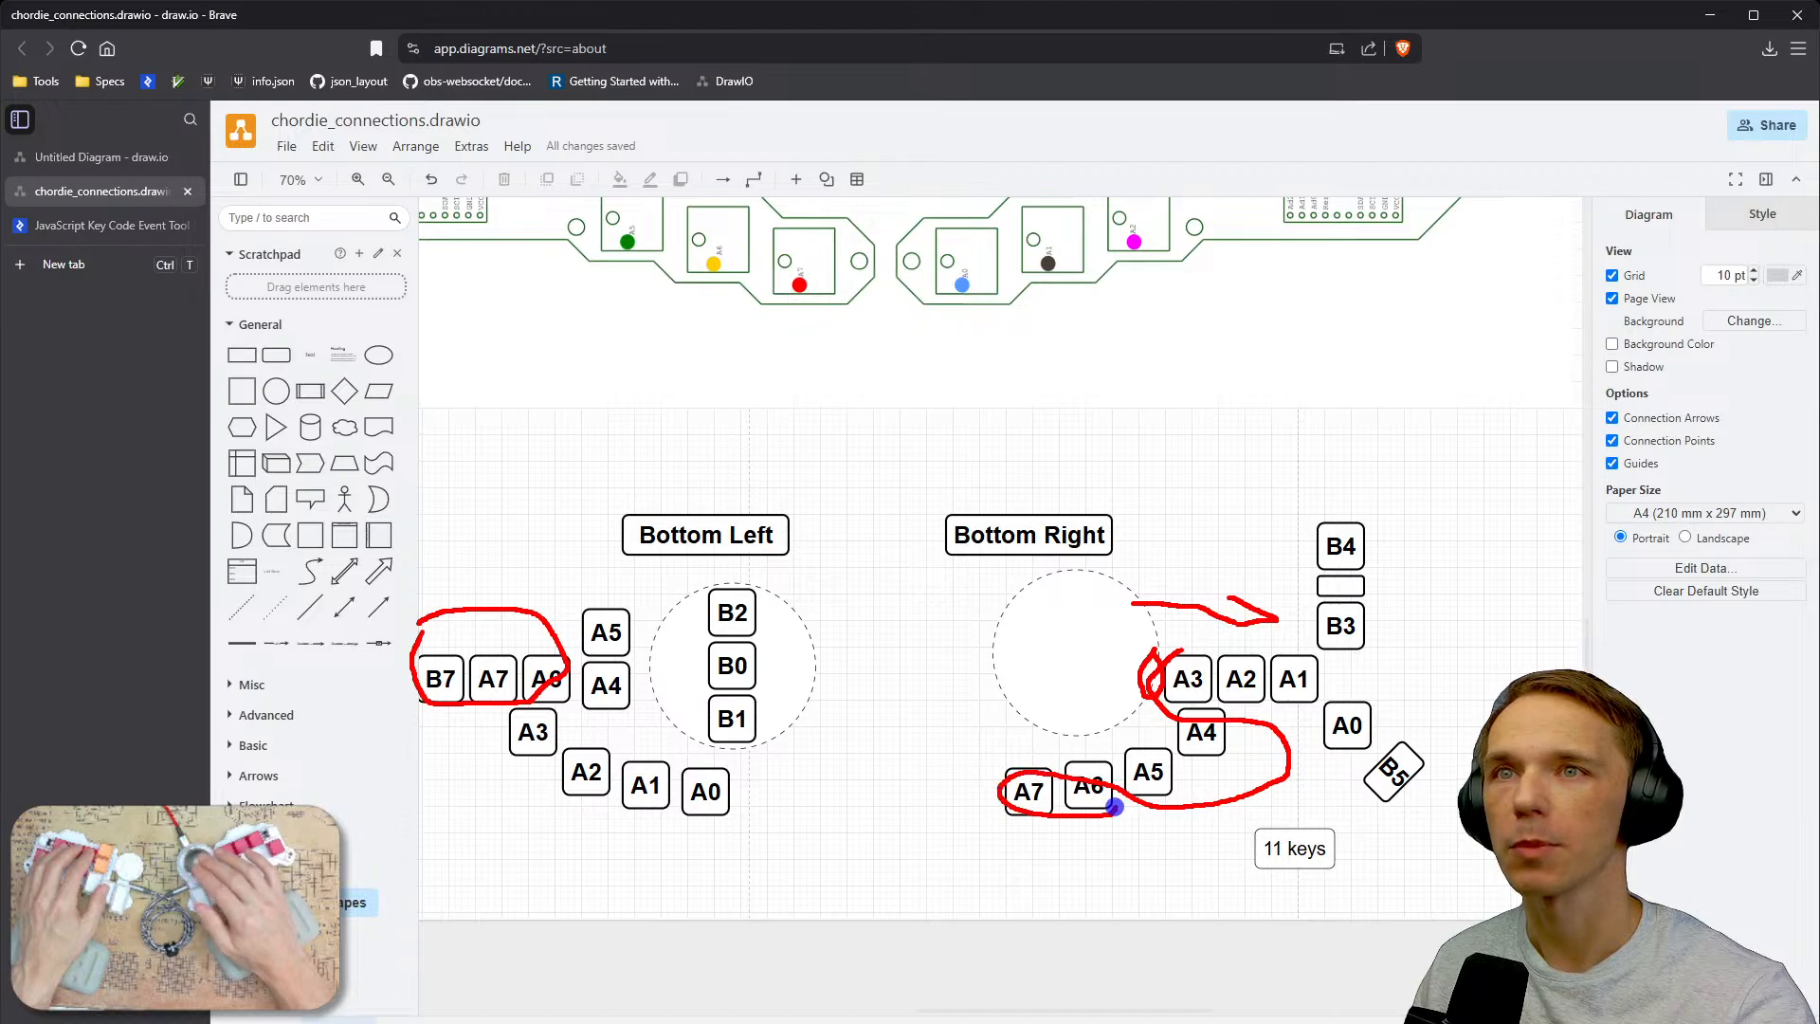
{"action": "mouse_move", "coordinate": [1223, 713]}
{"action": "left_mouse_down"}
{"action": "mouse_move", "coordinate": [1277, 718]}
{"action": "mouse_move", "coordinate": [1364, 779]}
{"action": "left_mouse_up"}
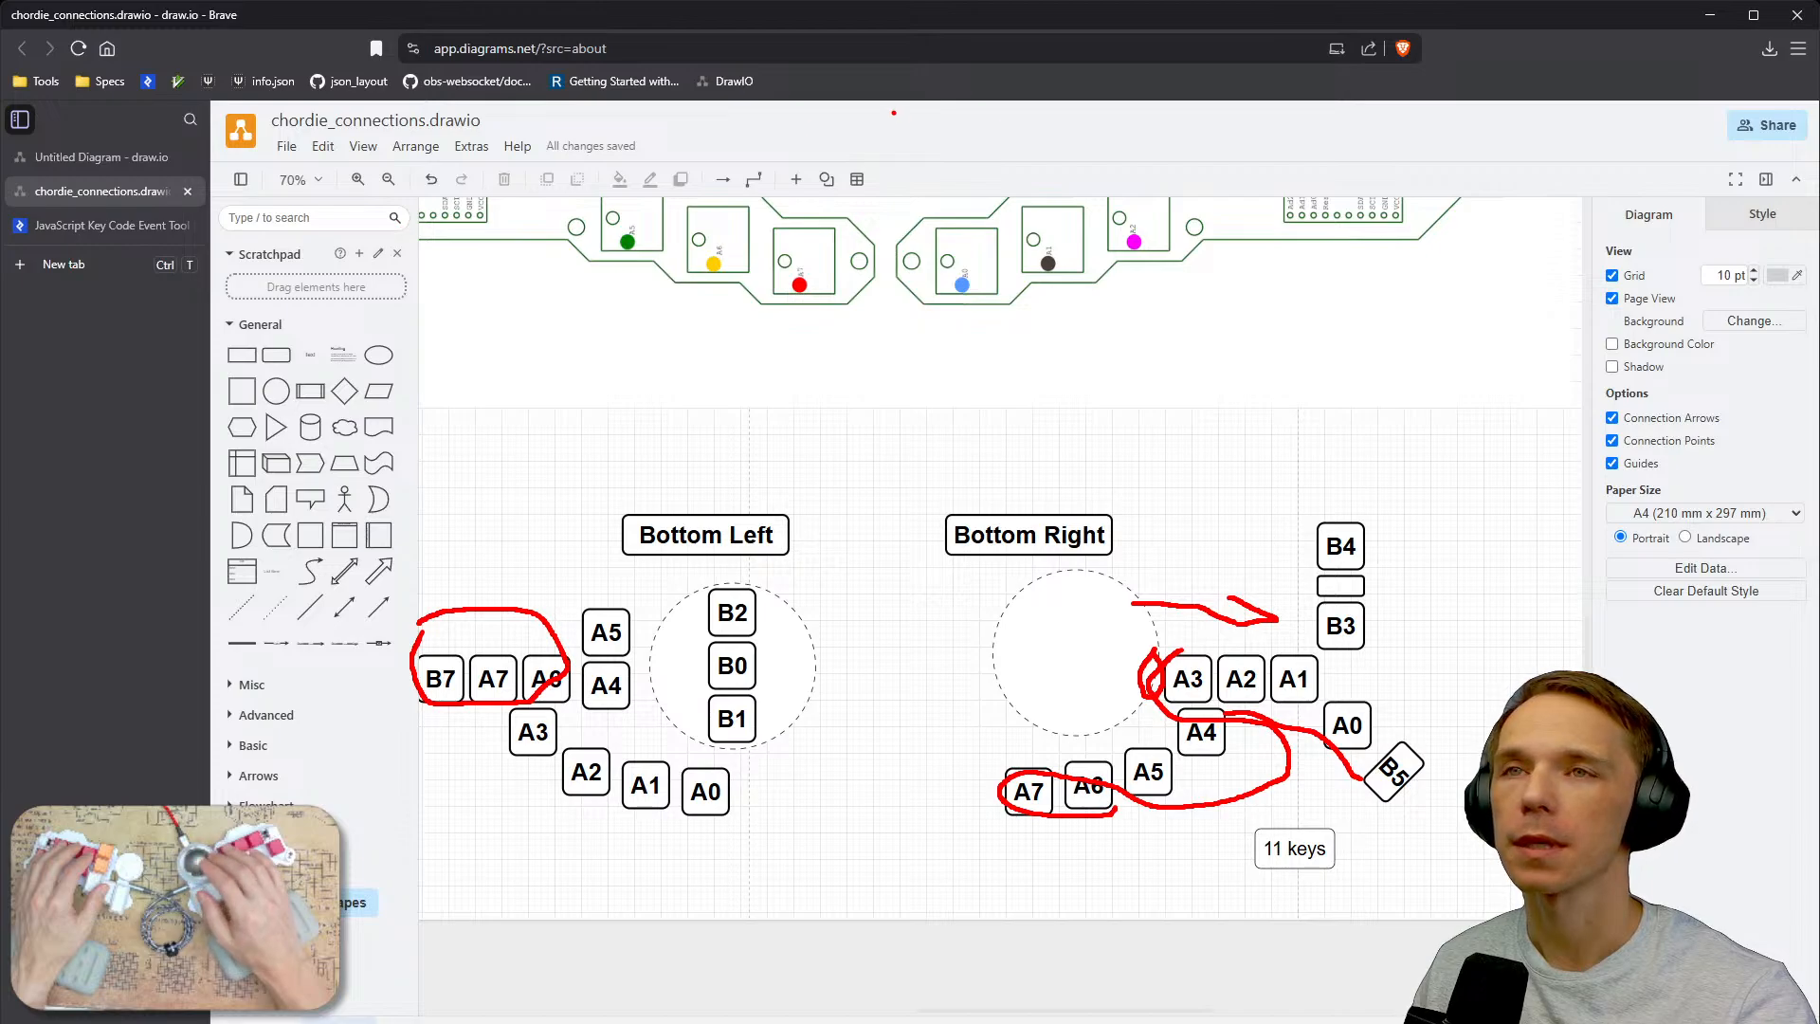
{"action": "key", "text": "Escape"}
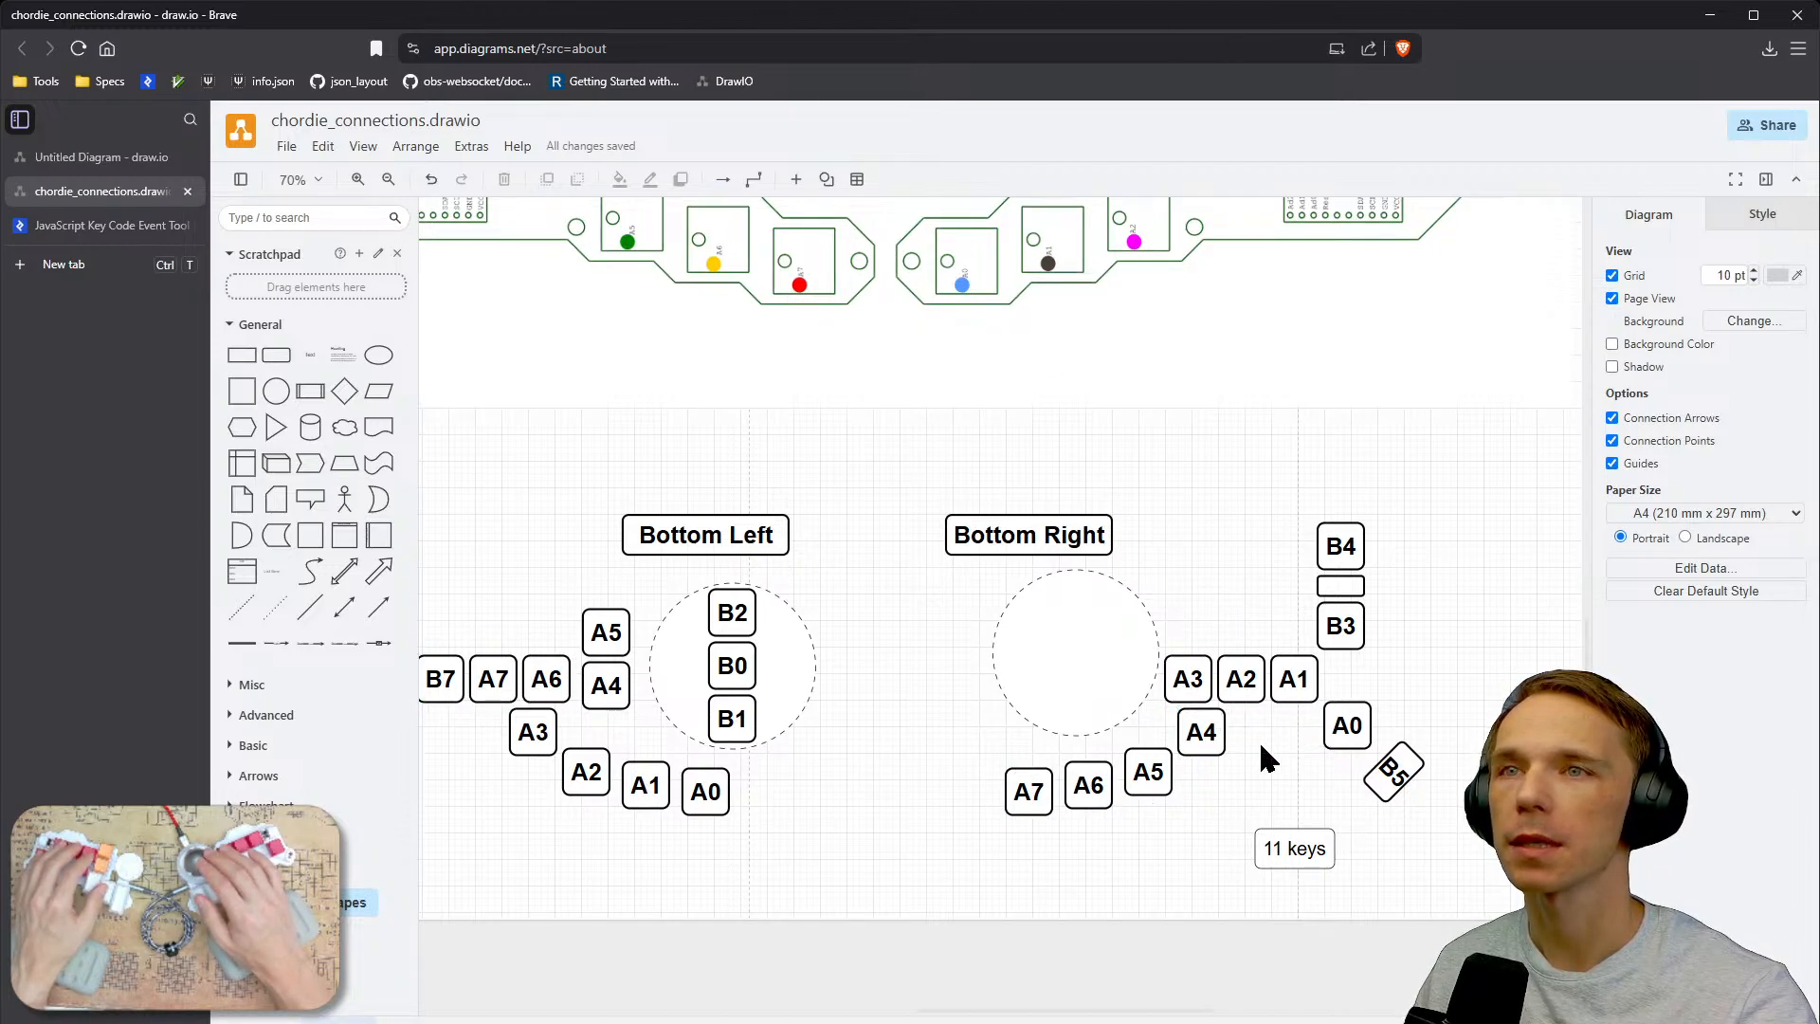
{"action": "left_click", "coordinate": [1206, 735]}
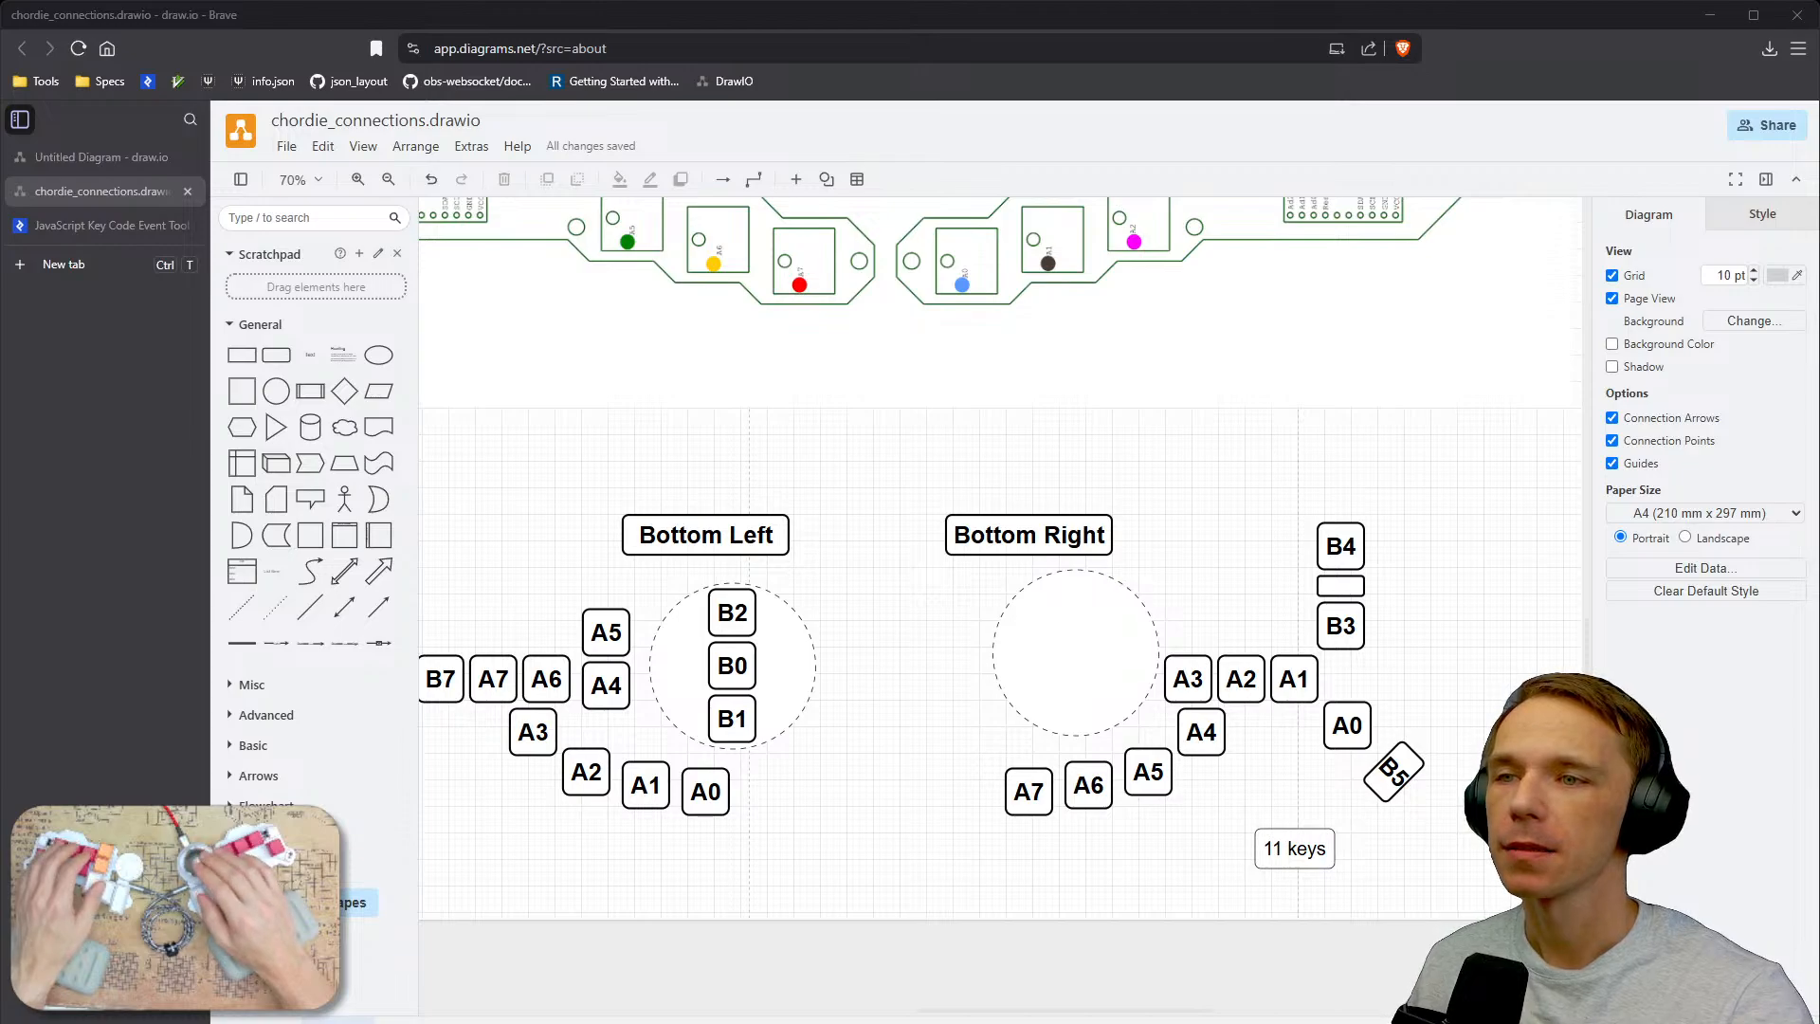
{"action": "key", "text": "alt+Tab"}
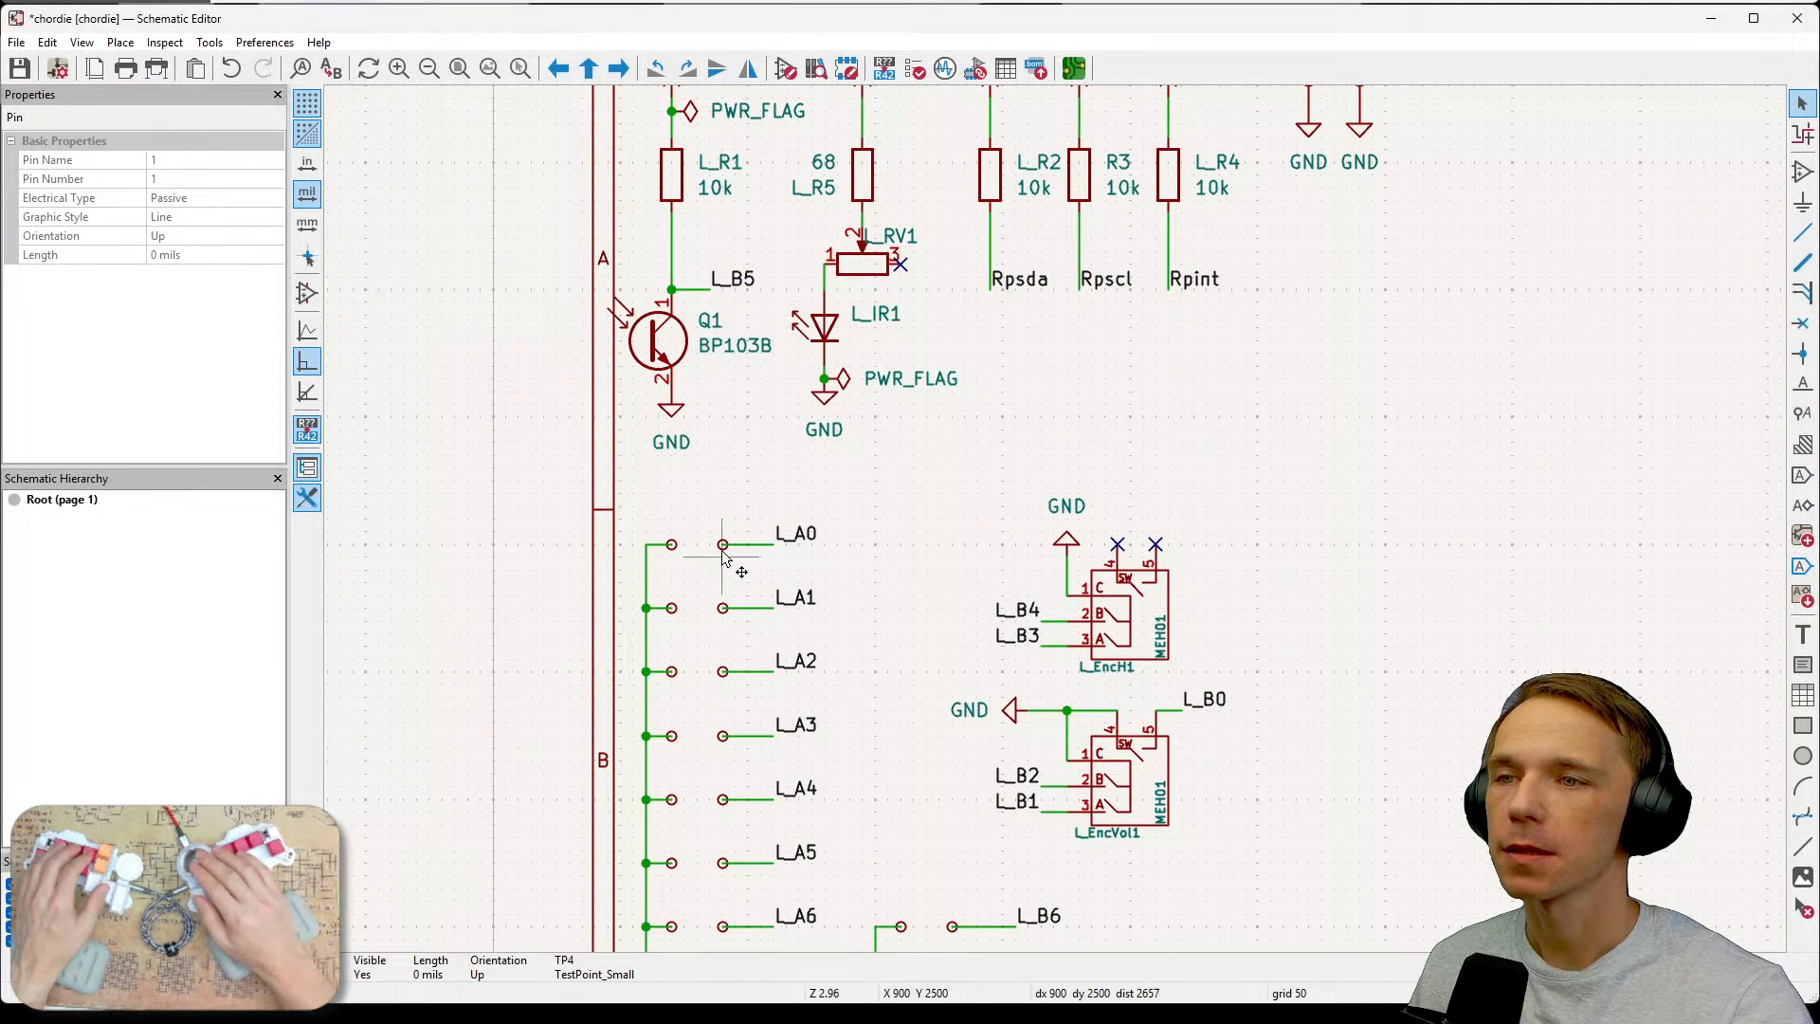
Copy a test point with its wire and paste two copies above the L_A0 row.
{"action": "left_click", "coordinate": [671, 547]}
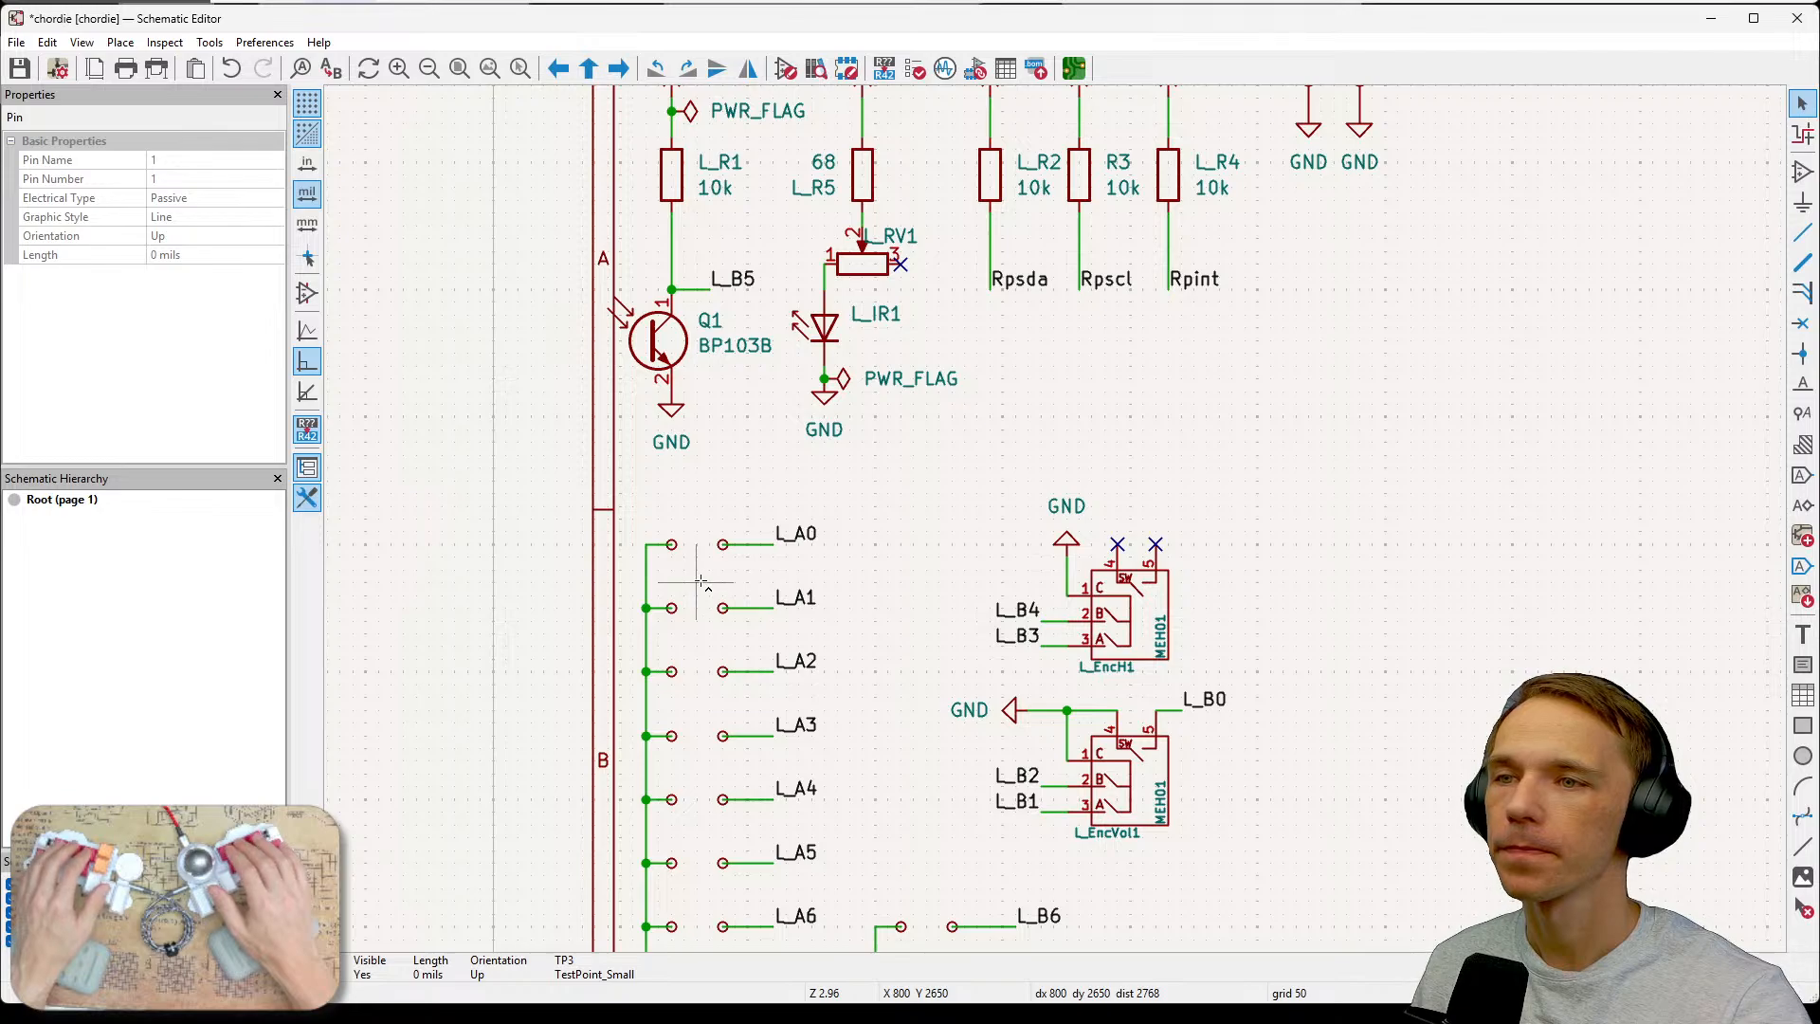
{"action": "left_click", "coordinate": [696, 564]}
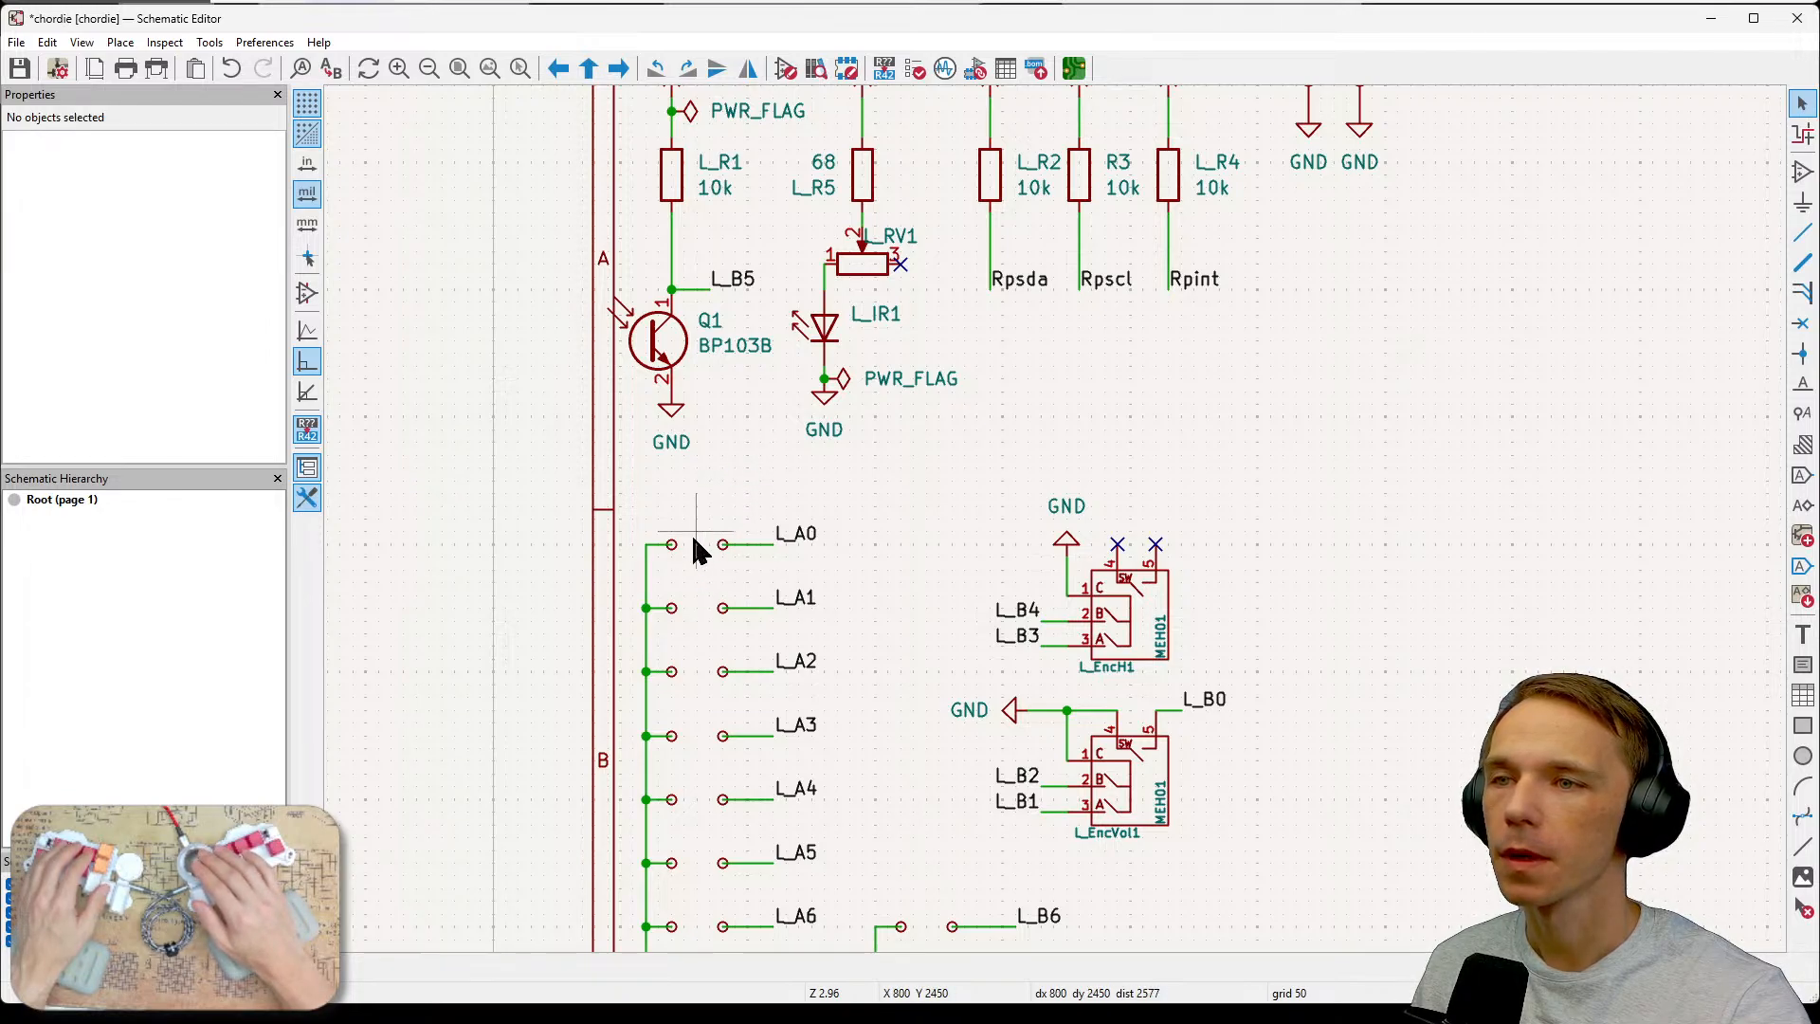
{"action": "left_click_drag", "start_coordinate": [687, 522], "coordinate": [668, 569]}
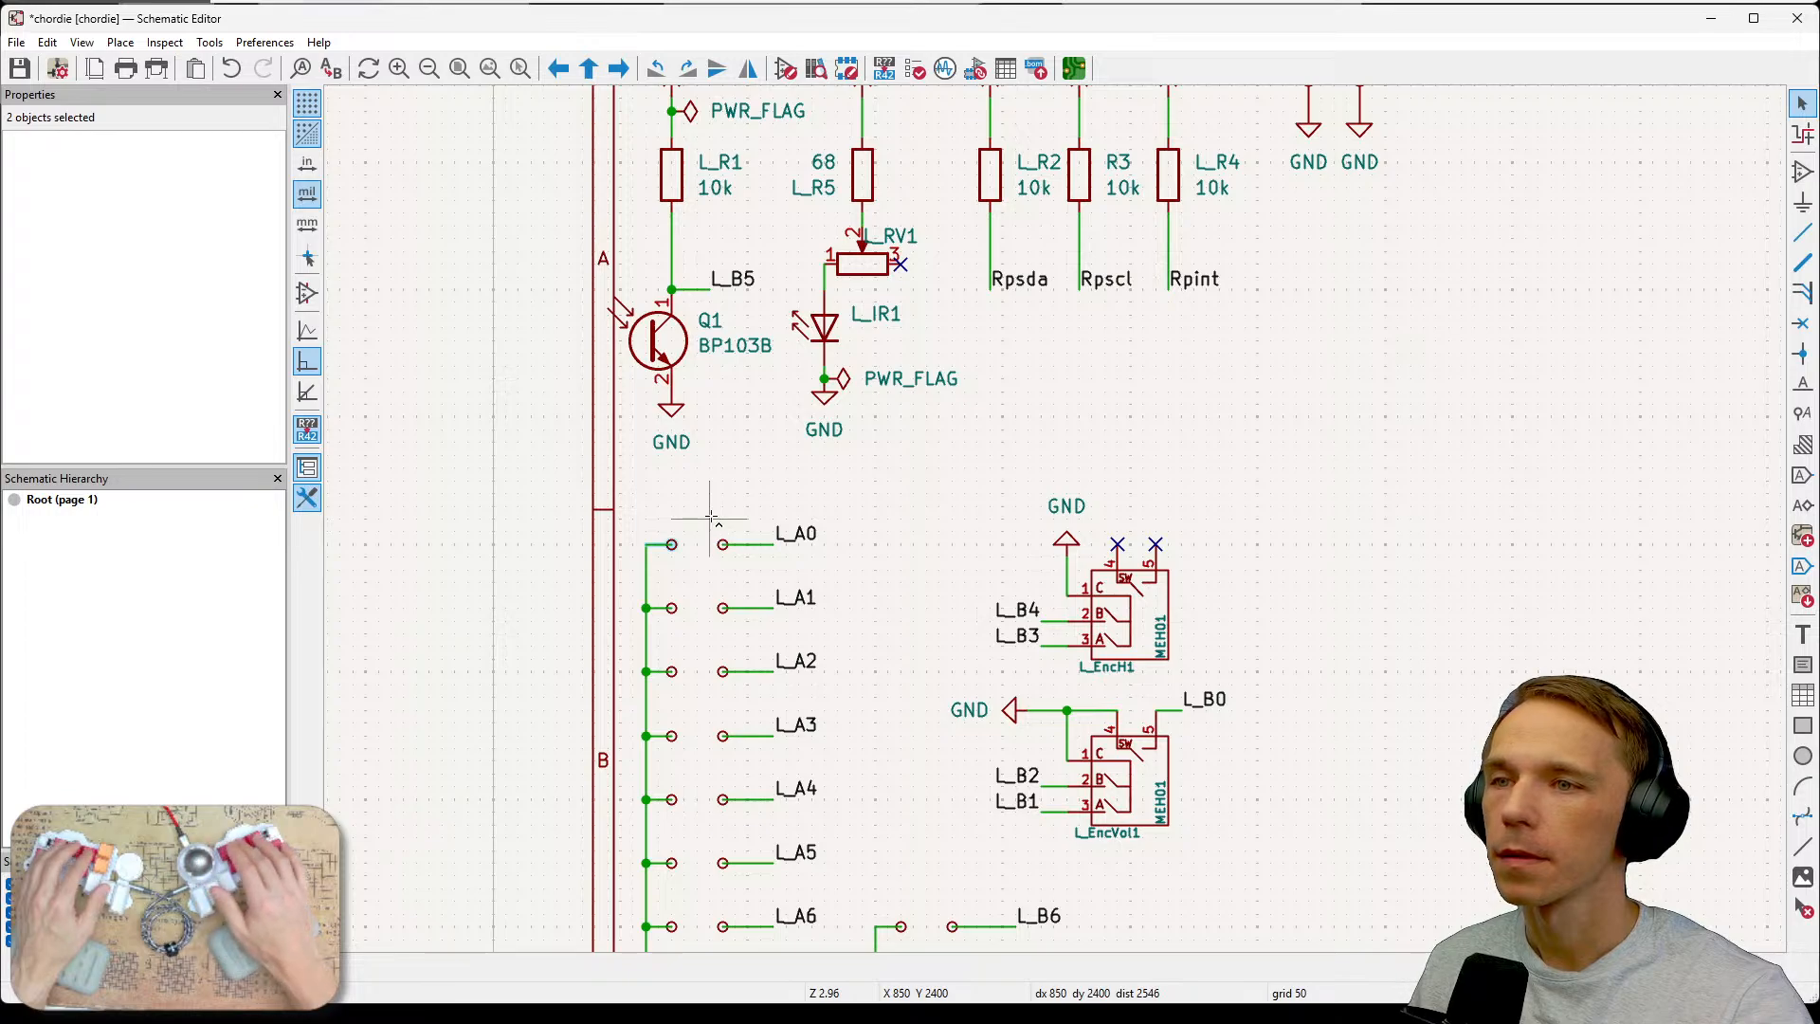
{"action": "key", "text": "ctrl+v"}
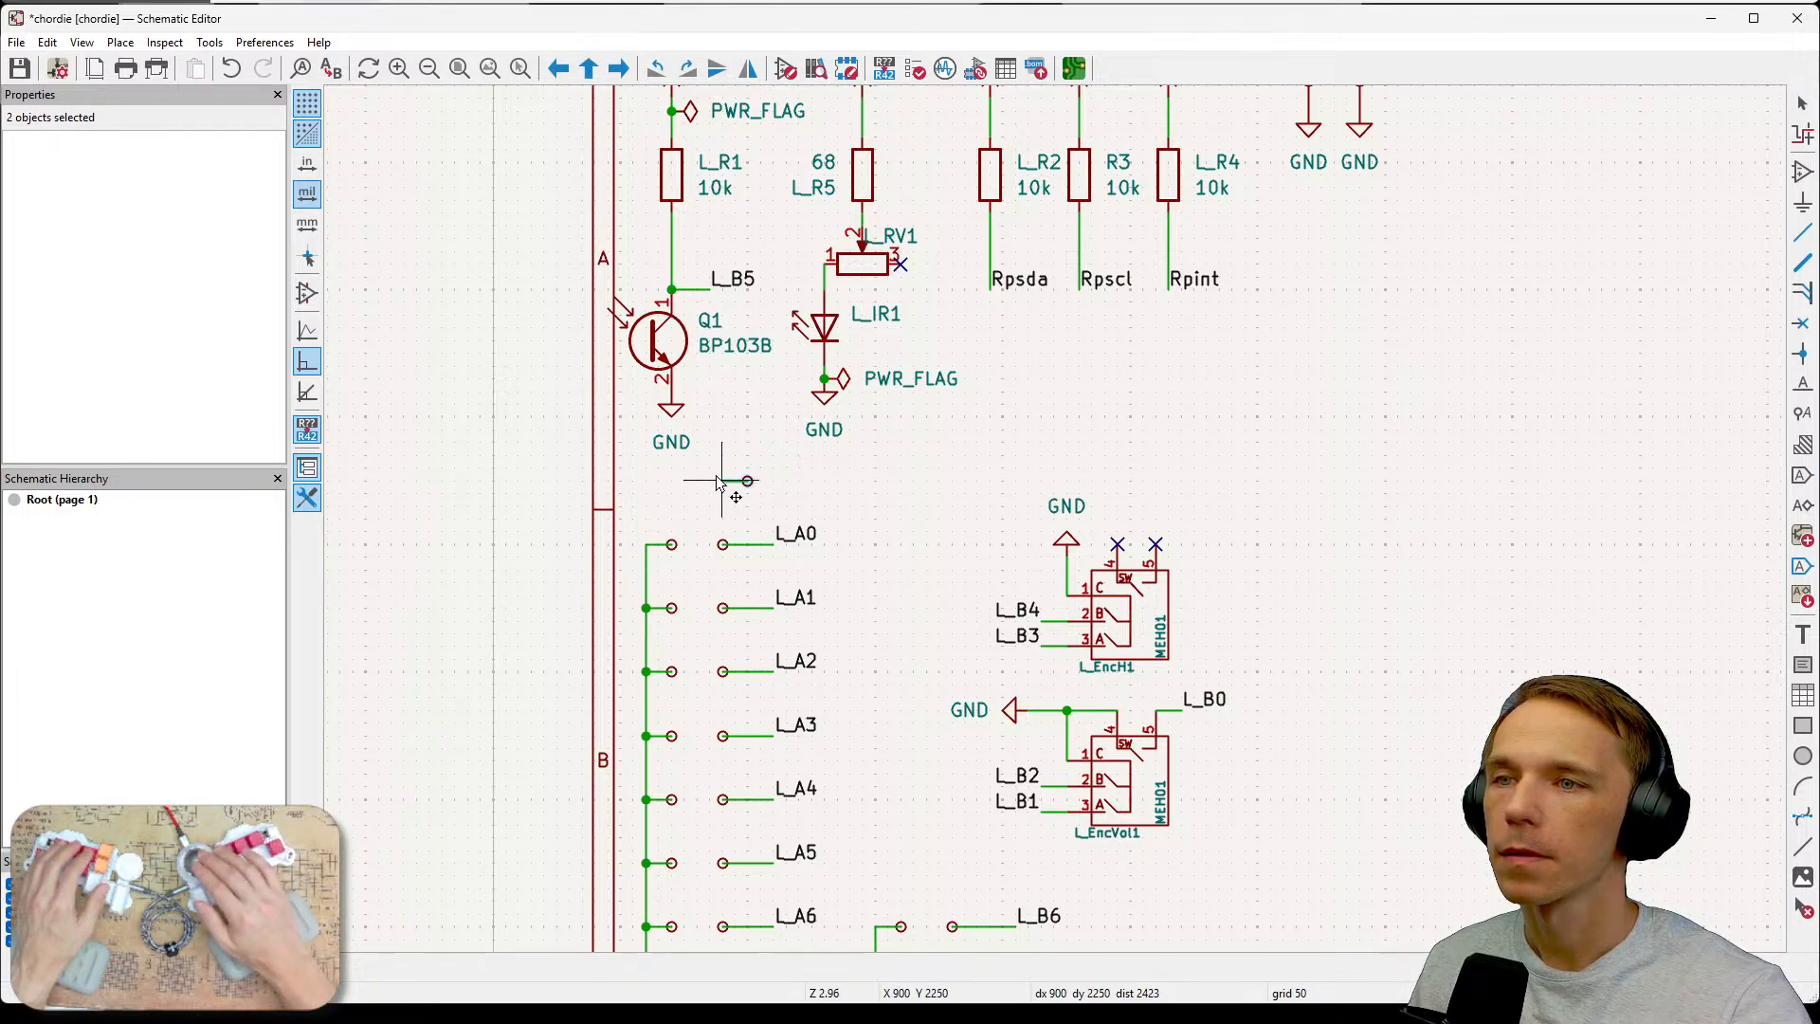
{"action": "left_click", "coordinate": [721, 481]}
{"action": "key", "text": "Escape"}
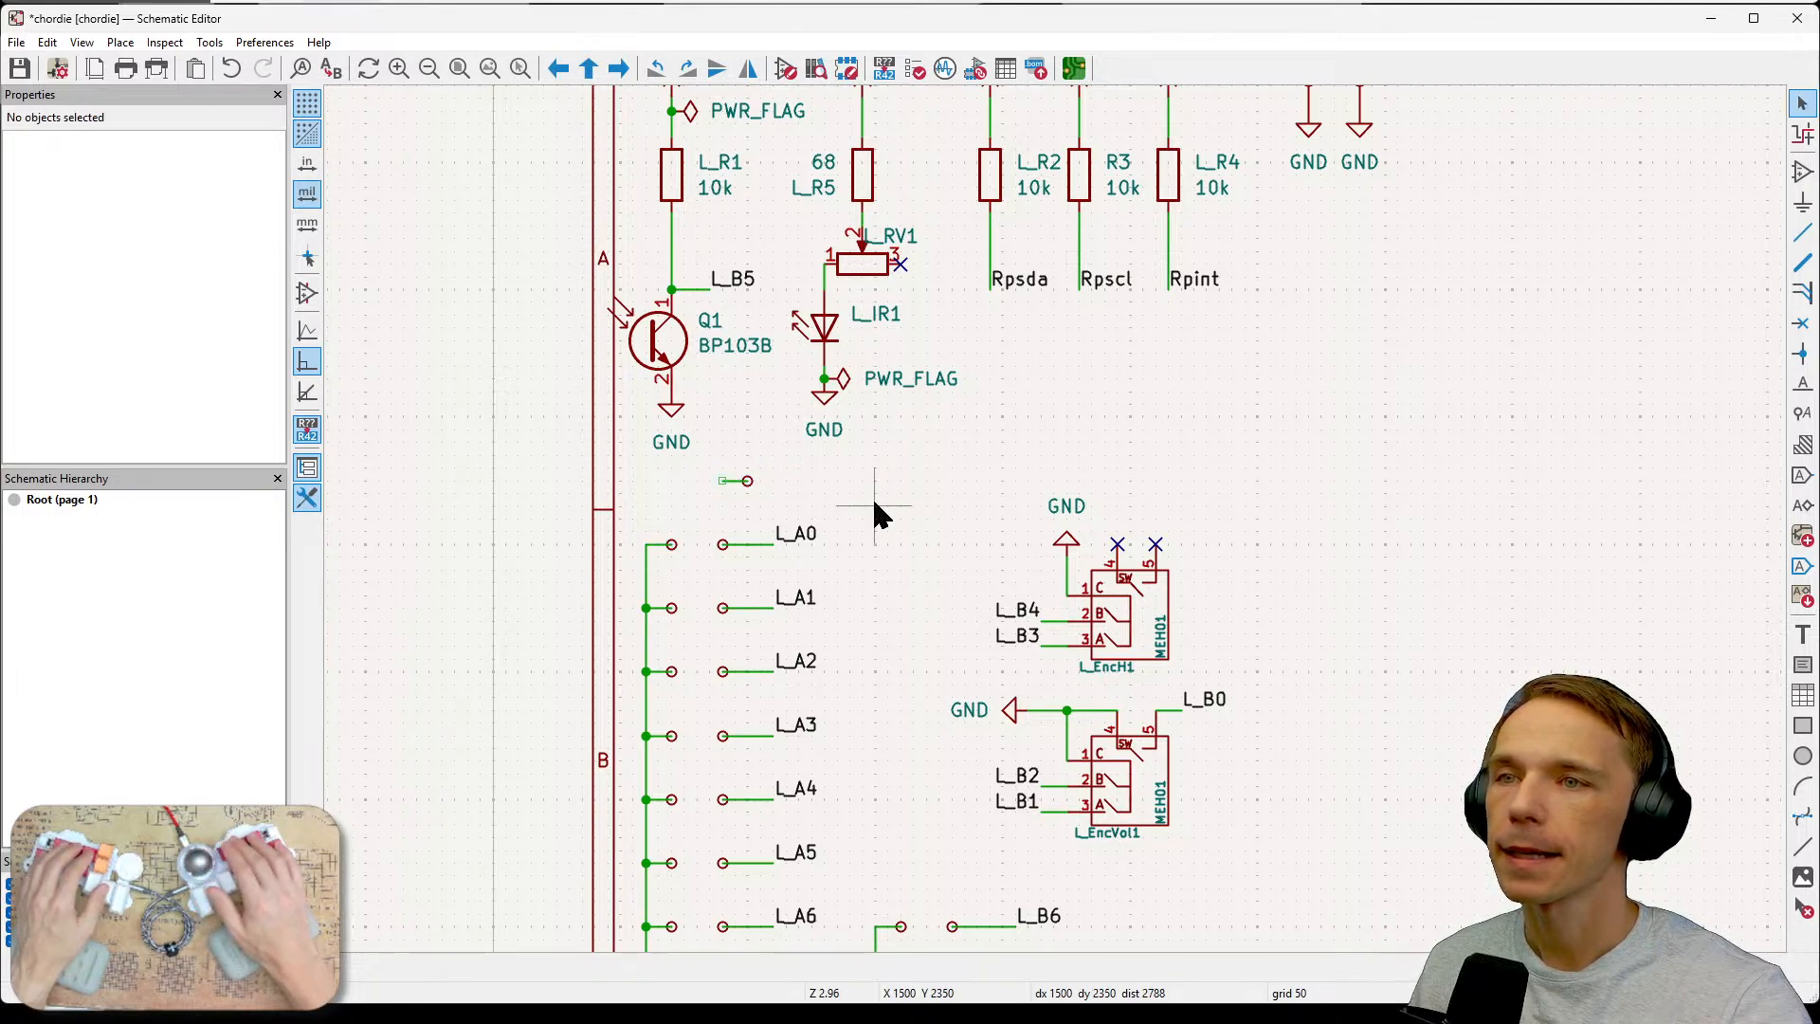
{"action": "left_click", "coordinate": [823, 481]}
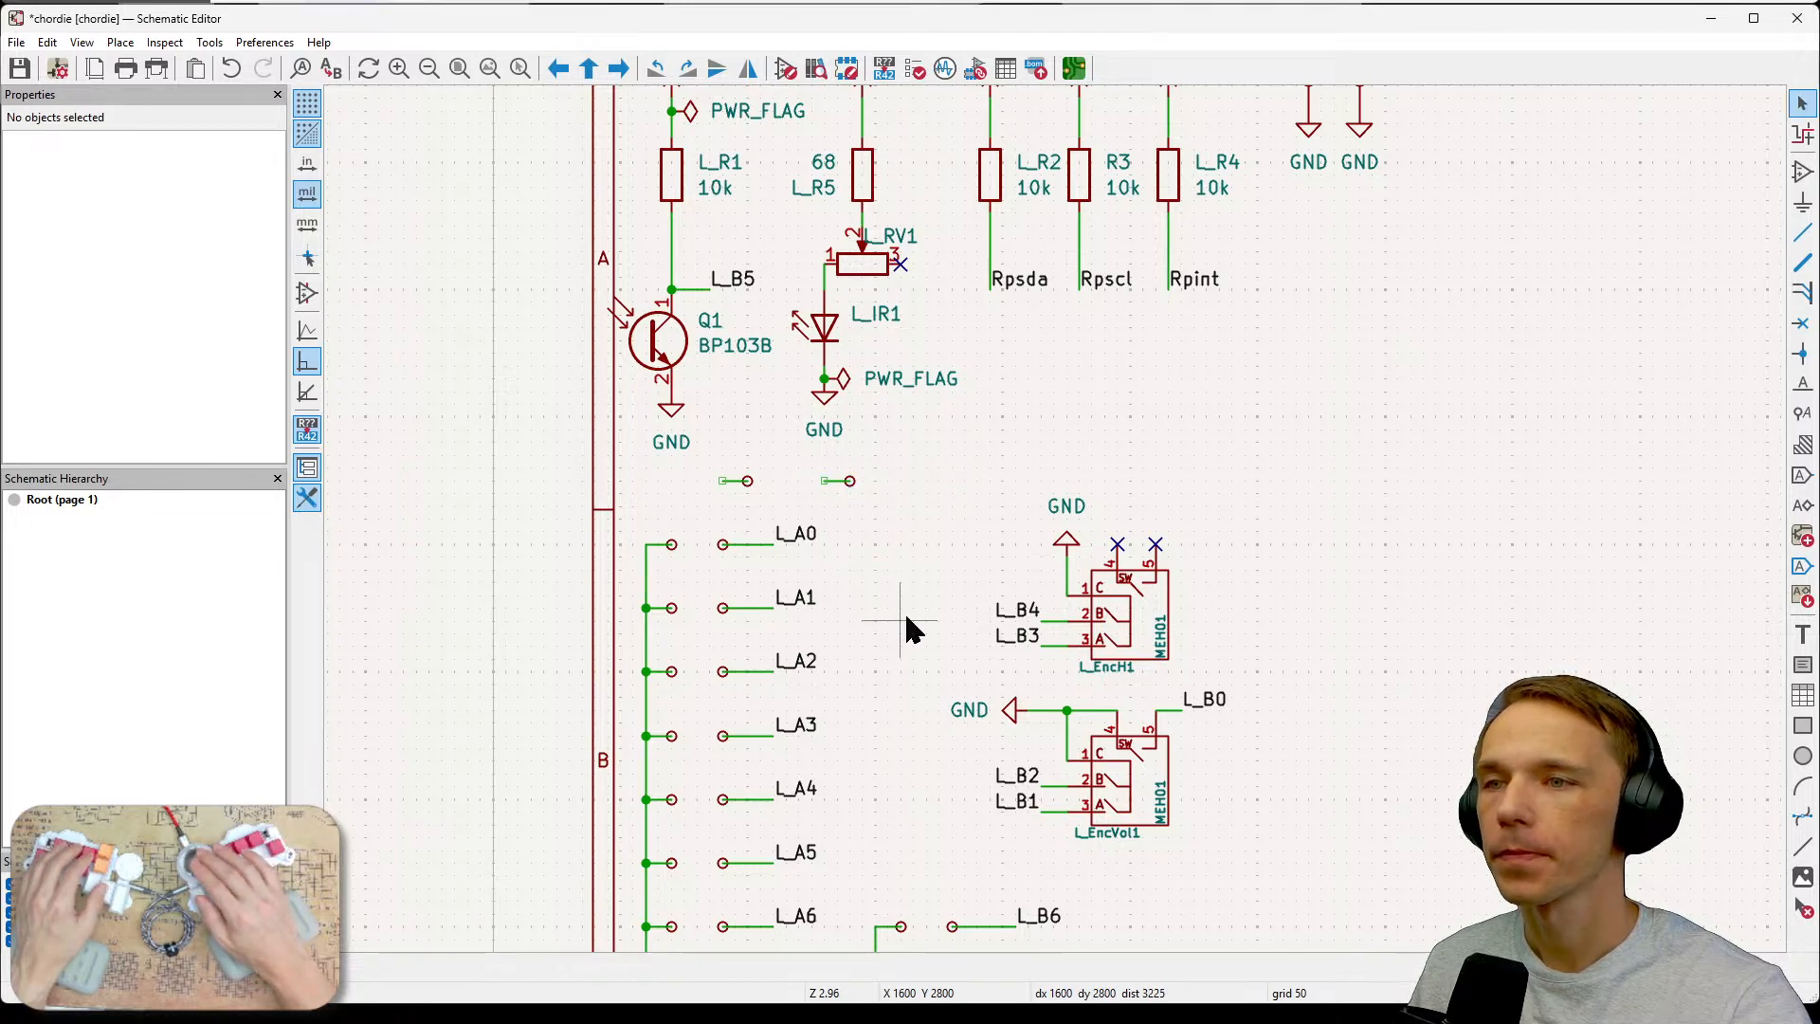
Delete the Q1 BP103B phototransistor and the GND symbol below it.
{"action": "middle_click_drag", "start_coordinate": [903, 609], "coordinate": [862, 539]}
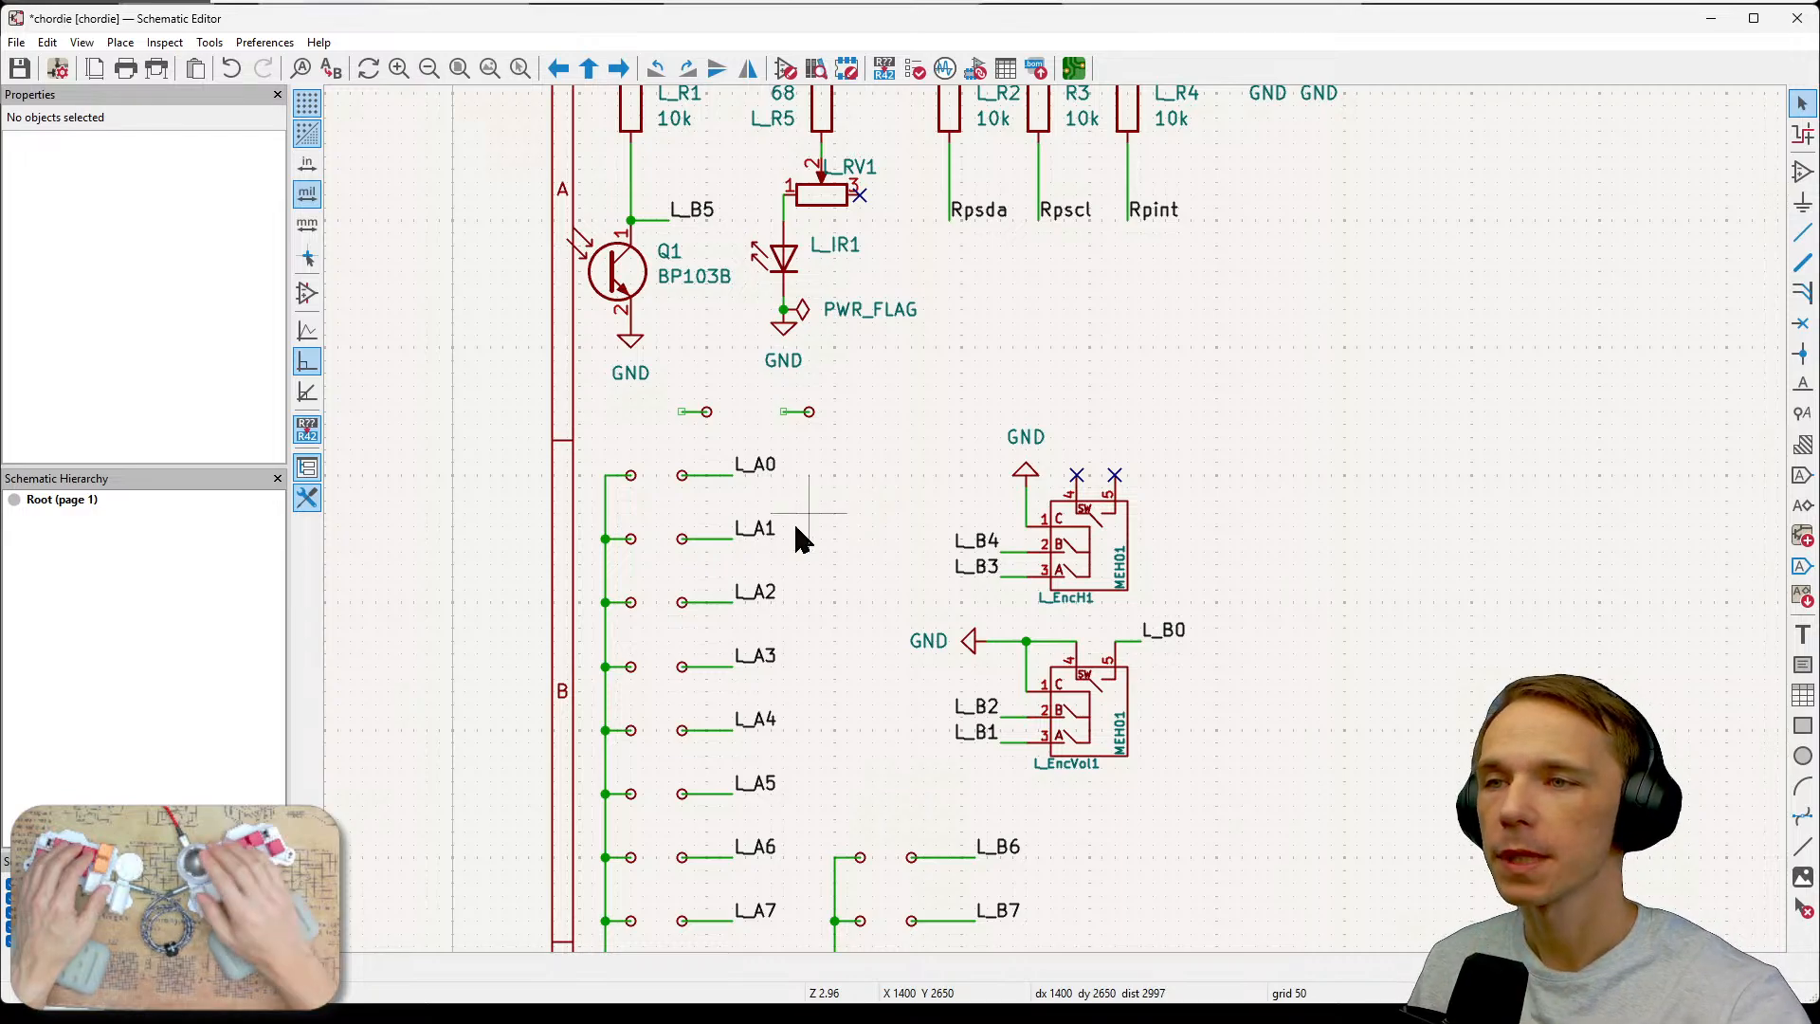
{"action": "middle_click_drag", "start_coordinate": [796, 538], "coordinate": [777, 677]}
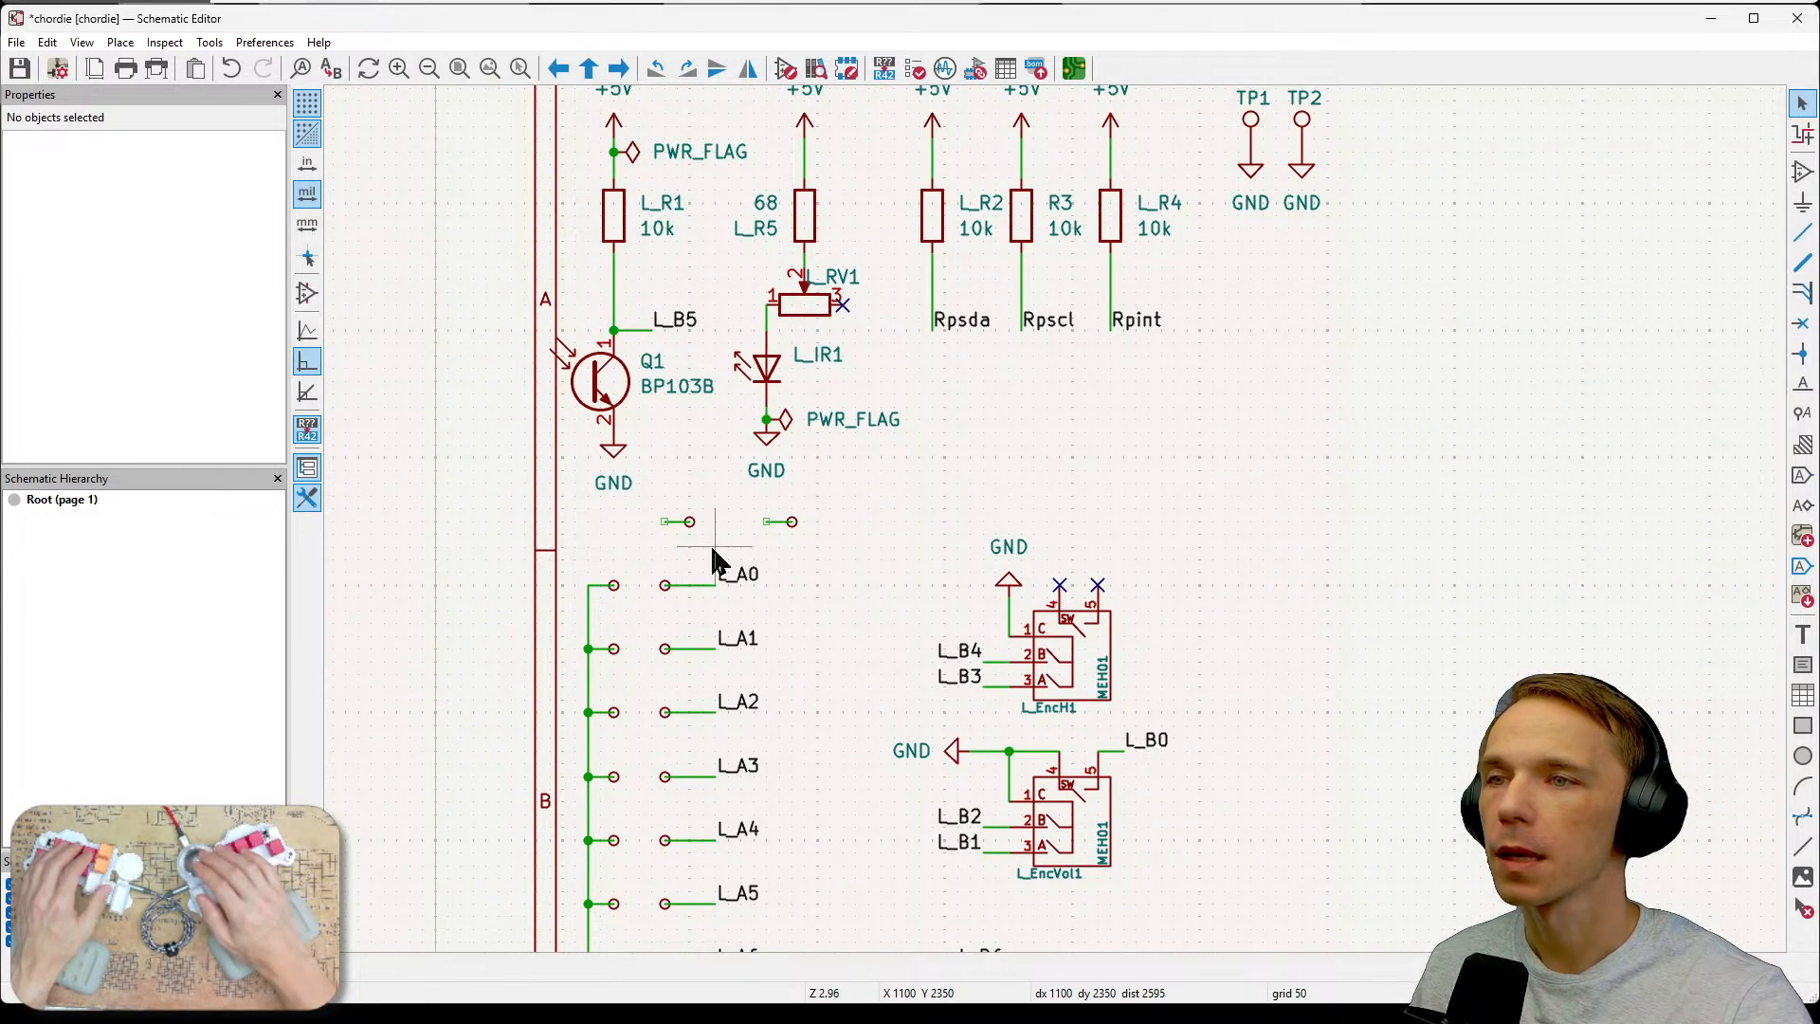
{"action": "left_click", "coordinate": [614, 384]}
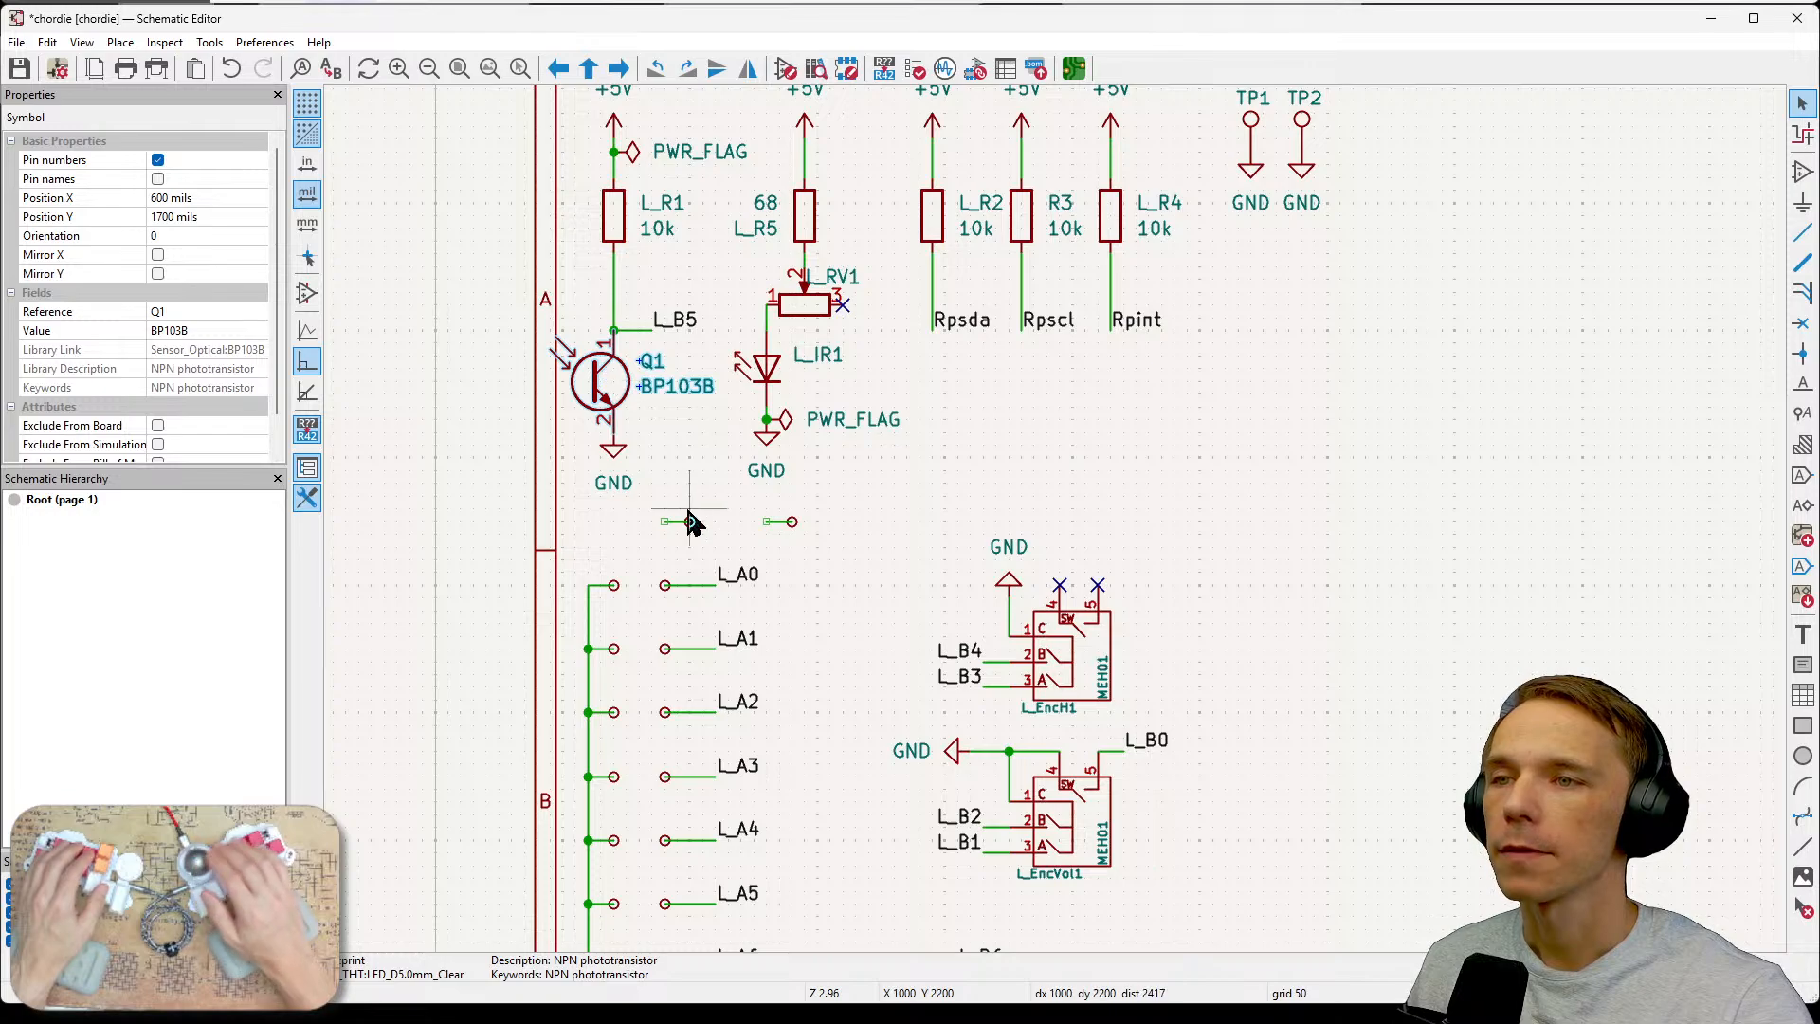
{"action": "key", "text": "Delete"}
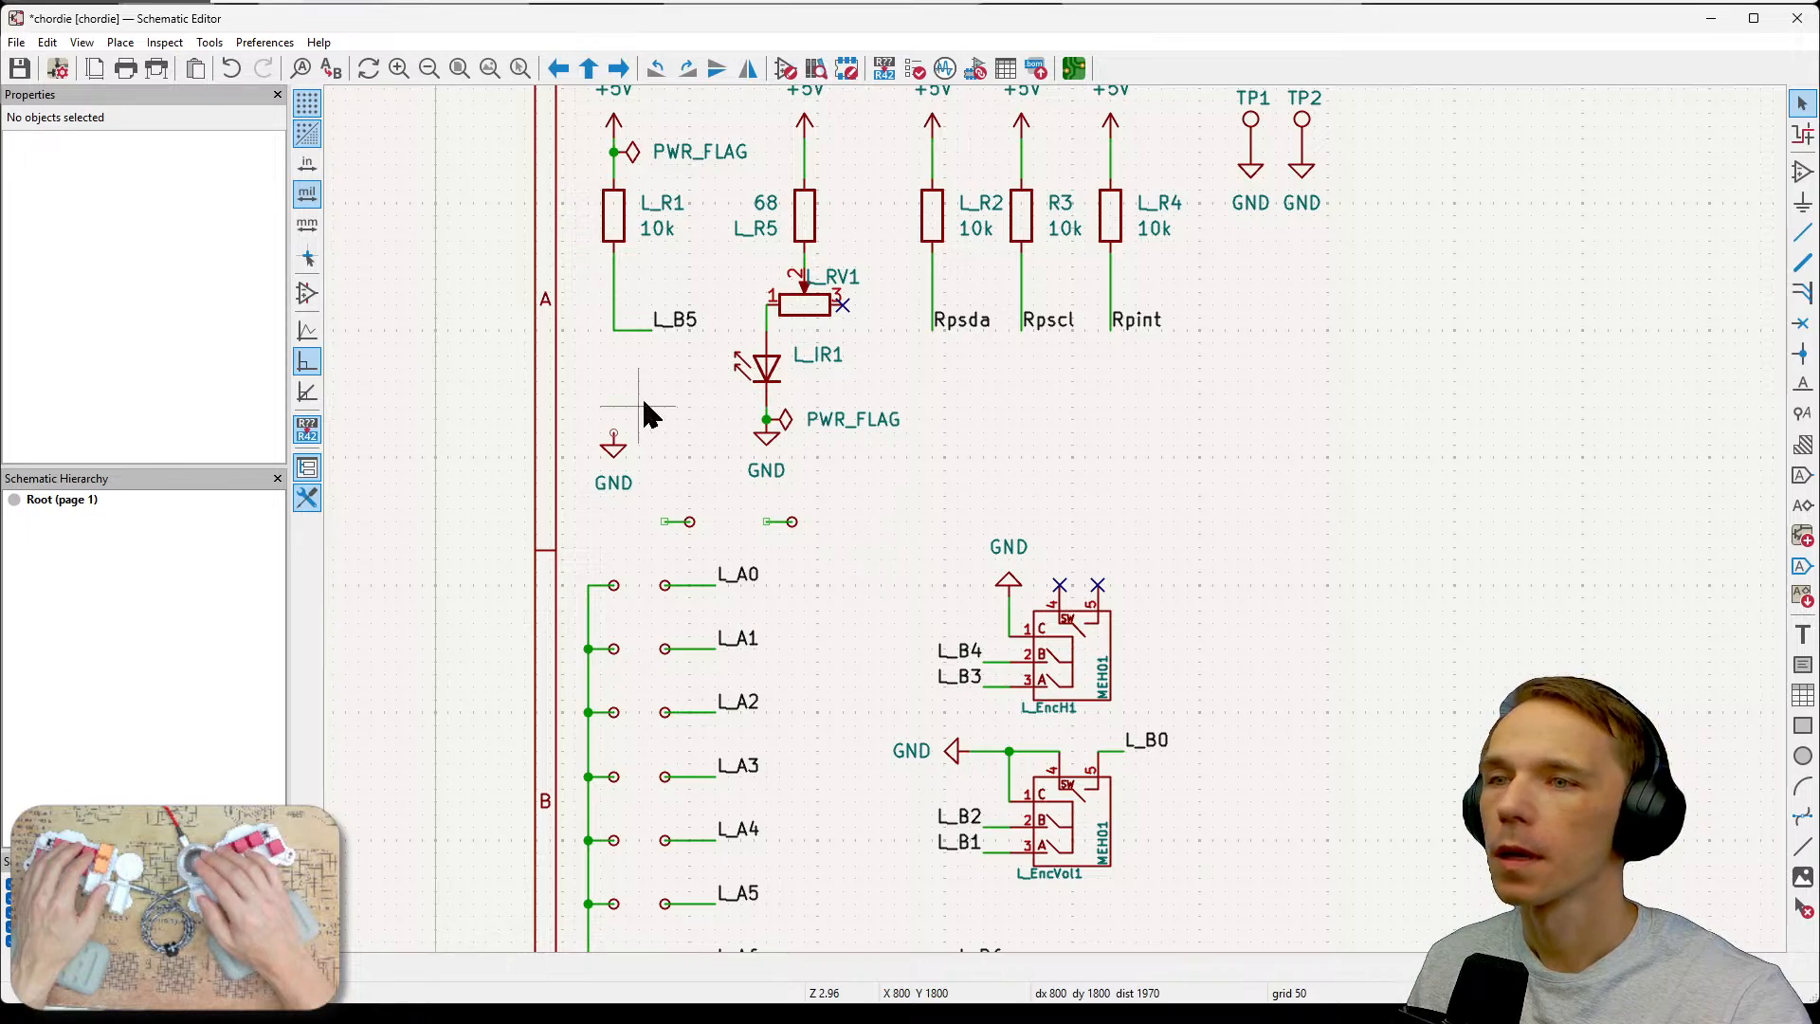
{"action": "left_click_drag", "start_coordinate": [585, 420], "coordinate": [641, 505]}
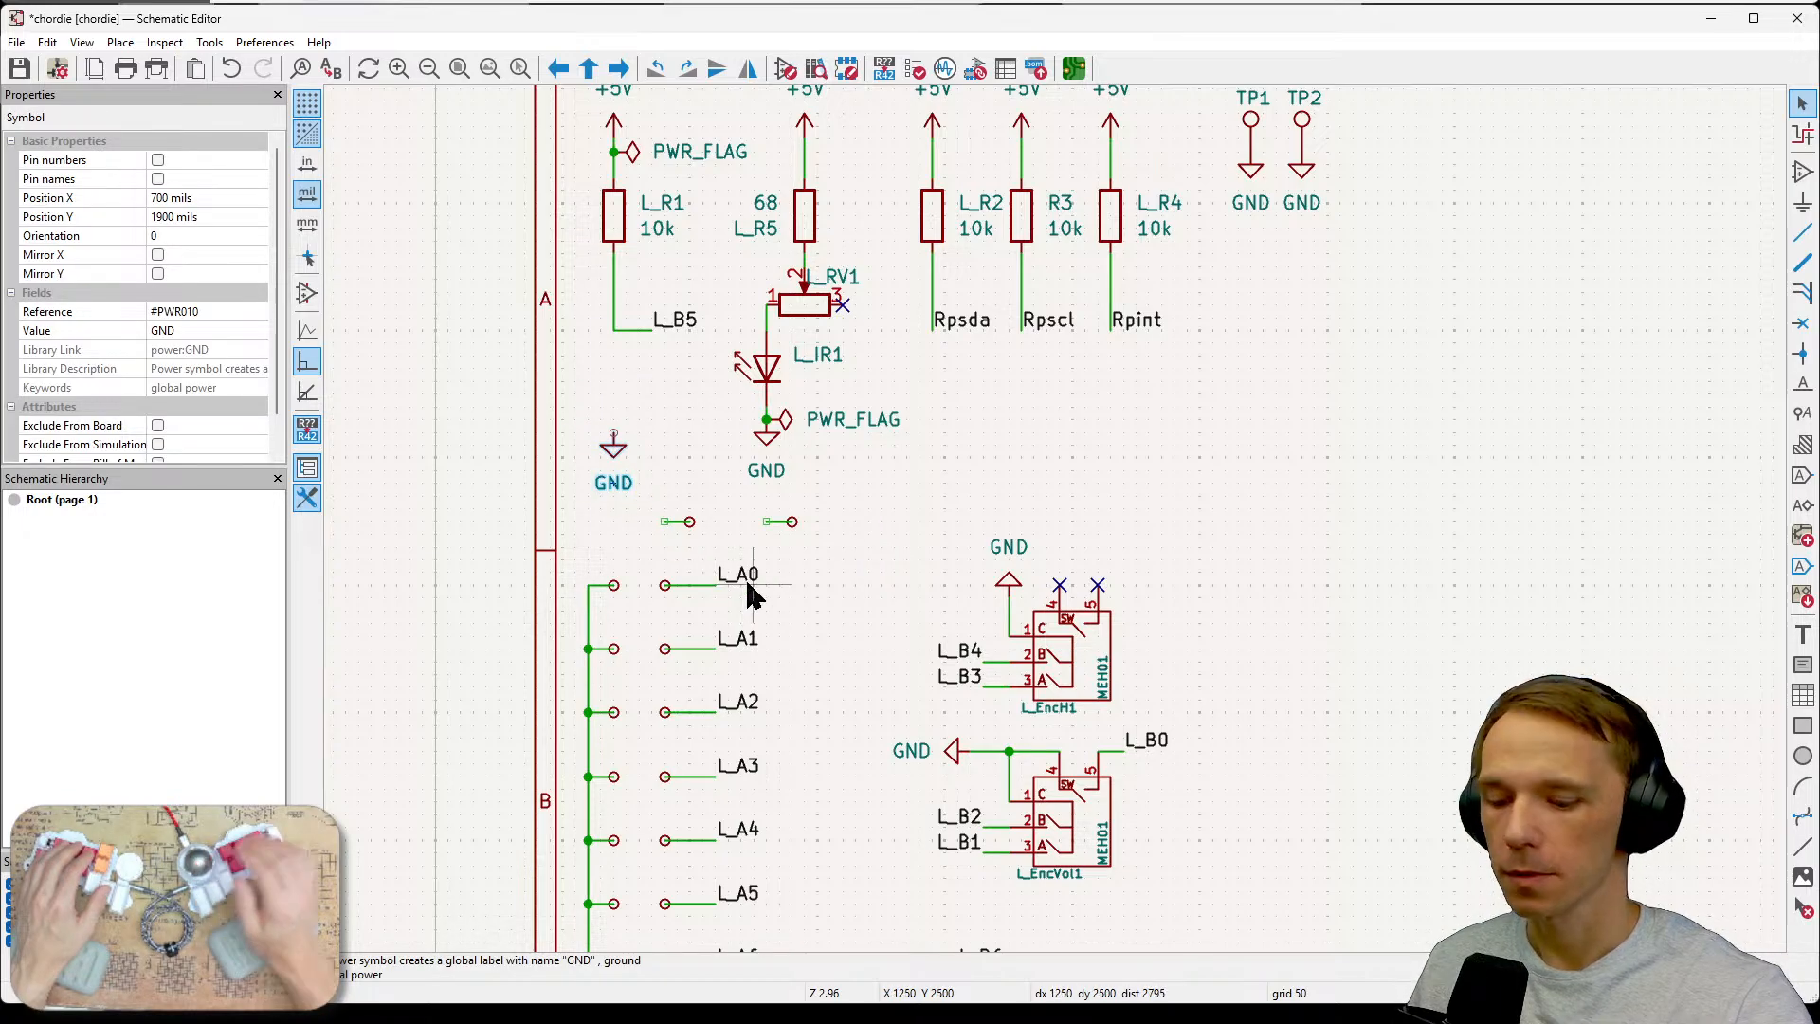
{"action": "key", "text": "Delete"}
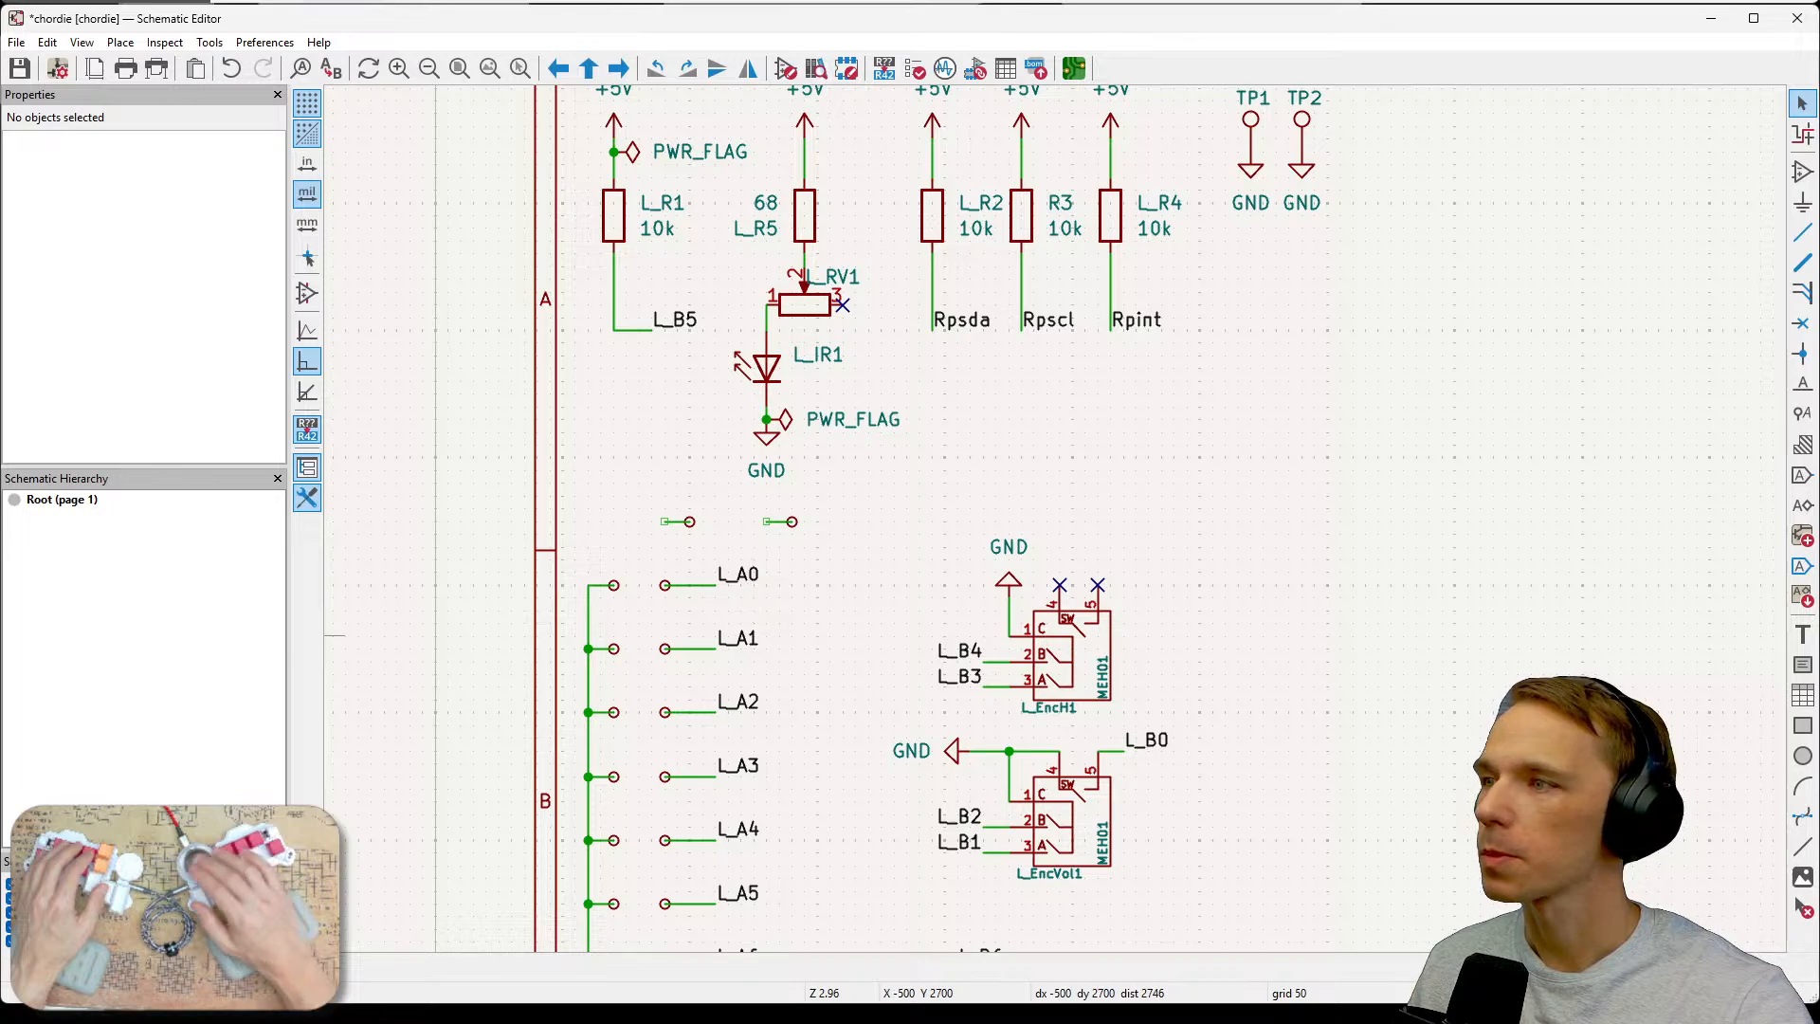
Try to draw a wire from the left pasted test point up toward the L_B5 net.
{"action": "key", "text": "alt+Tab"}
{"action": "middle_click_drag", "start_coordinate": [1281, 570], "coordinate": [1365, 762]}
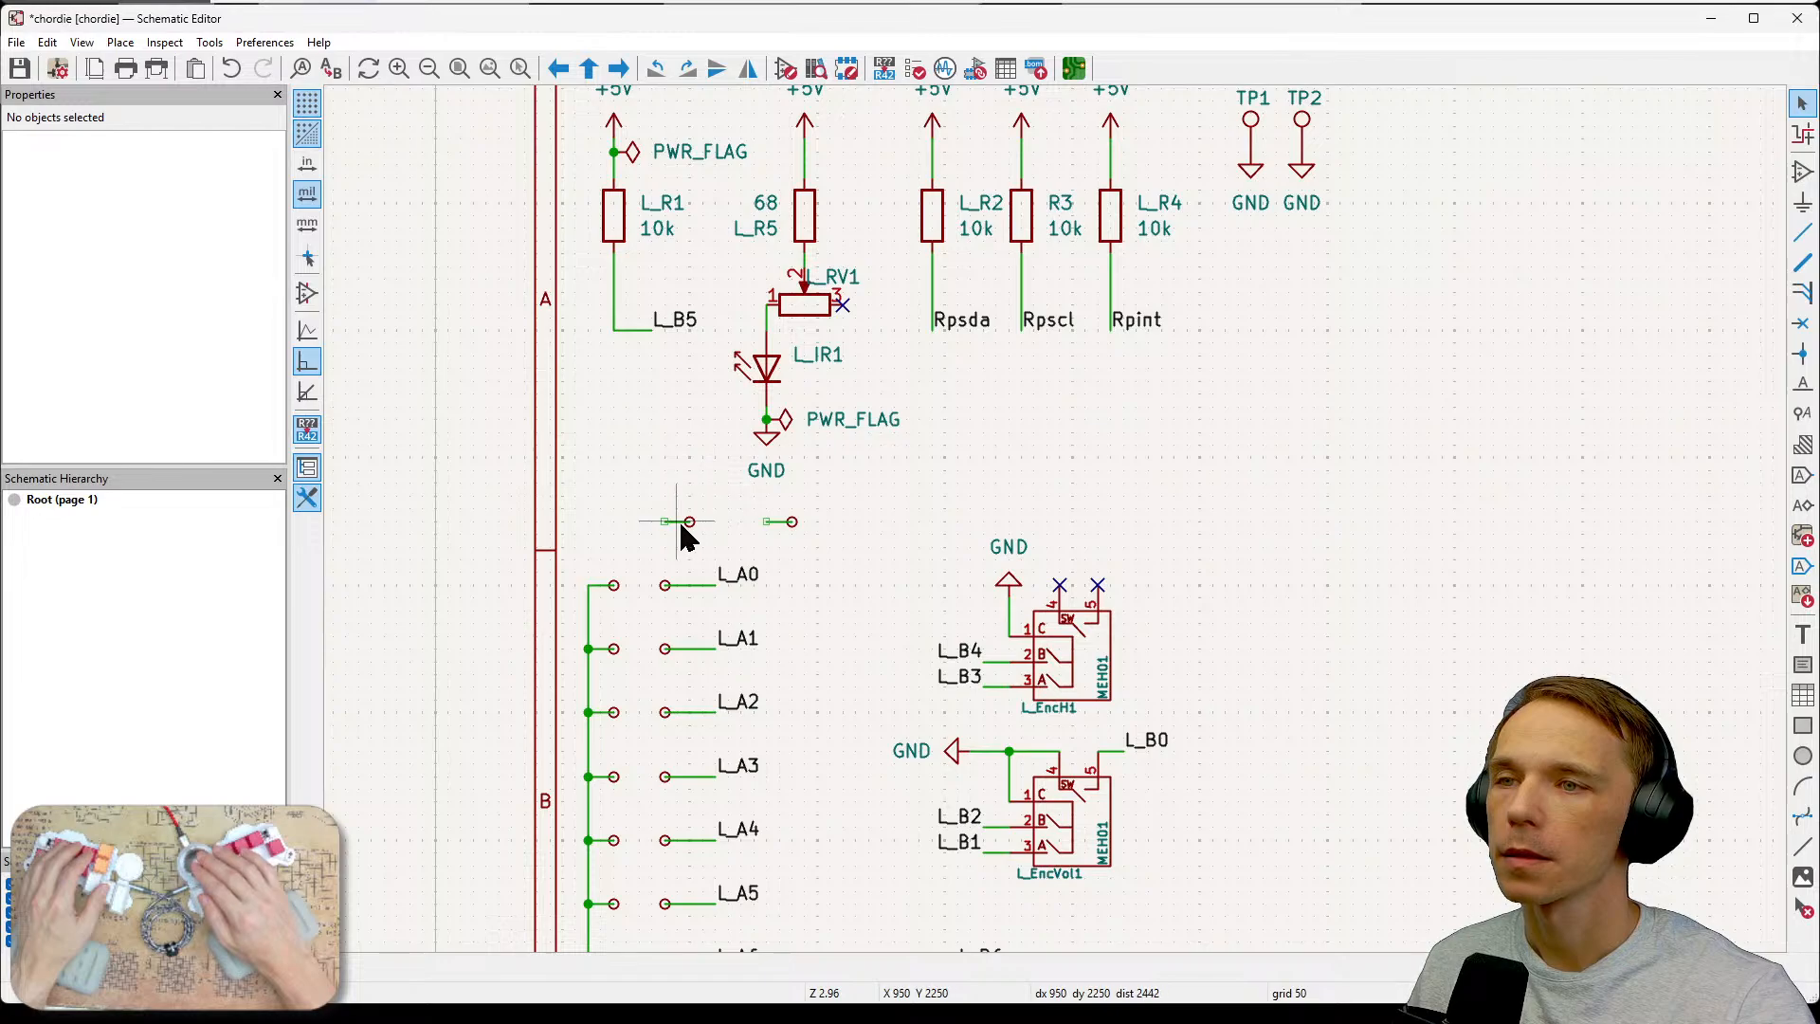
{"action": "left_click", "coordinate": [680, 521]}
{"action": "left_click_drag", "start_coordinate": [686, 525], "coordinate": [635, 430]}
{"action": "key", "text": "z"}
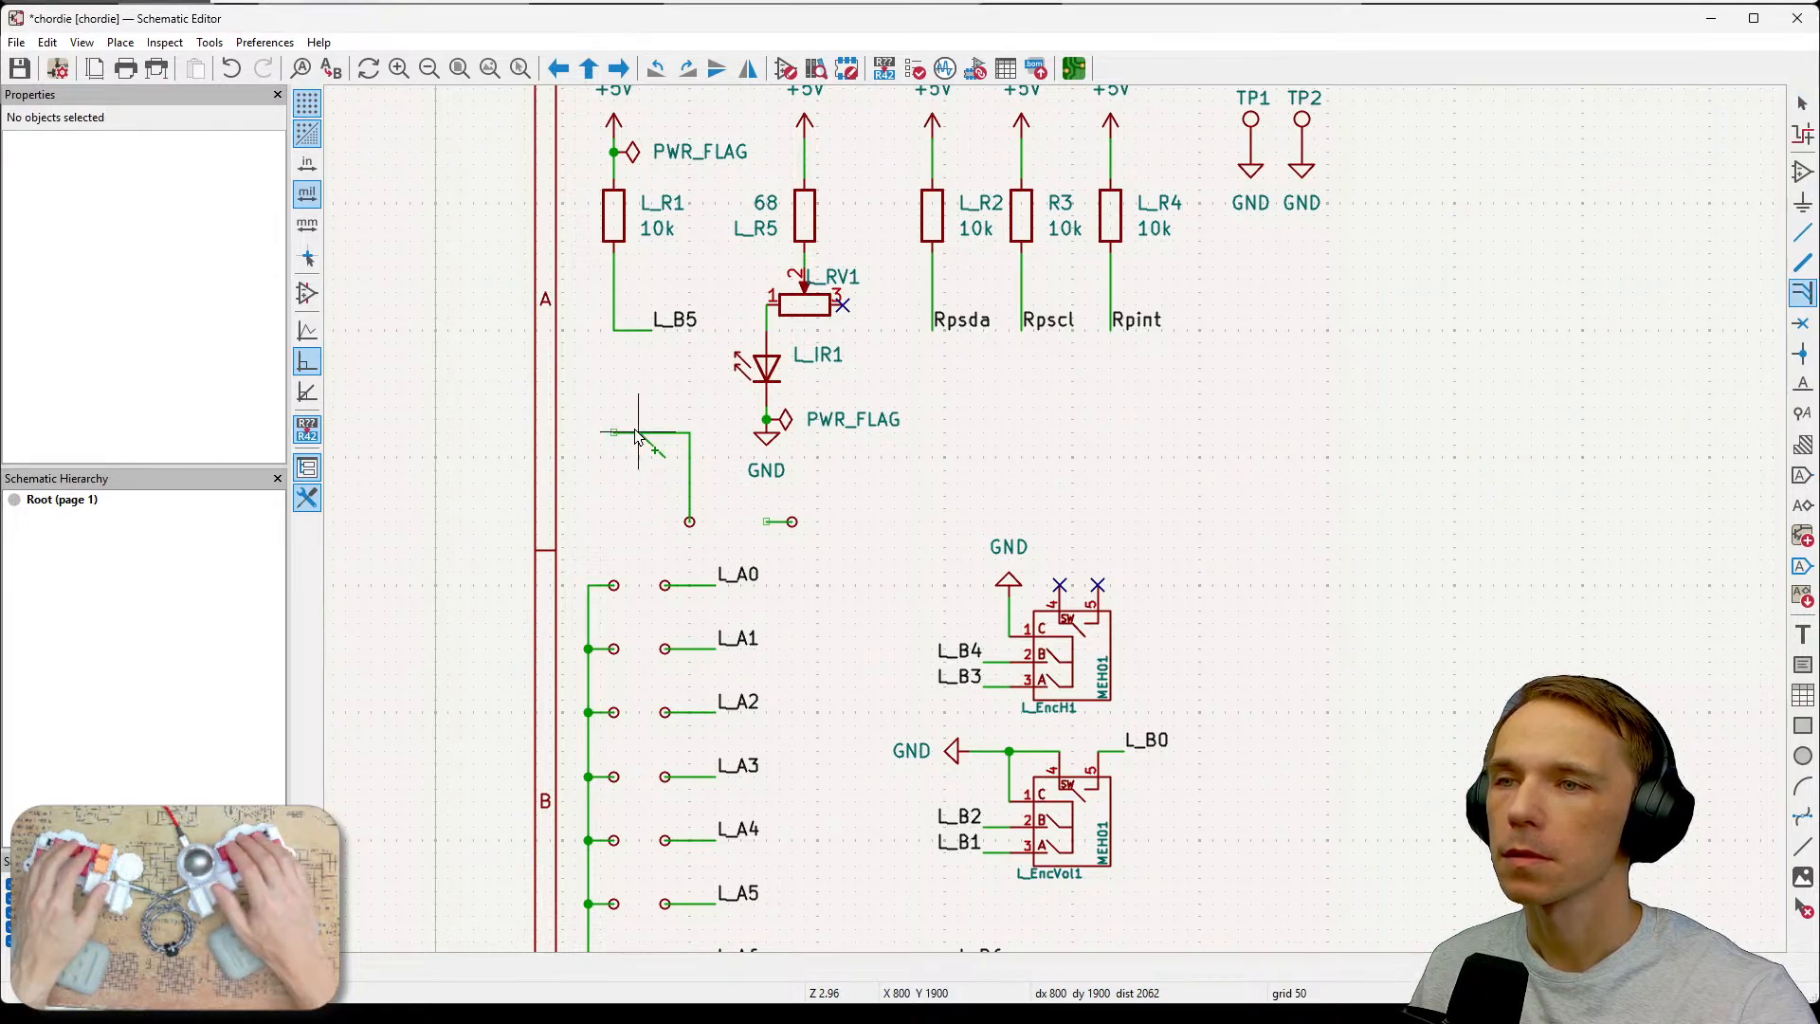
{"action": "left_click", "coordinate": [635, 433]}
{"action": "key", "text": "Escape"}
{"action": "key", "text": "ctrl+z"}
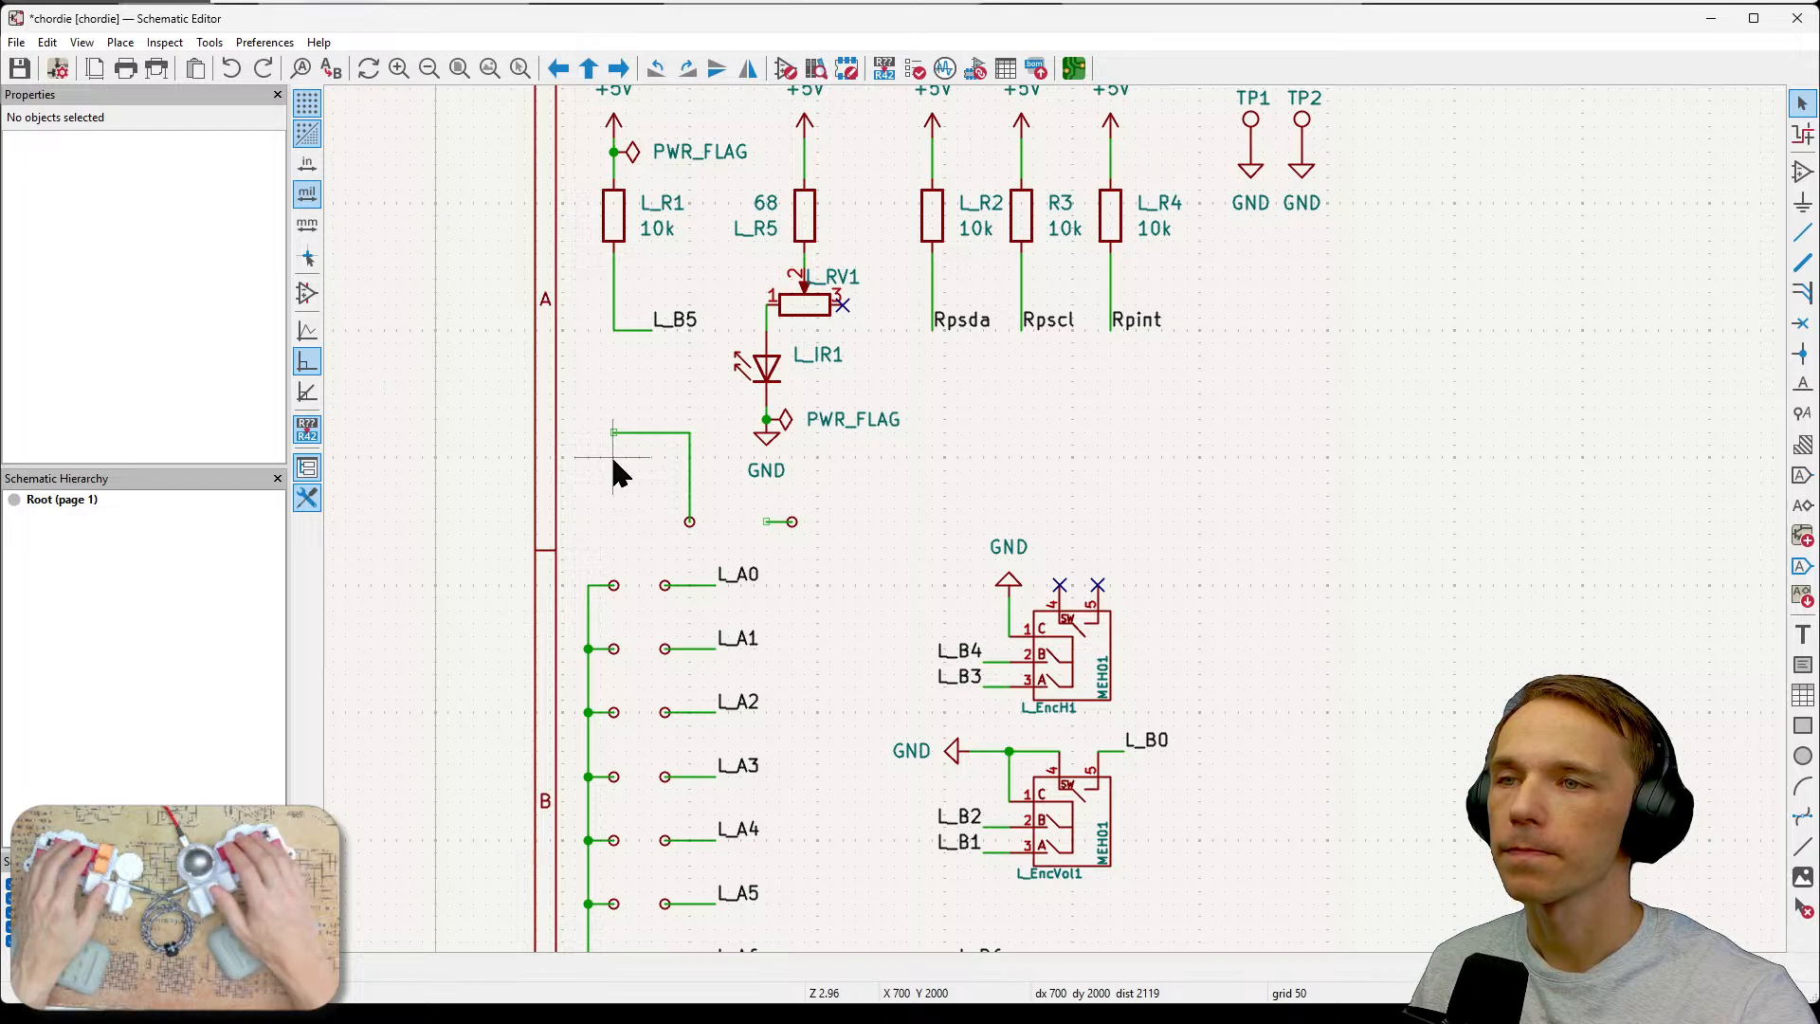
{"action": "key", "text": "ctrl+z"}
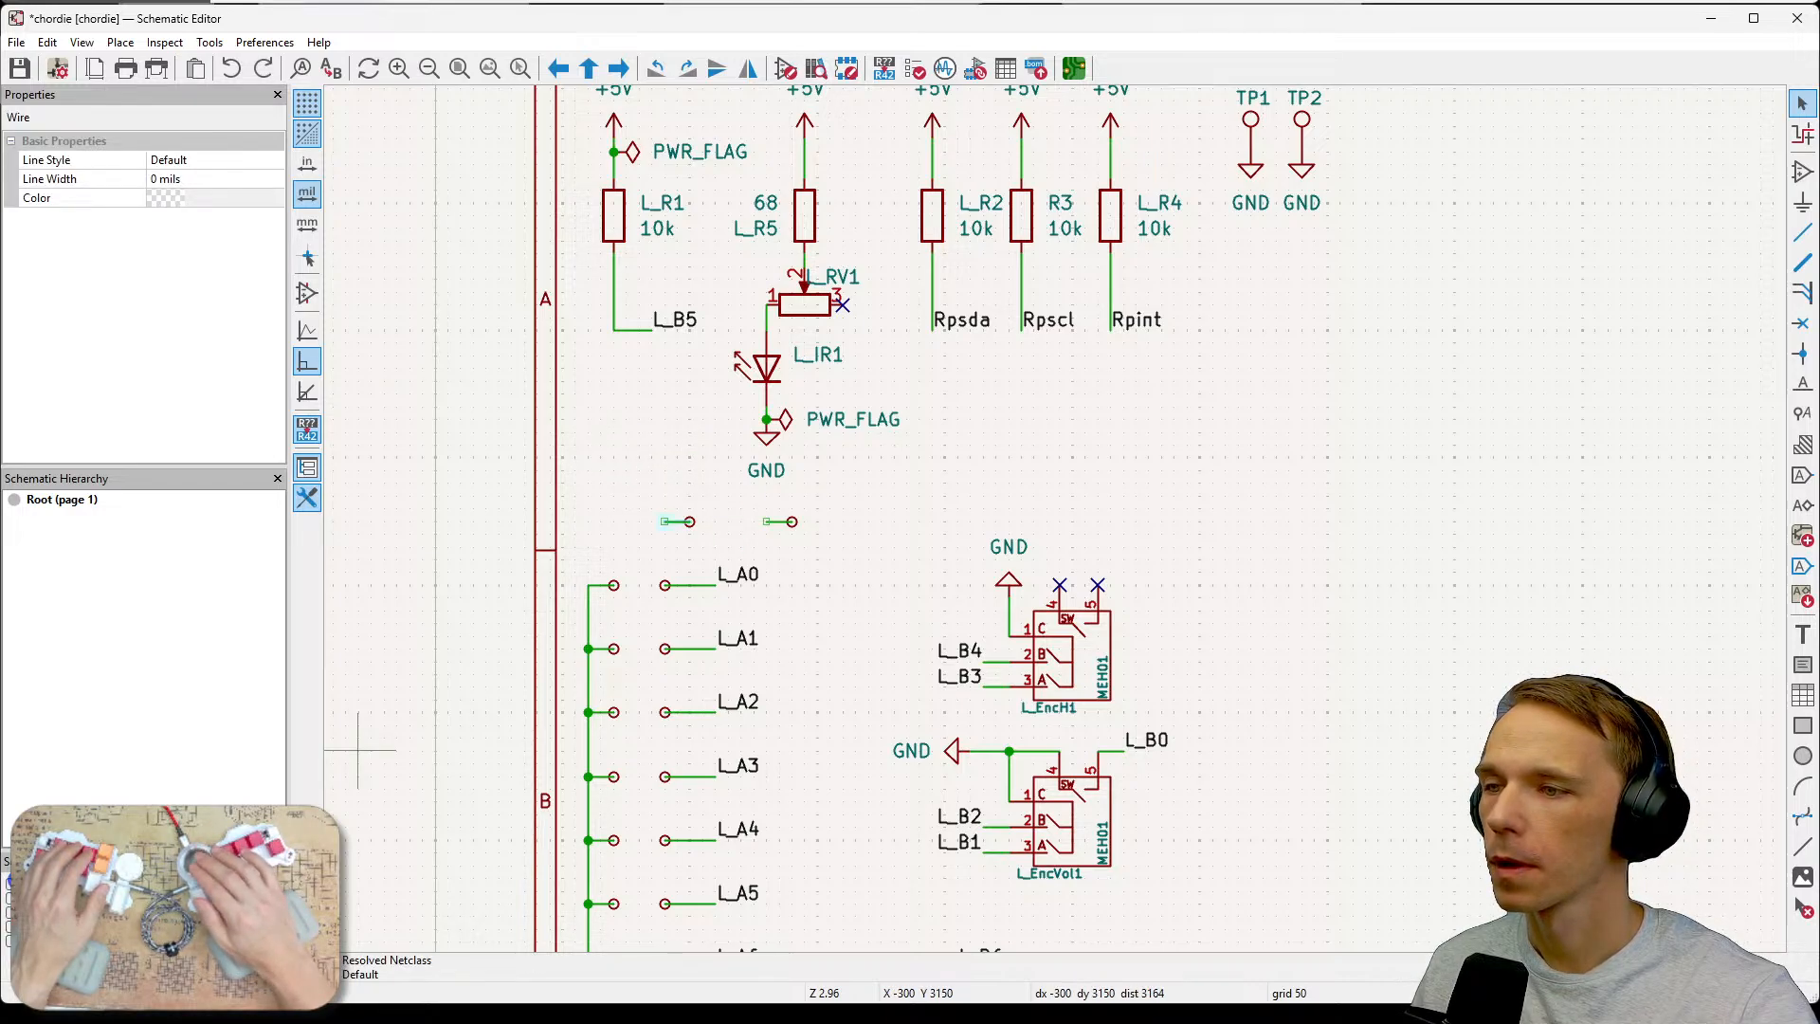
Try dragging the left pasted test point upward so its wire stretches toward L_B5.
{"action": "left_click", "coordinate": [691, 522]}
{"action": "left_click_drag", "start_coordinate": [691, 522], "coordinate": [626, 444]}
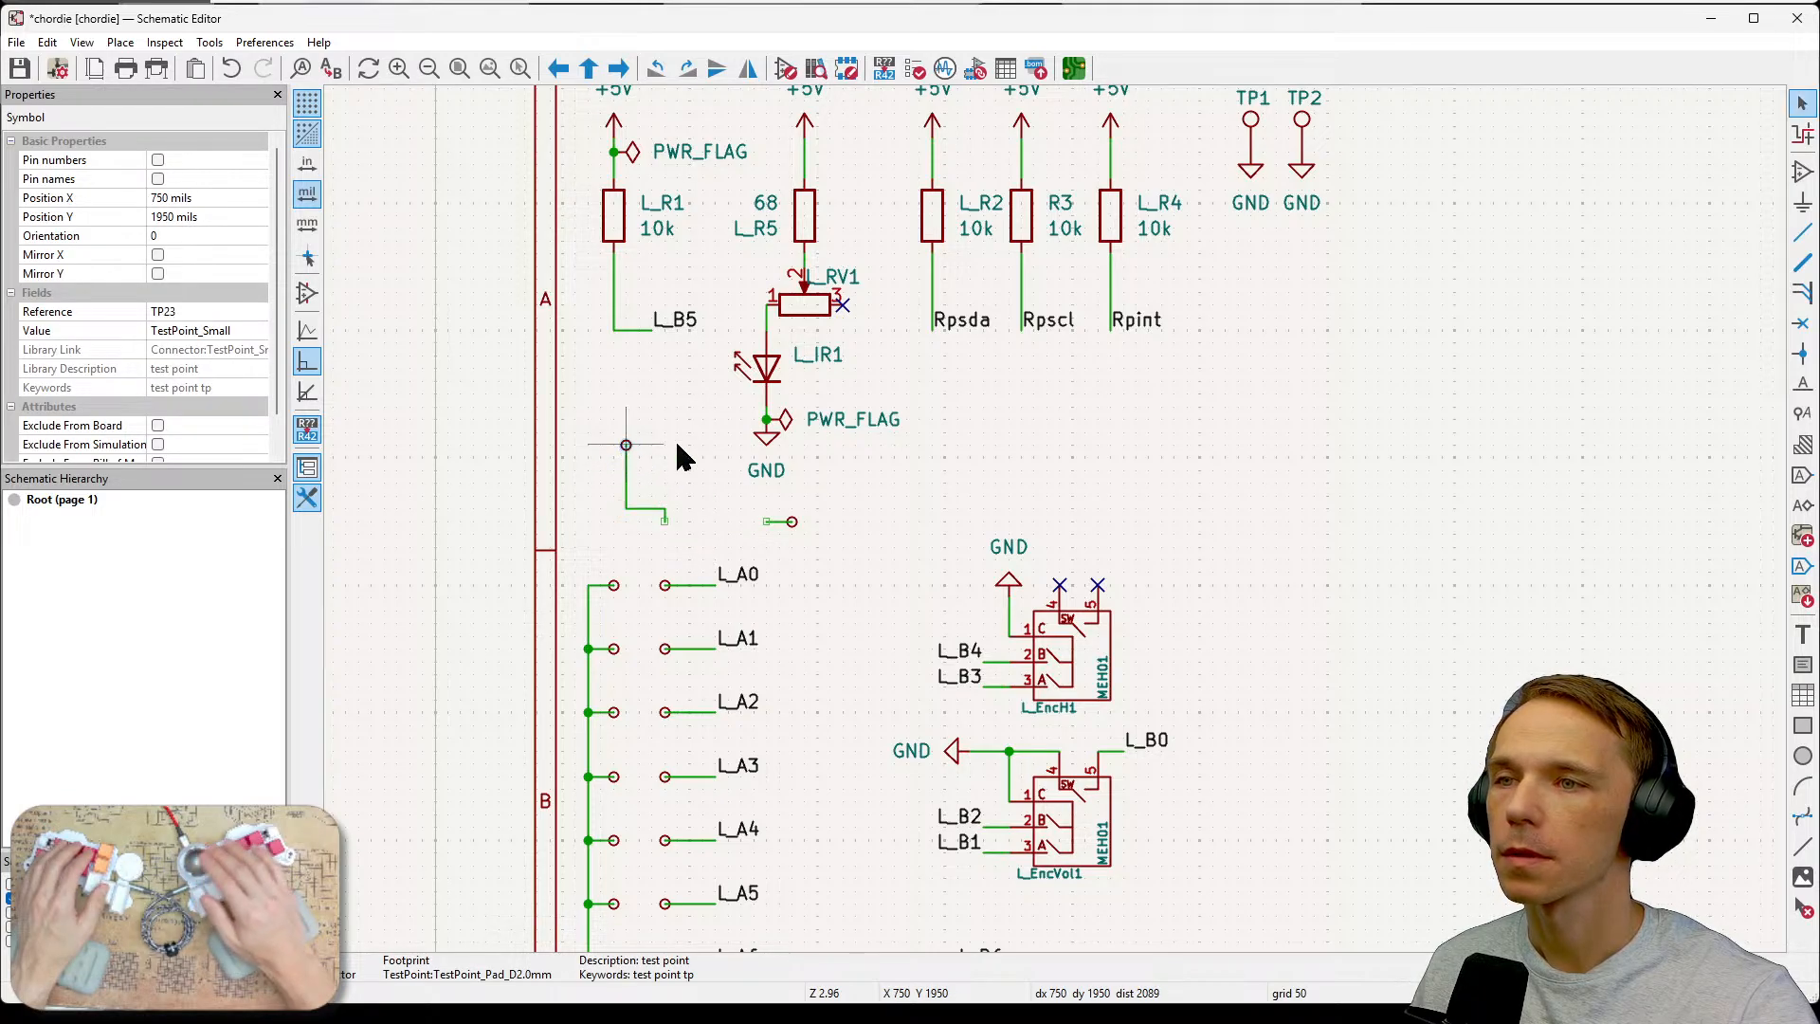
{"action": "left_click", "coordinate": [717, 462]}
{"action": "left_click", "coordinate": [626, 447]}
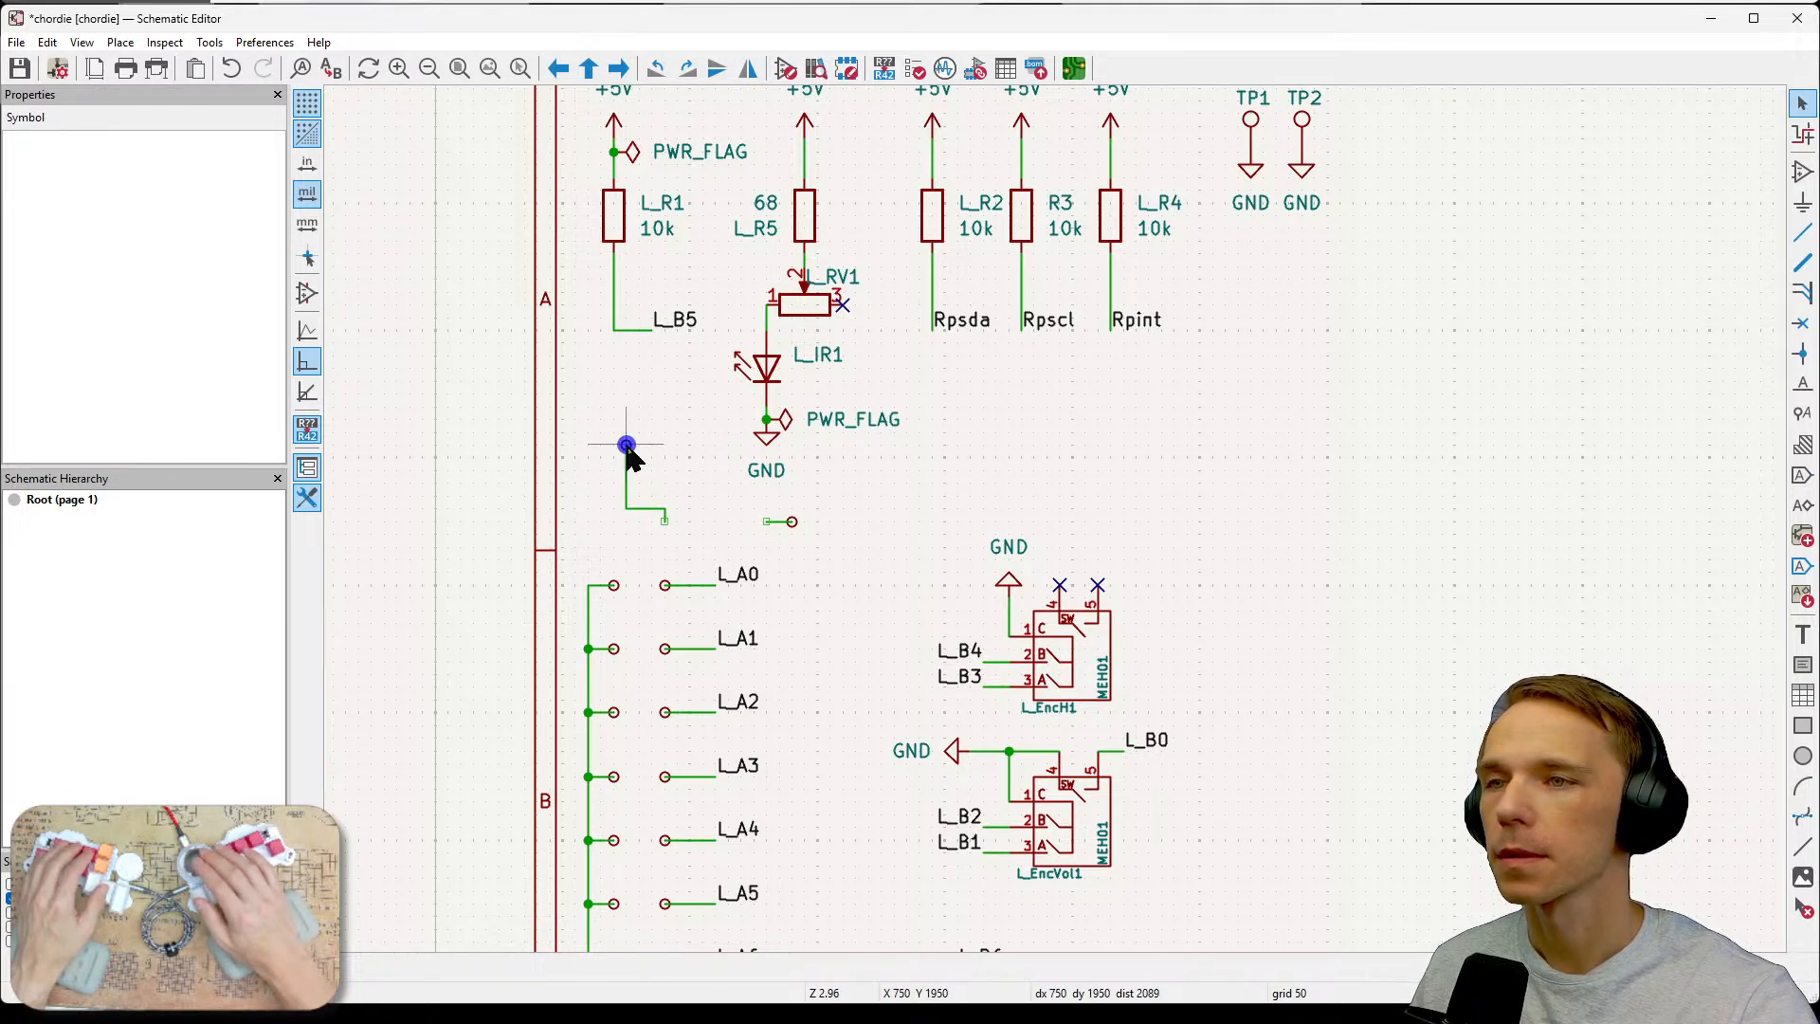
{"action": "left_click", "coordinate": [649, 508]}
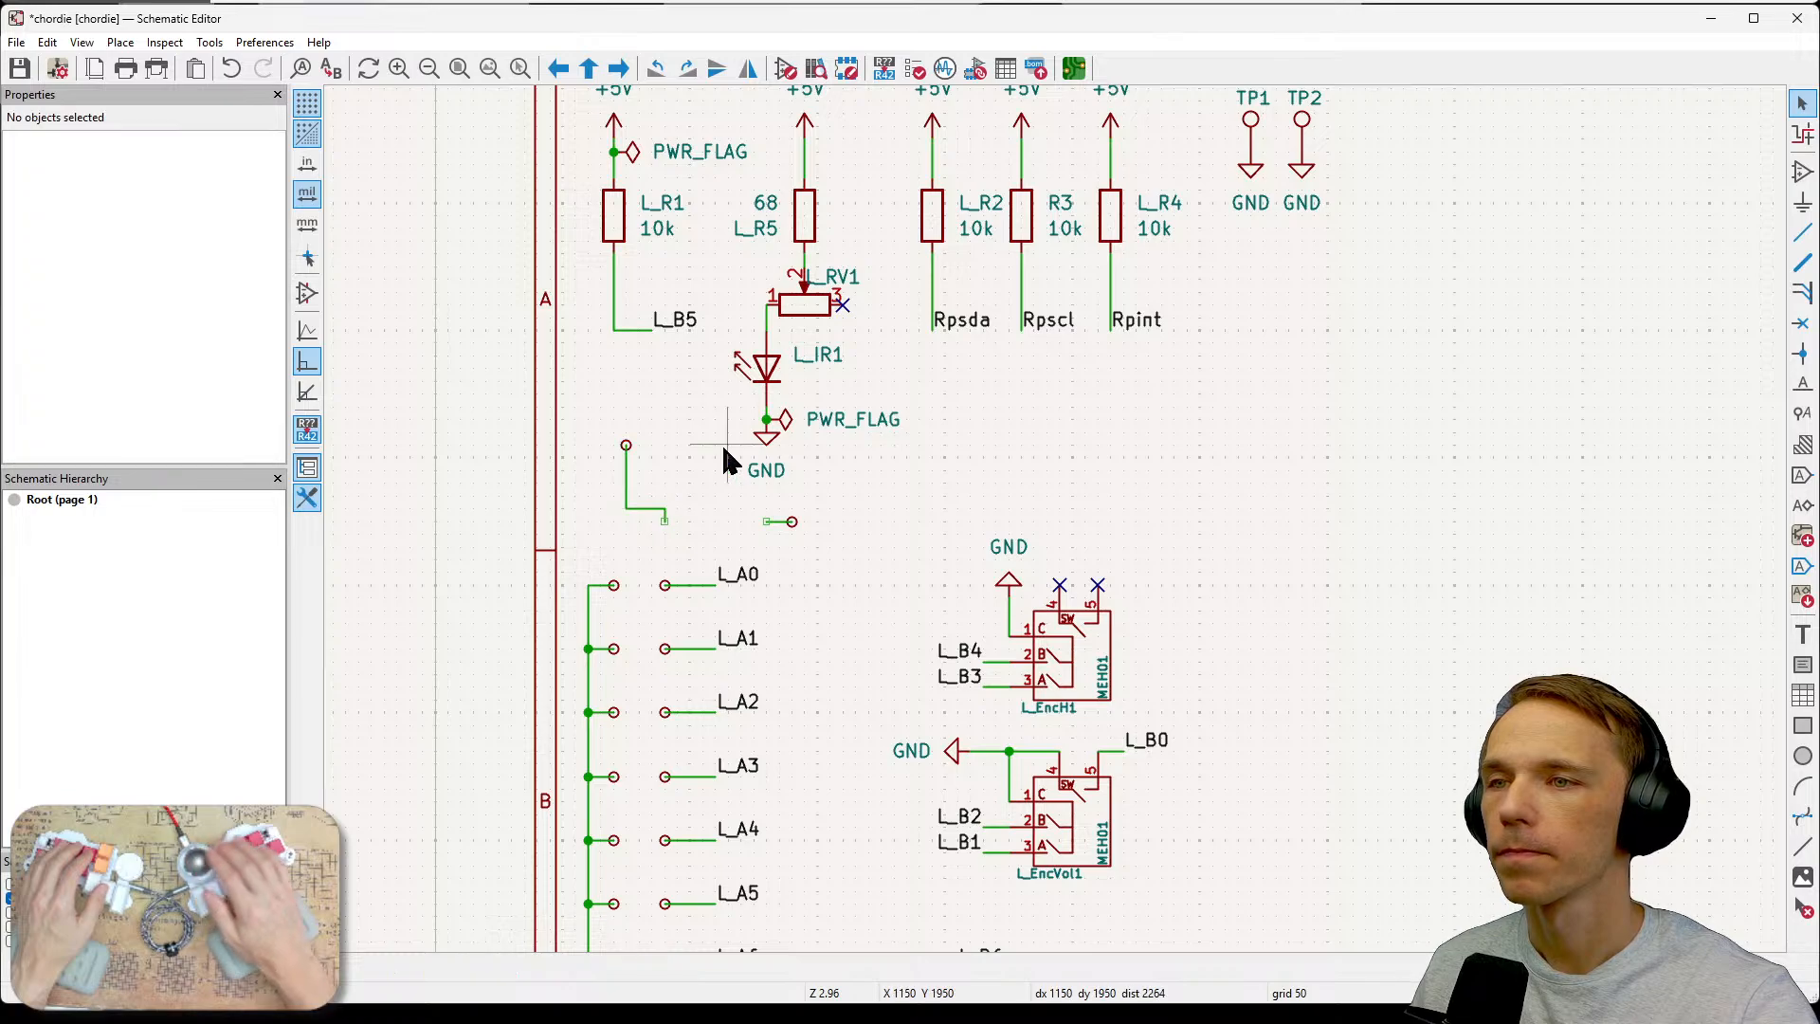
{"action": "left_click", "coordinate": [626, 445]}
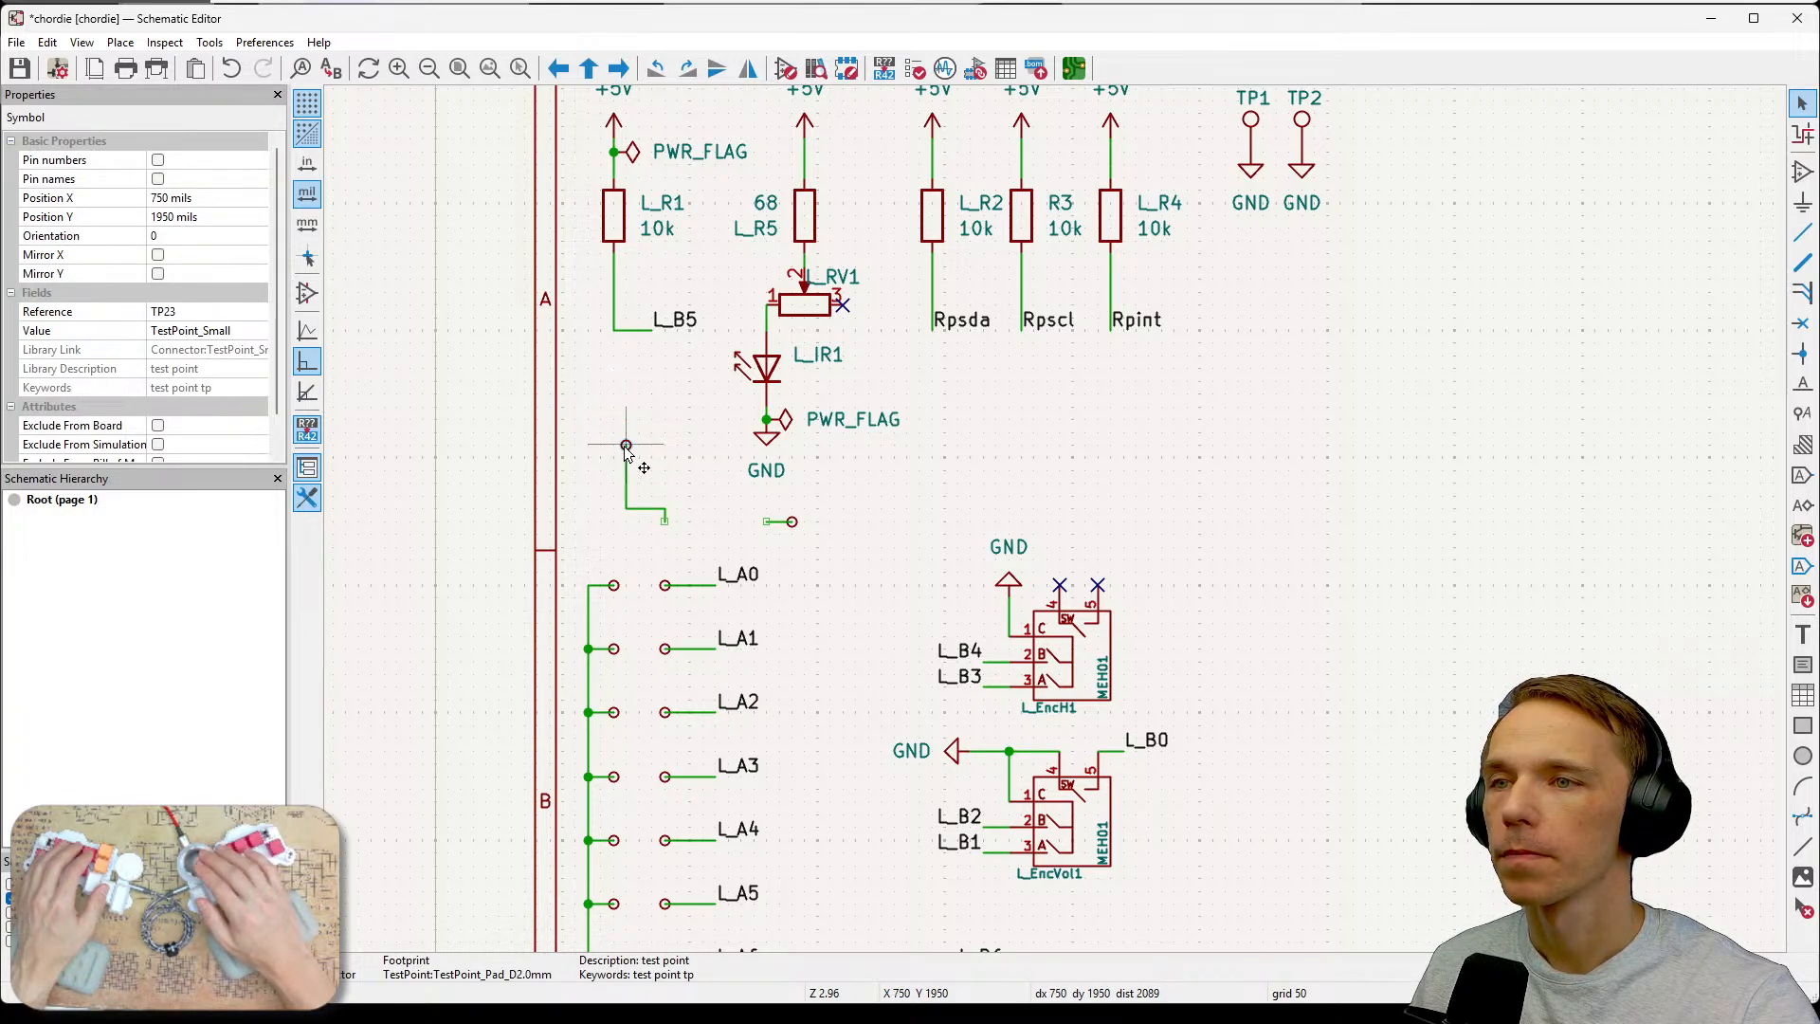
{"action": "scroll", "coordinate": [657, 446], "scroll_direction": "up", "scroll_amount": 6}
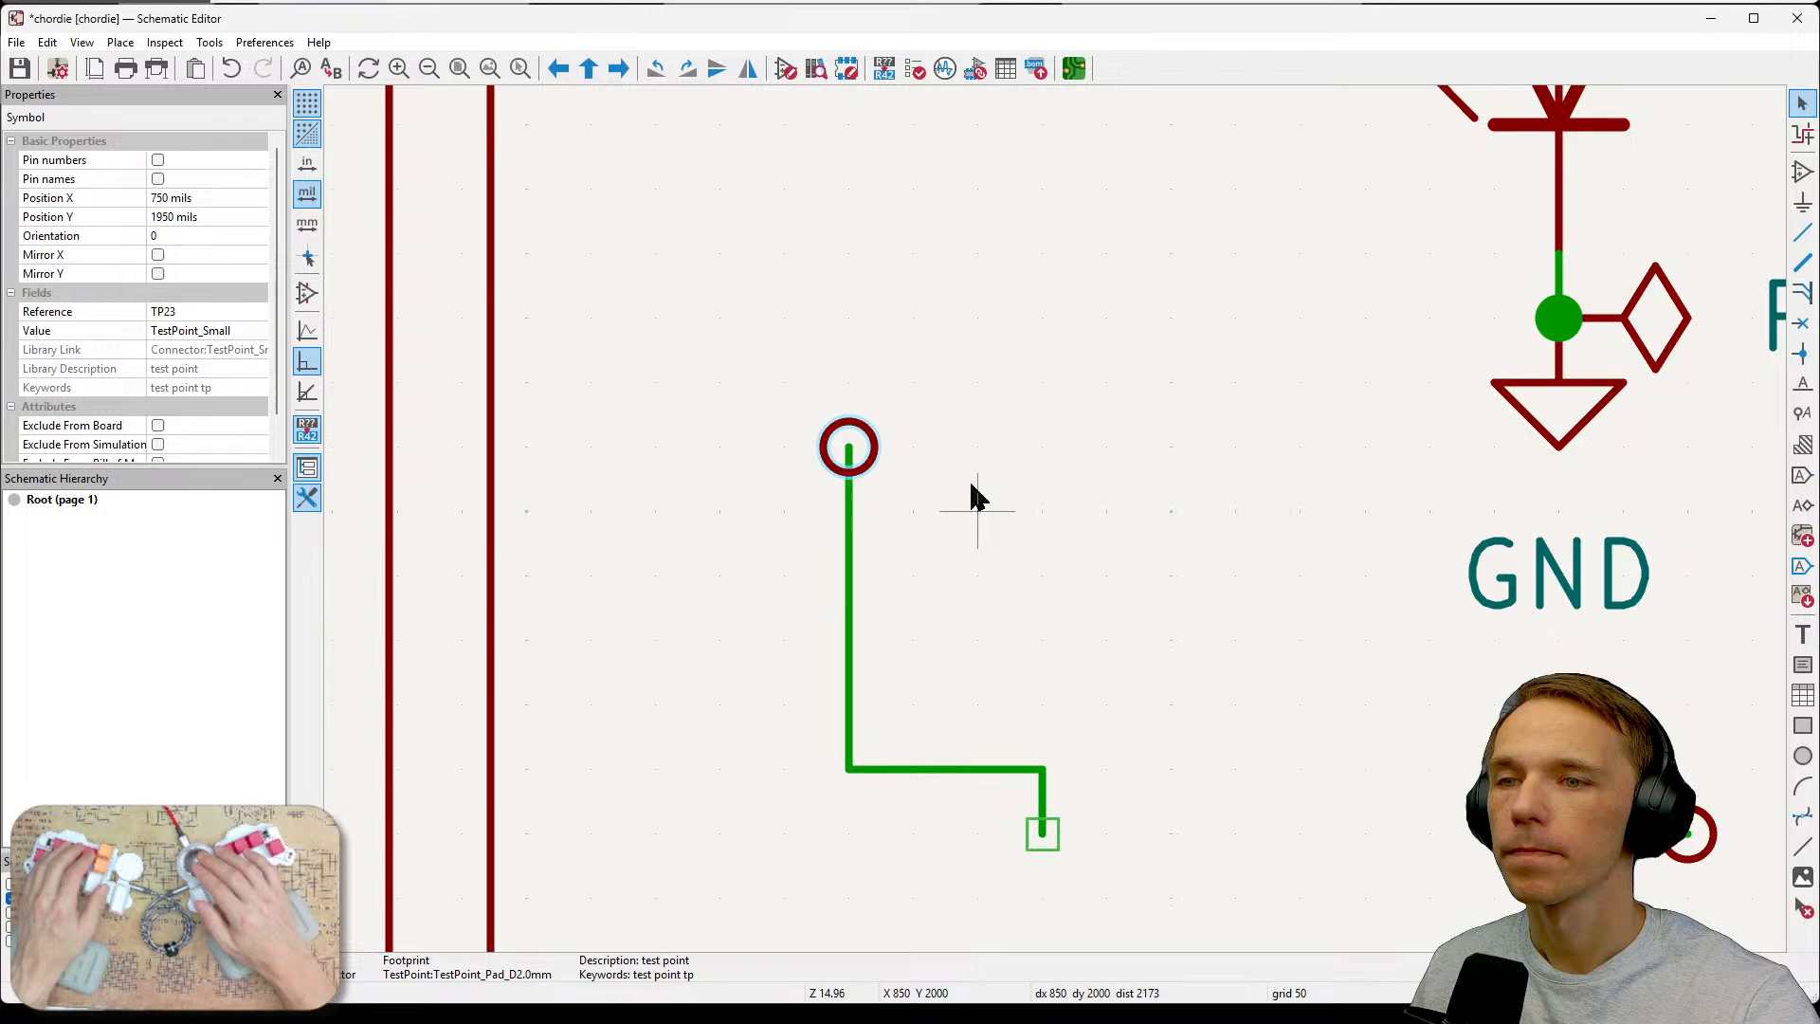
{"action": "left_click", "coordinate": [862, 625]}
{"action": "left_click_drag", "start_coordinate": [1041, 836], "coordinate": [917, 790]}
{"action": "left_click", "coordinate": [851, 476]}
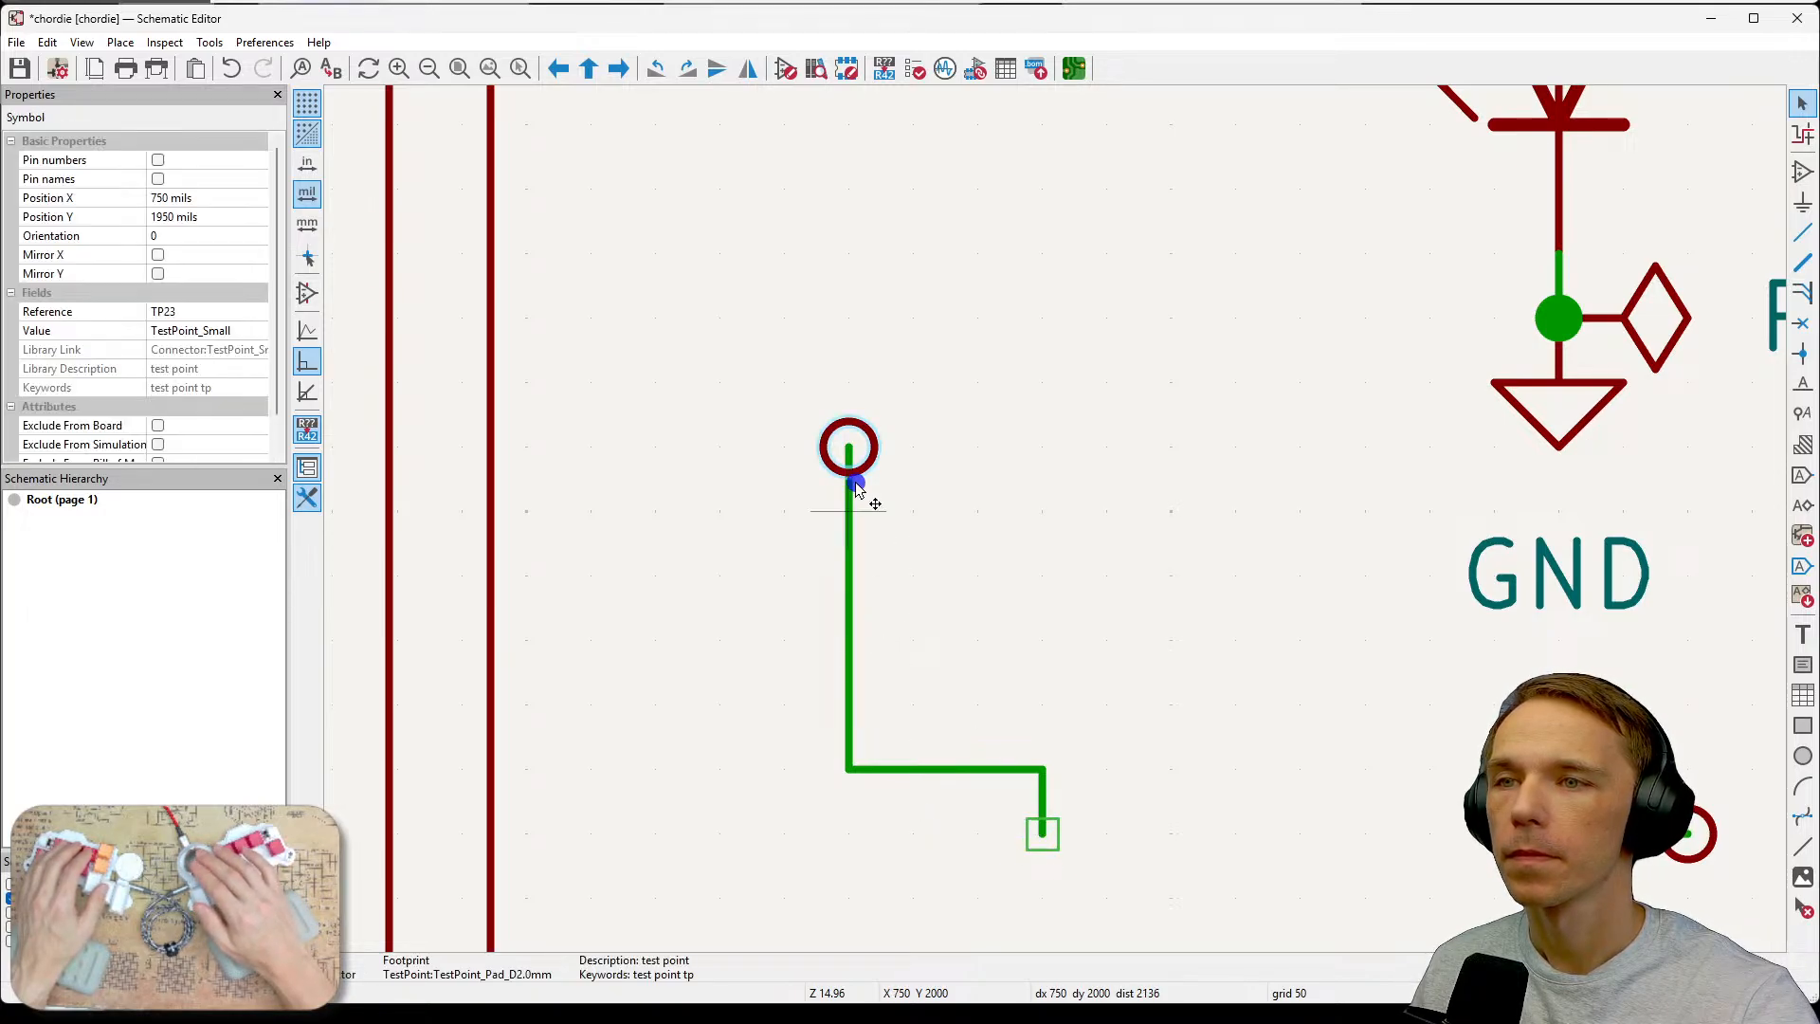
{"action": "left_click", "coordinate": [846, 526]}
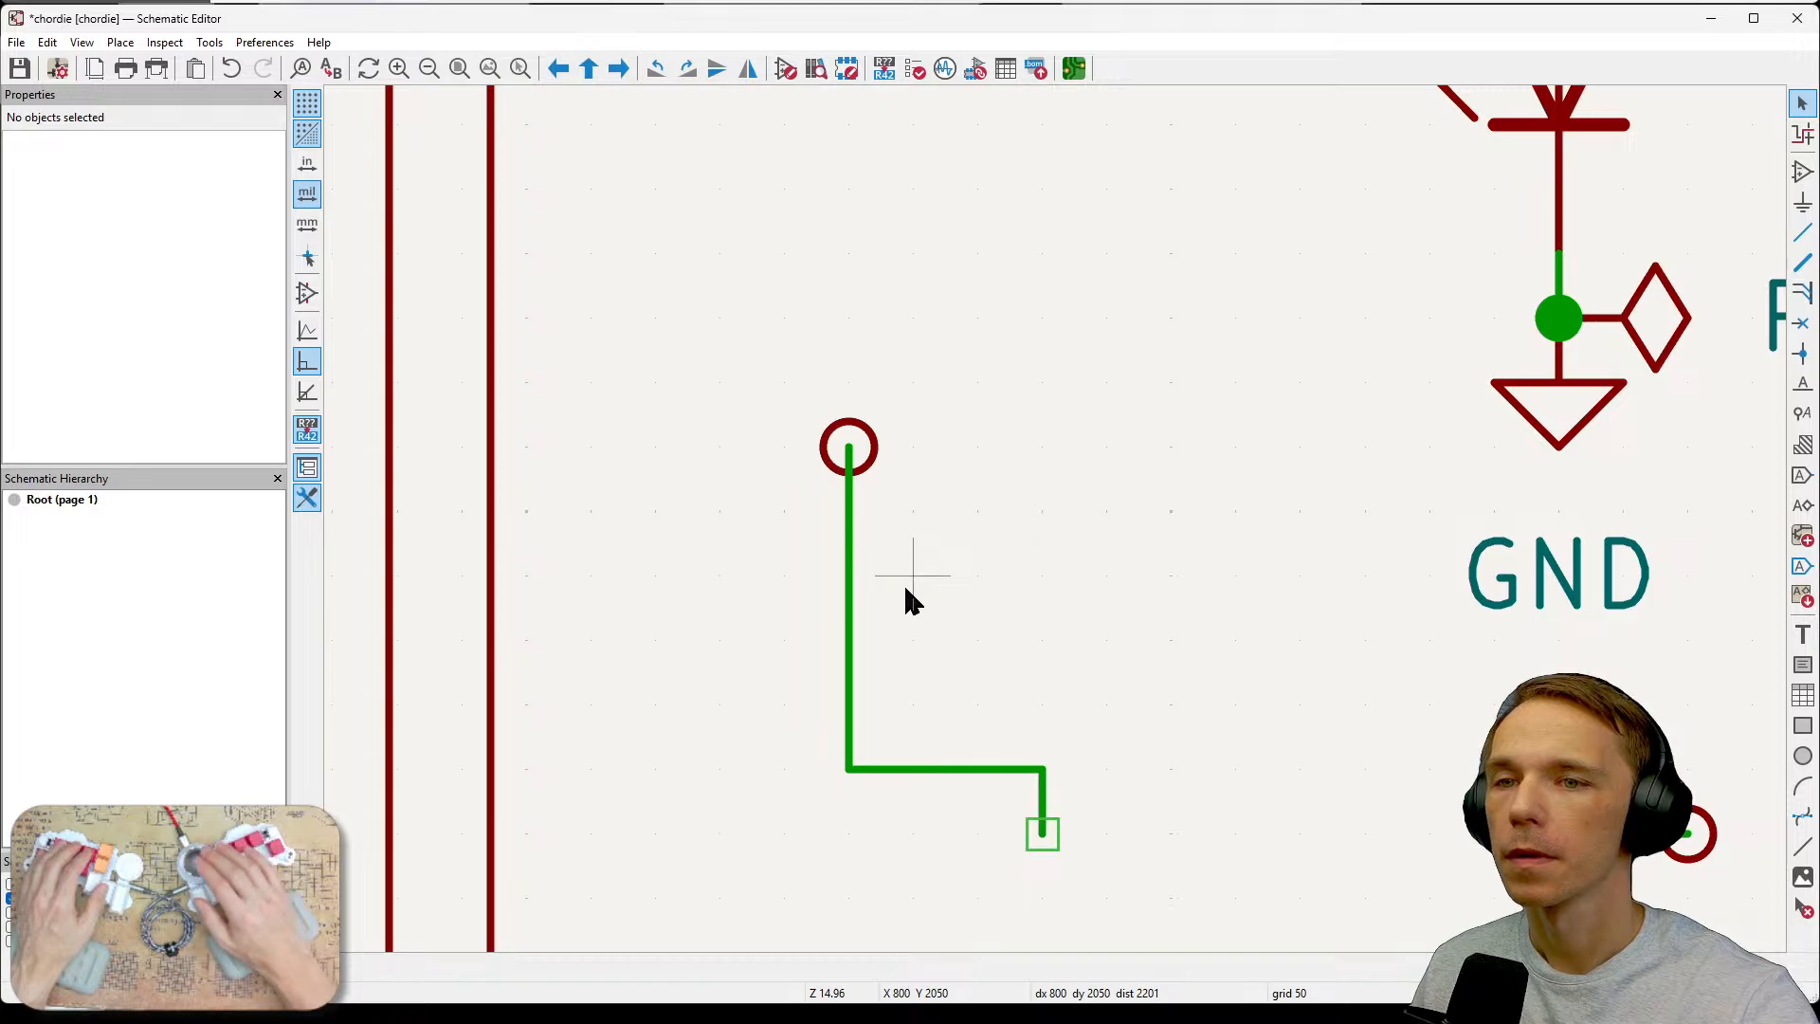
{"action": "scroll", "coordinate": [908, 600], "scroll_direction": "down", "scroll_amount": 3}
{"action": "key", "text": "ctrl+z"}
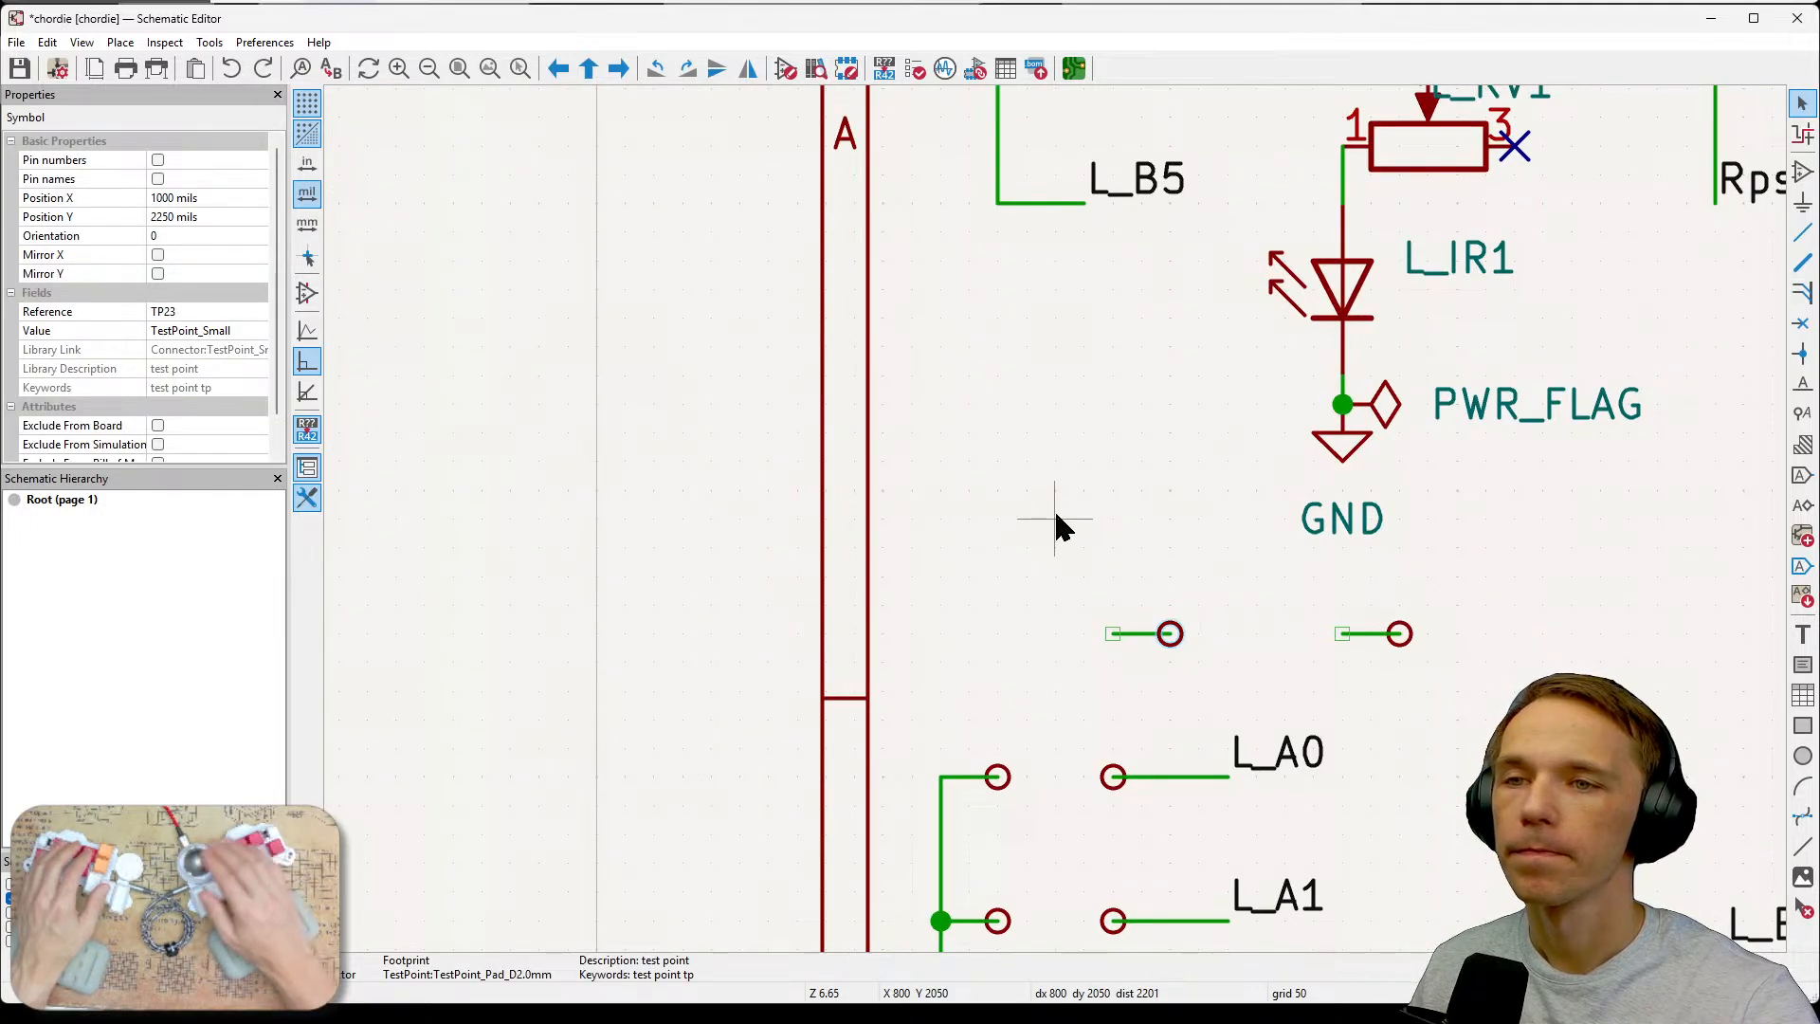
{"action": "left_click", "coordinate": [1206, 654]}
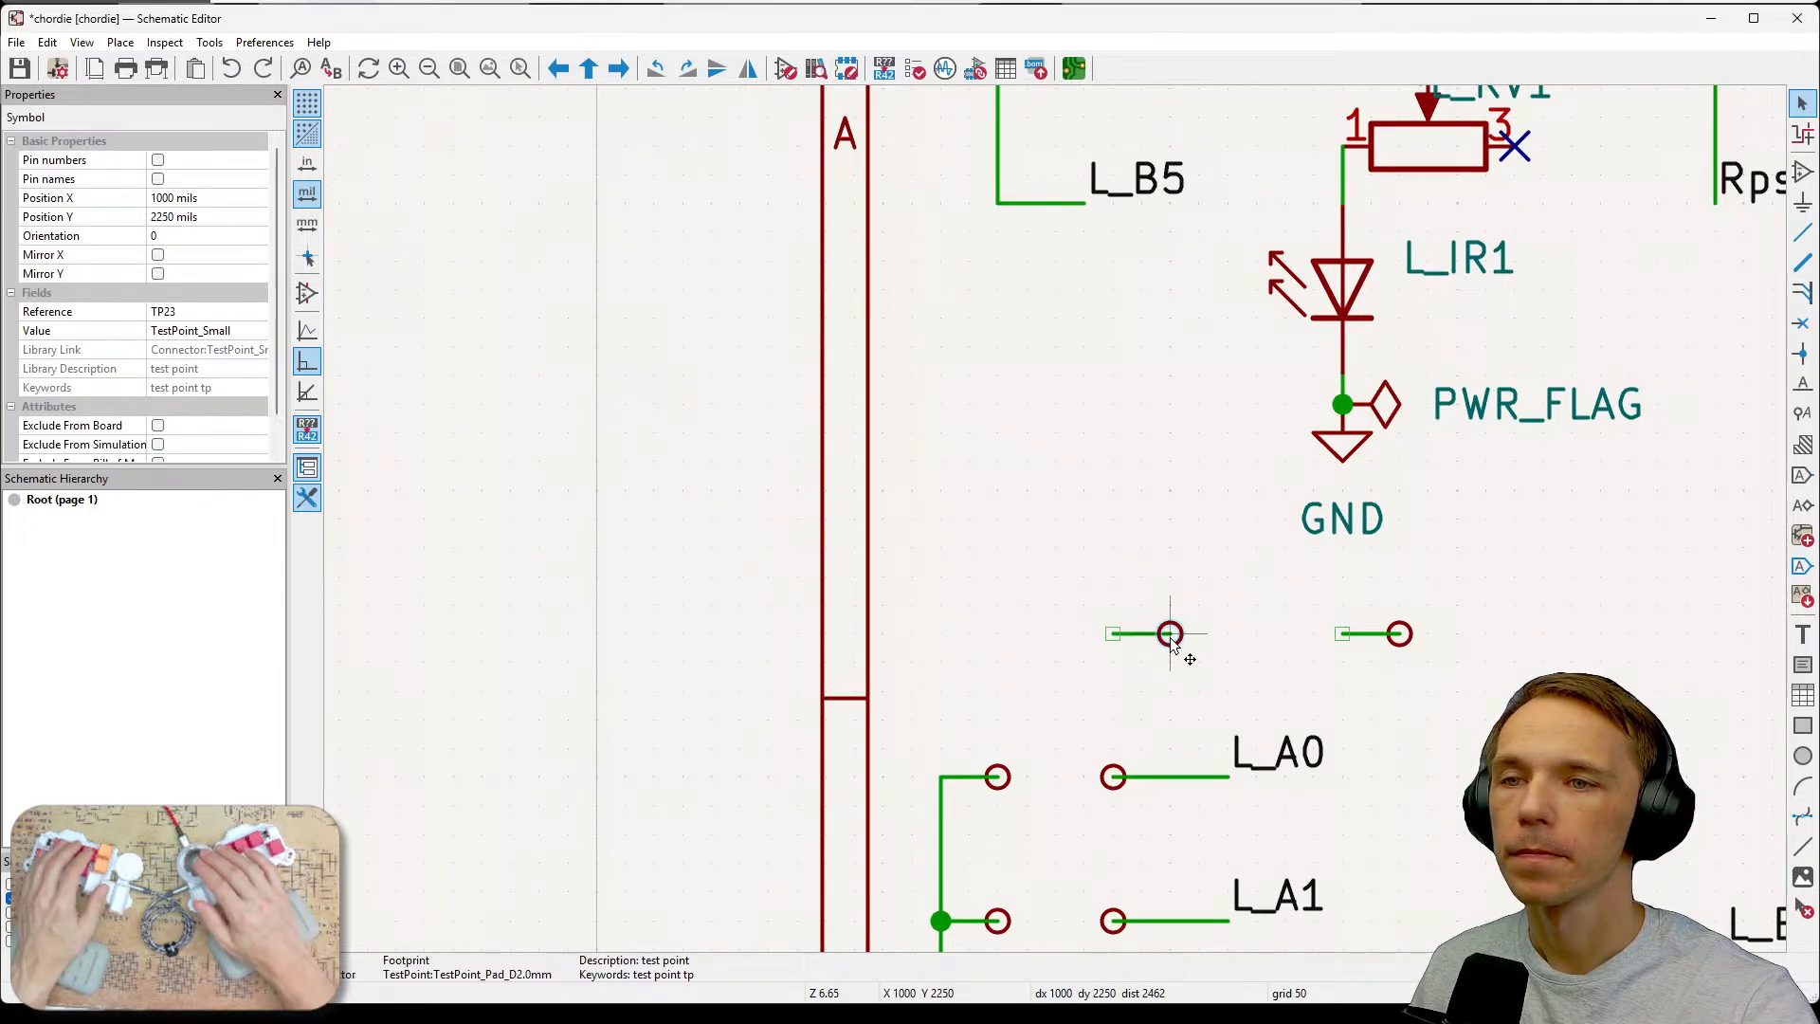
{"action": "left_click_drag", "start_coordinate": [1171, 641], "coordinate": [968, 378]}
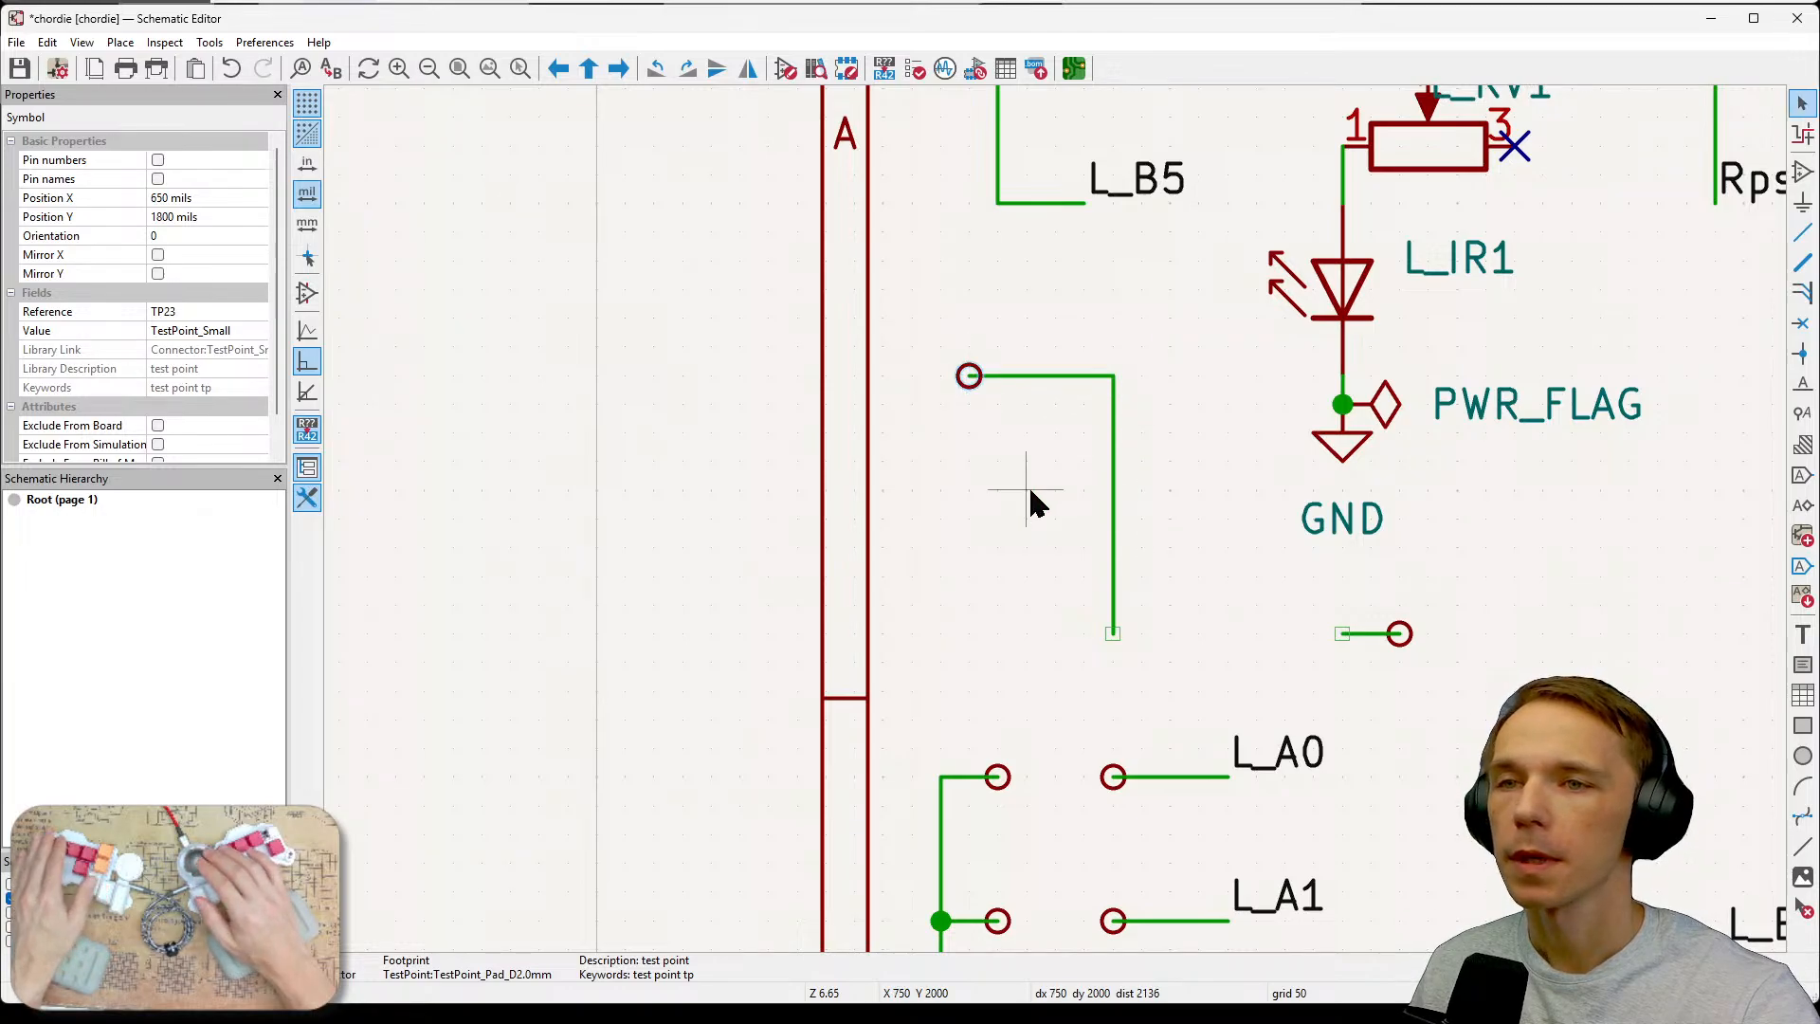
{"action": "scroll", "coordinate": [1030, 491], "scroll_direction": "down", "scroll_amount": 2}
{"action": "key", "text": "ctrl+z"}
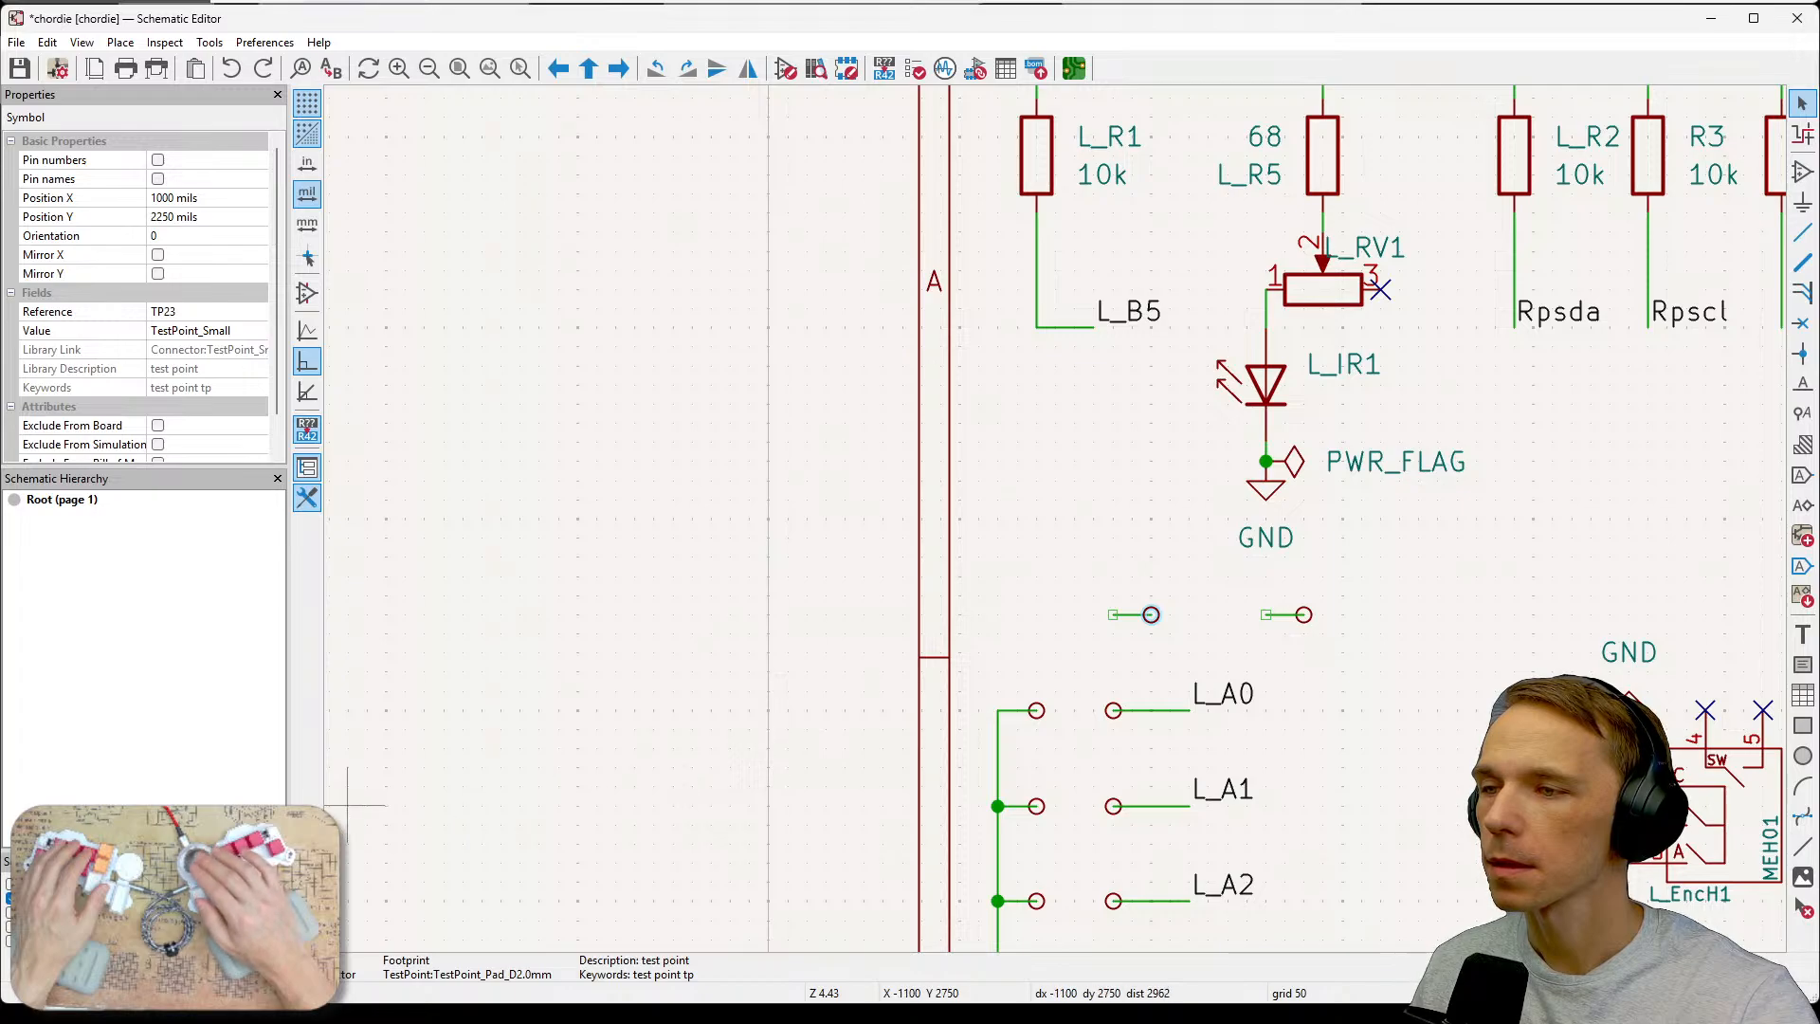
Rotate the left test point with its wire and attach it below the L_B5 junction.
{"action": "left_click_drag", "start_coordinate": [1088, 589], "coordinate": [1076, 445]}
{"action": "key", "text": "r"}
{"action": "key", "text": "r"}
{"action": "key", "text": "r"}
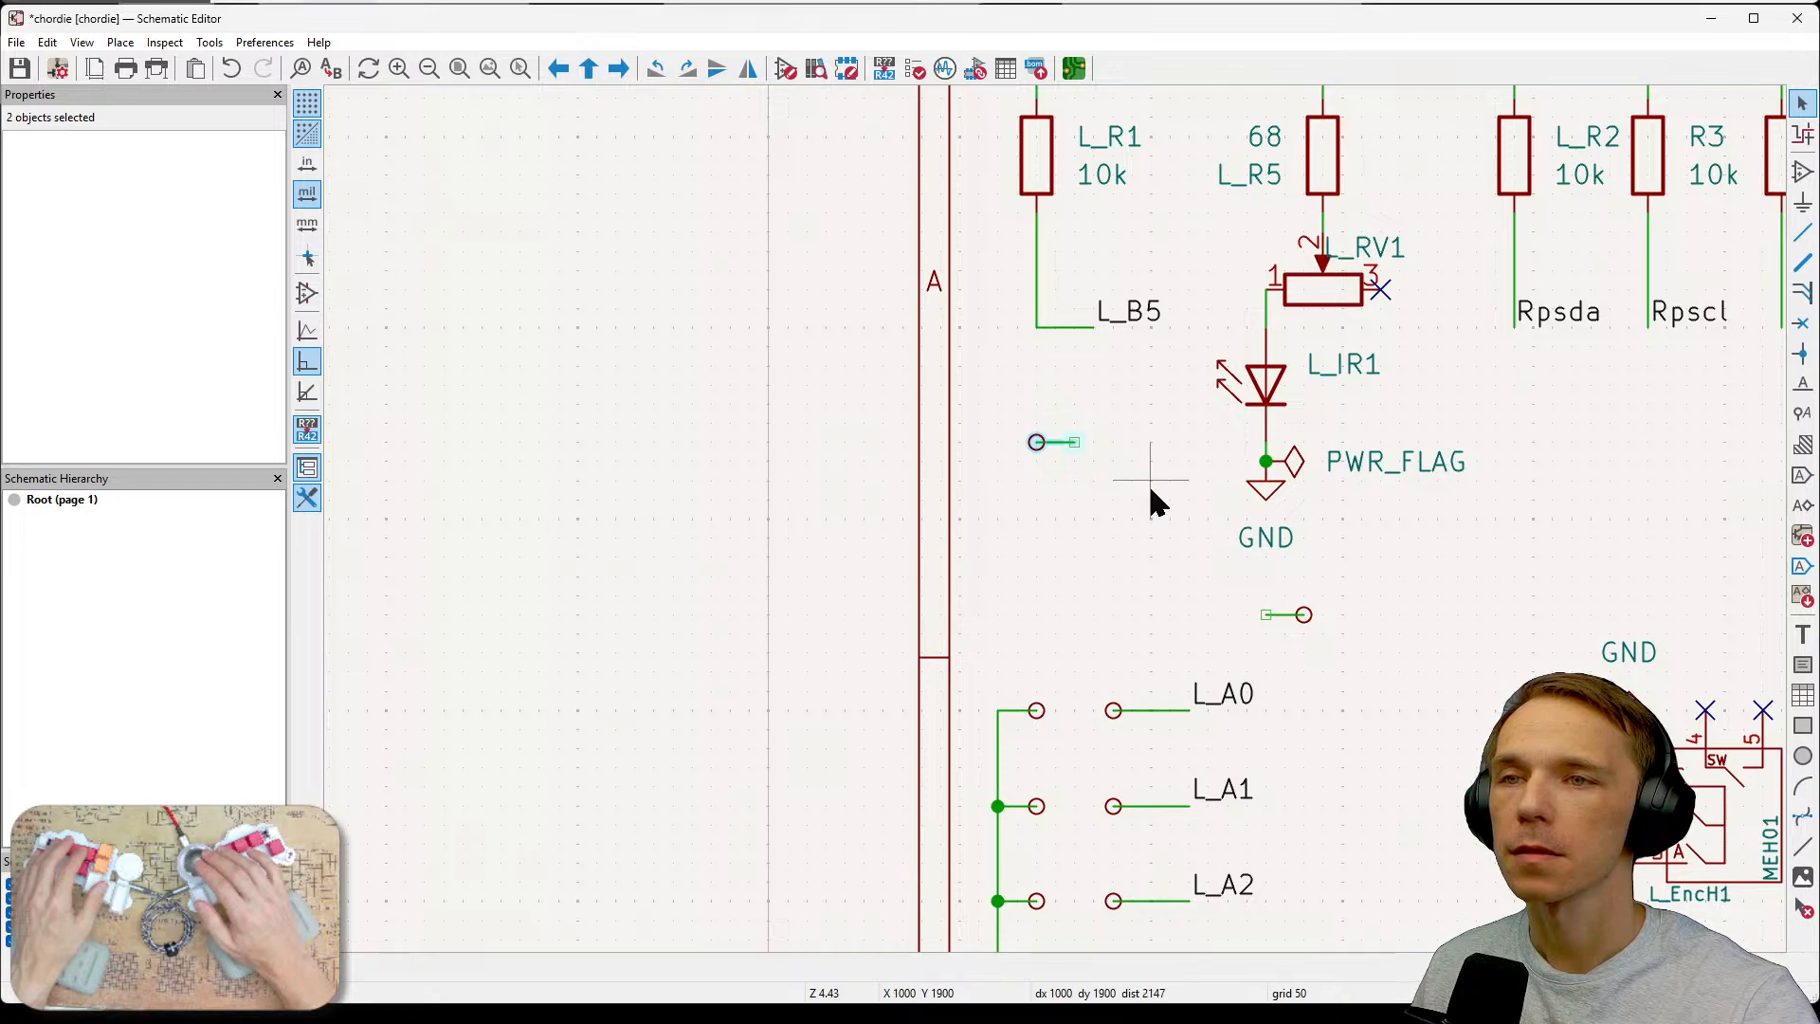
{"action": "left_click_drag", "start_coordinate": [1058, 466], "coordinate": [1040, 370]}
{"action": "left_click", "coordinate": [1094, 422]}
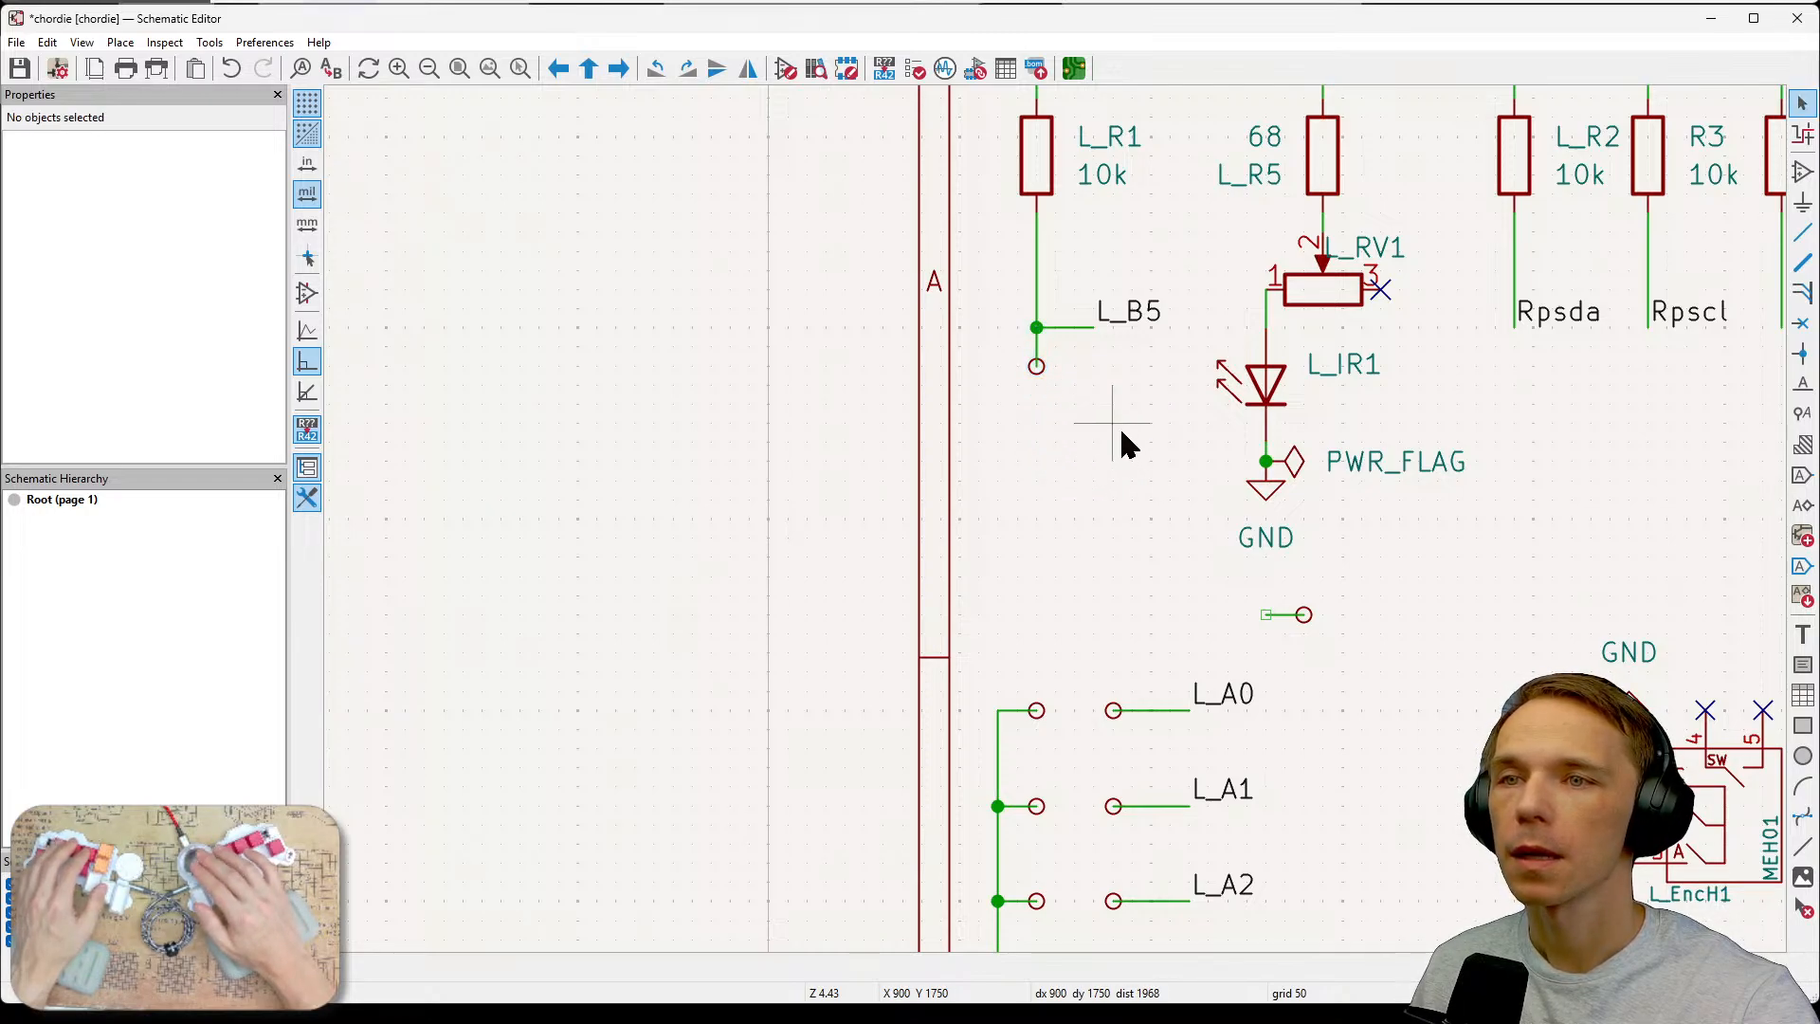
Inspect the left test point's symbol properties and its pin functions without changing them.
{"action": "middle_click_drag", "start_coordinate": [1121, 439], "coordinate": [967, 571]}
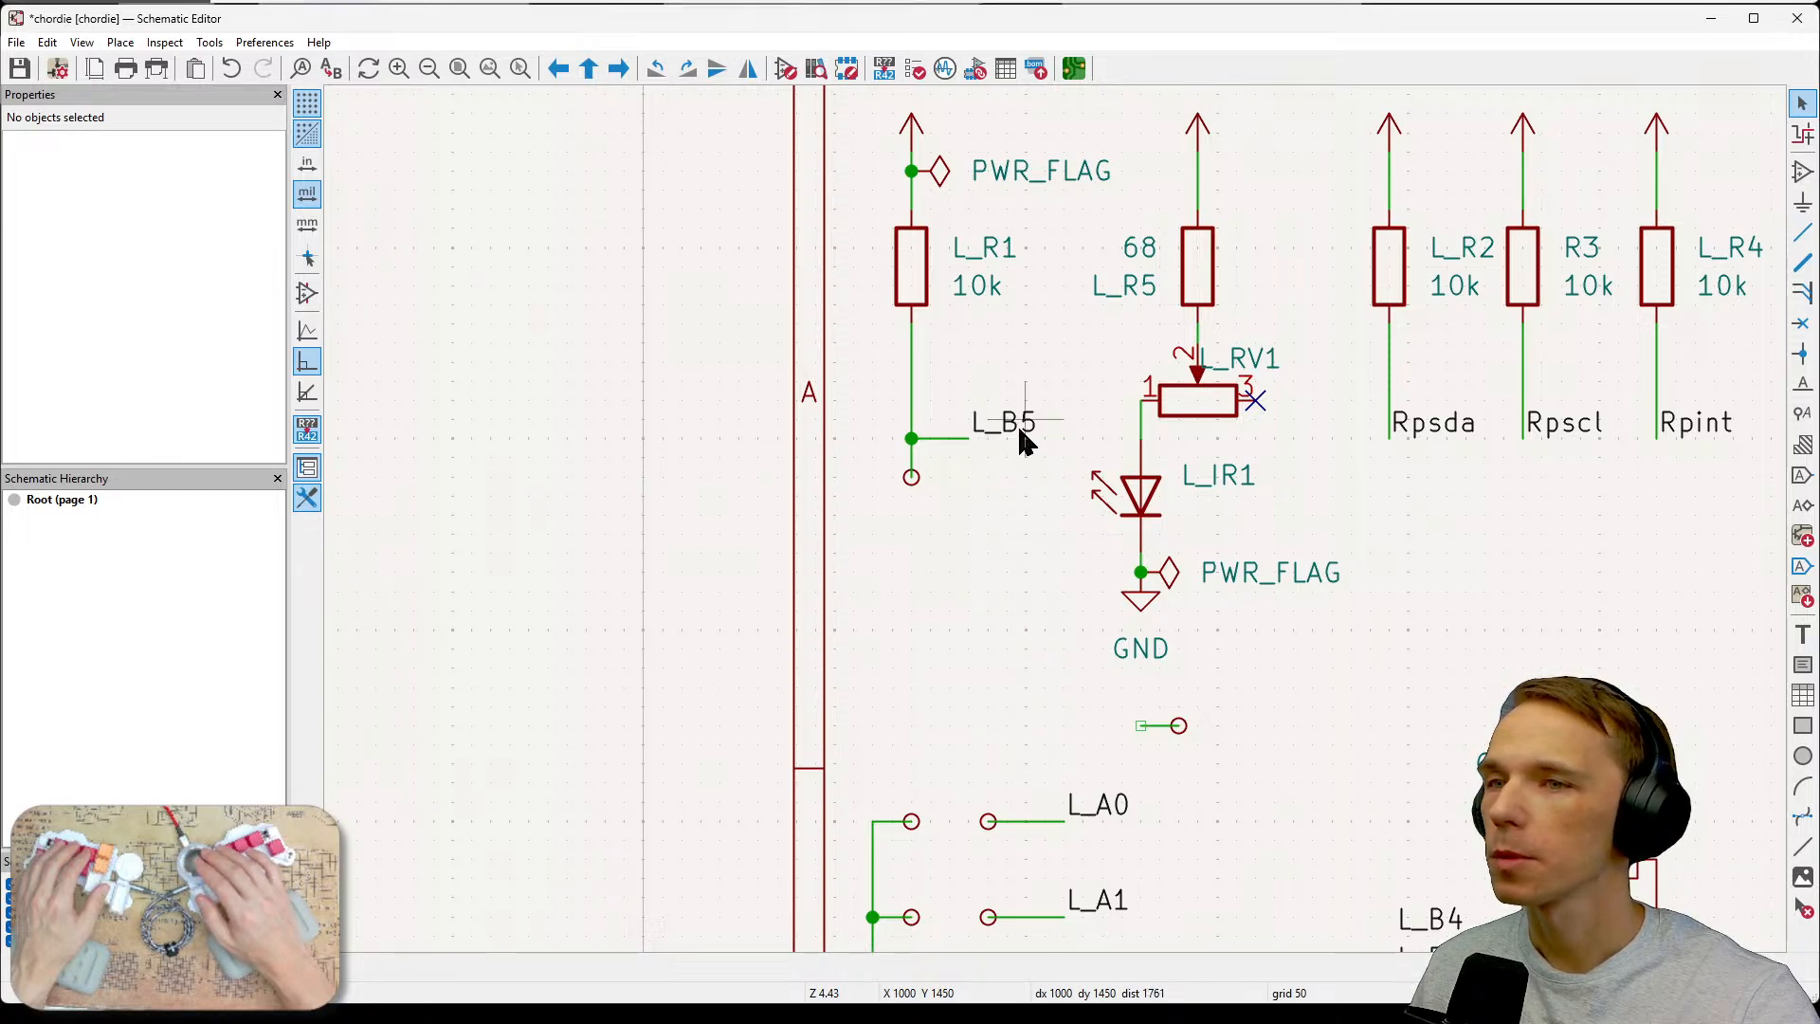
{"action": "scroll", "coordinate": [1007, 461], "scroll_direction": "down", "scroll_amount": 4}
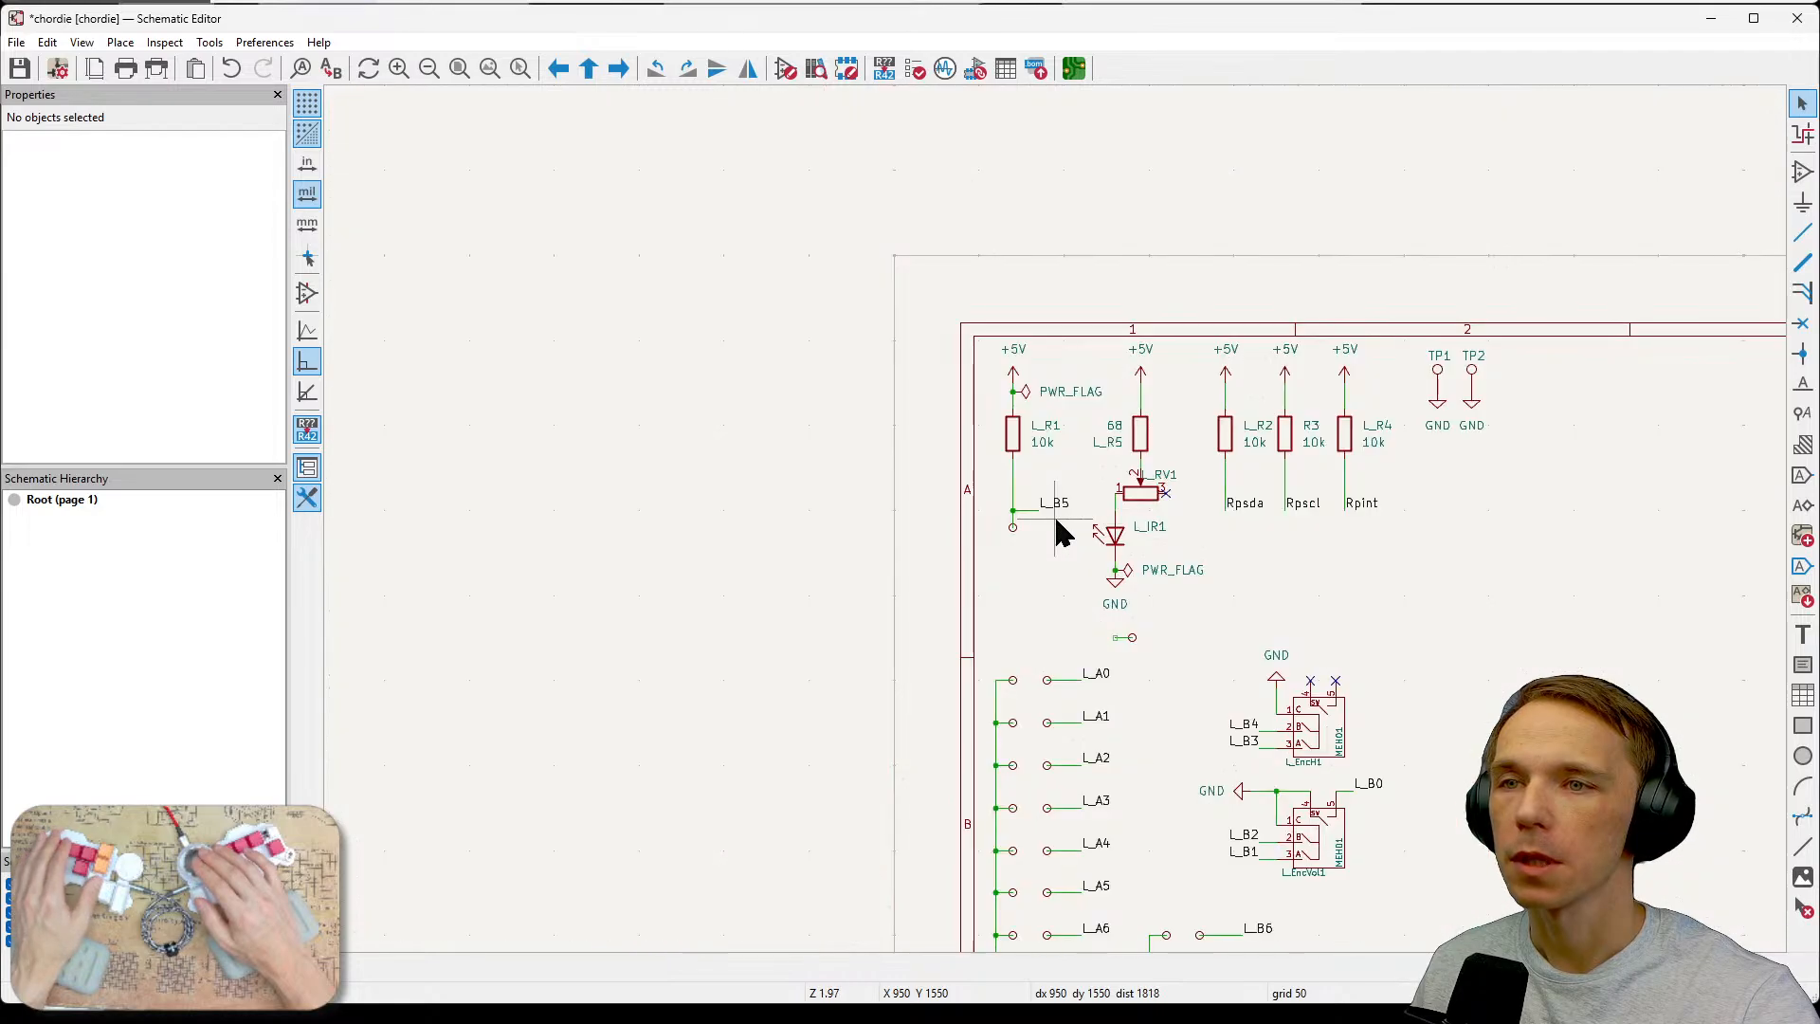
{"action": "scroll", "coordinate": [1056, 528], "scroll_direction": "up", "scroll_amount": 5}
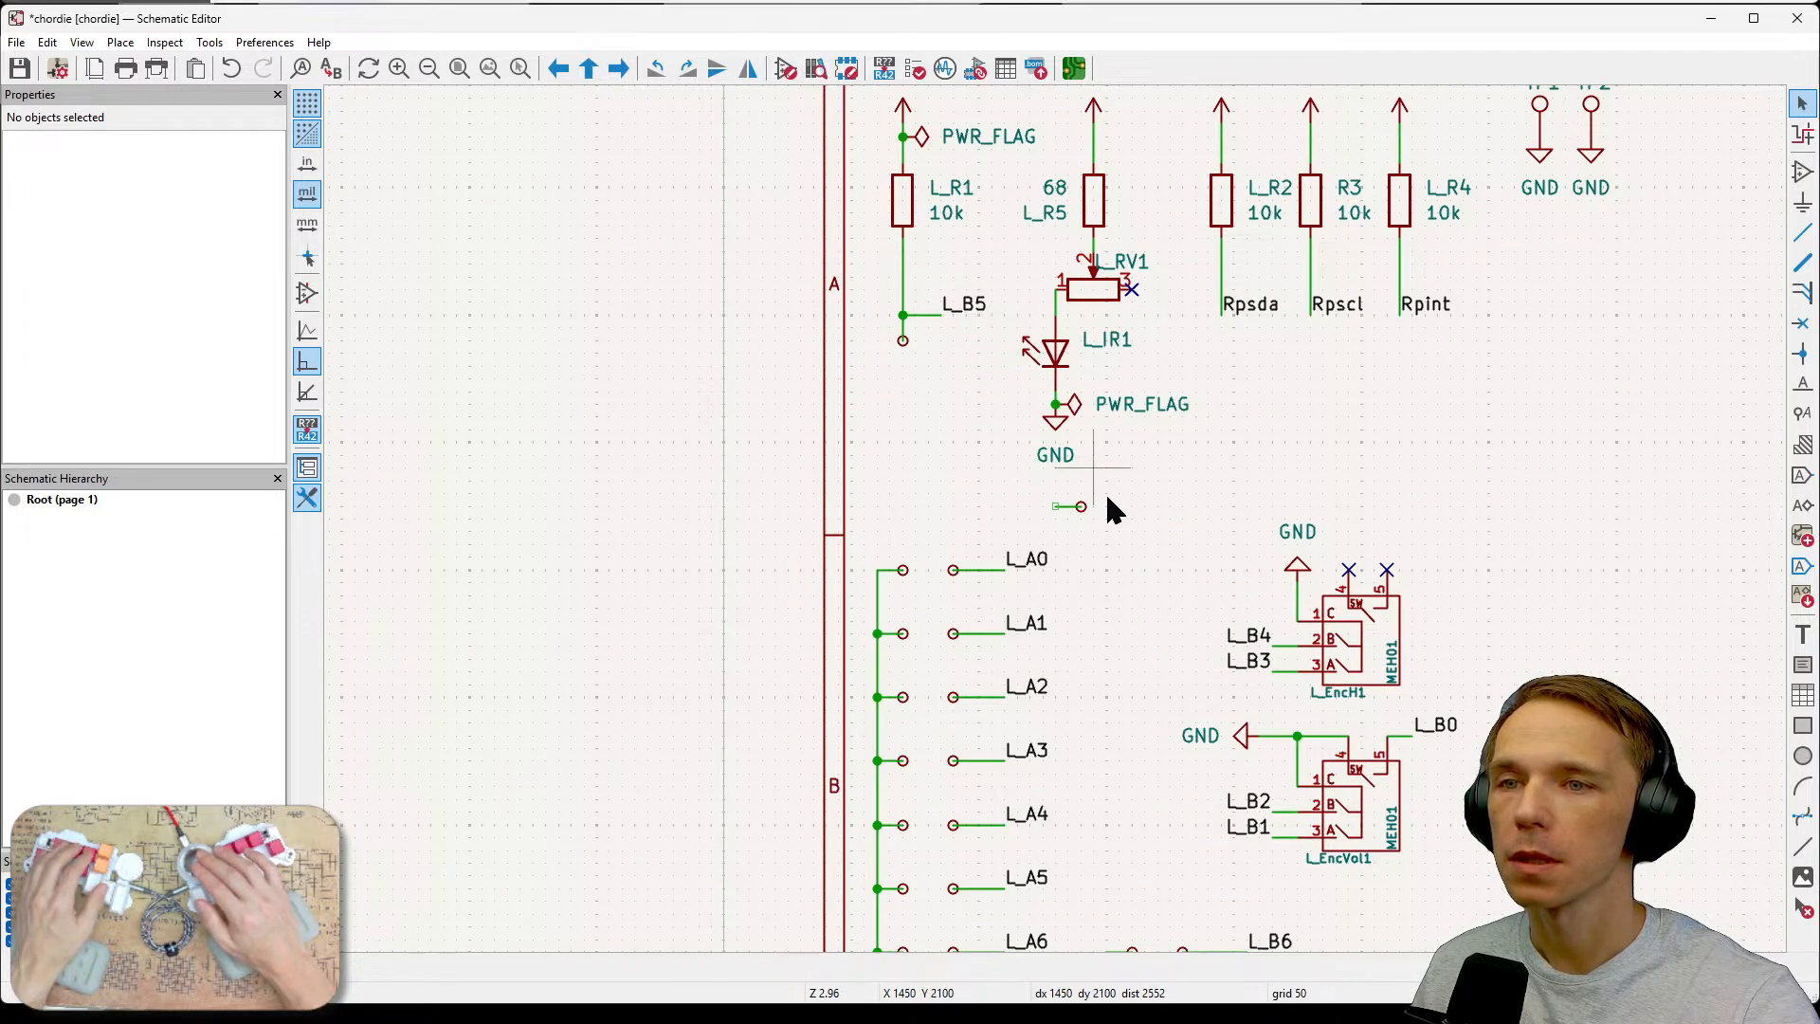
{"action": "middle_click_drag", "start_coordinate": [1105, 508], "coordinate": [933, 401]}
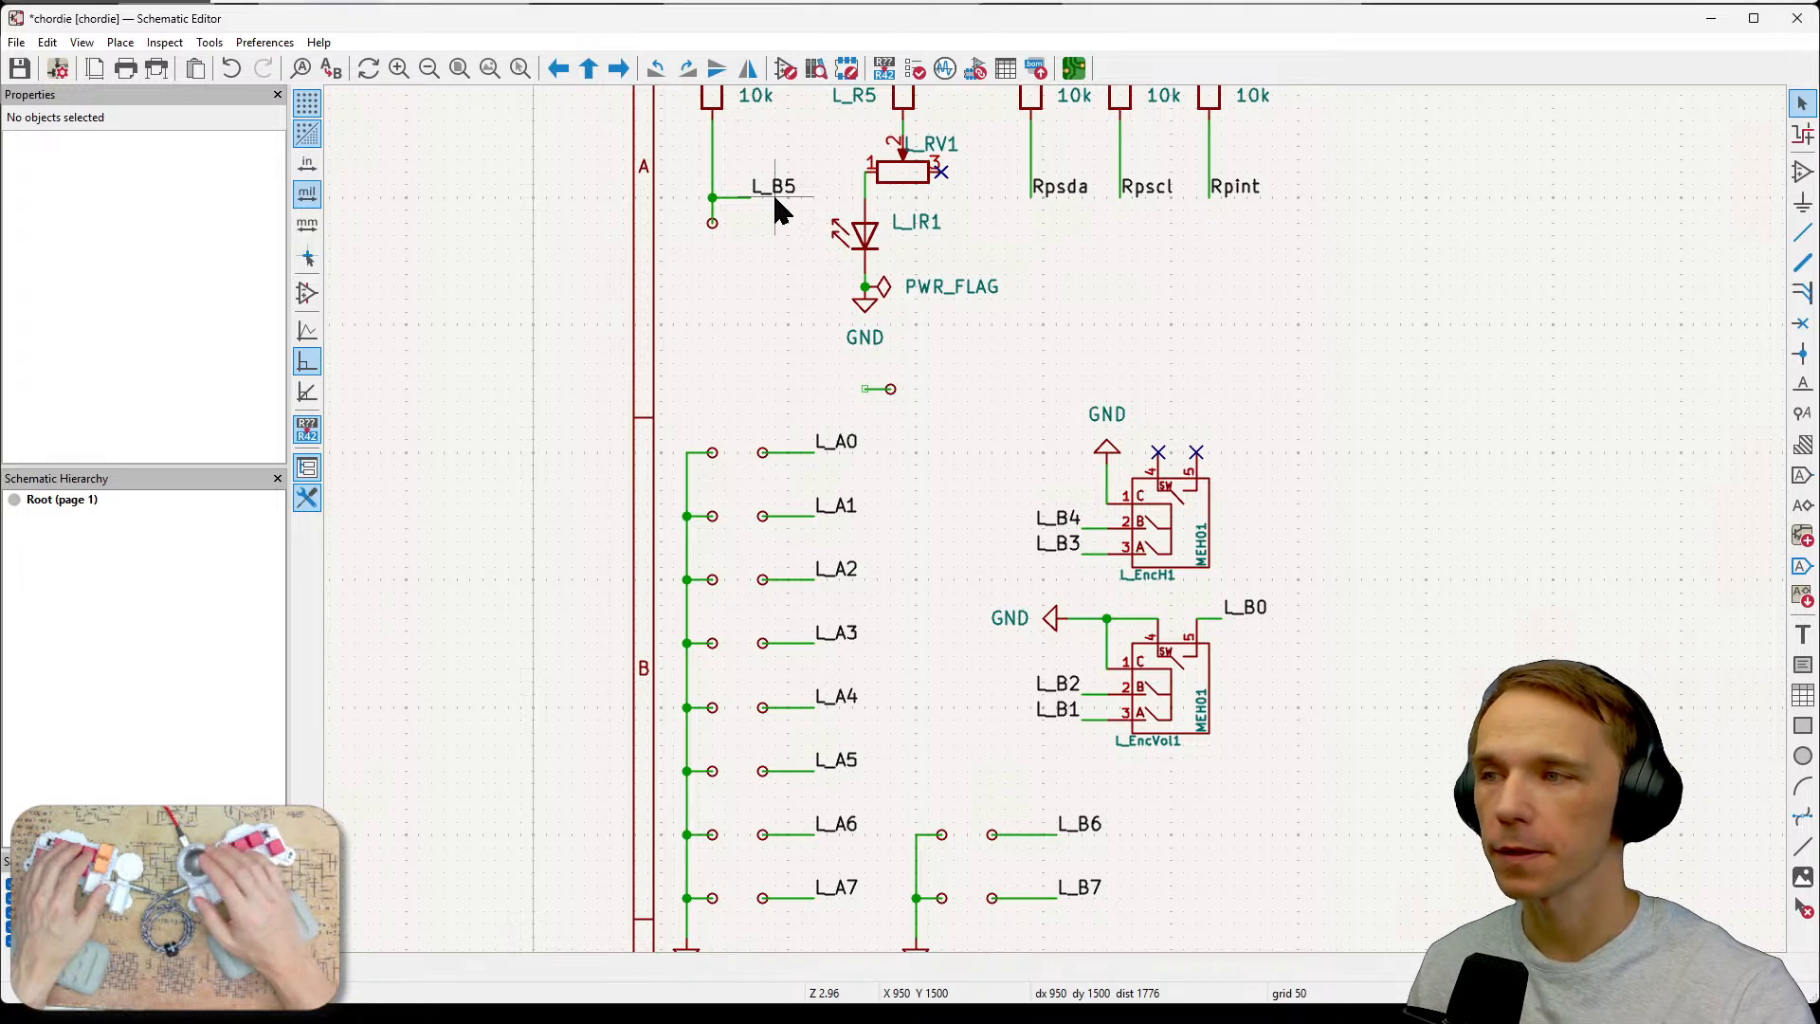
{"action": "left_click", "coordinate": [715, 228]}
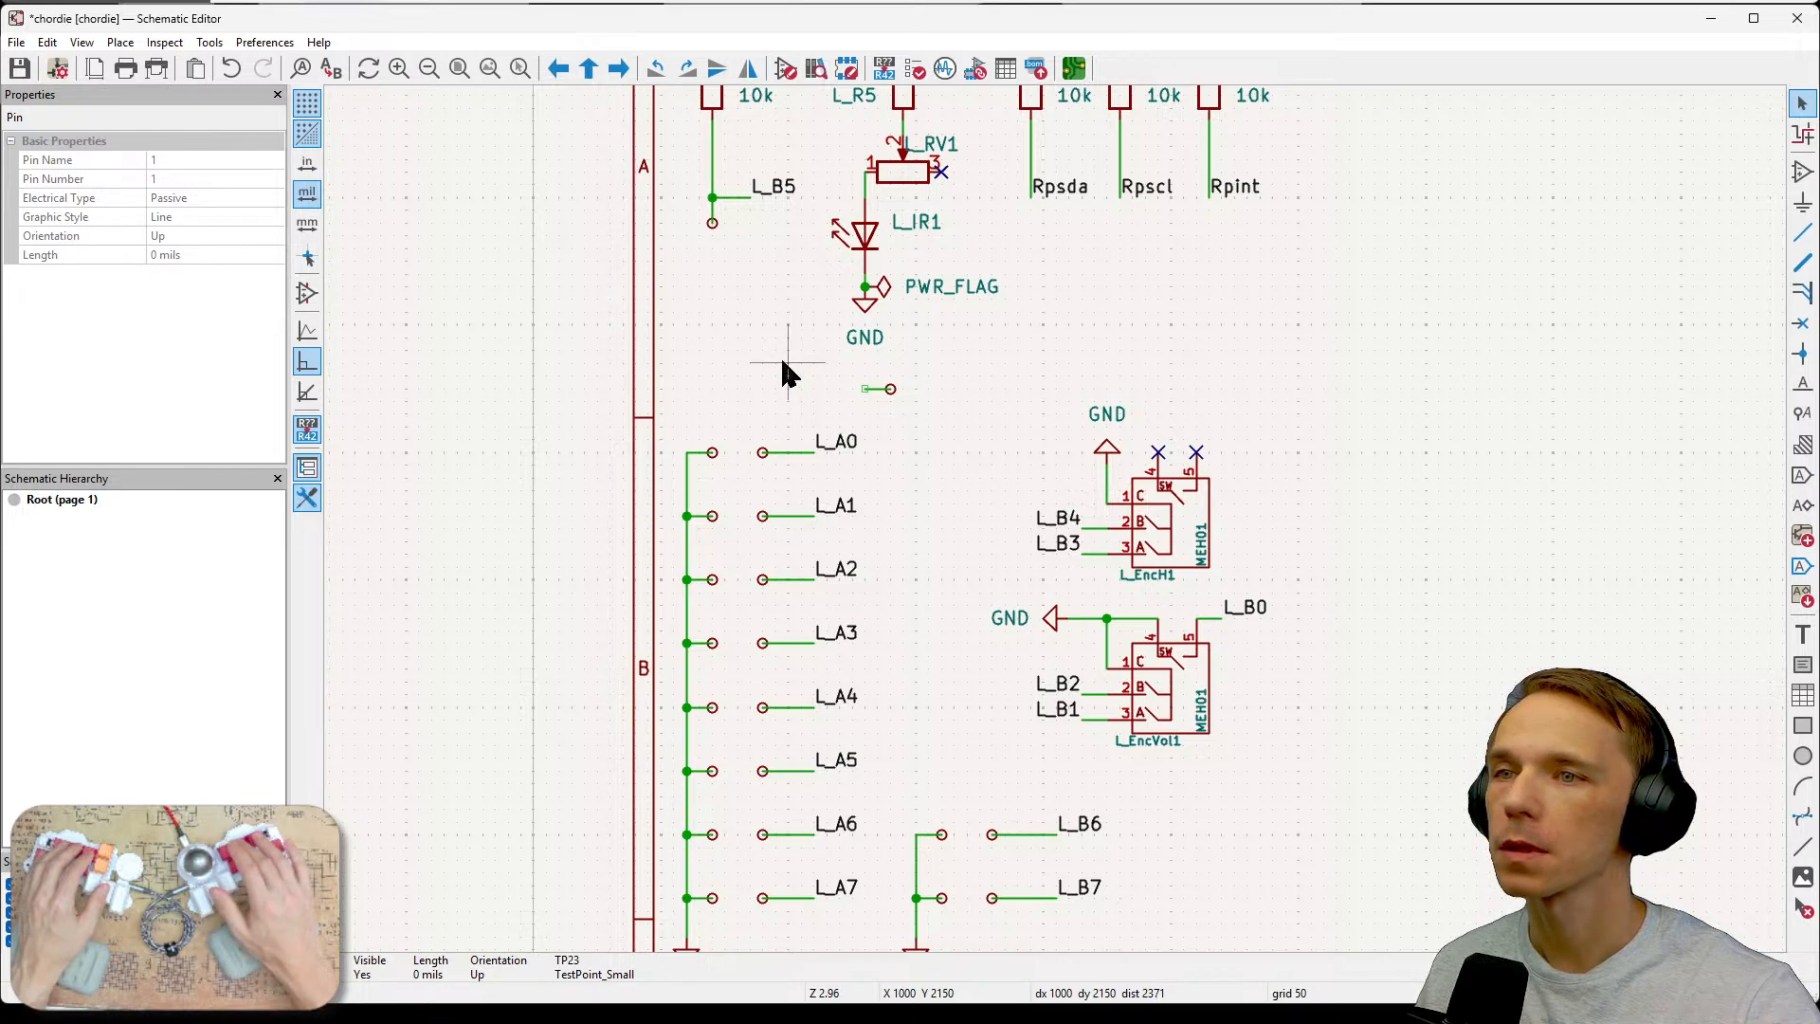
{"action": "key", "text": "e"}
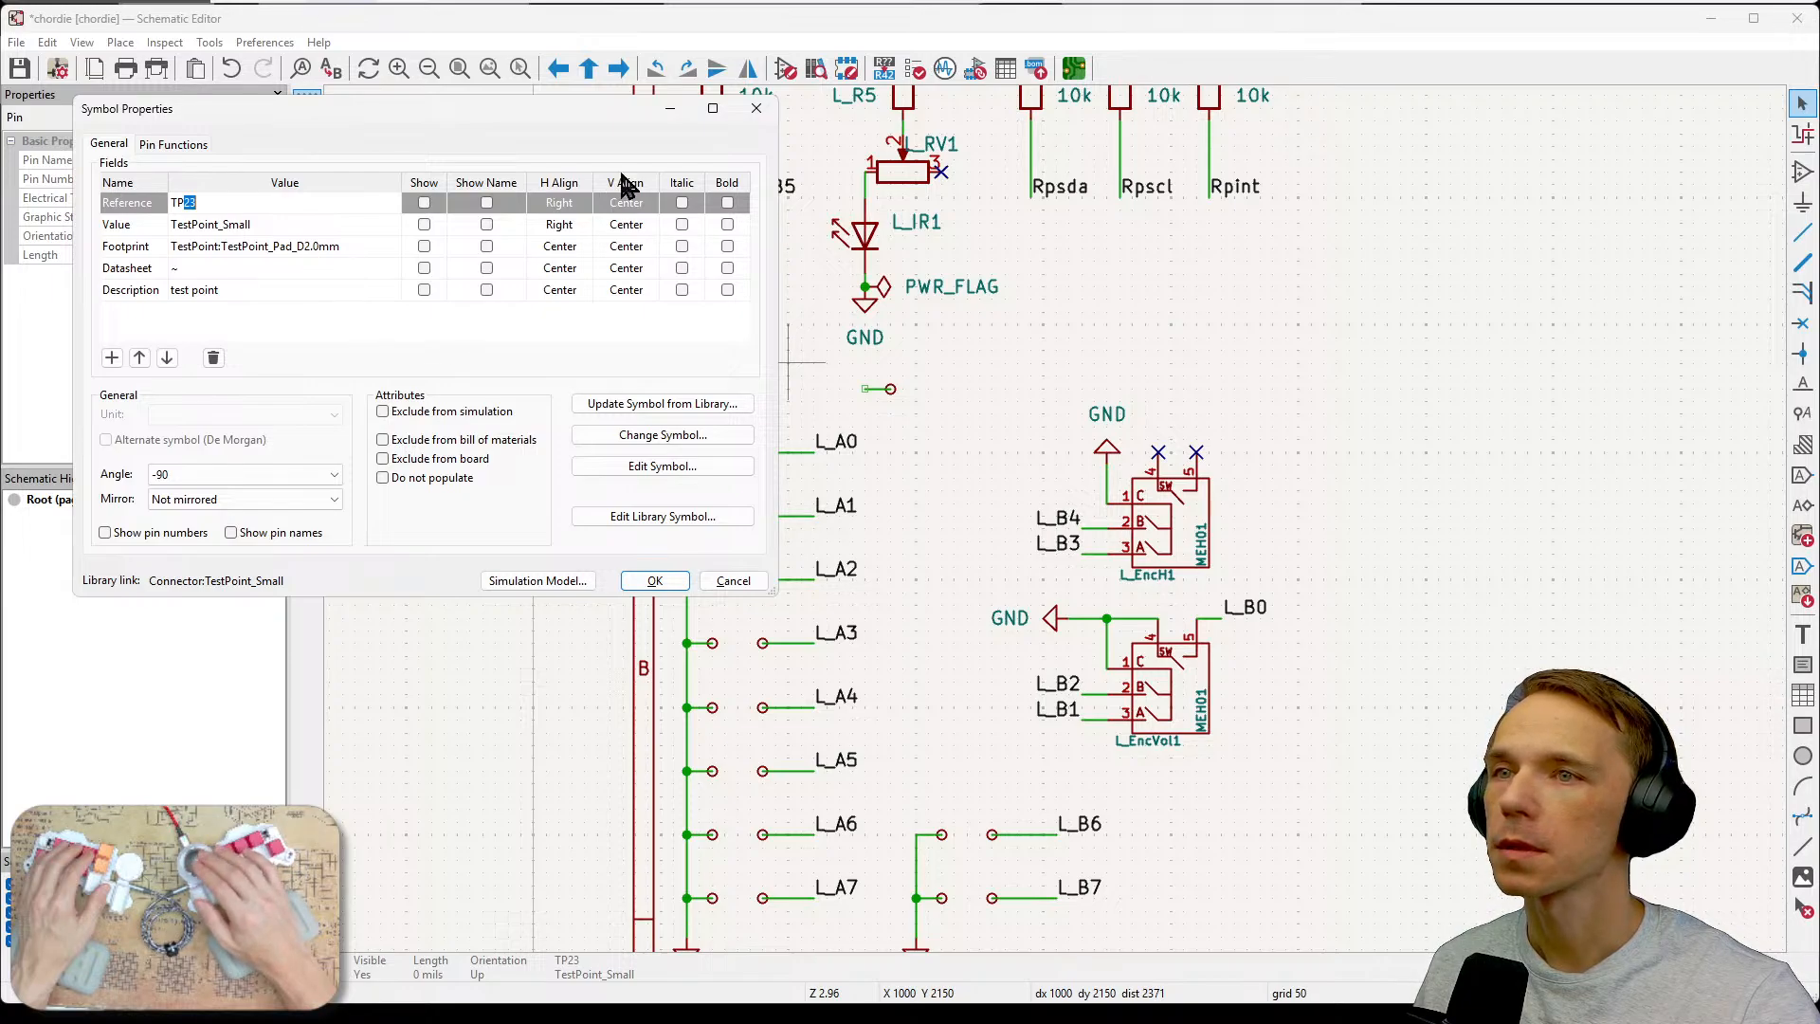
{"action": "left_click", "coordinate": [755, 110]}
{"action": "scroll", "coordinate": [1052, 516], "scroll_direction": "up", "scroll_amount": 1}
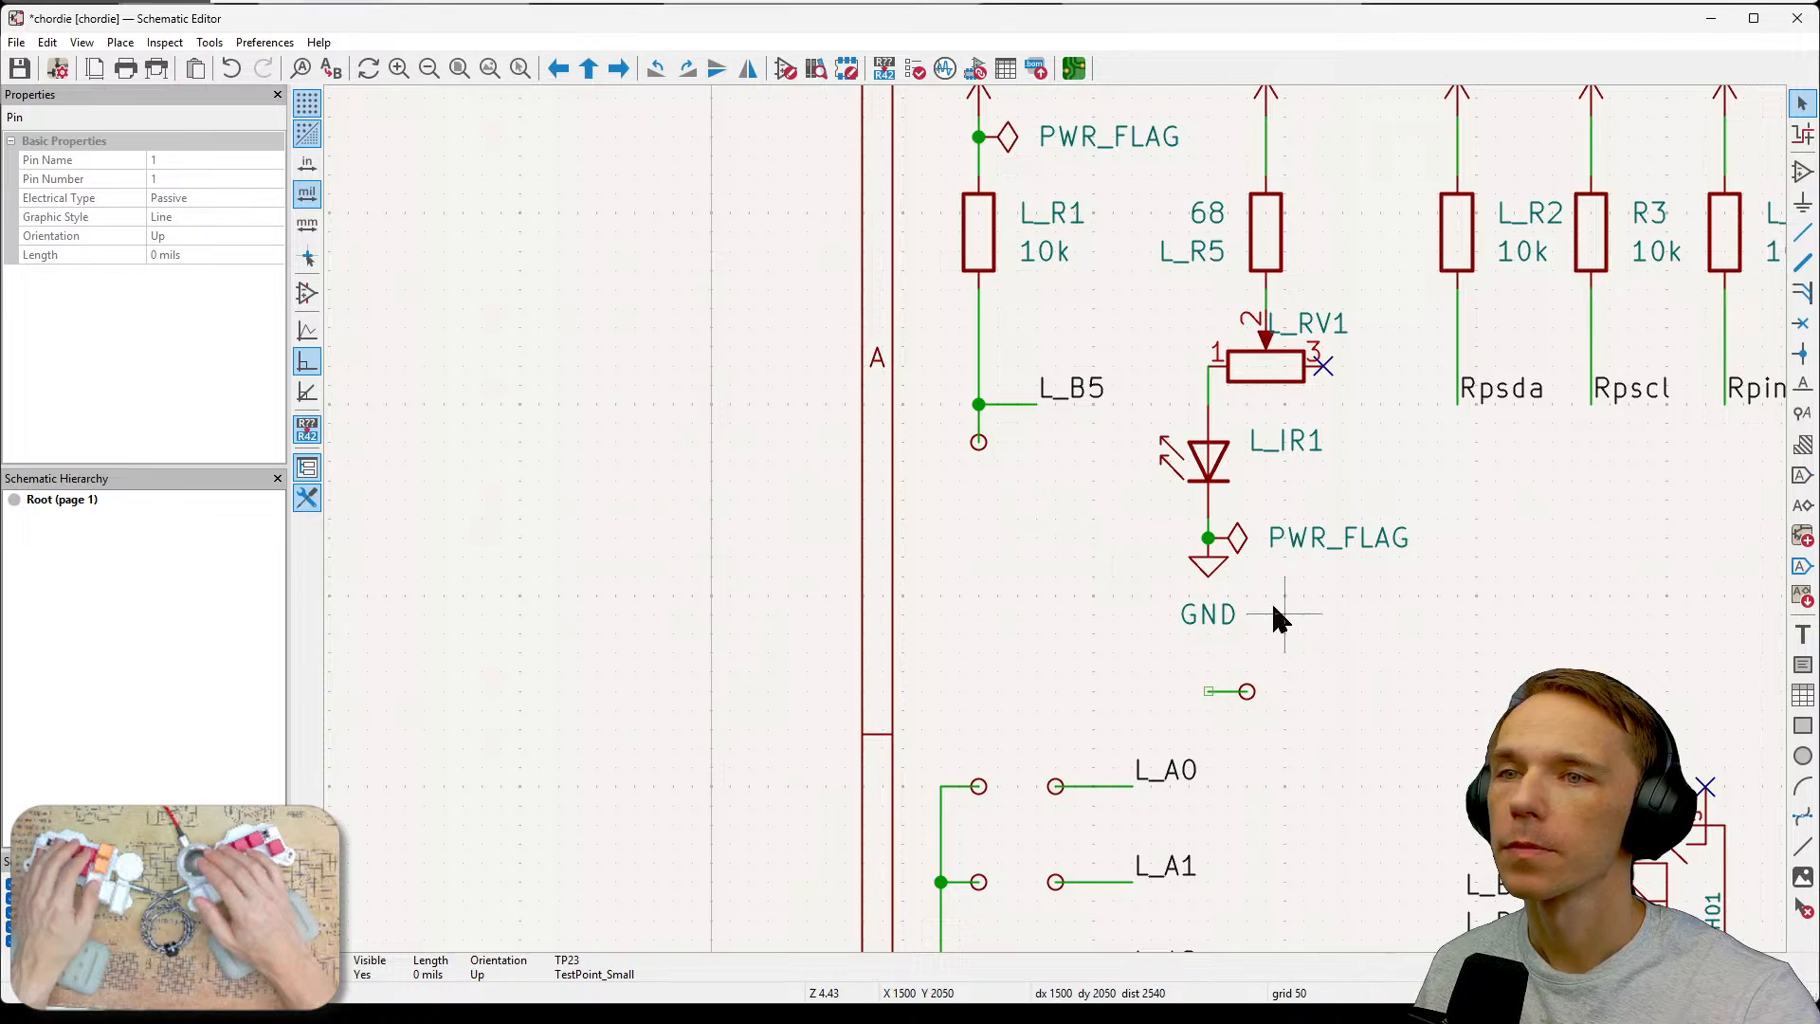
{"action": "scroll", "coordinate": [1059, 633], "scroll_direction": "up", "scroll_amount": 1}
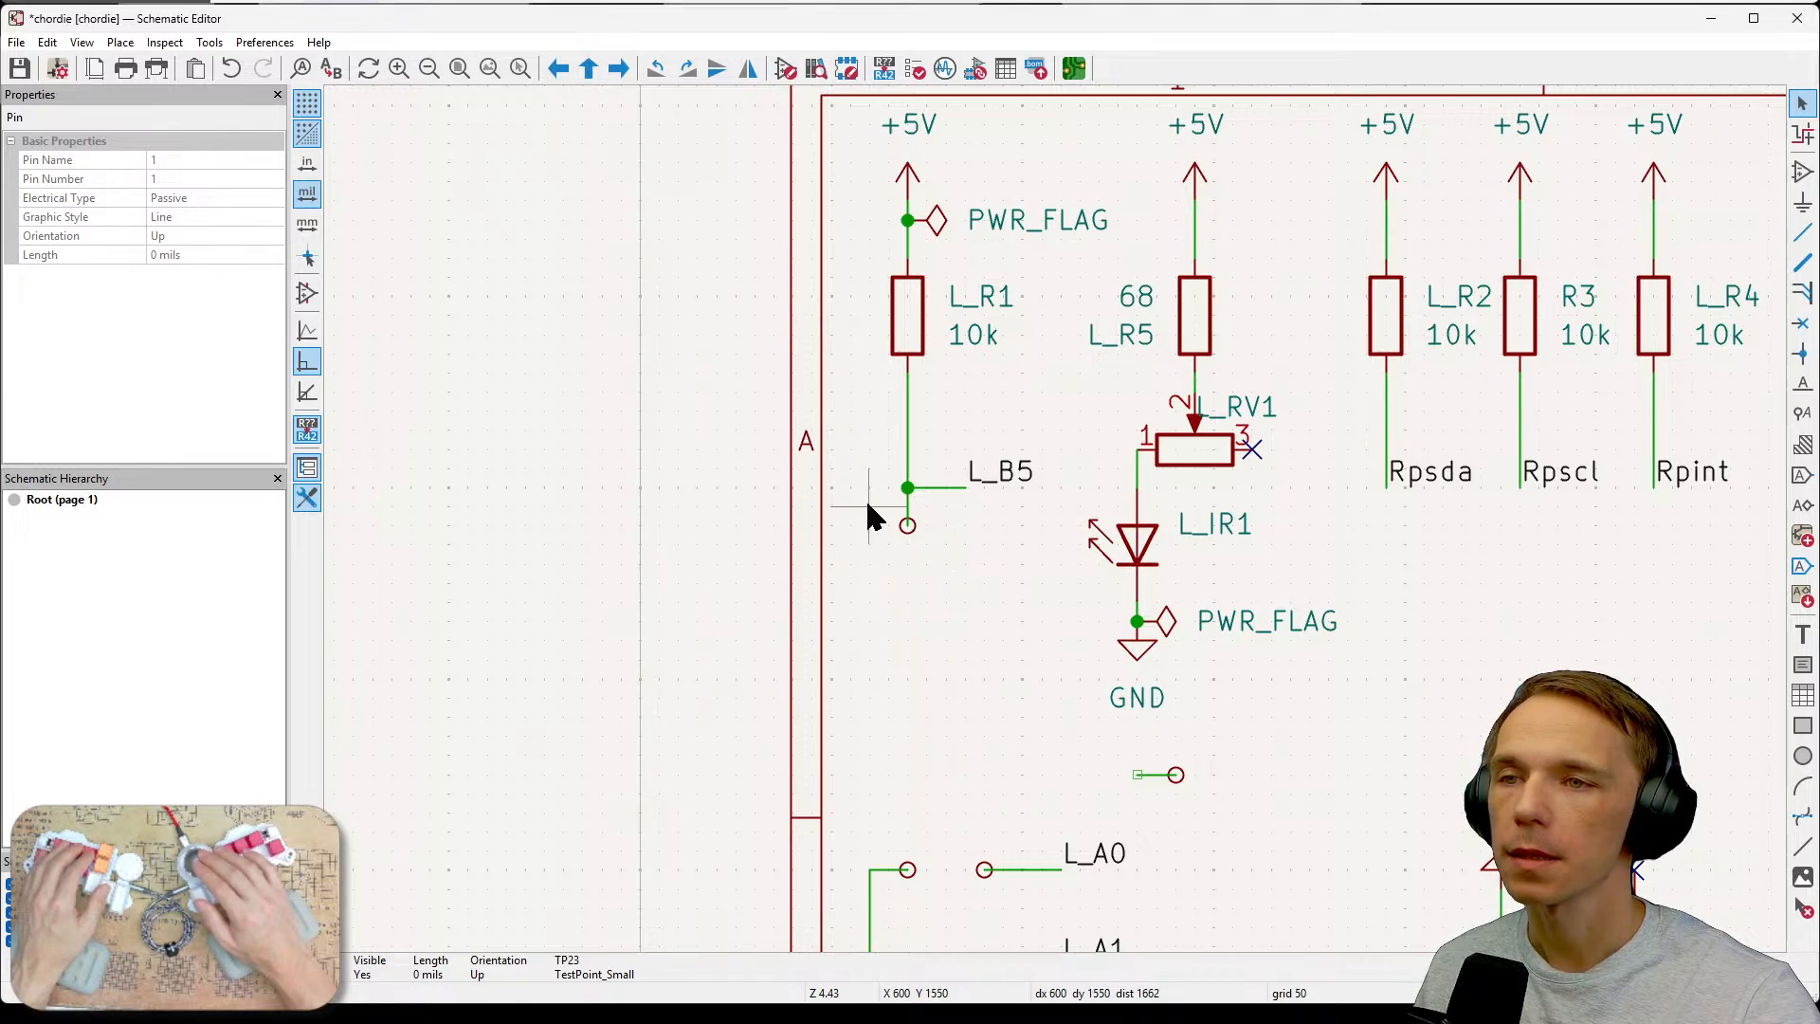
{"action": "left_click_drag", "start_coordinate": [867, 495], "coordinate": [939, 578]}
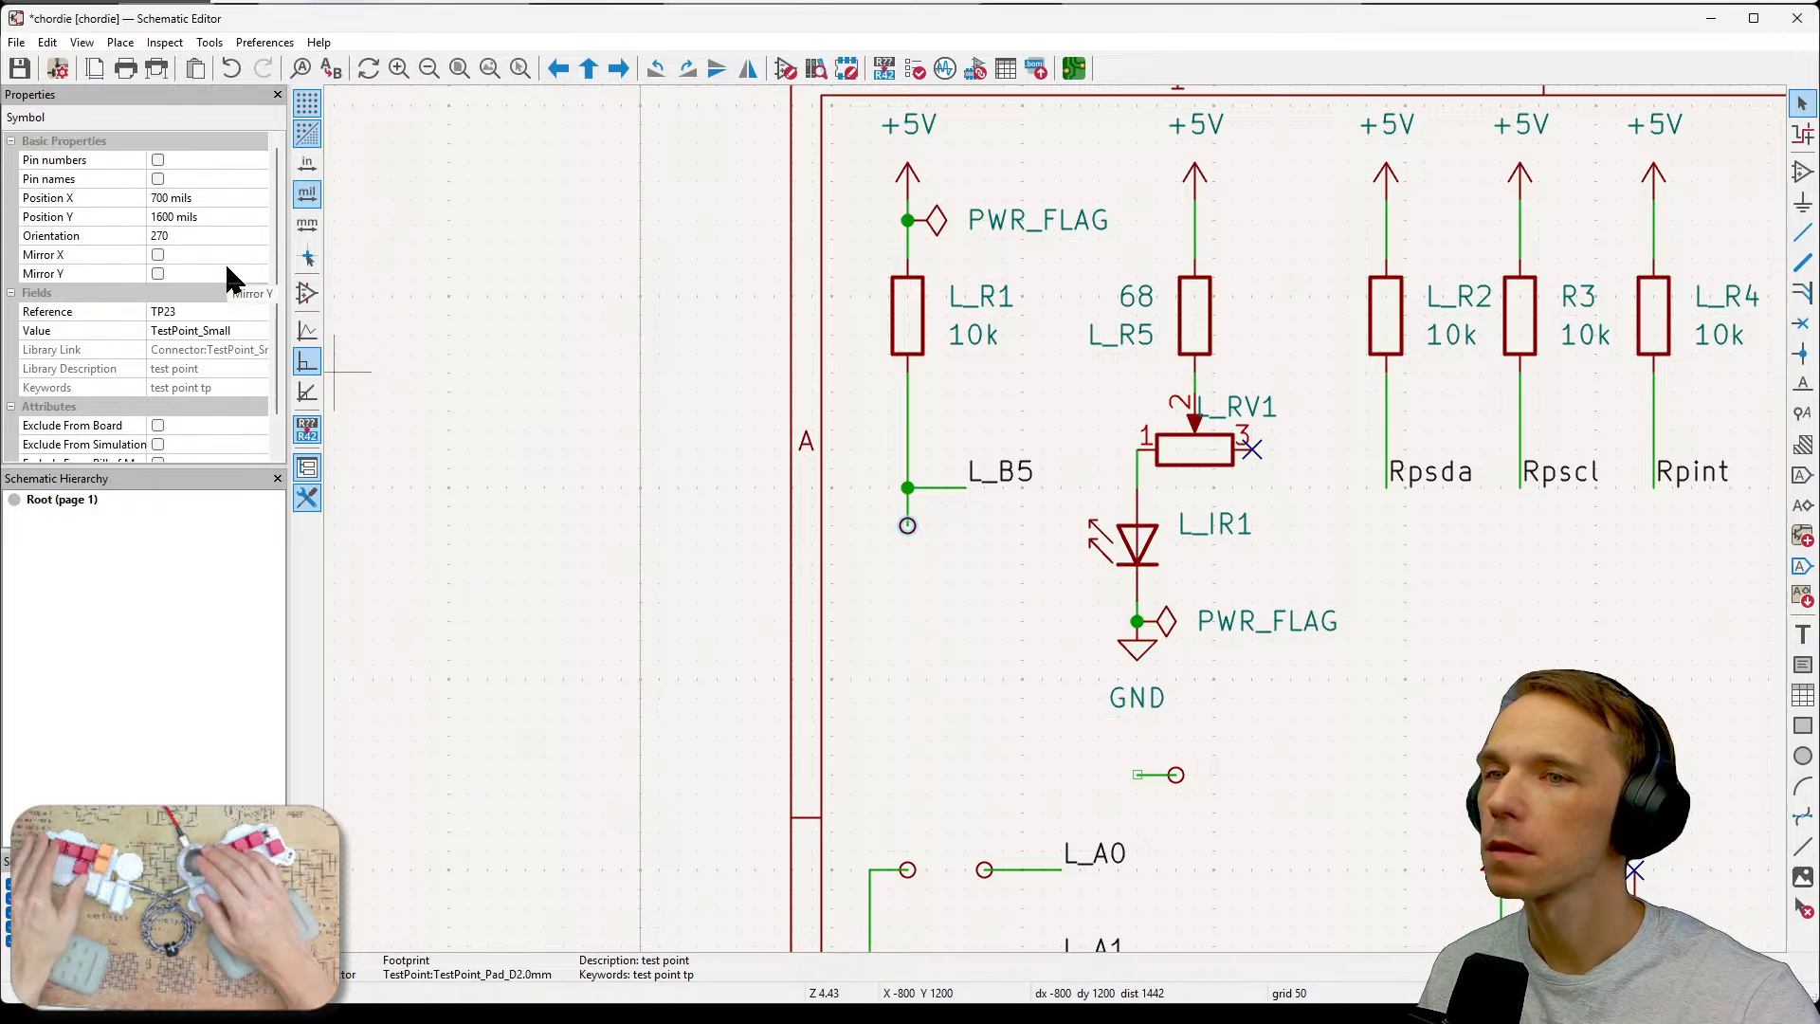
{"action": "key", "text": "e"}
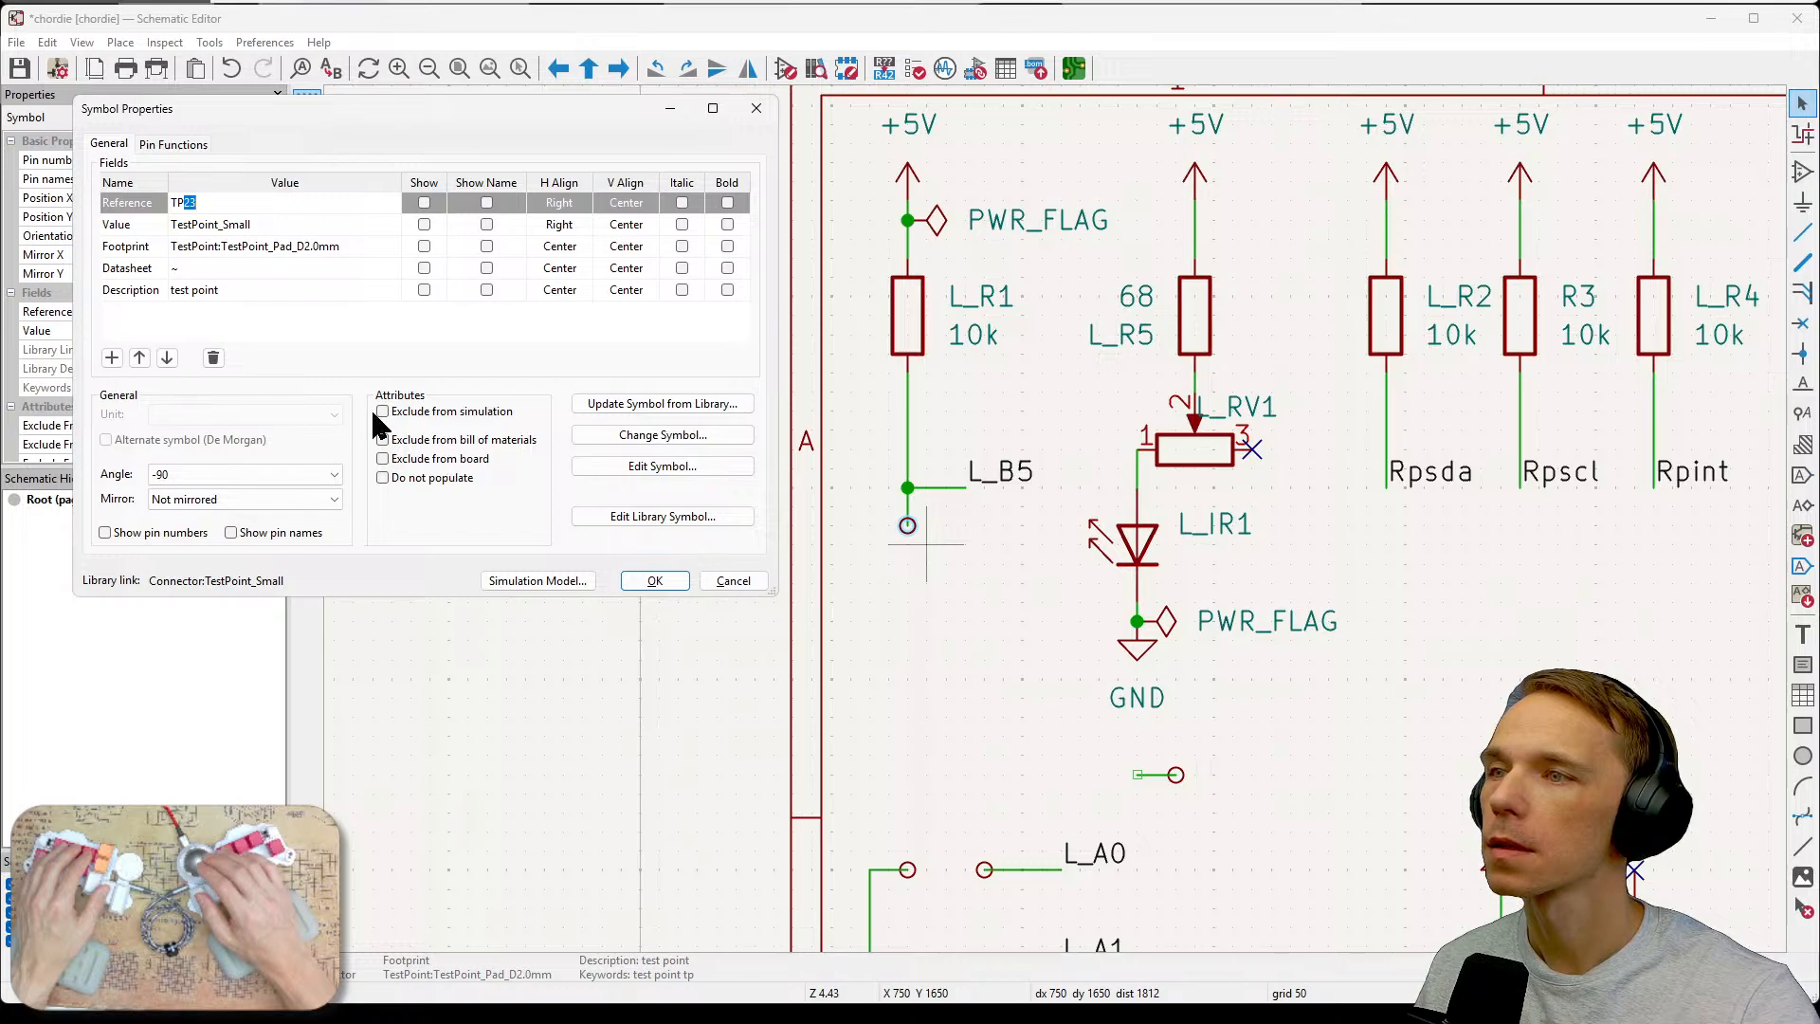
{"action": "left_click", "coordinate": [174, 144]}
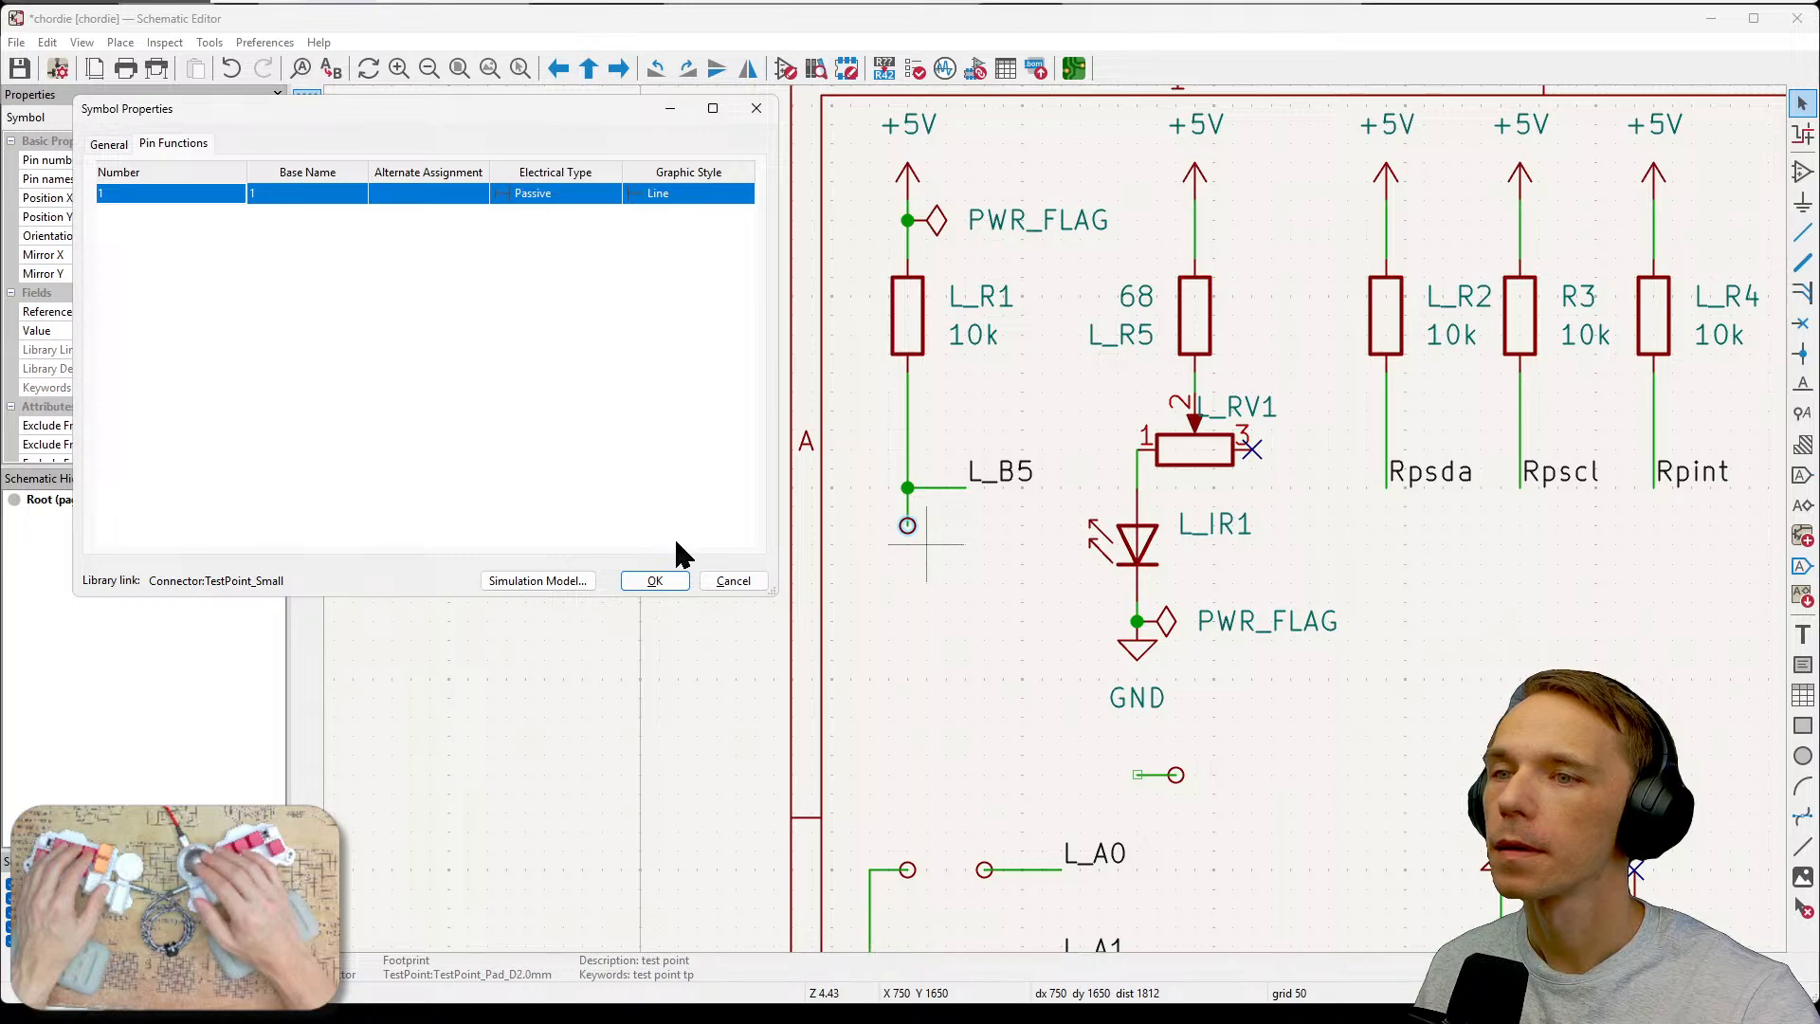
{"action": "left_click", "coordinate": [732, 581]}
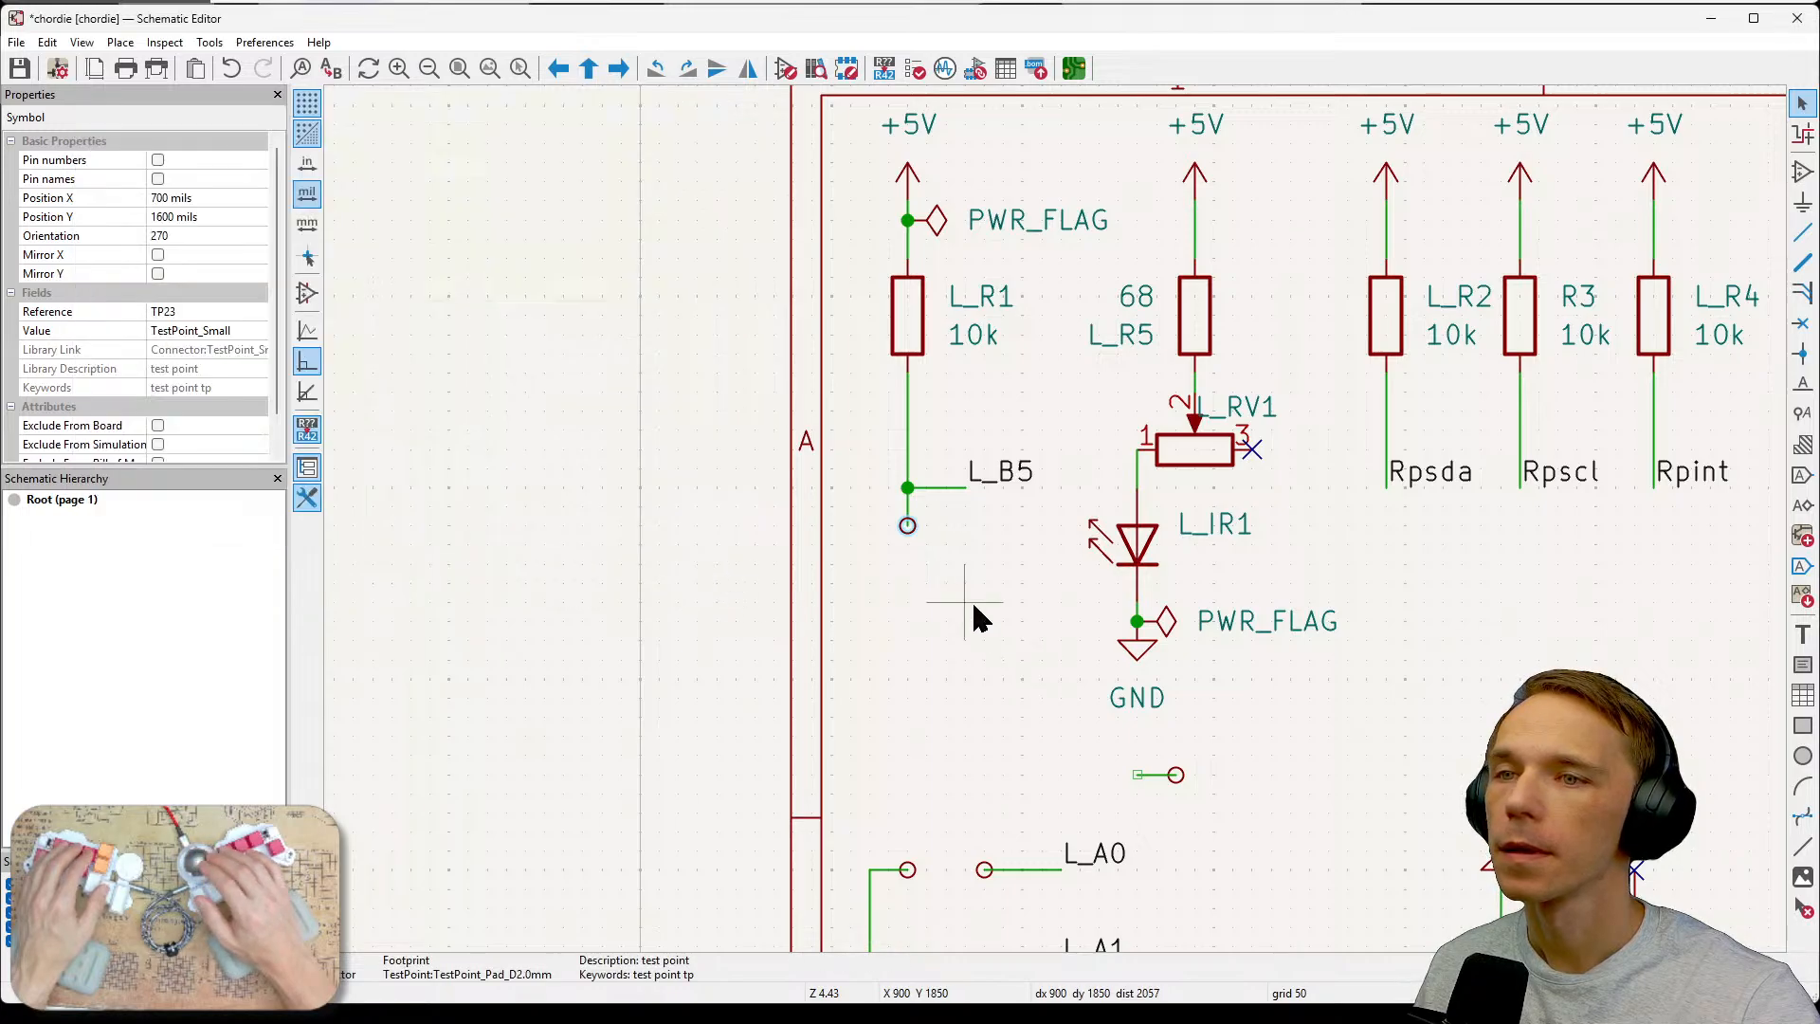
Rename the left test point's reference to TPL_Col.
{"action": "double_click", "coordinate": [907, 526]}
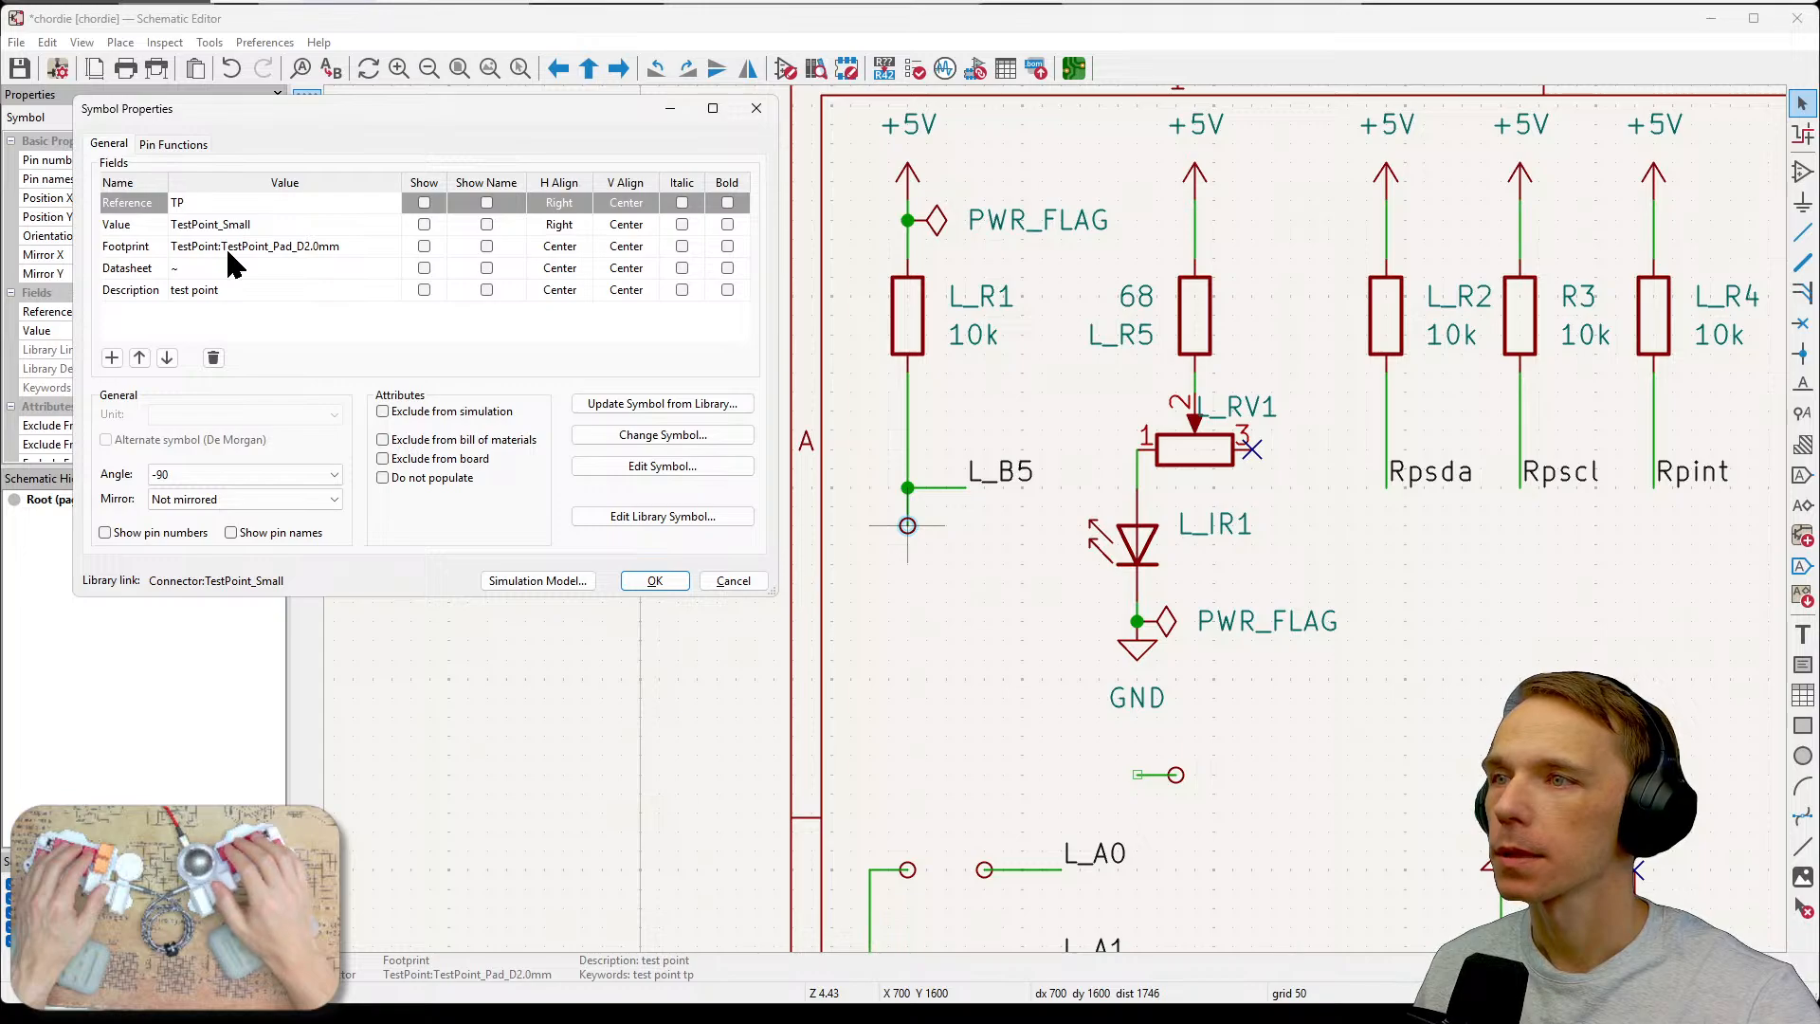
{"action": "type", "text": "_"}
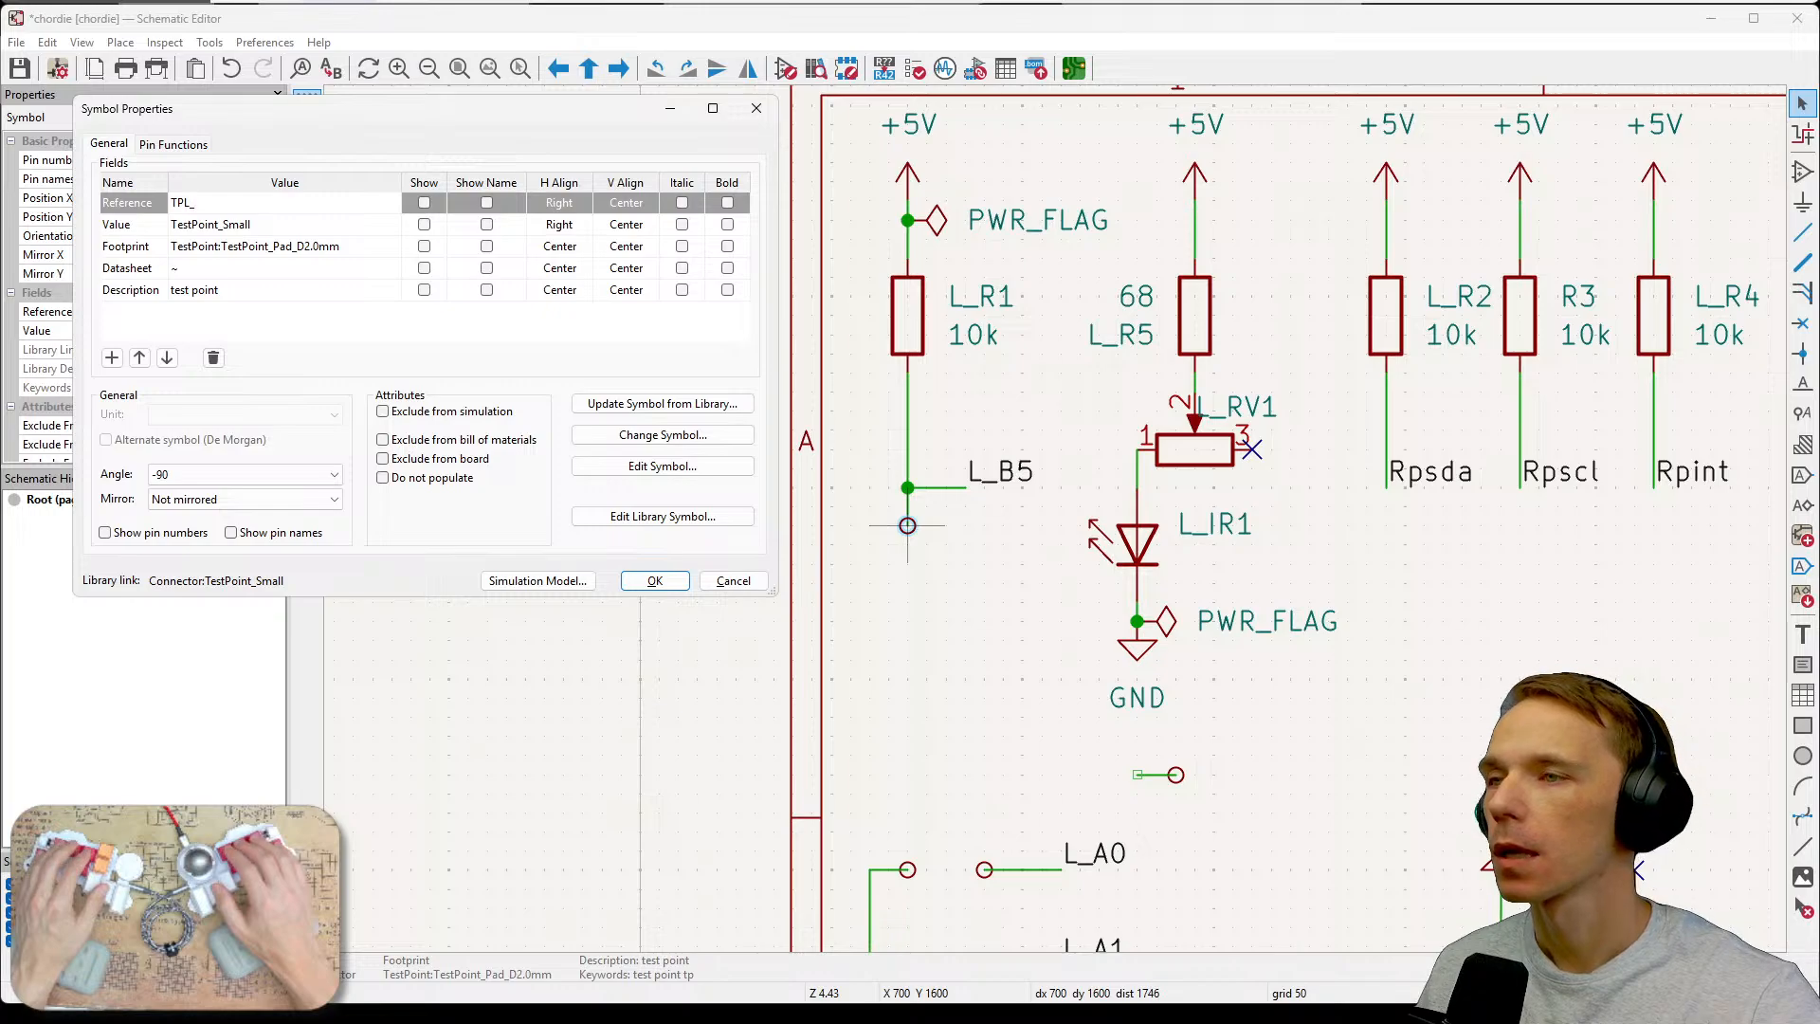
{"action": "type", "text": "_Col"}
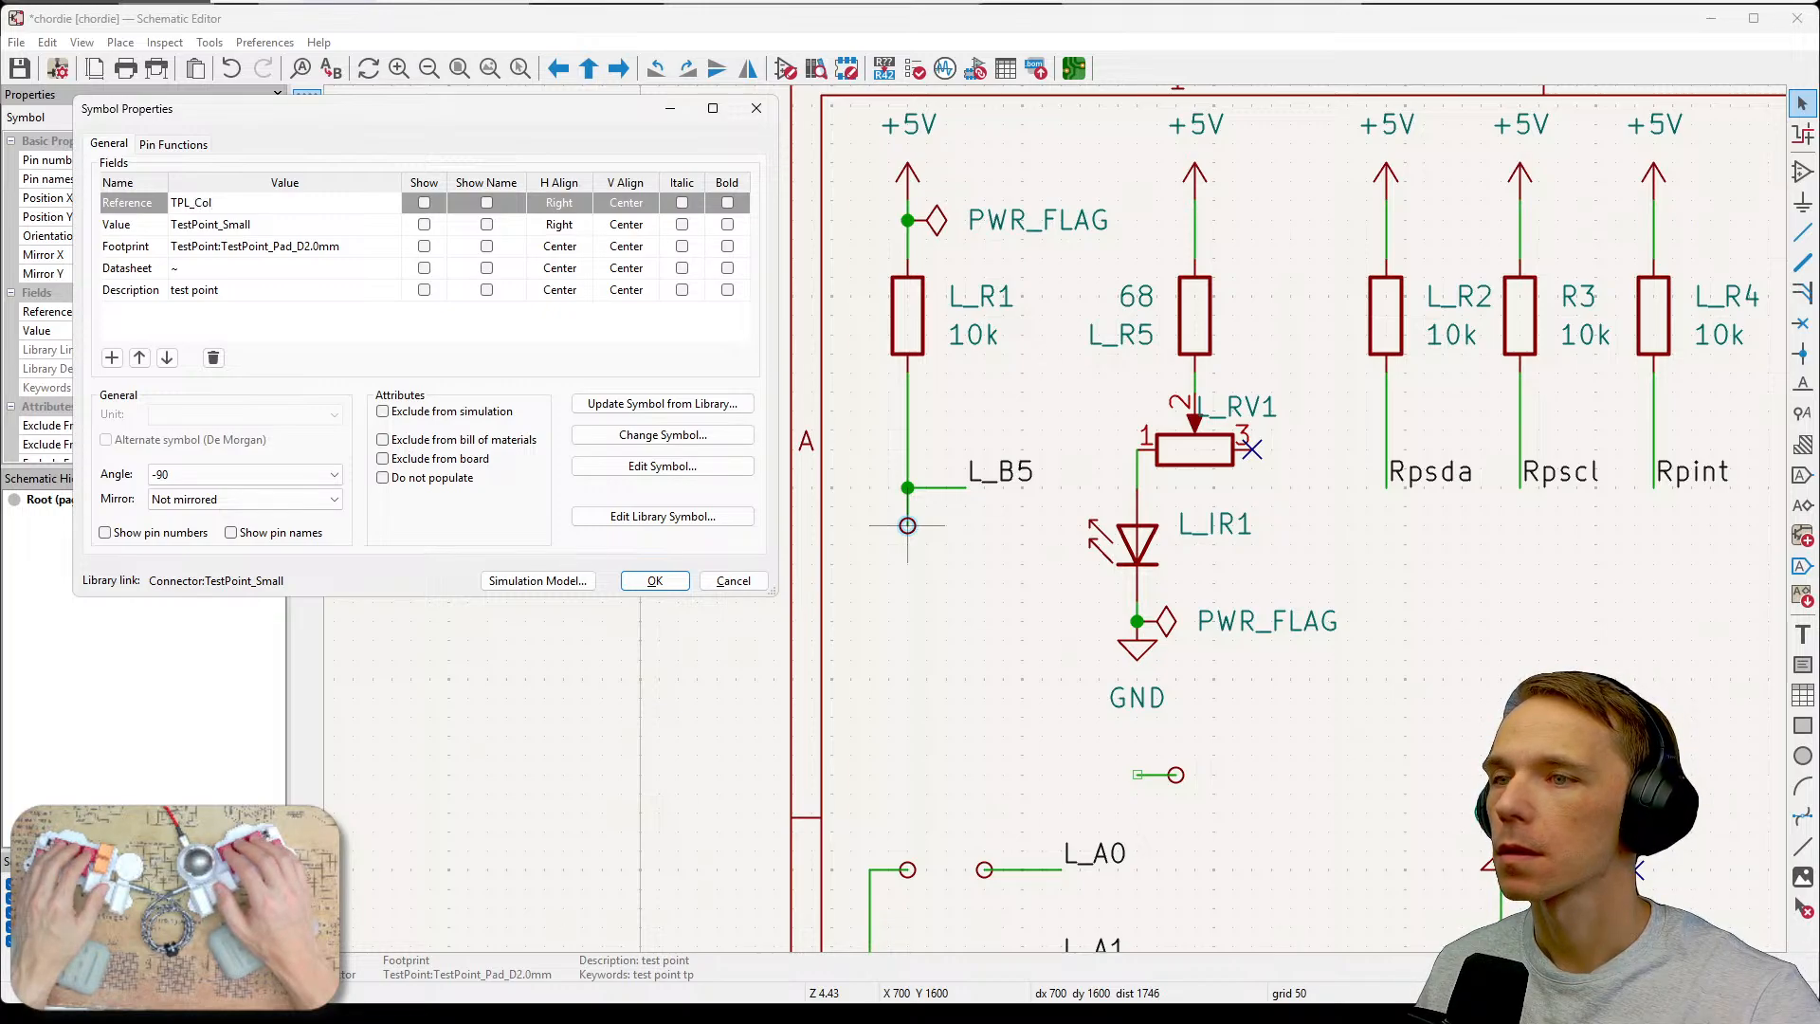
{"action": "left_click", "coordinate": [654, 580]}
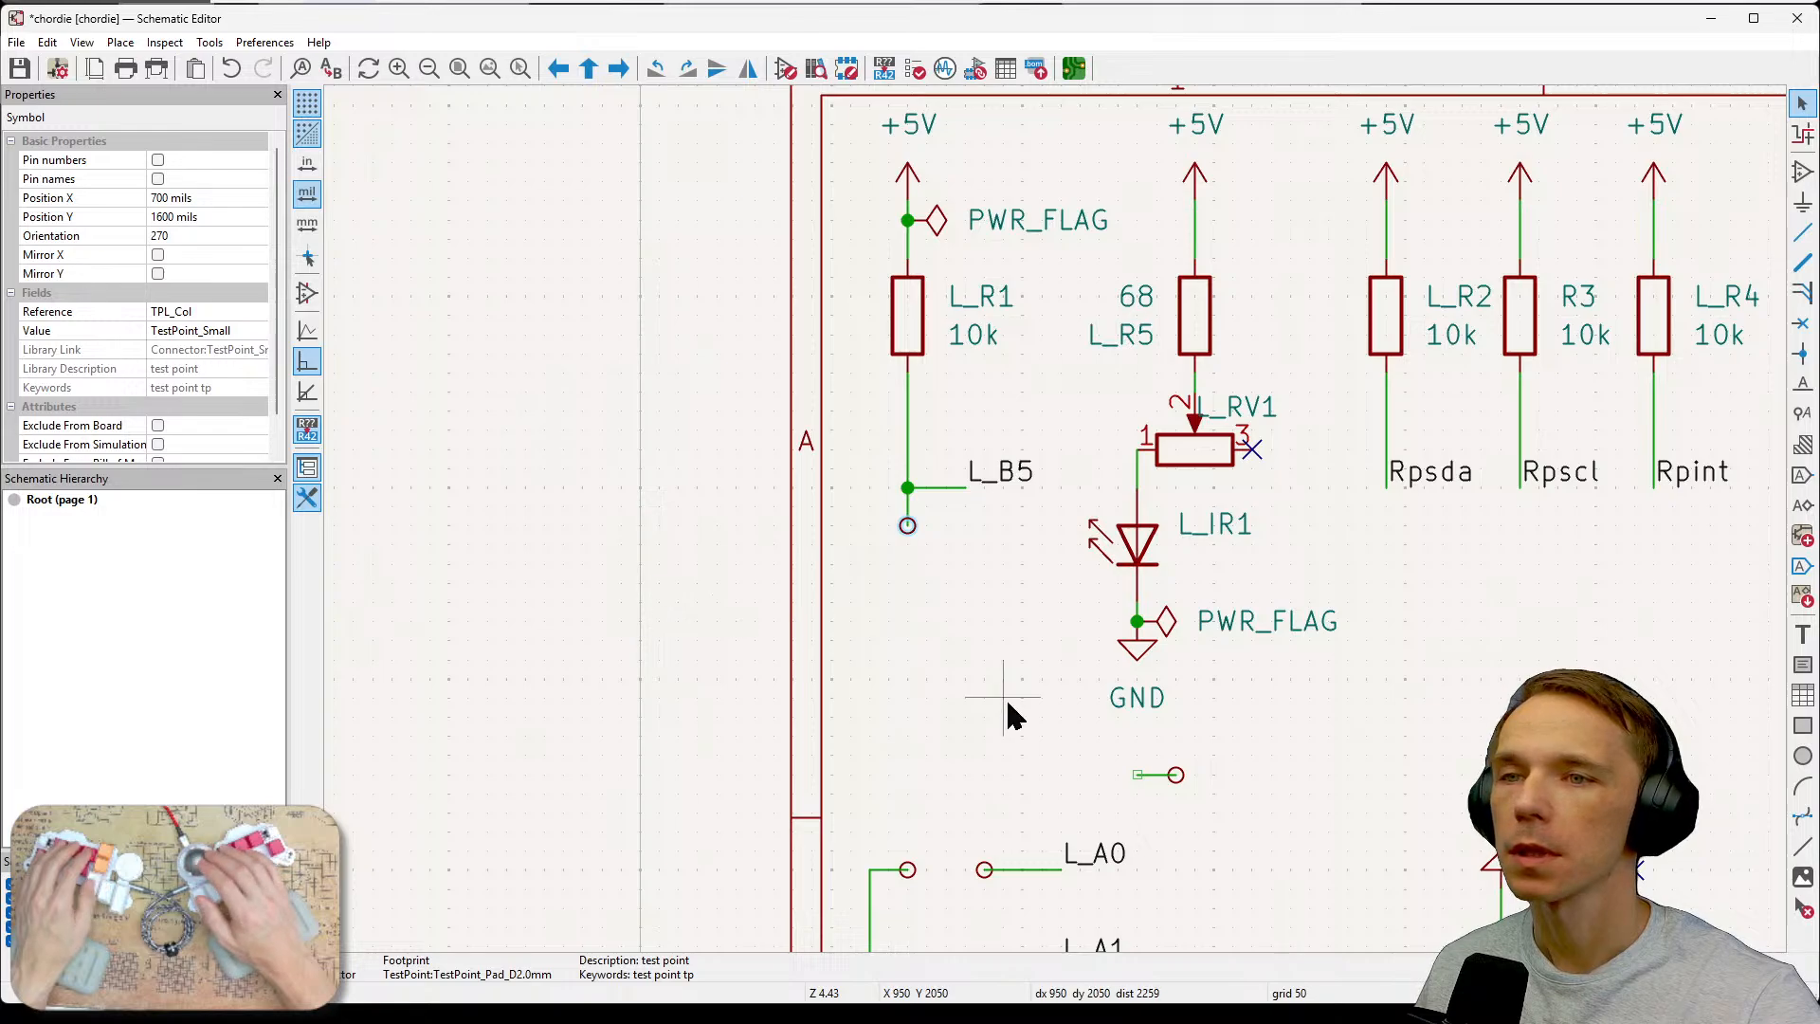
Delete the PWR_FLAG and GND symbols beneath the L_IR1 LED.
{"action": "middle_click_drag", "start_coordinate": [1004, 698], "coordinate": [749, 652]}
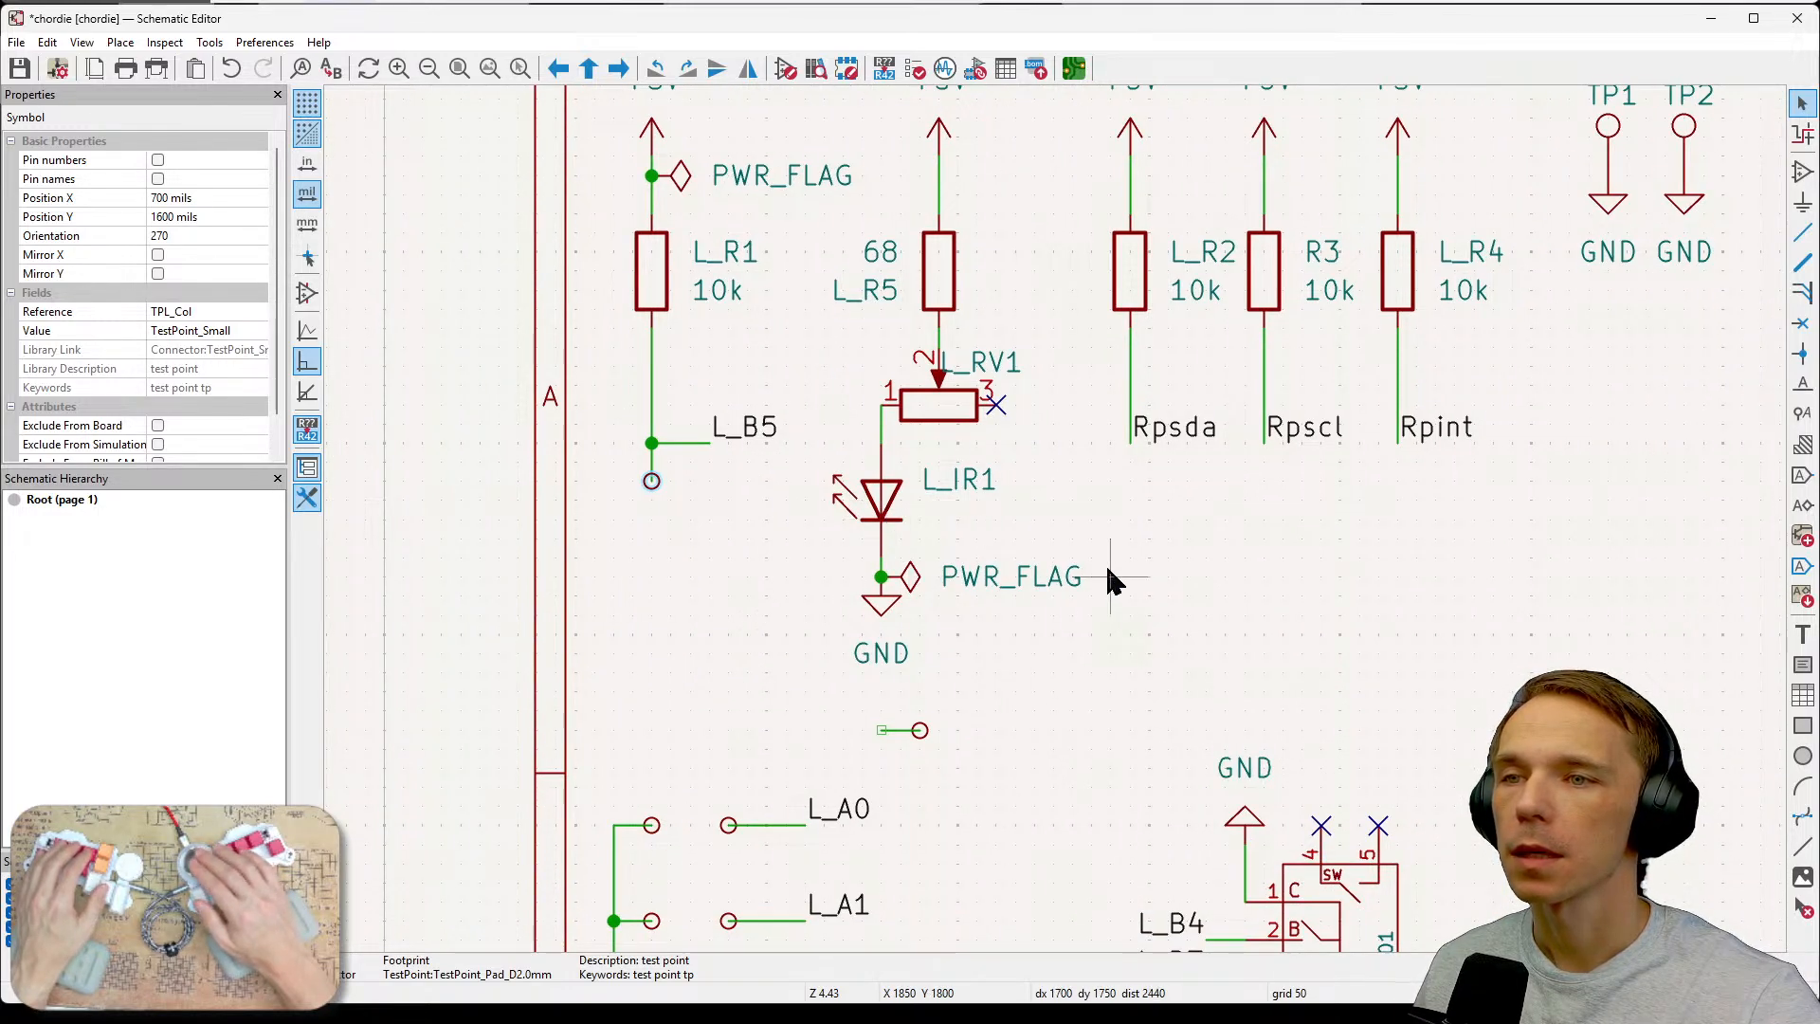
{"action": "middle_click_drag", "start_coordinate": [1180, 599], "coordinate": [1037, 716]}
{"action": "left_click", "coordinate": [885, 680]}
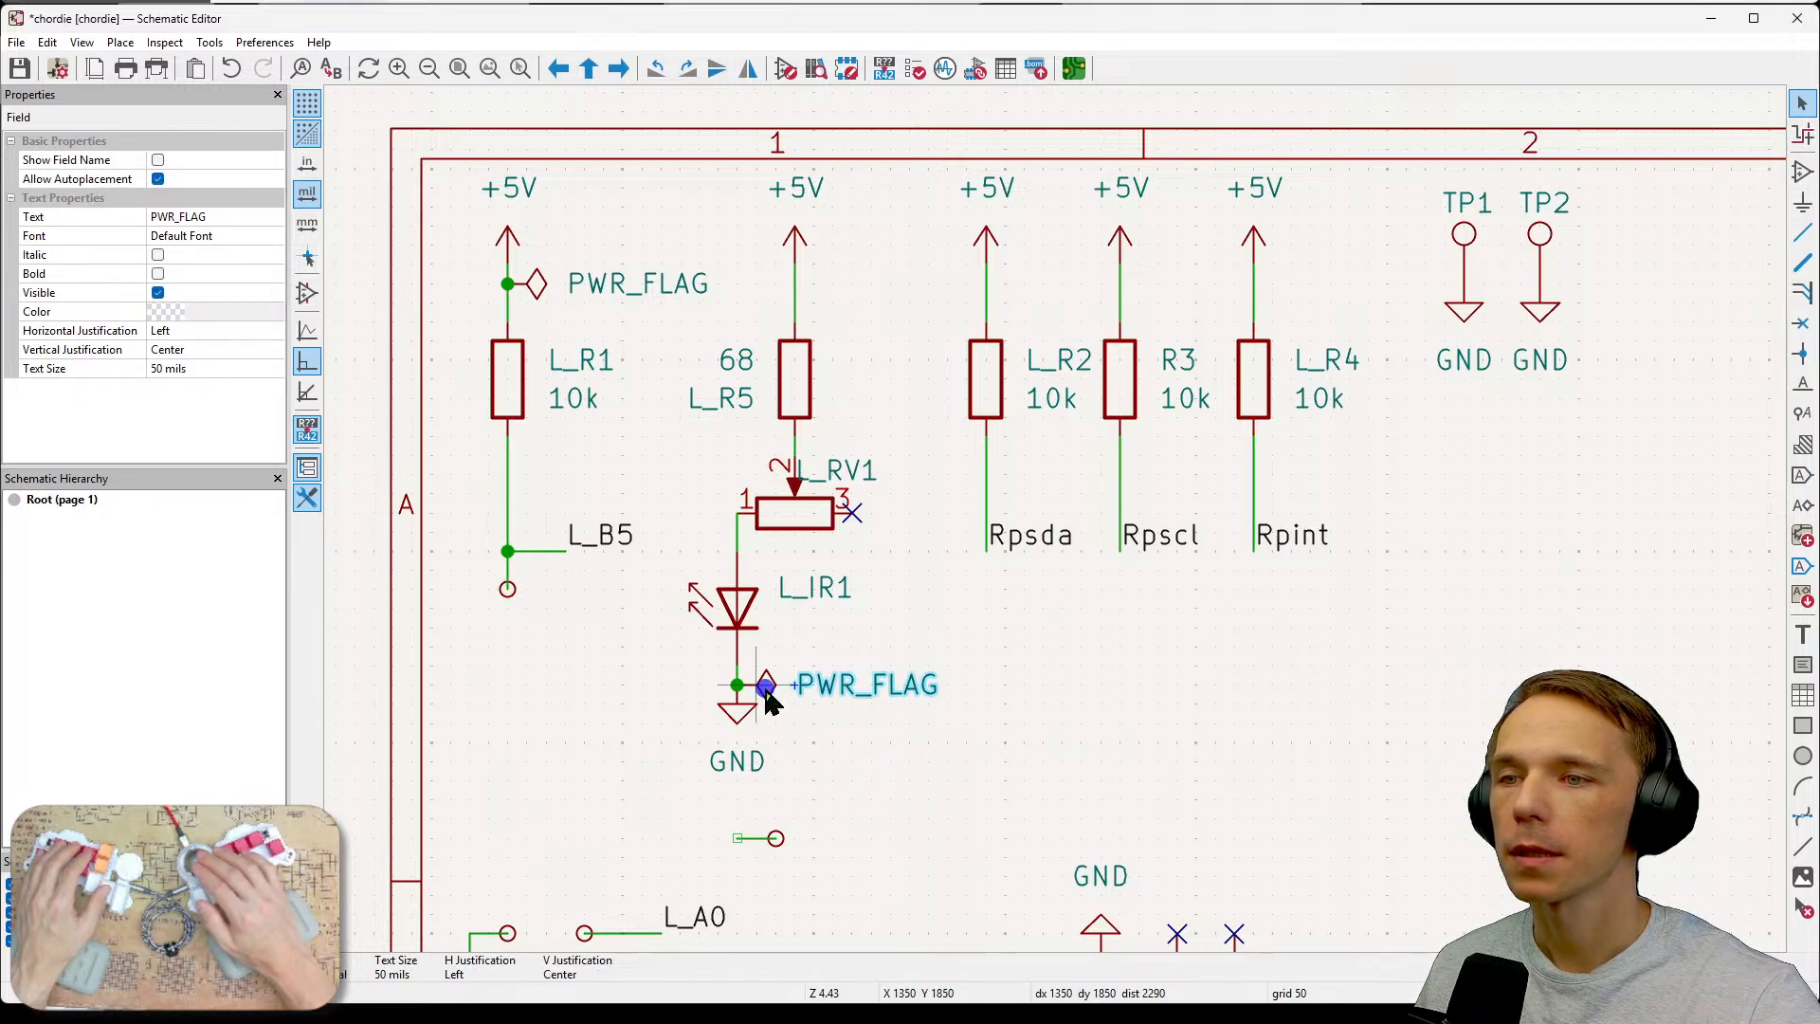
{"action": "left_click", "coordinate": [799, 706]}
{"action": "key", "text": "Delete"}
{"action": "left_click_drag", "start_coordinate": [707, 679], "coordinate": [784, 780]}
{"action": "key", "text": "Delete"}
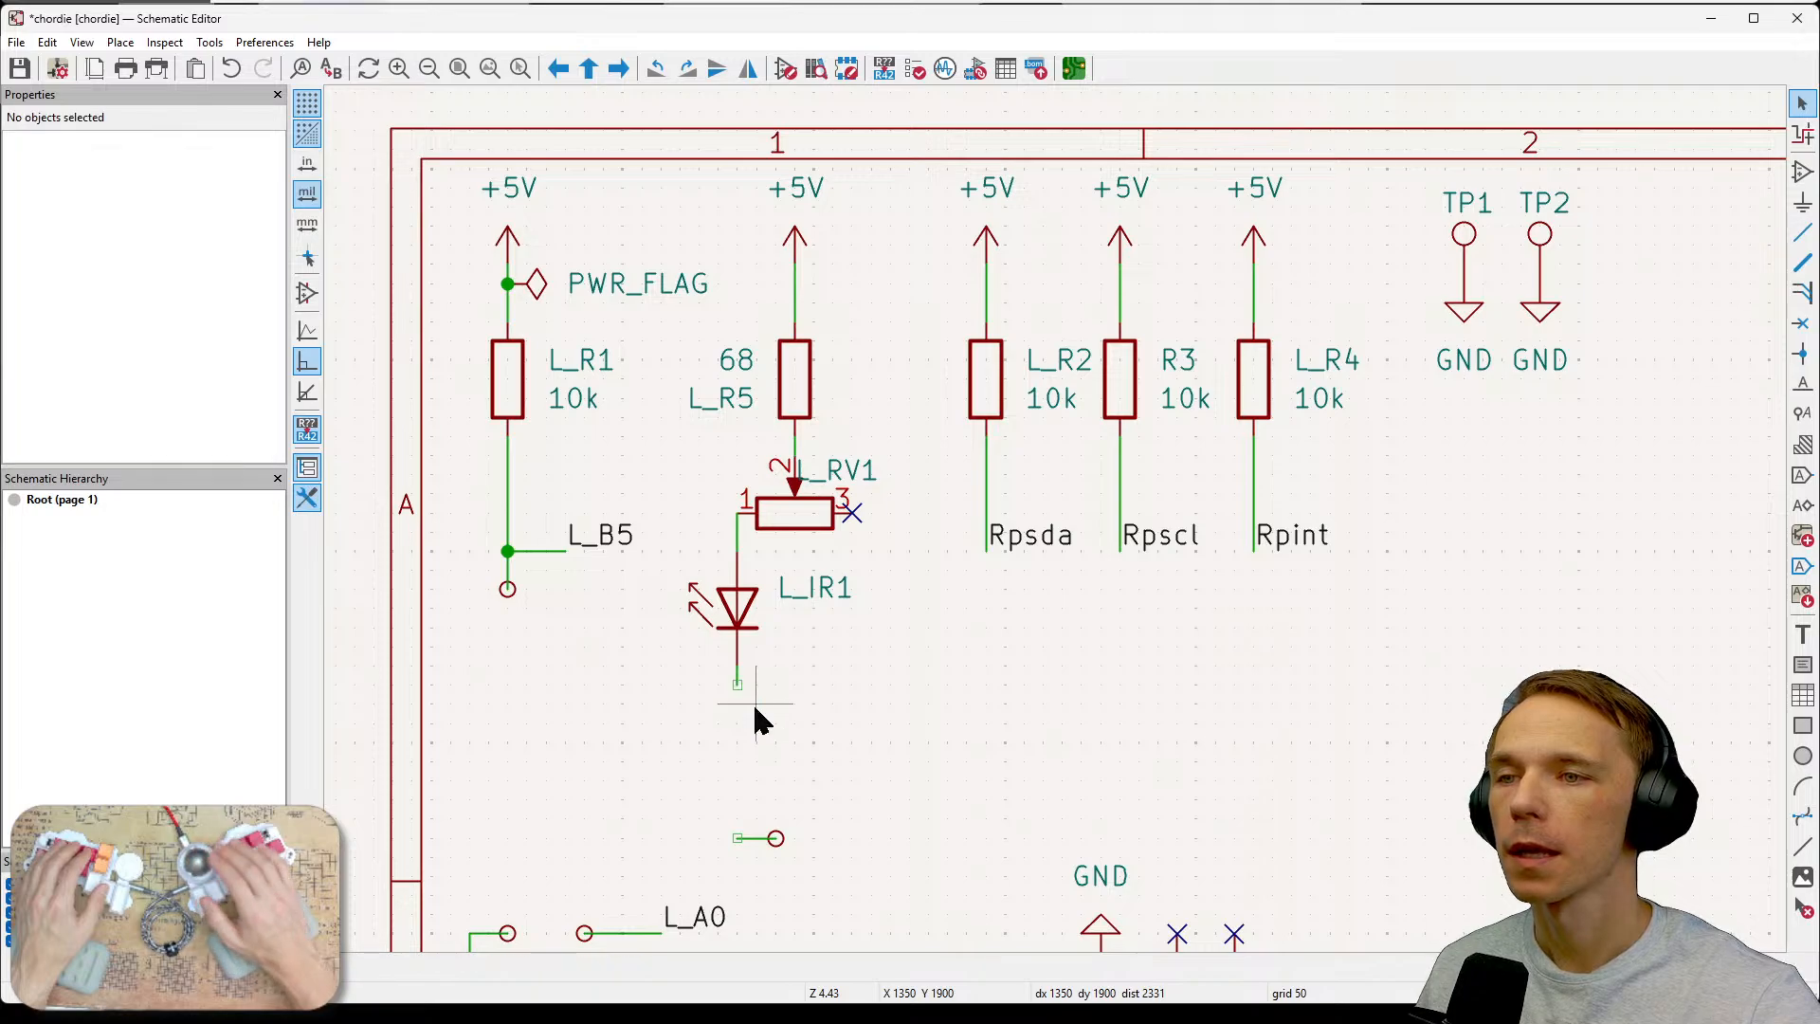
Start placing a power symbol and choose PWR_FLAG from the power symbol library.
{"action": "scroll", "coordinate": [870, 646], "scroll_direction": "down", "scroll_amount": 2}
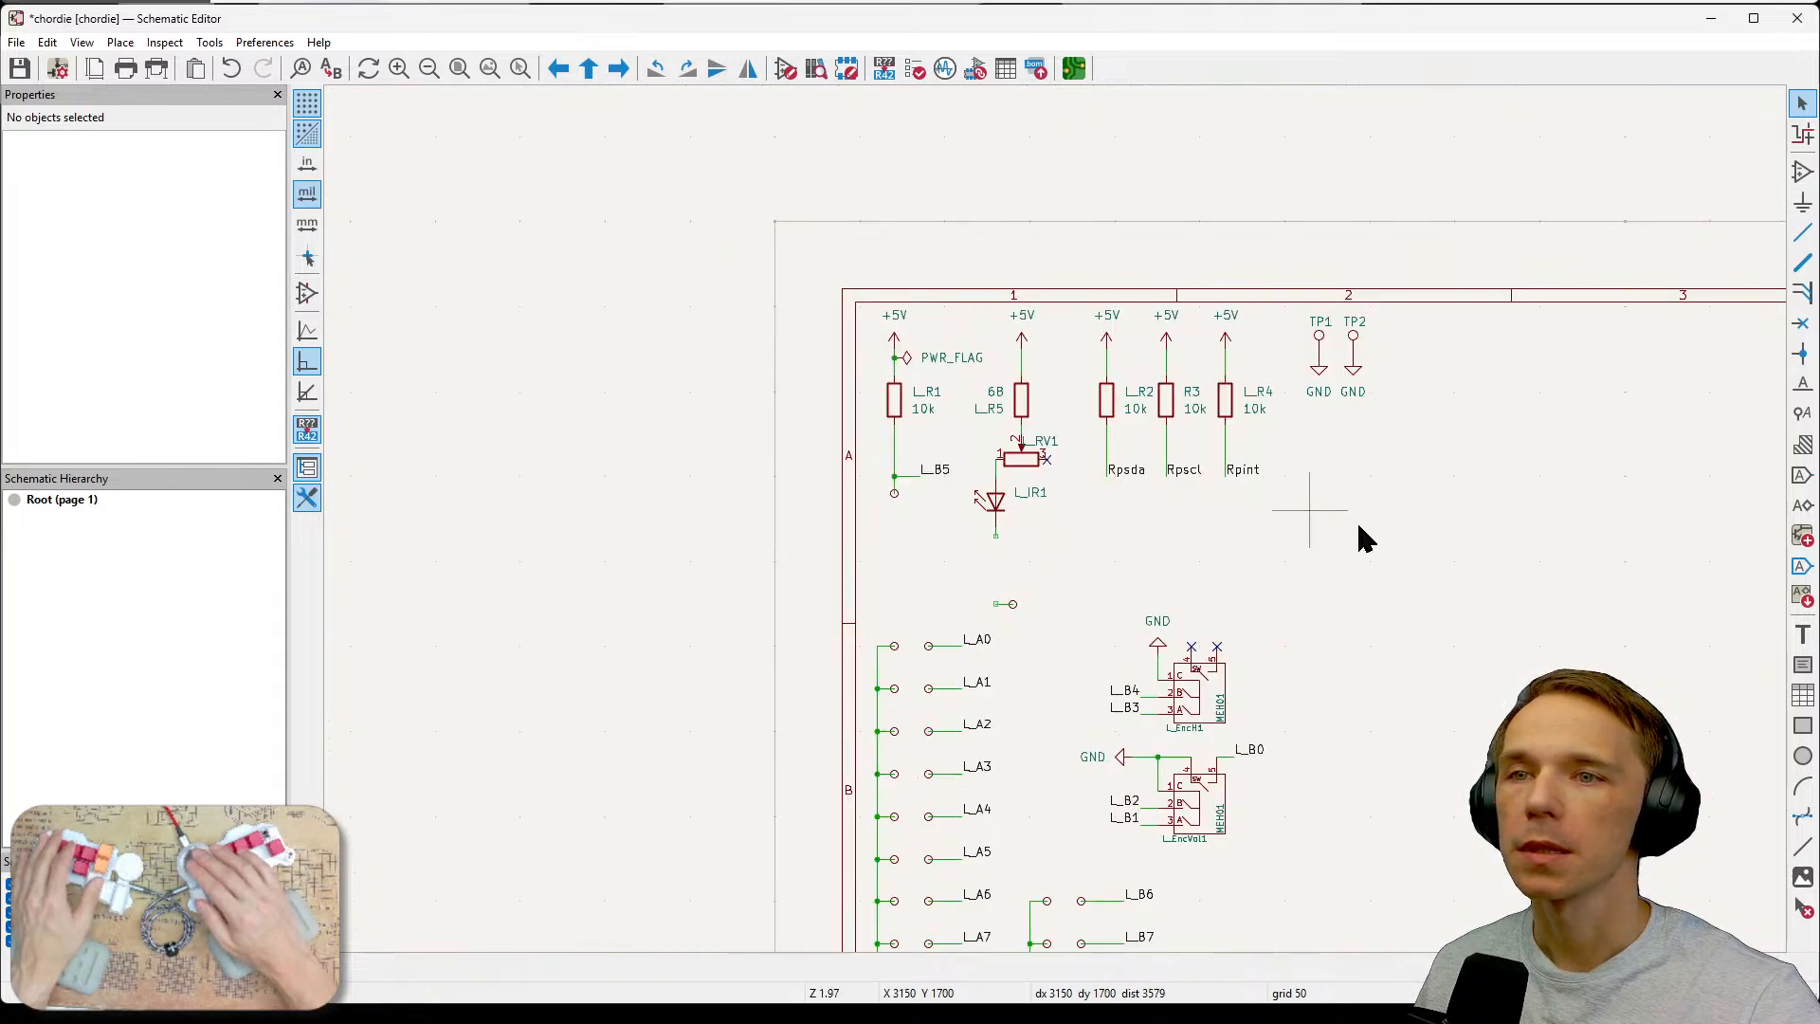
{"action": "middle_click_drag", "start_coordinate": [1365, 541], "coordinate": [1055, 546]}
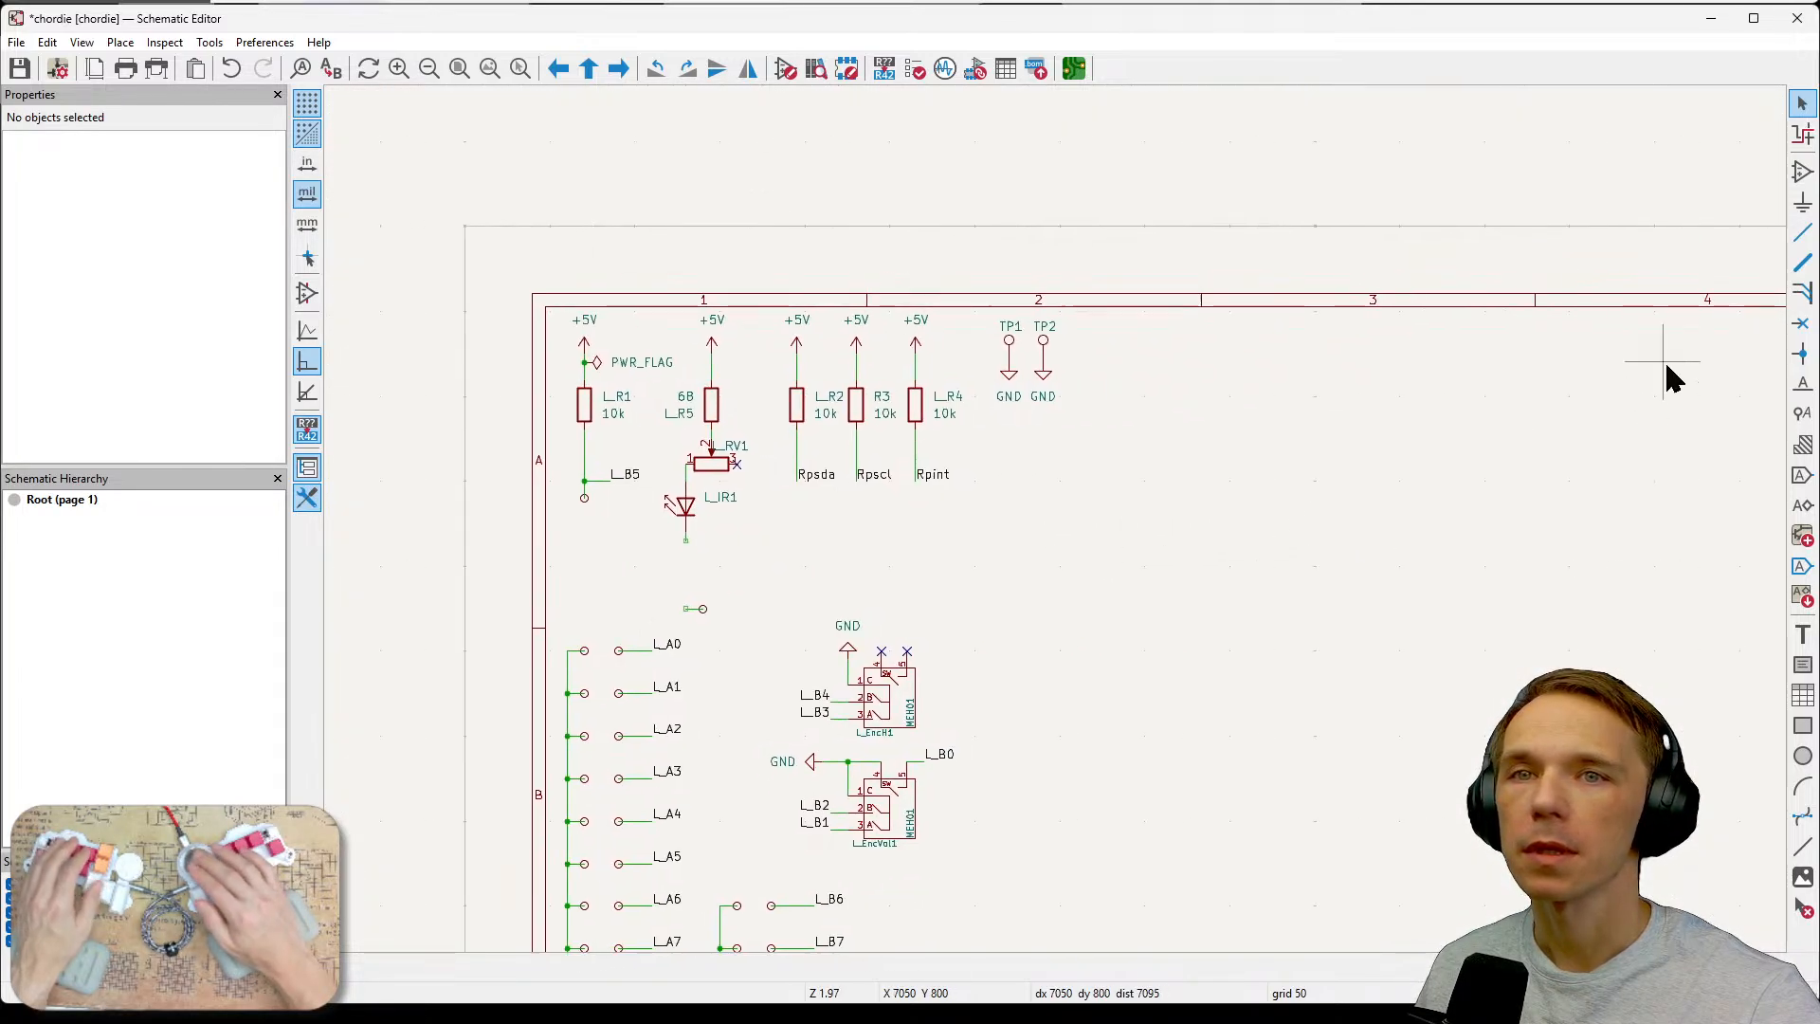
{"action": "left_click", "coordinate": [1801, 207]}
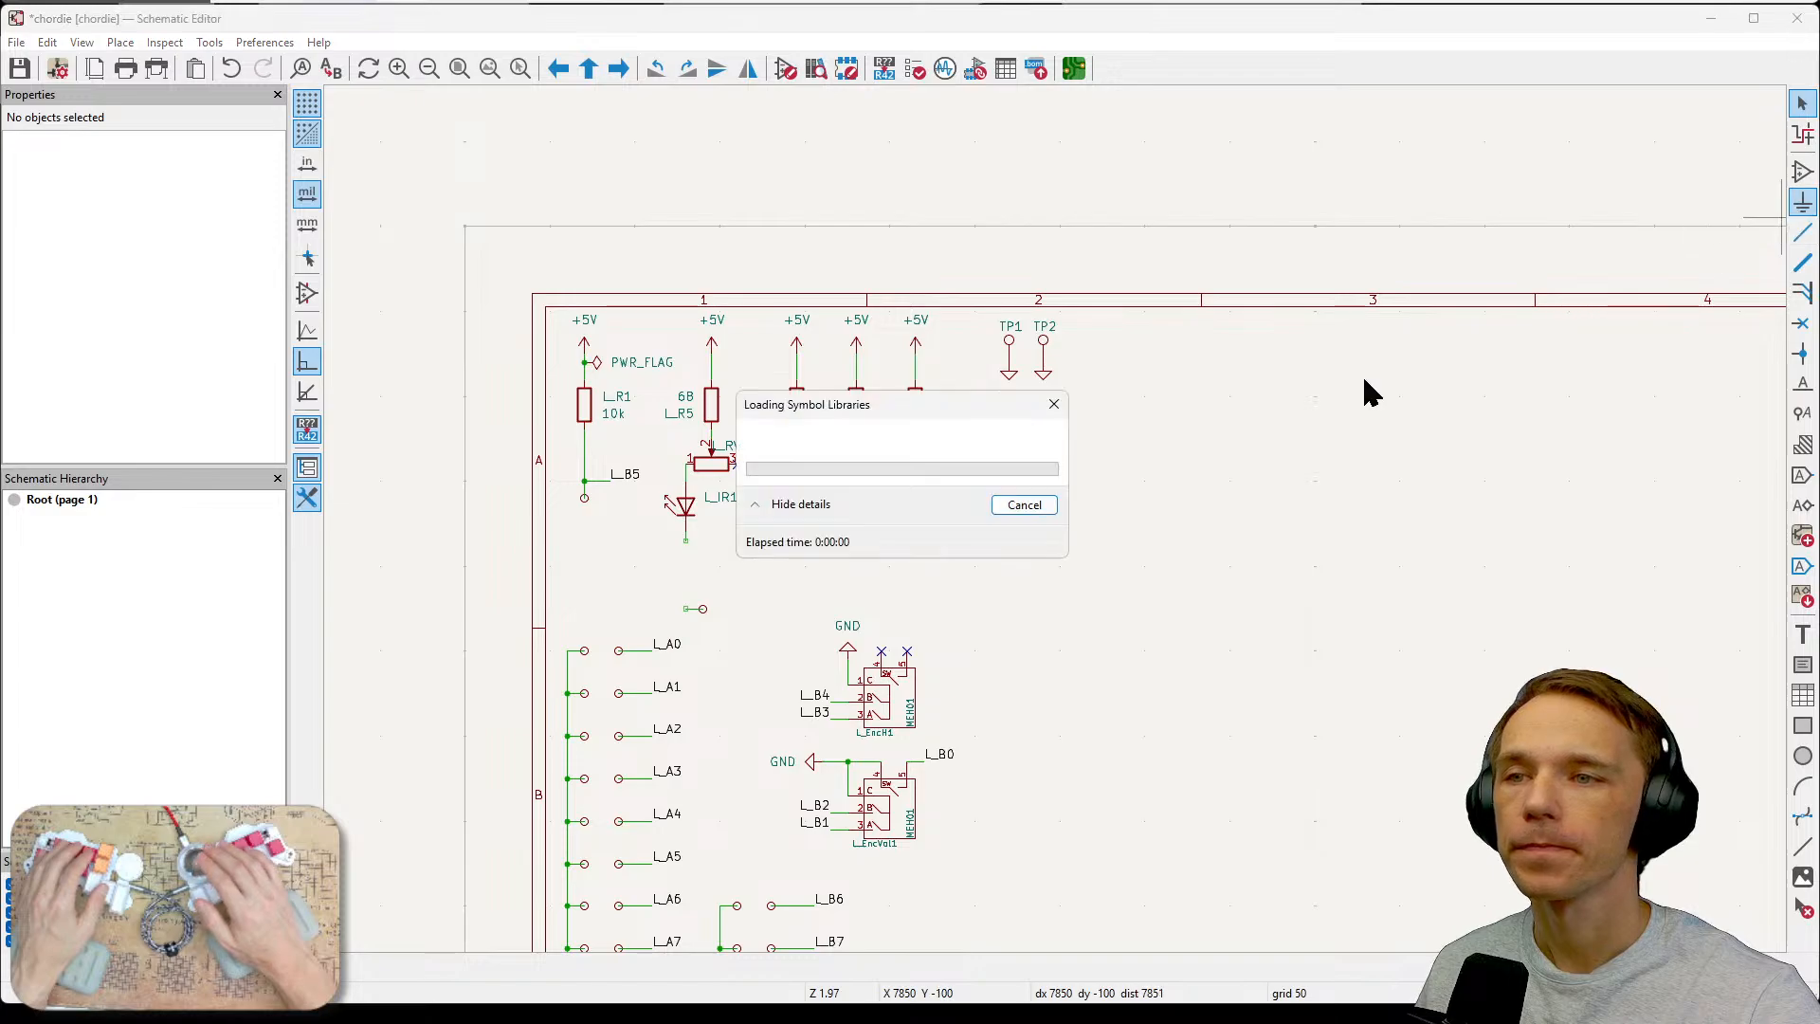
{"action": "left_click", "coordinate": [905, 604]}
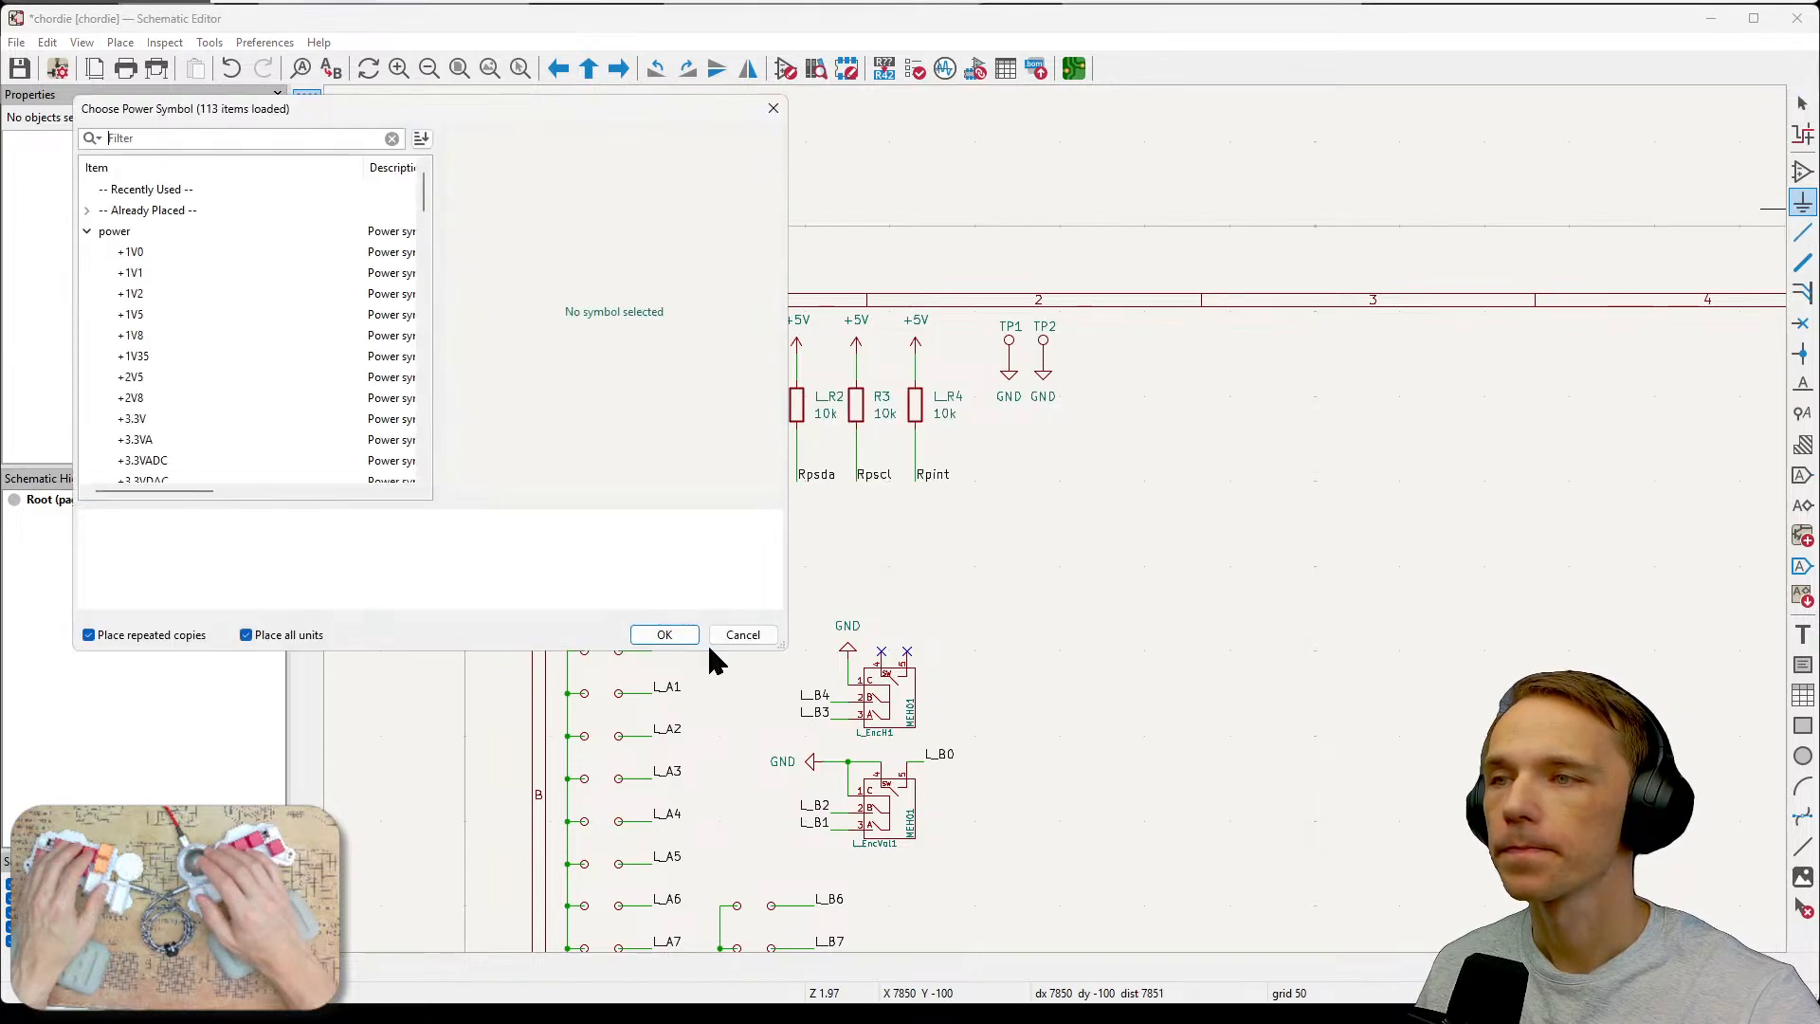
{"action": "scroll", "coordinate": [284, 380], "scroll_direction": "down", "scroll_amount": 12}
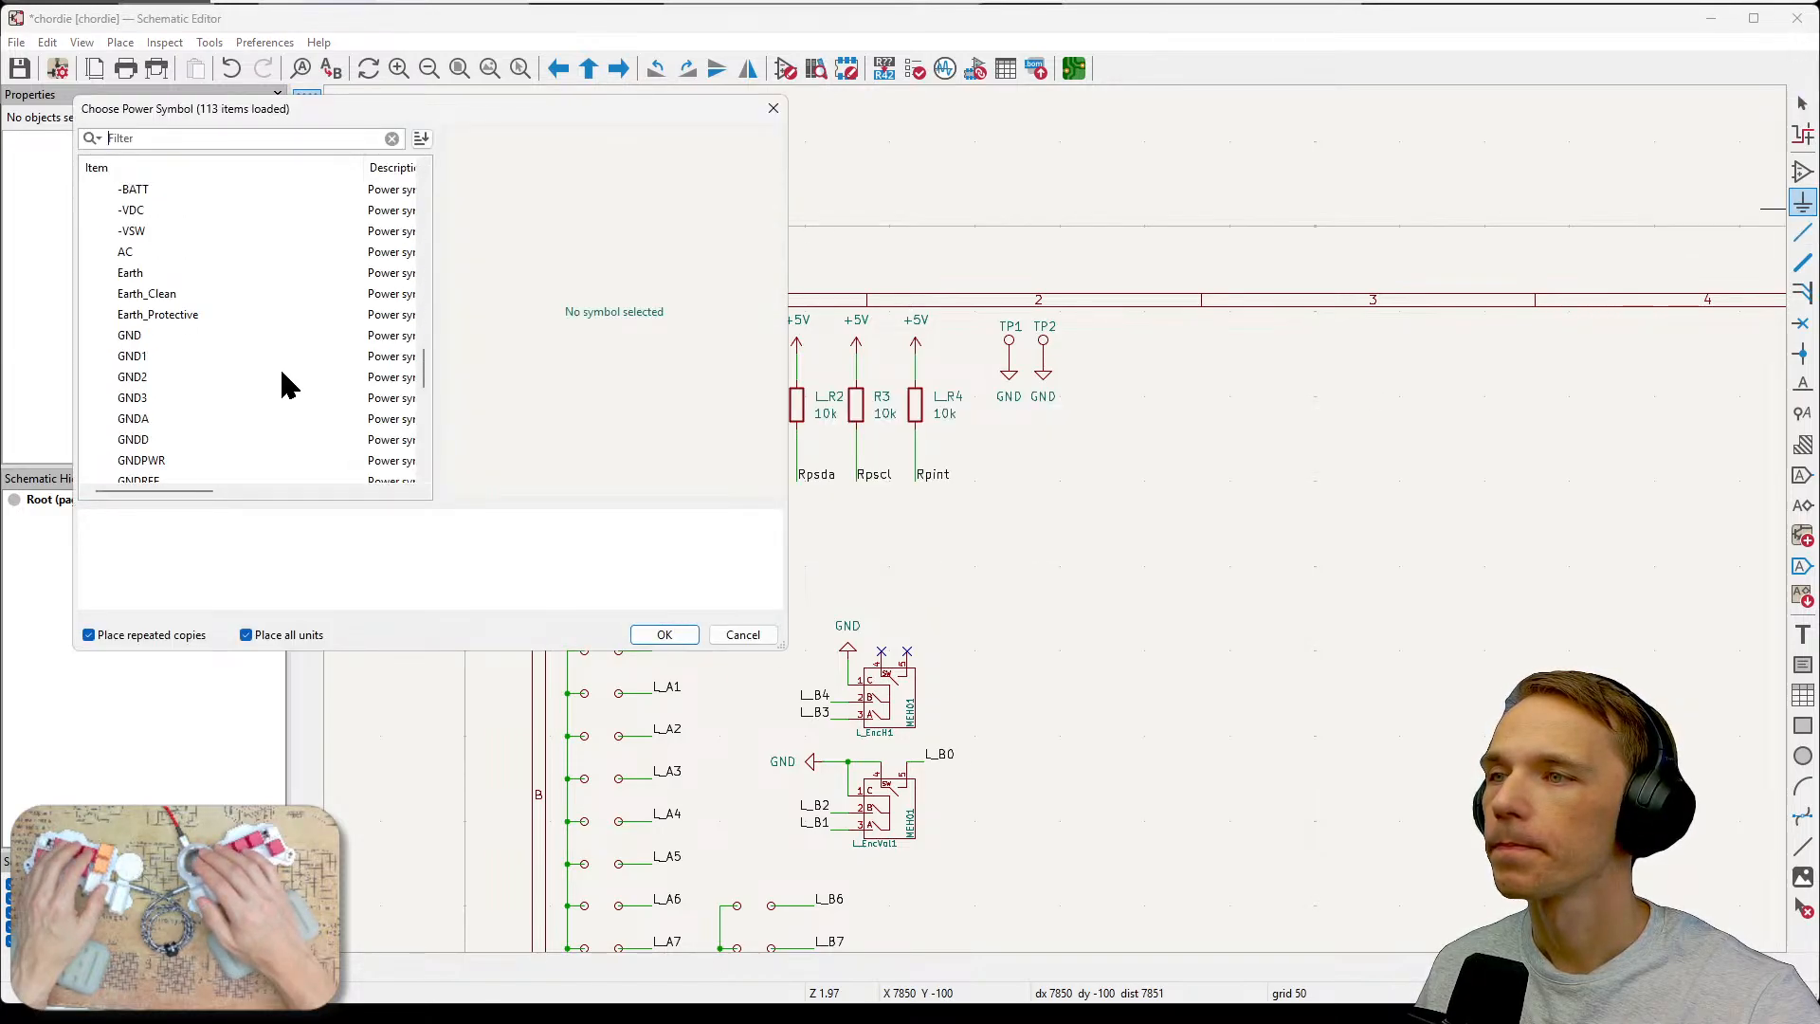
{"action": "scroll", "coordinate": [281, 372], "scroll_direction": "down", "scroll_amount": 6}
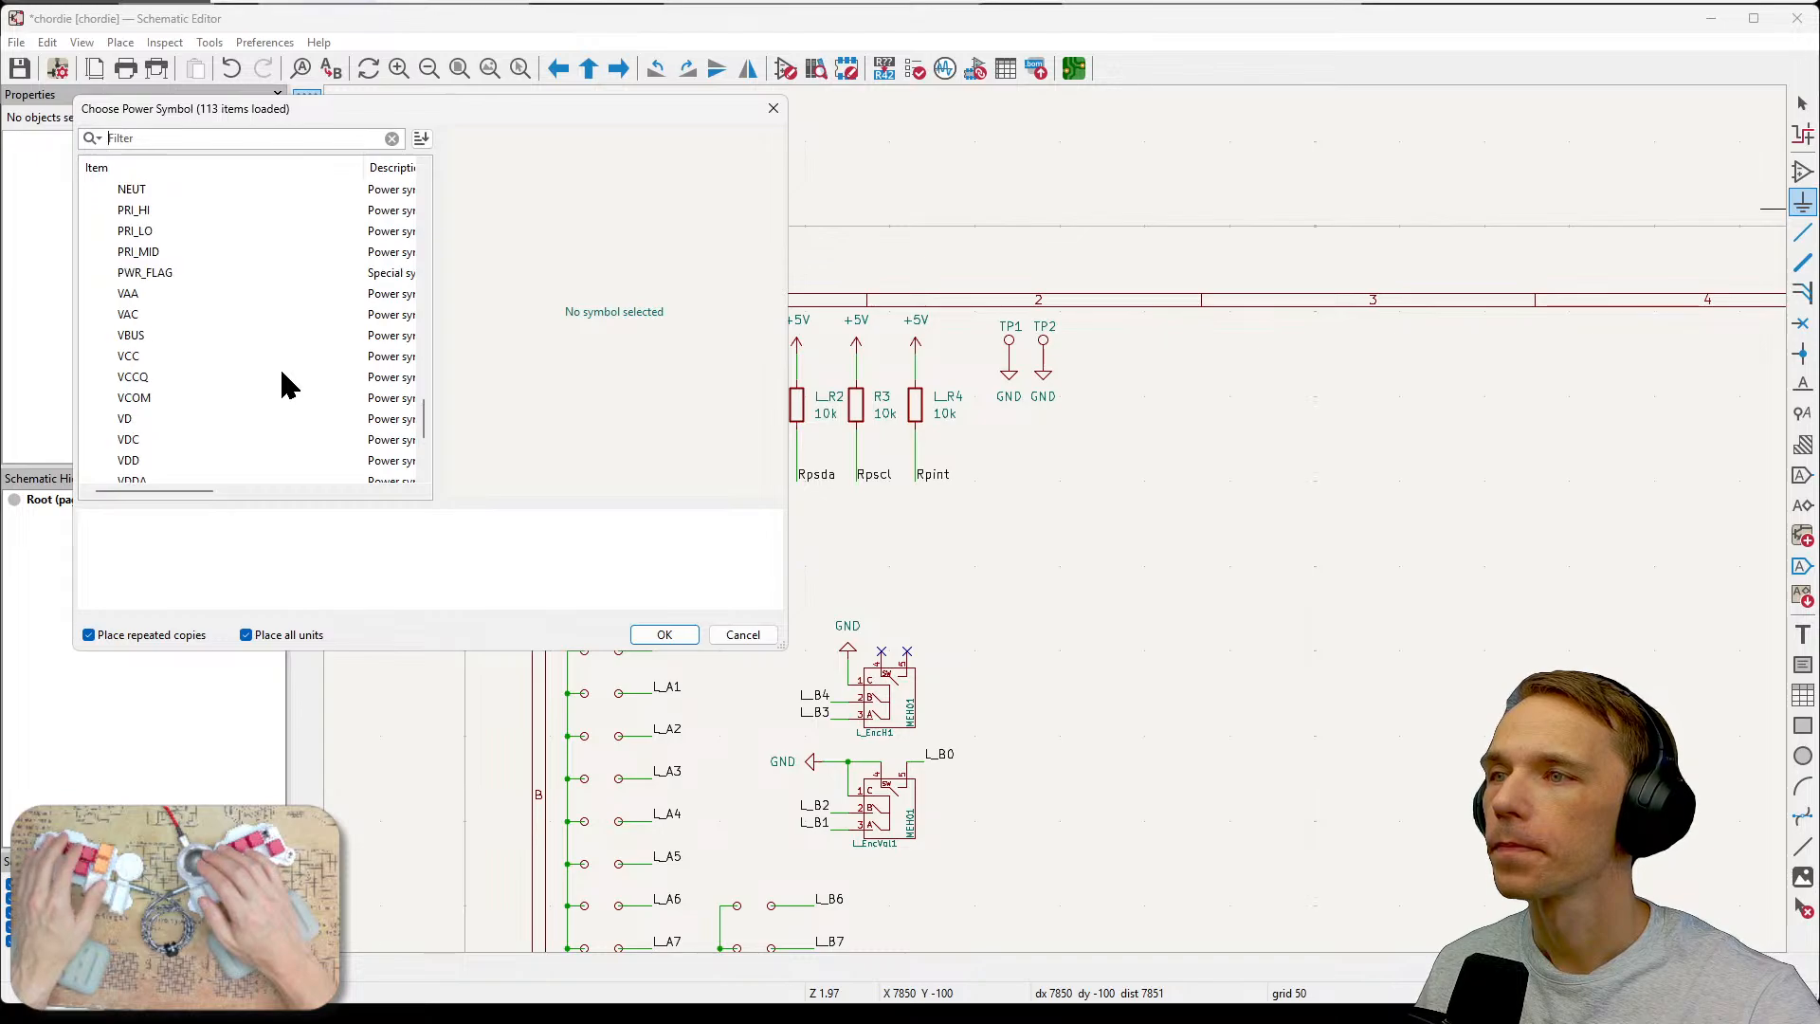
{"action": "scroll", "coordinate": [281, 372], "scroll_direction": "up", "scroll_amount": 2}
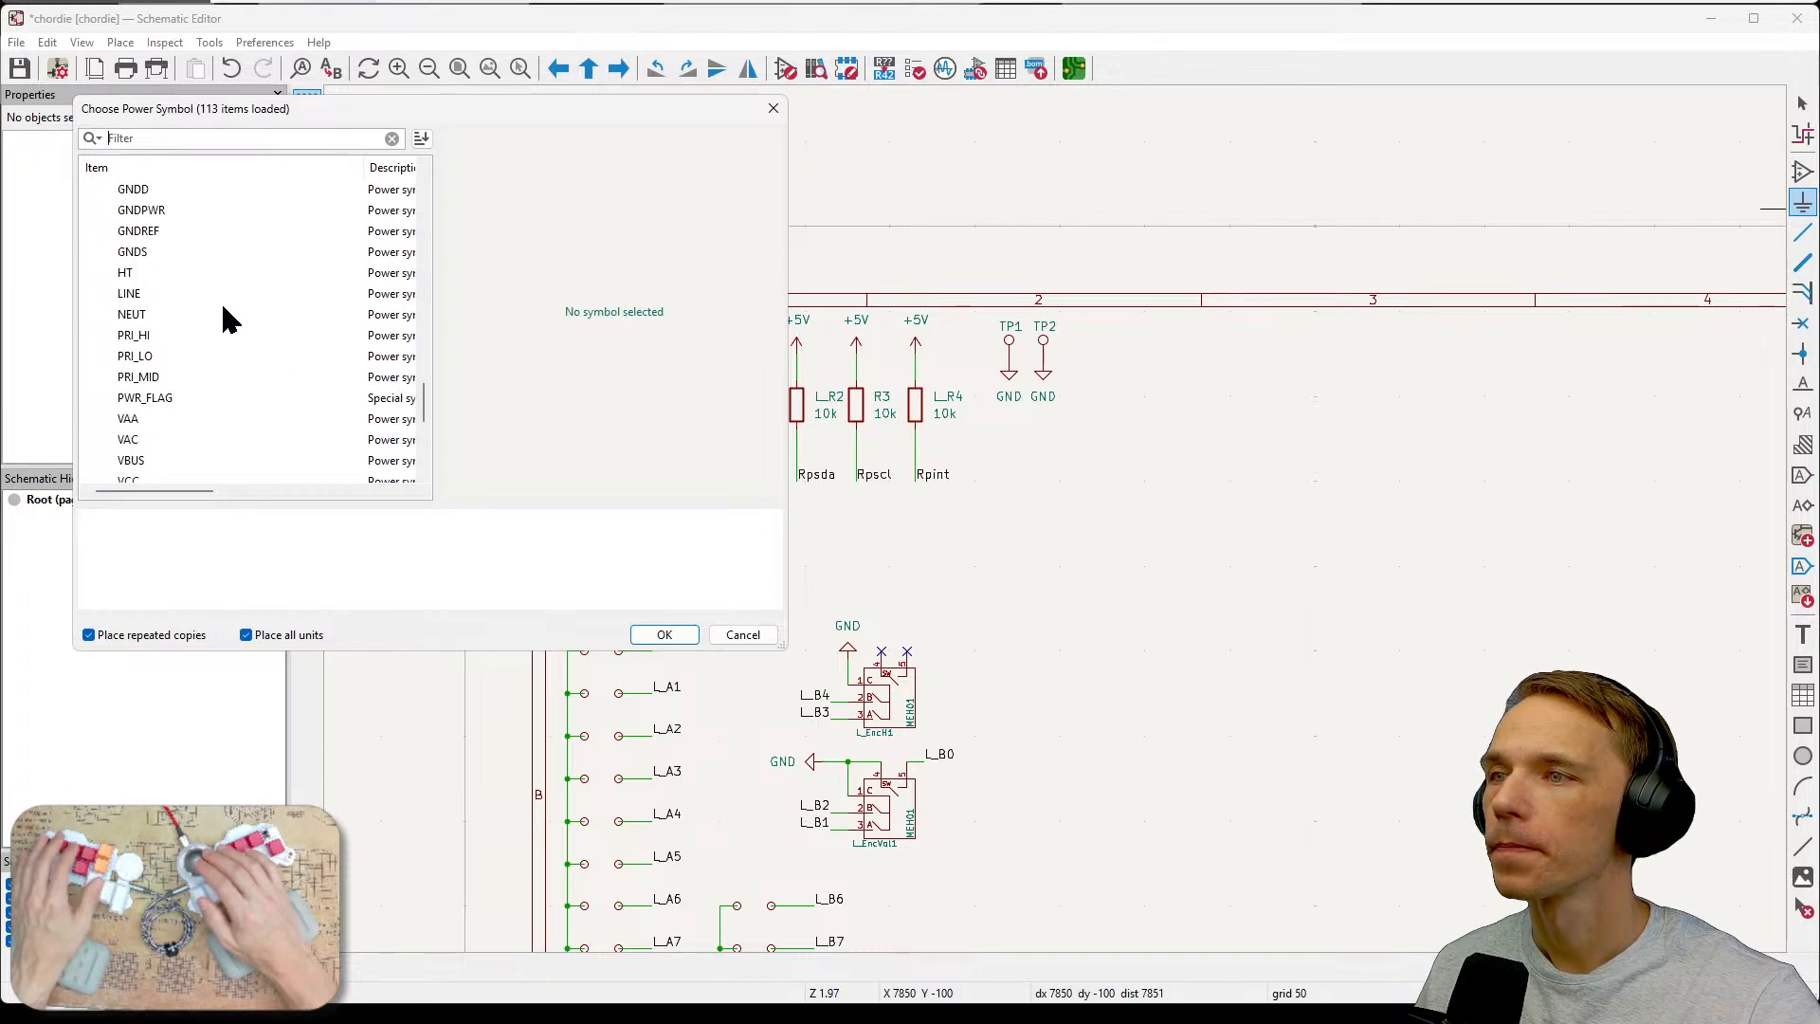
{"action": "scroll", "coordinate": [230, 319], "scroll_direction": "up", "scroll_amount": 4}
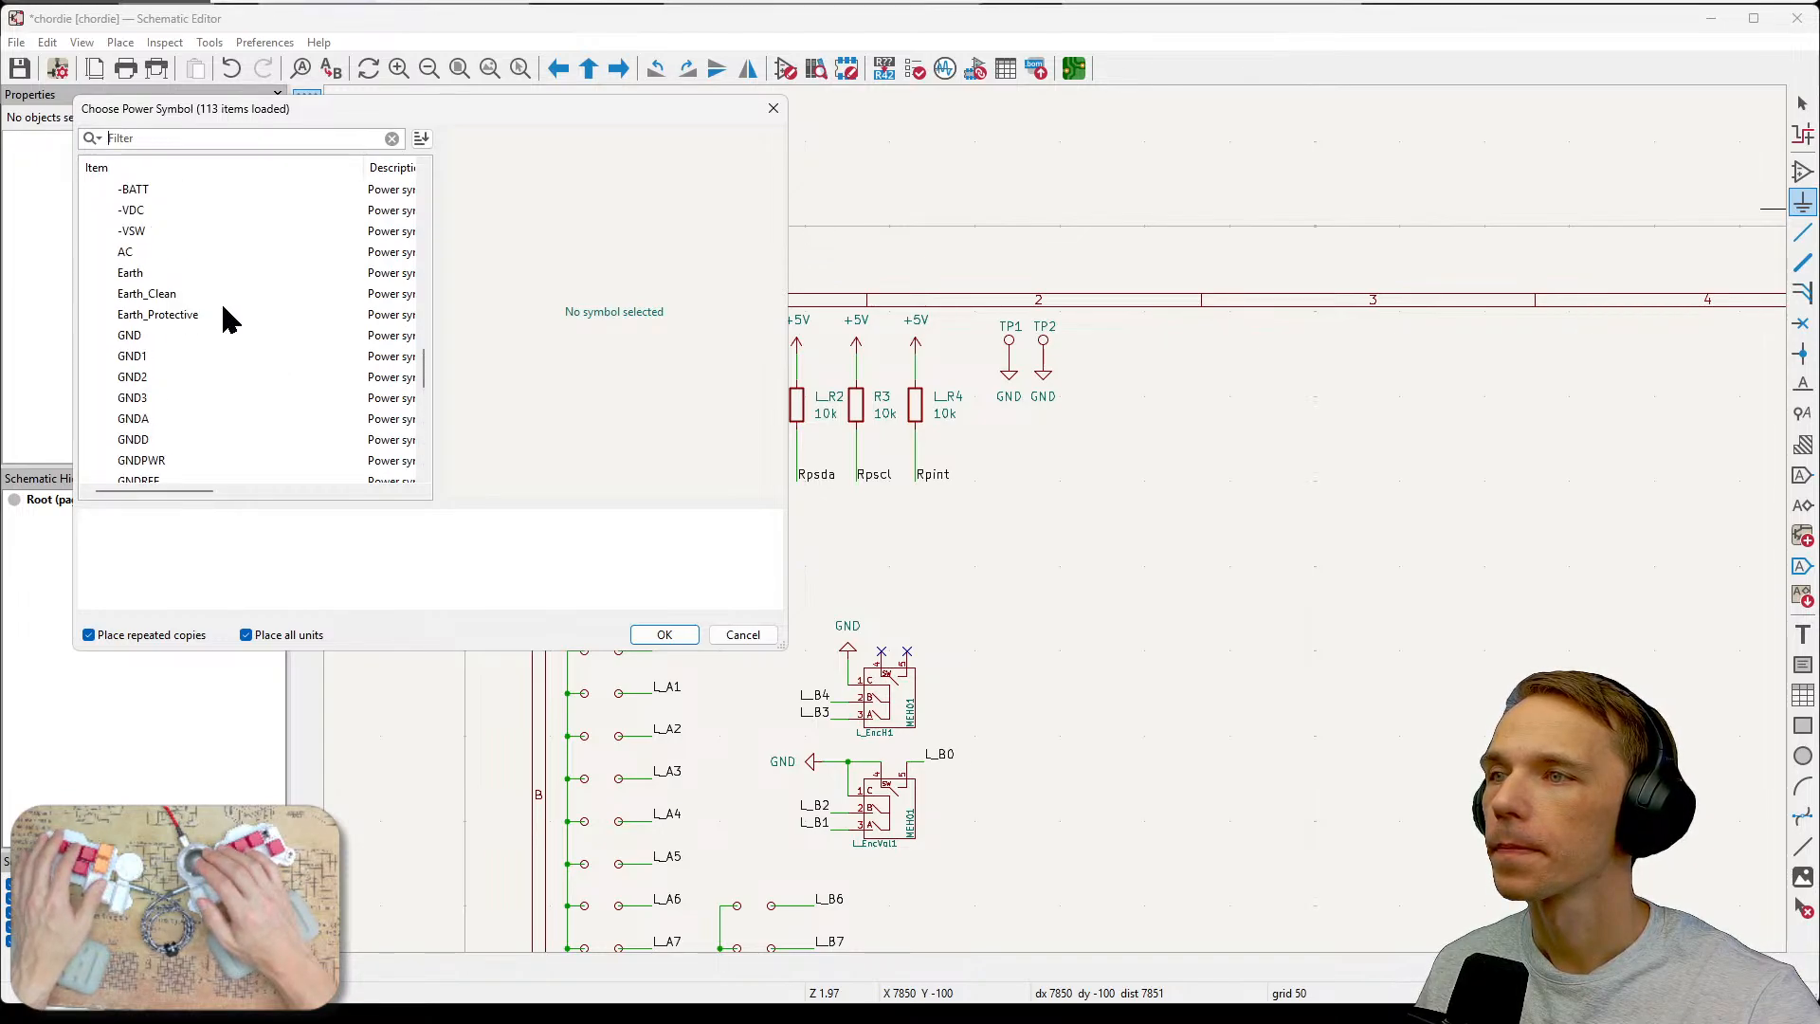
{"action": "scroll", "coordinate": [230, 320], "scroll_direction": "up", "scroll_amount": 15}
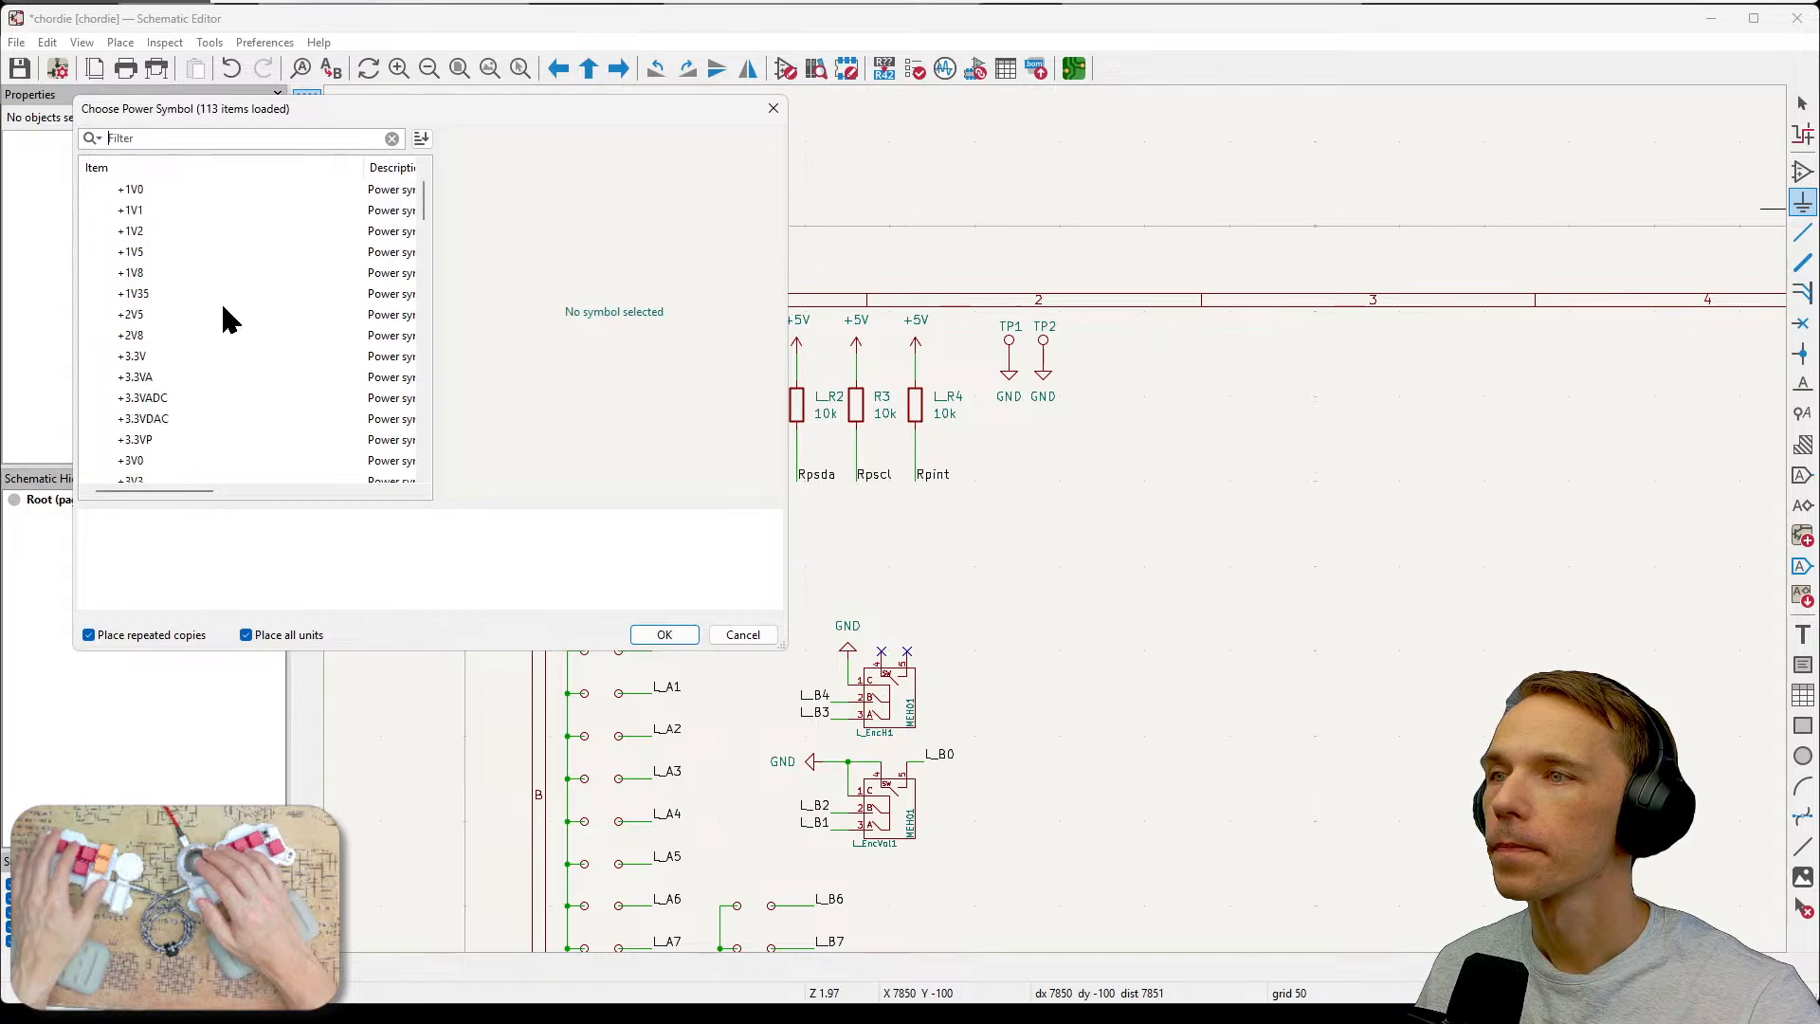
{"action": "scroll", "coordinate": [231, 320], "scroll_direction": "up", "scroll_amount": 1}
{"action": "scroll", "coordinate": [230, 320], "scroll_direction": "down", "scroll_amount": 12}
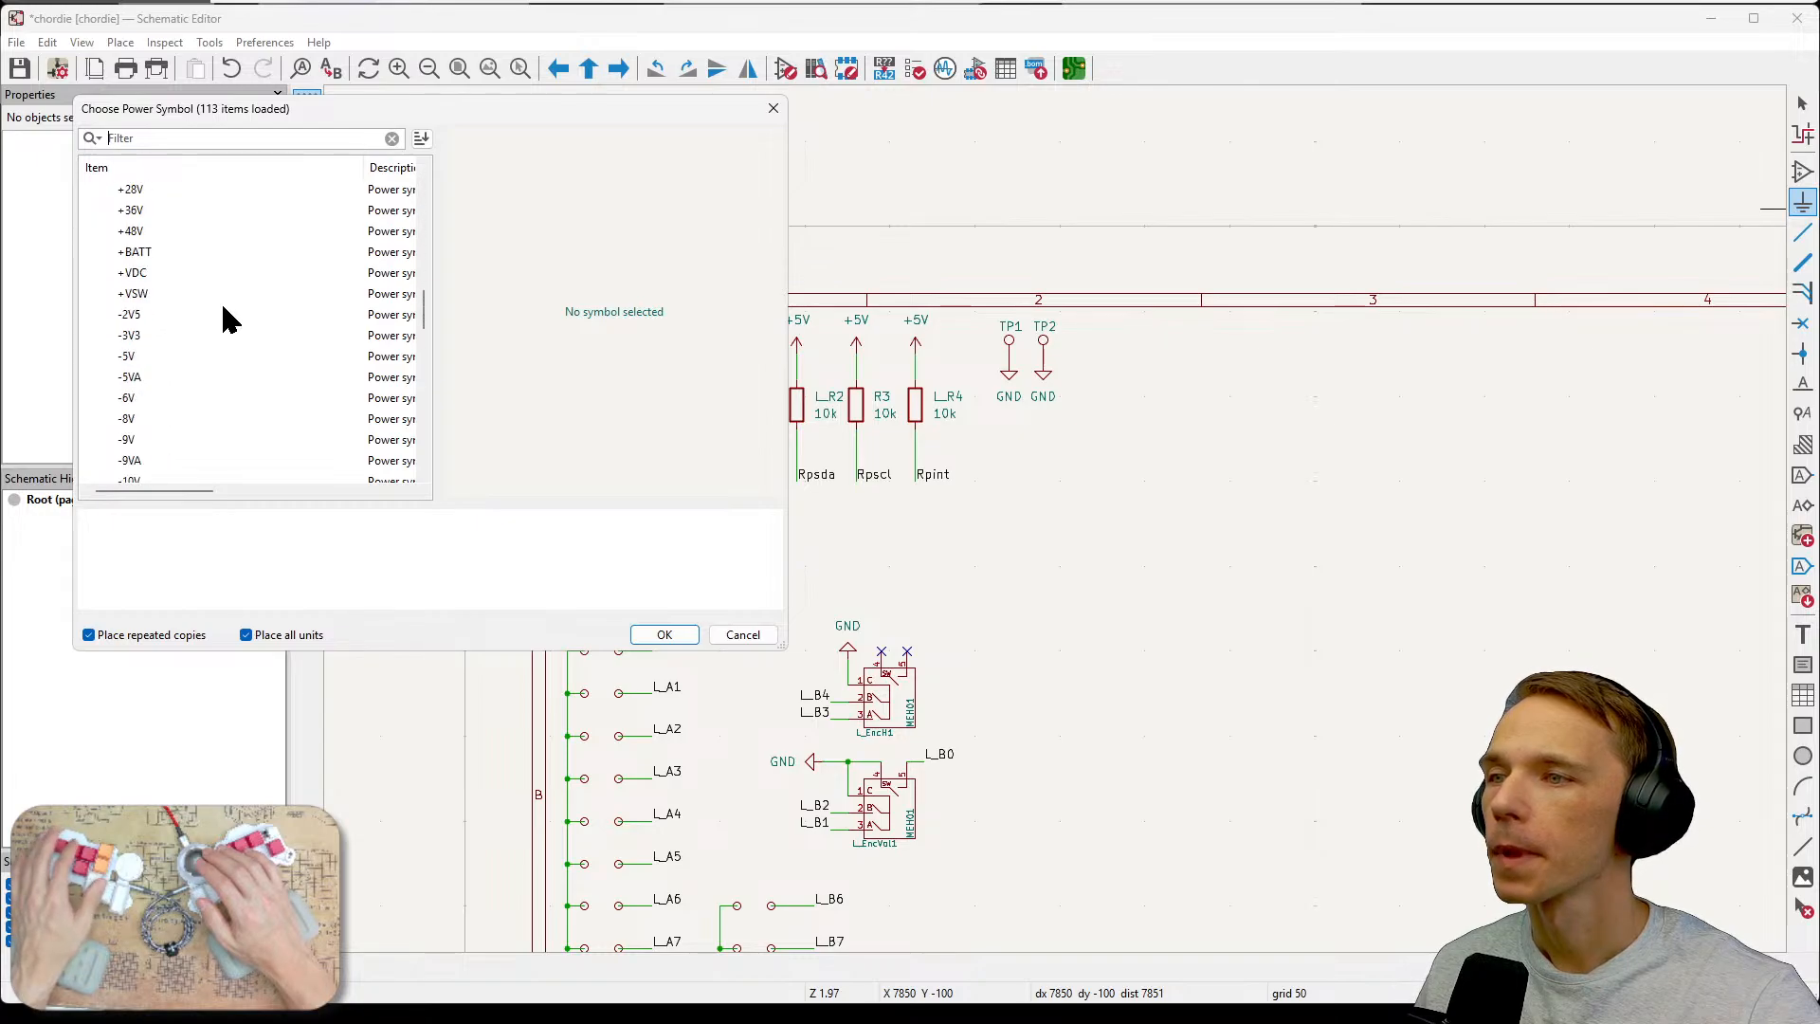
{"action": "scroll", "coordinate": [230, 320], "scroll_direction": "down", "scroll_amount": 6}
{"action": "scroll", "coordinate": [230, 319], "scroll_direction": "down", "scroll_amount": 4}
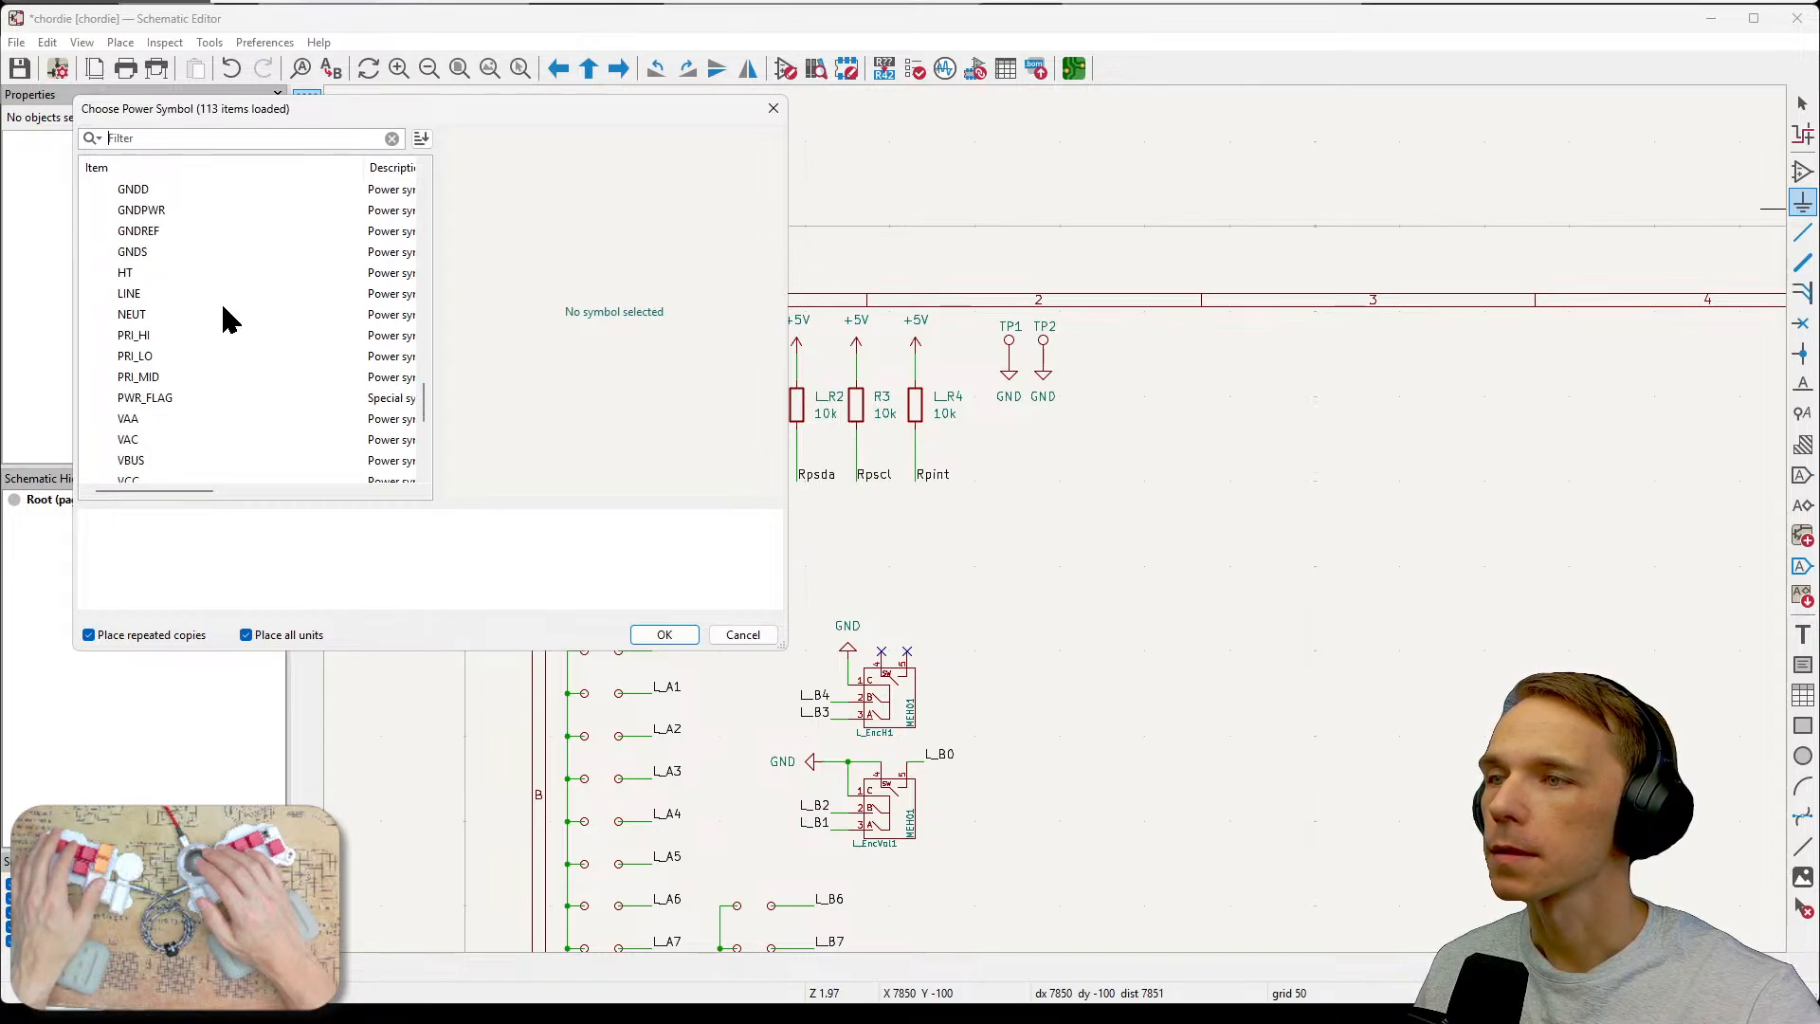
{"action": "left_click", "coordinate": [165, 336]}
{"action": "left_click", "coordinate": [166, 350]}
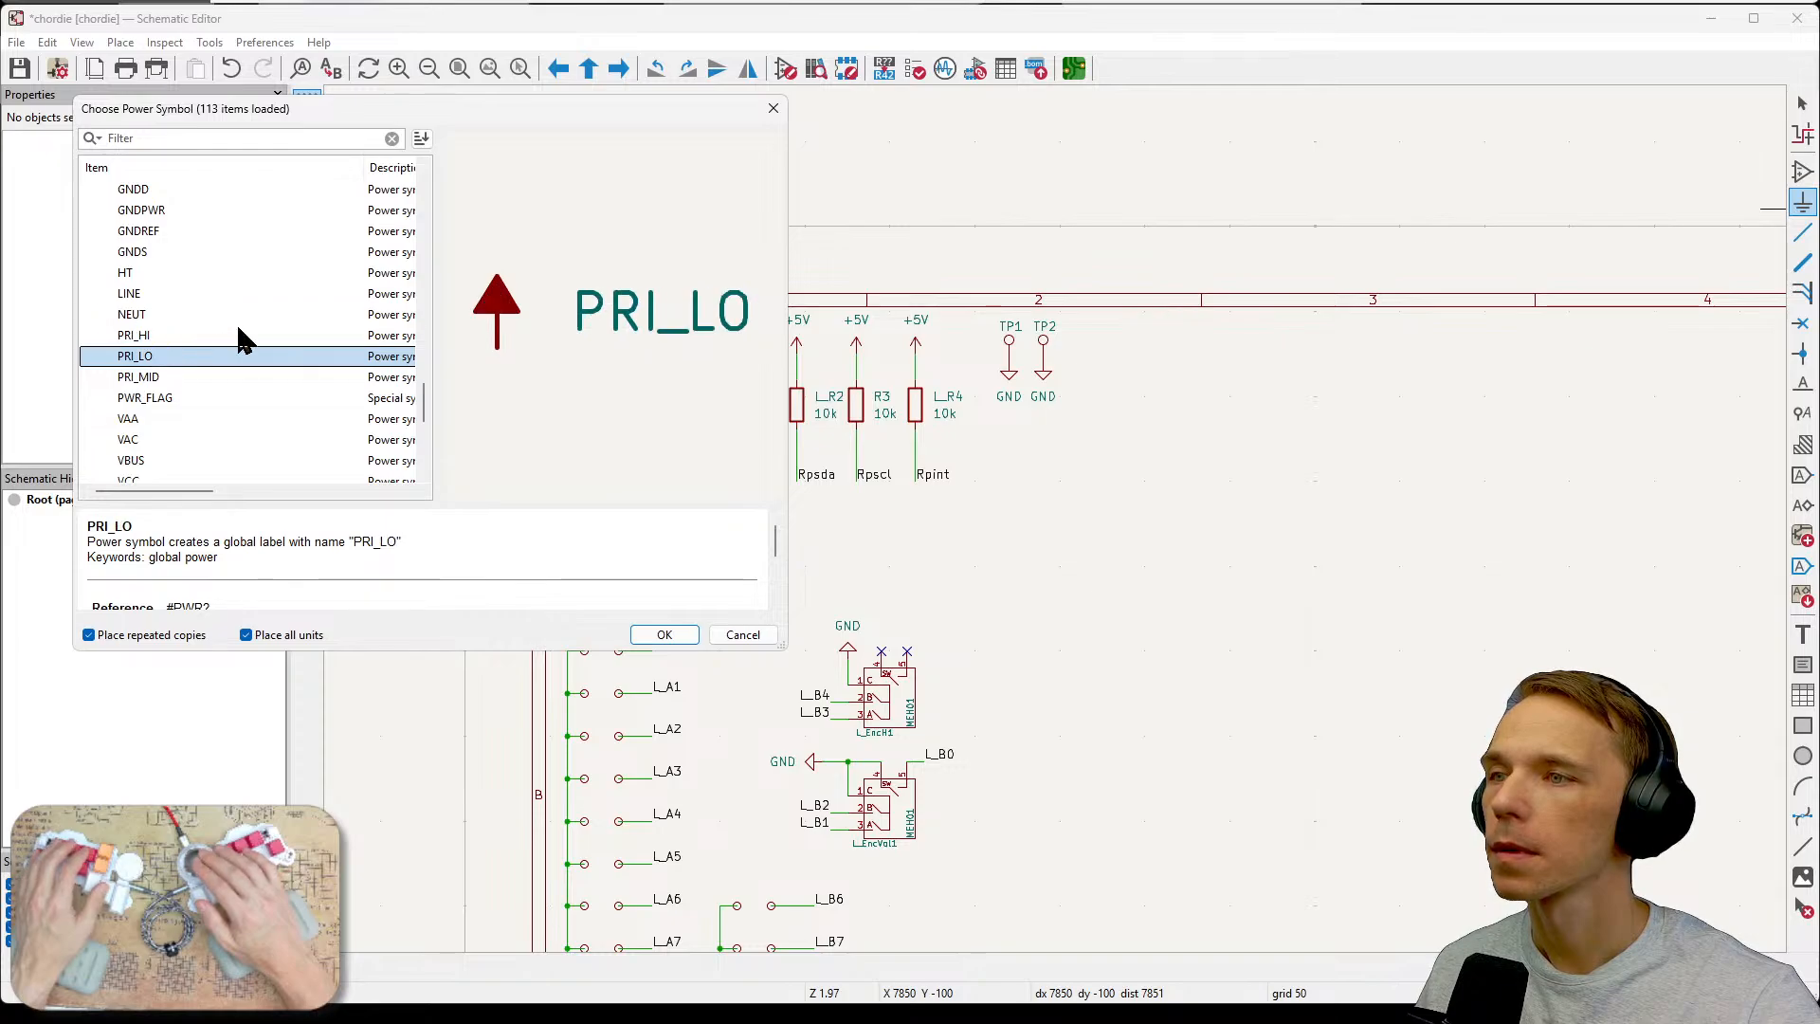
{"action": "scroll", "coordinate": [235, 323], "scroll_direction": "down", "scroll_amount": 3}
{"action": "scroll", "coordinate": [243, 338], "scroll_direction": "down", "scroll_amount": 3}
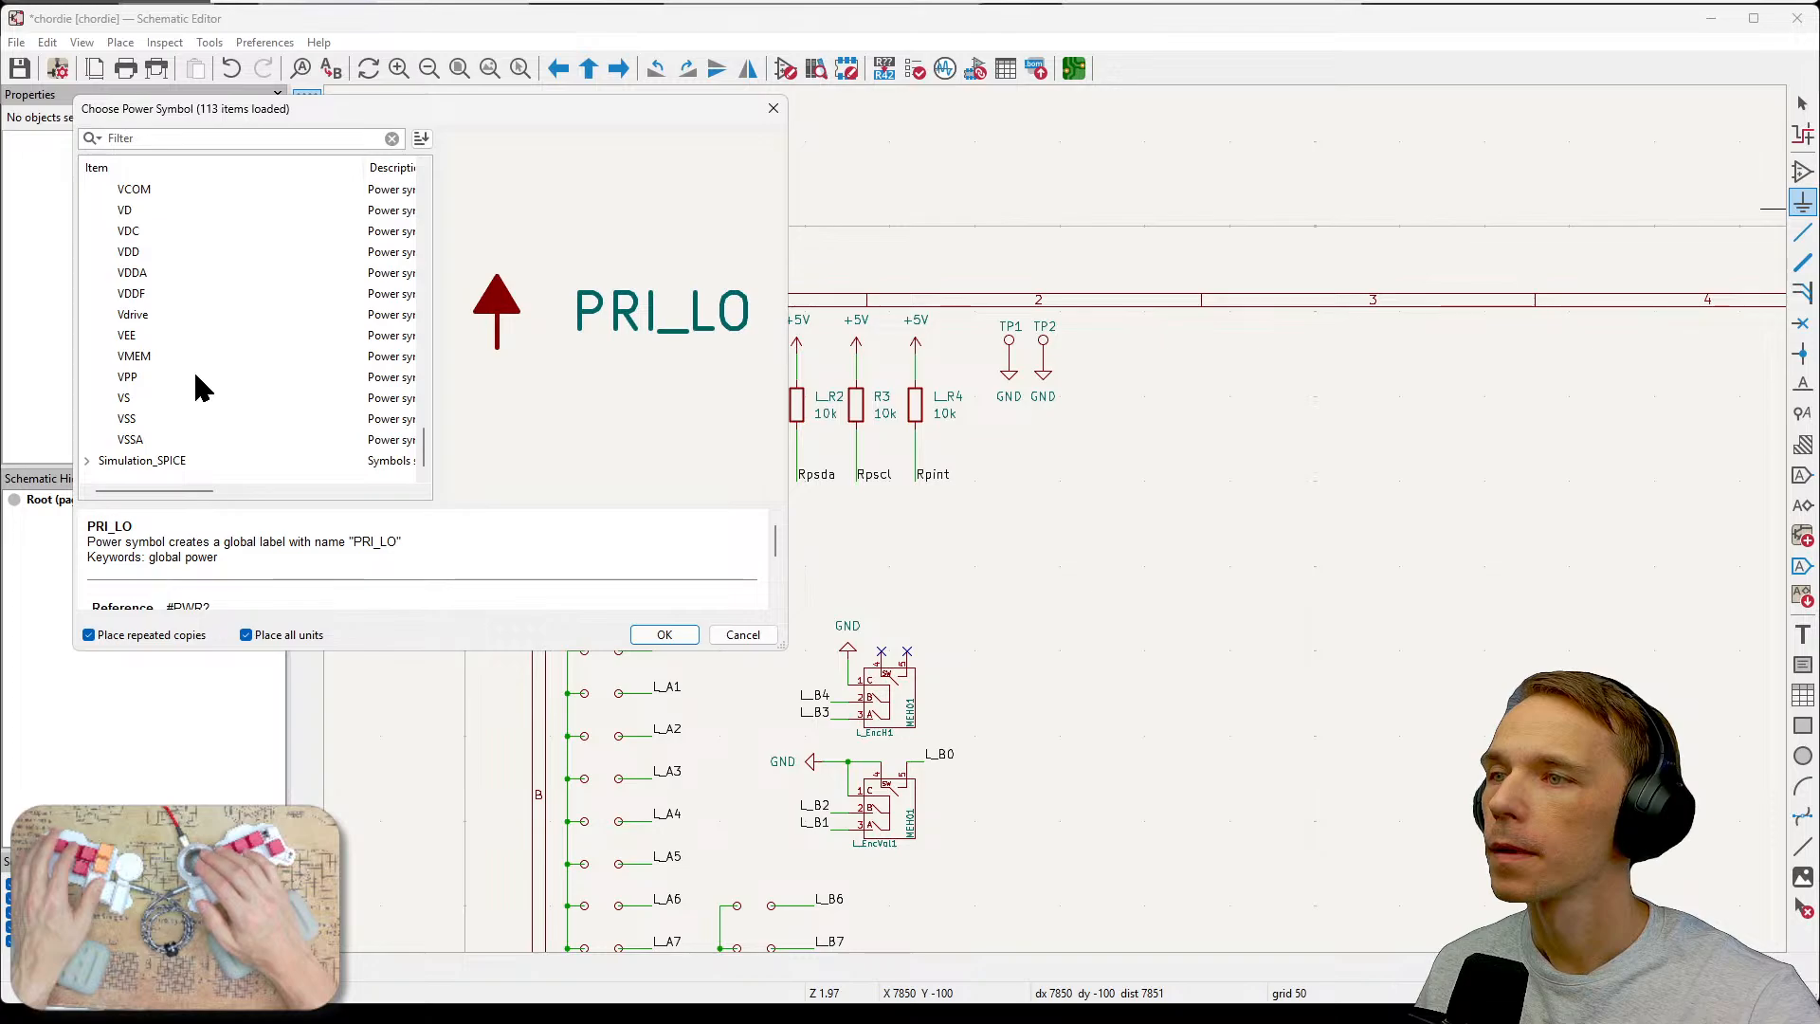
{"action": "scroll", "coordinate": [155, 417], "scroll_direction": "up", "scroll_amount": 1}
{"action": "scroll", "coordinate": [218, 427], "scroll_direction": "up", "scroll_amount": 2}
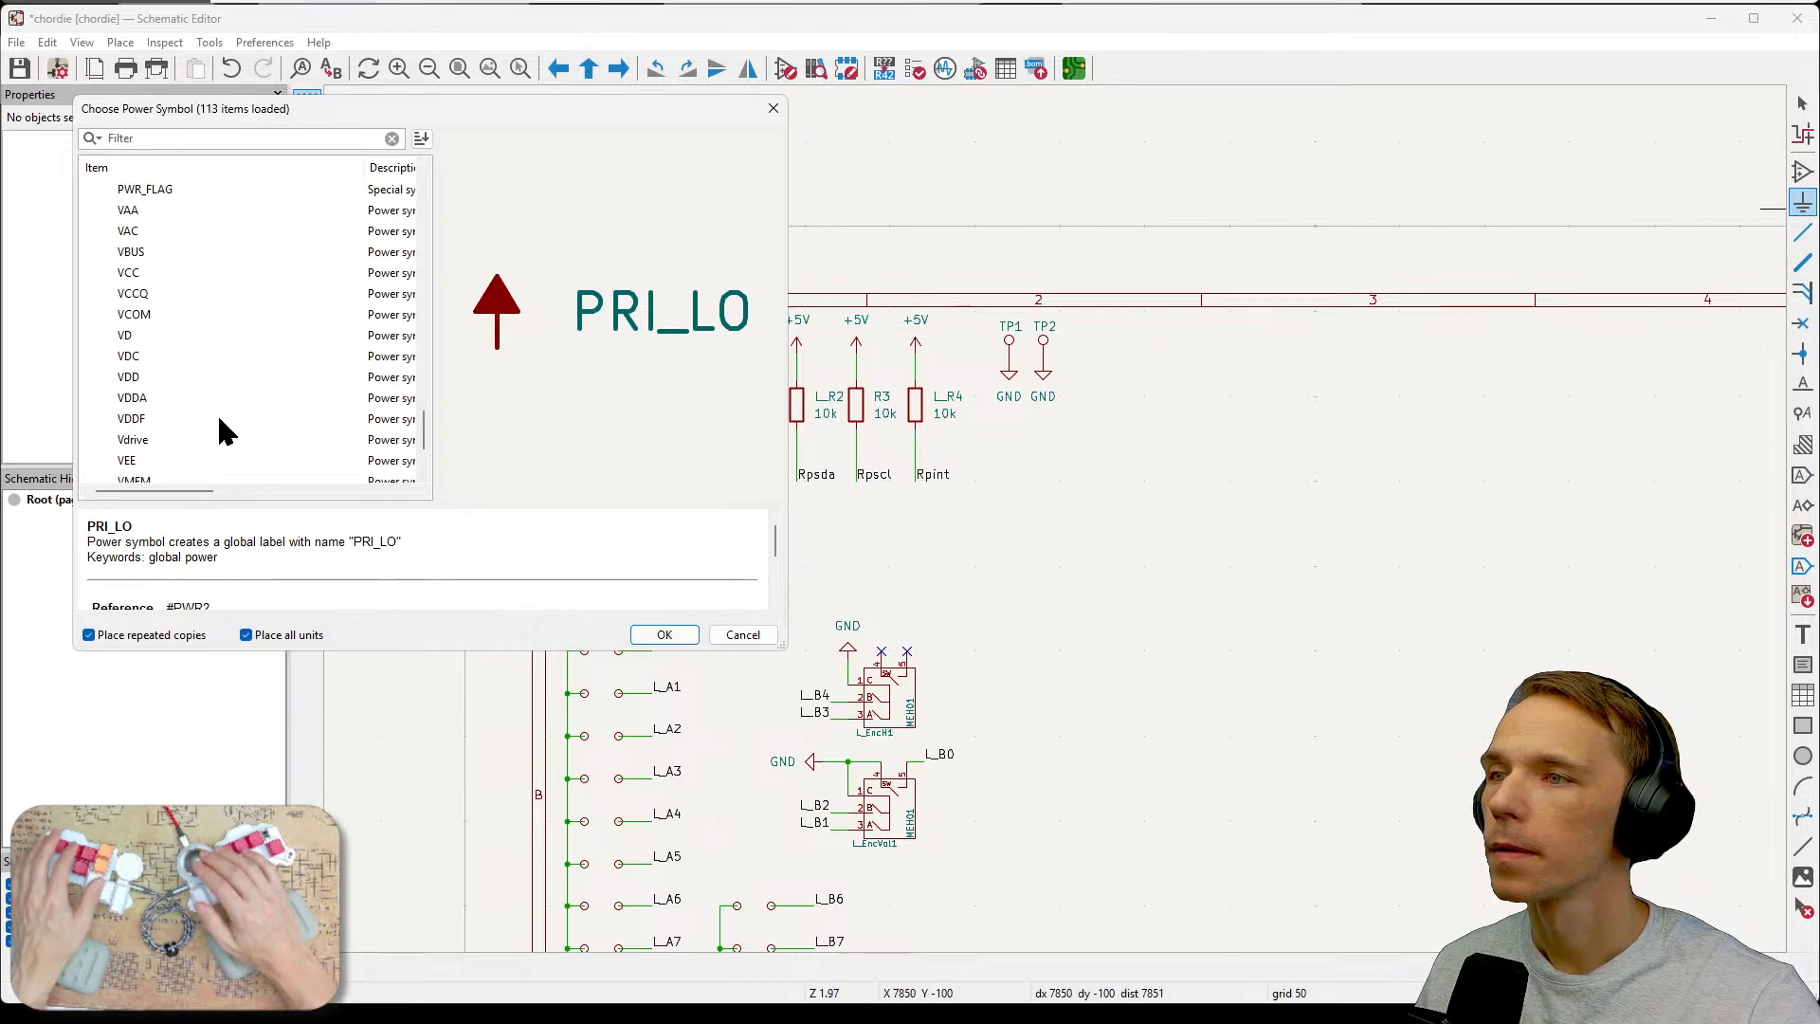
{"action": "left_click", "coordinate": [166, 248]}
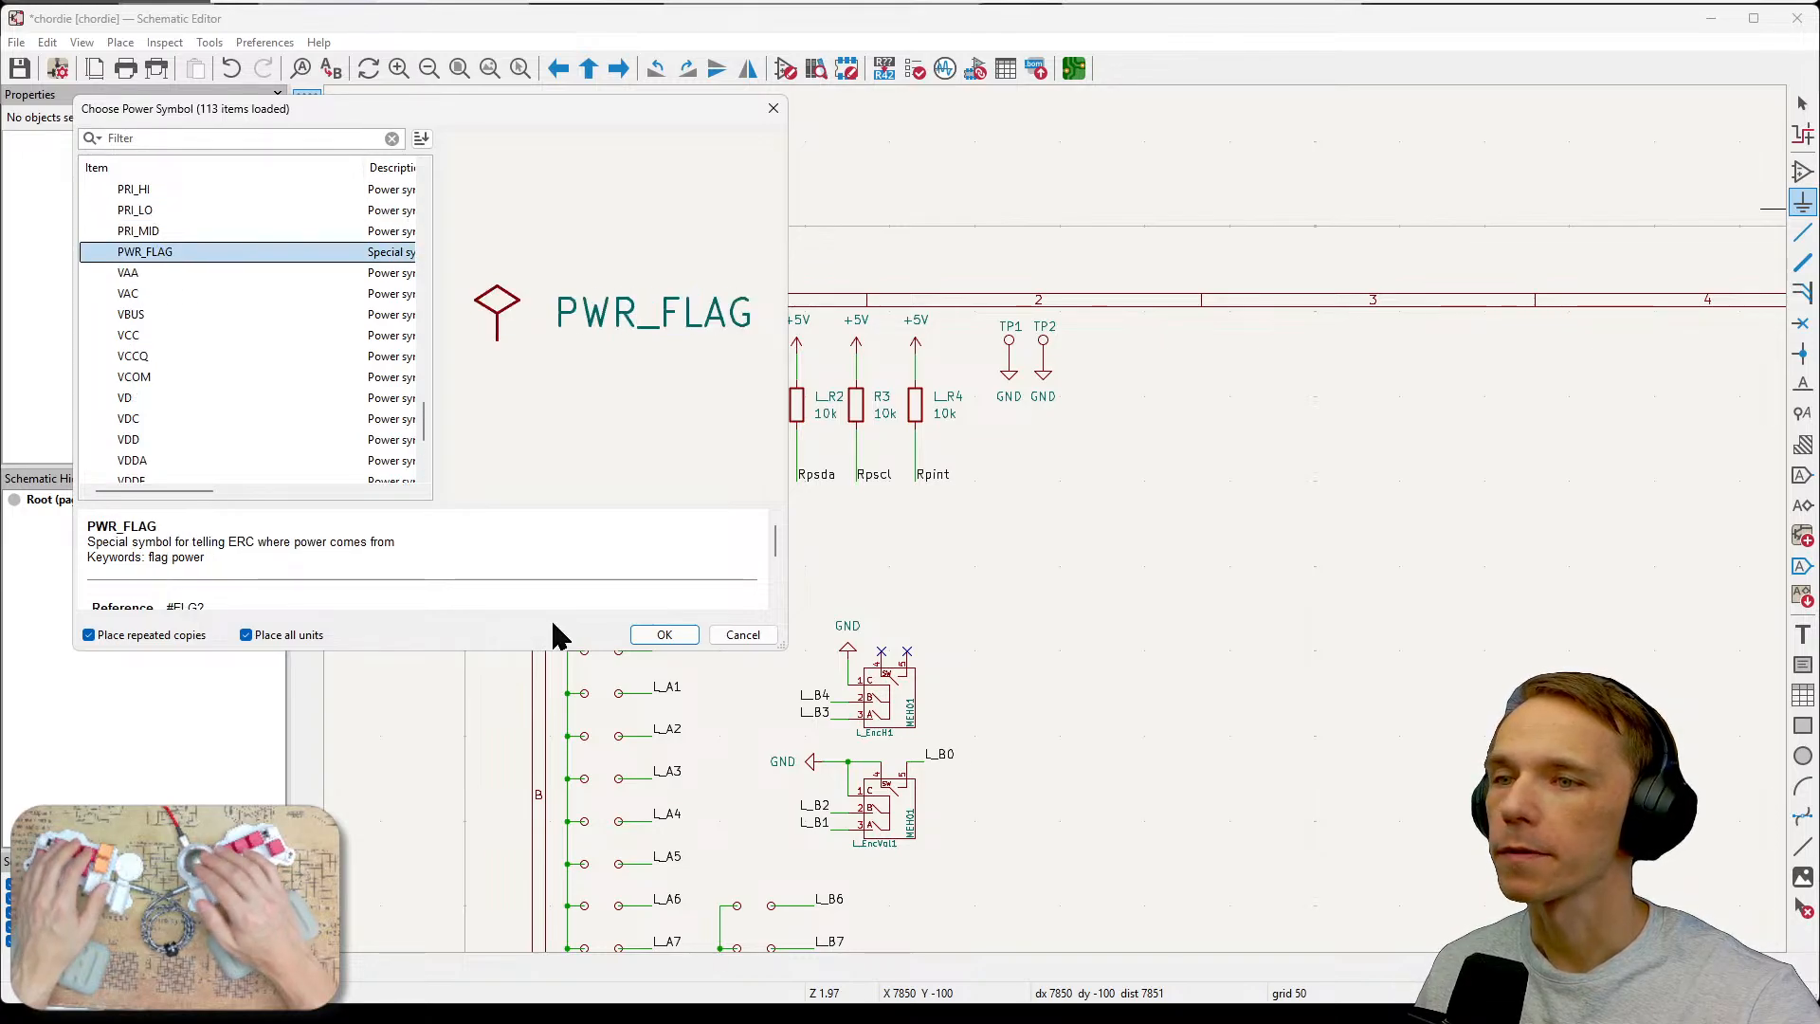
{"action": "left_click", "coordinate": [665, 634]}
Rotate the PWR_FLAG and attach it to the GND wire at U1_L1's GND pin.
{"action": "key", "text": "r"}
{"action": "key", "text": "r"}
{"action": "key", "text": "r"}
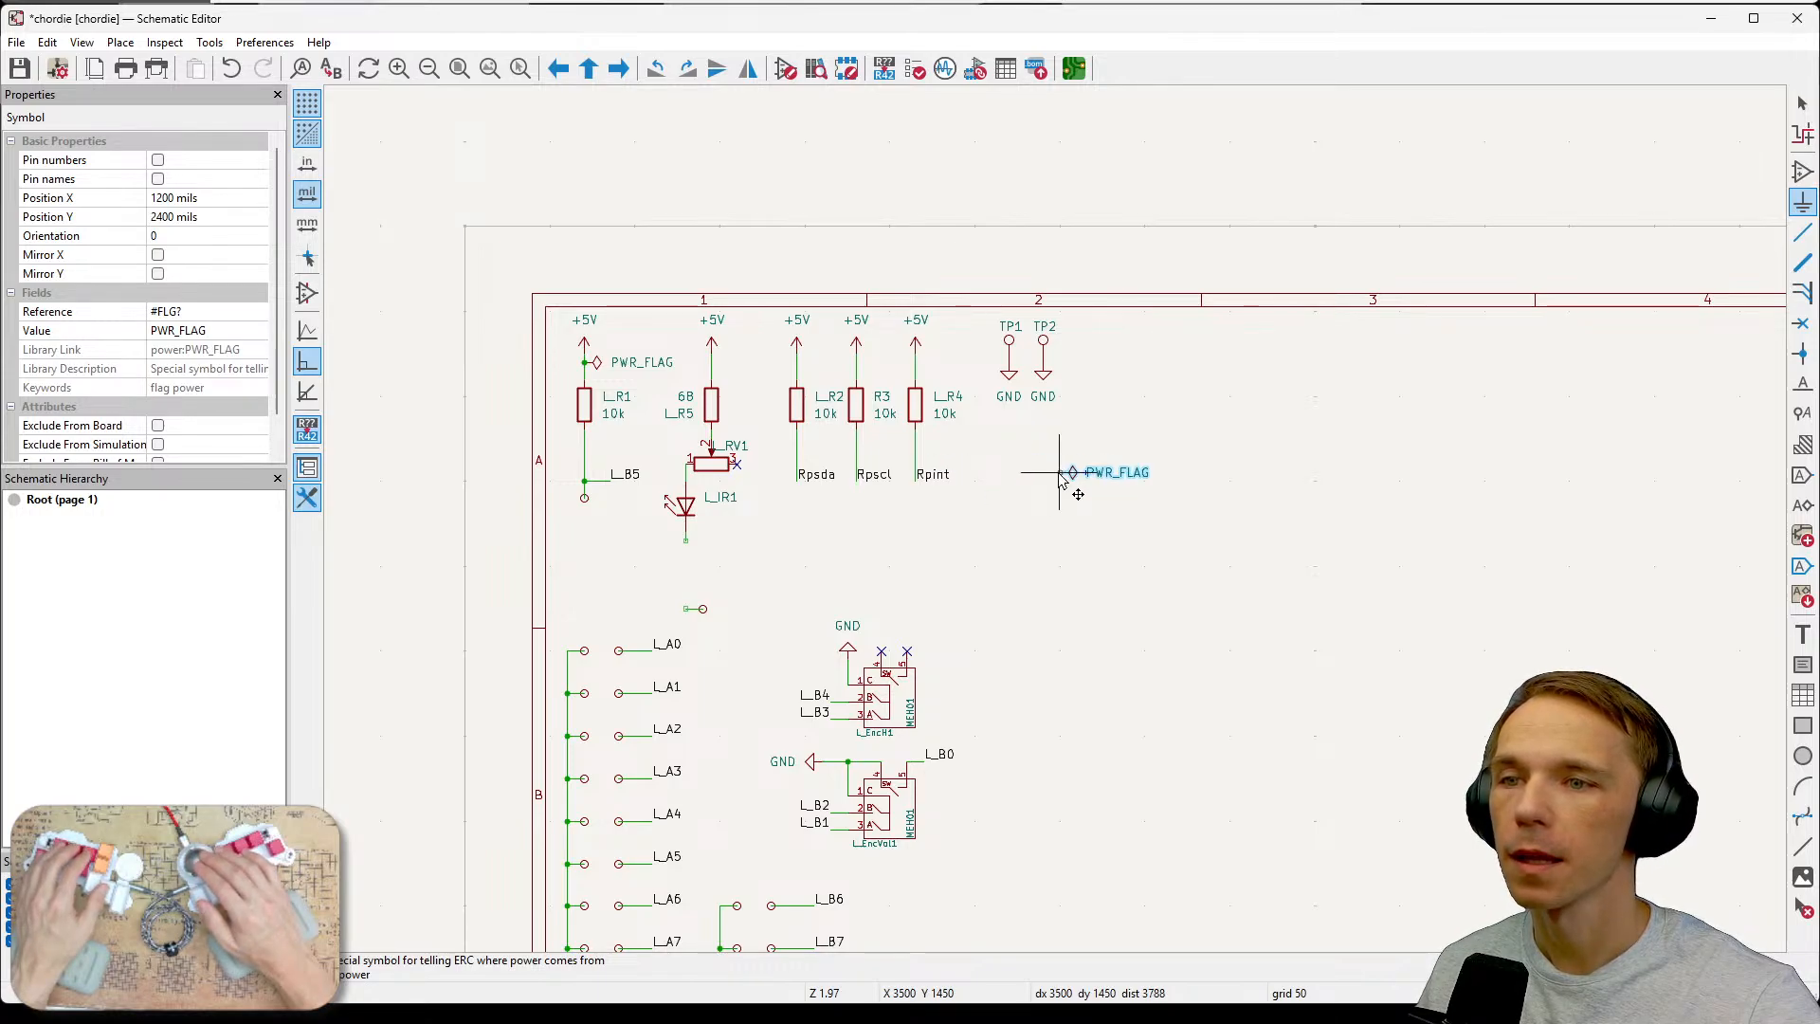
{"action": "scroll", "coordinate": [1097, 610], "scroll_direction": "down", "scroll_amount": 5}
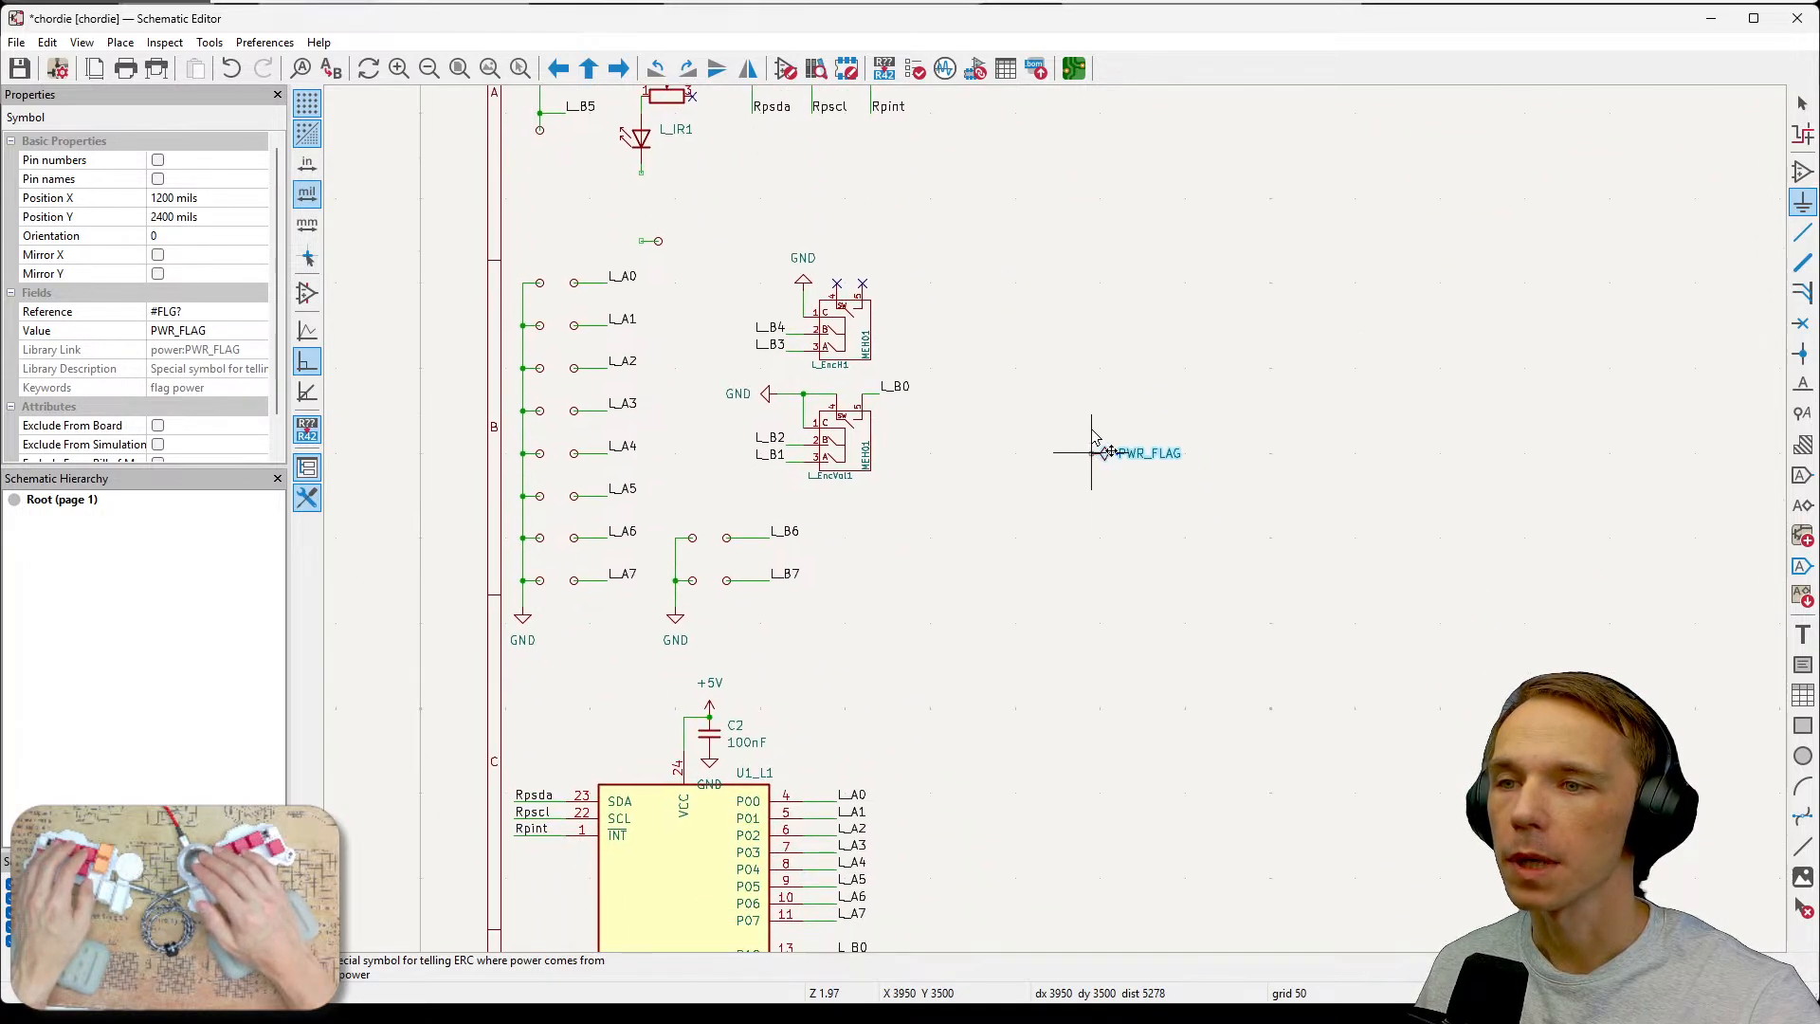
{"action": "scroll", "coordinate": [1026, 616], "scroll_direction": "down", "scroll_amount": 2}
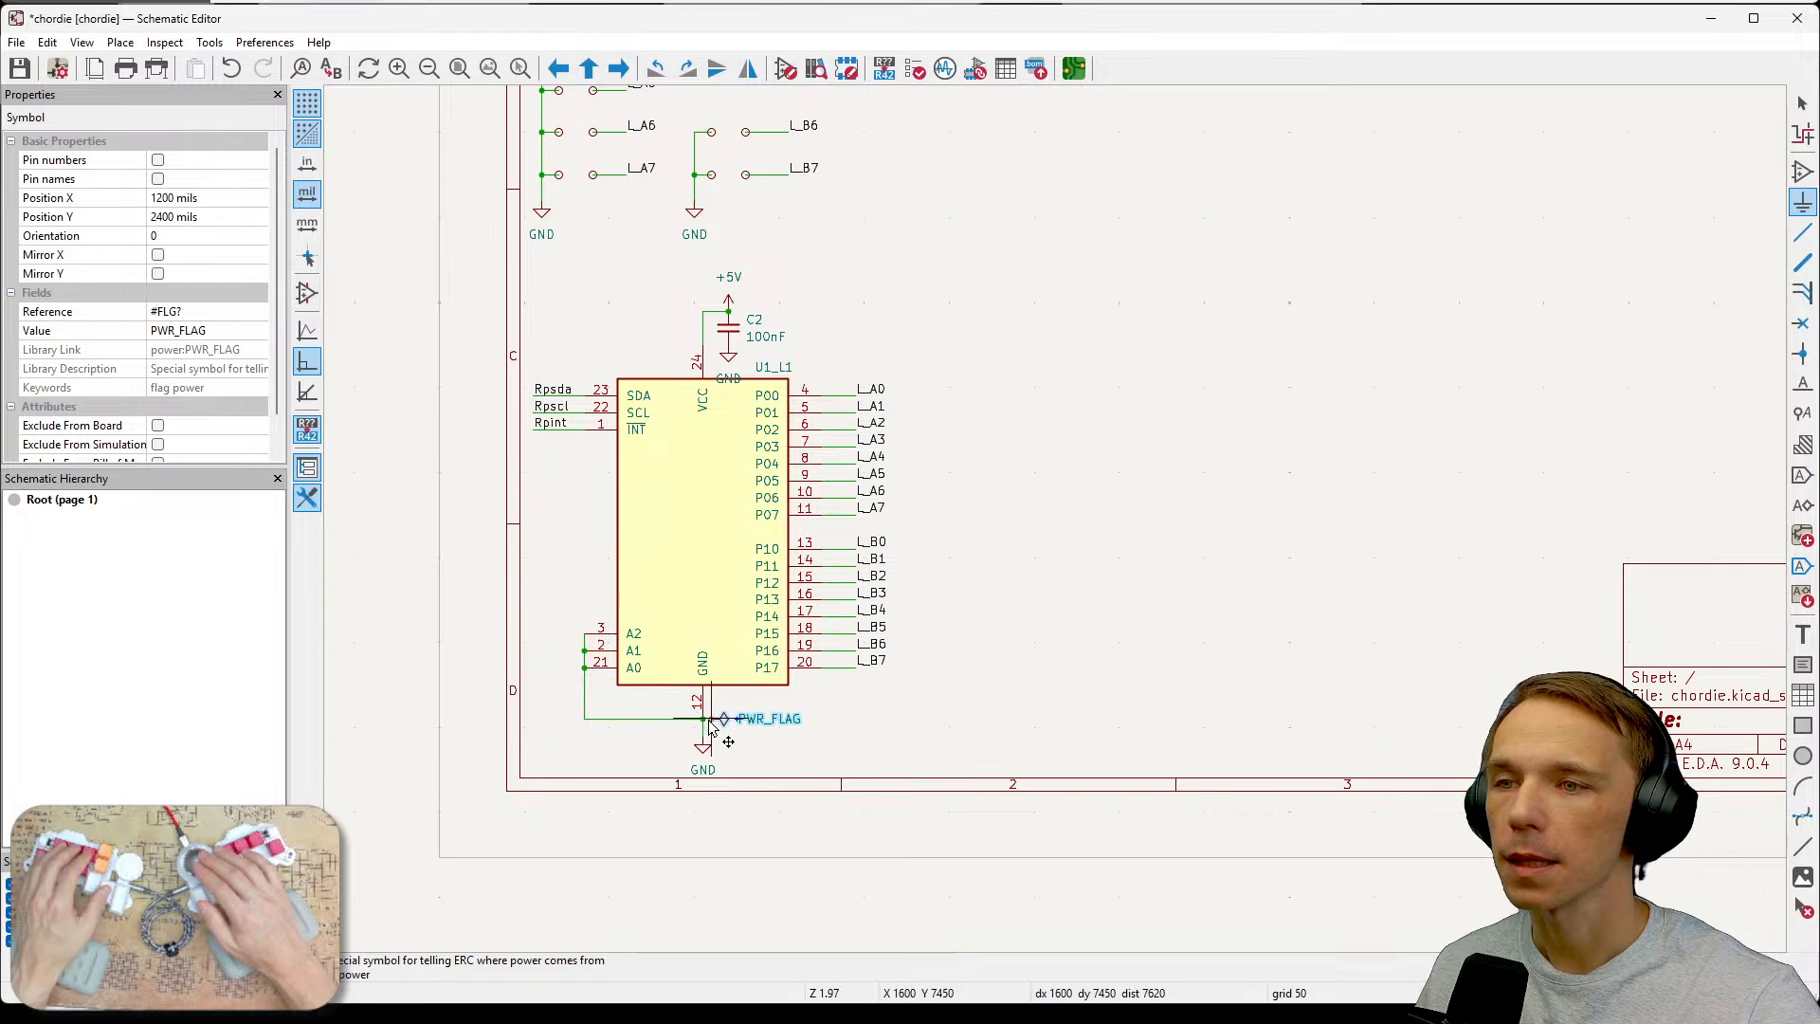
{"action": "scroll", "coordinate": [701, 725], "scroll_direction": "up", "scroll_amount": 5}
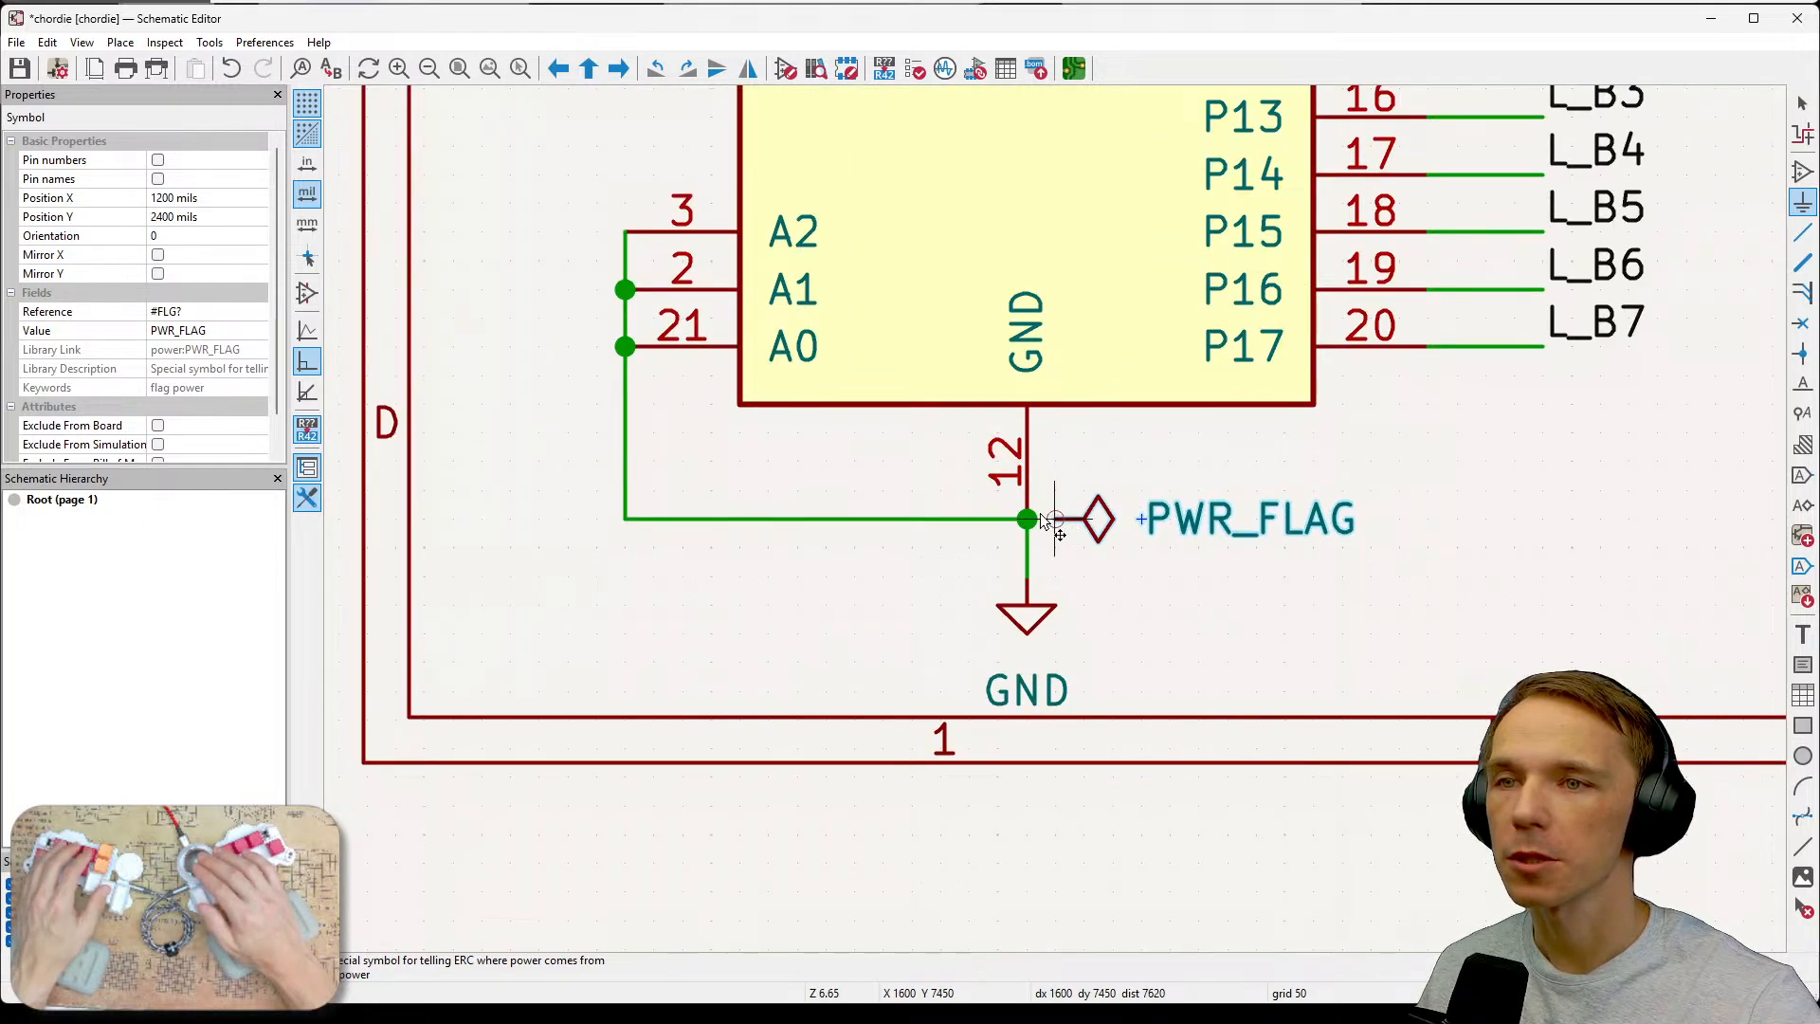
{"action": "left_click", "coordinate": [1043, 520]}
{"action": "key", "text": "Escape"}
{"action": "scroll", "coordinate": [1312, 519], "scroll_direction": "down", "scroll_amount": 2}
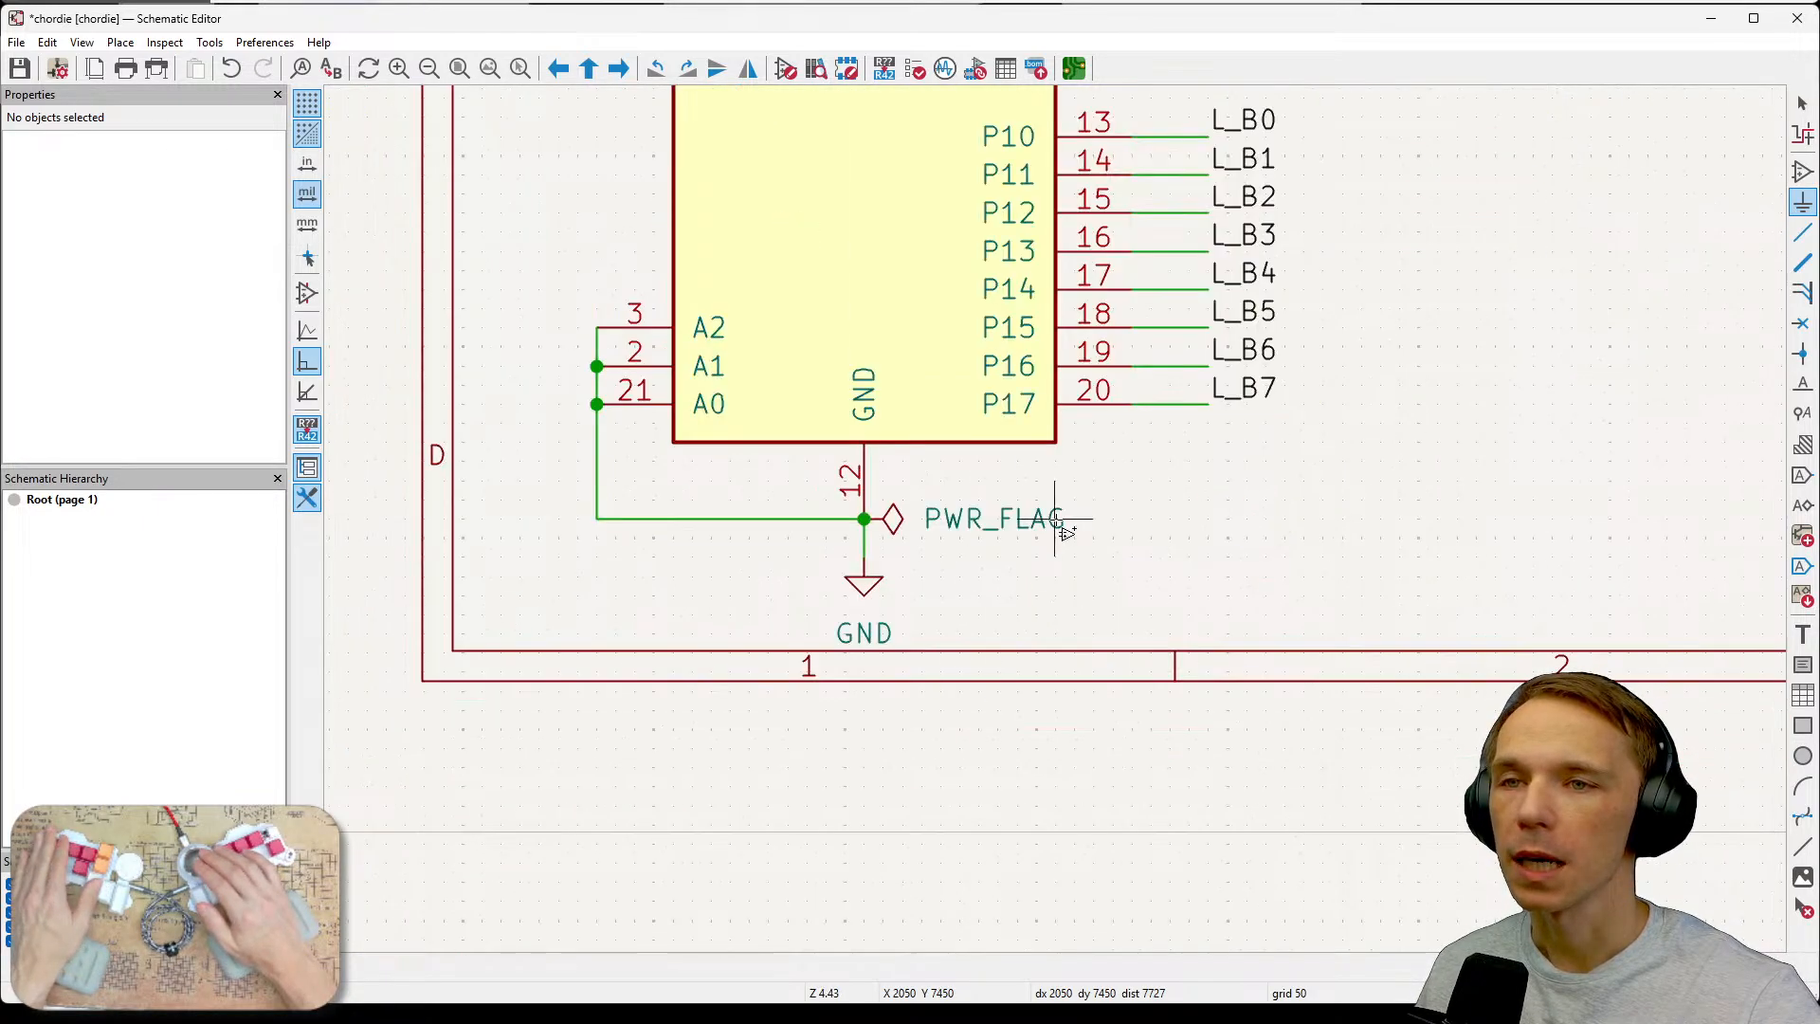
{"action": "scroll", "coordinate": [1054, 520], "scroll_direction": "down", "scroll_amount": 4}
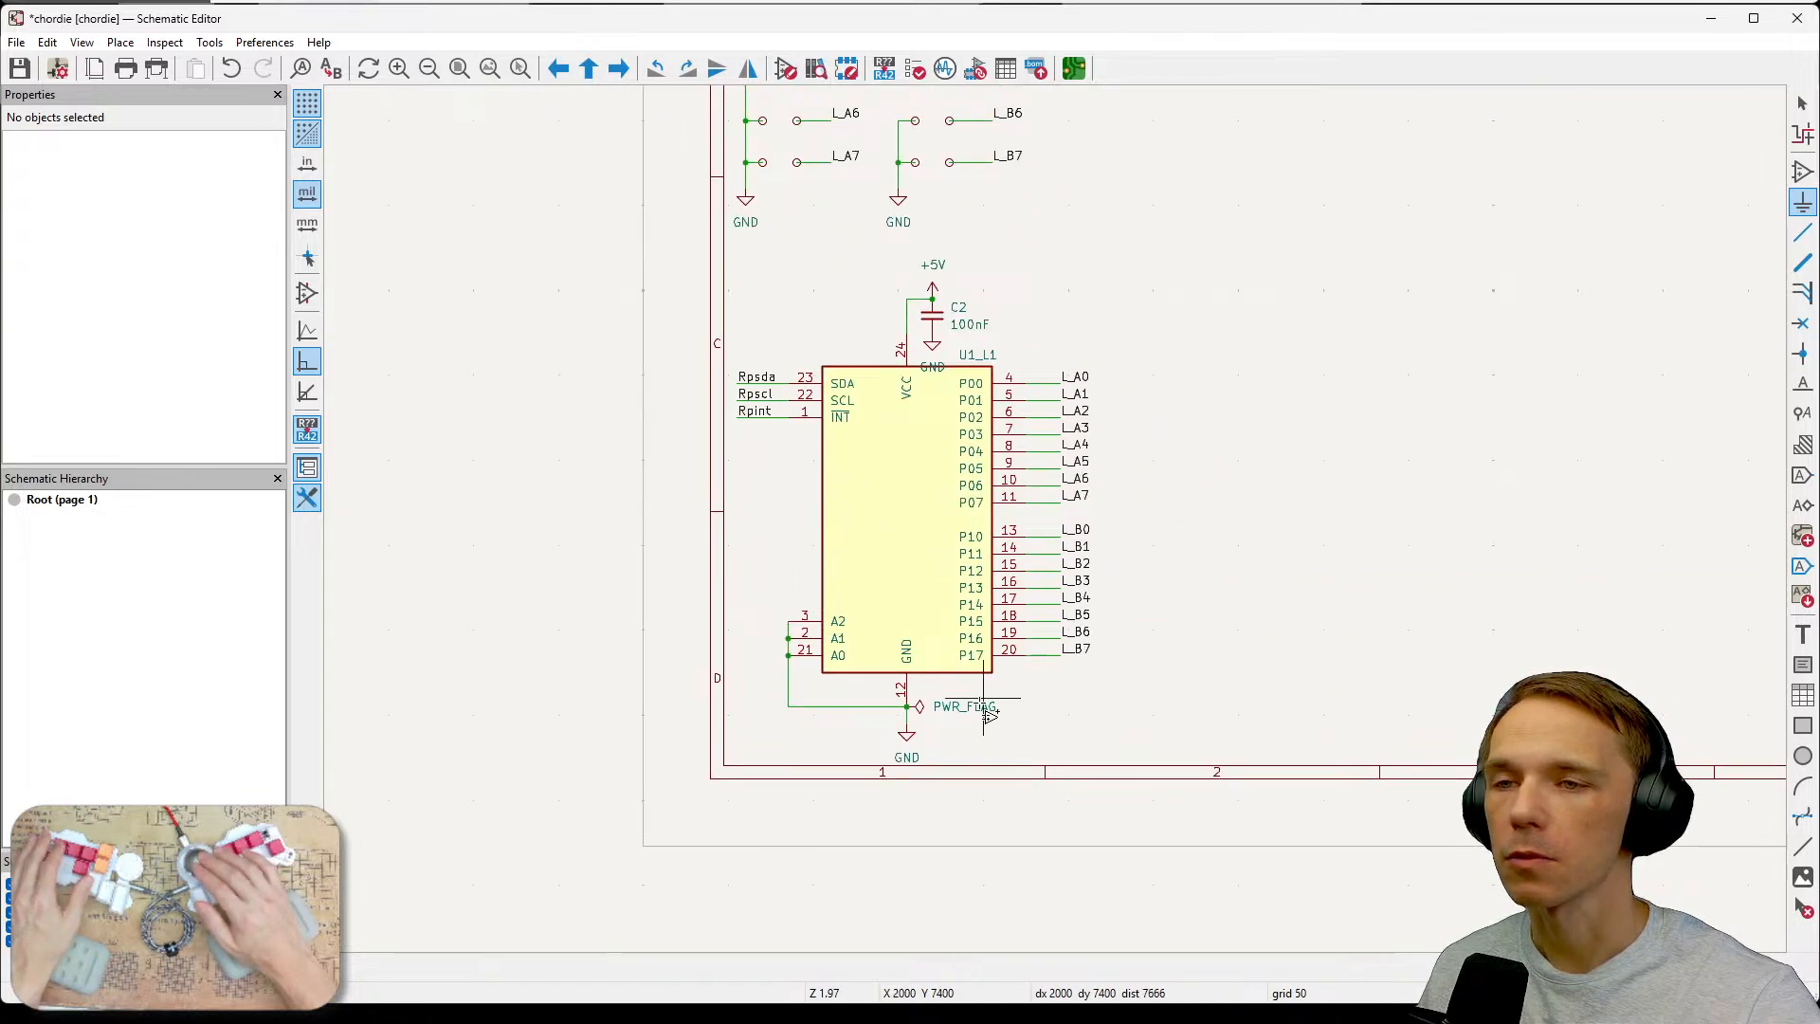
{"action": "scroll", "coordinate": [1166, 531], "scroll_direction": "down", "scroll_amount": 4}
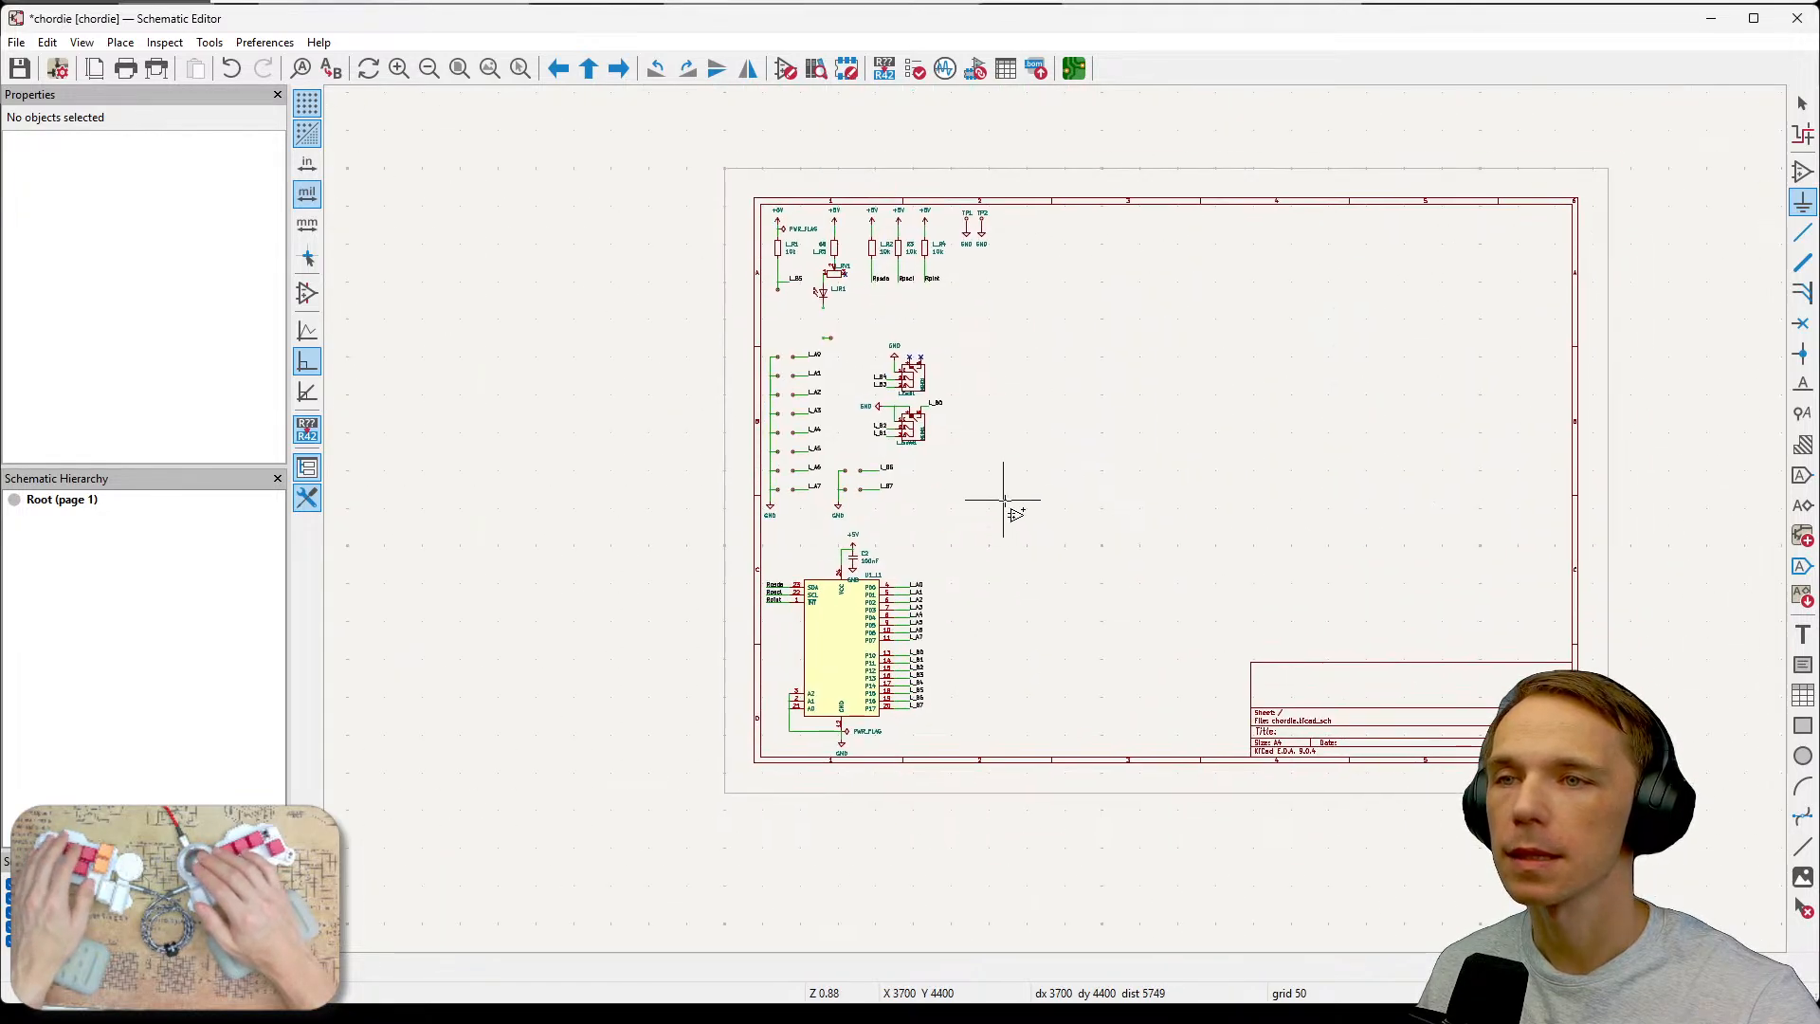
{"action": "scroll", "coordinate": [1005, 500], "scroll_direction": "up", "scroll_amount": 4}
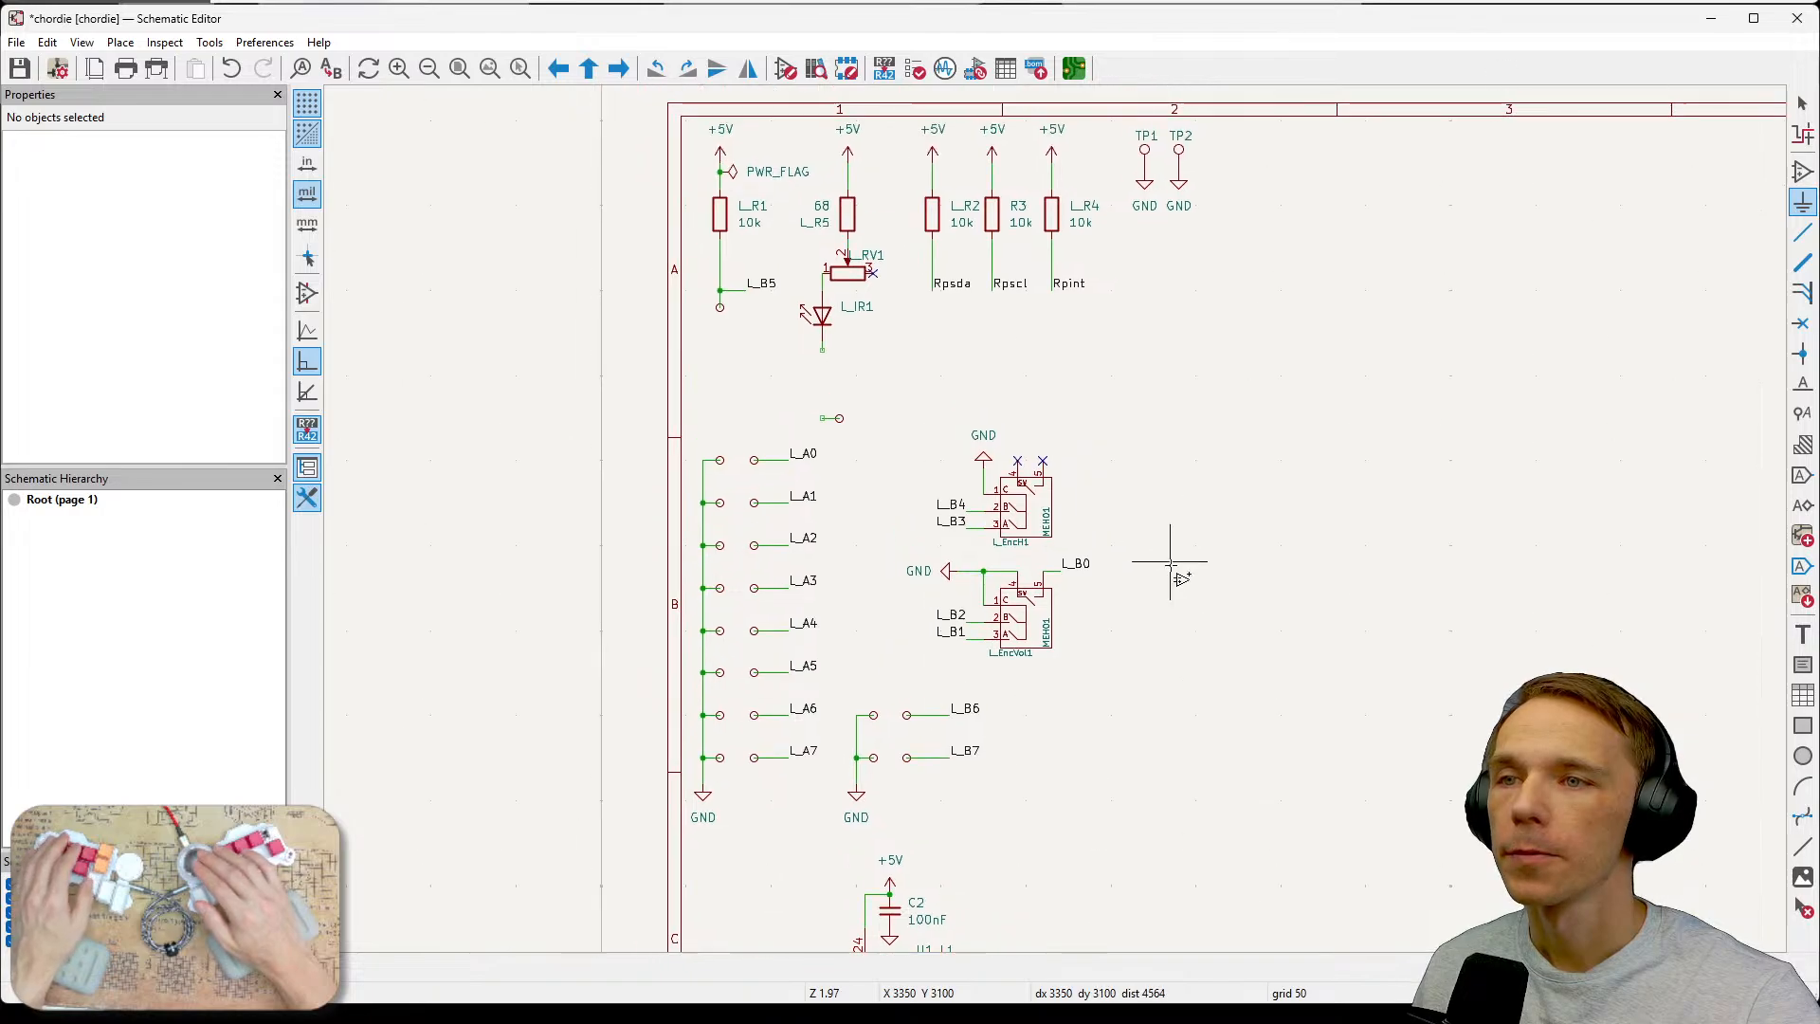
{"action": "scroll", "coordinate": [1135, 455], "scroll_direction": "up", "scroll_amount": 1}
{"action": "middle_click_drag", "start_coordinate": [918, 404], "coordinate": [1107, 589]}
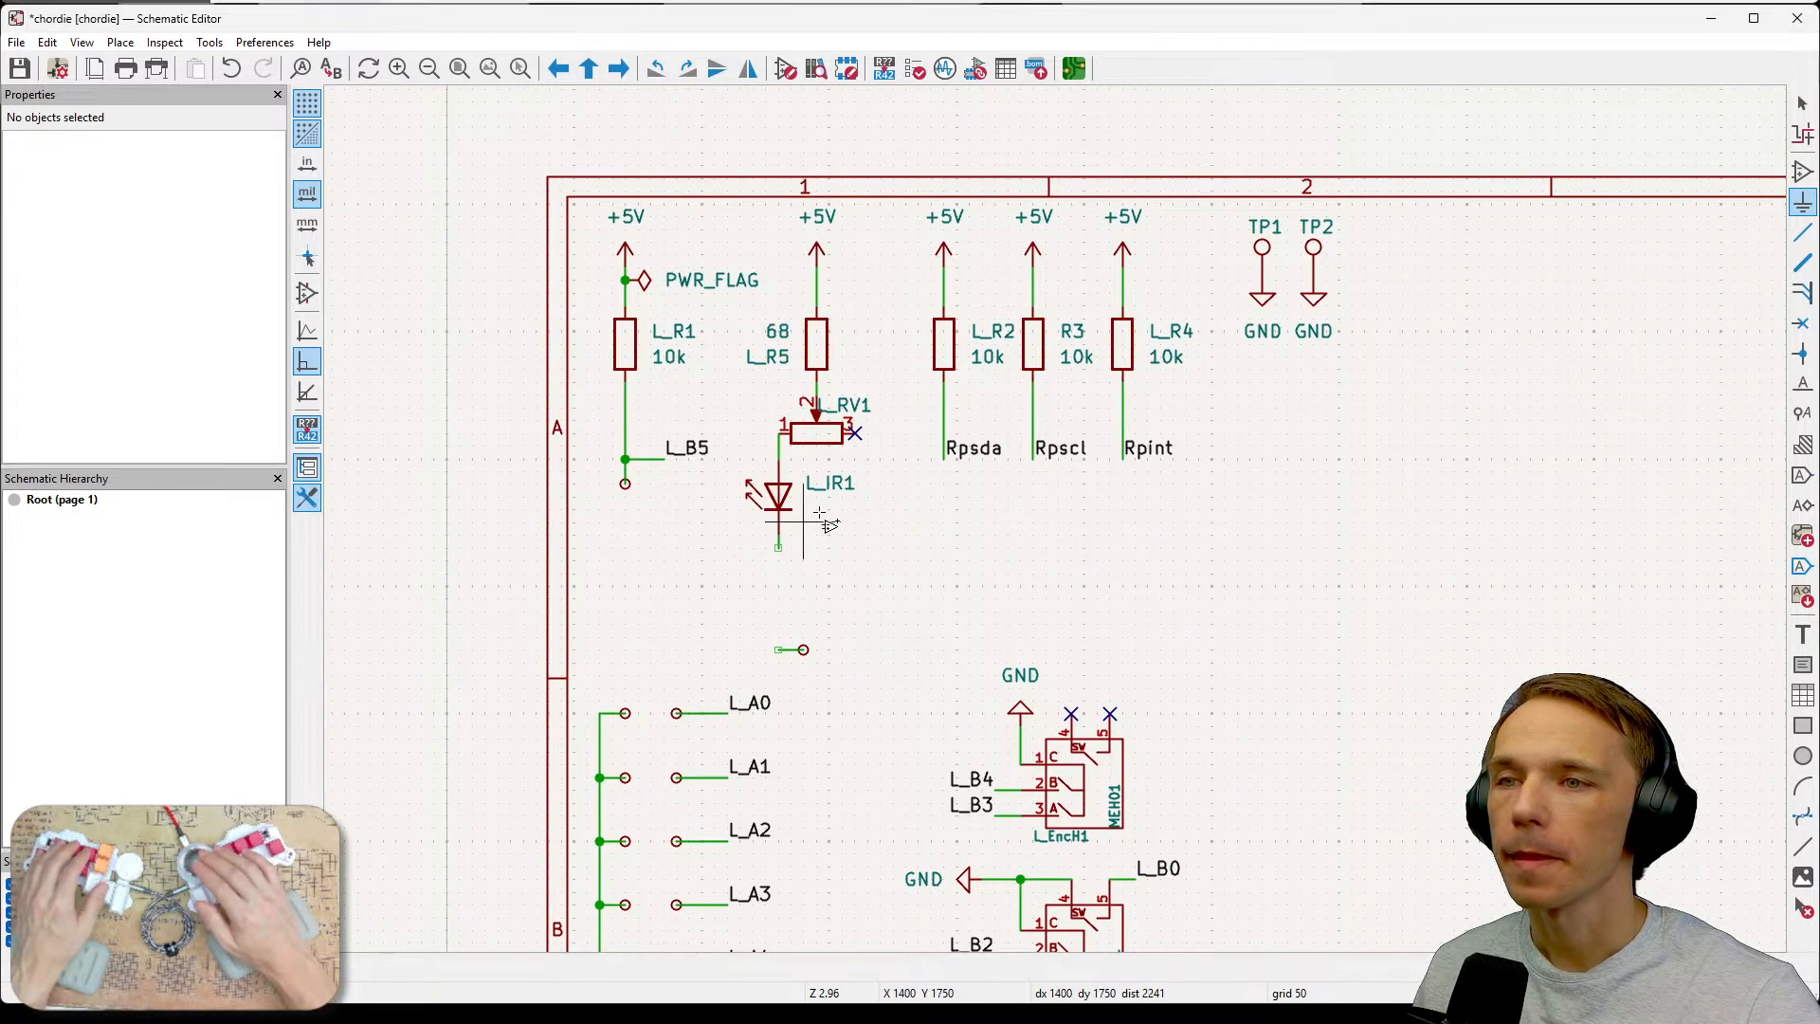
{"action": "scroll", "coordinate": [821, 520], "scroll_direction": "up", "scroll_amount": 1}
{"action": "middle_click_drag", "start_coordinate": [1227, 595], "coordinate": [1023, 674]}
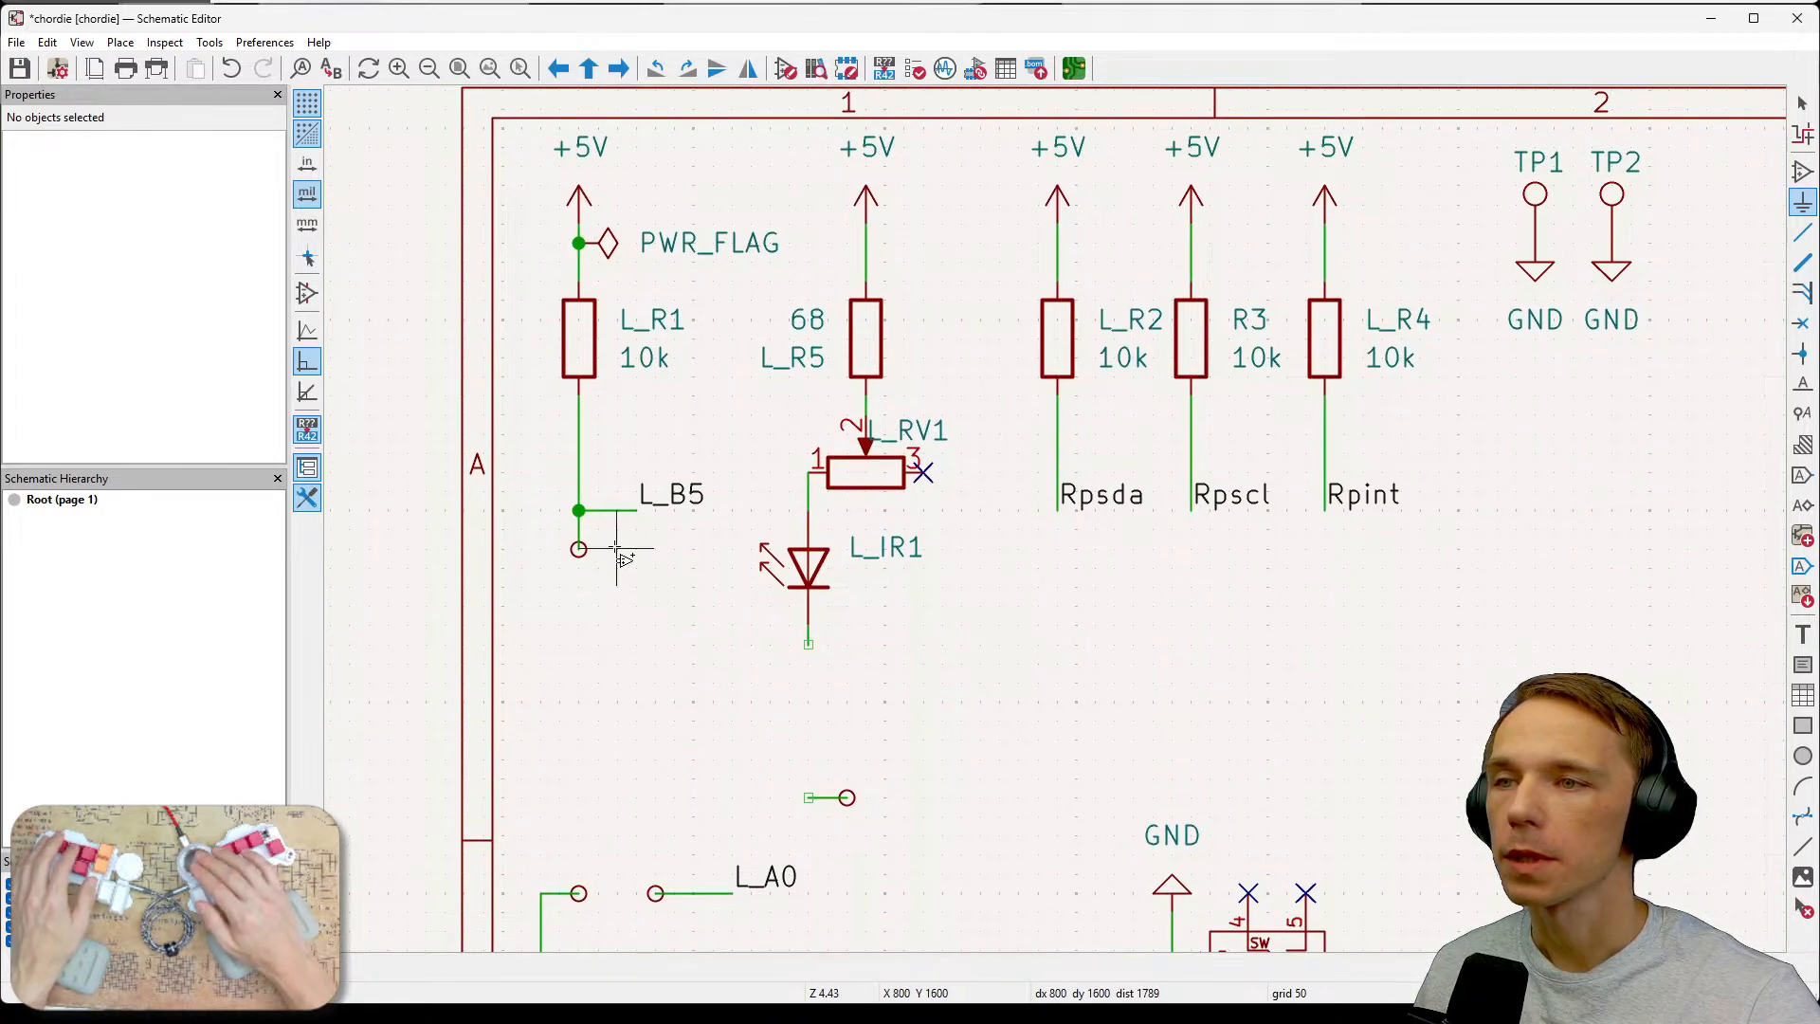
{"action": "left_click", "coordinate": [578, 550]}
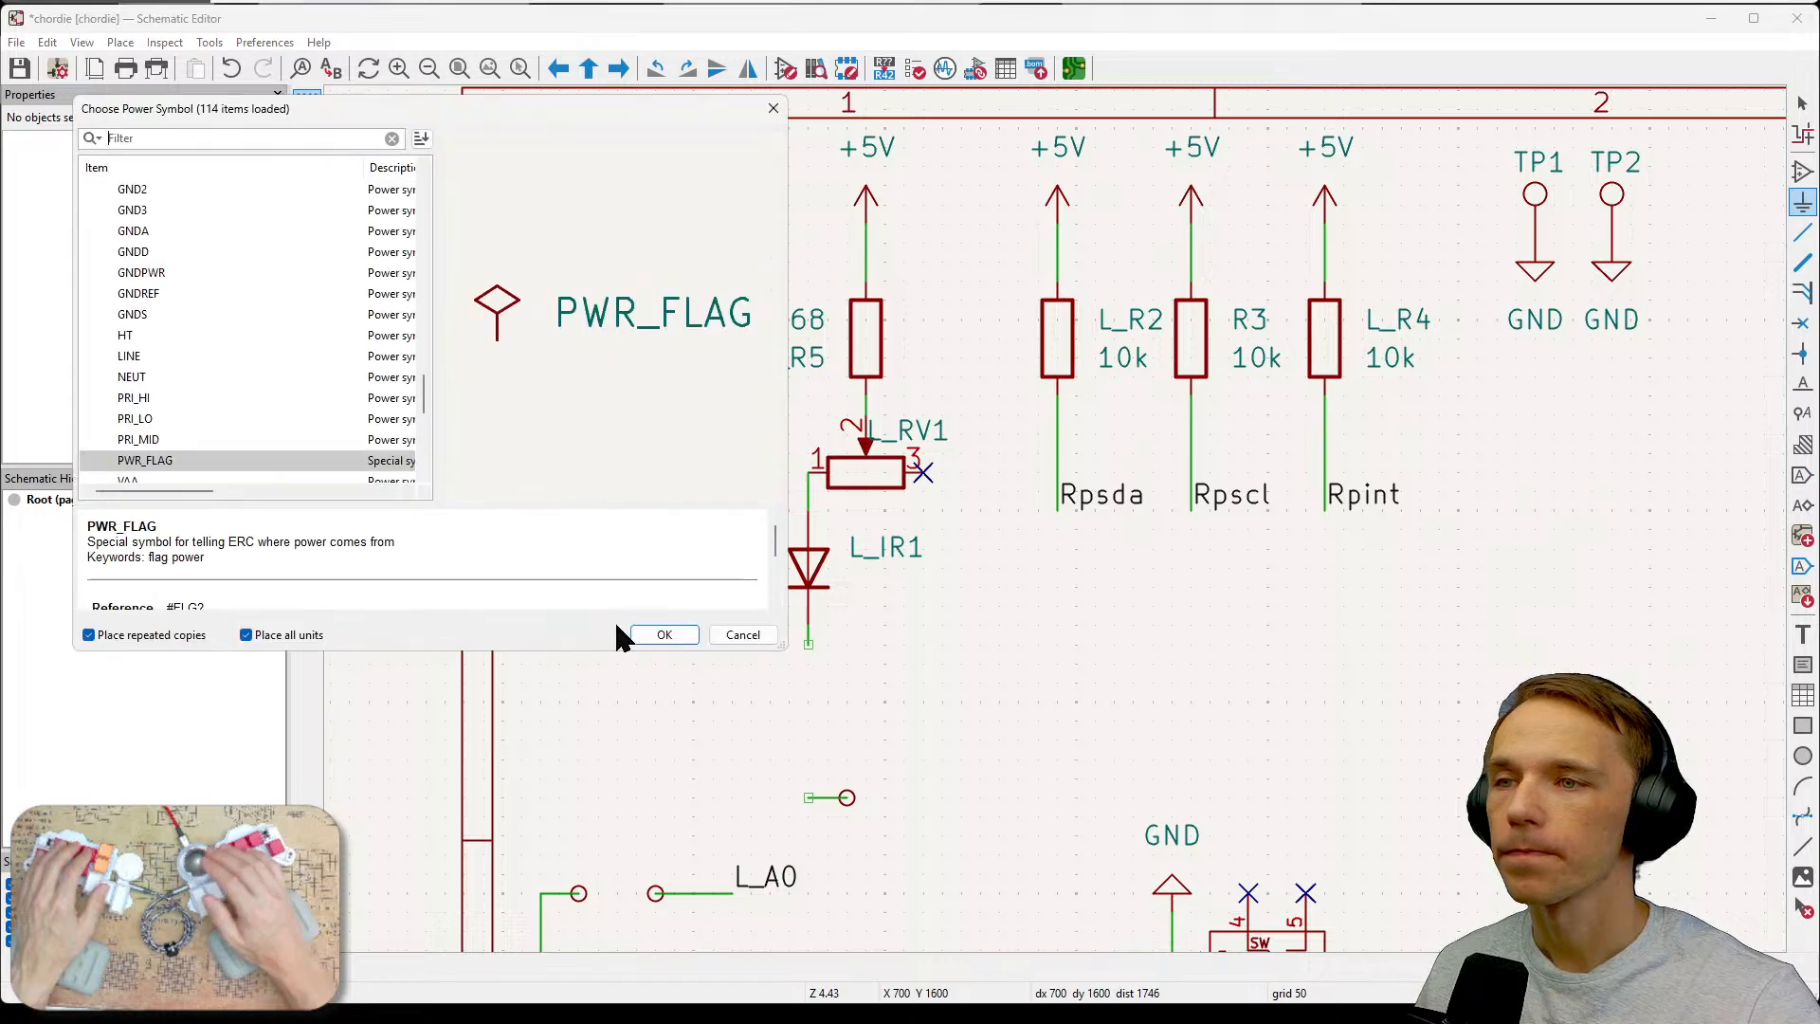
{"action": "left_click", "coordinate": [616, 628]}
{"action": "left_click_drag", "start_coordinate": [567, 584], "coordinate": [540, 507]}
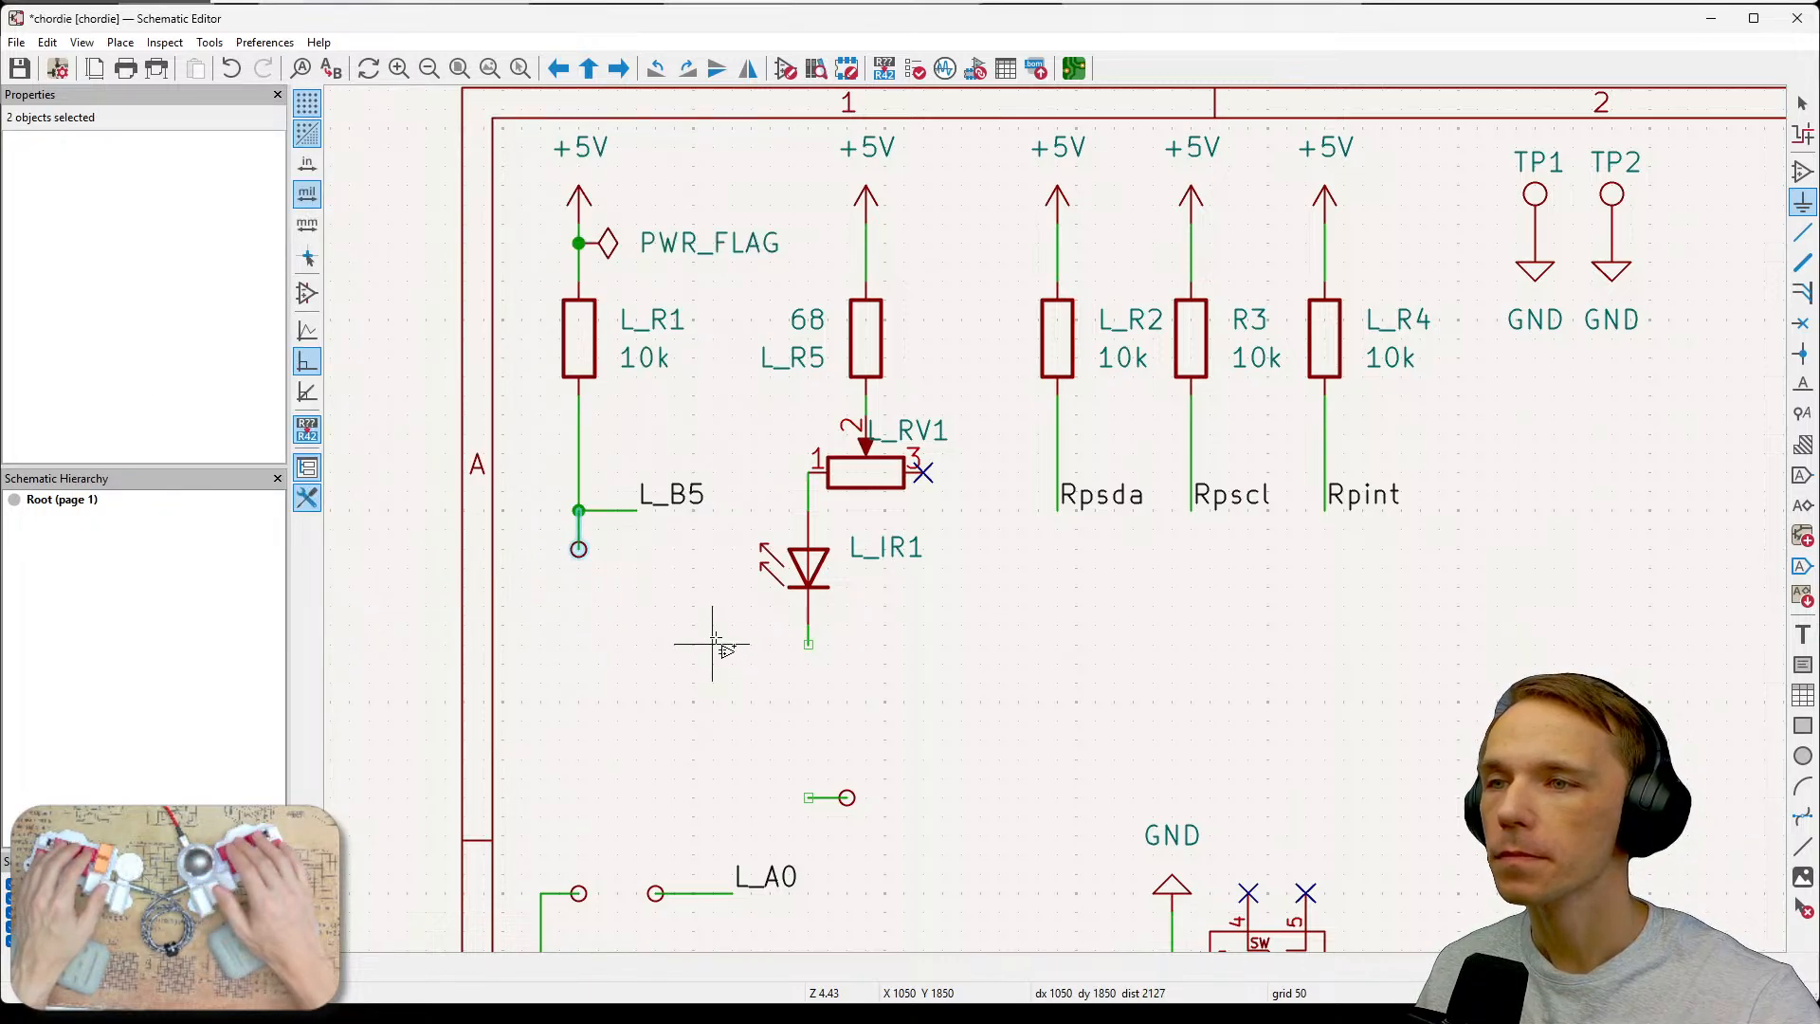
{"action": "key", "text": "Escape"}
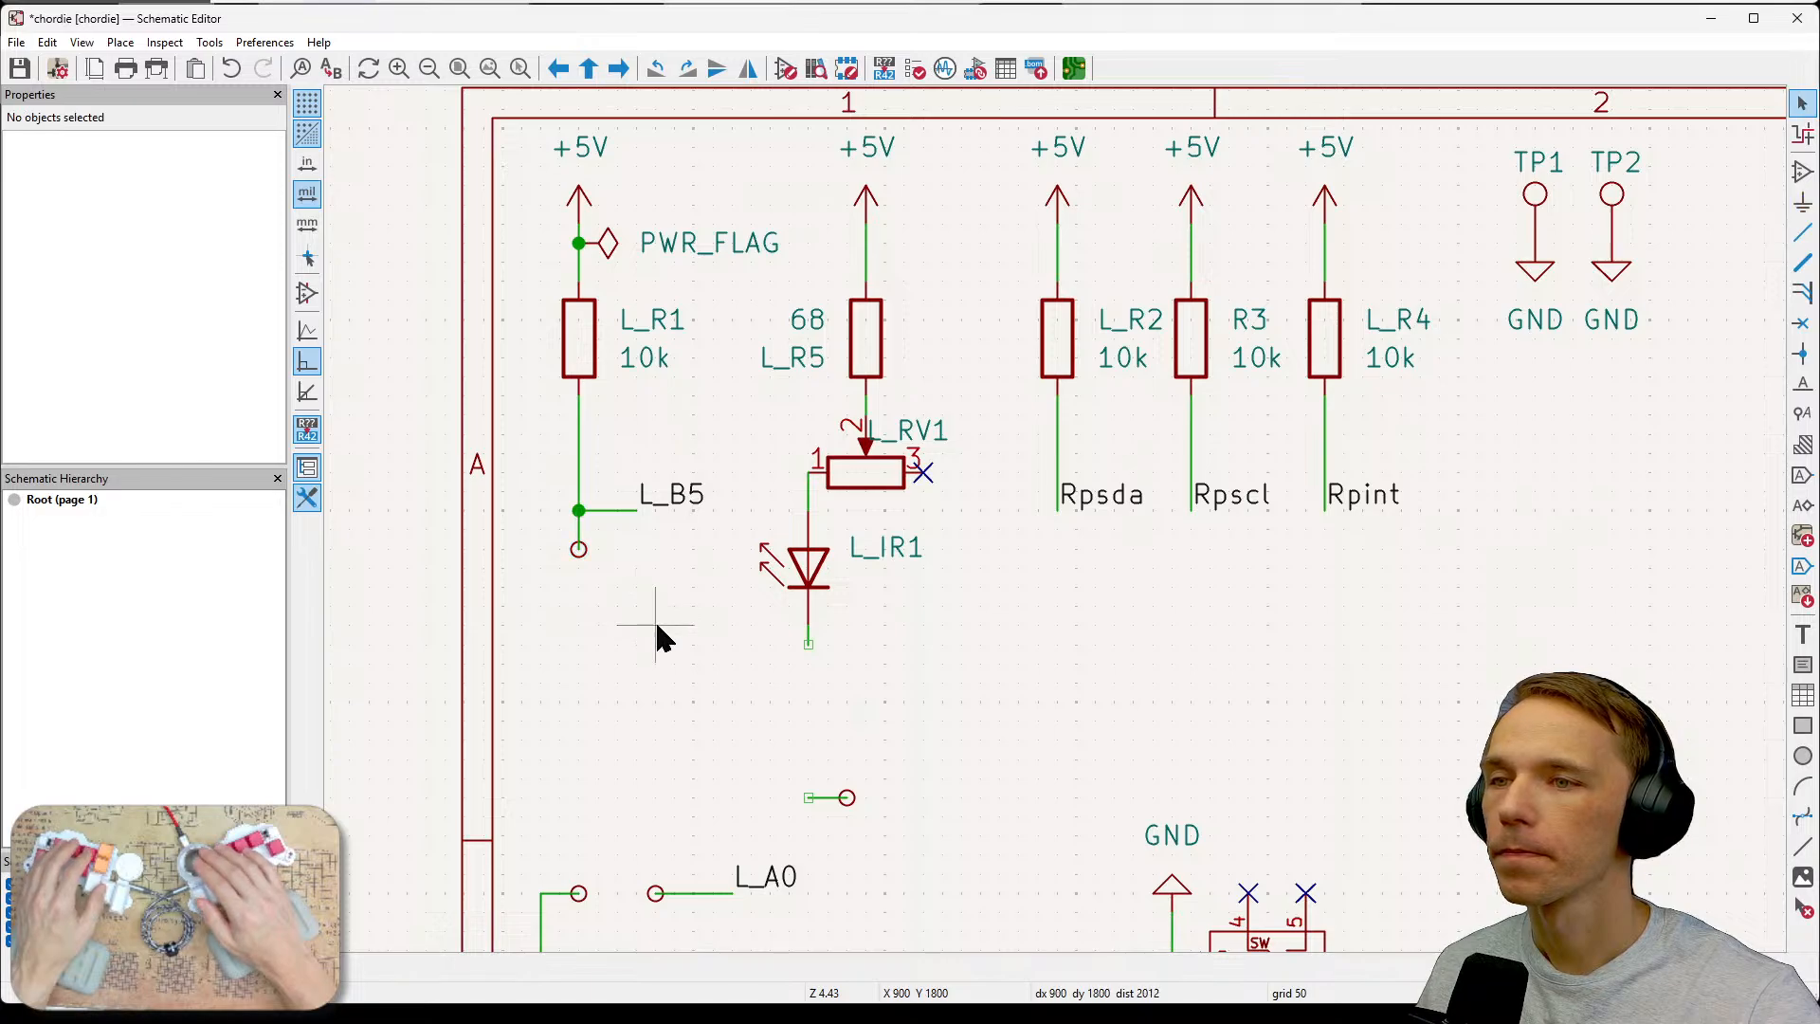
{"action": "left_click_drag", "start_coordinate": [630, 616], "coordinate": [557, 535]}
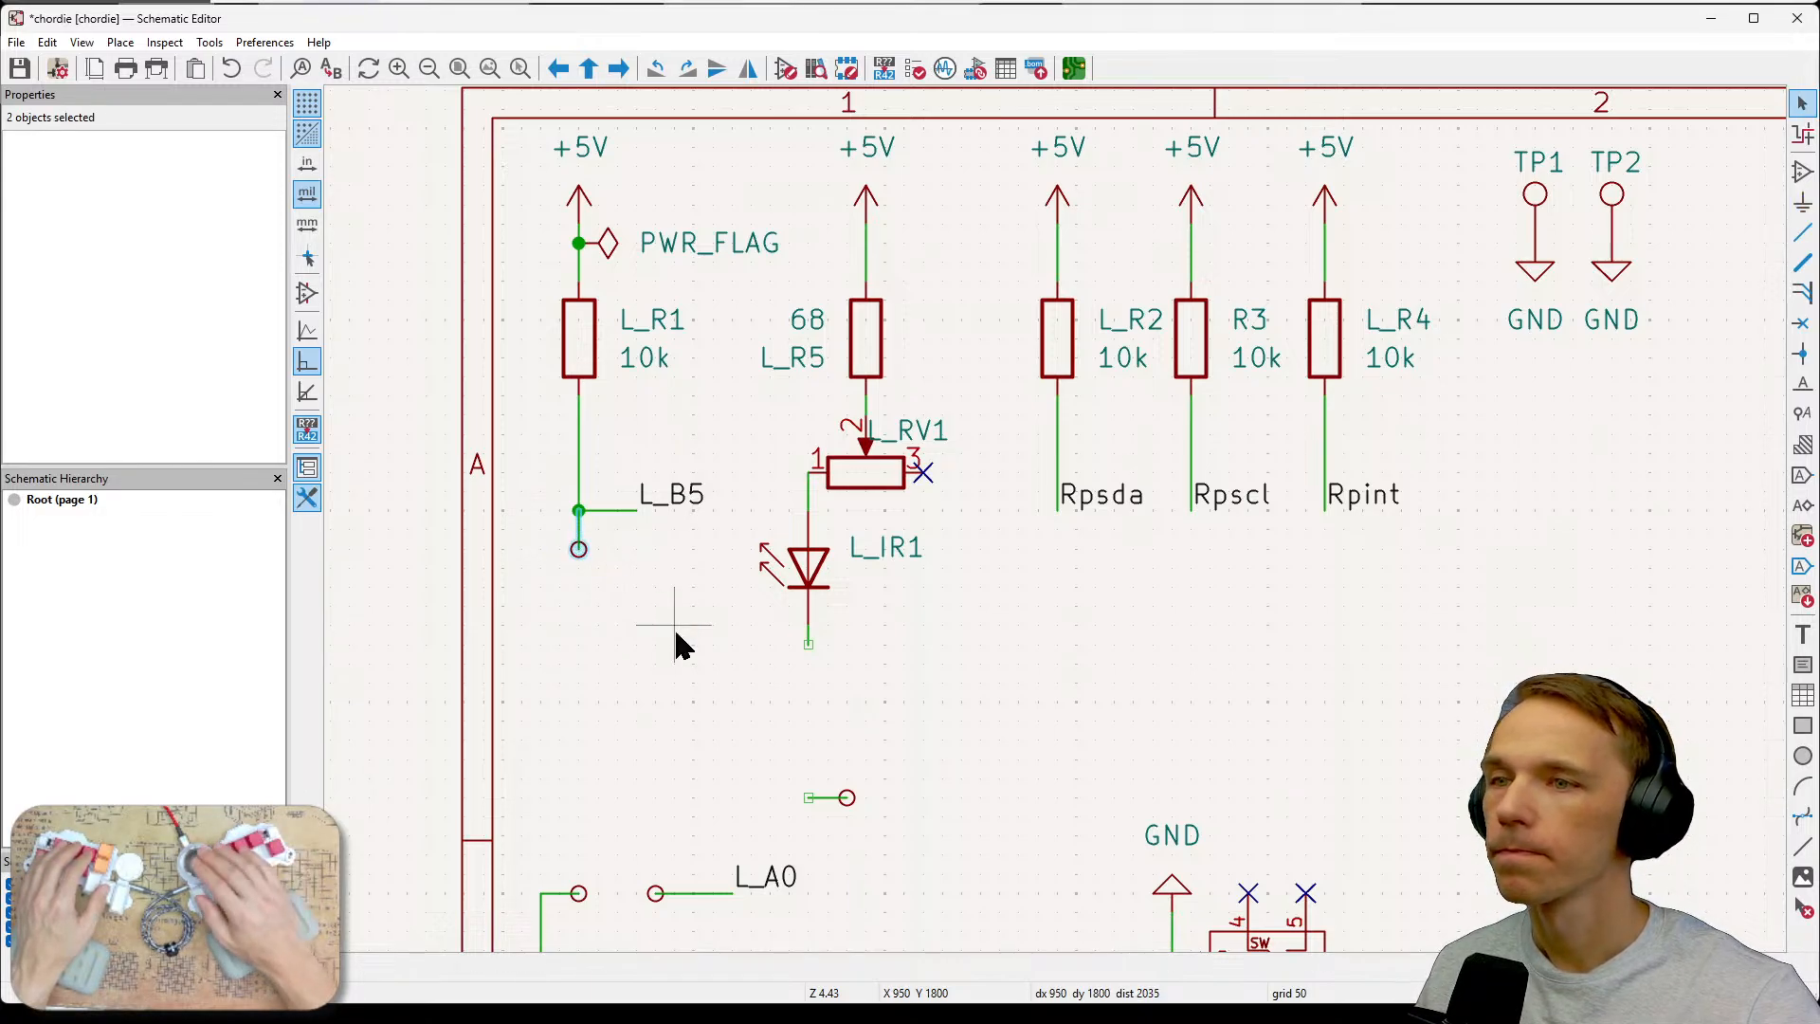
{"action": "mouse_move", "coordinate": [608, 608]}
{"action": "left_mouse_down"}
{"action": "mouse_move", "coordinate": [538, 510]}
{"action": "mouse_move", "coordinate": [618, 608]}
{"action": "left_mouse_up"}
Open the left test point's properties and make its reference TPL_Col visible on the schematic.
{"action": "left_click", "coordinate": [569, 564]}
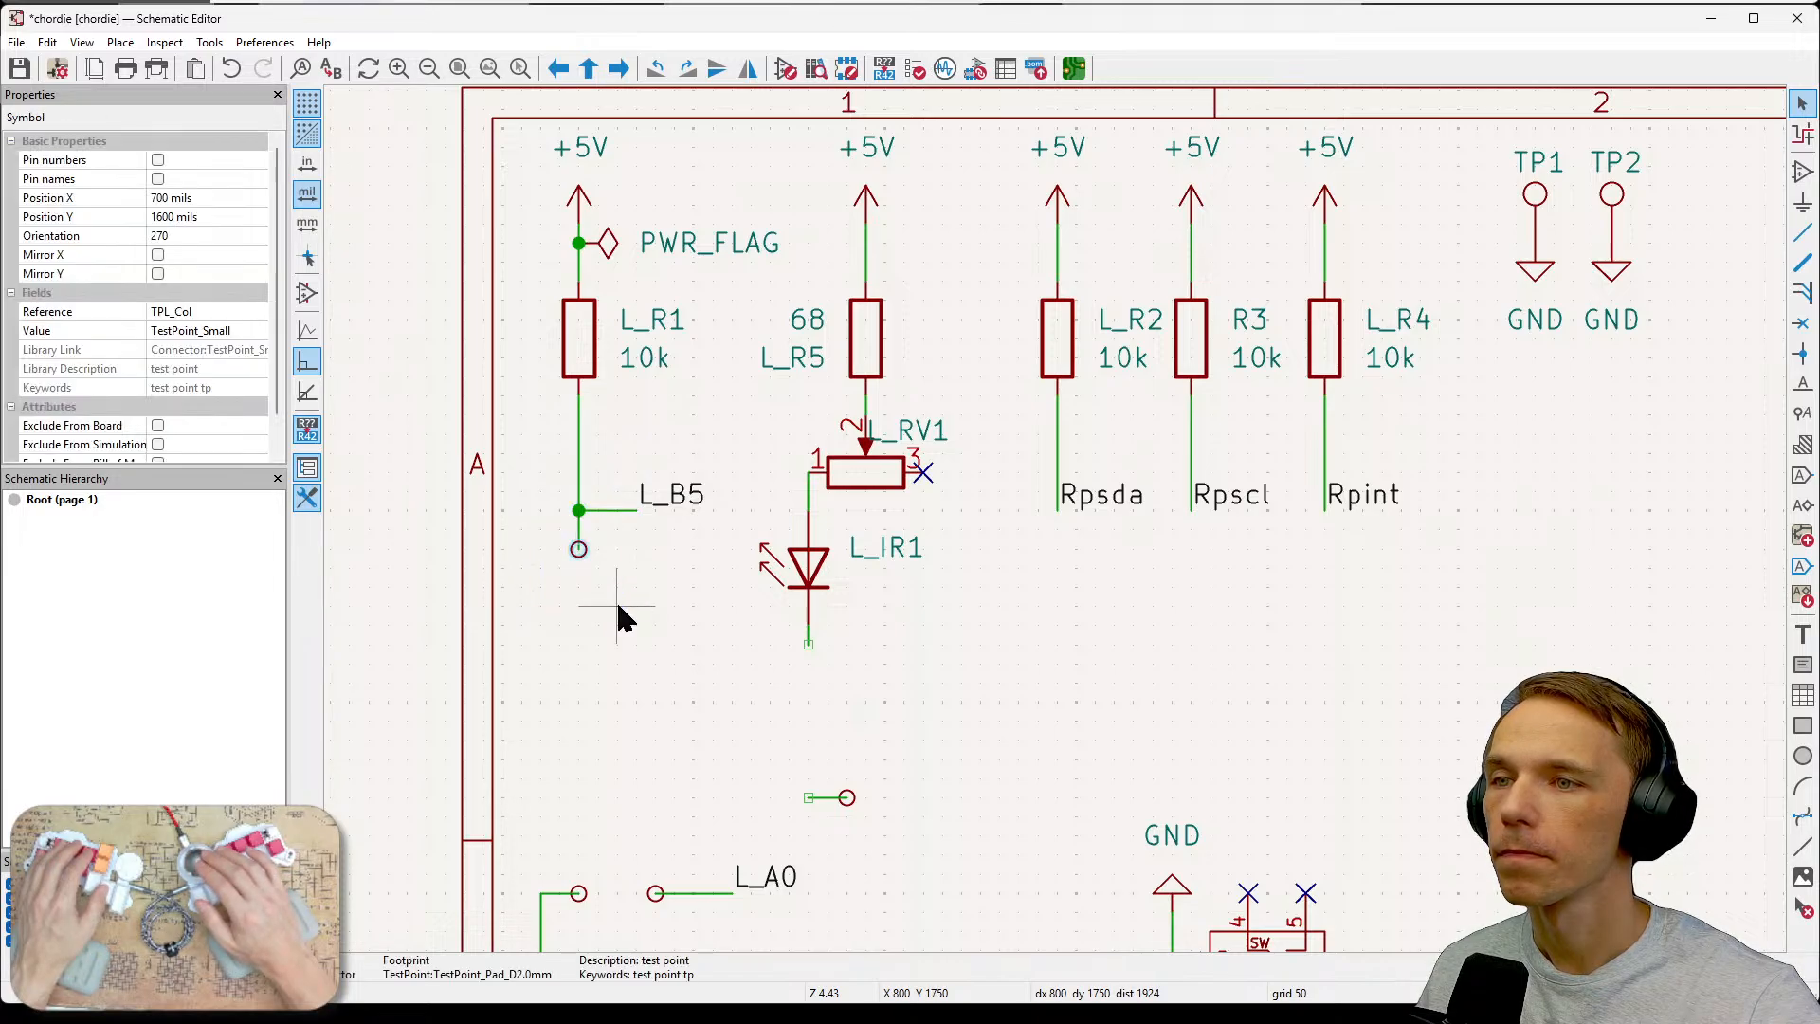
{"action": "key", "text": "e"}
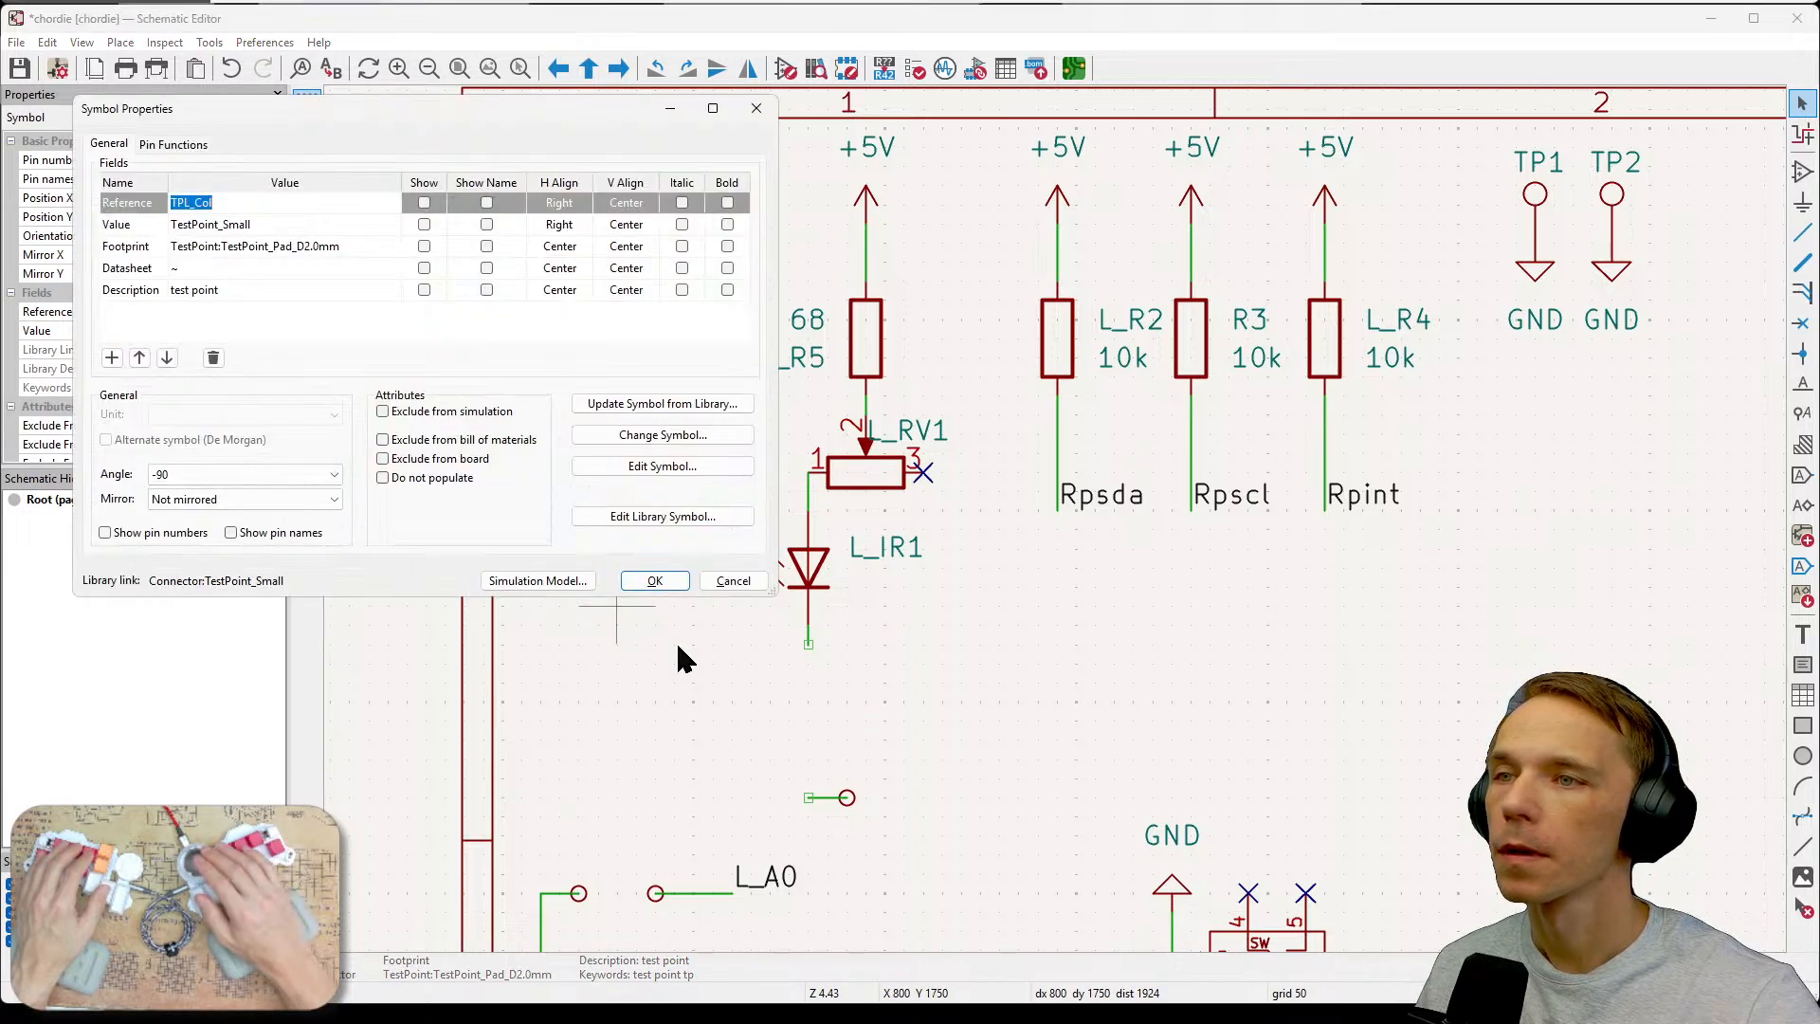
{"action": "left_click", "coordinate": [424, 205]}
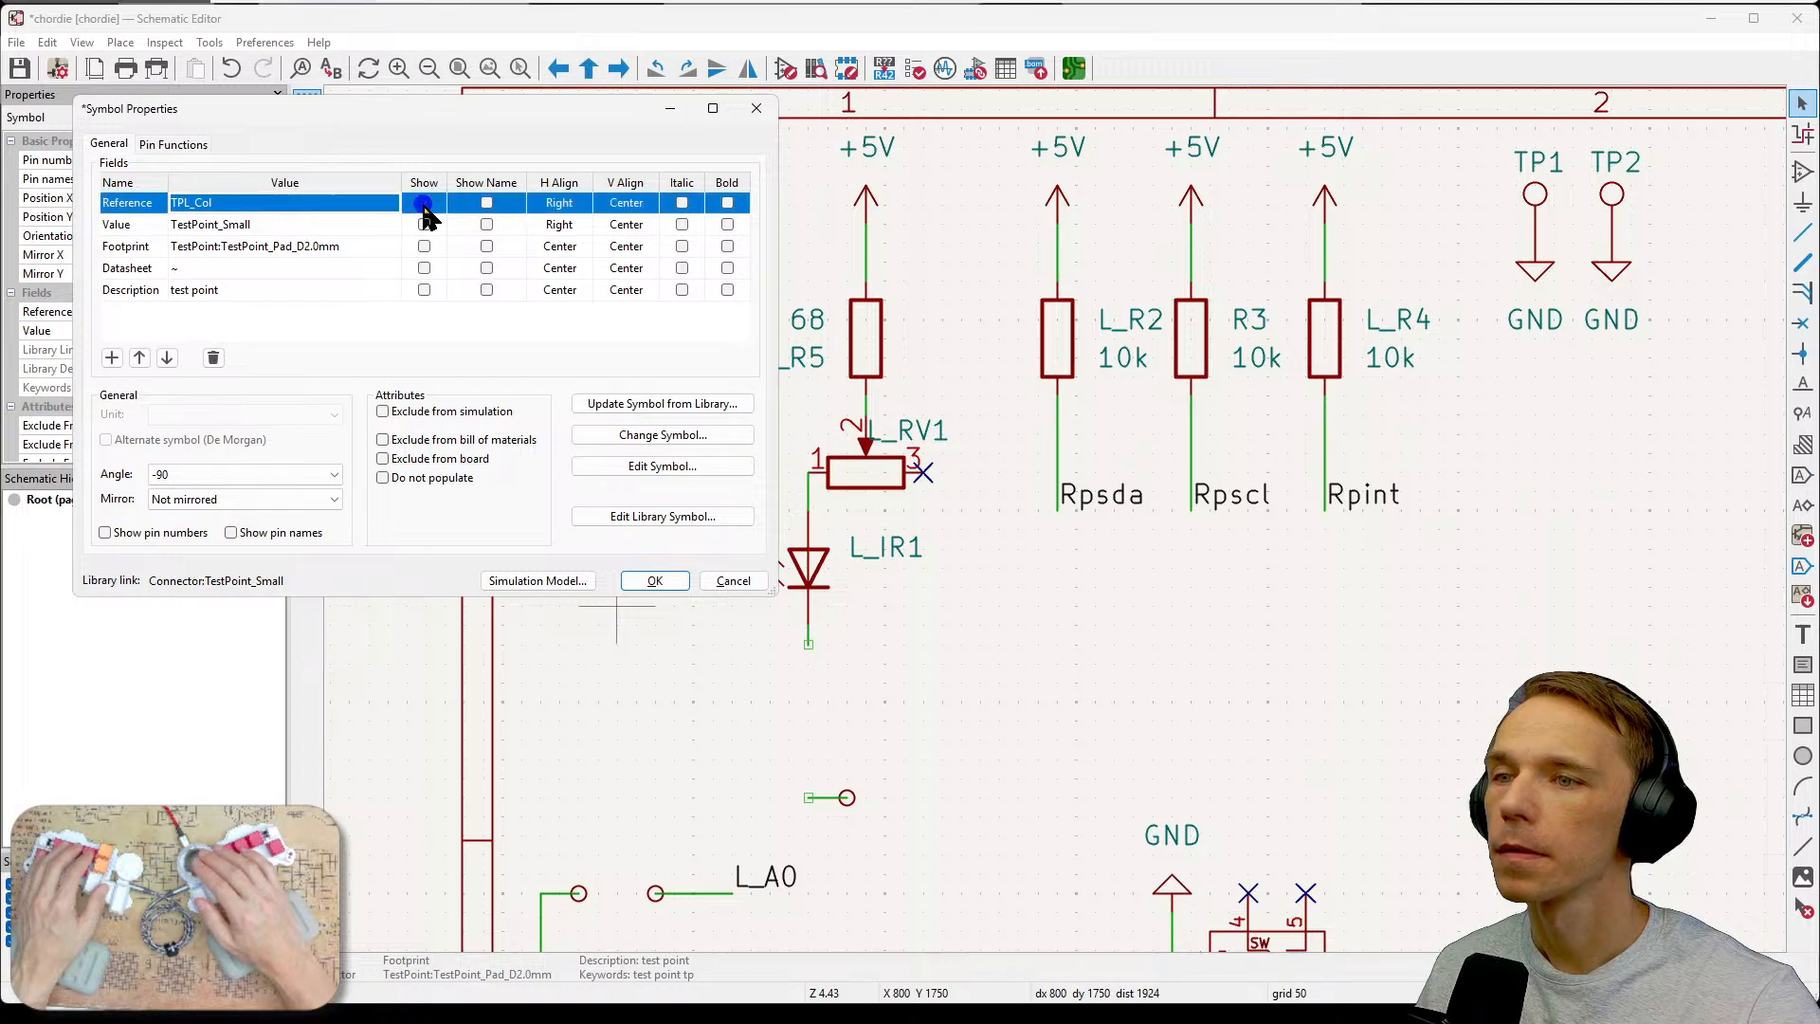
{"action": "left_click", "coordinate": [659, 582]}
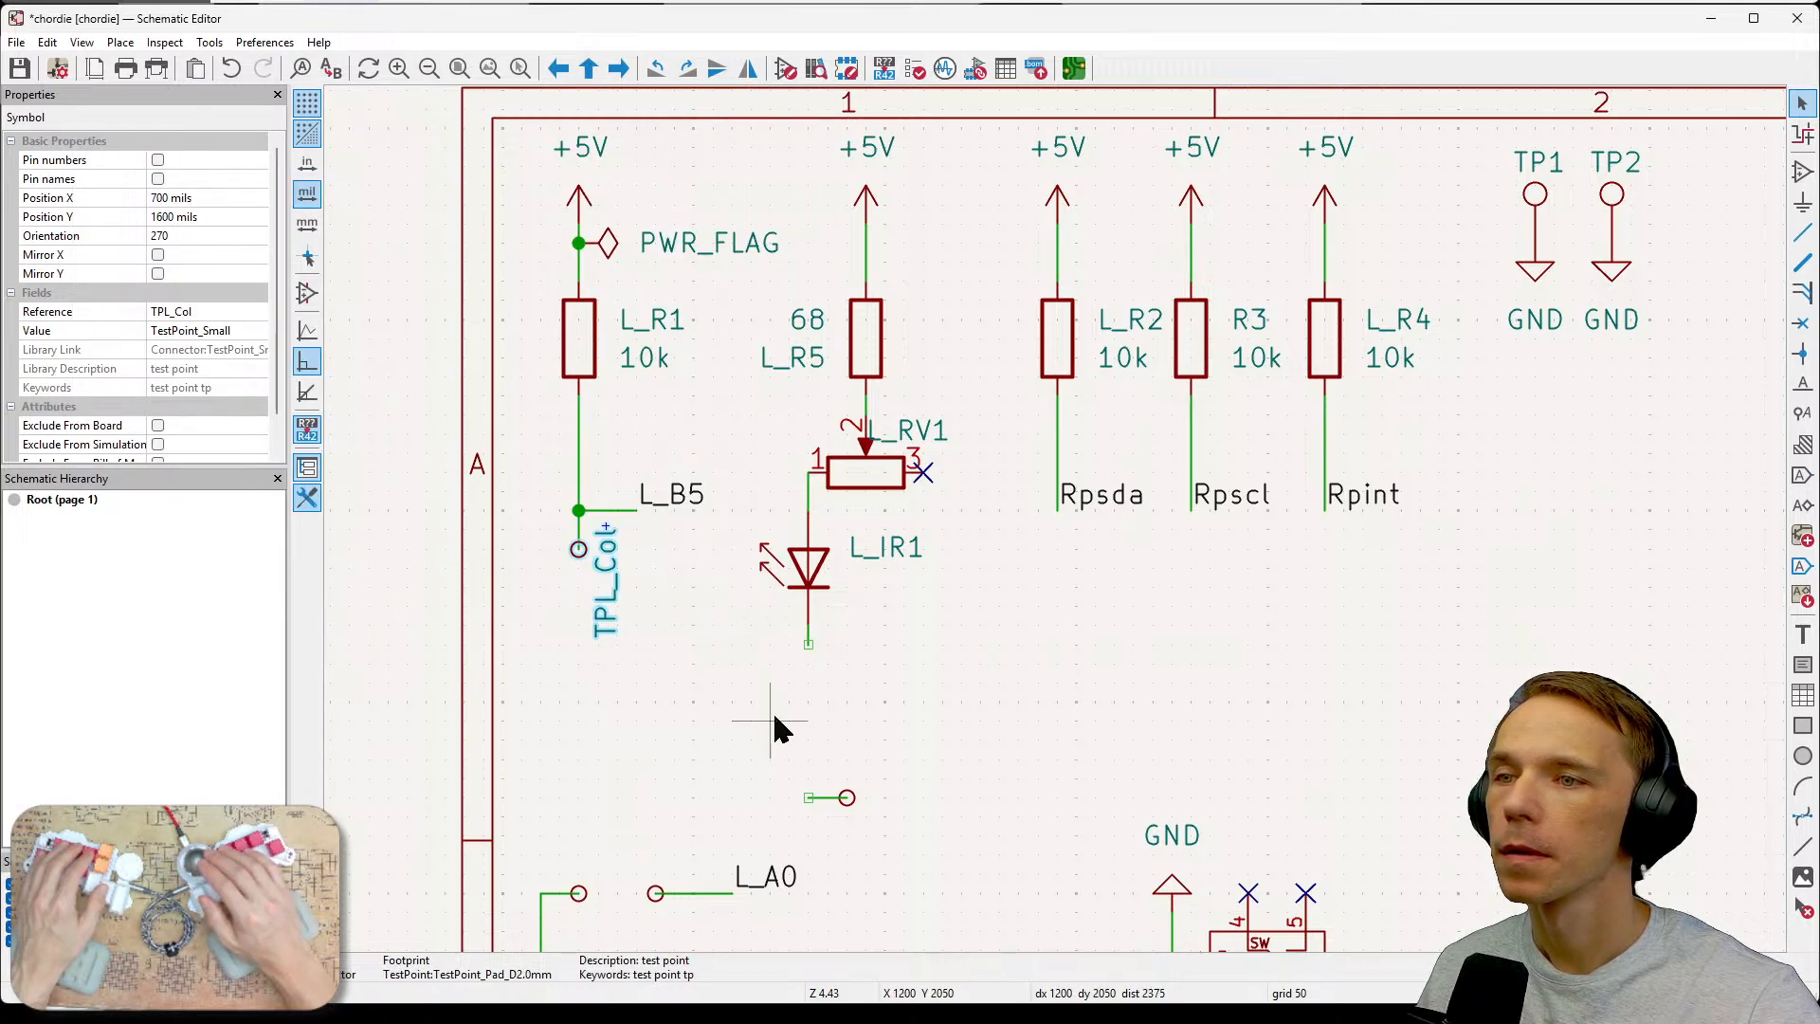
Rotate the TPL_Col reference label to horizontal and move it beside the test point.
{"action": "left_click", "coordinate": [645, 684]}
{"action": "left_click", "coordinate": [616, 596]}
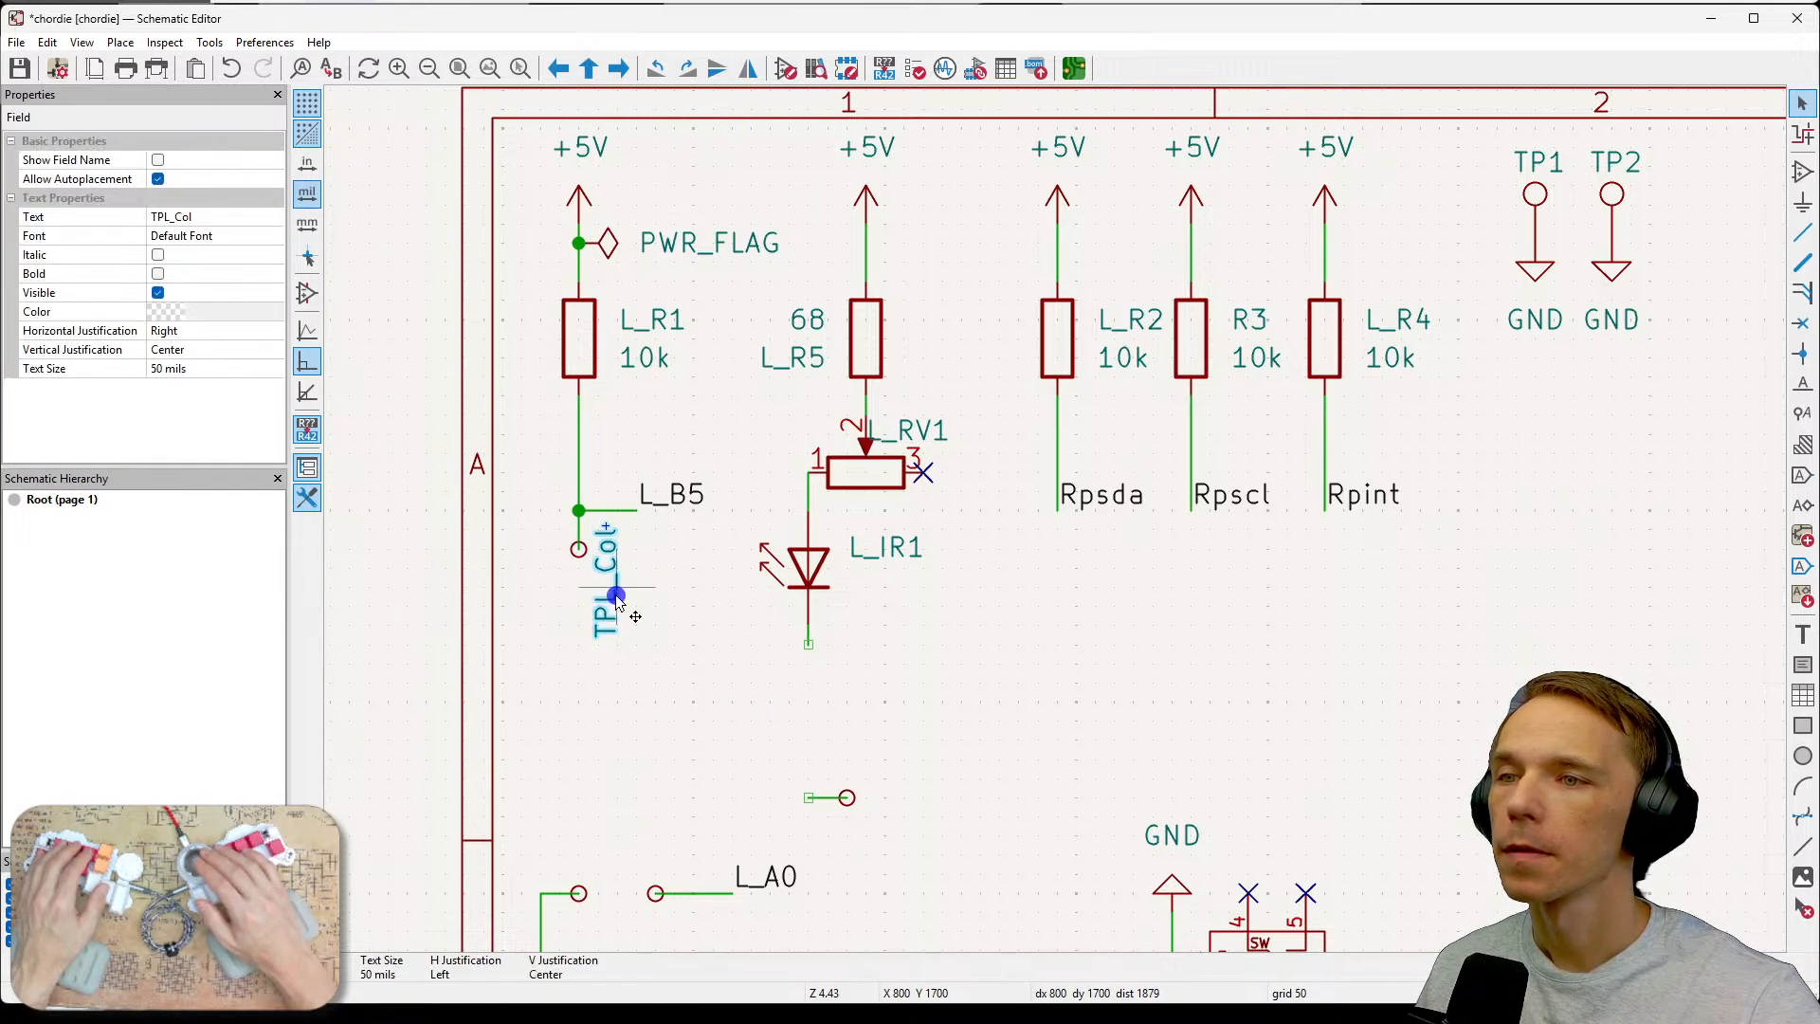
{"action": "key", "text": "r"}
{"action": "left_click_drag", "start_coordinate": [679, 533], "coordinate": [602, 555]}
{"action": "left_click", "coordinate": [629, 663]}
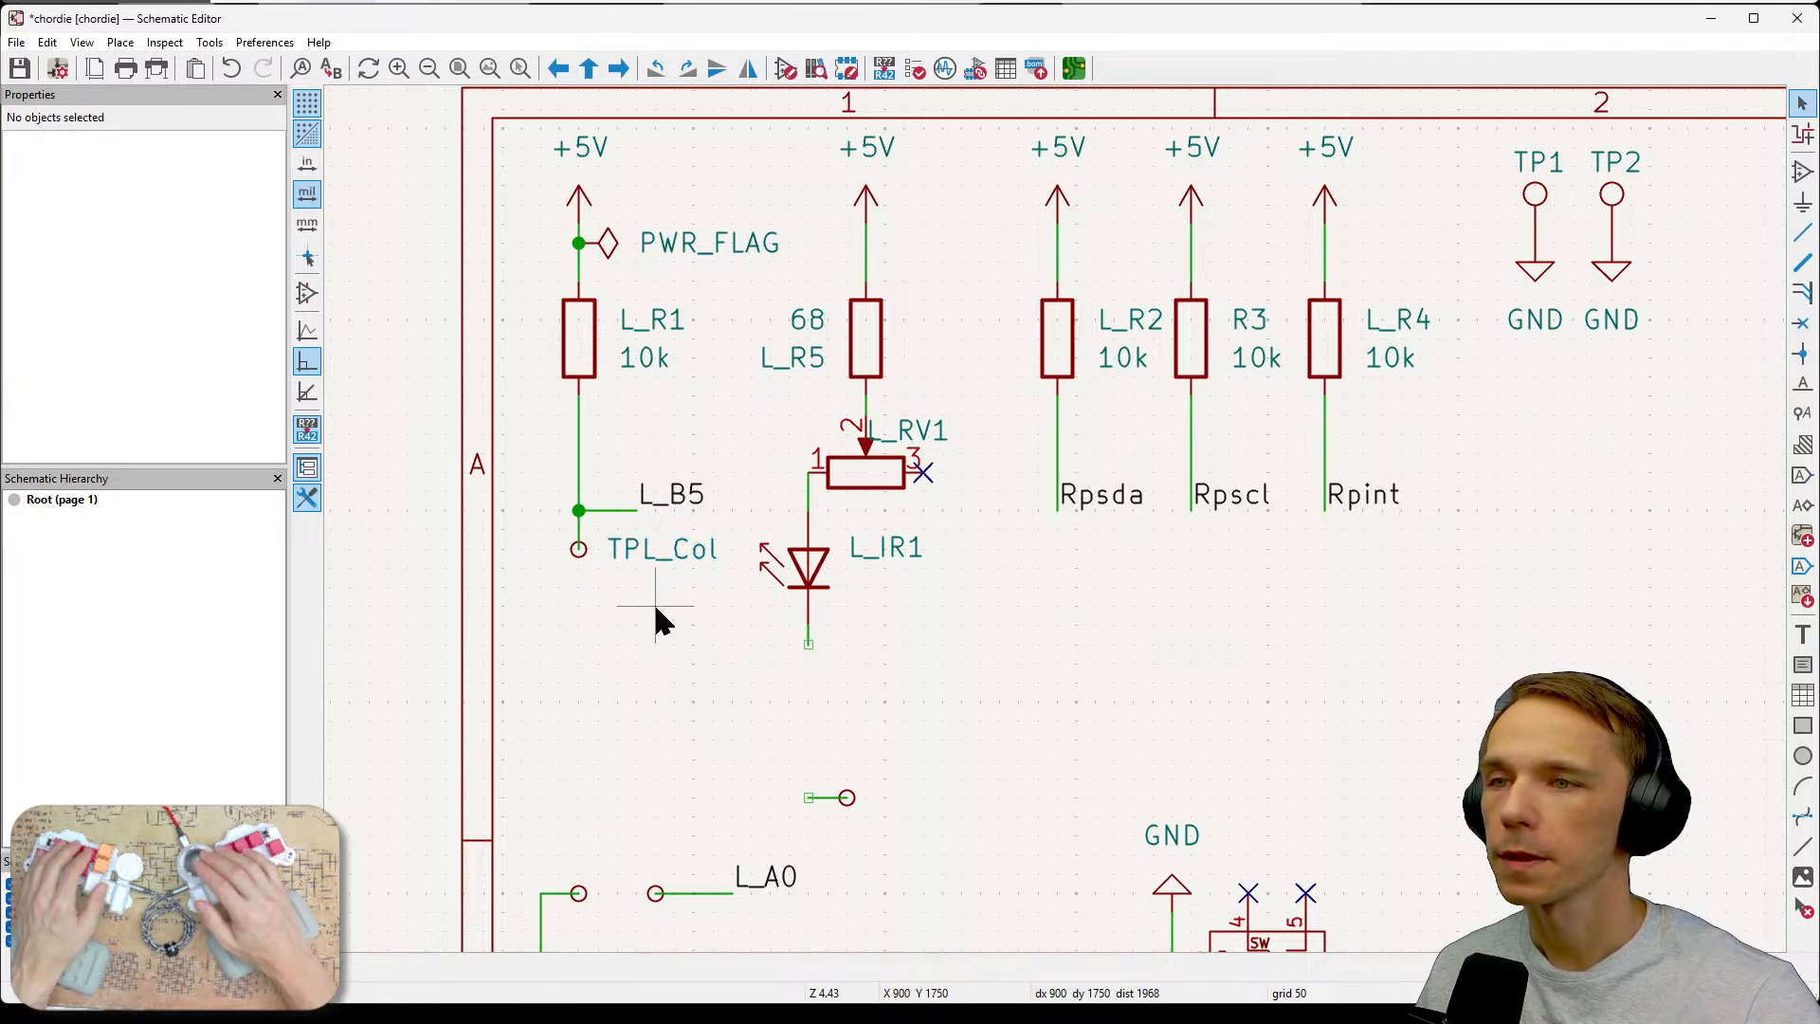
Nudge the TPL_Col reference label closer beside its test point.
{"action": "left_click", "coordinate": [663, 563]}
{"action": "left_click_drag", "start_coordinate": [682, 568], "coordinate": [603, 581]}
{"action": "left_click", "coordinate": [618, 616]}
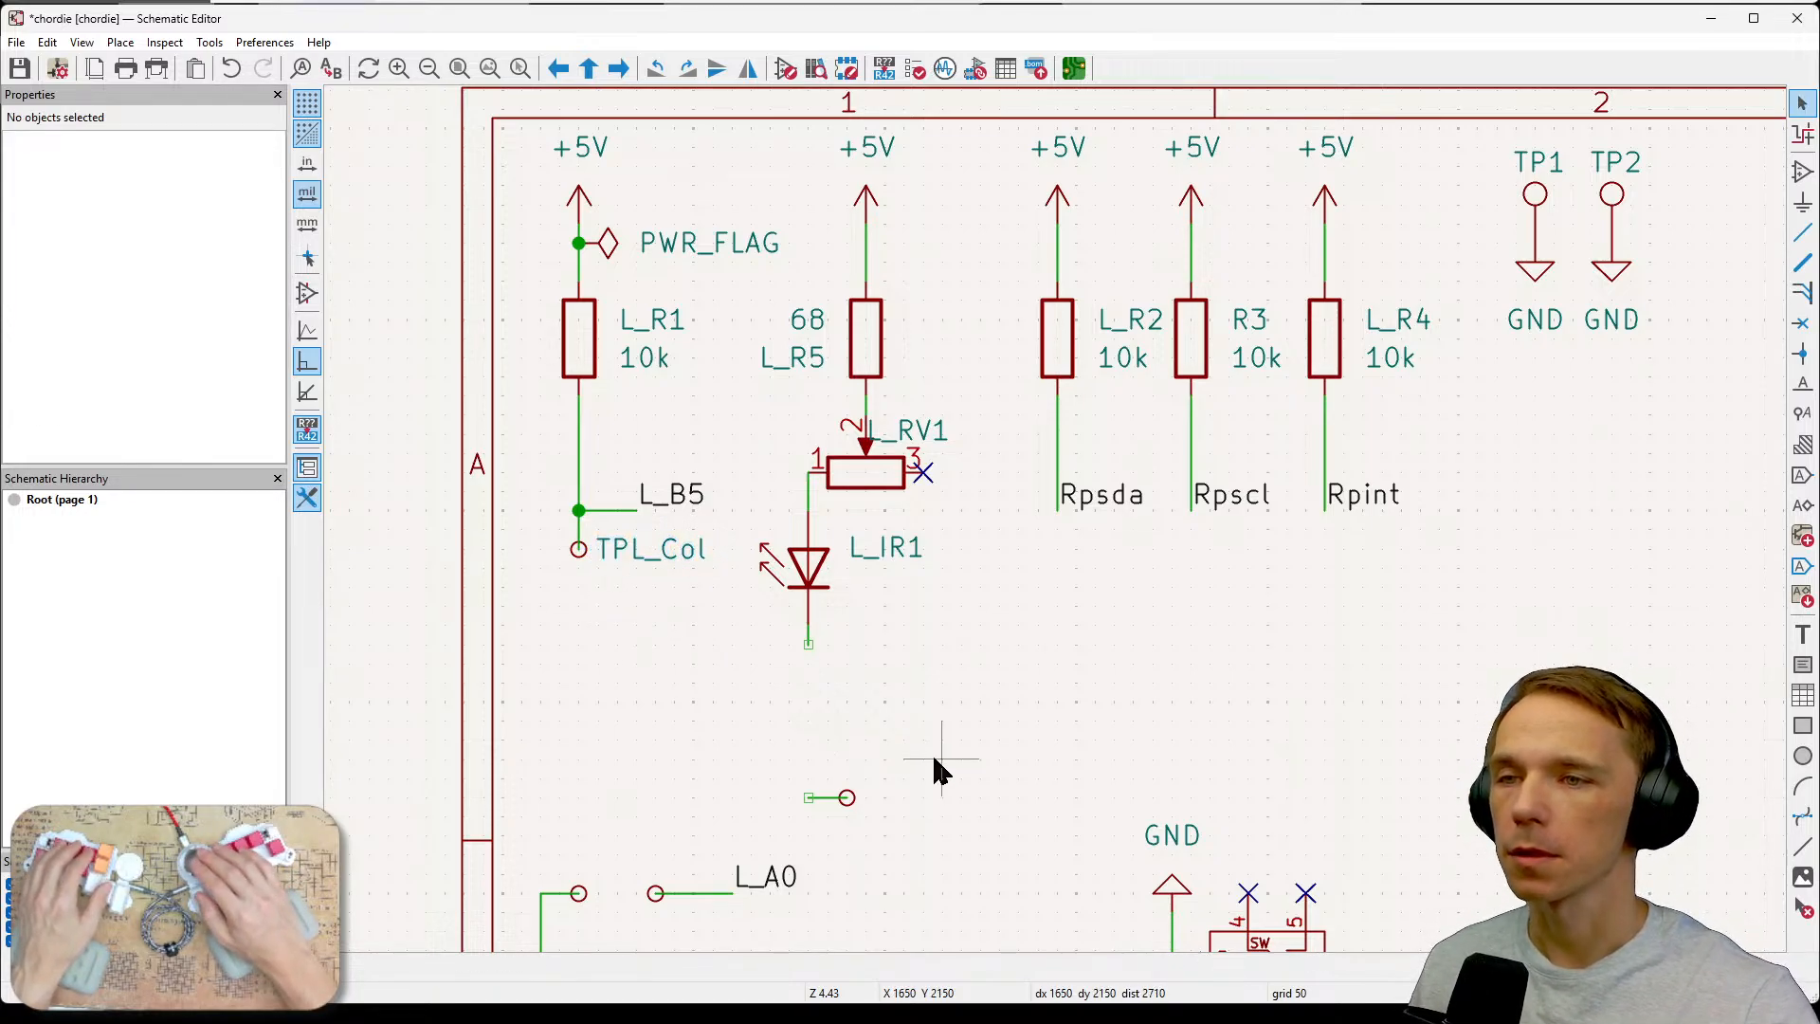
{"action": "middle_click_drag", "start_coordinate": [965, 753], "coordinate": [899, 738]}
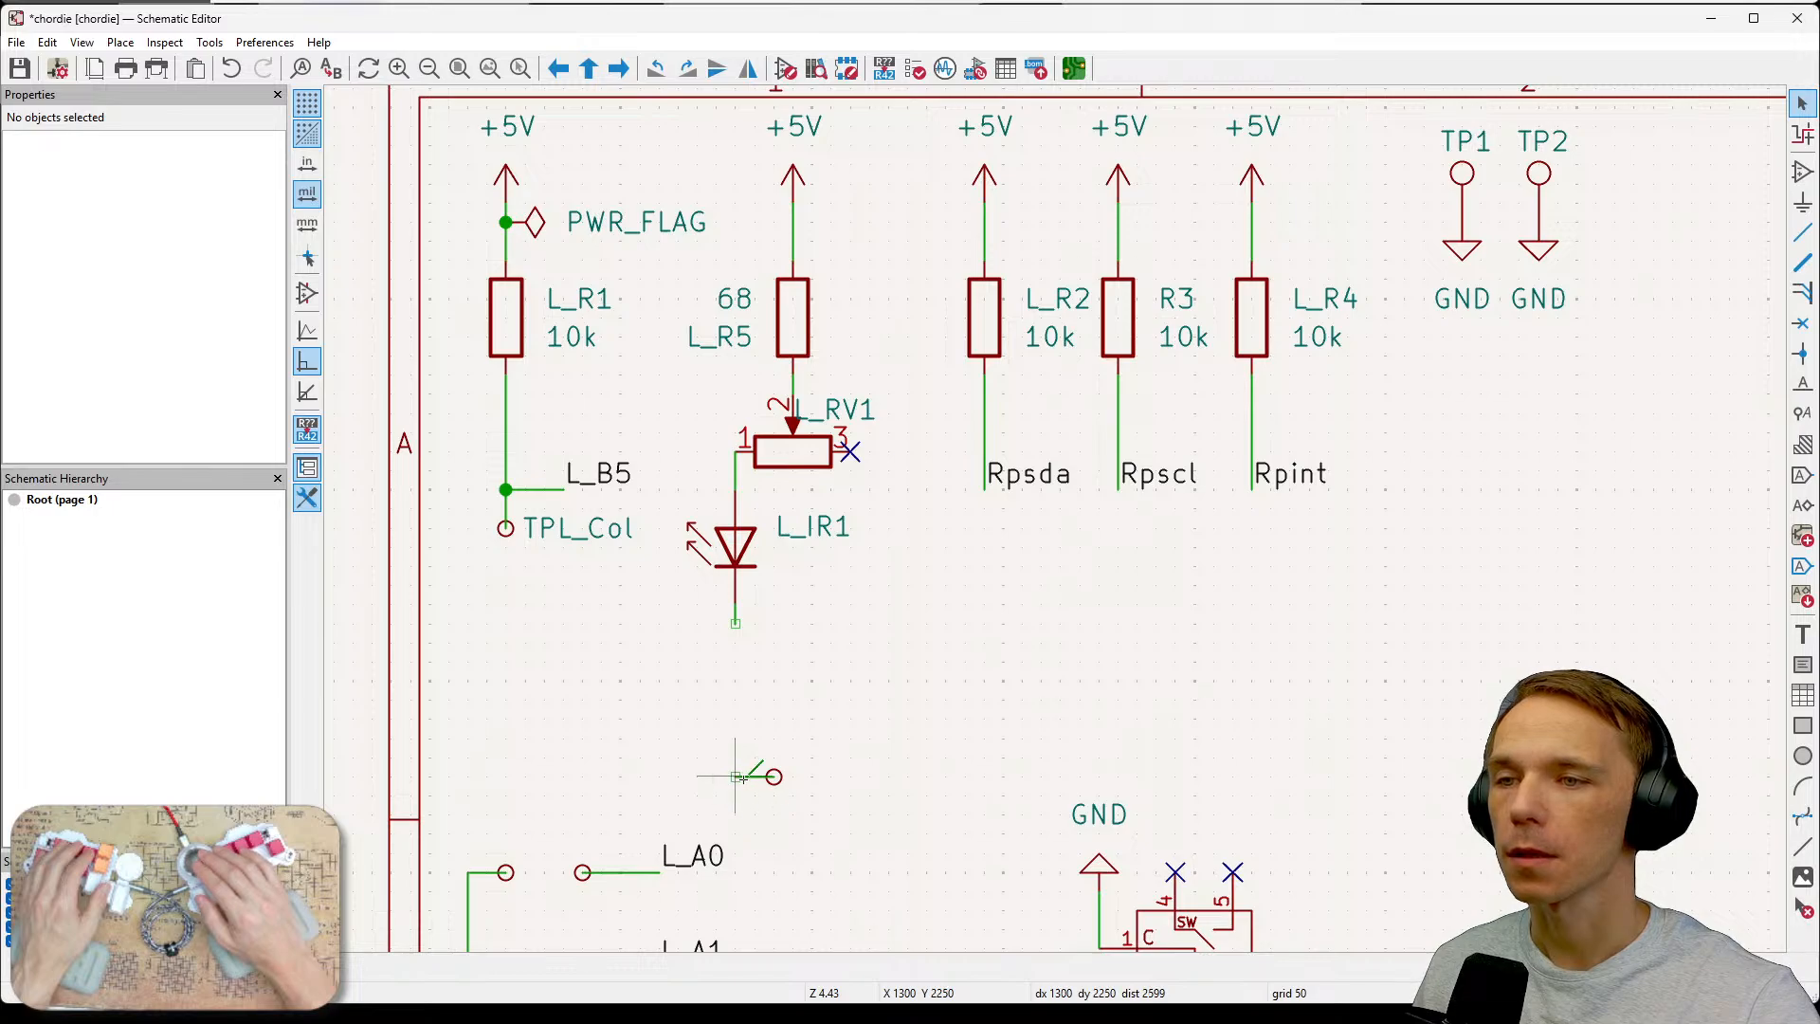
{"action": "left_click_drag", "start_coordinate": [722, 745], "coordinate": [812, 817]}
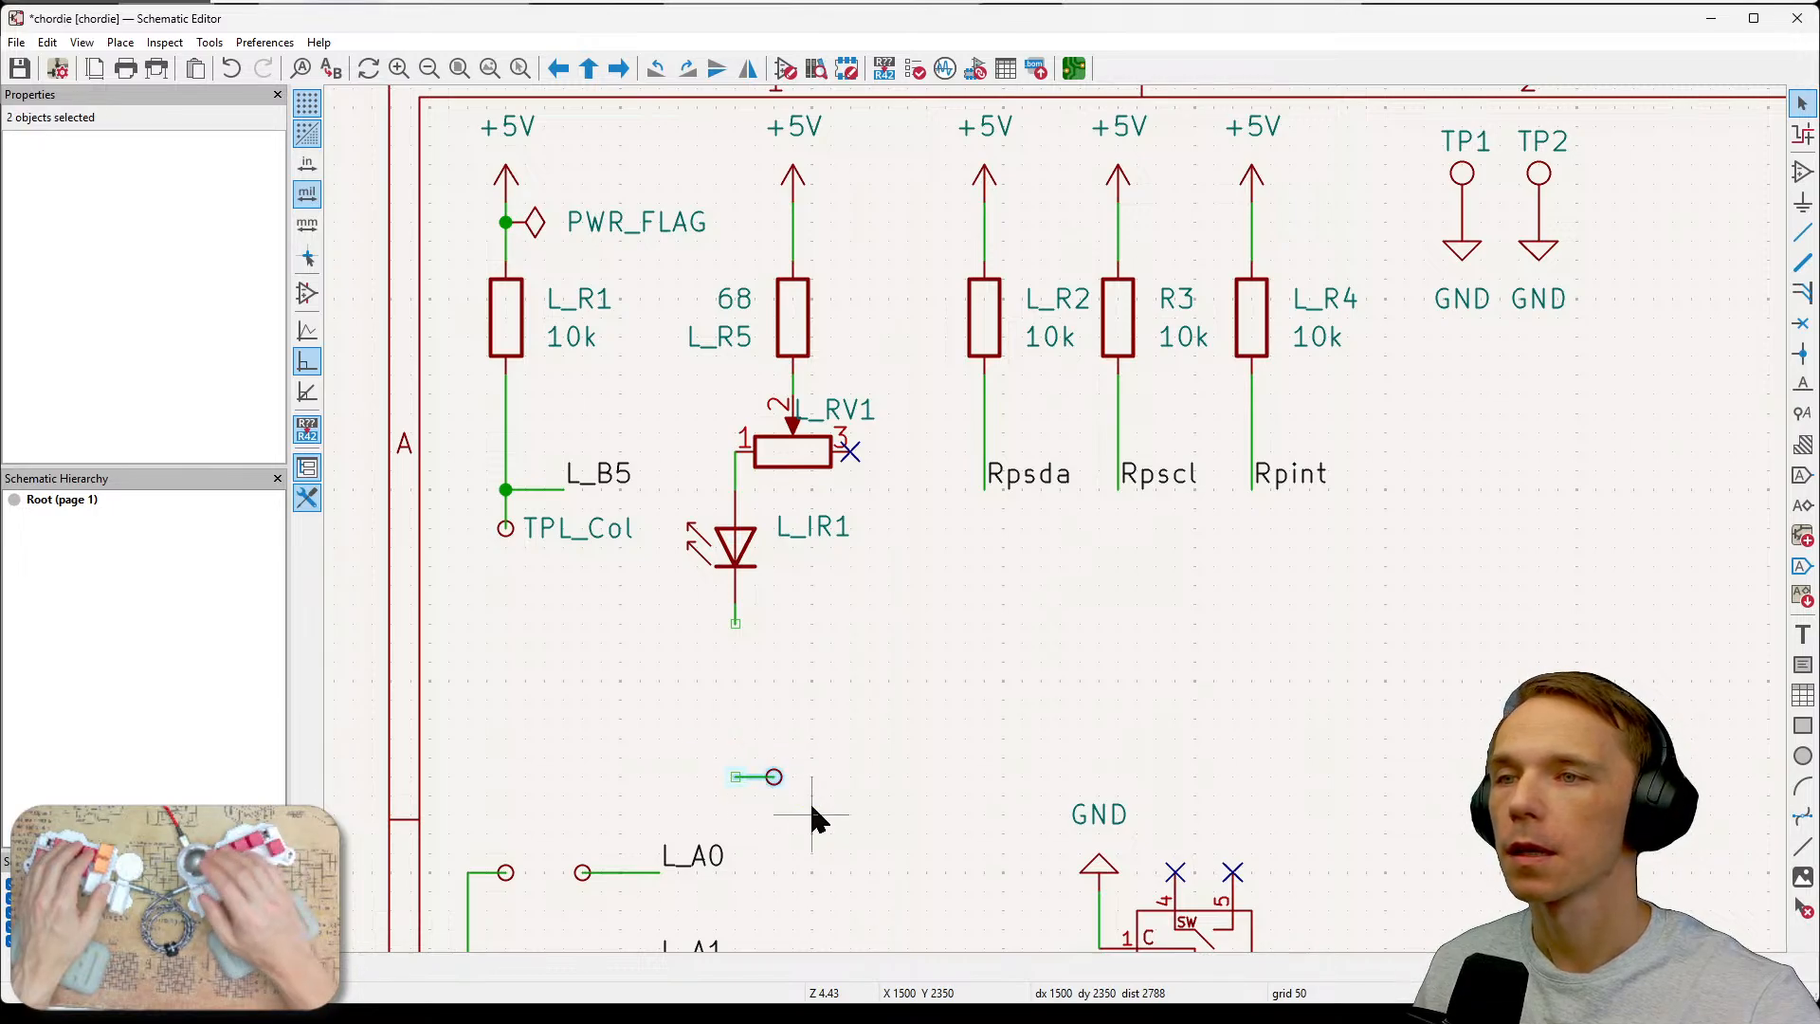
{"action": "left_click_drag", "start_coordinate": [843, 738], "coordinate": [718, 811]}
{"action": "left_click", "coordinate": [978, 752]}
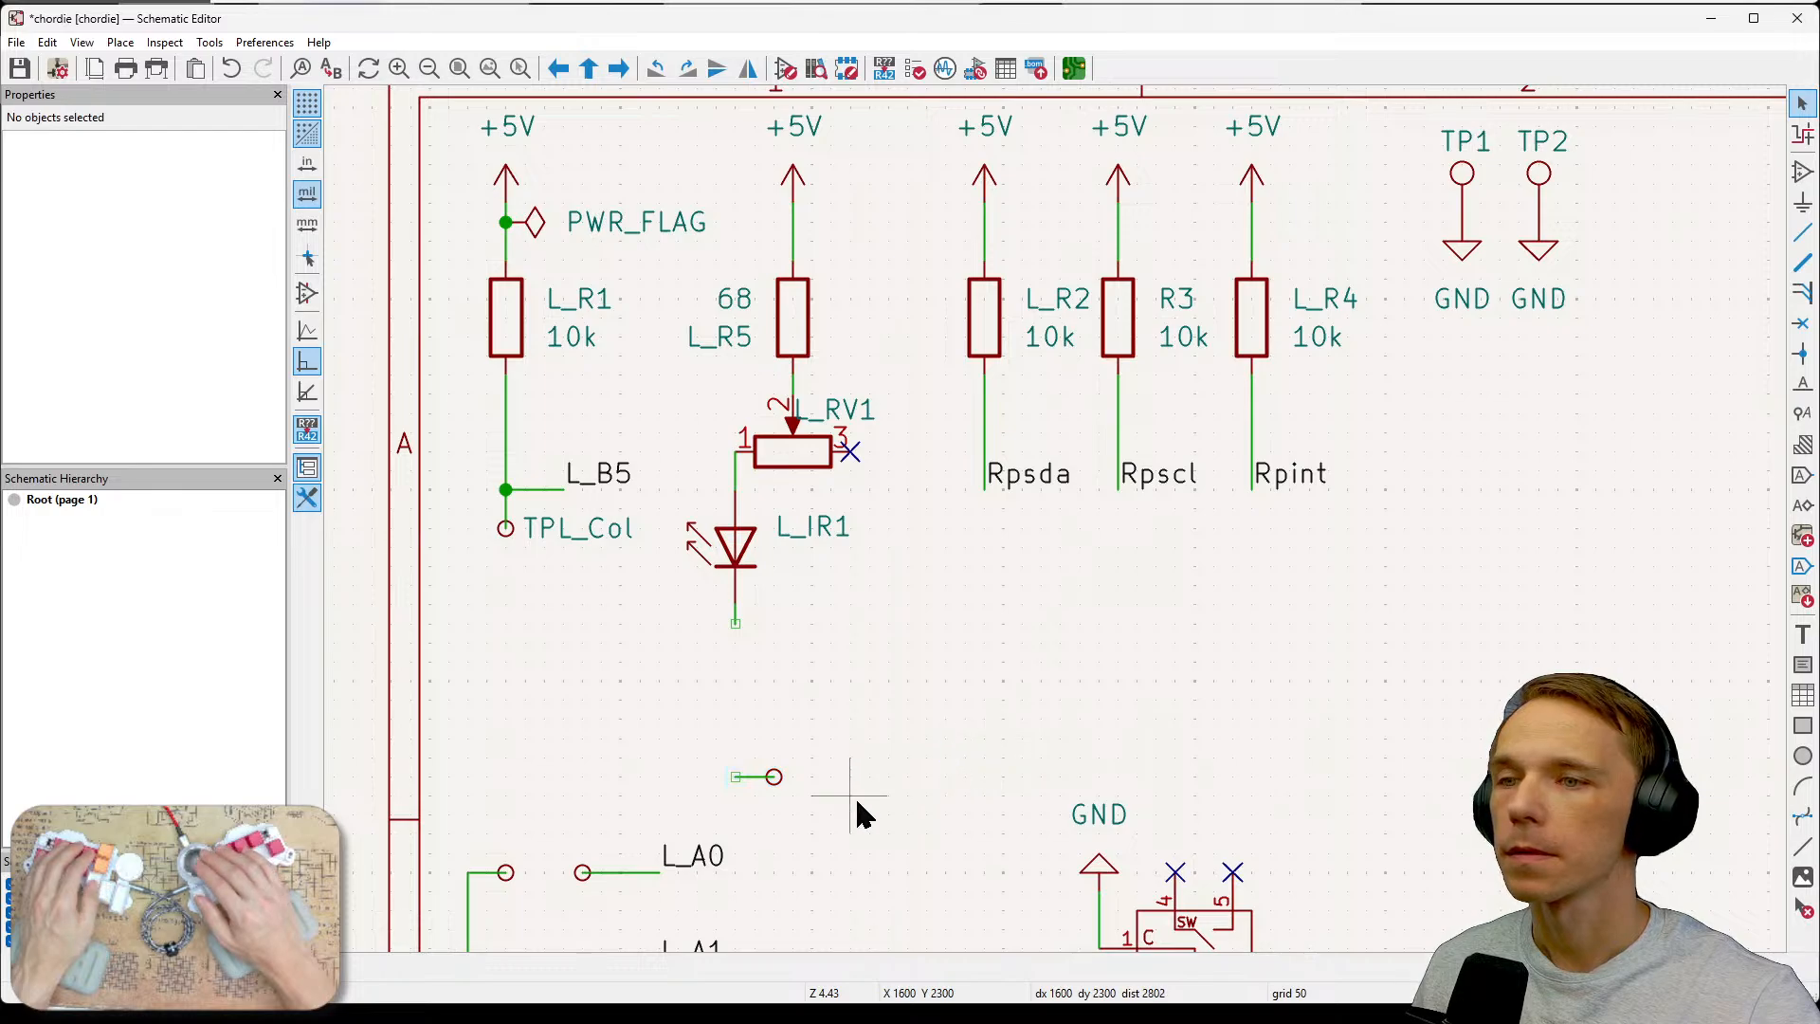
{"action": "middle_click_drag", "start_coordinate": [855, 796], "coordinate": [839, 667]}
{"action": "left_click_drag", "start_coordinate": [853, 613], "coordinate": [748, 720]}
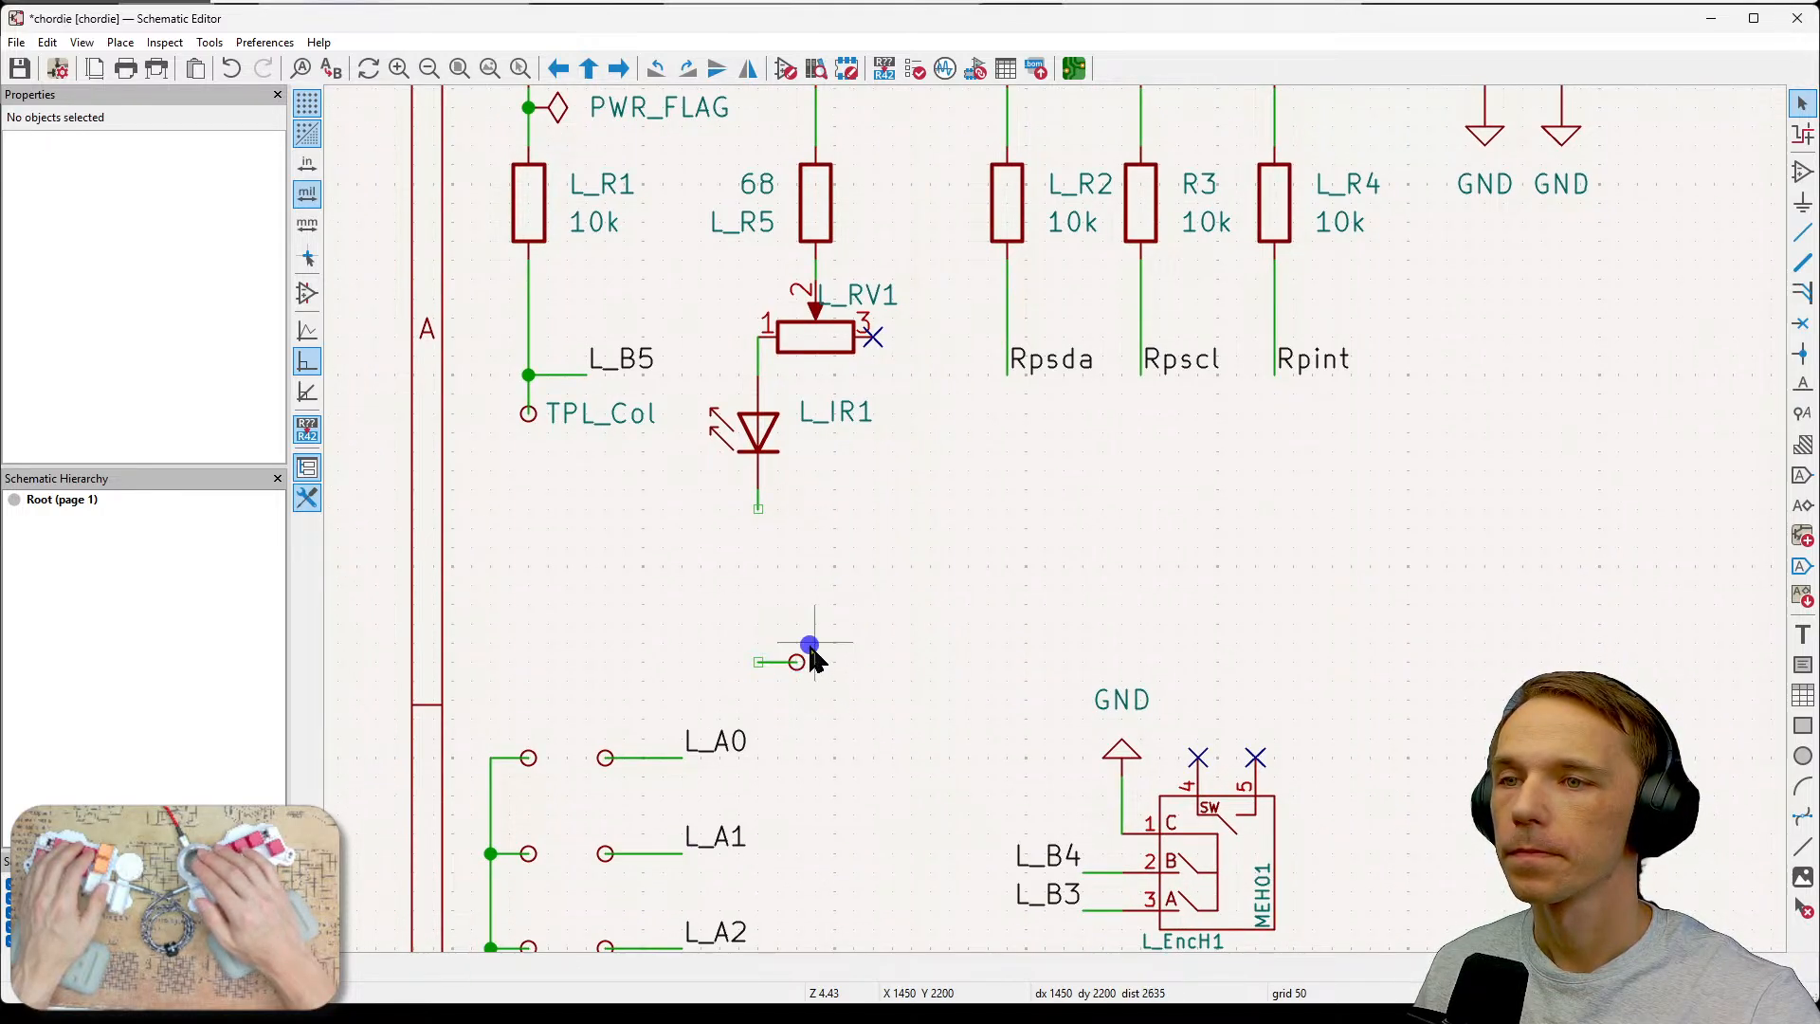
{"action": "left_click_drag", "start_coordinate": [813, 657], "coordinate": [789, 702]}
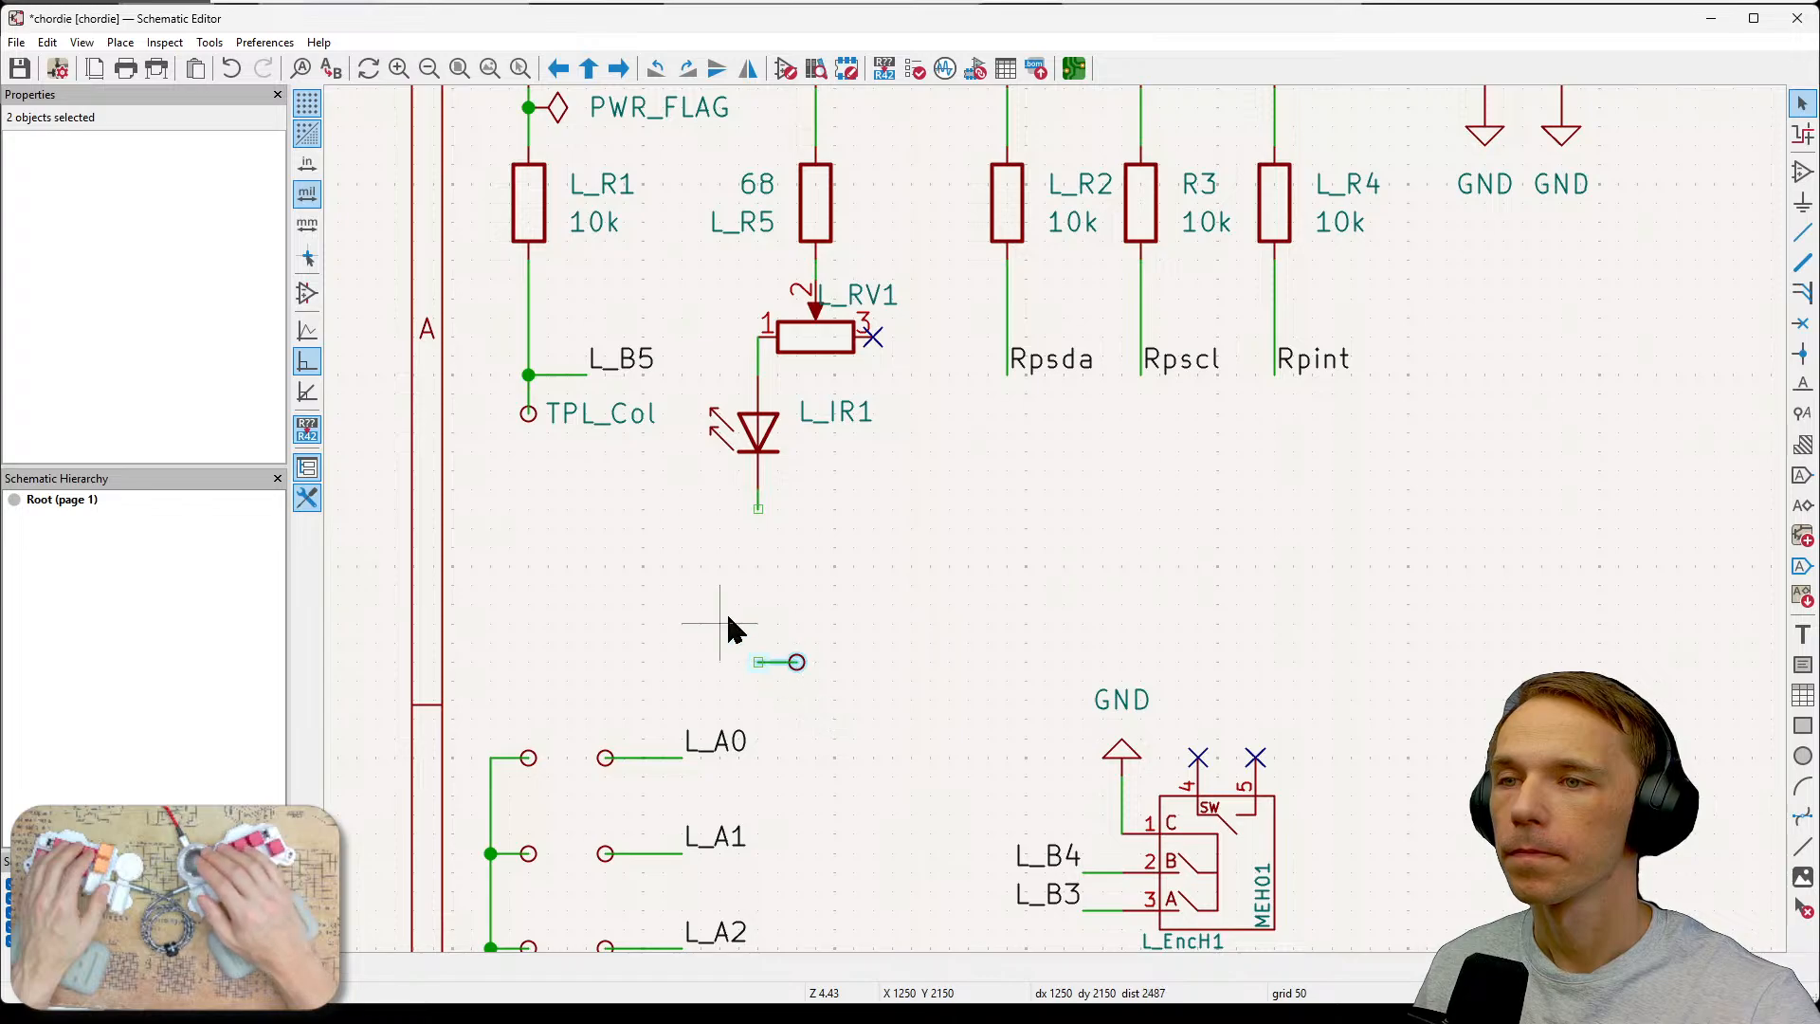
{"action": "left_click_drag", "start_coordinate": [725, 628], "coordinate": [779, 700]}
{"action": "key", "text": "e"}
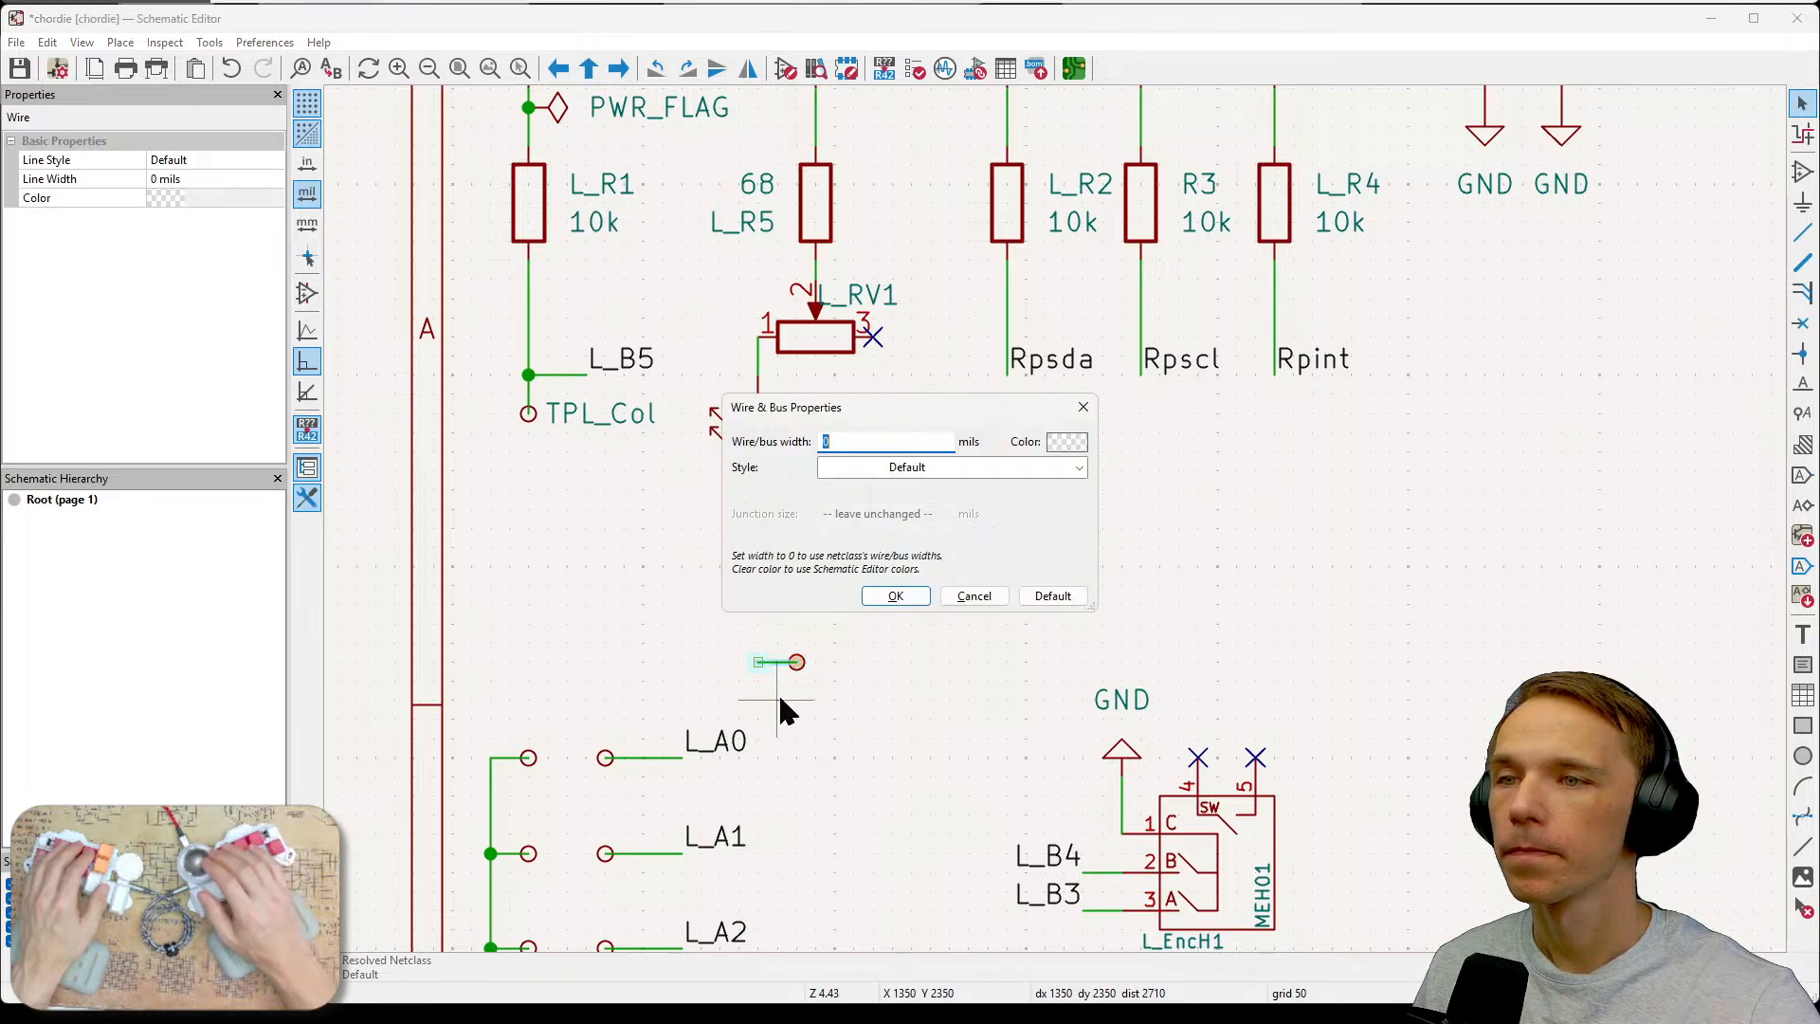
{"action": "left_click", "coordinate": [973, 596]}
{"action": "key", "text": "Escape"}
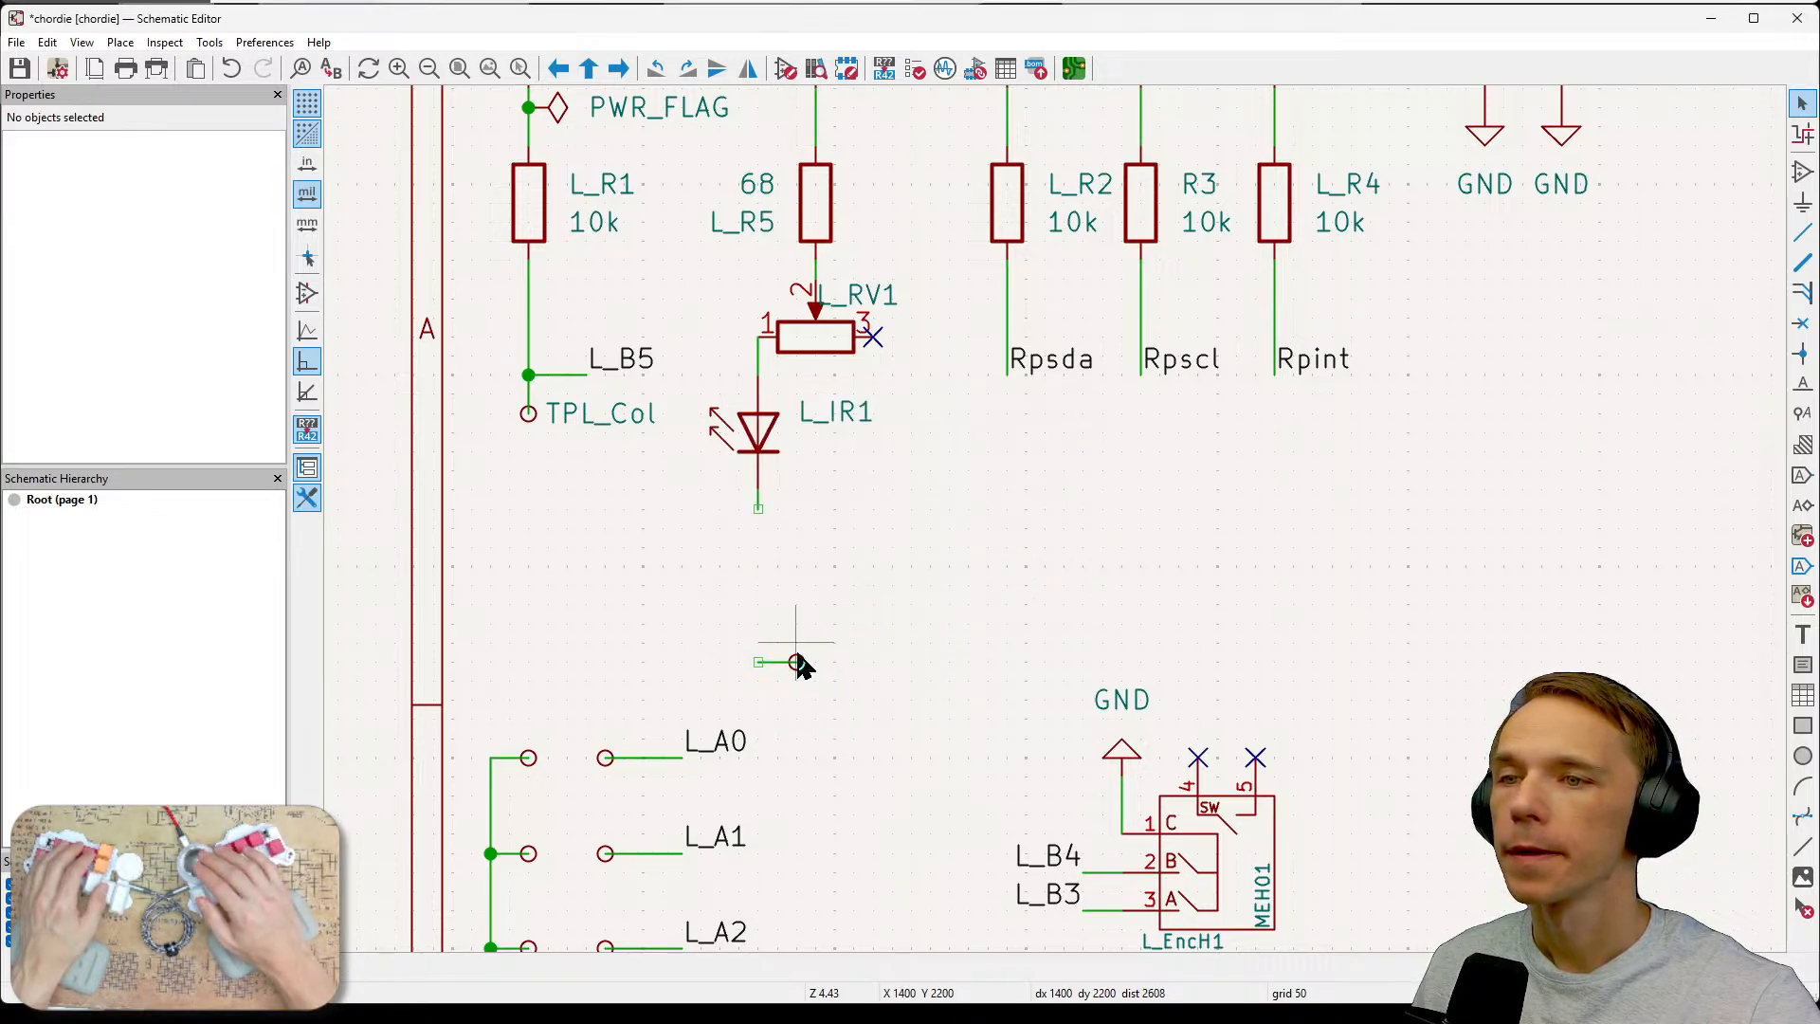
Open the lower test point's properties and rename its reference to TPL_Ano.
{"action": "left_click", "coordinate": [796, 662]}
{"action": "key", "text": "e"}
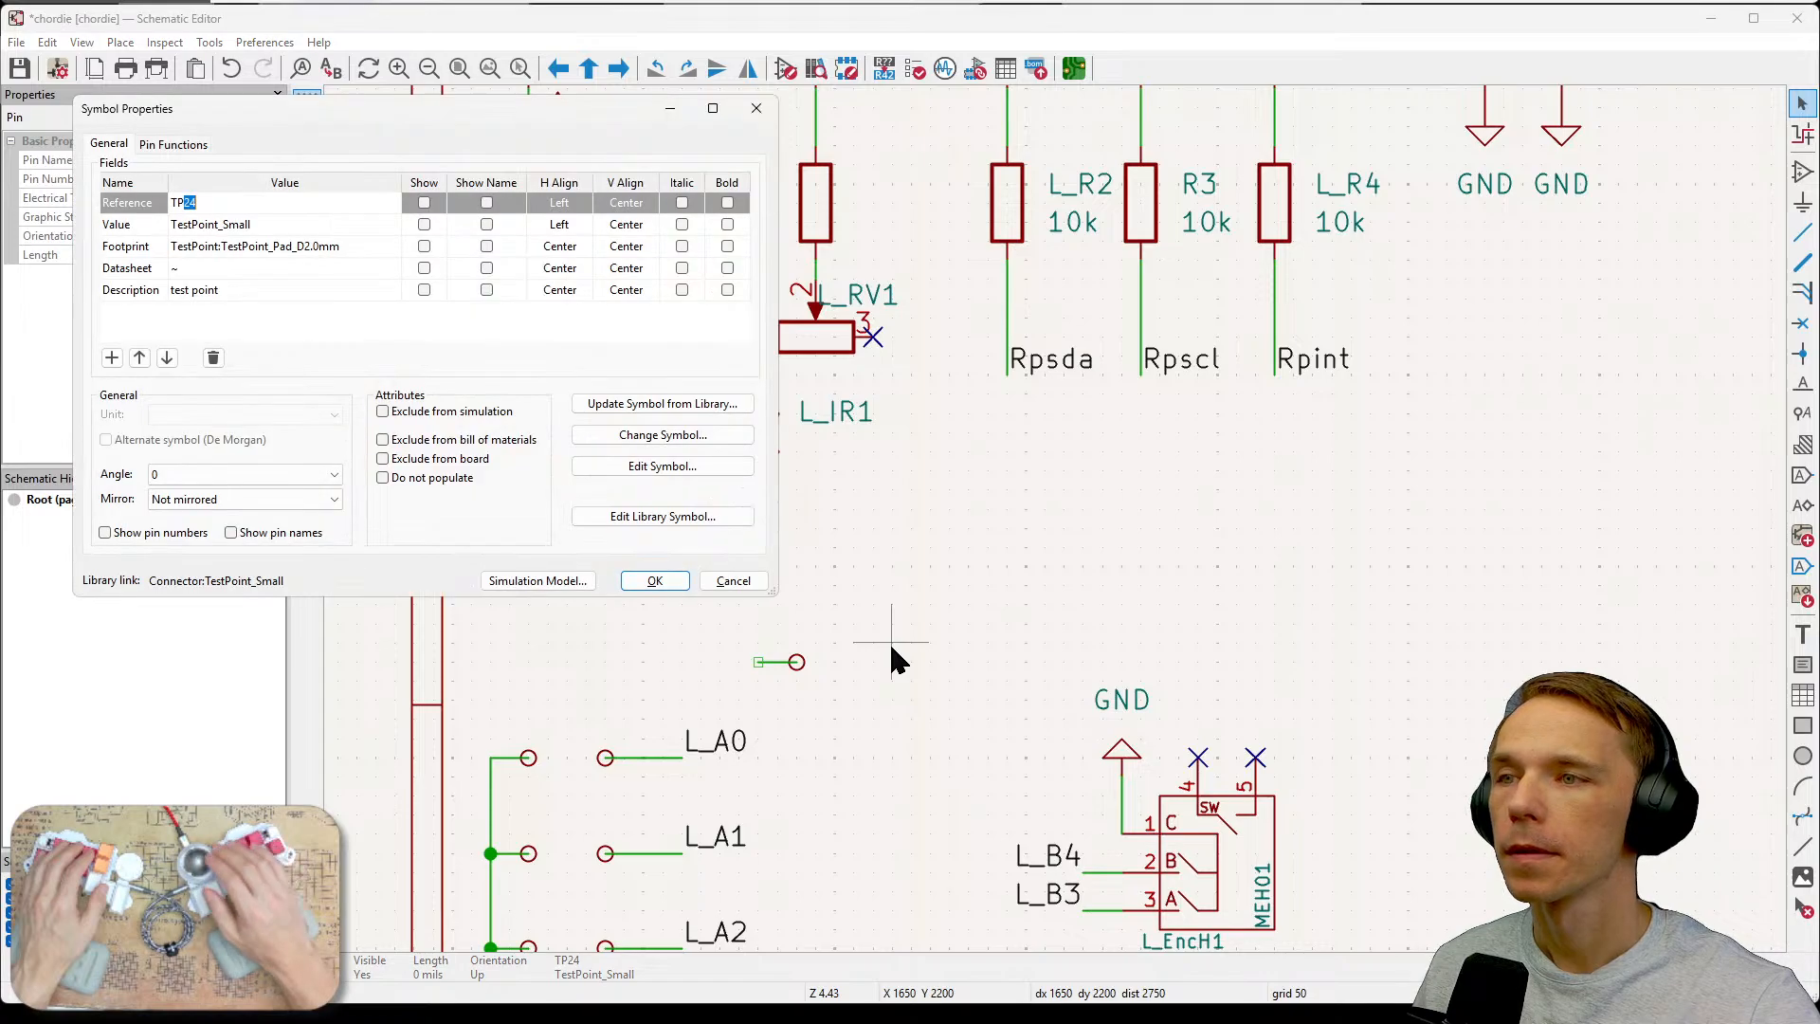
{"action": "left_click", "coordinate": [288, 192]}
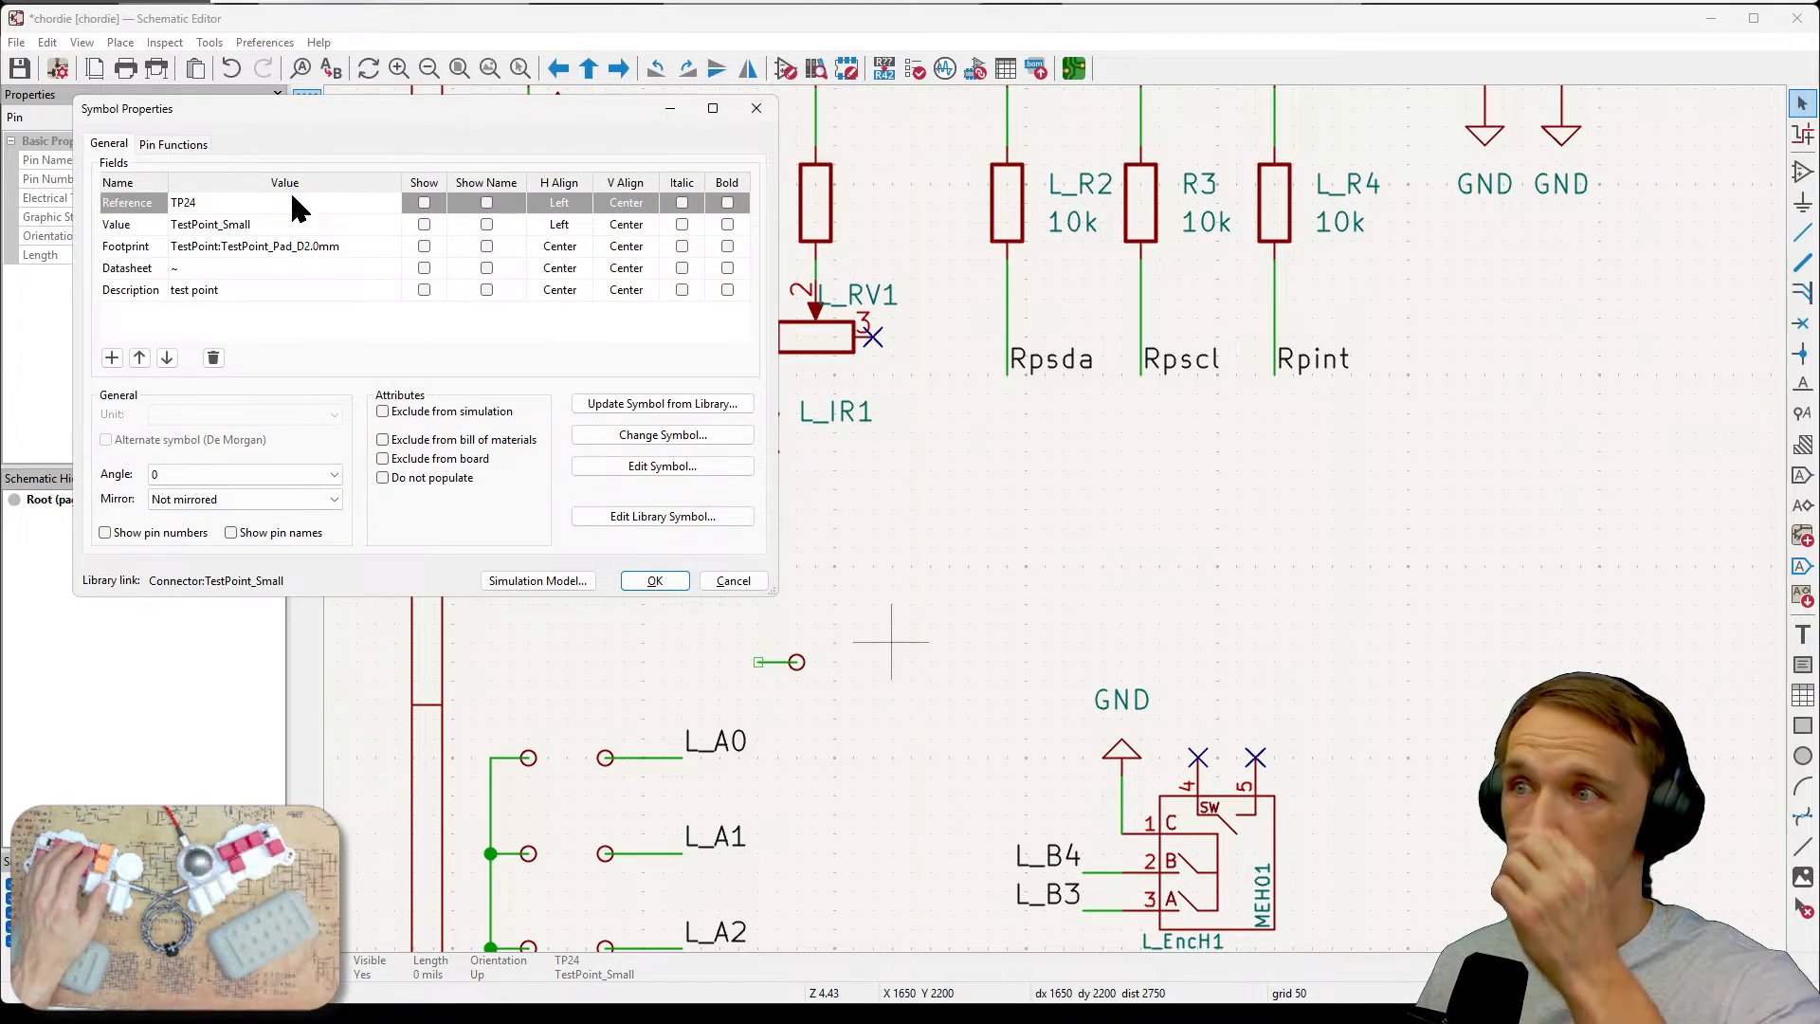
{"action": "key", "text": "BackSpace"}
{"action": "key", "text": "BackSpace"}
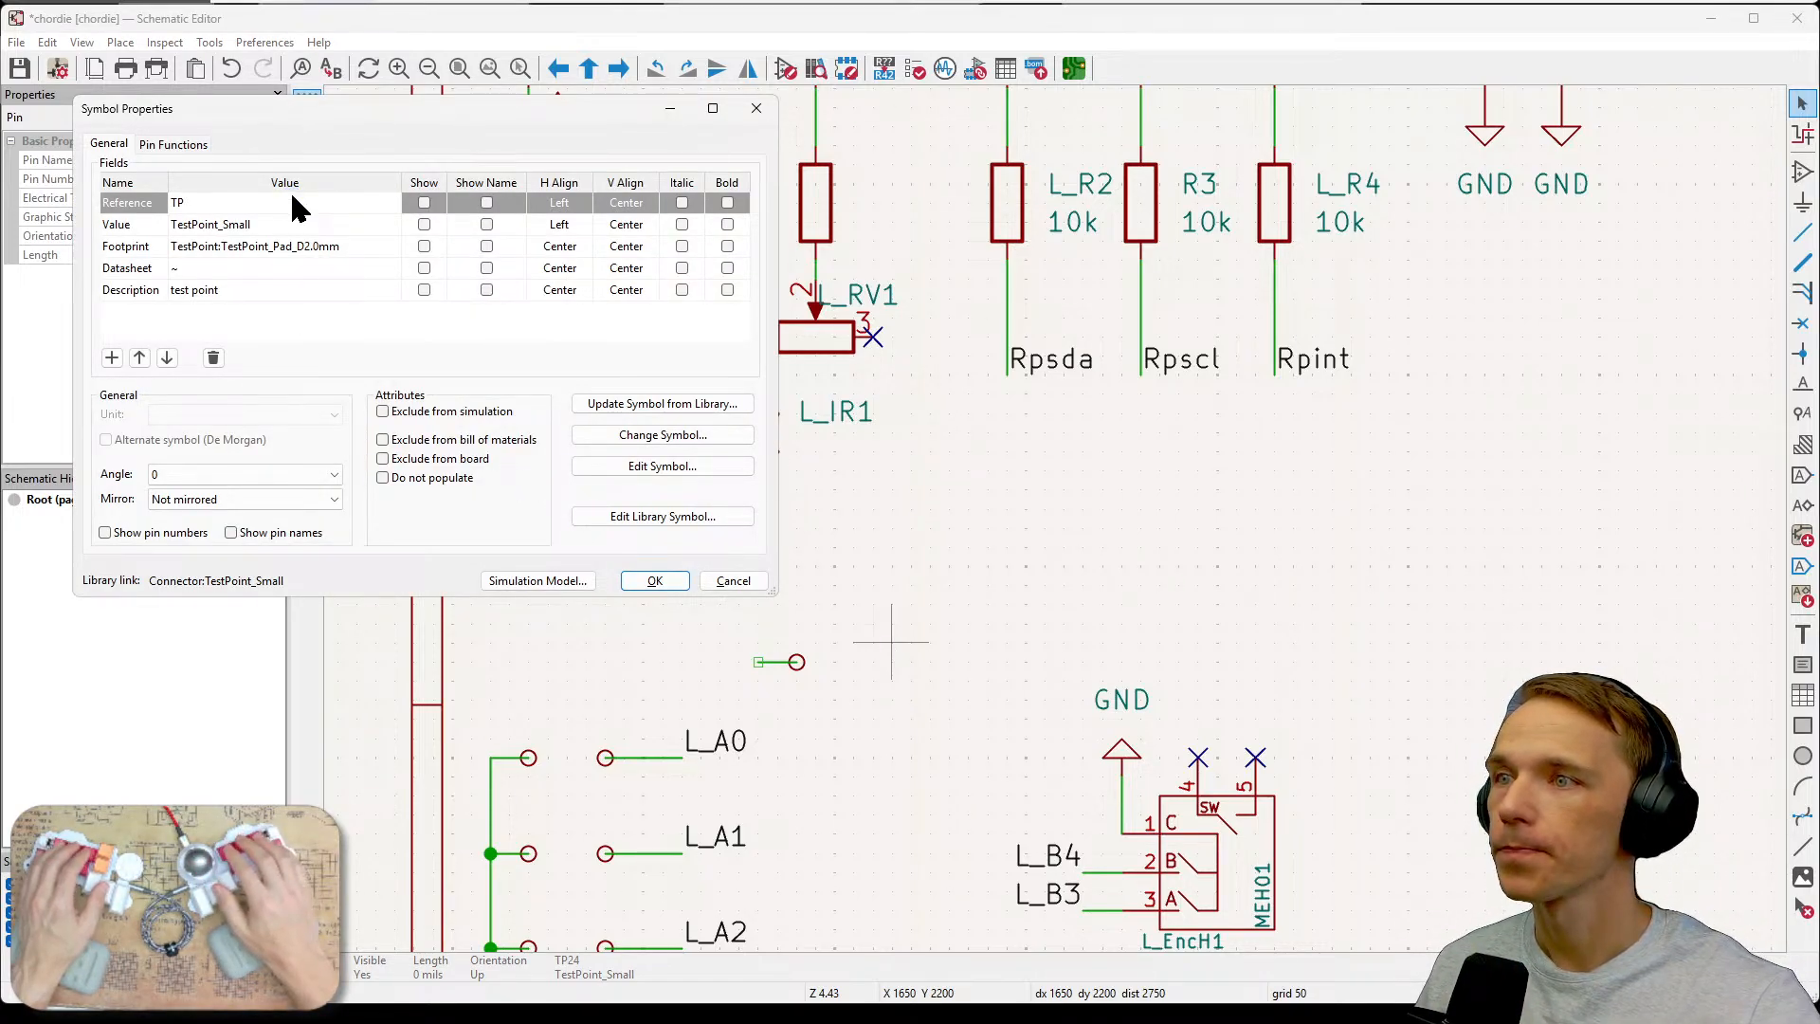
{"action": "type", "text": "L_Ano"}
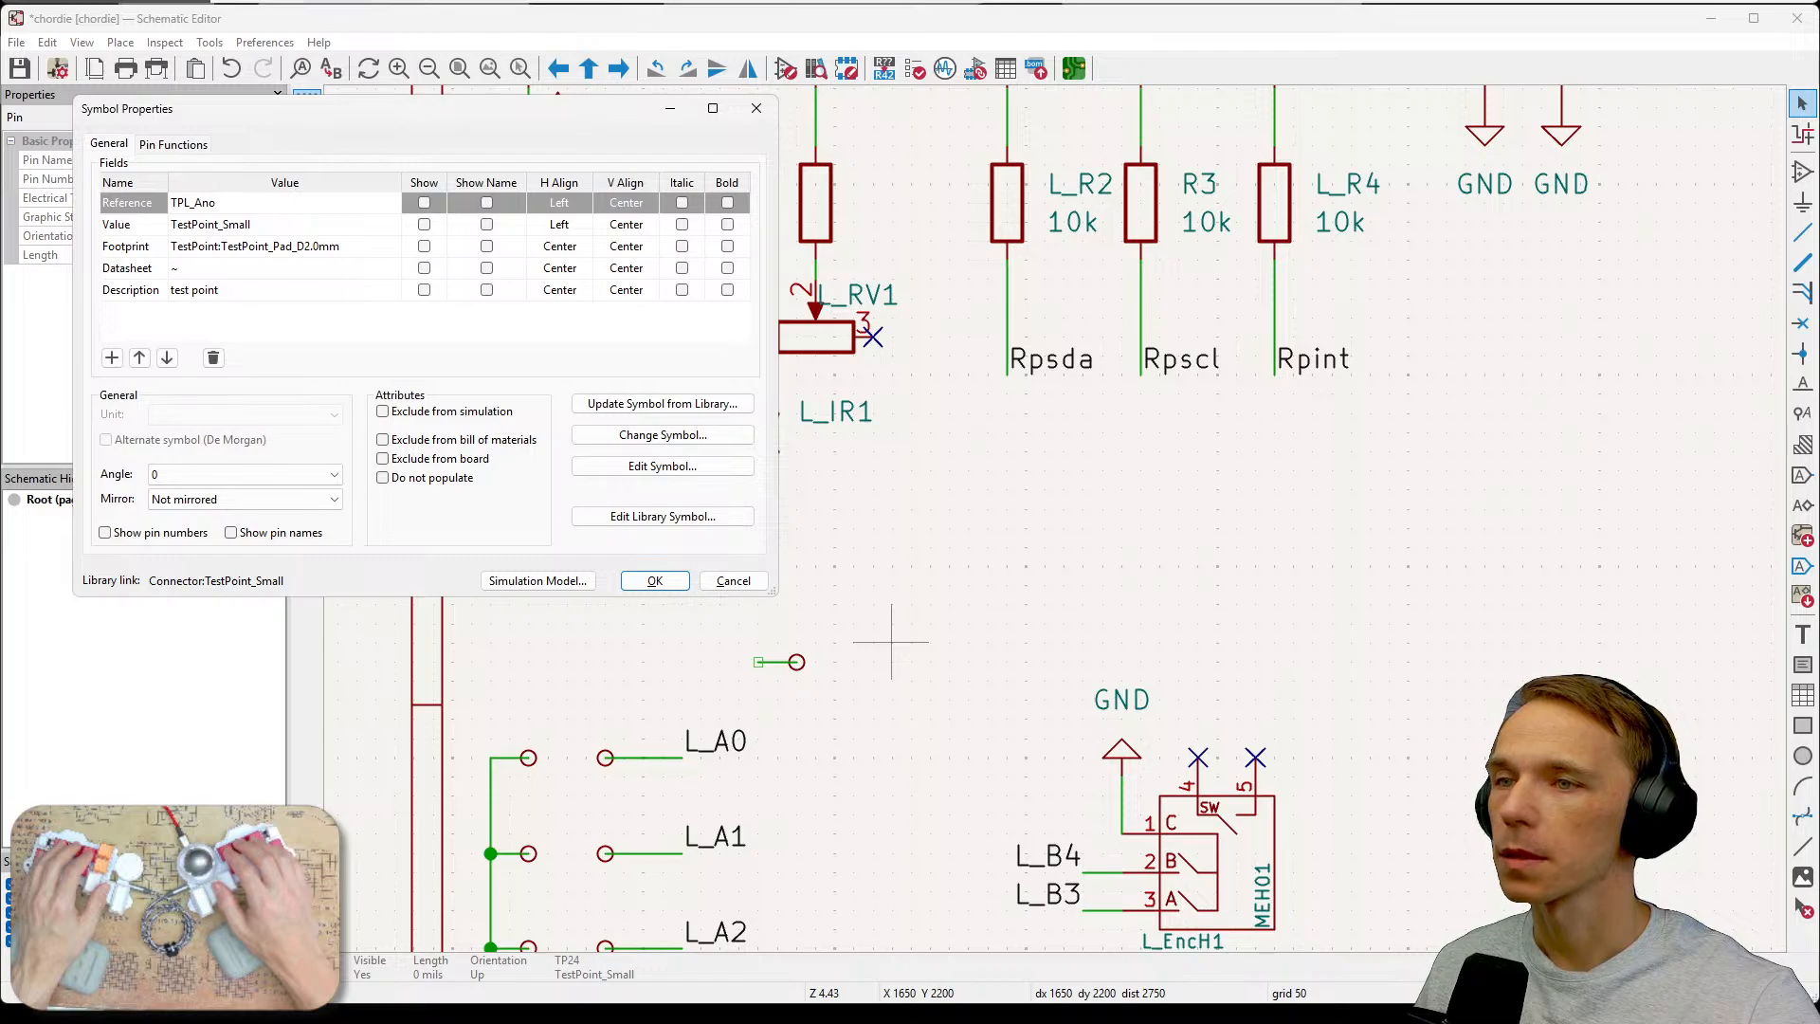
{"action": "left_click", "coordinate": [654, 578]}
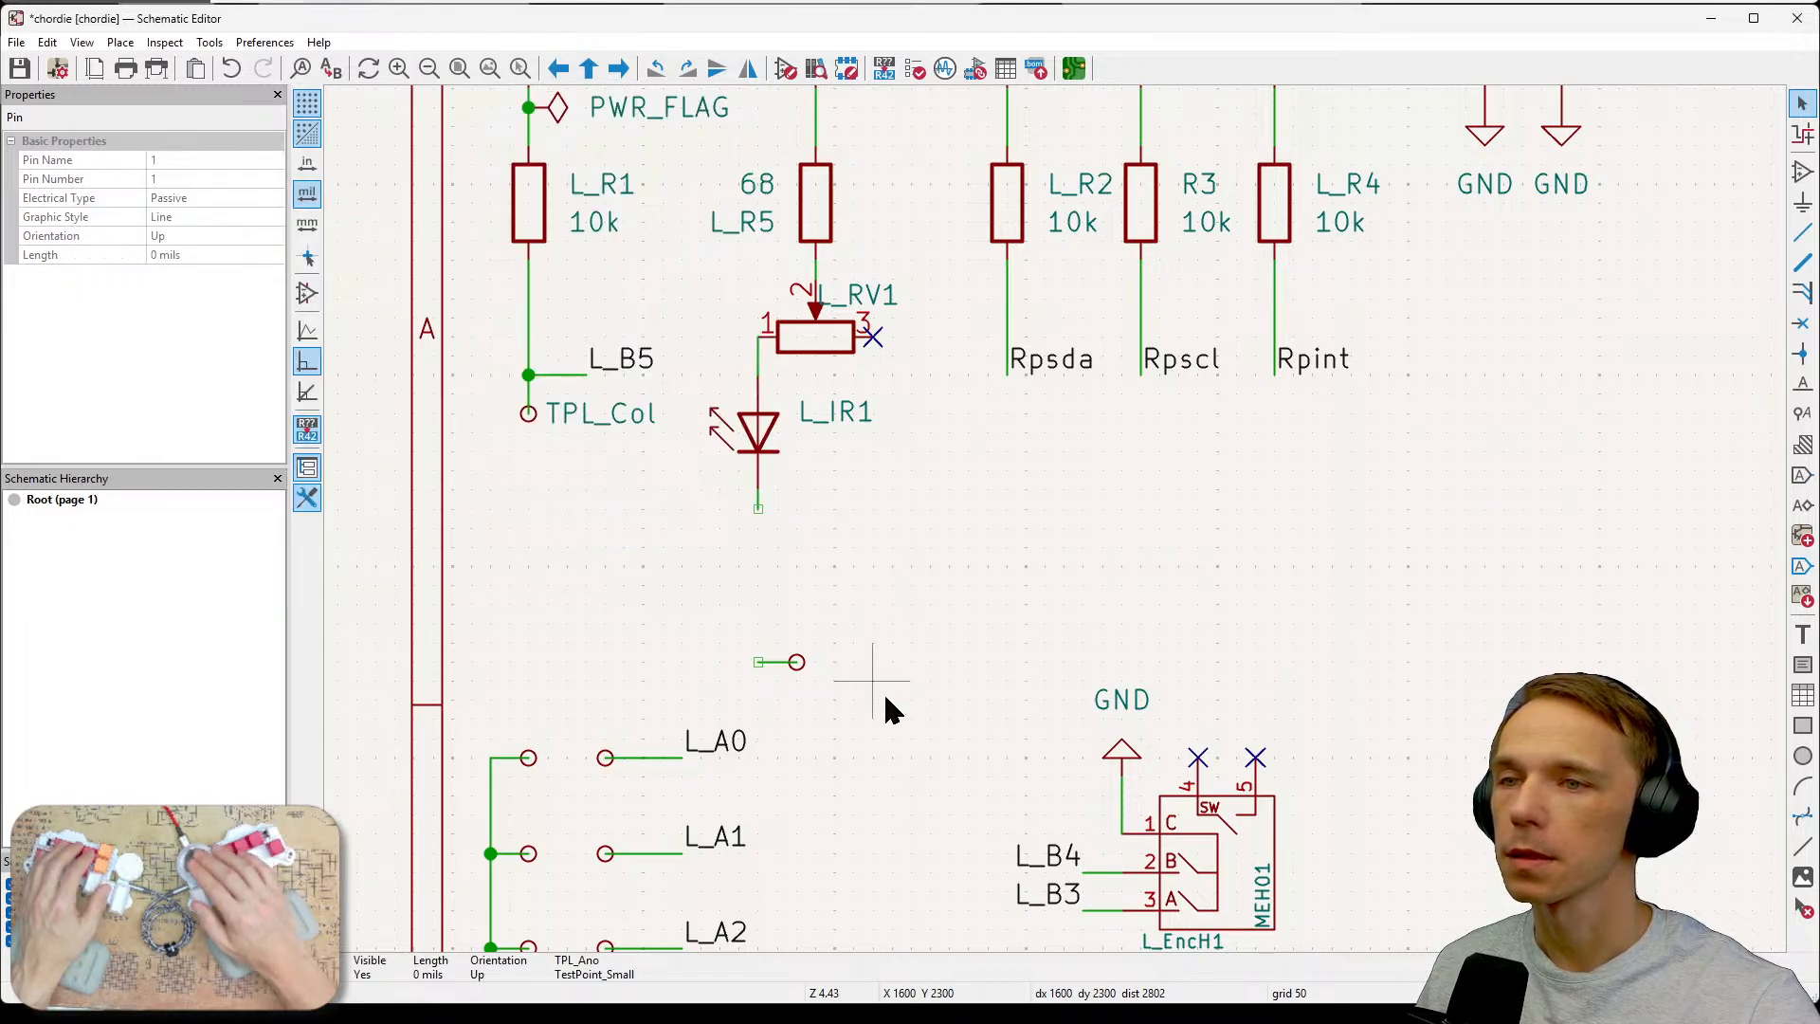
Make the TPL_Ano reference visible on the schematic.
{"action": "double_click", "coordinate": [758, 661]}
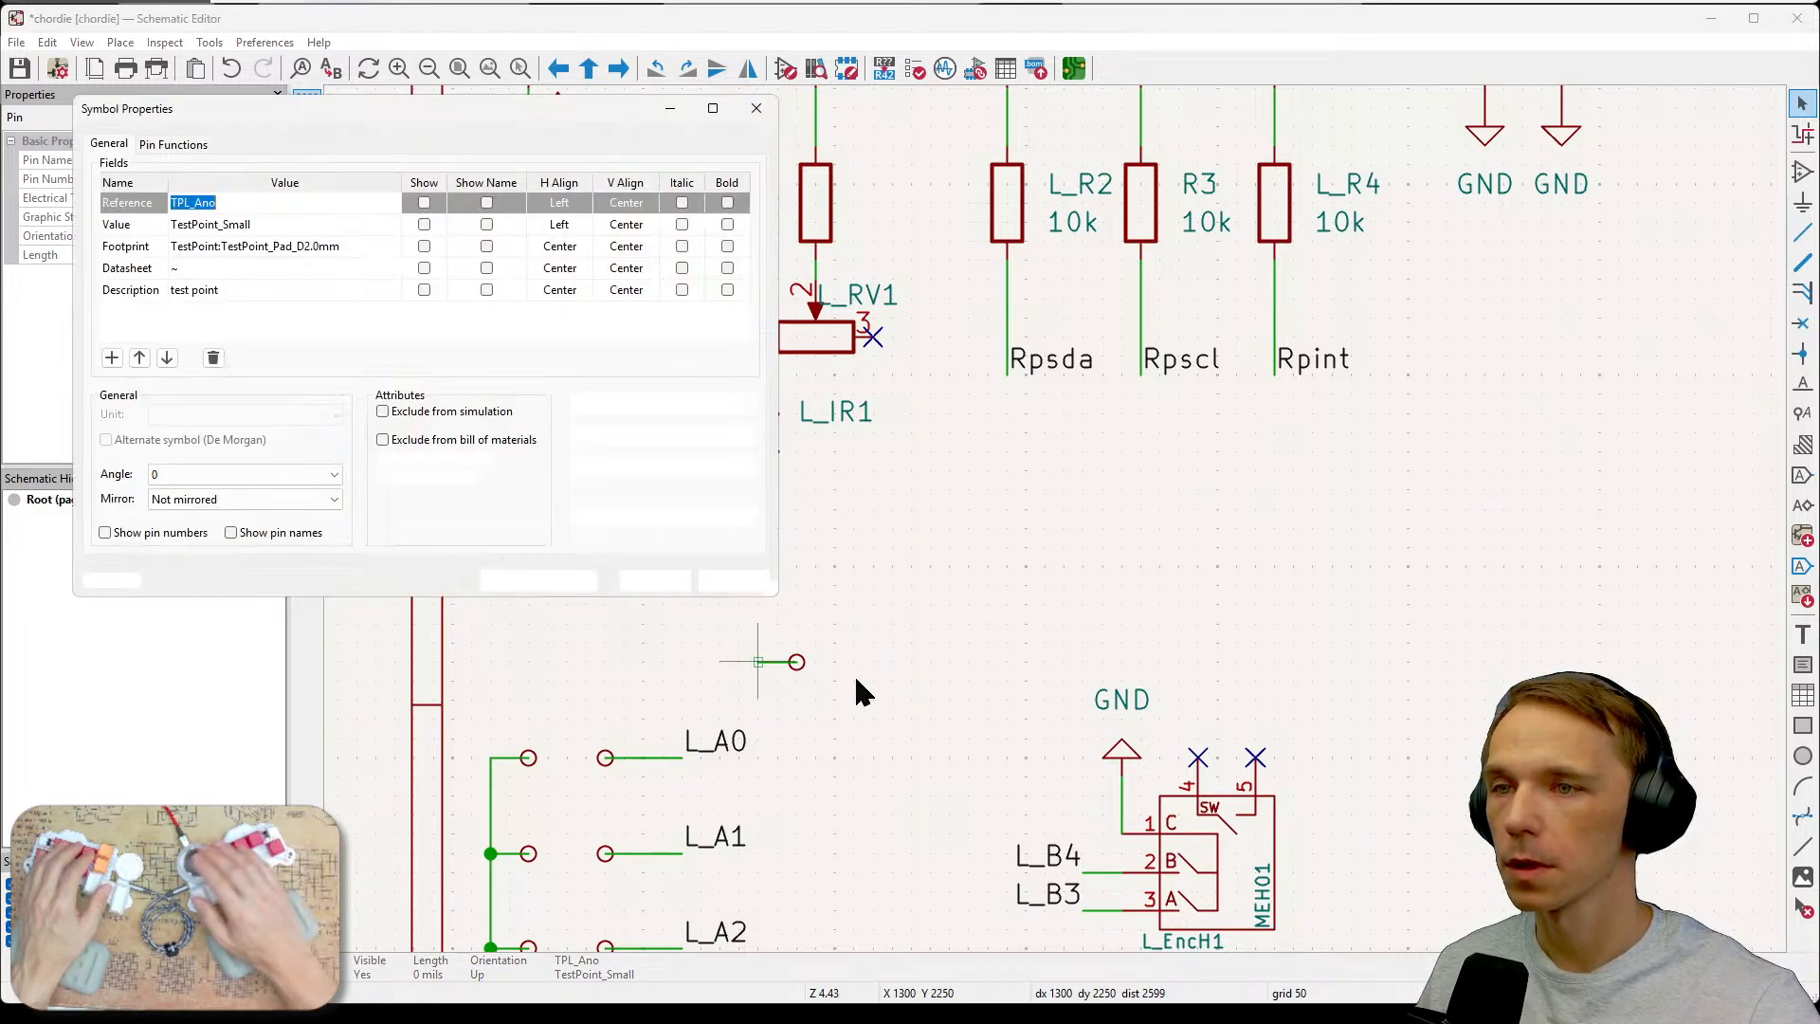
{"action": "left_click", "coordinate": [424, 202]}
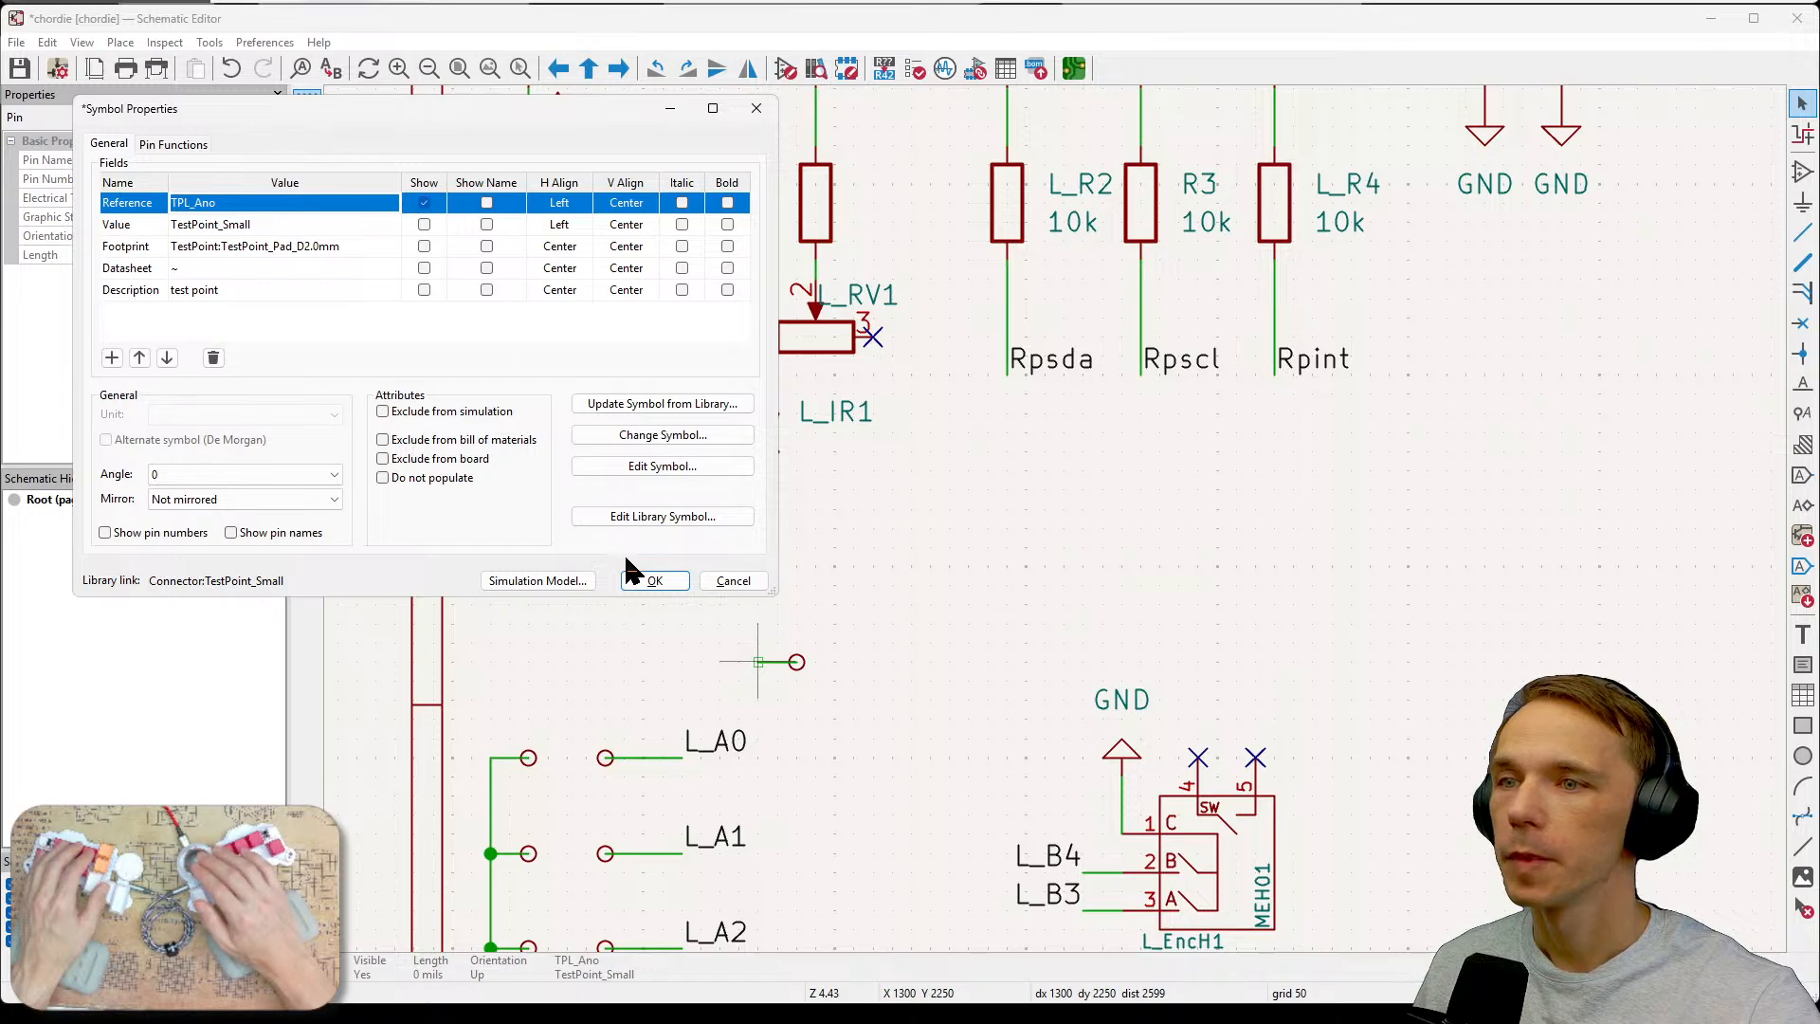
{"action": "left_click", "coordinate": [654, 580]}
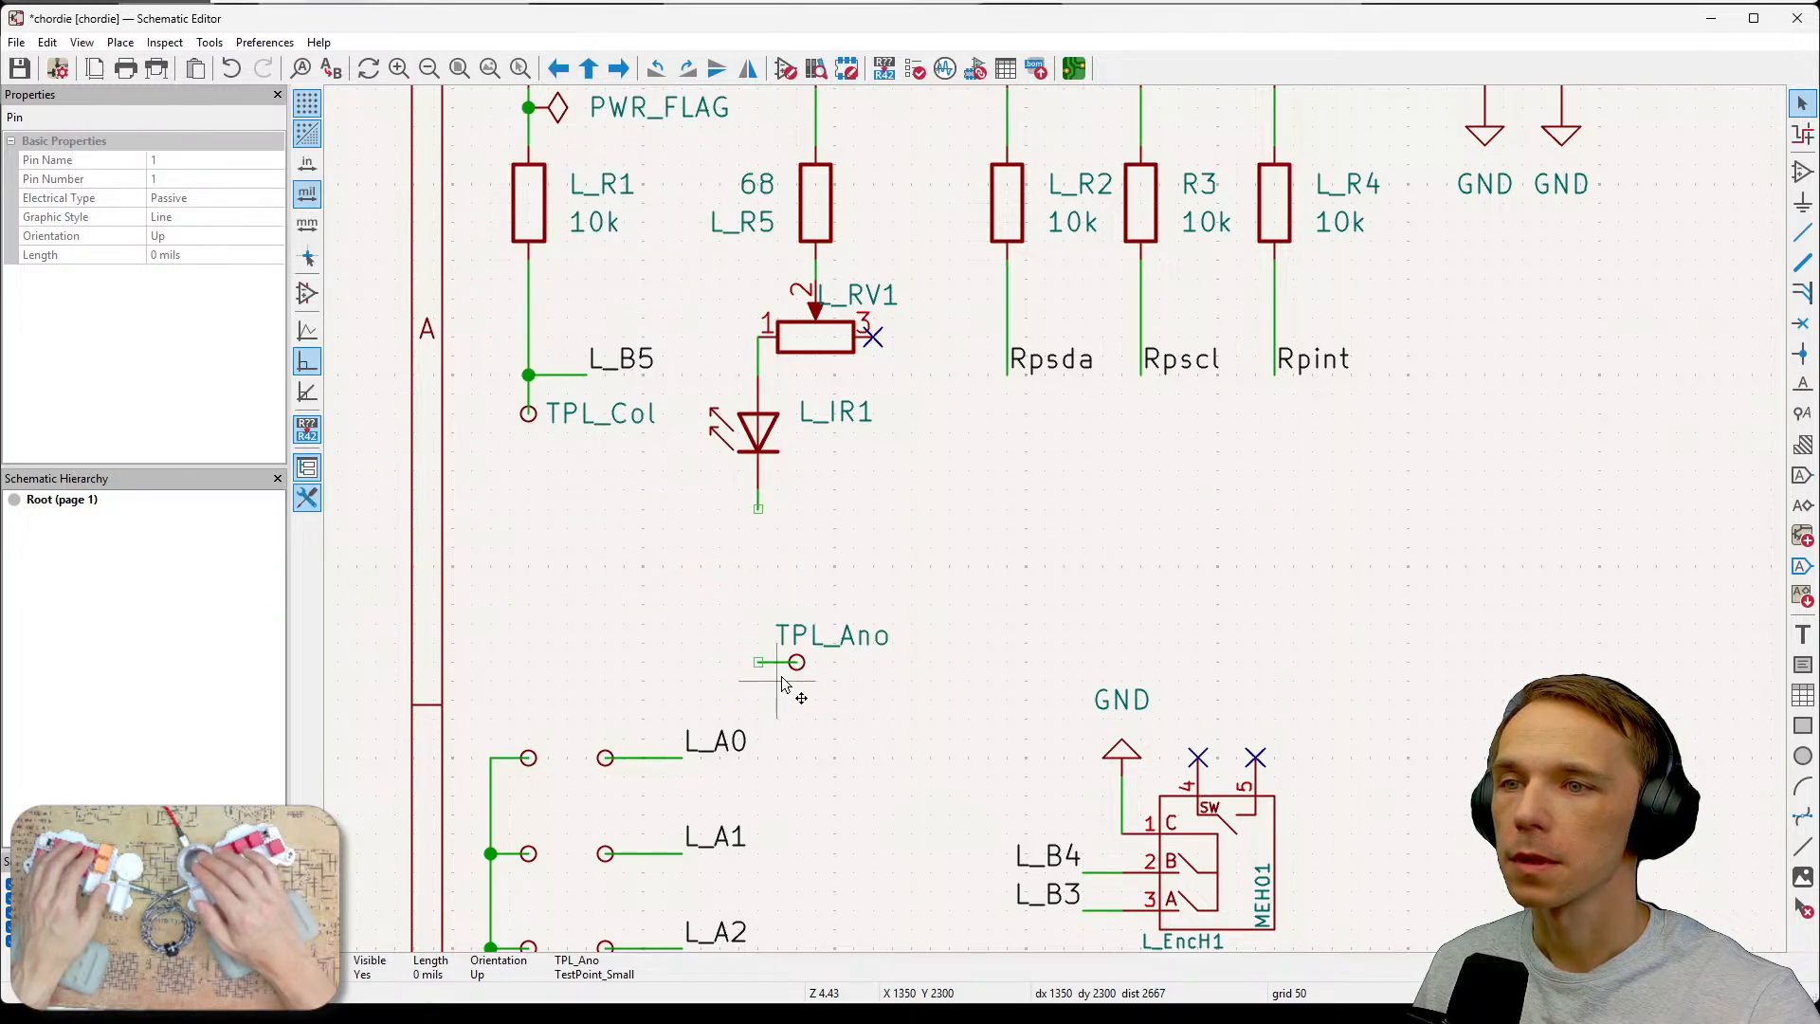
Rotate the TPL_Ano test point to point upward and move it up toward the IR LED.
{"action": "left_click_drag", "start_coordinate": [736, 641], "coordinate": [826, 688]}
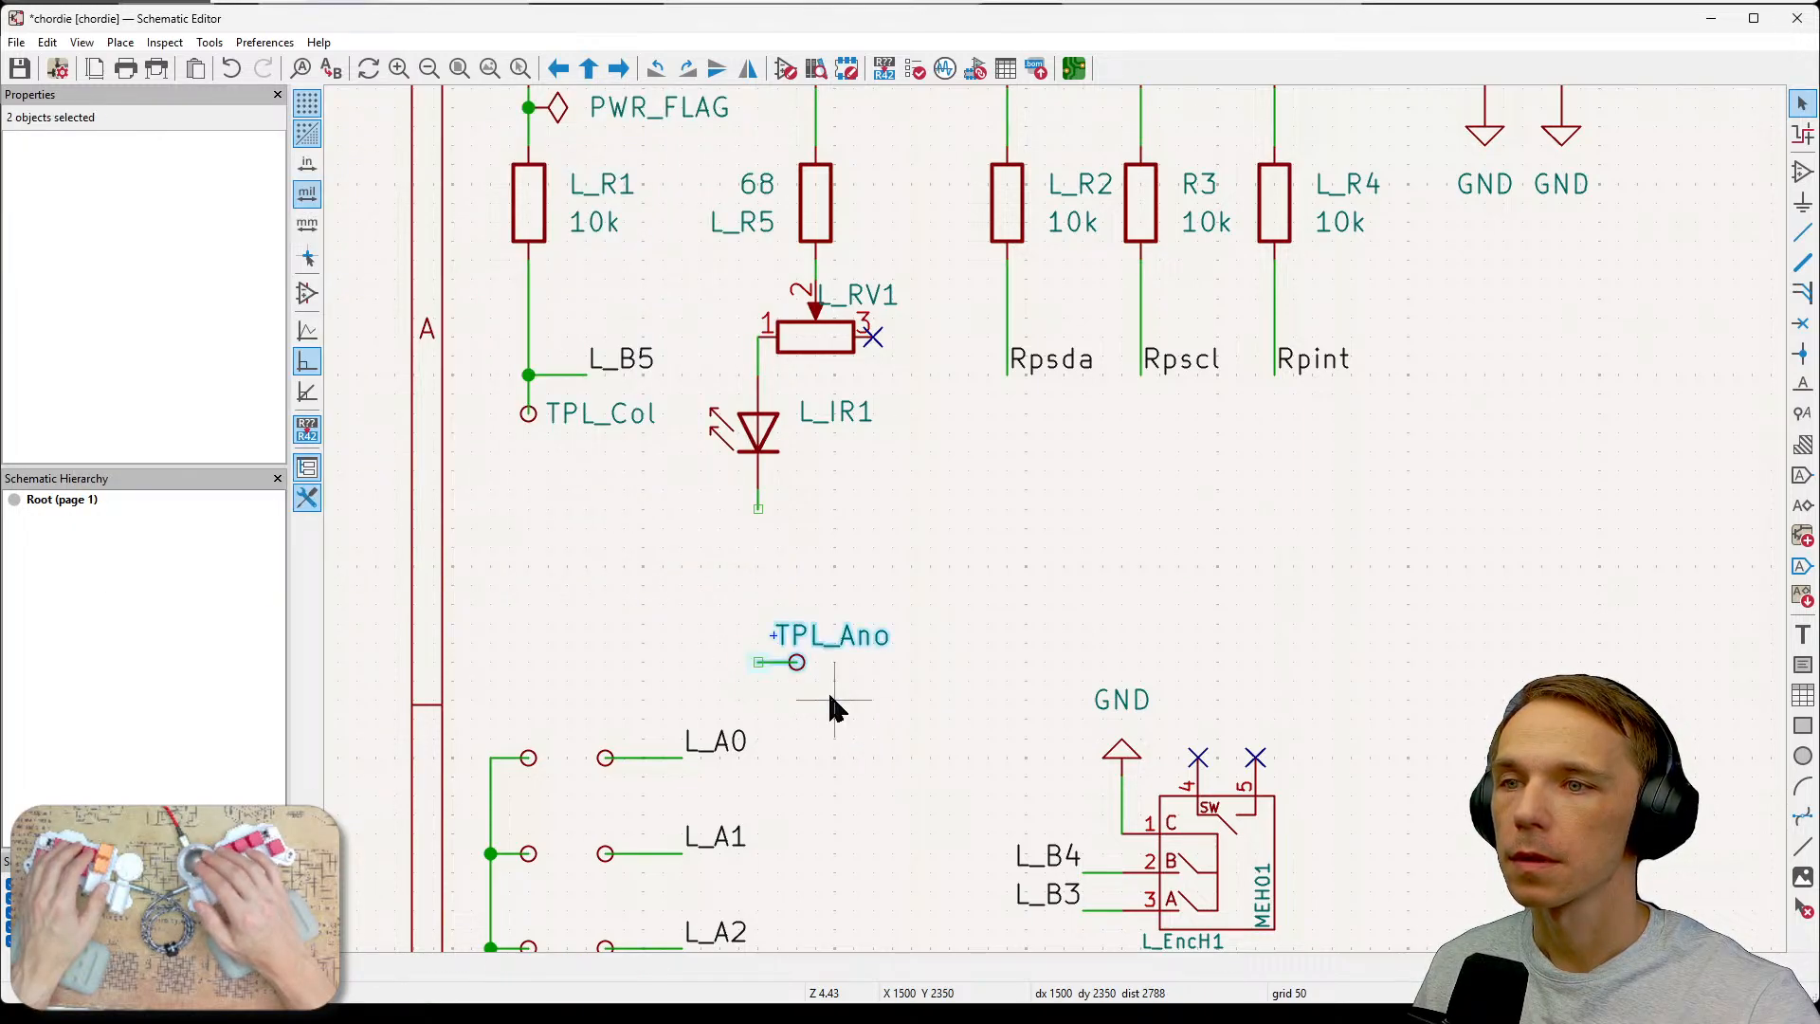
{"action": "key", "text": "r"}
{"action": "key", "text": "r"}
{"action": "key", "text": "r"}
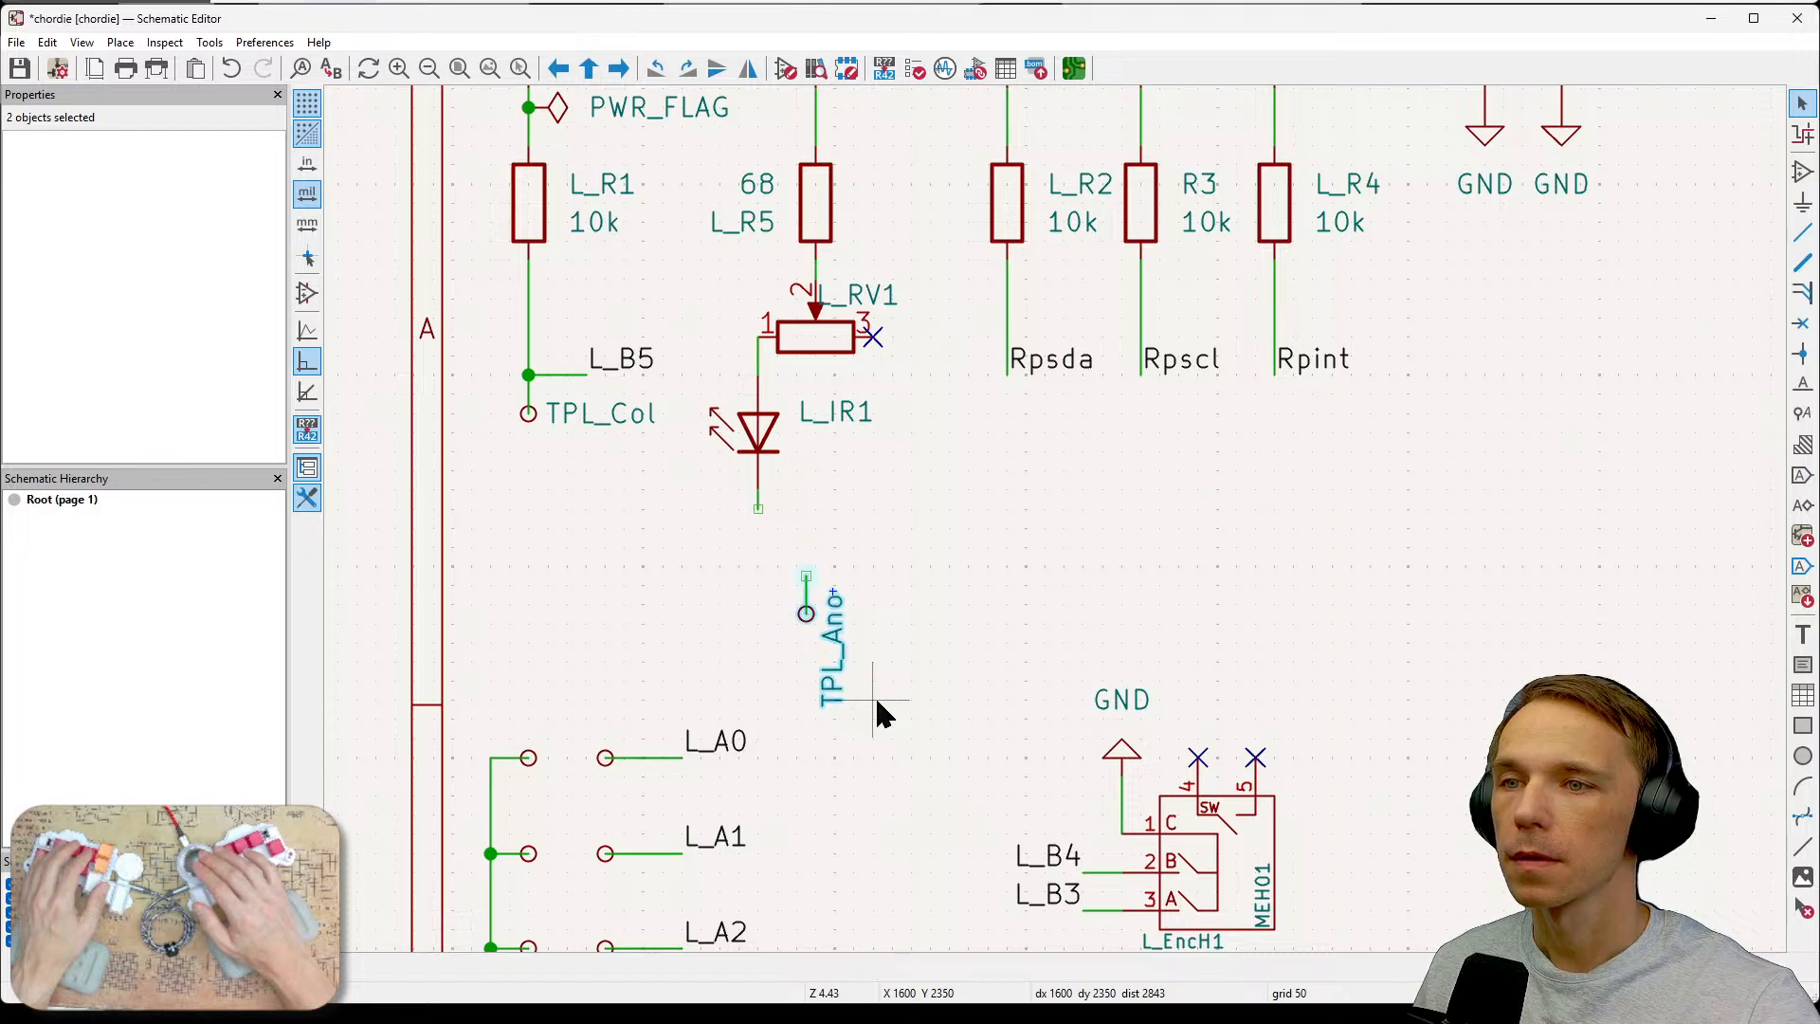
{"action": "key", "text": "Escape"}
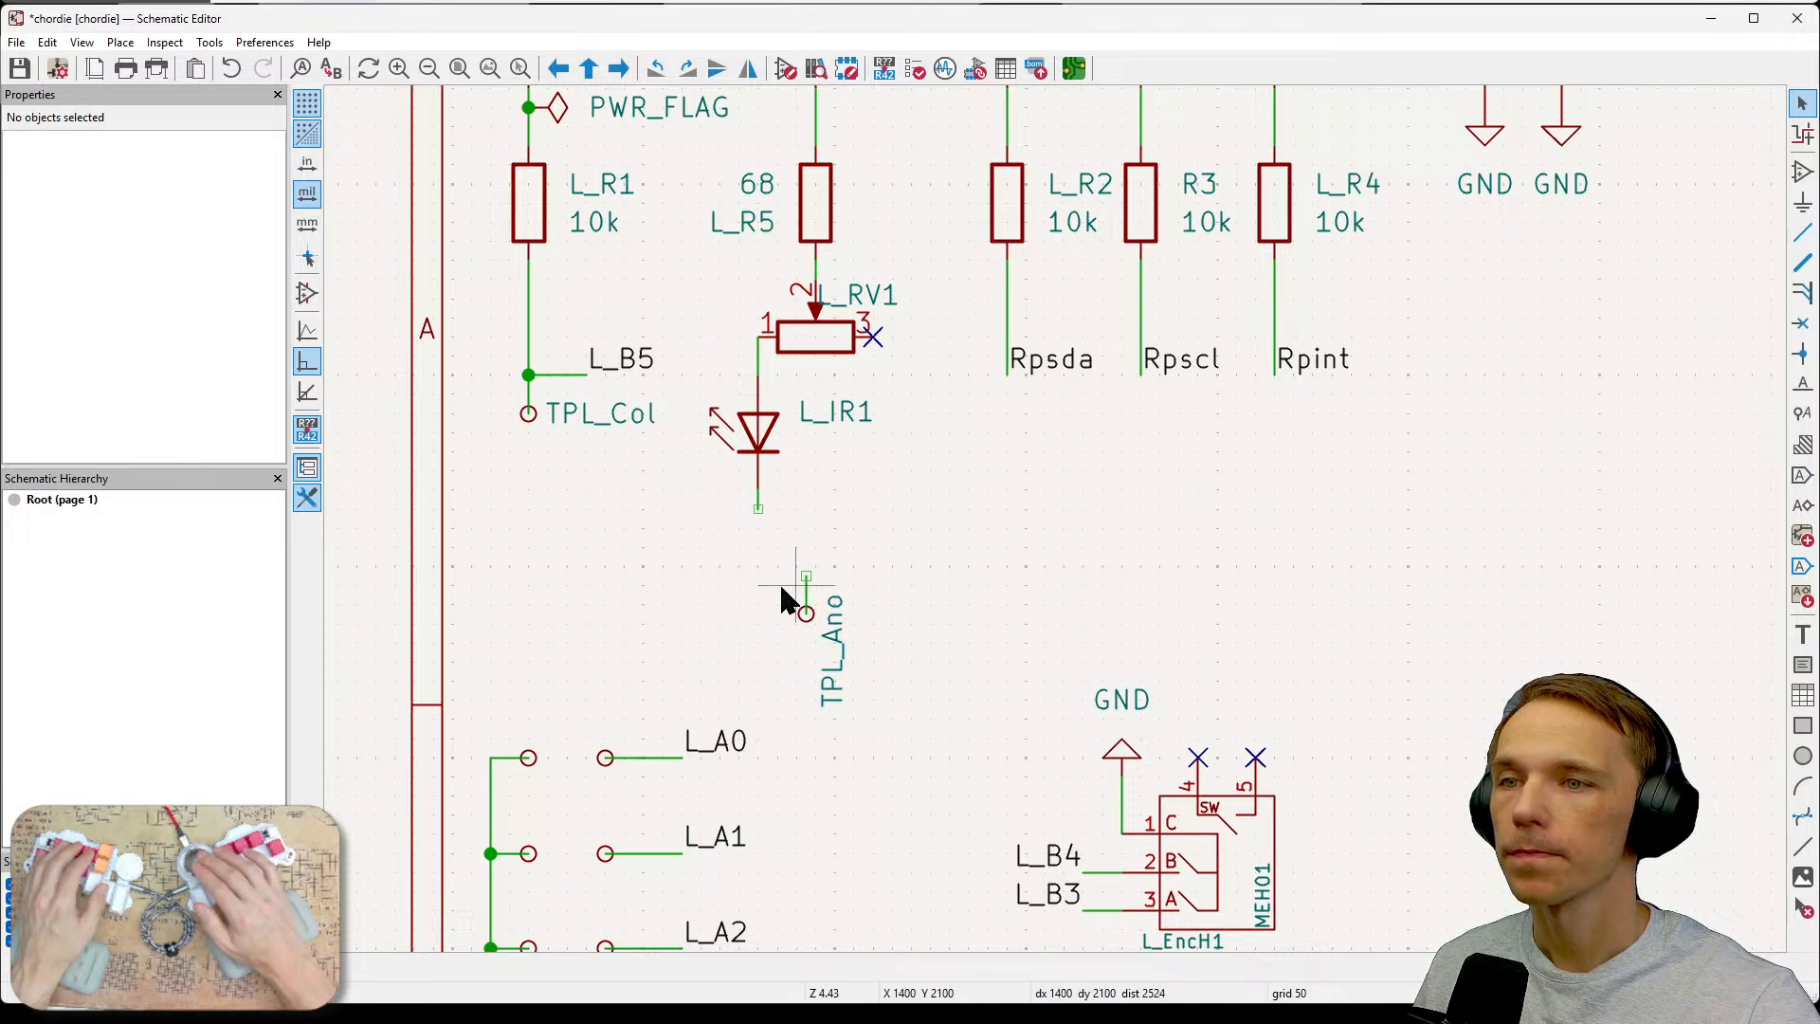
{"action": "left_click_drag", "start_coordinate": [764, 567], "coordinate": [849, 682]}
{"action": "left_click_drag", "start_coordinate": [809, 611], "coordinate": [757, 567]}
Delete the L_IR1 LED symbol.
{"action": "left_click", "coordinate": [802, 442]}
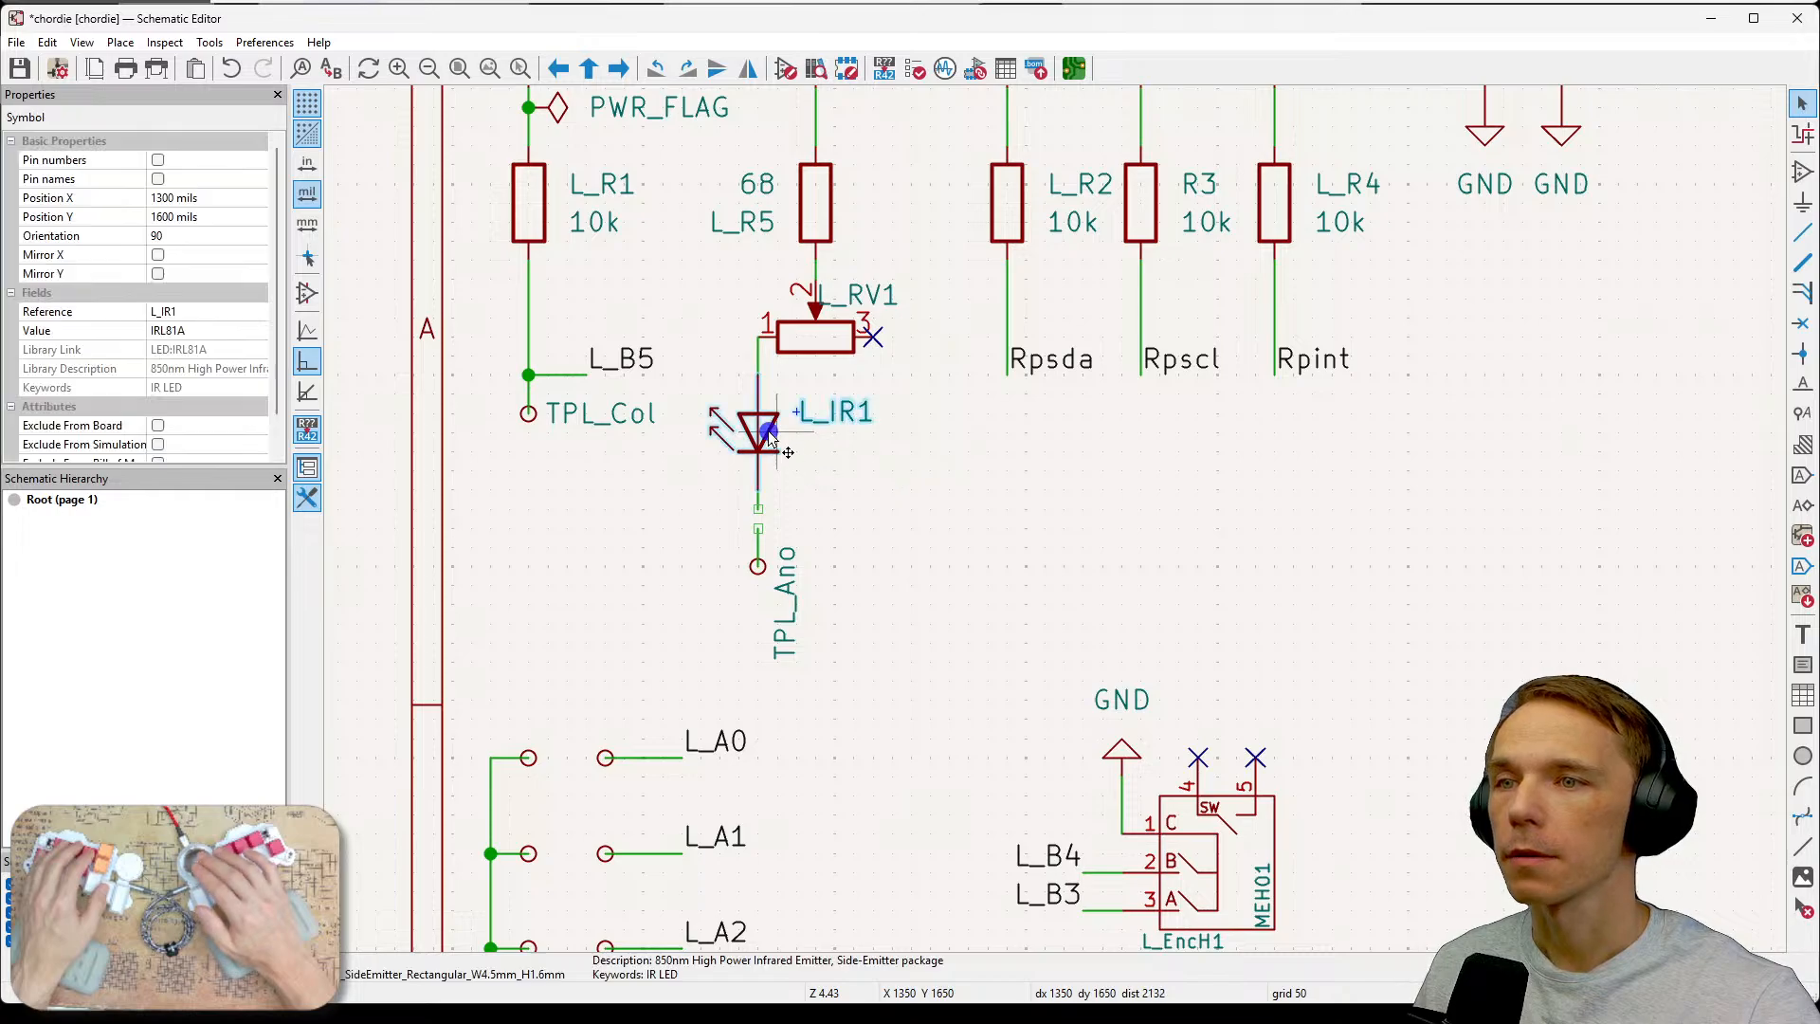
{"action": "key", "text": "Delete"}
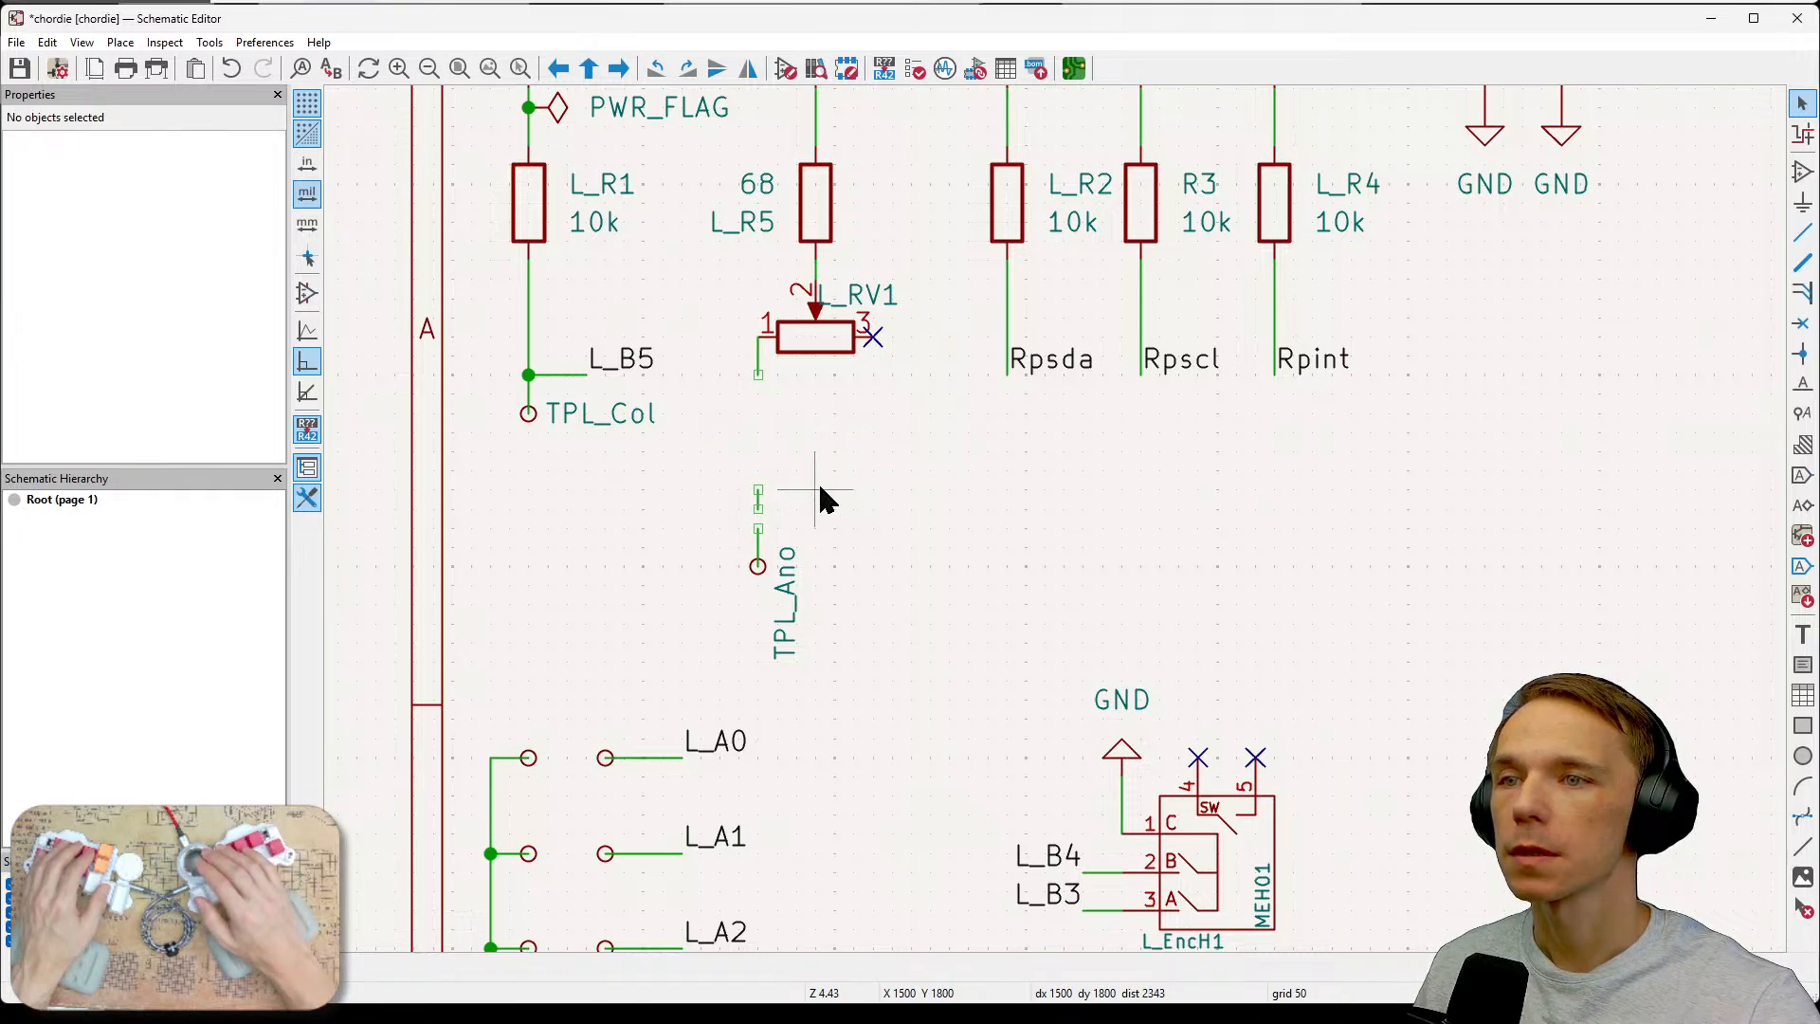
{"action": "left_click_drag", "start_coordinate": [766, 507], "coordinate": [814, 640]}
{"action": "left_click", "coordinate": [855, 474]}
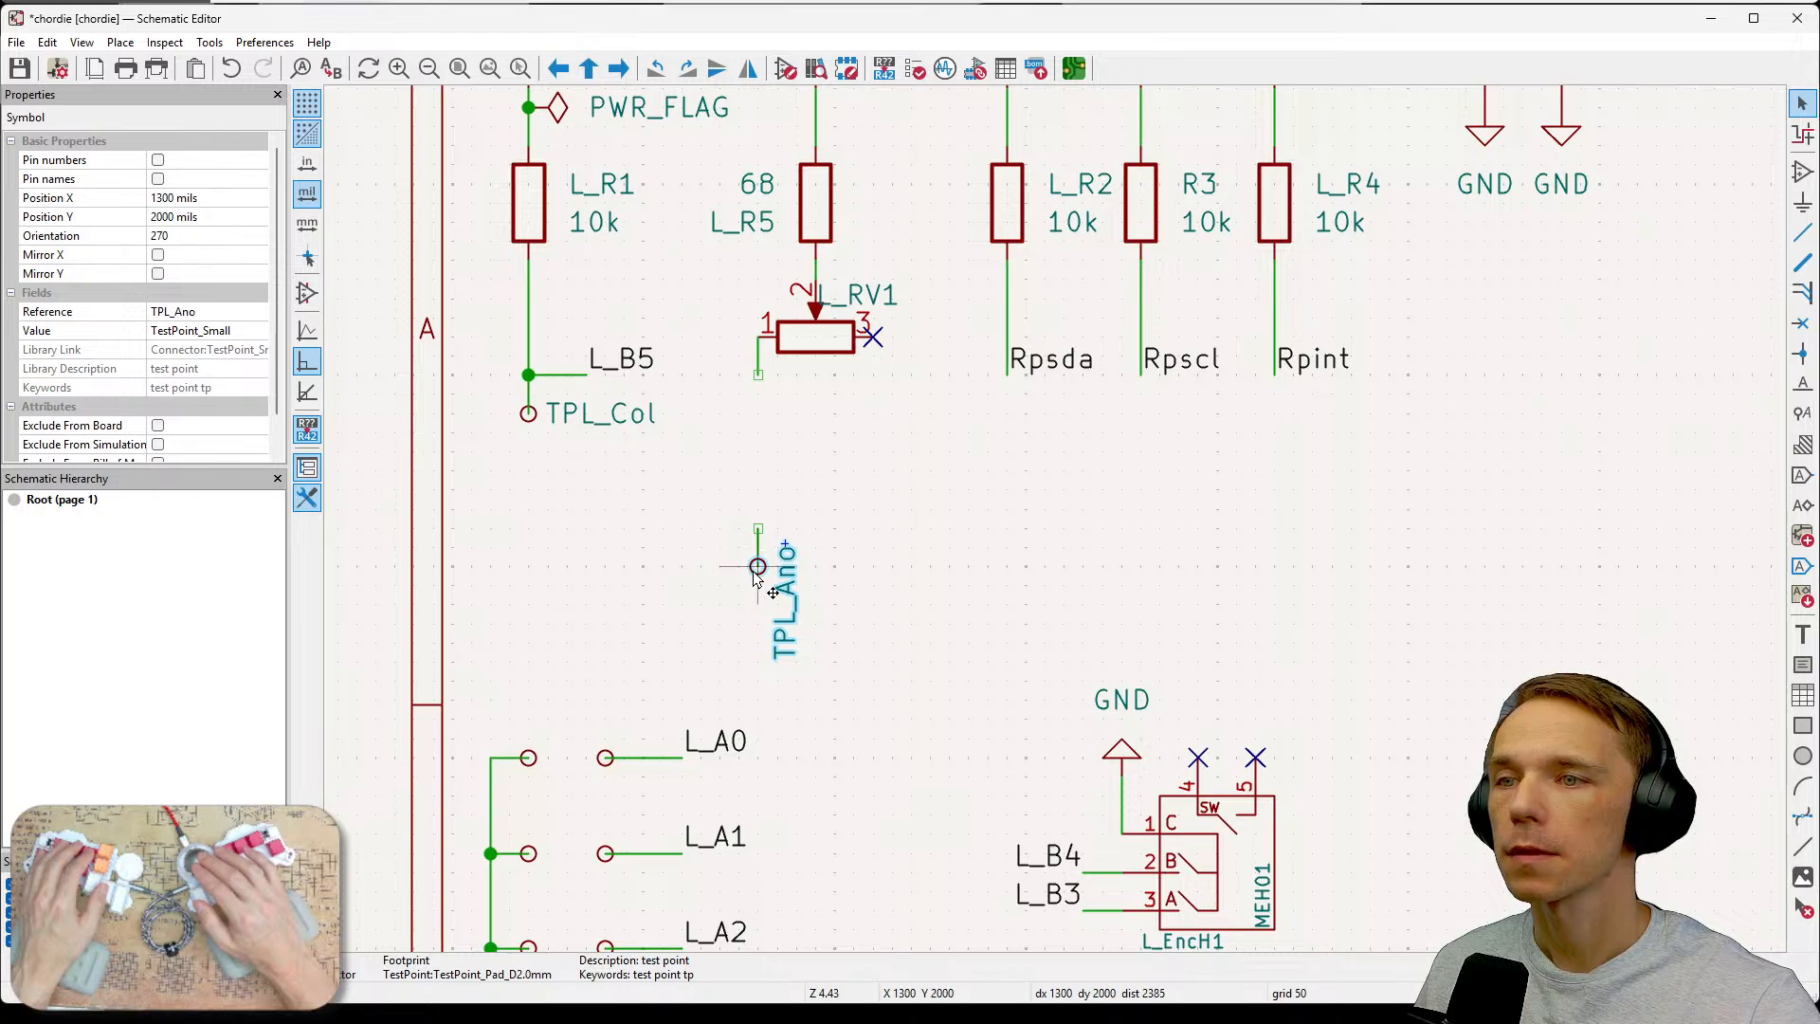
{"action": "left_click_drag", "start_coordinate": [757, 567], "coordinate": [727, 512]}
{"action": "left_click", "coordinate": [934, 544]}
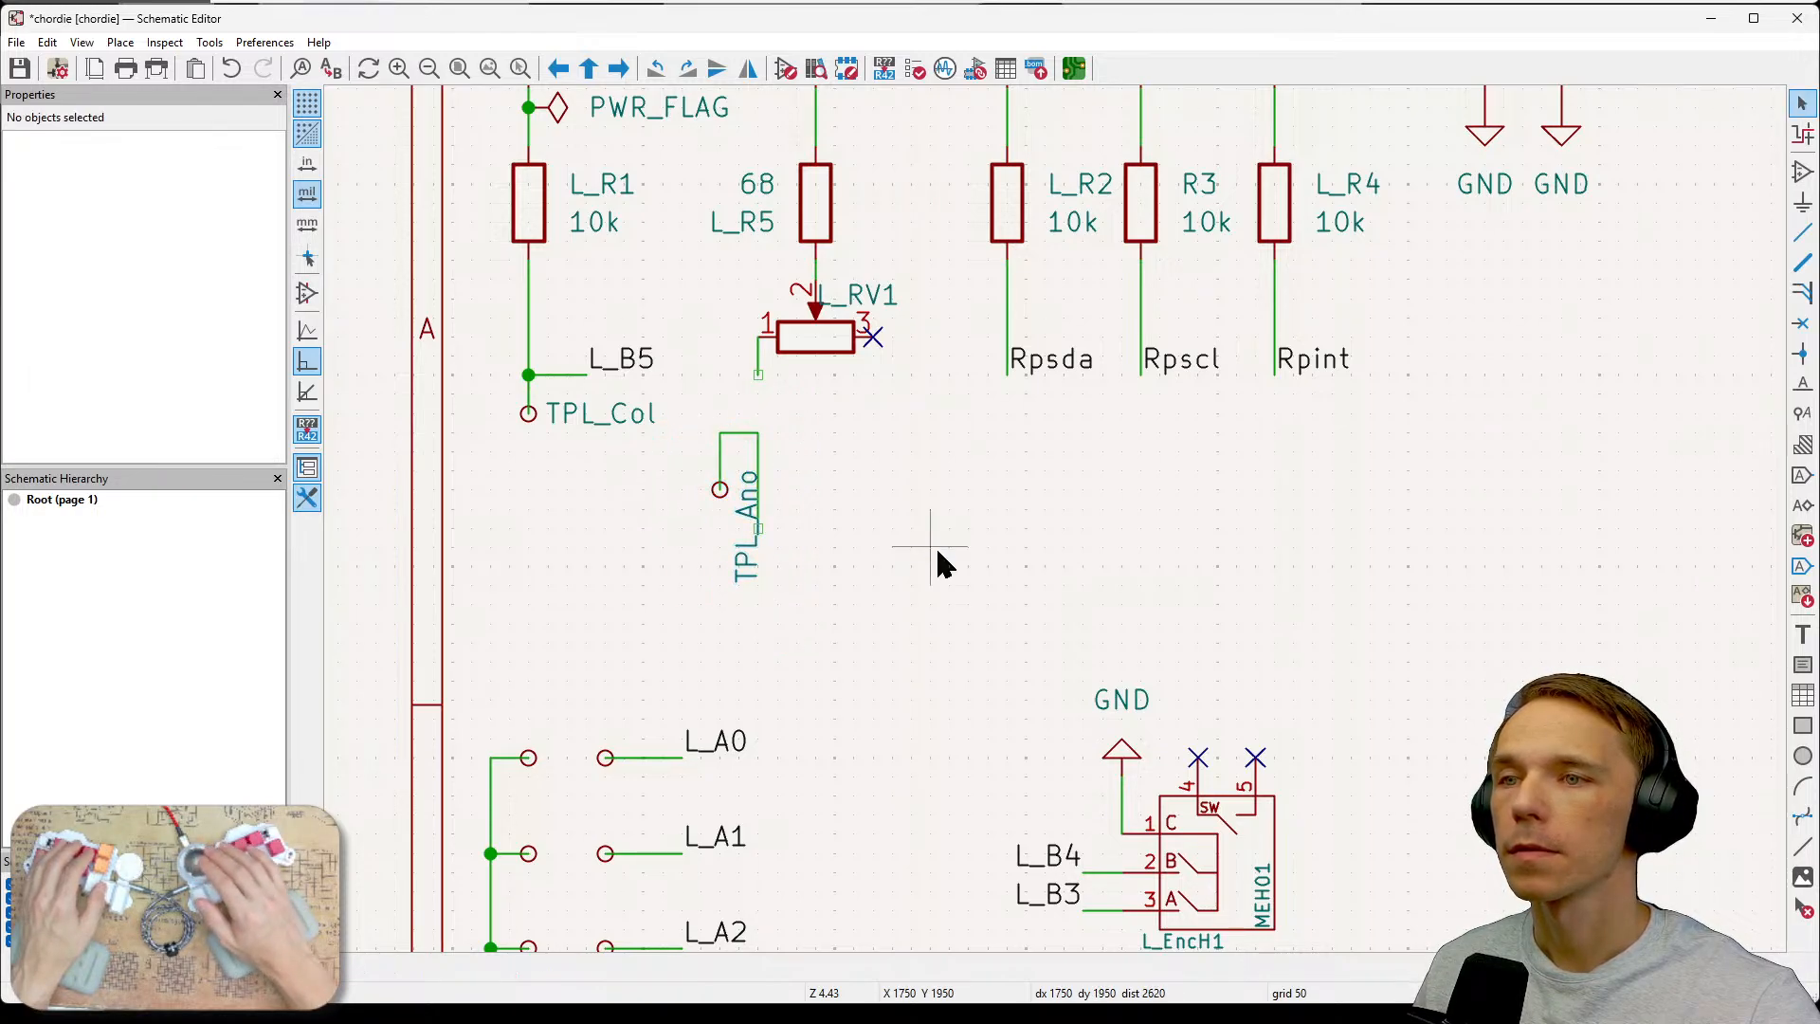
{"action": "key", "text": "ctrl+z"}
{"action": "left_click", "coordinate": [934, 544]}
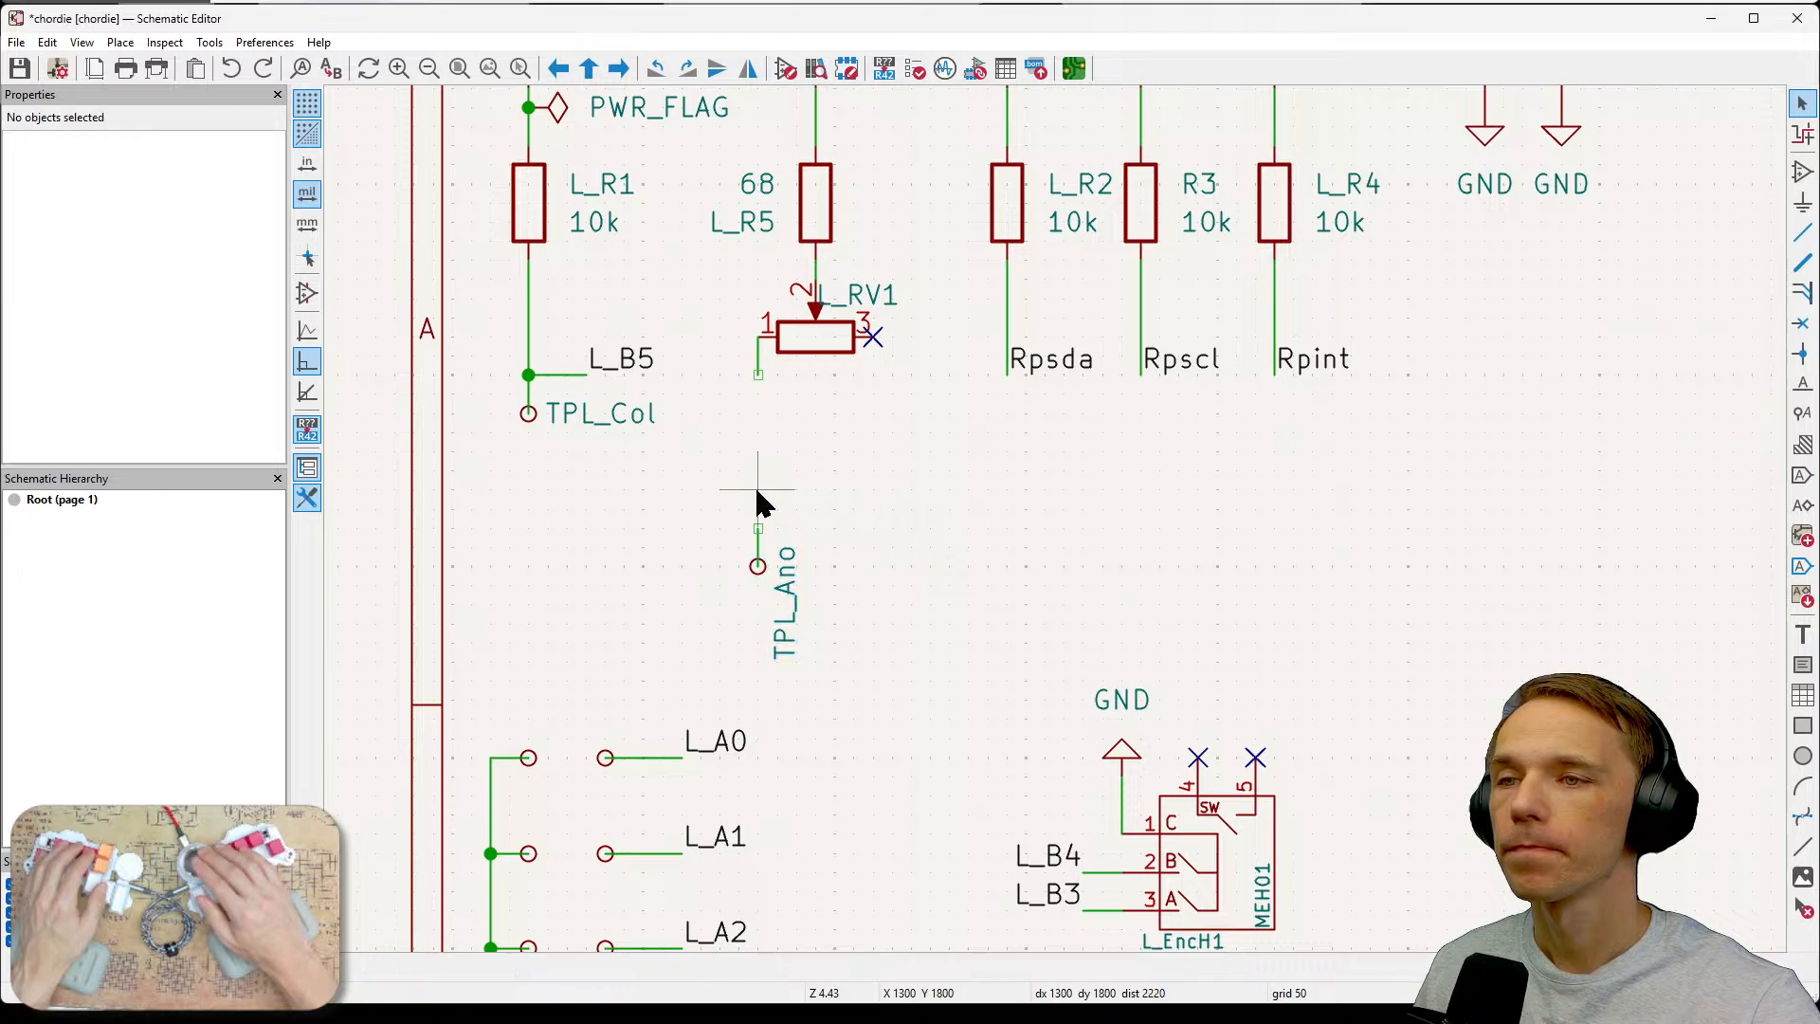
Move the TPL_Ano test point up to the end of the wire from the potentiometer's pin 1.
{"action": "left_click_drag", "start_coordinate": [723, 508], "coordinate": [850, 663]}
{"action": "left_click_drag", "start_coordinate": [758, 565], "coordinate": [766, 419]}
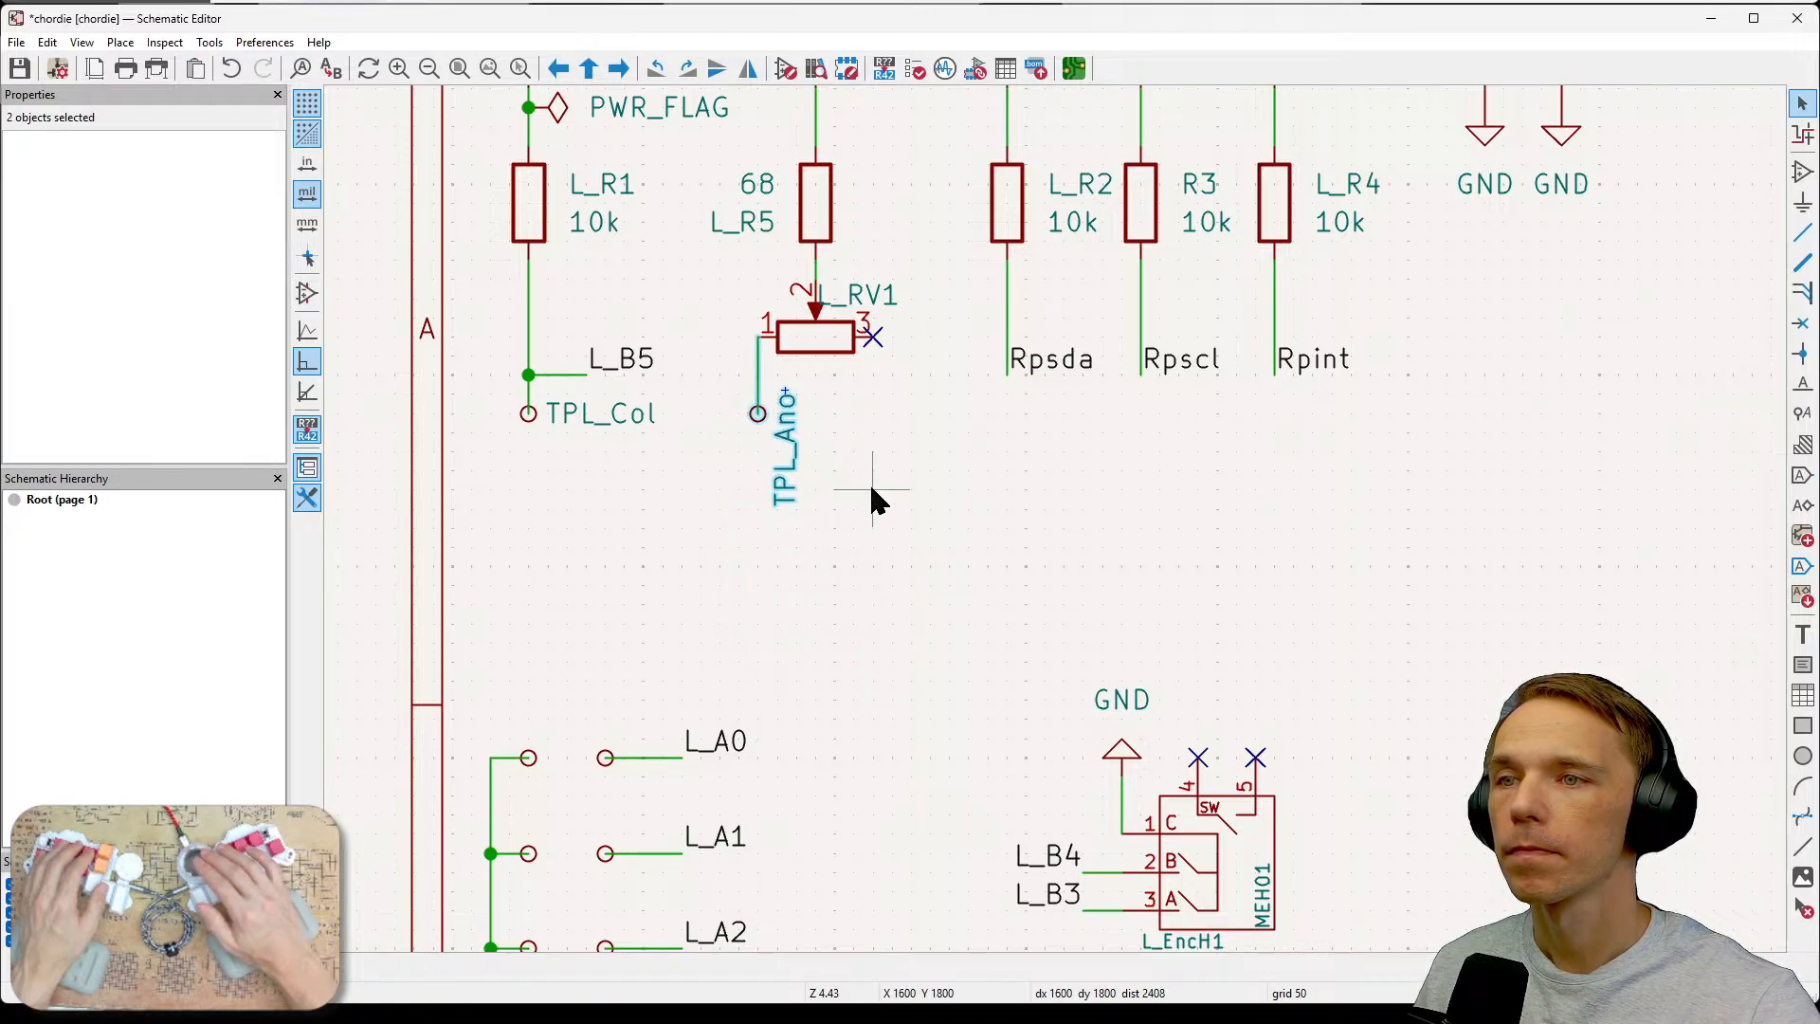
{"action": "left_click", "coordinate": [948, 502]}
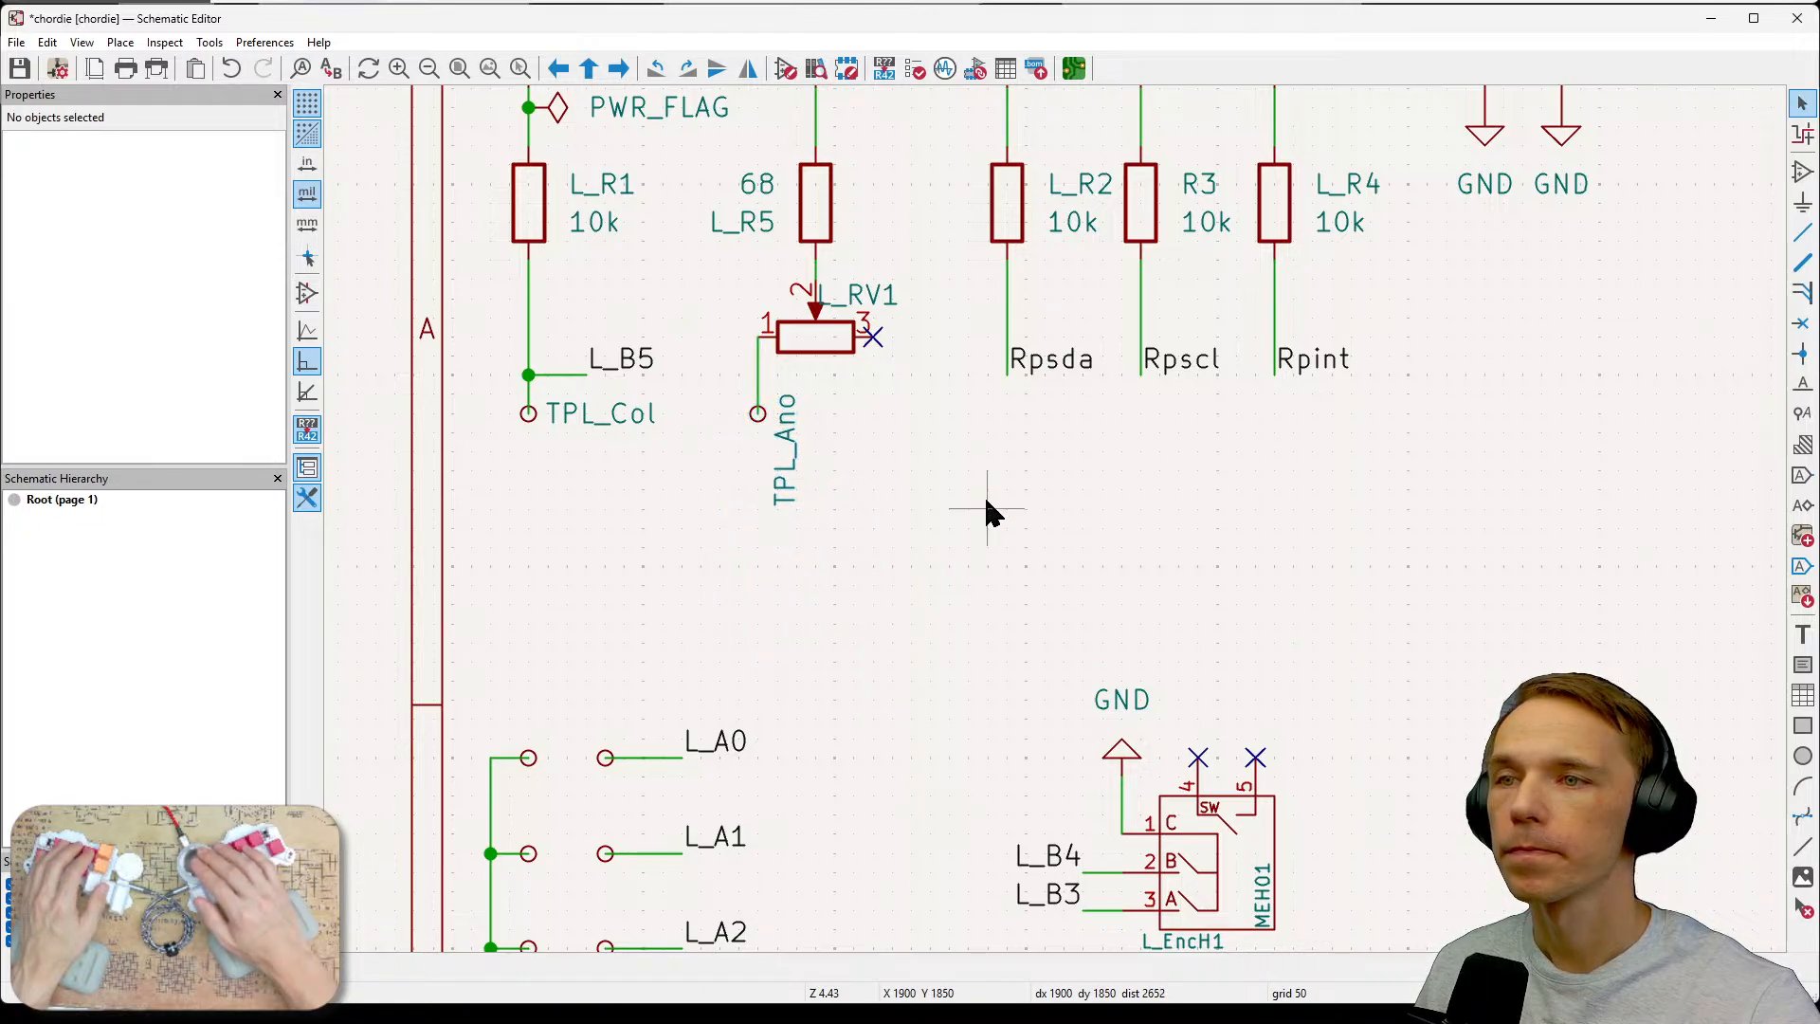
Rotate the TPL_Ano reference label to horizontal and move it beside the test point.
{"action": "left_click", "coordinate": [804, 444]}
{"action": "key", "text": "r"}
{"action": "key", "text": "r"}
{"action": "key", "text": "r"}
{"action": "key", "text": "r"}
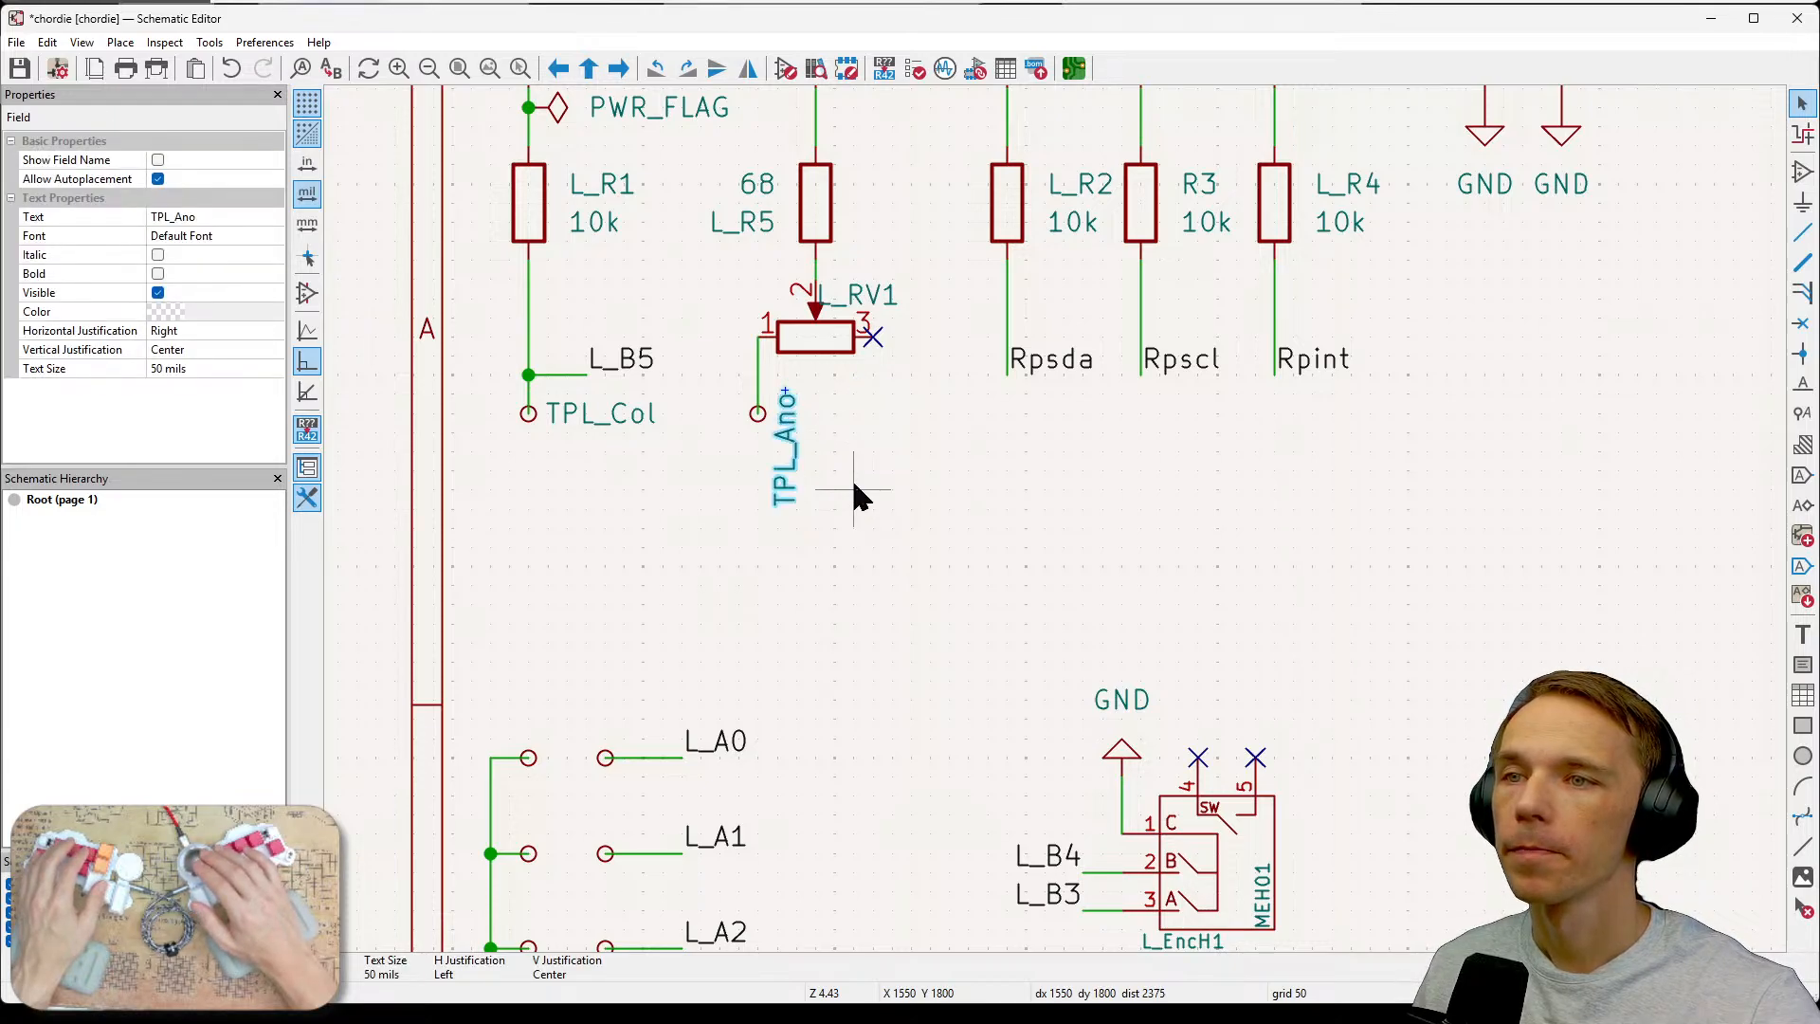
{"action": "key", "text": "r"}
{"action": "key", "text": "m"}
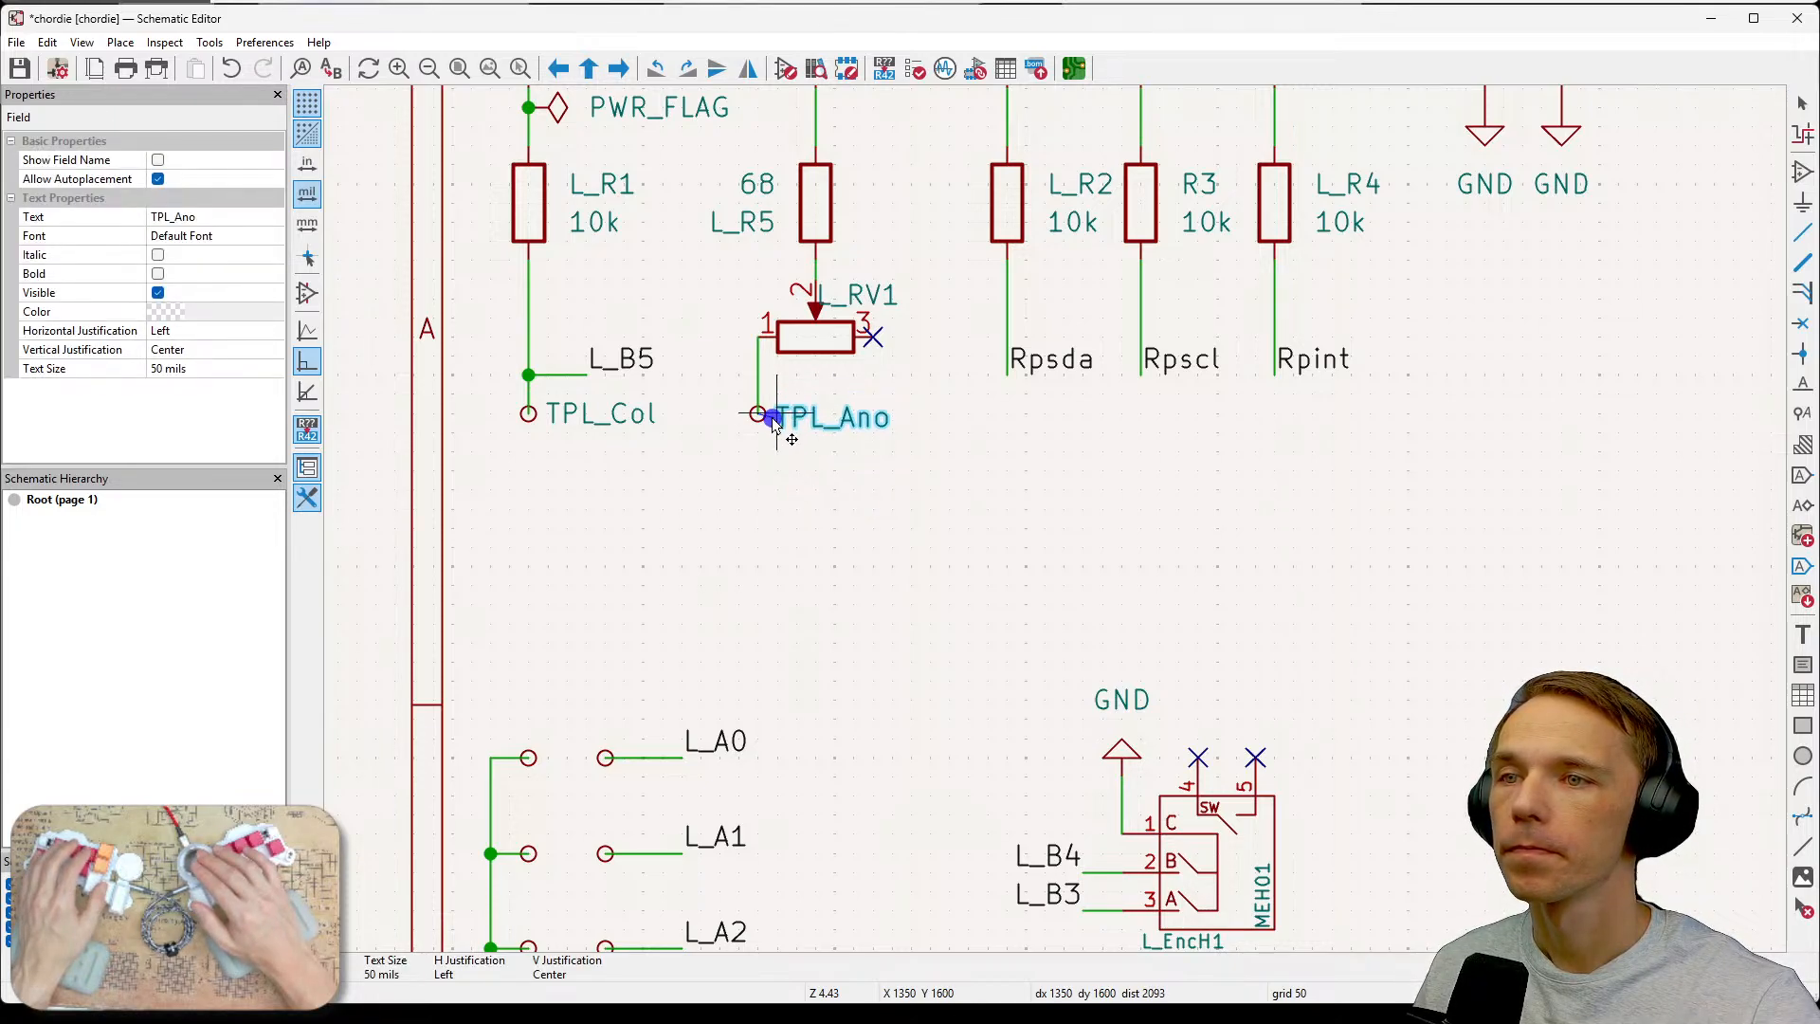
{"action": "left_click", "coordinate": [775, 424]}
{"action": "left_click", "coordinate": [799, 474]}
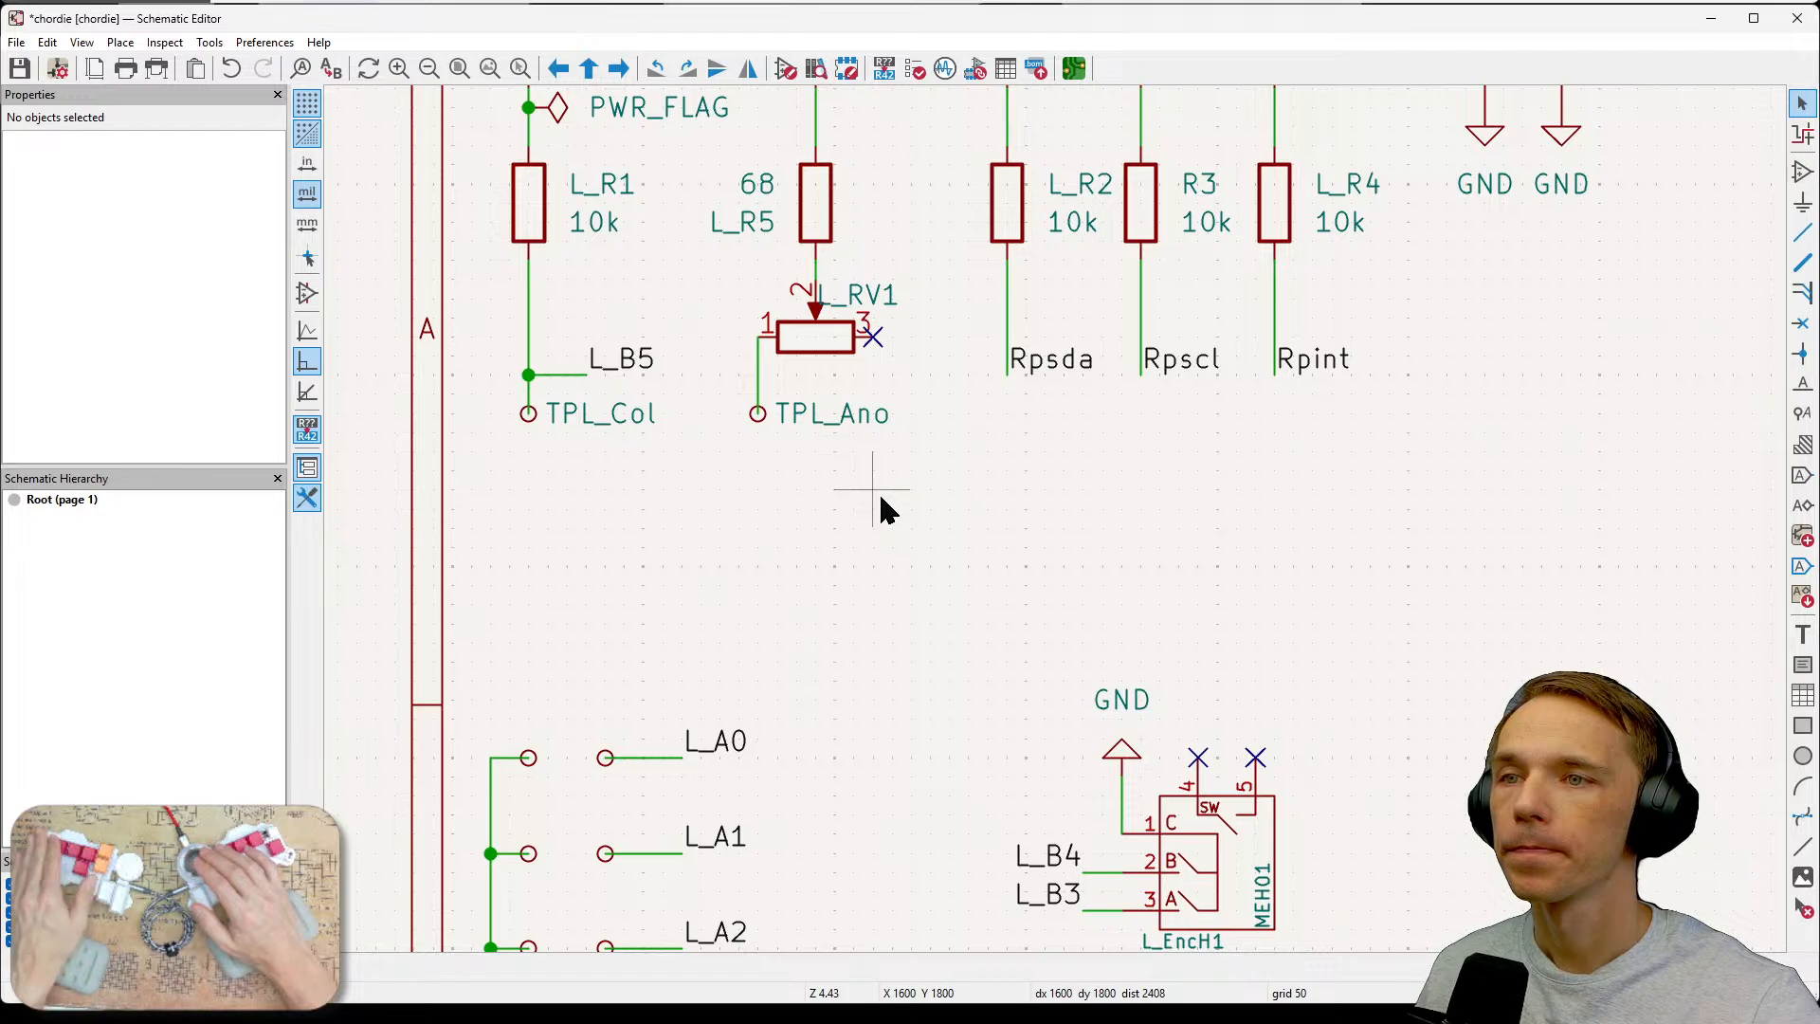
Inspect the L_IR1 footprint area on the PCB layout, then the schematic's encoder section.
{"action": "scroll", "coordinate": [879, 497], "scroll_direction": "down", "scroll_amount": 1}
{"action": "middle_click_drag", "start_coordinate": [1156, 569], "coordinate": [1014, 574]}
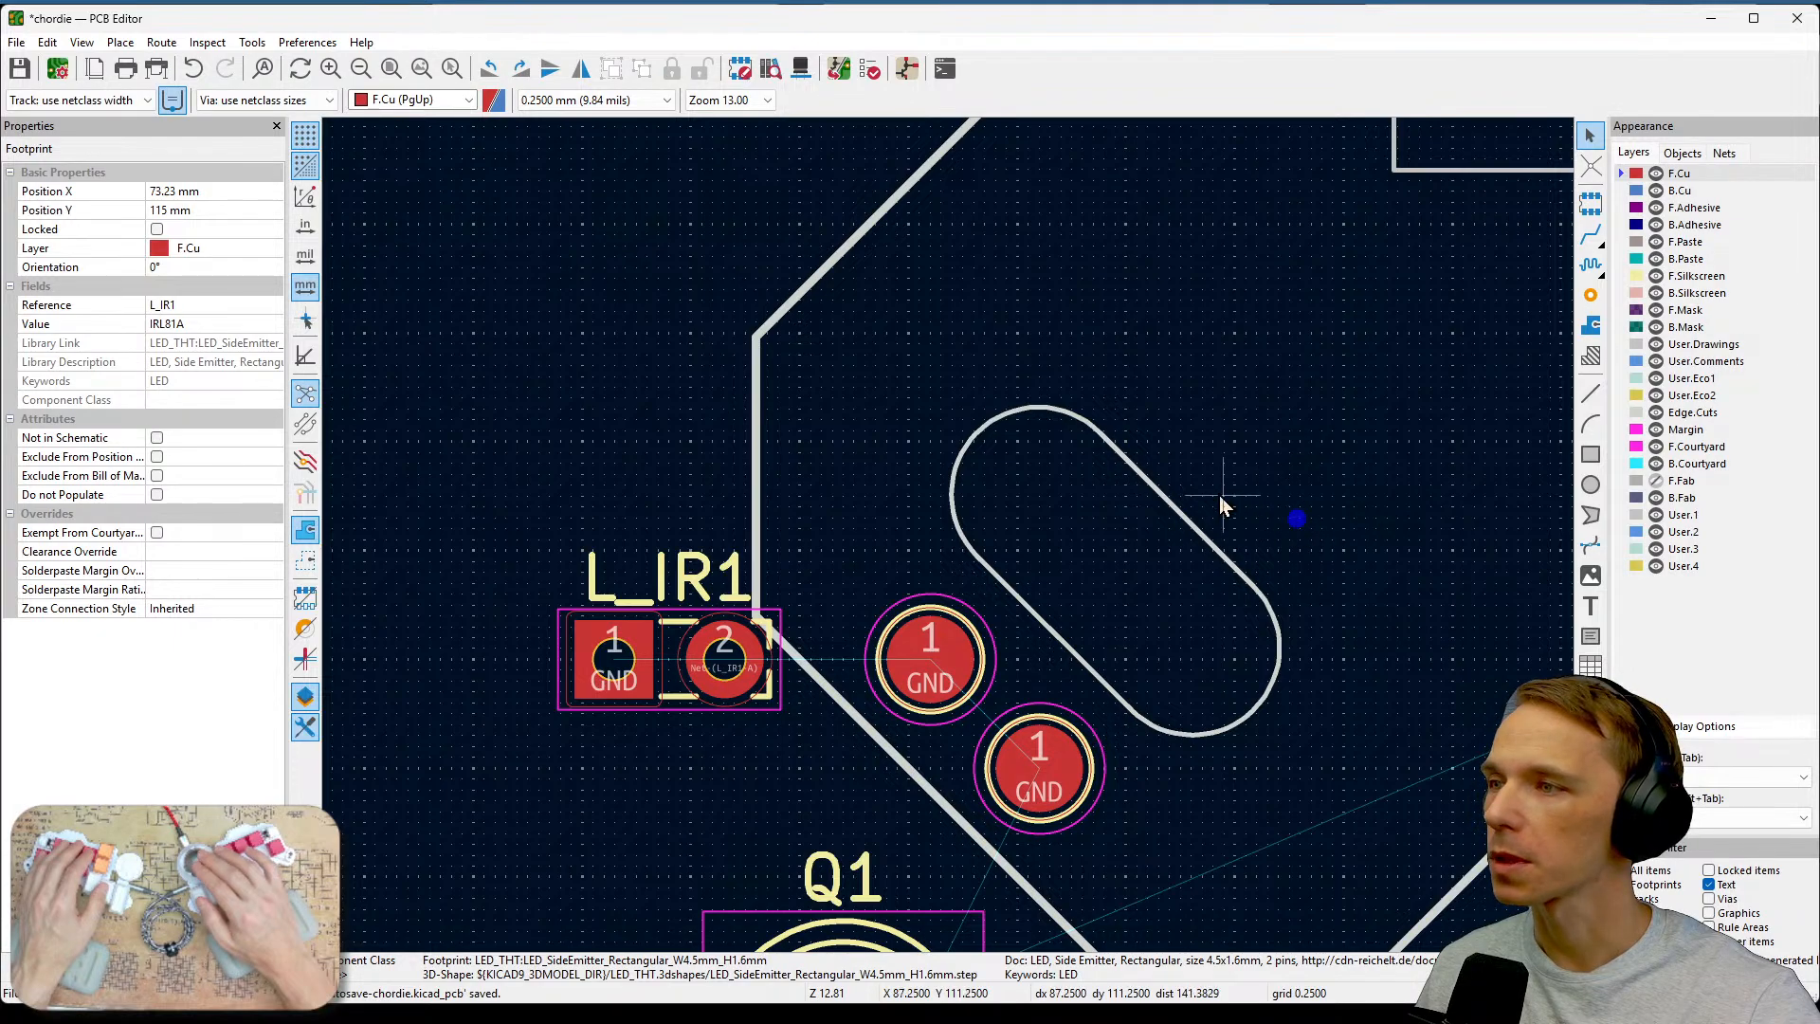
{"action": "scroll", "coordinate": [1294, 519], "scroll_direction": "down", "scroll_amount": 2}
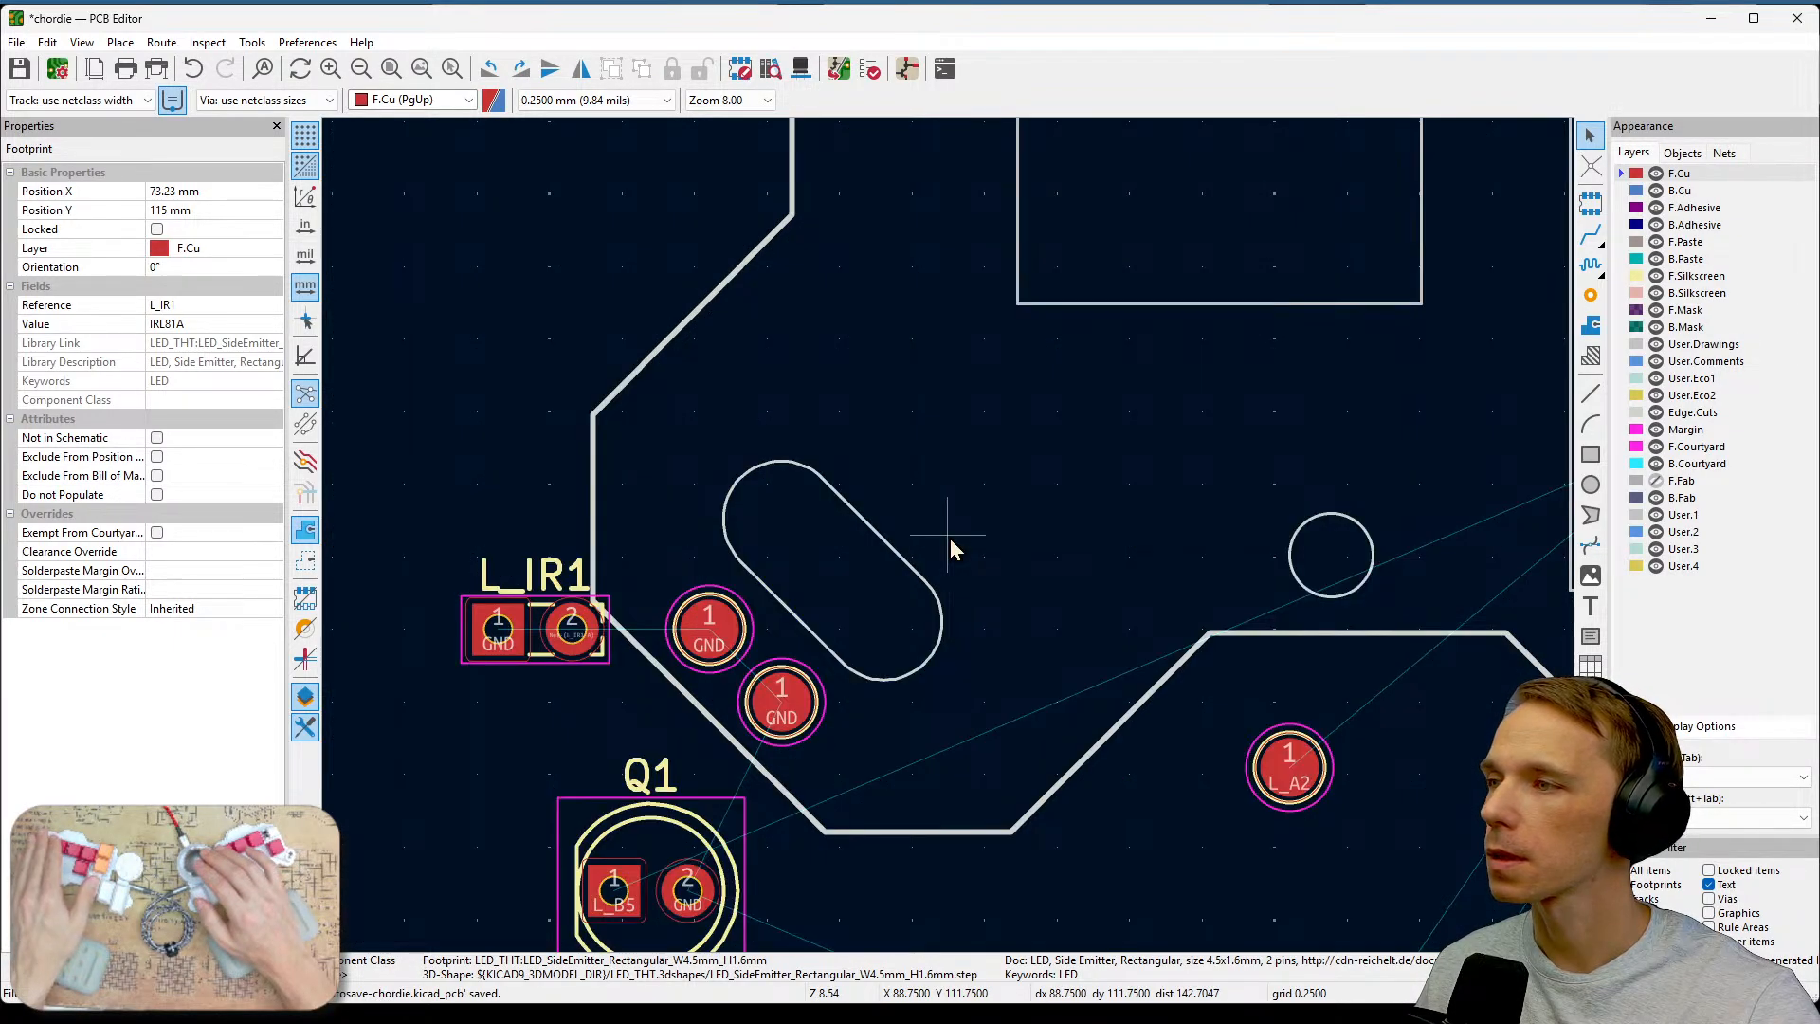
{"action": "scroll", "coordinate": [952, 546], "scroll_direction": "down", "scroll_amount": 3}
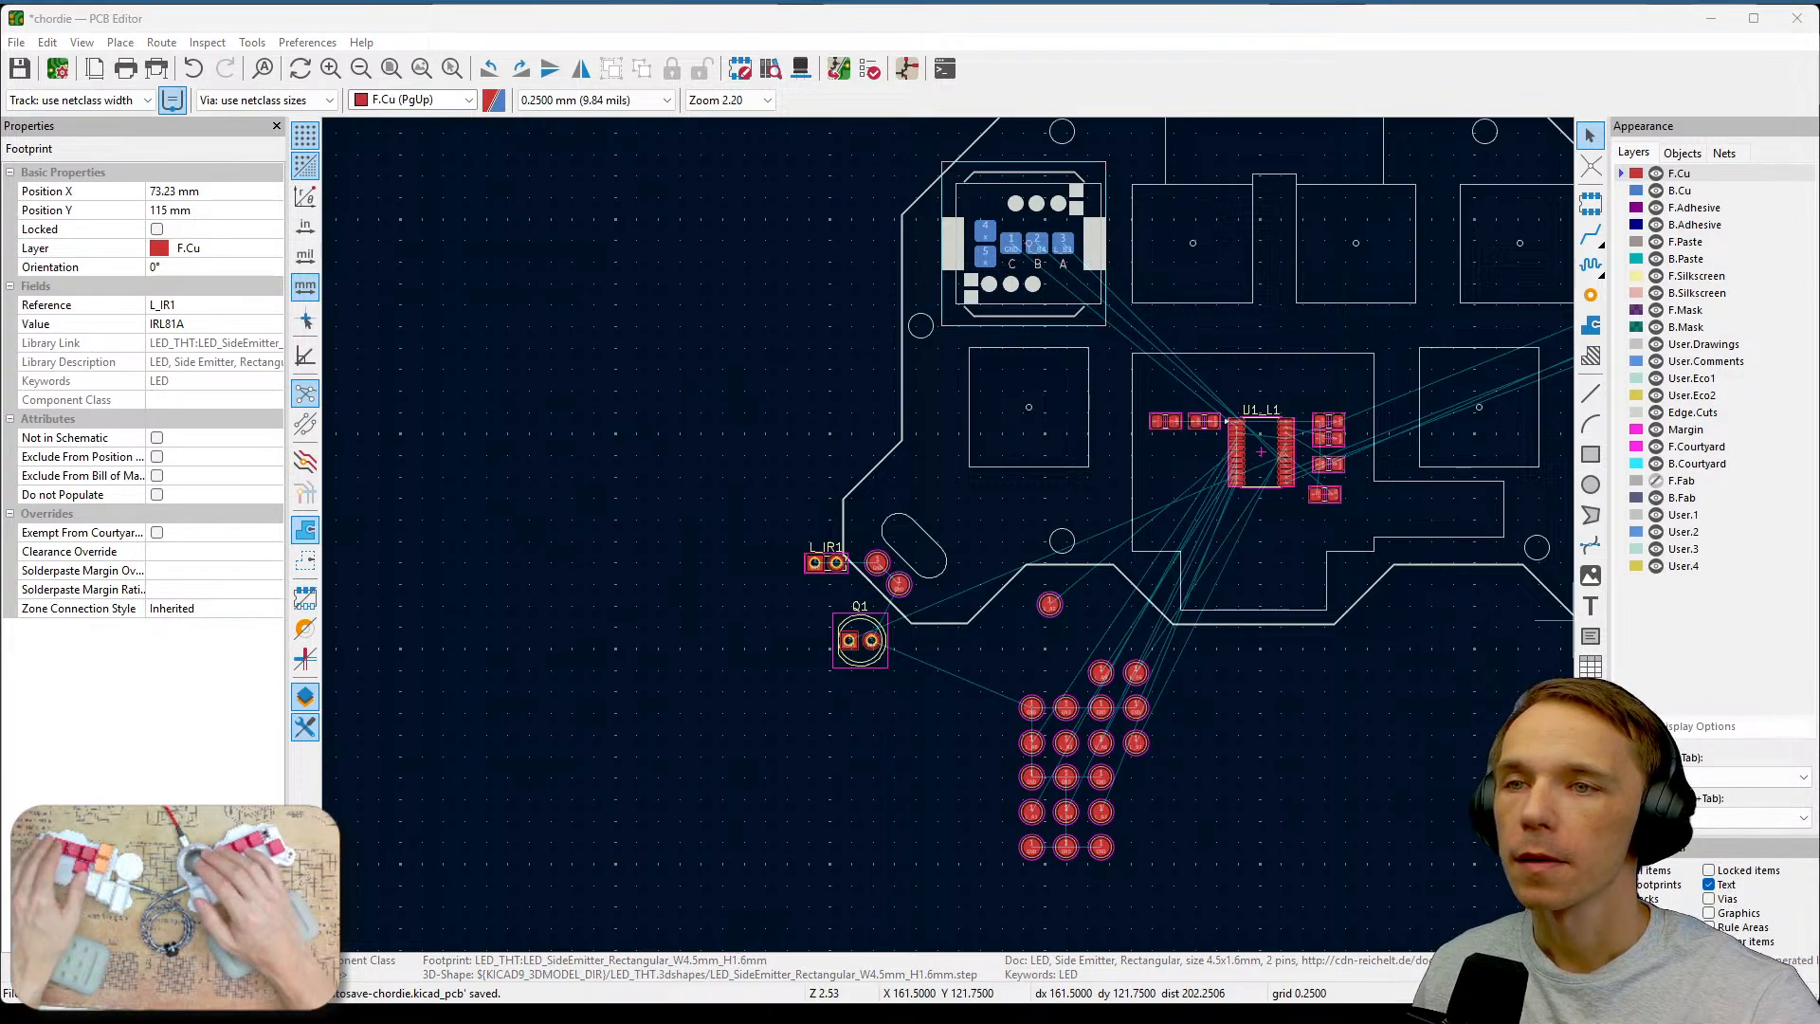
{"action": "key", "text": "alt+Tab"}
{"action": "left_click", "coordinate": [1012, 548]}
{"action": "middle_click_drag", "start_coordinate": [1313, 558], "coordinate": [1397, 572]}
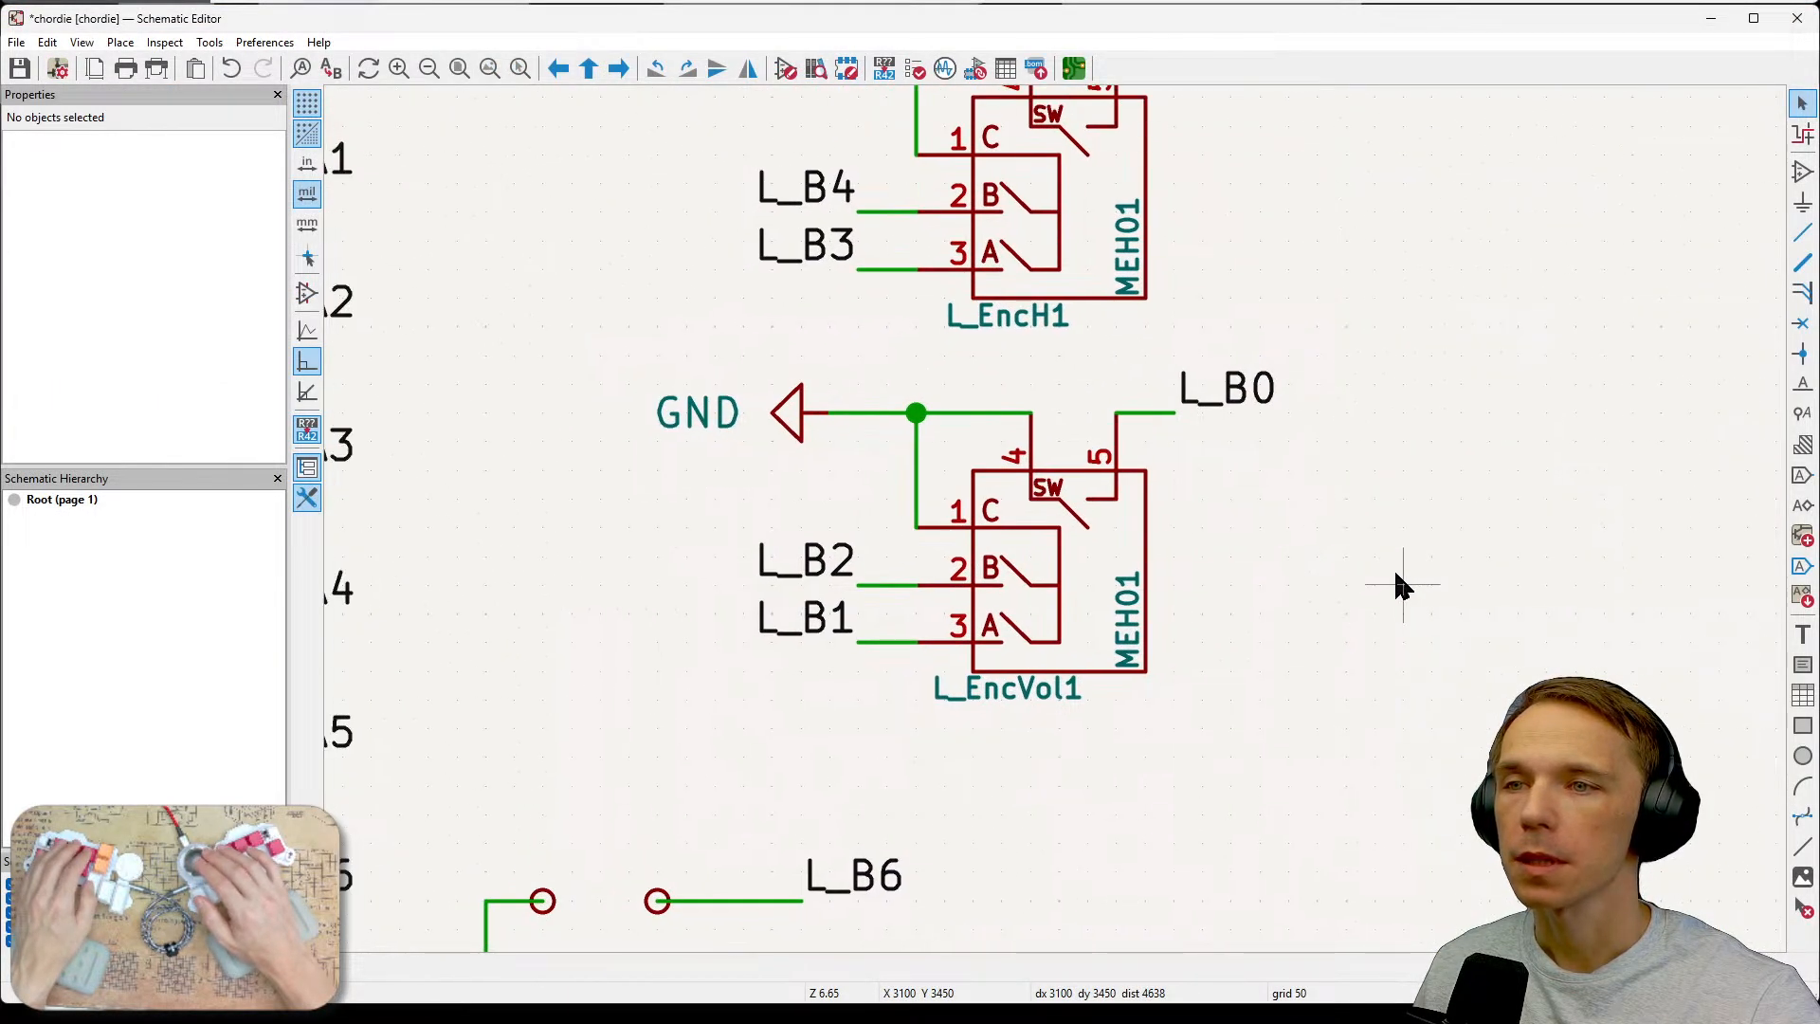
{"action": "scroll", "coordinate": [1397, 572], "scroll_direction": "down", "scroll_amount": 1}
{"action": "middle_click_drag", "start_coordinate": [1019, 571], "coordinate": [1153, 559]}
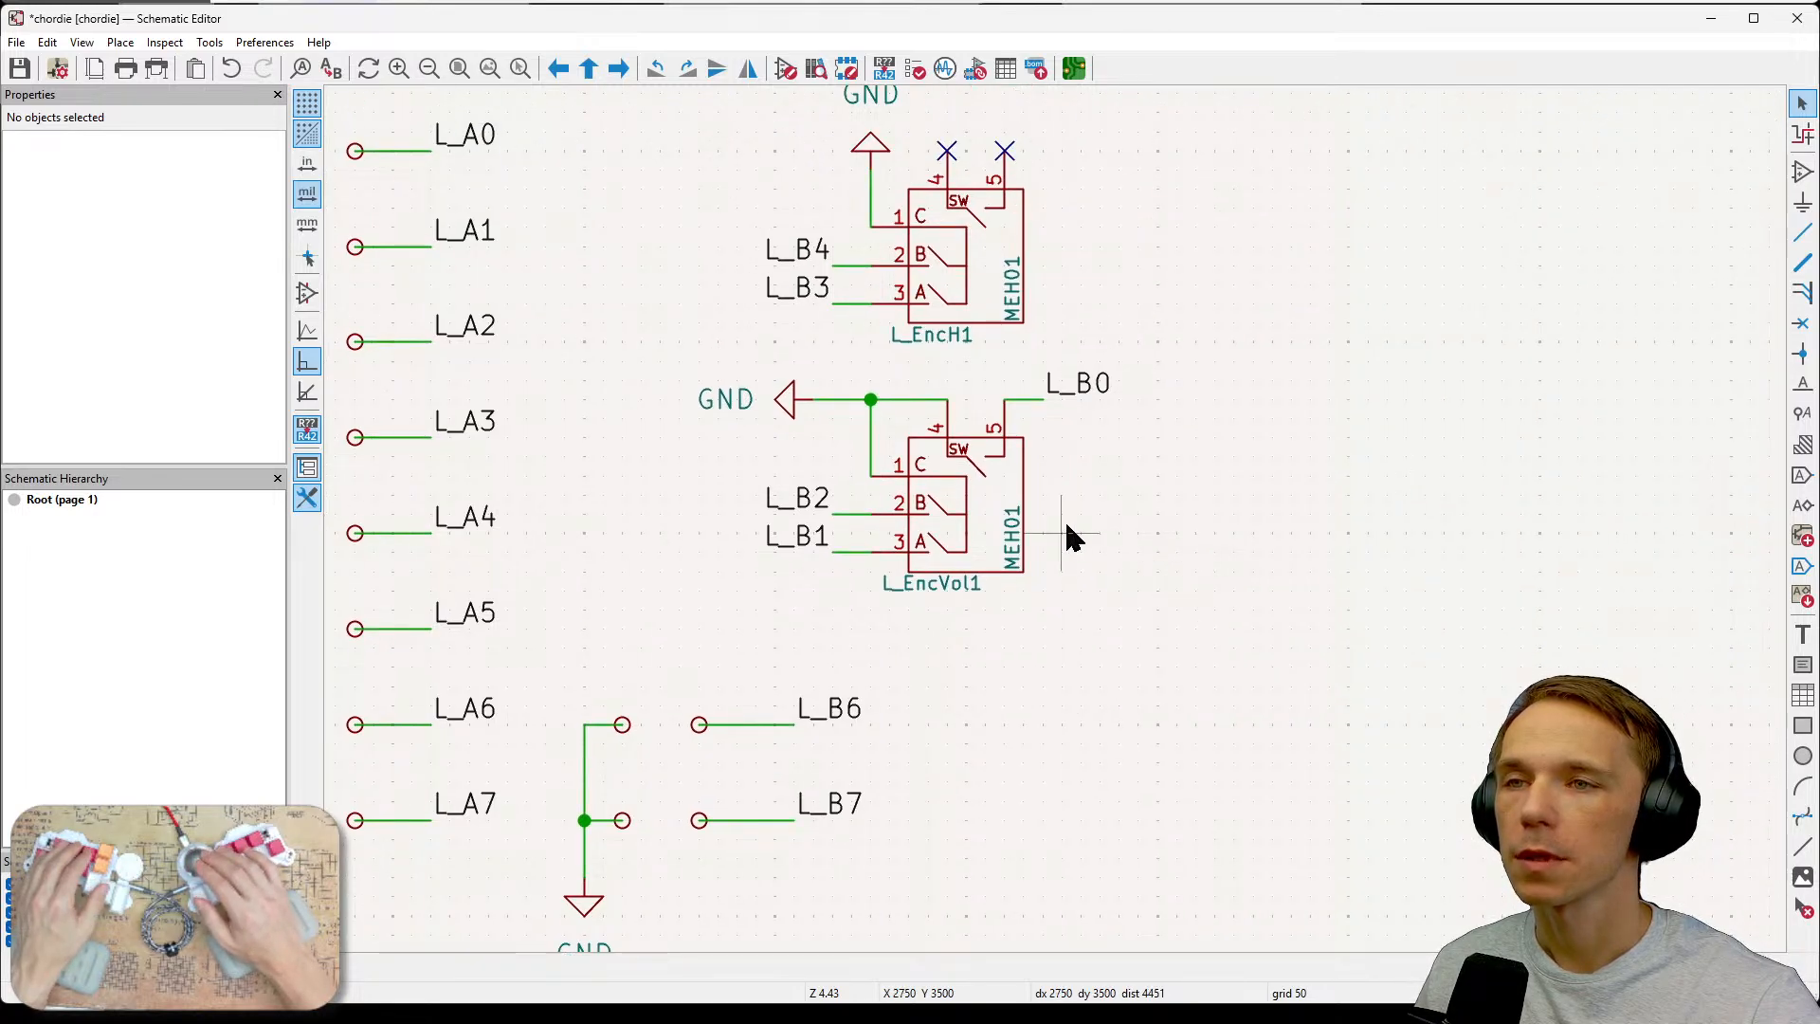
{"action": "middle_click_drag", "start_coordinate": [1185, 573], "coordinate": [1060, 567]}
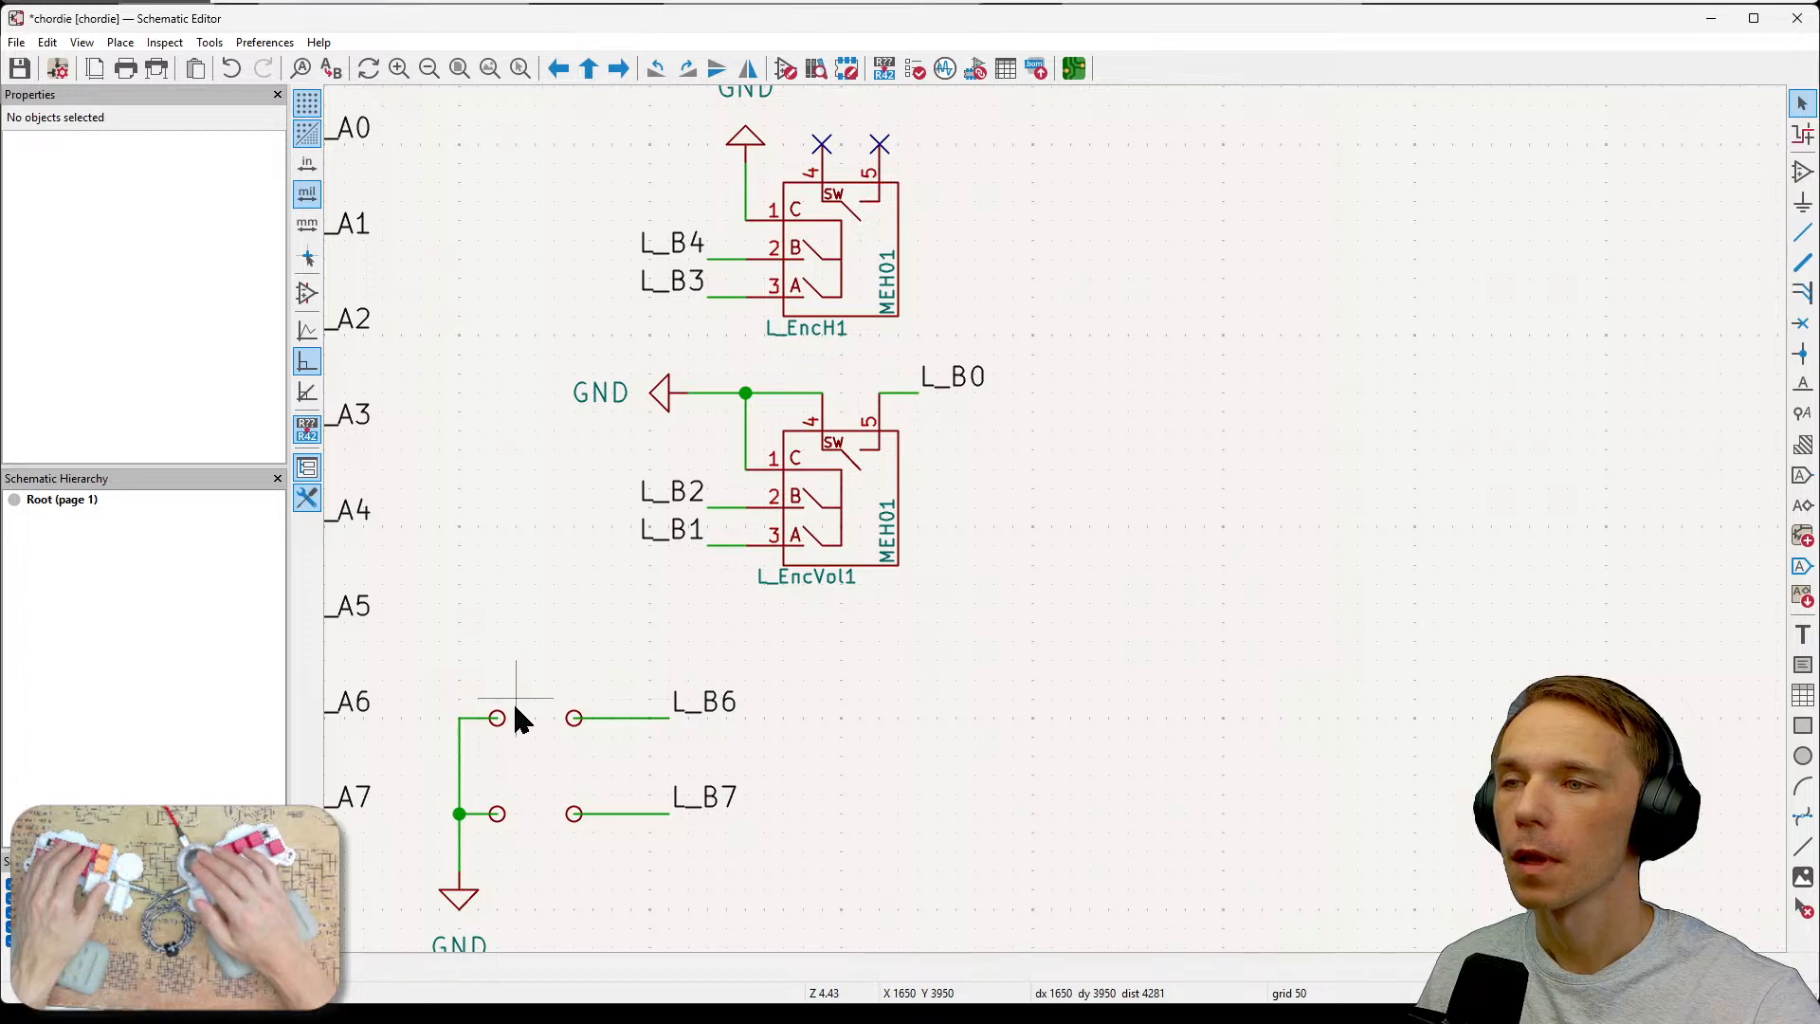
Copy the test point and wire beside L_A6 and paste five copies in a column right of the volume encoder.
{"action": "left_click_drag", "start_coordinate": [526, 695], "coordinate": [491, 763]}
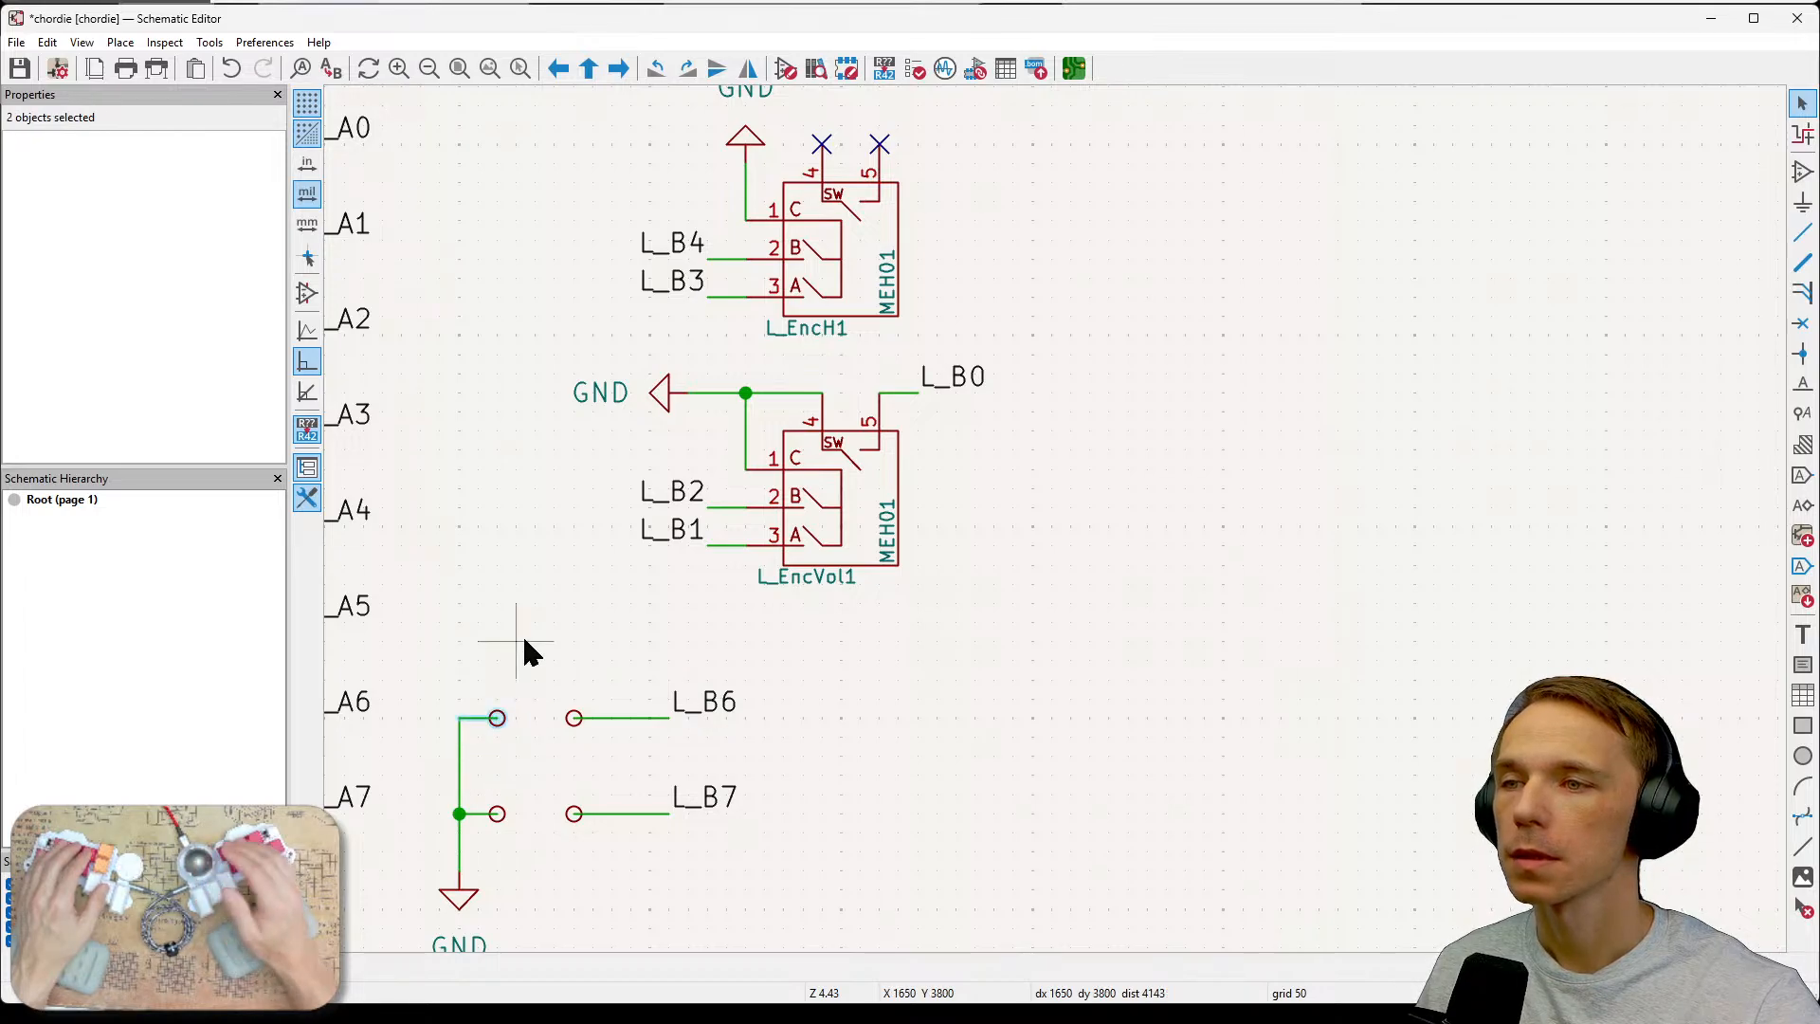
{"action": "left_click", "coordinate": [1113, 501]}
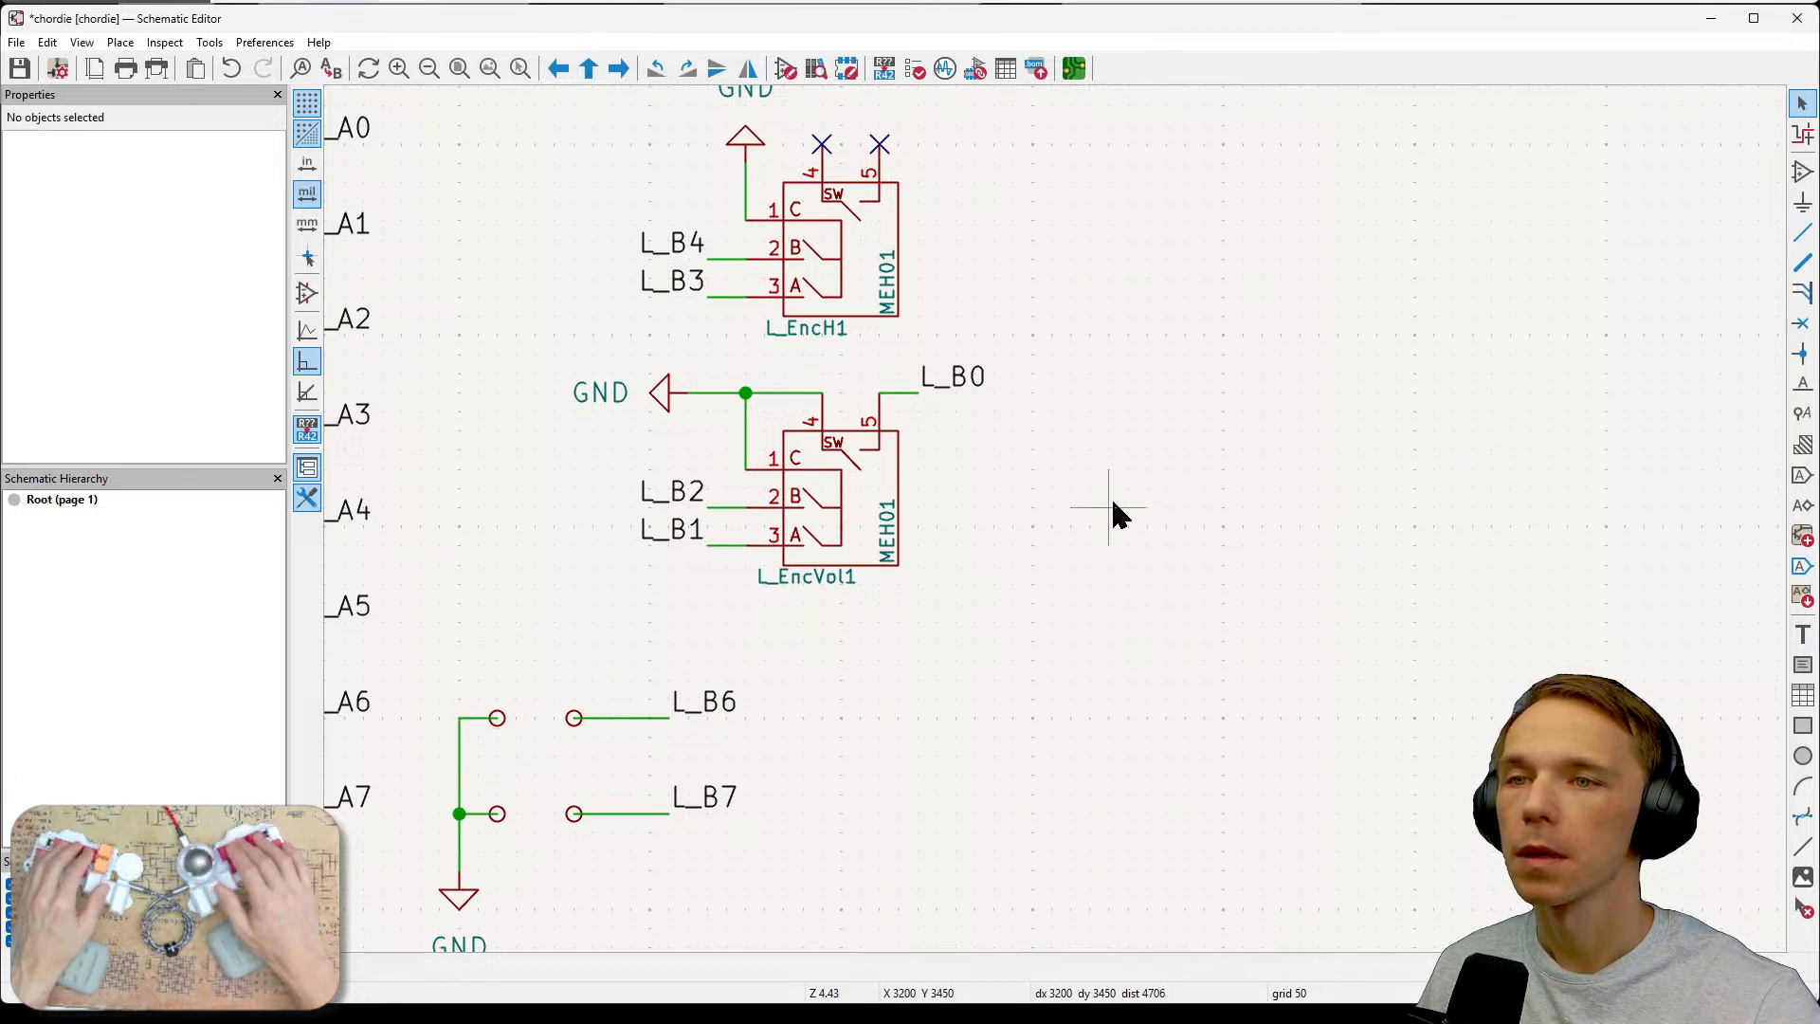
{"action": "key", "text": "ctrl+v"}
{"action": "left_click", "coordinate": [1122, 425]}
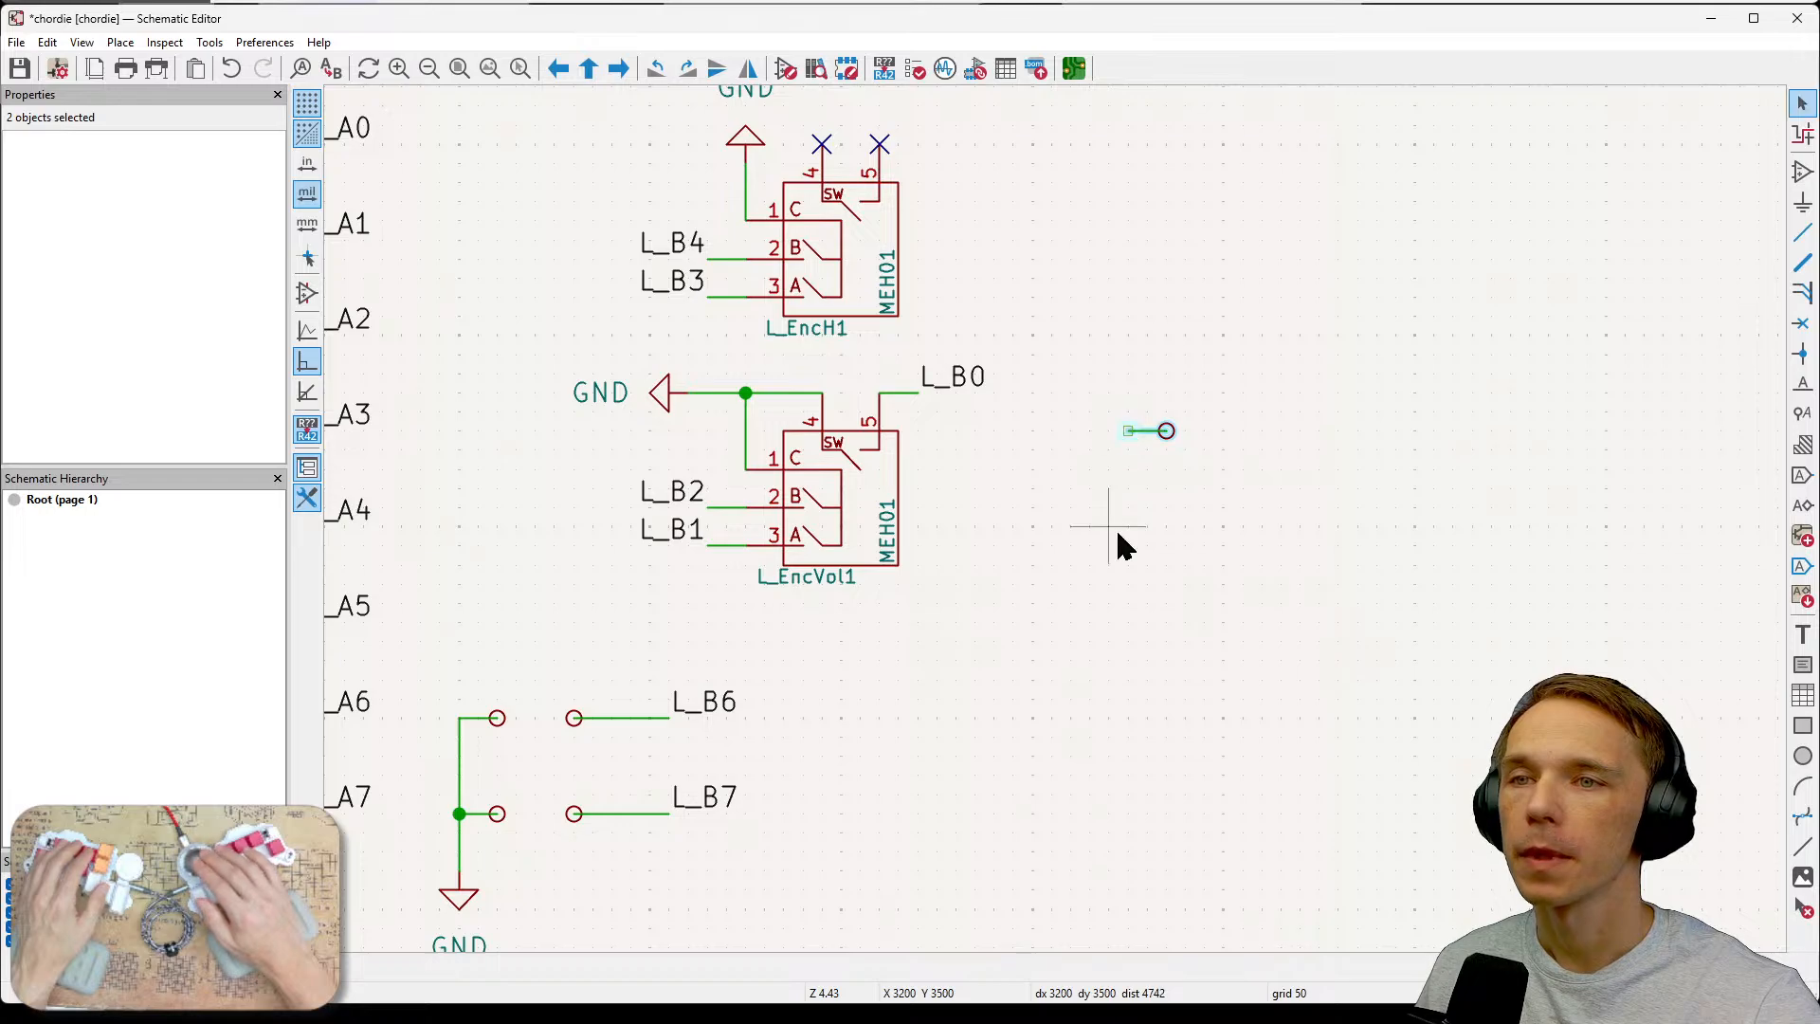
{"action": "key", "text": "ctrl+v"}
{"action": "left_click", "coordinate": [1122, 464]}
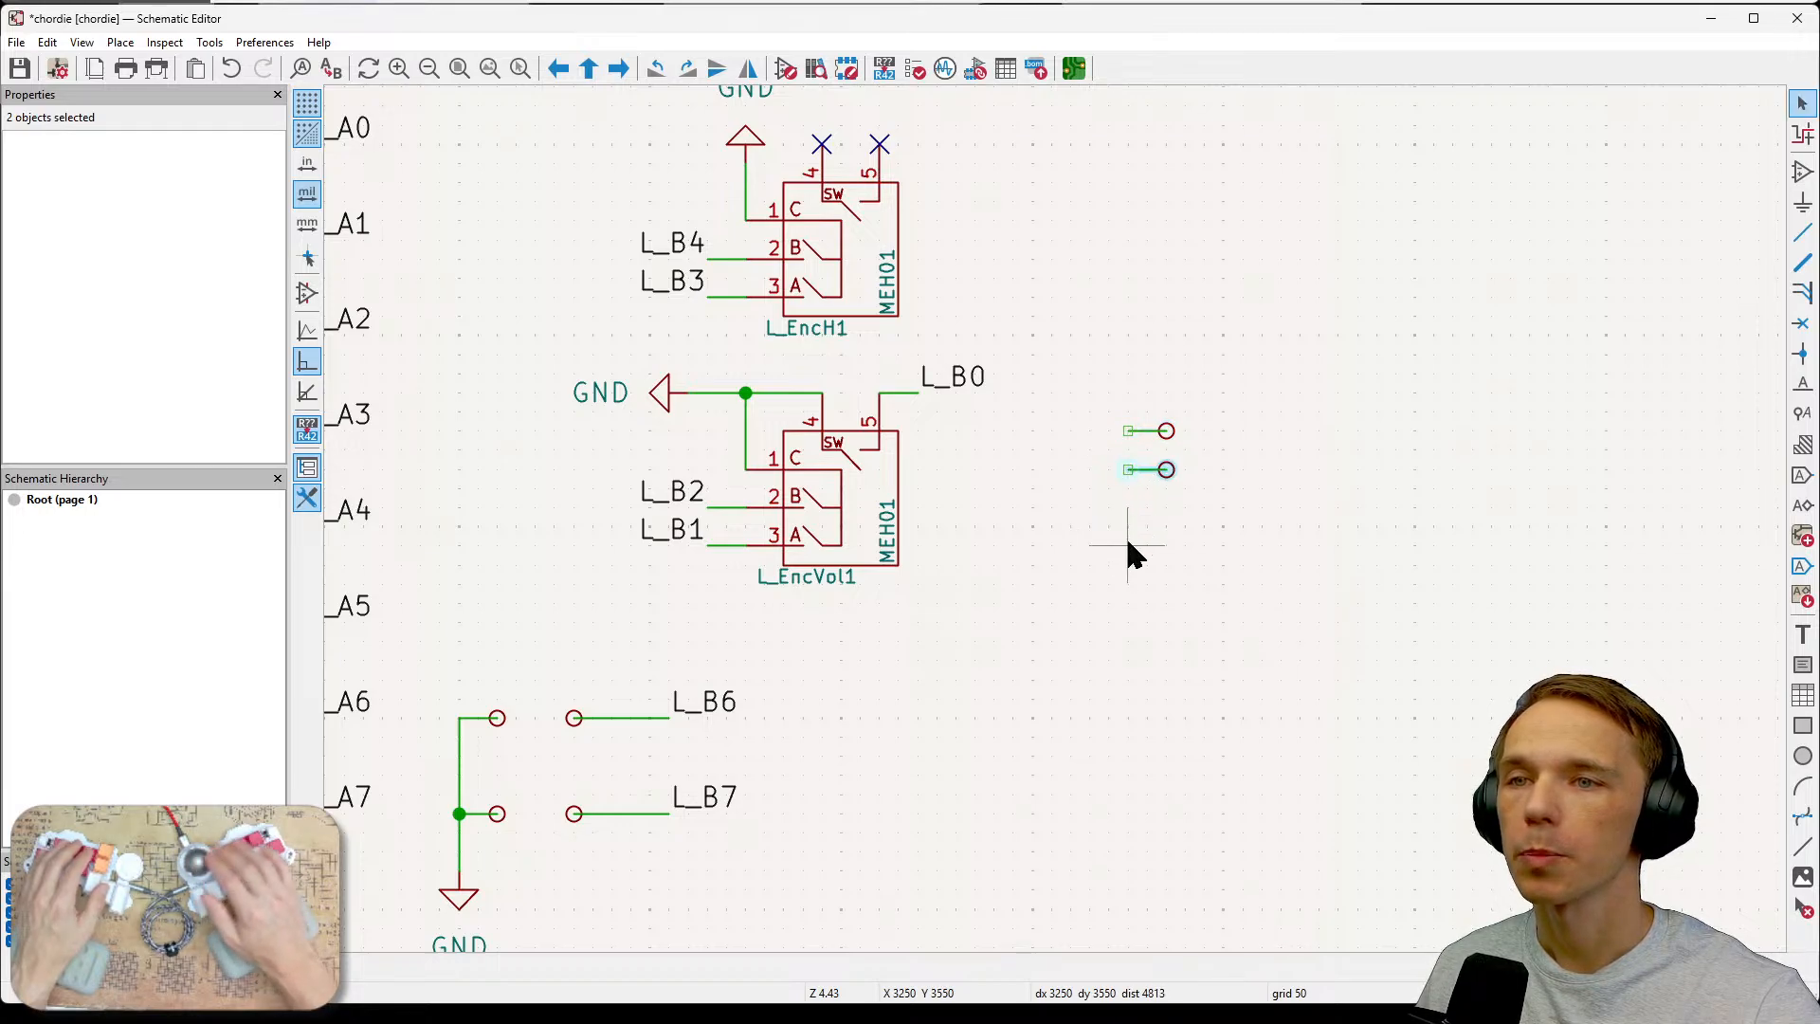
{"action": "key", "text": "ctrl+v"}
{"action": "left_click", "coordinate": [1128, 527]}
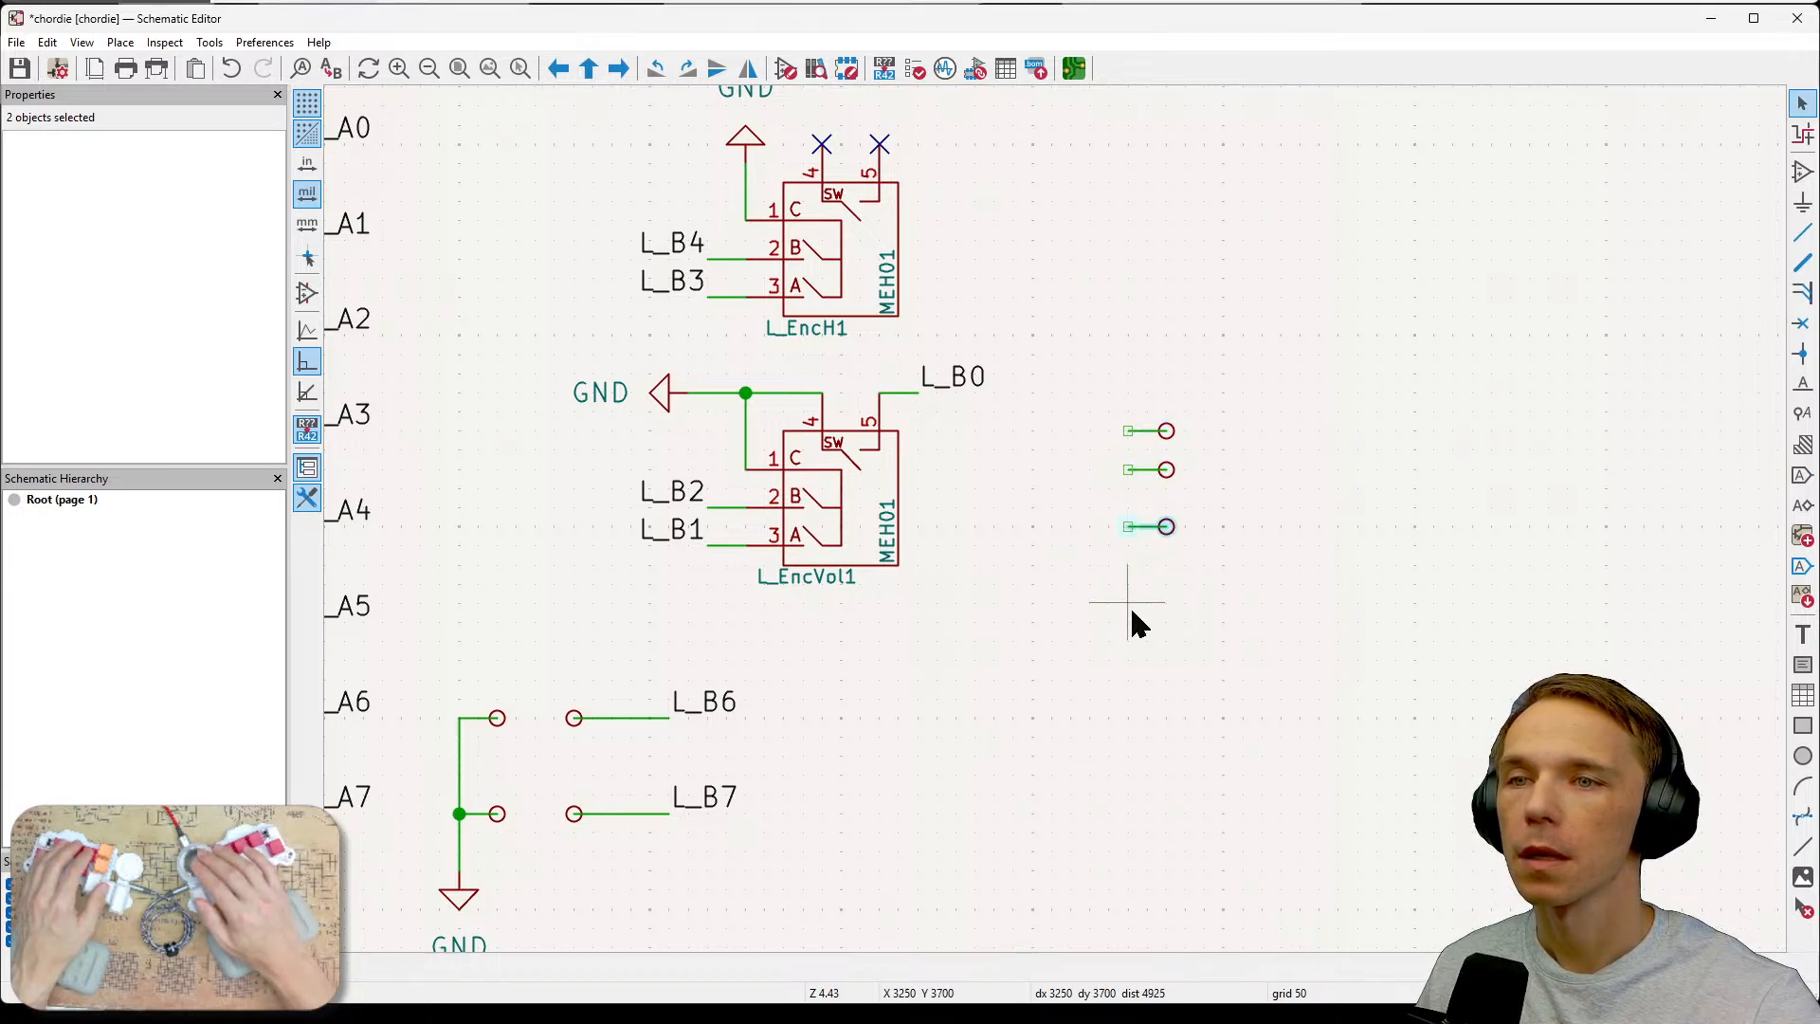
{"action": "key", "text": "ctrl+v"}
{"action": "left_click", "coordinate": [1129, 590]}
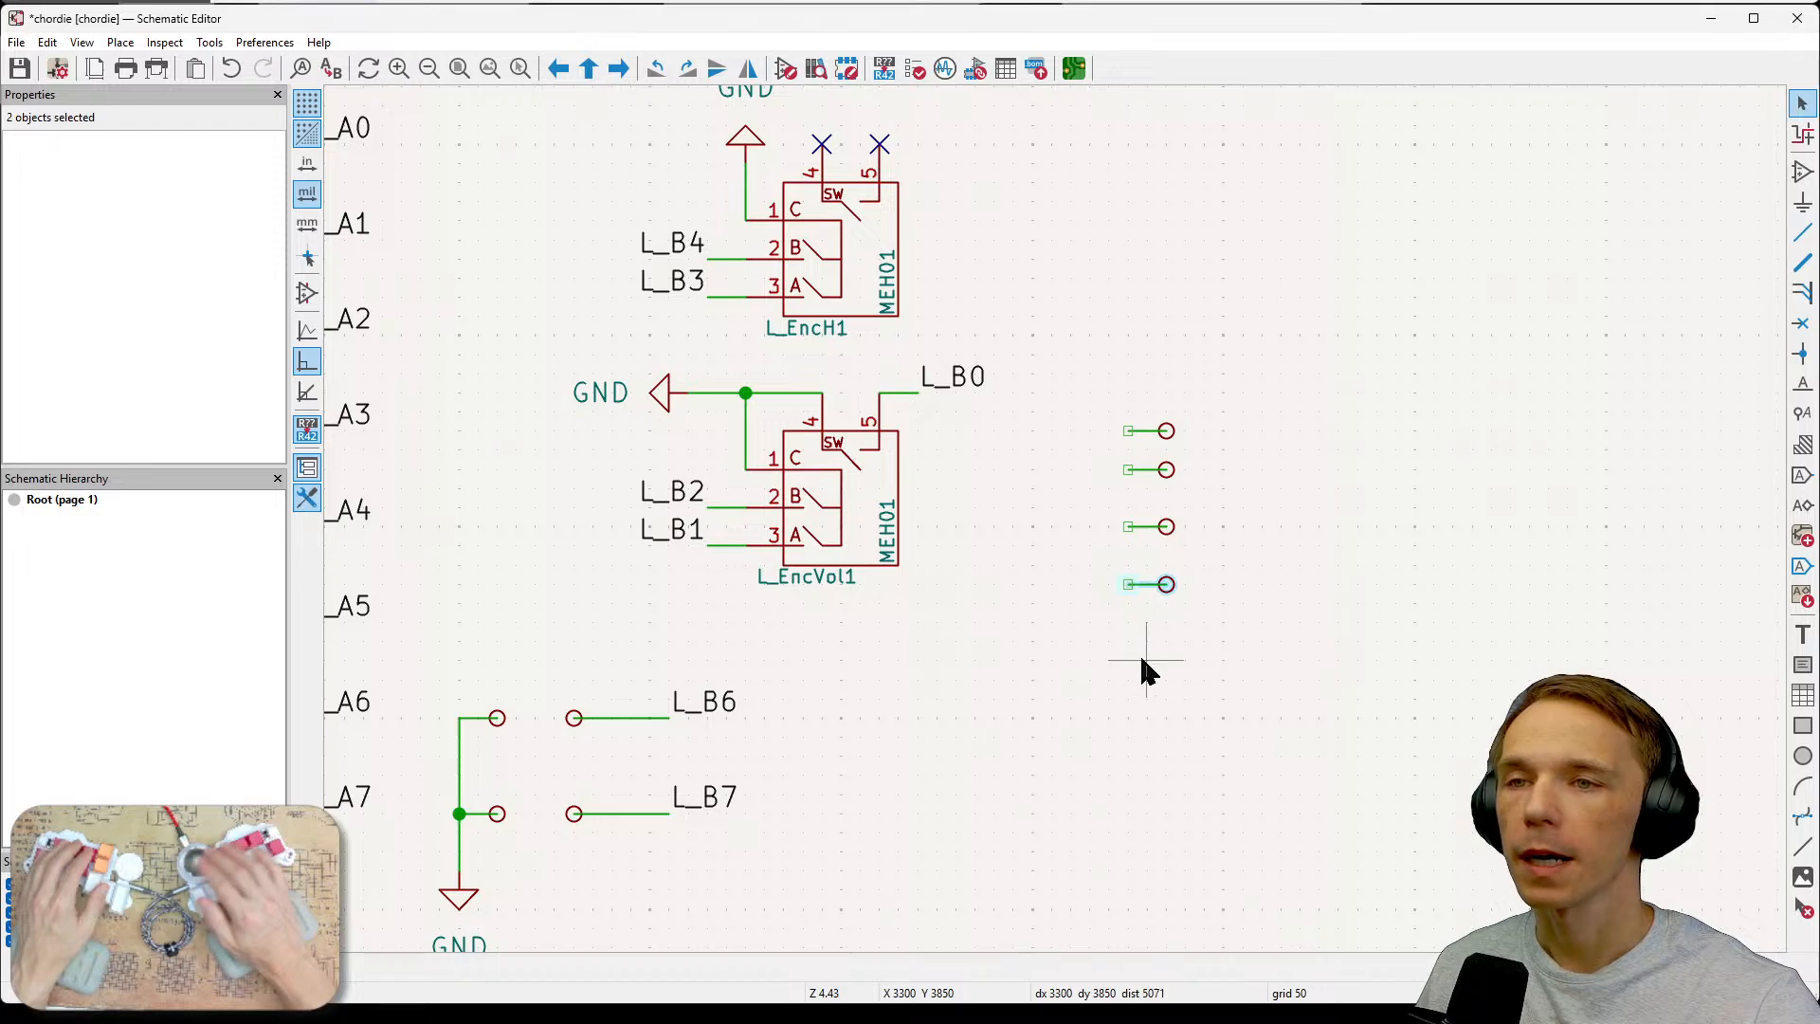
{"action": "key", "text": "ctrl+v"}
{"action": "left_click", "coordinate": [1128, 623]}
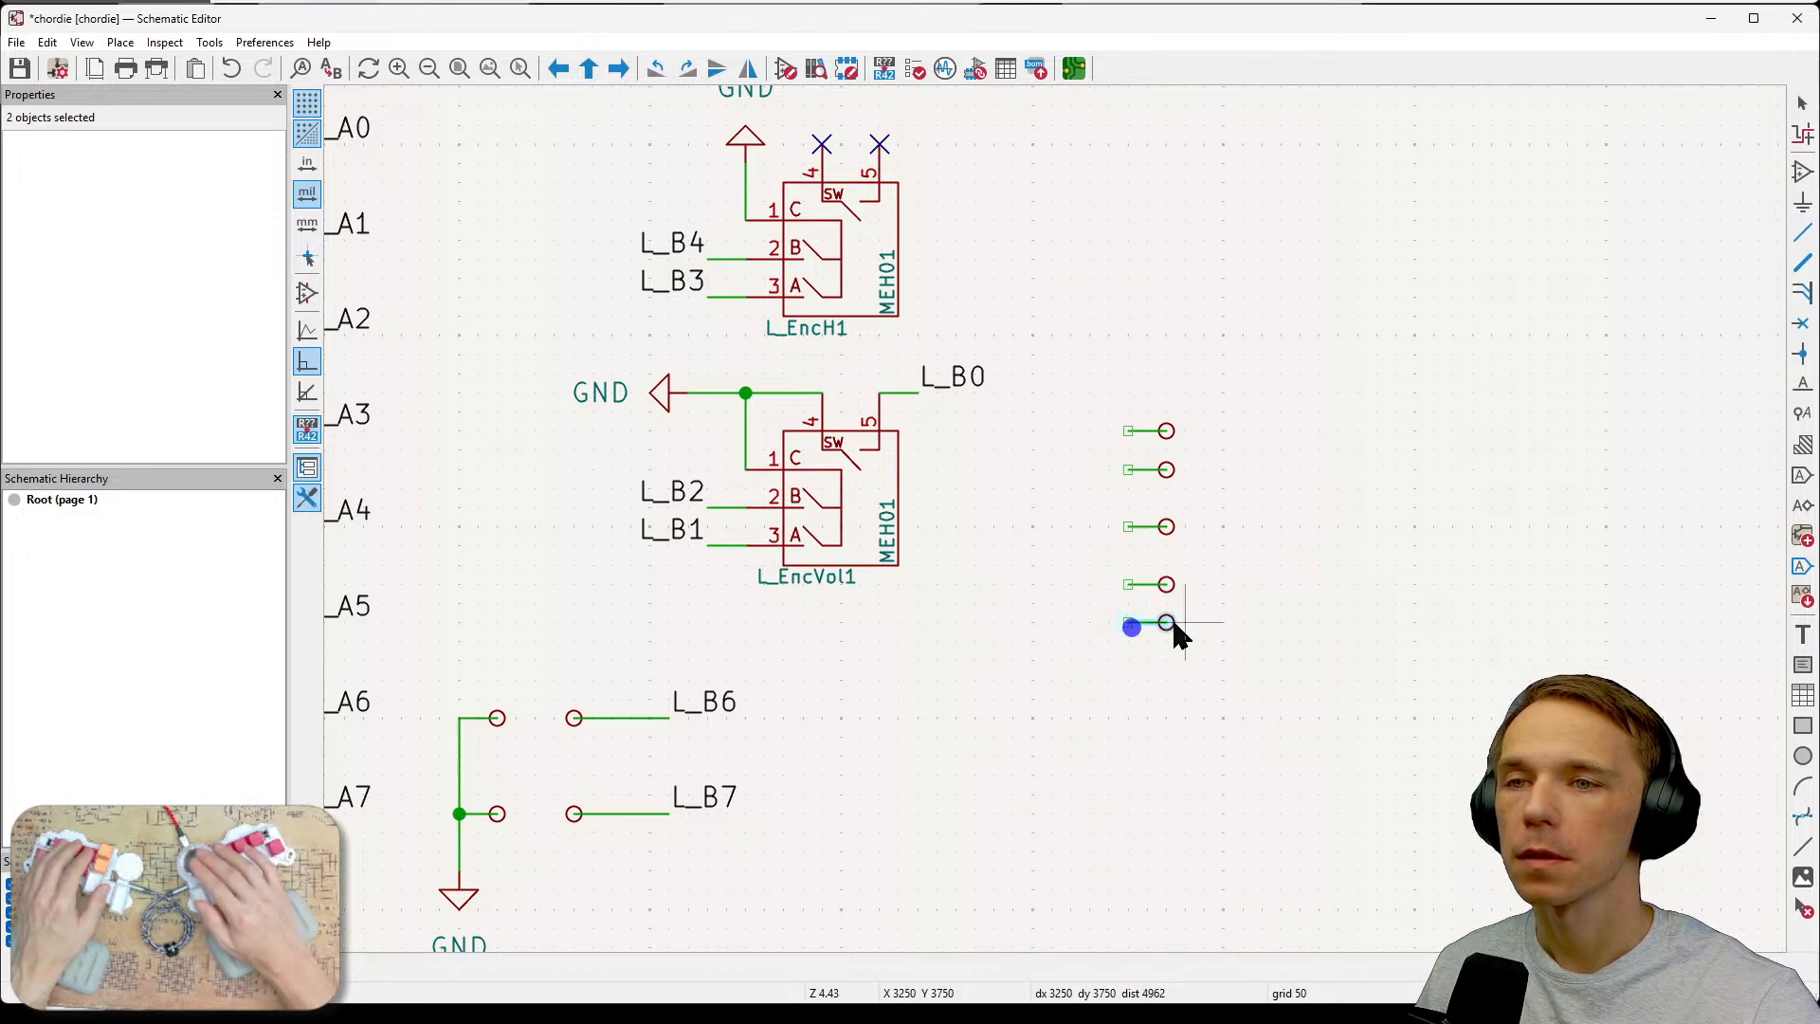
{"action": "left_click", "coordinate": [1279, 621]}
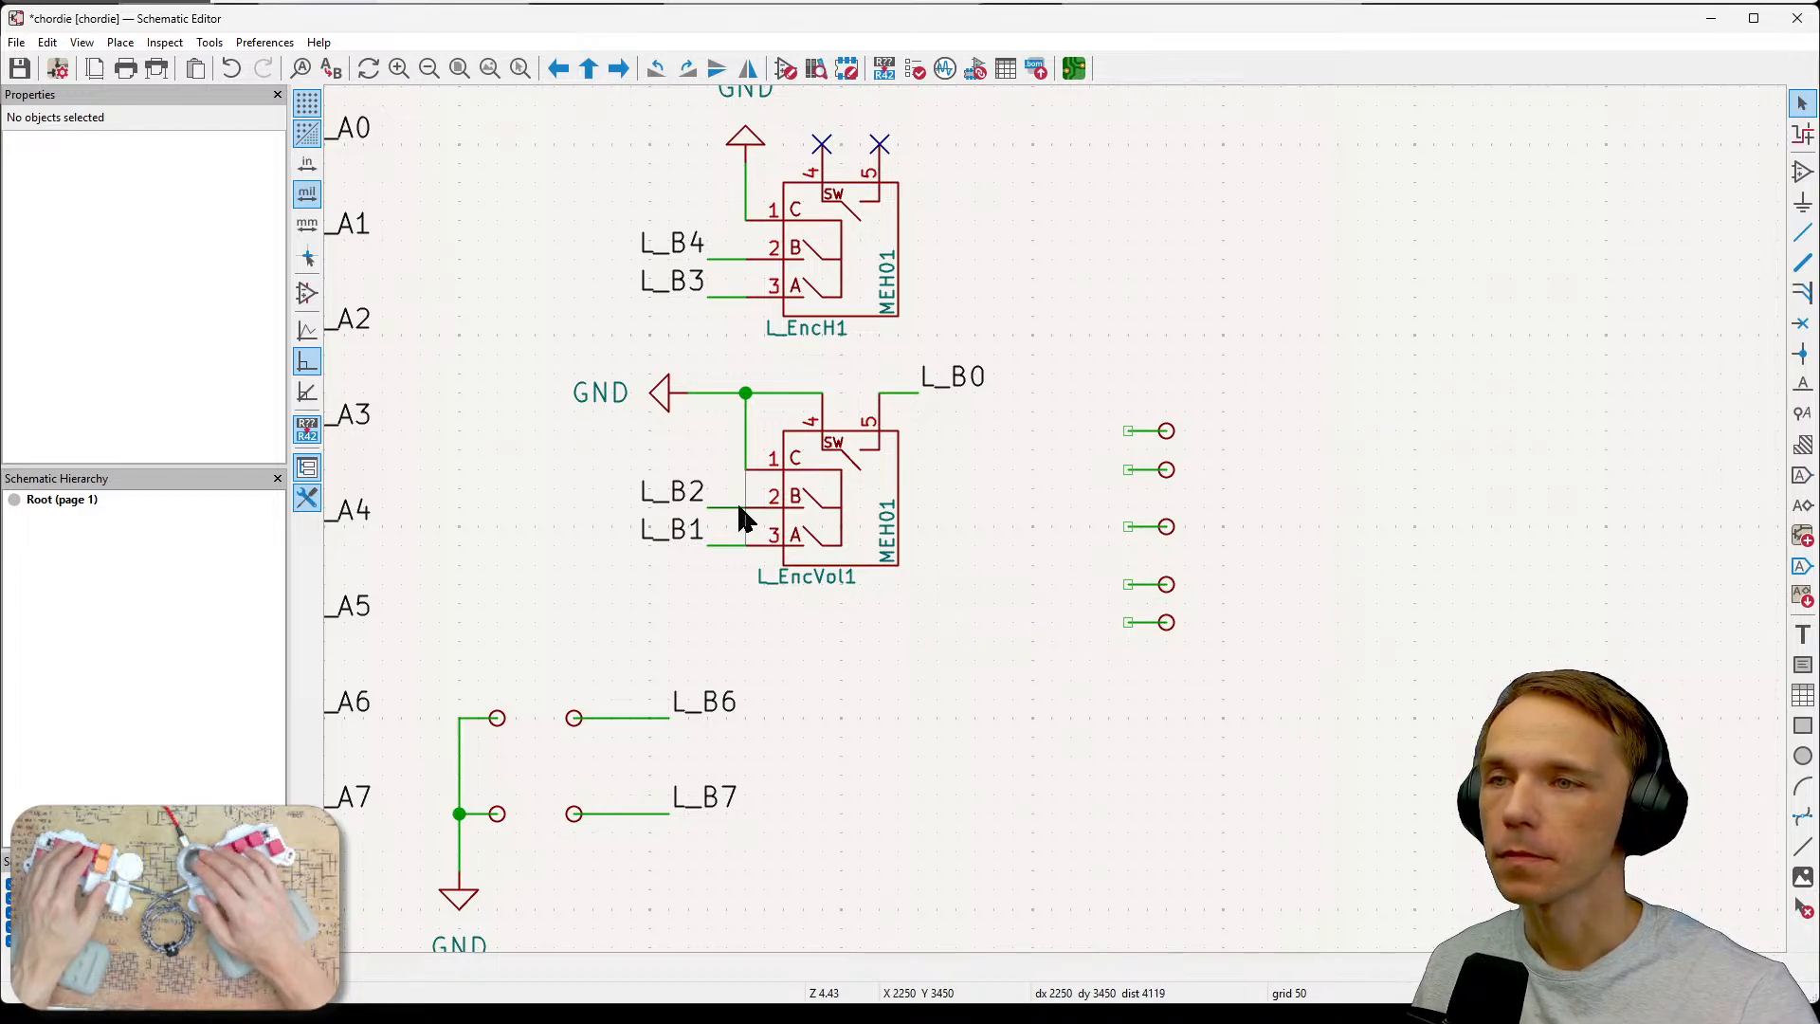
{"action": "scroll", "coordinate": [743, 508], "scroll_direction": "up", "scroll_amount": 2}
{"action": "middle_click_drag", "start_coordinate": [1478, 629], "coordinate": [1130, 601]}
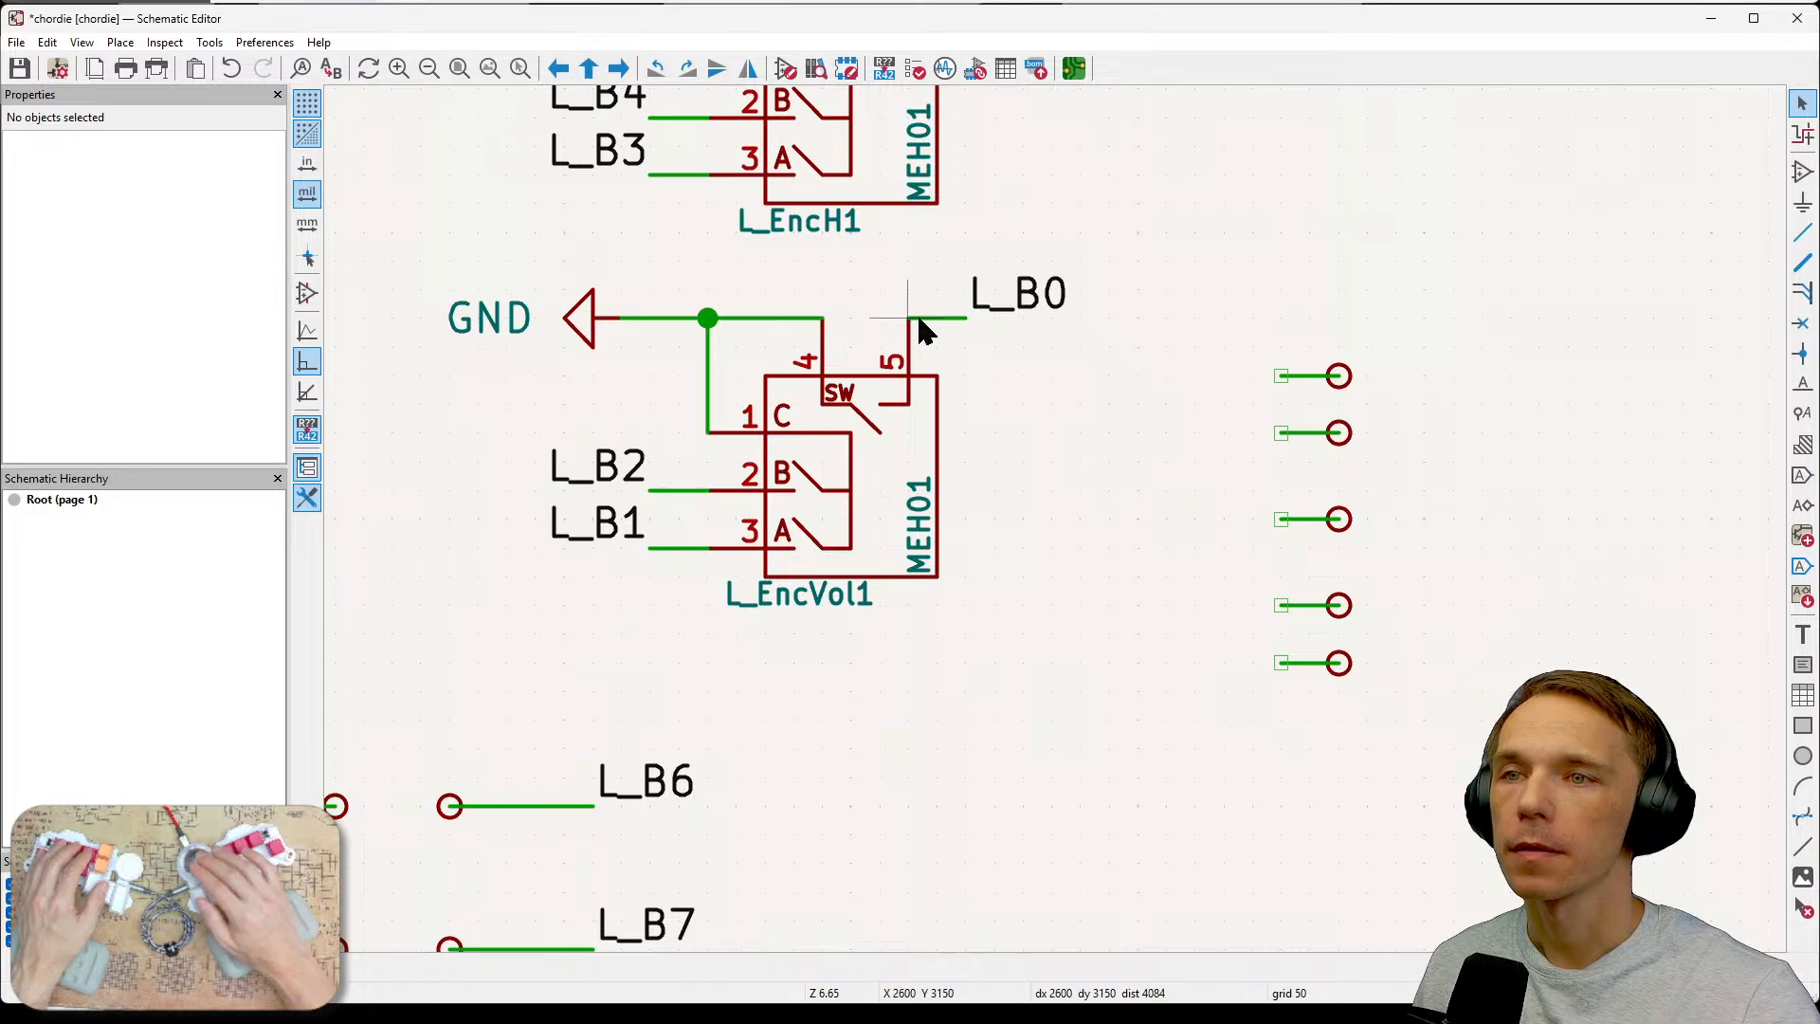
{"action": "left_click", "coordinate": [1352, 378]}
{"action": "left_click", "coordinate": [1279, 377]}
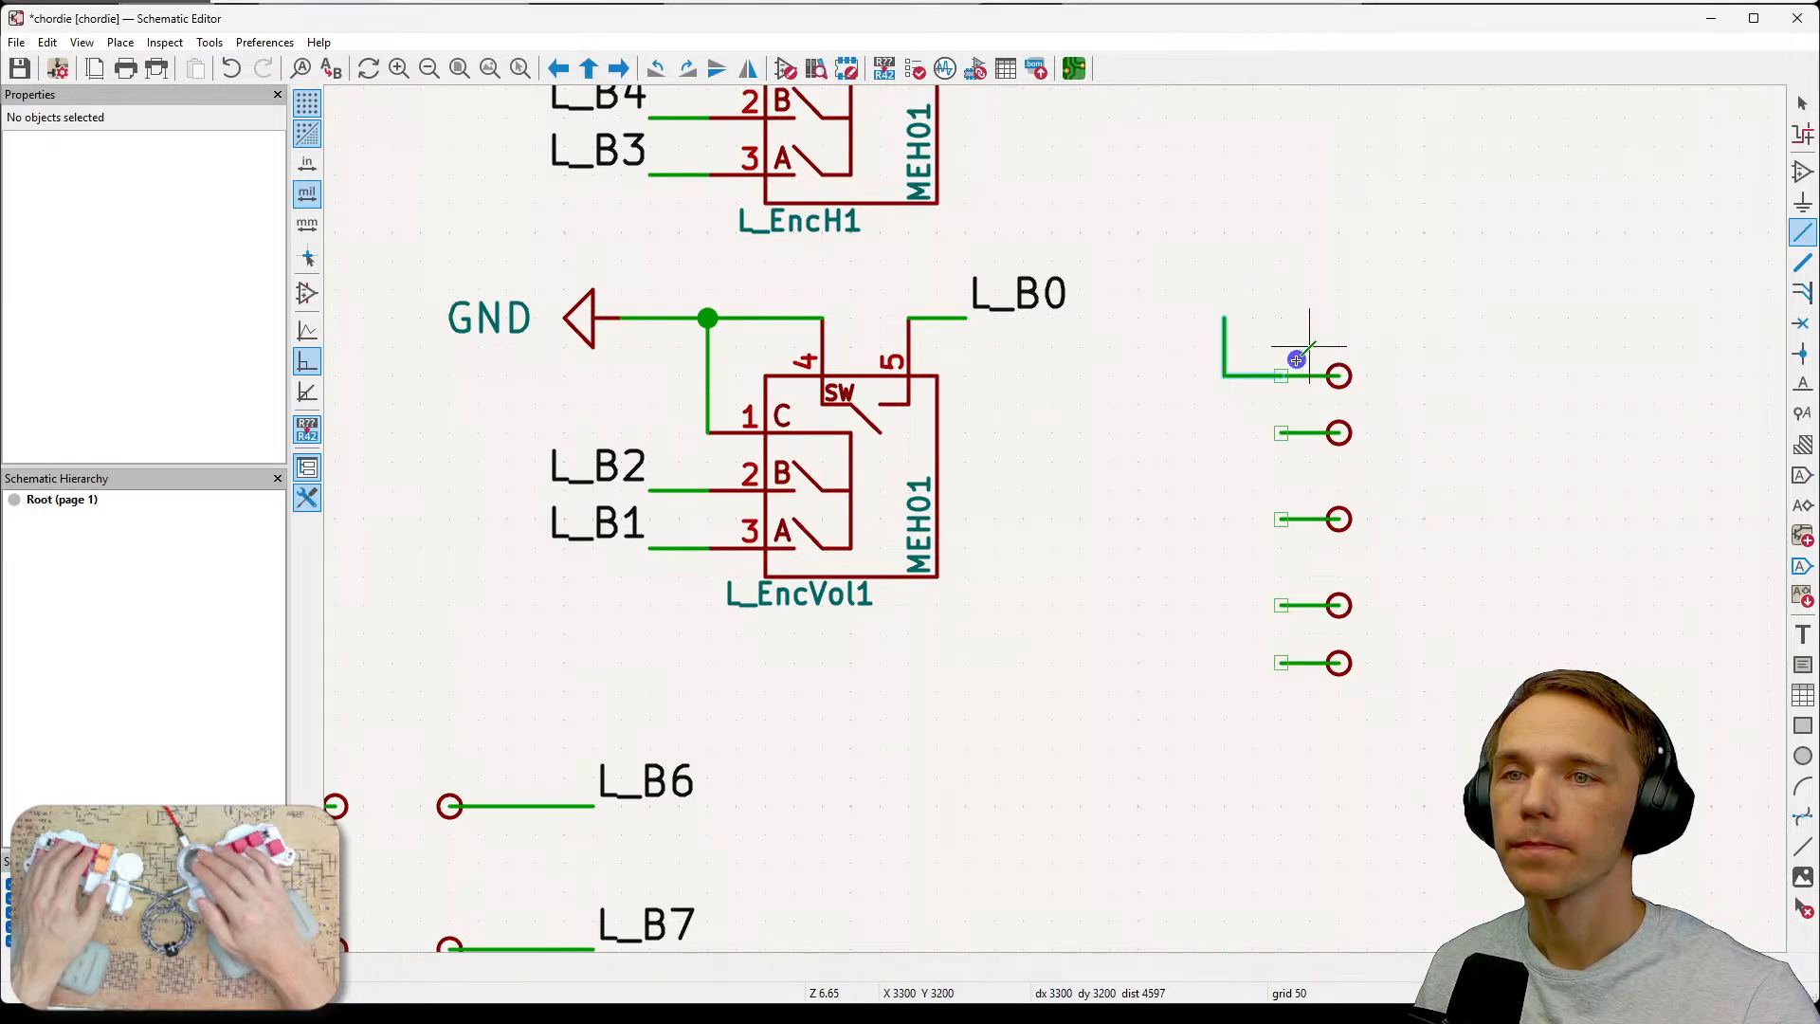
{"action": "key", "text": "Escape"}
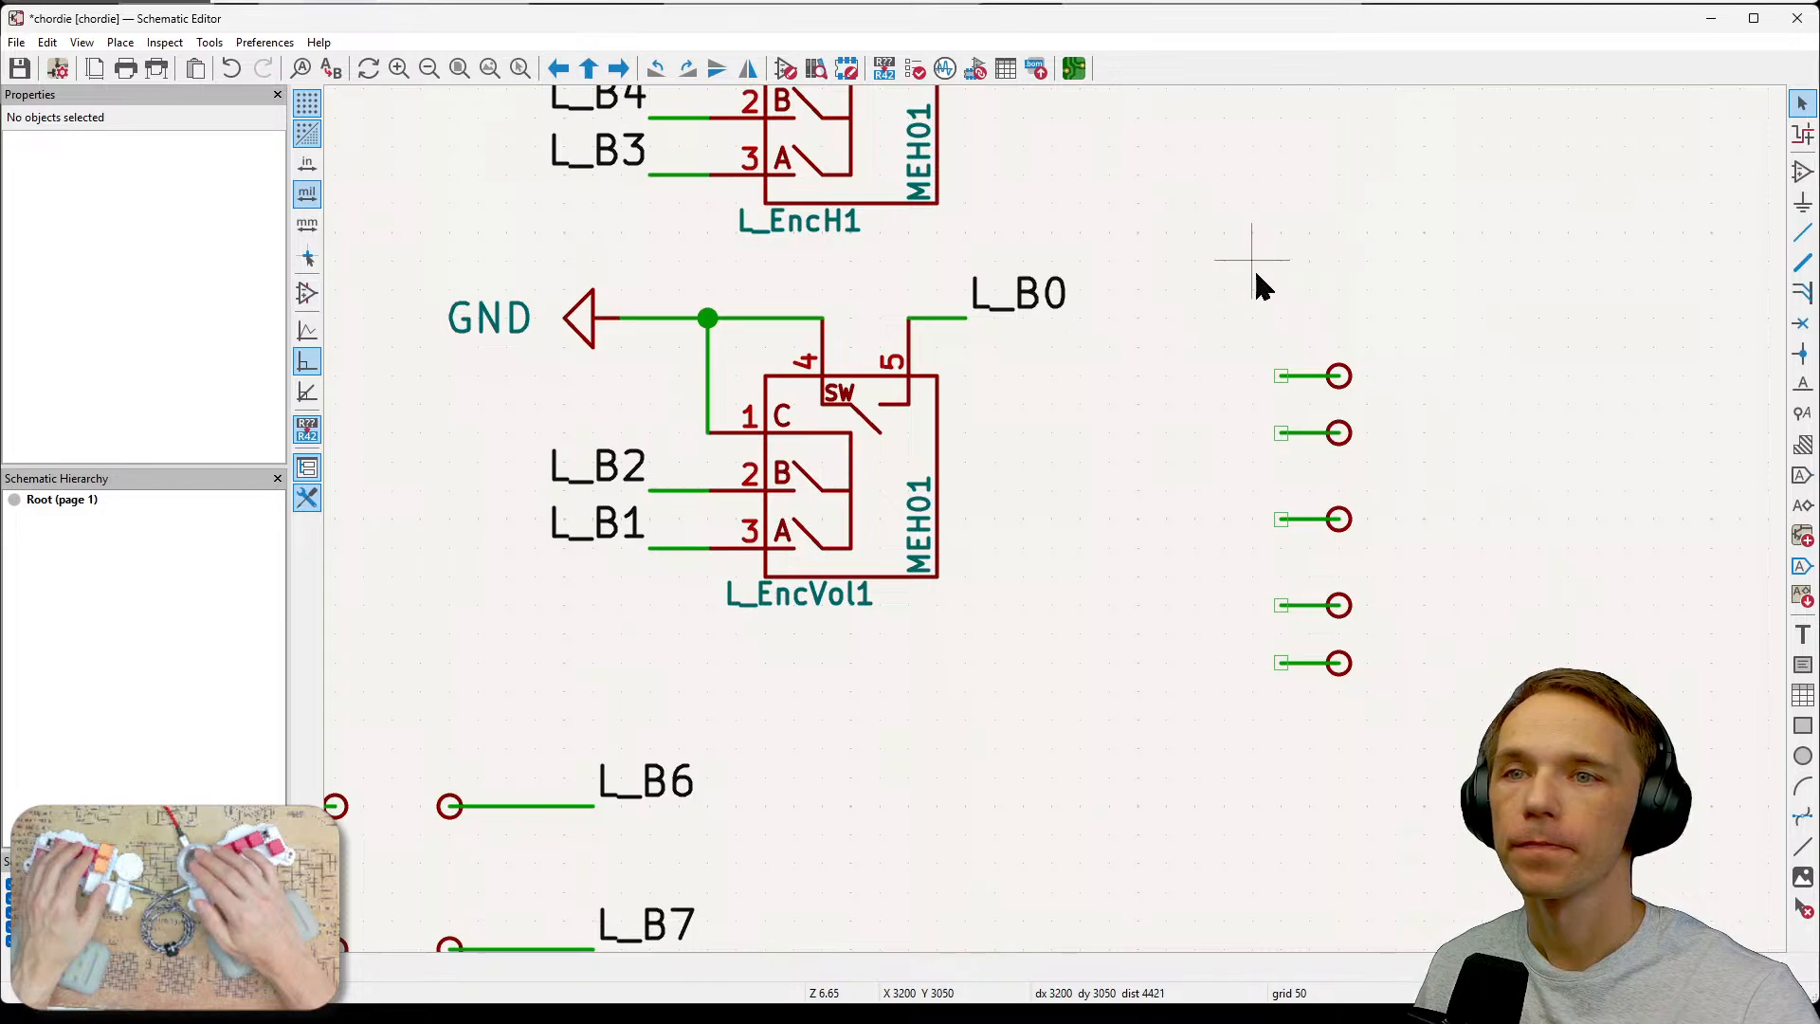
{"action": "left_click_drag", "start_coordinate": [1240, 310], "coordinate": [1399, 397]}
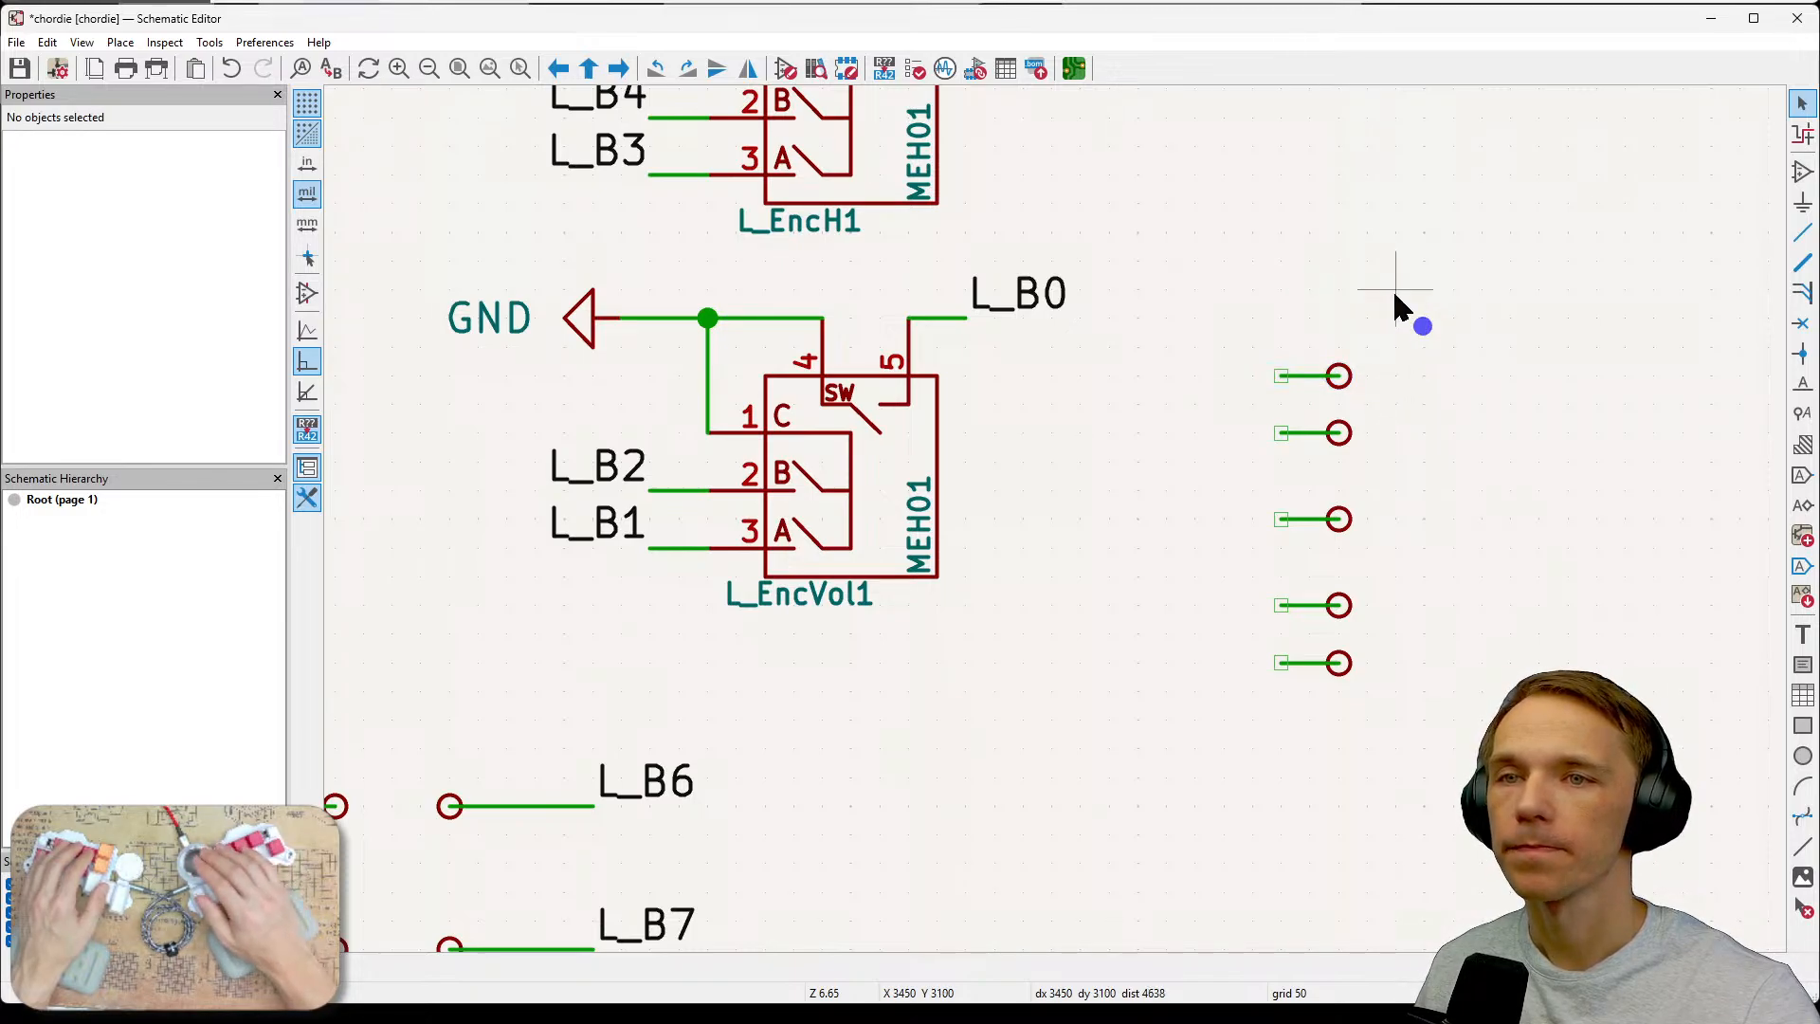
{"action": "left_click_drag", "start_coordinate": [1382, 322], "coordinate": [1261, 406]}
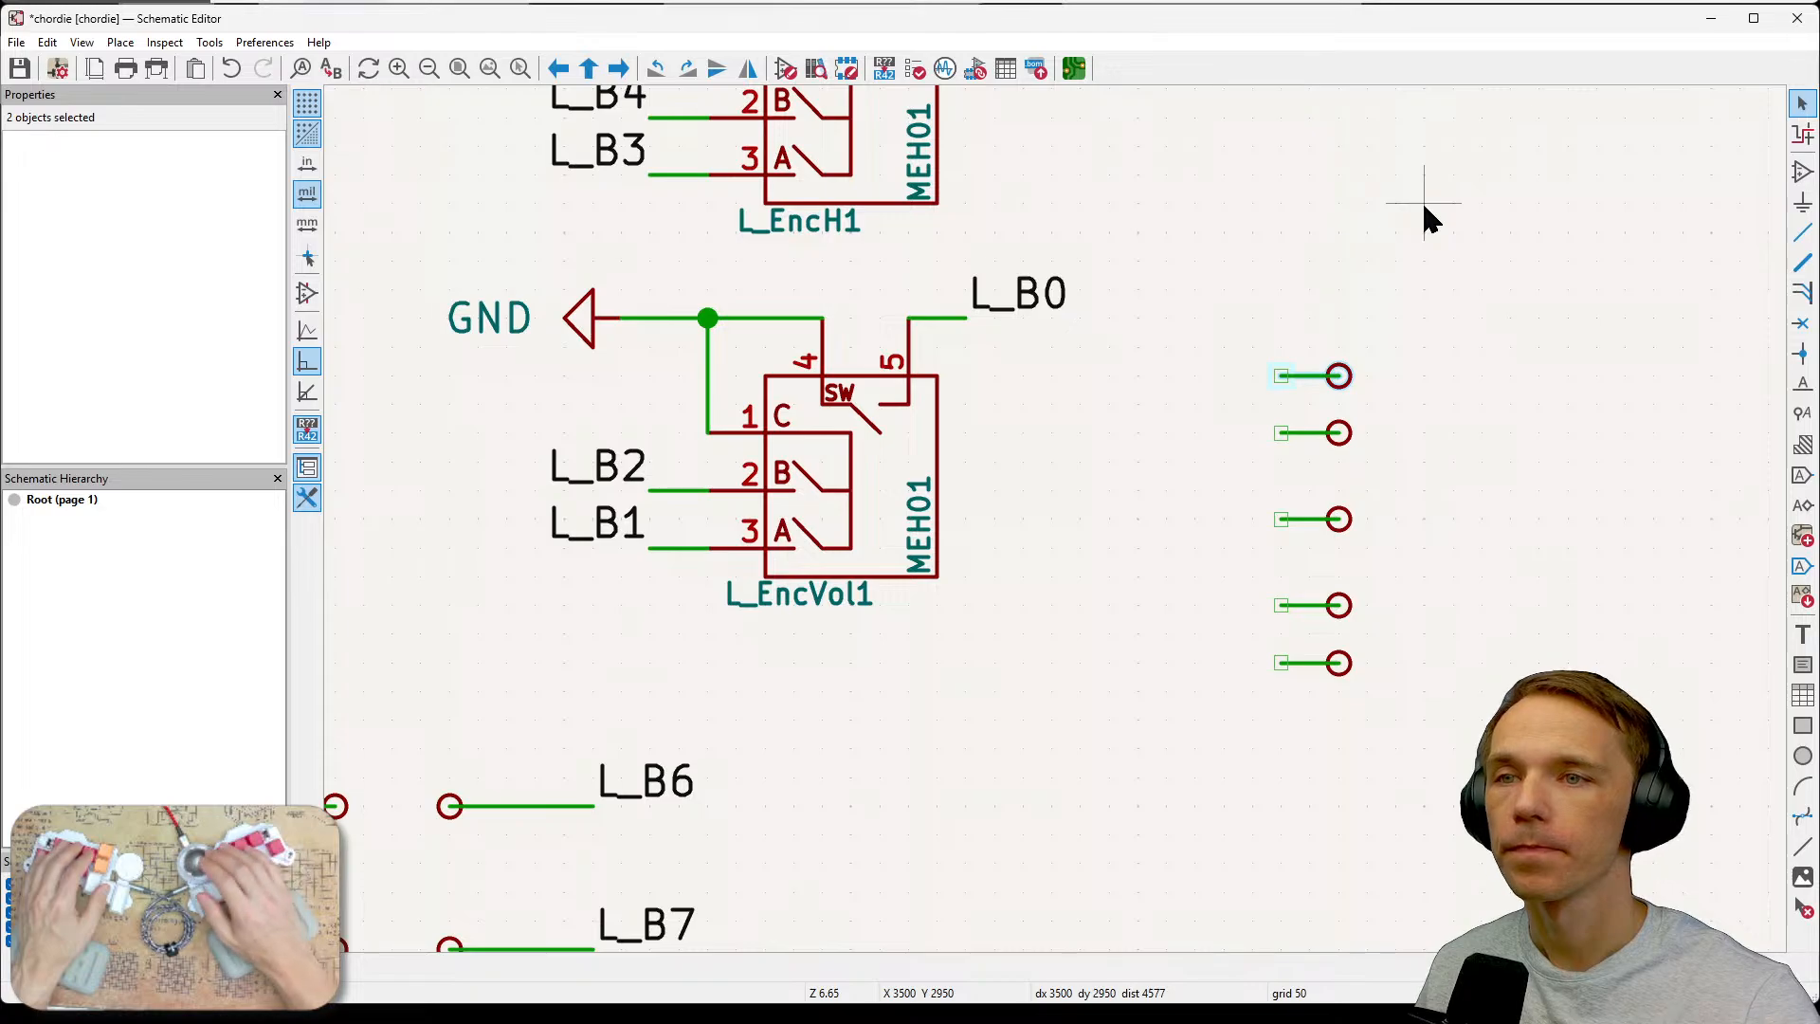
{"action": "left_click", "coordinate": [1464, 298]}
Start renaming the top new test point's reference to L_VolGn, then cancel the properties dialog.
{"action": "left_click", "coordinate": [1338, 375]}
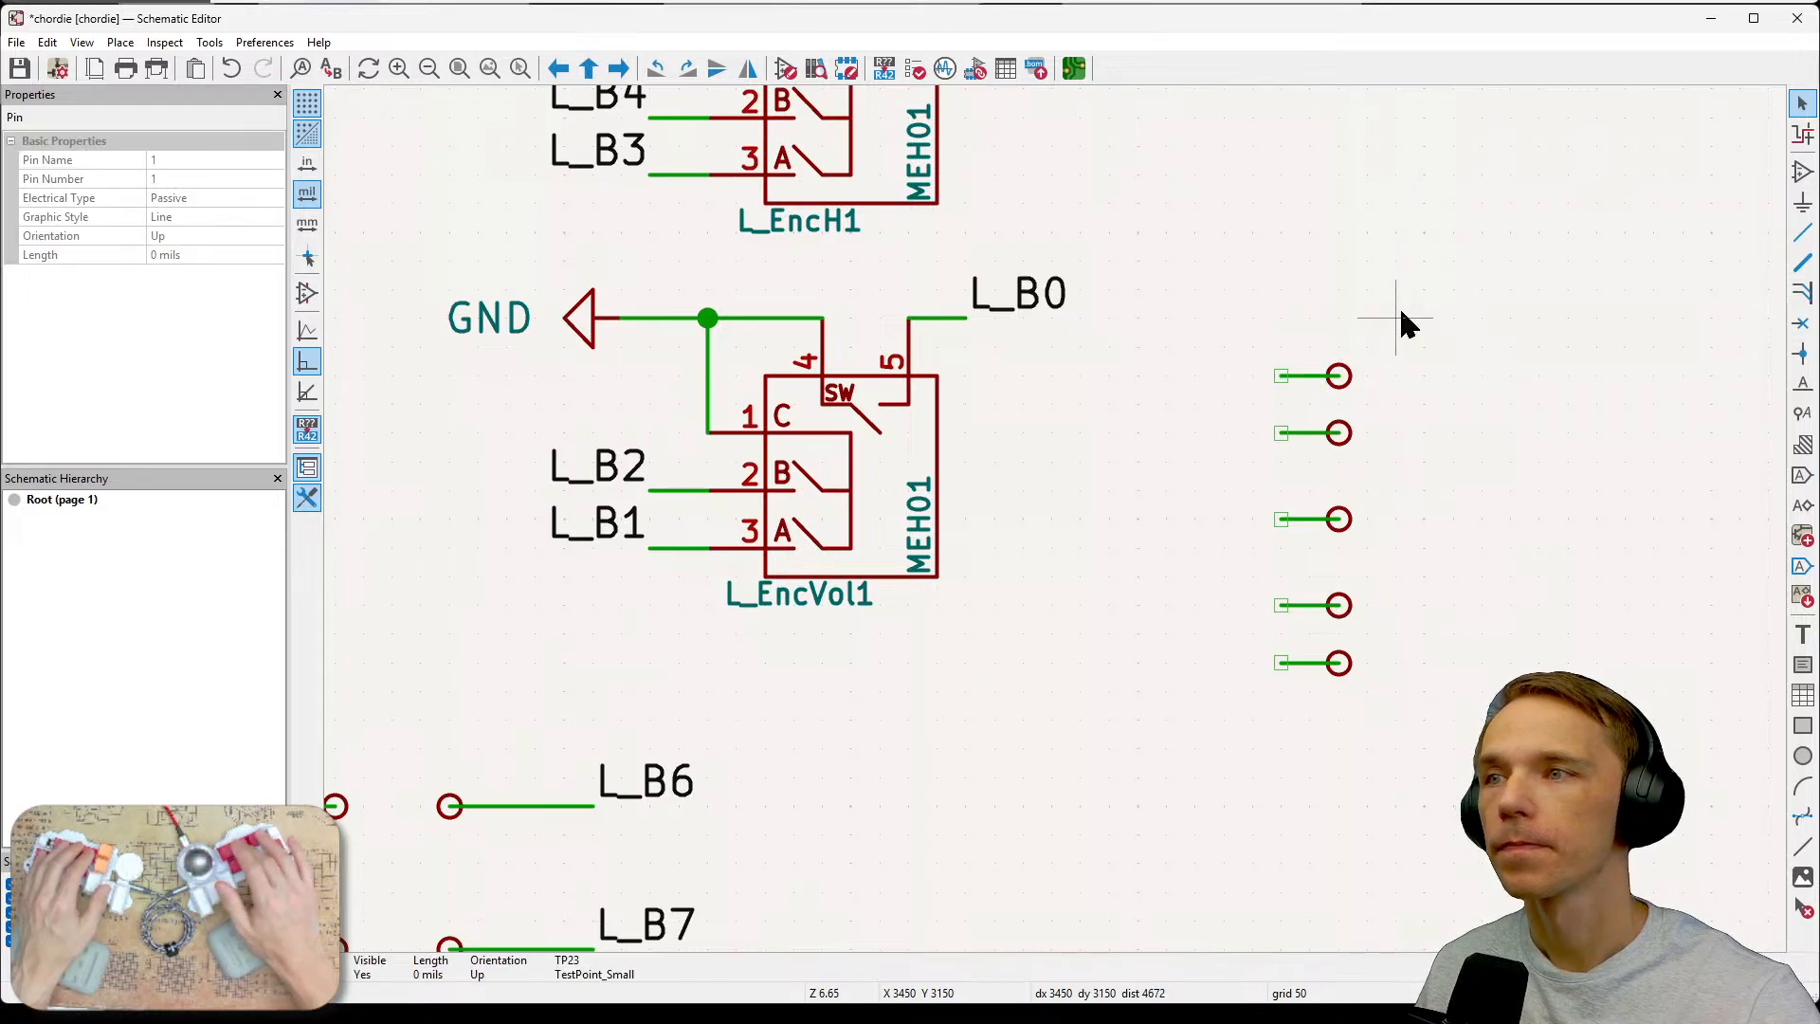
{"action": "key", "text": "e"}
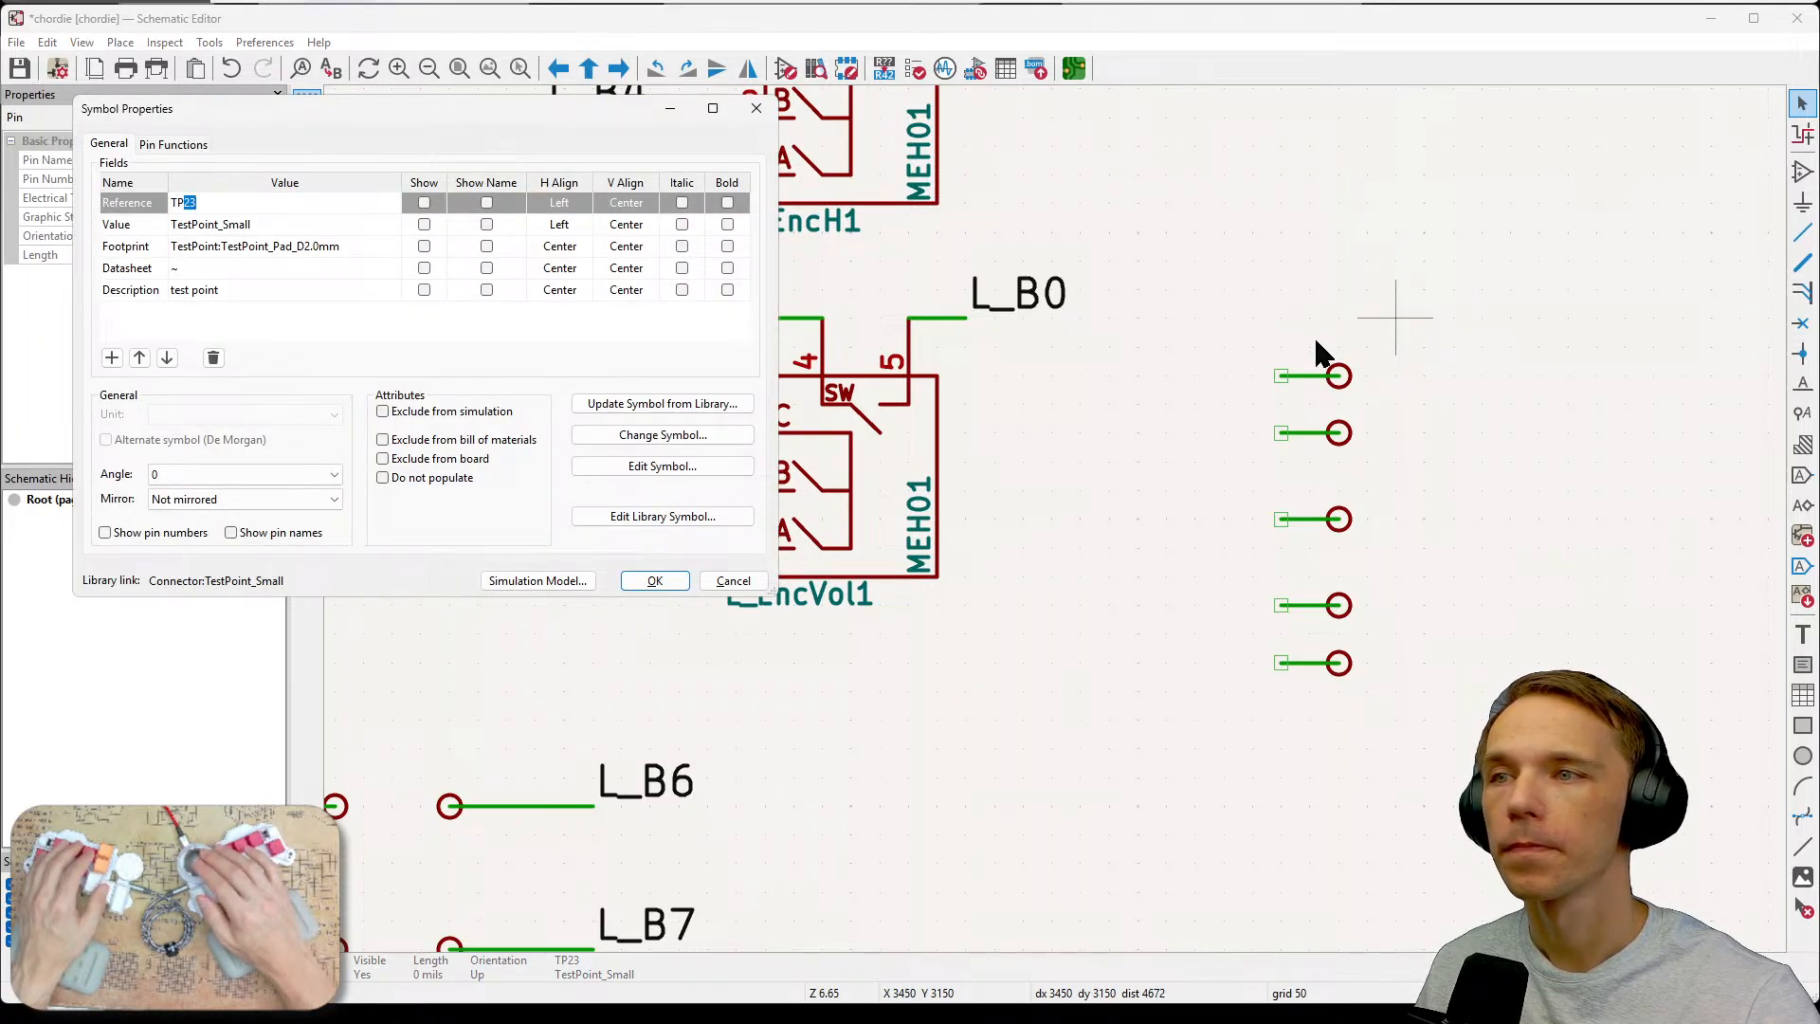
{"action": "key", "text": "ctrl+a"}
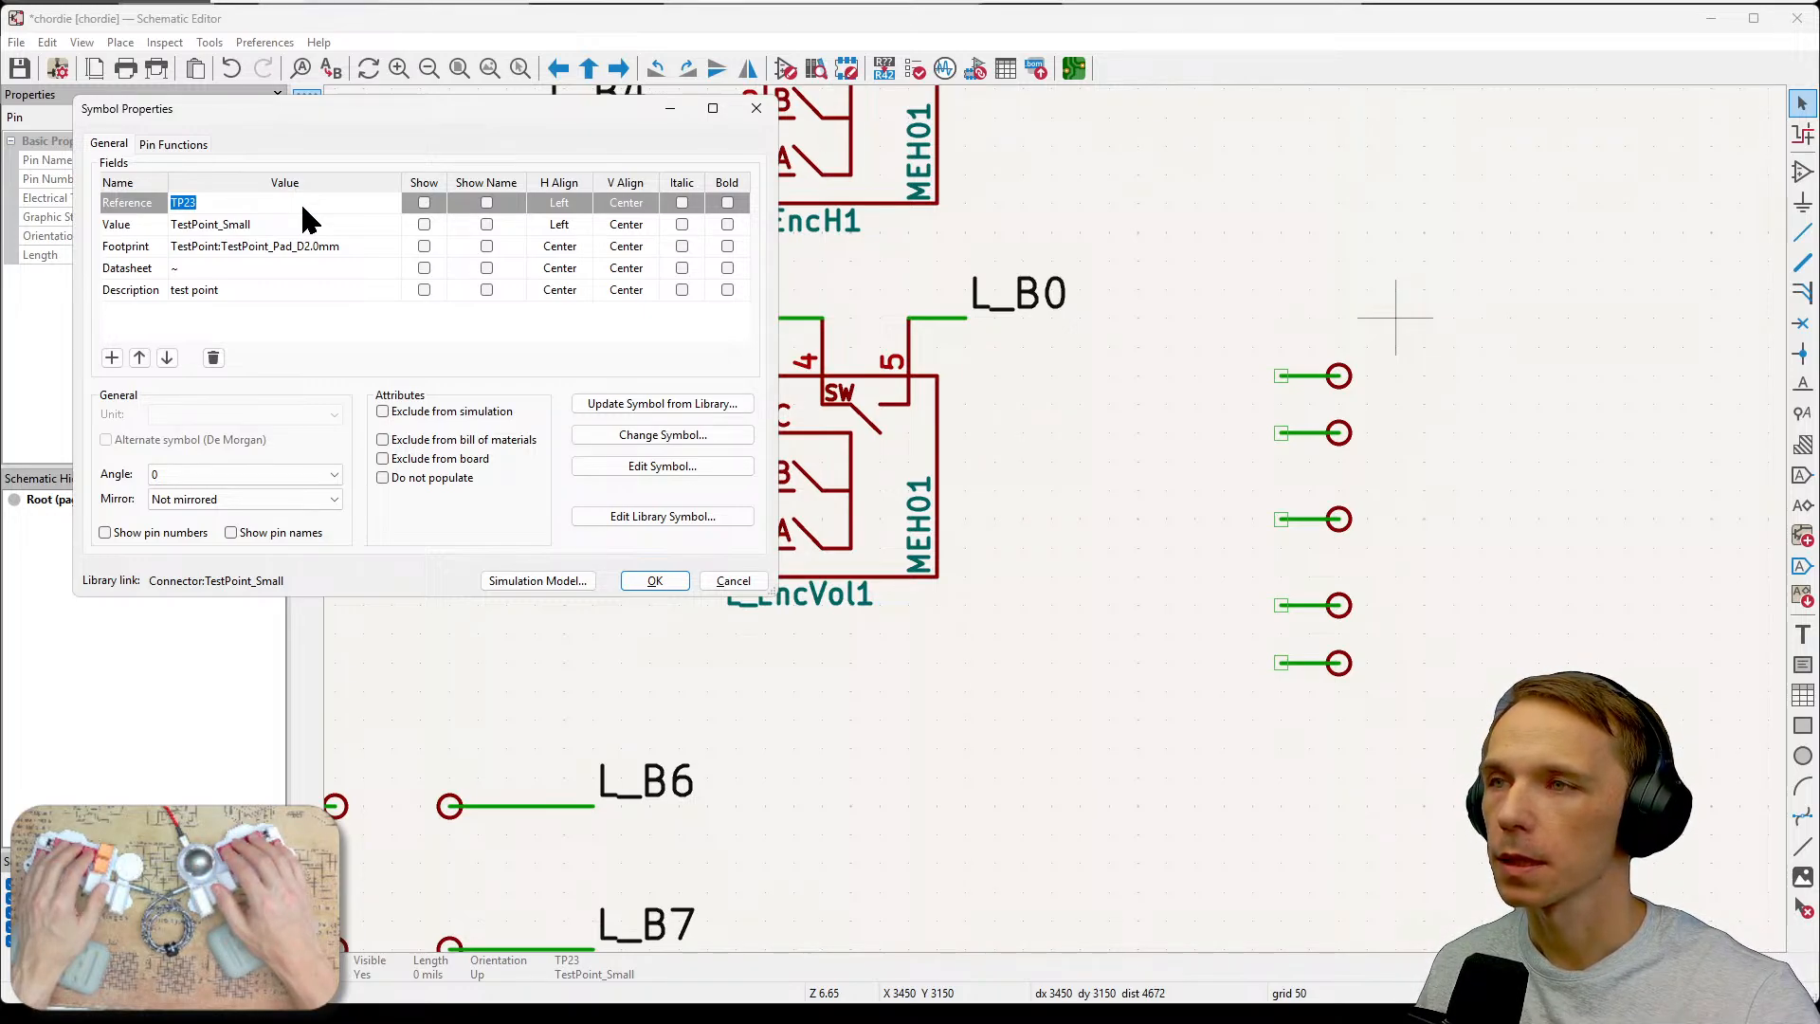
{"action": "type", "text": "L"}
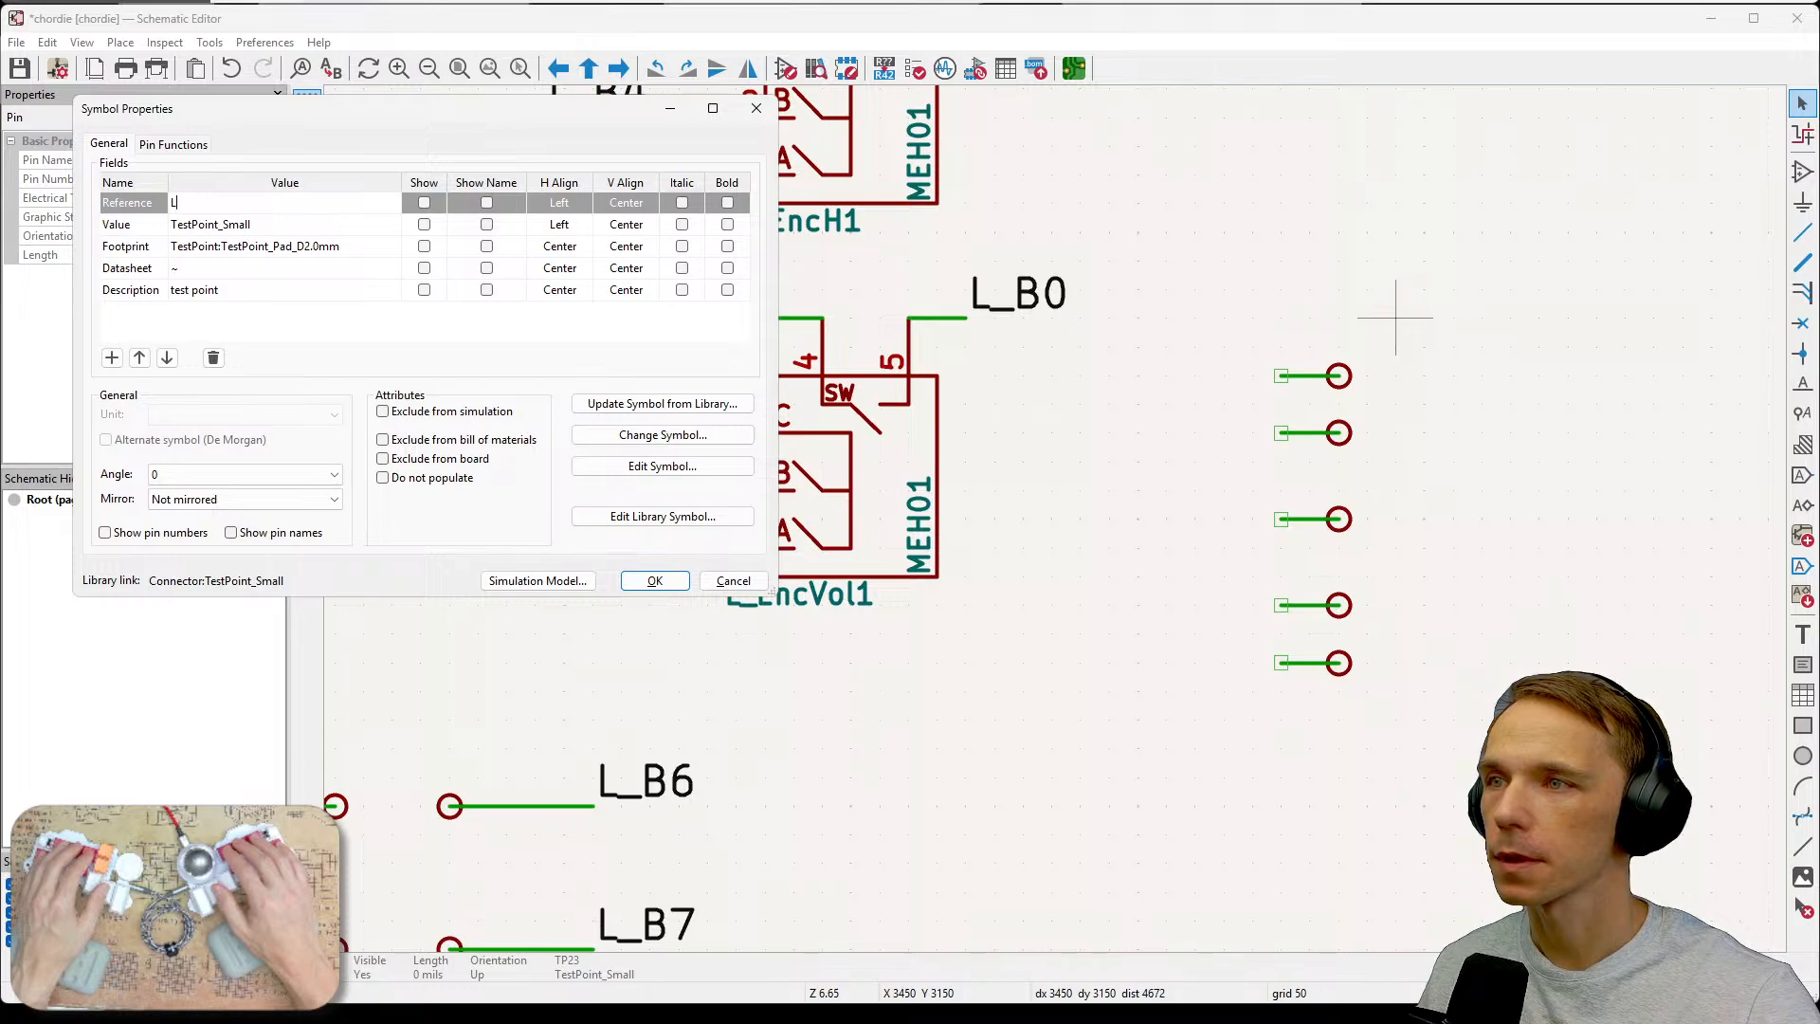
{"action": "type", "text": "_"}
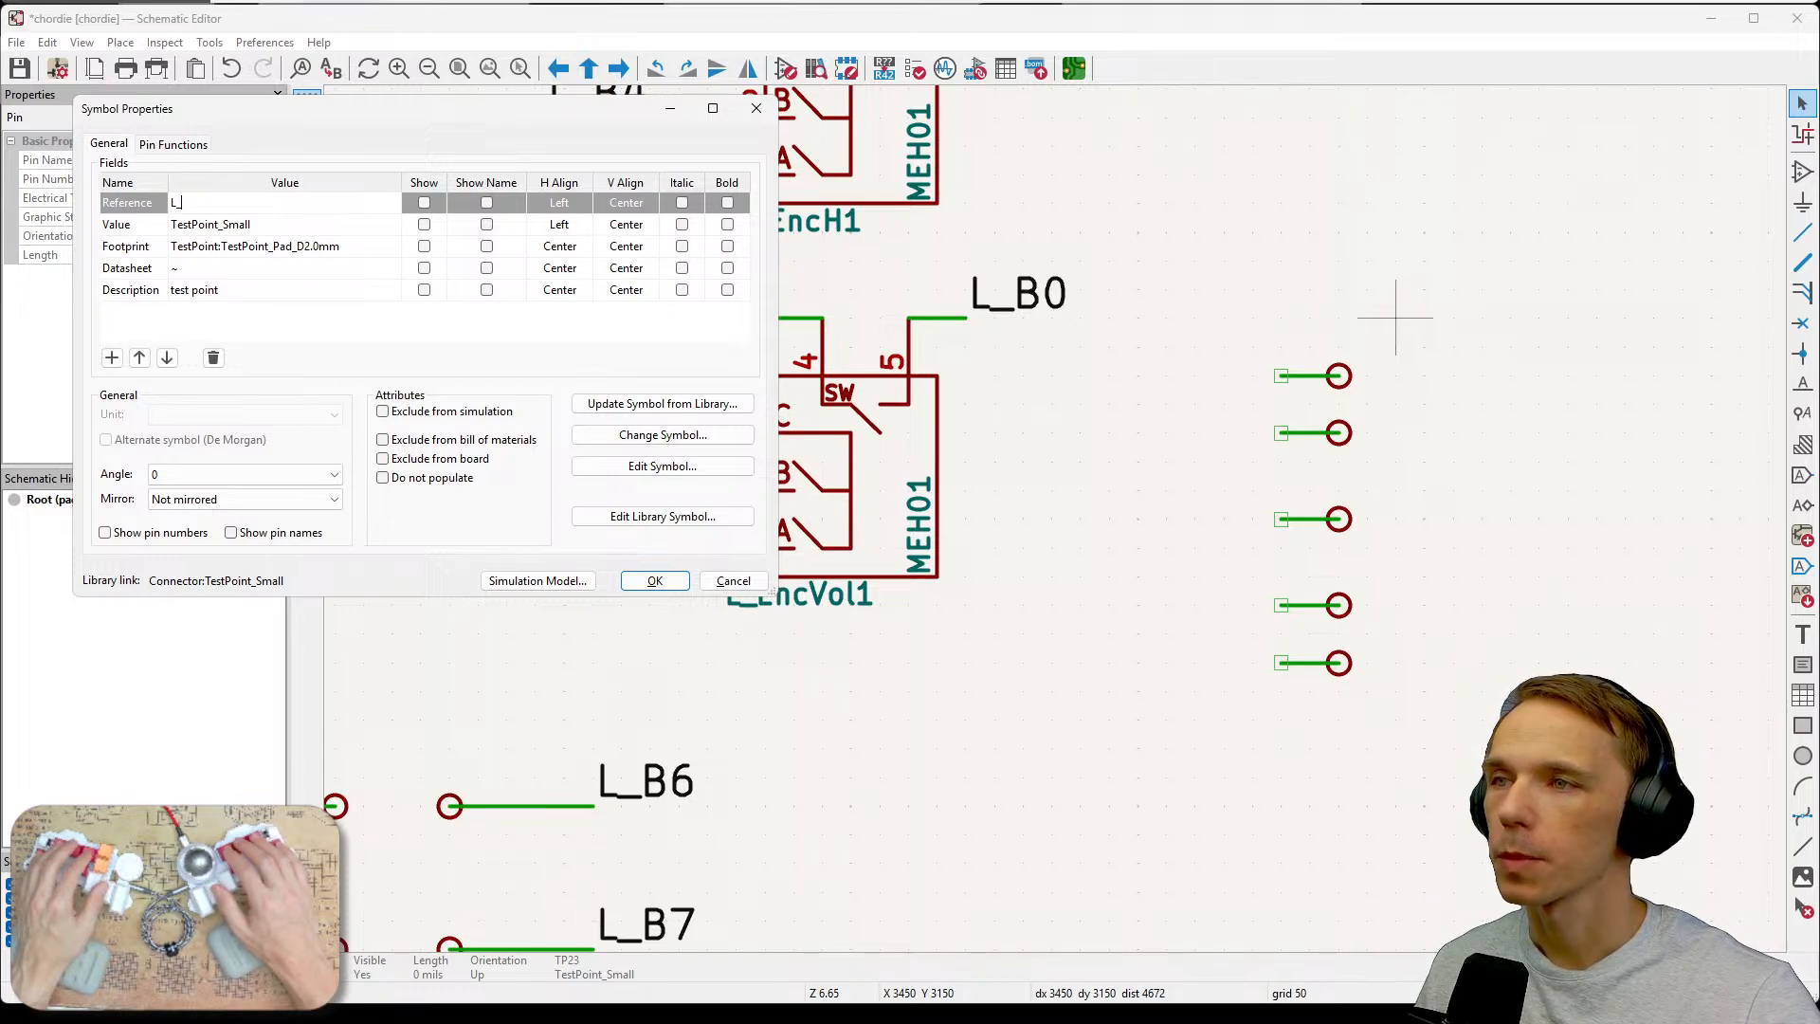
{"action": "type", "text": "VolG"}
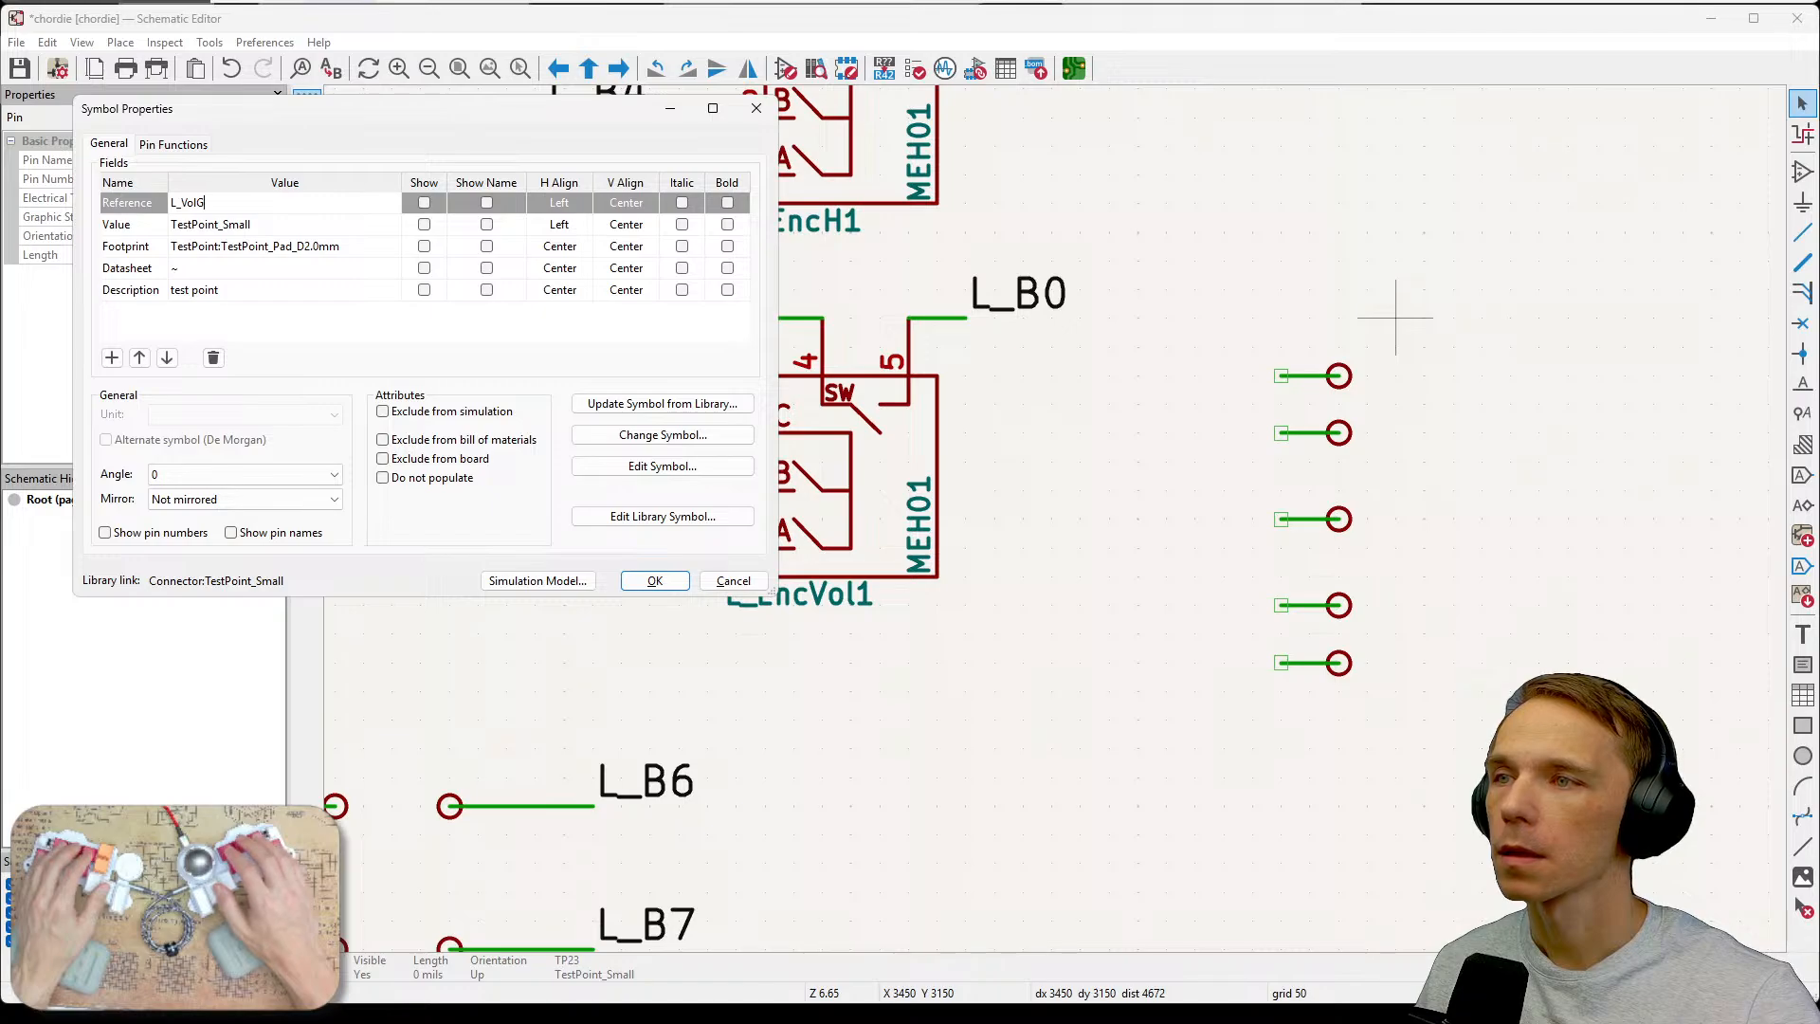
{"action": "type", "text": "n"}
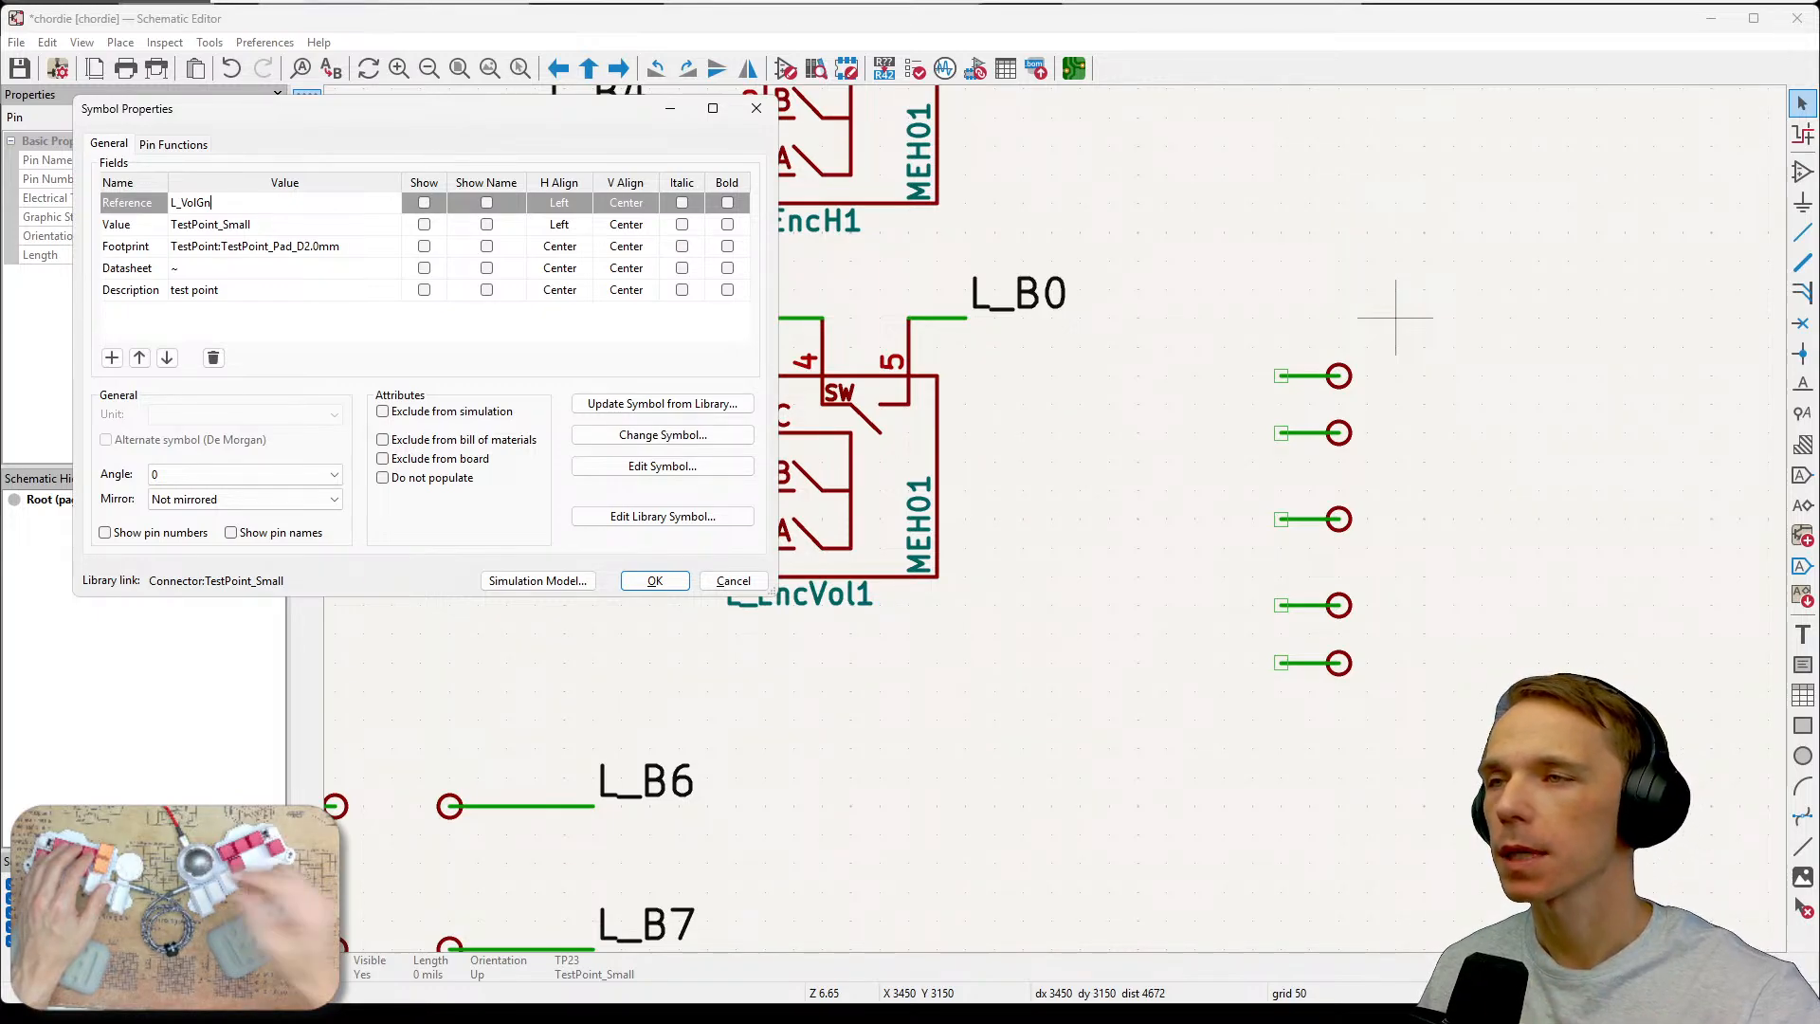
{"action": "key", "text": "BackSpace"}
{"action": "key", "text": "BackSpace"}
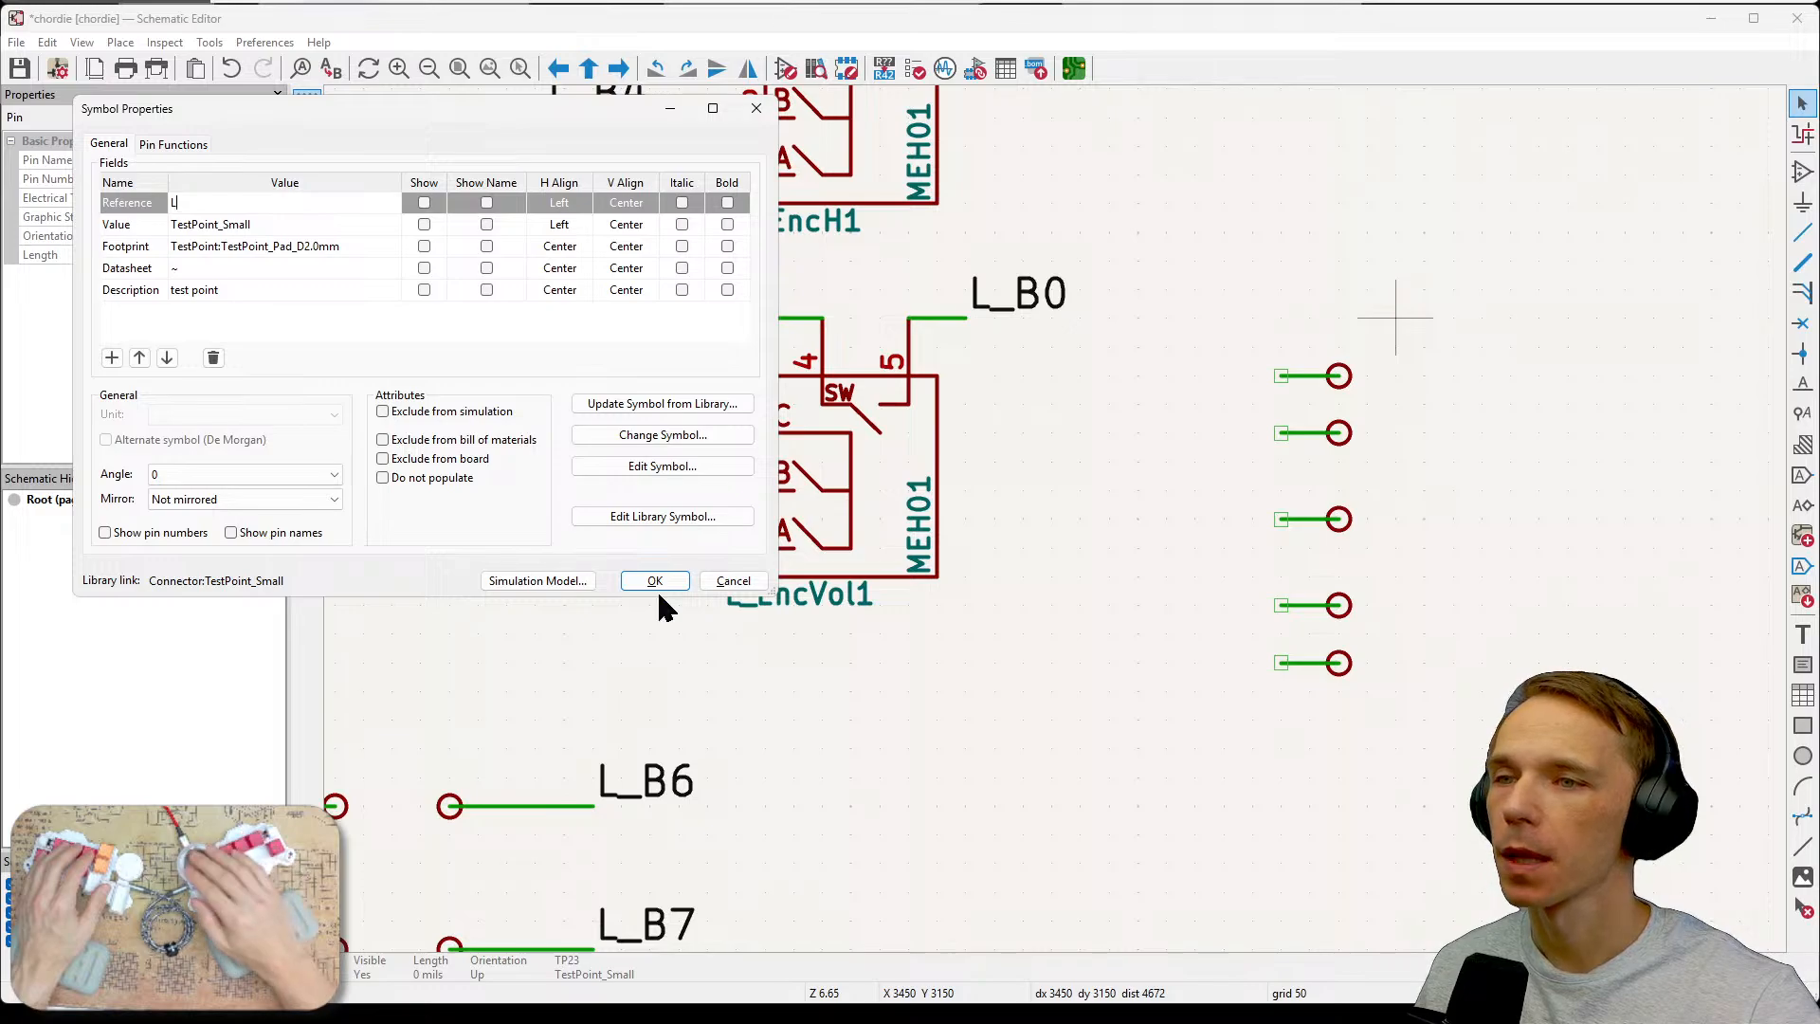
{"action": "left_click", "coordinate": [741, 576]}
{"action": "left_click", "coordinate": [1538, 504]}
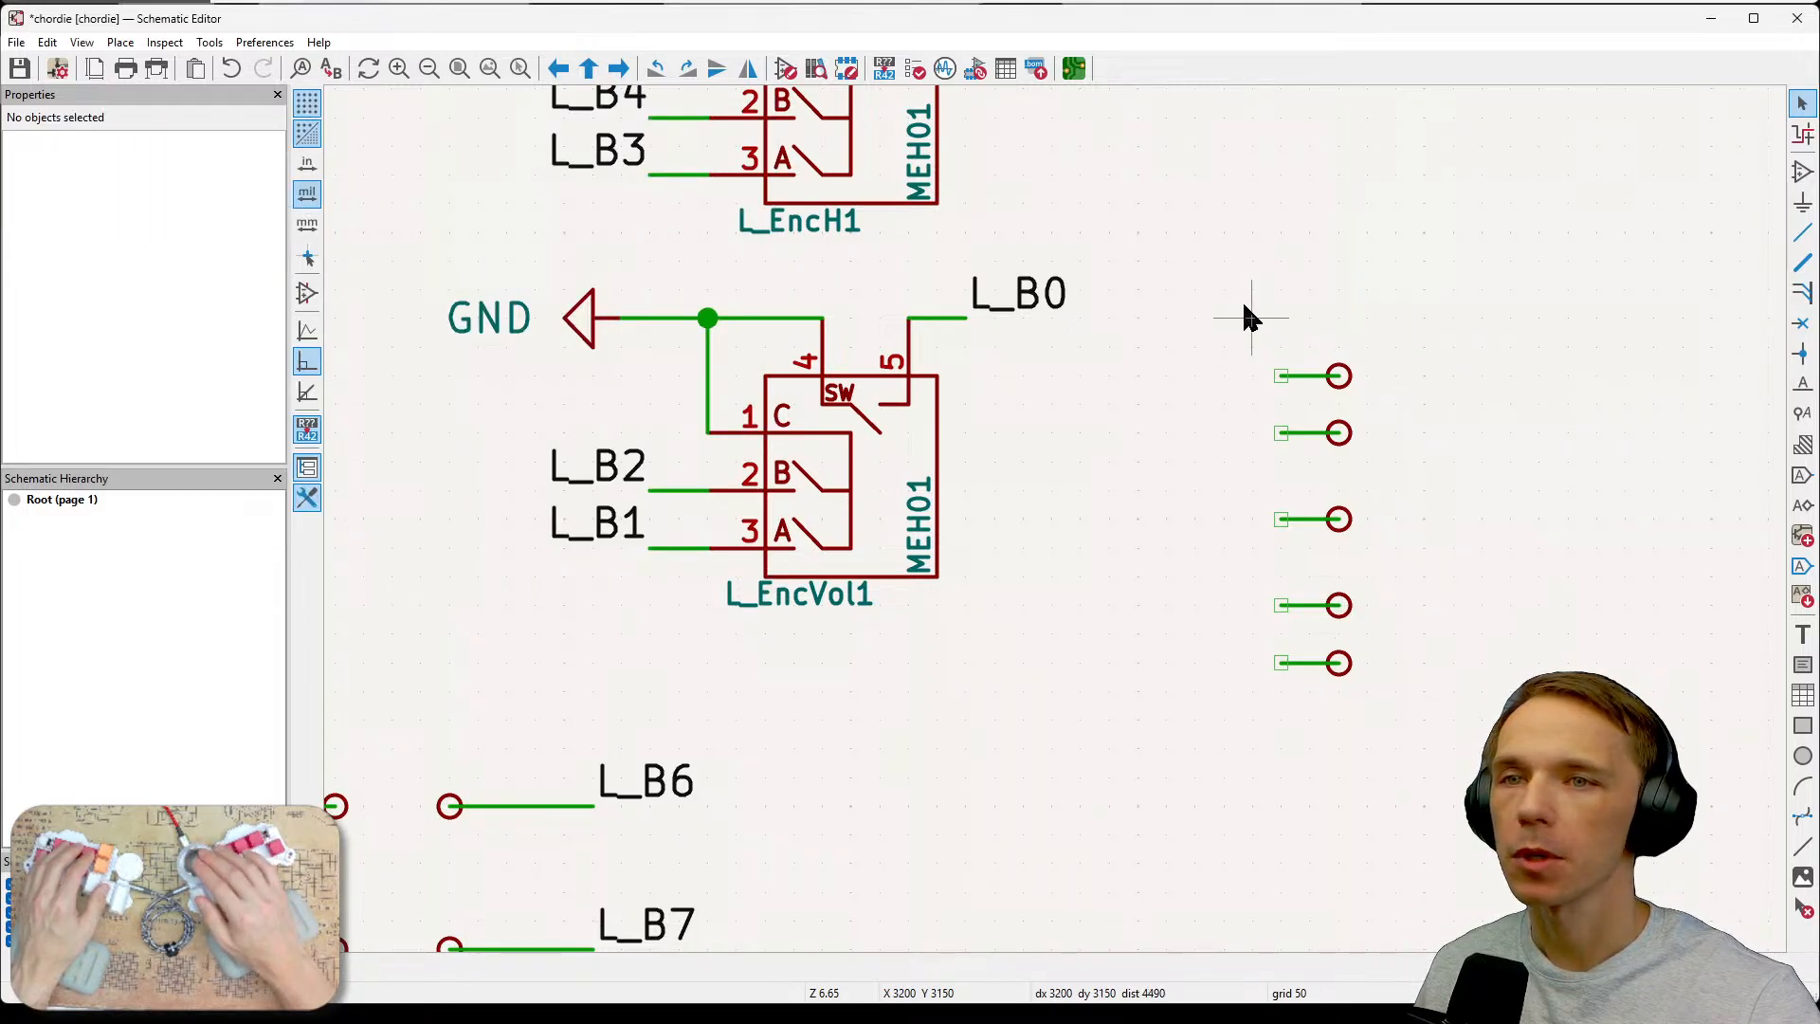
Set the top new test point's reference to L_Comm.
{"action": "middle_click_drag", "start_coordinate": [1359, 343], "coordinate": [1278, 332]}
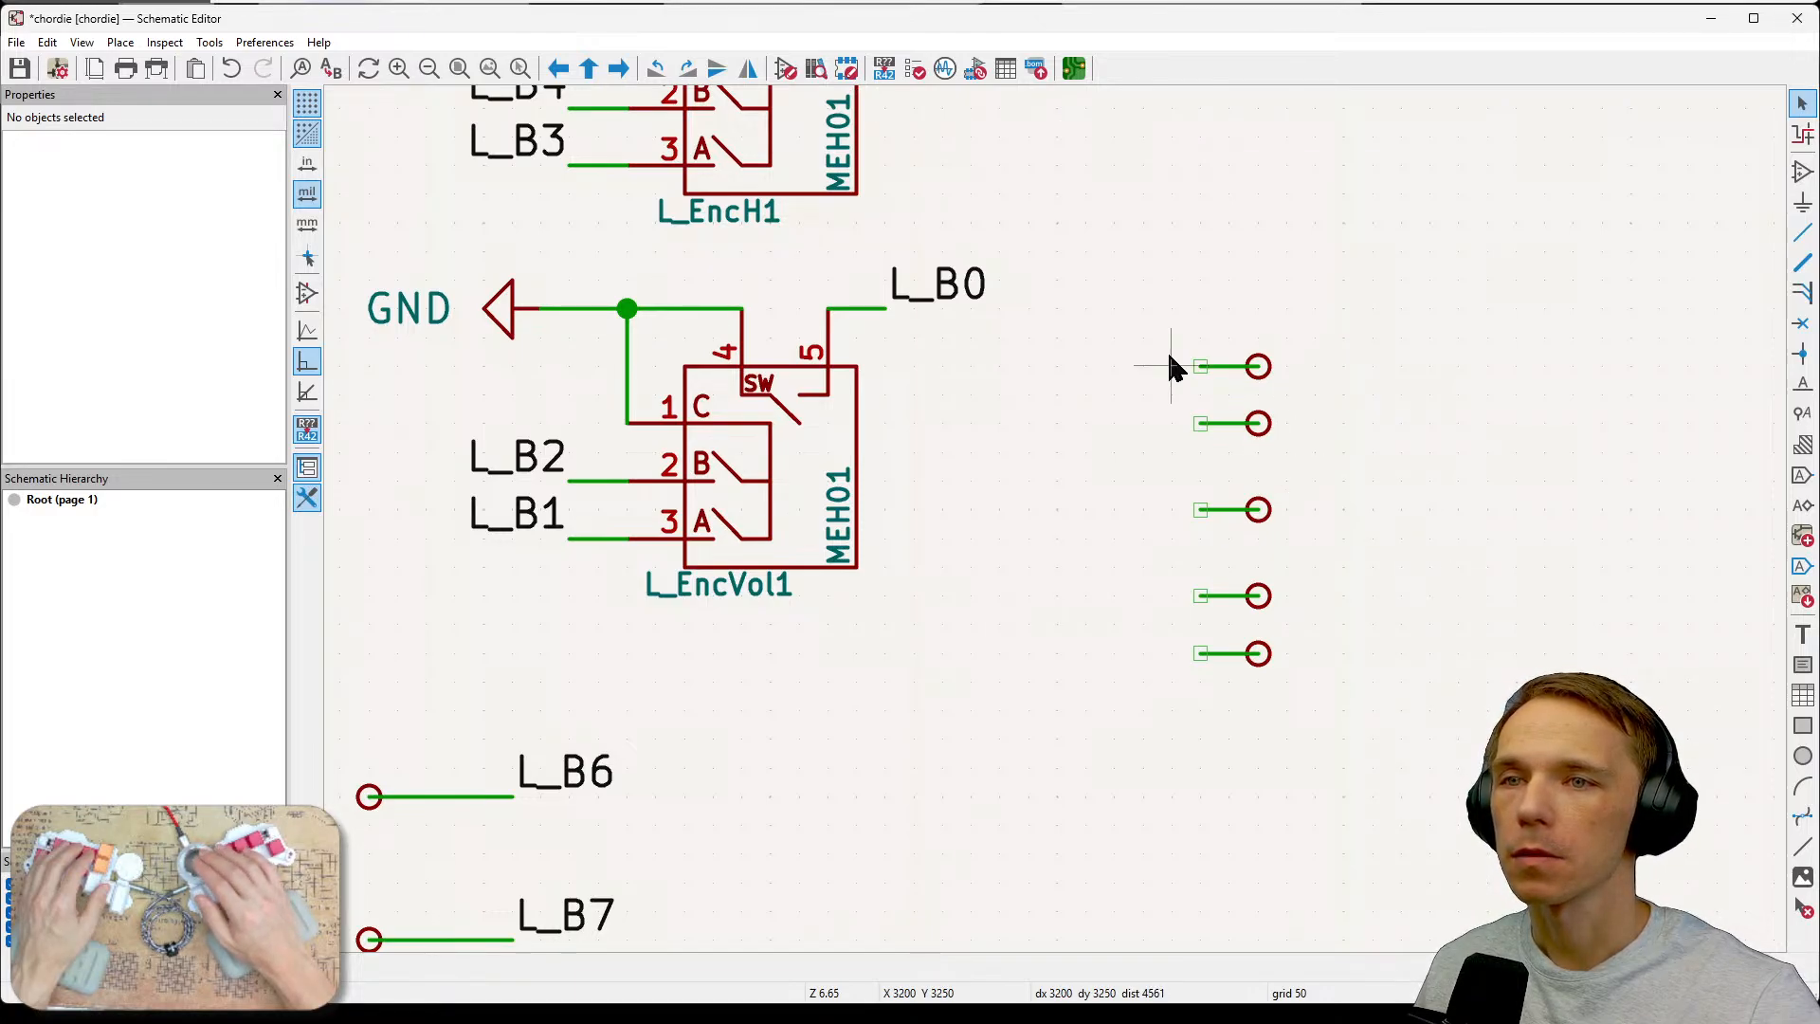
{"action": "left_click", "coordinate": [1232, 367]}
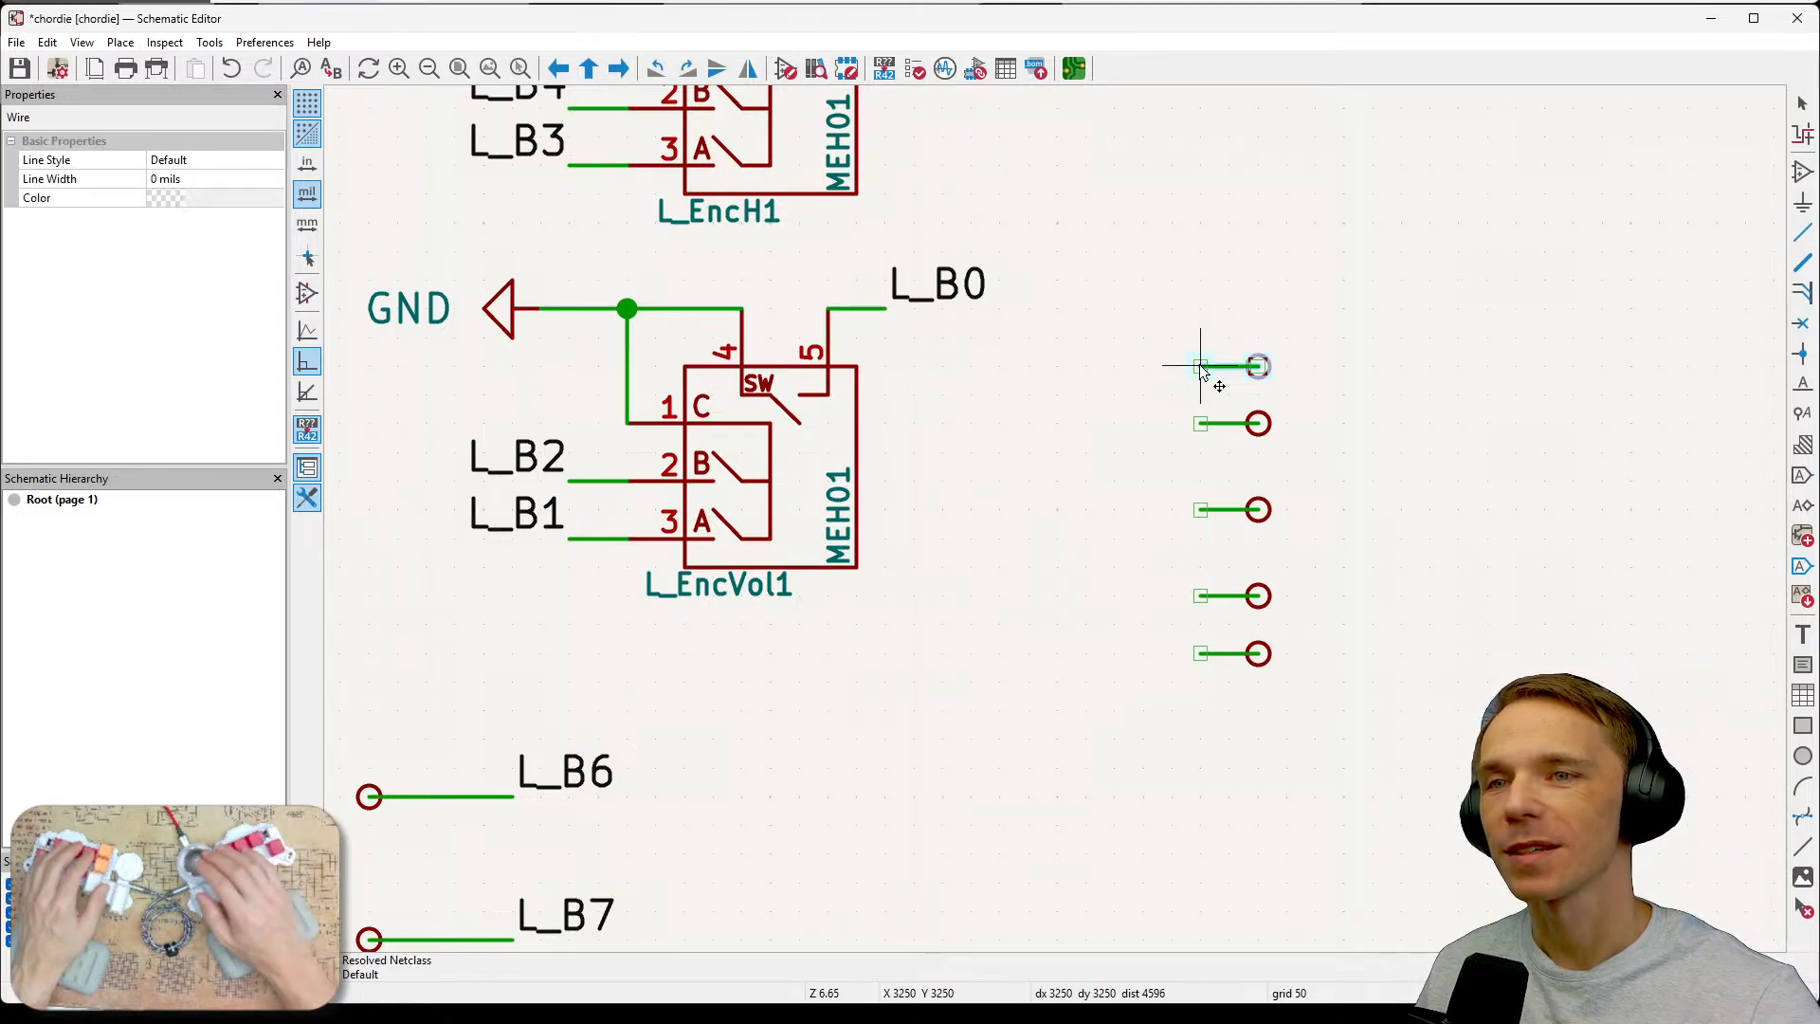
{"action": "left_click_drag", "start_coordinate": [1162, 268], "coordinate": [1303, 385]}
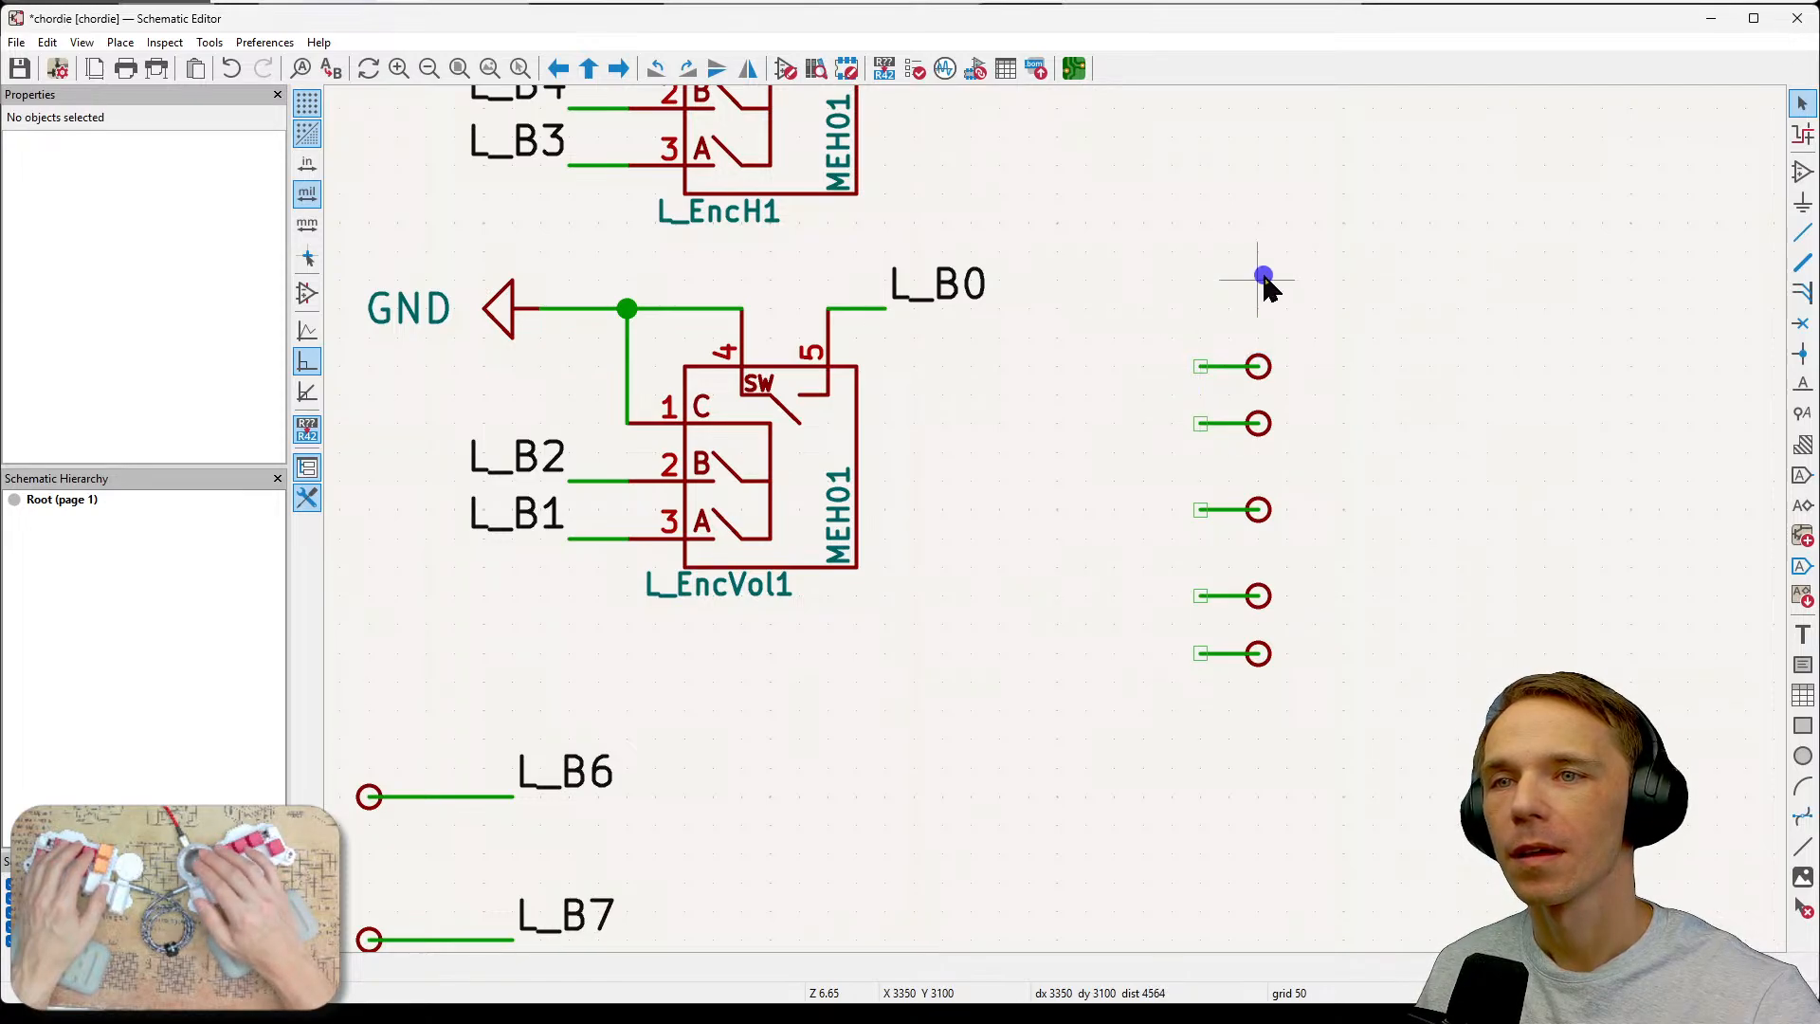
{"action": "left_click_drag", "start_coordinate": [1288, 317], "coordinate": [1182, 400]}
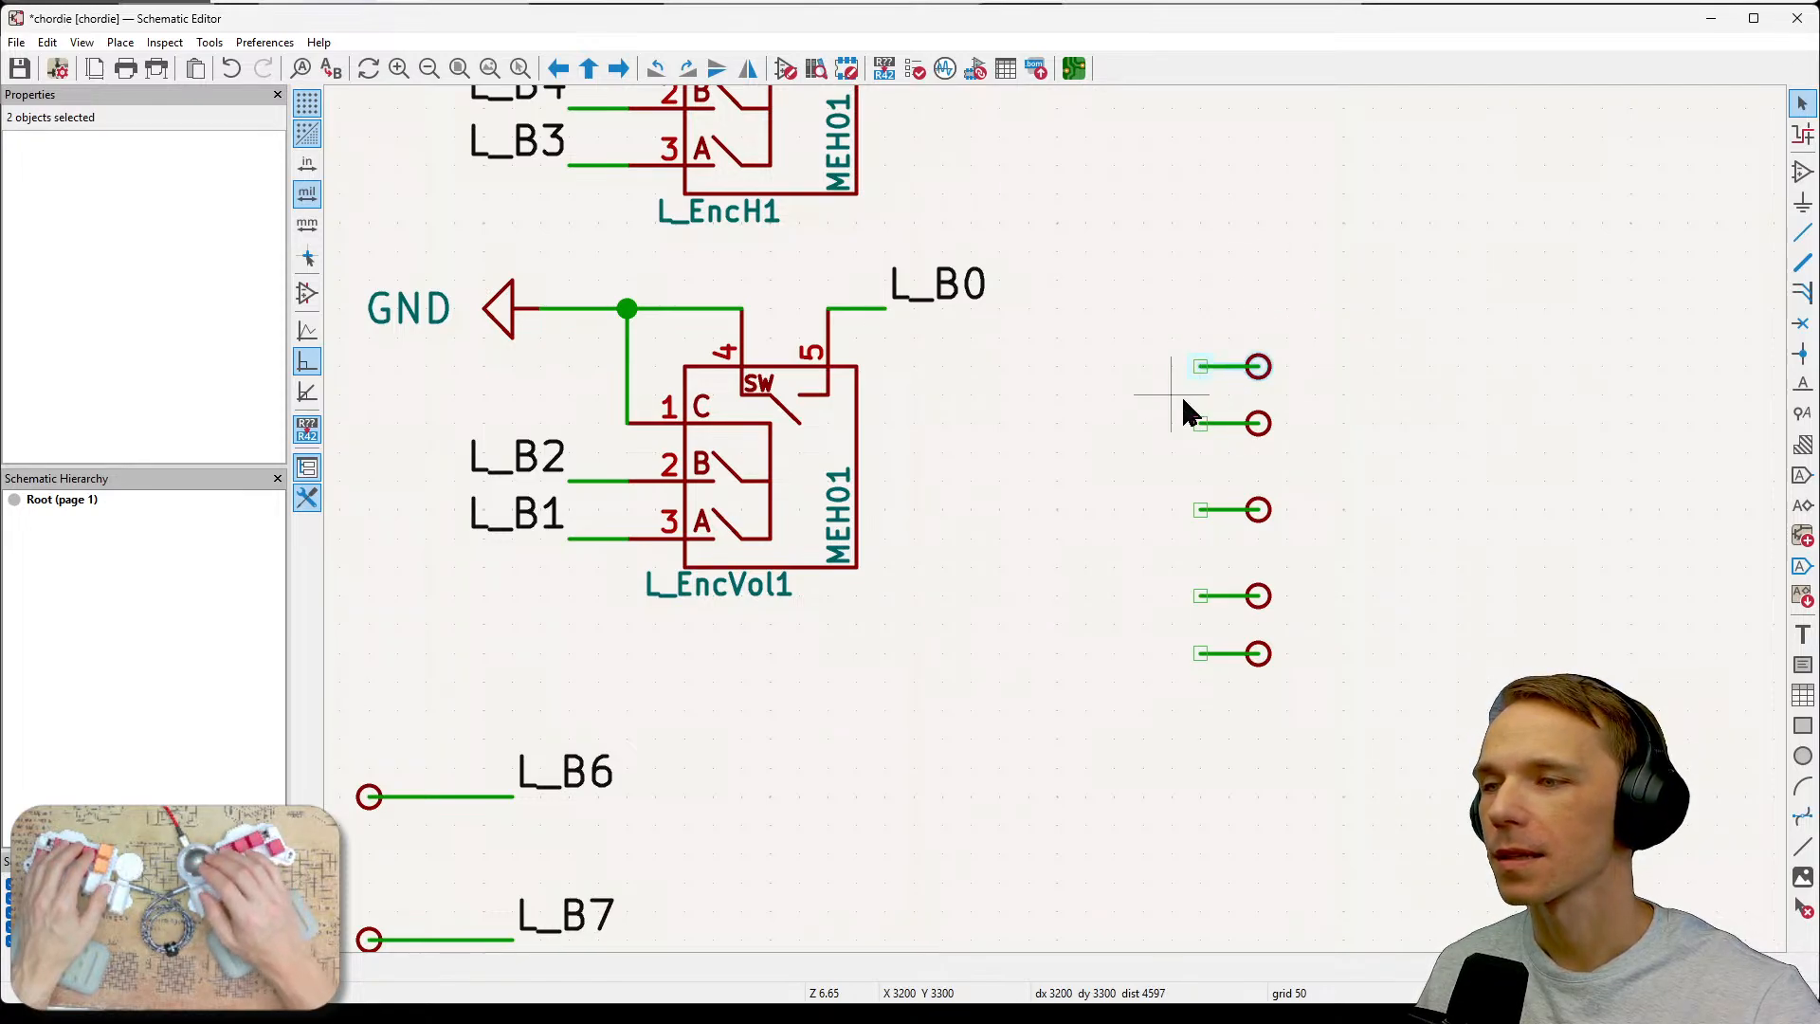
{"action": "left_click", "coordinate": [1107, 477]}
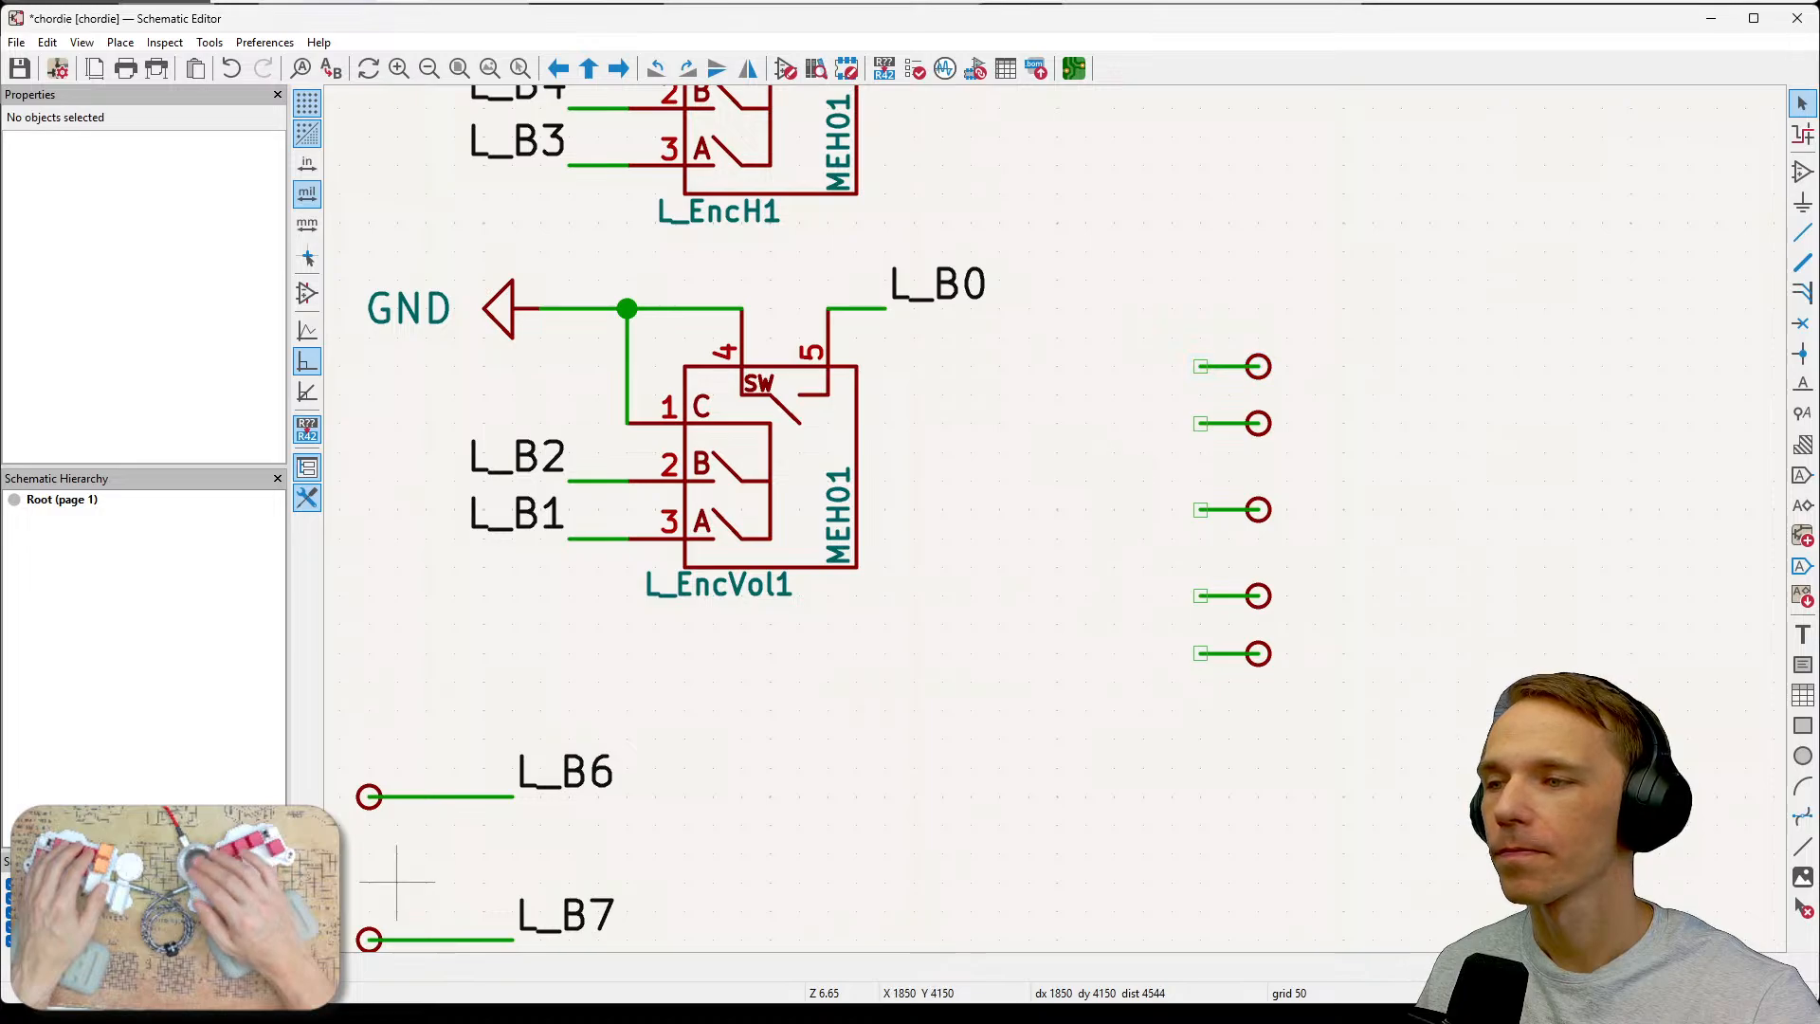
{"action": "left_click", "coordinate": [1249, 371]}
{"action": "key", "text": "e"}
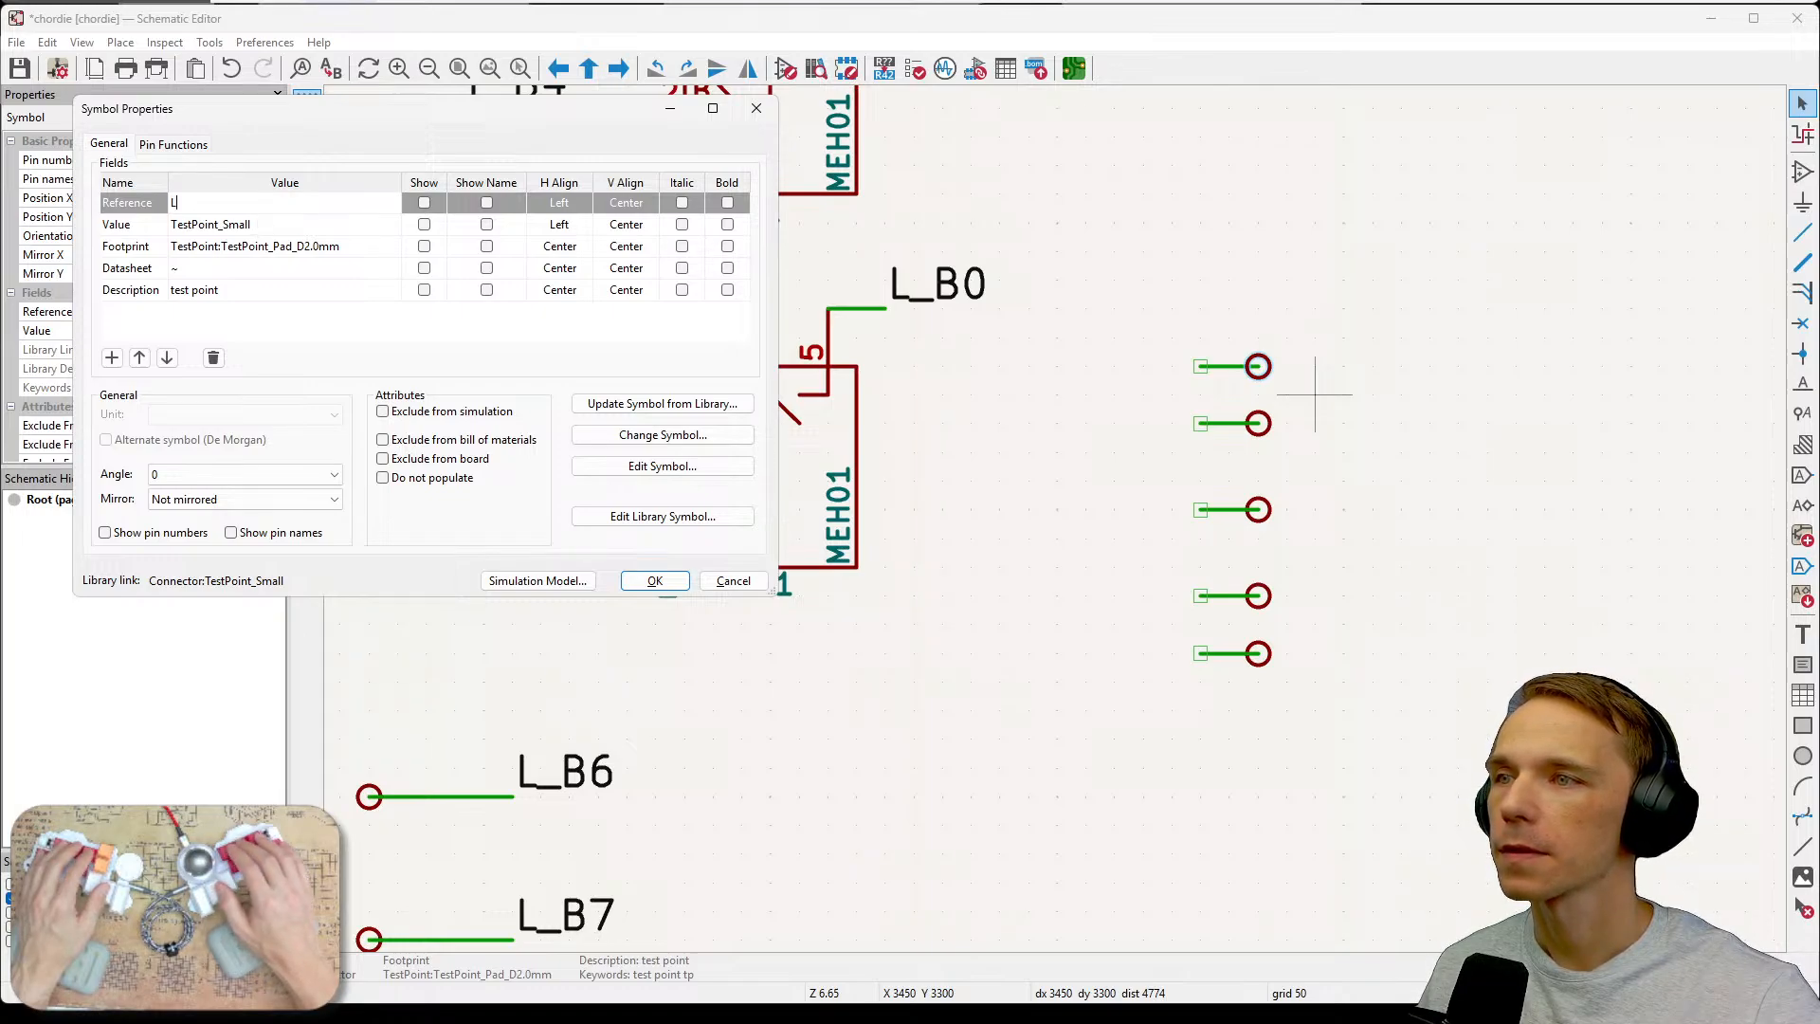
{"action": "type", "text": "L_Comm"}
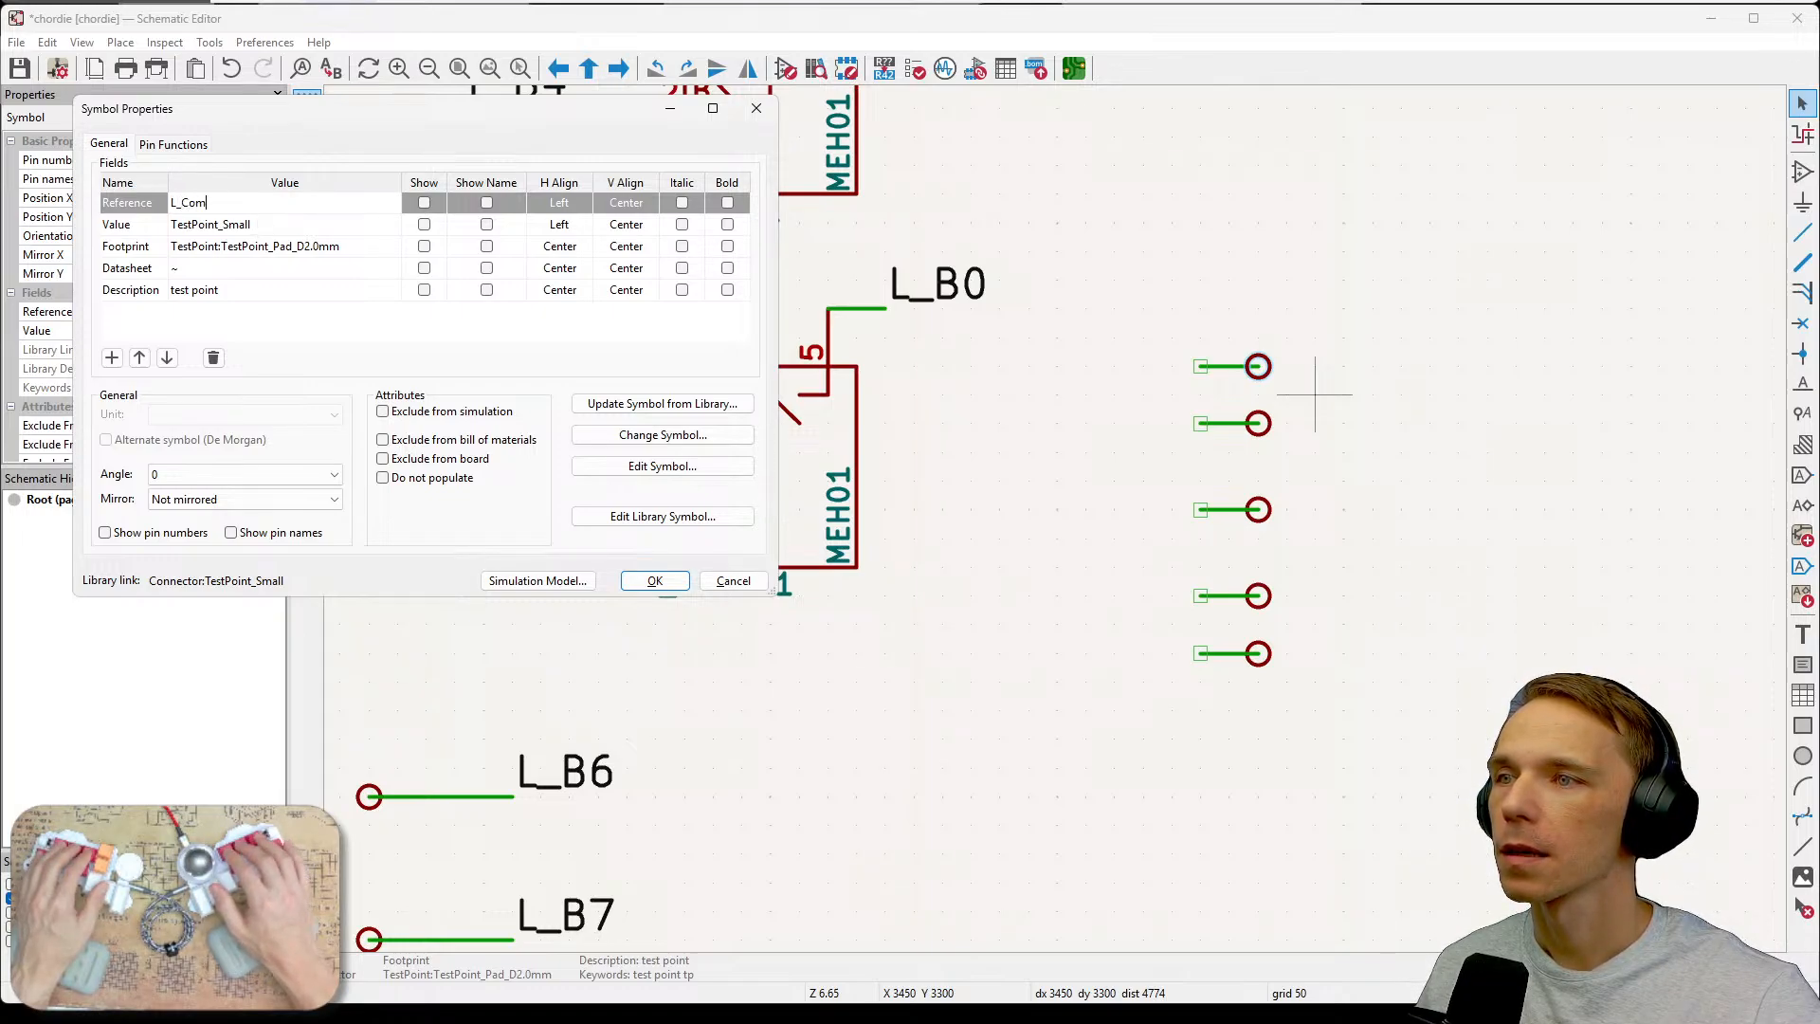
{"action": "left_click", "coordinate": [654, 581]}
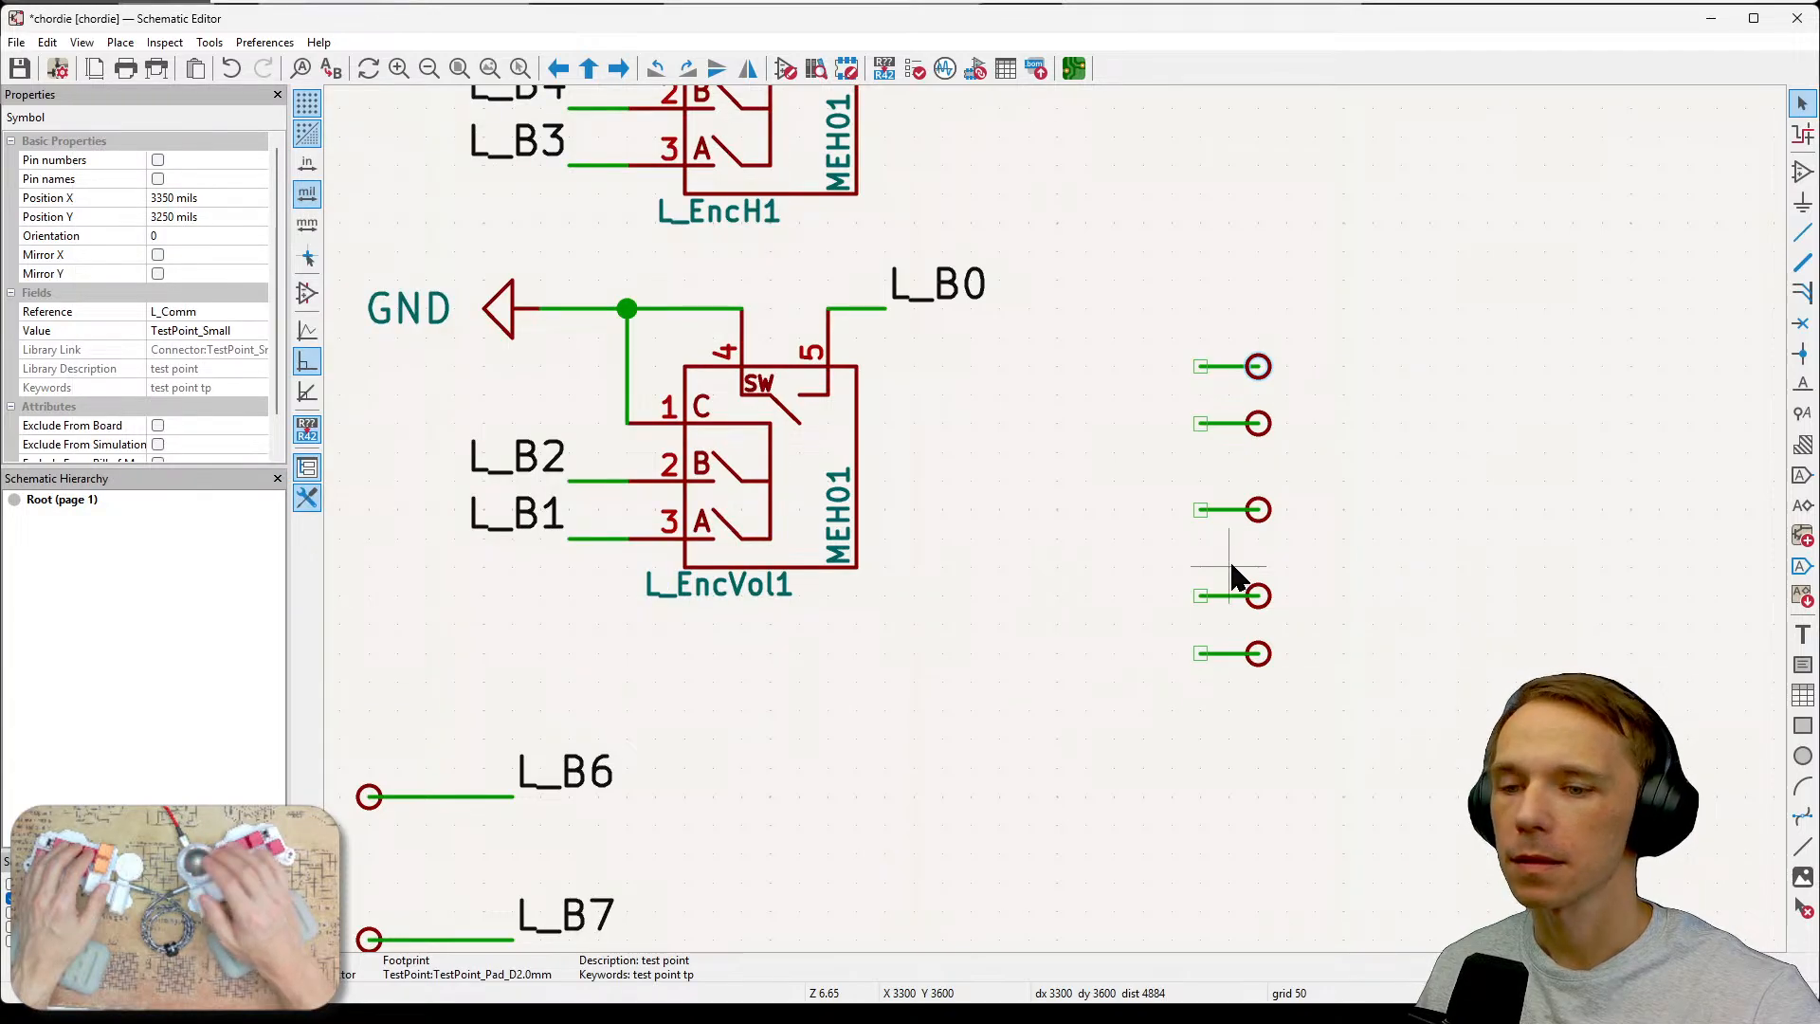
Make the L_Comm test point's reference visible on the schematic.
{"action": "key", "text": "e"}
{"action": "left_click", "coordinate": [423, 203]}
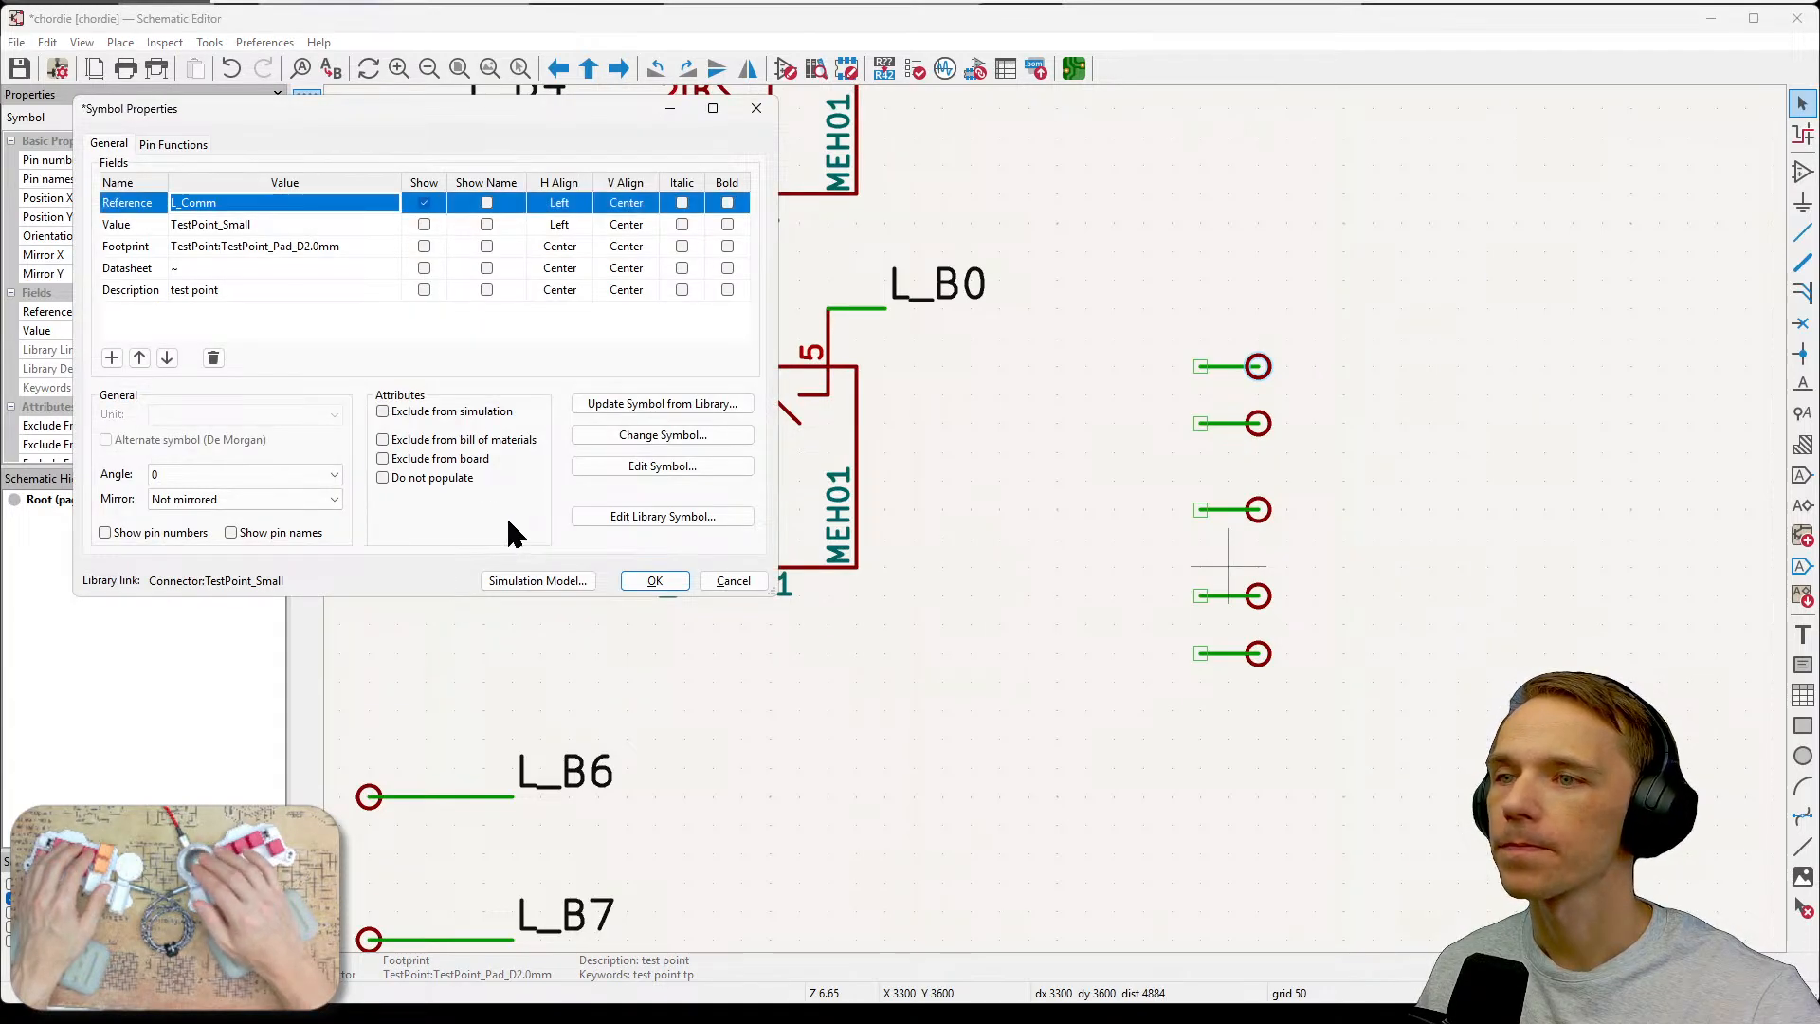
{"action": "left_click", "coordinate": [653, 581]}
{"action": "left_click", "coordinate": [1393, 607]}
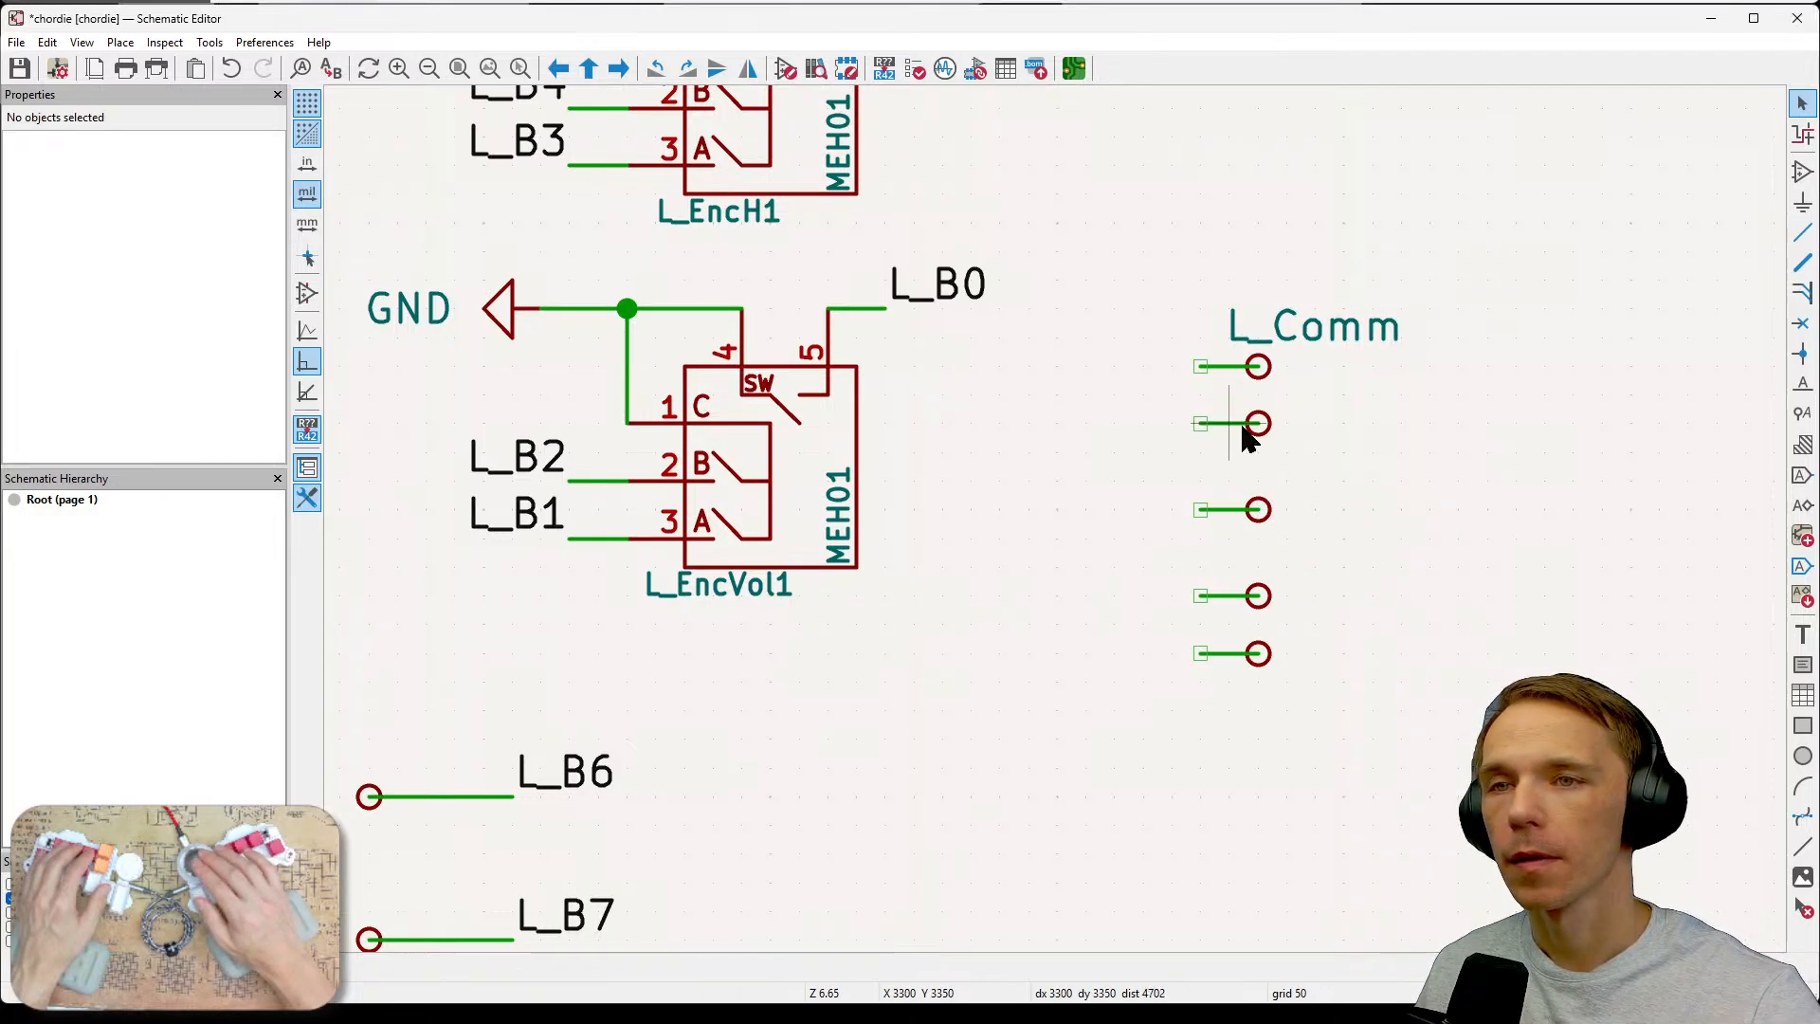
Set the second new test point's reference to L_SGND.
{"action": "left_click", "coordinate": [1249, 438]}
{"action": "key", "text": "e"}
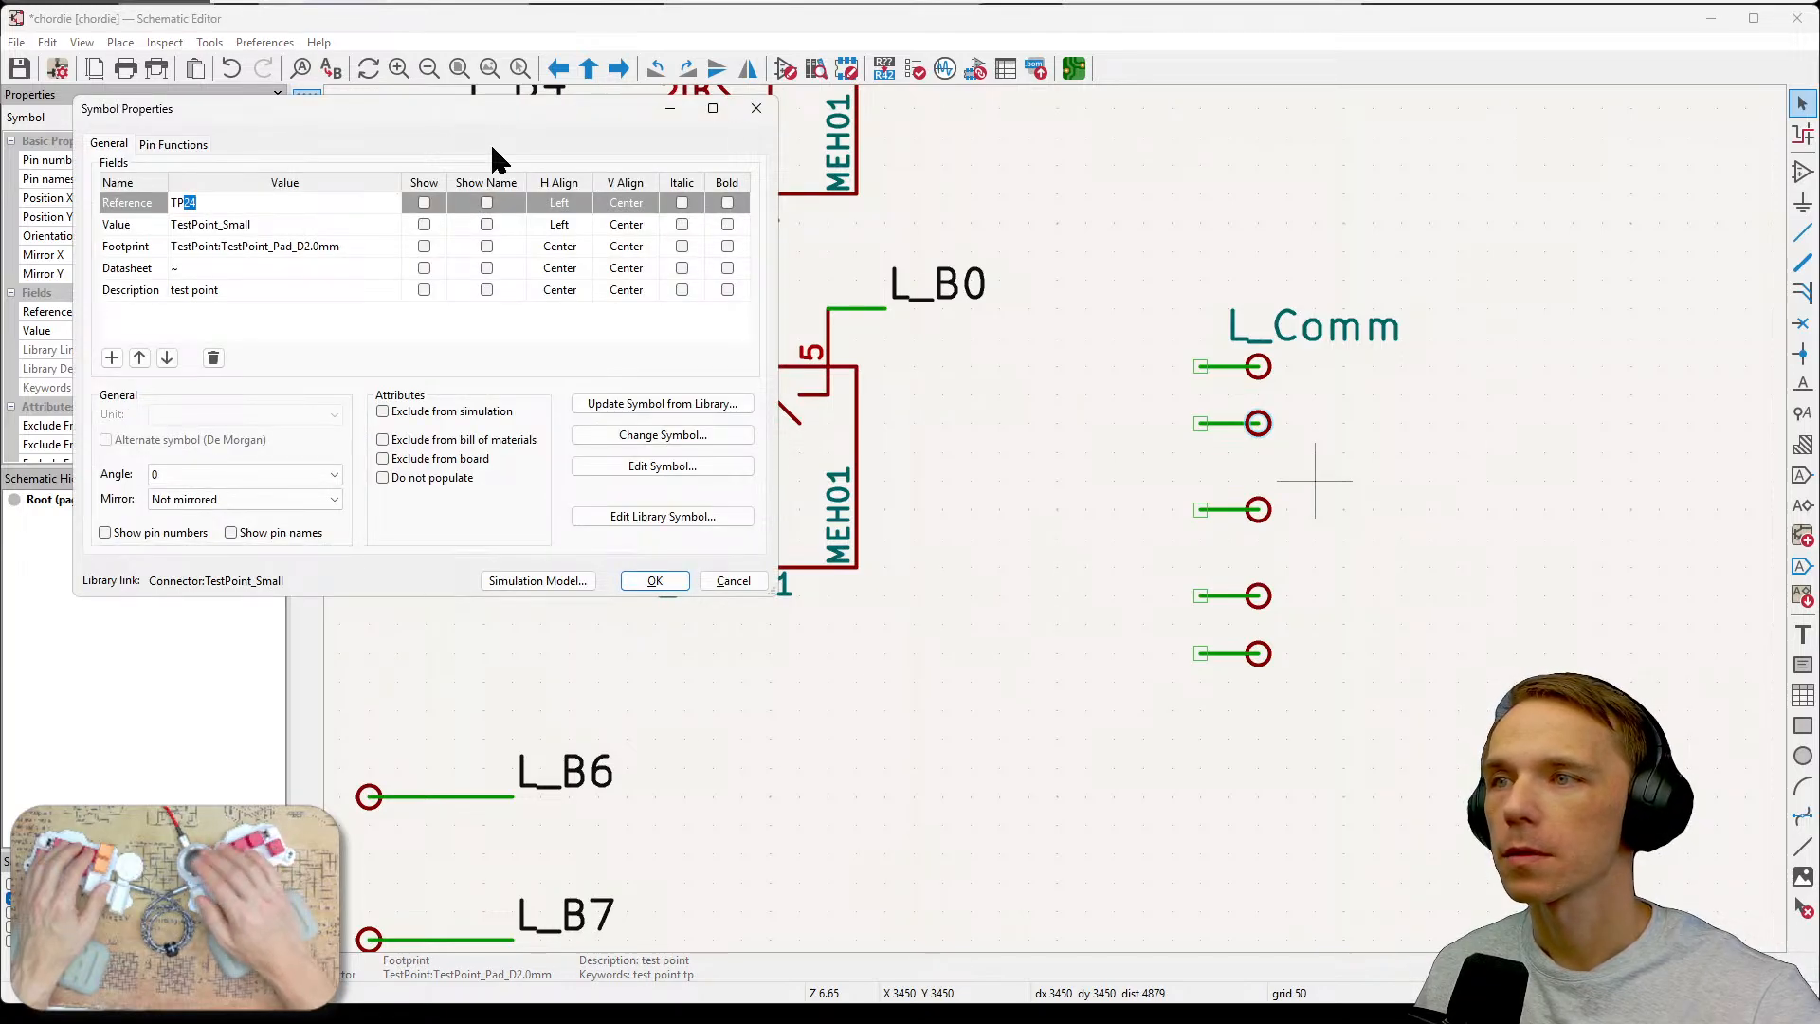
{"action": "key", "text": "BackSpace"}
{"action": "key", "text": "BackSpace"}
{"action": "type", "text": "L"}
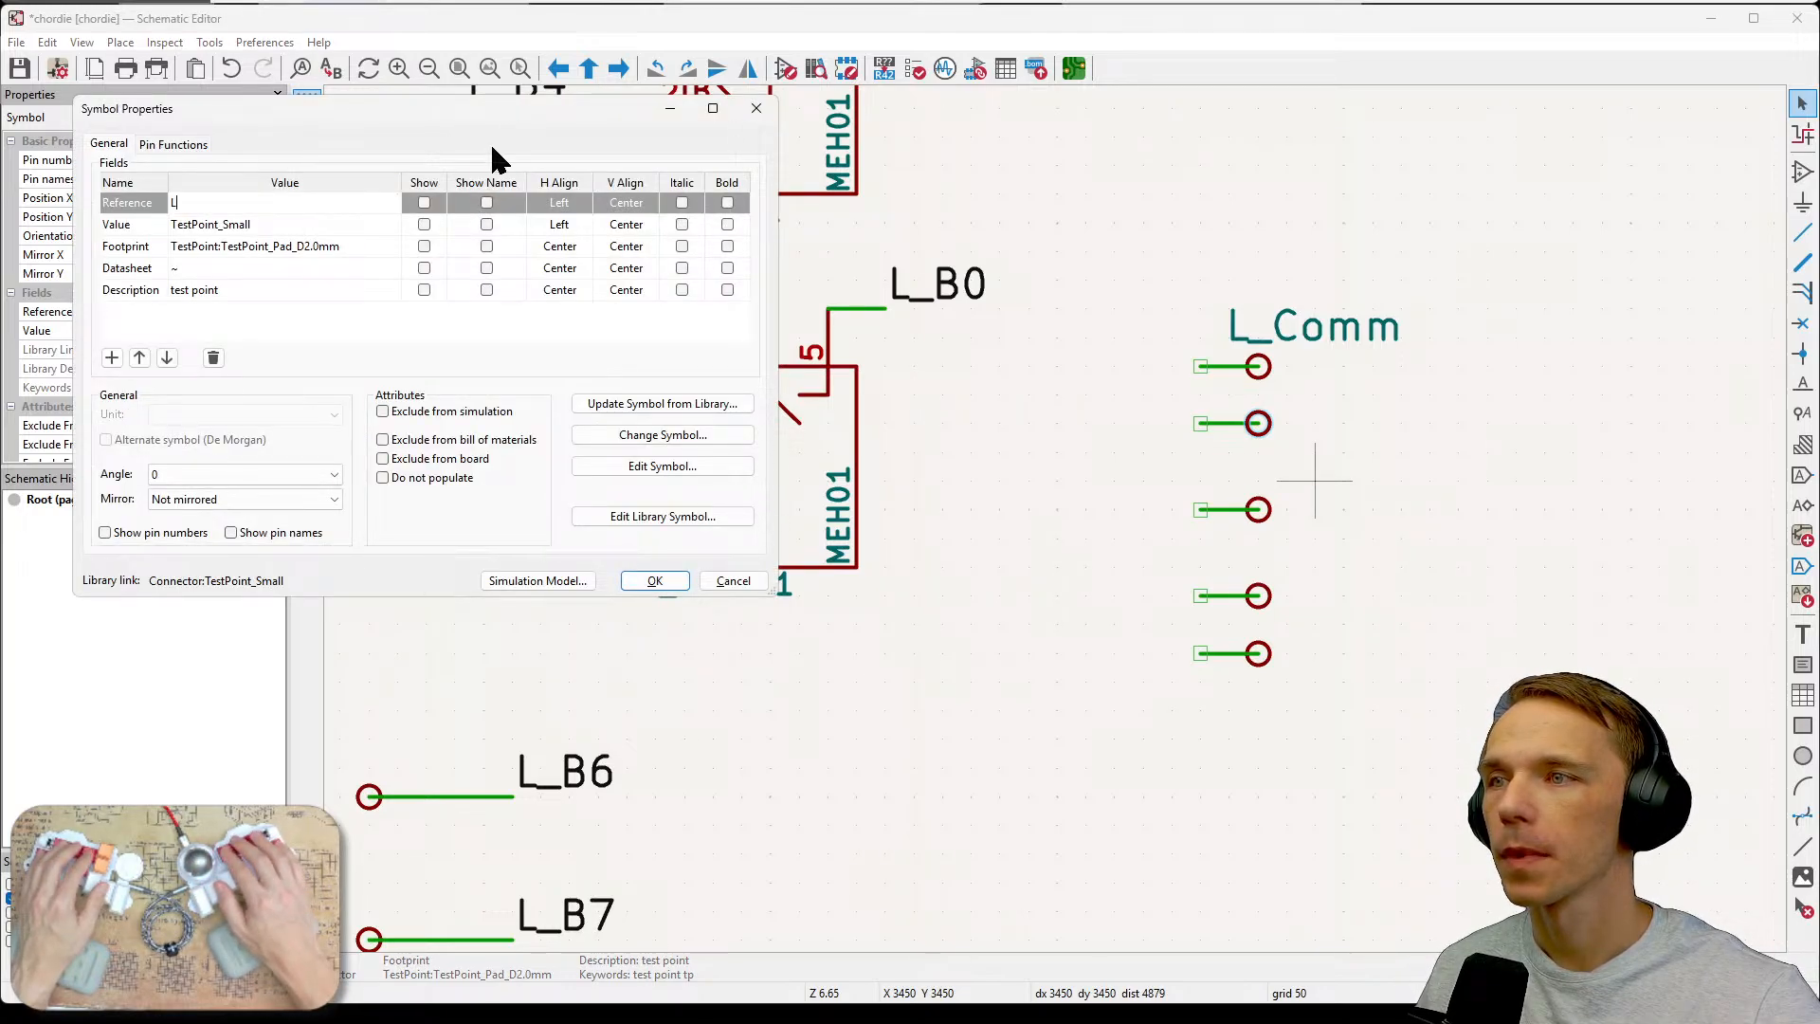
{"action": "type", "text": "_"}
{"action": "left_click_drag", "start_coordinate": [495, 121], "coordinate": [85, 152]}
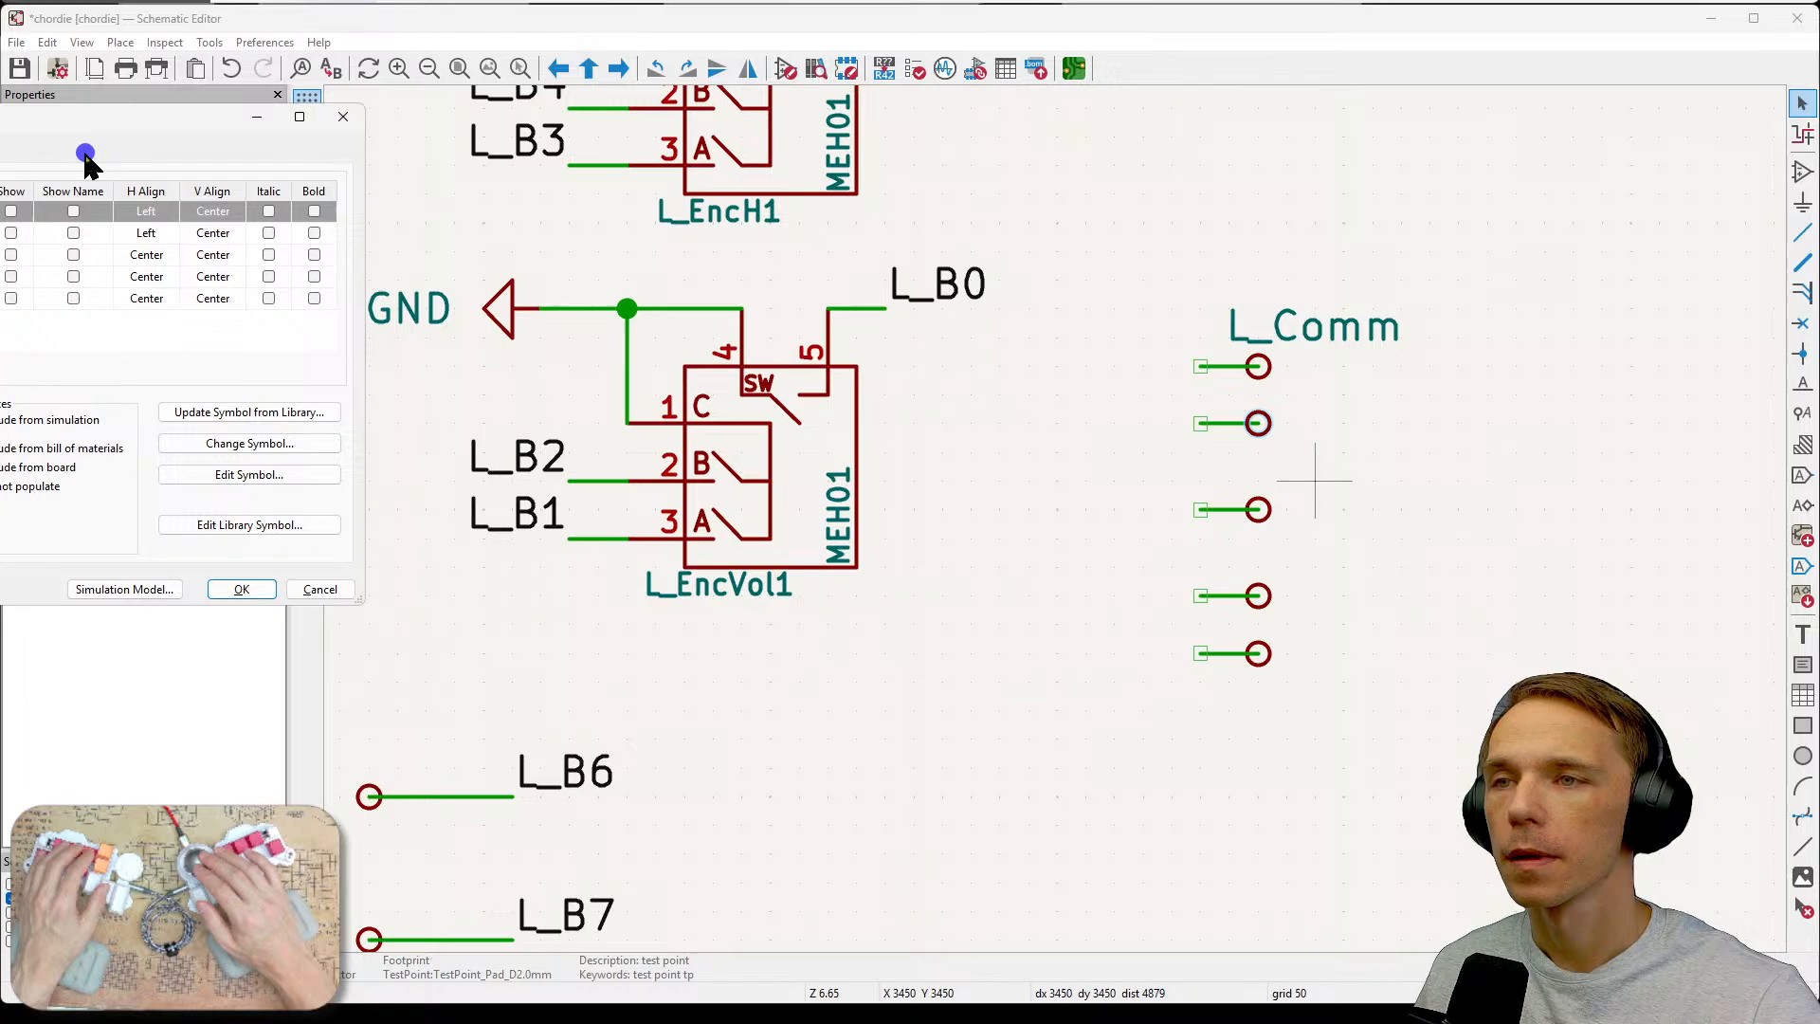
{"action": "left_click_drag", "start_coordinate": [85, 152], "coordinate": [461, 194]}
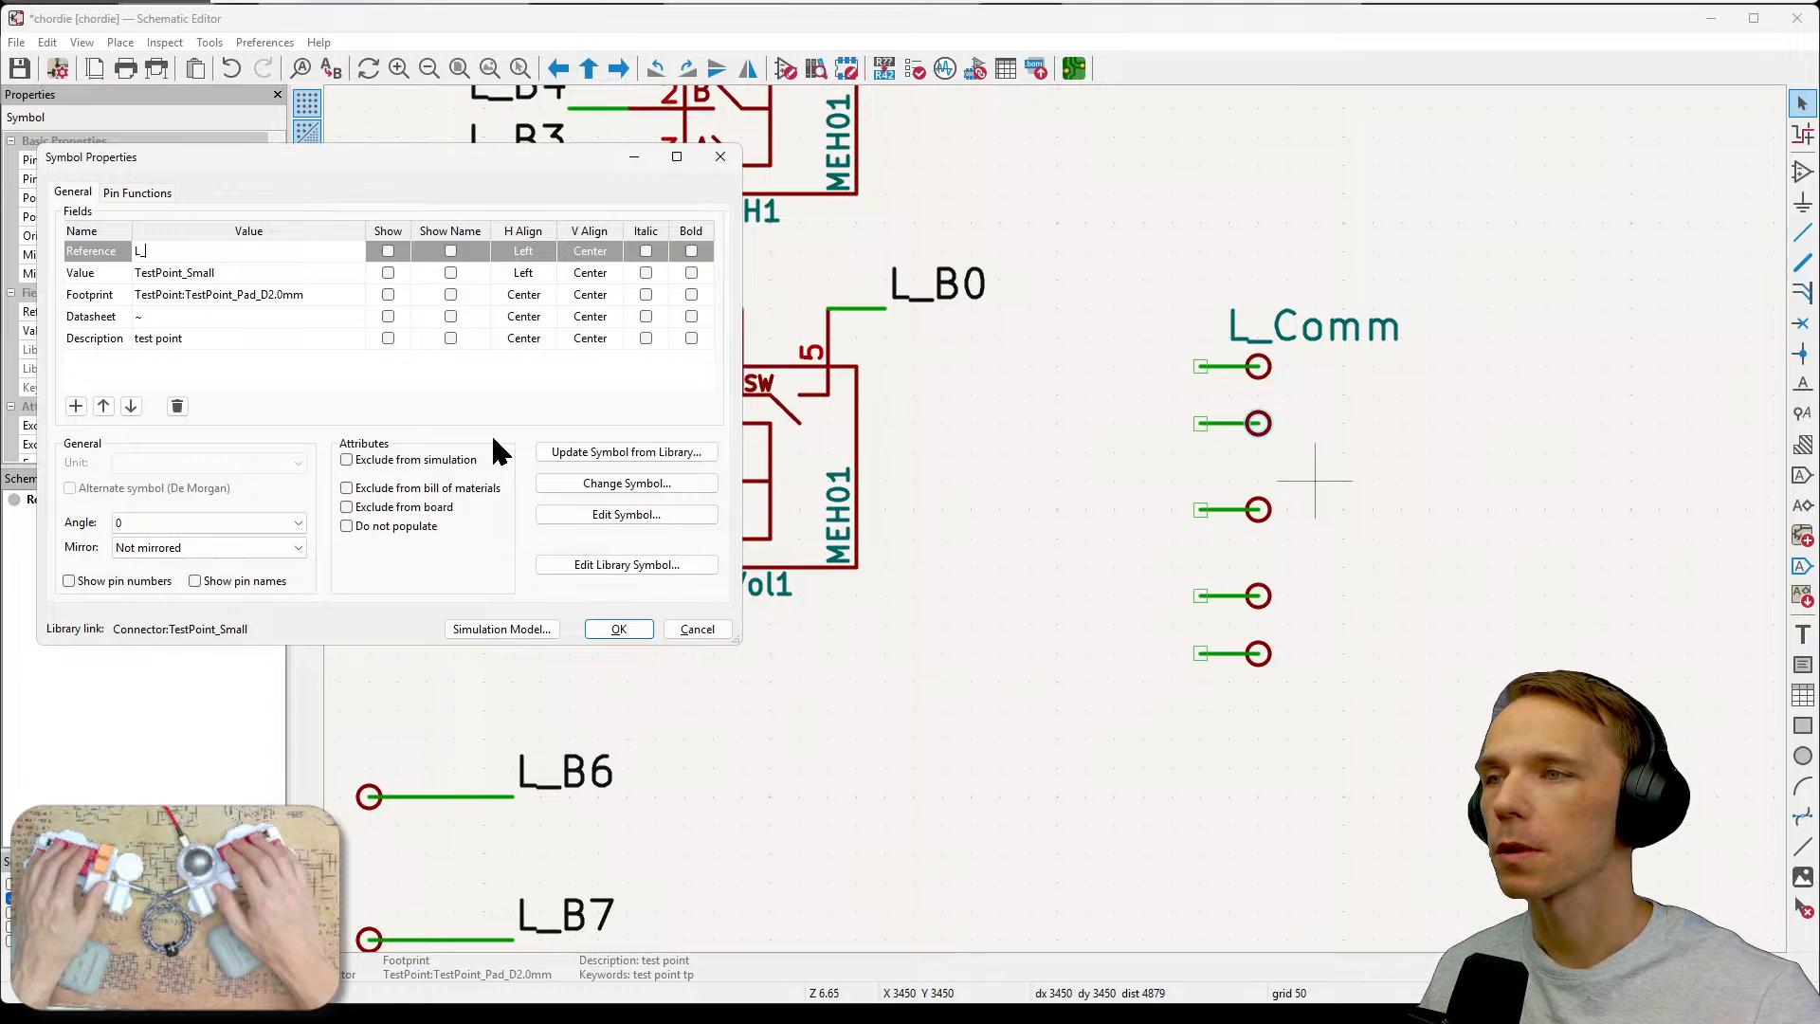
{"action": "type", "text": "S"}
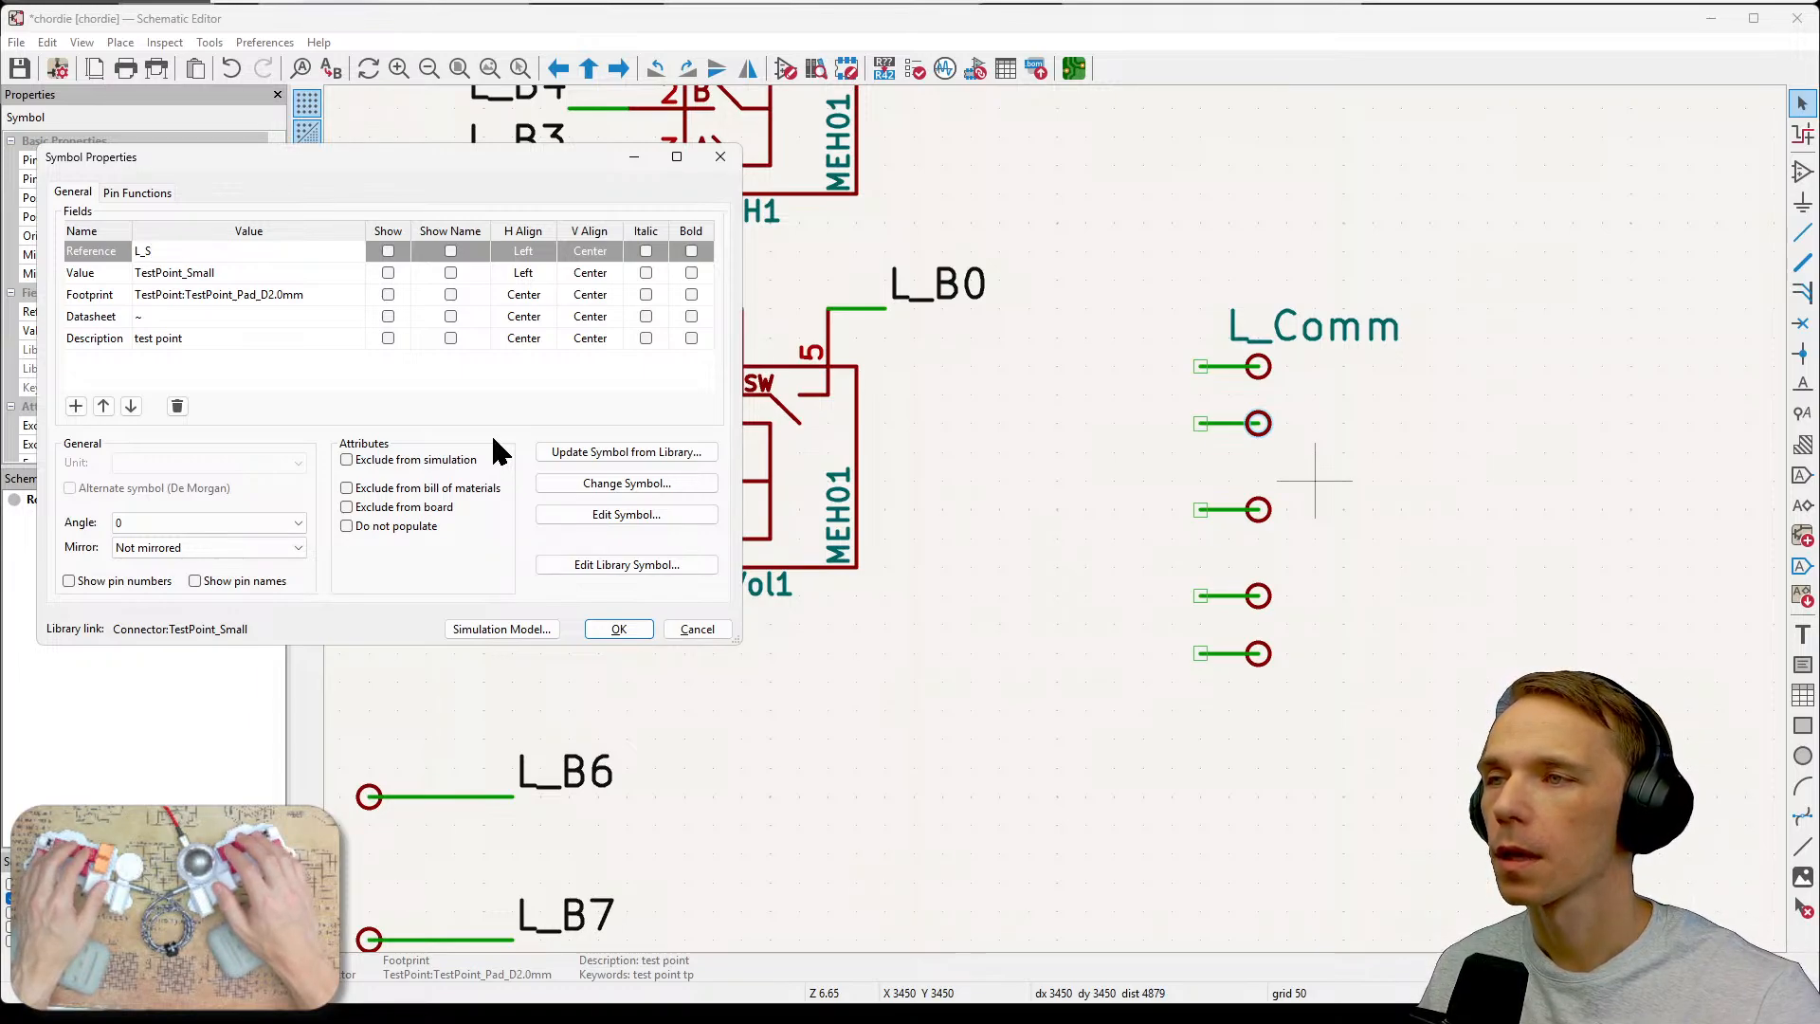
{"action": "type", "text": "G"}
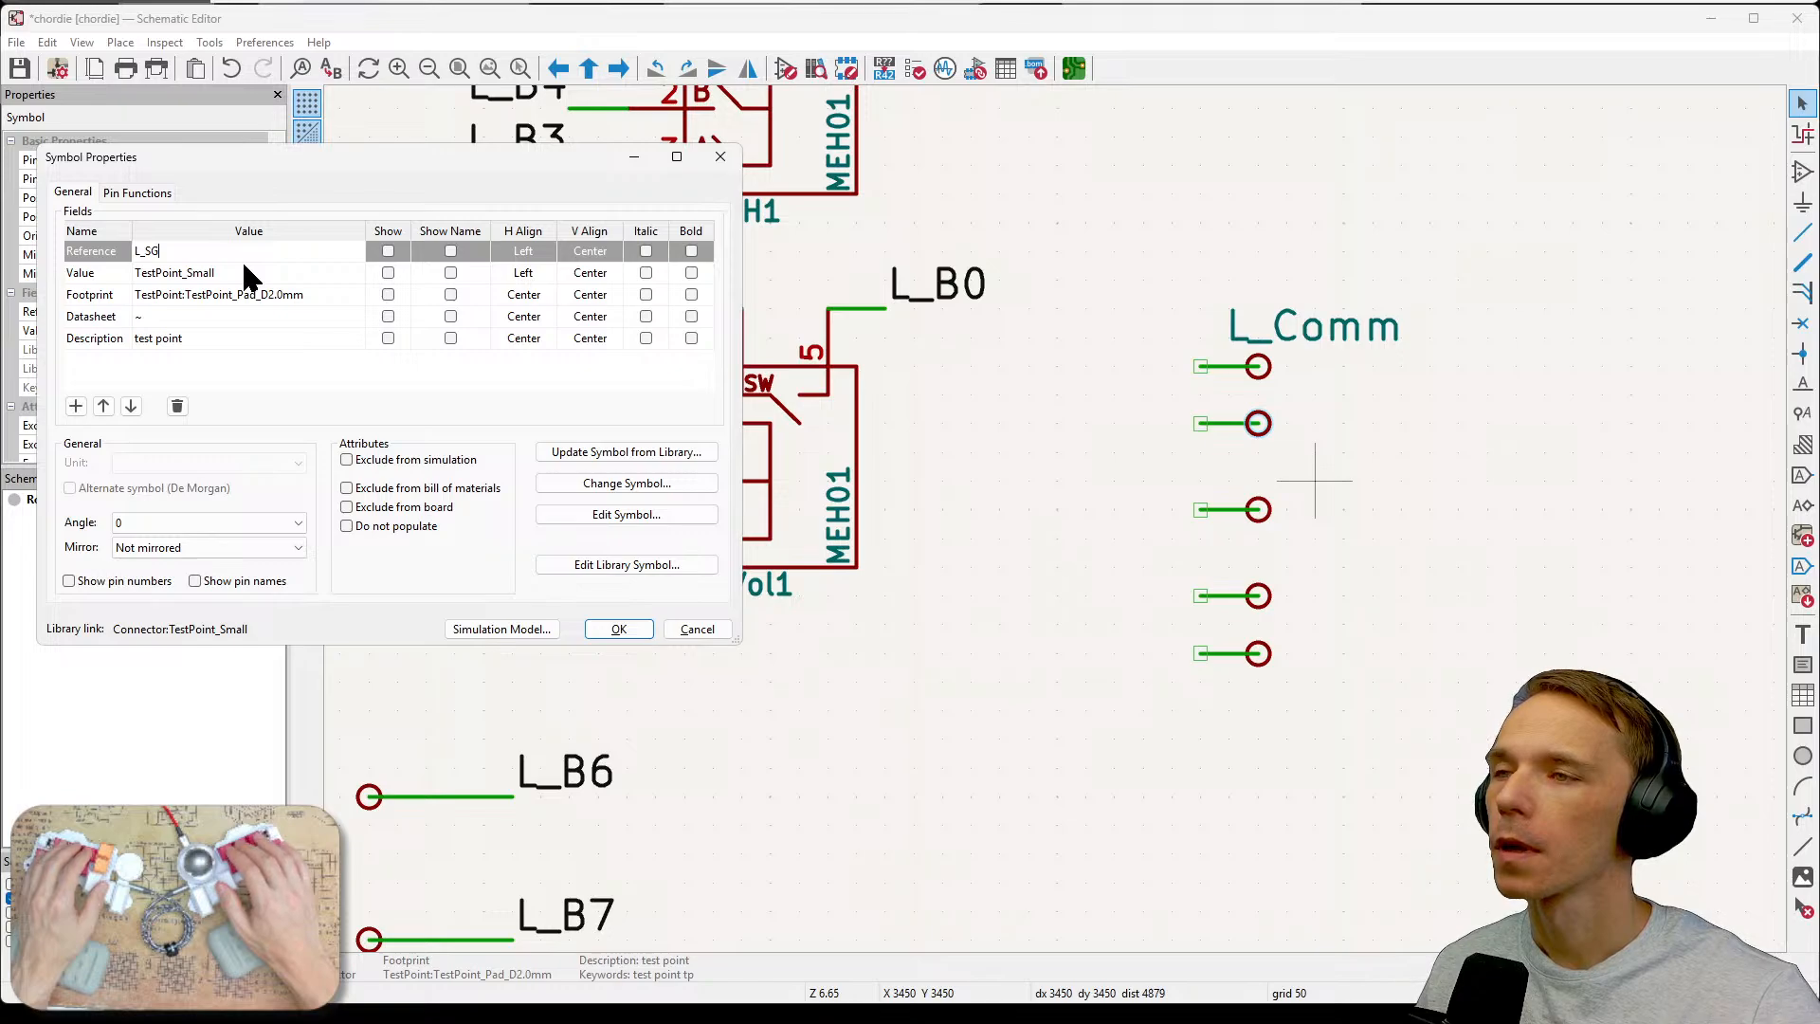
{"action": "key", "text": "End"}
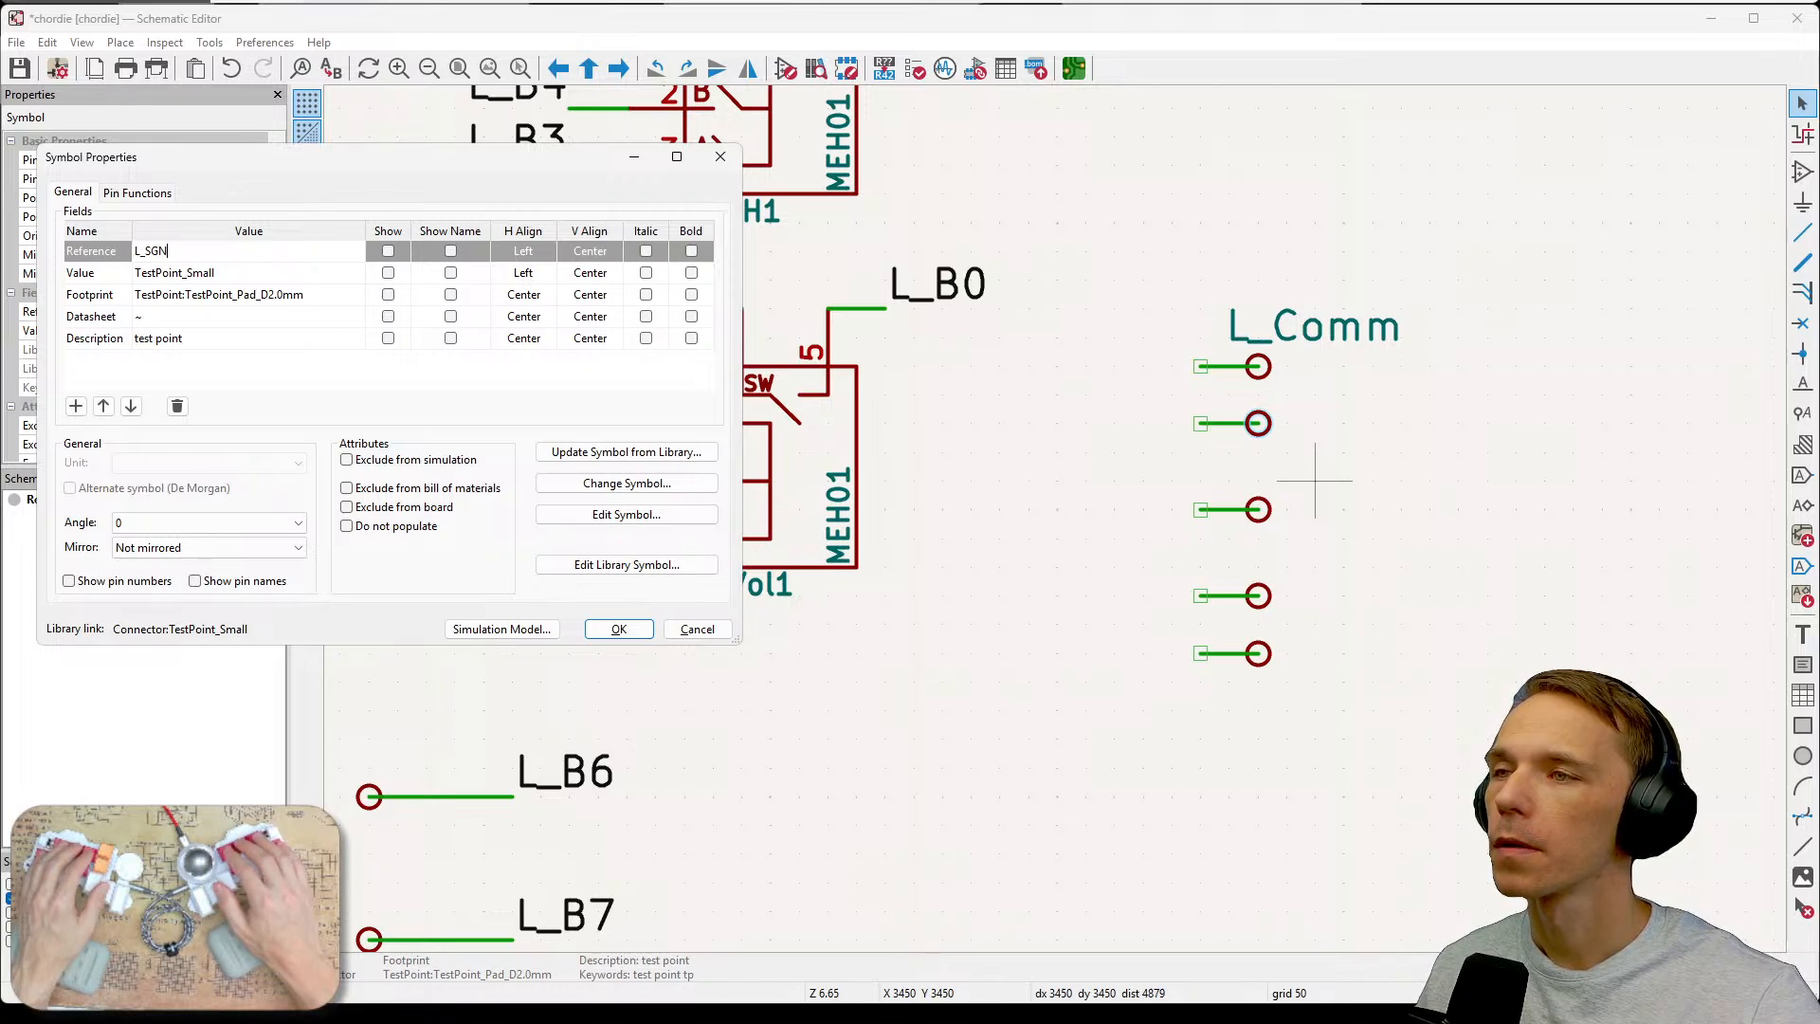
{"action": "type", "text": "Nd"}
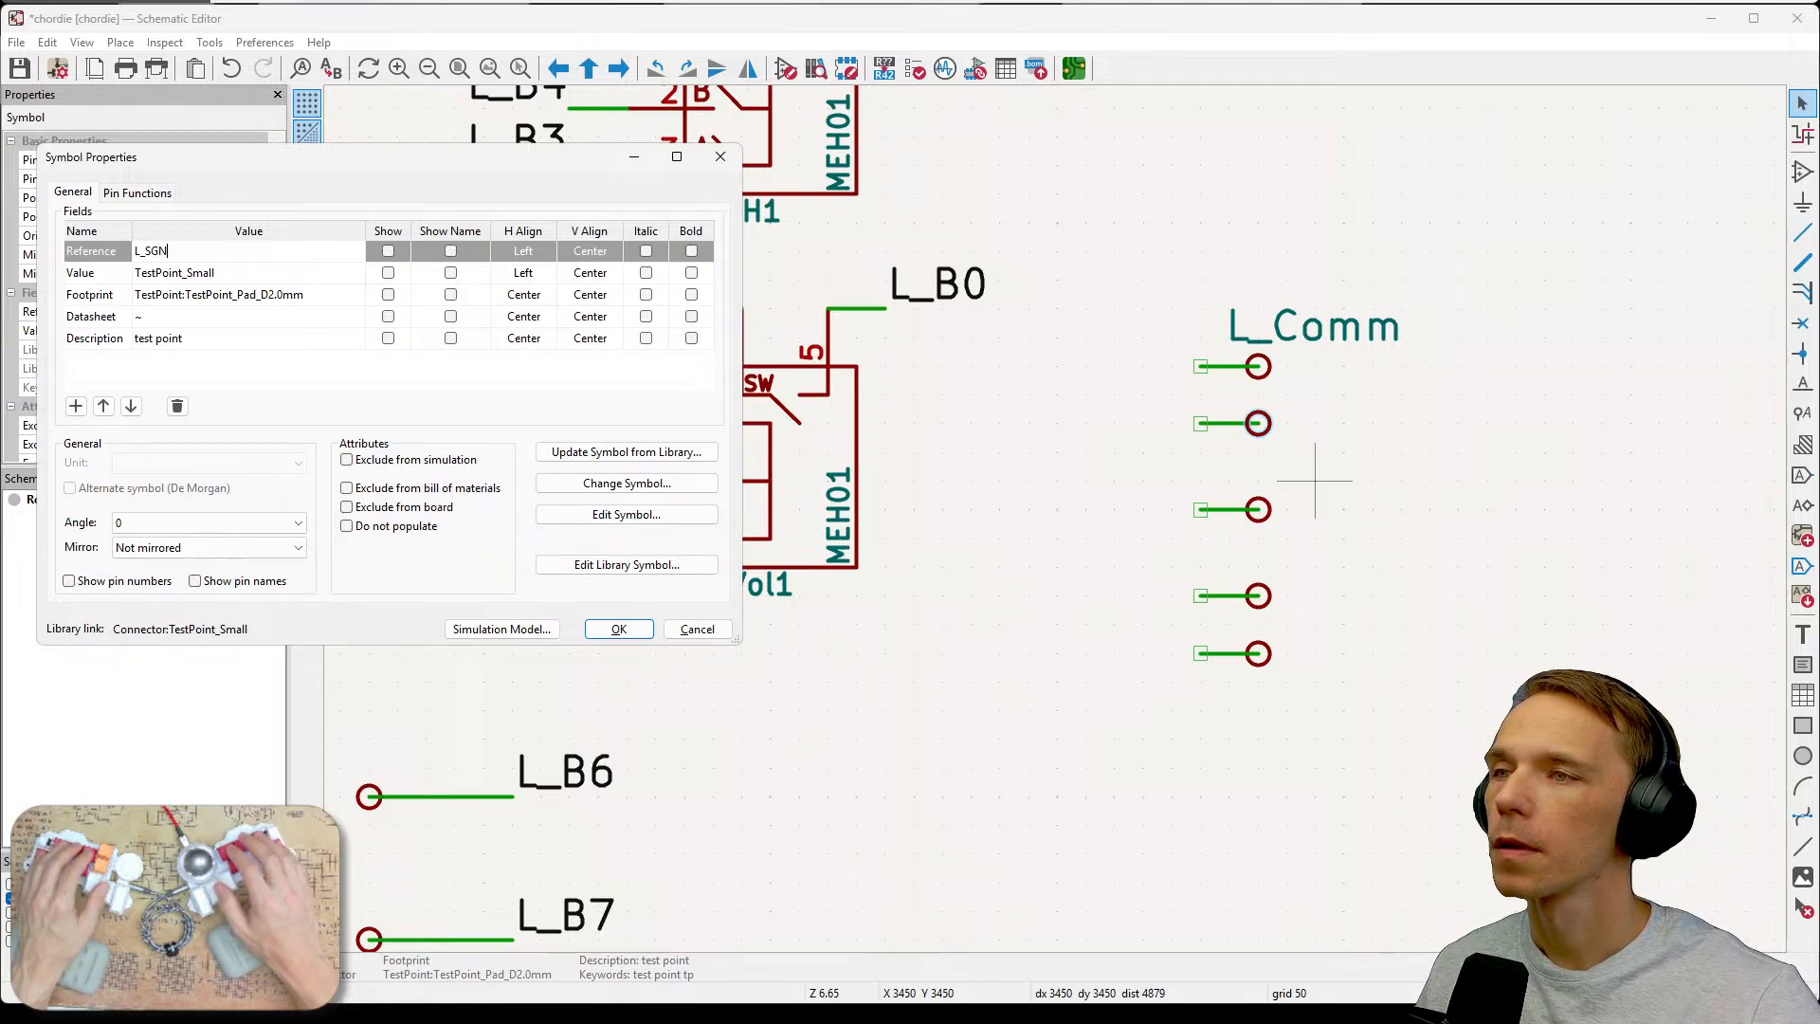
{"action": "type", "text": "D"}
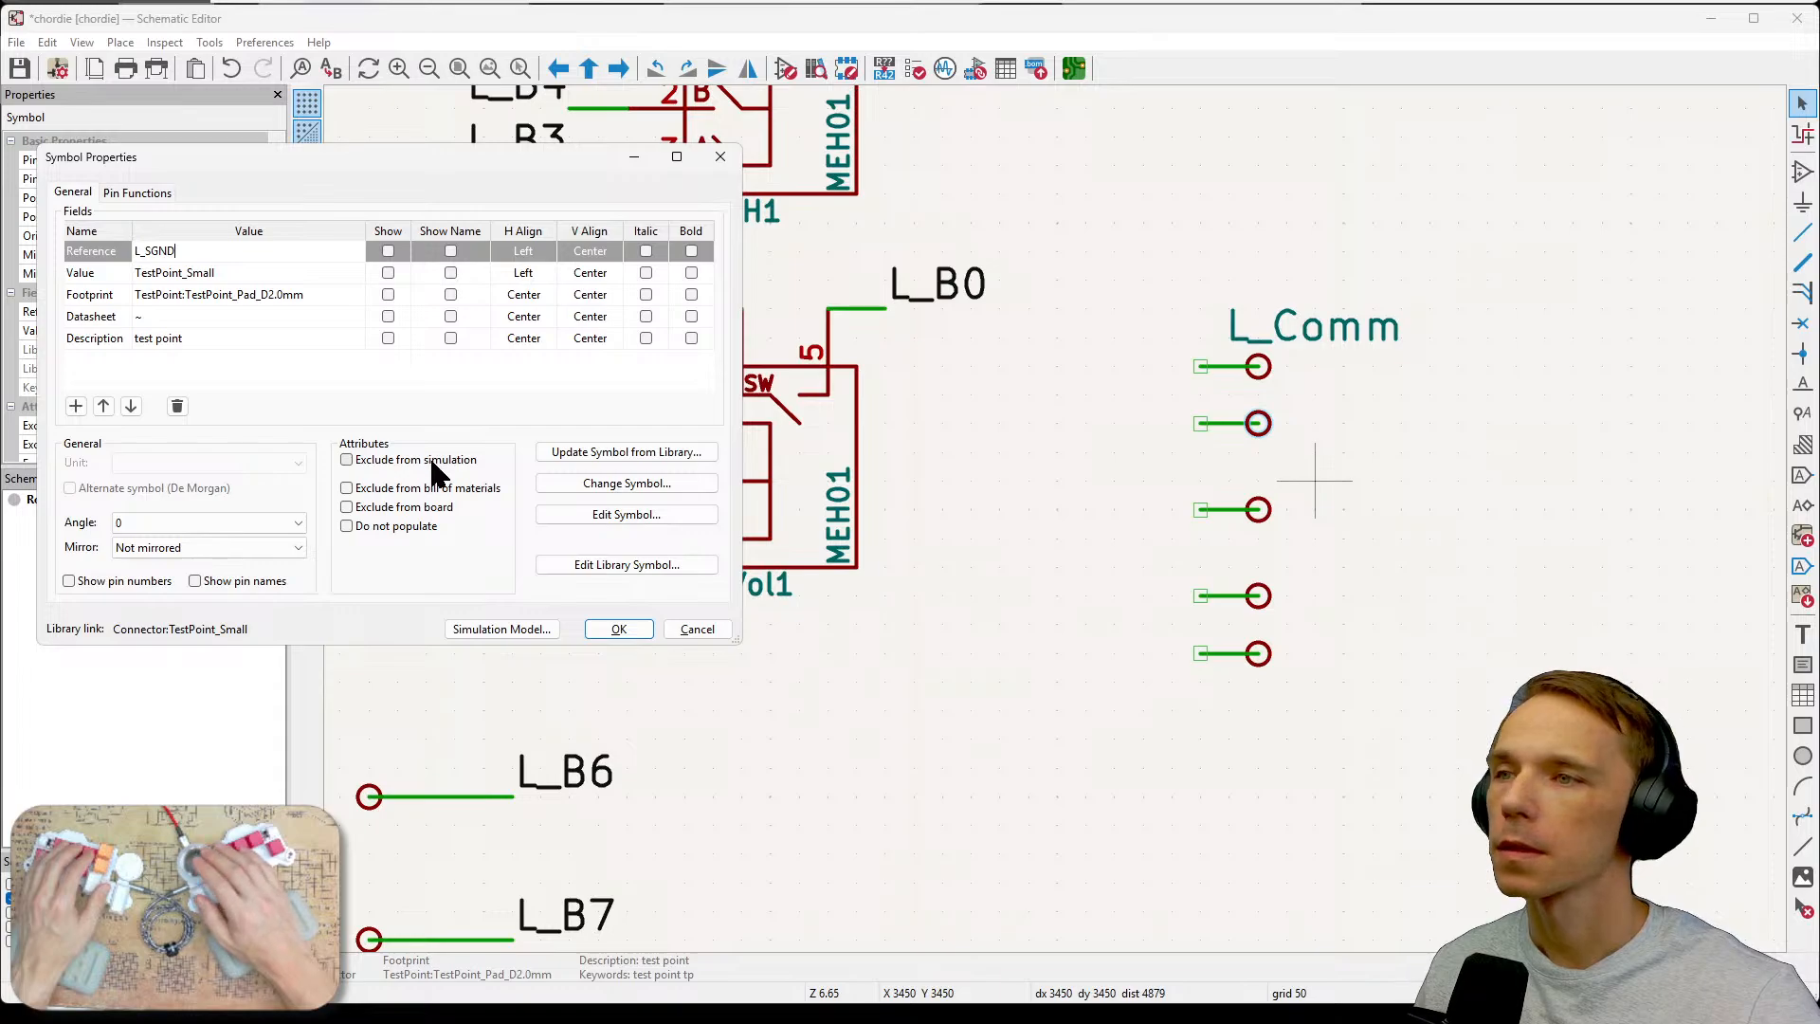
{"action": "left_click", "coordinate": [617, 631]}
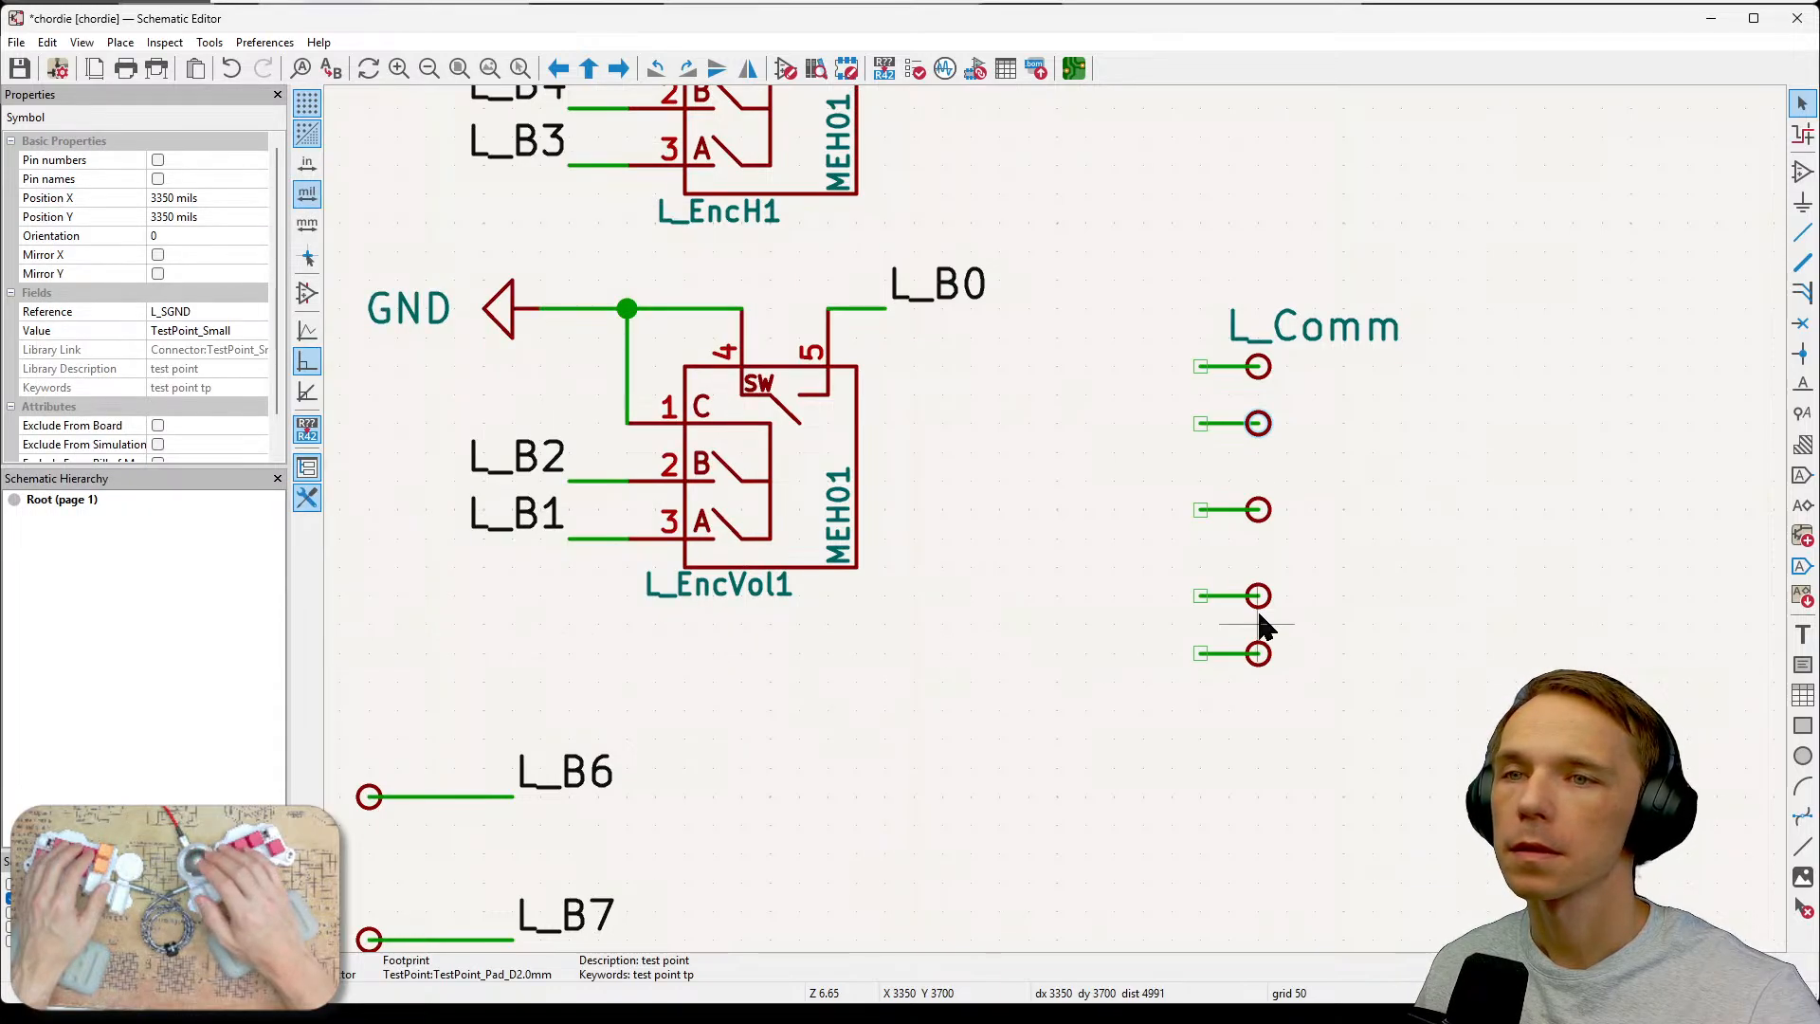
Make the L_SGND test point's reference visible on the schematic.
{"action": "double_click", "coordinate": [1253, 595]}
{"action": "left_click", "coordinate": [388, 251]}
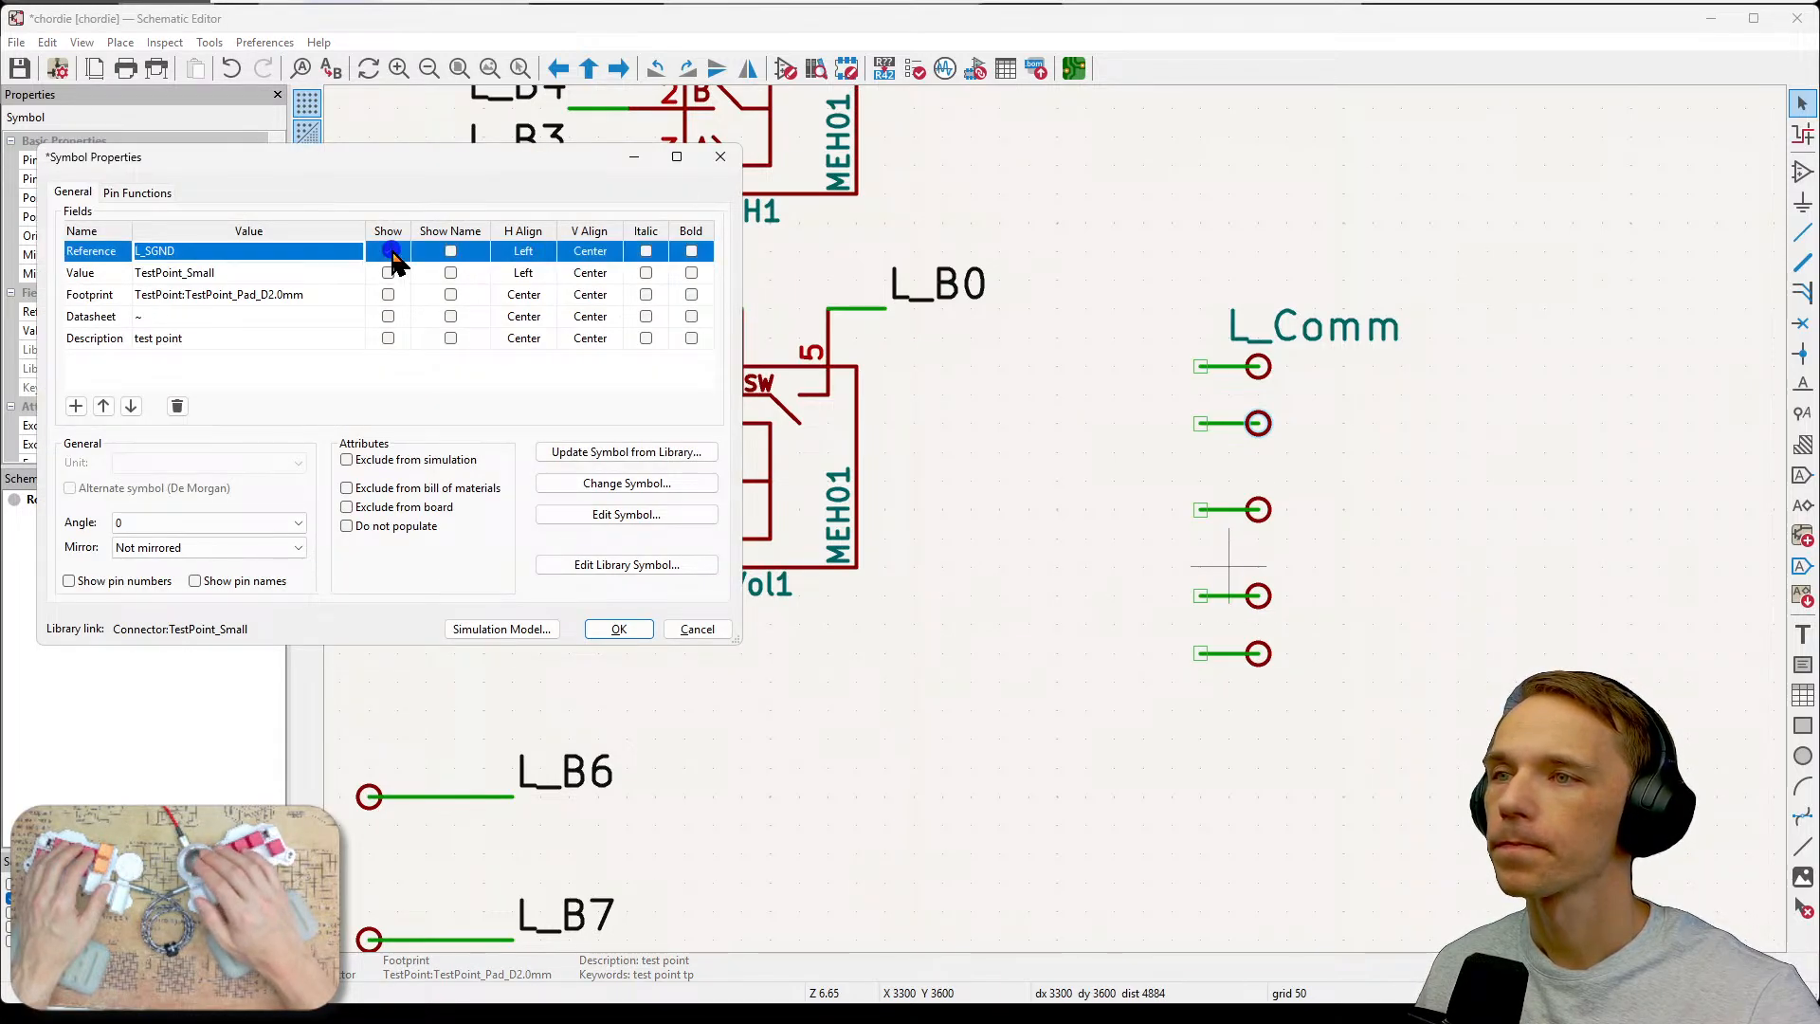
{"action": "left_click", "coordinate": [614, 630]}
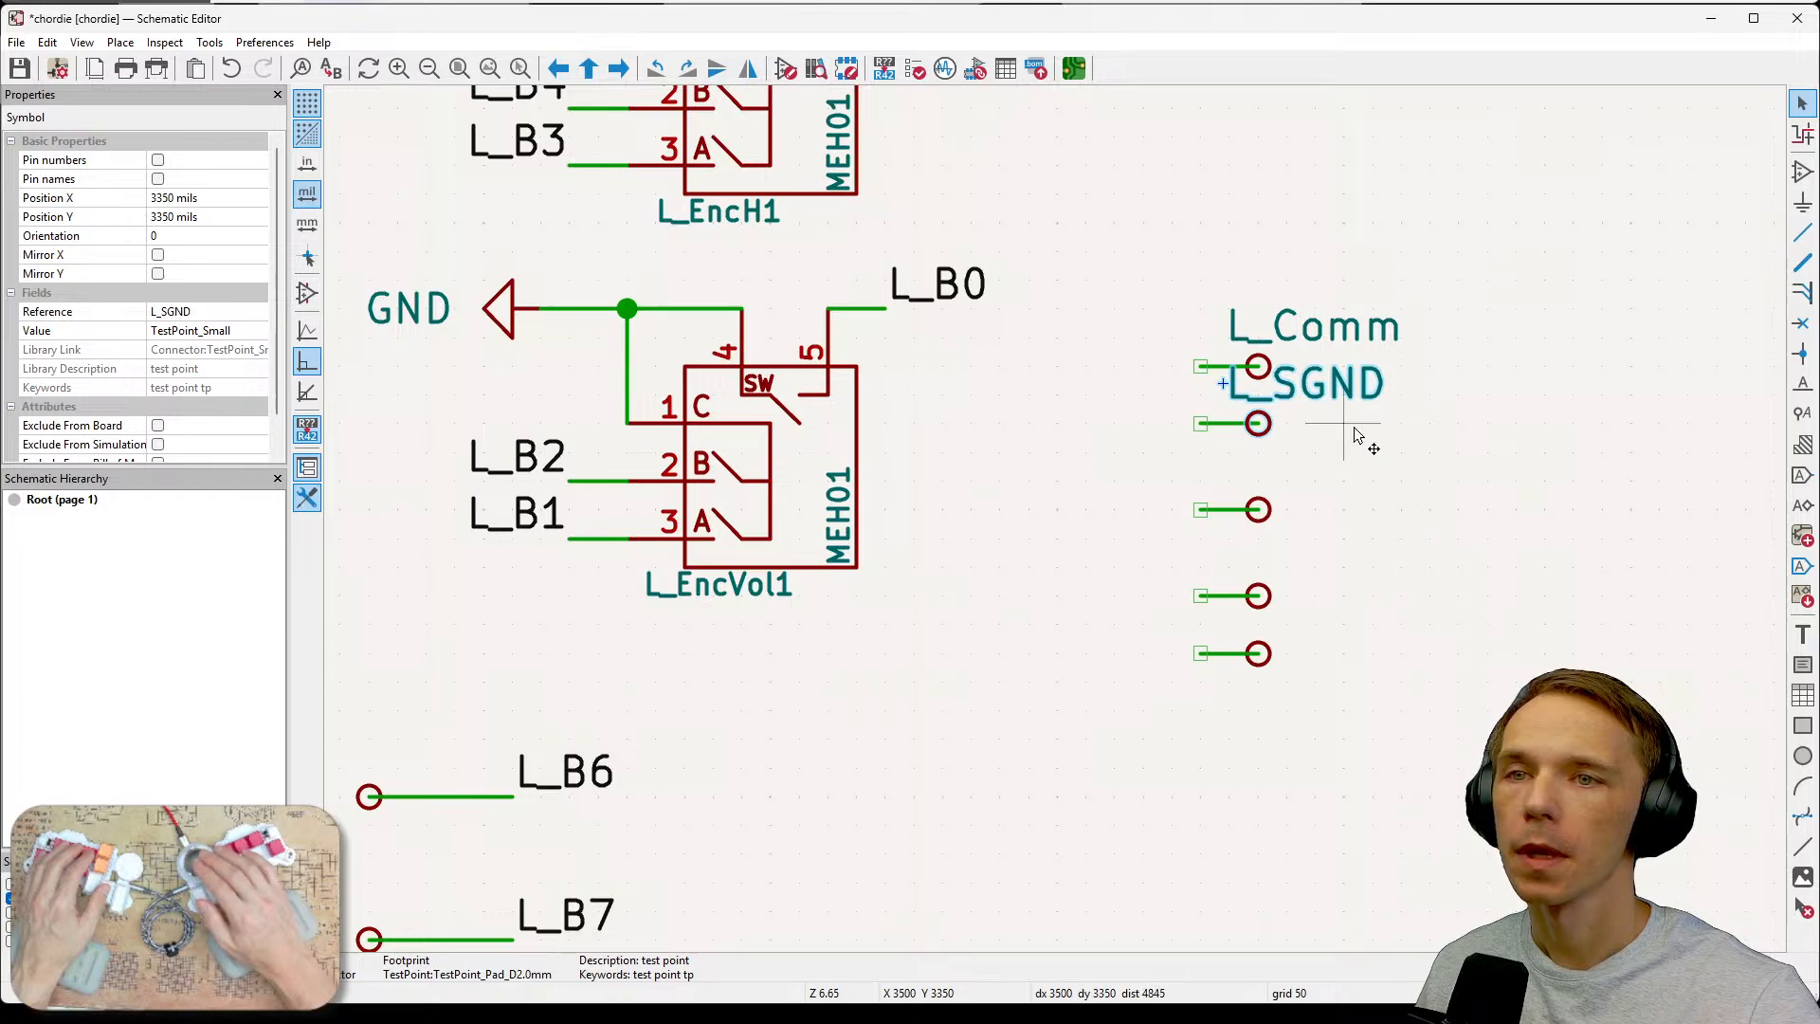
Set the third new test point's reference to L_VolSw.
{"action": "left_click", "coordinate": [1336, 512]}
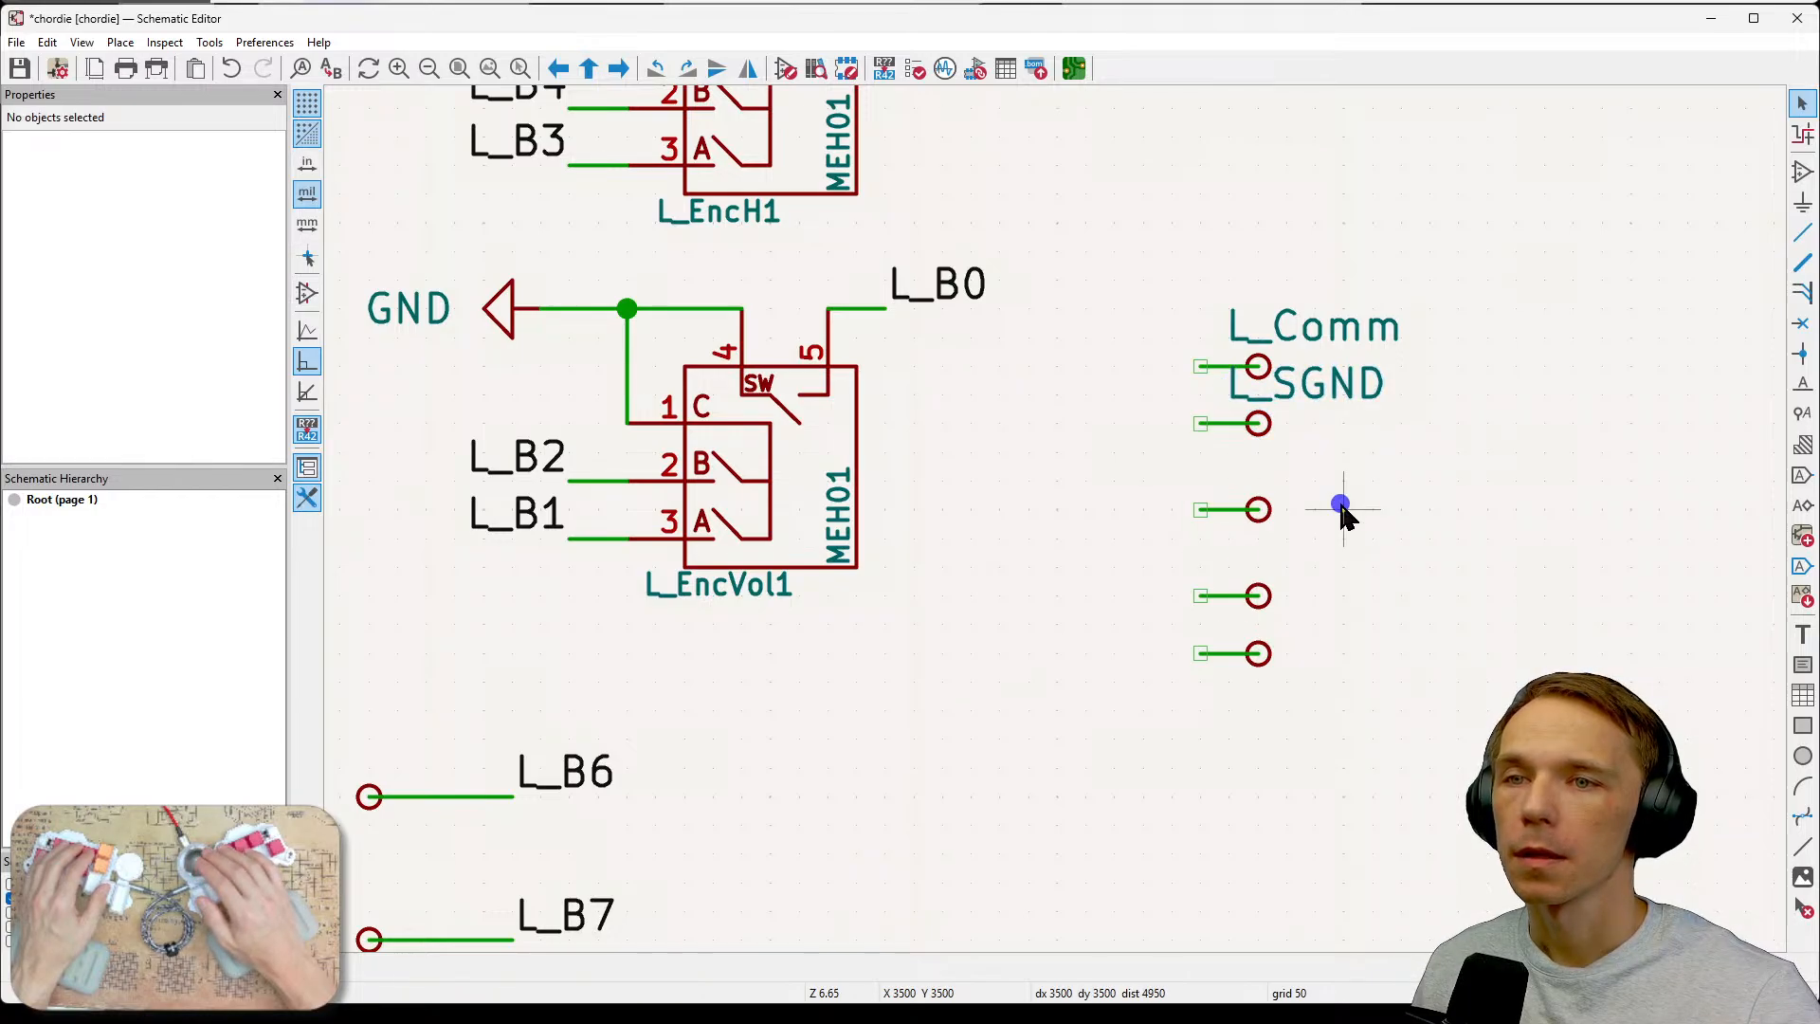
{"action": "left_click", "coordinate": [1253, 507]}
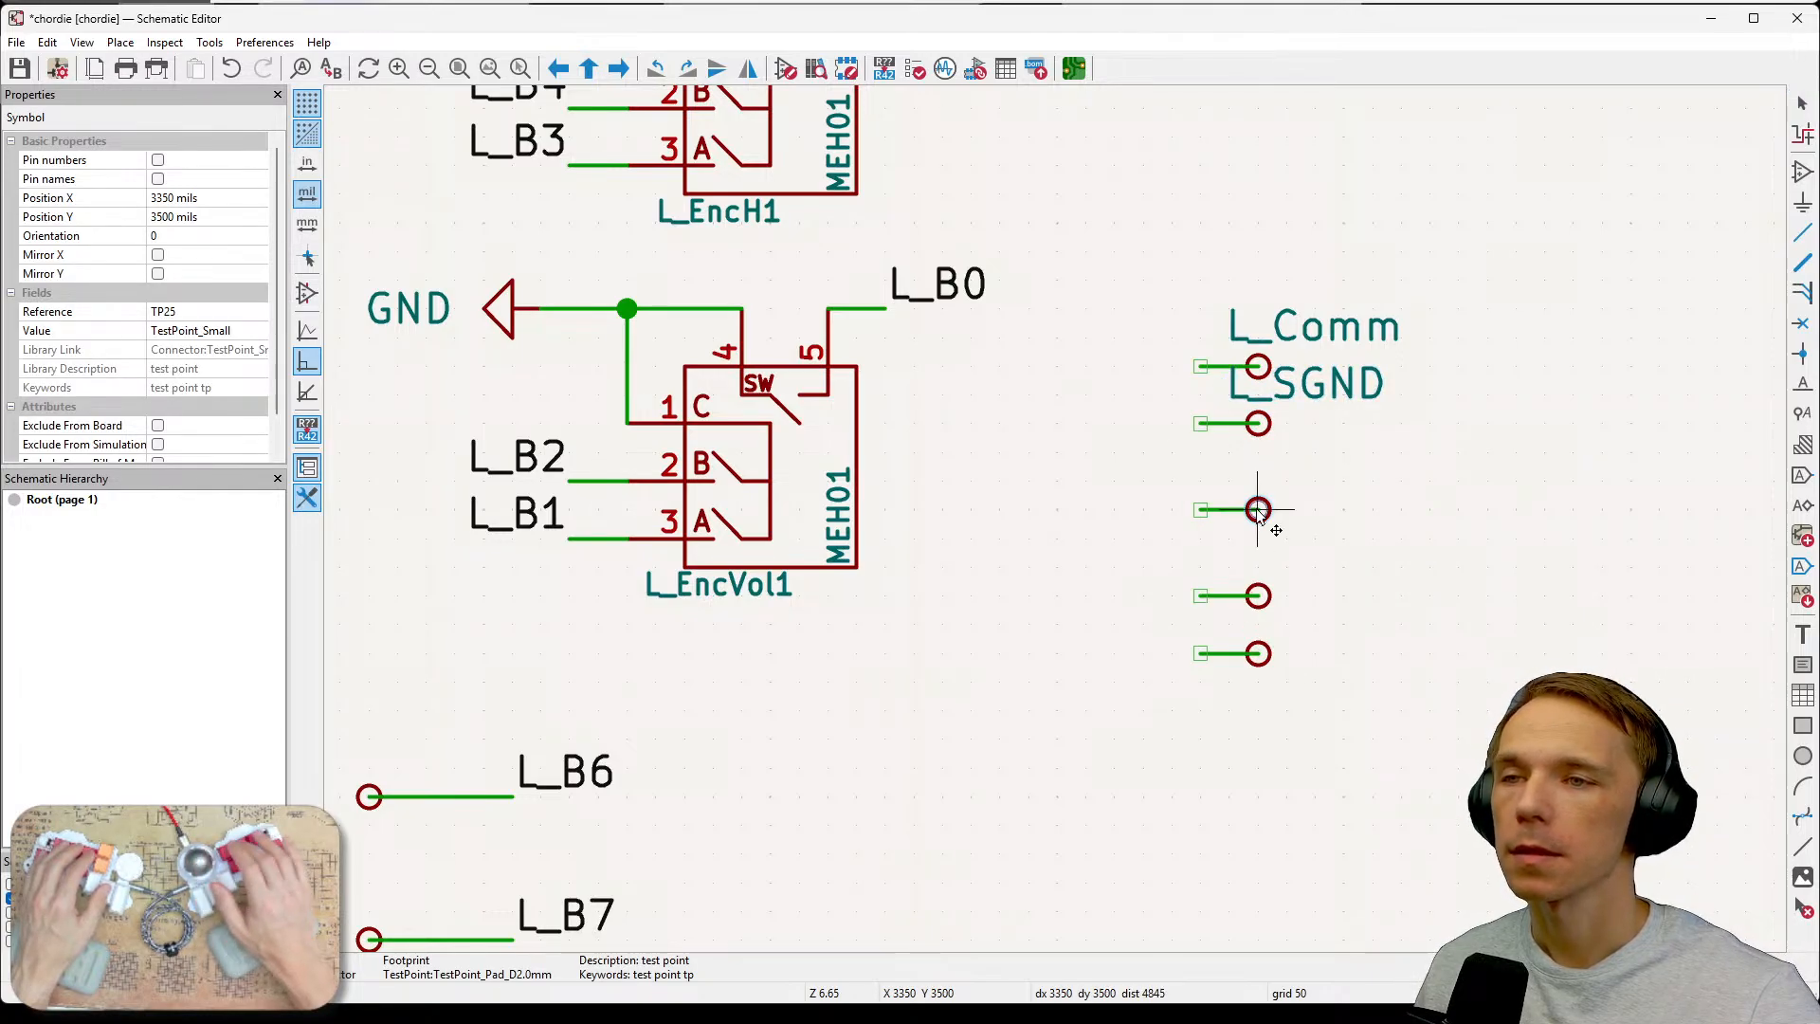
{"action": "key", "text": "Escape"}
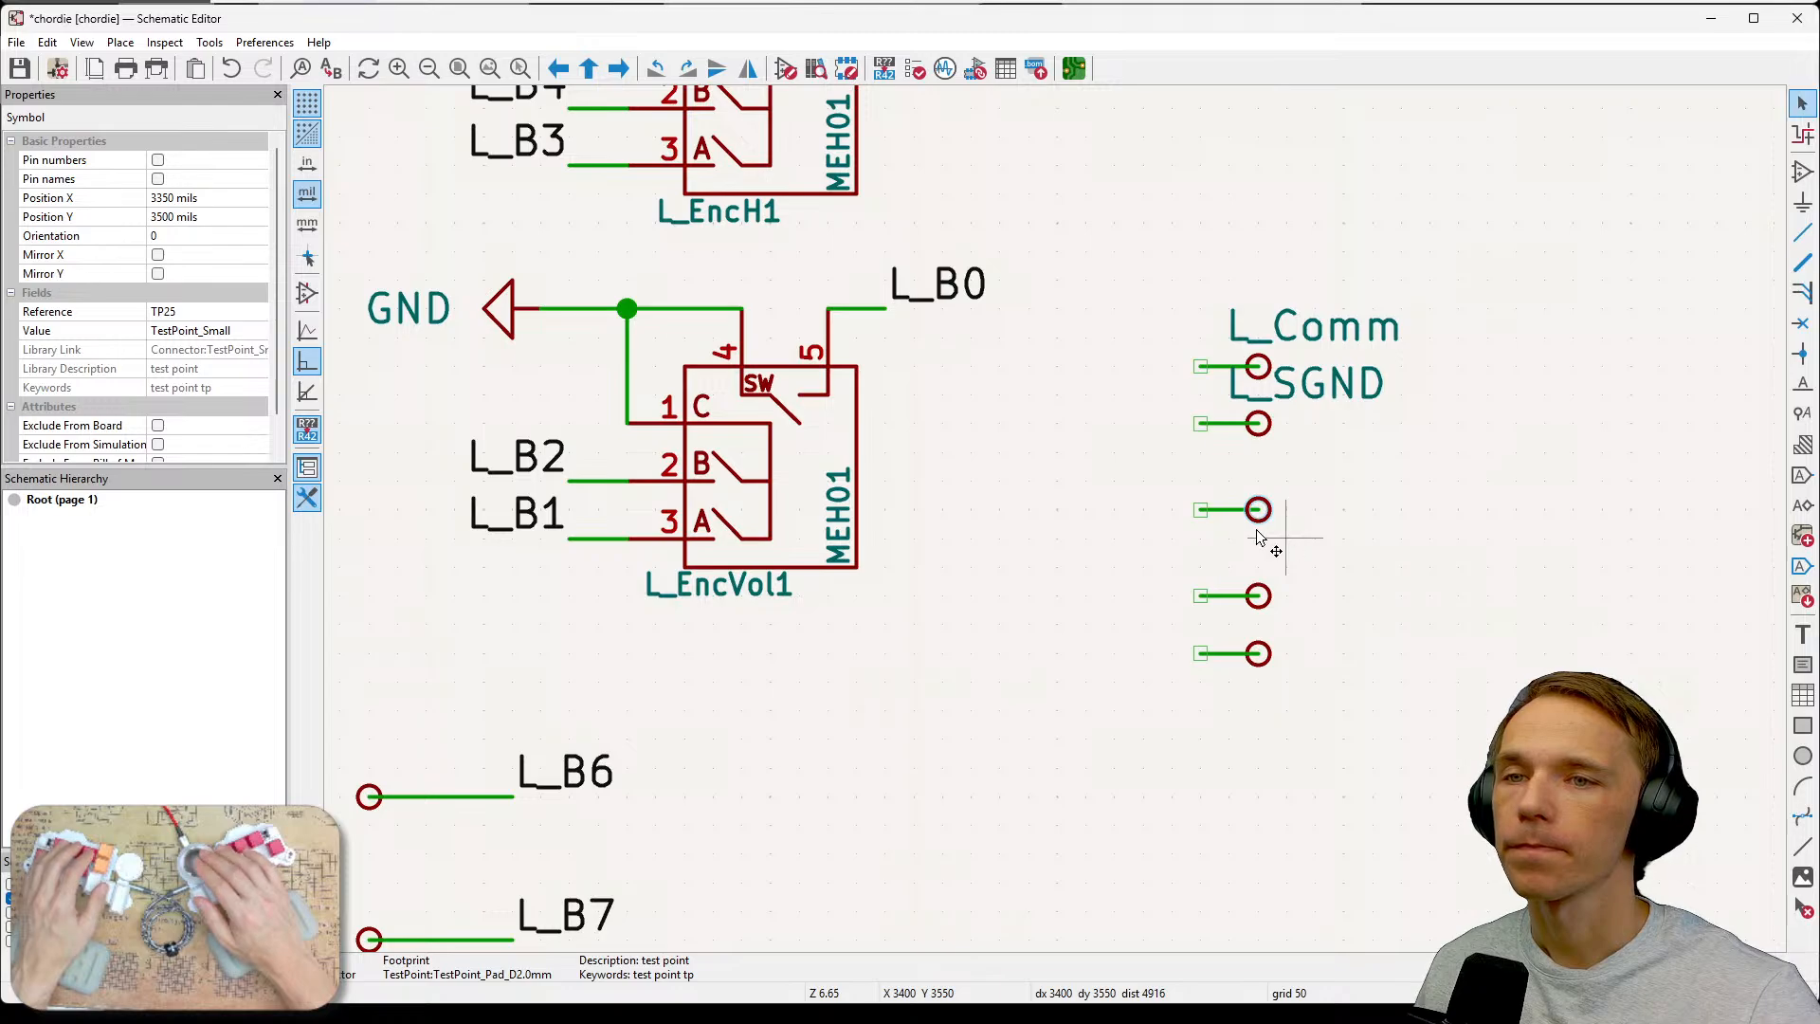
{"action": "key", "text": "Escape"}
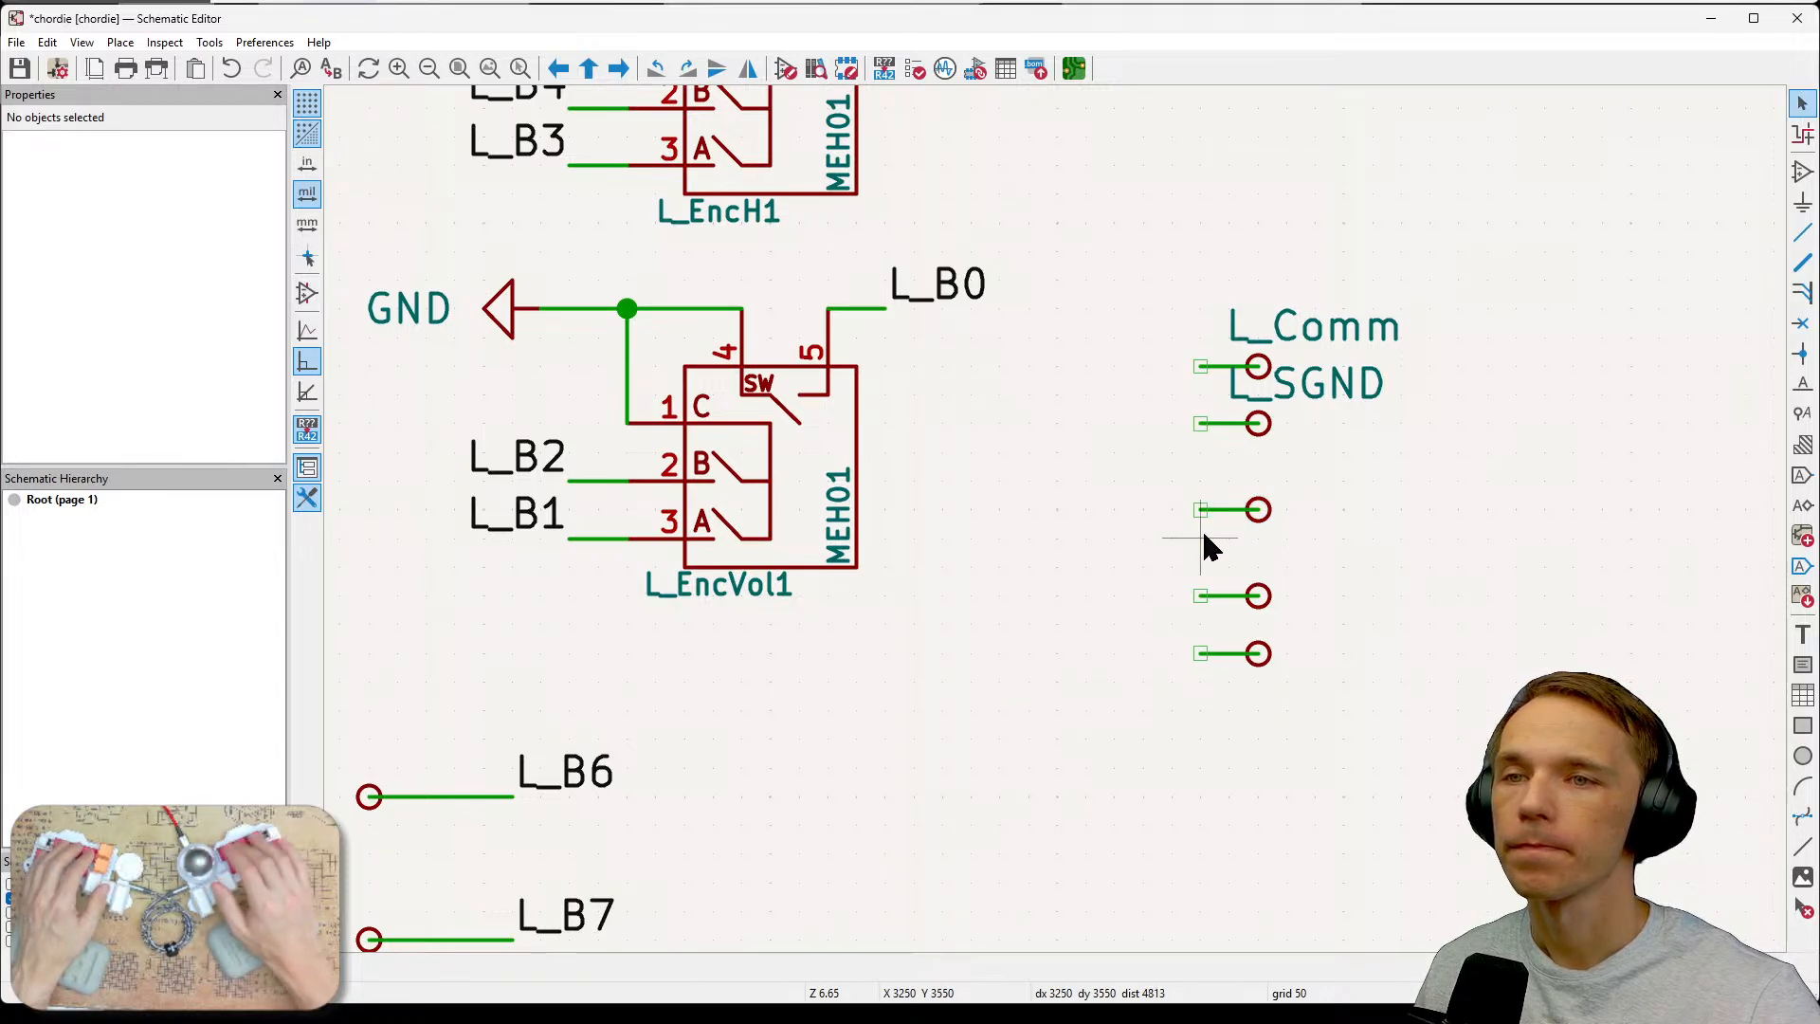
{"action": "left_click", "coordinate": [1249, 513]}
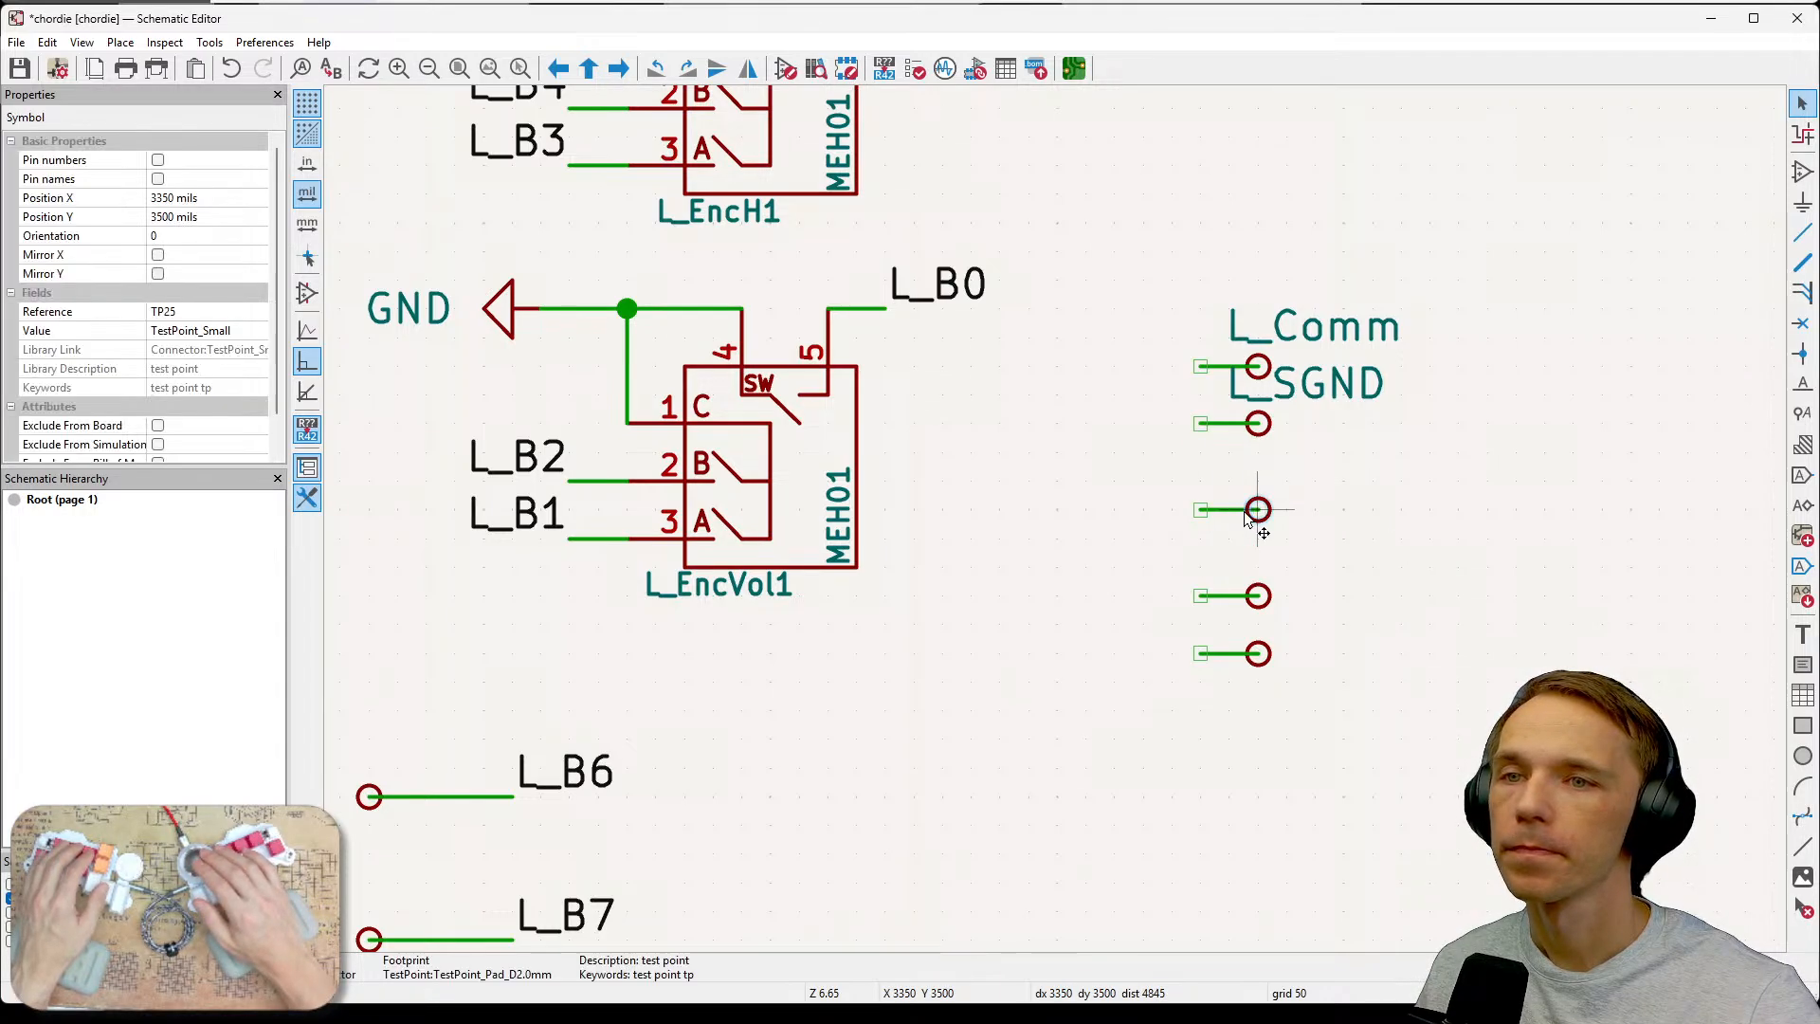
{"action": "key", "text": "e"}
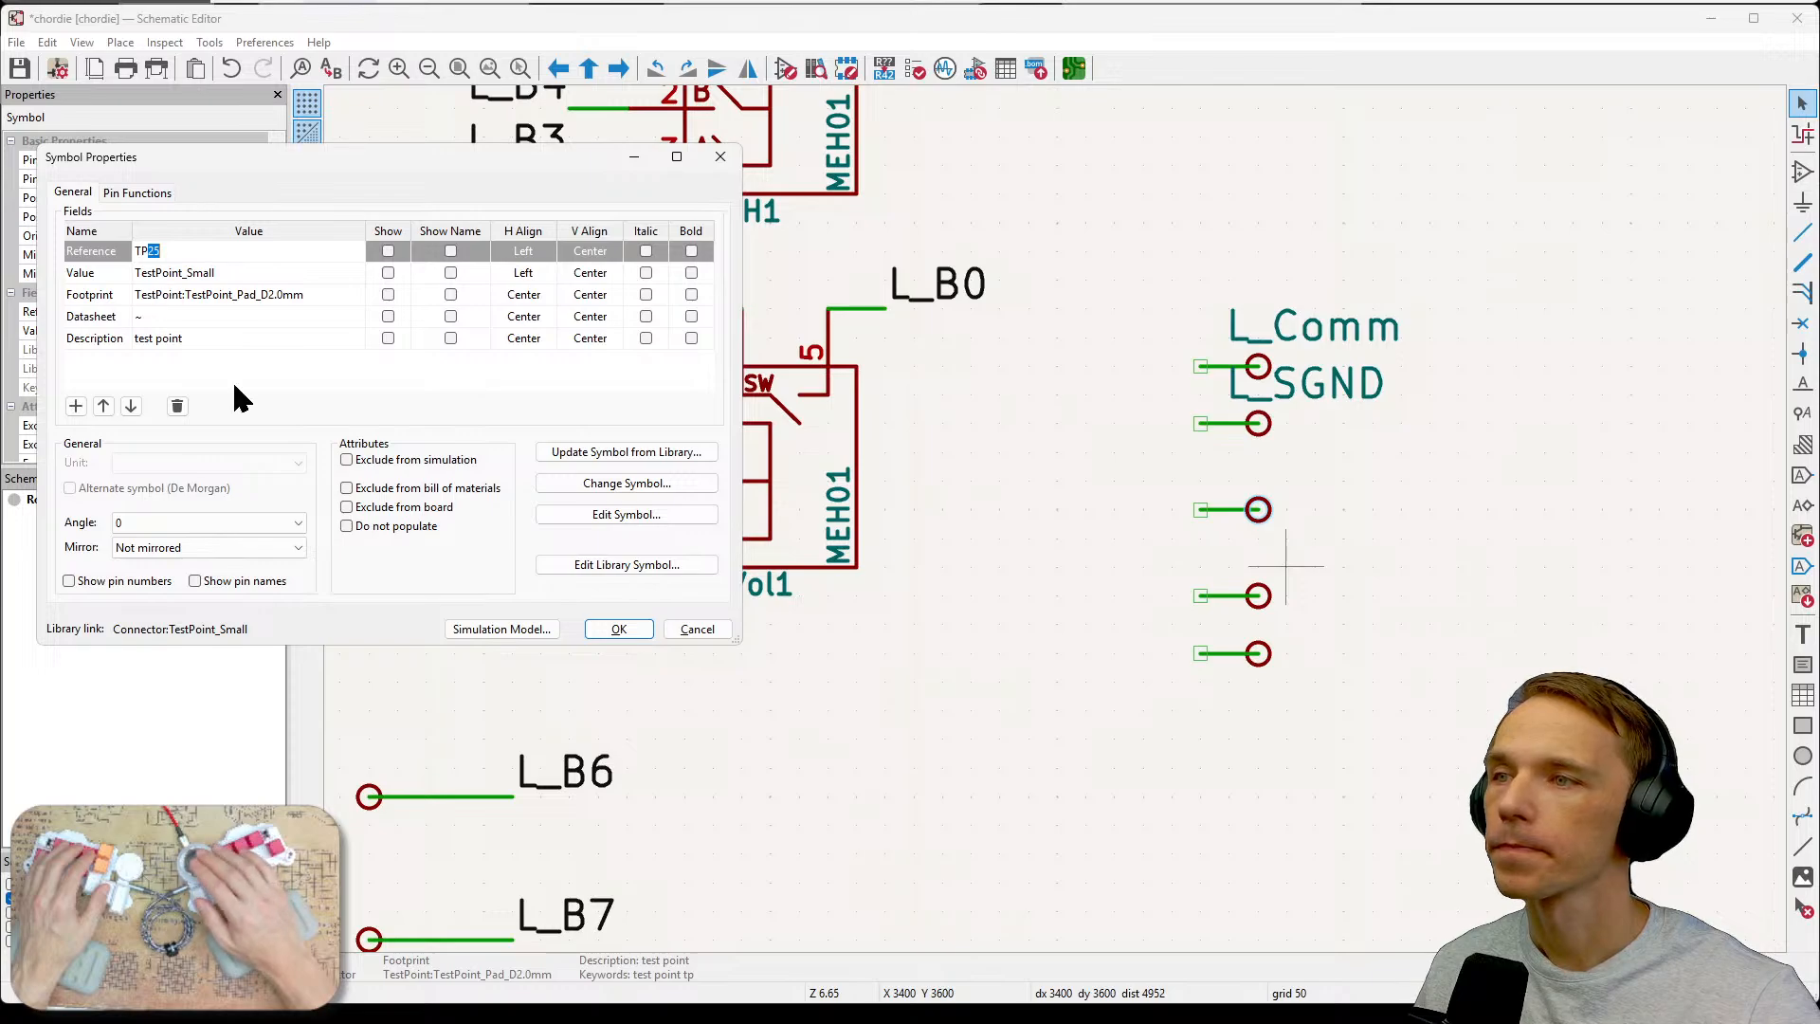
{"action": "left_click_drag", "start_coordinate": [322, 161], "coordinate": [1343, 114]}
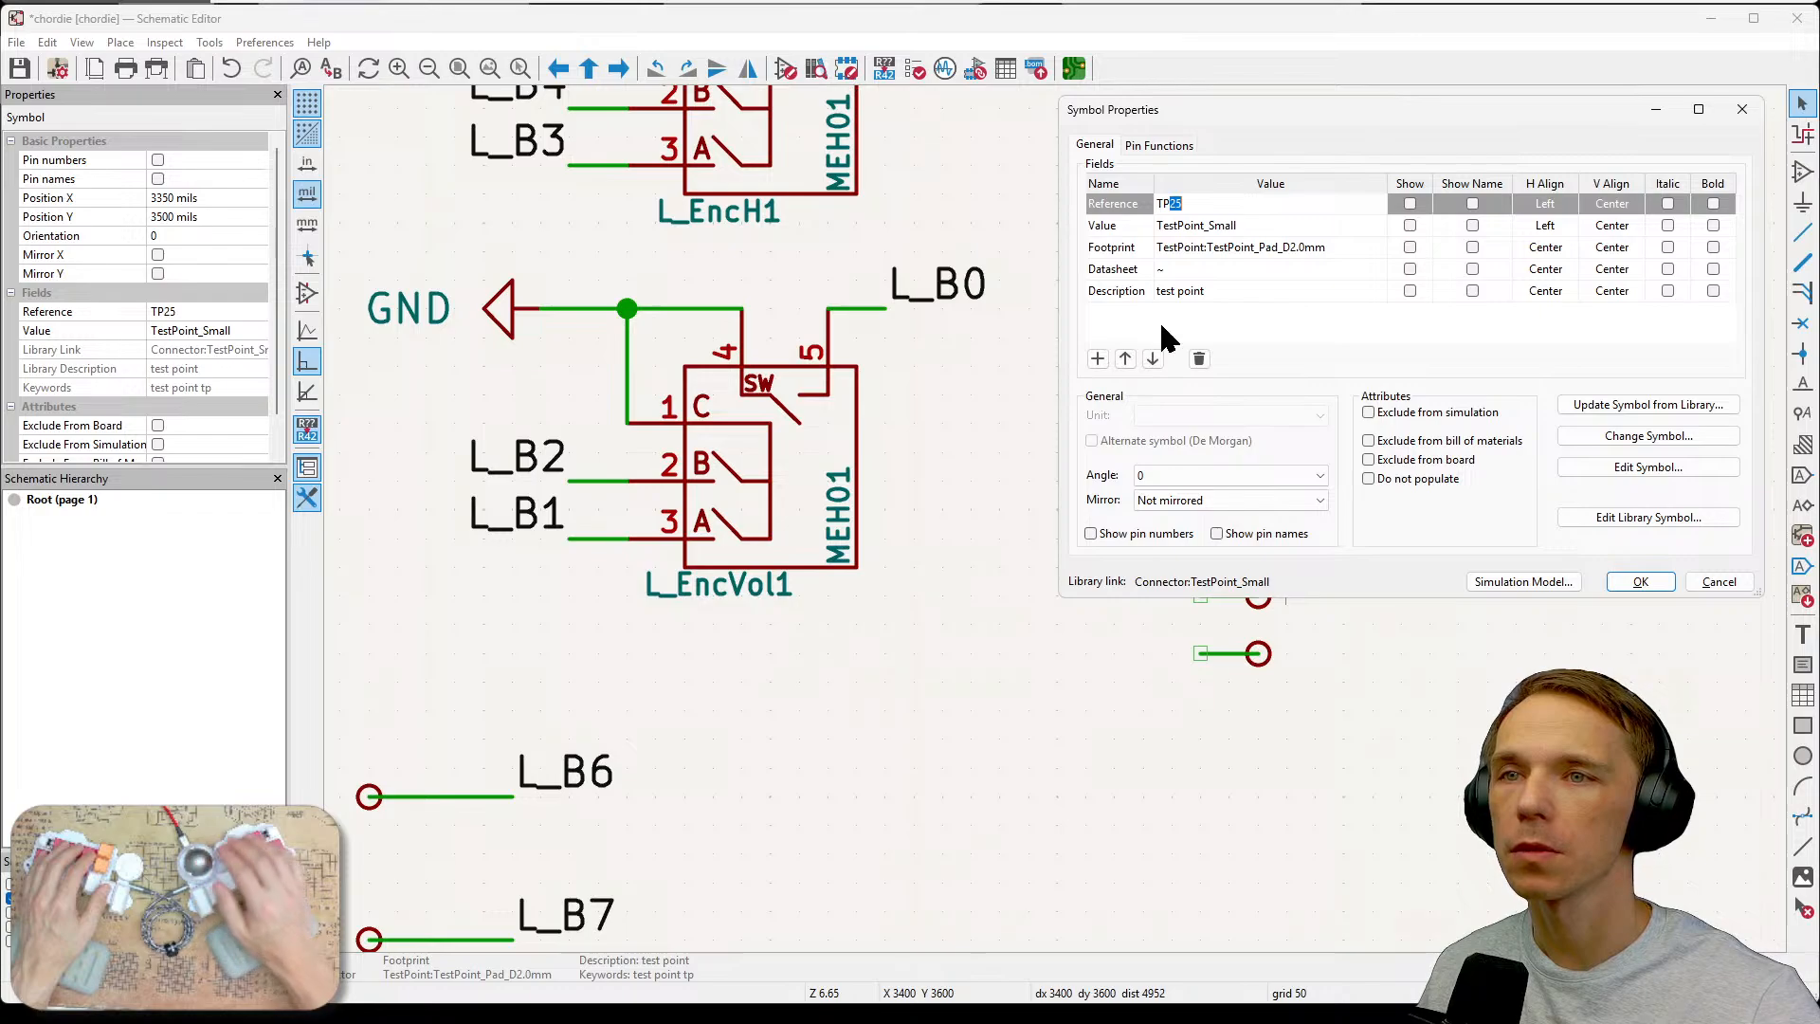
{"action": "key", "text": "BackSpace"}
{"action": "key", "text": "BackSpace"}
{"action": "key", "text": "BackSpace"}
{"action": "type", "text": "L"}
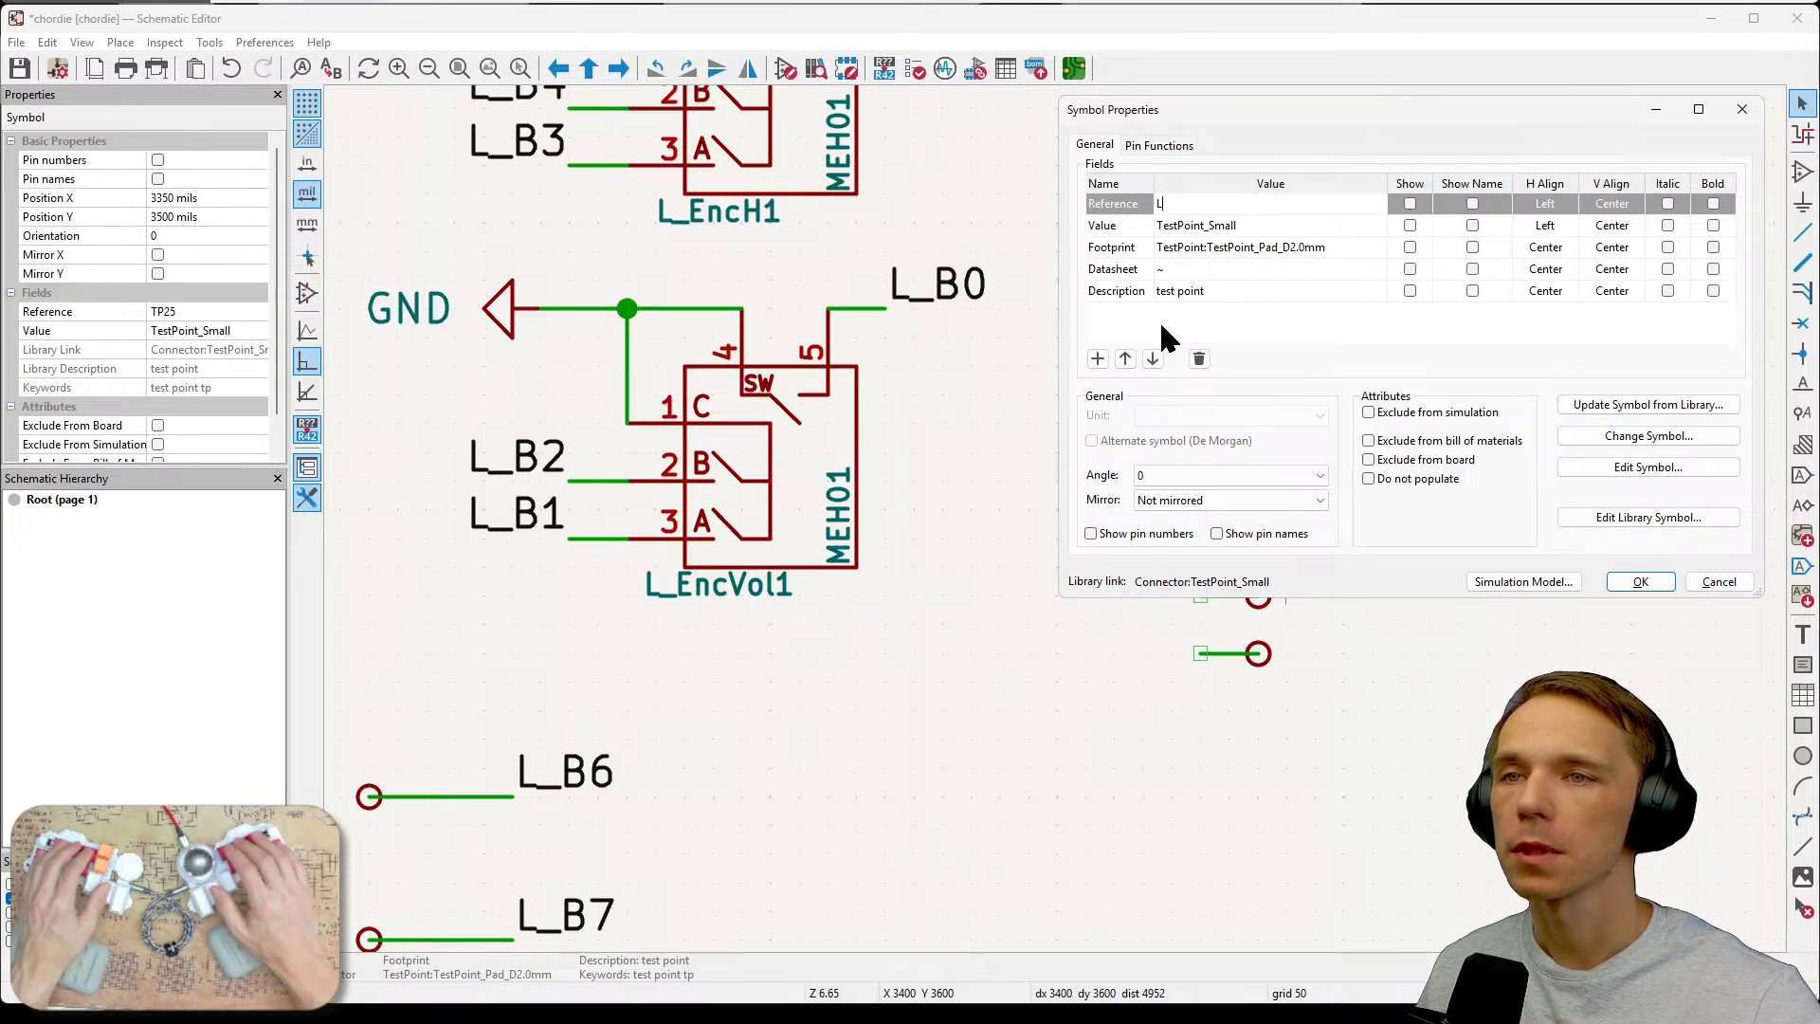
{"action": "type", "text": "_"}
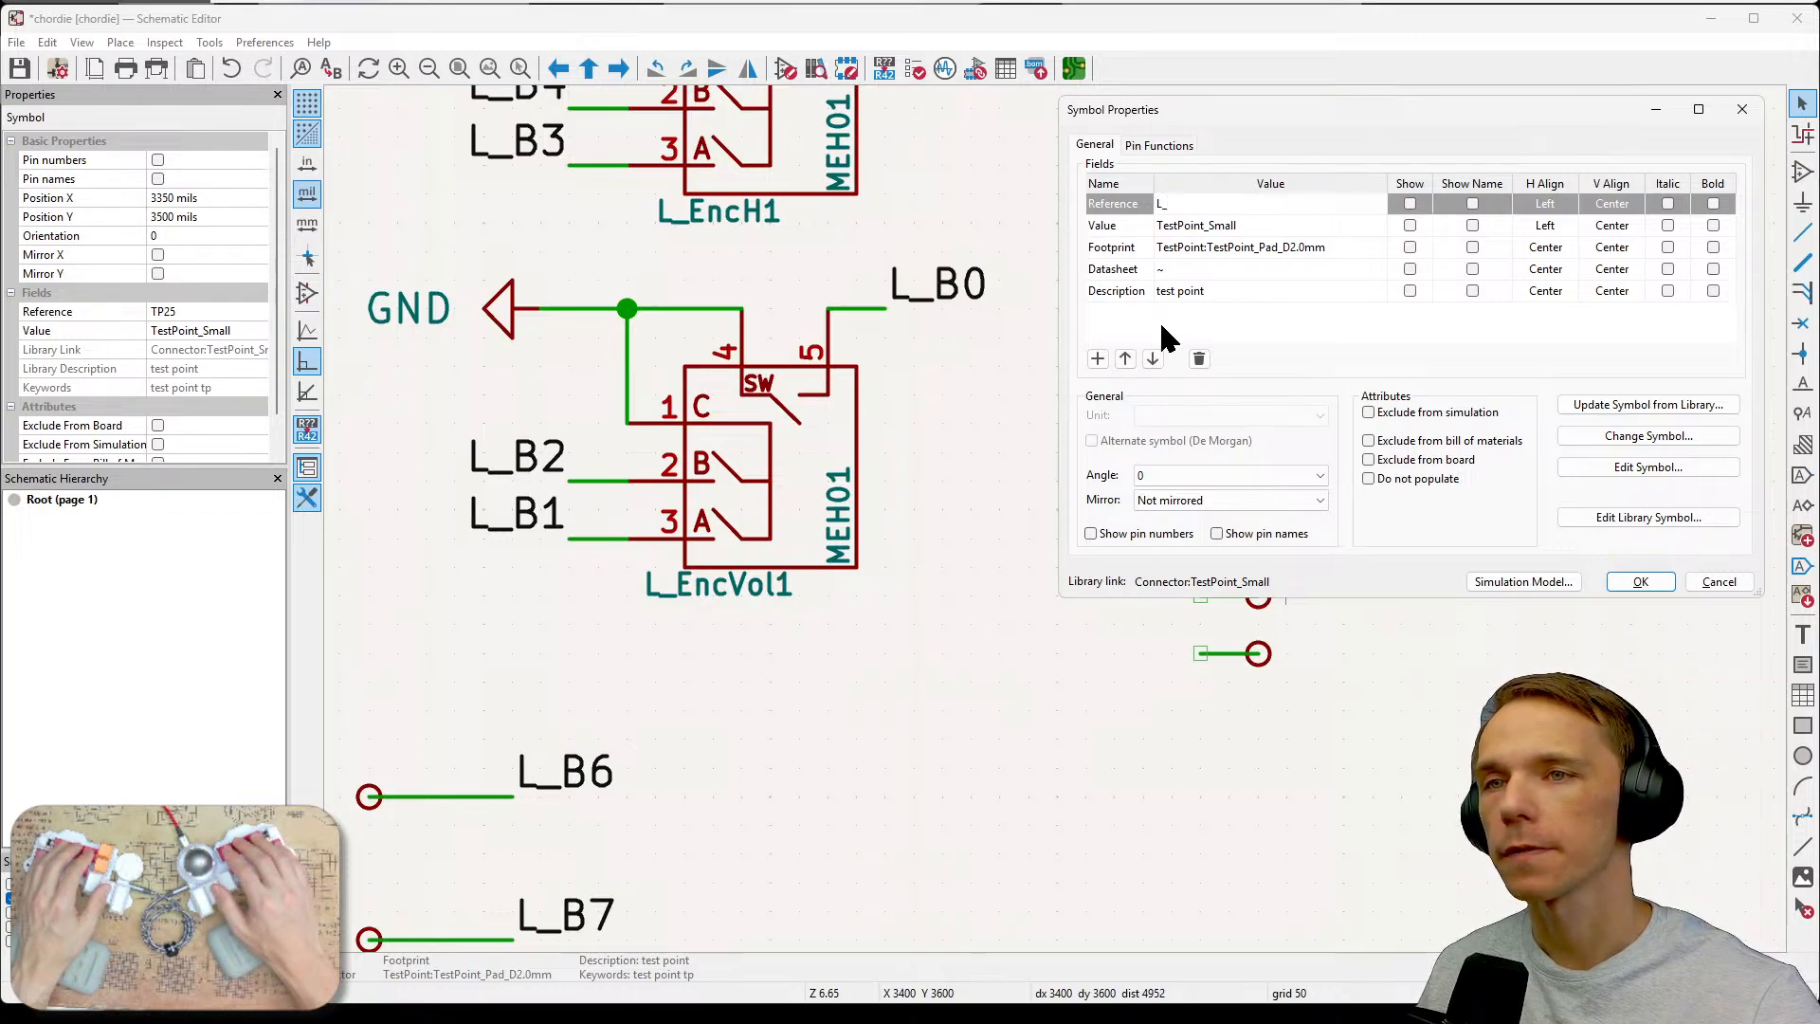
{"action": "type", "text": "Vol"}
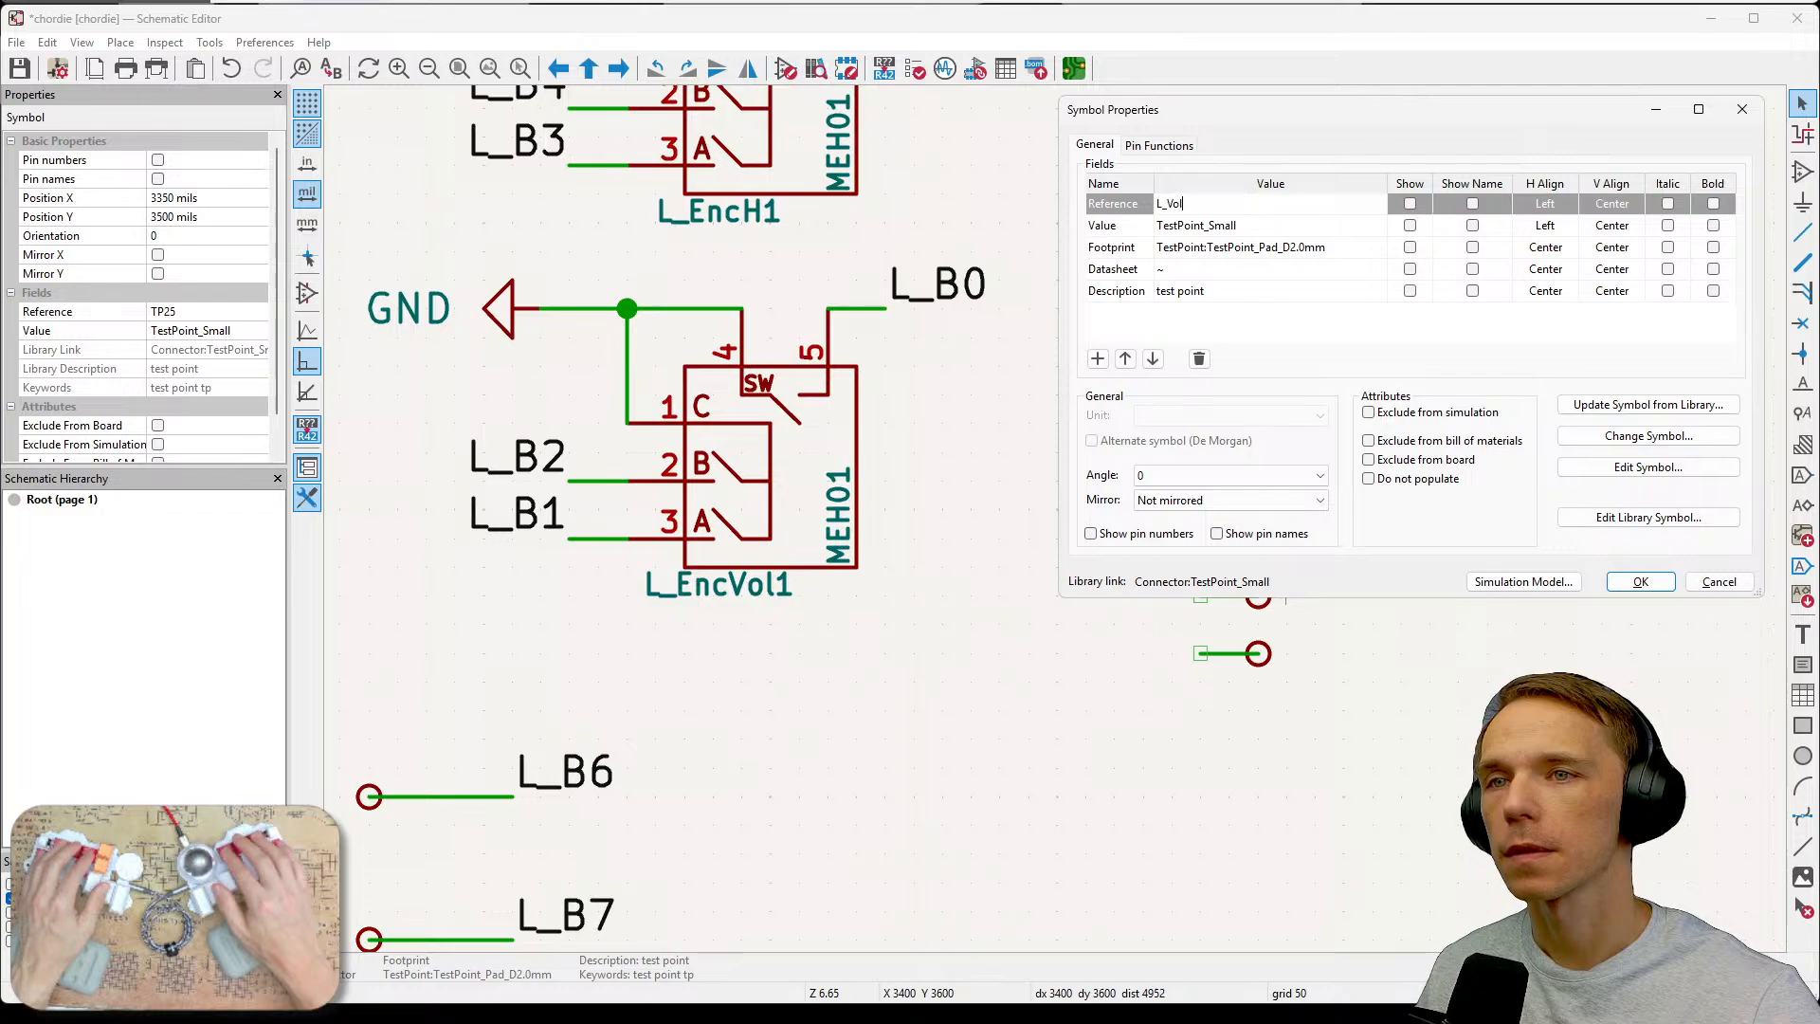
{"action": "type", "text": "S"}
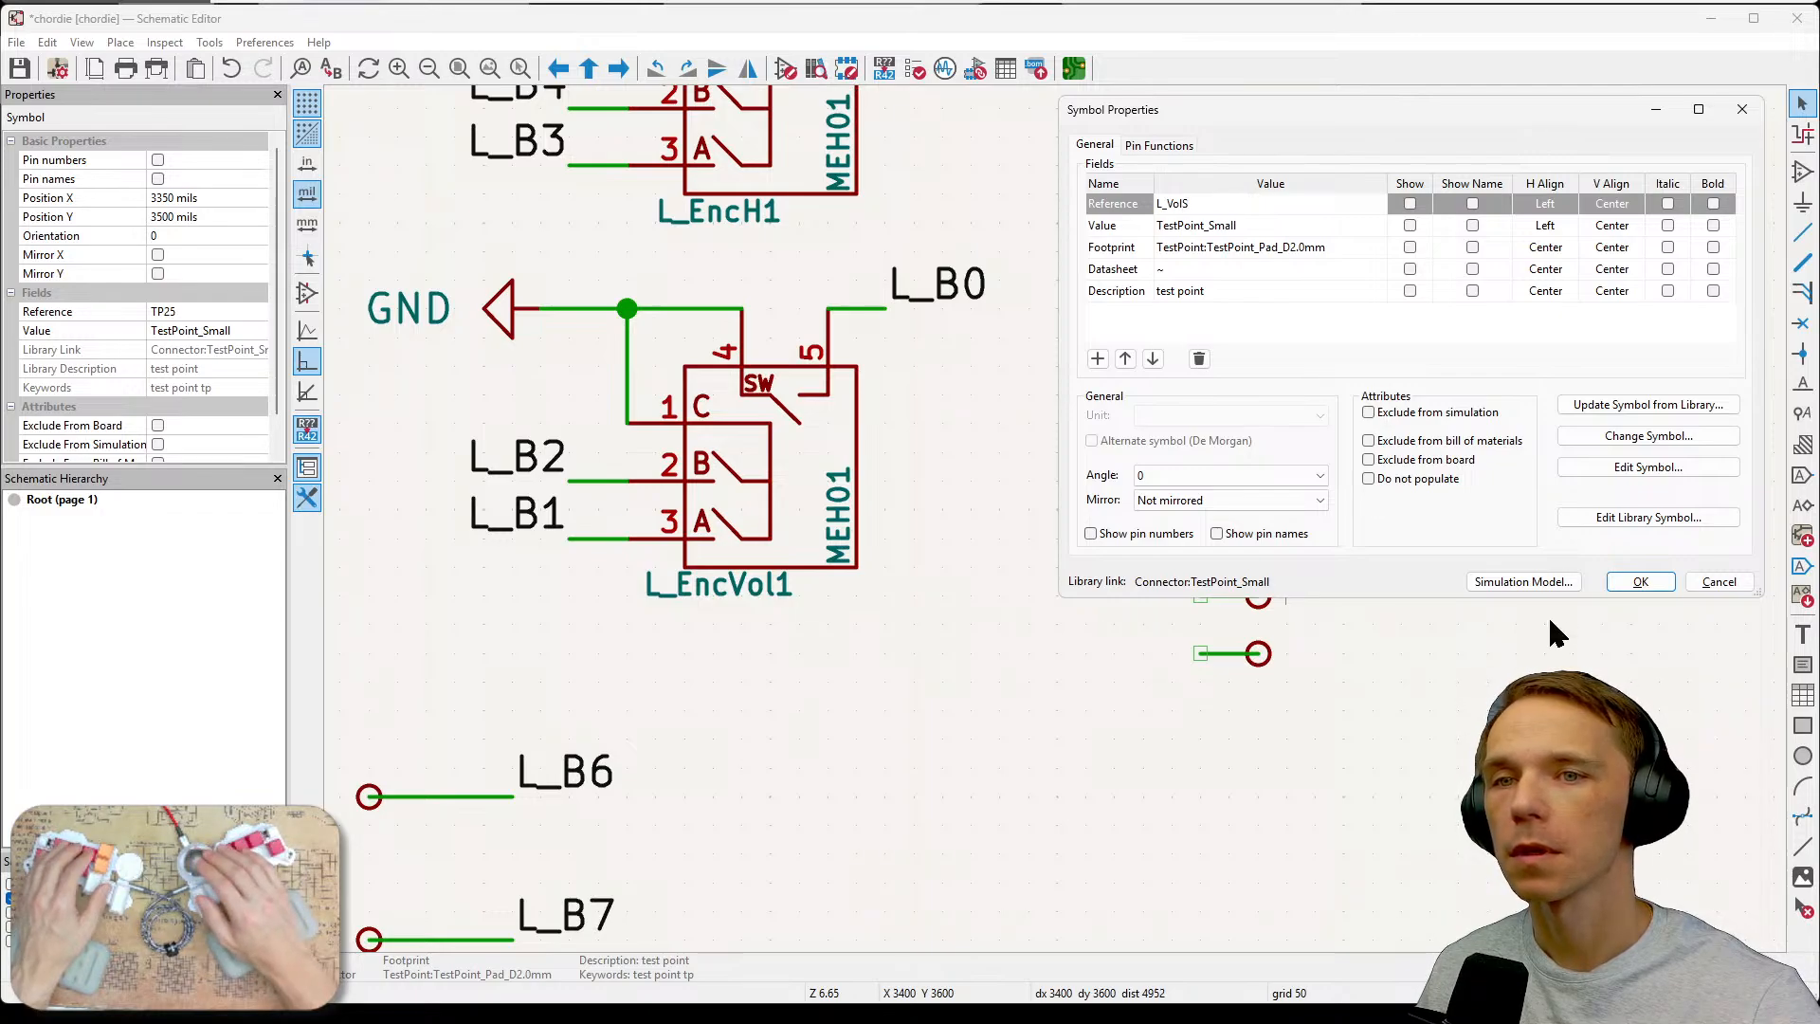
{"action": "type", "text": "w"}
{"action": "left_click", "coordinate": [1641, 582]}
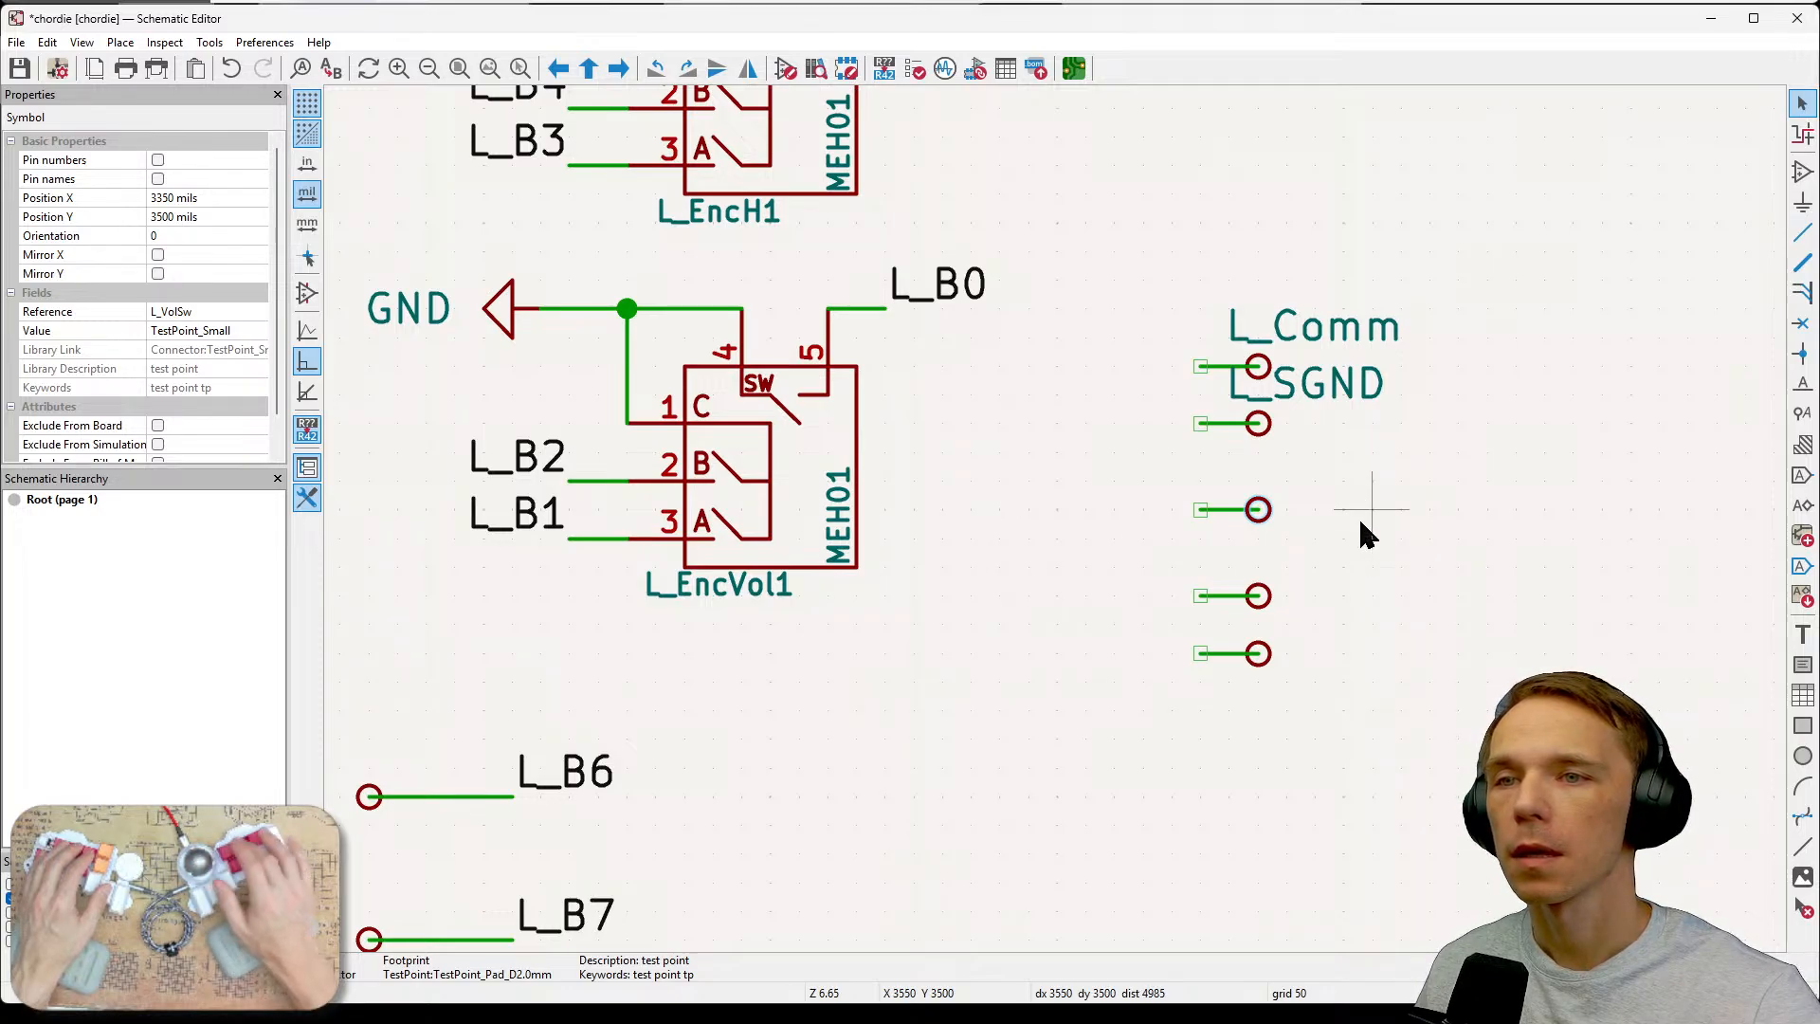
Make the L_VolSw test point's reference visible on the schematic.
{"action": "key", "text": "e"}
{"action": "left_click", "coordinate": [1409, 203]}
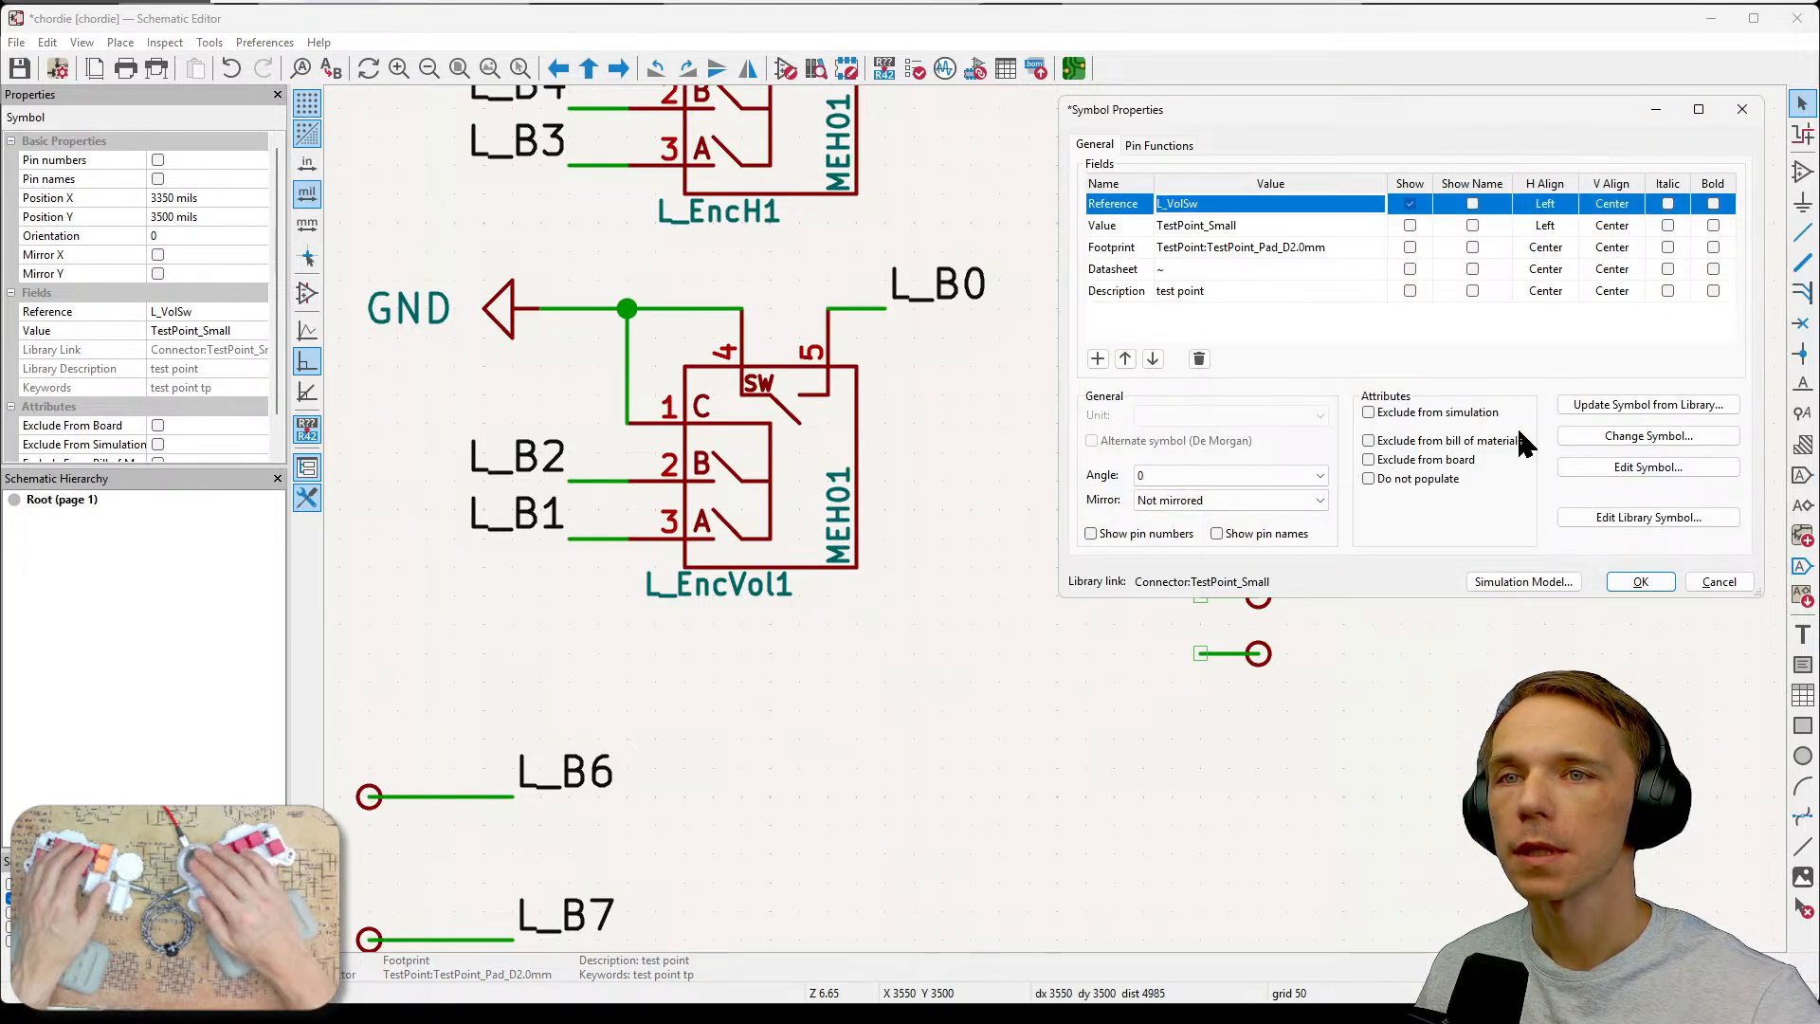
{"action": "left_click", "coordinate": [1637, 581]}
{"action": "left_click", "coordinate": [1429, 647]}
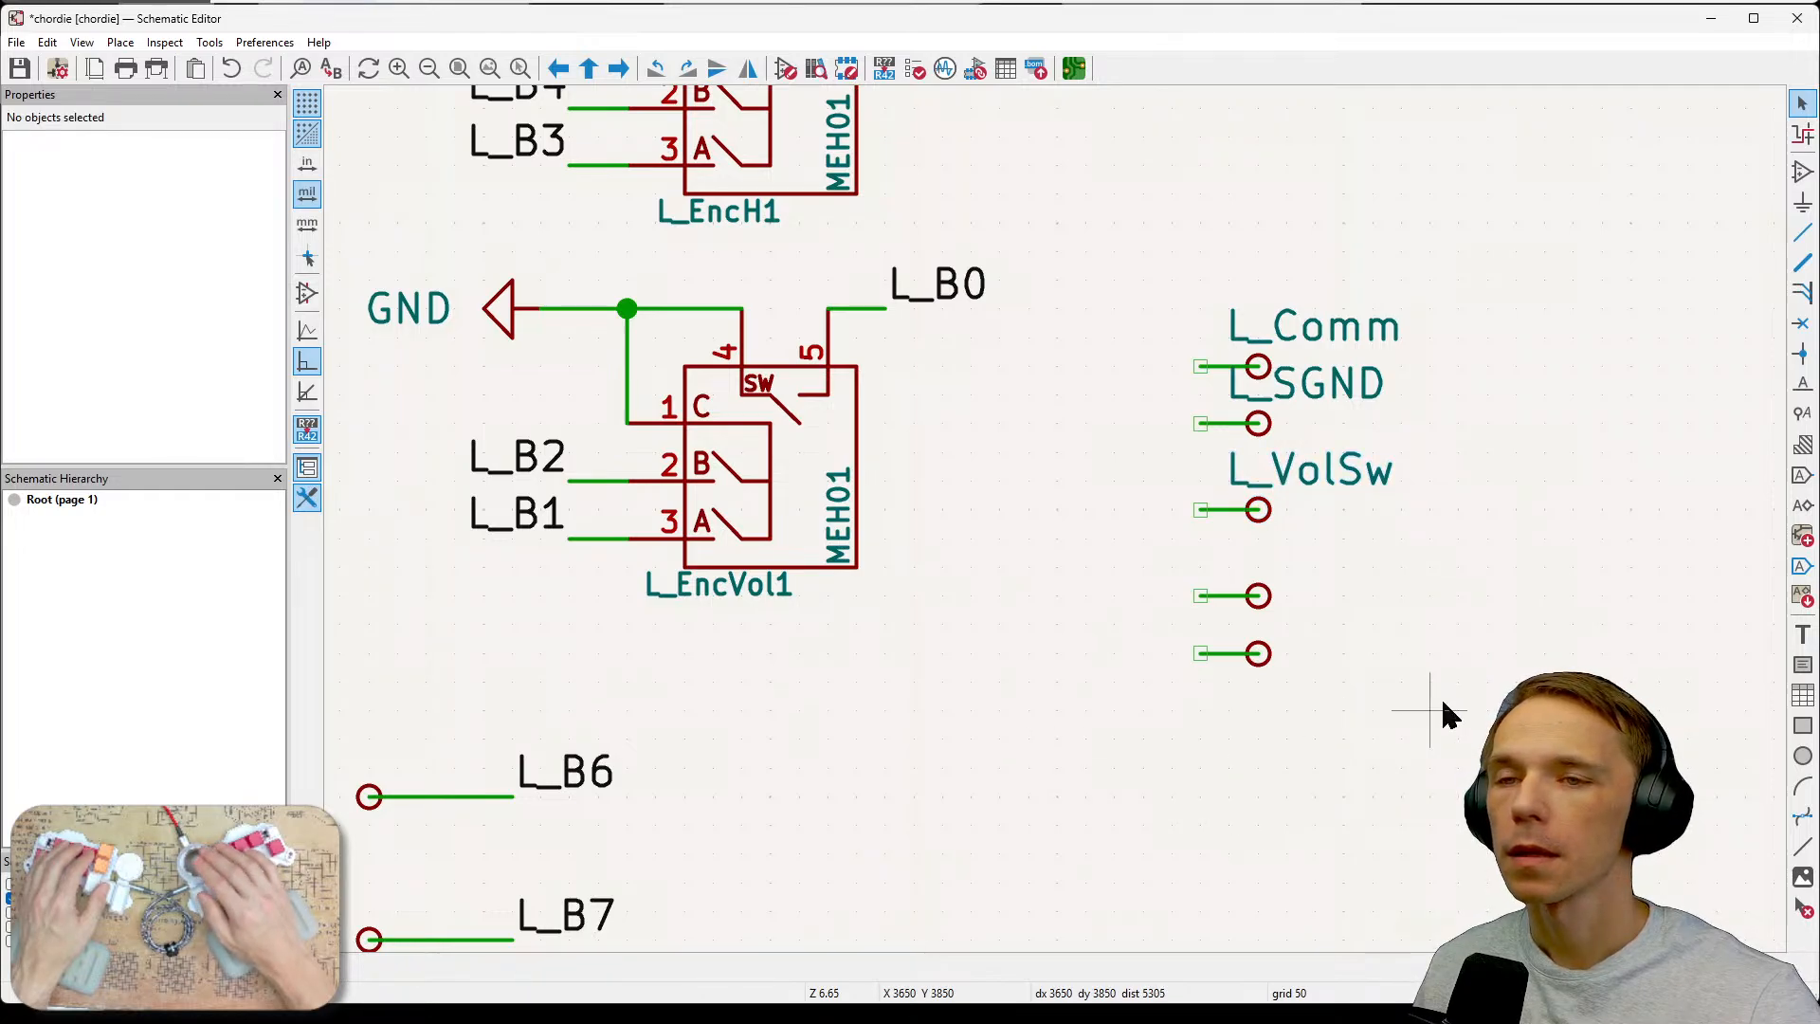
Set the fourth new test point's reference to L_VolB2 and make it visible on the schematic.
{"action": "left_click", "coordinate": [1244, 603]}
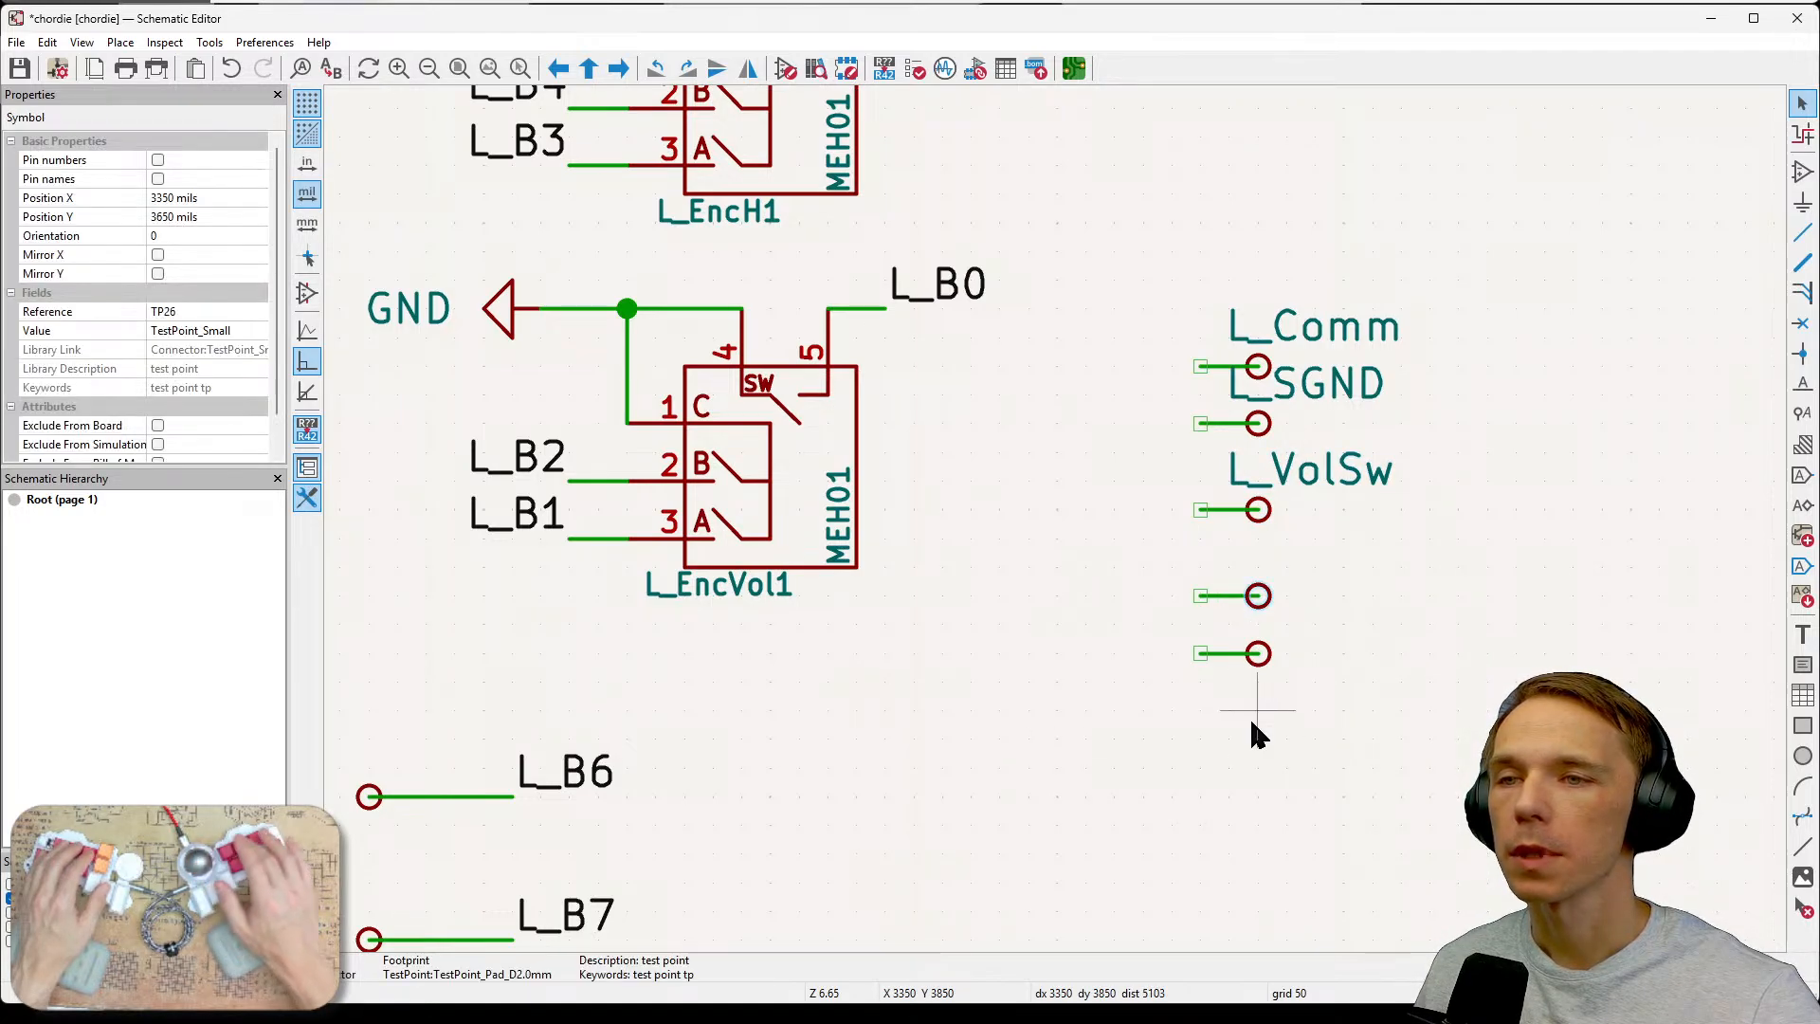
{"action": "key", "text": "e"}
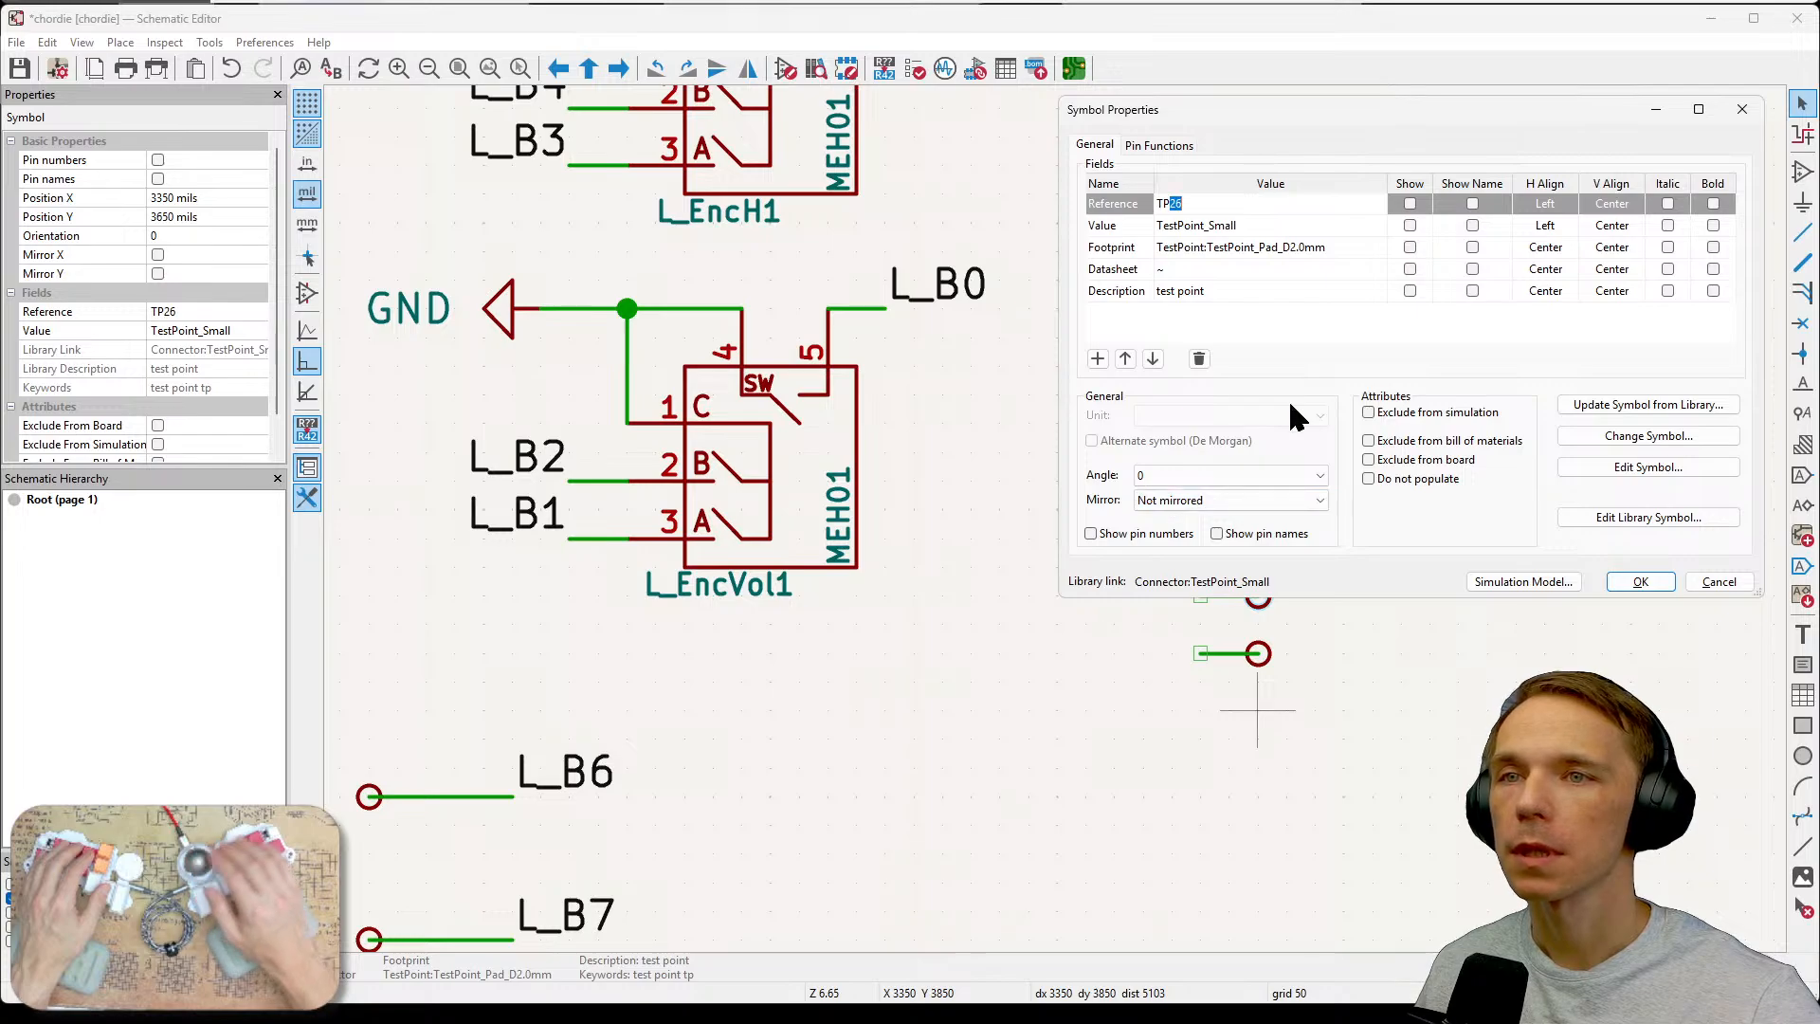
{"action": "key", "text": "BackSpace"}
{"action": "key", "text": "BackSpace"}
{"action": "key", "text": "BackSpace"}
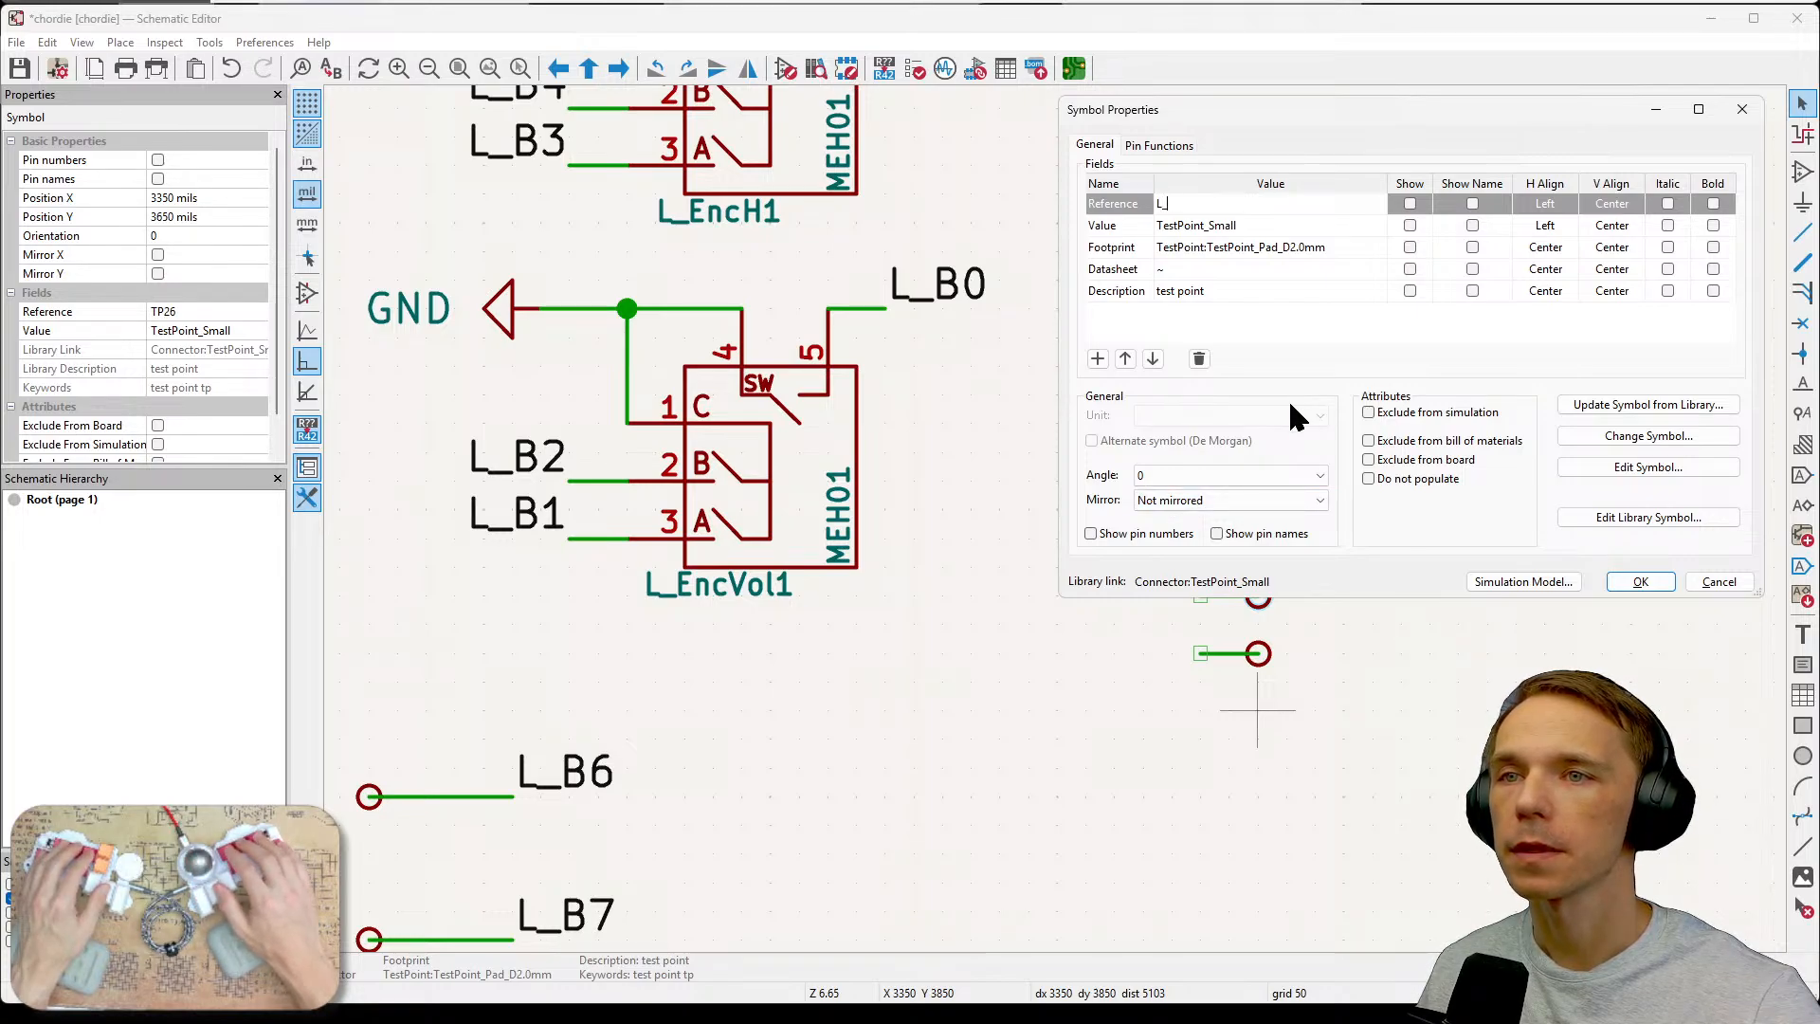
{"action": "type", "text": "L_U"}
{"action": "key", "text": "BackSpace"}
{"action": "type", "text": "V"}
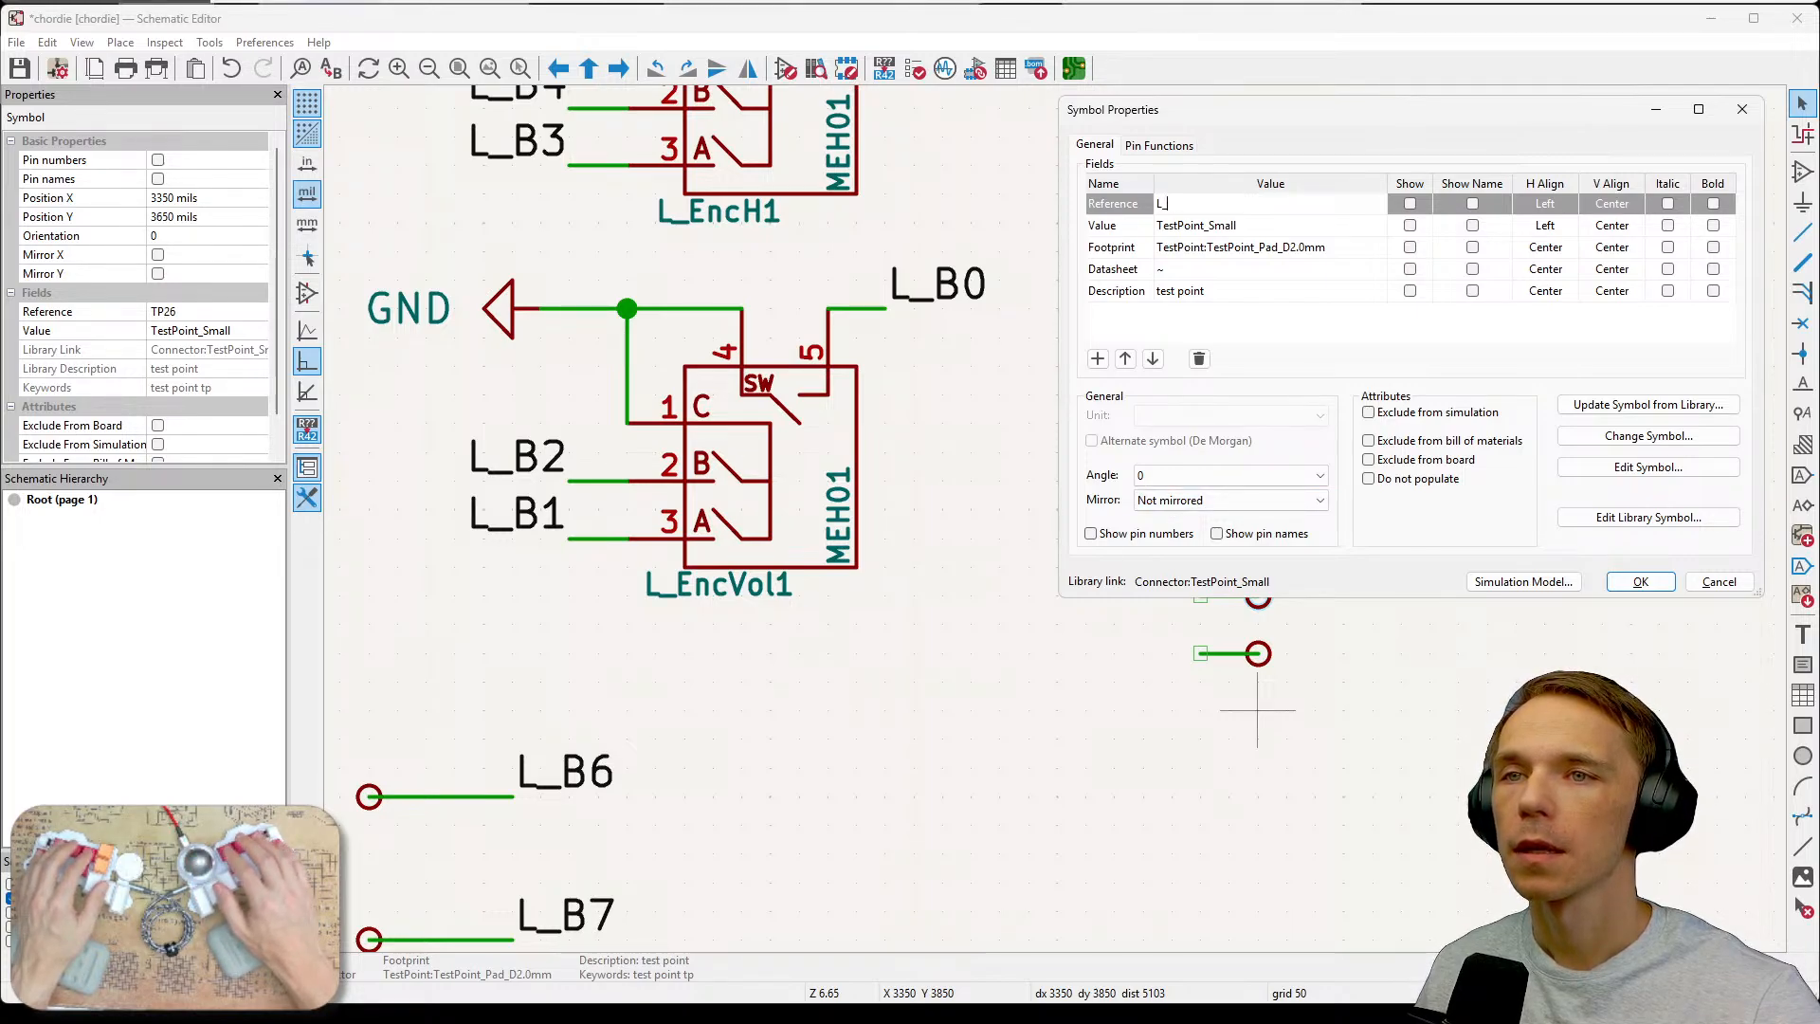
{"action": "type", "text": "ol"}
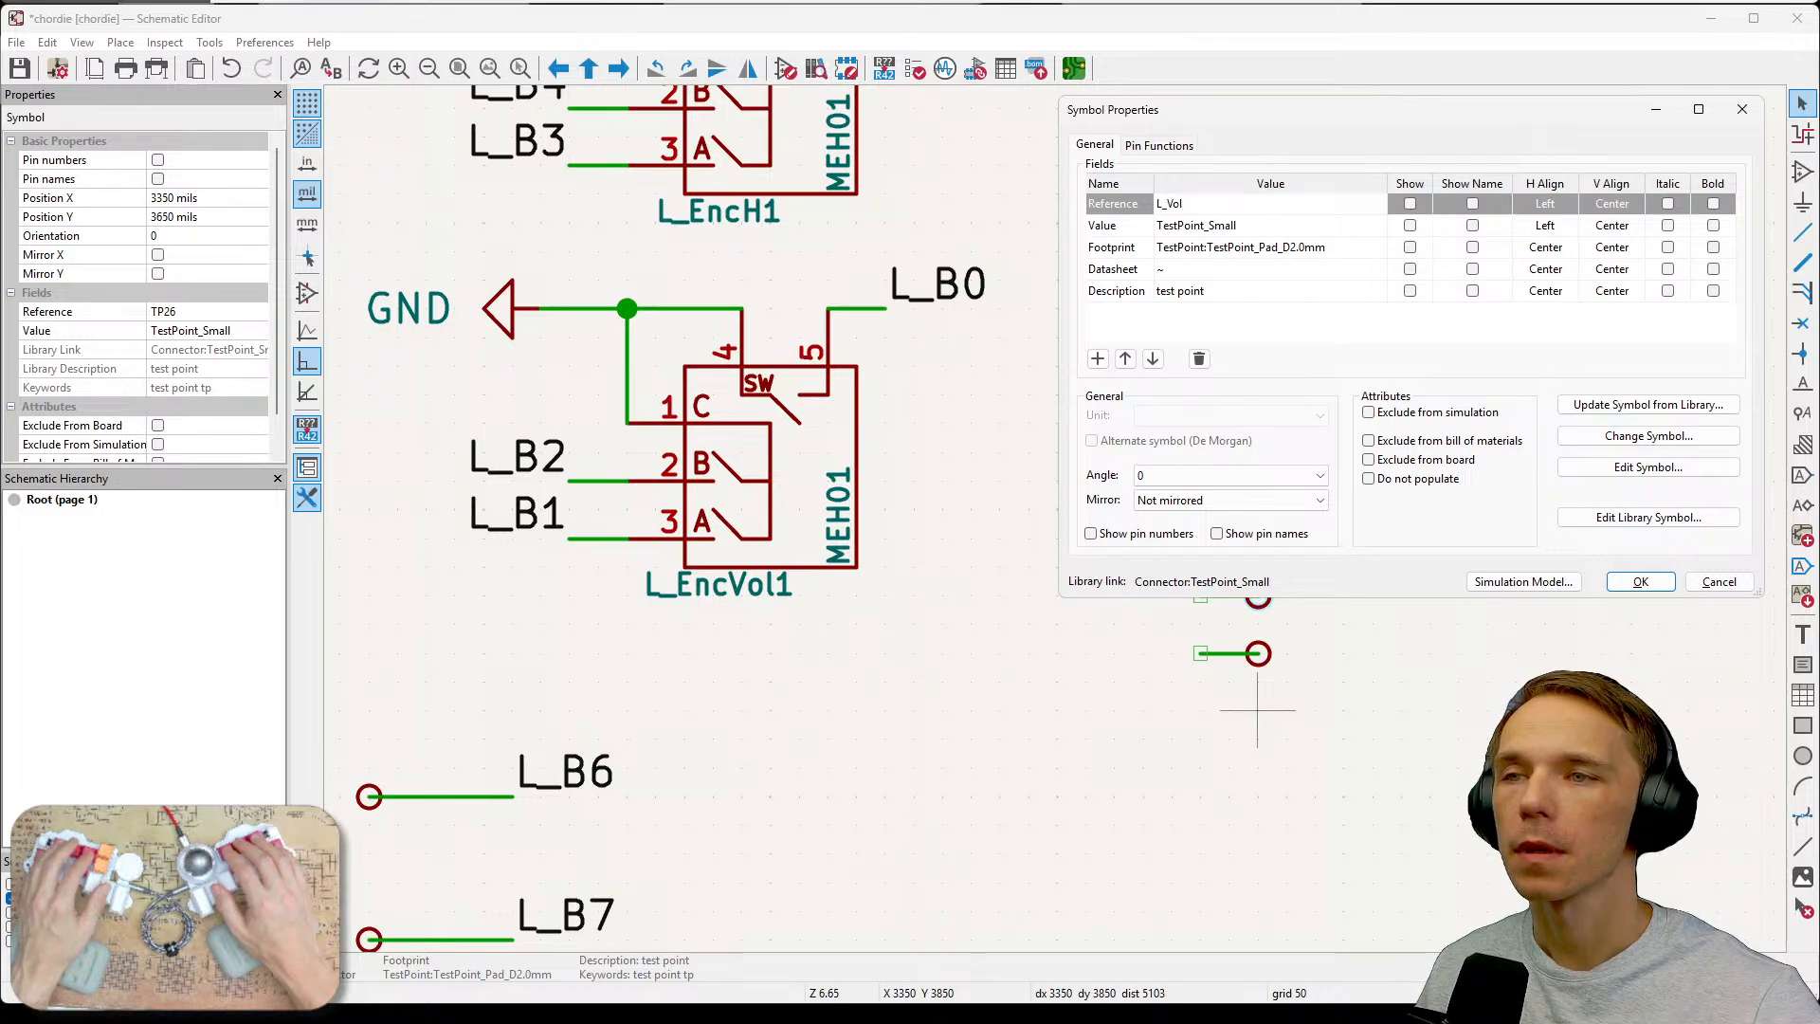
{"action": "type", "text": "B2"}
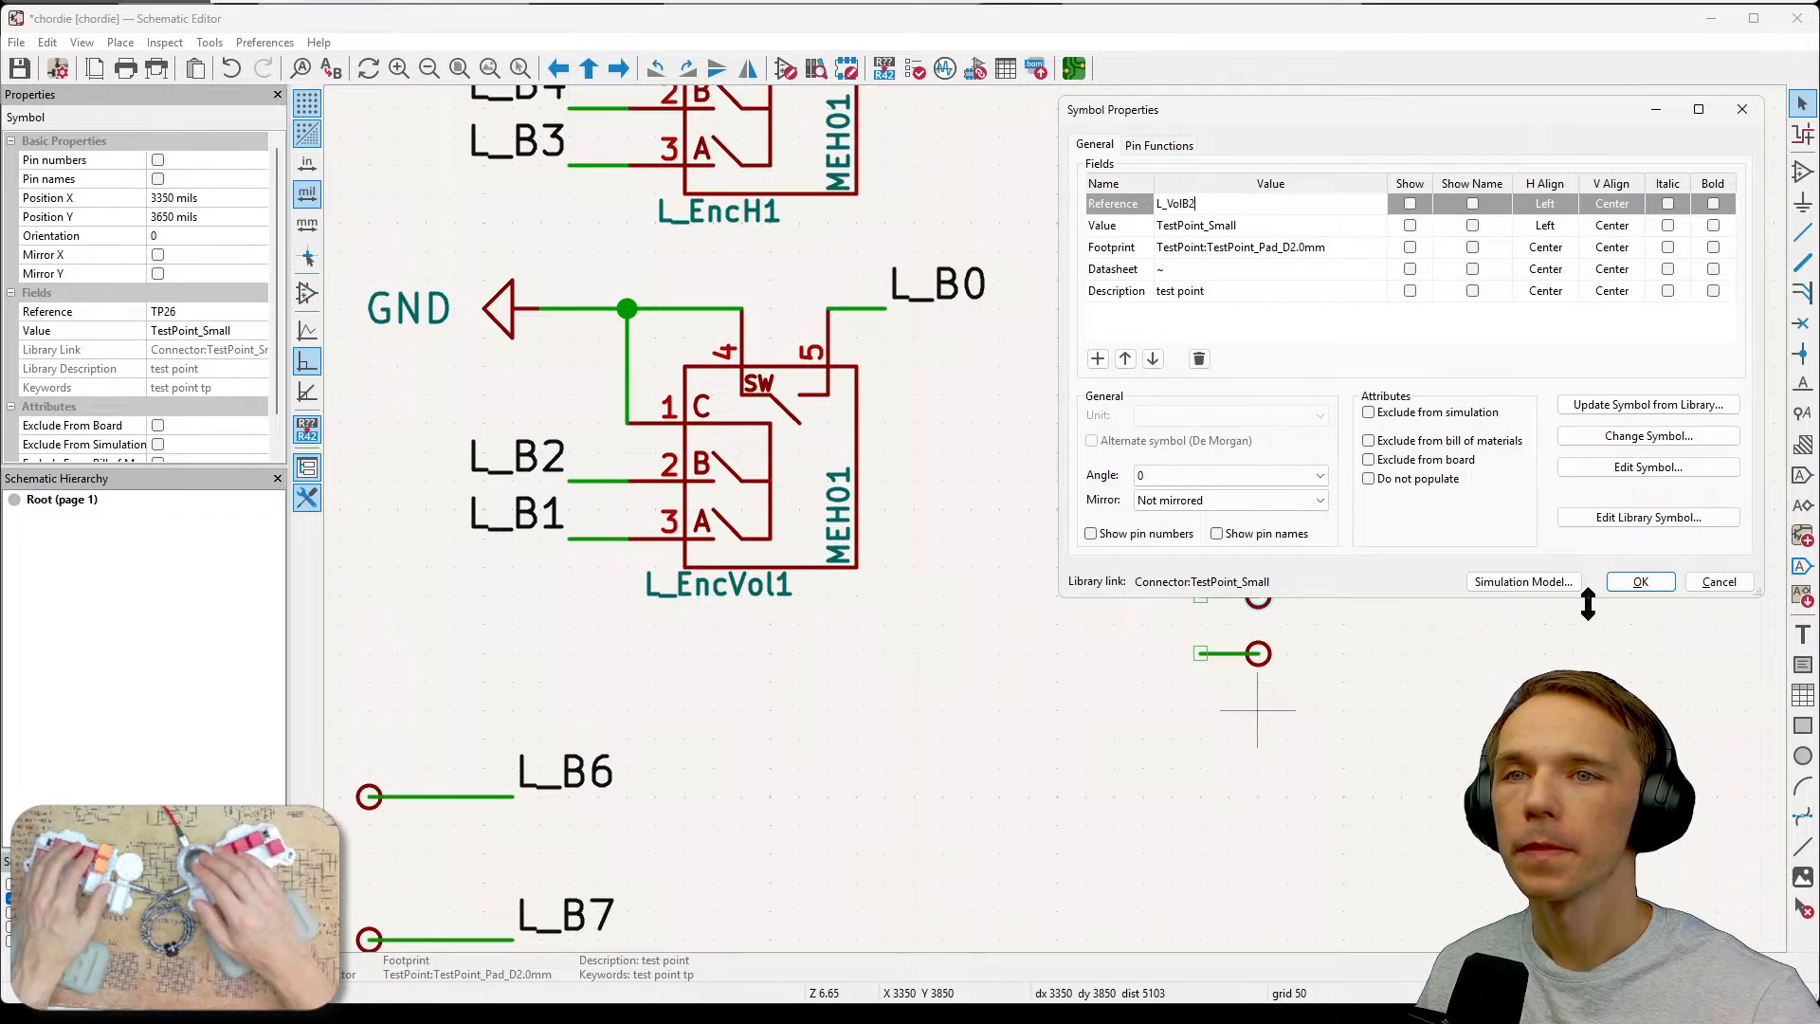
{"action": "left_click", "coordinate": [1409, 204]}
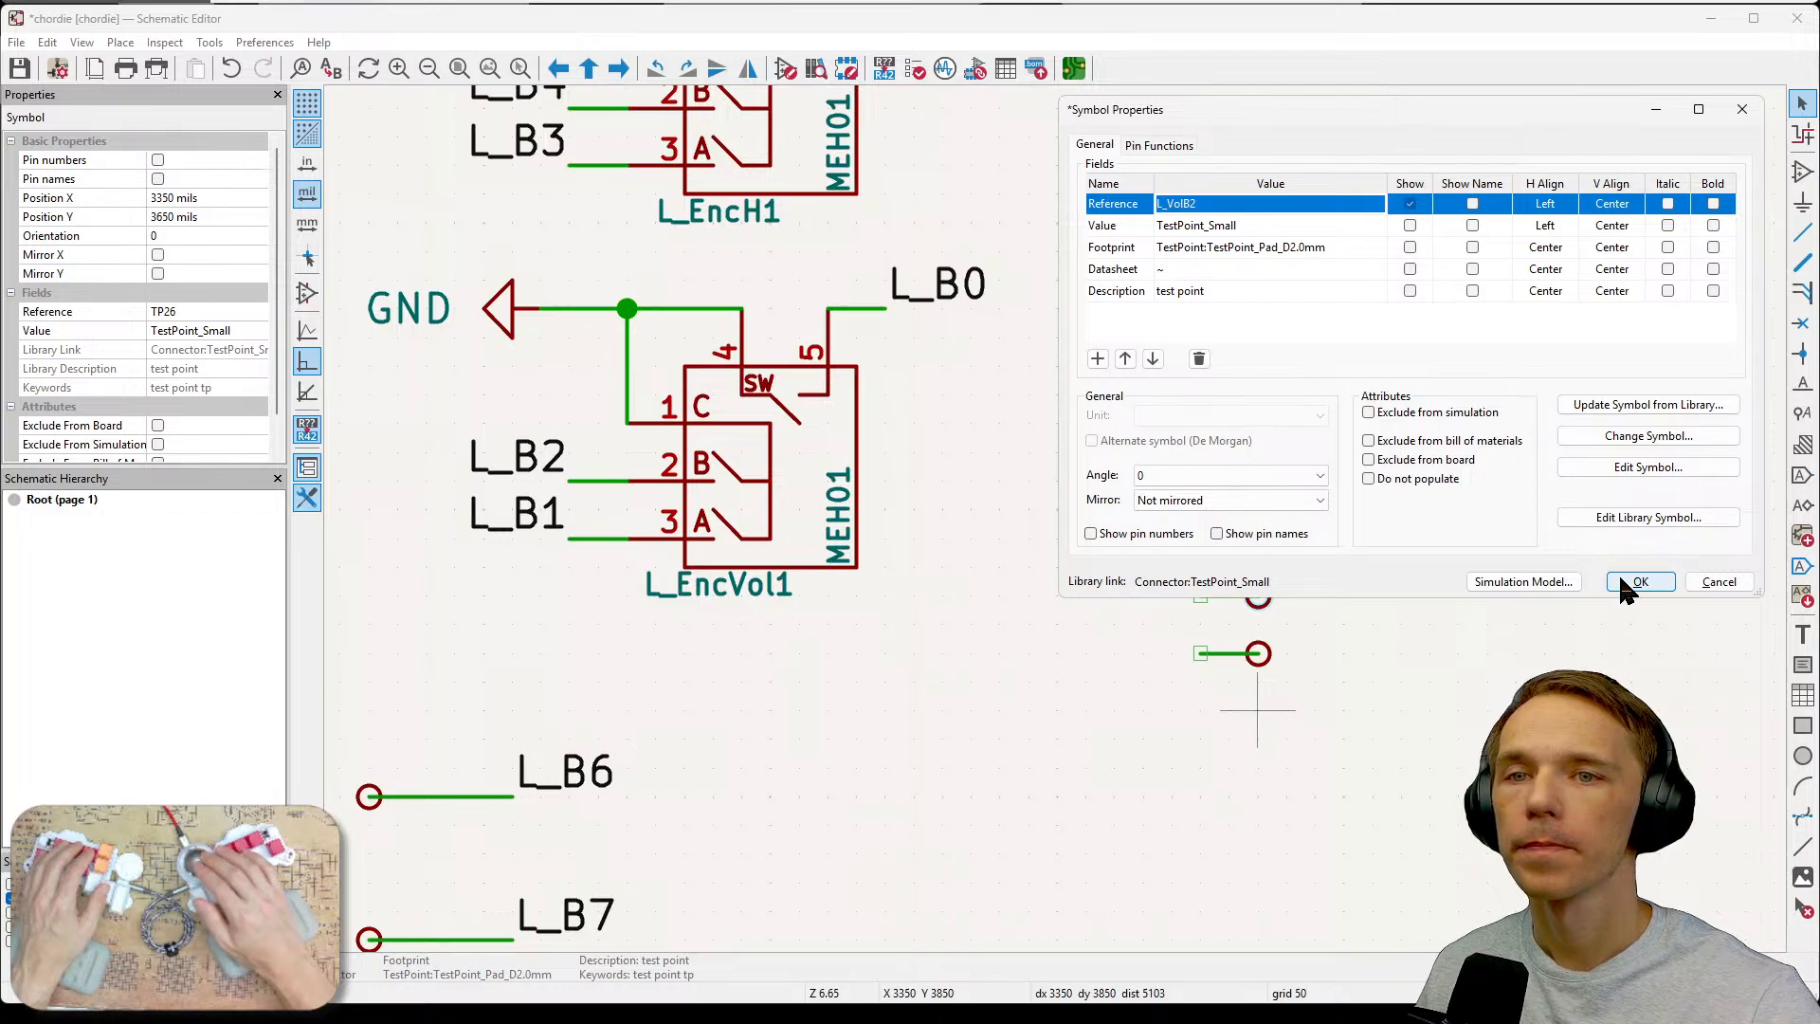
{"action": "left_click", "coordinate": [1640, 582]}
Set the fifth new test point's reference to L_VolB1 and make it visible on the schematic.
{"action": "left_click", "coordinate": [1242, 658]}
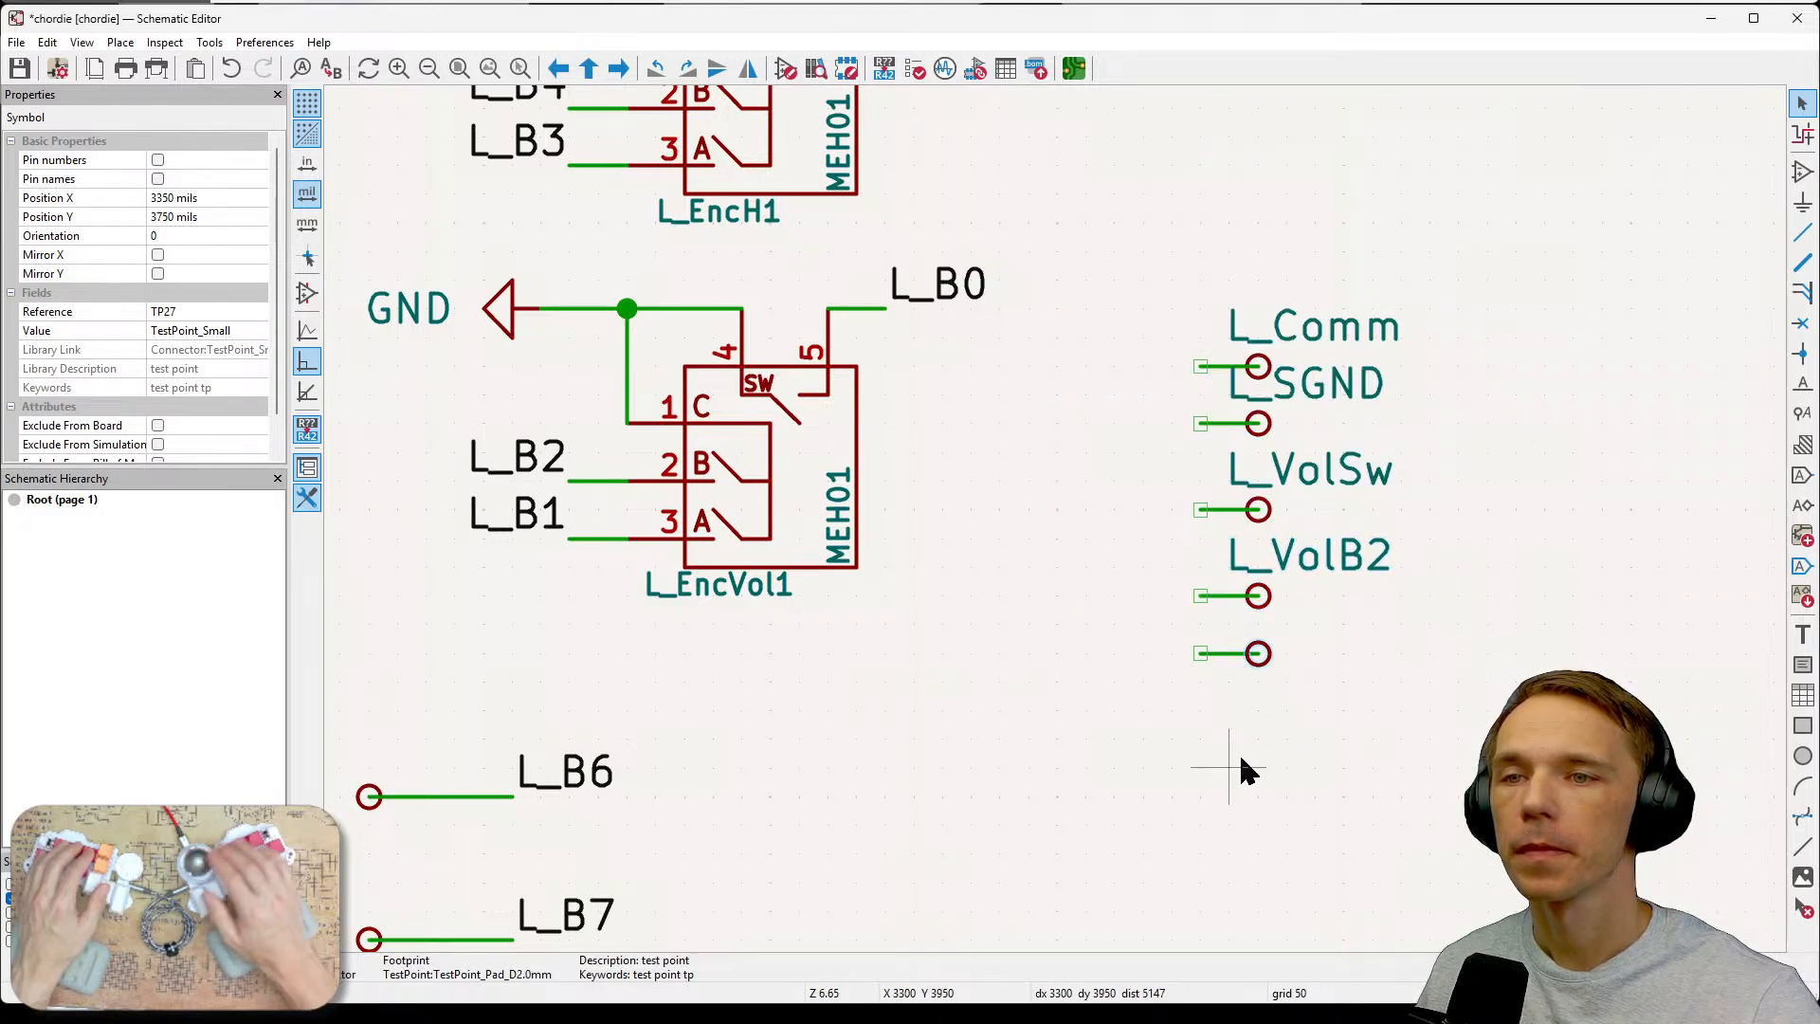
{"action": "key", "text": "e"}
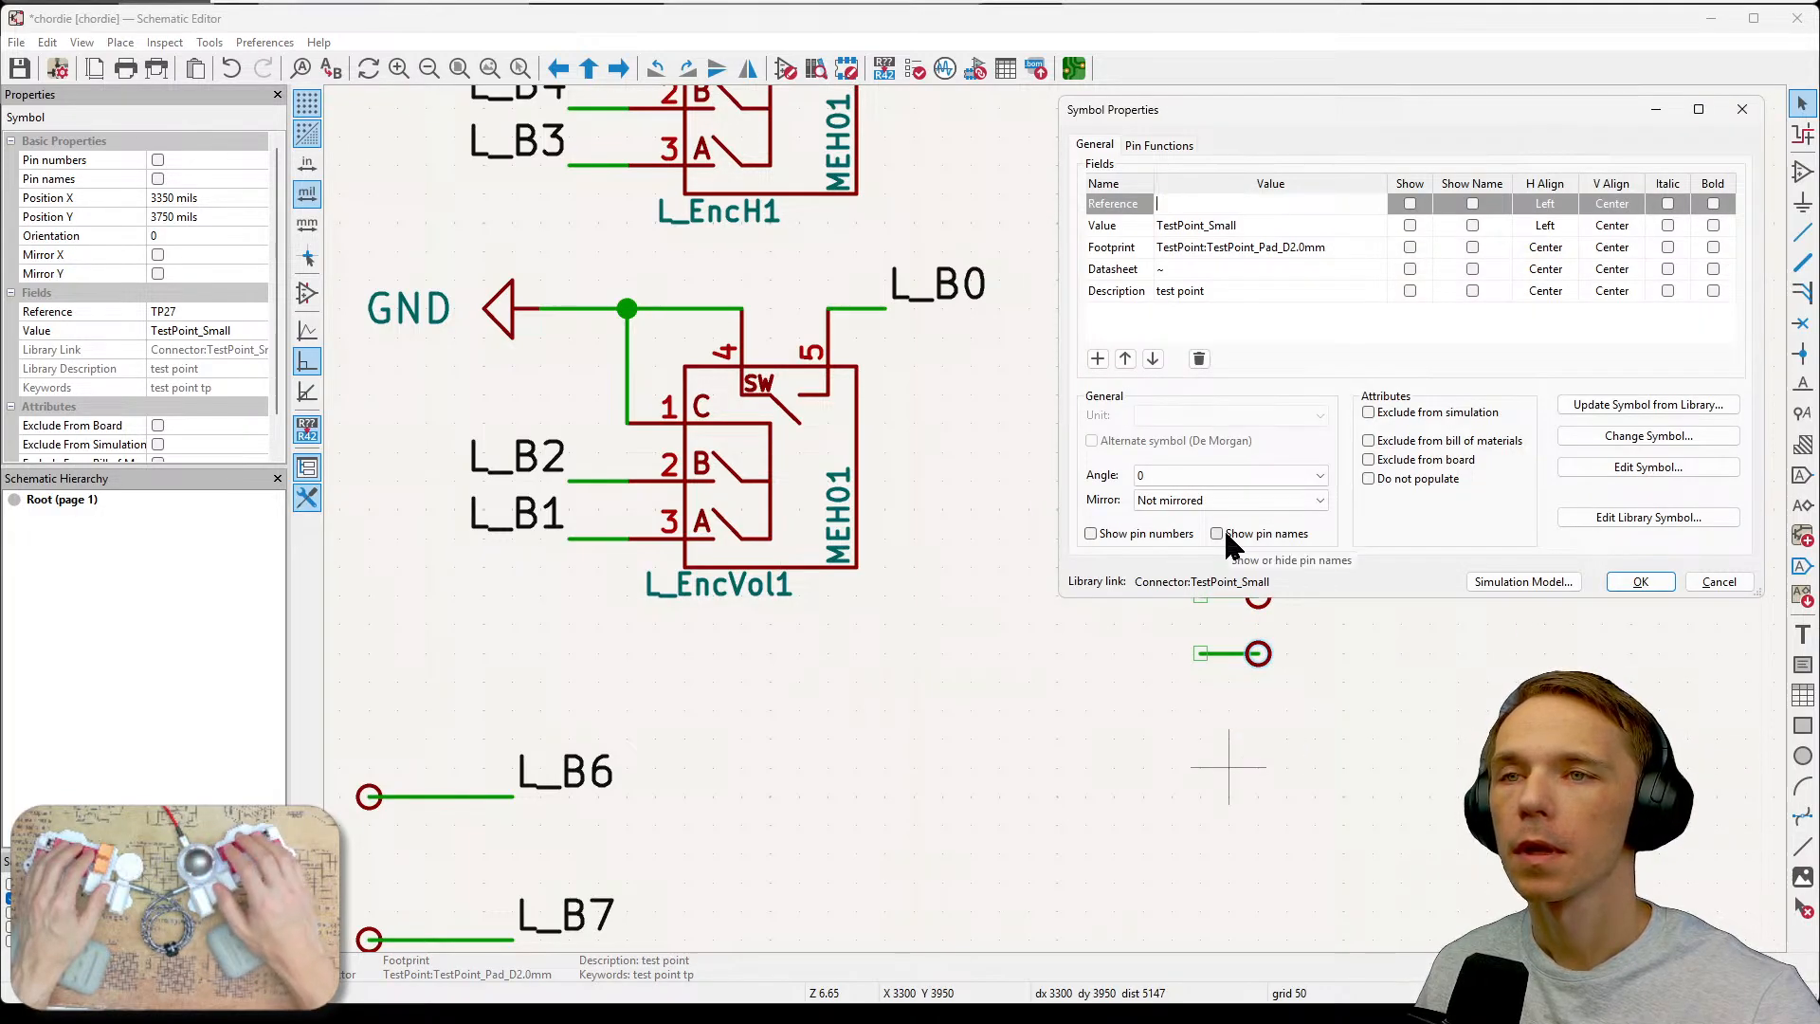
{"action": "type", "text": "L_"}
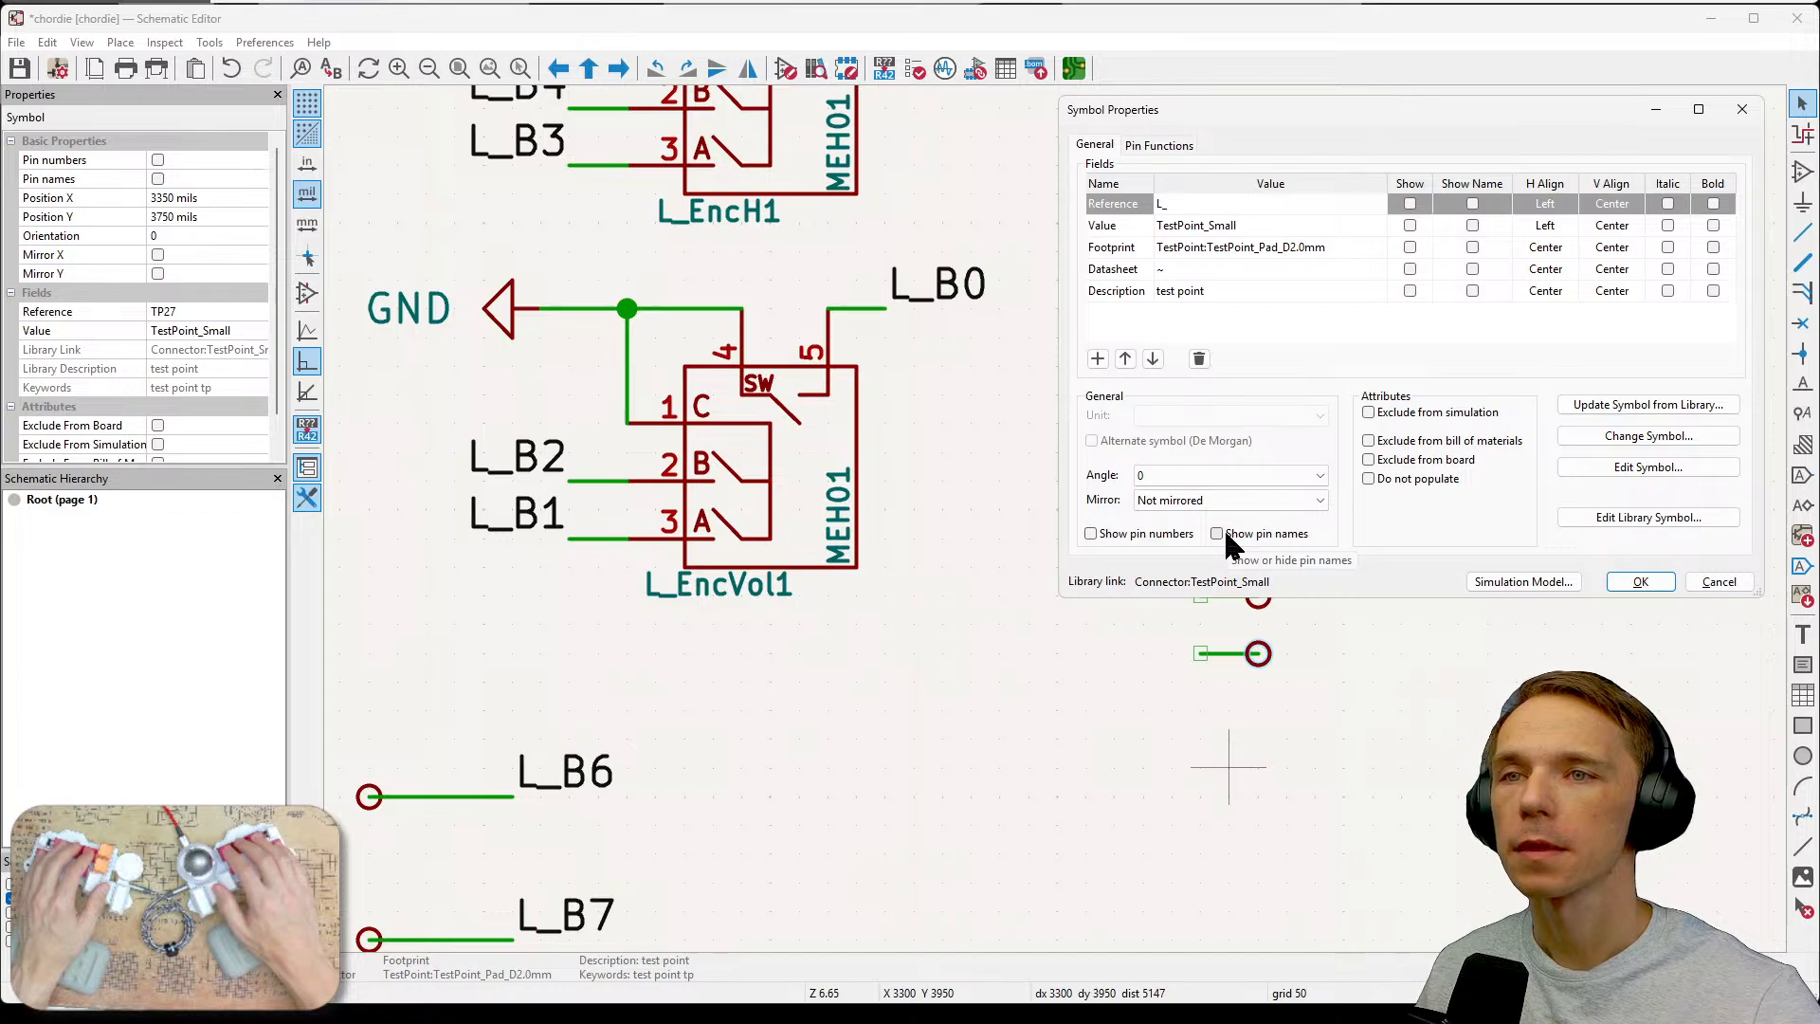
{"action": "type", "text": "U"}
{"action": "key", "text": "BackSpace"}
{"action": "key", "text": "BackSpace"}
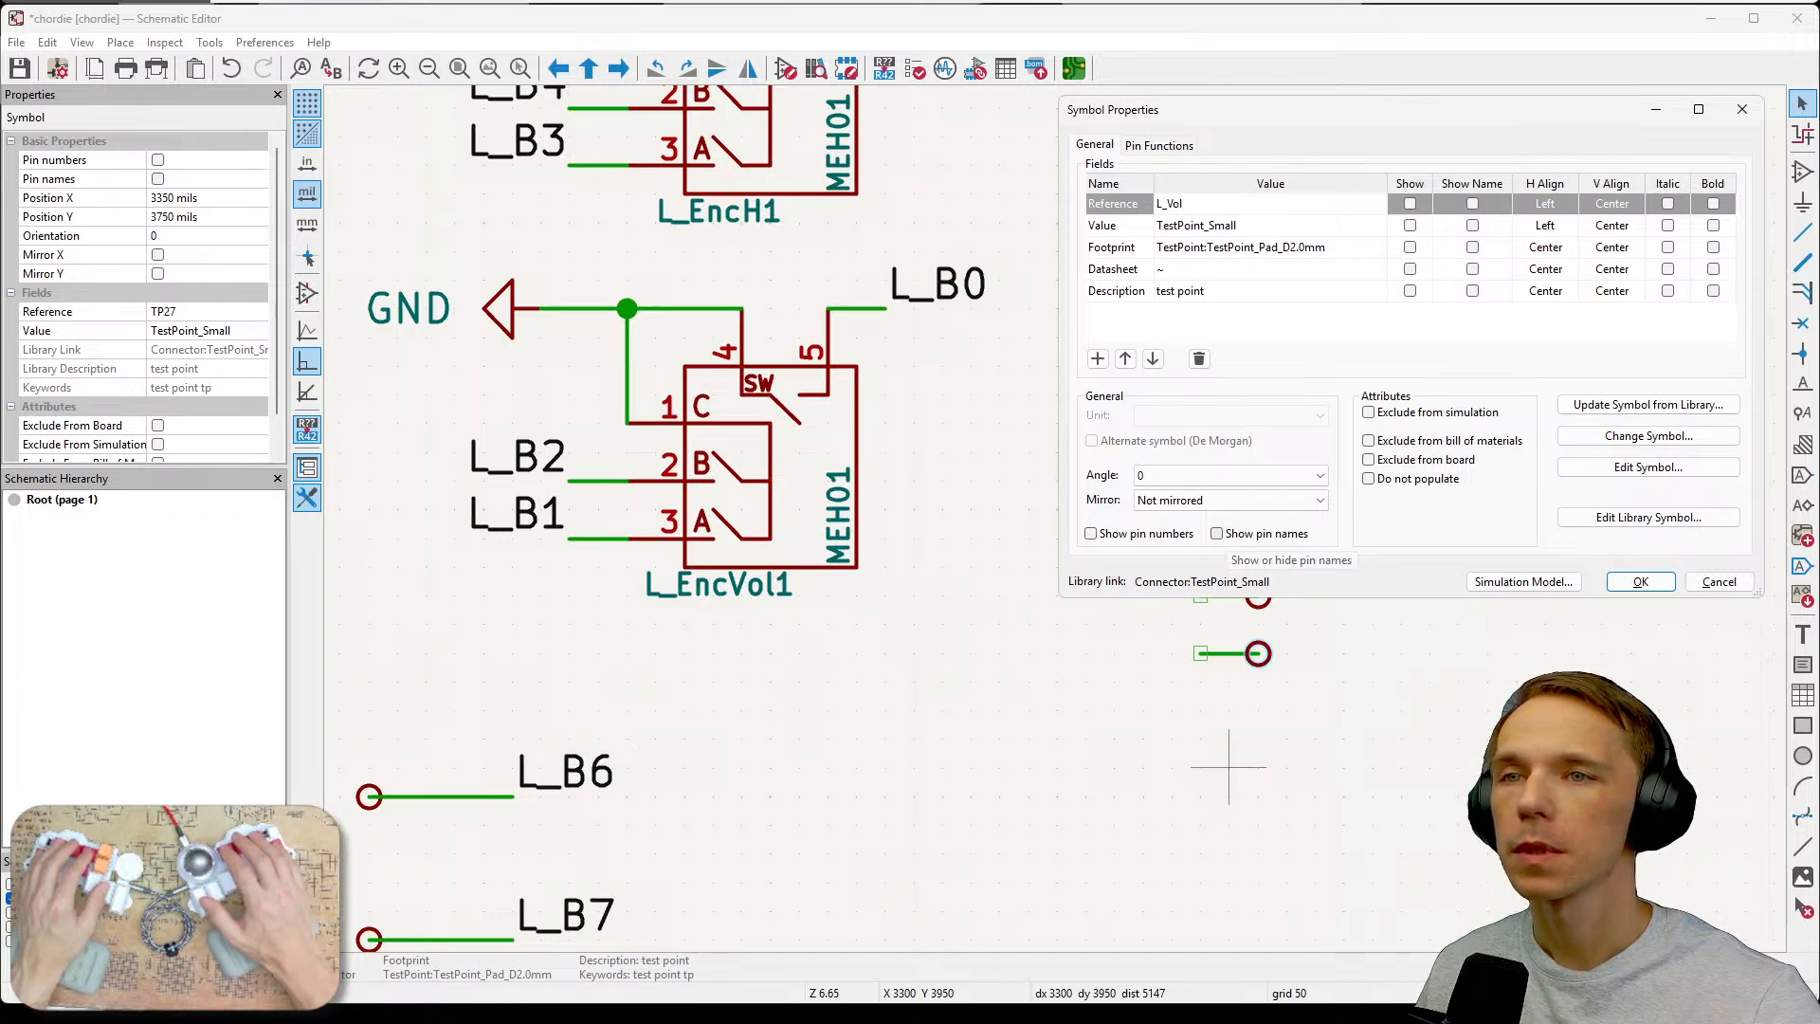
{"action": "type", "text": "bob"}
{"action": "key", "text": "BackSpace"}
{"action": "key", "text": "BackSpace"}
{"action": "key", "text": "BackSpace"}
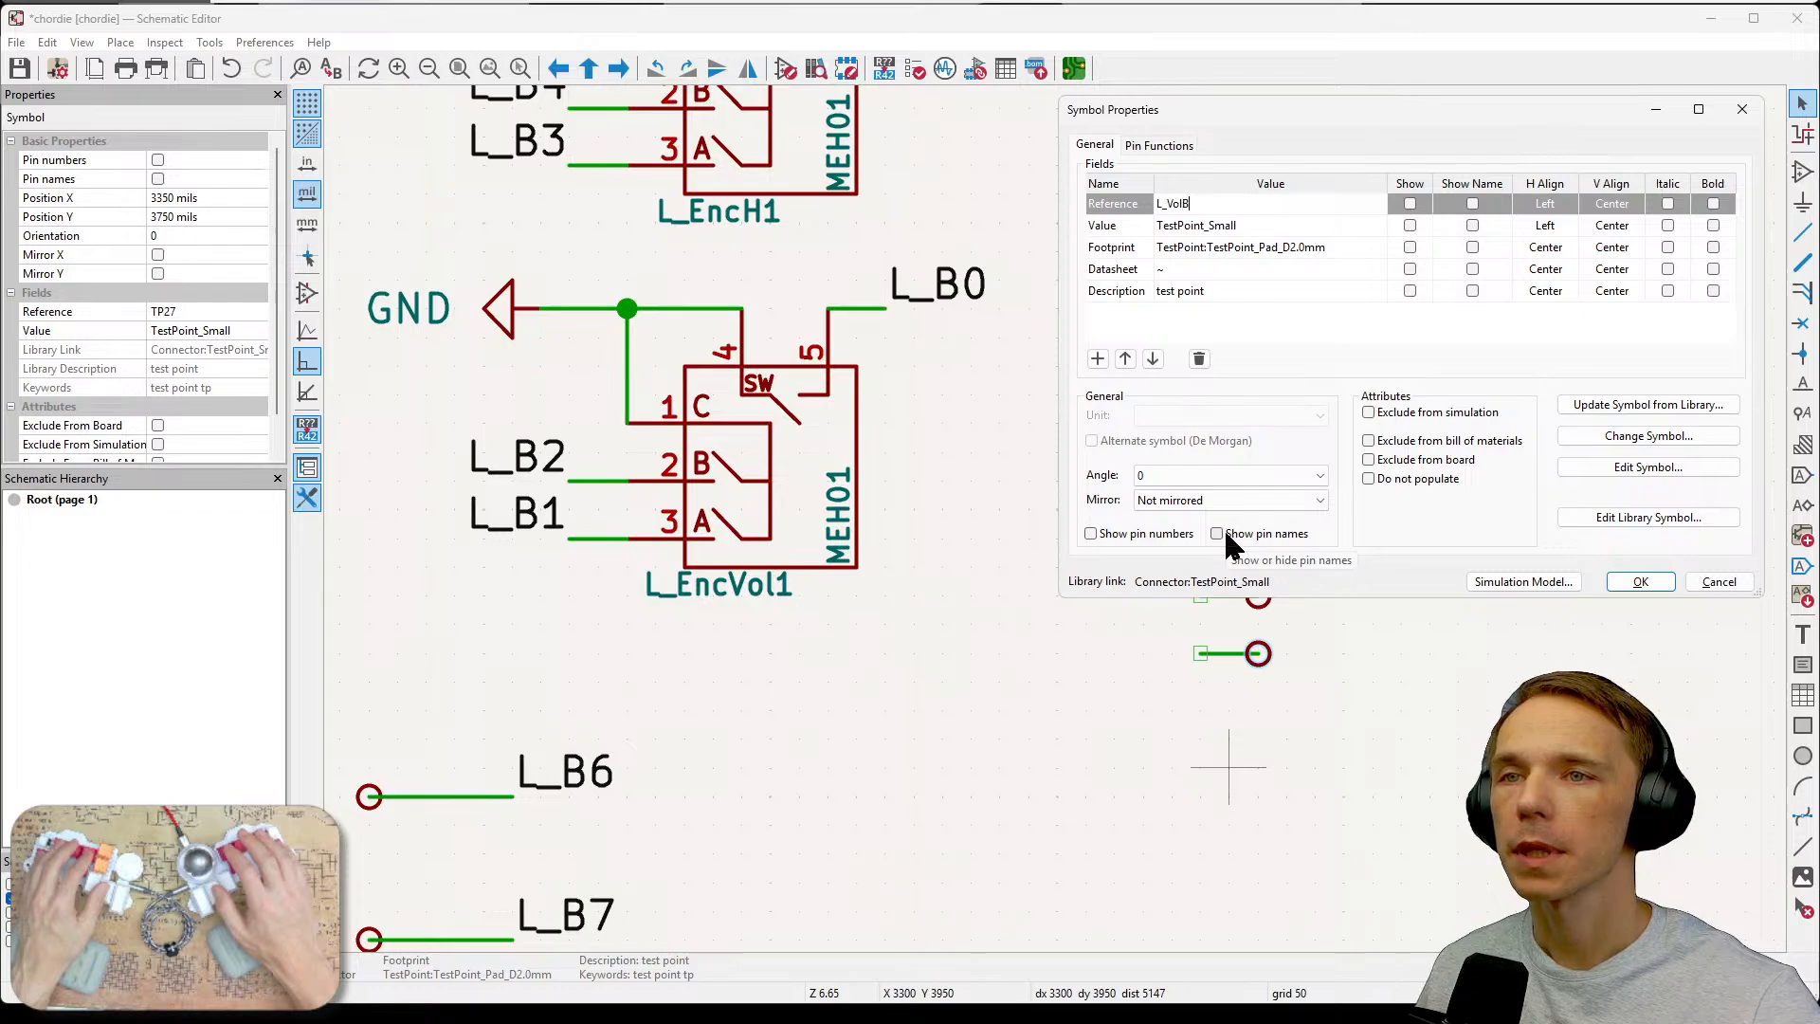
{"action": "type", "text": "B1"}
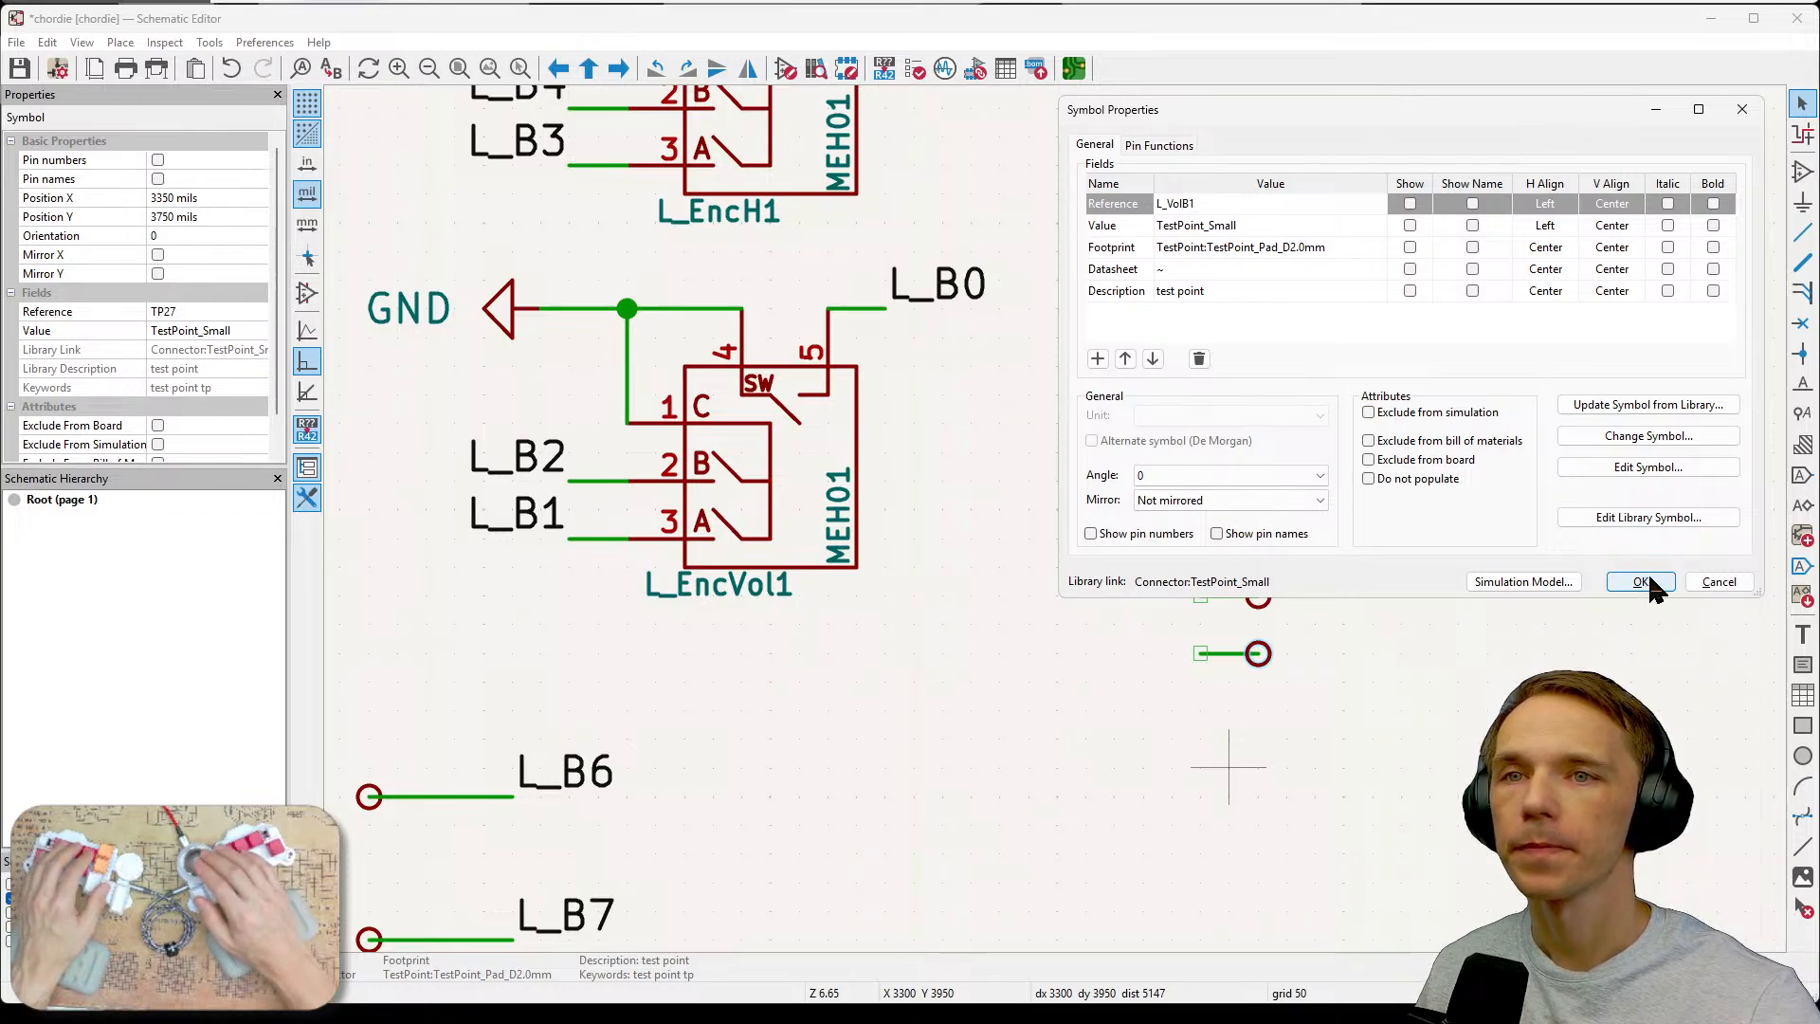
{"action": "left_click", "coordinate": [1410, 204]}
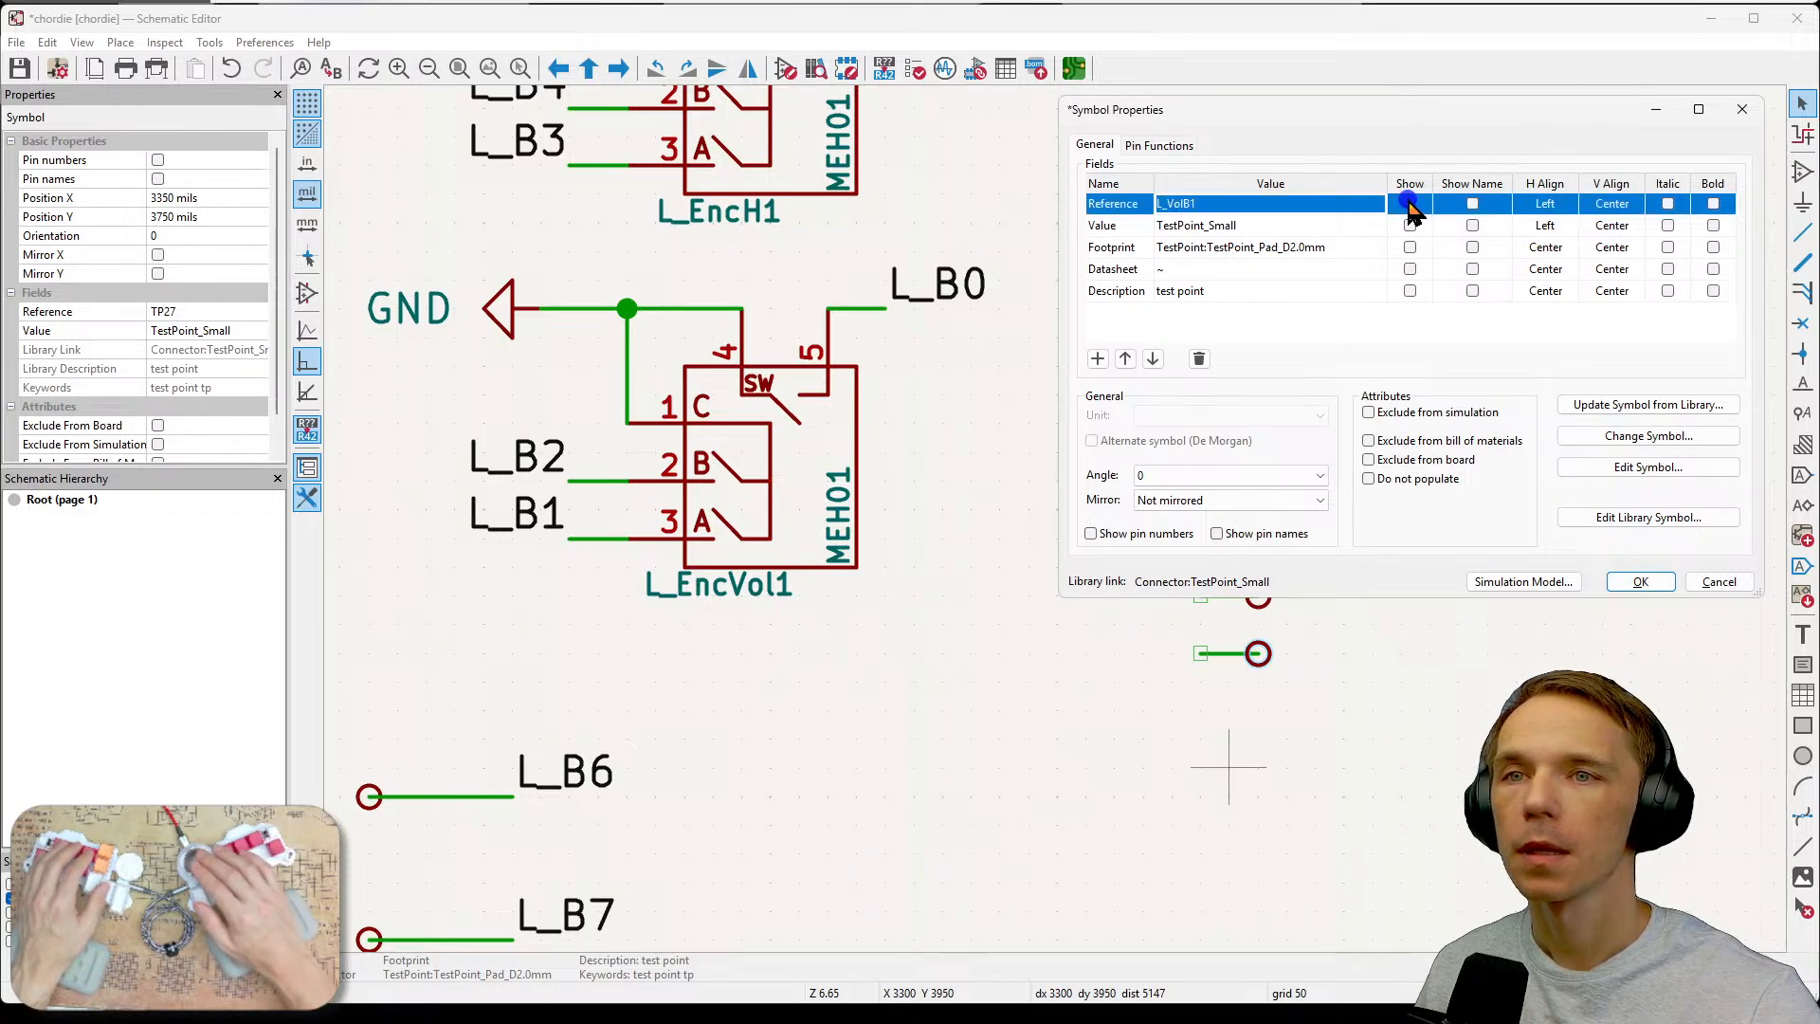
{"action": "left_click", "coordinate": [1639, 580]}
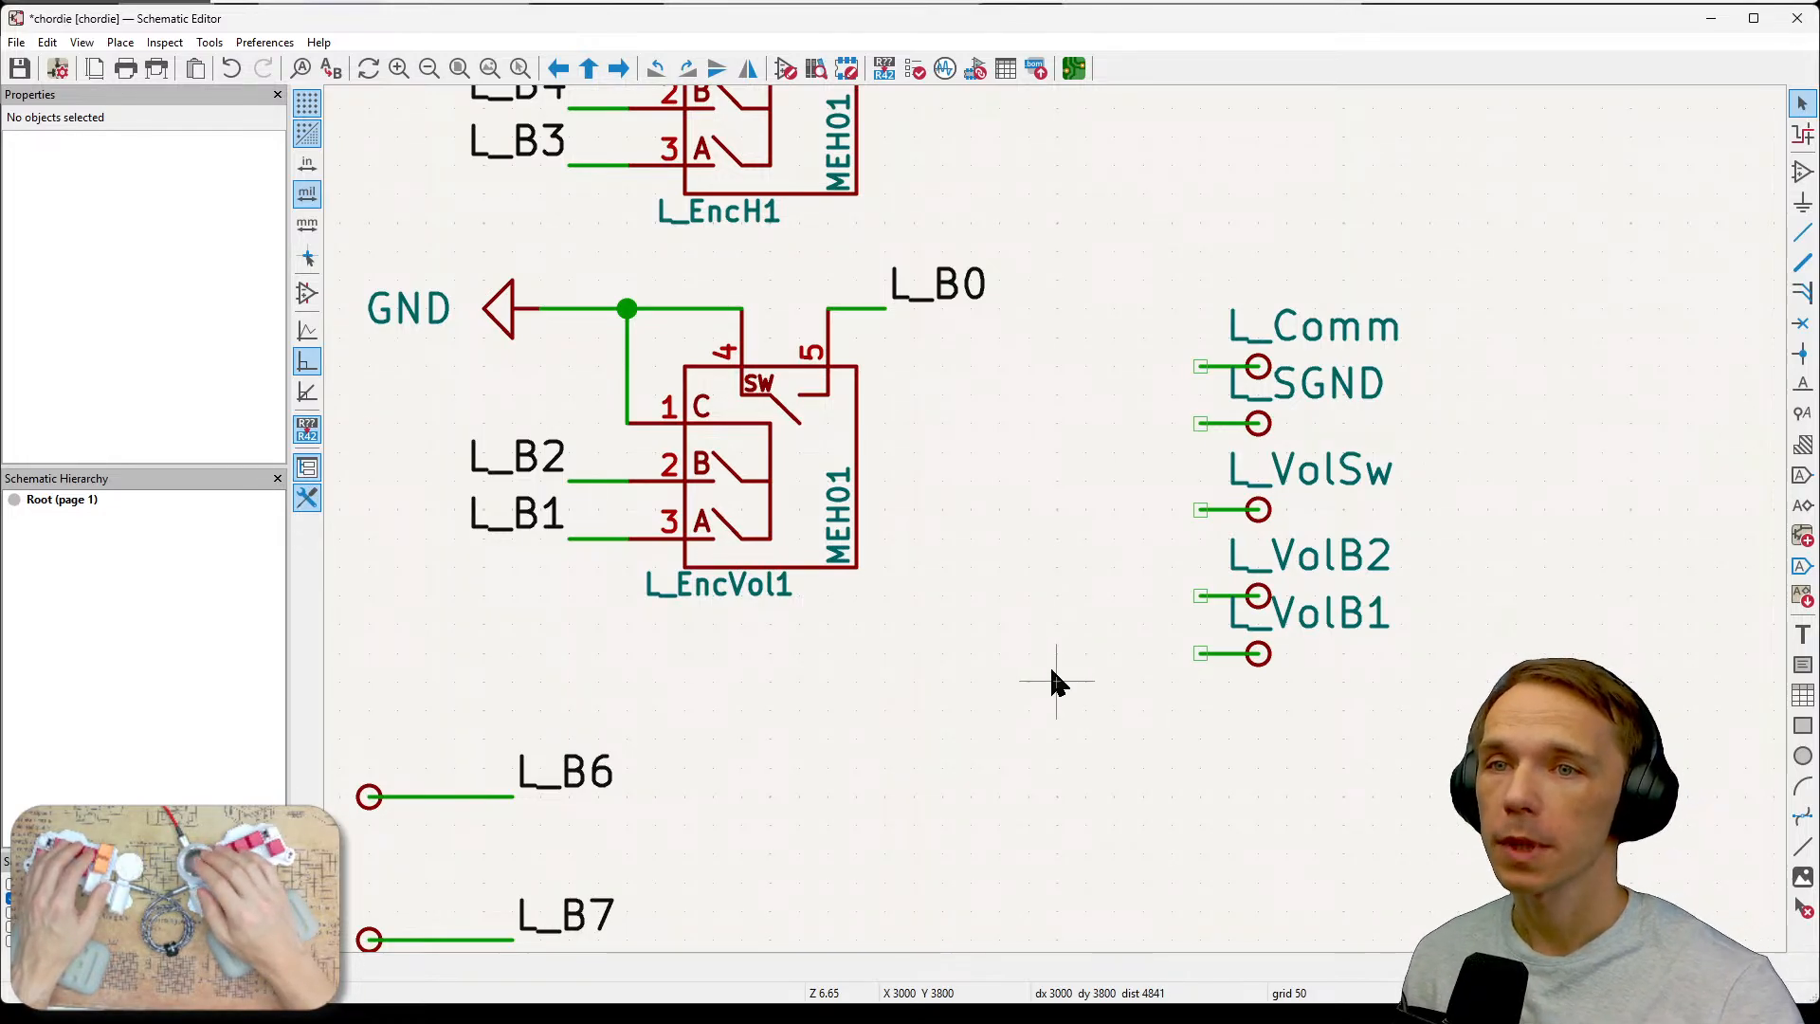
Delete the L_EncVol1 encoder symbol and the wires that joined it to GND.
{"action": "left_click", "coordinate": [794, 485]}
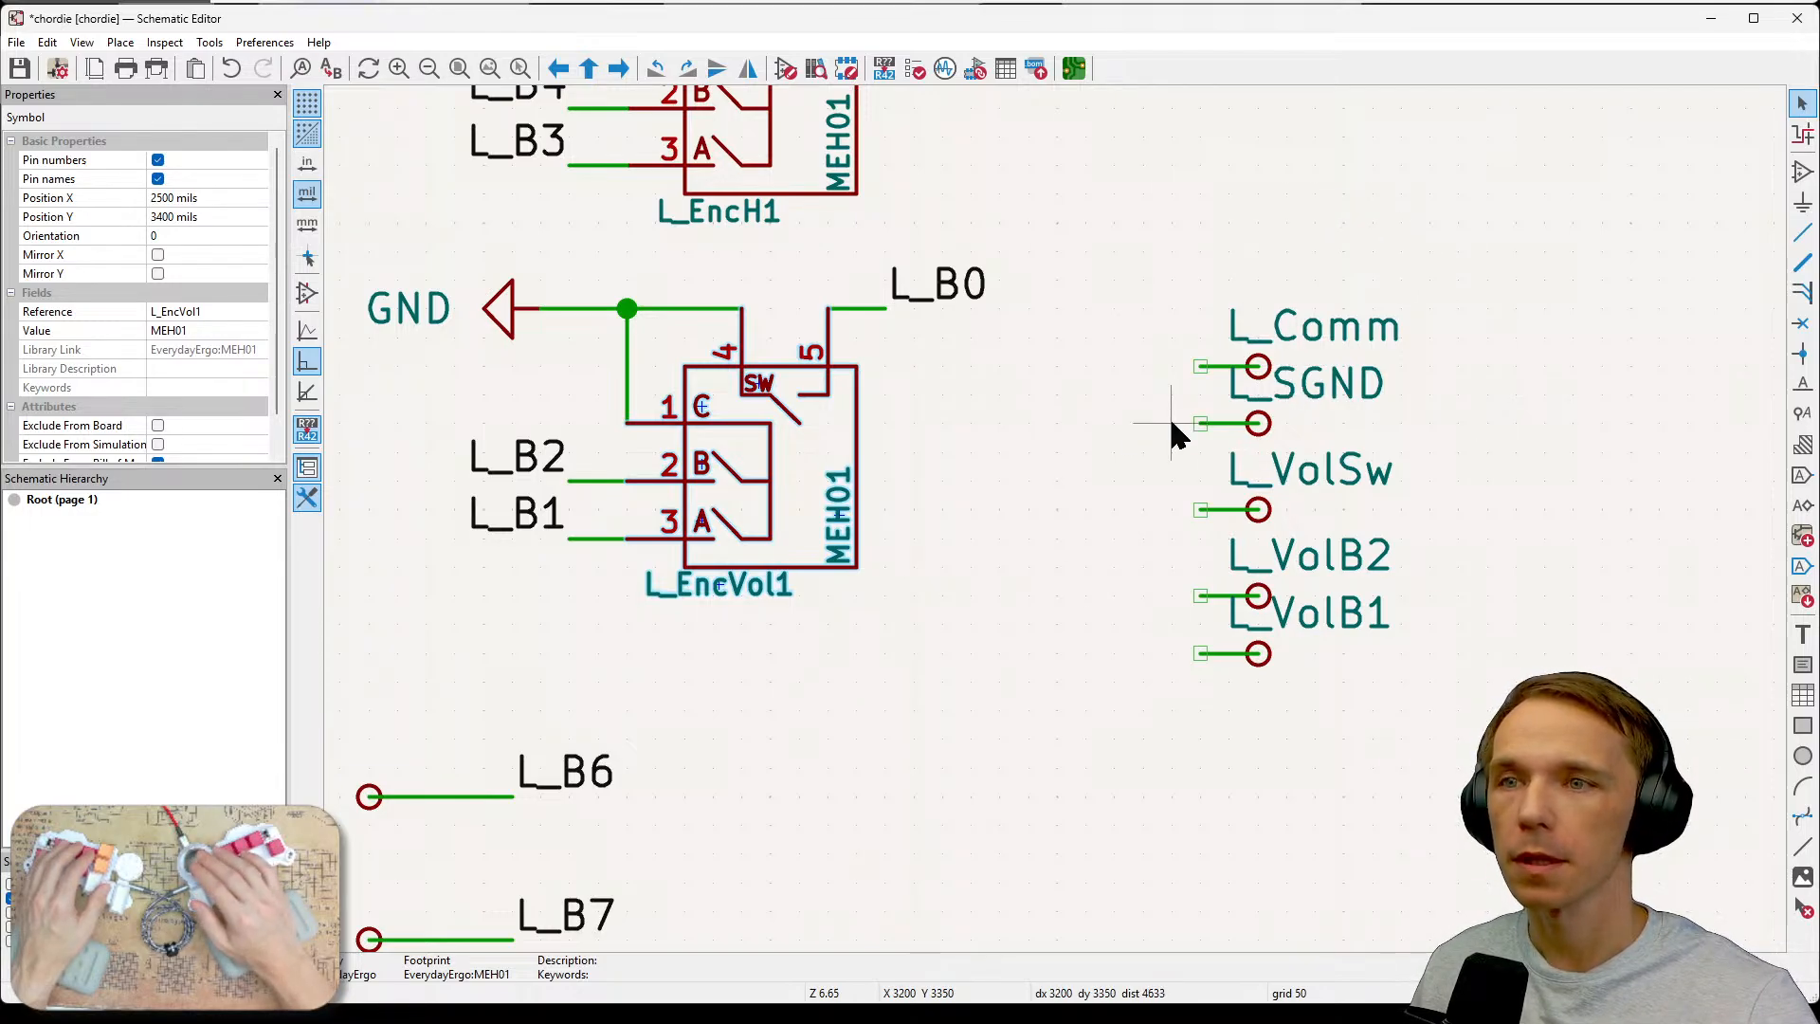
{"action": "key", "text": "Delete"}
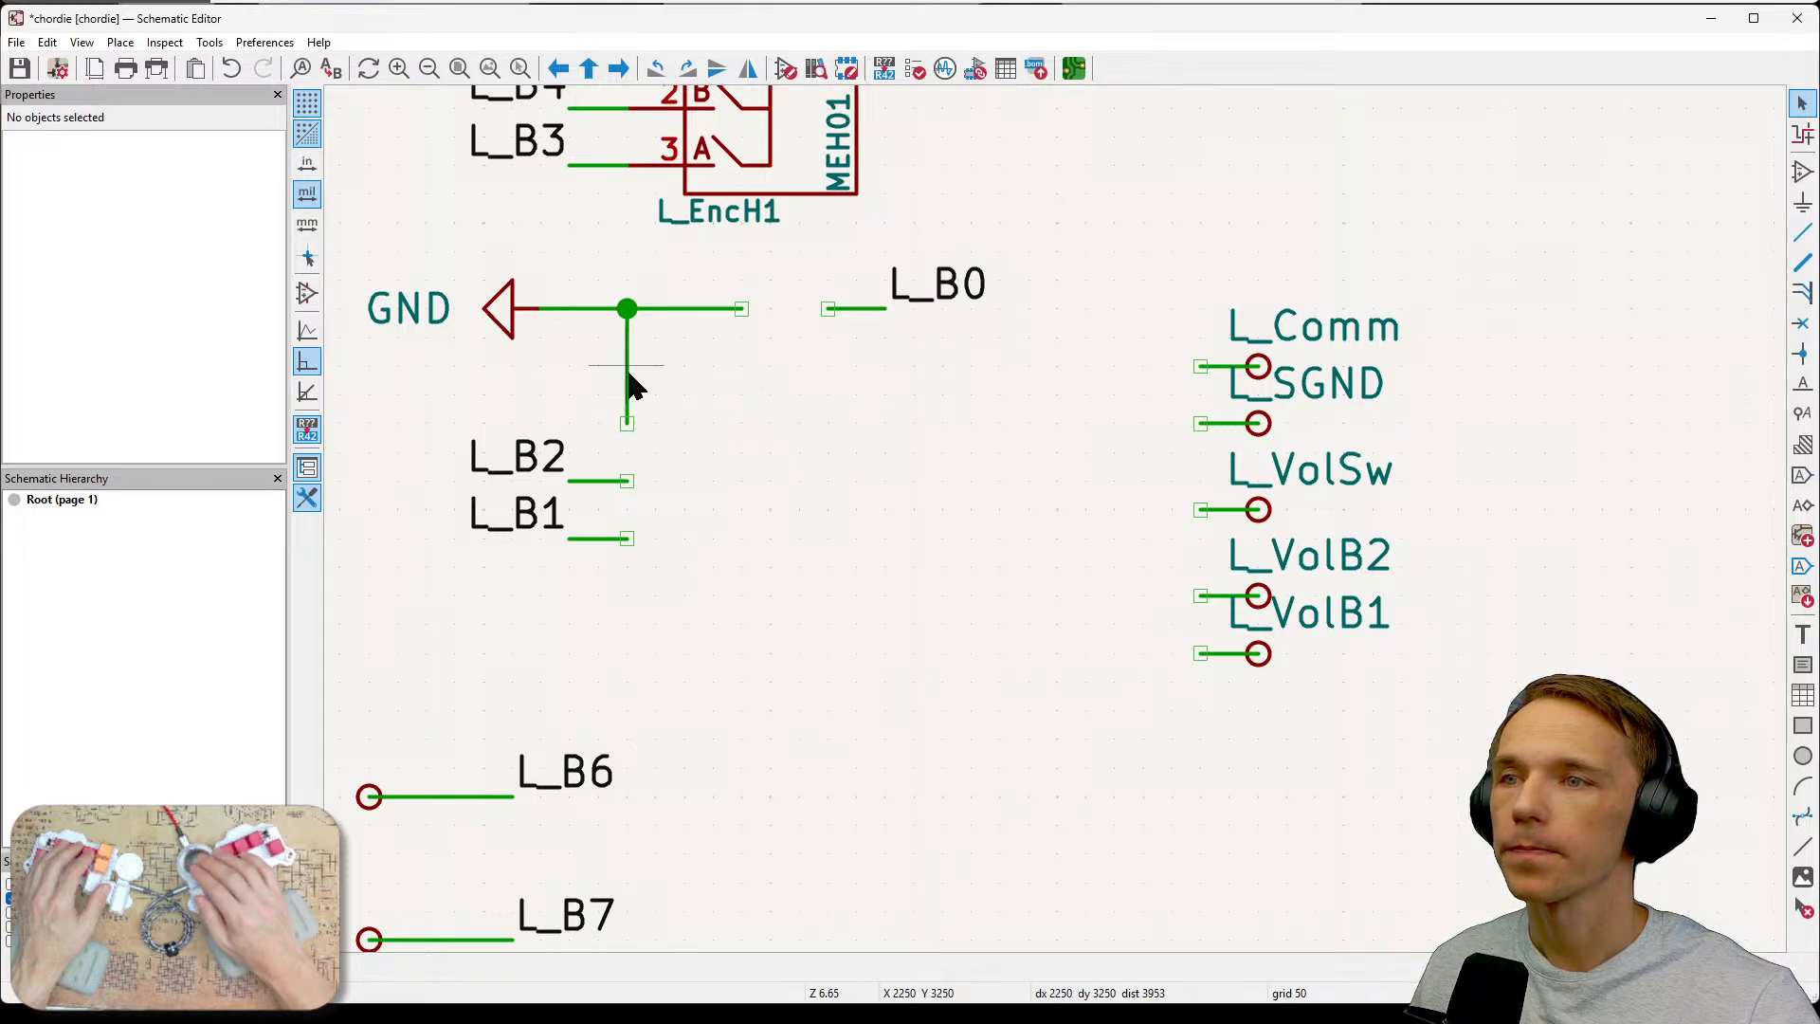
{"action": "left_click_drag", "start_coordinate": [771, 282], "coordinate": [610, 439]}
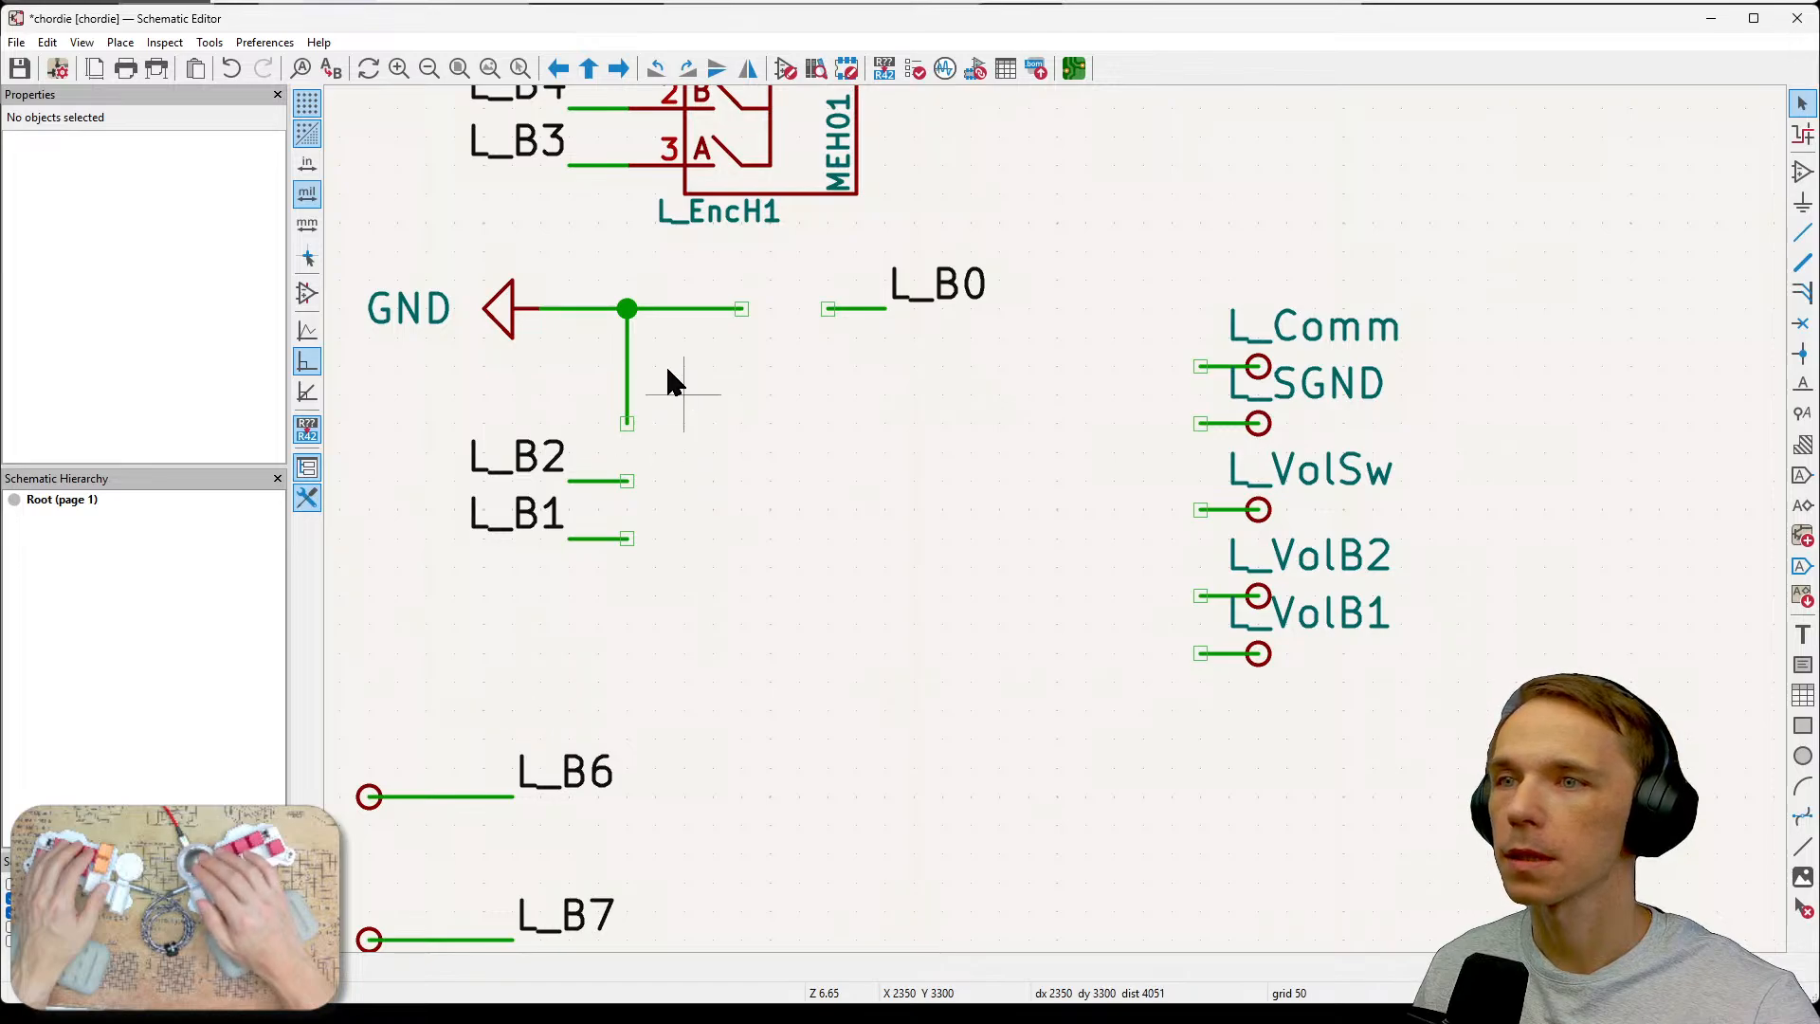
{"action": "left_click", "coordinate": [654, 309]}
{"action": "key", "text": "Delete"}
{"action": "left_click", "coordinate": [627, 349]}
{"action": "key", "text": "Delete"}
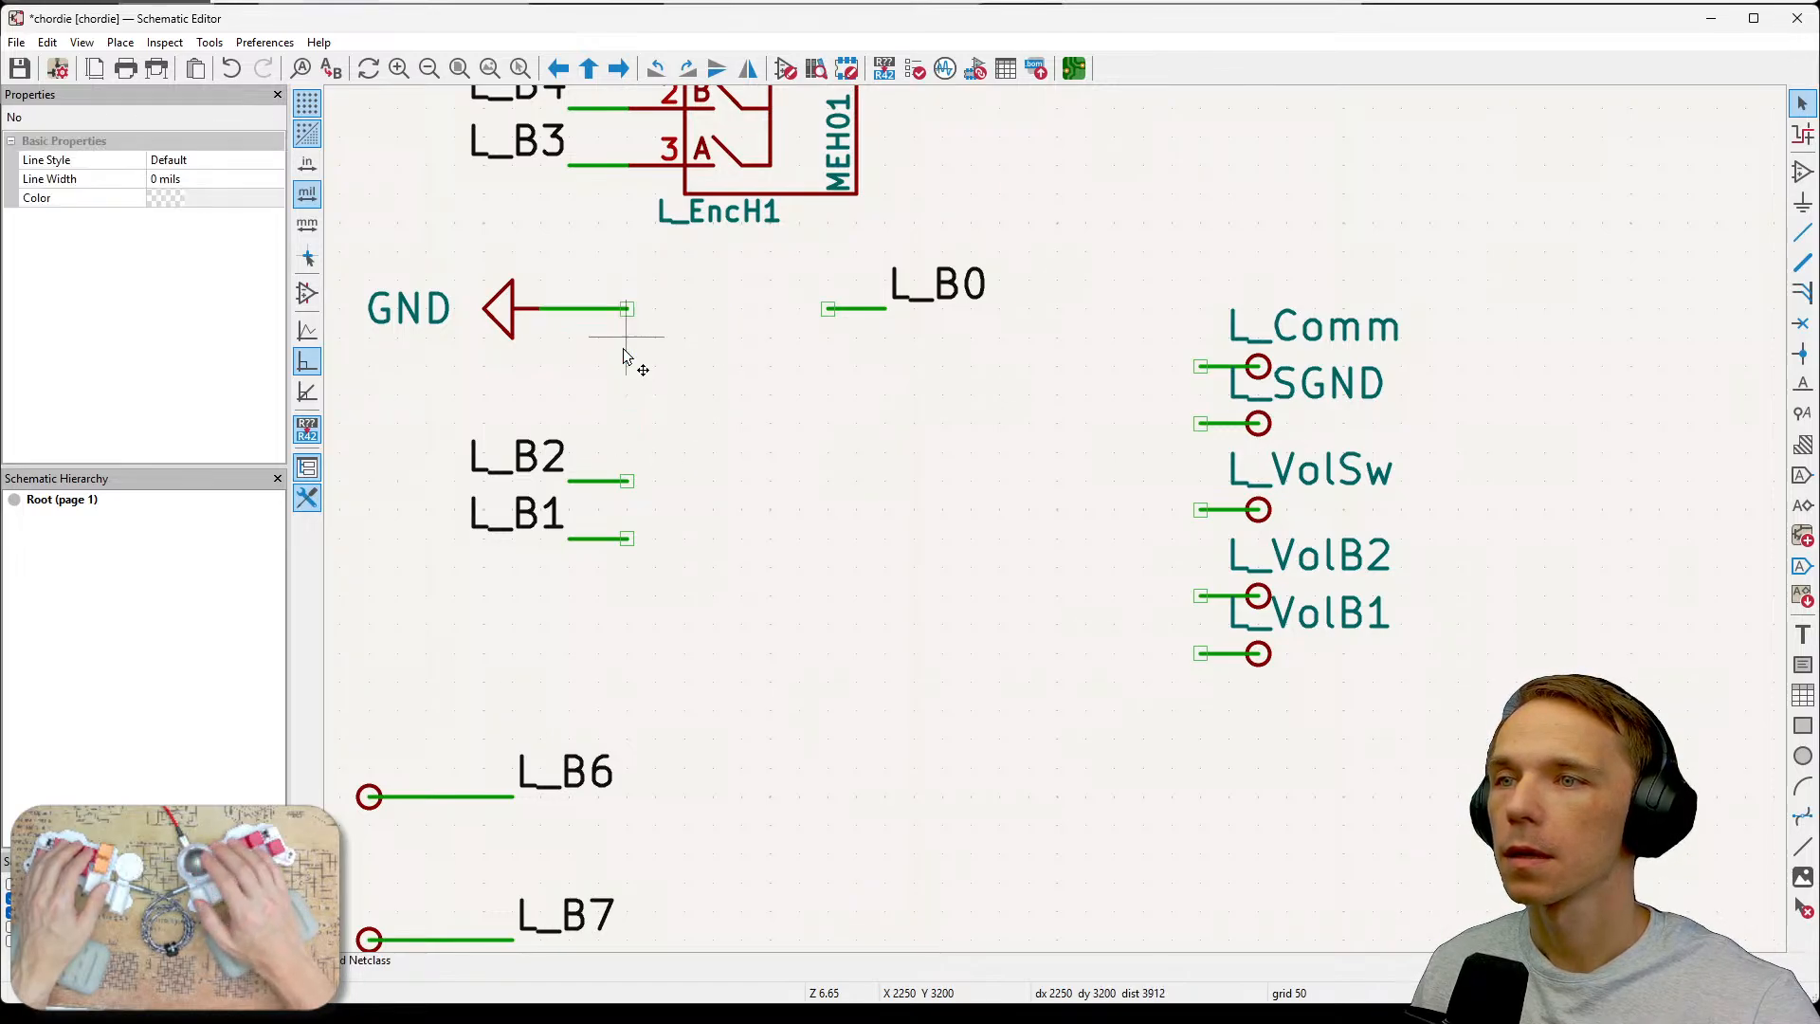
{"action": "left_click", "coordinate": [592, 308]}
{"action": "key", "text": "Delete"}
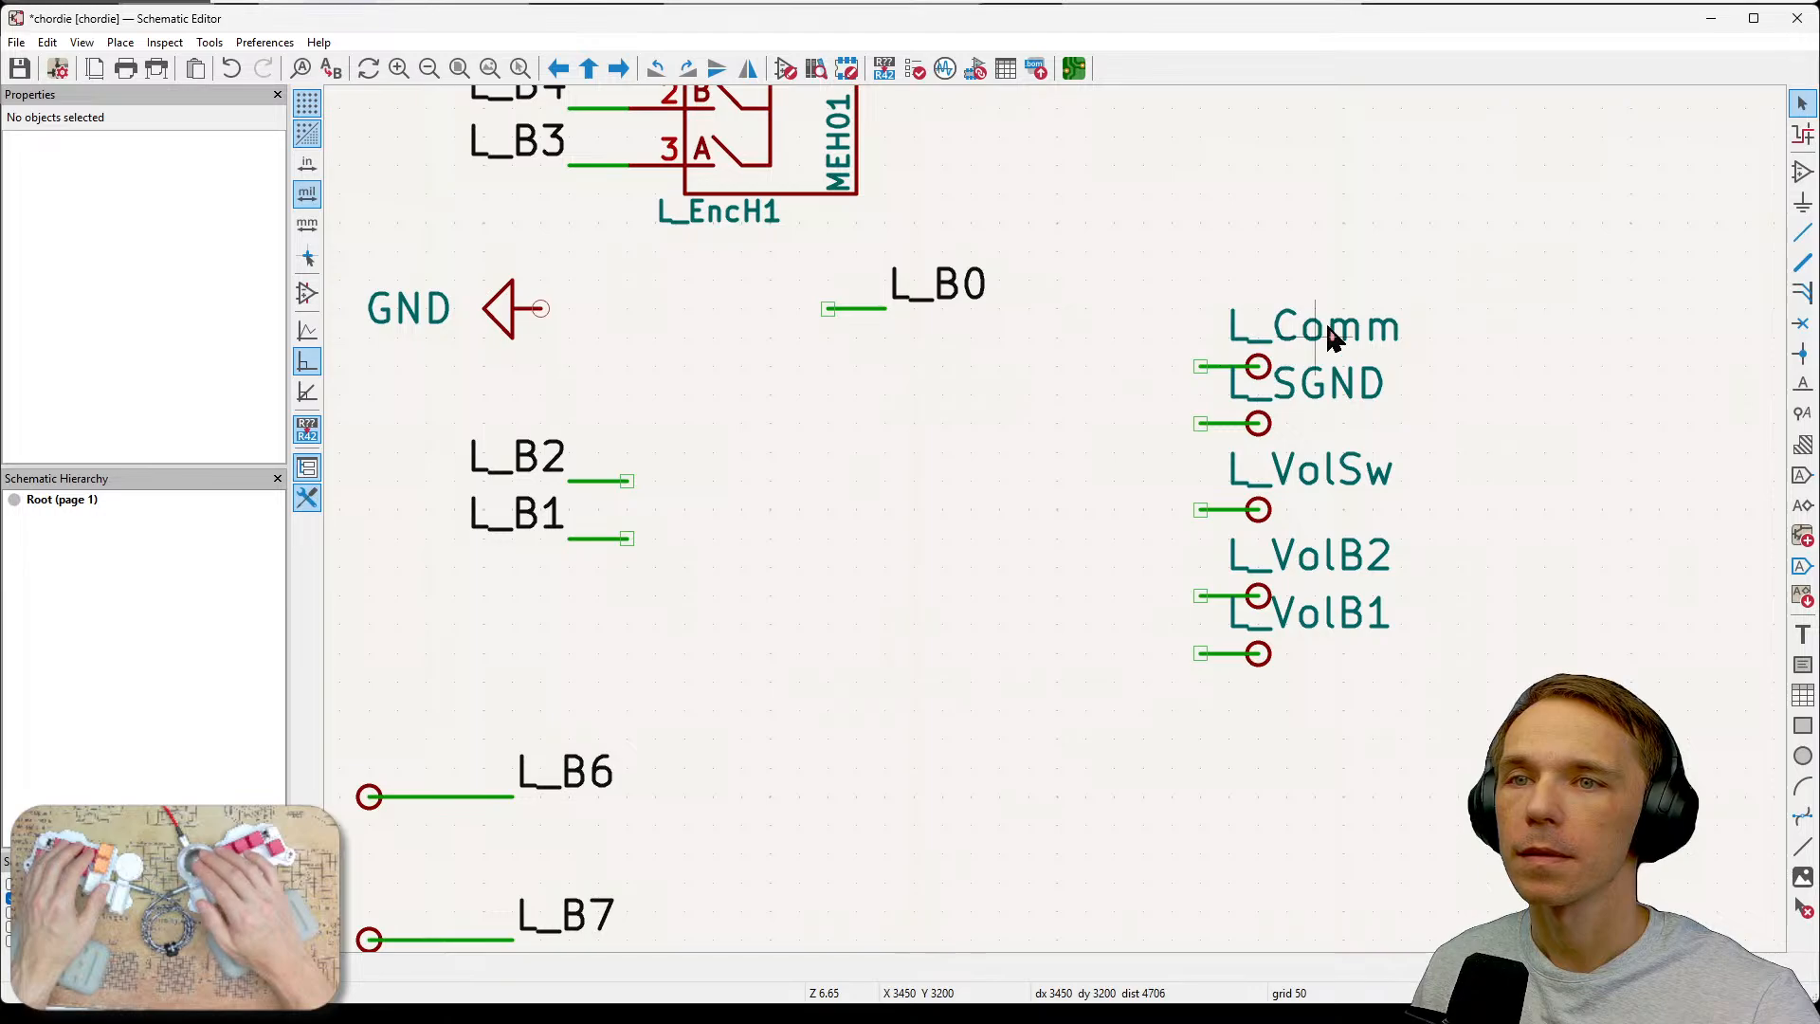
Try to move the L_Comm test point with its wire toward the former encoder area.
{"action": "left_click", "coordinate": [1256, 384]}
{"action": "left_click_drag", "start_coordinate": [1256, 379], "coordinate": [678, 455]}
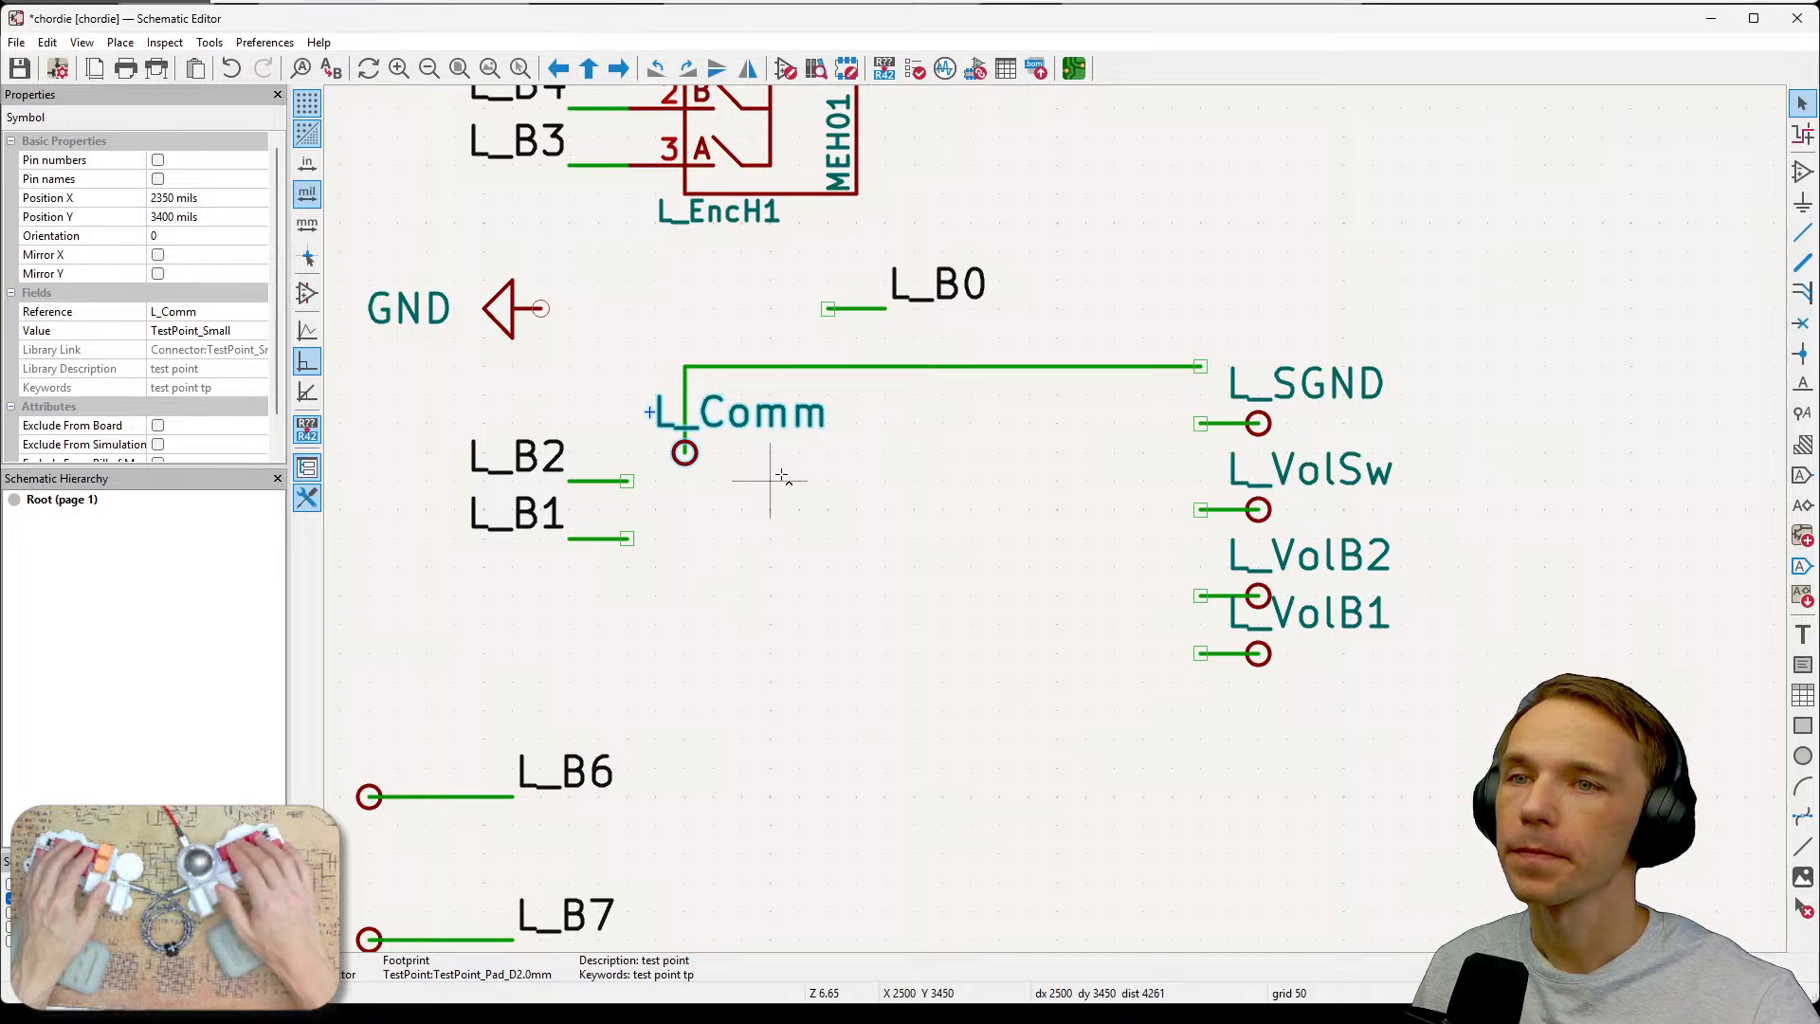
{"action": "key", "text": "ctrl+z"}
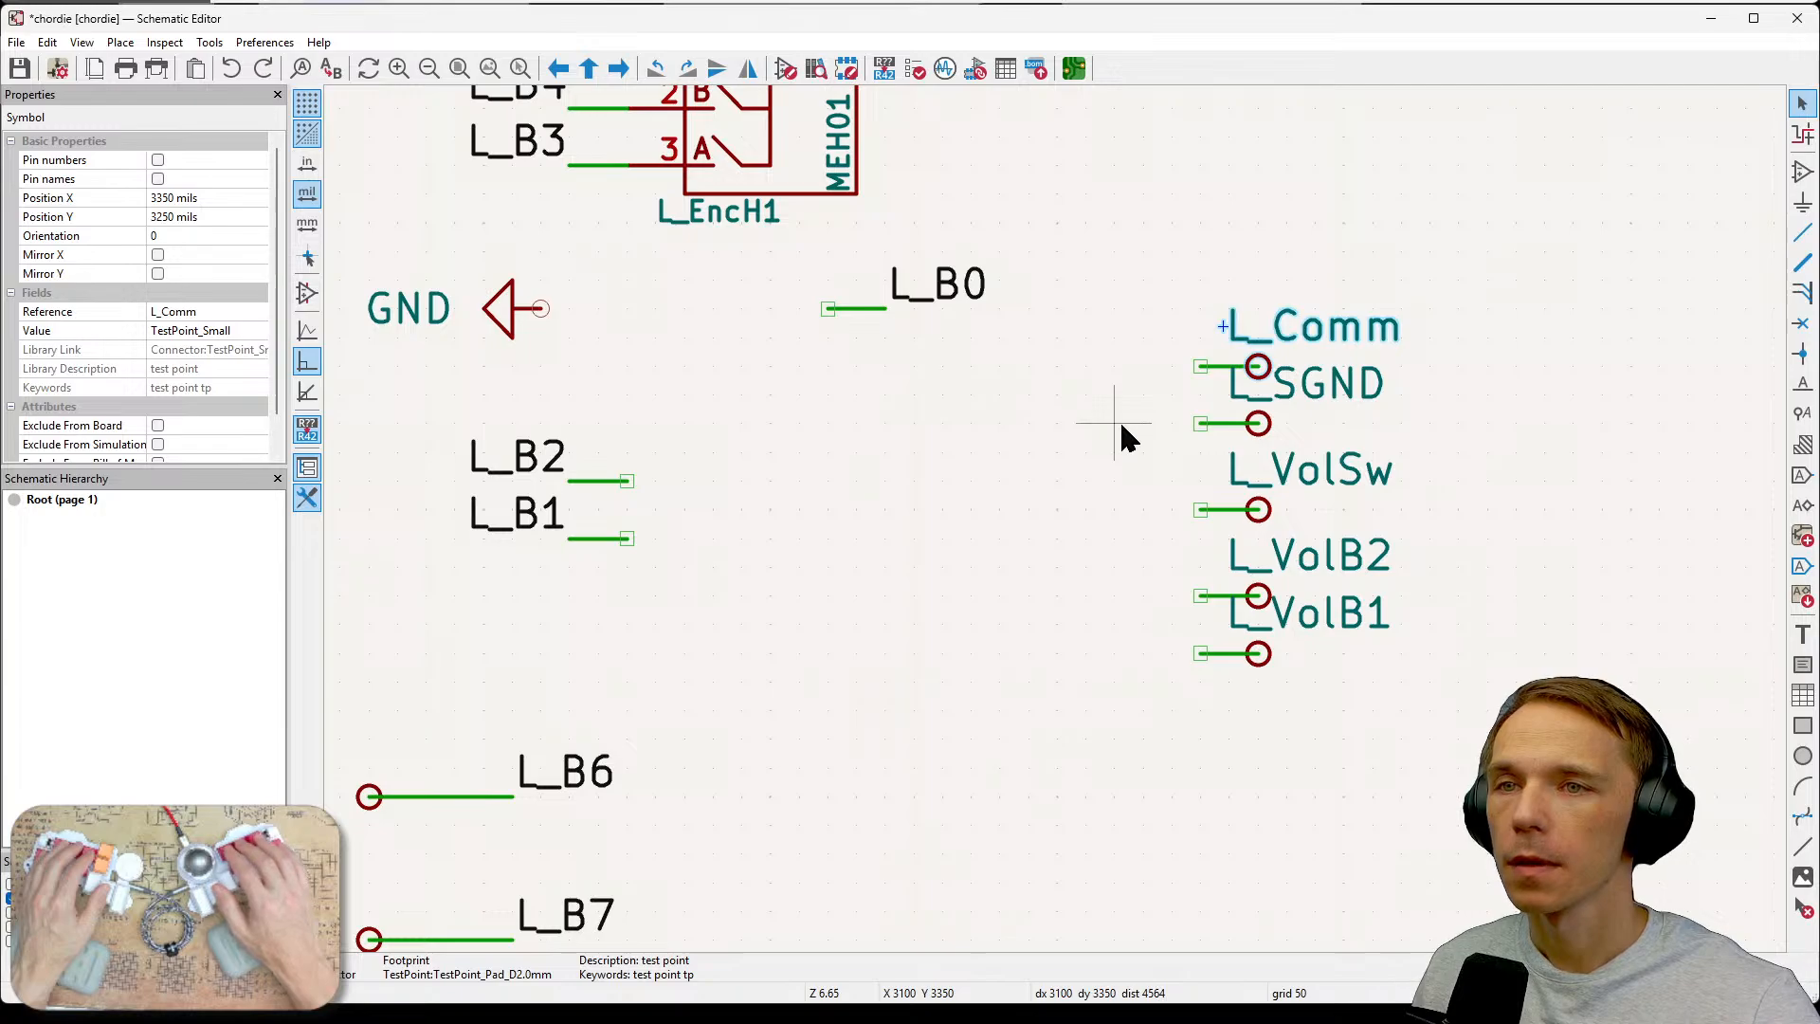
{"action": "key", "text": "m"}
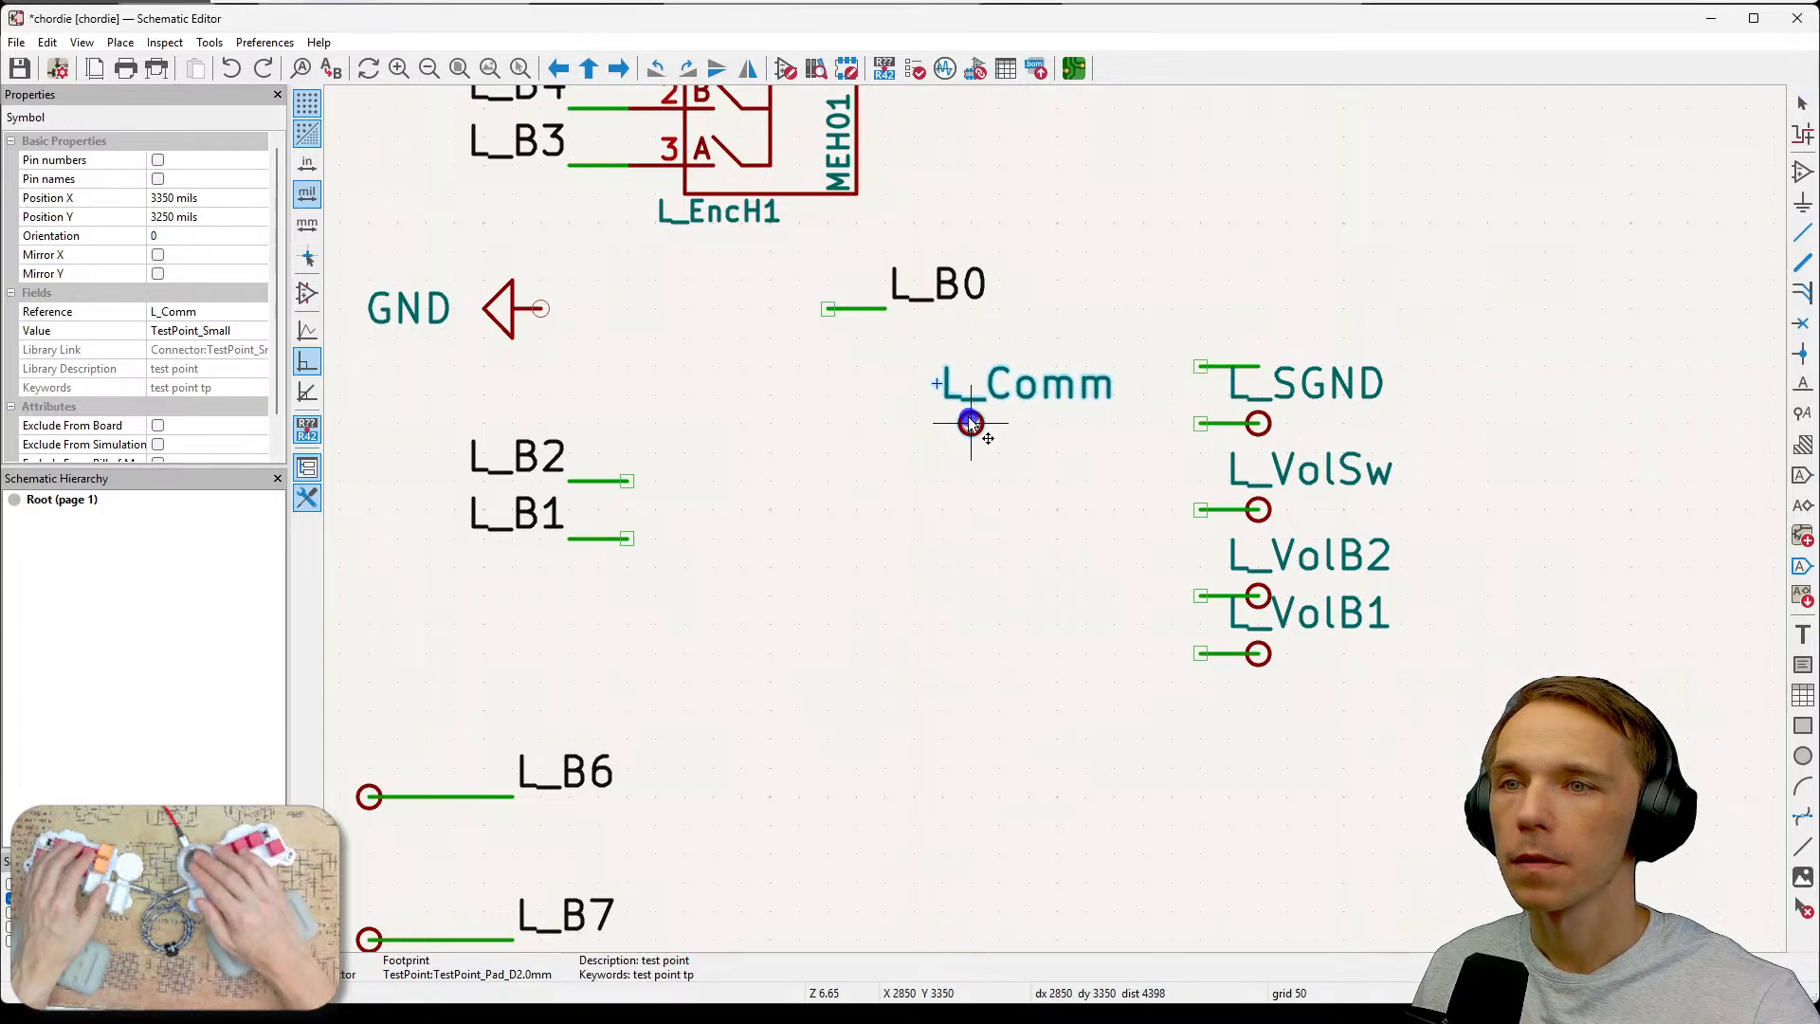
{"action": "key", "text": "Escape"}
{"action": "key", "text": "Escape"}
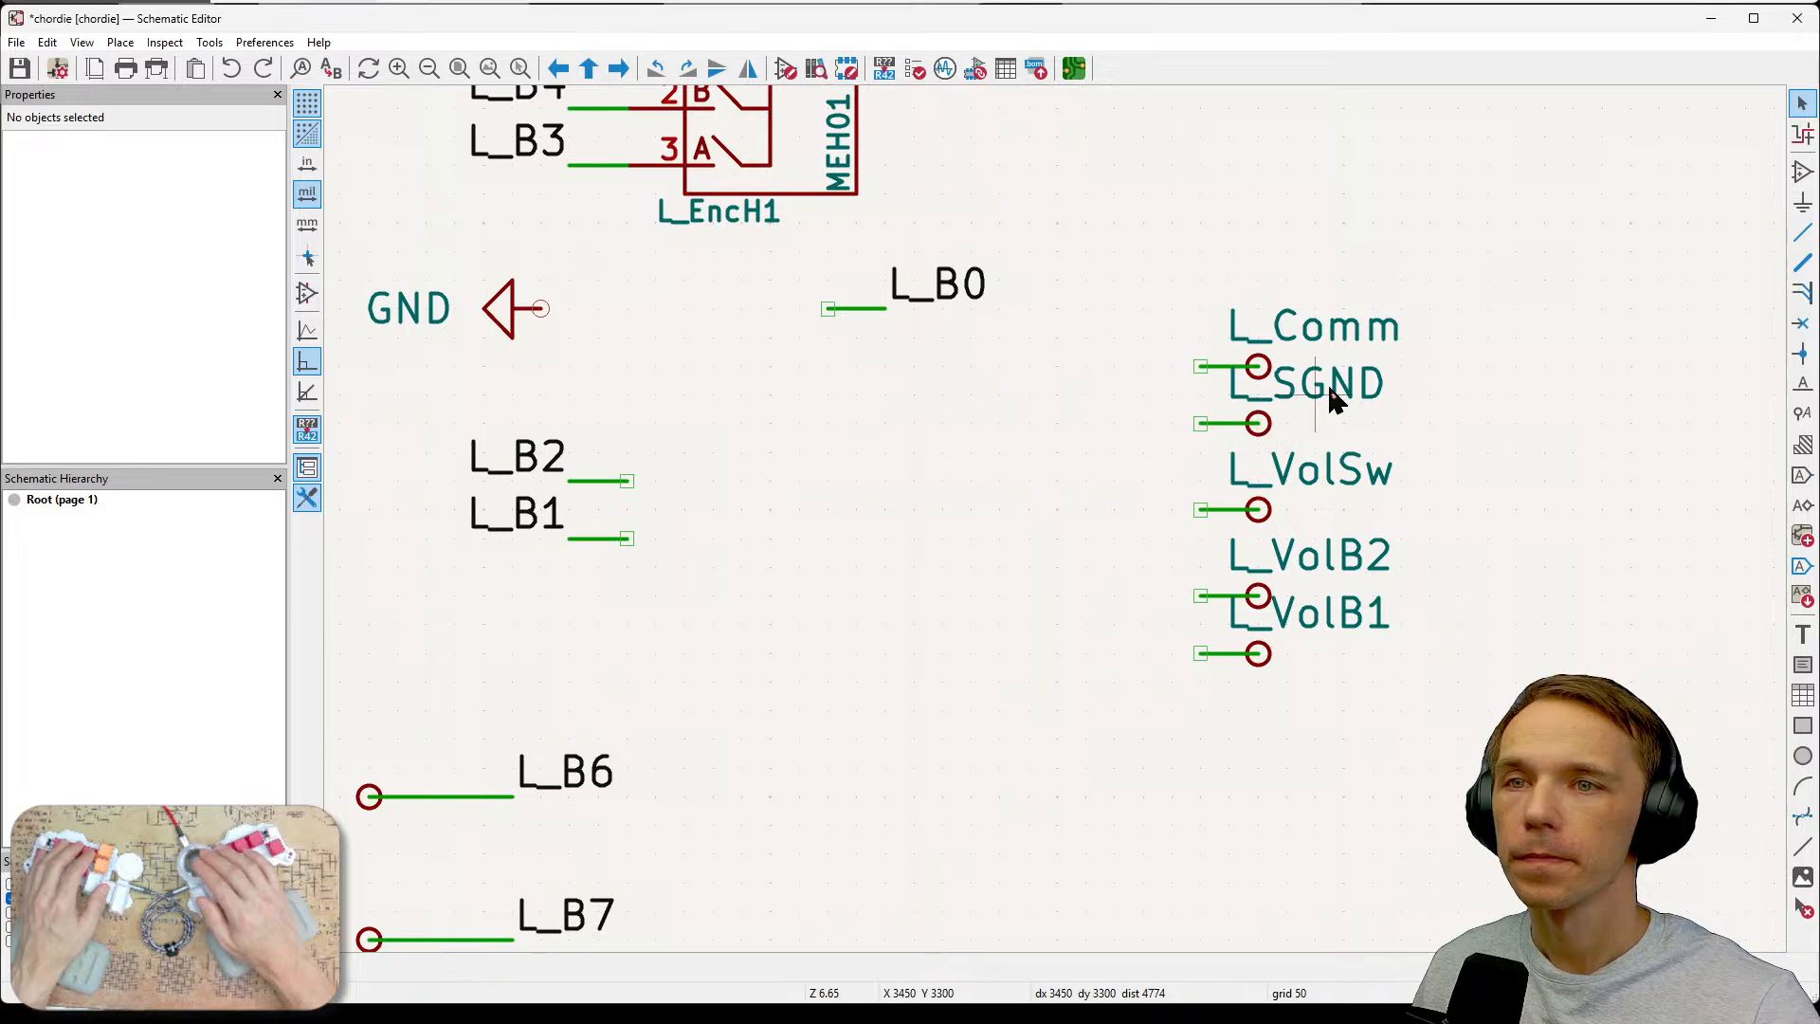
{"action": "left_click", "coordinate": [1261, 431]}
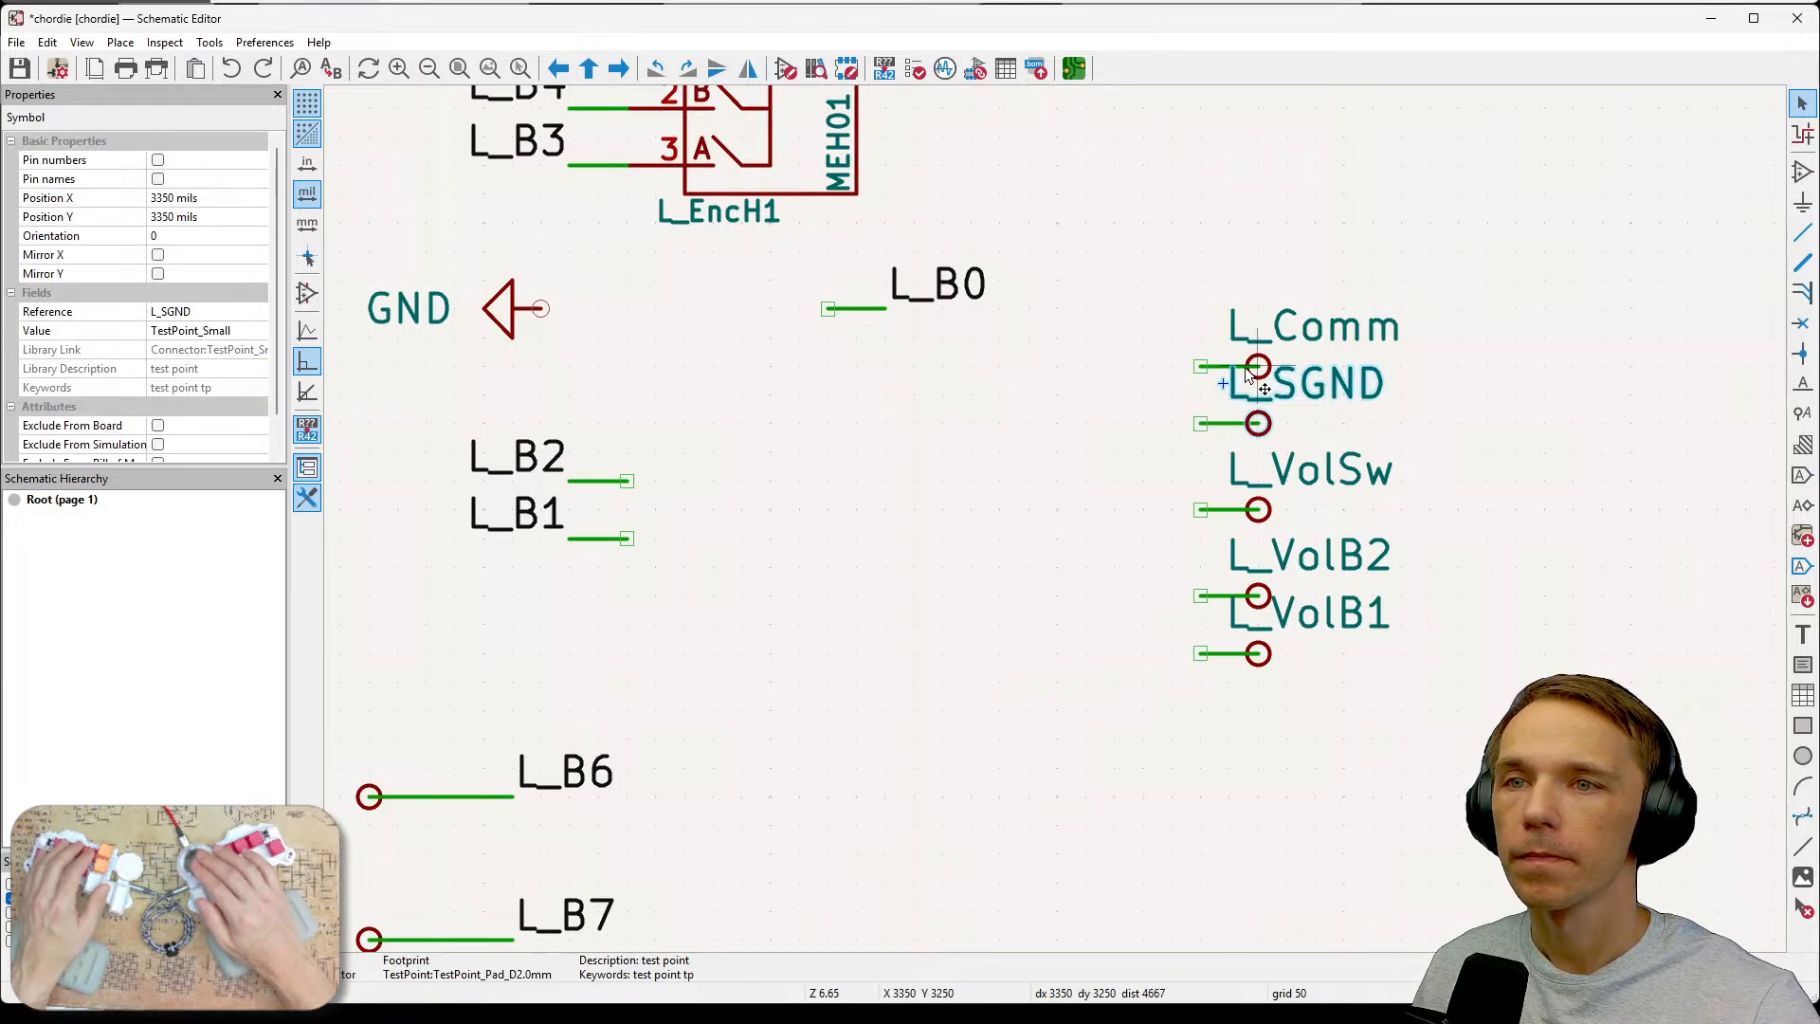
{"action": "key", "text": "Escape"}
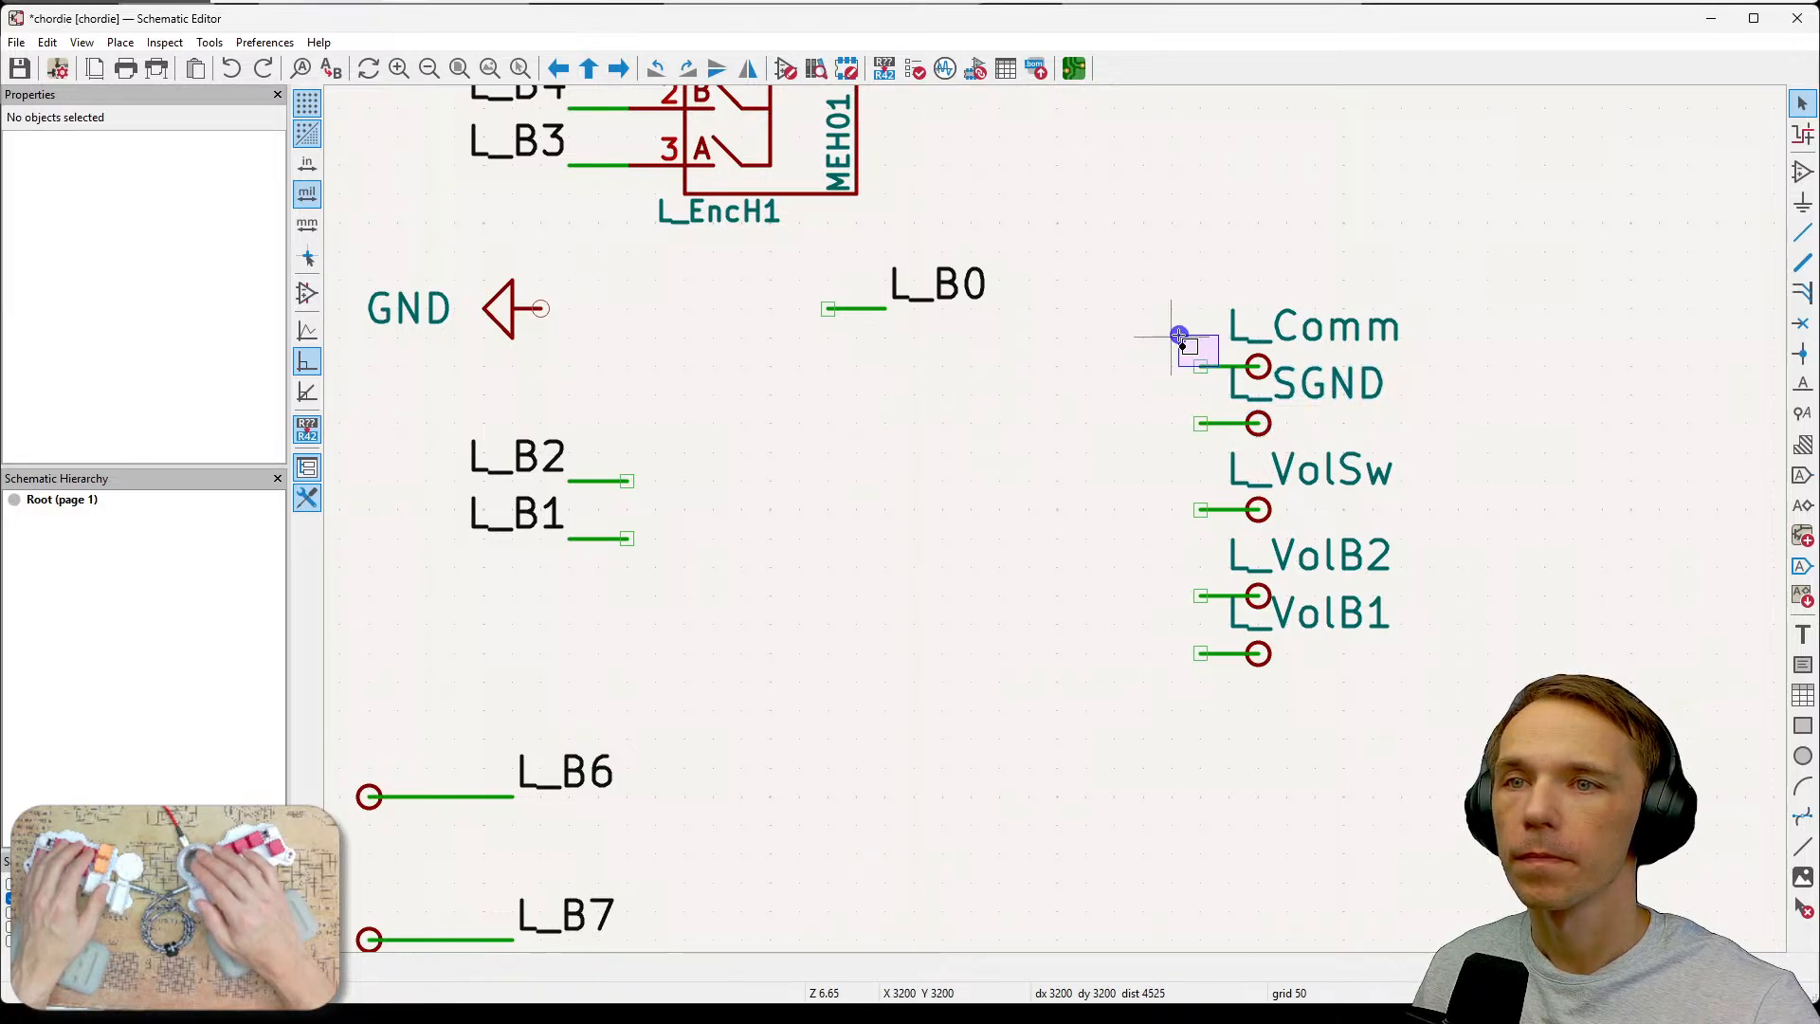
{"action": "left_click_drag", "start_coordinate": [1168, 291], "coordinate": [1253, 394]}
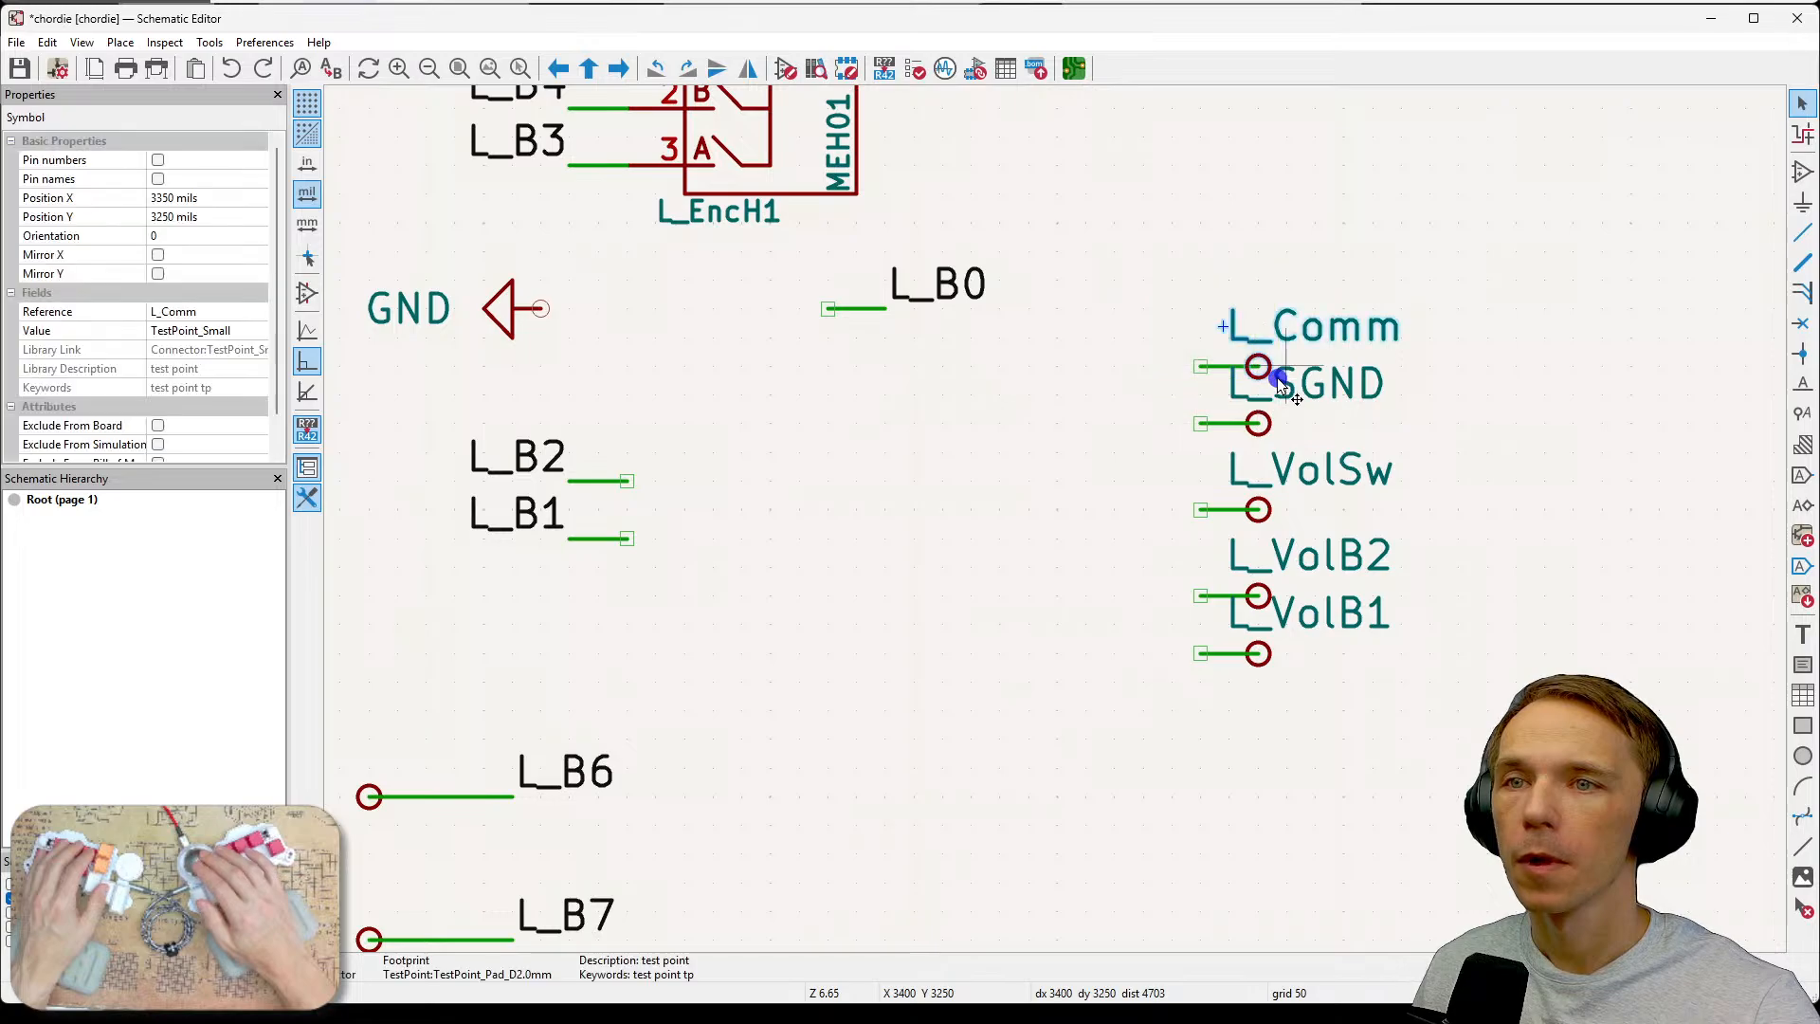
{"action": "key", "text": "g"}
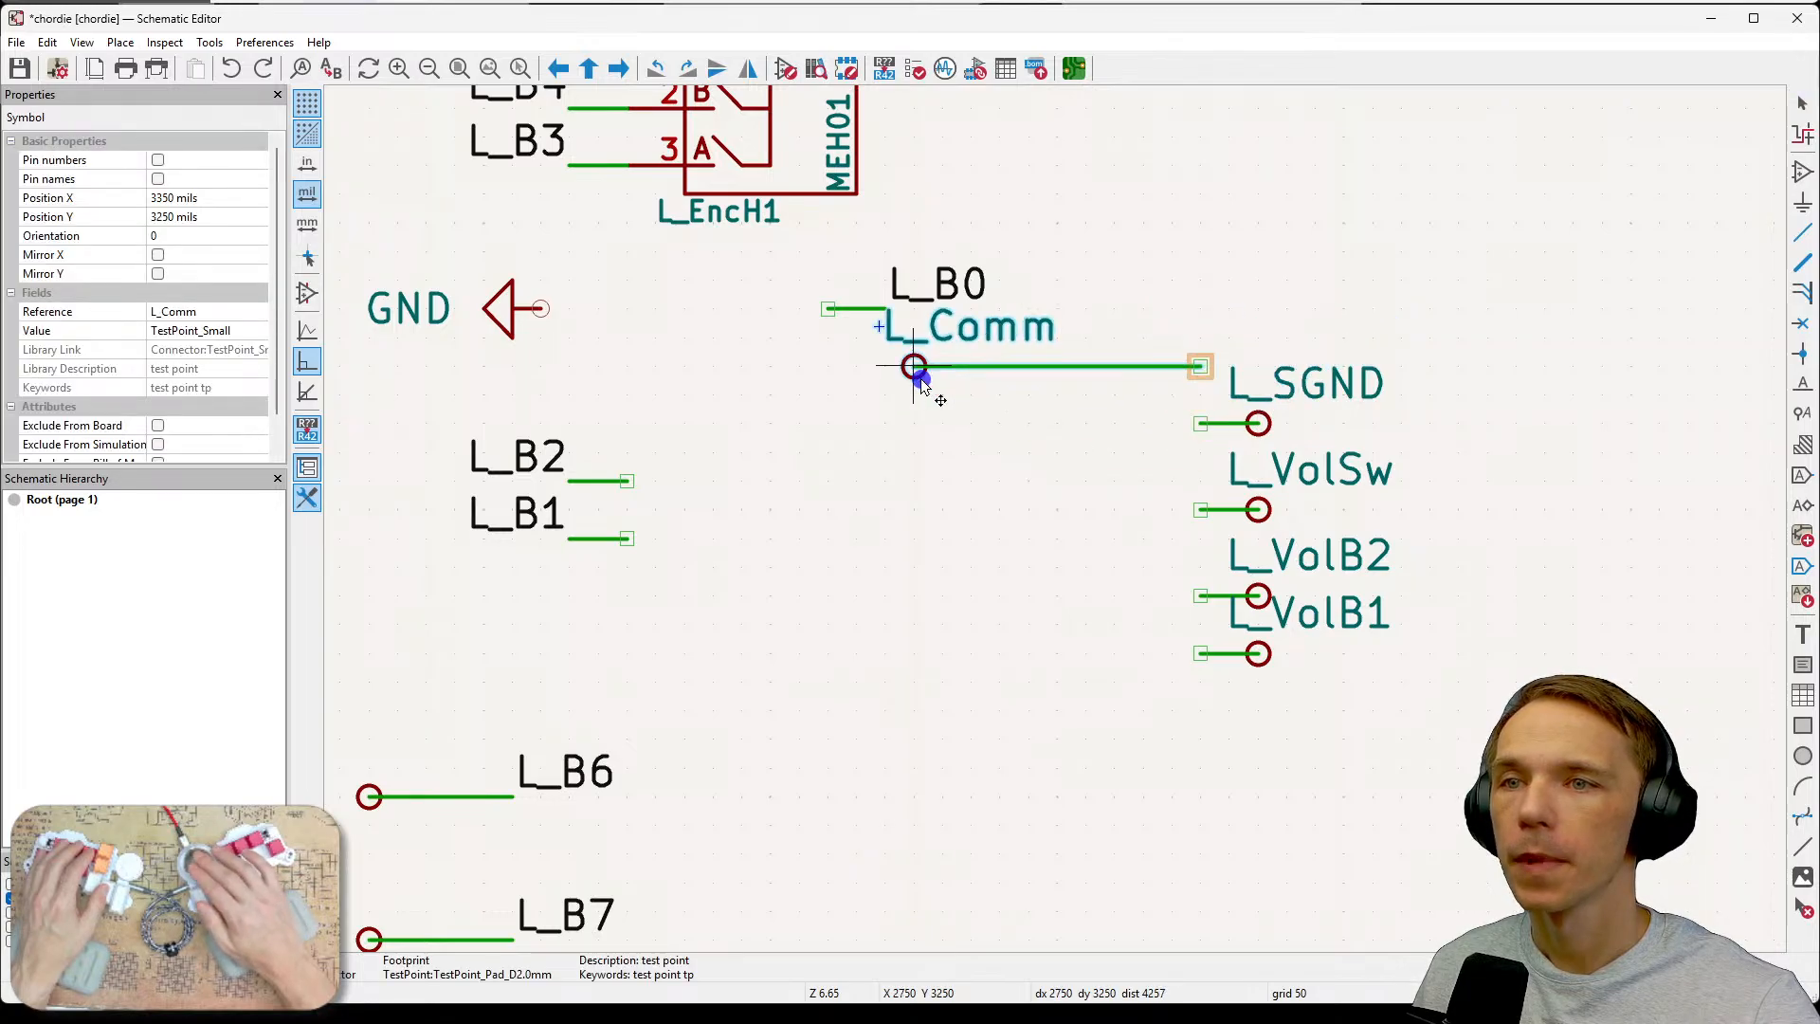
{"action": "key", "text": "Escape"}
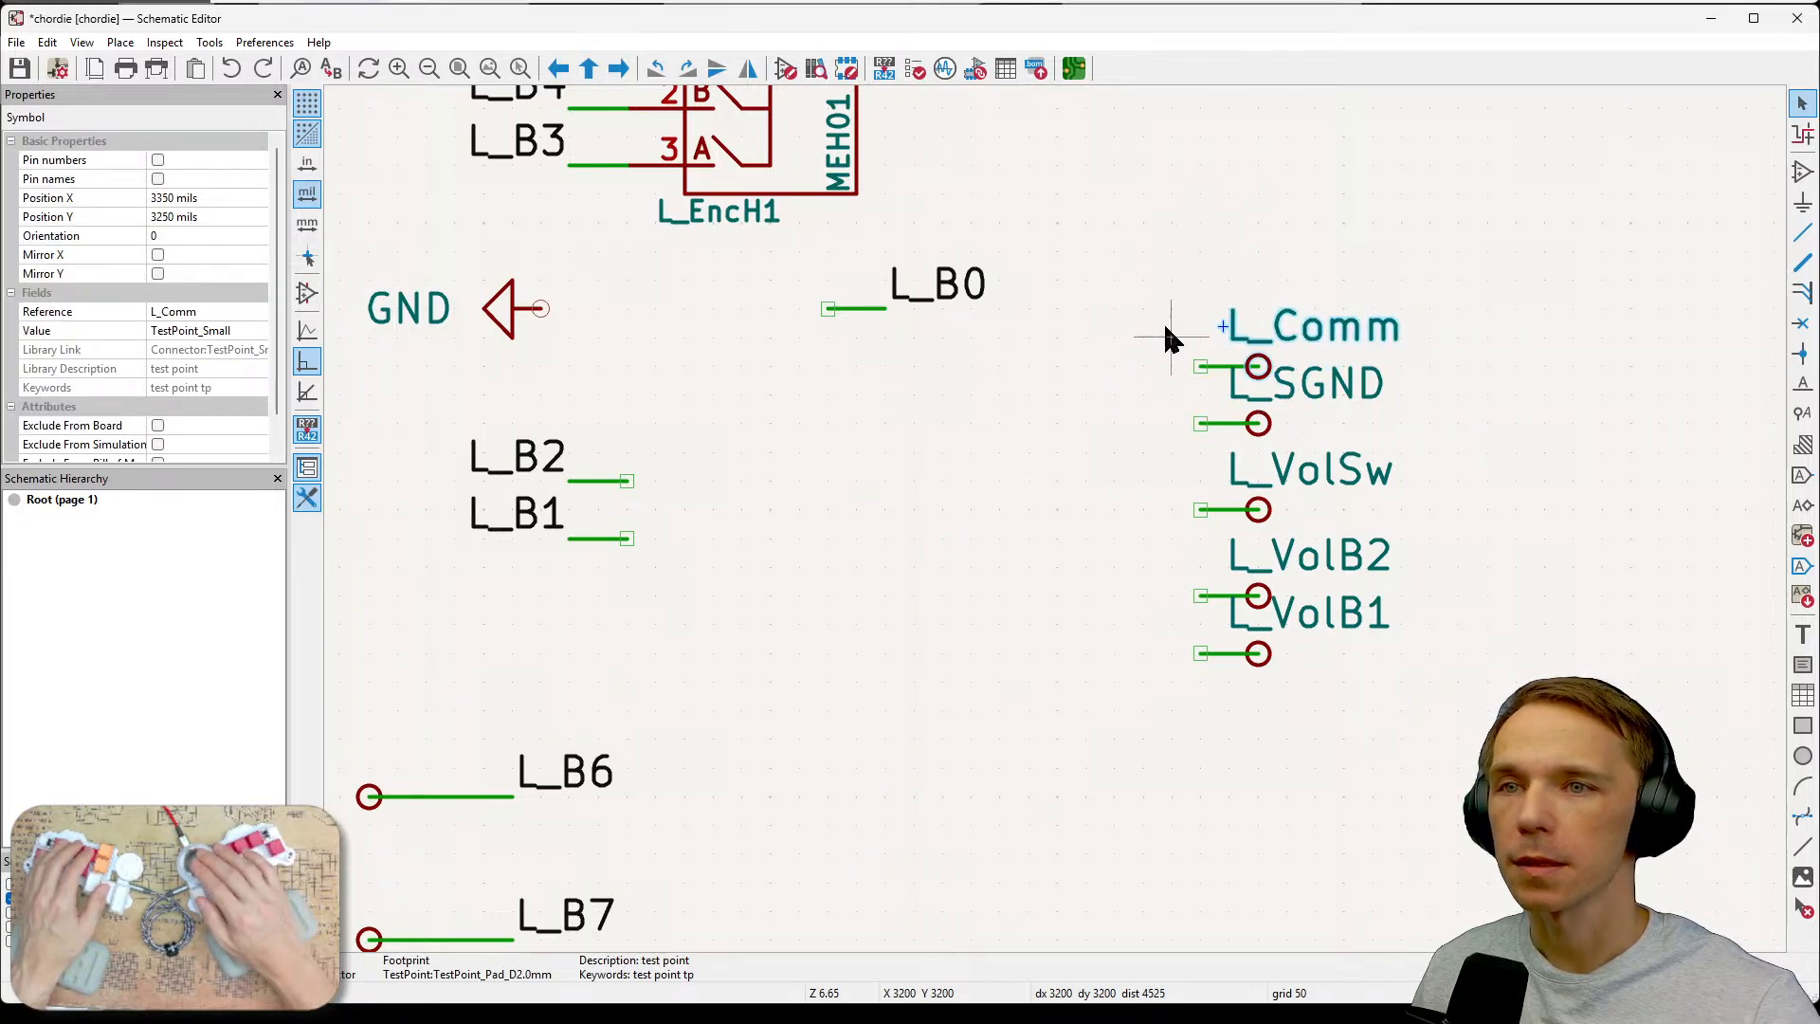
{"action": "left_click", "coordinate": [1060, 497]}
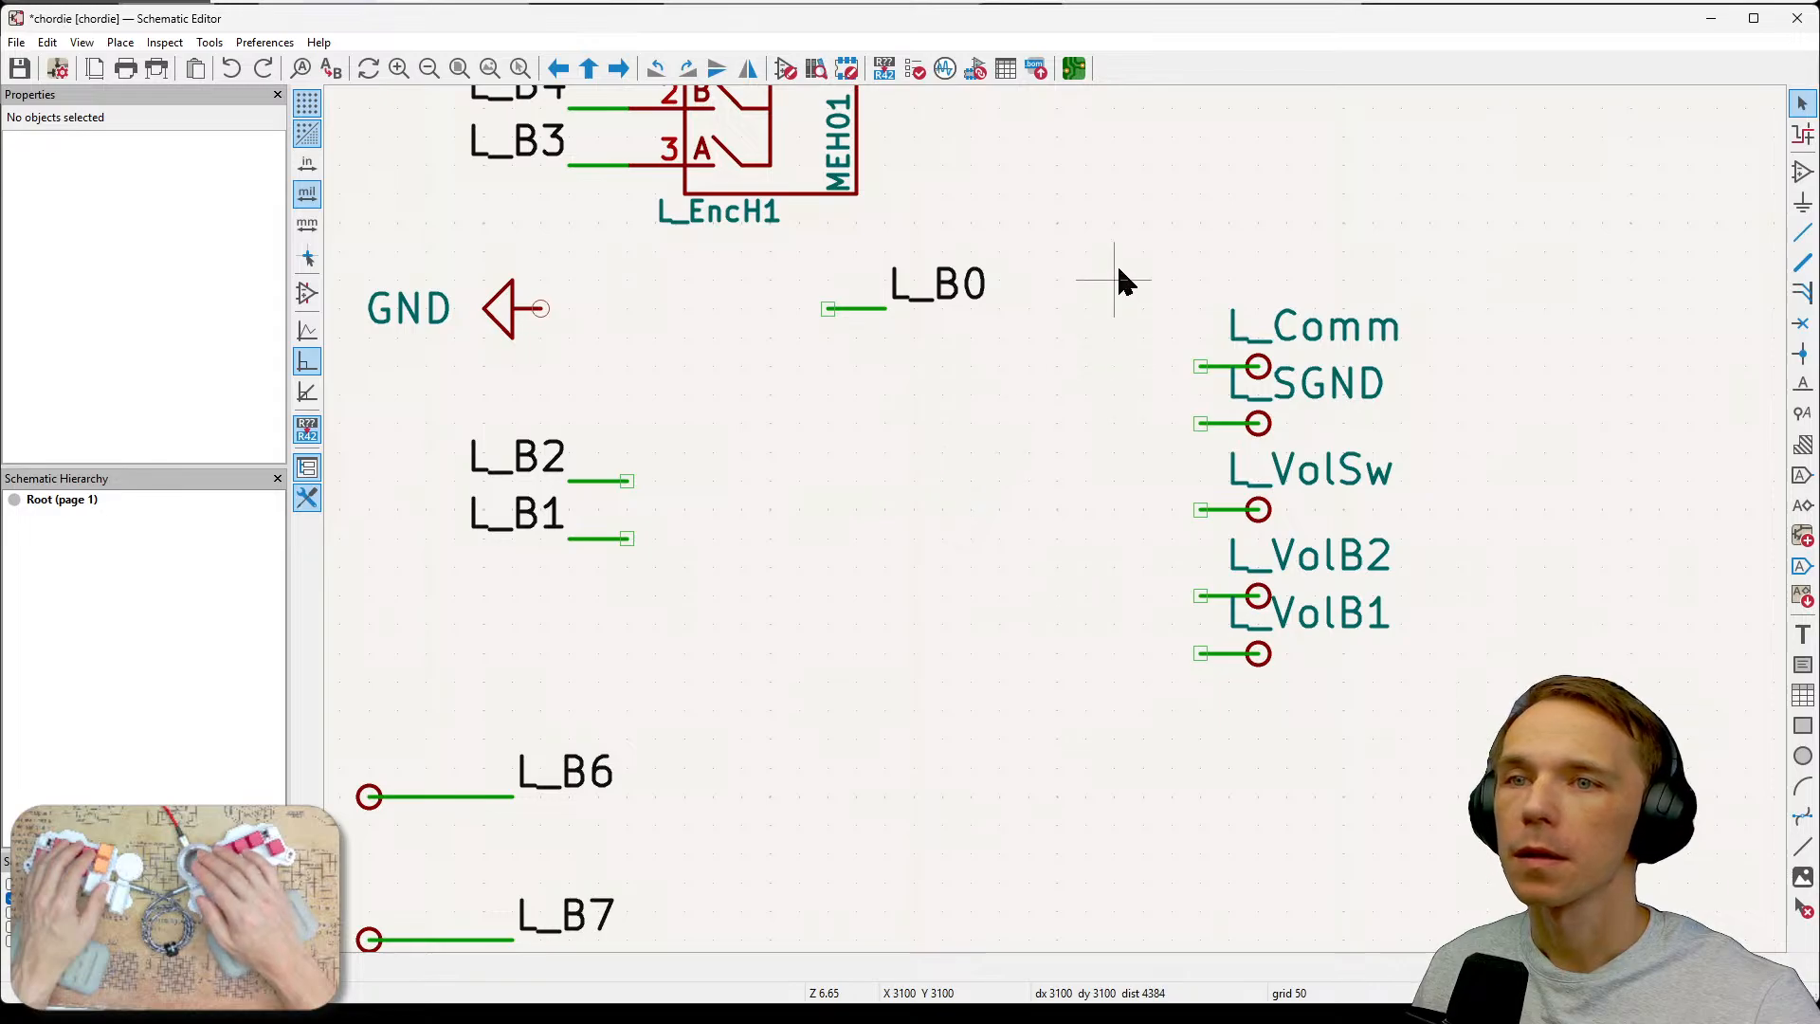
{"action": "left_click_drag", "start_coordinate": [1118, 271], "coordinate": [1279, 376]}
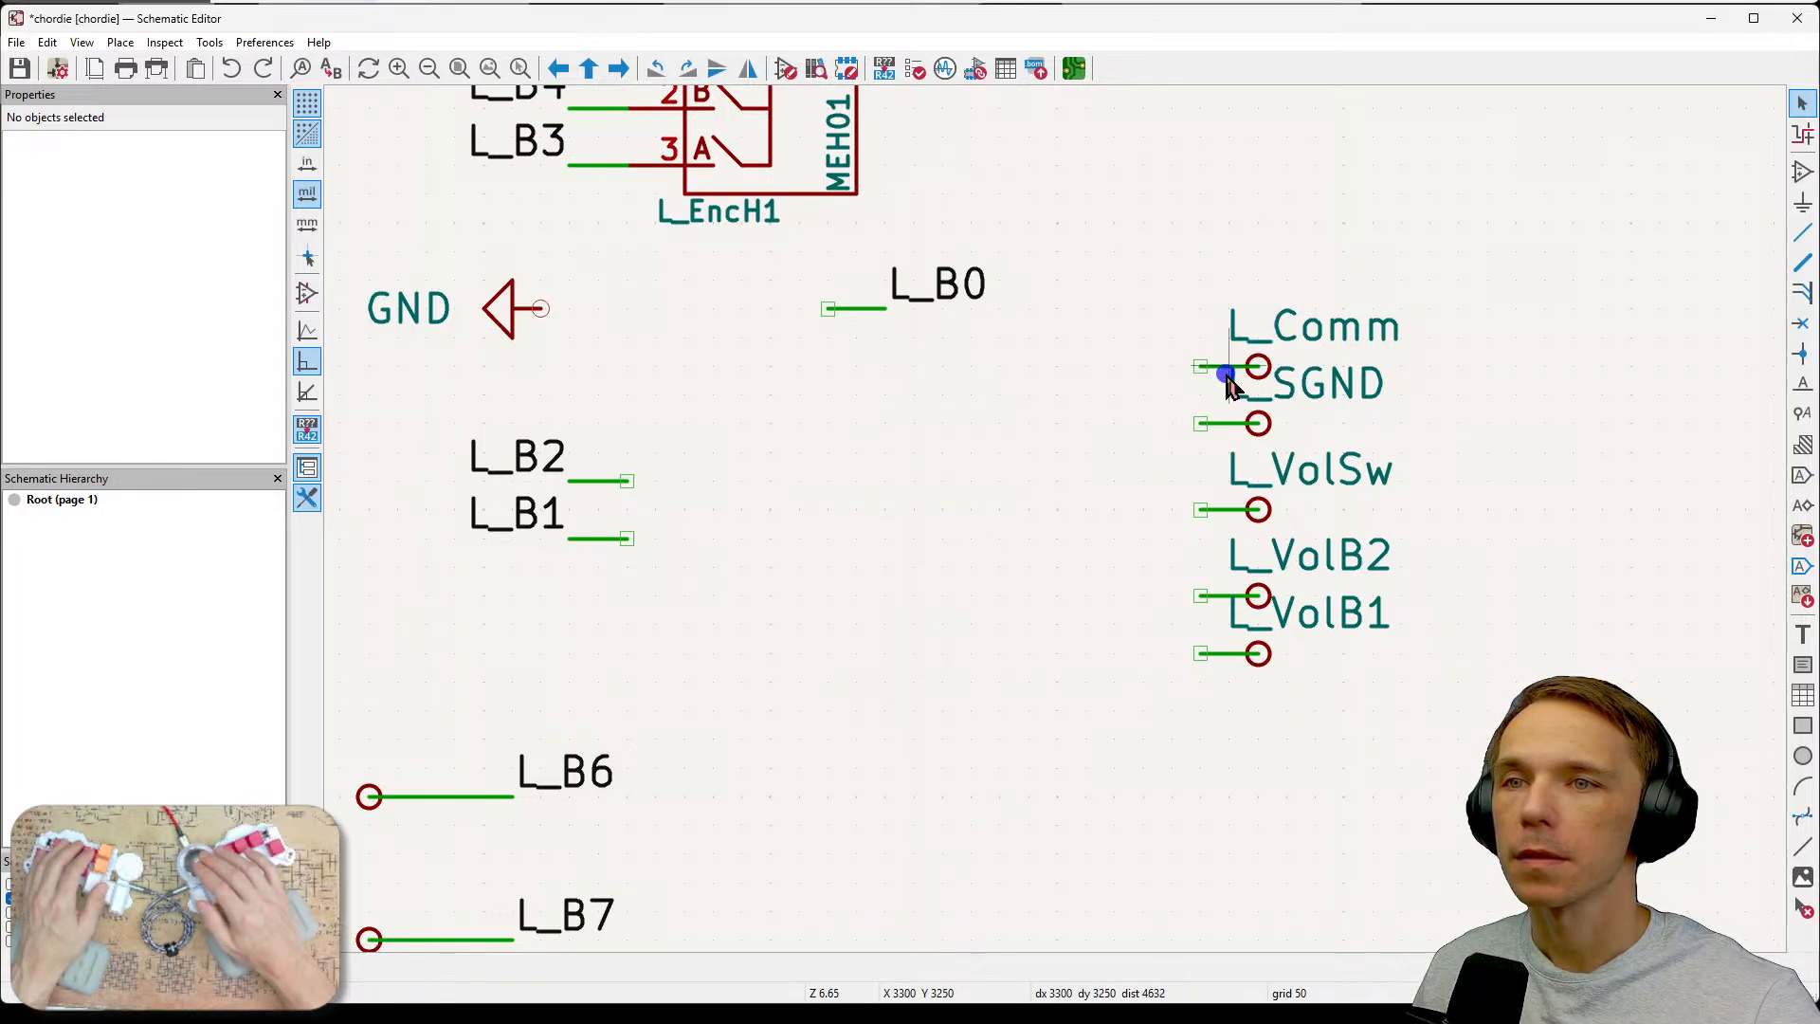
{"action": "left_click", "coordinate": [1266, 373]}
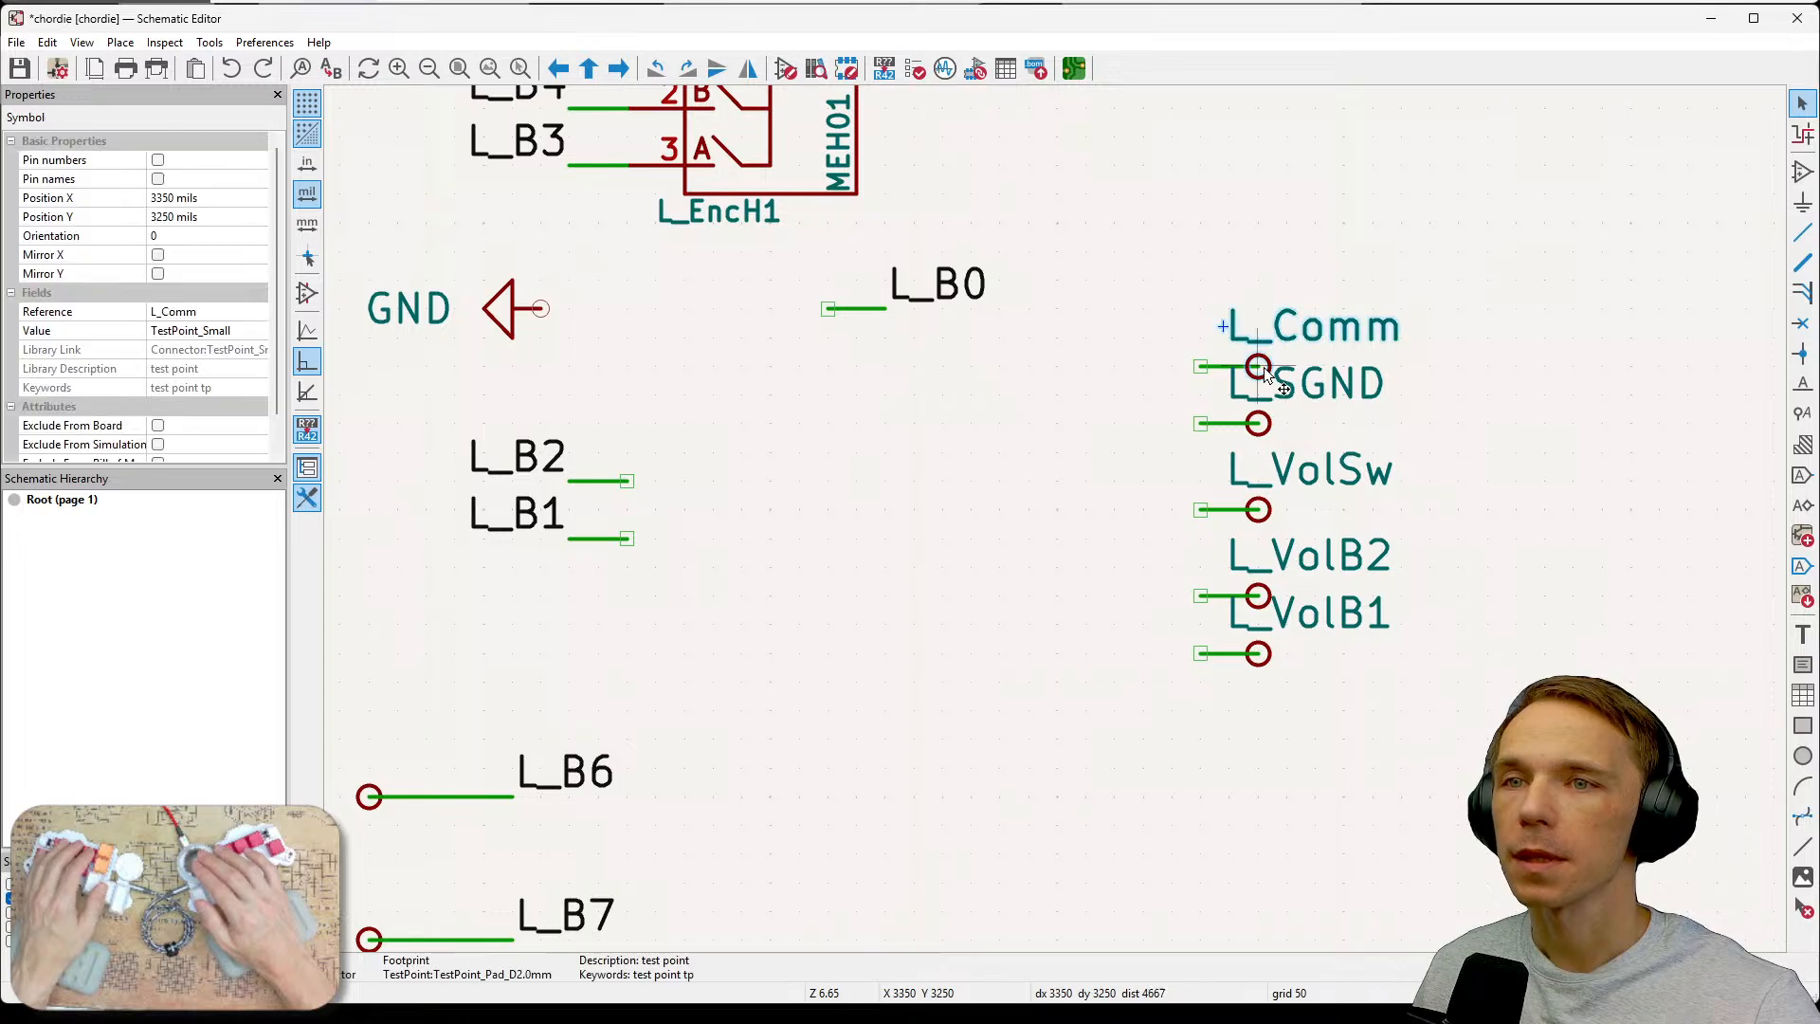
{"action": "left_click", "coordinate": [43, 43]}
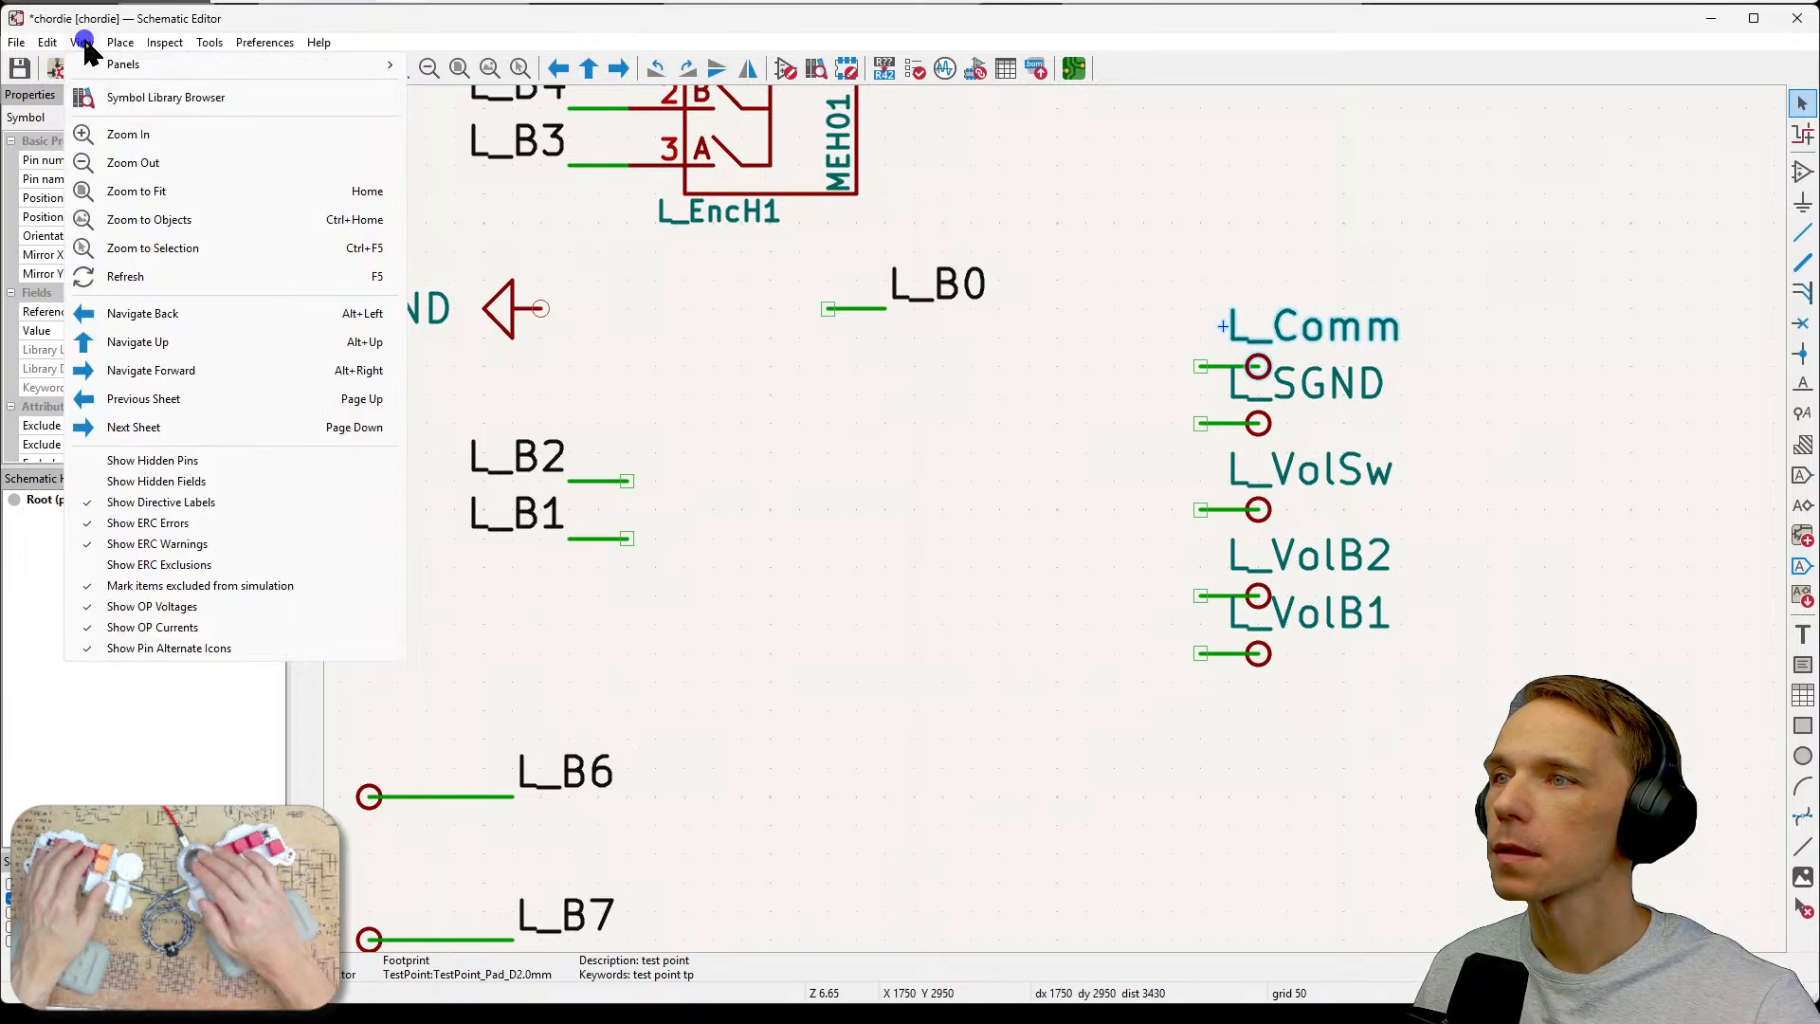
{"action": "mouse_move", "coordinate": [162, 48]}
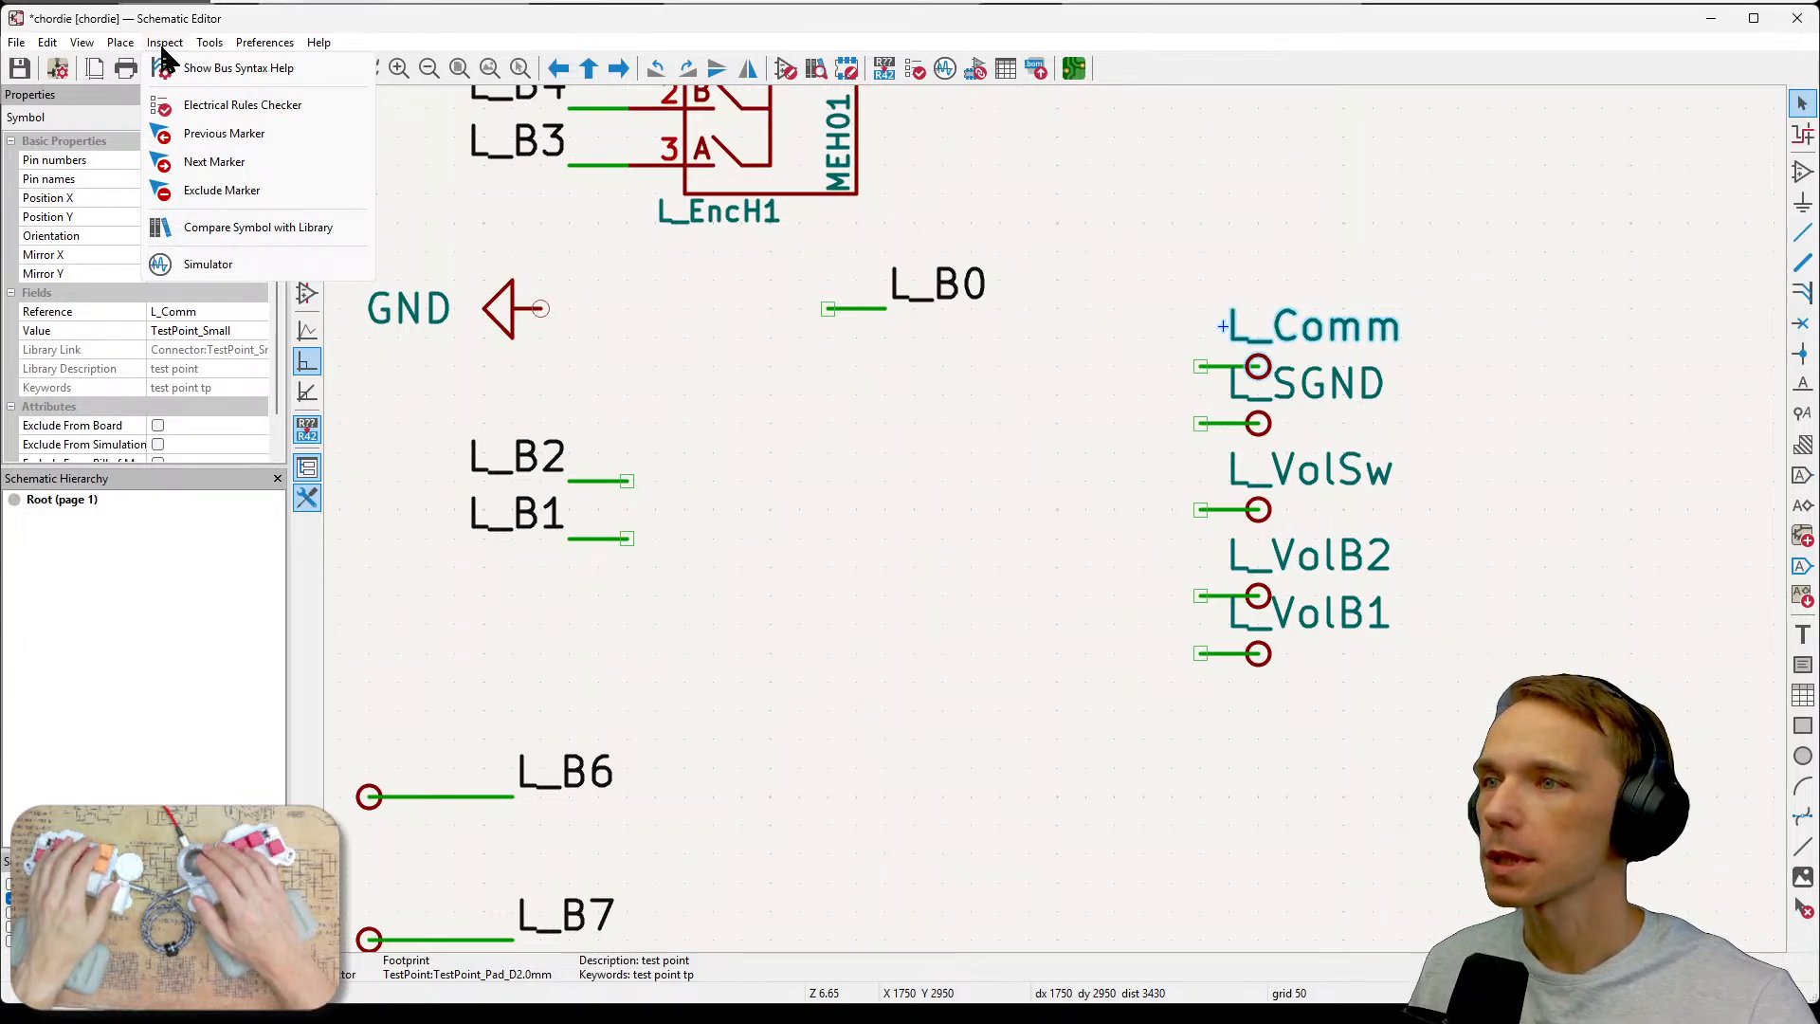
{"action": "mouse_move", "coordinate": [87, 47]}
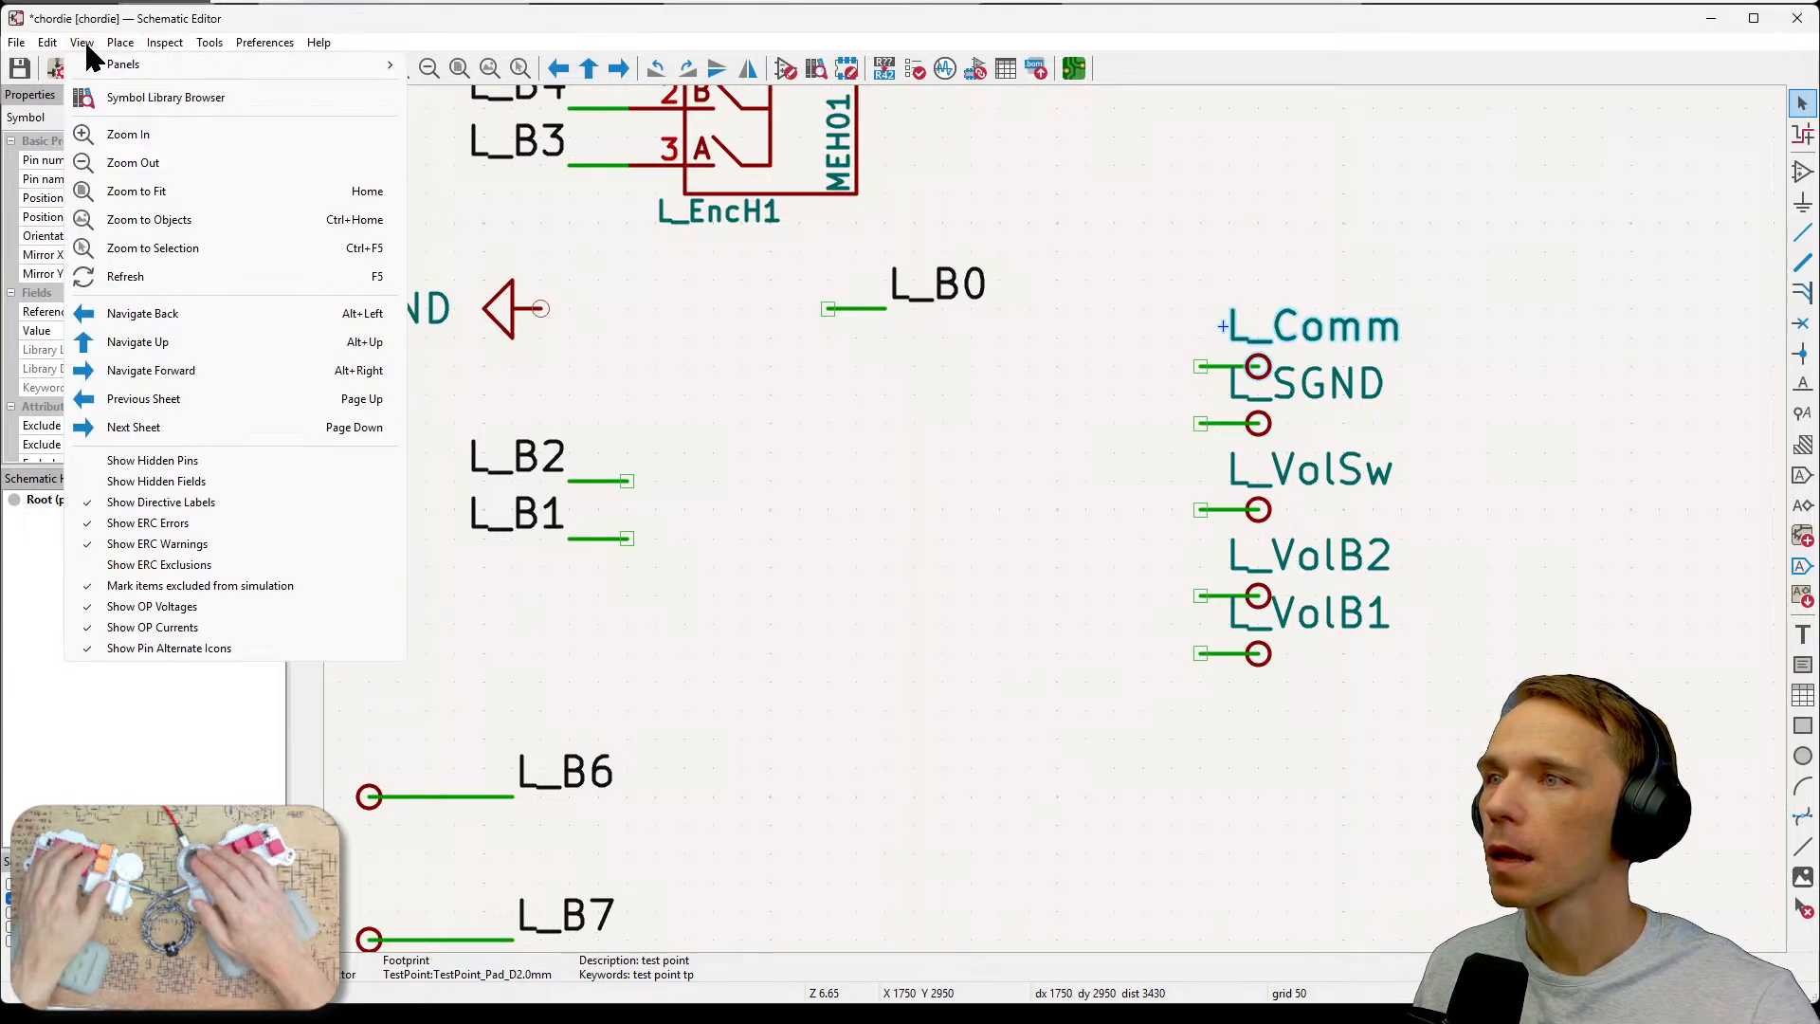
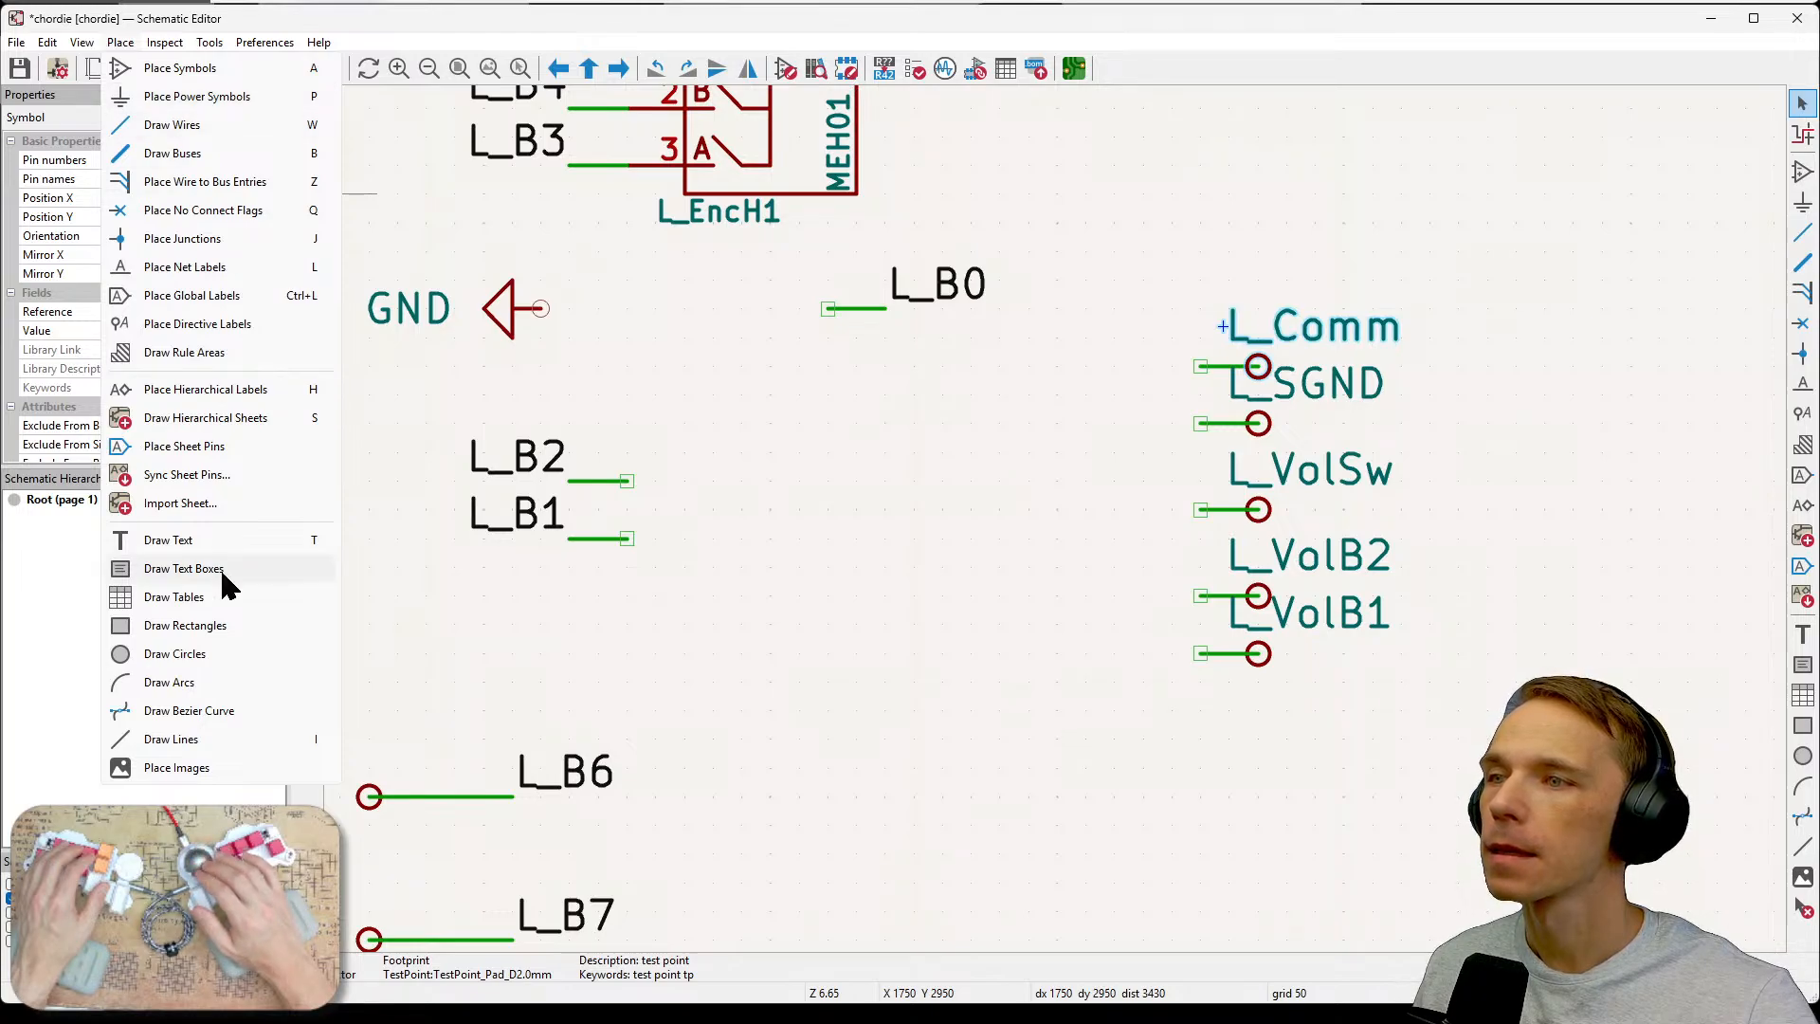
Try to move the L_Comm test point and its attached wire to the left.
{"action": "right_click", "coordinate": [1241, 377]}
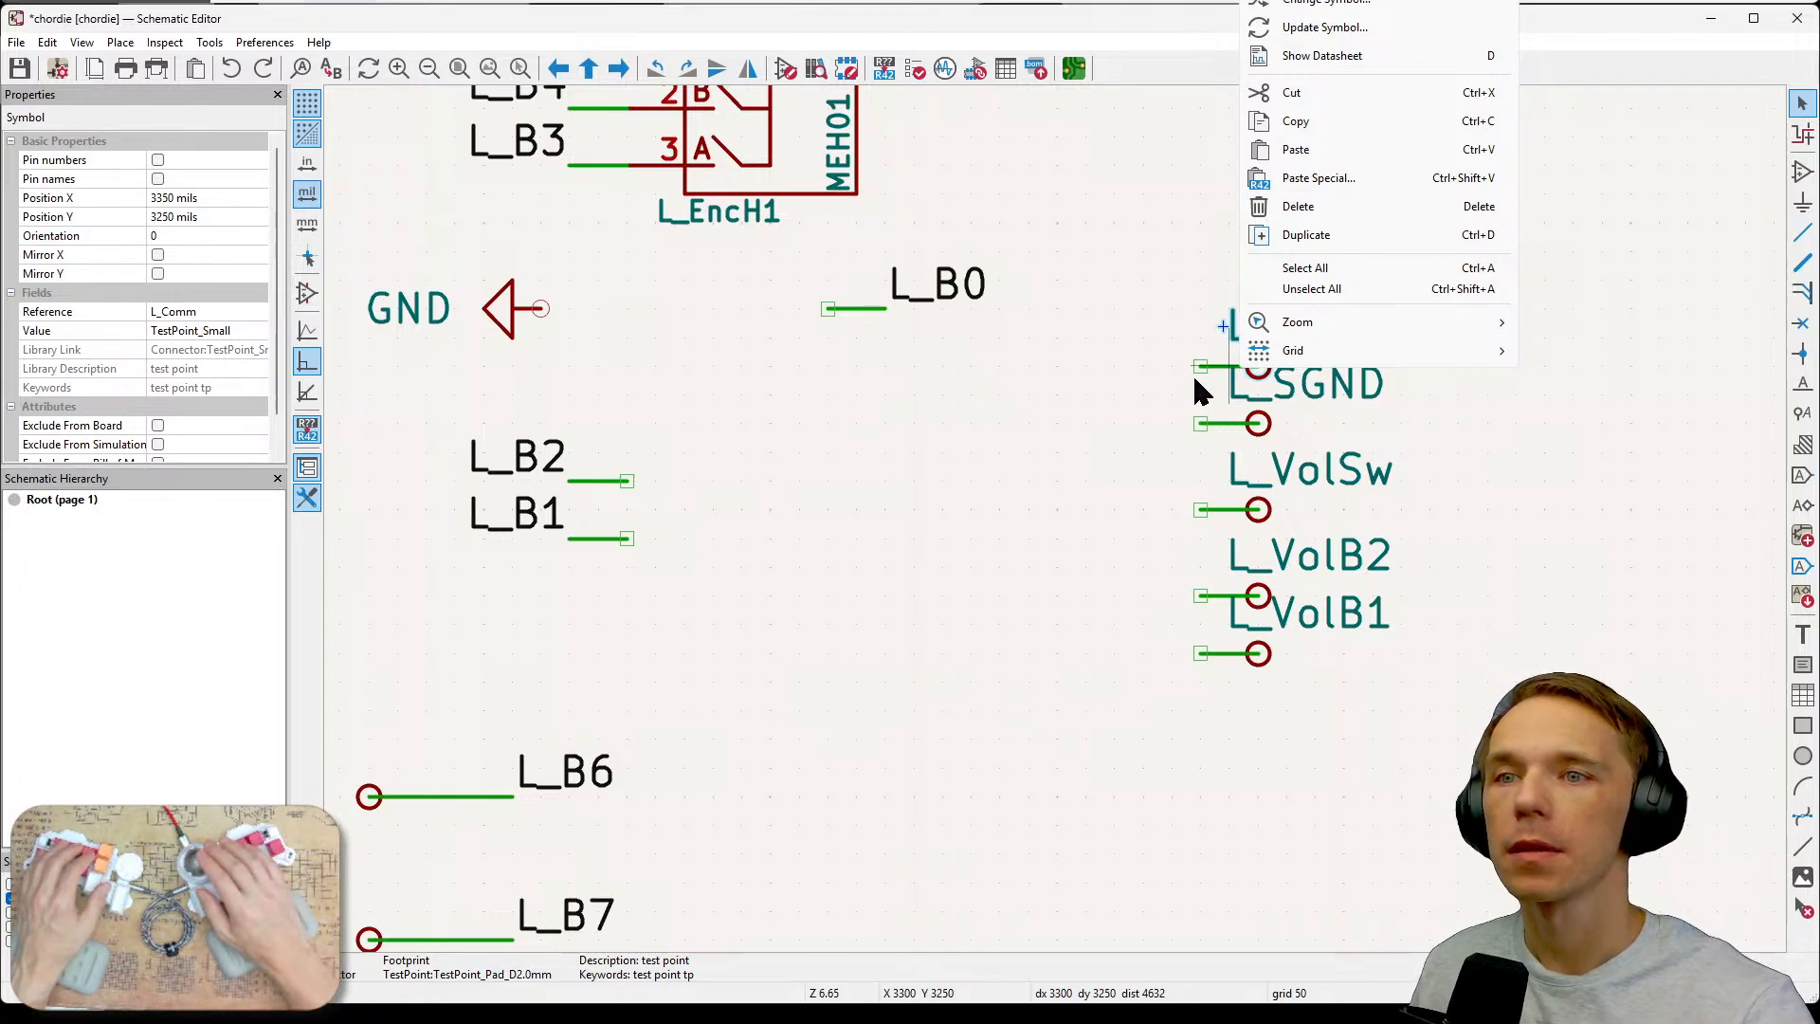
{"action": "left_click", "coordinate": [1130, 393]}
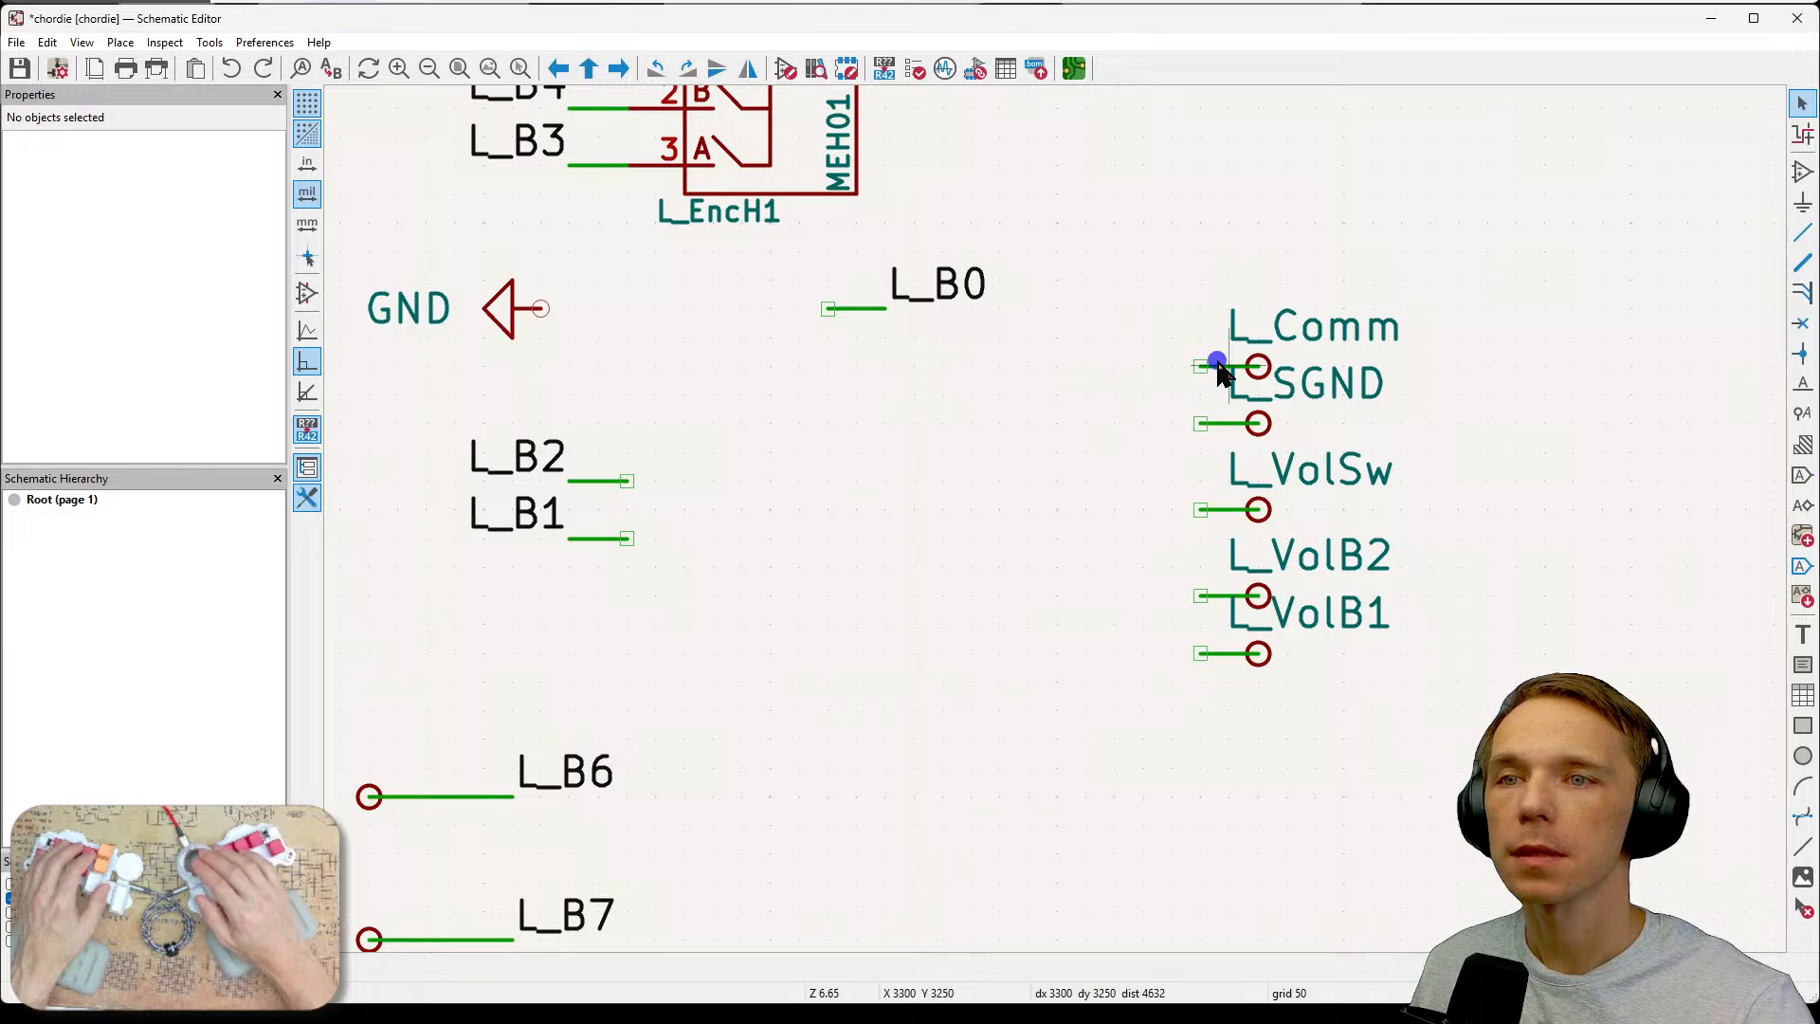
{"action": "left_click_drag", "start_coordinate": [1157, 276], "coordinate": [1364, 393]}
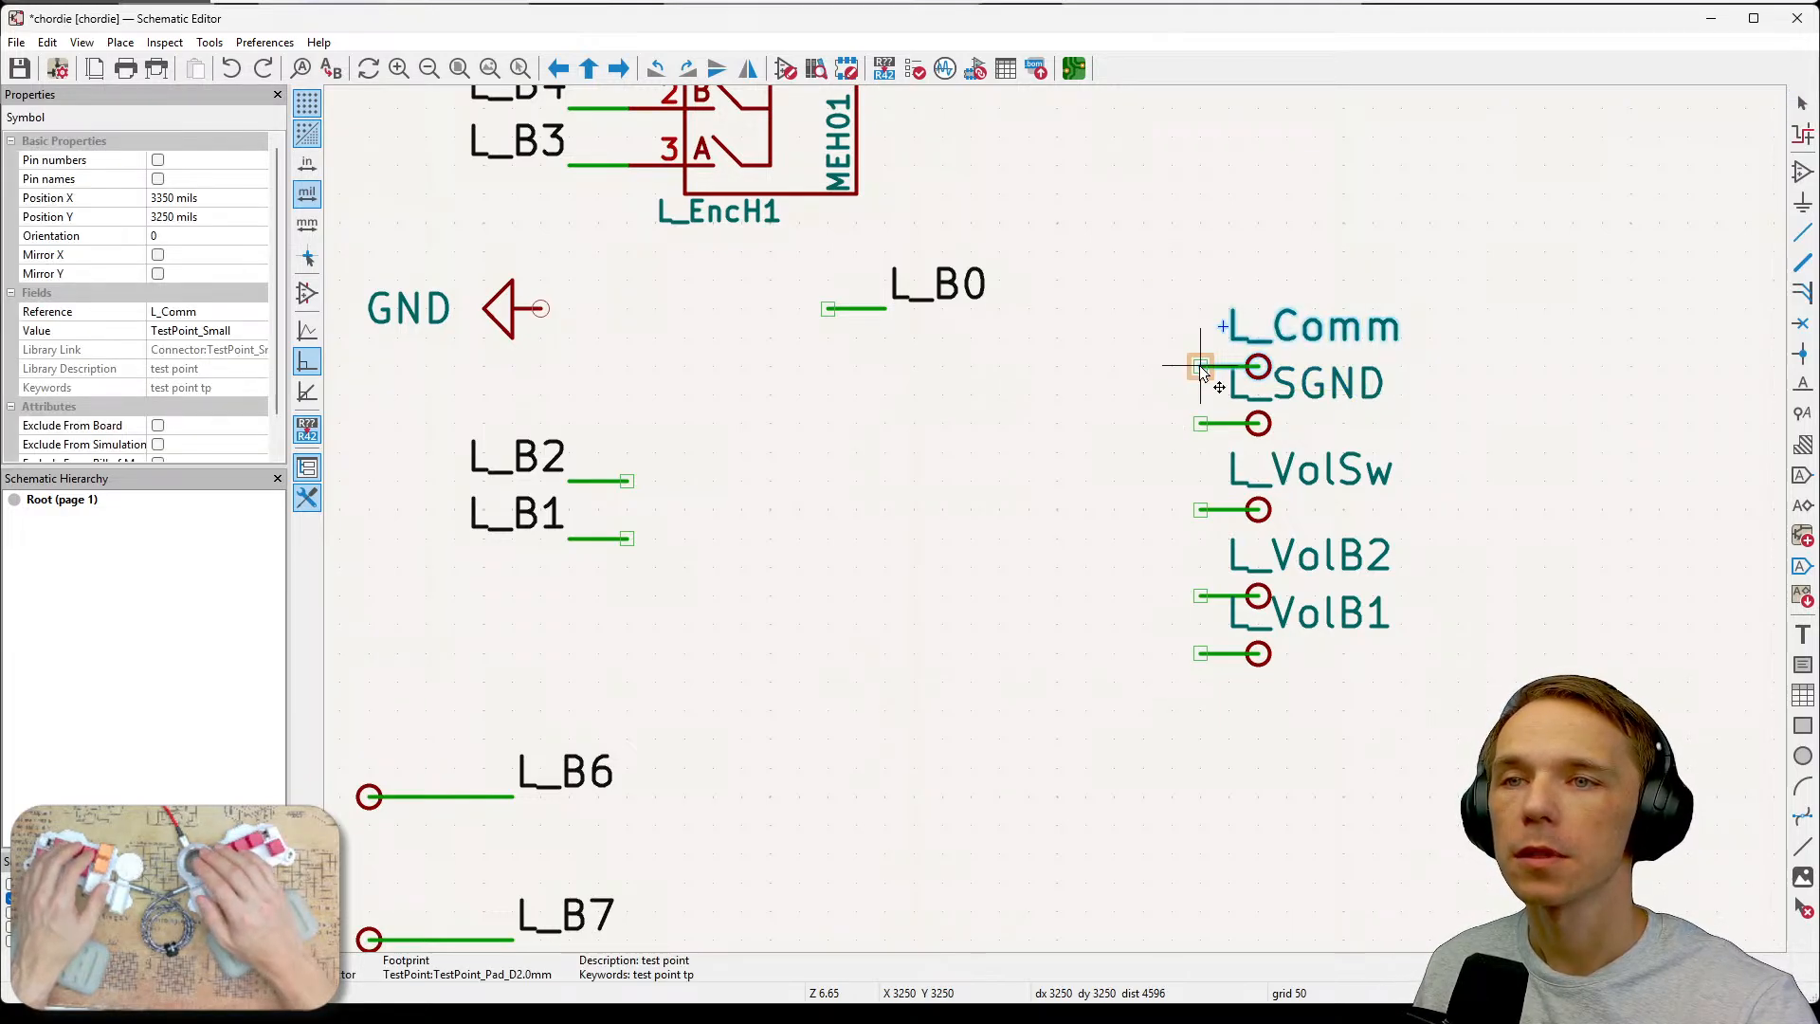
{"action": "mouse_move", "coordinate": [1190, 368]}
{"action": "left_mouse_down"}
{"action": "mouse_move", "coordinate": [1058, 398]}
{"action": "mouse_move", "coordinate": [859, 401]}
{"action": "left_mouse_up"}
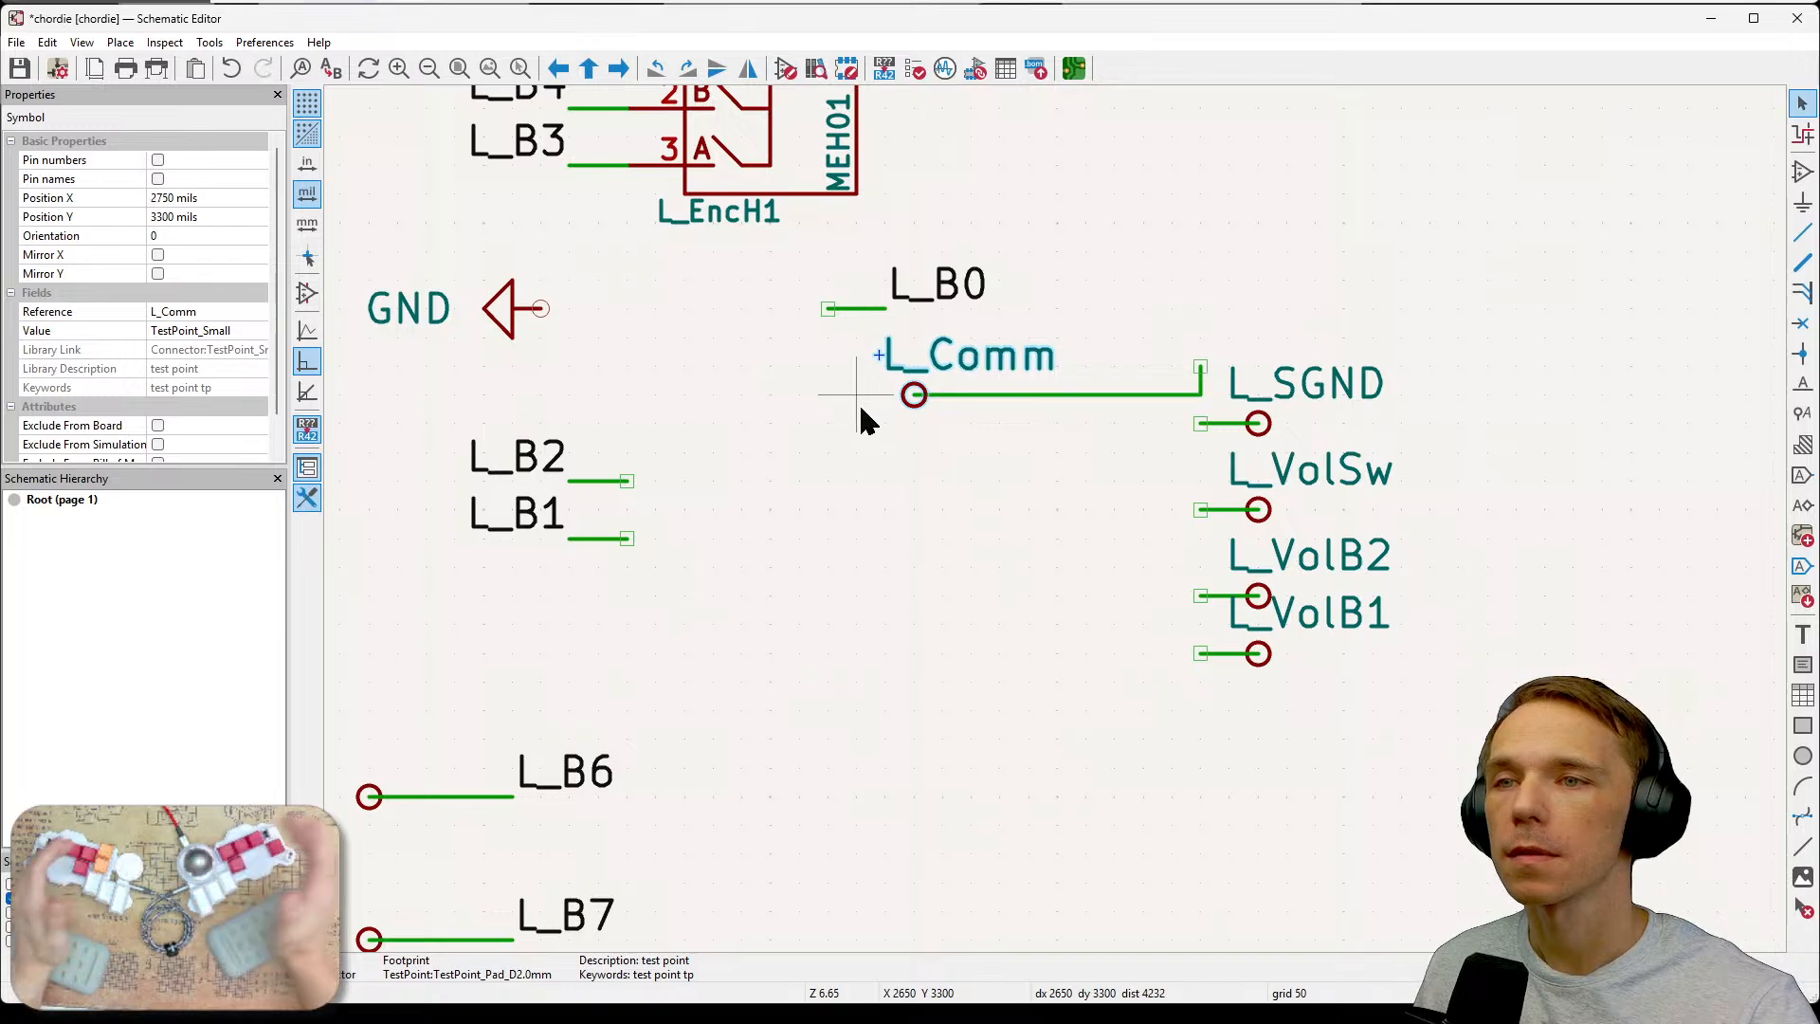
{"action": "key", "text": "ctrl+z"}
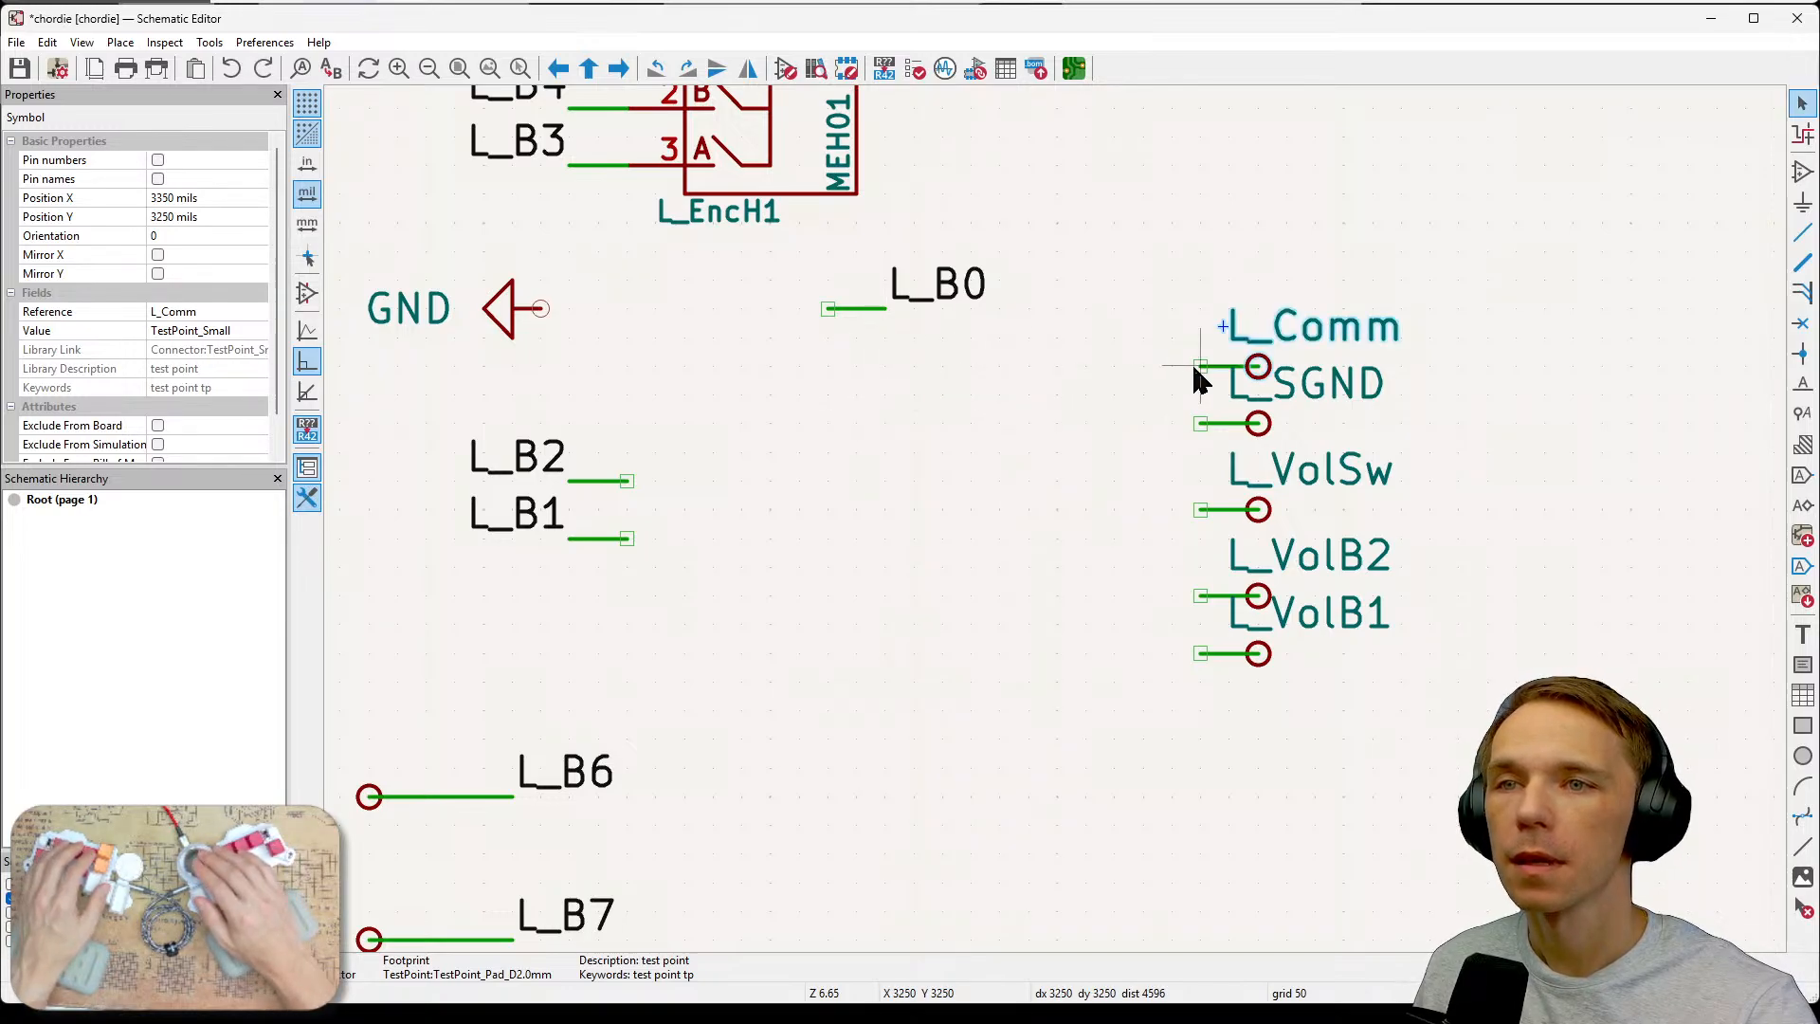
Try again to move the L_Comm test point on its own to the left.
{"action": "left_click_drag", "start_coordinate": [1133, 302], "coordinate": [1328, 389]}
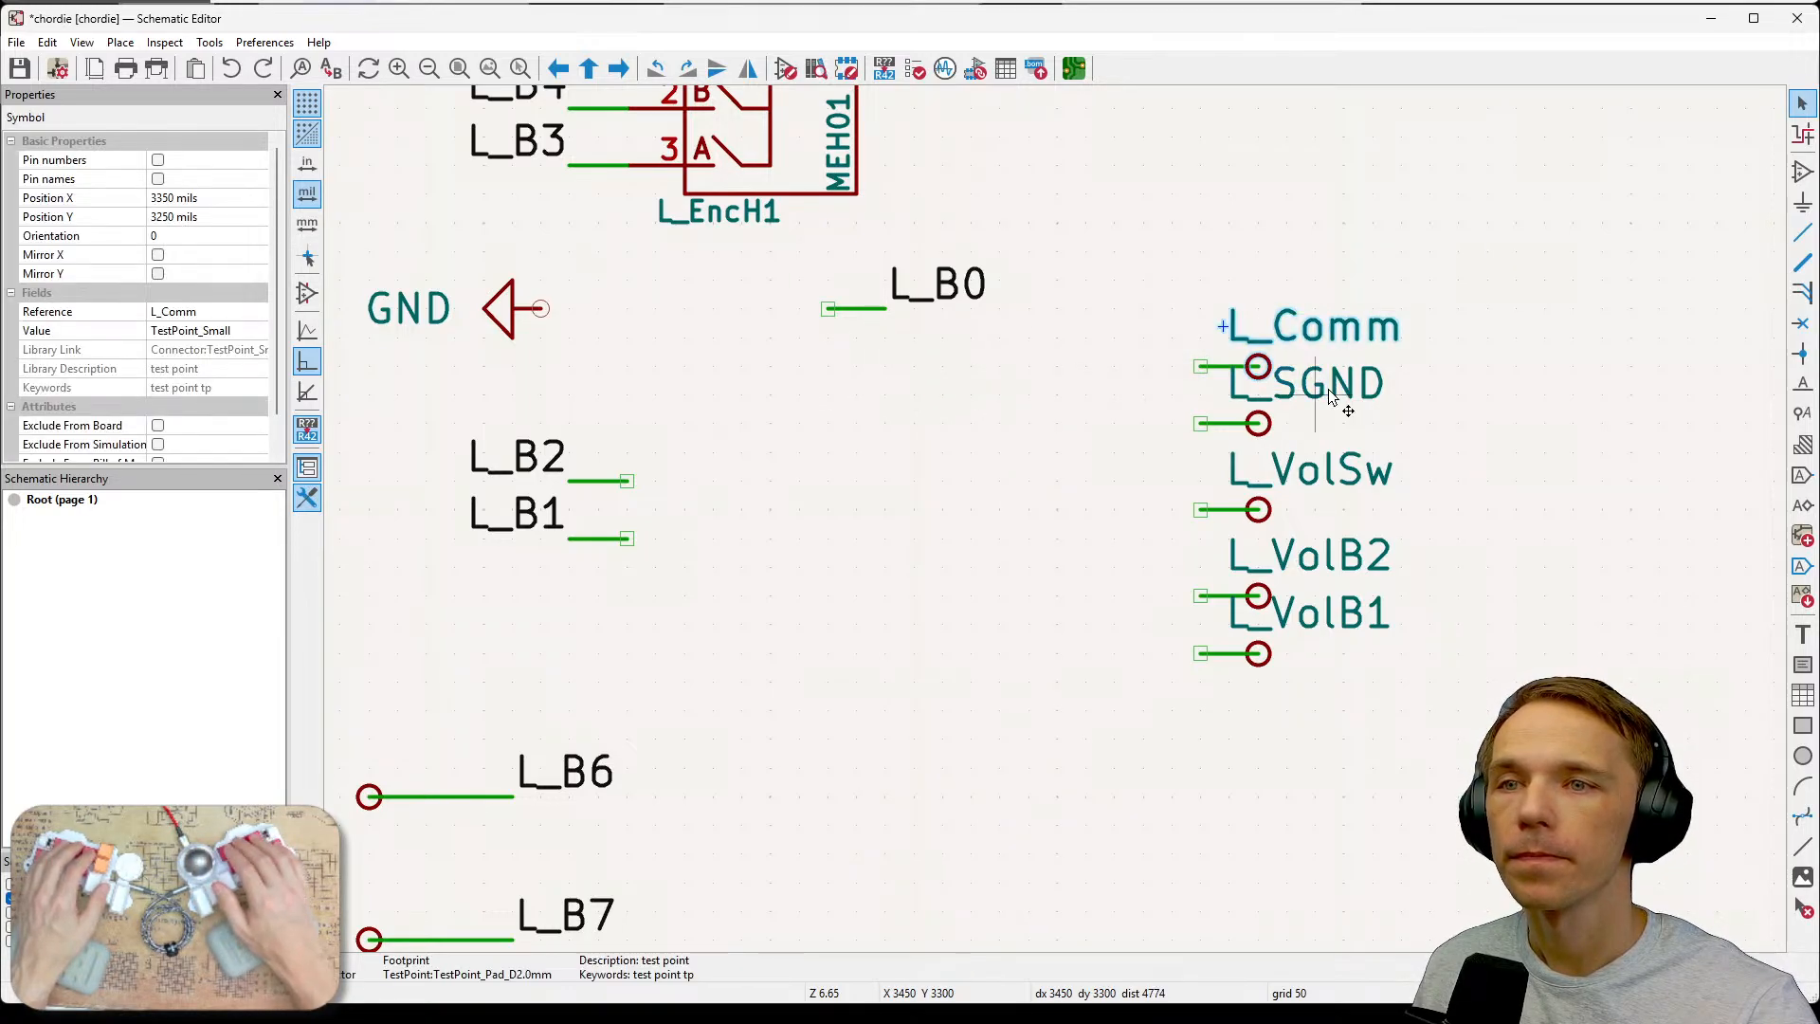
{"action": "key", "text": "m"}
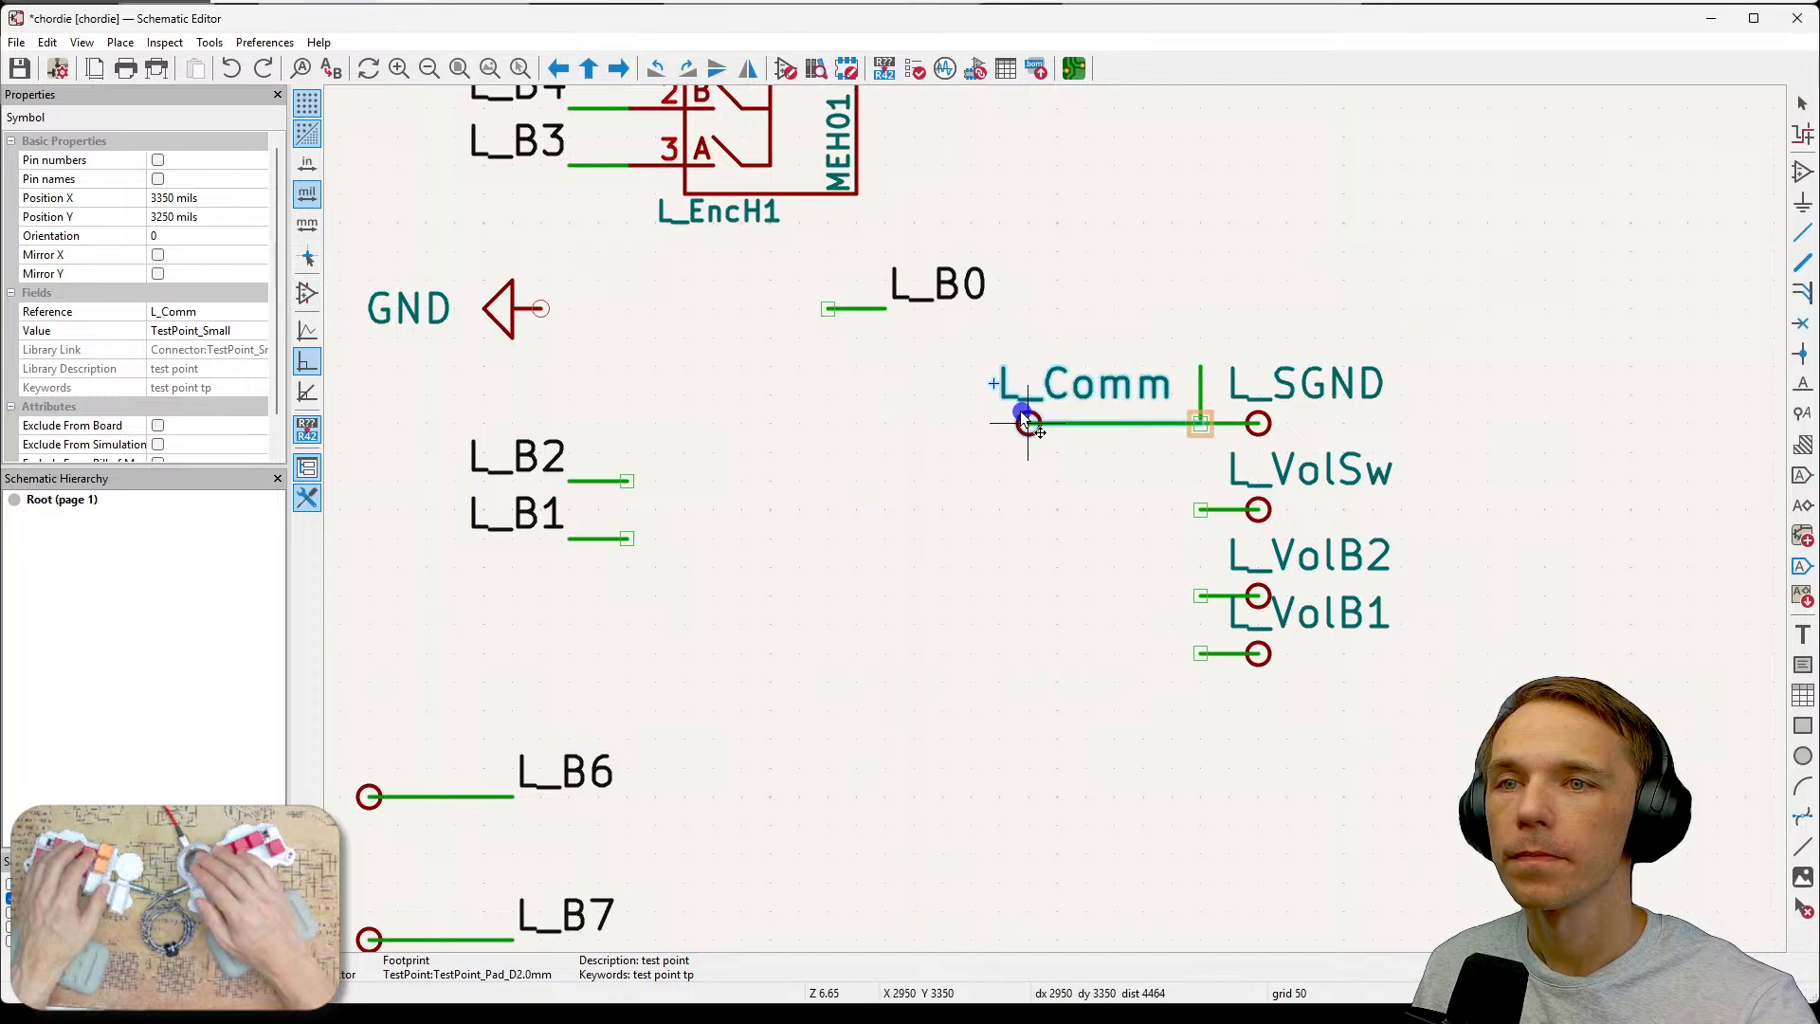
{"action": "key", "text": "Escape"}
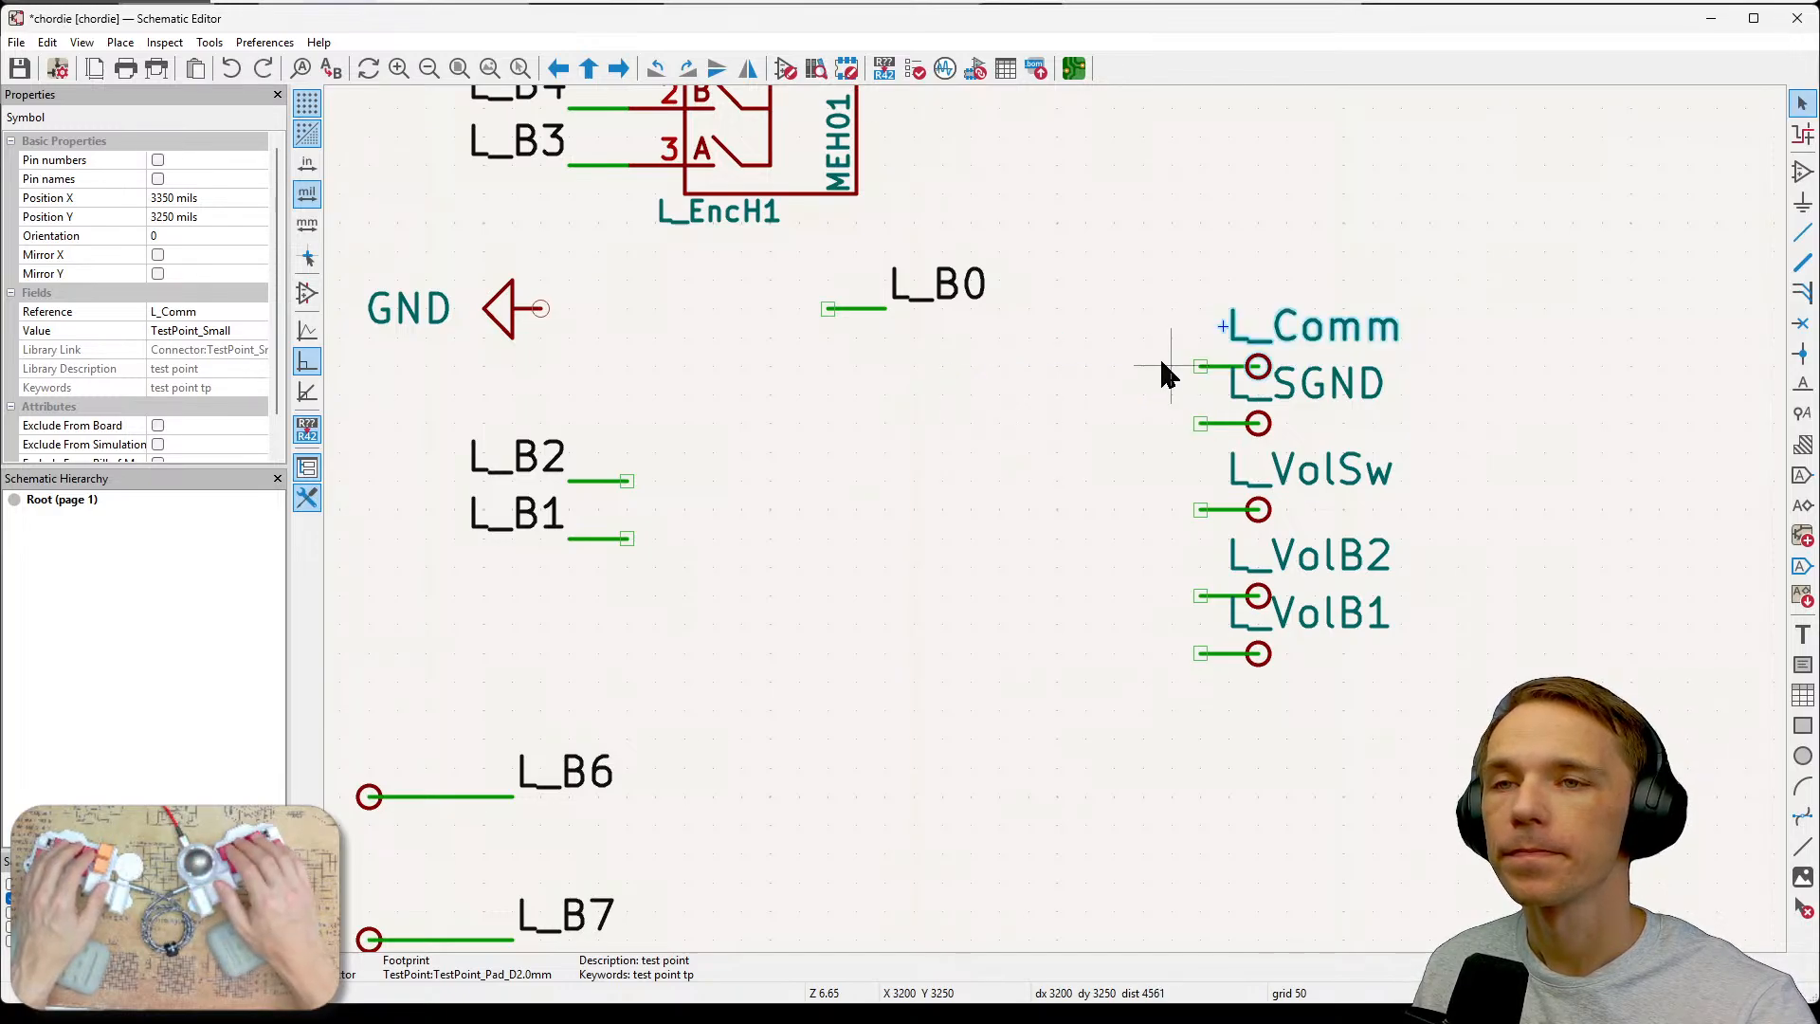
{"action": "key", "text": "m"}
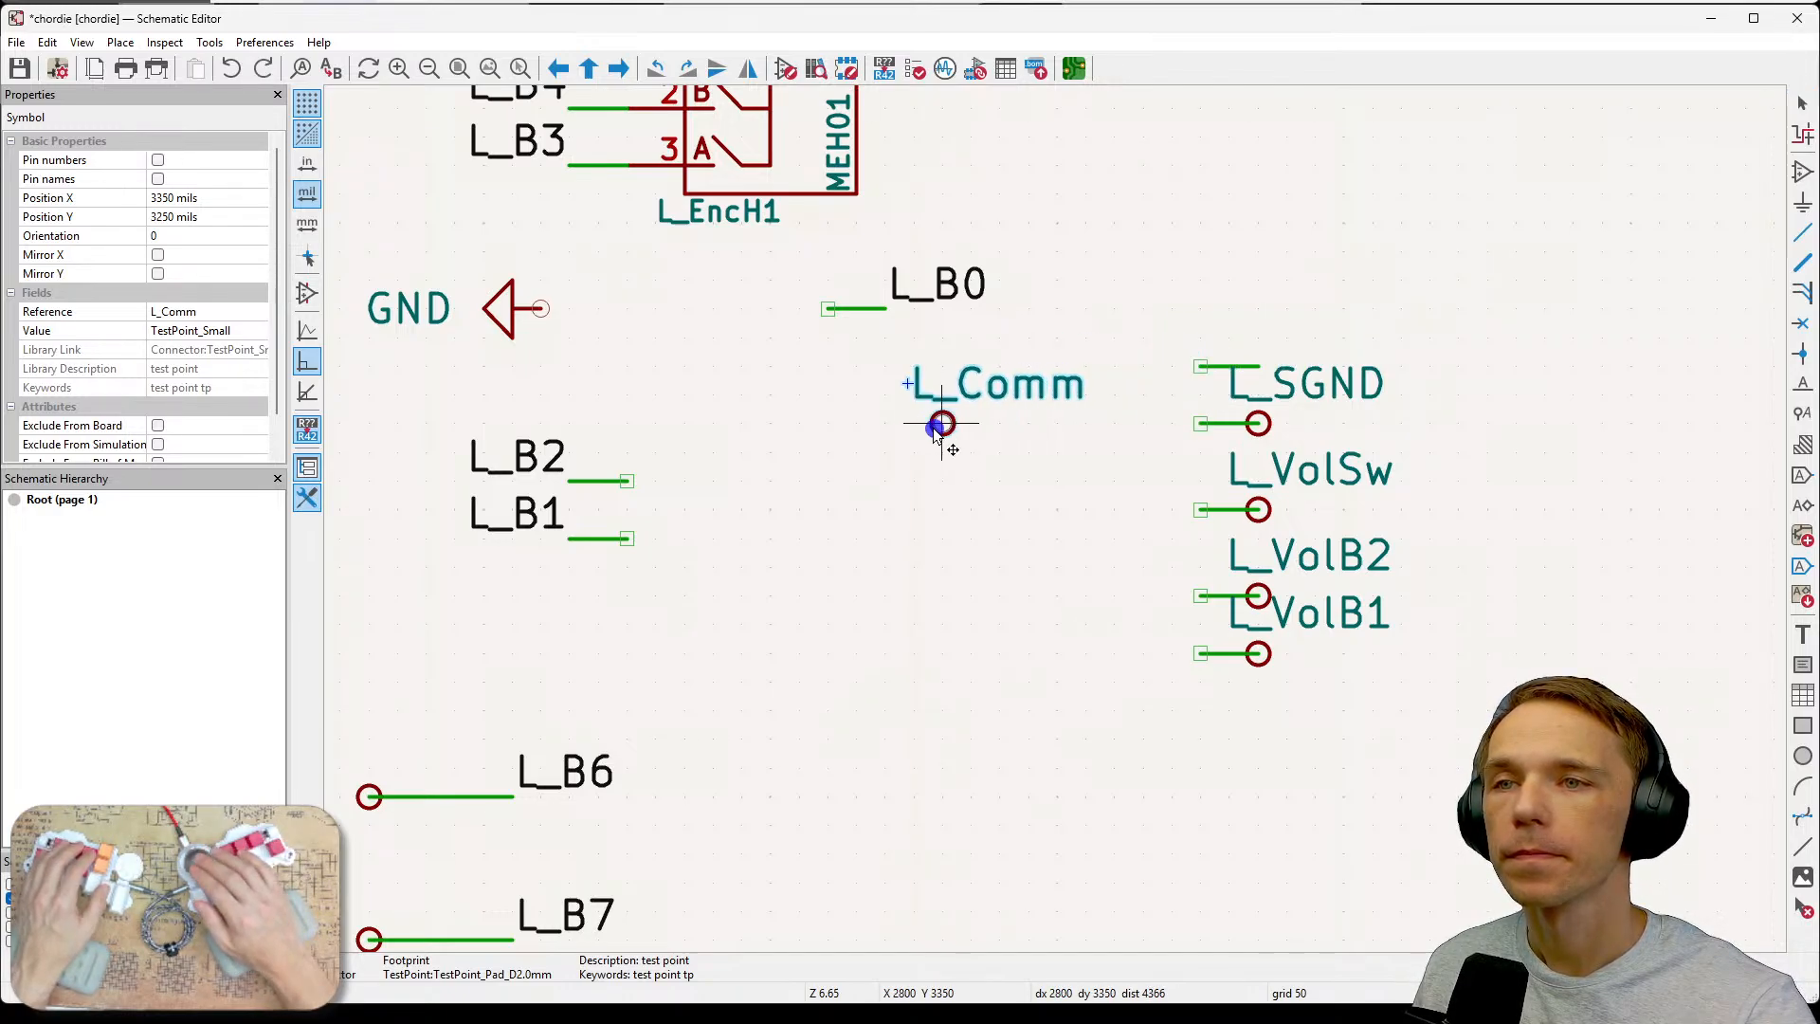
{"action": "left_click", "coordinate": [934, 428]}
{"action": "key", "text": "ctrl+z"}
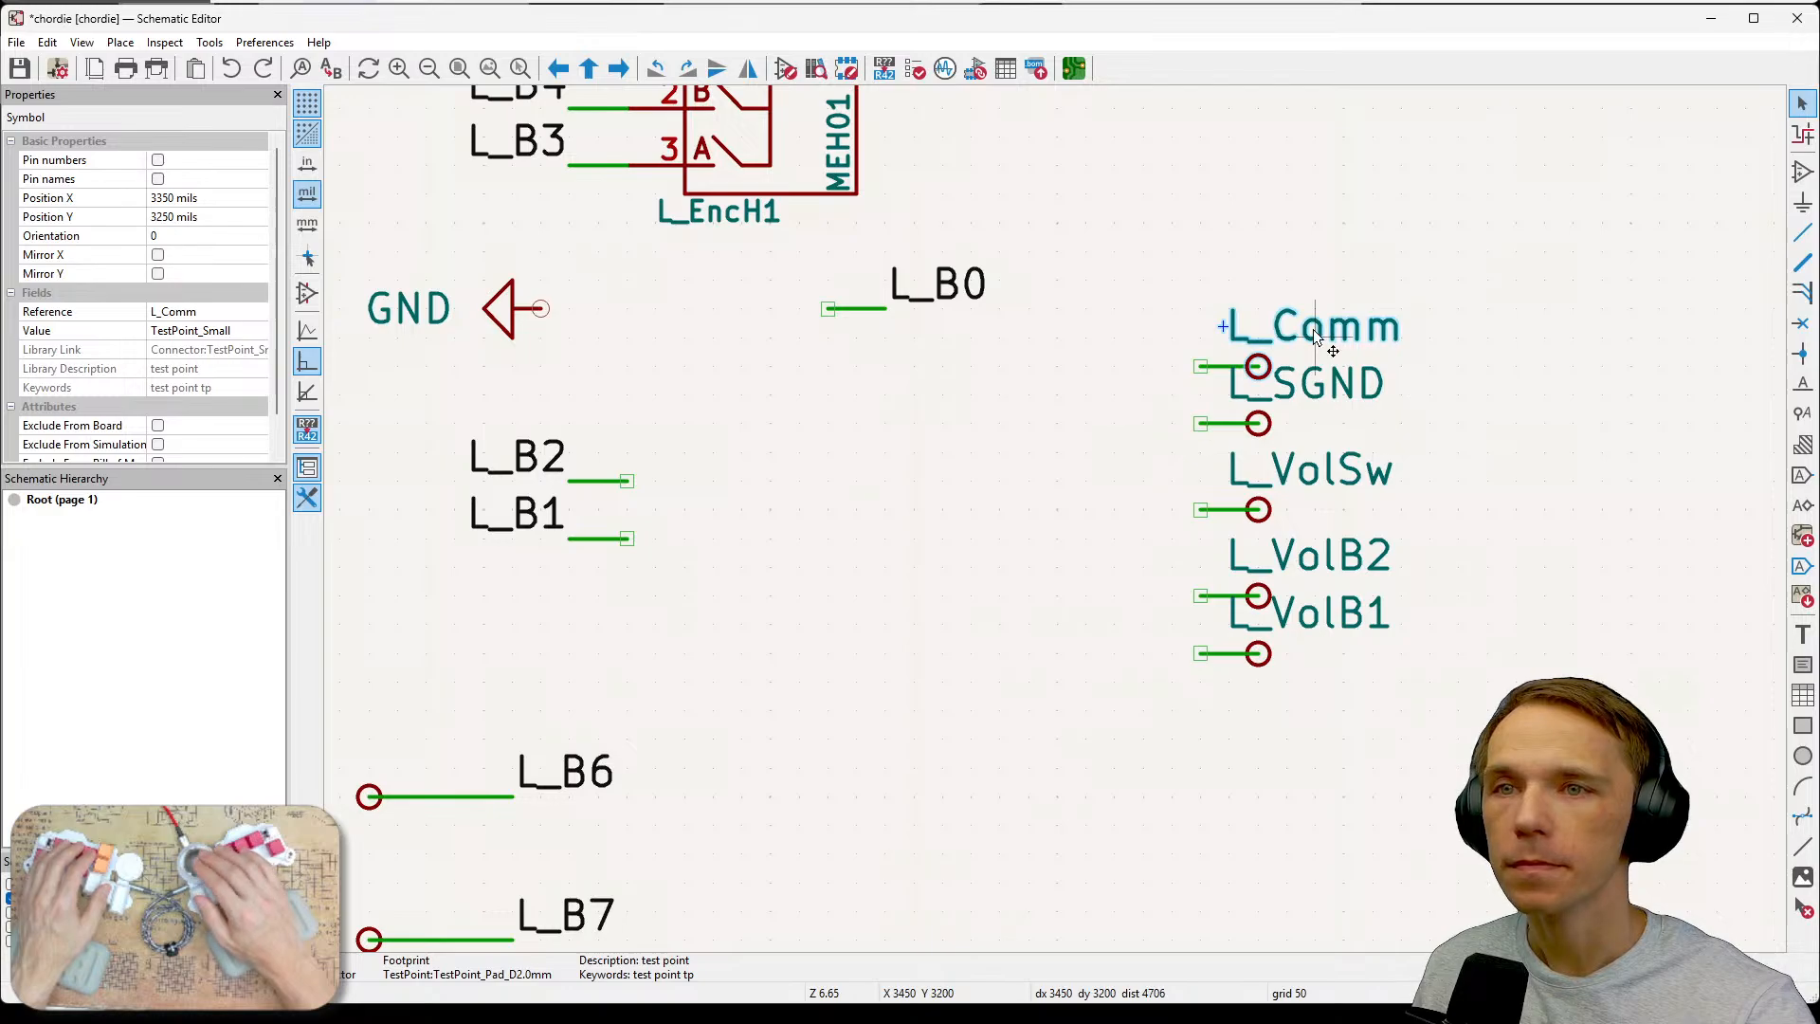
Move the L_Comm test point left and delete the leftover wire segments that joined it to L_SGND.
{"action": "left_click", "coordinate": [1333, 222]}
{"action": "left_click_drag", "start_coordinate": [1129, 250], "coordinate": [870, 430]}
{"action": "left_click", "coordinate": [1170, 479]}
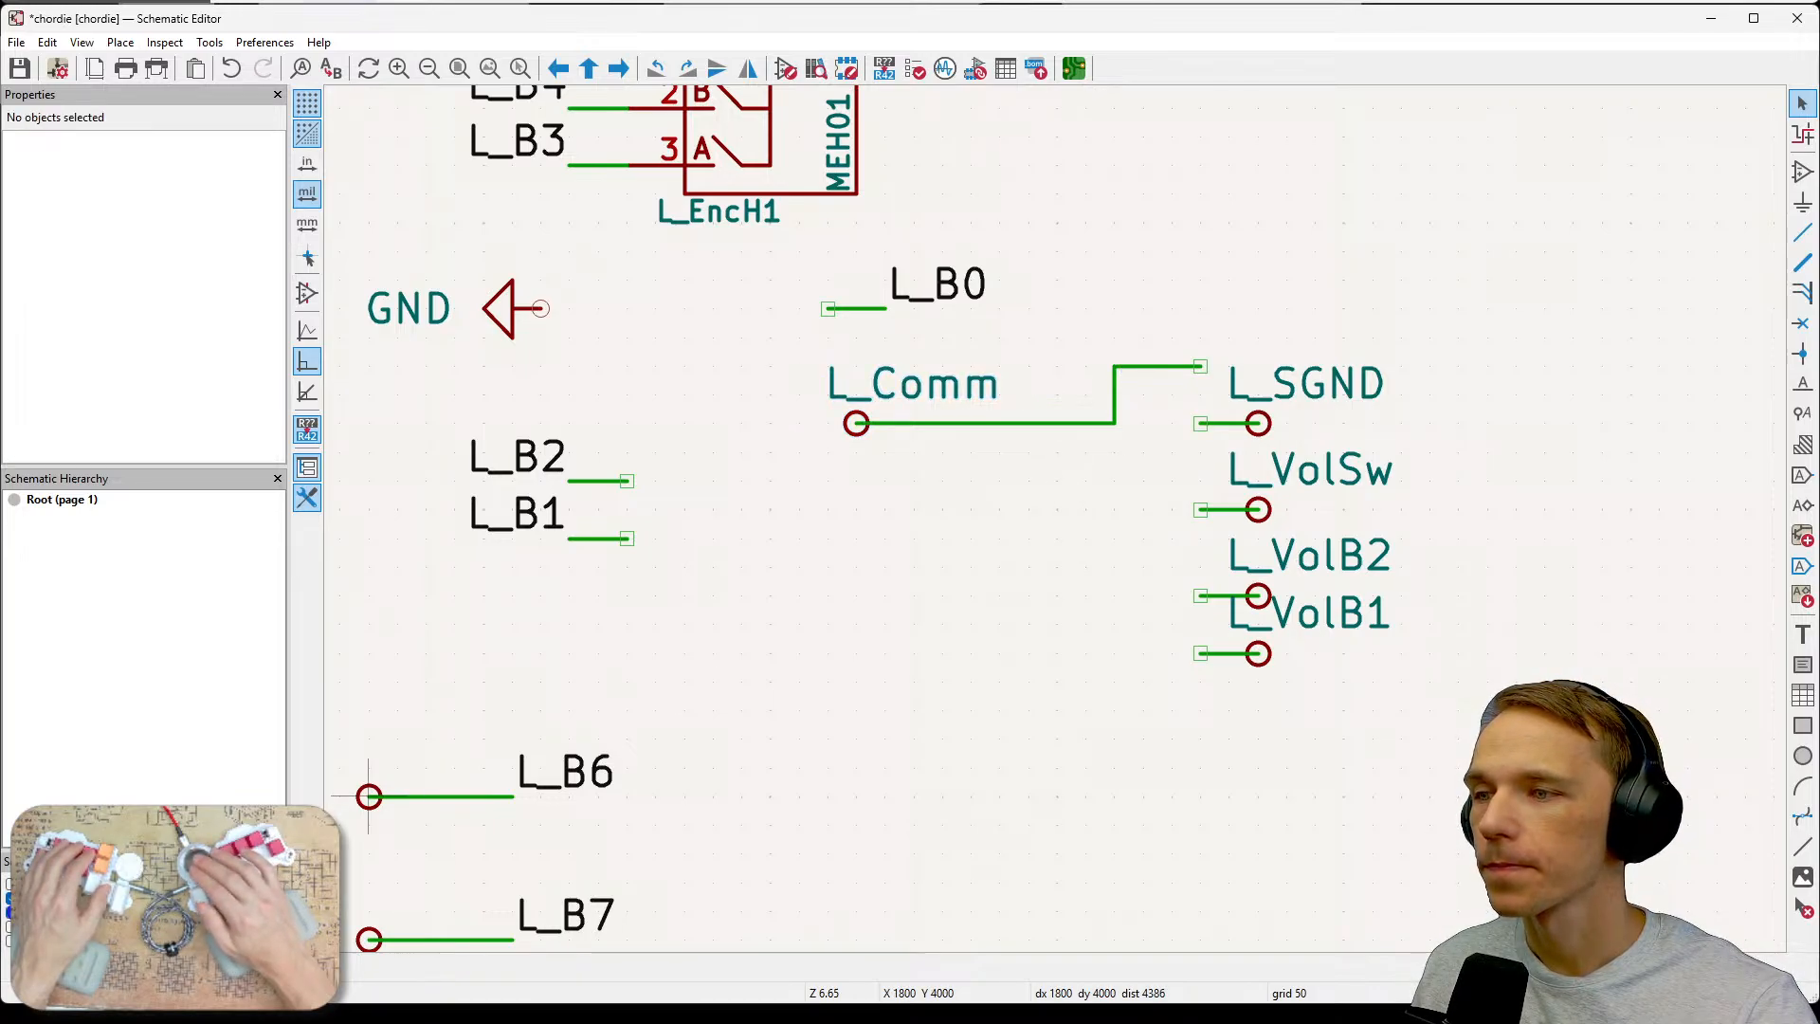
{"action": "left_click", "coordinate": [1116, 403]}
{"action": "key", "text": "Delete"}
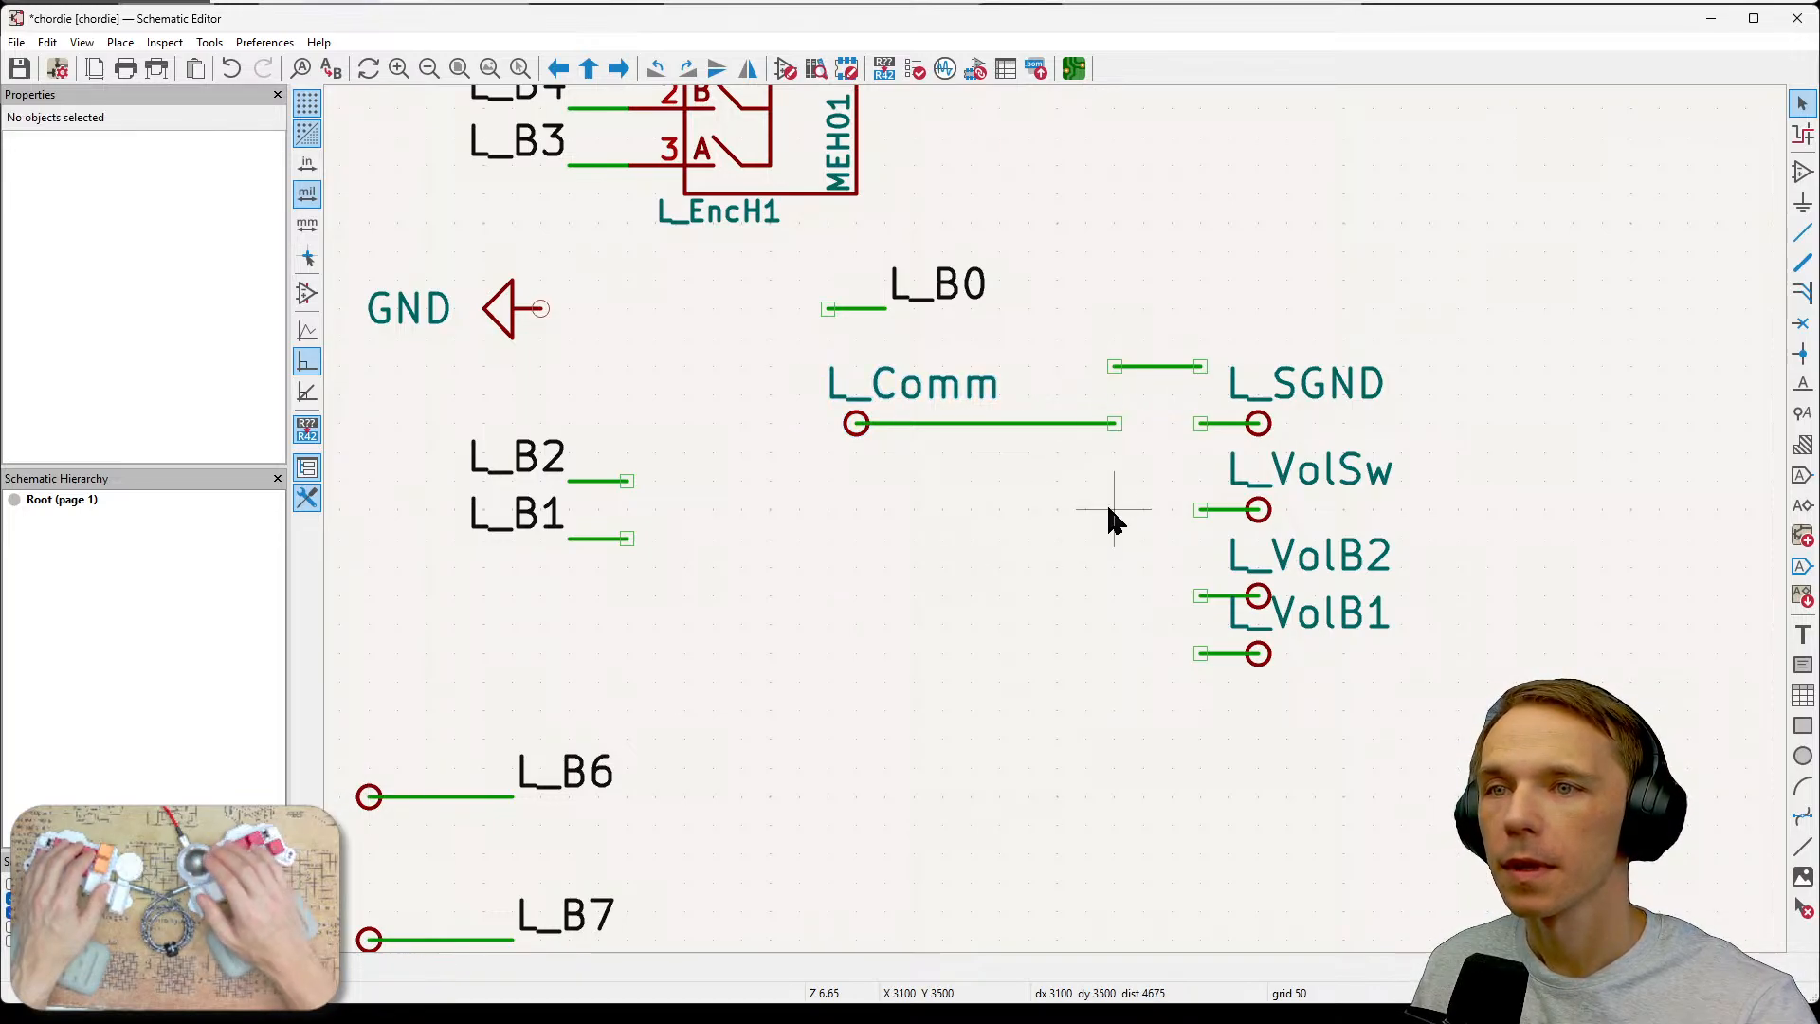
{"action": "left_click", "coordinate": [1142, 365]}
{"action": "key", "text": "Delete"}
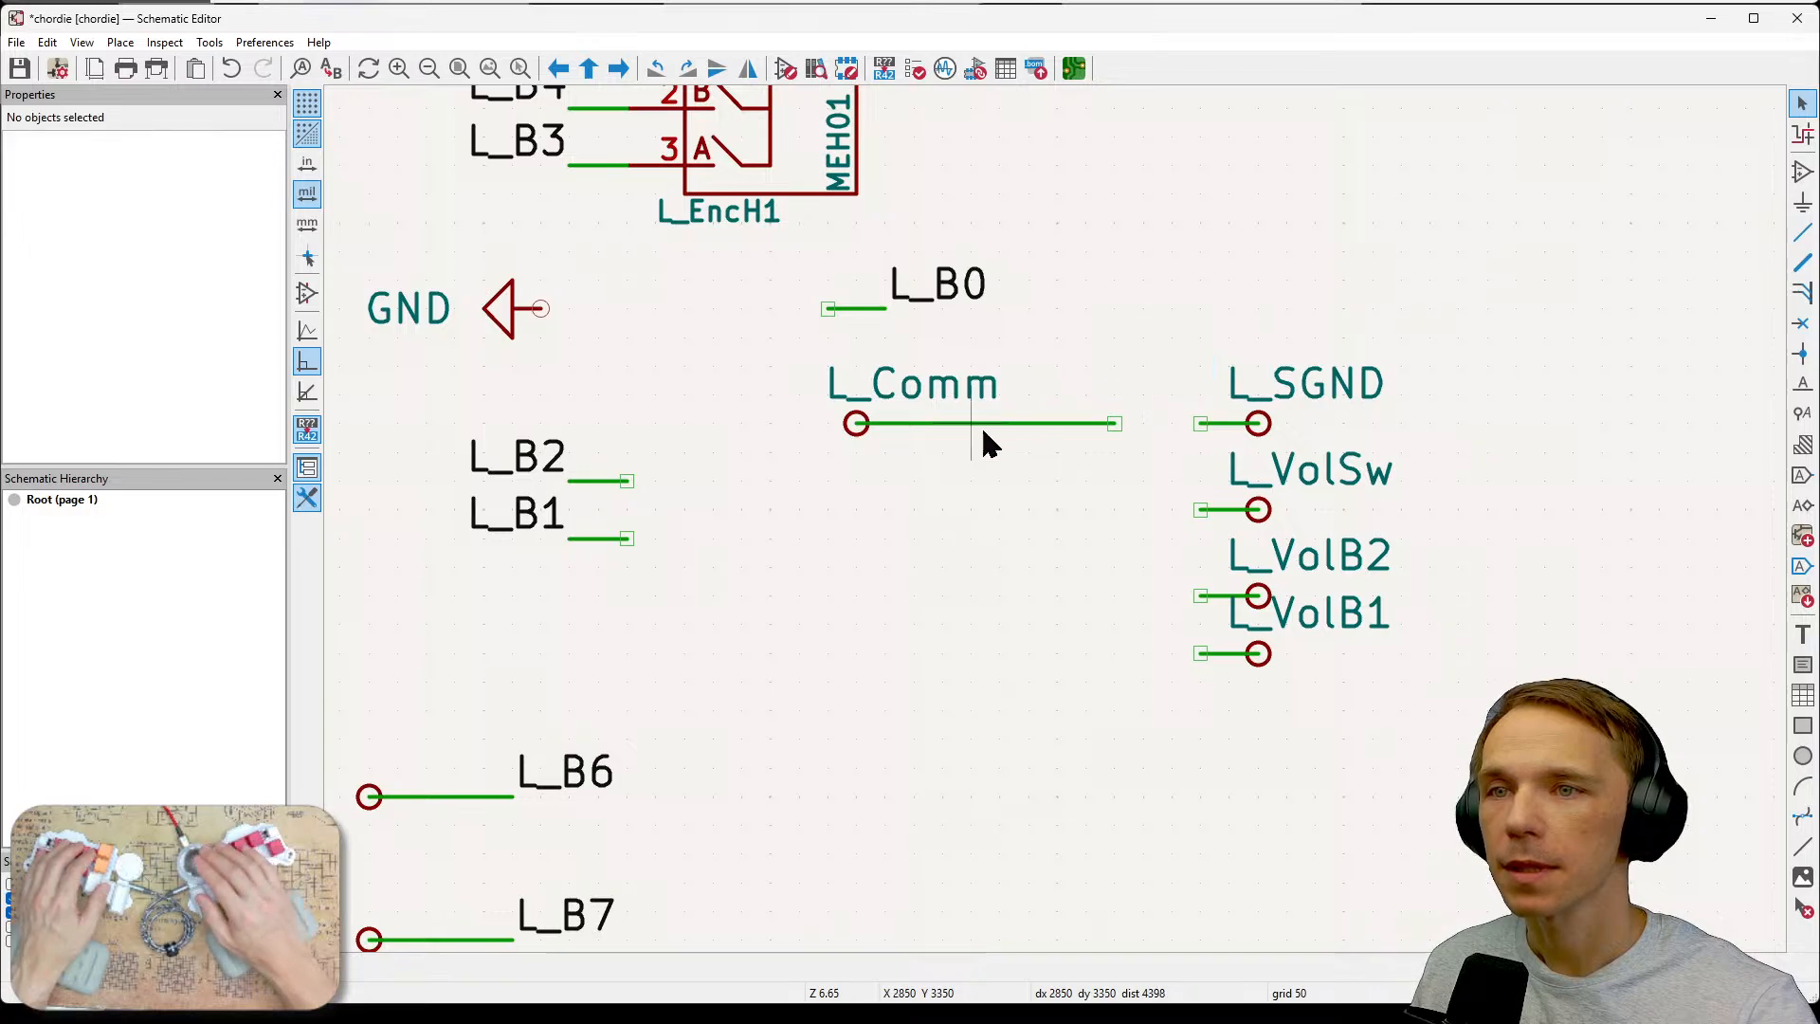
{"action": "left_click", "coordinate": [1056, 424]}
{"action": "key", "text": "Delete"}
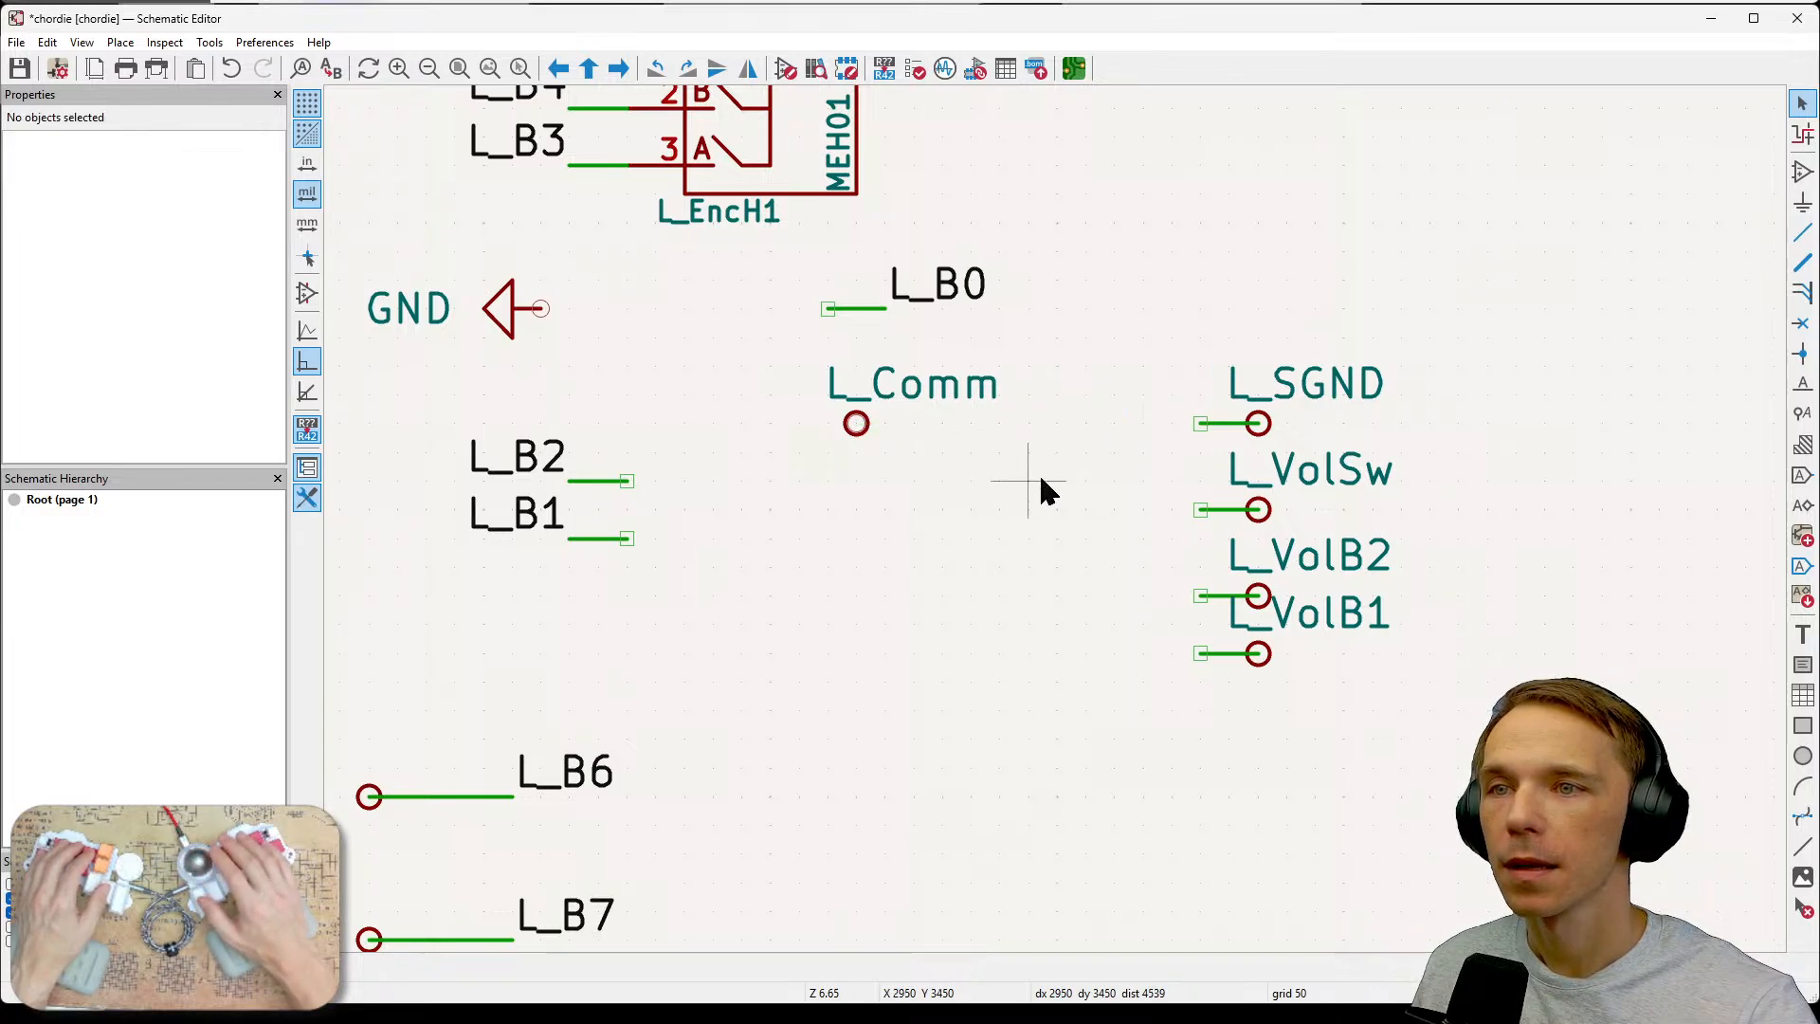
Move the L_Comm test point farther left, beside the L_B2 label.
{"action": "left_click", "coordinate": [856, 424]}
{"action": "key", "text": "Escape"}
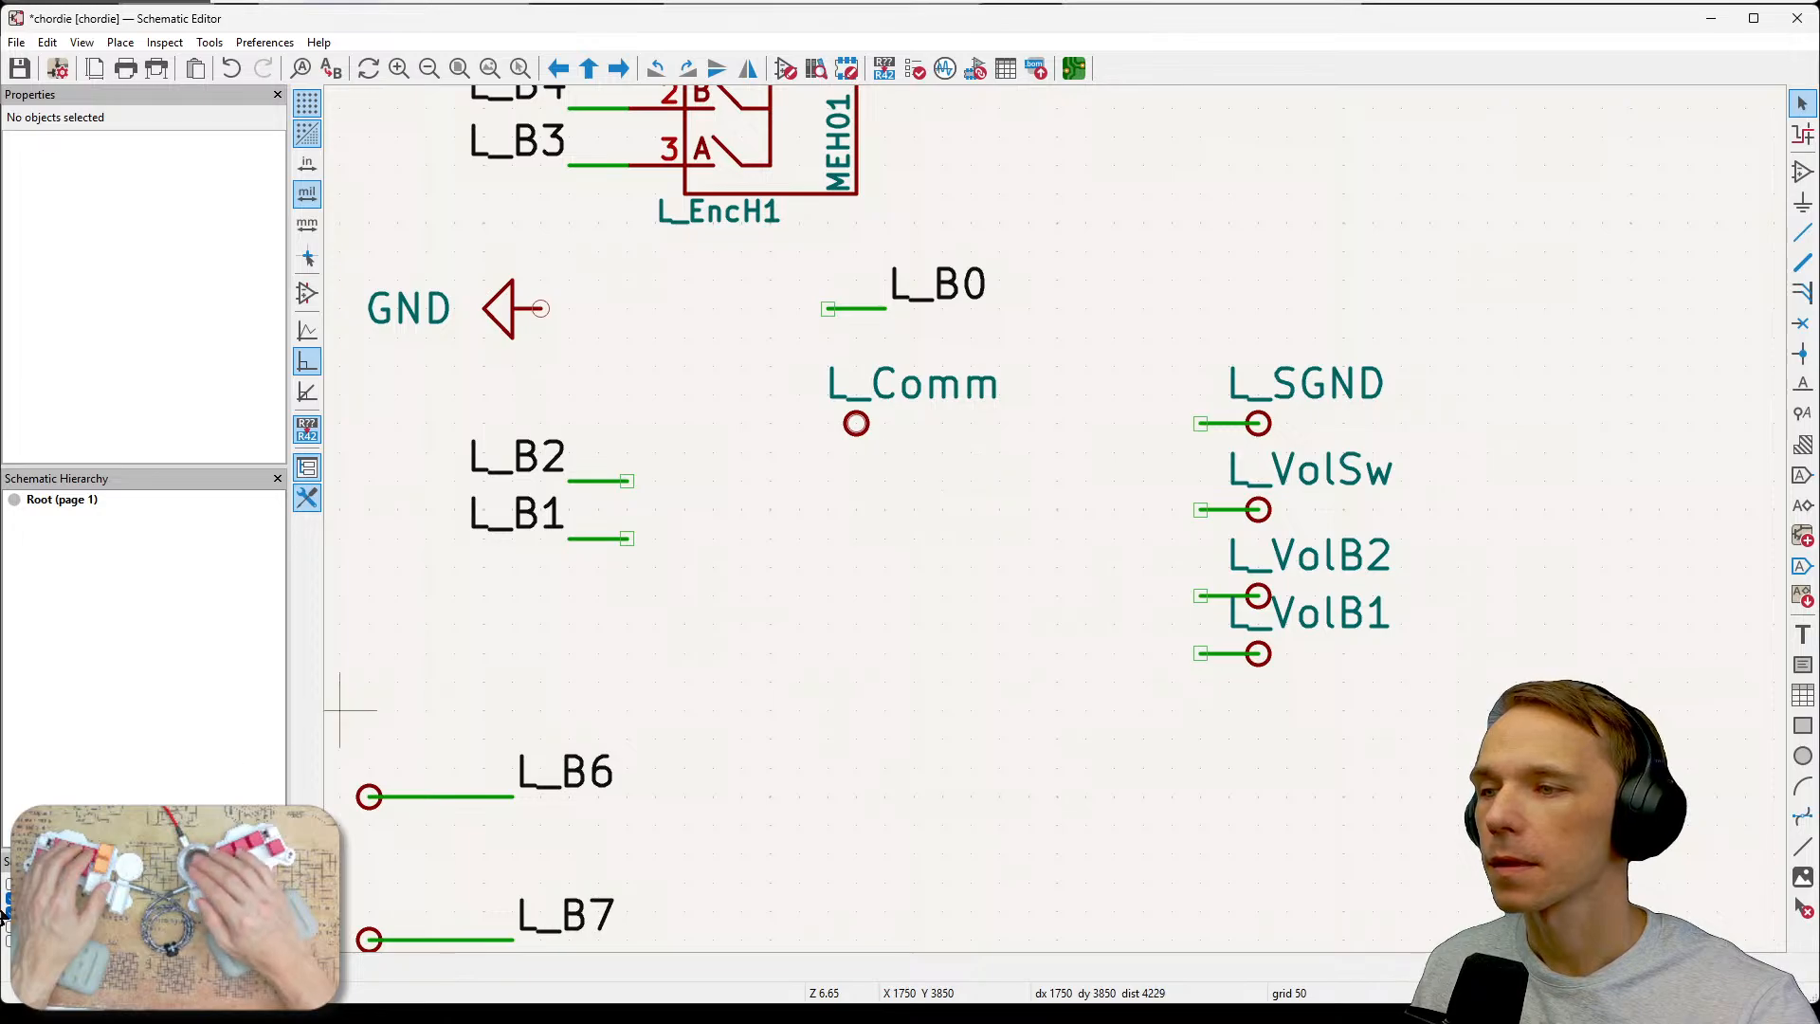
{"action": "left_click", "coordinate": [855, 424]}
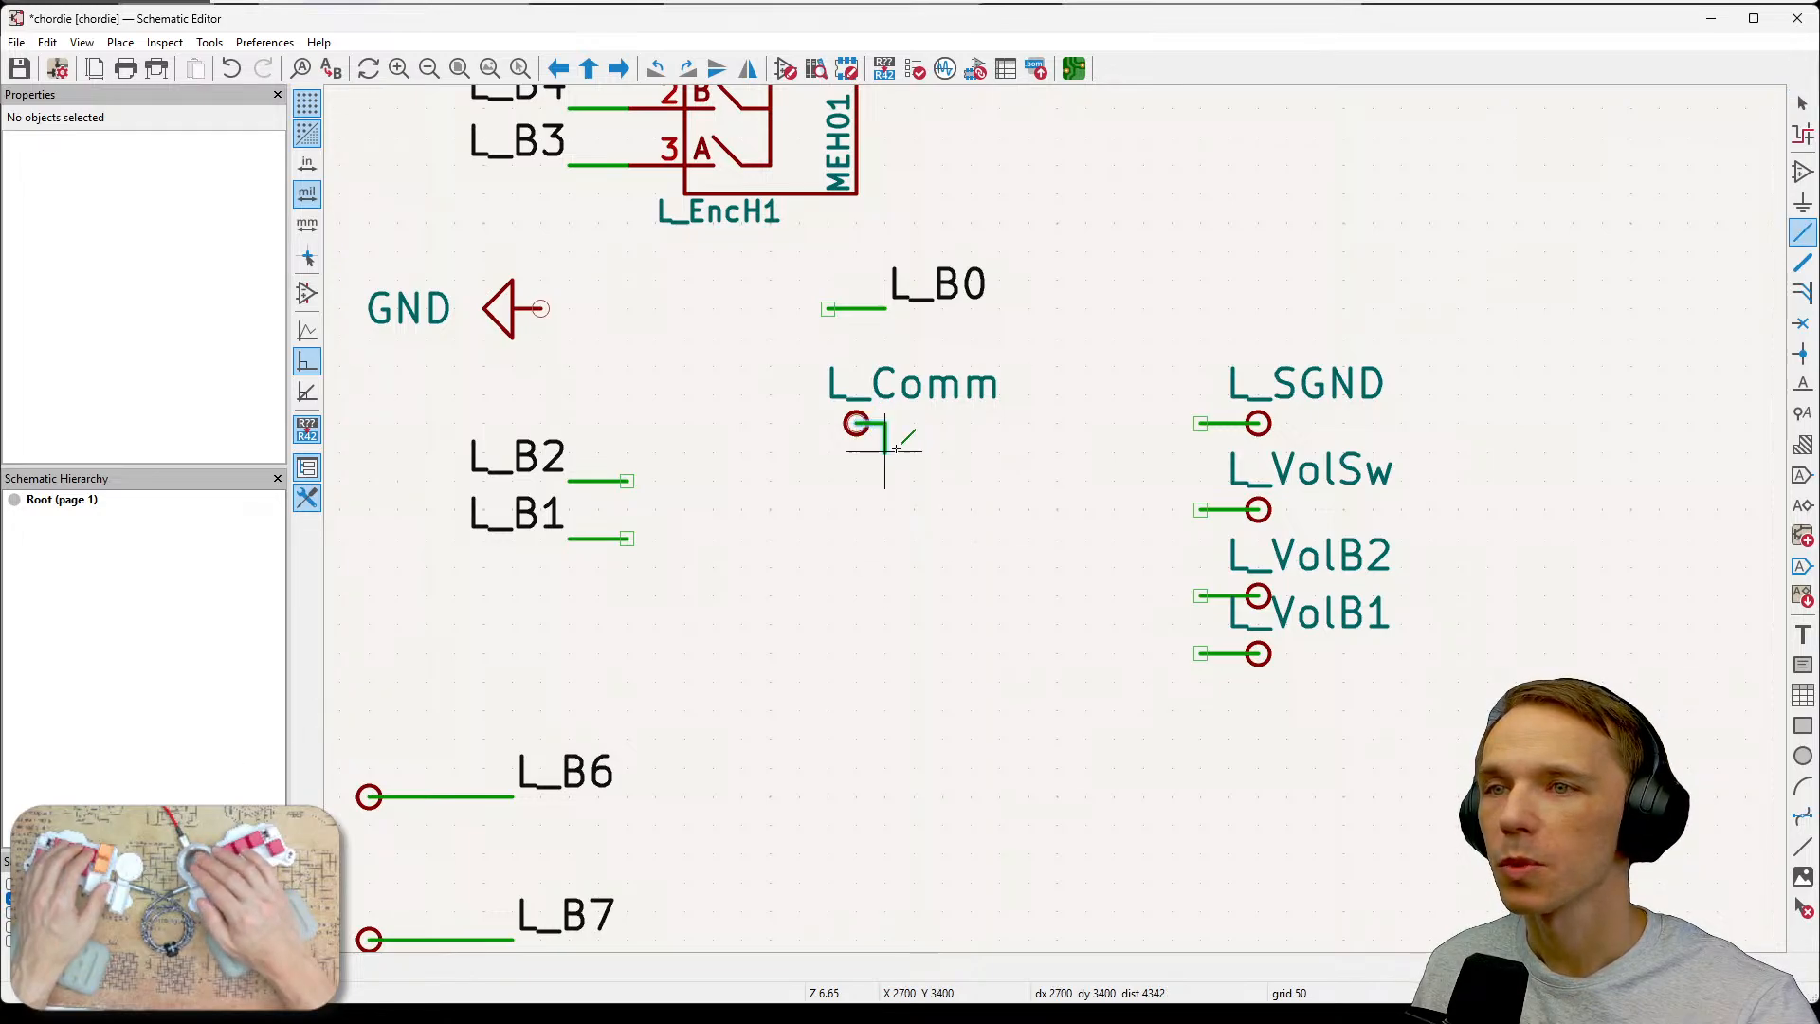
{"action": "key", "text": "Escape"}
{"action": "left_click", "coordinate": [828, 405]}
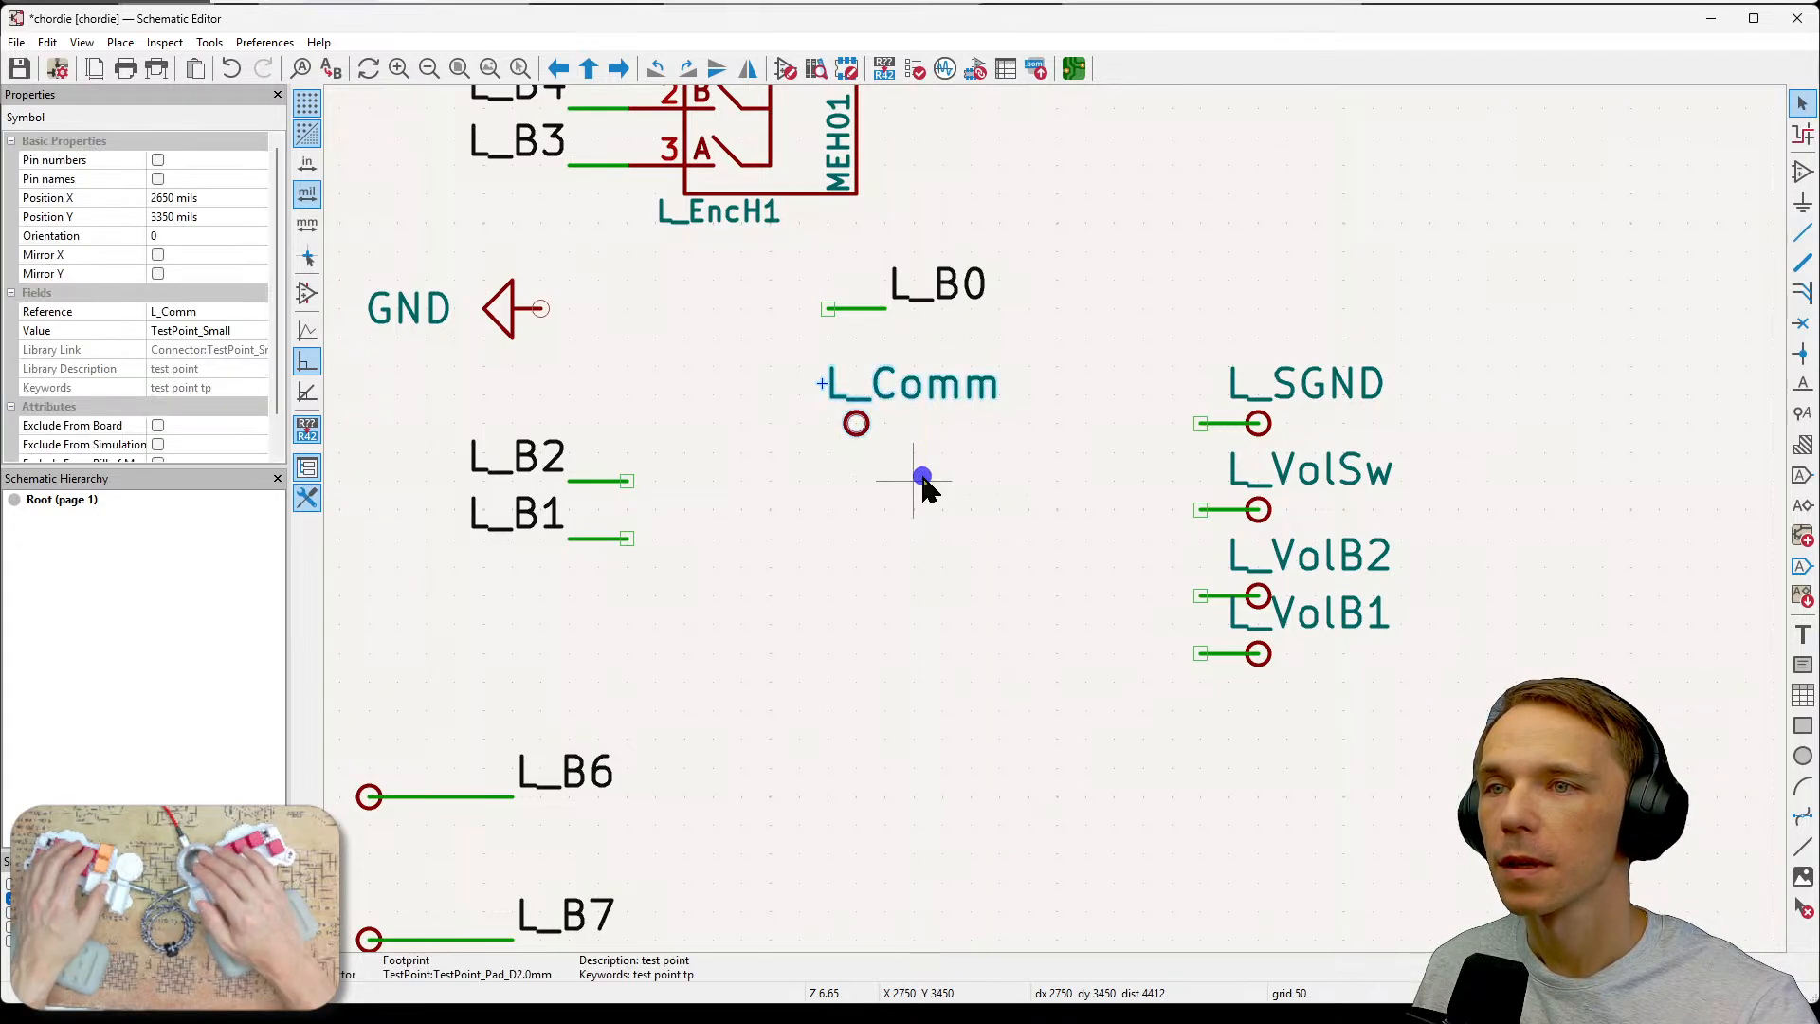
{"action": "left_click", "coordinate": [857, 429]}
{"action": "key", "text": "Escape"}
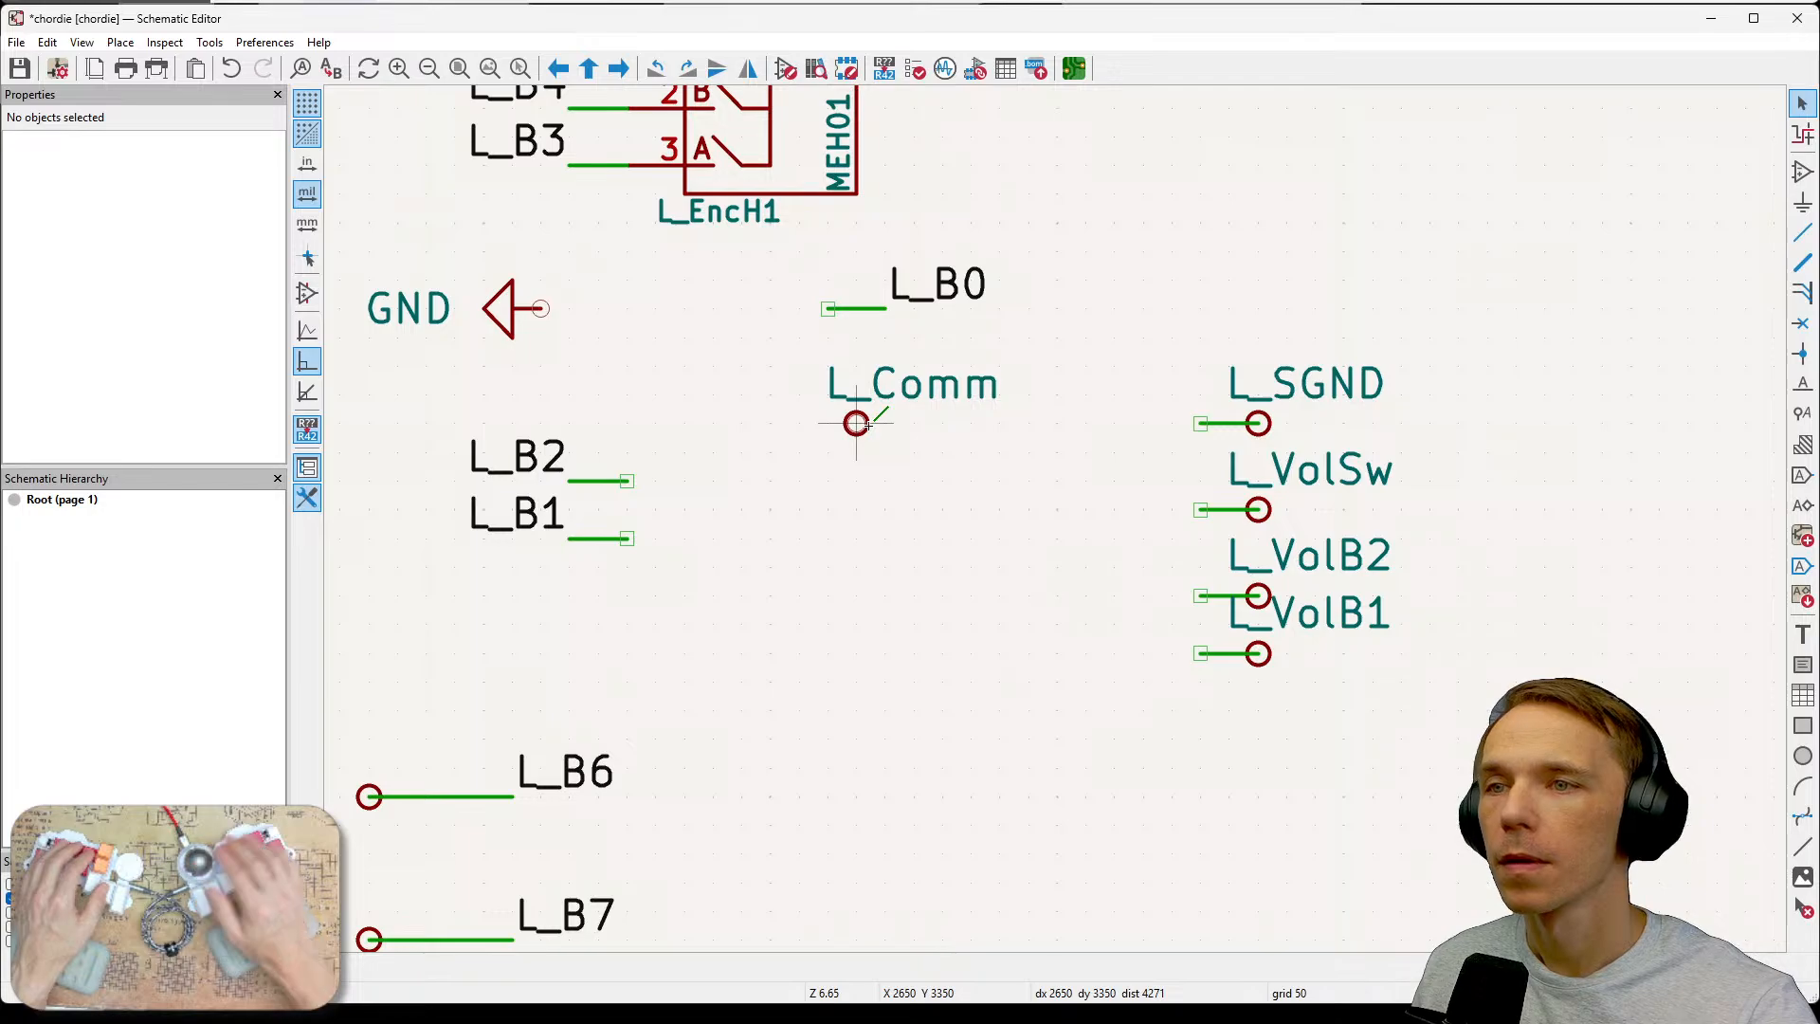
{"action": "key", "text": "m"}
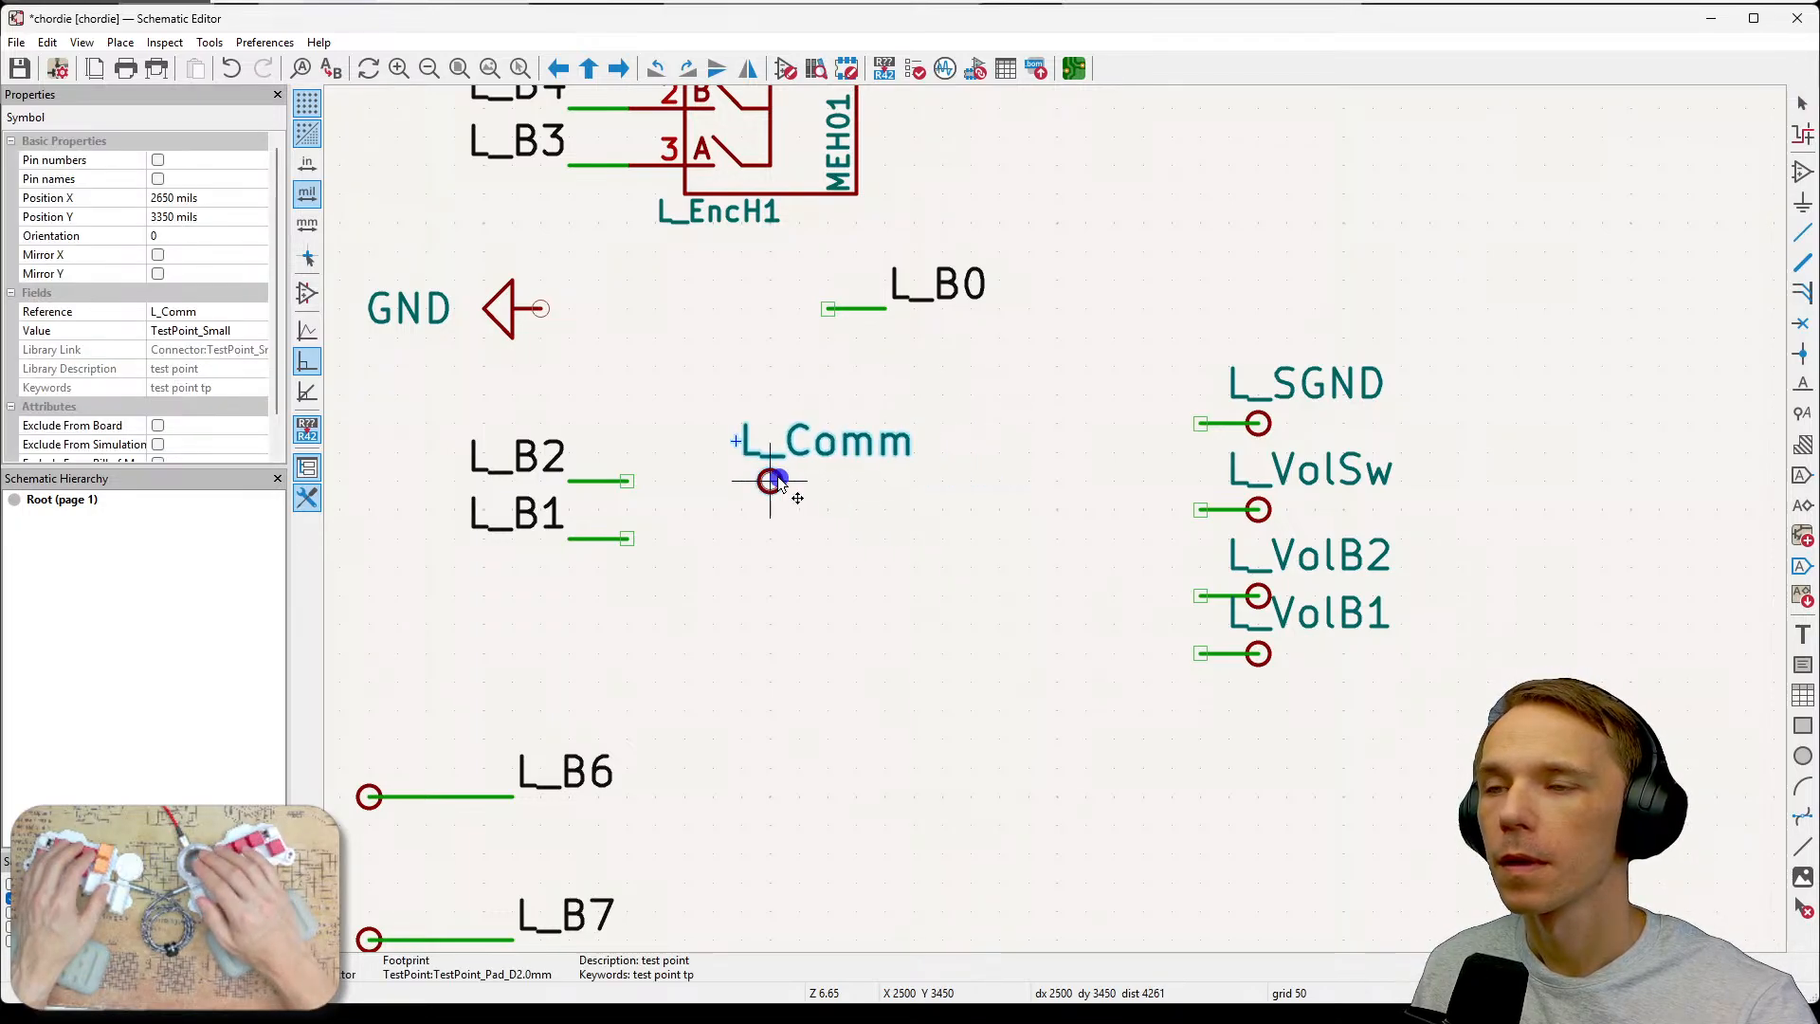
{"action": "left_click", "coordinate": [627, 427]}
Move the GND power symbol down next to the L_Comm test point.
{"action": "scroll", "coordinate": [800, 485], "scroll_direction": "down", "scroll_amount": 1}
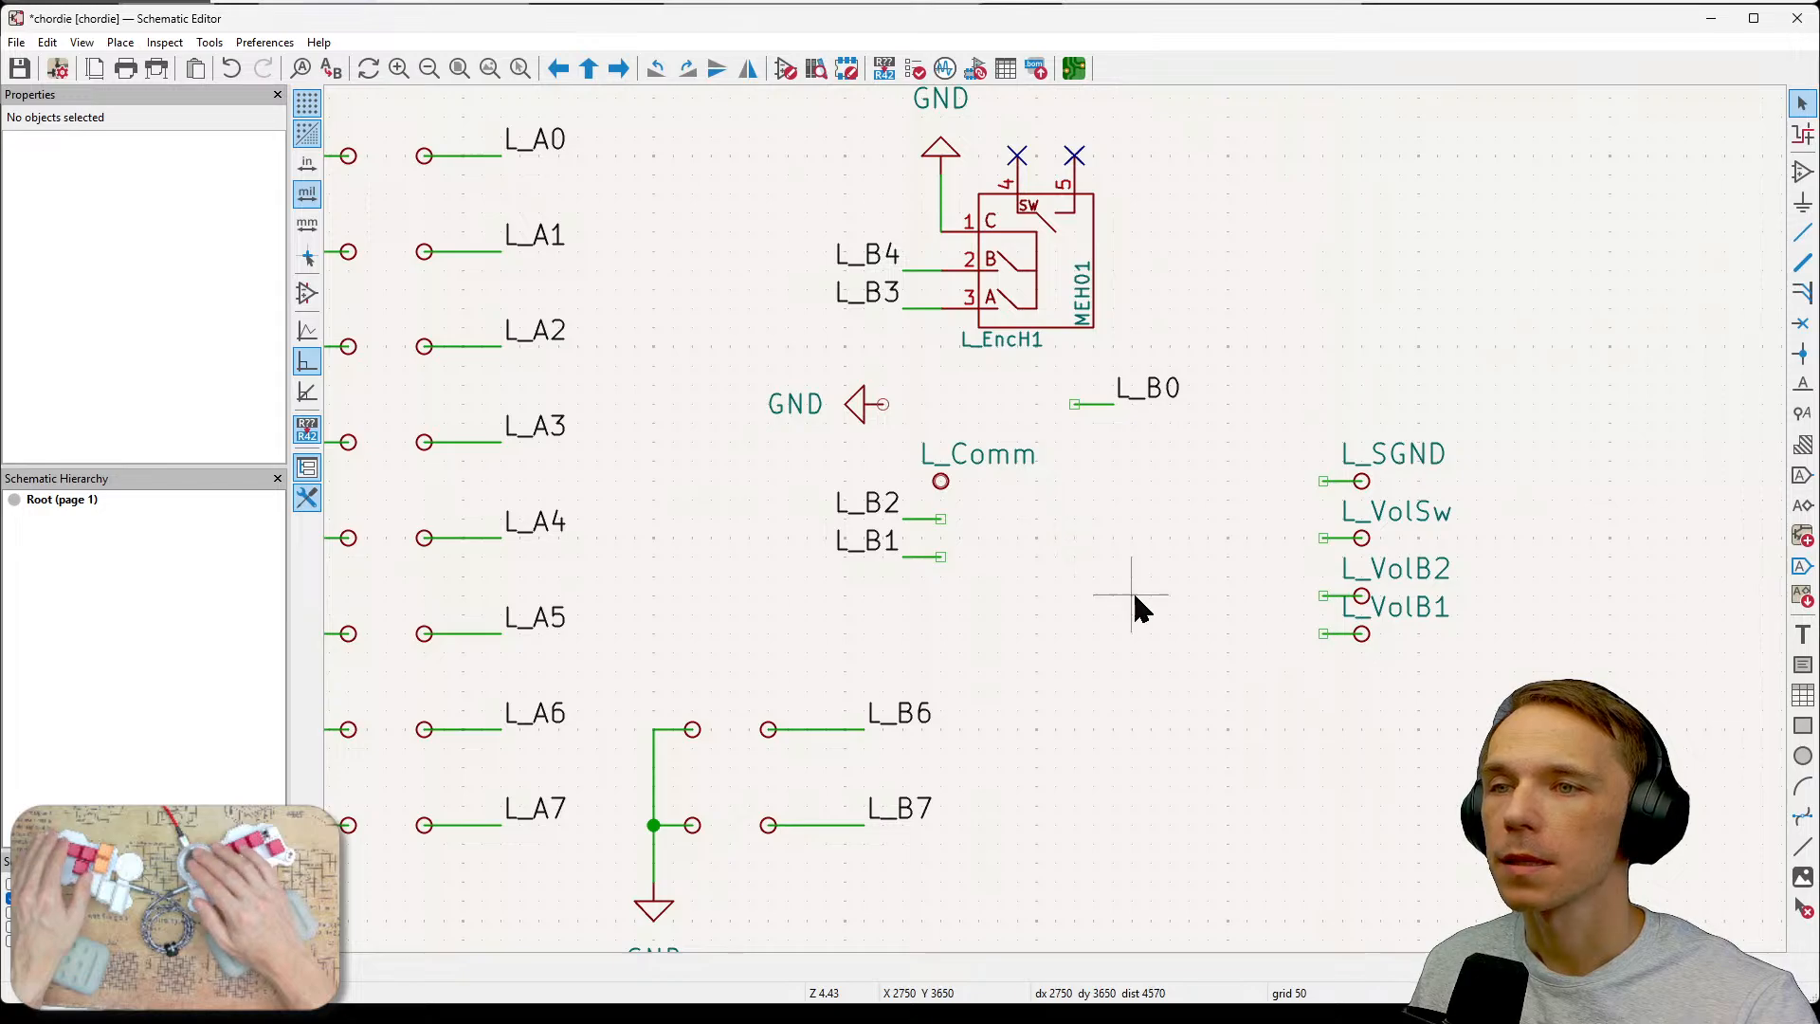
{"action": "scroll", "coordinate": [1055, 519], "scroll_direction": "up", "scroll_amount": 1}
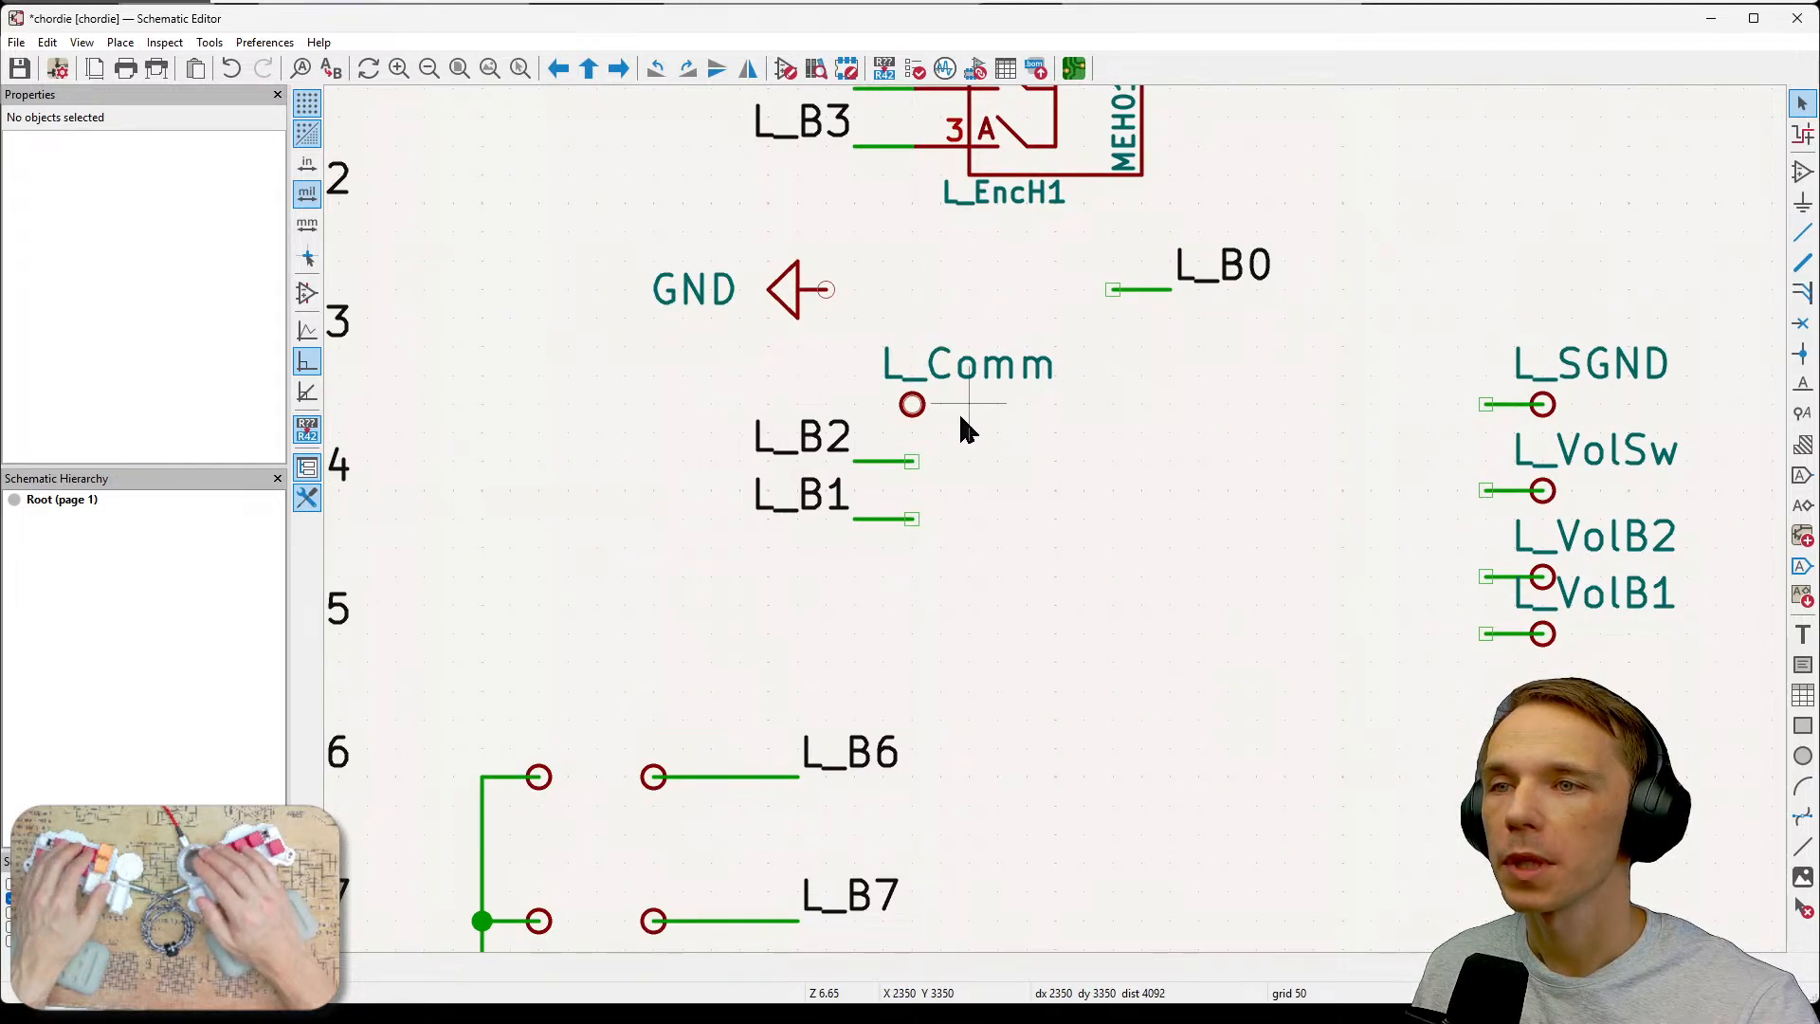
{"action": "left_click", "coordinate": [785, 302]}
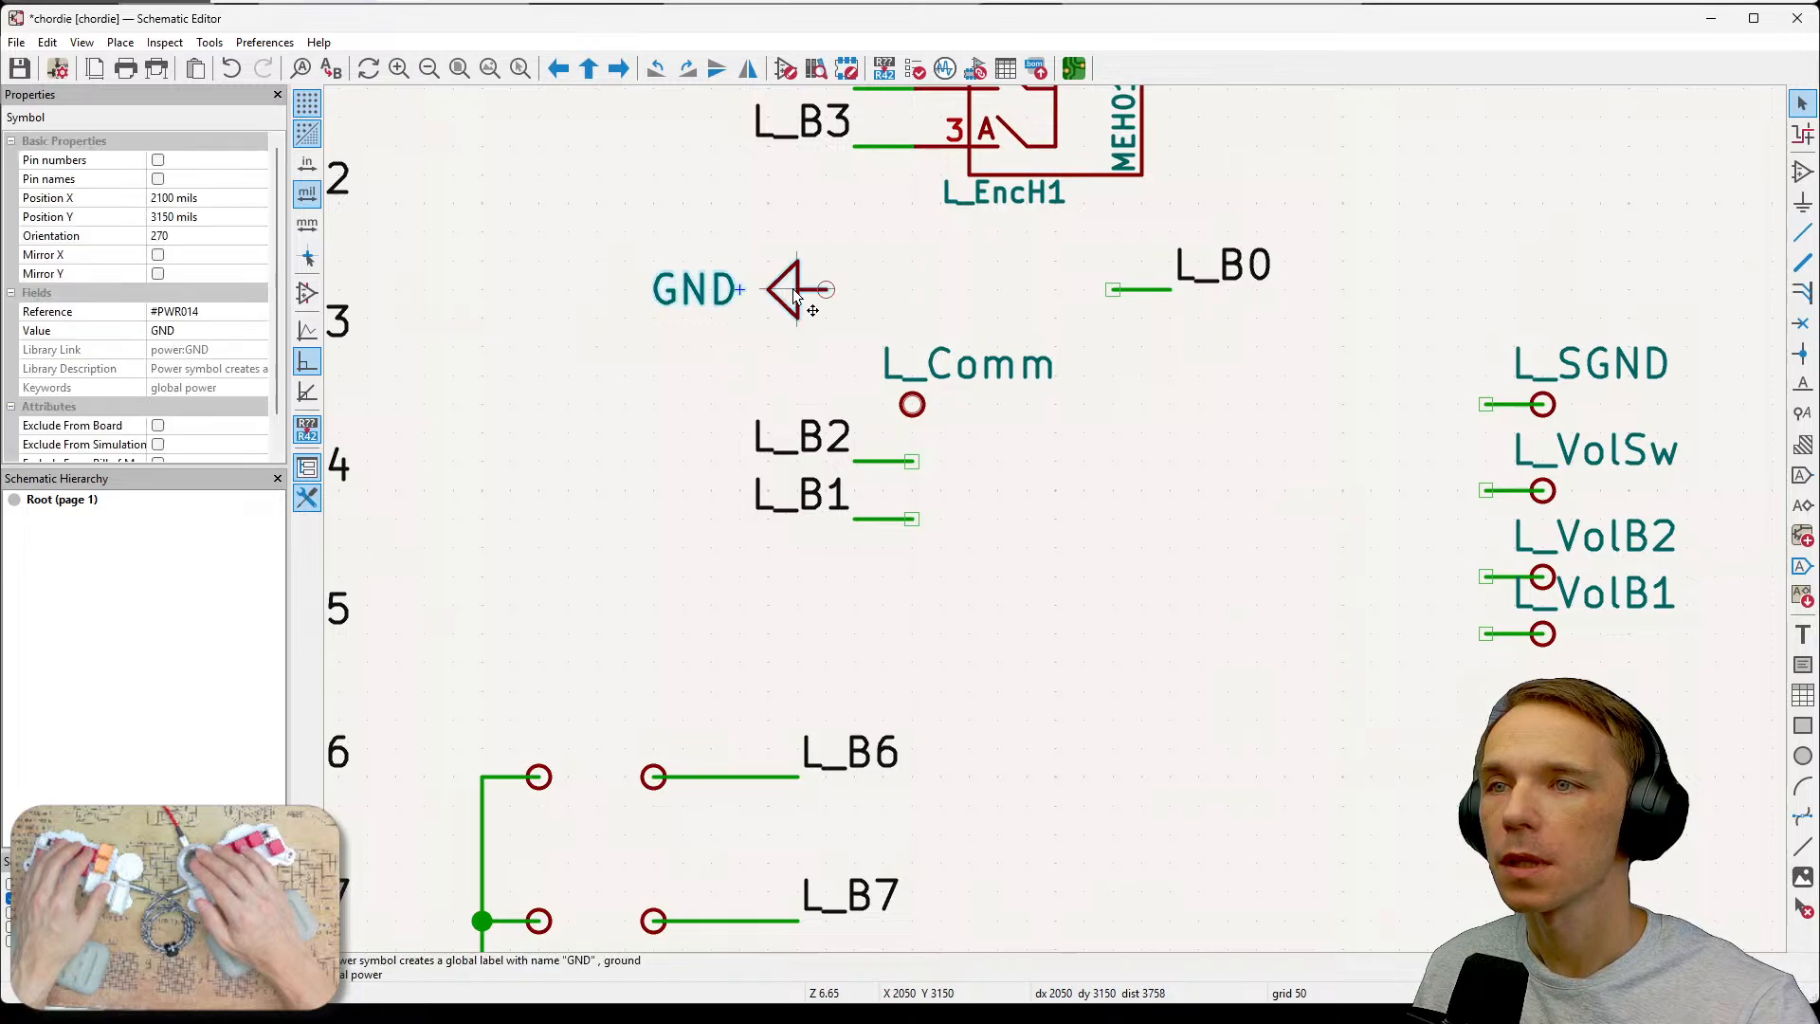
{"action": "key", "text": "m"}
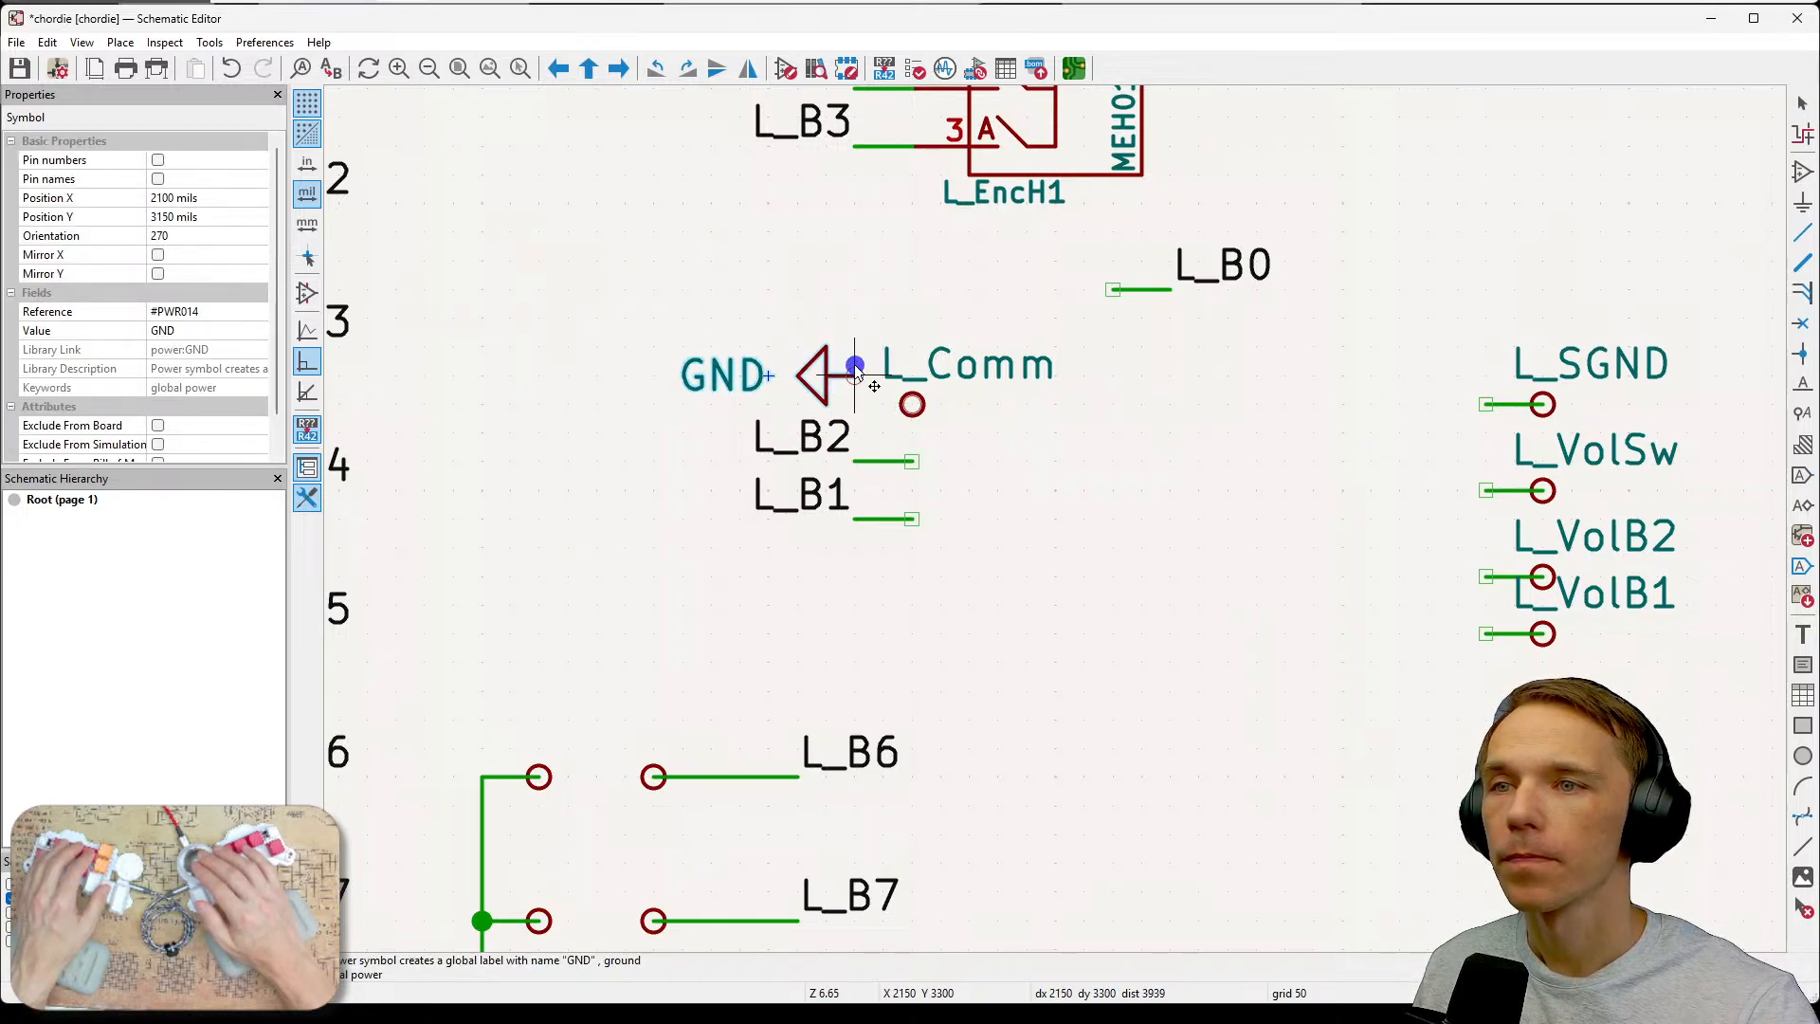
{"action": "left_click", "coordinate": [858, 368]}
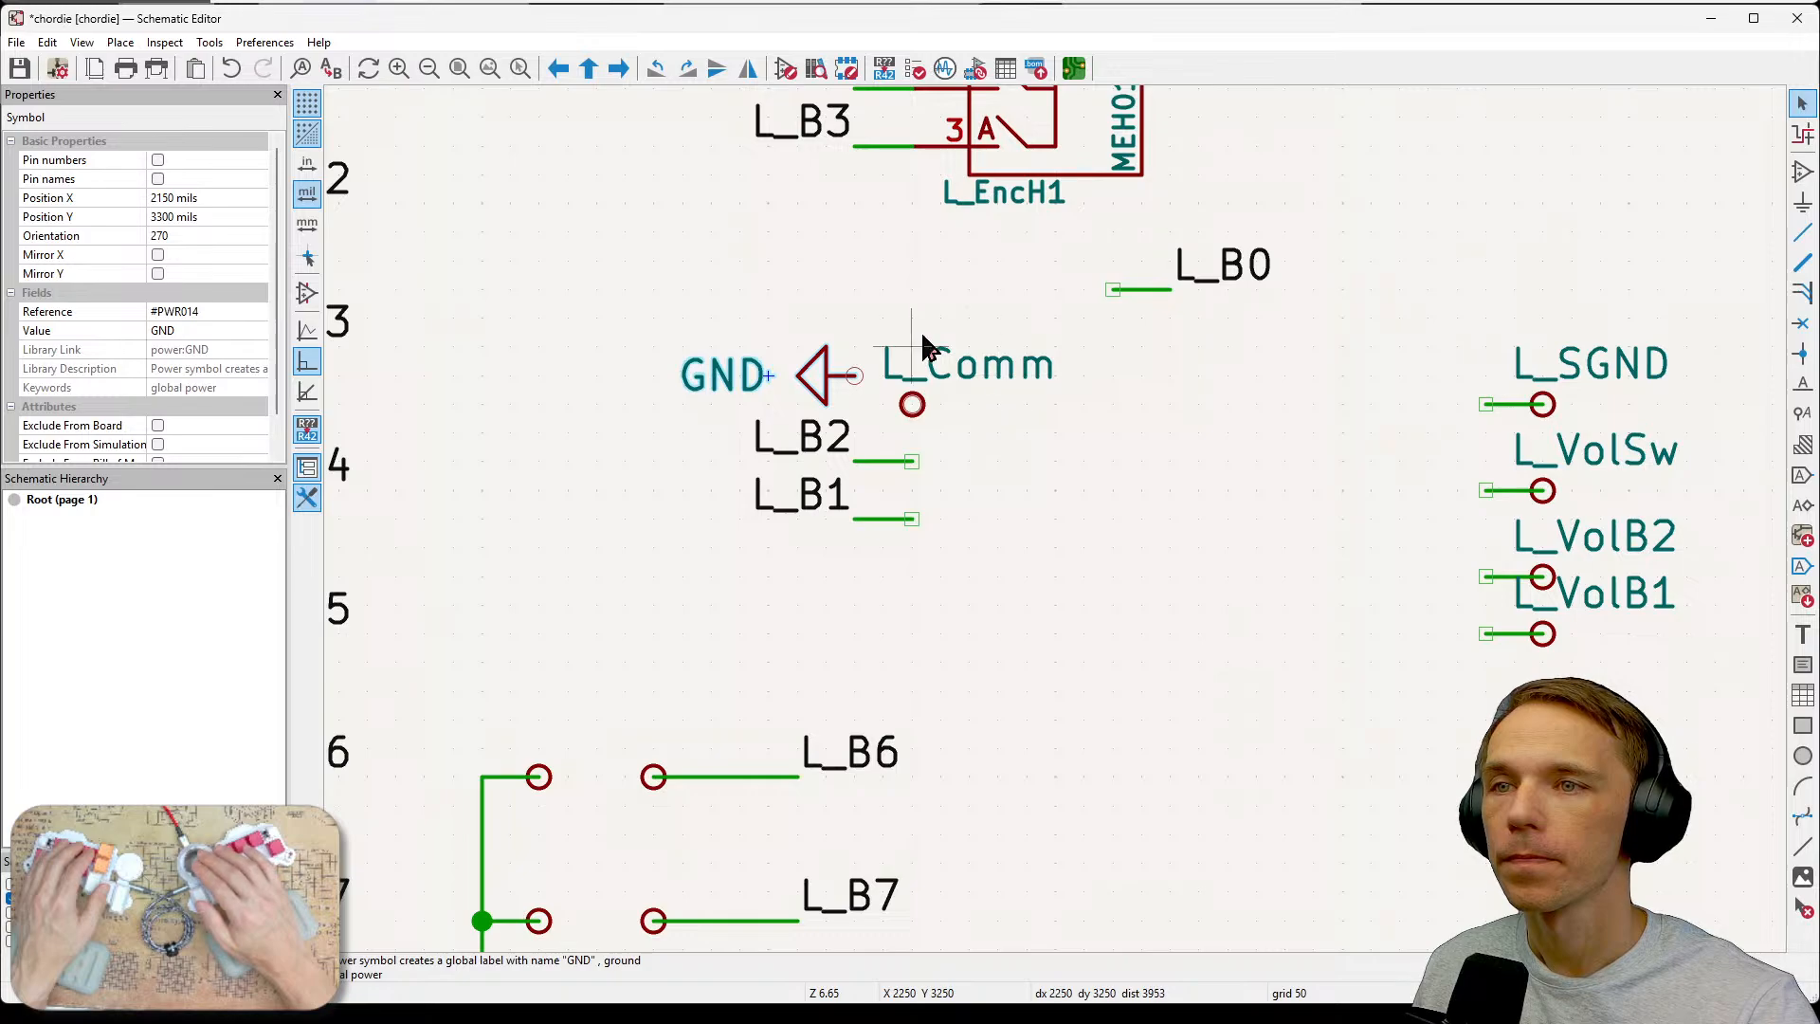
Move the L_Comm test point up level with the GND symbol and wire them together.
{"action": "left_click_drag", "start_coordinate": [876, 307], "coordinate": [1010, 436]}
{"action": "key", "text": "m"}
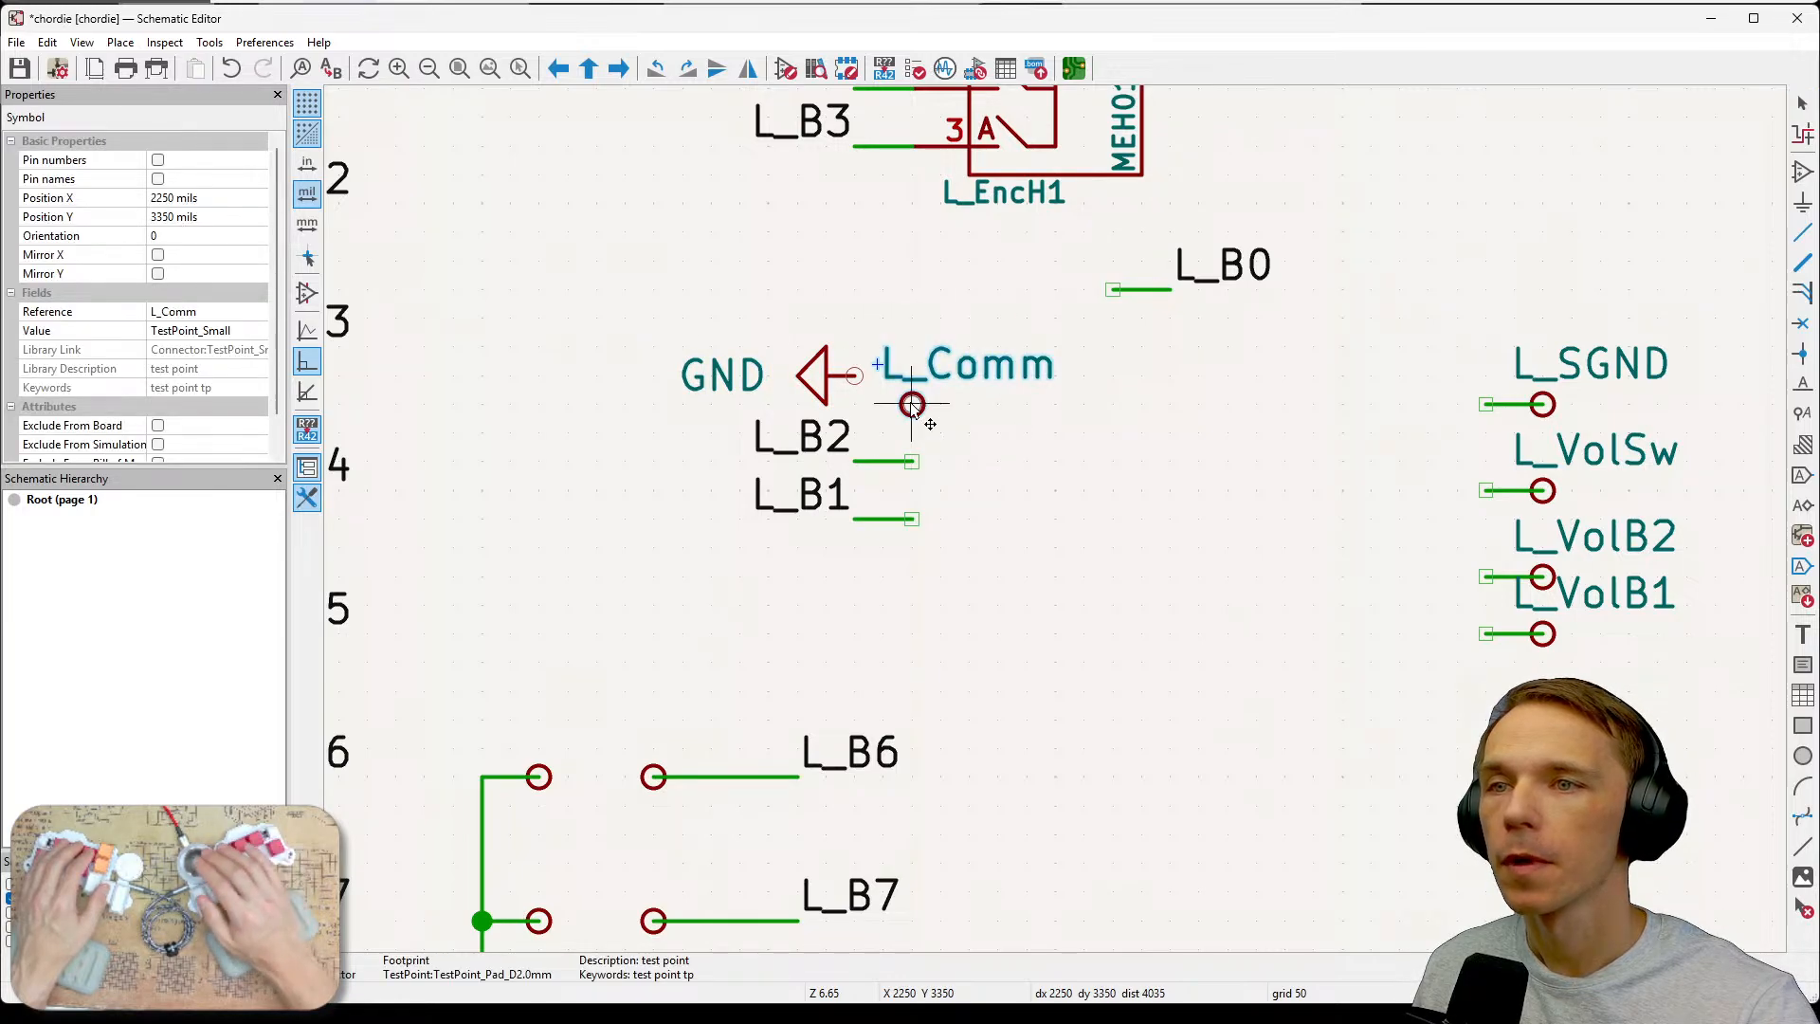
{"action": "left_click", "coordinate": [912, 375]}
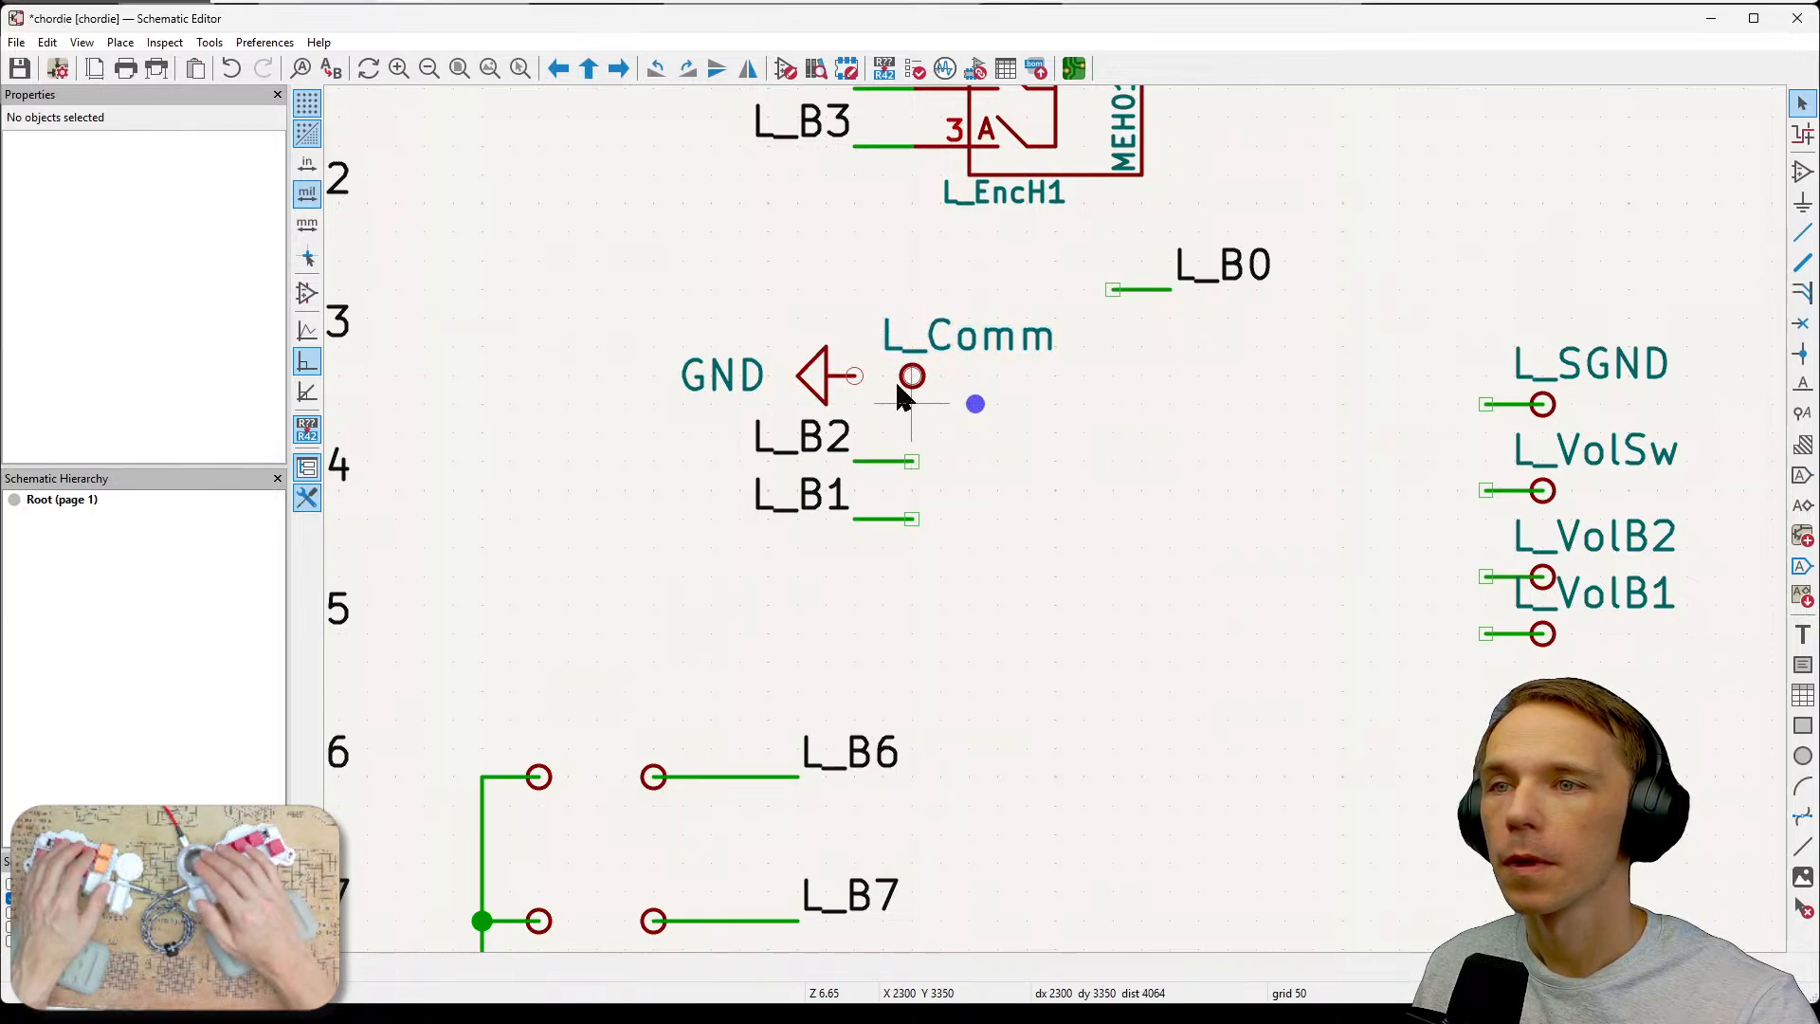
{"action": "key", "text": "w"}
{"action": "key", "text": "Escape"}
{"action": "key", "text": "Escape"}
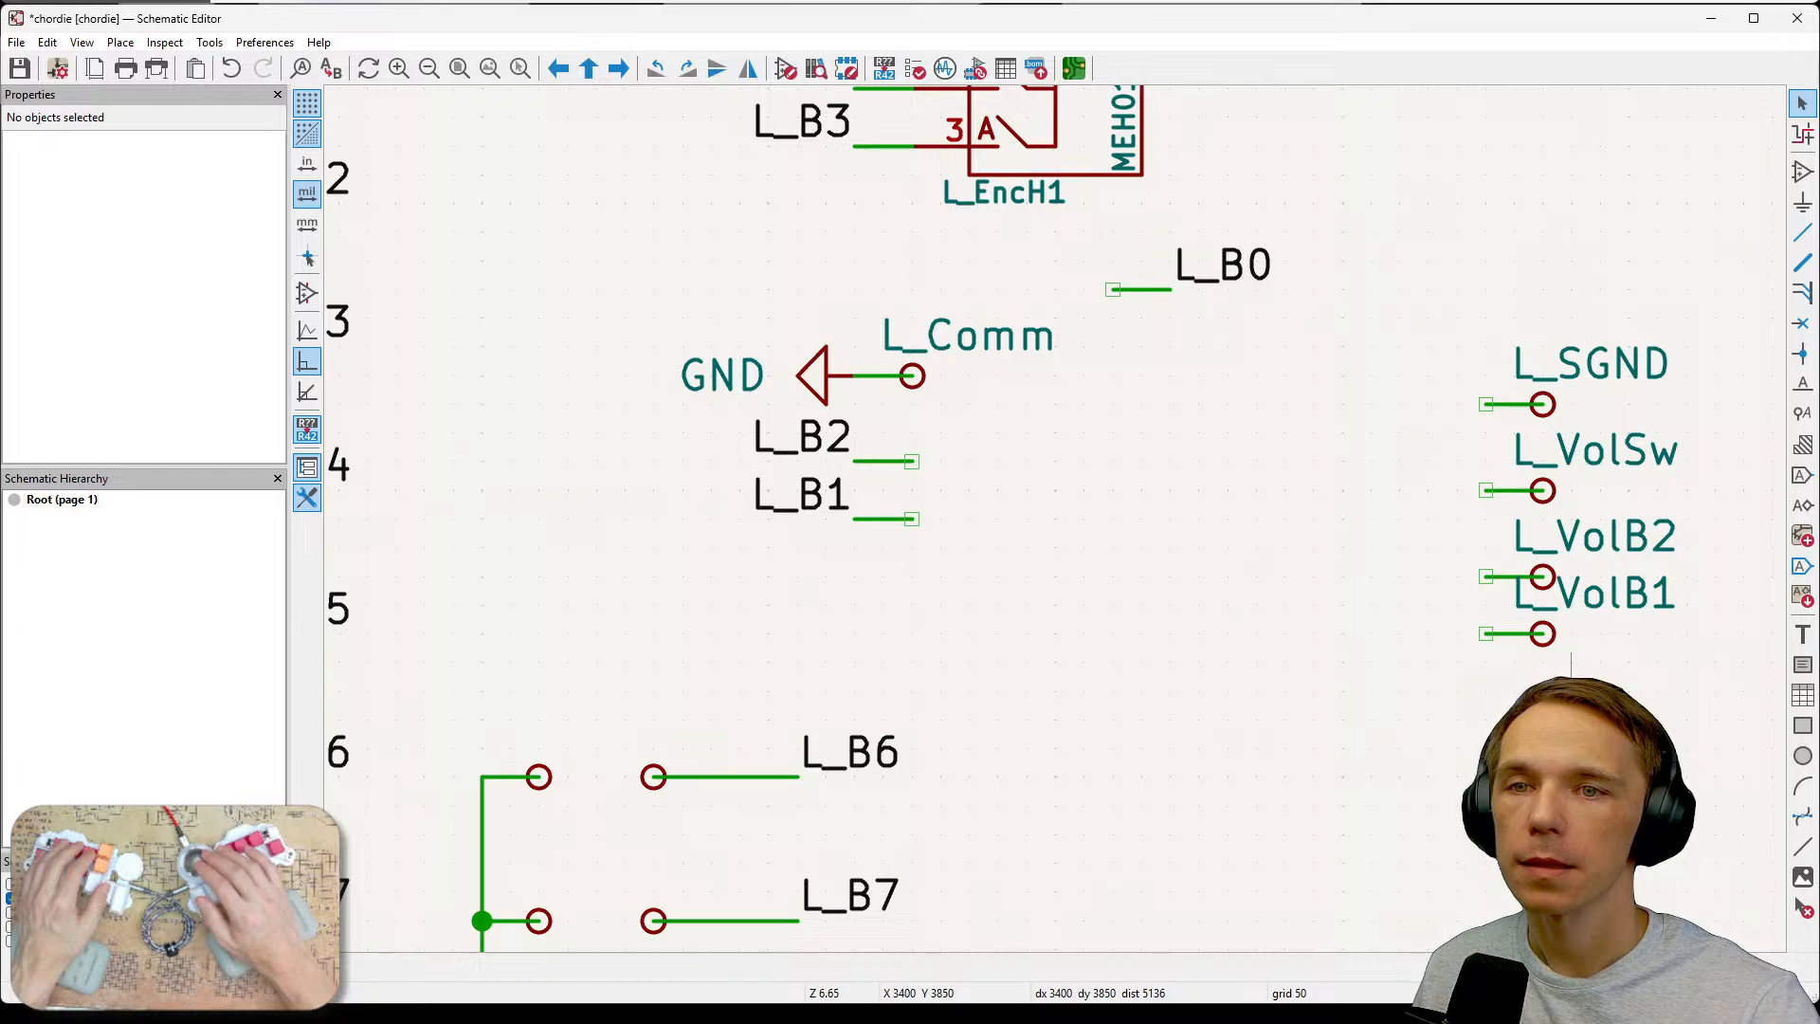
Move the L_VolB2 test point beside the L_B2 label and set the grid to 25 mils.
{"action": "left_click", "coordinate": [1545, 583]}
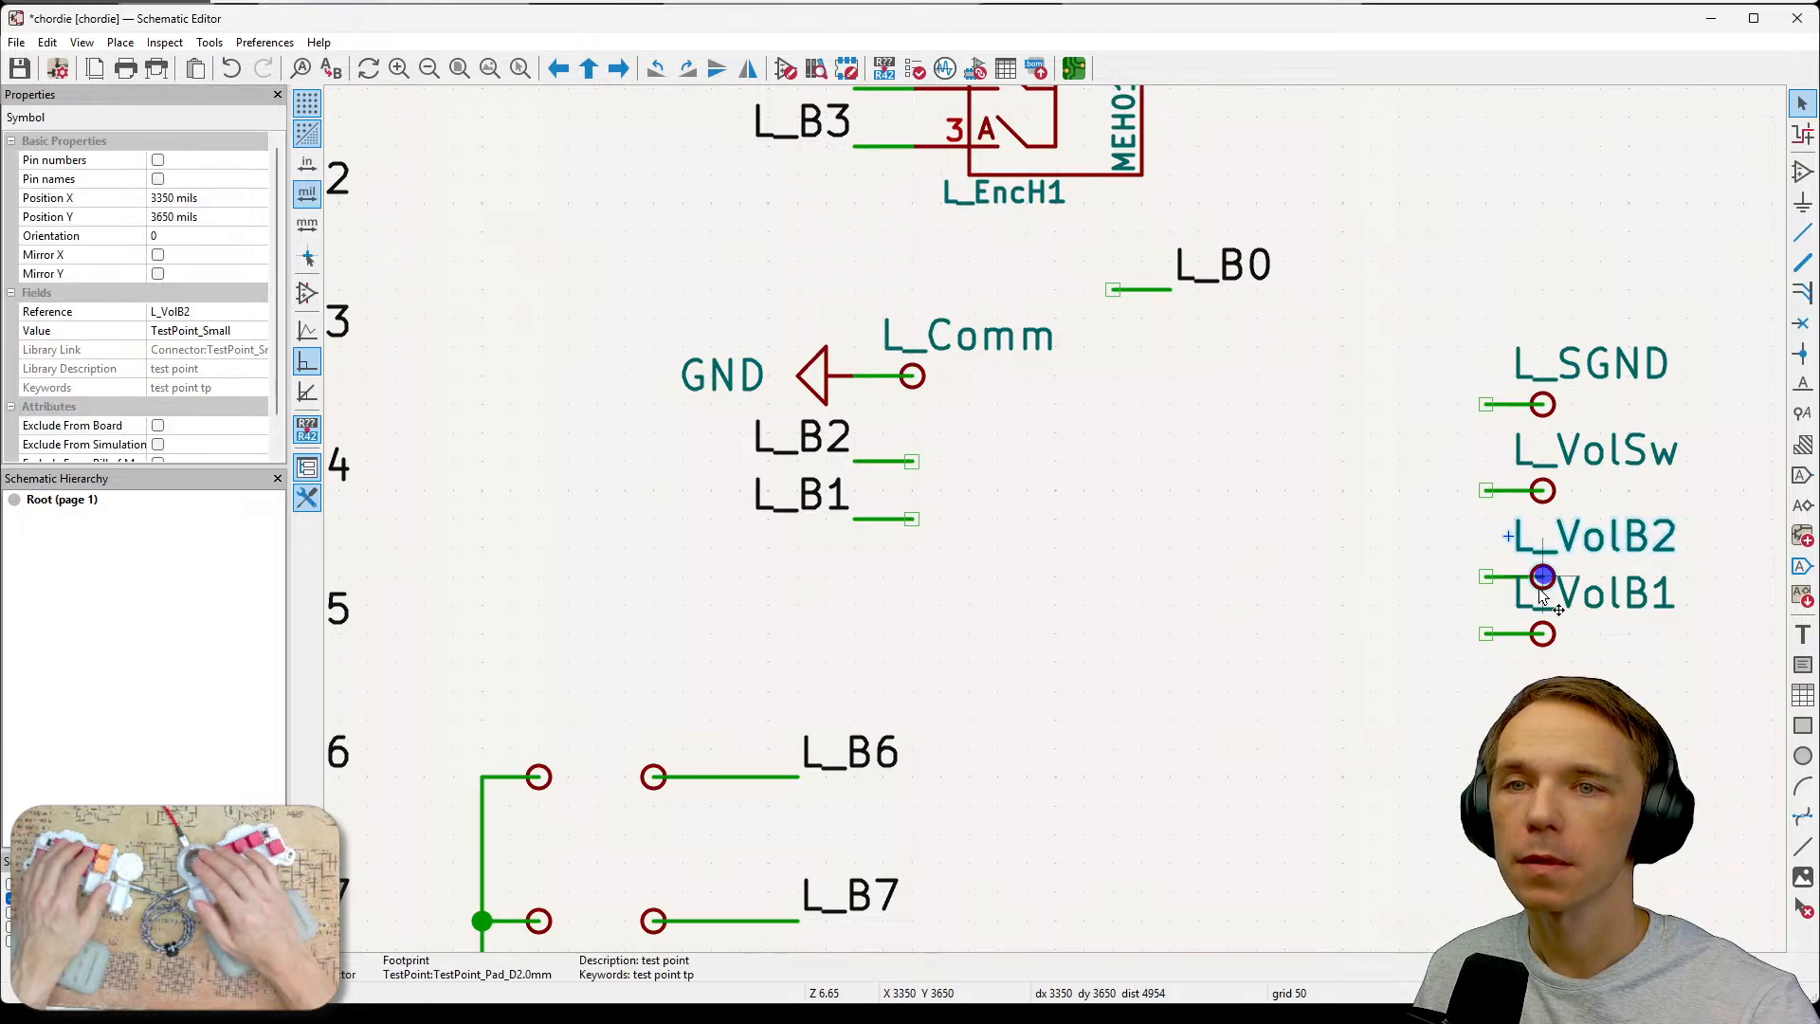
{"action": "left_click_drag", "start_coordinate": [1545, 583], "coordinate": [969, 461]}
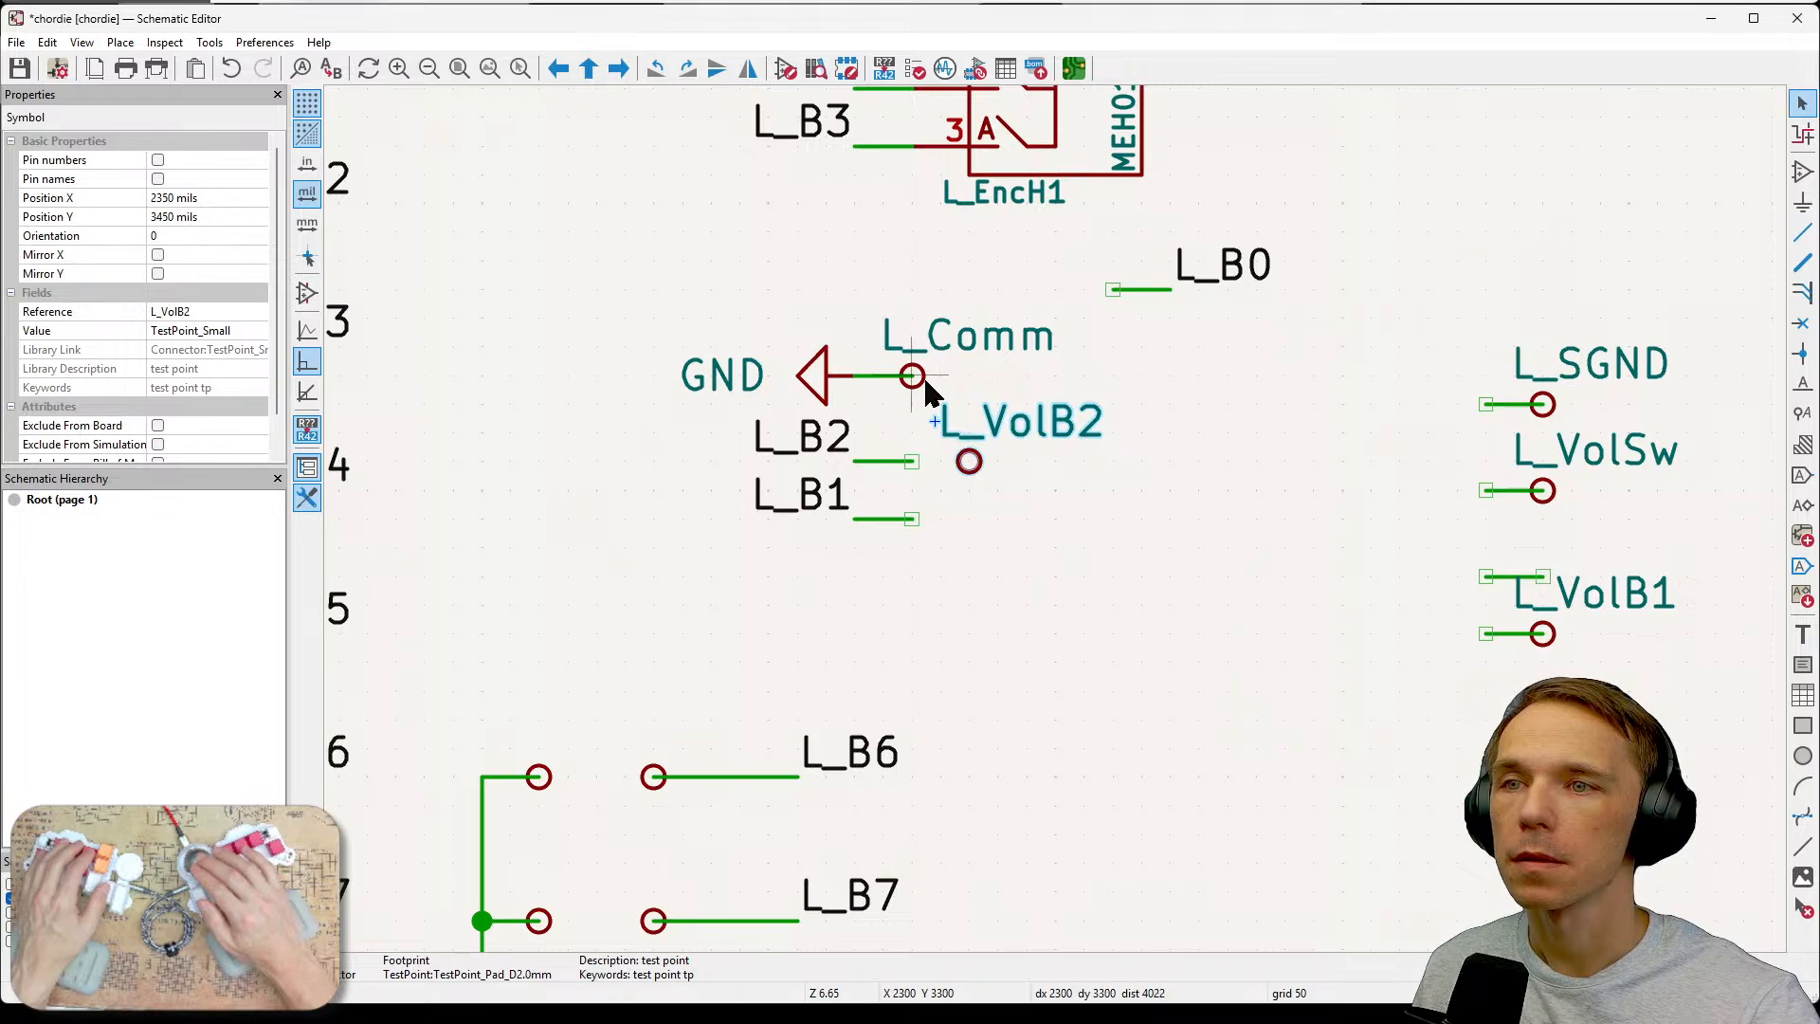
{"action": "left_click", "coordinate": [917, 376]}
{"action": "key", "text": "n"}
{"action": "key", "text": "Escape"}
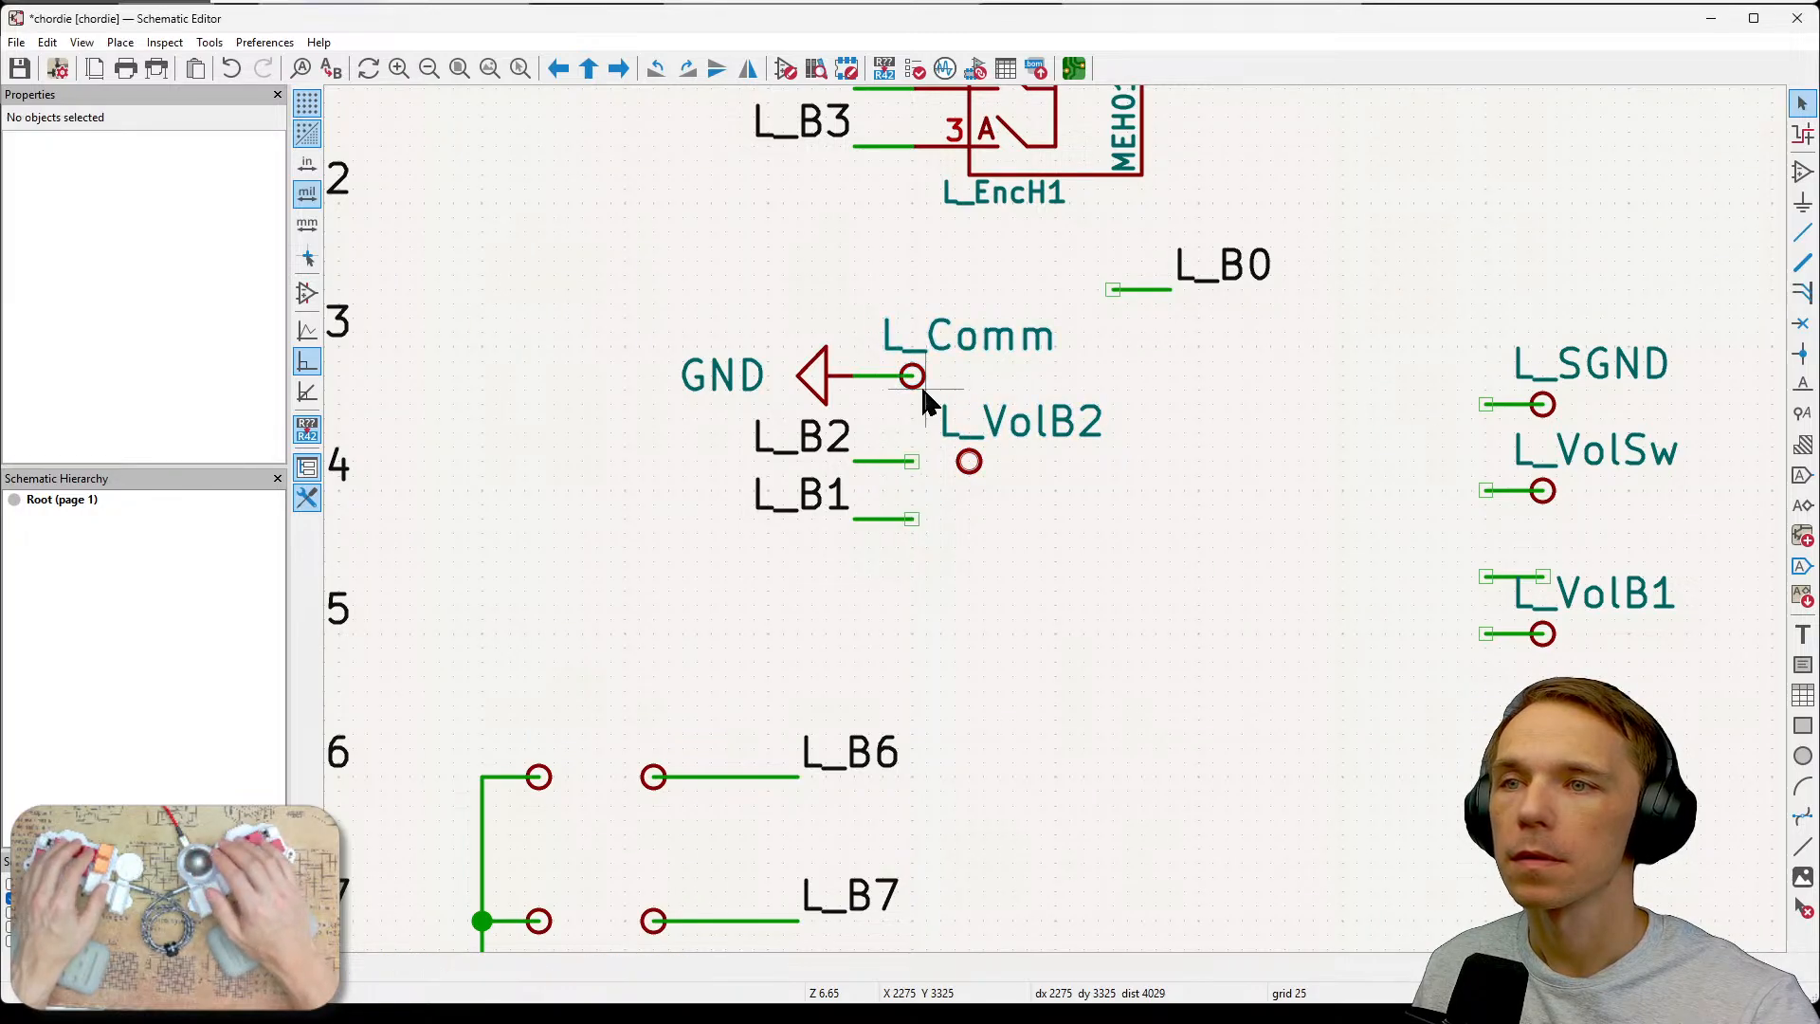
Shift the L_Comm test point right so it lines up above L_VolB2.
{"action": "left_click", "coordinate": [915, 379]}
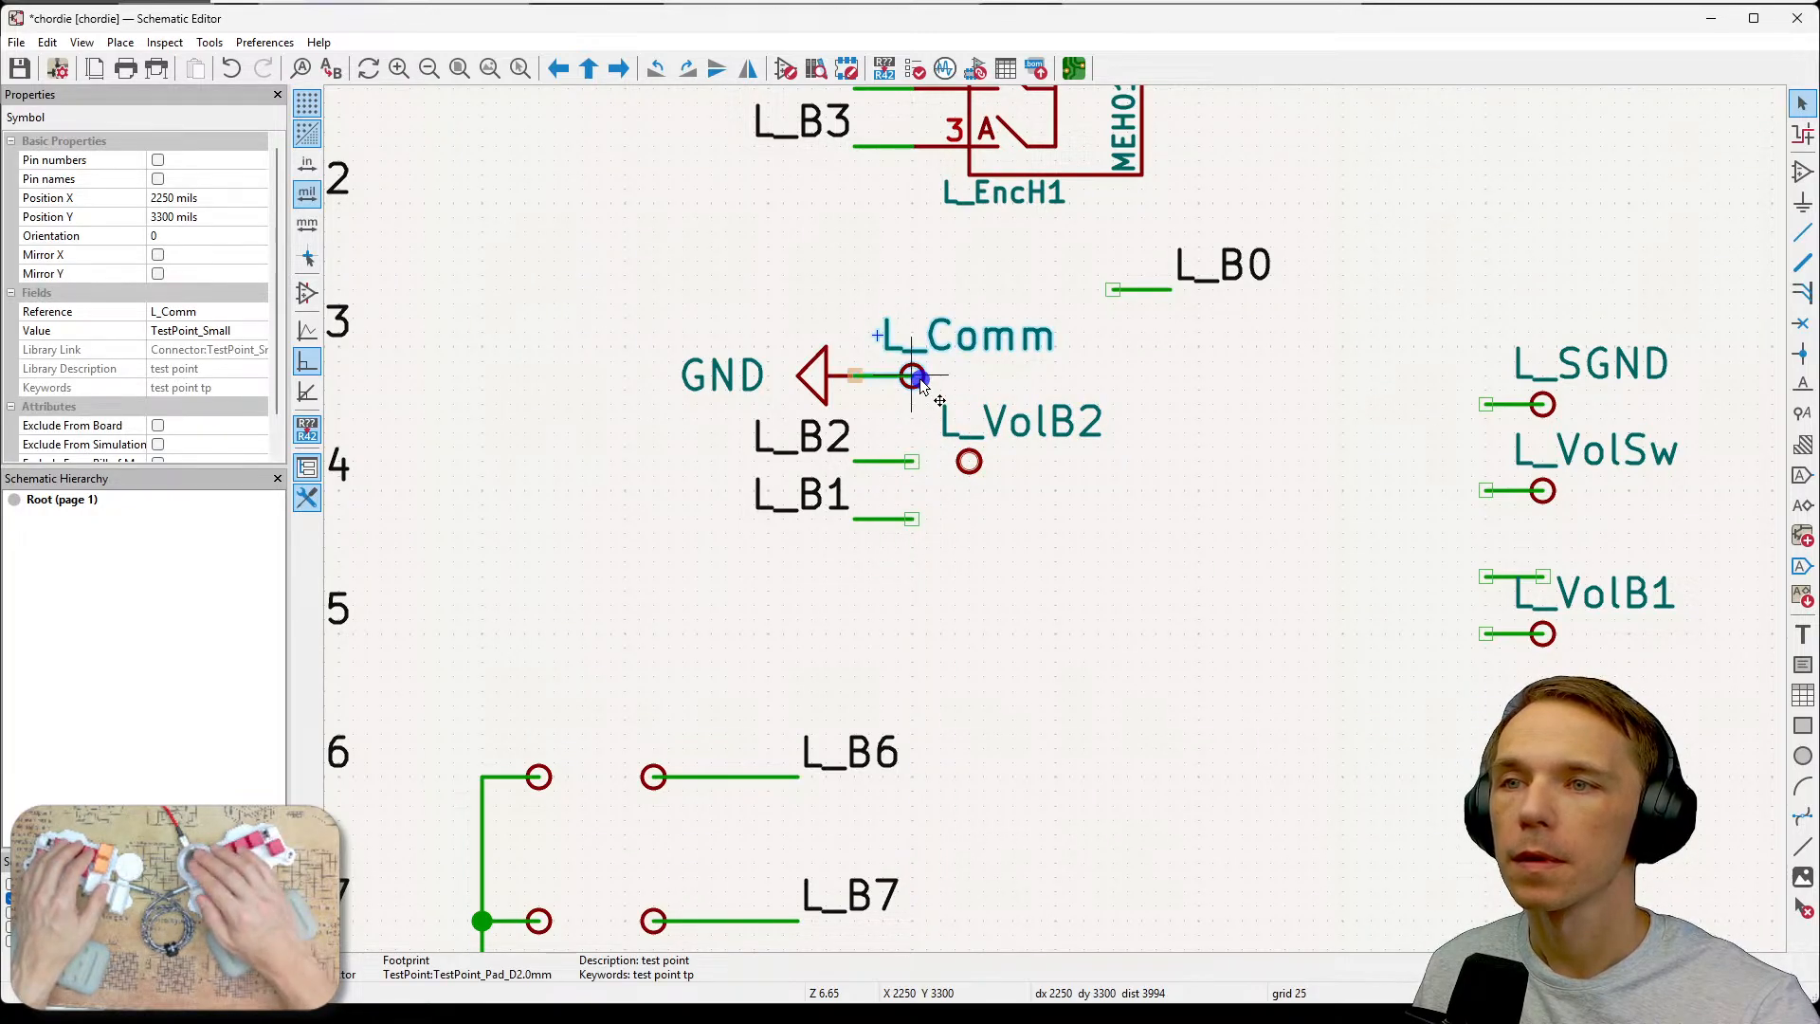
{"action": "left_click_drag", "start_coordinate": [912, 378], "coordinate": [967, 388]}
{"action": "left_click", "coordinate": [967, 389]}
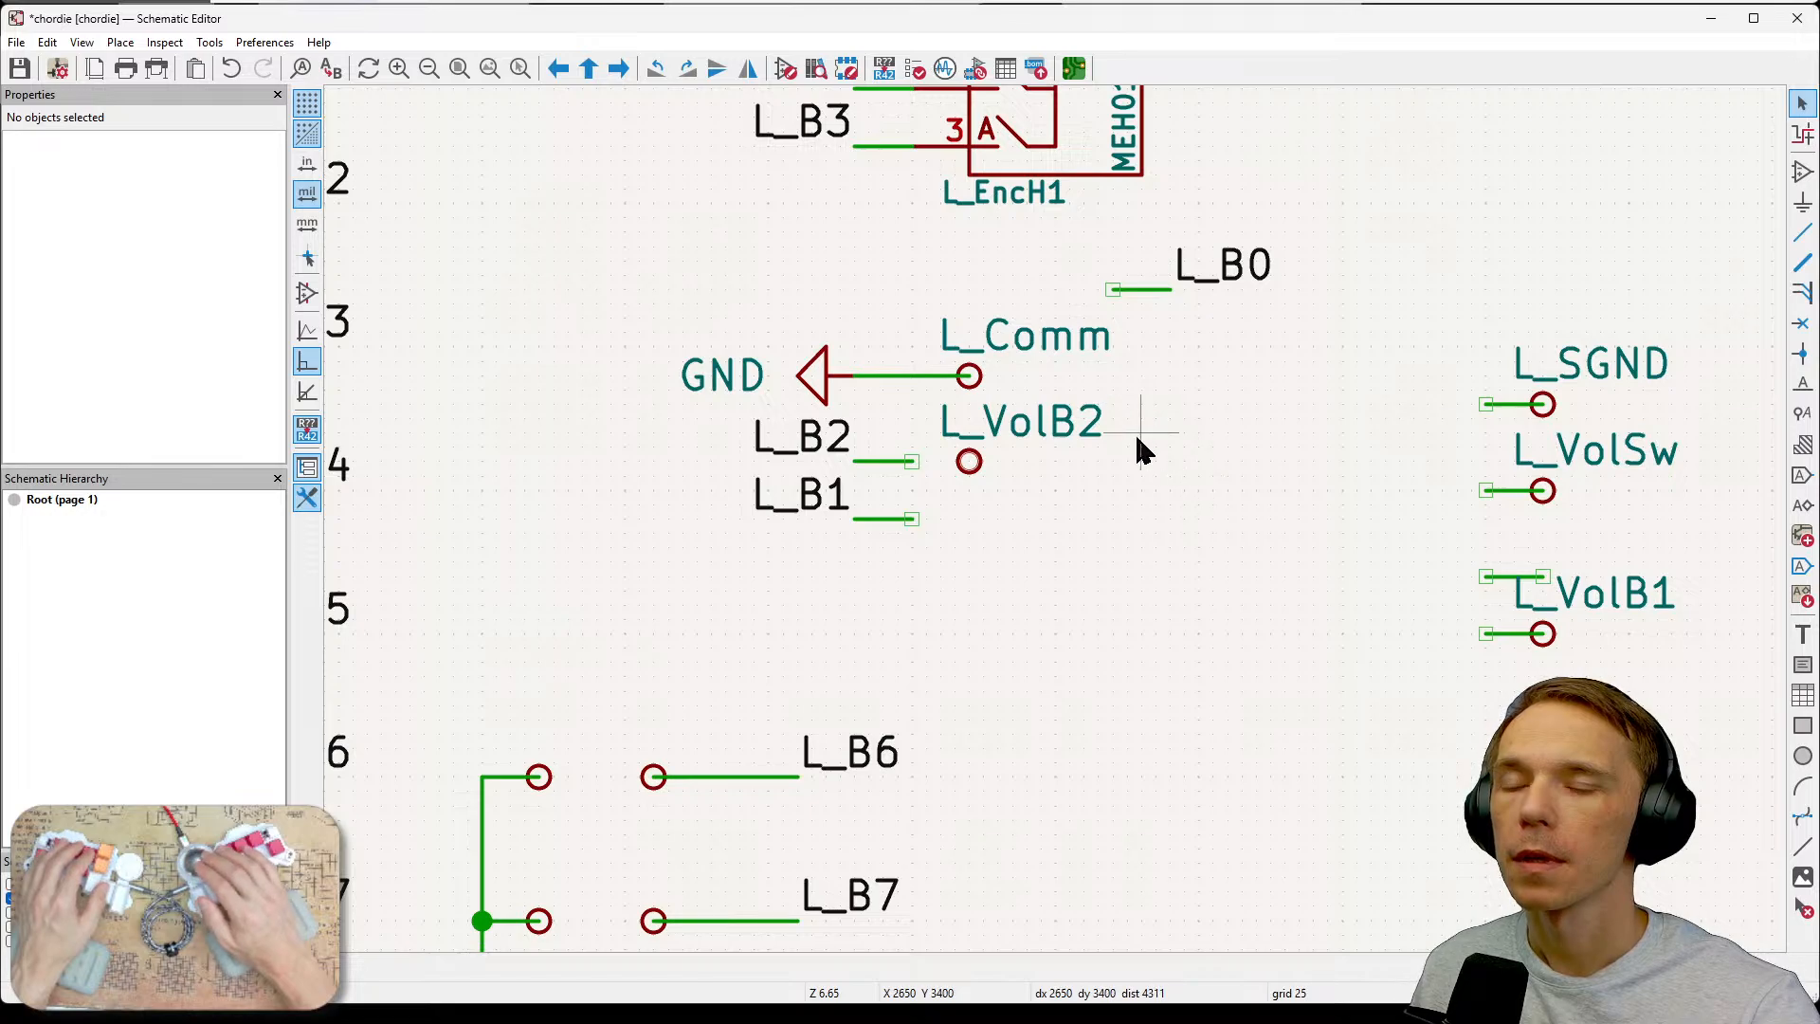
Wire the L_VolB2 test point to the L_B2 label's wire end.
{"action": "left_click", "coordinate": [969, 460]}
{"action": "left_click", "coordinate": [912, 461]}
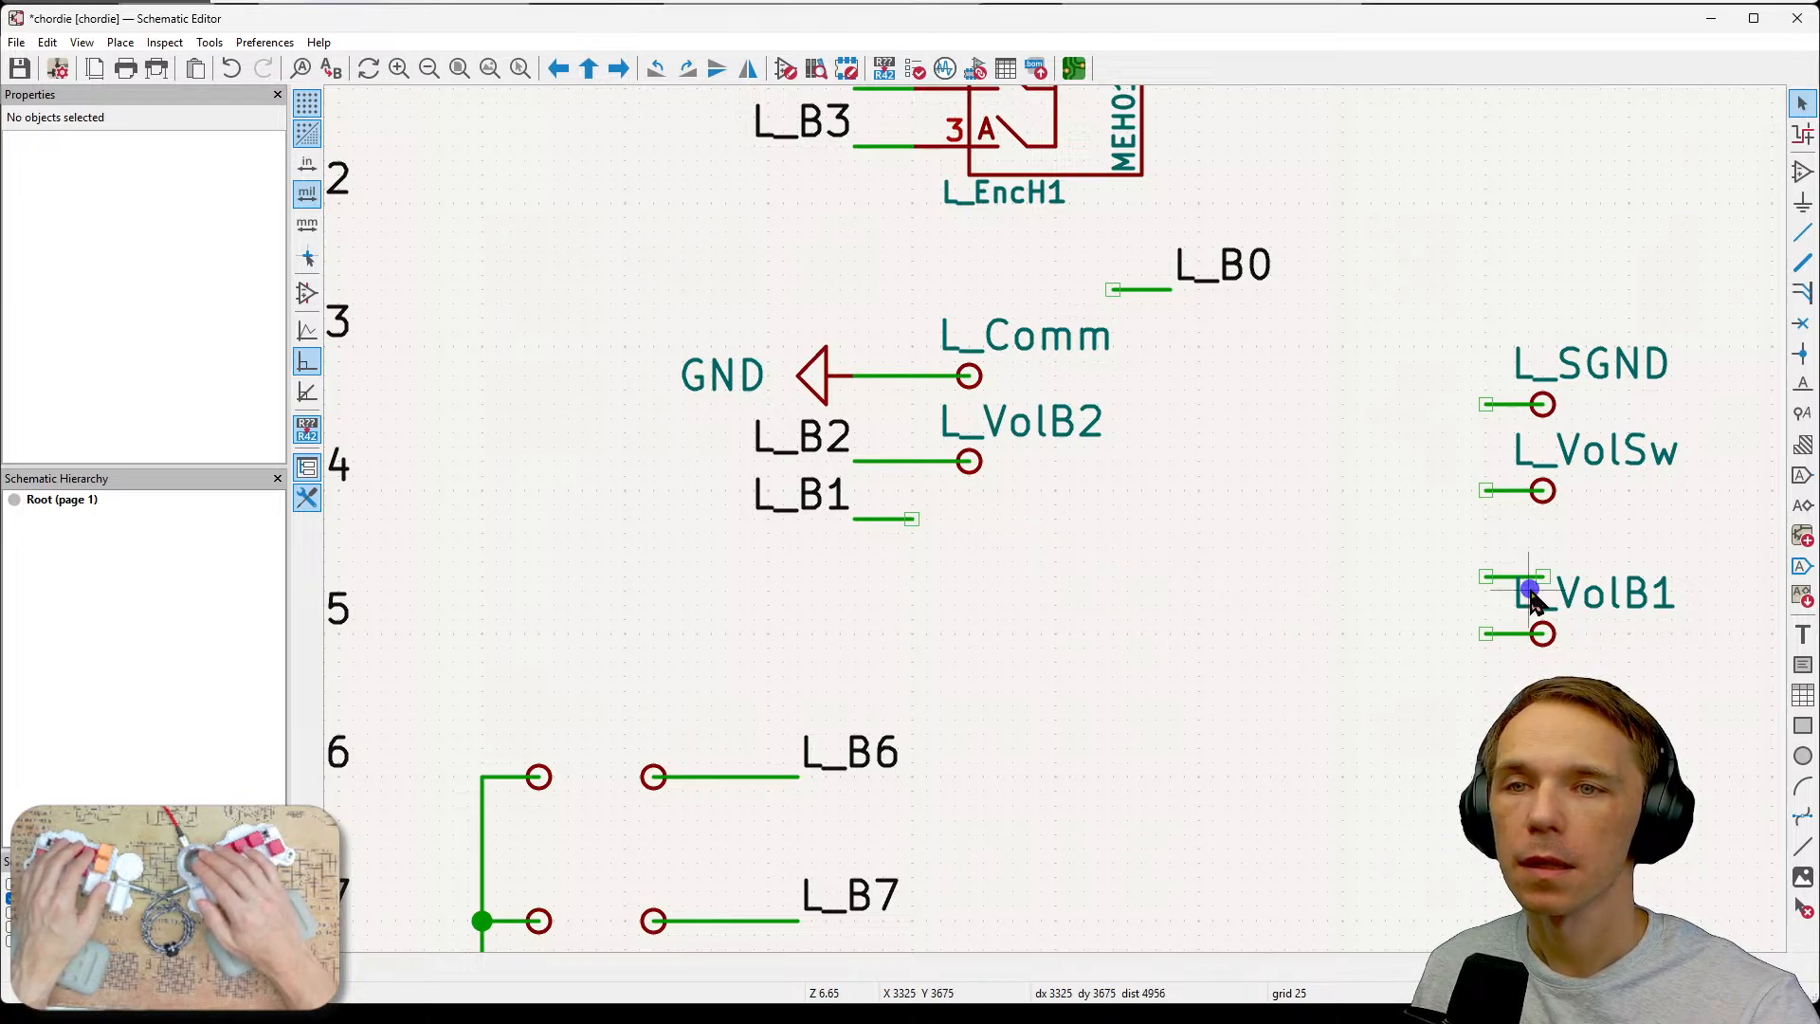
Try deleting the L_VolB1 test point together with its stub wires, and undo the deletion.
{"action": "left_click_drag", "start_coordinate": [1458, 547], "coordinate": [1632, 654]}
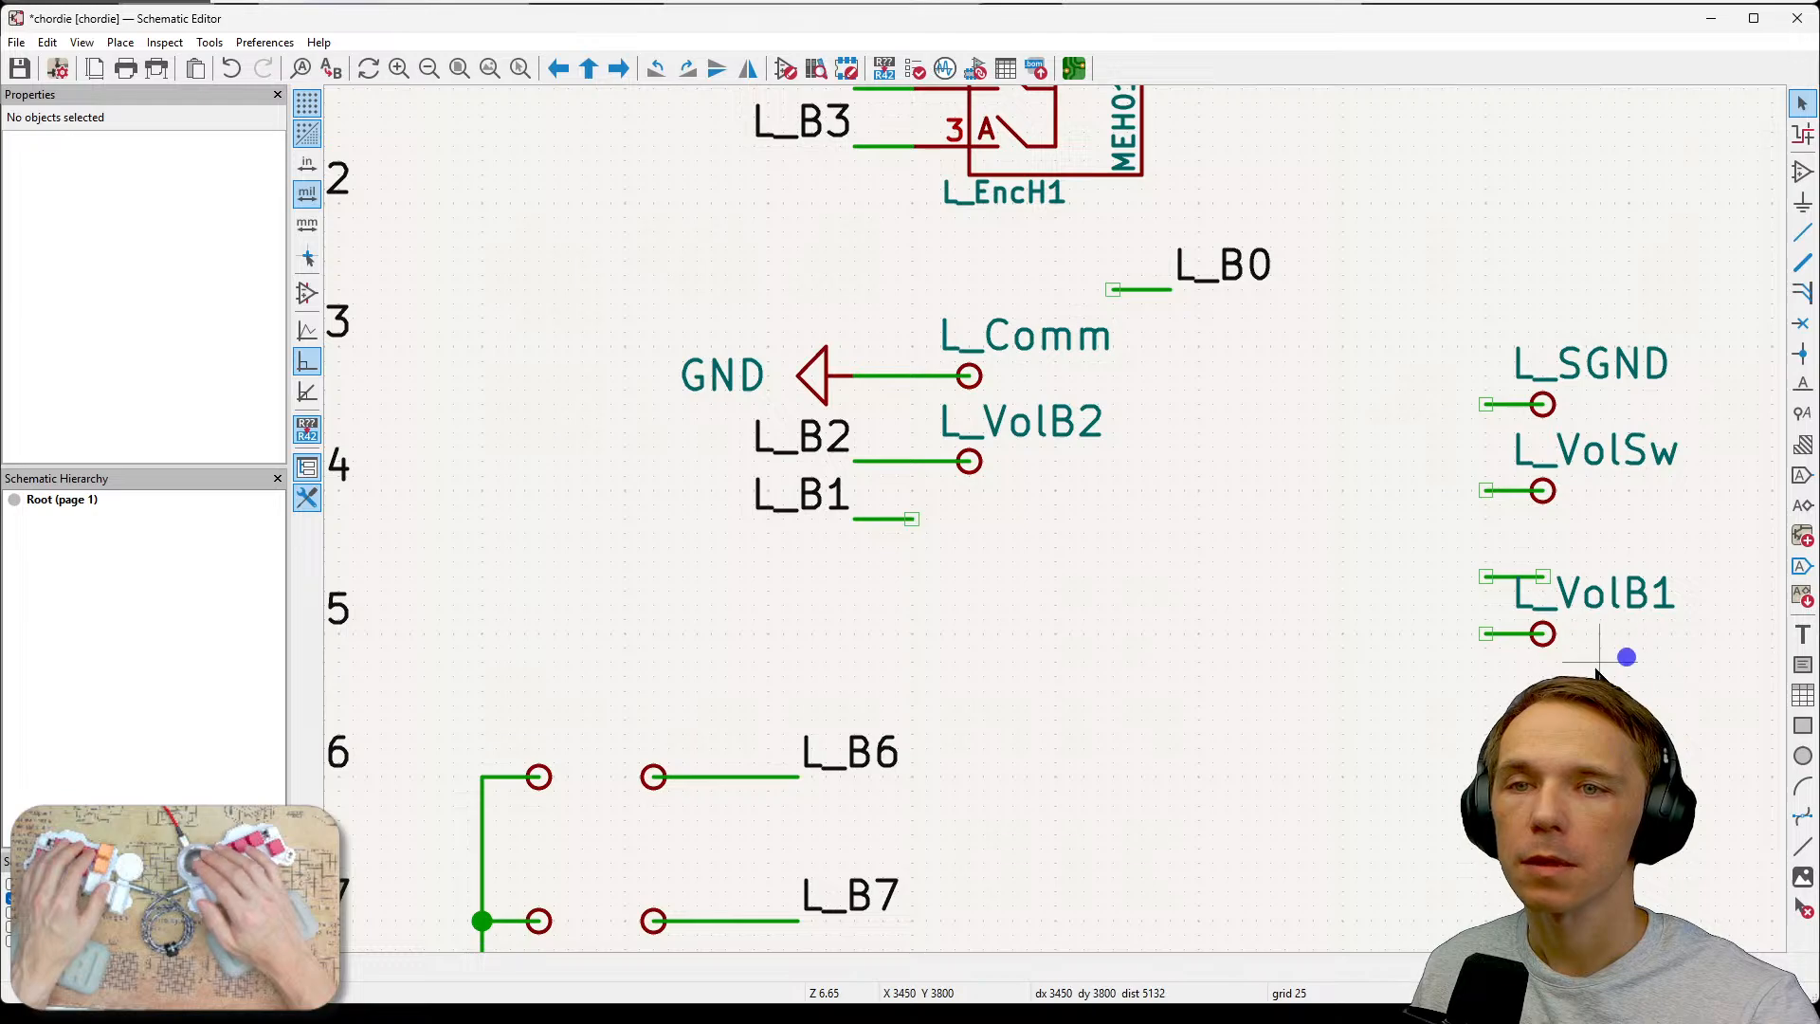
{"action": "left_click", "coordinate": [1545, 635]}
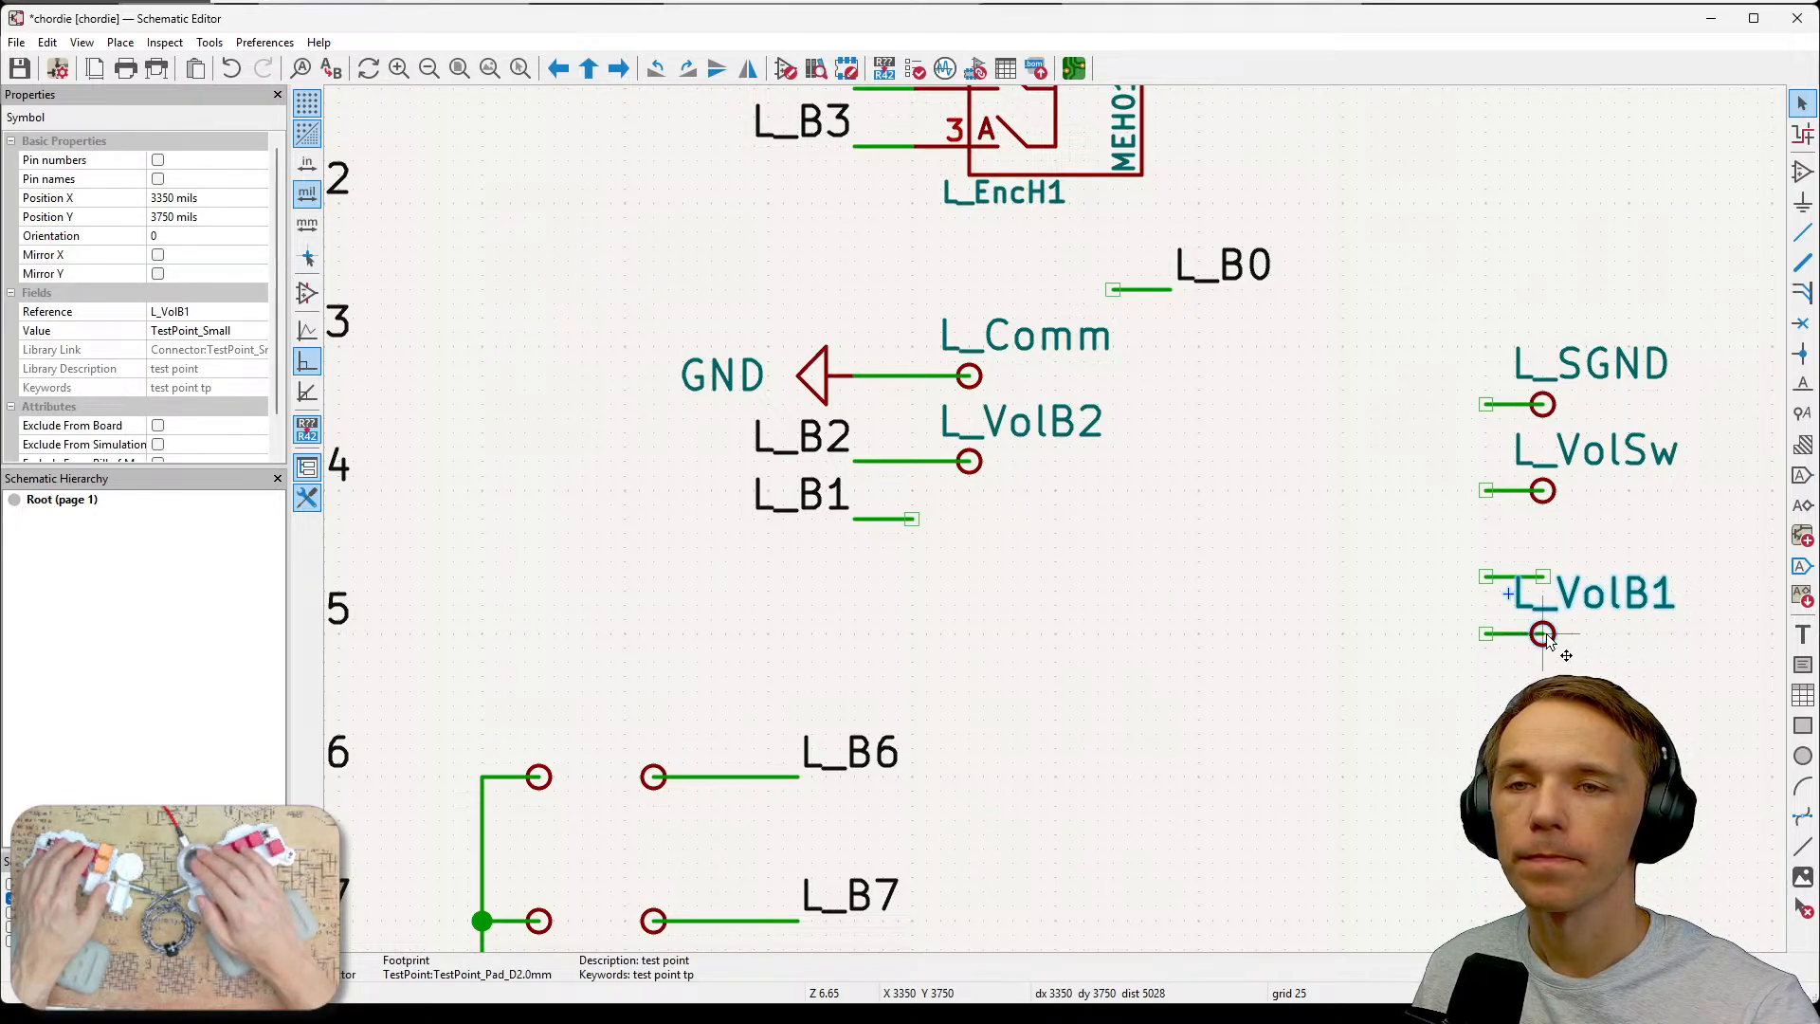
{"action": "key", "text": "Escape"}
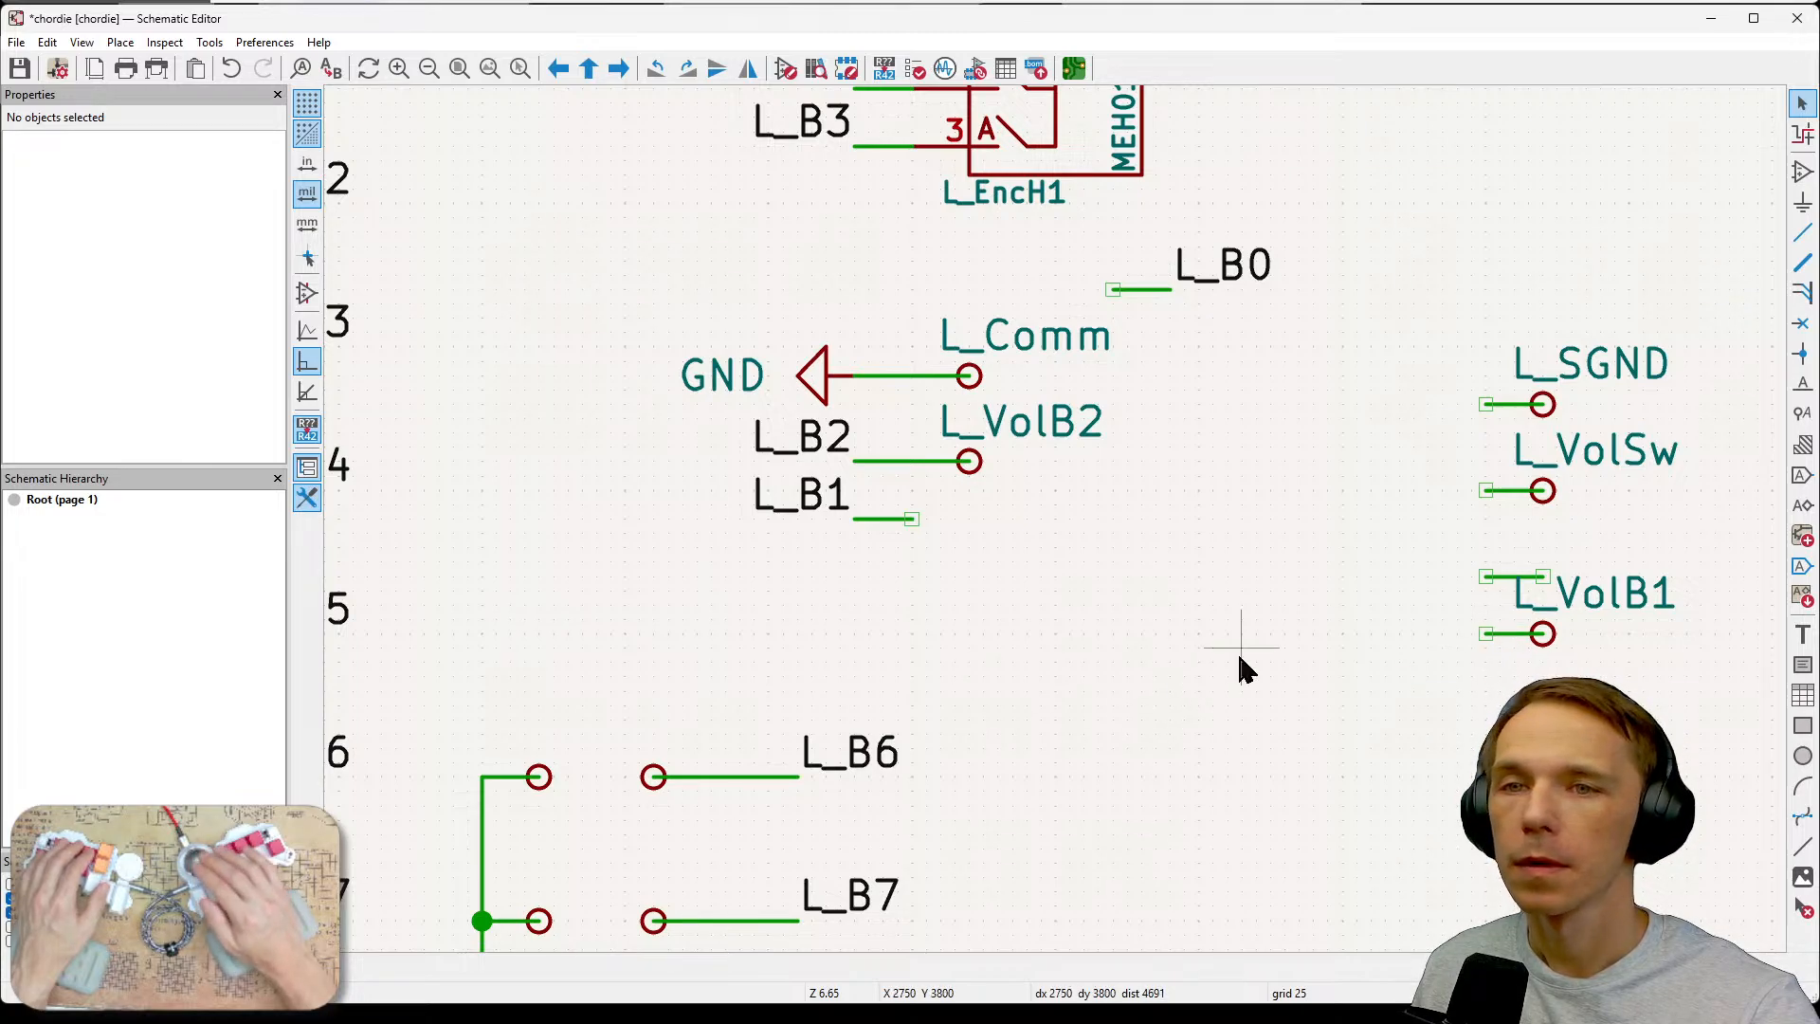
{"action": "left_click_drag", "start_coordinate": [1424, 555], "coordinate": [1571, 677]}
{"action": "key", "text": "Delete"}
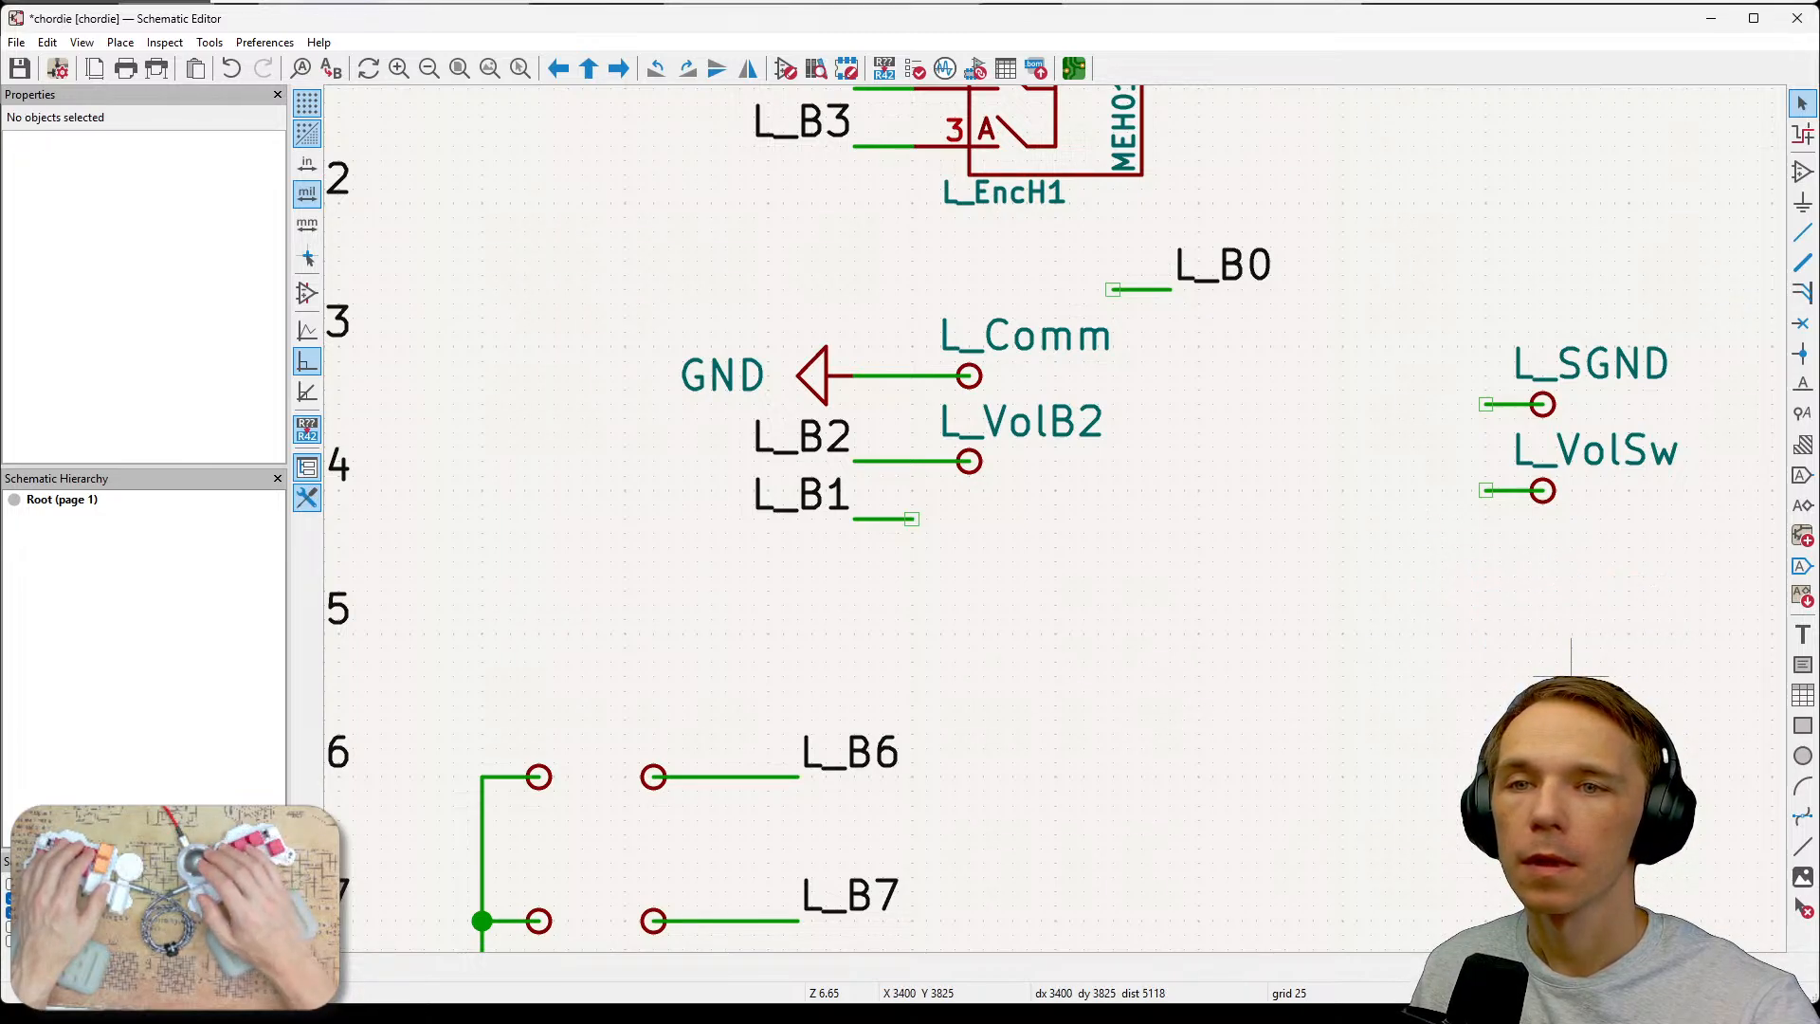
{"action": "key", "text": "ctrl+z"}
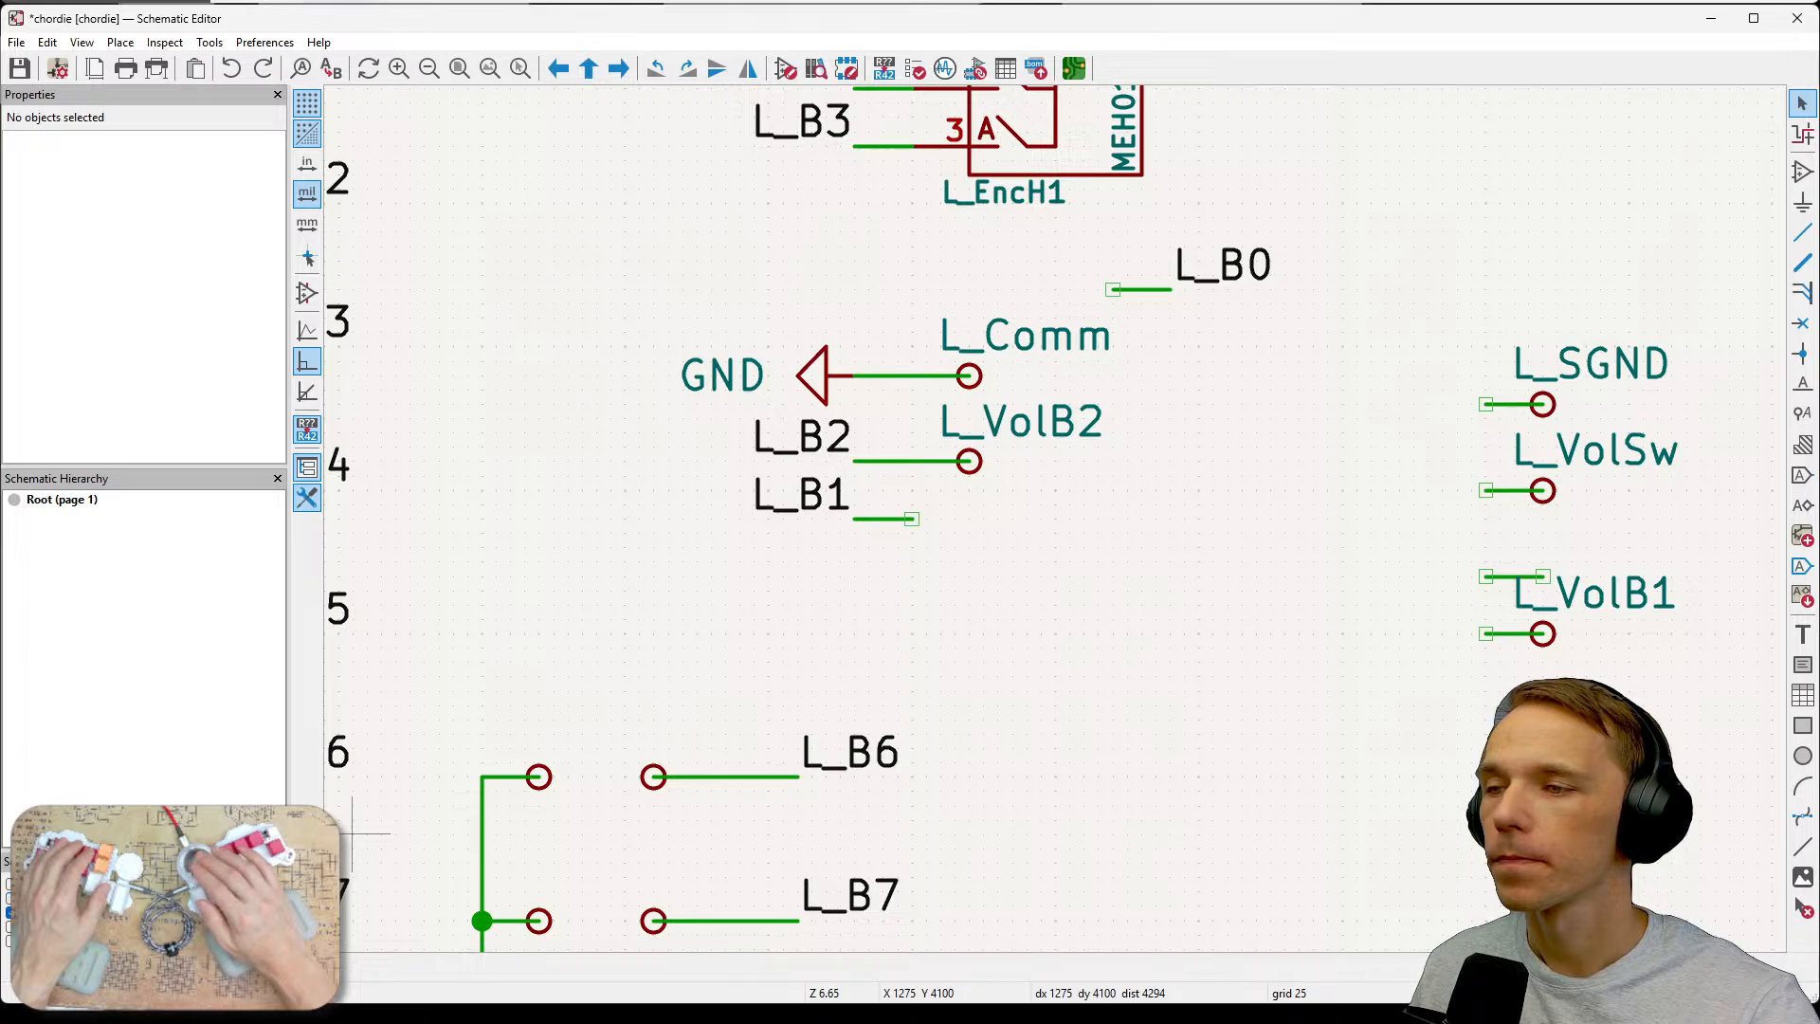
Delete the two stub wires beside the L_VolB1 test point.
{"action": "left_click_drag", "start_coordinate": [1294, 533], "coordinate": [1600, 673]}
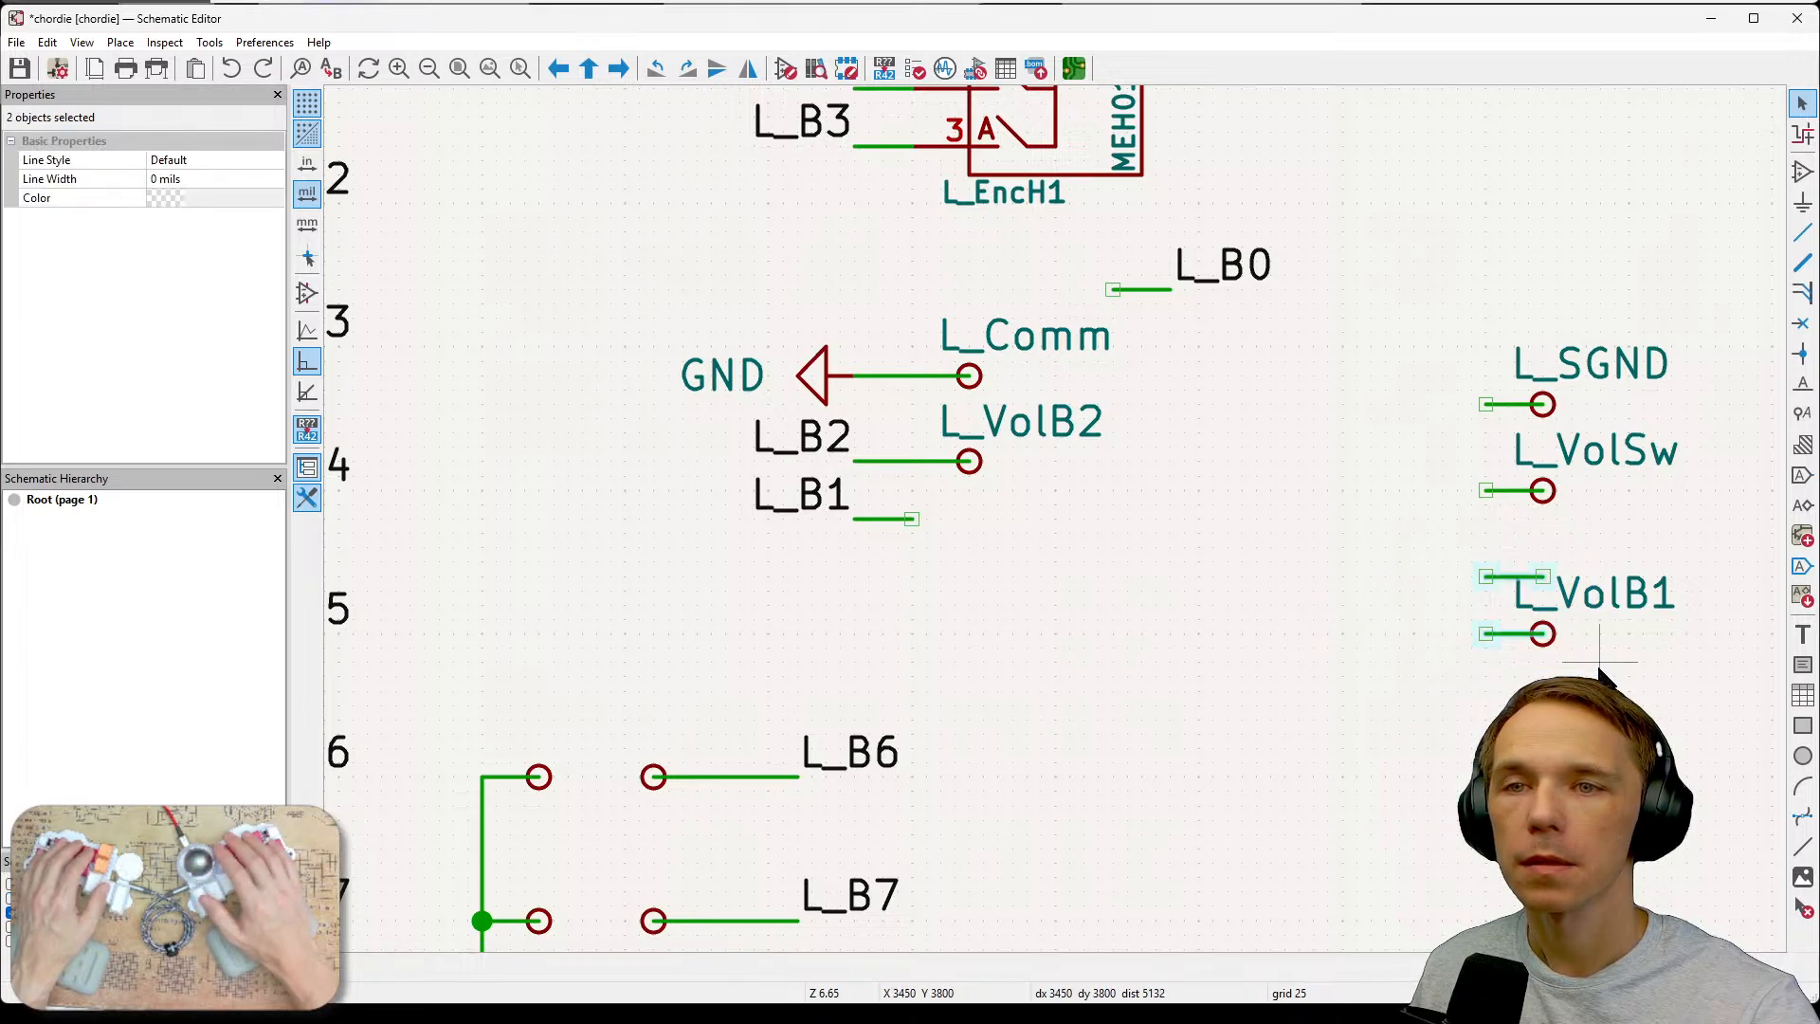
{"action": "key", "text": "Delete"}
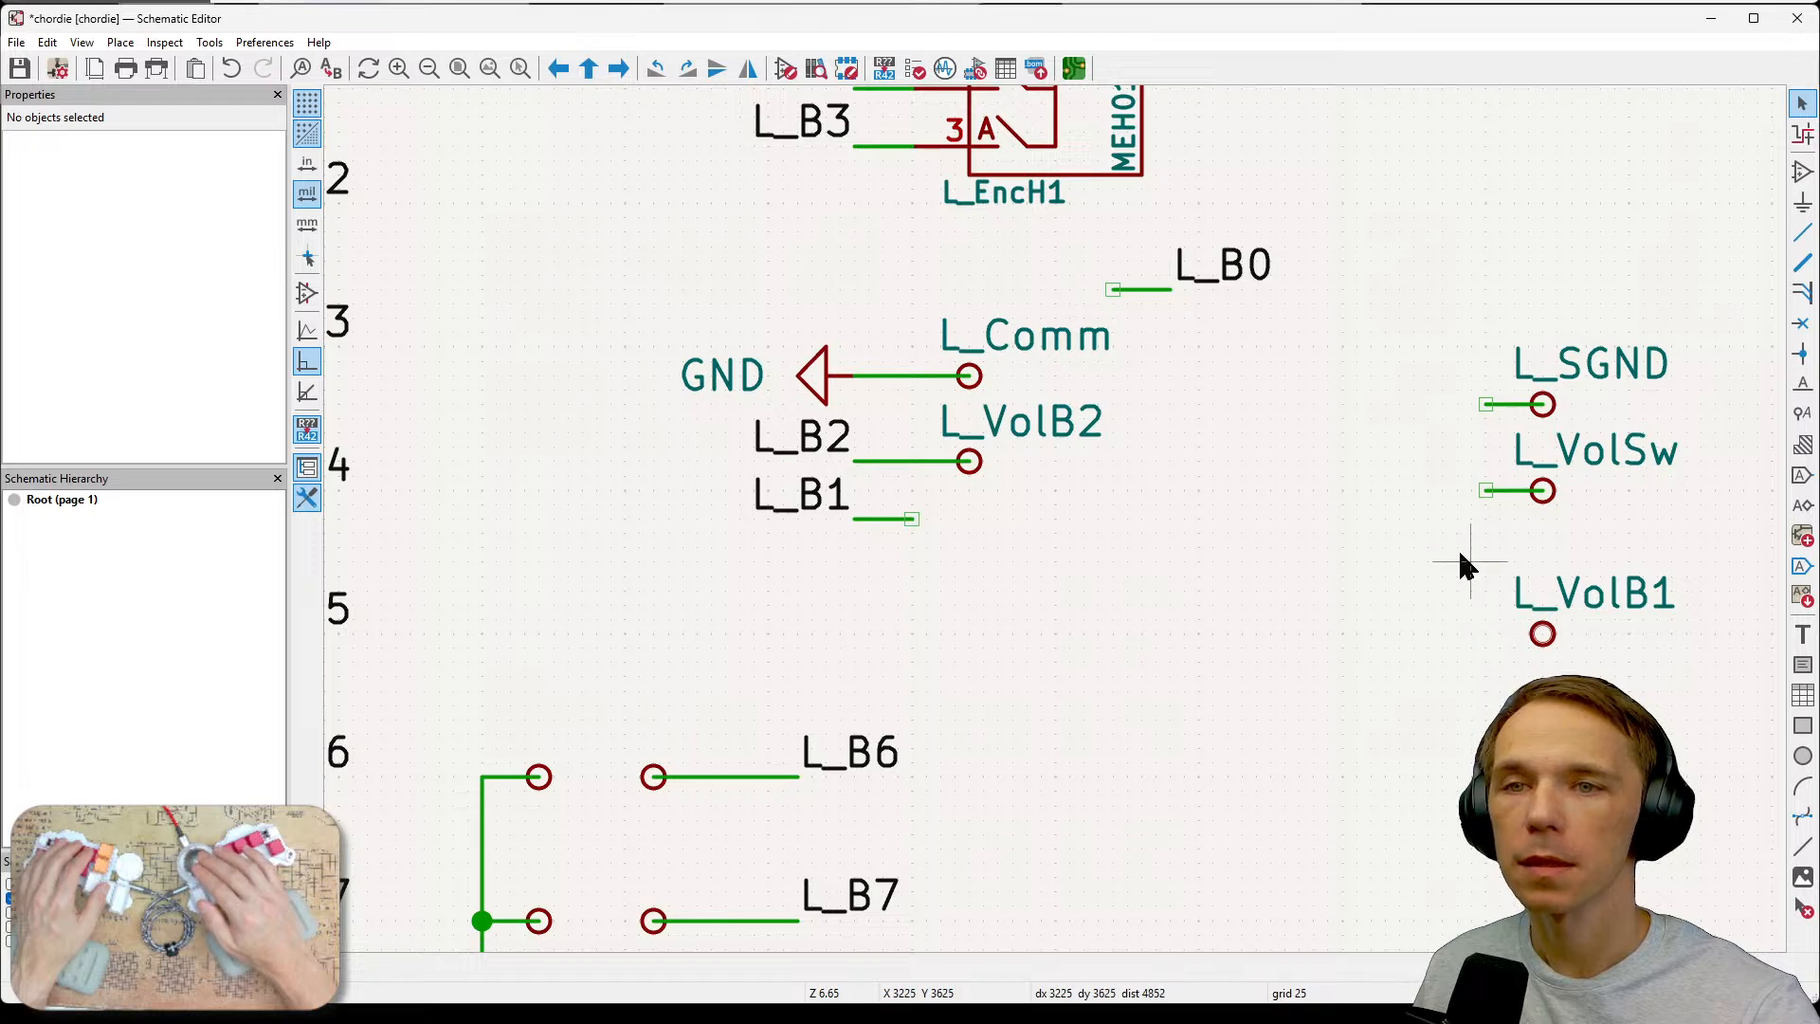
Move the L_VolB1 test point beside the L_B1 label, just below the L_VolB2 test point.
{"action": "left_click_drag", "start_coordinate": [1460, 561], "coordinate": [1647, 700]}
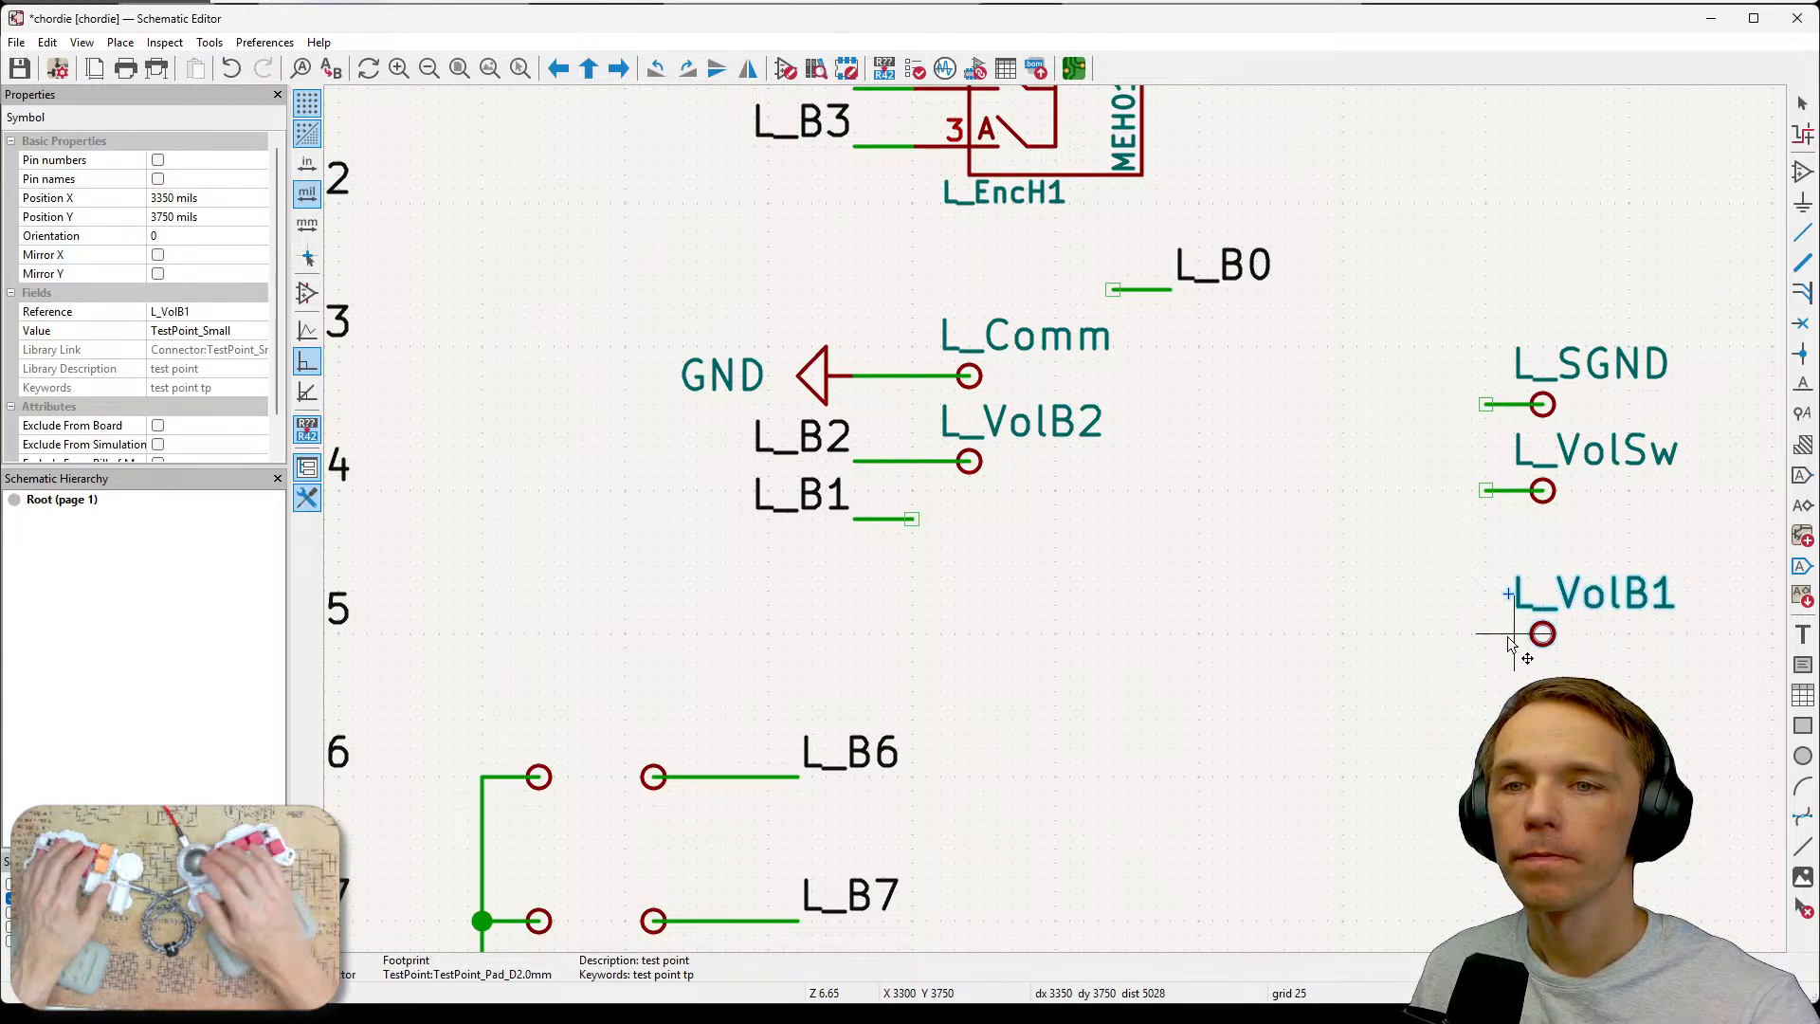
{"action": "left_click_drag", "start_coordinate": [1537, 631], "coordinate": [982, 552]}
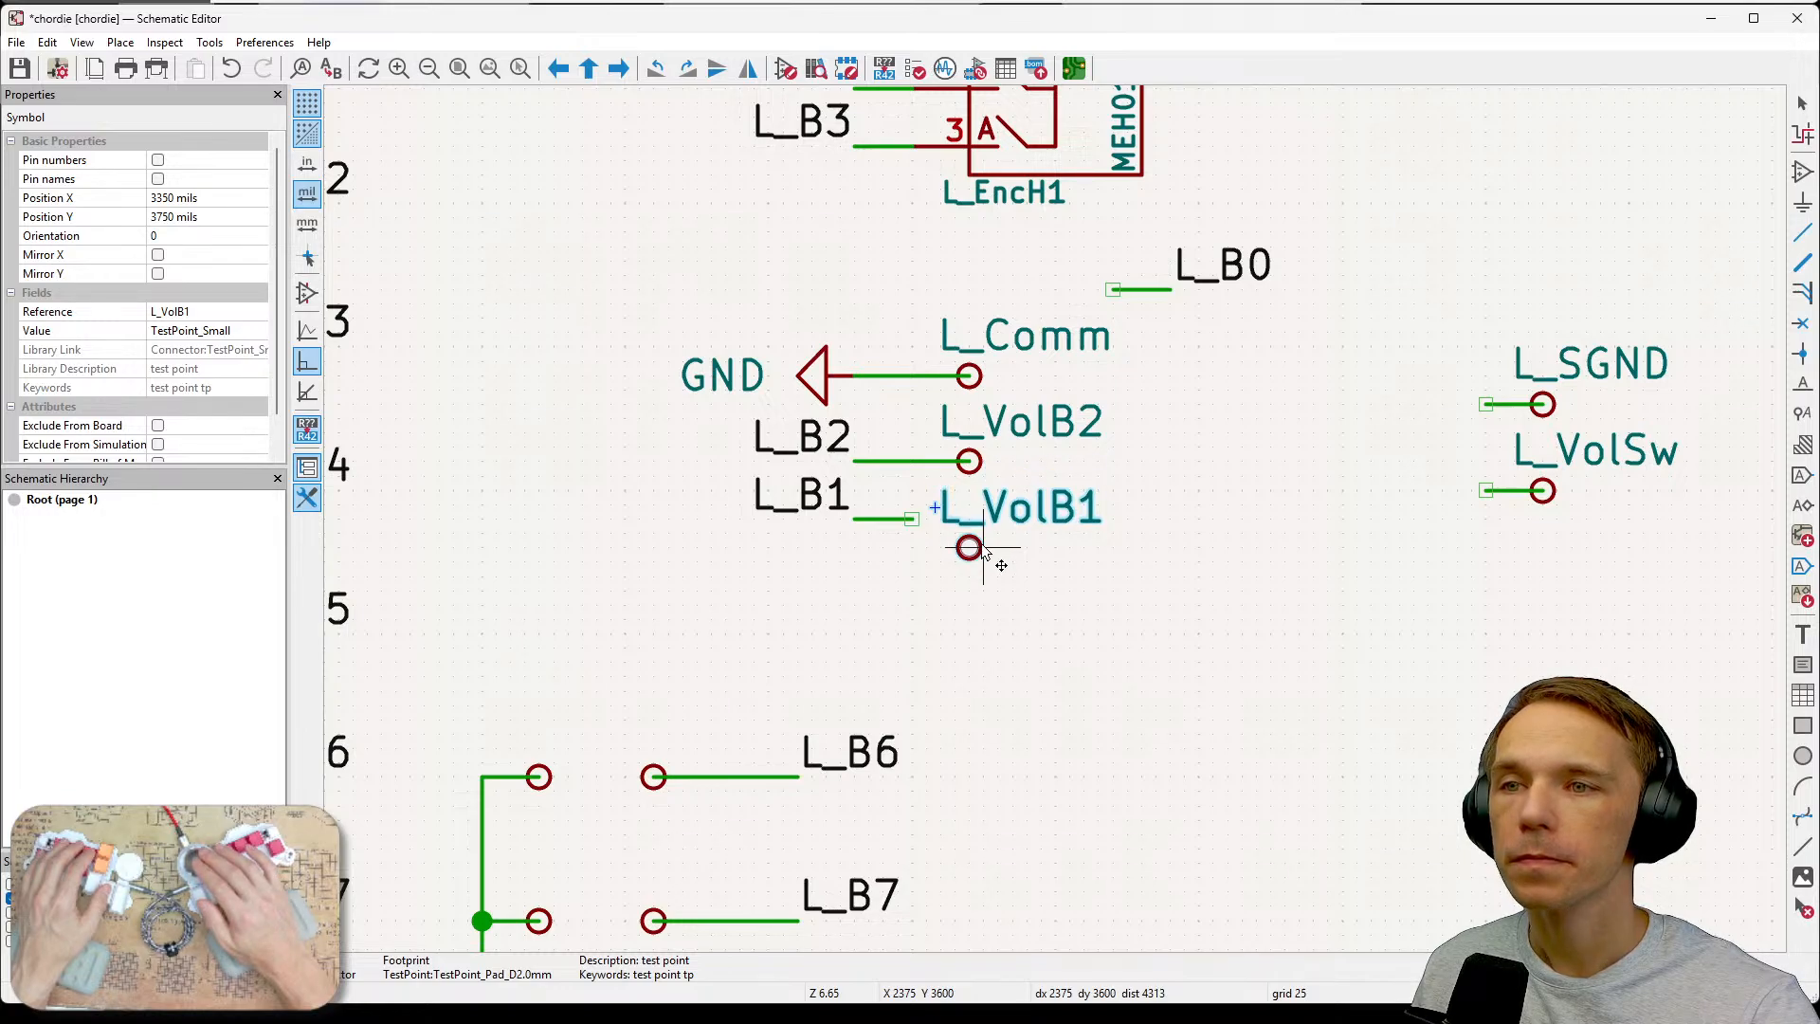
{"action": "left_click", "coordinate": [983, 548]}
{"action": "left_click", "coordinate": [1239, 550]}
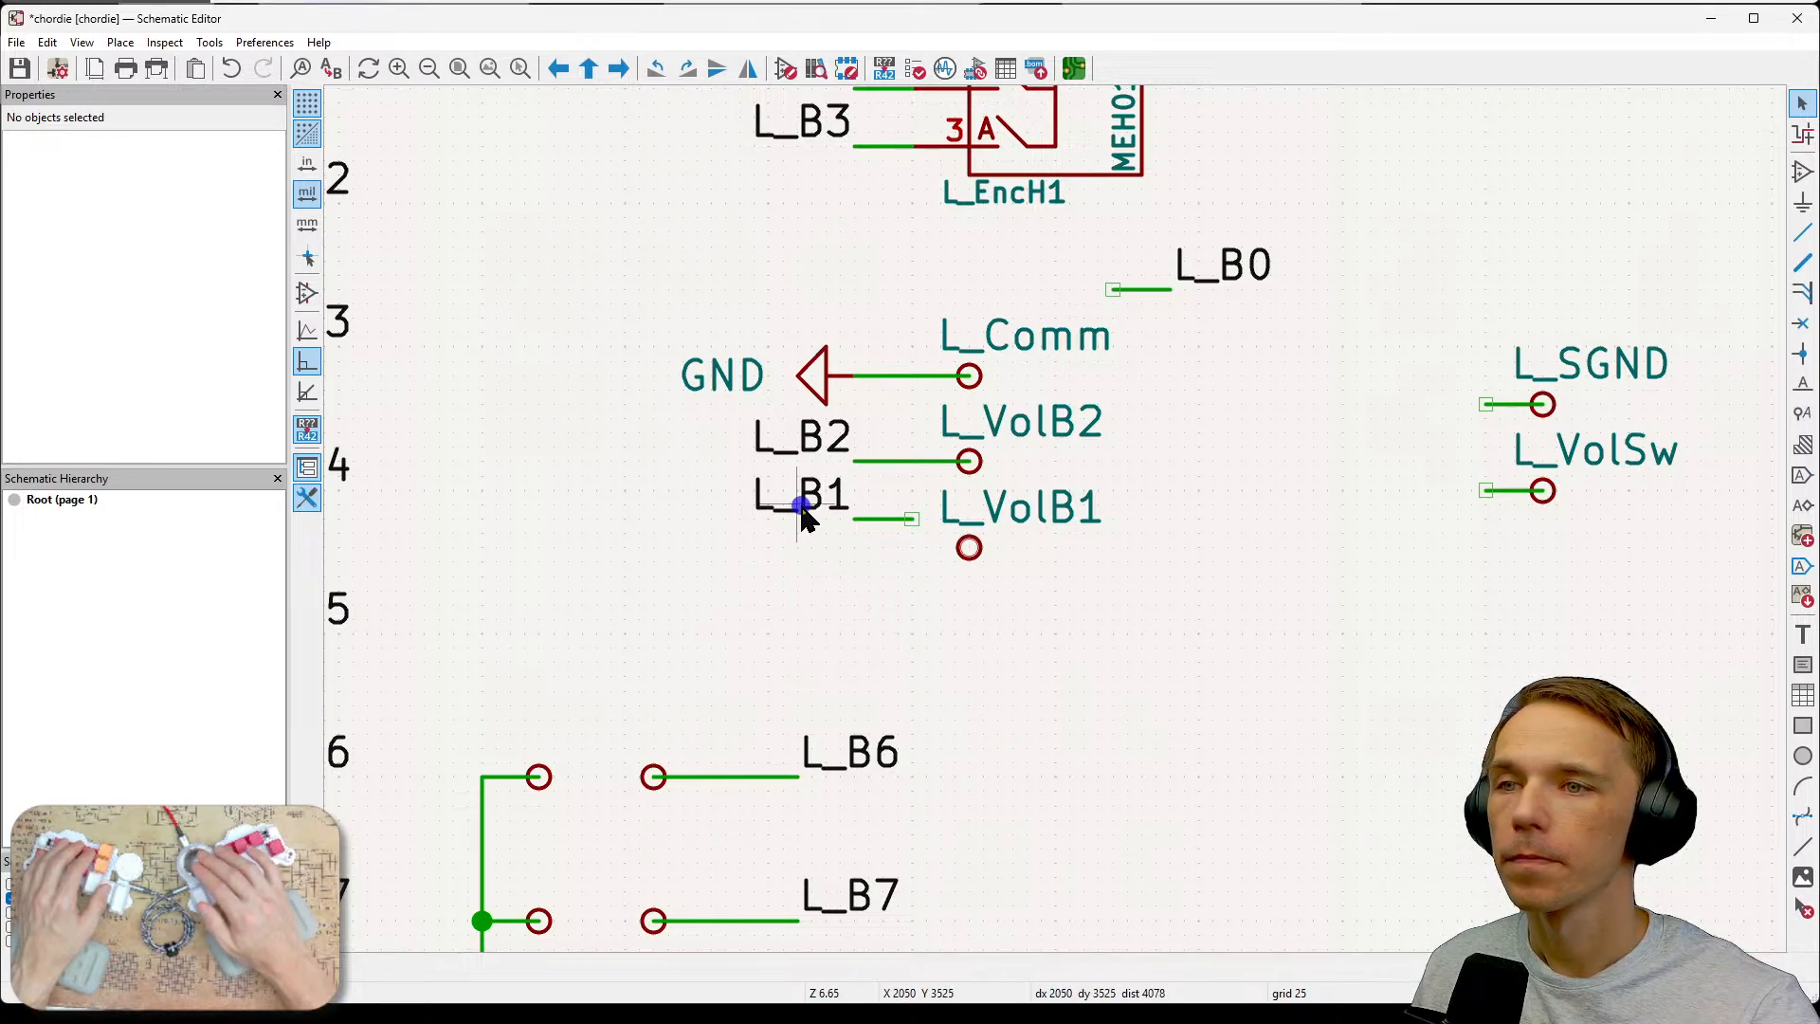
Move the L_B1 label and its wire down level with the L_VolB1 test point.
{"action": "left_click_drag", "start_coordinate": [701, 466], "coordinate": [925, 576]}
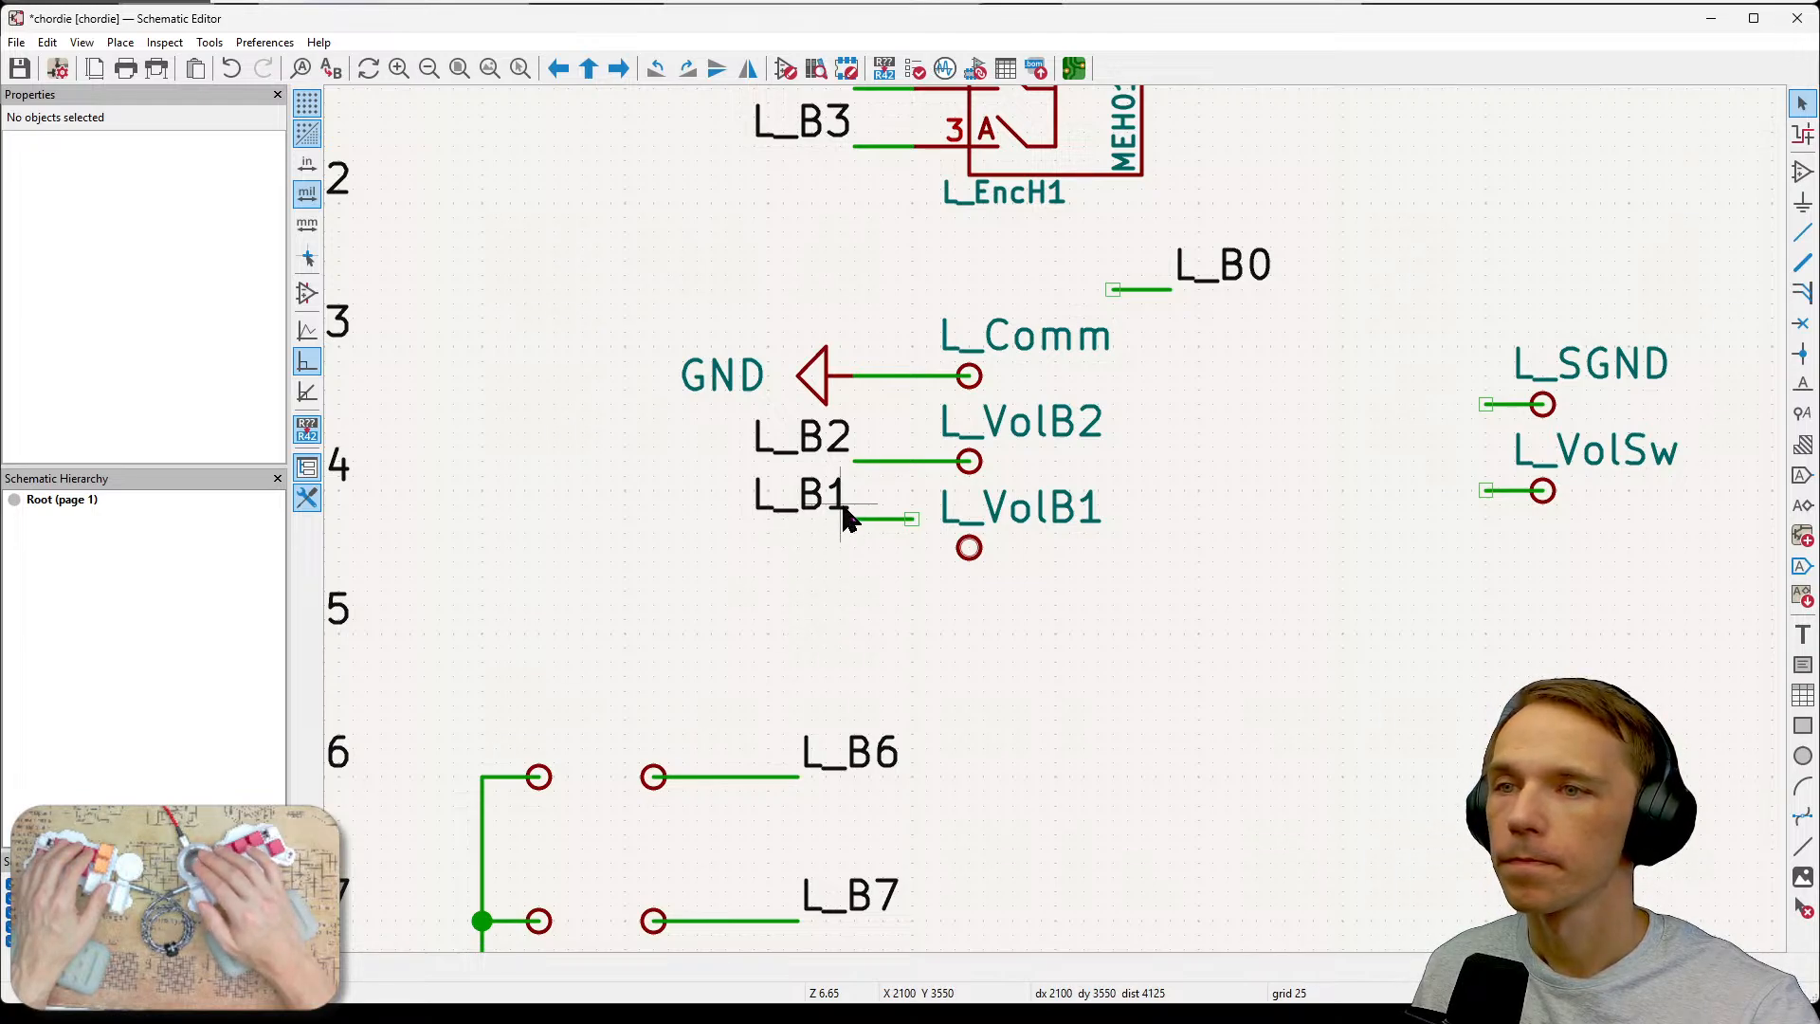
{"action": "left_click", "coordinate": [887, 518]}
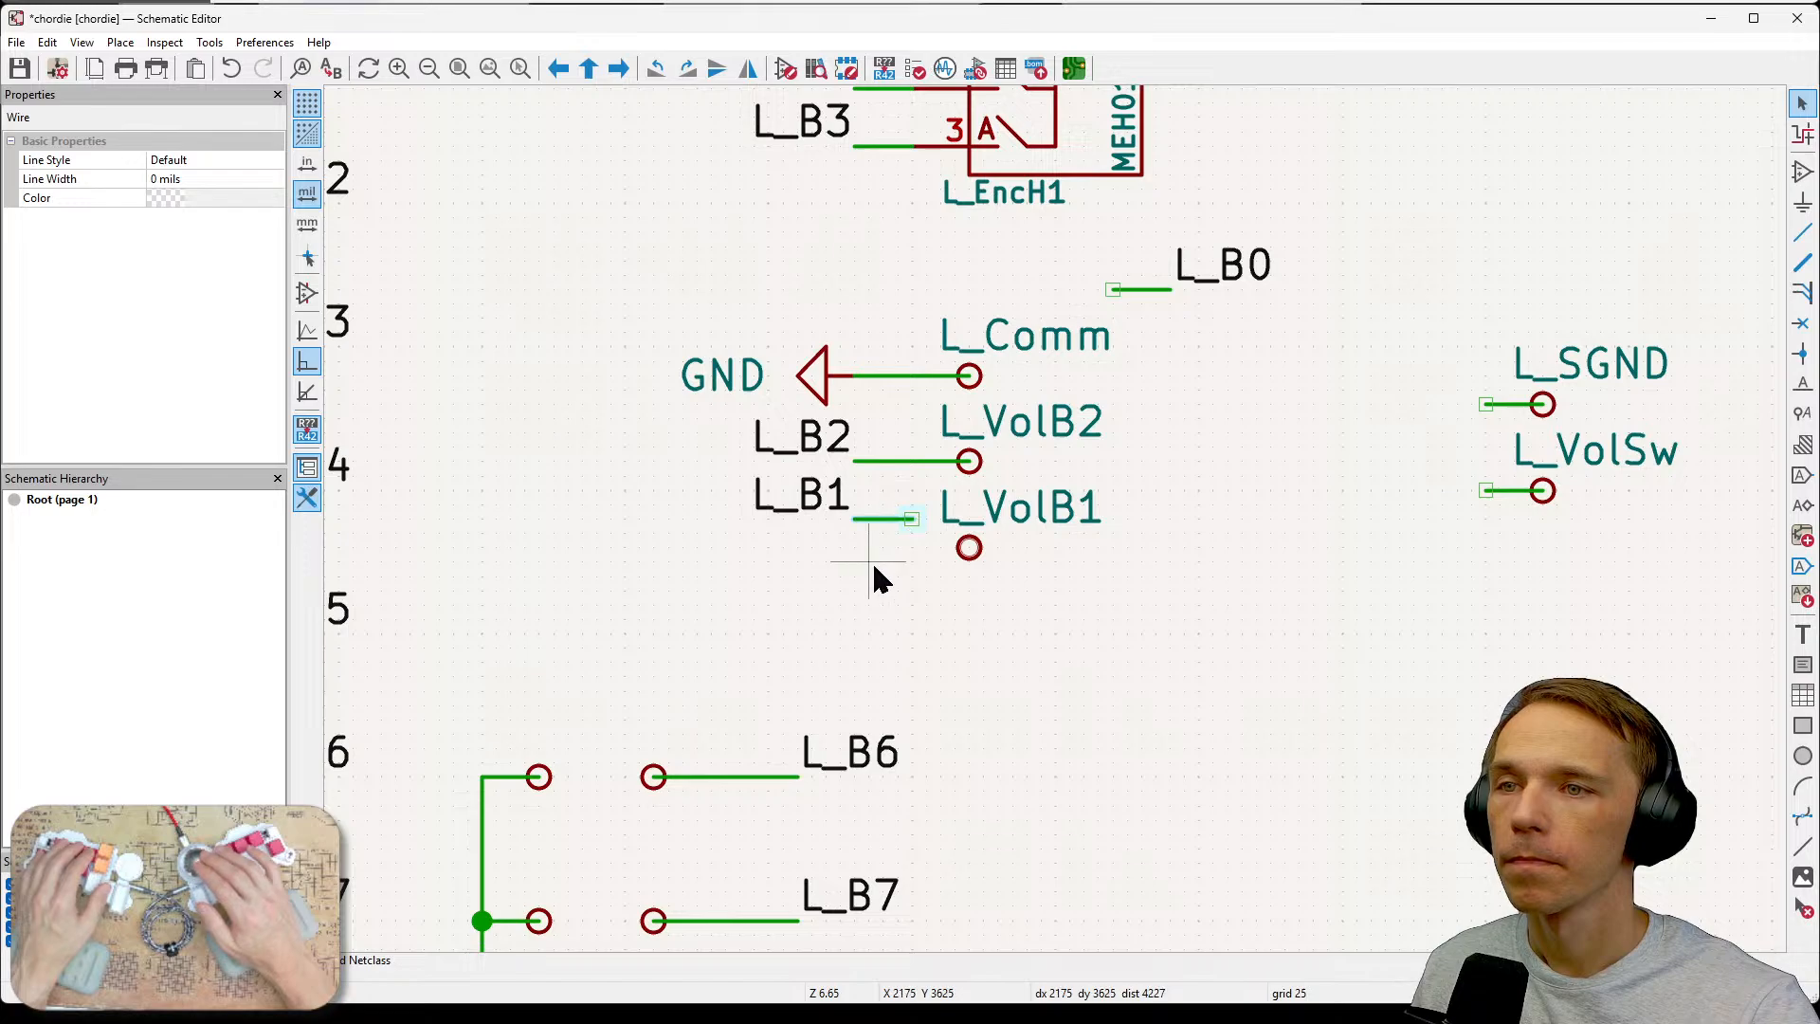
{"action": "left_click_drag", "start_coordinate": [902, 520], "coordinate": [914, 548]}
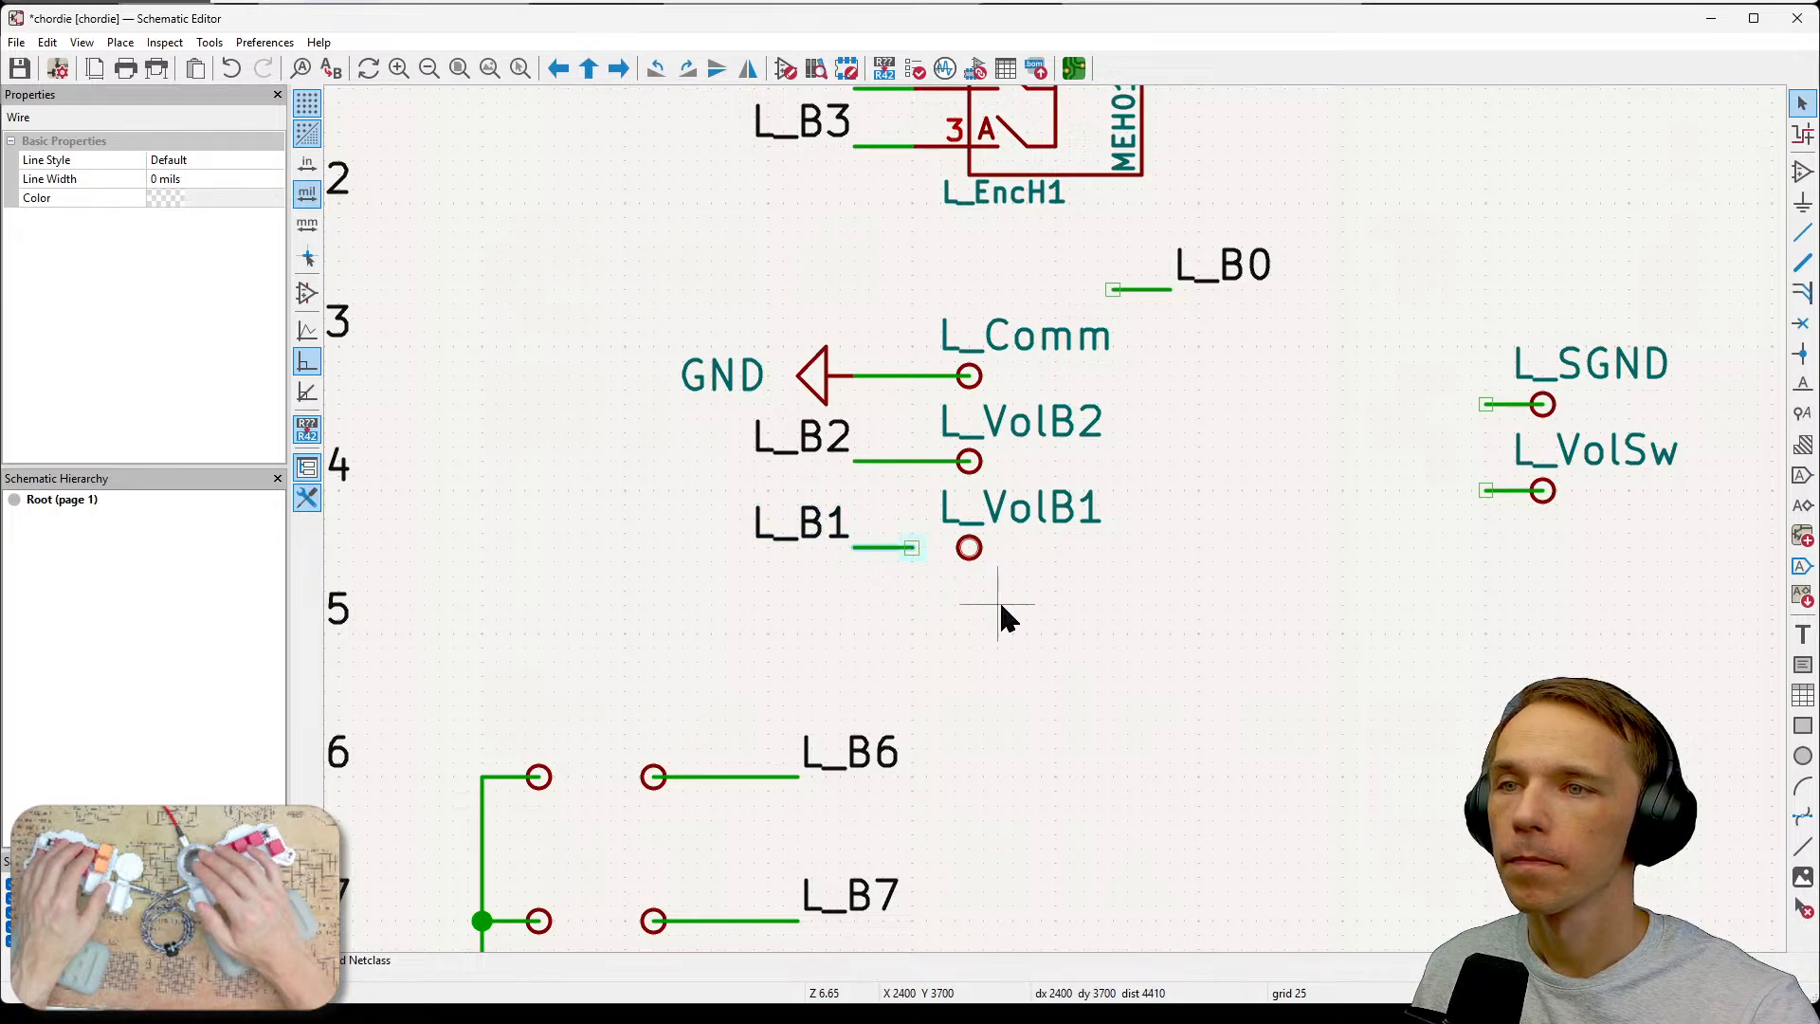
{"action": "left_click", "coordinate": [989, 604]}
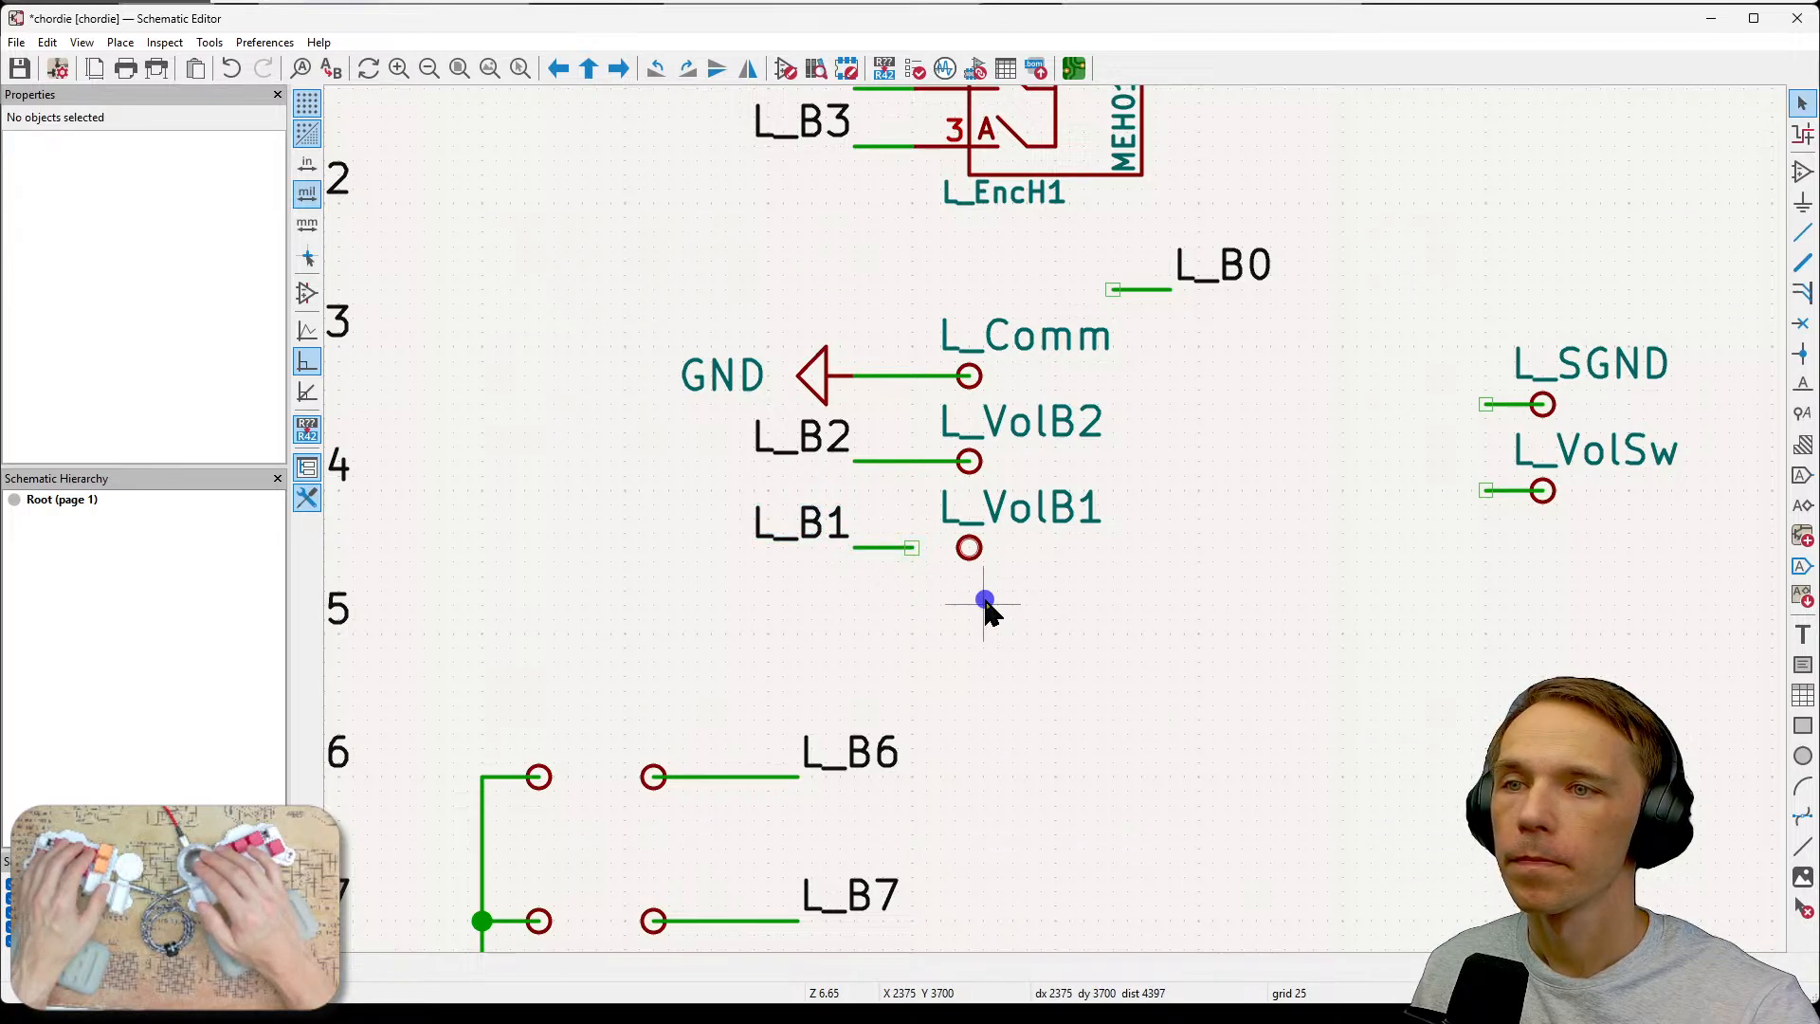
Wire the end of the L_B1 wire to the L_VolB1 test point.
{"action": "left_click", "coordinate": [915, 549]}
{"action": "left_click", "coordinate": [966, 548]}
{"action": "key", "text": "Escape"}
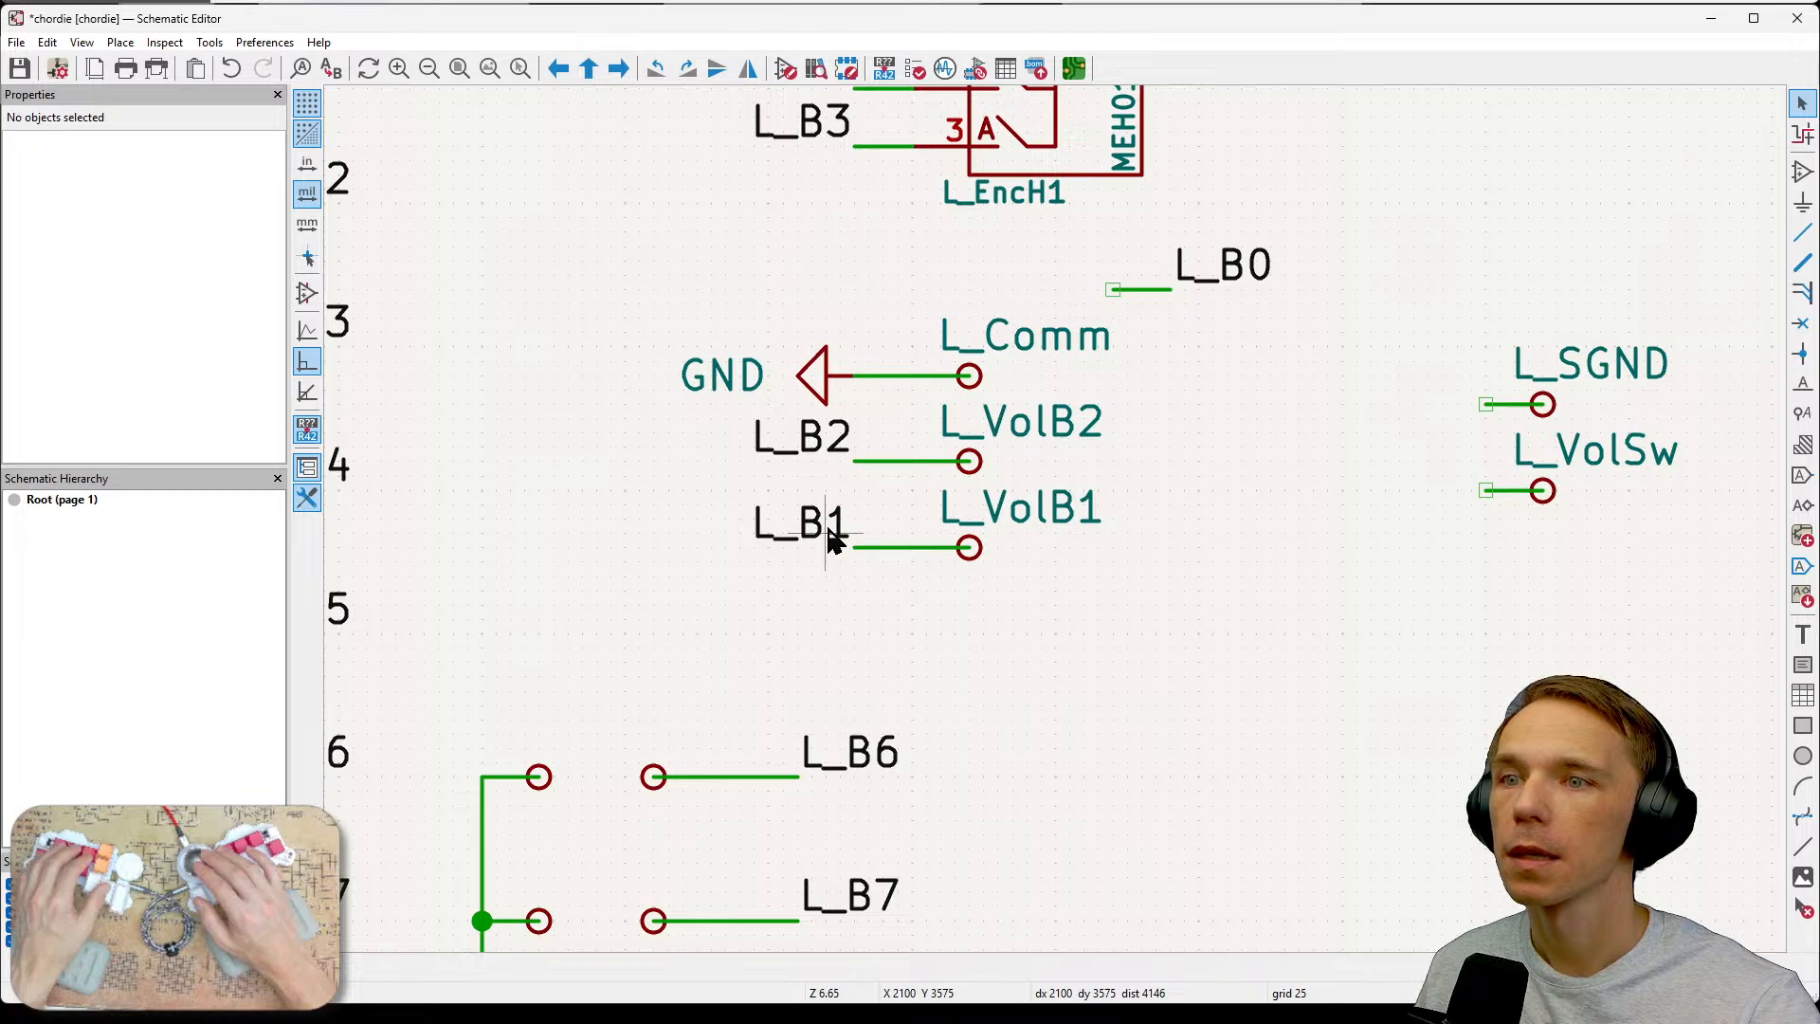
Select the L_B0 label with its wire and set the grid to 10 mils.
{"action": "scroll", "coordinate": [1194, 654], "scroll_direction": "right", "scroll_amount": 3}
{"action": "scroll", "coordinate": [1194, 654], "scroll_direction": "up", "scroll_amount": 1}
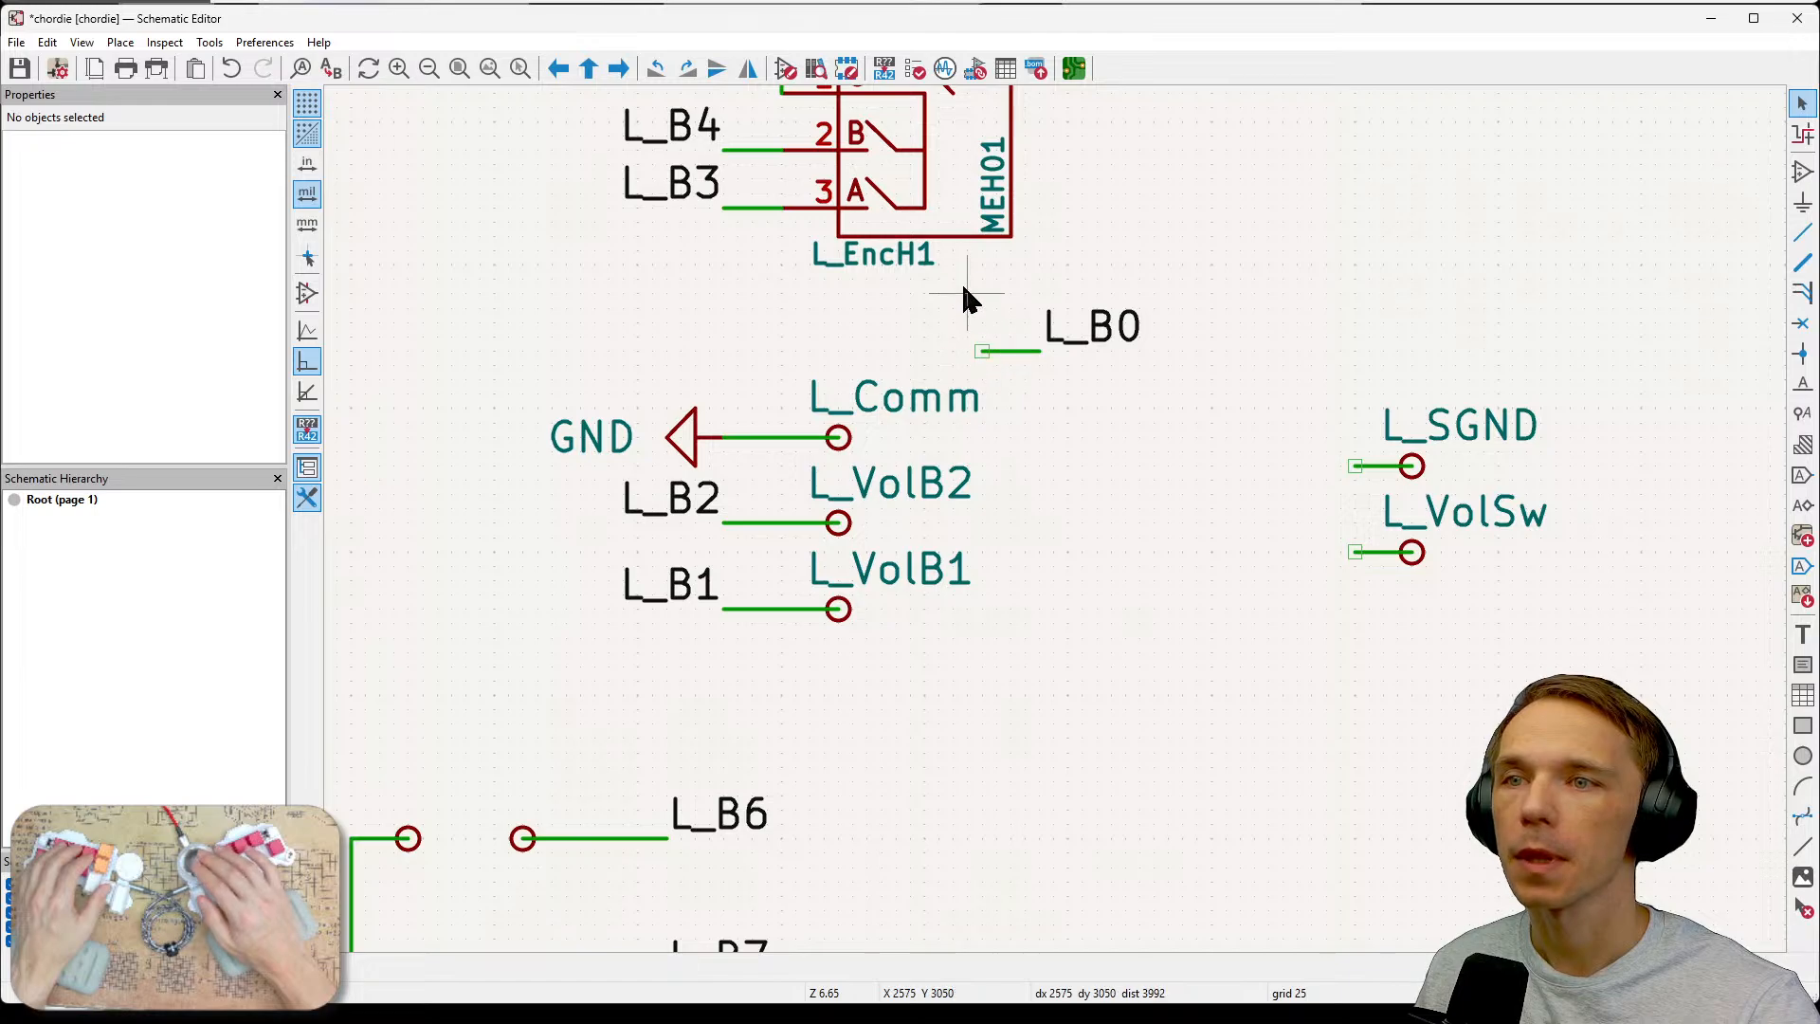
{"action": "left_click_drag", "start_coordinate": [963, 288], "coordinate": [1166, 398]}
{"action": "key", "text": "n"}
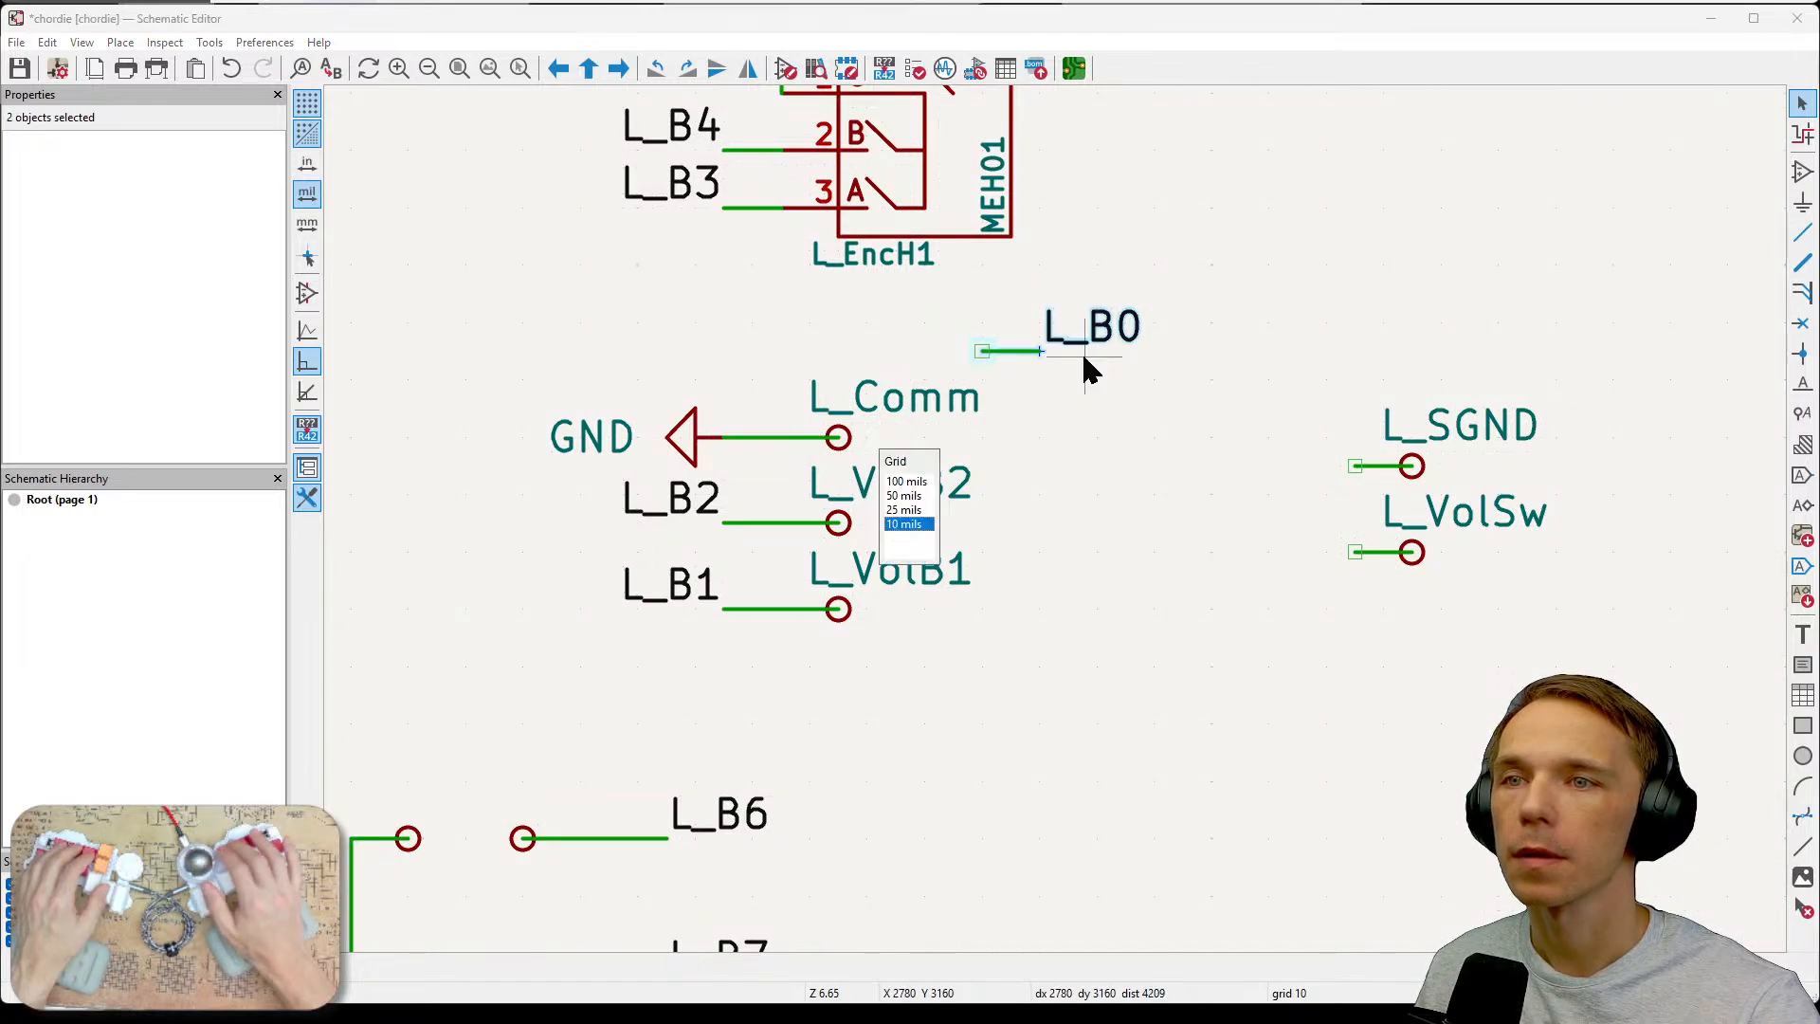
{"action": "left_click", "coordinate": [1060, 329]}
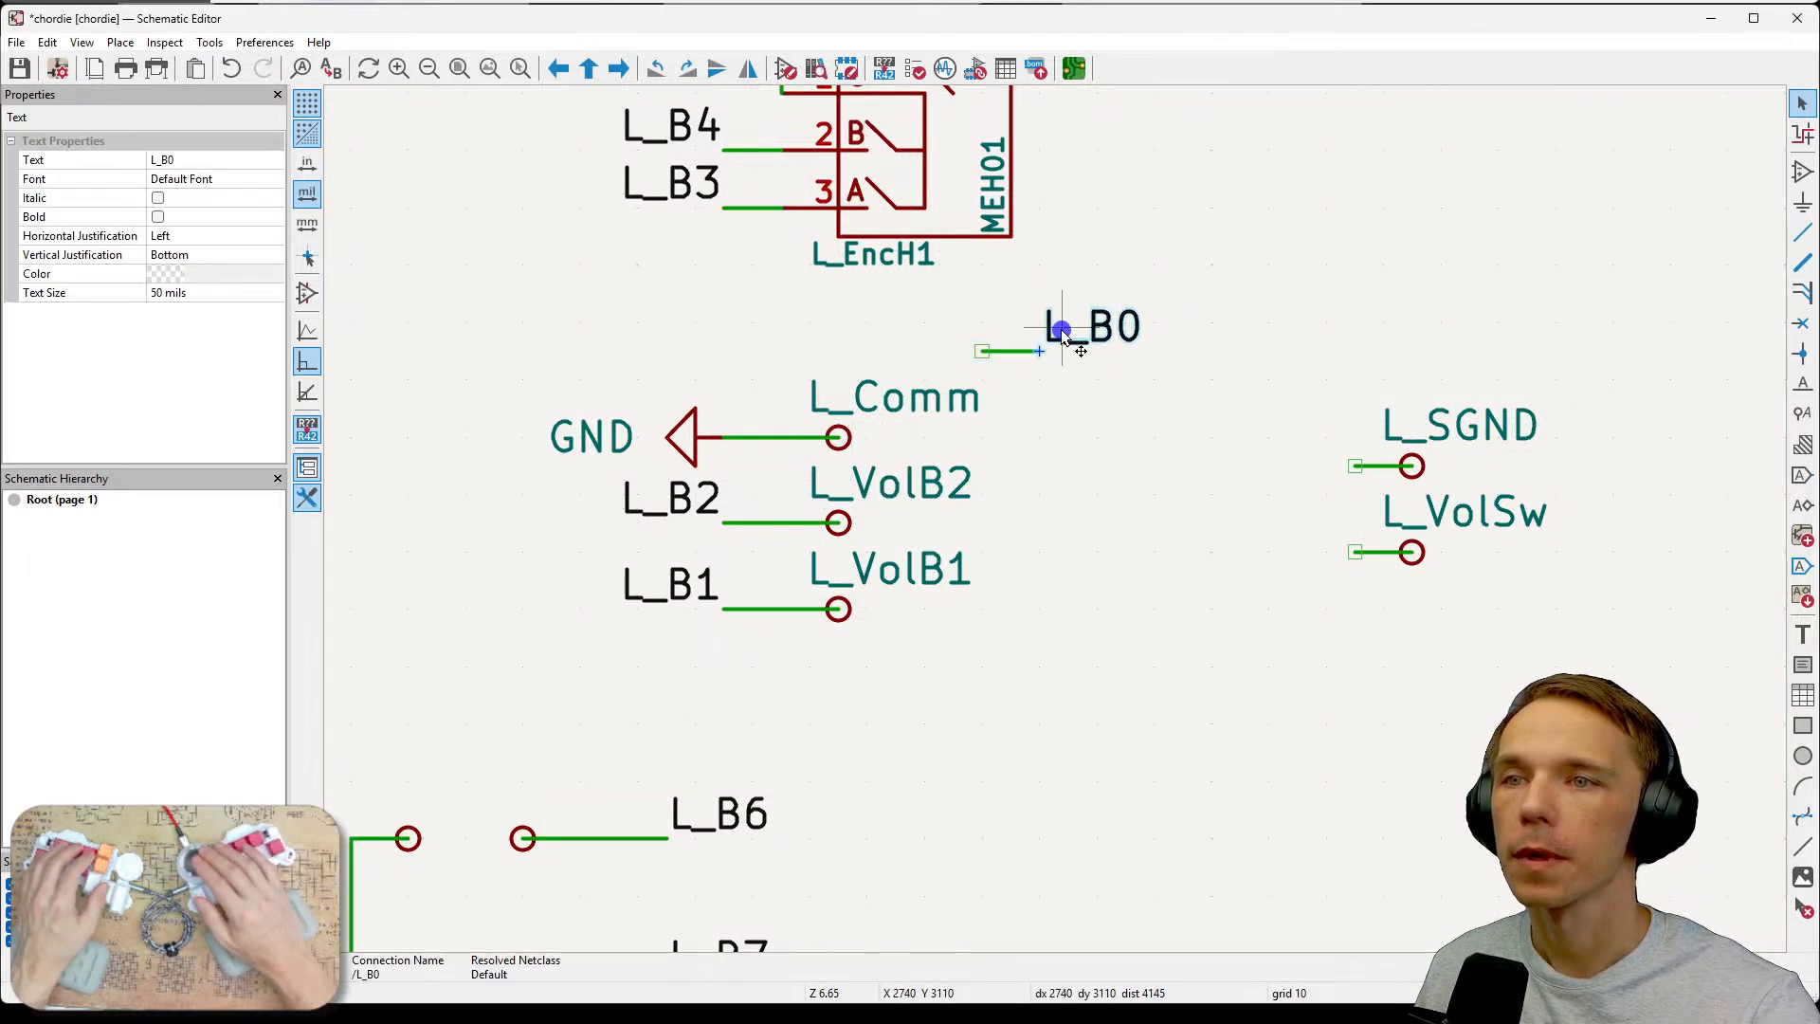
{"action": "key", "text": "m"}
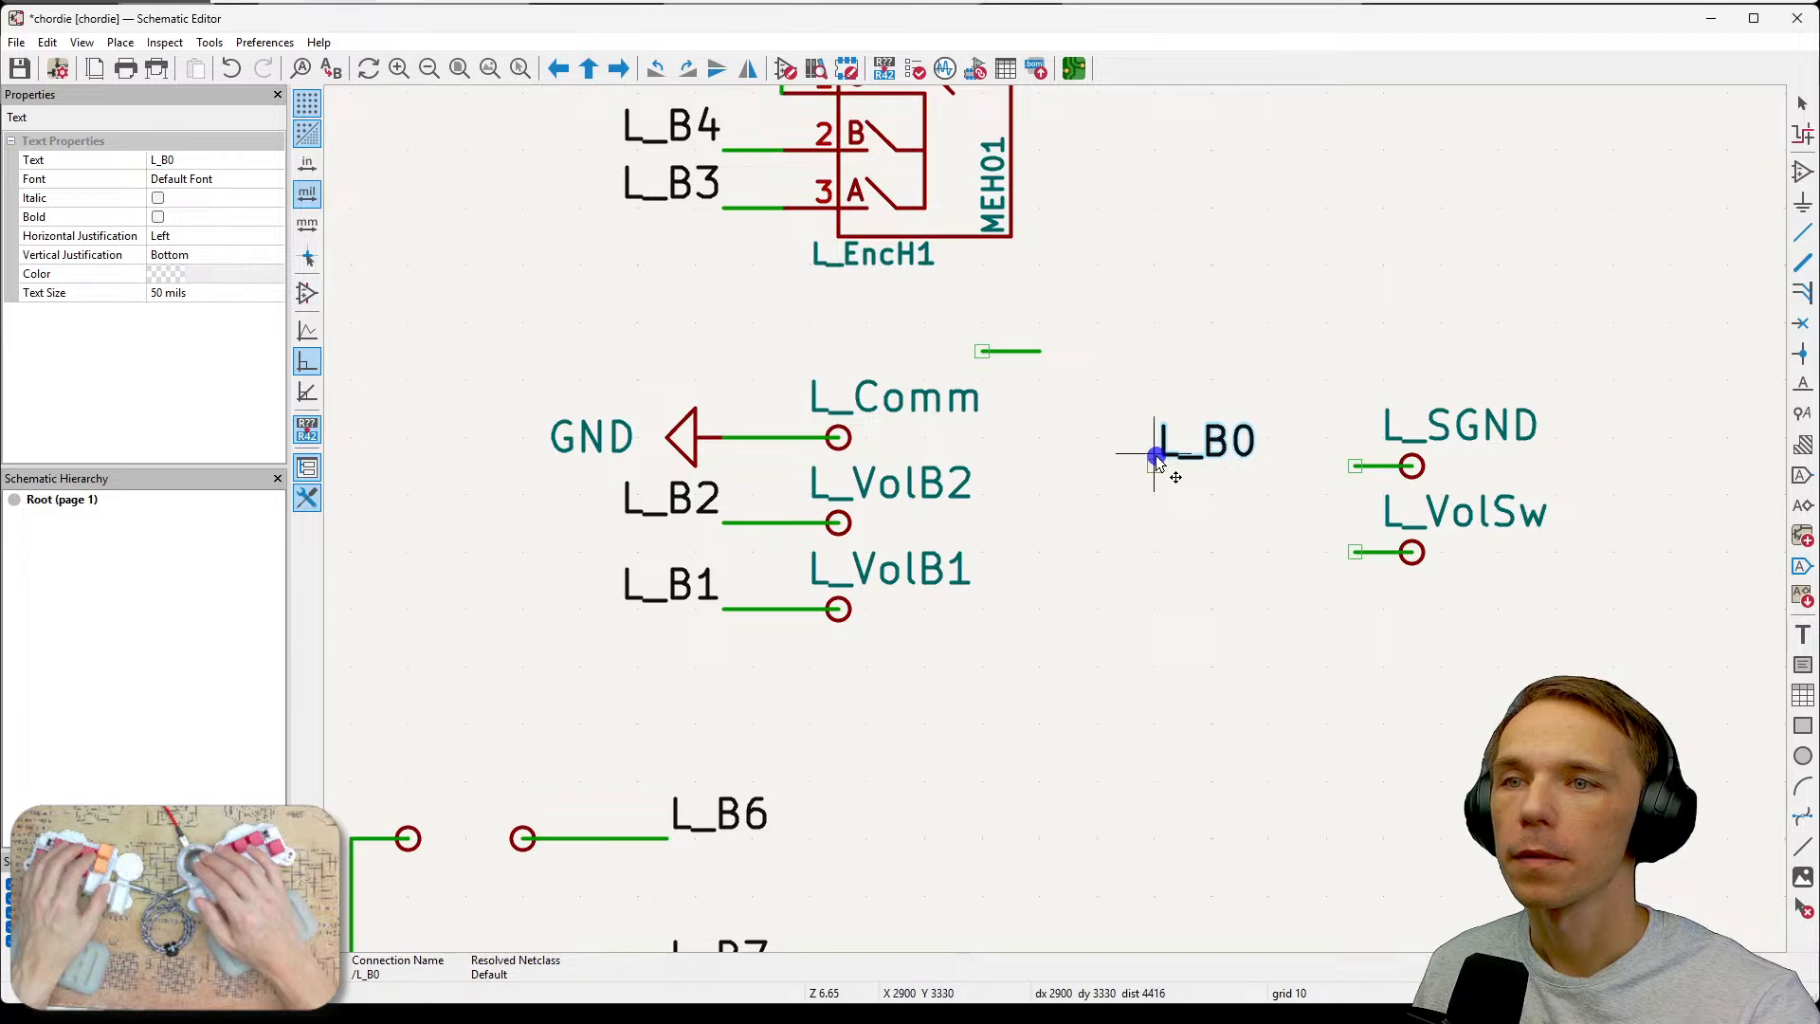
{"action": "key", "text": "Escape"}
{"action": "key", "text": "Escape"}
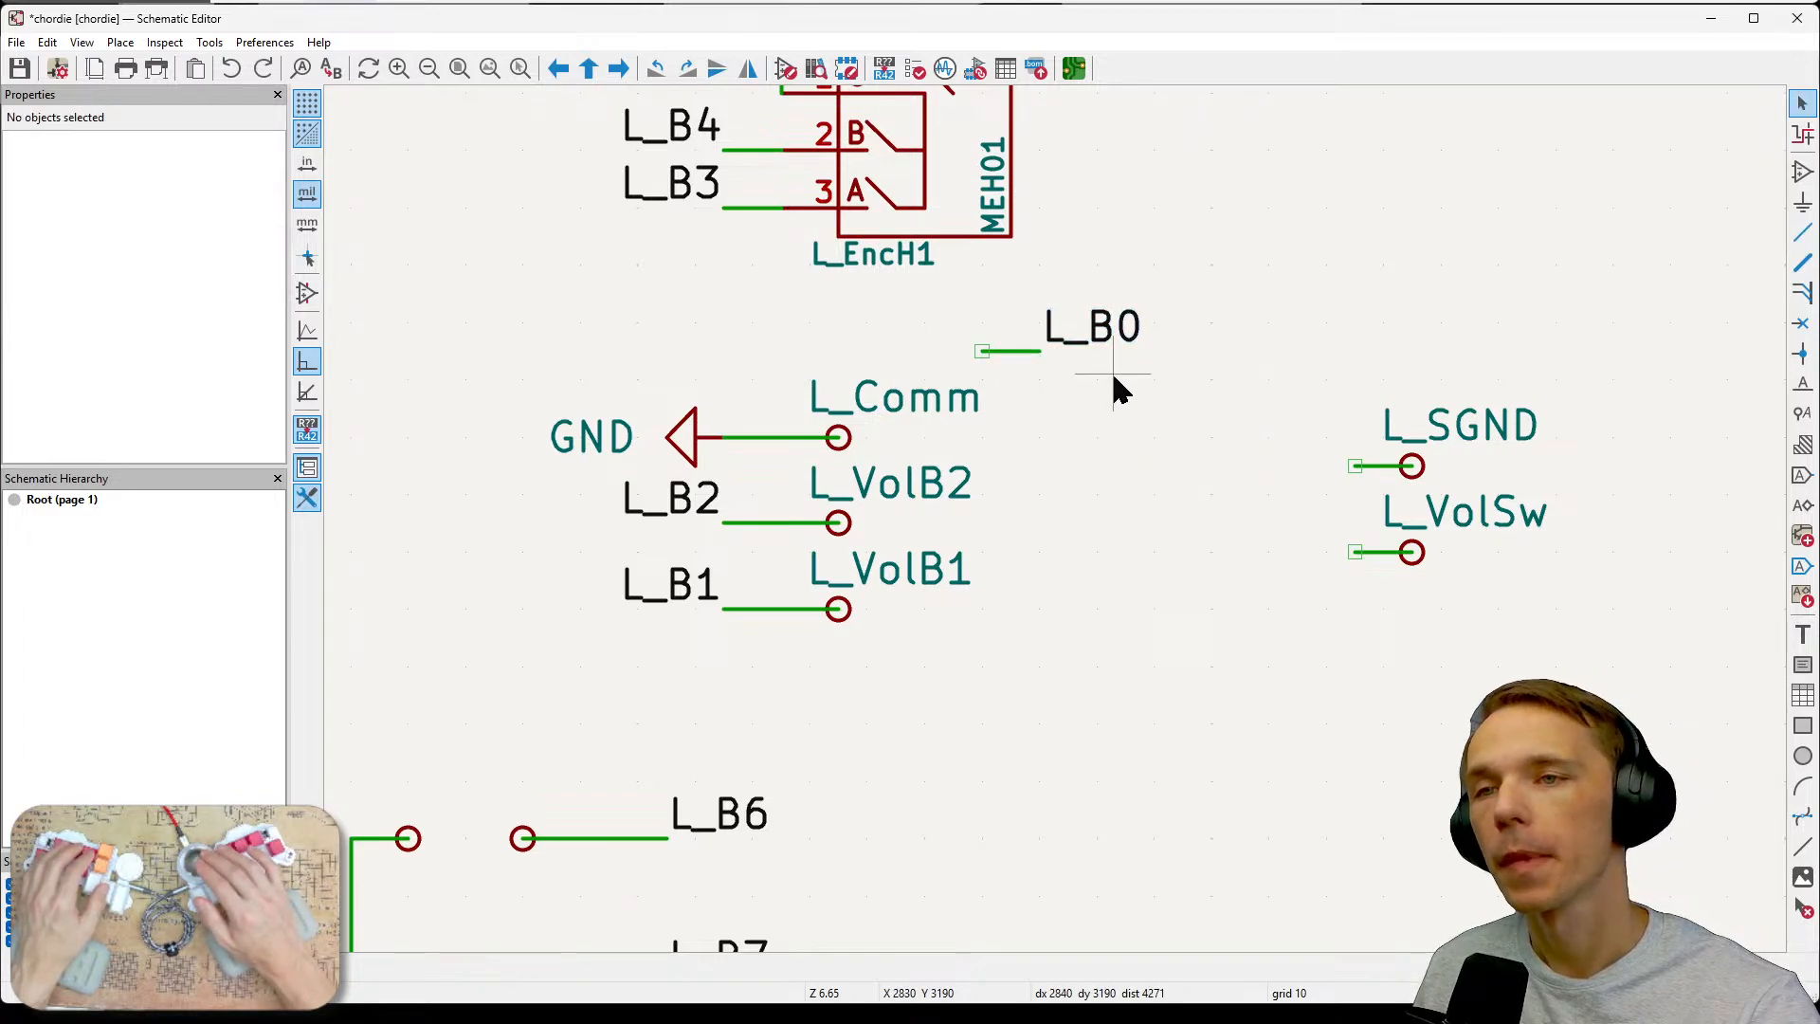
Delete the short stub wire attached to the L_B0 label.
{"action": "left_click_drag", "start_coordinate": [972, 316], "coordinate": [1165, 379]}
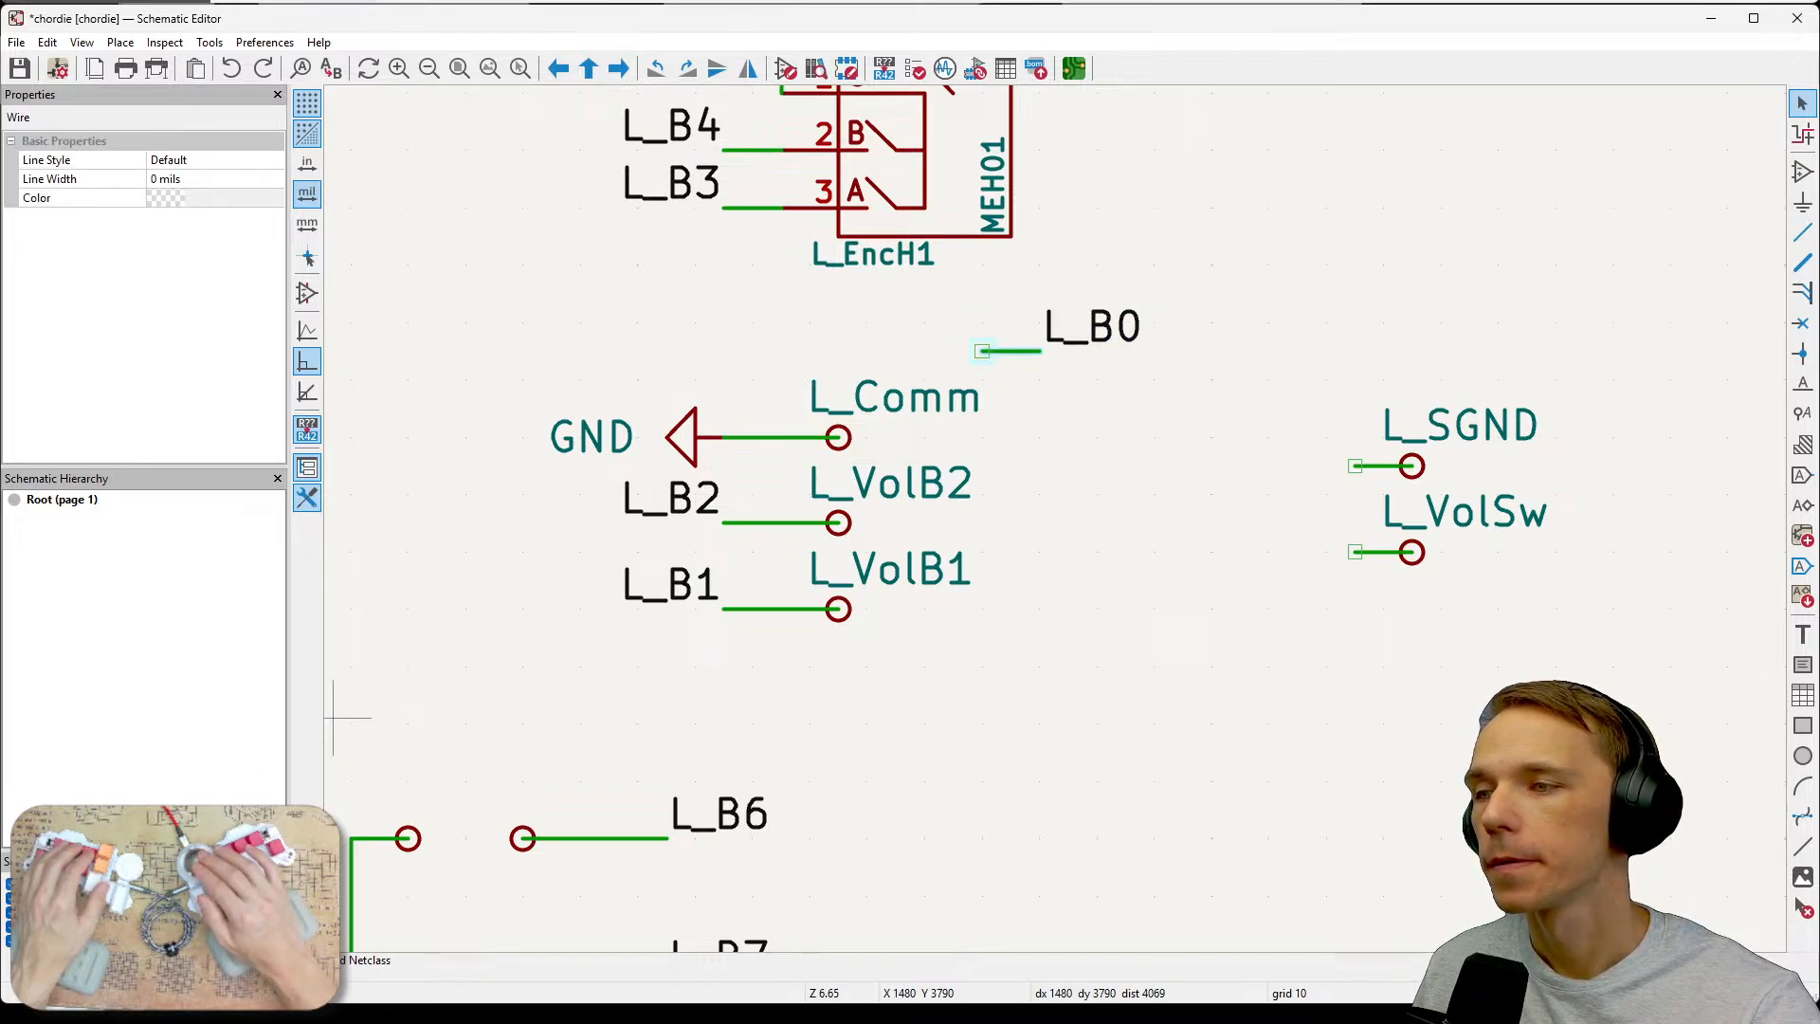
{"action": "left_click", "coordinate": [1153, 302]}
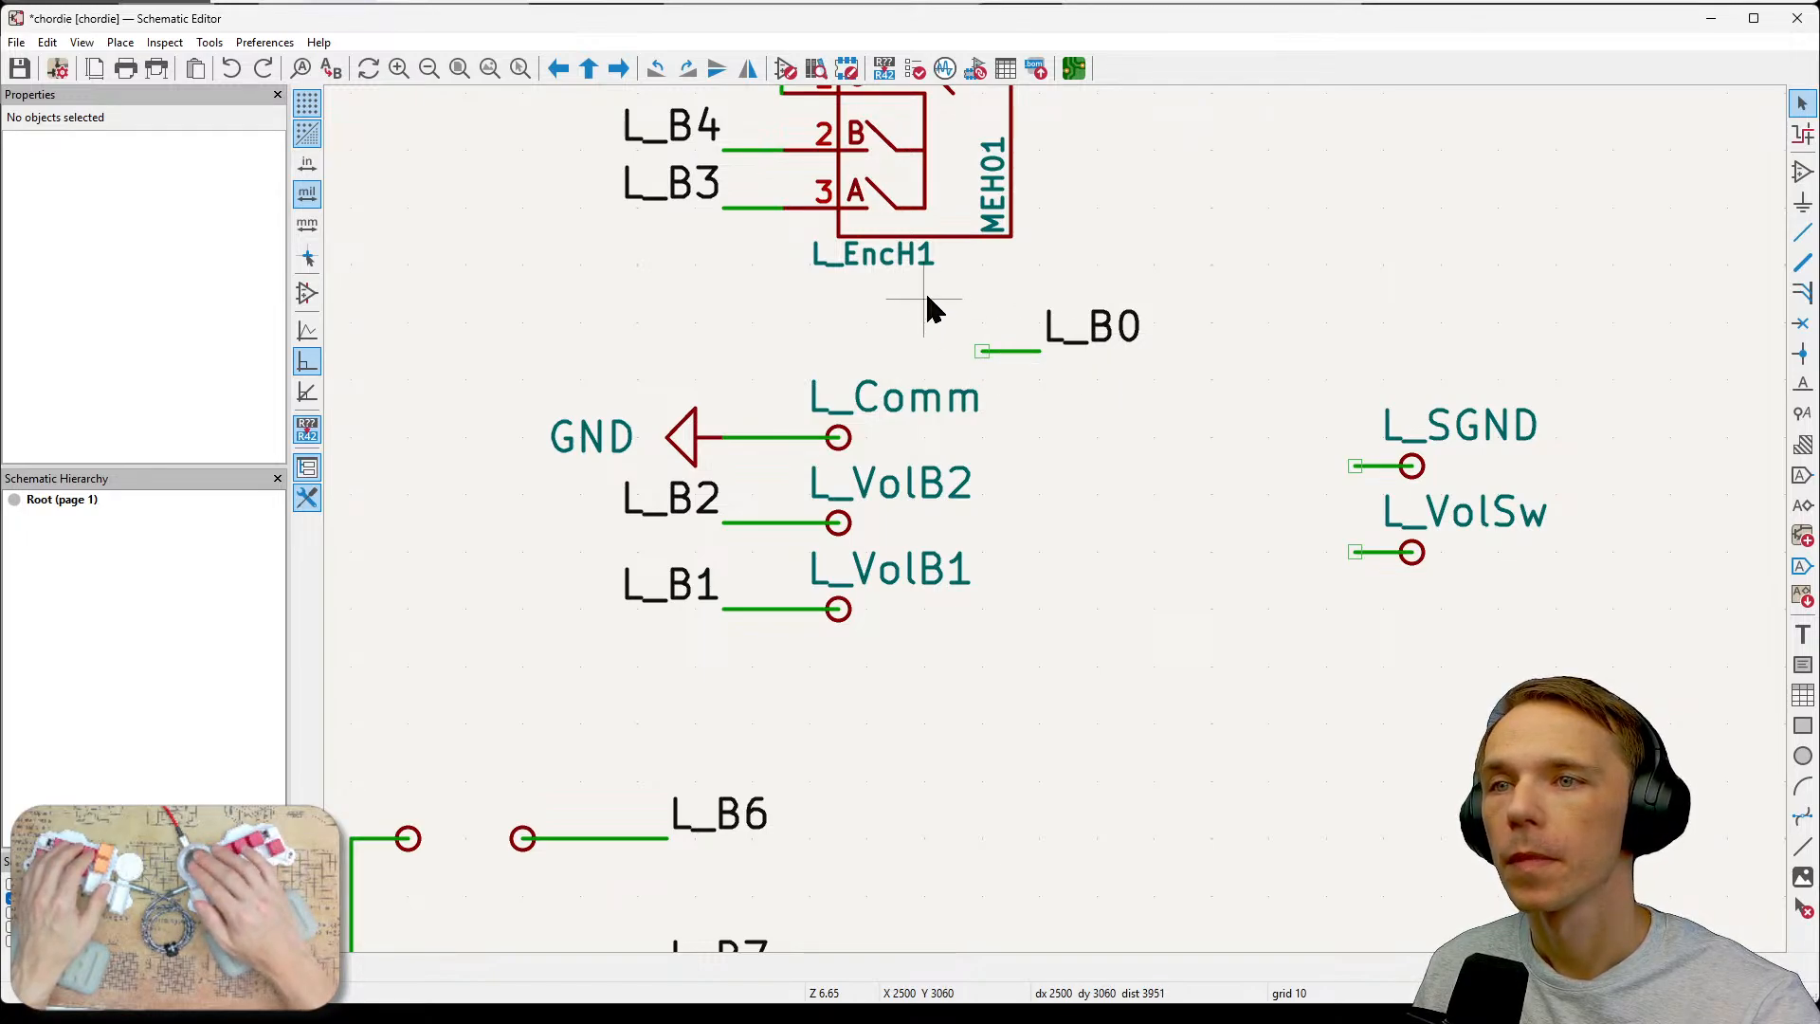
{"action": "left_click_drag", "start_coordinate": [930, 291], "coordinate": [1244, 379]}
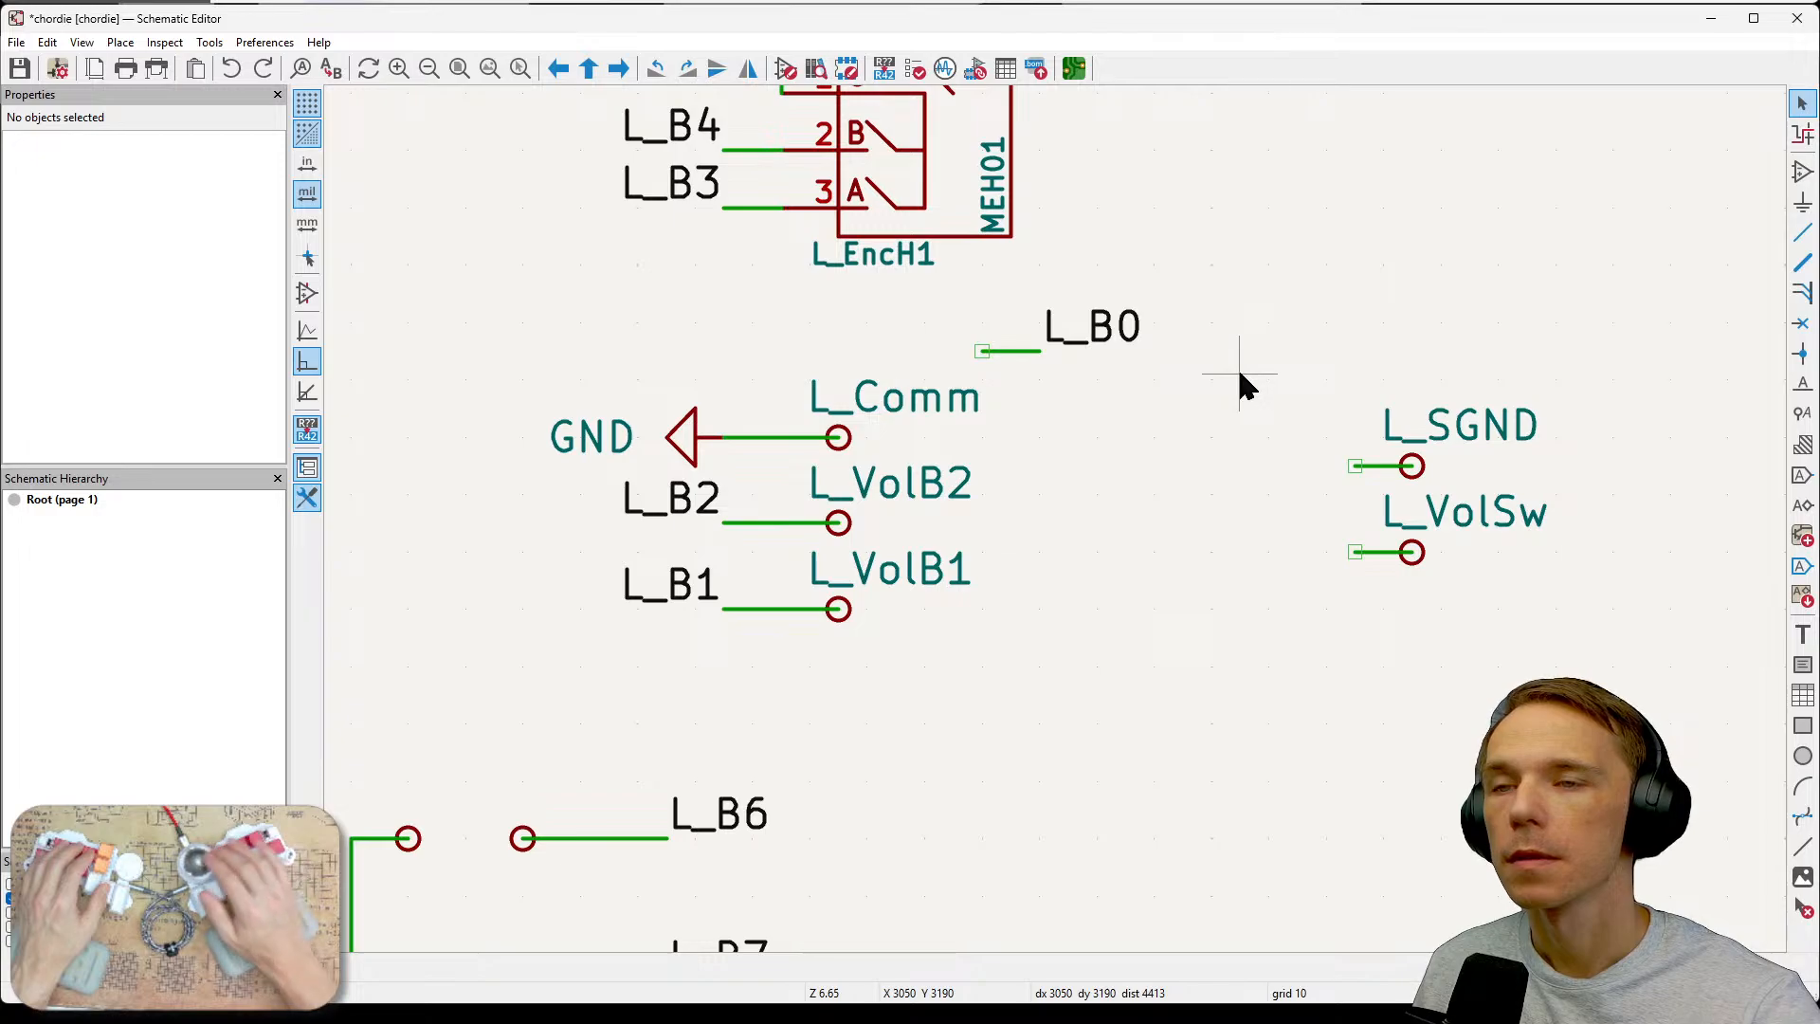
{"action": "scroll", "coordinate": [1059, 530], "scroll_direction": "down", "scroll_amount": 2}
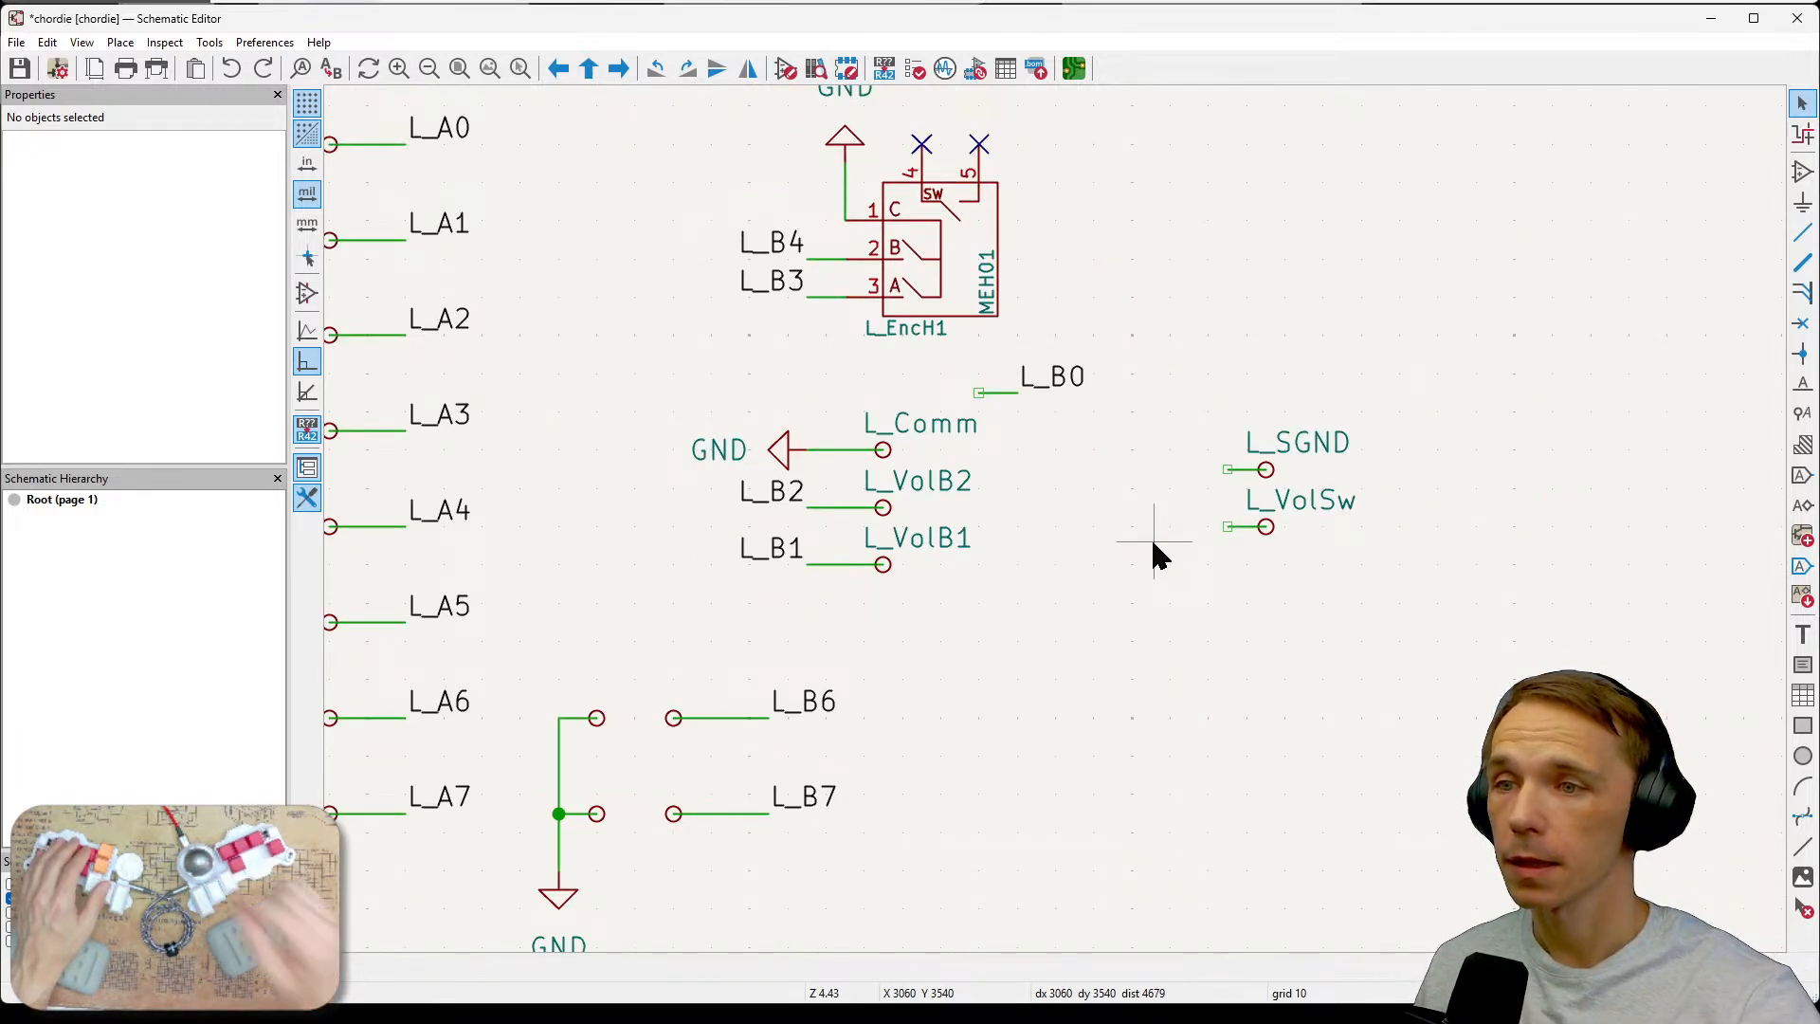
{"action": "middle_click_drag", "start_coordinate": [1081, 642], "coordinate": [1152, 636]}
{"action": "left_click", "coordinate": [1129, 371]}
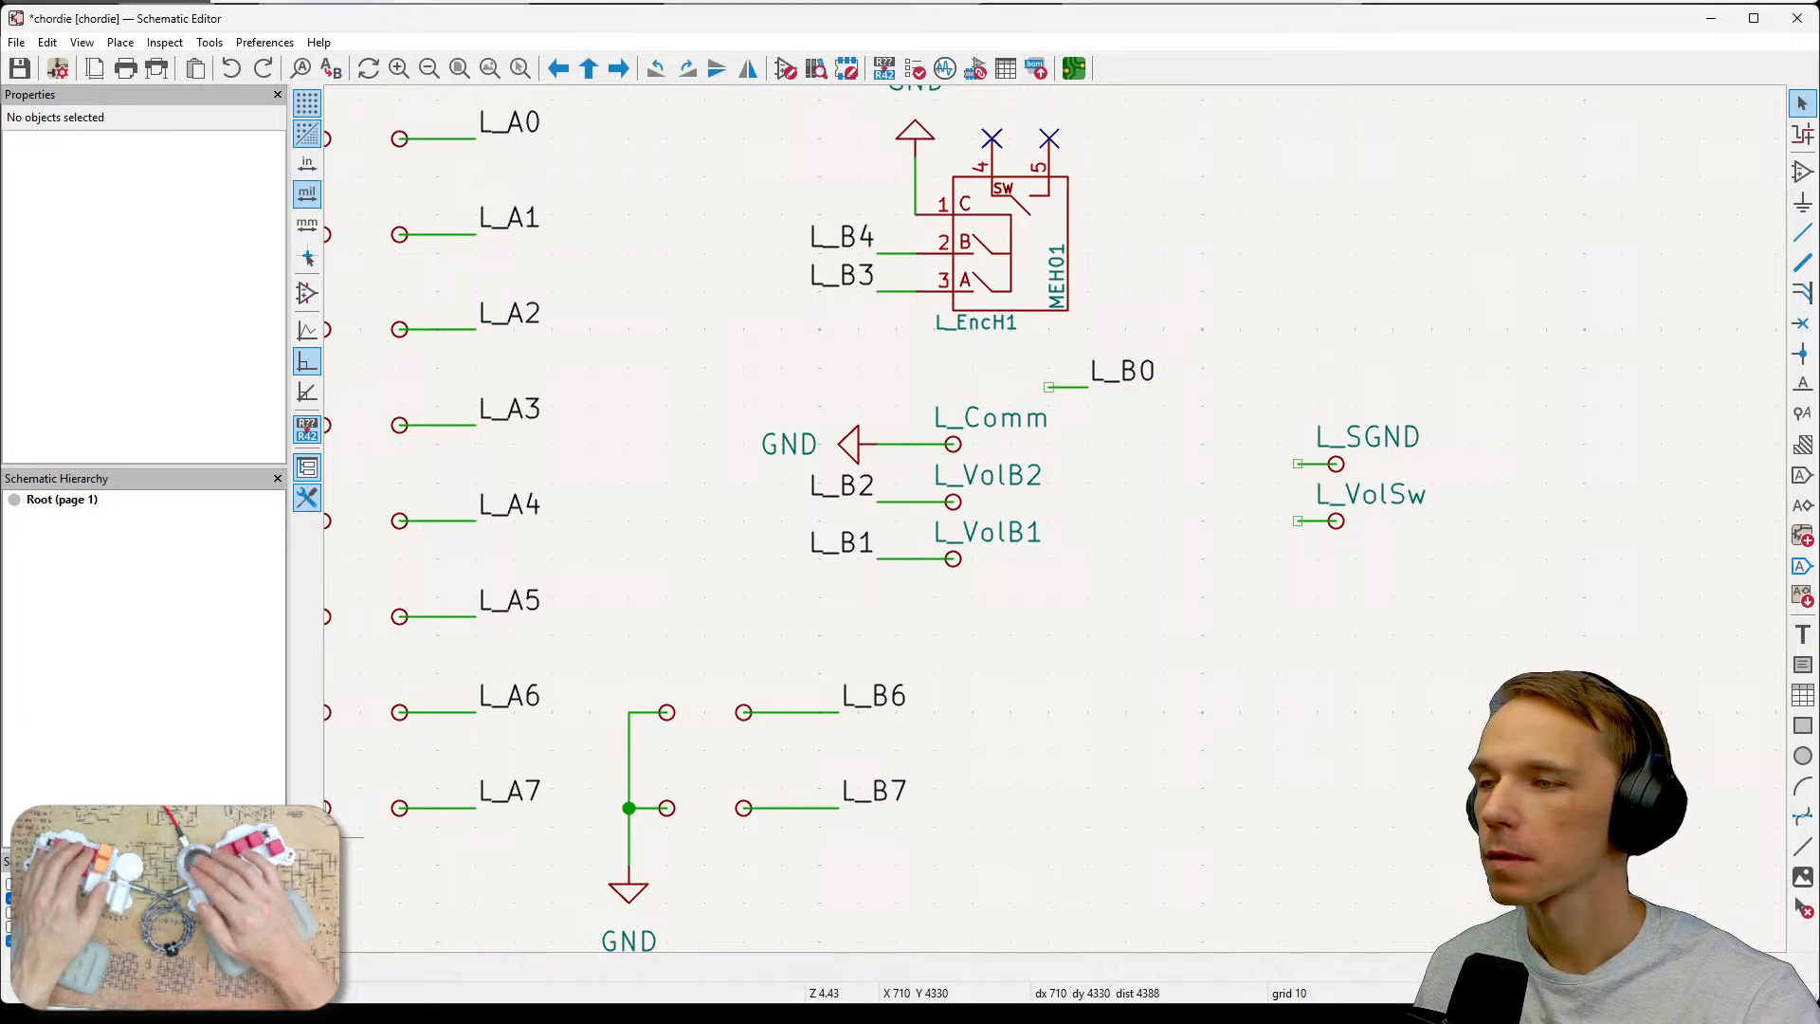
{"action": "left_click", "coordinate": [1071, 386]}
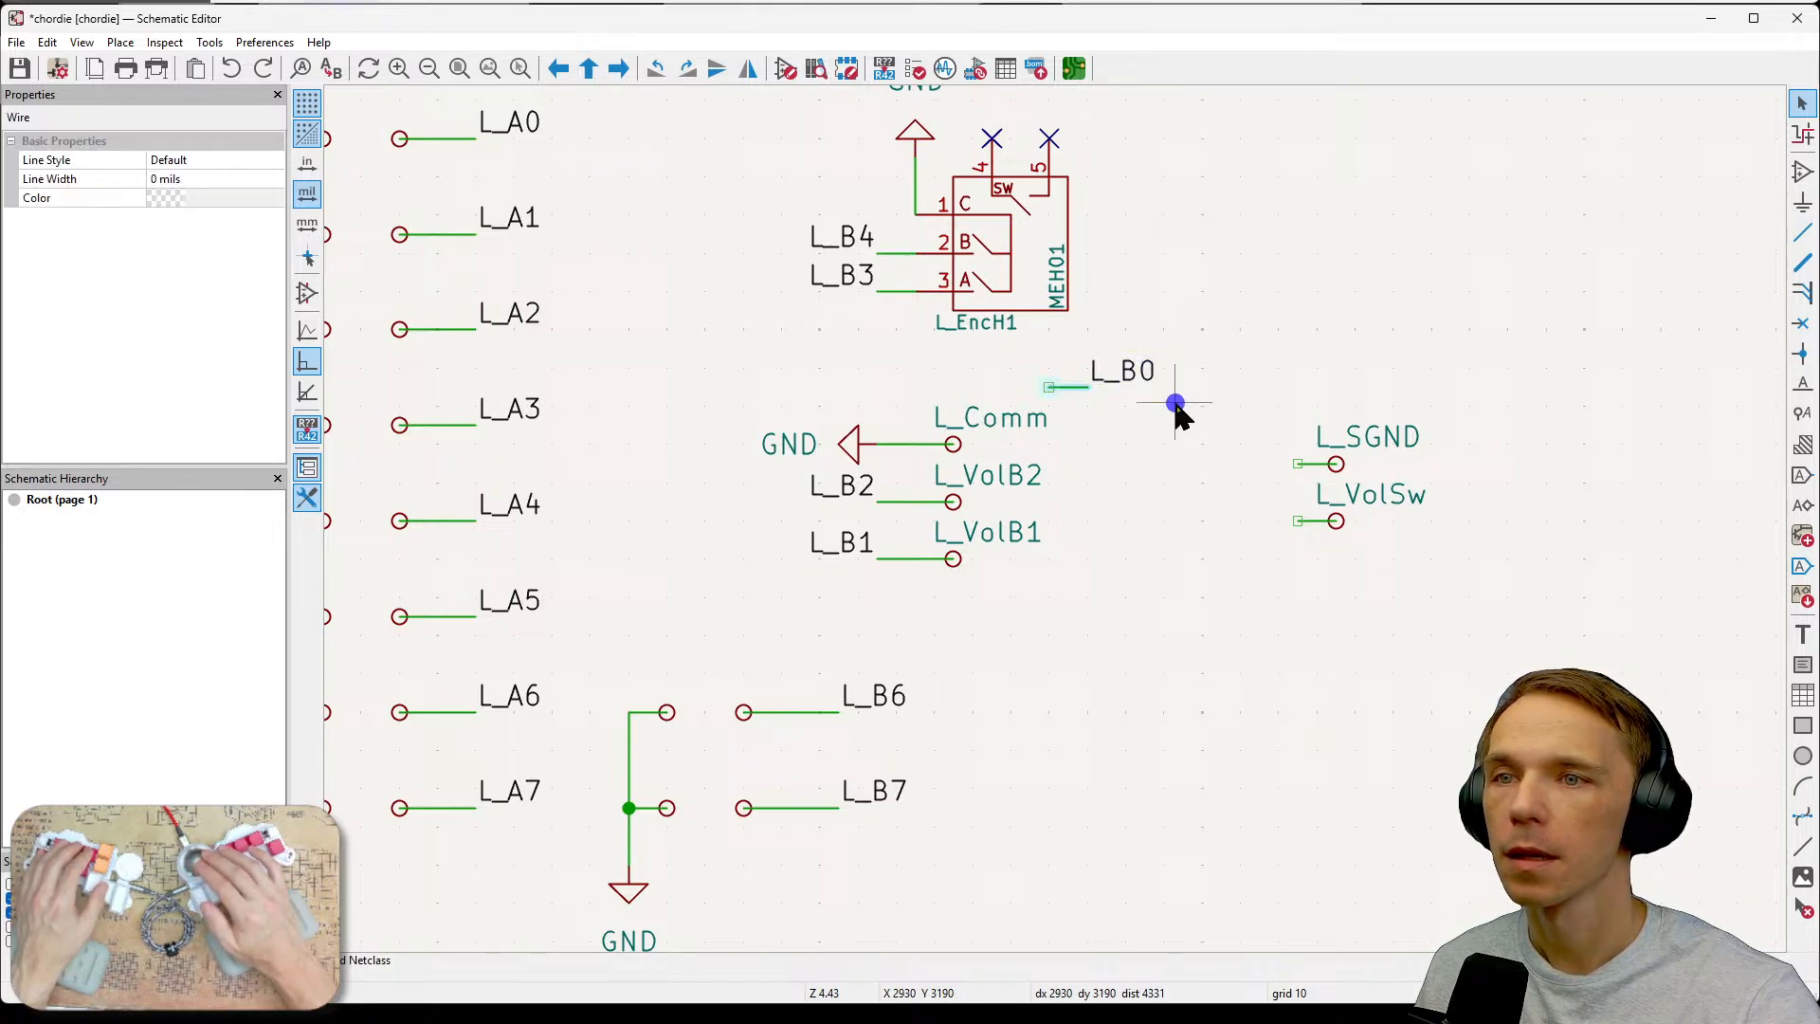
{"action": "key", "text": "m"}
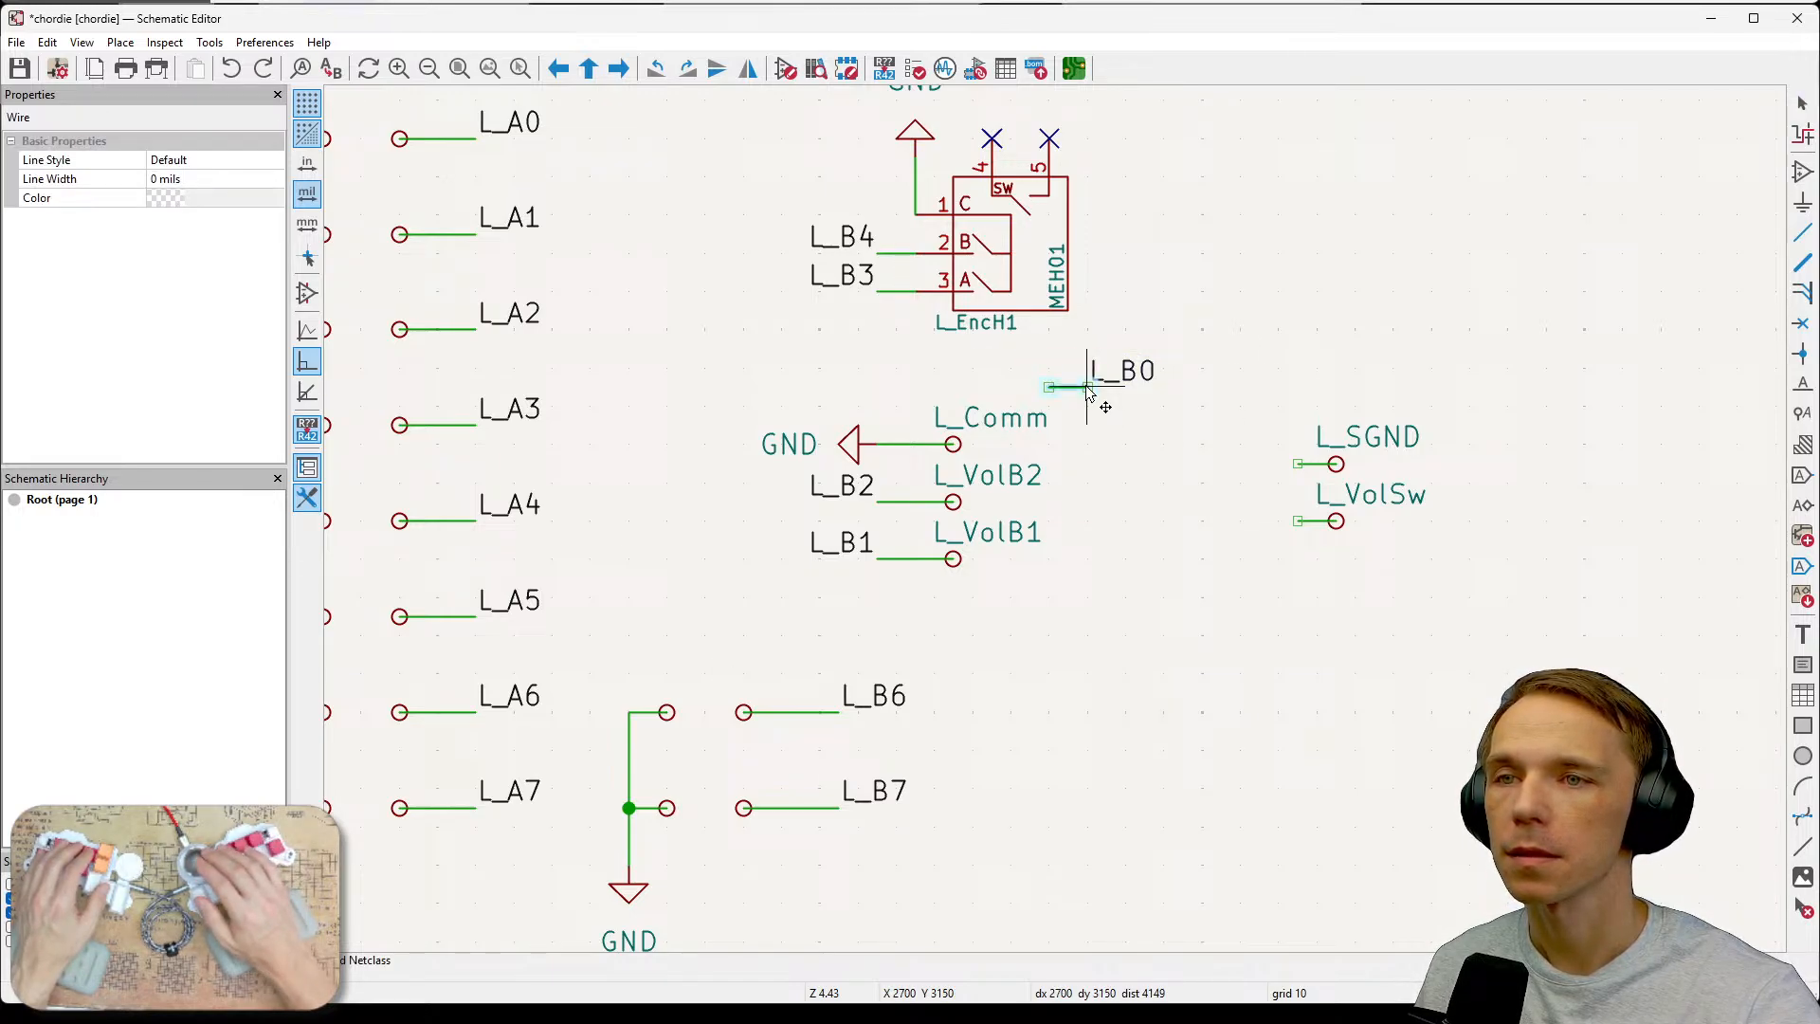
{"action": "left_click", "coordinate": [1160, 403]}
{"action": "key", "text": "Delete"}
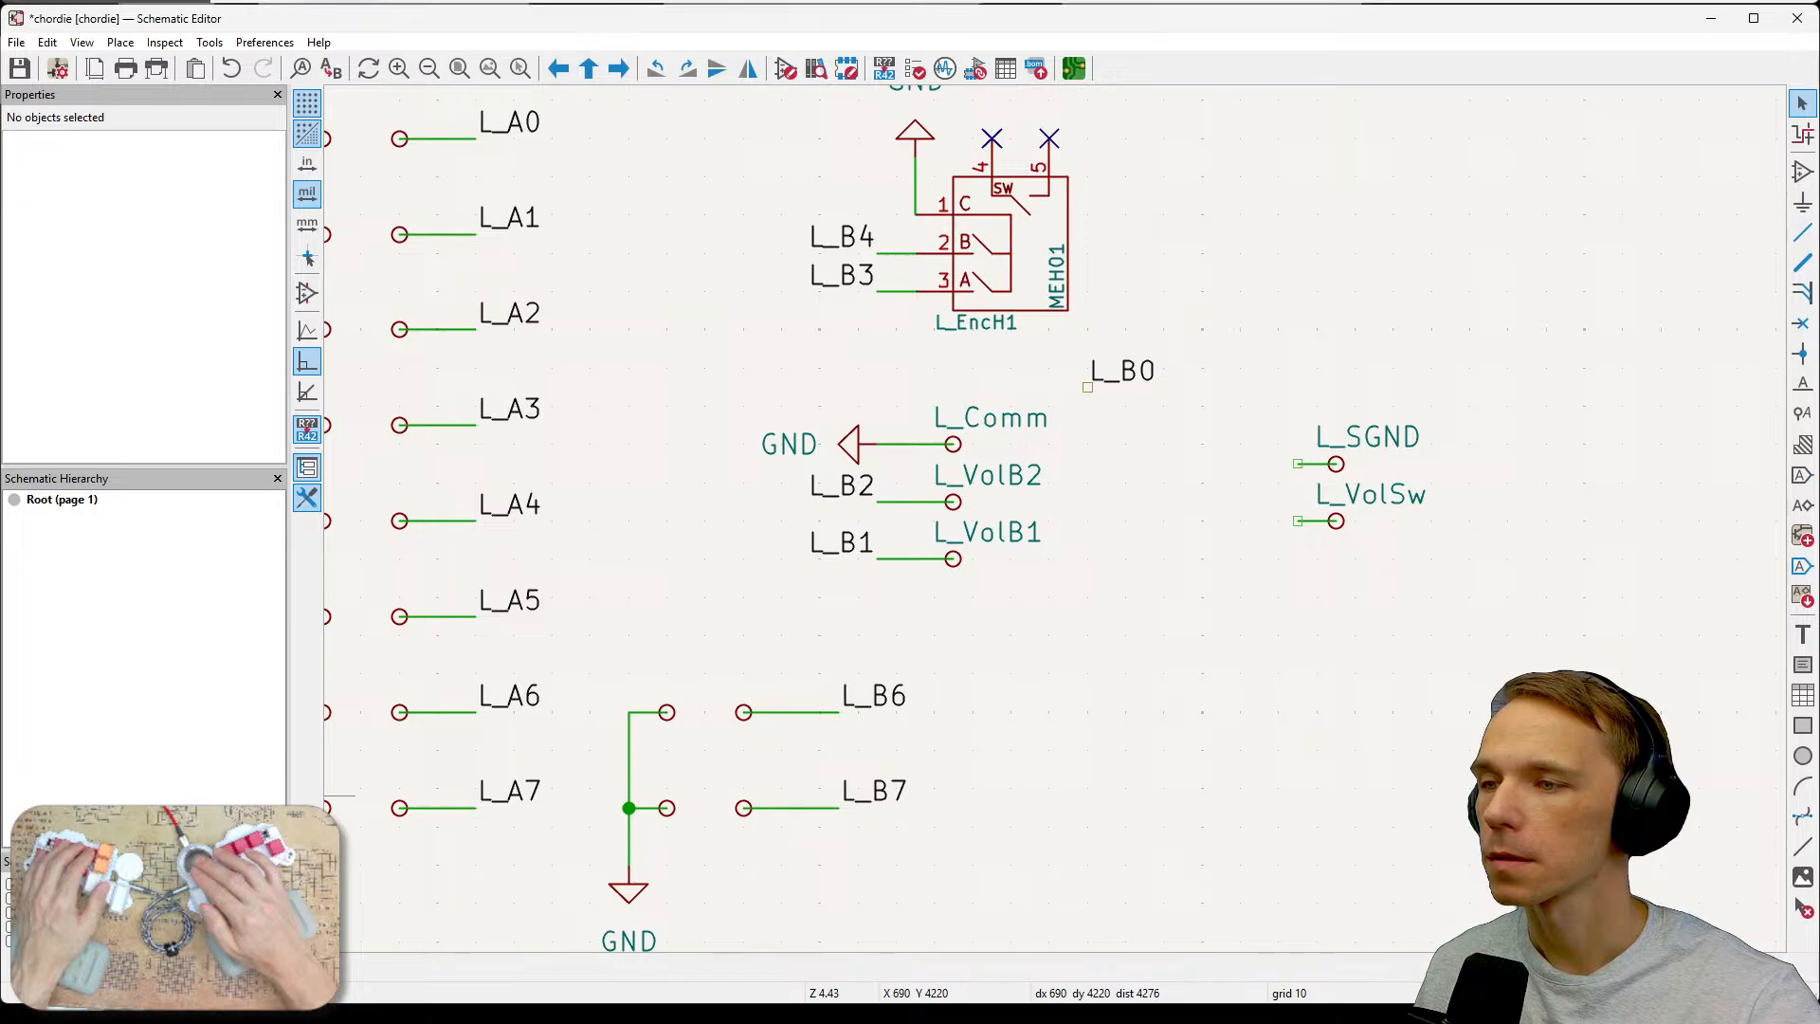
Move the L_B0 label beside the L_Comm label and mirror it to right justification.
{"action": "left_click_drag", "start_coordinate": [1066, 355], "coordinate": [1161, 431]}
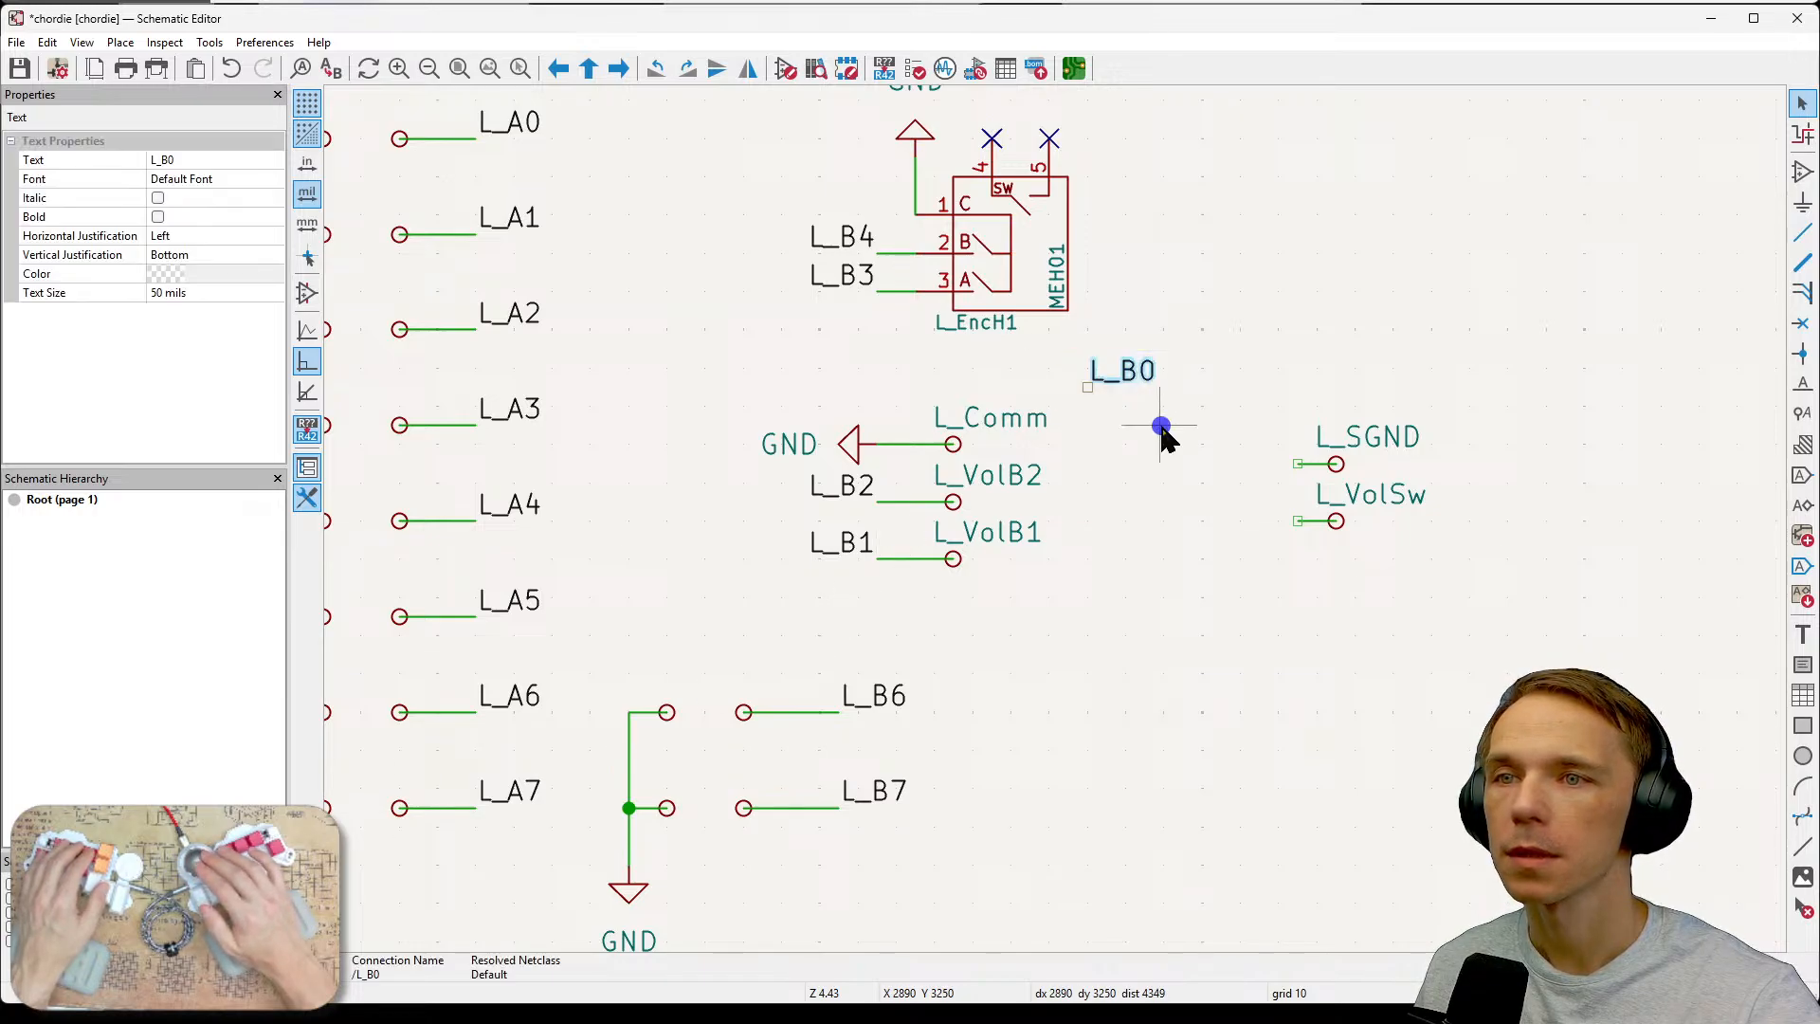
{"action": "key", "text": "m"}
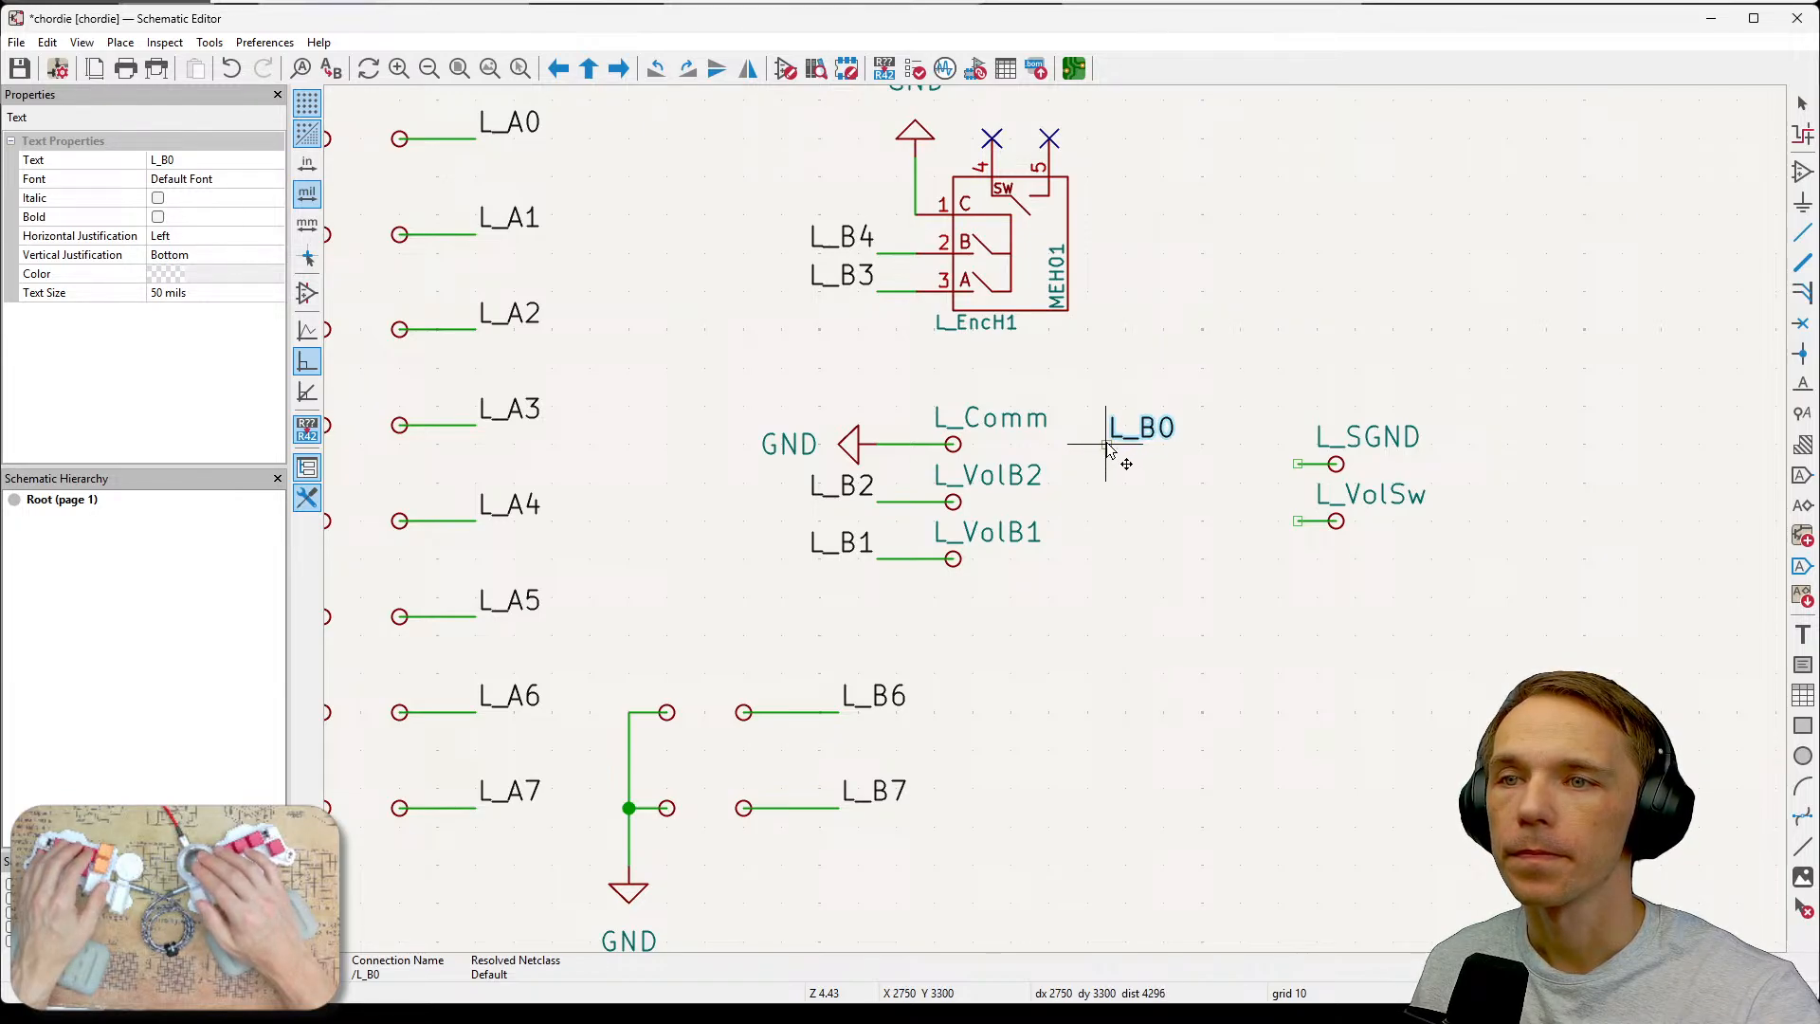
{"action": "left_click", "coordinate": [1111, 447]}
{"action": "key", "text": "y"}
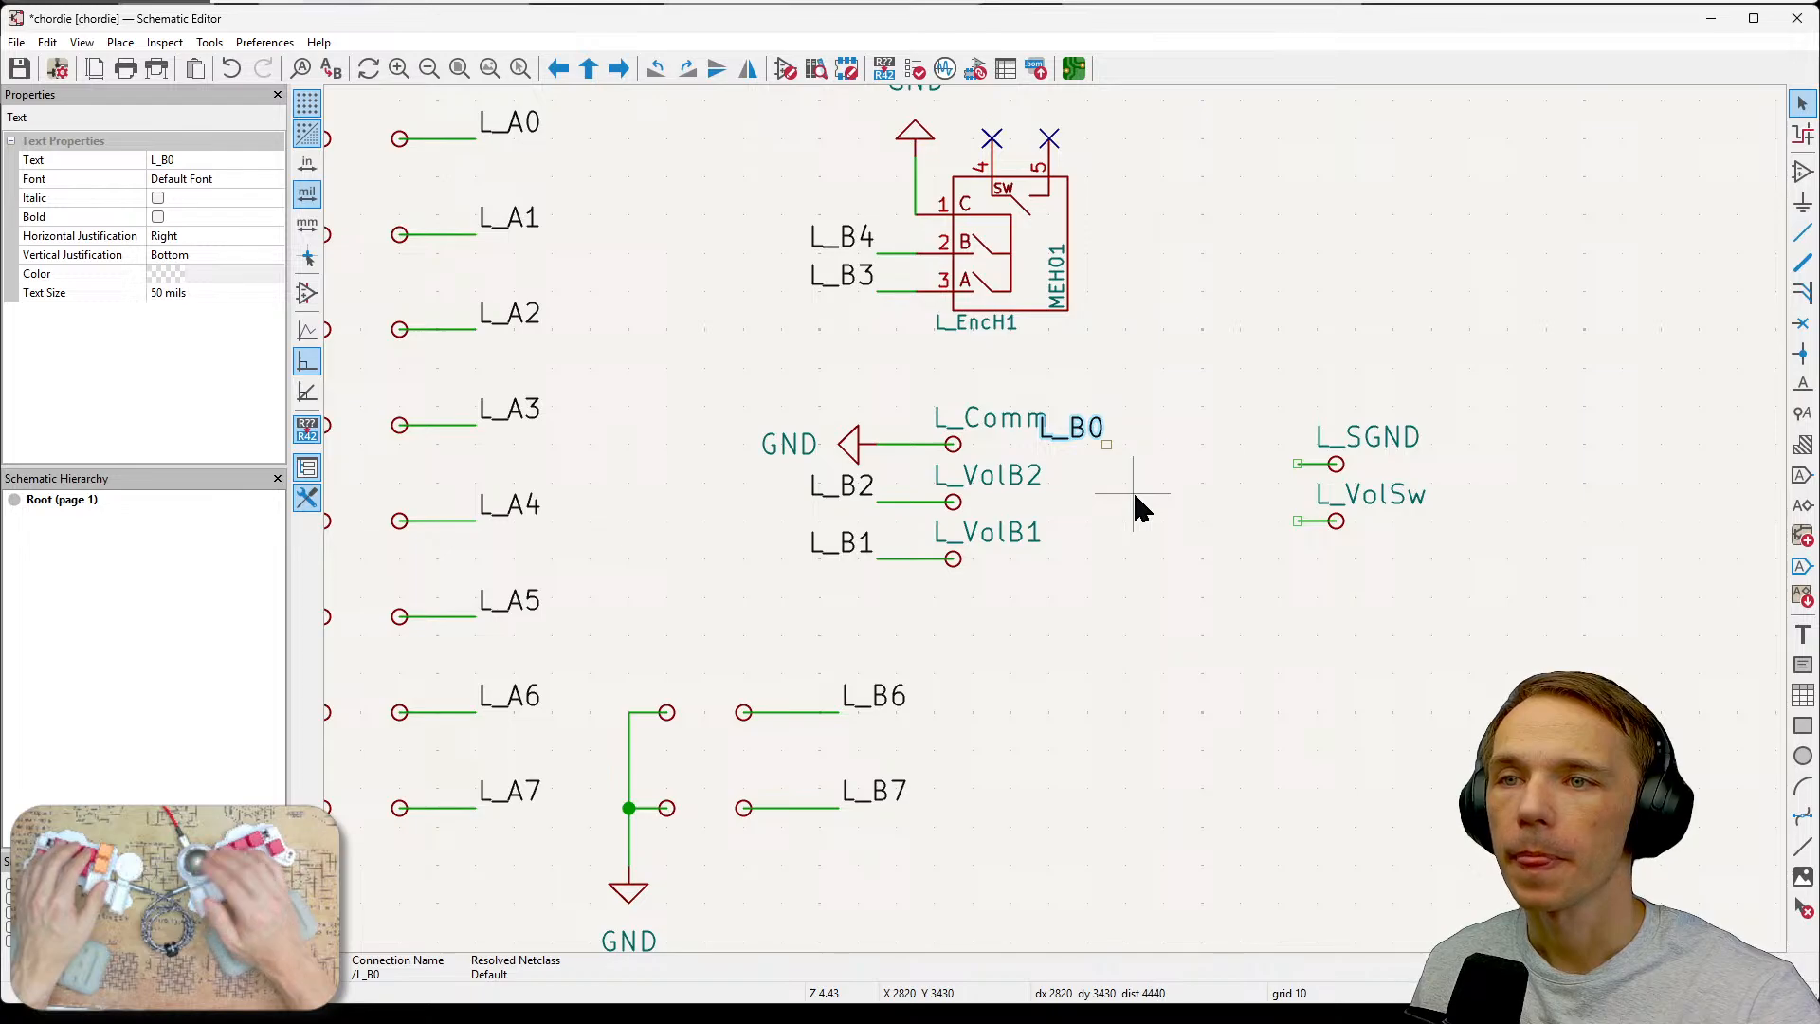
{"action": "left_click_drag", "start_coordinate": [1106, 445], "coordinate": [1137, 458]}
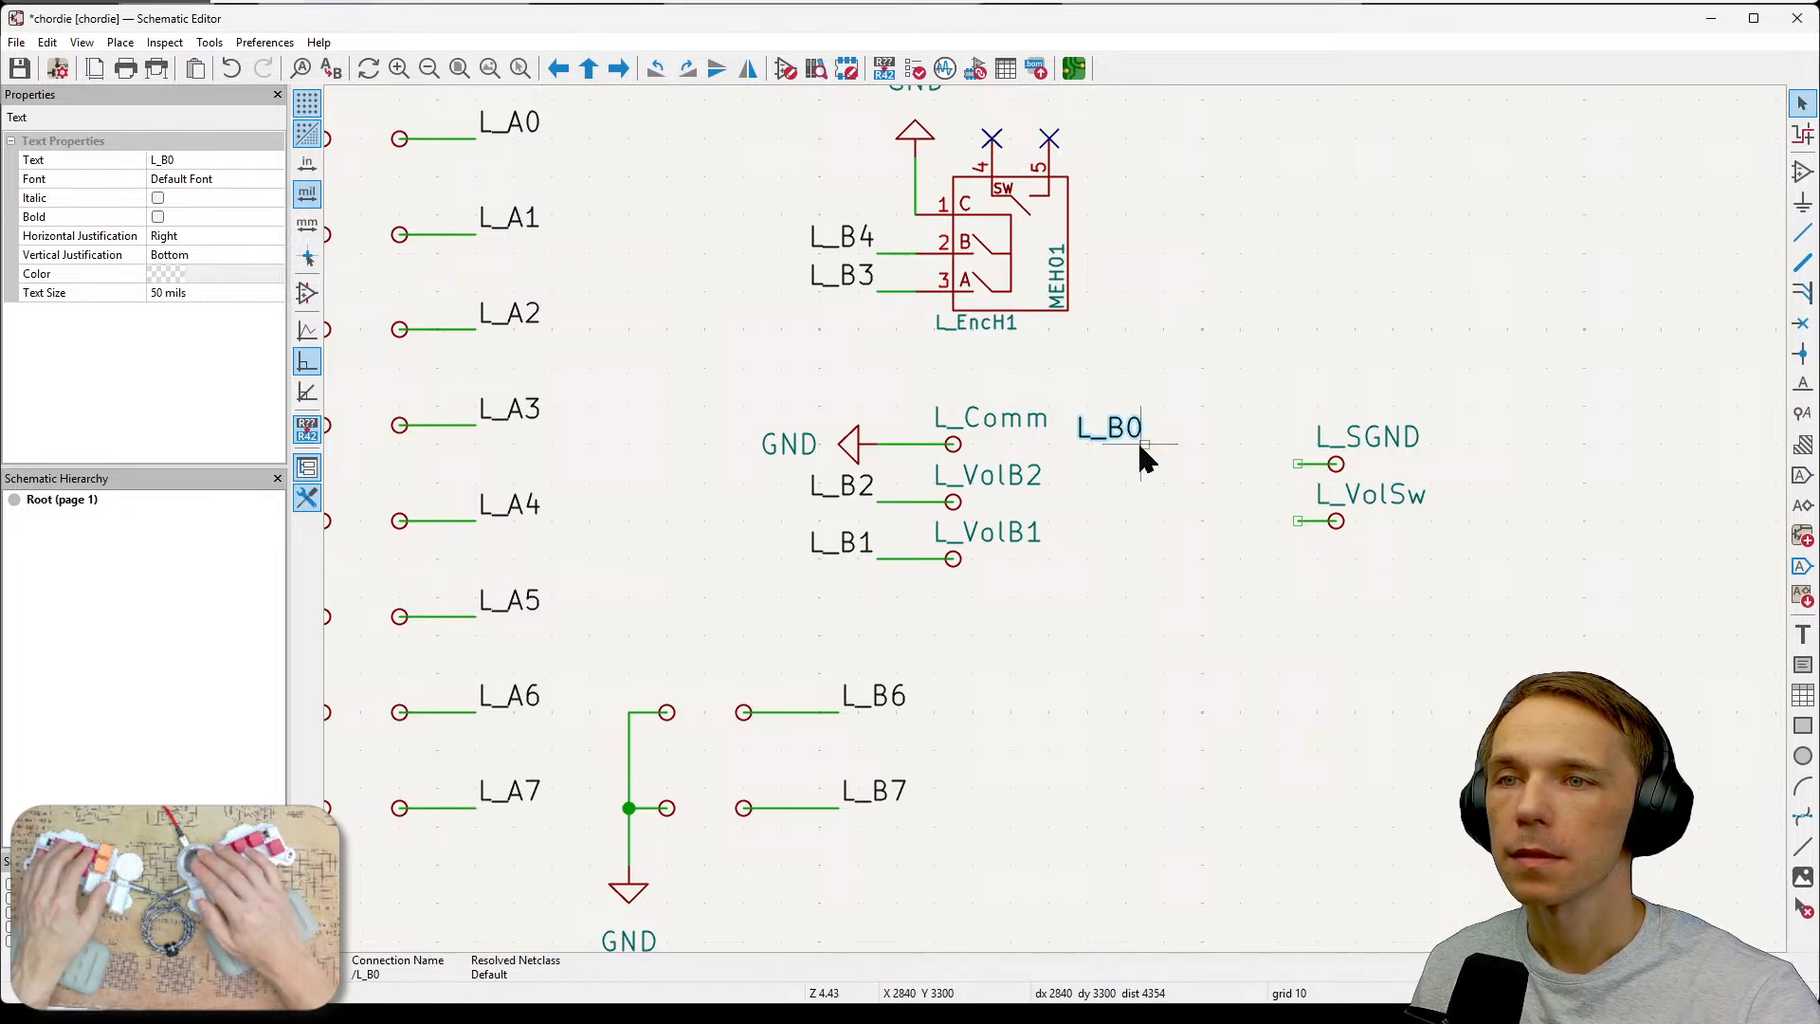
{"action": "left_click", "coordinate": [1142, 506]}
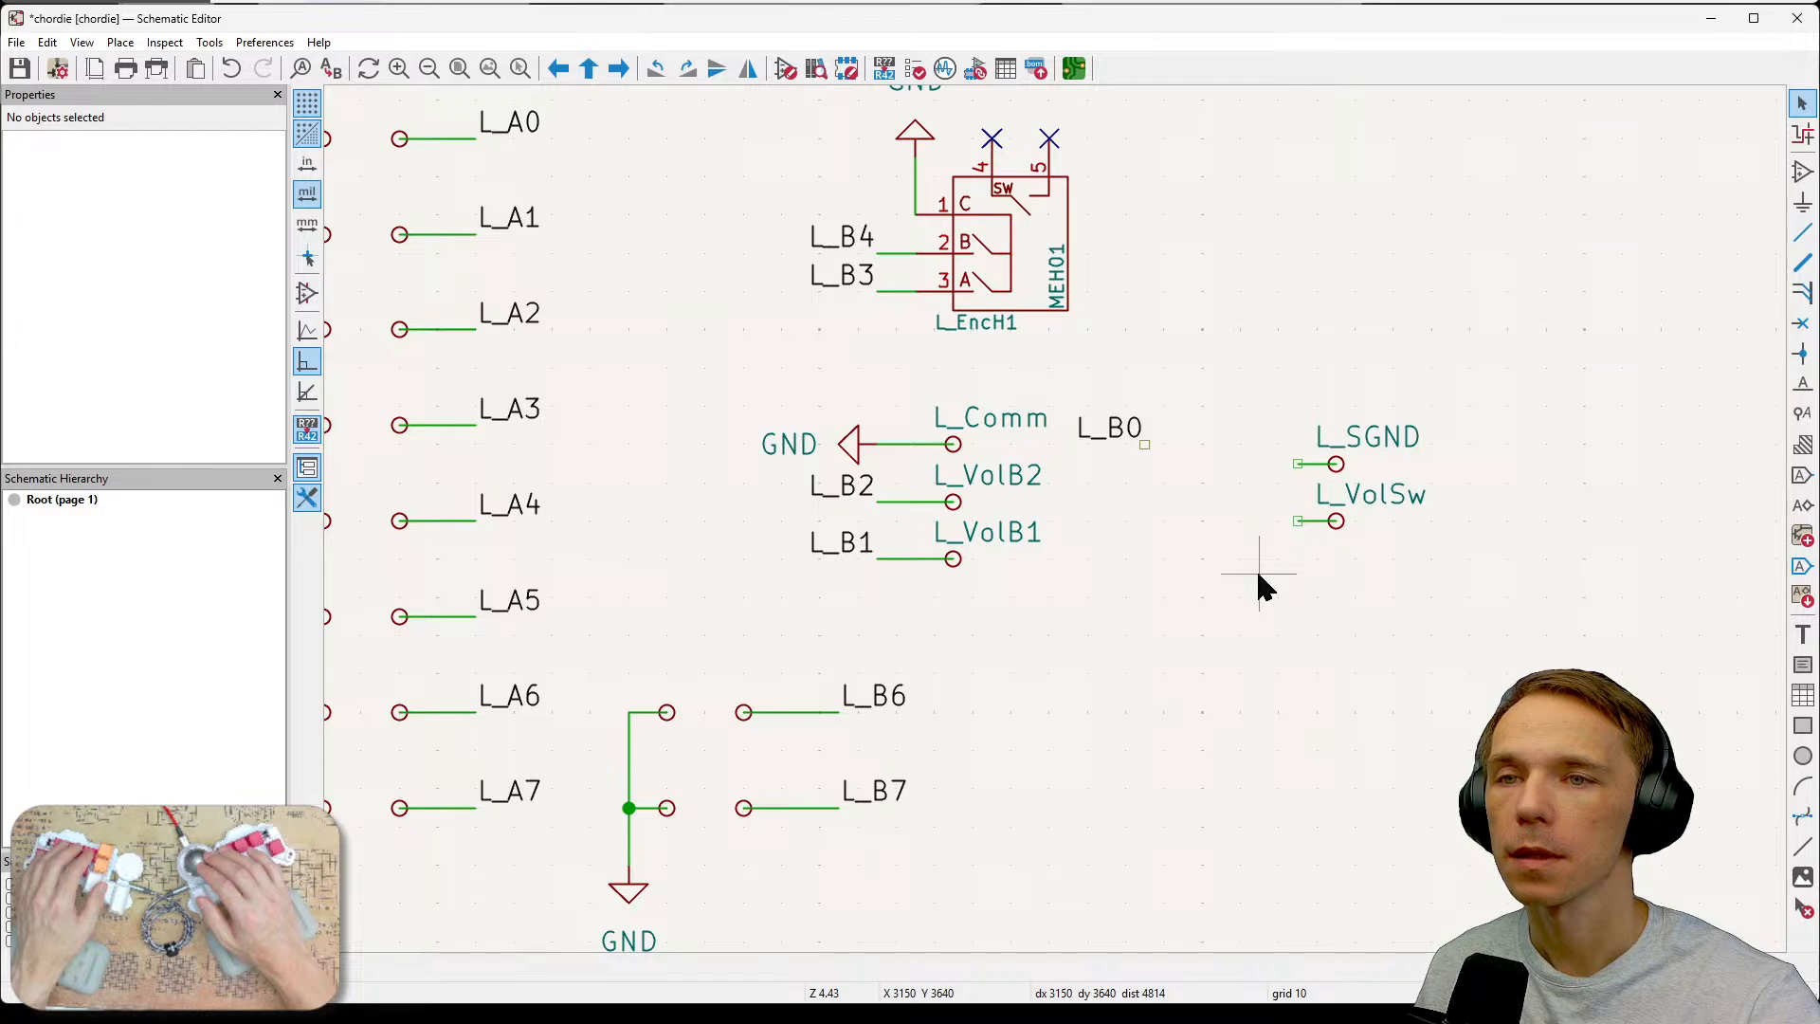
{"action": "left_click_drag", "start_coordinate": [1271, 405], "coordinate": [1433, 495]}
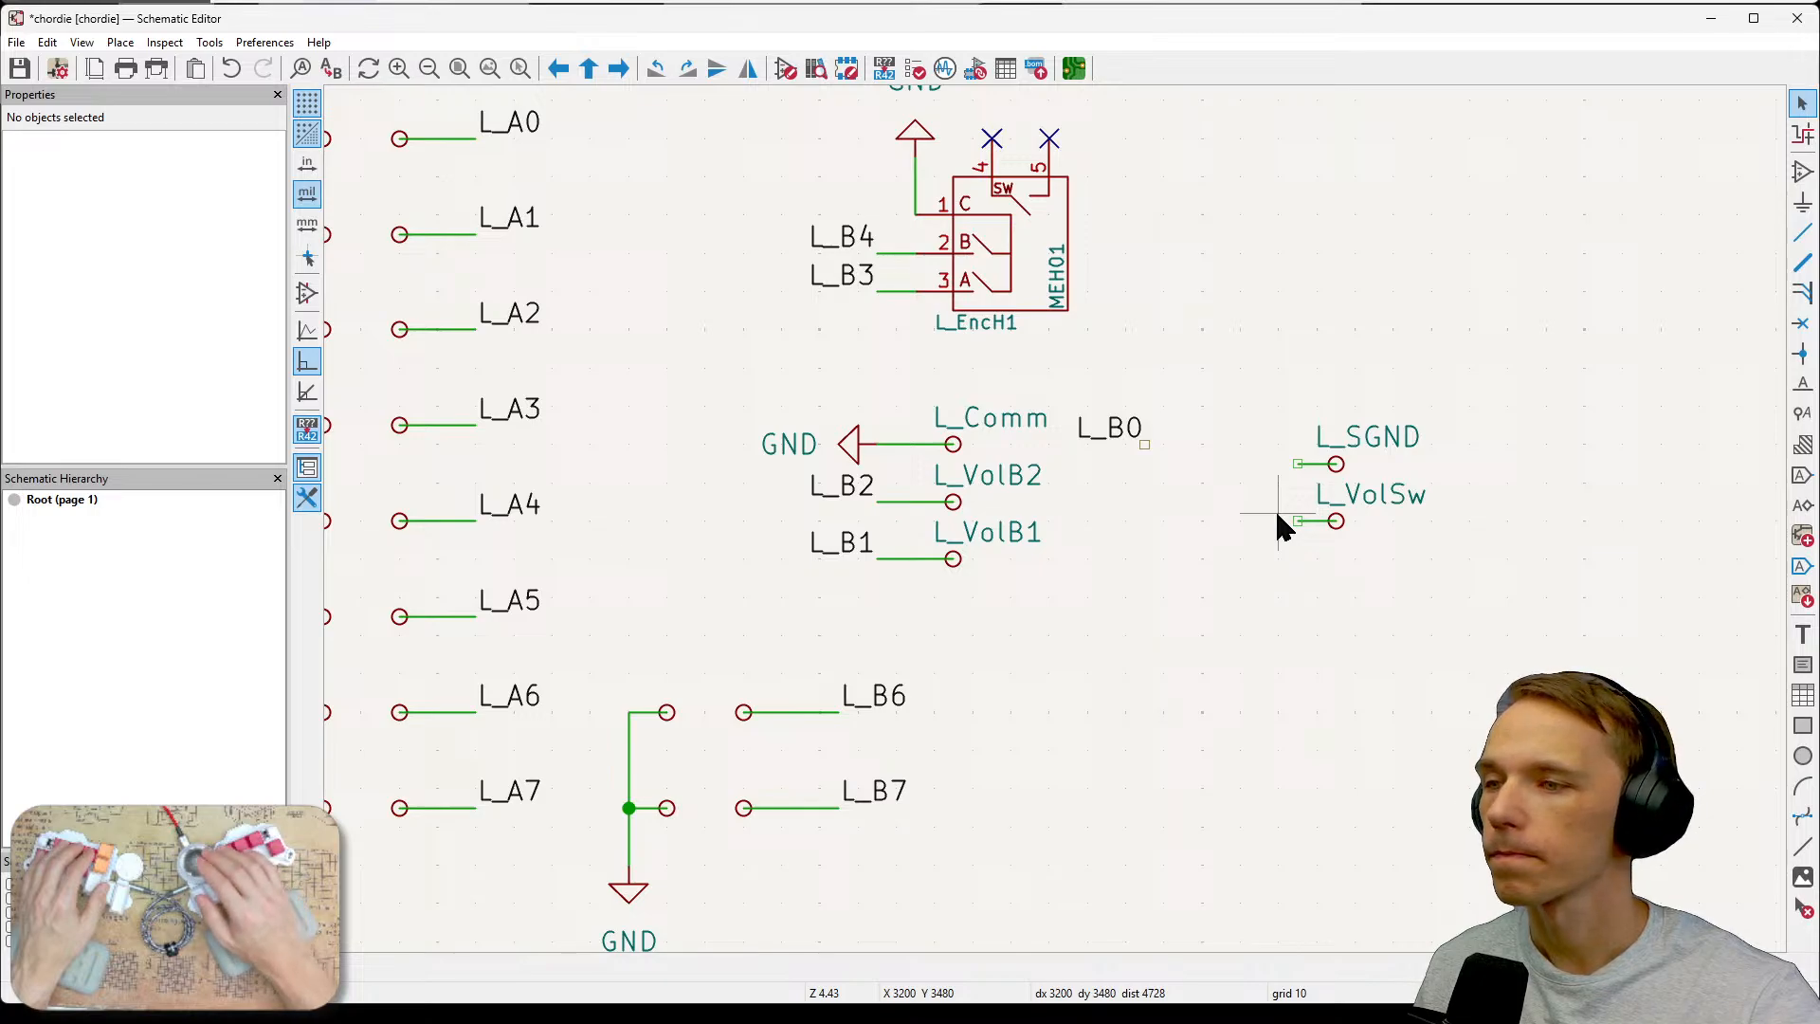
{"action": "left_click_drag", "start_coordinate": [1260, 384], "coordinate": [1461, 485]}
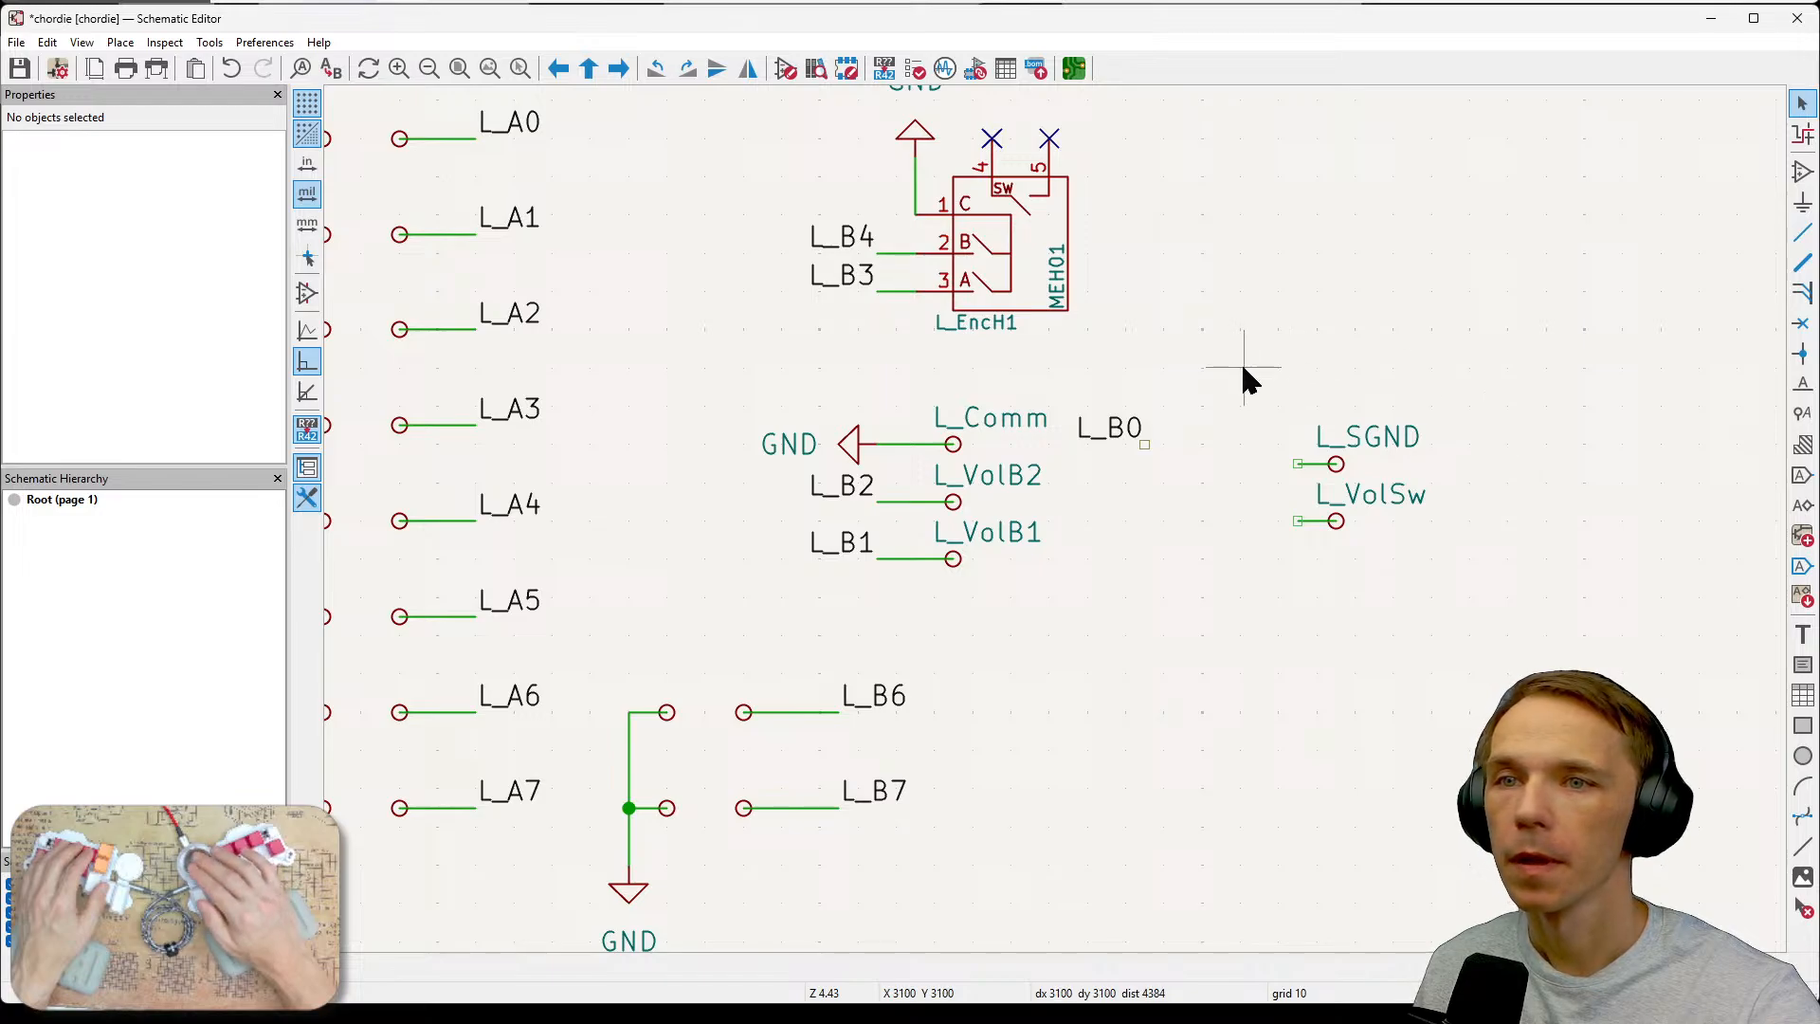
Move the L_SGND test point beneath L_VolB1 and rotate it 180° so its wire points right.
{"action": "left_click_drag", "start_coordinate": [1255, 389], "coordinate": [1441, 485]}
{"action": "key", "text": "m"}
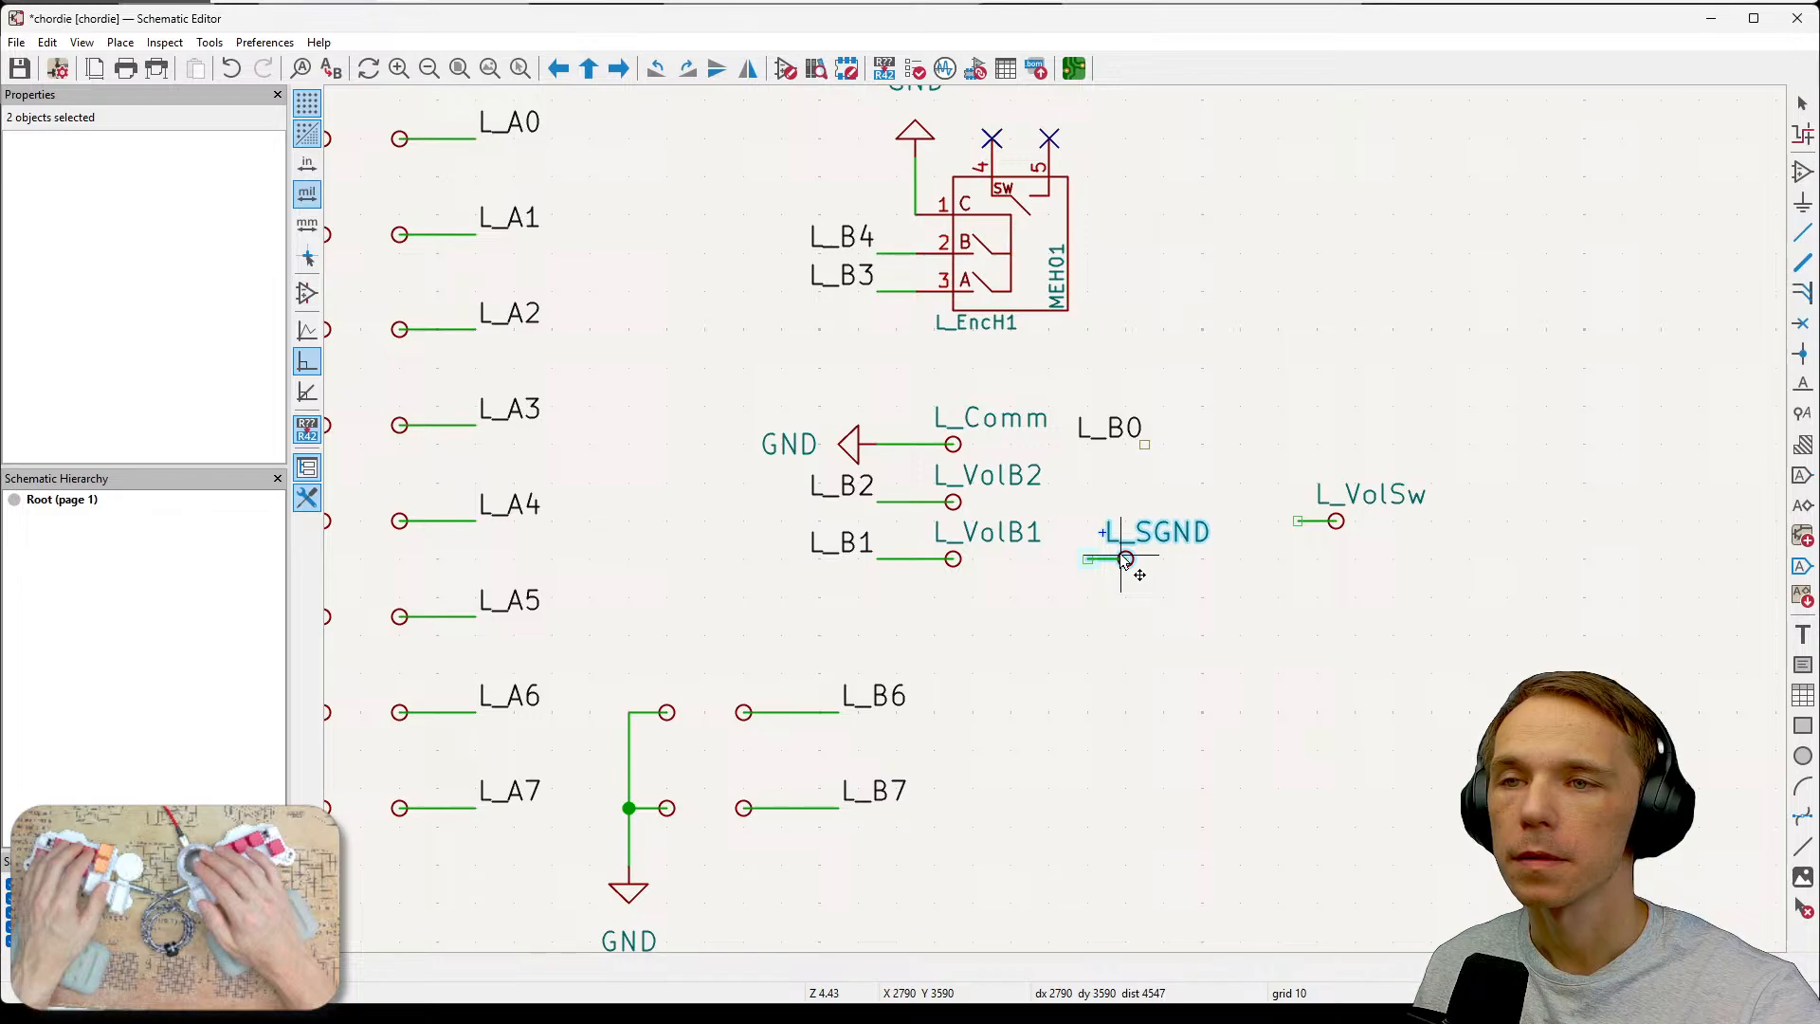
{"action": "left_click", "coordinate": [1120, 555]}
{"action": "key", "text": "r"}
{"action": "key", "text": "r"}
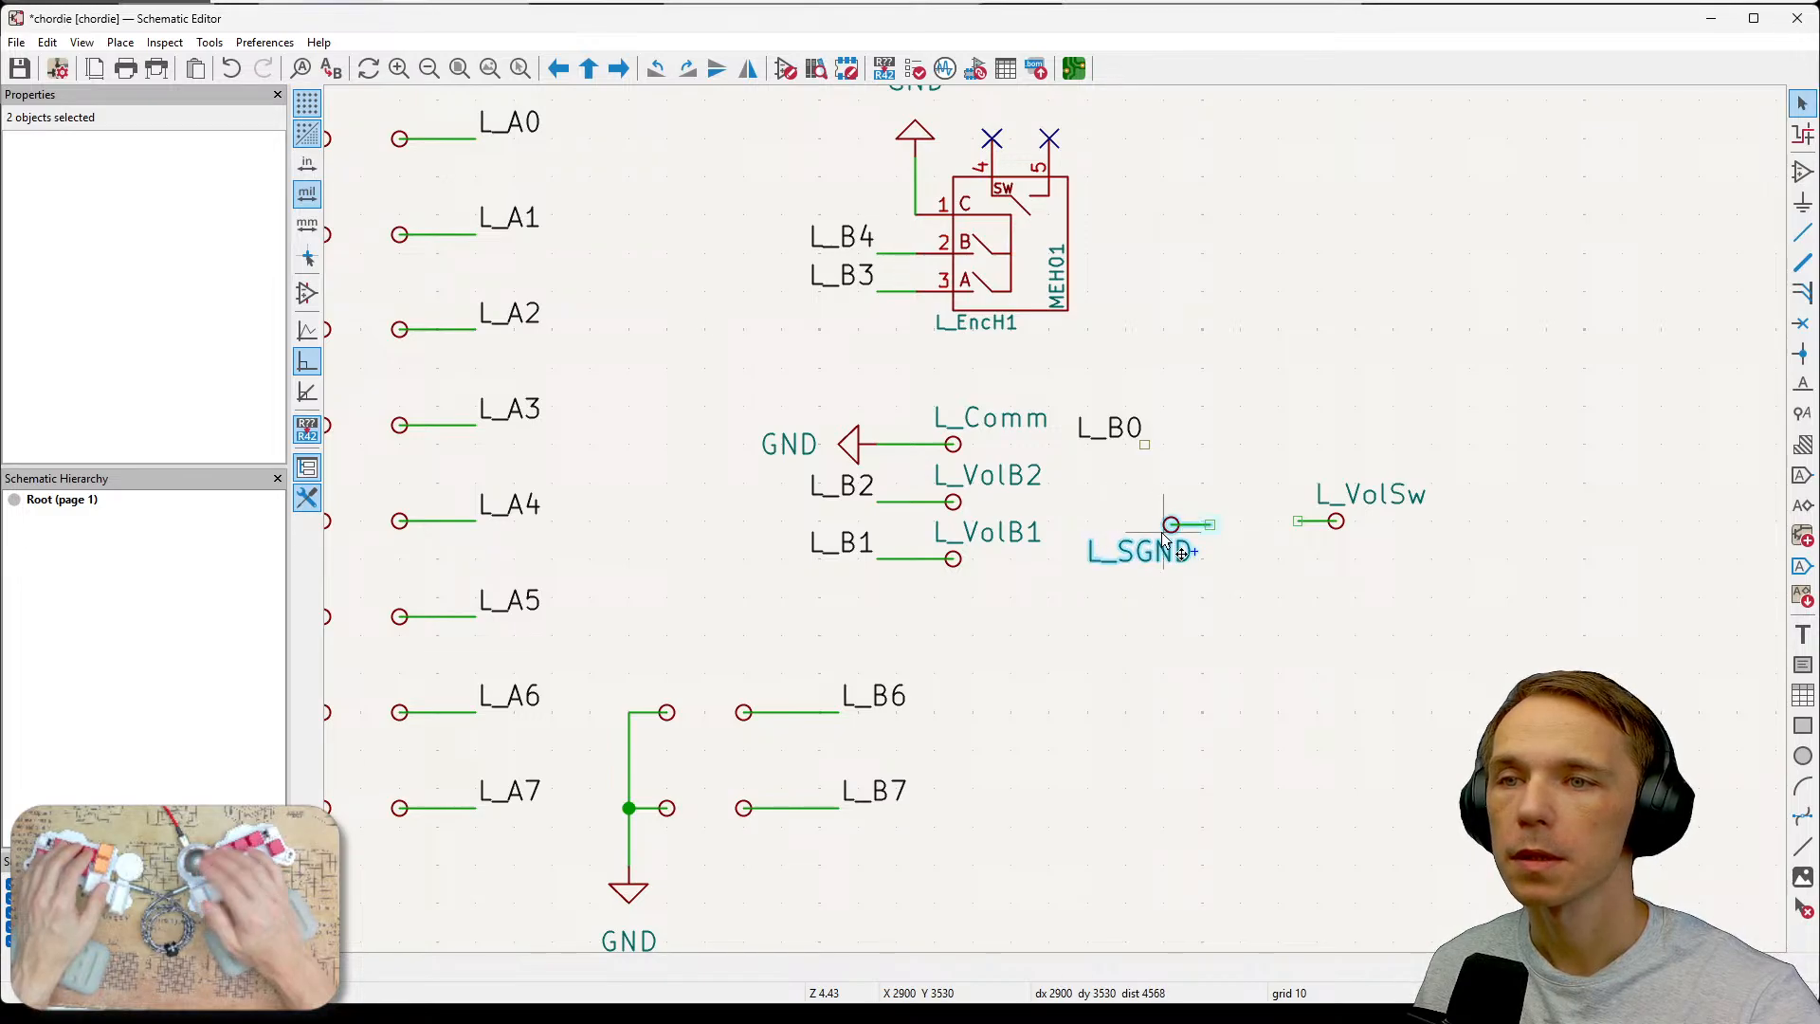
{"action": "key", "text": "m"}
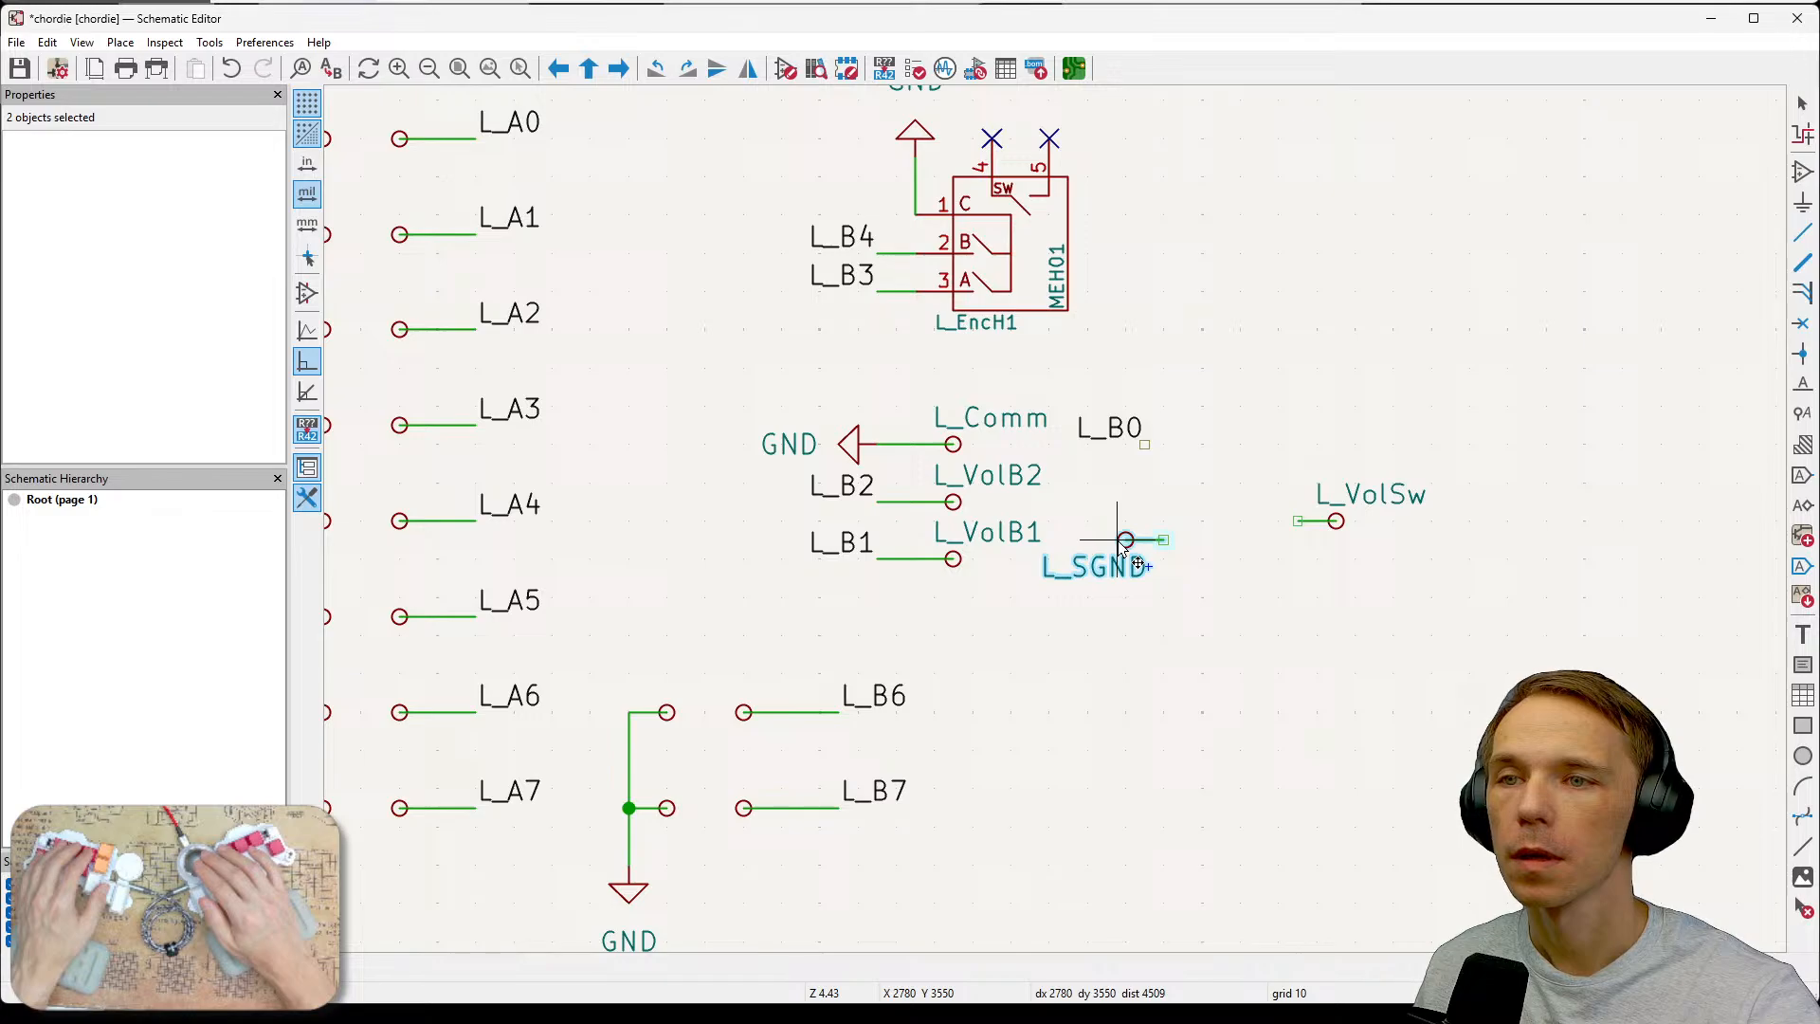
{"action": "left_click", "coordinate": [1108, 546]}
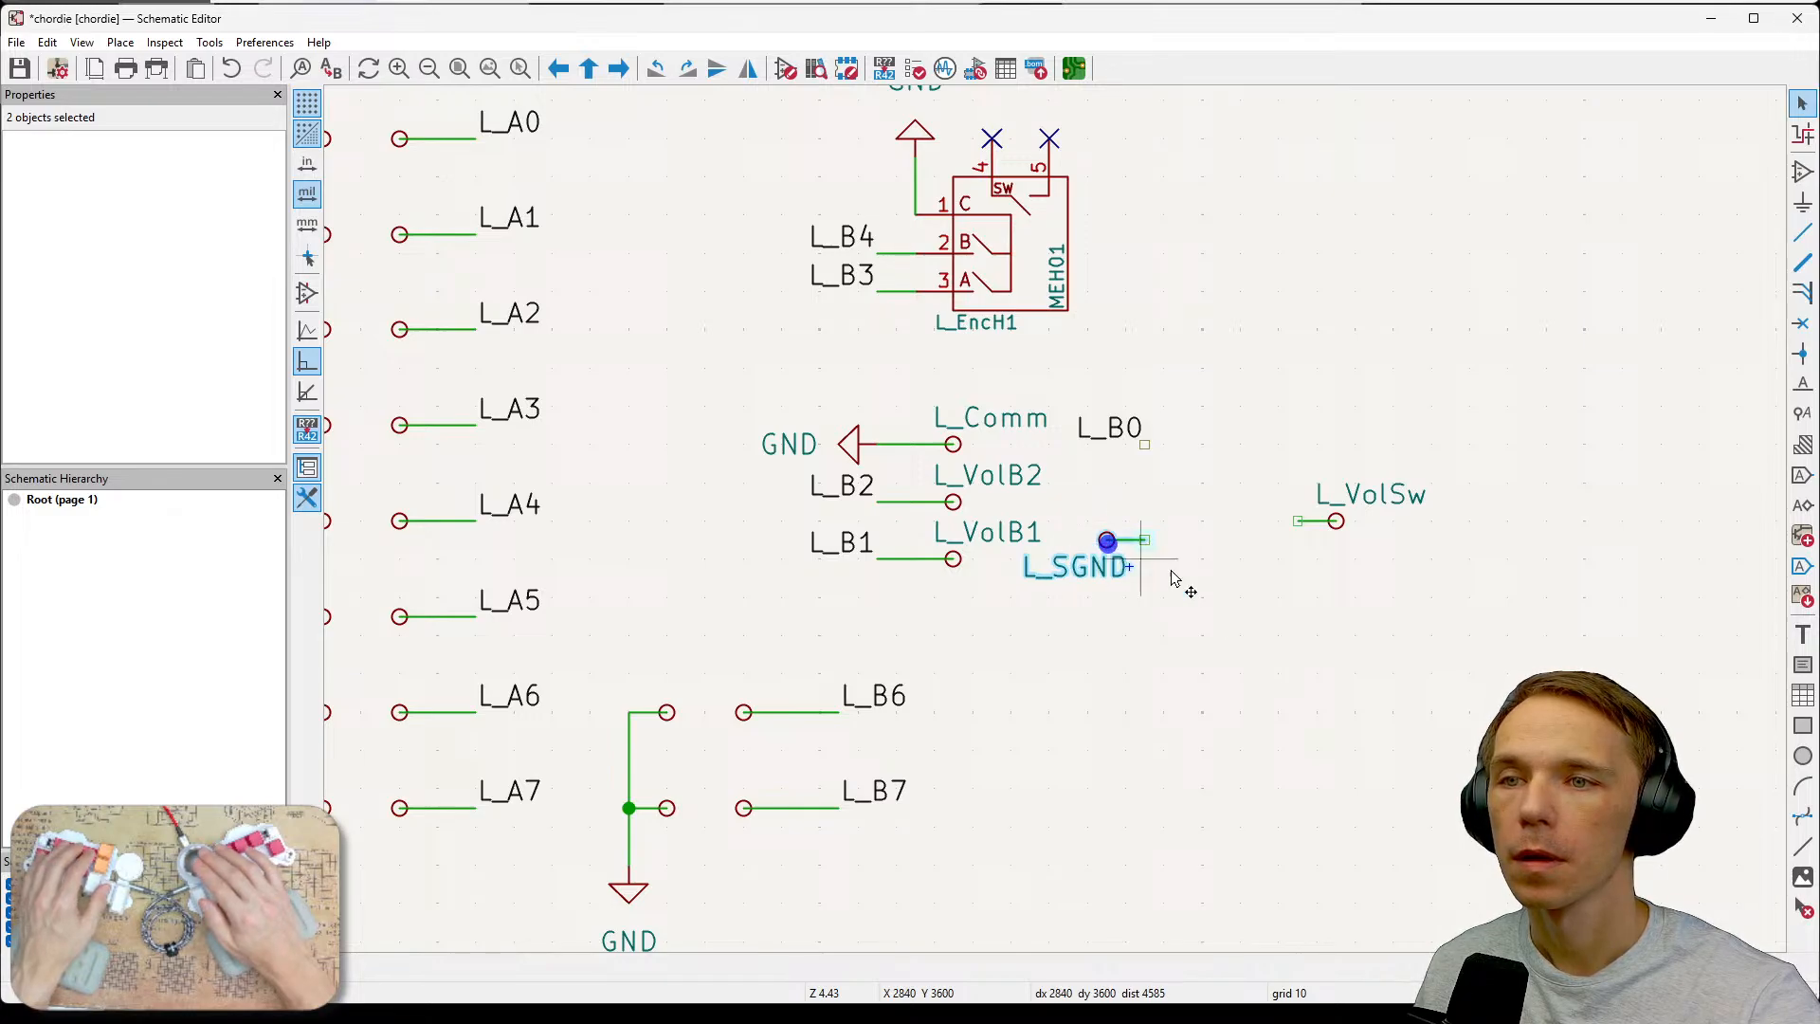
{"action": "left_click", "coordinate": [1268, 635]}
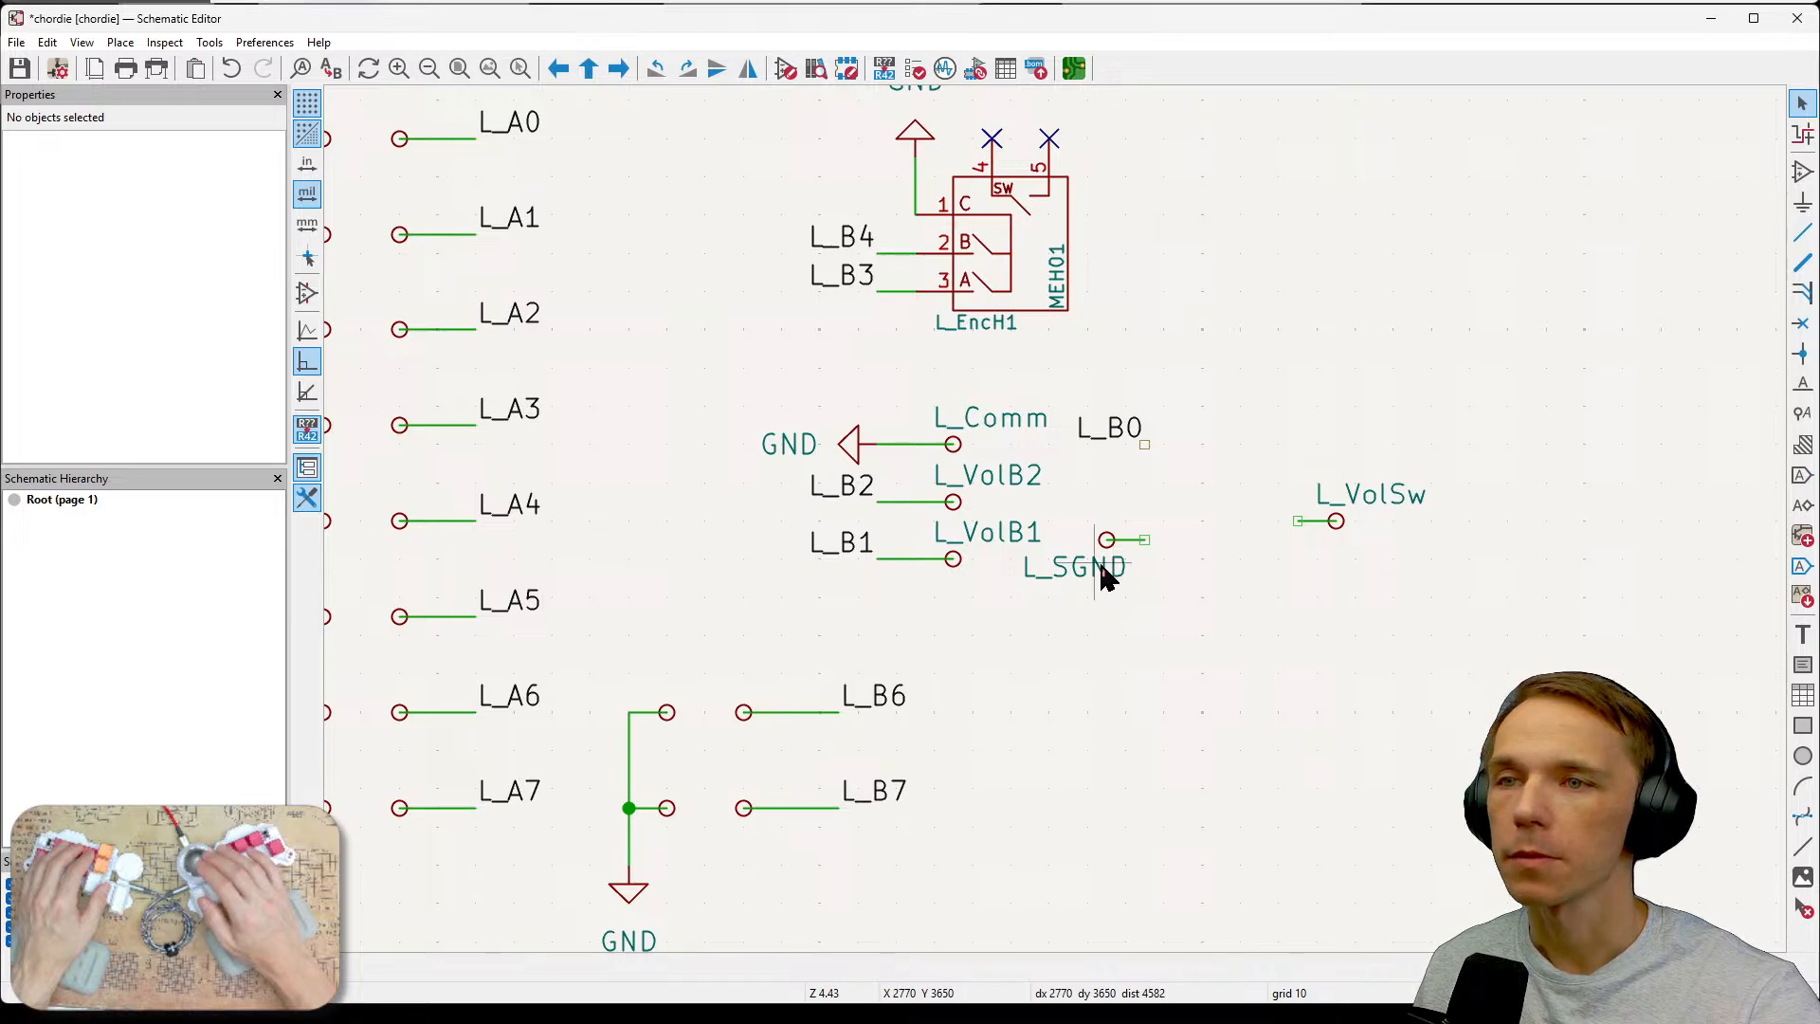
Duplicate the GND power symbol, rotate it to point right, and attach it to the L_SGND wire end.
{"action": "left_click", "coordinate": [860, 452]}
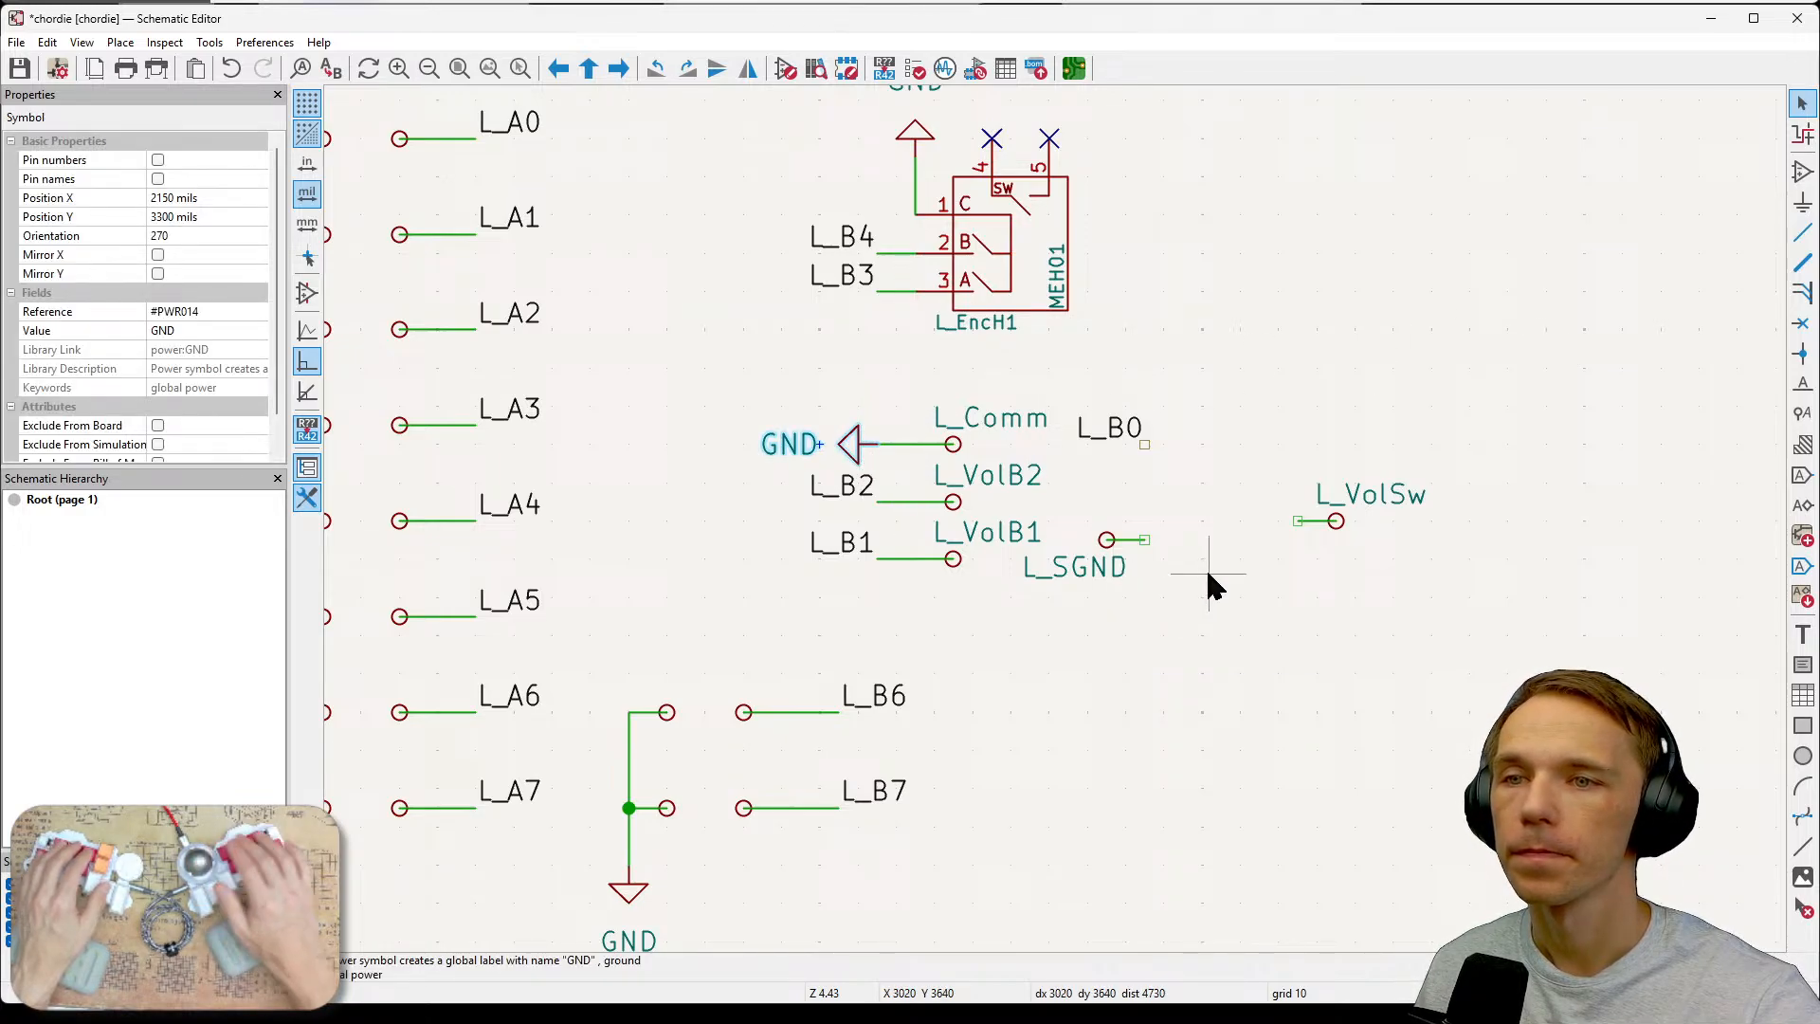
{"action": "key", "text": "ctrl+d"}
{"action": "key", "text": "r"}
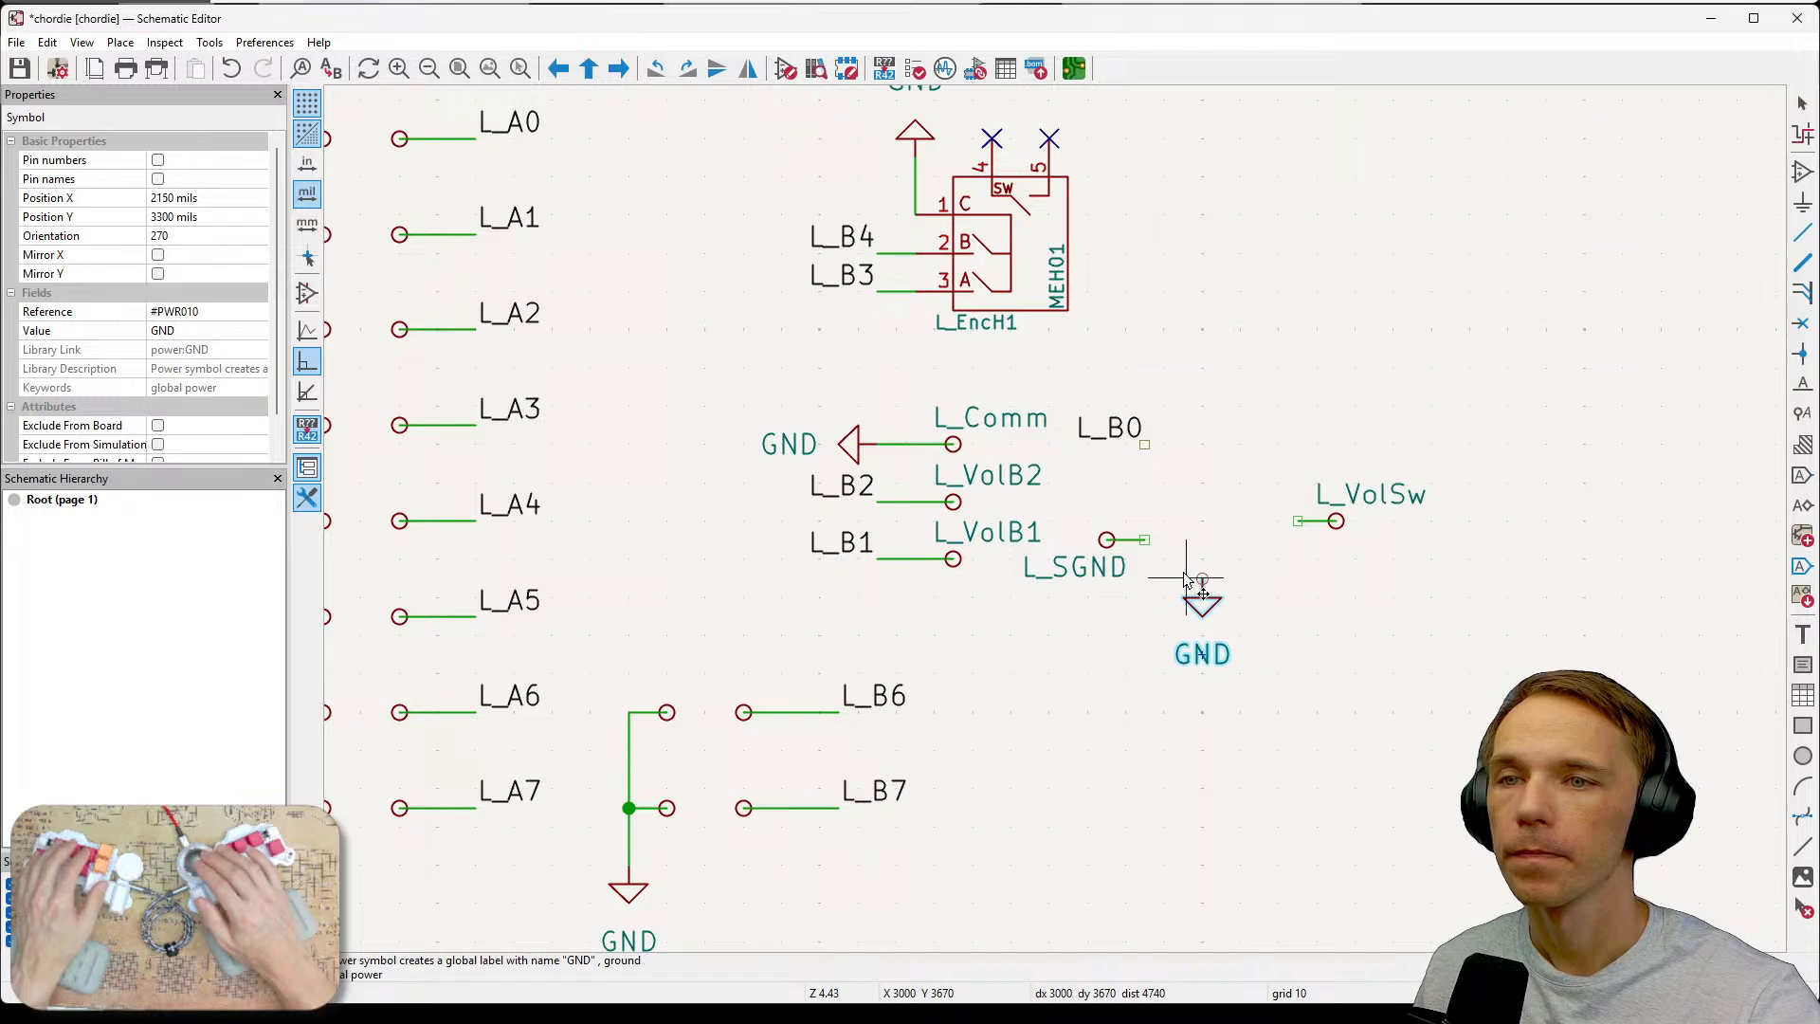
{"action": "key", "text": "r"}
{"action": "key", "text": "r"}
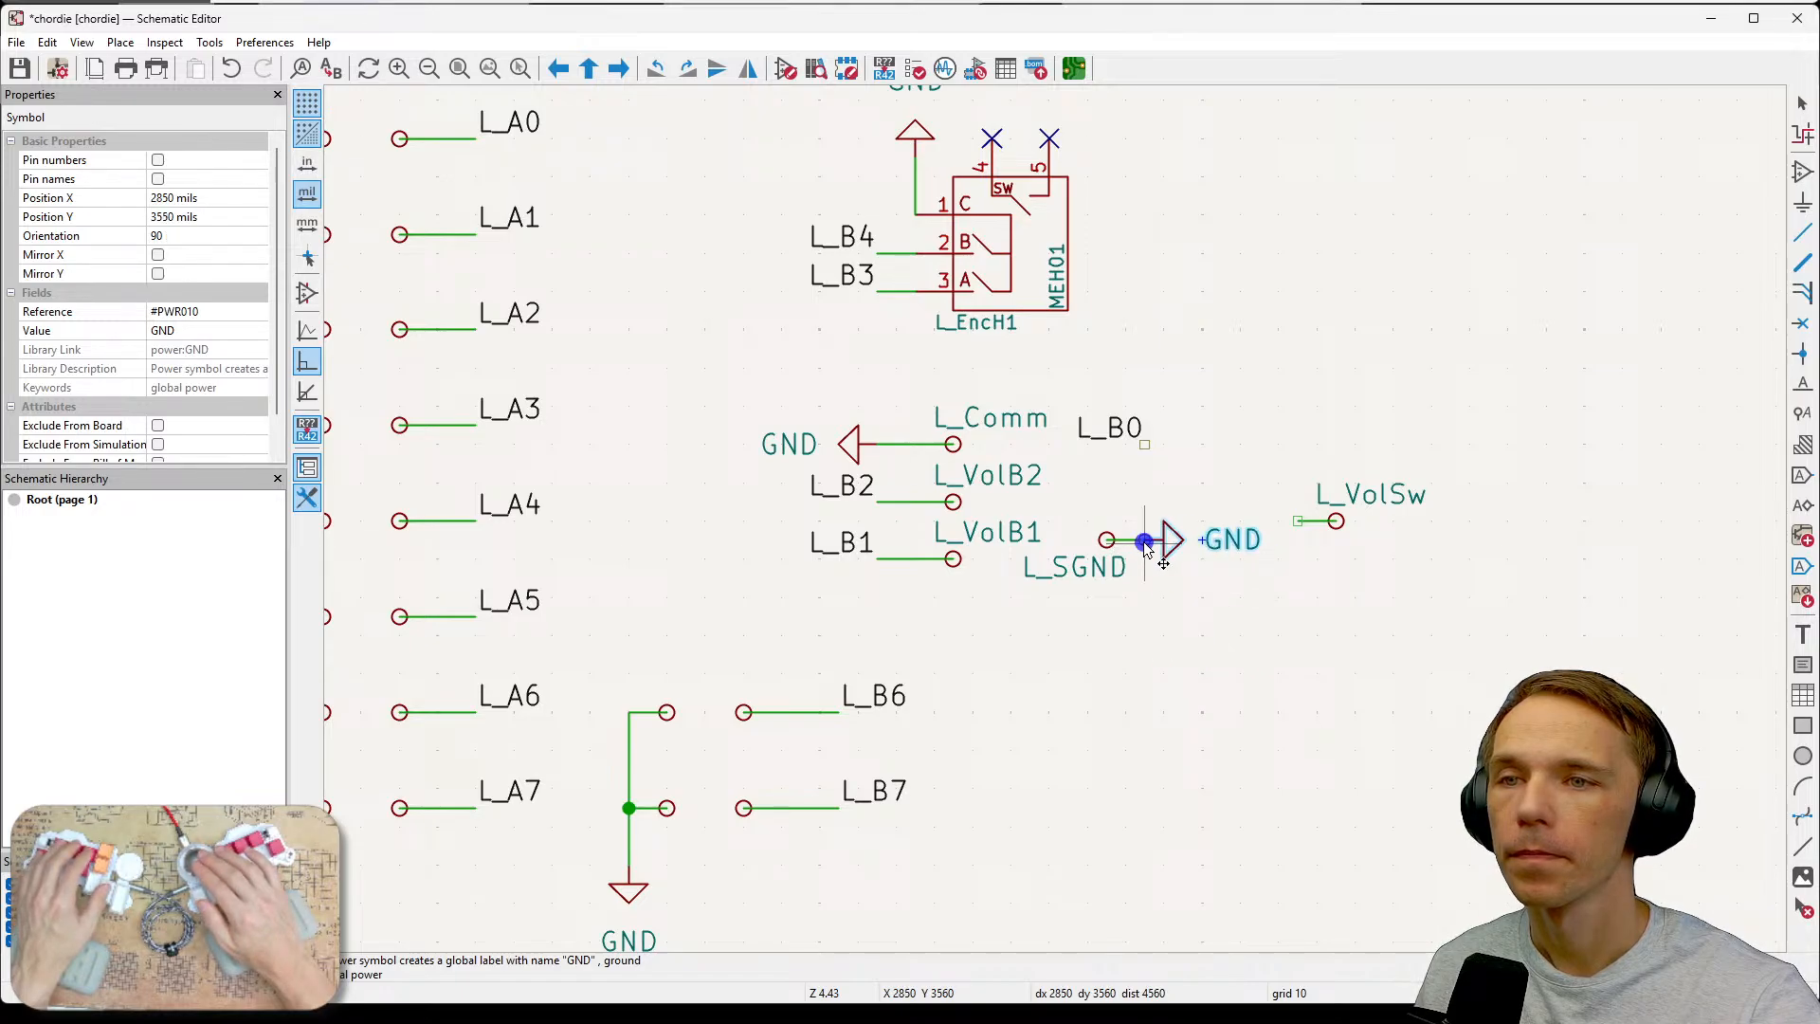
{"action": "left_click", "coordinate": [1147, 539]}
{"action": "left_click", "coordinate": [1350, 583]}
Move the L_VolSw test point beside the L_B0 label and wire it to the label.
{"action": "left_click_drag", "start_coordinate": [1280, 450], "coordinate": [1453, 569]}
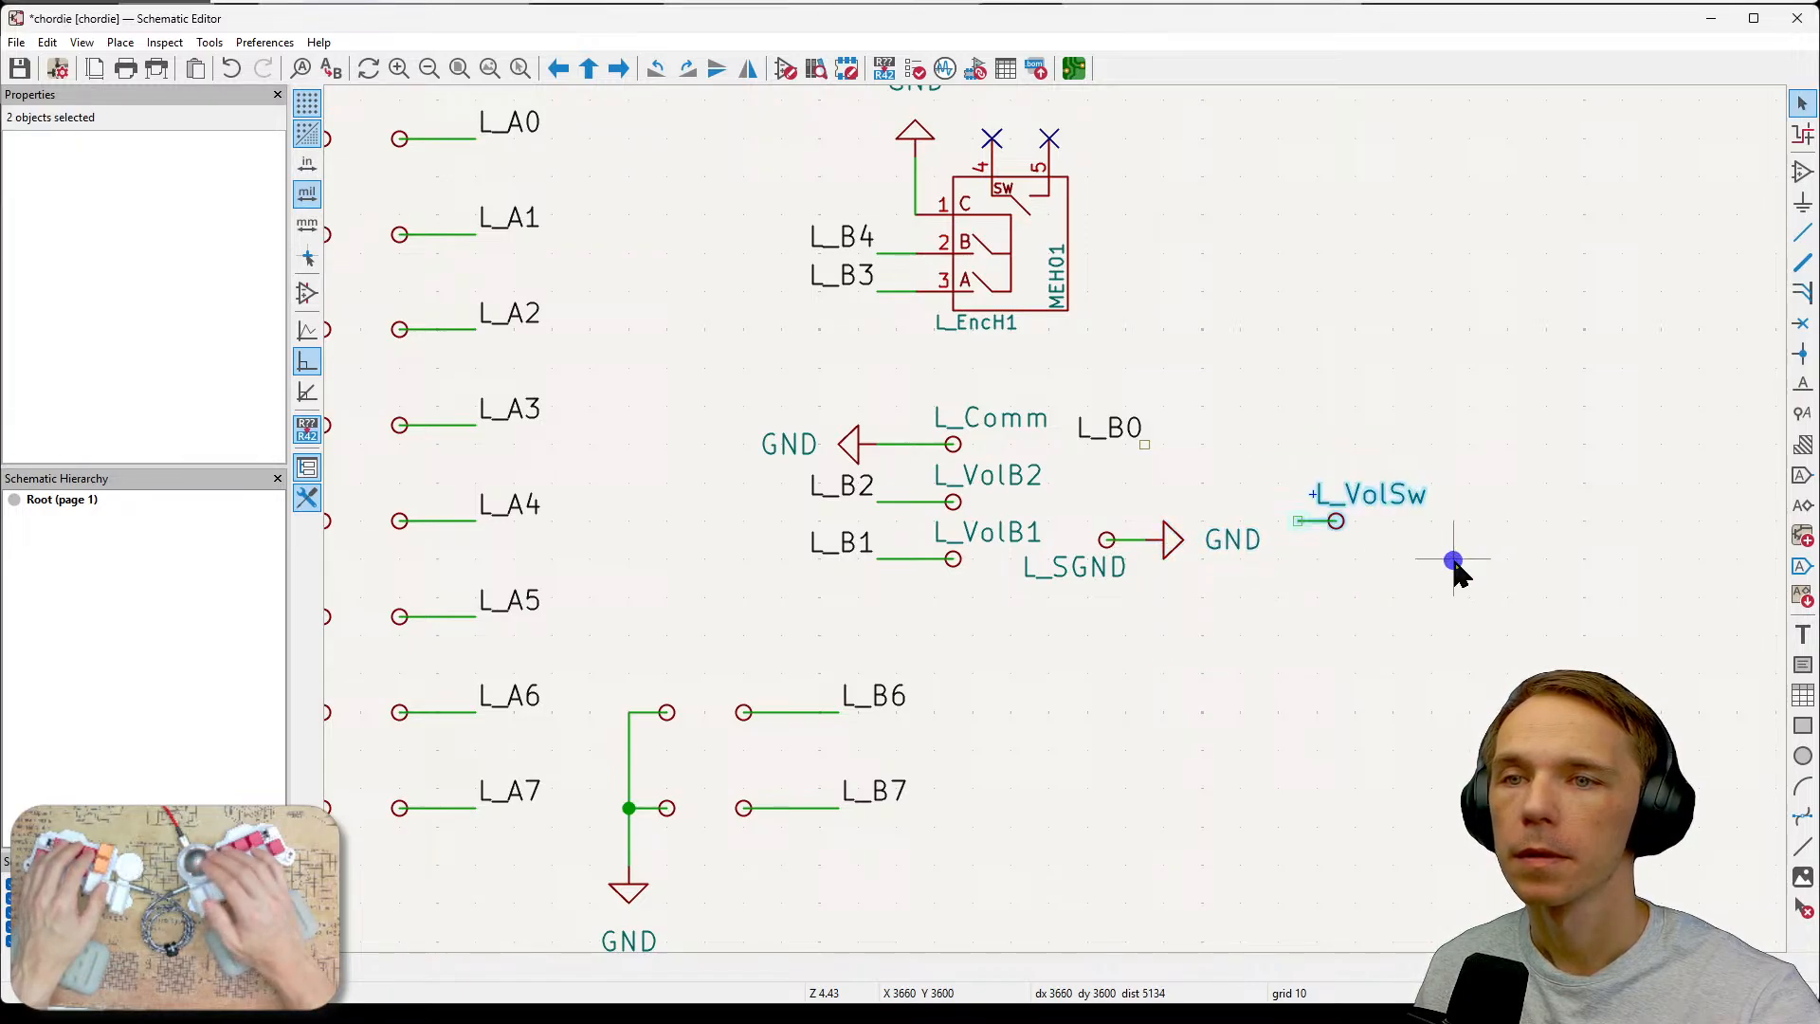
{"action": "key", "text": "m"}
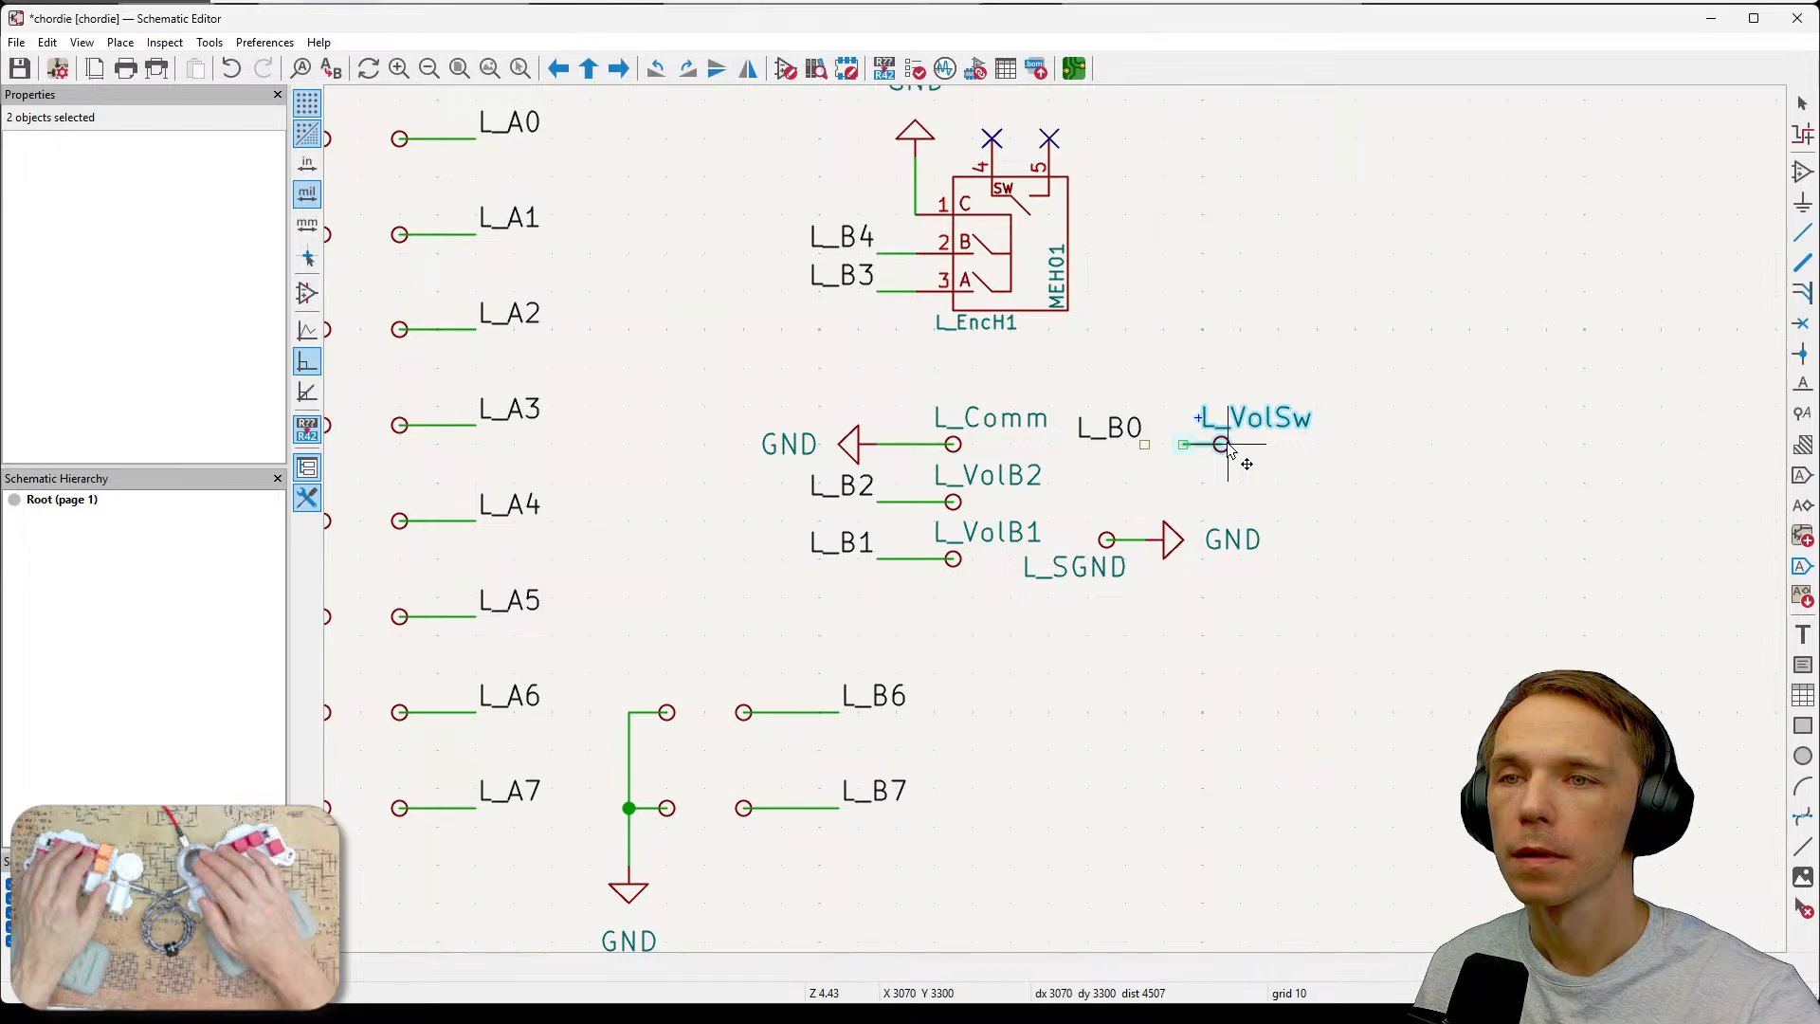
{"action": "left_click", "coordinate": [1227, 444]}
{"action": "key", "text": "w"}
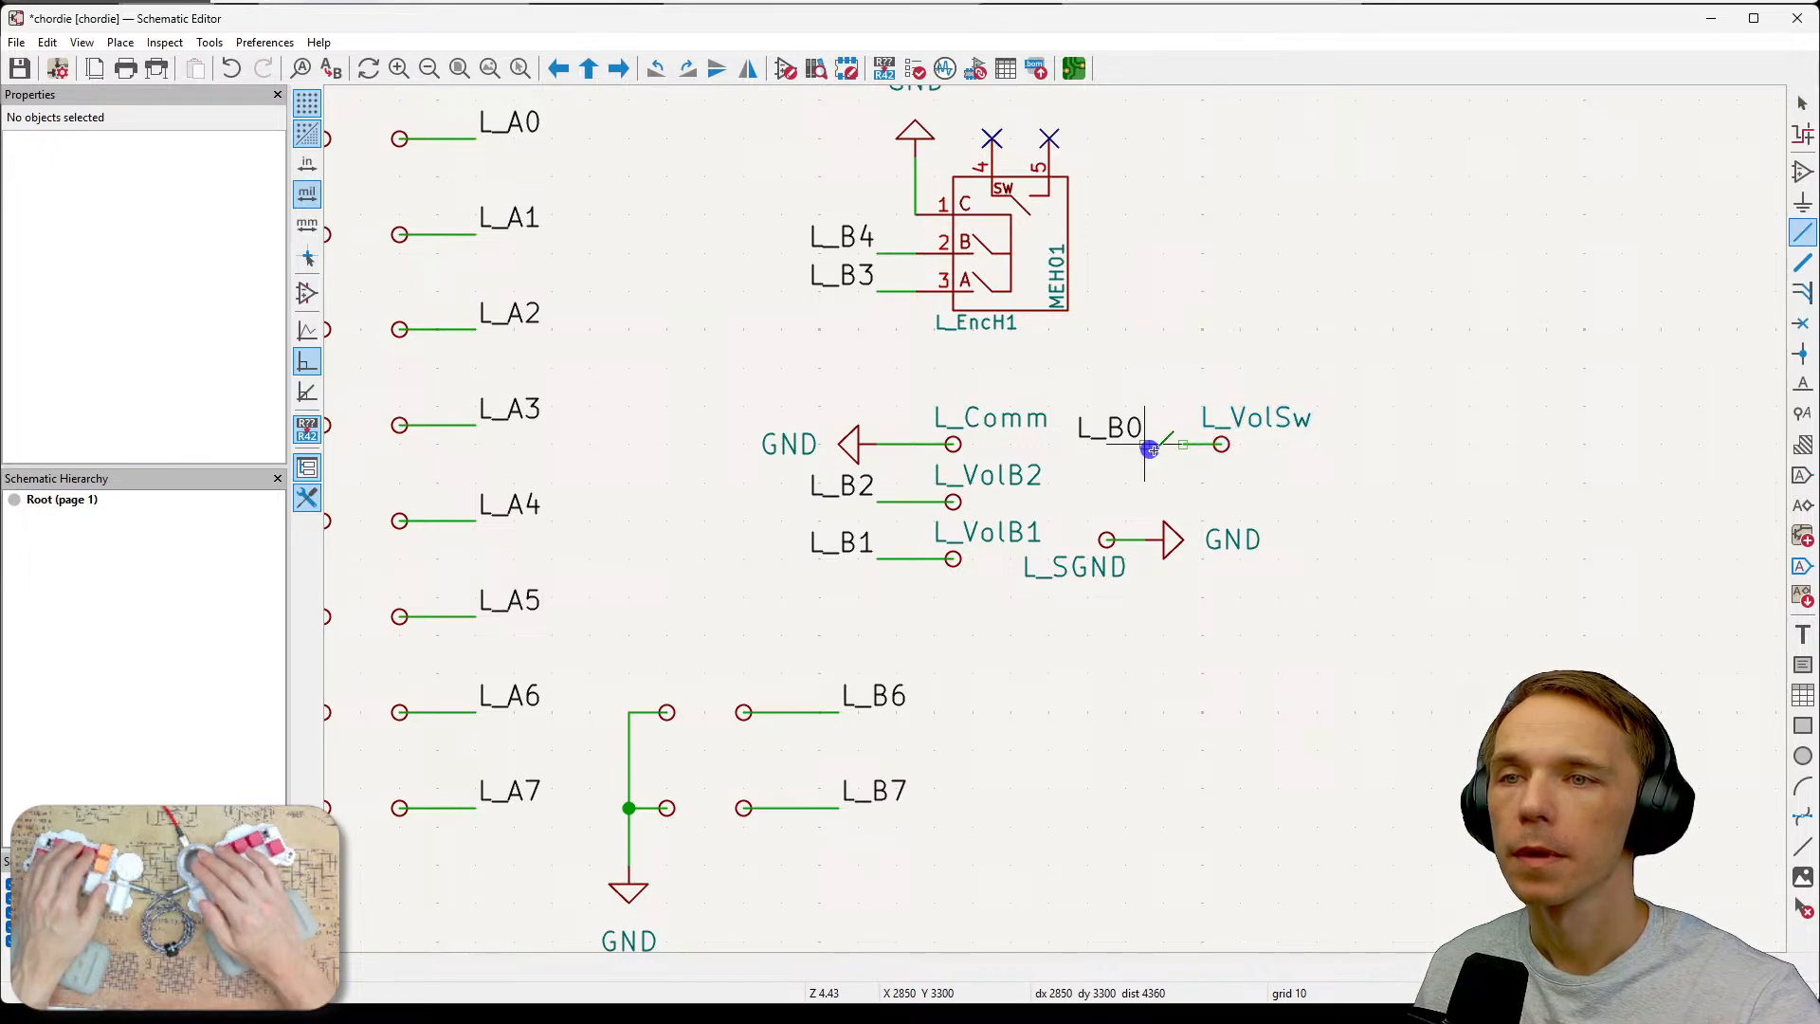
{"action": "left_click", "coordinate": [1221, 444]}
{"action": "key", "text": "Escape"}
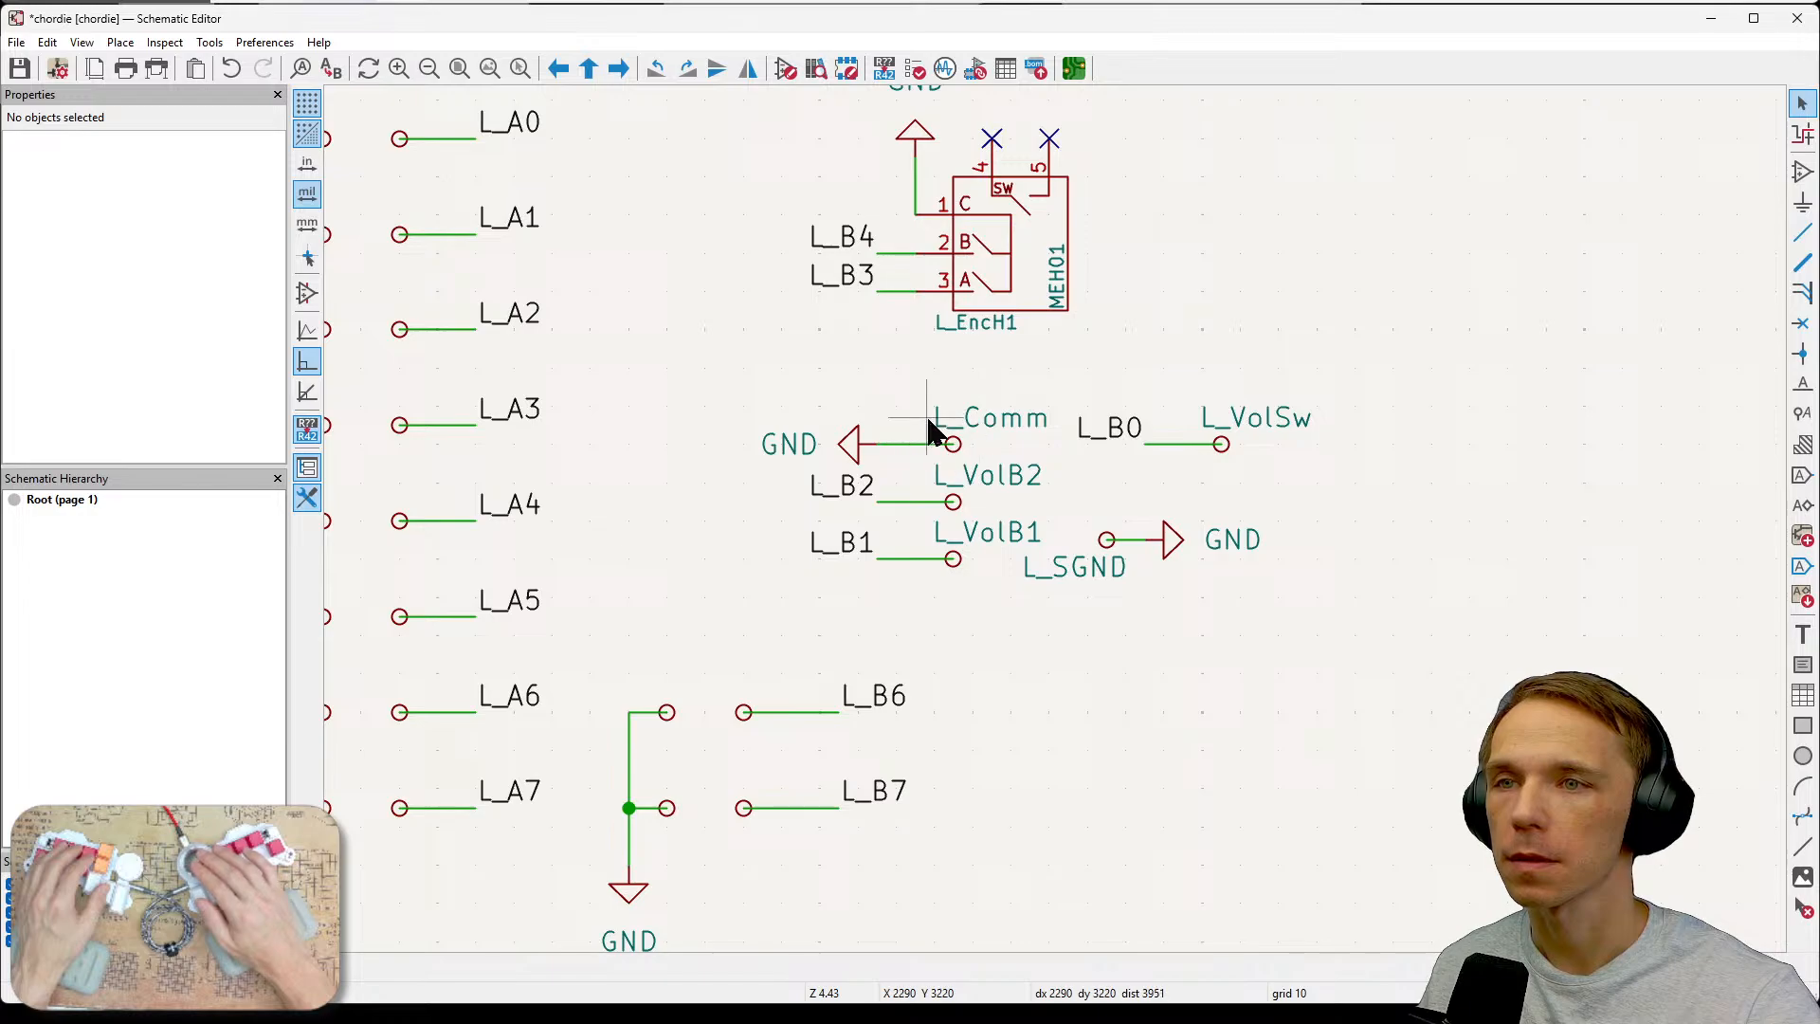
Rename the L_Comm test point's reference to L_VolC.
{"action": "left_click", "coordinate": [943, 440]}
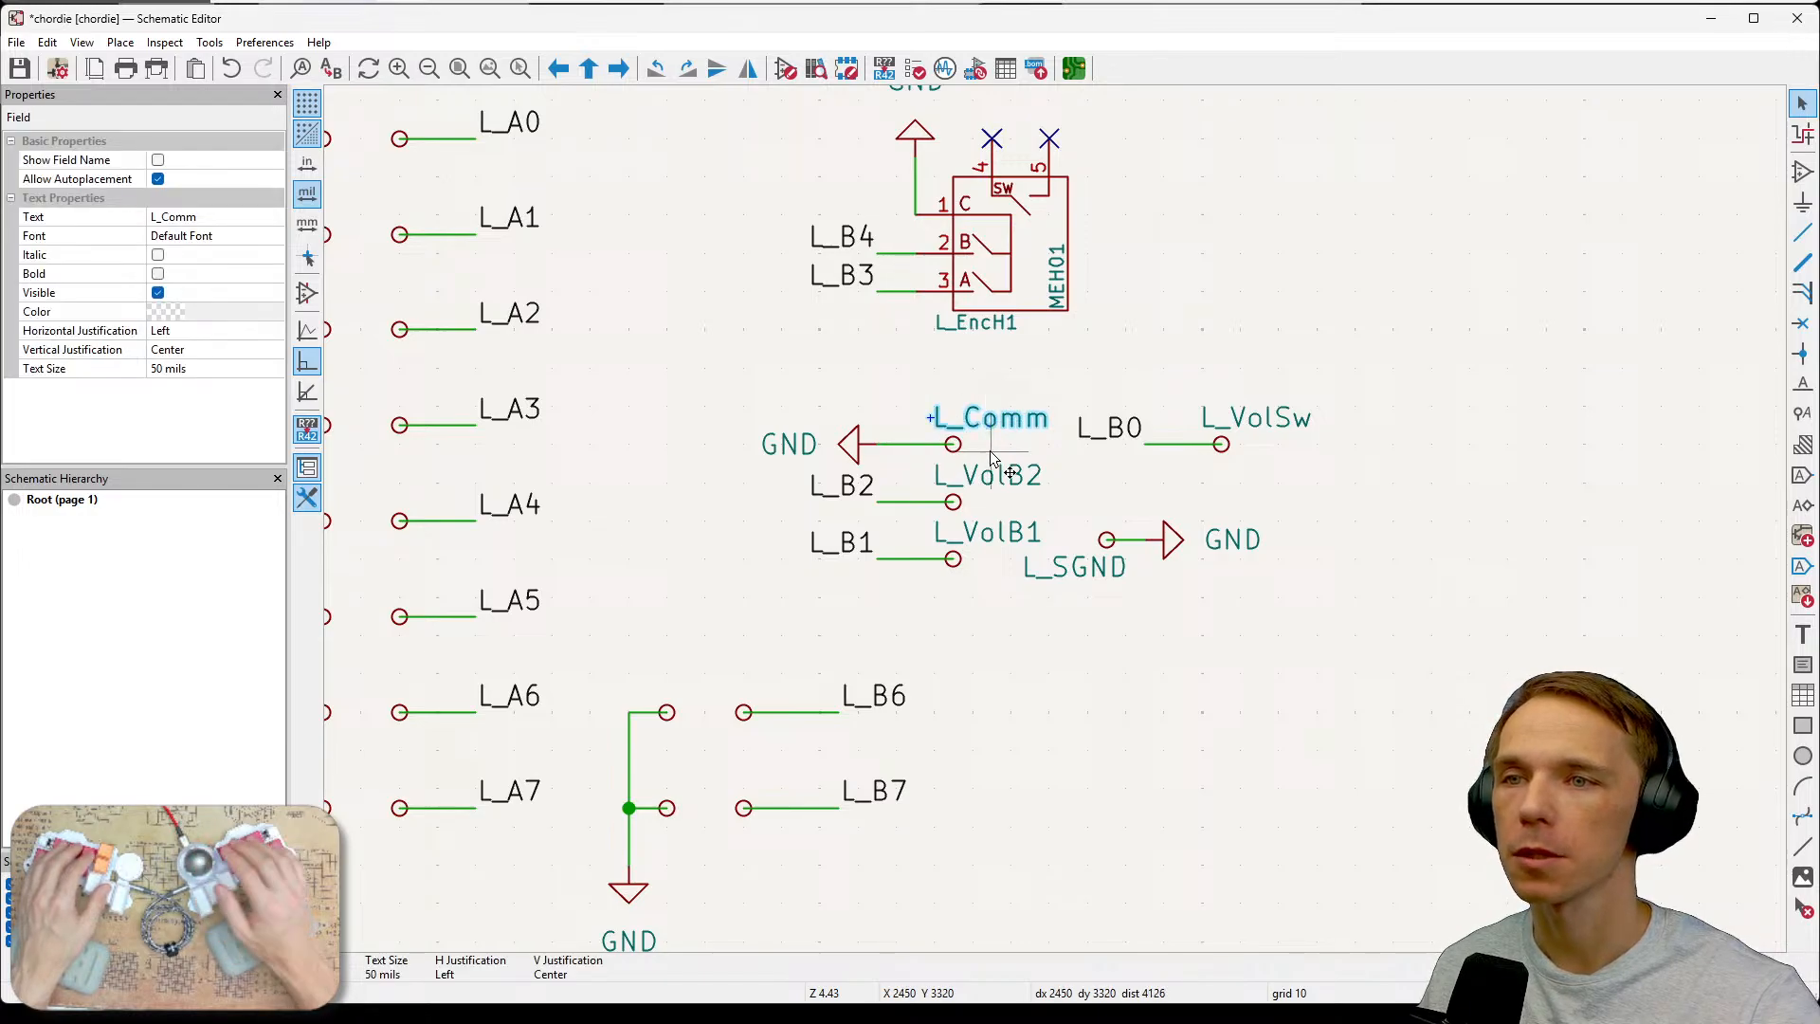
{"action": "key", "text": "e"}
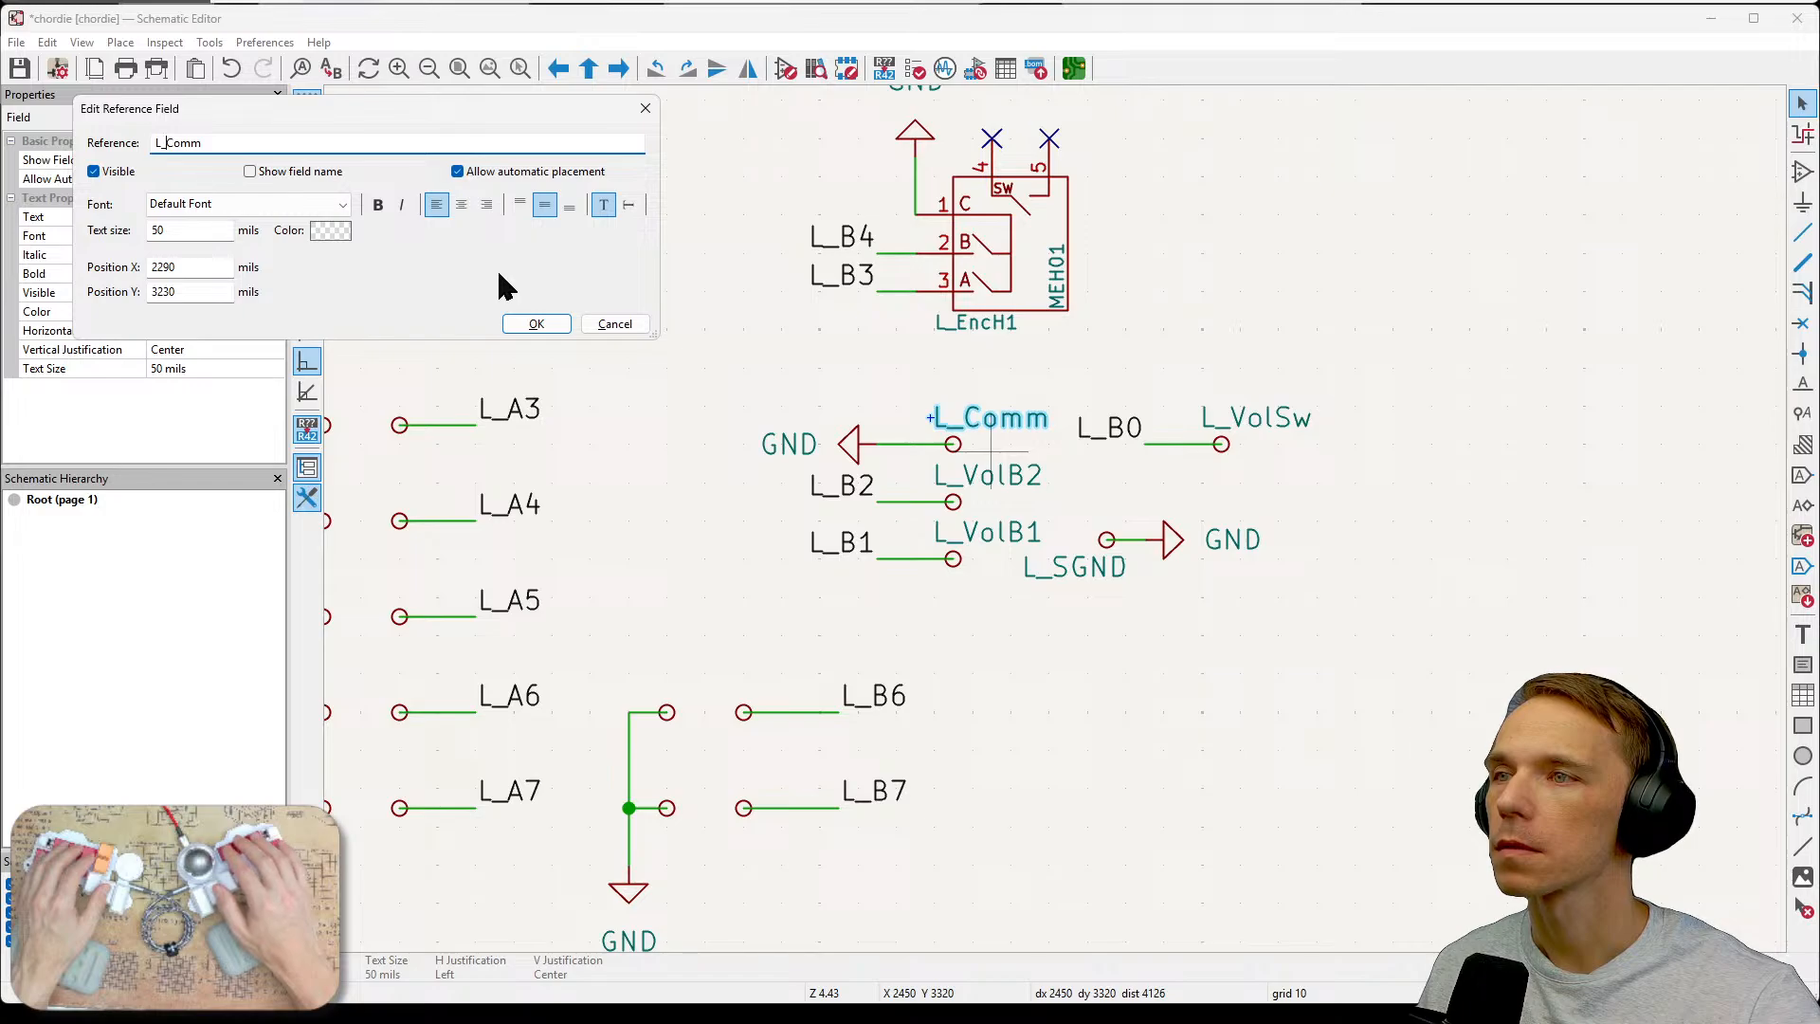
{"action": "key", "text": "BackSpace"}
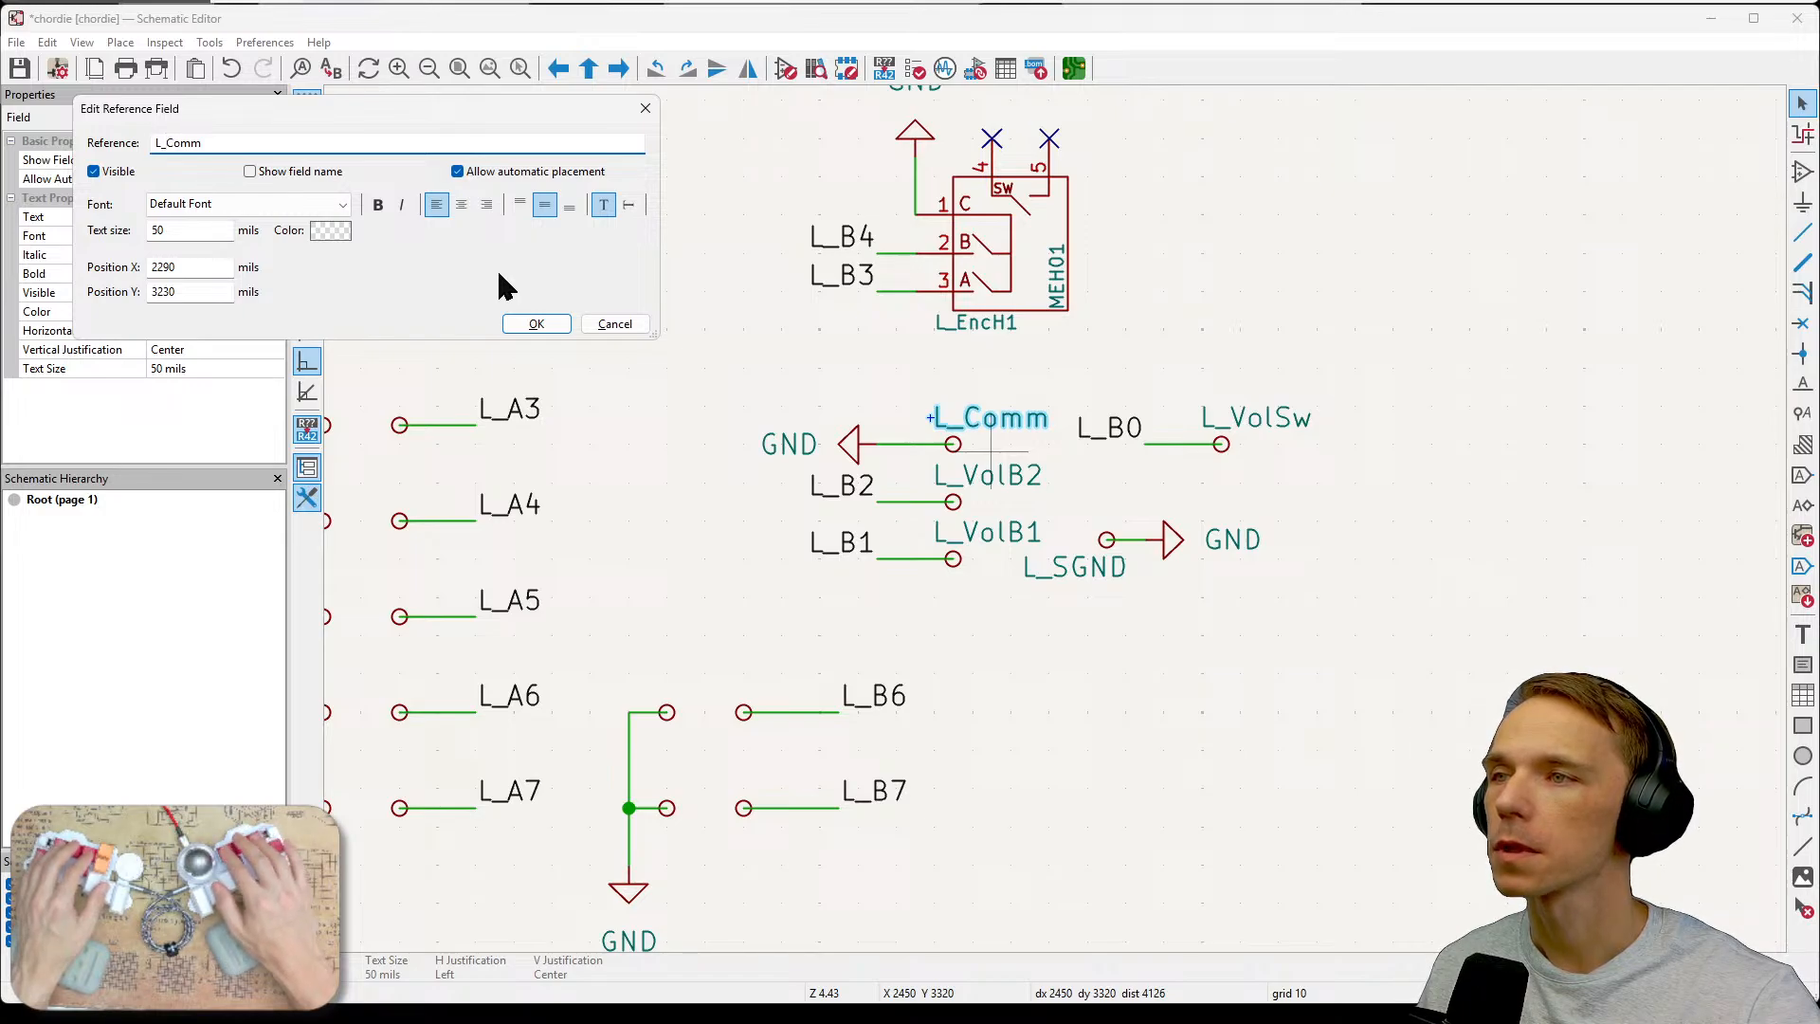
{"action": "type", "text": "V"}
{"action": "left_click", "coordinate": [536, 324]}
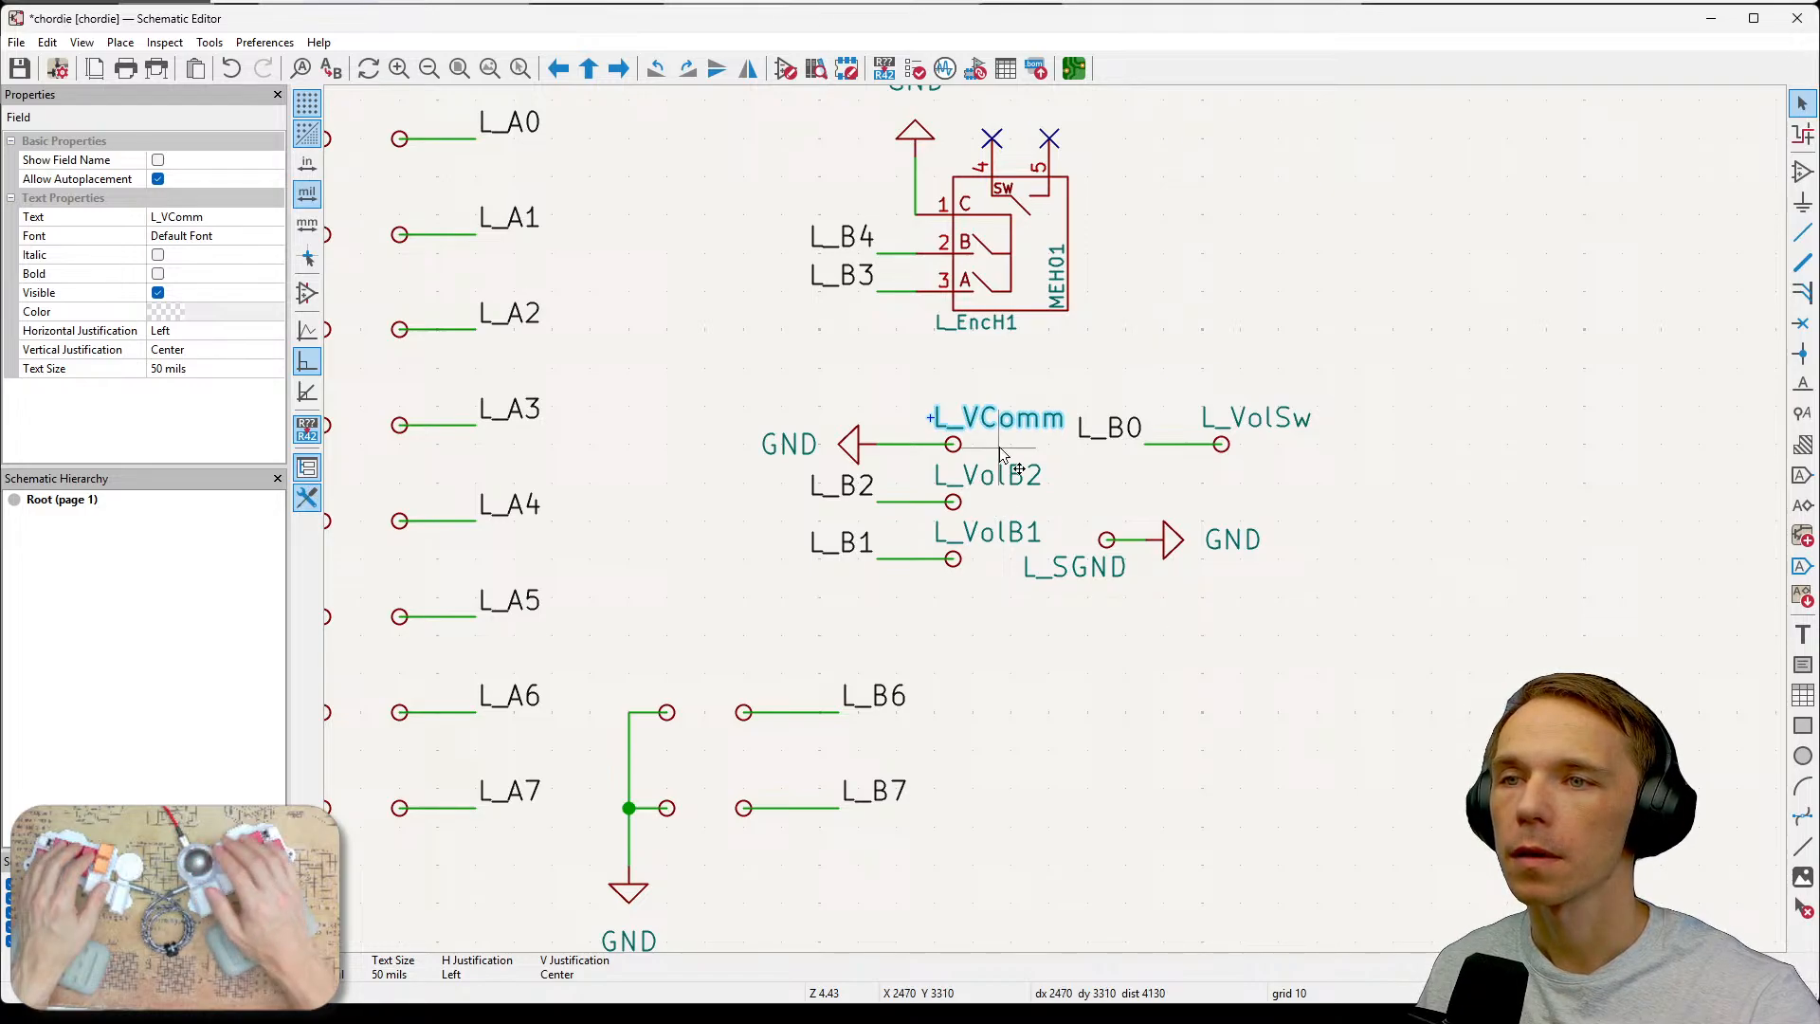
{"action": "key", "text": "e"}
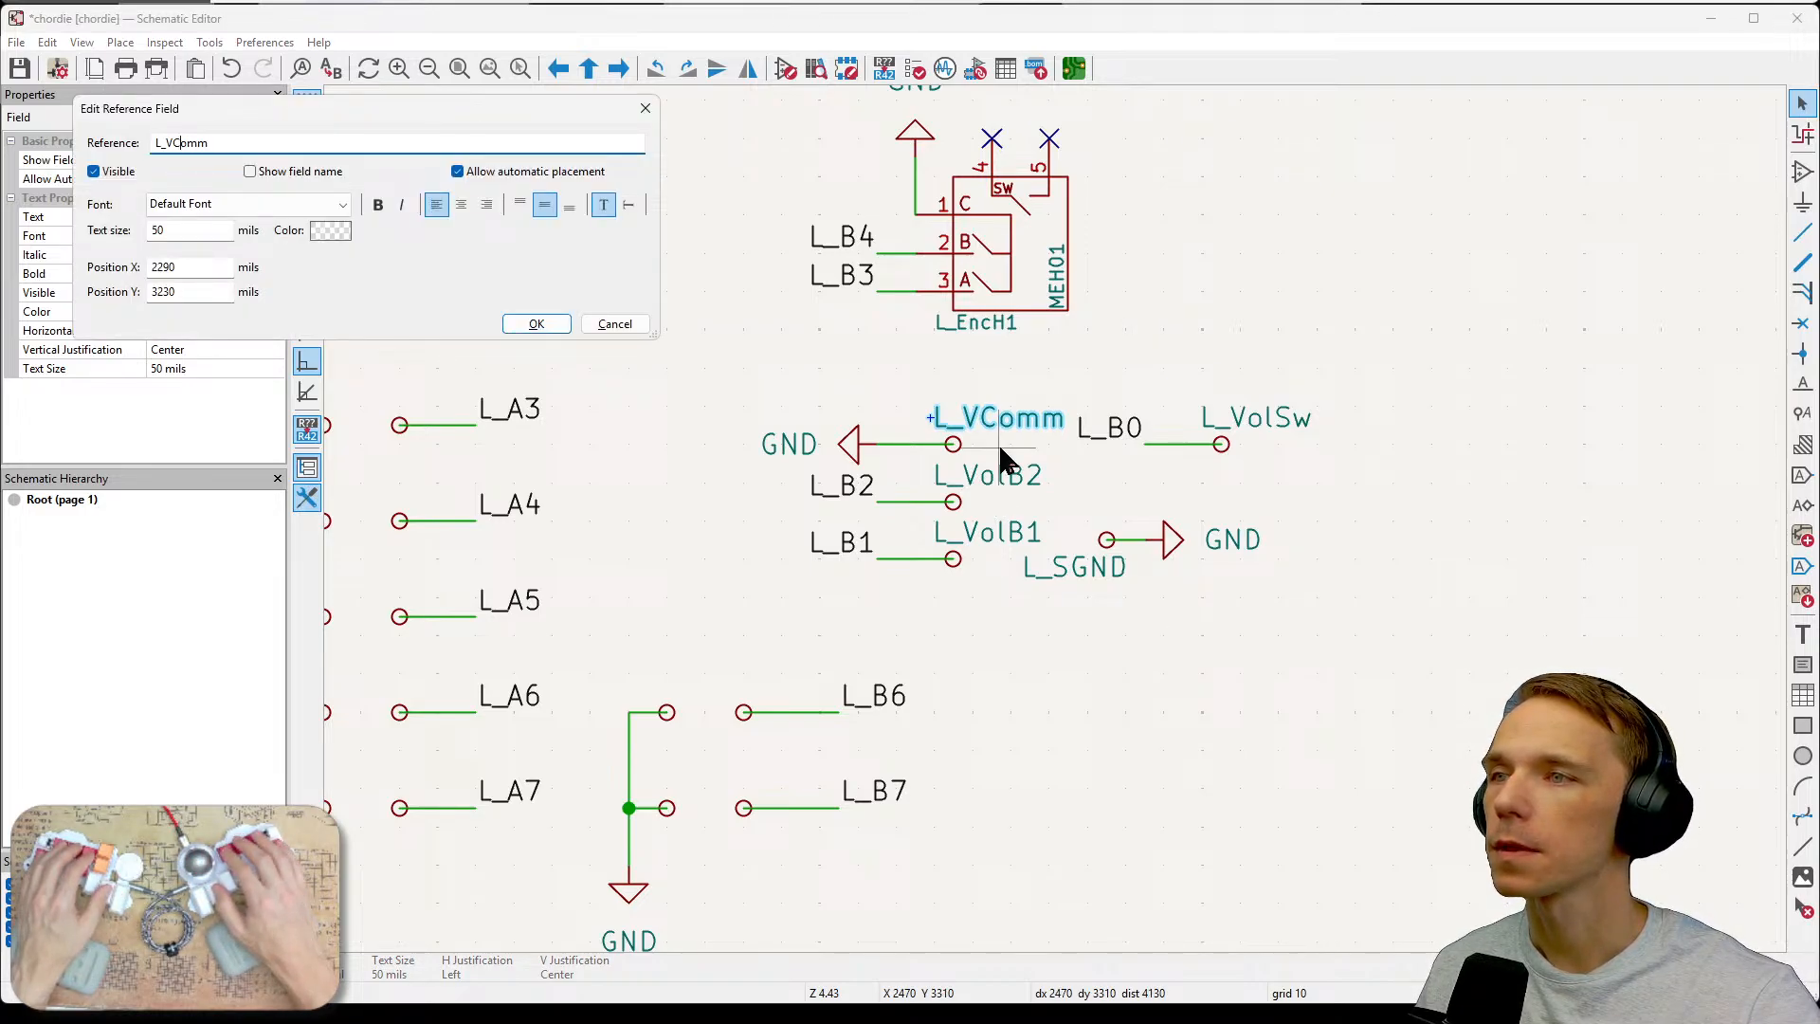
{"action": "type", "text": "ol"}
{"action": "key", "text": "Return"}
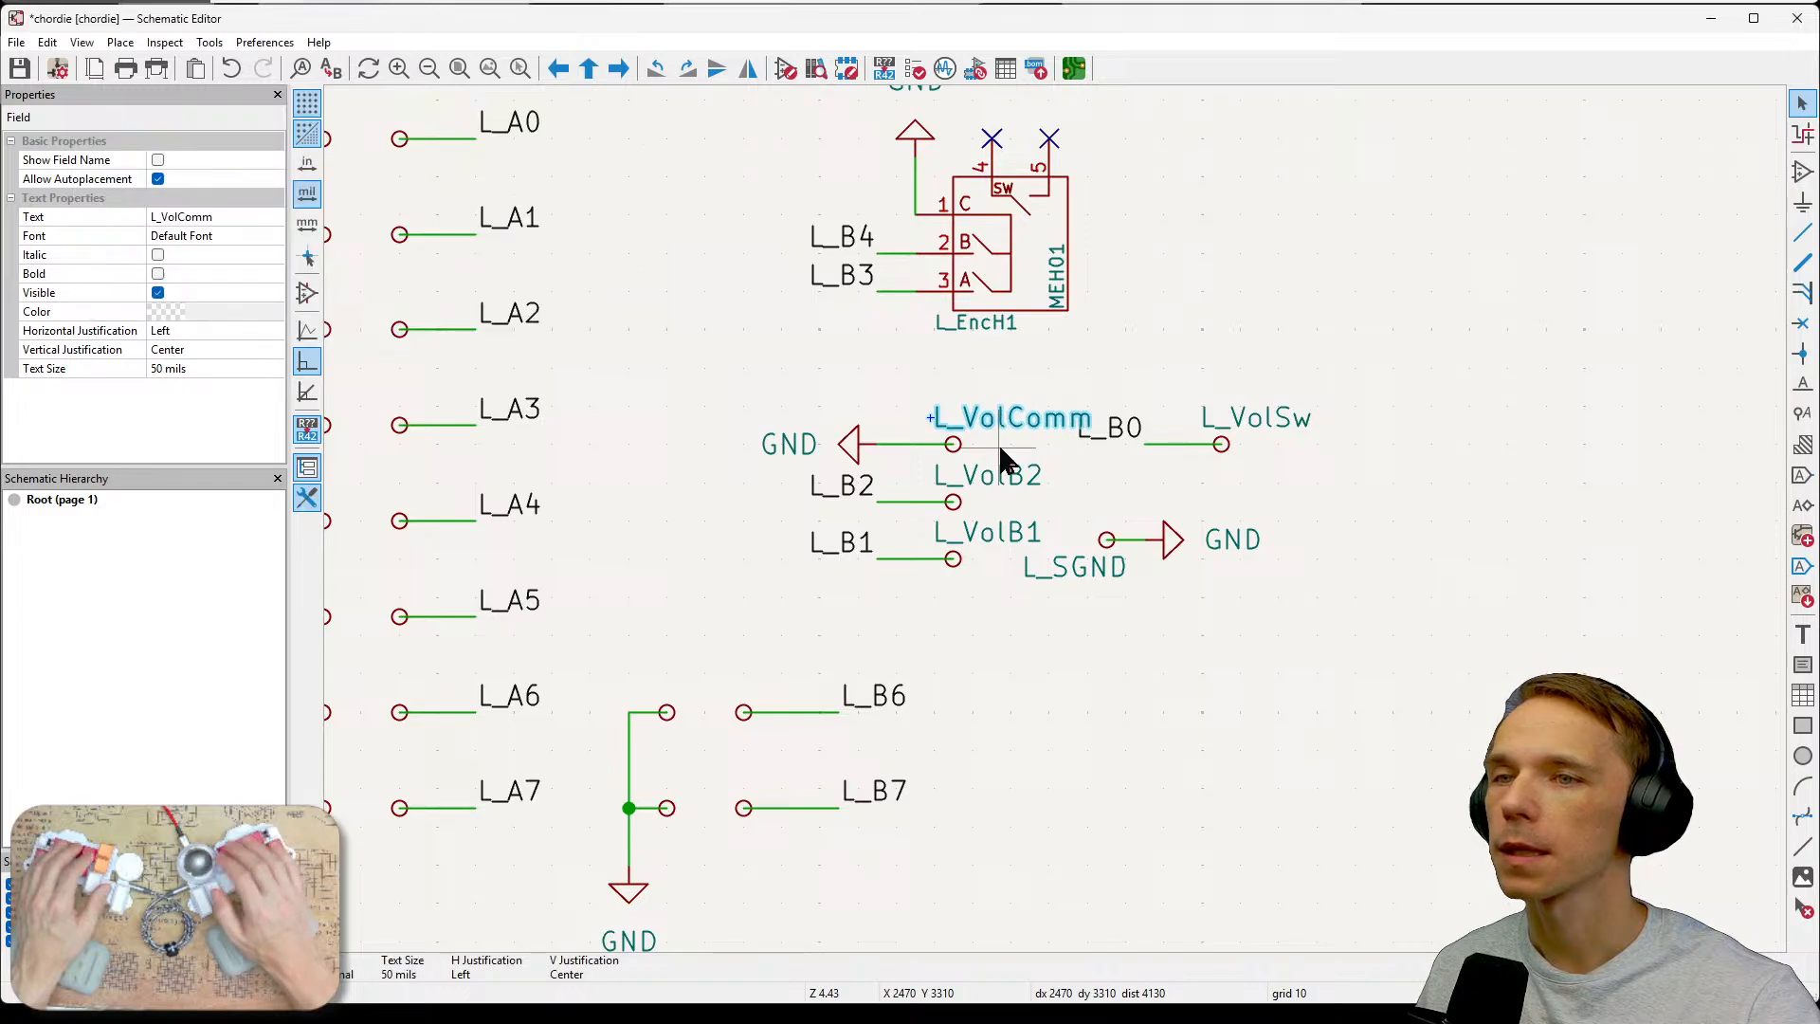
{"action": "key", "text": "e"}
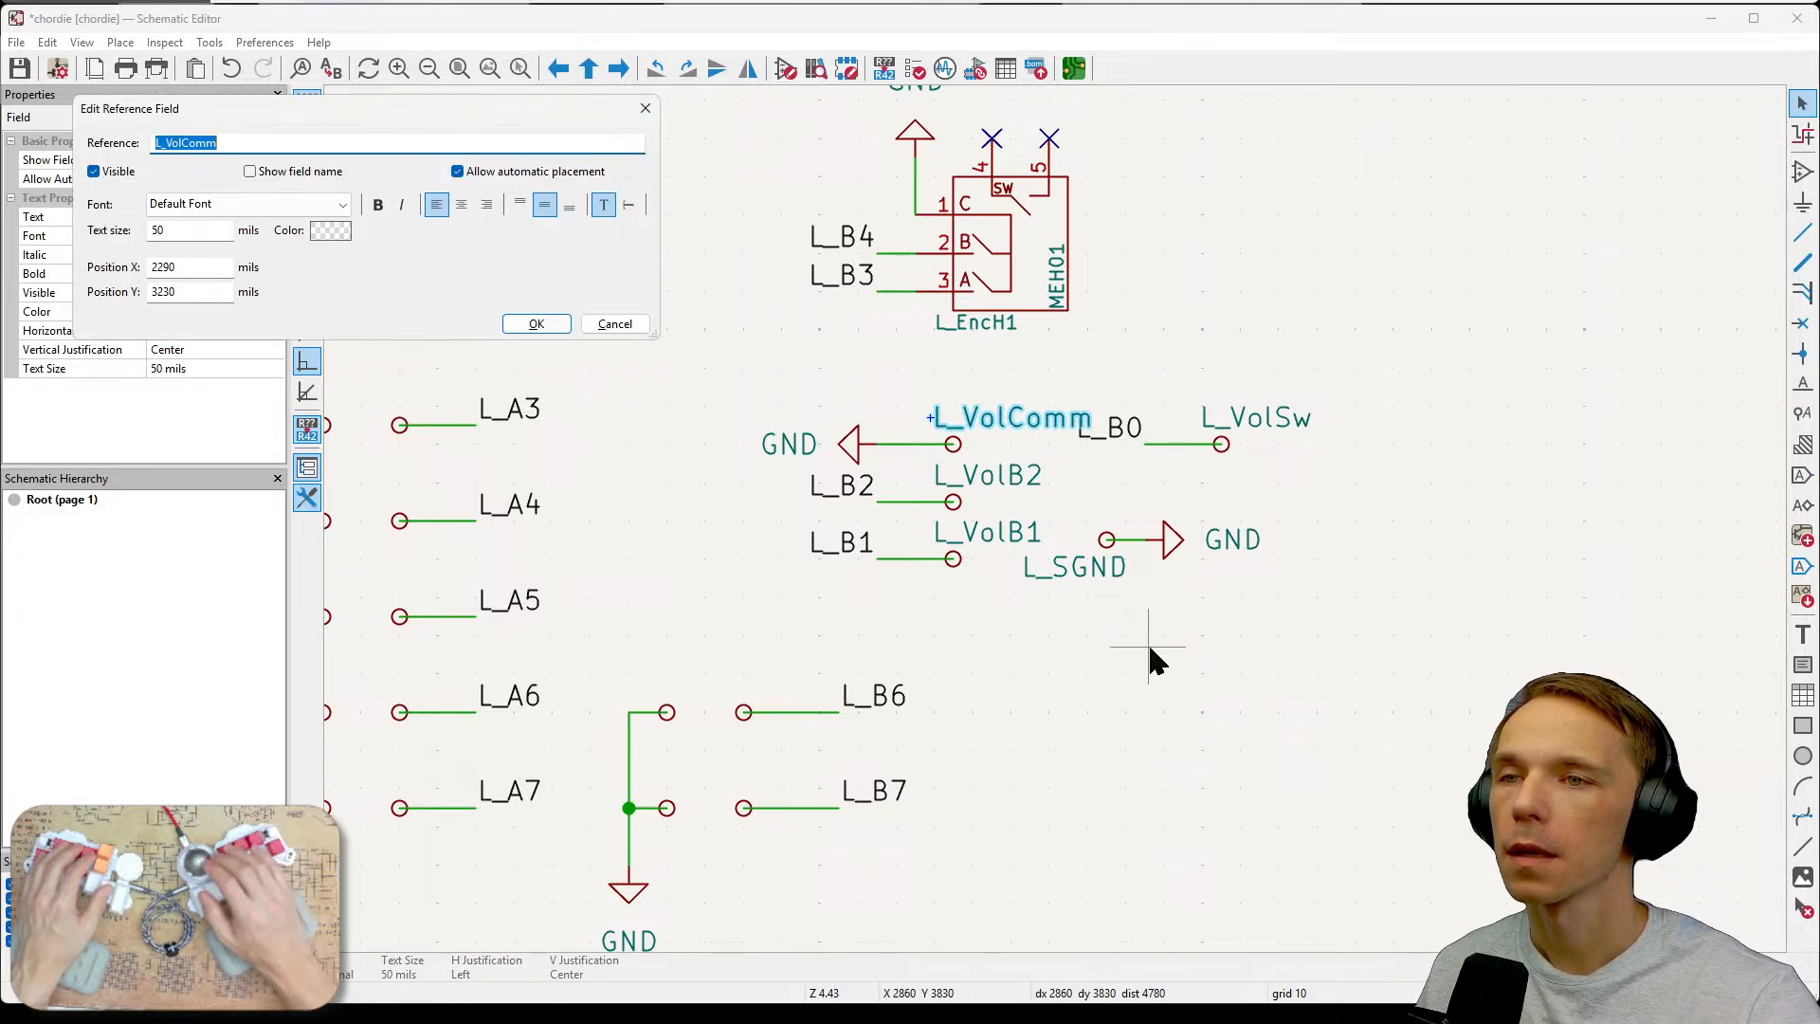
{"action": "key", "text": "End"}
{"action": "key", "text": "Return"}
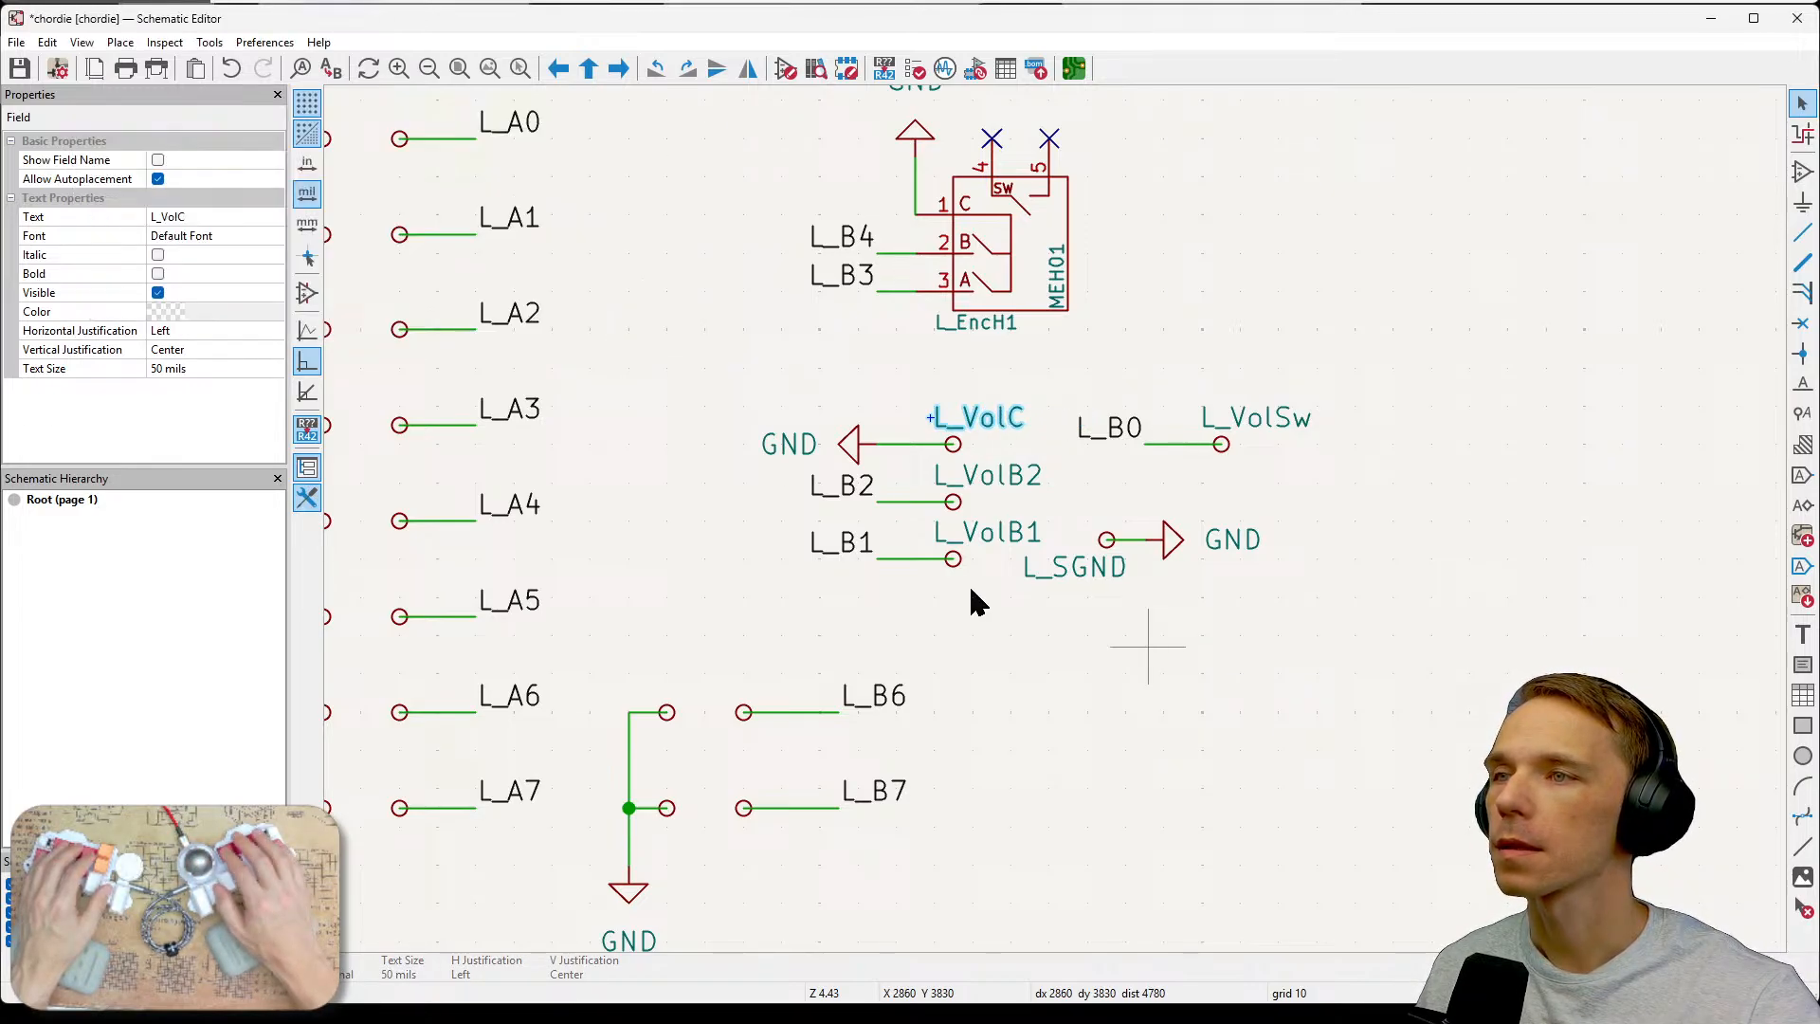
{"action": "left_click", "coordinate": [1099, 667]}
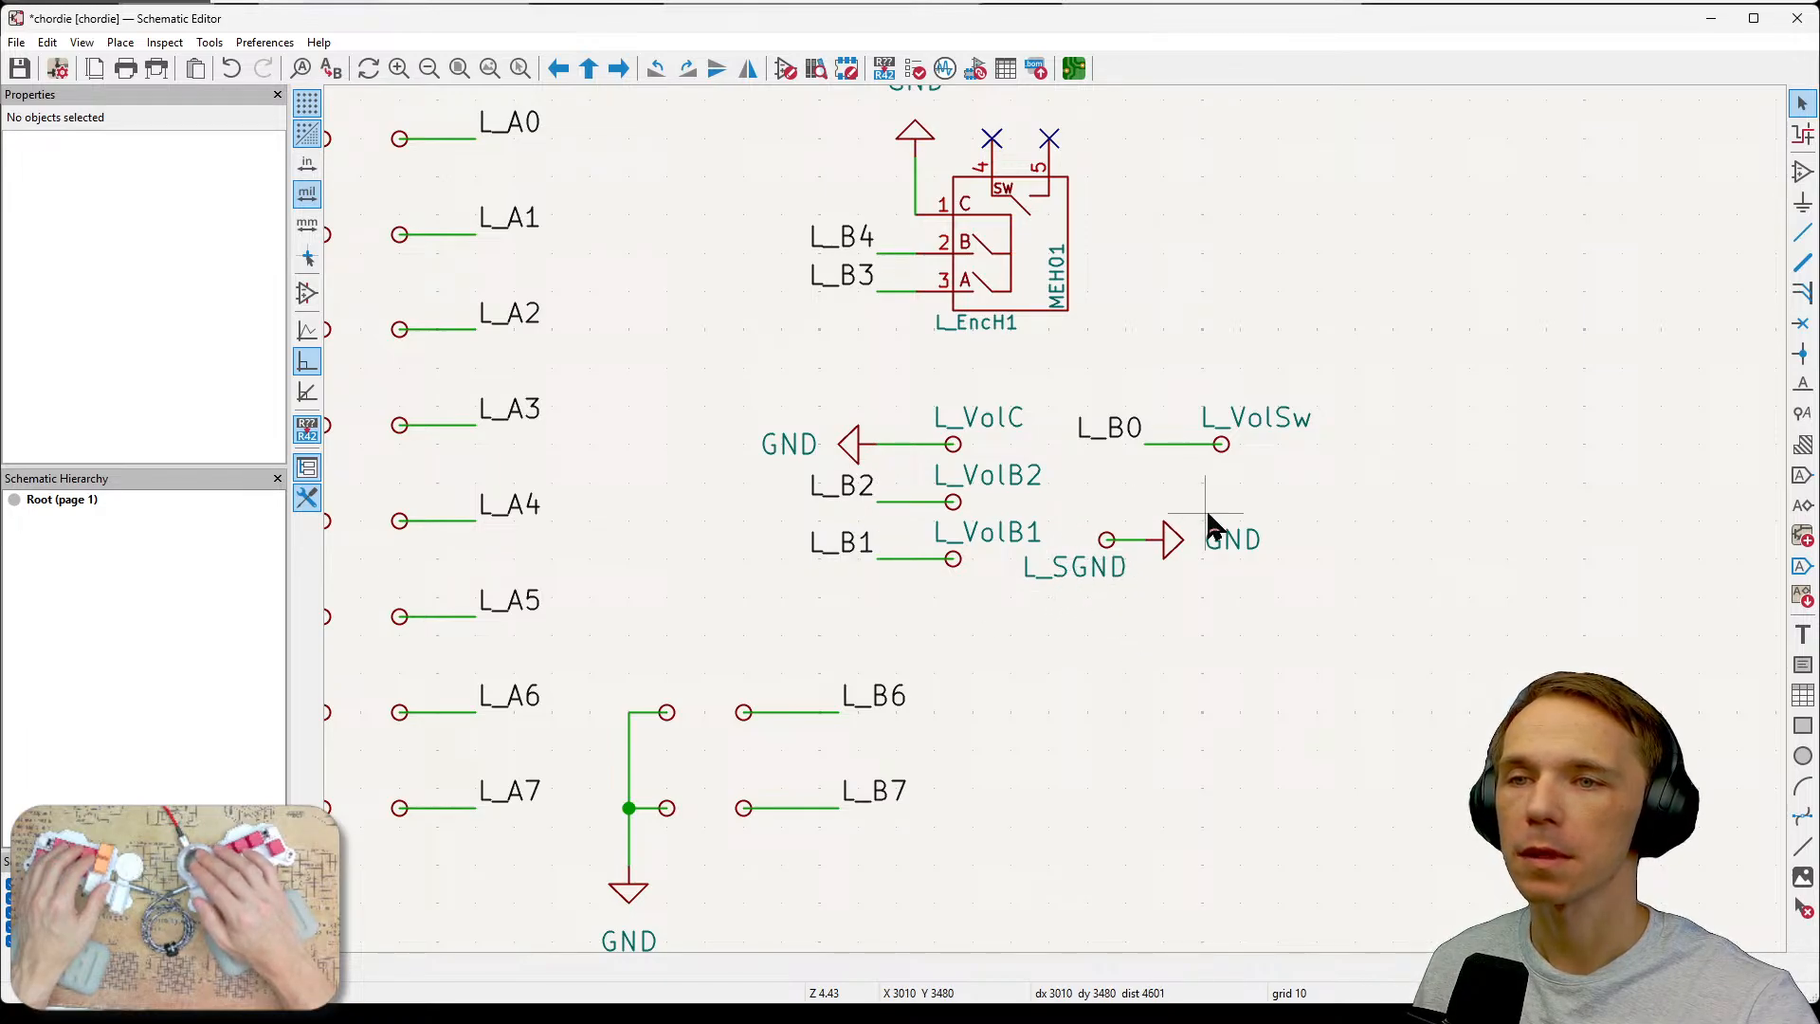
Compare the encoder footprint's pads in the PCB editor with the rewired schematic test points.
{"action": "left_click", "coordinate": [1125, 431]}
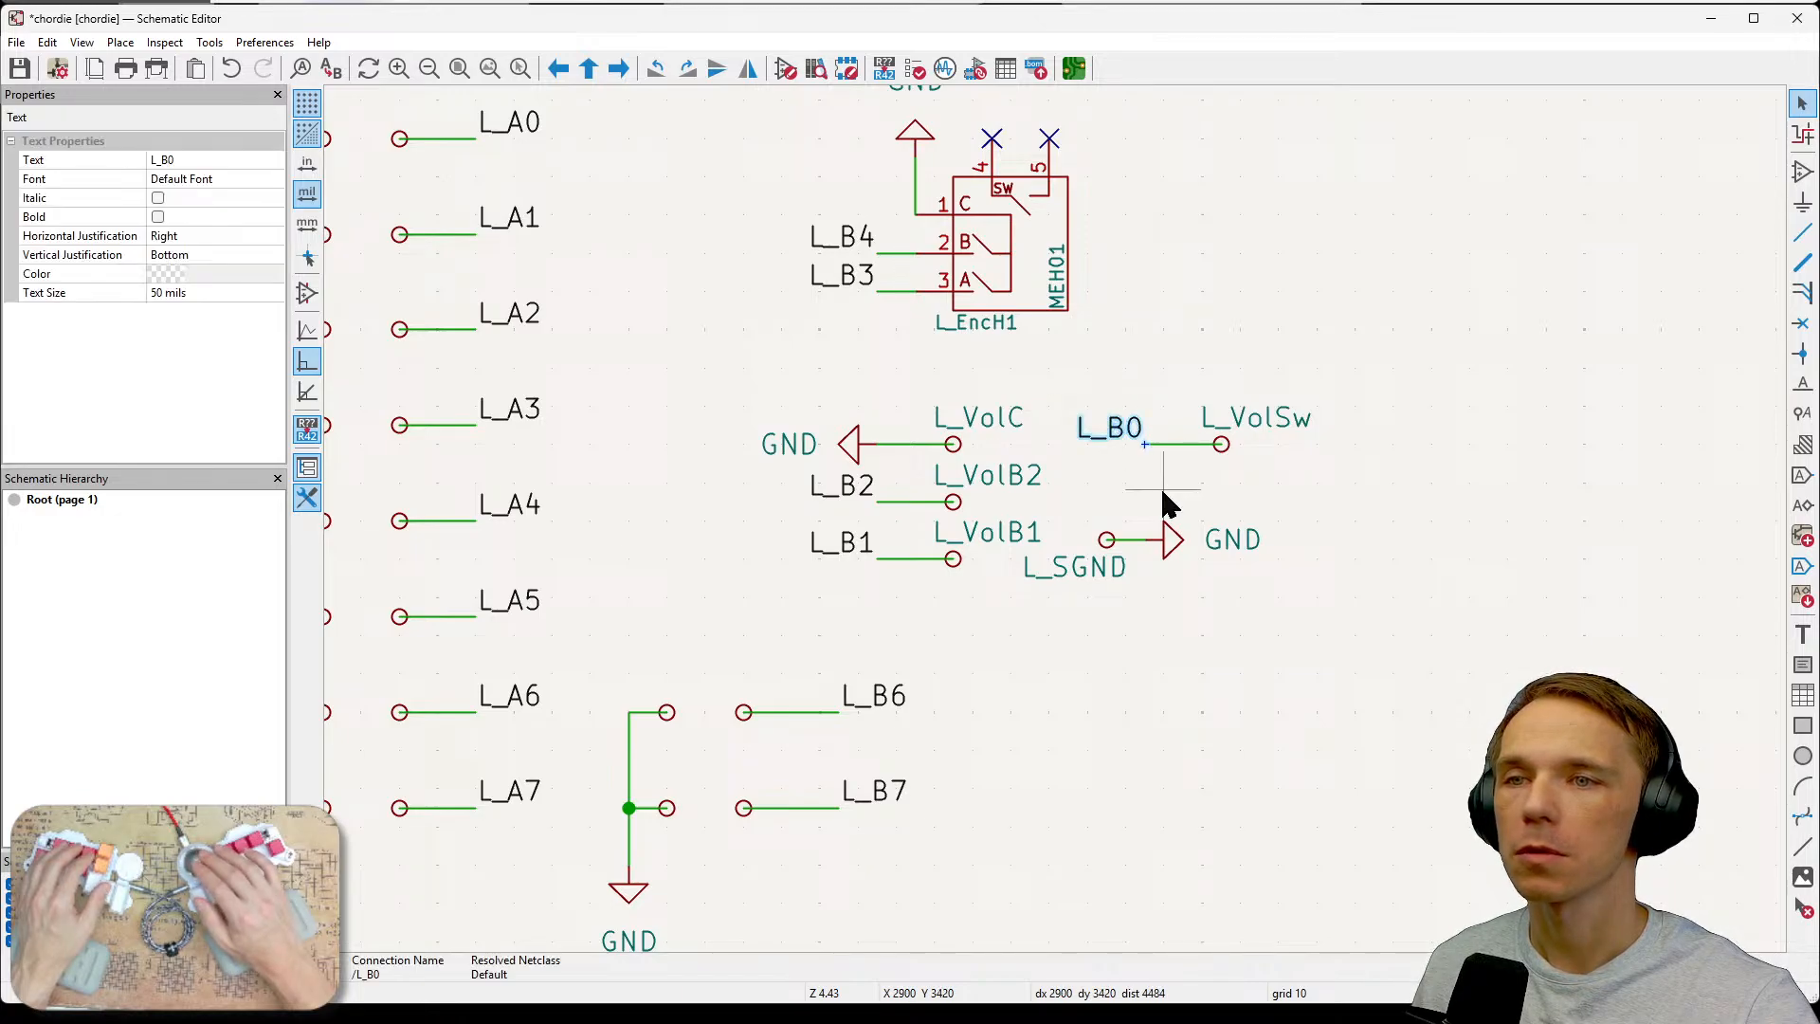
{"action": "left_click", "coordinate": [1334, 537]}
{"action": "scroll", "coordinate": [1334, 493], "scroll_direction": "up", "scroll_amount": 3}
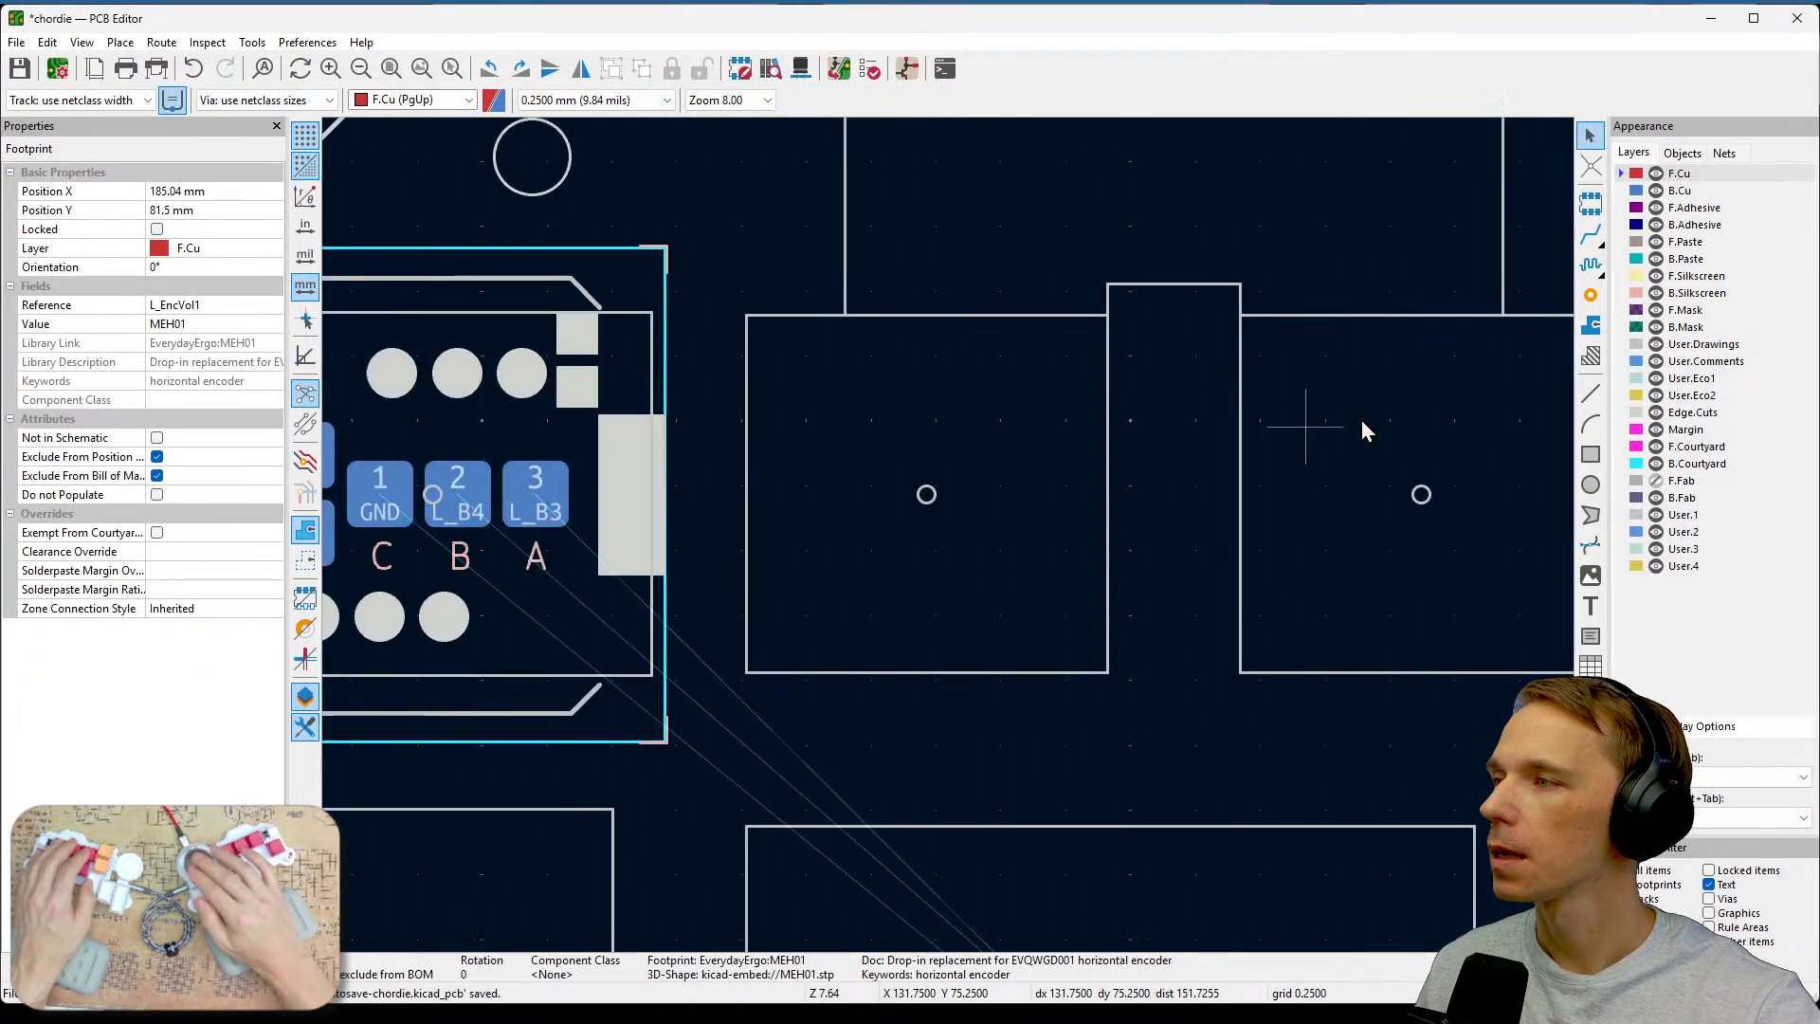
{"action": "middle_click_drag", "start_coordinate": [1043, 415], "coordinate": [1403, 421]}
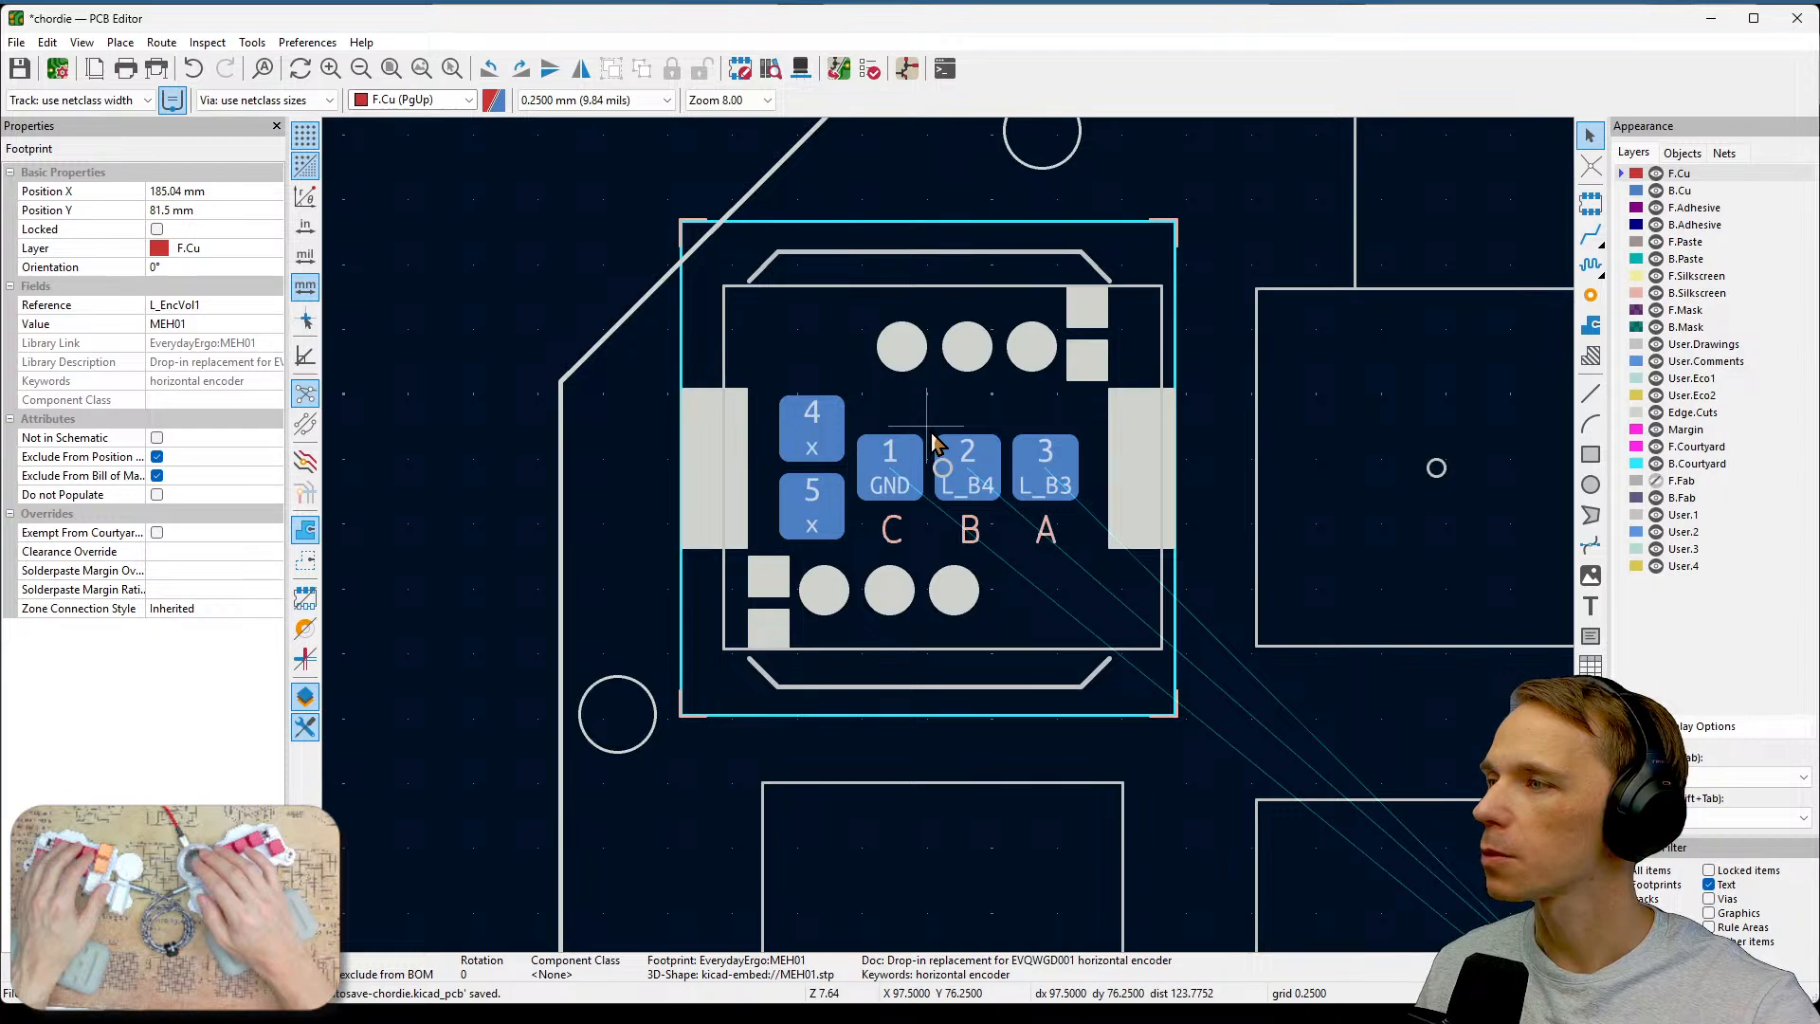
{"action": "middle_click_drag", "start_coordinate": [1014, 556], "coordinate": [927, 505]}
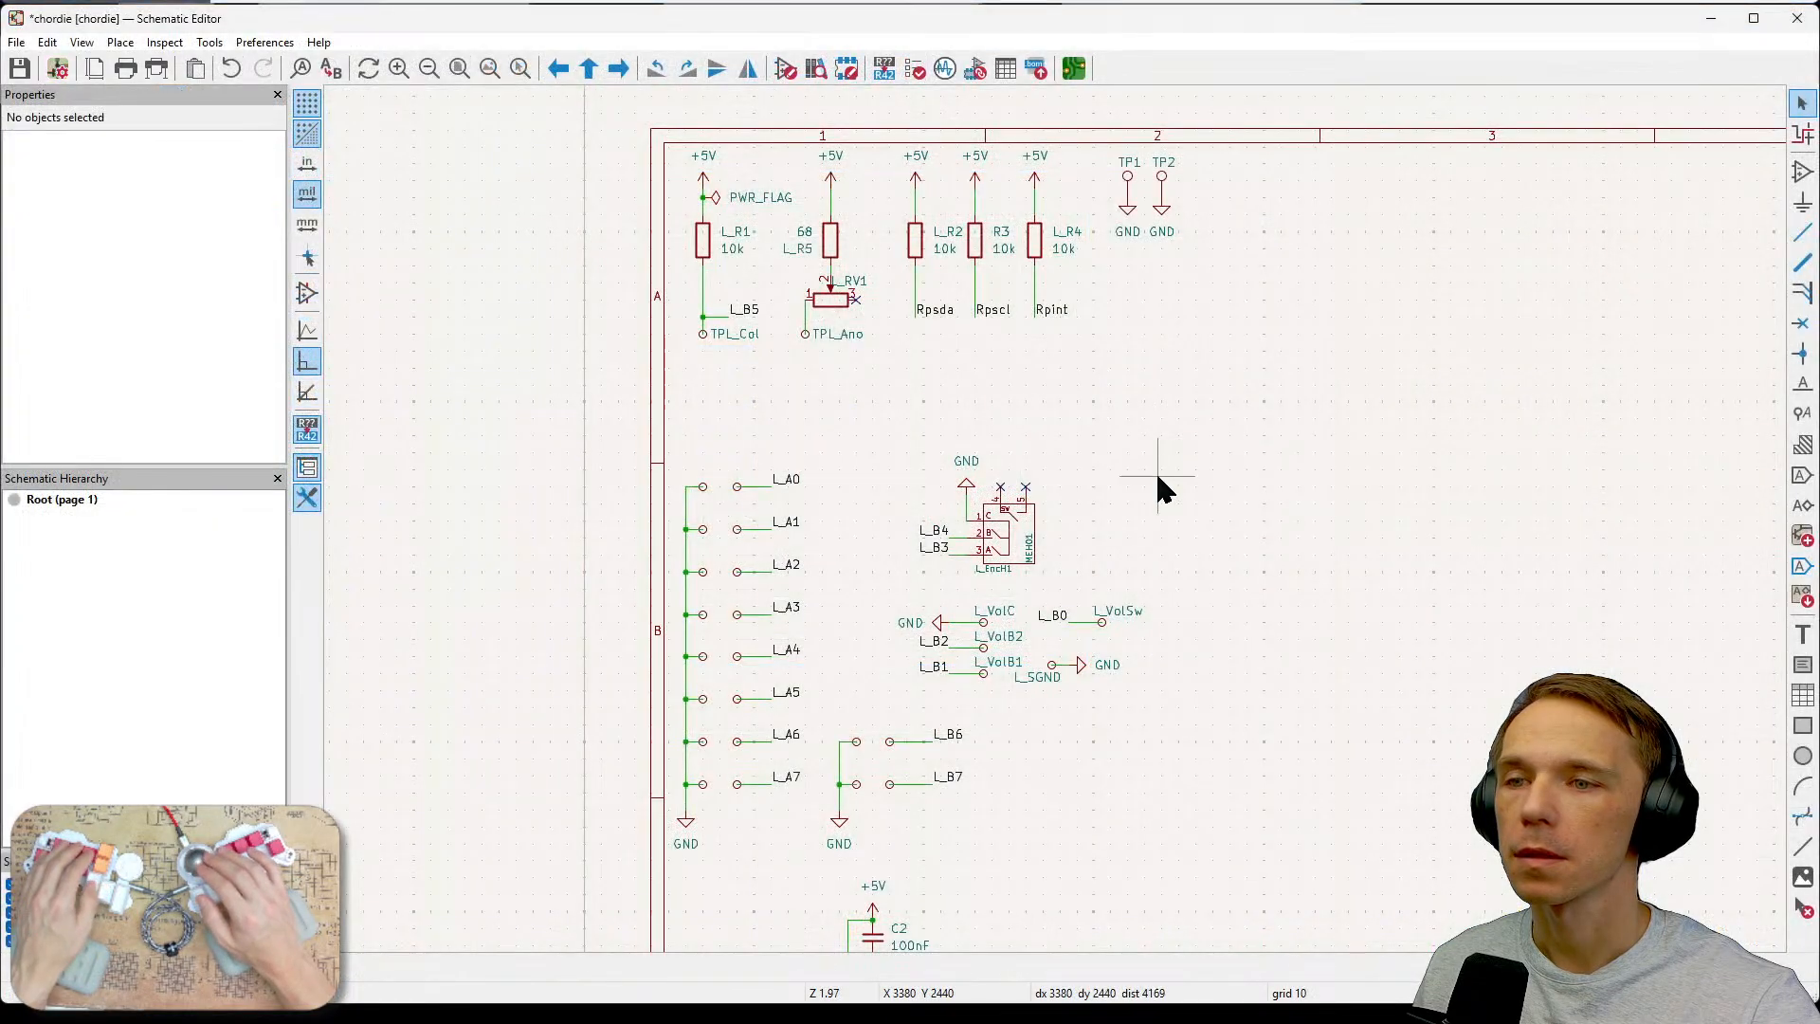
{"action": "middle_click_drag", "start_coordinate": [1157, 476], "coordinate": [1131, 178]}
{"action": "middle_click_drag", "start_coordinate": [1143, 479], "coordinate": [1162, 228]}
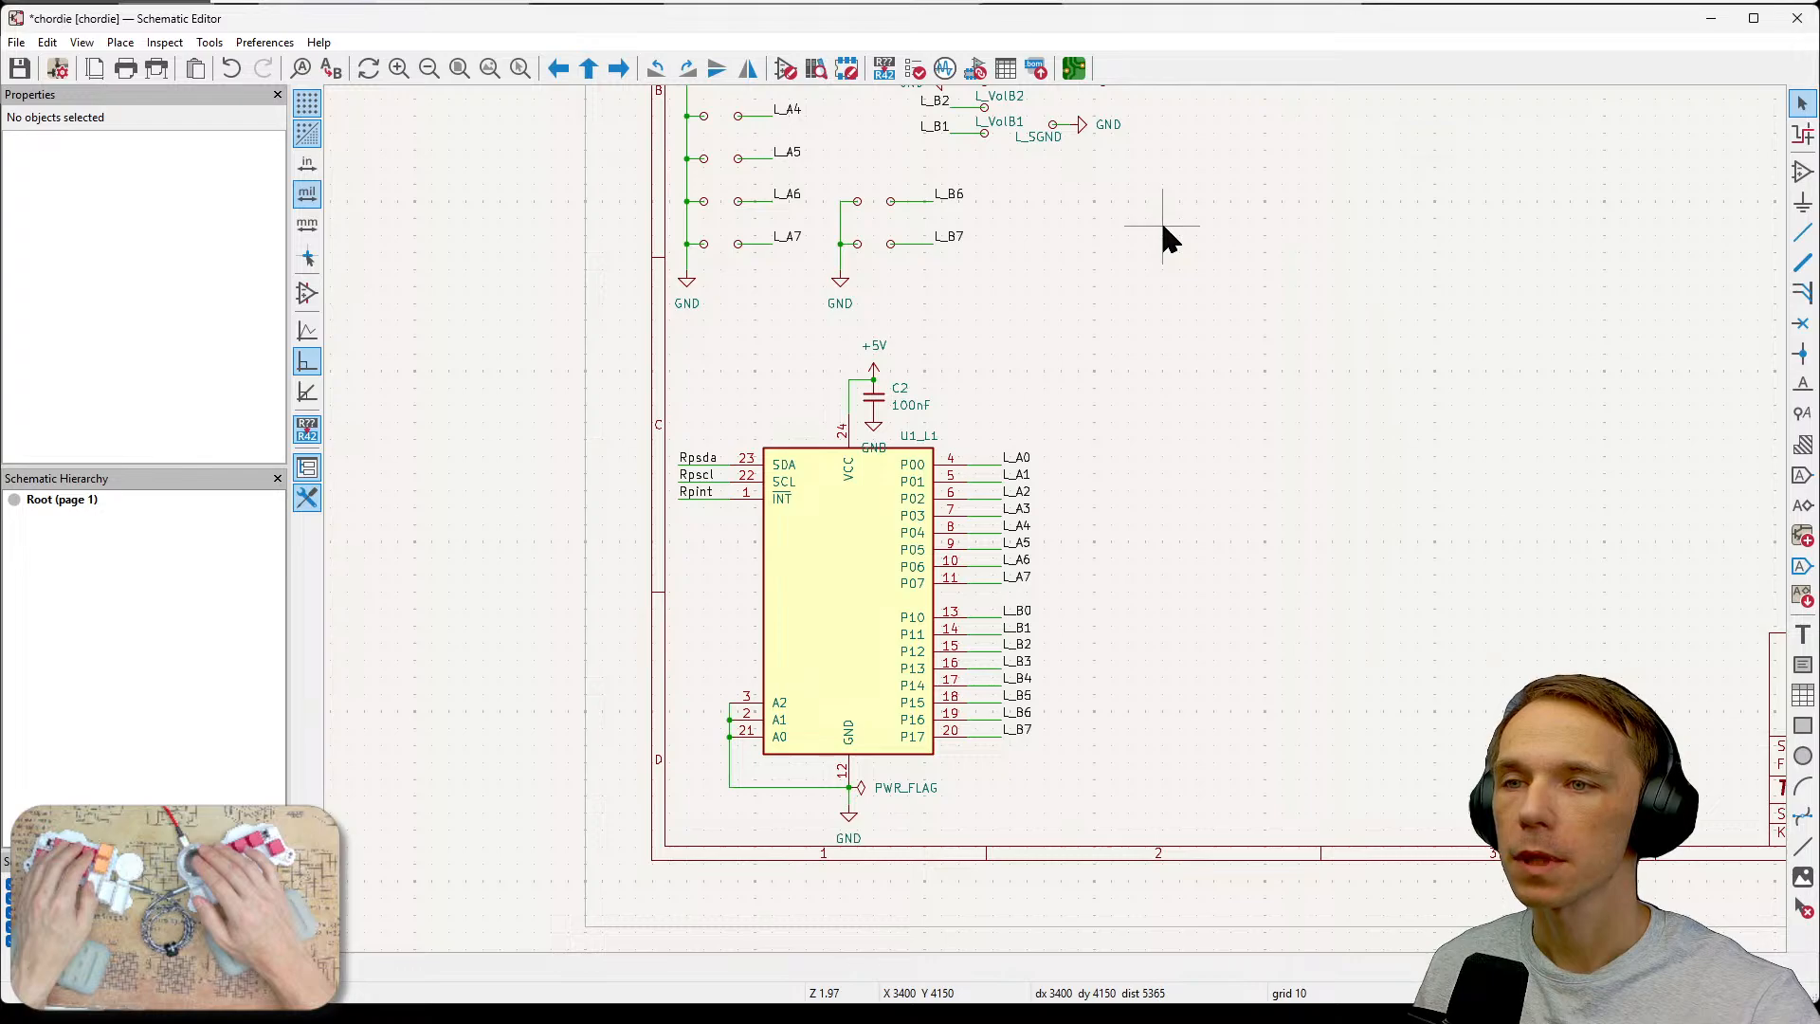
{"action": "middle_click_drag", "start_coordinate": [1164, 228], "coordinate": [1125, 709]}
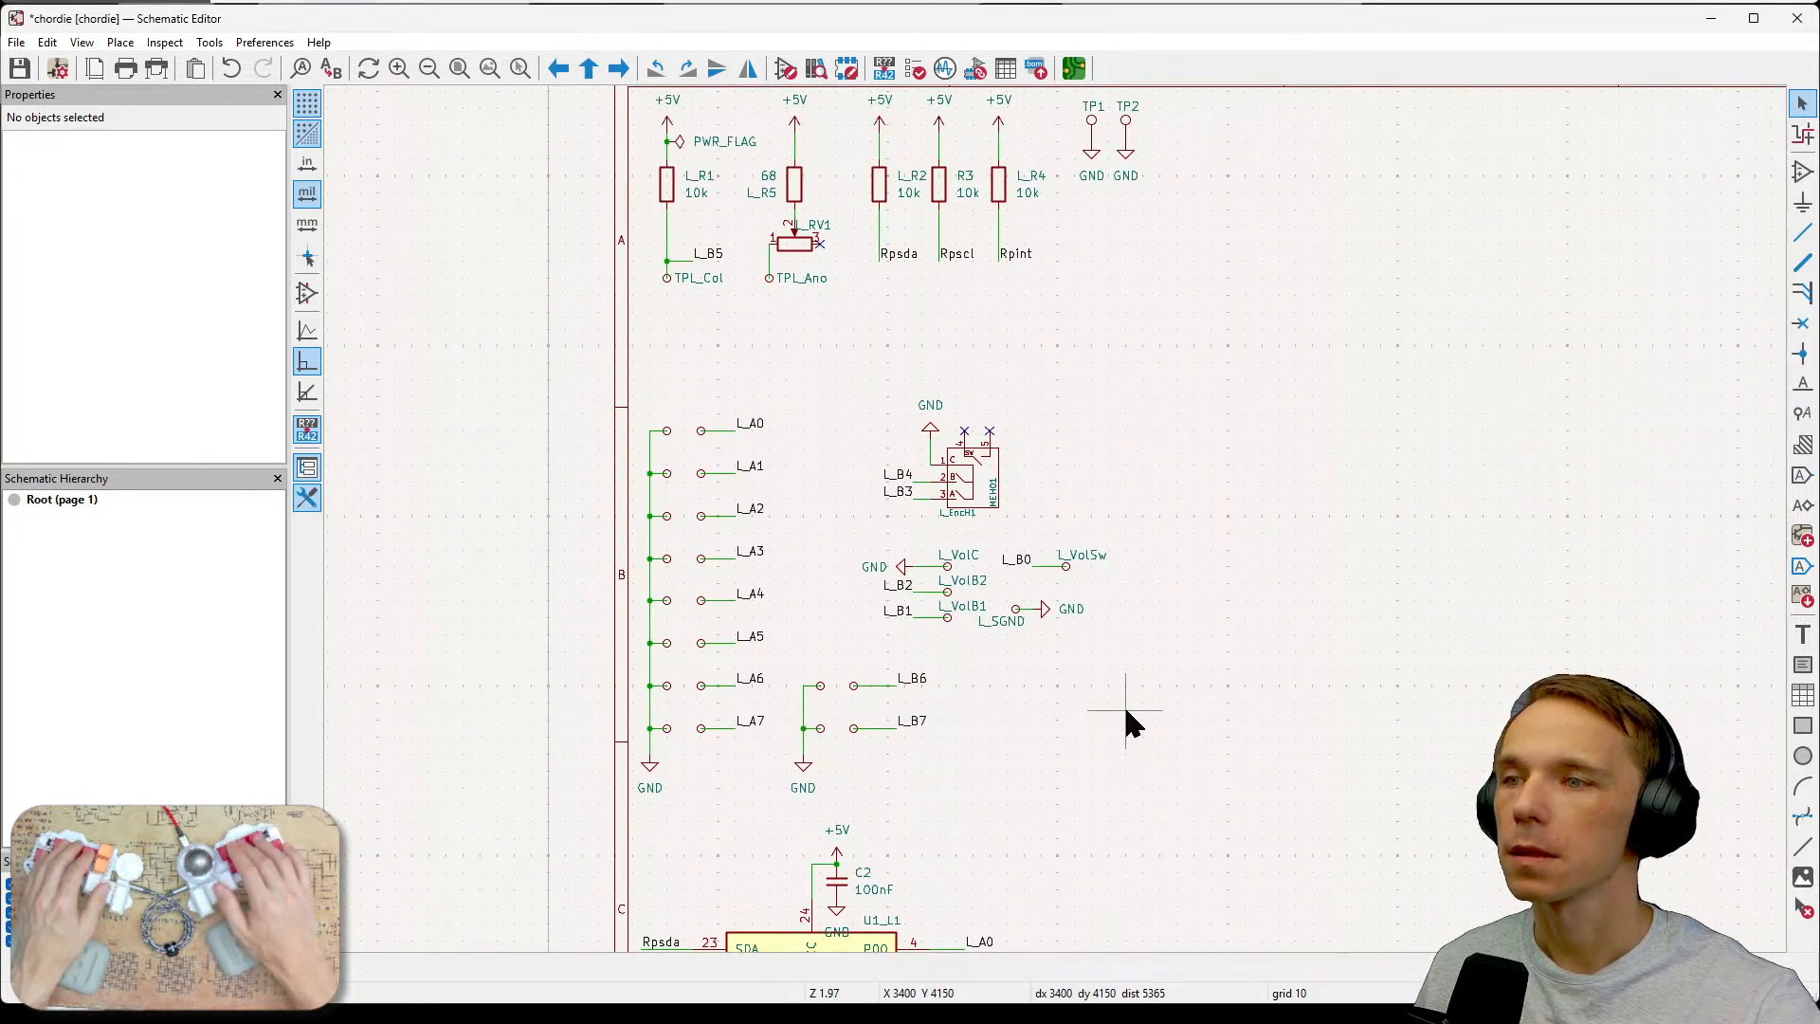
Save the schematic.
{"action": "key", "text": "ctrl+s"}
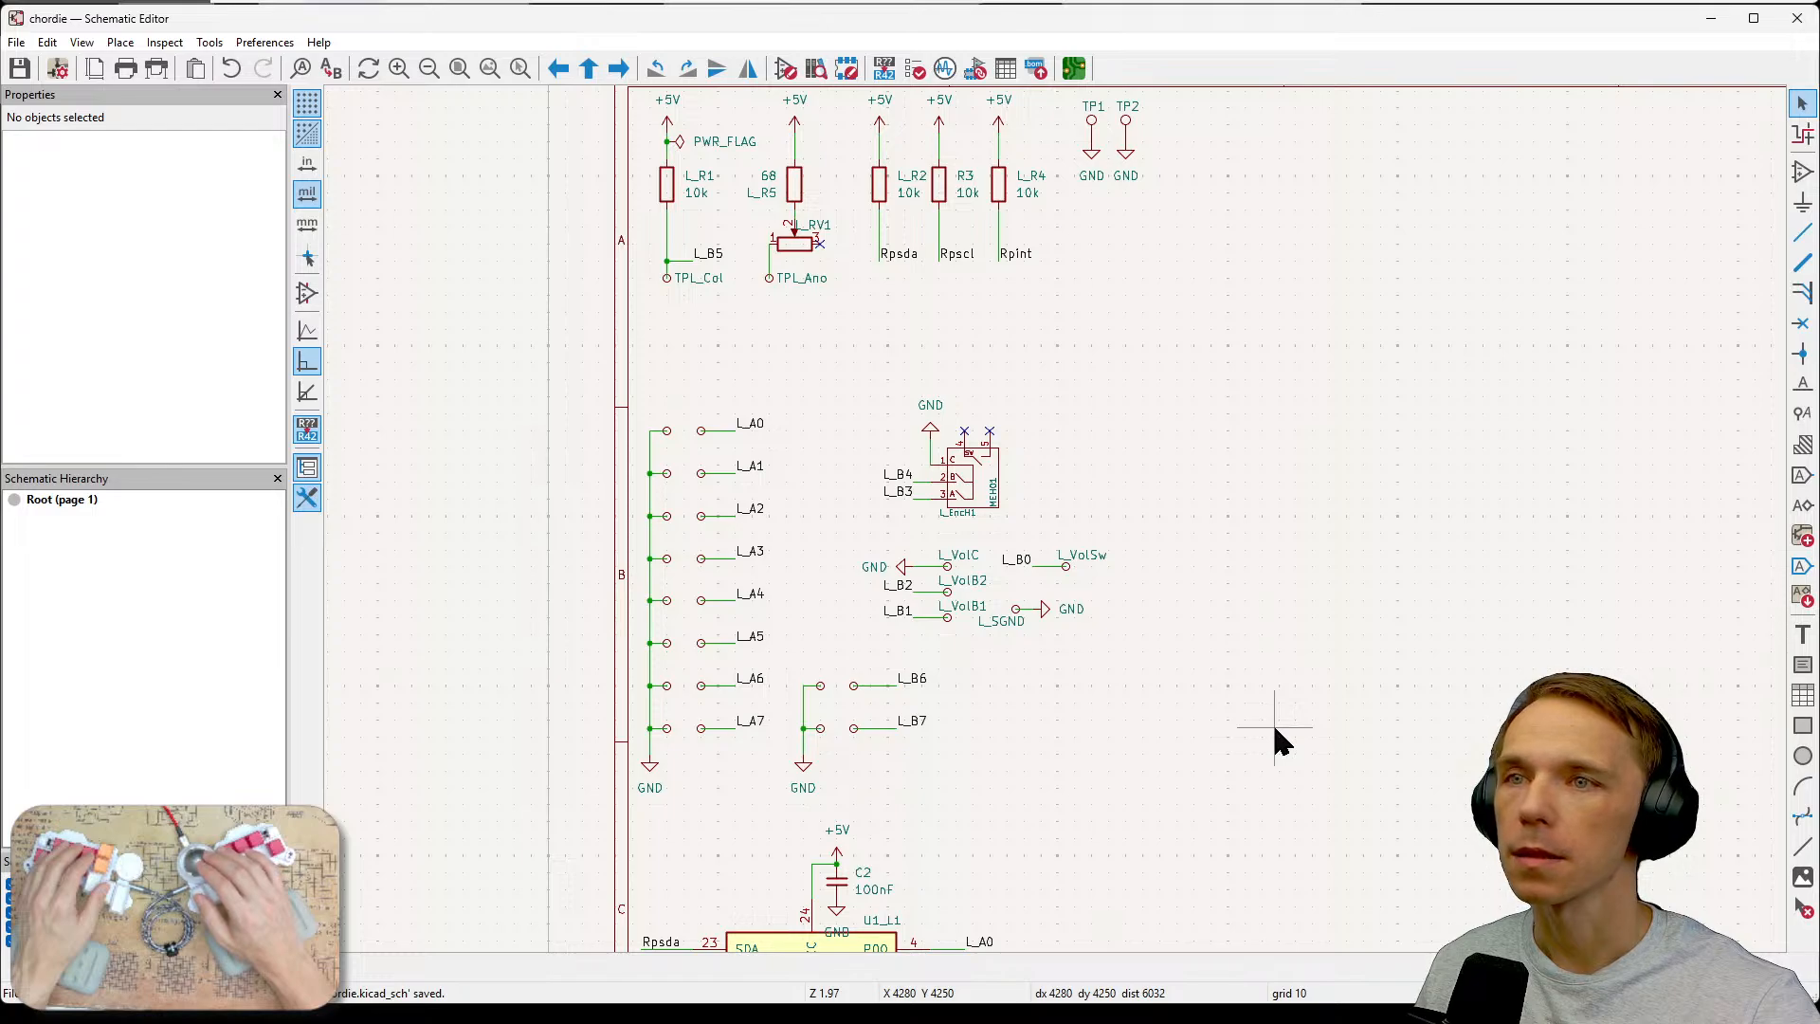
{"action": "scroll", "coordinate": [1272, 722], "scroll_direction": "down", "scroll_amount": 2}
{"action": "scroll", "coordinate": [1261, 721], "scroll_direction": "up", "scroll_amount": 2}
{"action": "middle_click_drag", "start_coordinate": [1247, 417], "coordinate": [1244, 411]}
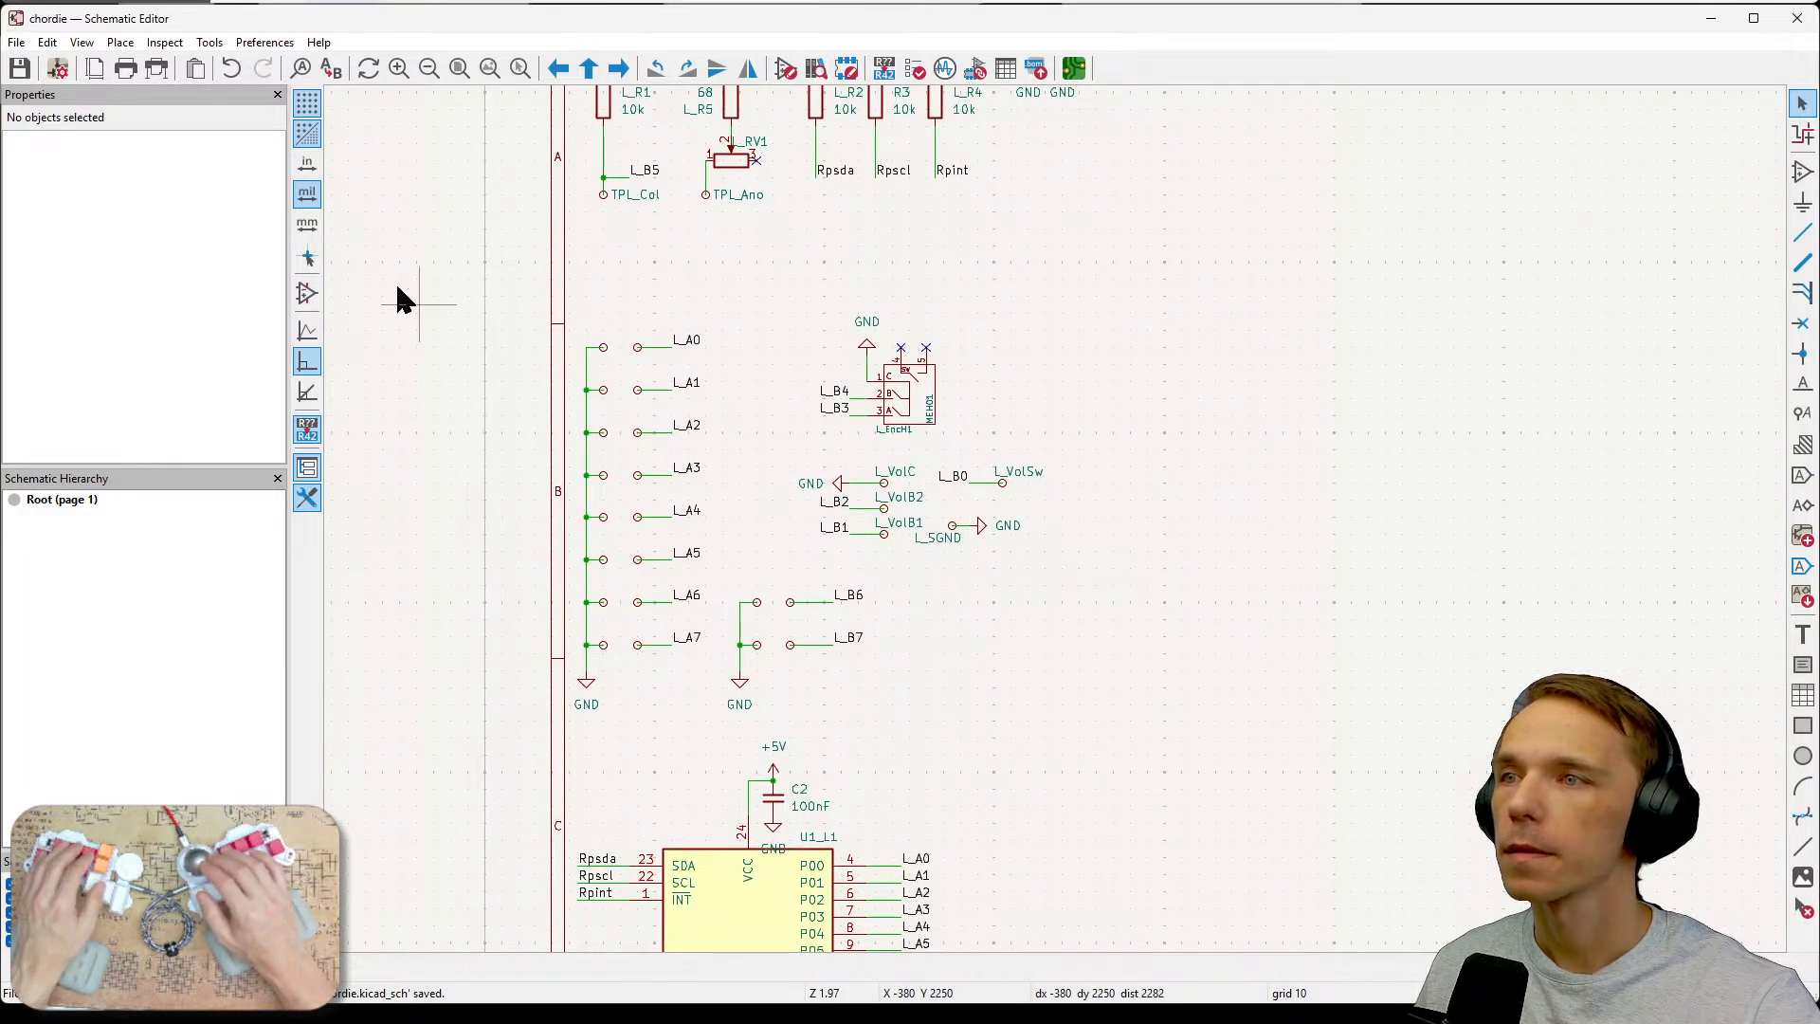
Run the Electrical Rules Checker and jump to the flagged L_SGND test point.
{"action": "left_click", "coordinate": [203, 44]}
{"action": "mouse_move", "coordinate": [165, 42]}
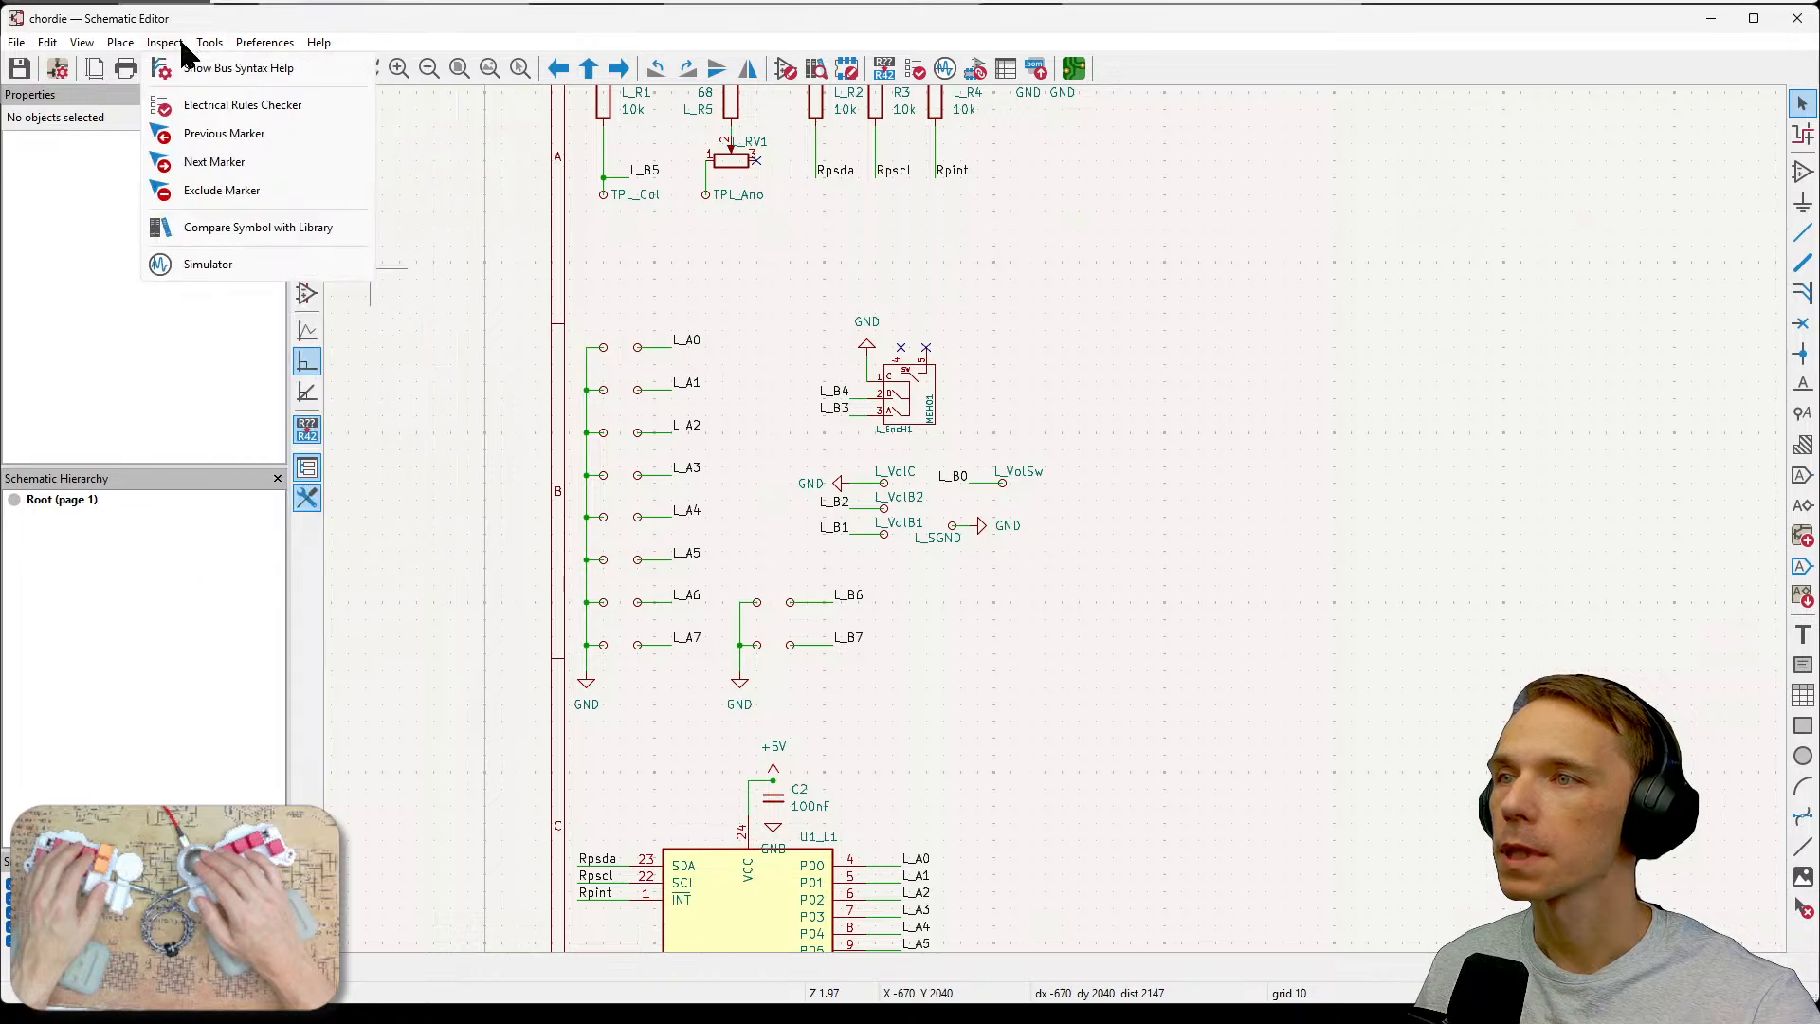
{"action": "left_click", "coordinate": [214, 108]}
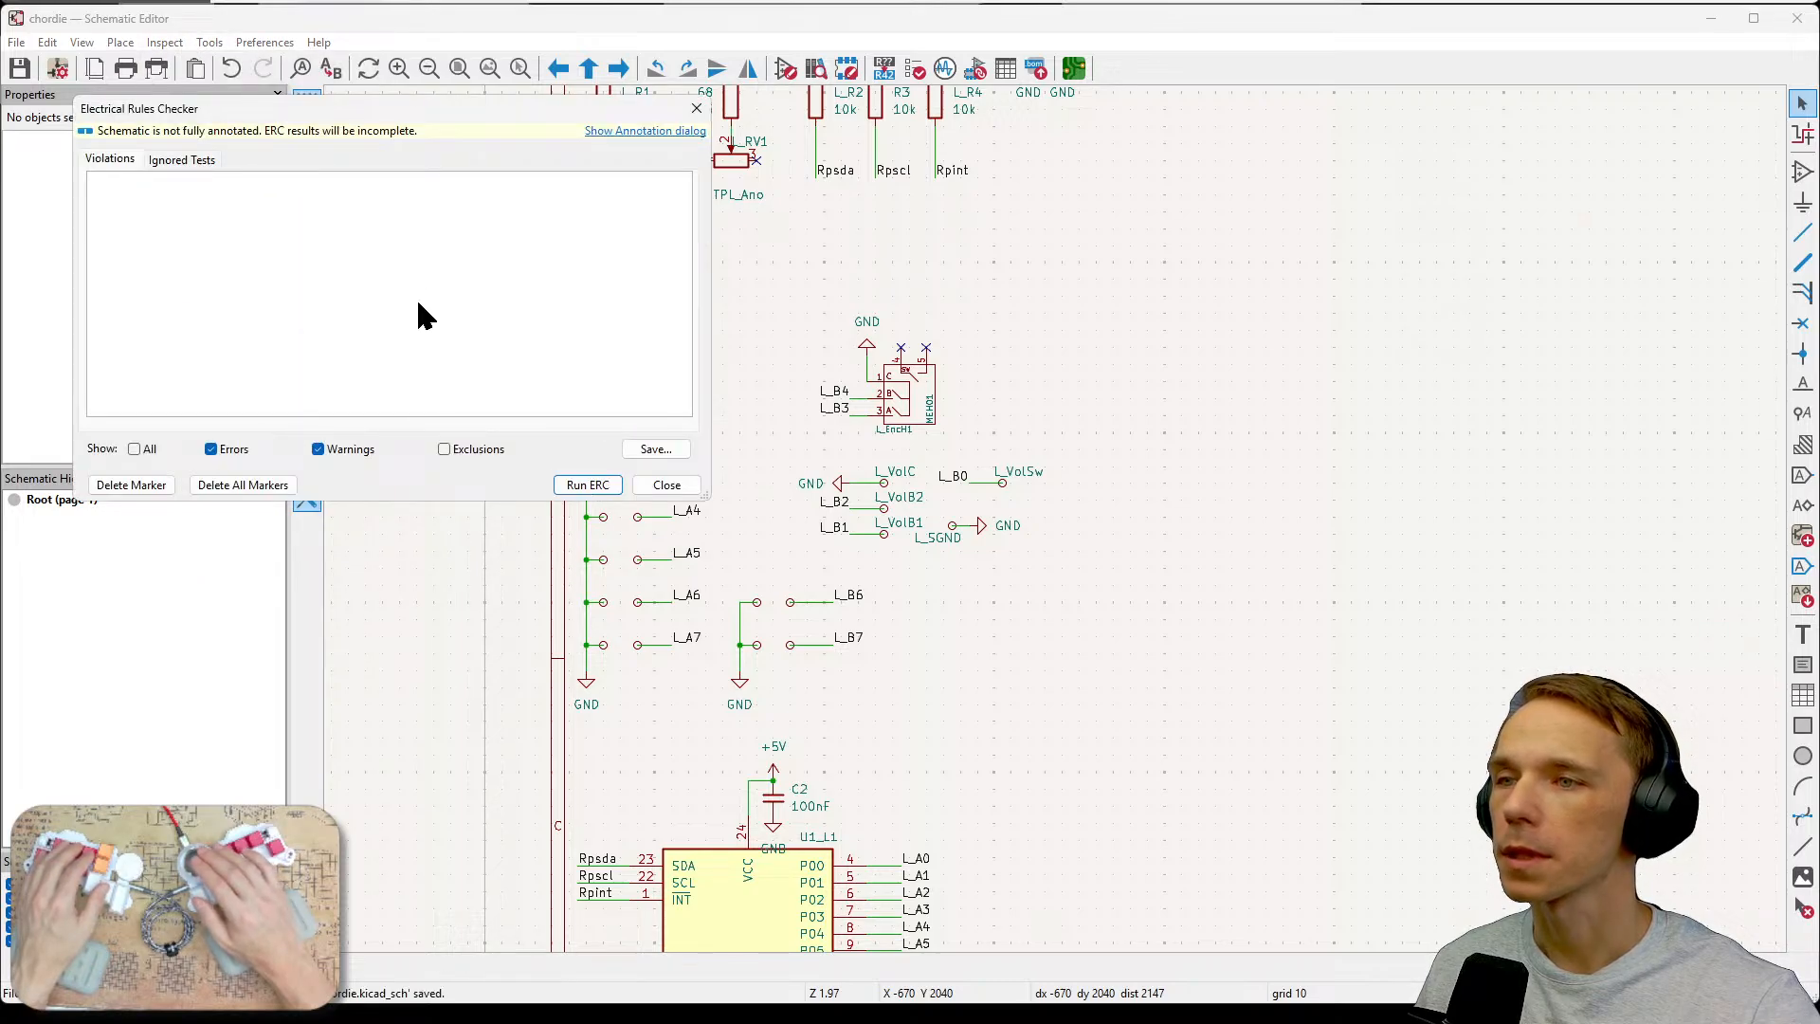
{"action": "left_click", "coordinate": [587, 485]}
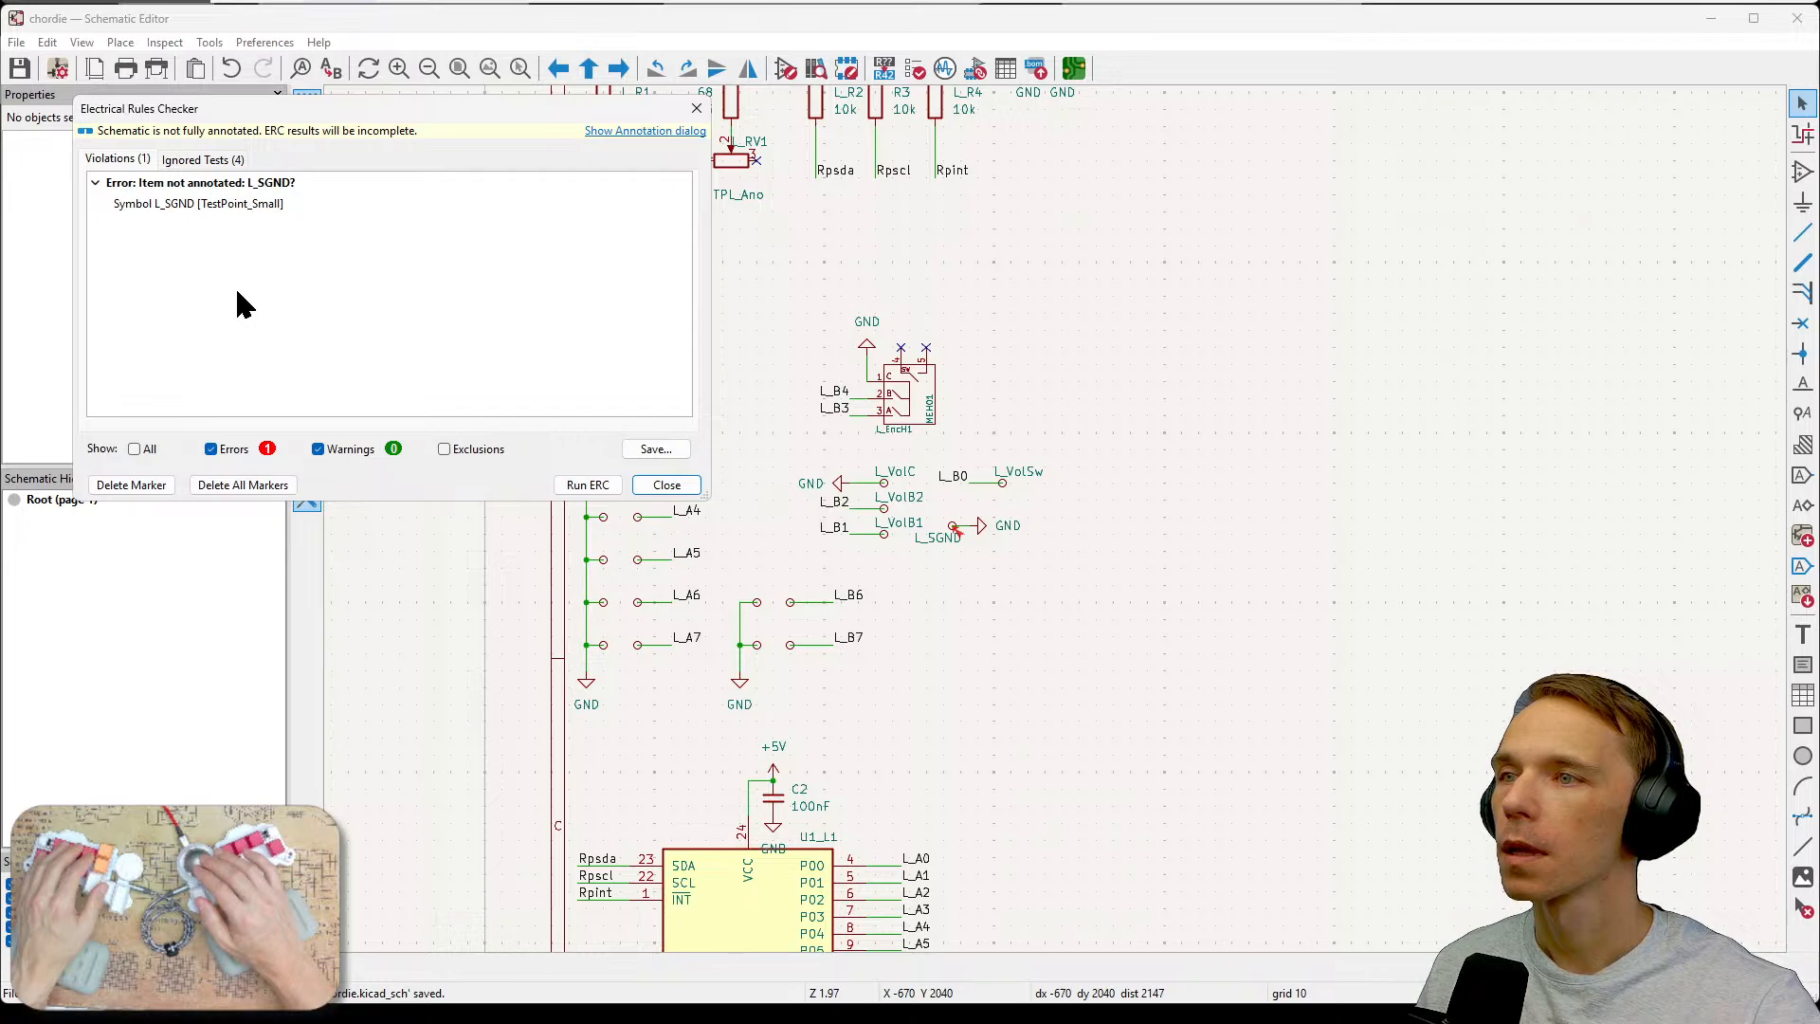
{"action": "left_click", "coordinate": [263, 205]}
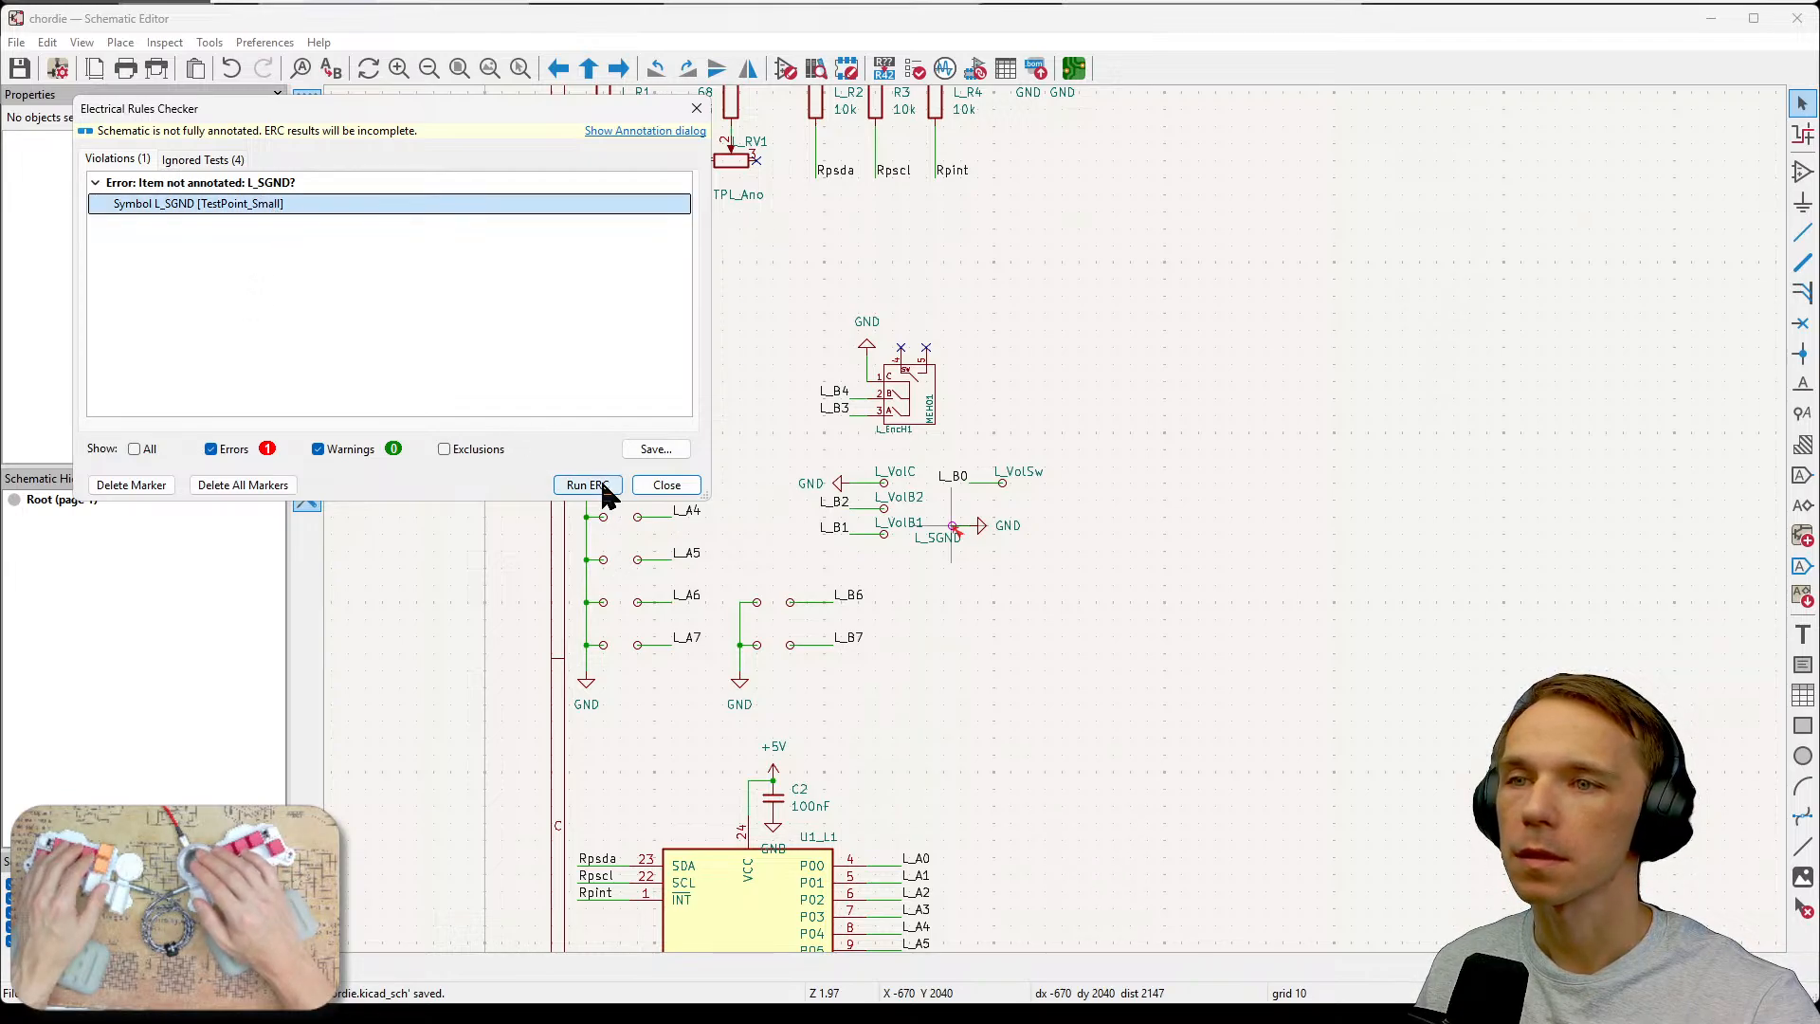
{"action": "double_click", "coordinate": [247, 205]}
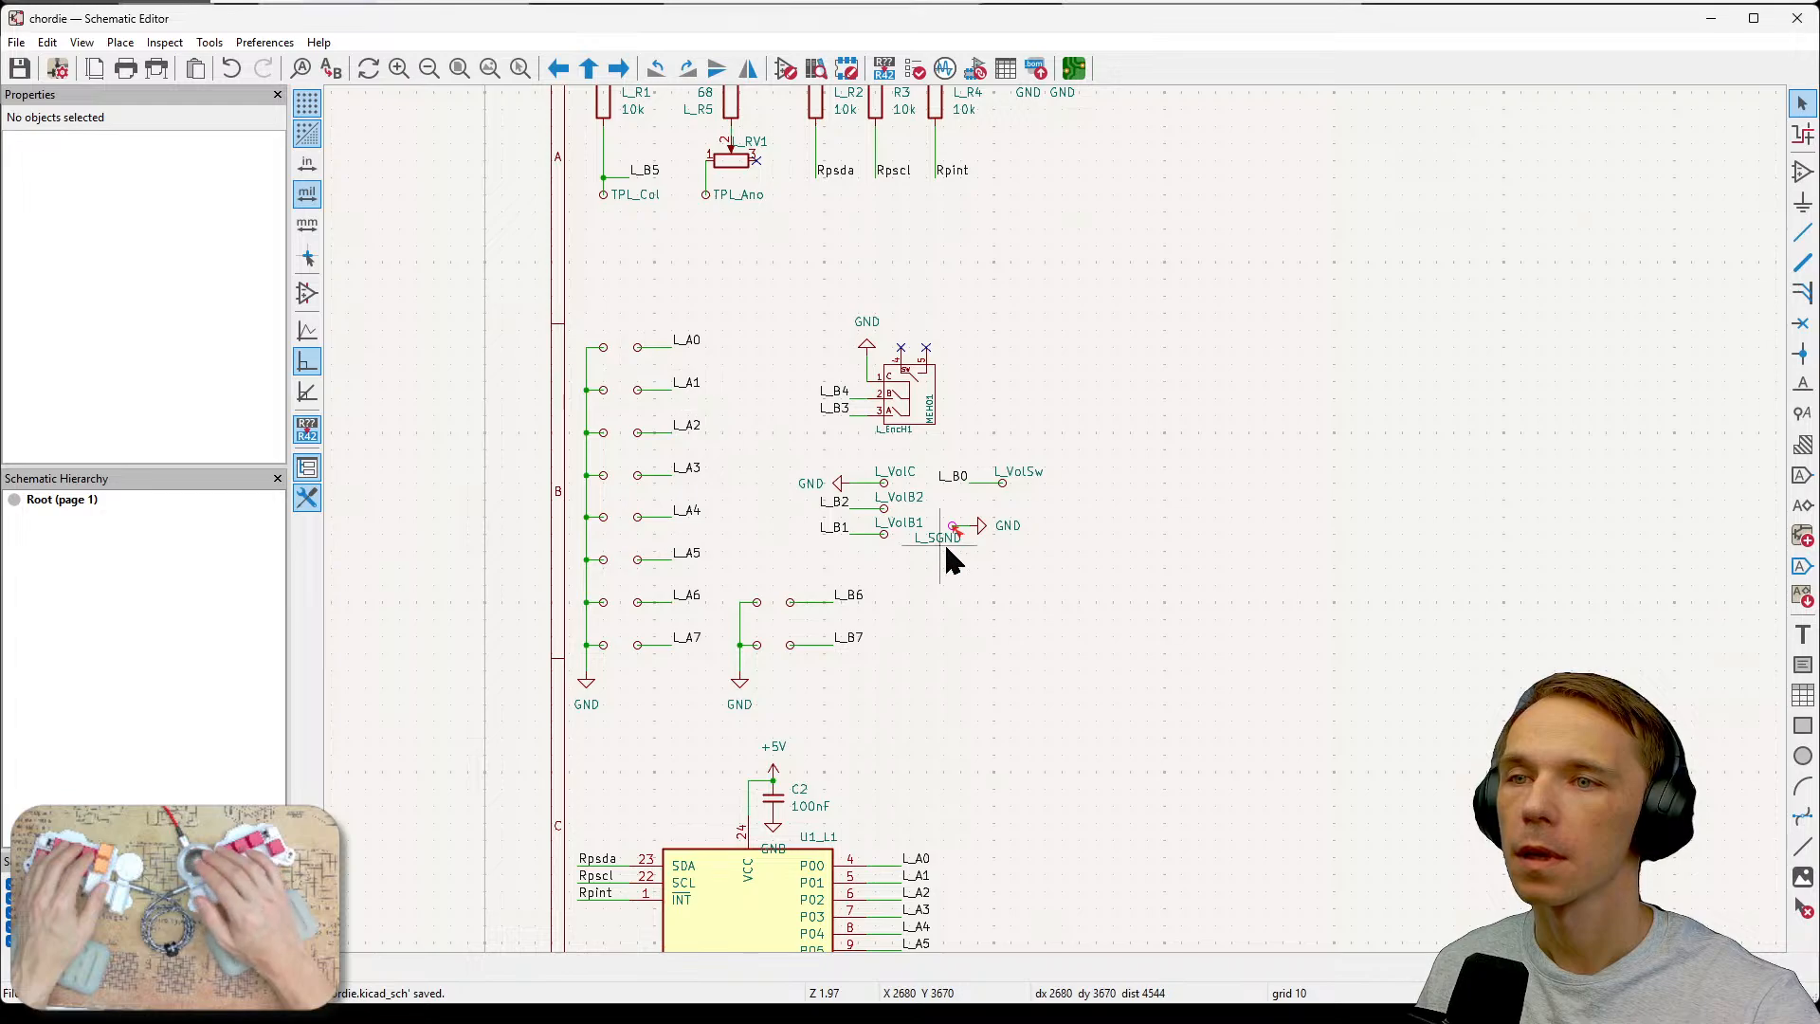
{"action": "scroll", "coordinate": [1062, 533], "scroll_direction": "up", "scroll_amount": 5}
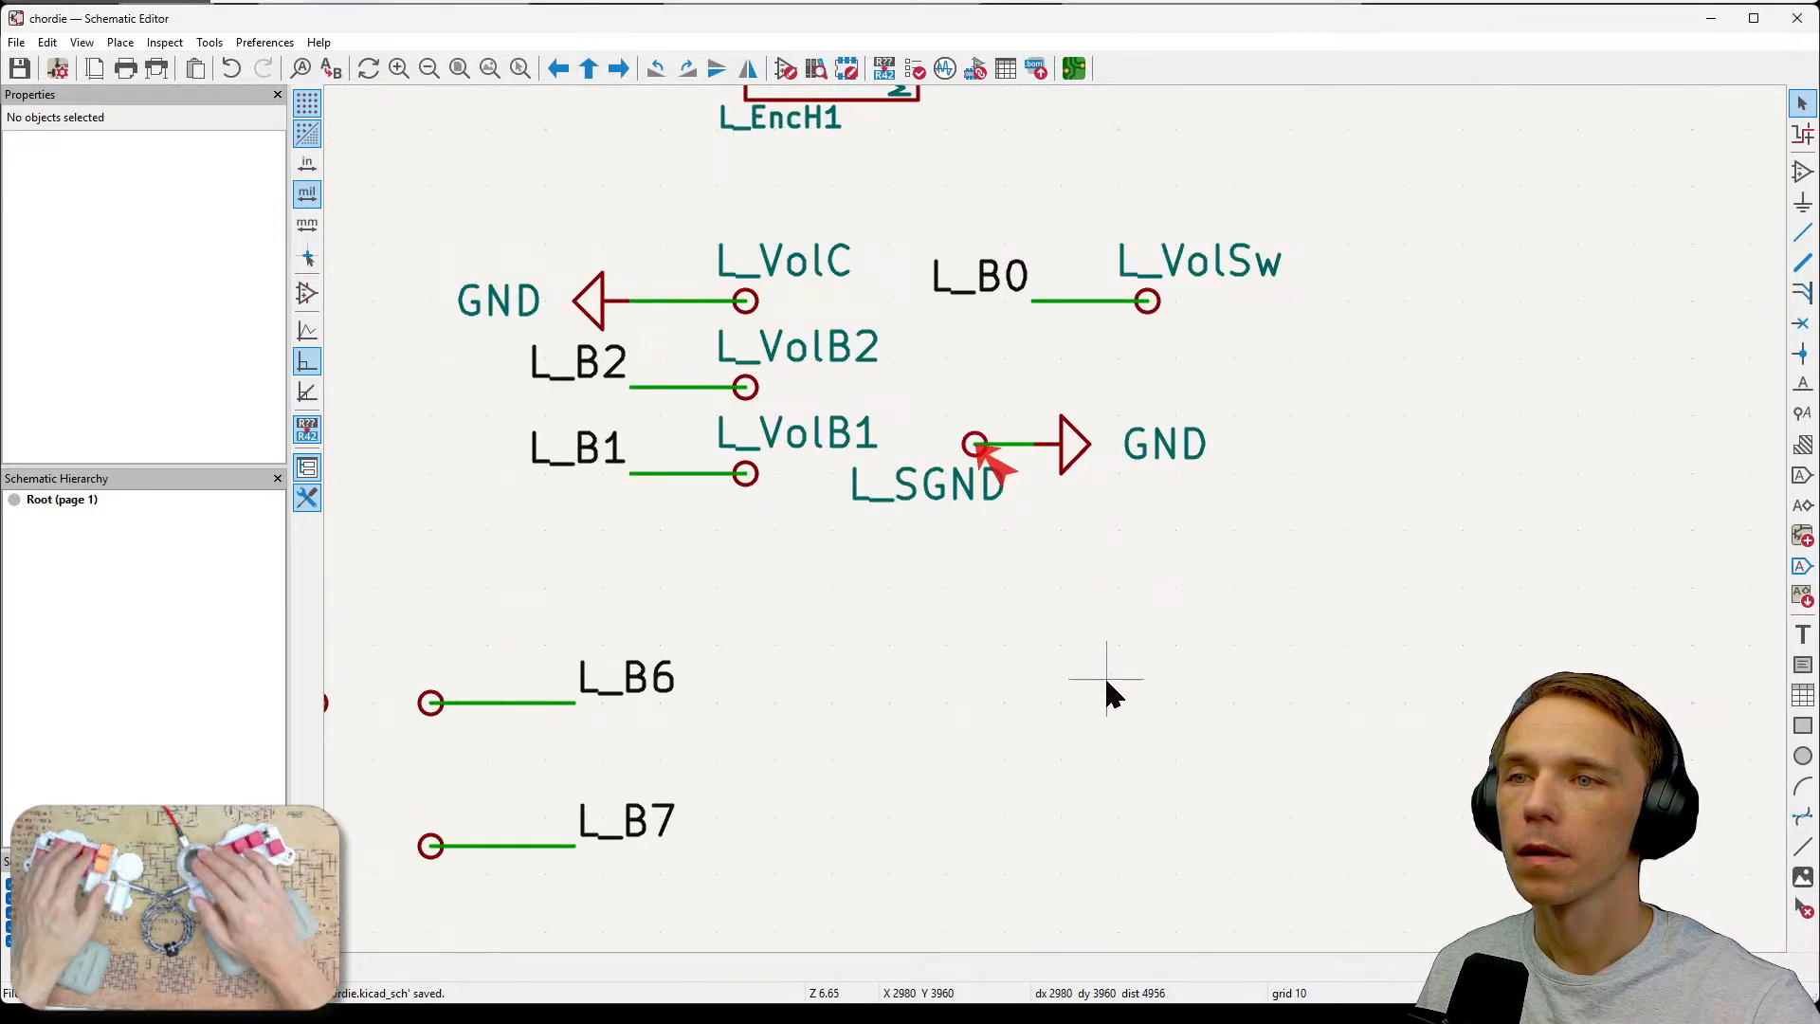
Rename the L_SGND test point's reference to L_SGND1.
{"action": "left_click", "coordinate": [976, 449]}
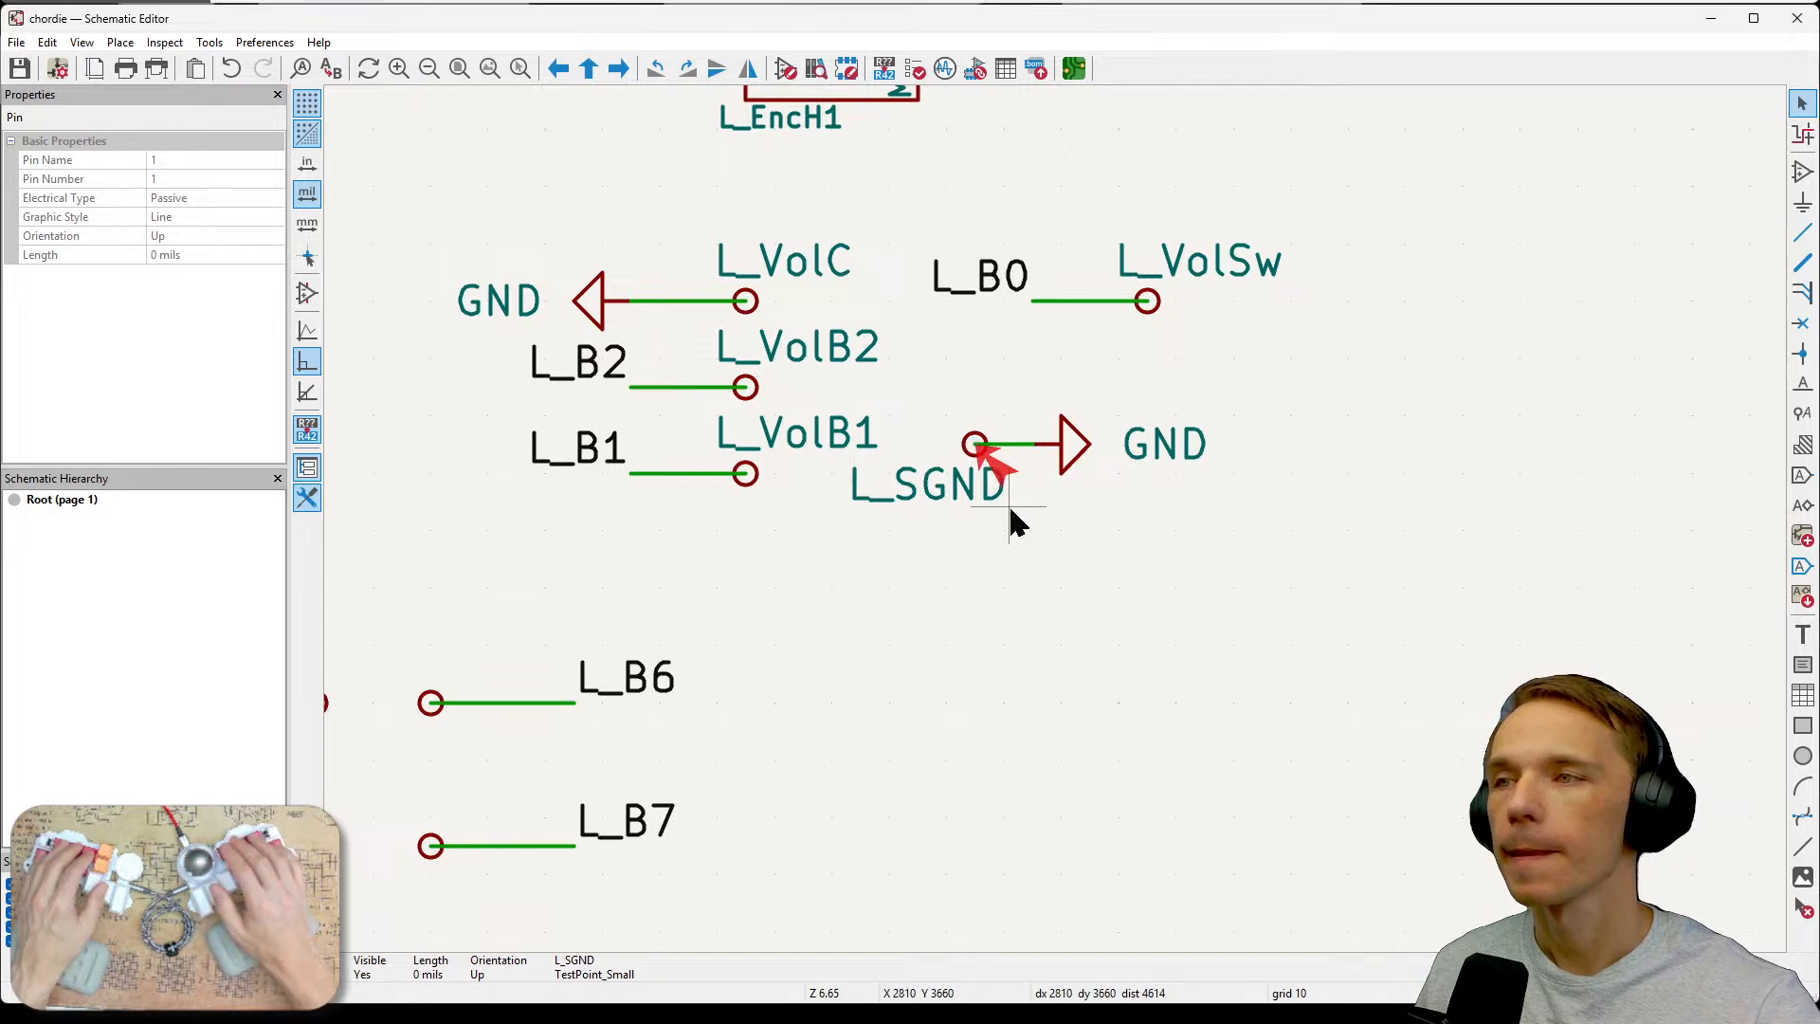
{"action": "key", "text": "e"}
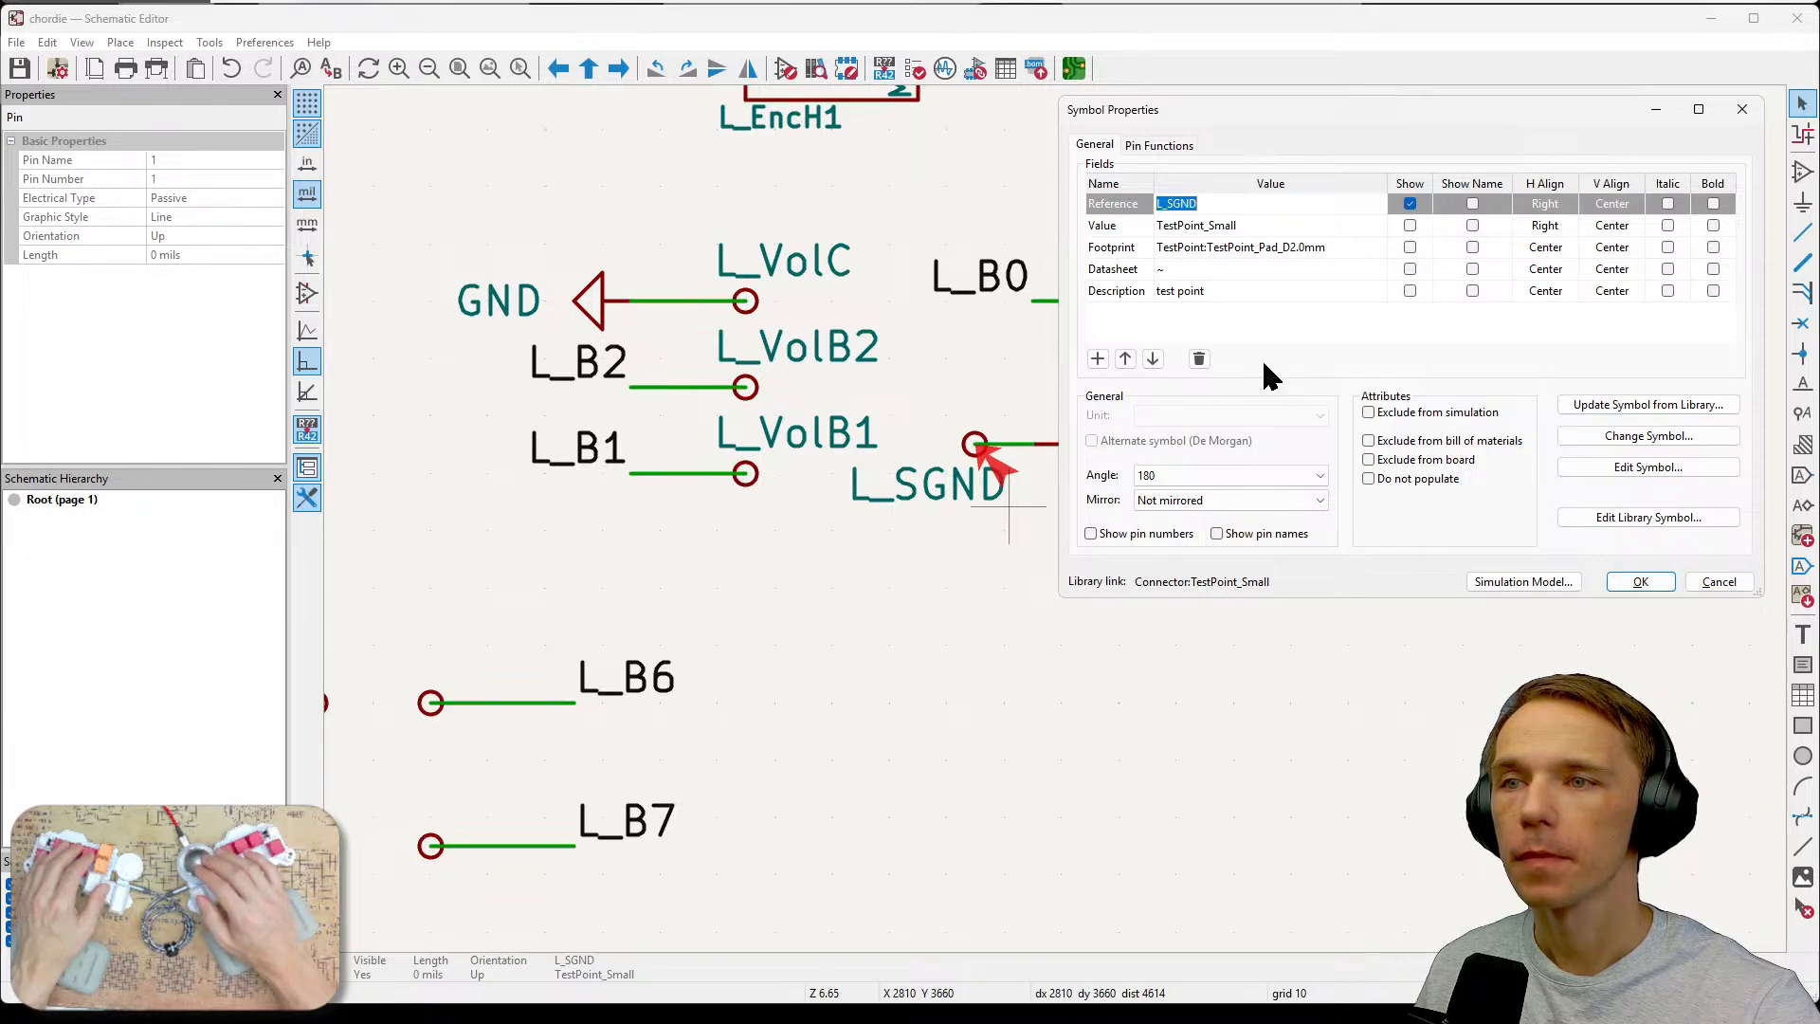
{"action": "left_click", "coordinate": [1211, 203]}
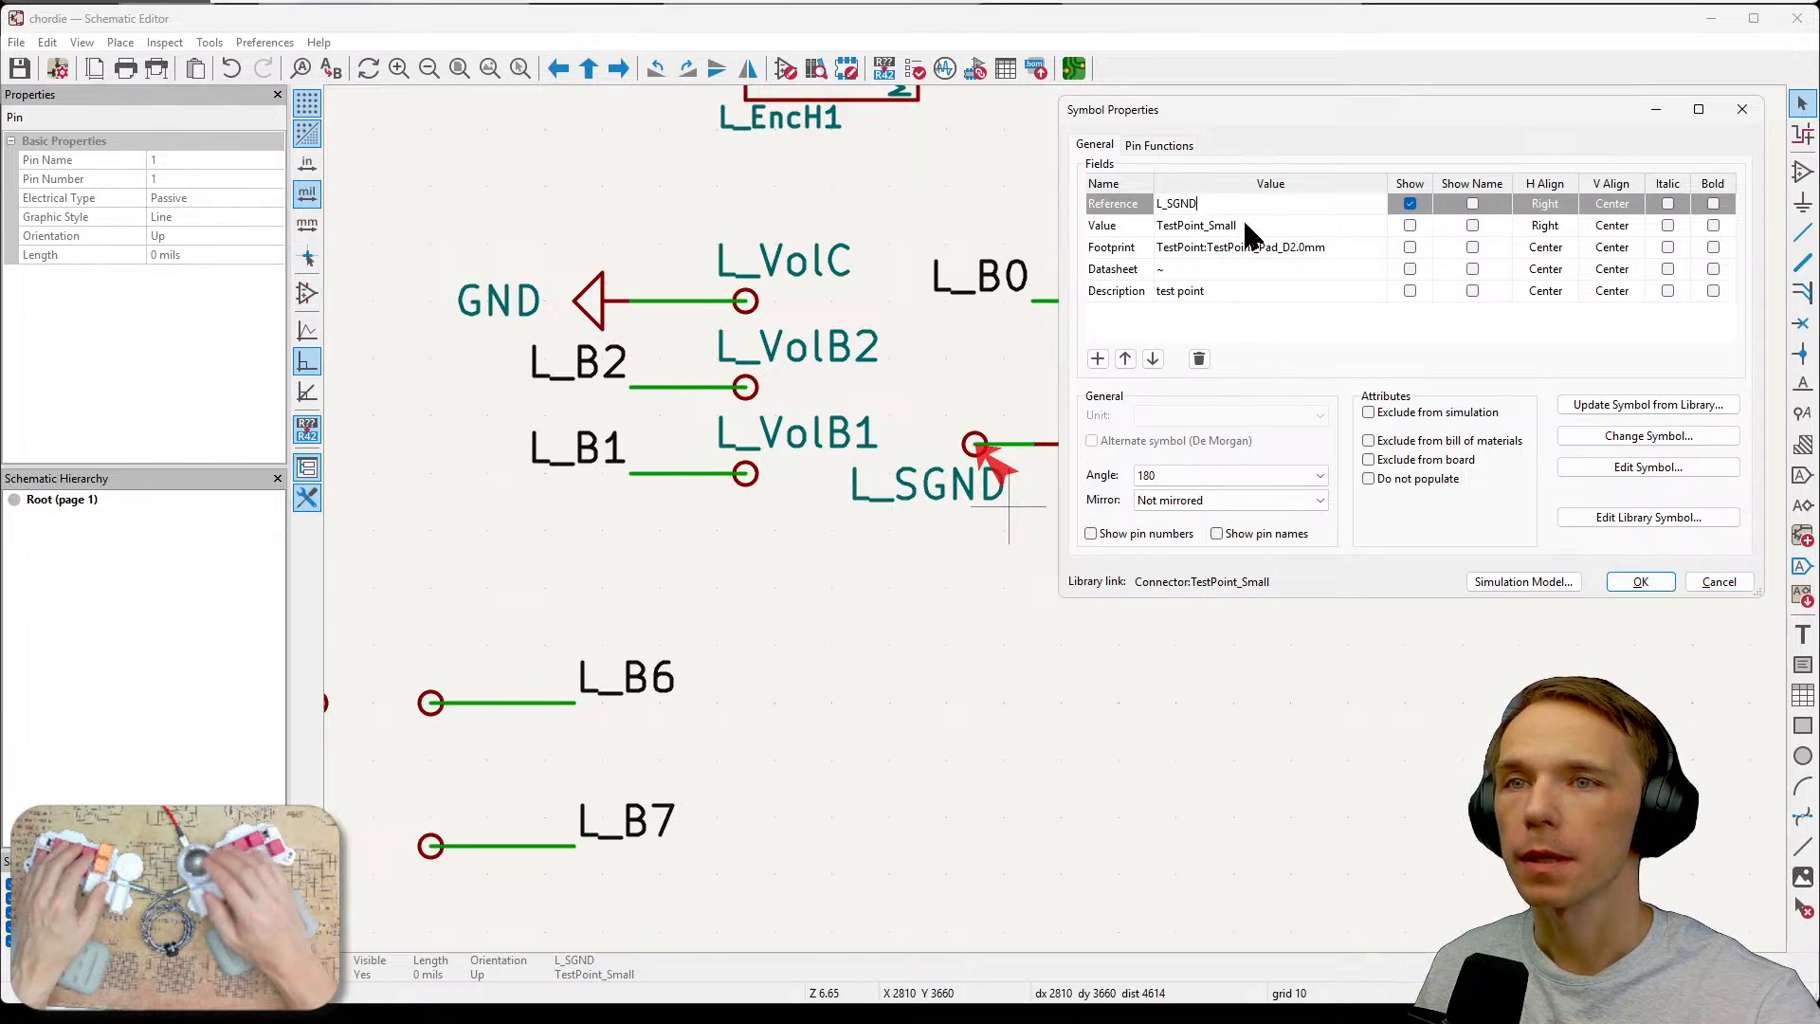
{"action": "type", "text": "1"}
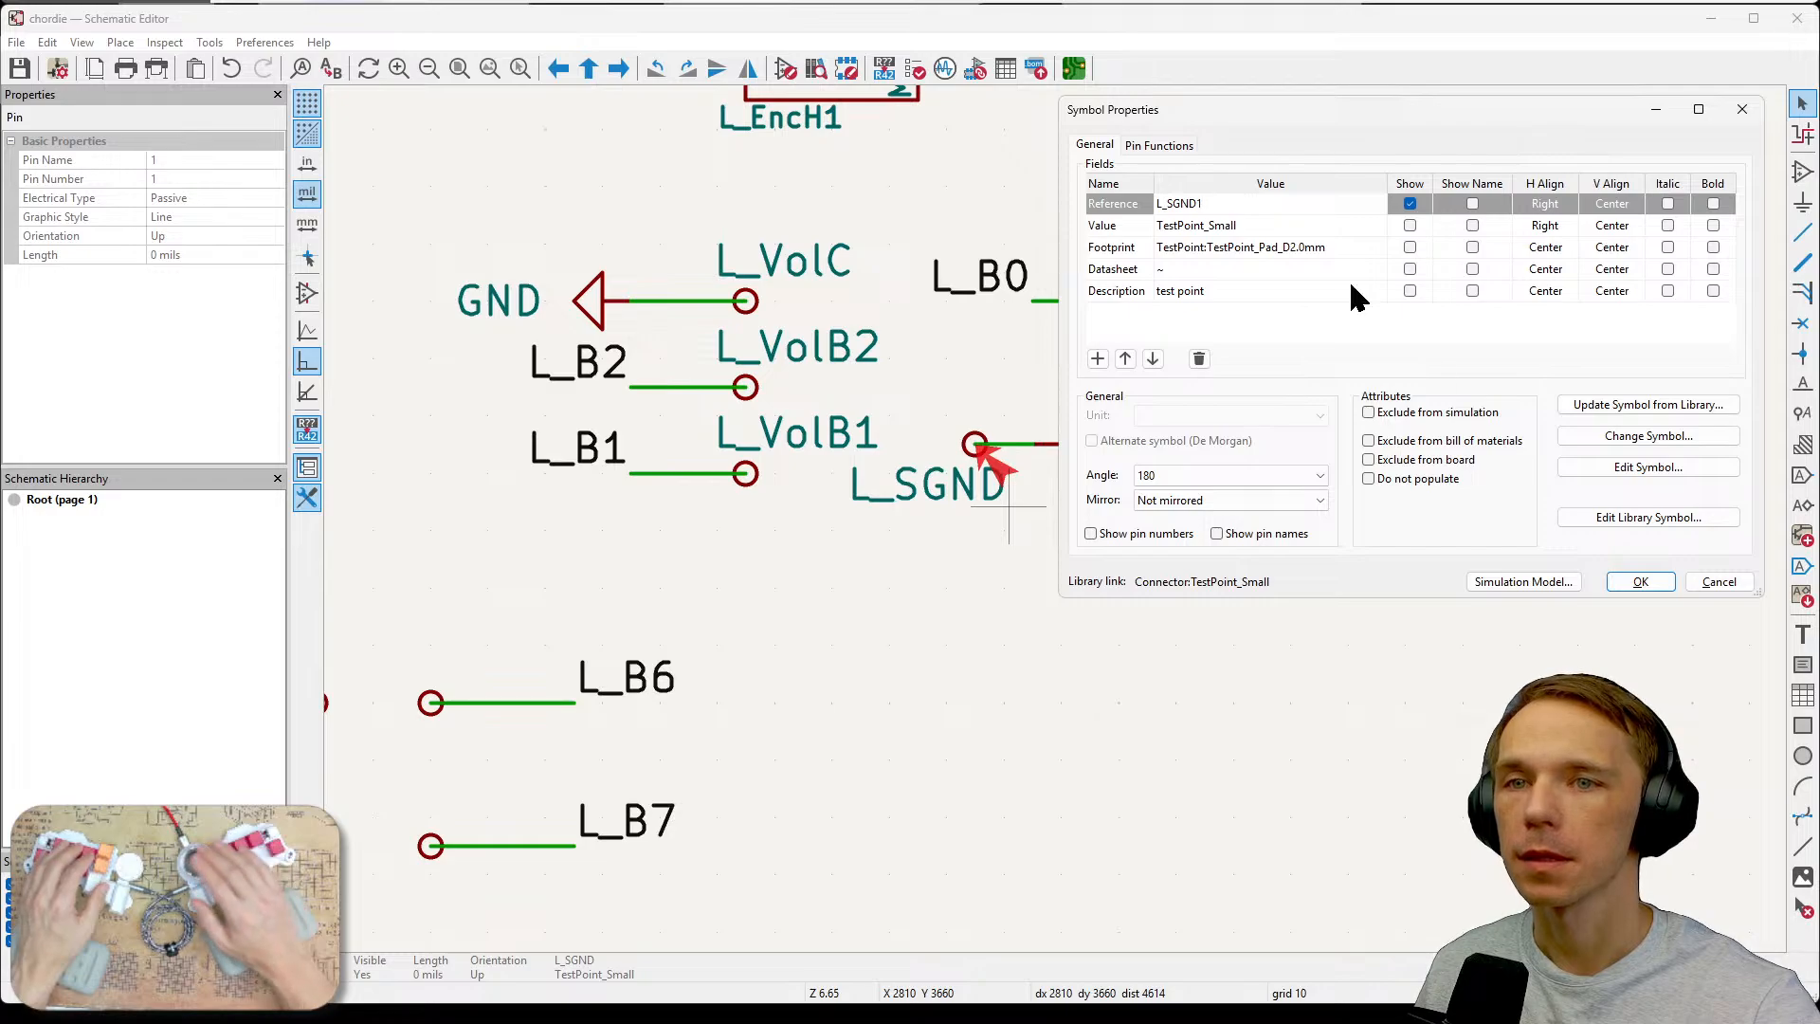
{"action": "left_click", "coordinate": [1637, 581]}
Save the schematic, rerun the Electrical Rules Checker and jump to the flagged L_VolC test point.
{"action": "key", "text": "ctrl+s"}
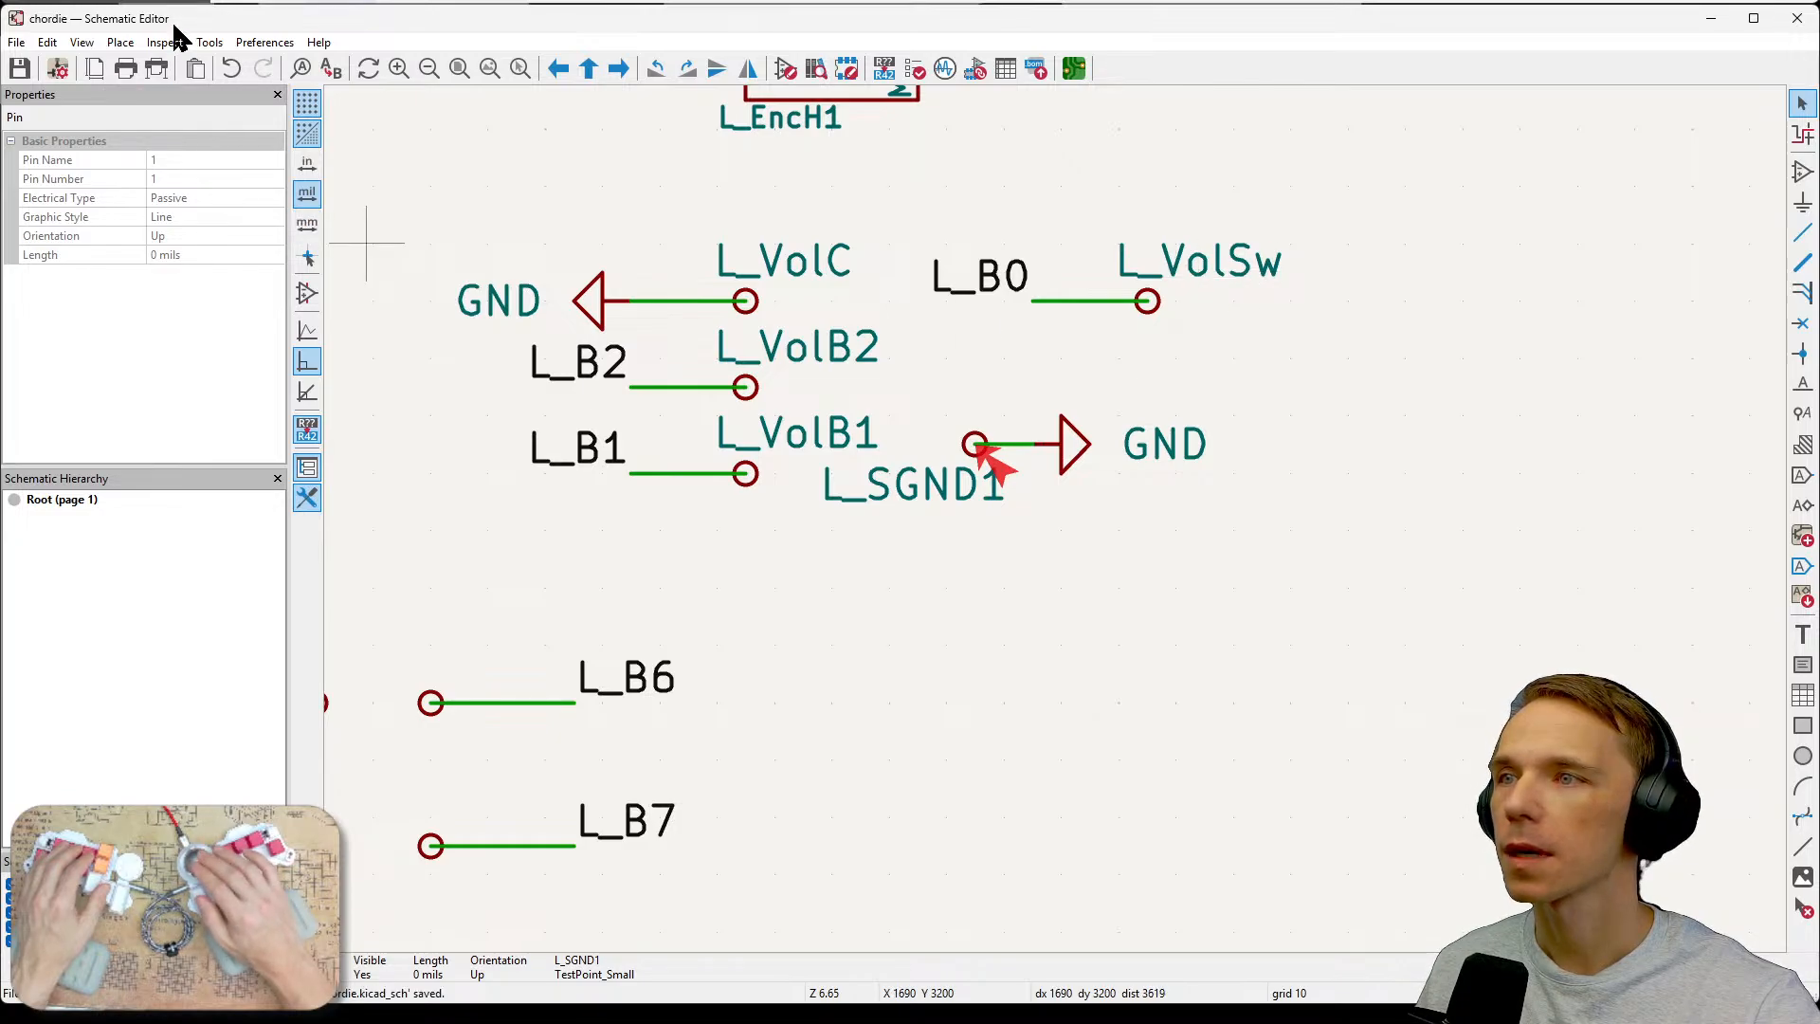
{"action": "left_click", "coordinate": [206, 43]}
{"action": "mouse_move", "coordinate": [165, 43]}
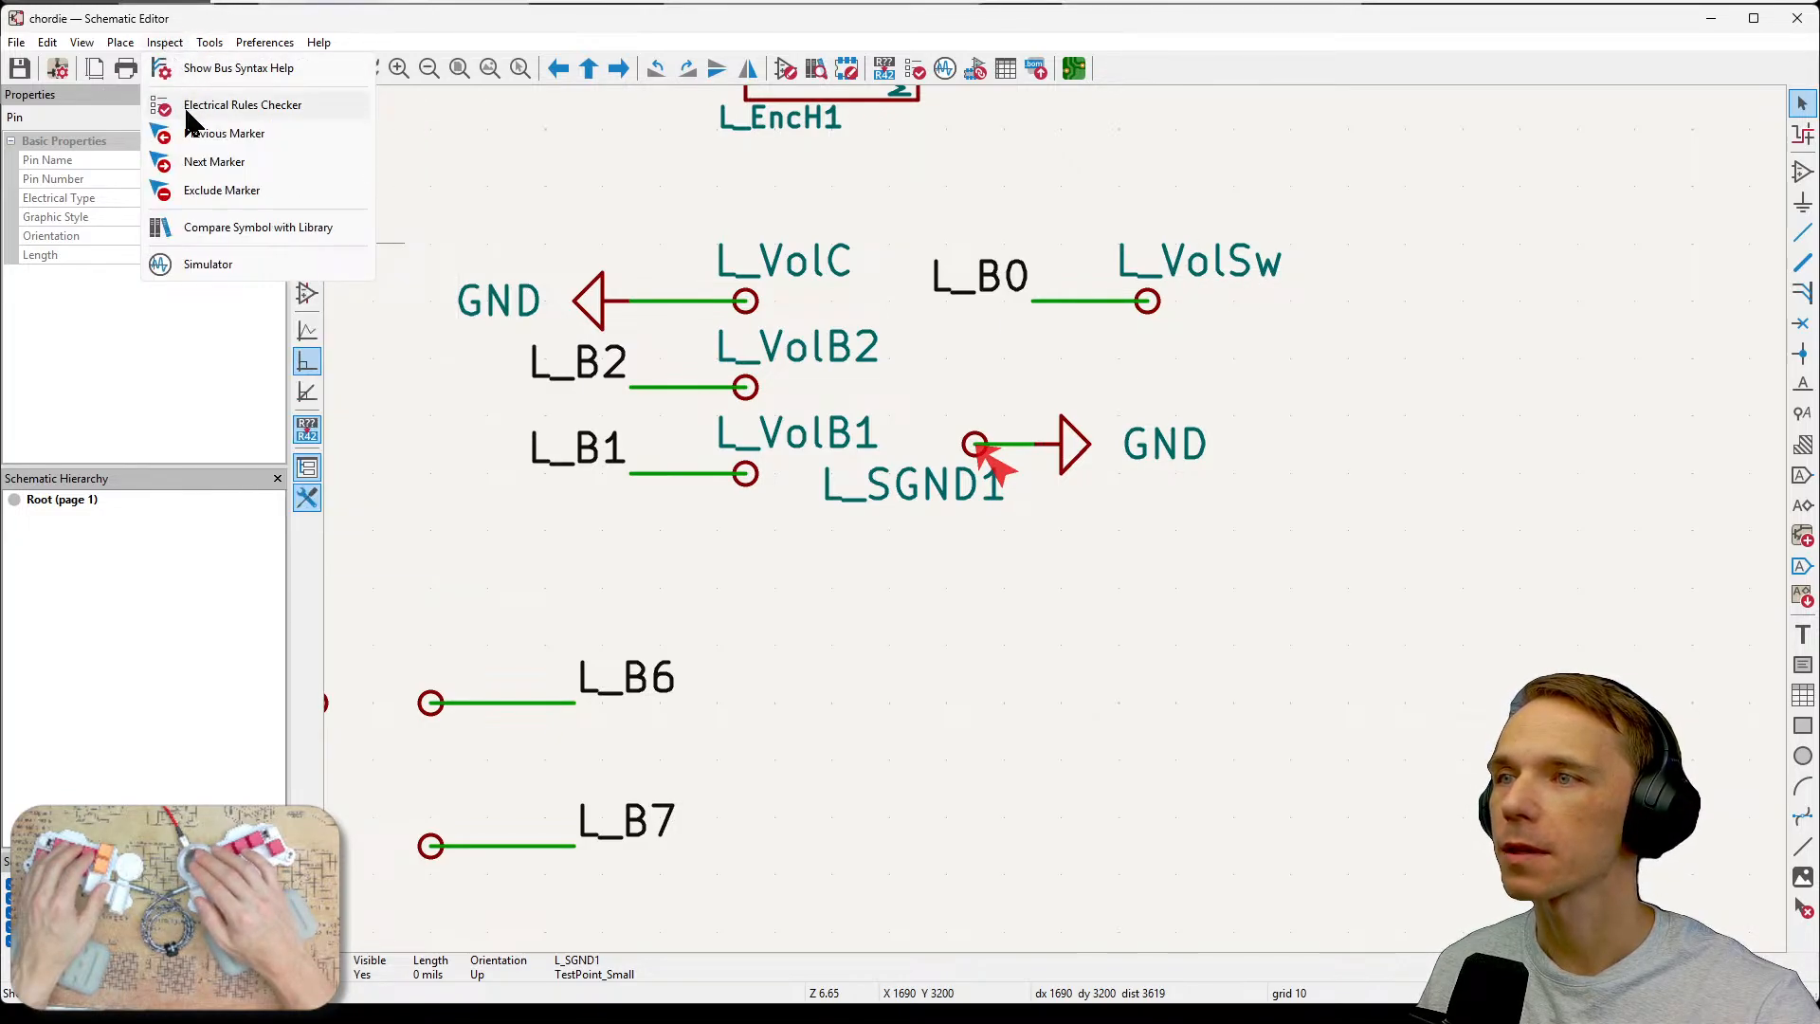
{"action": "left_click", "coordinate": [242, 105]}
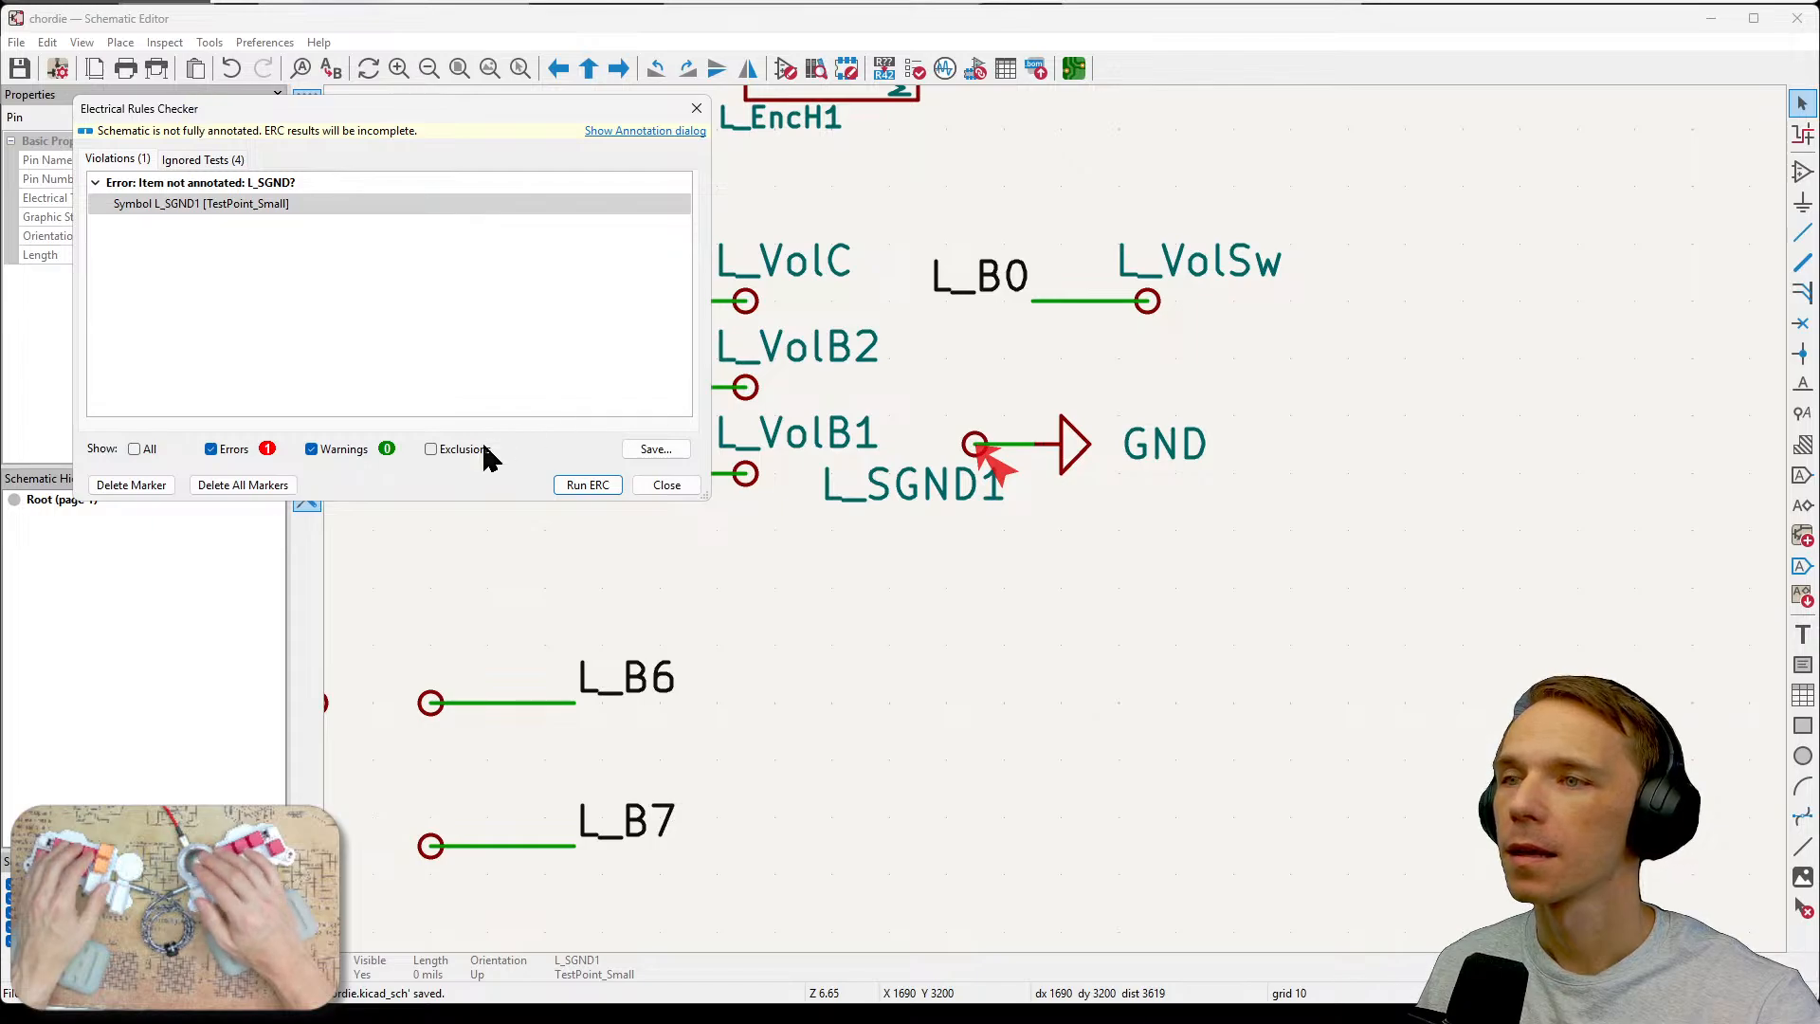
{"action": "left_click", "coordinate": [588, 484]}
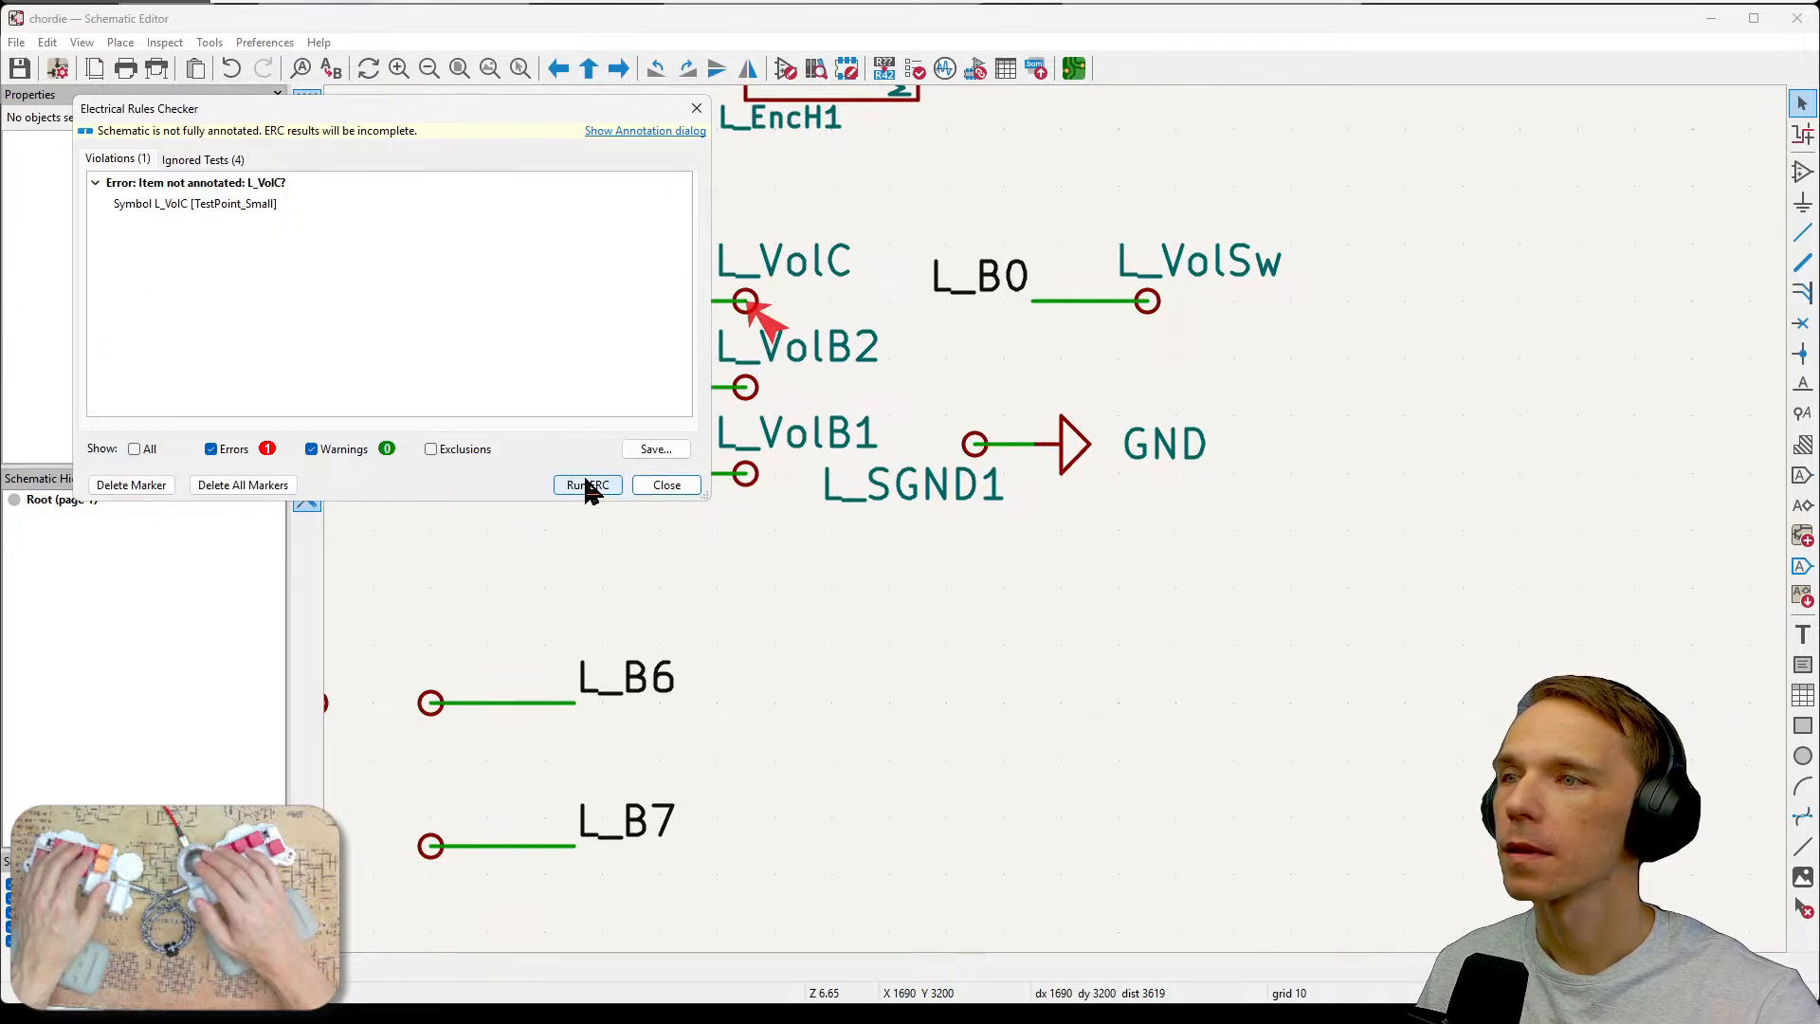
{"action": "left_click", "coordinate": [221, 205]}
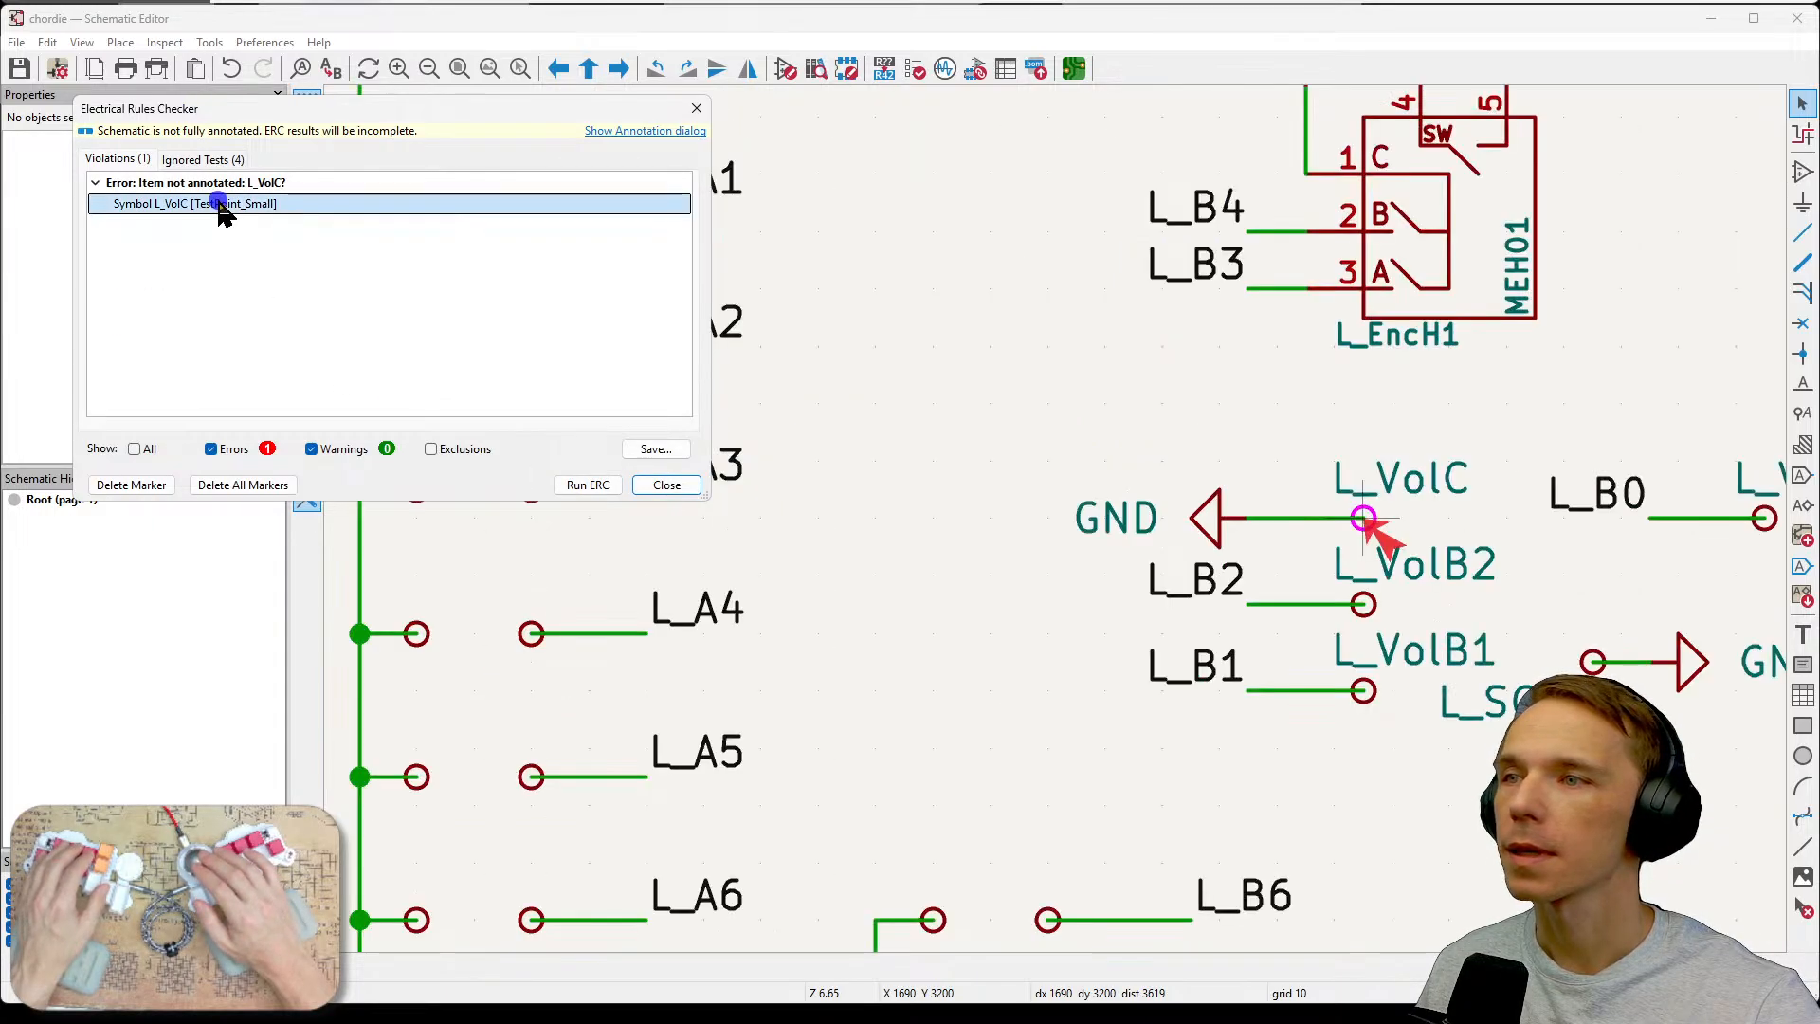
{"action": "key", "text": "Escape"}
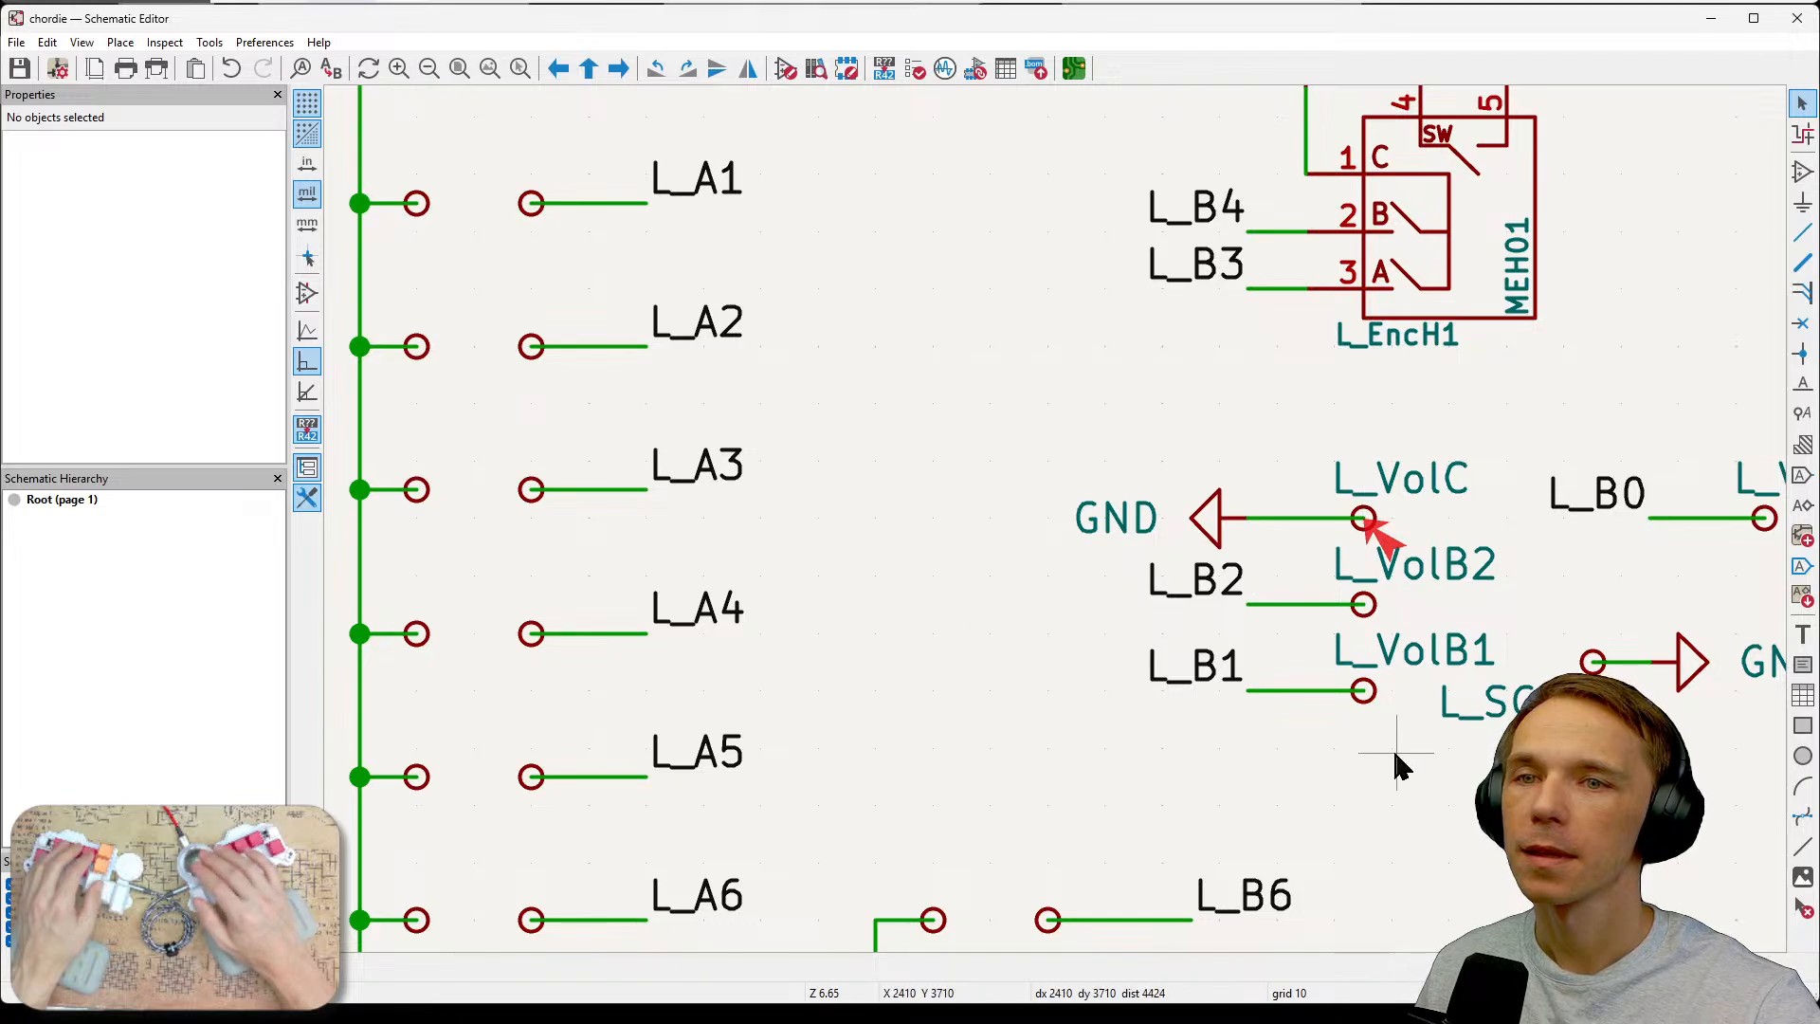
Rename the L_VolC test point's reference to L_VolC1.
{"action": "middle_click_drag", "start_coordinate": [1408, 751], "coordinate": [856, 625]}
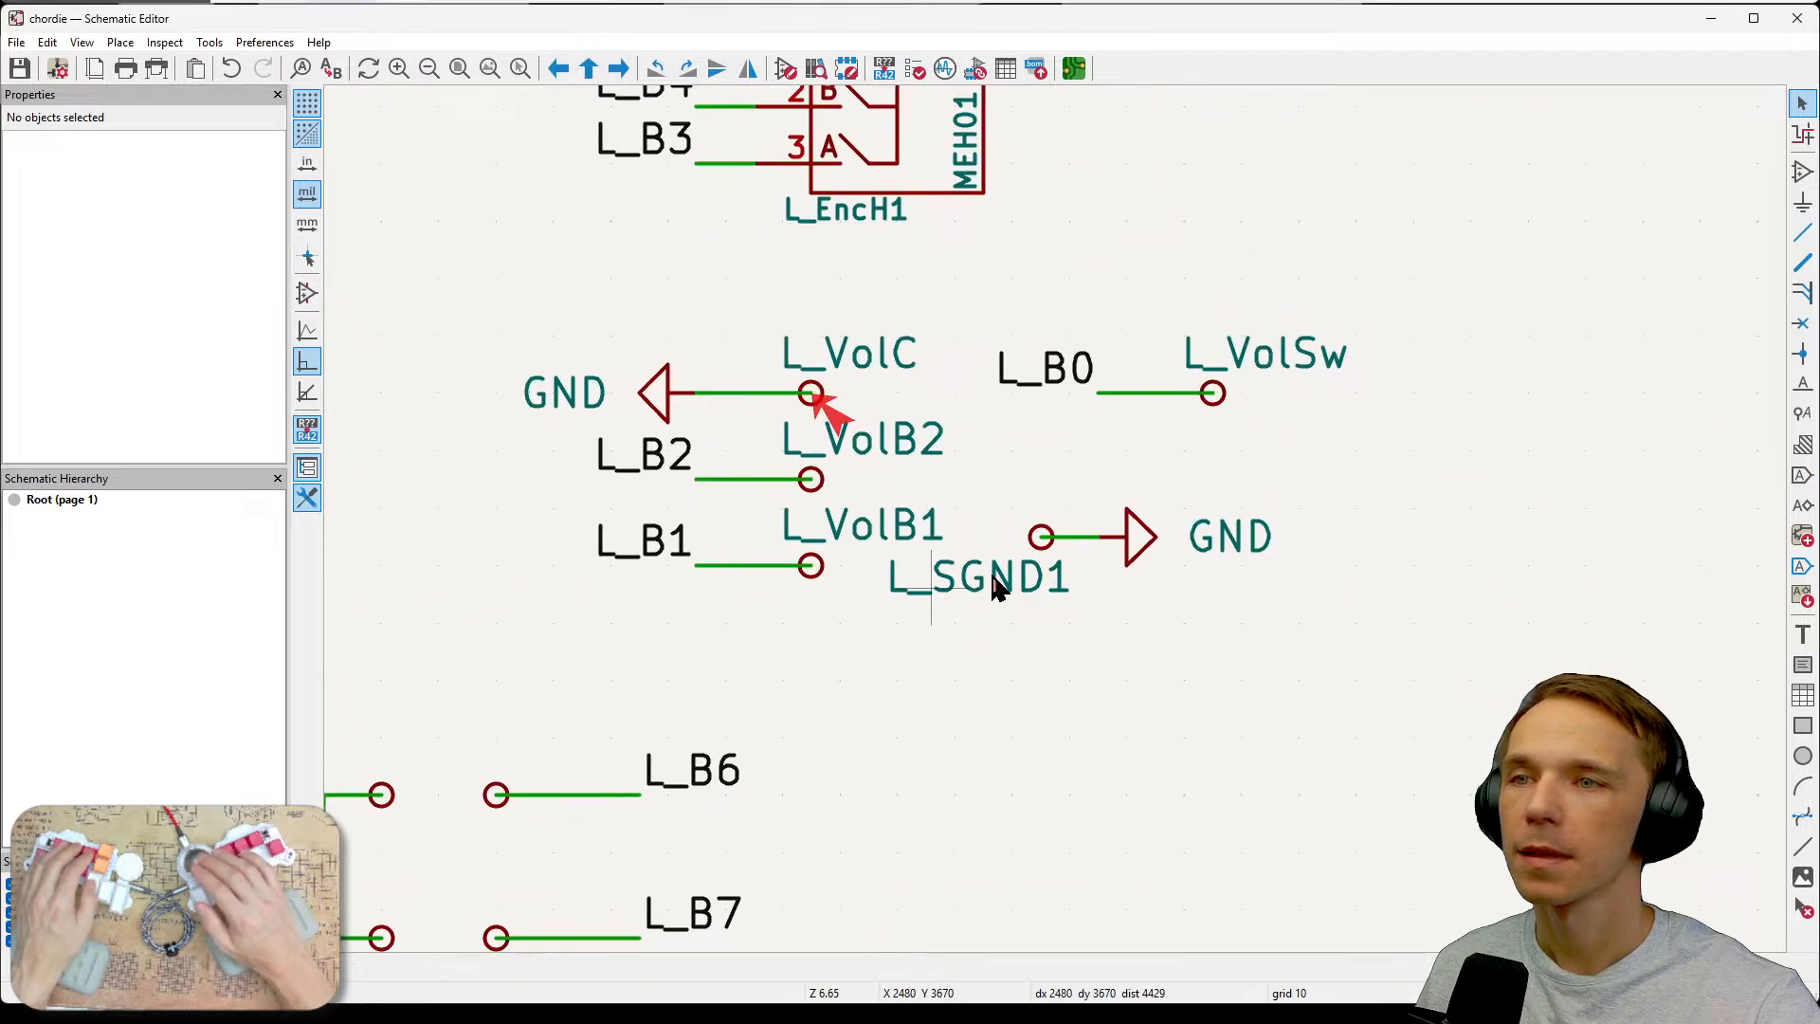
{"action": "double_click", "coordinate": [864, 360]}
{"action": "type", "text": "1"}
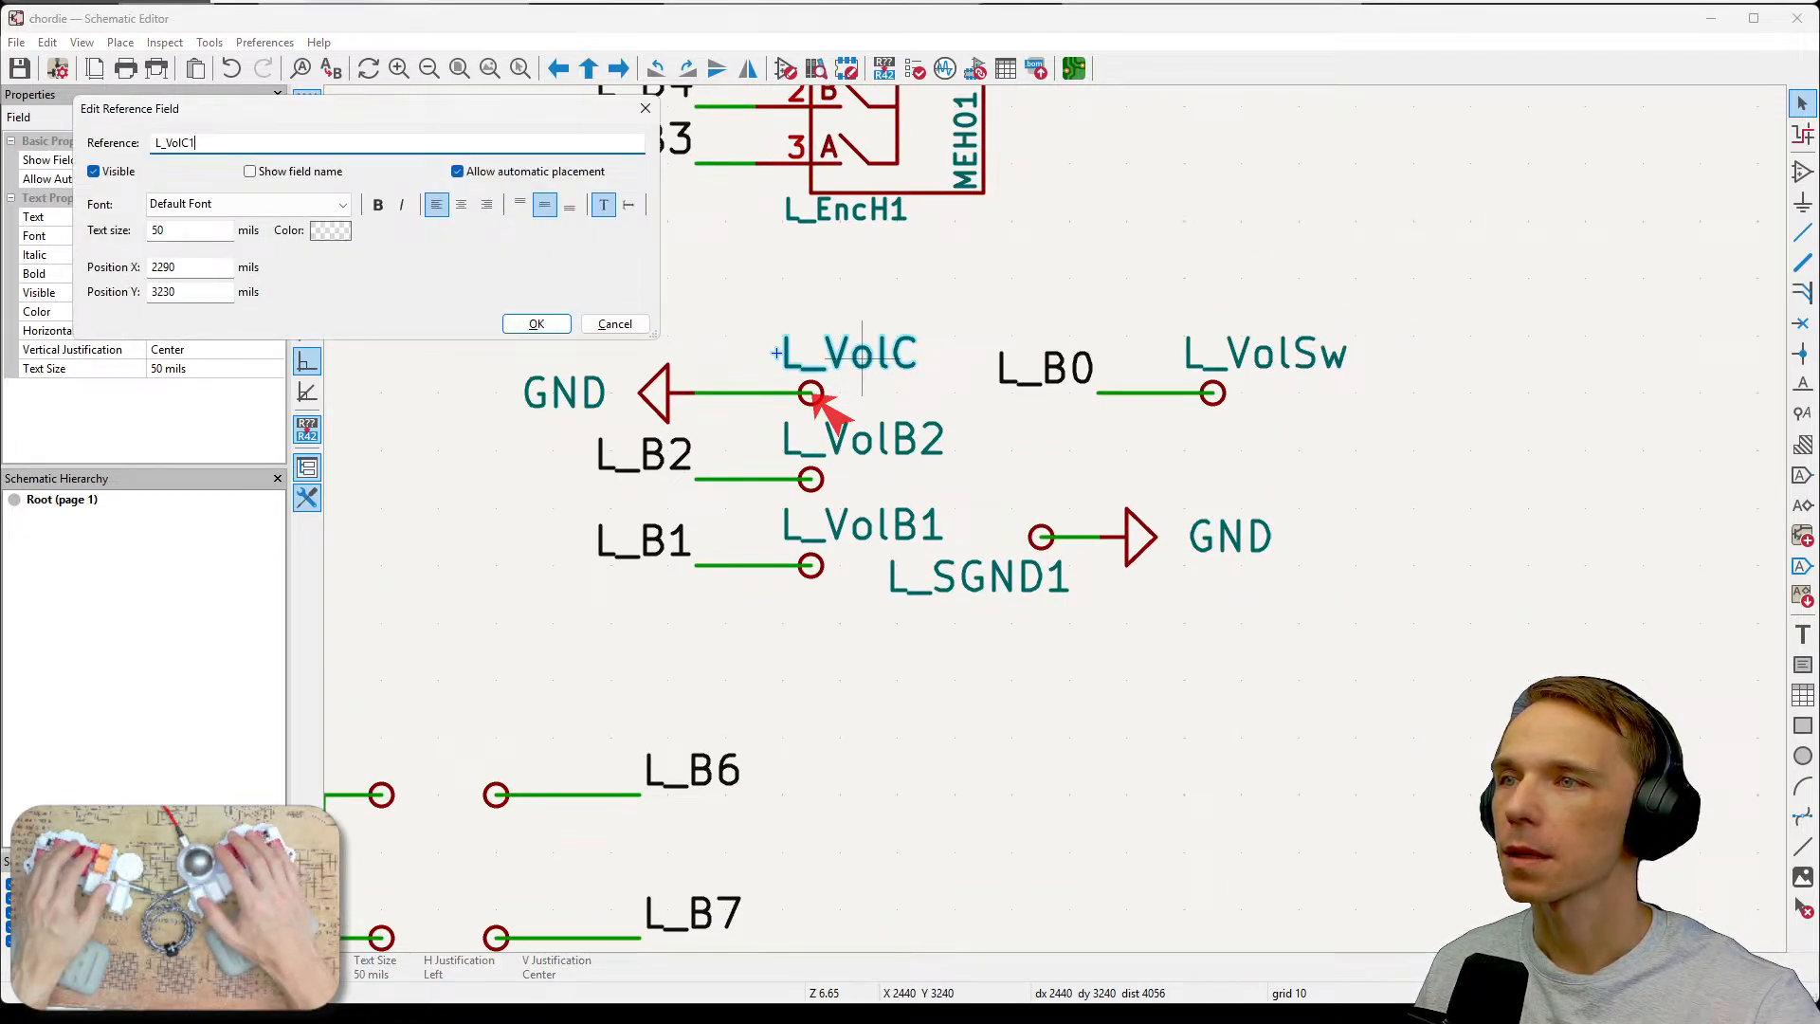
{"action": "left_click", "coordinate": [545, 323]}
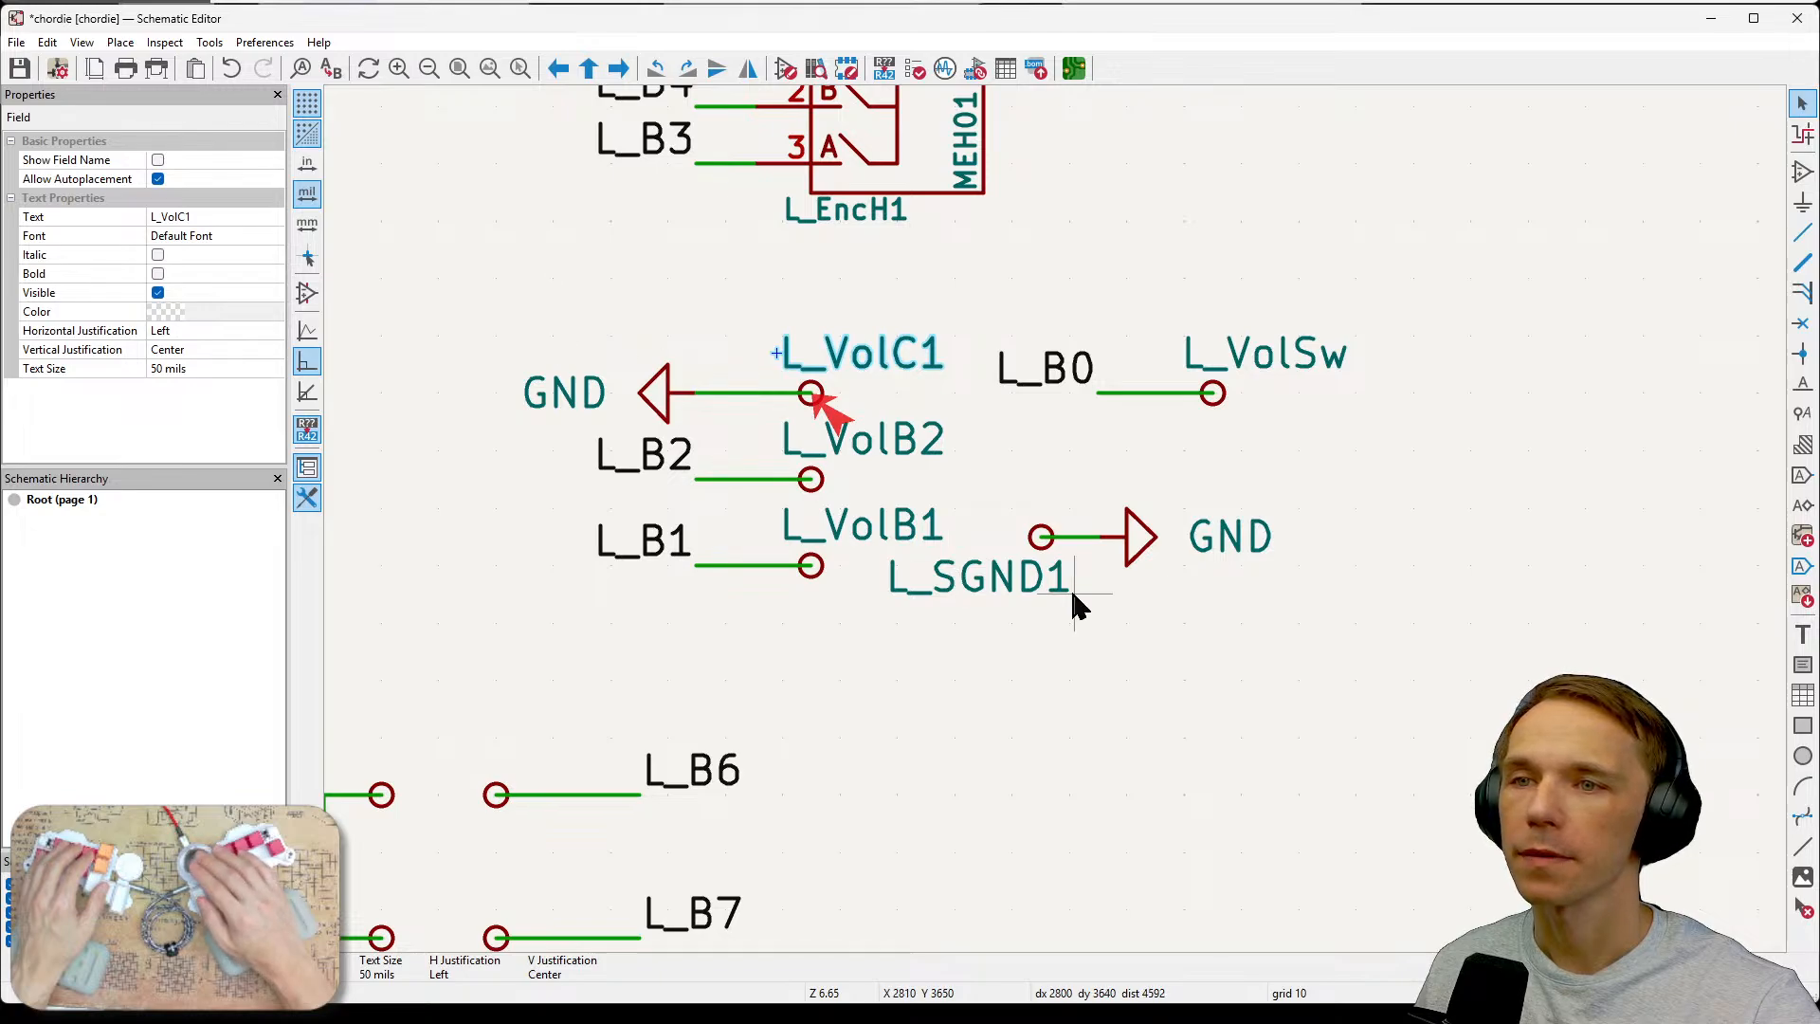
Rename the L_VolSw test point's reference to L_VolSw1 and save the schematic.
{"action": "double_click", "coordinate": [1273, 363]}
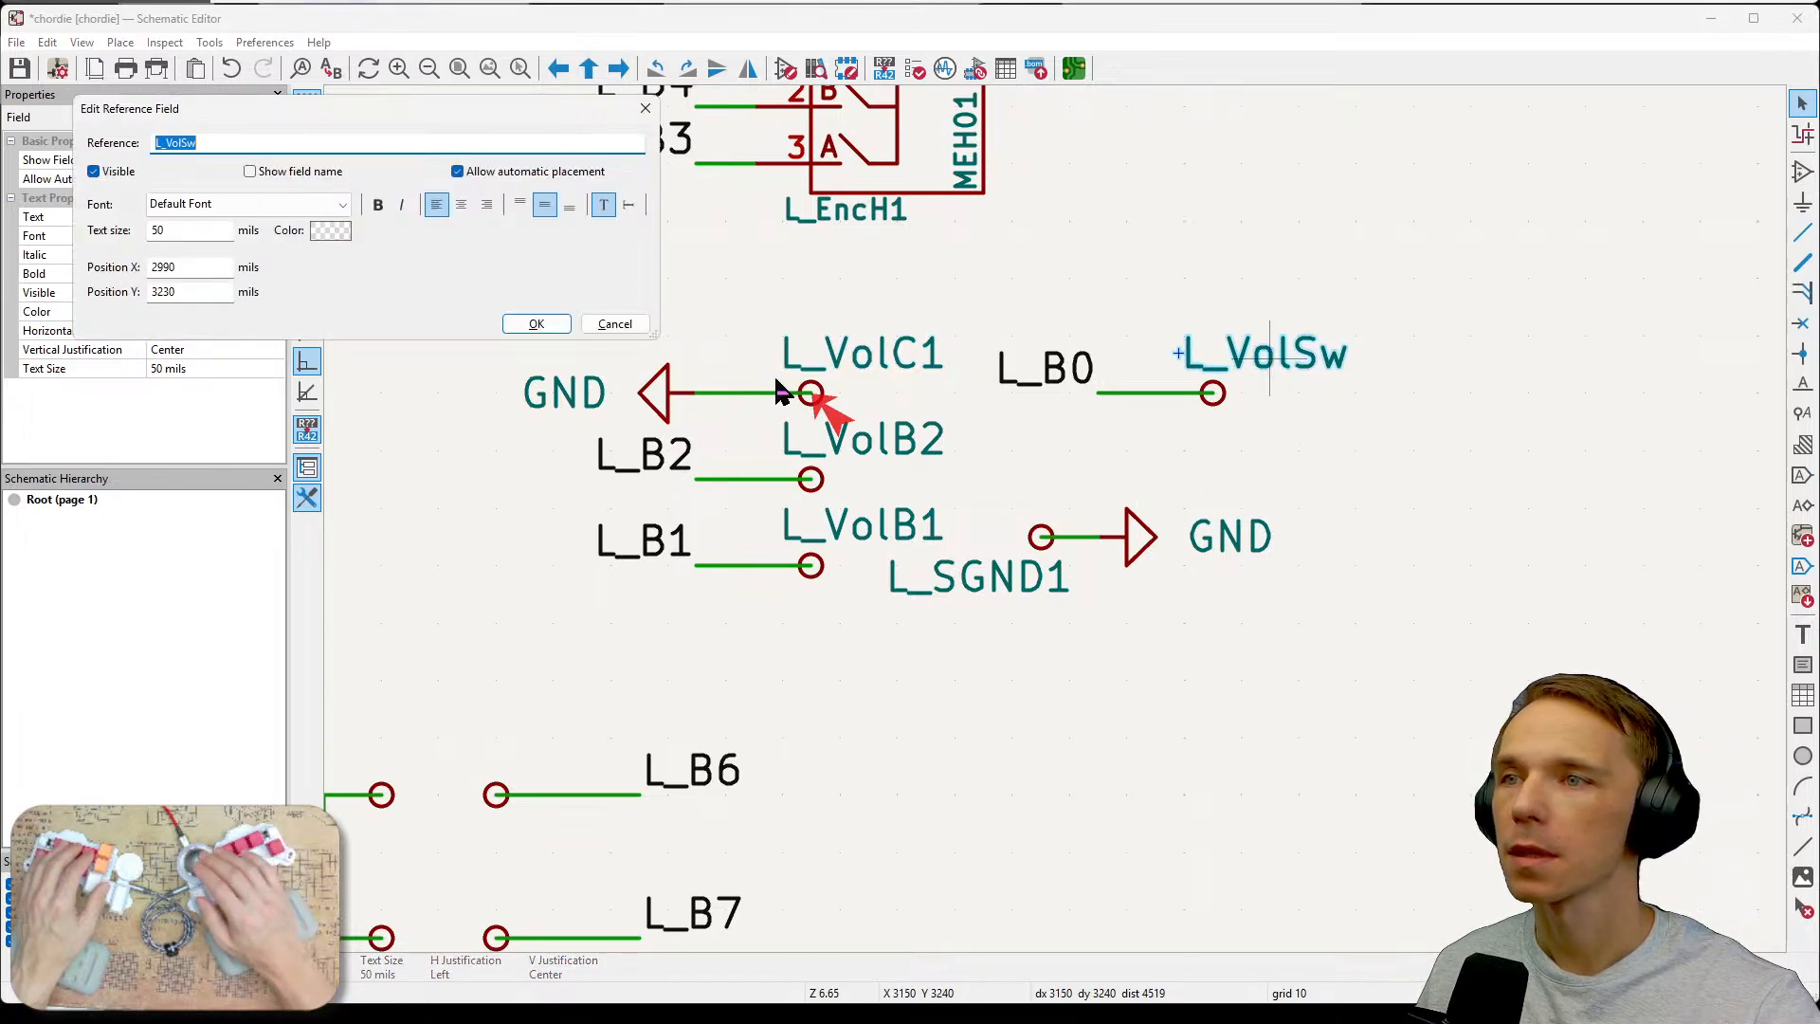
{"action": "left_click", "coordinate": [367, 140]}
{"action": "type", "text": "1"}
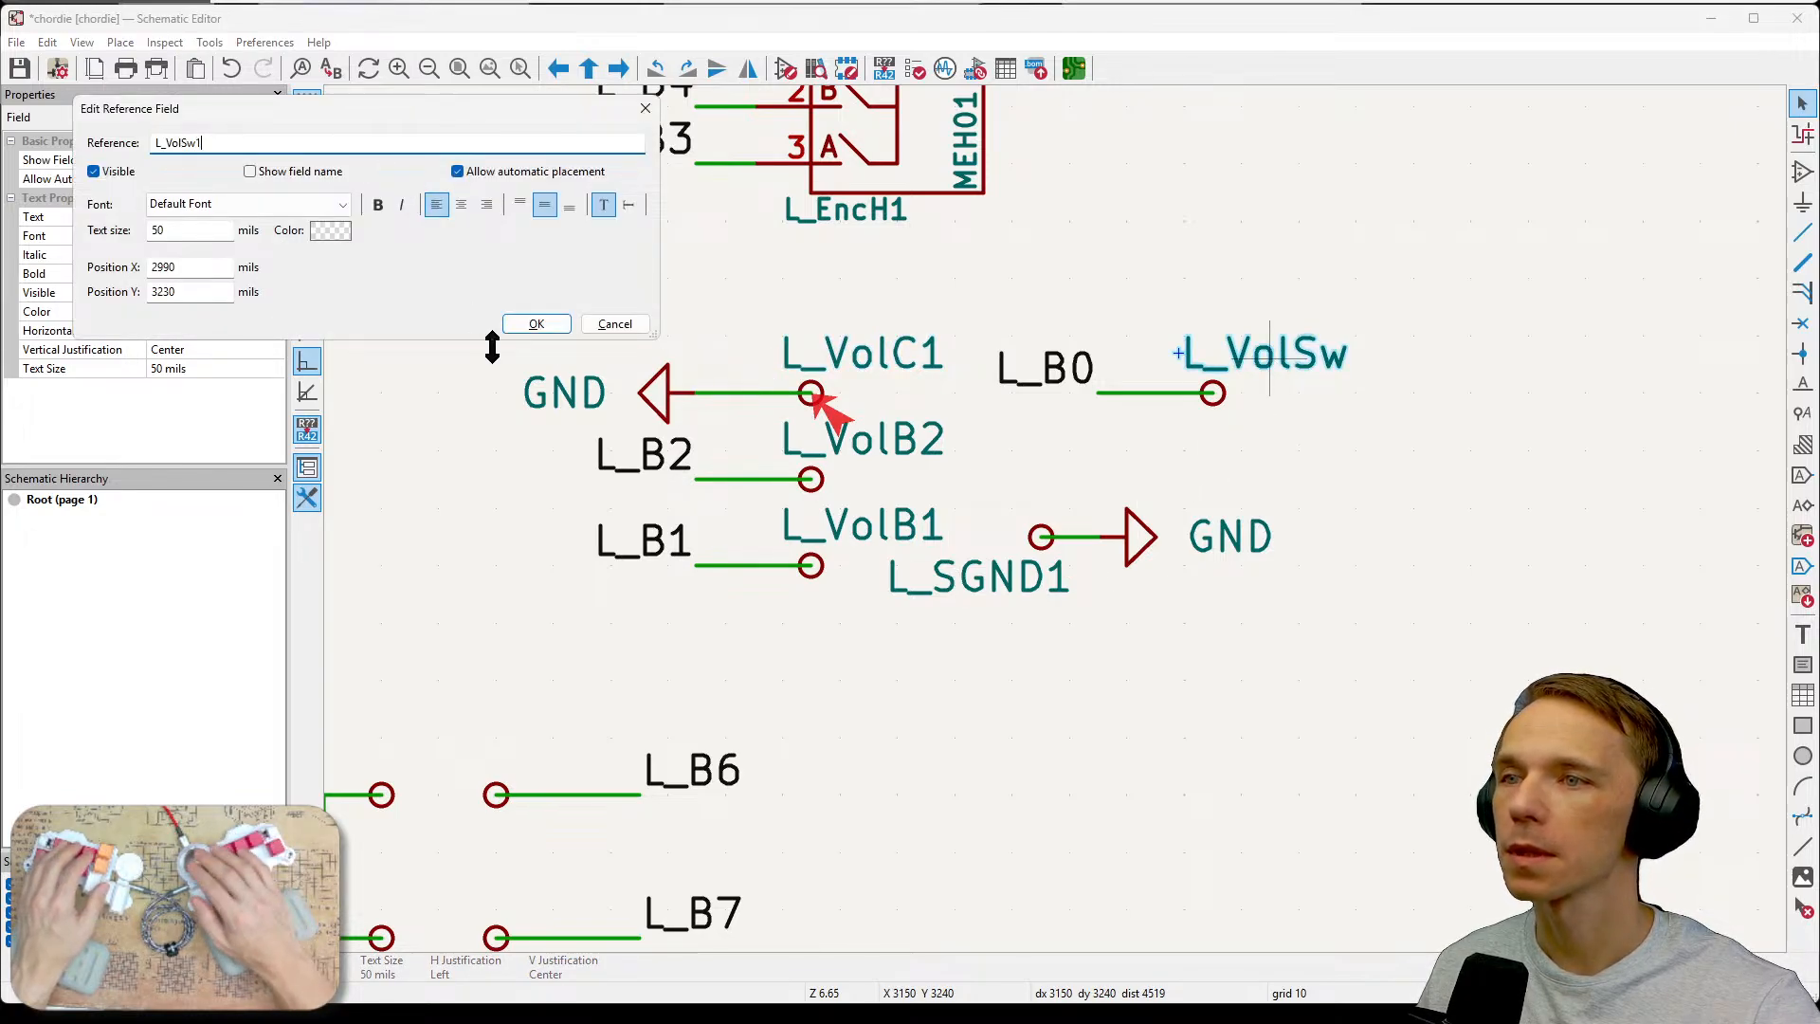
{"action": "left_click", "coordinate": [552, 326]}
{"action": "scroll", "coordinate": [1267, 532], "scroll_direction": "down", "scroll_amount": 3}
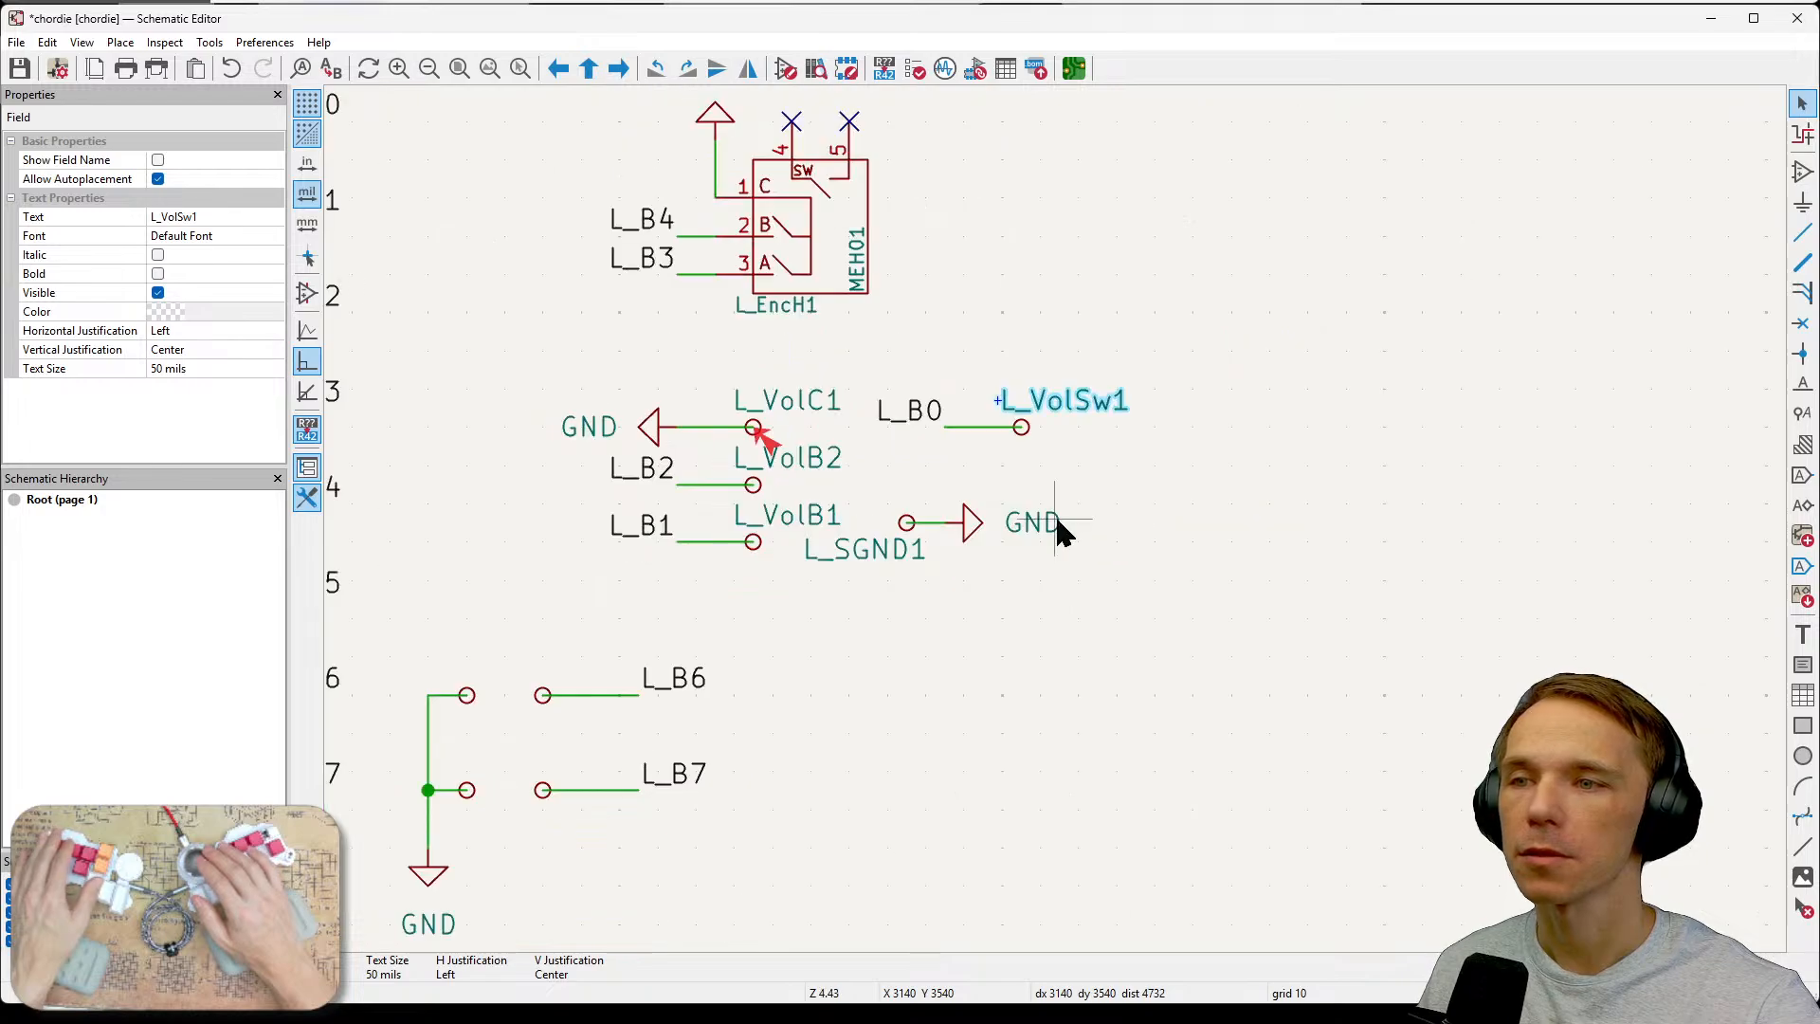
{"action": "middle_click_drag", "start_coordinate": [1204, 599], "coordinate": [1278, 639]}
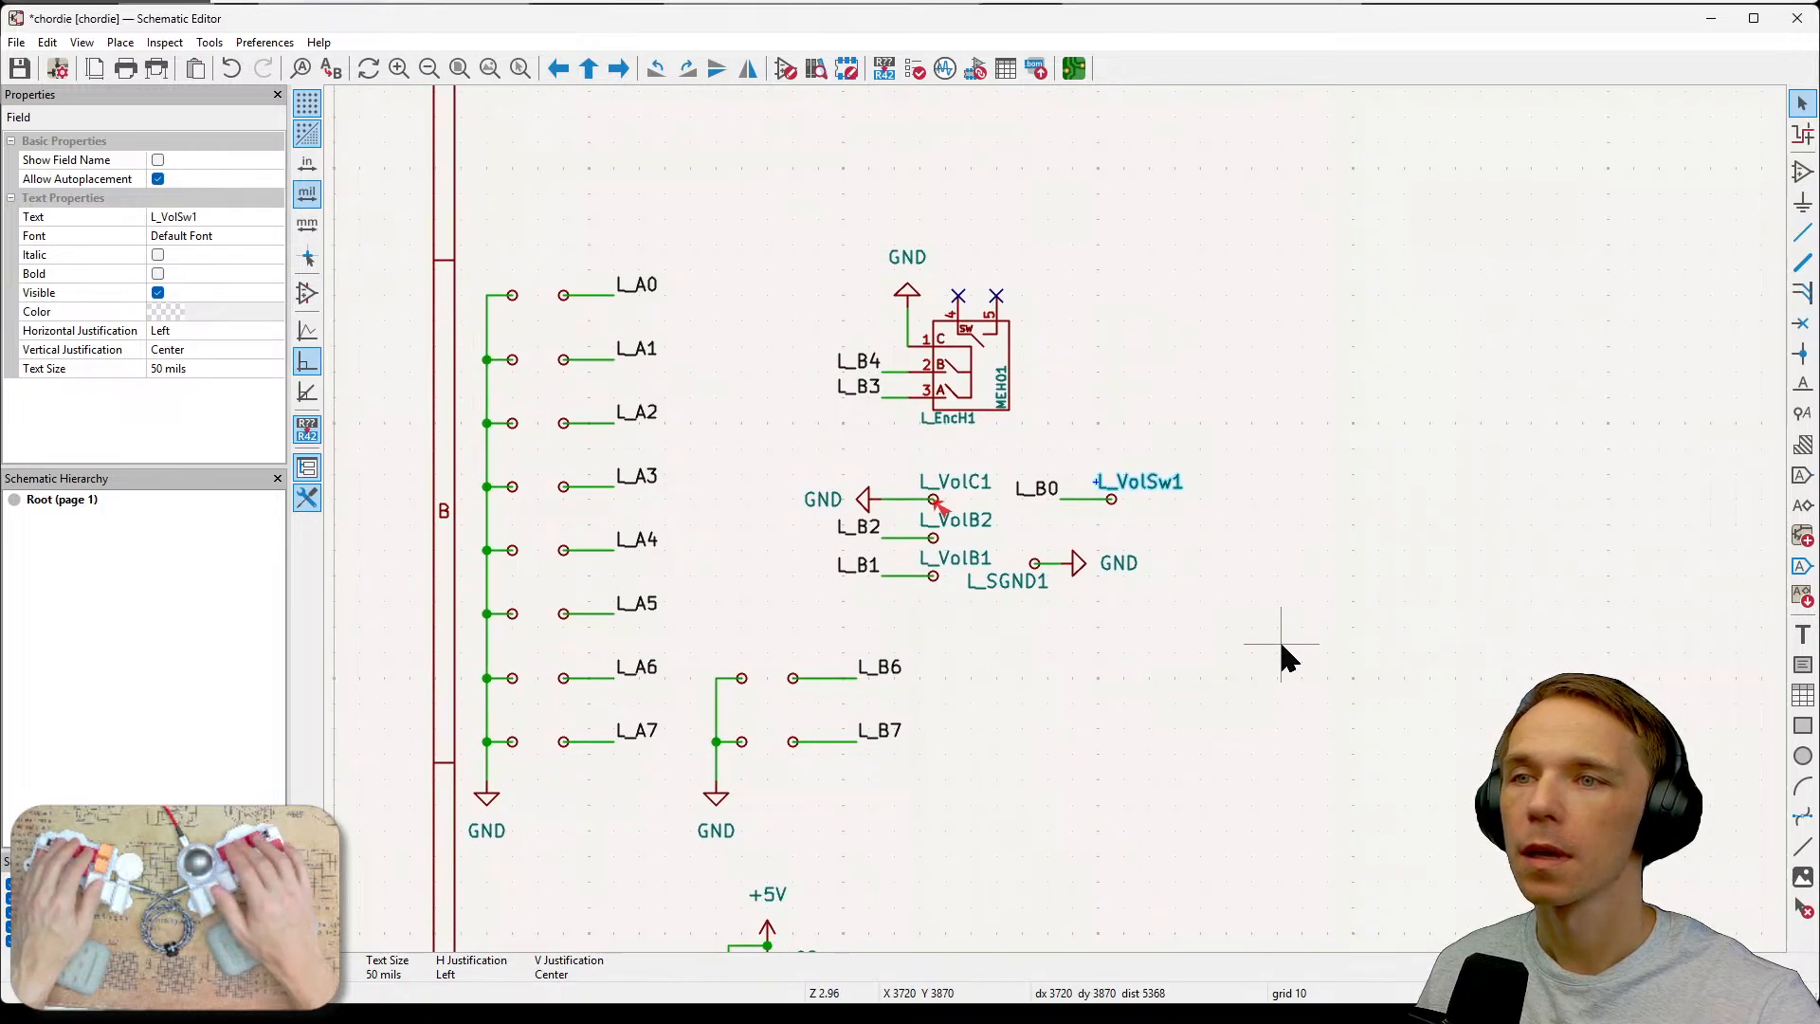
{"action": "key", "text": "ctrl+s"}
Rerun the Electrical Rules Checker and jump to the flagged TPL_Ano test point.
{"action": "left_click", "coordinate": [209, 41]}
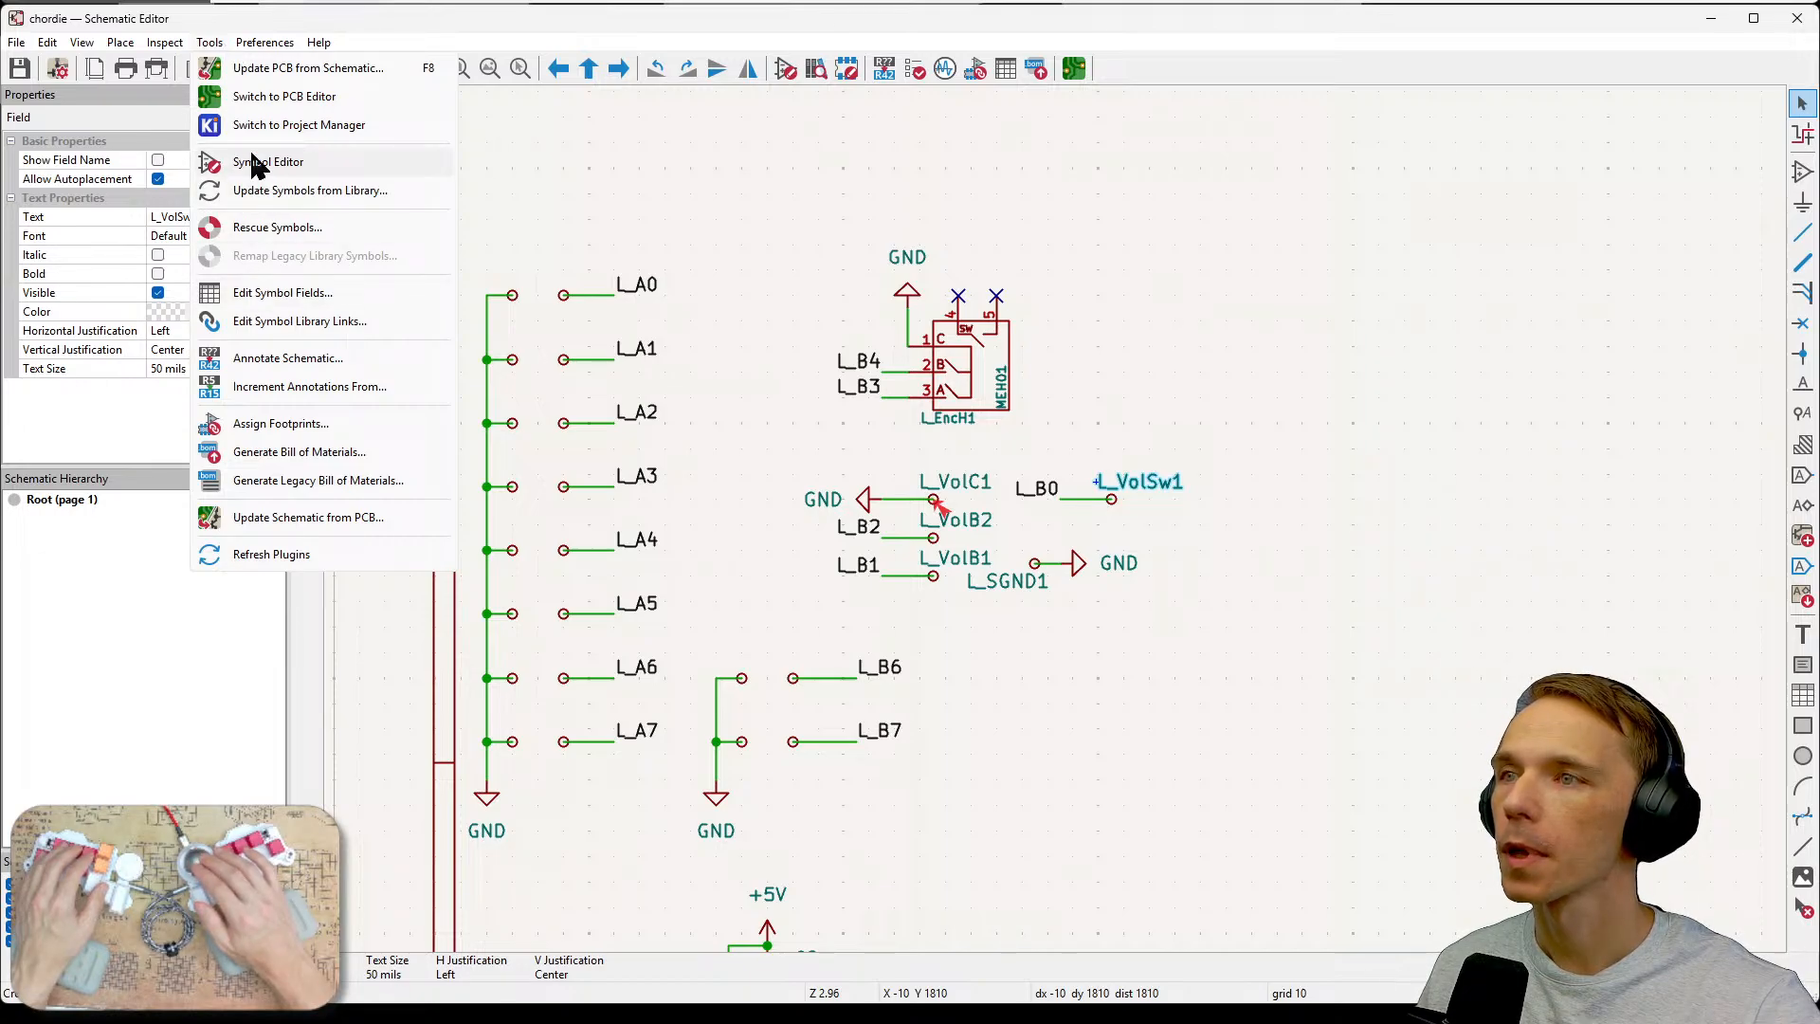
{"action": "mouse_move", "coordinate": [165, 42]}
{"action": "left_click", "coordinate": [196, 110]}
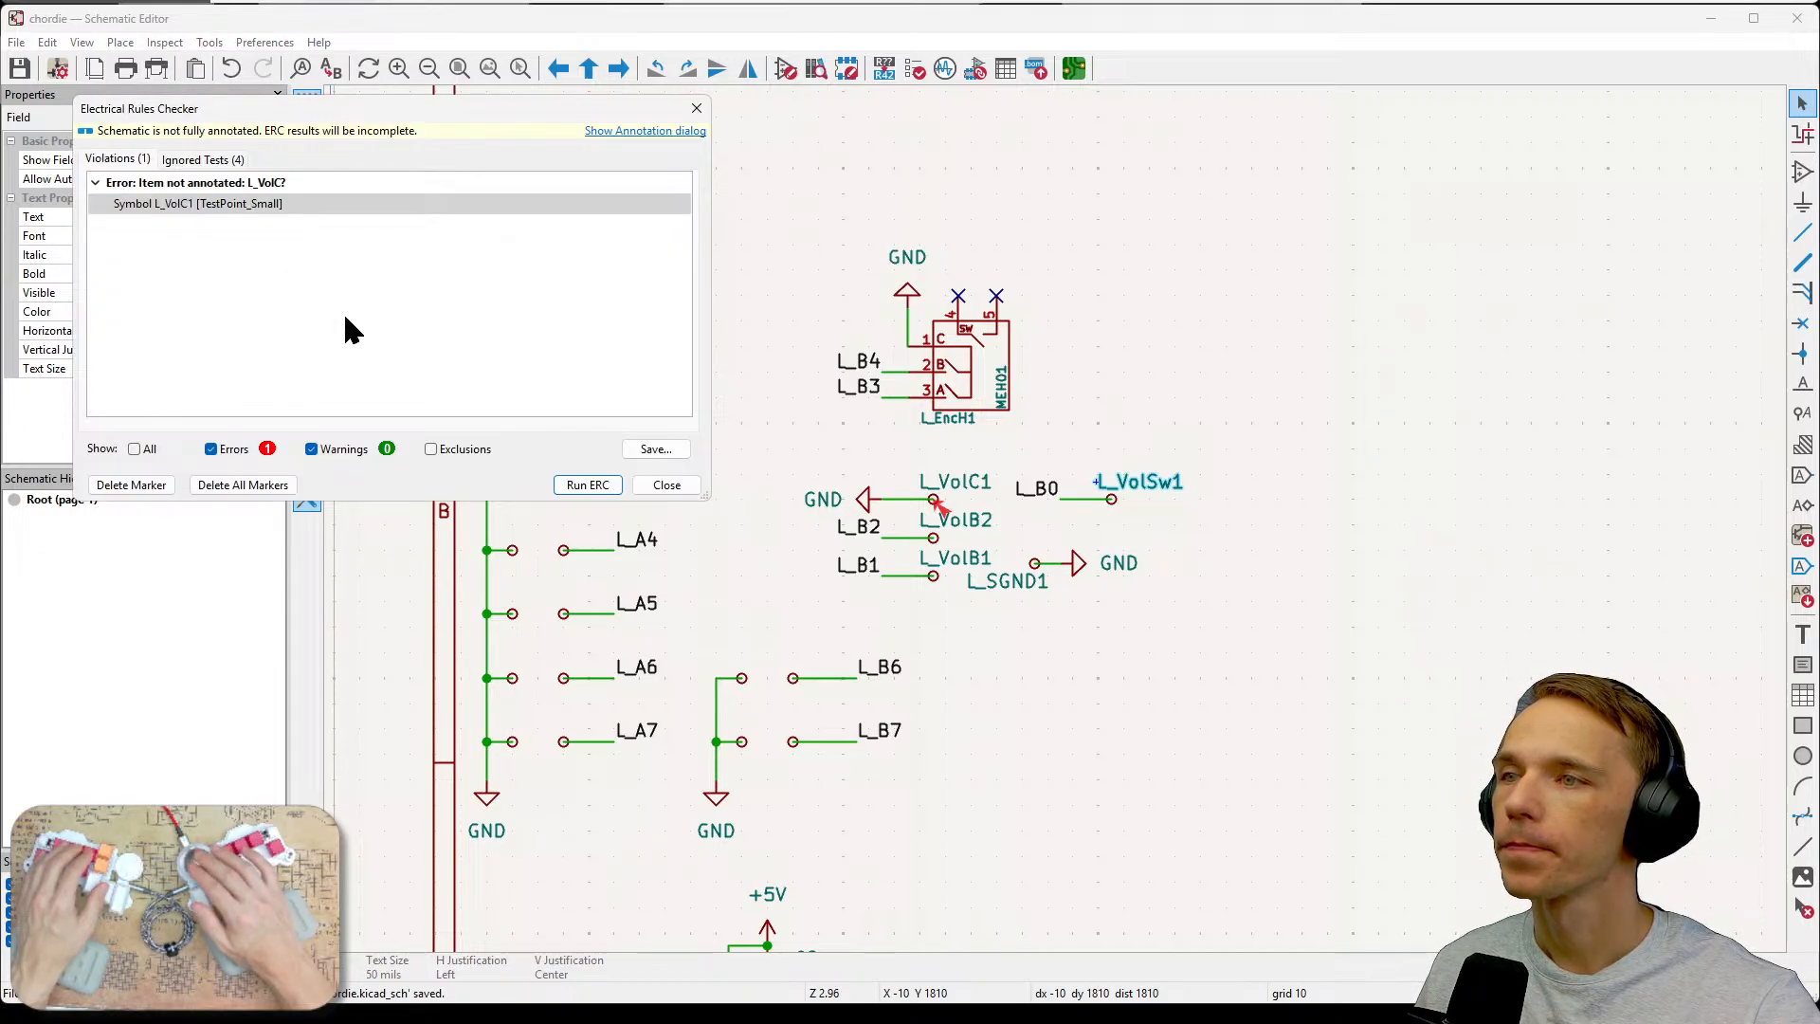
{"action": "left_click", "coordinate": [583, 485]}
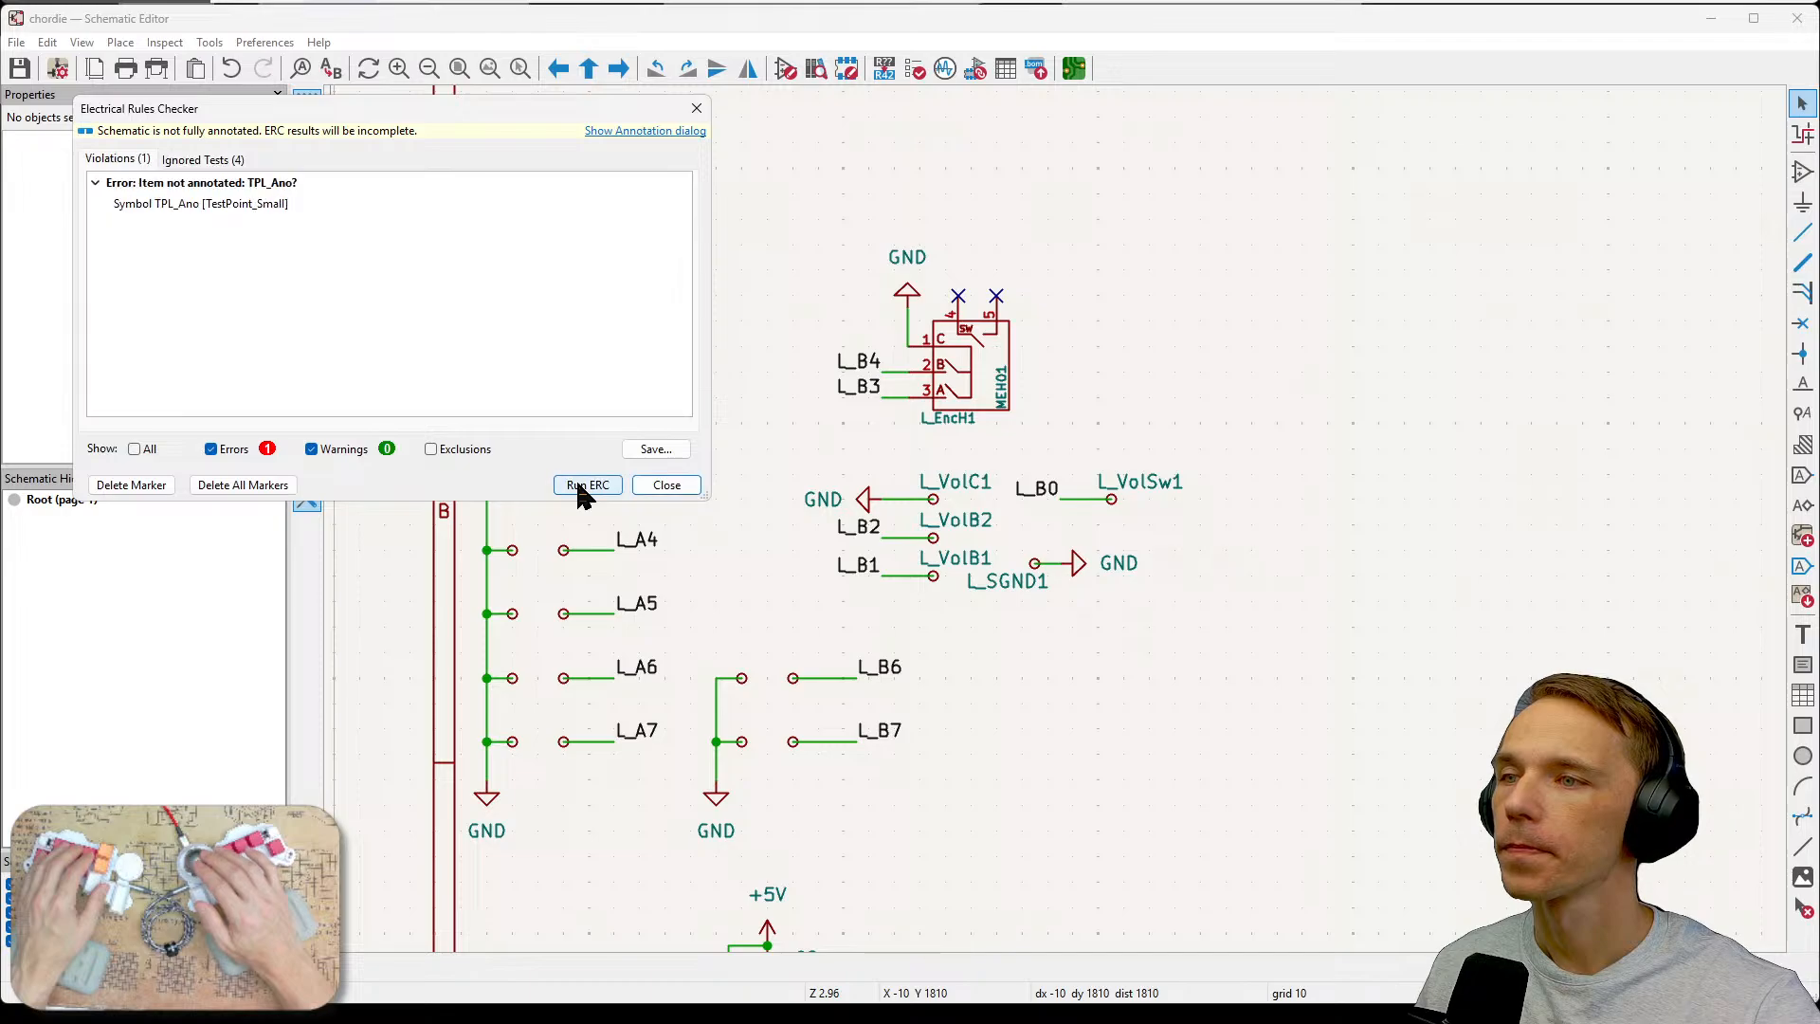
{"action": "left_click", "coordinate": [216, 203]}
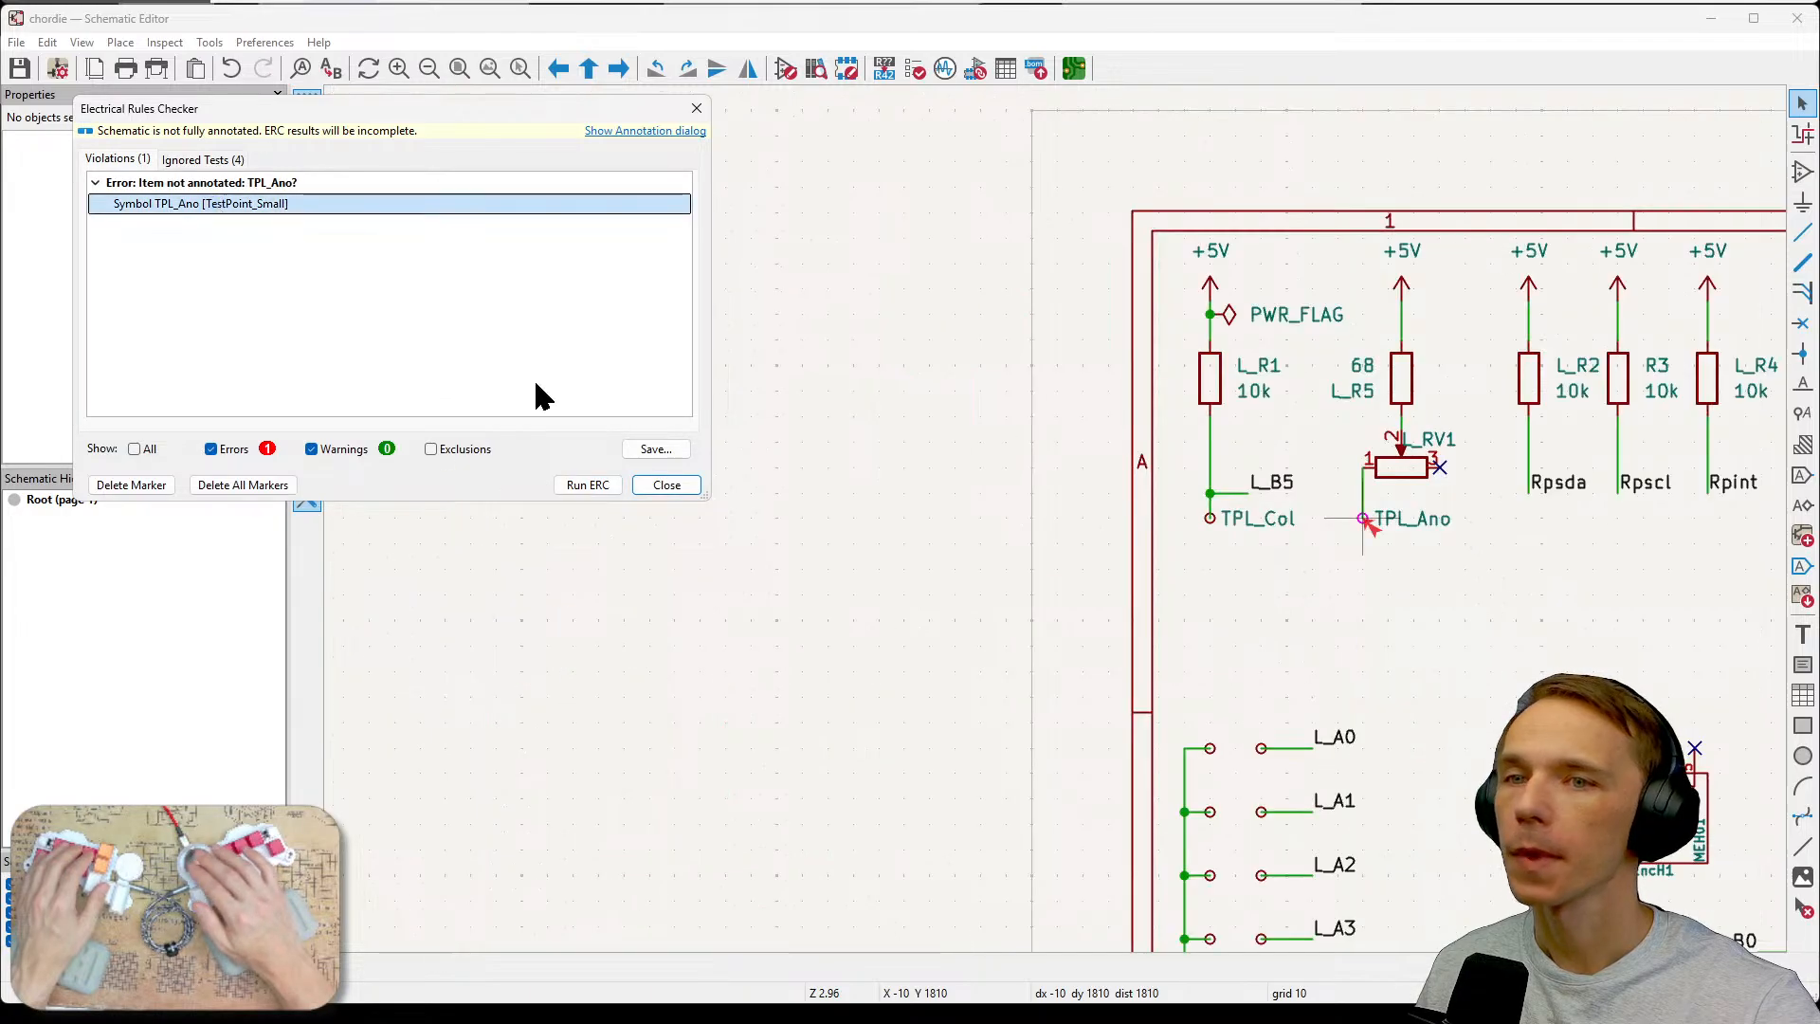
{"action": "key", "text": "Escape"}
Rename the TPL_Ano test point's reference to TPL_Ano1.
{"action": "middle_click_drag", "start_coordinate": [1084, 571], "coordinate": [728, 528]}
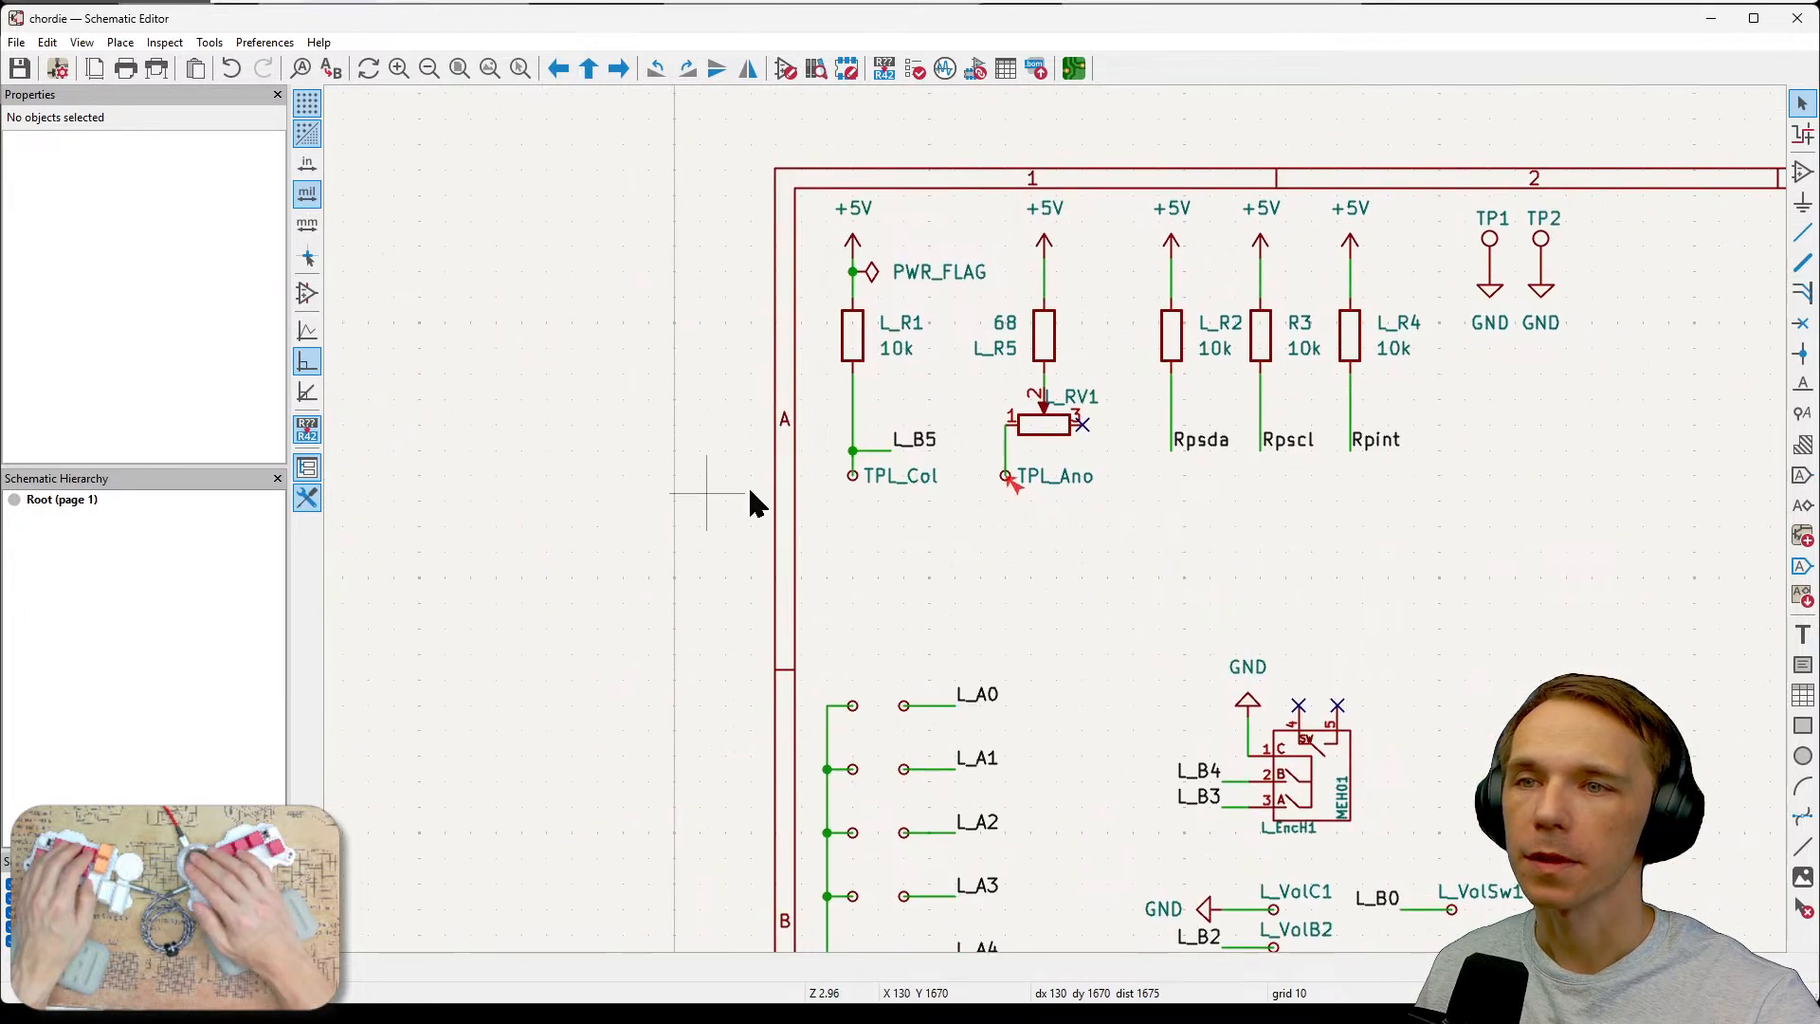
{"action": "scroll", "coordinate": [870, 433], "scroll_direction": "up", "scroll_amount": 3}
{"action": "middle_click_drag", "start_coordinate": [1315, 567], "coordinate": [1175, 564]}
{"action": "double_click", "coordinate": [1175, 530]}
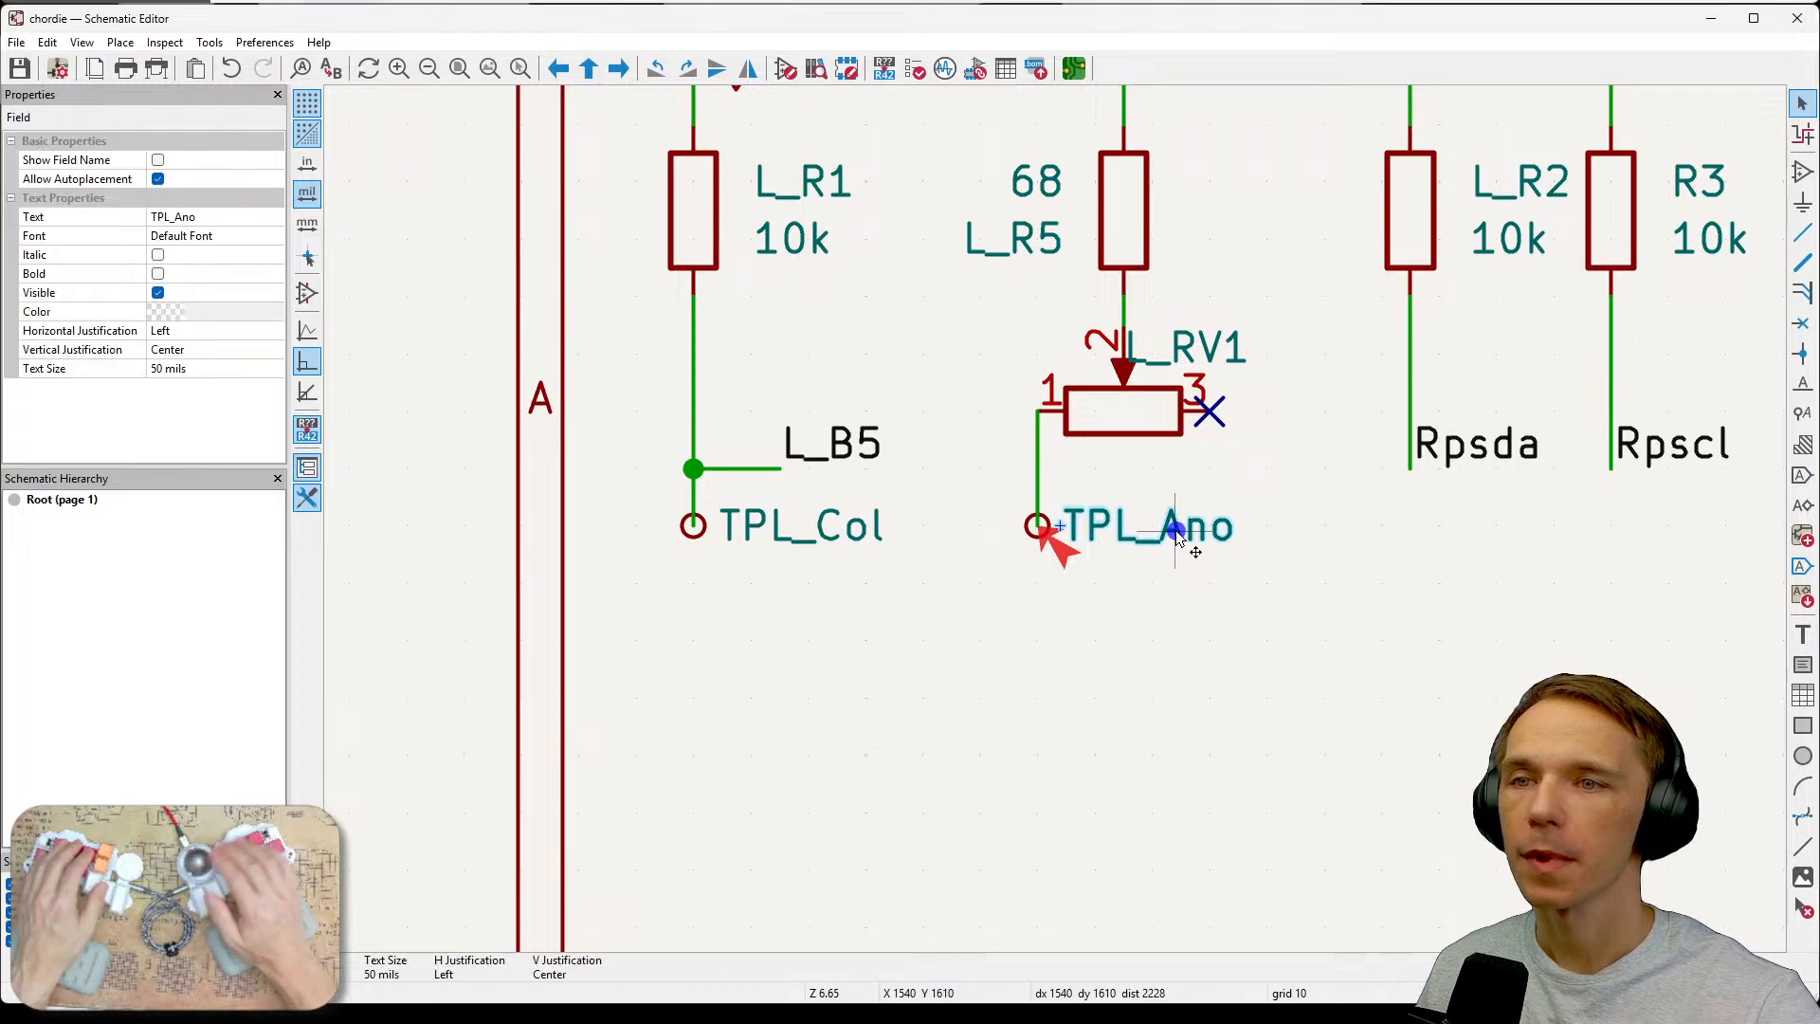
{"action": "type", "text": "1"}
{"action": "key", "text": "Return"}
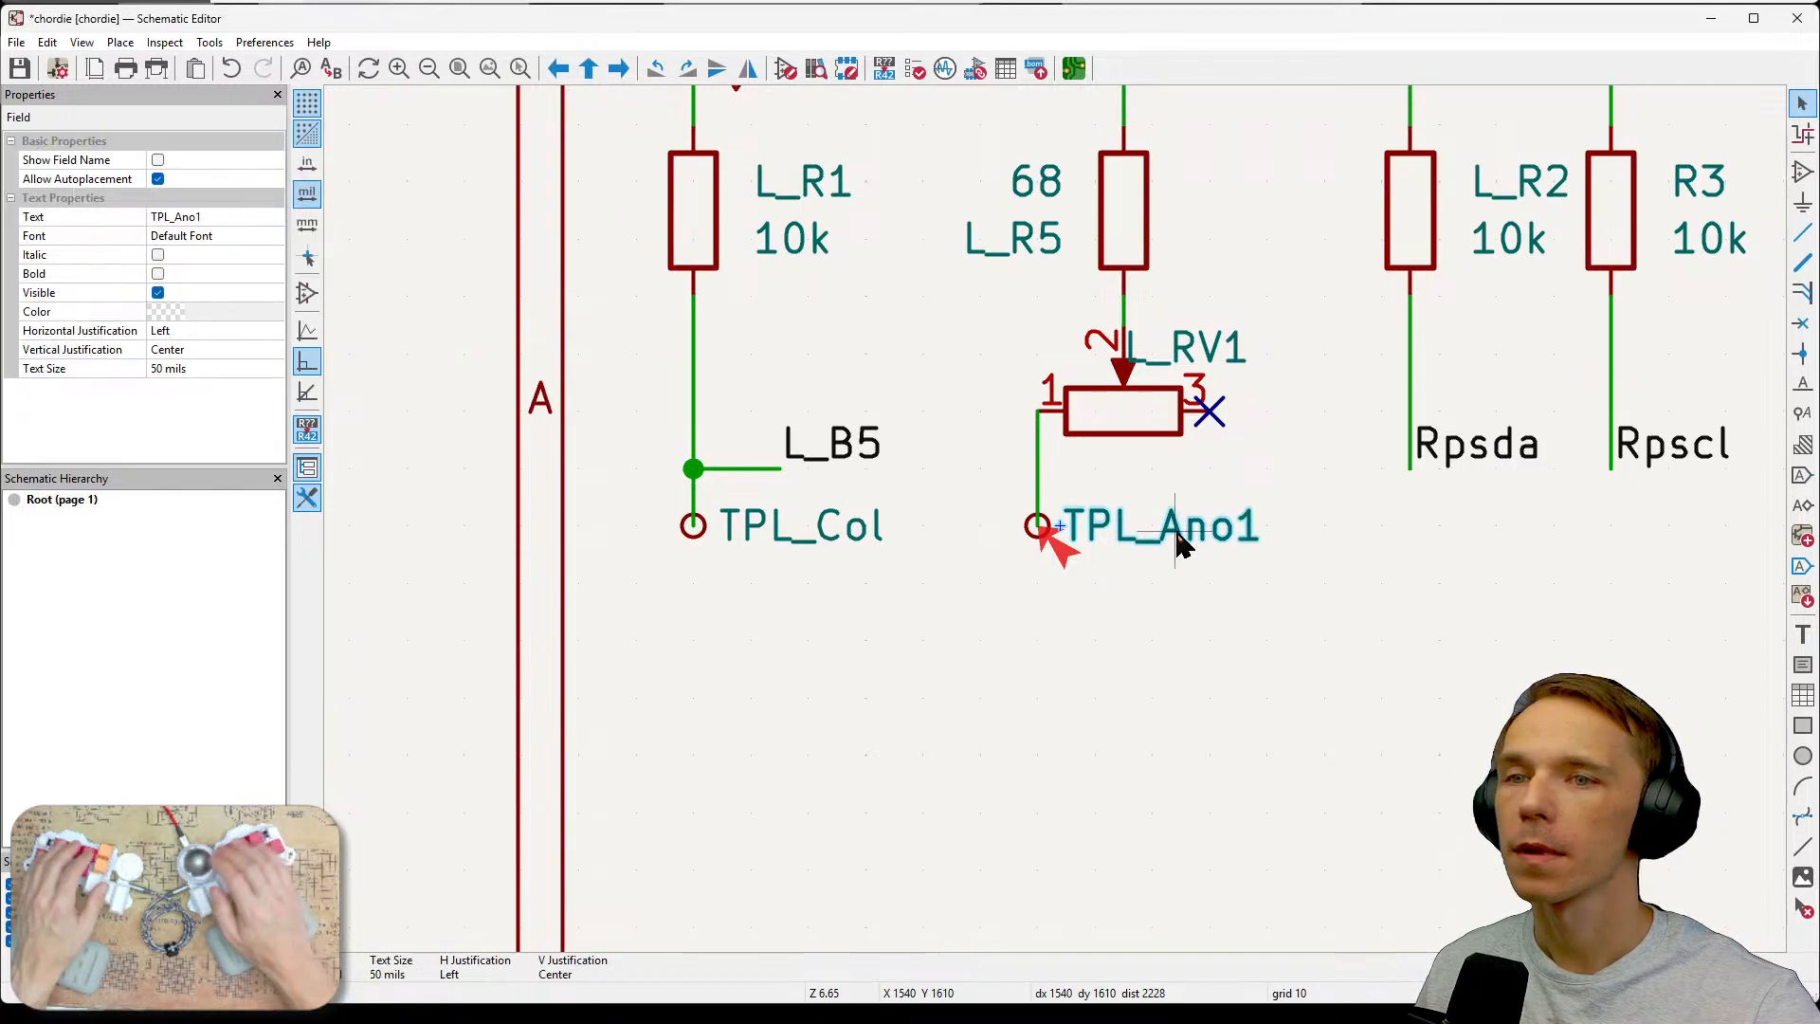
Rename the TPL_Col test point's reference to TPL_Col1.
{"action": "double_click", "coordinate": [850, 532]}
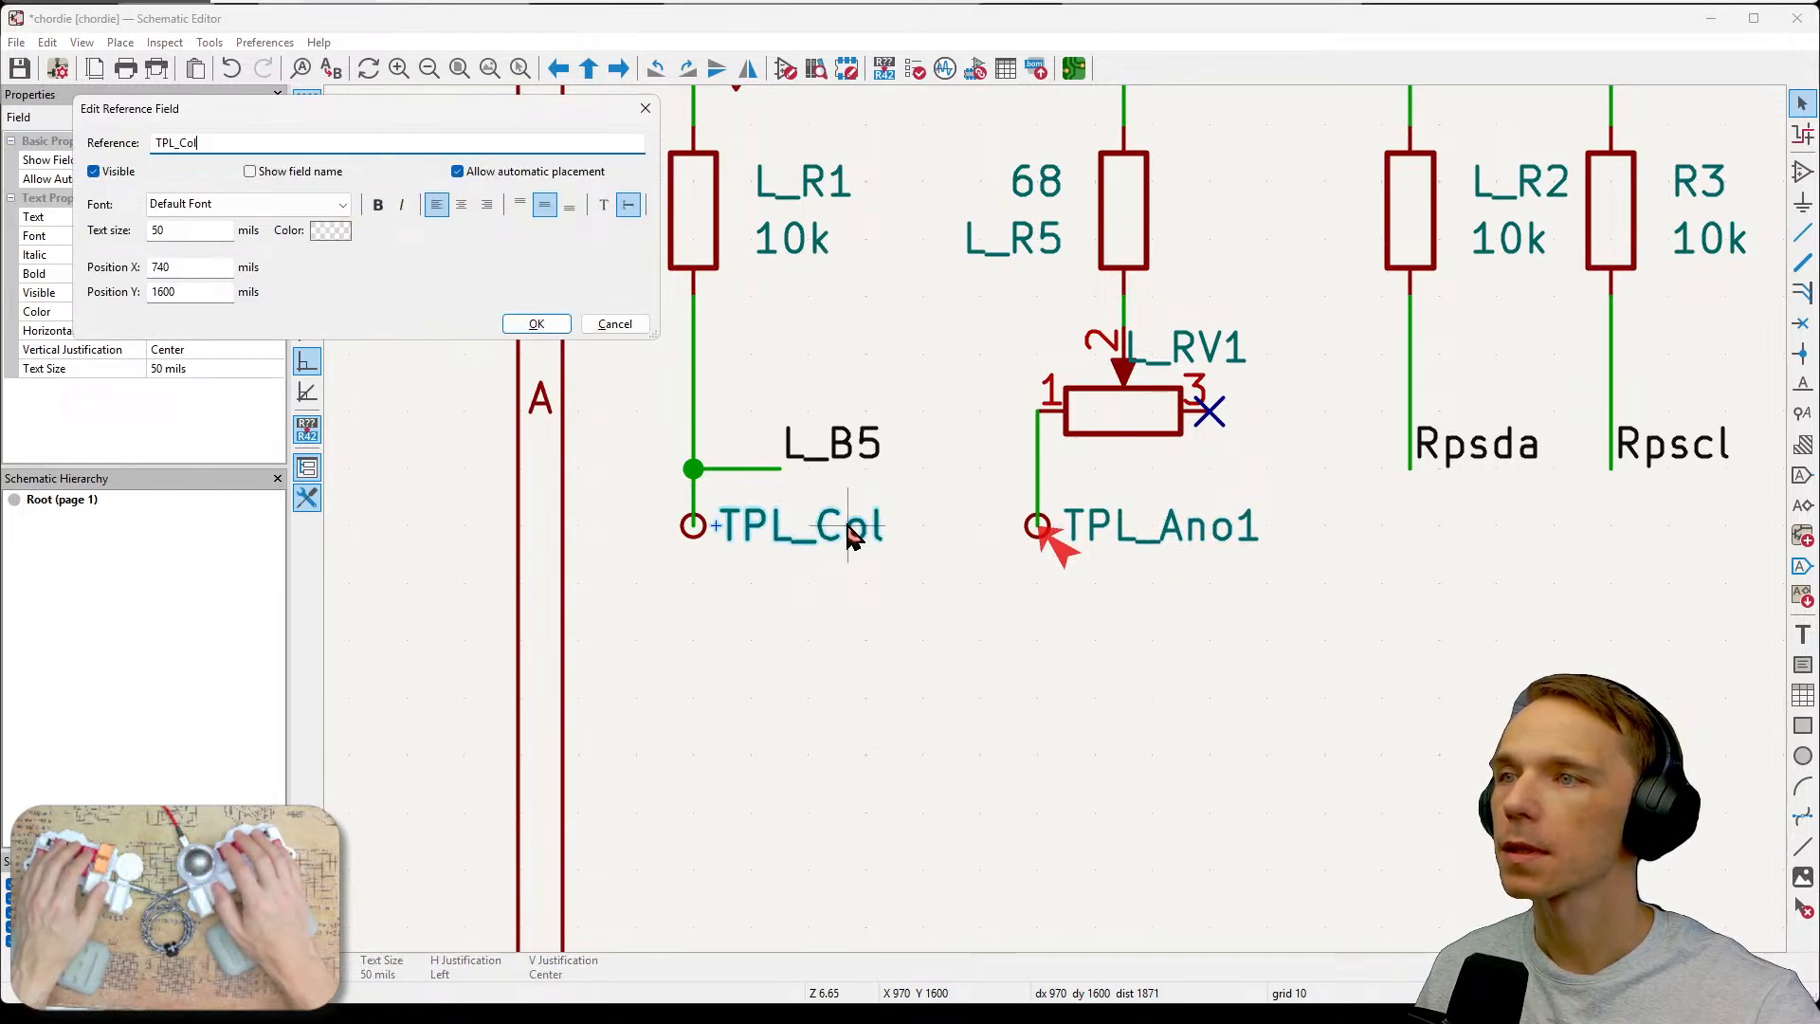
{"action": "type", "text": "1"}
{"action": "key", "text": "Return"}
Move the L_B0/L_VolSw1 and L_SGND1 test points slightly to the right beside the encoder test points.
{"action": "scroll", "coordinate": [1007, 658], "scroll_direction": "down", "scroll_amount": 2}
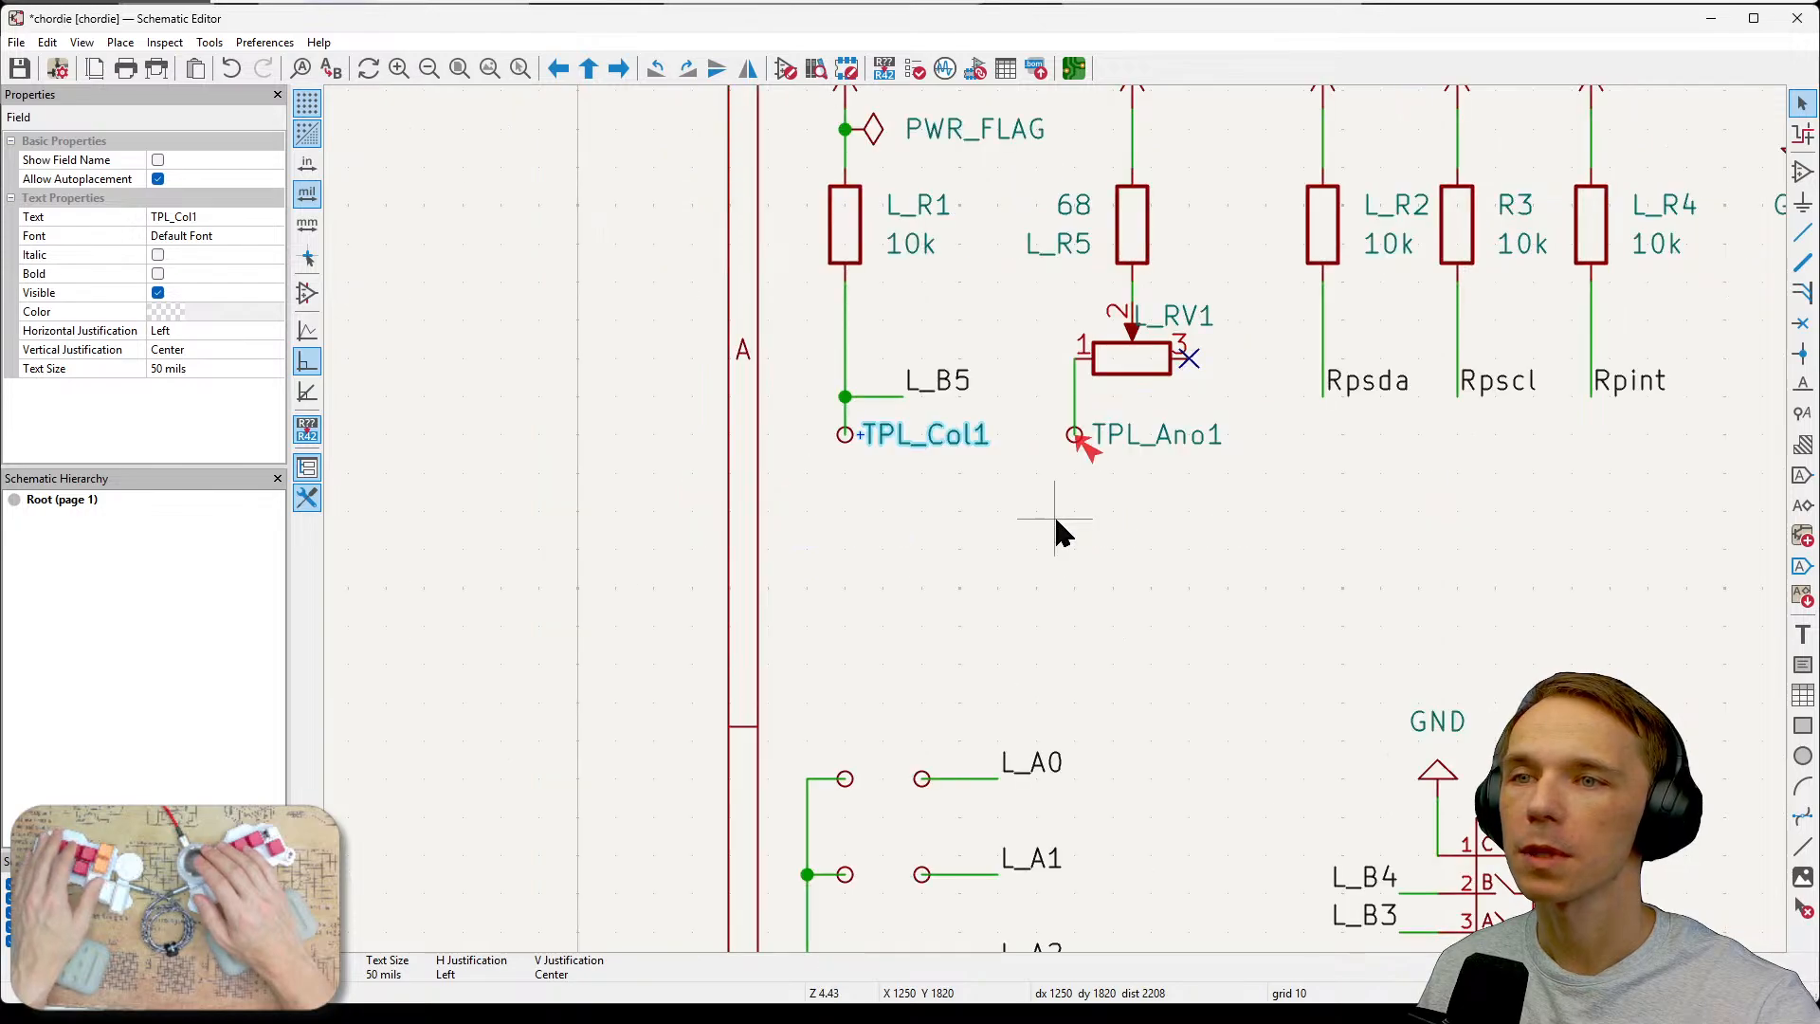
{"action": "scroll", "coordinate": [1150, 560], "scroll_direction": "down", "scroll_amount": 1}
{"action": "left_click", "coordinate": [1119, 515]}
{"action": "middle_click_drag", "start_coordinate": [1162, 514], "coordinate": [921, 485]}
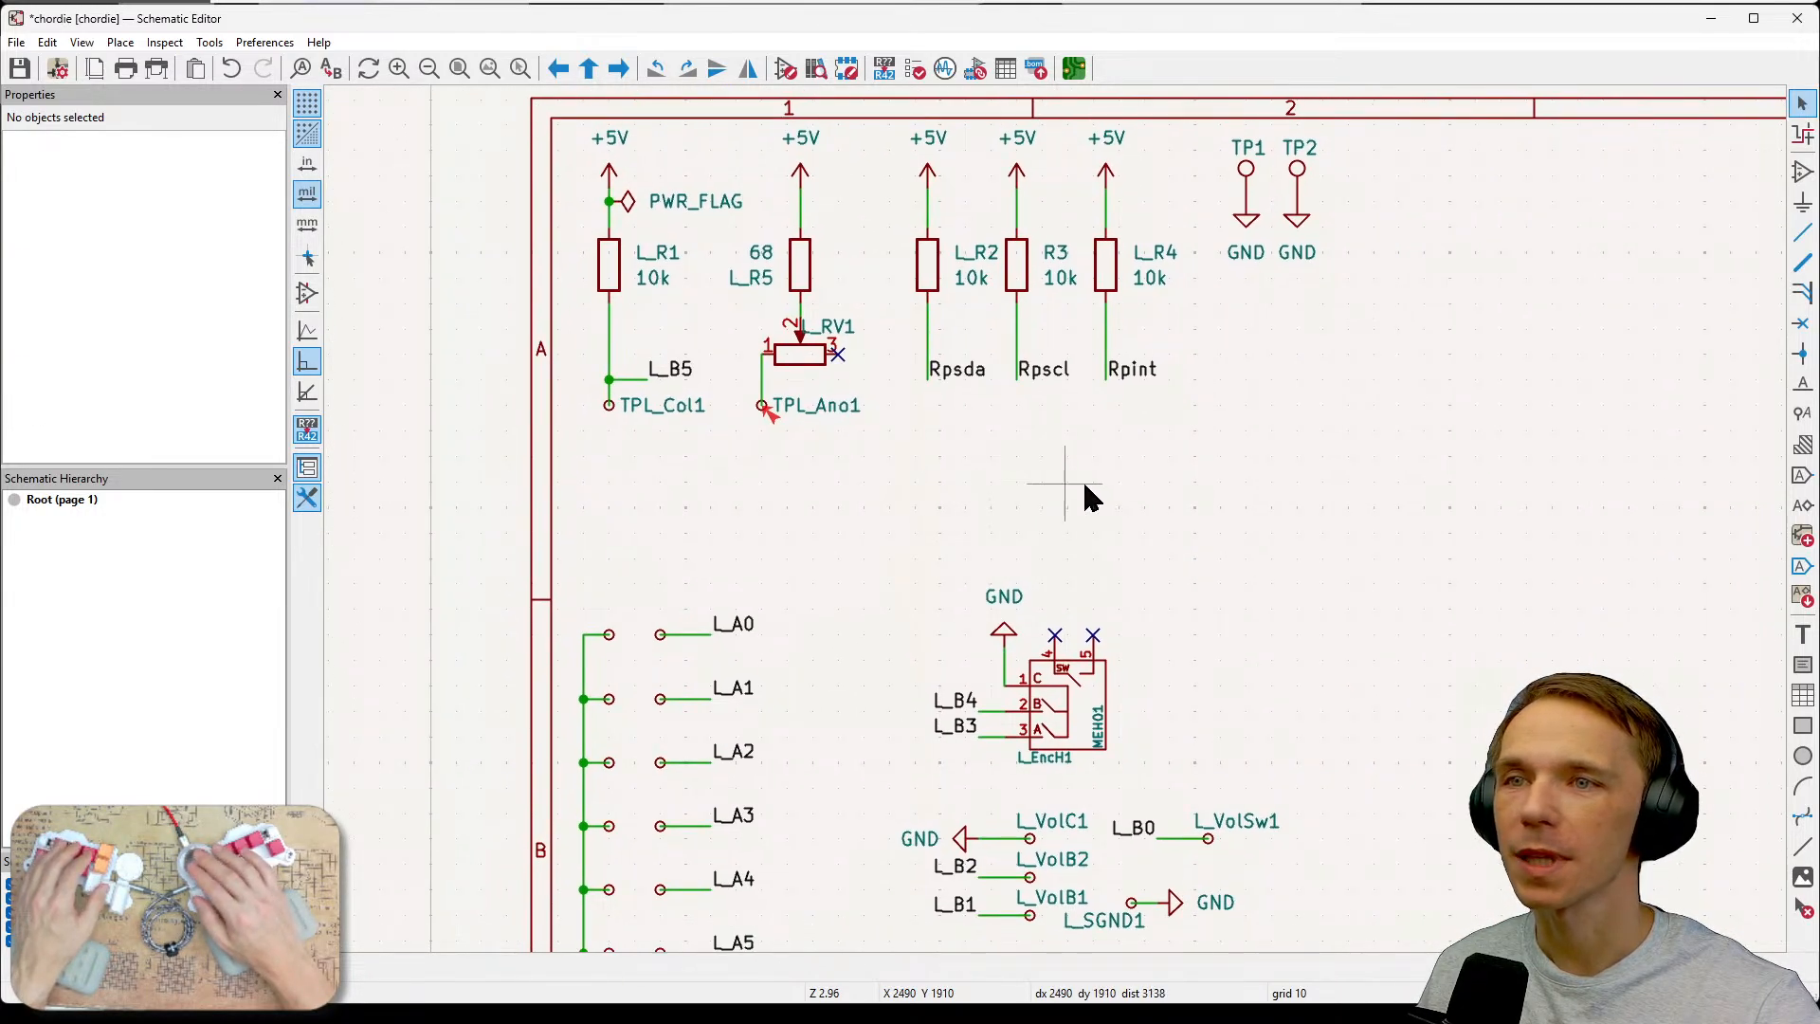
{"action": "middle_click_drag", "start_coordinate": [1212, 473], "coordinate": [1095, 182]}
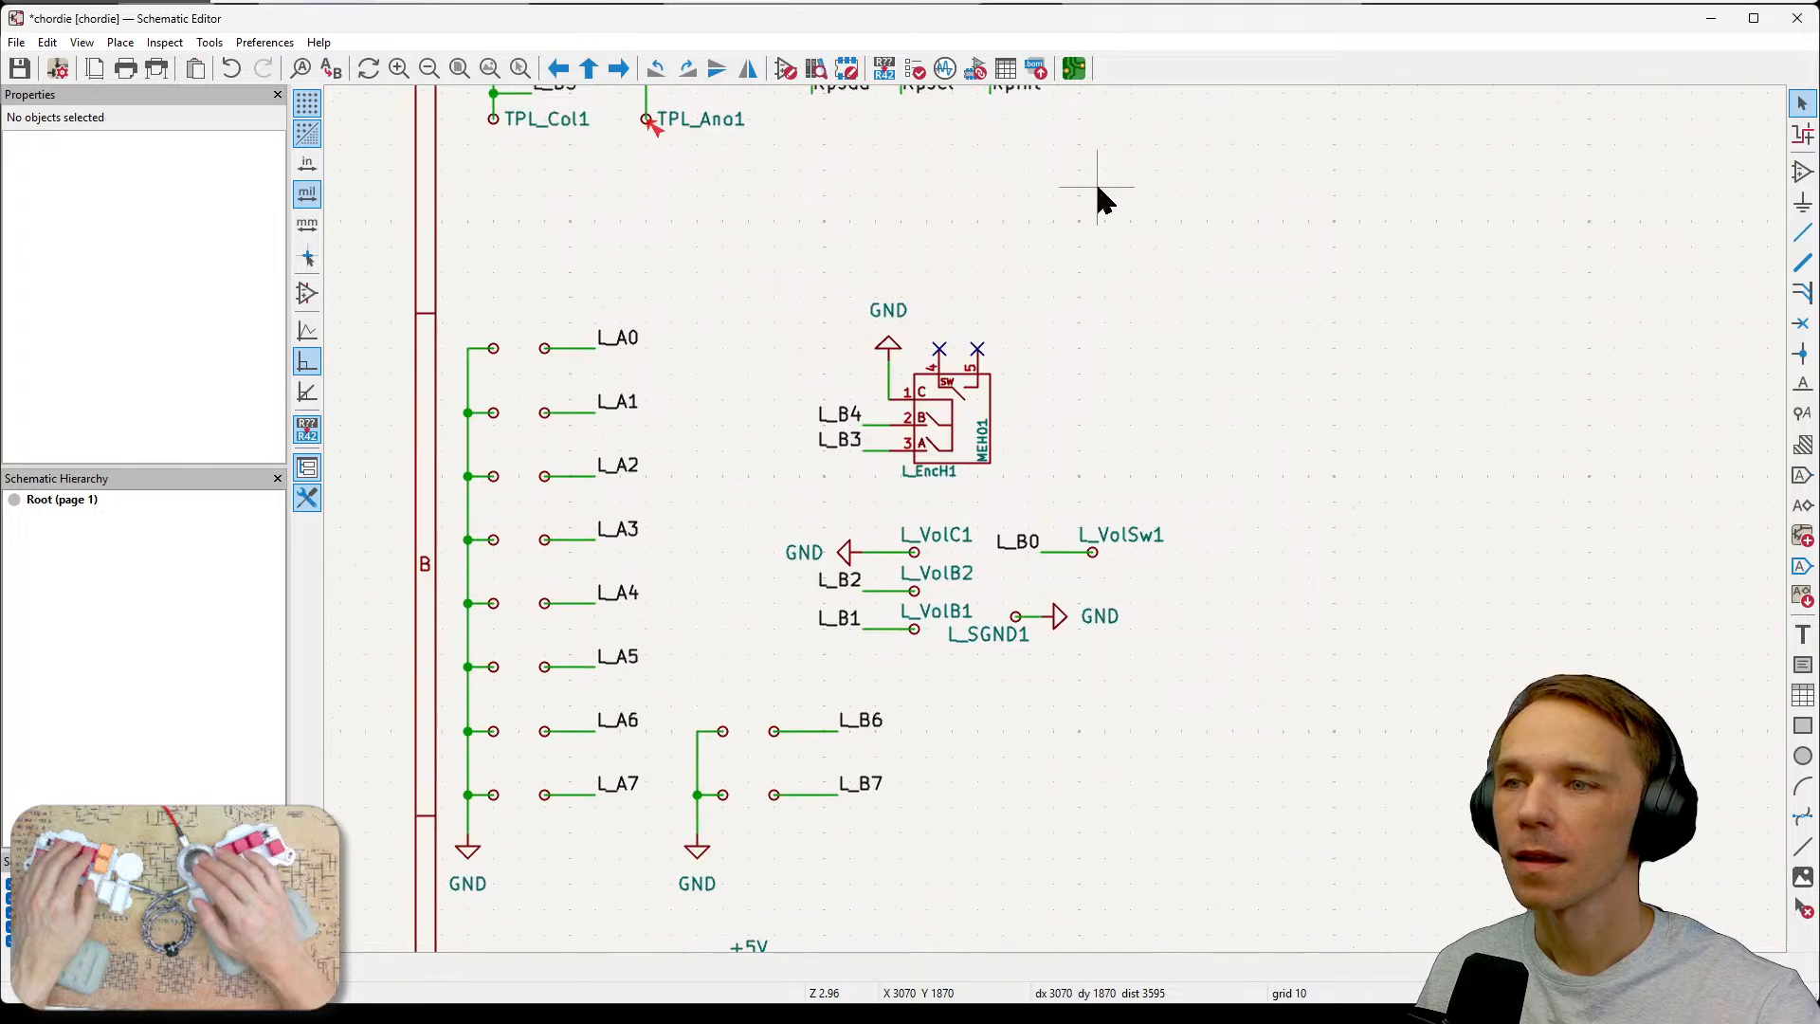
{"action": "middle_click_drag", "start_coordinate": [1144, 348], "coordinate": [1077, 294]}
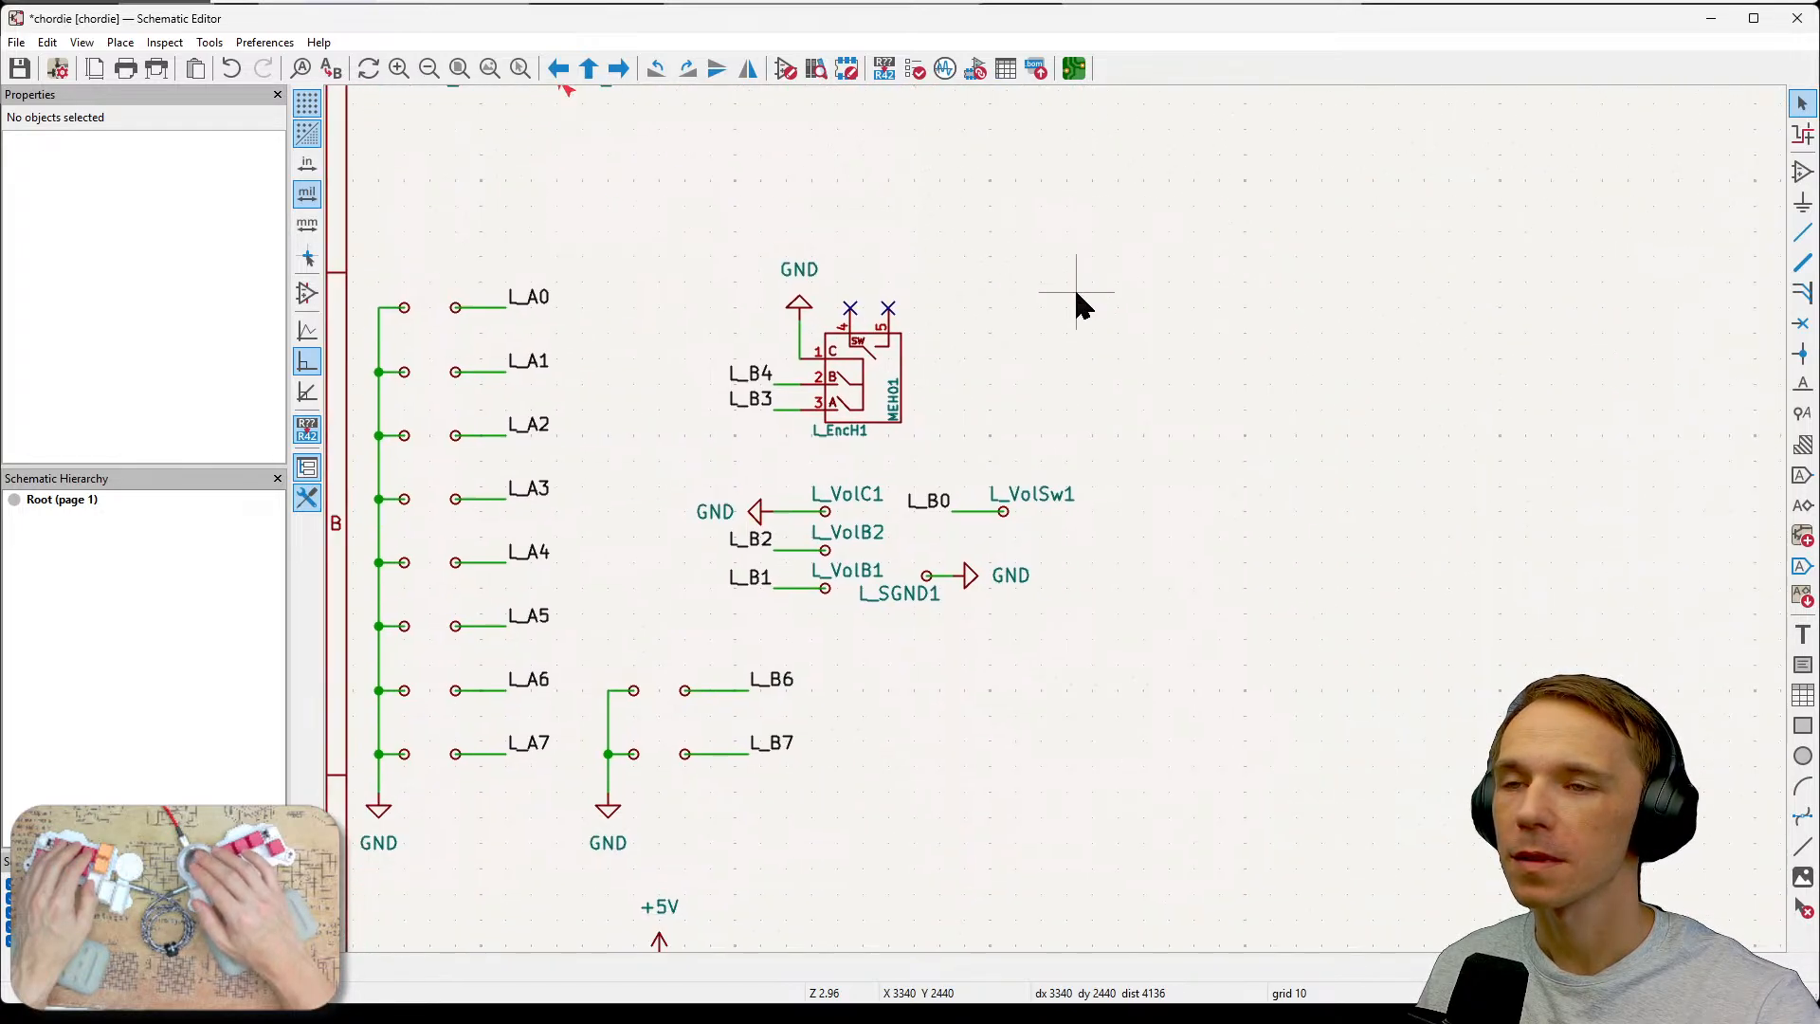
{"action": "left_click_drag", "start_coordinate": [1133, 453], "coordinate": [875, 657]}
{"action": "left_click_drag", "start_coordinate": [1154, 441], "coordinate": [900, 638]}
{"action": "key", "text": "m"}
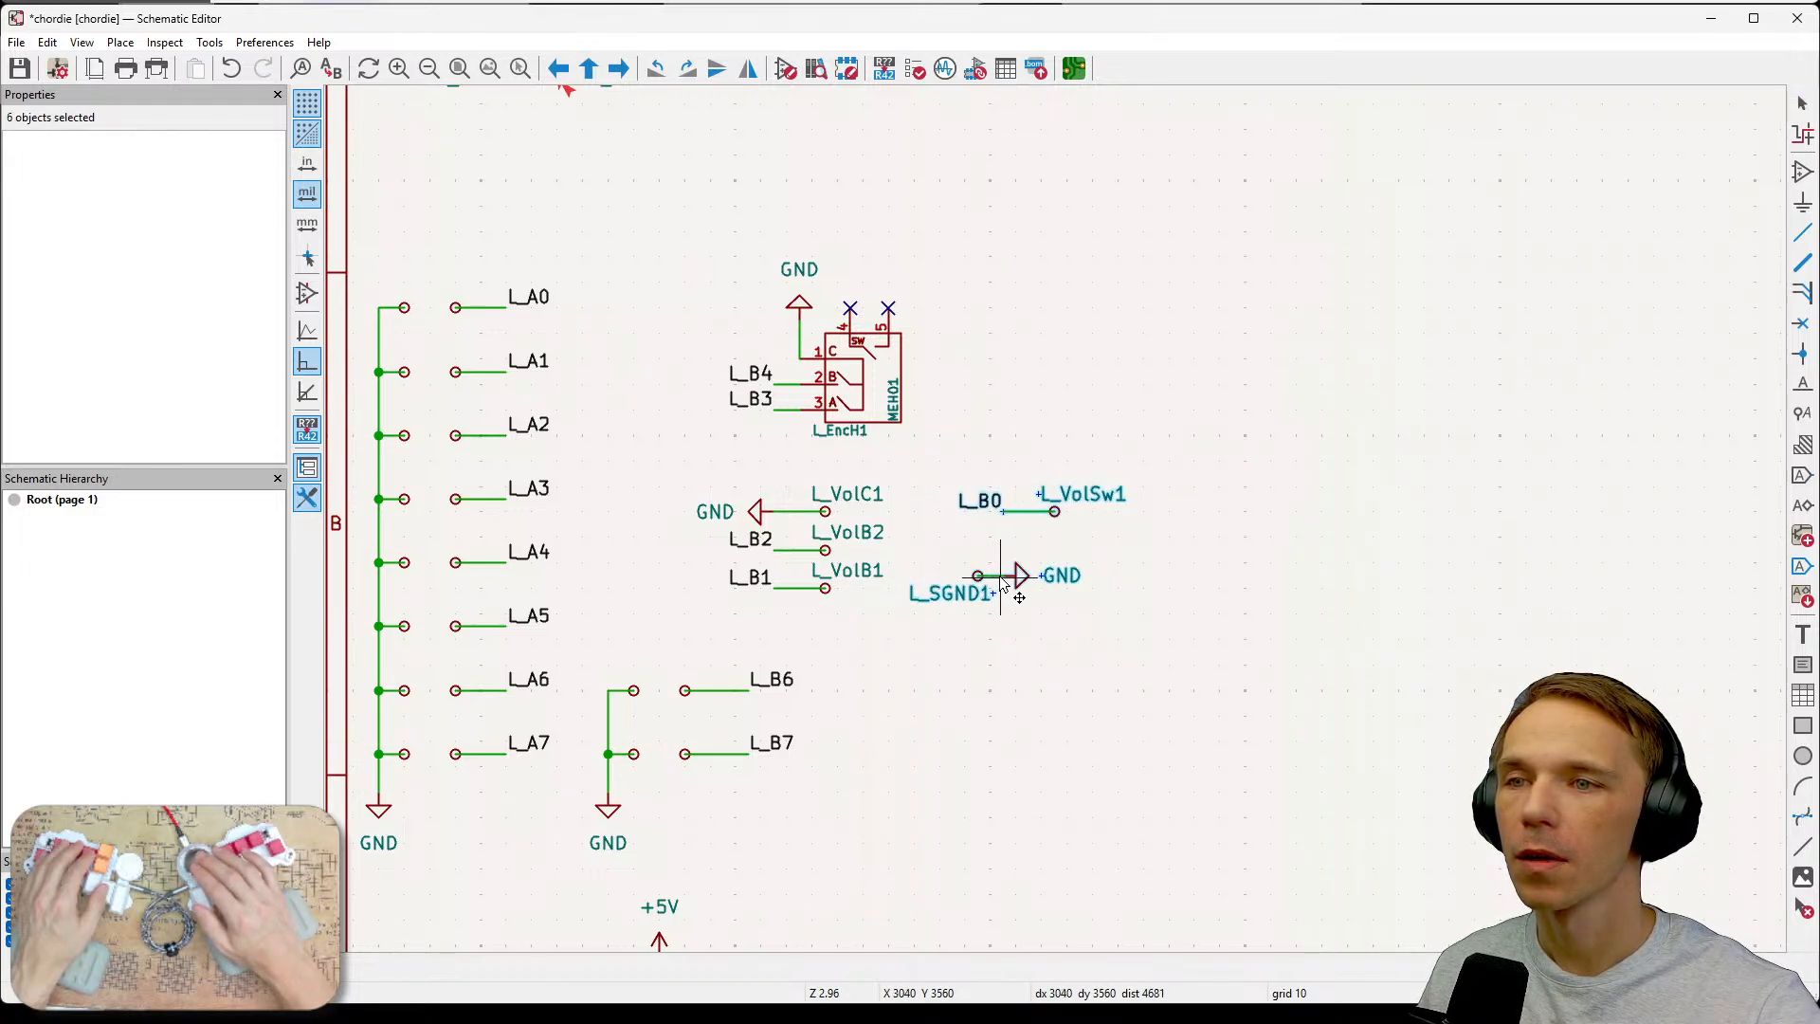
{"action": "left_click", "coordinate": [1003, 581]}
{"action": "left_click", "coordinate": [1202, 621]}
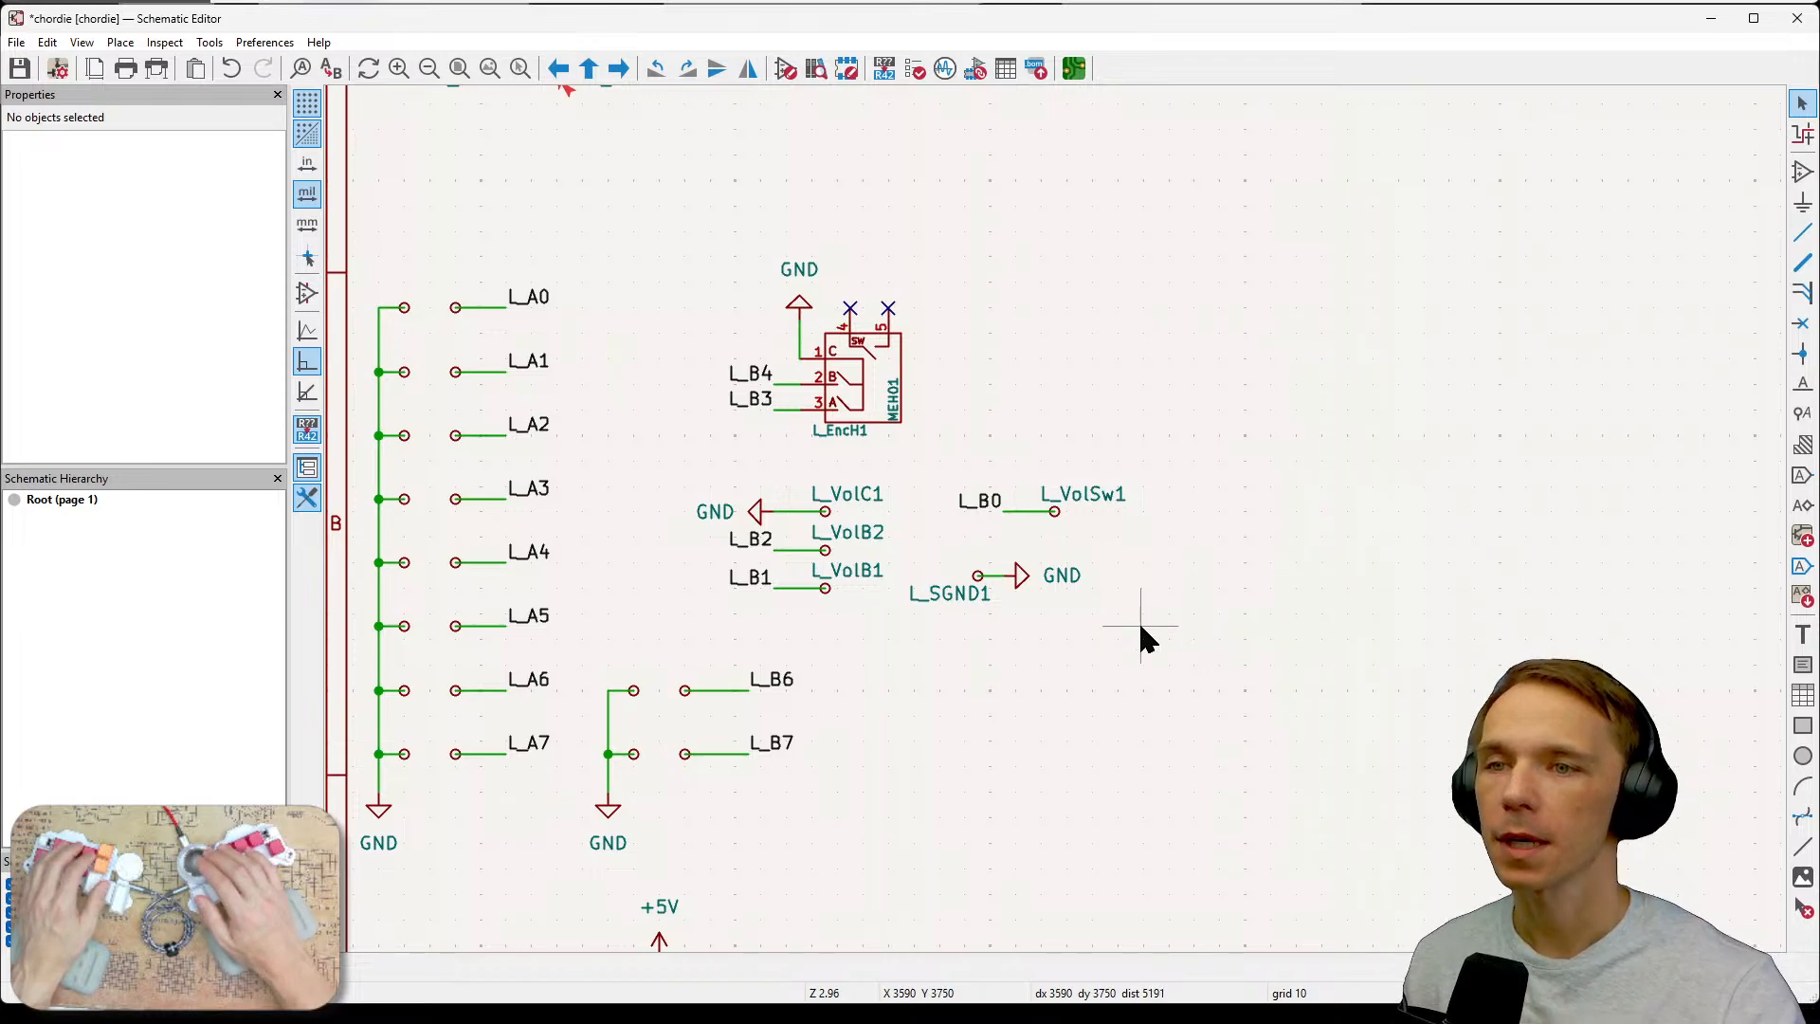
Shift the L_B0/L_VolSw1 test point slightly down and to the left.
{"action": "left_click_drag", "start_coordinate": [946, 446], "coordinate": [1172, 540]}
{"action": "mouse_move", "coordinate": [1052, 510]}
{"action": "left_mouse_down"}
{"action": "mouse_move", "coordinate": [1027, 503]}
{"action": "mouse_move", "coordinate": [1027, 527]}
{"action": "left_mouse_up"}
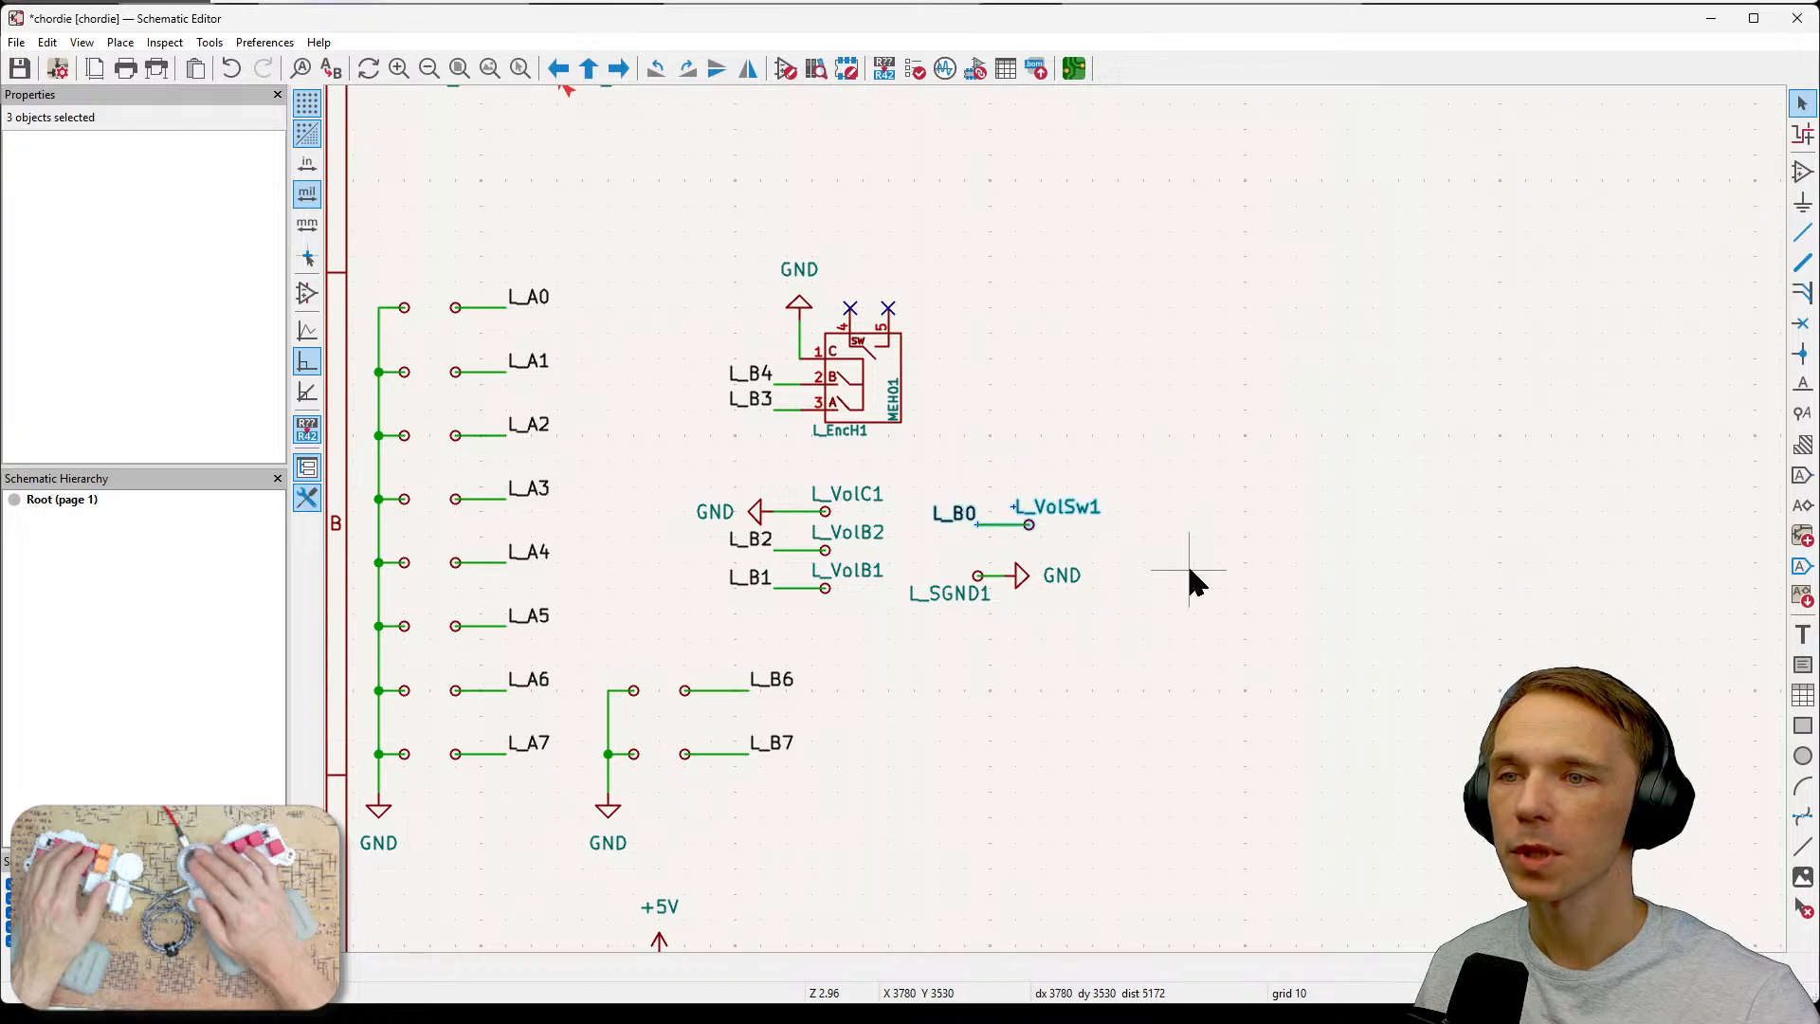
{"action": "left_click", "coordinate": [1189, 572]}
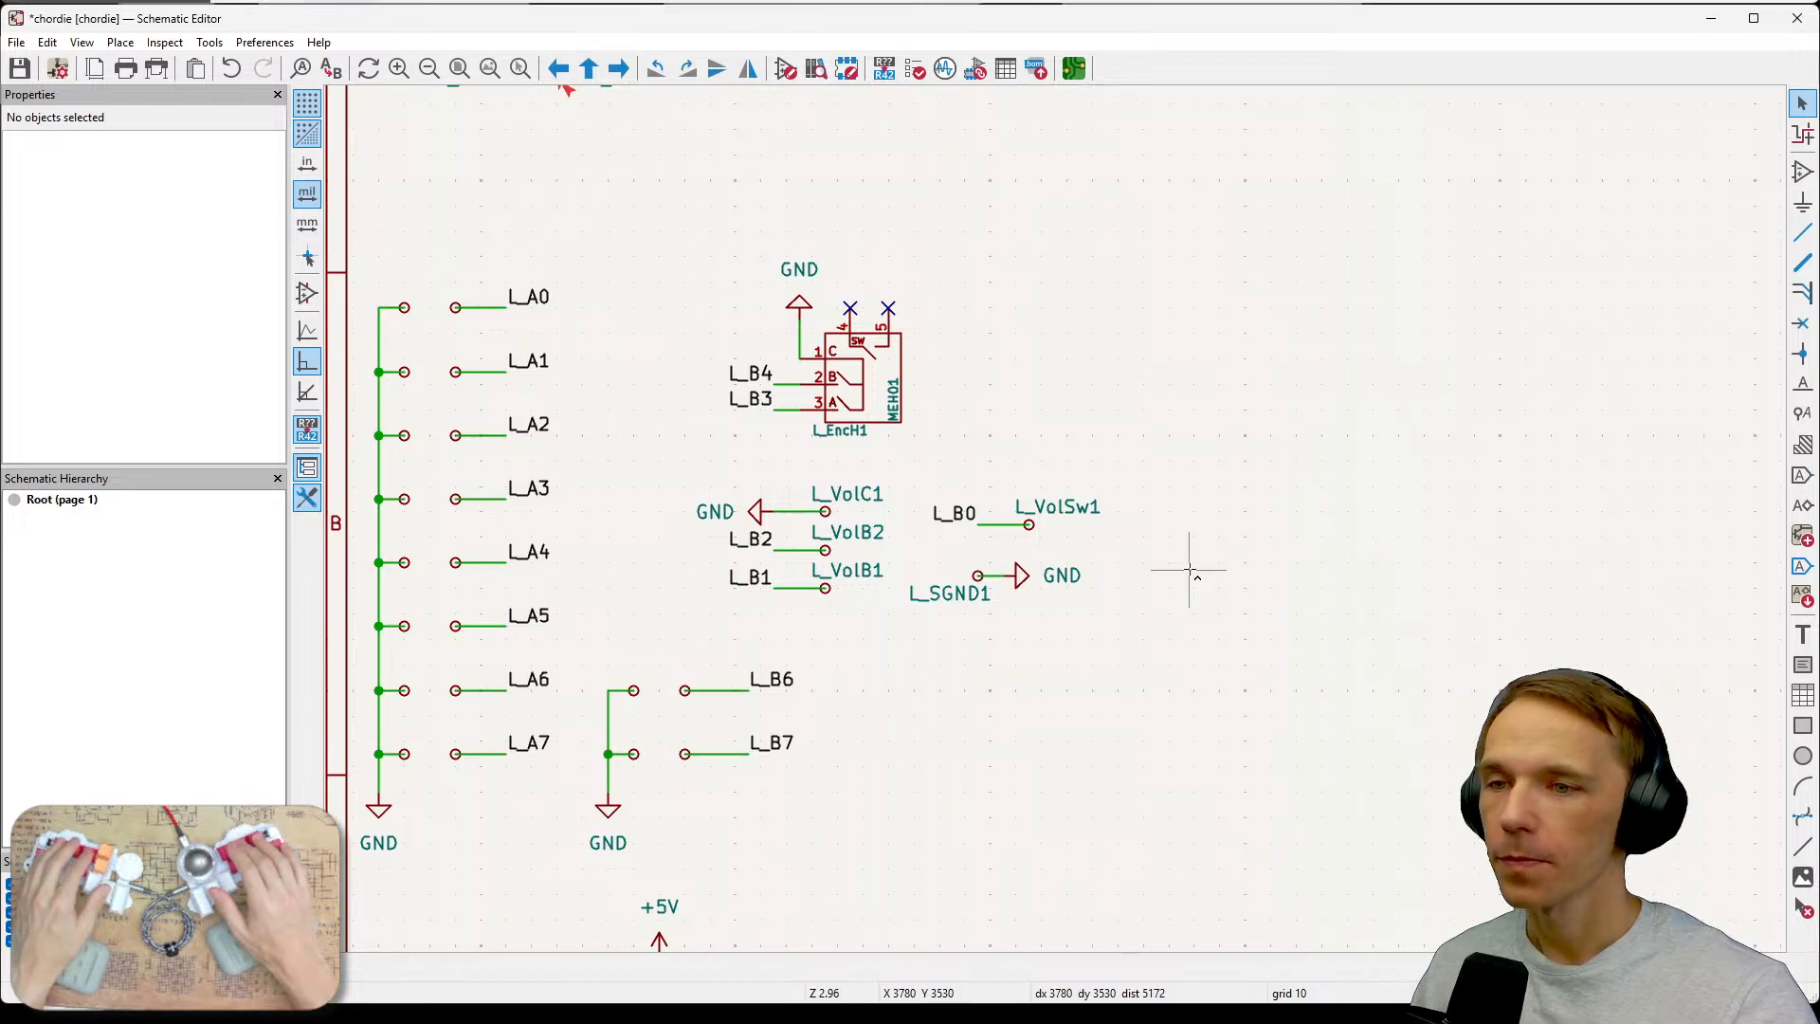
Save the schematic and open the Electrical Rules Checker to review its ignored tests.
{"action": "key", "text": "ctrl+s"}
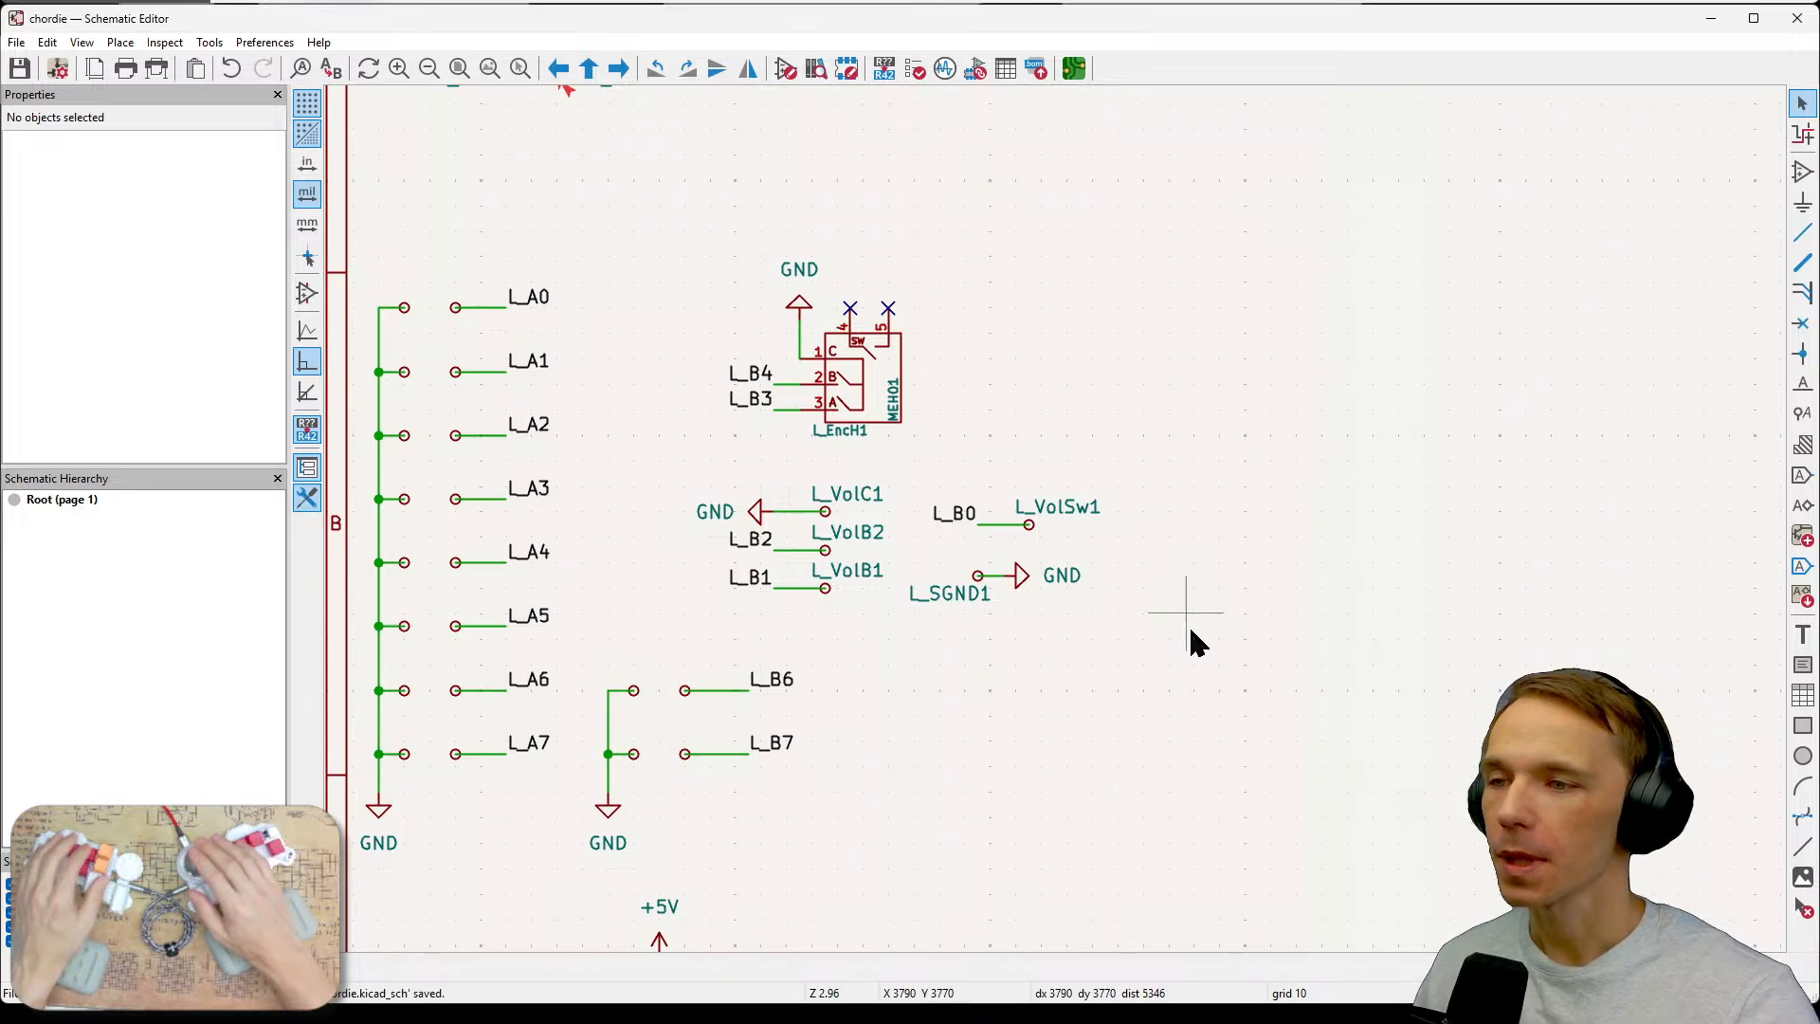
{"action": "left_click", "coordinate": [165, 42]}
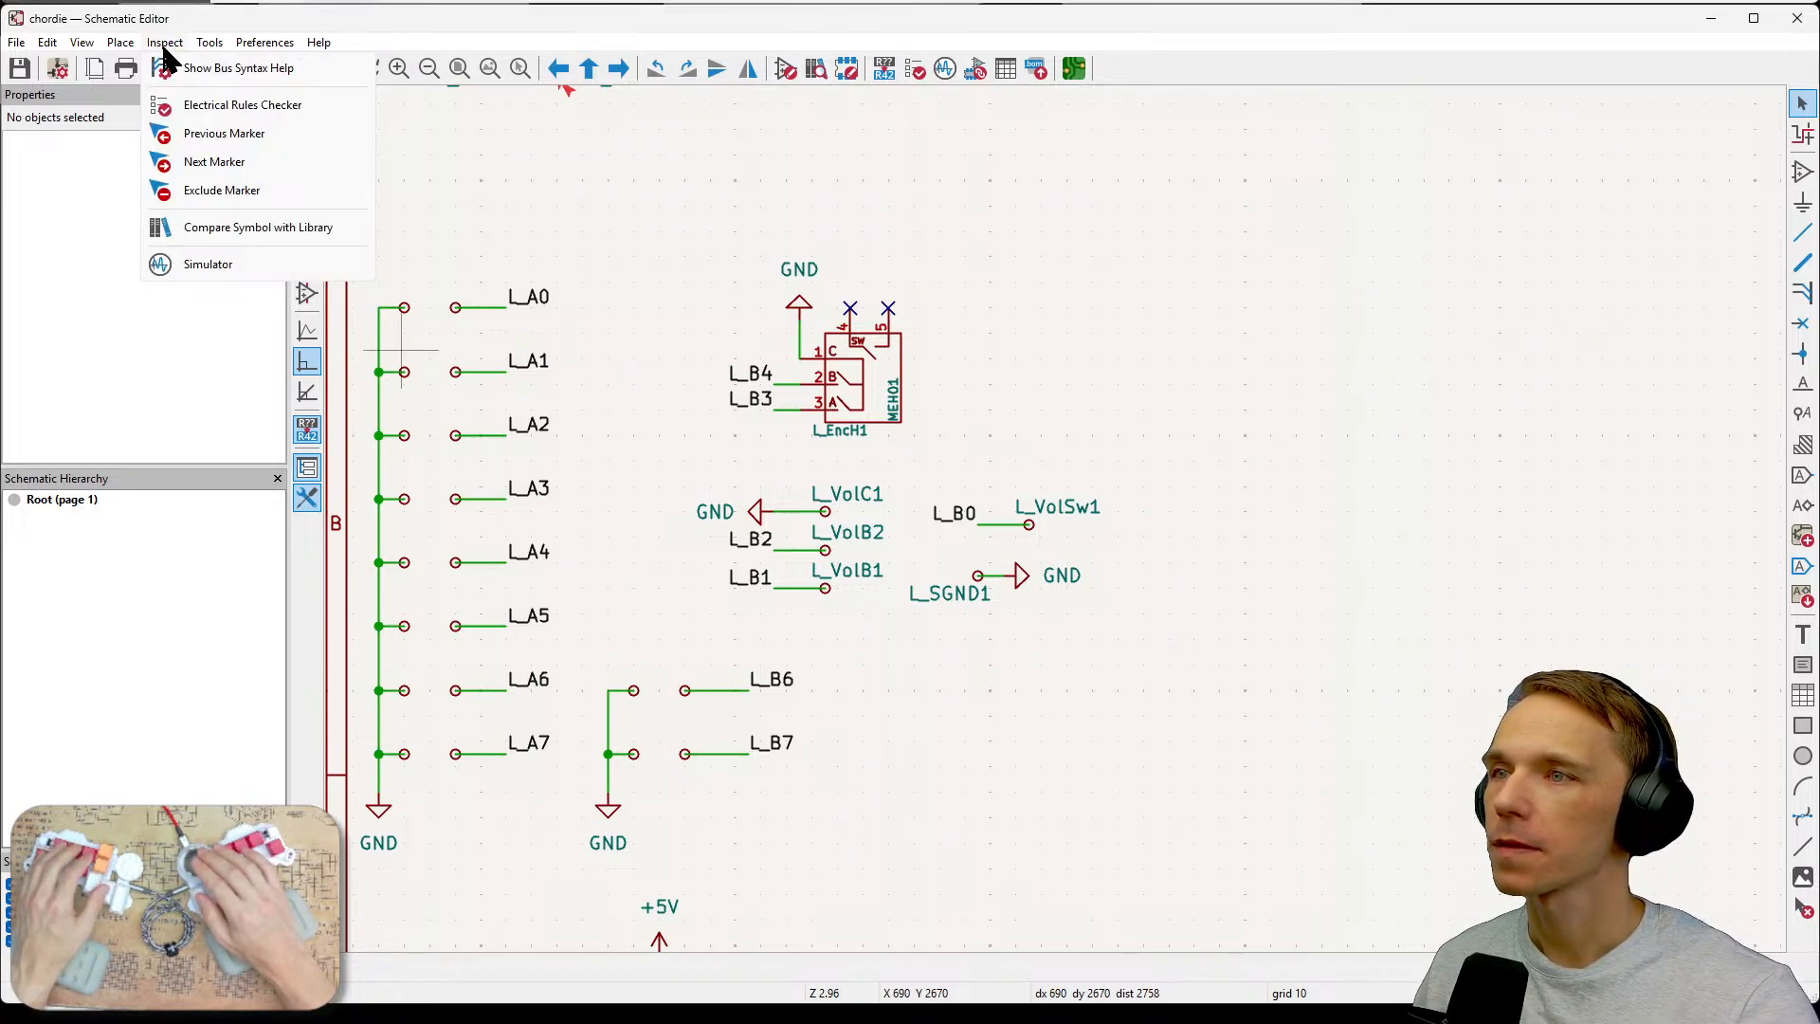
{"action": "left_click", "coordinate": [190, 104]}
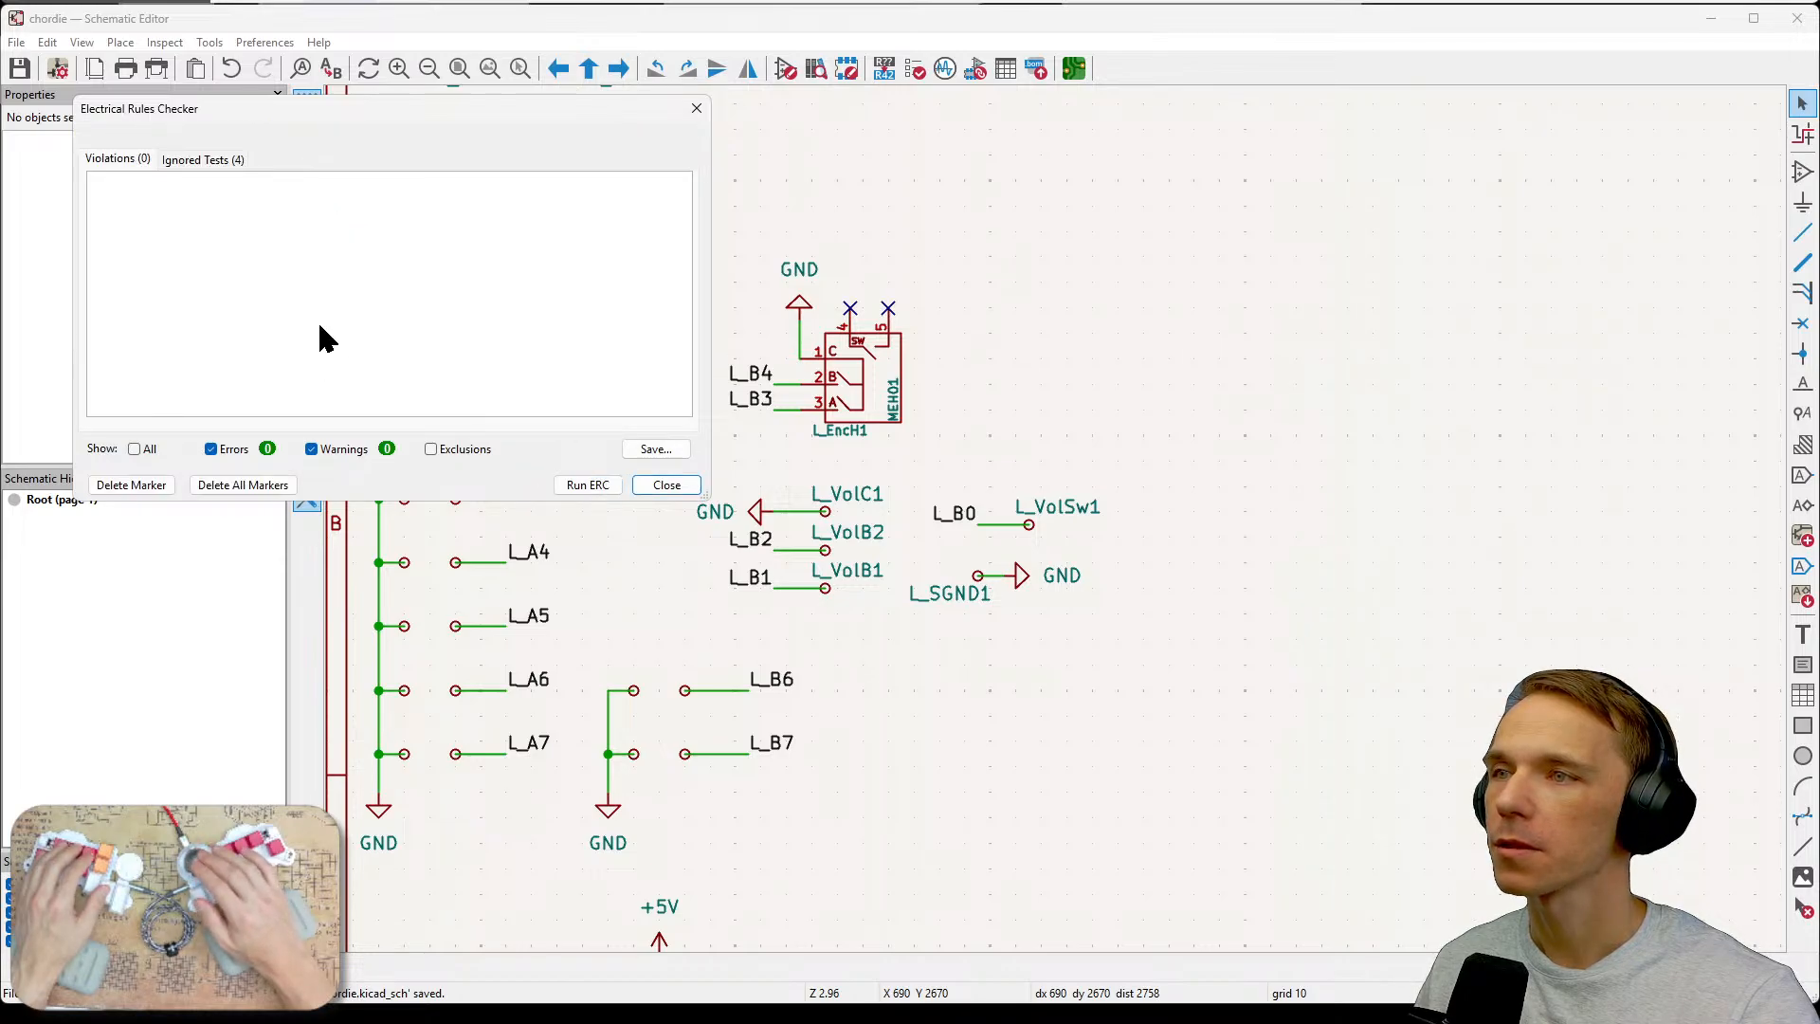
{"action": "left_click", "coordinate": [201, 159]}
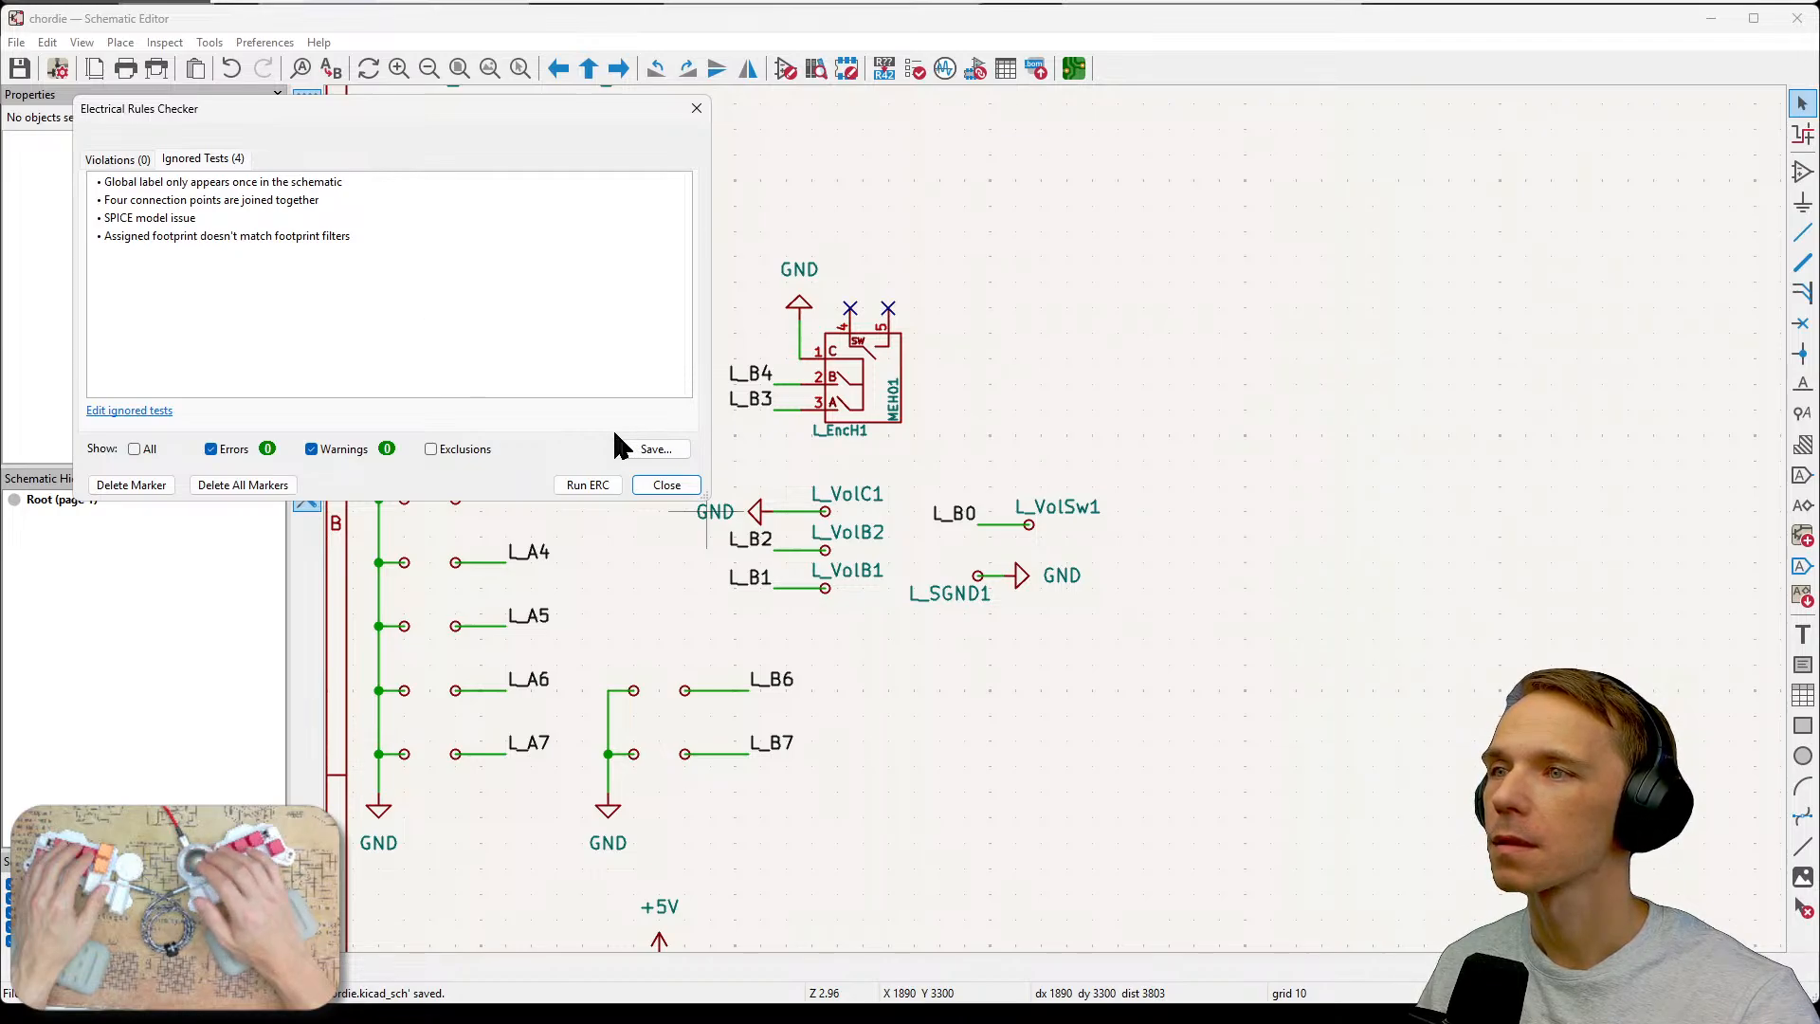
{"action": "left_click", "coordinate": [667, 484]}
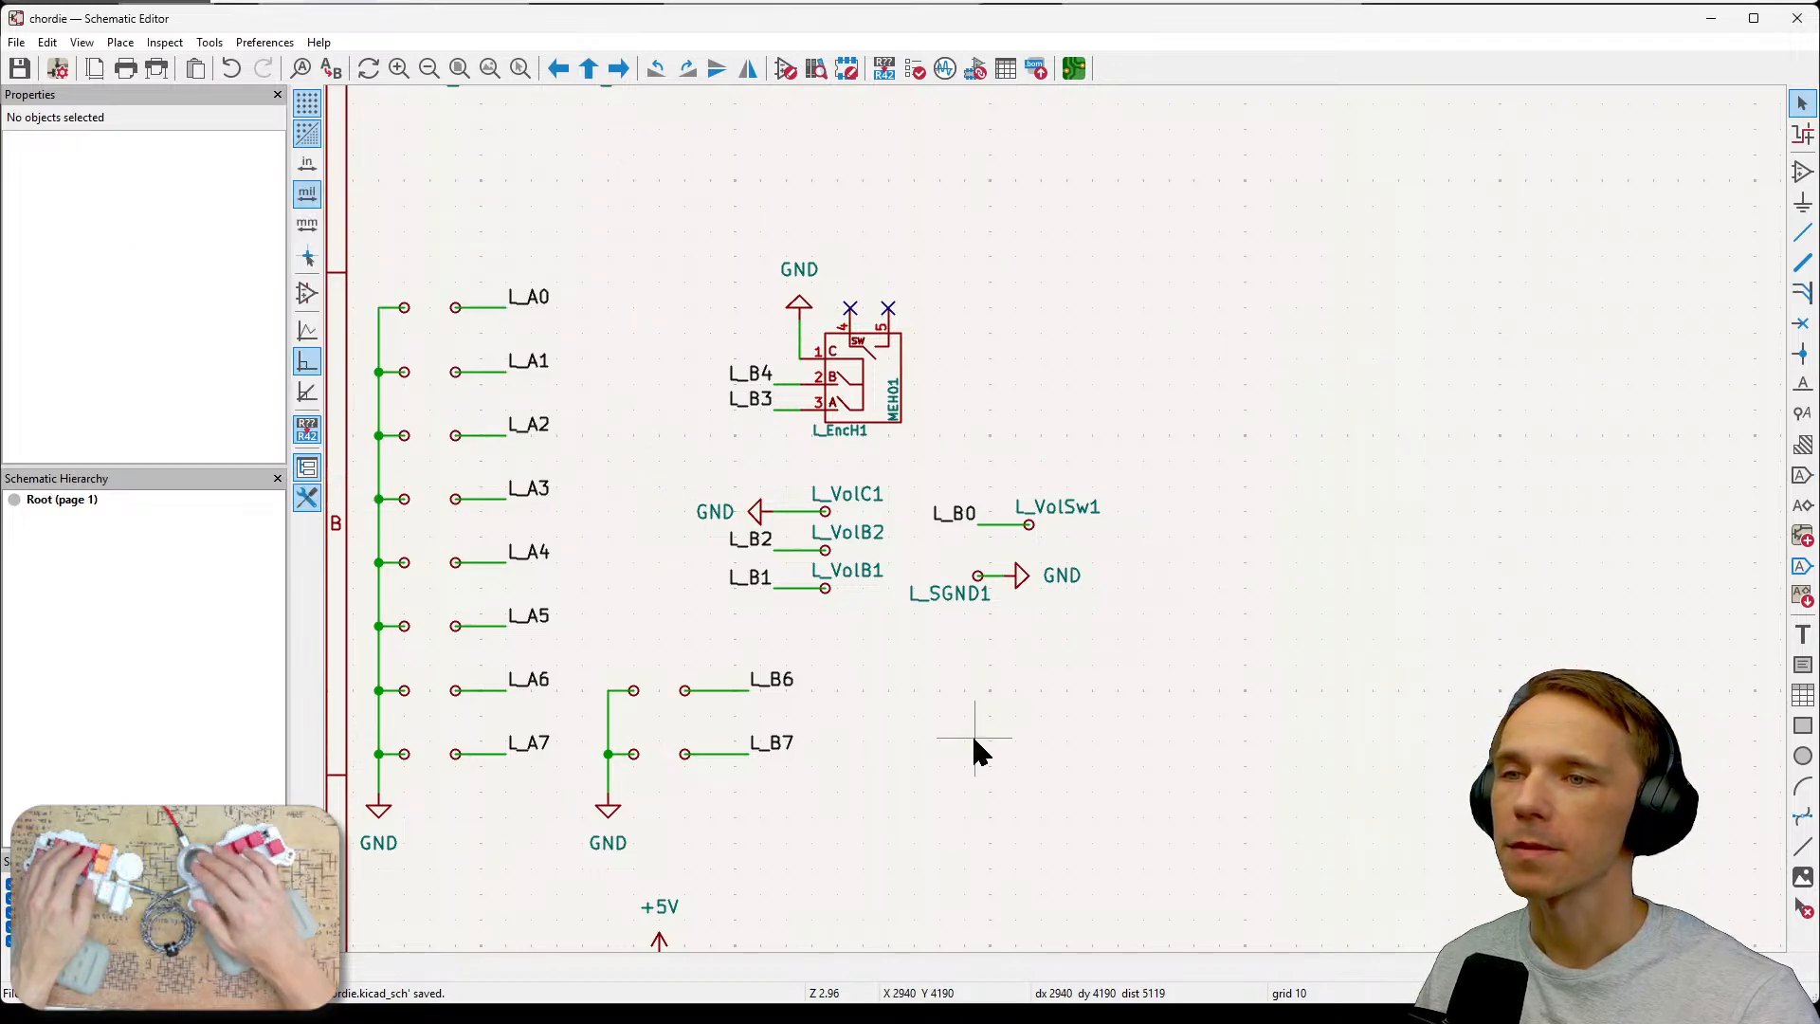
{"action": "middle_click_drag", "start_coordinate": [975, 743], "coordinate": [1245, 700]}
{"action": "scroll", "coordinate": [1244, 699], "scroll_direction": "down", "scroll_amount": 2}
{"action": "scroll", "coordinate": [1125, 792], "scroll_direction": "up", "scroll_amount": 5, "text": "shift"}
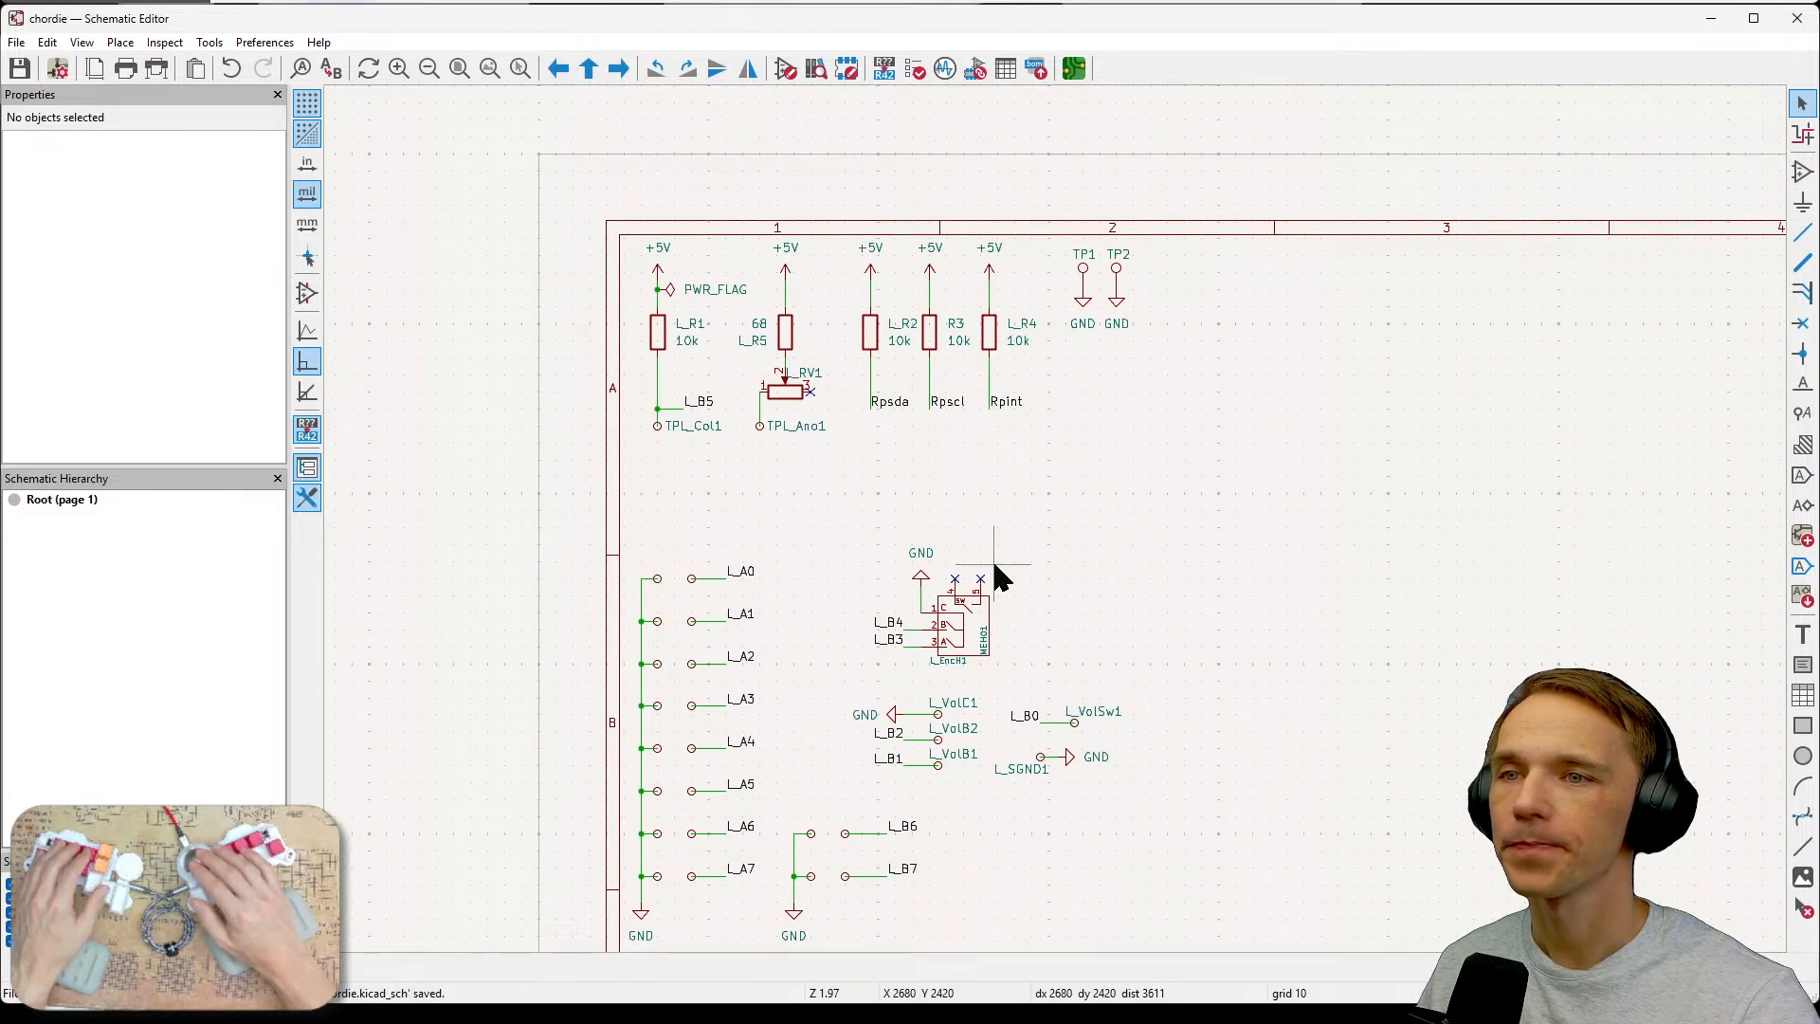
Switch to the PCB Editor and update the PCB from the schematic.
{"action": "key", "text": "alt+Tab"}
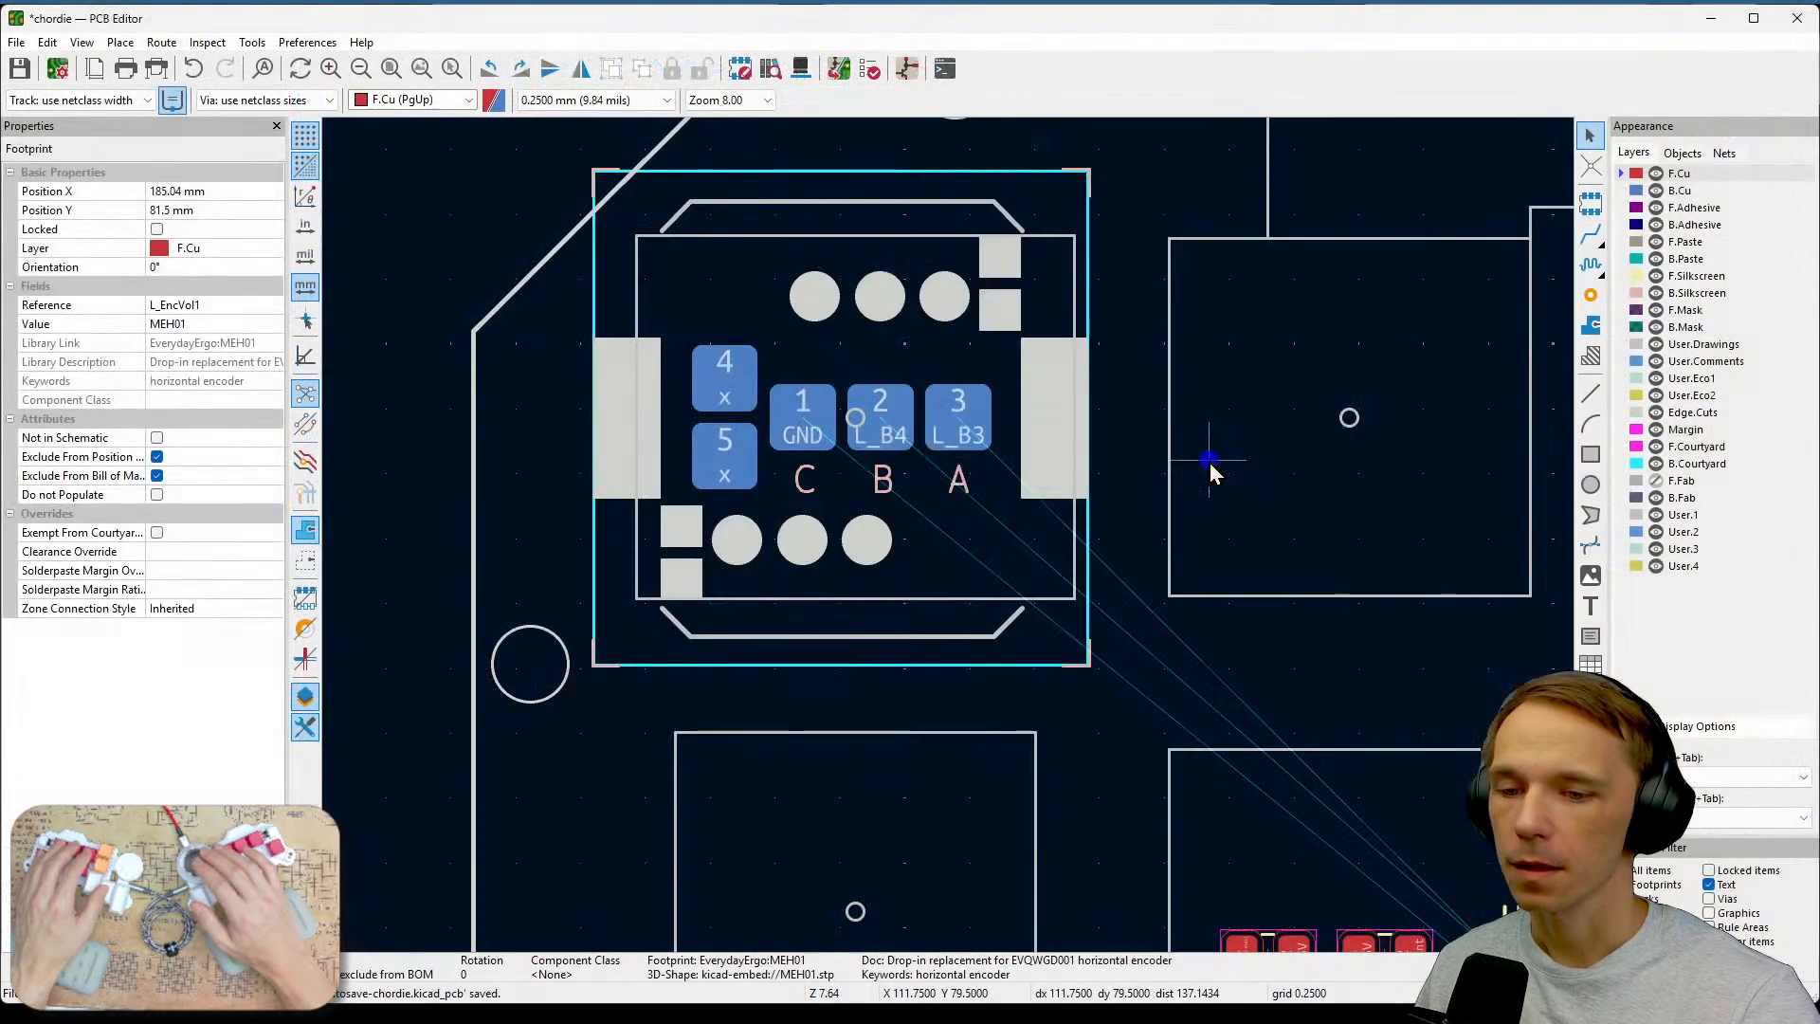
{"action": "scroll", "coordinate": [952, 549], "scroll_direction": "down", "scroll_amount": 3}
{"action": "middle_click_drag", "start_coordinate": [1111, 661], "coordinate": [919, 488]}
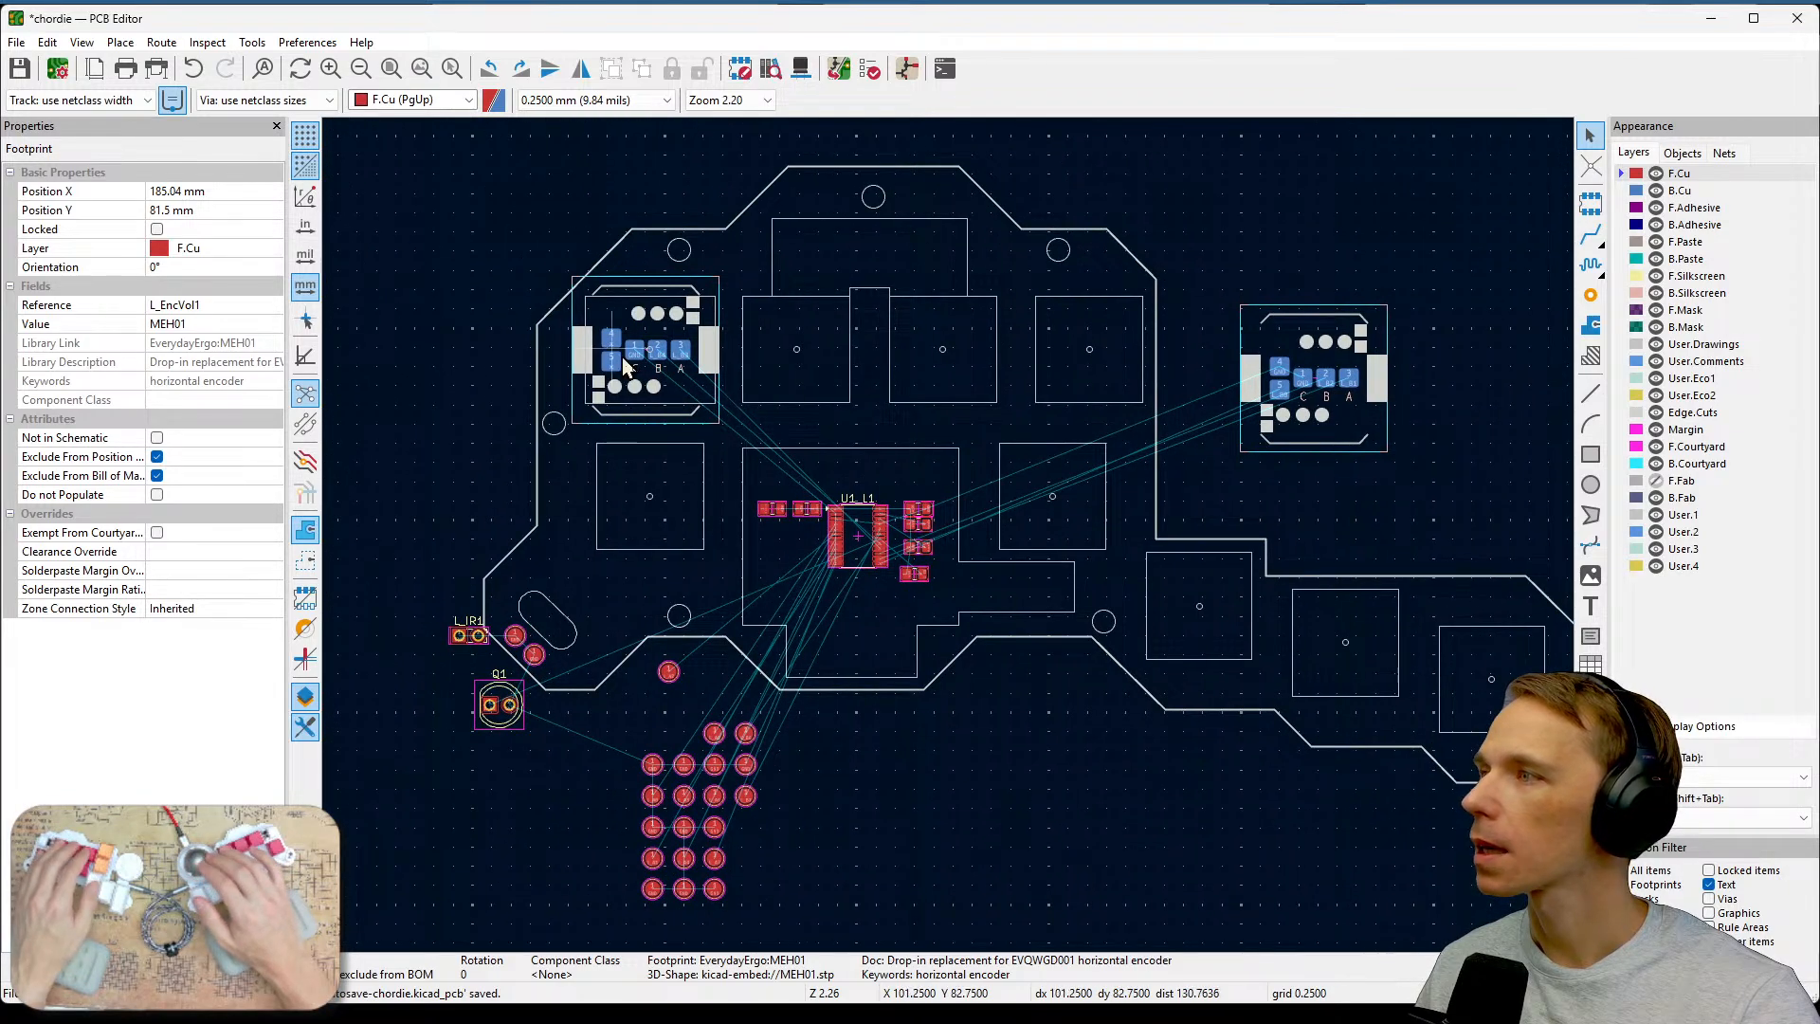
{"action": "left_click", "coordinate": [839, 68]}
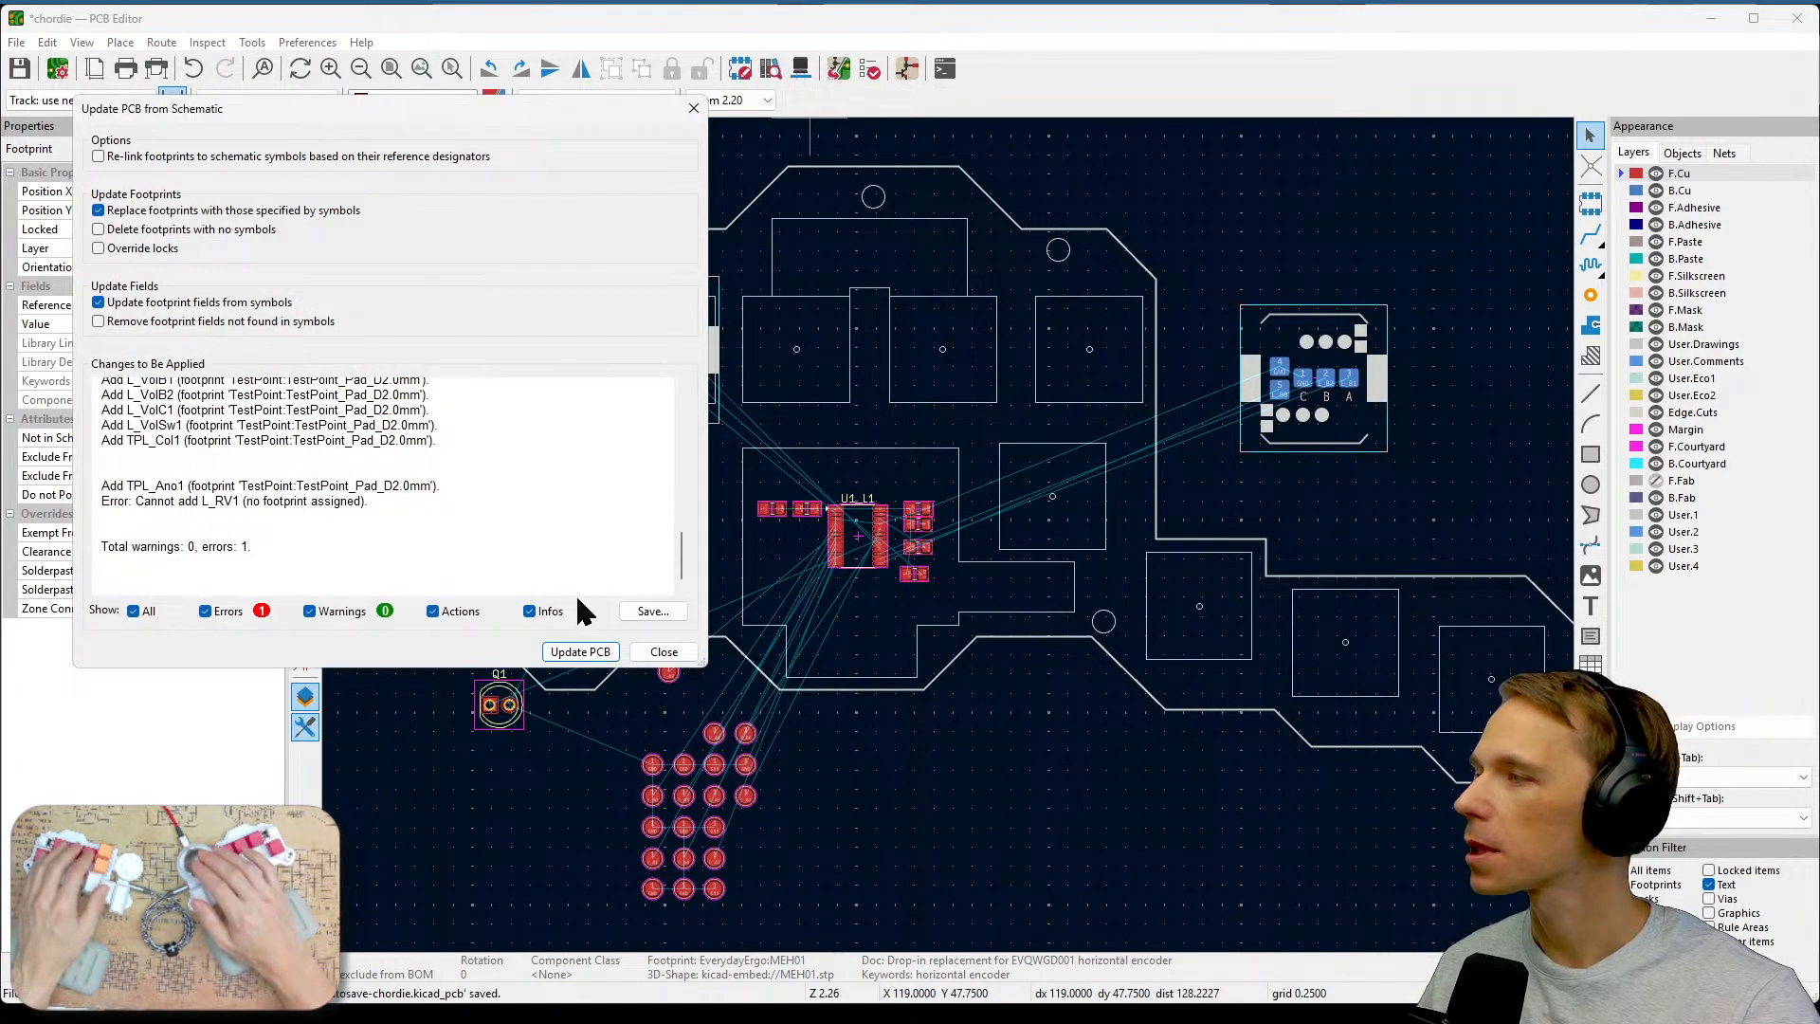
{"action": "left_click", "coordinate": [578, 652]}
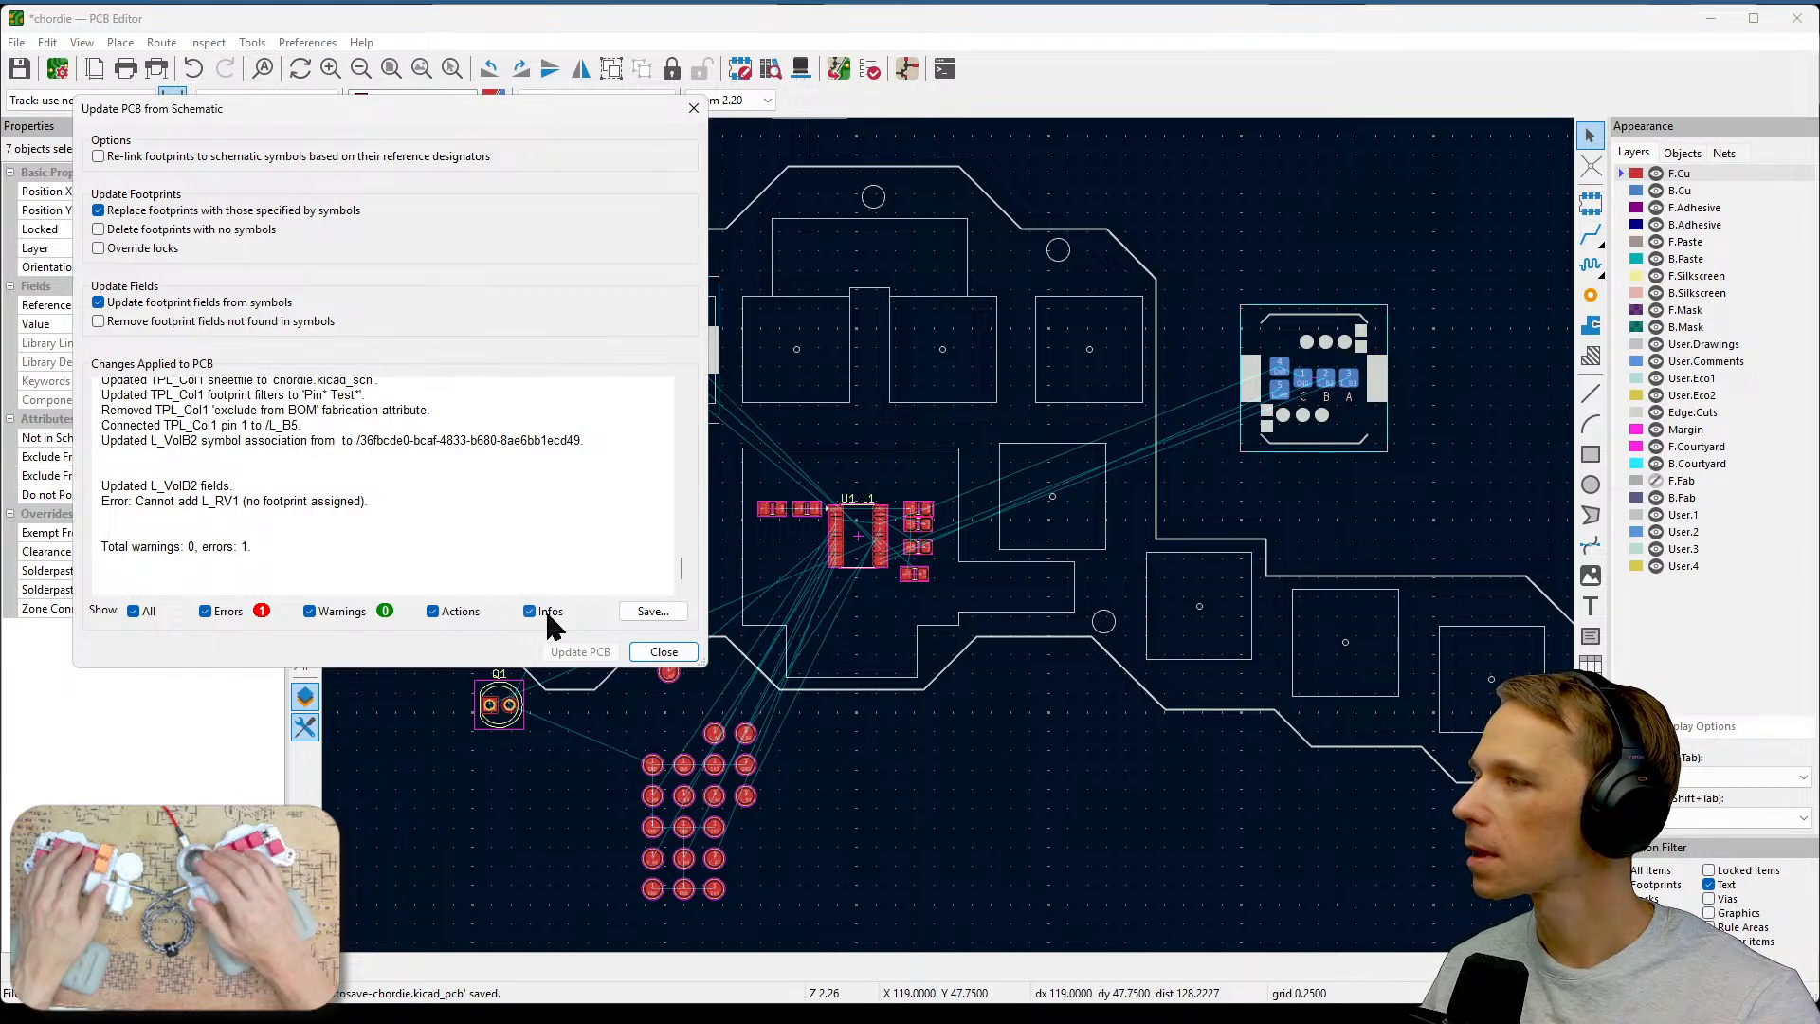
{"action": "left_click", "coordinate": [664, 651]}
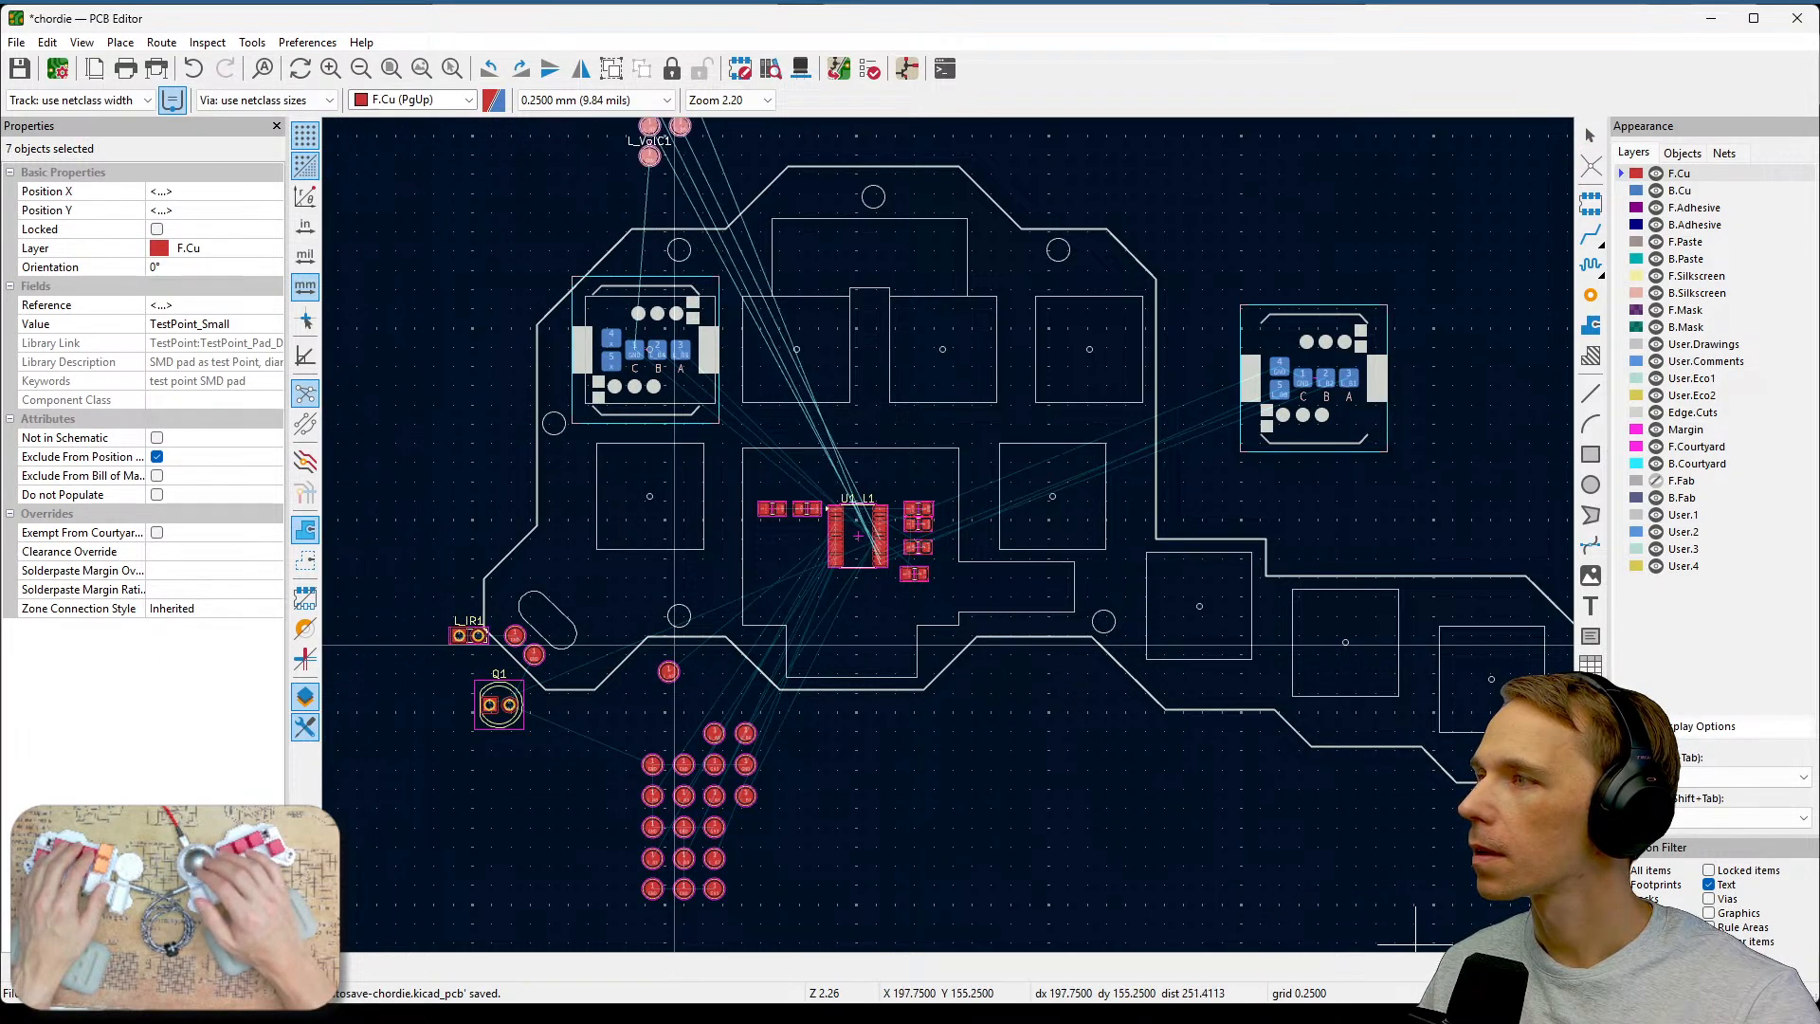
Try to drag the new test points' reference labels down toward the board, then undo the move.
{"action": "left_click", "coordinate": [1175, 780]}
{"action": "middle_click_drag", "start_coordinate": [1104, 538], "coordinate": [1341, 877]}
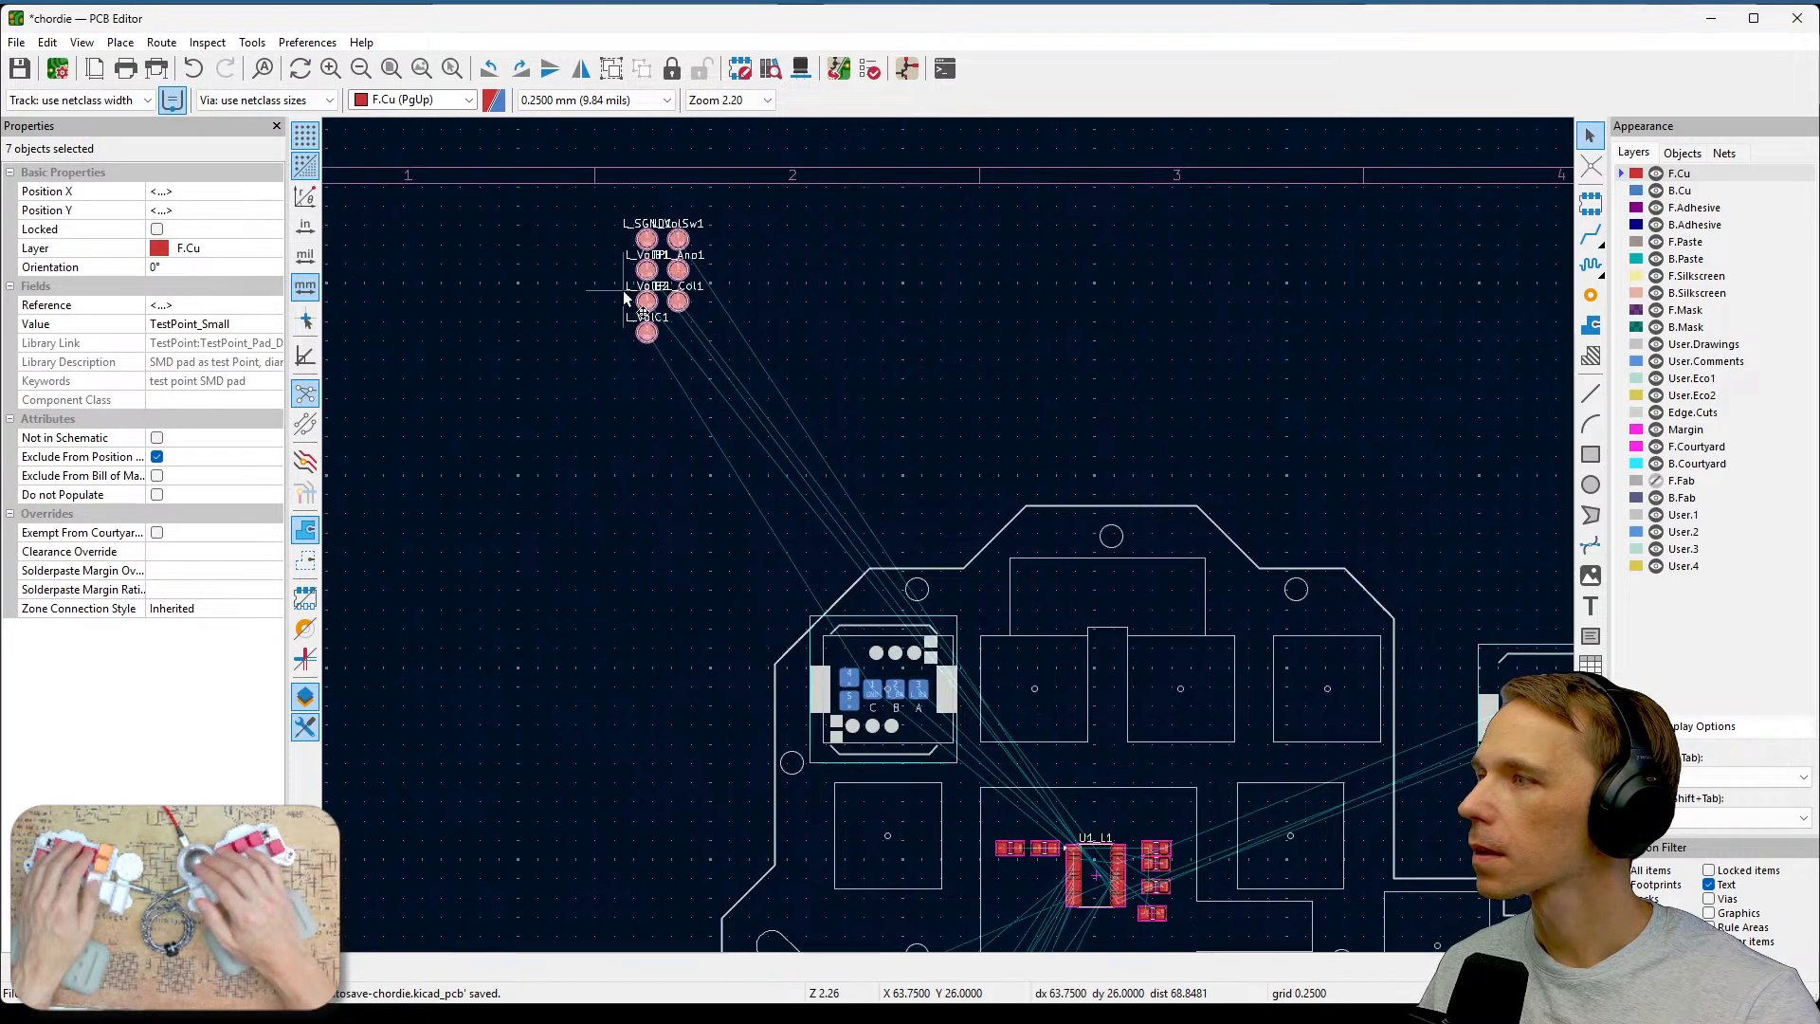
{"action": "left_click_drag", "start_coordinate": [554, 185], "coordinate": [748, 380]}
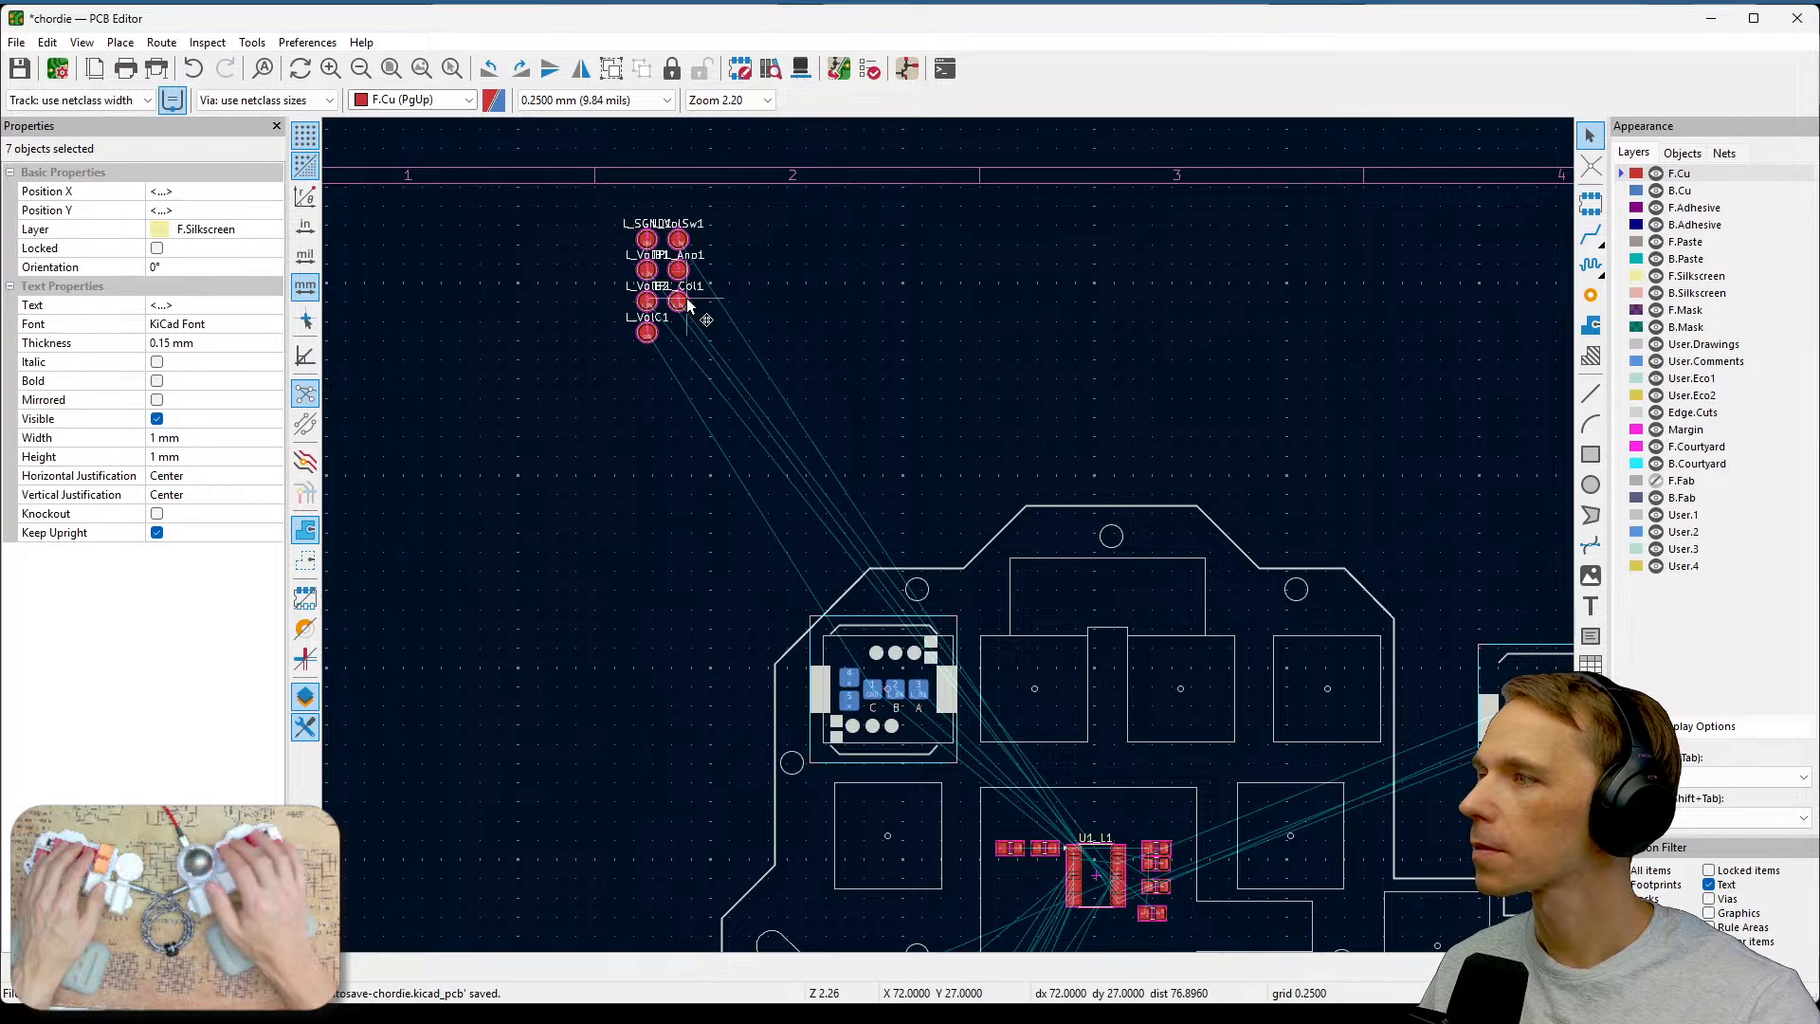
{"action": "left_click_drag", "start_coordinate": [688, 305], "coordinate": [725, 801]}
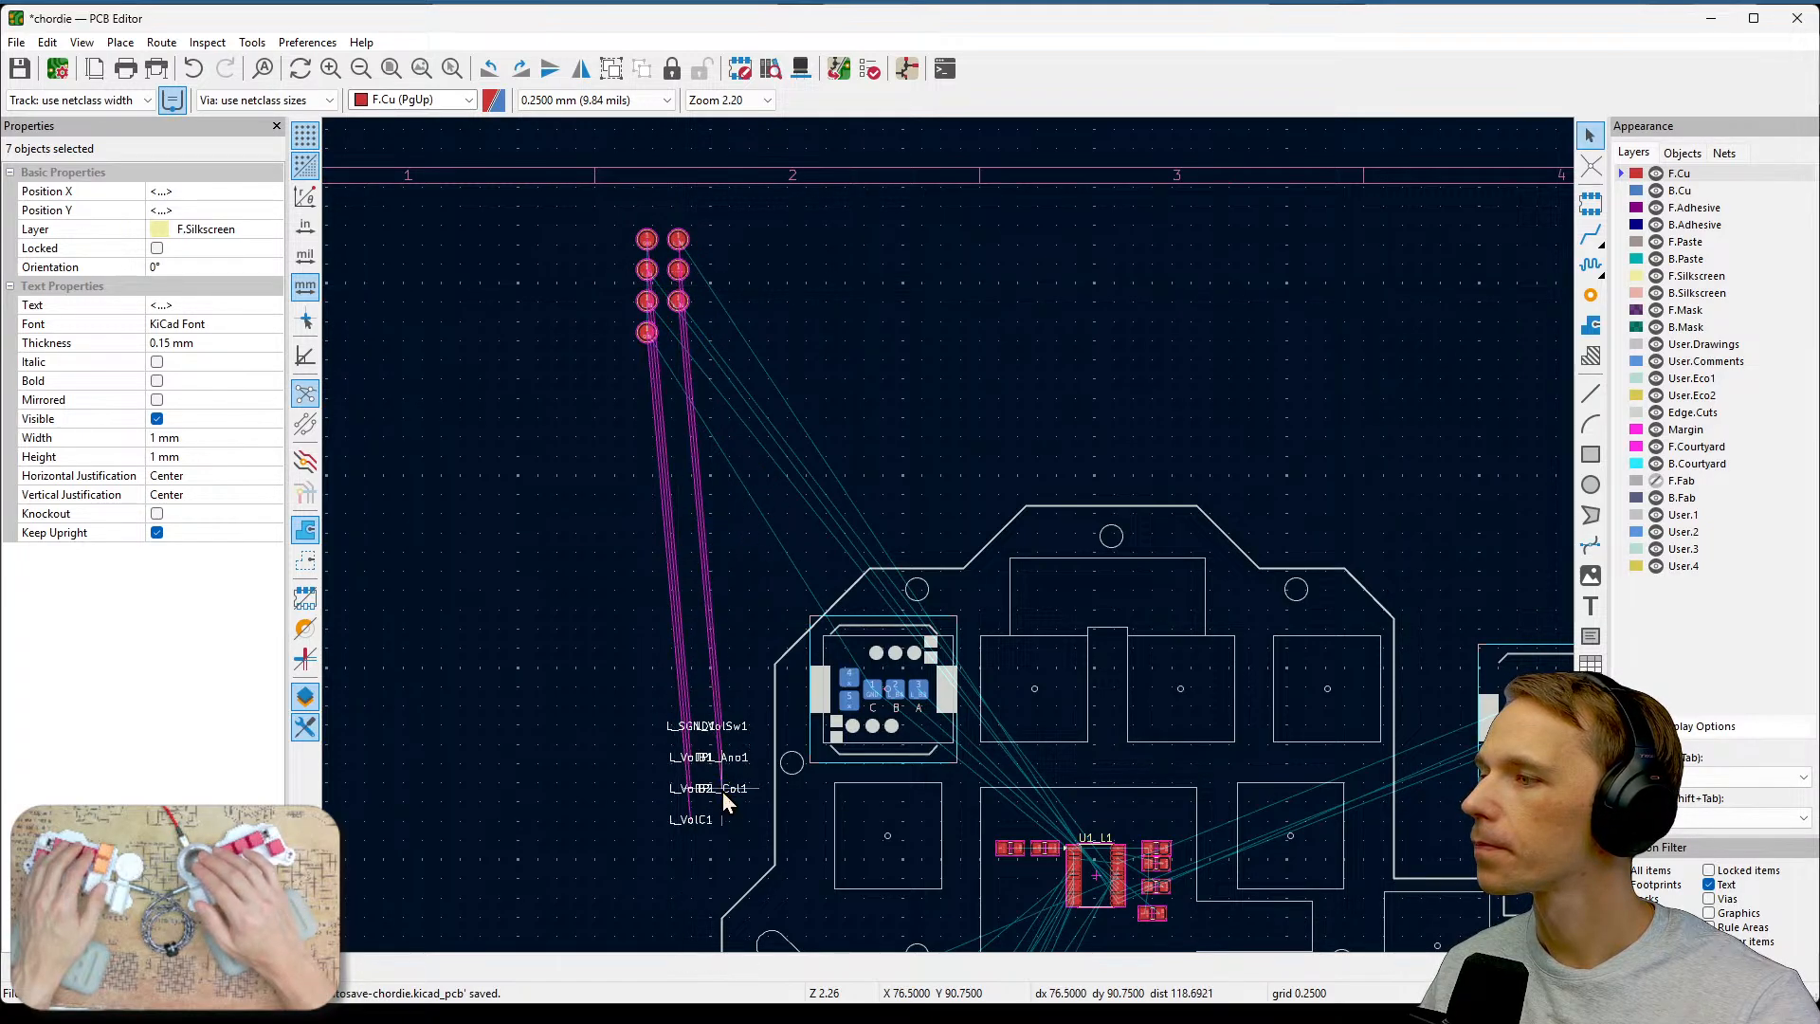
{"action": "key", "text": "ctrl+z"}
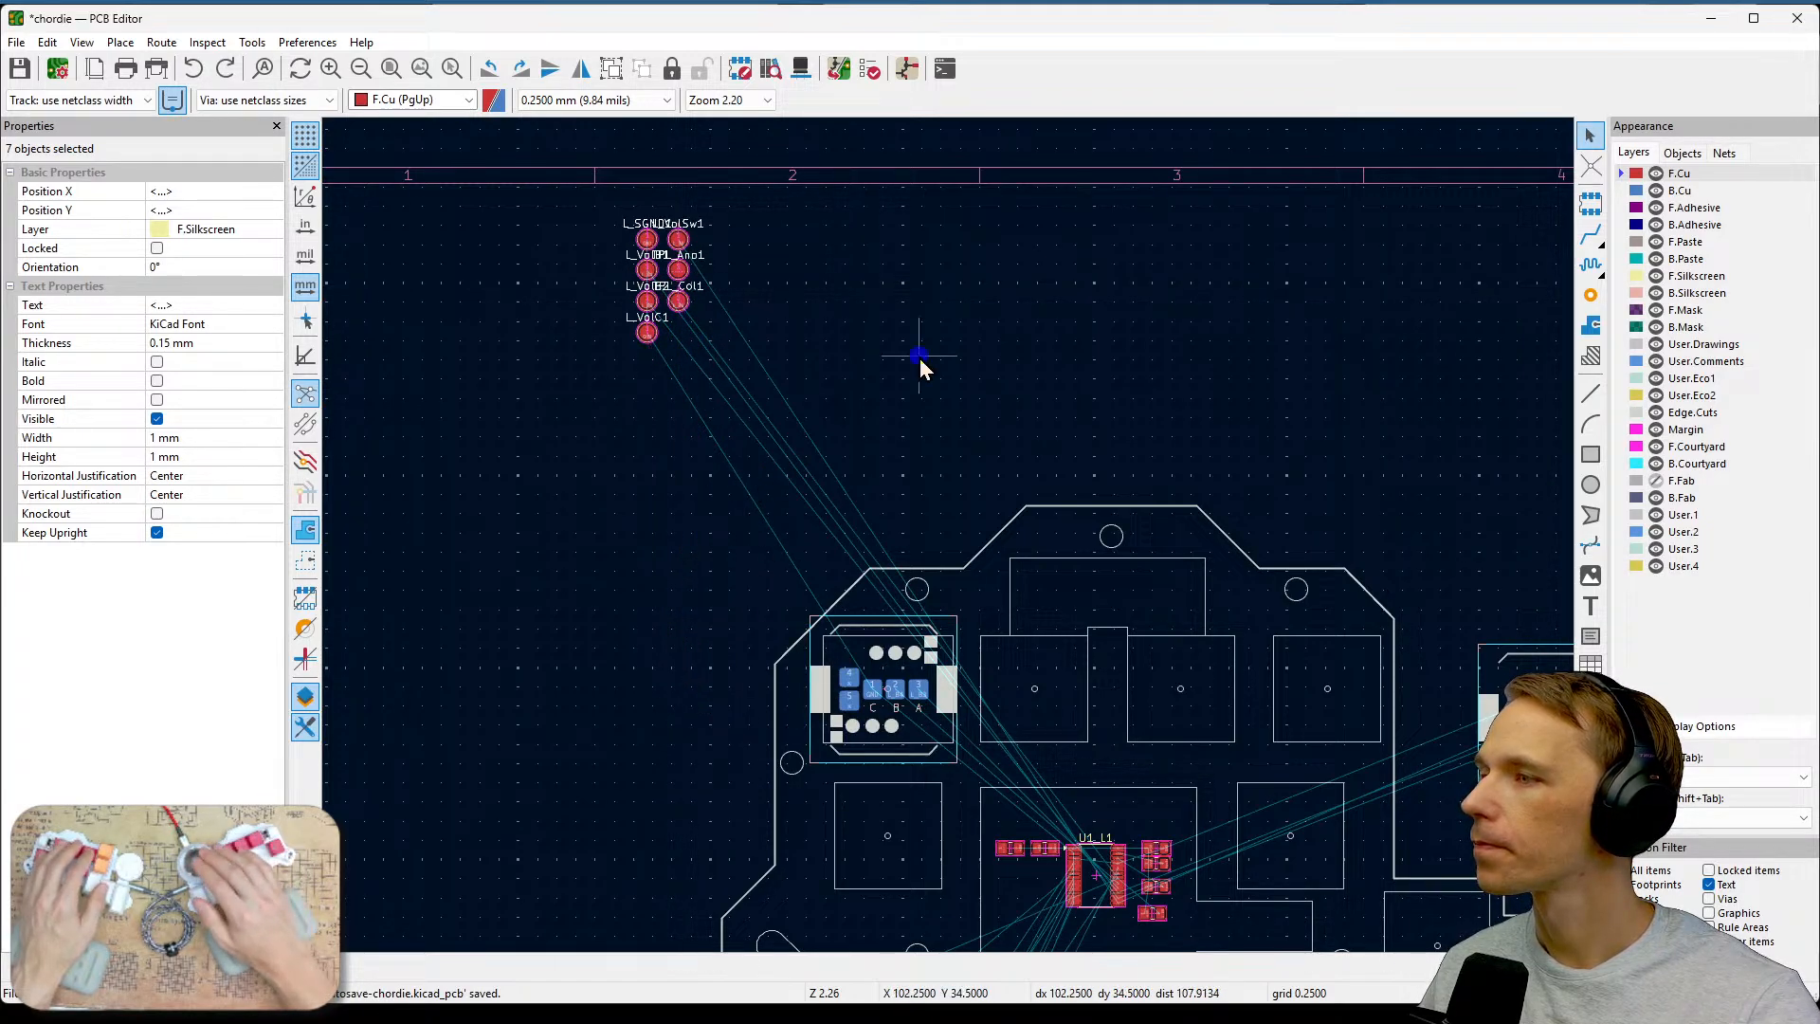
{"action": "key", "text": "Escape"}
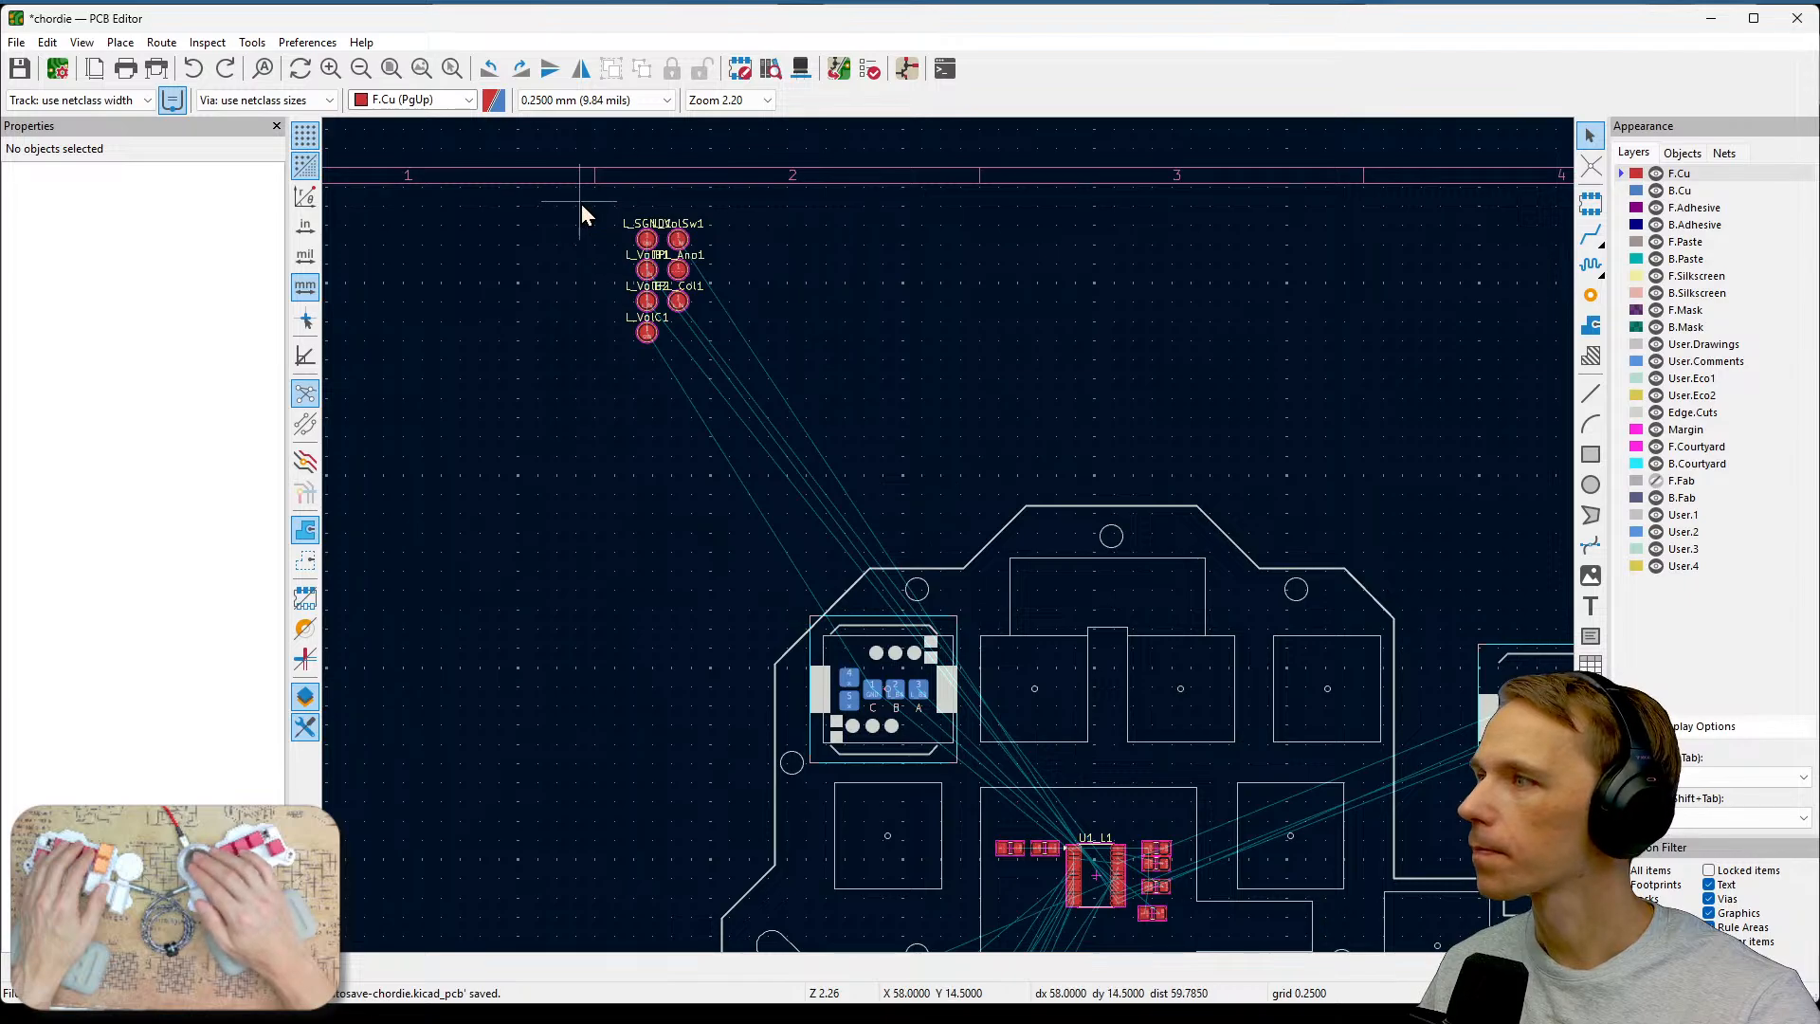
Move the seven new test points from above the board to below it, beside the switch pads.
{"action": "left_click_drag", "start_coordinate": [601, 211], "coordinate": [796, 398]}
{"action": "middle_click_drag", "start_coordinate": [905, 476], "coordinate": [679, 215]}
{"action": "left_click", "coordinate": [931, 883]}
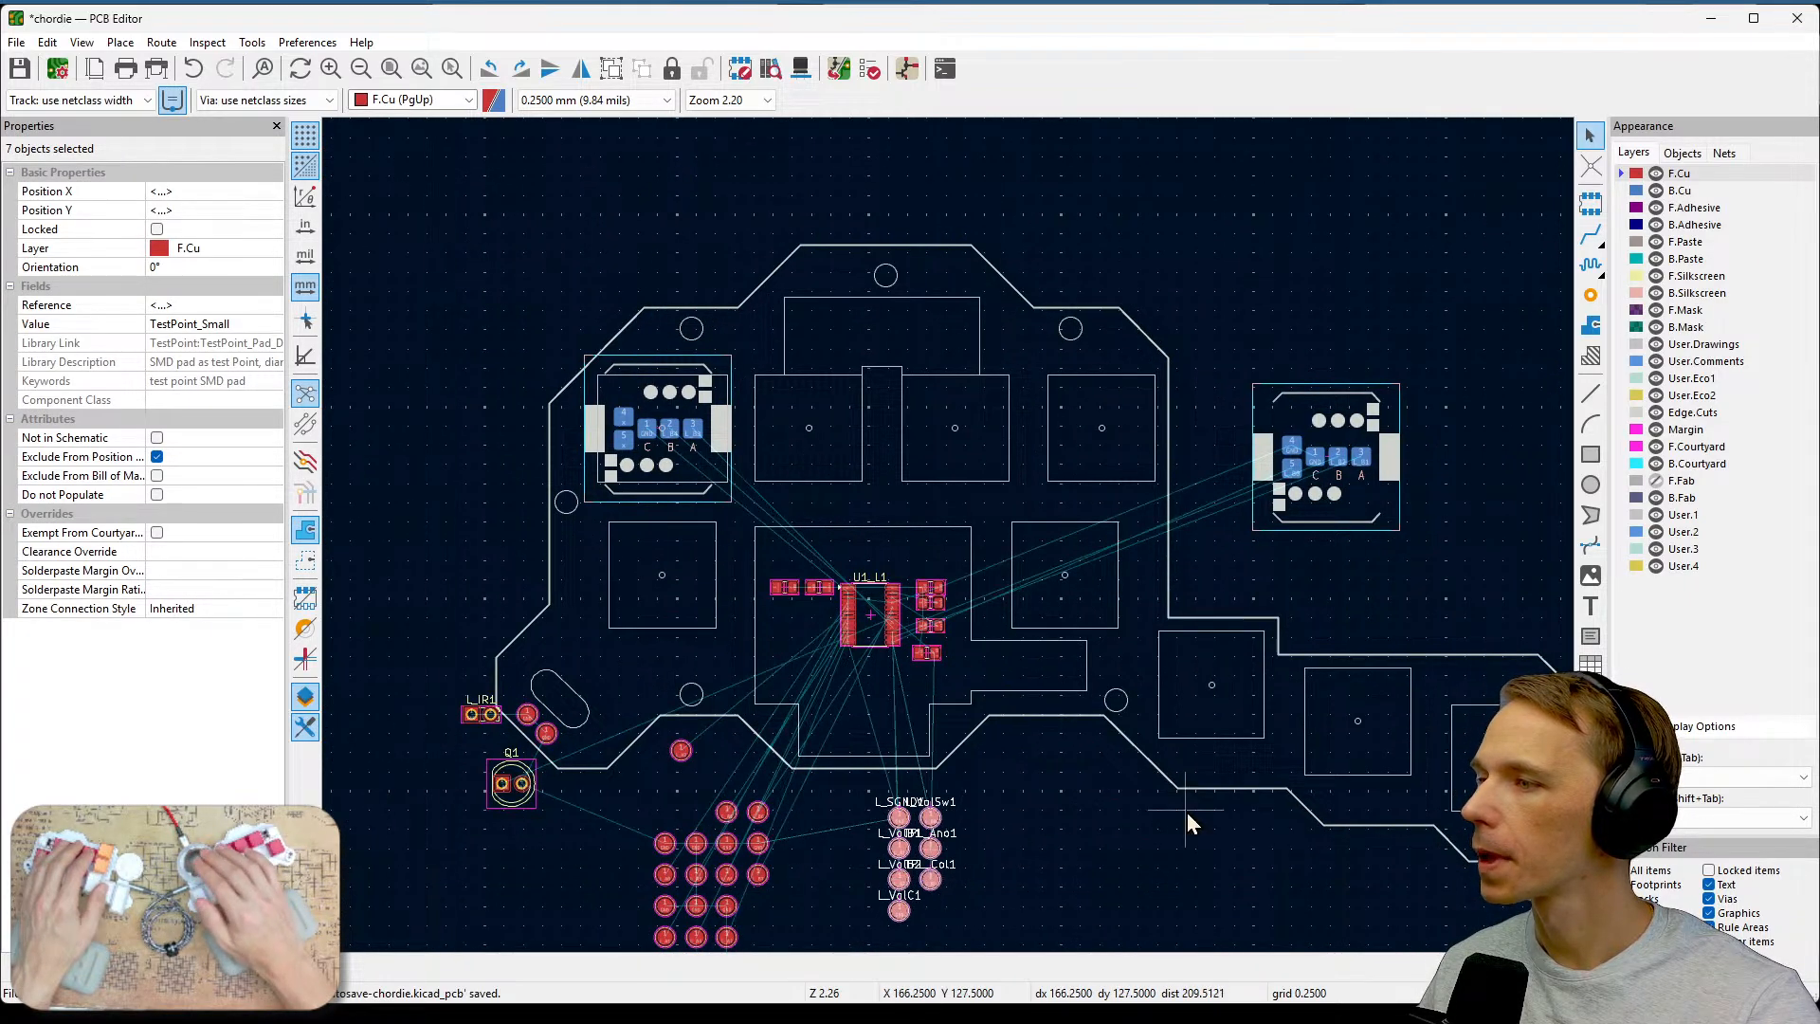
{"action": "left_click", "coordinate": [1186, 811]}
{"action": "middle_click_drag", "start_coordinate": [1039, 825], "coordinate": [1191, 616]}
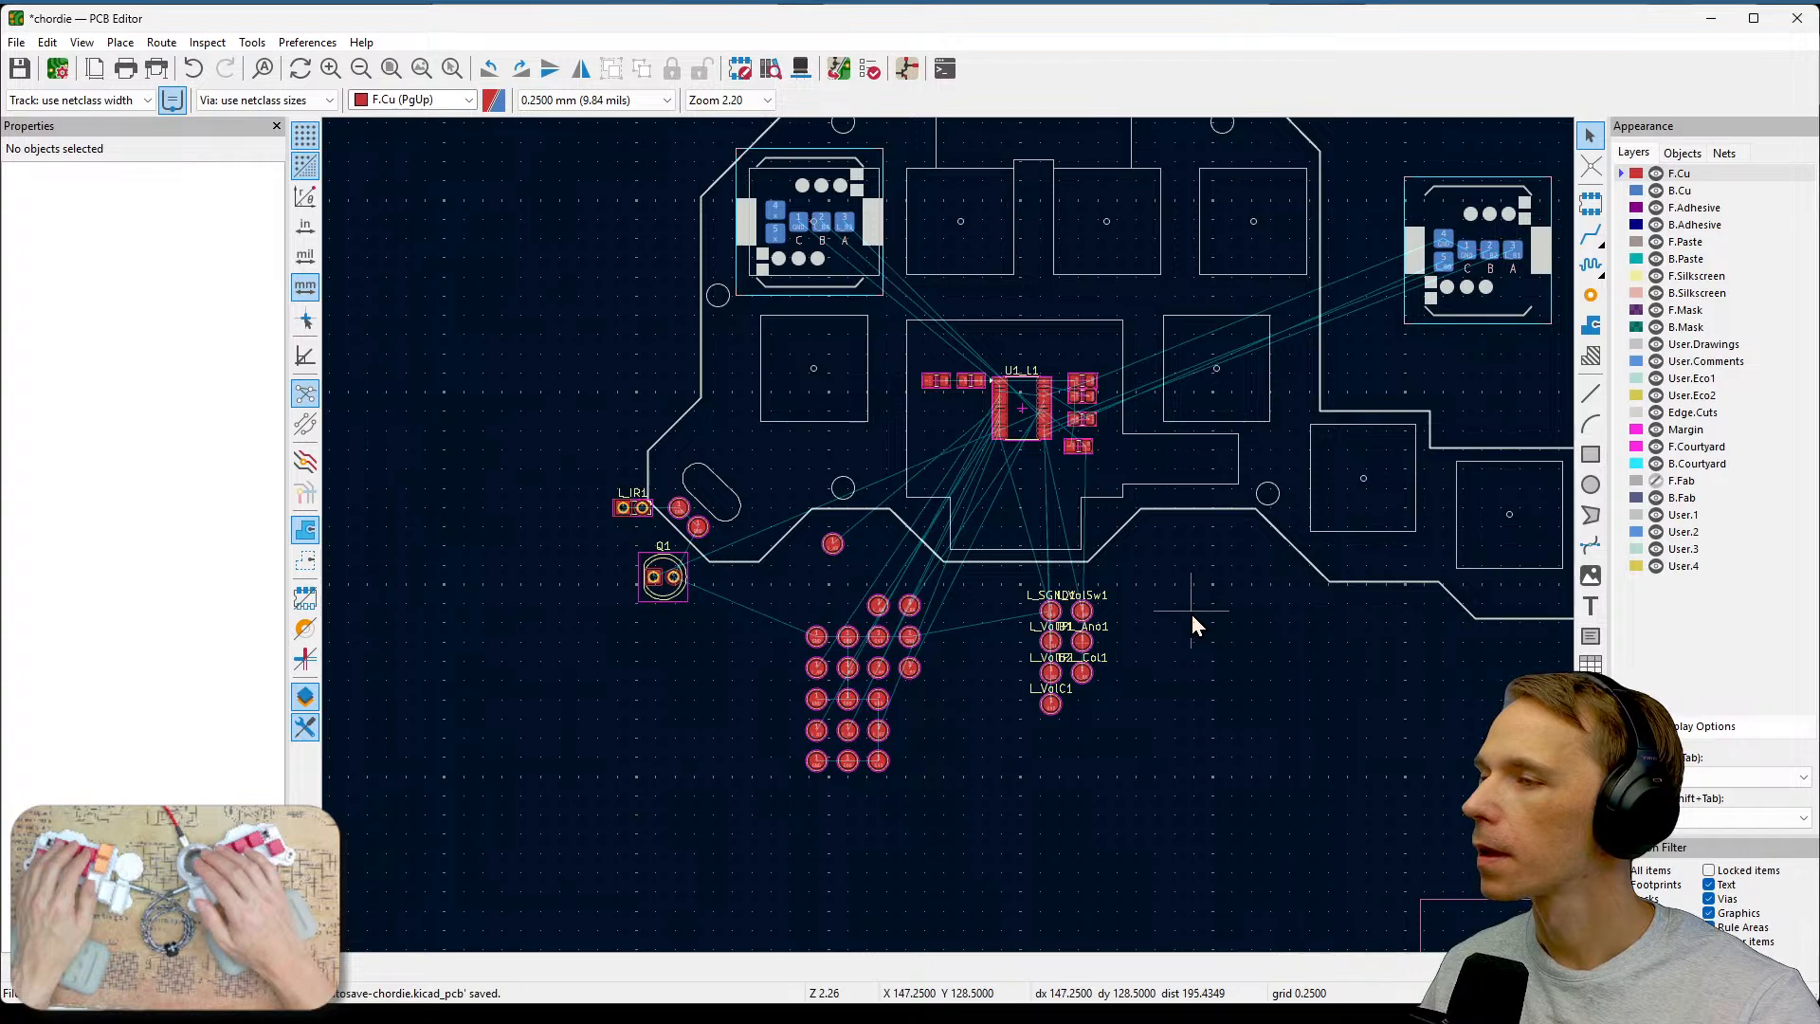
Update the PCB from the schematic with removal of footprint fields not found in symbols enabled.
{"action": "scroll", "coordinate": [1191, 614], "scroll_direction": "down", "scroll_amount": 2}
{"action": "scroll", "coordinate": [950, 538], "scroll_direction": "up", "scroll_amount": 2}
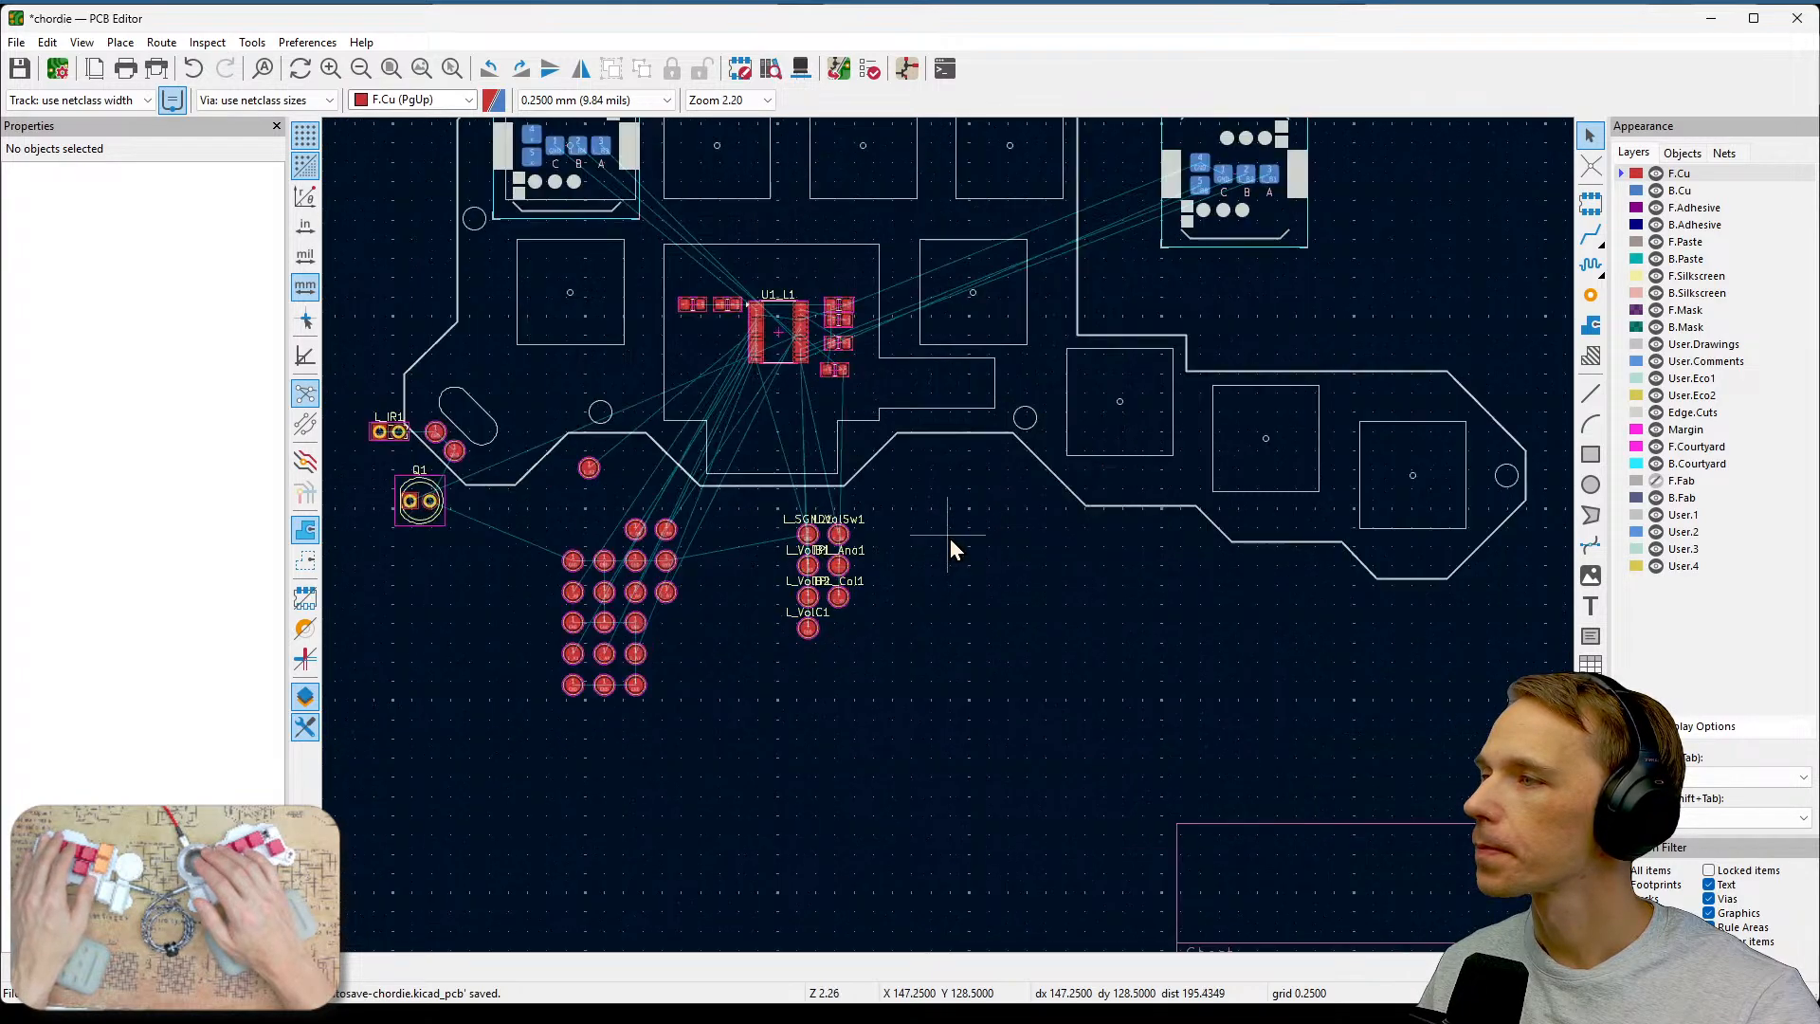
{"action": "scroll", "coordinate": [949, 538], "scroll_direction": "up", "scroll_amount": 2}
{"action": "middle_click_drag", "start_coordinate": [950, 539], "coordinate": [1324, 755]}
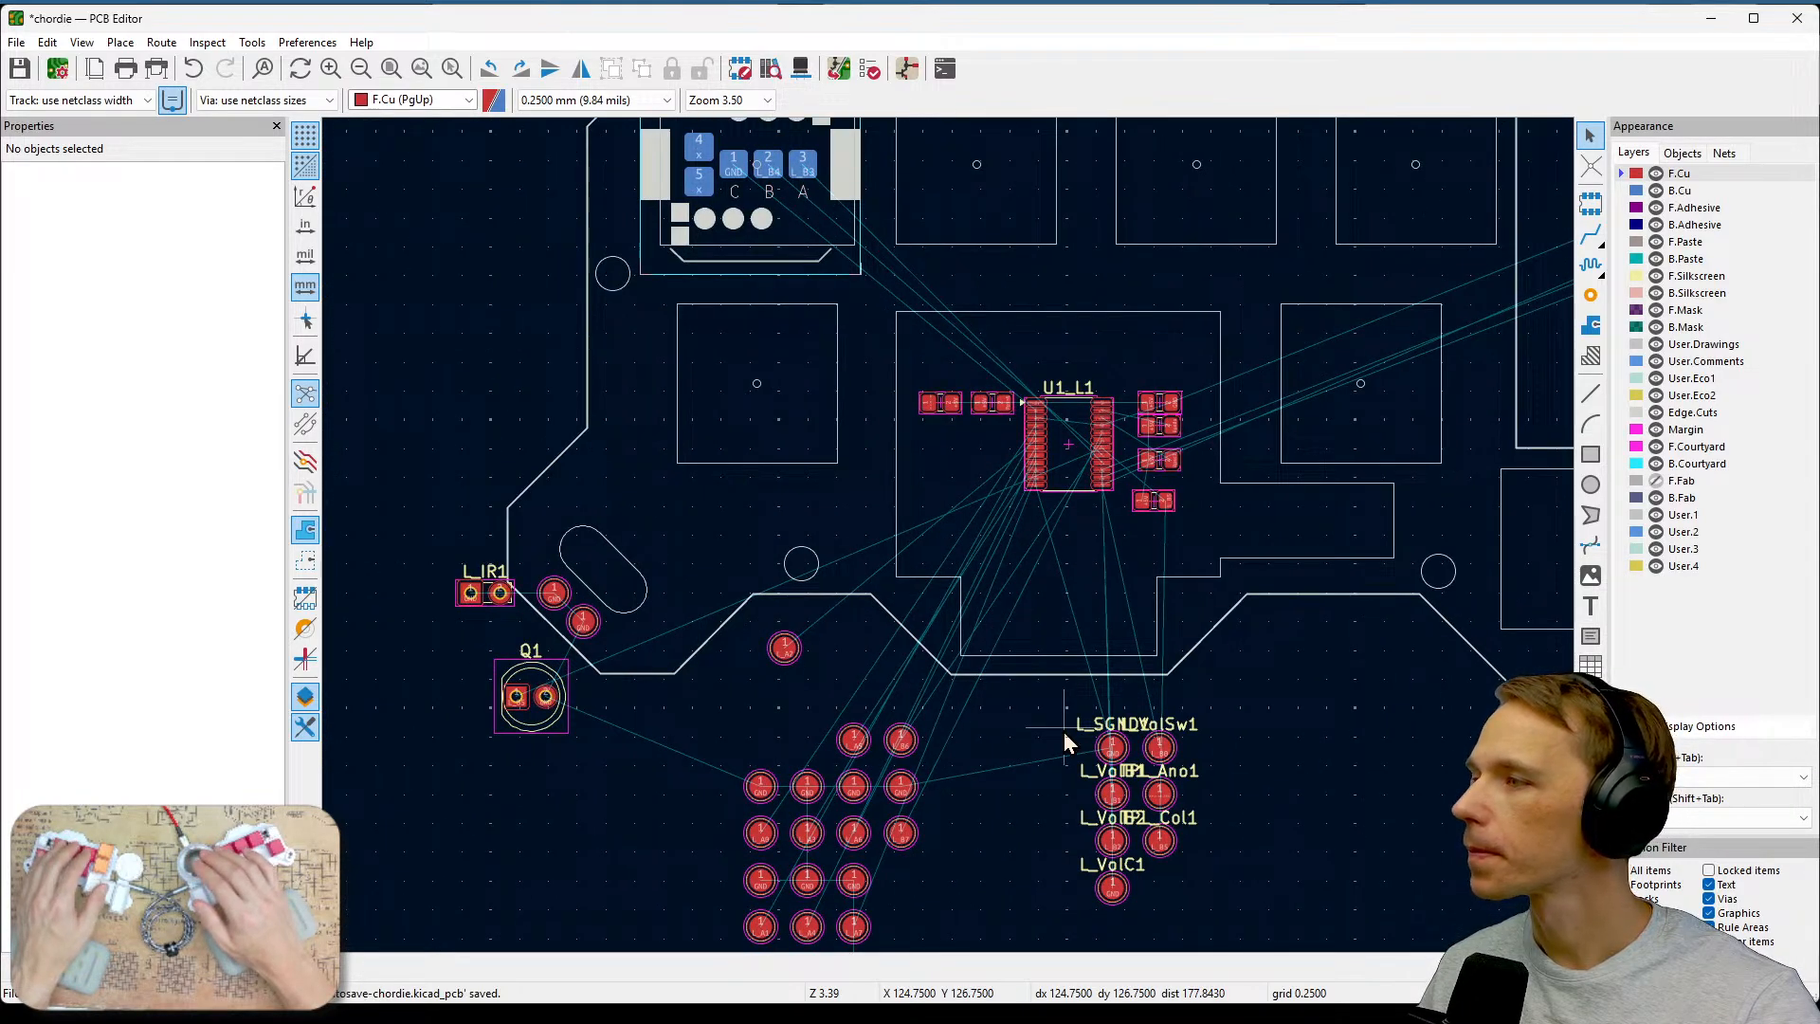
{"action": "middle_click_drag", "start_coordinate": [587, 755], "coordinate": [743, 708]}
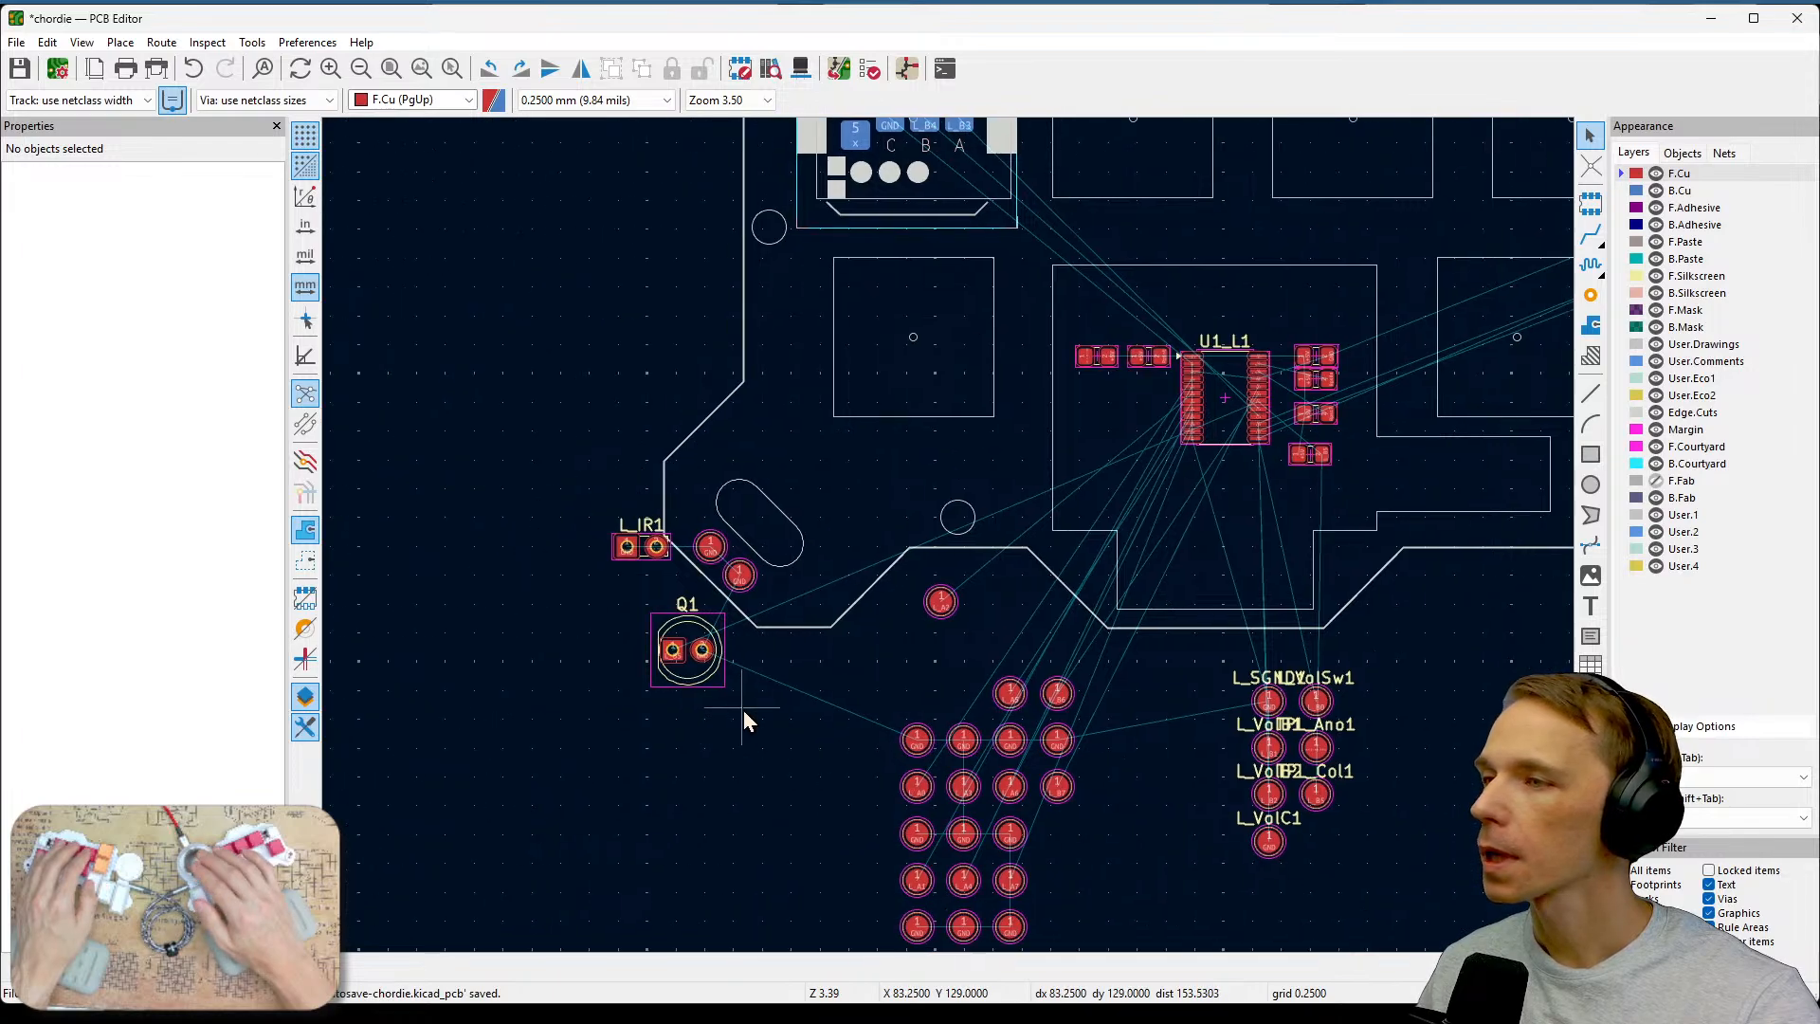
{"action": "left_click", "coordinate": [674, 652]}
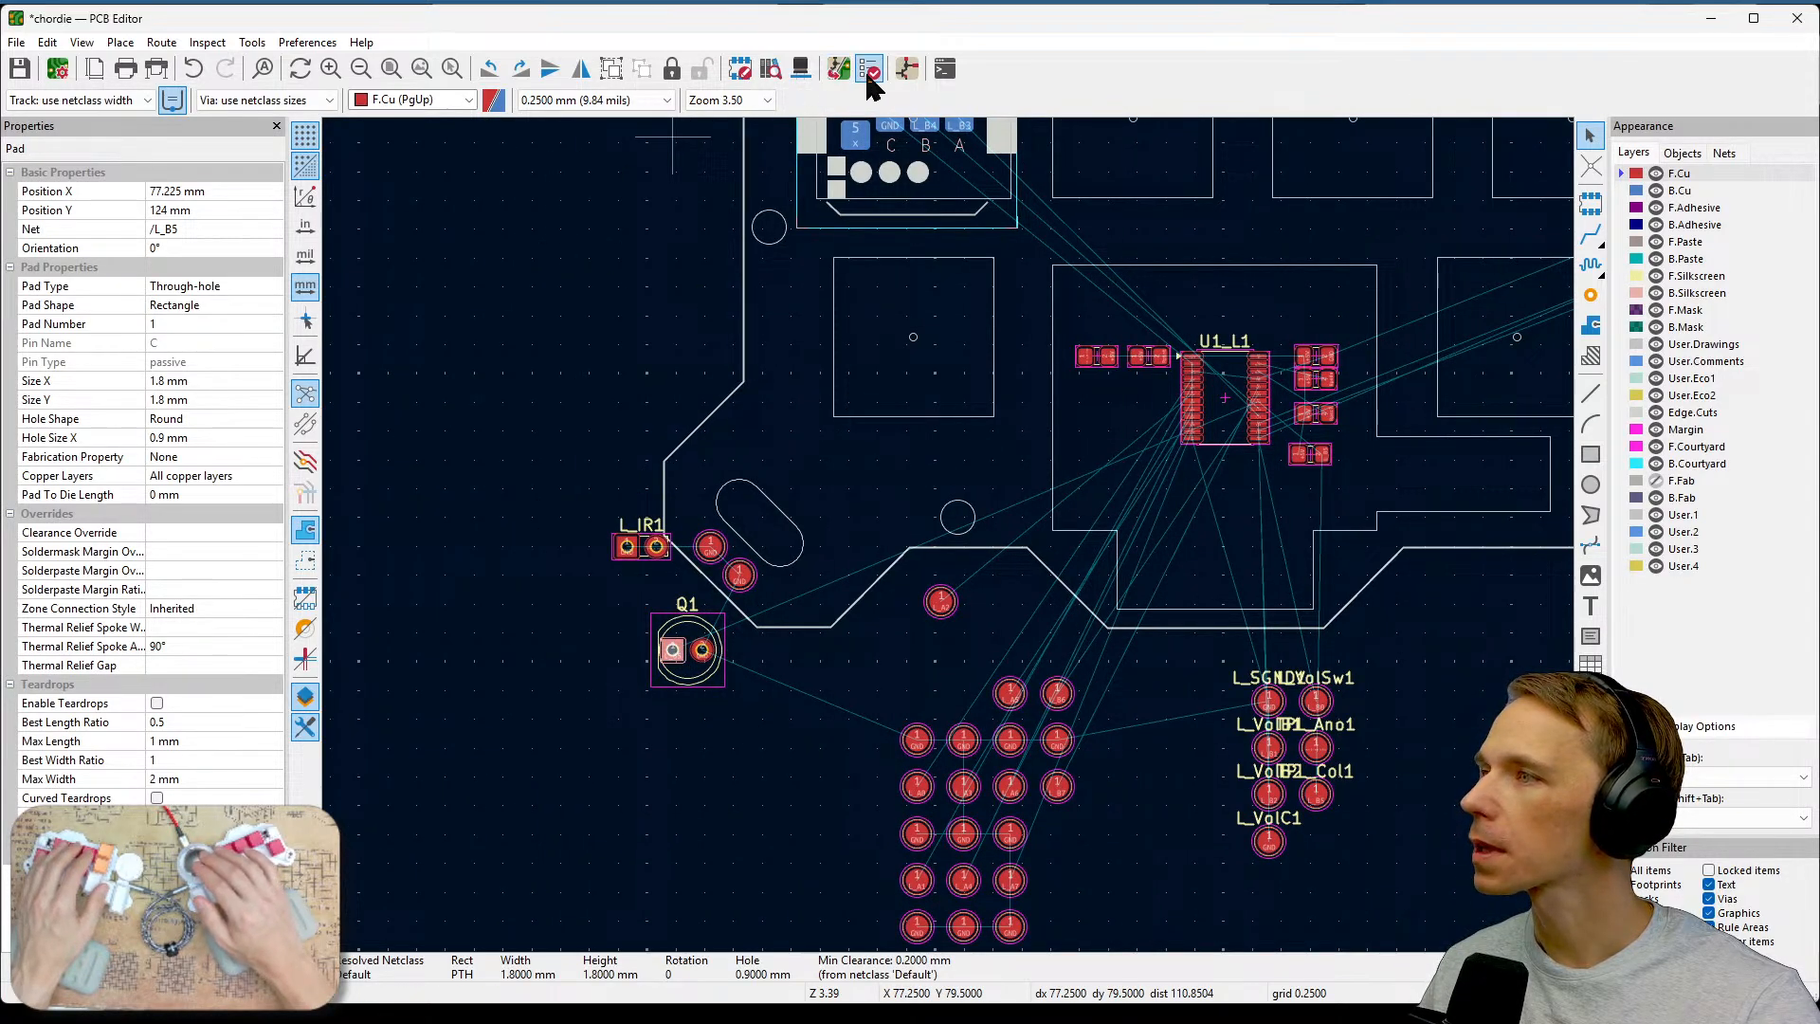
{"action": "left_click", "coordinate": [839, 71]}
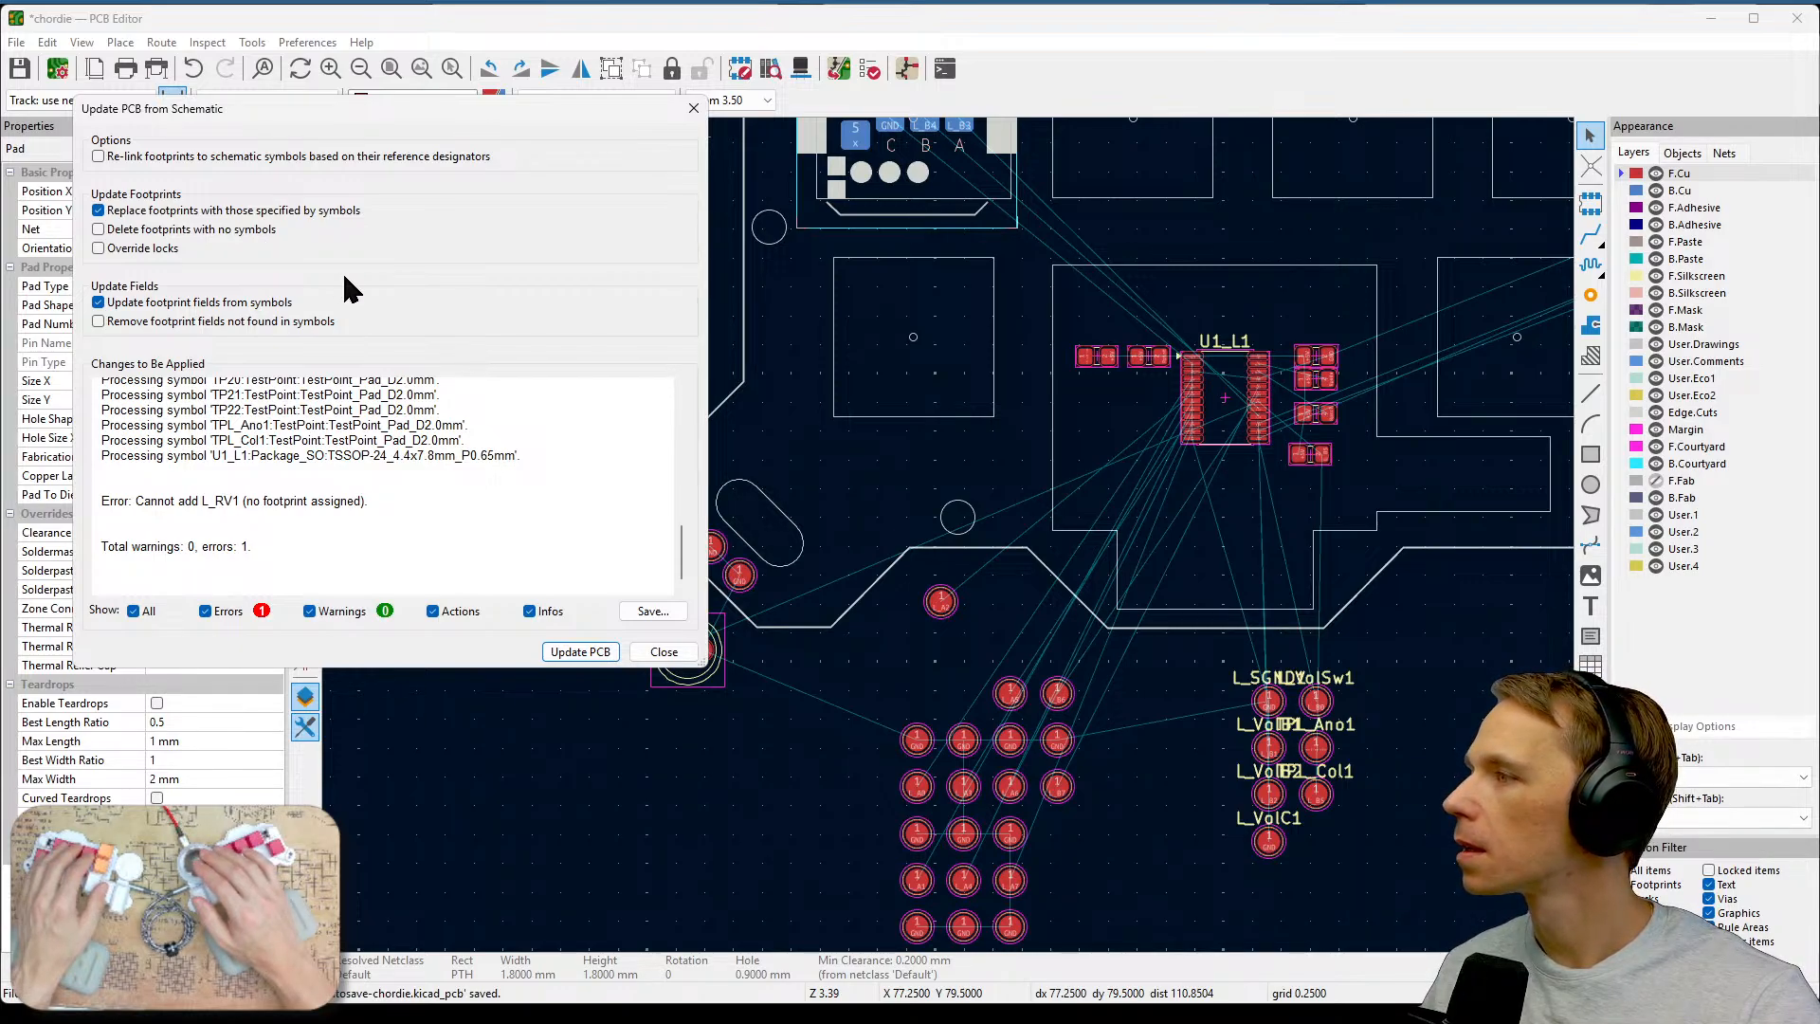
{"action": "left_click", "coordinate": [311, 322]}
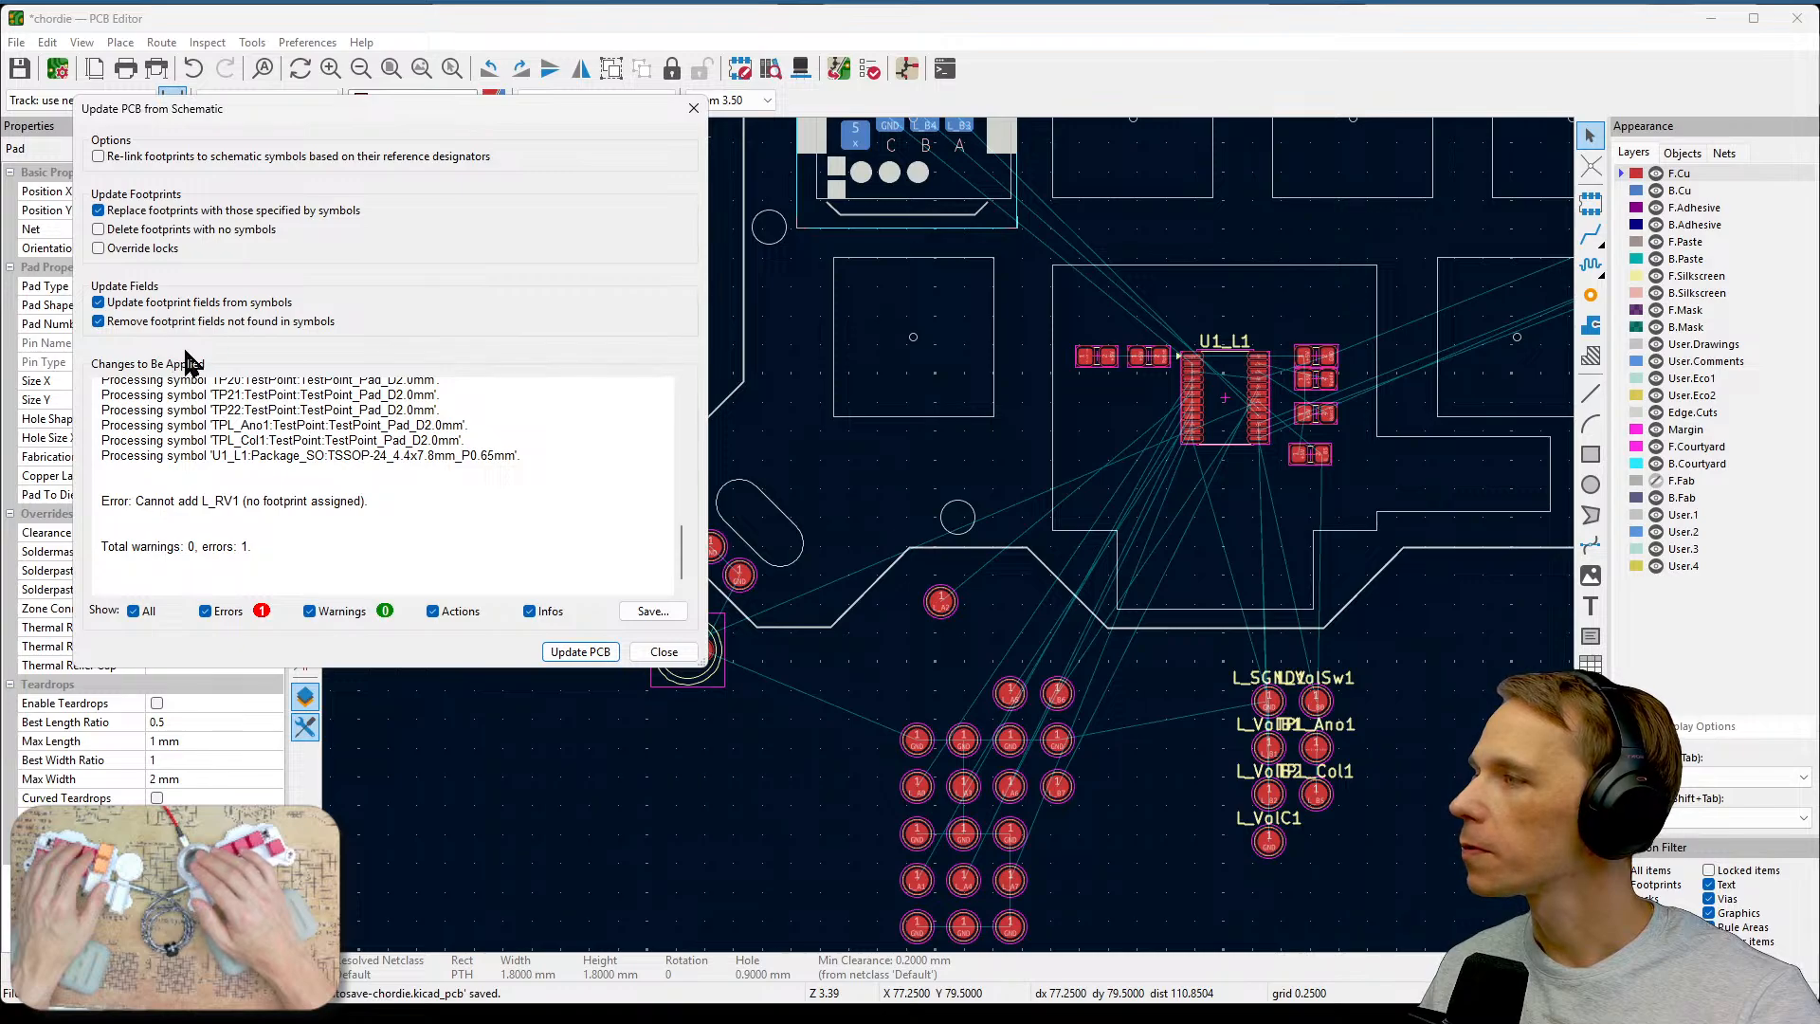
{"action": "left_click", "coordinate": [578, 652]}
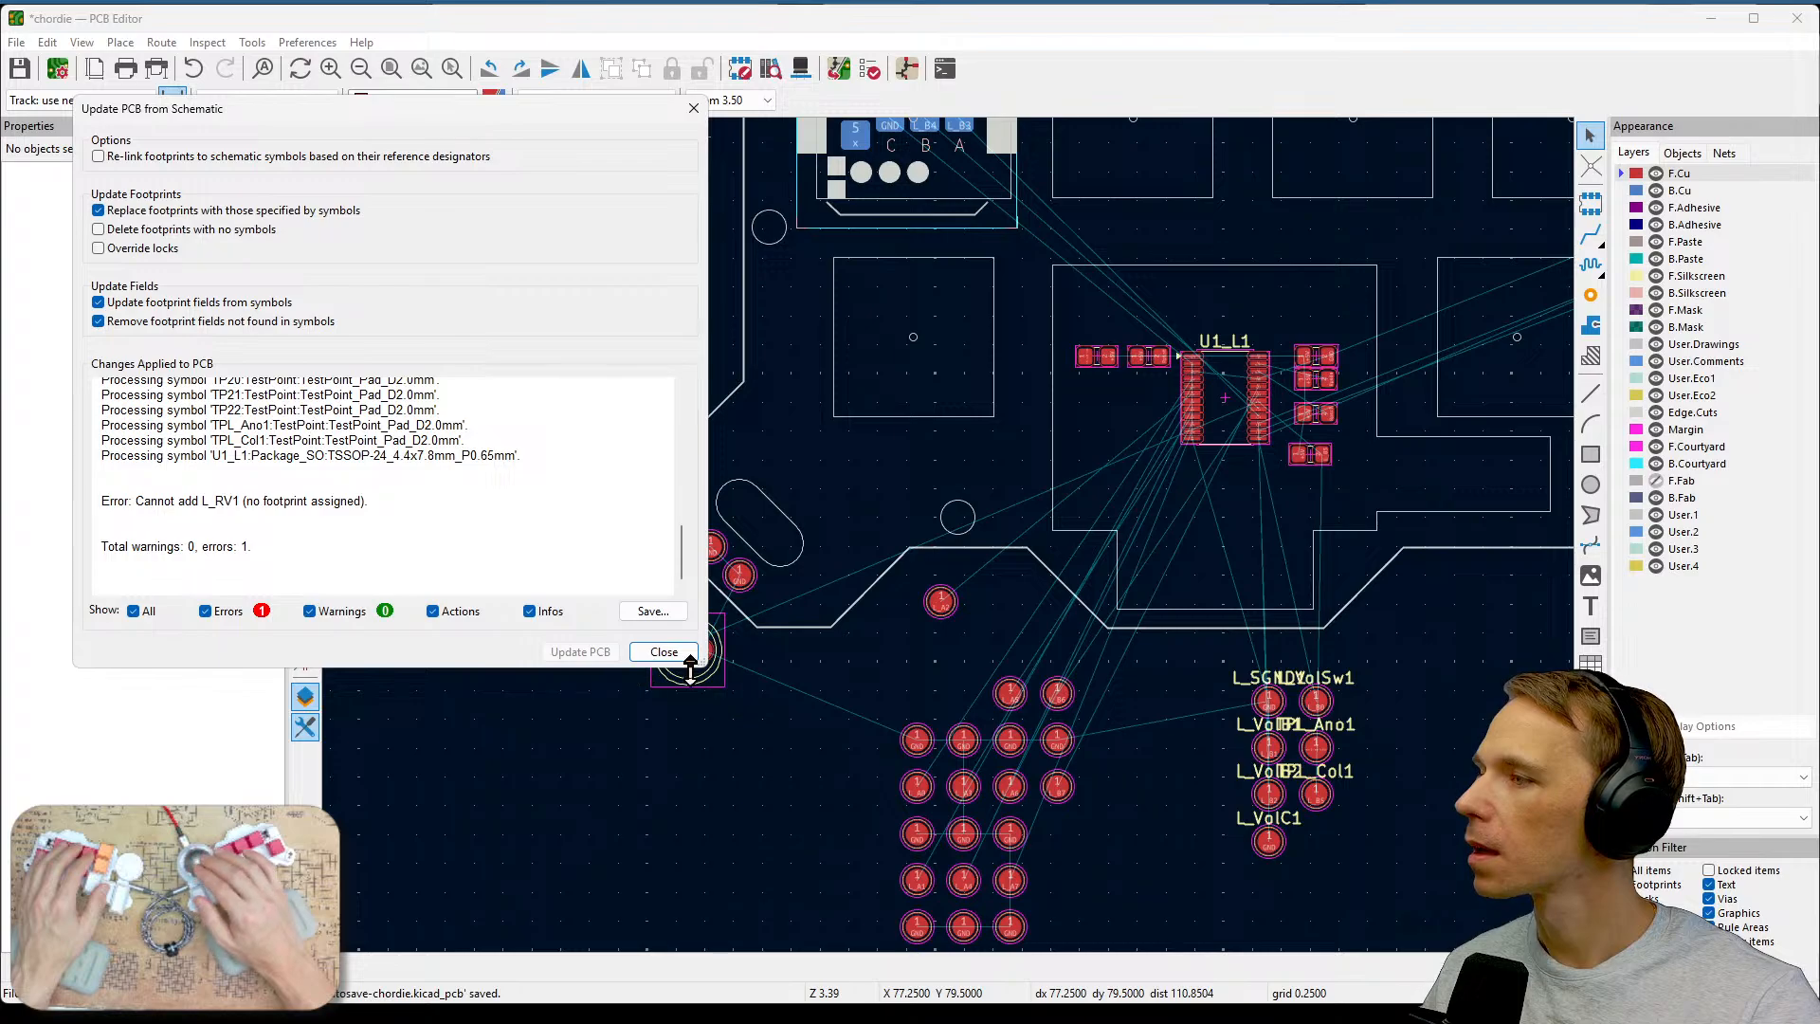
{"action": "left_click", "coordinate": [688, 658]}
Re-run Update PCB from Schematic with footprint-field removal enabled and review the applied changes list.
{"action": "middle_click_drag", "start_coordinate": [919, 694], "coordinate": [896, 540]}
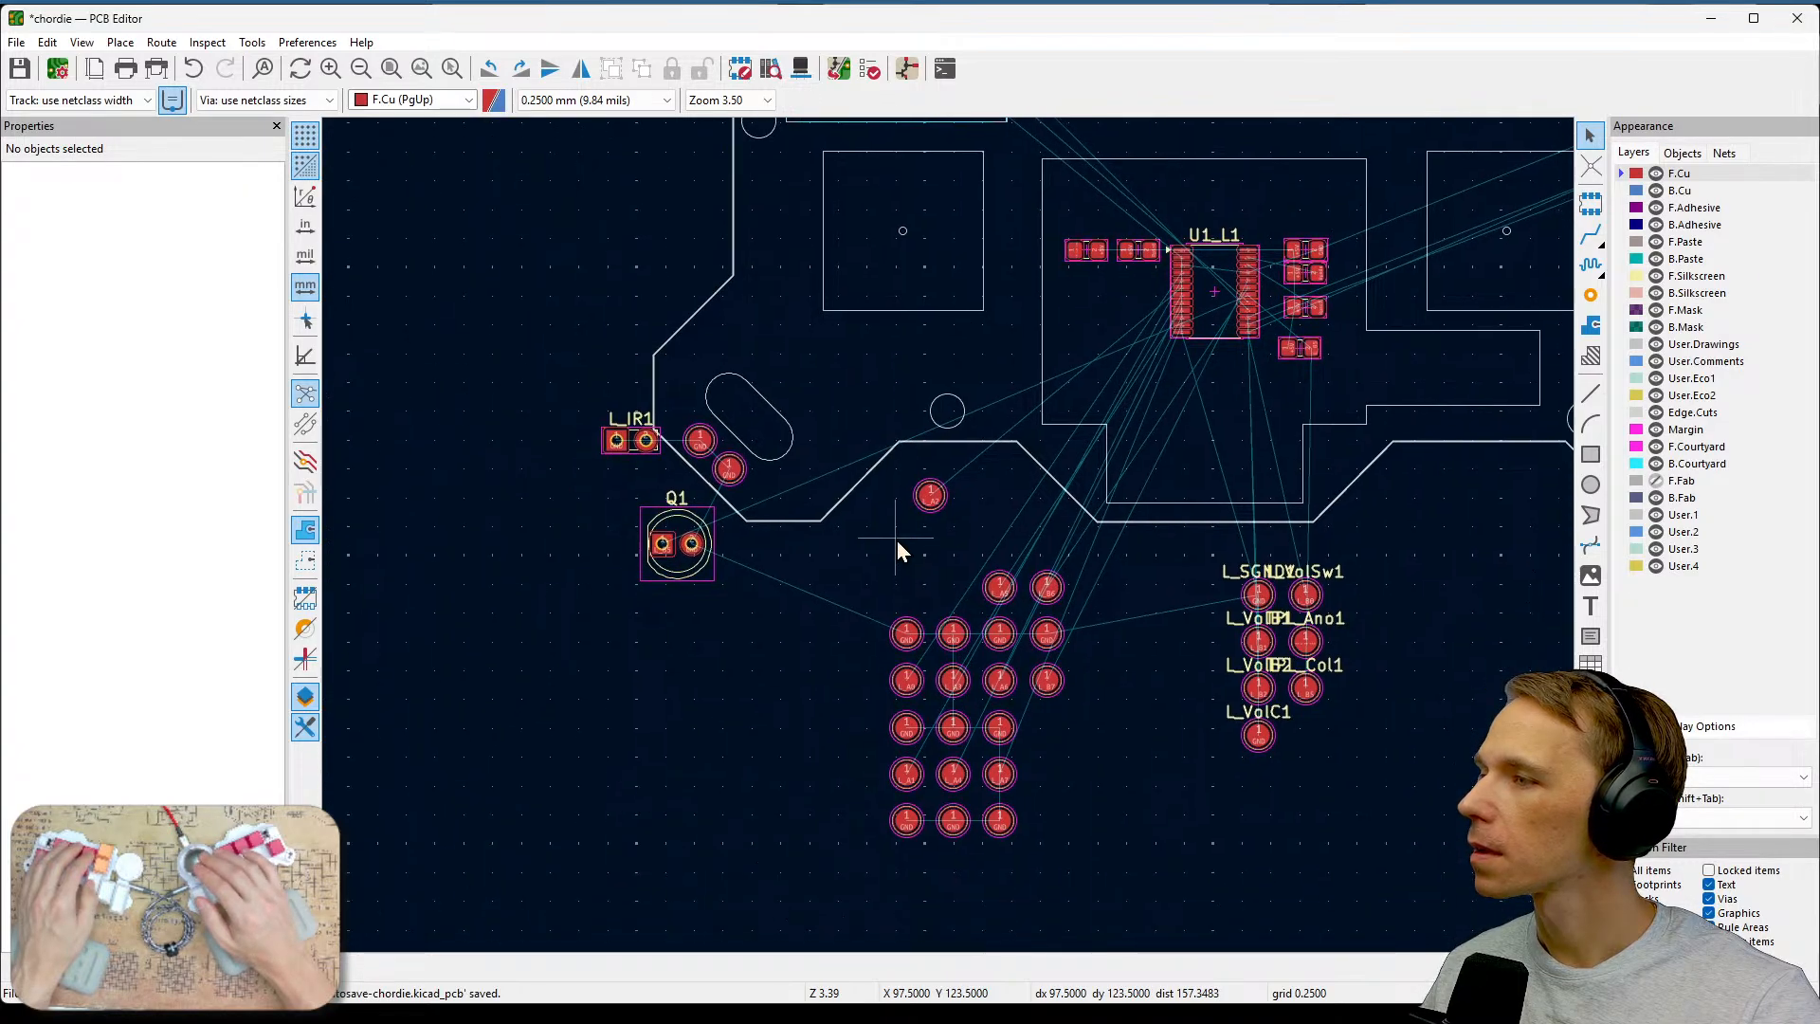
{"action": "left_click", "coordinate": [681, 567]}
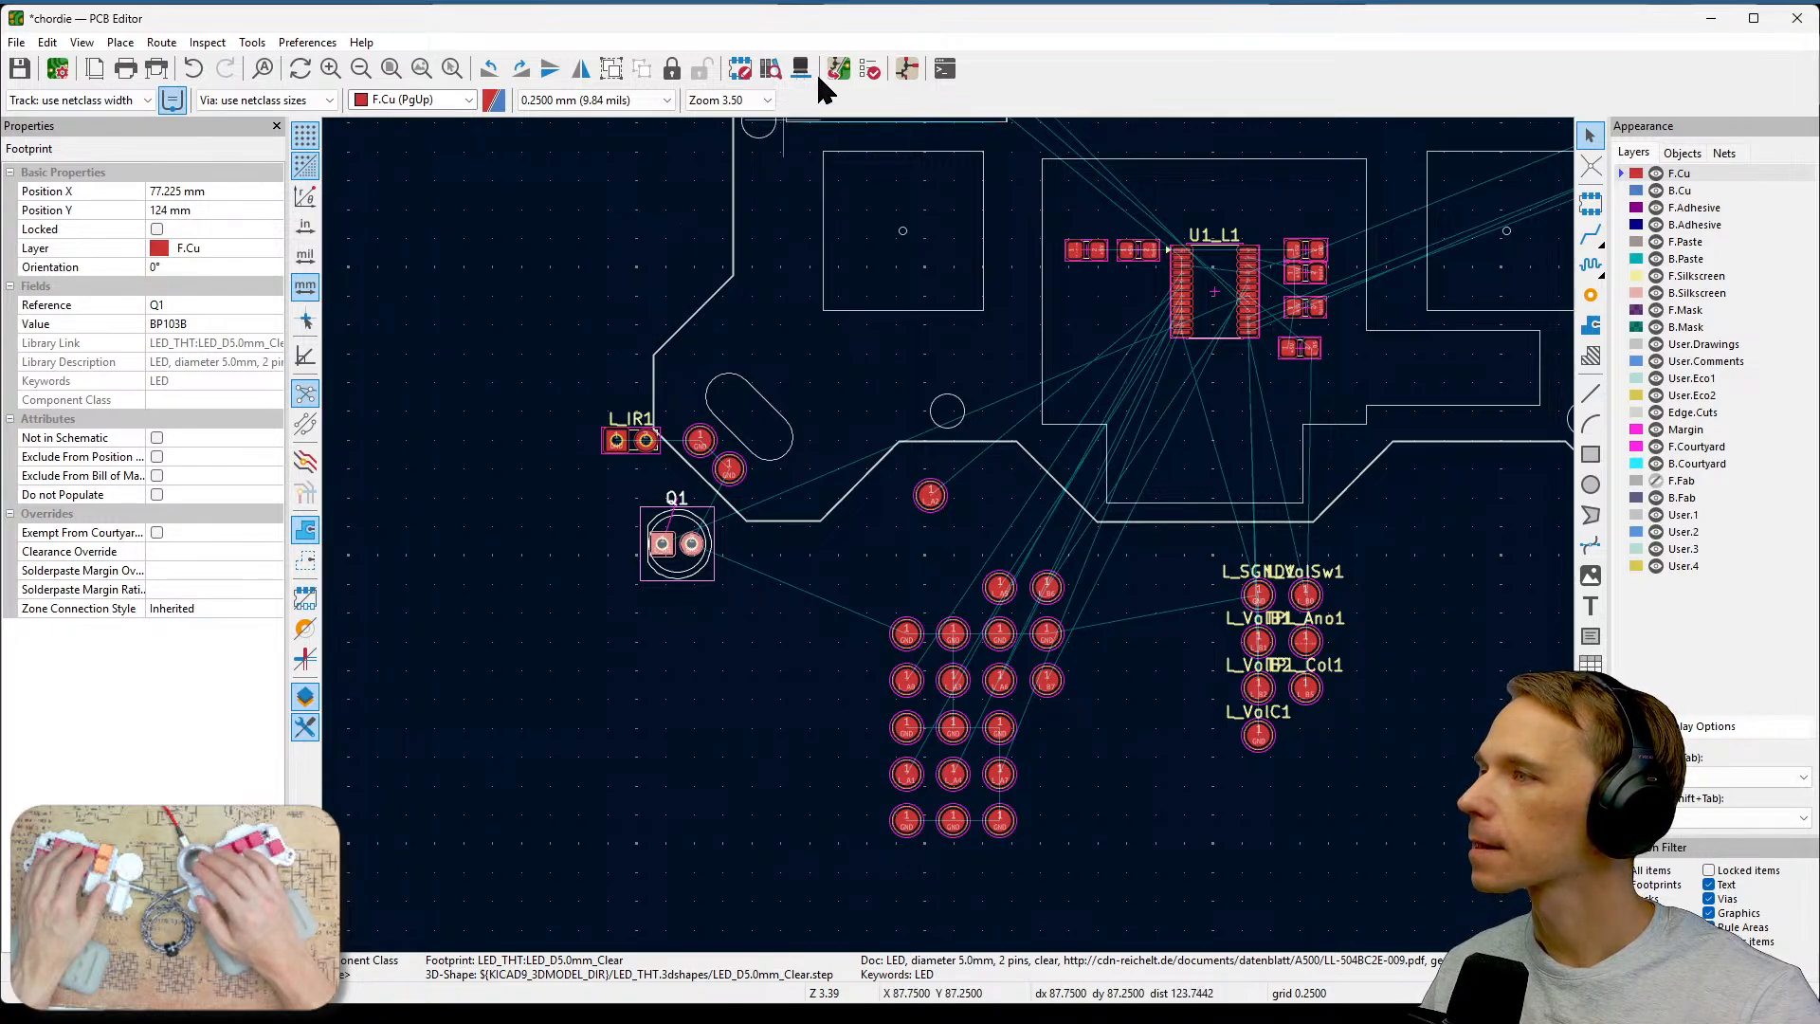
{"action": "left_click", "coordinate": [840, 76]}
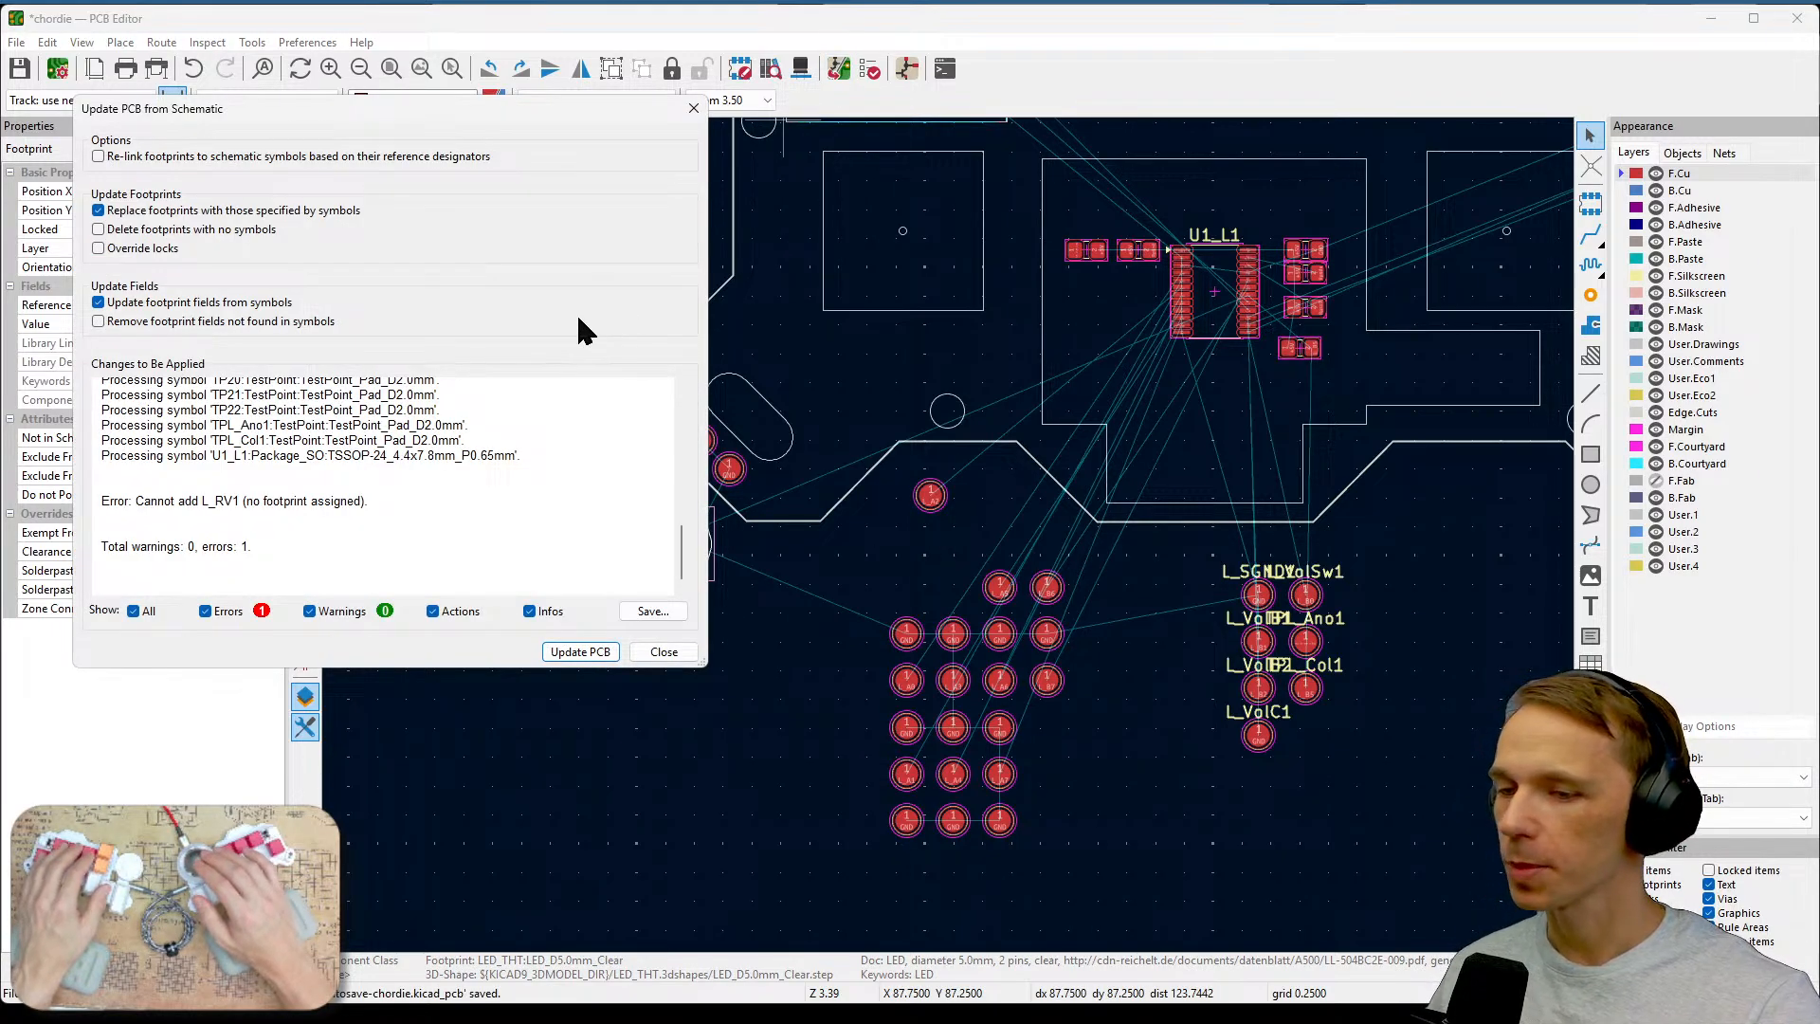
{"action": "left_click", "coordinate": [262, 324]}
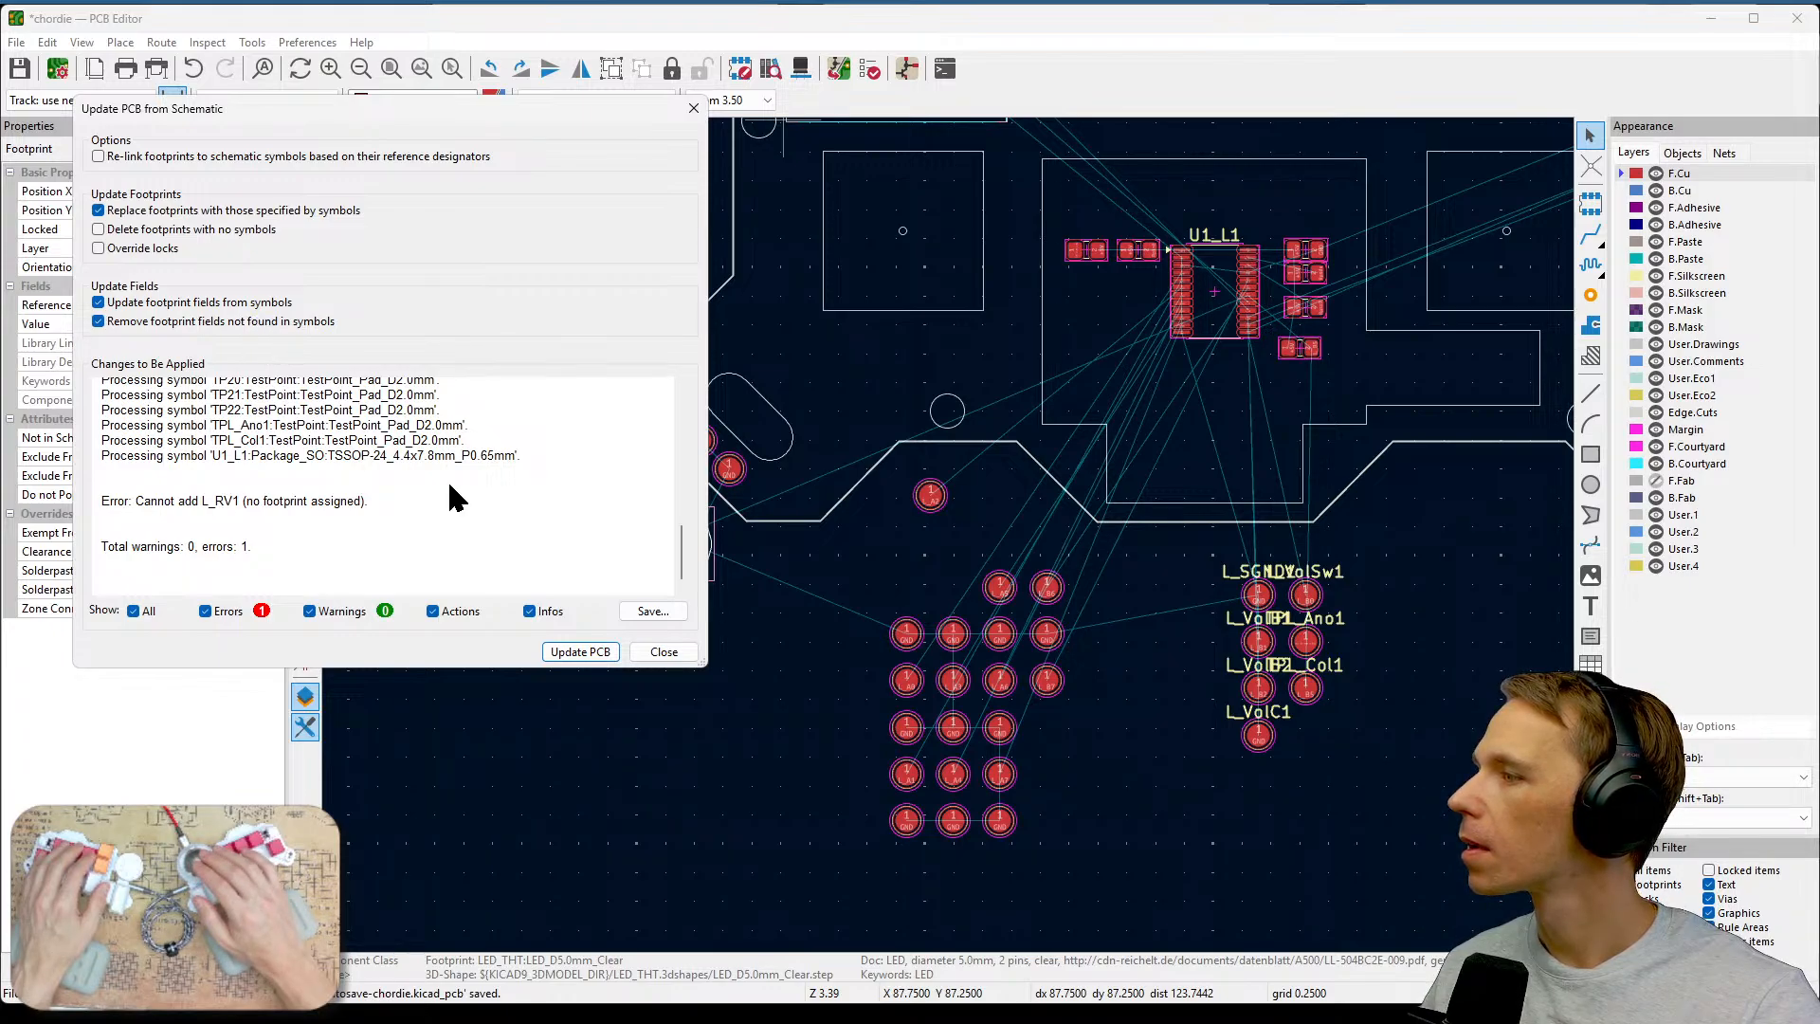
{"action": "scroll", "coordinate": [365, 527], "scroll_direction": "up", "scroll_amount": 4}
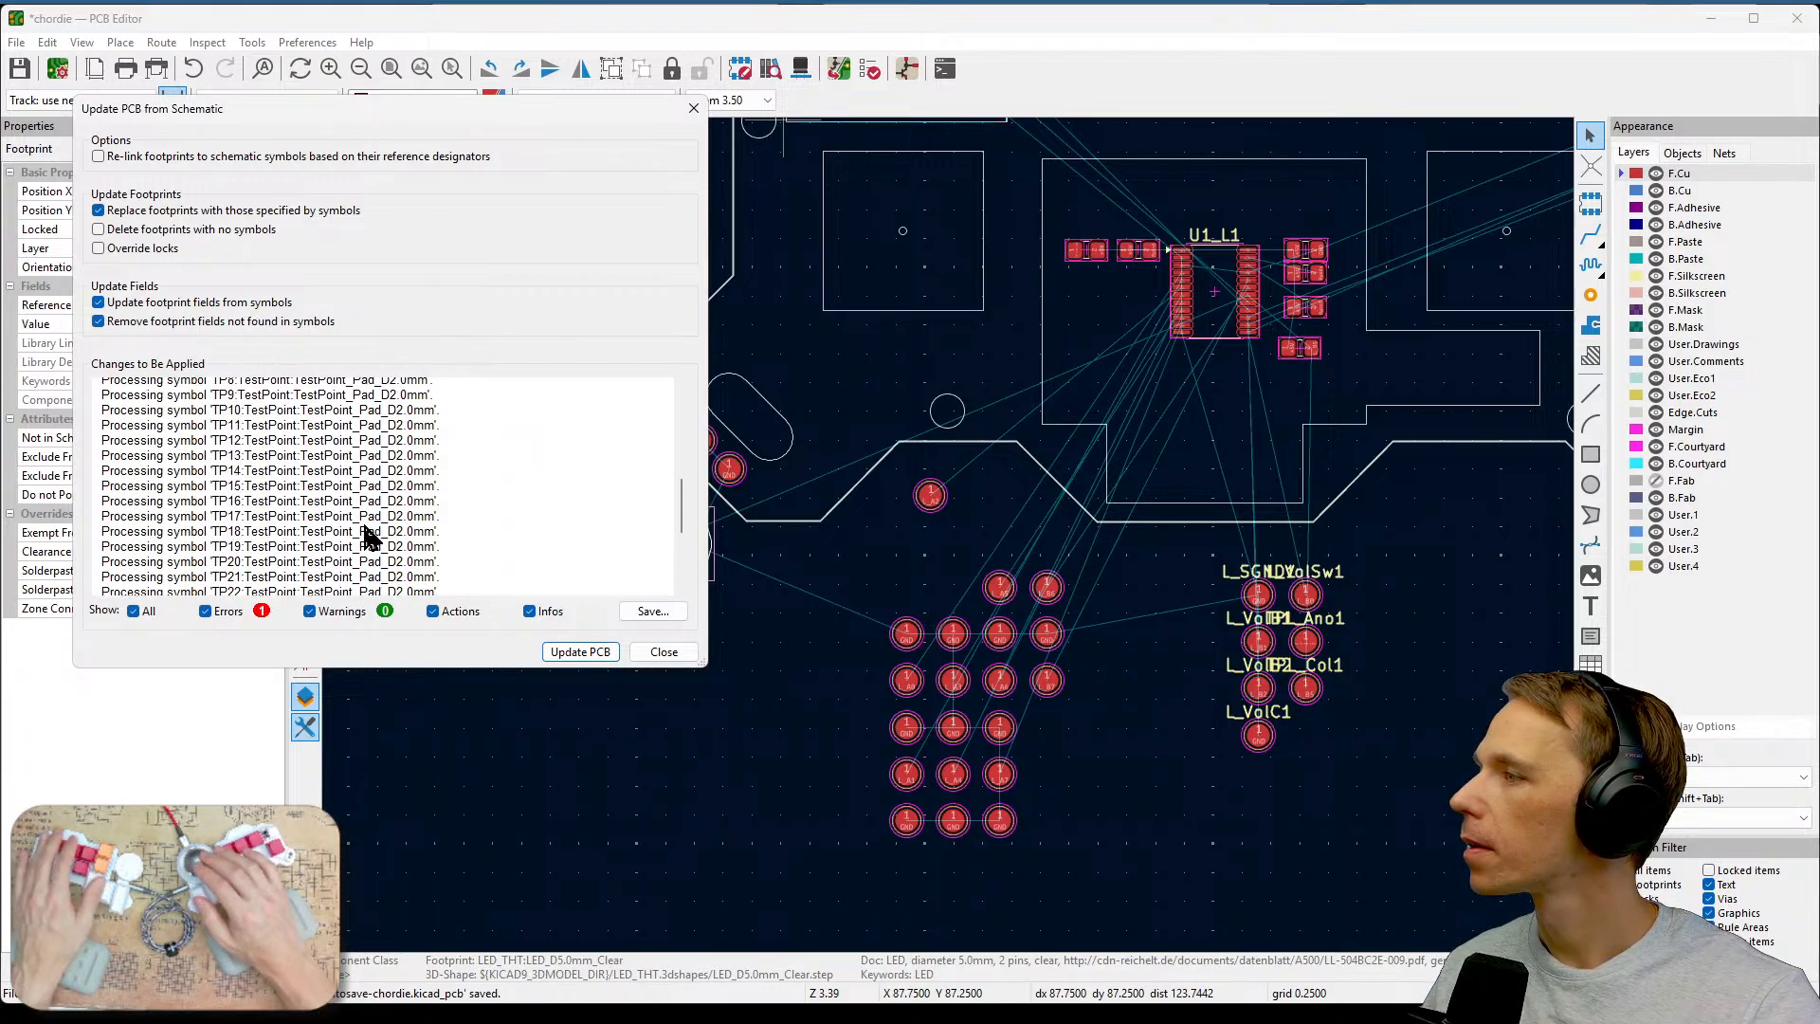
{"action": "scroll", "coordinate": [365, 530], "scroll_direction": "up", "scroll_amount": 6}
{"action": "scroll", "coordinate": [369, 537], "scroll_direction": "up", "scroll_amount": 2}
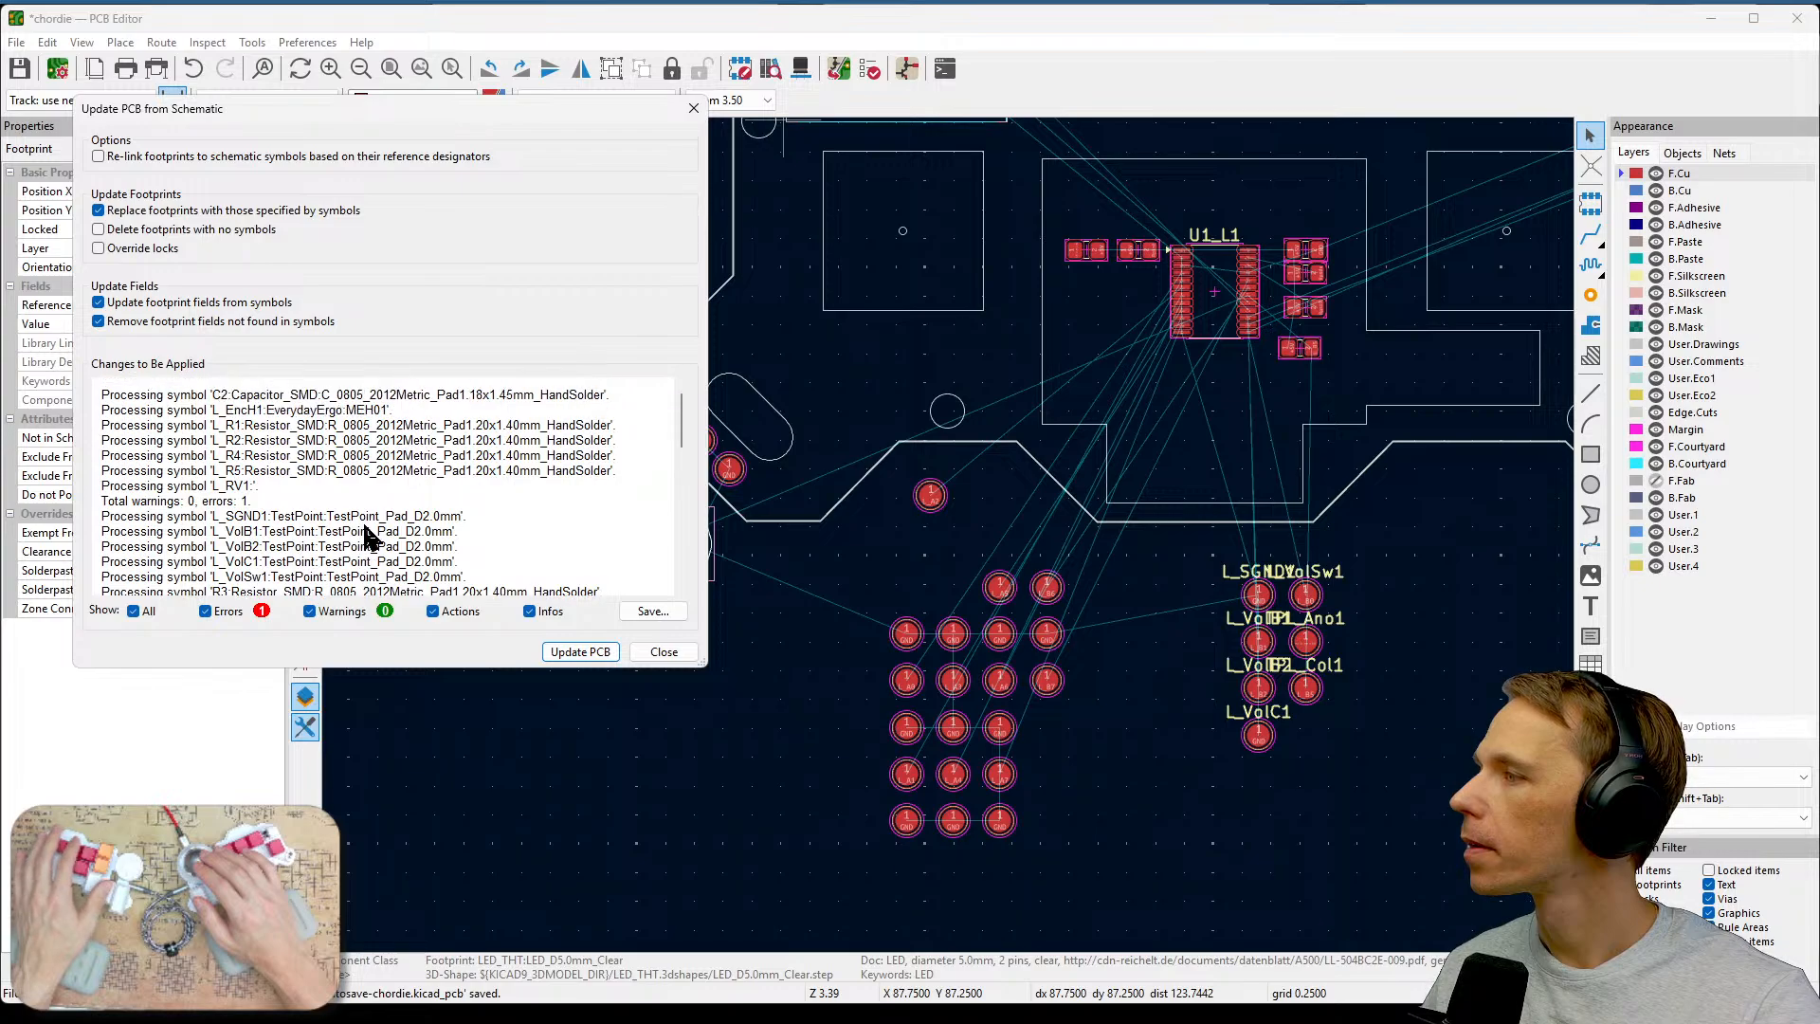
{"action": "left_click", "coordinate": [580, 652]}
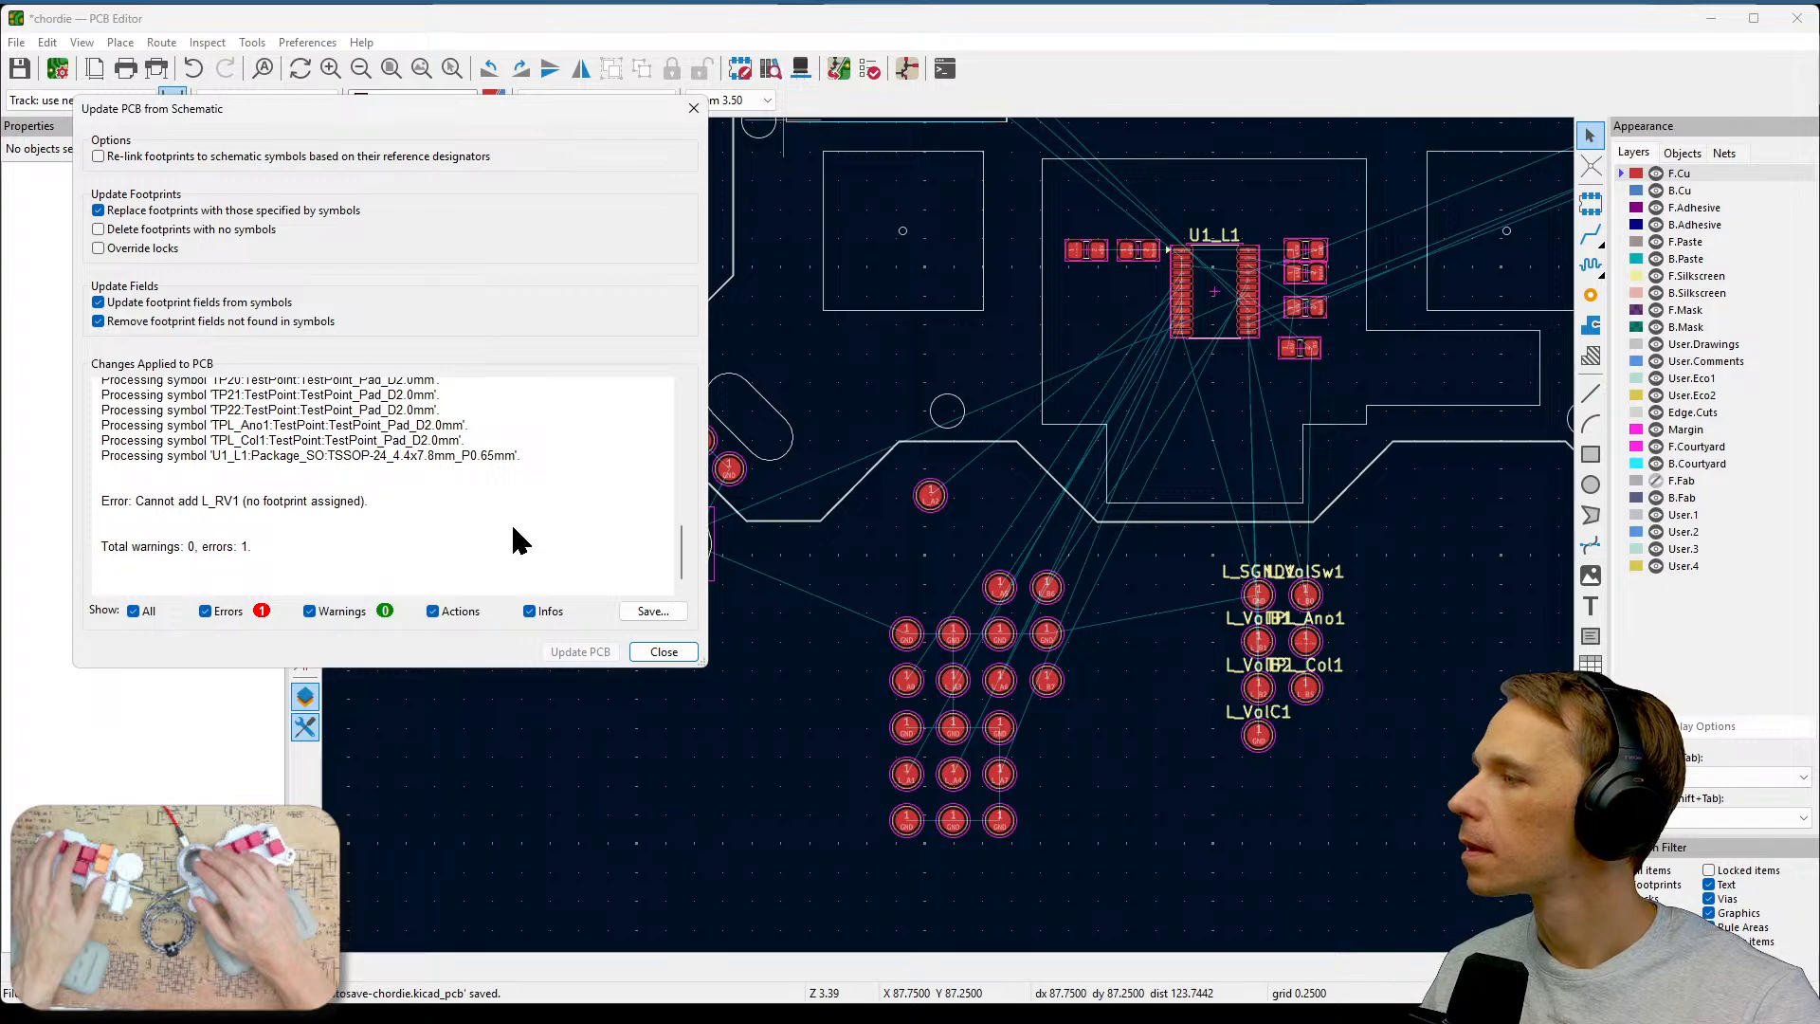
{"action": "scroll", "coordinate": [512, 531], "scroll_direction": "up", "scroll_amount": 1}
{"action": "scroll", "coordinate": [513, 533], "scroll_direction": "up", "scroll_amount": 5}
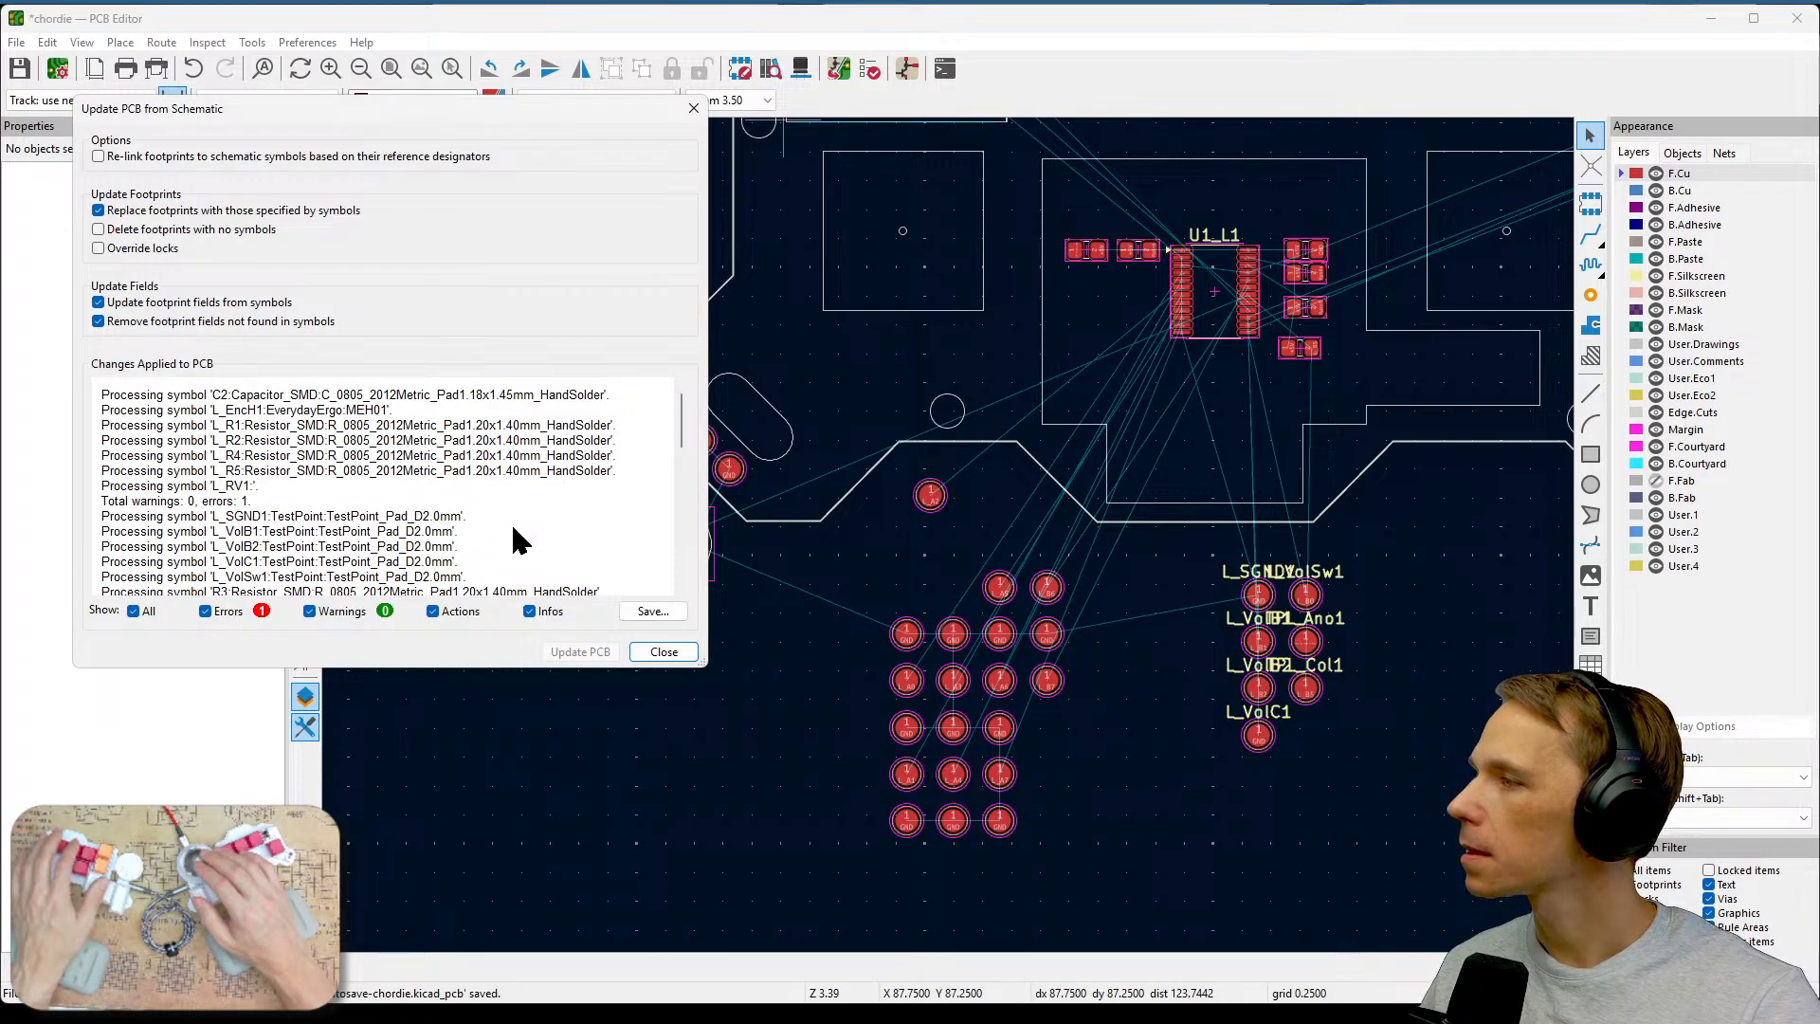
{"action": "left_click", "coordinate": [680, 654]}
Delete the Q1 LED footprint from the board.
{"action": "middle_click_drag", "start_coordinate": [680, 660], "coordinate": [923, 725]}
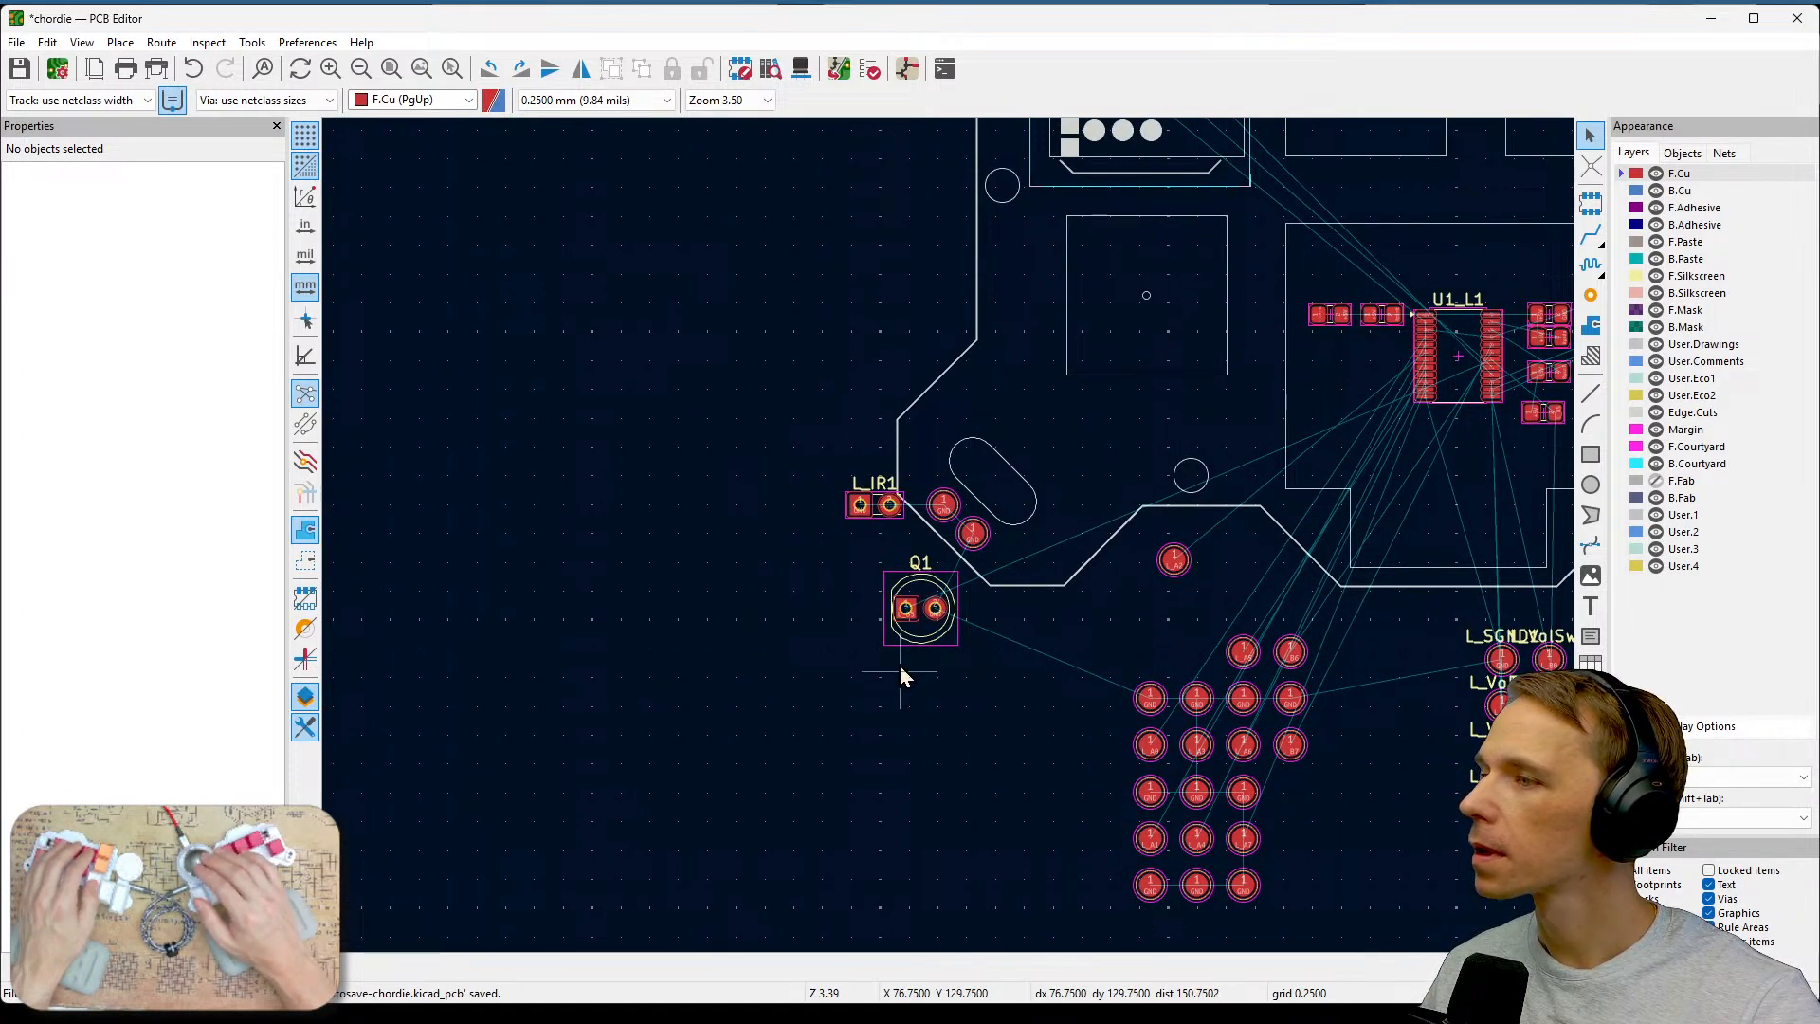
{"action": "left_click", "coordinate": [906, 613]}
{"action": "left_click", "coordinate": [904, 691]}
{"action": "left_click_drag", "start_coordinate": [836, 562], "coordinate": [991, 701]}
{"action": "key", "text": "Delete"}
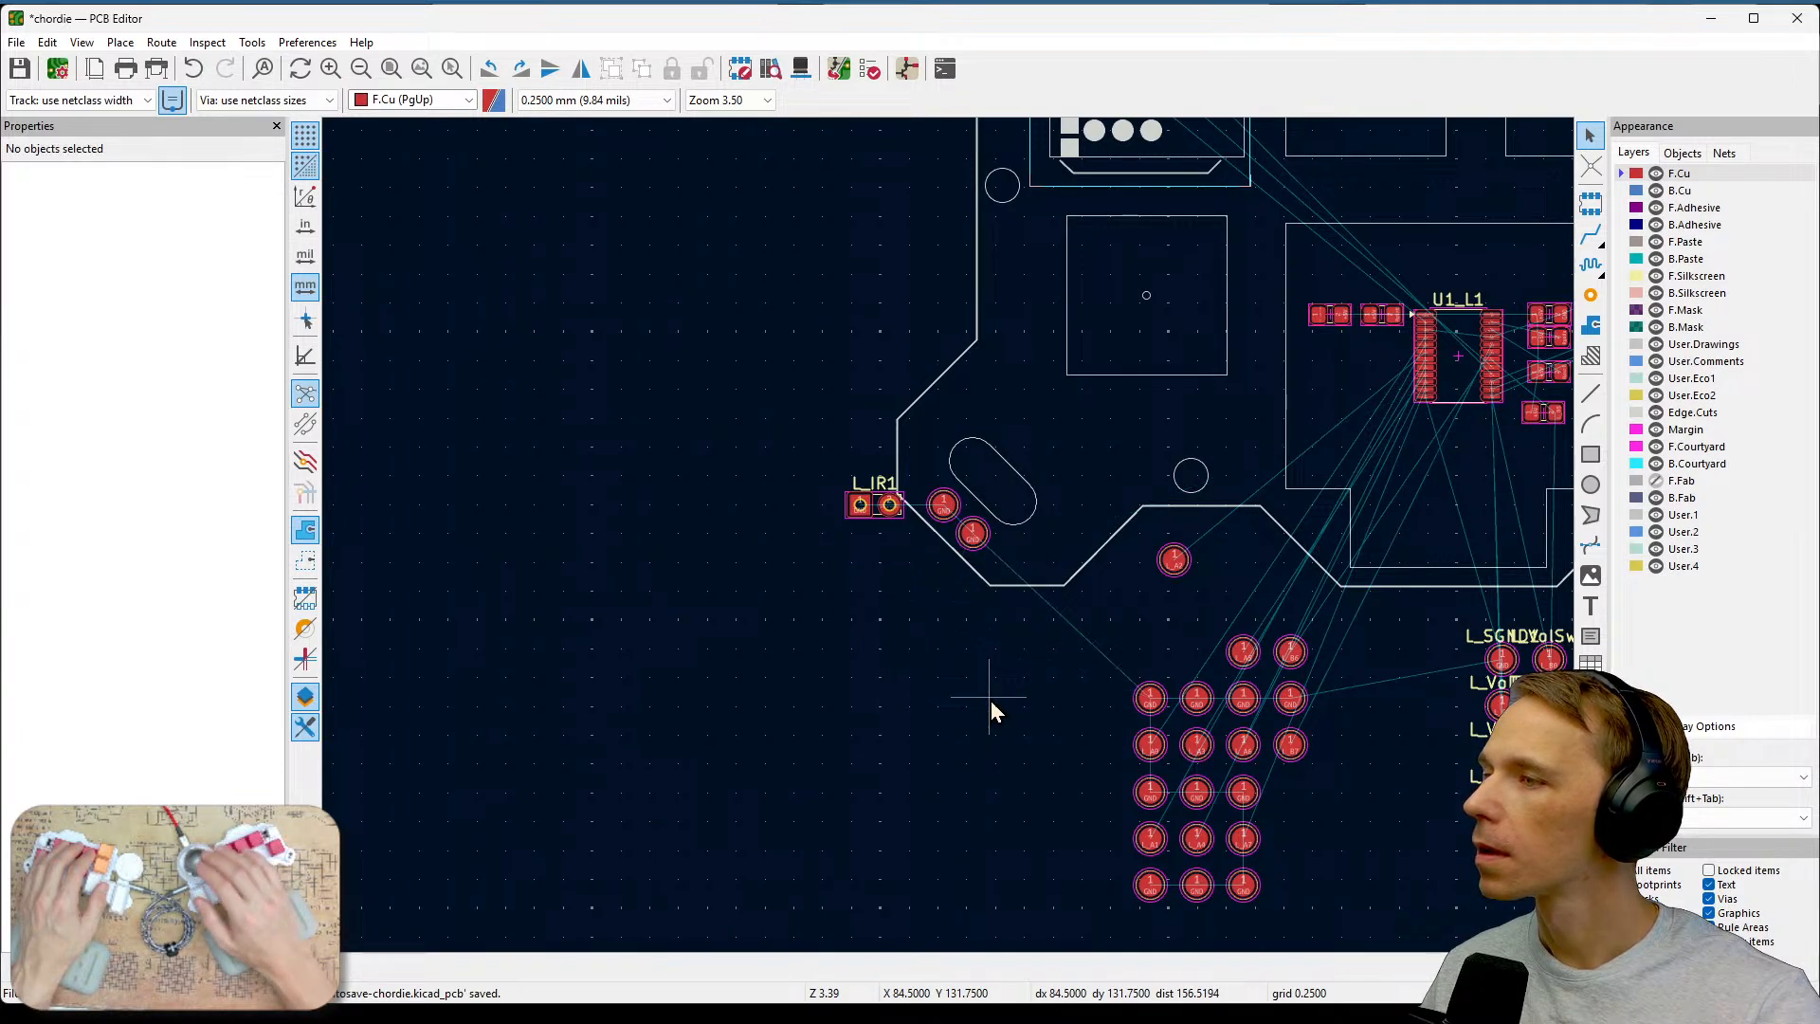
Delete the L_IR1 footprint beside the left slot from the board.
{"action": "left_click_drag", "start_coordinate": [811, 457], "coordinate": [906, 559]}
{"action": "key", "text": "Delete"}
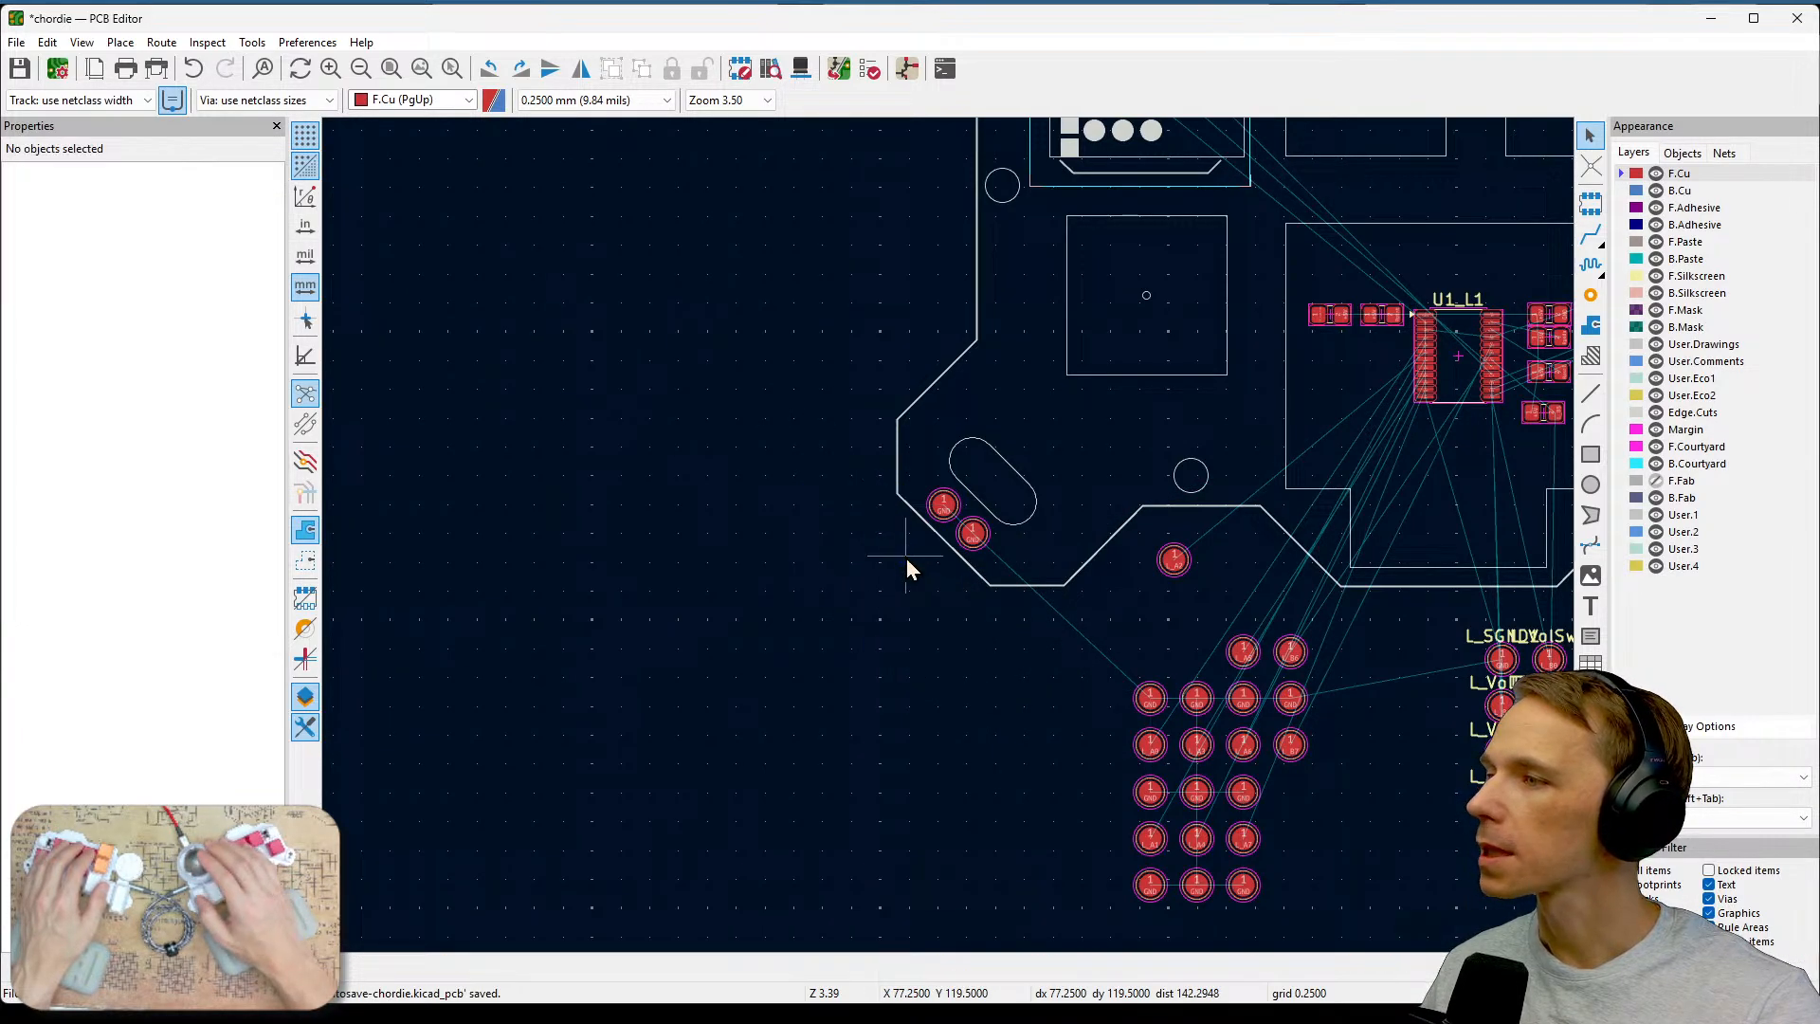
Move the L_VolSw1 test point from below the board up beside the right-hand encoder footprint.
{"action": "middle_click_drag", "start_coordinate": [1418, 724], "coordinate": [1186, 781]}
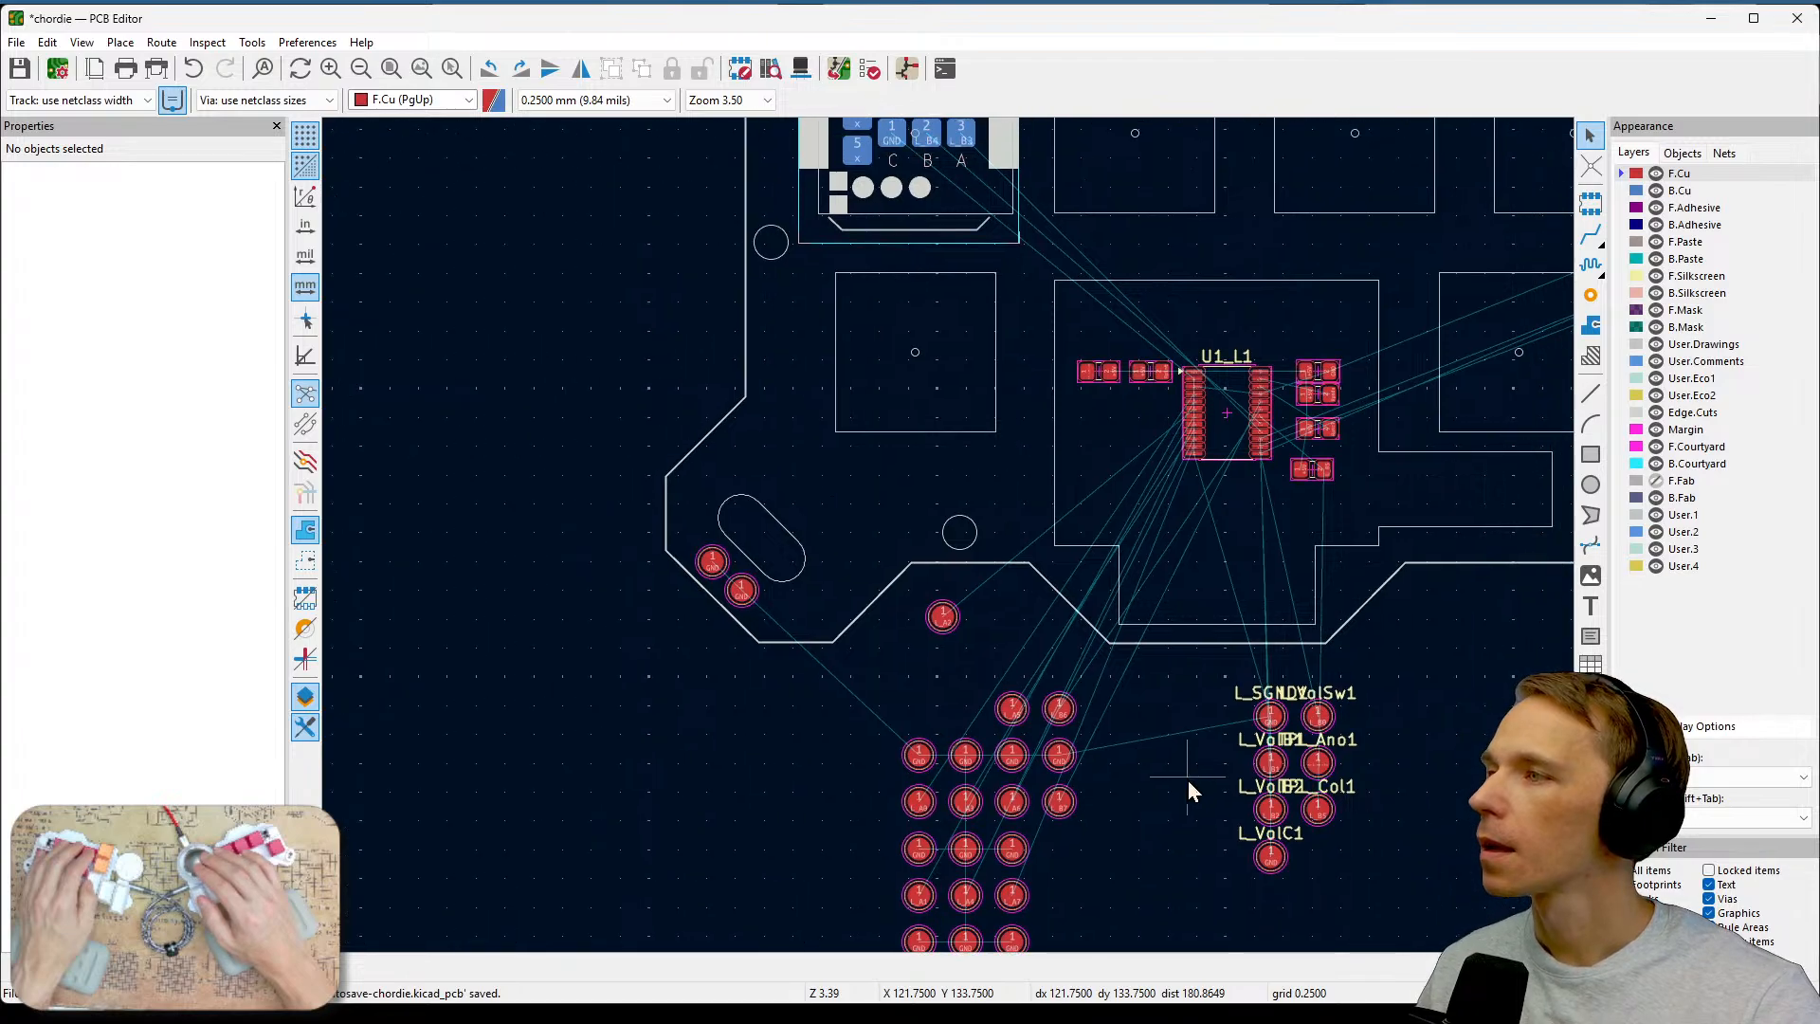
{"action": "middle_click_drag", "start_coordinate": [1219, 615], "coordinate": [1277, 552]}
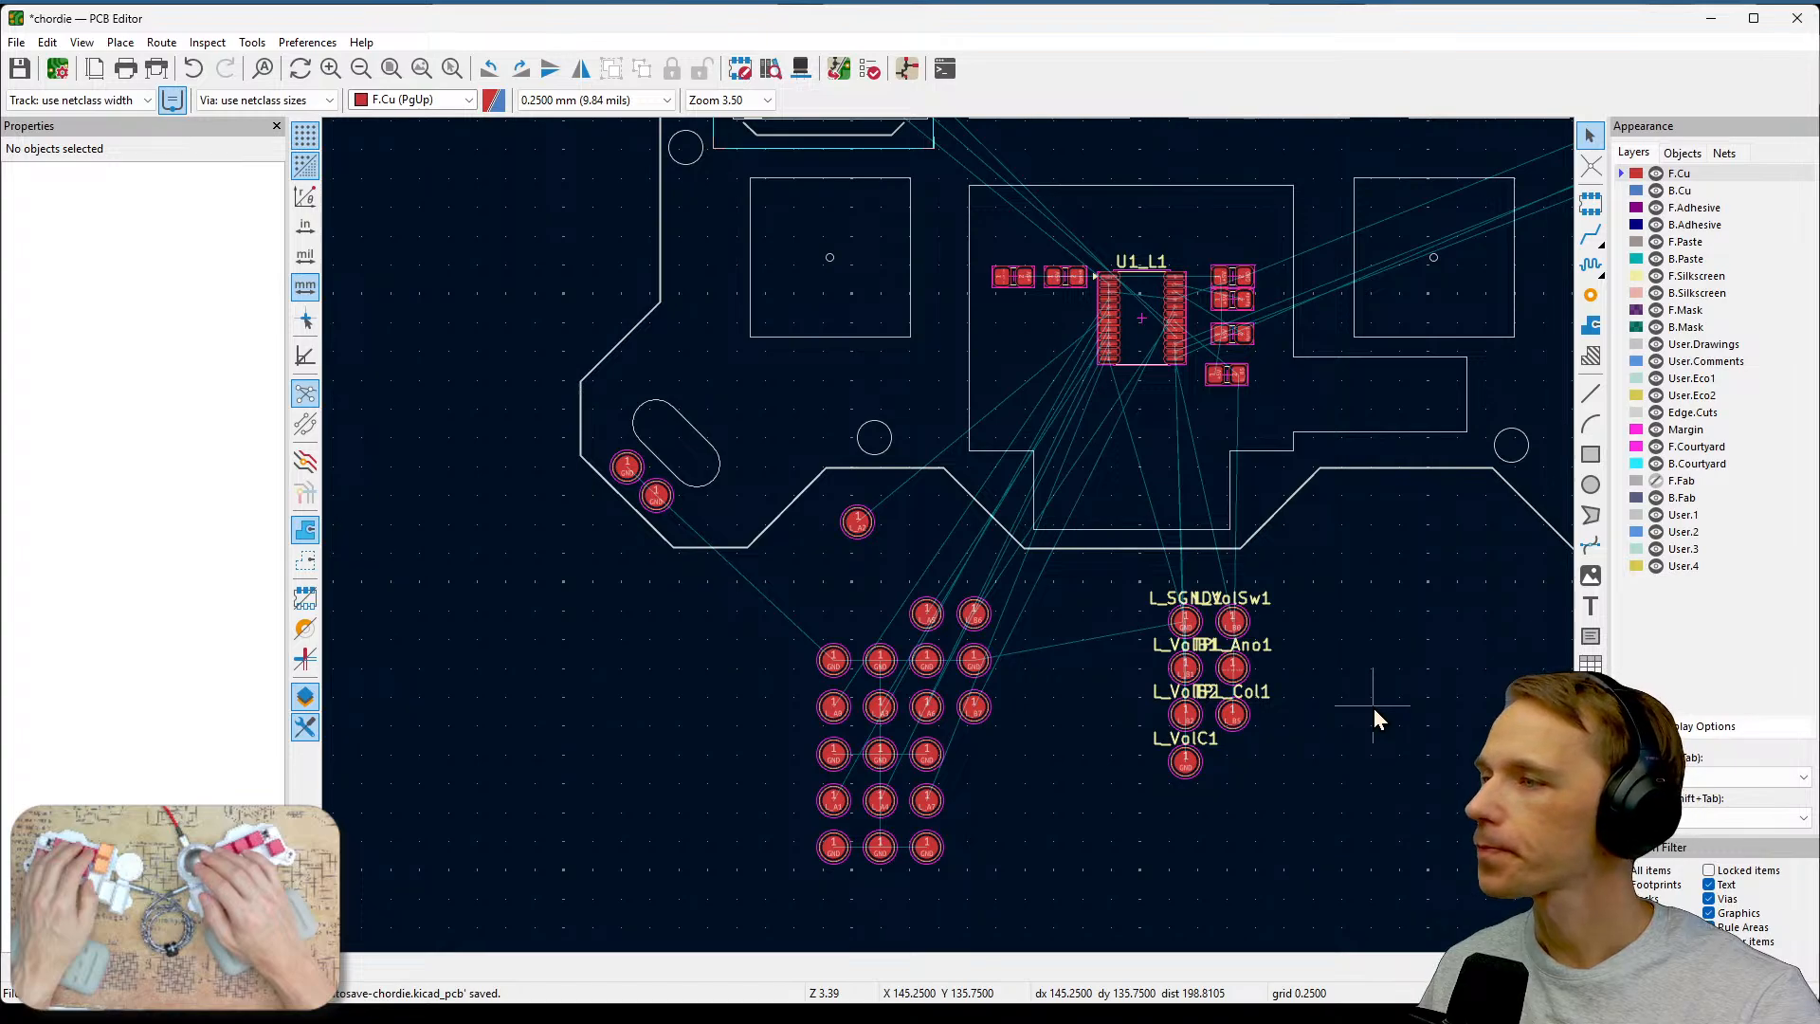
{"action": "middle_click_drag", "start_coordinate": [1296, 618], "coordinate": [1188, 850]}
{"action": "middle_click_drag", "start_coordinate": [1199, 438], "coordinate": [1061, 308]}
{"action": "middle_click_drag", "start_coordinate": [1347, 681], "coordinate": [1441, 543]}
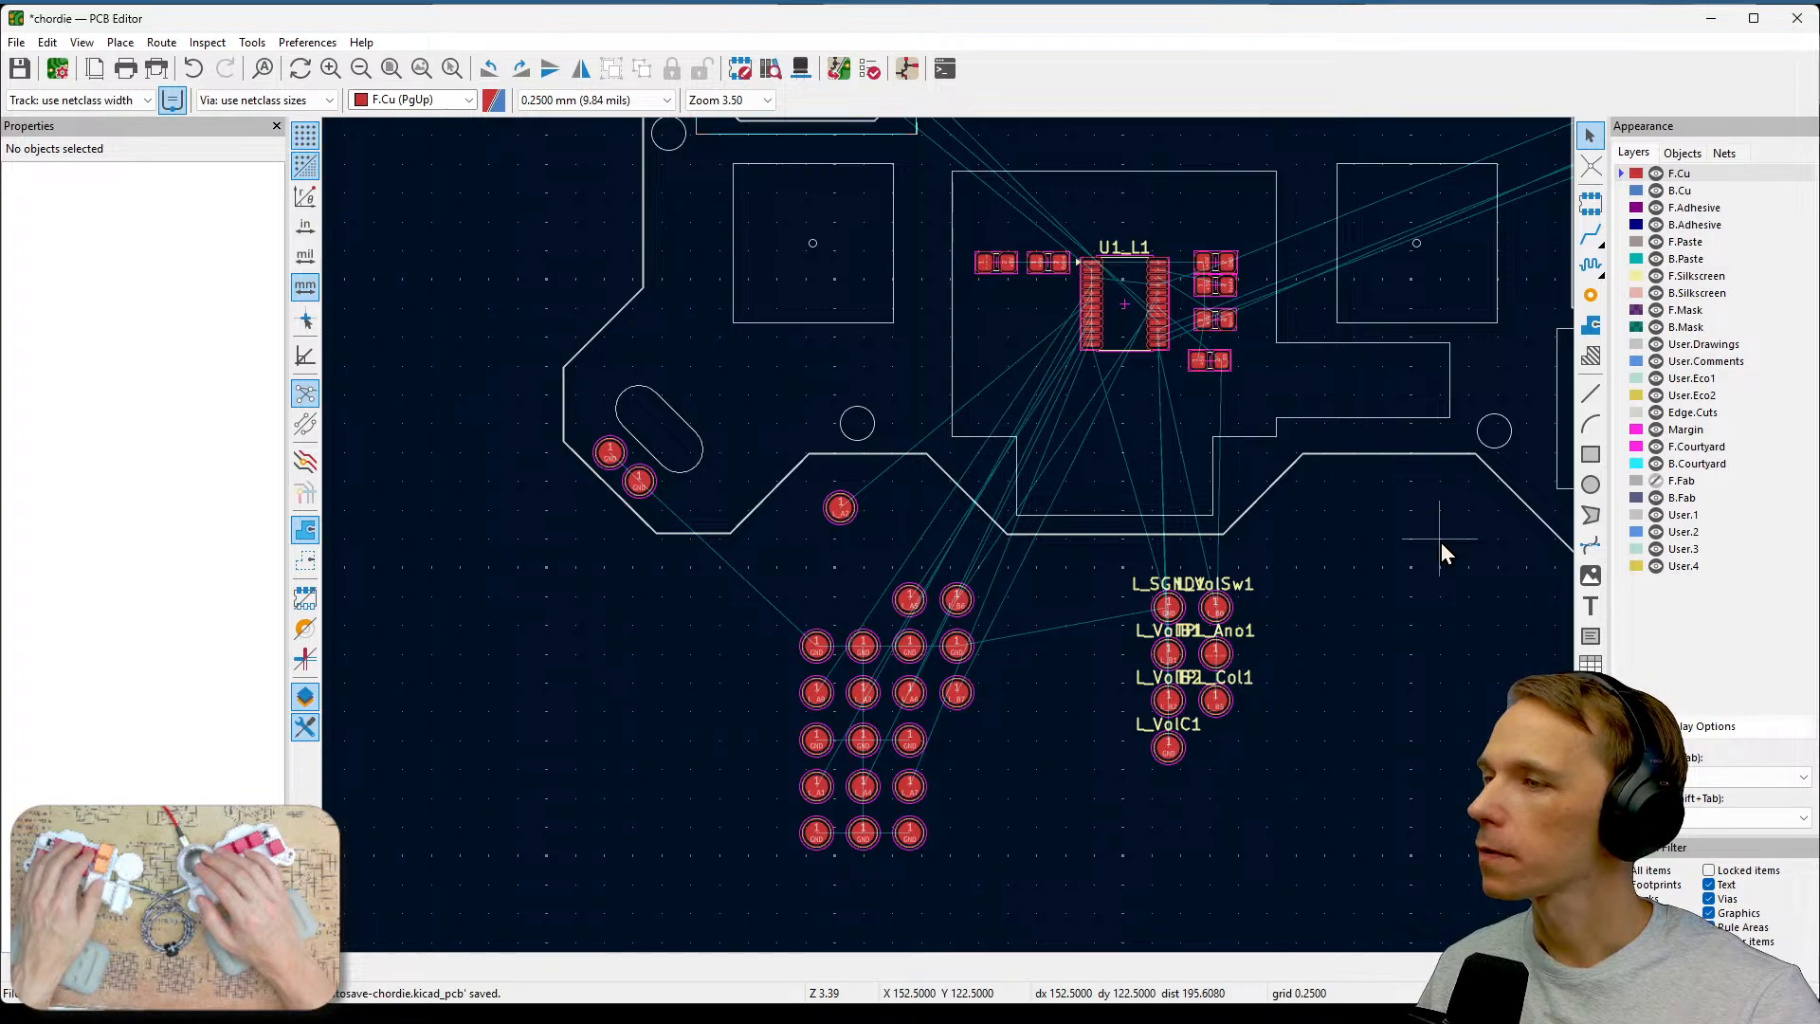
{"action": "scroll", "coordinate": [1229, 641], "scroll_direction": "up", "scroll_amount": 2}
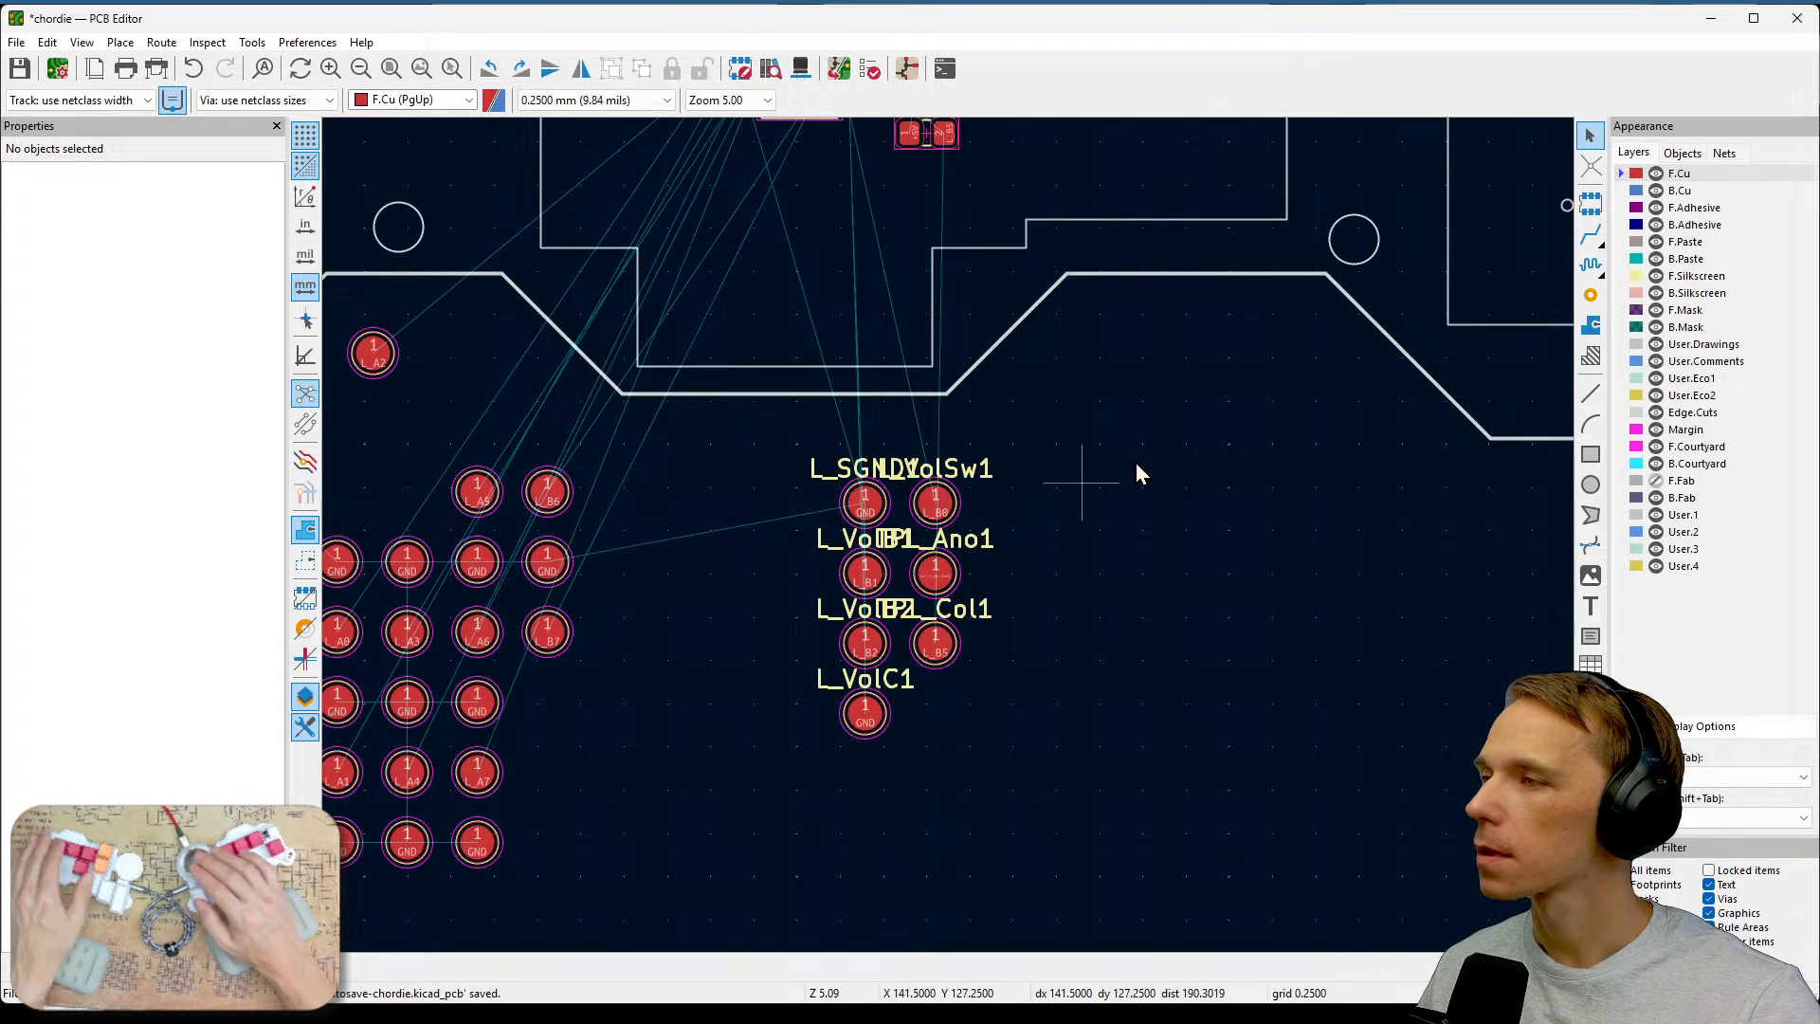
{"action": "middle_click_drag", "start_coordinate": [1134, 471], "coordinate": [1169, 710]}
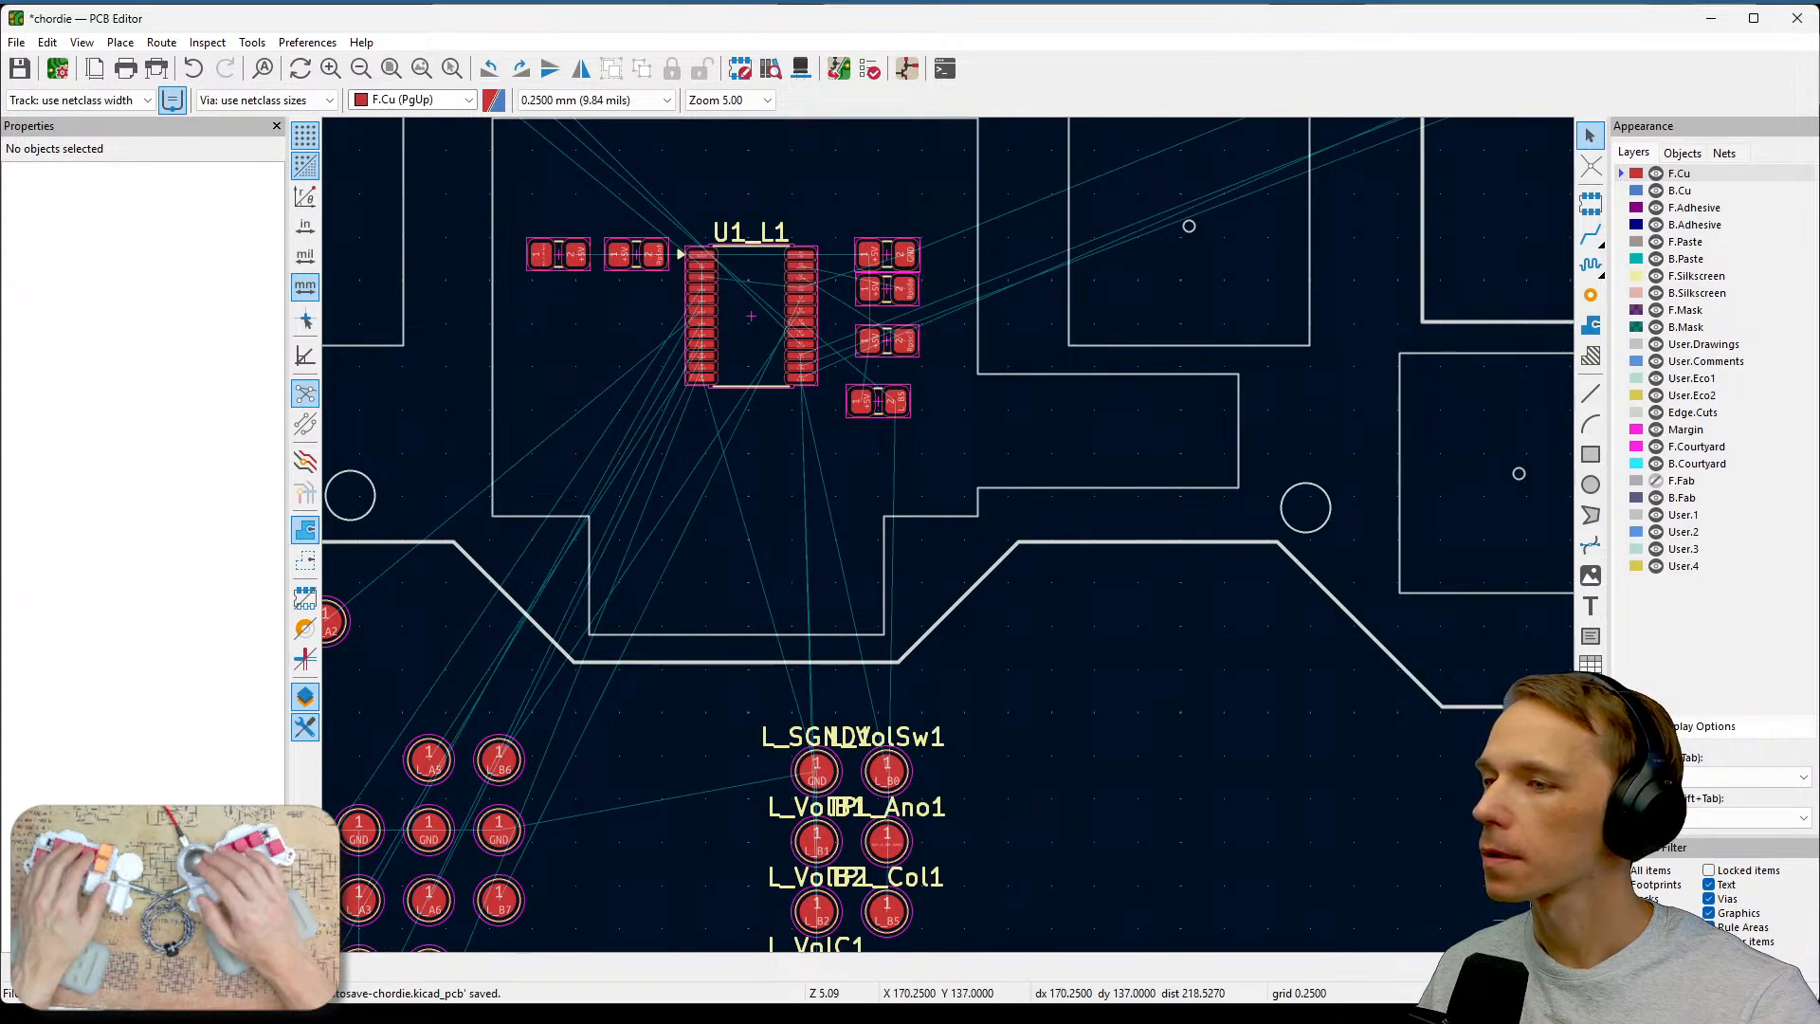
{"action": "left_click", "coordinate": [899, 782]}
{"action": "key", "text": "m"}
{"action": "left_click", "coordinate": [1111, 601]}
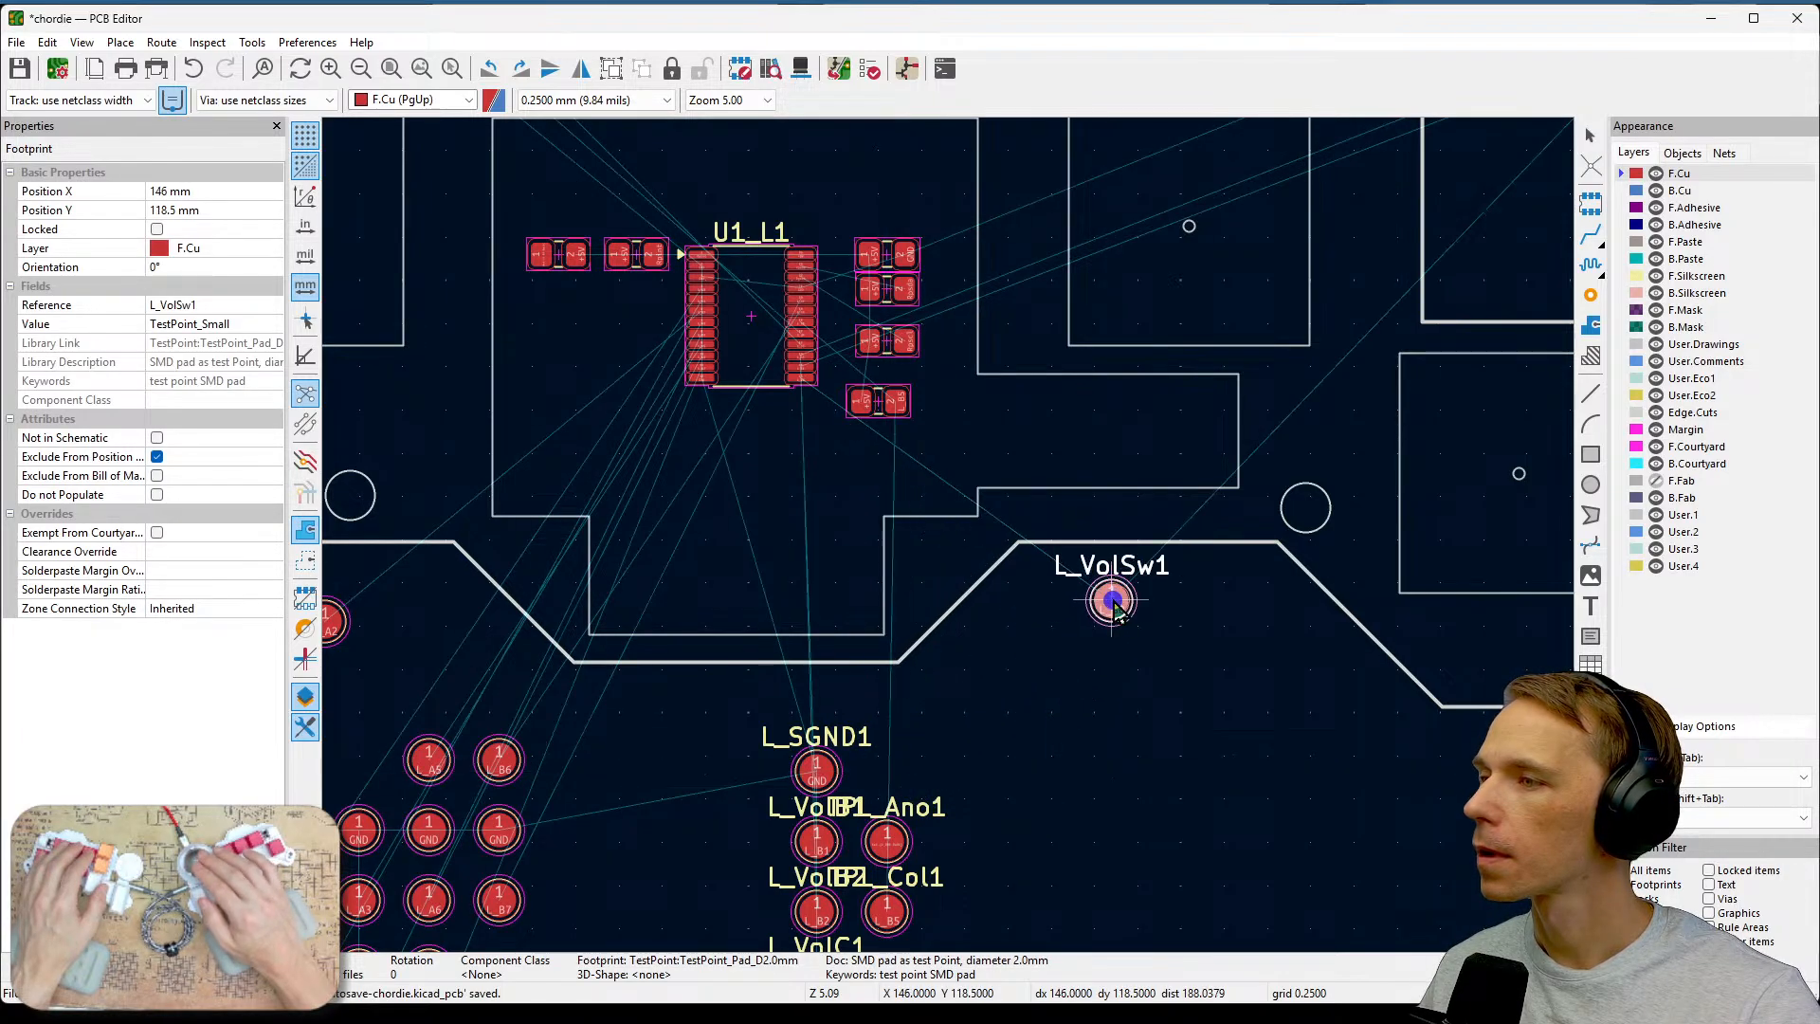
{"action": "middle_click_drag", "start_coordinate": [1198, 592], "coordinate": [1128, 784]}
{"action": "scroll", "coordinate": [1148, 683], "scroll_direction": "down", "scroll_amount": 2}
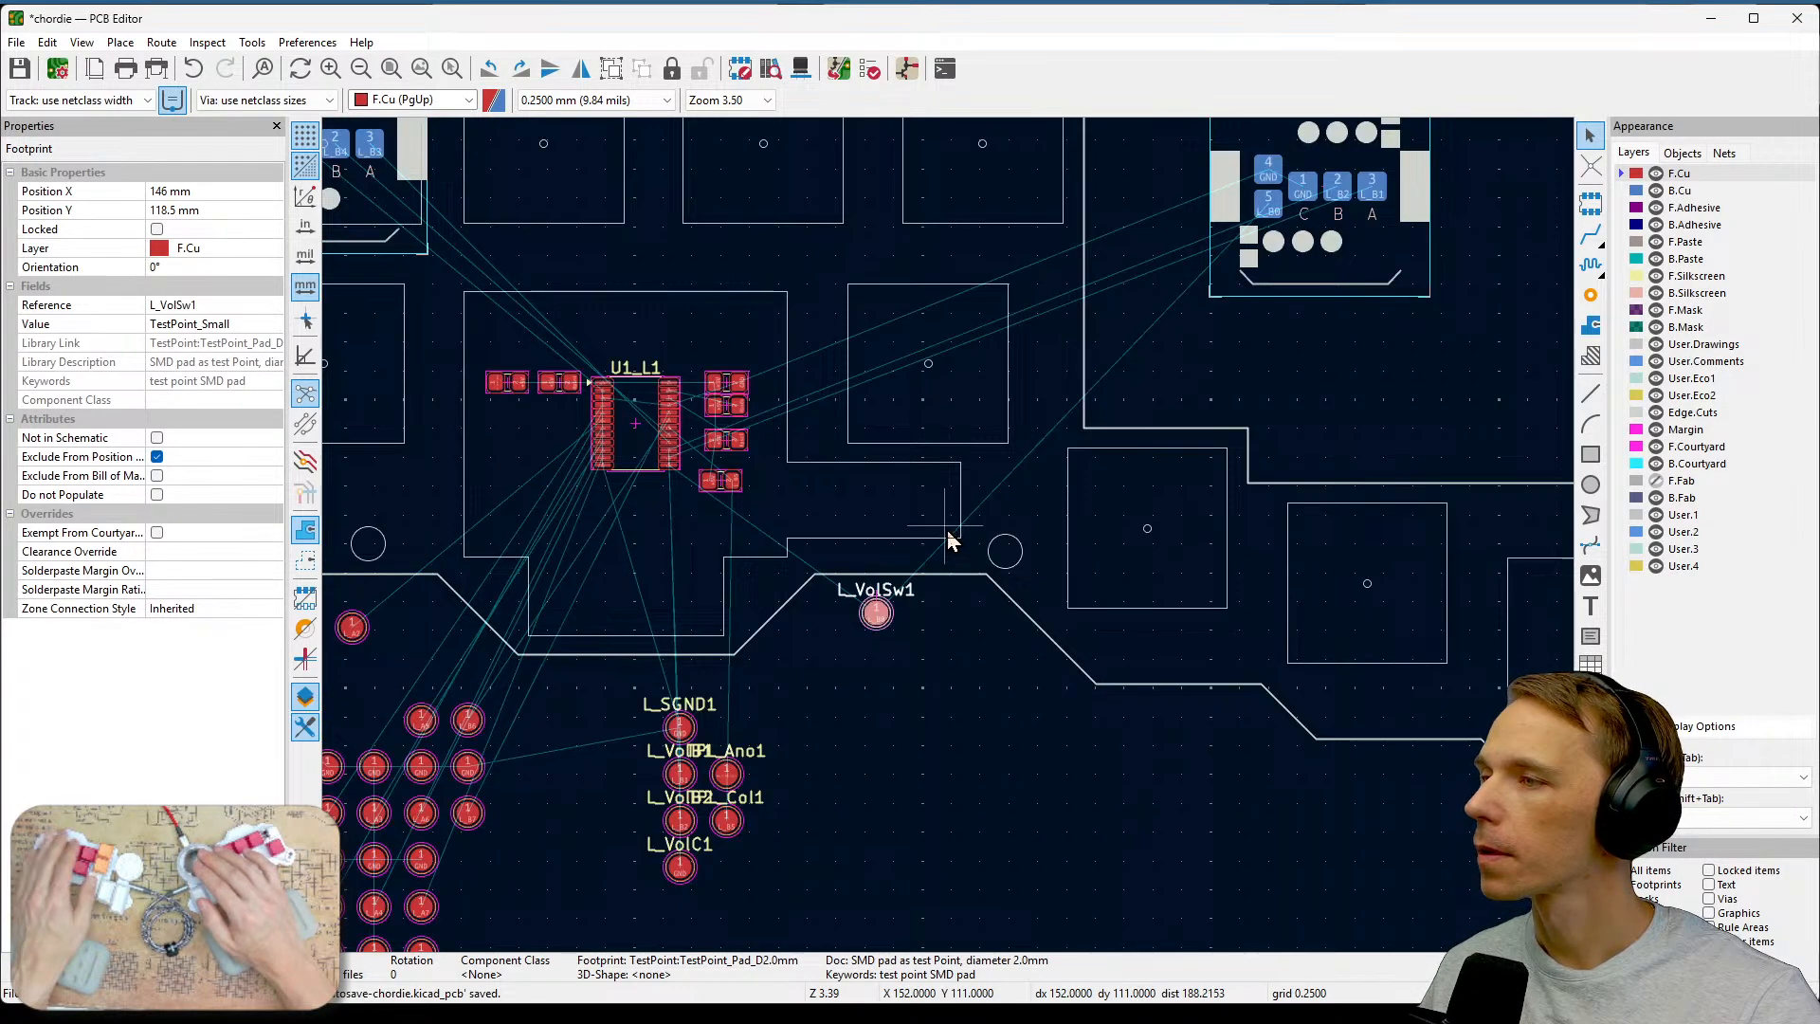
{"action": "middle_click_drag", "start_coordinate": [950, 538], "coordinate": [1065, 767]}
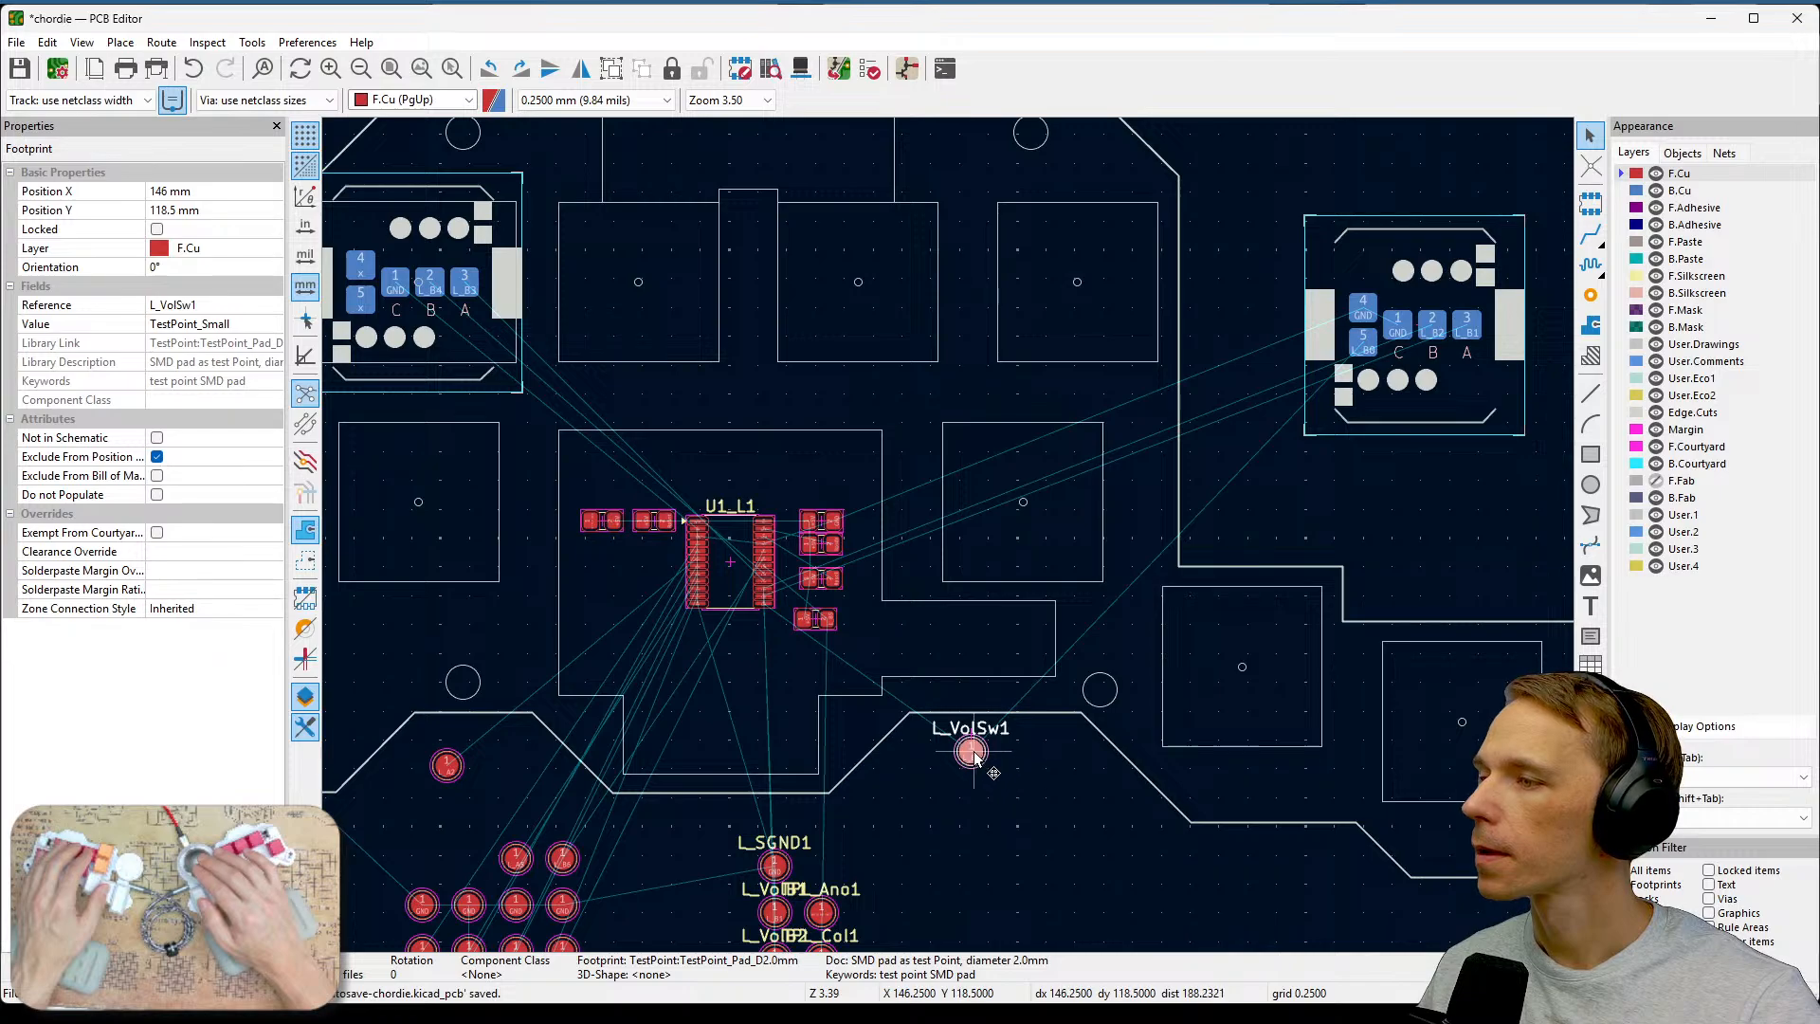
{"action": "key", "text": "m"}
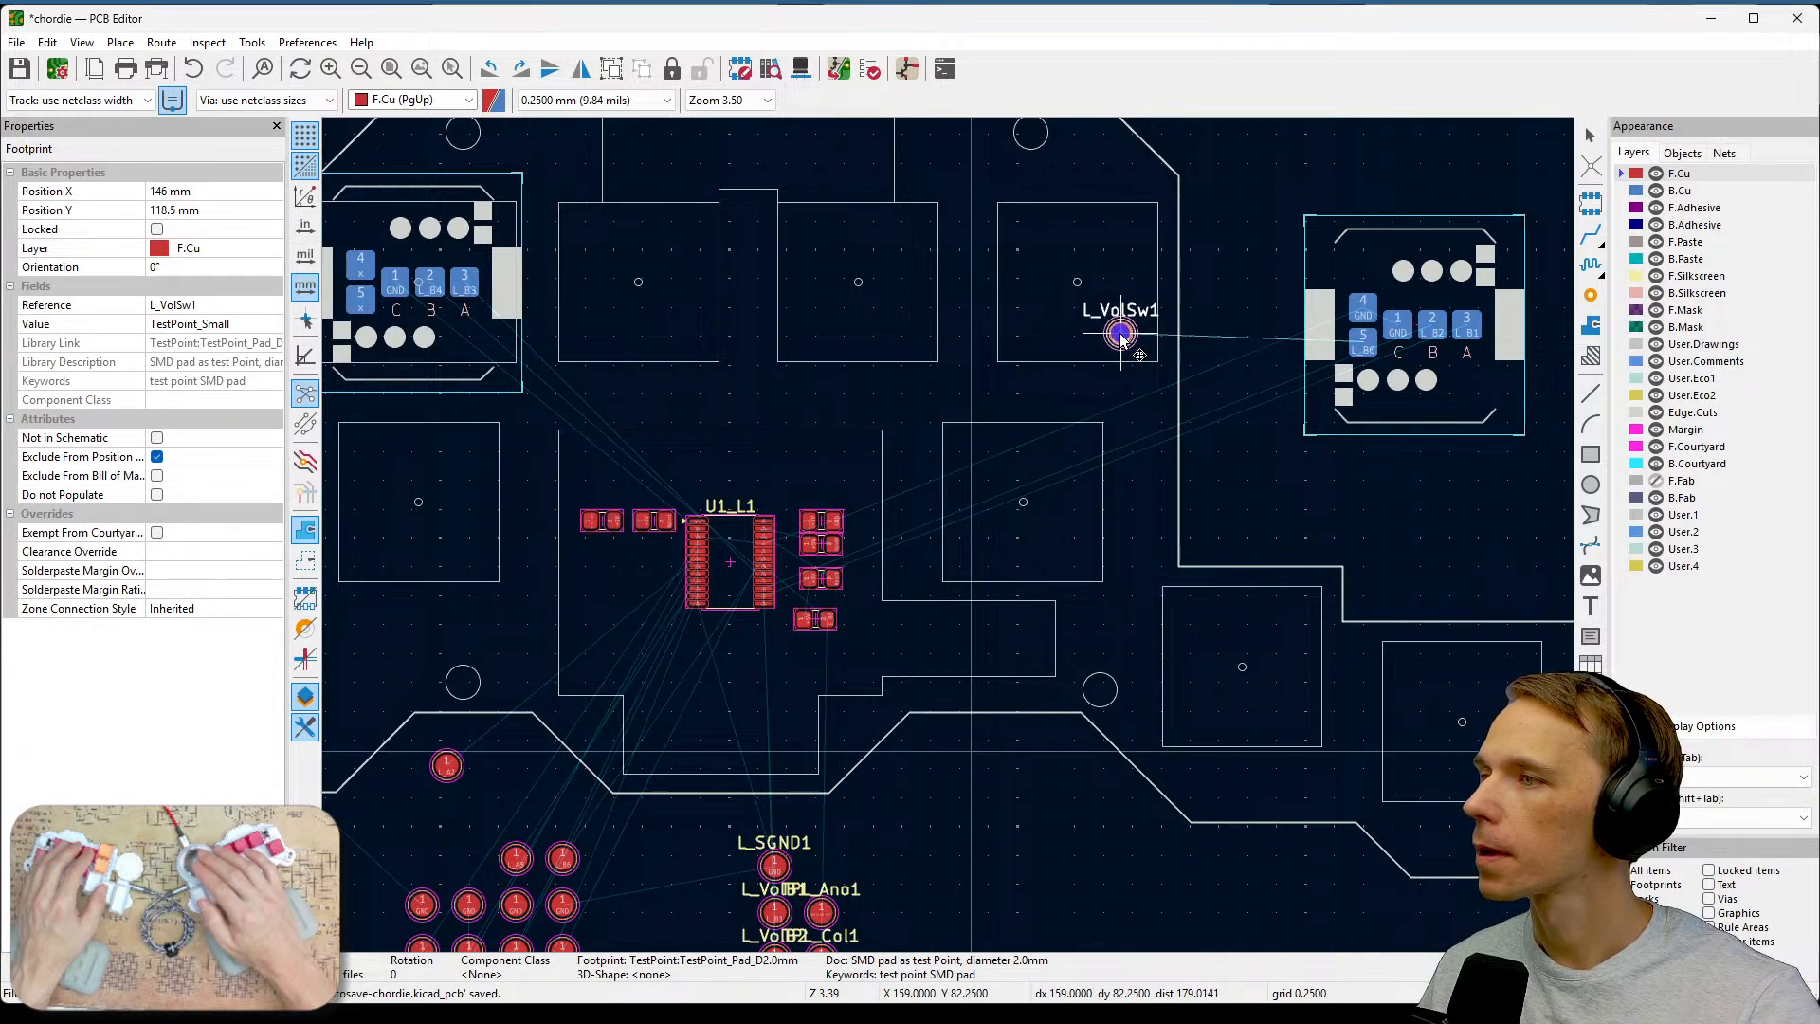
{"action": "left_click", "coordinate": [1121, 333]}
Move the TPL_Ano1 test point onto the board beside the slot on the left.
{"action": "middle_click_drag", "start_coordinate": [964, 849], "coordinate": [1163, 675]}
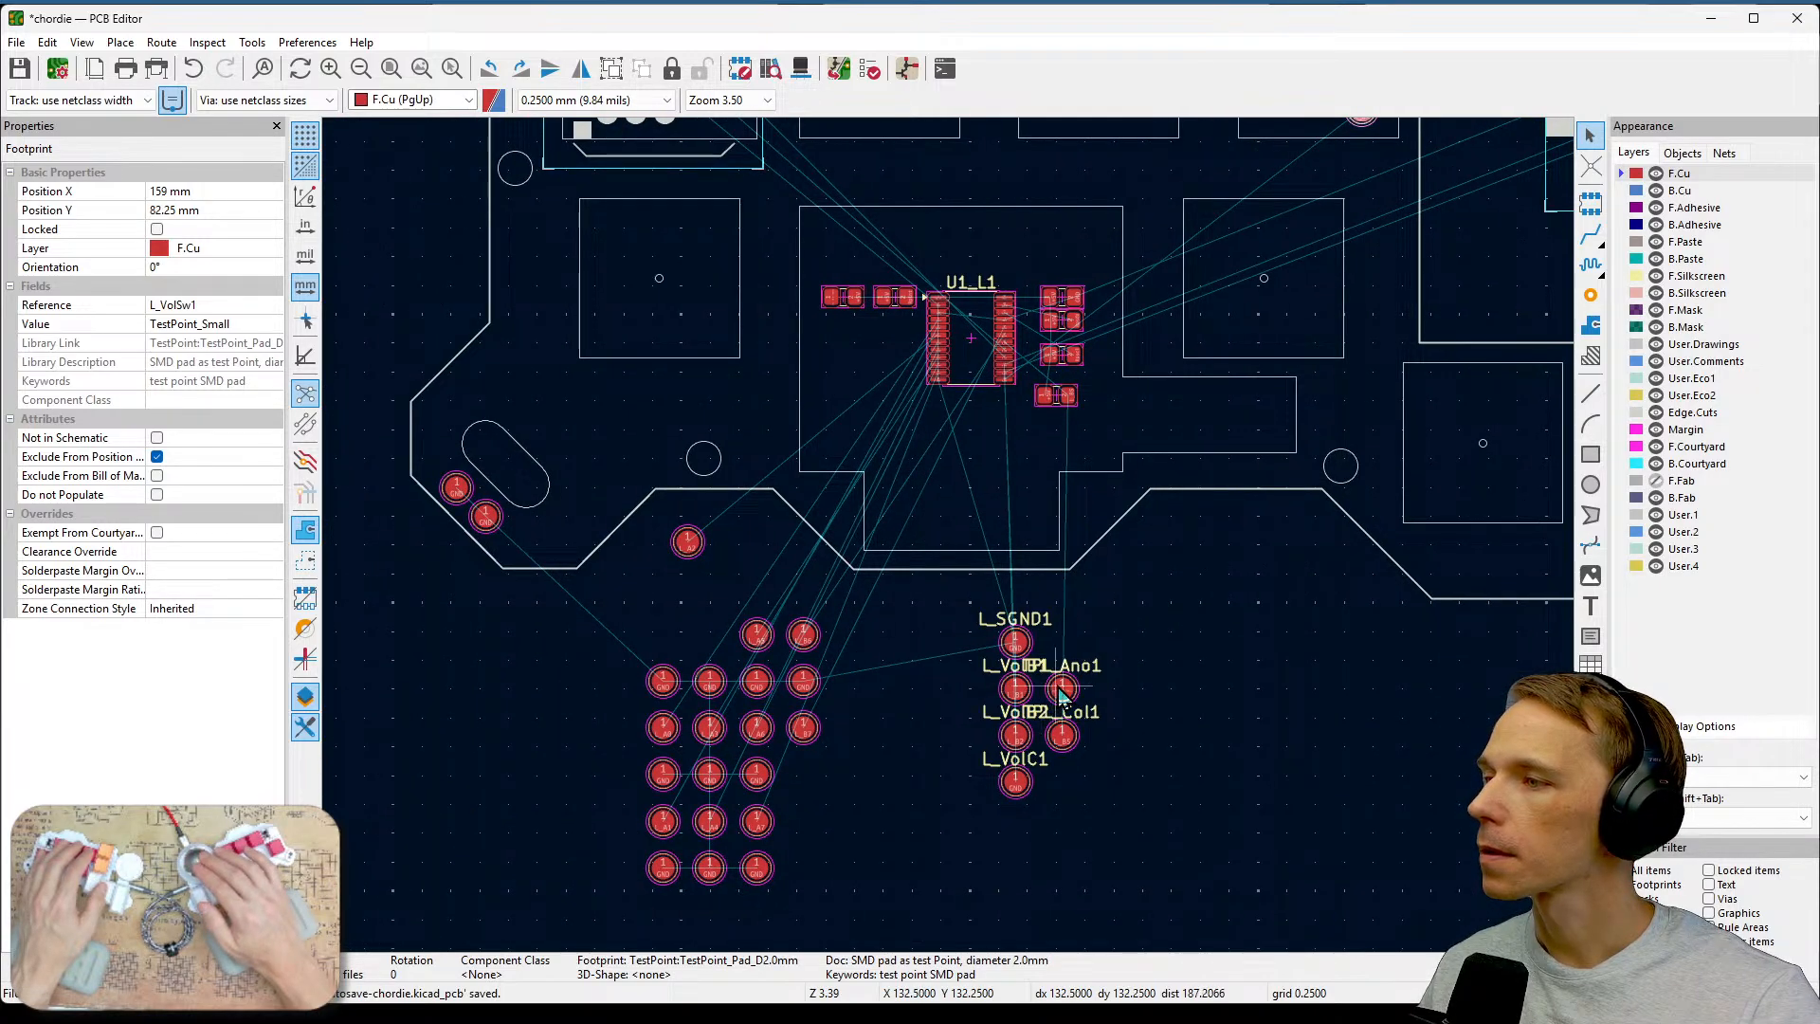
{"action": "left_click", "coordinate": [1099, 545]}
{"action": "left_click", "coordinate": [1062, 689]}
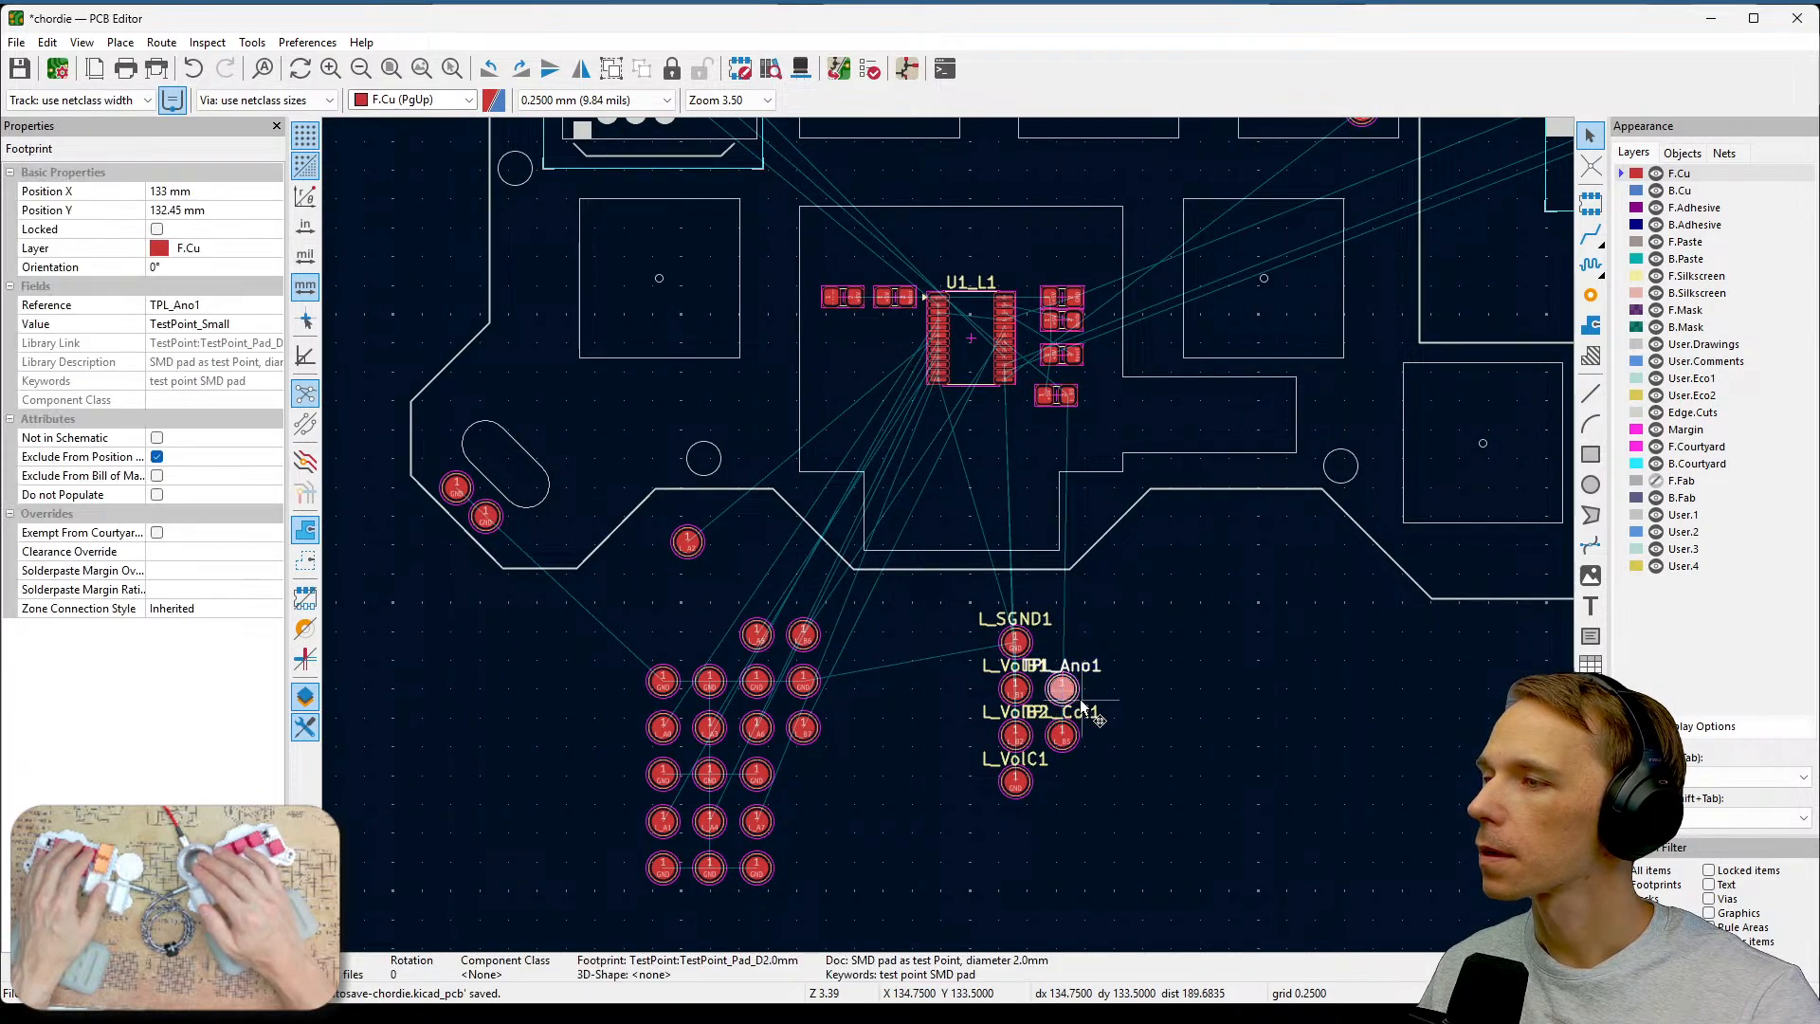
{"action": "left_click_drag", "start_coordinate": [1064, 692], "coordinate": [566, 449]}
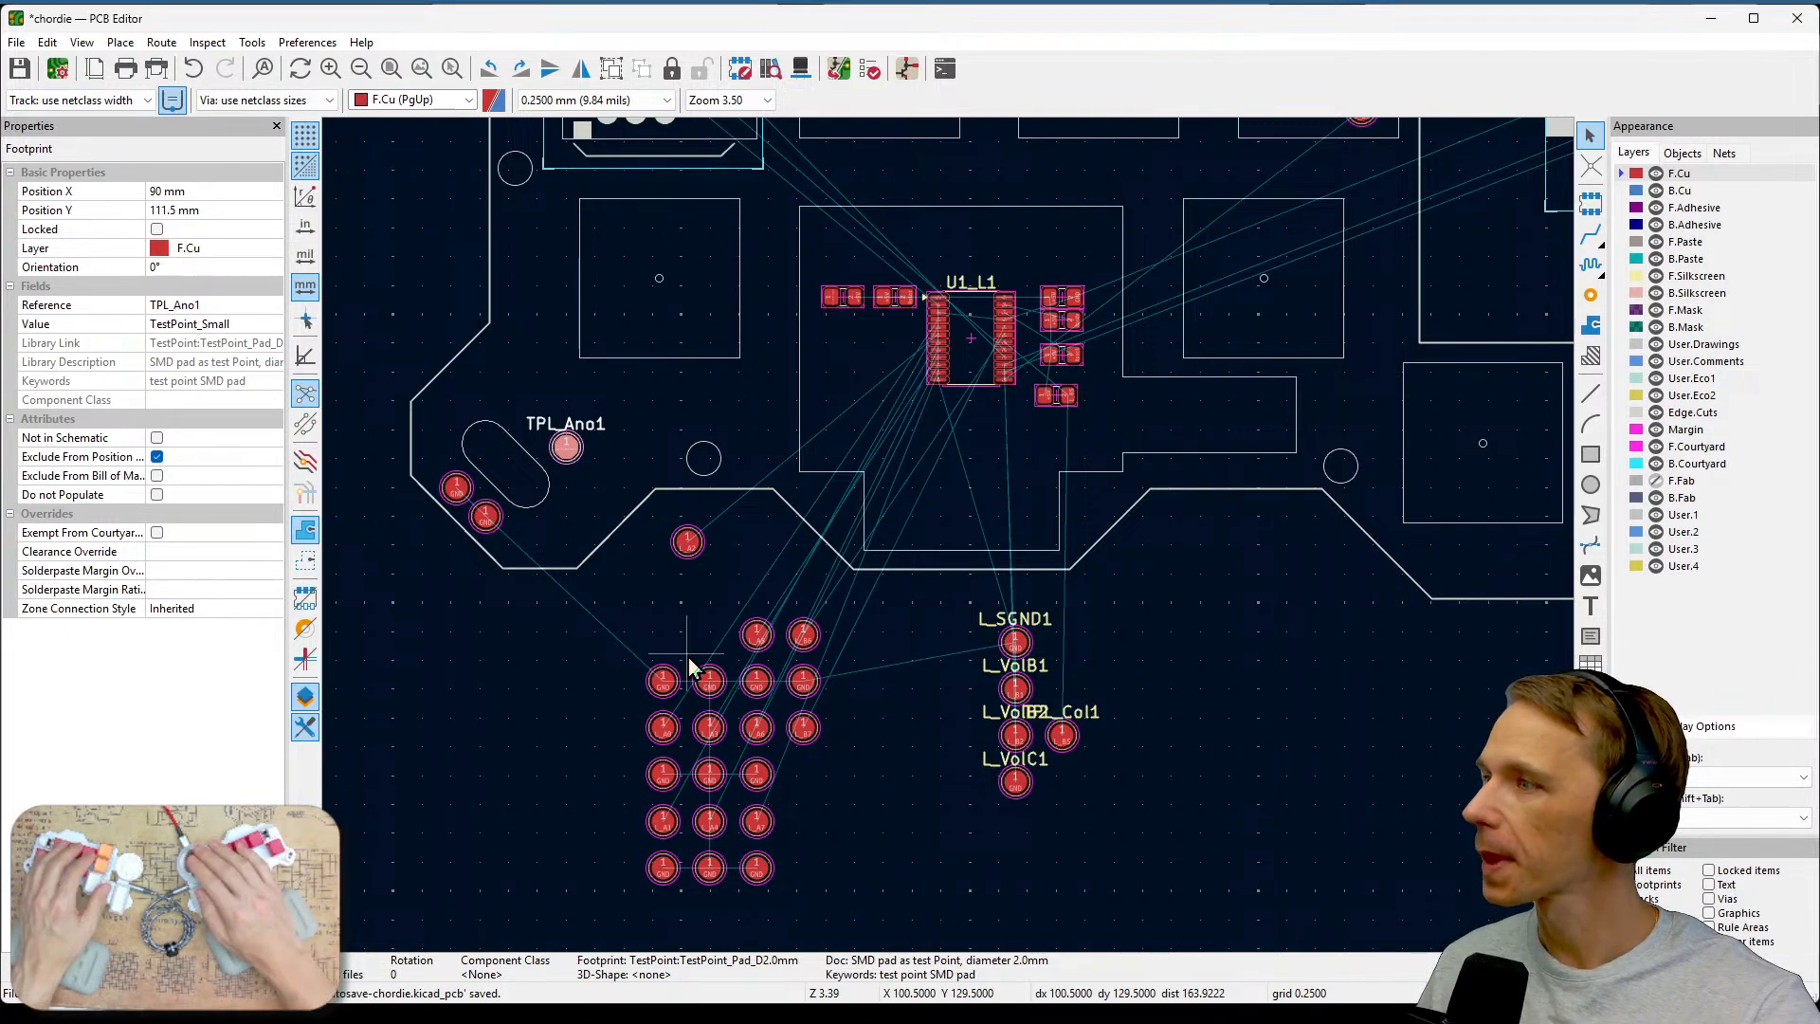
Move the TPL_Col1 test point above TPL_Ano1 near the slot and nudge both pads into place.
{"action": "left_click", "coordinate": [1062, 733]}
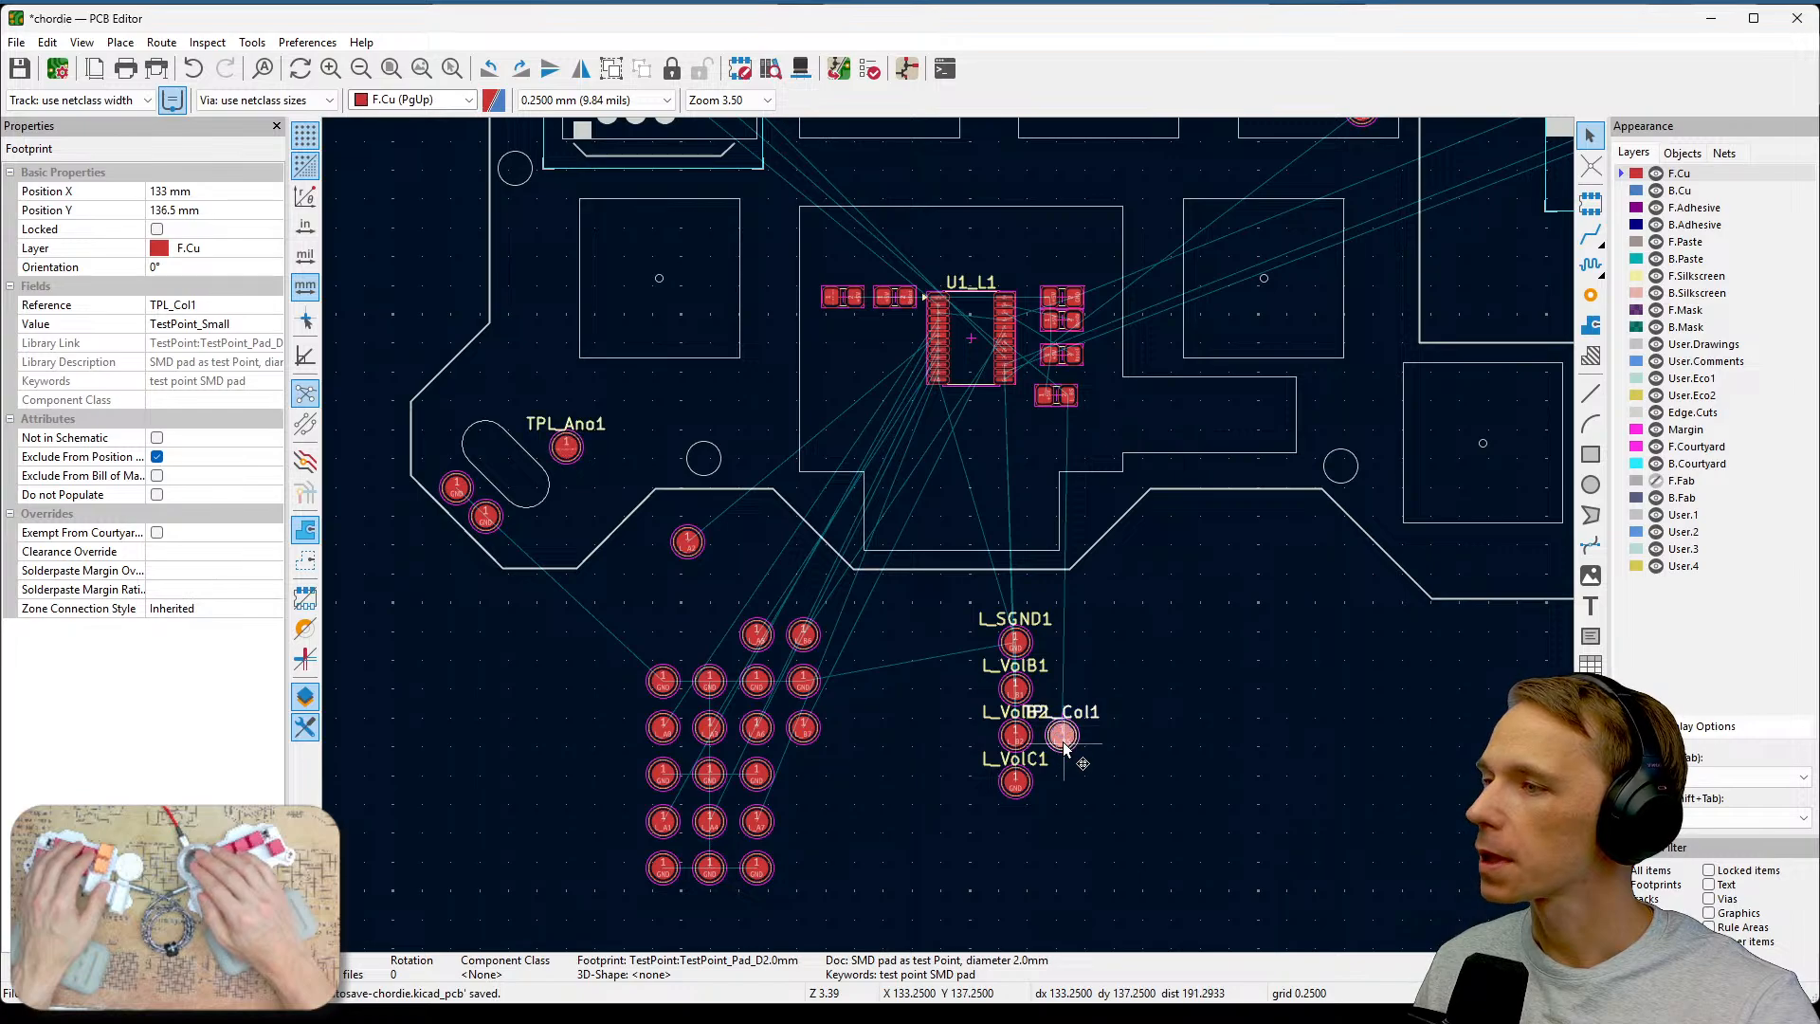
{"action": "key", "text": "m"}
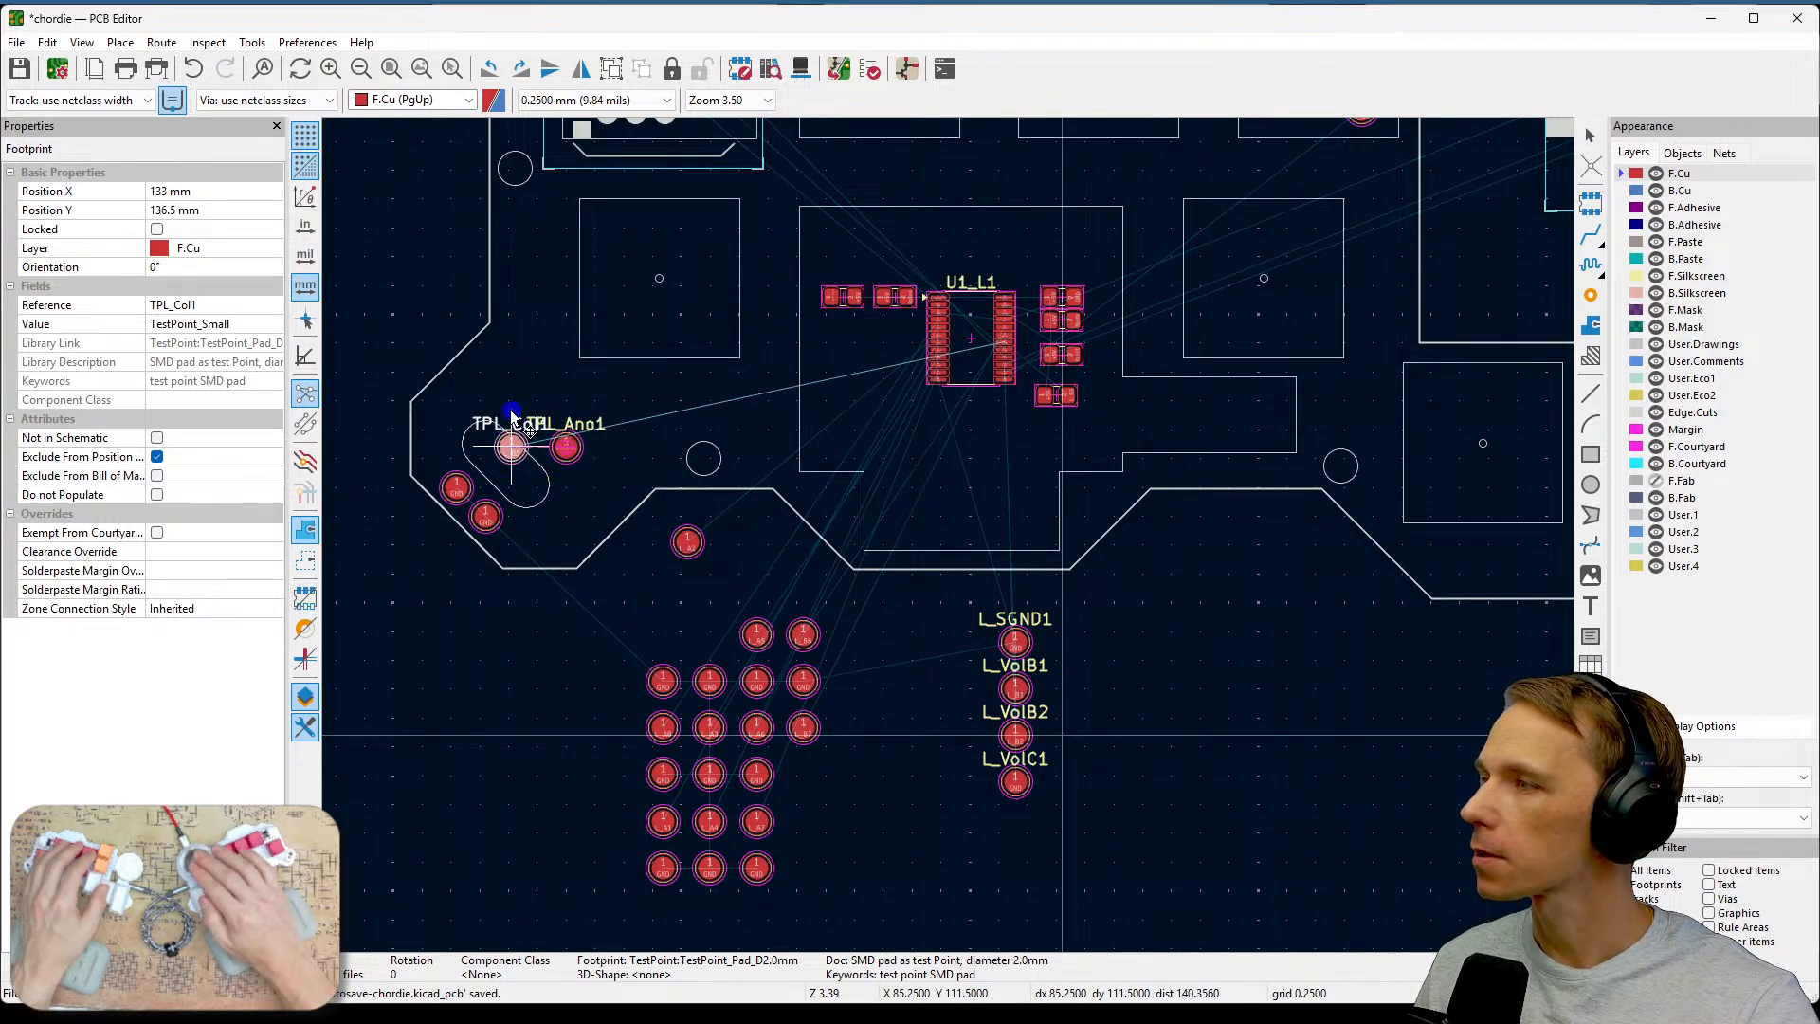
{"action": "left_click", "coordinate": [516, 410]}
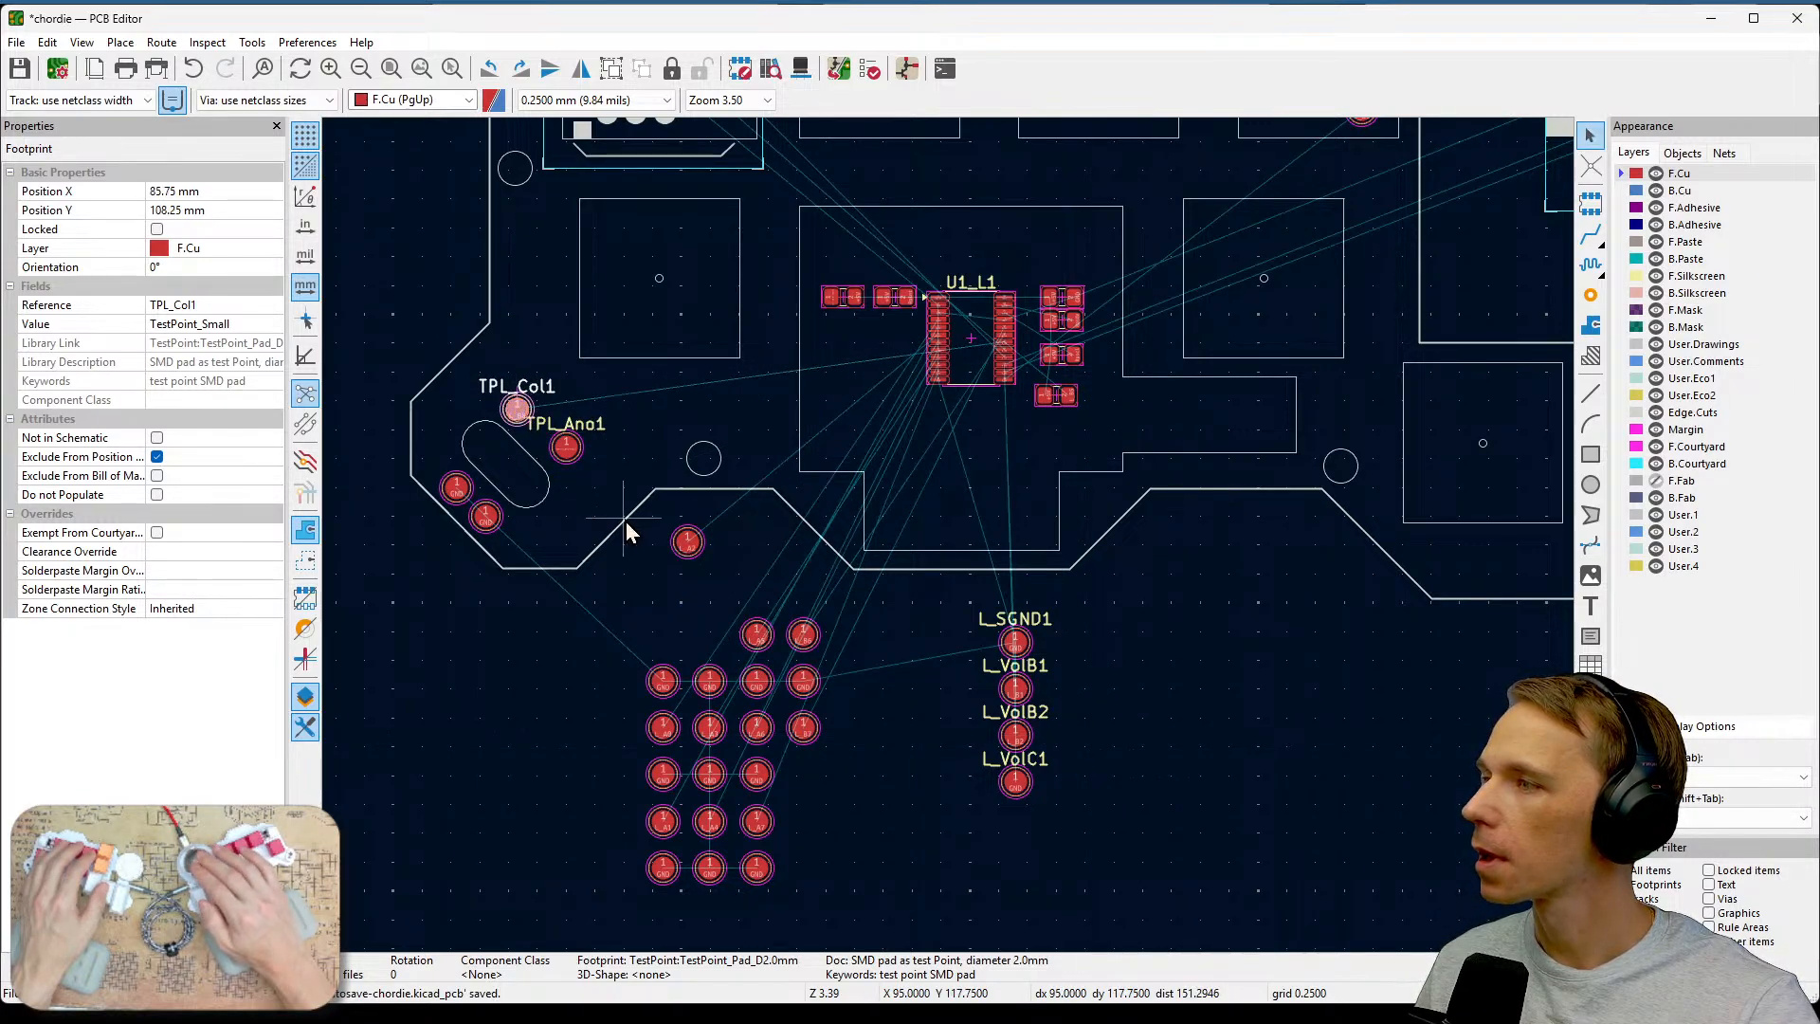
{"action": "left_click", "coordinate": [611, 559]}
{"action": "scroll", "coordinate": [511, 457], "scroll_direction": "up", "scroll_amount": 5}
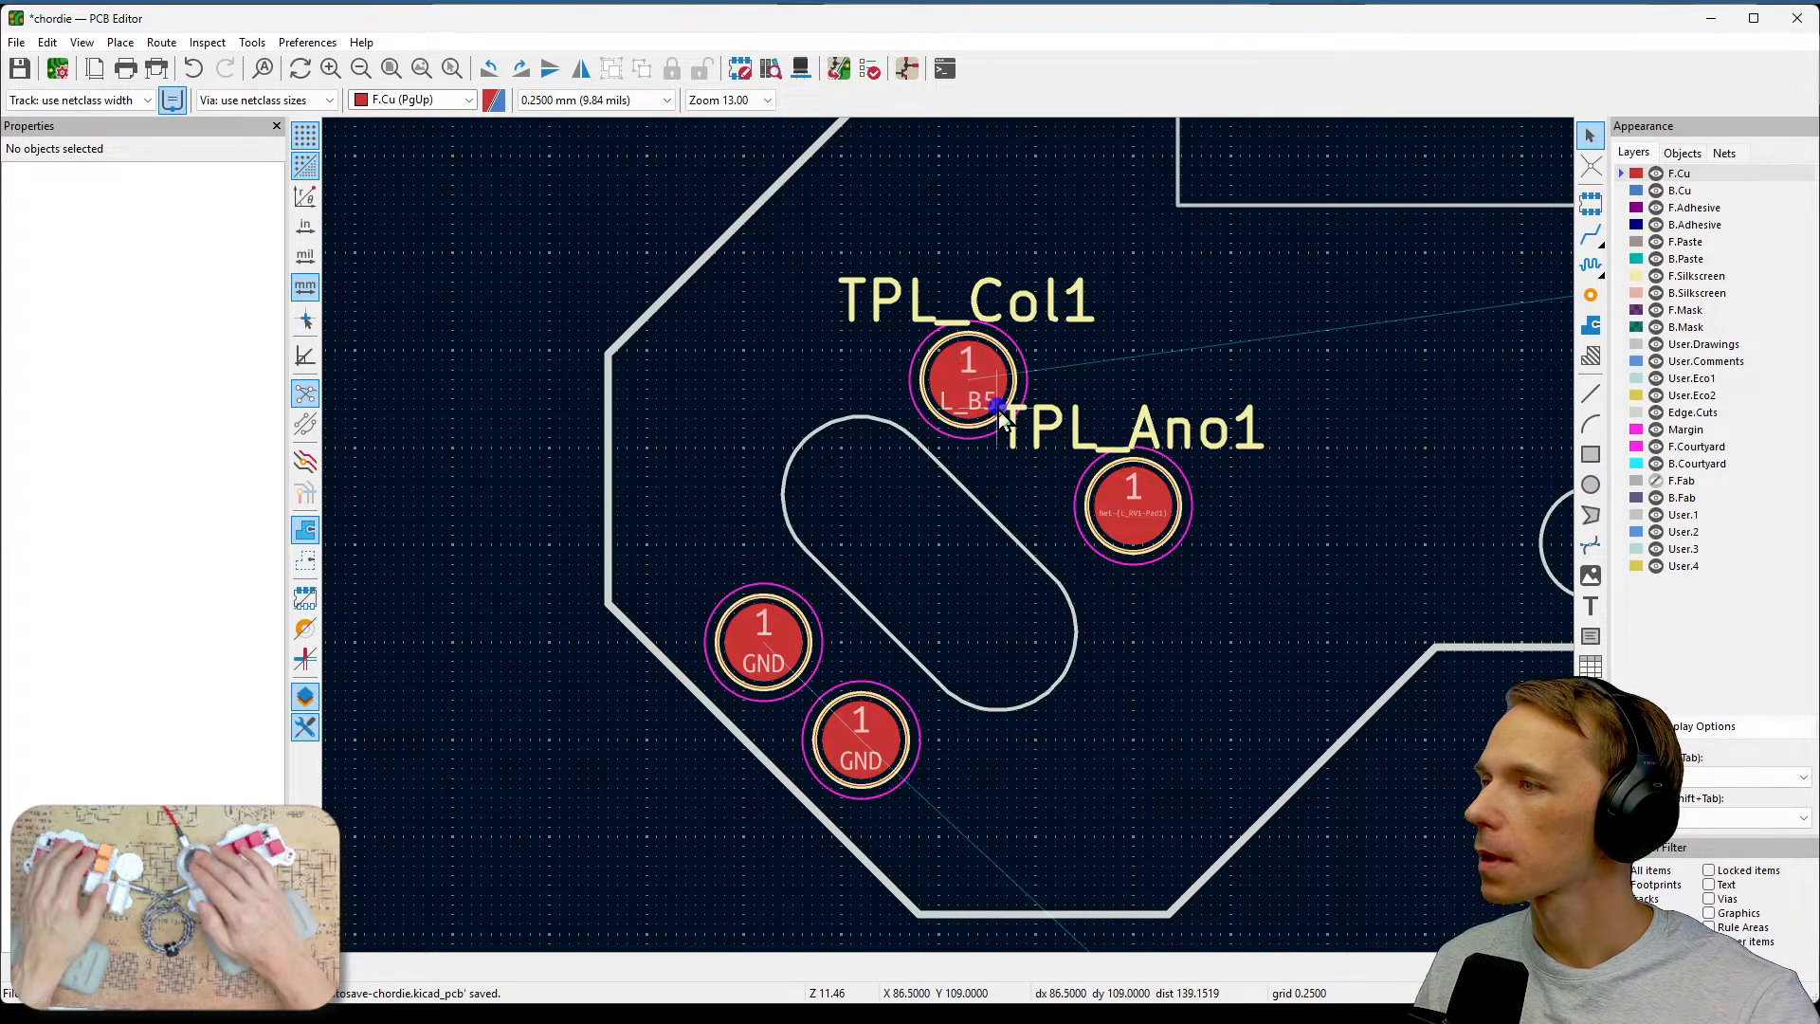
{"action": "mouse_move", "coordinate": [995, 404]}
{"action": "left_mouse_down"}
{"action": "mouse_move", "coordinate": [980, 400]}
{"action": "mouse_move", "coordinate": [992, 417]}
{"action": "left_mouse_up"}
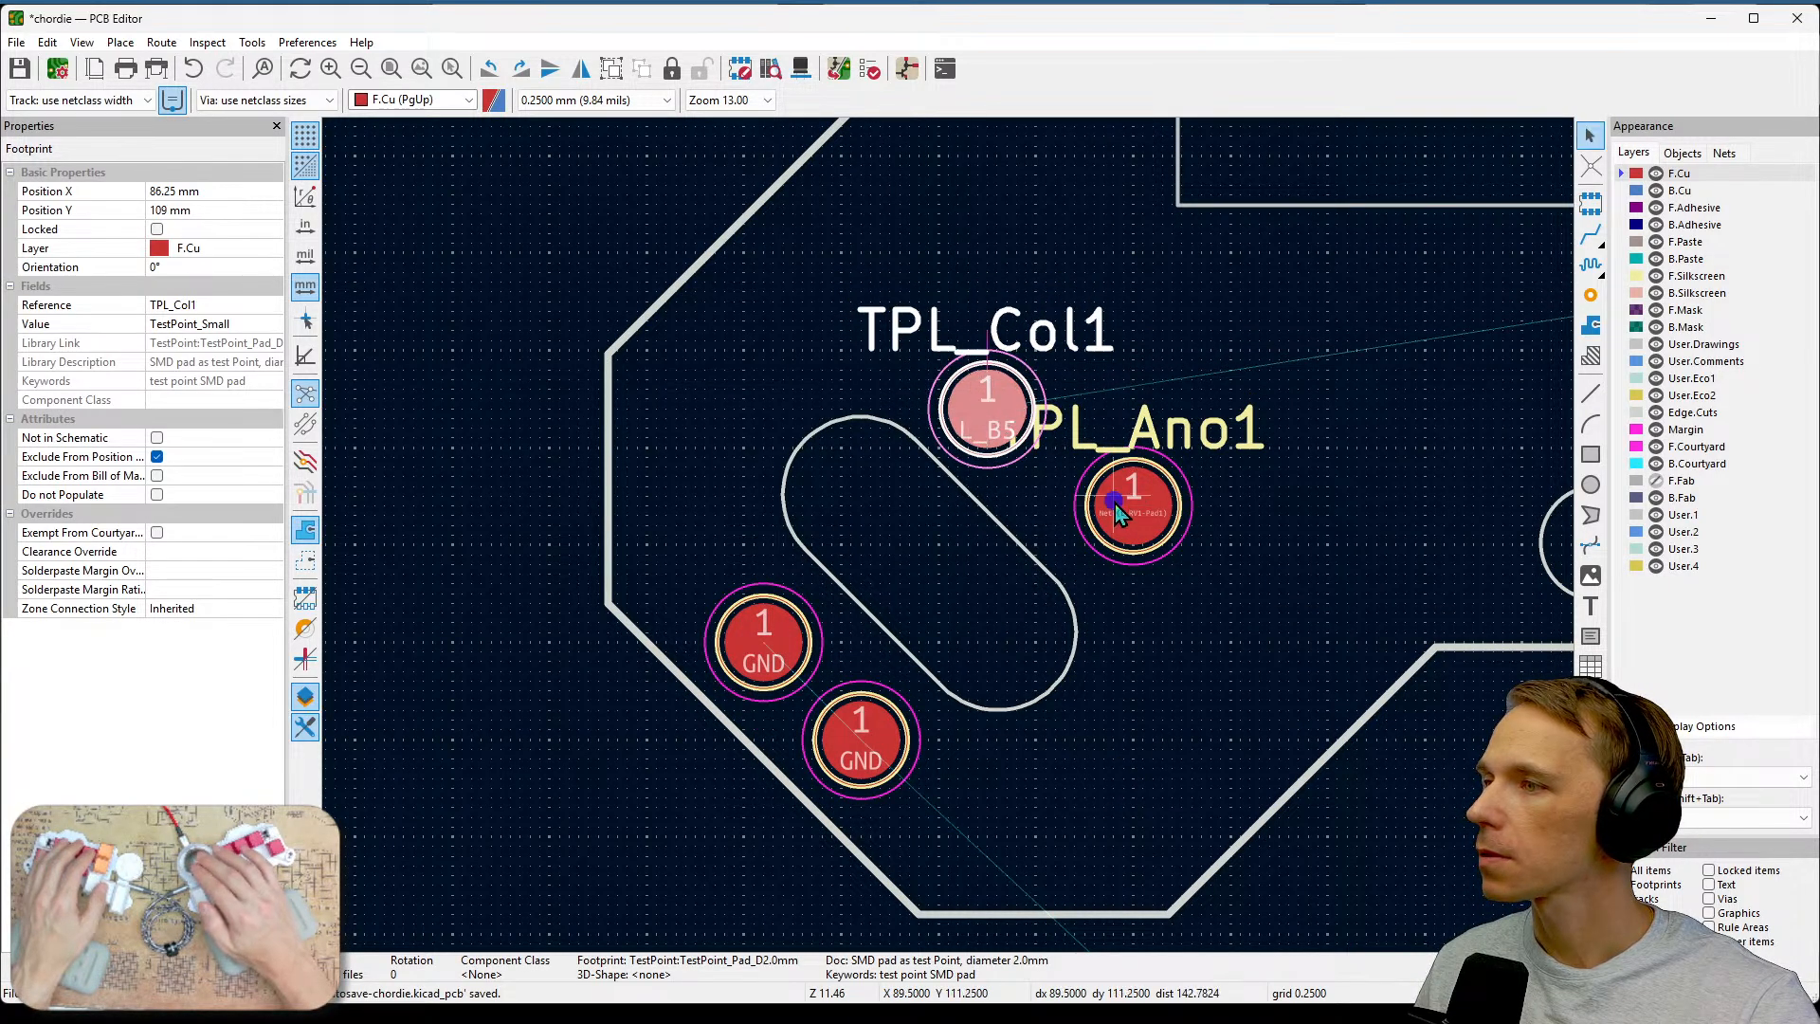
{"action": "left_click_drag", "start_coordinate": [1128, 506], "coordinate": [1080, 510]}
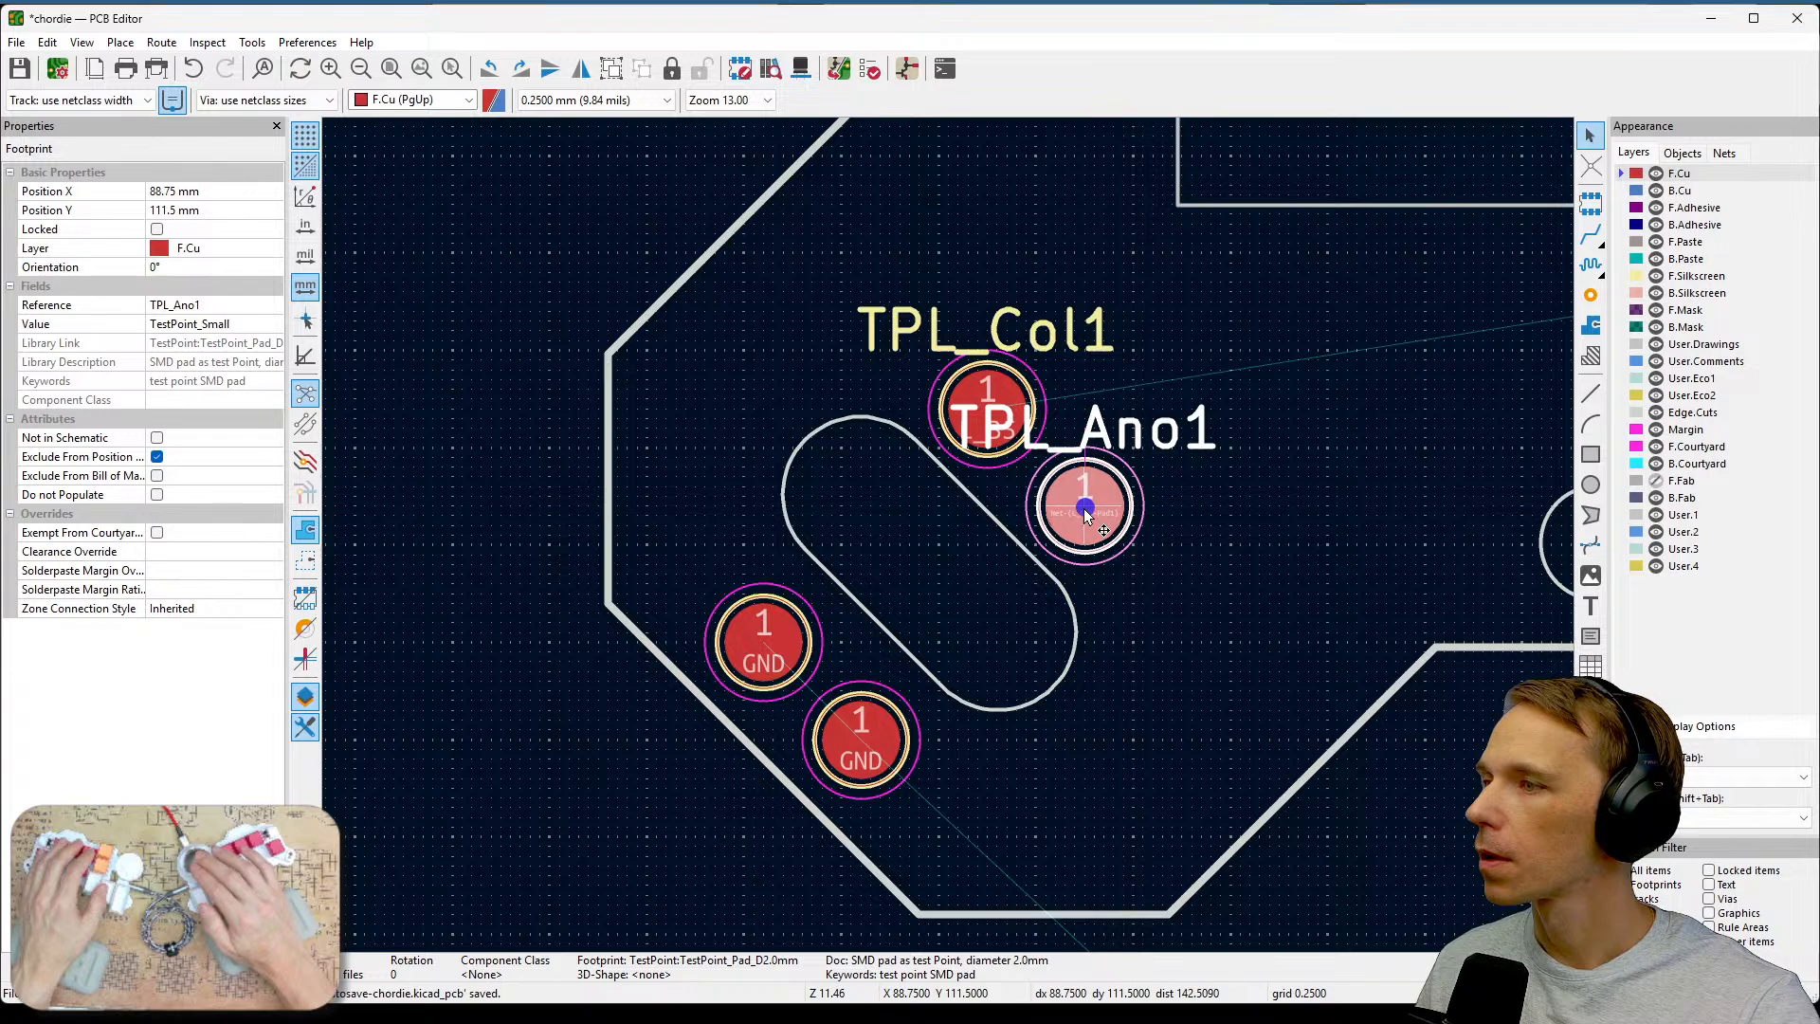
{"action": "left_click", "coordinate": [1172, 625]}
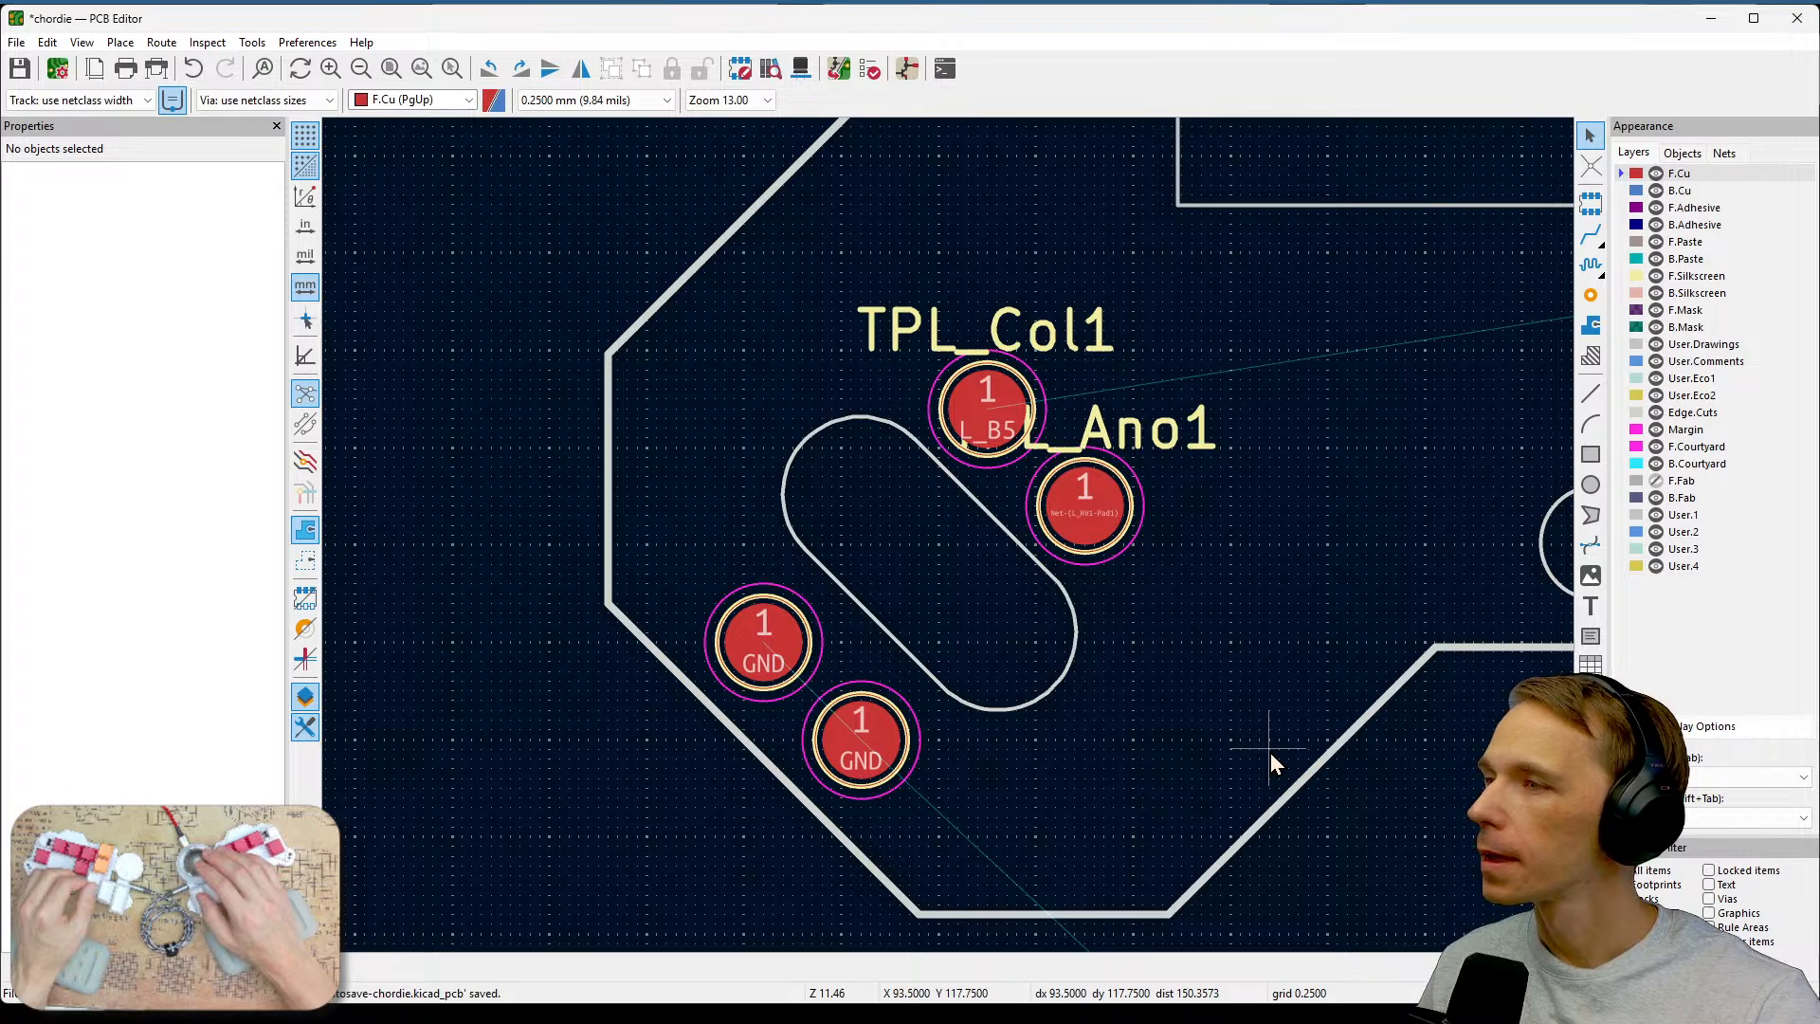
Move the L_SGND1 test point up beside L_VolSw1 near the right-hand encoder.
{"action": "middle_click_drag", "start_coordinate": [1300, 699], "coordinate": [1107, 683]}
{"action": "scroll", "coordinate": [1115, 684], "scroll_direction": "down", "scroll_amount": 1}
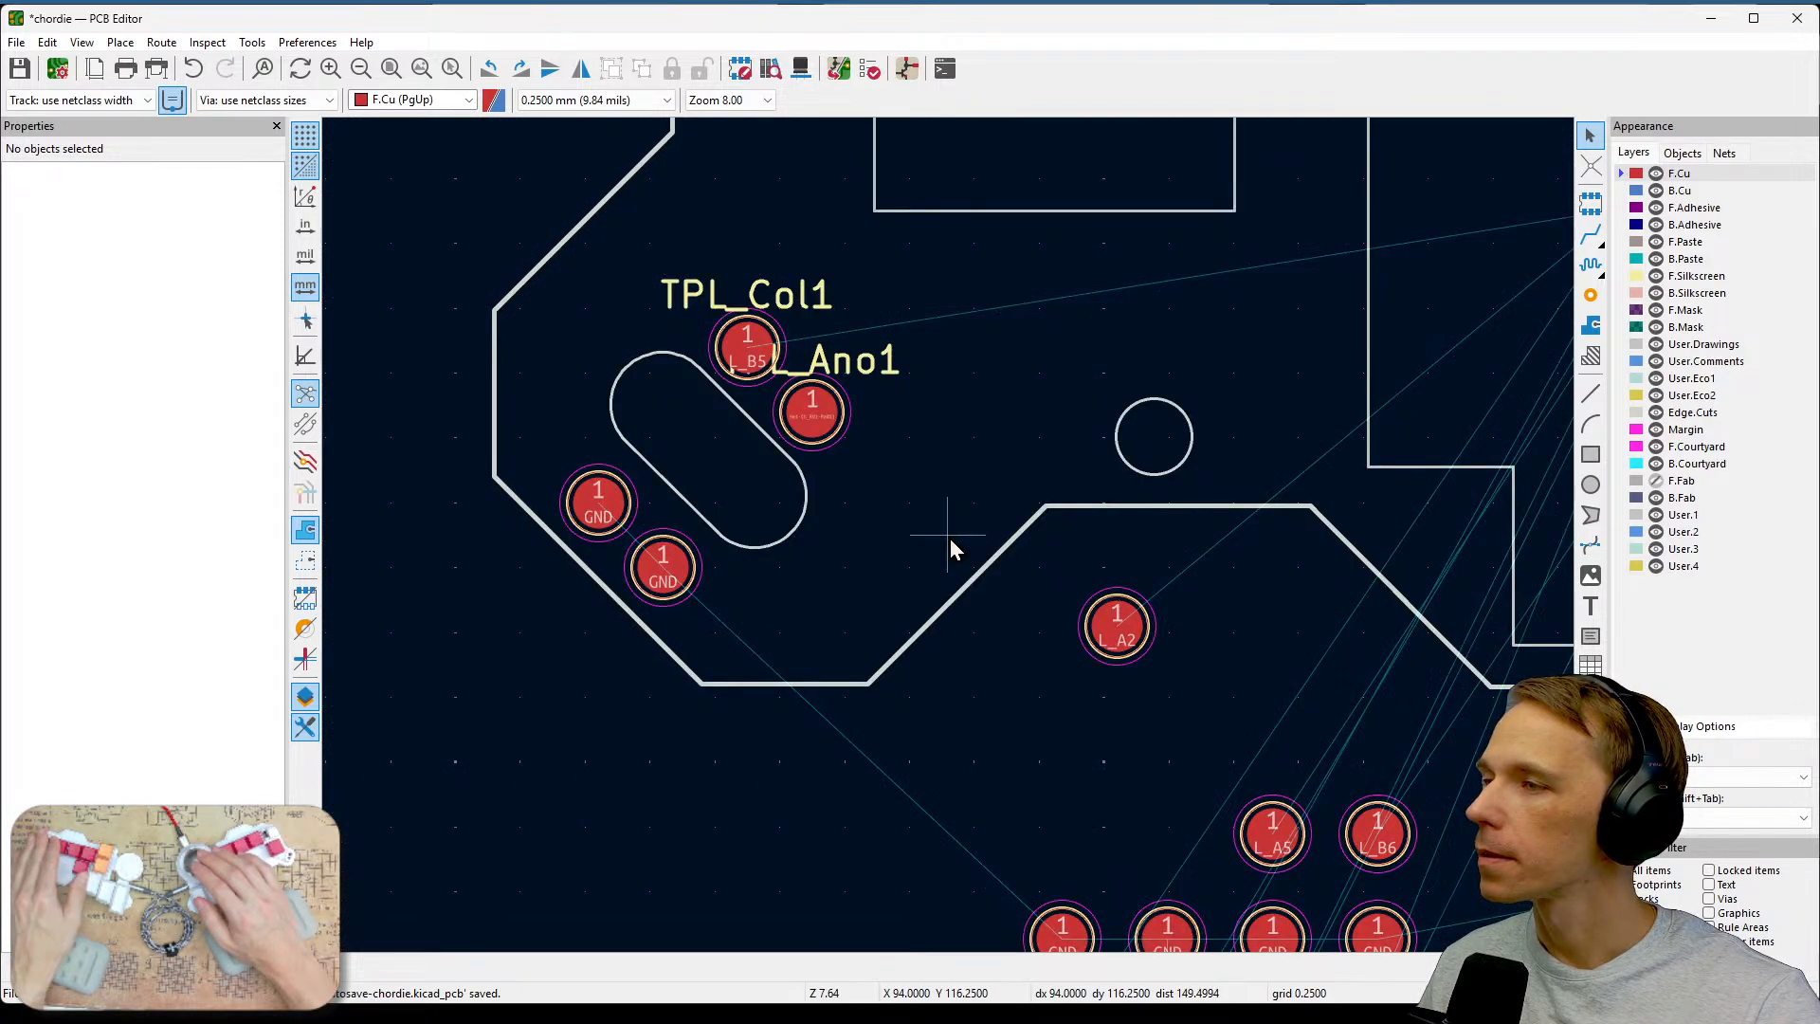
{"action": "scroll", "coordinate": [949, 539], "scroll_direction": "down", "scroll_amount": 1}
{"action": "middle_click_drag", "start_coordinate": [921, 443], "coordinate": [997, 654]}
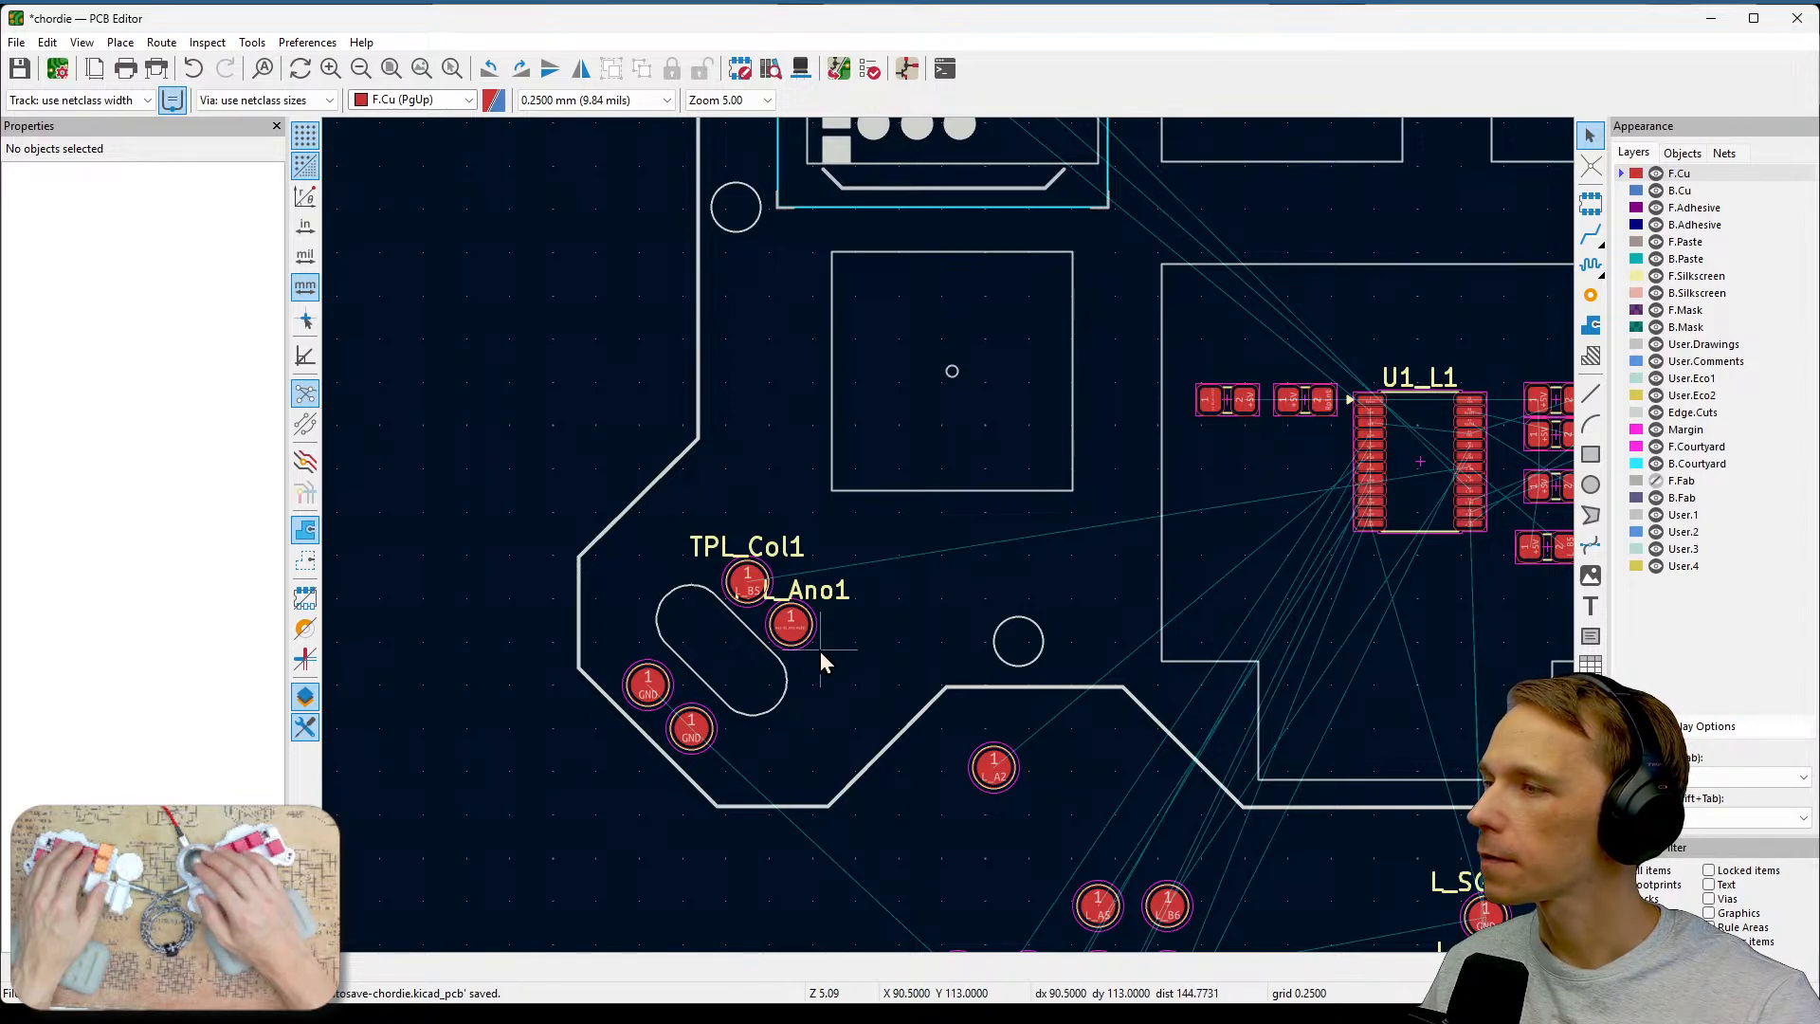
{"action": "middle_click_drag", "start_coordinate": [1150, 788], "coordinate": [879, 522]}
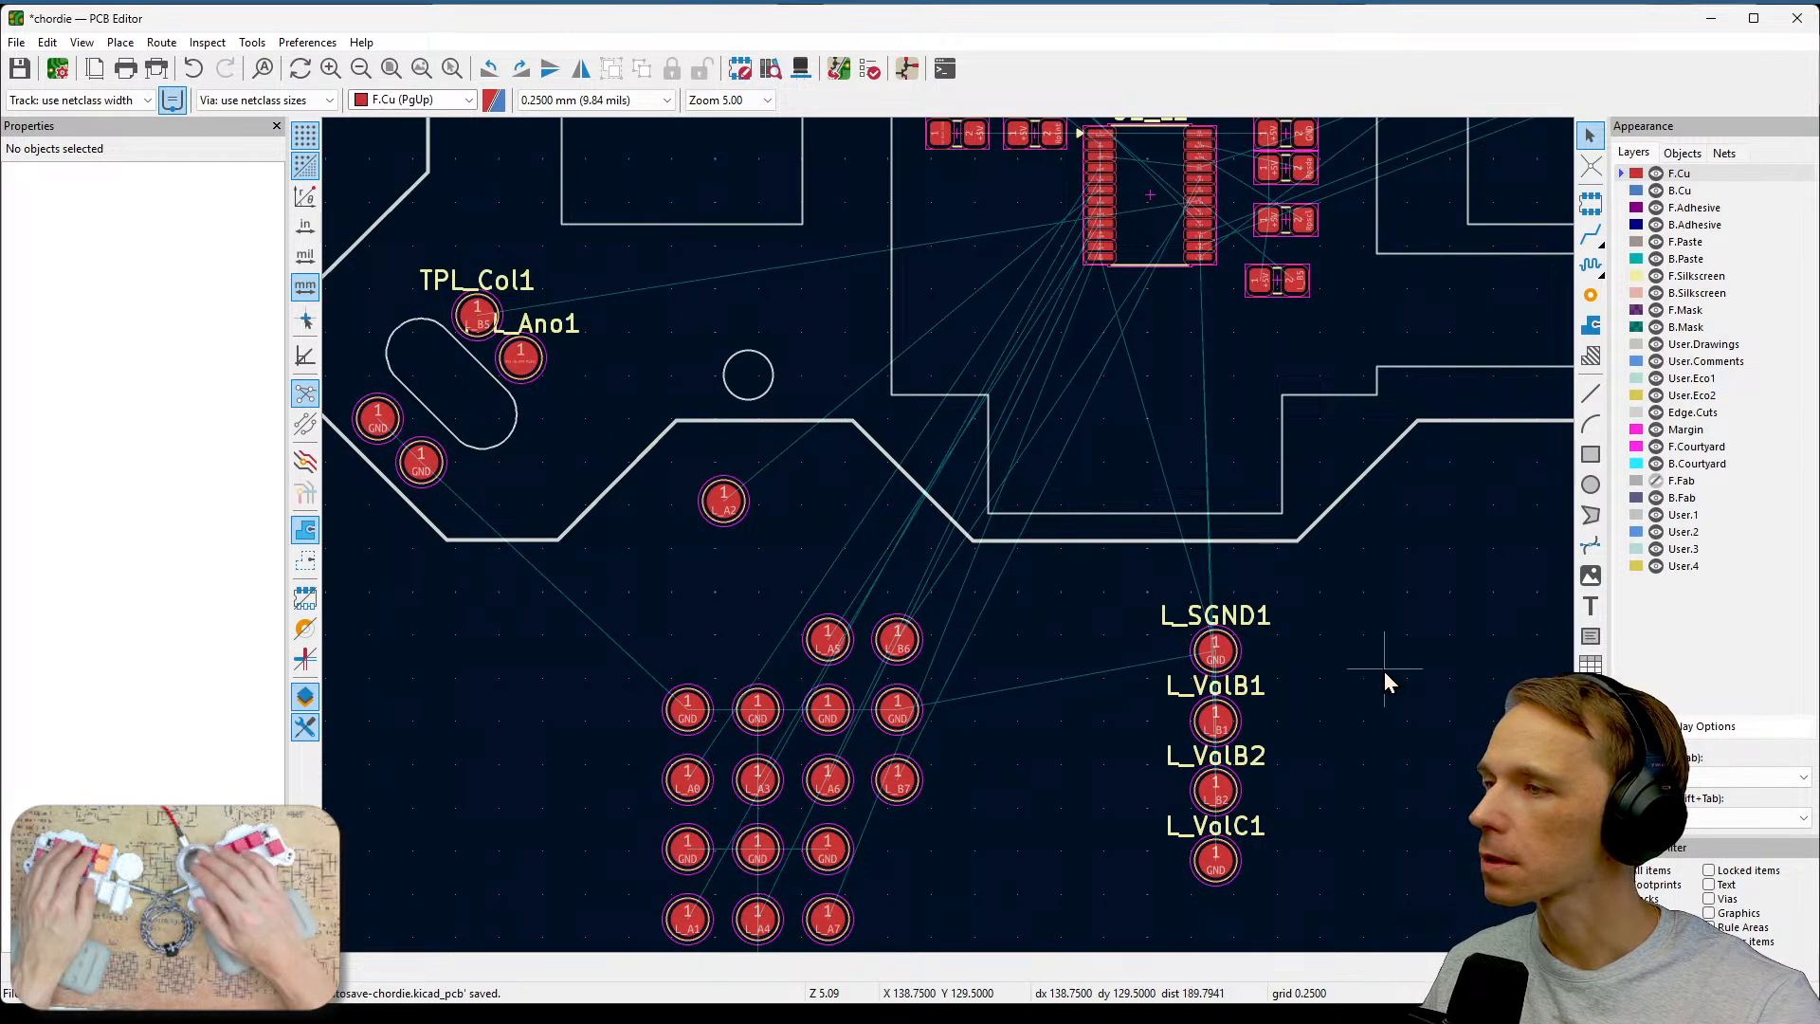
{"action": "scroll", "coordinate": [1316, 684], "scroll_direction": "down", "scroll_amount": 2}
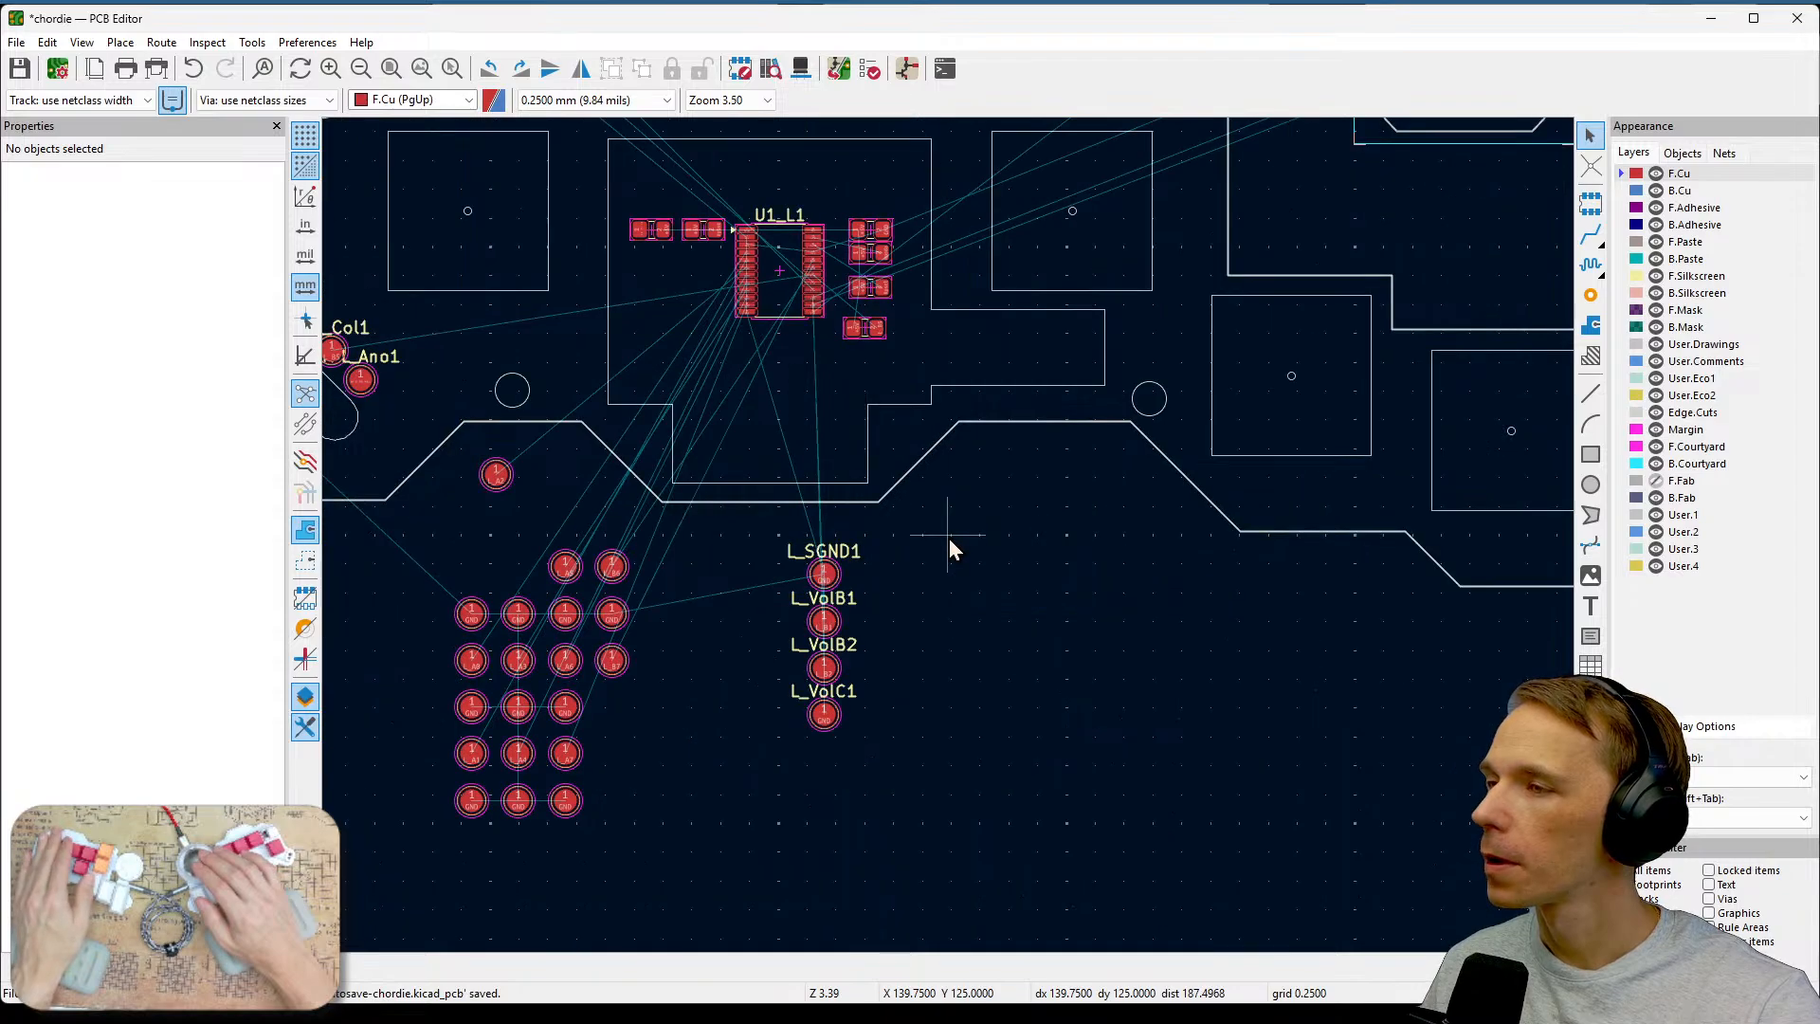
{"action": "middle_click_drag", "start_coordinate": [1077, 533], "coordinate": [1140, 761]}
{"action": "left_click", "coordinate": [888, 808]}
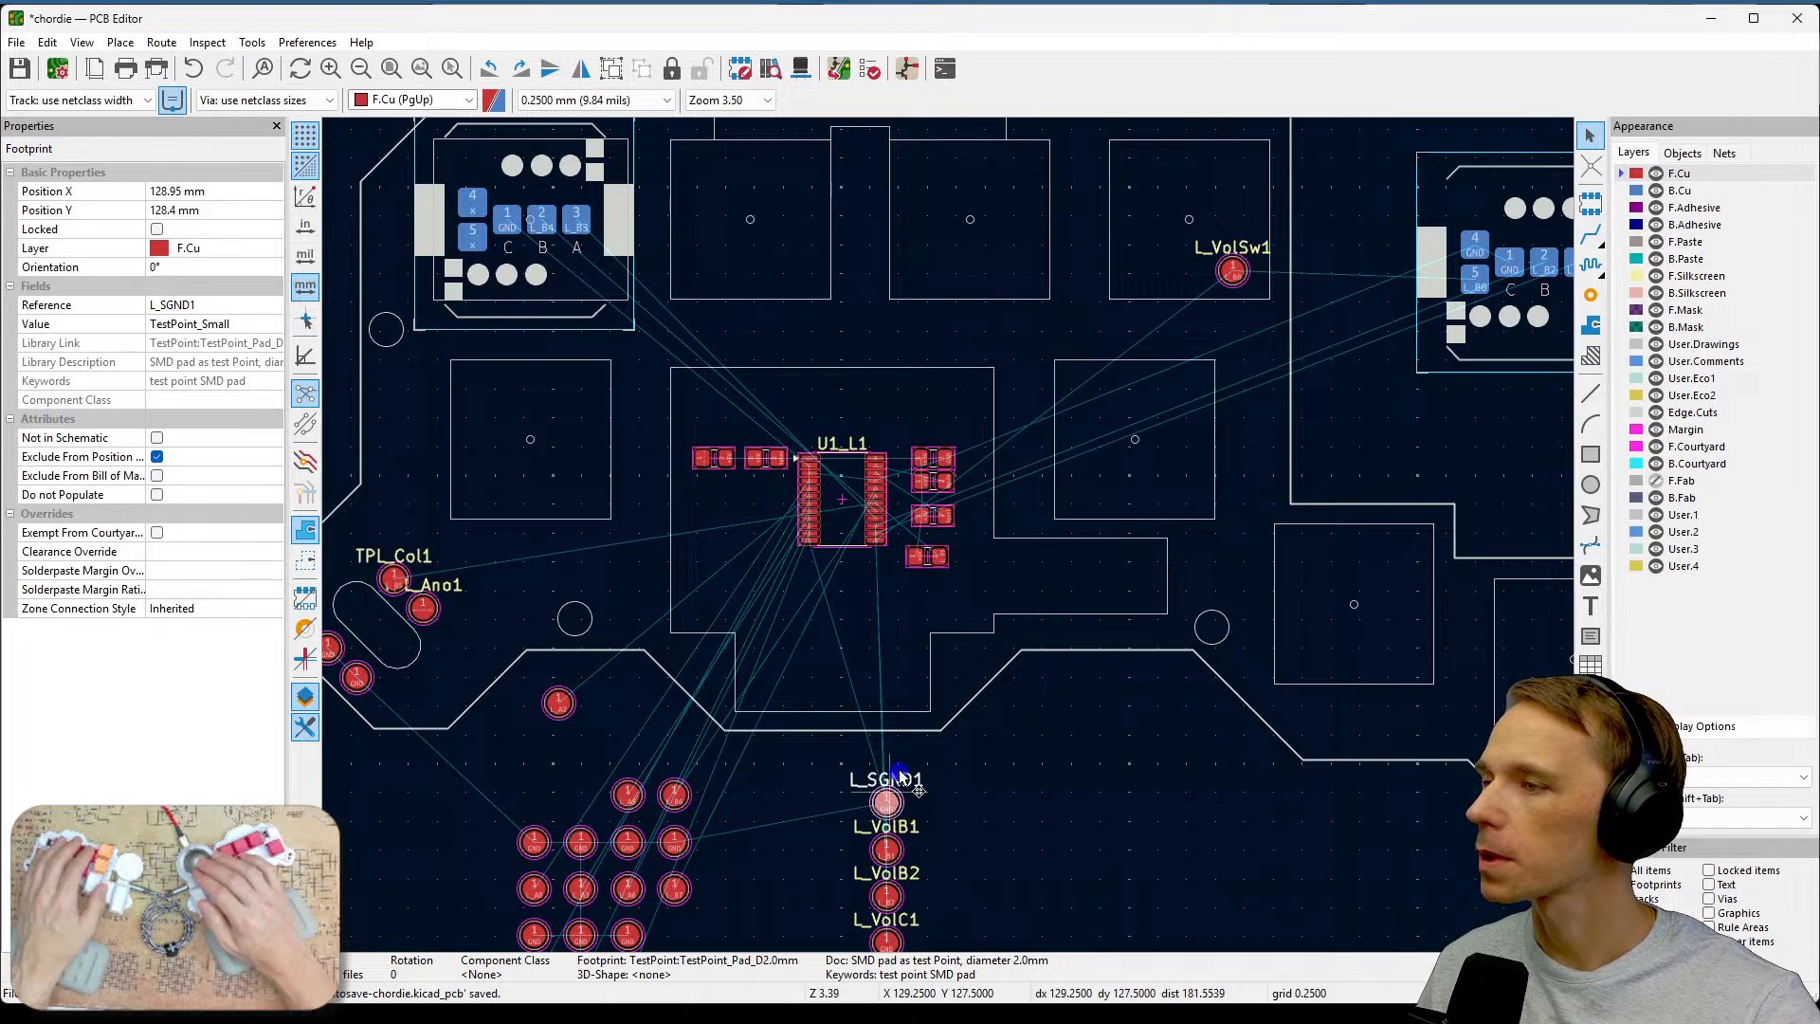
{"action": "left_click_drag", "start_coordinate": [888, 808], "coordinate": [1186, 273]}
Move the L_VolB1 test point into the same row beside L_SGND1.
{"action": "middle_click_drag", "start_coordinate": [1054, 813], "coordinate": [1062, 763]}
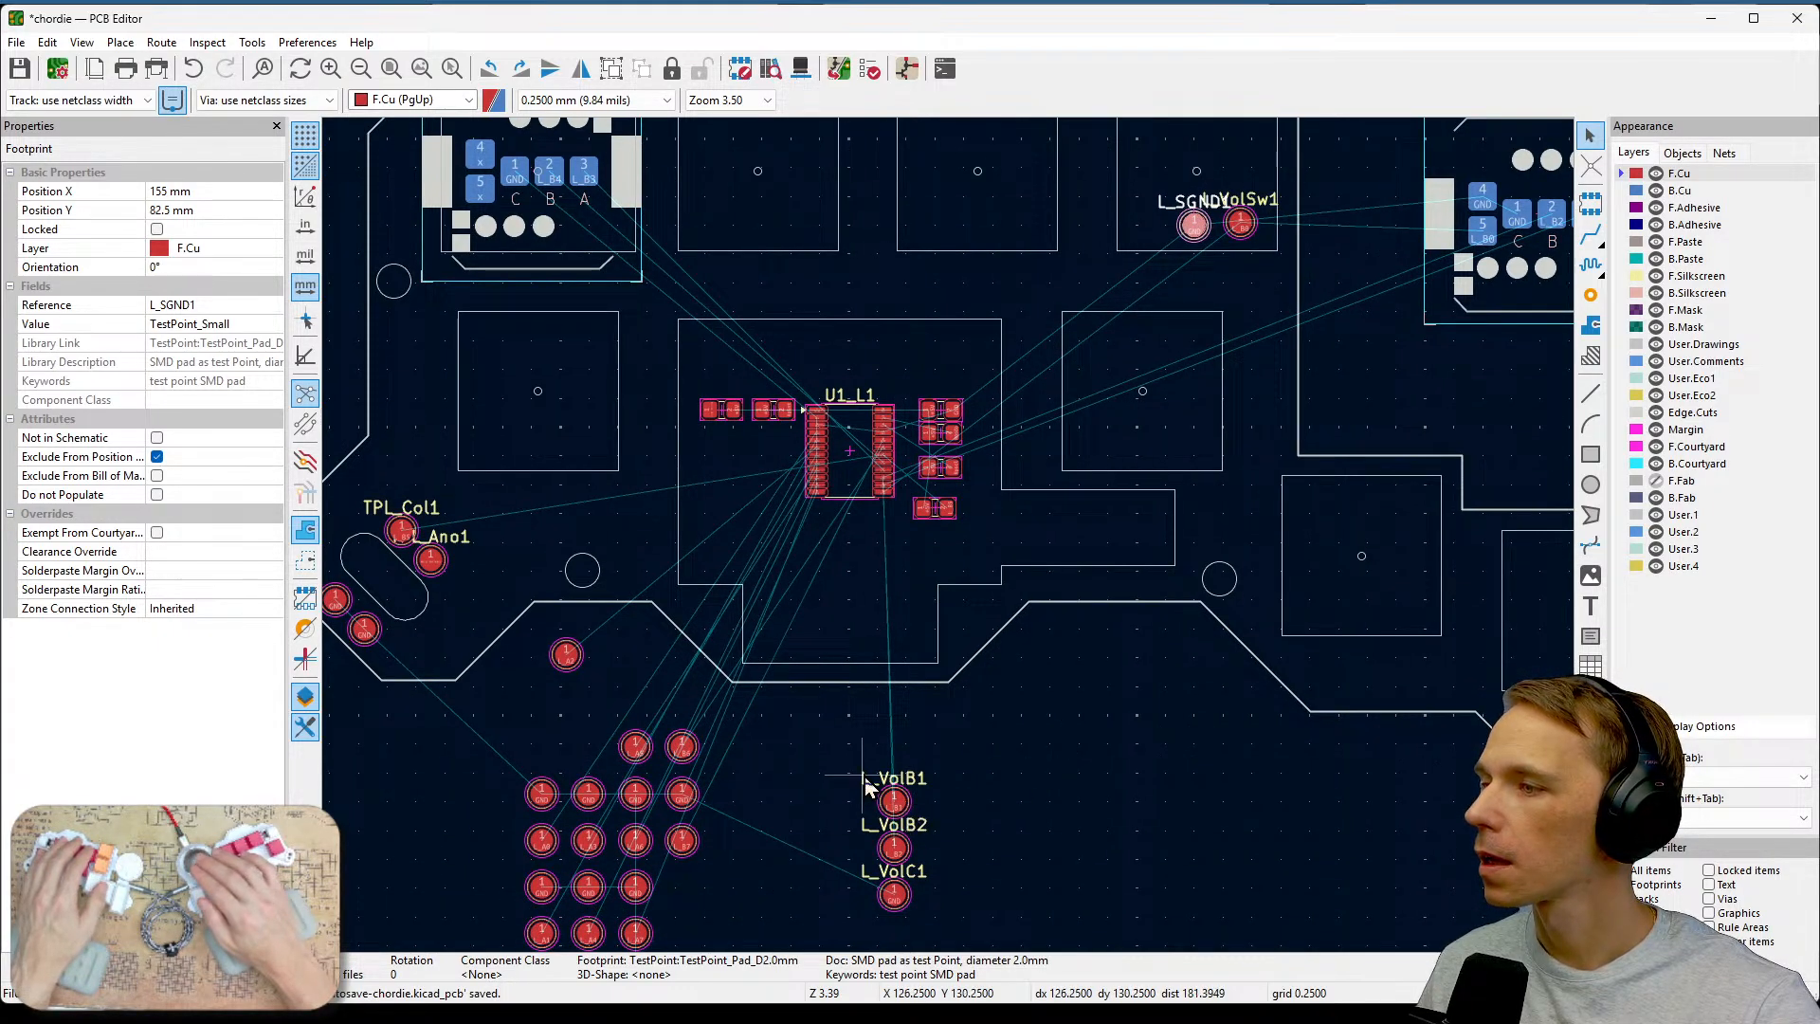
{"action": "left_click", "coordinate": [895, 802]}
{"action": "left_click_drag", "start_coordinate": [892, 807], "coordinate": [1147, 222]}
Move the L_VolB2 test point just below the row of encoder test points.
{"action": "left_click", "coordinate": [895, 851]}
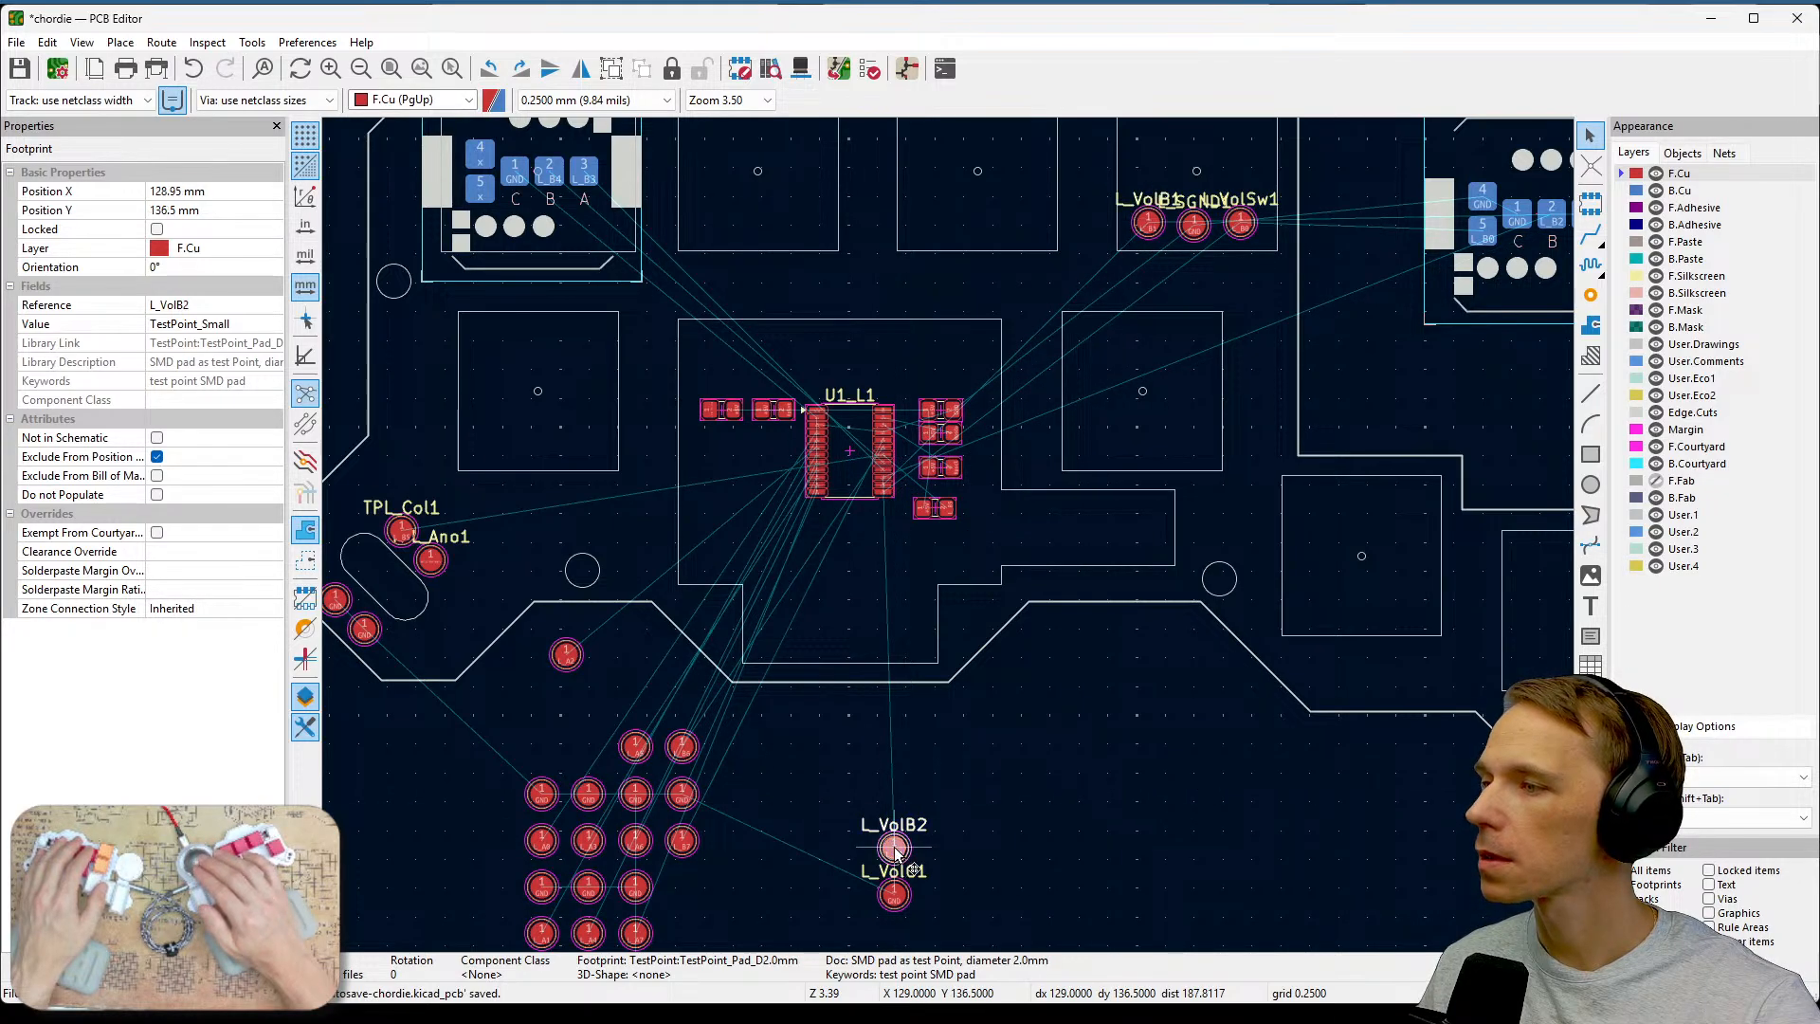
{"action": "key", "text": "Escape"}
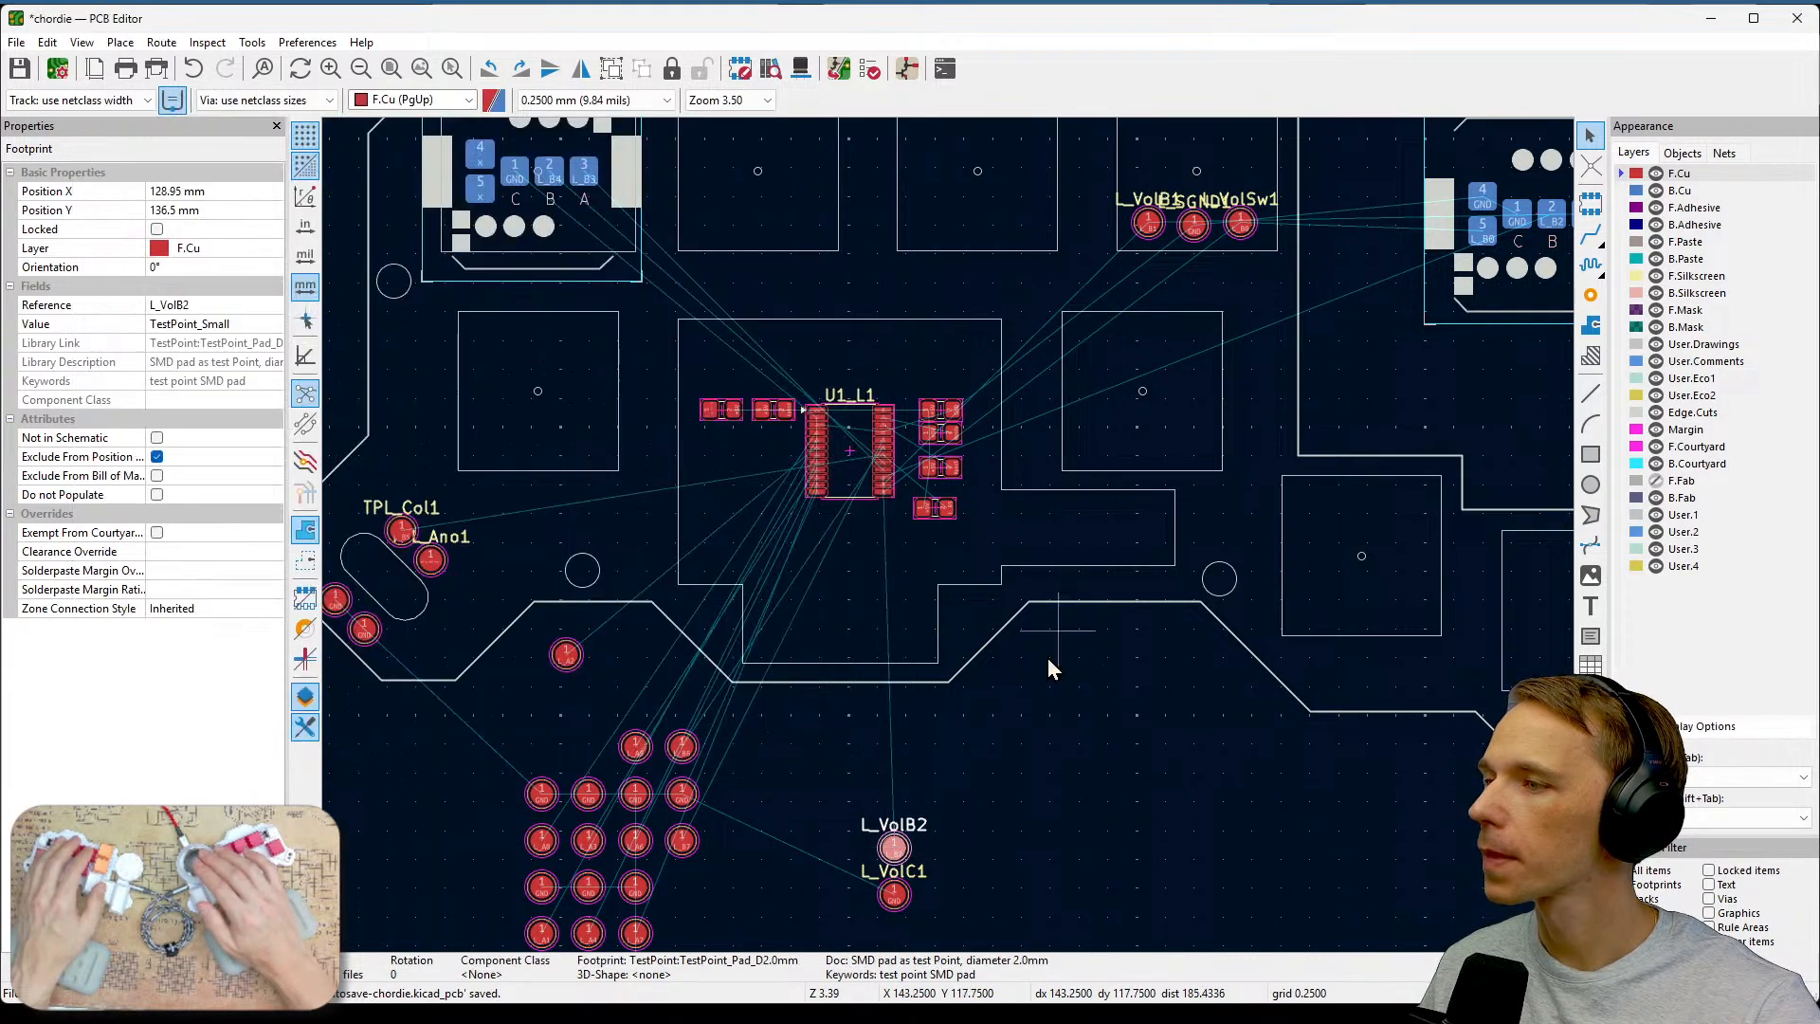
{"action": "key", "text": "m"}
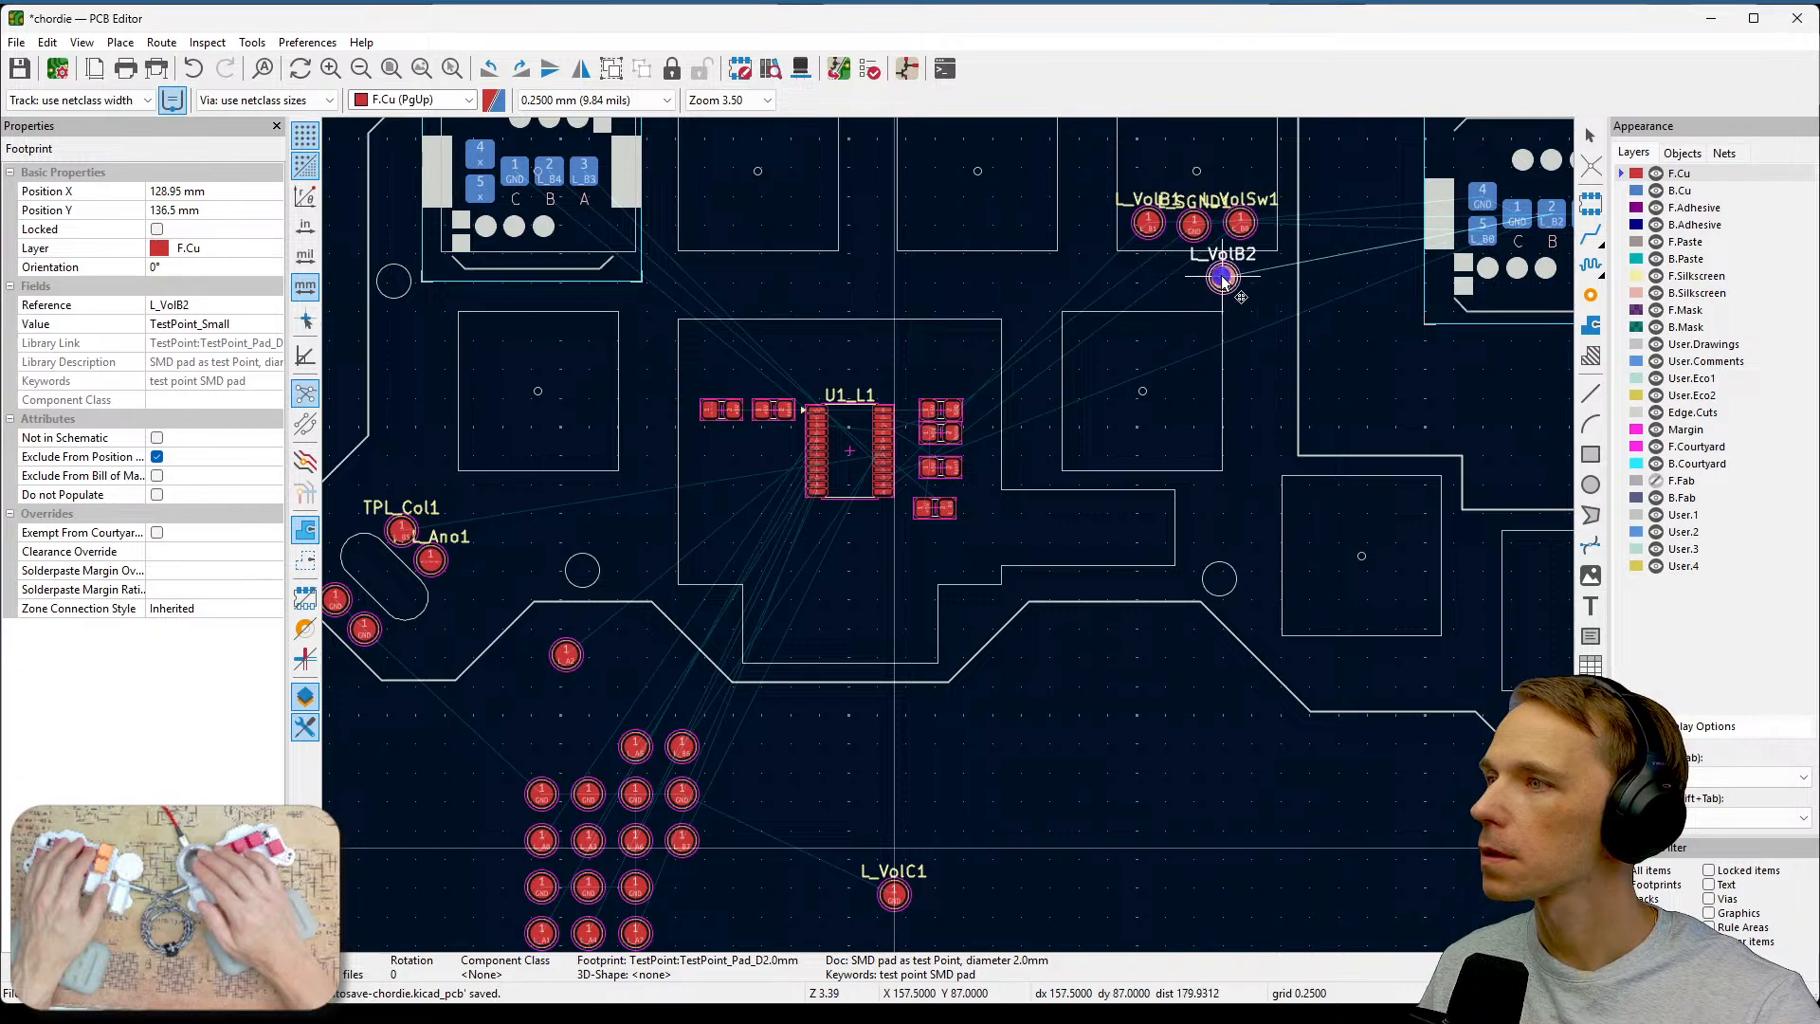
{"action": "left_click", "coordinate": [1224, 276]}
Move the L_VolC1 test point beside L_VolB2 under the encoder test point row.
{"action": "middle_click_drag", "start_coordinate": [1326, 389], "coordinate": [1283, 521]}
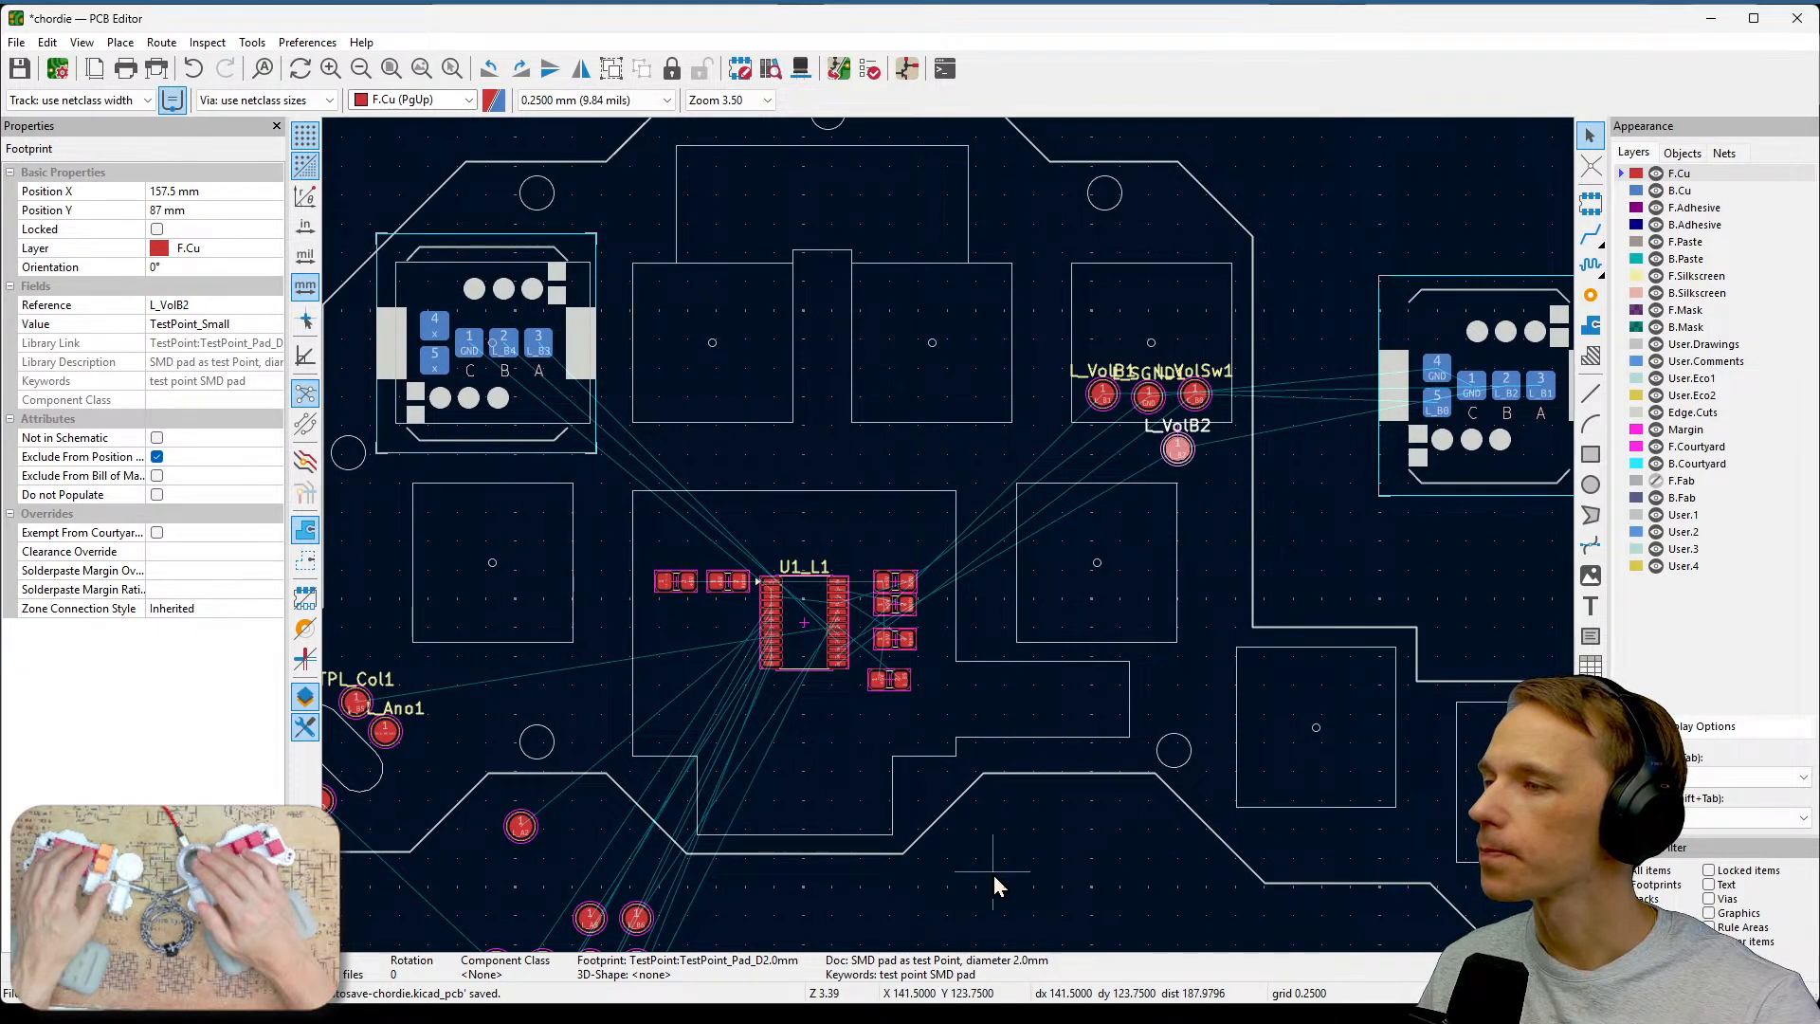
{"action": "middle_click_drag", "start_coordinate": [993, 874], "coordinate": [1099, 646]}
{"action": "left_click", "coordinate": [914, 877]}
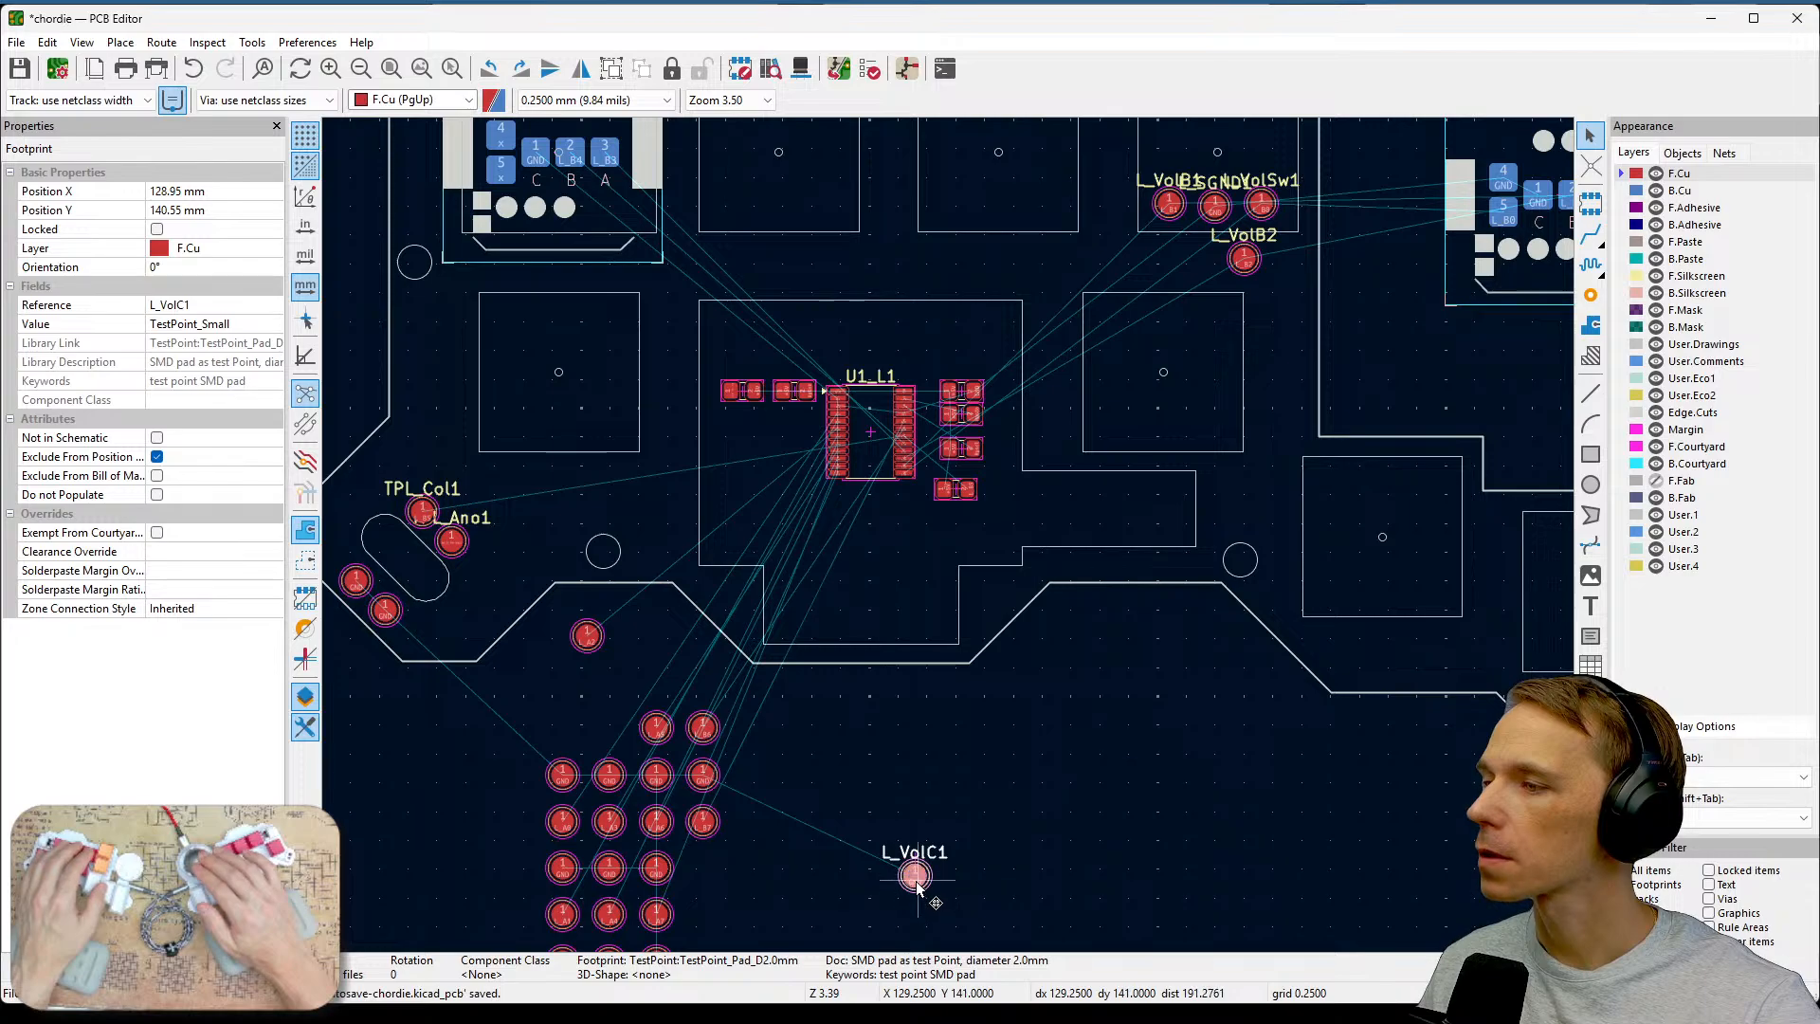
{"action": "key", "text": "m"}
{"action": "left_click", "coordinate": [1176, 263]}
Survey the board to review the placement of the relocated test points.
{"action": "middle_click_drag", "start_coordinate": [1260, 328], "coordinate": [1242, 593]}
{"action": "middle_click_drag", "start_coordinate": [1203, 664], "coordinate": [1376, 510]}
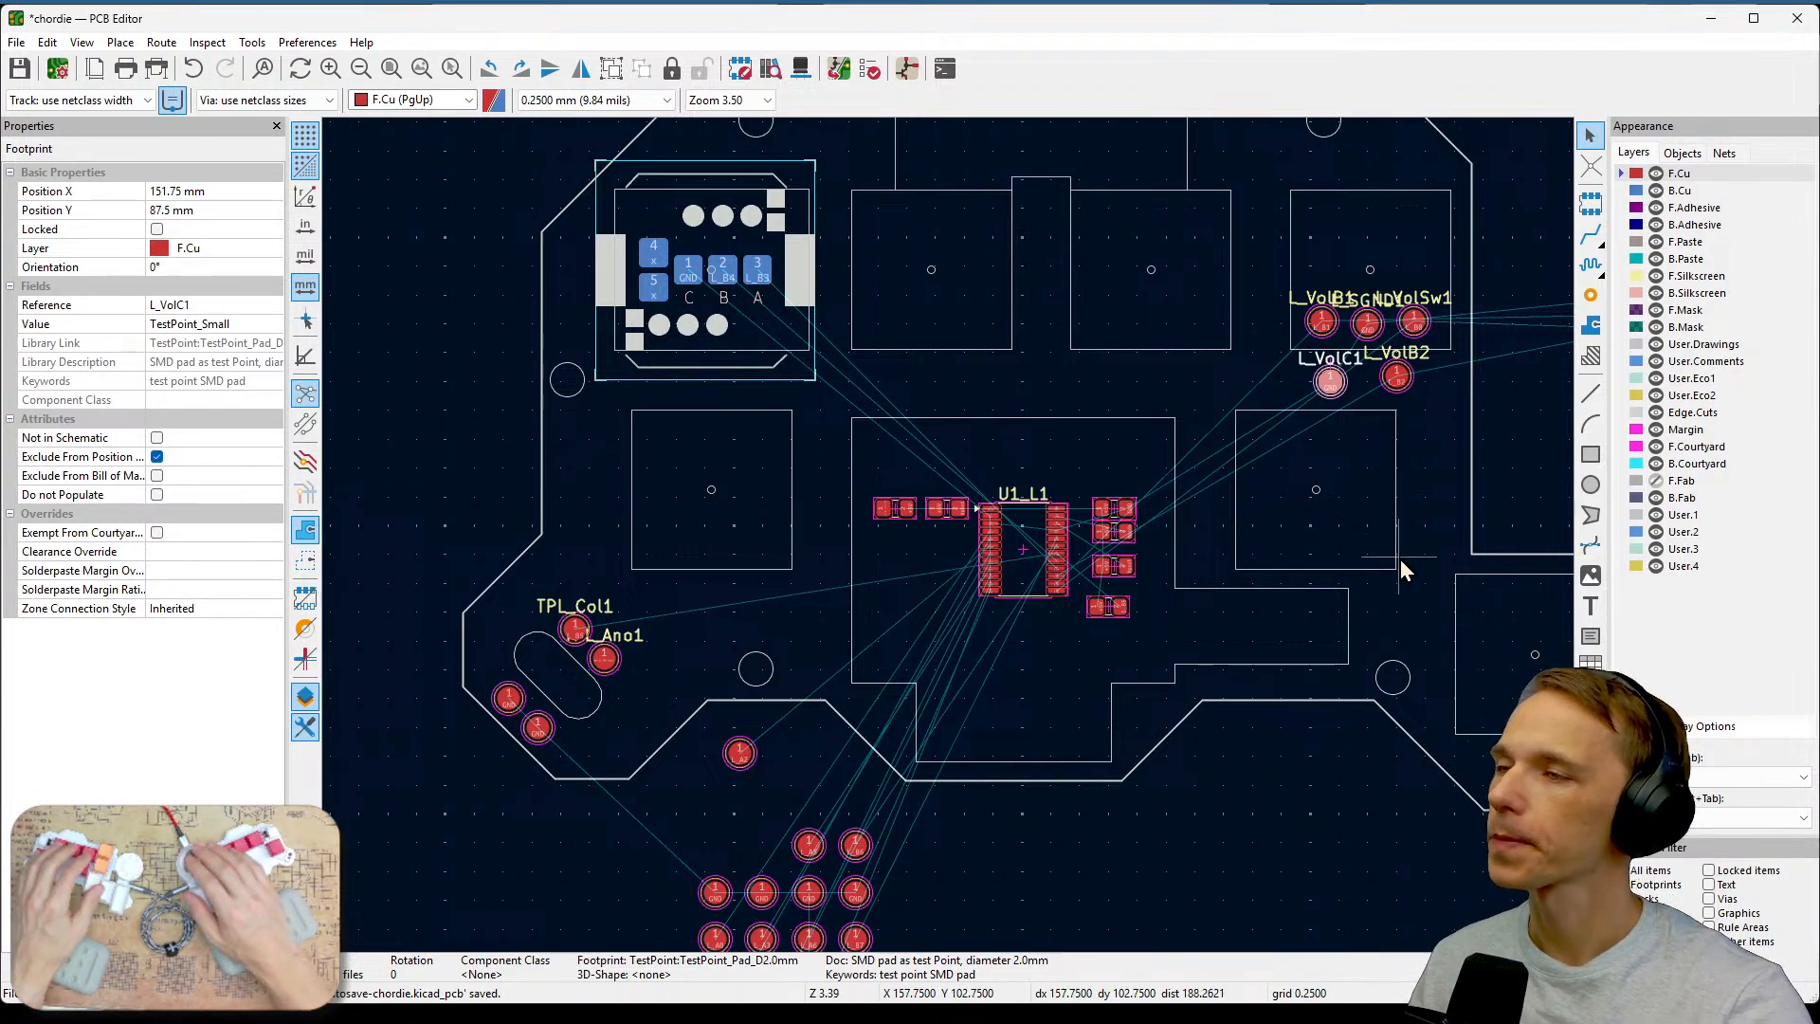
{"action": "middle_click_drag", "start_coordinate": [1474, 584], "coordinate": [1203, 683]}
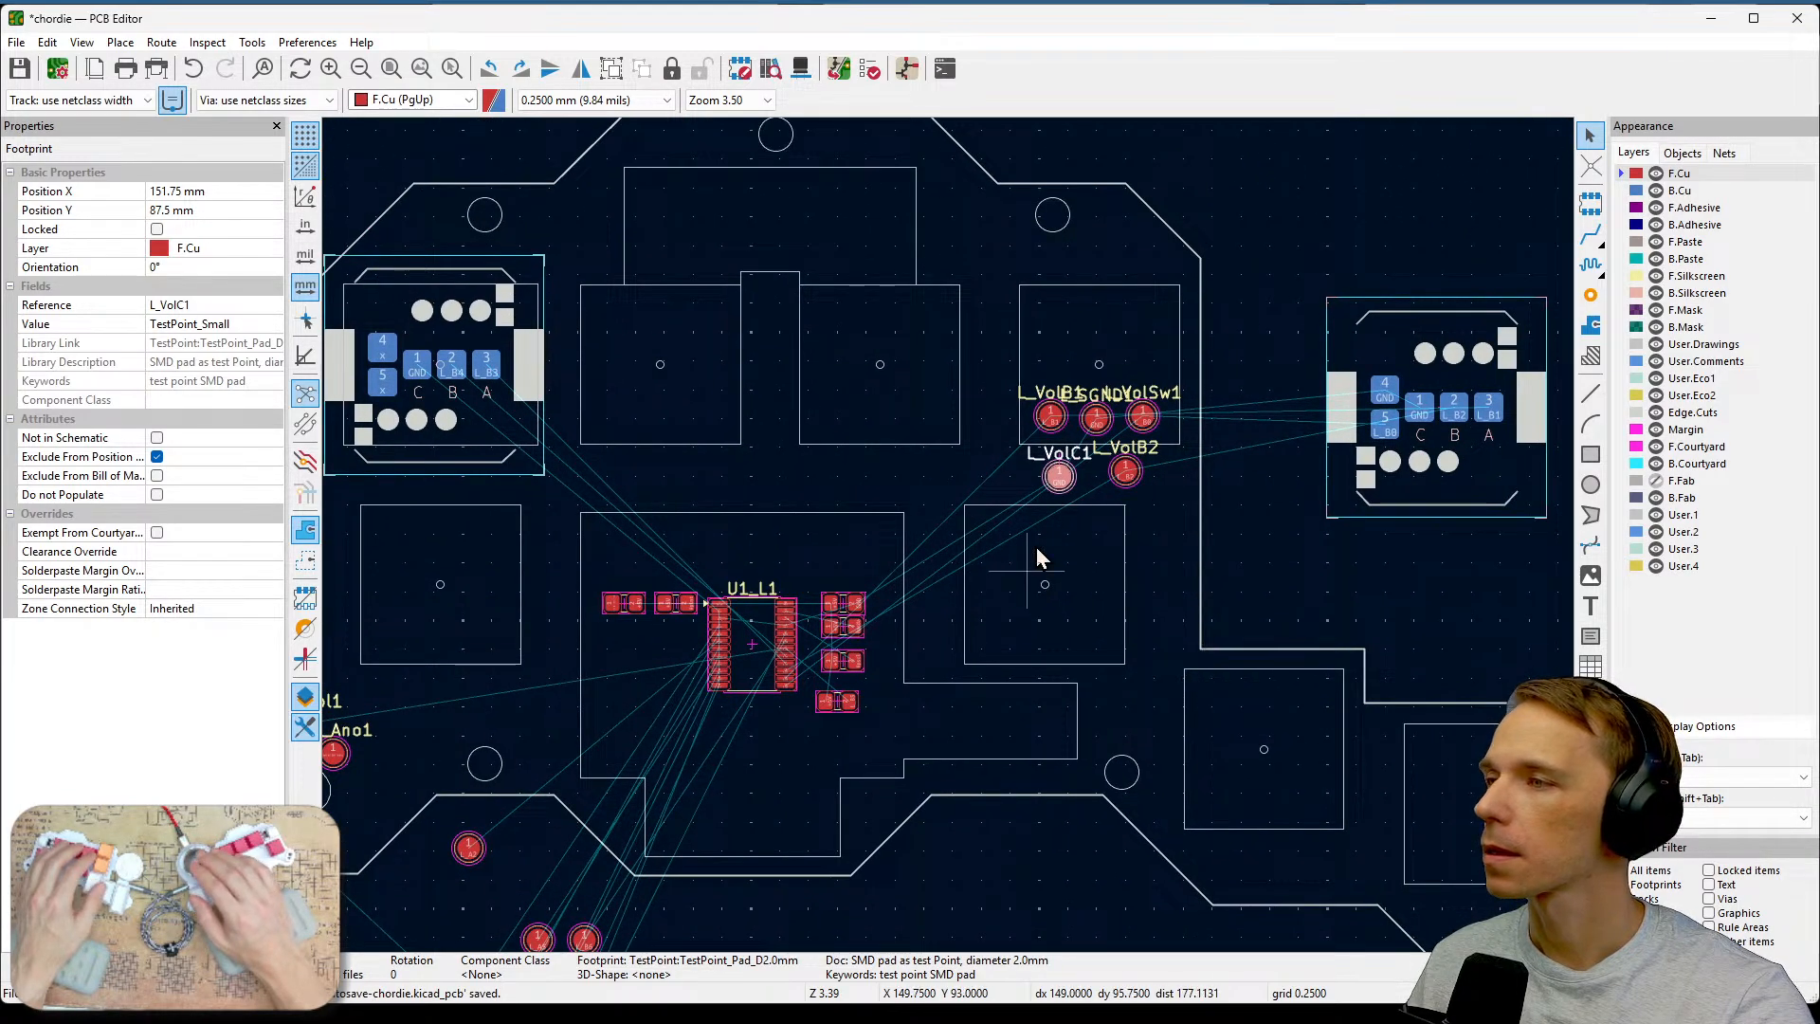
{"action": "scroll", "coordinate": [947, 534], "scroll_direction": "up", "scroll_amount": 2}
{"action": "scroll", "coordinate": [948, 535], "scroll_direction": "down", "scroll_amount": 3}
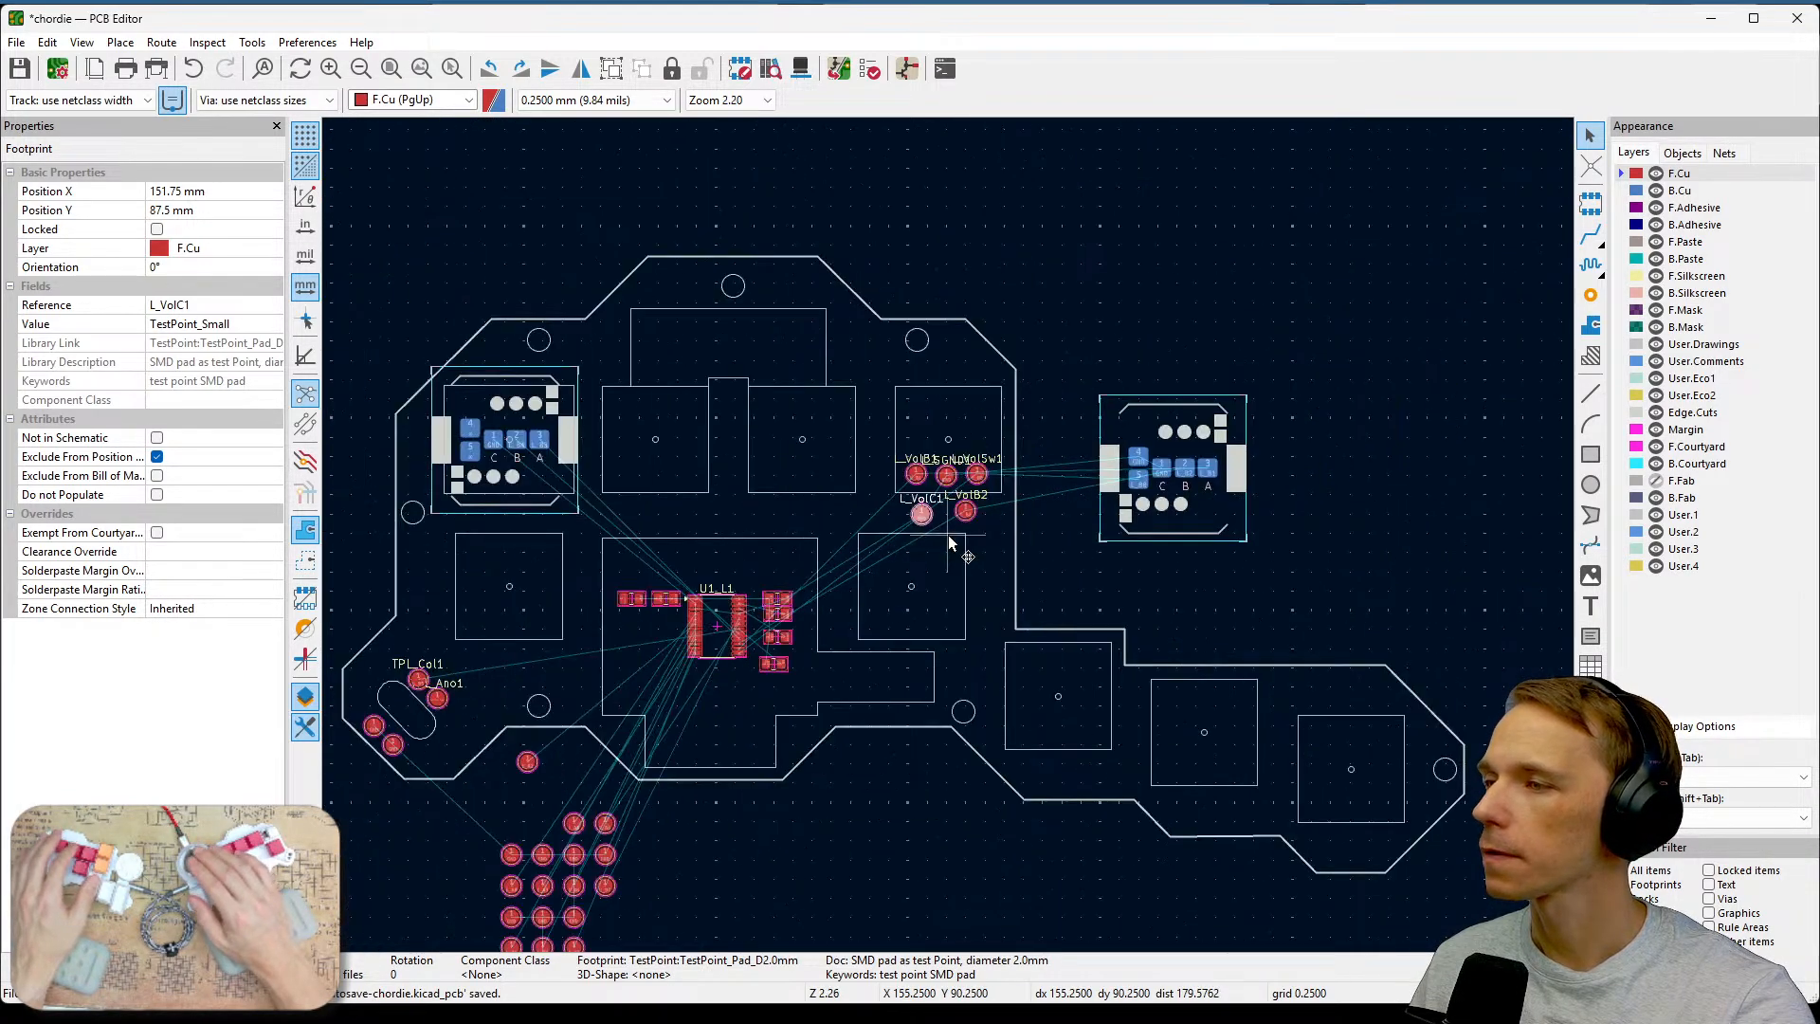
{"action": "scroll", "coordinate": [949, 538], "scroll_direction": "up", "scroll_amount": 2}
{"action": "middle_click_drag", "start_coordinate": [949, 538], "coordinate": [1270, 523]}
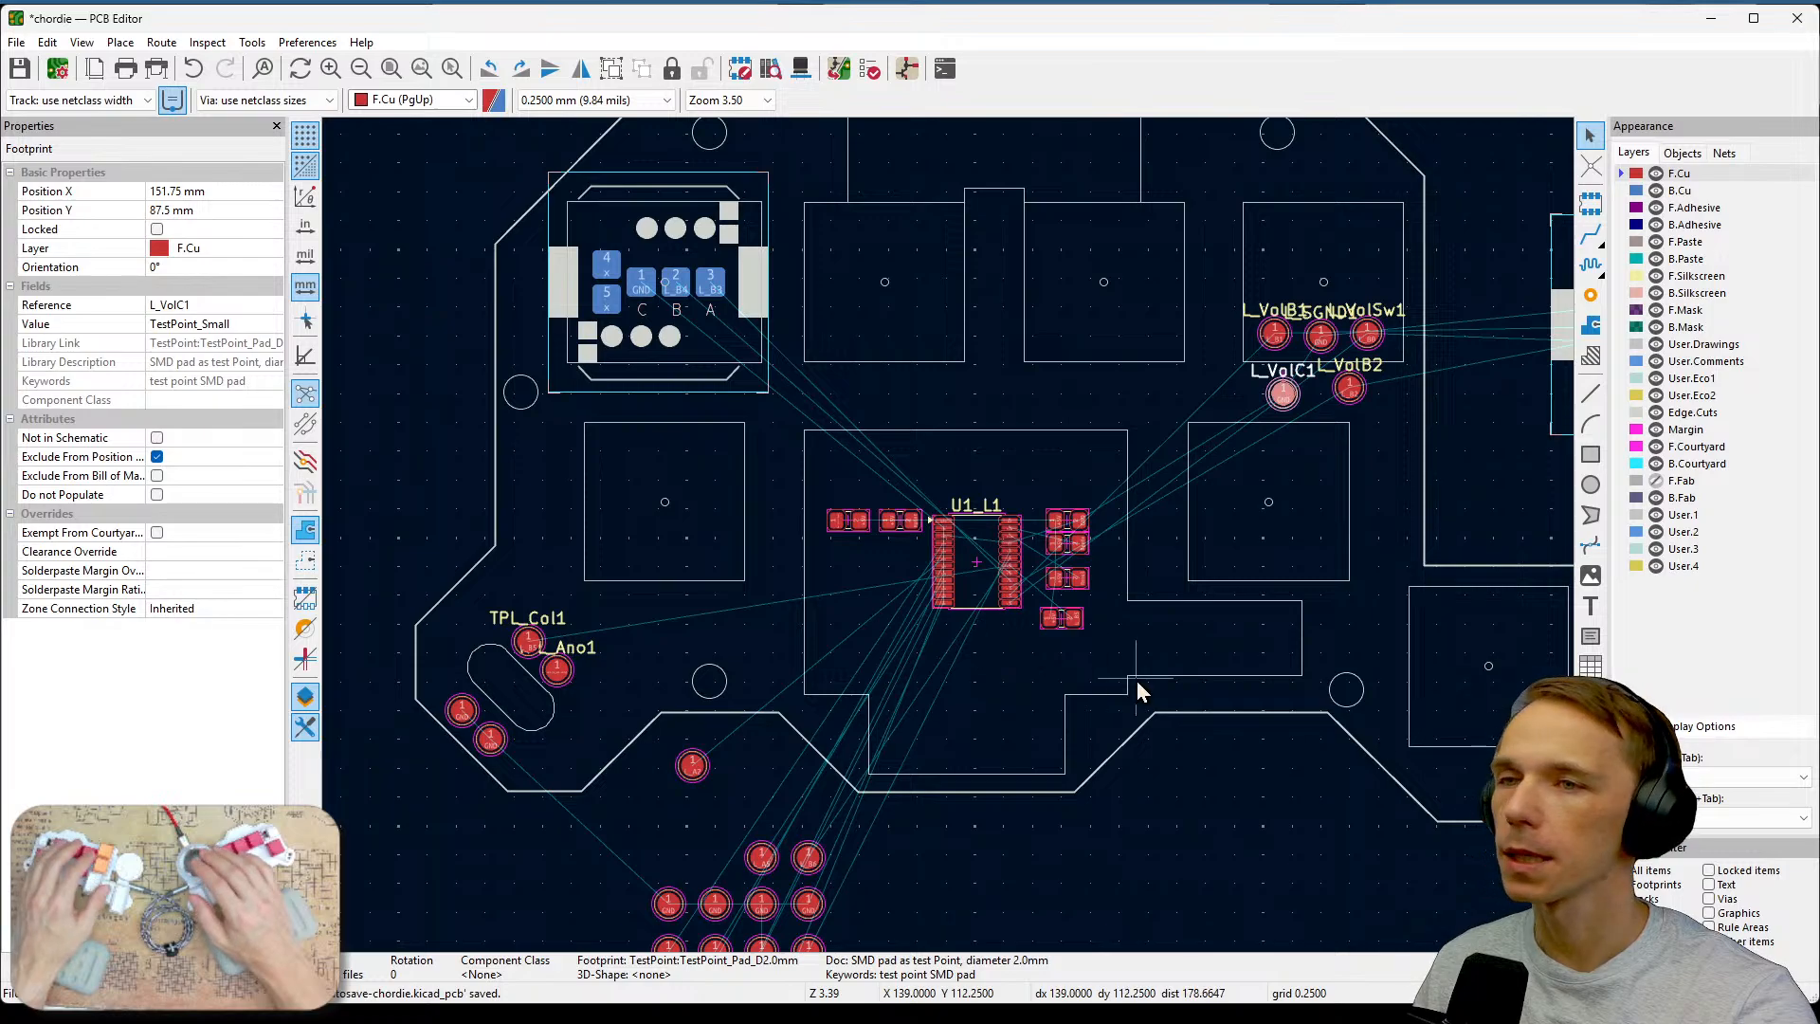
Review the test point cluster on the board and compare it with the bottom-left button layout in the draw.io connection diagram.
{"action": "middle_click_drag", "start_coordinate": [1077, 705], "coordinate": [1232, 479]}
{"action": "scroll", "coordinate": [1027, 555], "scroll_direction": "up", "scroll_amount": 2}
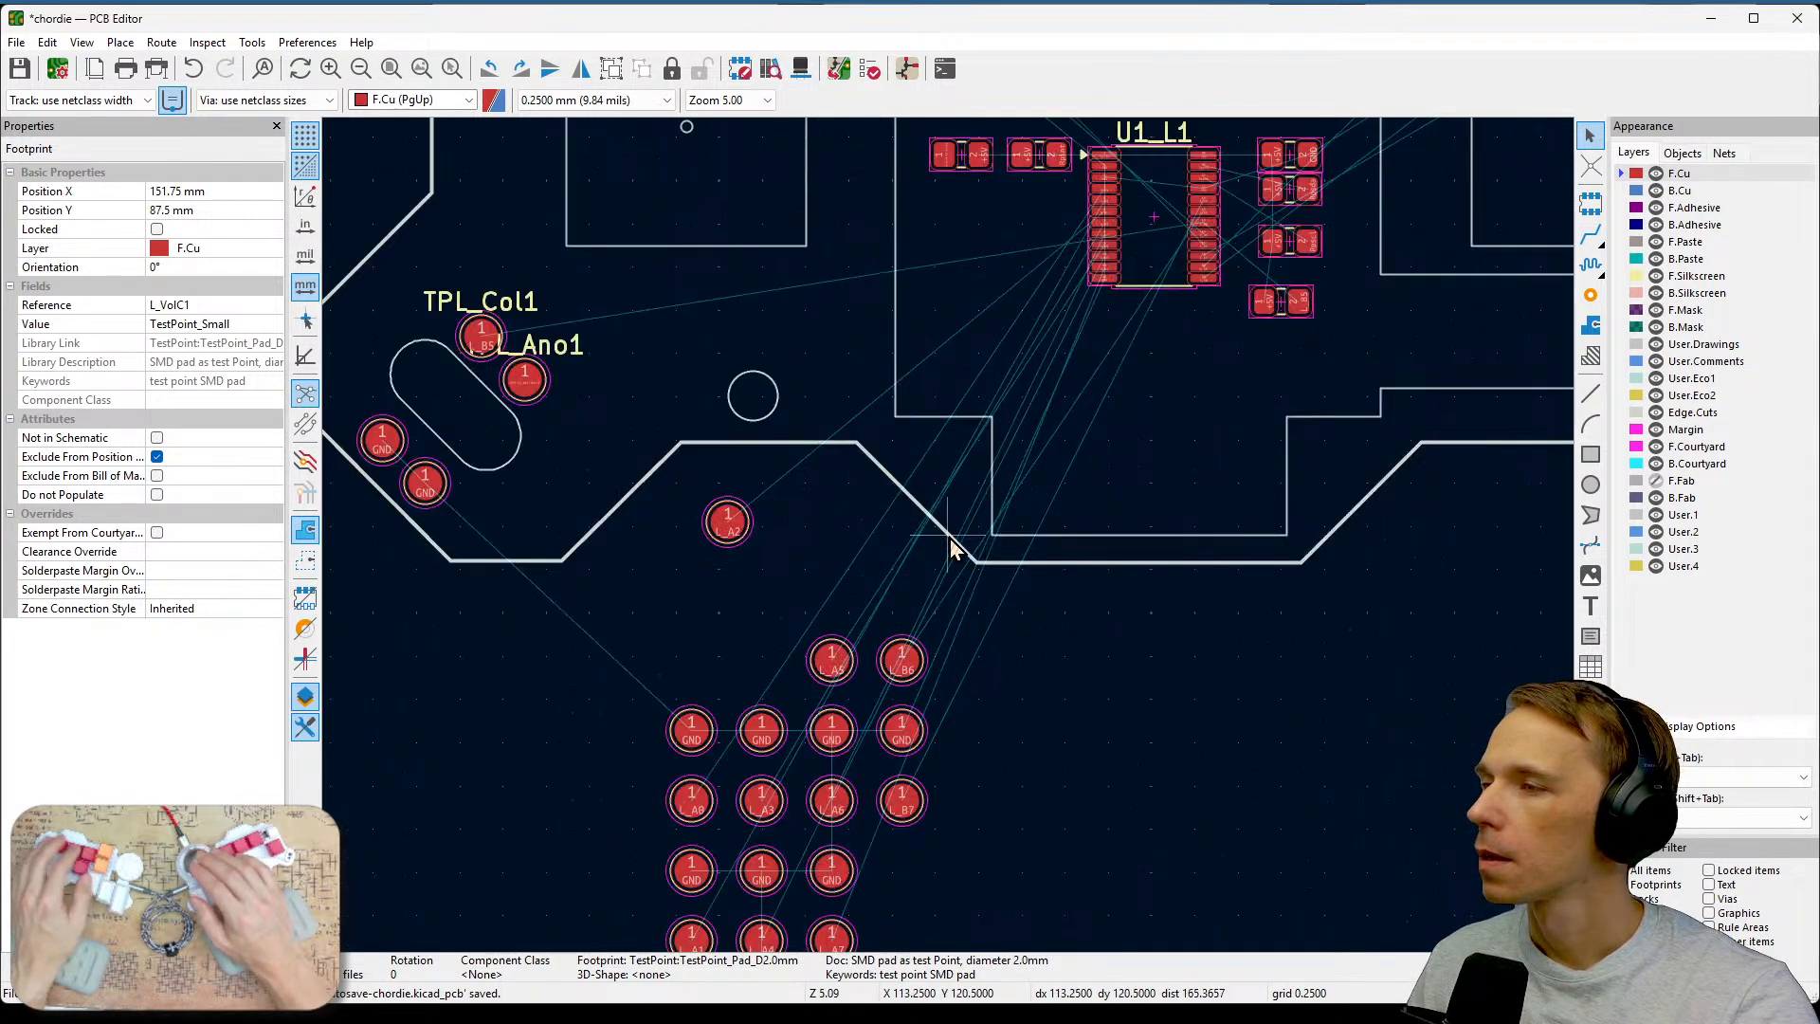
{"action": "middle_click_drag", "start_coordinate": [717, 582], "coordinate": [926, 384]}
{"action": "left_click", "coordinate": [824, 317]}
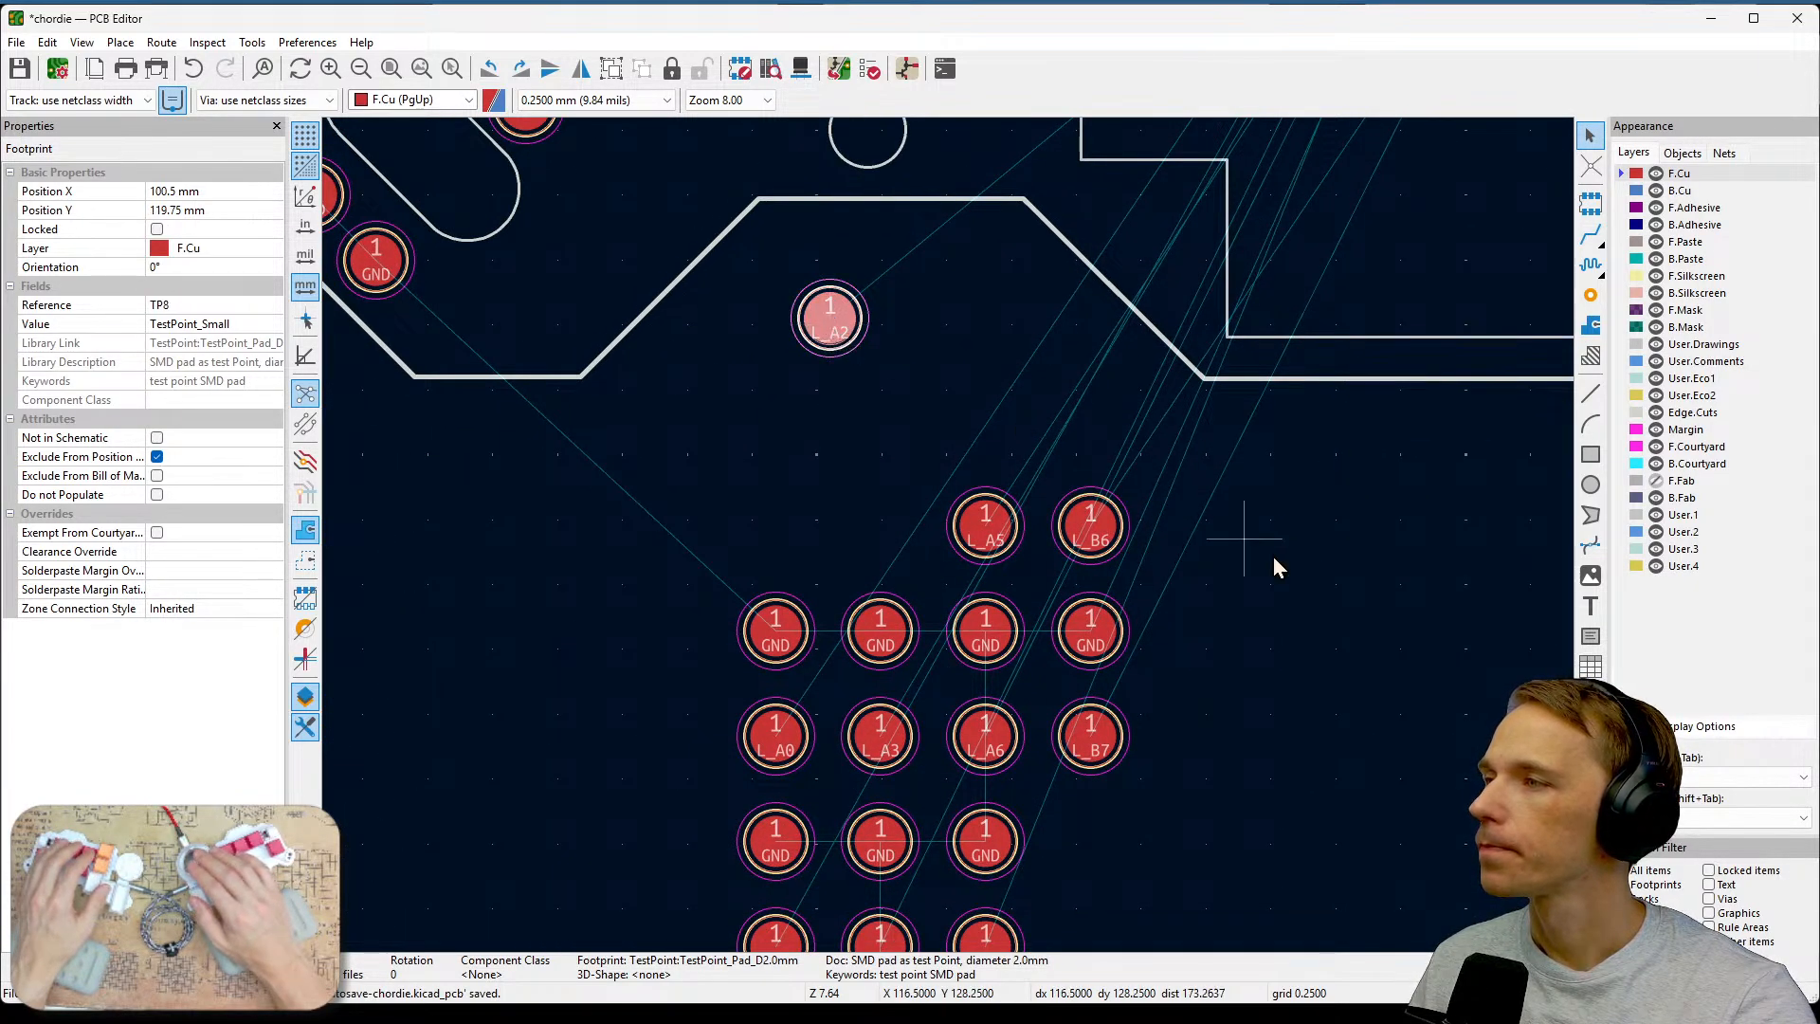
{"action": "scroll", "coordinate": [1222, 451], "scroll_direction": "down", "scroll_amount": 1}
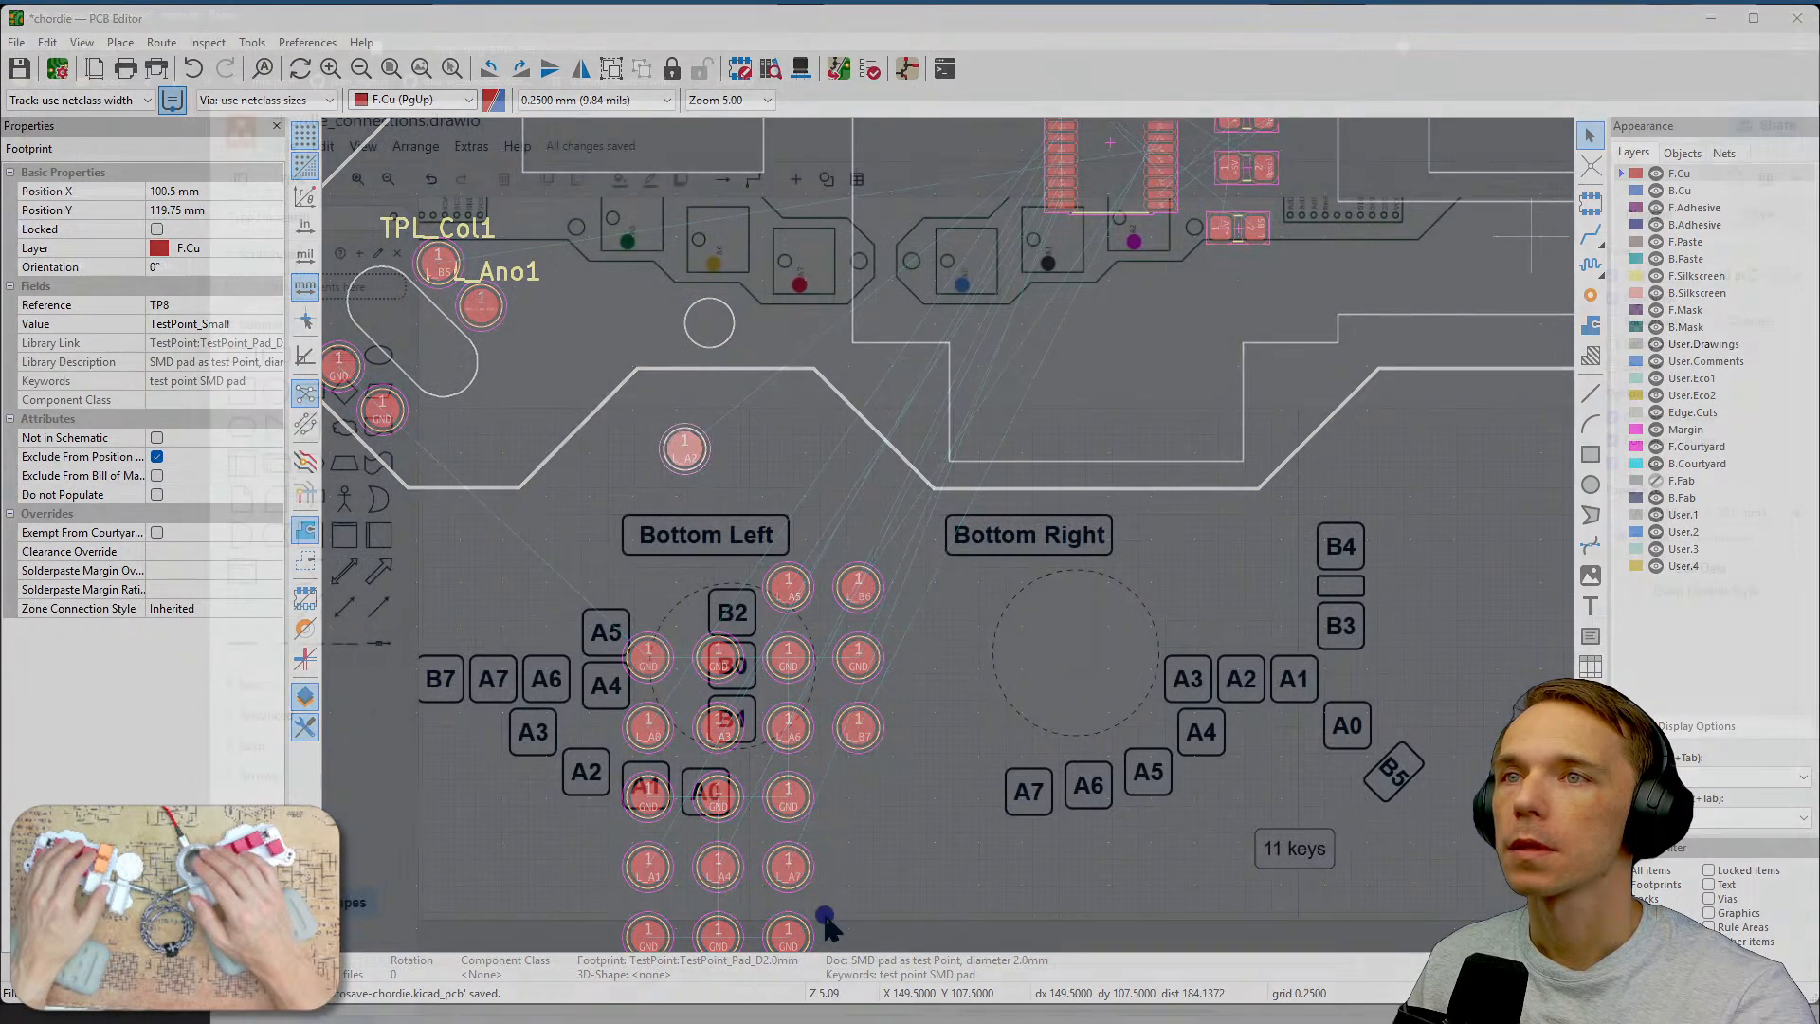
{"action": "left_click", "coordinate": [822, 895]}
{"action": "middle_click_drag", "start_coordinate": [822, 895], "coordinate": [1100, 958]}
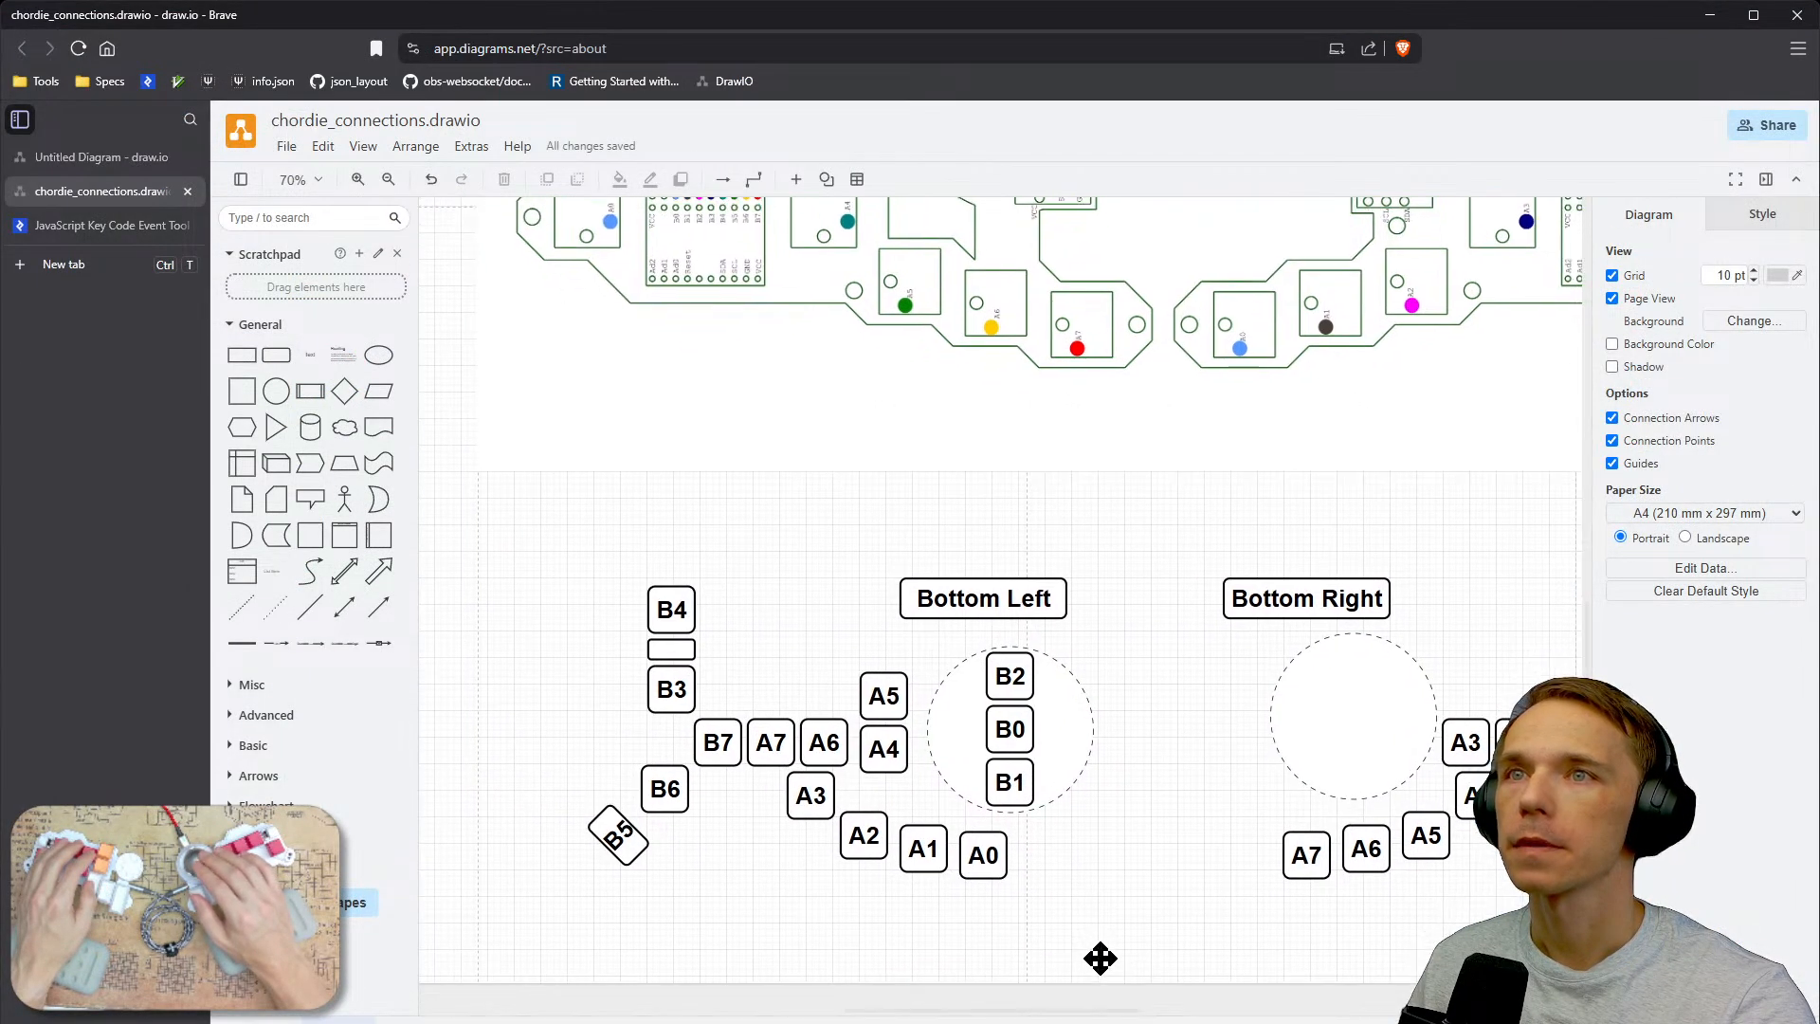
{"action": "left_click_drag", "start_coordinate": [1101, 927], "coordinate": [1118, 895]}
{"action": "middle_click_drag", "start_coordinate": [1088, 901], "coordinate": [1149, 836]}
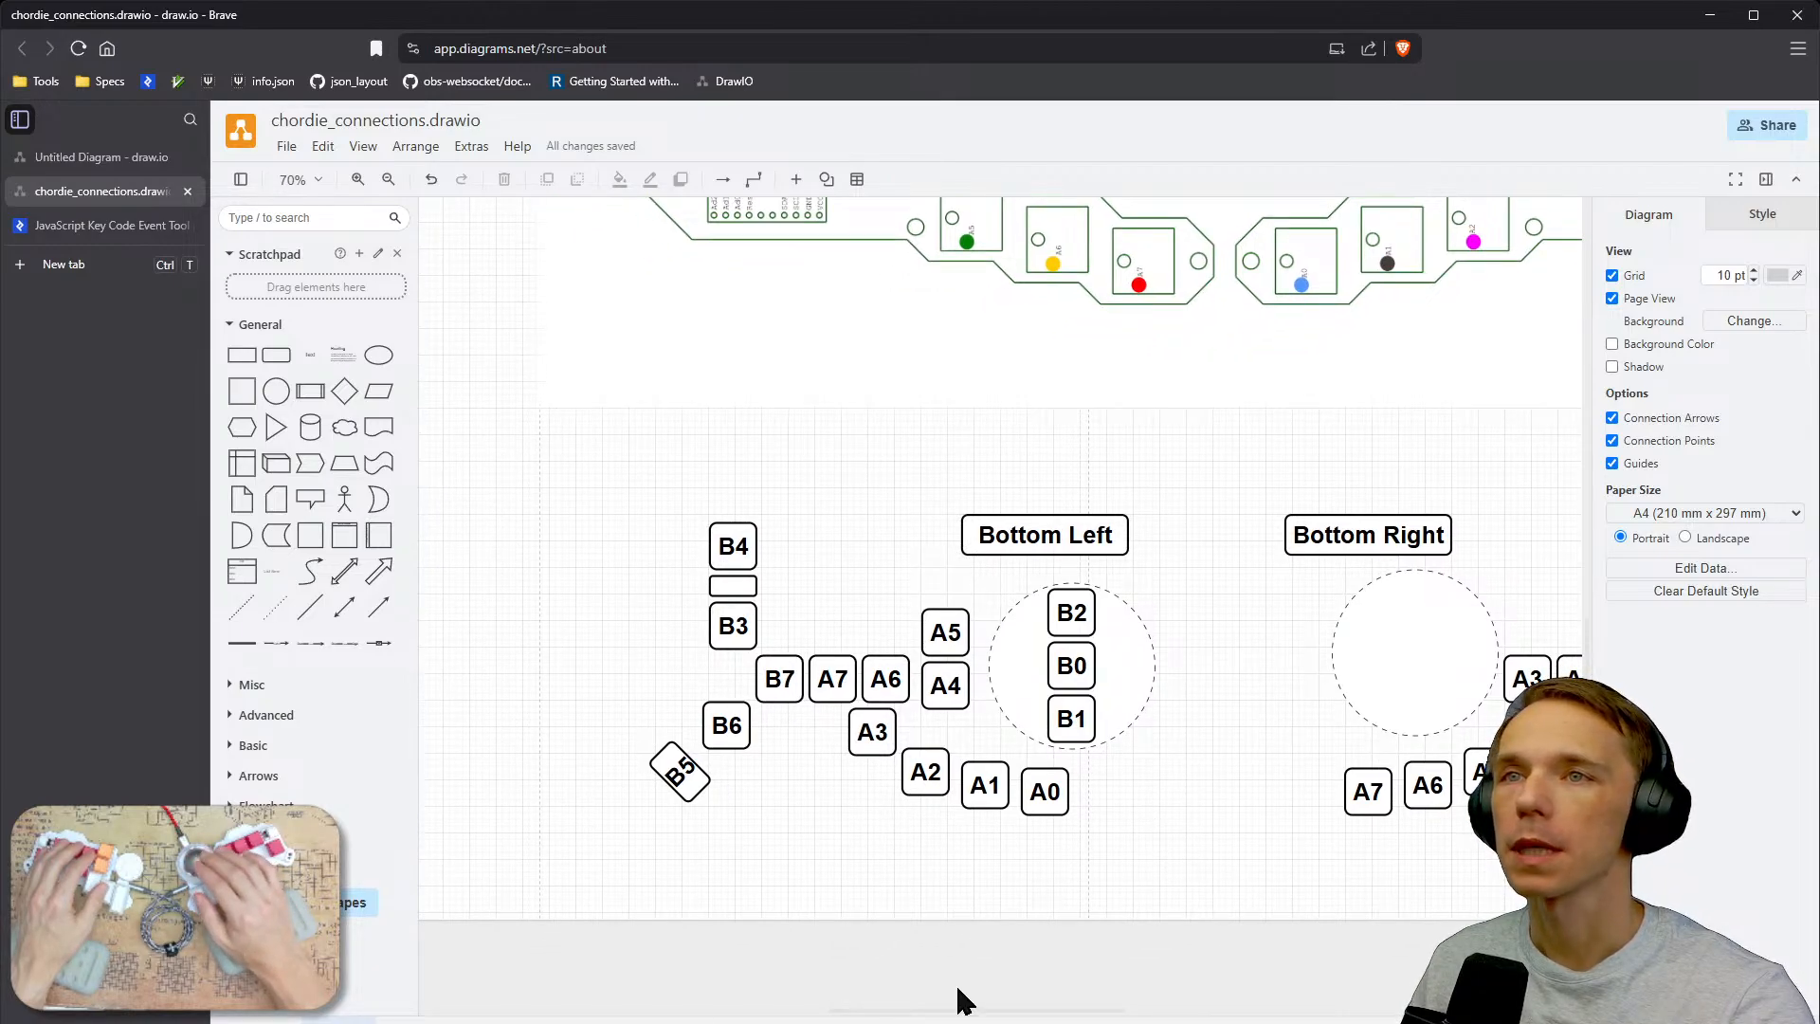
{"action": "left_click_drag", "start_coordinate": [1048, 796], "coordinate": [996, 787]}
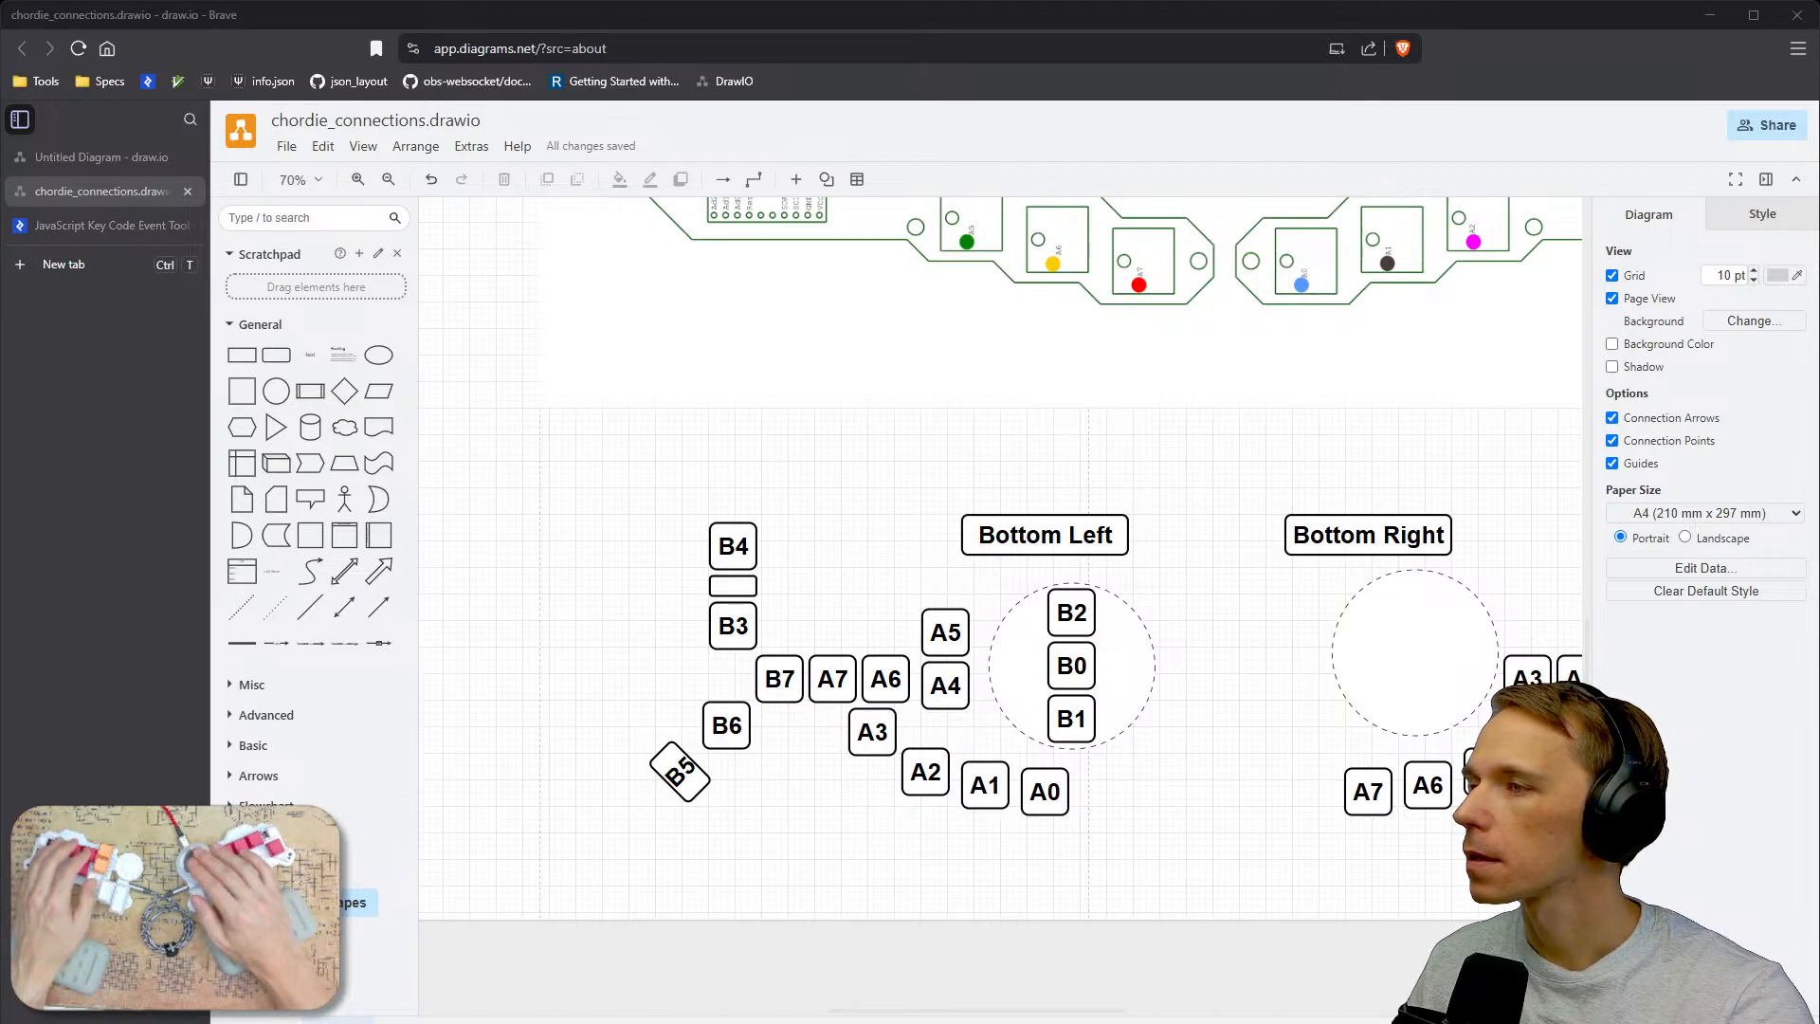
Return to the PCB editor and move the L_A0 test point onto the rightmost key area of the board.
{"action": "key", "text": "alt+Tab"}
{"action": "left_click", "coordinate": [858, 562]}
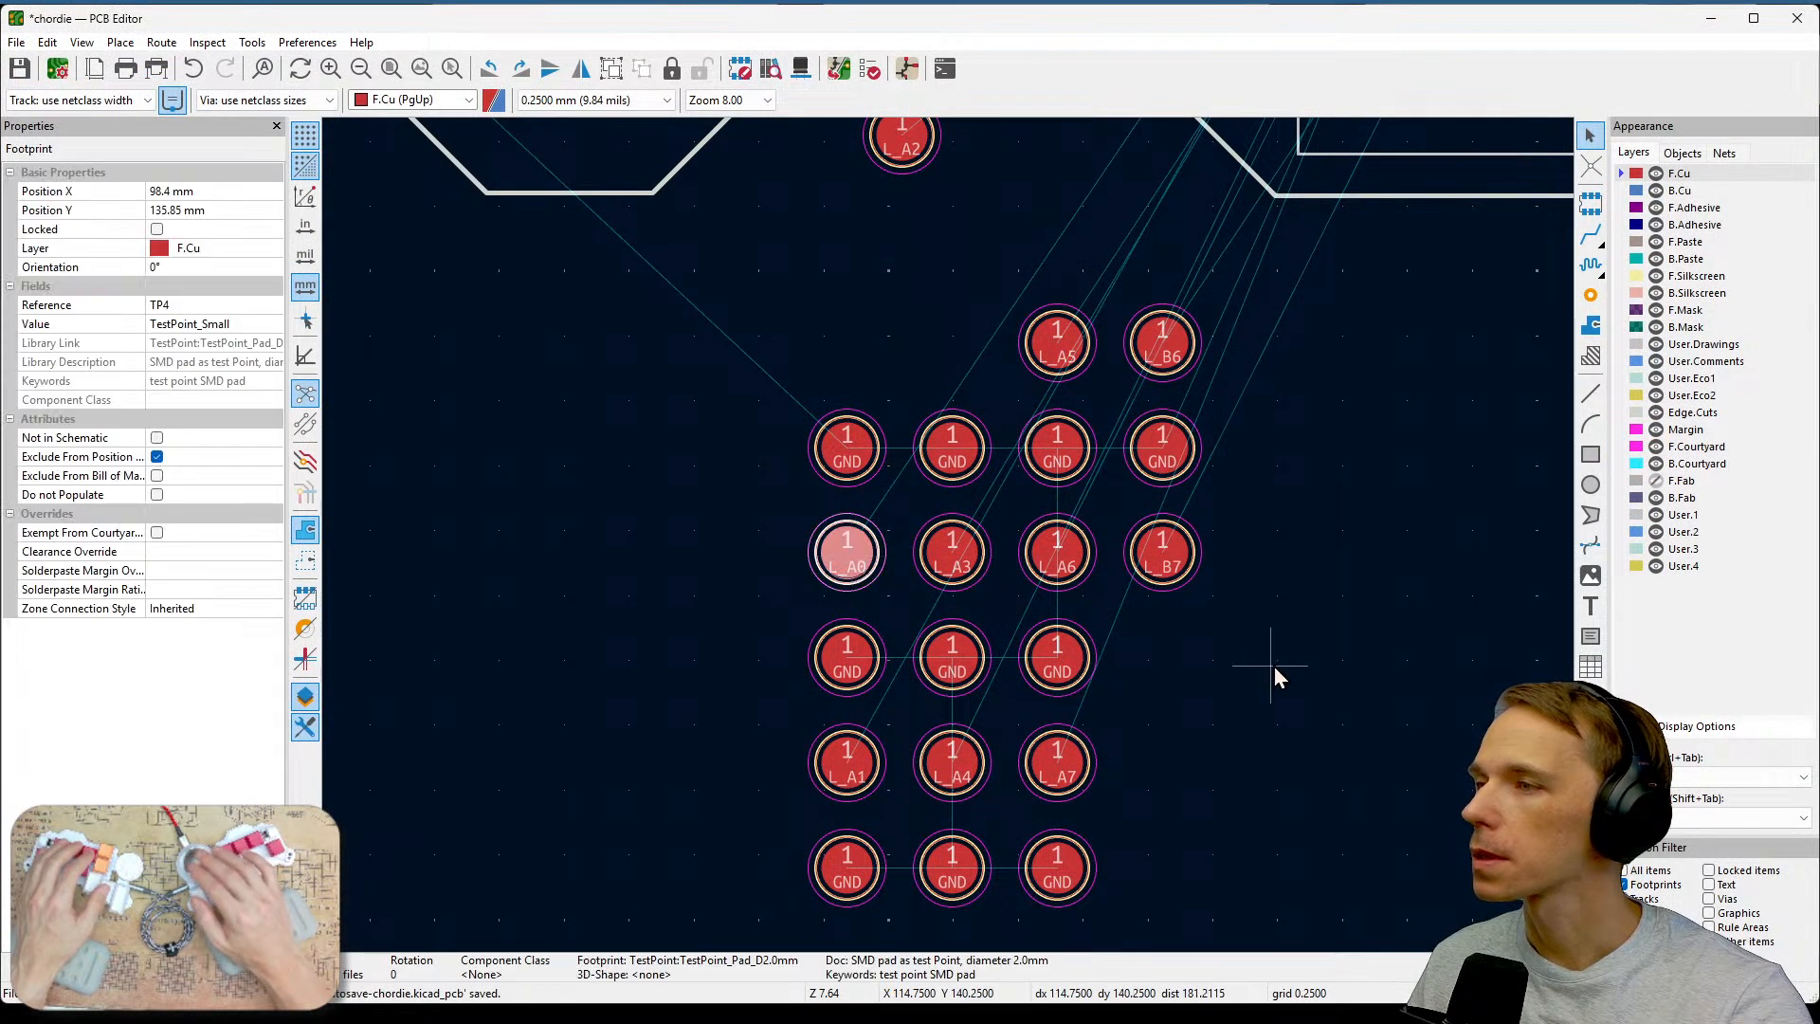
{"action": "middle_click_drag", "start_coordinate": [1423, 577], "coordinate": [1124, 695]}
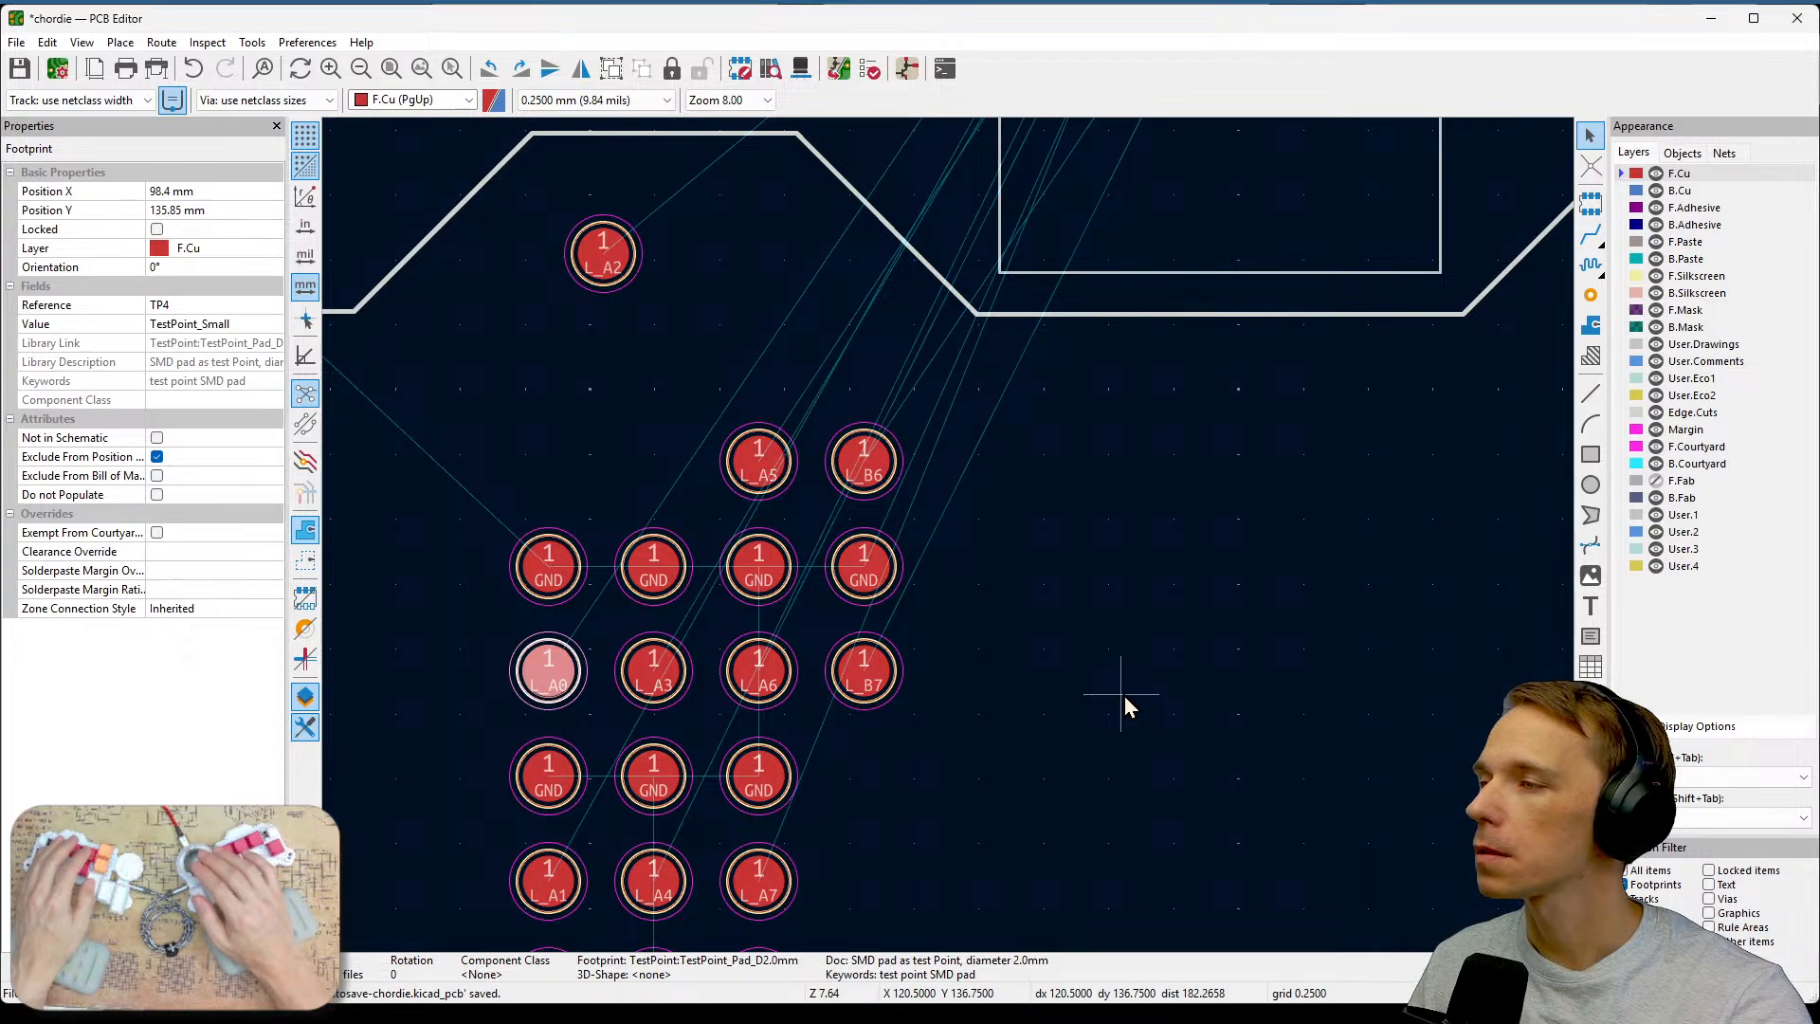
{"action": "scroll", "coordinate": [1124, 696], "scroll_direction": "down", "scroll_amount": 3}
{"action": "middle_click_drag", "start_coordinate": [1214, 628], "coordinate": [791, 633]}
{"action": "middle_click_drag", "start_coordinate": [625, 634], "coordinate": [758, 648]}
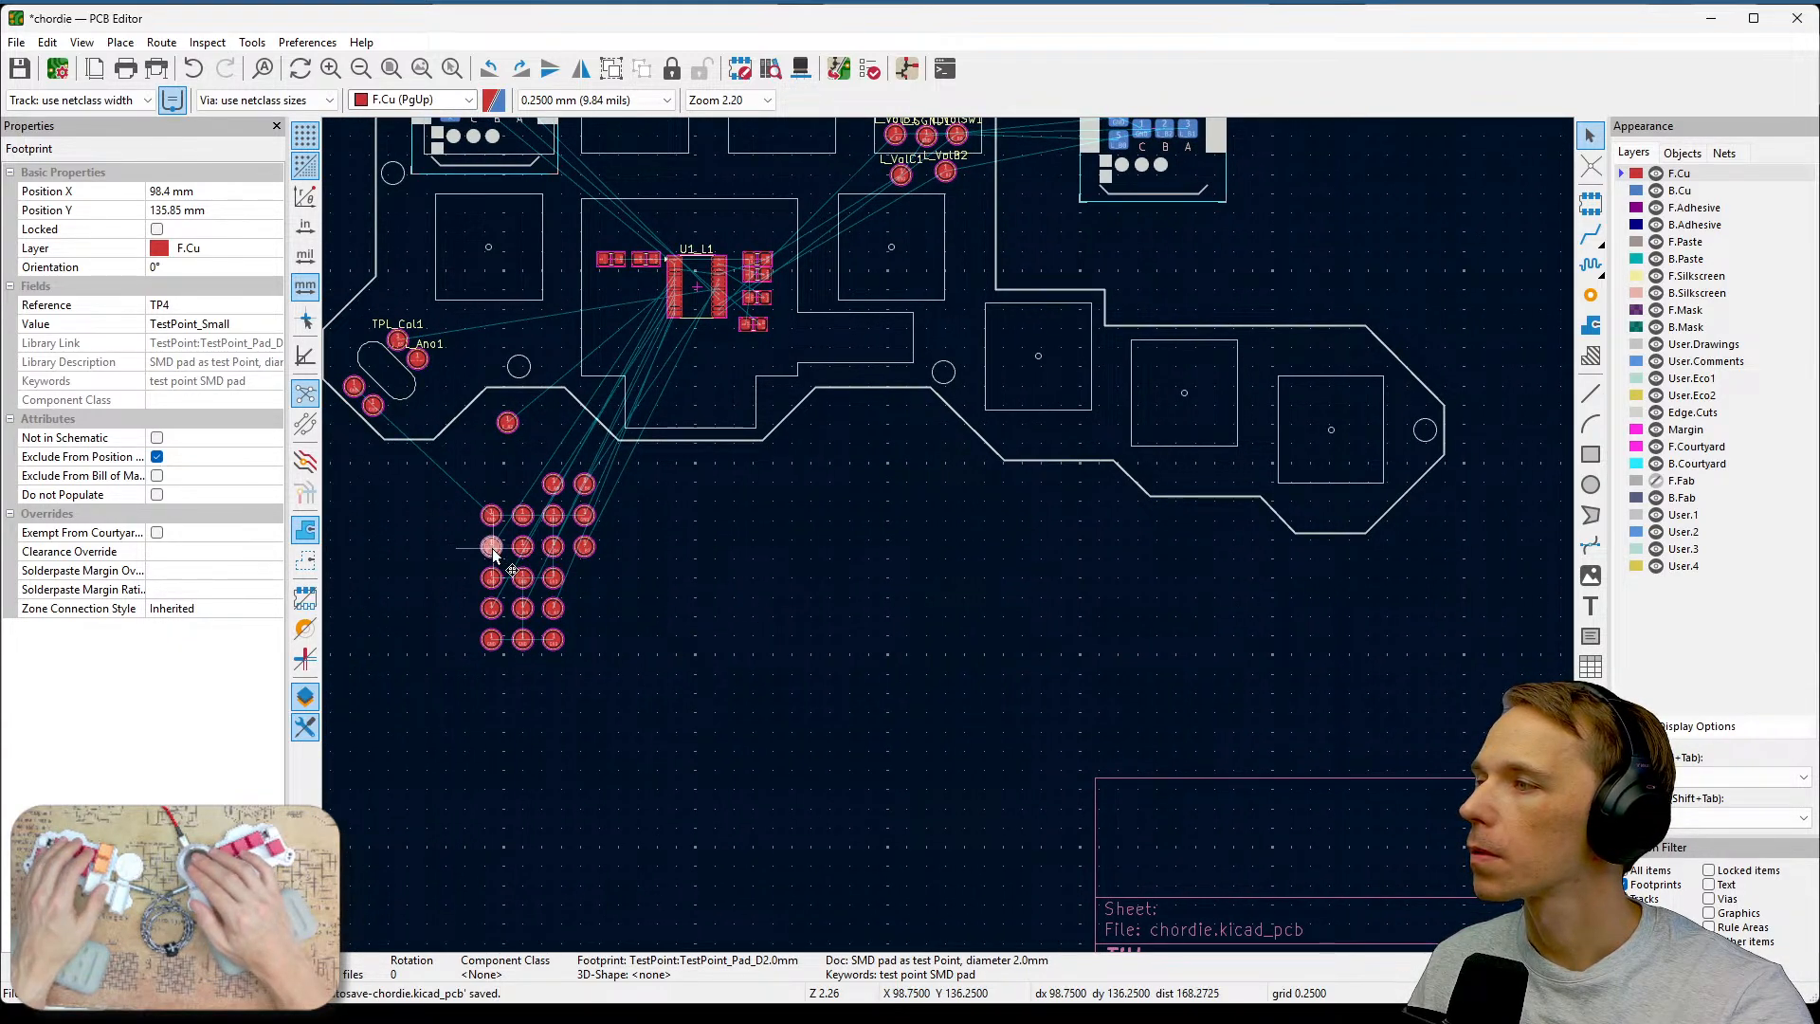
{"action": "left_click_drag", "start_coordinate": [493, 555], "coordinate": [1342, 535]}
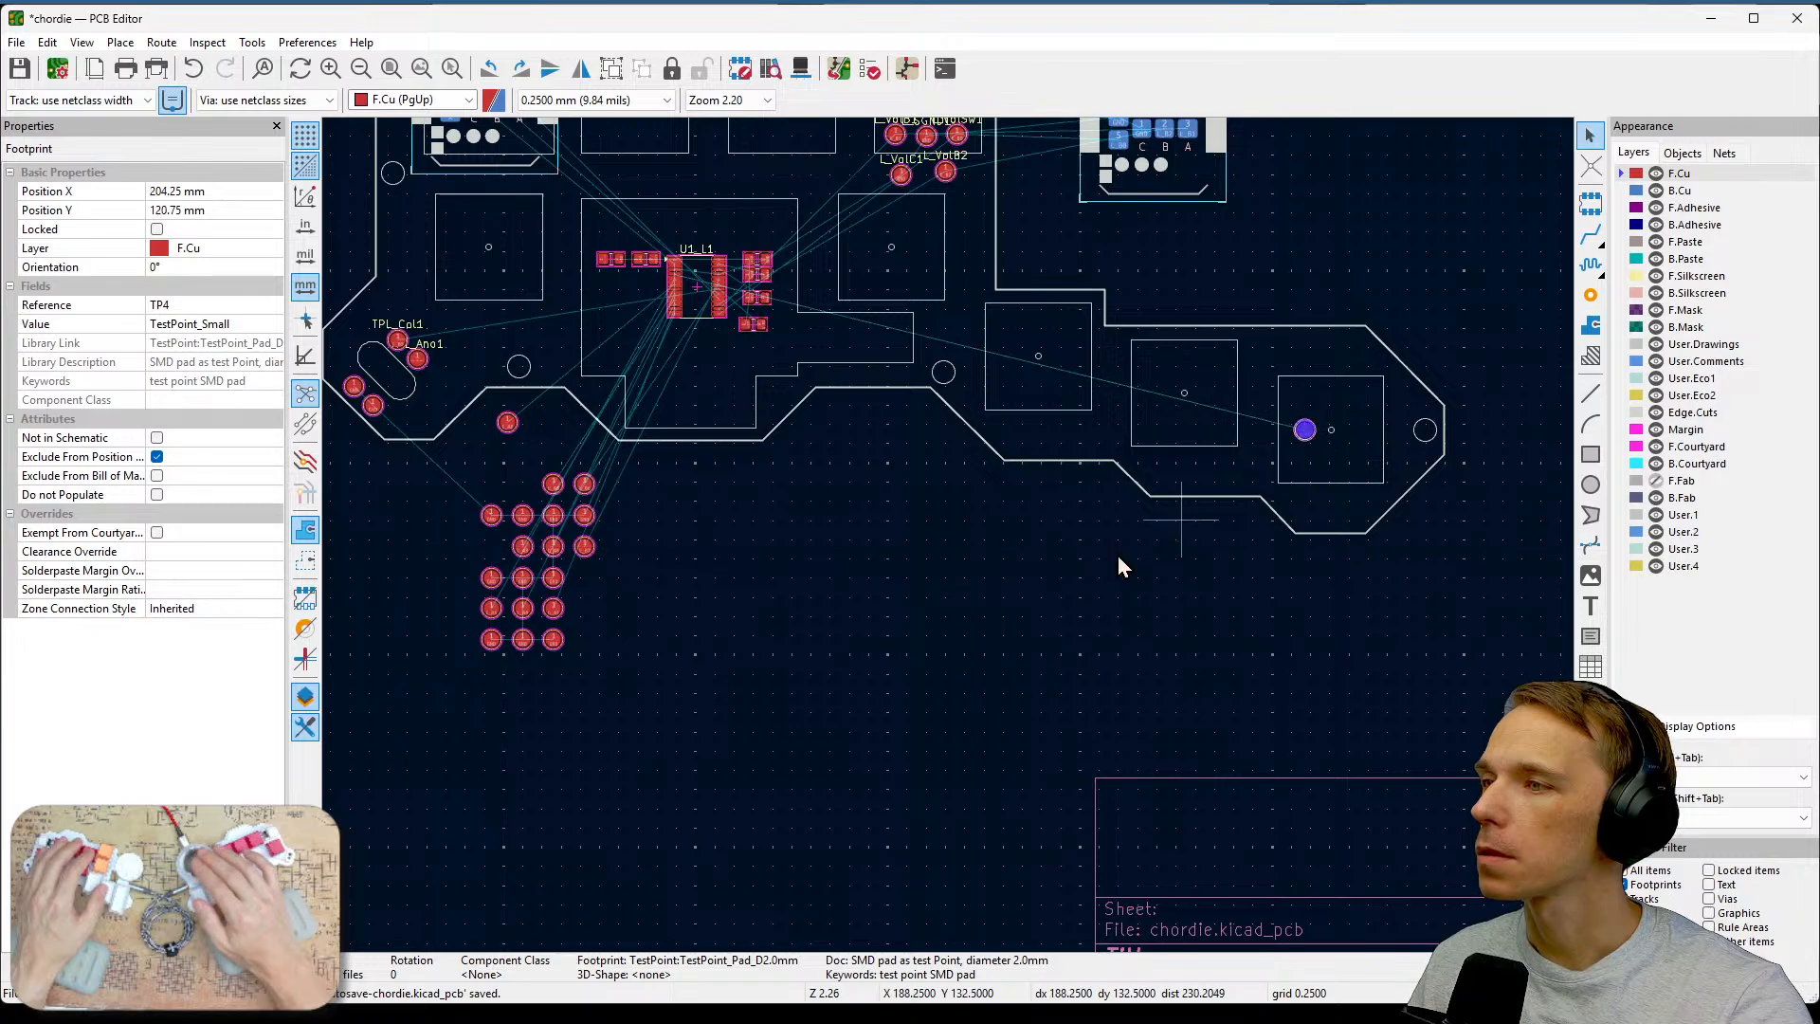
Move the L_A1 test point onto the key area just left of L_A0.
{"action": "left_click", "coordinate": [673, 577]}
{"action": "scroll", "coordinate": [553, 580], "scroll_direction": "up", "scroll_amount": 5}
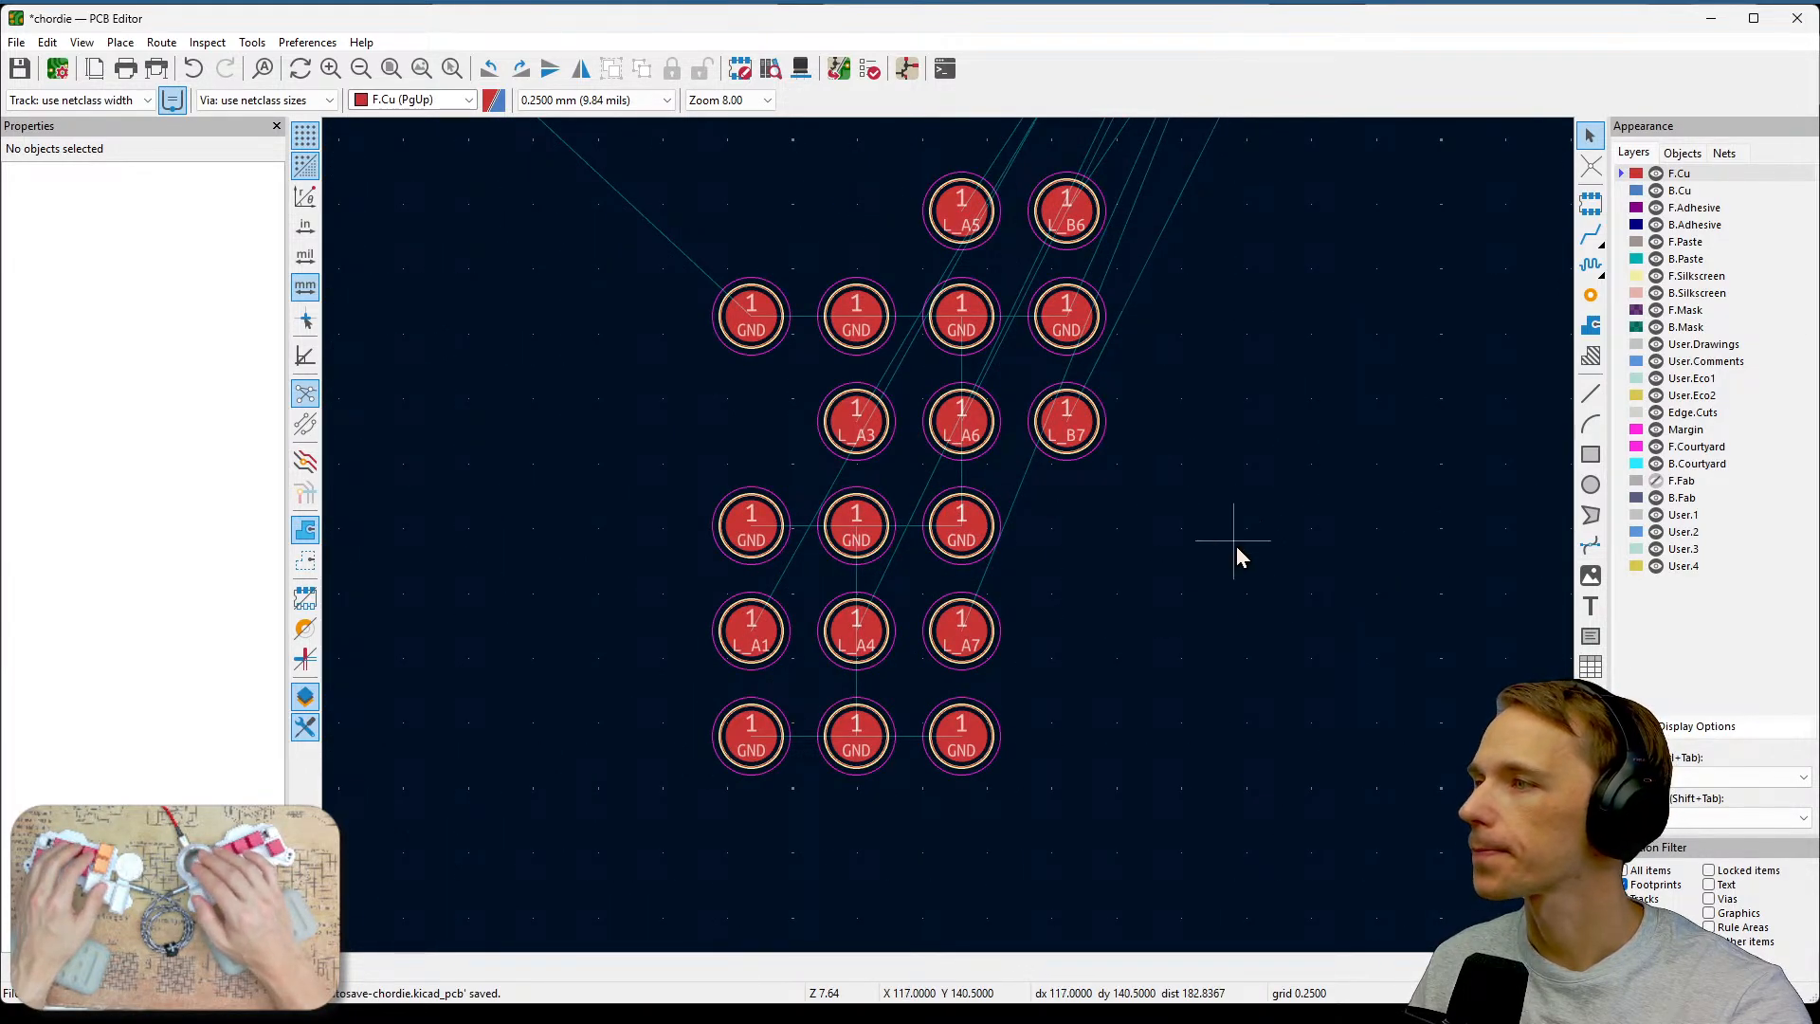
{"action": "left_click", "coordinate": [752, 629]}
{"action": "scroll", "coordinate": [1185, 622], "scroll_direction": "down", "scroll_amount": 5}
{"action": "middle_click_drag", "start_coordinate": [1111, 526], "coordinate": [877, 616]}
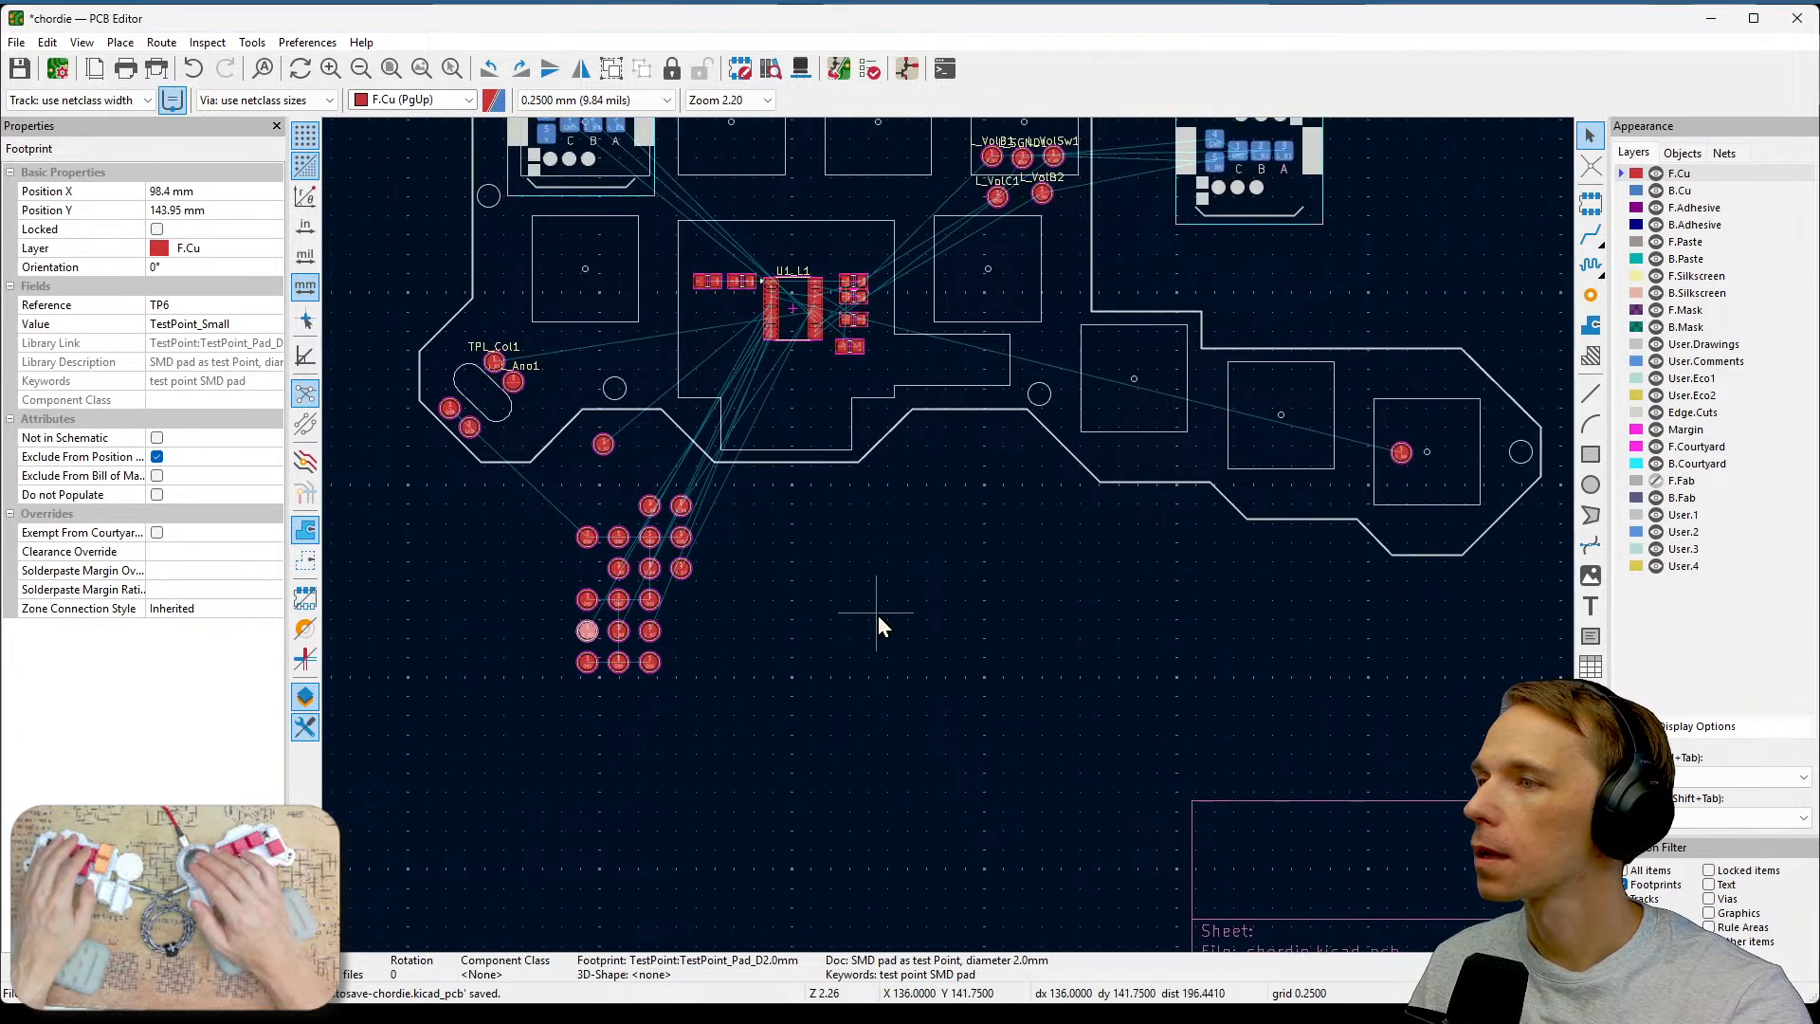
{"action": "key", "text": "m"}
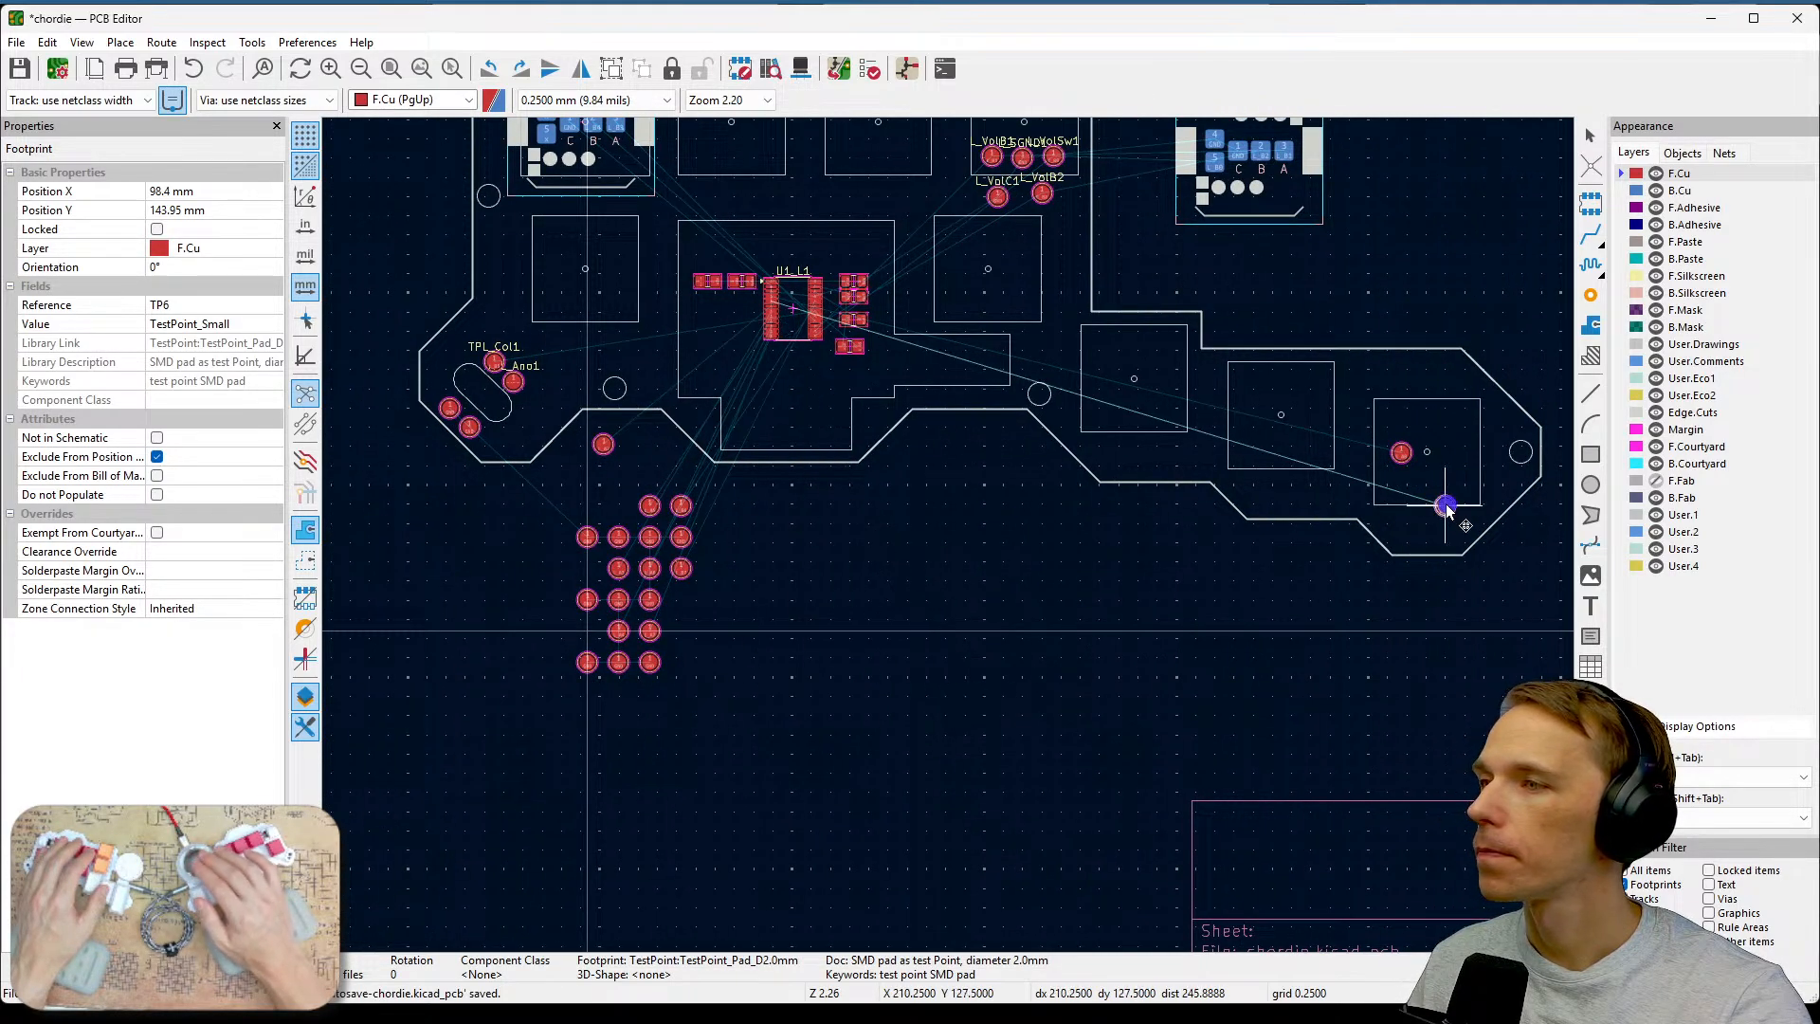
{"action": "left_click", "coordinate": [1251, 418]}
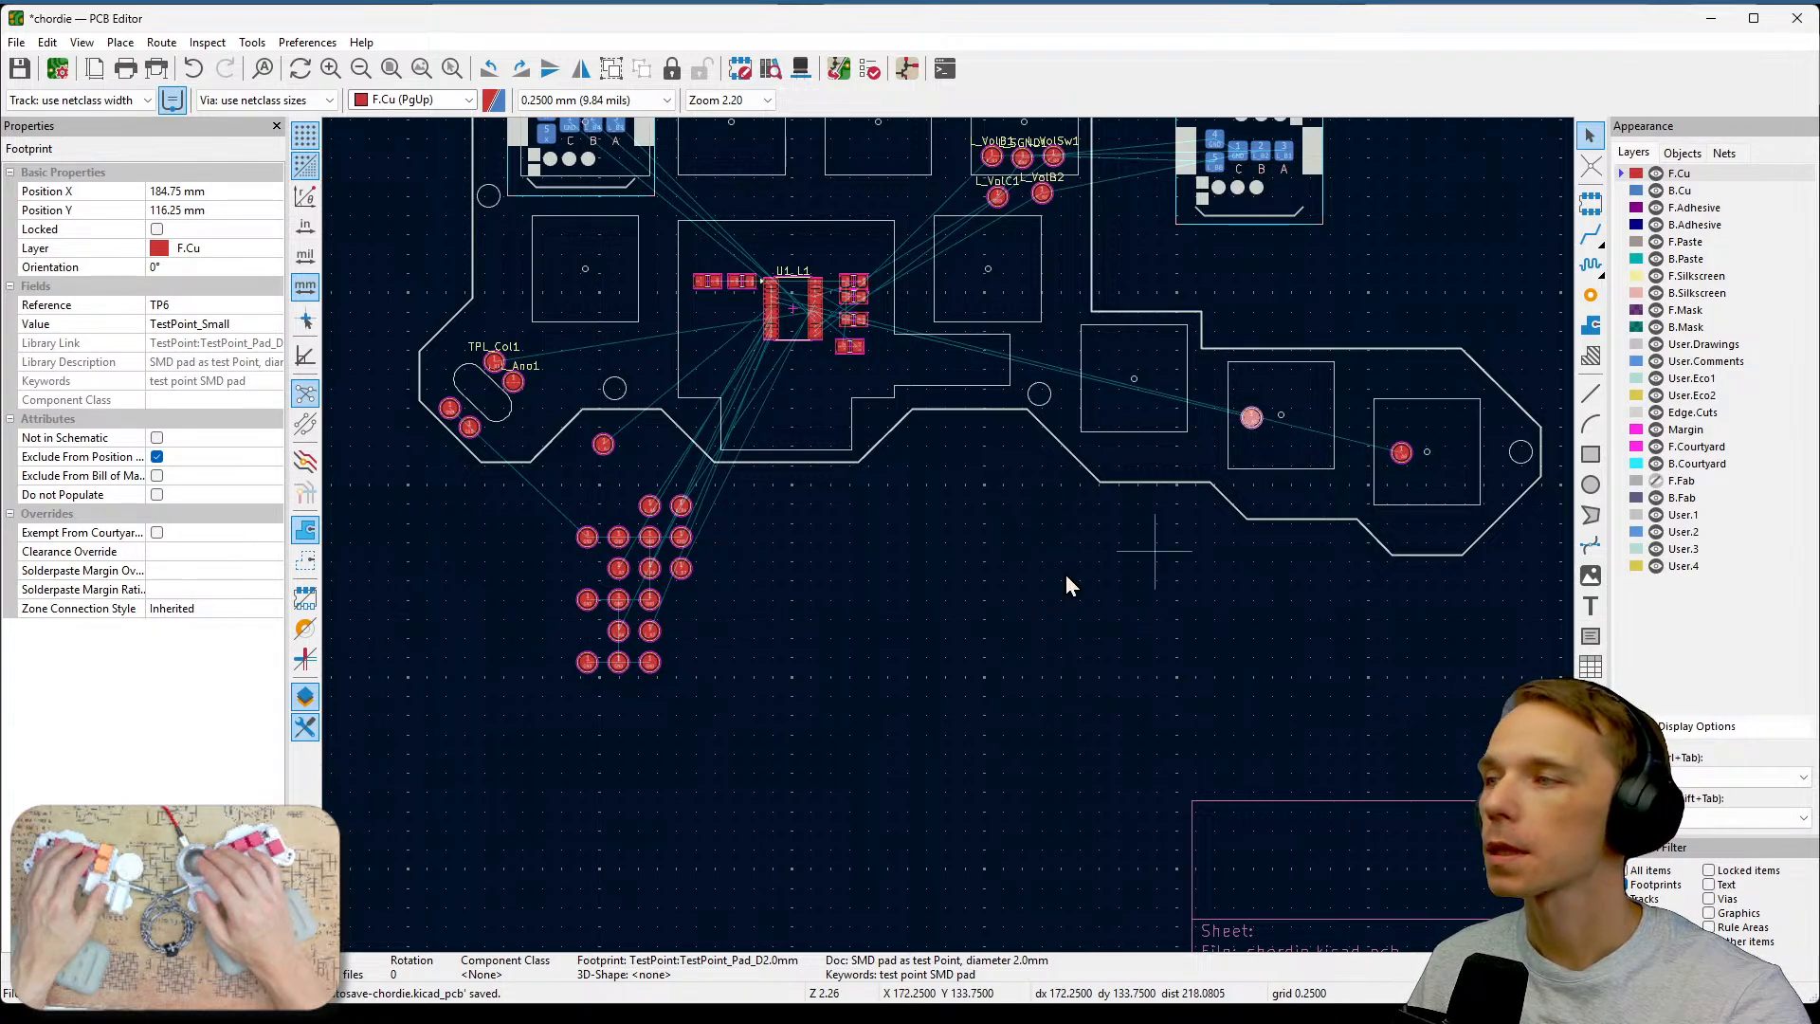
Move the L_A2 test point onto the next key area to the left.
{"action": "scroll", "coordinate": [955, 540], "scroll_direction": "up", "scroll_amount": 5}
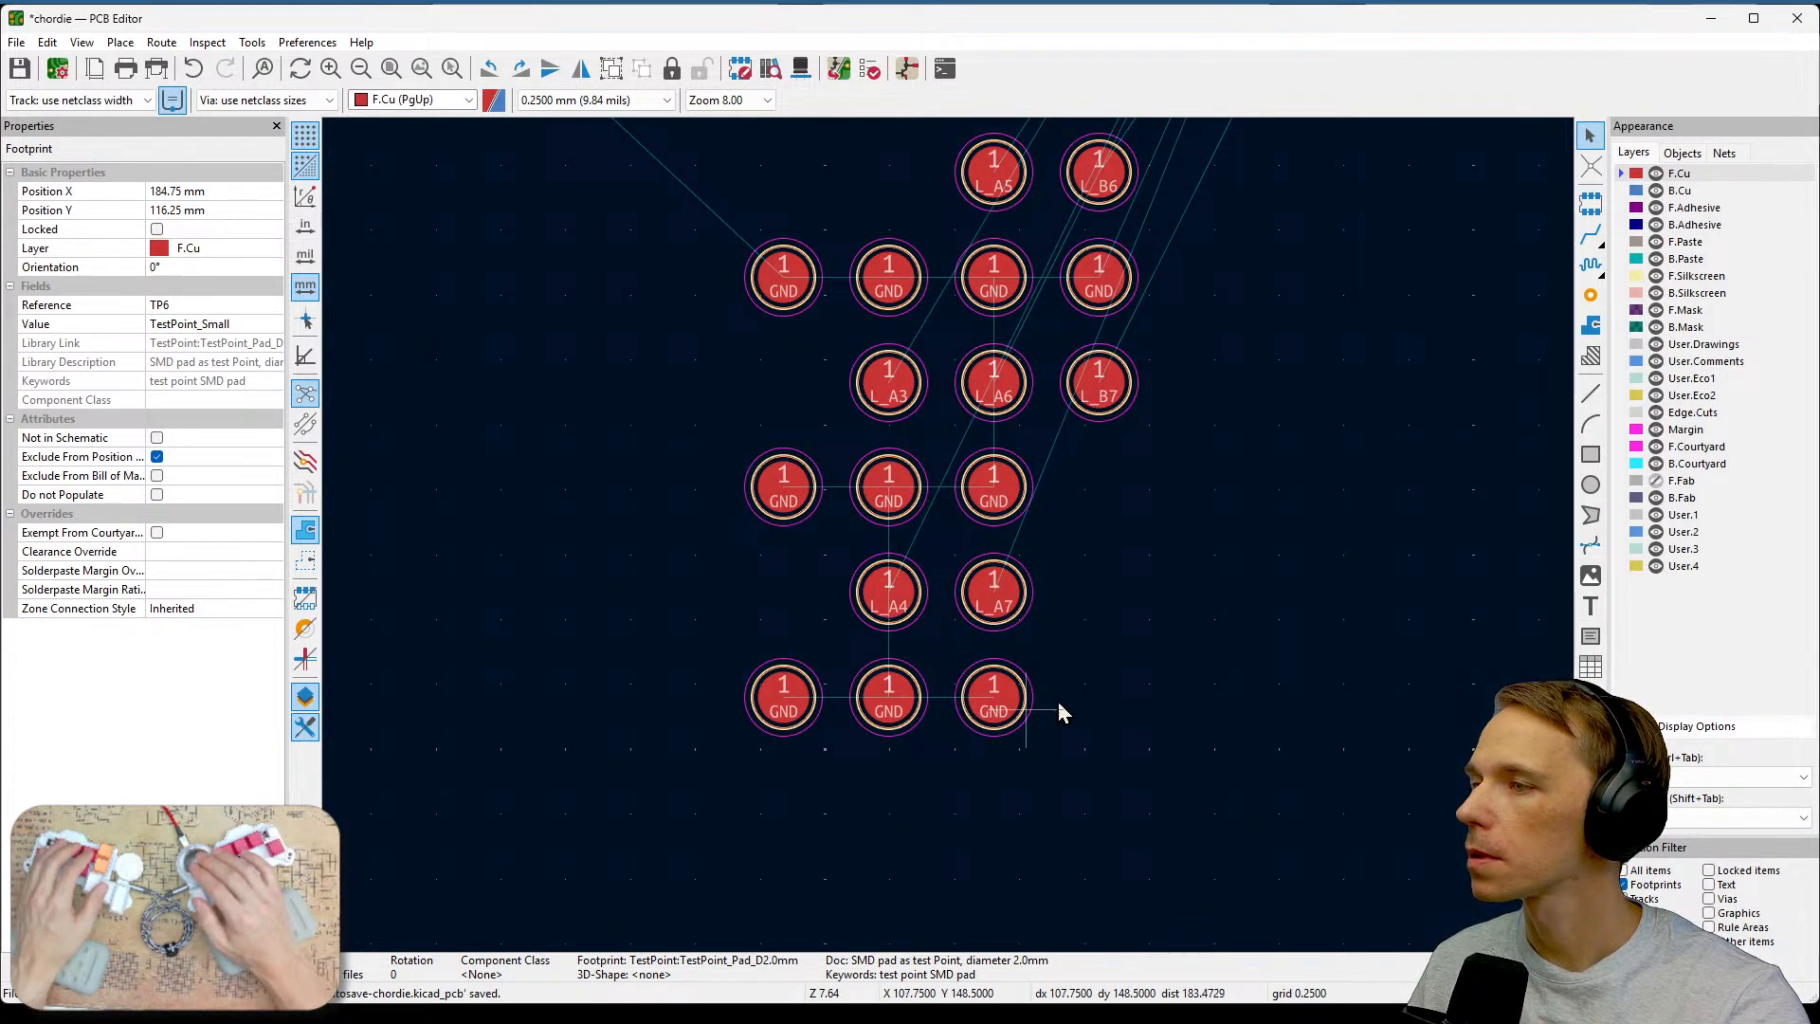
{"action": "middle_click_drag", "start_coordinate": [1202, 537], "coordinate": [1169, 621]}
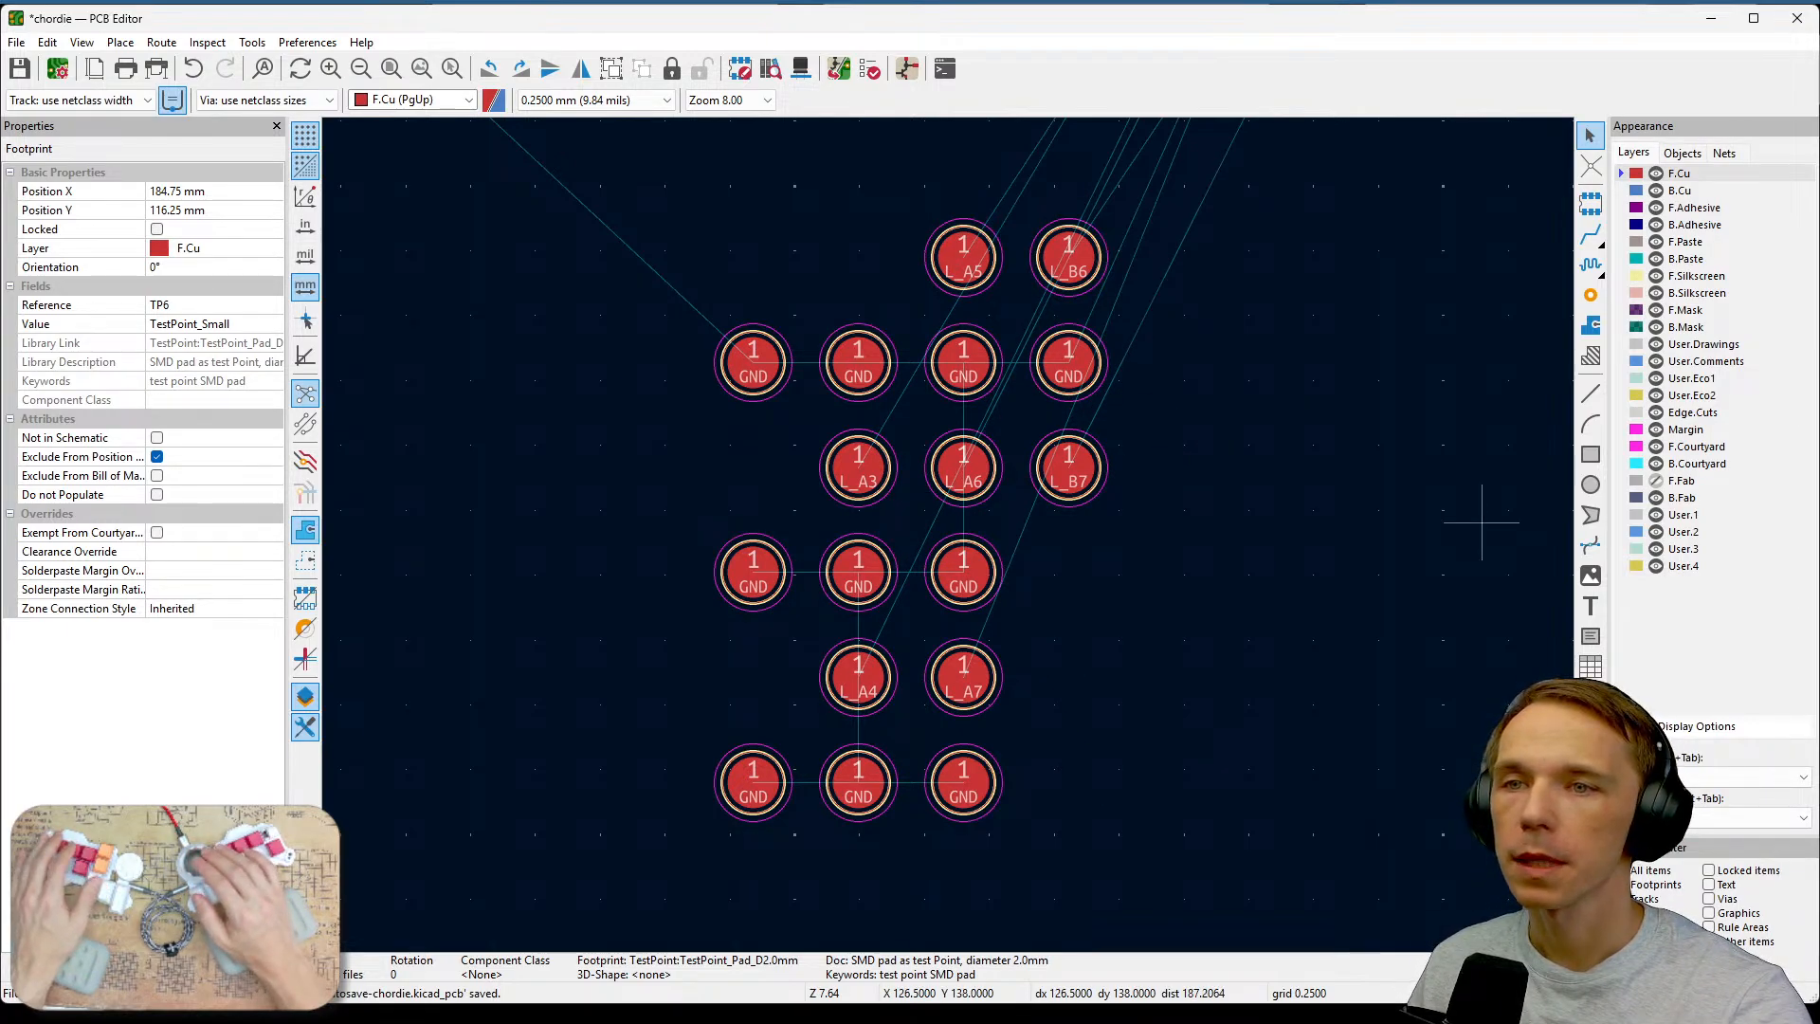
{"action": "scroll", "coordinate": [950, 538], "scroll_direction": "down", "scroll_amount": 3}
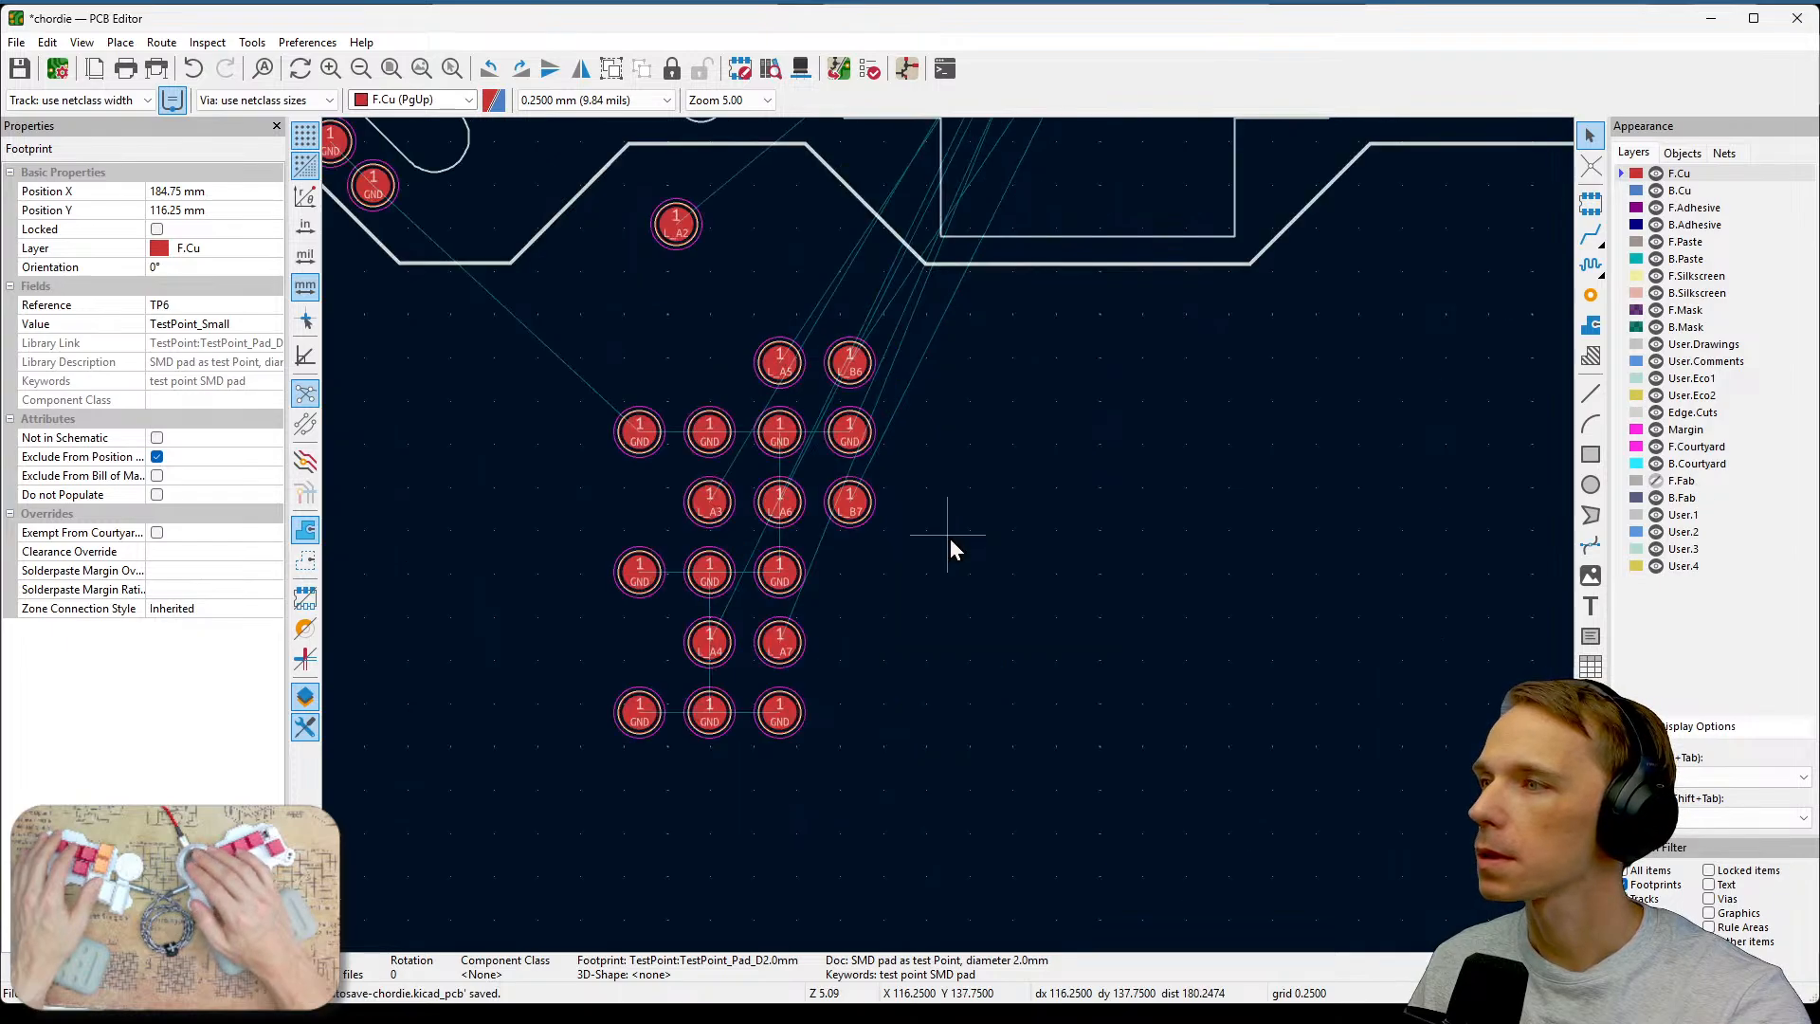
{"action": "scroll", "coordinate": [897, 492], "scroll_direction": "up", "scroll_amount": 3}
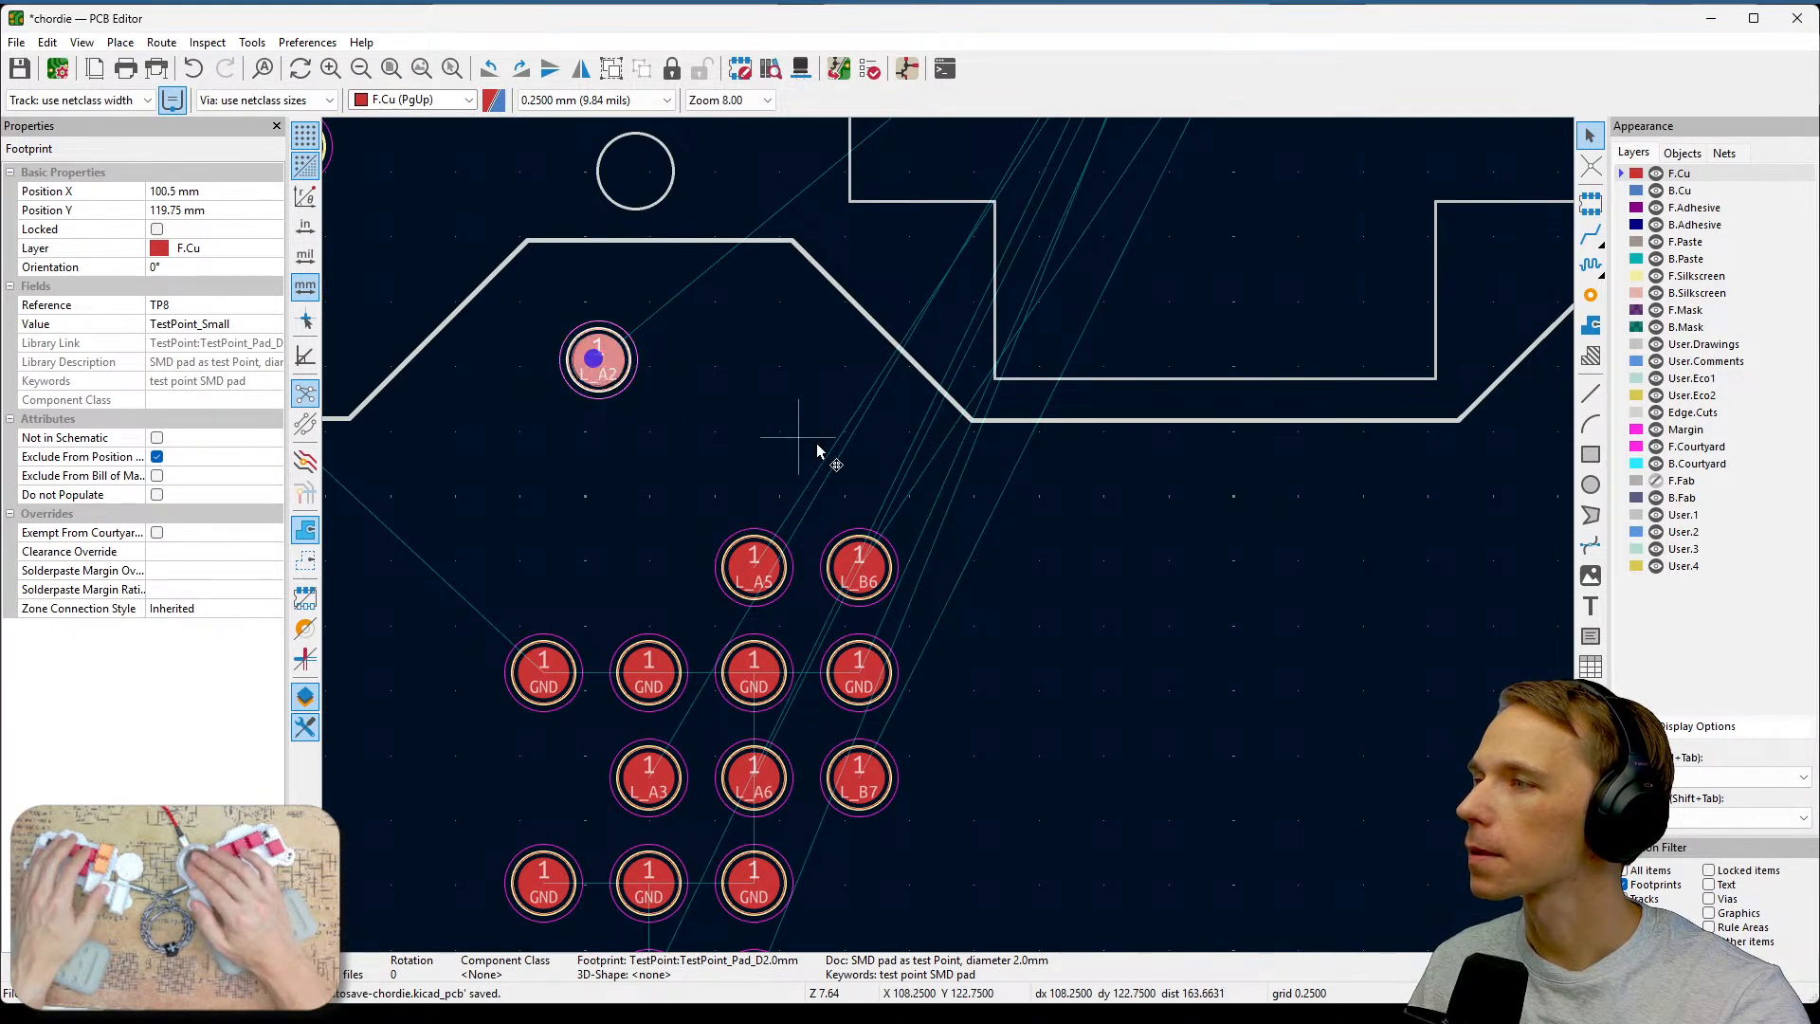
{"action": "scroll", "coordinate": [950, 538], "scroll_direction": "down", "scroll_amount": 2}
{"action": "scroll", "coordinate": [1105, 610], "scroll_direction": "down", "scroll_amount": 2}
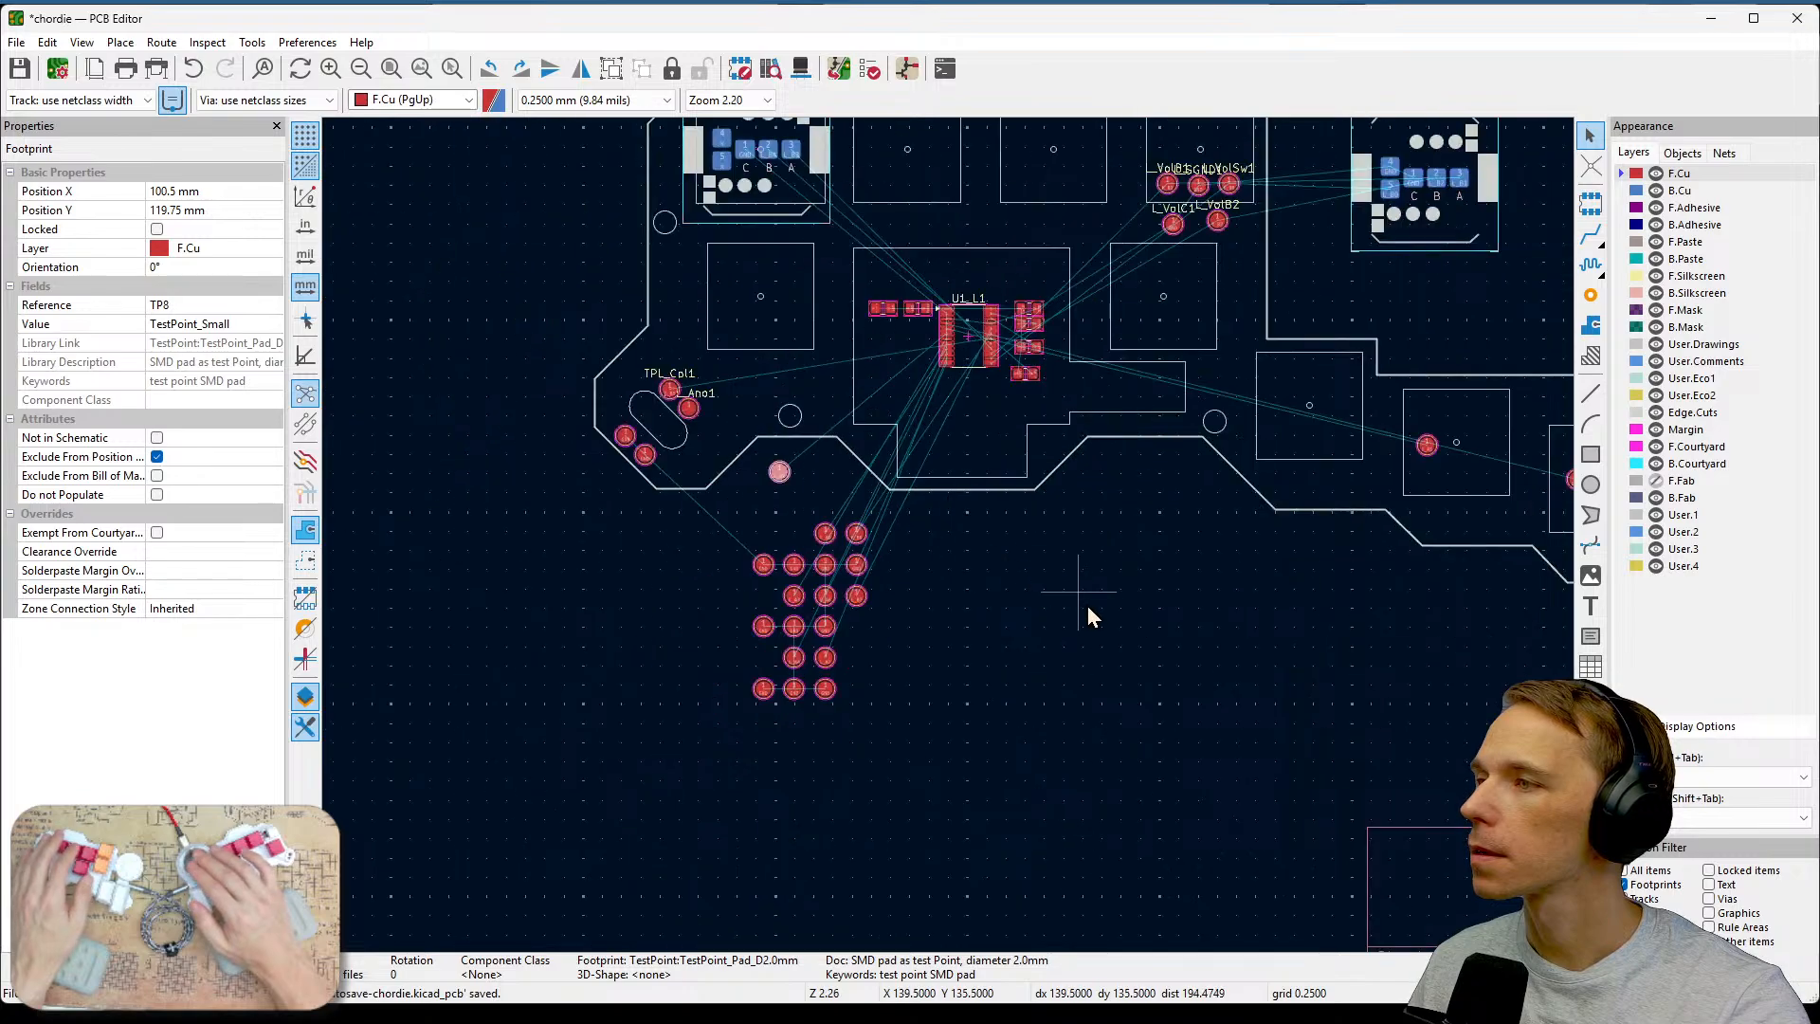
{"action": "middle_click_drag", "start_coordinate": [1088, 605], "coordinate": [806, 576]}
{"action": "left_click_drag", "start_coordinate": [496, 441], "coordinate": [997, 374]}
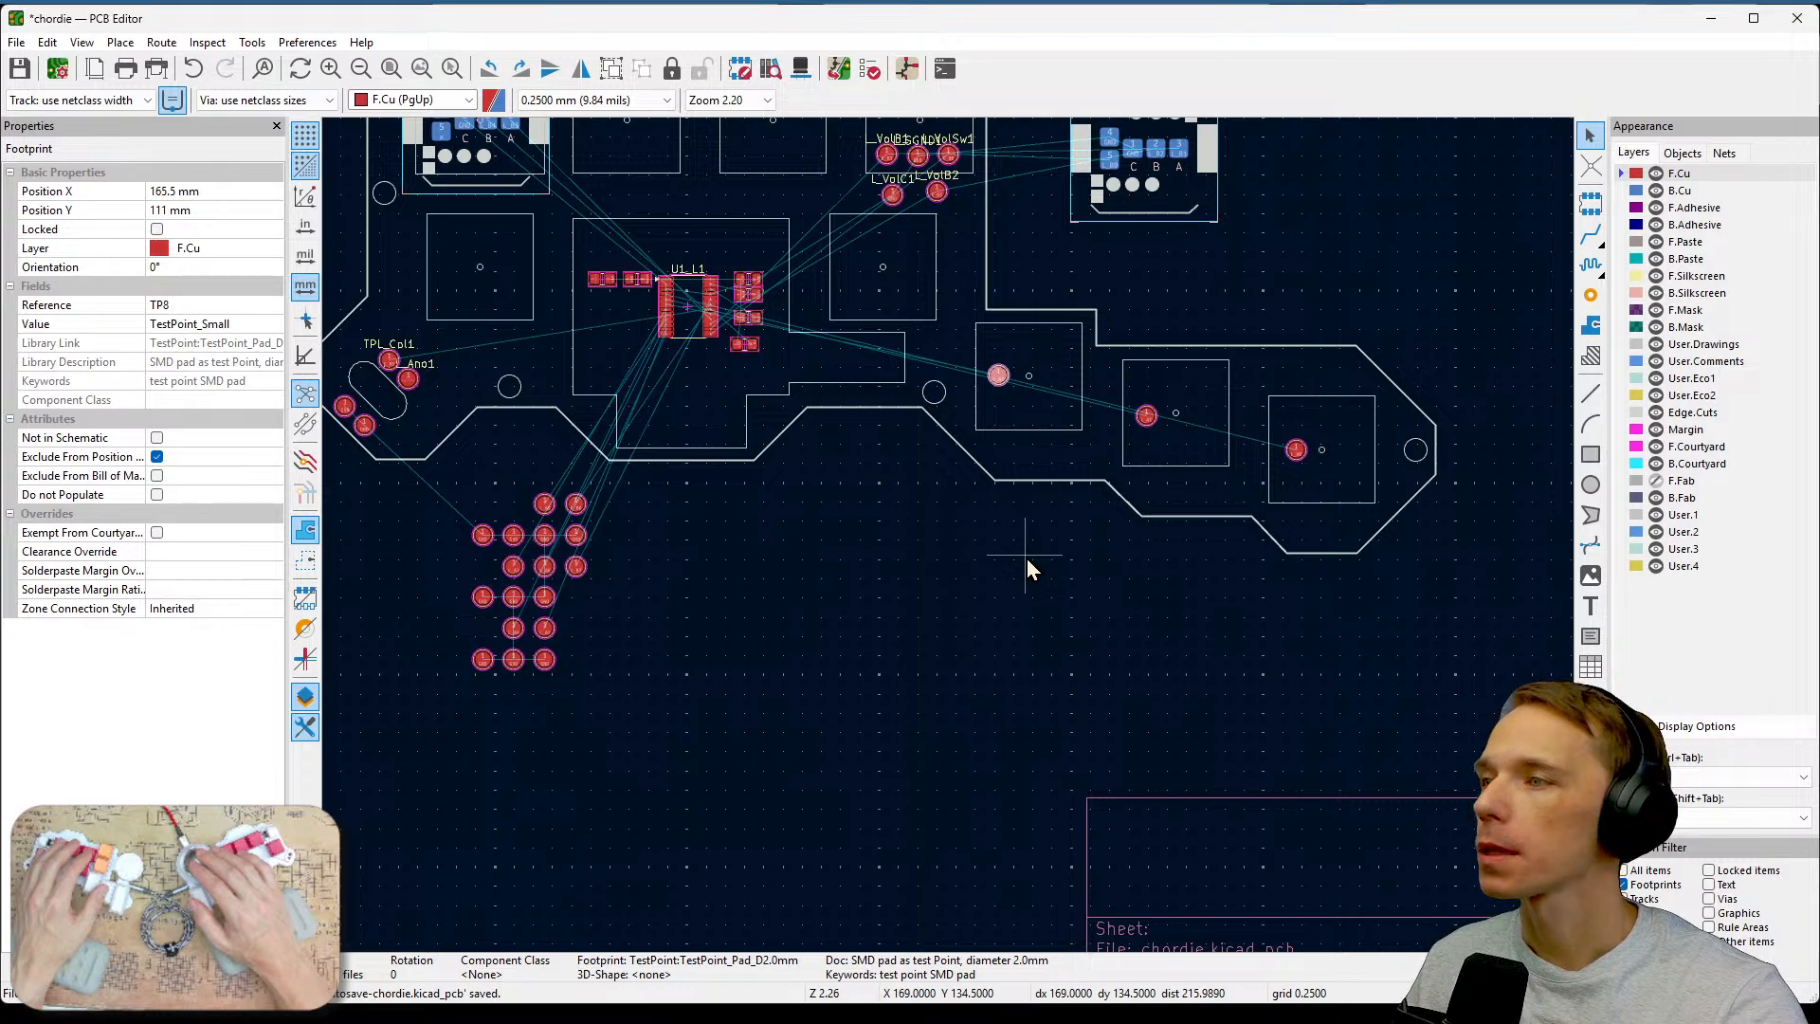
Move the L_A3 test point onto the key area right of the U1_L1 chip.
{"action": "scroll", "coordinate": [1002, 455], "scroll_direction": "up", "scroll_amount": 3}
{"action": "middle_click_drag", "start_coordinate": [1197, 618], "coordinate": [1357, 641]}
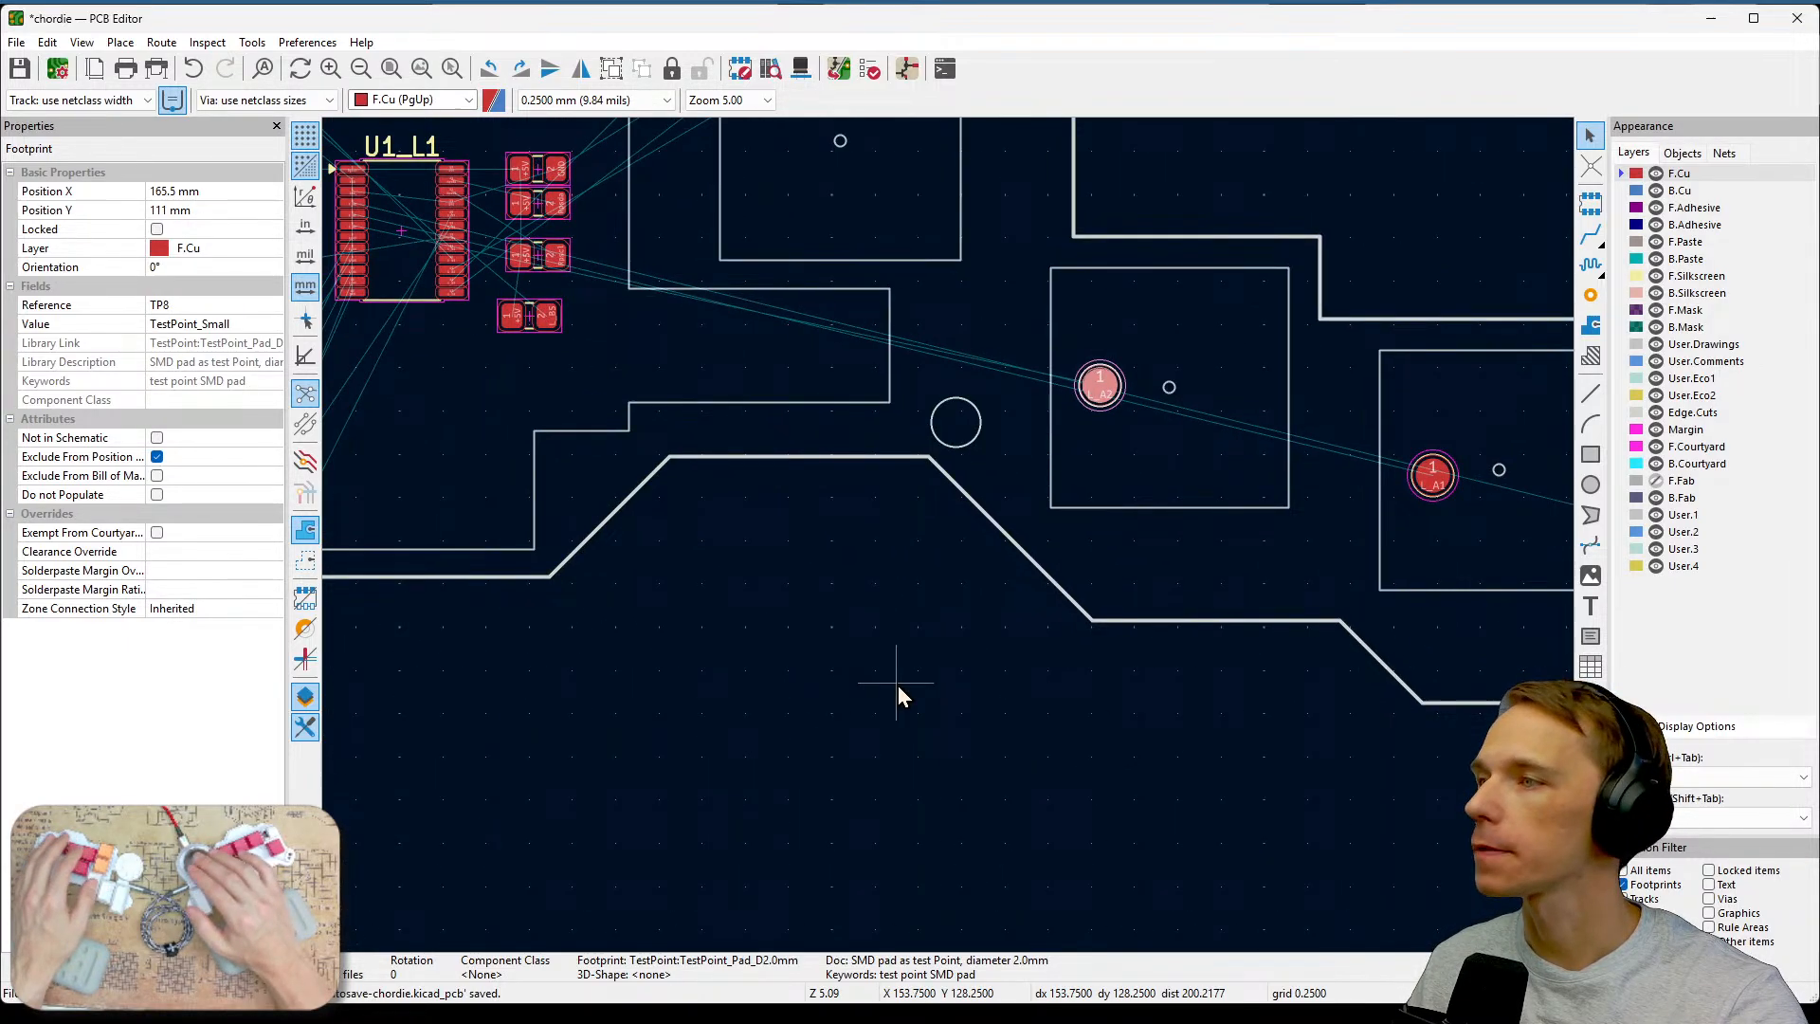
{"action": "scroll", "coordinate": [896, 685], "scroll_direction": "down", "scroll_amount": 2}
{"action": "middle_click_drag", "start_coordinate": [897, 685], "coordinate": [1350, 608]}
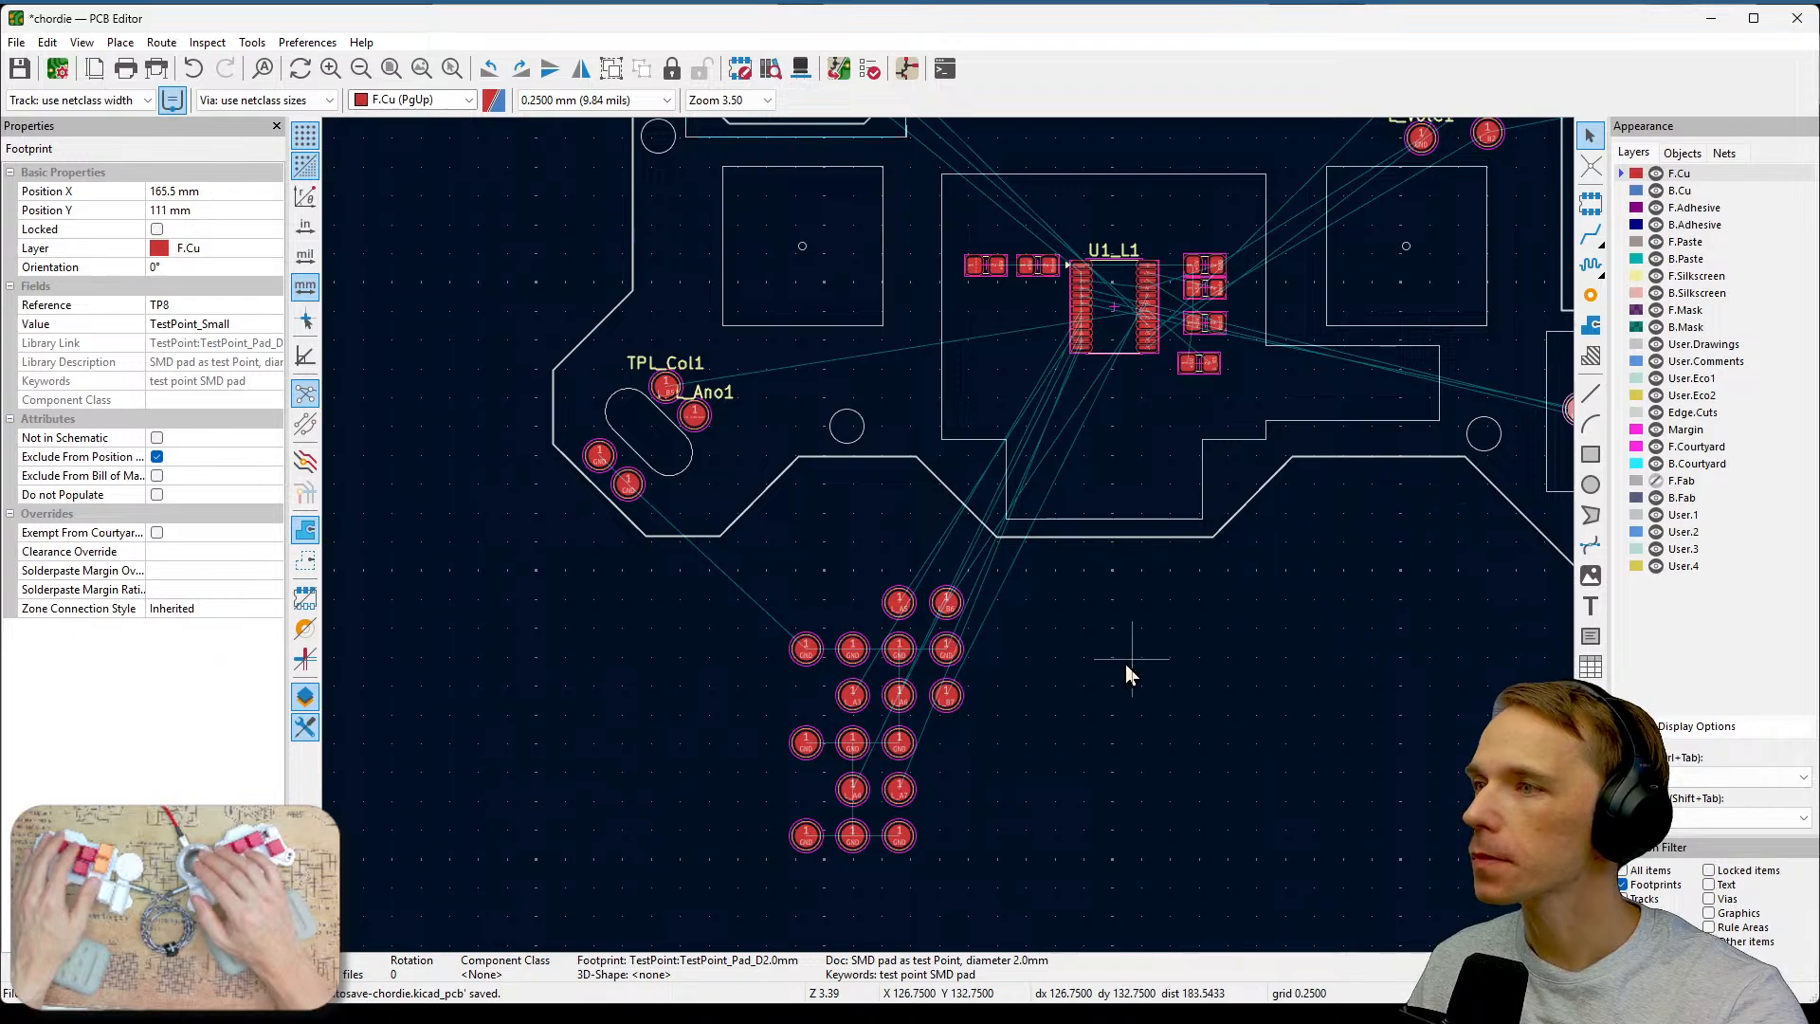
{"action": "scroll", "coordinate": [1124, 663], "scroll_direction": "down", "scroll_amount": 2}
{"action": "middle_click_drag", "start_coordinate": [1124, 663], "coordinate": [986, 538]}
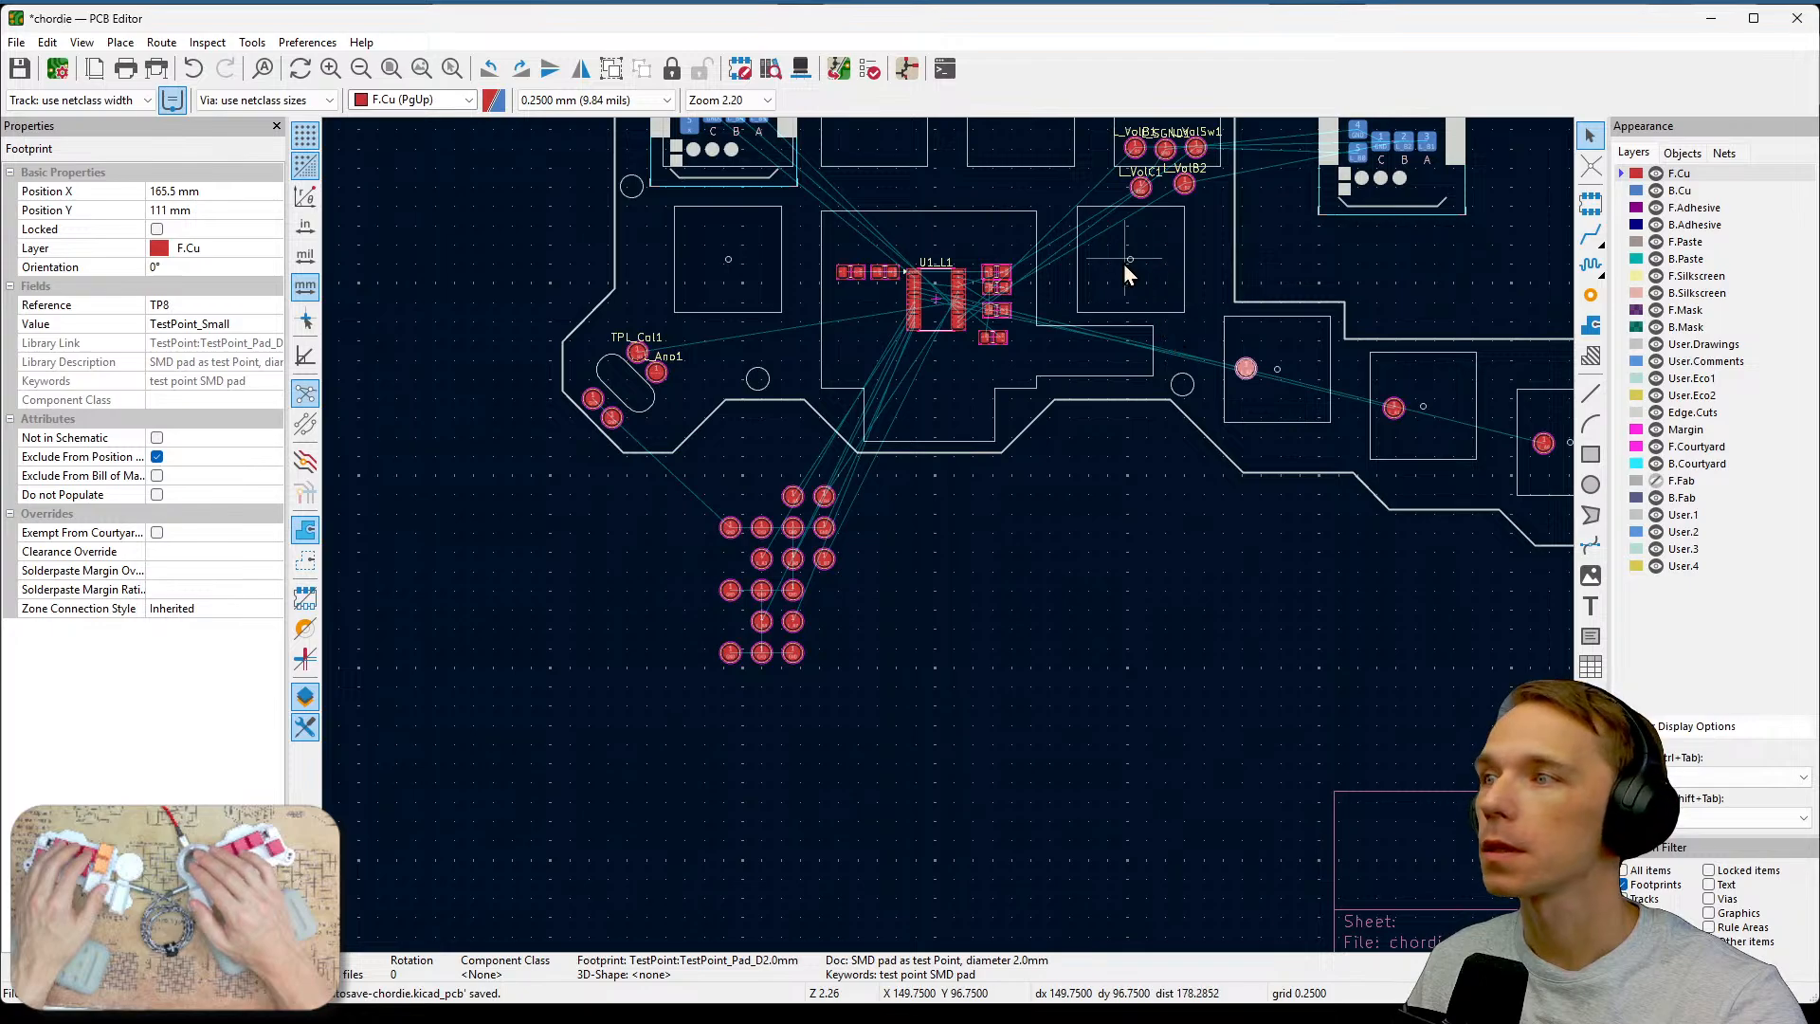
{"action": "scroll", "coordinate": [970, 575], "scroll_direction": "up", "scroll_amount": 5}
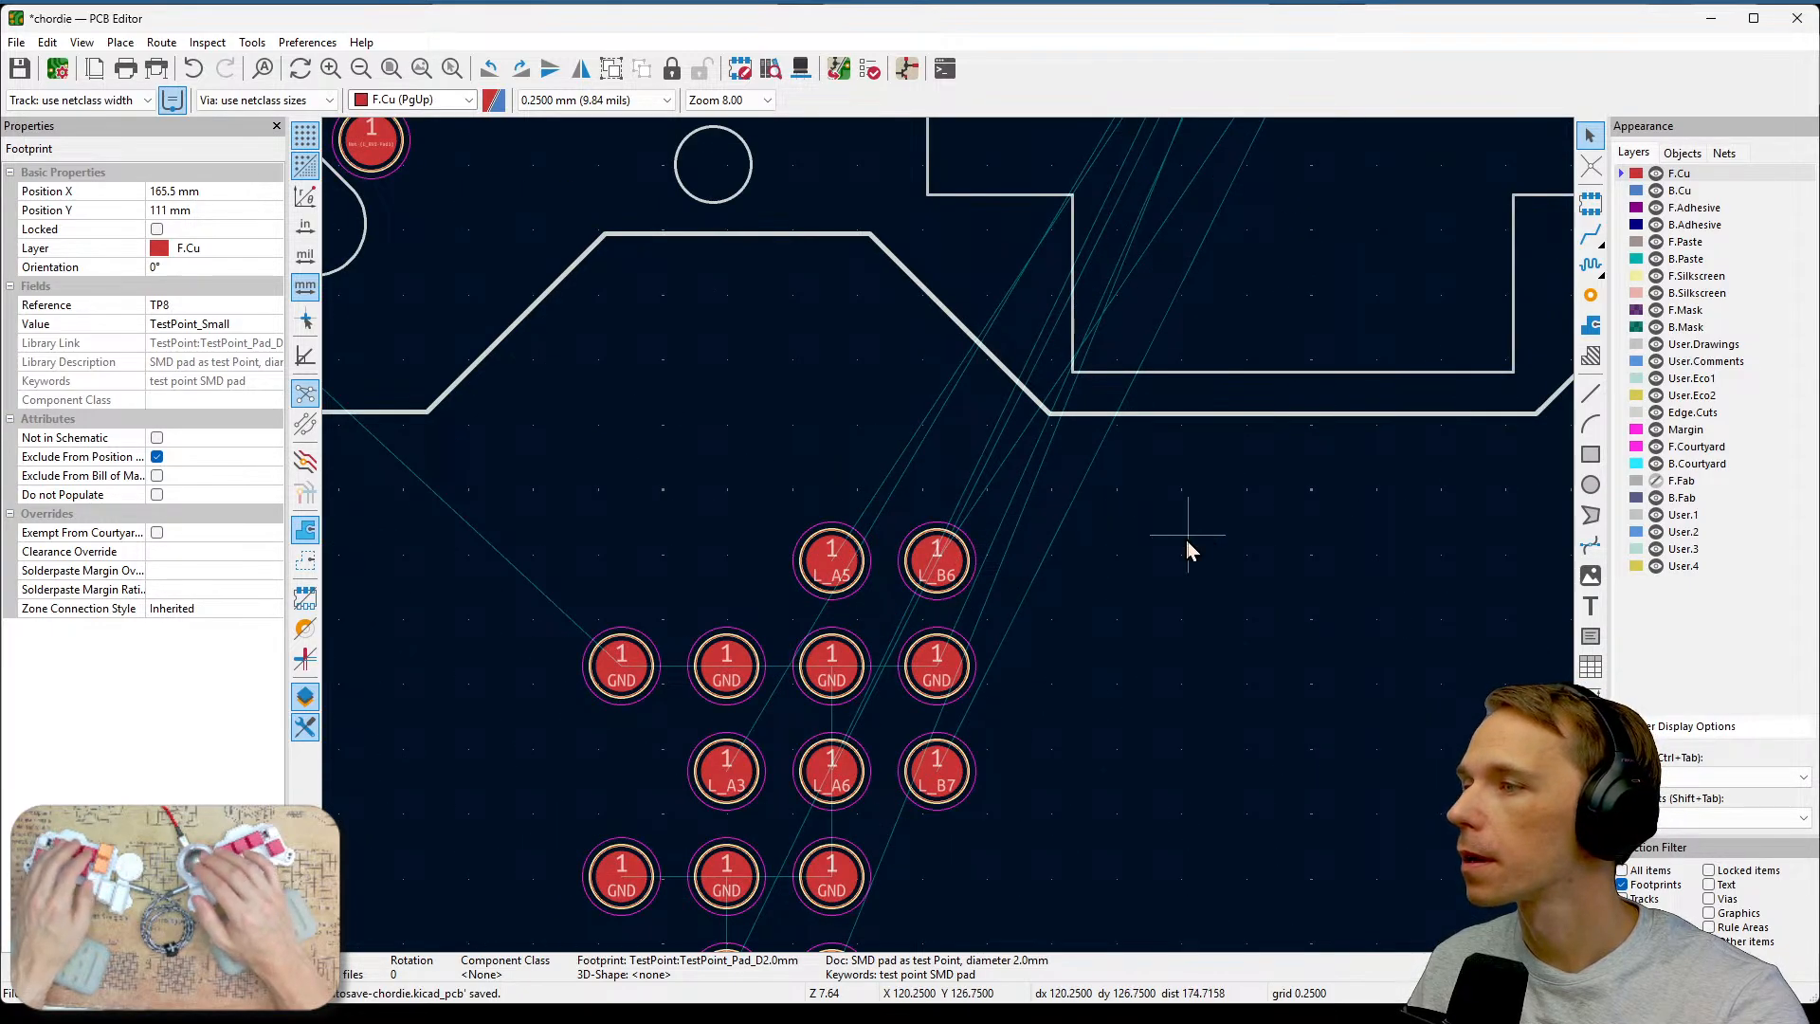
{"action": "middle_click_drag", "start_coordinate": [1185, 538], "coordinate": [1291, 292]}
{"action": "middle_click_drag", "start_coordinate": [1196, 489], "coordinate": [1180, 398]}
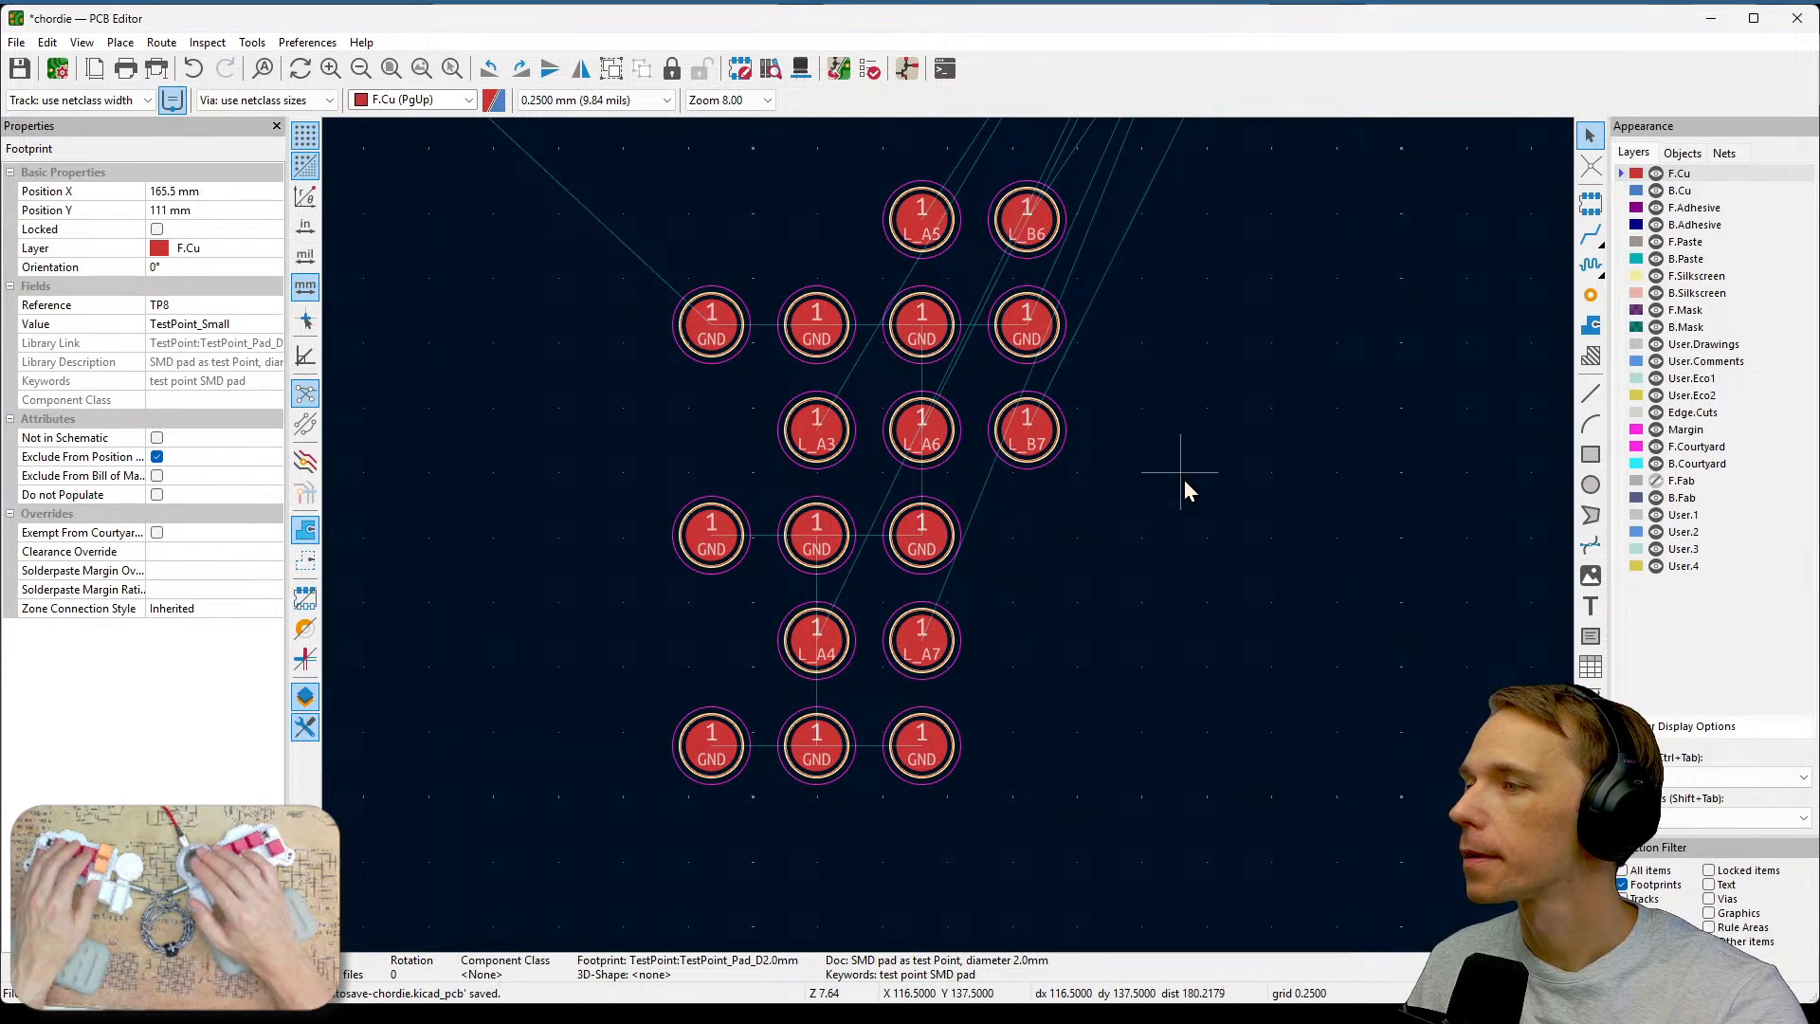
{"action": "left_click", "coordinate": [800, 423]}
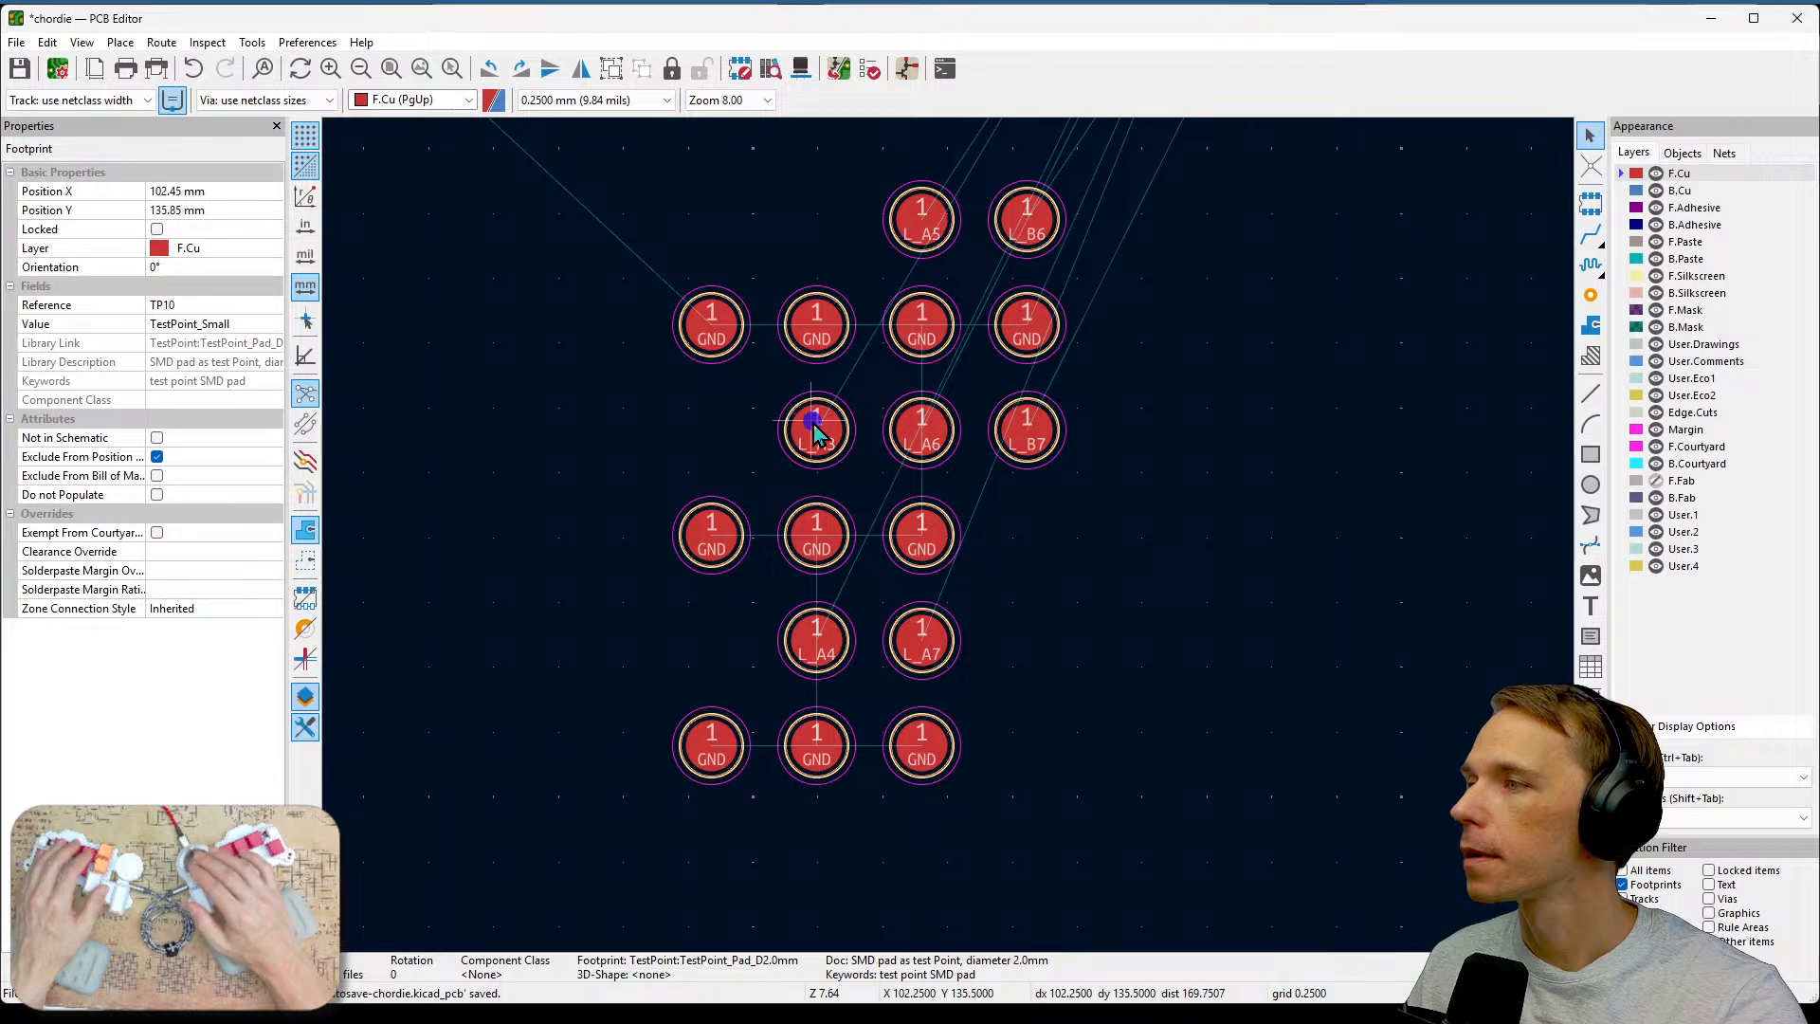
{"action": "scroll", "coordinate": [1039, 608], "scroll_direction": "down", "scroll_amount": 3}
{"action": "middle_click_drag", "start_coordinate": [1039, 608], "coordinate": [900, 701]}
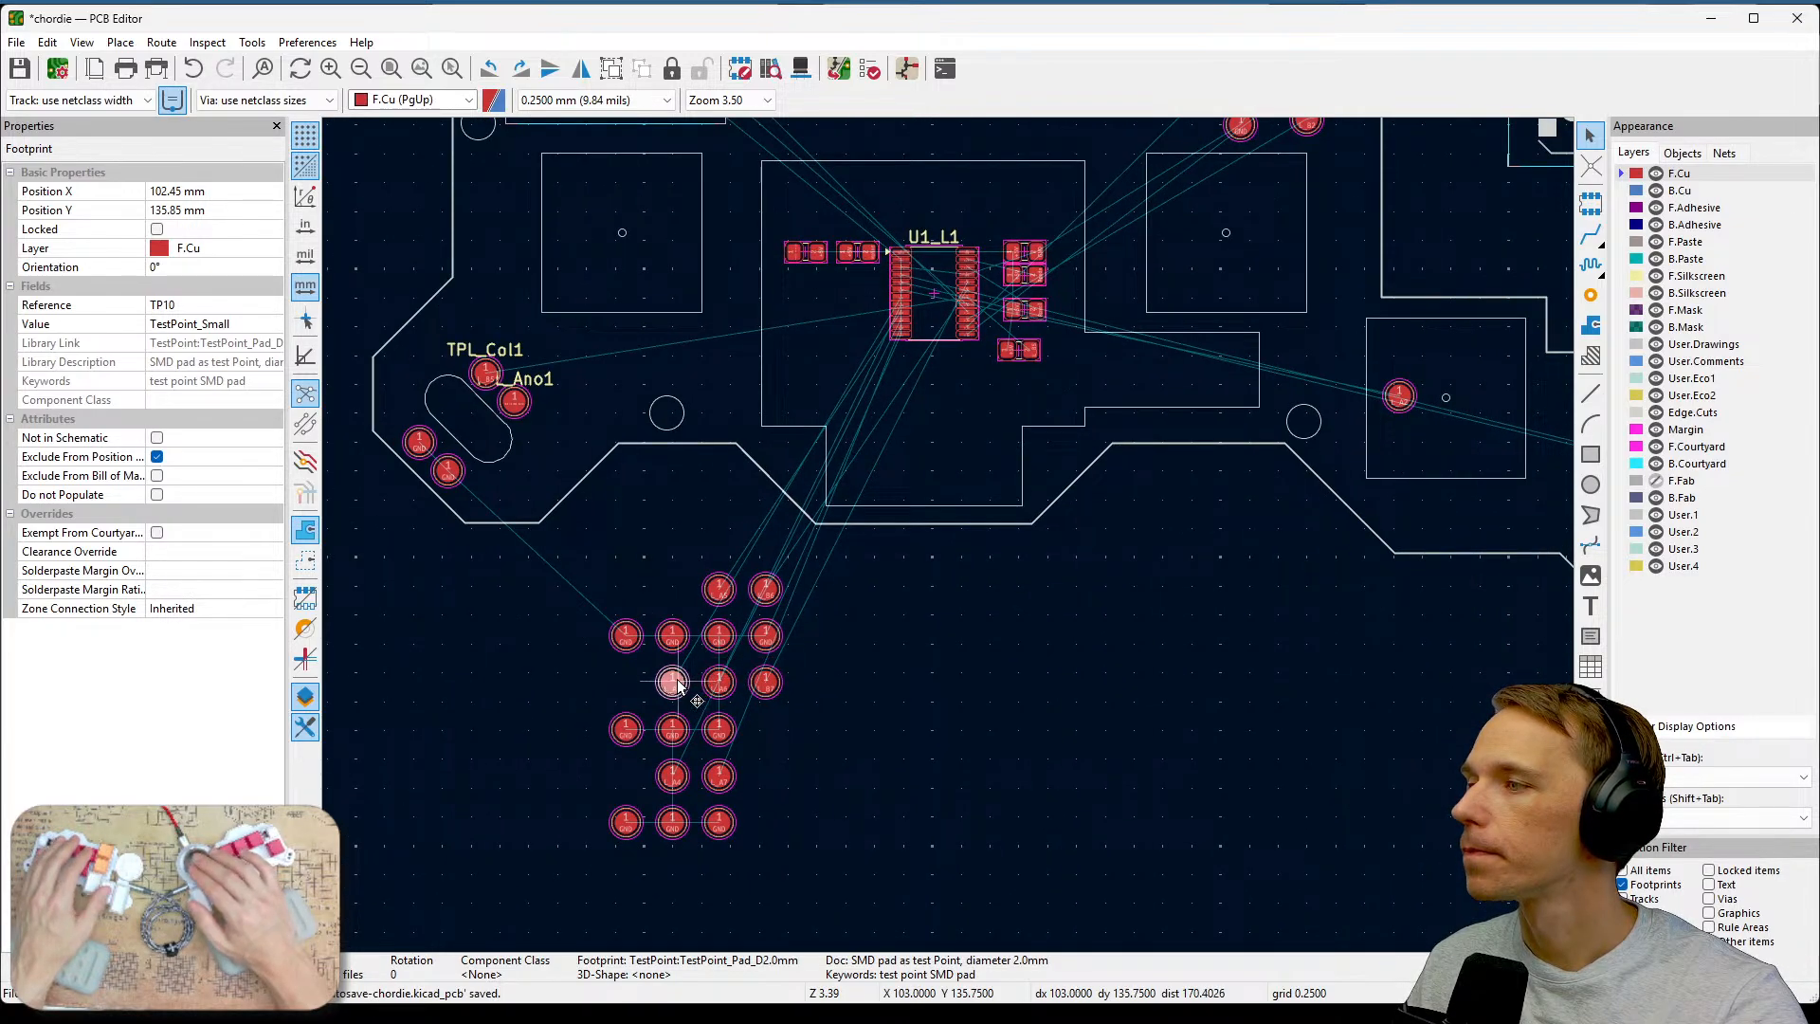
{"action": "left_click_drag", "start_coordinate": [675, 684], "coordinate": [1178, 231]}
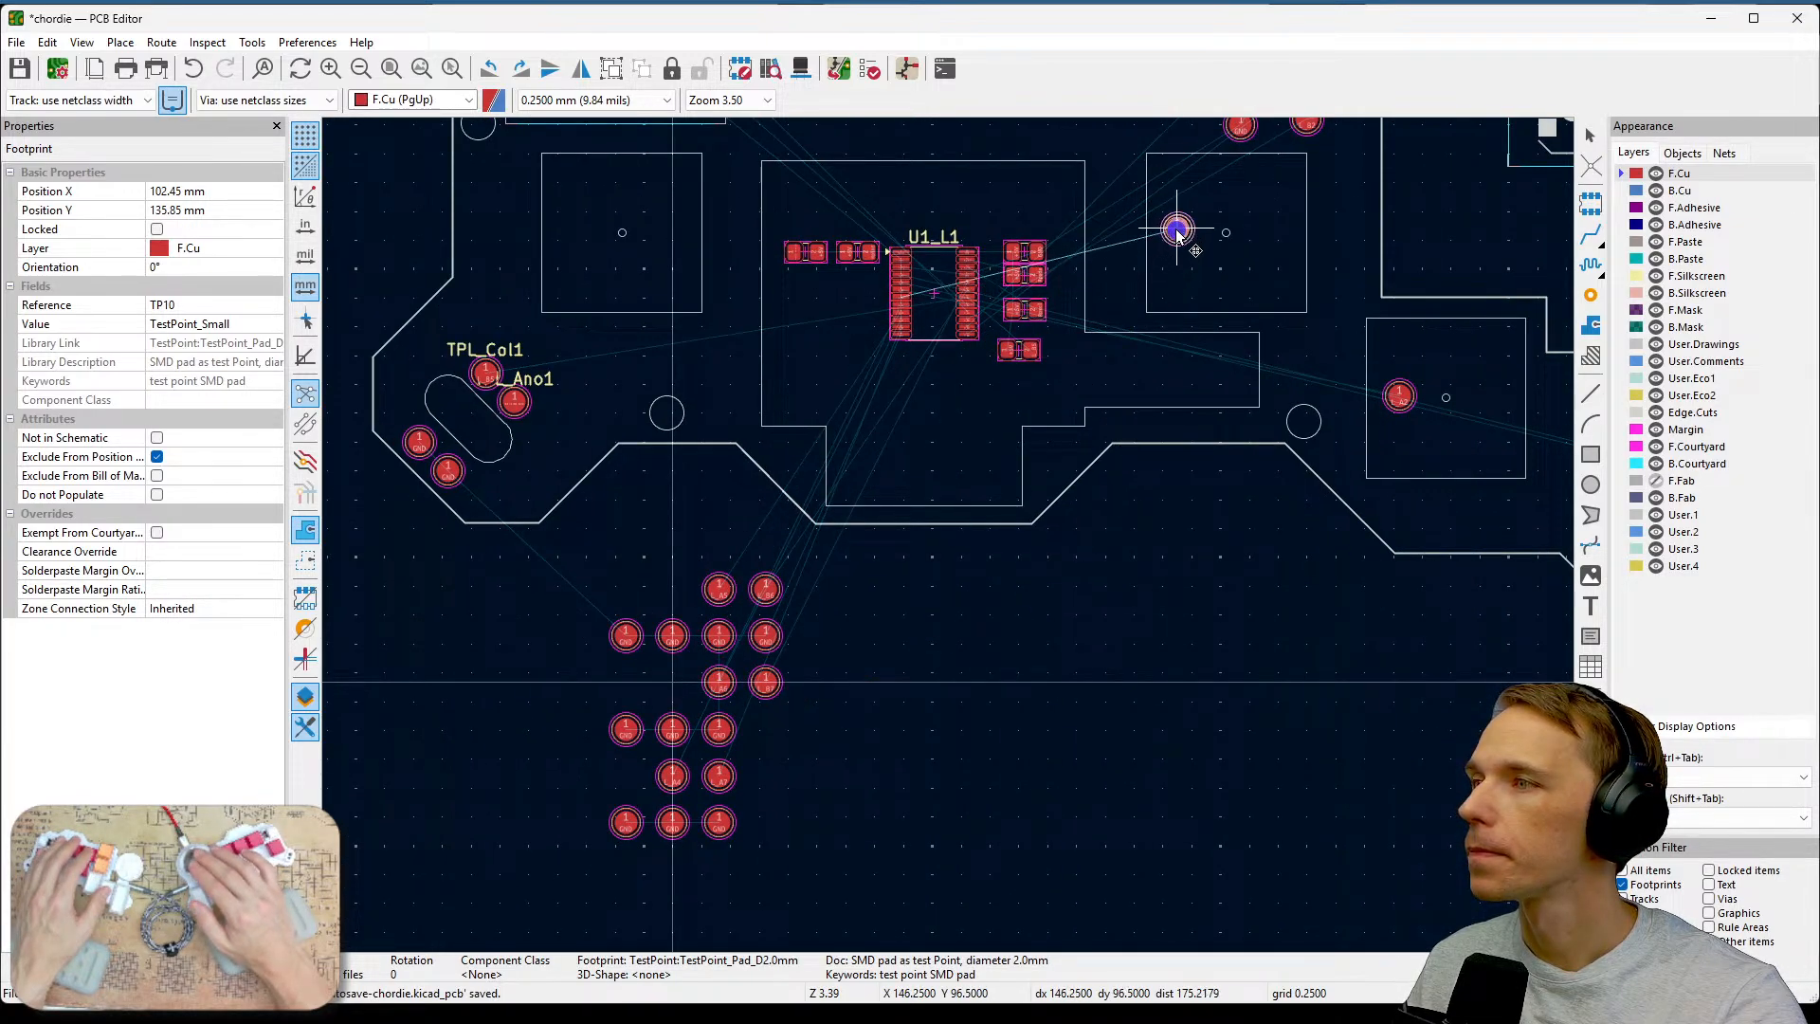
Select the L_A4 and L_A5 test points together and move them into the key area around the U1_L1 chip.
{"action": "middle_click_drag", "start_coordinate": [1212, 508], "coordinate": [1156, 629]}
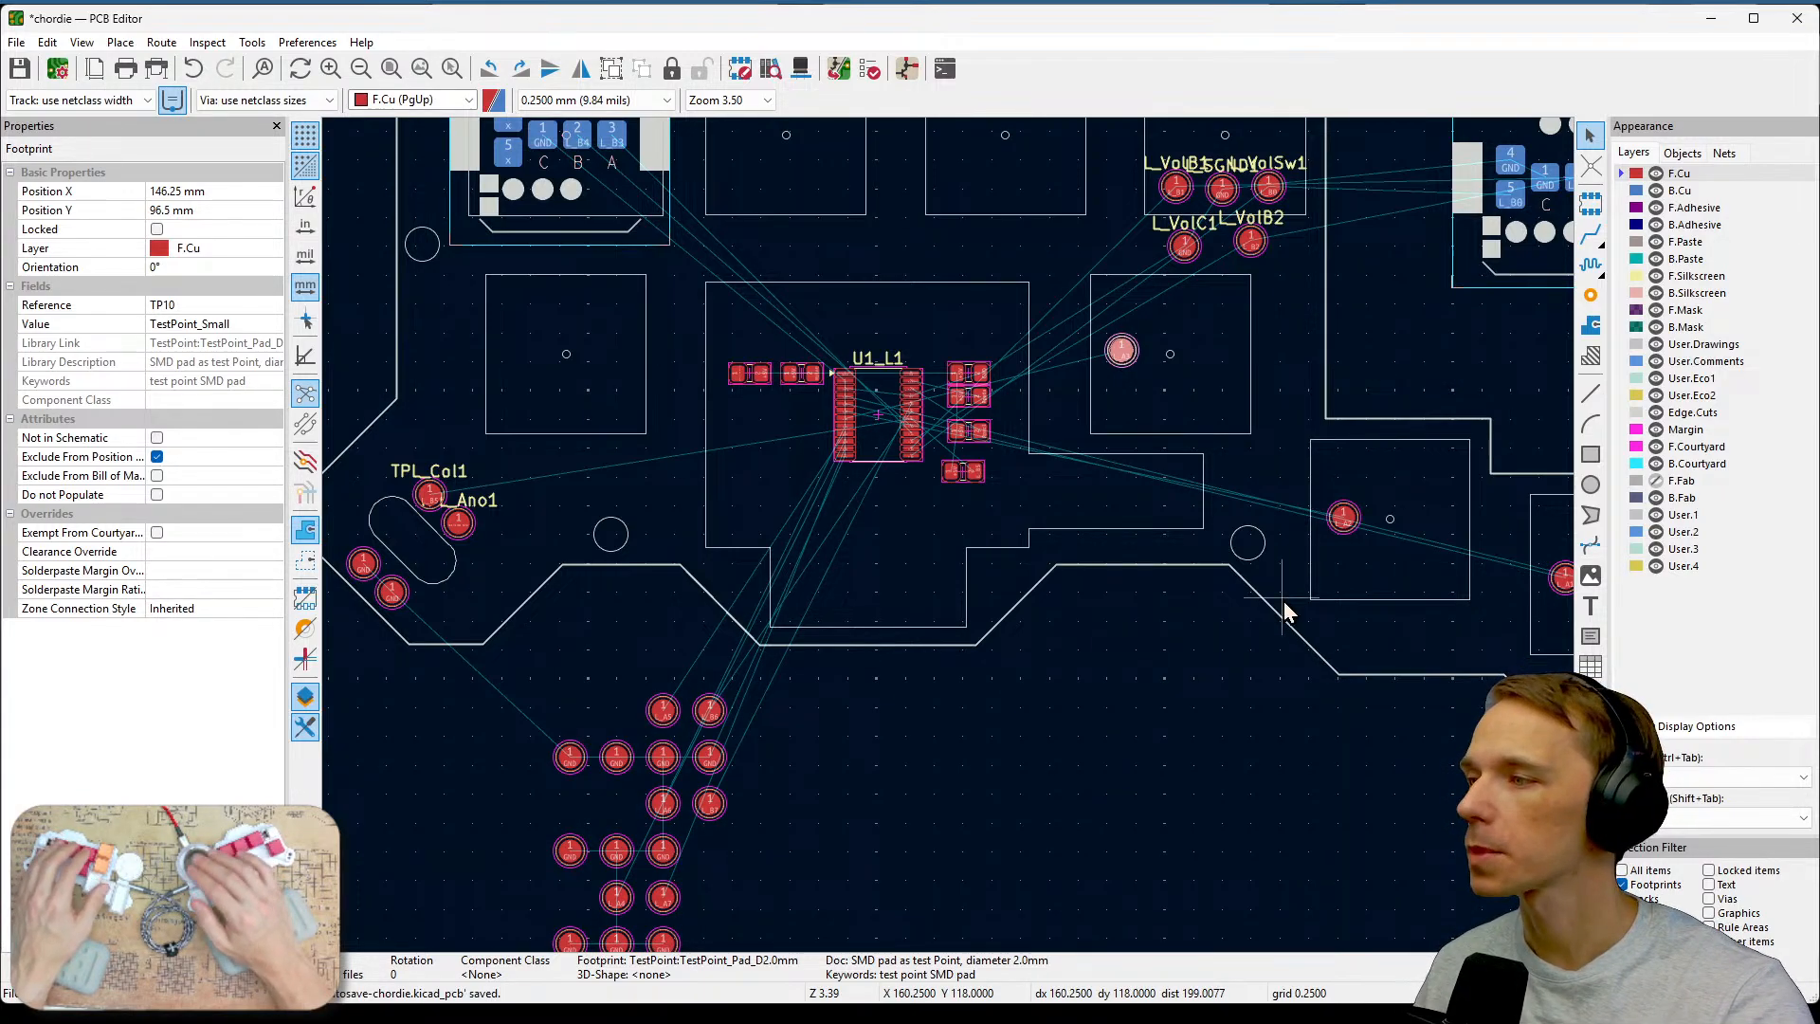
{"action": "scroll", "coordinate": [796, 724], "scroll_direction": "up", "scroll_amount": 4}
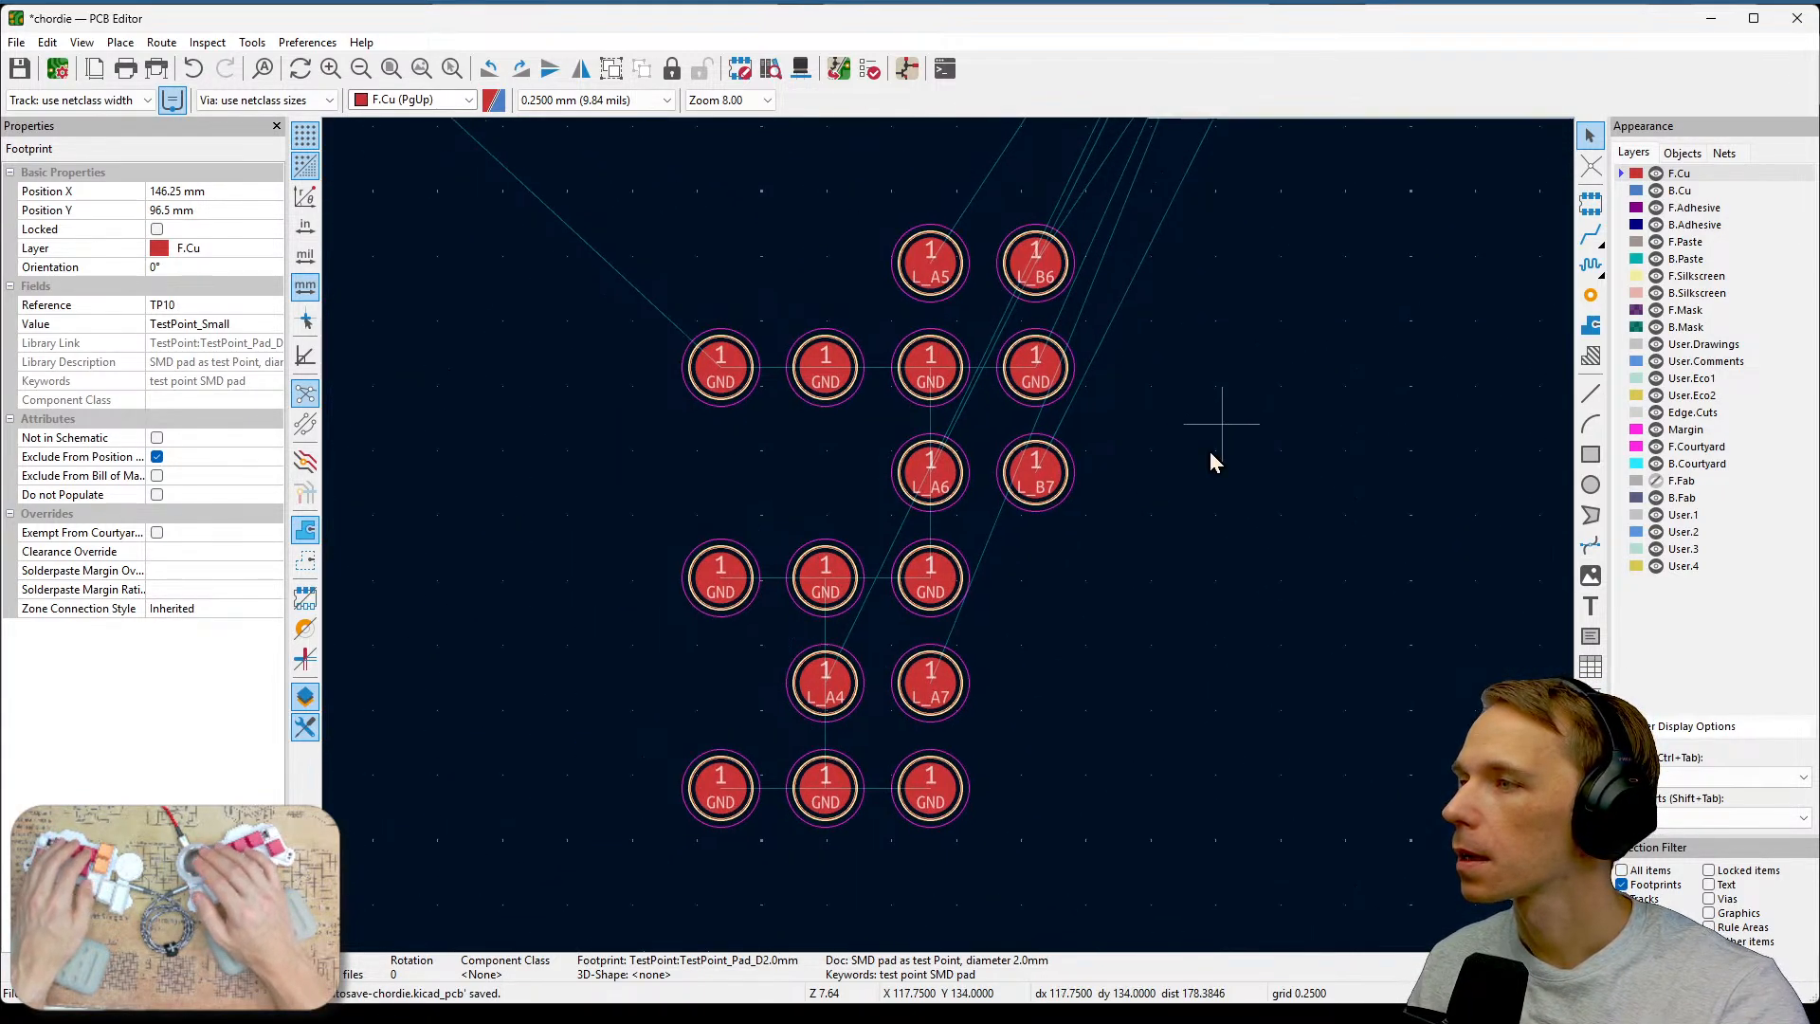
{"action": "middle_click_drag", "start_coordinate": [1210, 451], "coordinate": [1113, 610]}
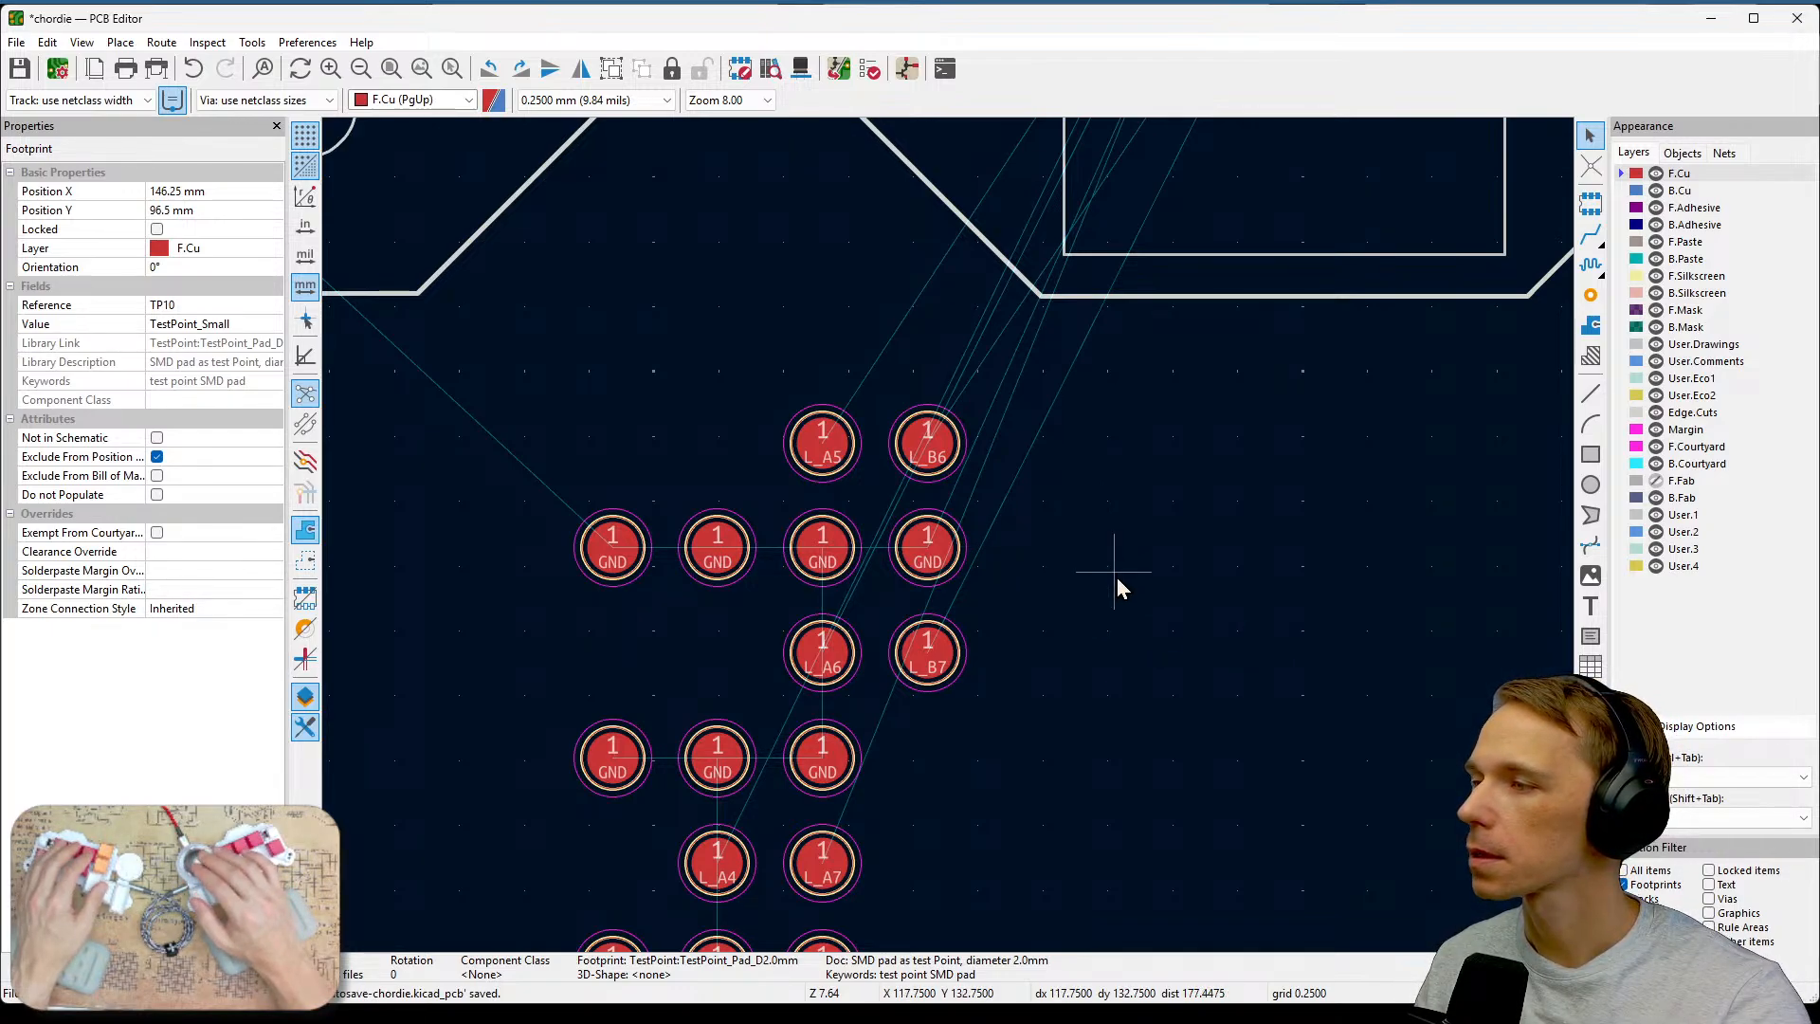
{"action": "middle_click_drag", "start_coordinate": [1116, 589], "coordinate": [1190, 451]}
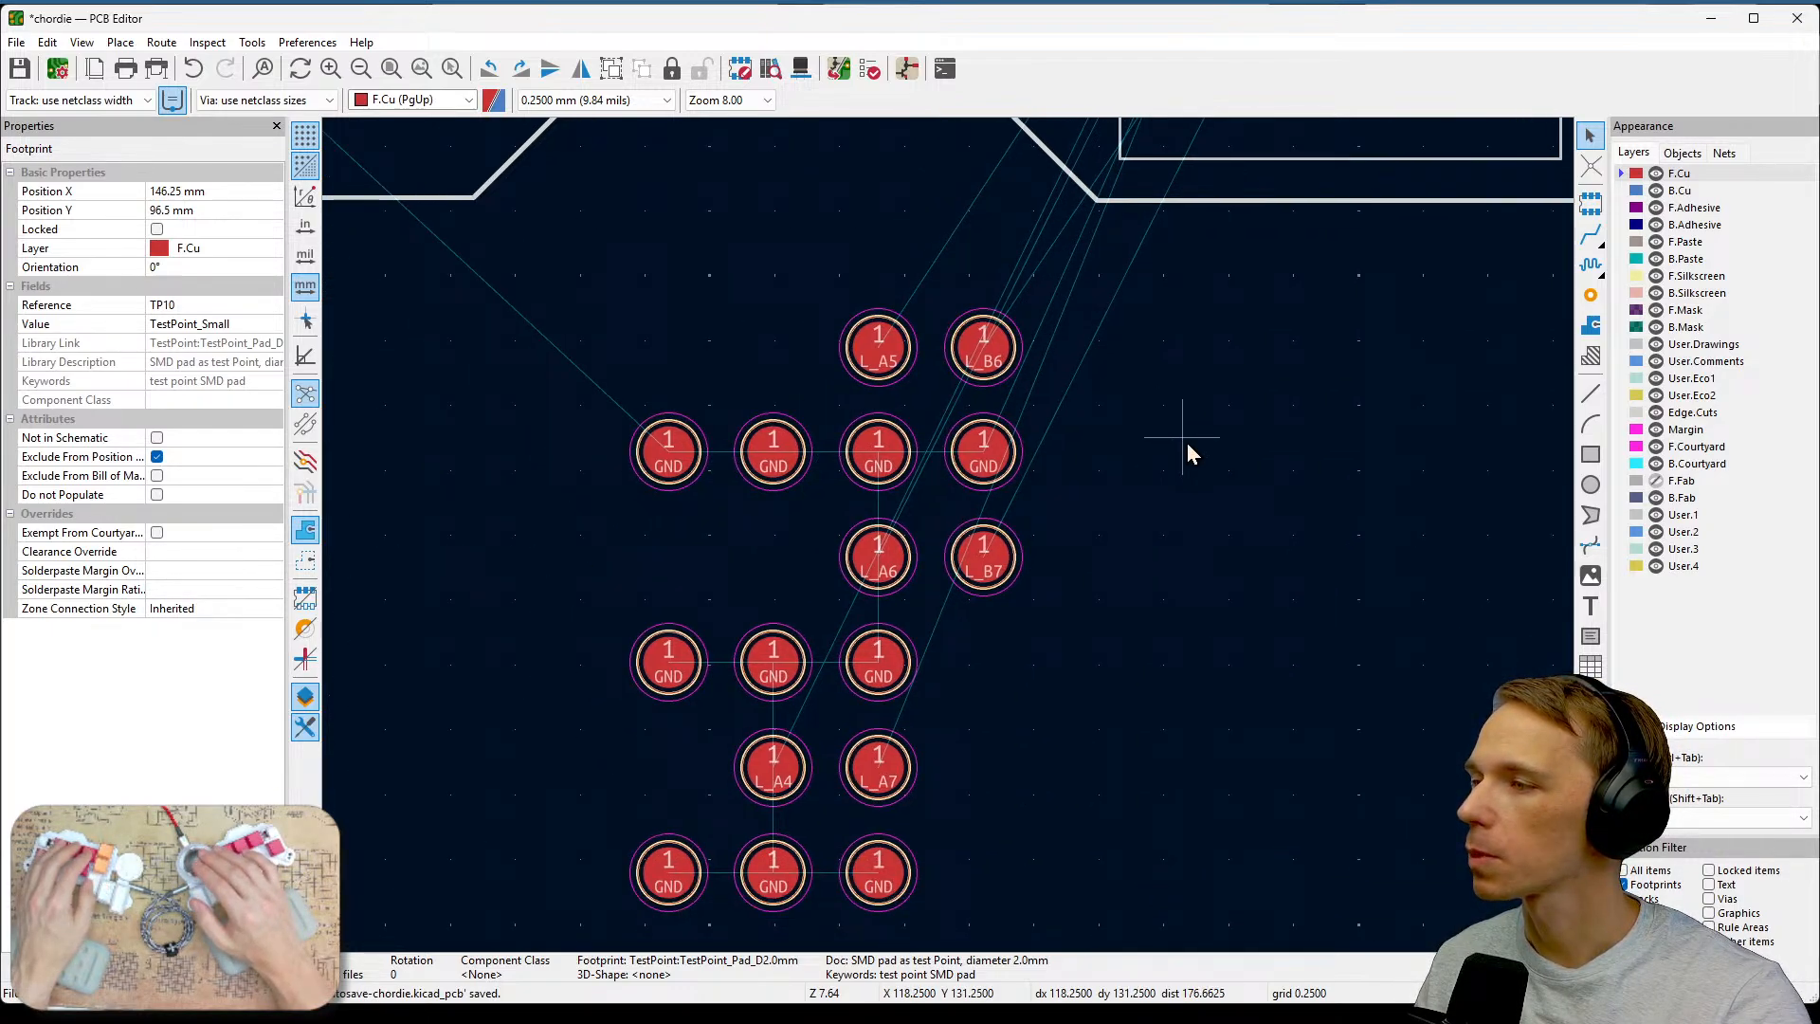
{"action": "left_click", "coordinate": [769, 799]}
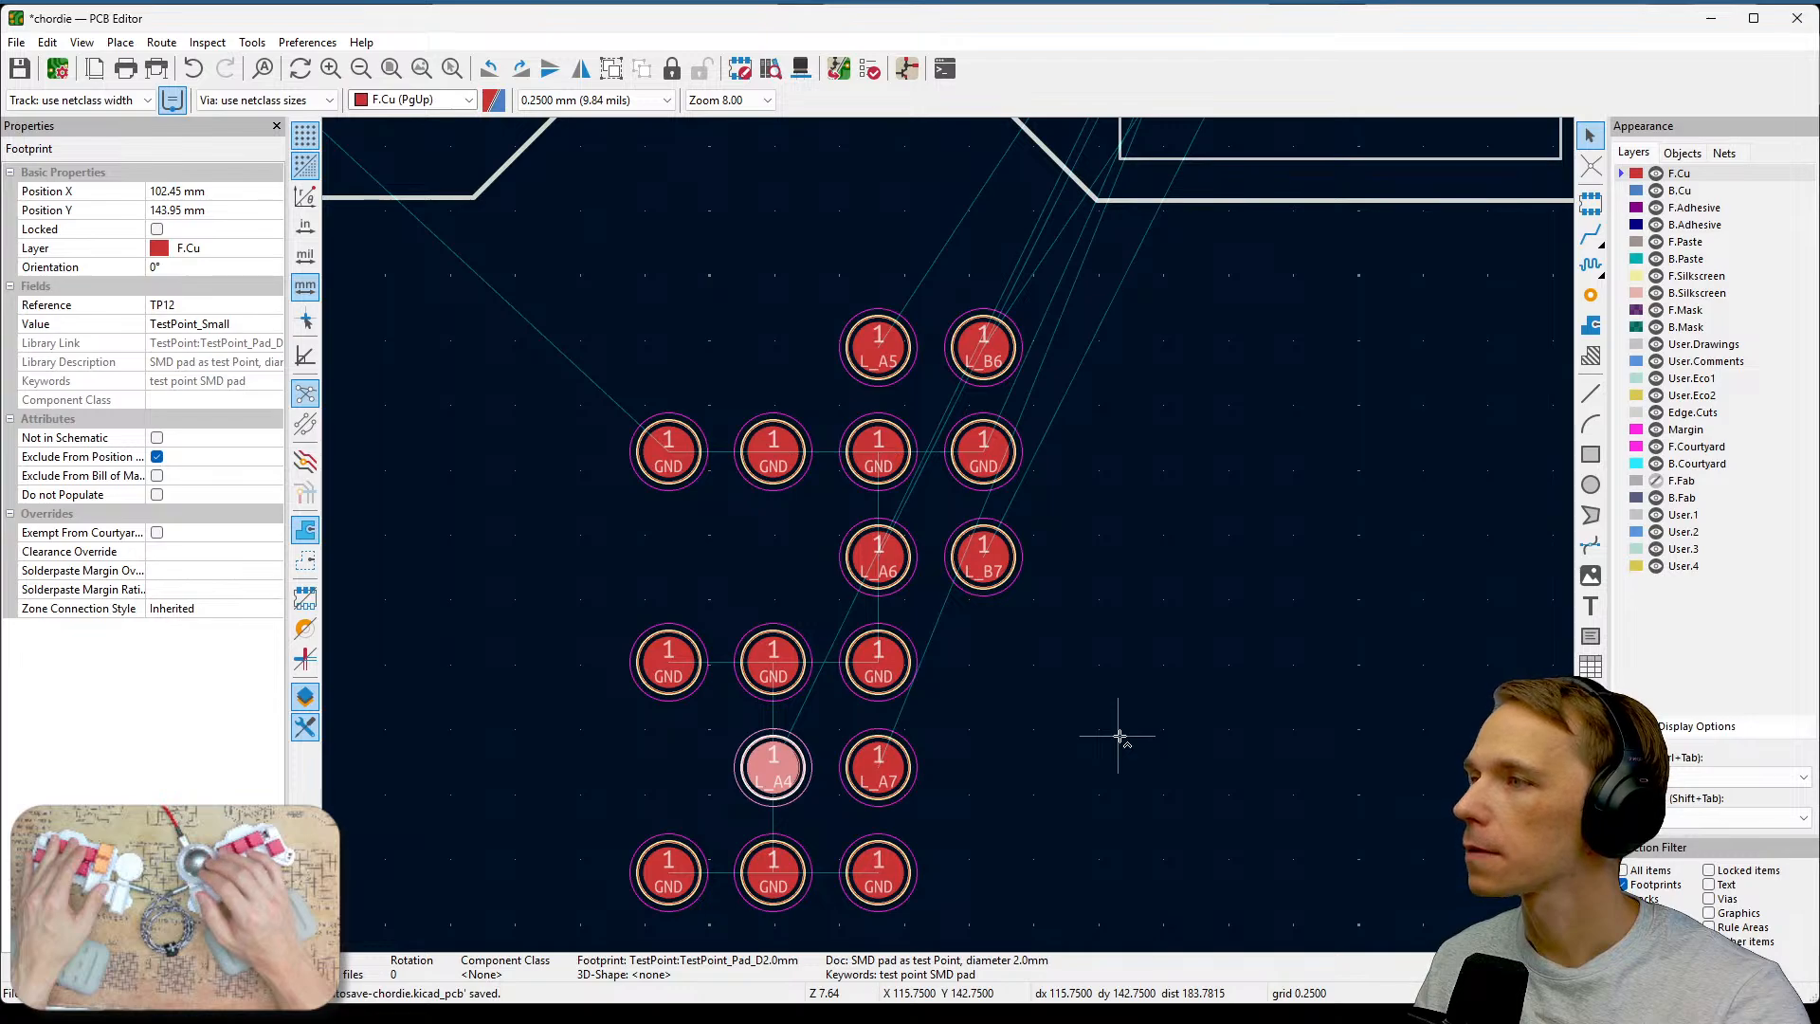
{"action": "left_click", "coordinate": [878, 348], "text": "shift"}
{"action": "scroll", "coordinate": [950, 539], "scroll_direction": "down", "scroll_amount": 2}
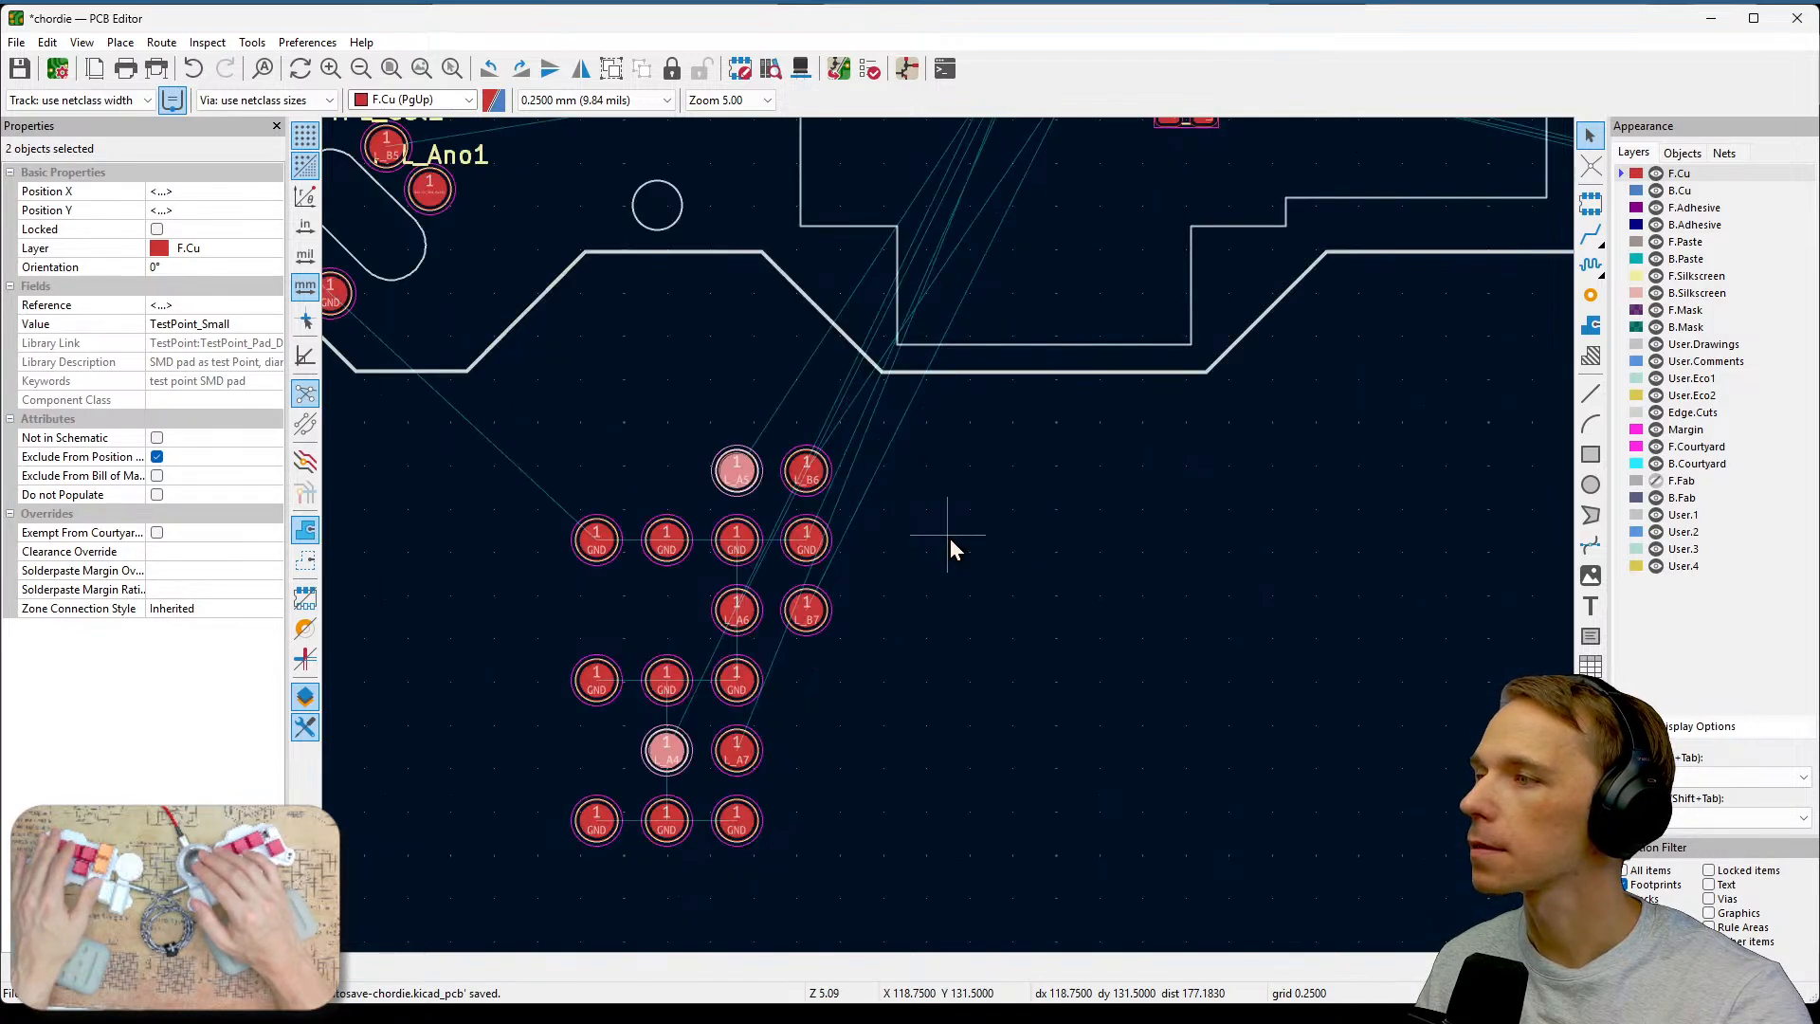
{"action": "middle_click_drag", "start_coordinate": [950, 538], "coordinate": [991, 782]}
{"action": "left_click_drag", "start_coordinate": [803, 717], "coordinate": [998, 305]}
{"action": "middle_click_drag", "start_coordinate": [1176, 440], "coordinate": [1078, 733]}
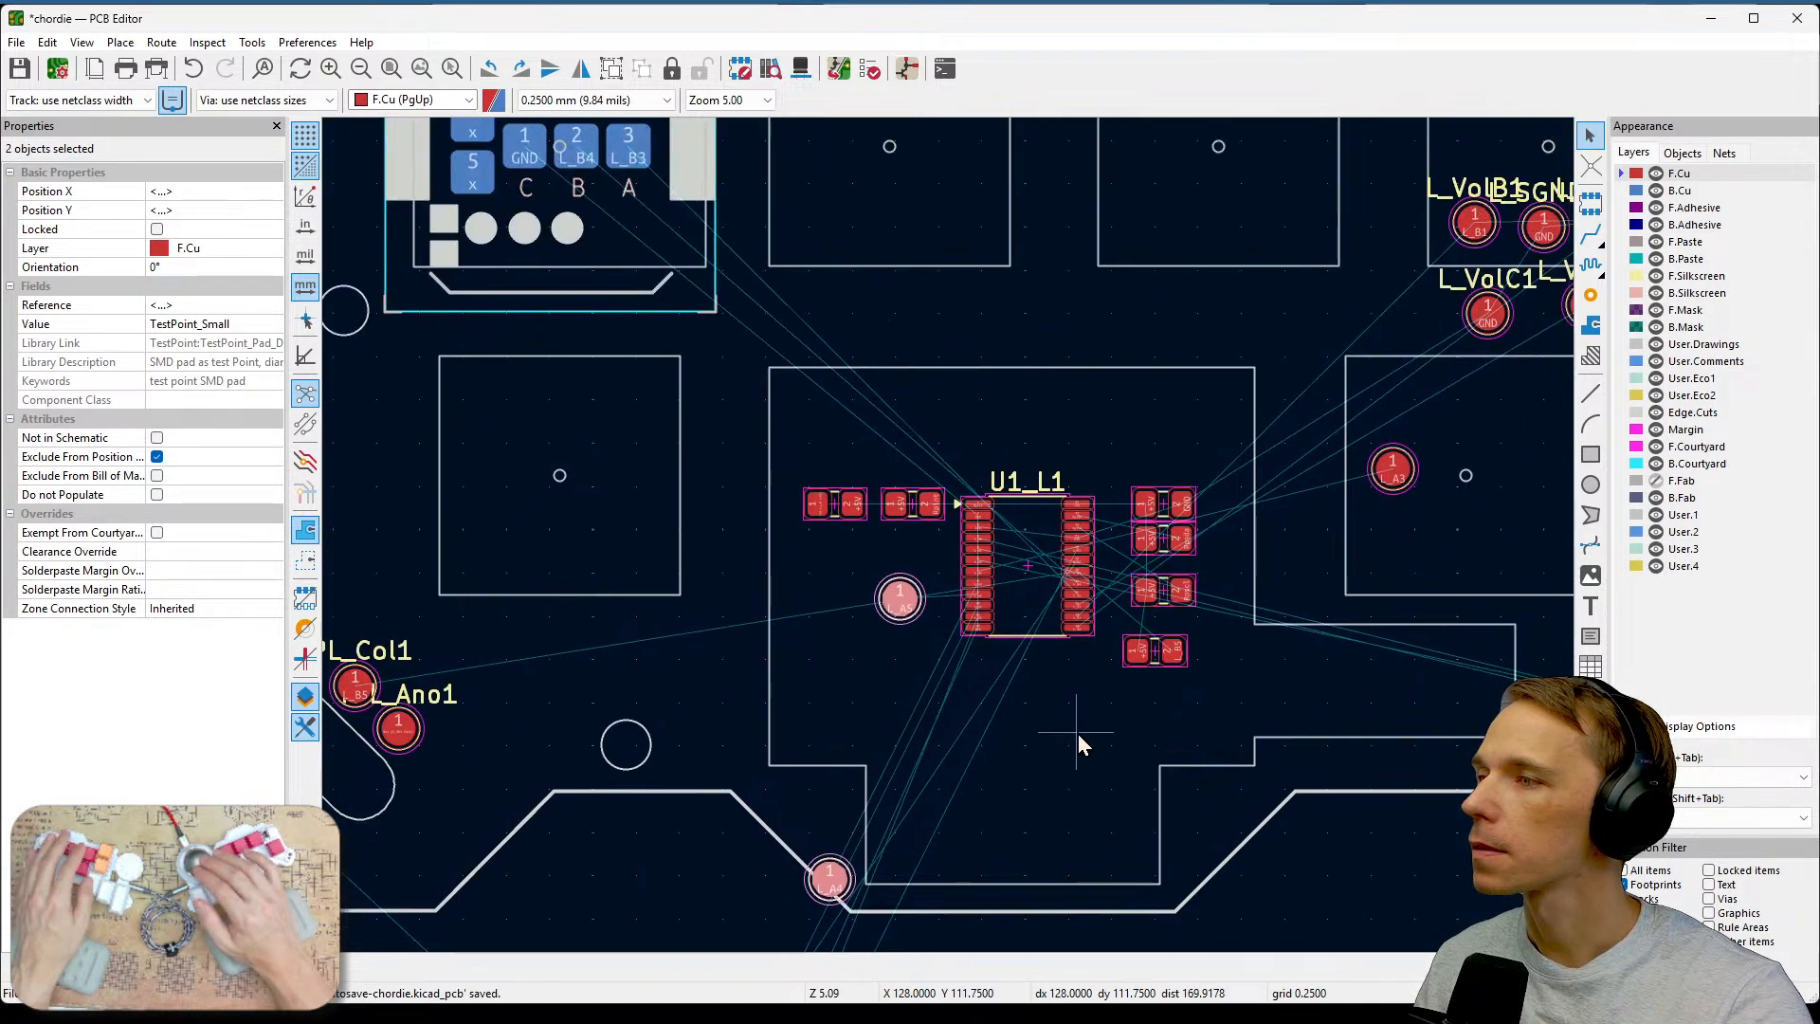
{"action": "left_click", "coordinate": [1095, 779]}
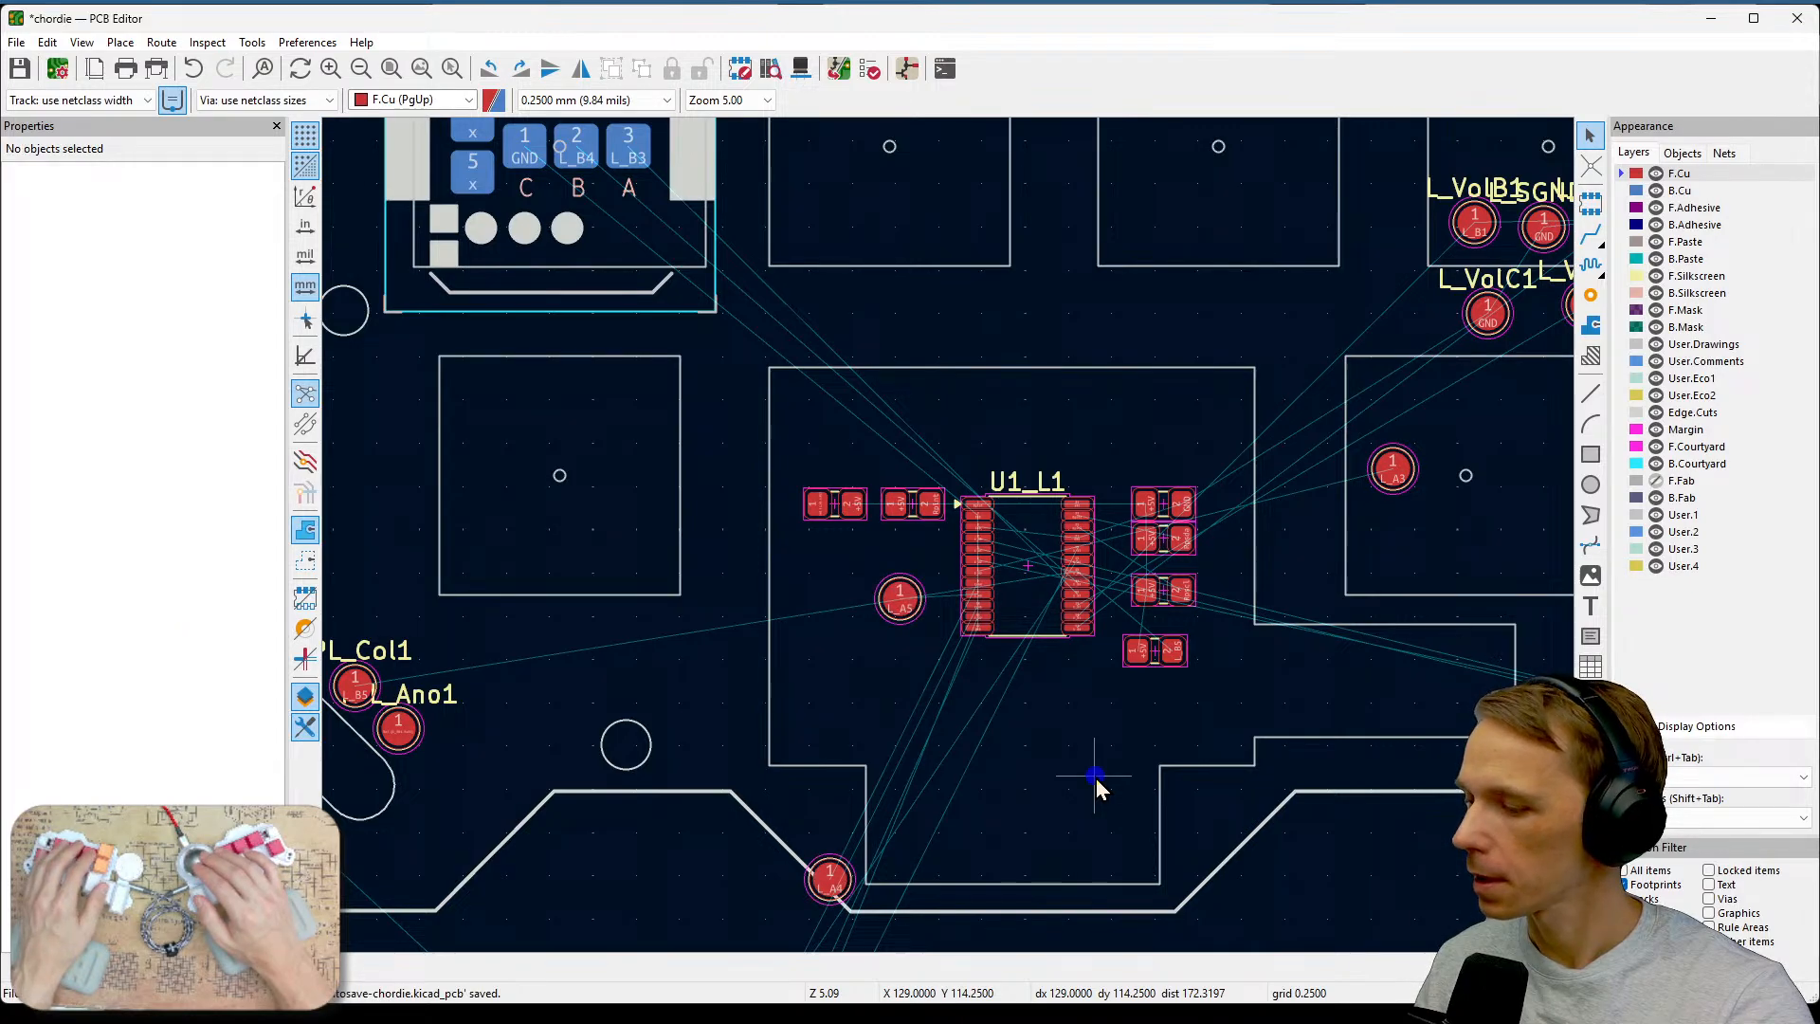
Arrange the two moved test points side by side above the resistors left of the U1_L1 chip.
{"action": "left_click", "coordinate": [900, 606]}
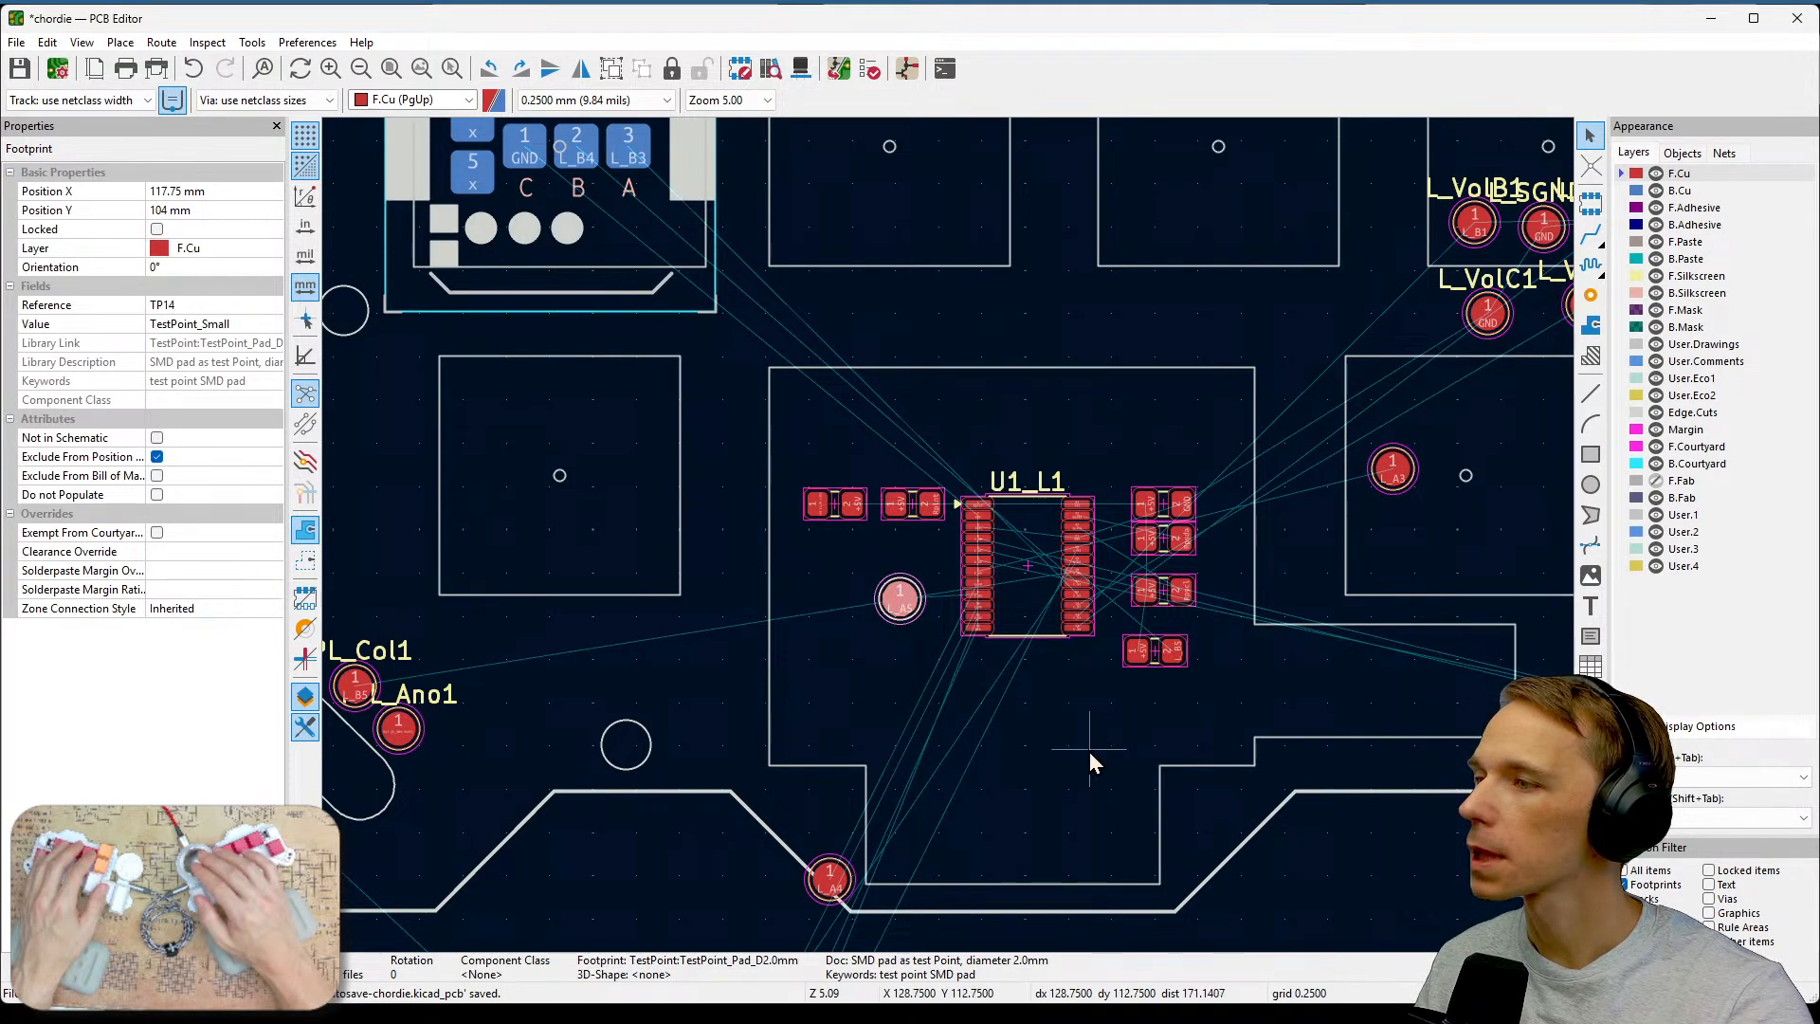
{"action": "left_click_drag", "start_coordinate": [900, 599], "coordinate": [912, 408]}
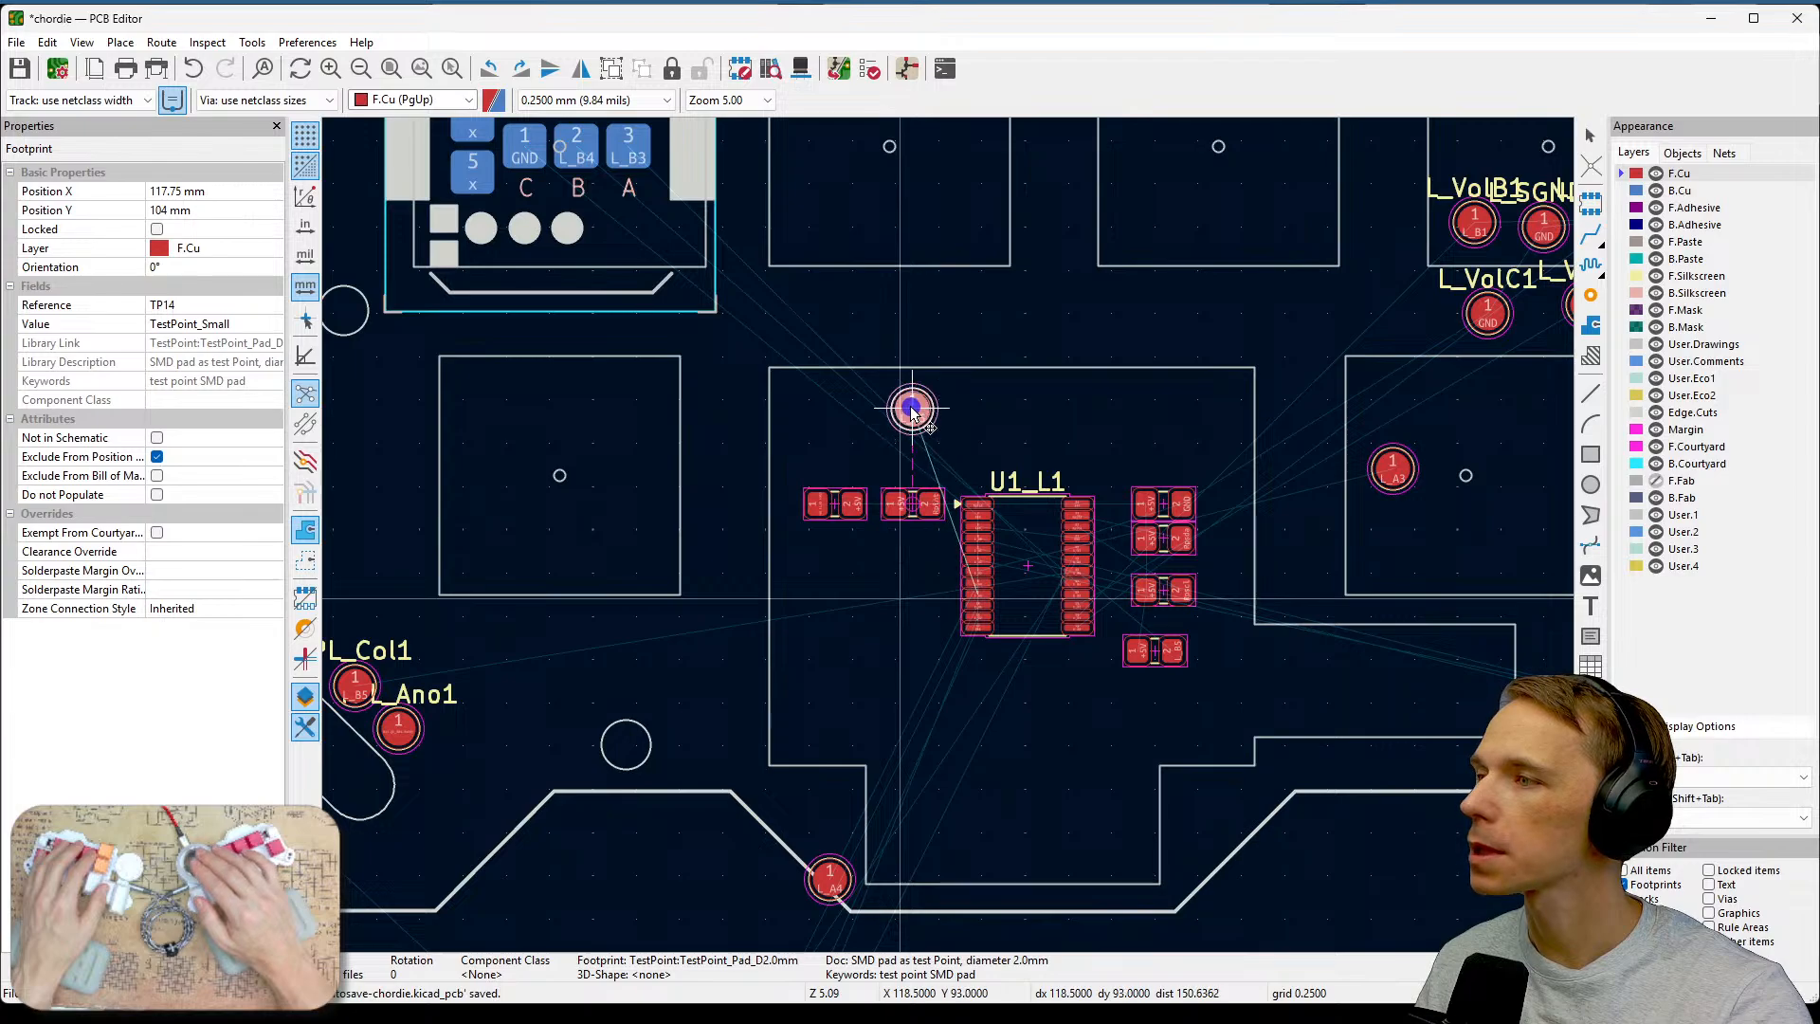
{"action": "left_click_drag", "start_coordinate": [833, 879], "coordinate": [989, 466]}
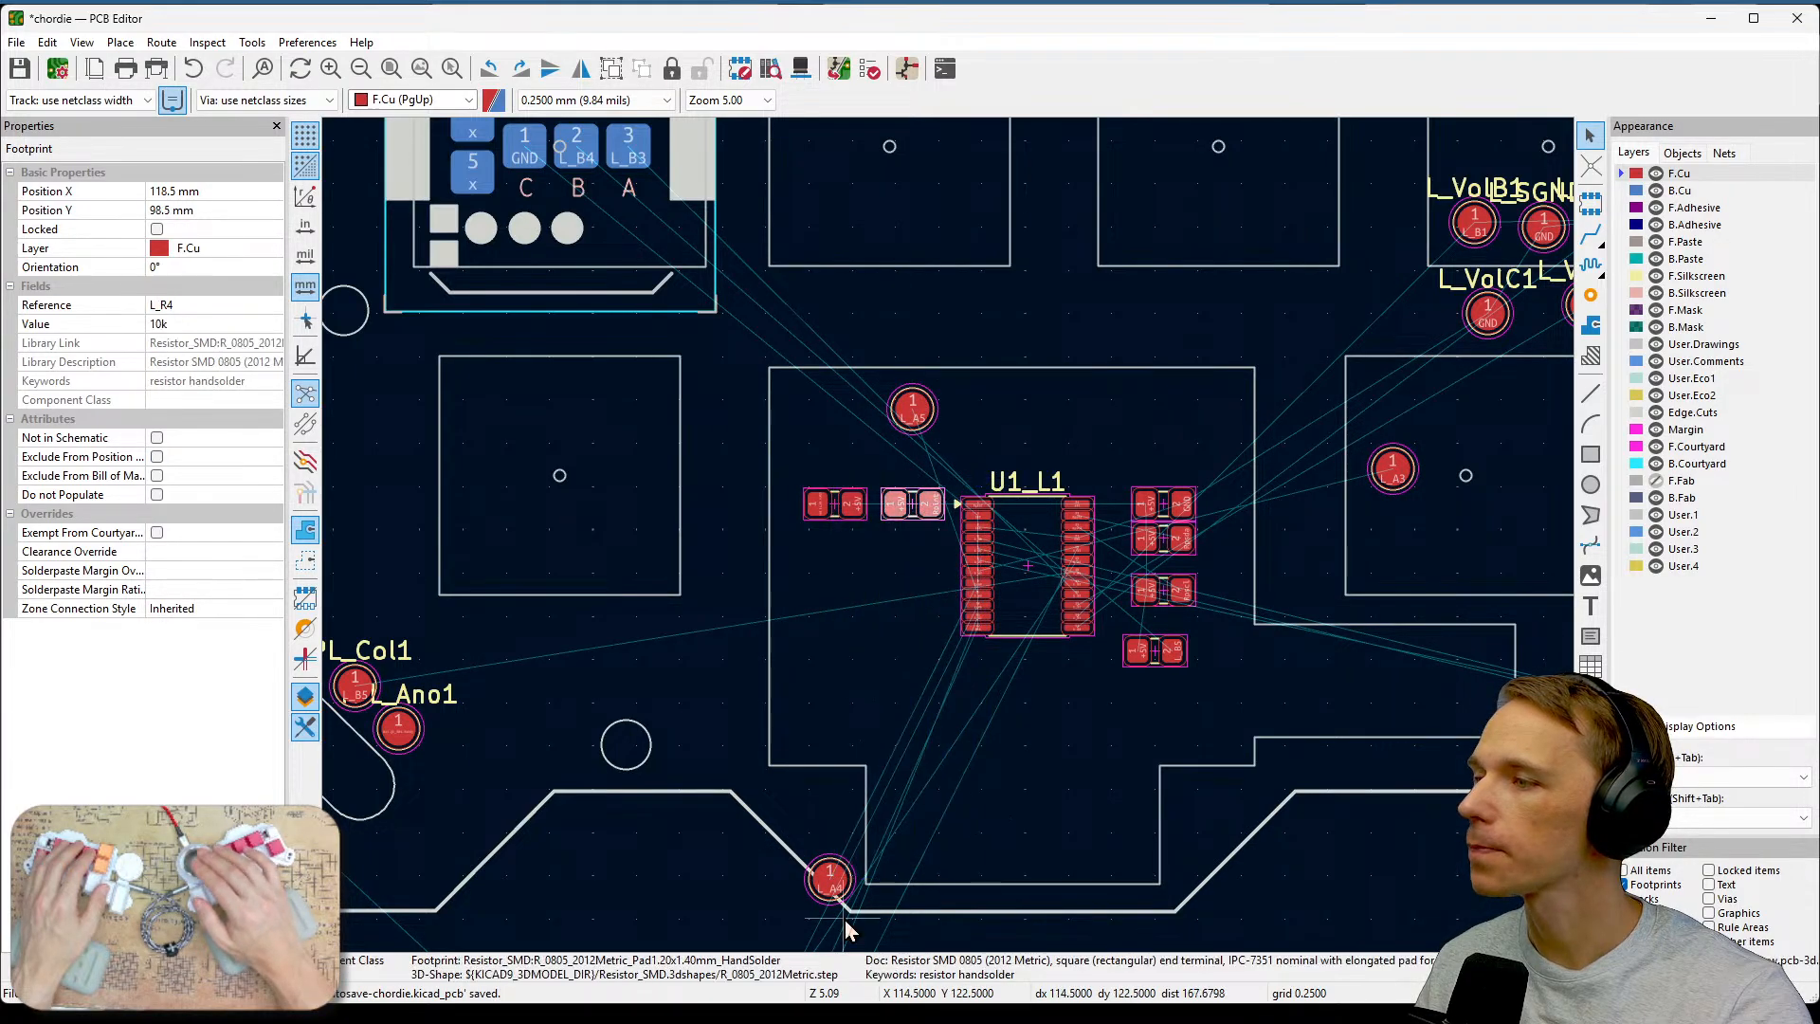
{"action": "left_click", "coordinate": [831, 880]}
{"action": "left_click_drag", "start_coordinate": [832, 880], "coordinate": [978, 410]}
{"action": "left_click", "coordinate": [1005, 668]}
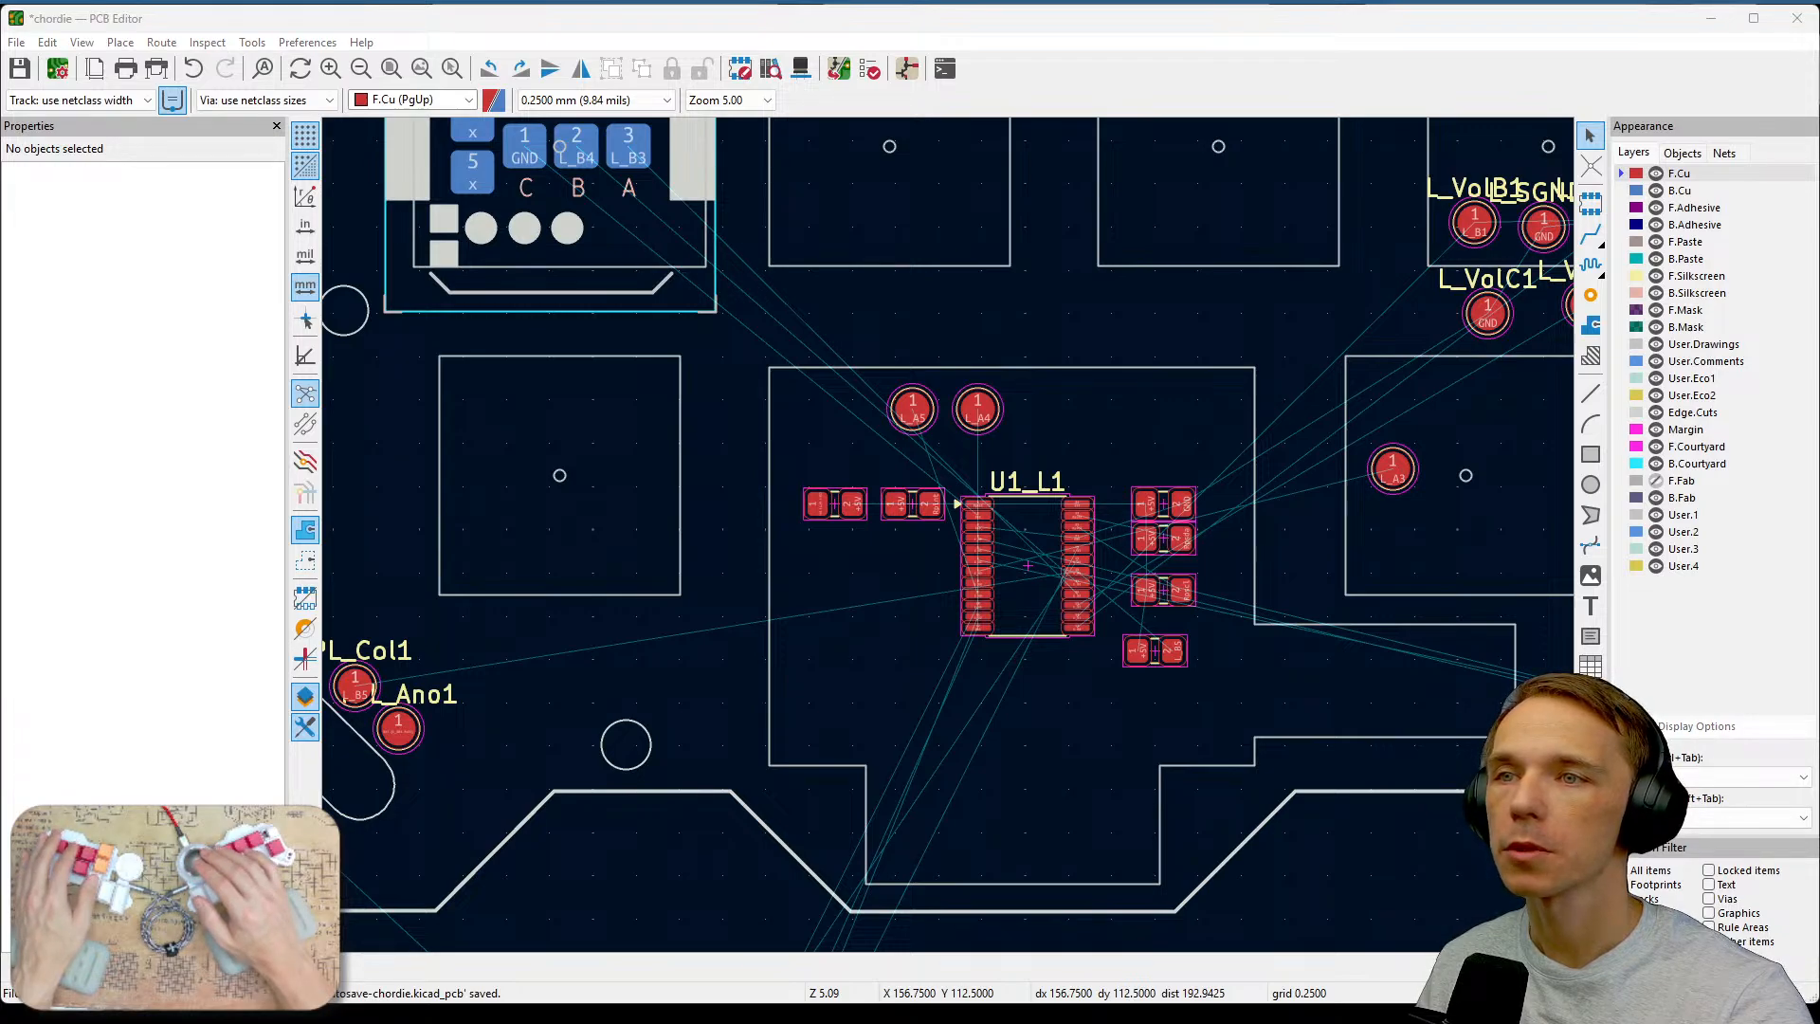
Switch to the schematic editor and inspect the L_RV1 potentiometer's symbol properties.
{"action": "key", "text": "alt+Tab"}
{"action": "left_click", "coordinate": [844, 405]}
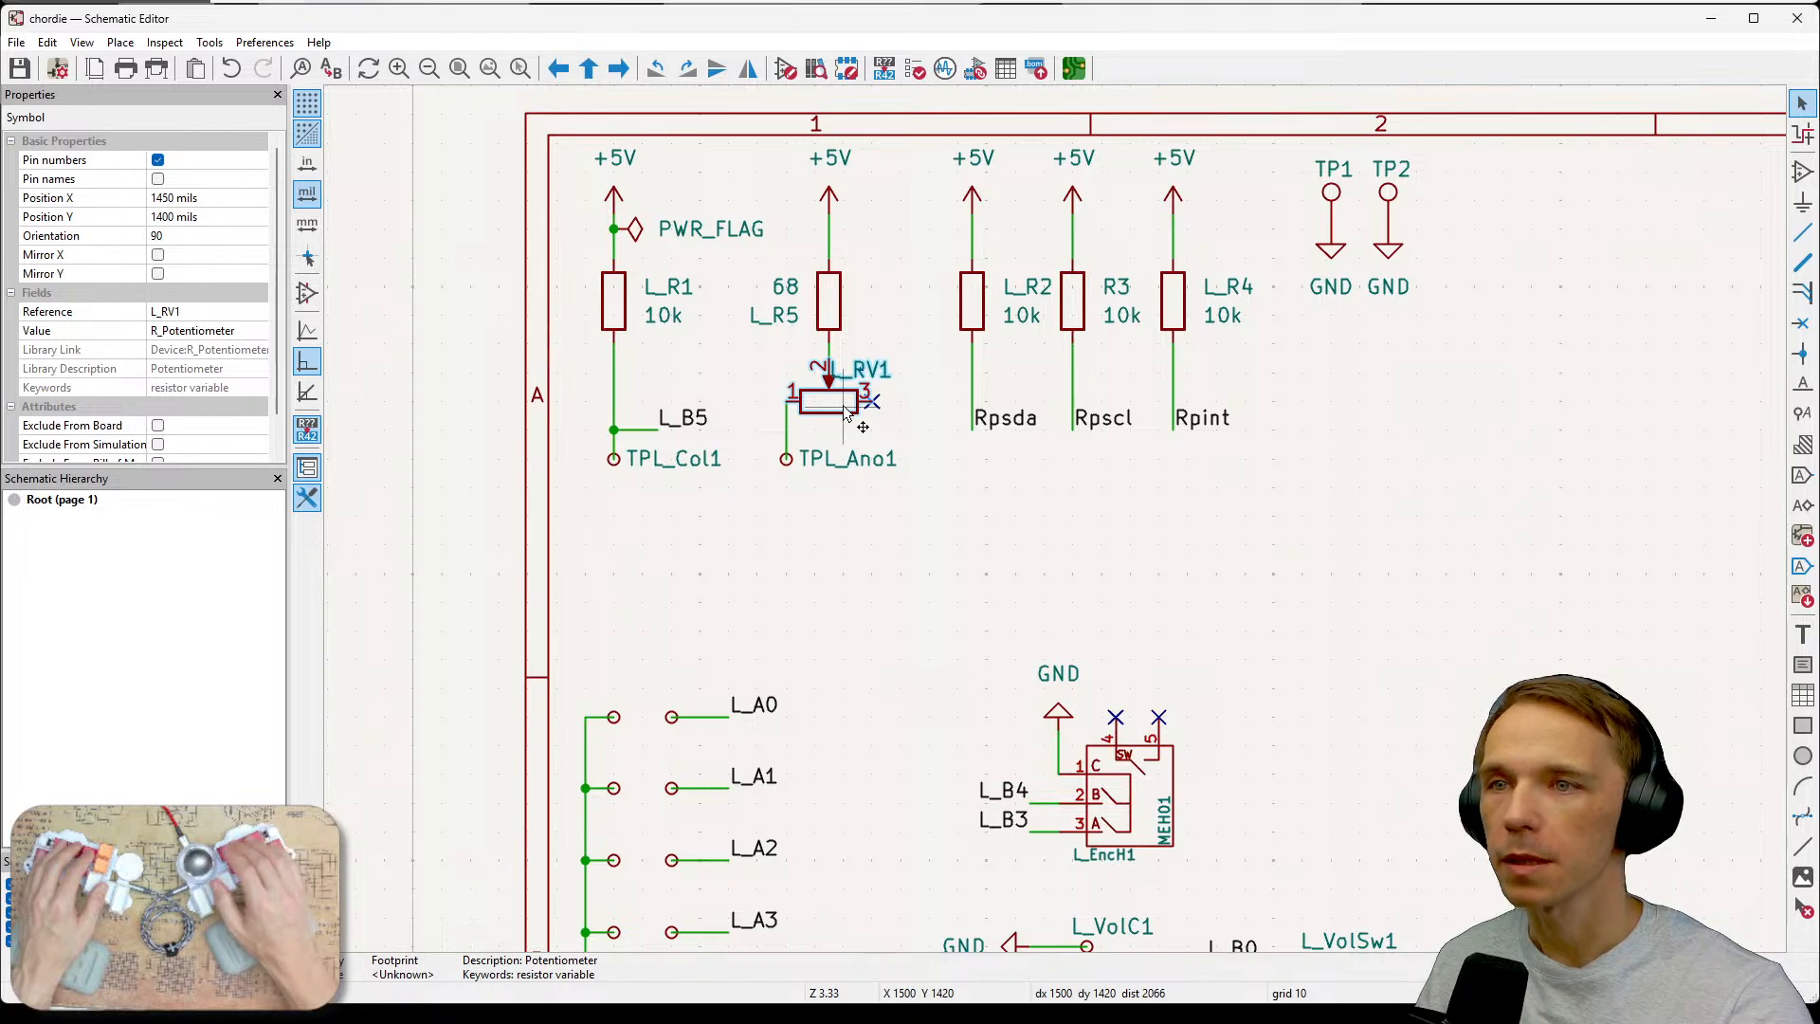
{"action": "double_click", "coordinate": [847, 412]}
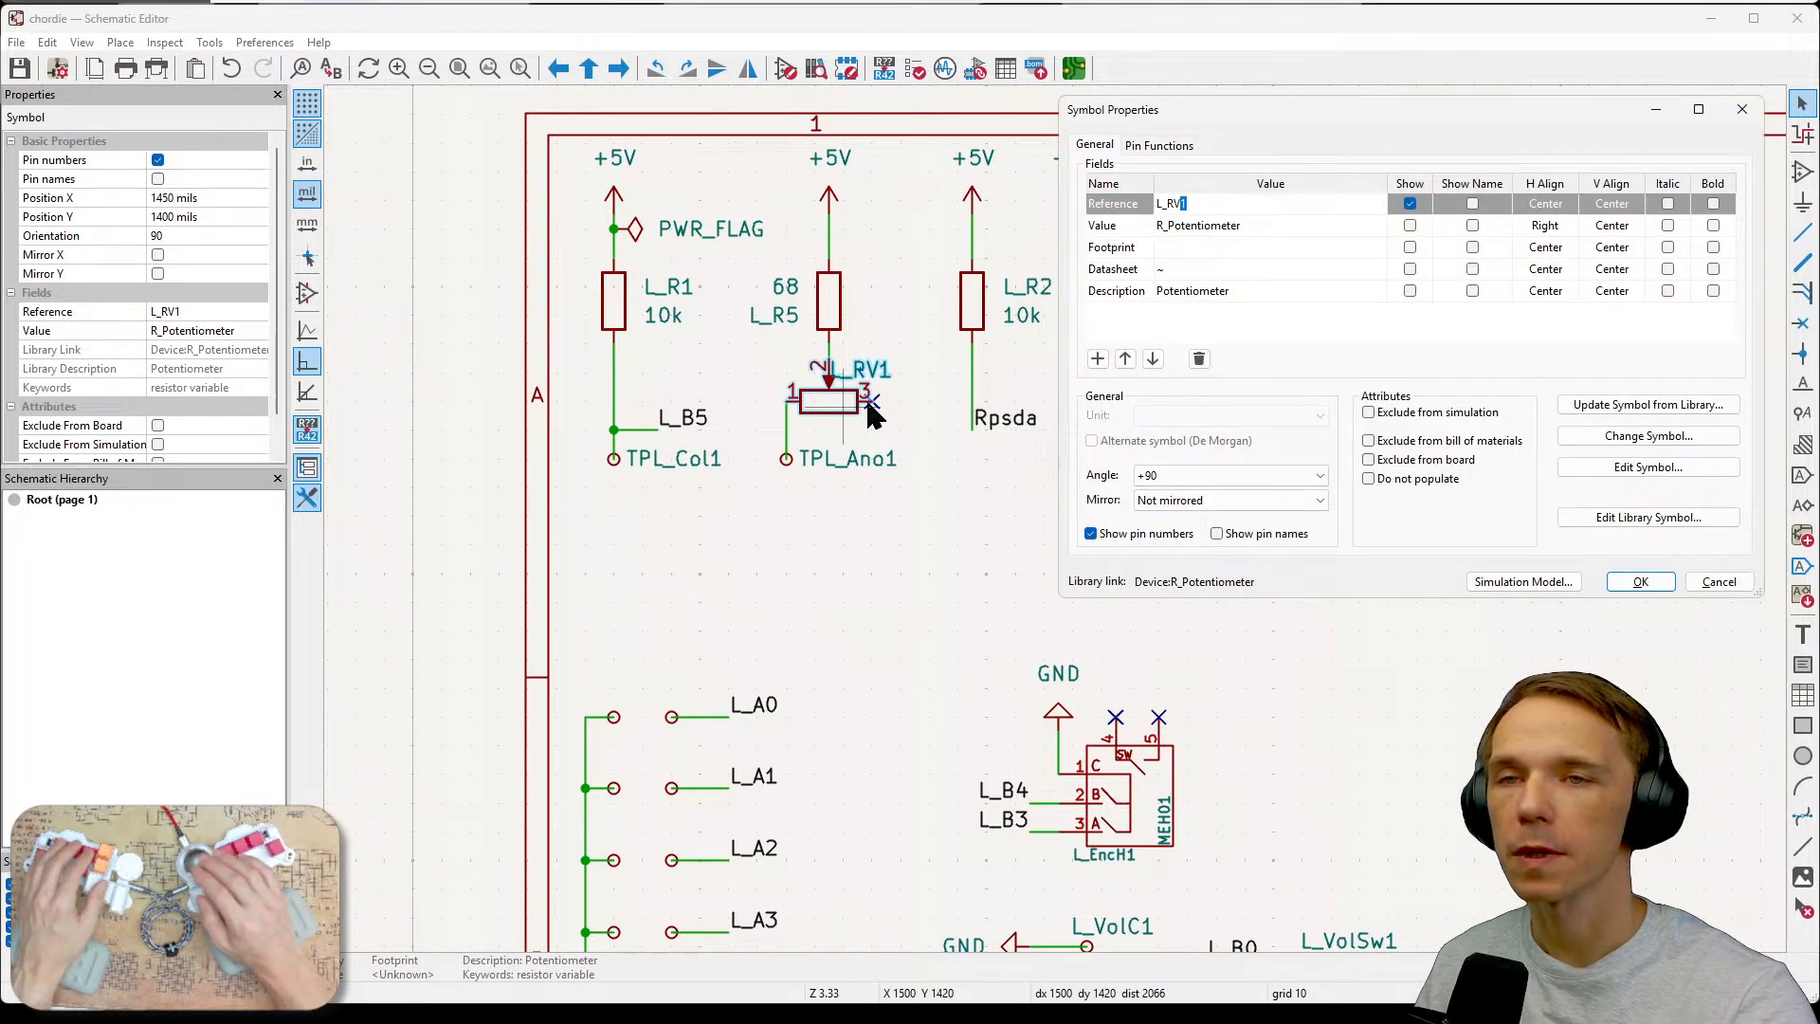
{"action": "left_click", "coordinate": [1740, 107]}
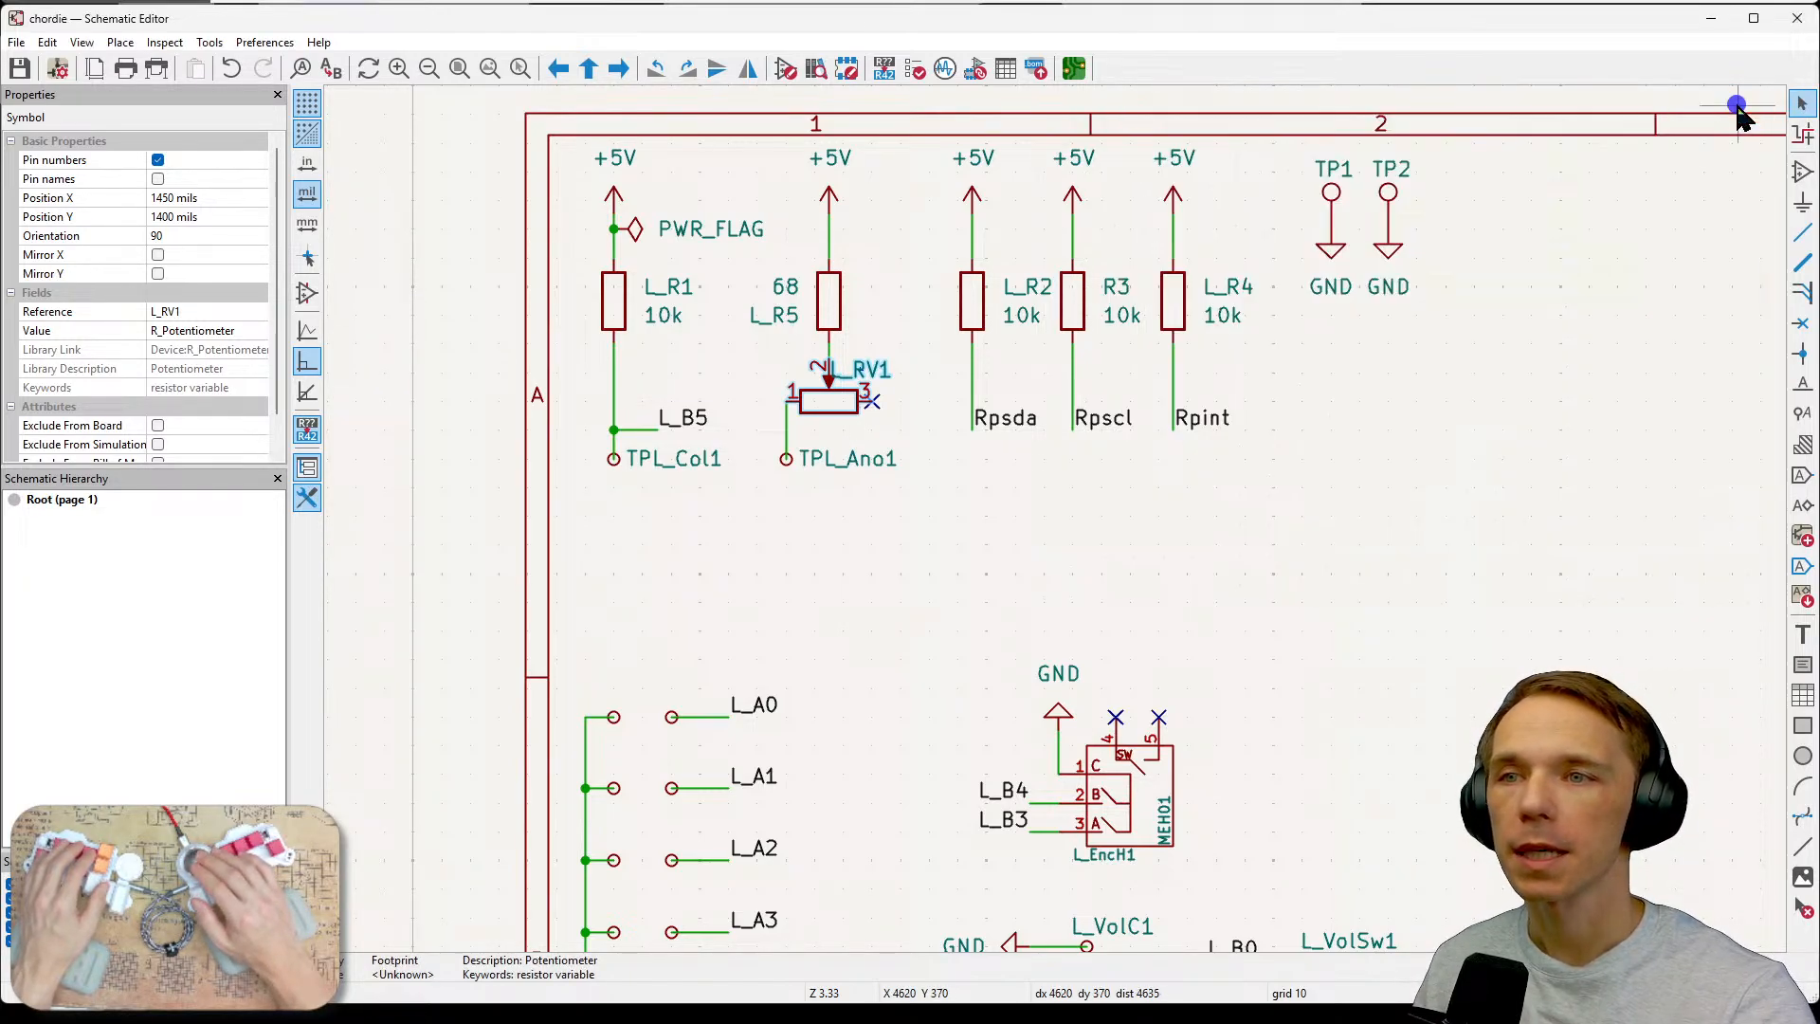
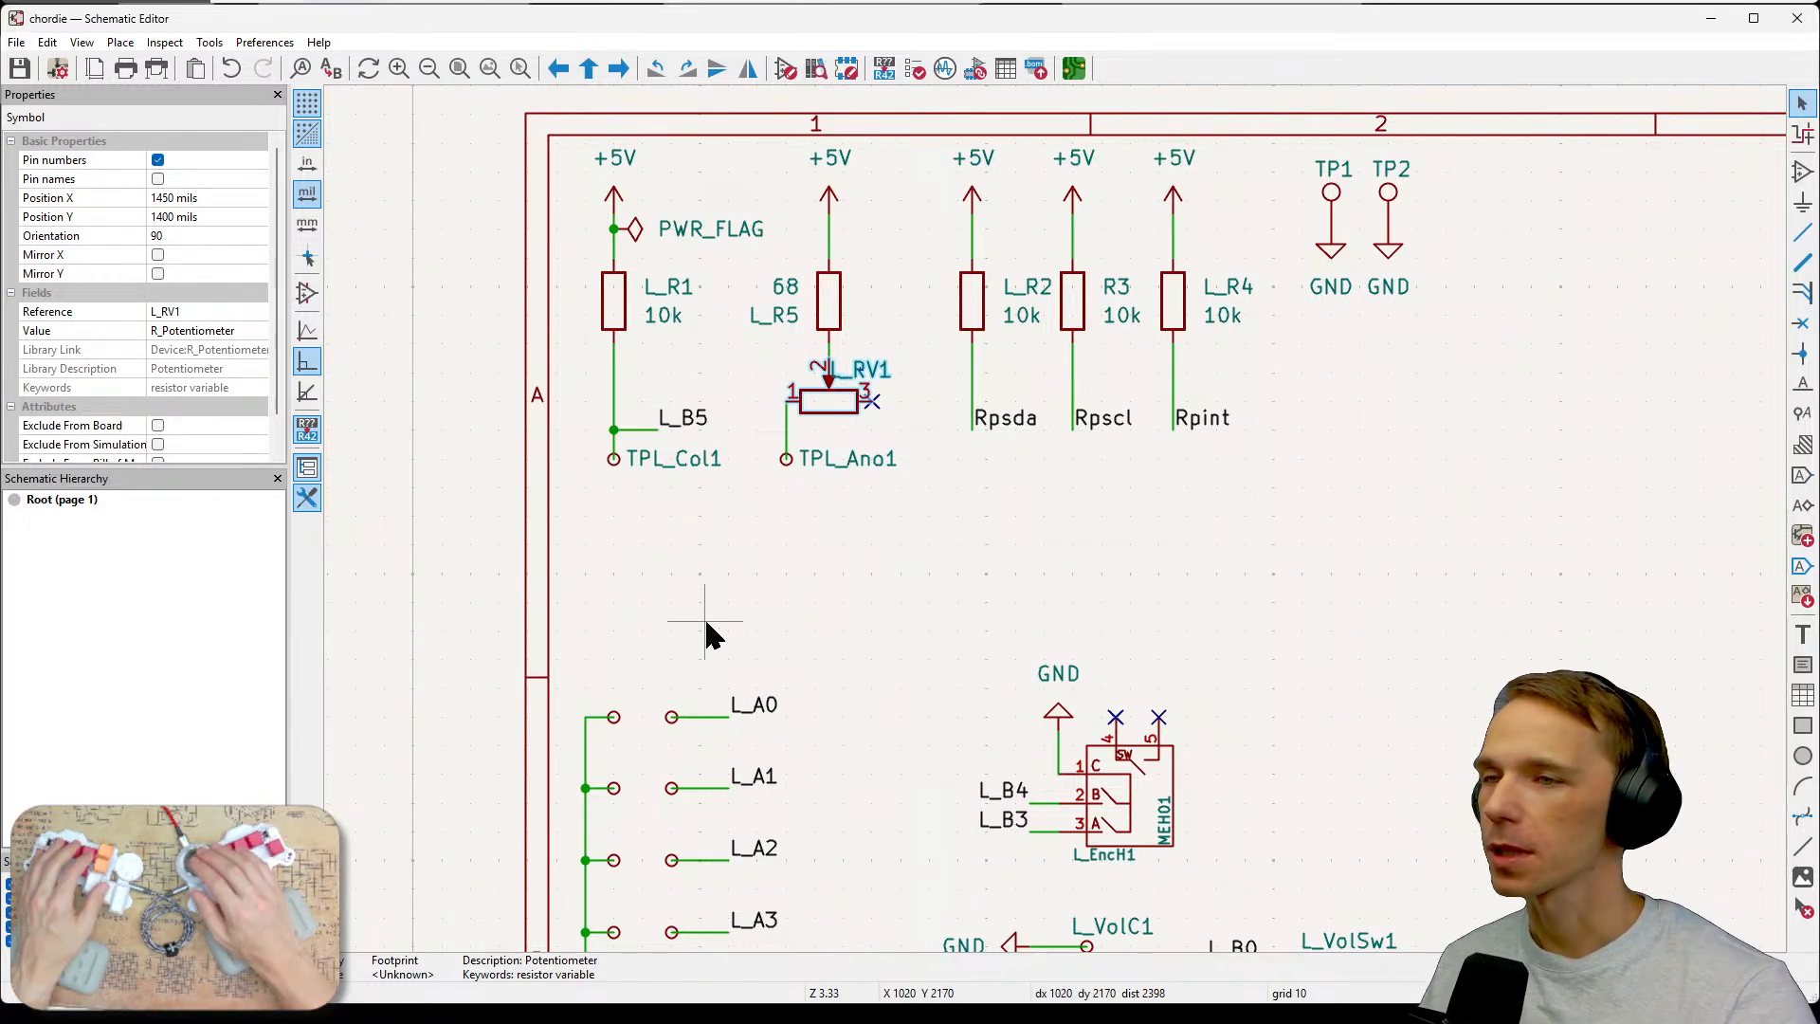
Return to the PCB editor and survey the board for the remaining unplaced key test points.
{"action": "left_click", "coordinate": [941, 627]}
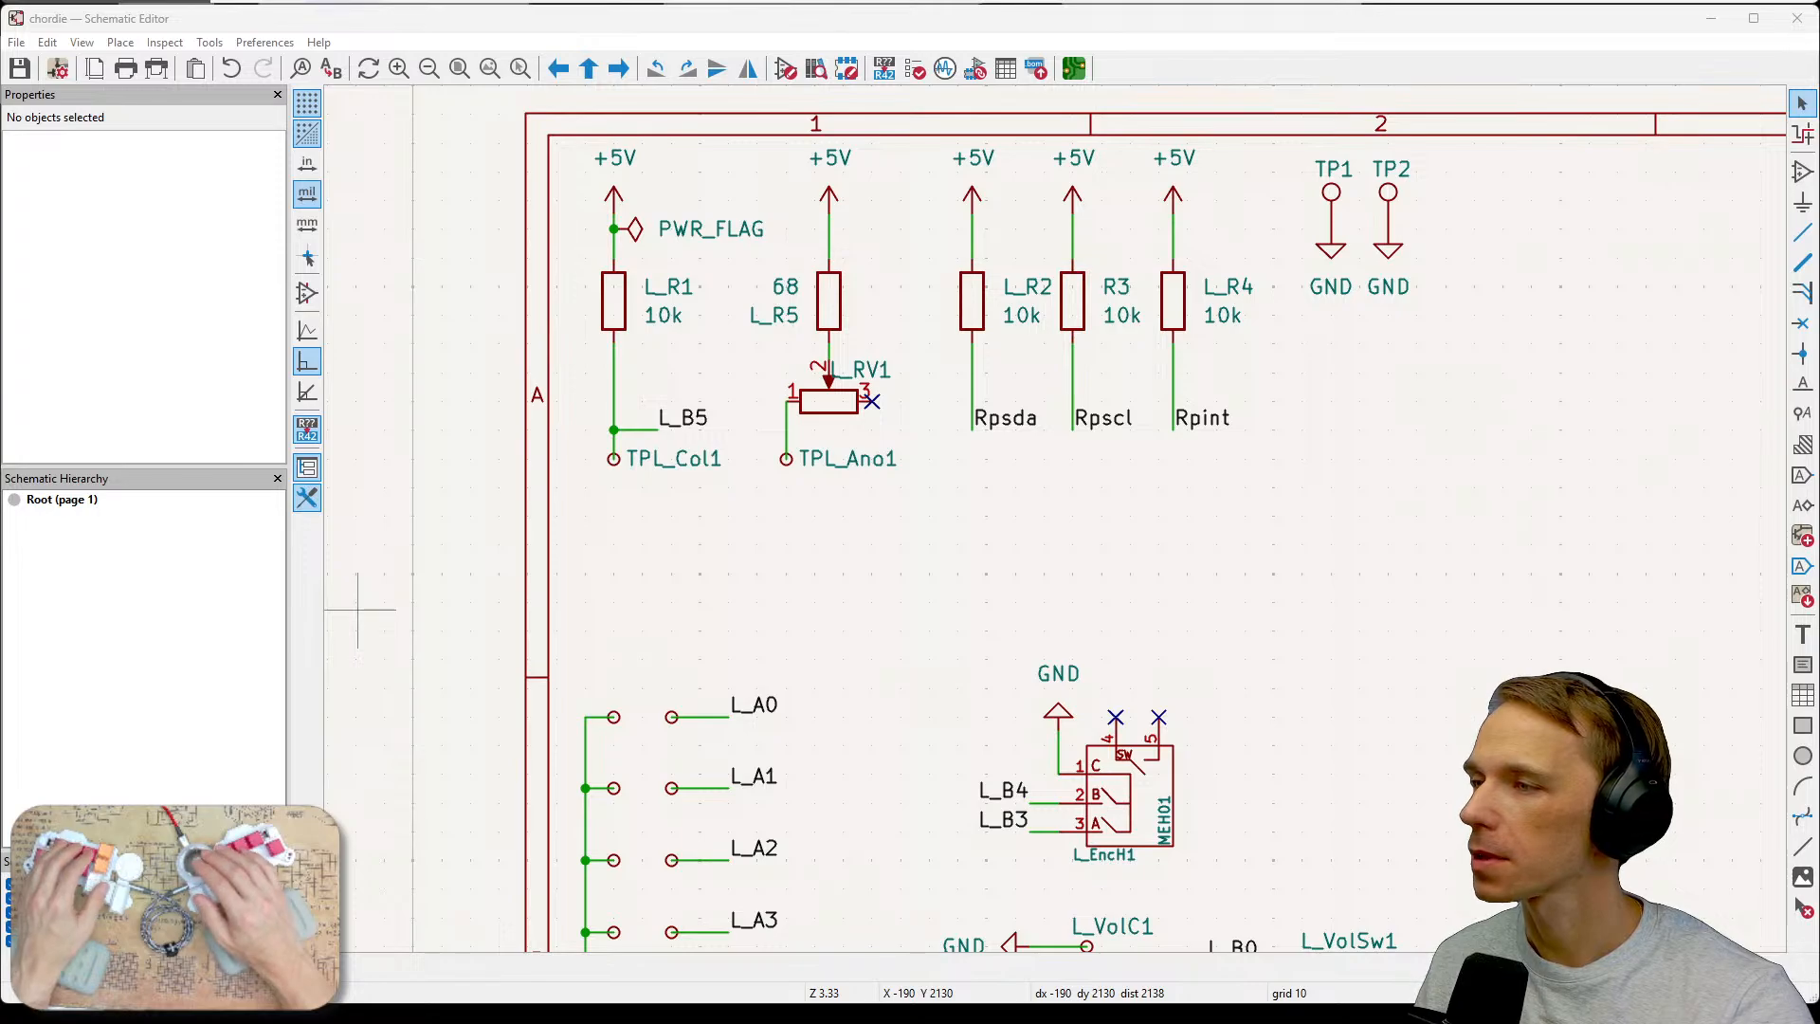
{"action": "key", "text": "alt+Tab"}
{"action": "middle_click_drag", "start_coordinate": [1312, 605], "coordinate": [1140, 748]}
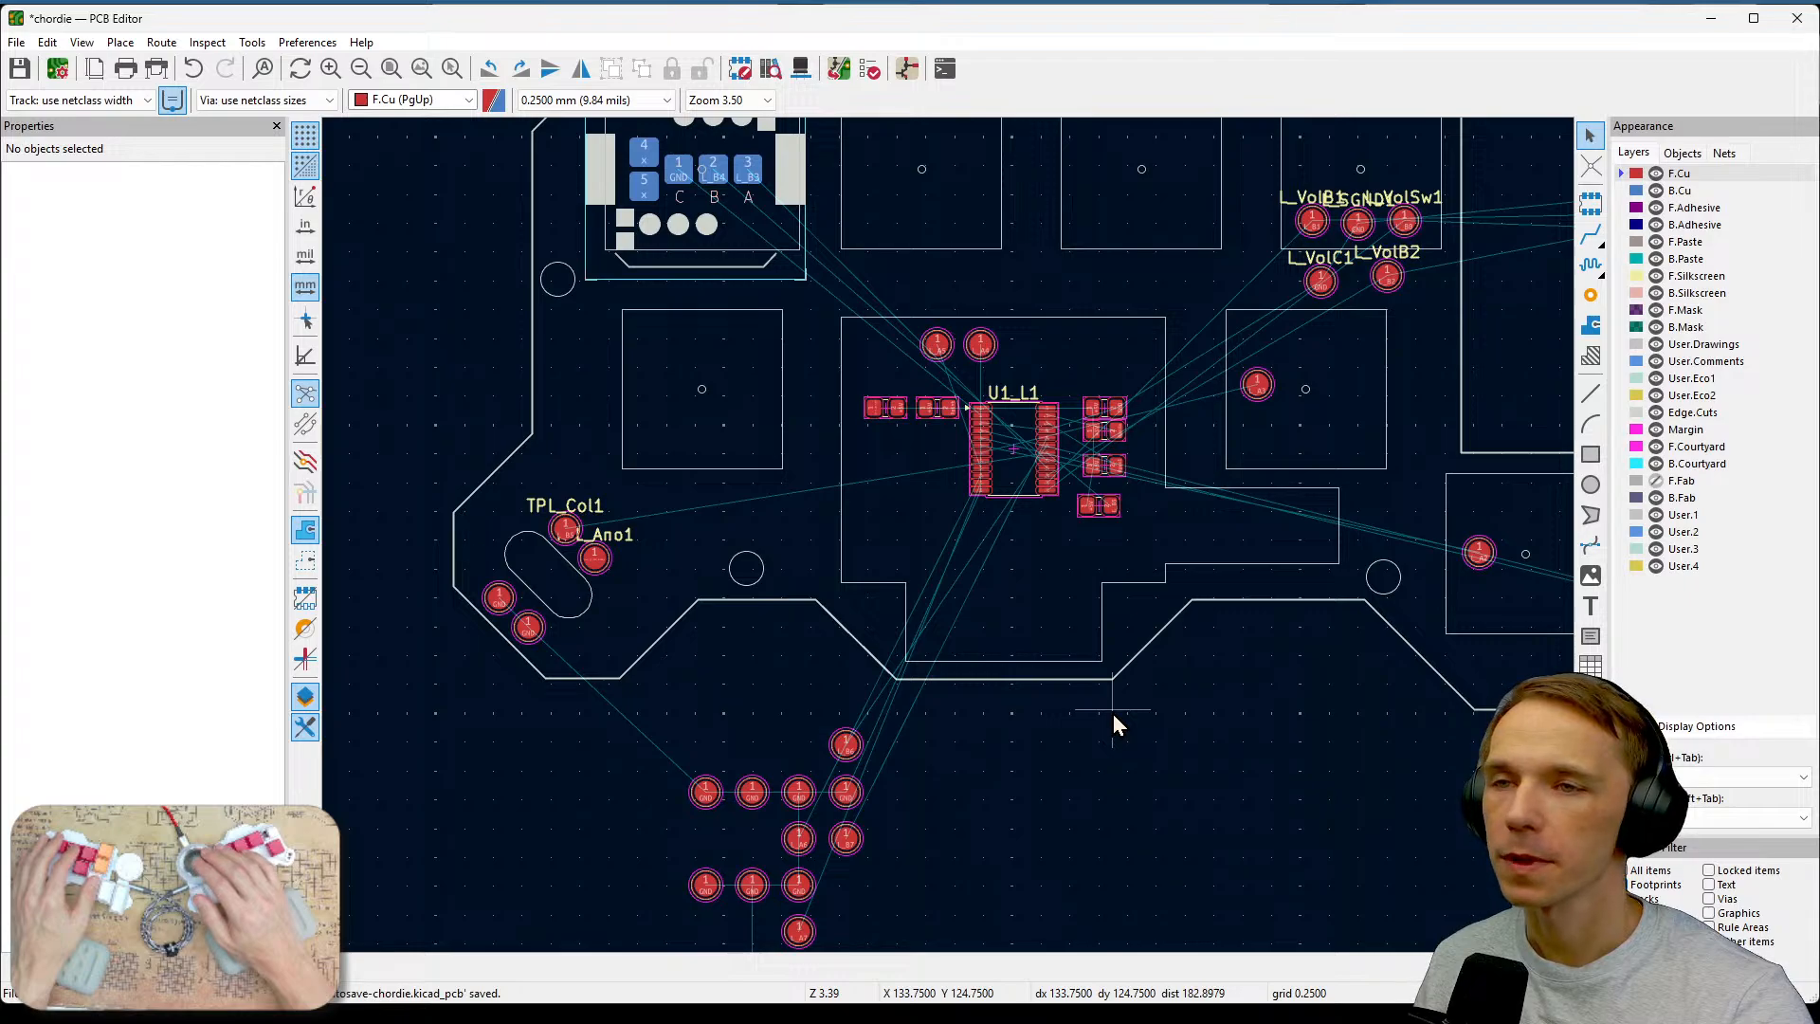
{"action": "scroll", "coordinate": [1113, 713], "scroll_direction": "up", "scroll_amount": 5}
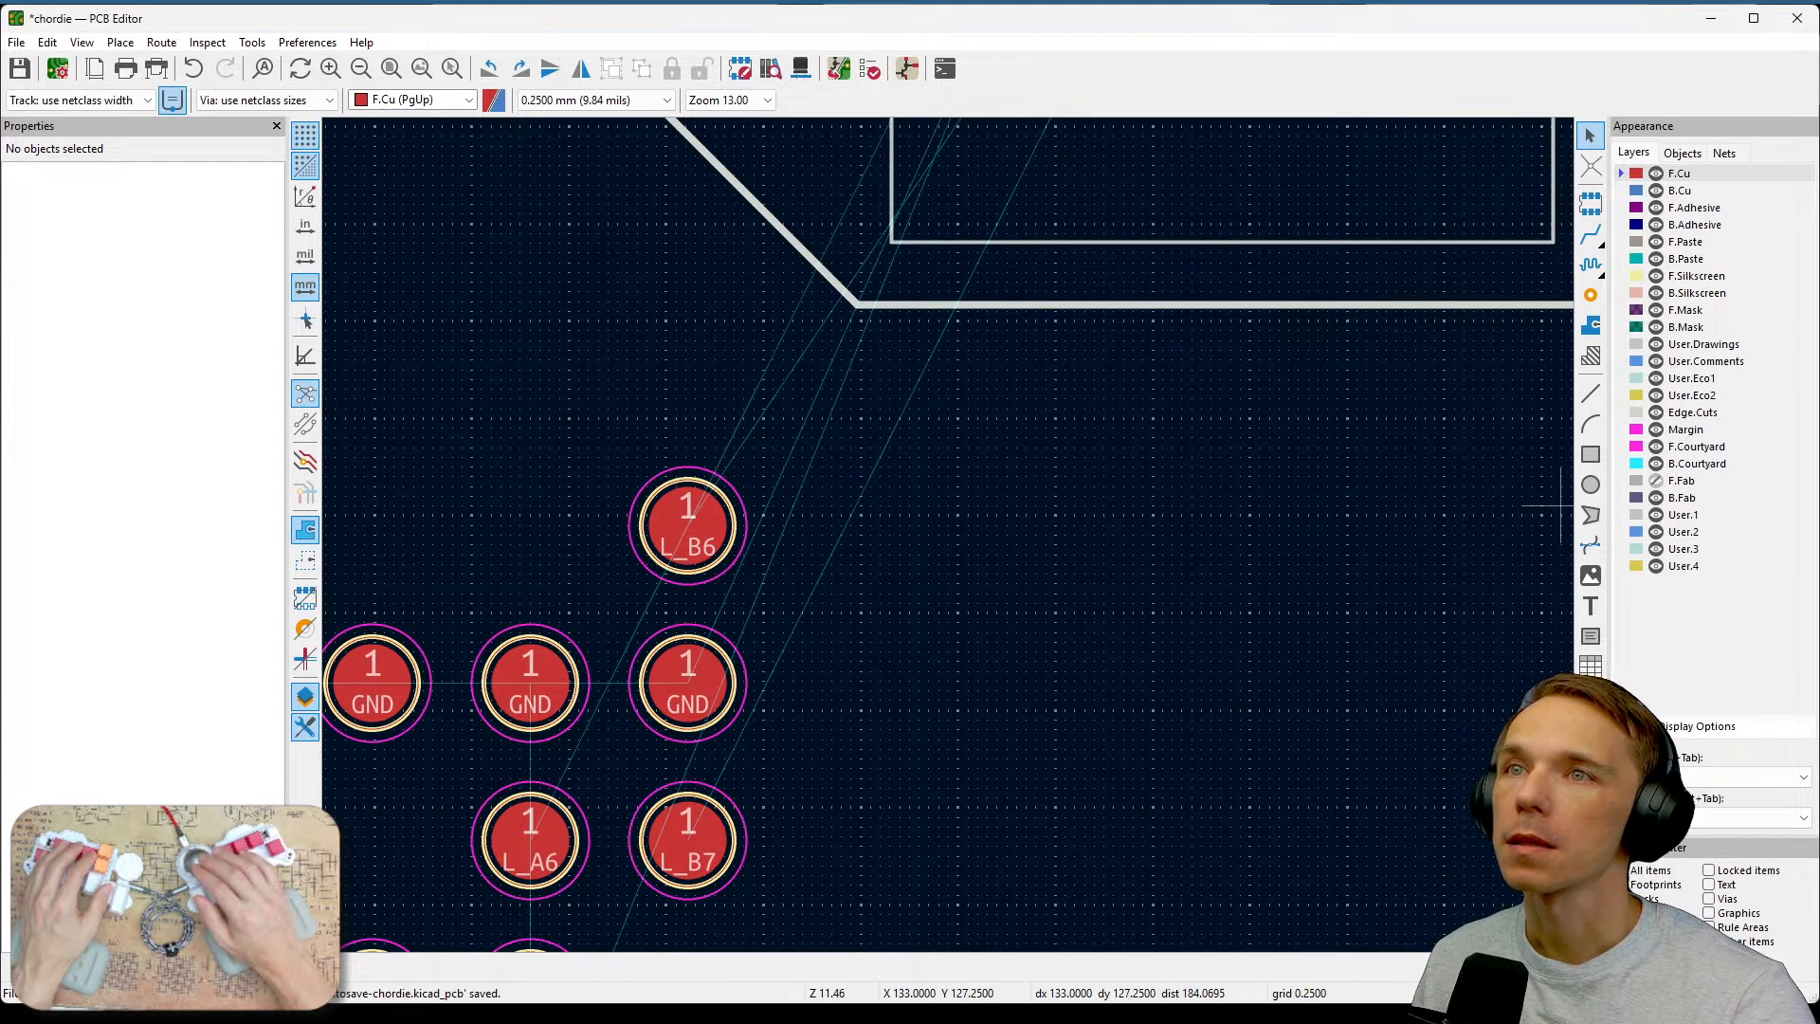
{"action": "middle_click_drag", "start_coordinate": [1291, 325], "coordinate": [1289, 749]}
{"action": "scroll", "coordinate": [1288, 748], "scroll_direction": "down", "scroll_amount": 2}
{"action": "middle_click_drag", "start_coordinate": [951, 540], "coordinate": [850, 703]}
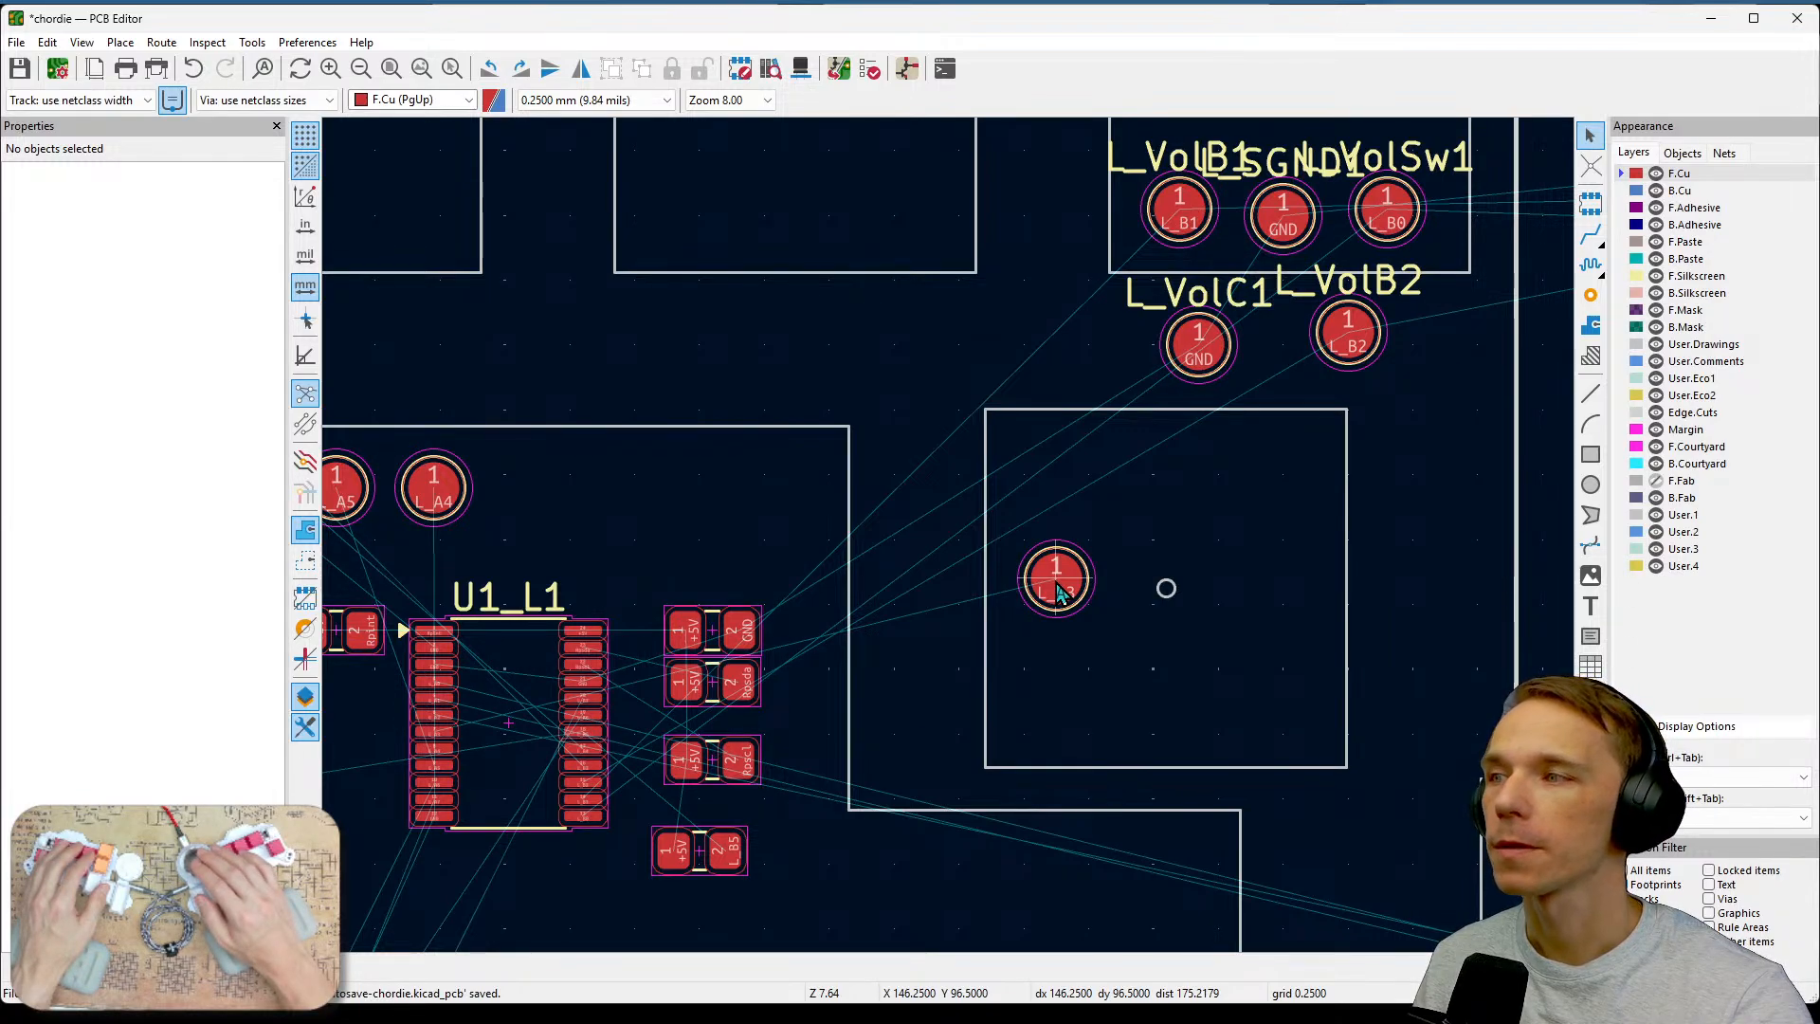
{"action": "middle_click_drag", "start_coordinate": [803, 576], "coordinate": [947, 586]}
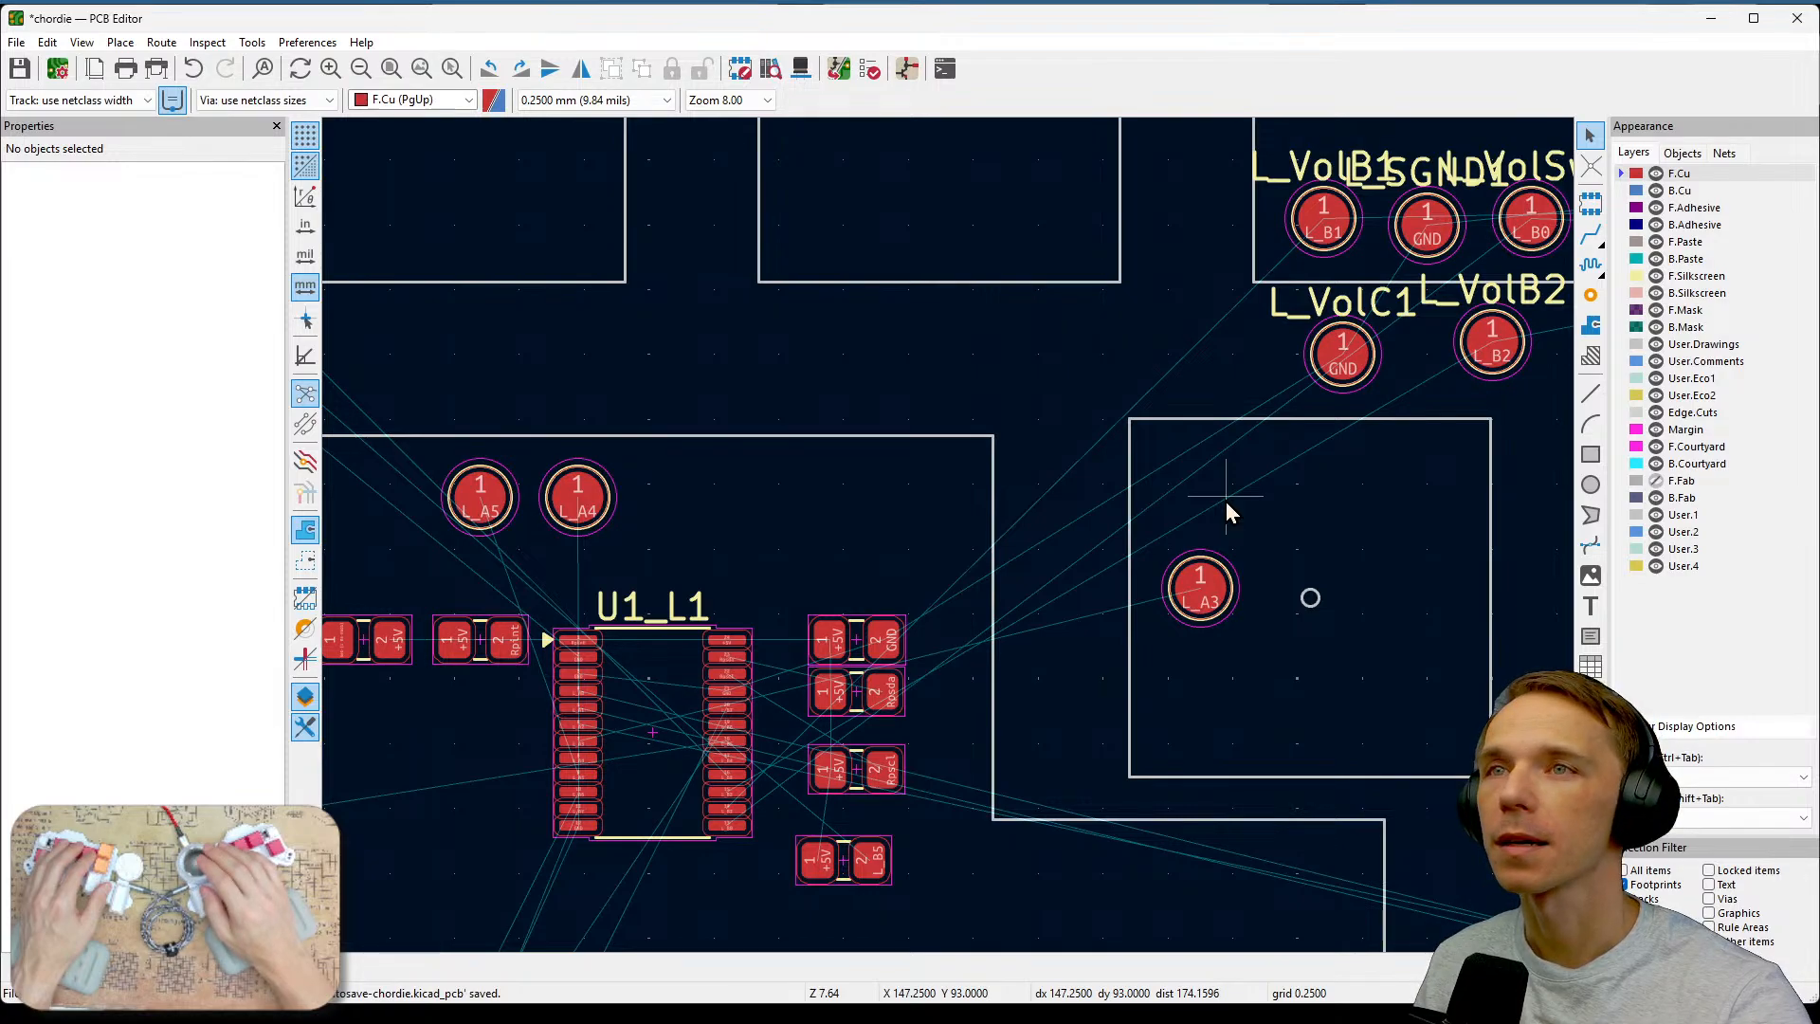
{"action": "middle_click_drag", "start_coordinate": [985, 717], "coordinate": [1342, 301]}
{"action": "scroll", "coordinate": [1107, 523], "scroll_direction": "down", "scroll_amount": 2}
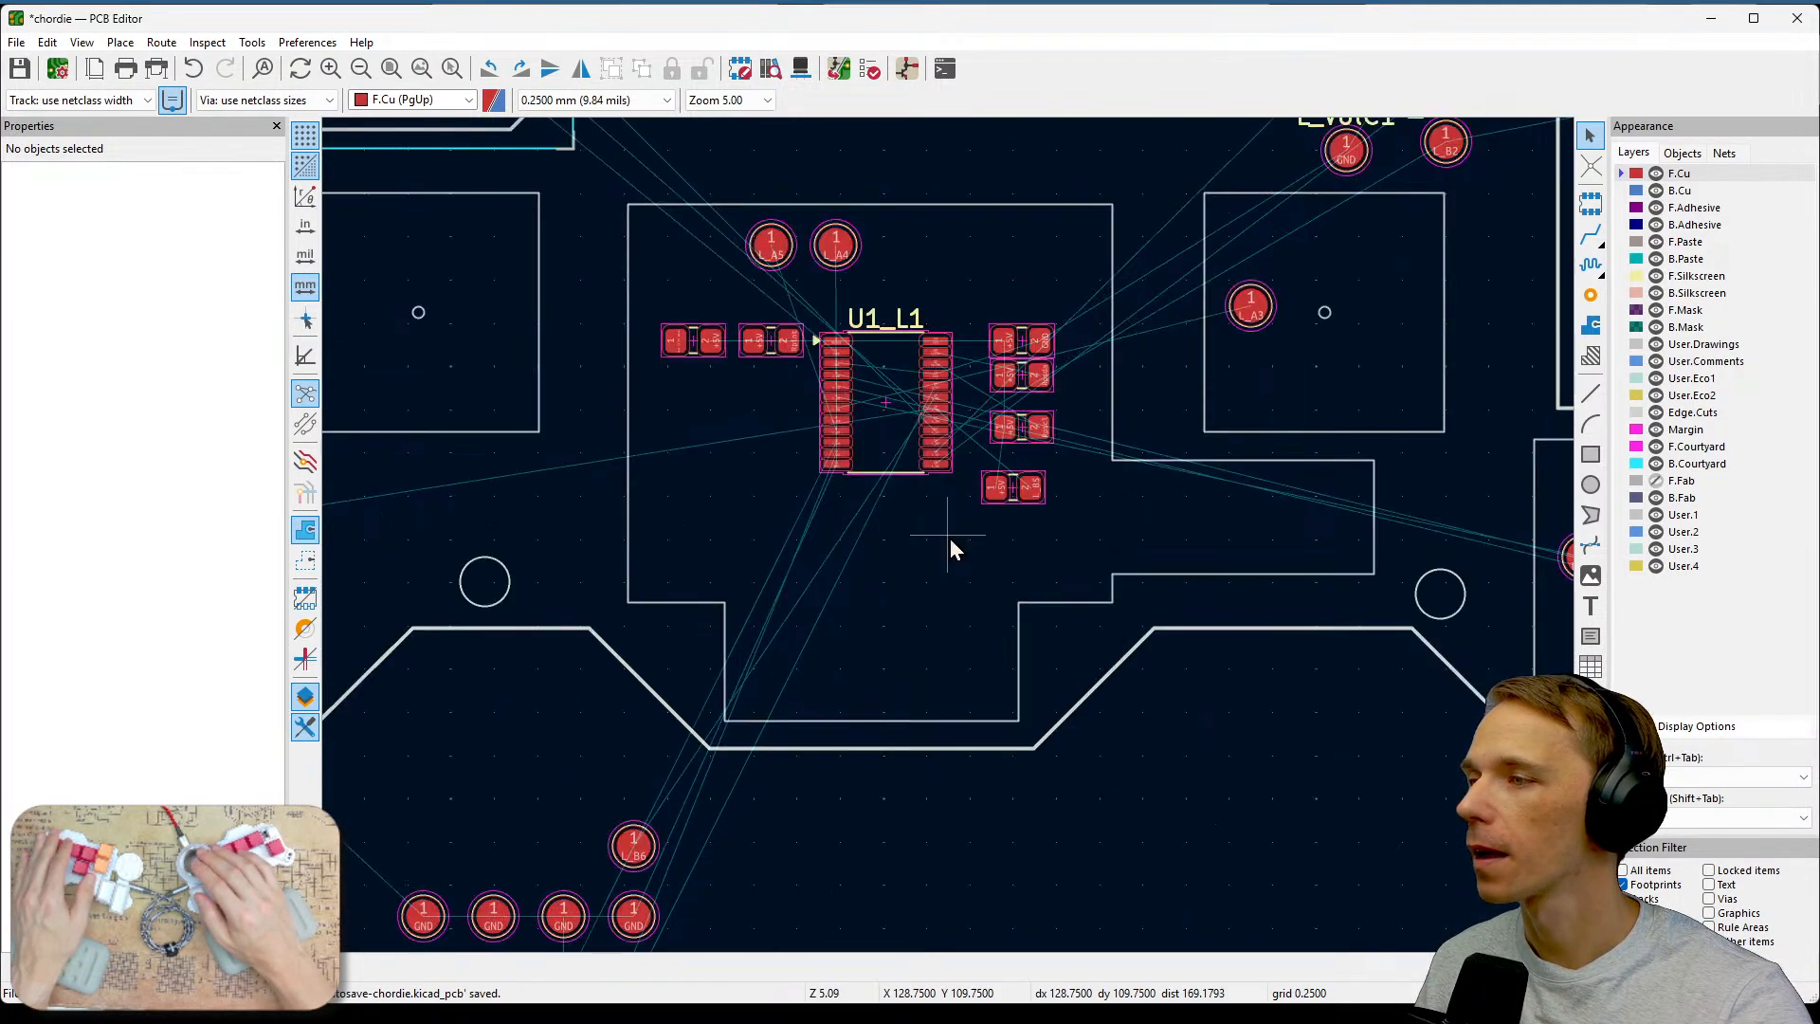
{"action": "middle_click_drag", "start_coordinate": [830, 768], "coordinate": [952, 583]}
{"action": "scroll", "coordinate": [952, 583], "scroll_direction": "up", "scroll_amount": 2}
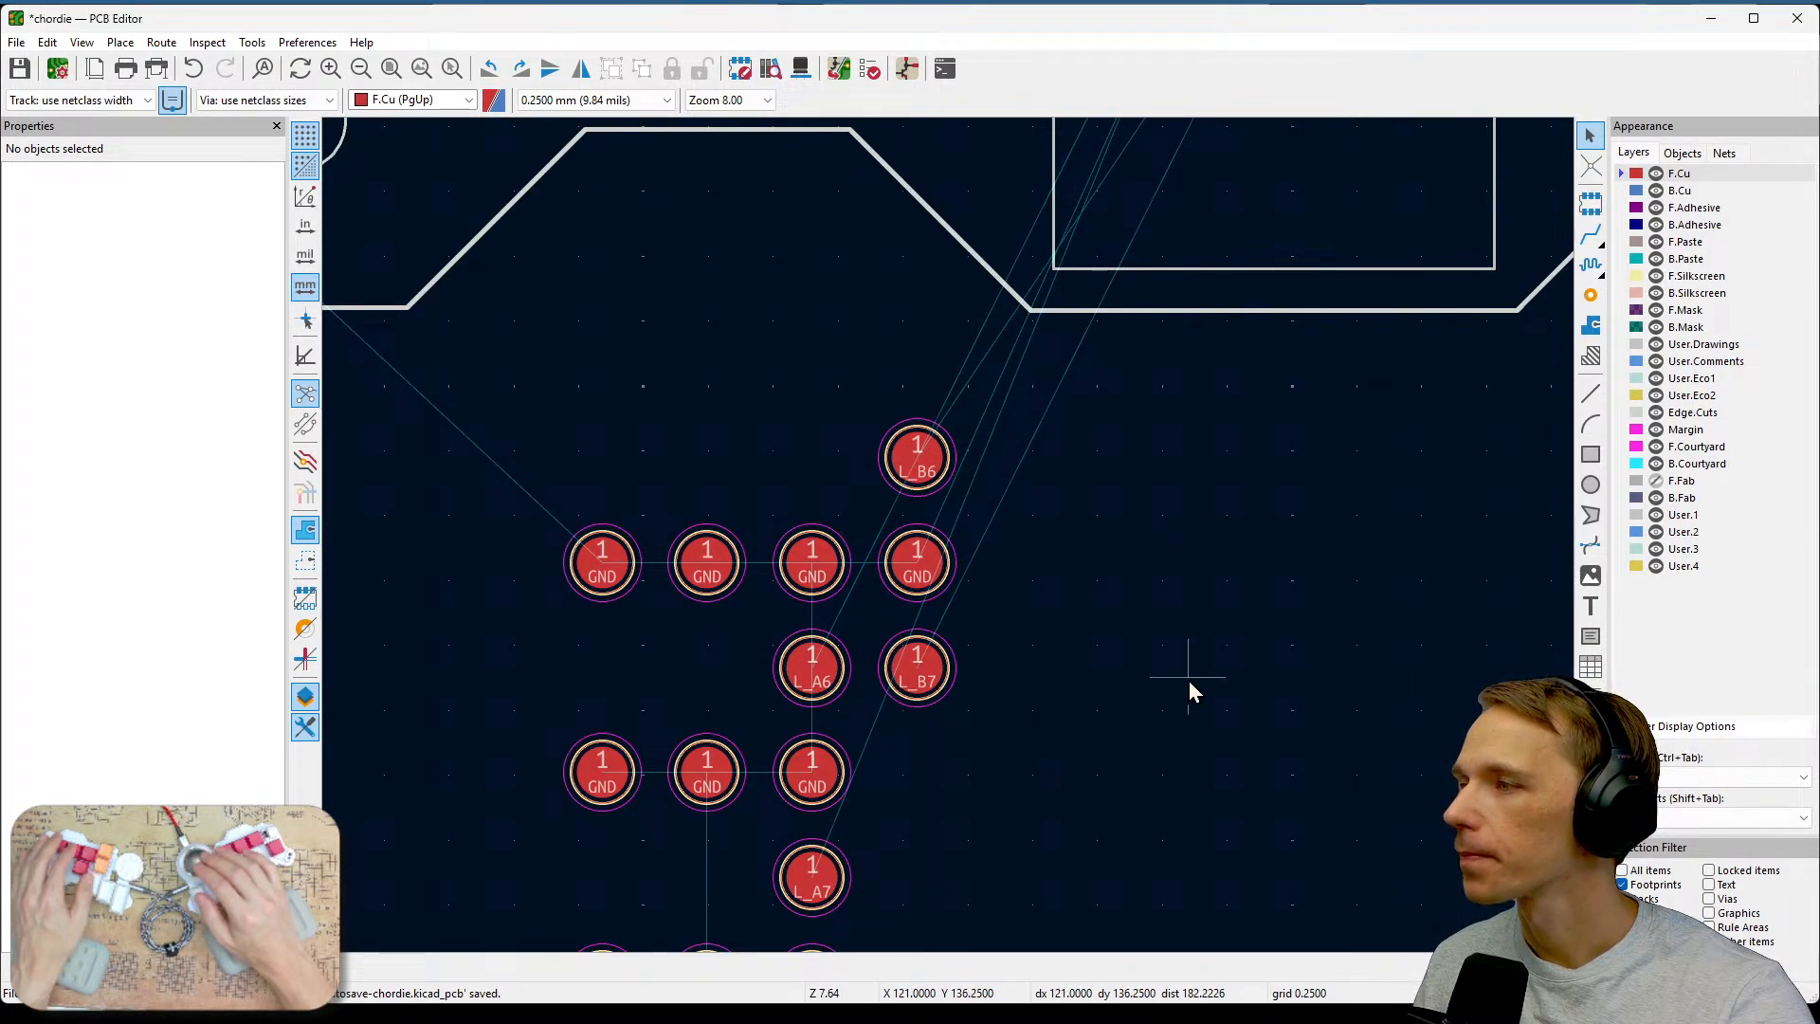
{"action": "middle_click_drag", "start_coordinate": [1162, 715], "coordinate": [1090, 427]}
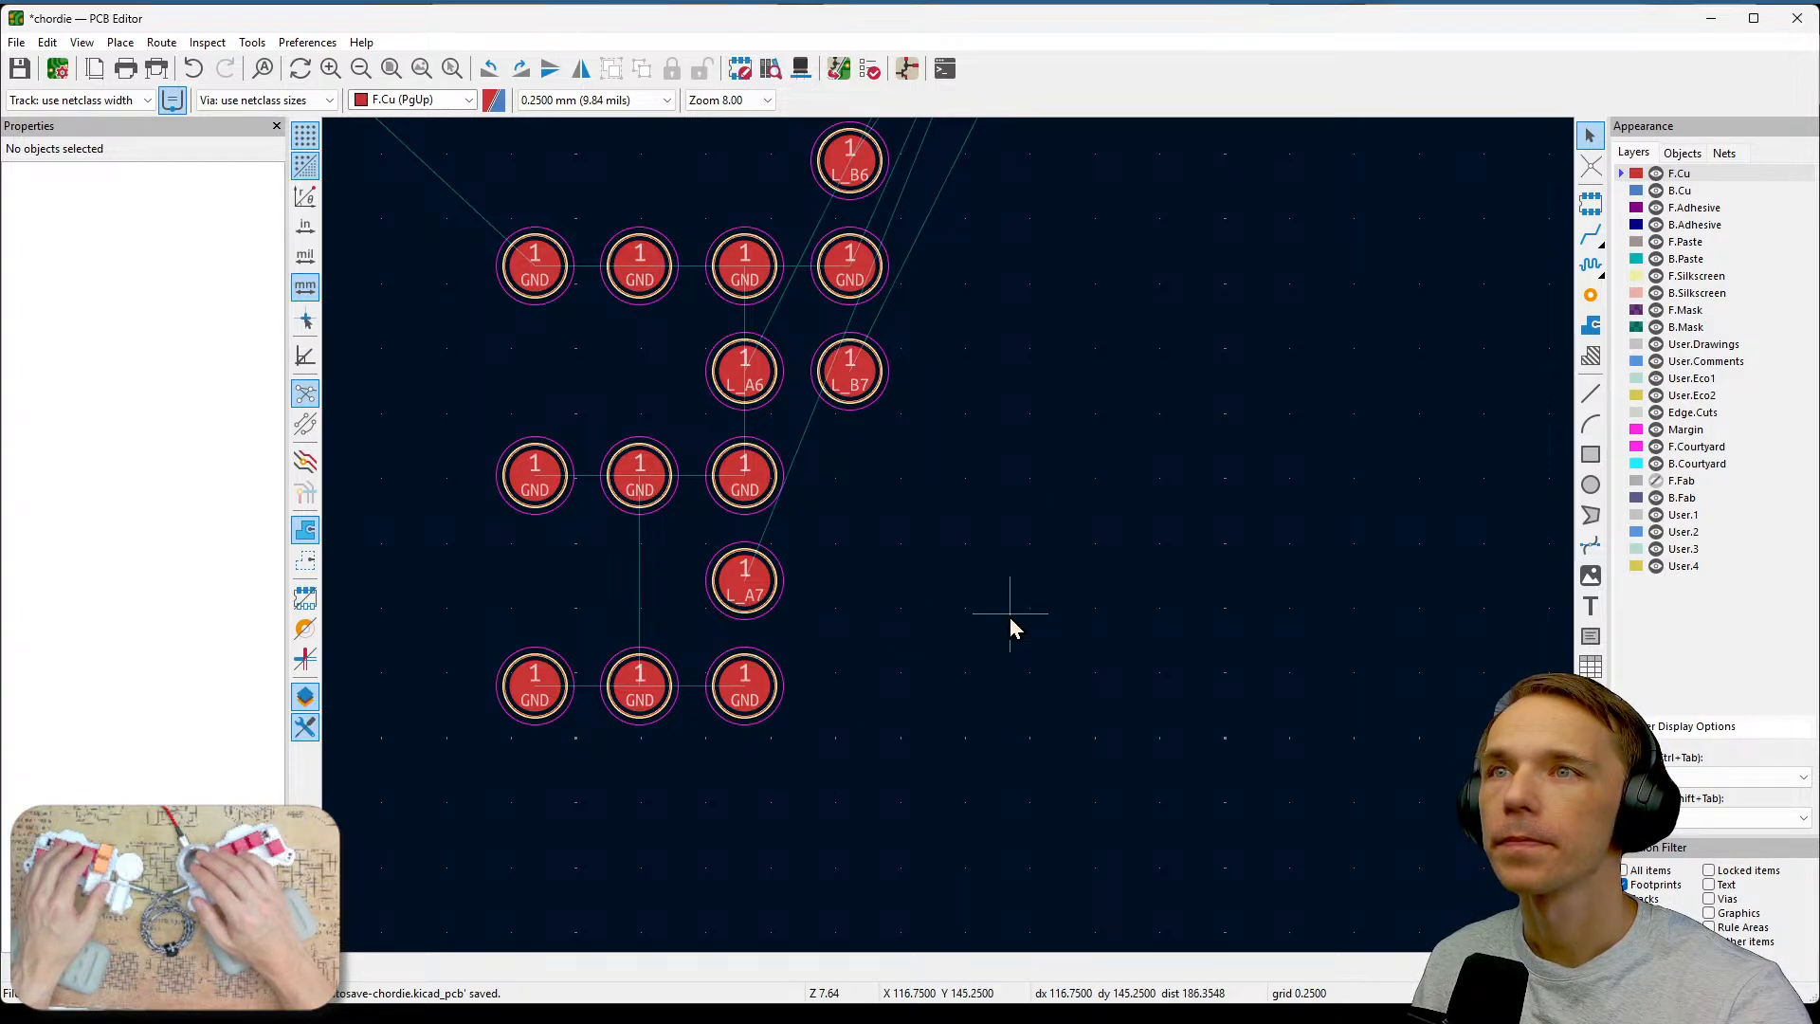
Move the L_A6 test point into the key area holding the volume encoder pads, upper right of the U1_L1 chip.
{"action": "left_click", "coordinate": [759, 395]}
{"action": "scroll", "coordinate": [950, 544], "scroll_direction": "down", "scroll_amount": 3}
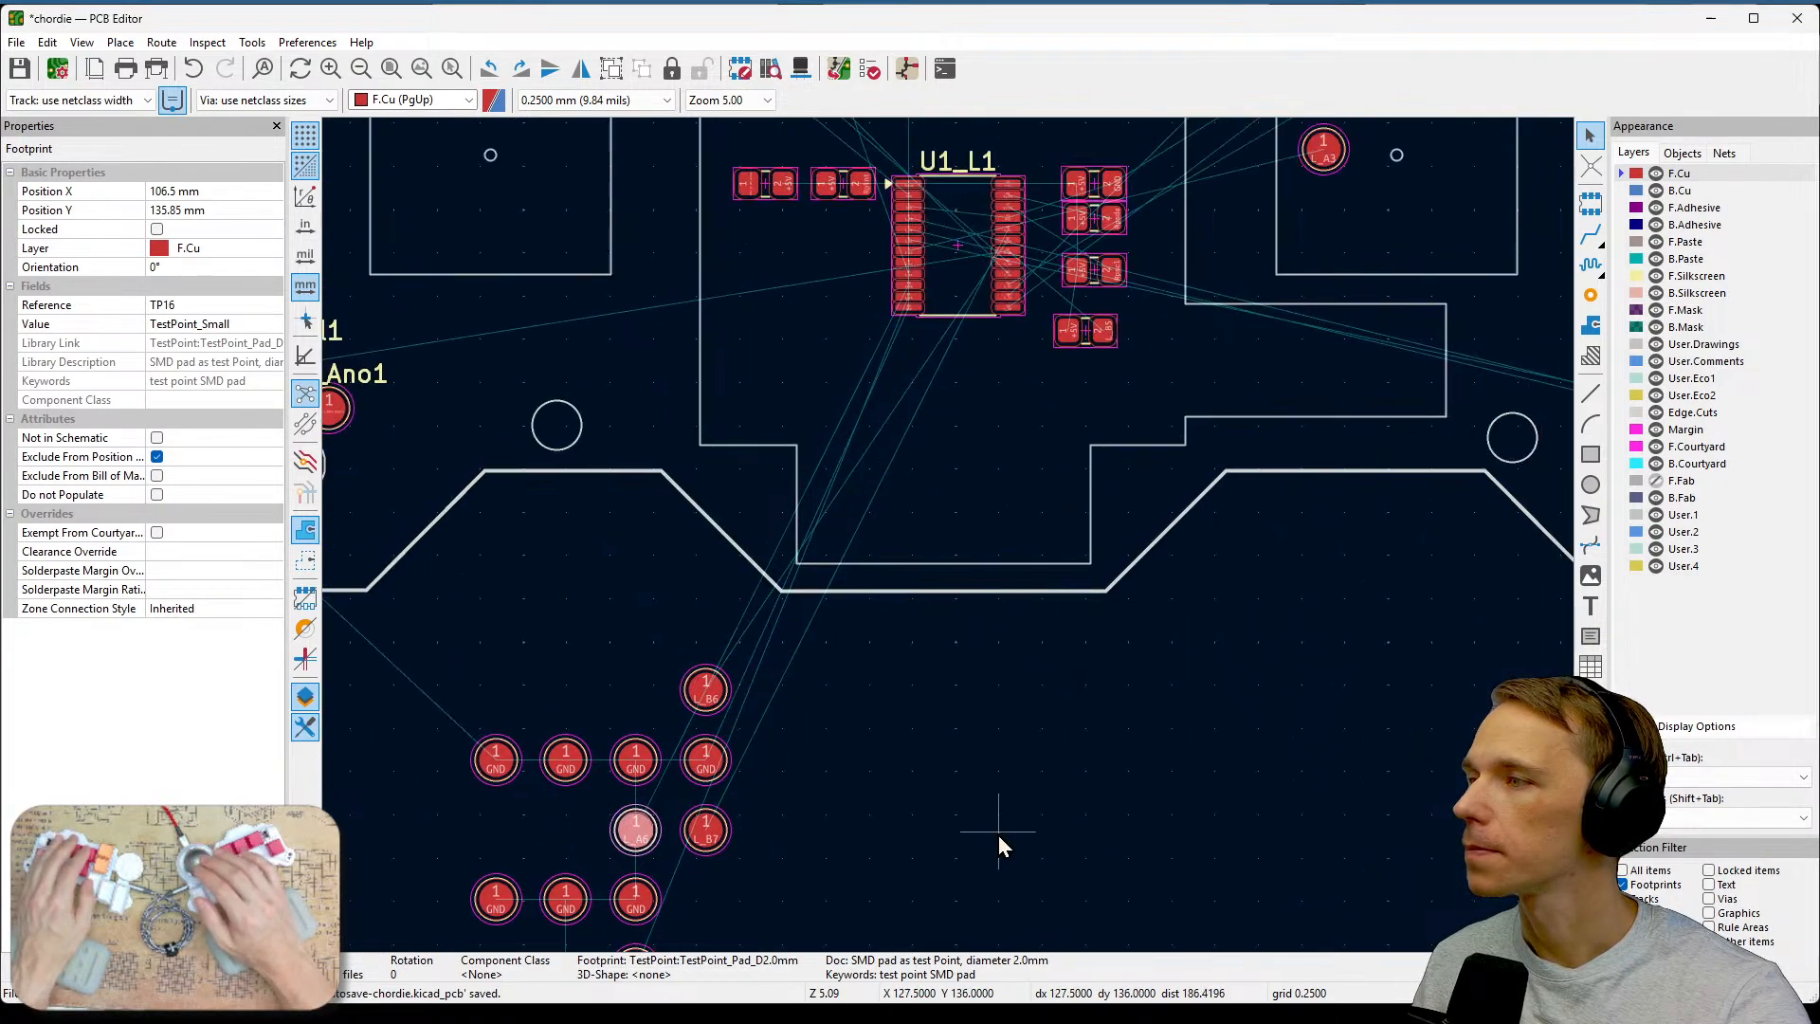
{"action": "left_click_drag", "start_coordinate": [644, 843], "coordinate": [895, 425]}
{"action": "middle_click_drag", "start_coordinate": [1061, 431], "coordinate": [952, 868]}
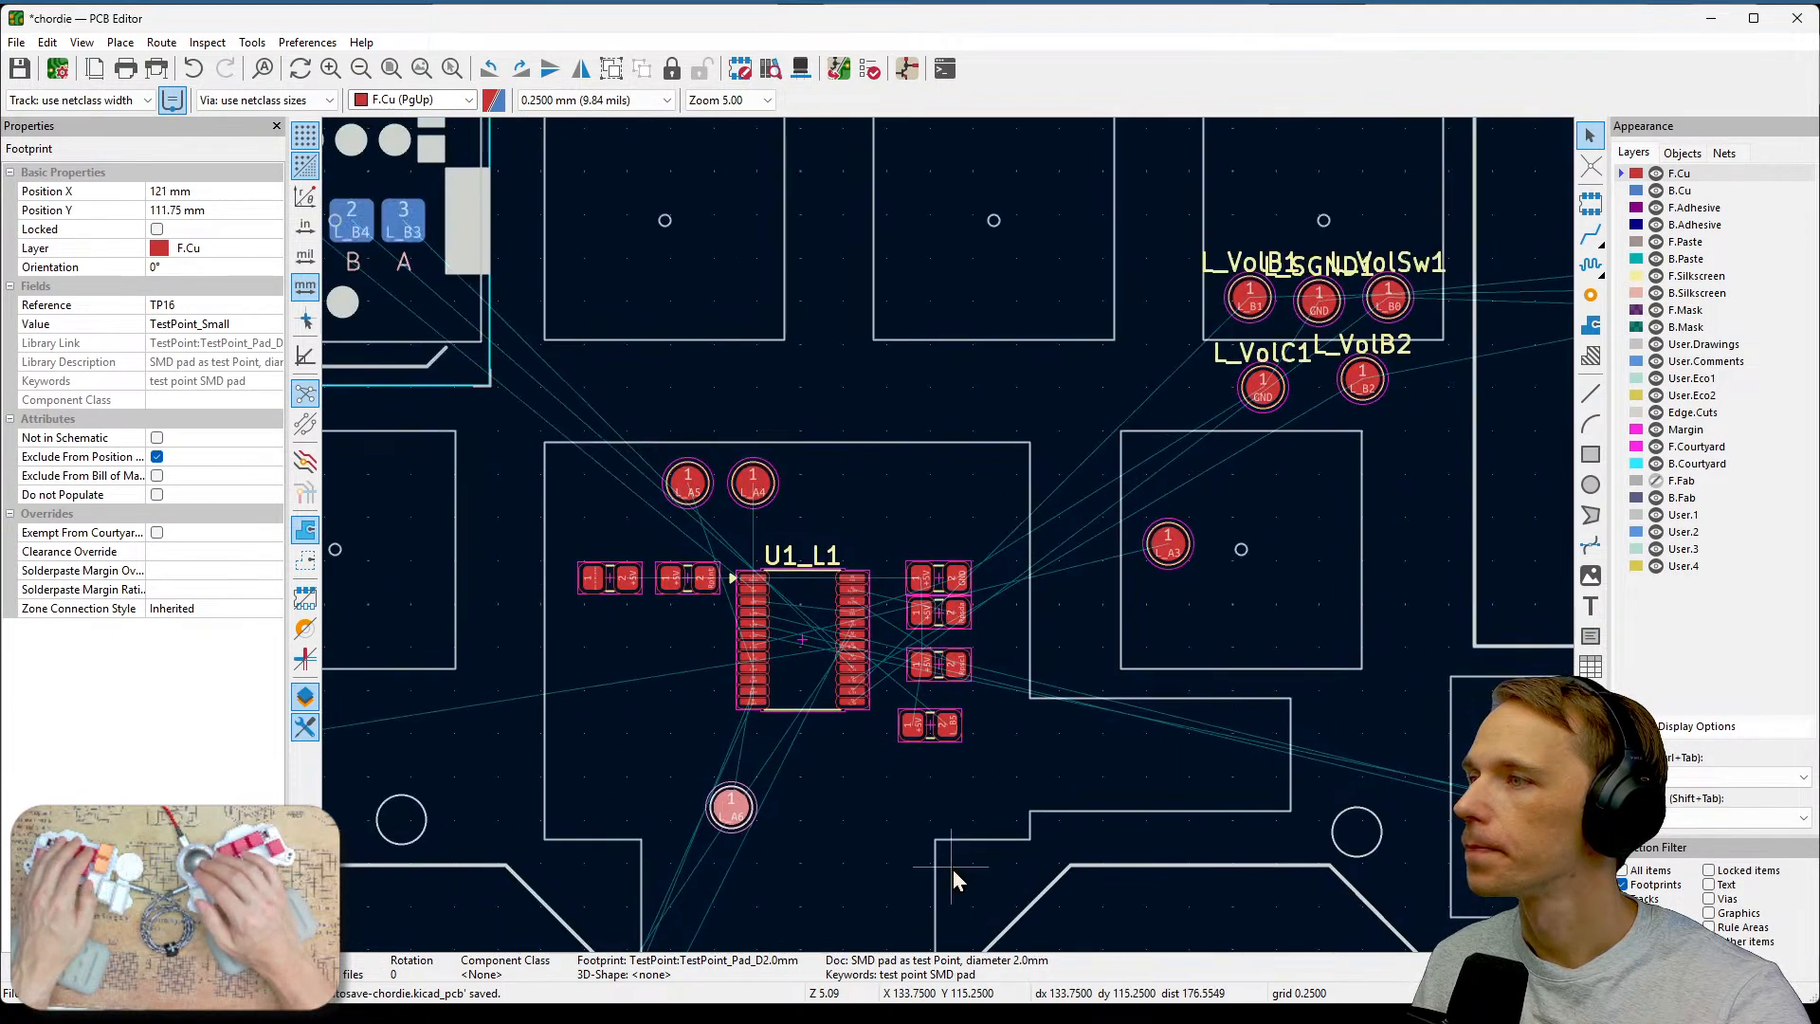
{"action": "left_click_drag", "start_coordinate": [736, 810], "coordinate": [1245, 215]}
{"action": "middle_click_drag", "start_coordinate": [1368, 421], "coordinate": [1350, 486]}
{"action": "middle_click_drag", "start_coordinate": [1007, 695], "coordinate": [1242, 325]}
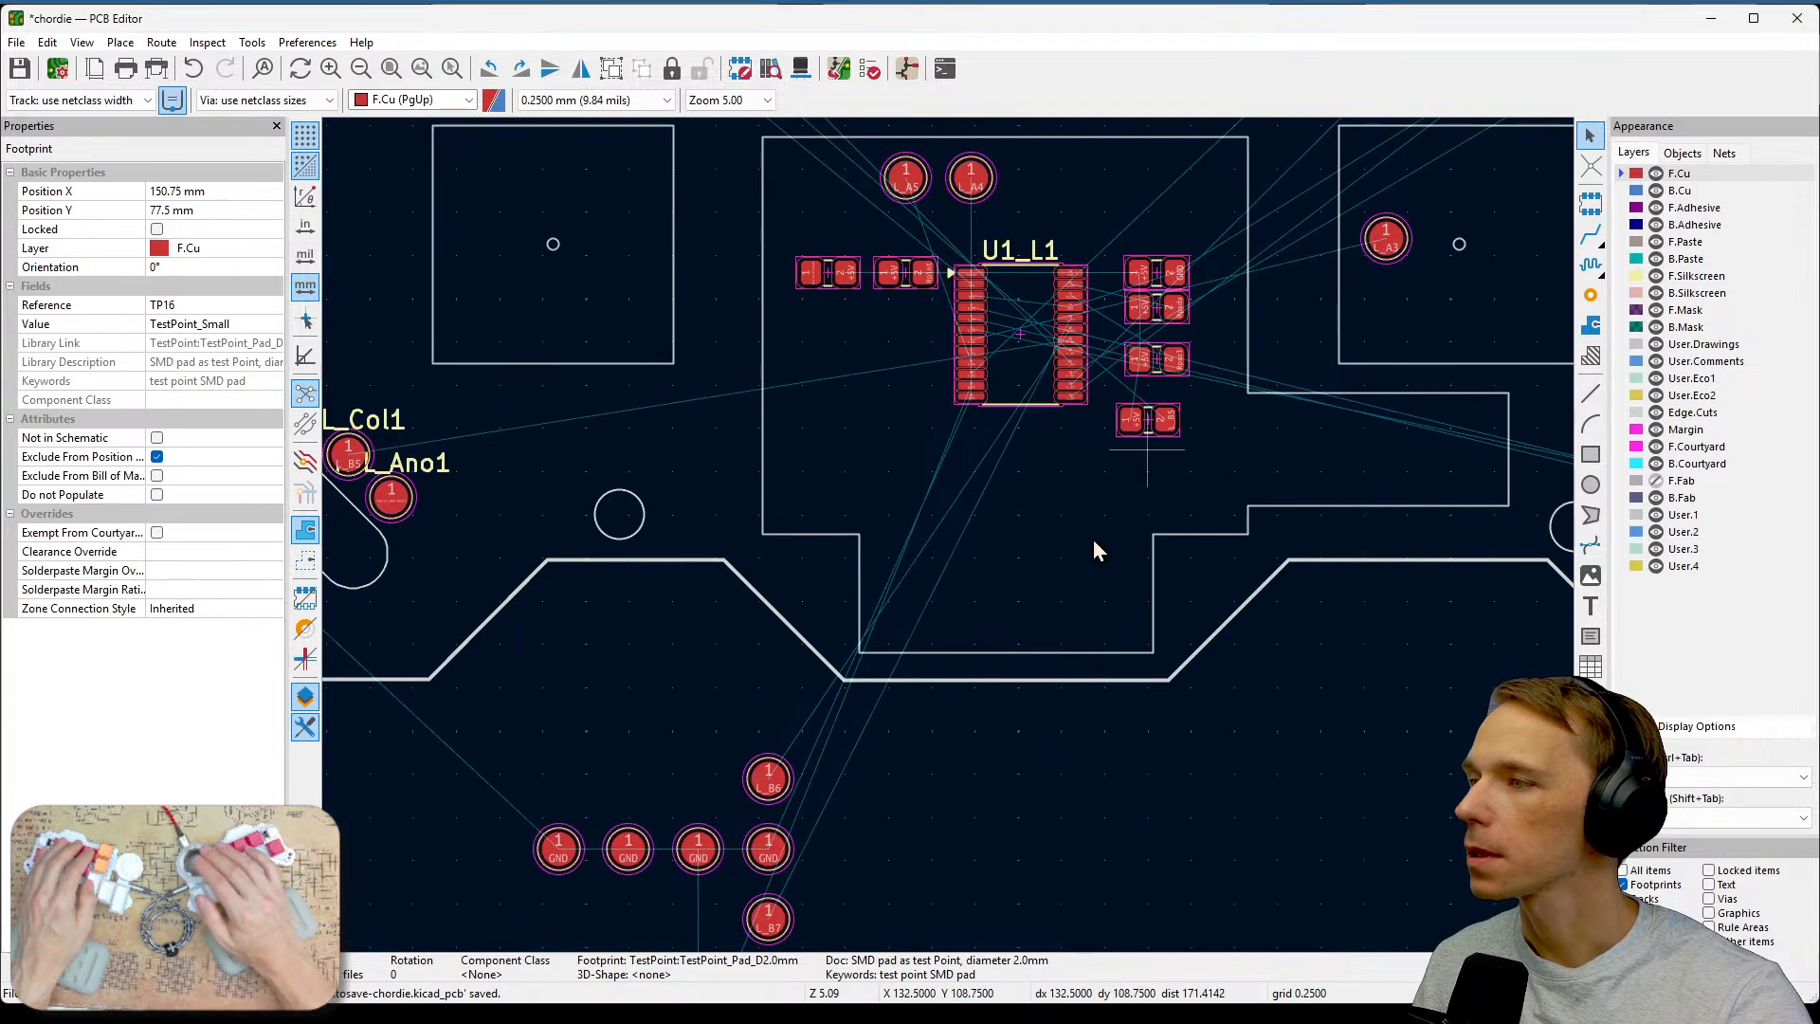
Move the L_A7 test point into the key area directly above the U1_L1 chip.
{"action": "middle_click_drag", "start_coordinate": [915, 806], "coordinate": [1043, 618]}
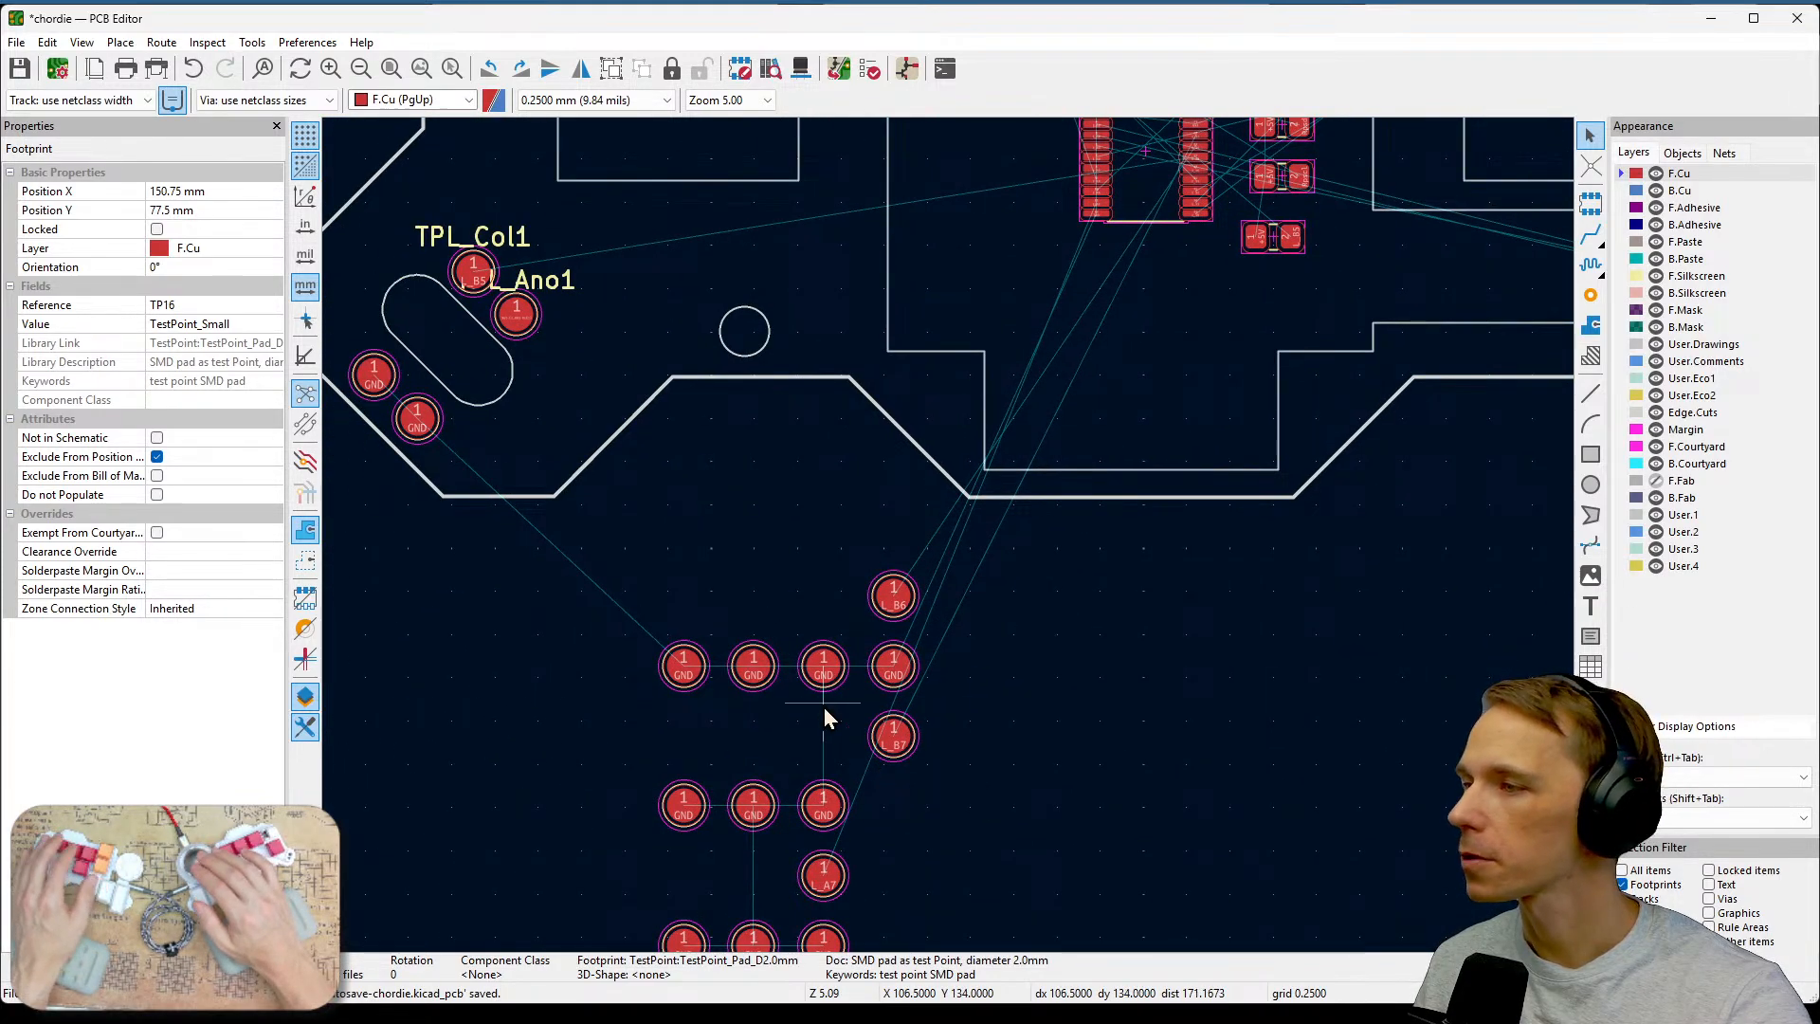
{"action": "scroll", "coordinate": [826, 720], "scroll_direction": "up", "scroll_amount": 2}
{"action": "middle_click_drag", "start_coordinate": [1242, 614], "coordinate": [1241, 354]}
{"action": "middle_click_drag", "start_coordinate": [1223, 428], "coordinate": [1205, 580]}
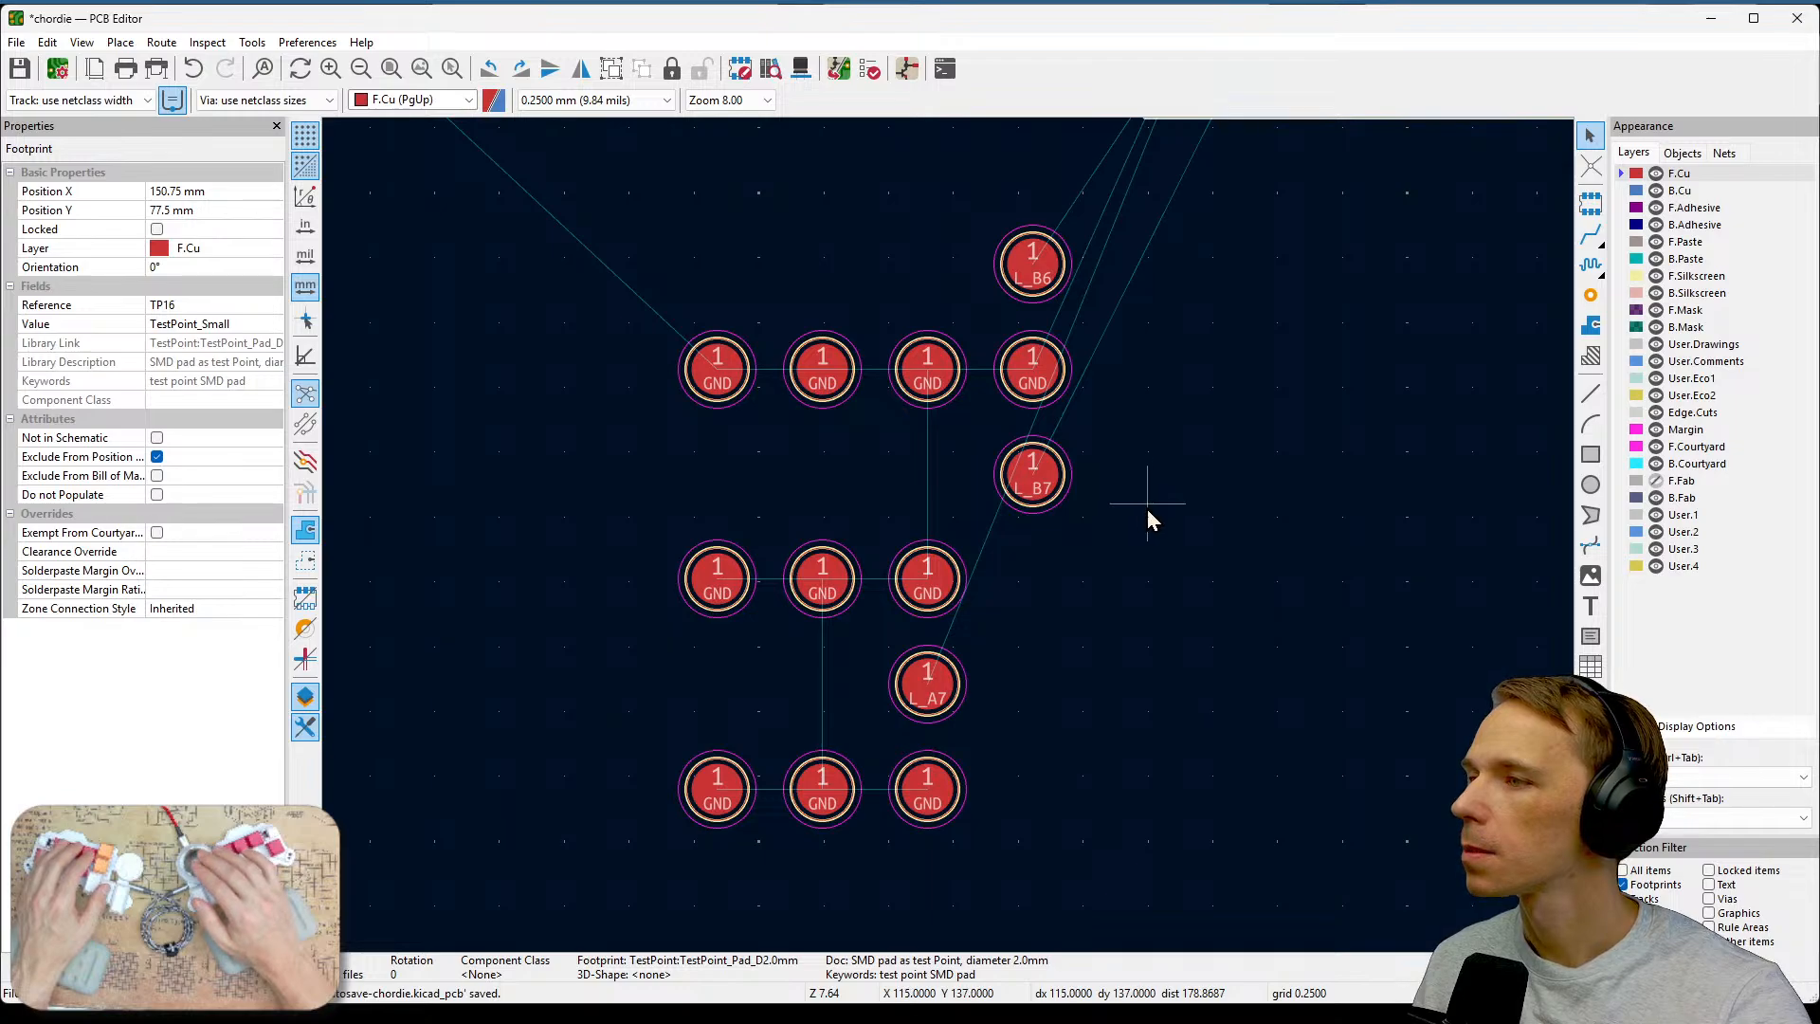
{"action": "left_click", "coordinate": [939, 681]}
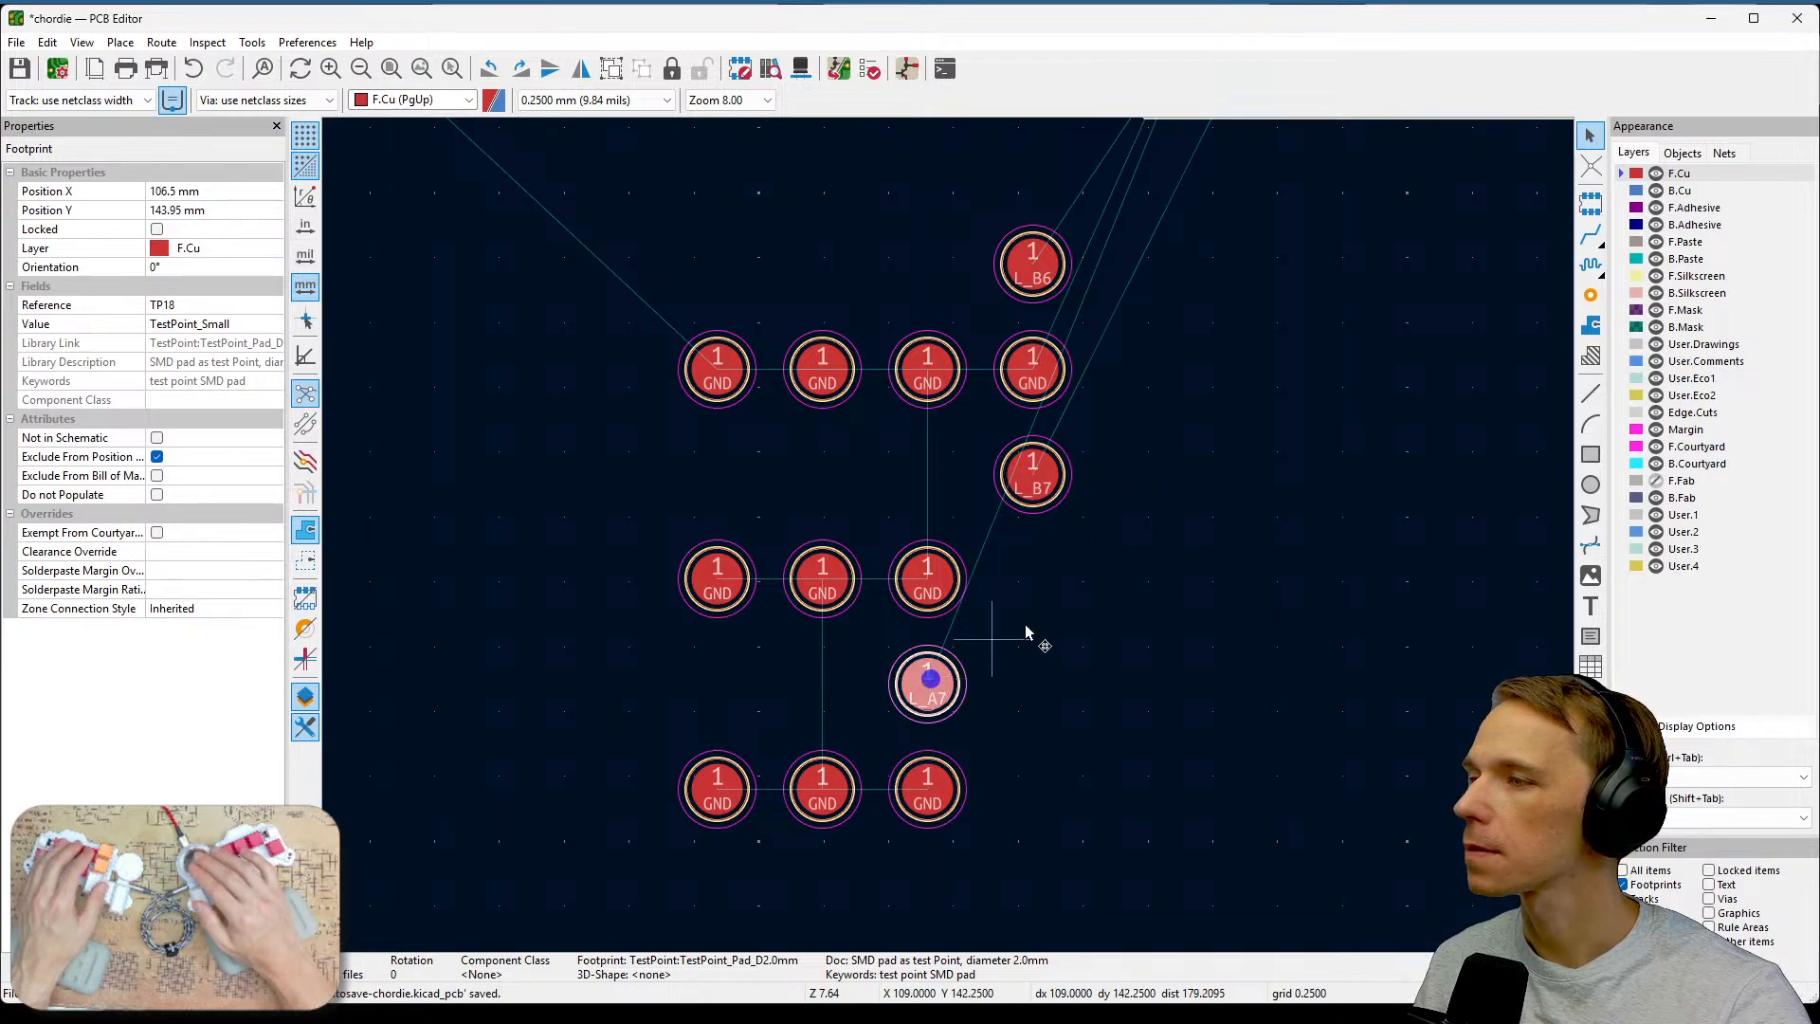
{"action": "scroll", "coordinate": [1105, 595], "scroll_direction": "down", "scroll_amount": 6}
{"action": "middle_click_drag", "start_coordinate": [682, 910], "coordinate": [875, 586]}
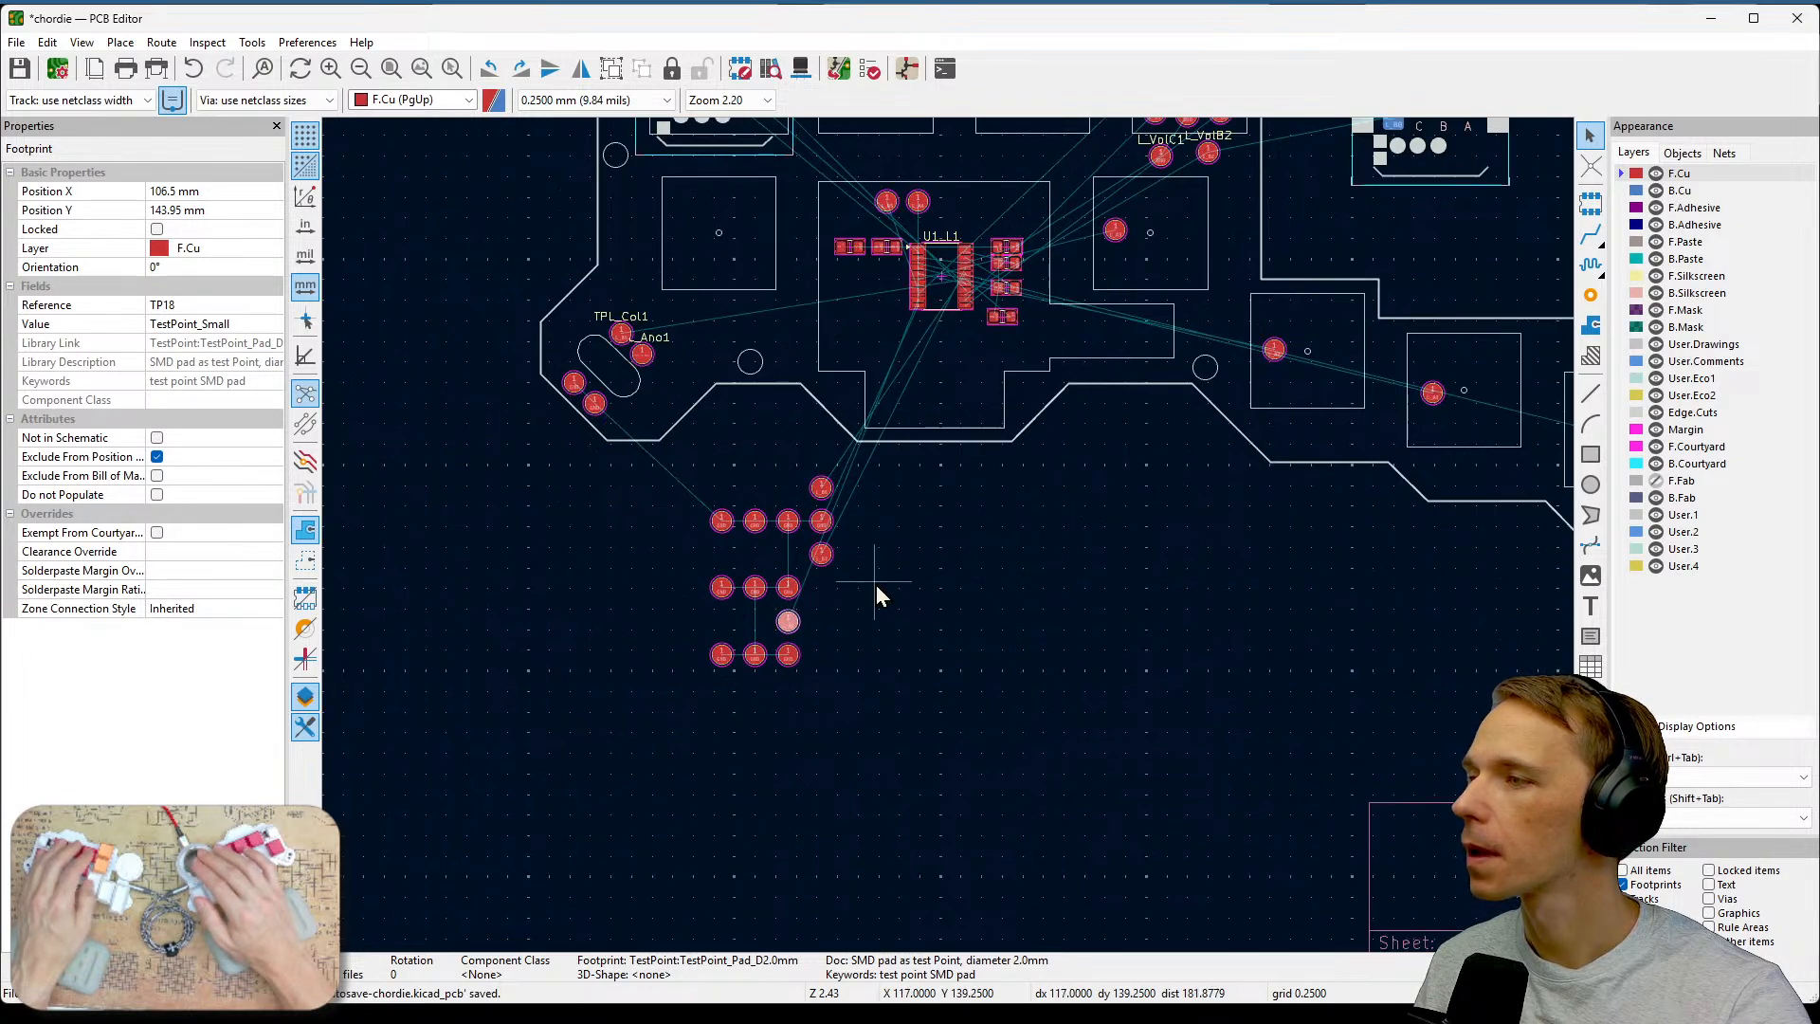
{"action": "left_click_drag", "start_coordinate": [788, 622], "coordinate": [1065, 231]}
{"action": "middle_click_drag", "start_coordinate": [1064, 232], "coordinate": [958, 516]}
{"action": "left_click_drag", "start_coordinate": [962, 520], "coordinate": [894, 357]}
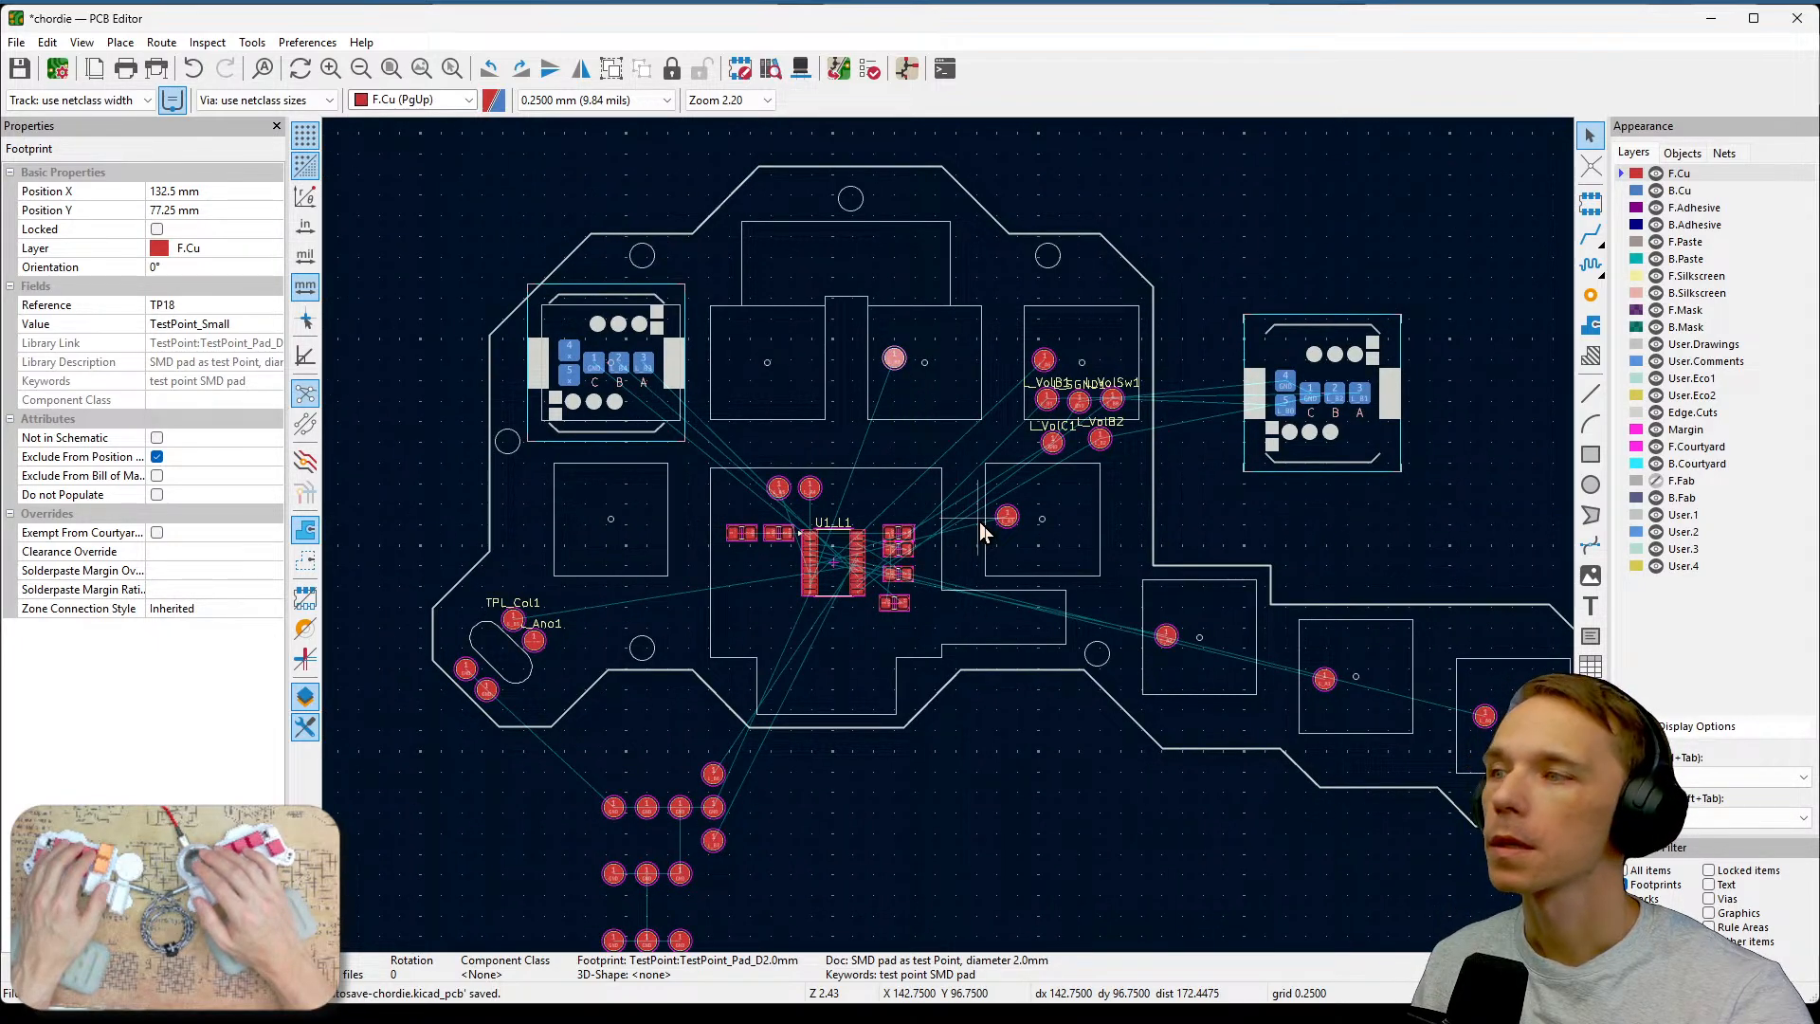
Move the L_B7 test point into the key area beside the left connector.
{"action": "middle_click_drag", "start_coordinate": [879, 731], "coordinate": [983, 666]}
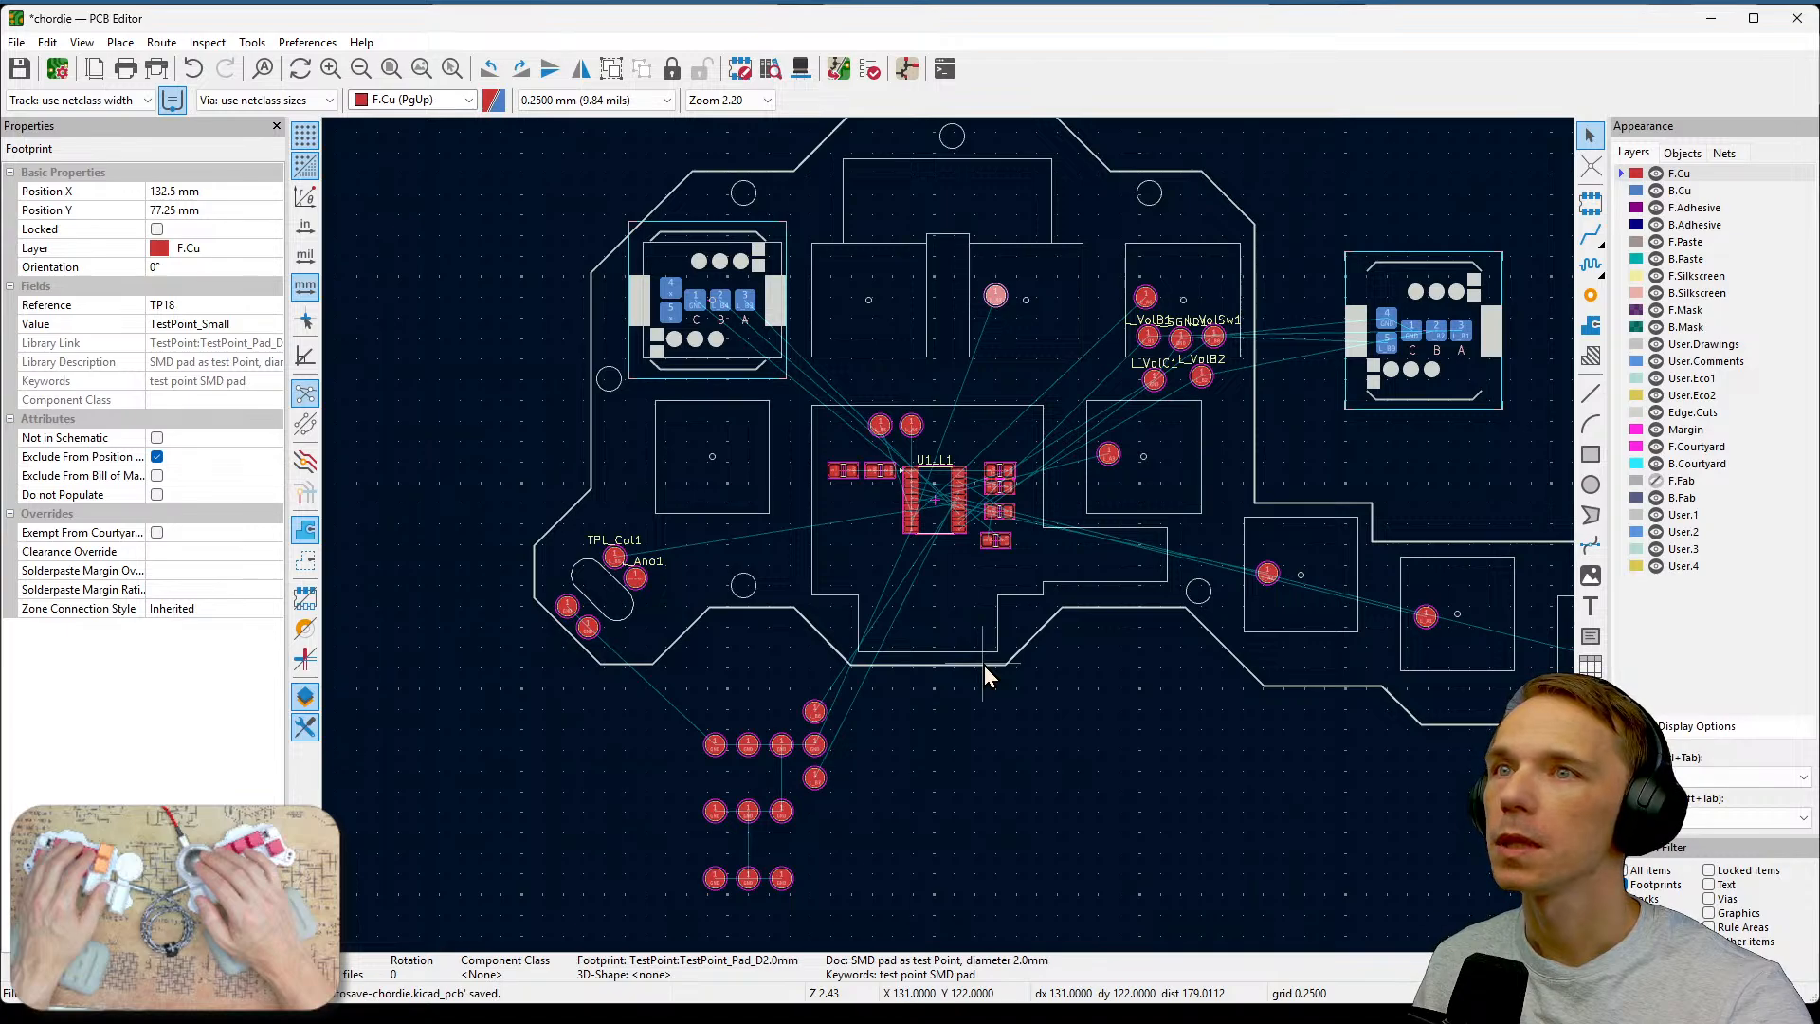
{"action": "scroll", "coordinate": [766, 769], "scroll_direction": "up", "scroll_amount": 7}
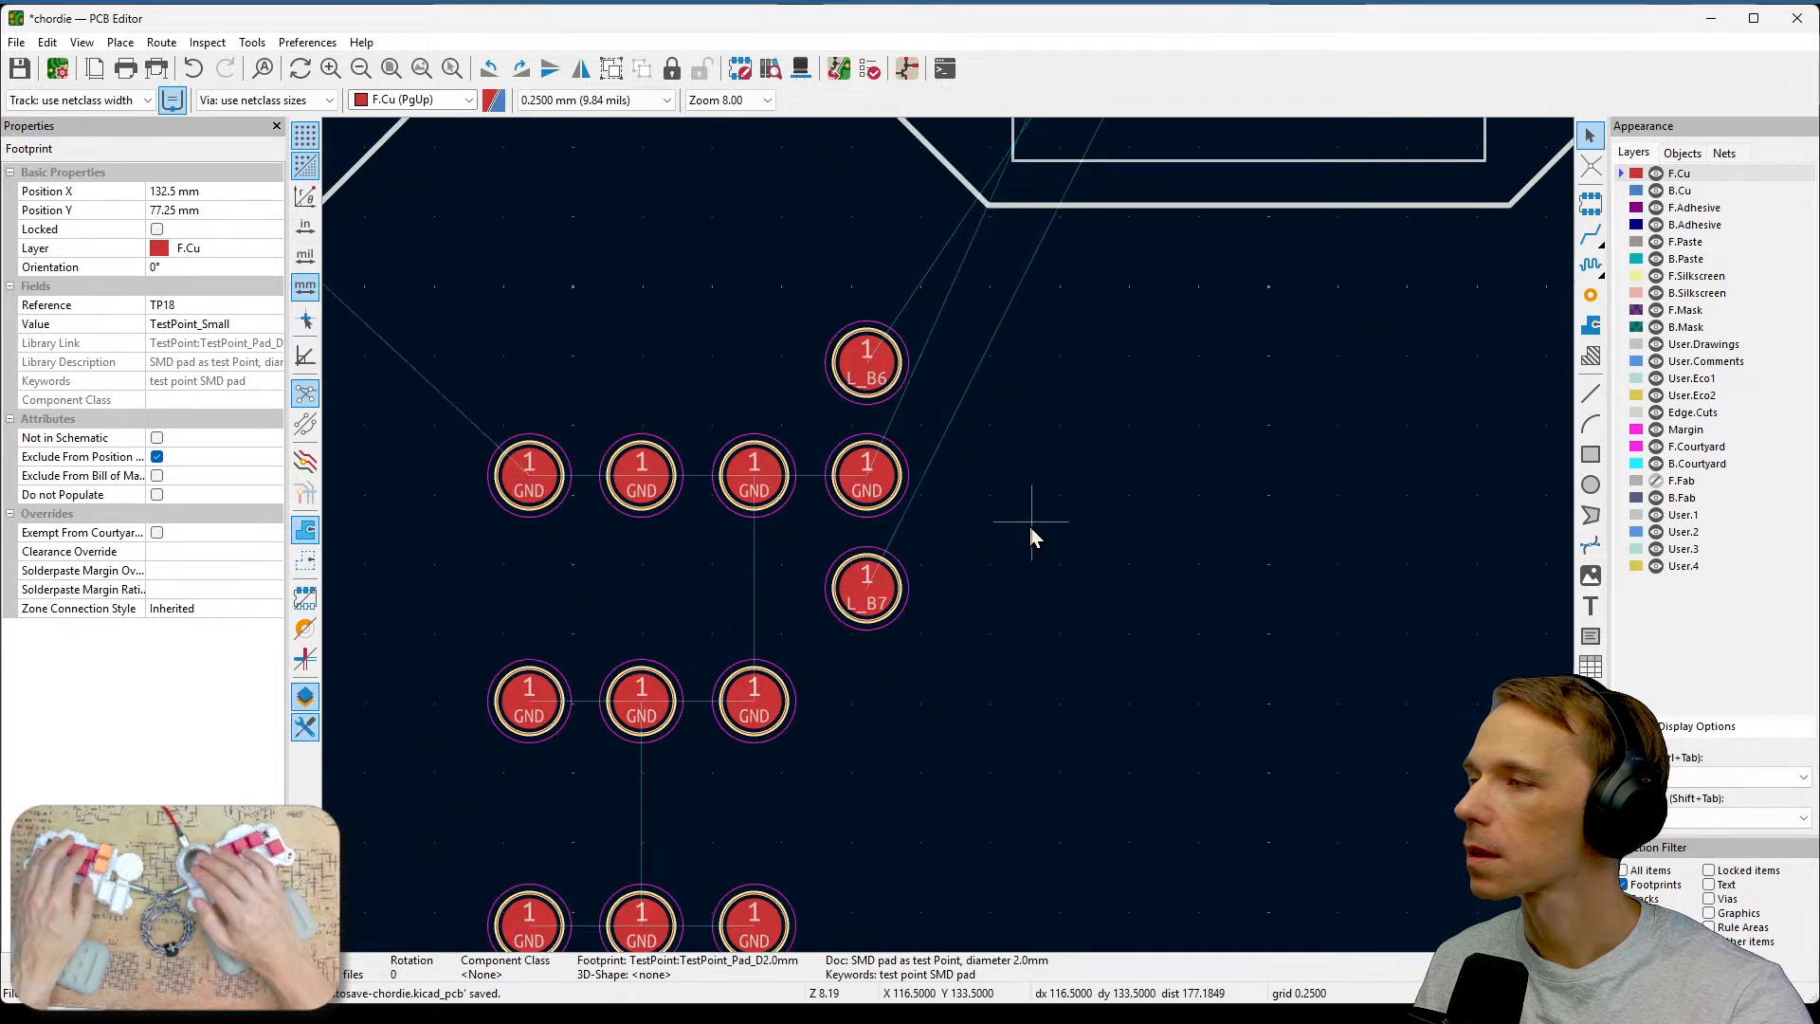
{"action": "left_click", "coordinate": [874, 582]}
{"action": "key", "text": "Home"}
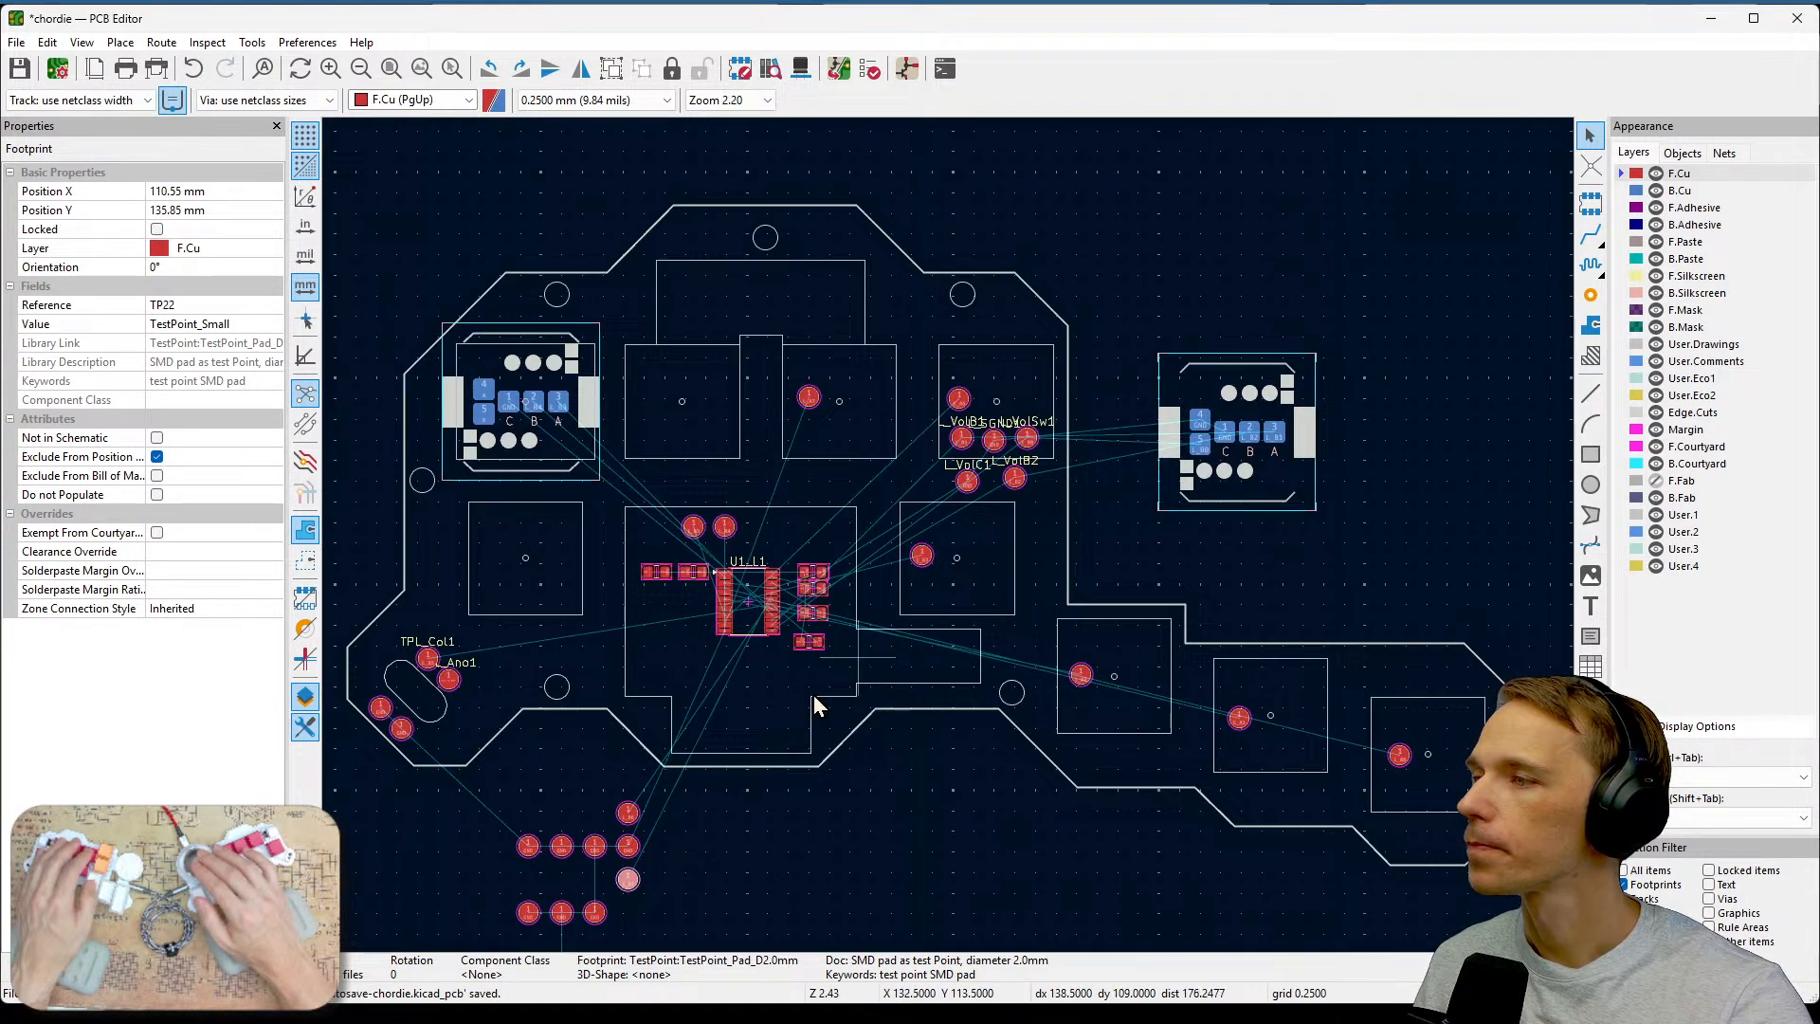
{"action": "left_click_drag", "start_coordinate": [628, 879], "coordinate": [641, 407]}
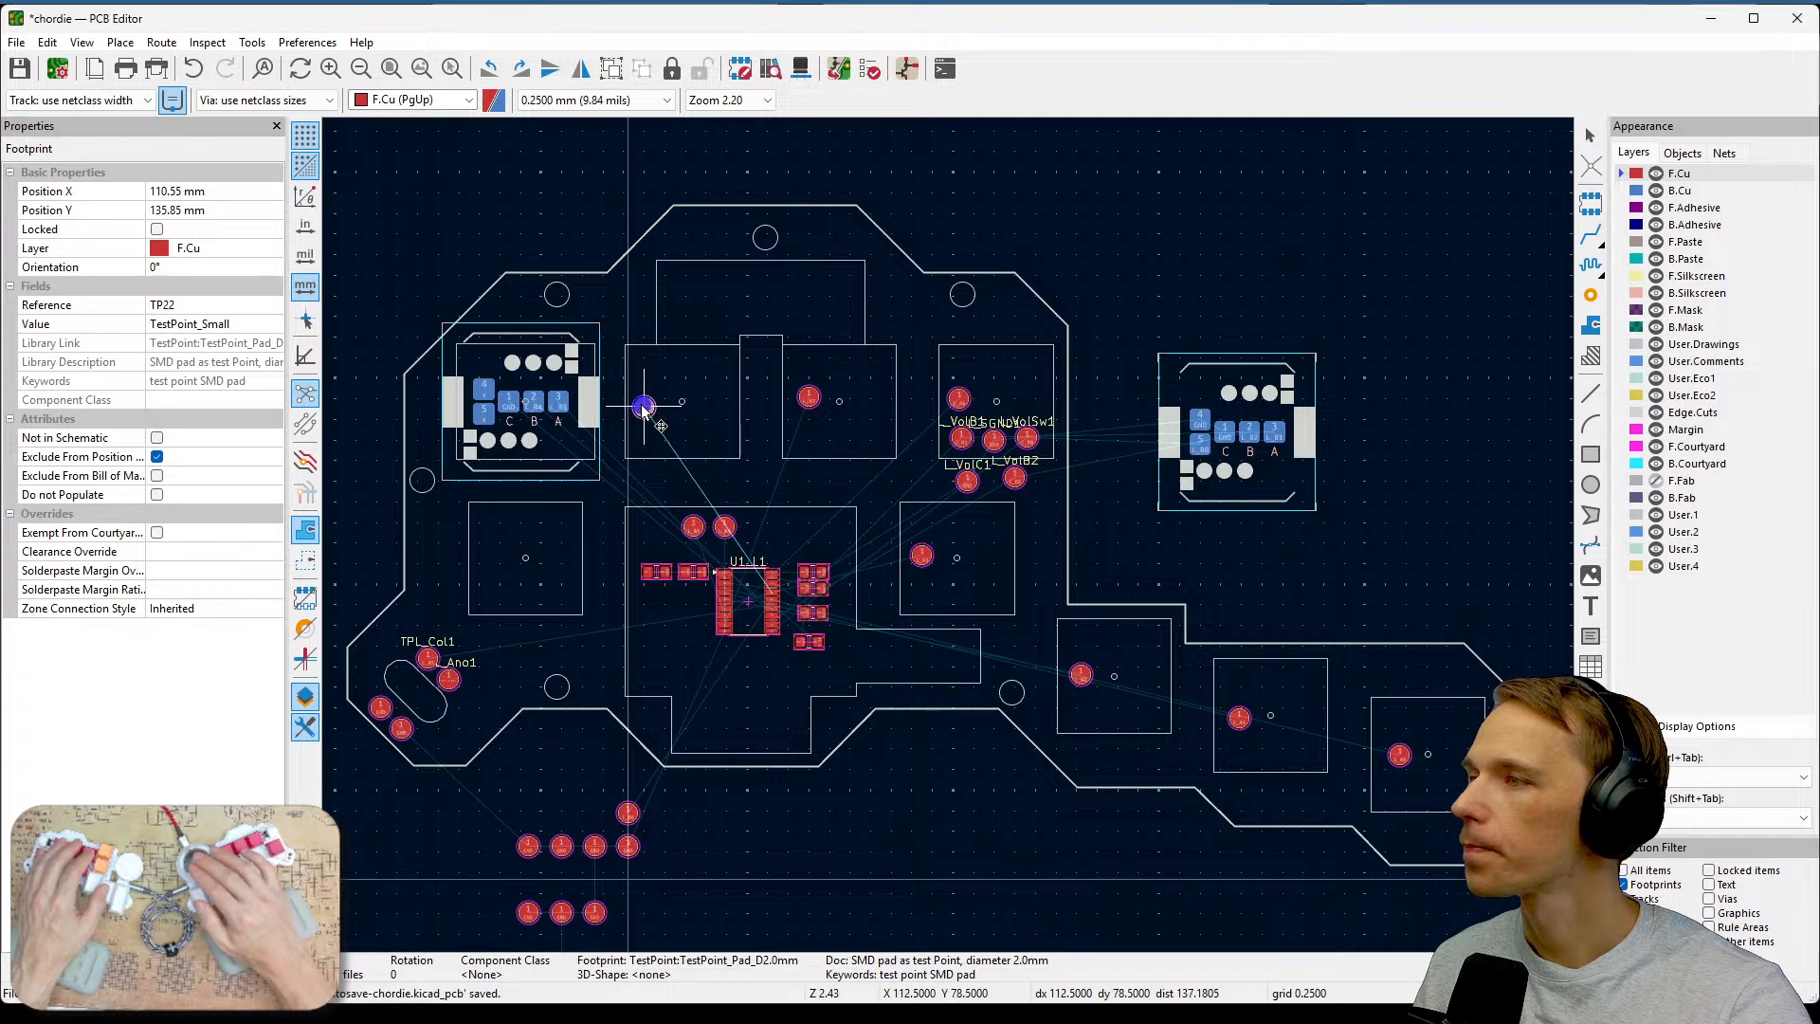
{"action": "left_click", "coordinate": [642, 408]}
Move the L_B6 test point into the key area left of the U1_L1 chip.
{"action": "scroll", "coordinate": [696, 857], "scroll_direction": "up", "scroll_amount": 7}
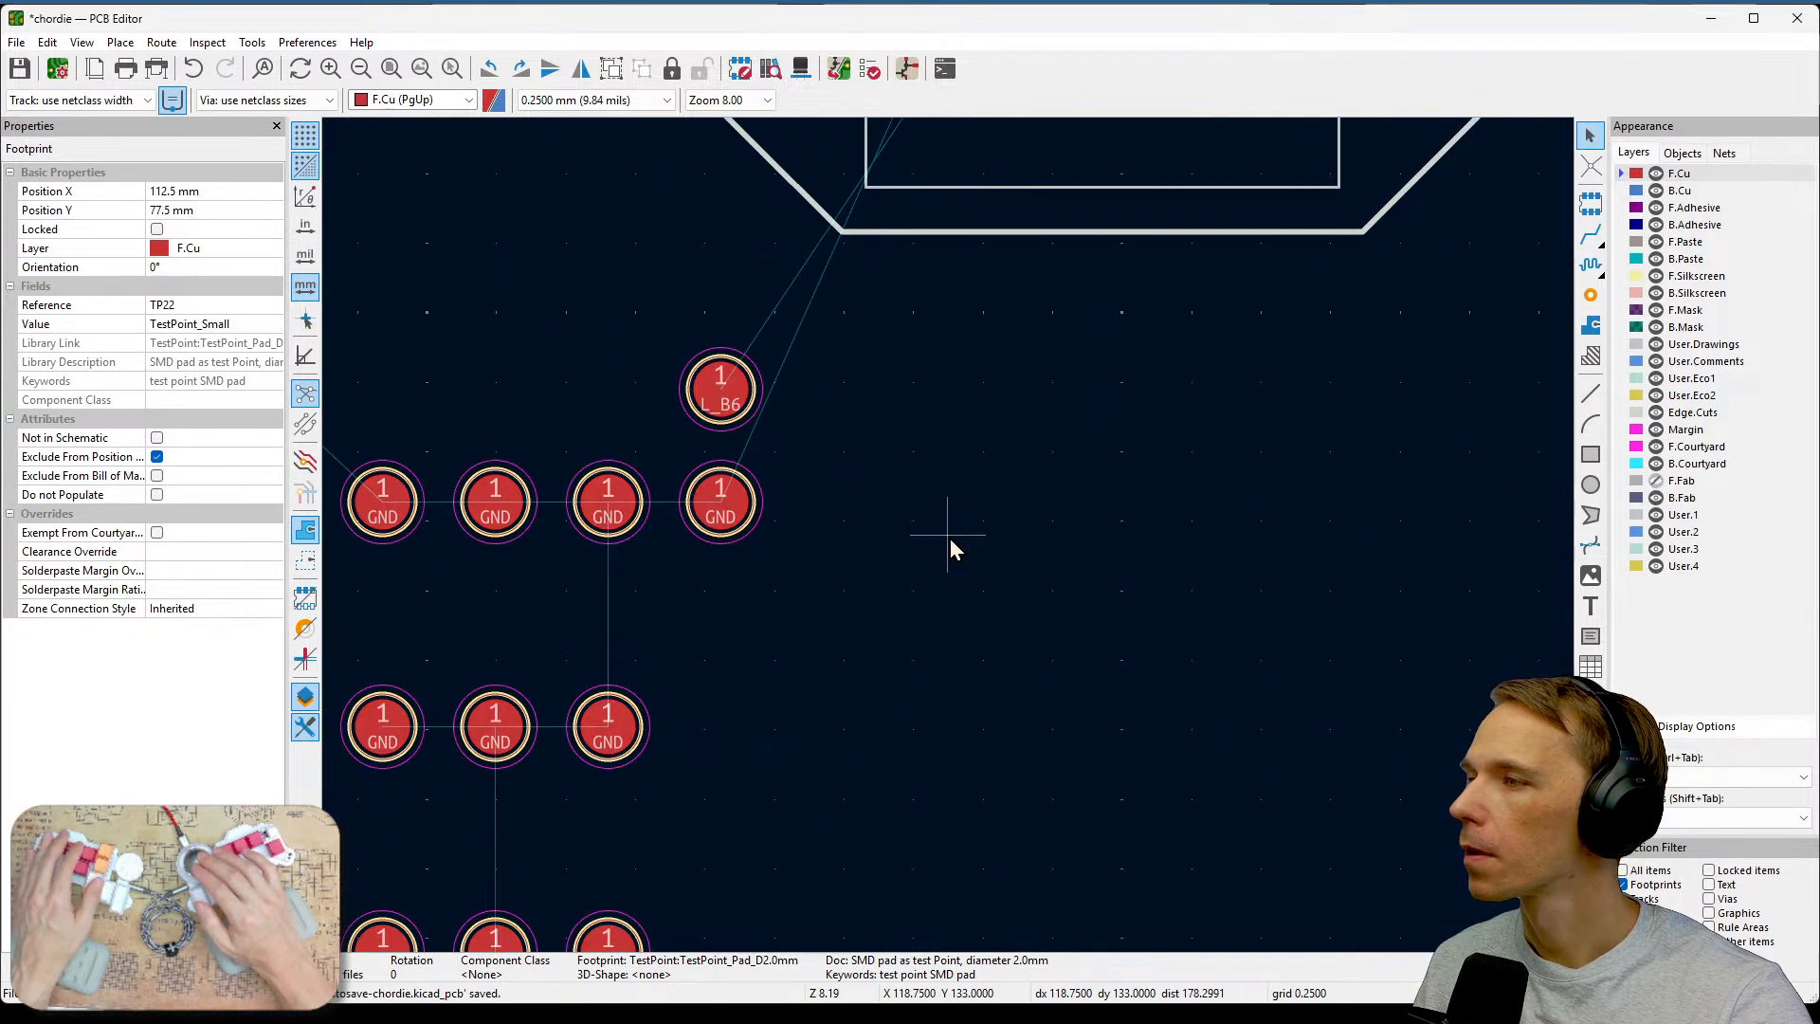
{"action": "middle_click_drag", "start_coordinate": [950, 538], "coordinate": [1231, 377]}
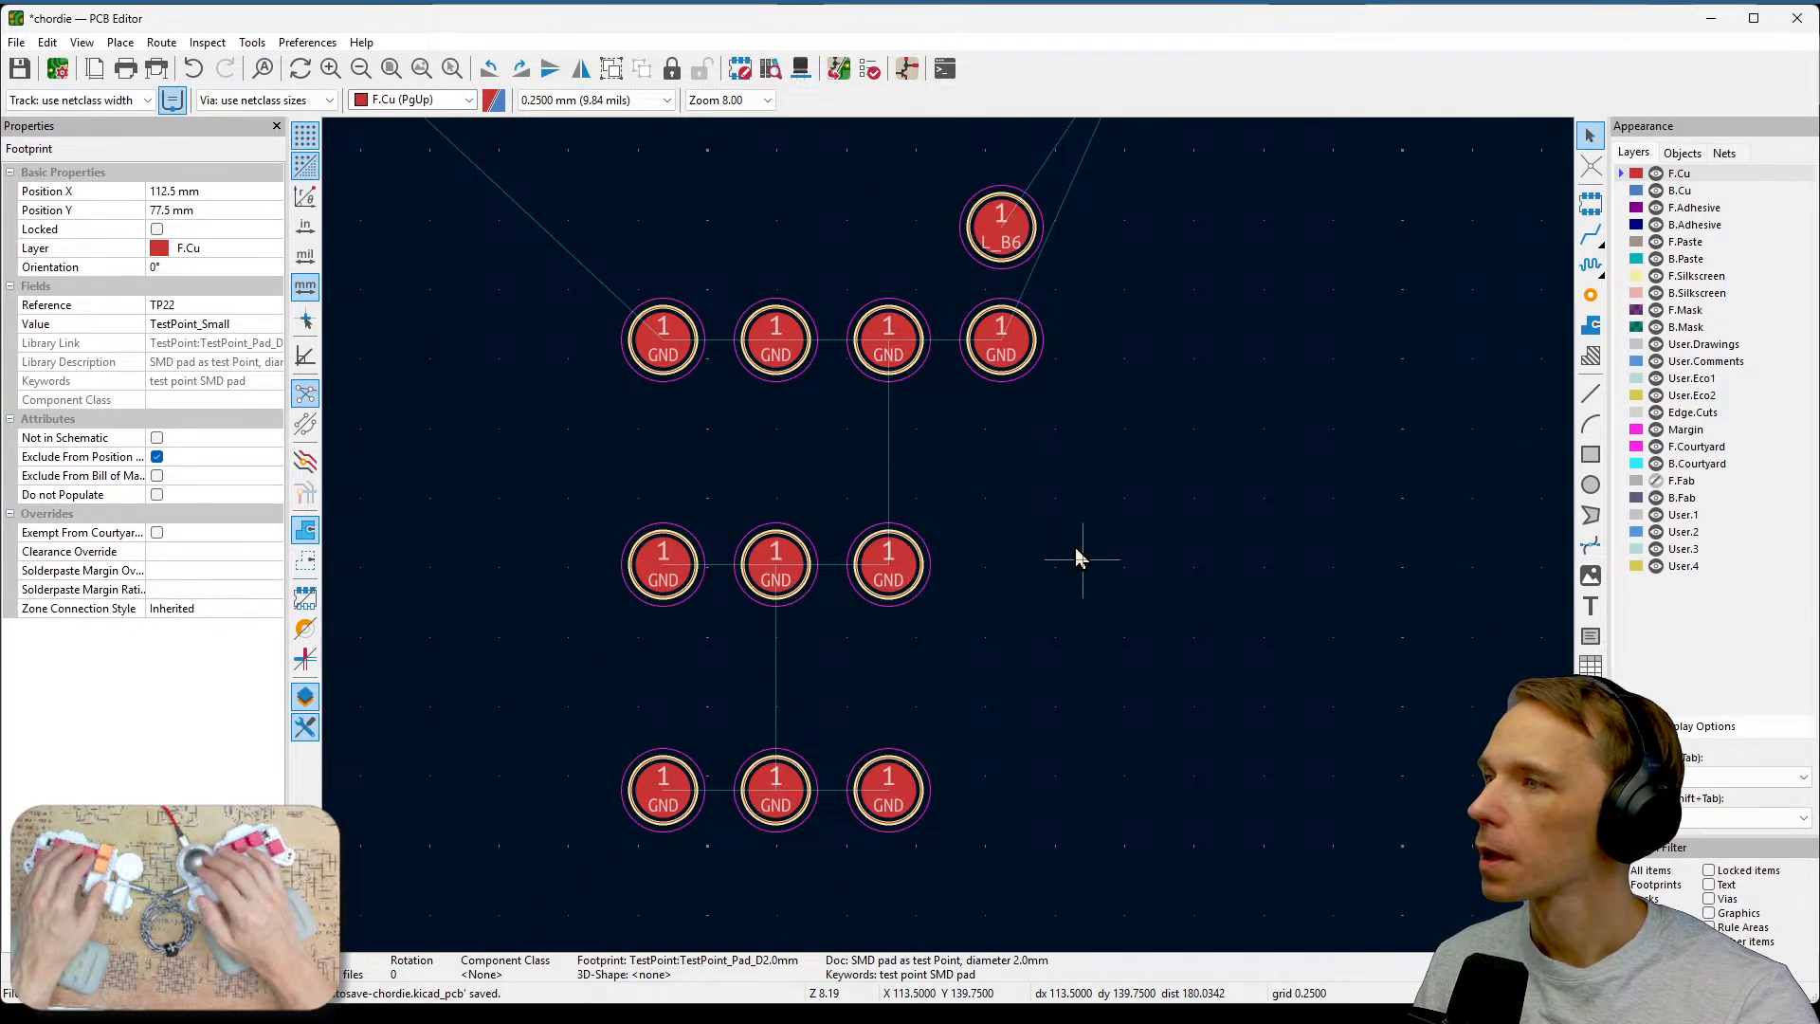
{"action": "left_click", "coordinate": [1003, 231]}
{"action": "key", "text": "Home"}
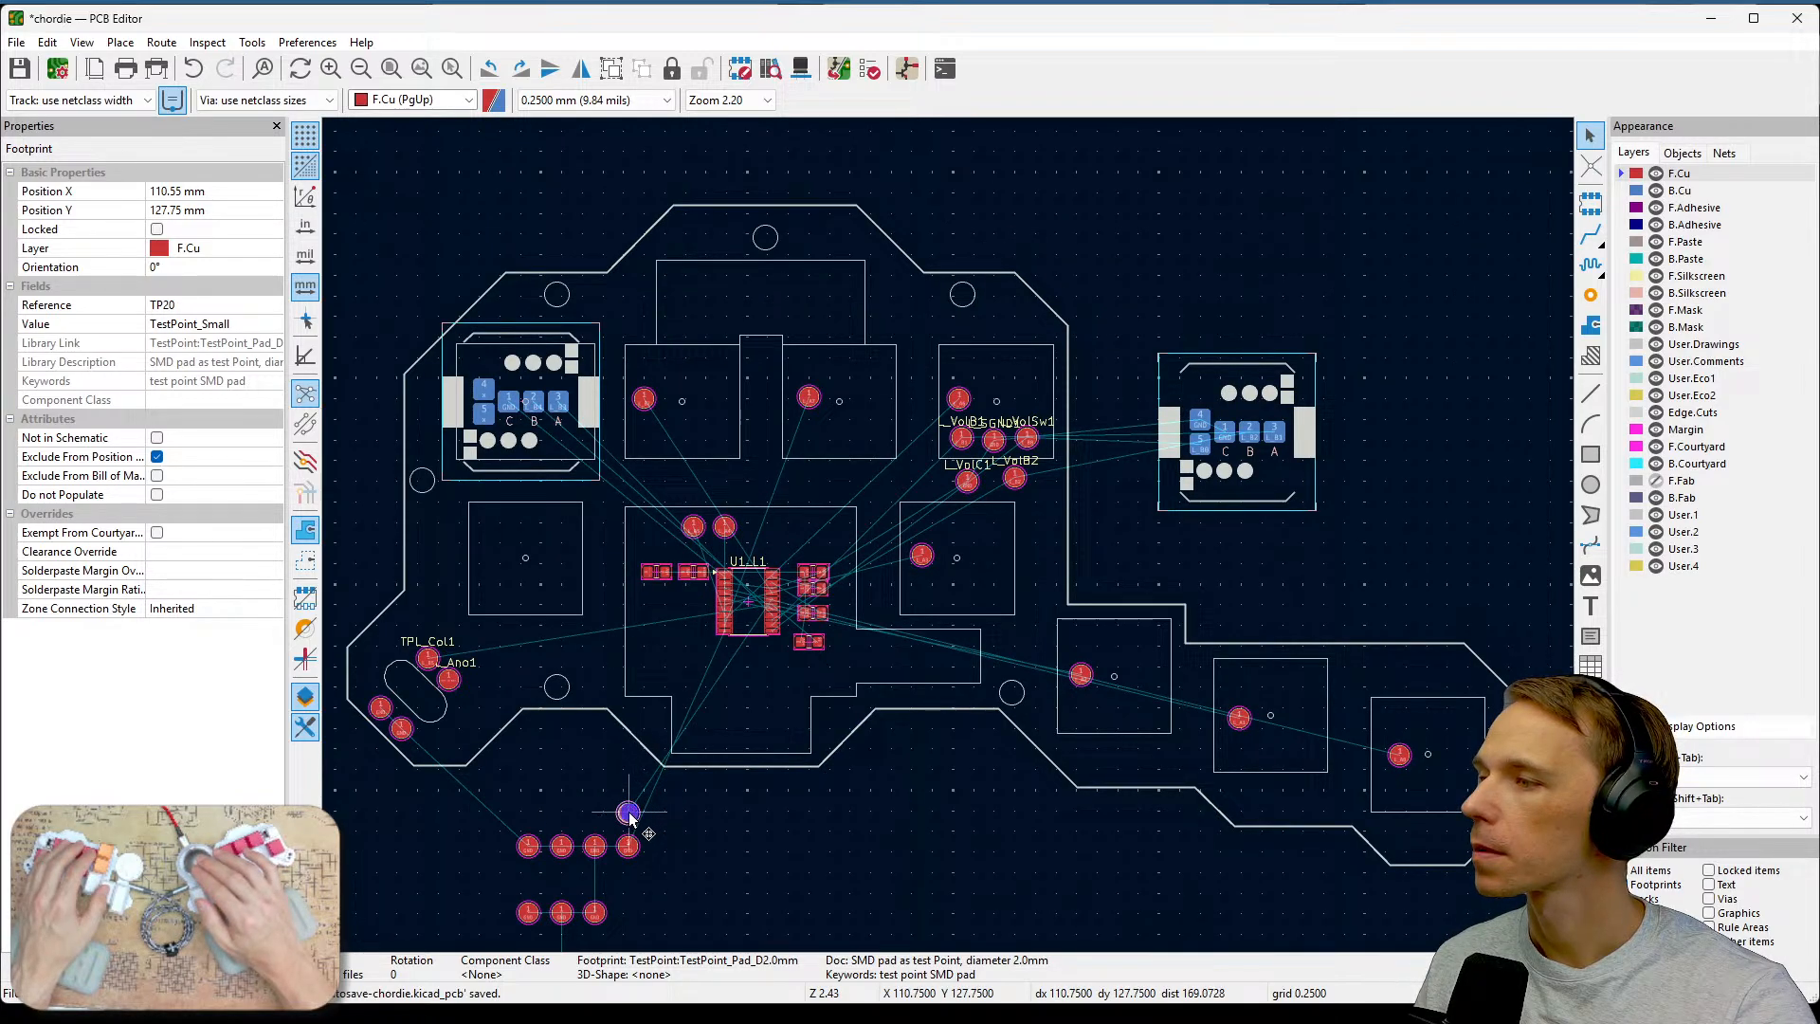
{"action": "left_click_drag", "start_coordinate": [629, 813], "coordinate": [552, 560]}
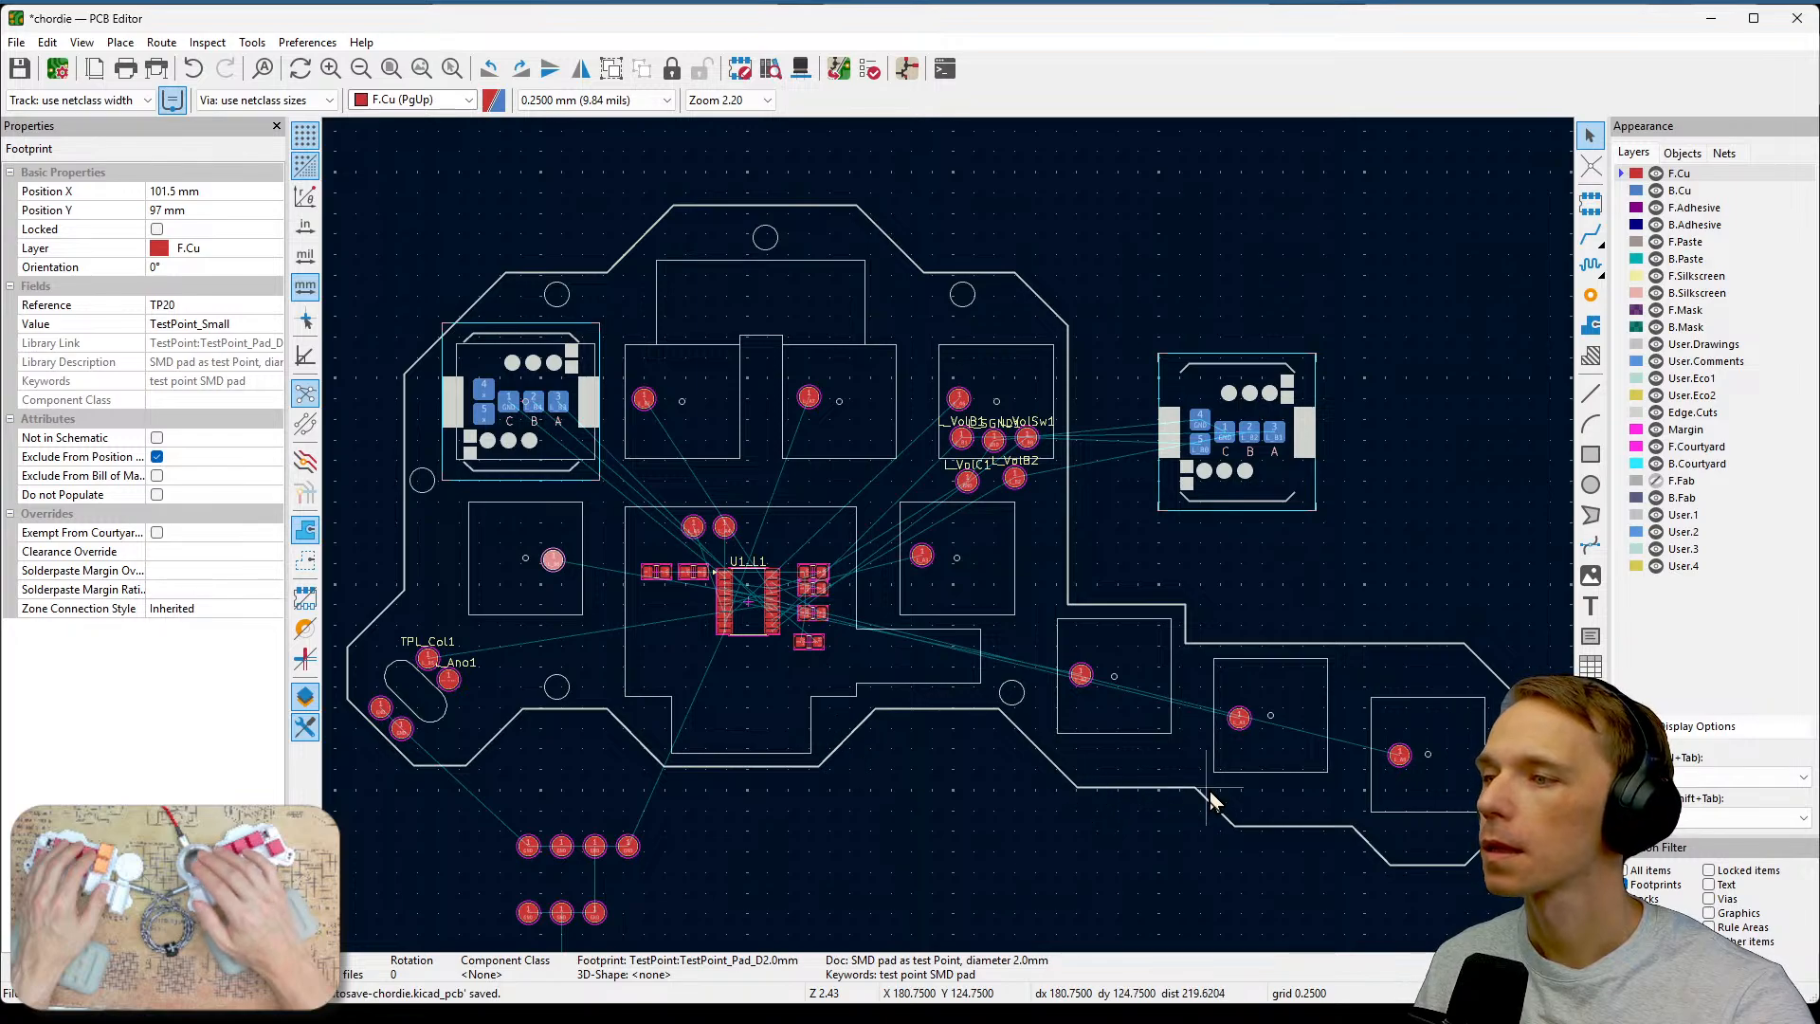
Review the placement of the test points across all key areas of the board.
{"action": "scroll", "coordinate": [1210, 788], "scroll_direction": "up", "scroll_amount": 3}
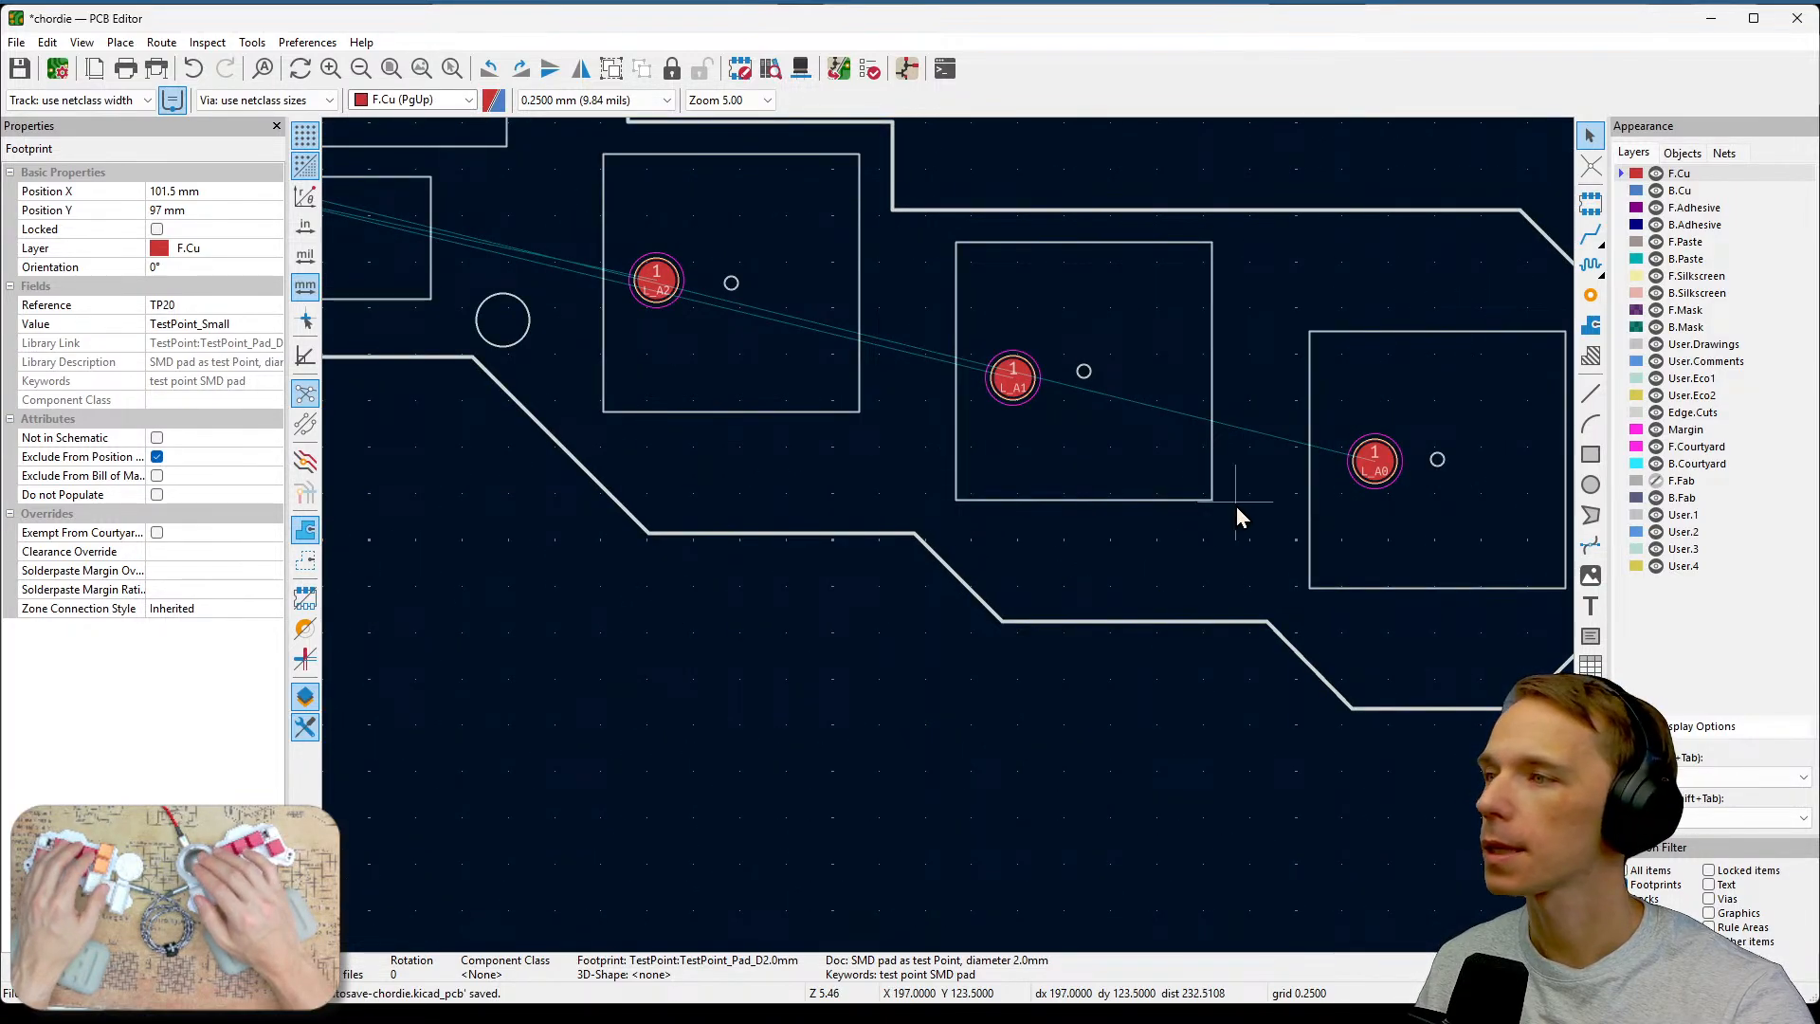
{"action": "middle_click_drag", "start_coordinate": [1023, 452], "coordinate": [1259, 572]}
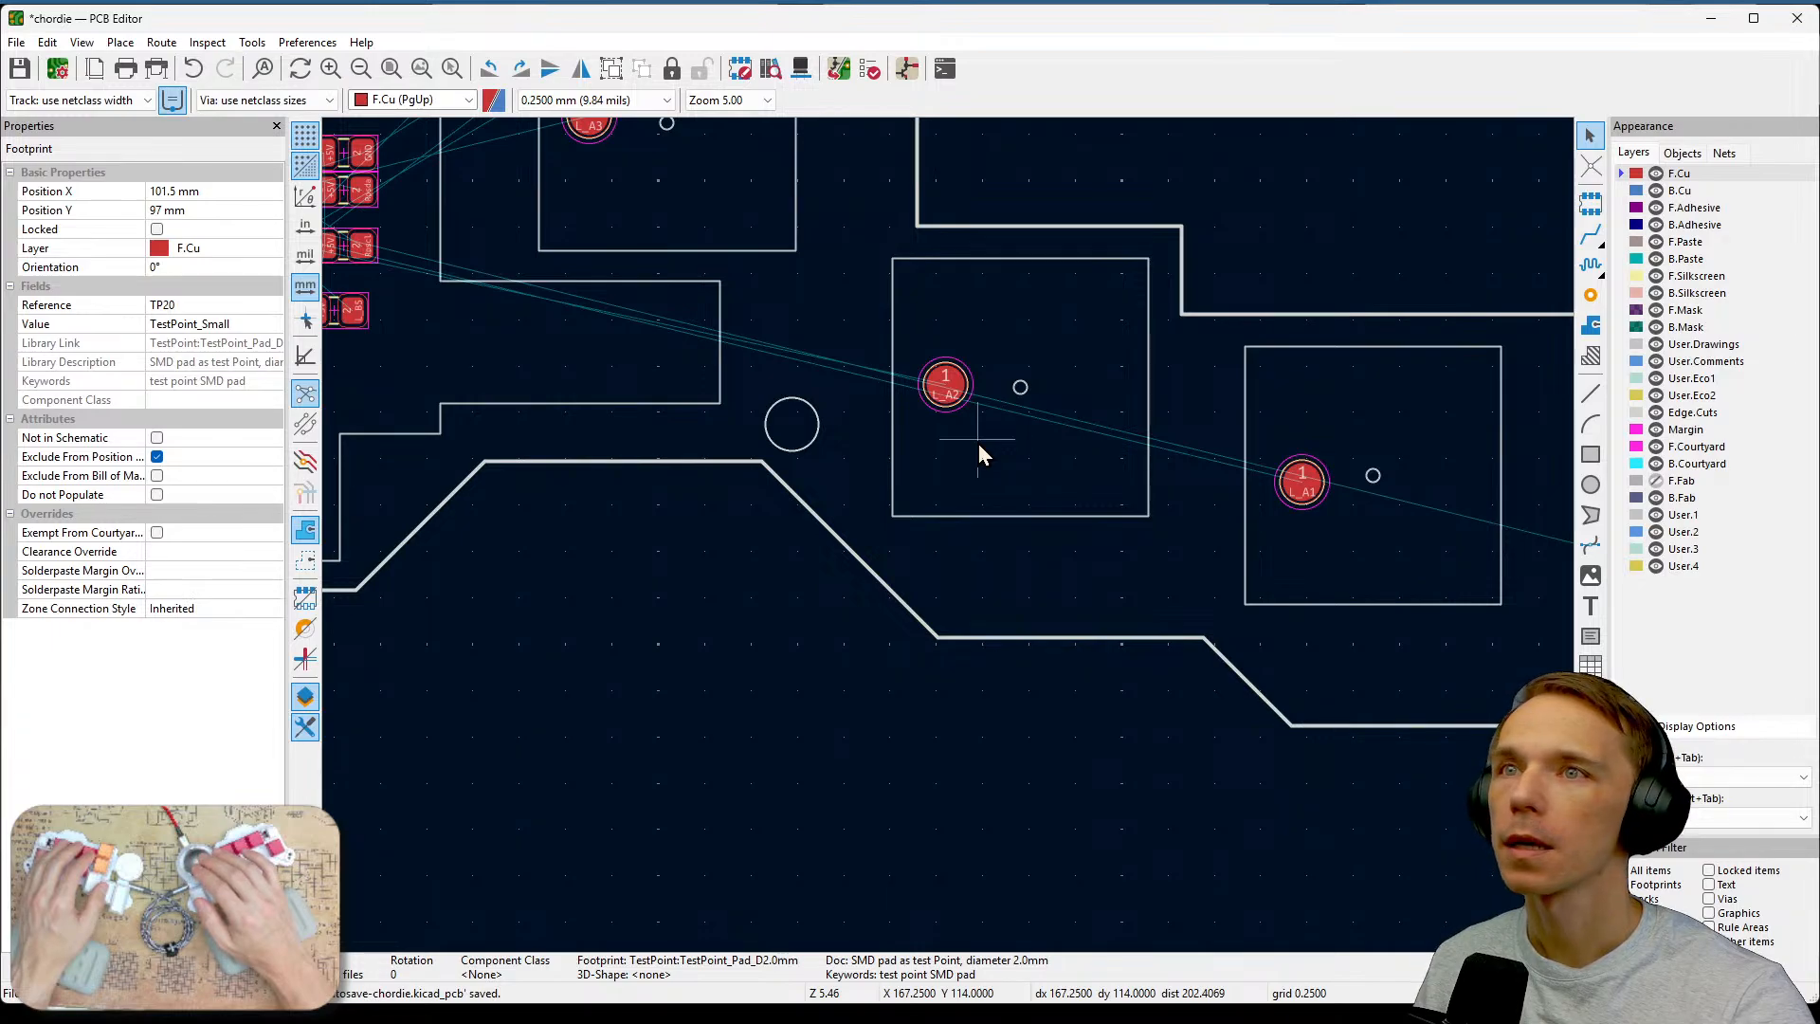
{"action": "middle_click_drag", "start_coordinate": [978, 444], "coordinate": [1268, 611]}
{"action": "middle_click_drag", "start_coordinate": [946, 226], "coordinate": [1010, 646]}
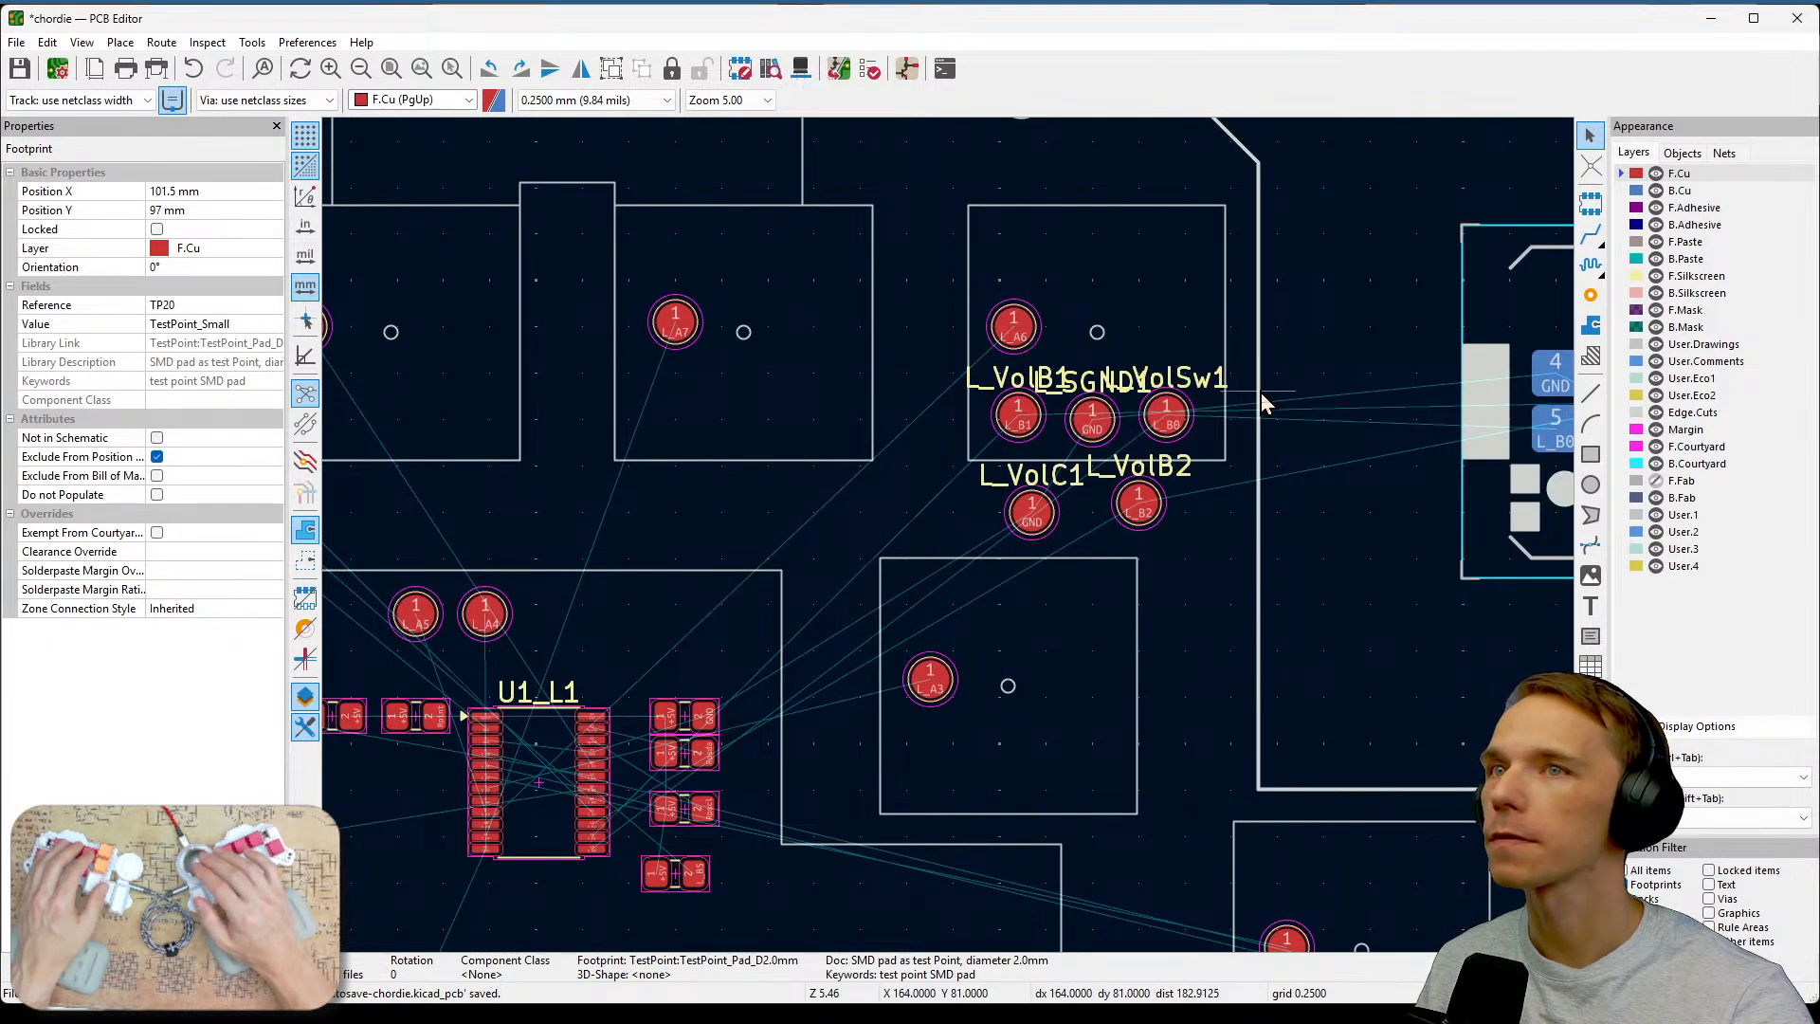
{"action": "middle_click_drag", "start_coordinate": [916, 625], "coordinate": [1054, 590]}
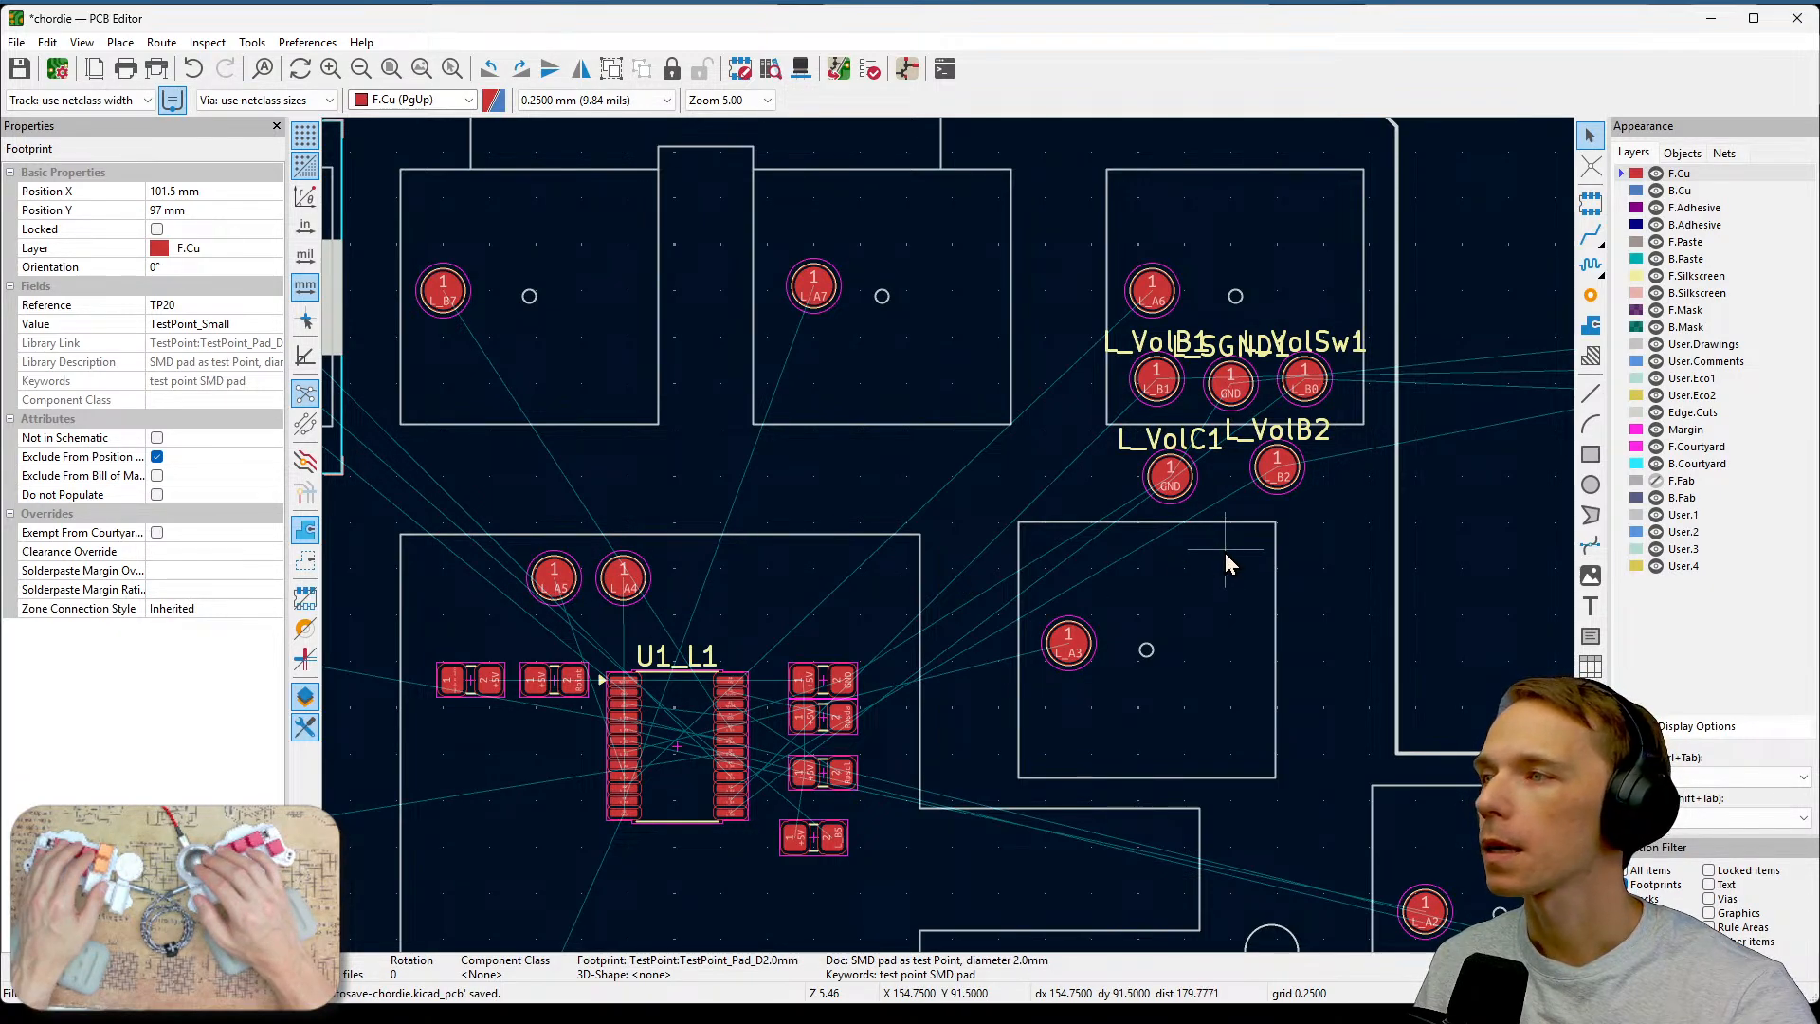
{"action": "middle_click_drag", "start_coordinate": [999, 397], "coordinate": [1298, 451]}
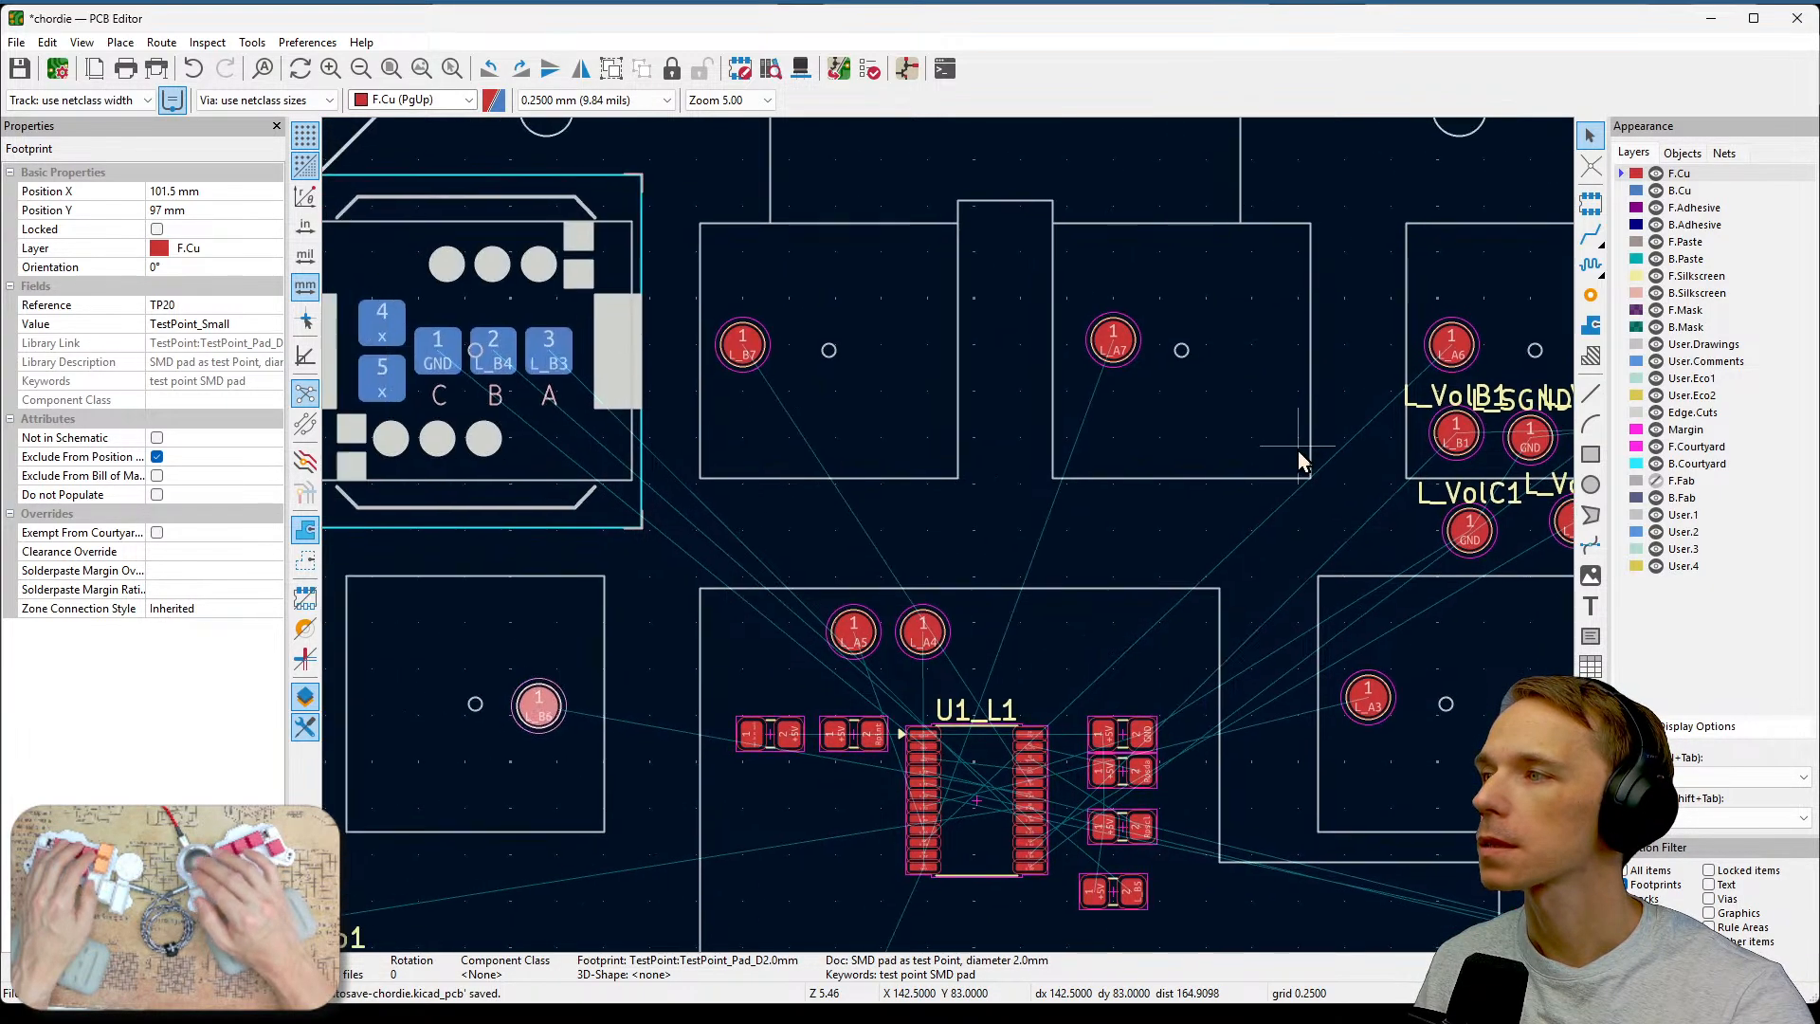
{"action": "middle_click_drag", "start_coordinate": [659, 662], "coordinate": [938, 610]}
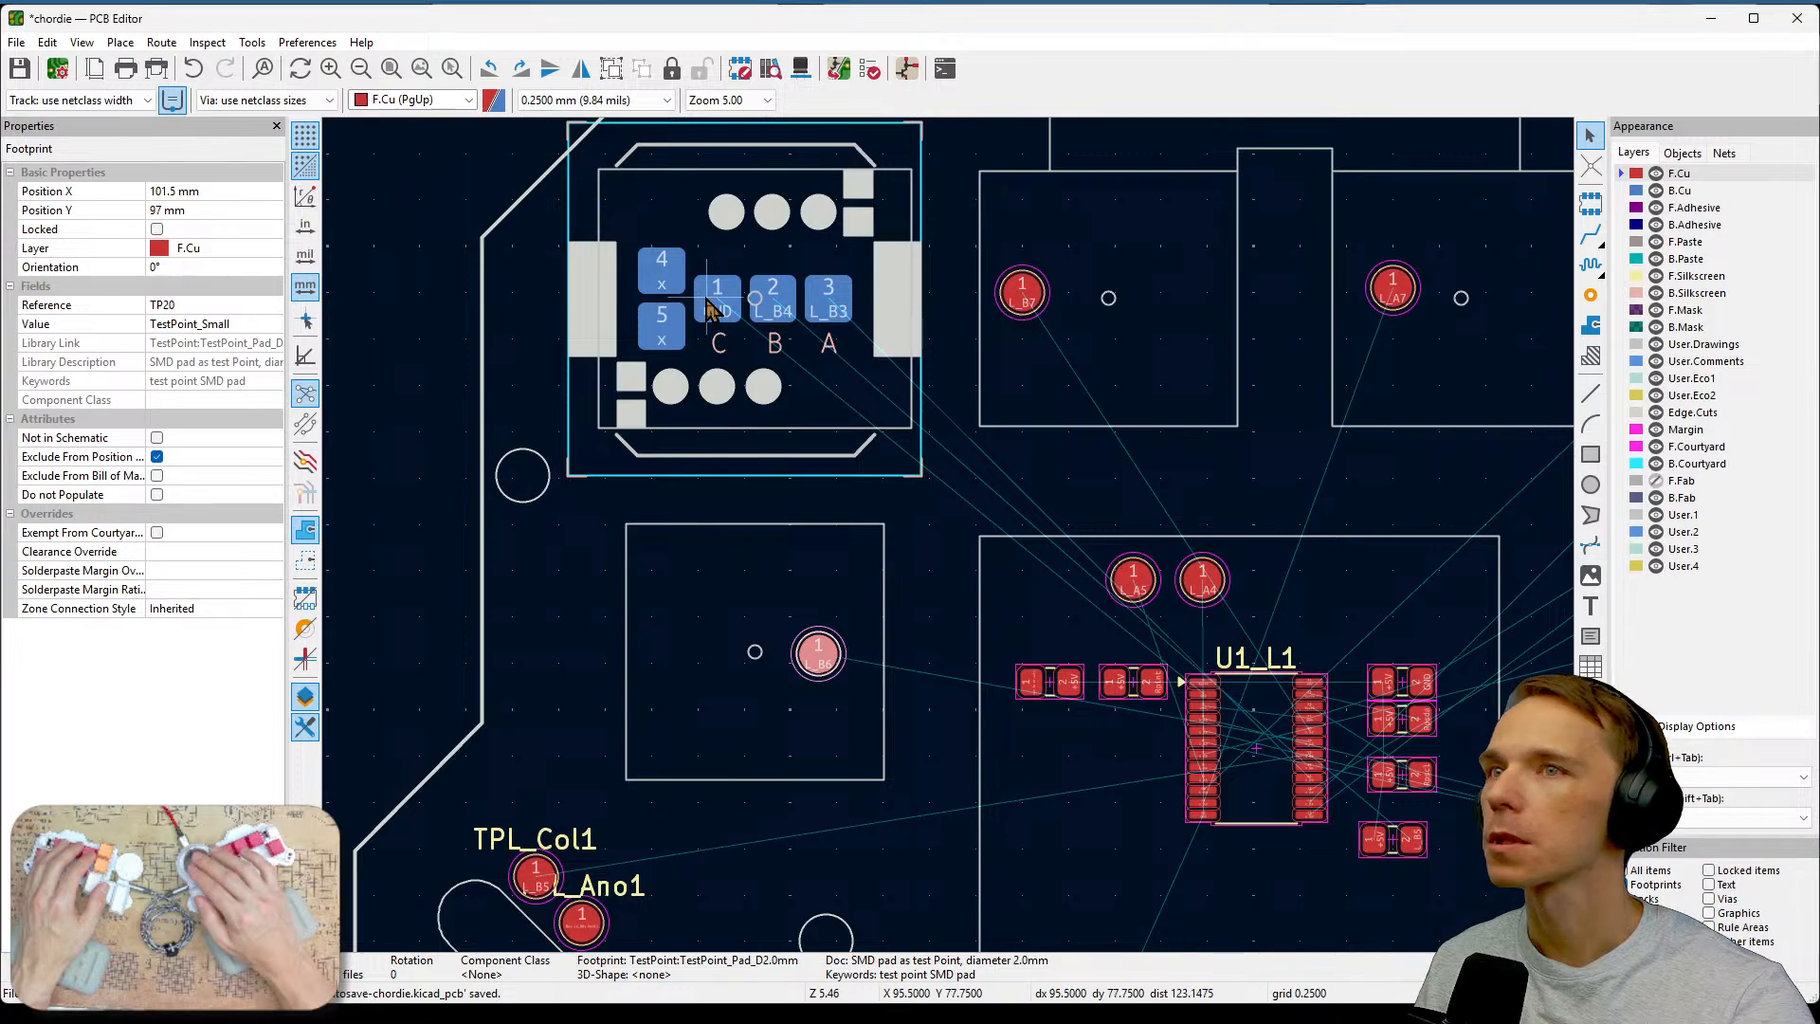
{"action": "middle_click_drag", "start_coordinate": [963, 585], "coordinate": [1008, 341]}
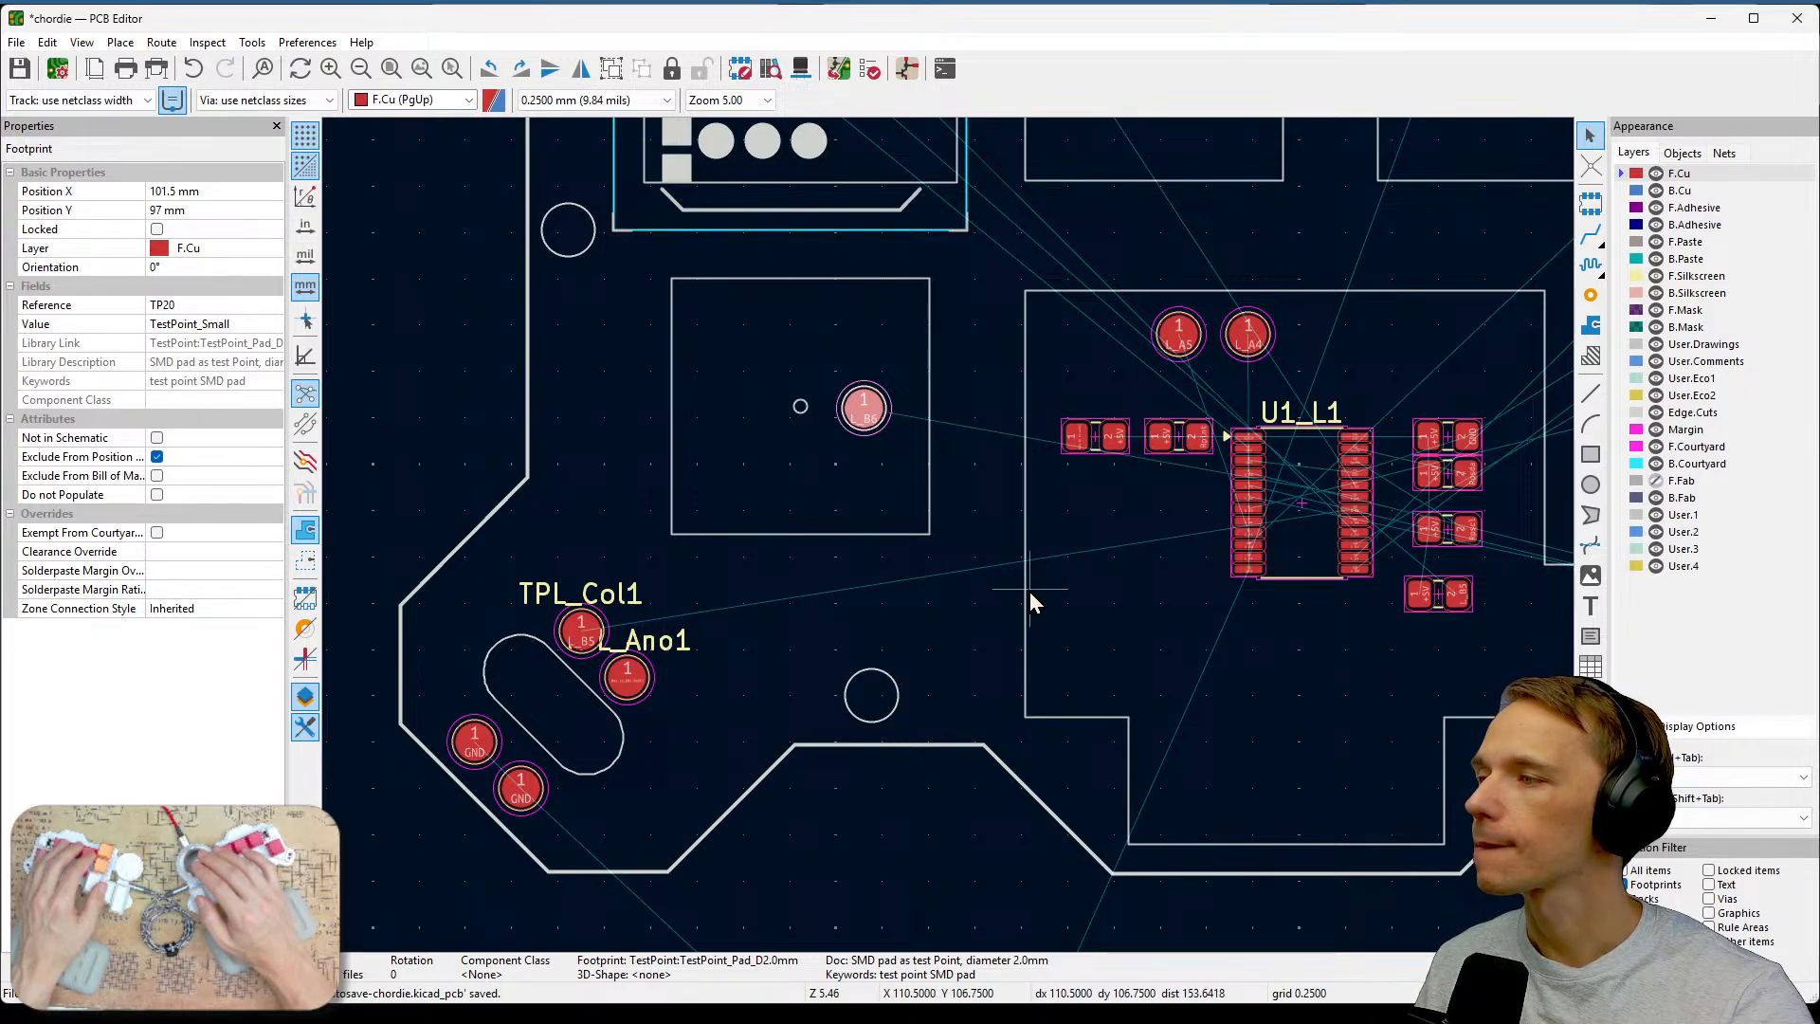
{"action": "middle_click_drag", "start_coordinate": [948, 656], "coordinate": [1009, 457]}
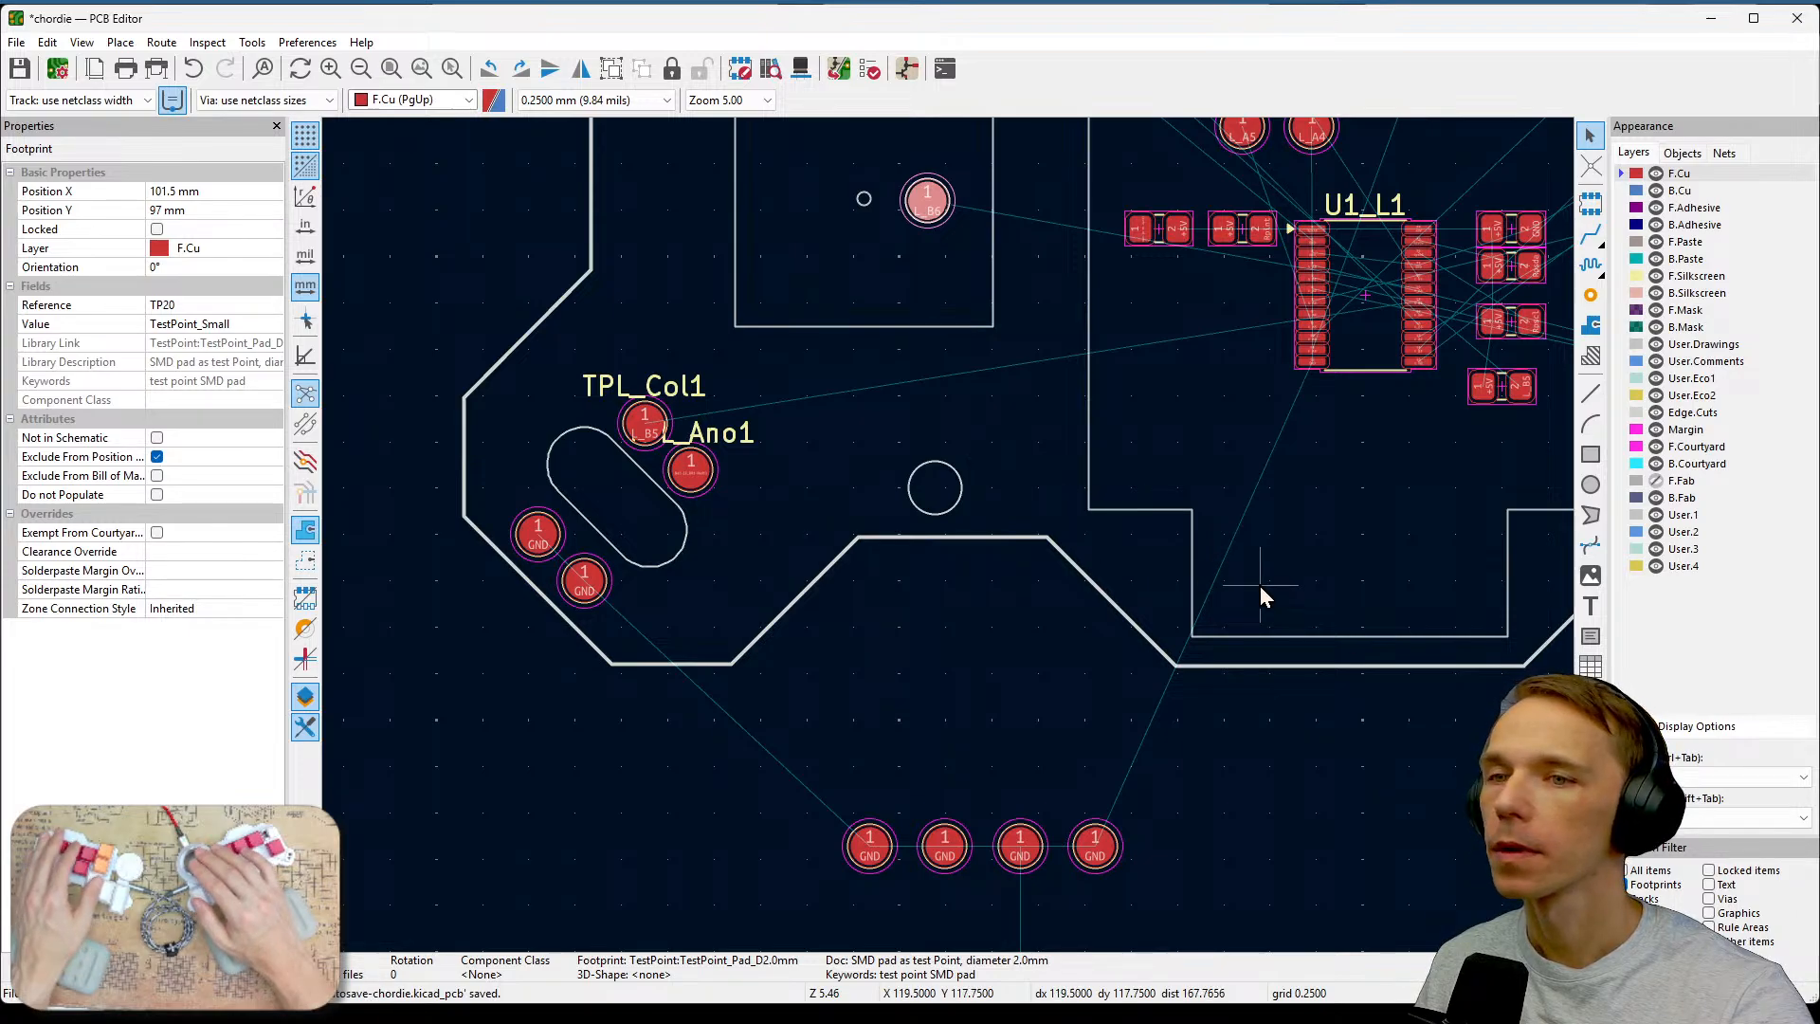
{"action": "scroll", "coordinate": [1260, 586], "scroll_direction": "down", "scroll_amount": 2}
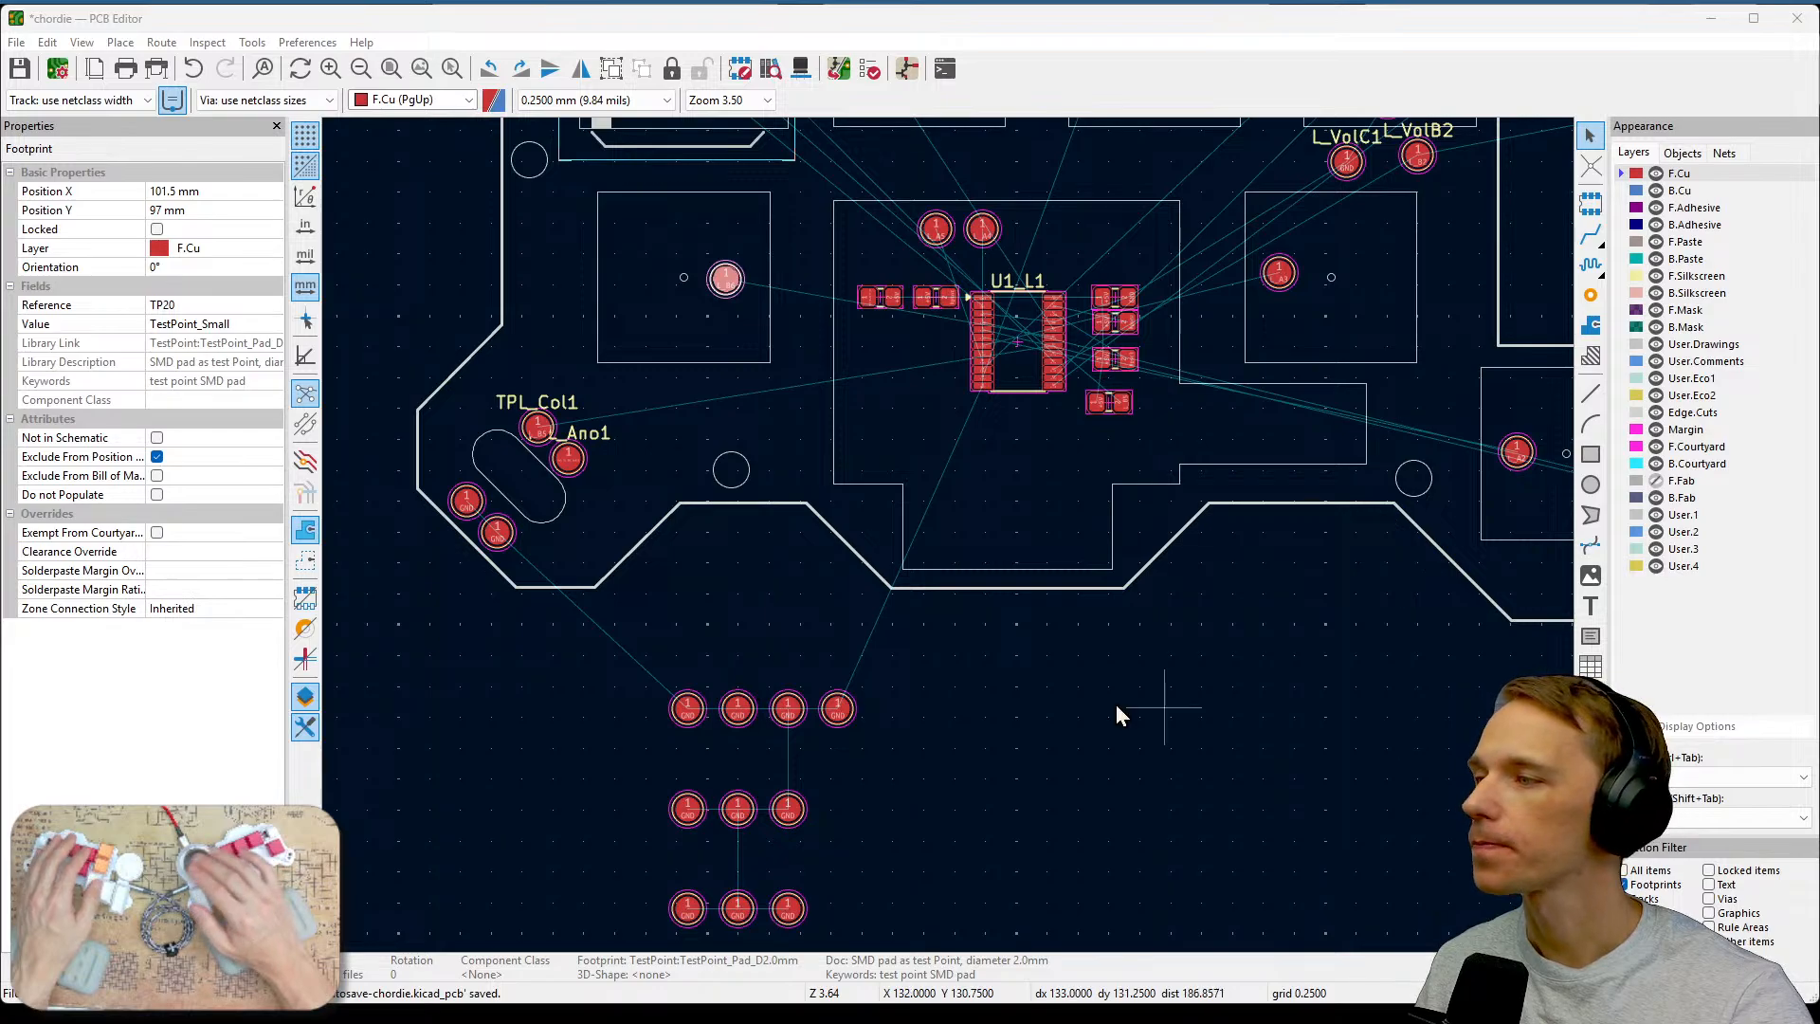
{"action": "scroll", "coordinate": [1015, 699], "scroll_direction": "down", "scroll_amount": 2}
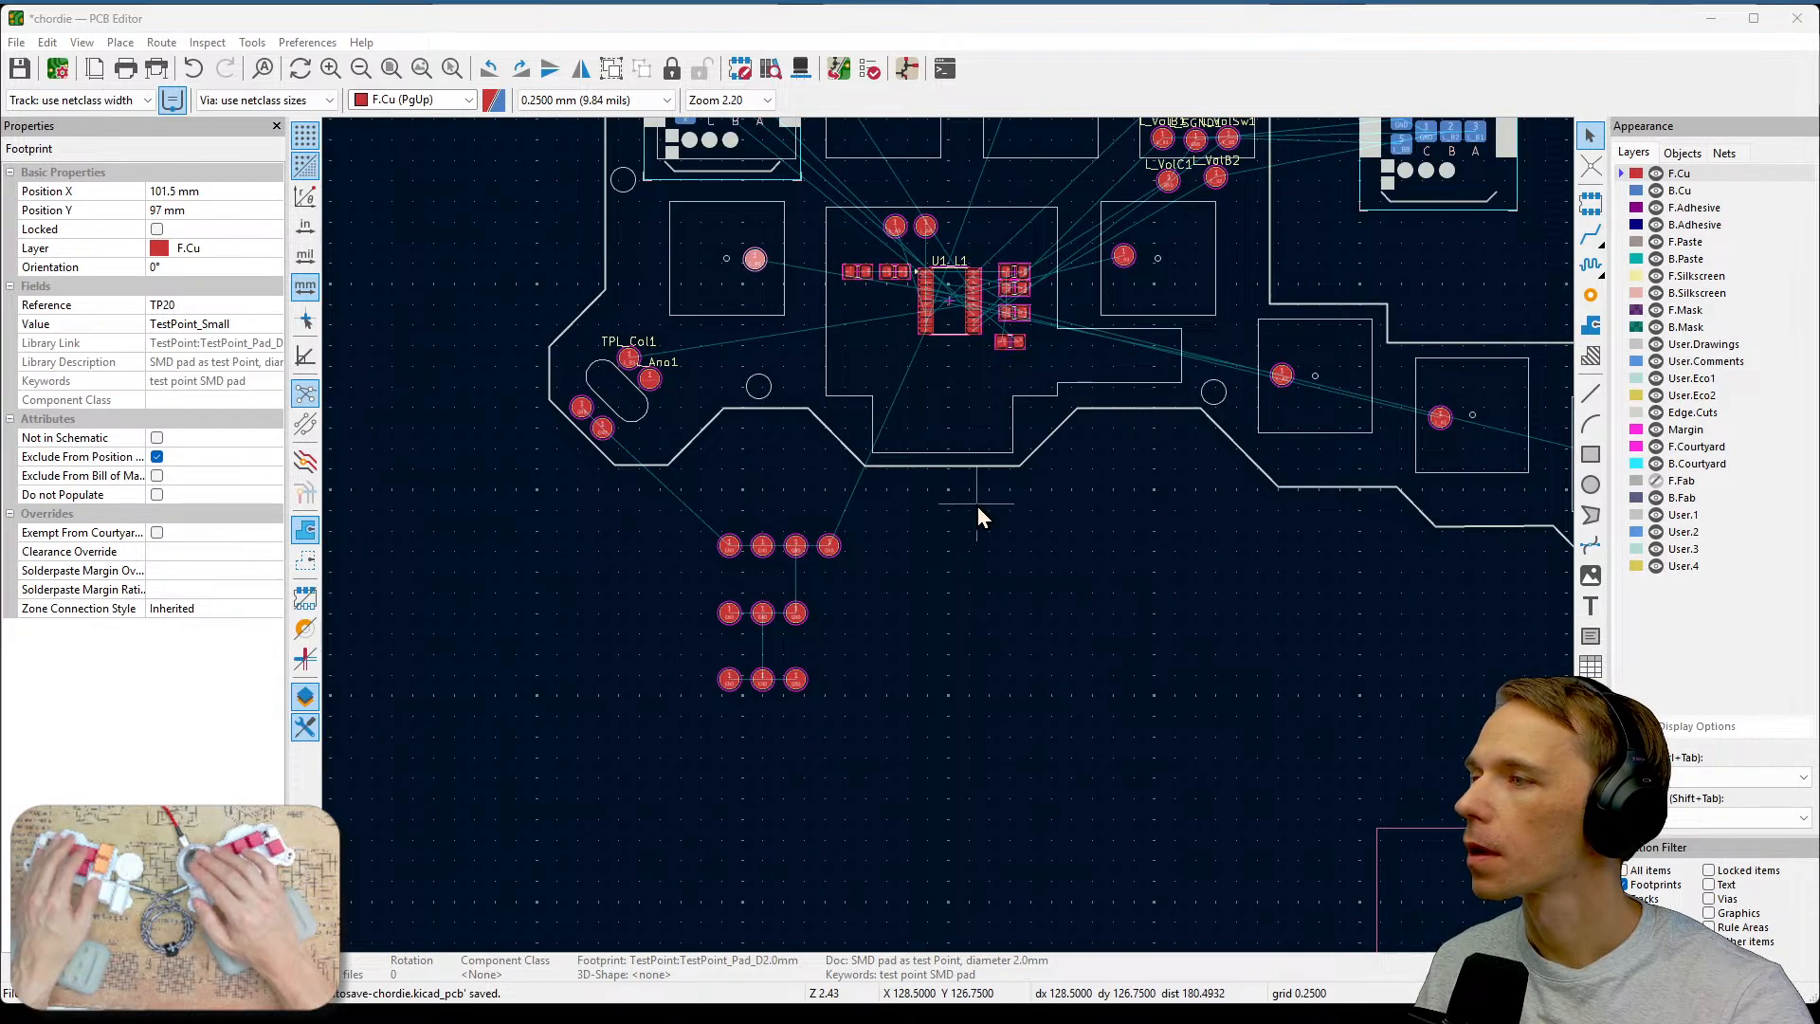
{"action": "middle_click_drag", "start_coordinate": [976, 506], "coordinate": [1056, 689]}
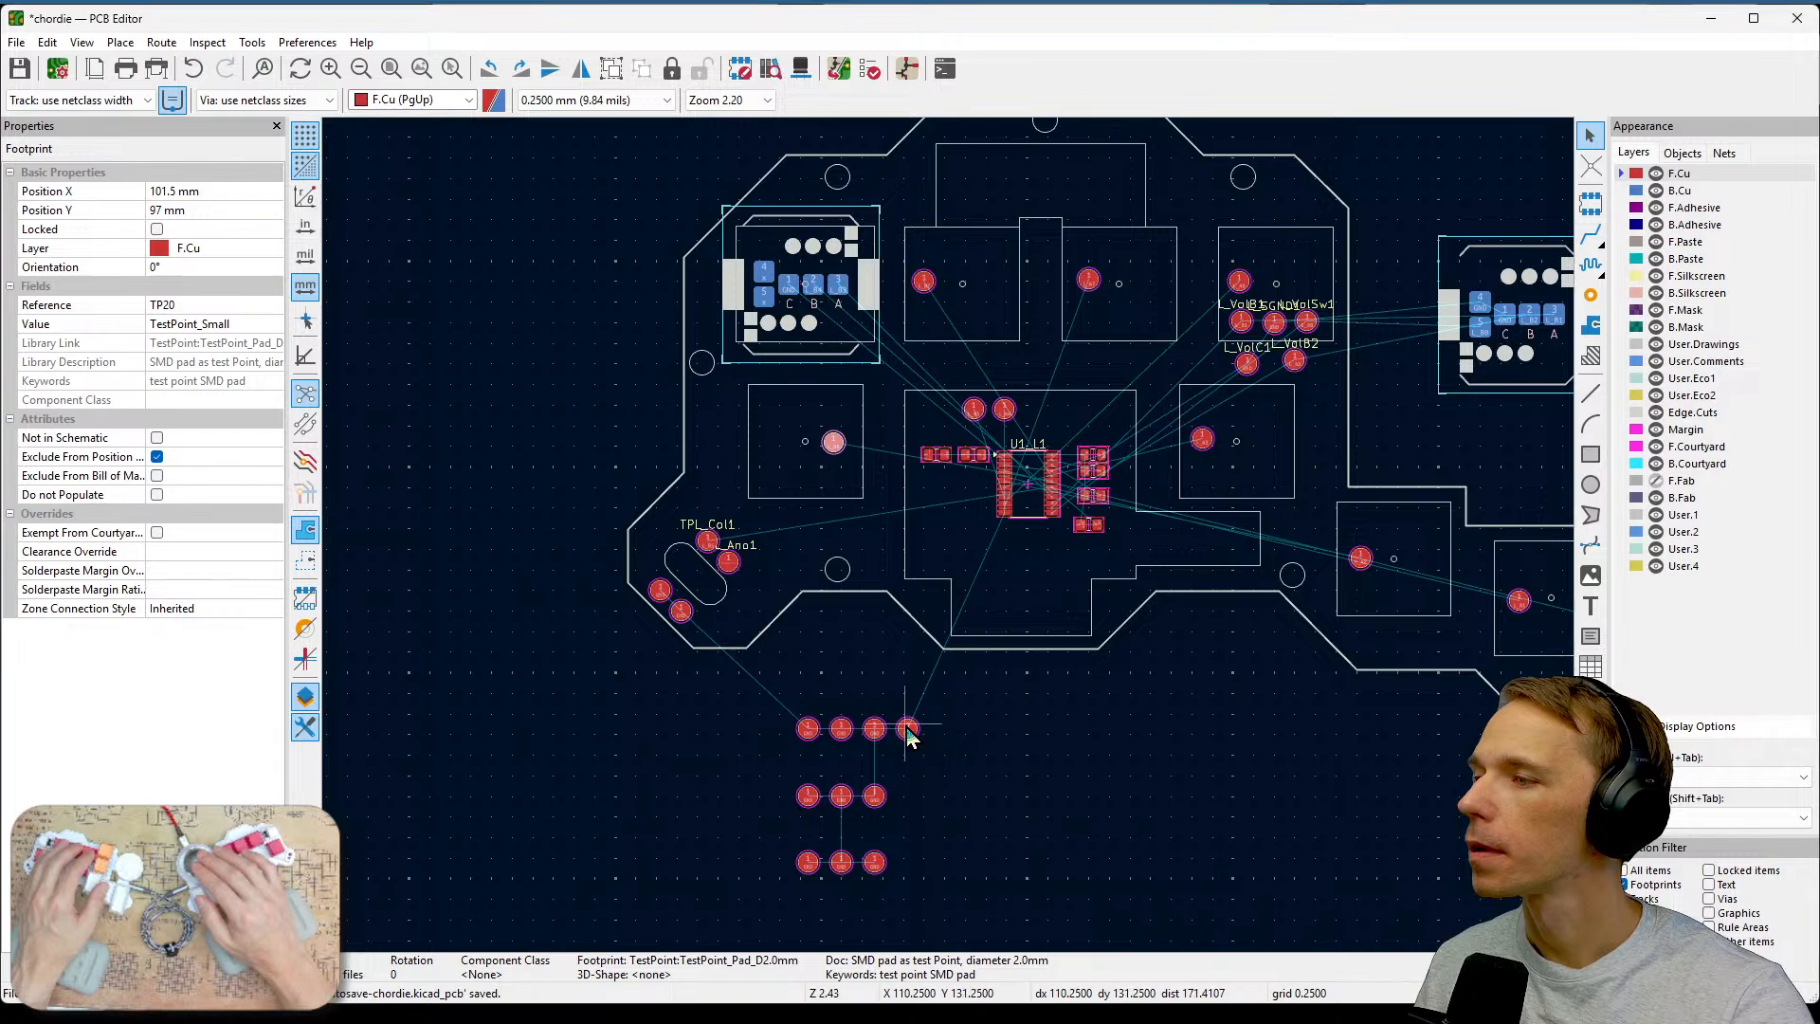
Move a ground test point into the L_B6 key area left of the U1_L1 chip, beside its key test point.
{"action": "left_click_drag", "start_coordinate": [907, 731], "coordinate": [776, 440]}
Move a ground test point into the L_B7 key area beside the left connector.
{"action": "left_click_drag", "start_coordinate": [869, 733], "coordinate": [997, 297]}
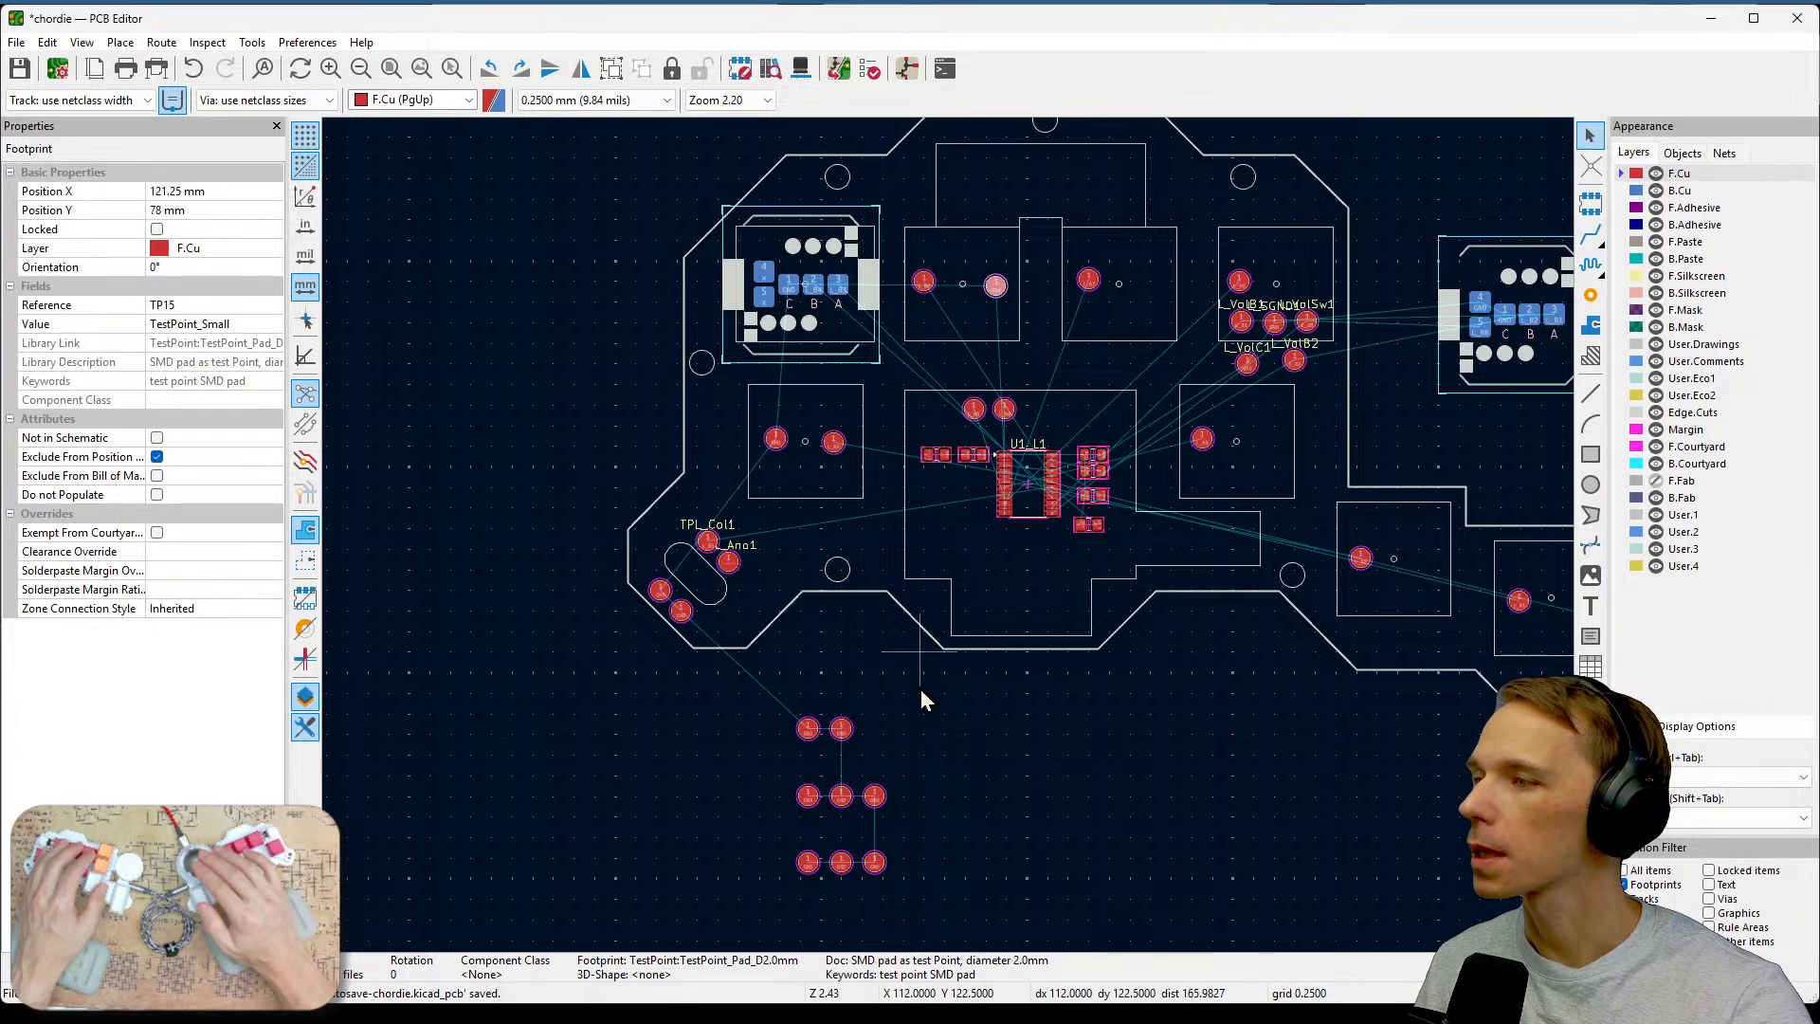
Move a ground test point into the L_A7 key area above the U1_L1 chip.
{"action": "left_click", "coordinate": [848, 734]}
{"action": "left_click_drag", "start_coordinate": [846, 738], "coordinate": [1147, 290]}
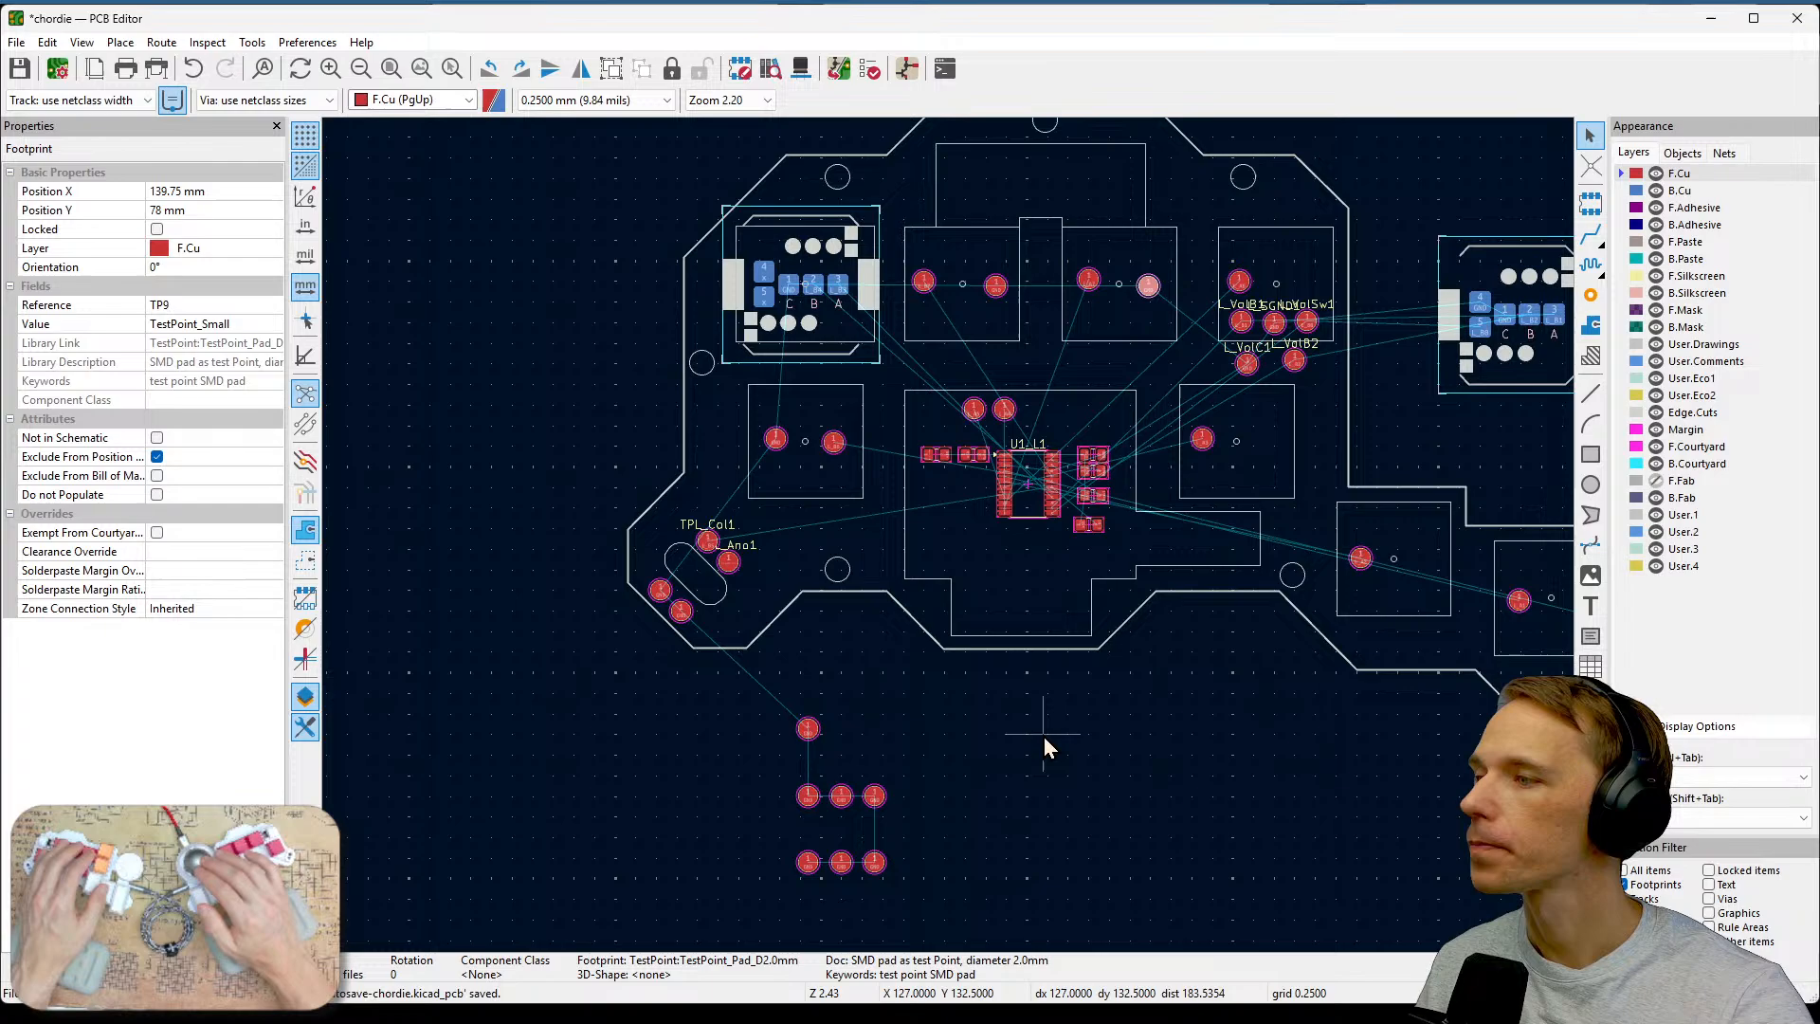
Move a ground test point into the L_A6 key area near the volume test points.
{"action": "left_click", "coordinate": [809, 735]}
{"action": "left_click_drag", "start_coordinate": [812, 739], "coordinate": [1310, 285]}
Inspect the newly placed ground test points in the L_A6 and L_A7 key areas up close.
{"action": "scroll", "coordinate": [1249, 365], "scroll_direction": "up", "scroll_amount": 5}
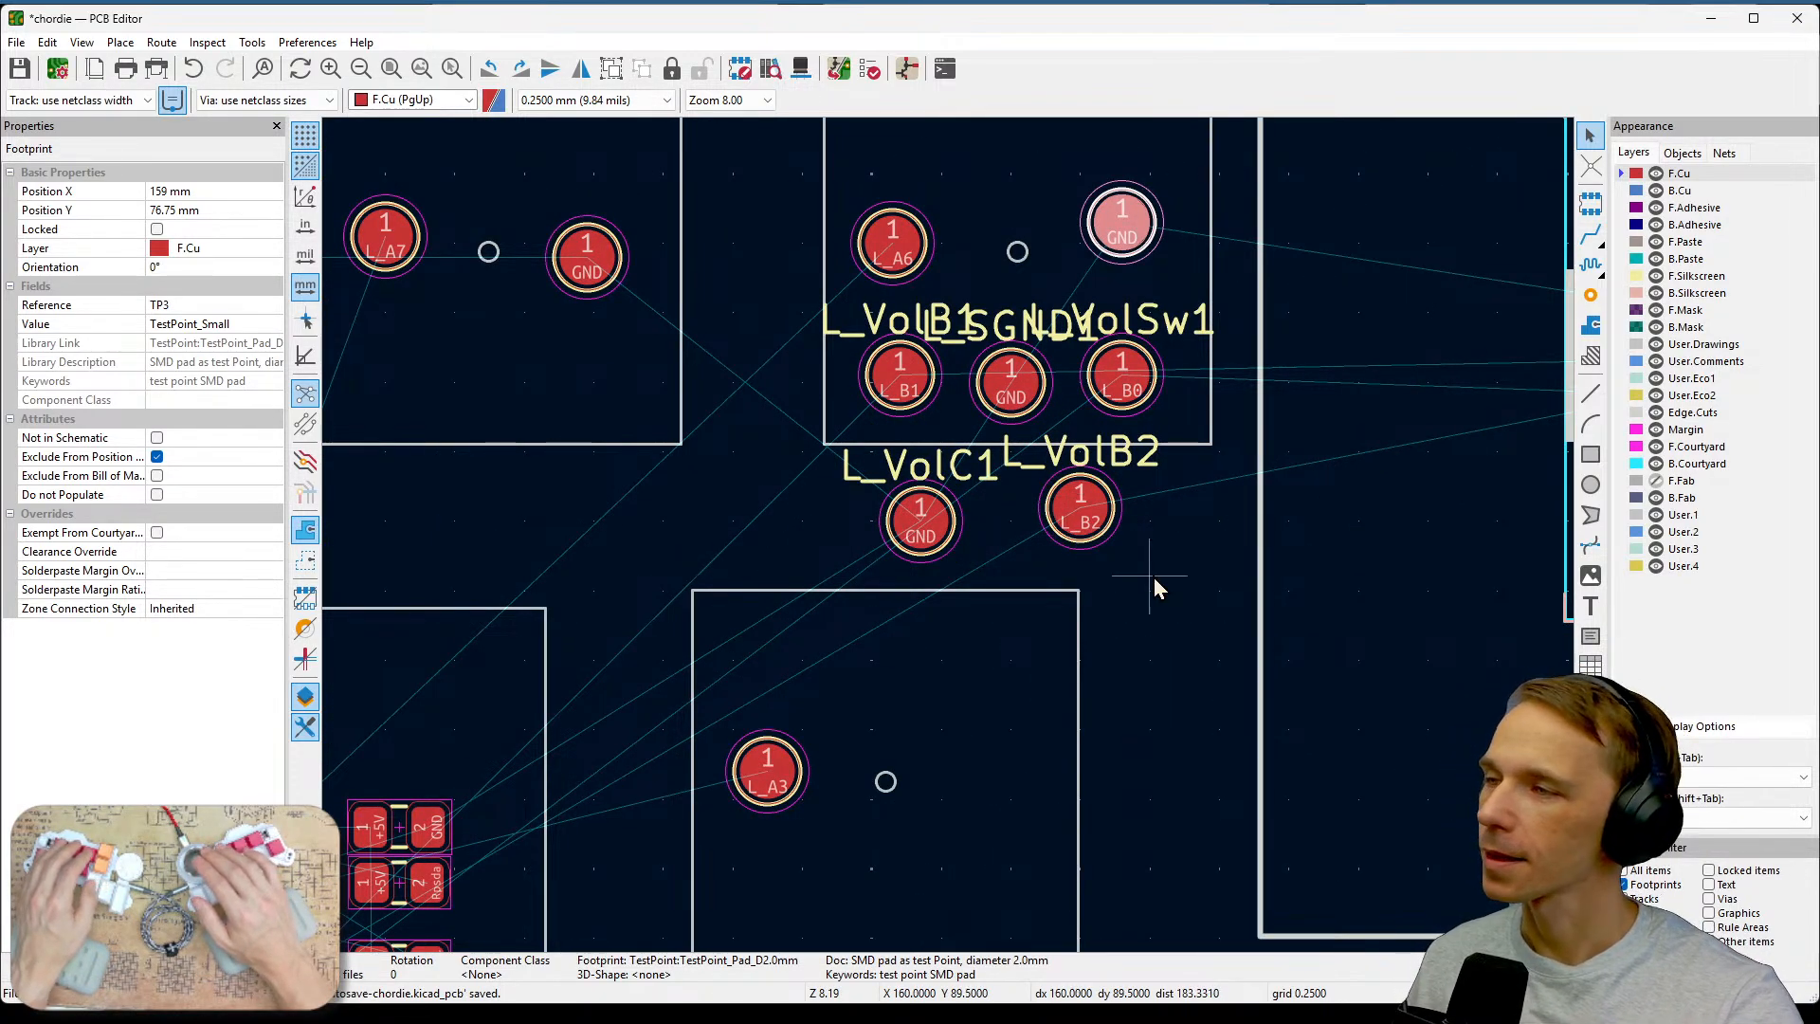
{"action": "middle_click_drag", "start_coordinate": [1153, 577], "coordinate": [1163, 607]}
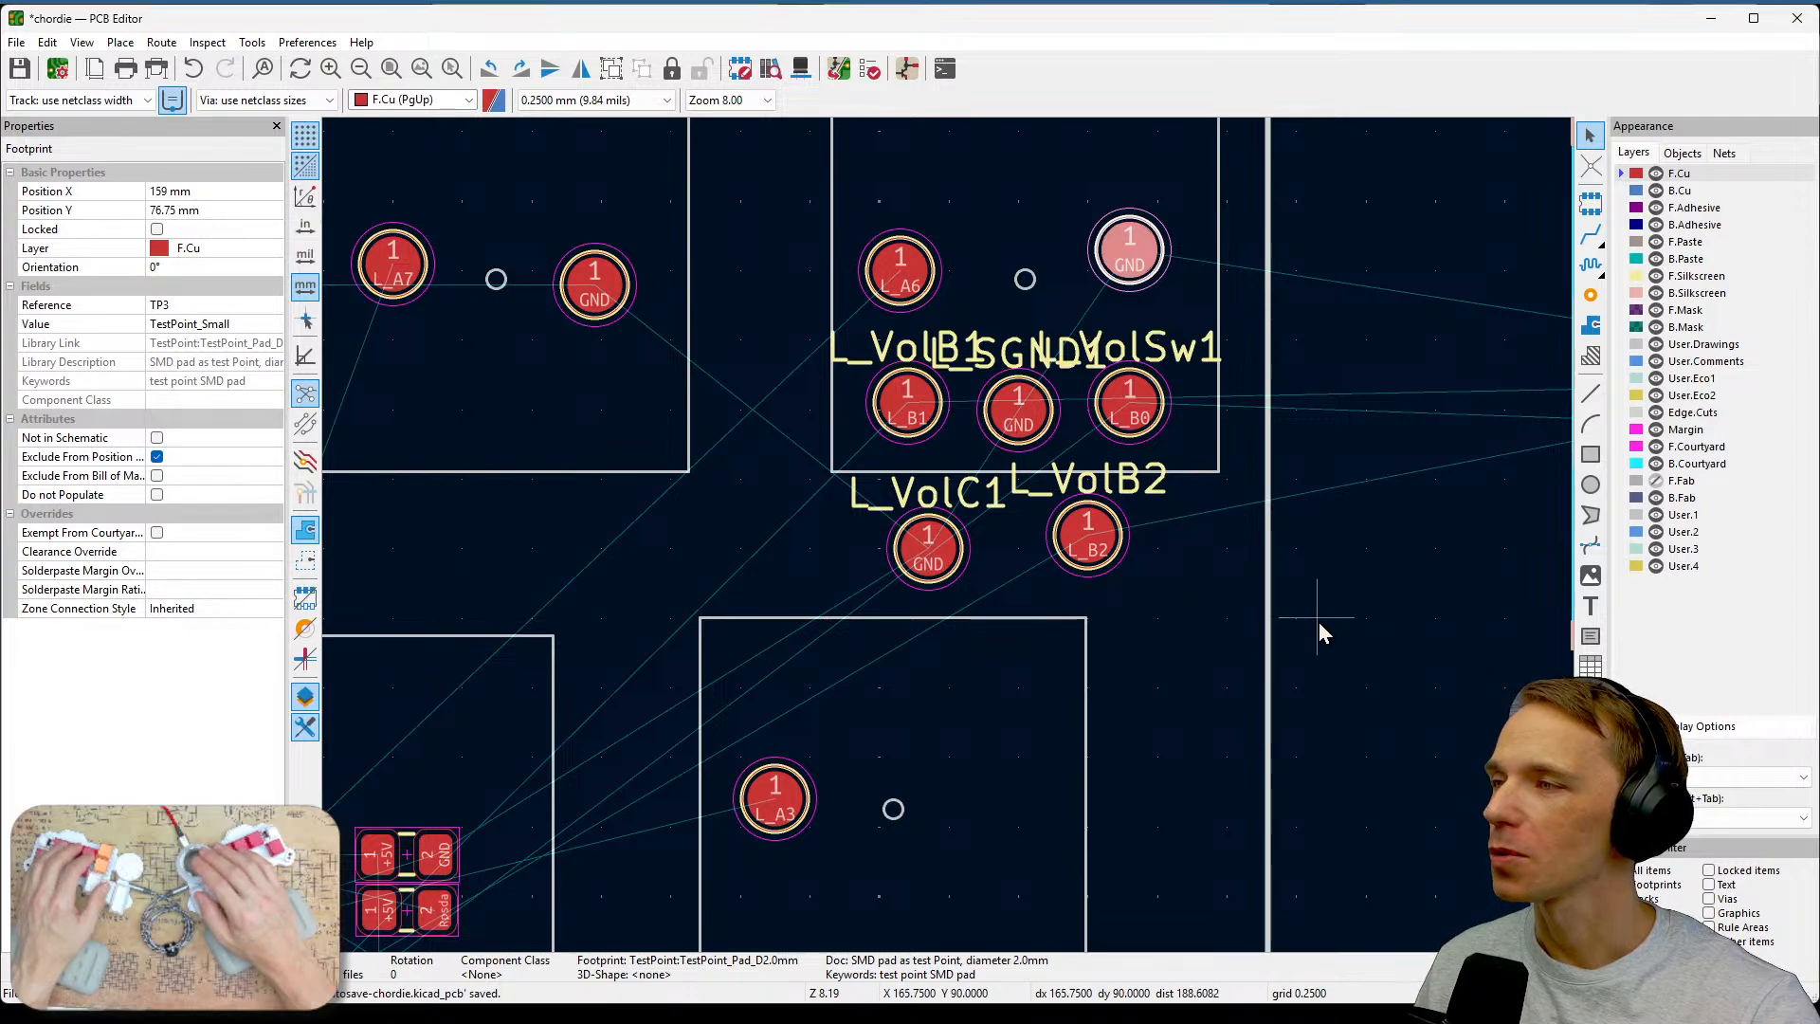
{"action": "scroll", "coordinate": [1247, 679], "scroll_direction": "down", "scroll_amount": 1}
{"action": "middle_click_drag", "start_coordinate": [949, 539], "coordinate": [1163, 342]}
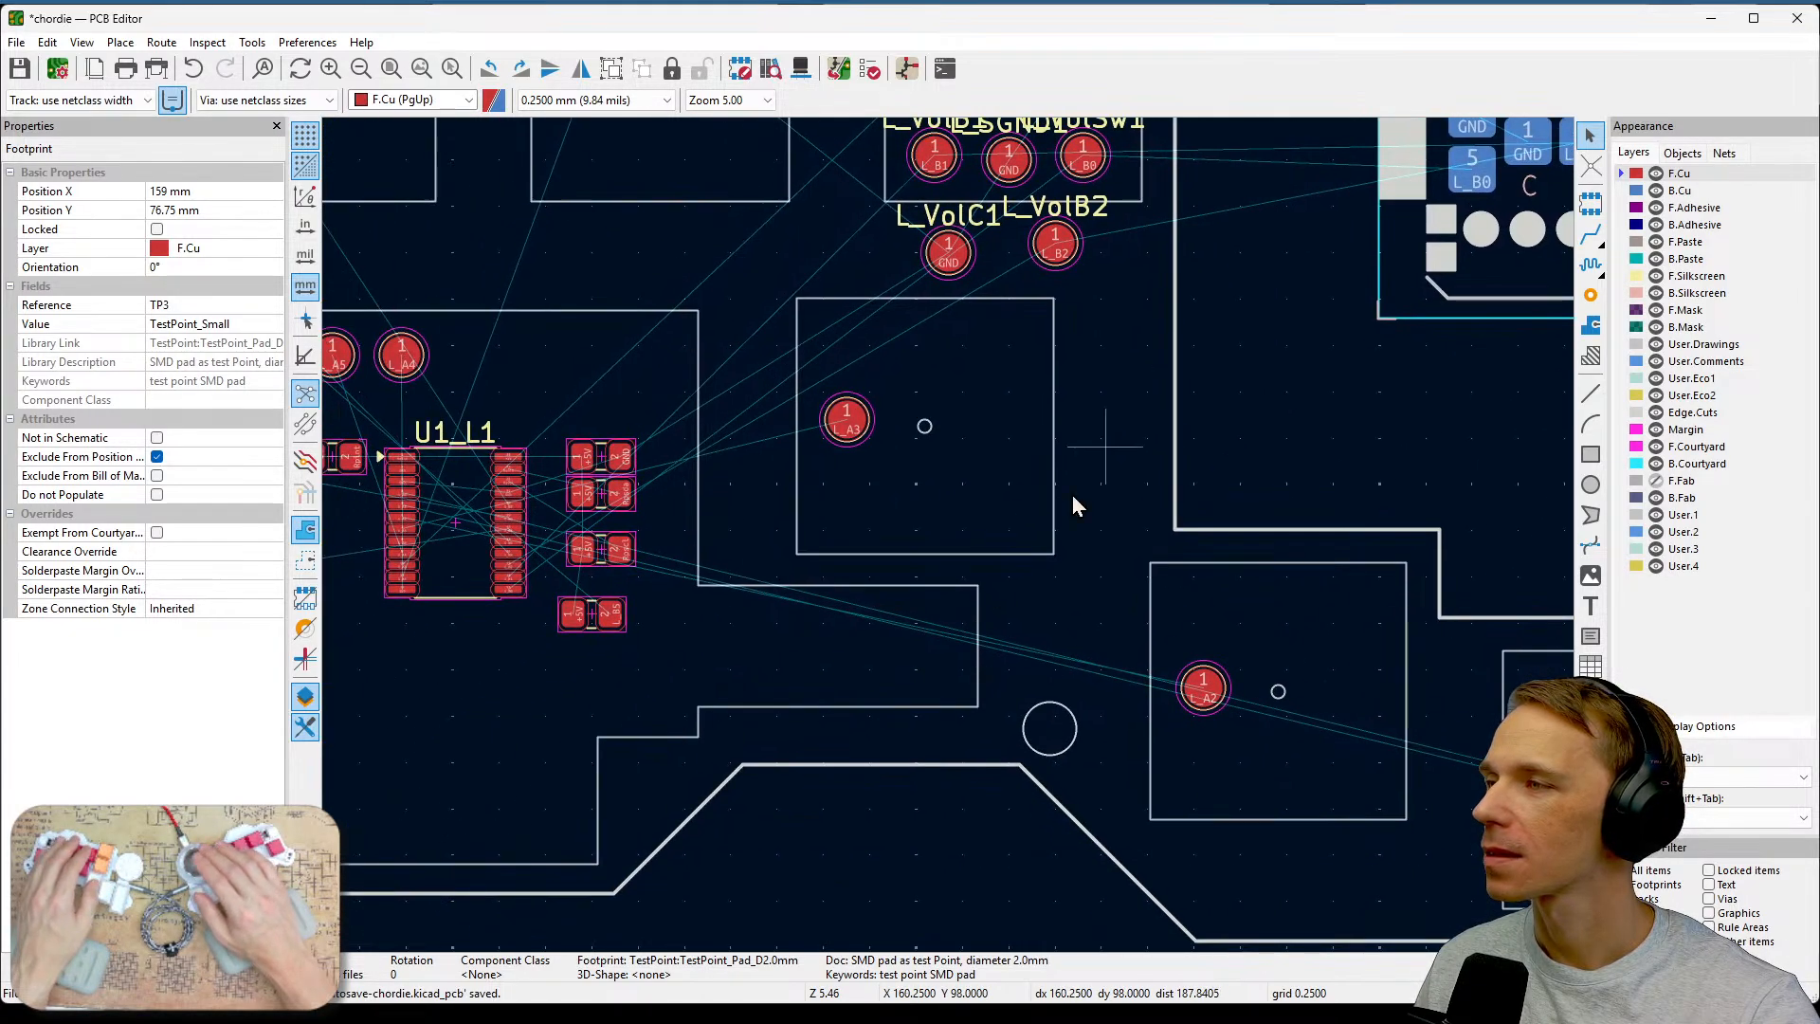
{"action": "middle_click_drag", "start_coordinate": [1000, 601], "coordinate": [1383, 545]}
{"action": "scroll", "coordinate": [1130, 606], "scroll_direction": "down", "scroll_amount": 1}
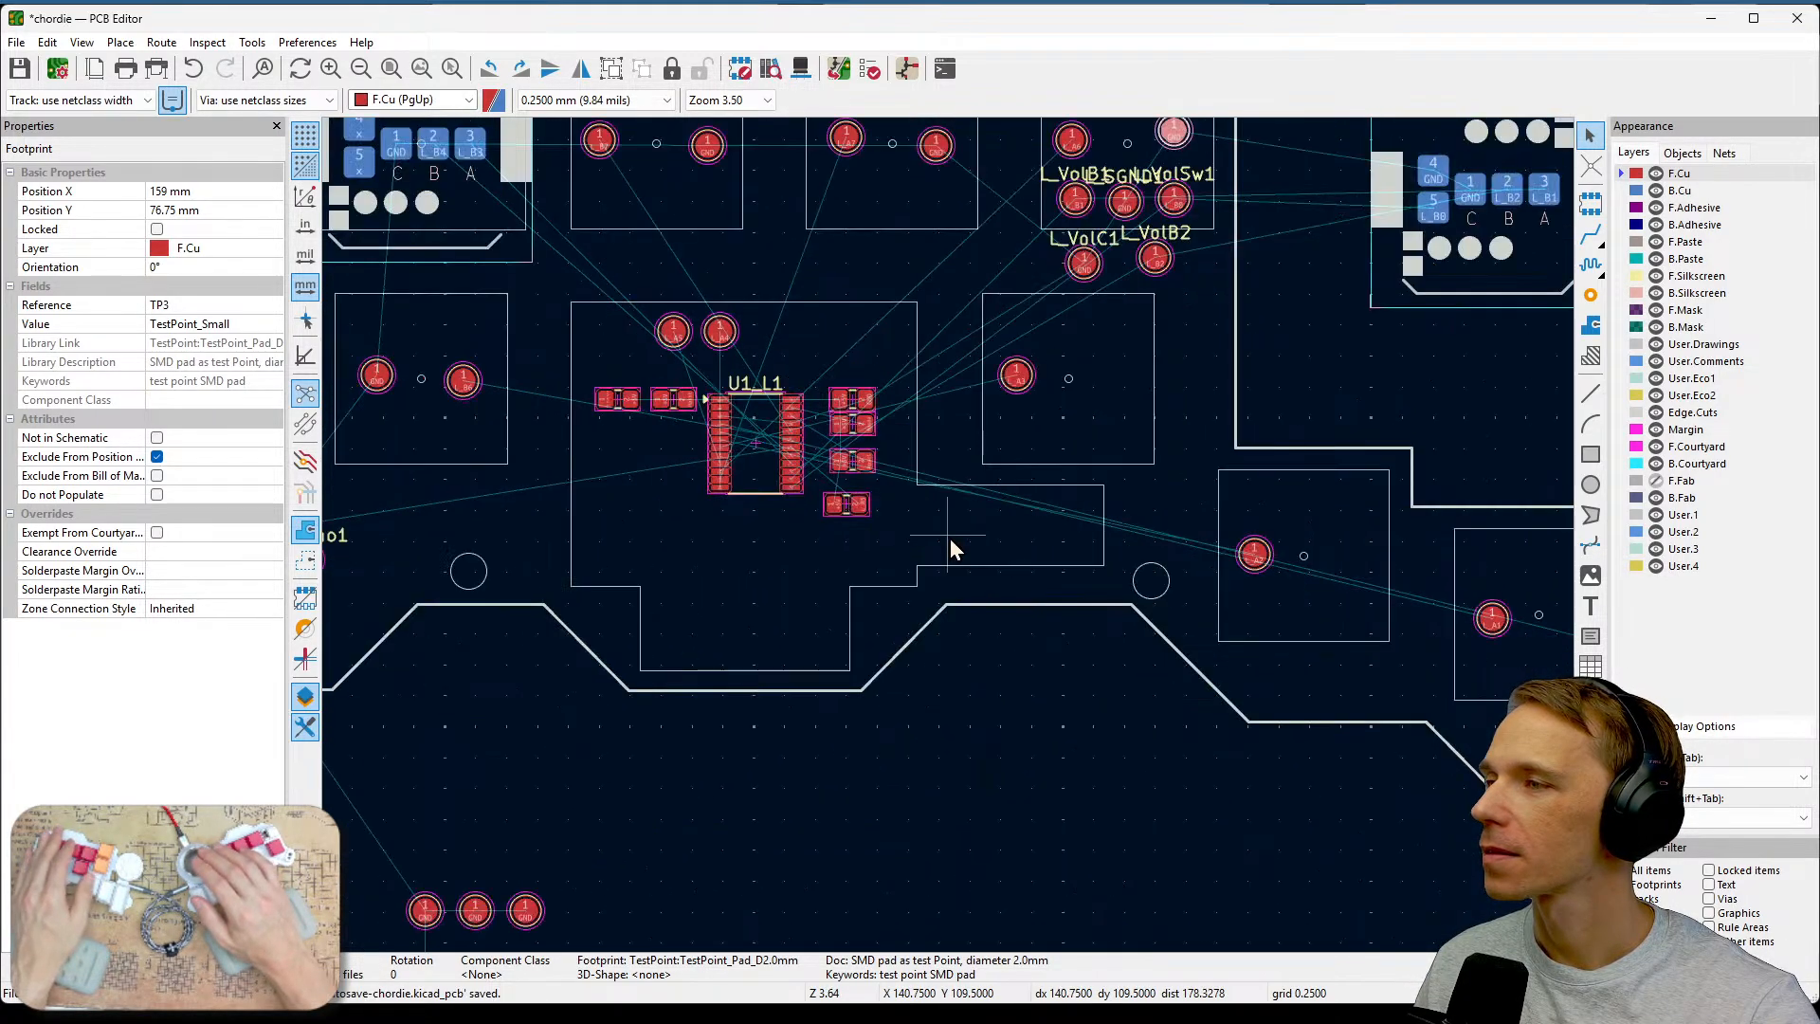
{"action": "middle_click_drag", "start_coordinate": [903, 725], "coordinate": [1172, 446]}
{"action": "middle_click_drag", "start_coordinate": [1076, 570], "coordinate": [860, 775]}
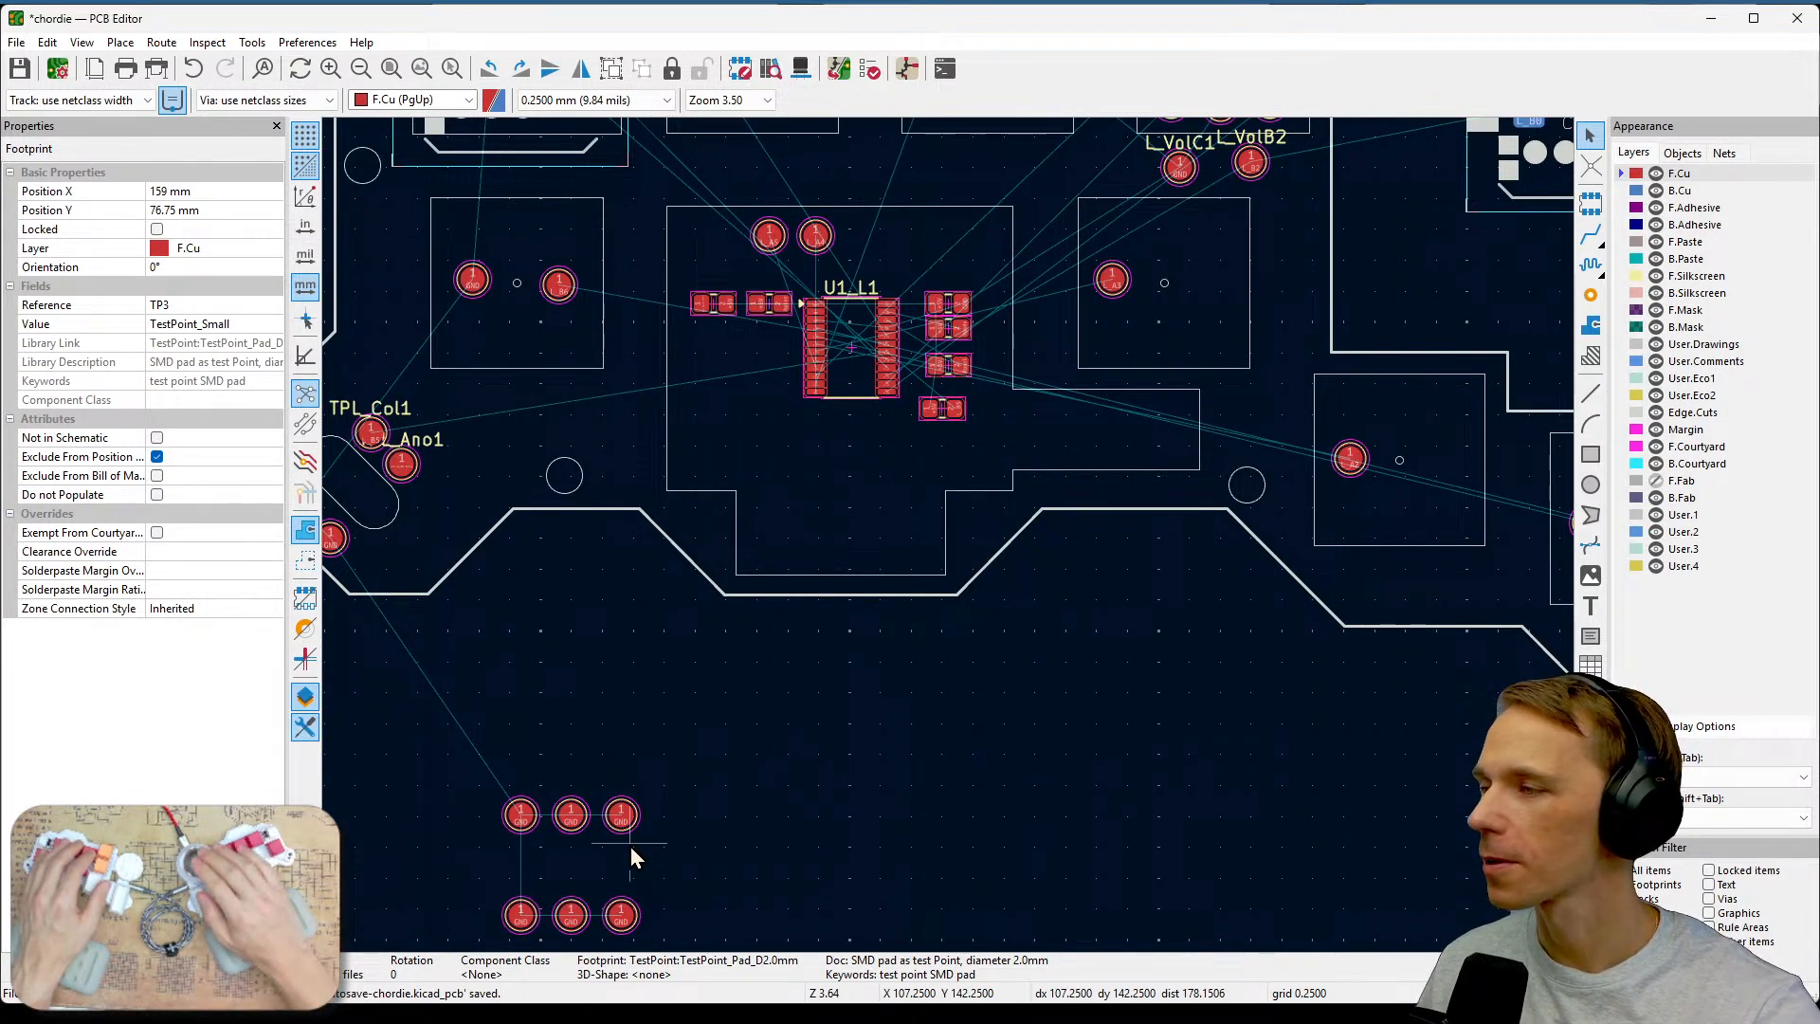
Move a ground test point into the L_A3 key area, to the right of the L_A3 test point.
{"action": "left_click", "coordinate": [620, 817]}
{"action": "middle_click_drag", "start_coordinate": [1084, 617], "coordinate": [982, 869]}
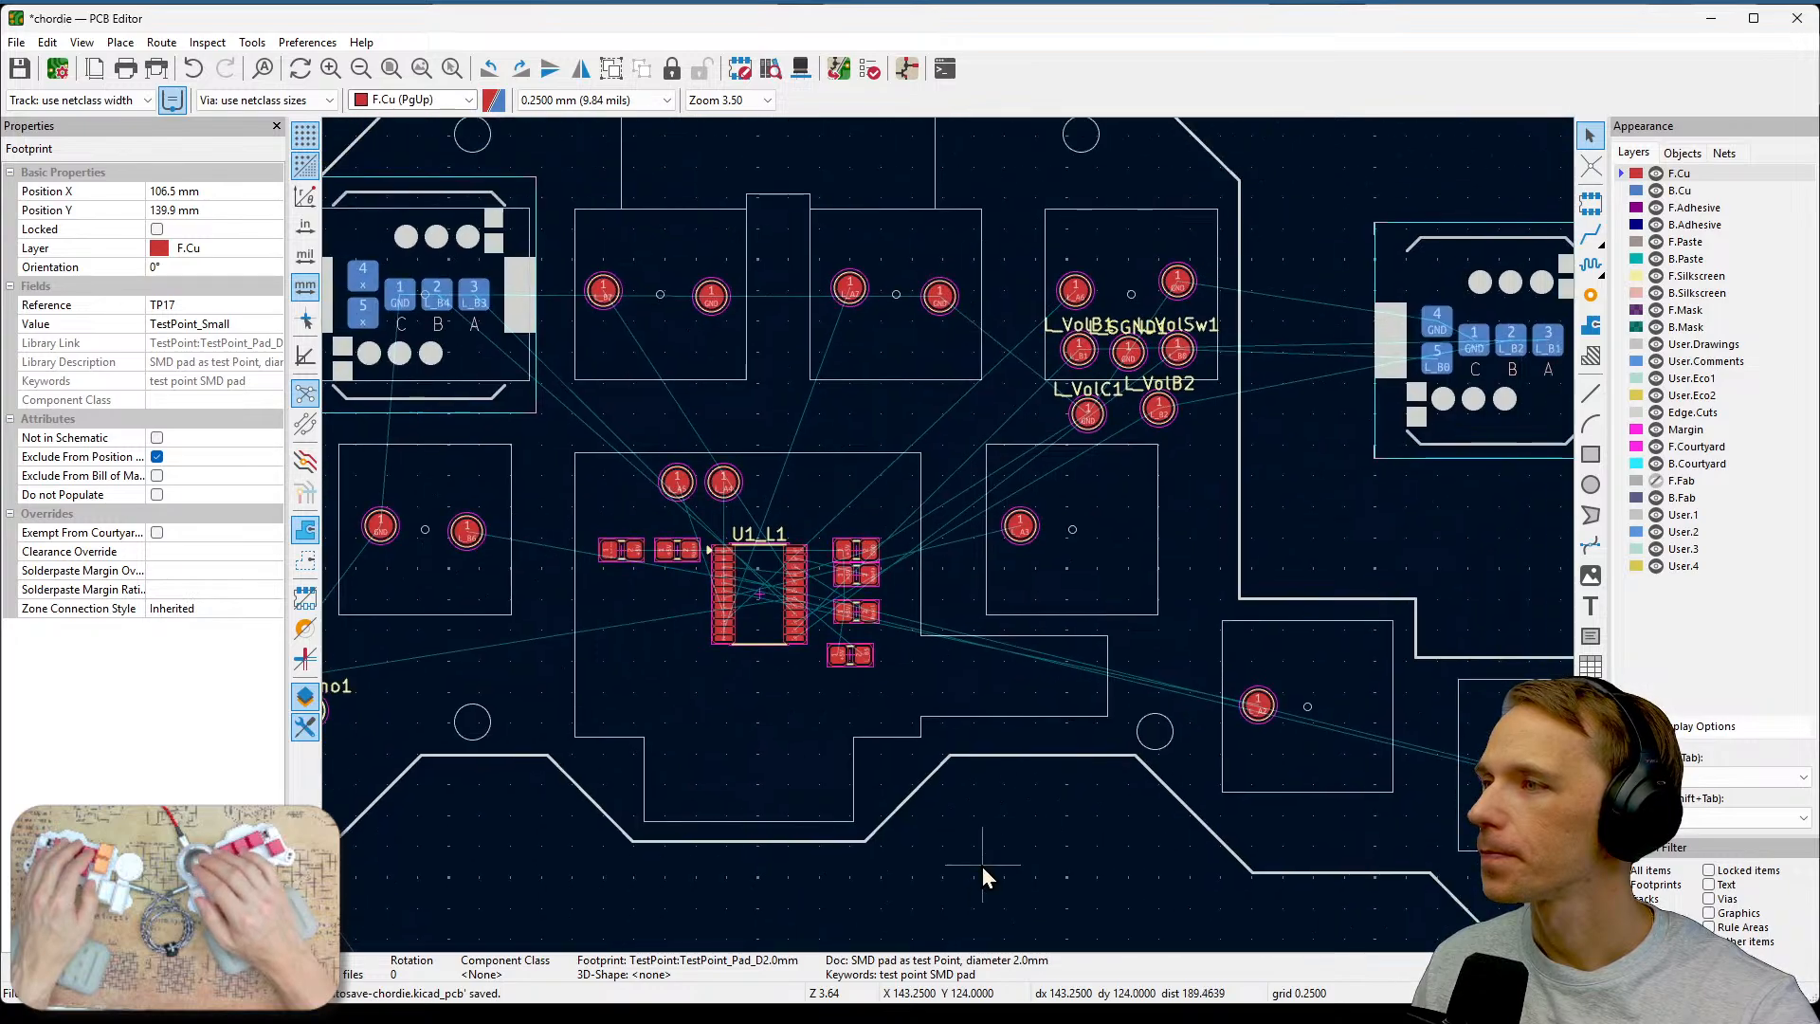
{"action": "scroll", "coordinate": [1138, 398], "scroll_direction": "up", "scroll_amount": 3}
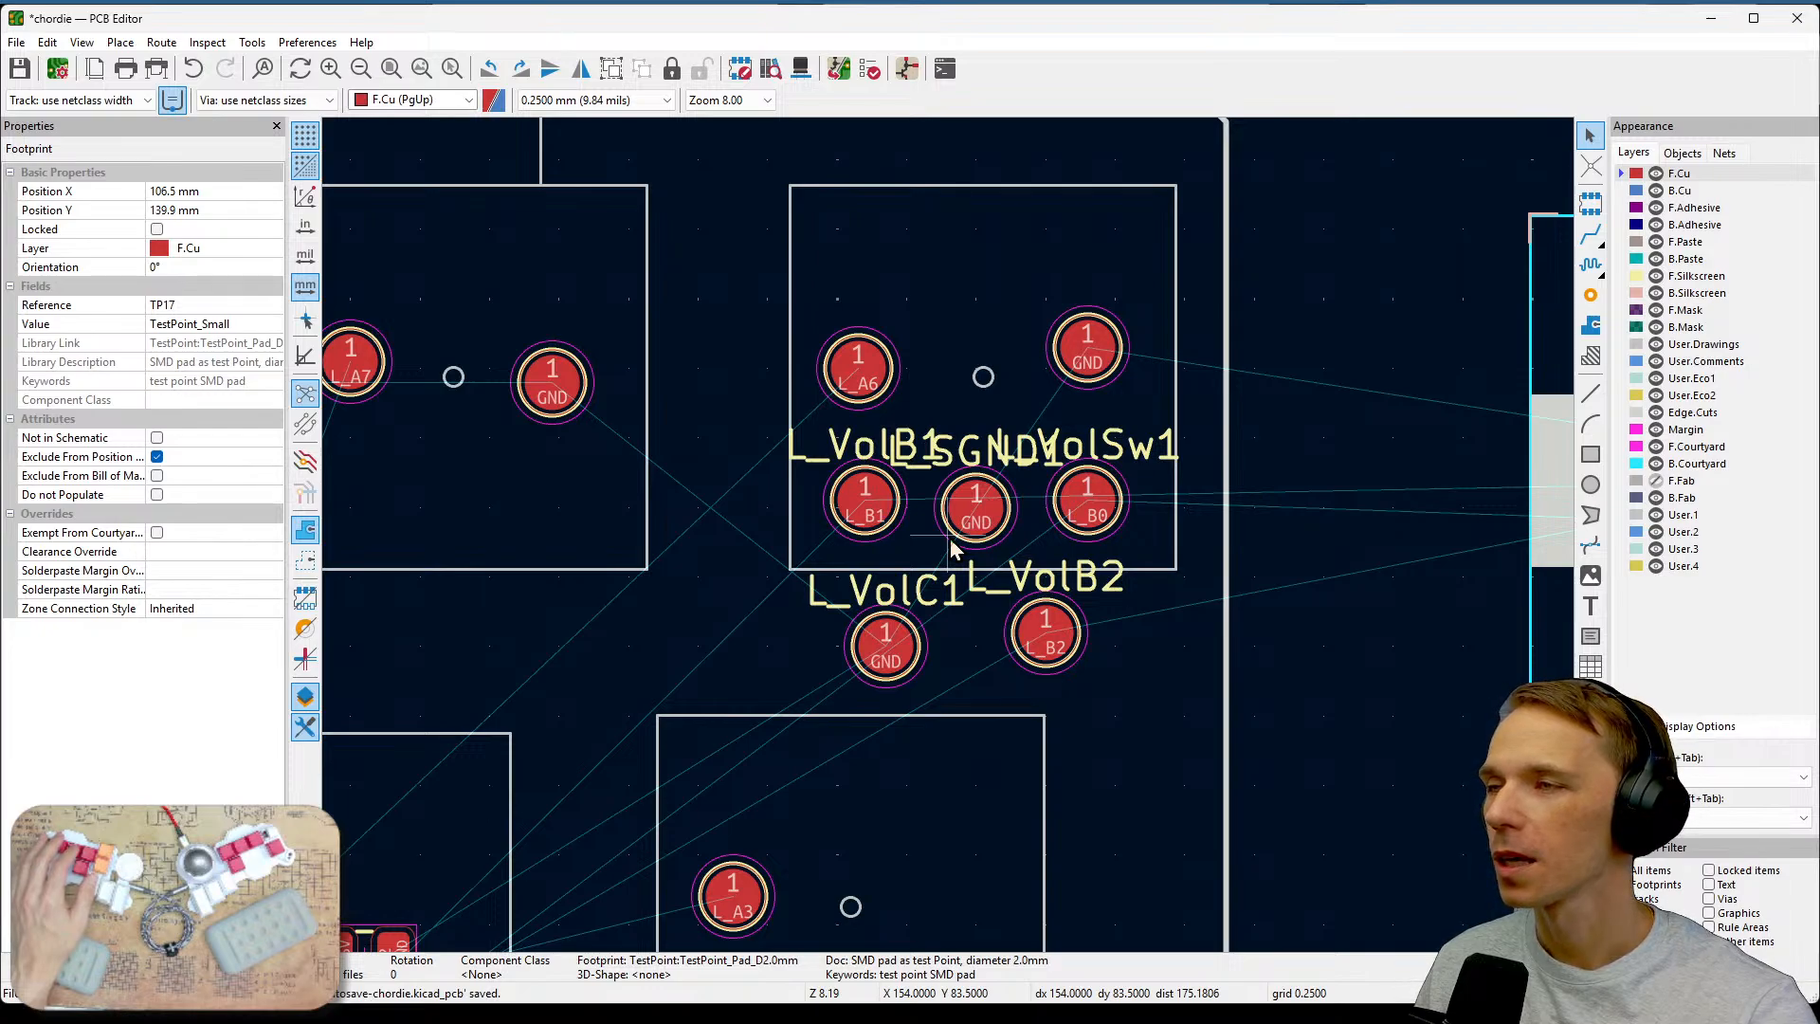
{"action": "middle_click_drag", "start_coordinate": [1325, 593], "coordinate": [1299, 526]}
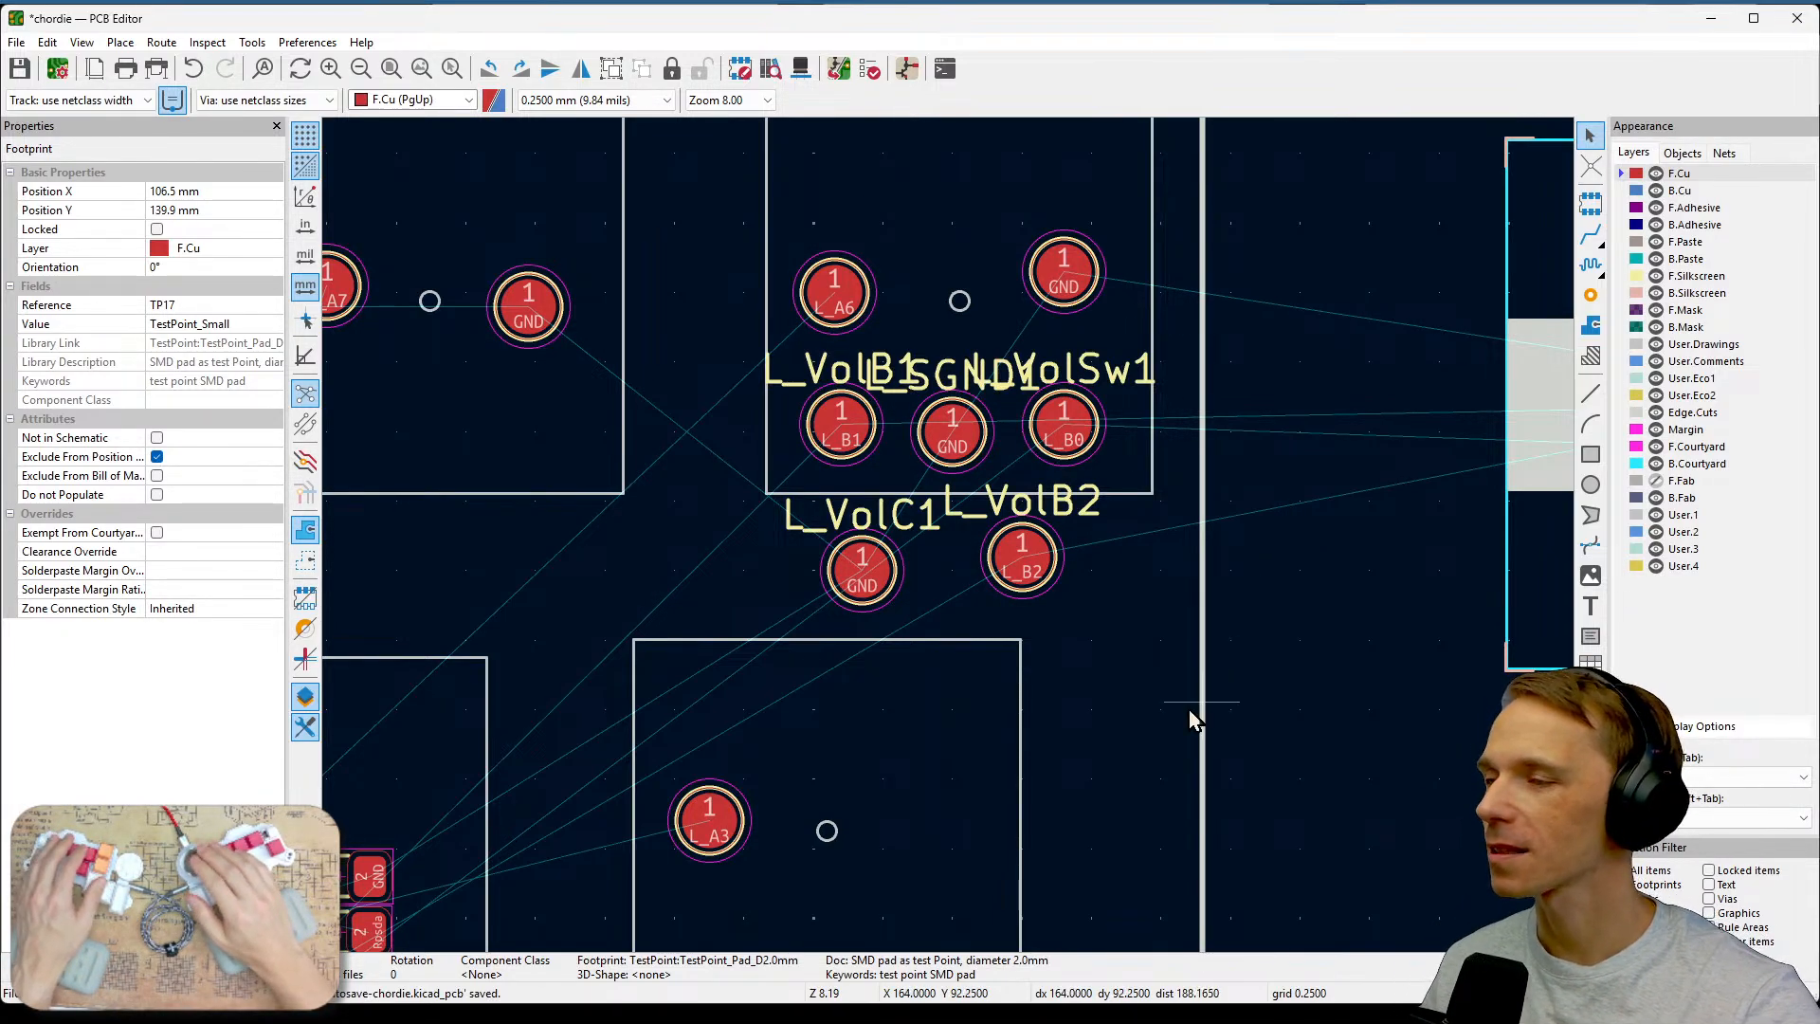
{"action": "scroll", "coordinate": [1185, 715], "scroll_direction": "down", "scroll_amount": 2}
{"action": "scroll", "coordinate": [949, 539], "scroll_direction": "down", "scroll_amount": 1}
{"action": "middle_click_drag", "start_coordinate": [950, 538], "coordinate": [1288, 484]}
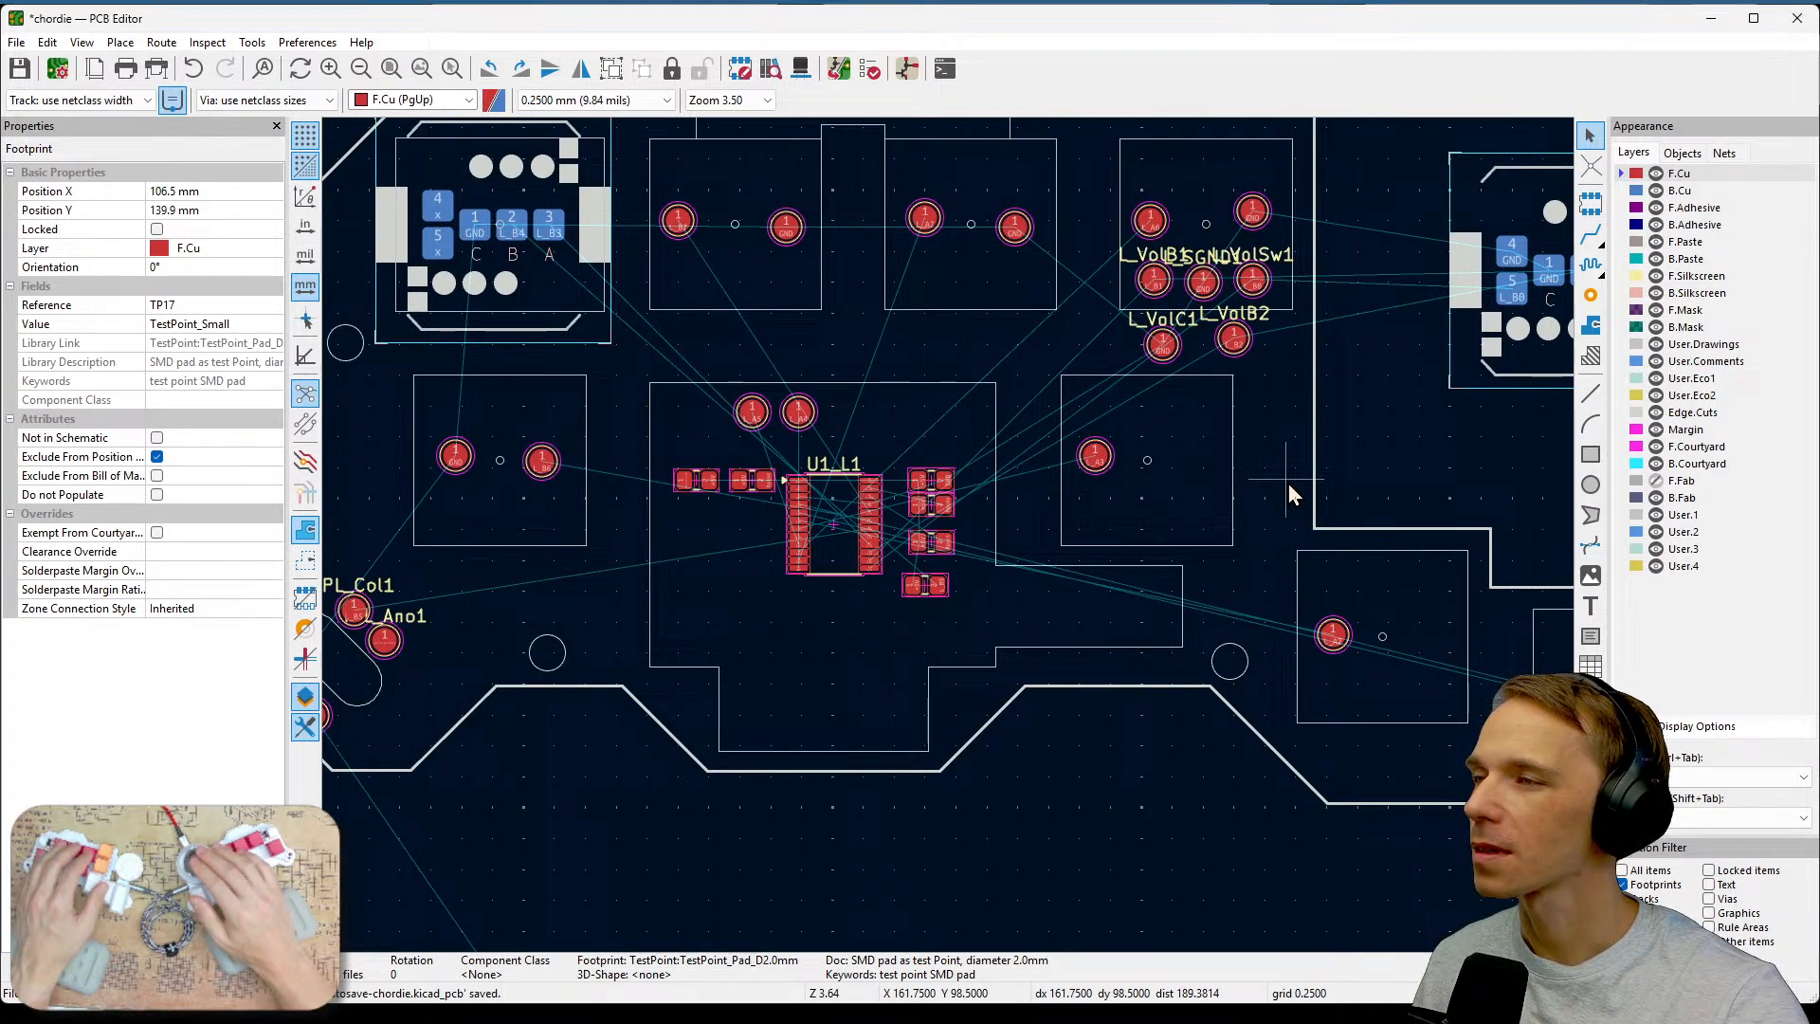
{"action": "middle_click_drag", "start_coordinate": [1150, 713], "coordinate": [1395, 372]}
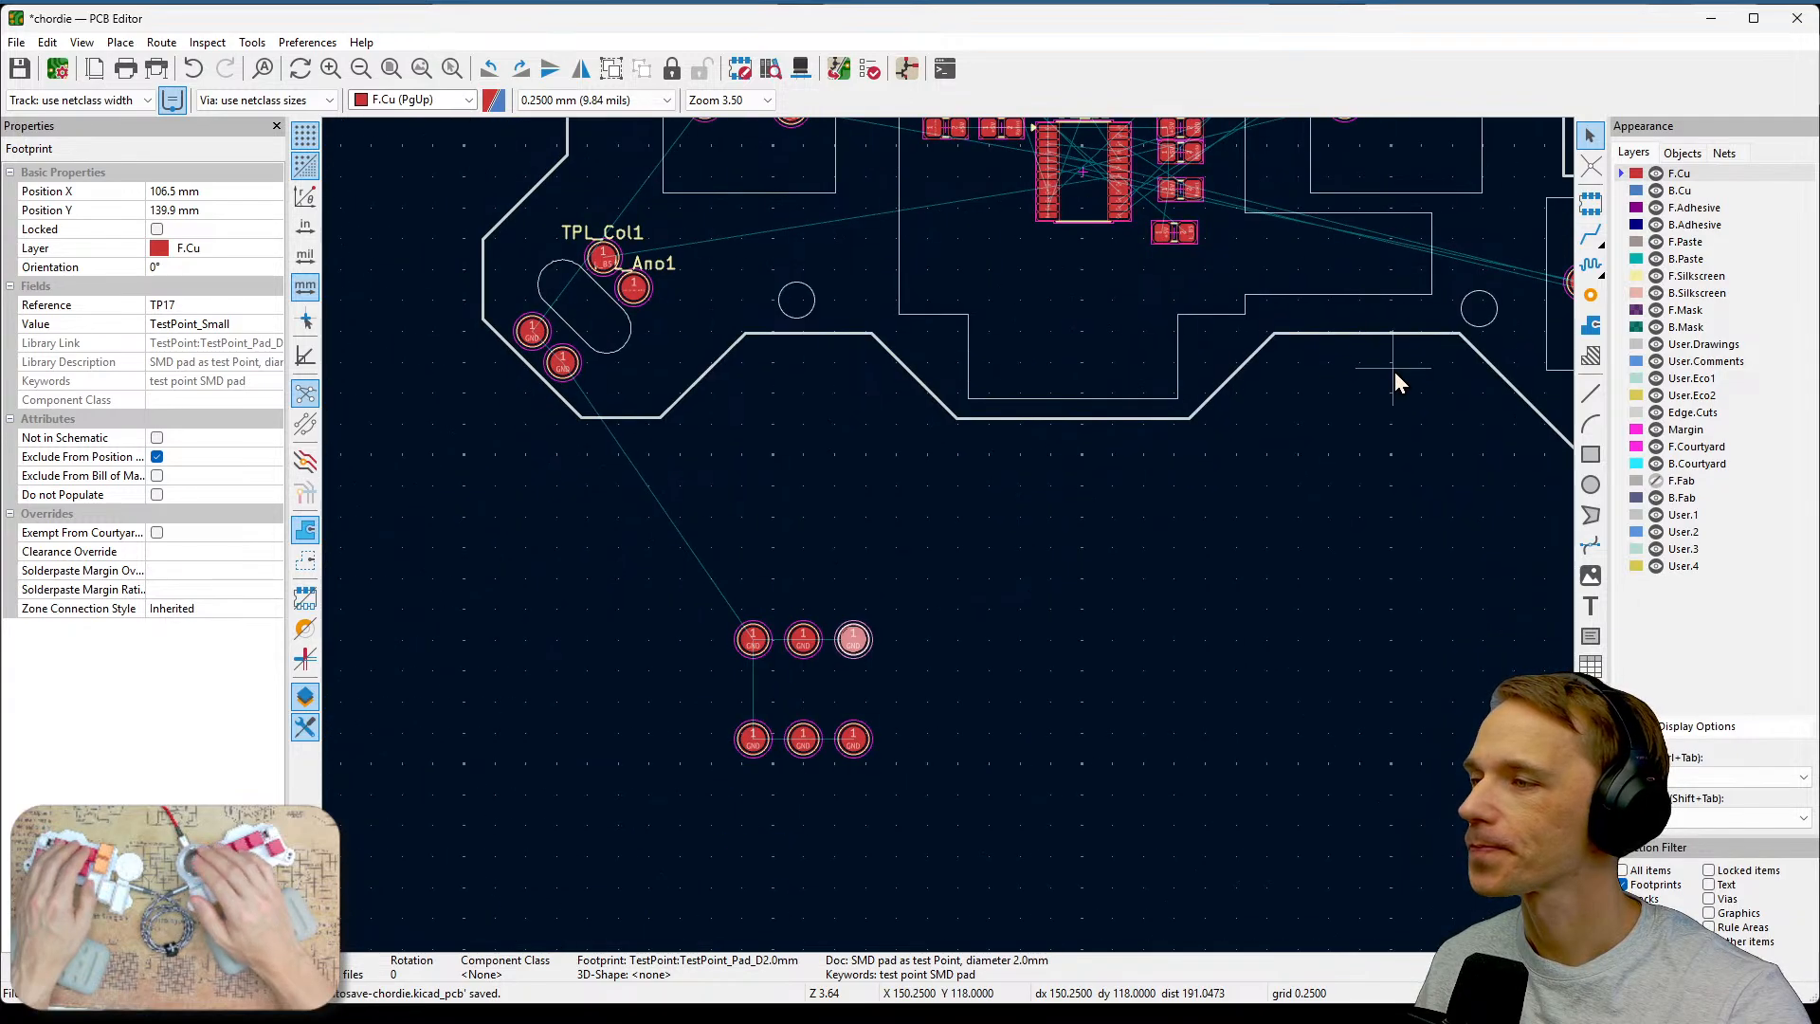
{"action": "middle_click_drag", "start_coordinate": [1169, 576], "coordinate": [1039, 697]}
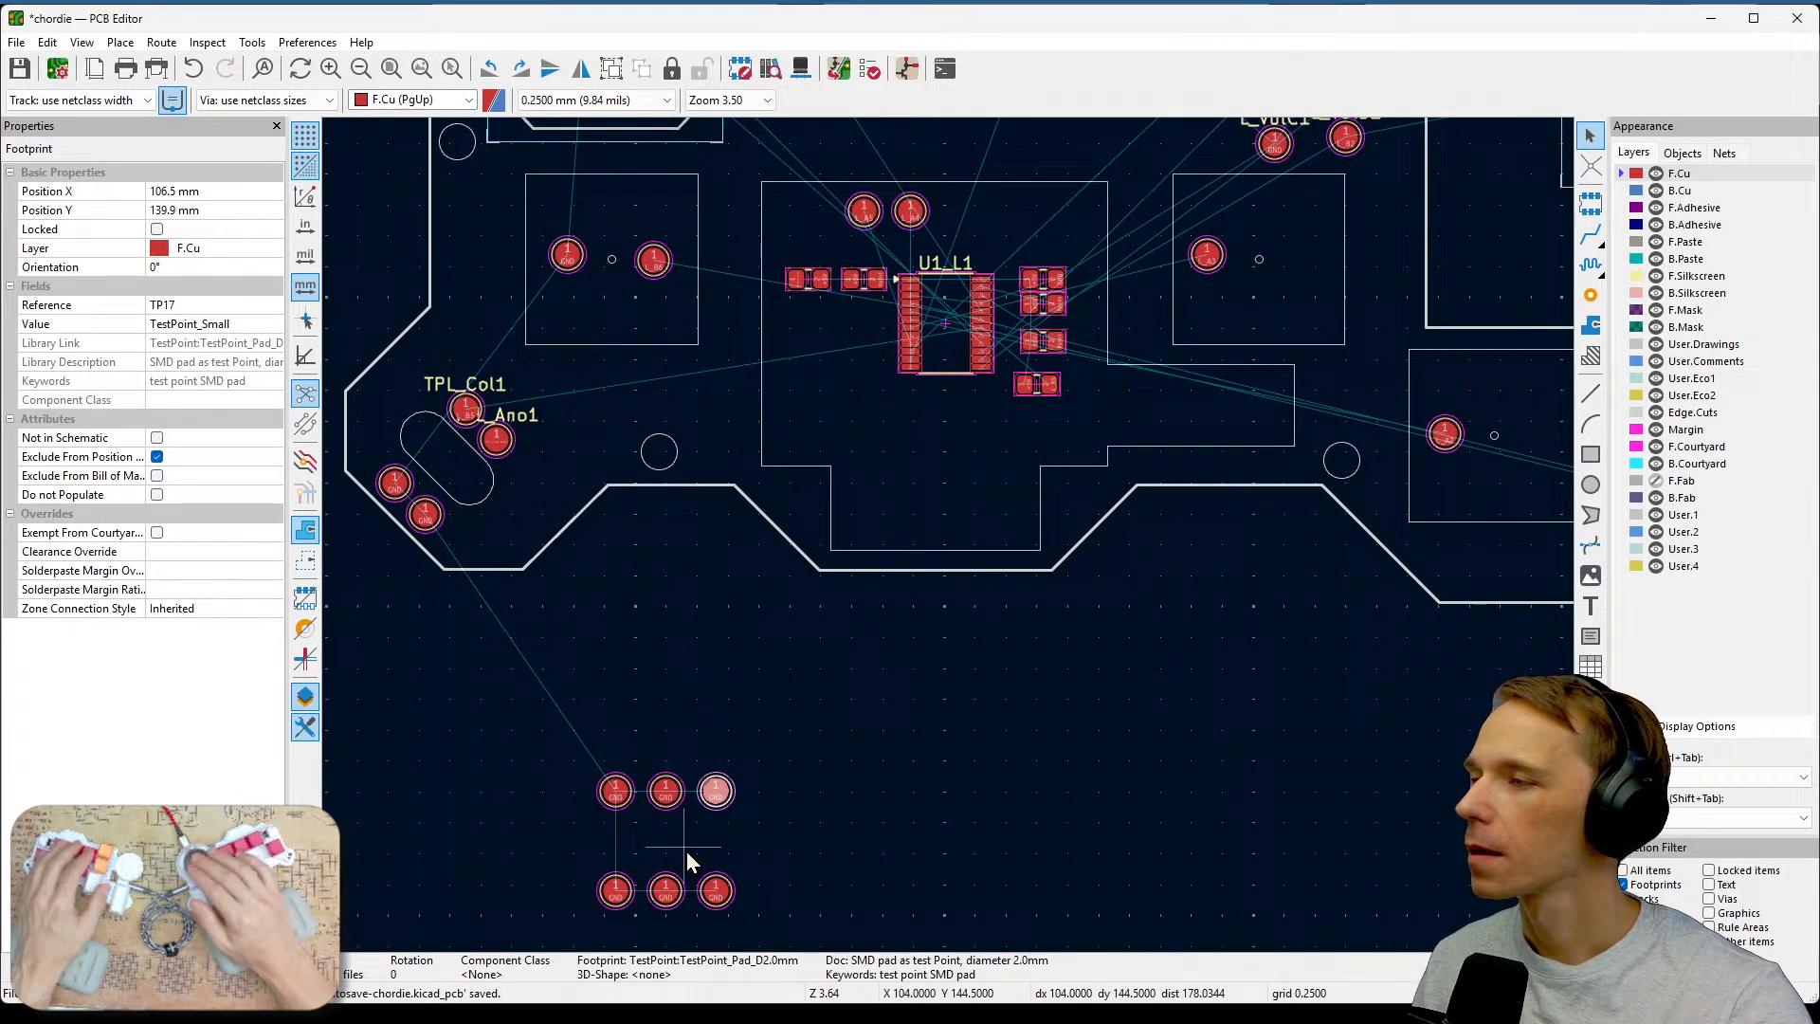
{"action": "left_click_drag", "start_coordinate": [713, 792], "coordinate": [1314, 256]}
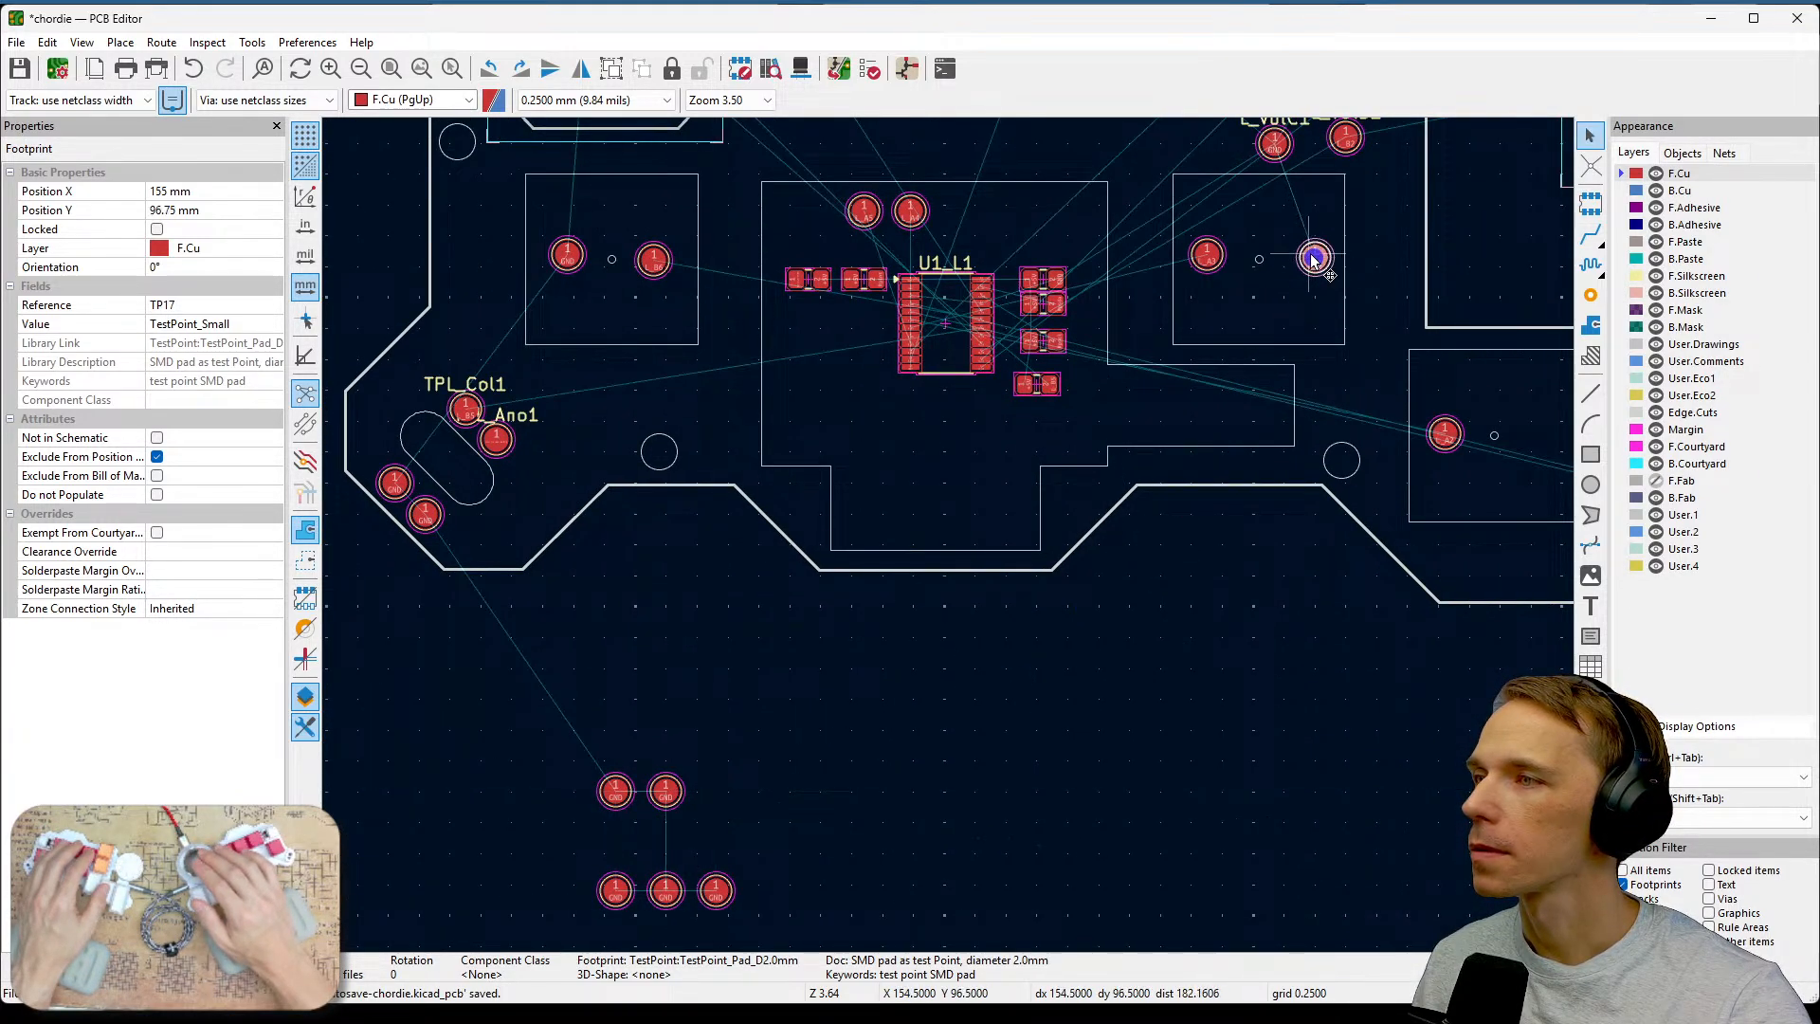
Examine the crowded L_Vol and ground test points around the L_A6 key area at high zoom.
{"action": "middle_click_drag", "start_coordinate": [1408, 251], "coordinate": [1334, 452]}
{"action": "scroll", "coordinate": [1332, 440], "scroll_direction": "up", "scroll_amount": 2}
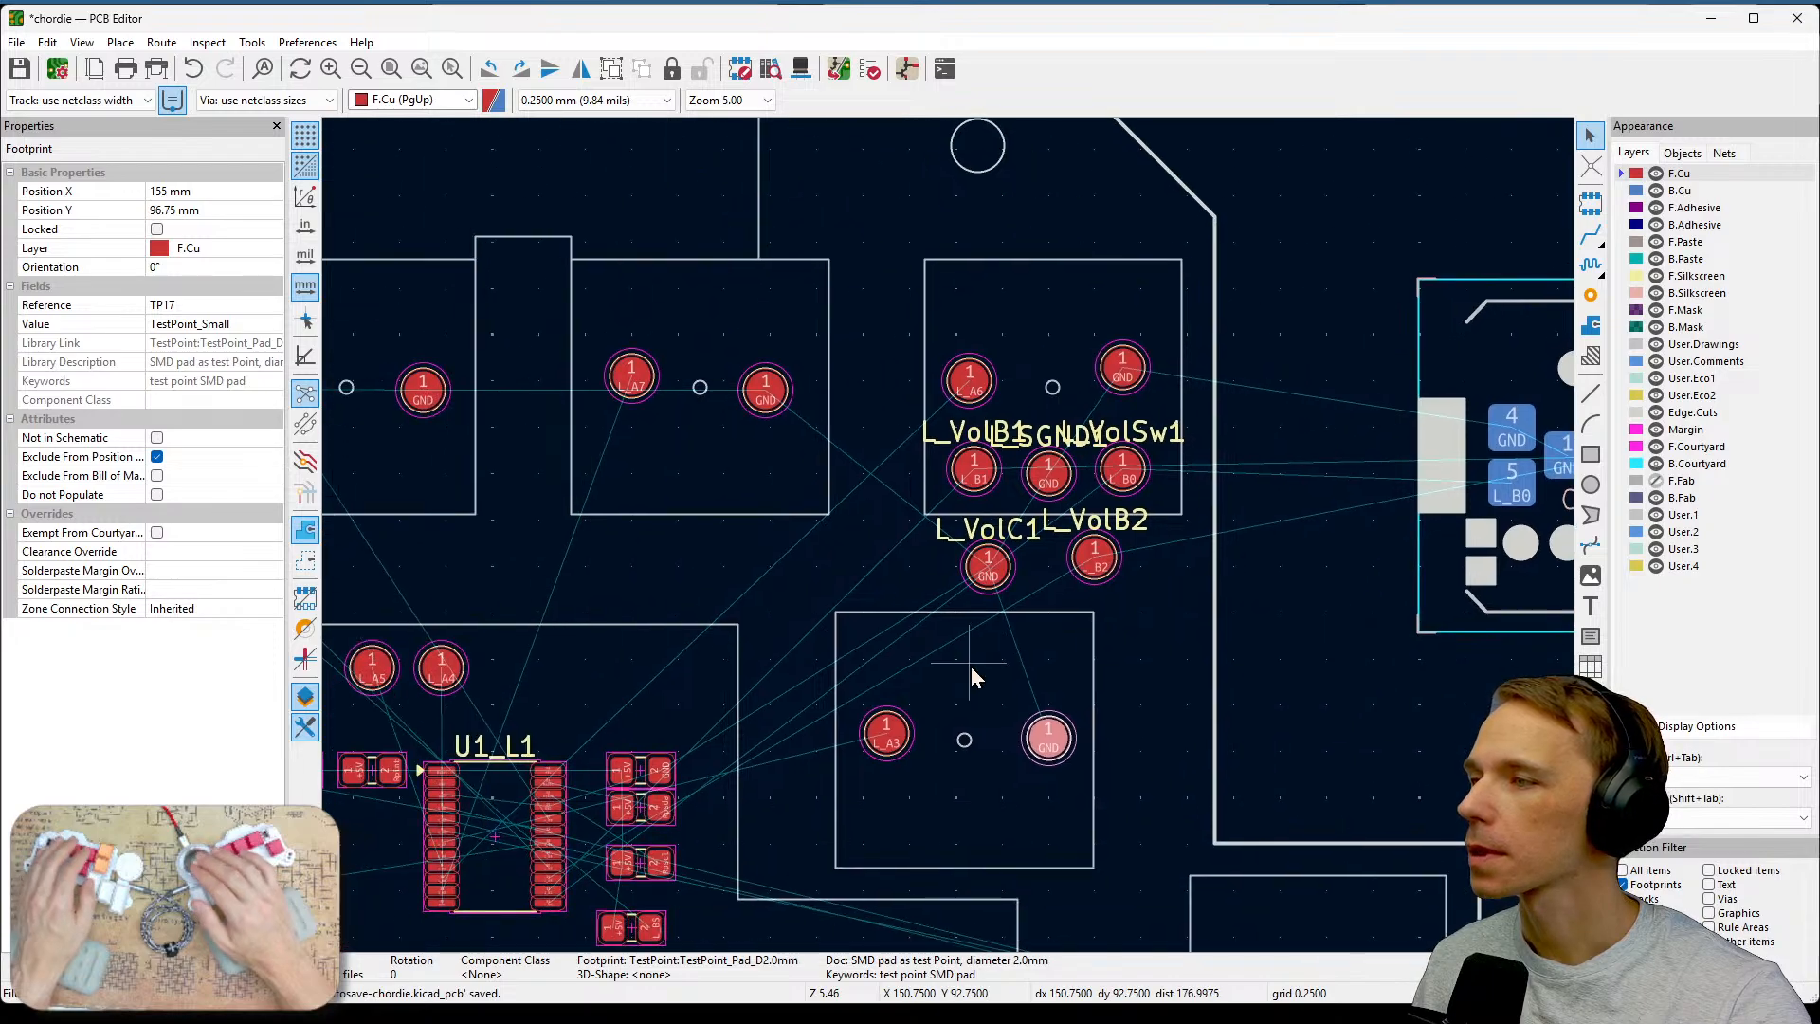
{"action": "scroll", "coordinate": [970, 667], "scroll_direction": "up", "scroll_amount": 3}
{"action": "middle_click_drag", "start_coordinate": [1190, 418], "coordinate": [1151, 749]}
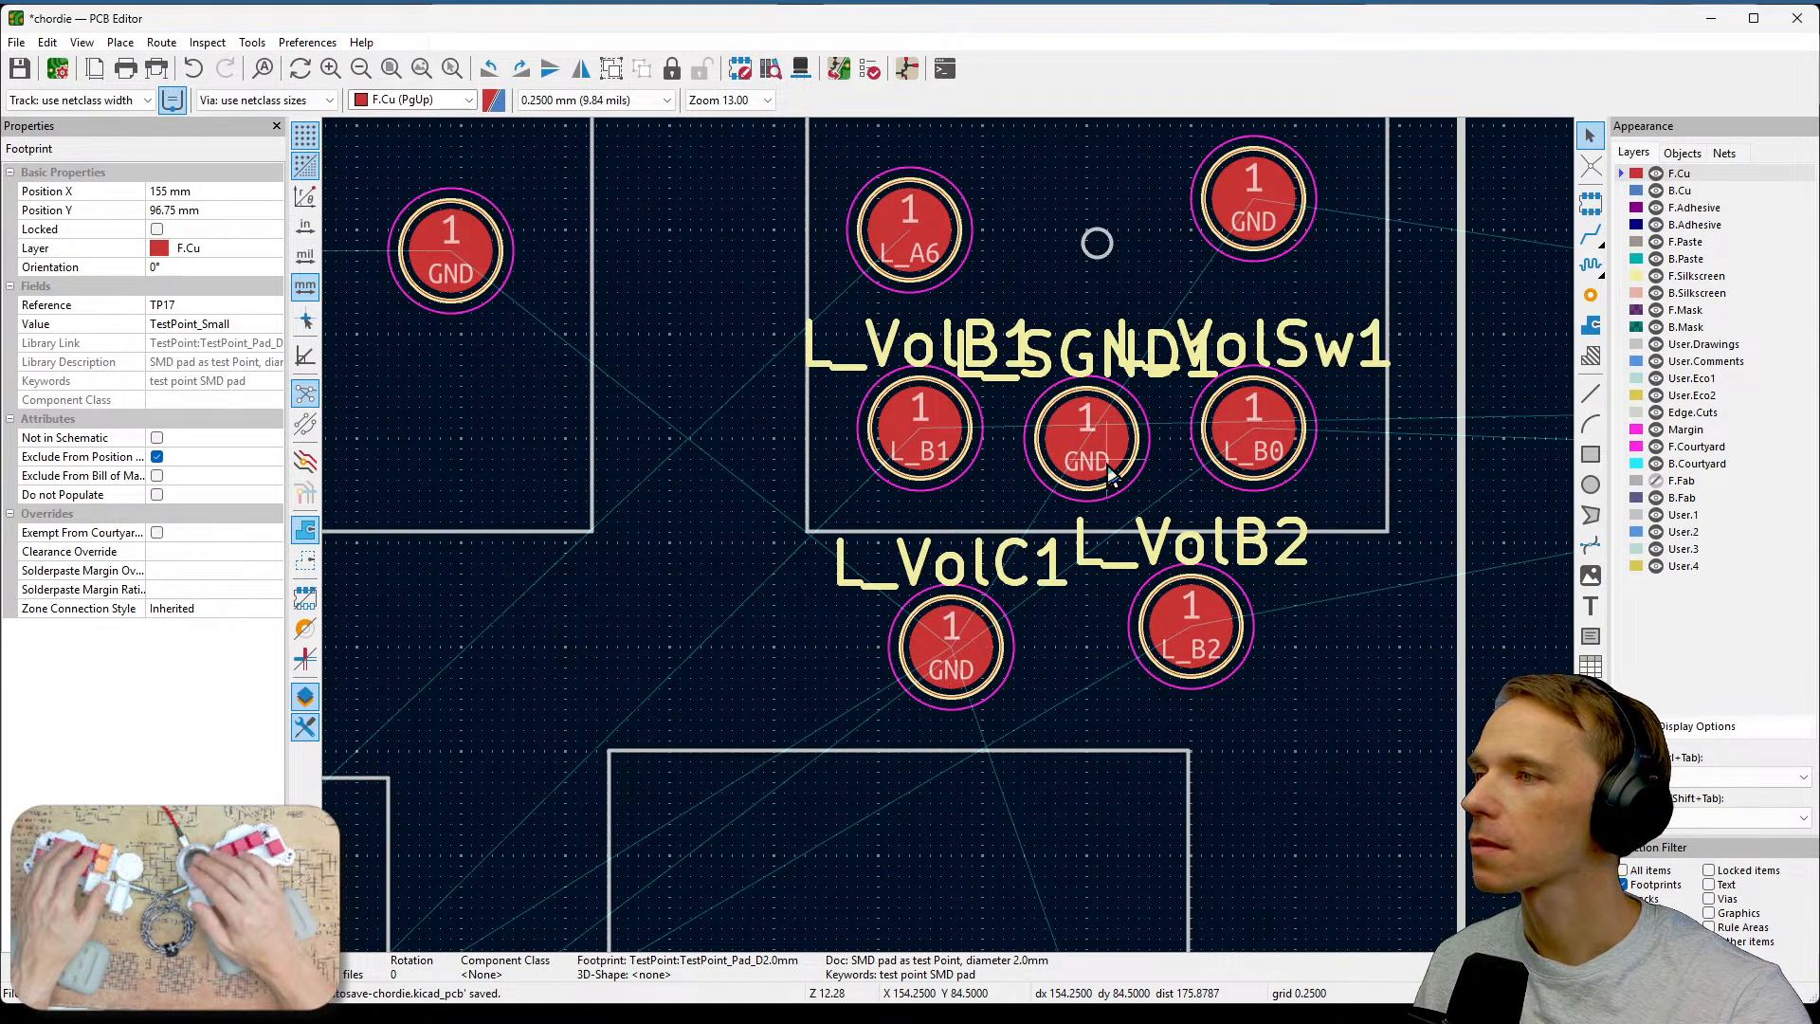
{"action": "scroll", "coordinate": [1136, 559], "scroll_direction": "down", "scroll_amount": 2}
{"action": "middle_click_drag", "start_coordinate": [938, 694], "coordinate": [1185, 294]}
{"action": "scroll", "coordinate": [953, 612], "scroll_direction": "down", "scroll_amount": 1}
{"action": "middle_click_drag", "start_coordinate": [849, 748], "coordinate": [1151, 473]}
{"action": "middle_click_drag", "start_coordinate": [1052, 585], "coordinate": [1090, 586]}
{"action": "scroll", "coordinate": [1186, 537], "scroll_direction": "down", "scroll_amount": 1}
{"action": "middle_click_drag", "start_coordinate": [950, 538], "coordinate": [780, 685]}
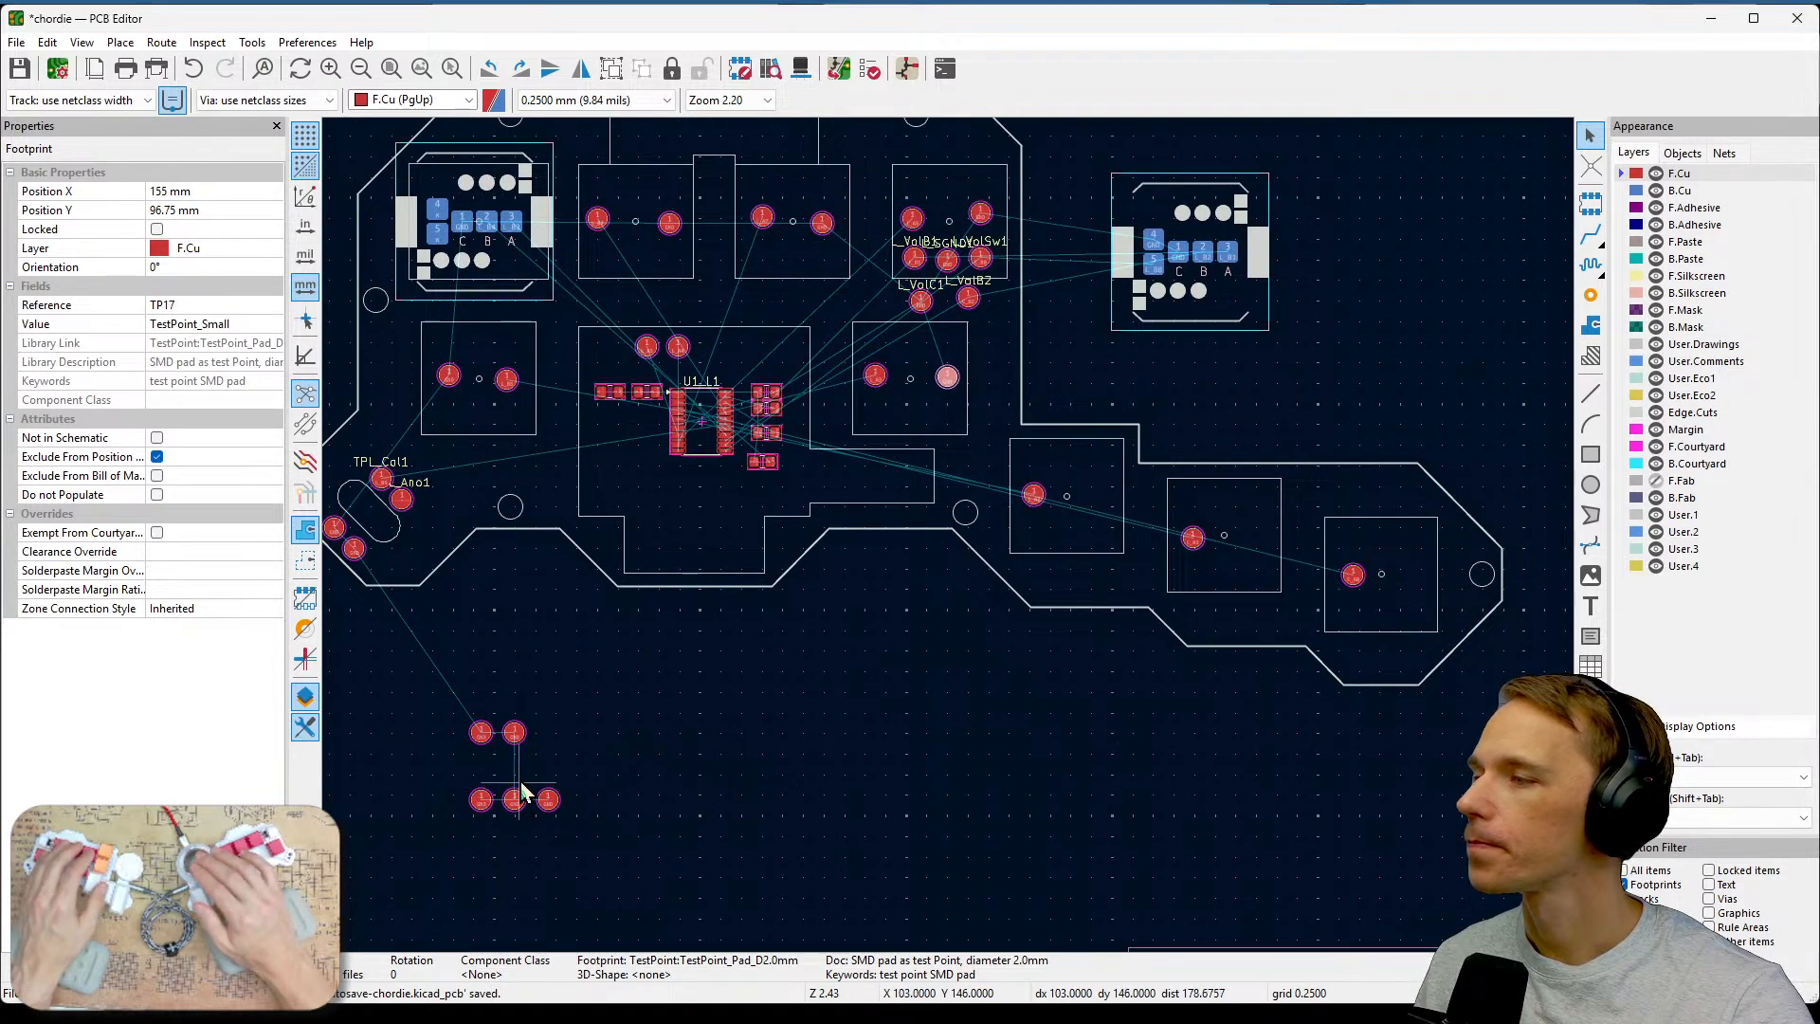
Move a ground test point into the L_A2 key area beside its key test point.
{"action": "left_click_drag", "start_coordinate": [523, 732], "coordinate": [1102, 492]}
{"action": "left_click", "coordinate": [947, 747]}
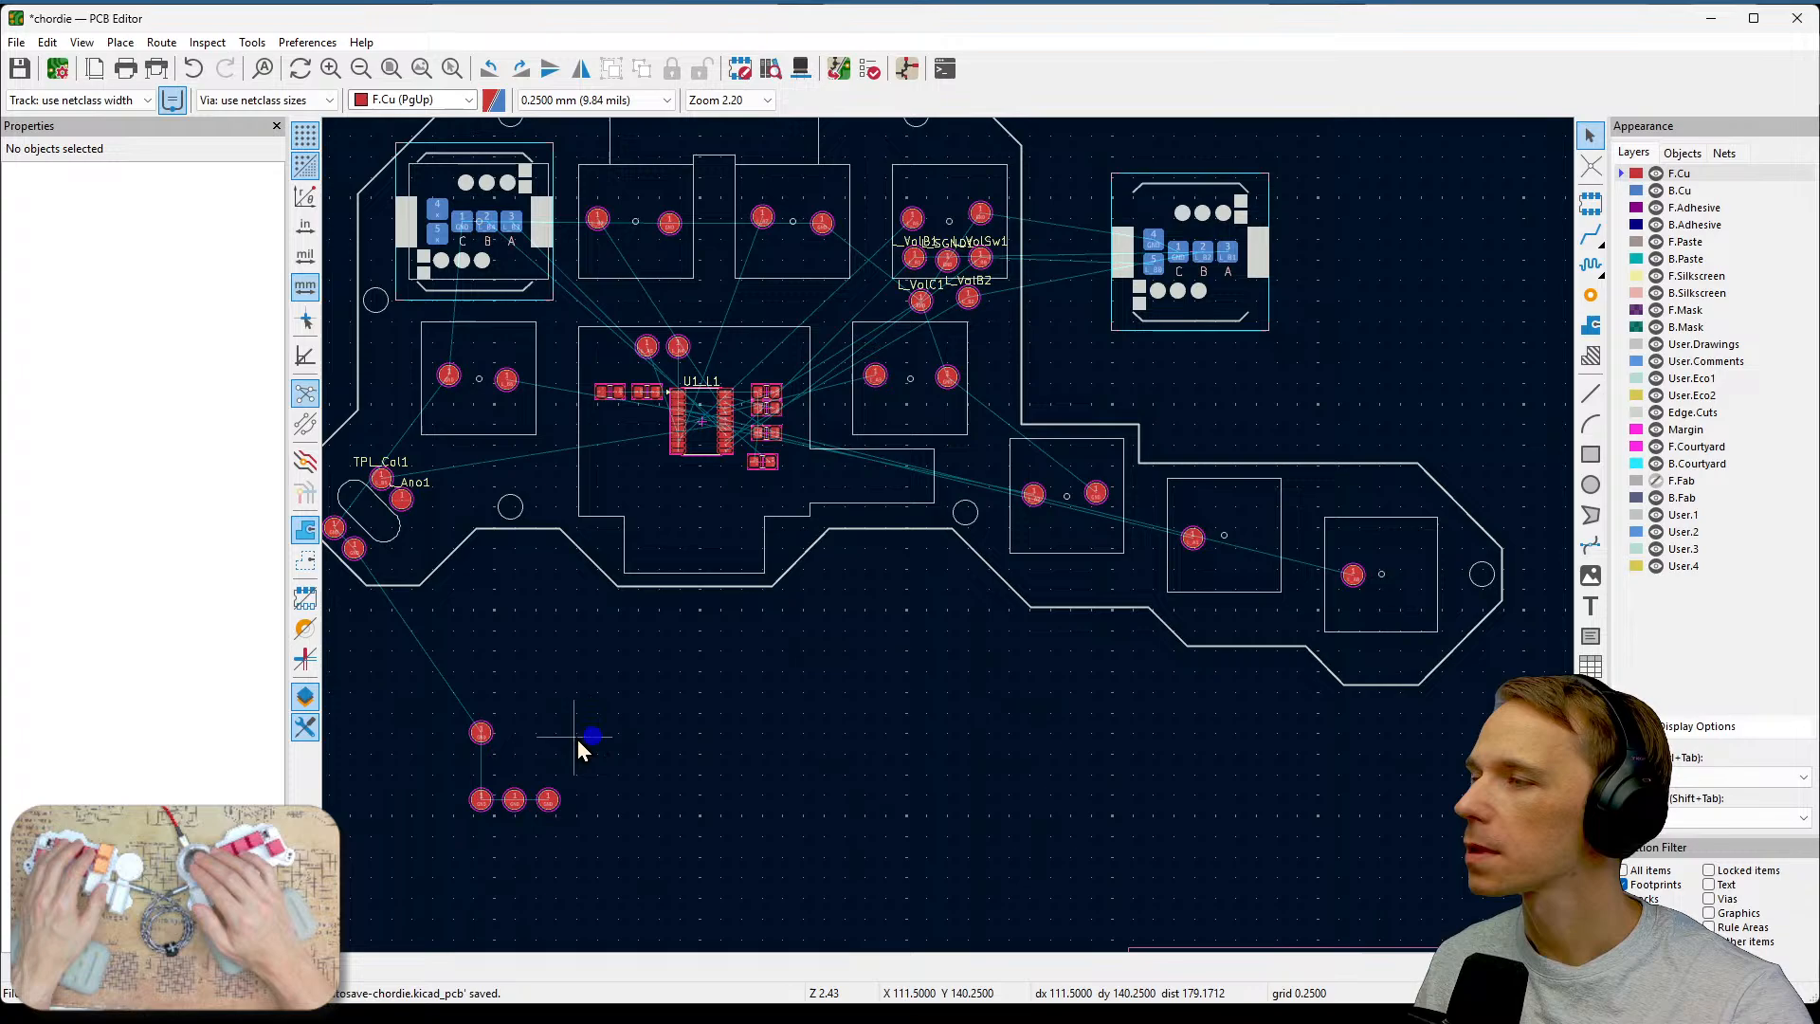
Move a ground test point into the next key area to the right of L_A2.
{"action": "left_click", "coordinate": [485, 735]}
{"action": "left_click_drag", "start_coordinate": [483, 739], "coordinate": [1252, 543]}
{"action": "left_click", "coordinate": [802, 747]}
Move a ground test point into the rightmost key area beside its key test point.
{"action": "left_click", "coordinate": [550, 802]}
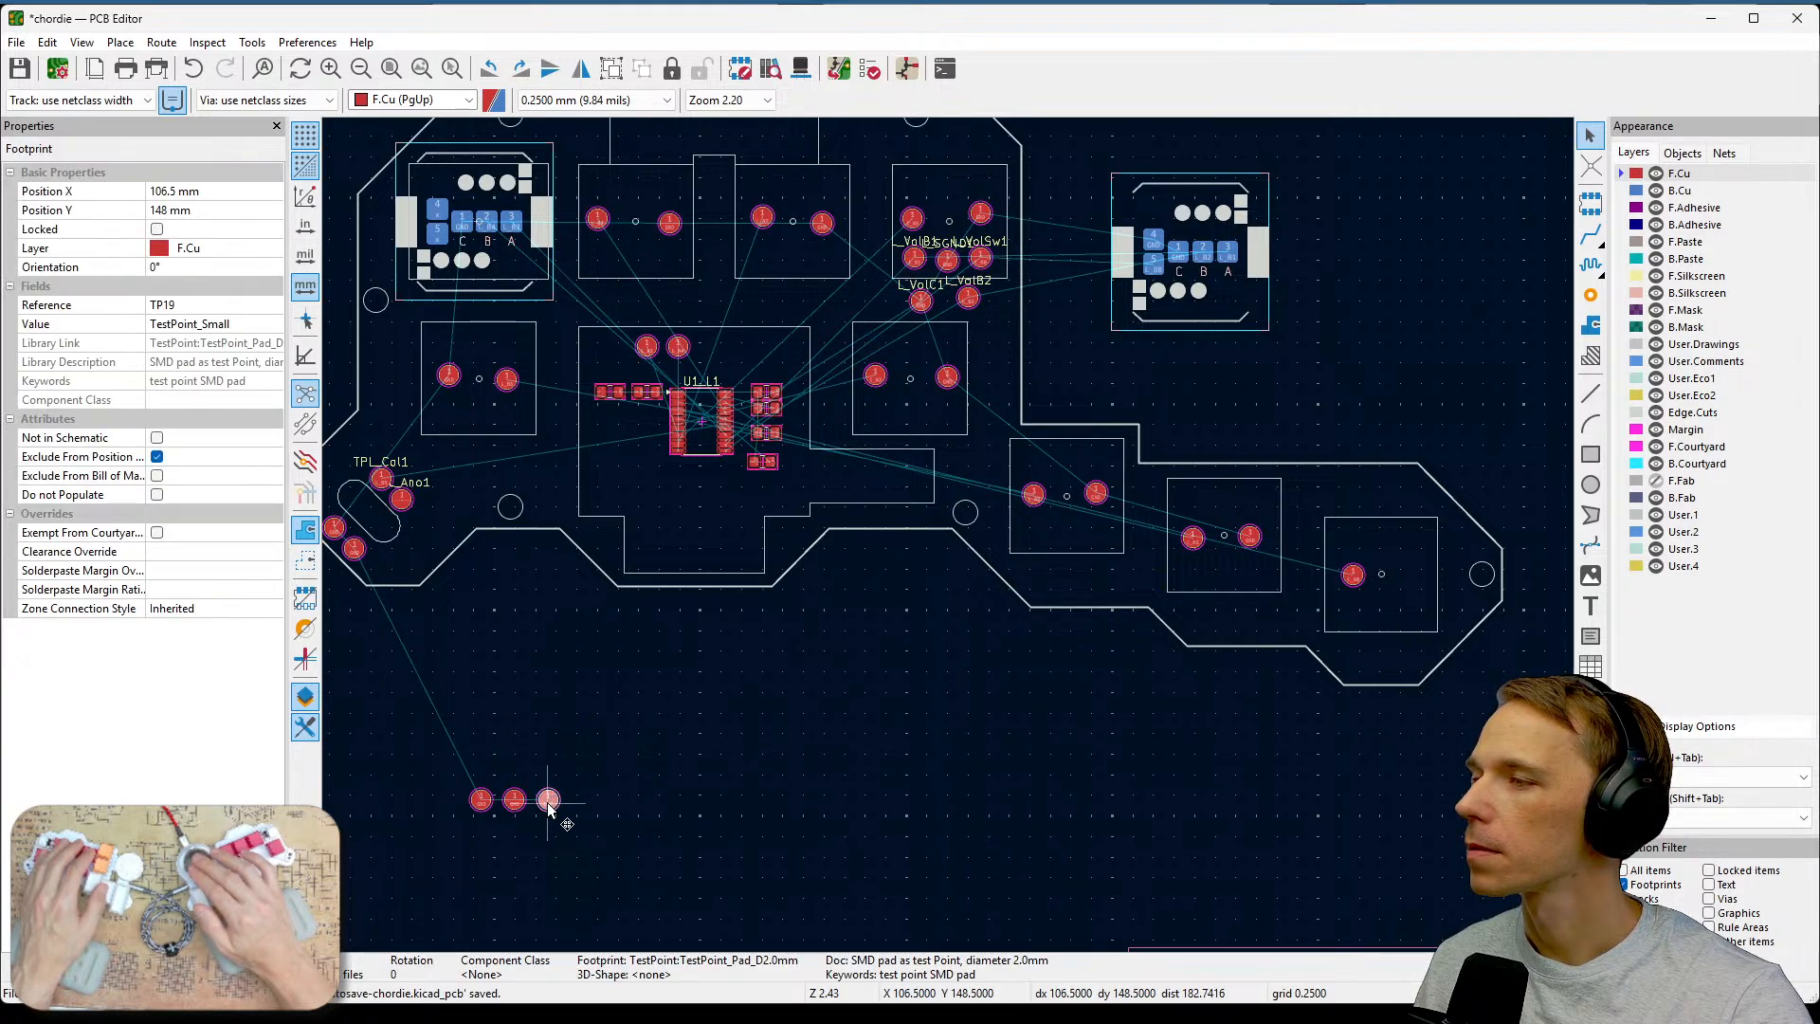
{"action": "left_click_drag", "start_coordinate": [548, 802], "coordinate": [1424, 597]}
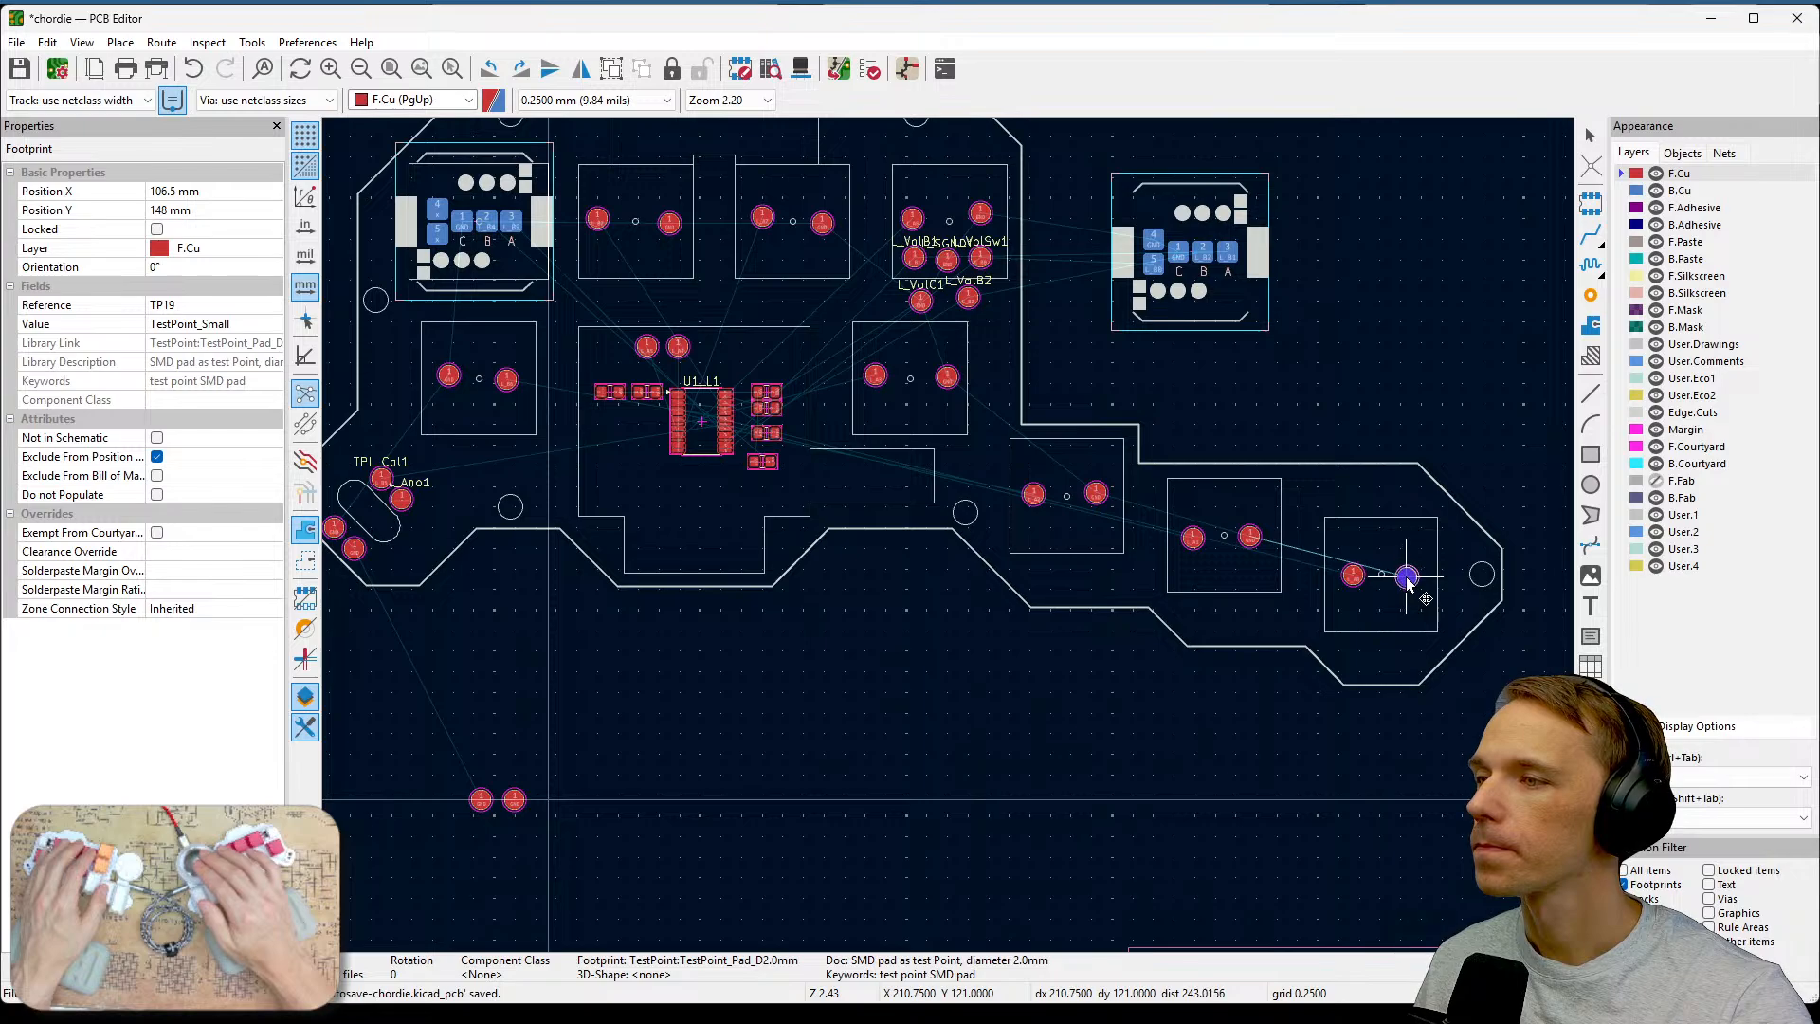
{"action": "left_click", "coordinate": [708, 737]}
Move a ground test point into the U1_L1 key area, left of the L_A5 test point.
{"action": "middle_click_drag", "start_coordinate": [839, 663], "coordinate": [963, 753]}
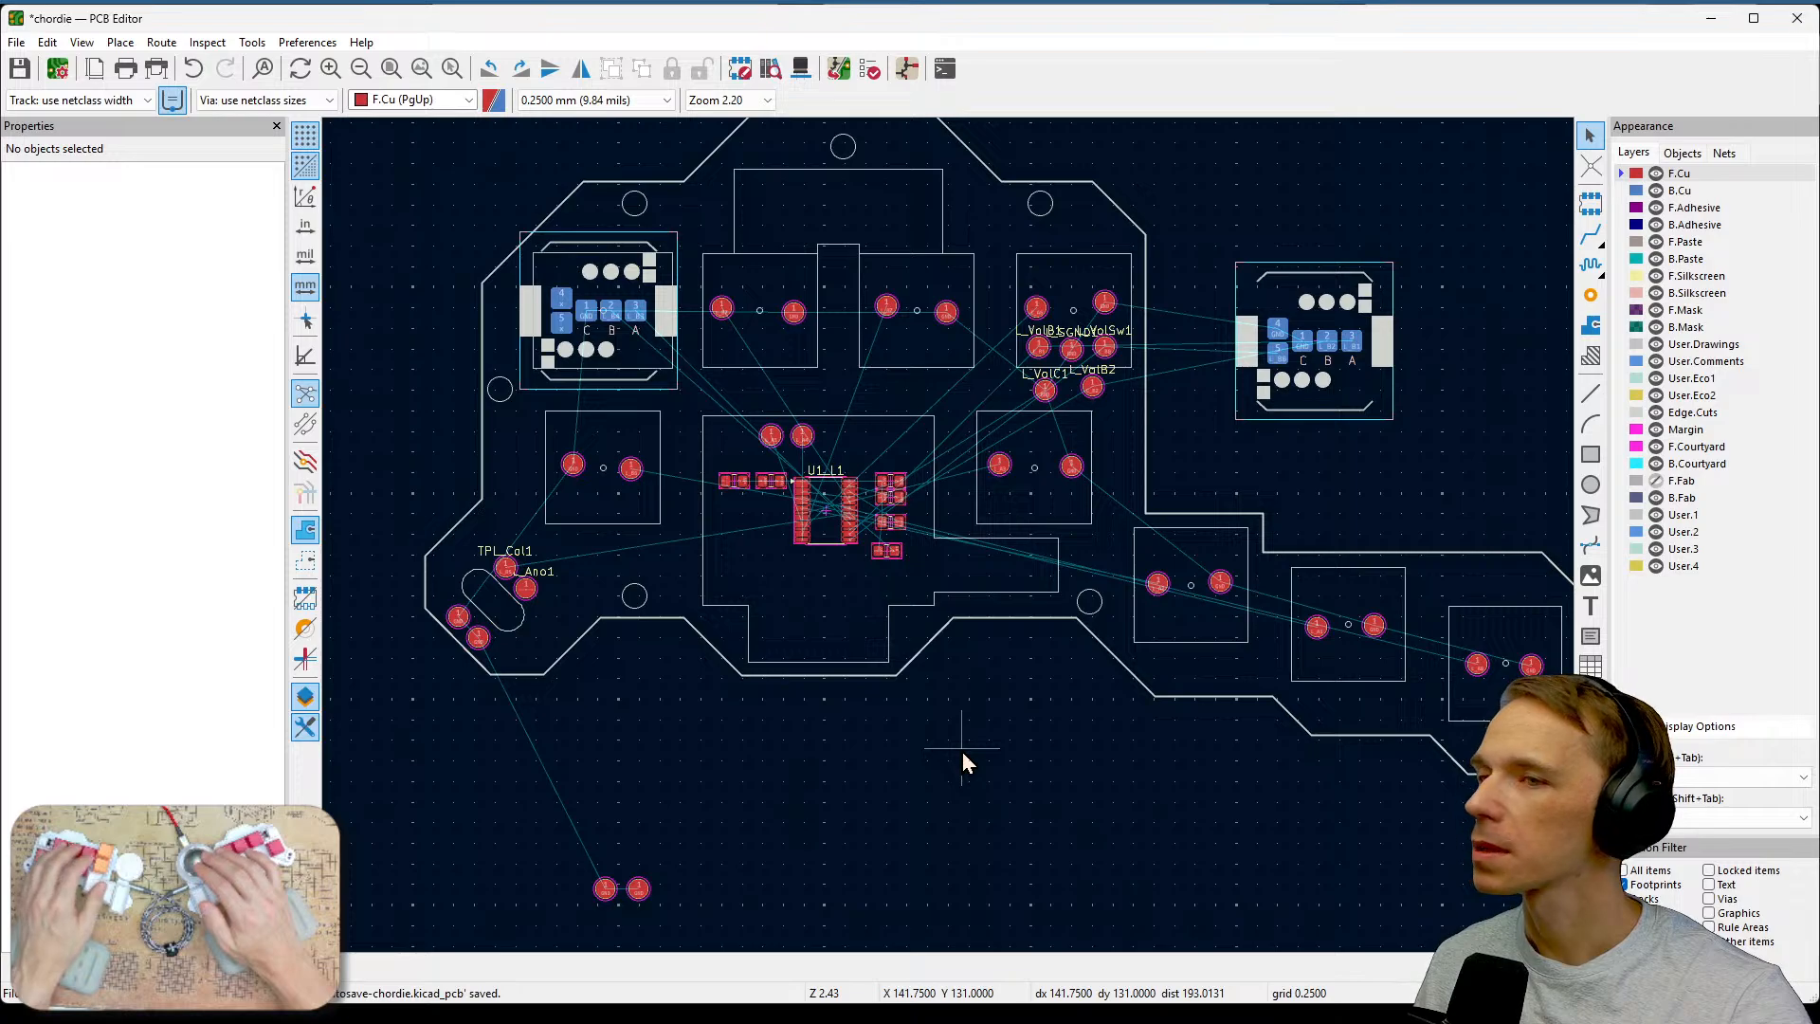
{"action": "left_click", "coordinate": [638, 888]}
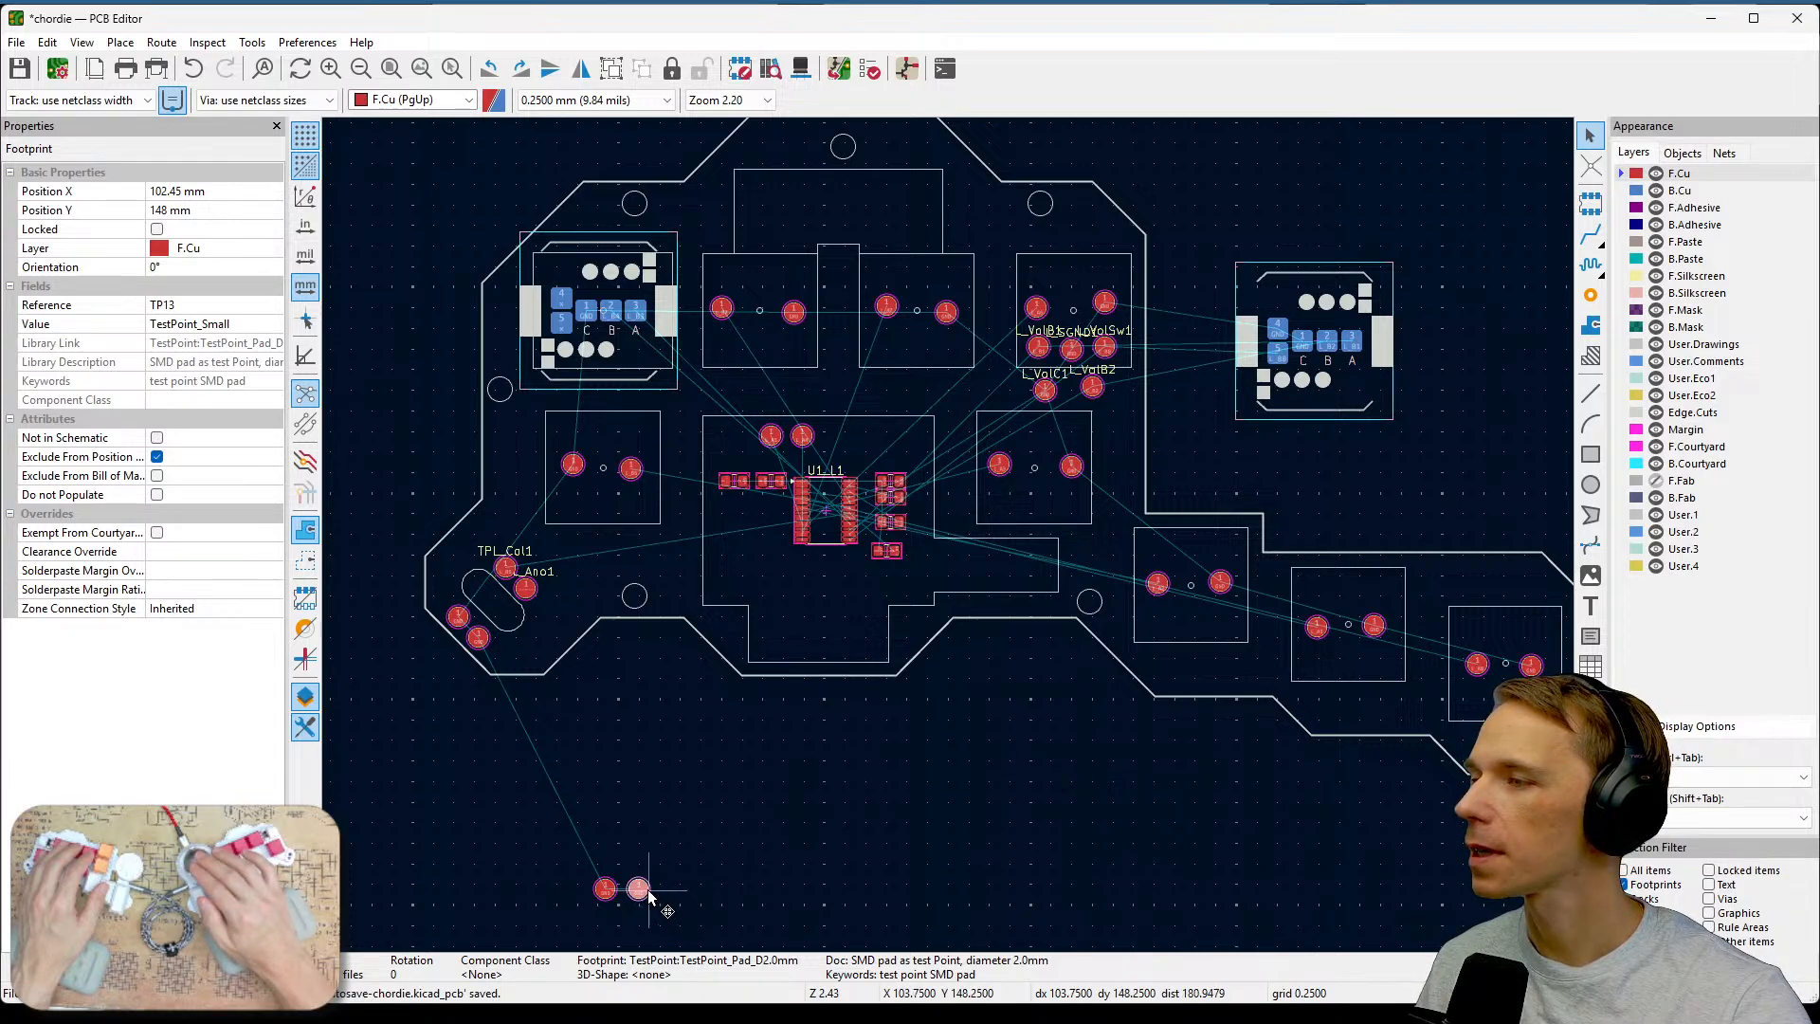
{"action": "scroll", "coordinate": [647, 889], "scroll_direction": "up", "scroll_amount": 2}
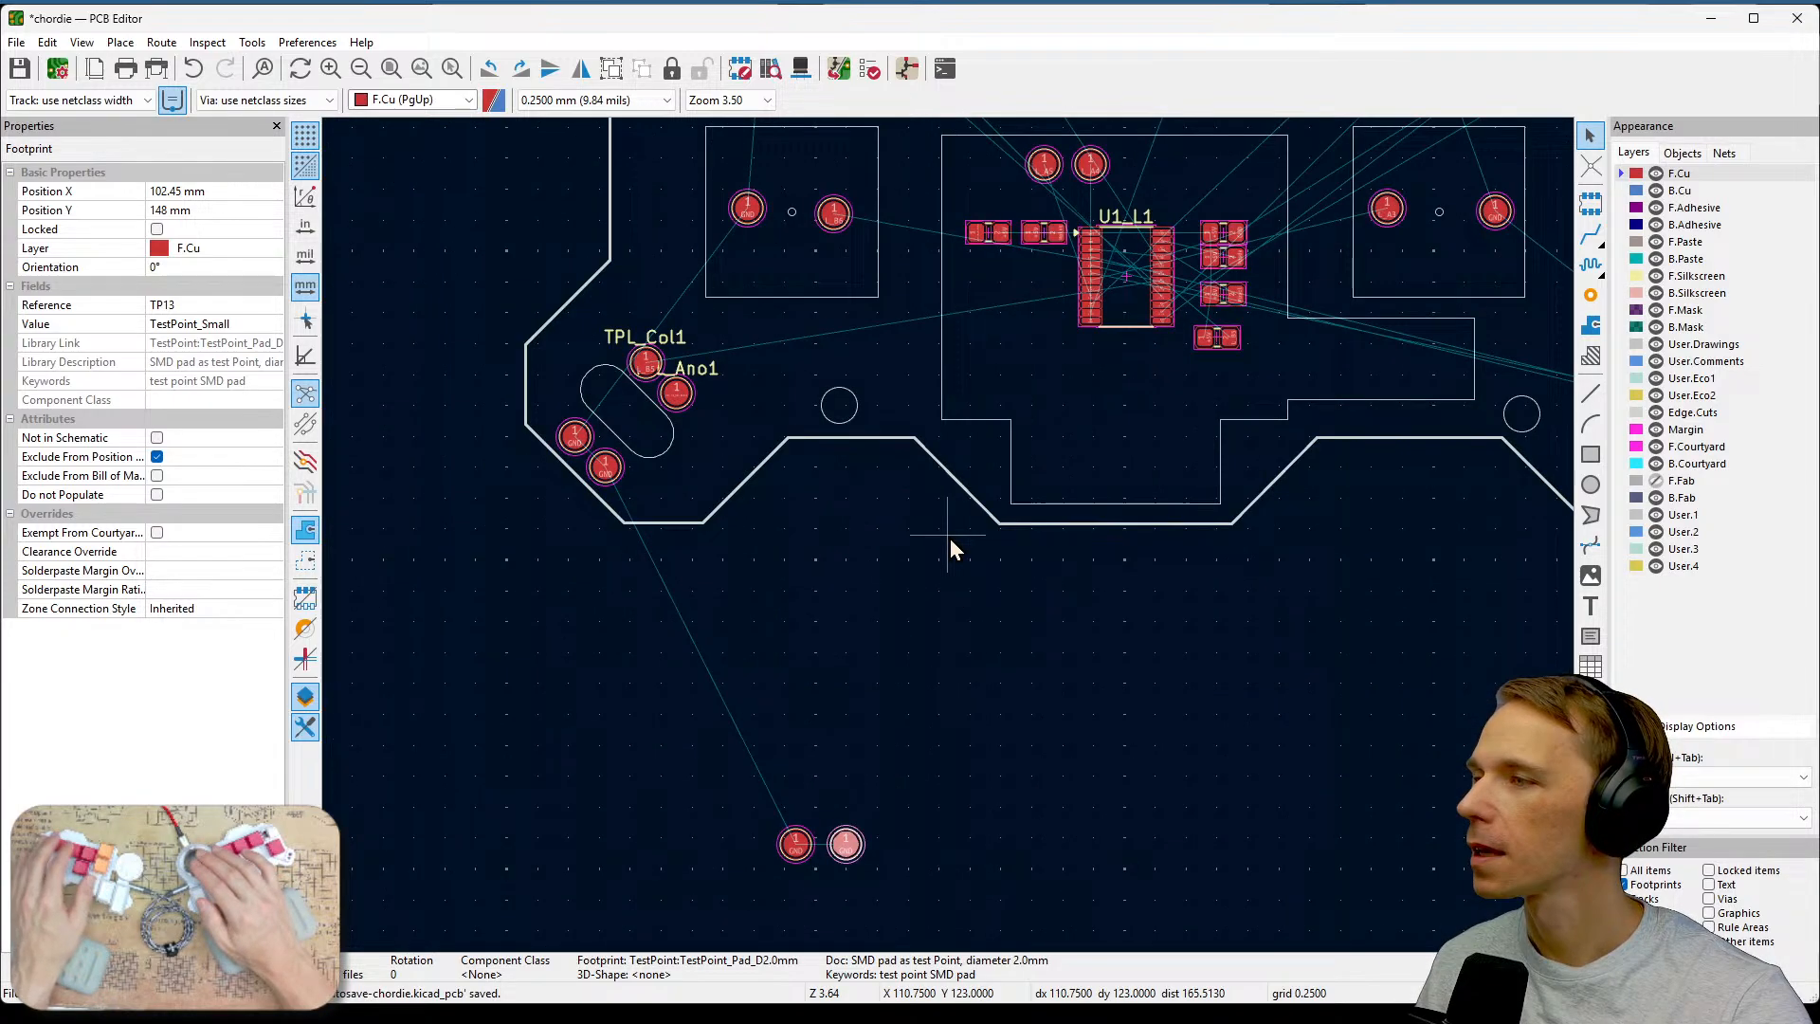
{"action": "left_click", "coordinate": [794, 846]}
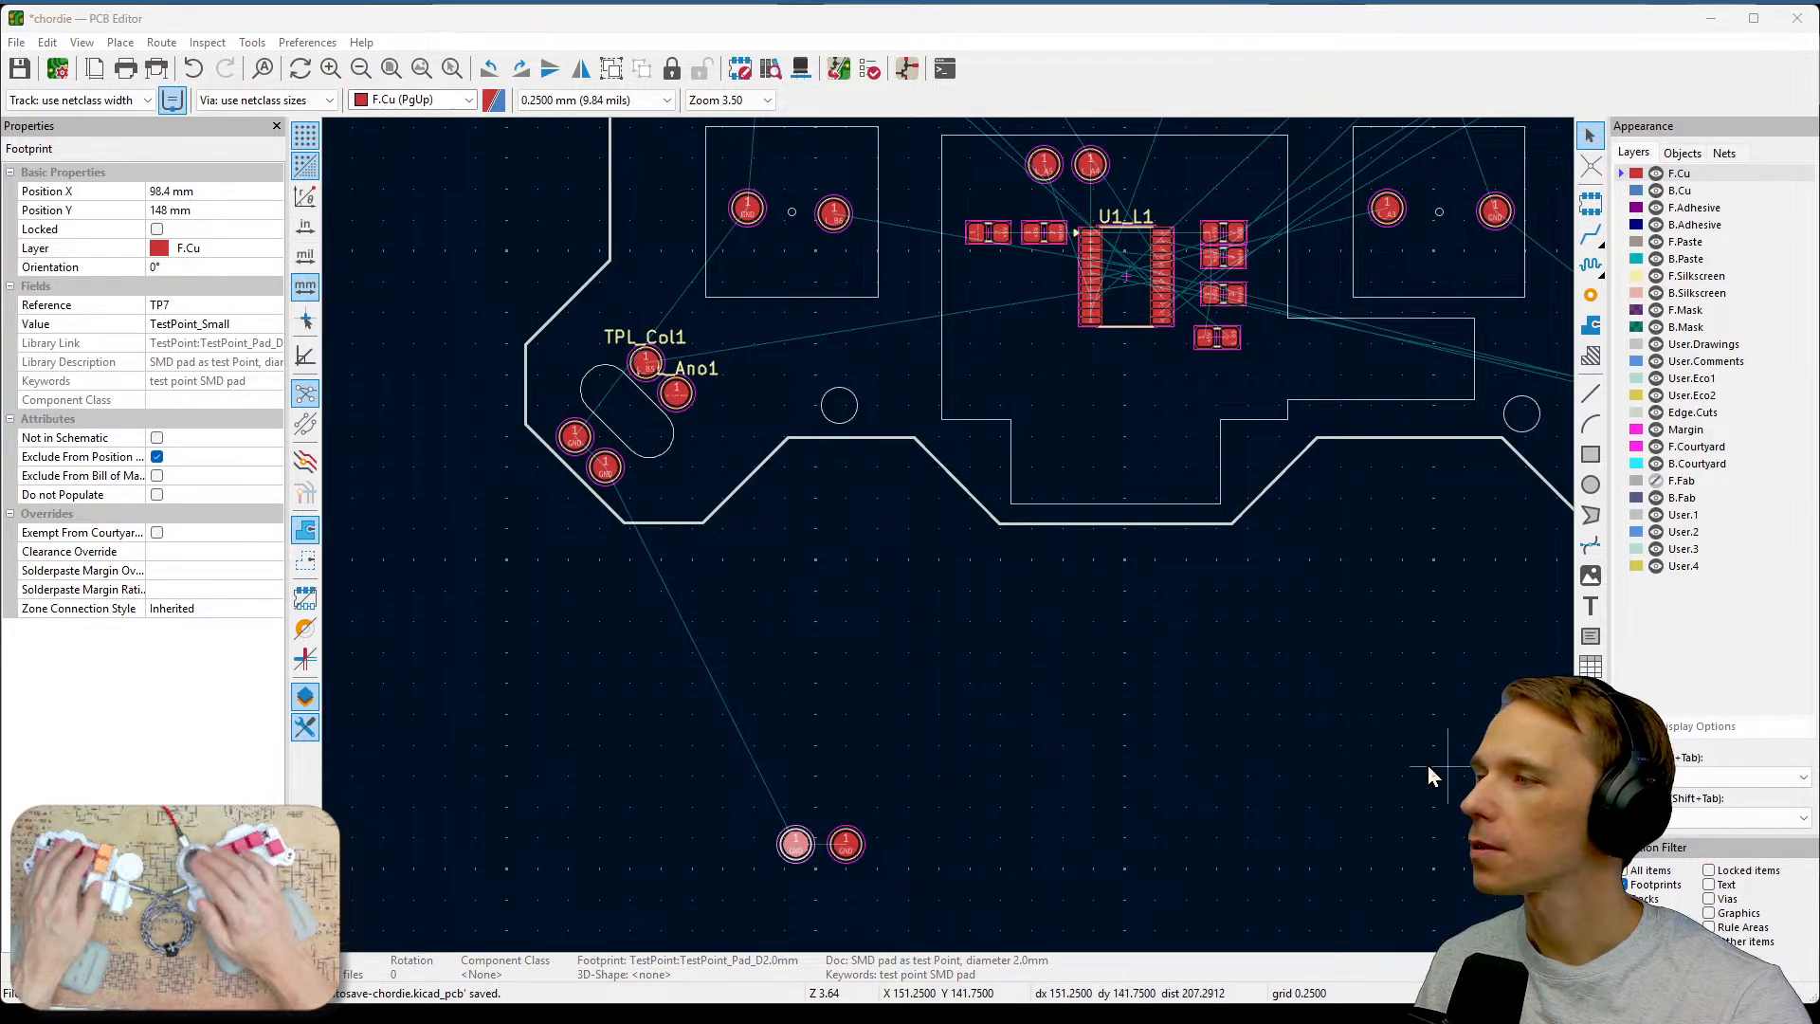
{"action": "scroll", "coordinate": [810, 763], "scroll_direction": "up", "scroll_amount": 1}
{"action": "middle_click_drag", "start_coordinate": [908, 508], "coordinate": [1015, 514]}
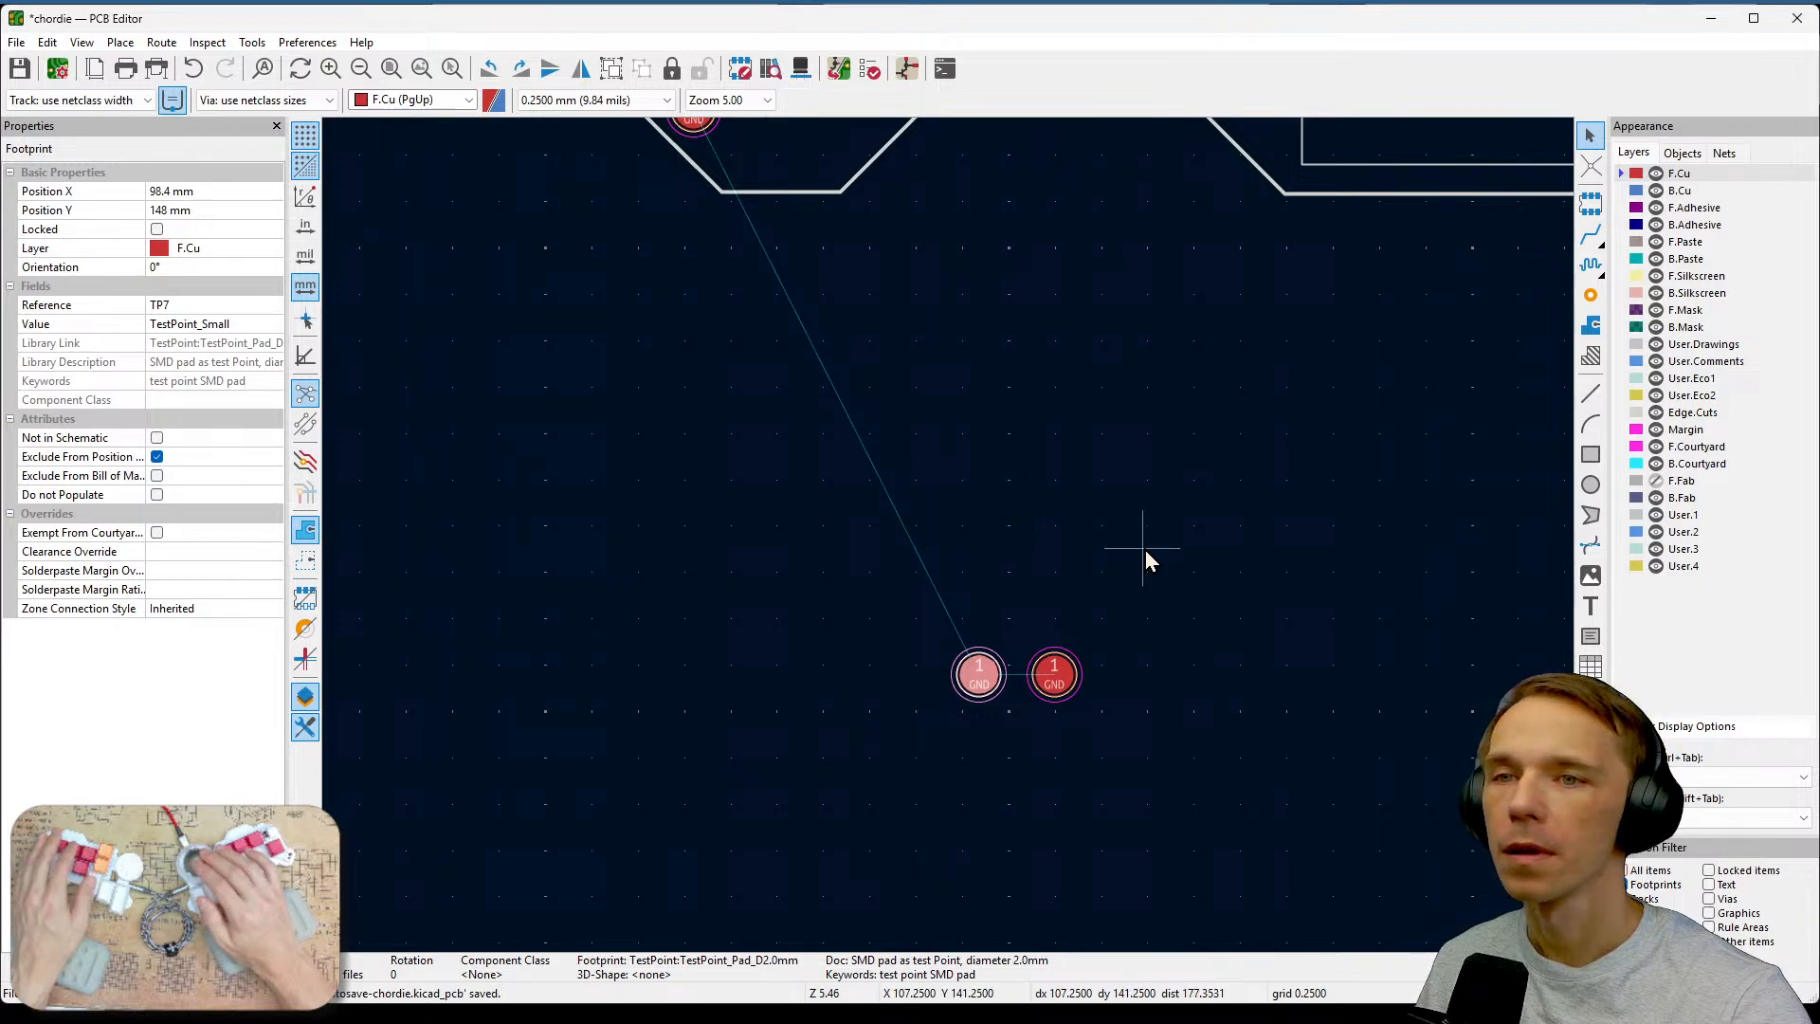
{"action": "scroll", "coordinate": [1145, 549], "scroll_direction": "down", "scroll_amount": 1}
{"action": "middle_click_drag", "start_coordinate": [1145, 550], "coordinate": [950, 538]}
{"action": "middle_click_drag", "start_coordinate": [1096, 483], "coordinate": [913, 754]}
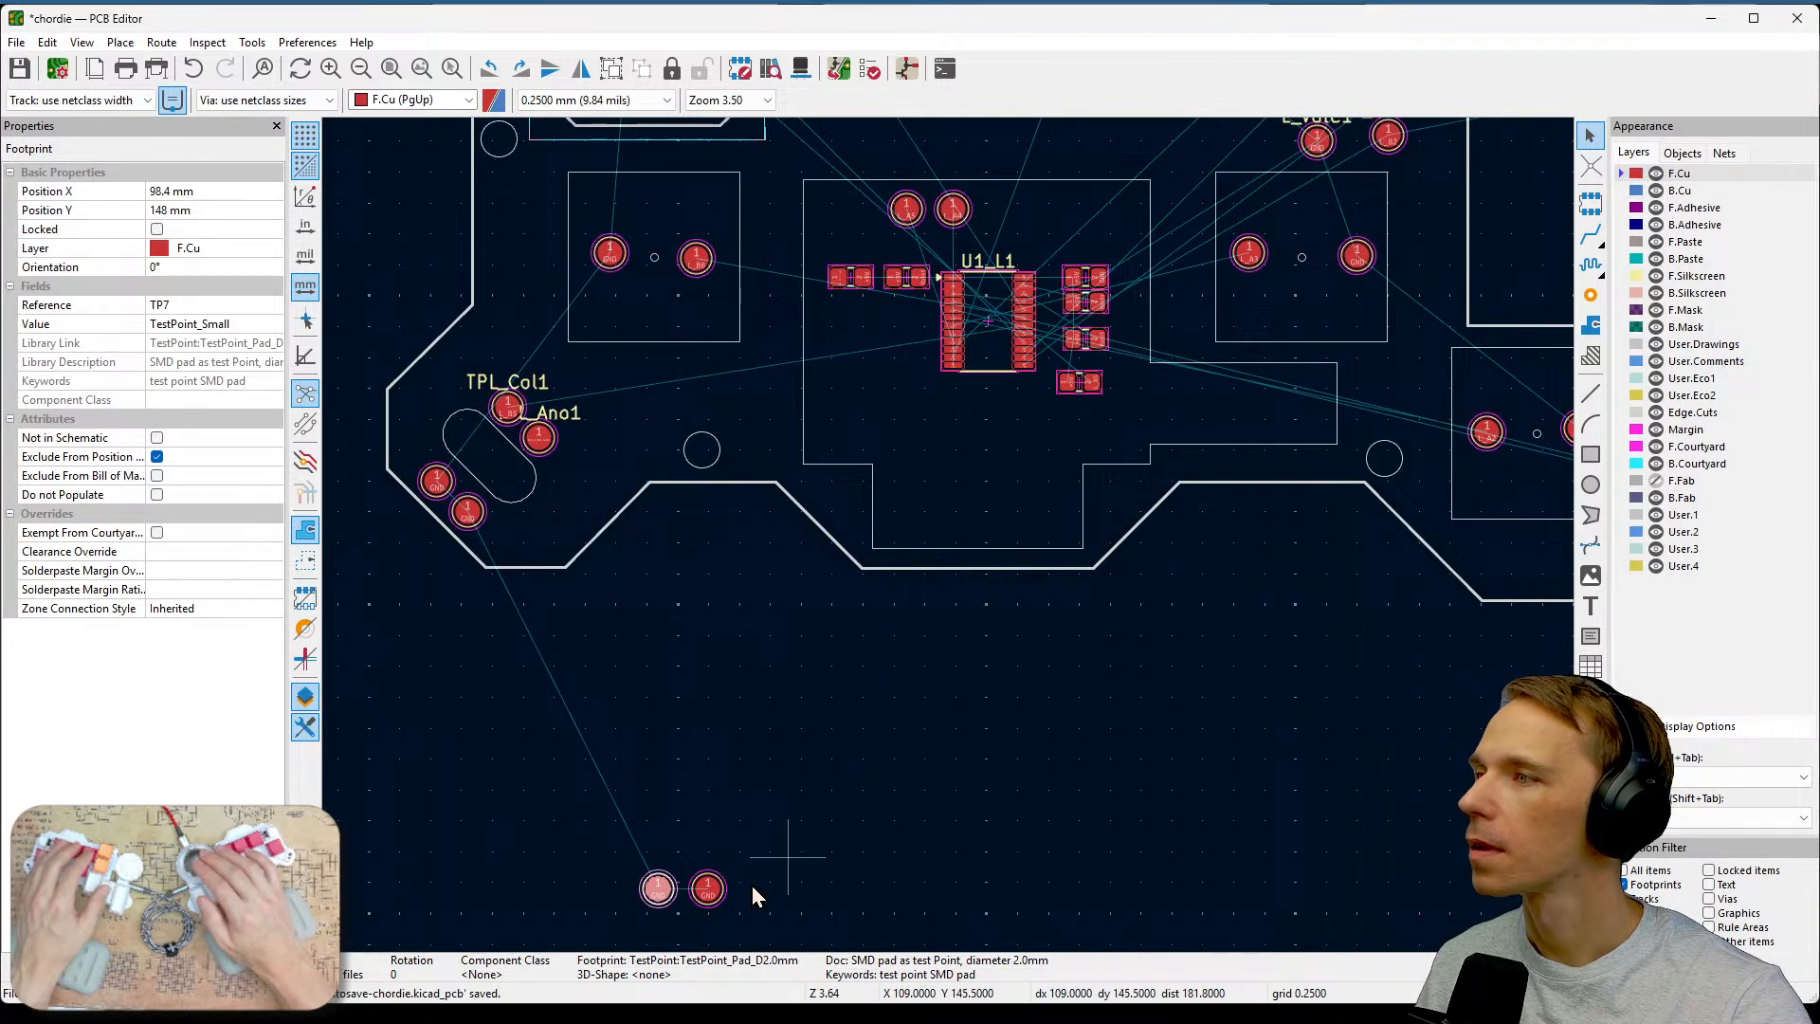
{"action": "left_click_drag", "start_coordinate": [659, 900], "coordinate": [846, 228]}
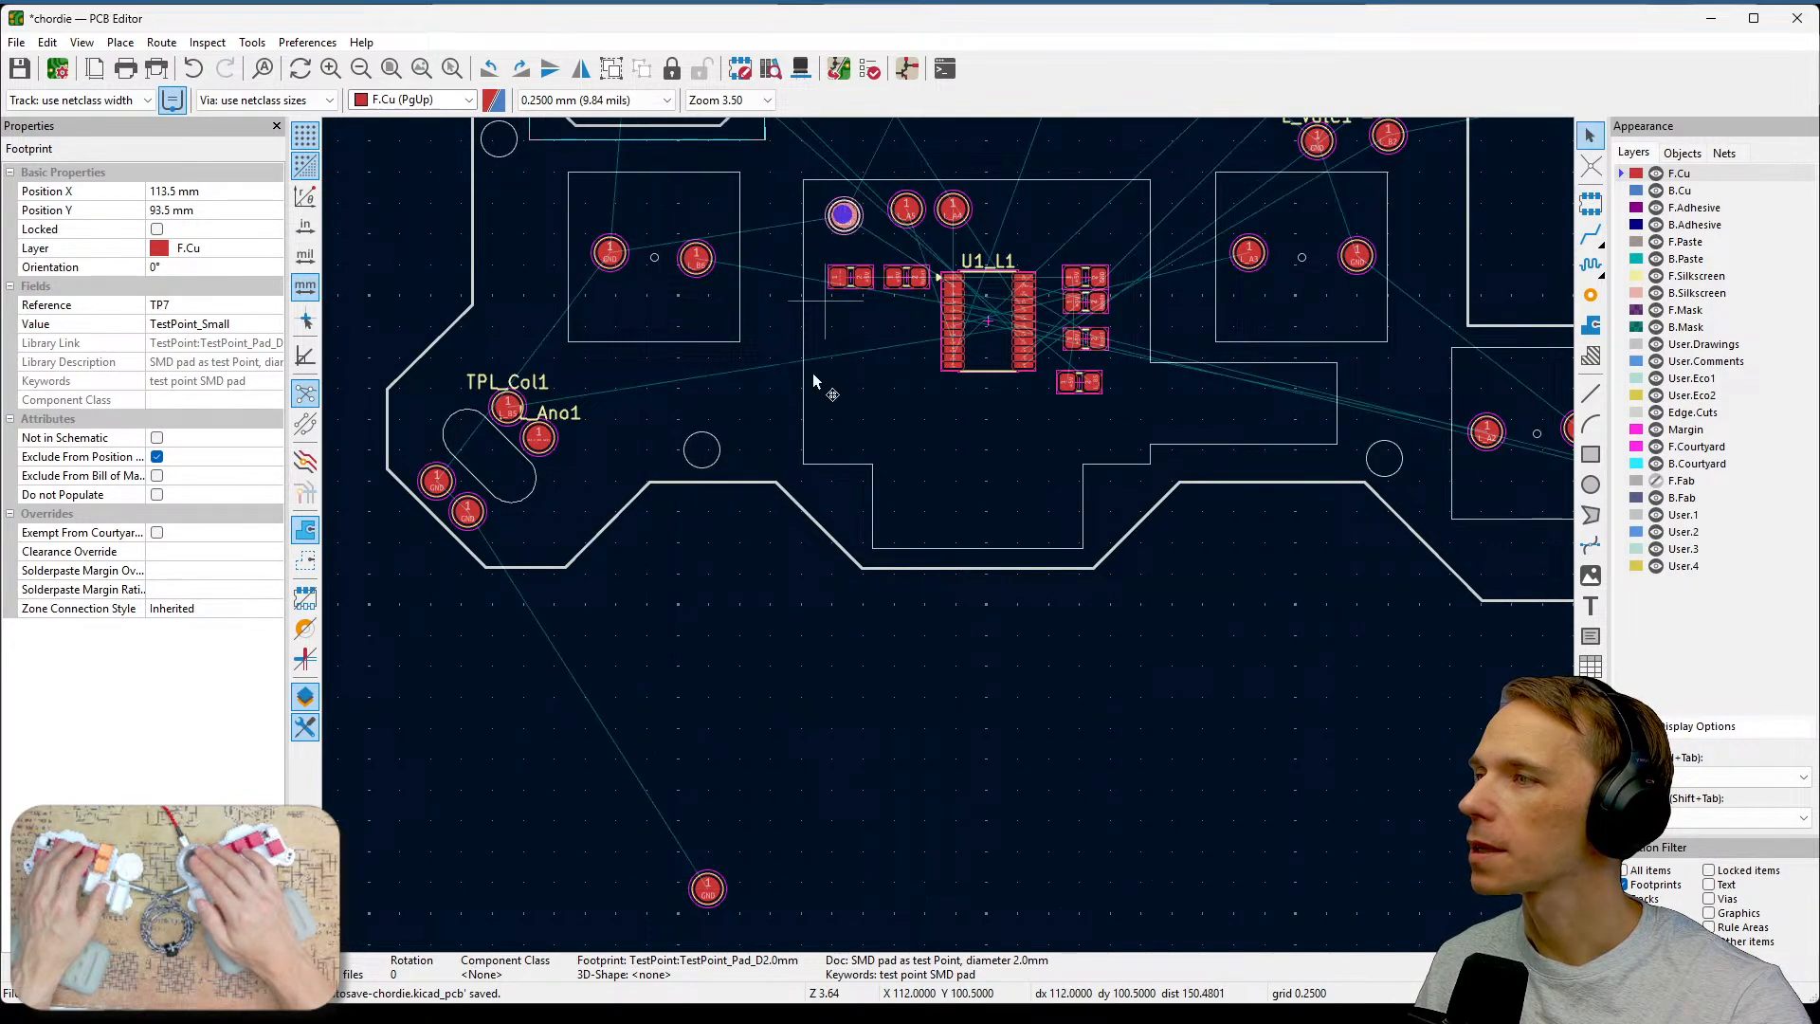
Move the last ground test point into the U1_L1 key area, right of the L_A4 test point.
{"action": "left_click_drag", "start_coordinate": [713, 917], "coordinate": [1012, 210]}
{"action": "left_click", "coordinate": [707, 887]}
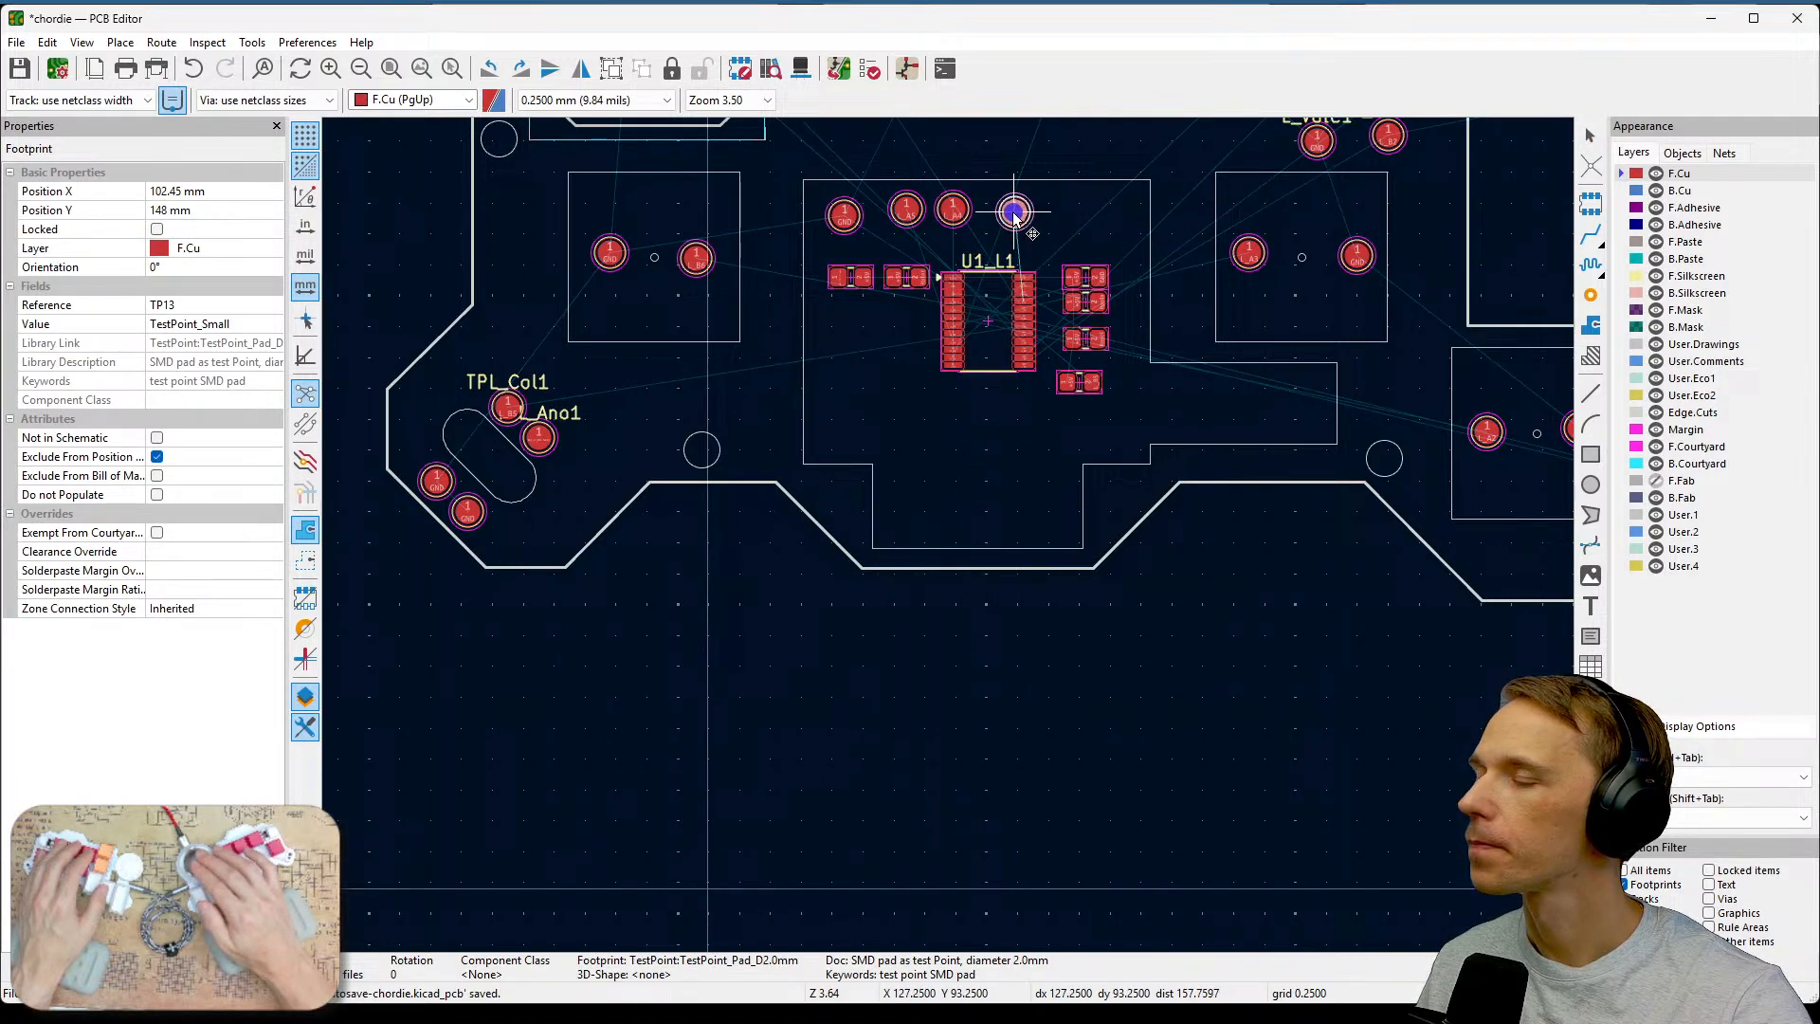
{"action": "middle_click_drag", "start_coordinate": [1111, 222], "coordinate": [1167, 491]}
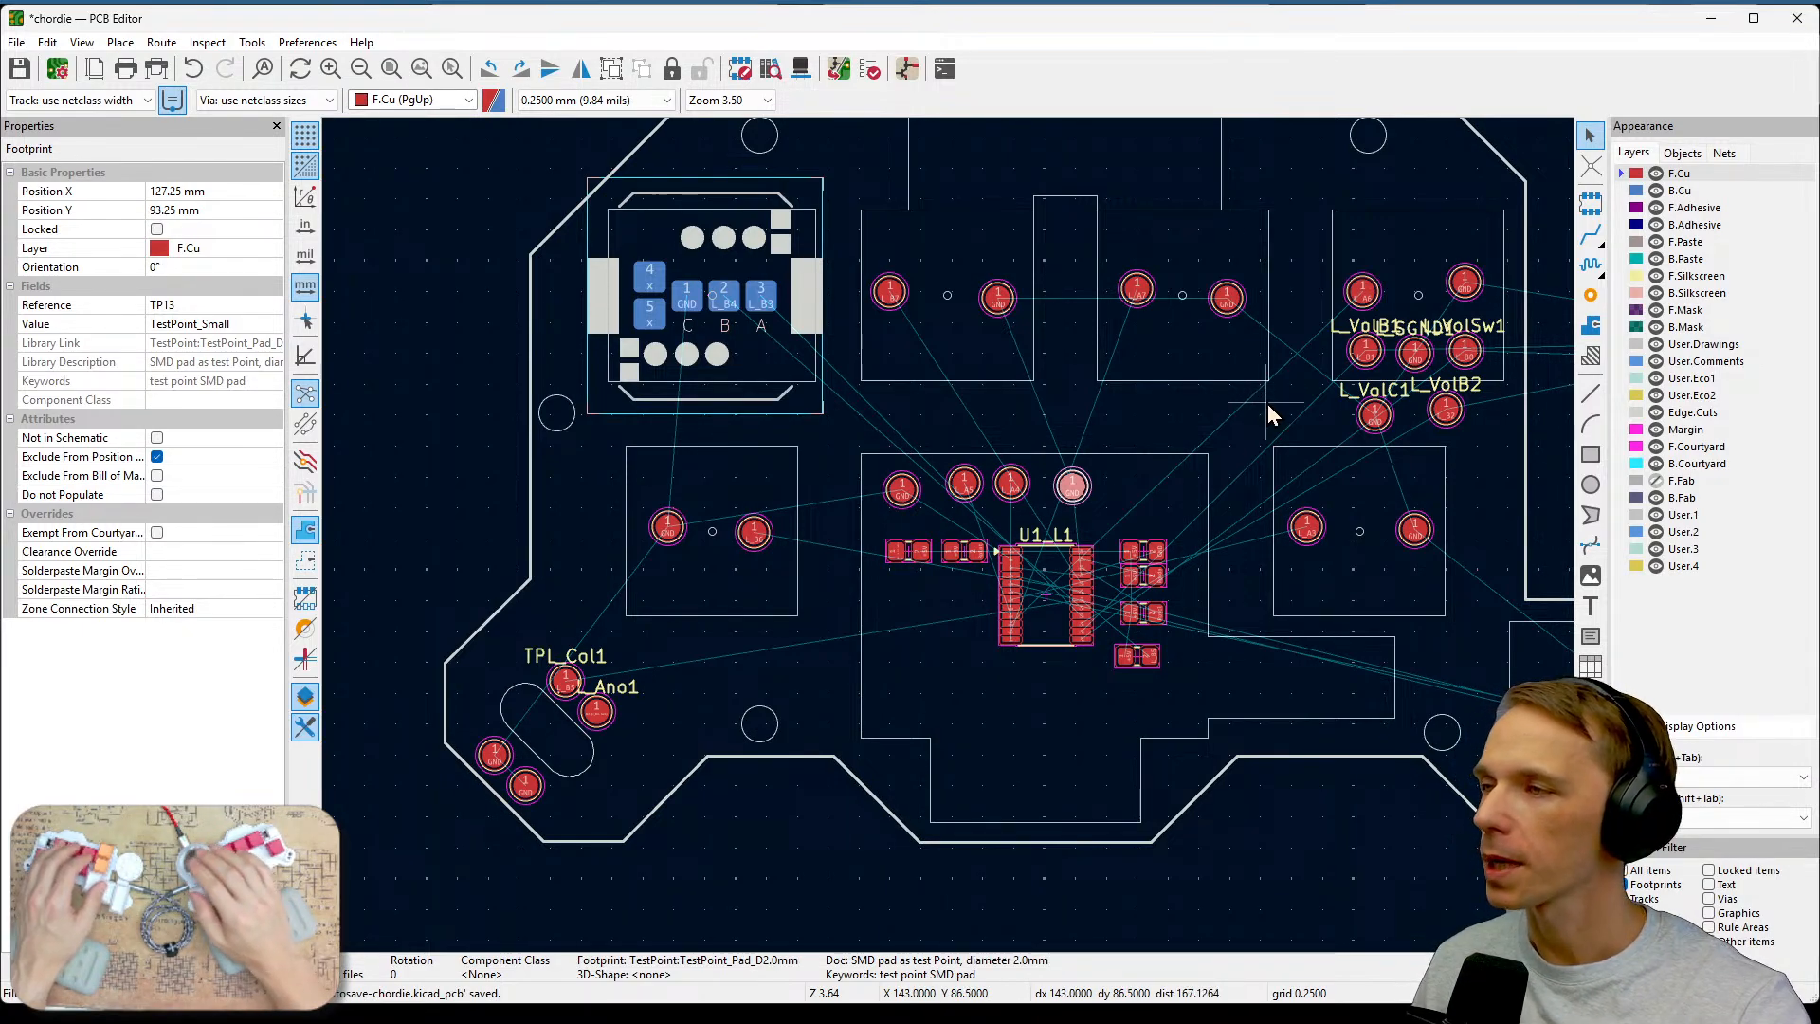
Review the ground test point placement around U1_L1 and the right-hand key areas.
{"action": "scroll", "coordinate": [1025, 466], "scroll_direction": "up", "scroll_amount": 5}
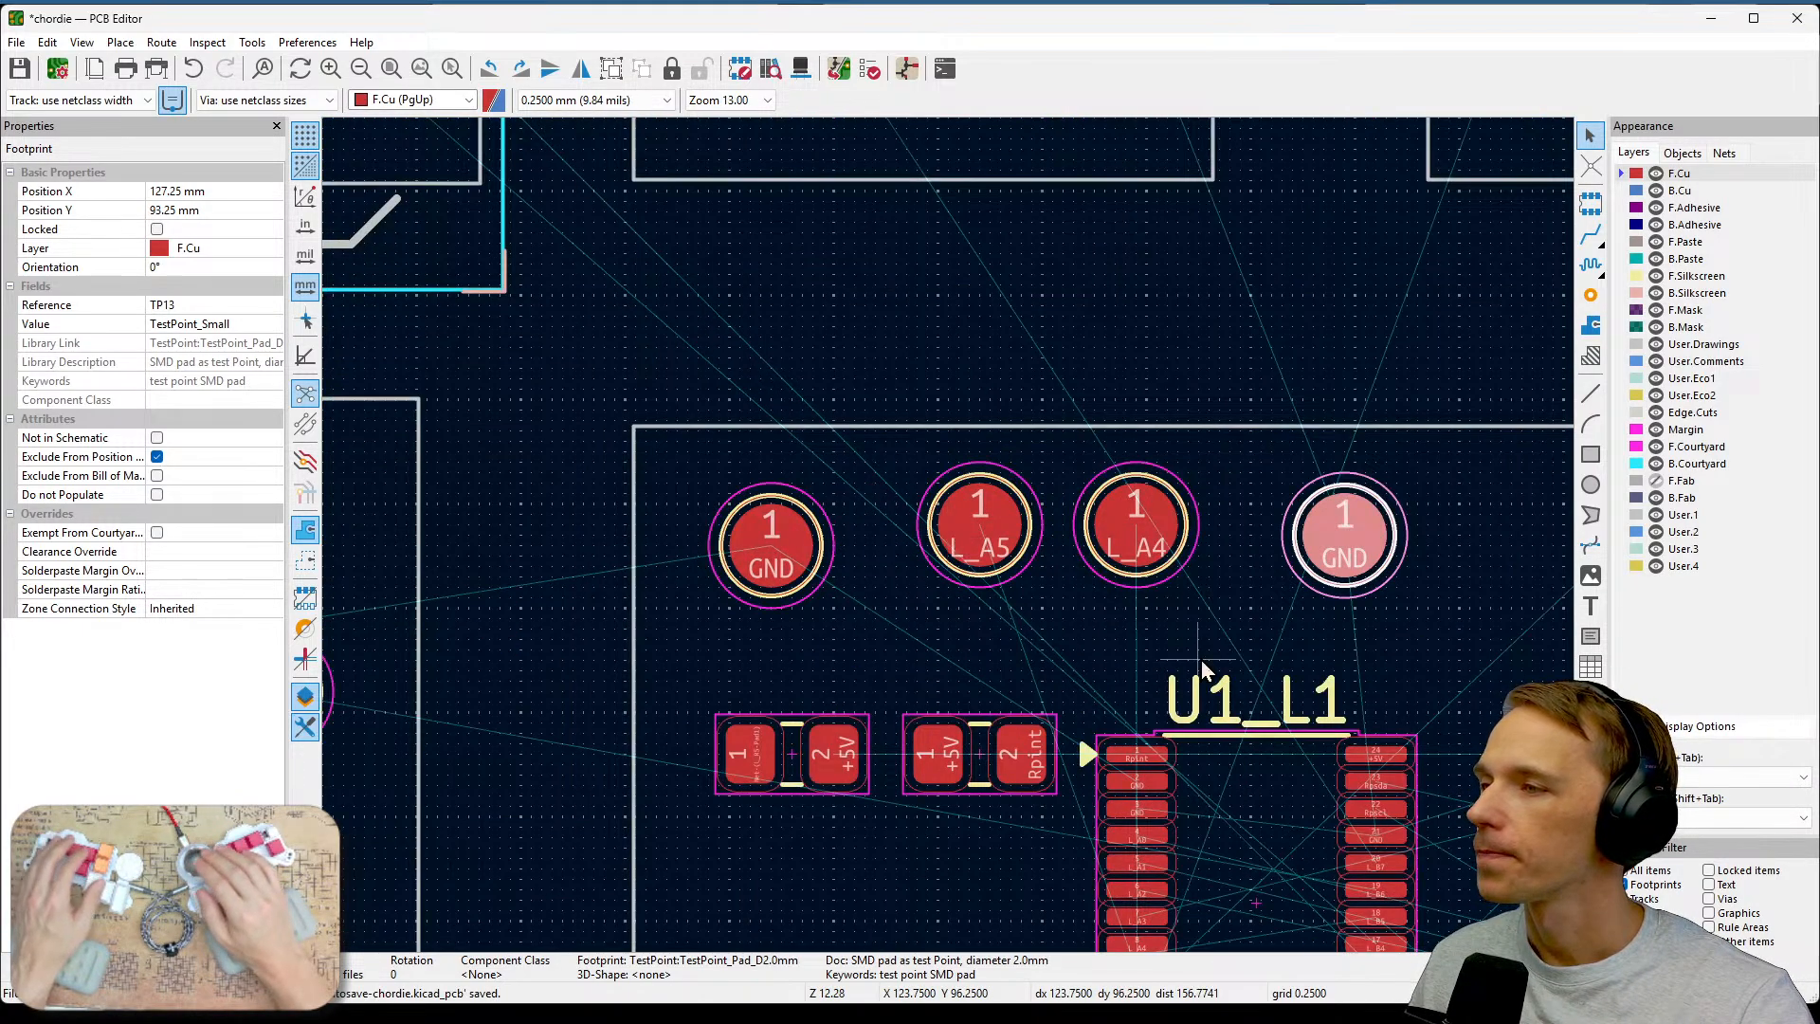
{"action": "scroll", "coordinate": [1249, 600], "scroll_direction": "down", "scroll_amount": 2}
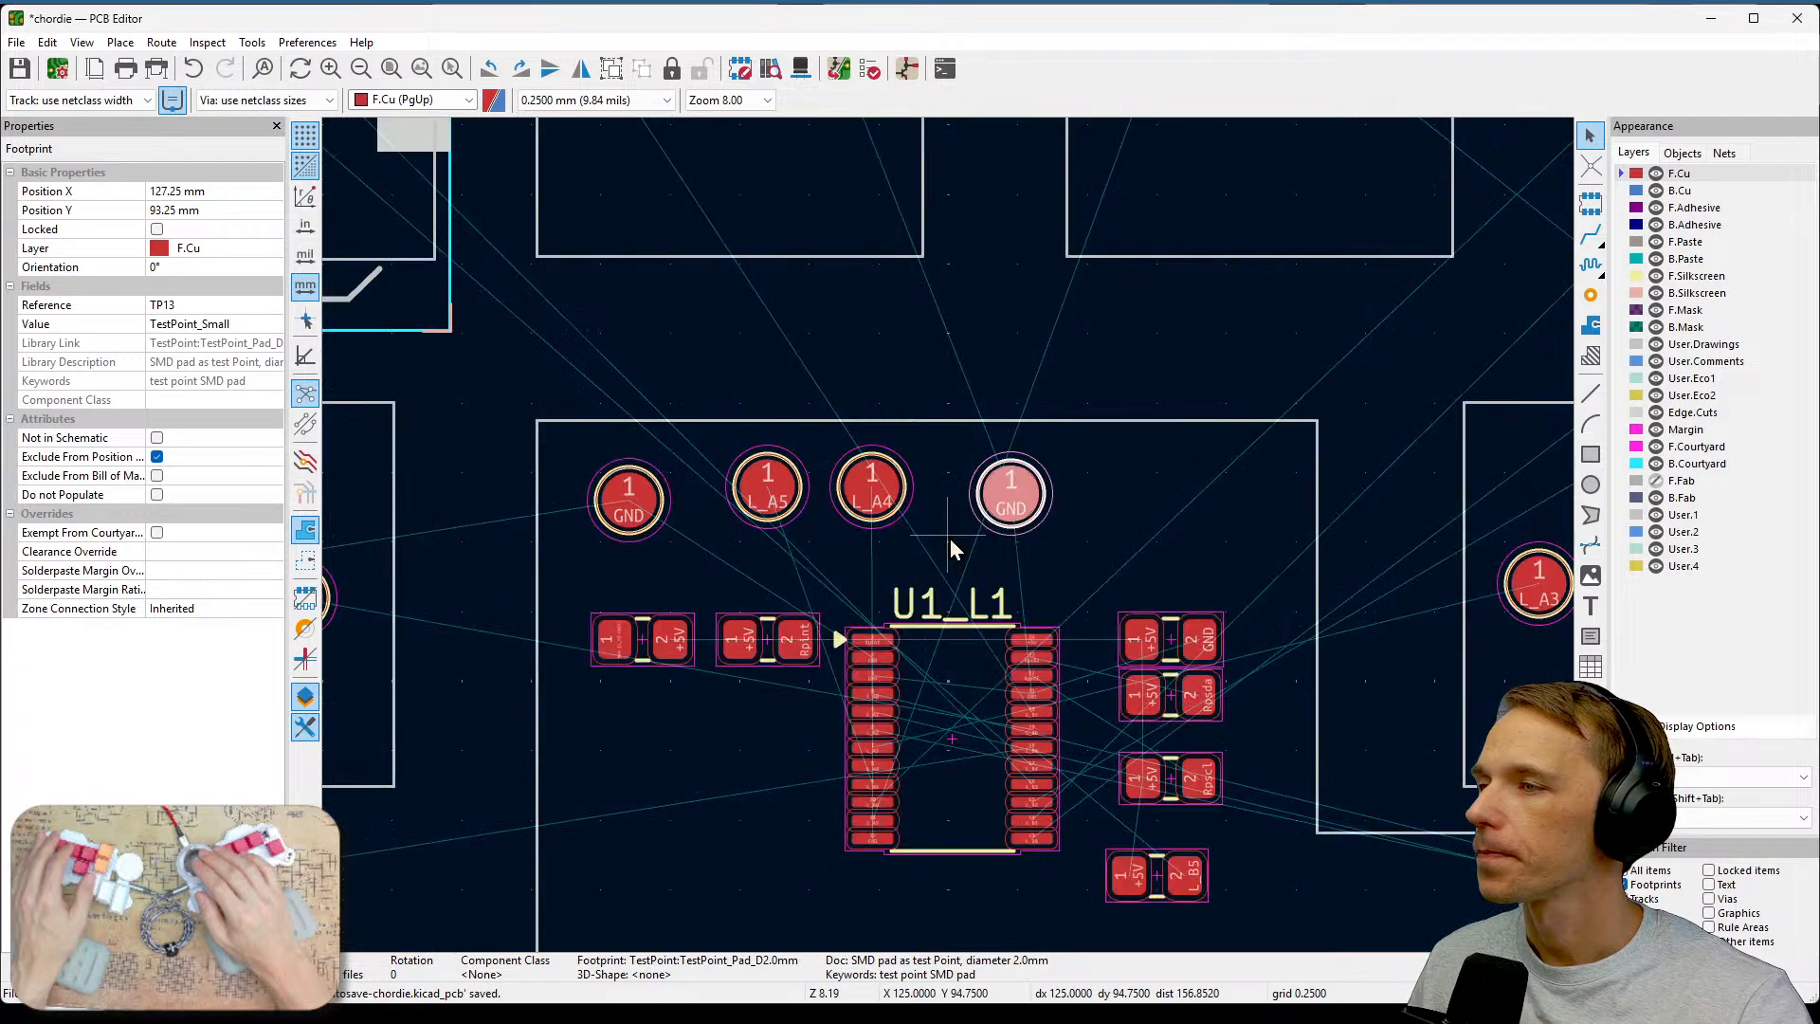
{"action": "scroll", "coordinate": [949, 538], "scroll_direction": "down", "scroll_amount": 2}
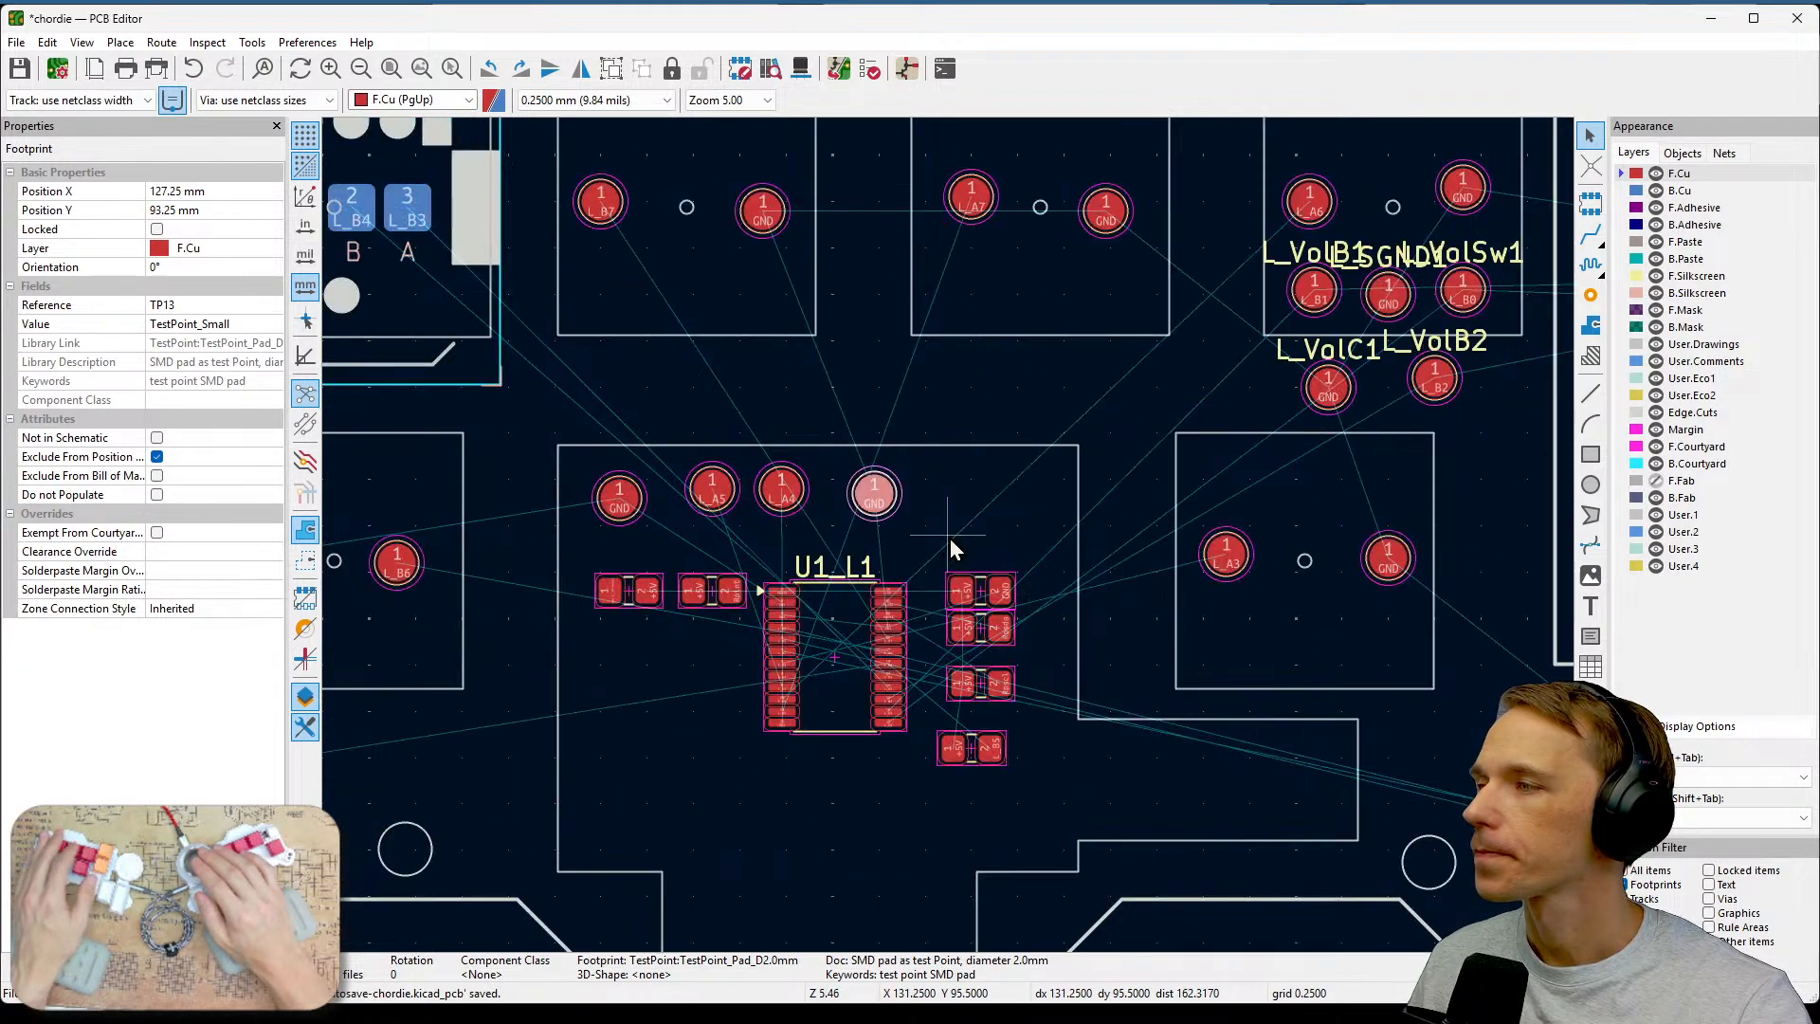
{"action": "scroll", "coordinate": [950, 539], "scroll_direction": "down", "scroll_amount": 1}
{"action": "middle_click_drag", "start_coordinate": [1052, 691], "coordinate": [1162, 699]}
{"action": "scroll", "coordinate": [1162, 699], "scroll_direction": "down", "scroll_amount": 1}
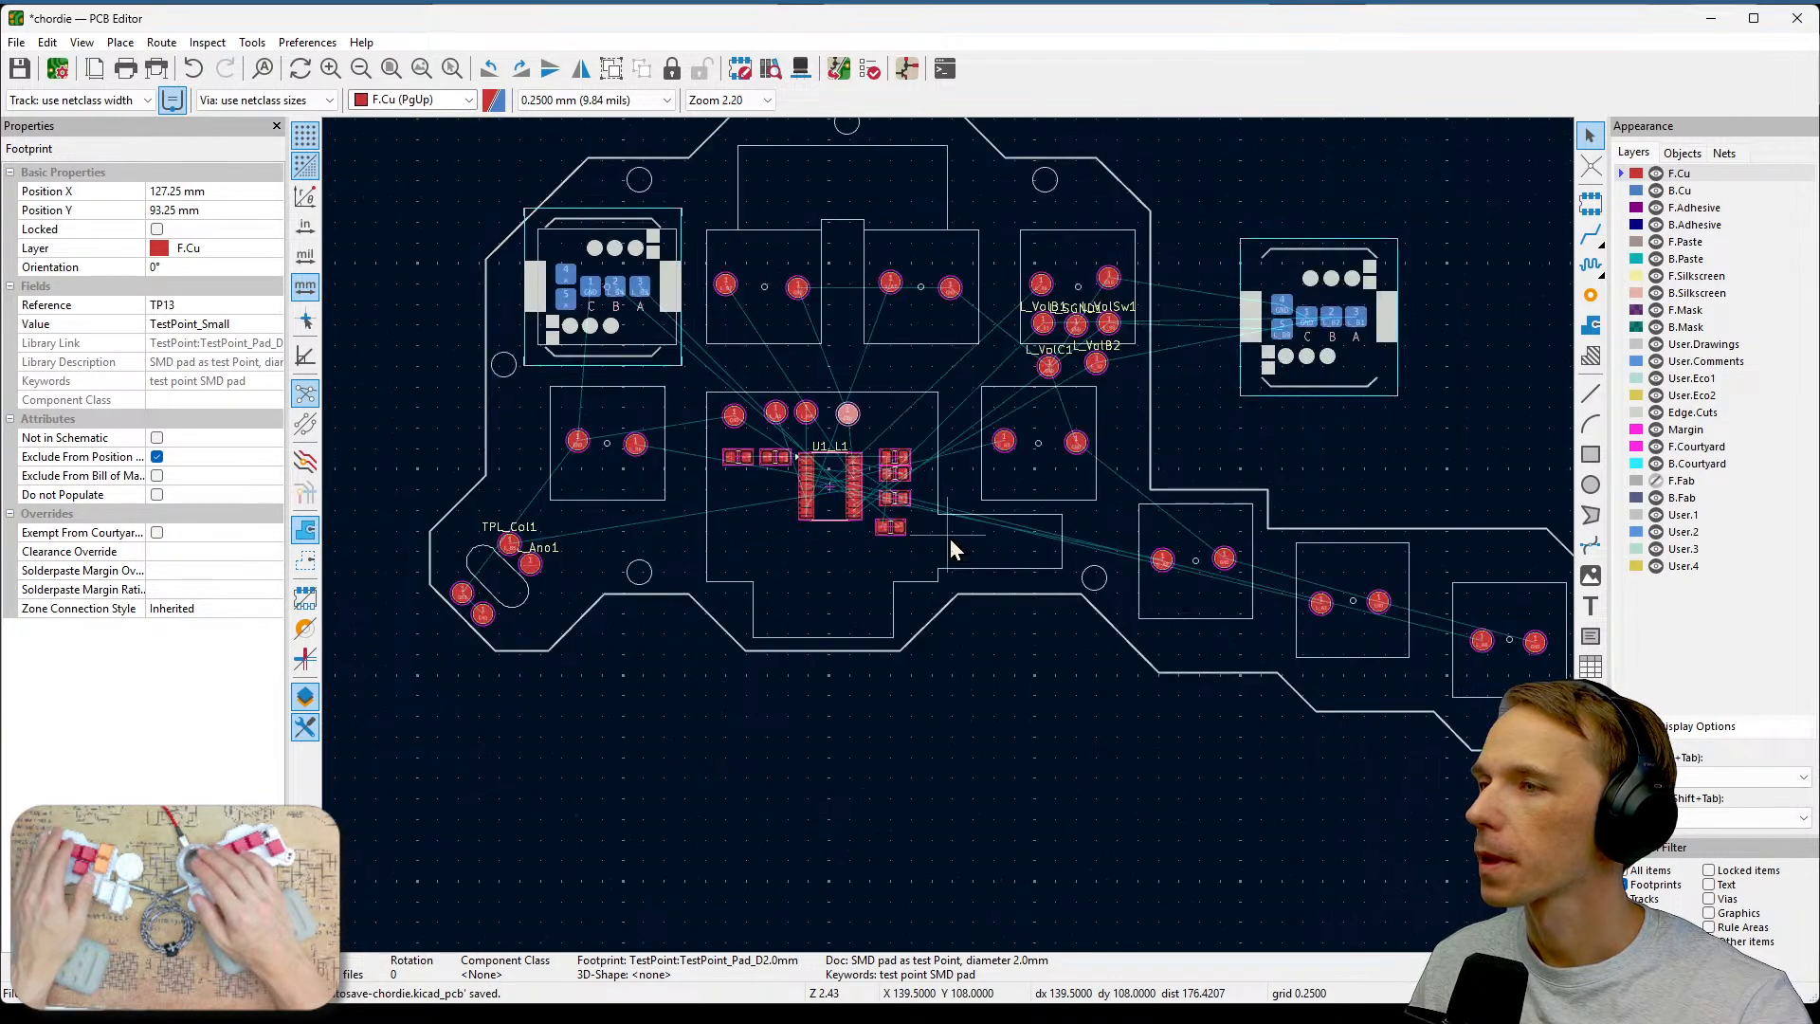
{"action": "middle_click_drag", "start_coordinate": [1166, 451], "coordinate": [1273, 599]}
{"action": "scroll", "coordinate": [950, 538], "scroll_direction": "up", "scroll_amount": 2}
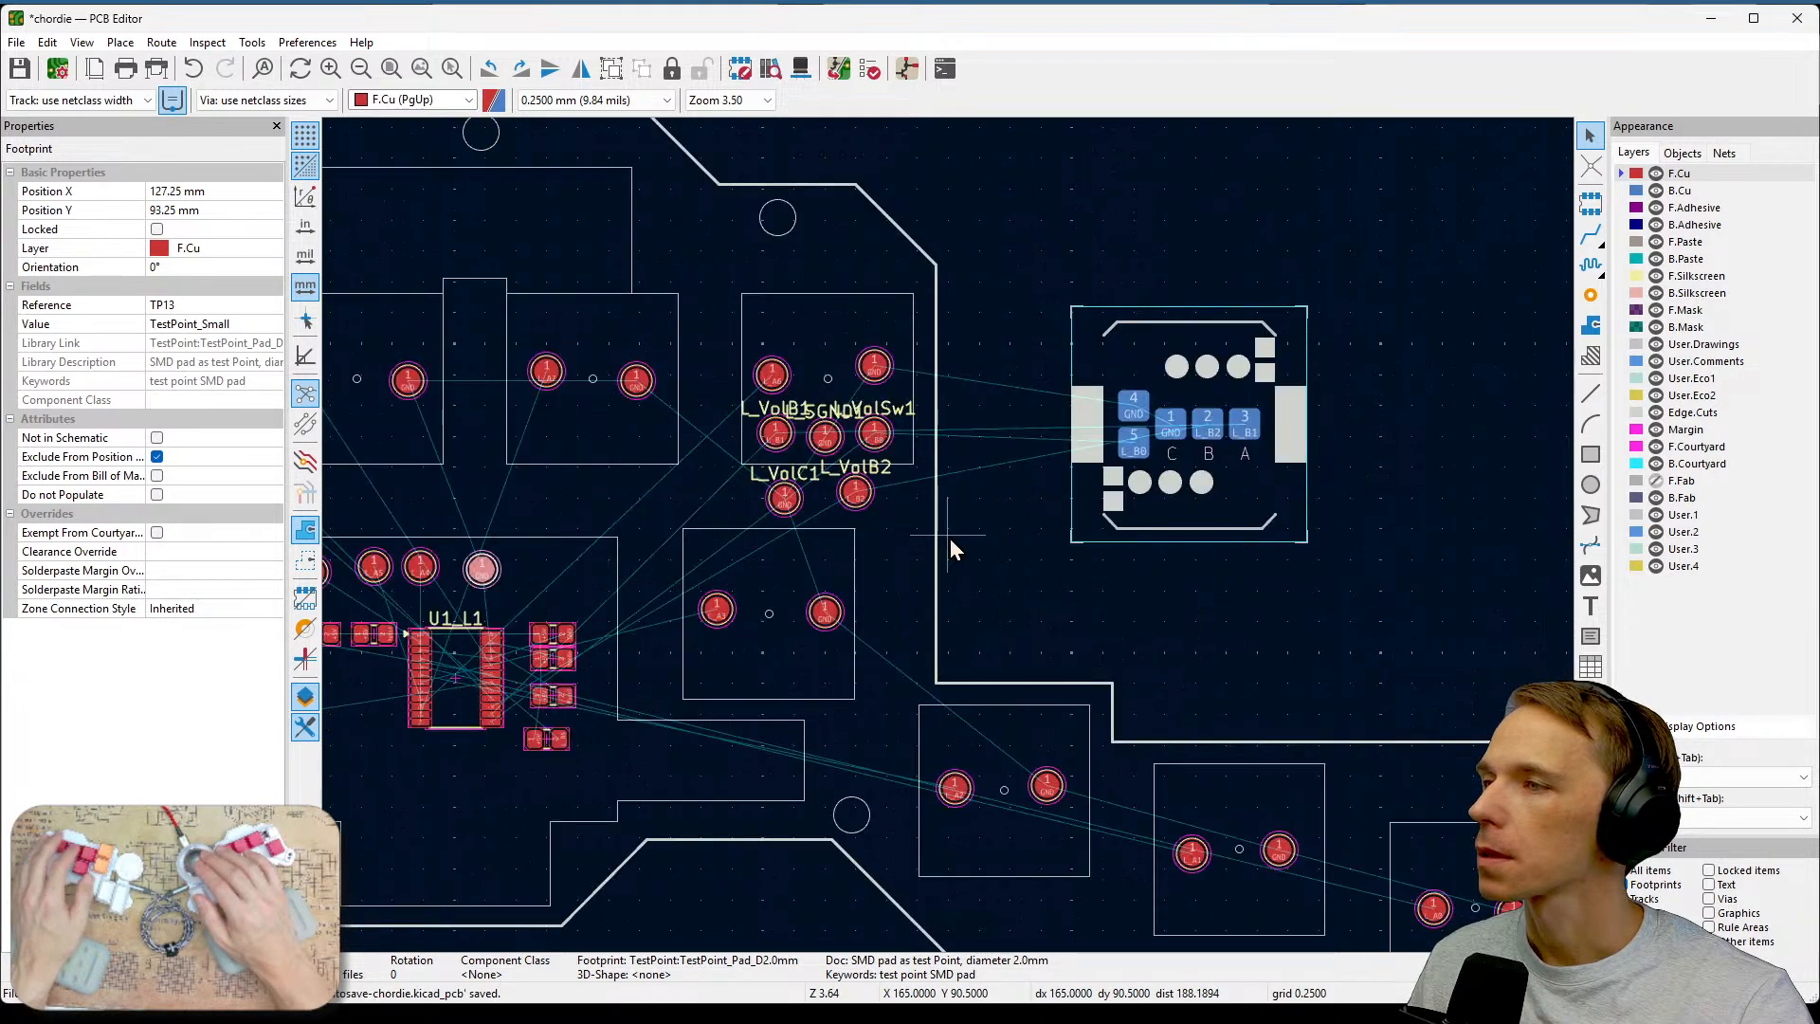
{"action": "scroll", "coordinate": [951, 548], "scroll_direction": "down", "scroll_amount": 1}
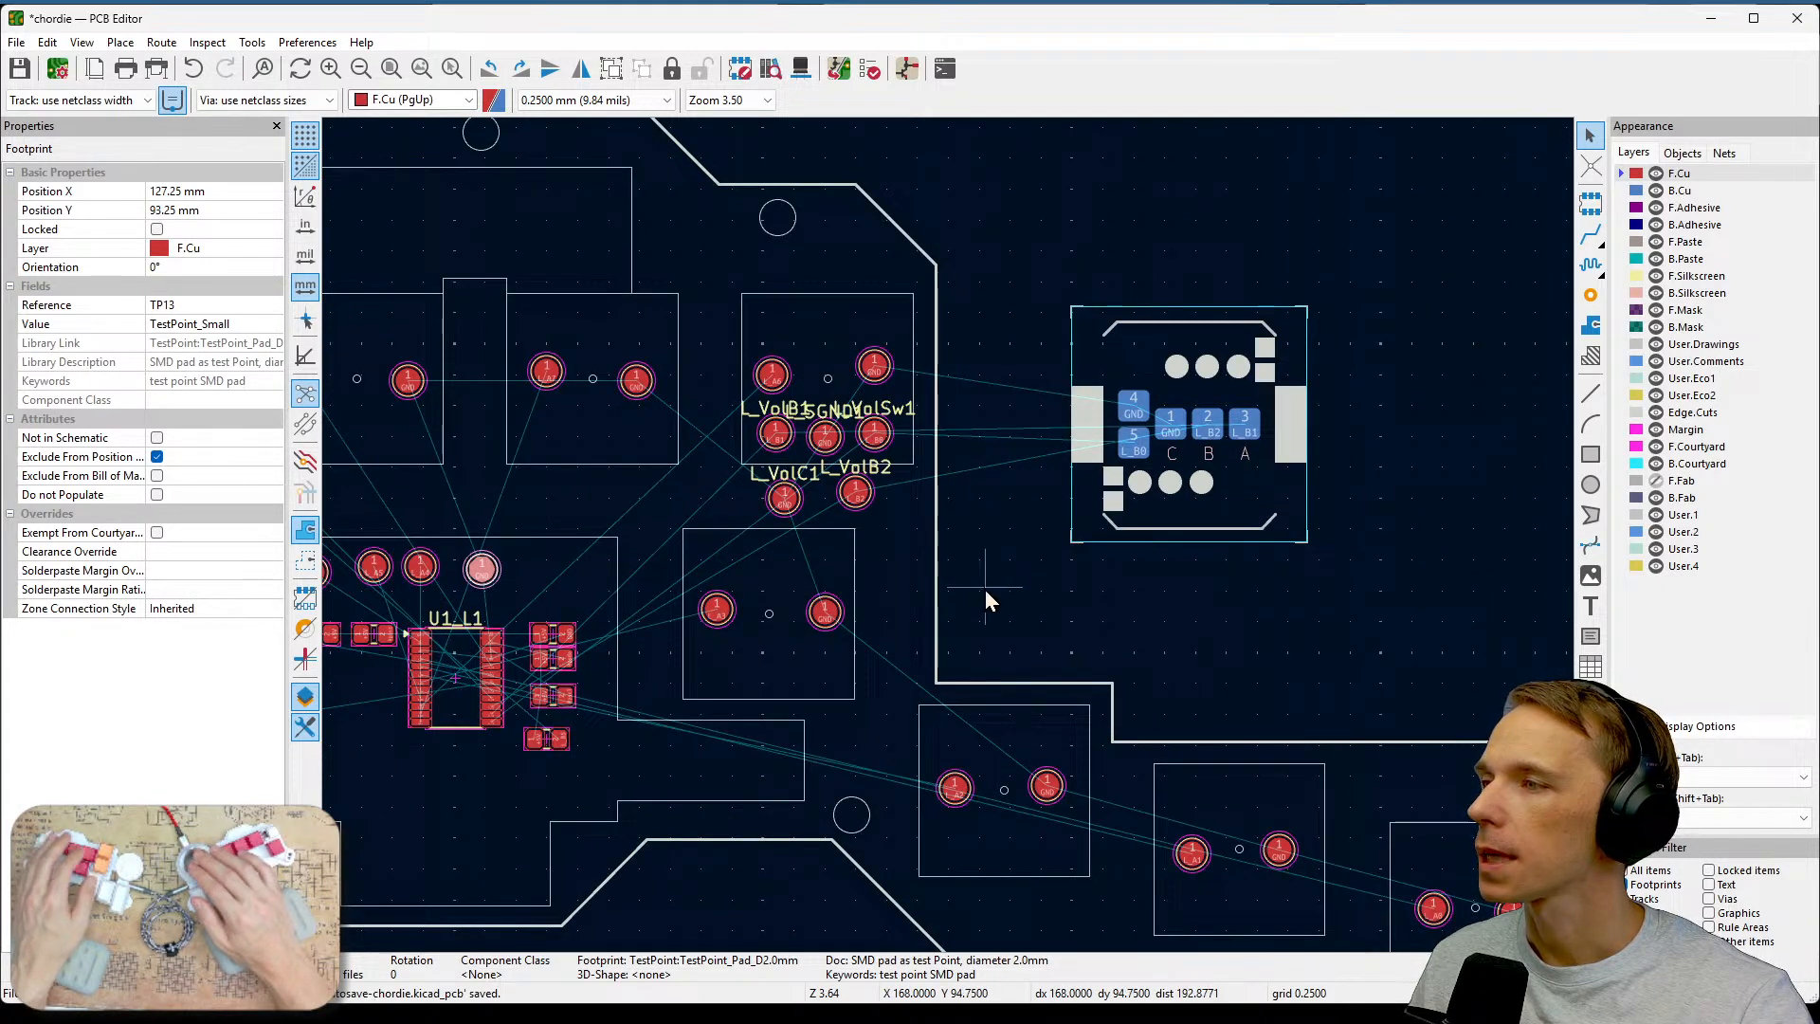
Delete the right-hand L_EncVol1 encoder footprint from the board.
{"action": "middle_click_drag", "start_coordinate": [983, 597], "coordinate": [1238, 611]}
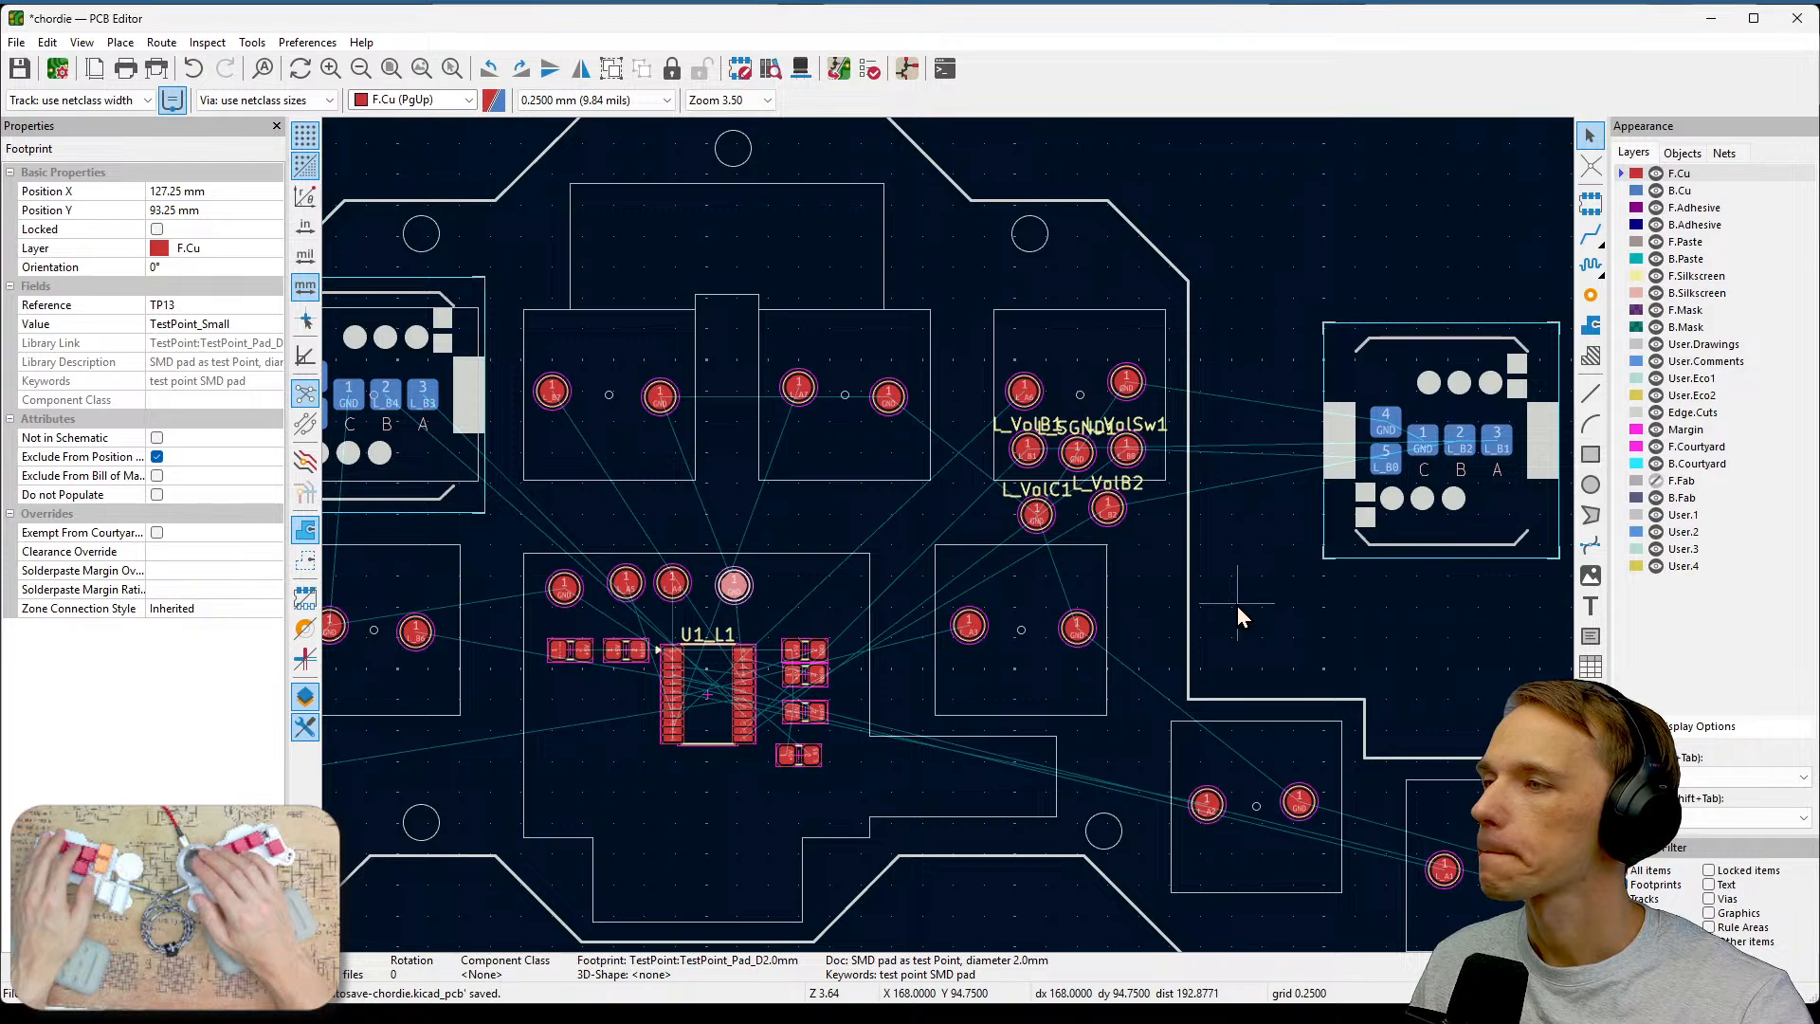
{"action": "scroll", "coordinate": [1238, 607], "scroll_direction": "down", "scroll_amount": 1}
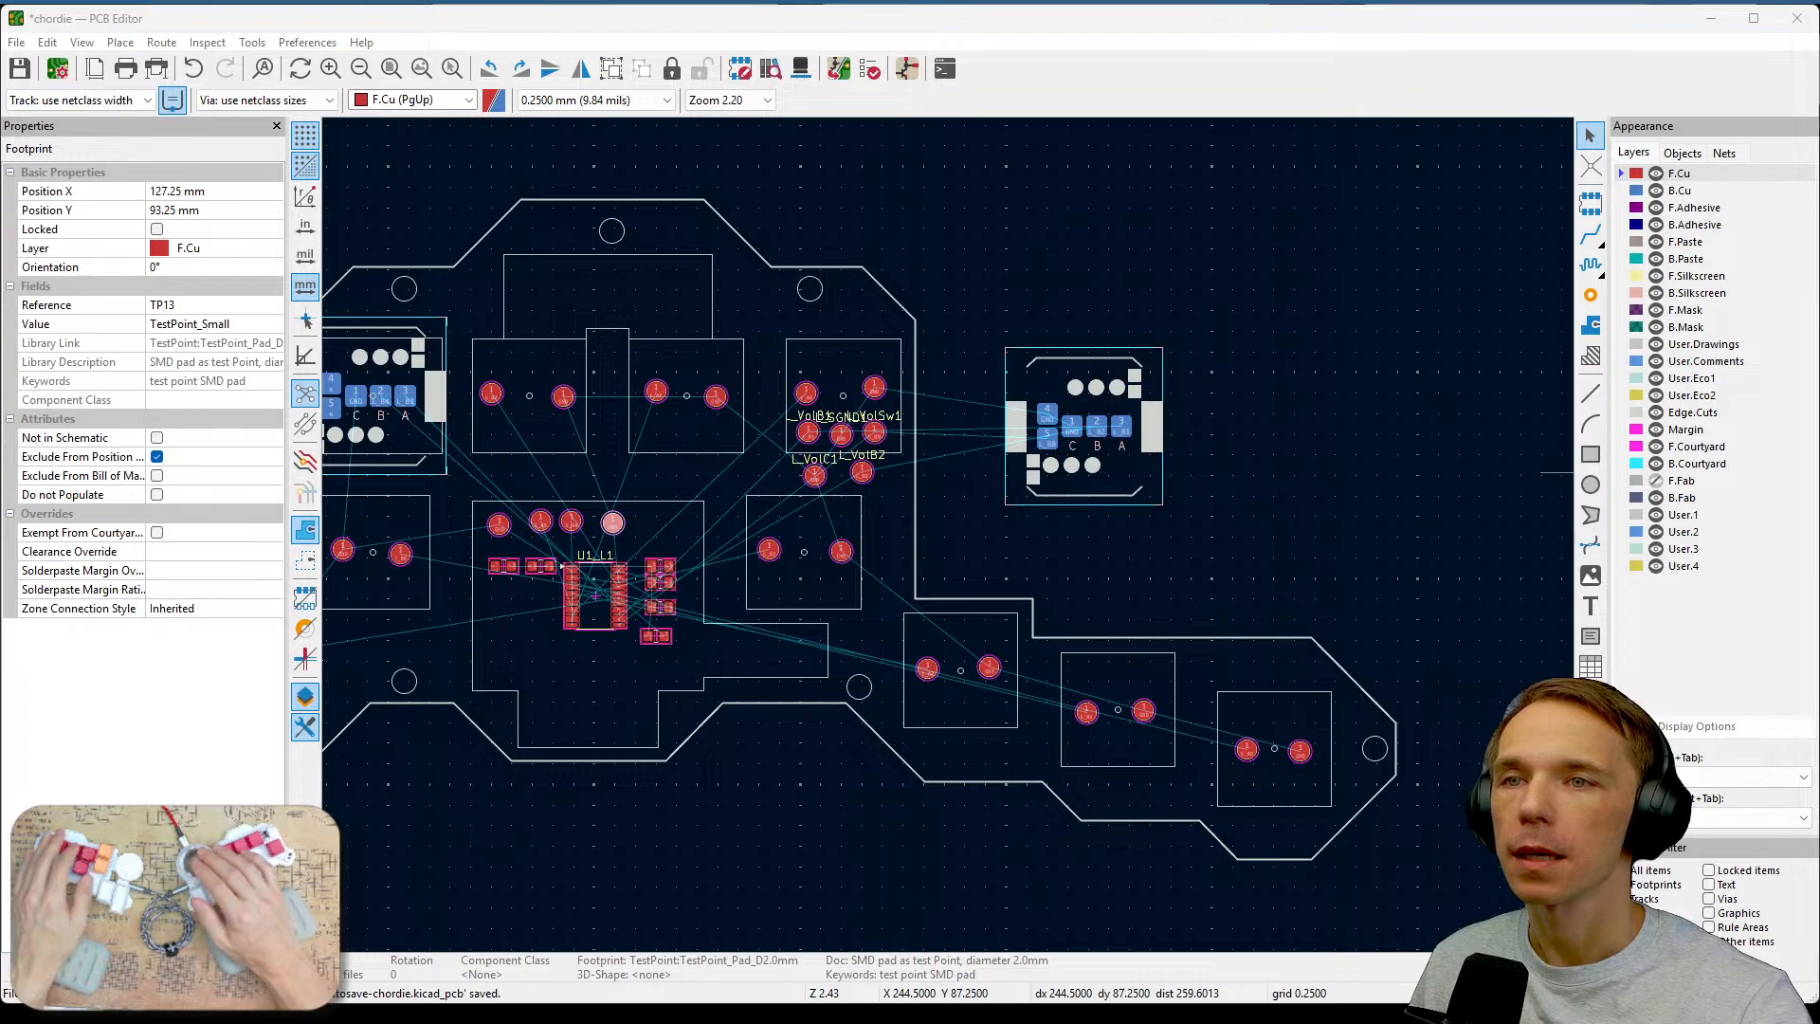
{"action": "key", "text": "alt+Tab"}
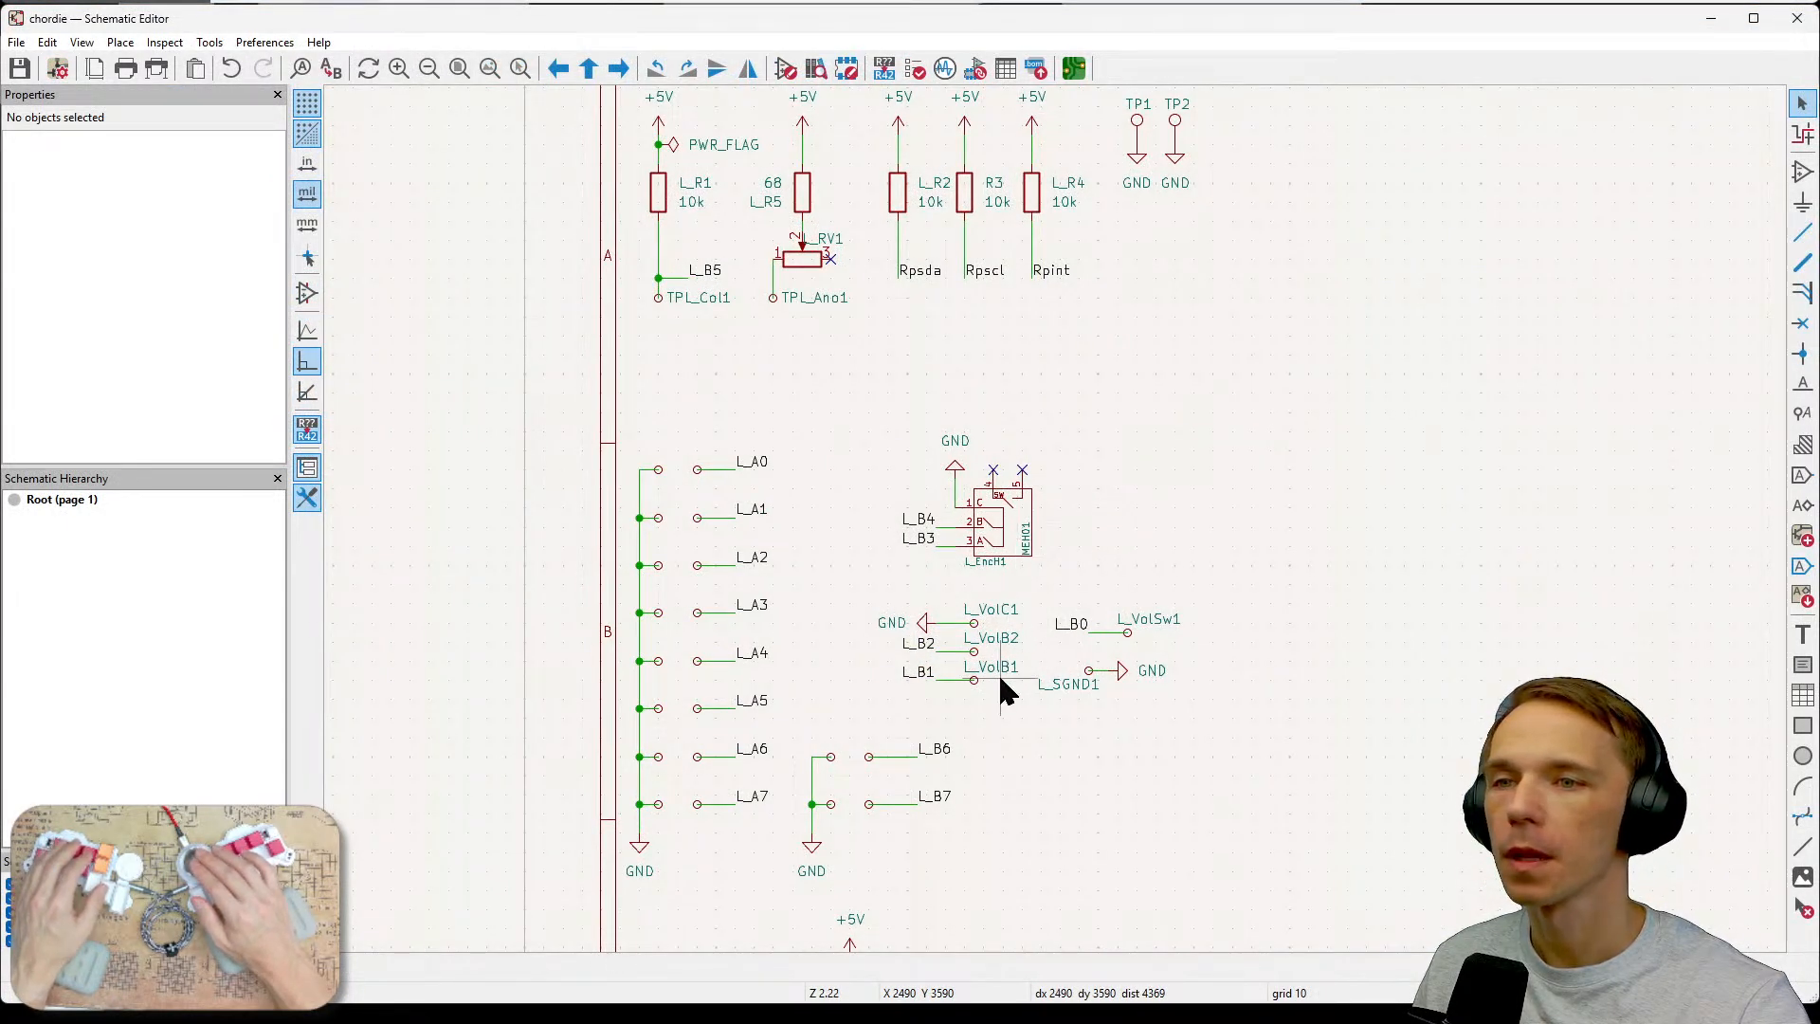
{"action": "key", "text": "alt+Tab"}
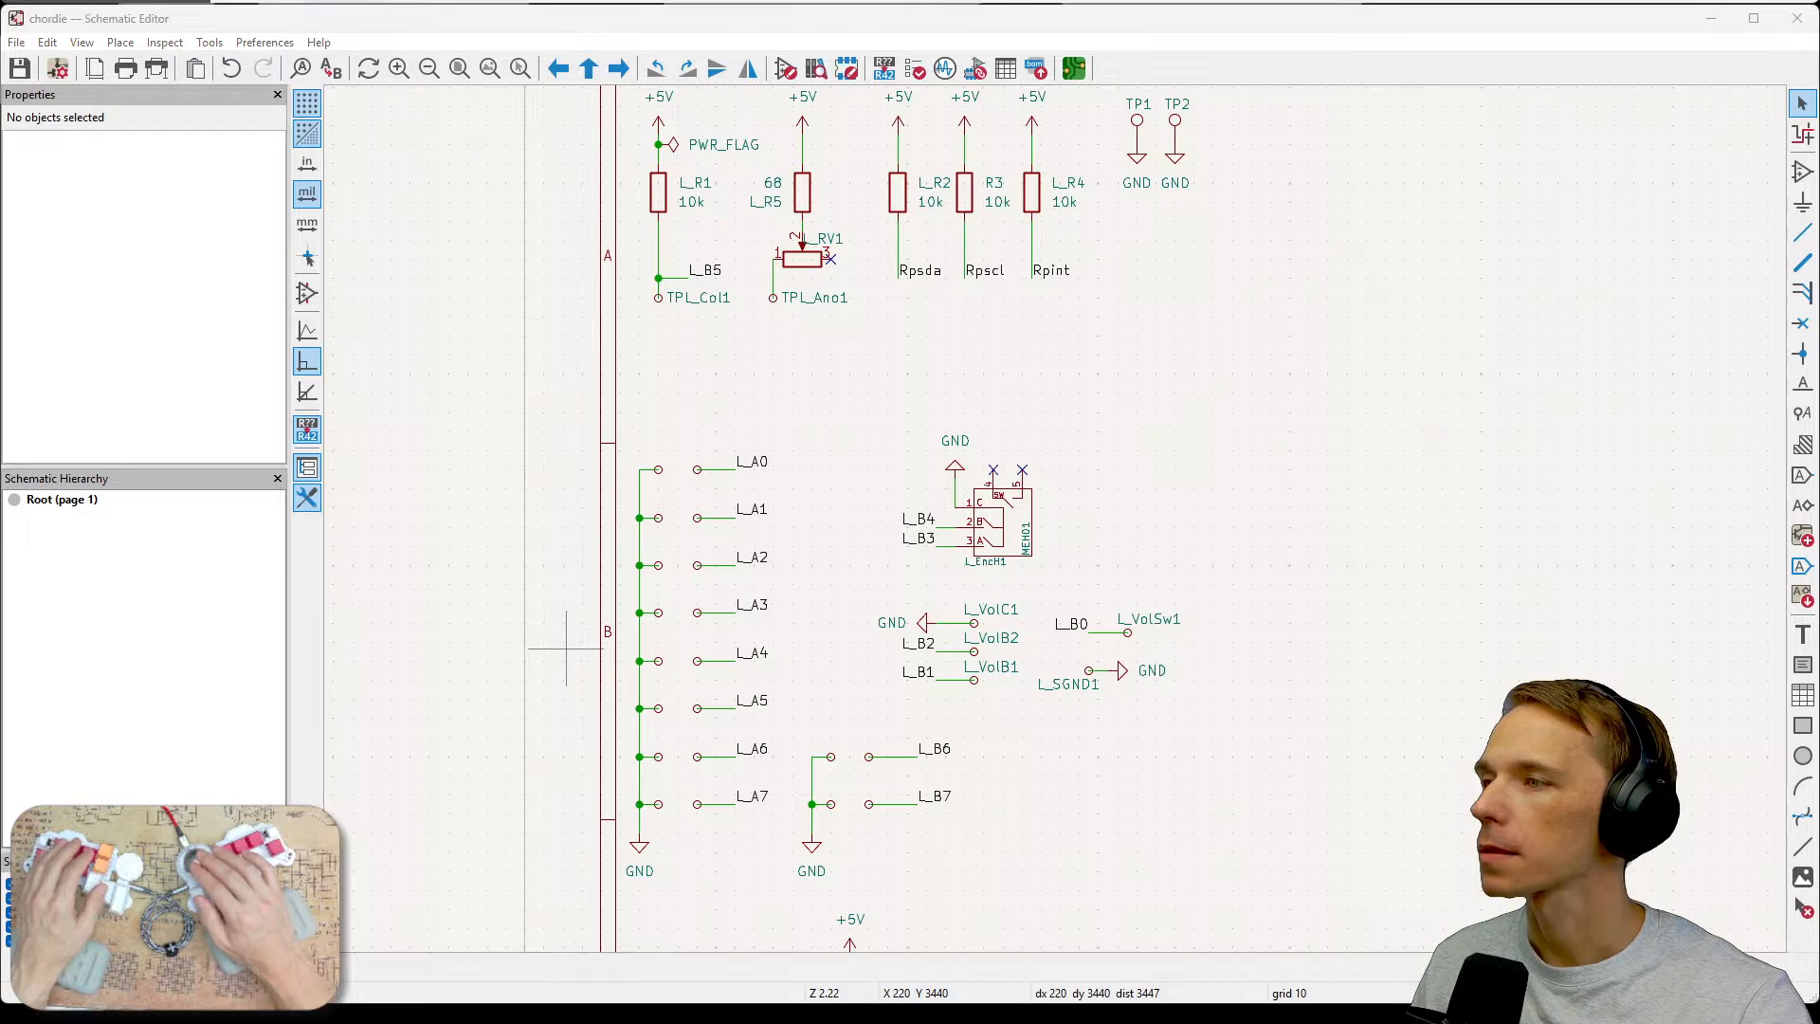
{"action": "key", "text": "alt+Tab"}
{"action": "middle_click_drag", "start_coordinate": [1285, 421], "coordinate": [1386, 419]}
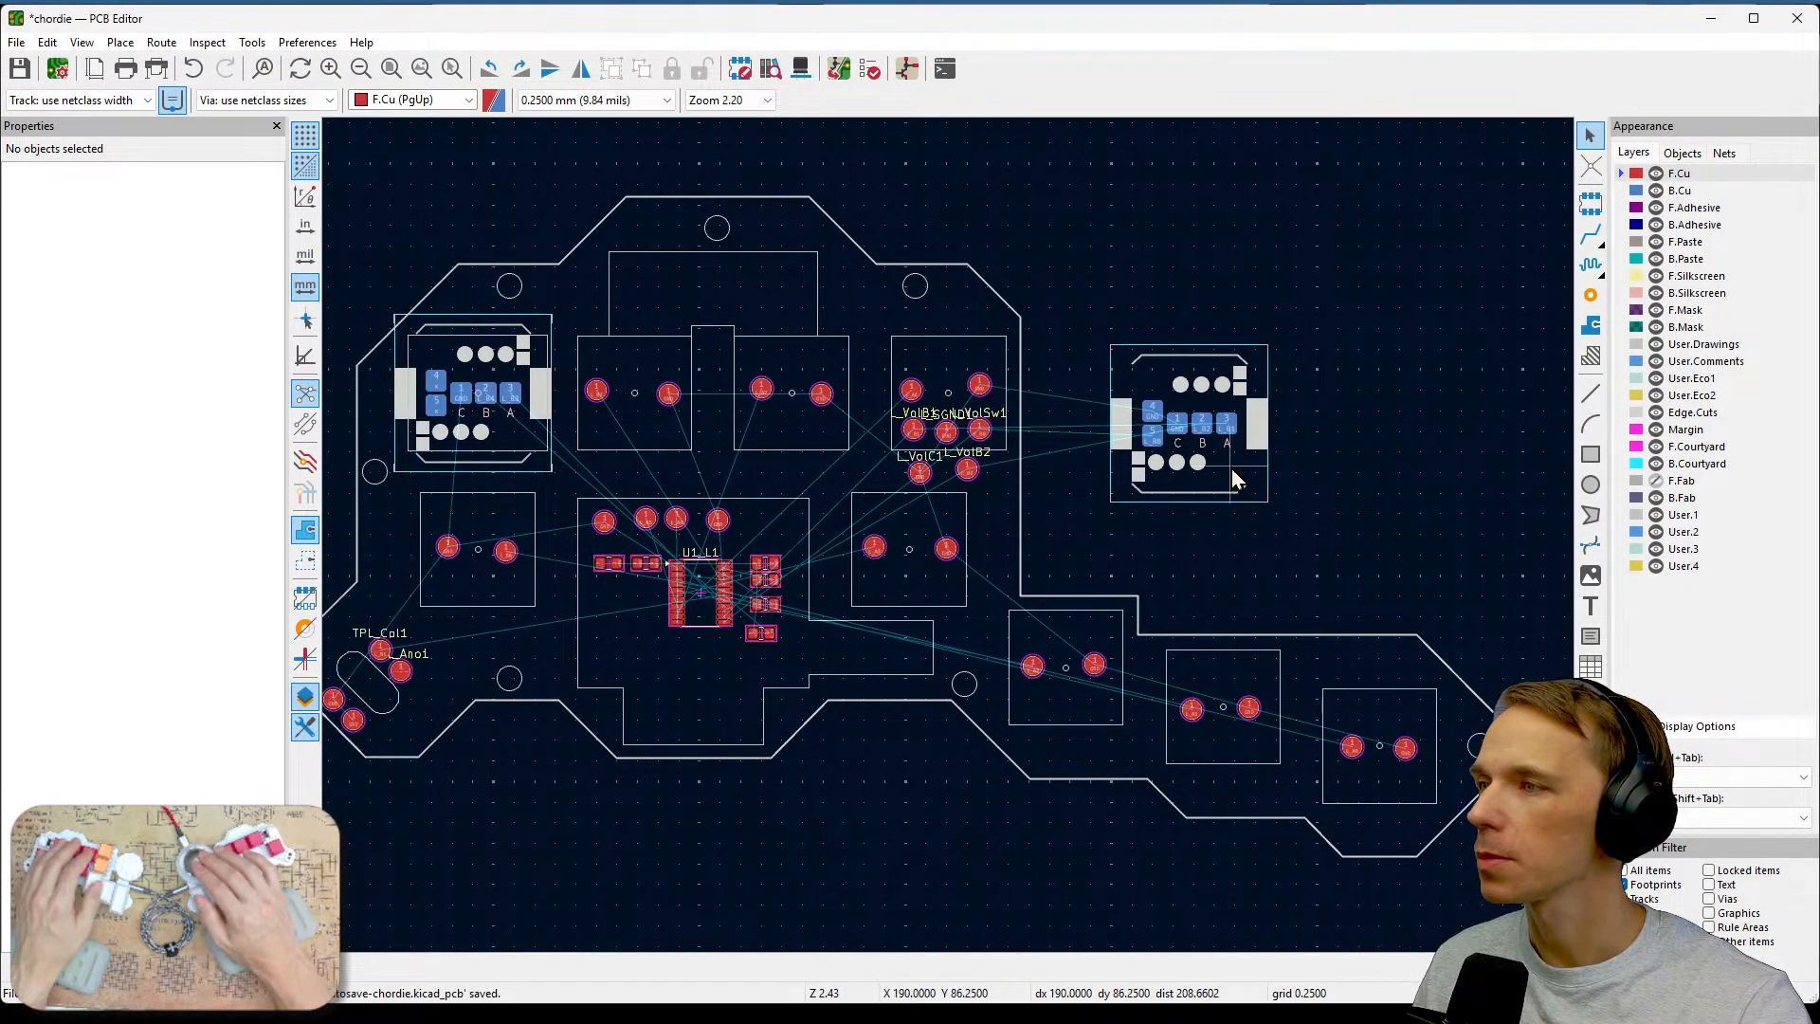
{"action": "left_click", "coordinate": [1216, 497]}
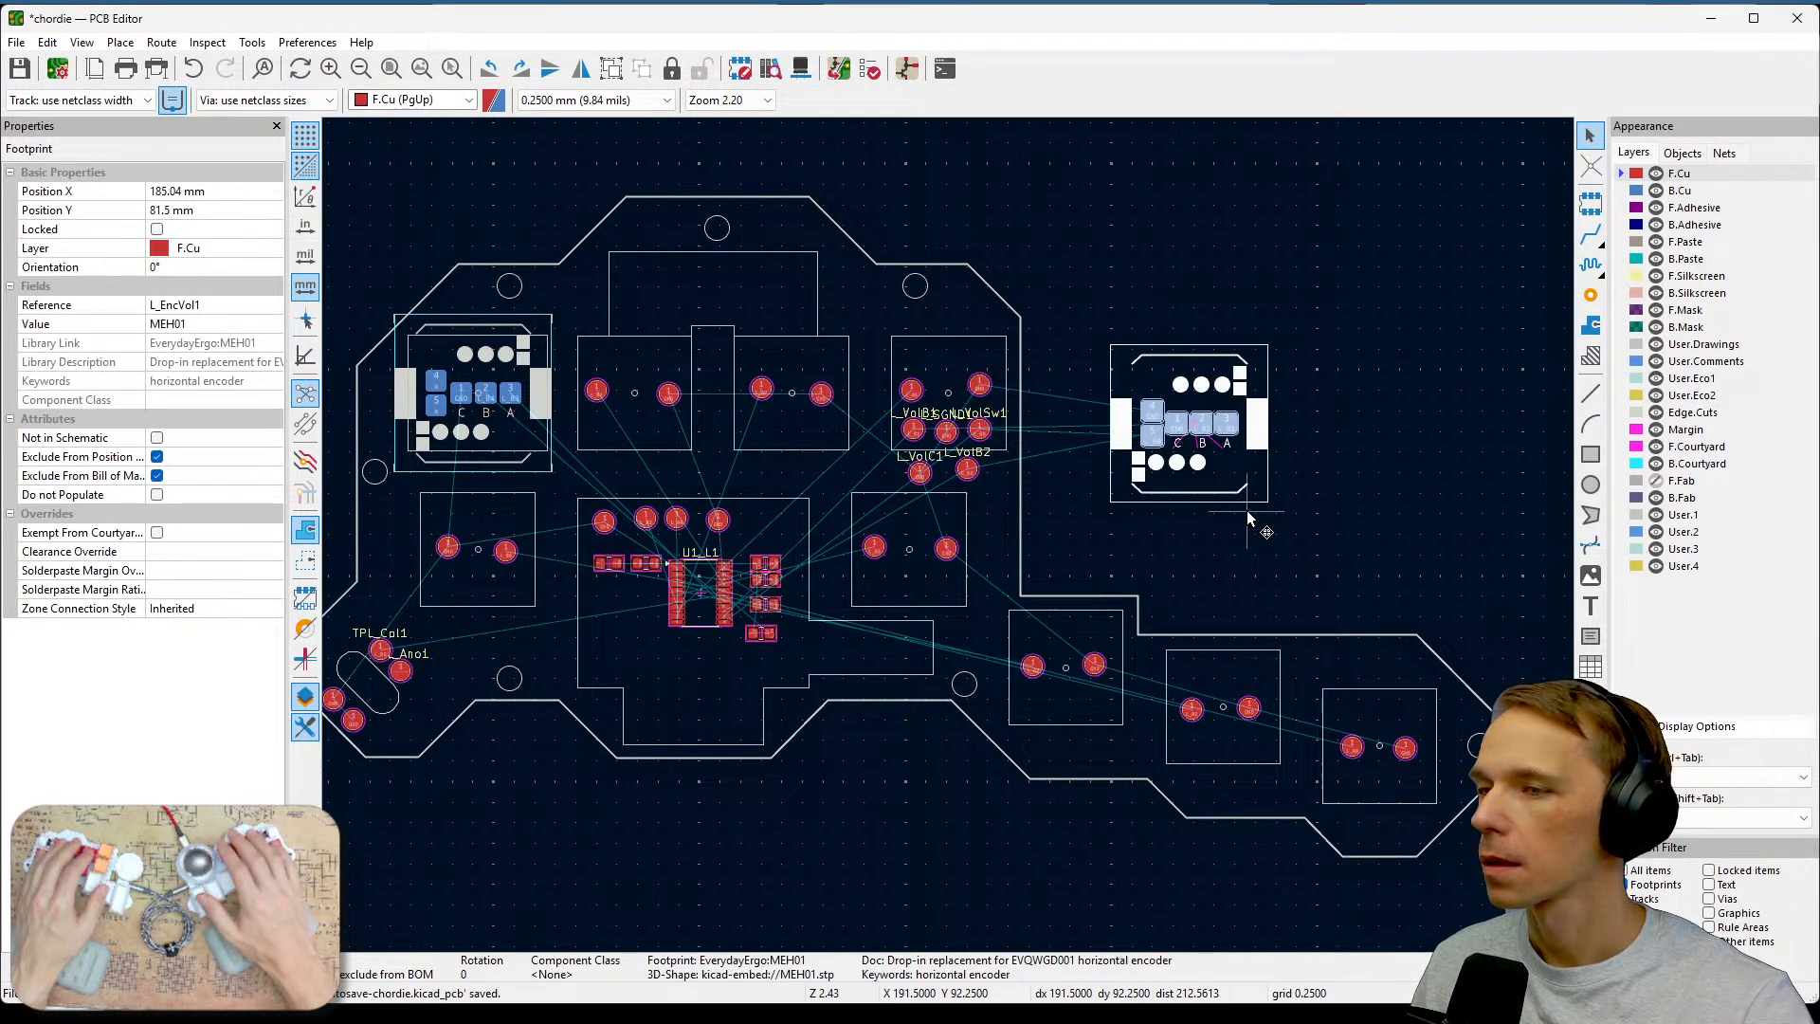
{"action": "key", "text": "Delete"}
Nudge the ground test point in the L_A0 key area into line with its key test point.
{"action": "middle_click_drag", "start_coordinate": [1248, 513], "coordinate": [1426, 467]}
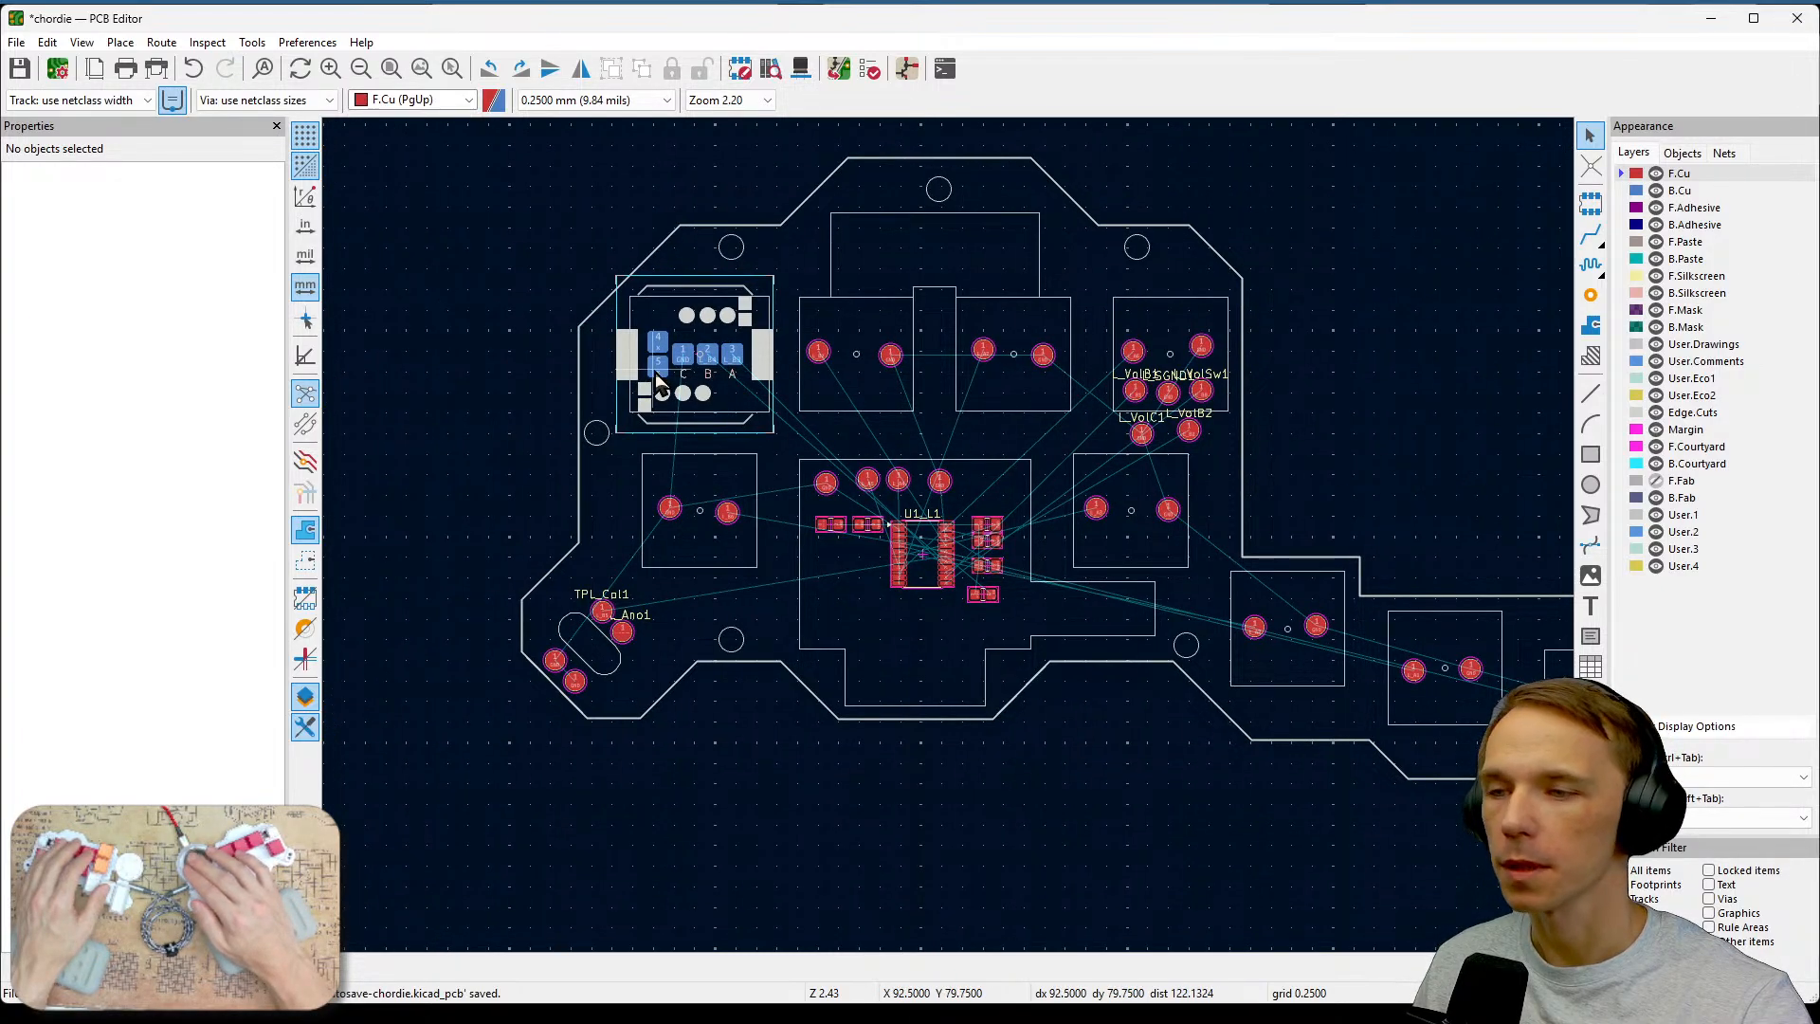
{"action": "scroll", "coordinate": [1068, 479], "scroll_direction": "up", "scroll_amount": 7}
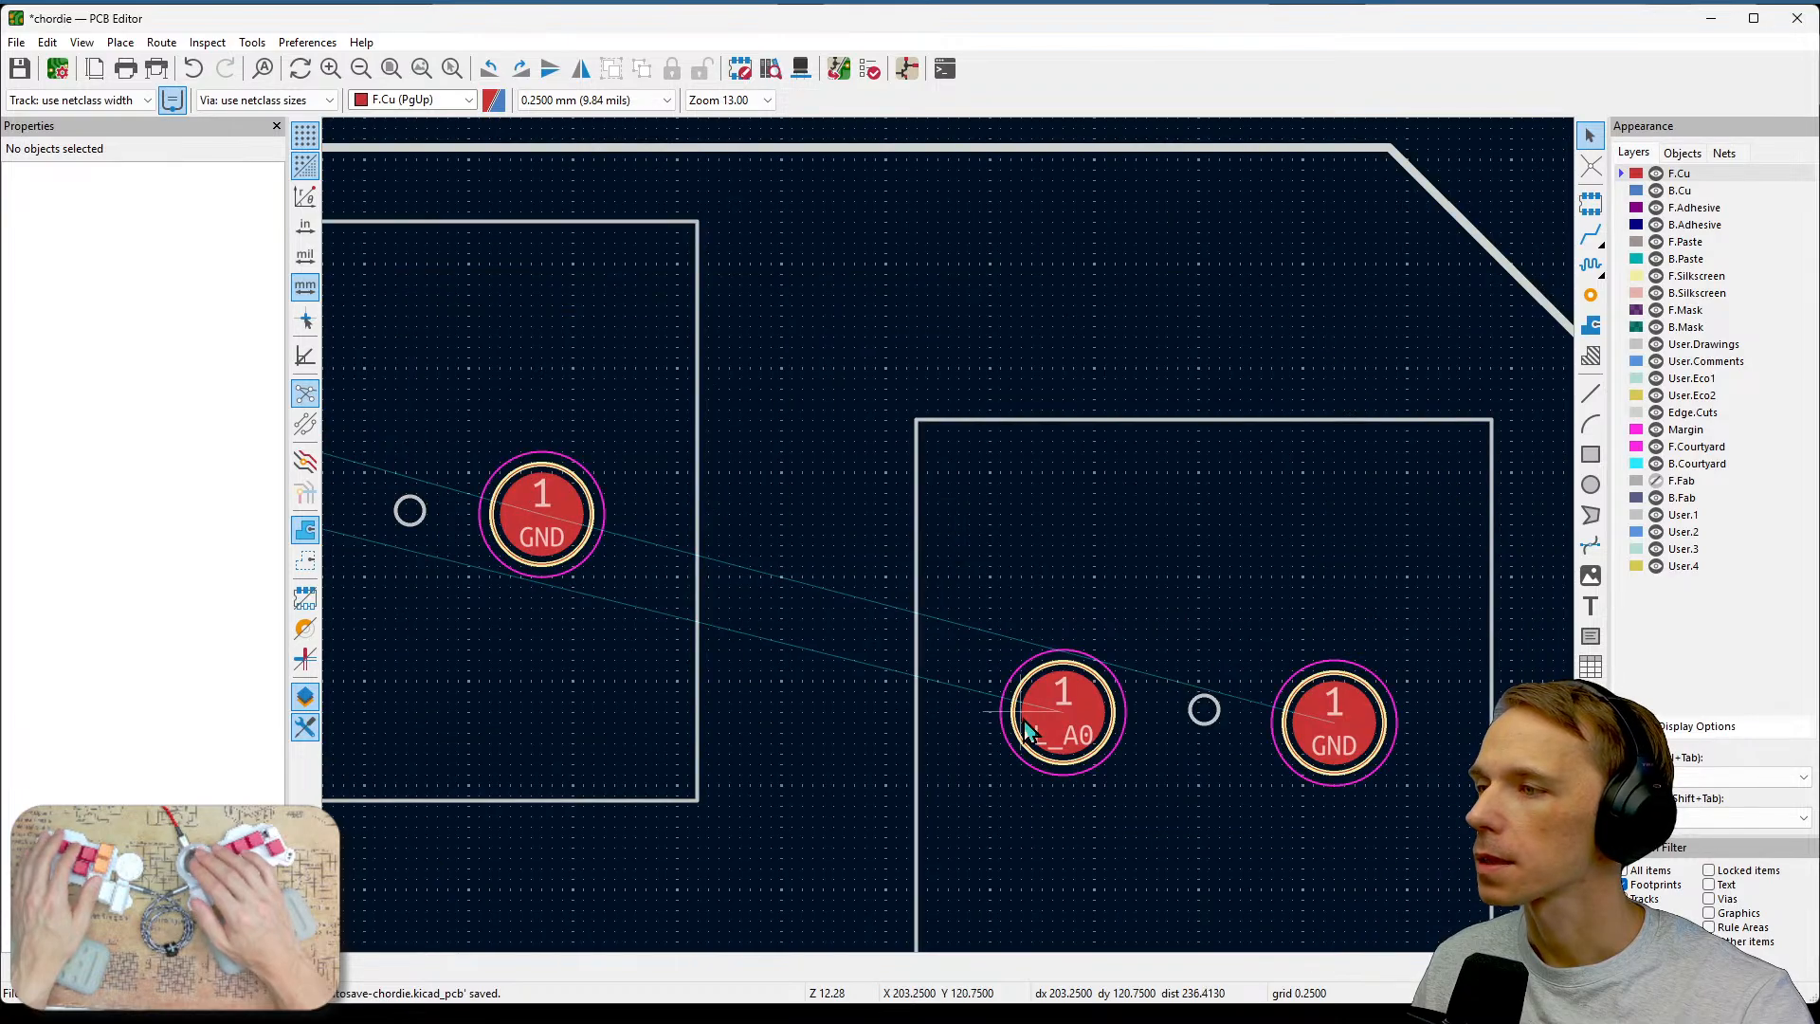
{"action": "scroll", "coordinate": [1026, 729], "scroll_direction": "down", "scroll_amount": 7}
{"action": "scroll", "coordinate": [1228, 533], "scroll_direction": "up", "scroll_amount": 5}
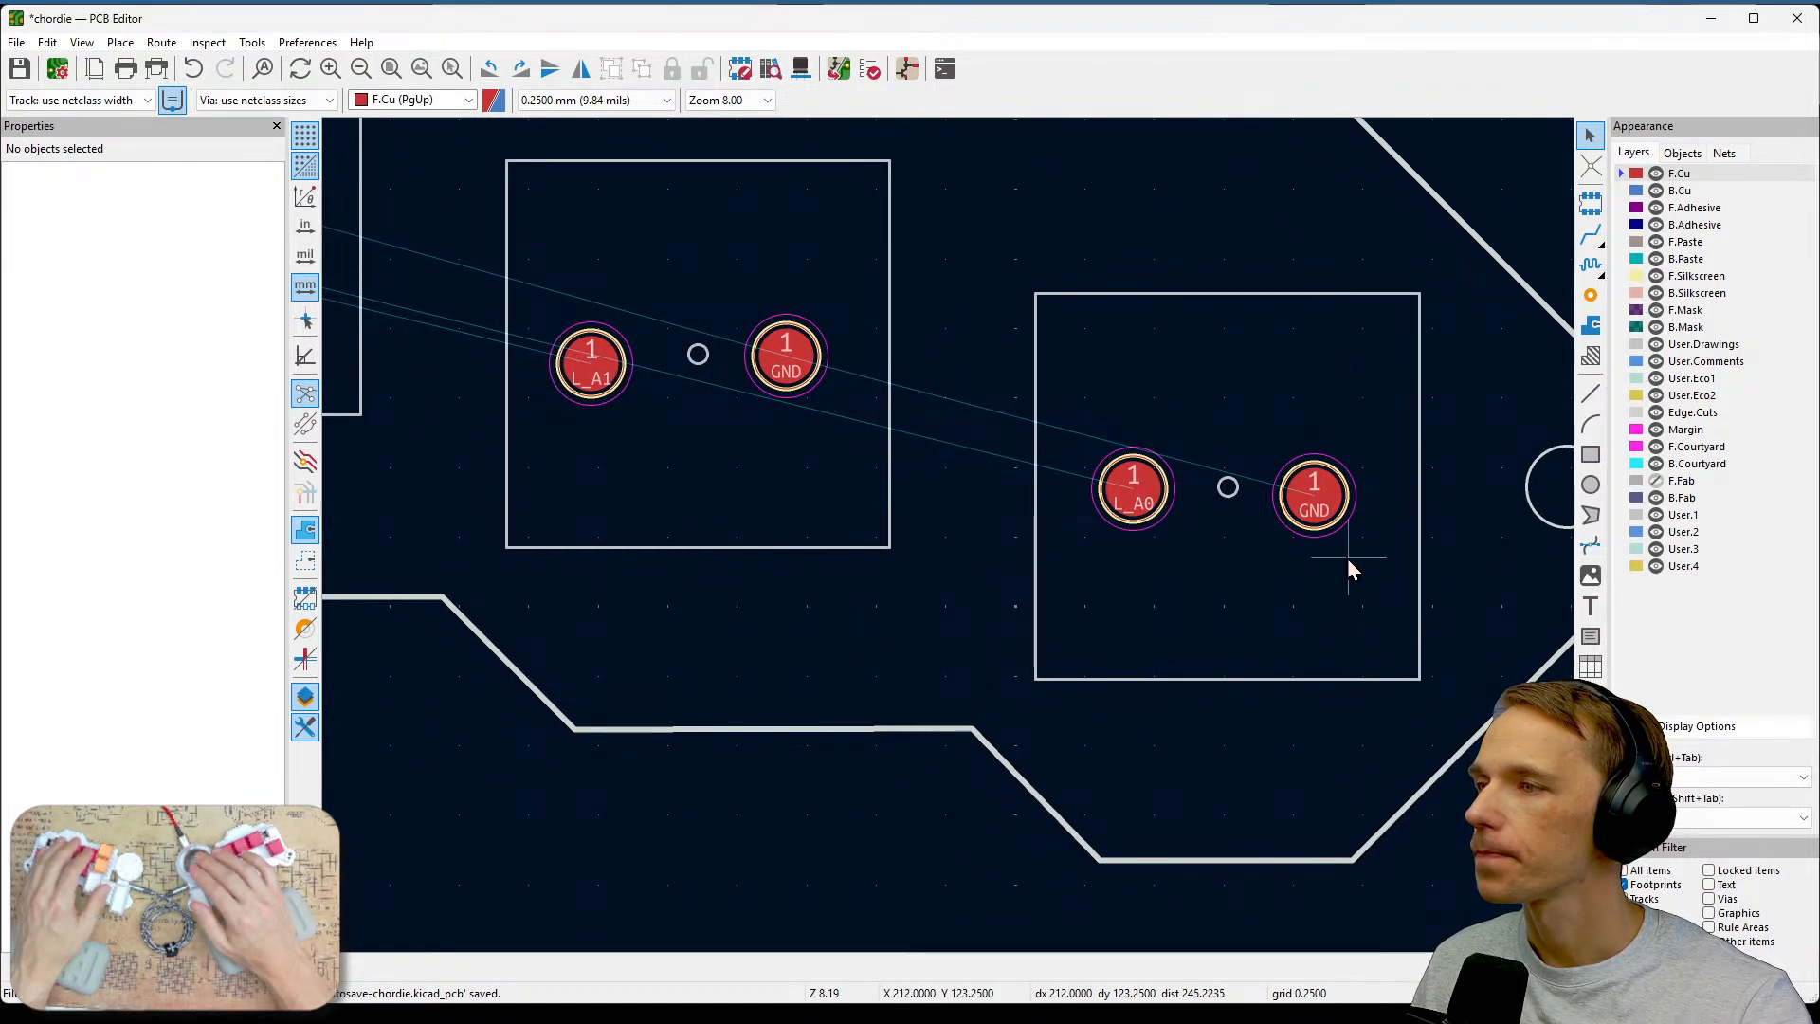
{"action": "left_click_drag", "start_coordinate": [1332, 512], "coordinate": [1318, 490]}
{"action": "left_click", "coordinate": [1296, 554]}
Align the ground and L_A1 test points within the L_A1 key area.
{"action": "middle_click_drag", "start_coordinate": [785, 492], "coordinate": [1003, 551]}
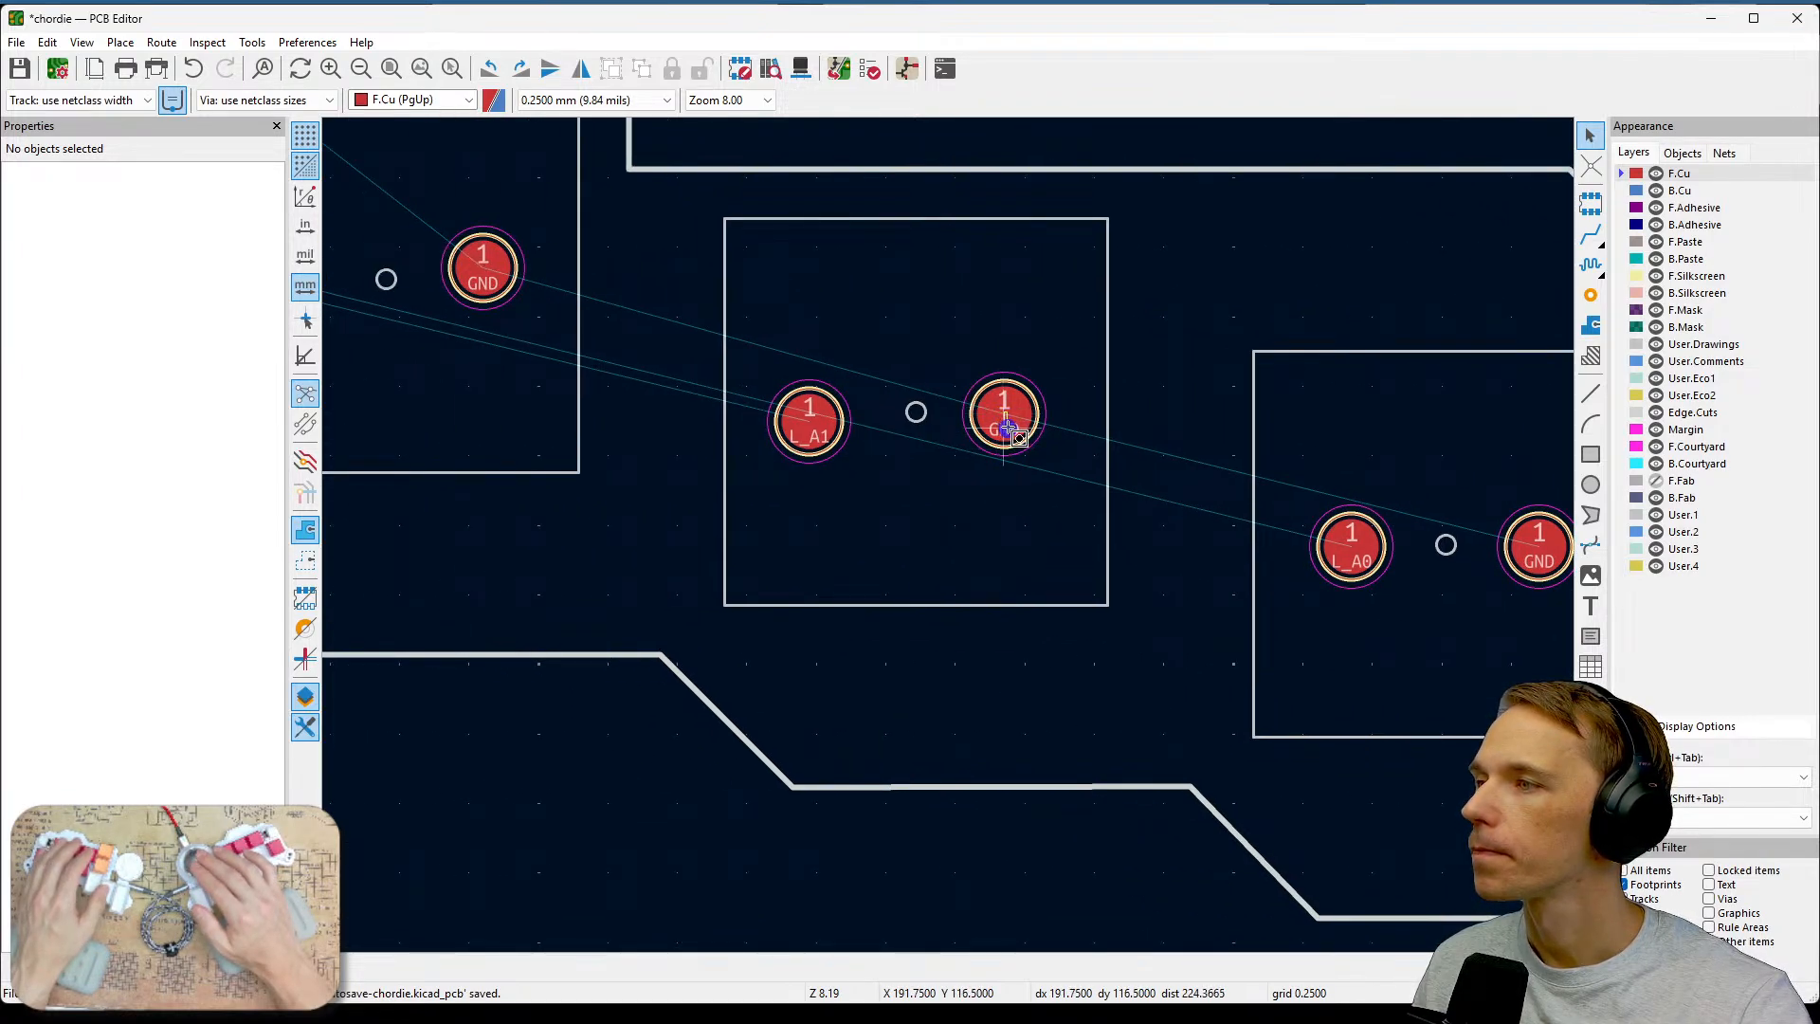
{"action": "left_click_drag", "start_coordinate": [1012, 422], "coordinate": [1023, 422]}
{"action": "left_click_drag", "start_coordinate": [810, 421], "coordinate": [802, 414]}
{"action": "left_click", "coordinate": [843, 500]}
Align the ground test point with the L_A2 test point in the L_A2 key area.
{"action": "middle_click_drag", "start_coordinate": [803, 512], "coordinate": [1150, 603]}
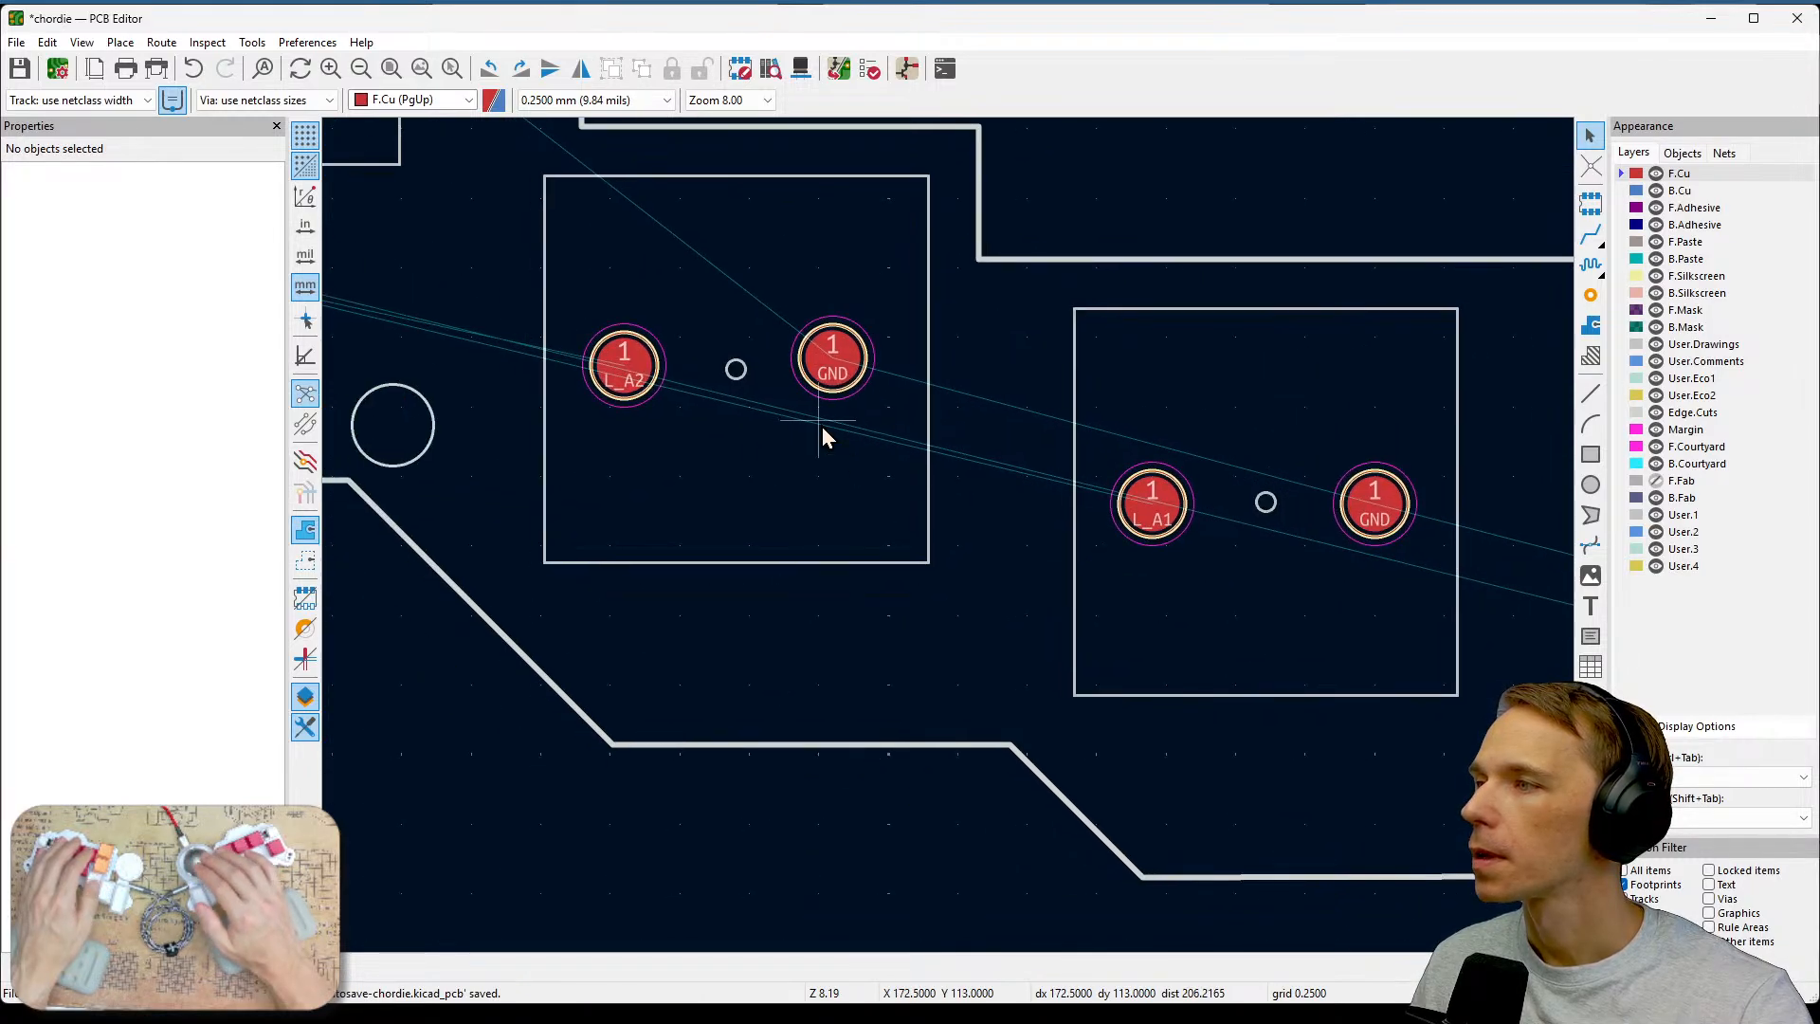
{"action": "left_click", "coordinate": [838, 363]}
{"action": "left_click_drag", "start_coordinate": [831, 368], "coordinate": [845, 380]}
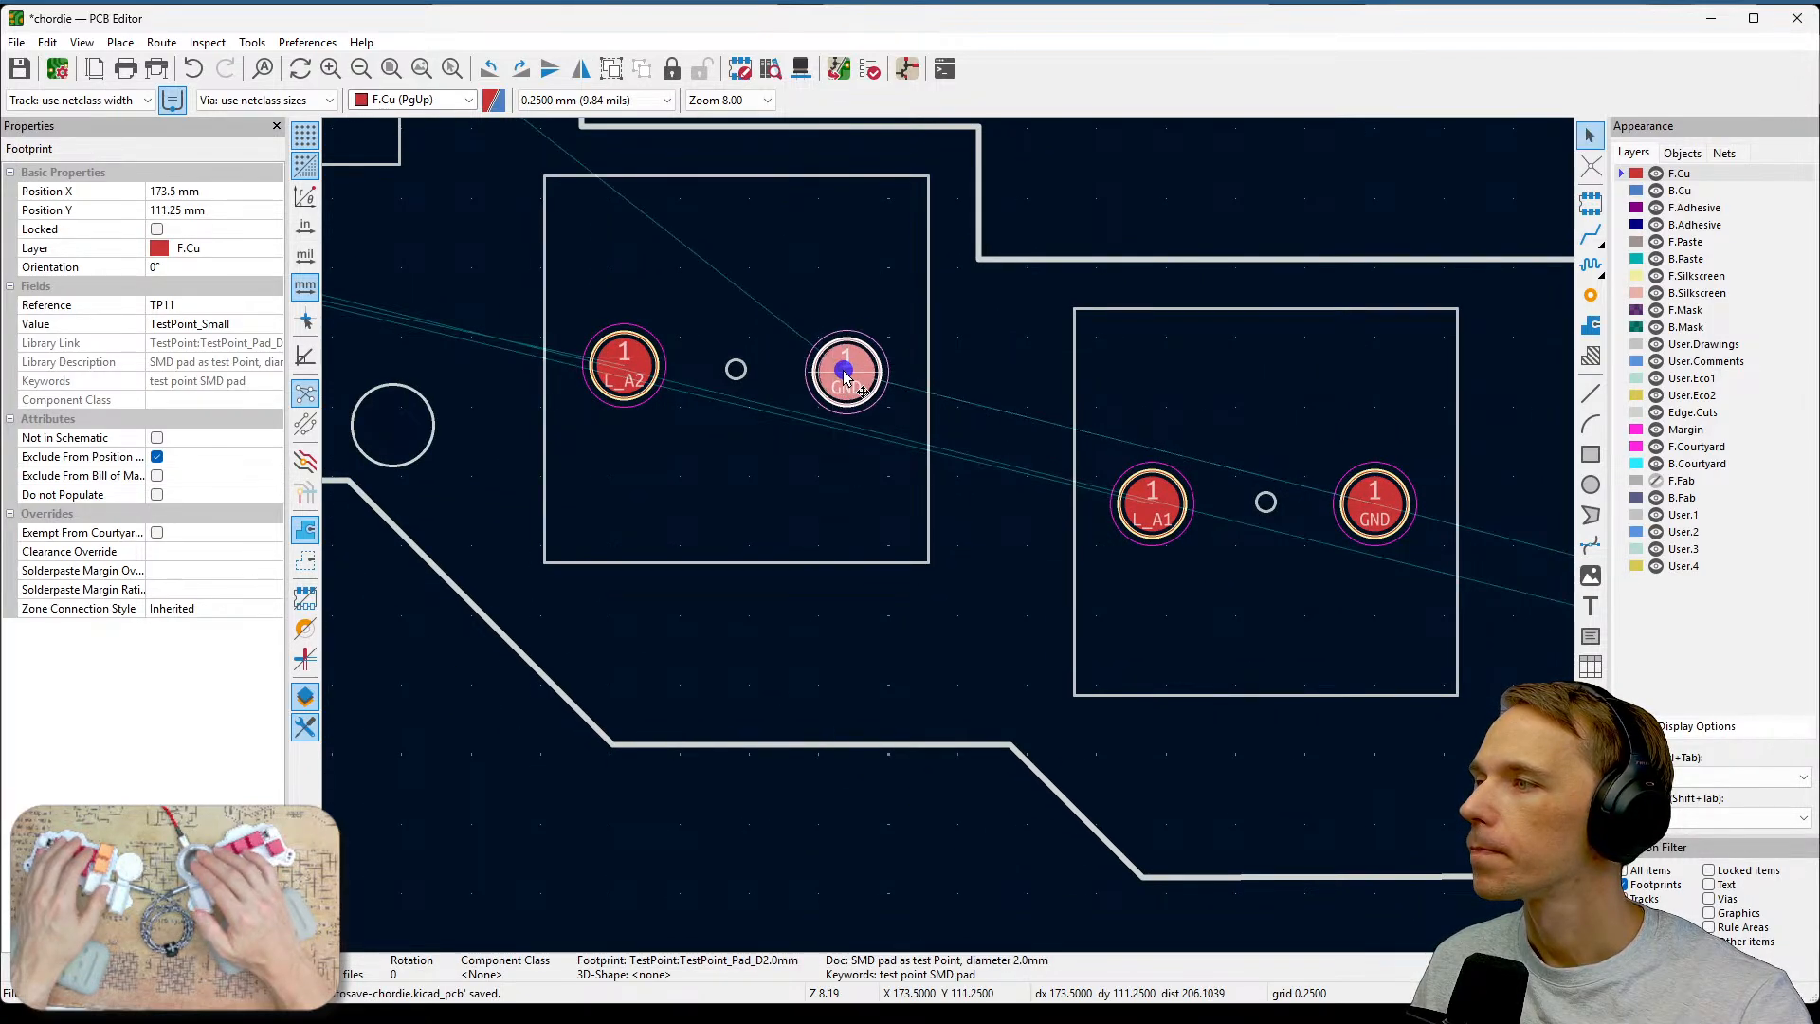
{"action": "left_click", "coordinate": [625, 367]}
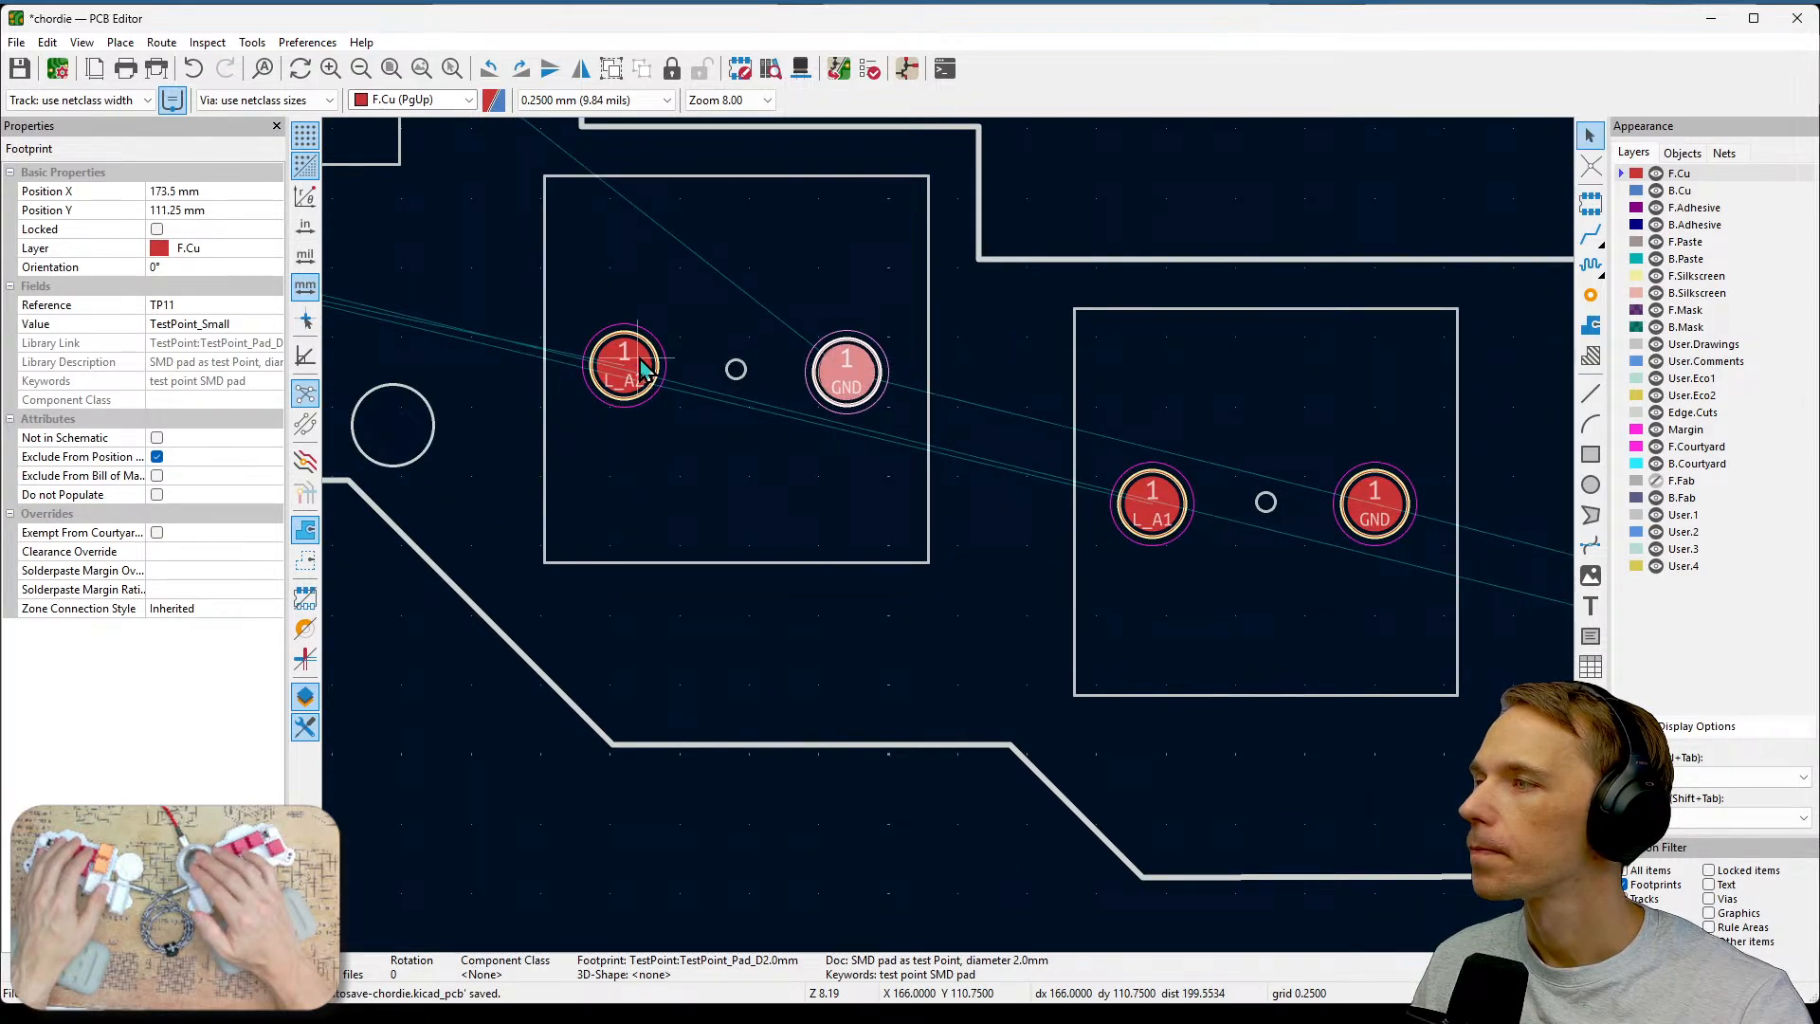
{"action": "left_click", "coordinate": [732, 444]}
{"action": "left_click", "coordinate": [847, 381]}
{"action": "left_click_drag", "start_coordinate": [846, 381], "coordinate": [852, 373]}
{"action": "left_click", "coordinate": [814, 408]}
Align the ground and L_A3 test points within the L_A3 key area.
{"action": "scroll", "coordinate": [807, 401], "scroll_direction": "down", "scroll_amount": 1}
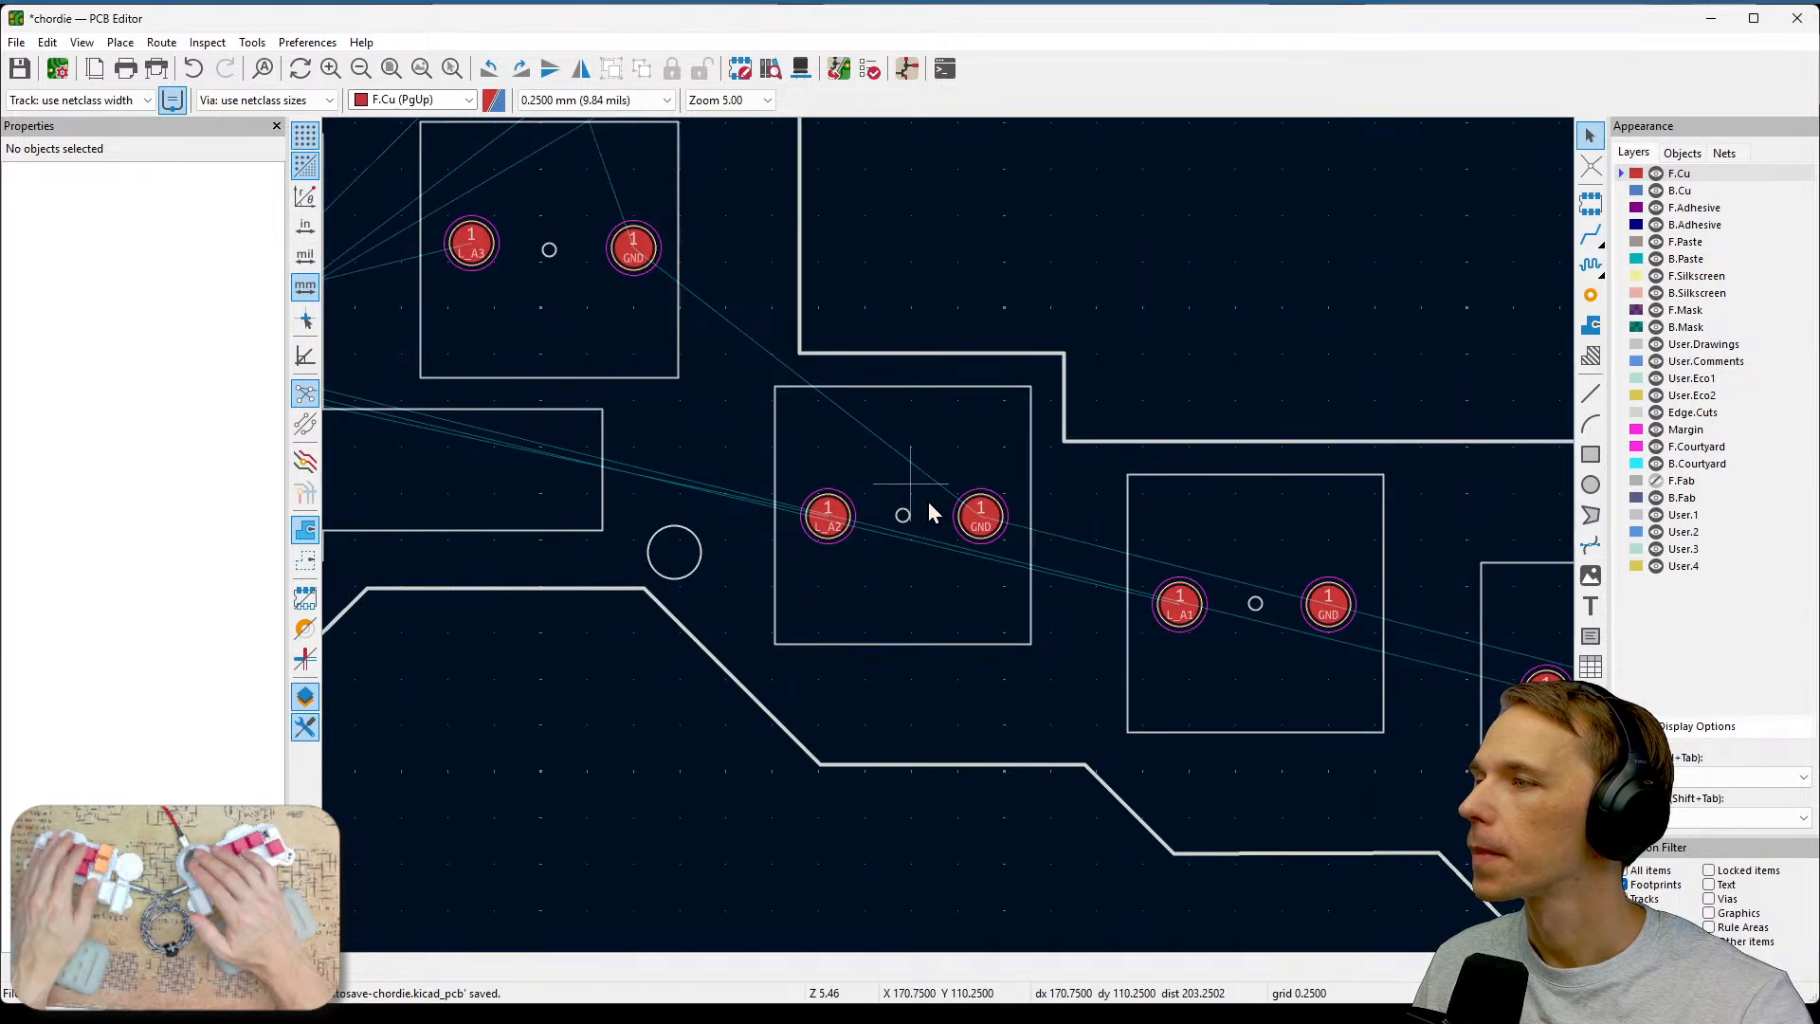
{"action": "middle_click_drag", "start_coordinate": [919, 499], "coordinate": [1064, 594]}
{"action": "left_click", "coordinate": [775, 358]}
{"action": "left_click_drag", "start_coordinate": [775, 359], "coordinate": [770, 363]}
{"action": "left_click", "coordinate": [632, 349]}
{"action": "left_click_drag", "start_coordinate": [633, 349], "coordinate": [615, 351]}
{"action": "left_click", "coordinate": [749, 401]}
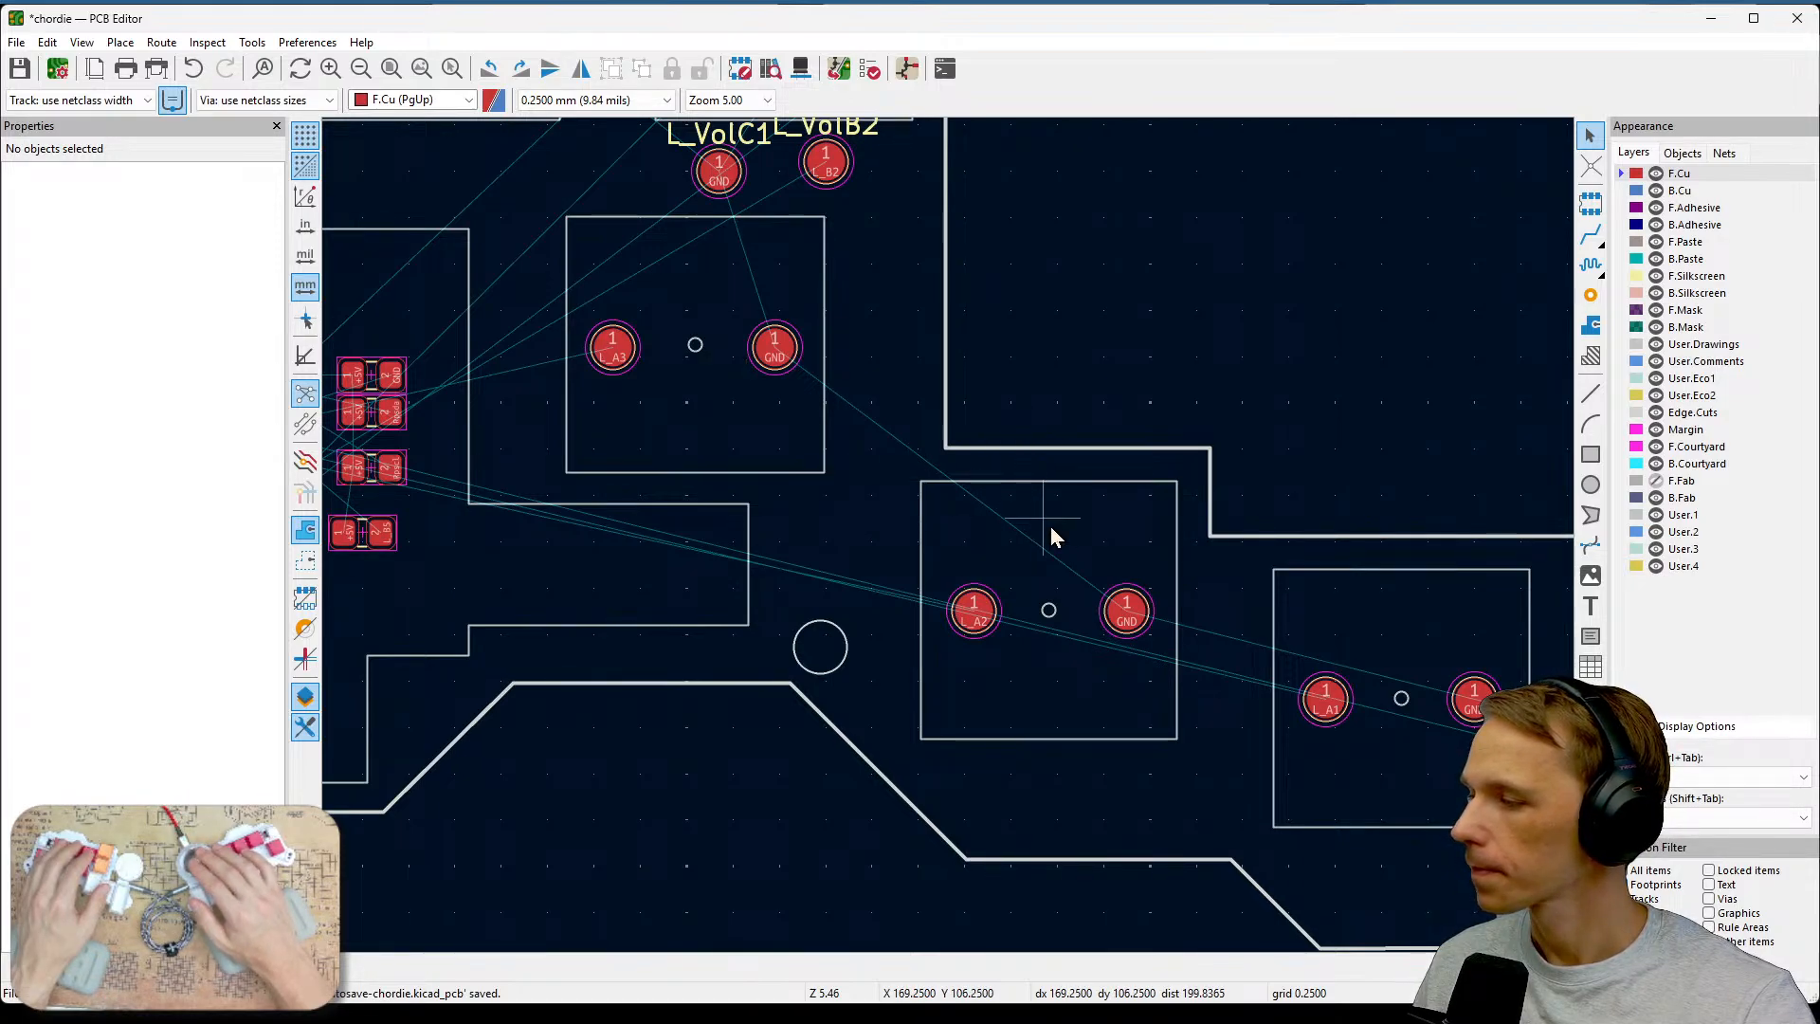
Move the ground test point in the L_A7 key area onto grid alignment with its key test point.
{"action": "middle_click_drag", "start_coordinate": [1066, 351], "coordinate": [1270, 679]}
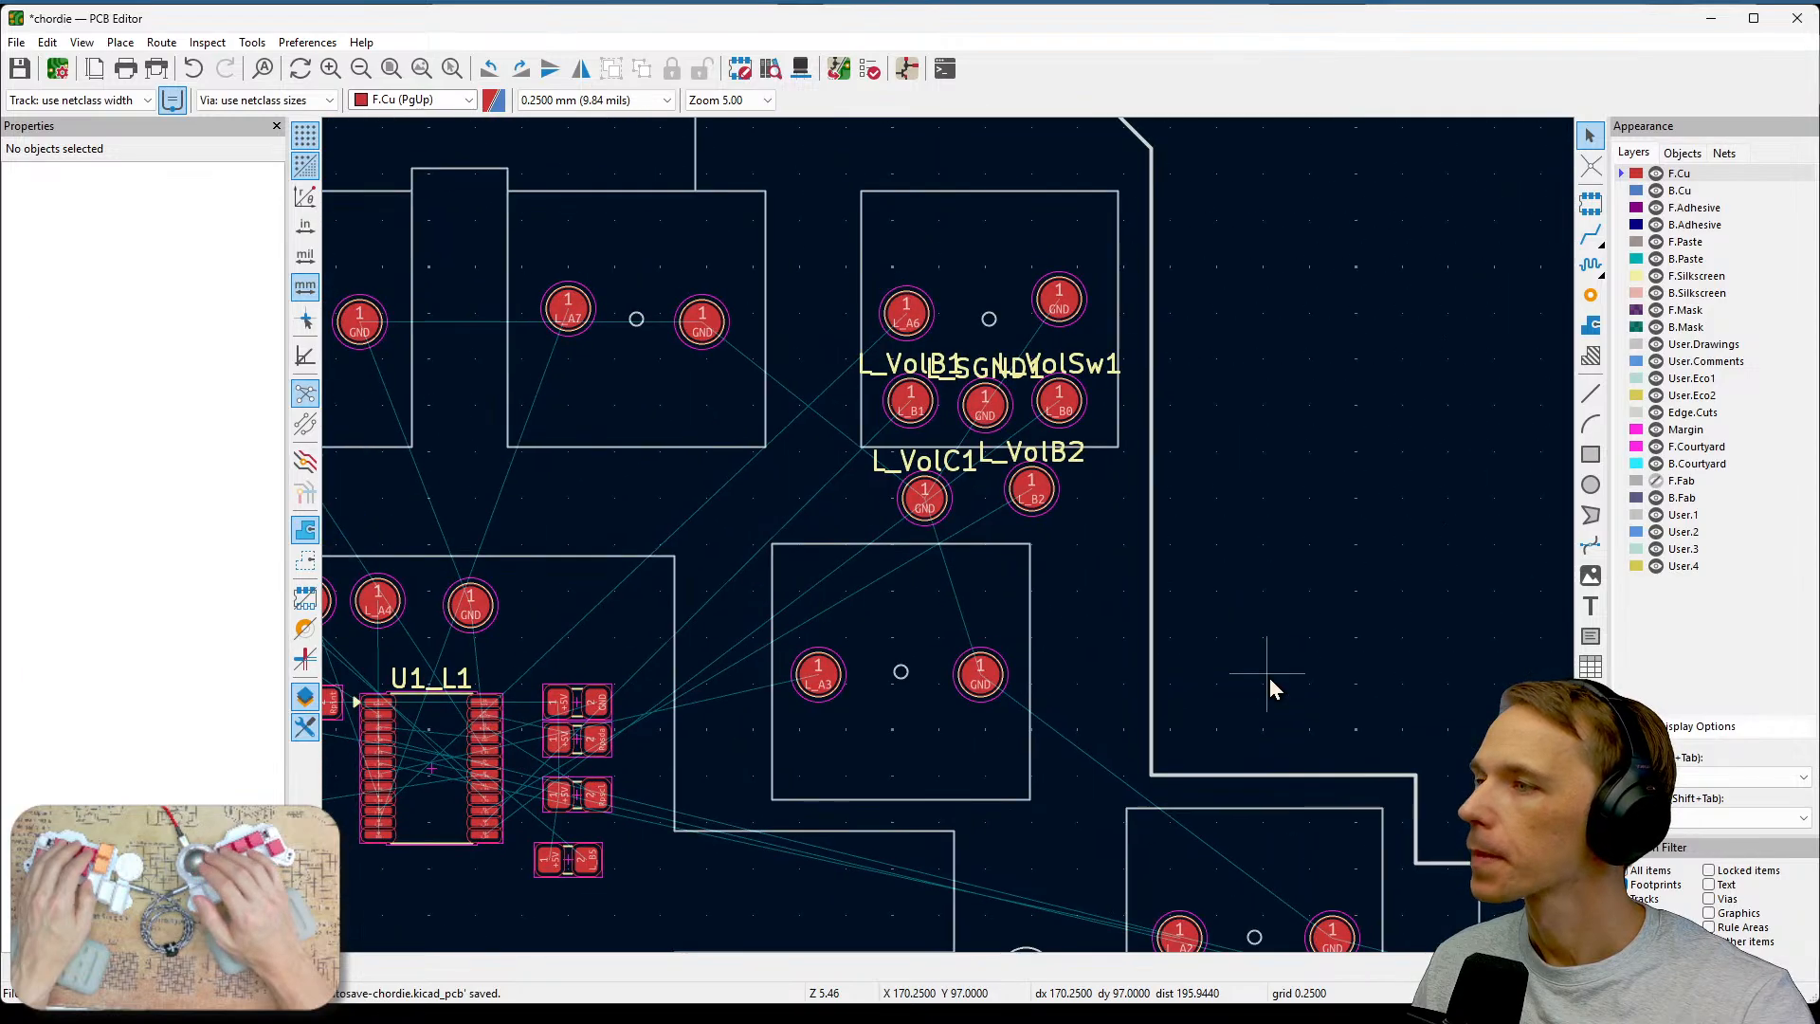
{"action": "middle_click_drag", "start_coordinate": [1197, 495], "coordinate": [1428, 525]}
{"action": "middle_click_drag", "start_coordinate": [1089, 392], "coordinate": [1245, 391]}
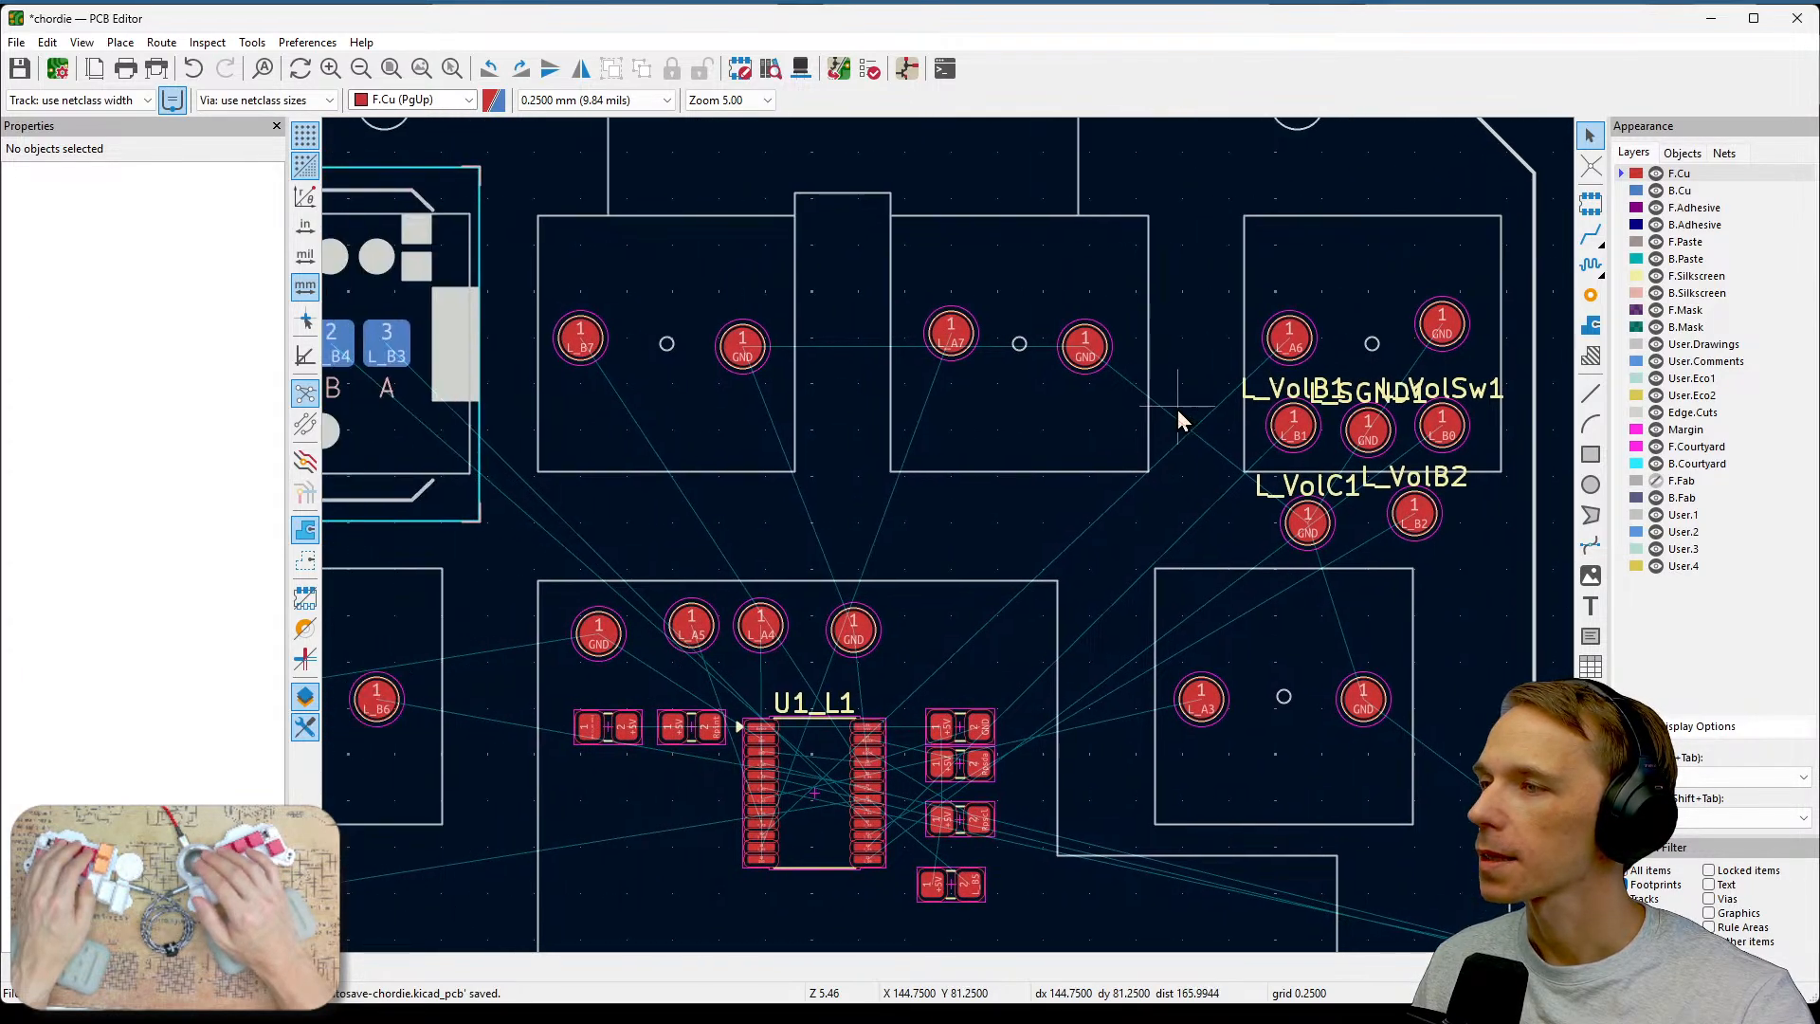
{"action": "scroll", "coordinate": [1043, 347], "scroll_direction": "up", "scroll_amount": 1}
{"action": "scroll", "coordinate": [959, 568], "scroll_direction": "down", "scroll_amount": 1}
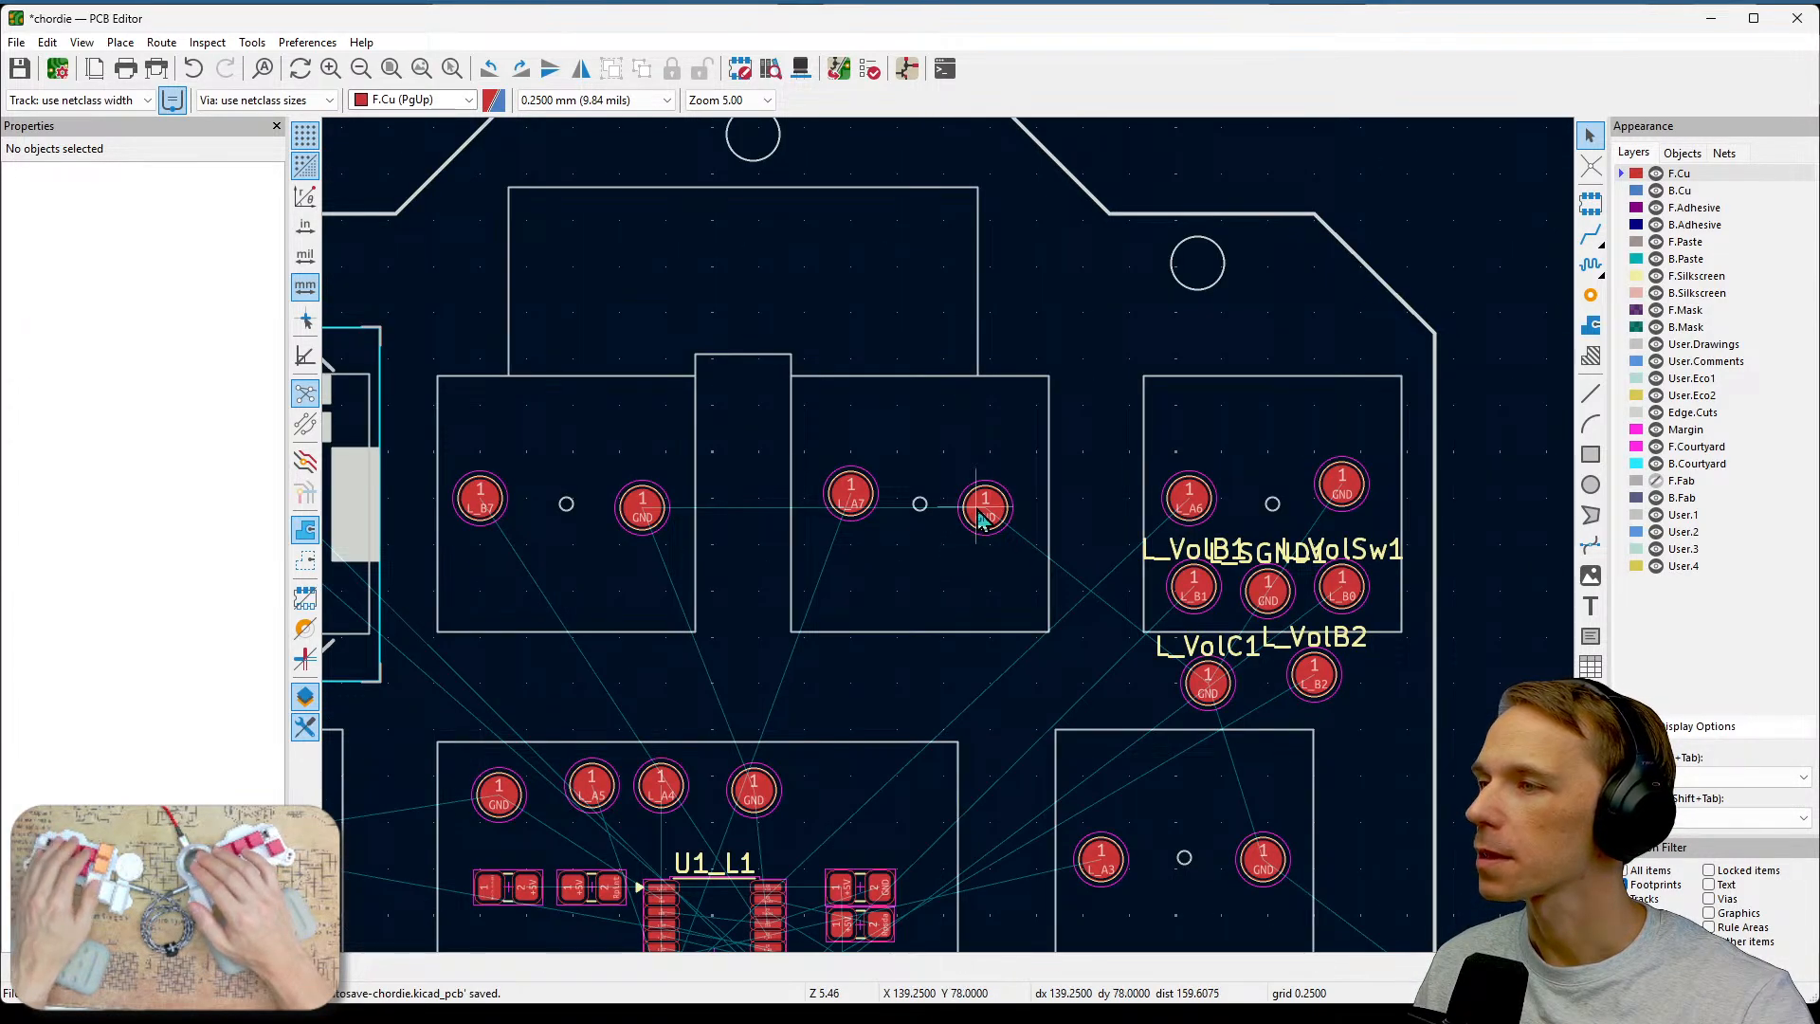
{"action": "left_click", "coordinate": [982, 509]}
{"action": "key", "text": "m"}
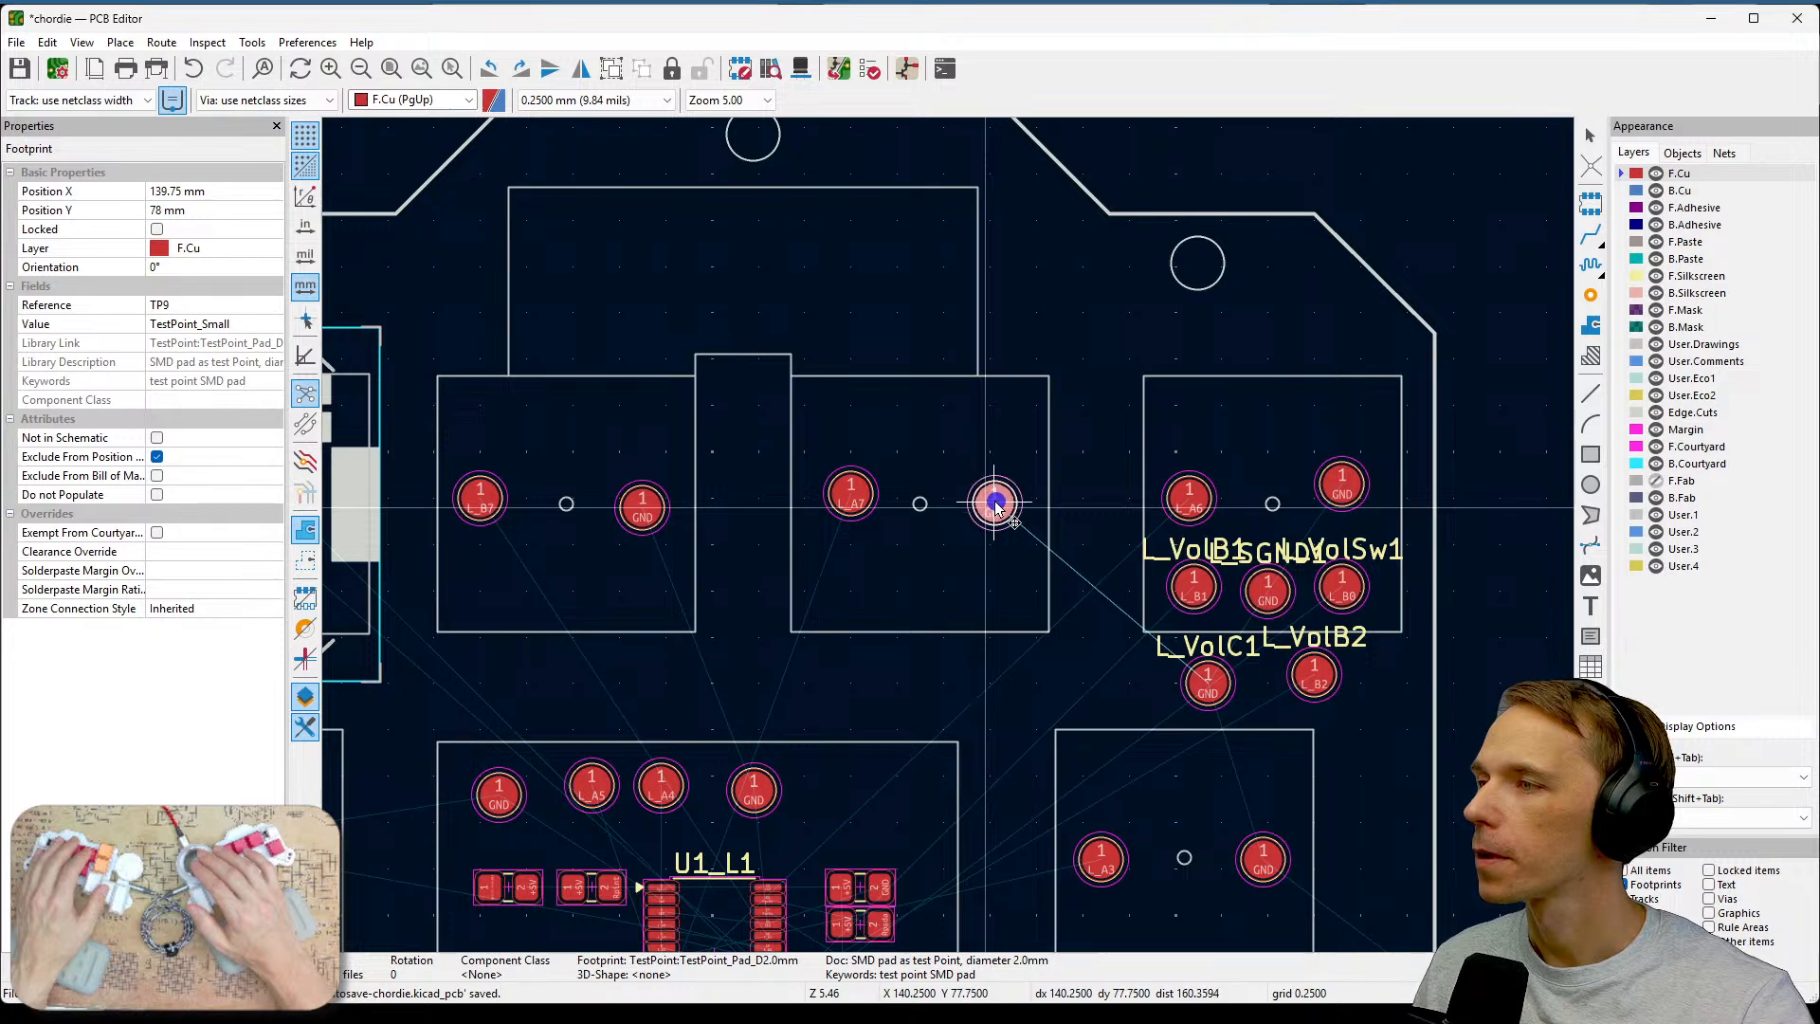
{"action": "left_click", "coordinate": [995, 500]}
Nudge the L_A7 test point into line with its ground test point, checking its position in Footprint Properties.
{"action": "left_click", "coordinate": [852, 497]}
{"action": "double_click", "coordinate": [855, 512]}
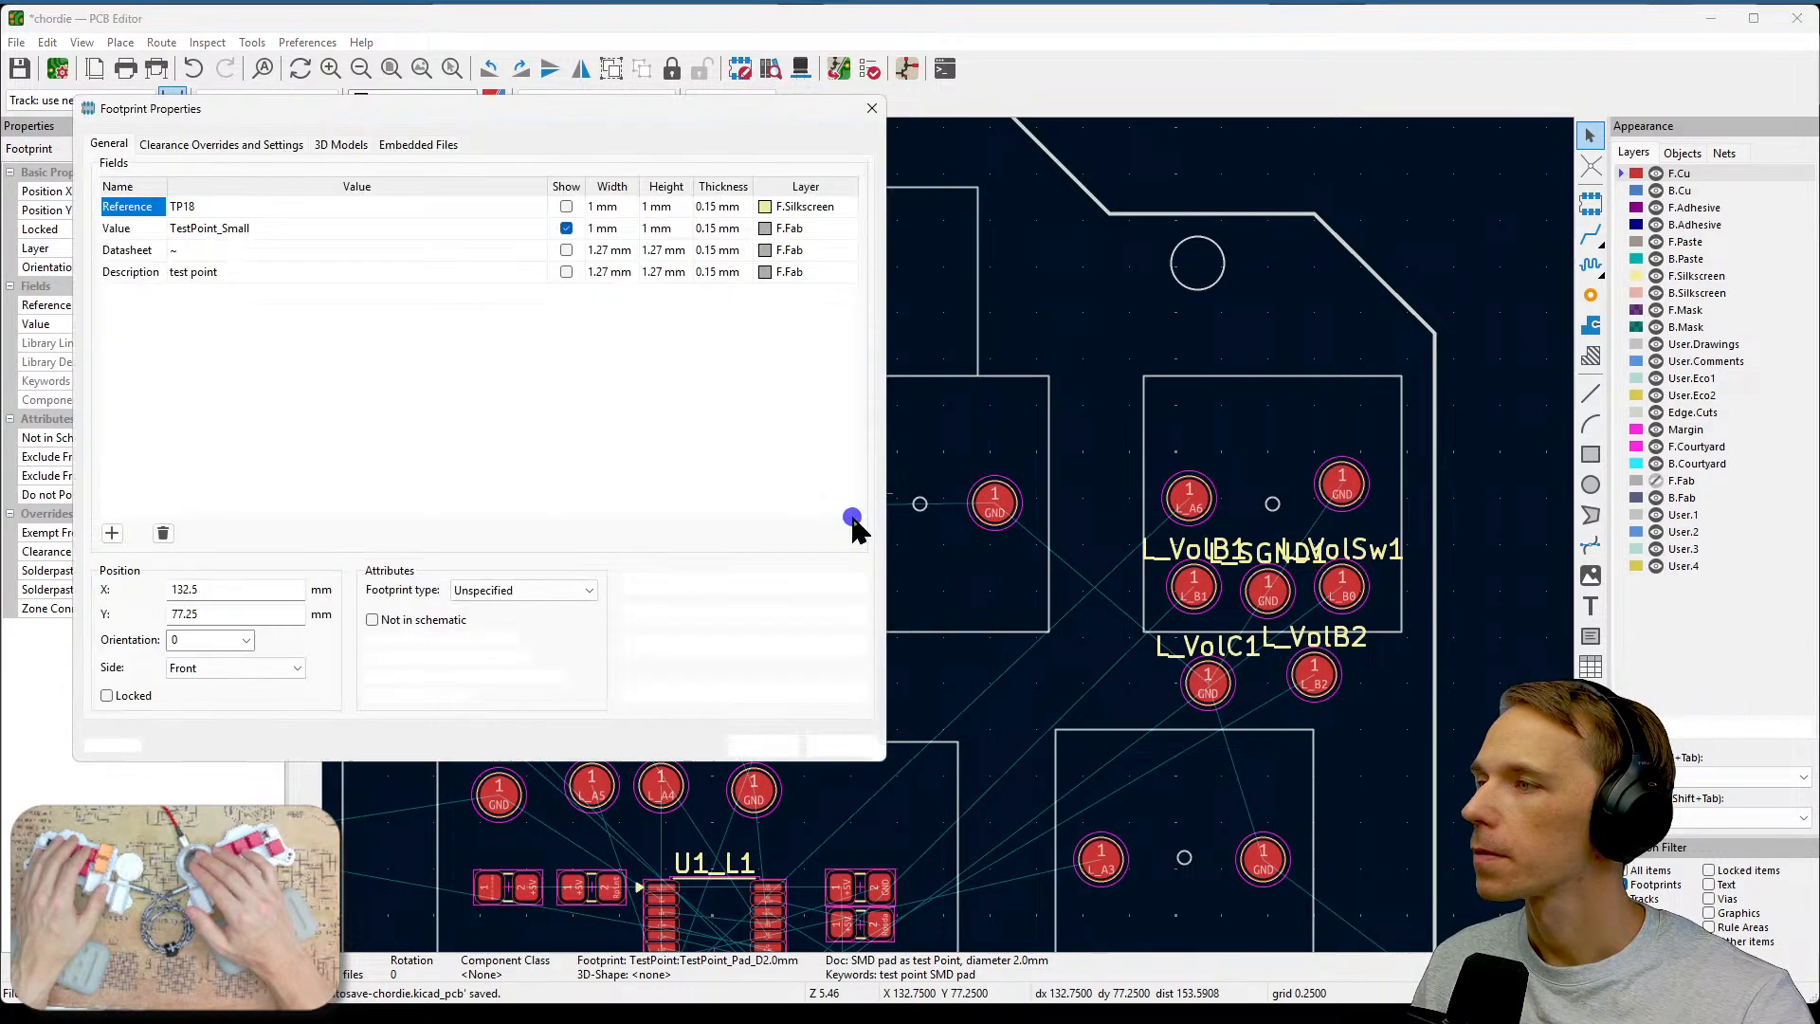
{"action": "key", "text": "Escape"}
{"action": "left_click_drag", "start_coordinate": [853, 511], "coordinate": [850, 508]}
{"action": "left_click", "coordinate": [896, 540]}
{"action": "left_click", "coordinate": [855, 506]}
{"action": "double_click", "coordinate": [855, 512]}
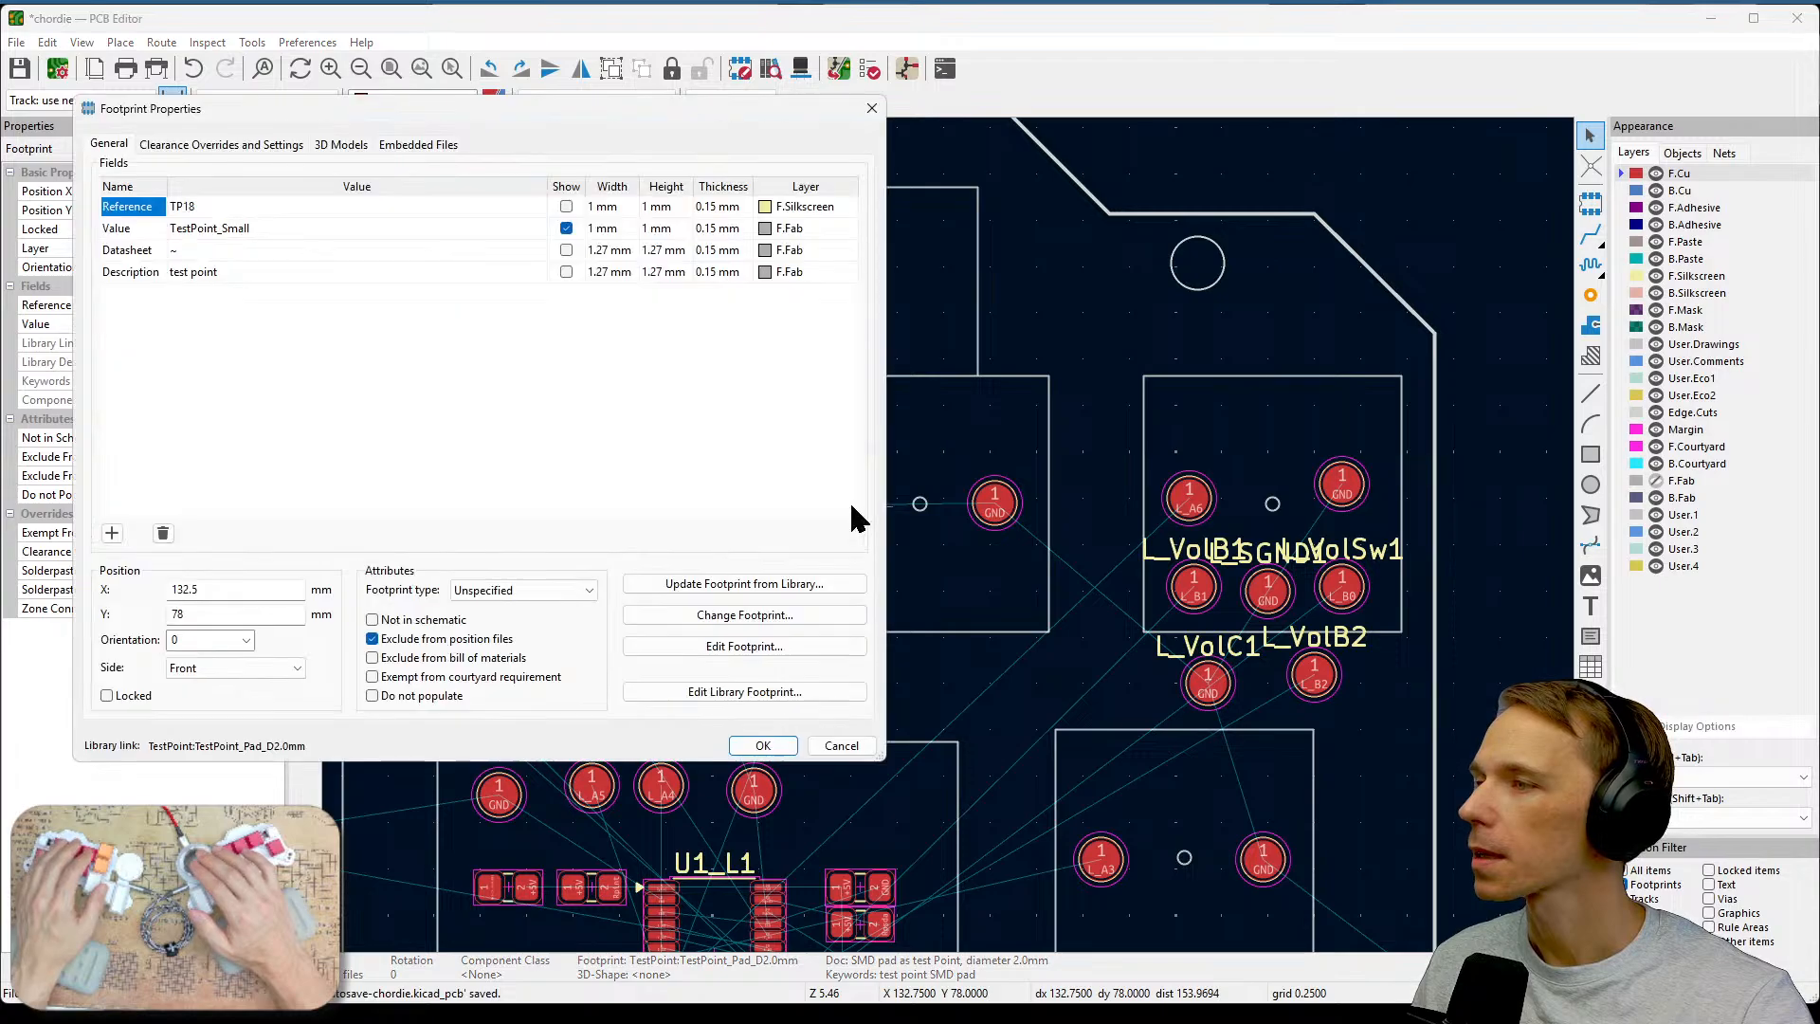
{"action": "key", "text": "Escape"}
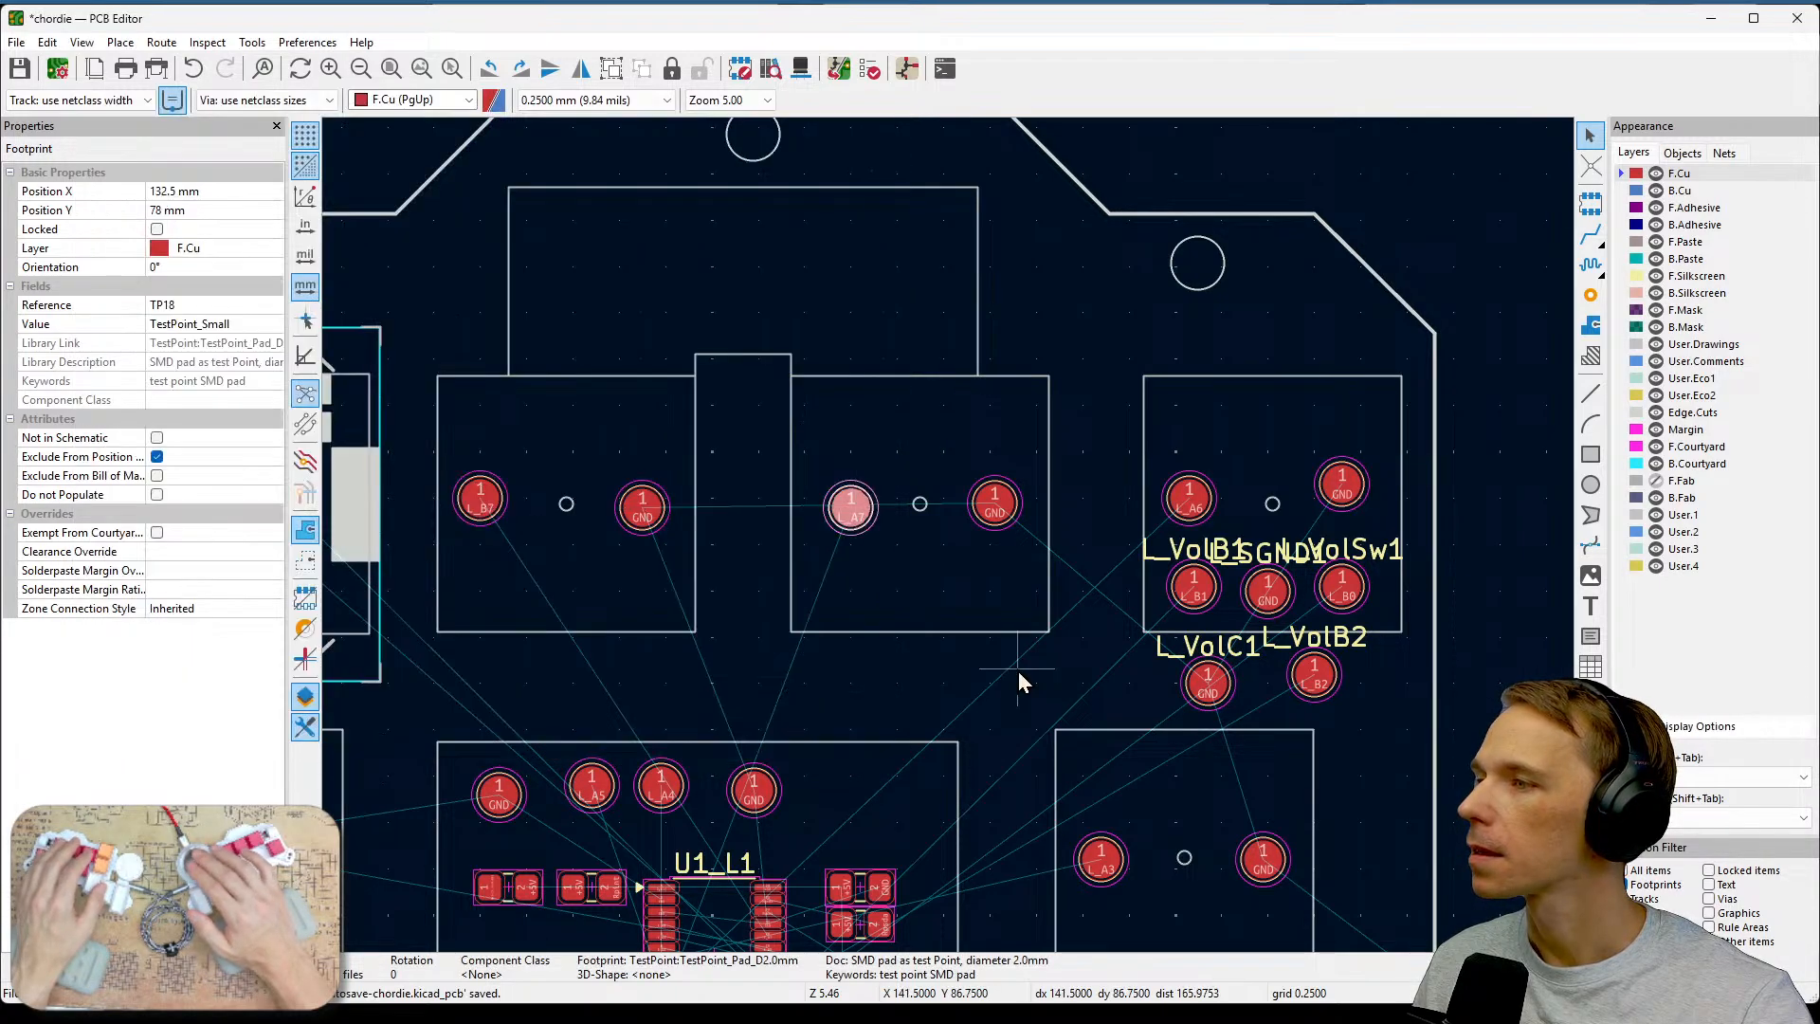
{"action": "left_click_drag", "start_coordinate": [849, 513], "coordinate": [850, 503]}
{"action": "left_click", "coordinate": [914, 572]}
Align the ground and L_B7 test points within the L_B7 key area.
{"action": "middle_click_drag", "start_coordinate": [910, 608], "coordinate": [1175, 573]}
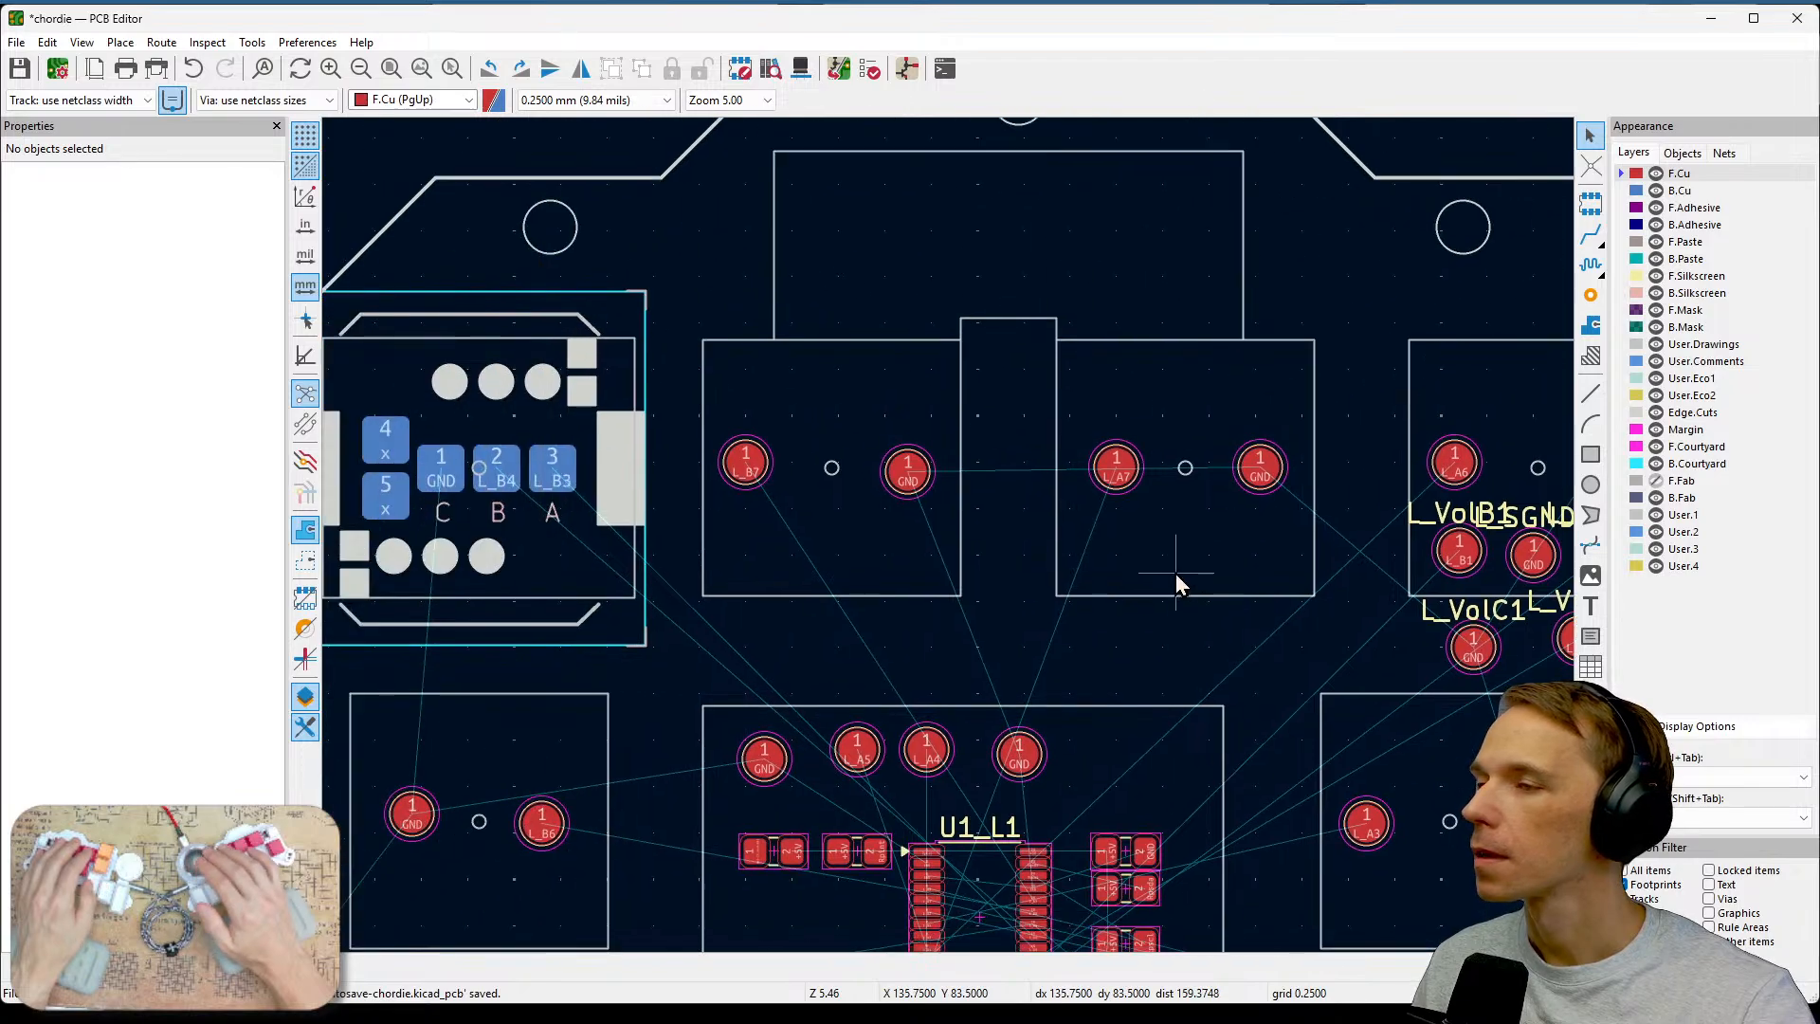
{"action": "left_click", "coordinate": [913, 489]}
{"action": "left_click_drag", "start_coordinate": [914, 489], "coordinate": [908, 489]}
{"action": "left_click", "coordinate": [762, 487]}
{"action": "left_click_drag", "start_coordinate": [762, 487], "coordinate": [744, 473]}
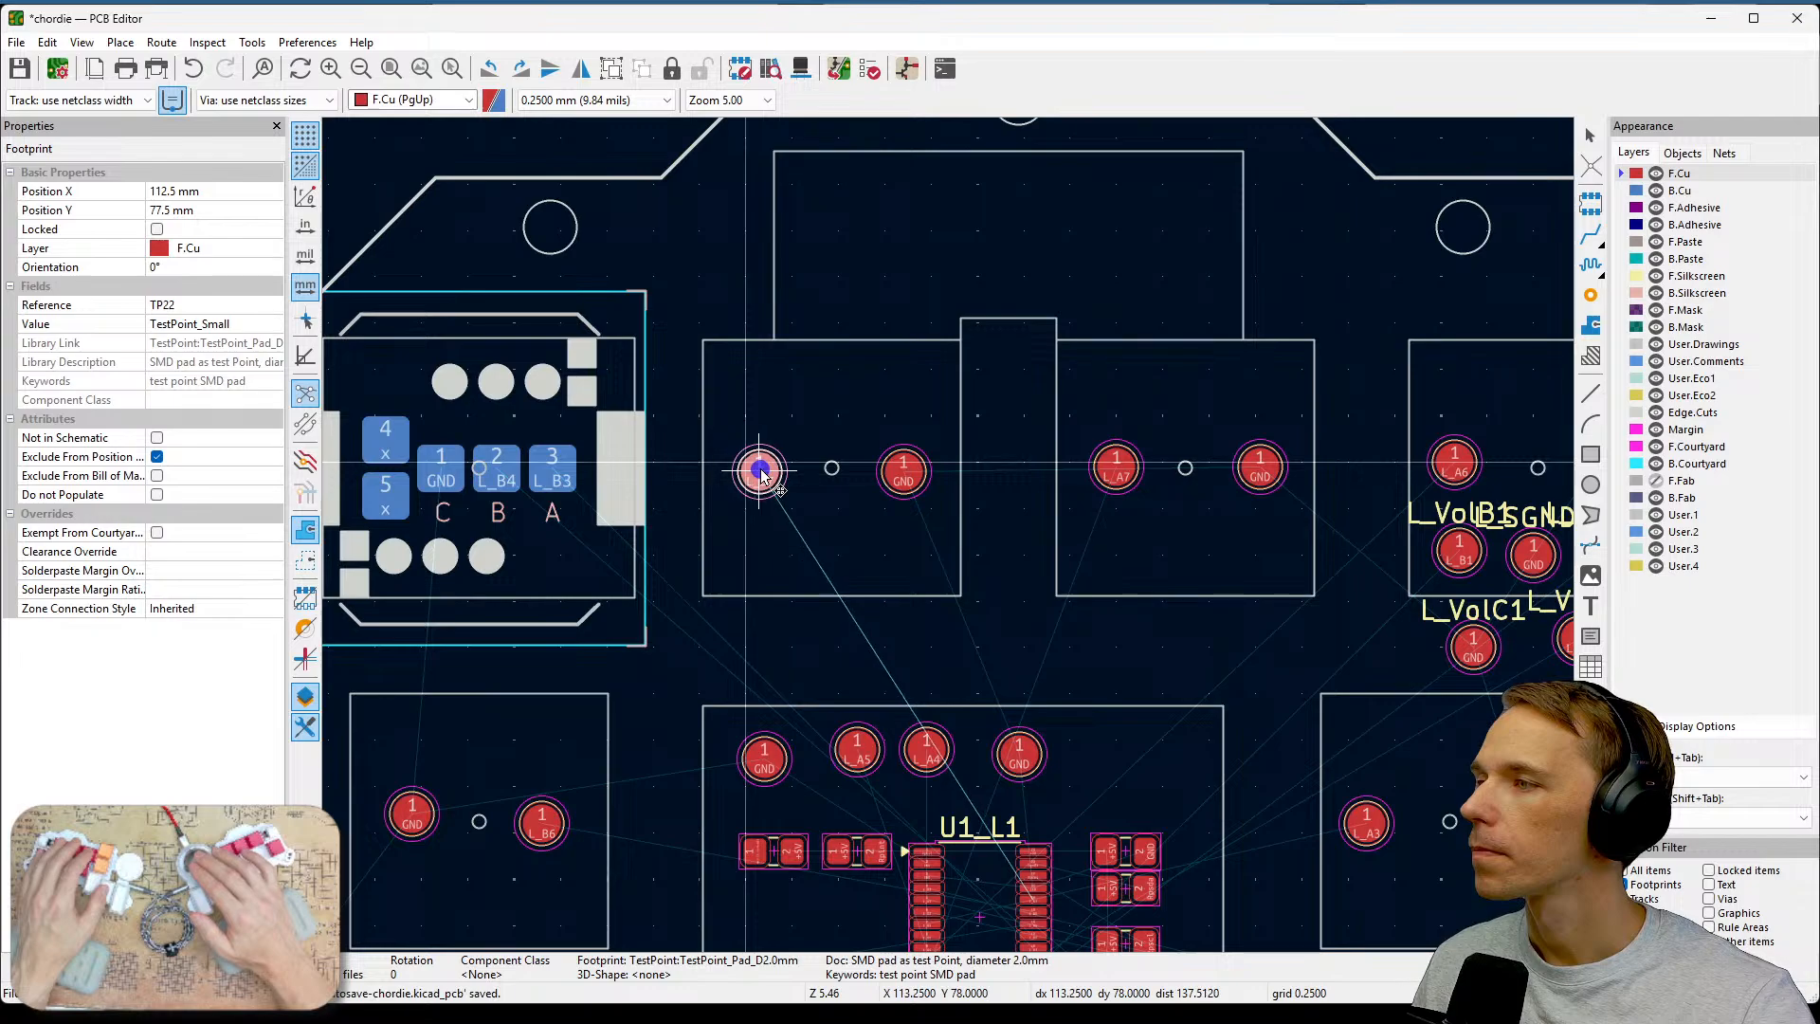
{"action": "left_click", "coordinate": [828, 549]}
Align the L_B6 and ground test points within the L_B6 key area.
{"action": "middle_click_drag", "start_coordinate": [829, 549], "coordinate": [1203, 407]}
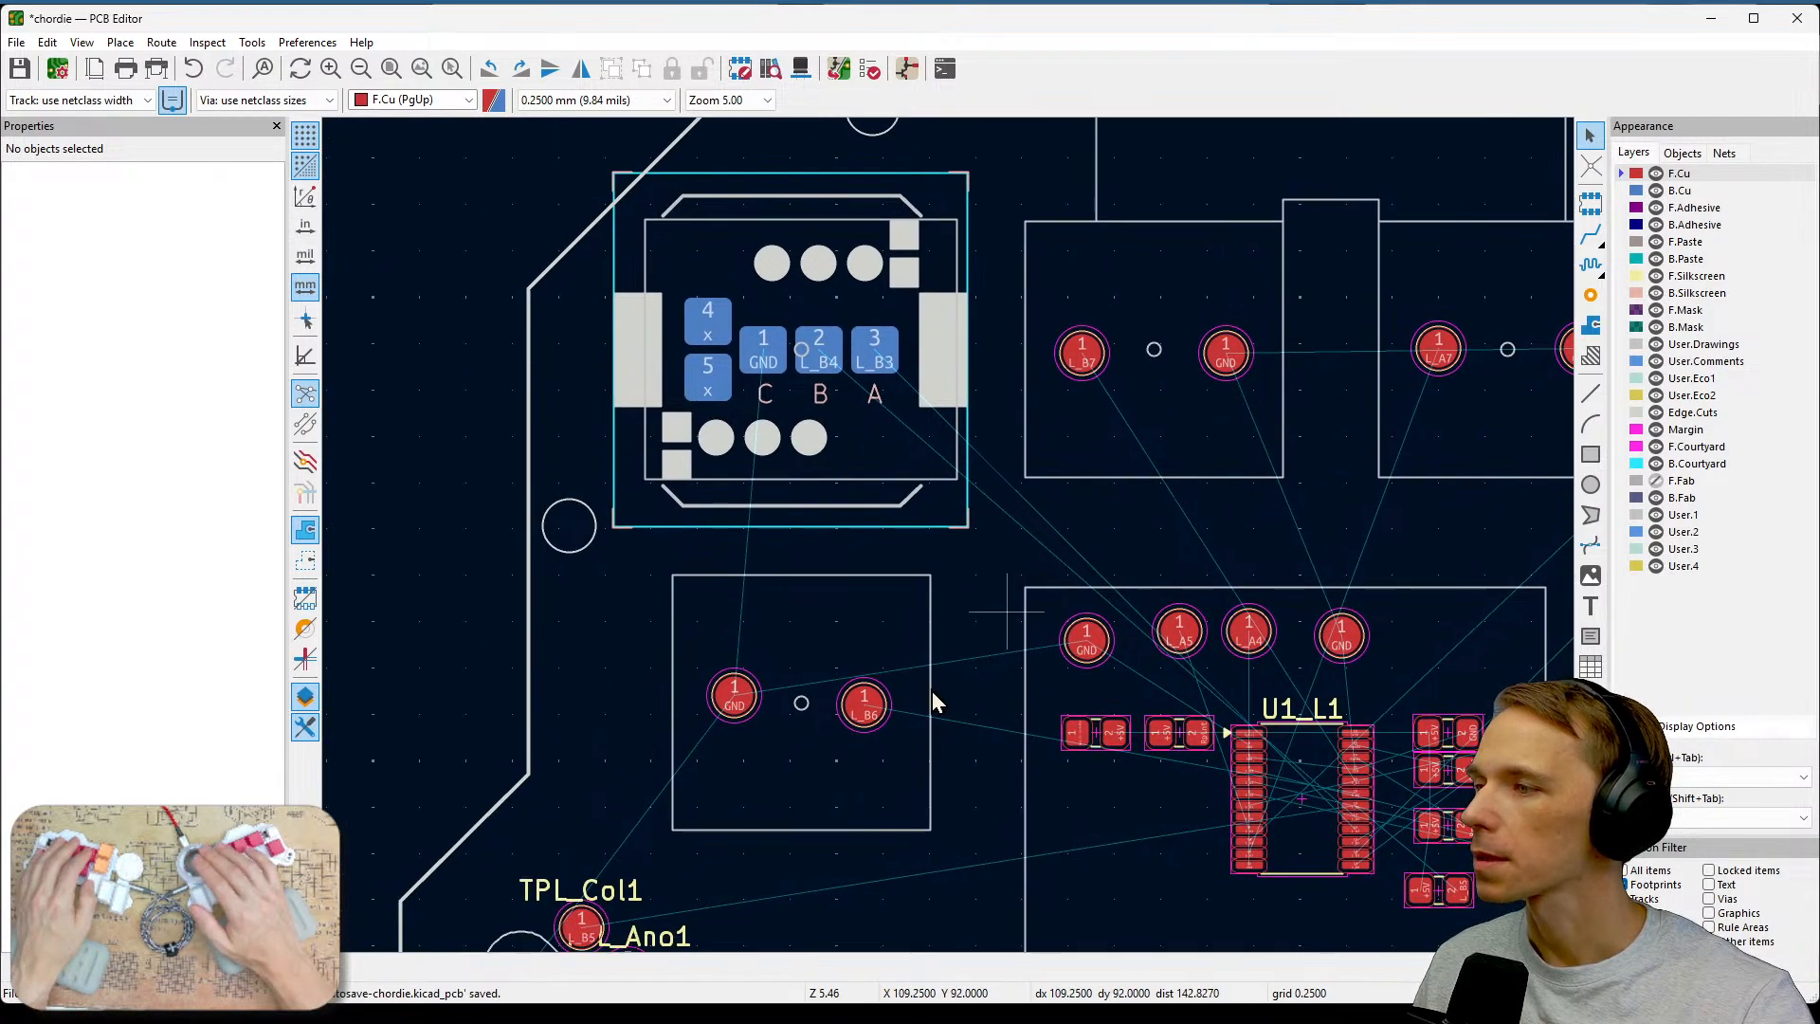
{"action": "left_click", "coordinate": [864, 714]}
{"action": "left_click_drag", "start_coordinate": [862, 713], "coordinate": [867, 704]}
{"action": "left_click", "coordinate": [733, 698]}
{"action": "left_click_drag", "start_coordinate": [733, 698], "coordinate": [729, 707]}
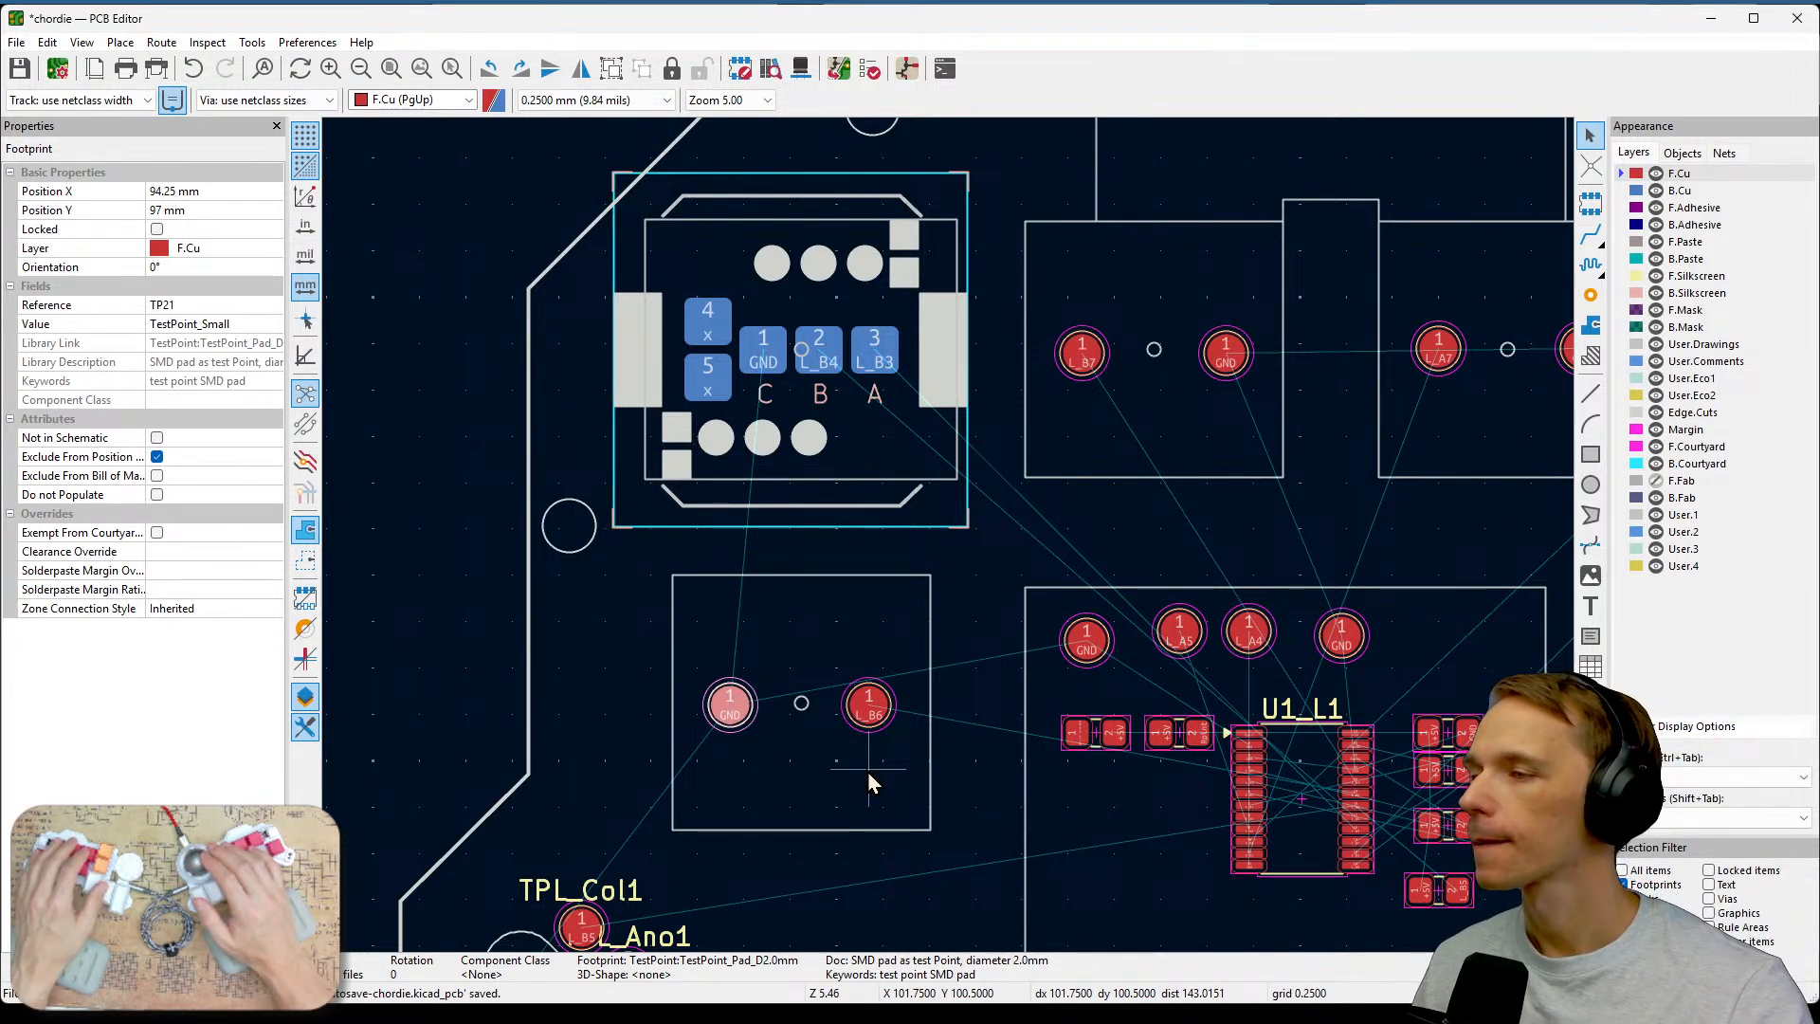
Inspect the TPL_Col1 and L_Ano1 test points by the slot and the encoder area on the left.
{"action": "middle_click_drag", "start_coordinate": [868, 771], "coordinate": [949, 576]}
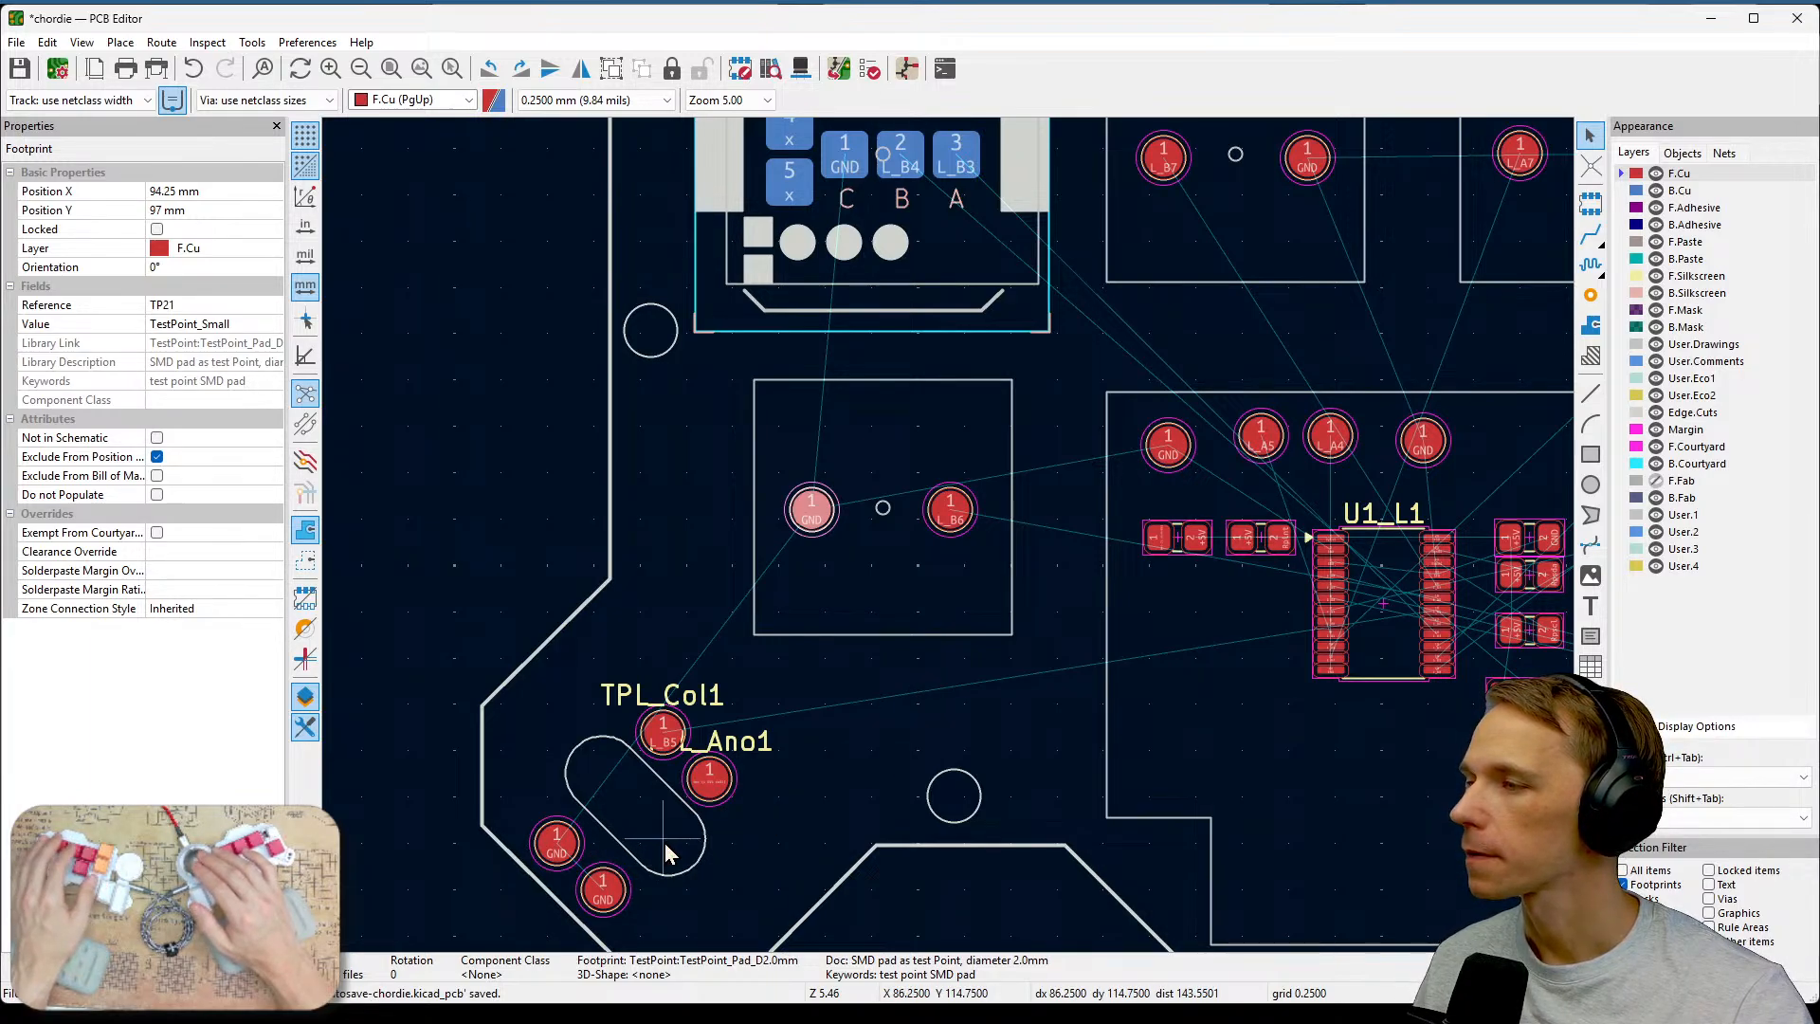
{"action": "scroll", "coordinate": [663, 843], "scroll_direction": "up", "scroll_amount": 3}
{"action": "middle_click_drag", "start_coordinate": [1288, 331], "coordinate": [1238, 441]}
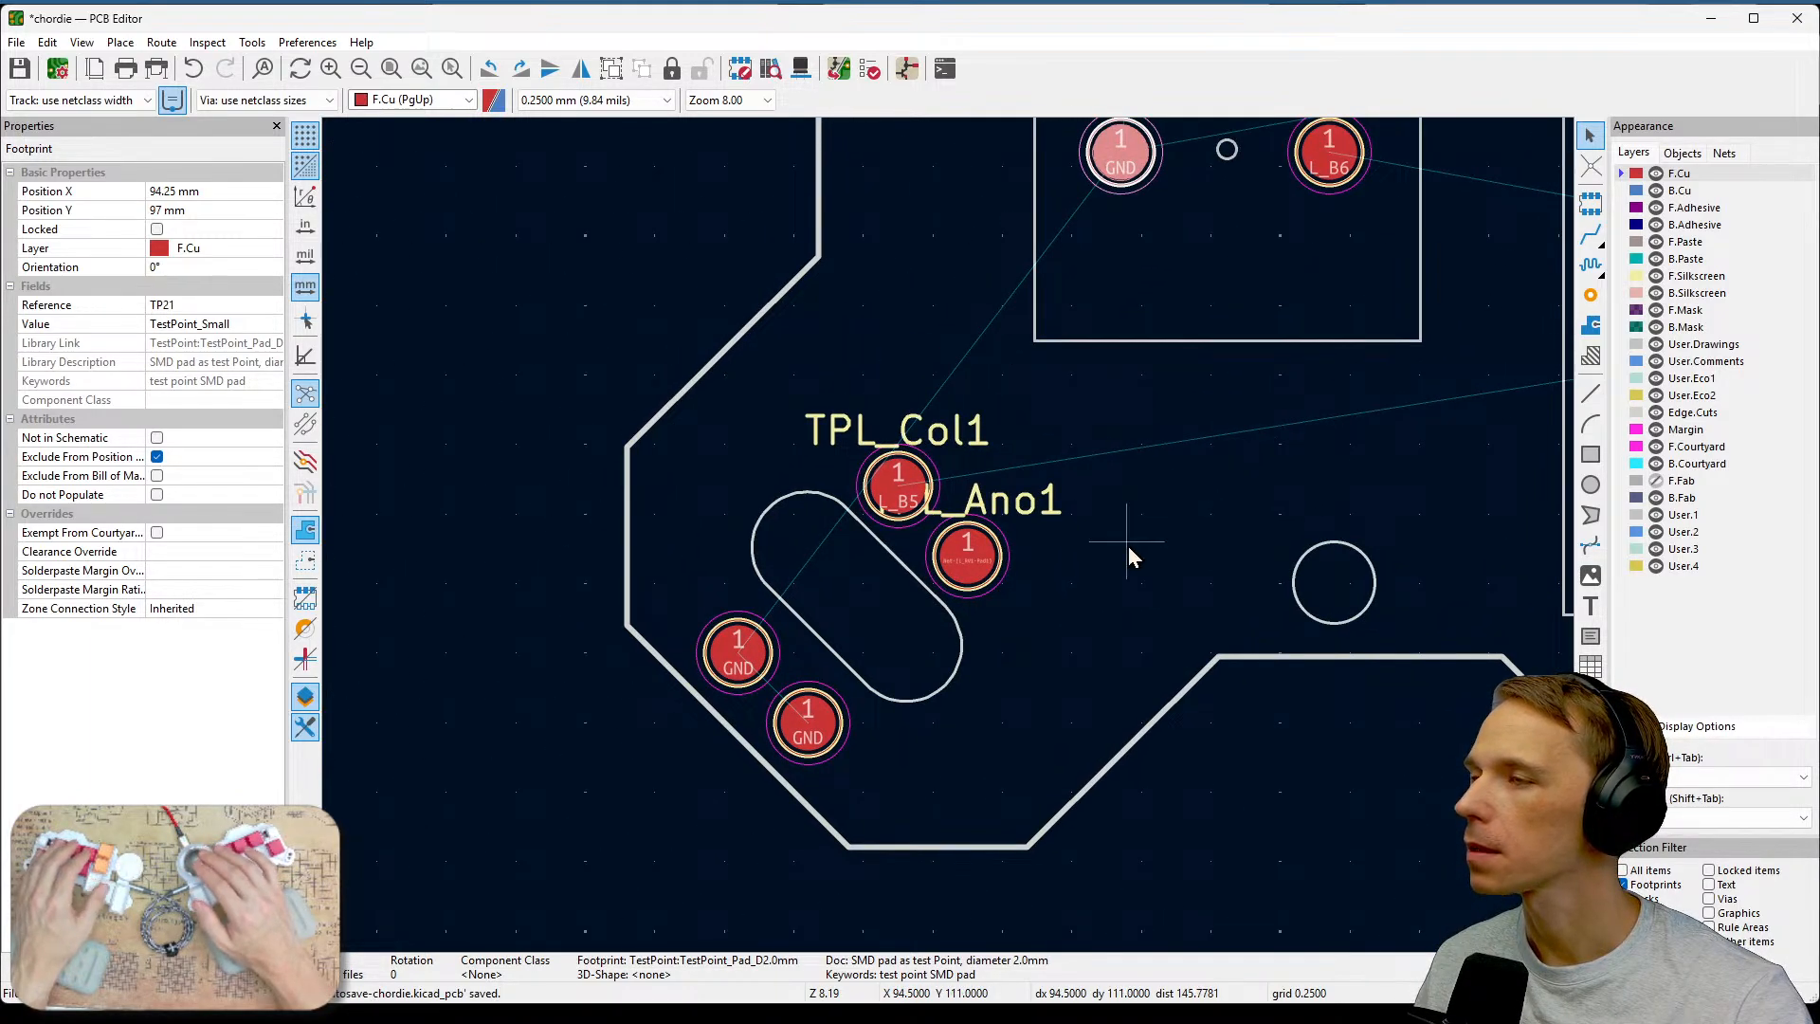
{"action": "scroll", "coordinate": [950, 538], "scroll_direction": "up", "scroll_amount": 4}
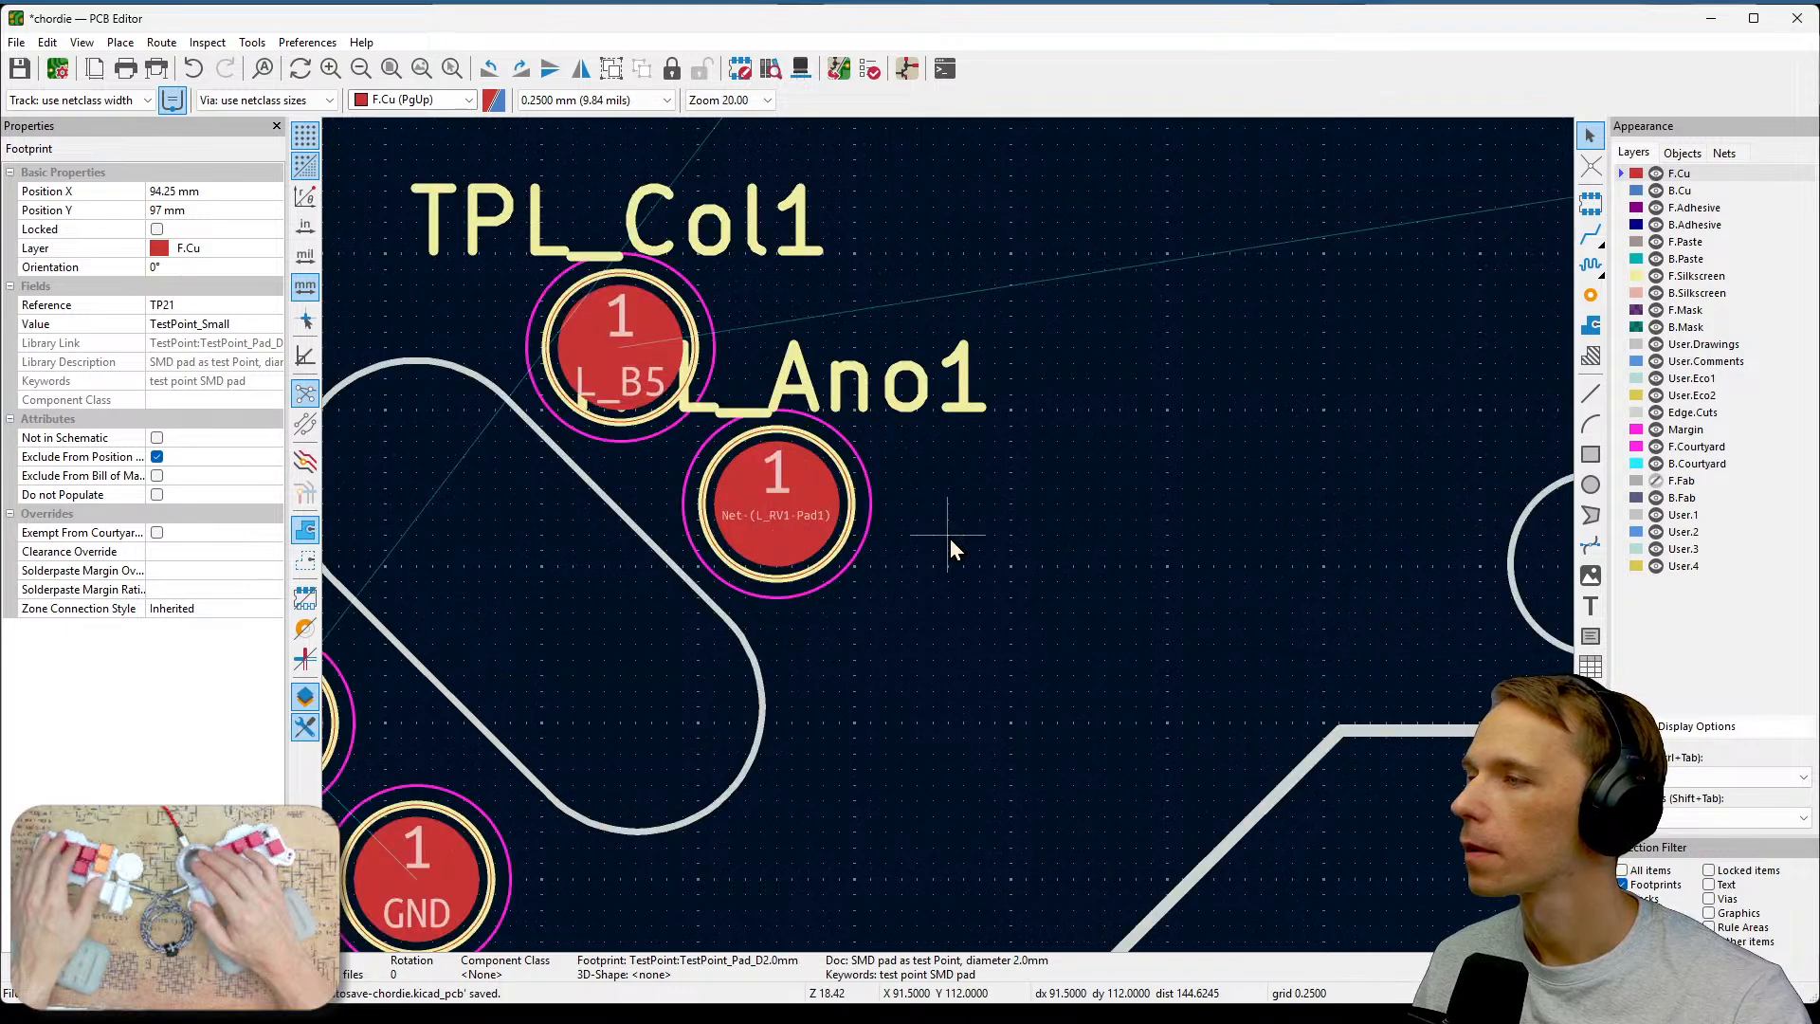
{"action": "scroll", "coordinate": [950, 538], "scroll_direction": "down", "scroll_amount": 3}
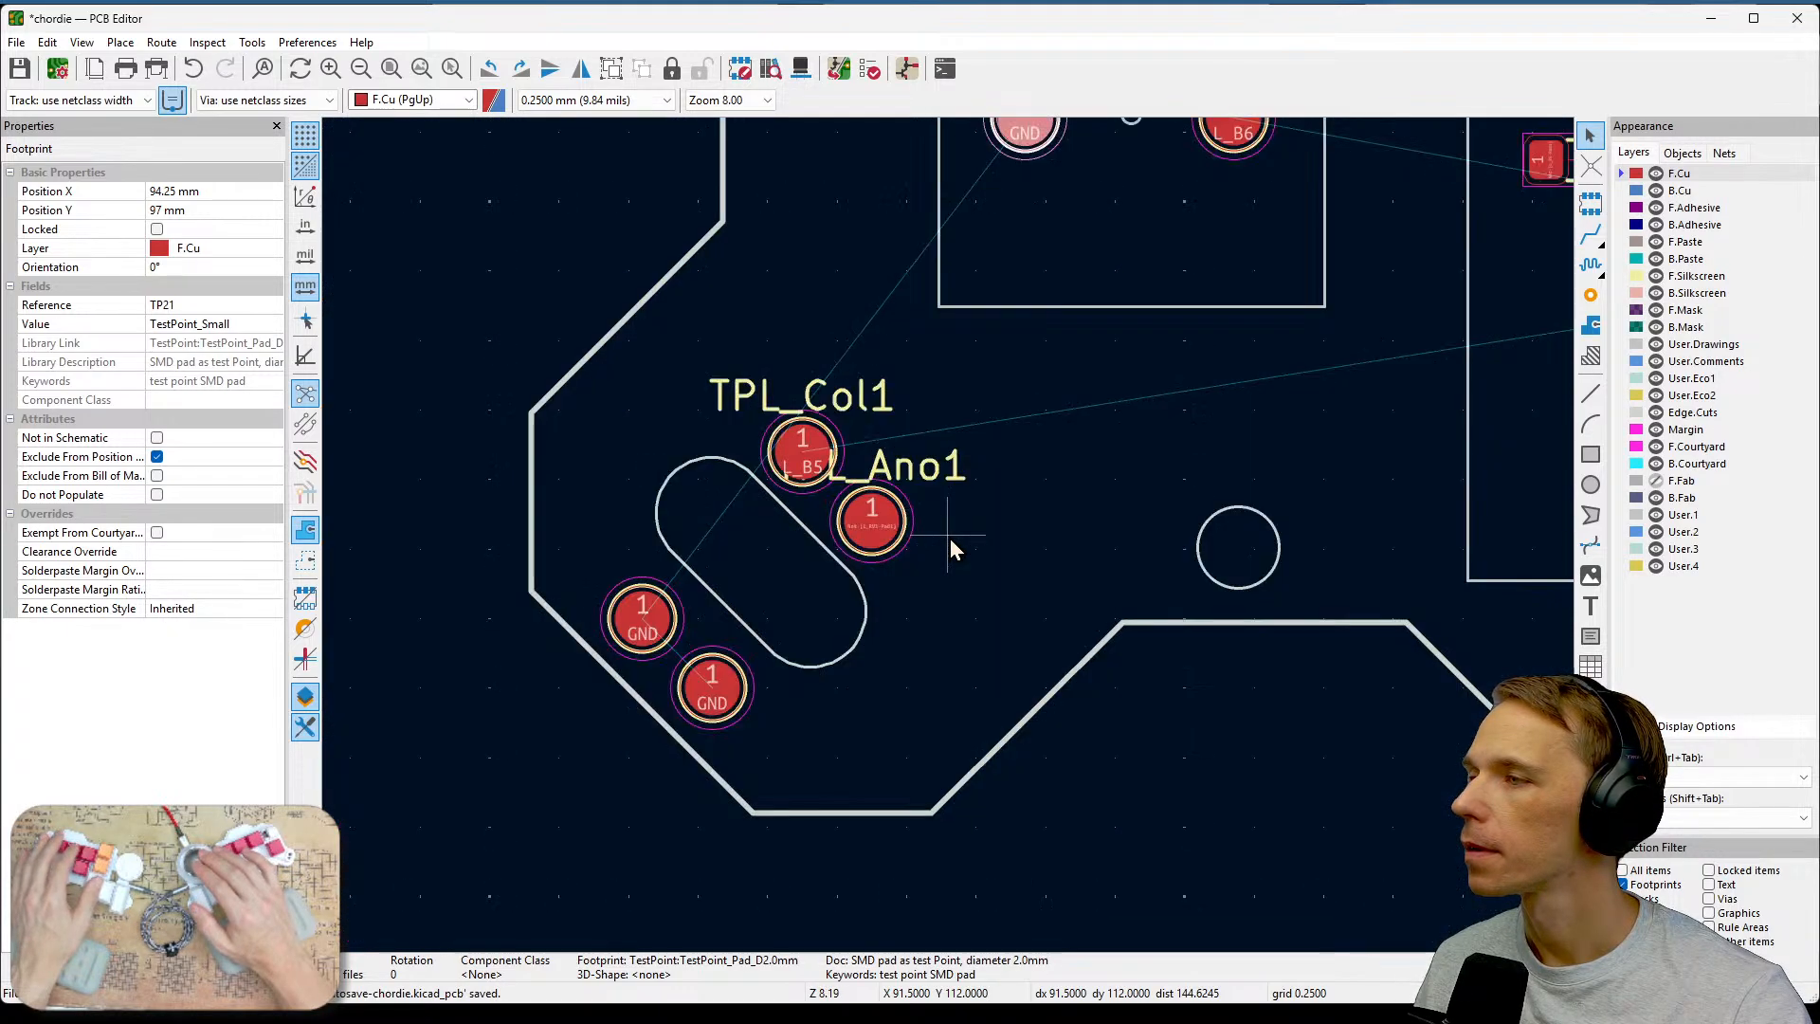
{"action": "scroll", "coordinate": [952, 550], "scroll_direction": "down", "scroll_amount": 1}
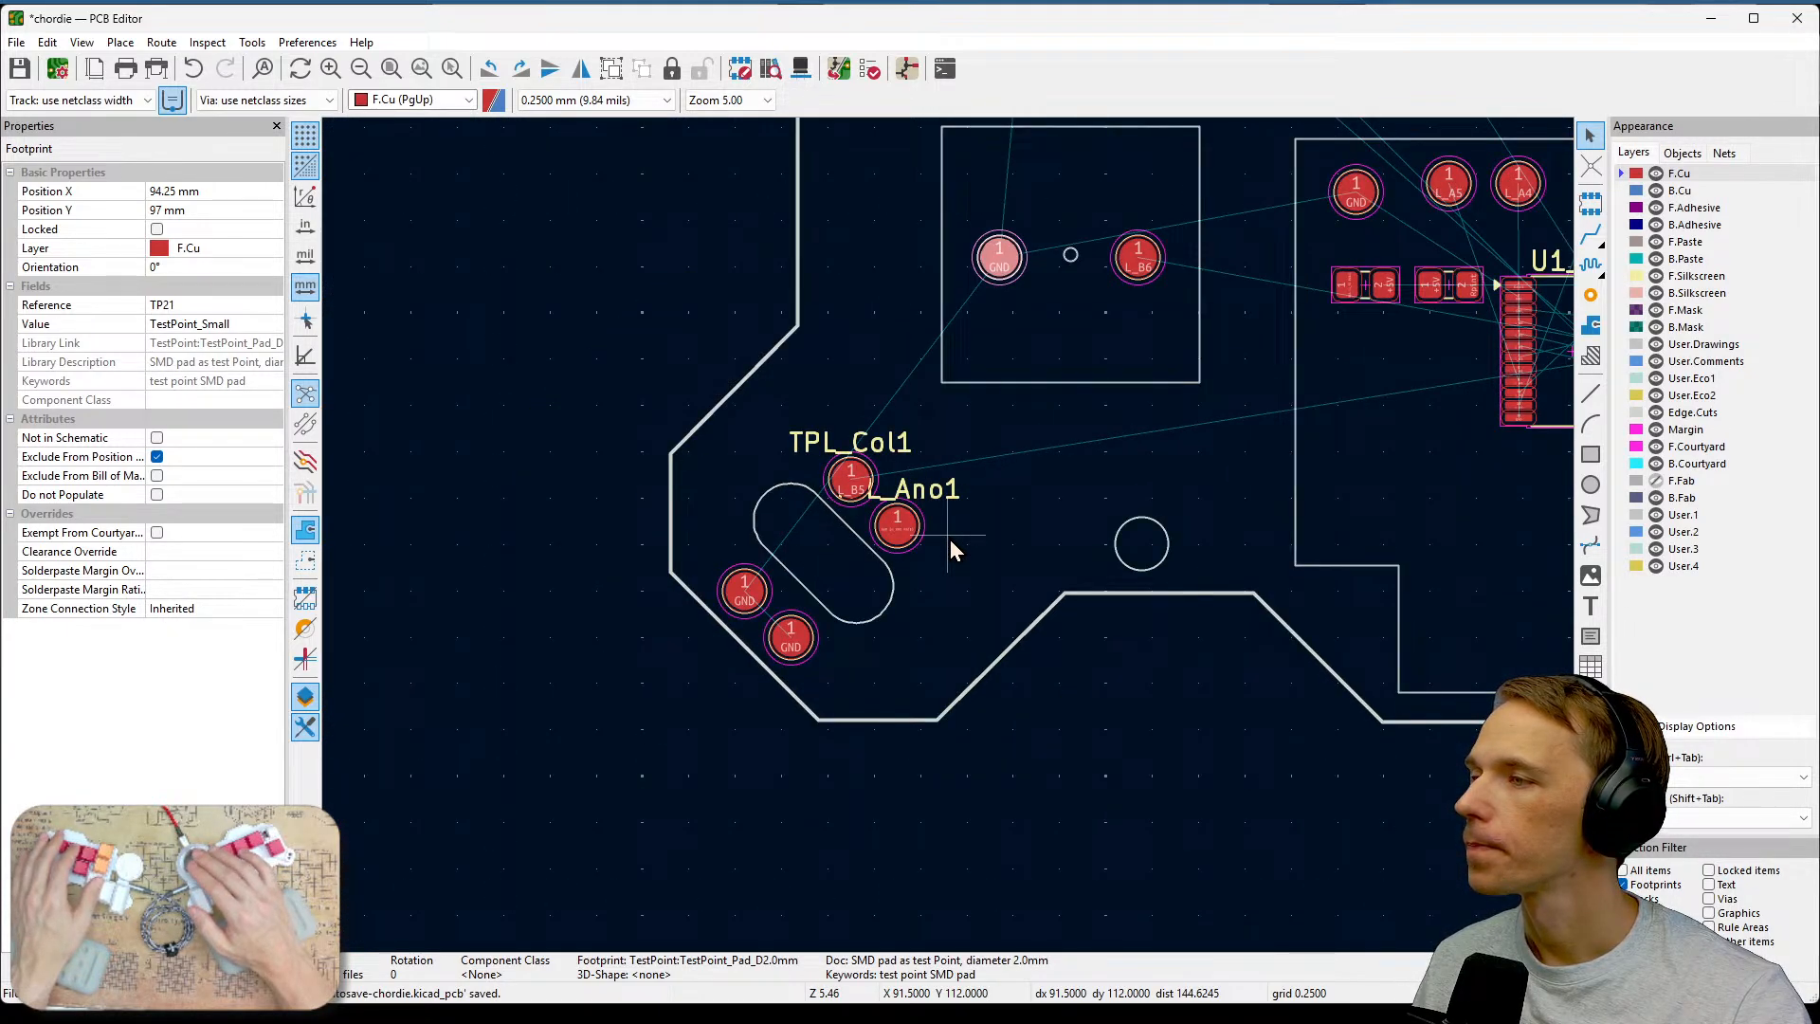
{"action": "scroll", "coordinate": [950, 538], "scroll_direction": "down", "scroll_amount": 1}
{"action": "middle_click_drag", "start_coordinate": [1312, 576], "coordinate": [1184, 760]}
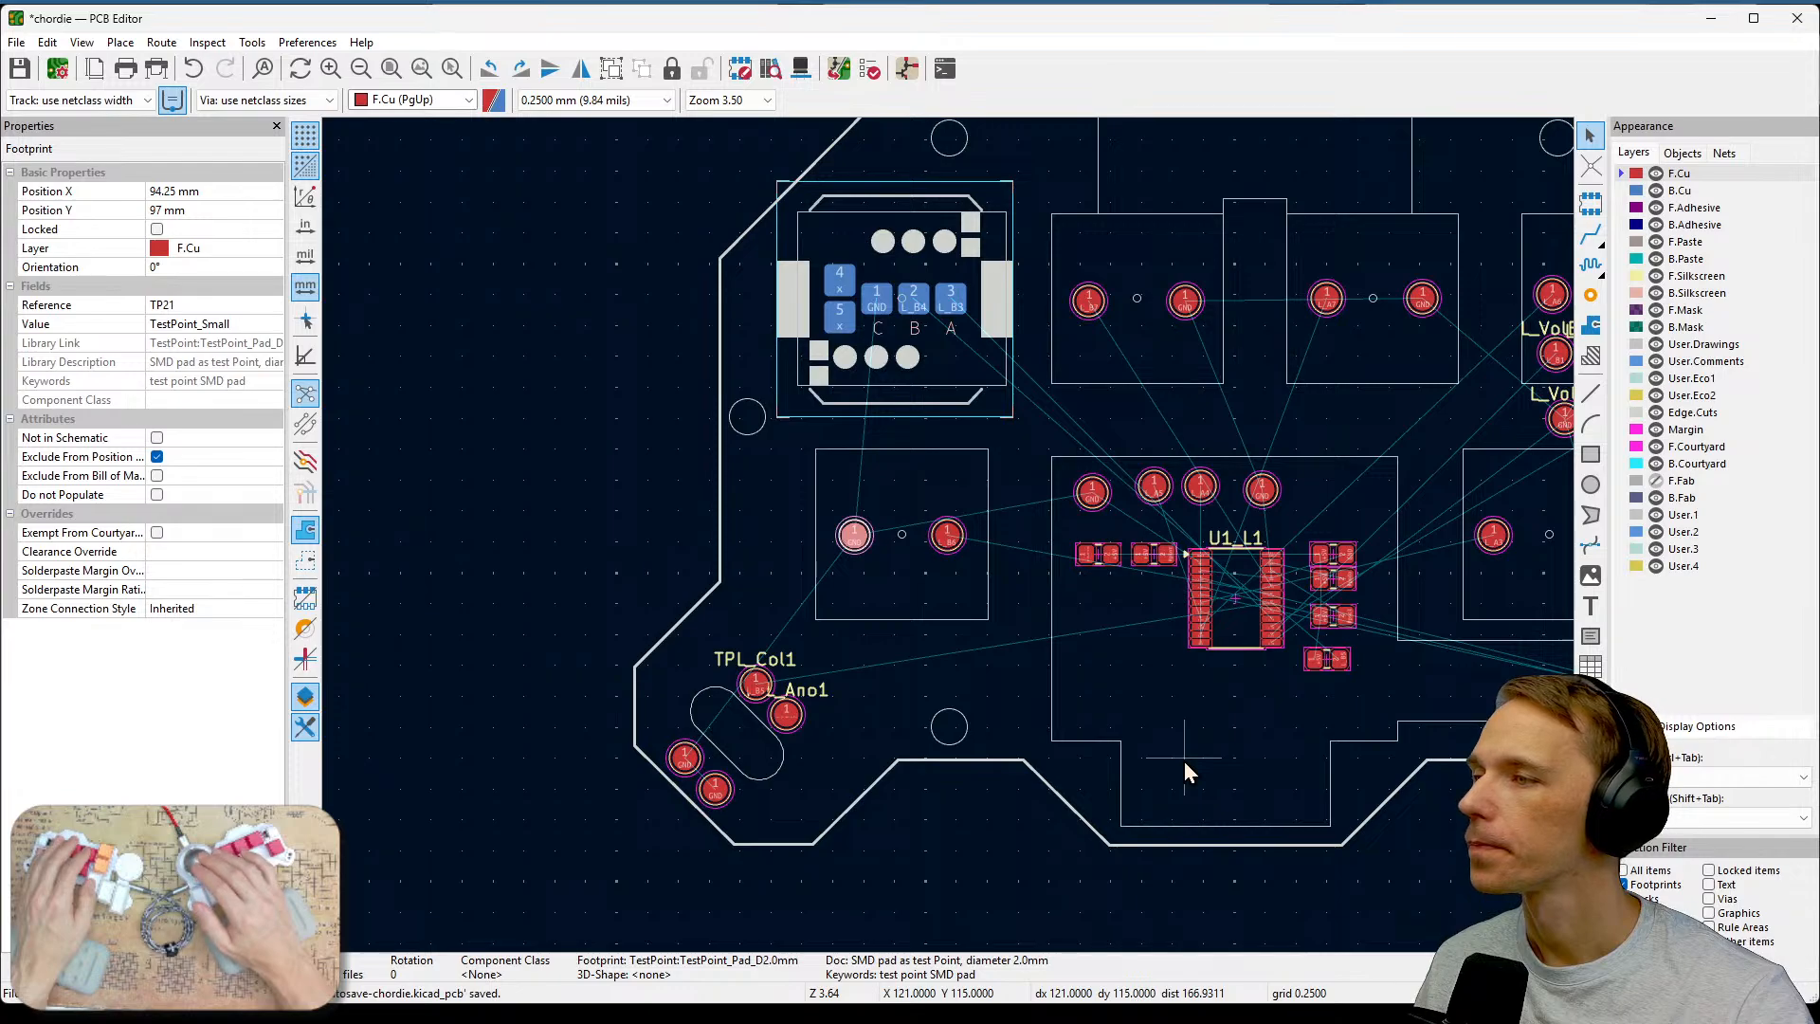
{"action": "middle_click_drag", "start_coordinate": [1085, 625], "coordinate": [1018, 877]}
{"action": "scroll", "coordinate": [952, 549], "scroll_direction": "up", "scroll_amount": 1}
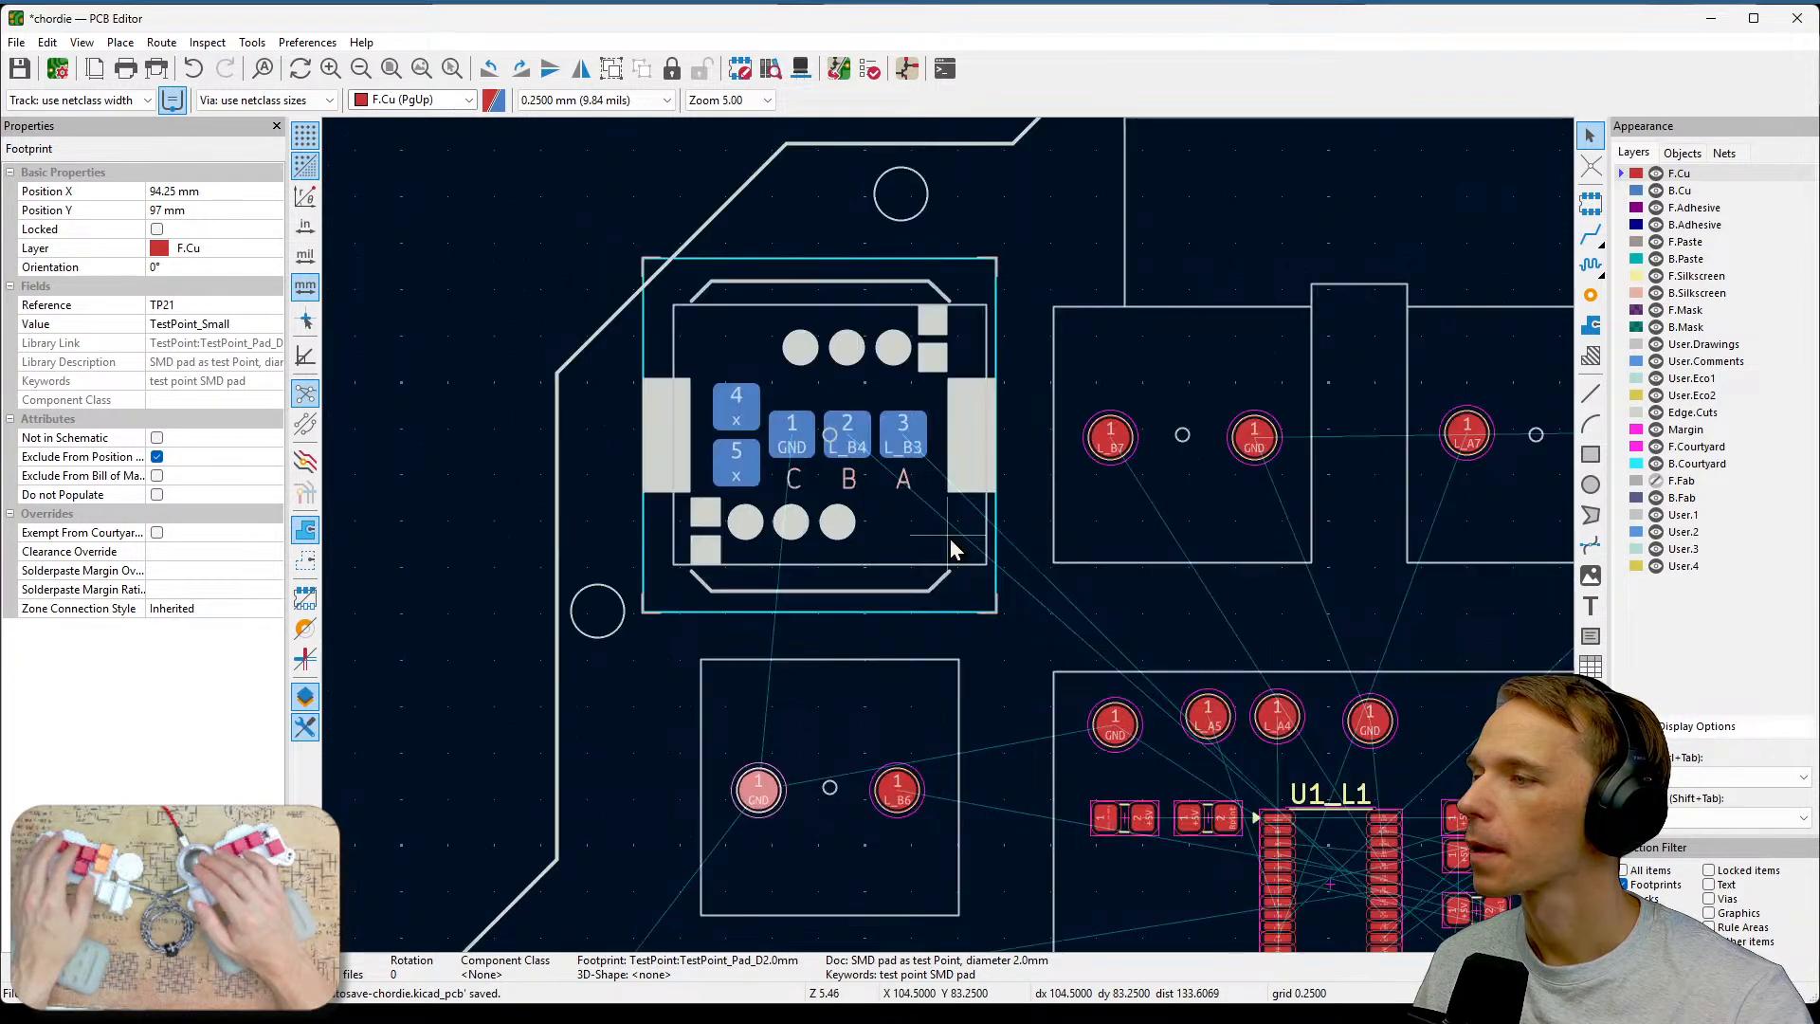
{"action": "scroll", "coordinate": [953, 550], "scroll_direction": "up", "scroll_amount": 1}
{"action": "middle_click_drag", "start_coordinate": [1180, 638], "coordinate": [1042, 402]}
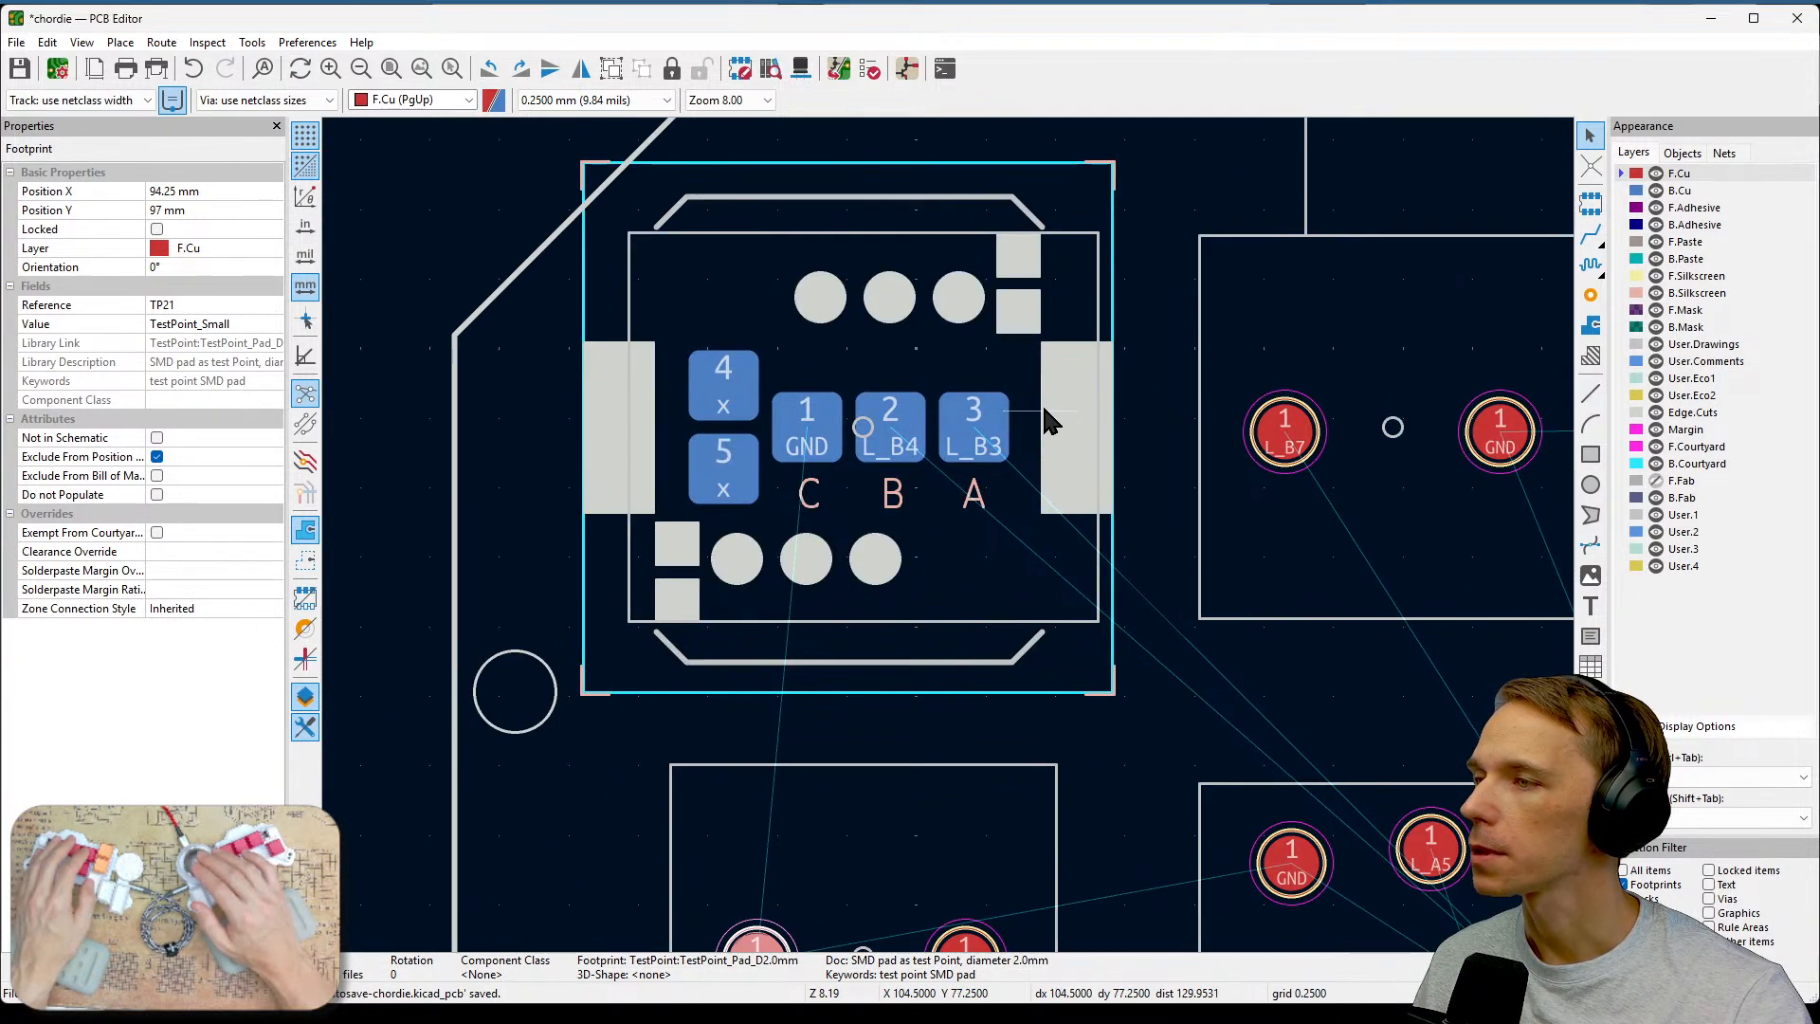
{"action": "scroll", "coordinate": [981, 469], "scroll_direction": "down", "scroll_amount": 1}
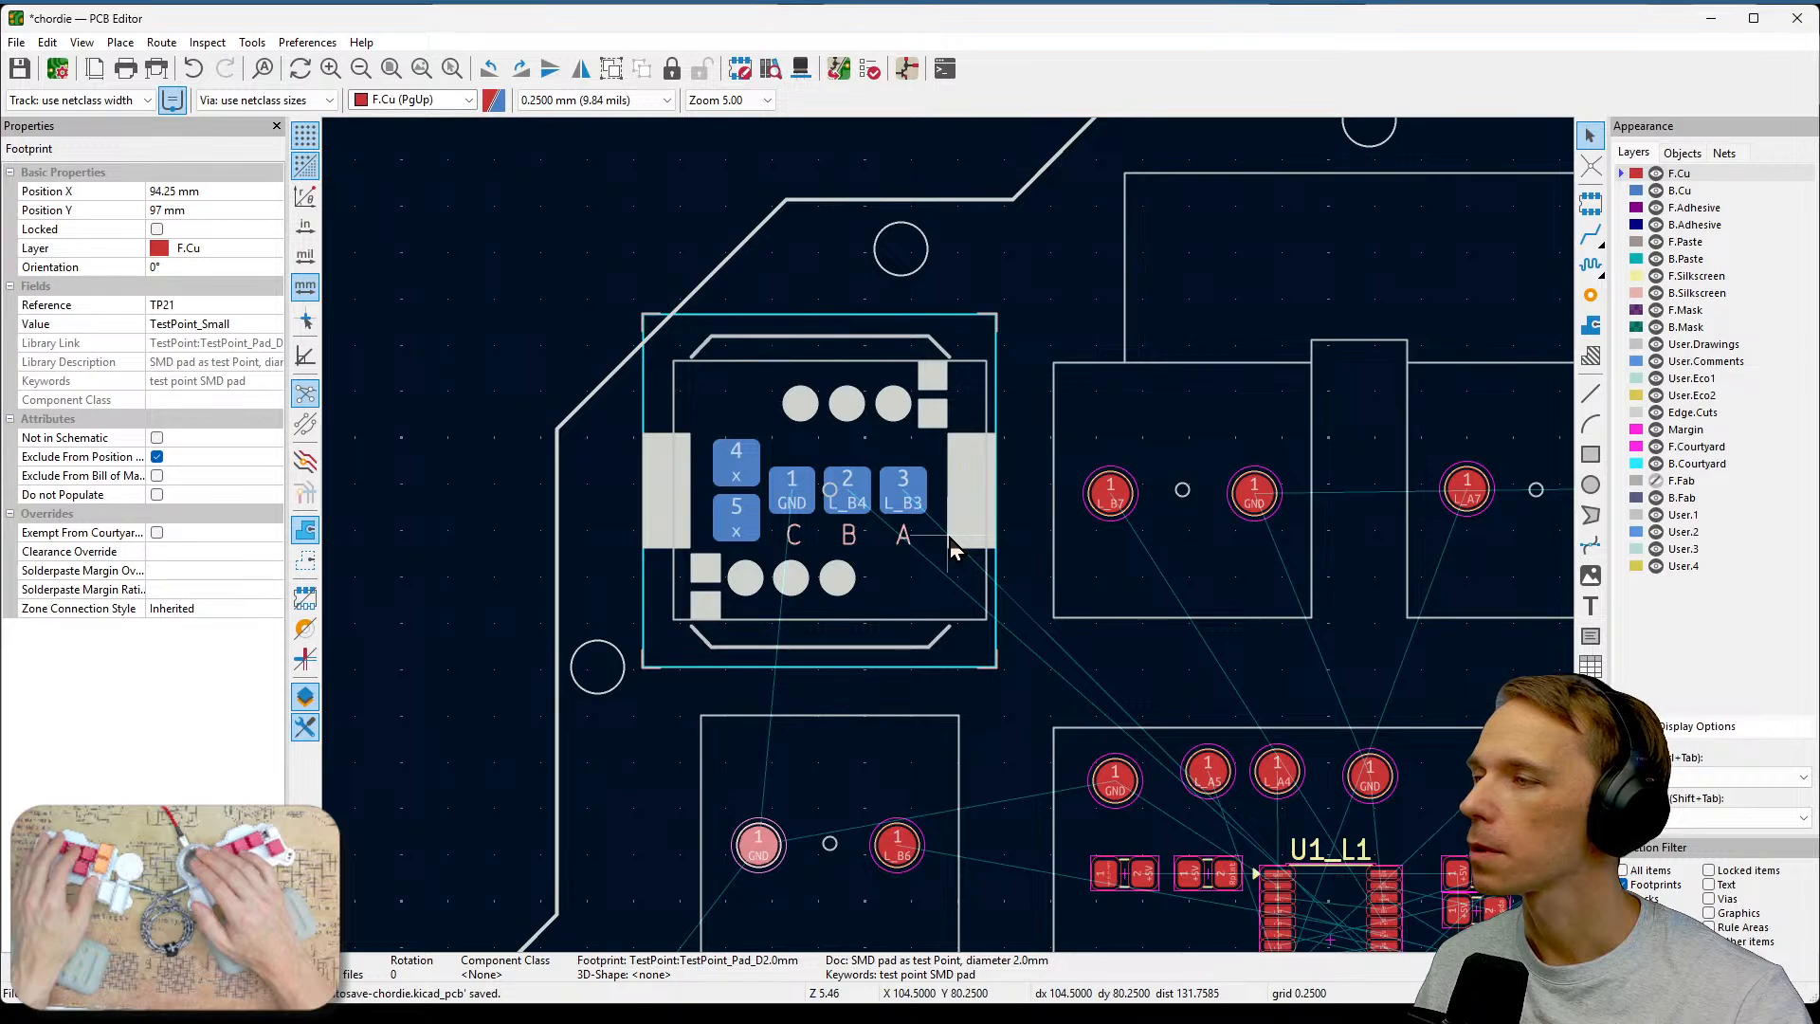
Move the ground test point in the L_A2 key area into line with the L_A2 test point.
{"action": "scroll", "coordinate": [953, 550], "scroll_direction": "down", "scroll_amount": 1}
{"action": "middle_click_drag", "start_coordinate": [1158, 645], "coordinate": [925, 597]}
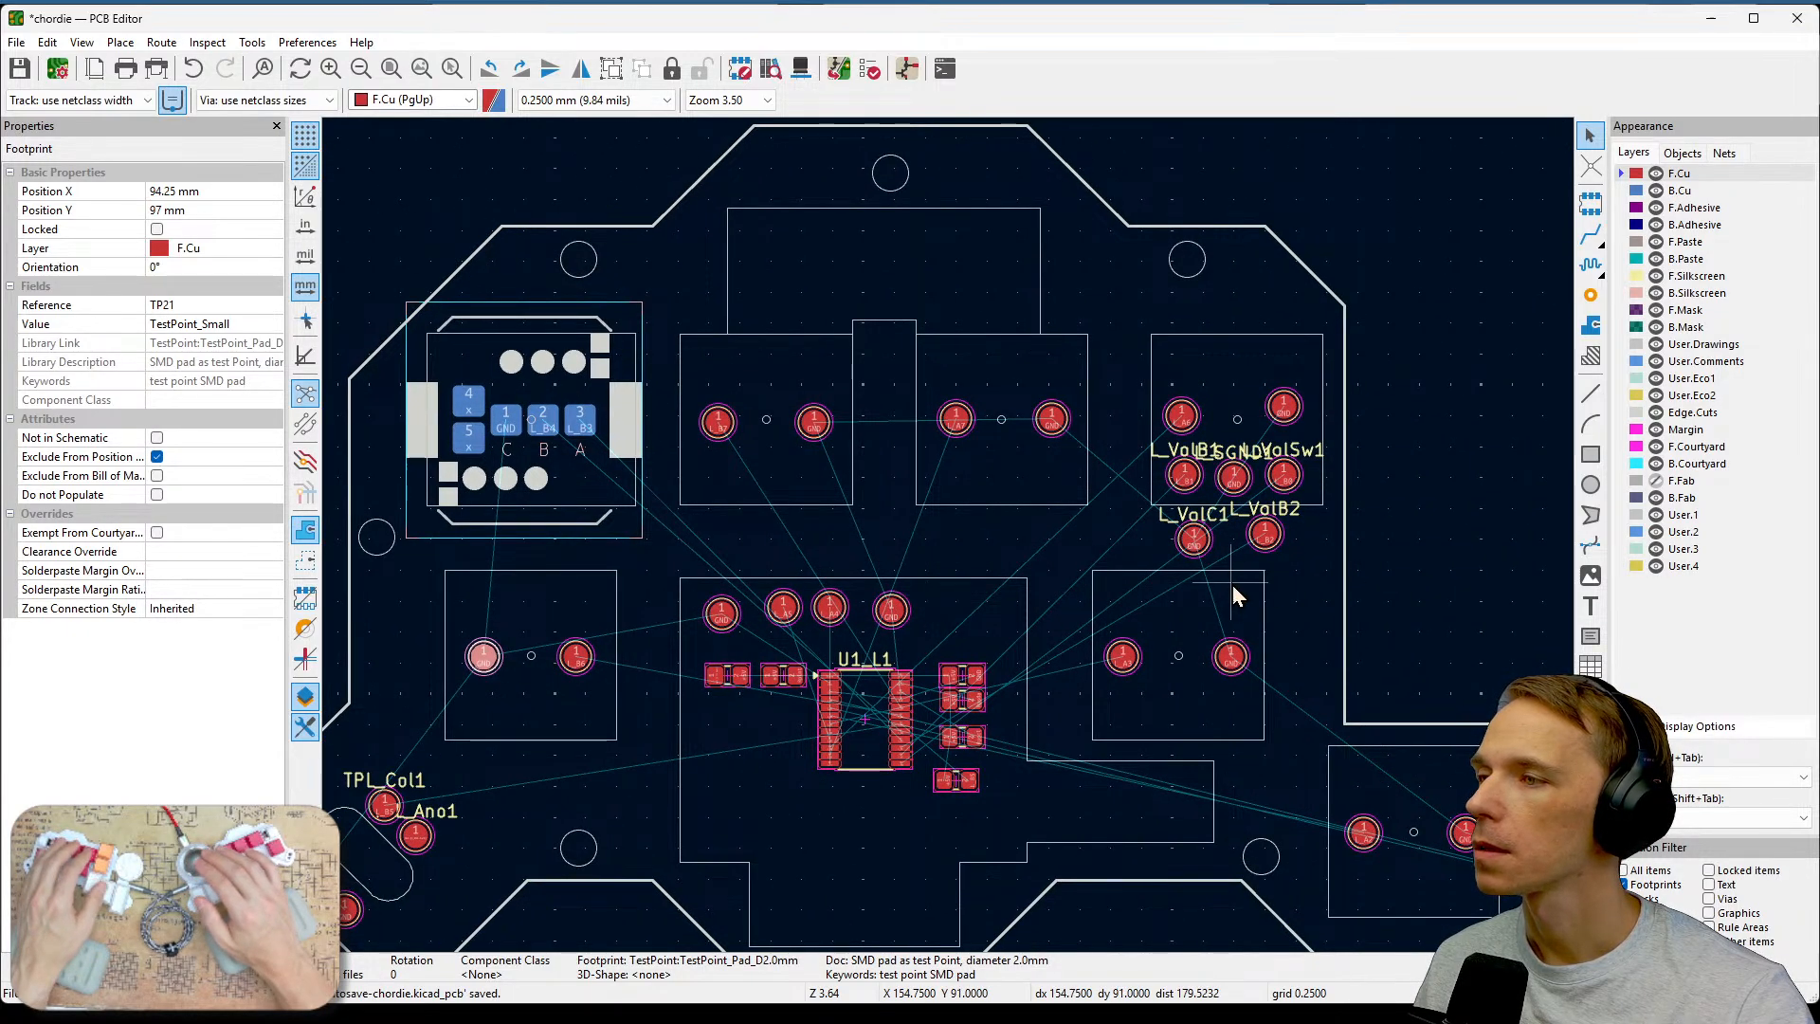
{"action": "middle_click_drag", "start_coordinate": [1422, 711], "coordinate": [974, 417]}
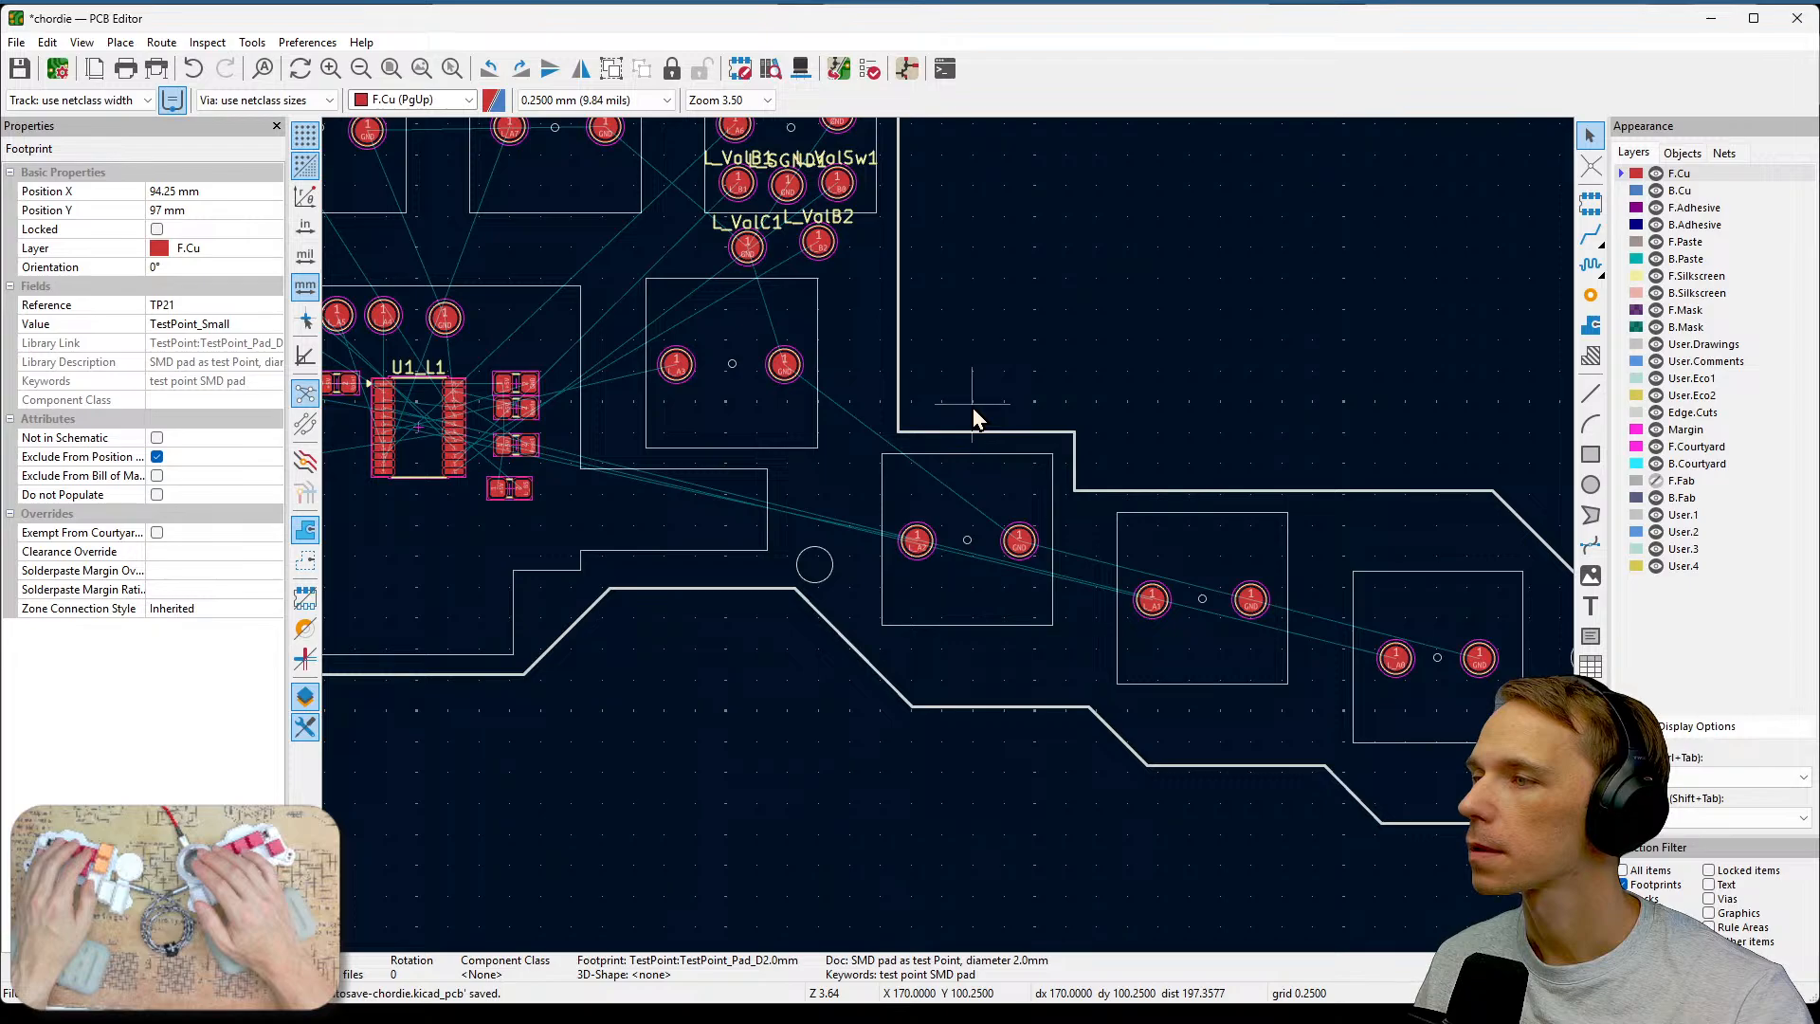
{"action": "scroll", "coordinate": [949, 538], "scroll_direction": "up", "scroll_amount": 3}
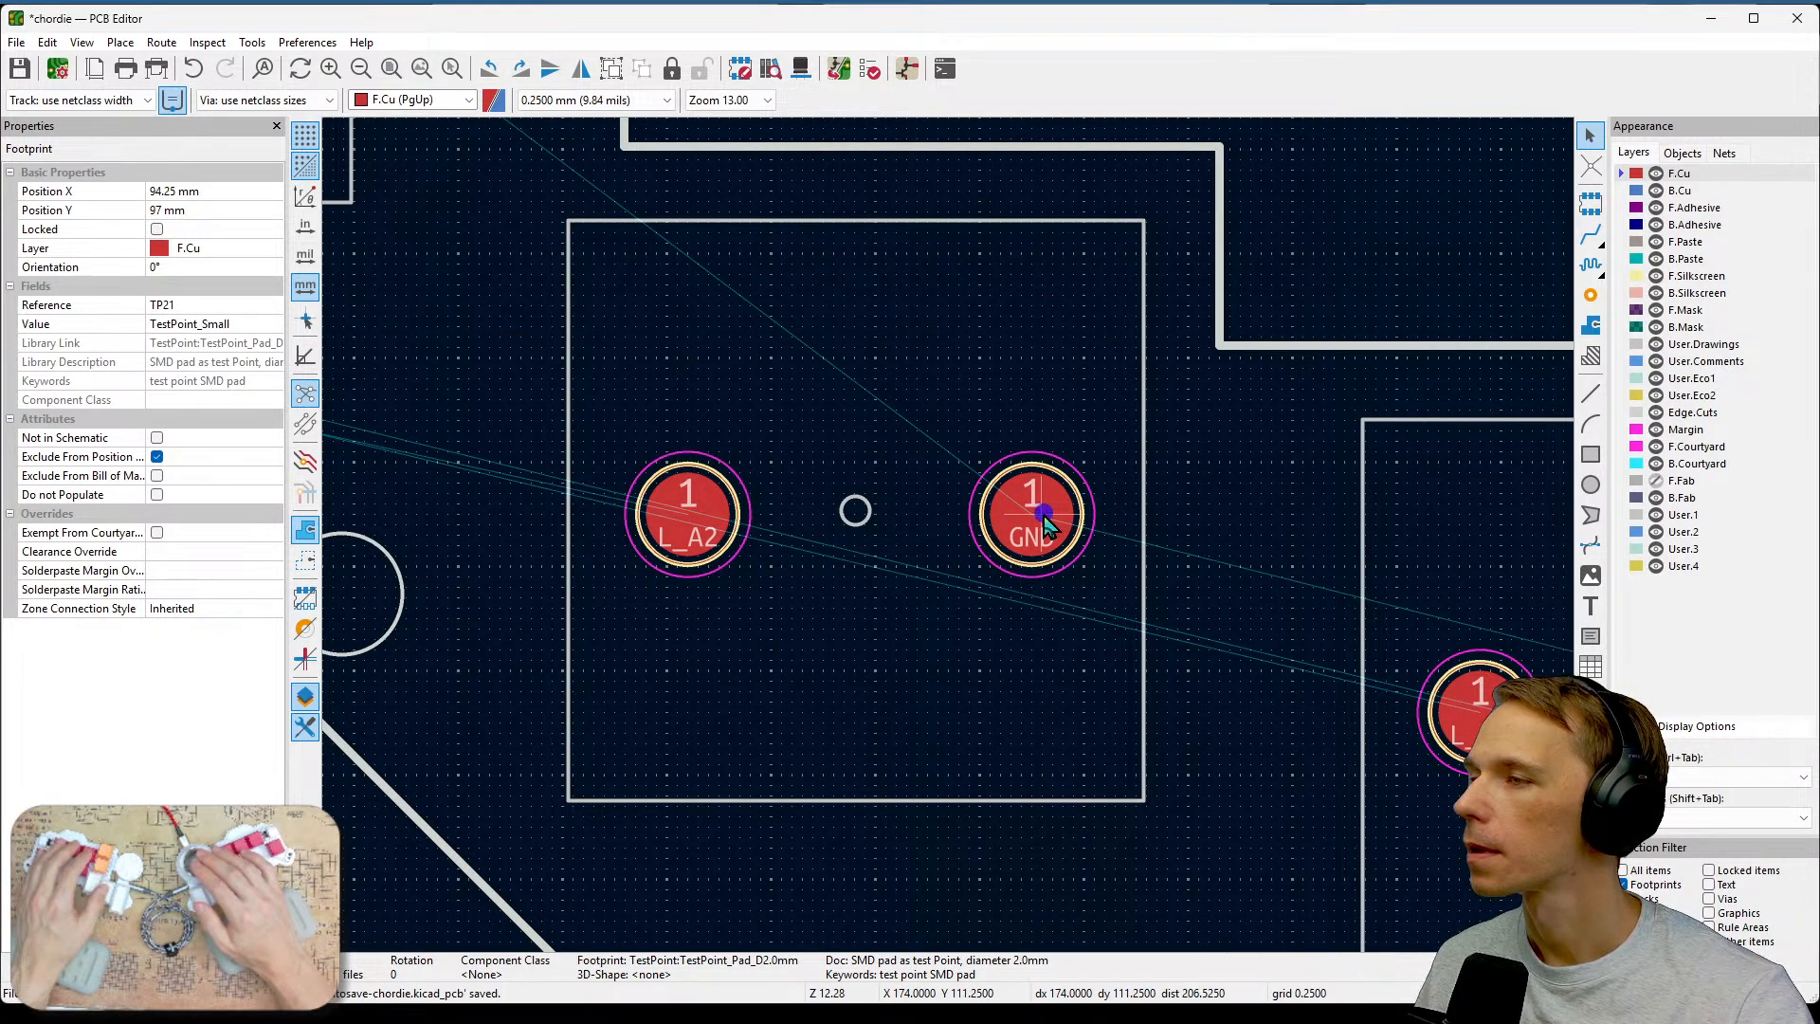
{"action": "left_click_drag", "start_coordinate": [1044, 514], "coordinate": [1040, 547]}
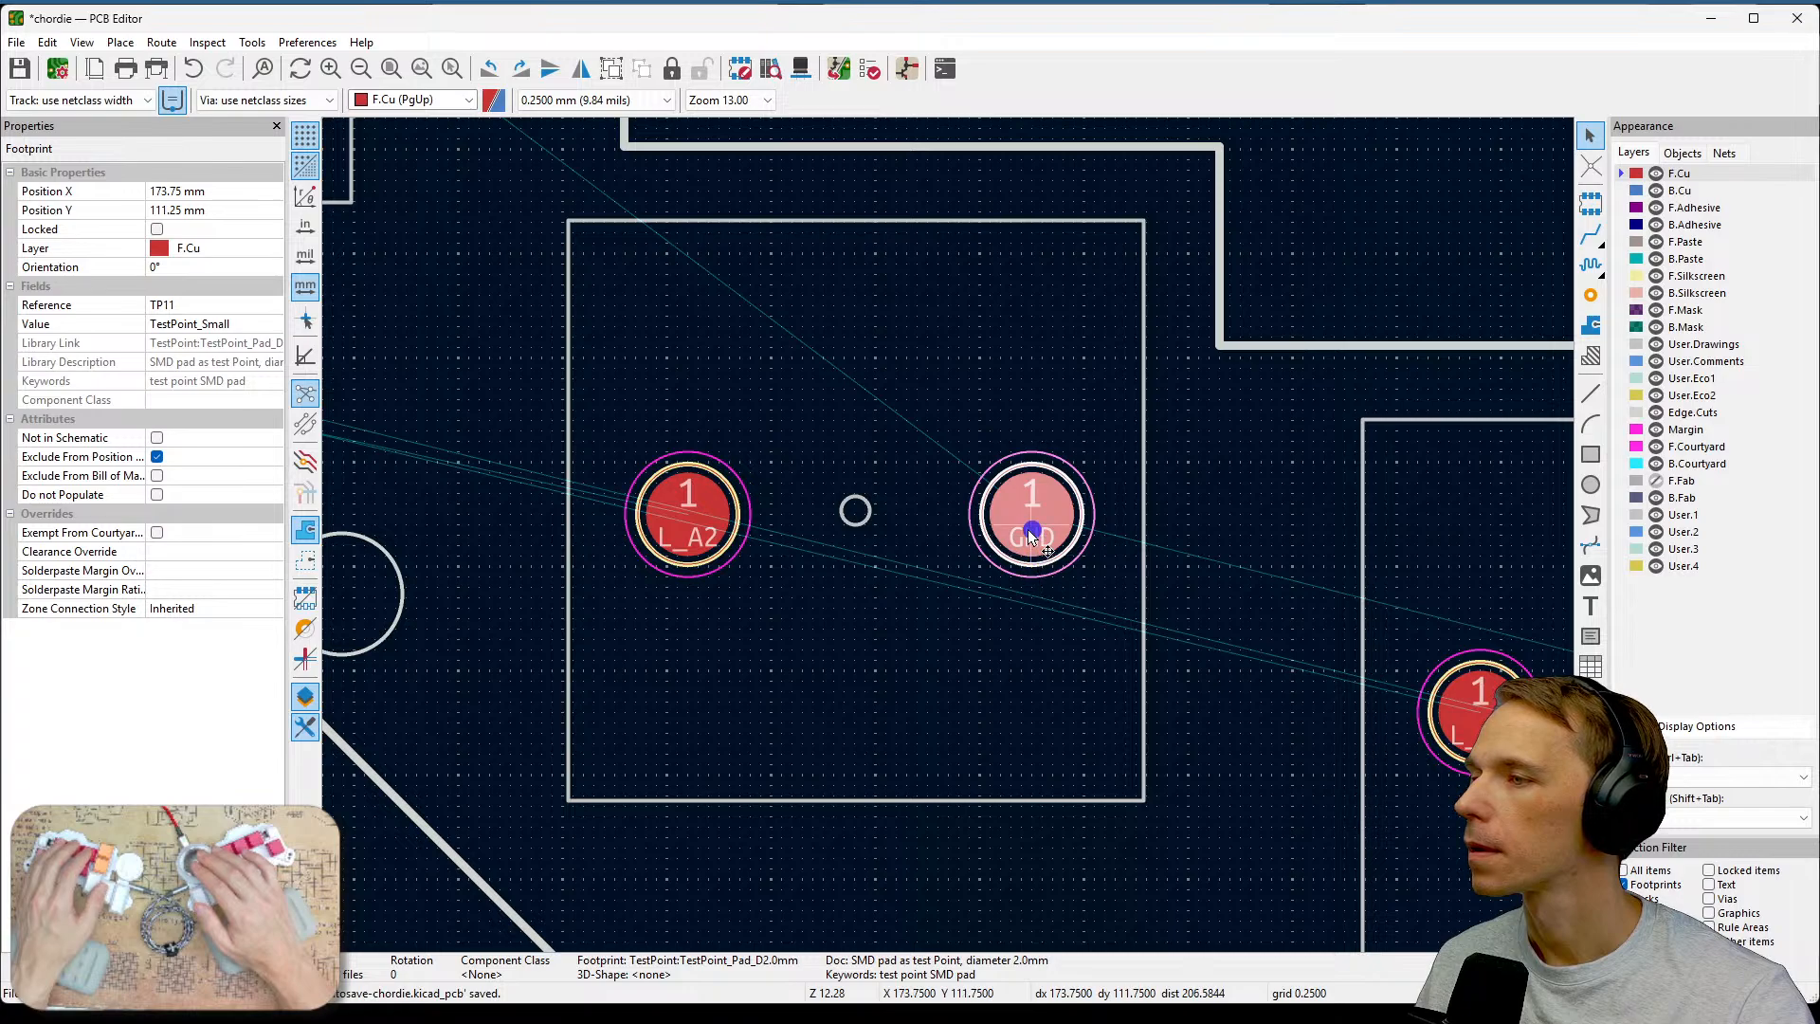
{"action": "key", "text": "m"}
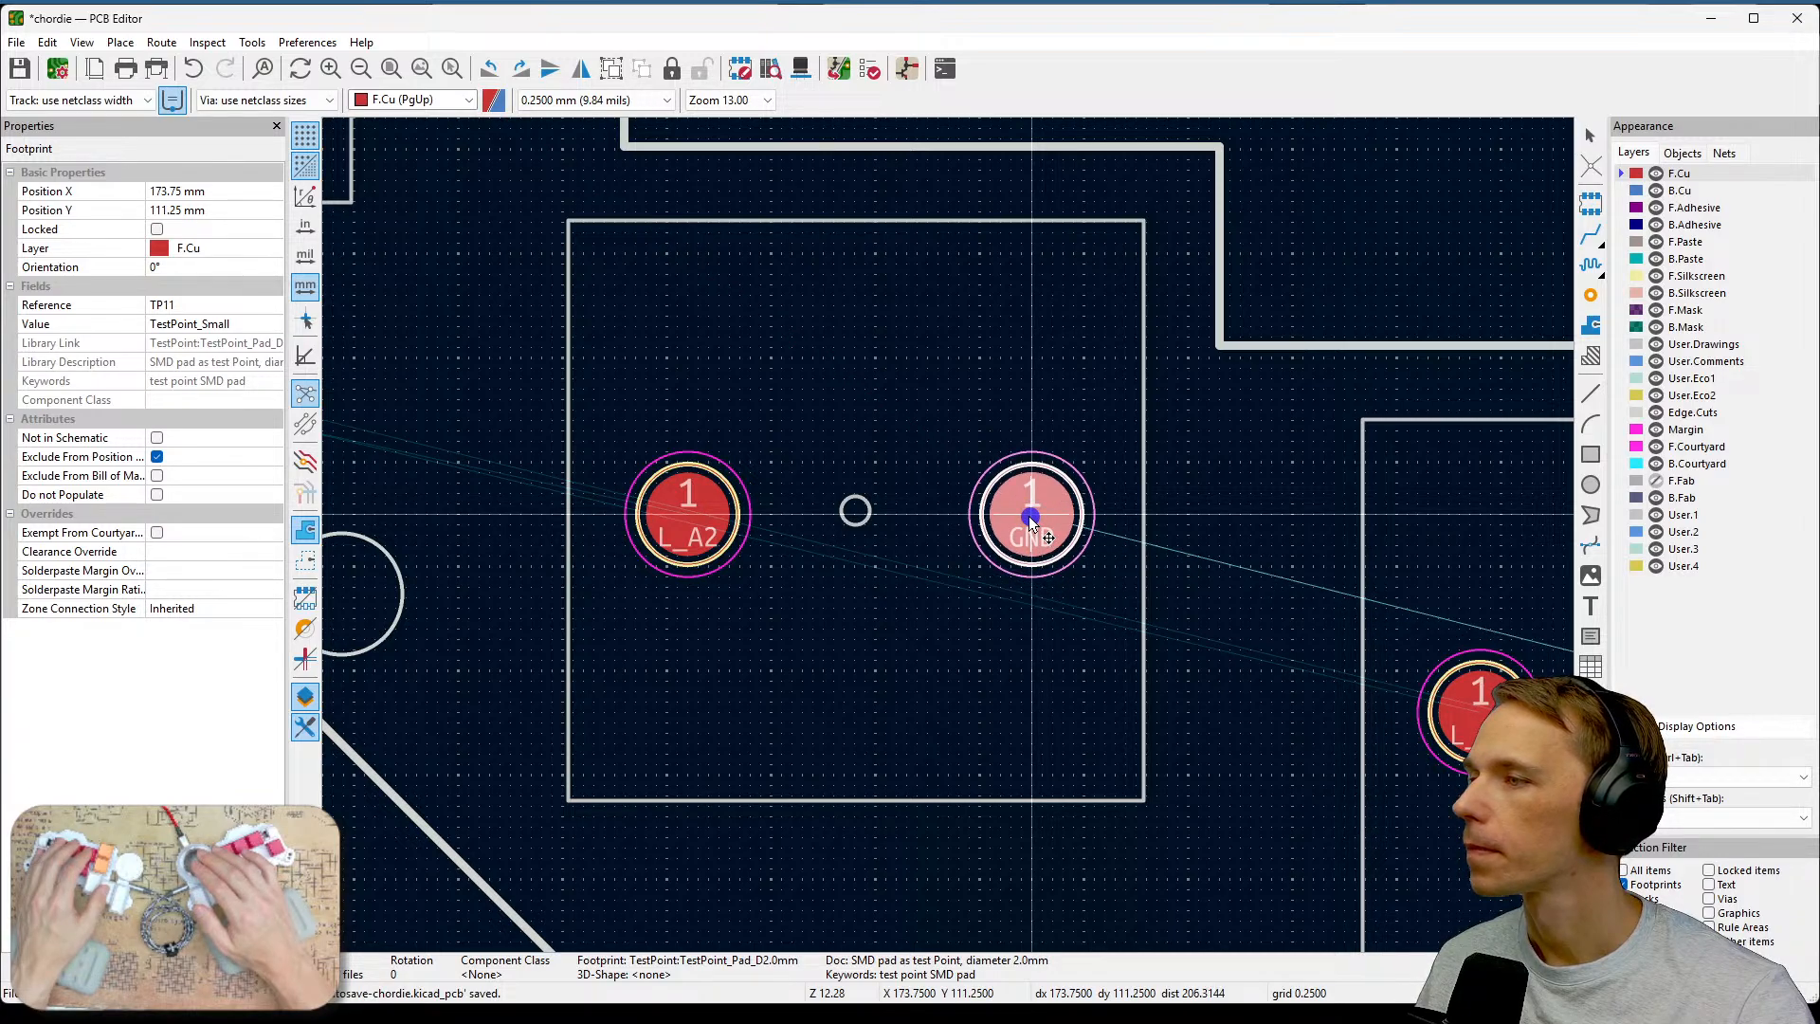
{"action": "left_click", "coordinate": [1030, 517]}
{"action": "left_click", "coordinate": [1044, 590]}
Check the positions of the signal and ground test points in the L_A1 and L_A2 key areas.
{"action": "scroll", "coordinate": [1082, 632], "scroll_direction": "down", "scroll_amount": 2}
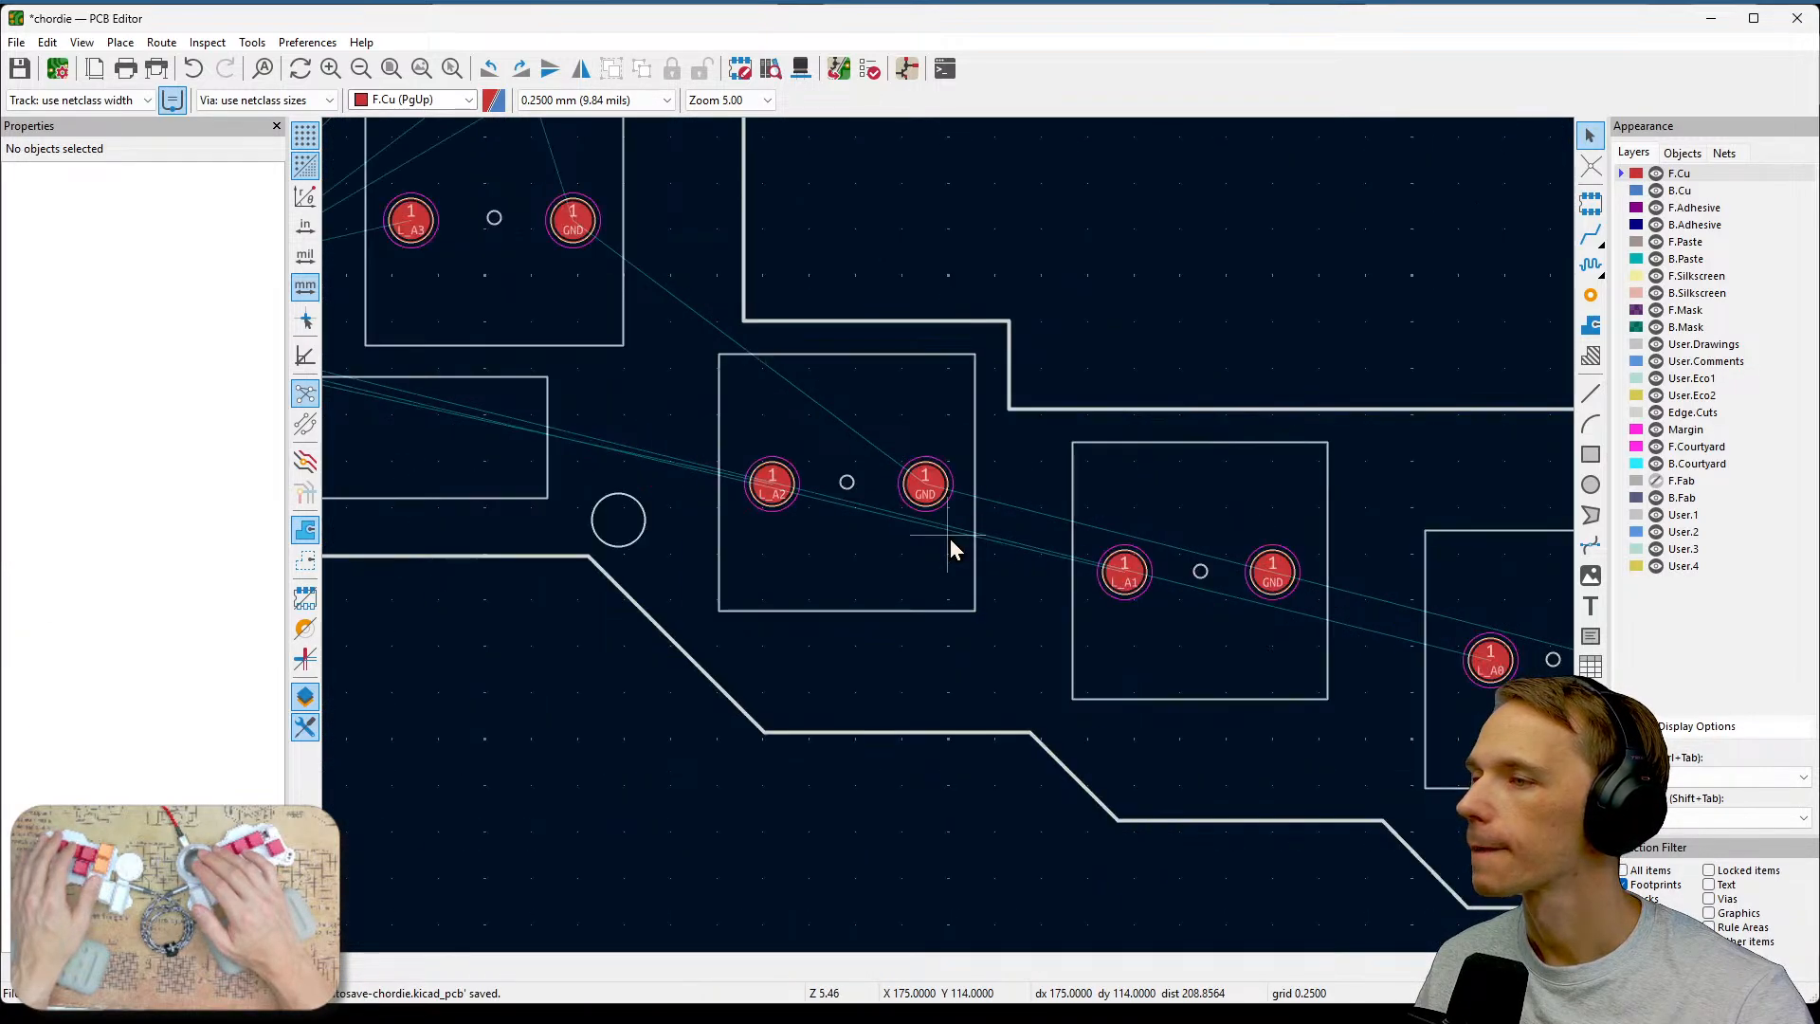
{"action": "left_click", "coordinate": [1129, 580]}
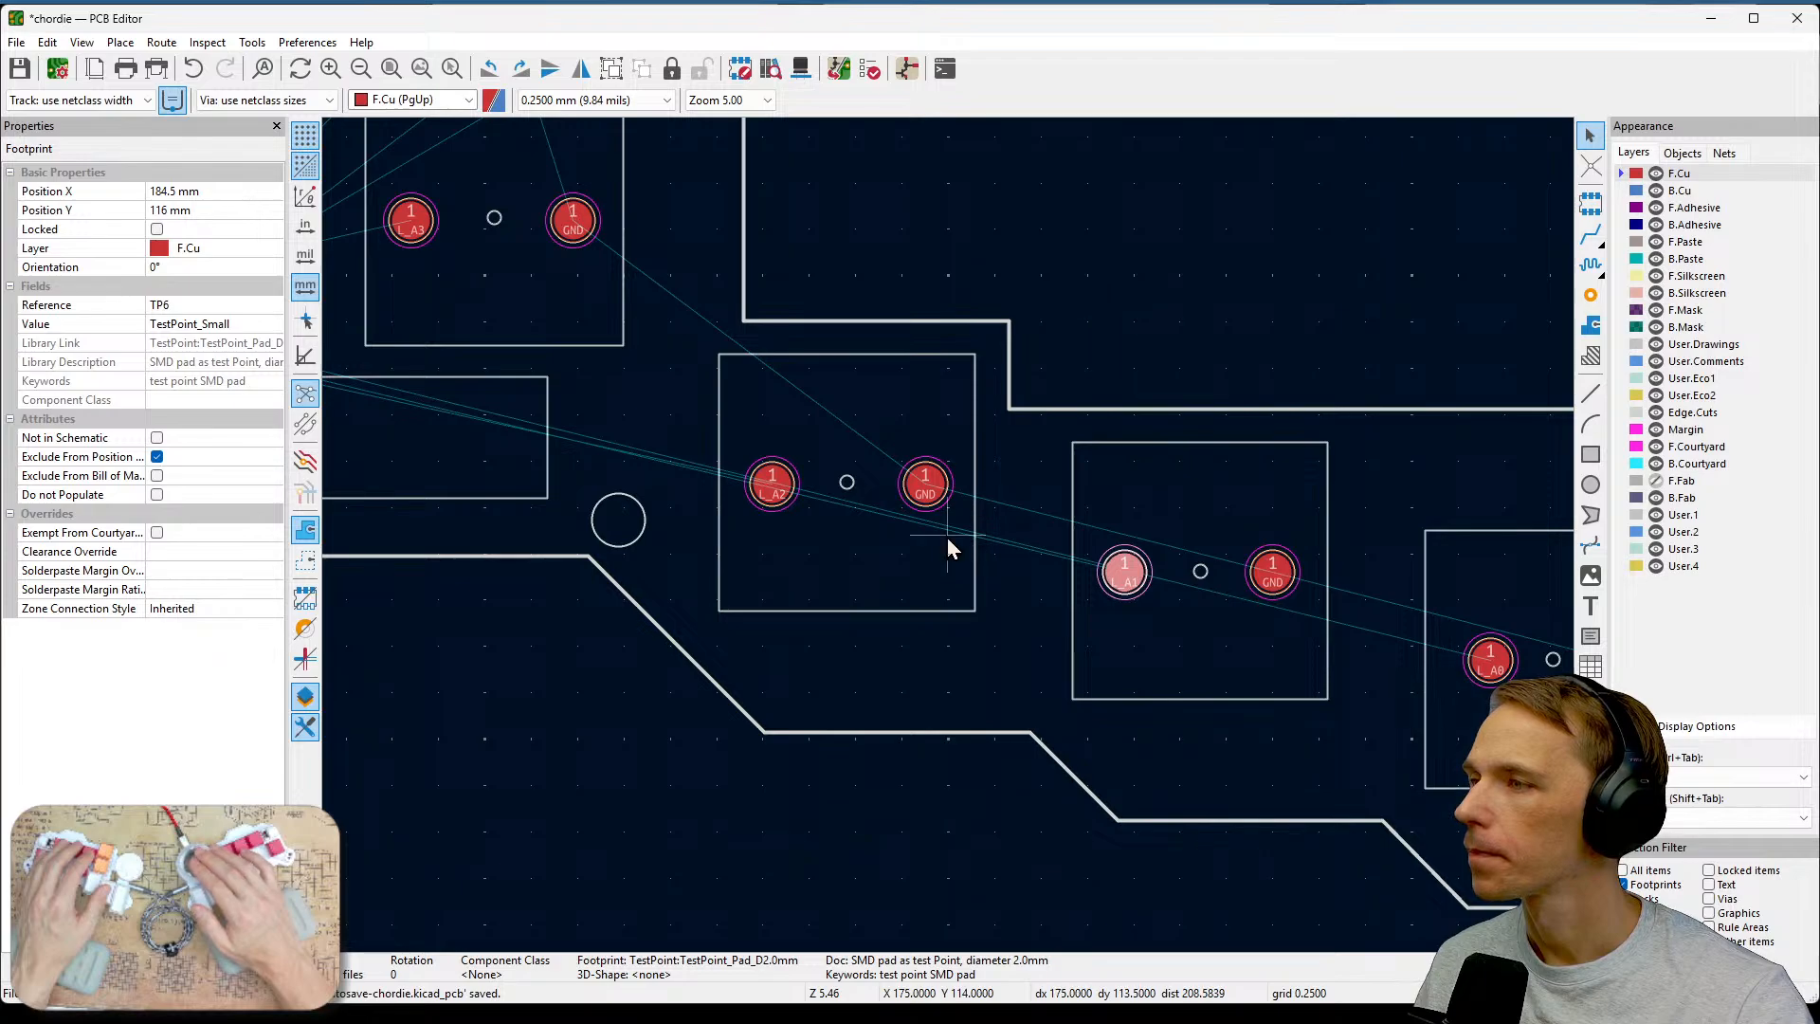
{"action": "left_click", "coordinate": [1265, 573]}
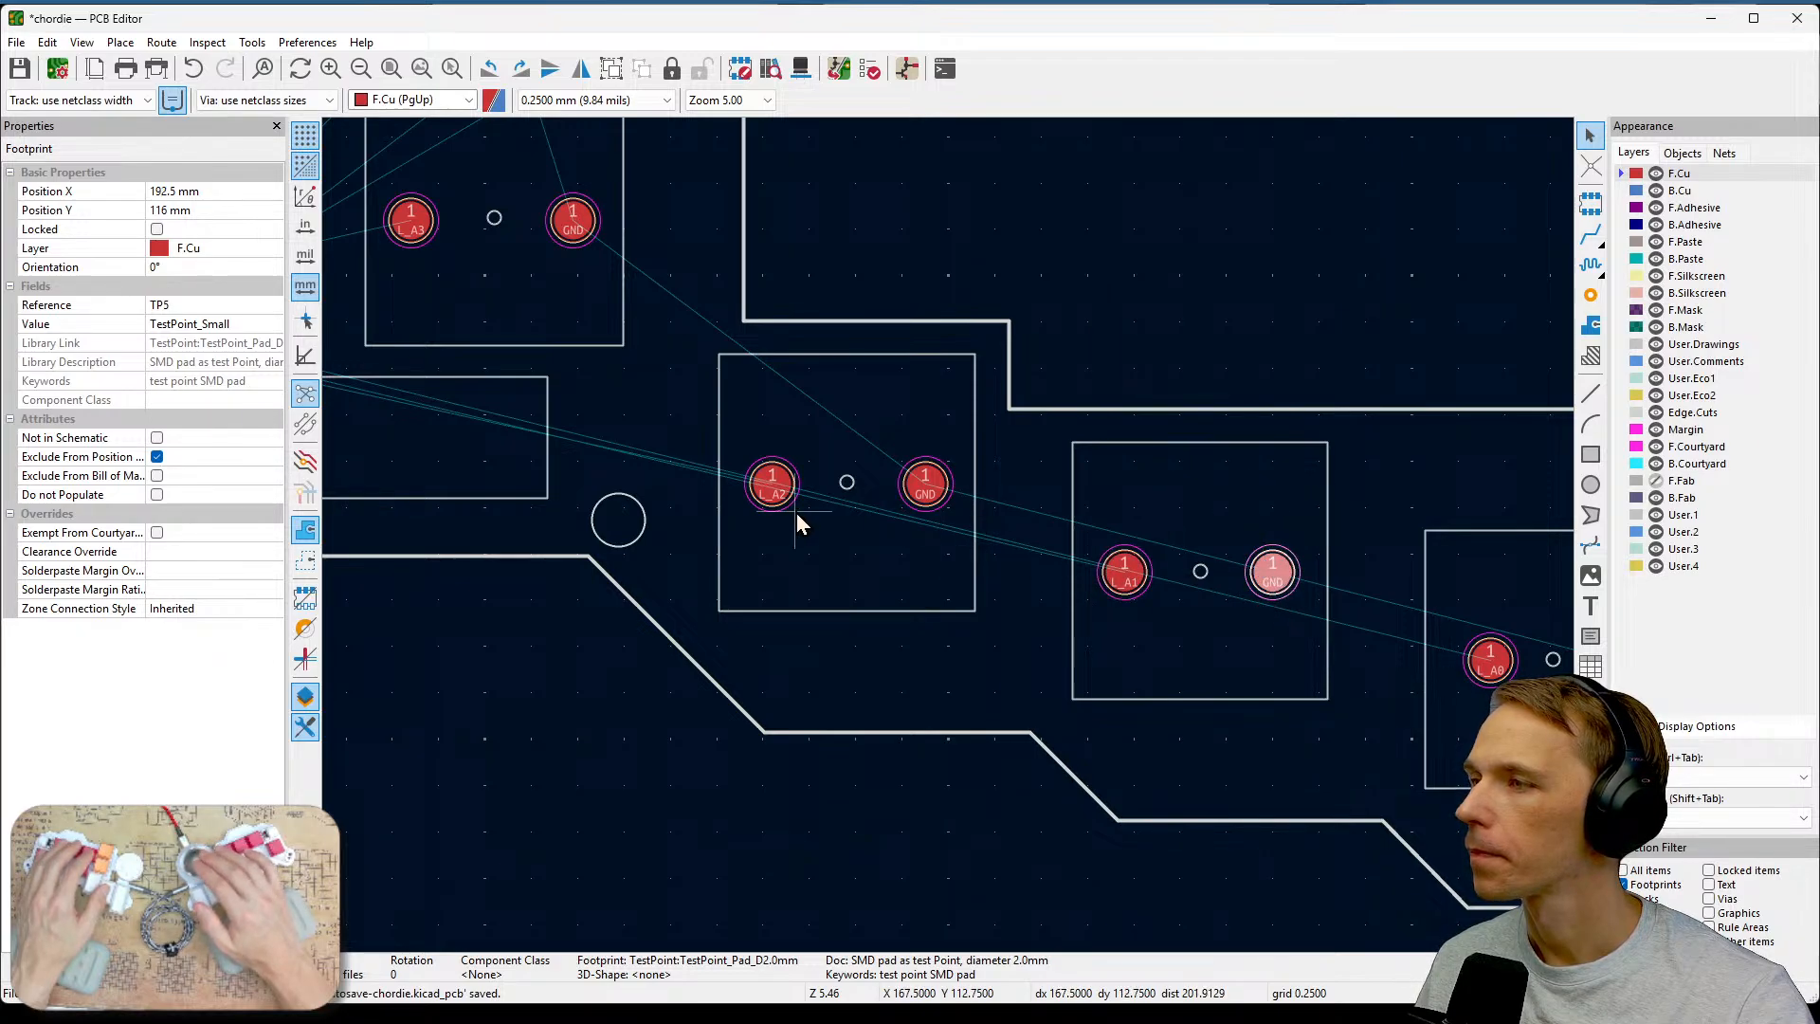
{"action": "left_click", "coordinate": [933, 497]}
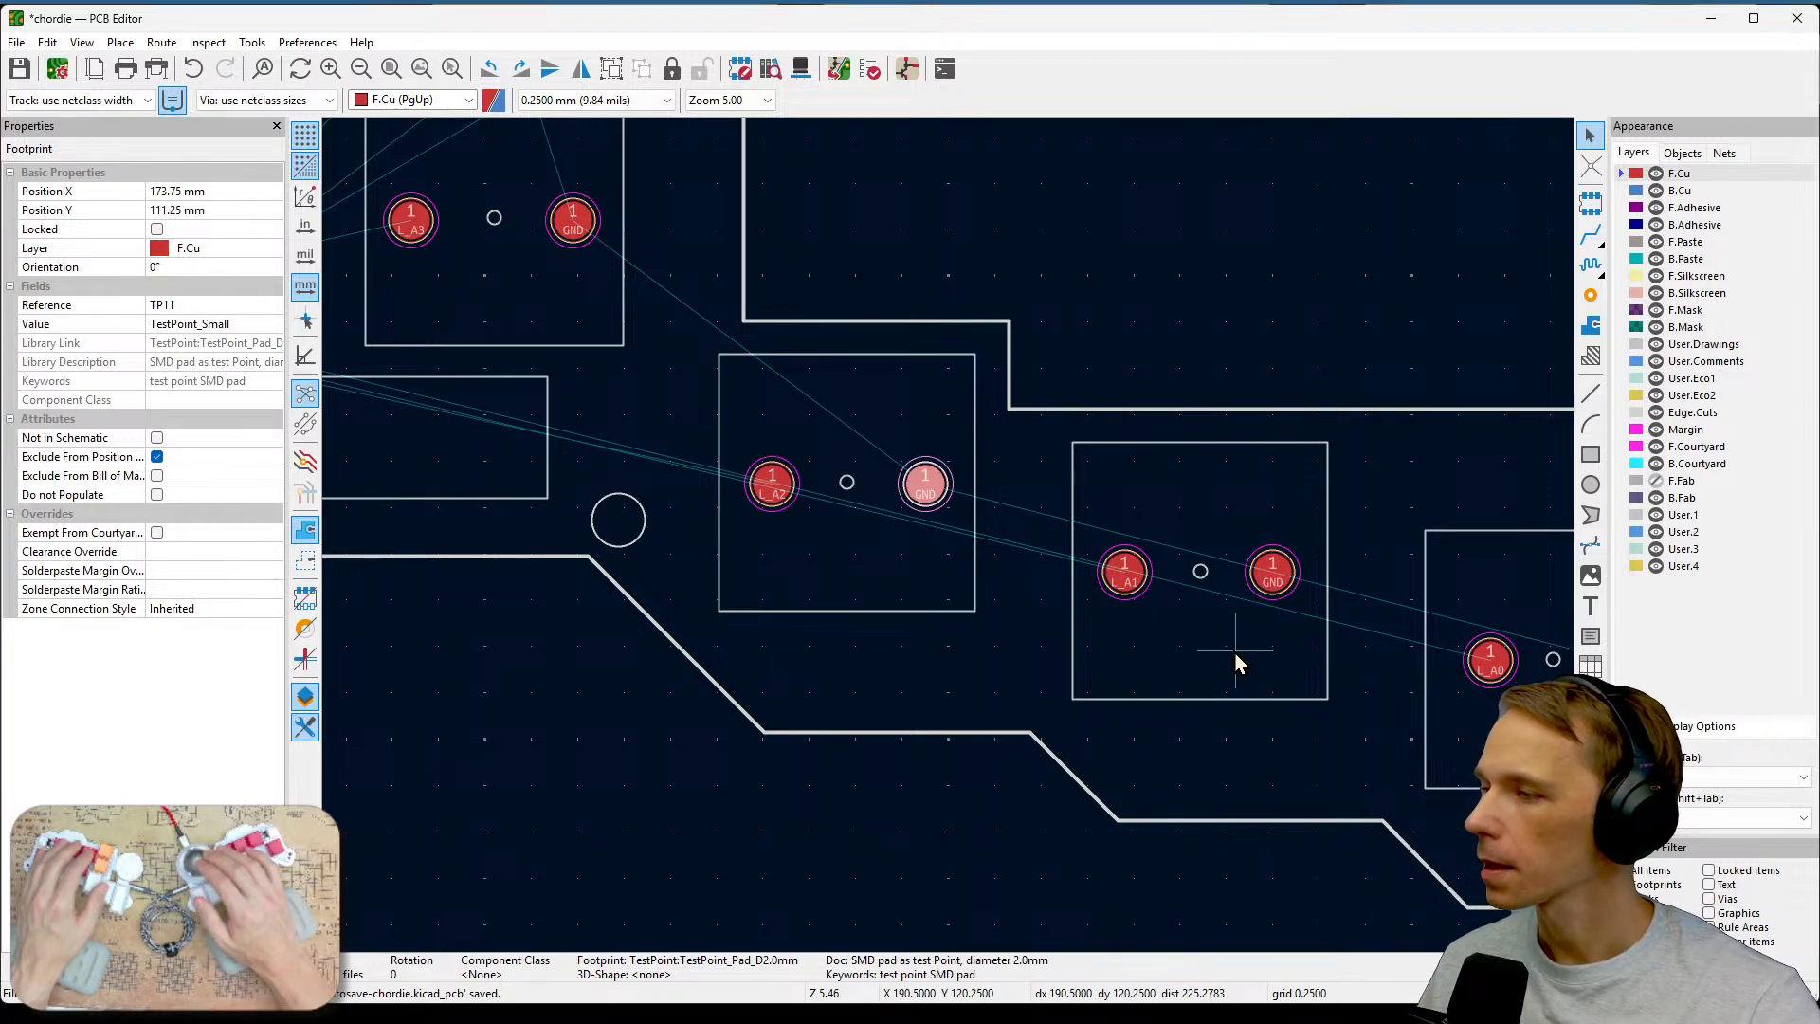
{"action": "left_click", "coordinate": [1272, 597]}
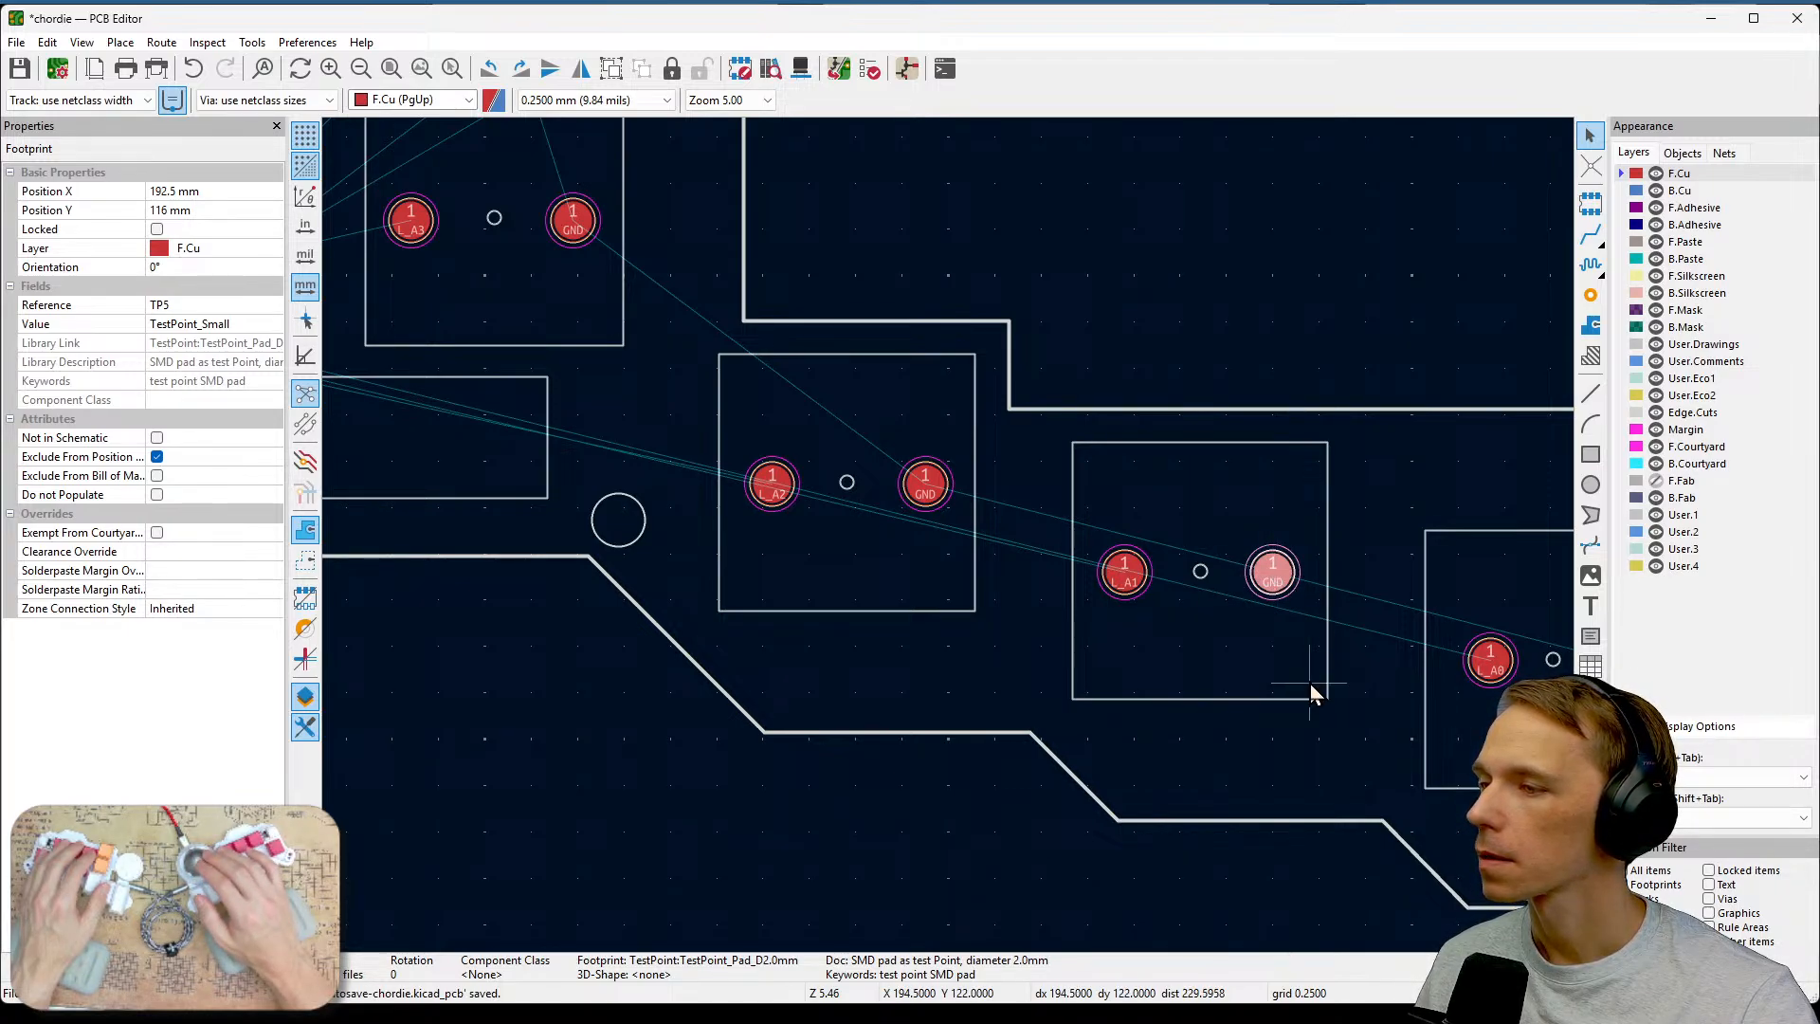
{"action": "left_click", "coordinate": [1199, 436]}
{"action": "left_click", "coordinate": [1268, 570]}
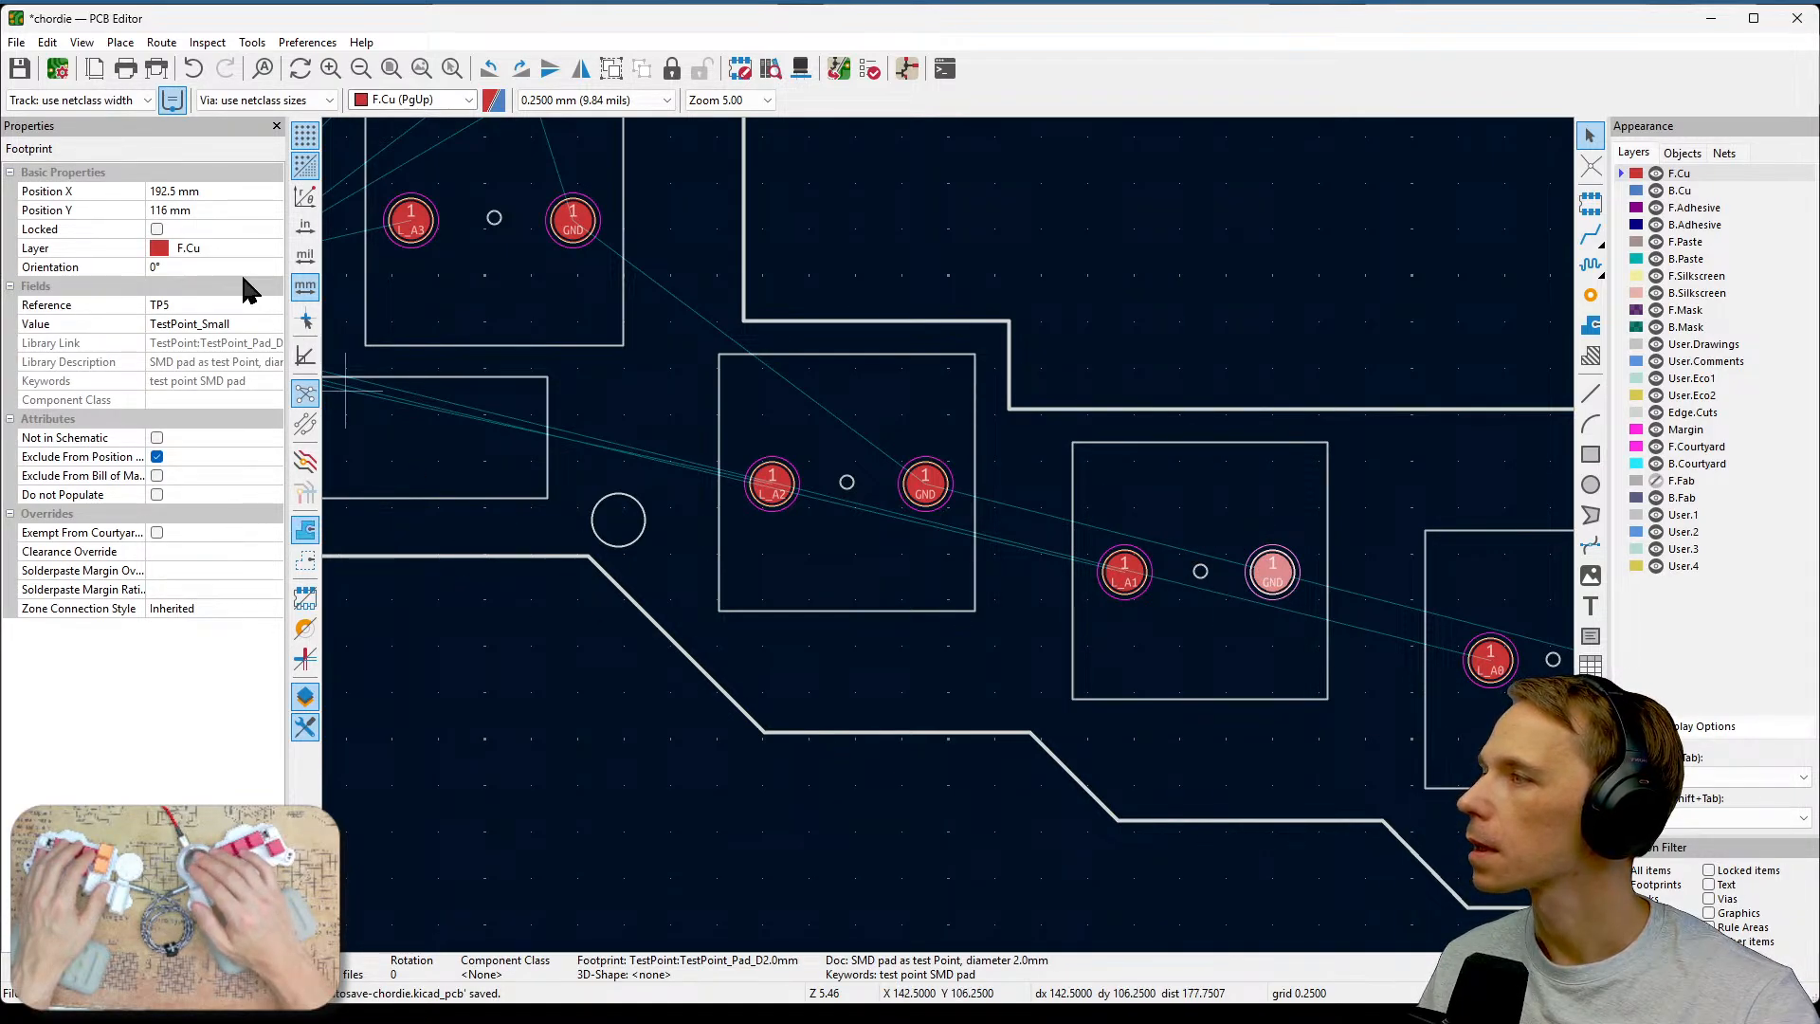
{"action": "left_click", "coordinate": [1127, 582]}
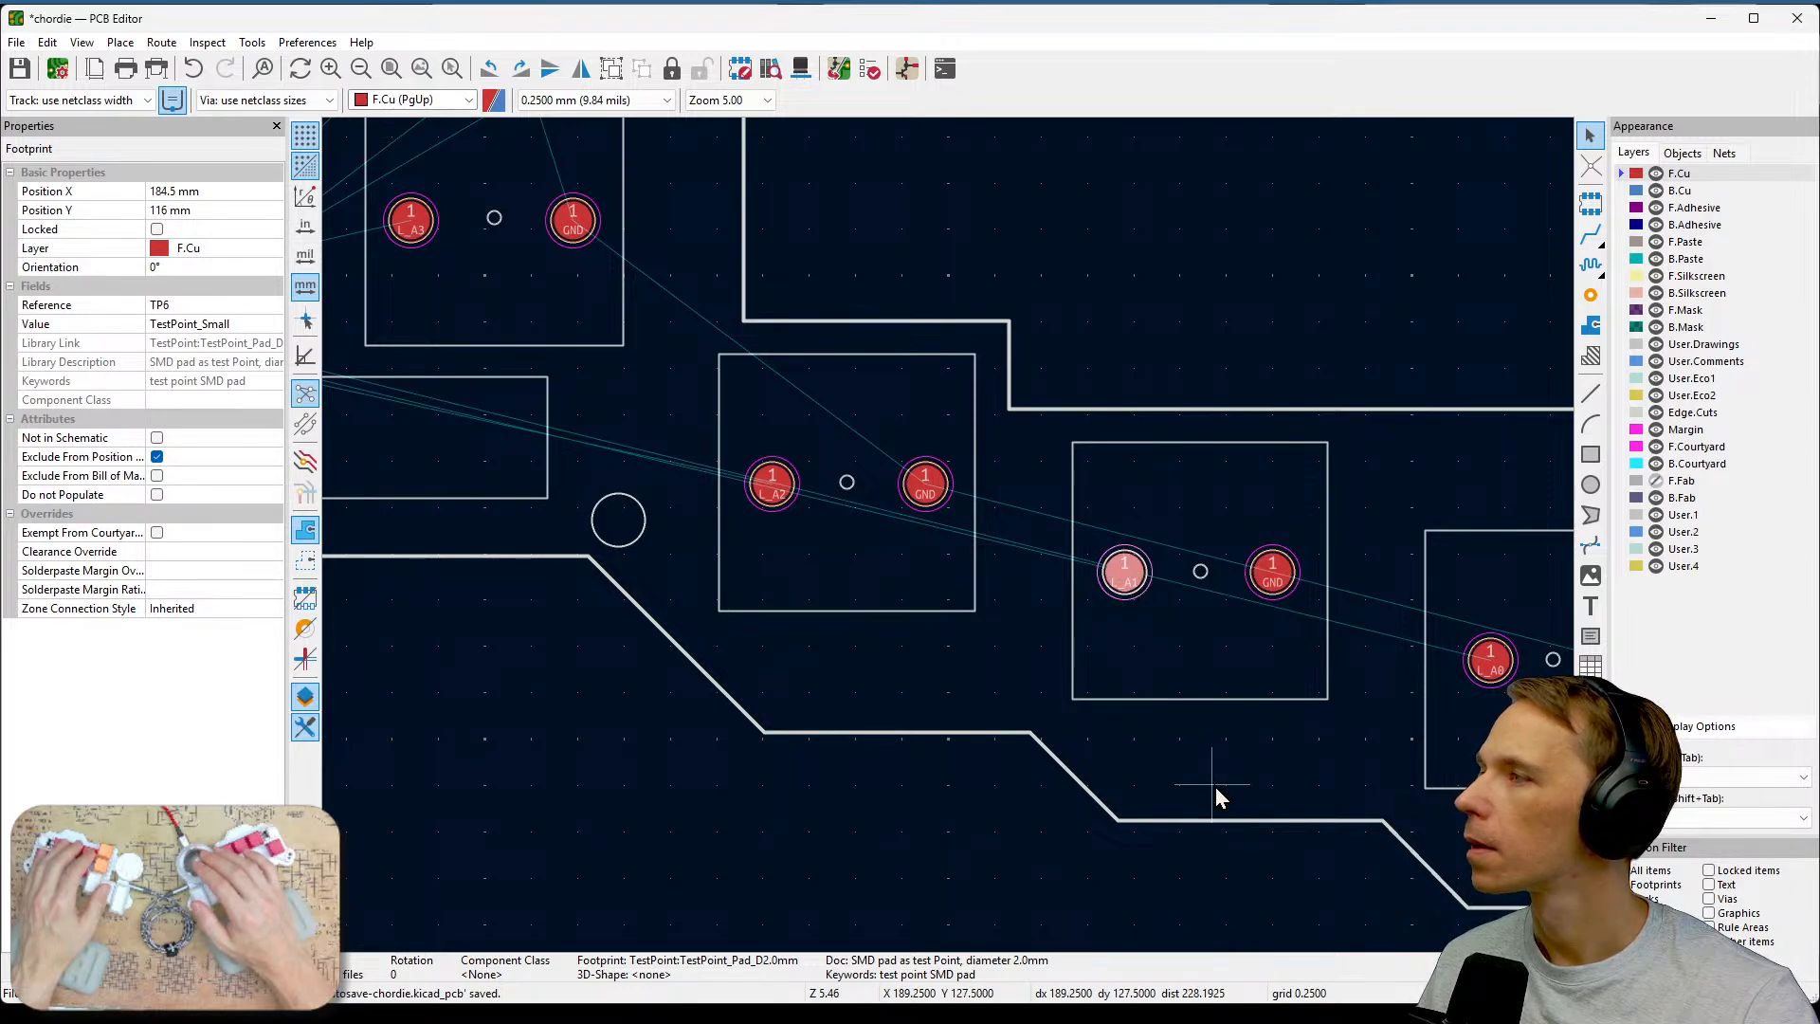
{"action": "left_click", "coordinate": [1275, 576]}
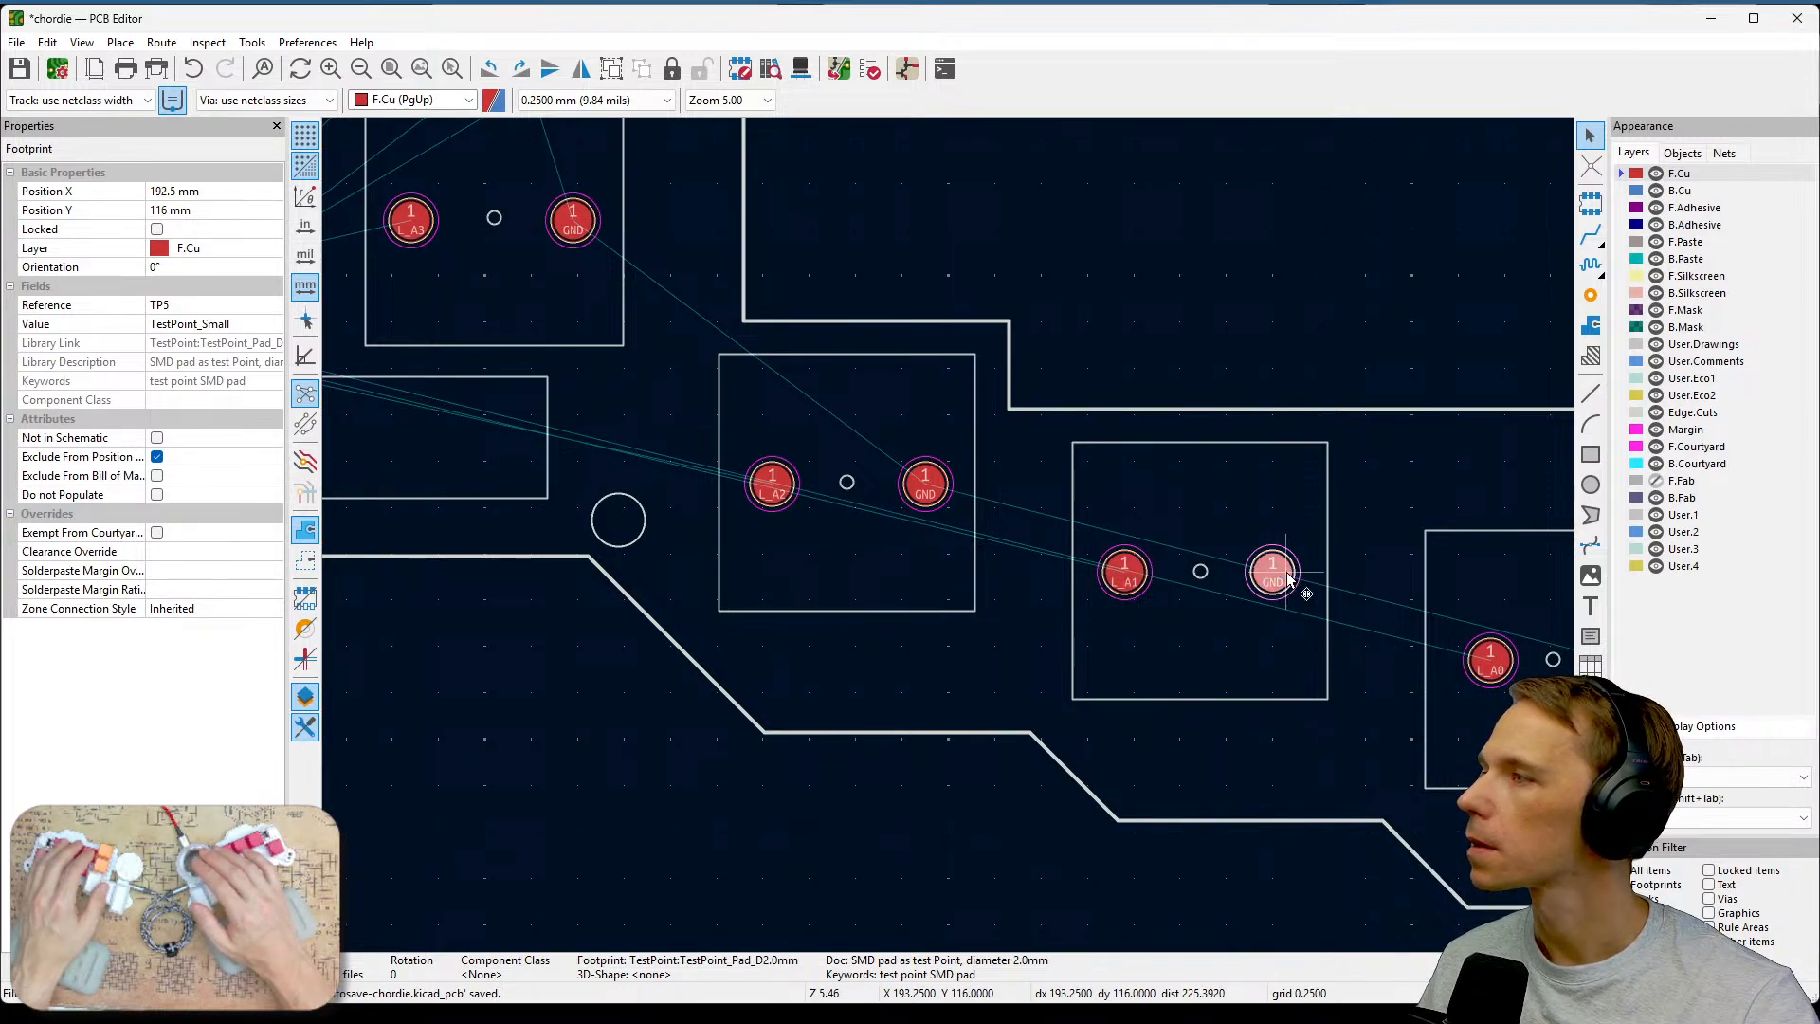
{"action": "left_click", "coordinate": [926, 495]}
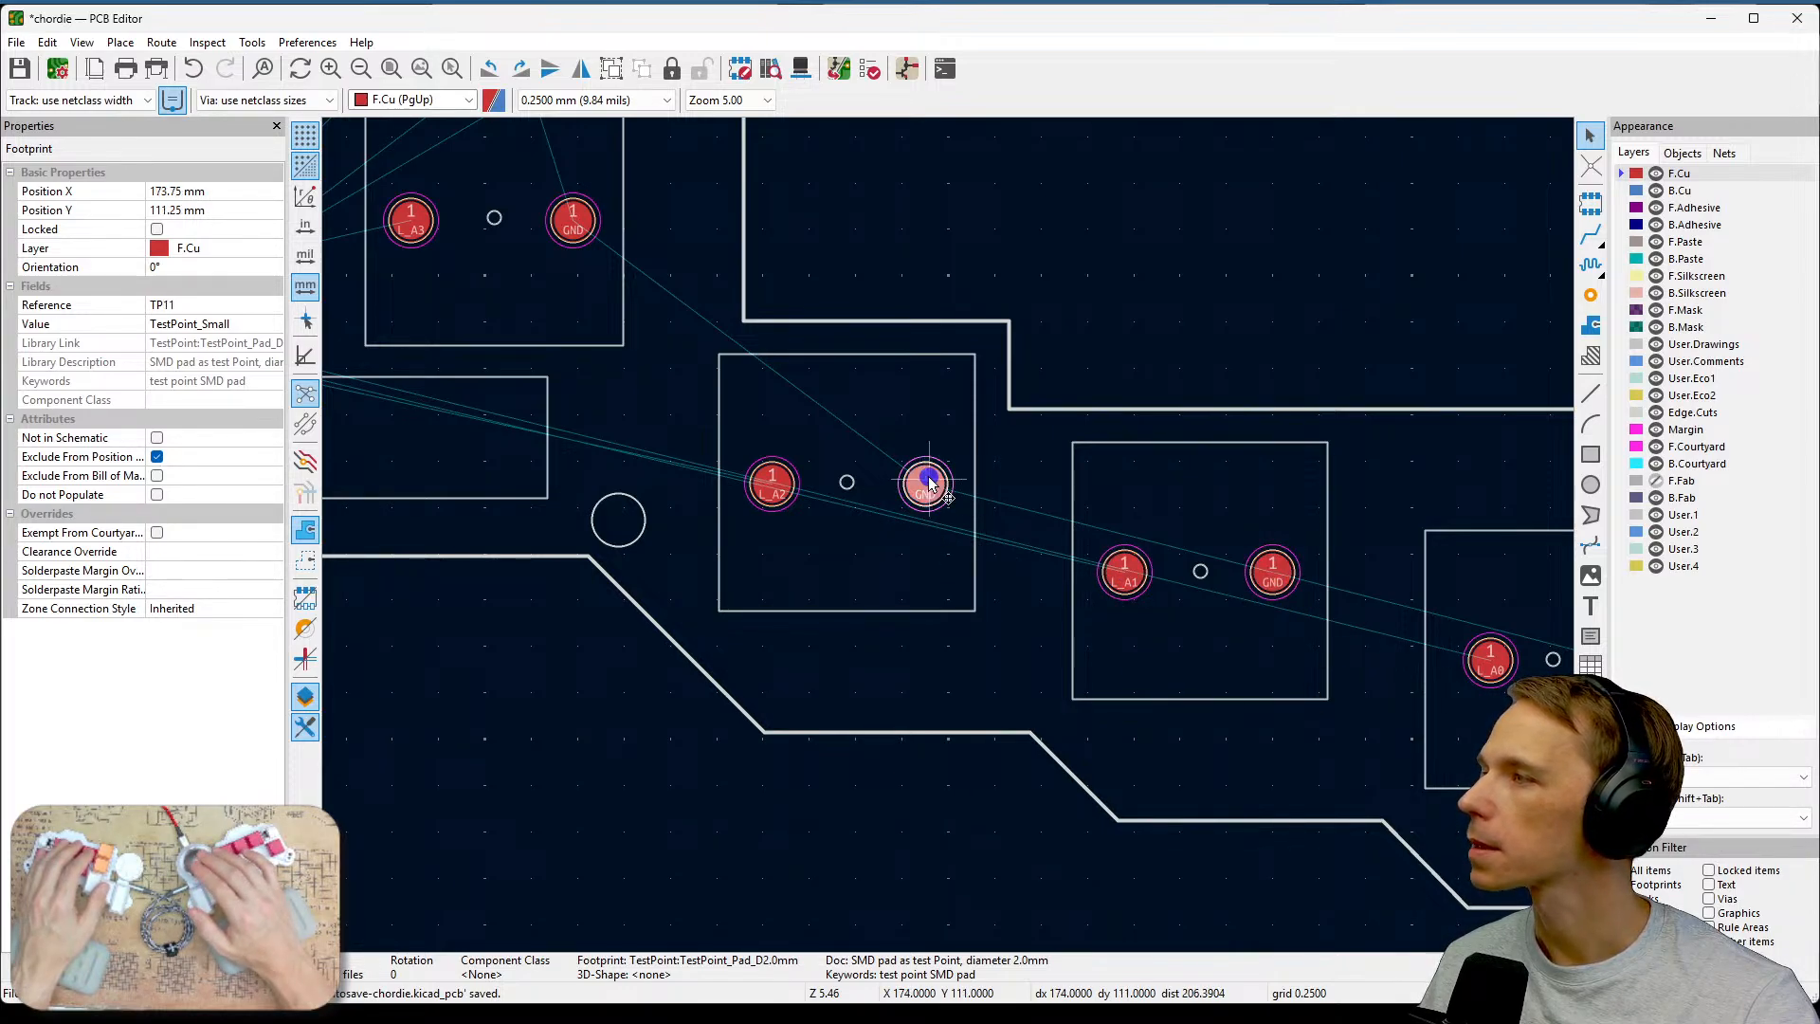
{"action": "left_click", "coordinate": [773, 486]}
Check the positions of the test points in the L_A0, L_A3 and L_A7 key areas.
{"action": "middle_click_drag", "start_coordinate": [1352, 762], "coordinate": [1103, 718]}
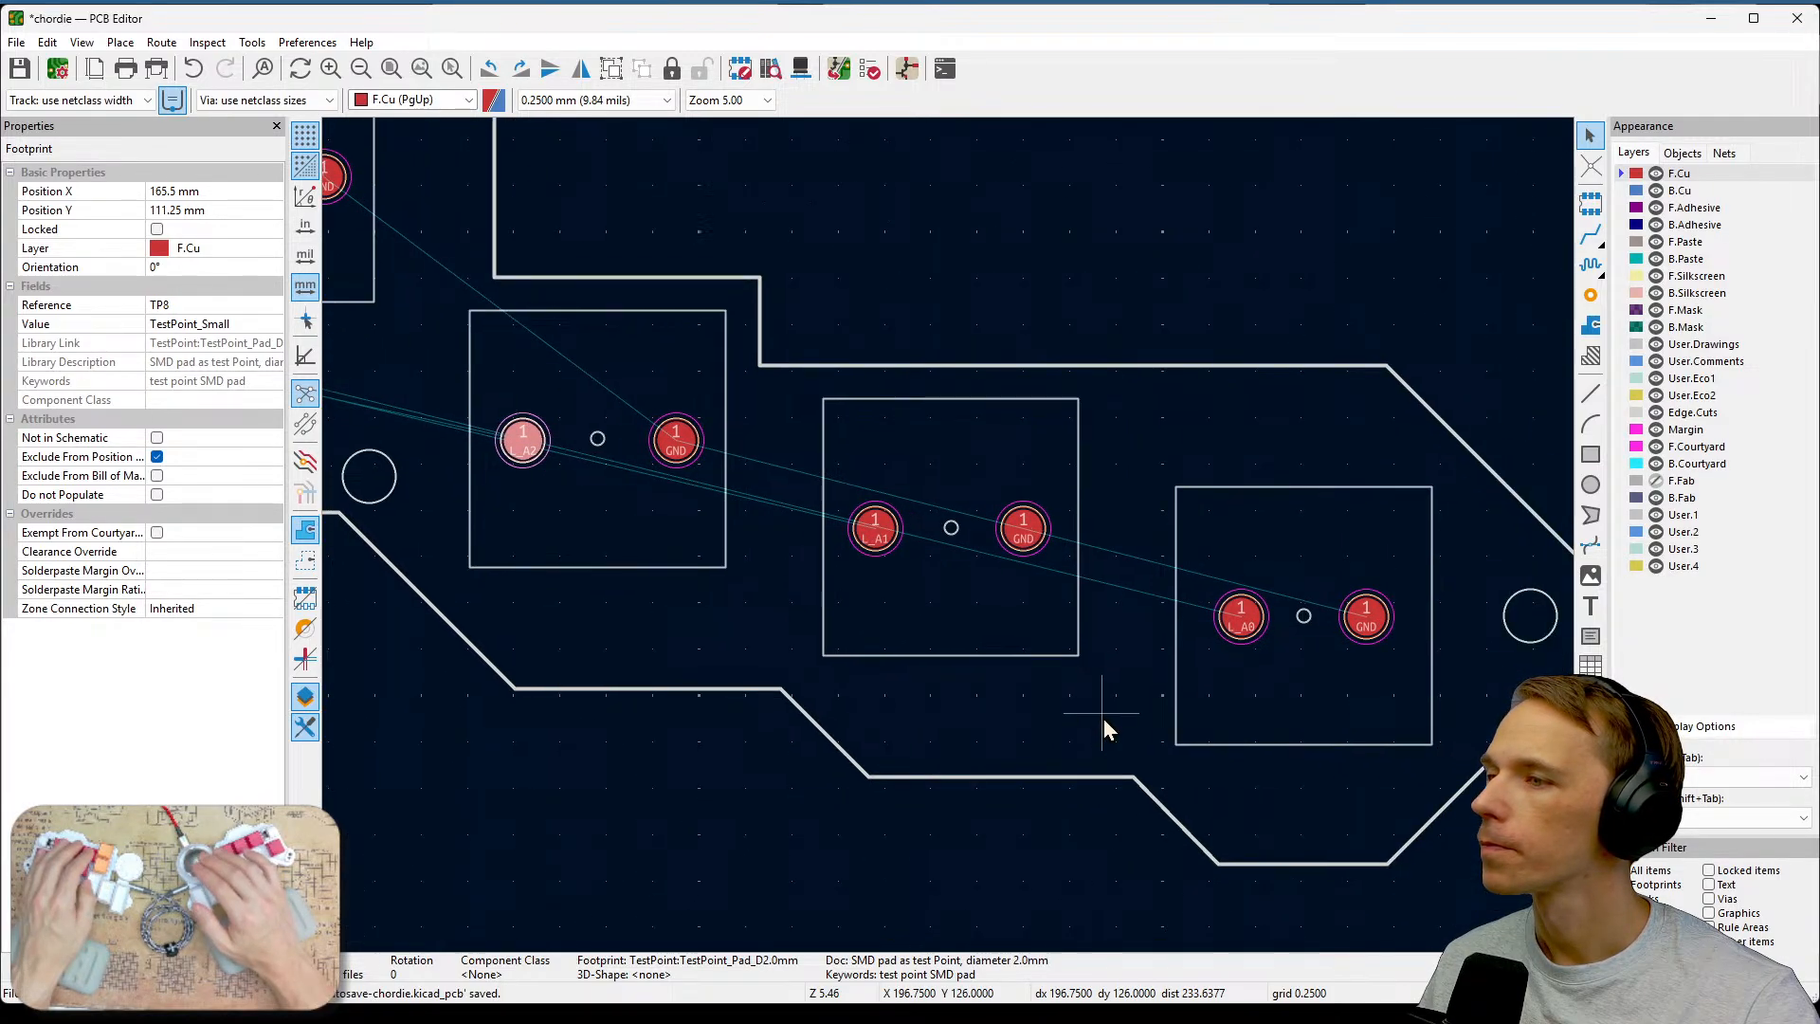
{"action": "left_click", "coordinate": [1246, 612]}
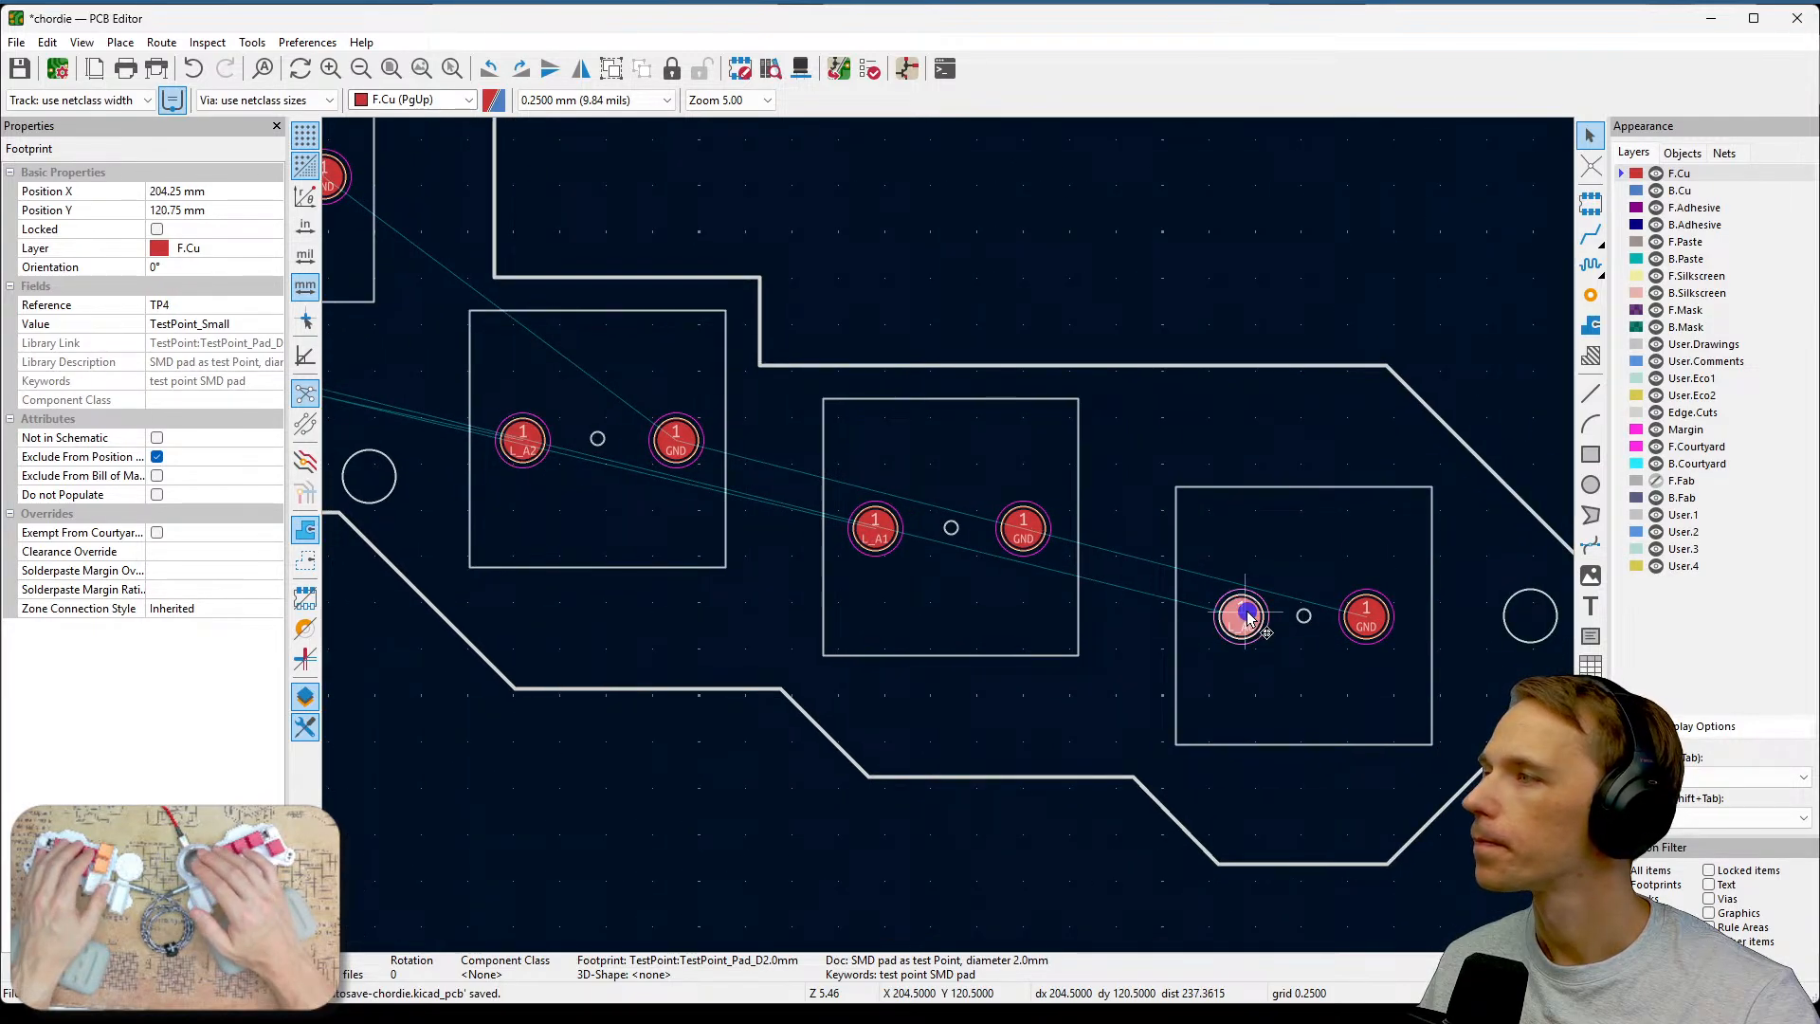
{"action": "left_click", "coordinate": [1368, 614]}
{"action": "middle_click_drag", "start_coordinate": [423, 234], "coordinate": [843, 460]}
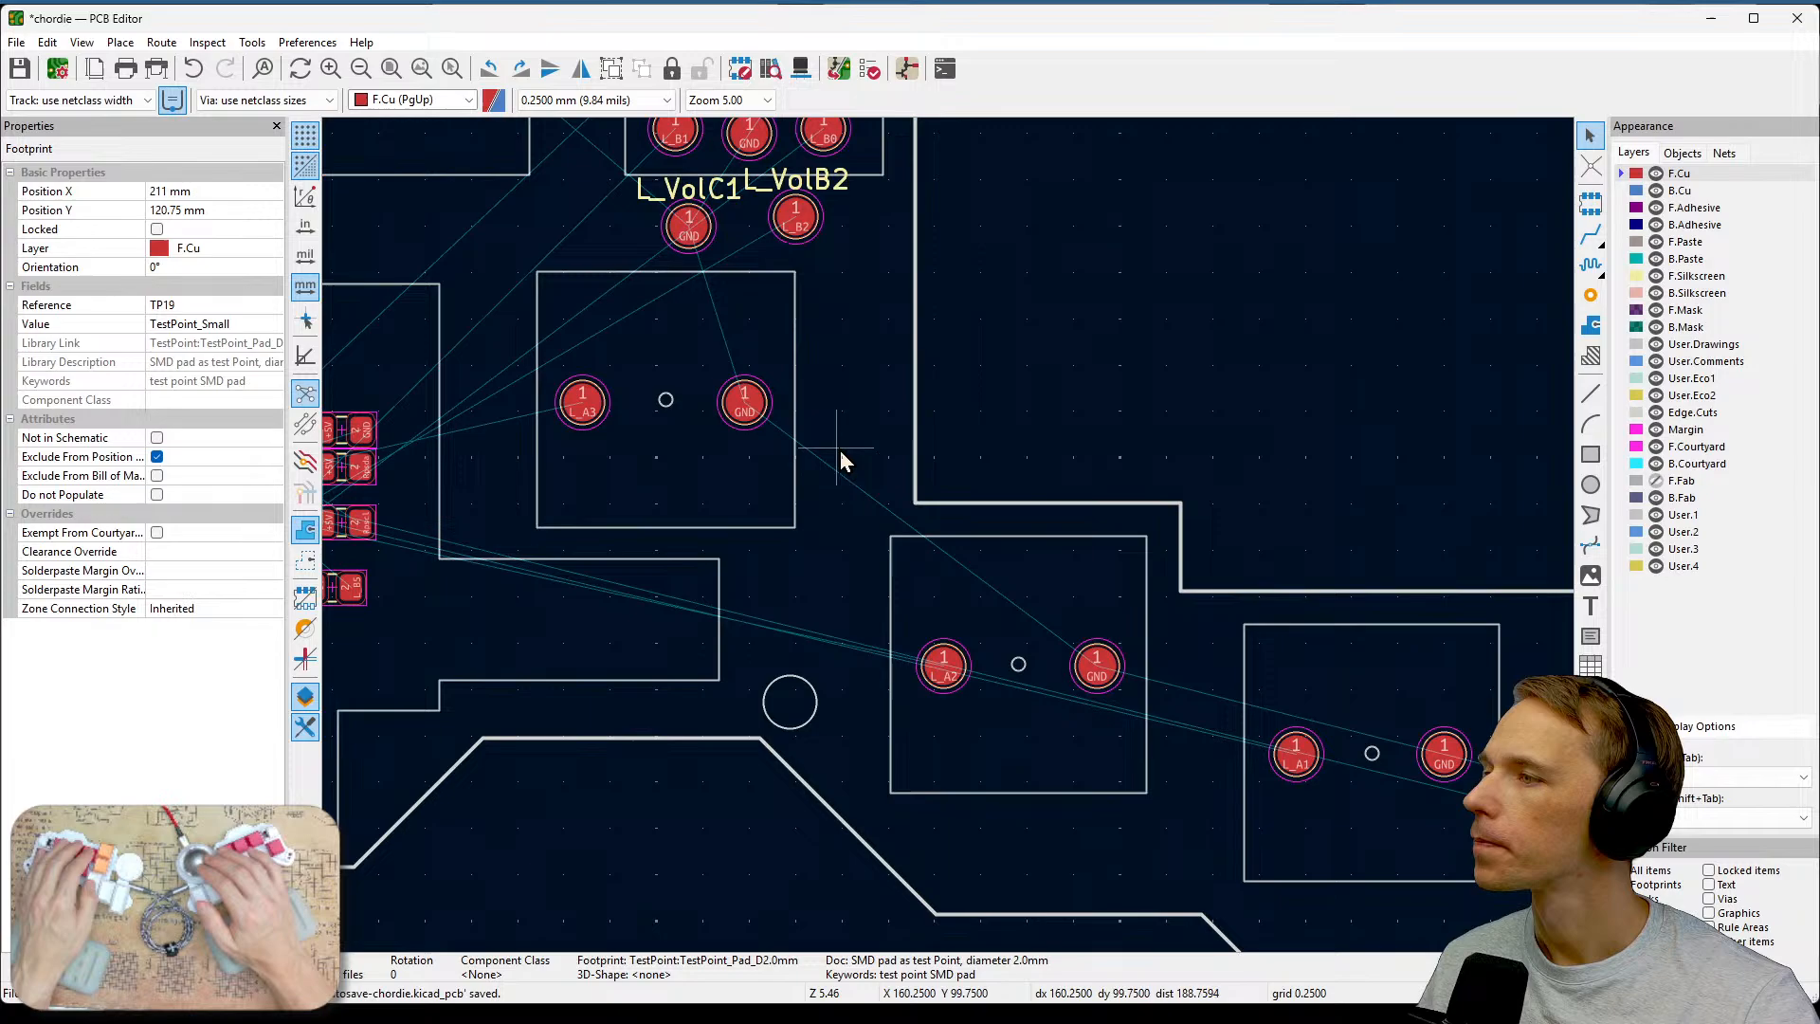
{"action": "left_click", "coordinate": [743, 403]}
{"action": "left_click", "coordinate": [590, 419]}
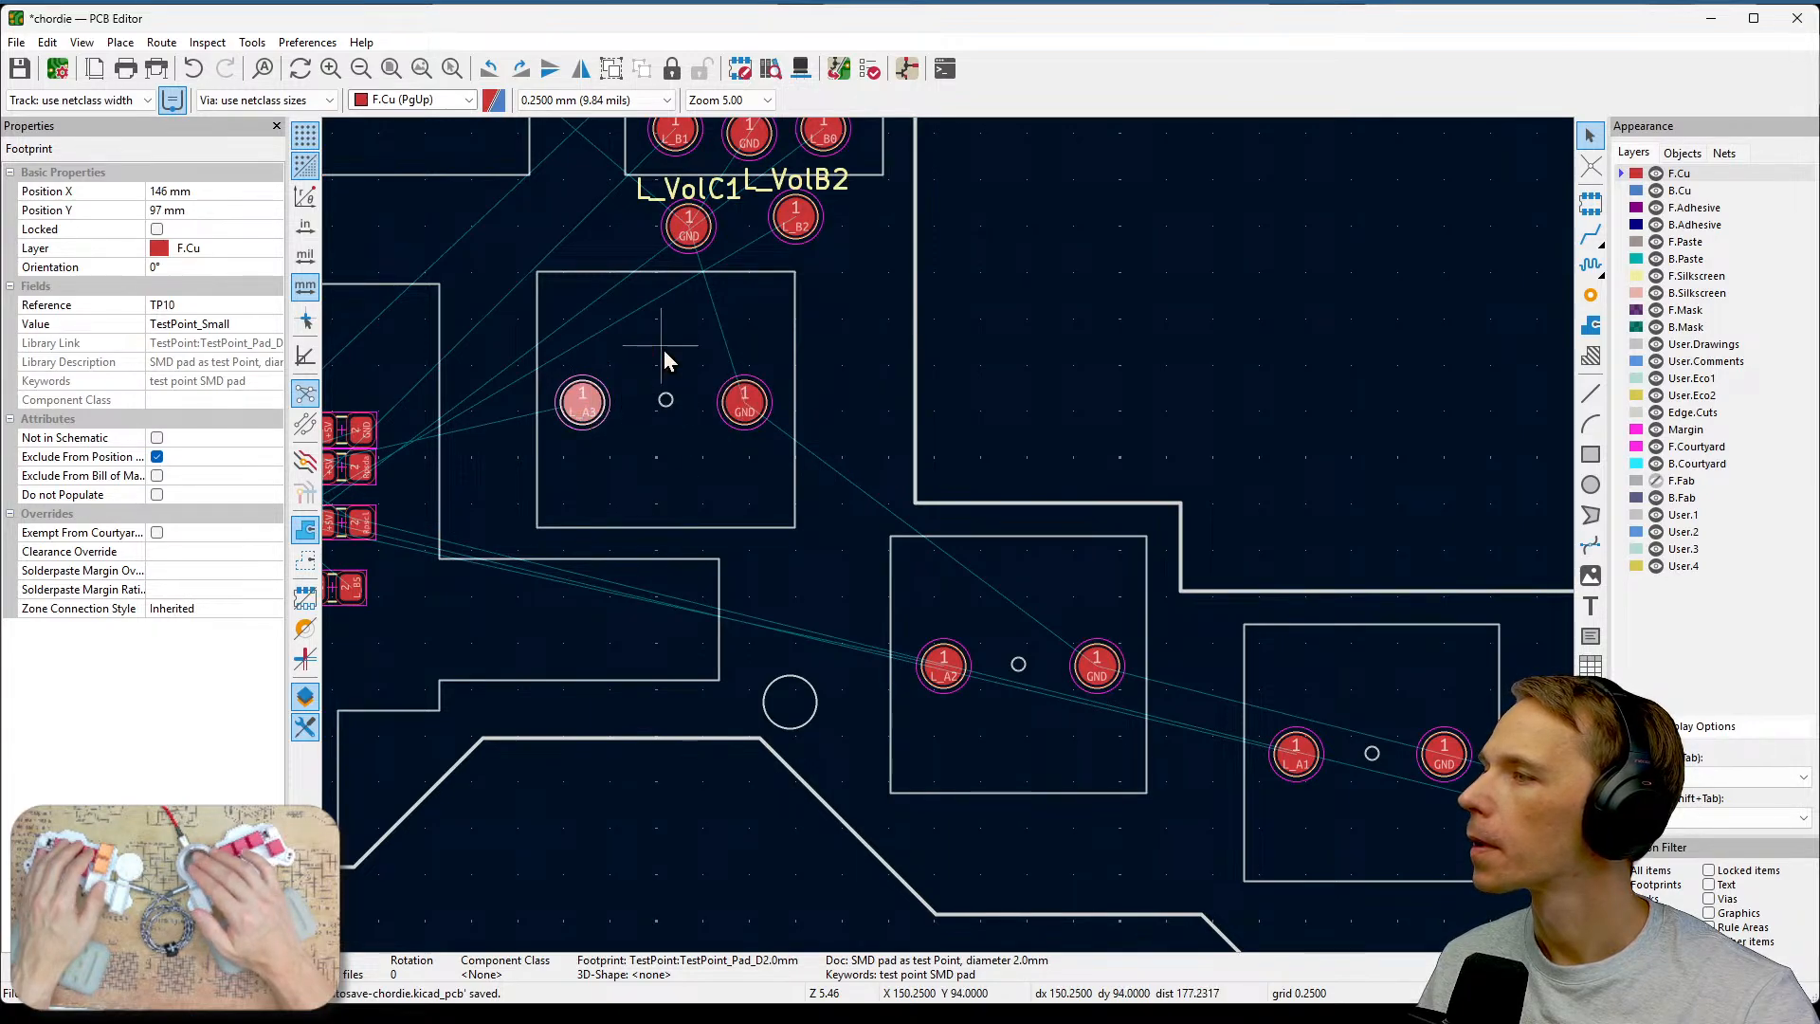
{"action": "middle_click_drag", "start_coordinate": [664, 350], "coordinate": [910, 678]}
{"action": "left_click", "coordinate": [712, 404]}
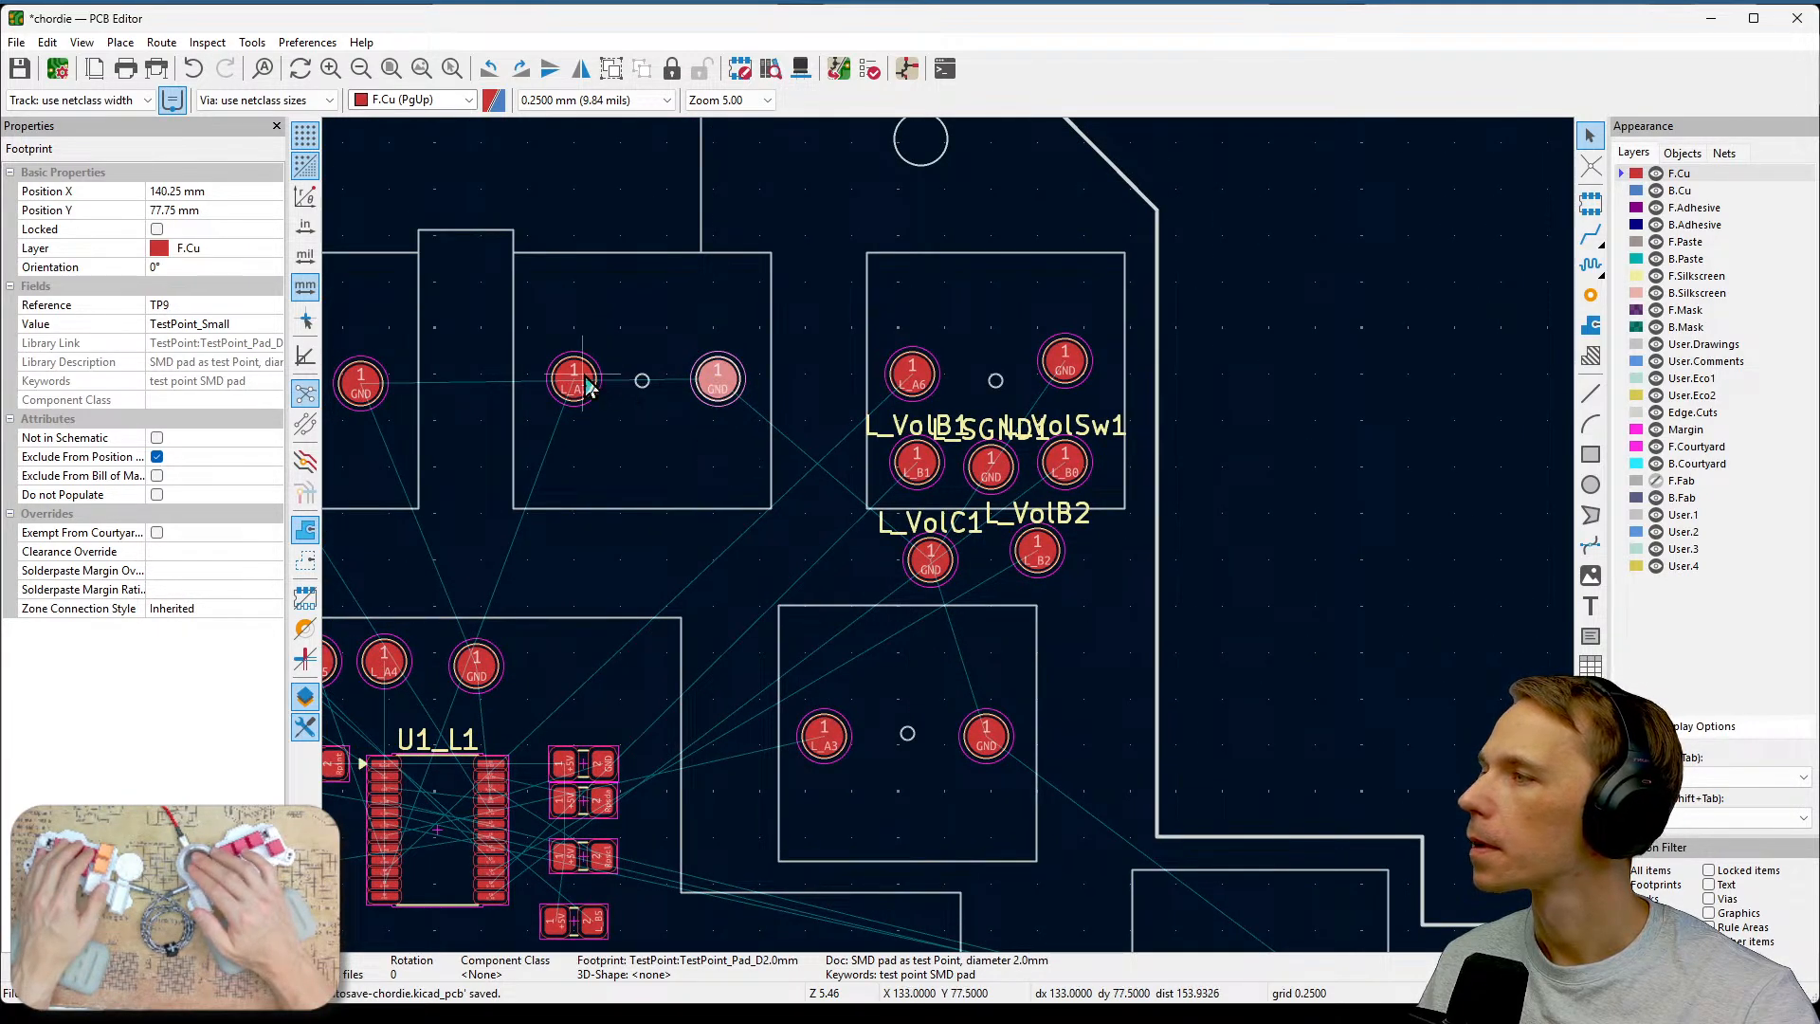
{"action": "left_click", "coordinate": [584, 376]}
Check the positions of the test points in the L_B7 and L_B6 key areas.
{"action": "middle_click_drag", "start_coordinate": [615, 429], "coordinate": [977, 472]}
{"action": "left_click", "coordinate": [723, 428]}
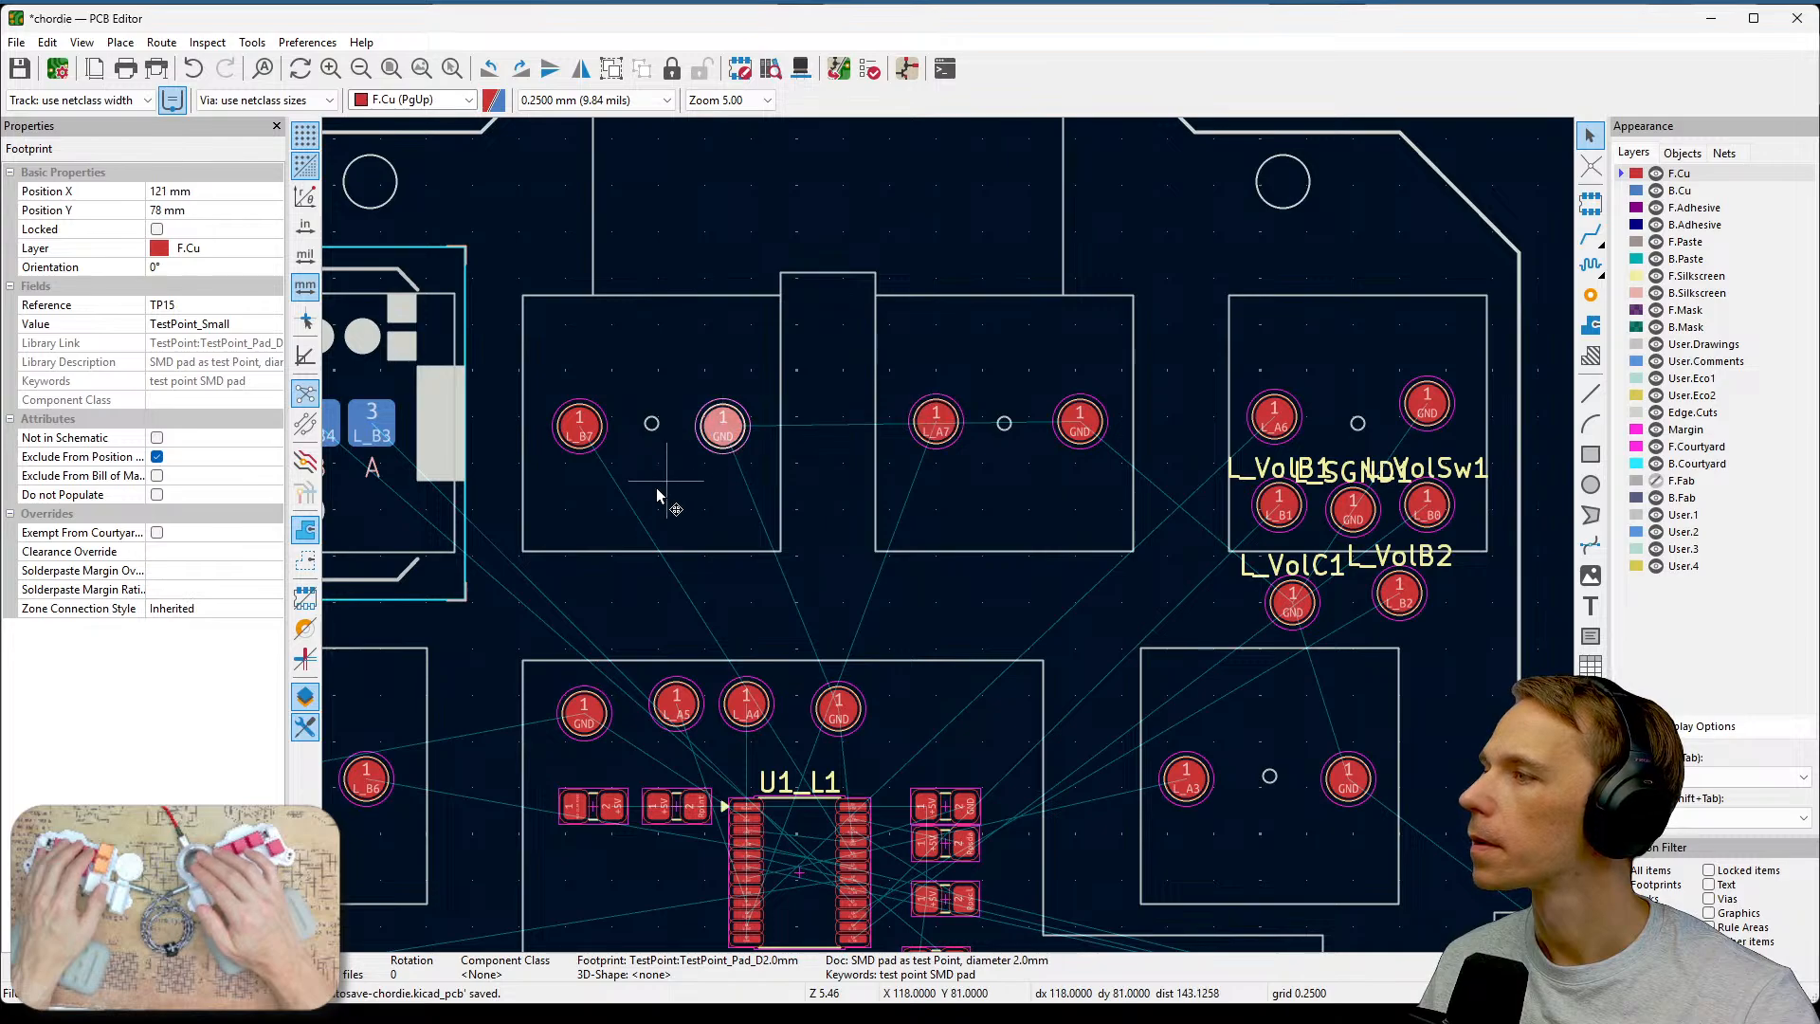
{"action": "left_click", "coordinate": [581, 434]}
{"action": "middle_click_drag", "start_coordinate": [617, 540], "coordinate": [958, 423]}
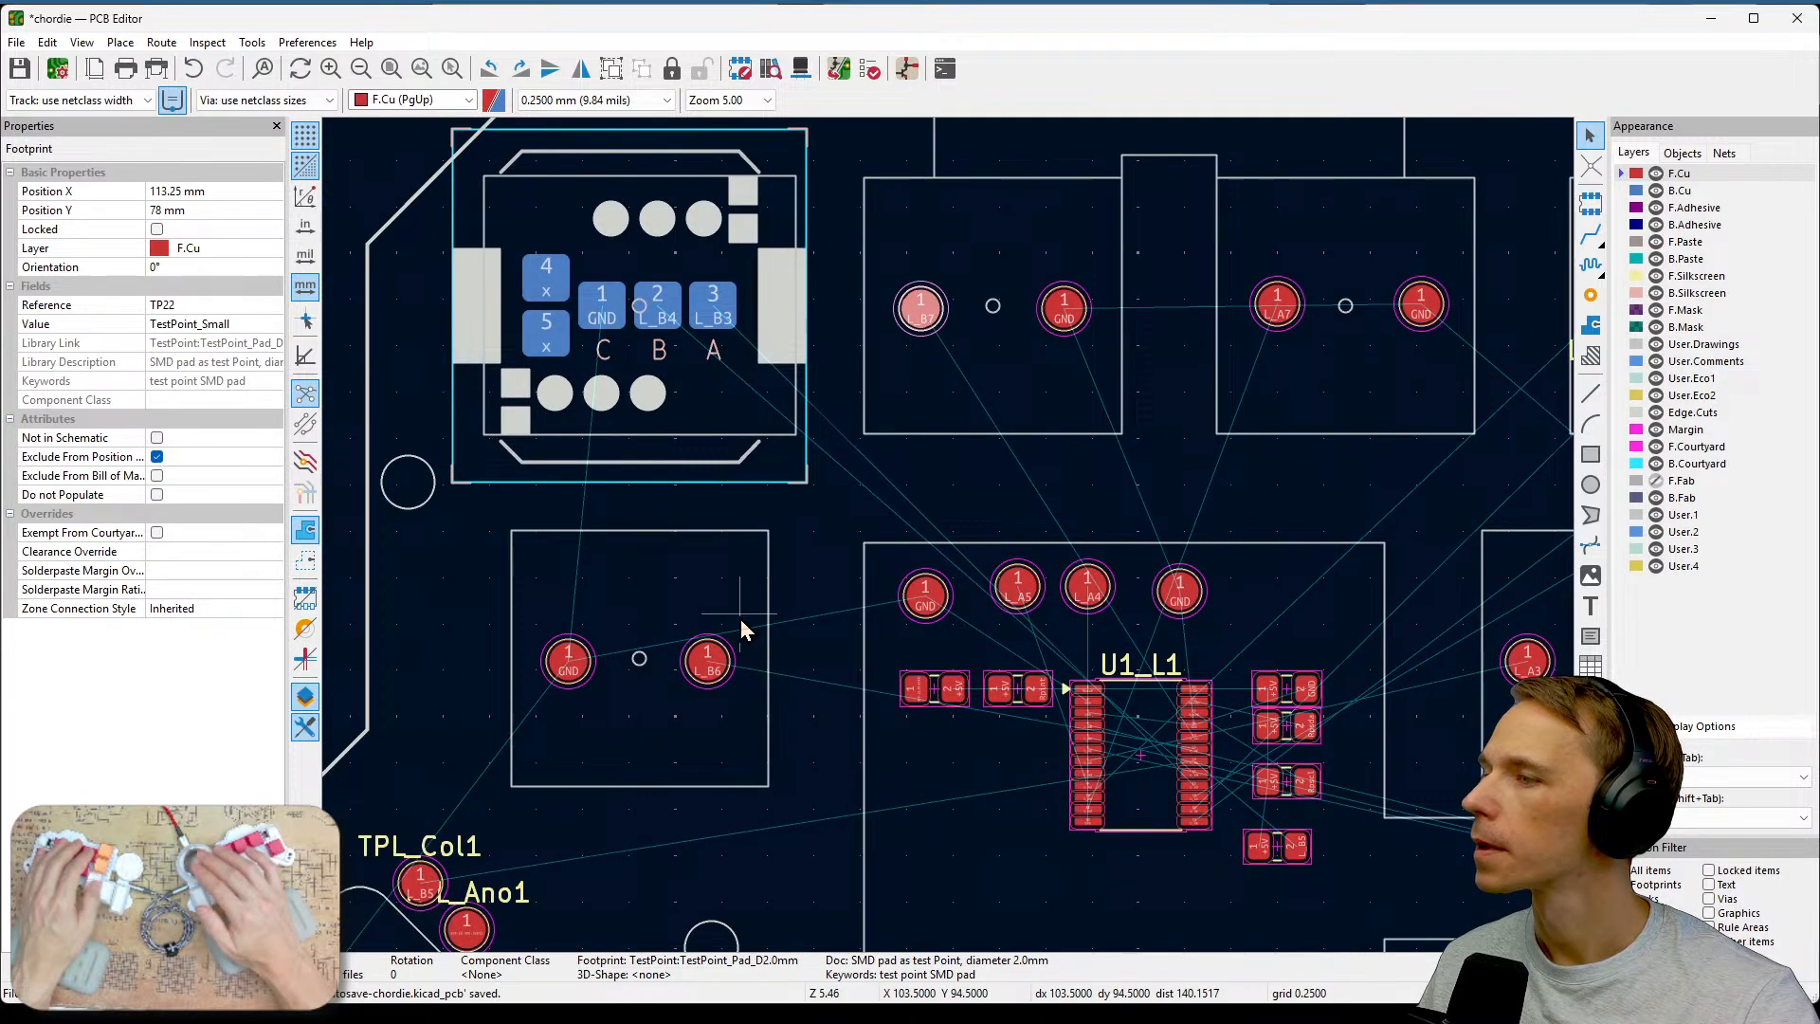
{"action": "left_click", "coordinate": [704, 654]}
{"action": "left_click", "coordinate": [571, 669]}
{"action": "middle_click_drag", "start_coordinate": [659, 761], "coordinate": [912, 487]}
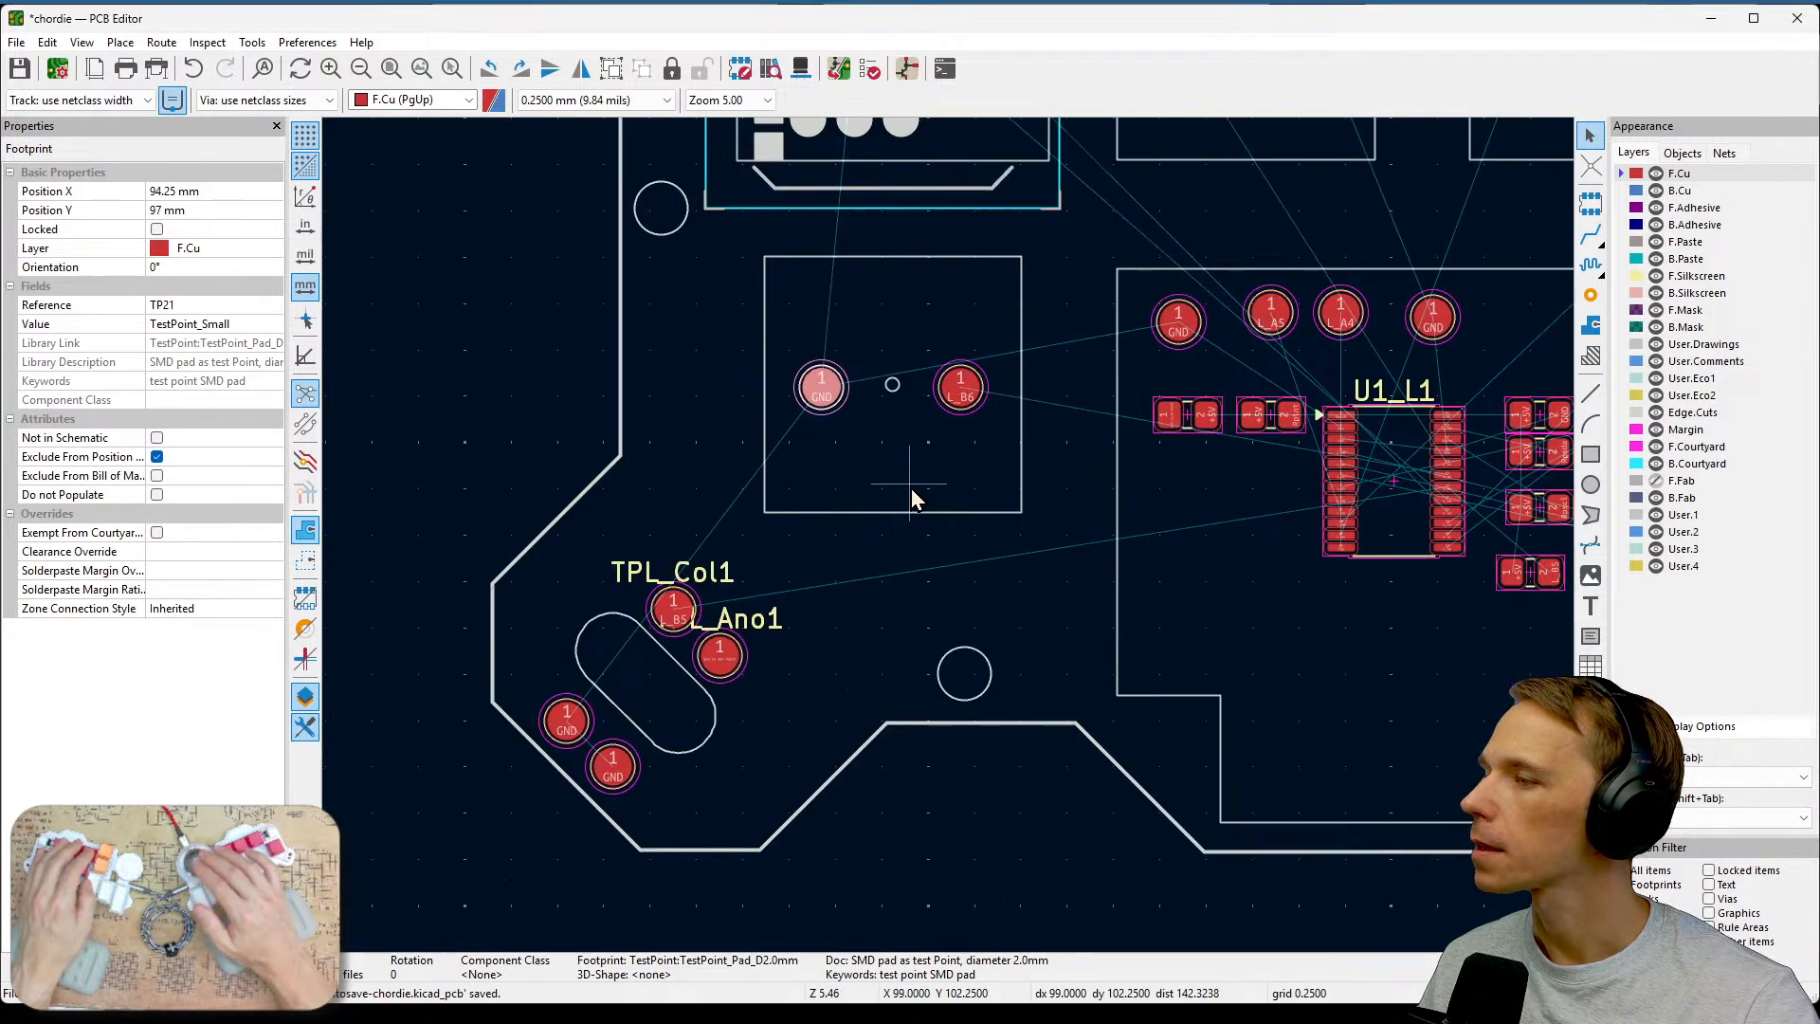
{"action": "scroll", "coordinate": [951, 538], "scroll_direction": "down", "scroll_amount": 2}
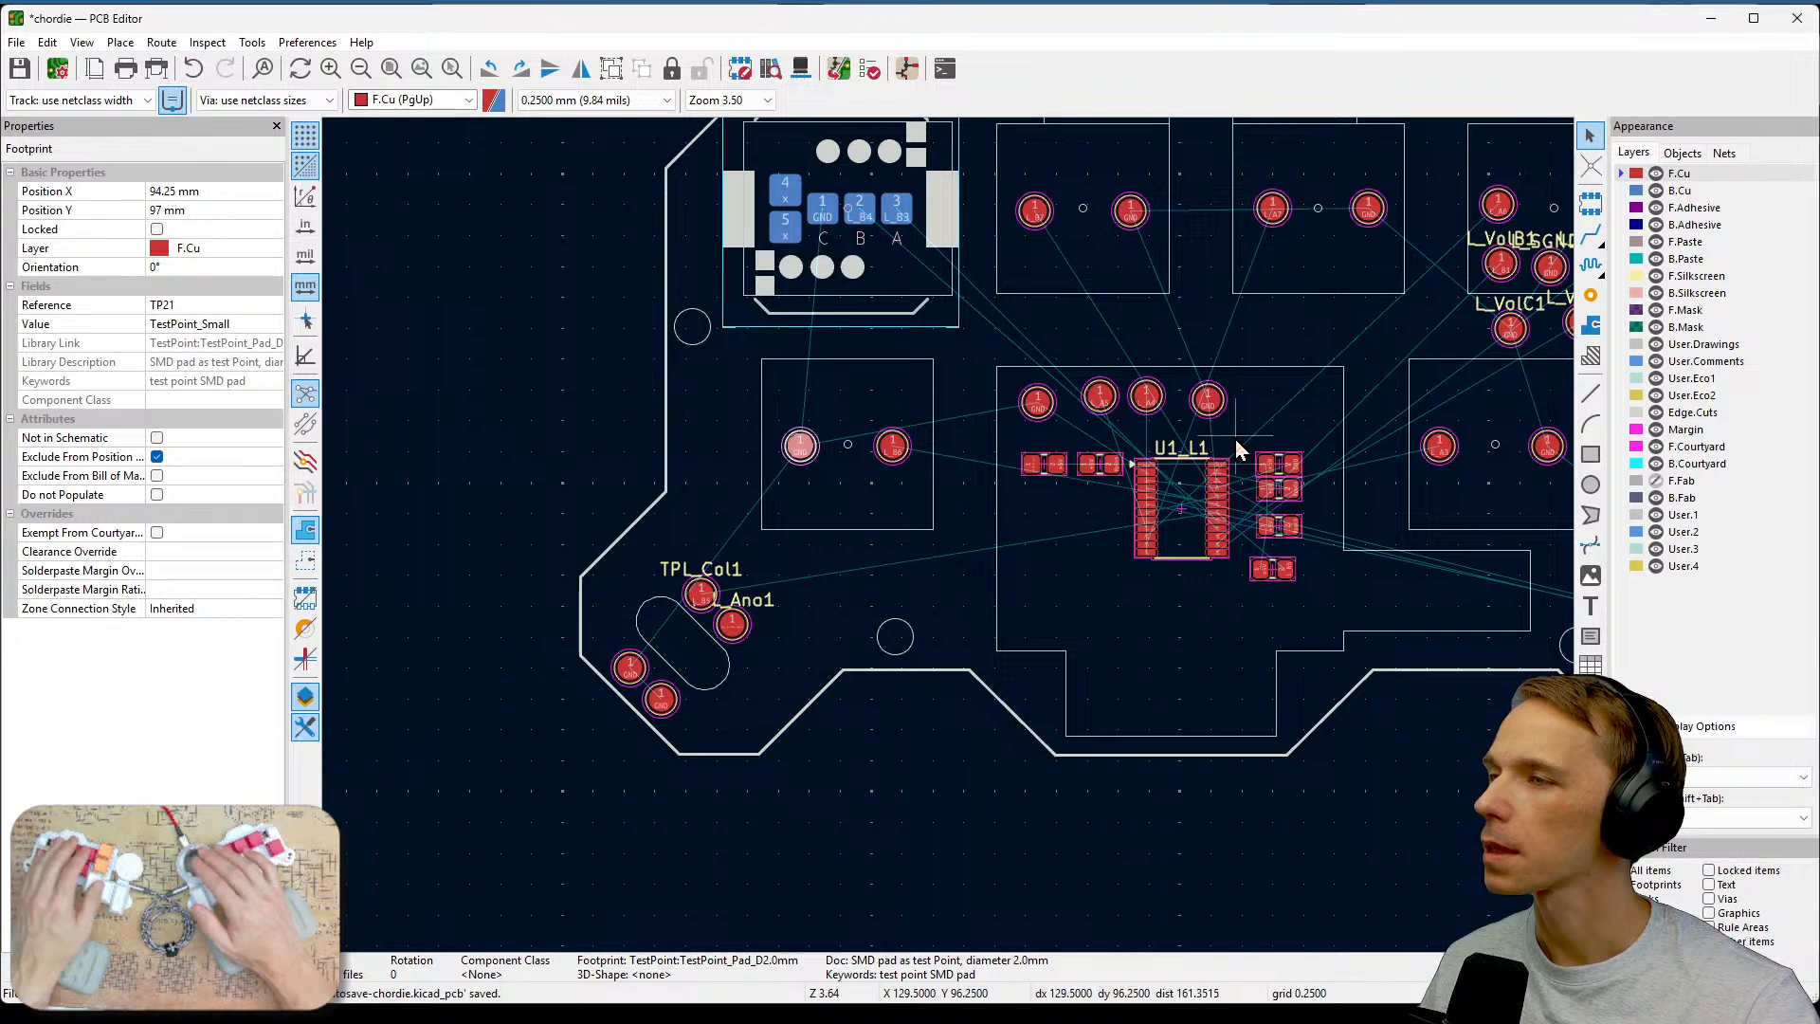
{"action": "scroll", "coordinate": [1207, 410], "scroll_direction": "up", "scroll_amount": 2}
Align the L_A5, L_A4 and ground test points above U1_L1 in one row with the first ground test point.
{"action": "middle_click_drag", "start_coordinate": [944, 563], "coordinate": [1288, 506]}
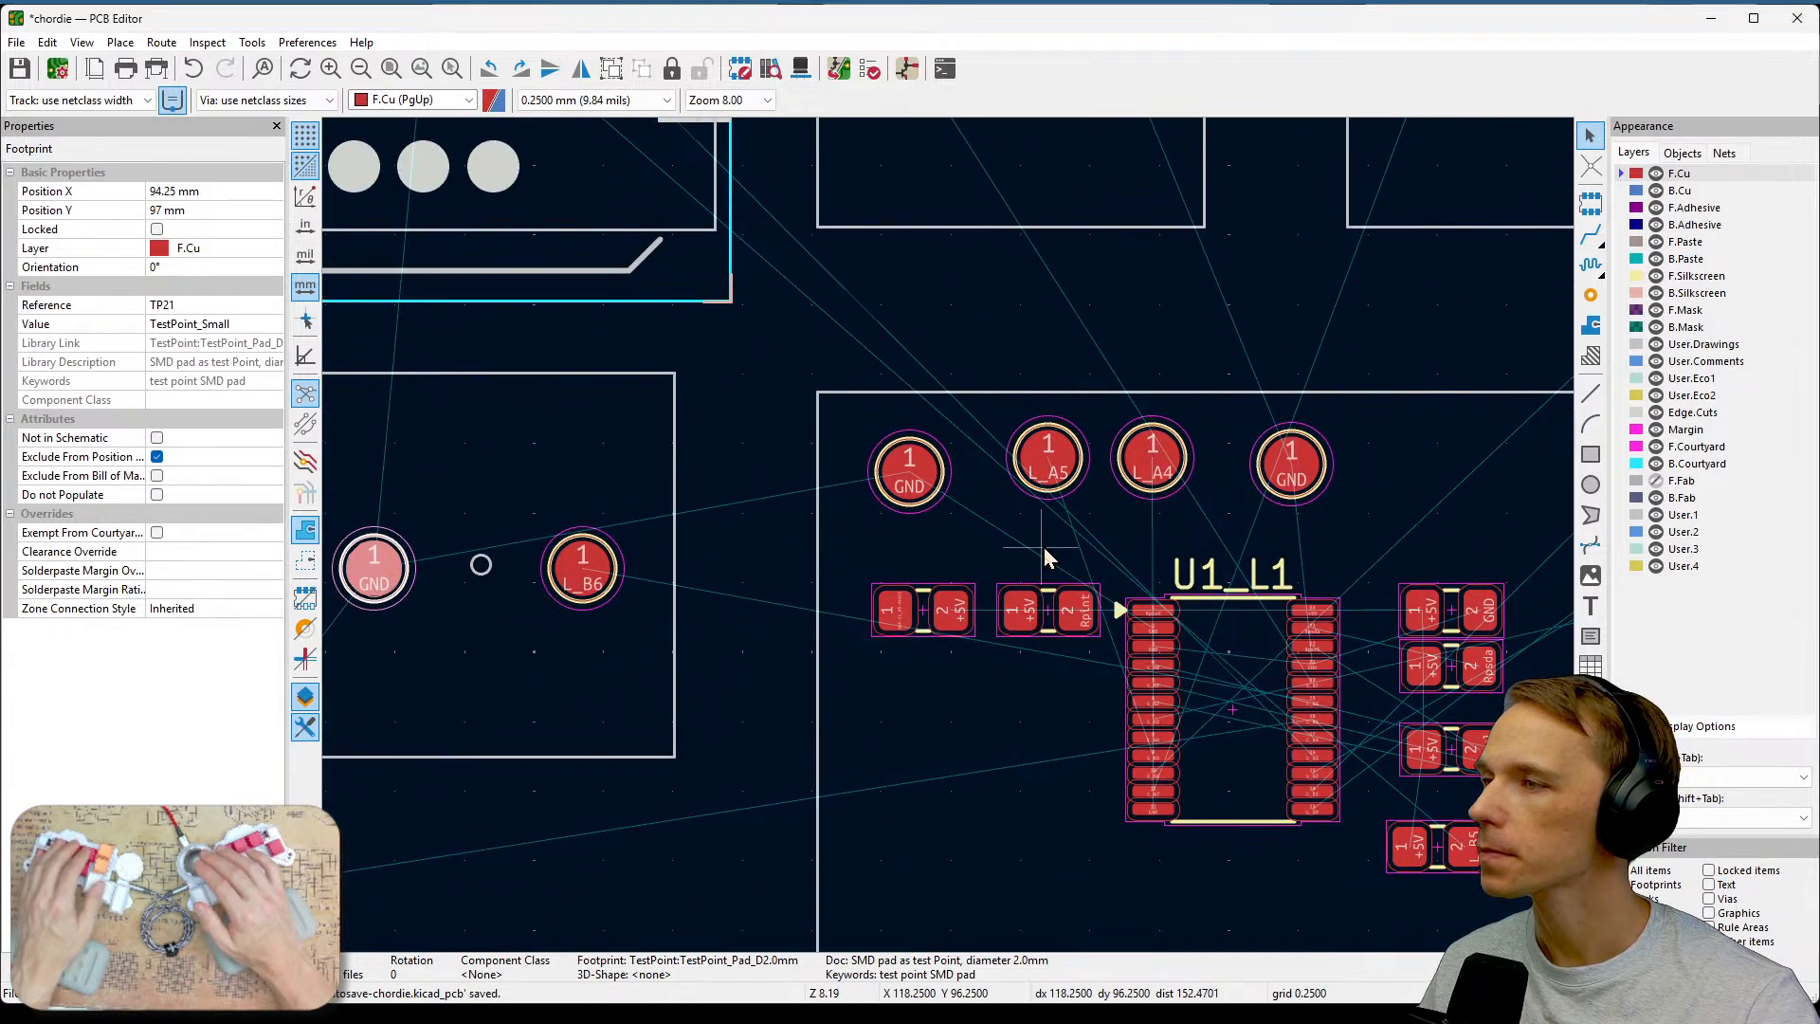
{"action": "left_click", "coordinate": [1049, 466]}
{"action": "key", "text": "m"}
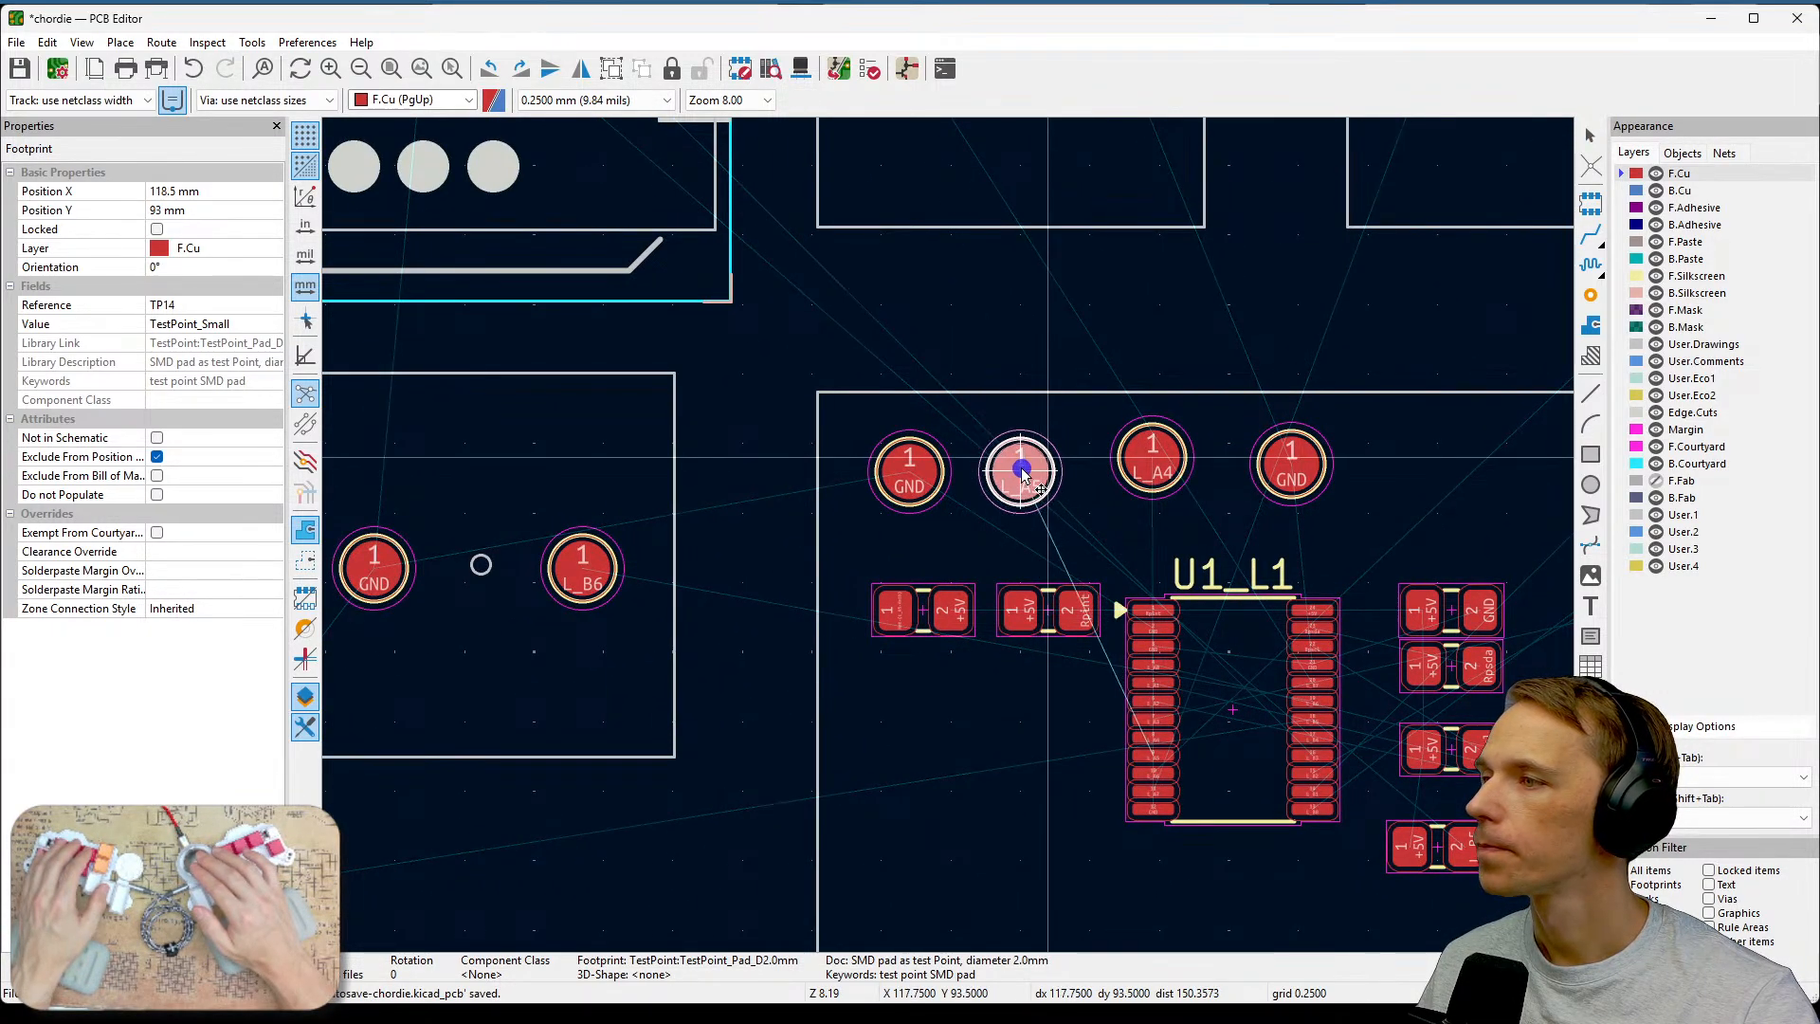
{"action": "left_click", "coordinate": [1020, 474]}
{"action": "left_click", "coordinate": [1151, 467]}
{"action": "key", "text": "m"}
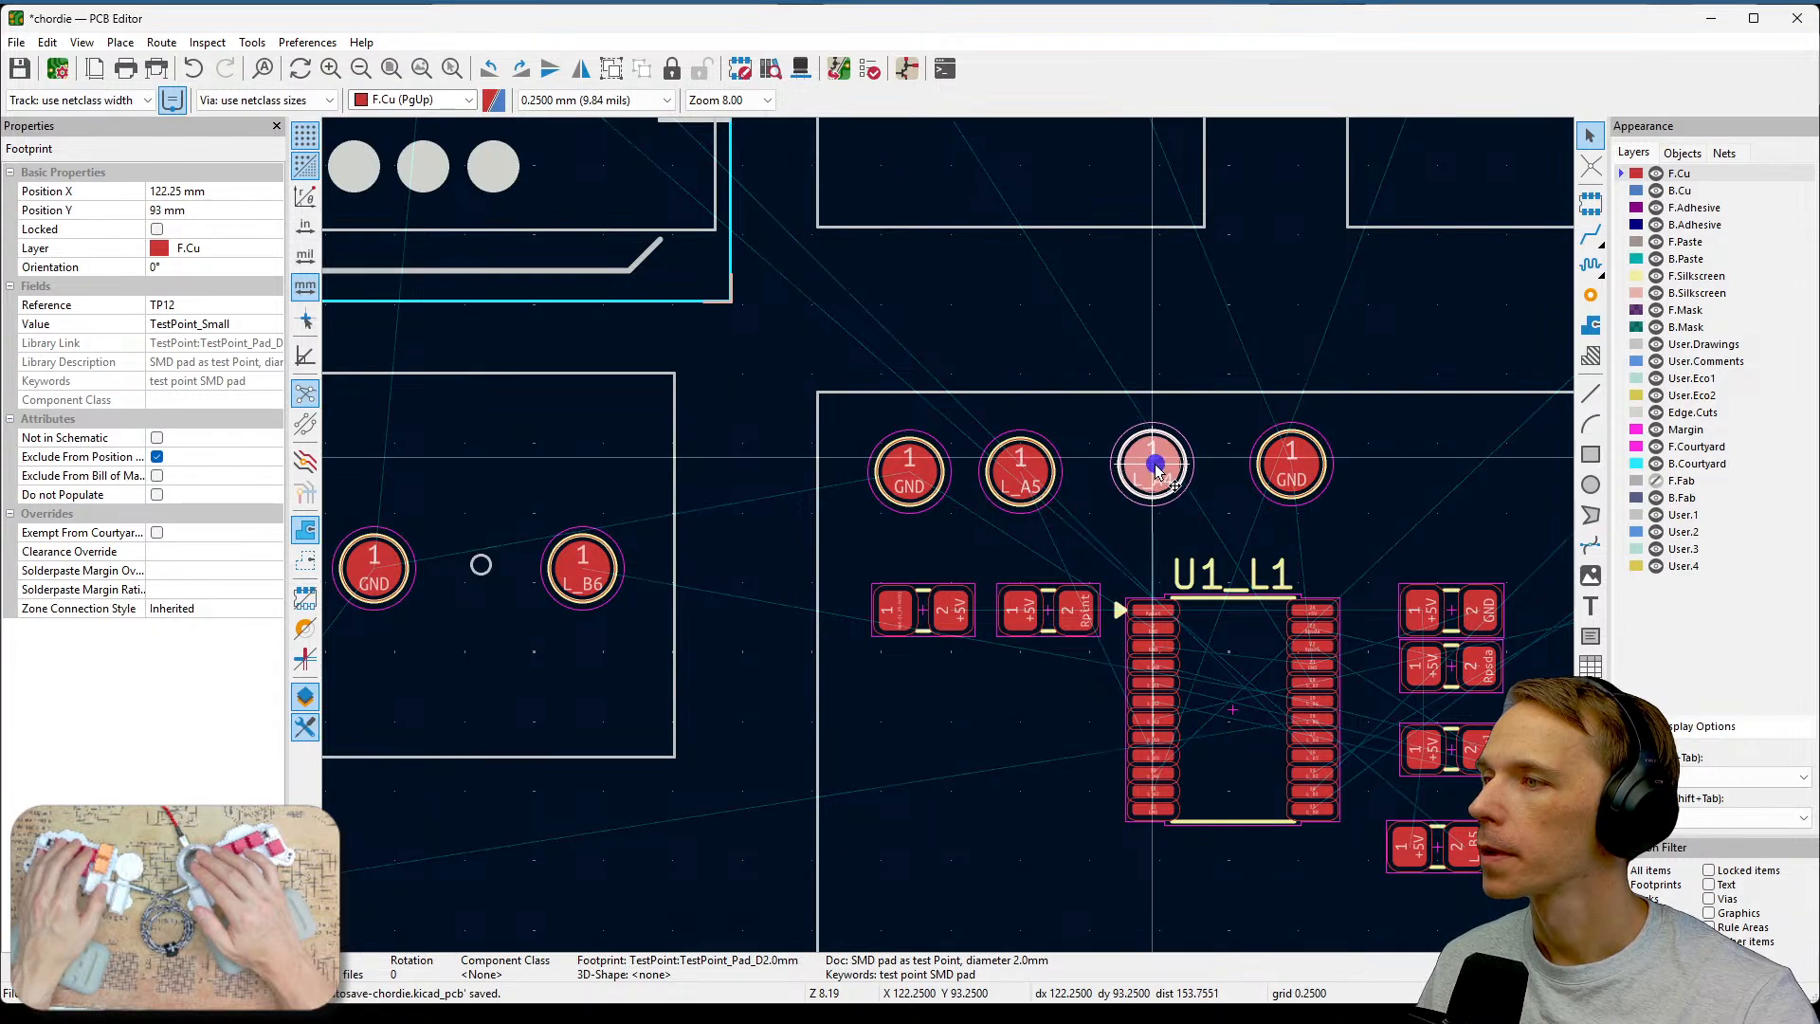
{"action": "left_click", "coordinate": [1165, 478]}
{"action": "left_click", "coordinate": [1291, 472]}
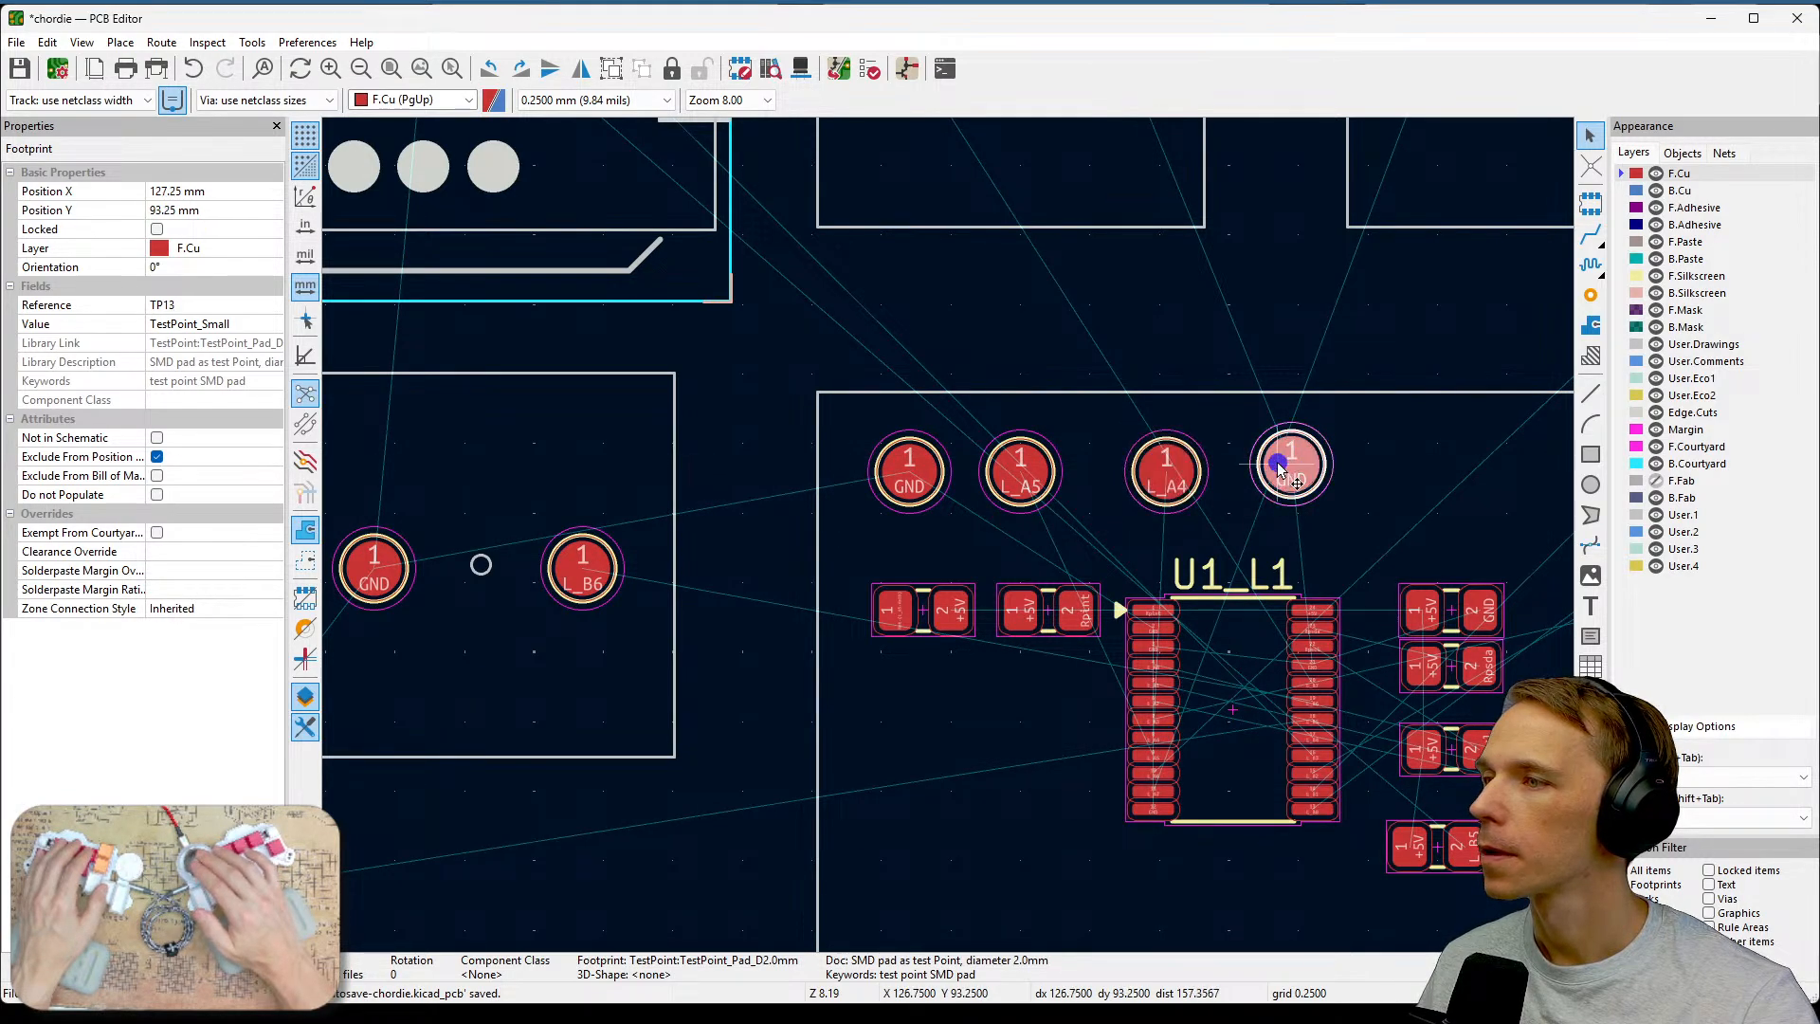
{"action": "key", "text": "m"}
{"action": "left_click", "coordinate": [1279, 485]}
{"action": "left_click", "coordinate": [1376, 491]}
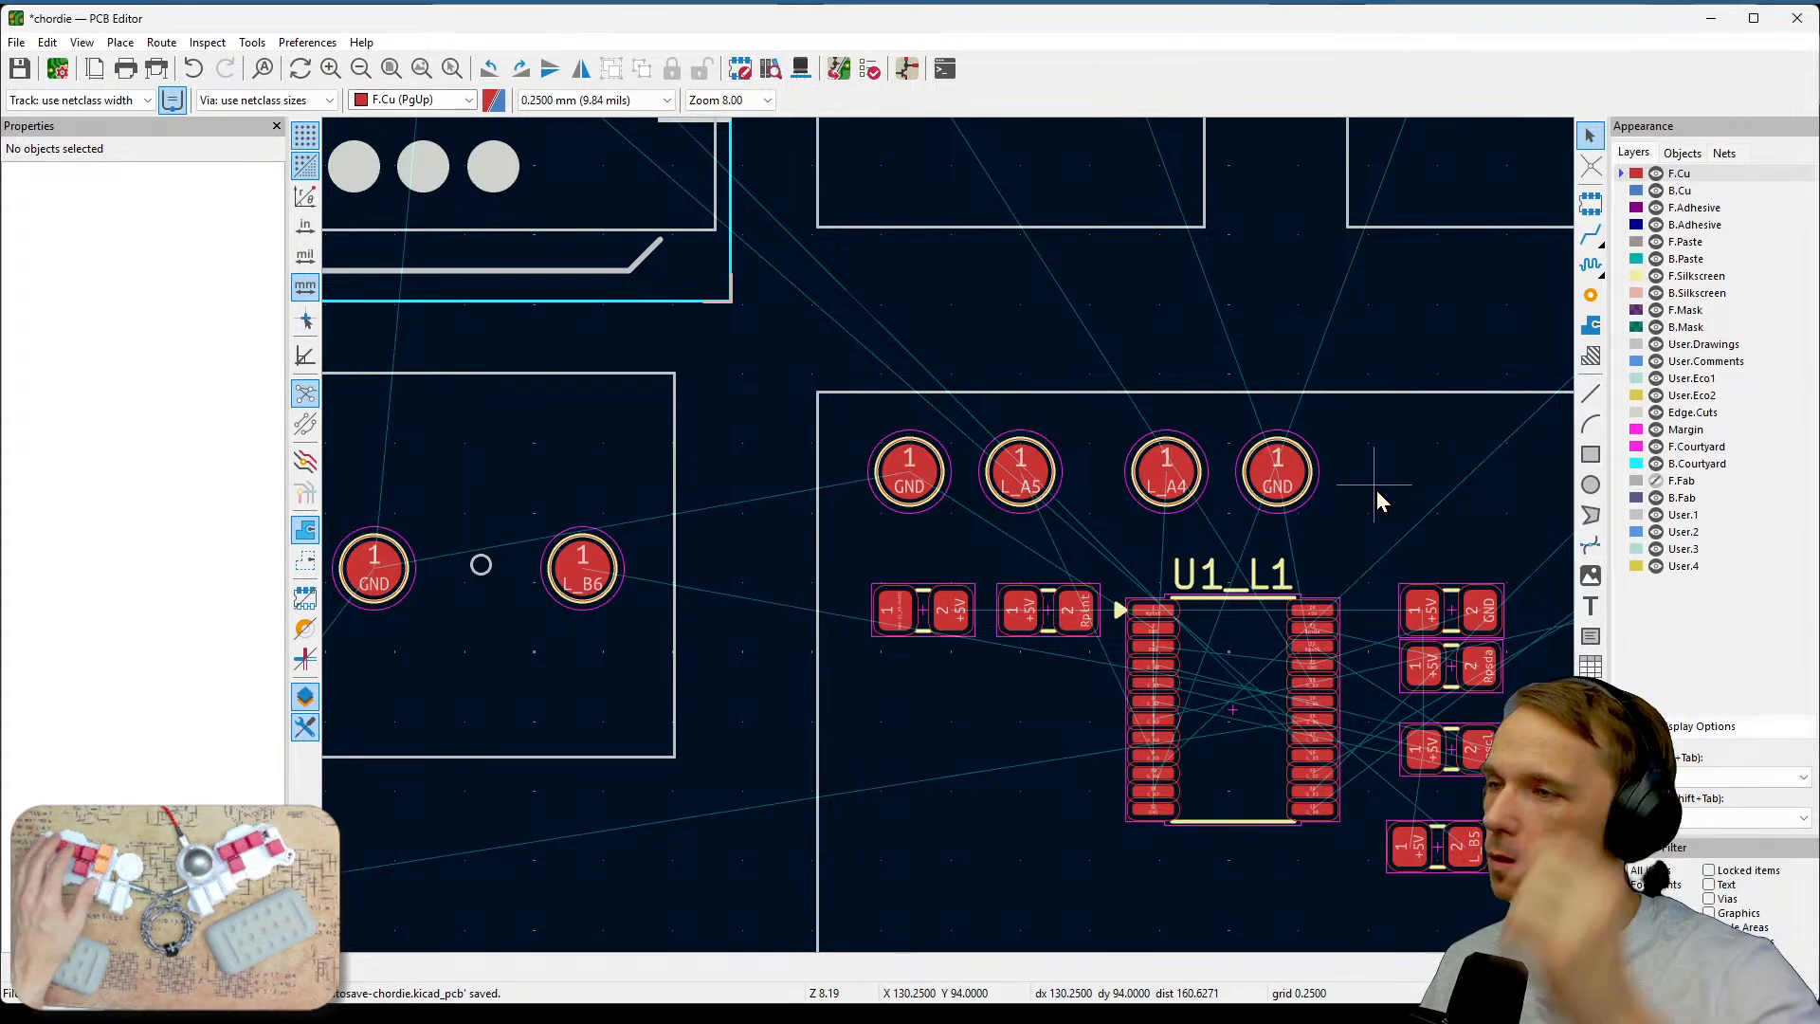
Select U1_L1 together with its neighbouring resistors and move the group slightly lower.
{"action": "scroll", "coordinate": [1376, 491], "scroll_direction": "down", "scroll_amount": 2}
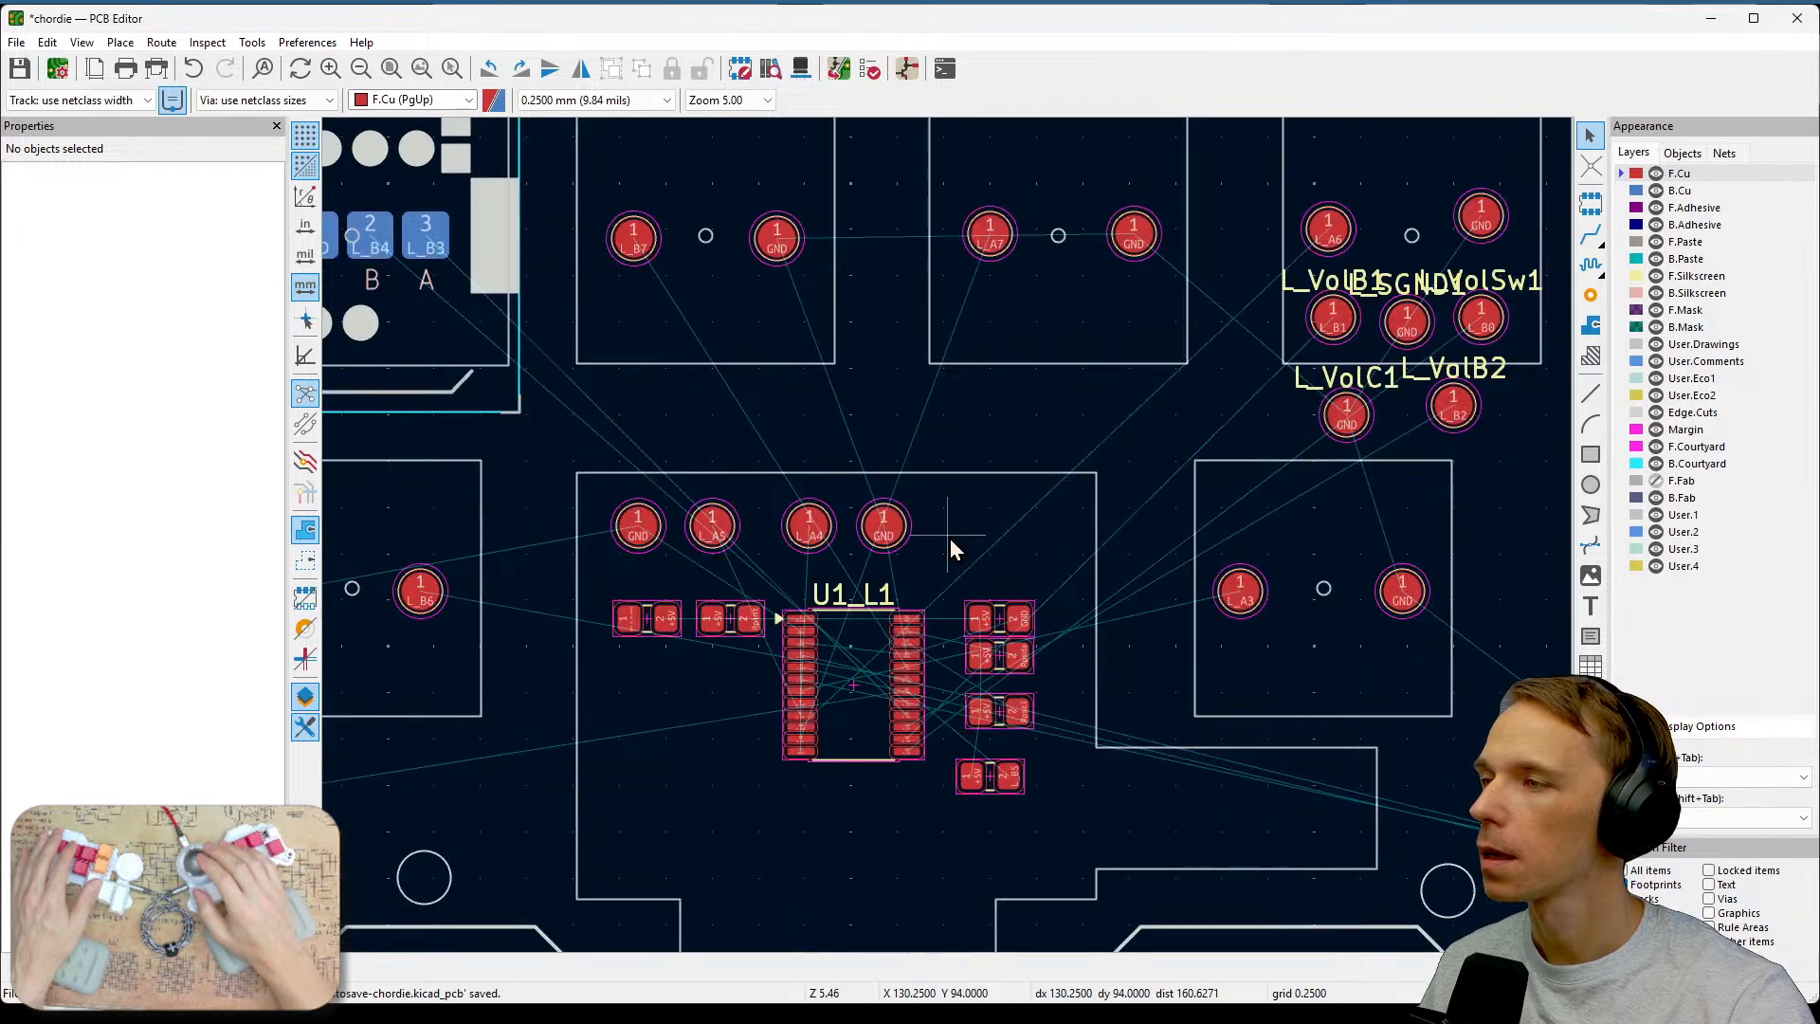
{"action": "middle_click_drag", "start_coordinate": [947, 661], "coordinate": [1020, 515]}
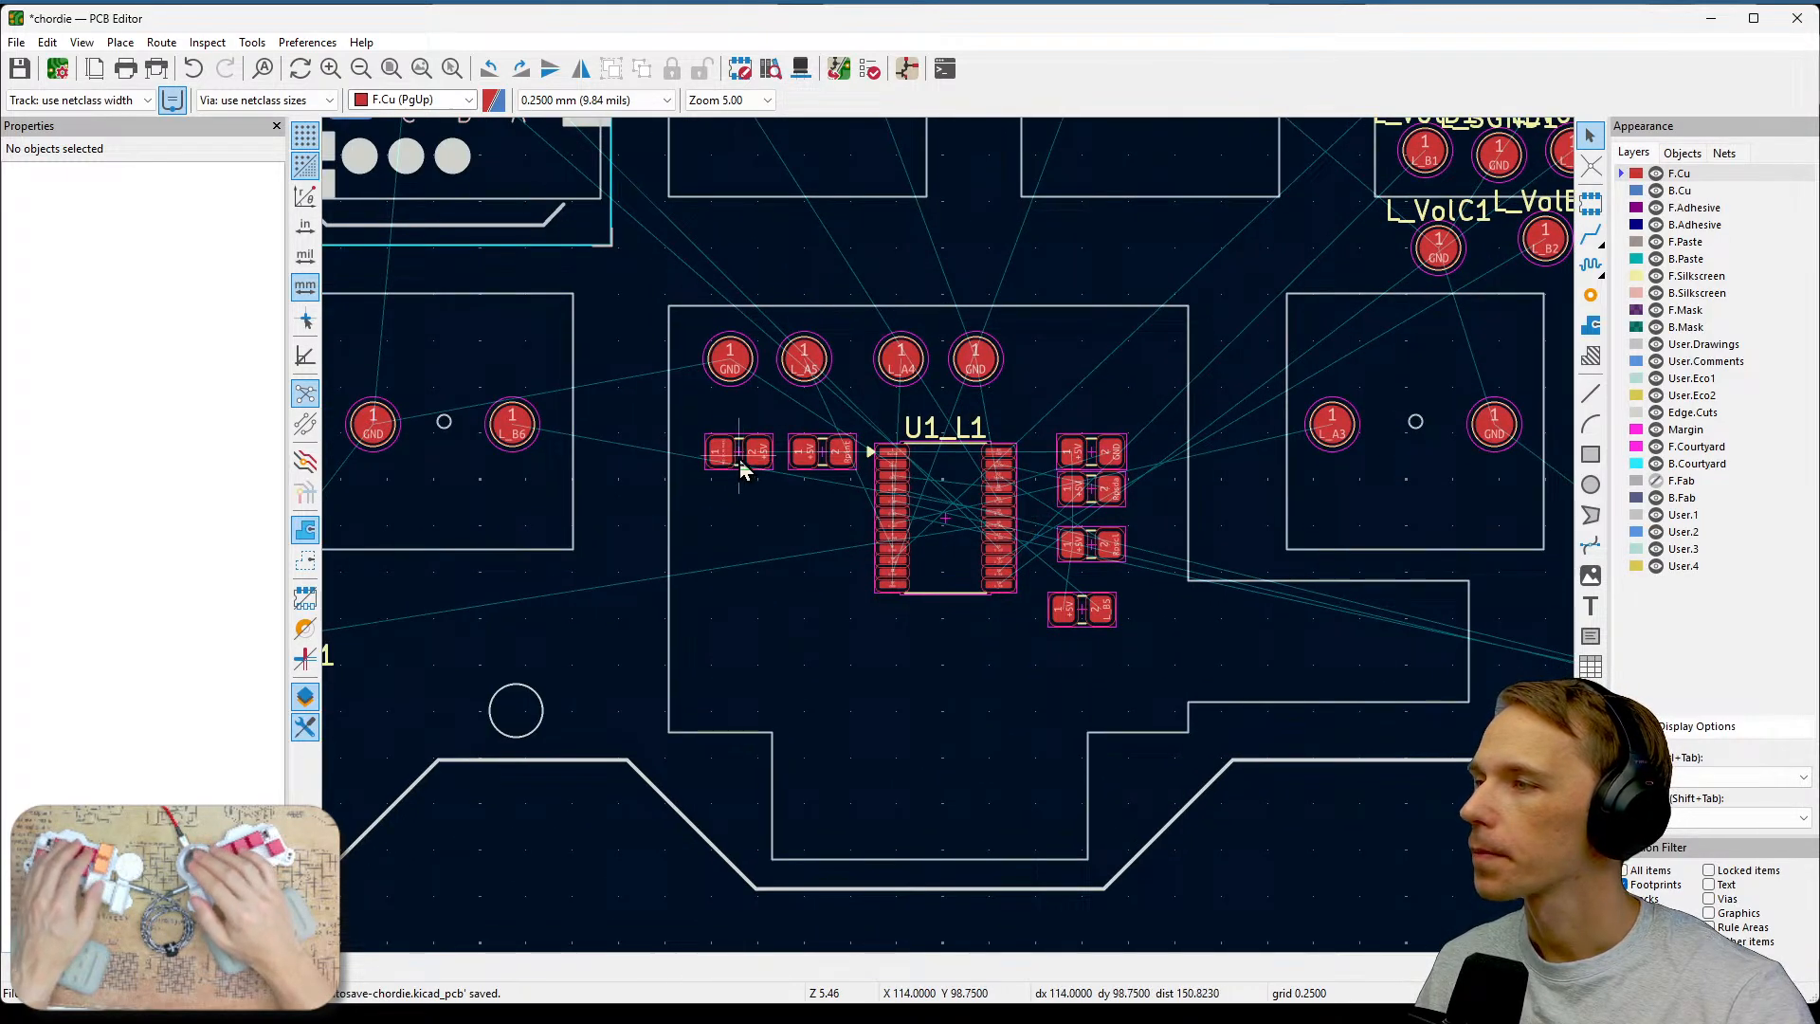
{"action": "left_click_drag", "start_coordinate": [678, 396], "coordinate": [1163, 700]}
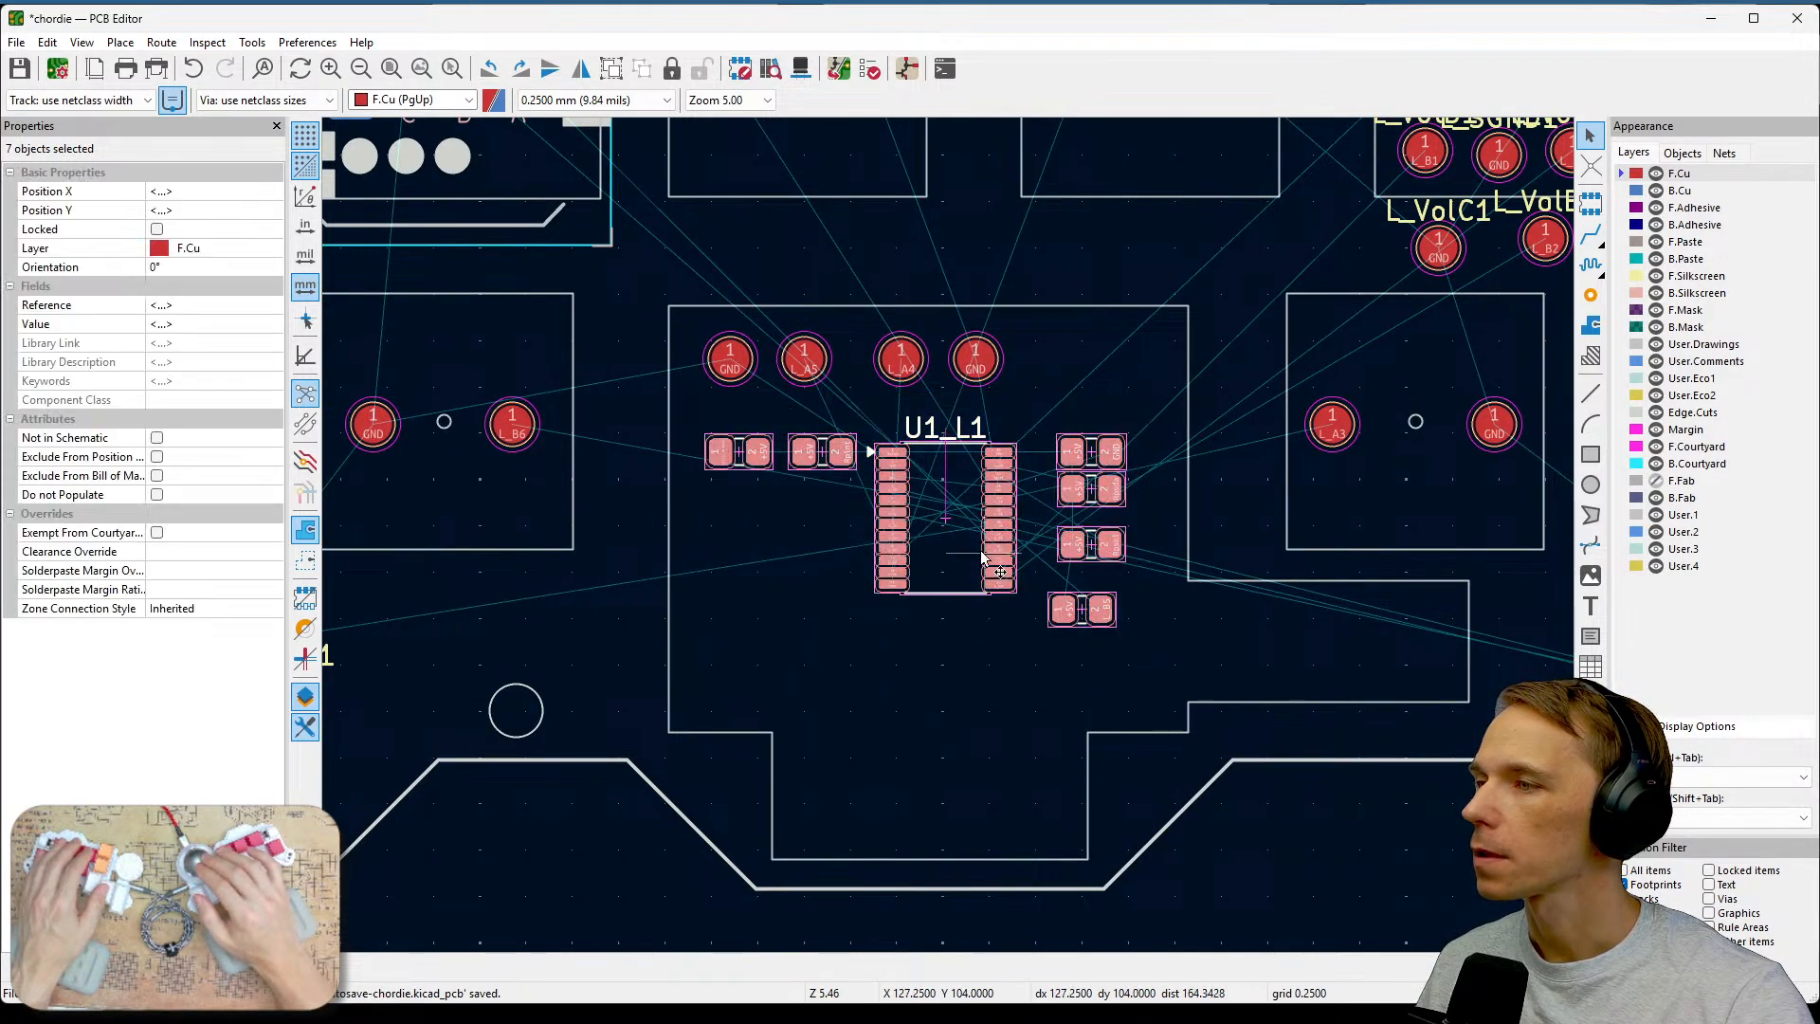
{"action": "key", "text": "m"}
{"action": "left_click", "coordinate": [936, 584]}
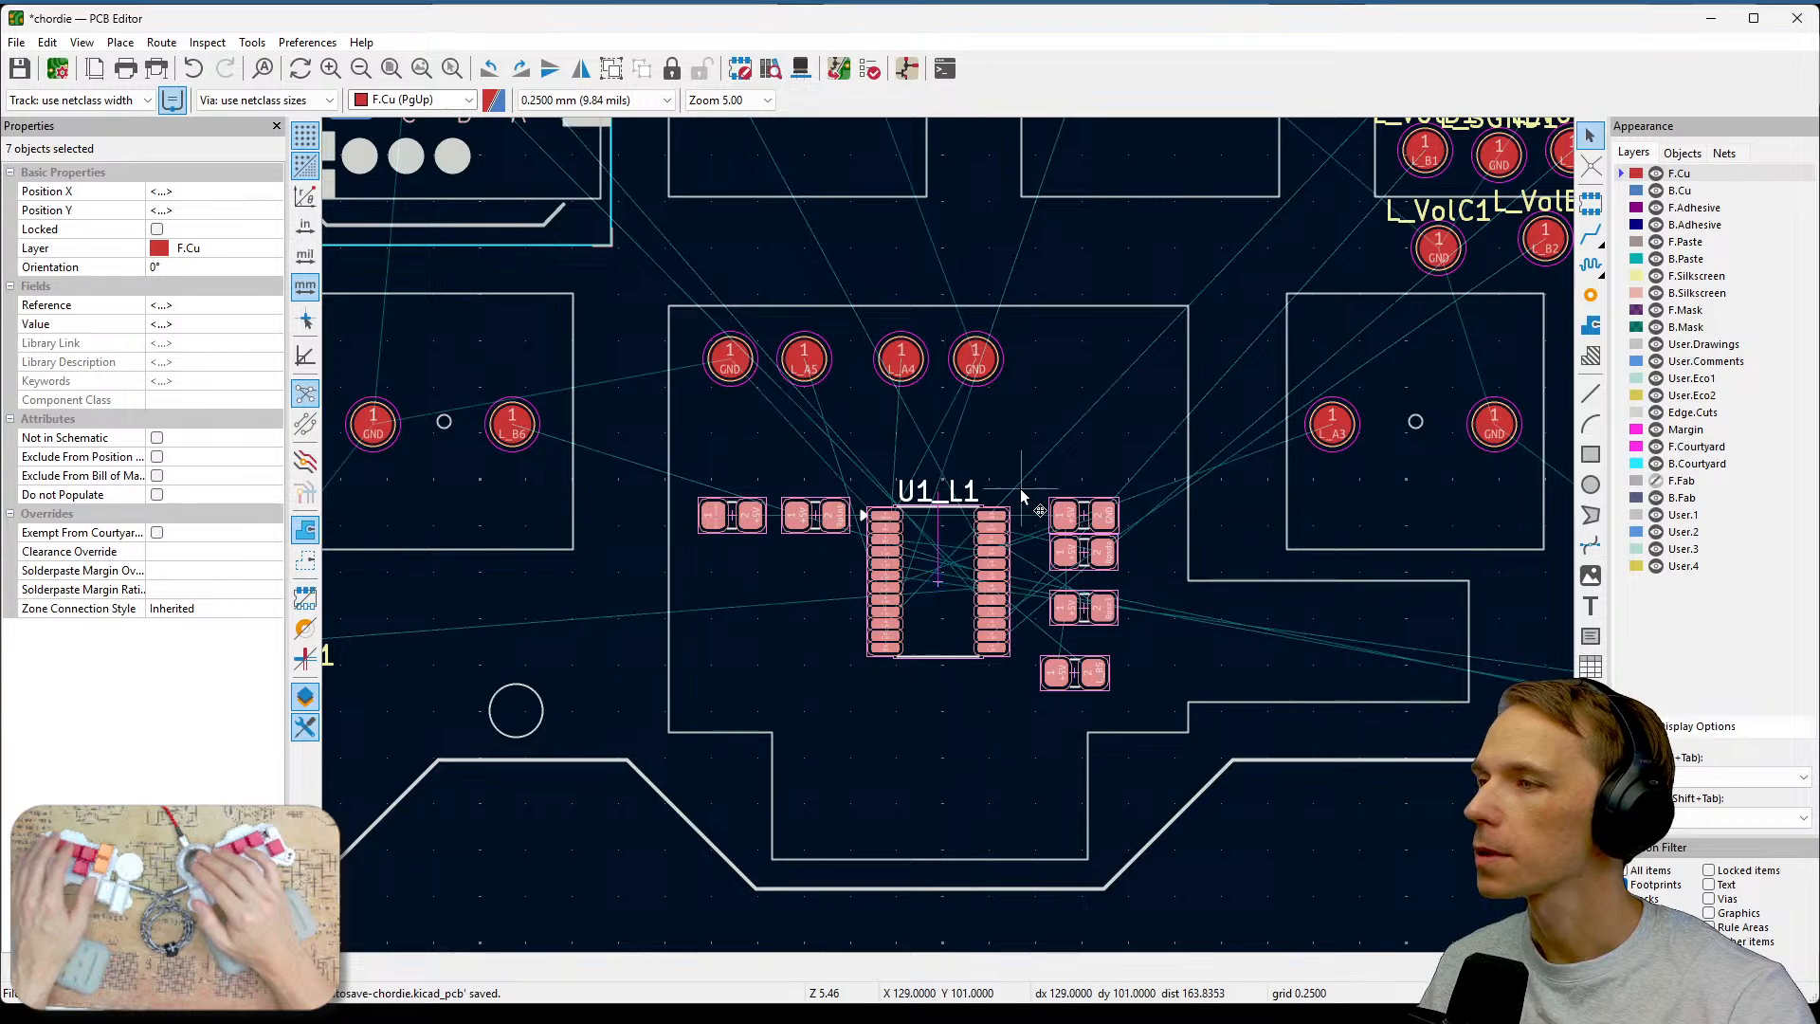
{"action": "left_click", "coordinate": [1019, 487]}
Duplicate a ground test point and place the copy below-left of U1_L1.
{"action": "scroll", "coordinate": [1019, 487], "scroll_direction": "up", "scroll_amount": 2}
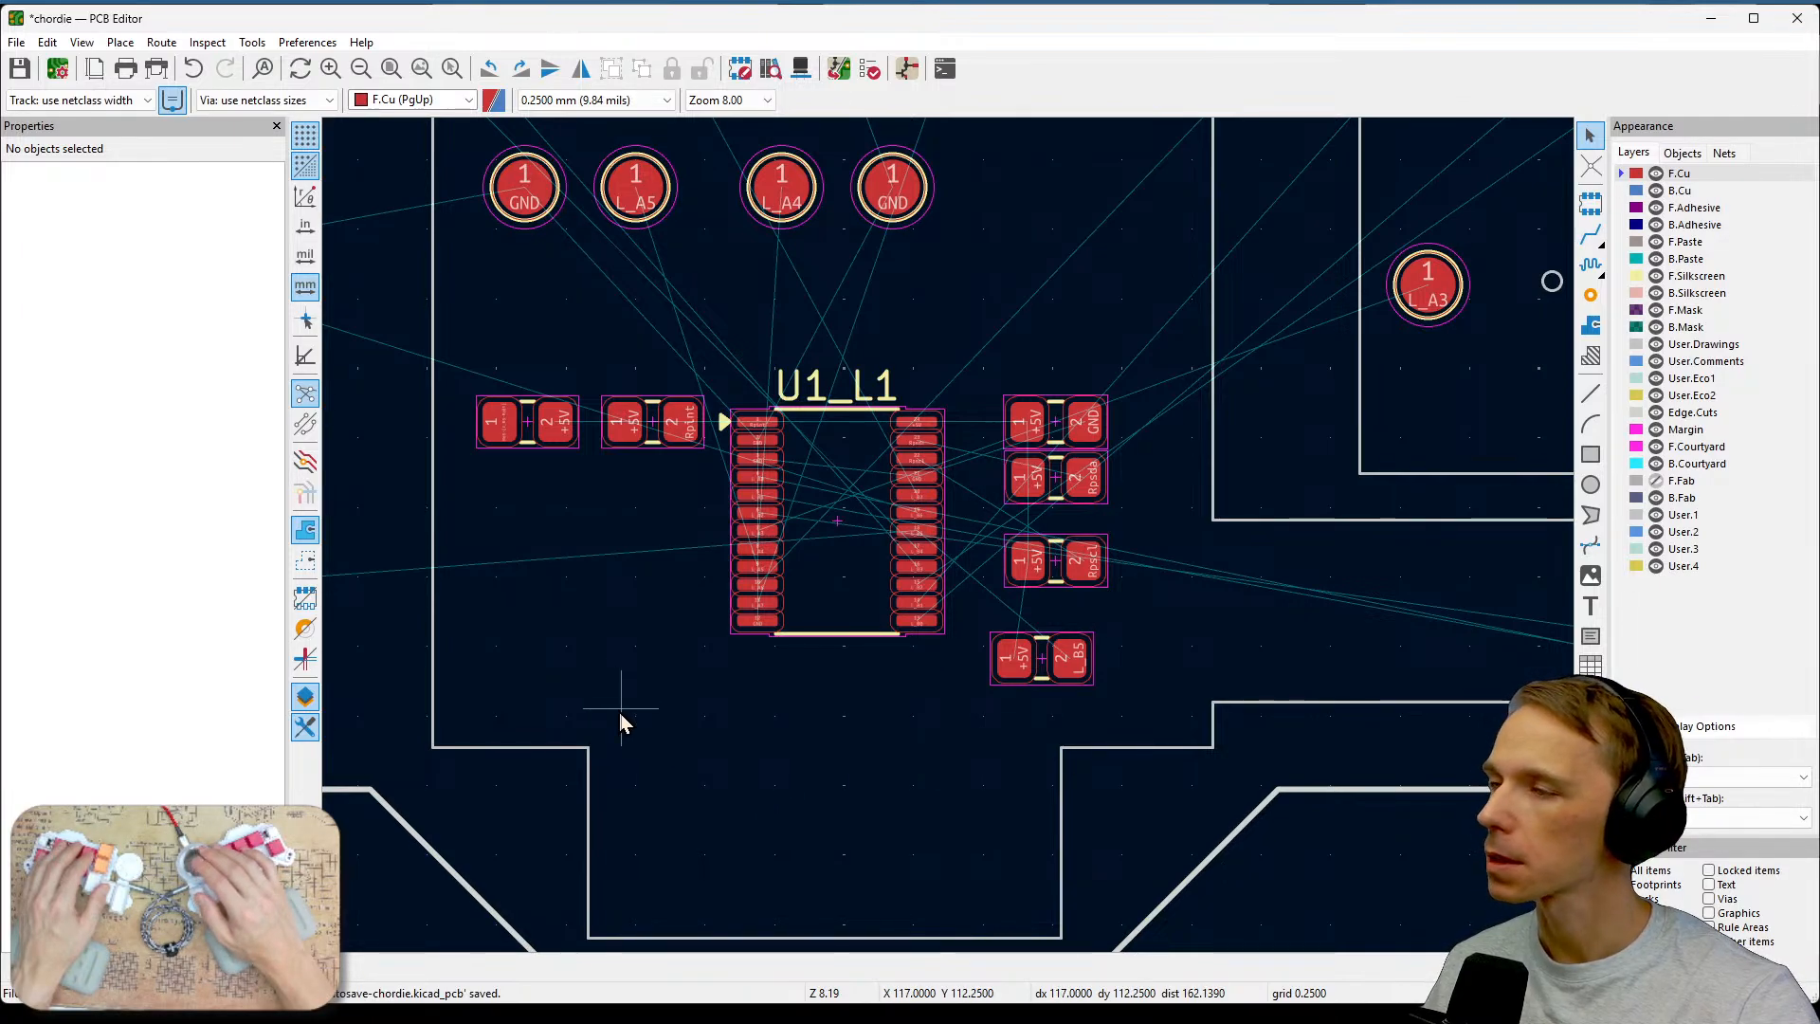
{"action": "left_click", "coordinate": [902, 229]}
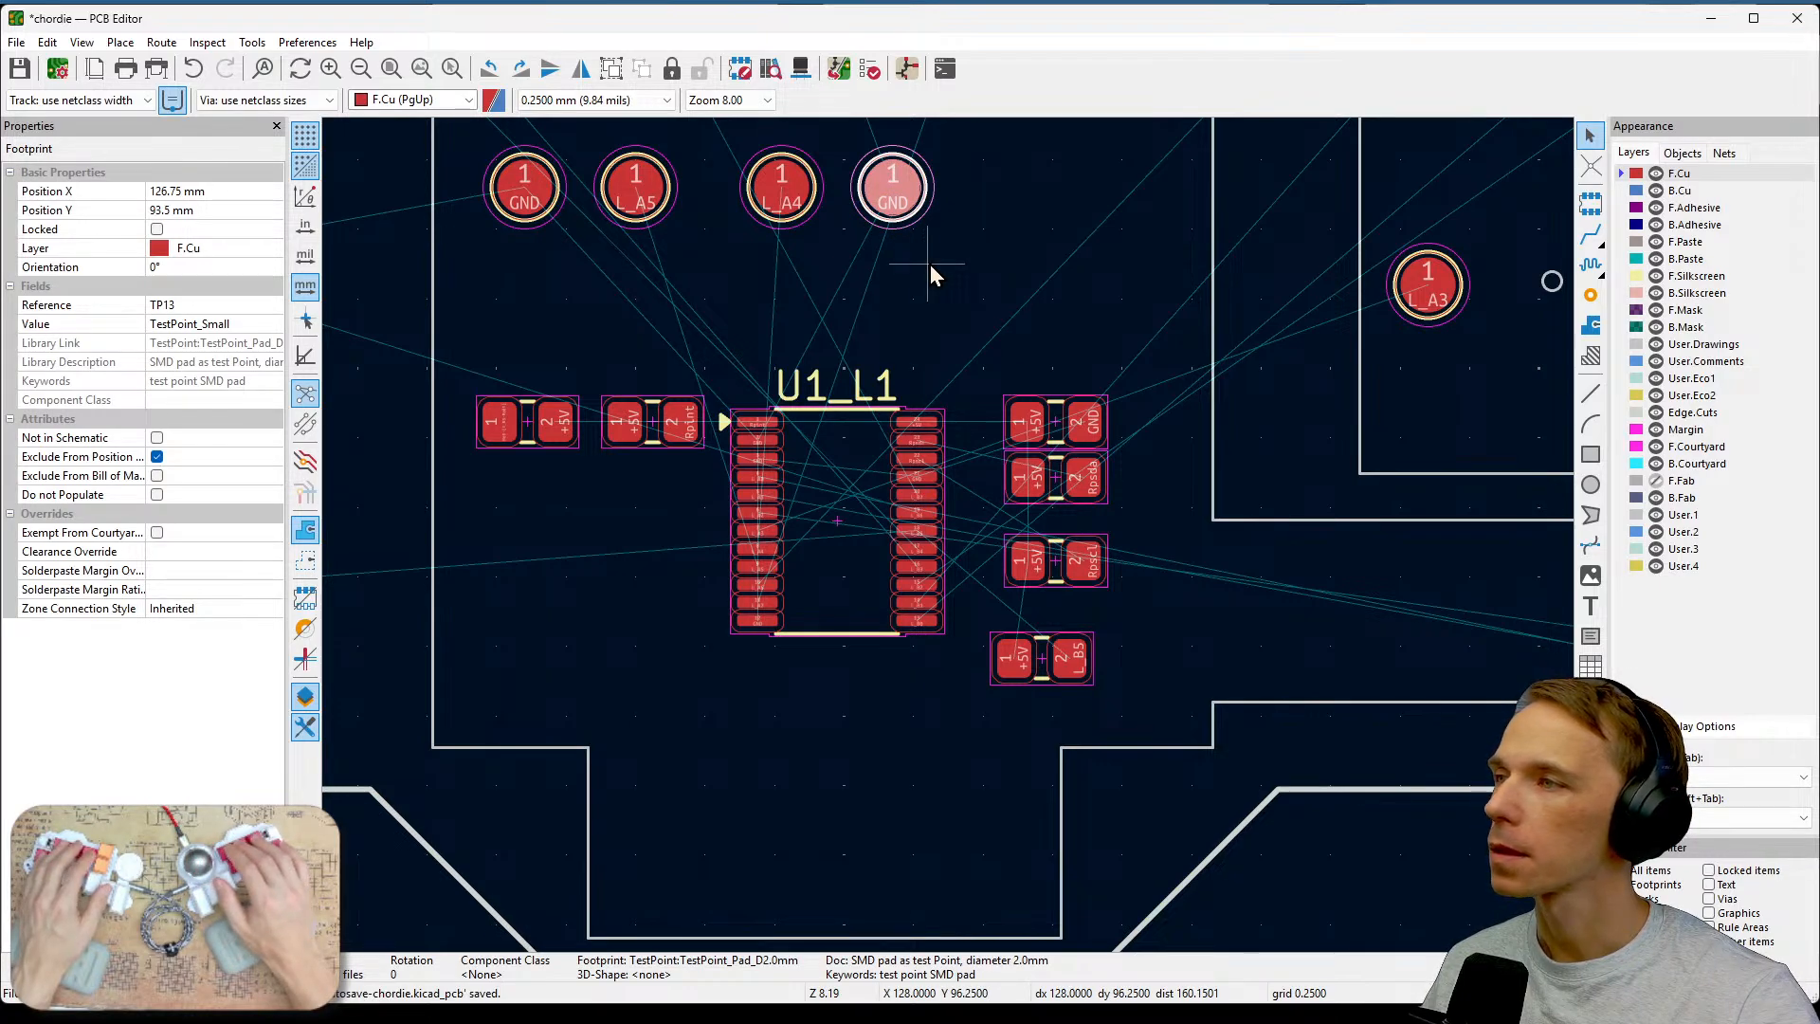
{"action": "key", "text": "ctrl+d"}
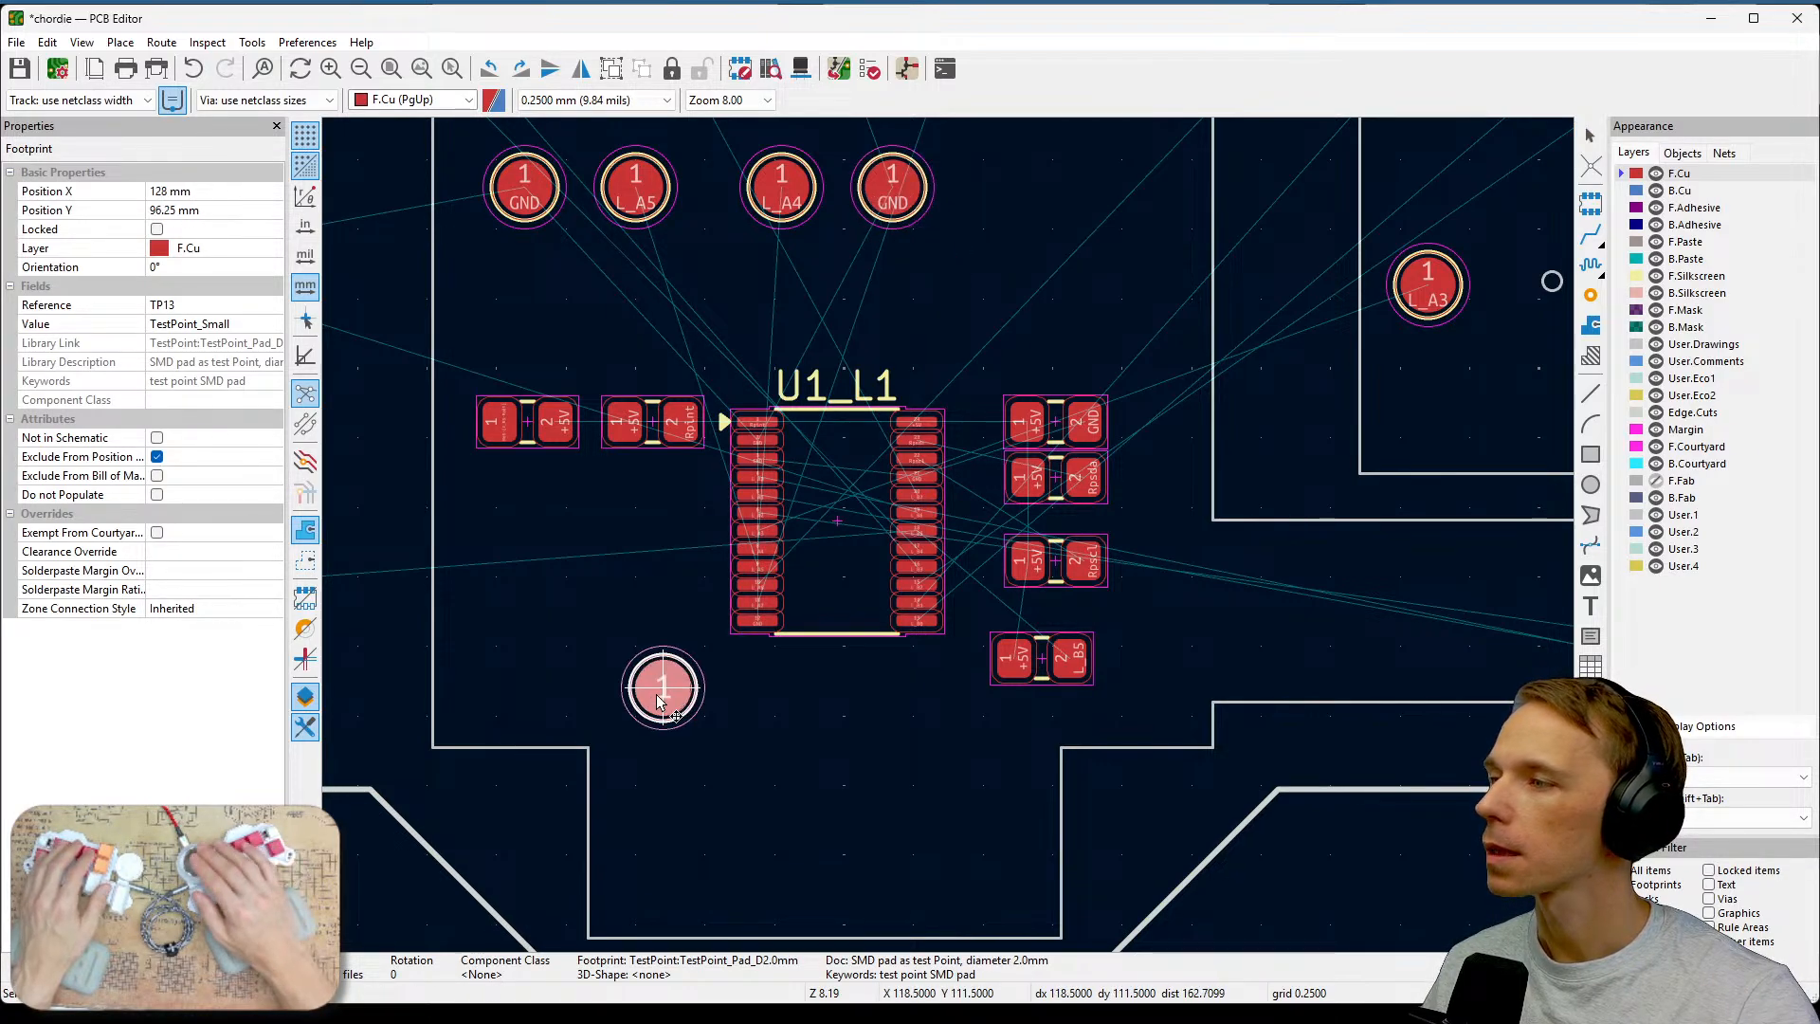
{"action": "left_click", "coordinate": [635, 680]}
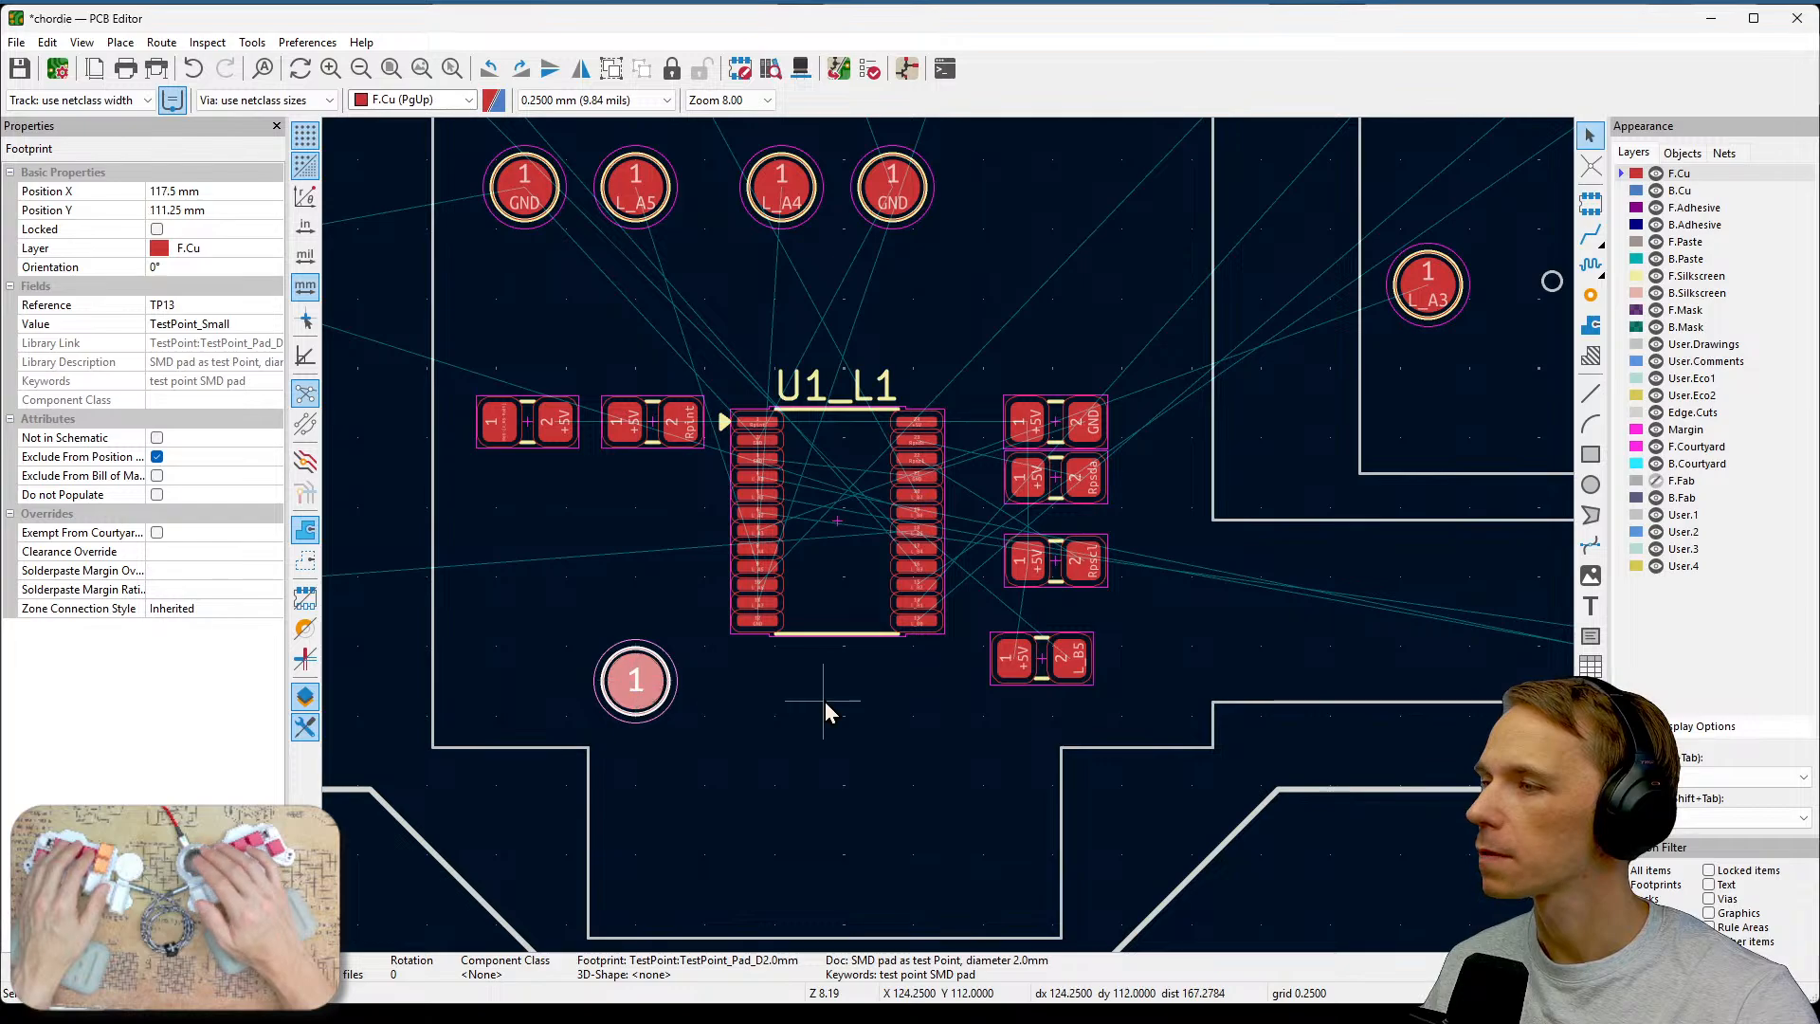
Assign the +5V net to the new test point's pad below U1_L1.
{"action": "middle_click_drag", "start_coordinate": [1122, 333], "coordinate": [1089, 747]}
{"action": "middle_click_drag", "start_coordinate": [1105, 447], "coordinate": [1102, 820]}
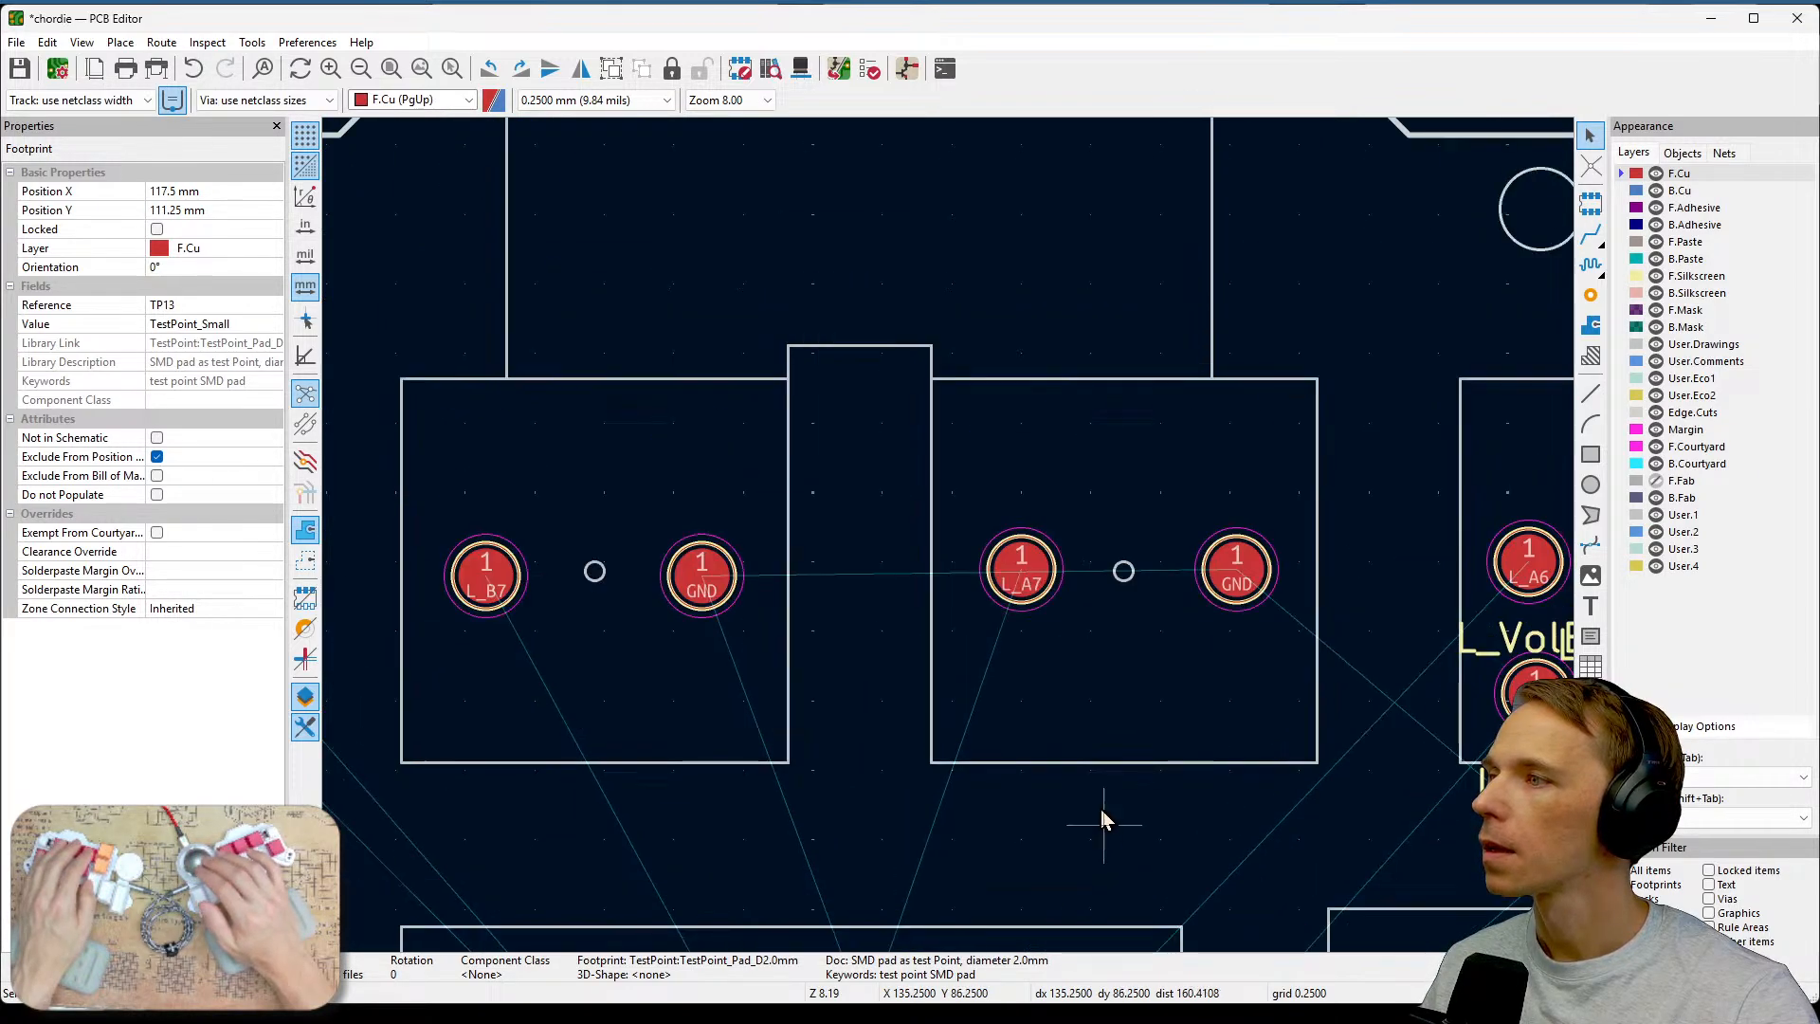
{"action": "middle_click_drag", "start_coordinate": [1041, 464], "coordinate": [1143, 355]}
{"action": "middle_click_drag", "start_coordinate": [1131, 742], "coordinate": [1277, 189]}
{"action": "middle_click_drag", "start_coordinate": [1174, 604], "coordinate": [1191, 343]}
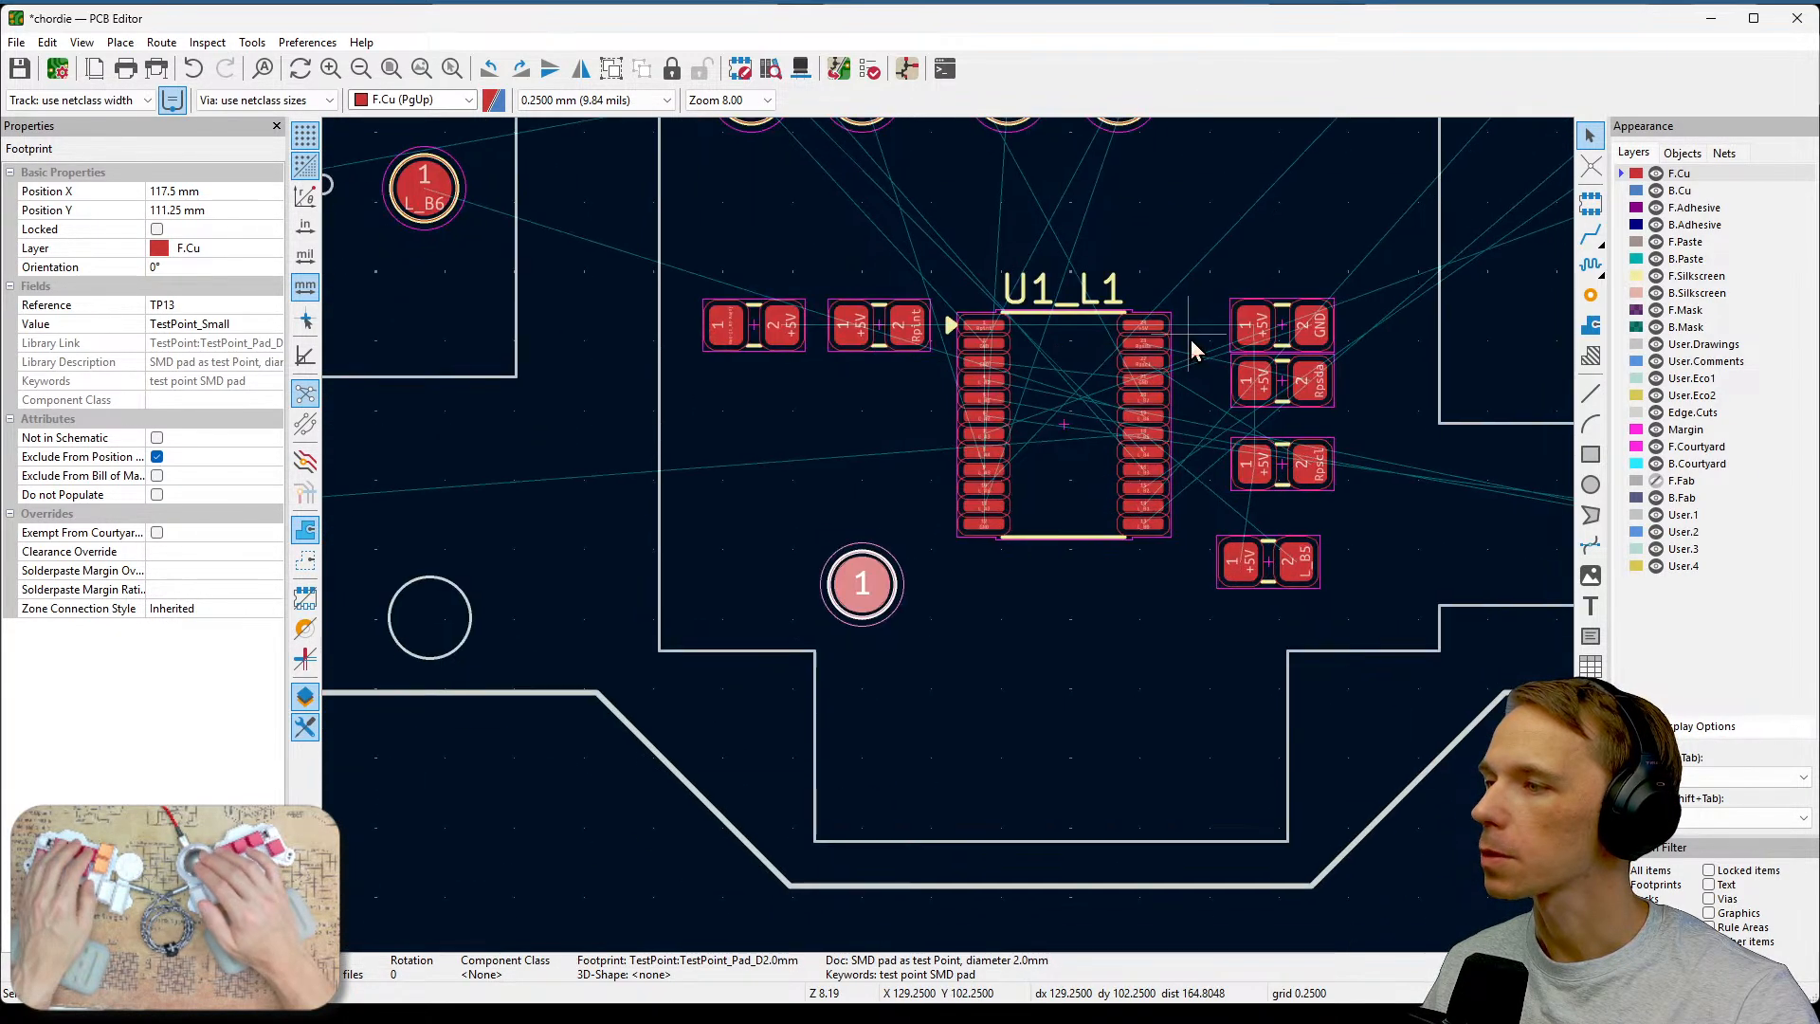
{"action": "key", "text": "Escape"}
{"action": "left_click", "coordinate": [865, 588]}
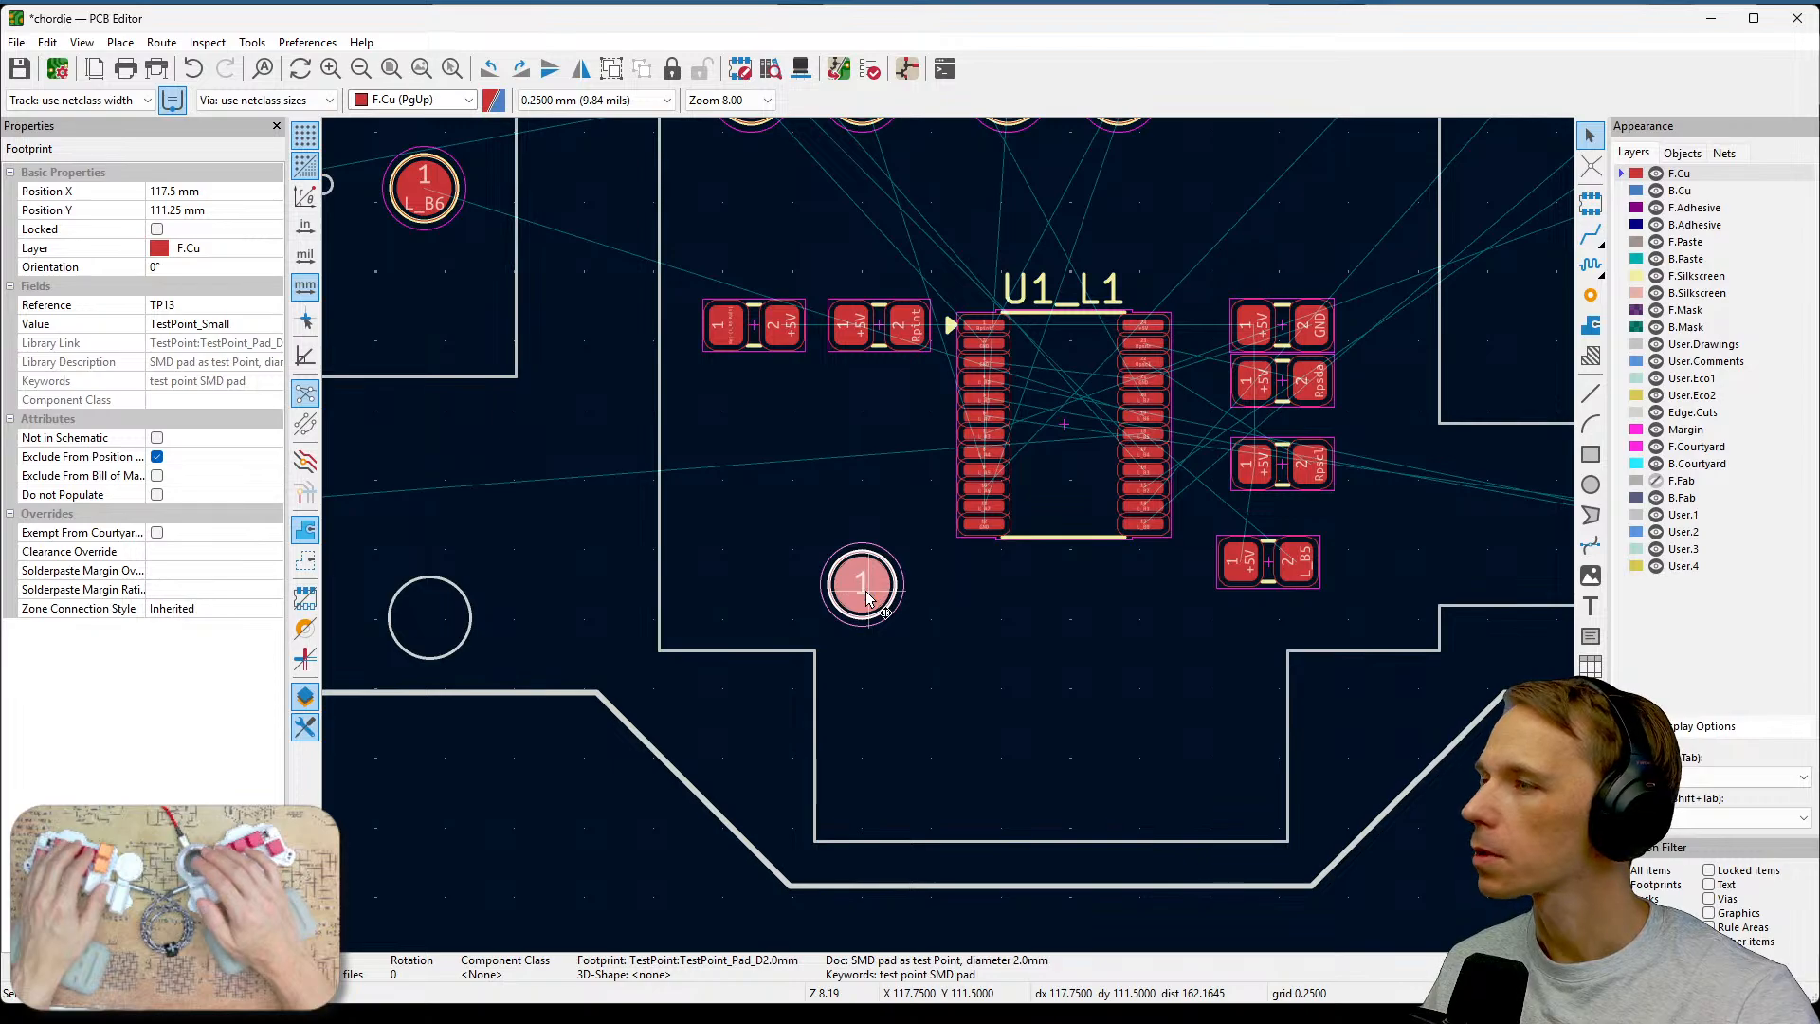
{"action": "double_click", "coordinate": [866, 590]}
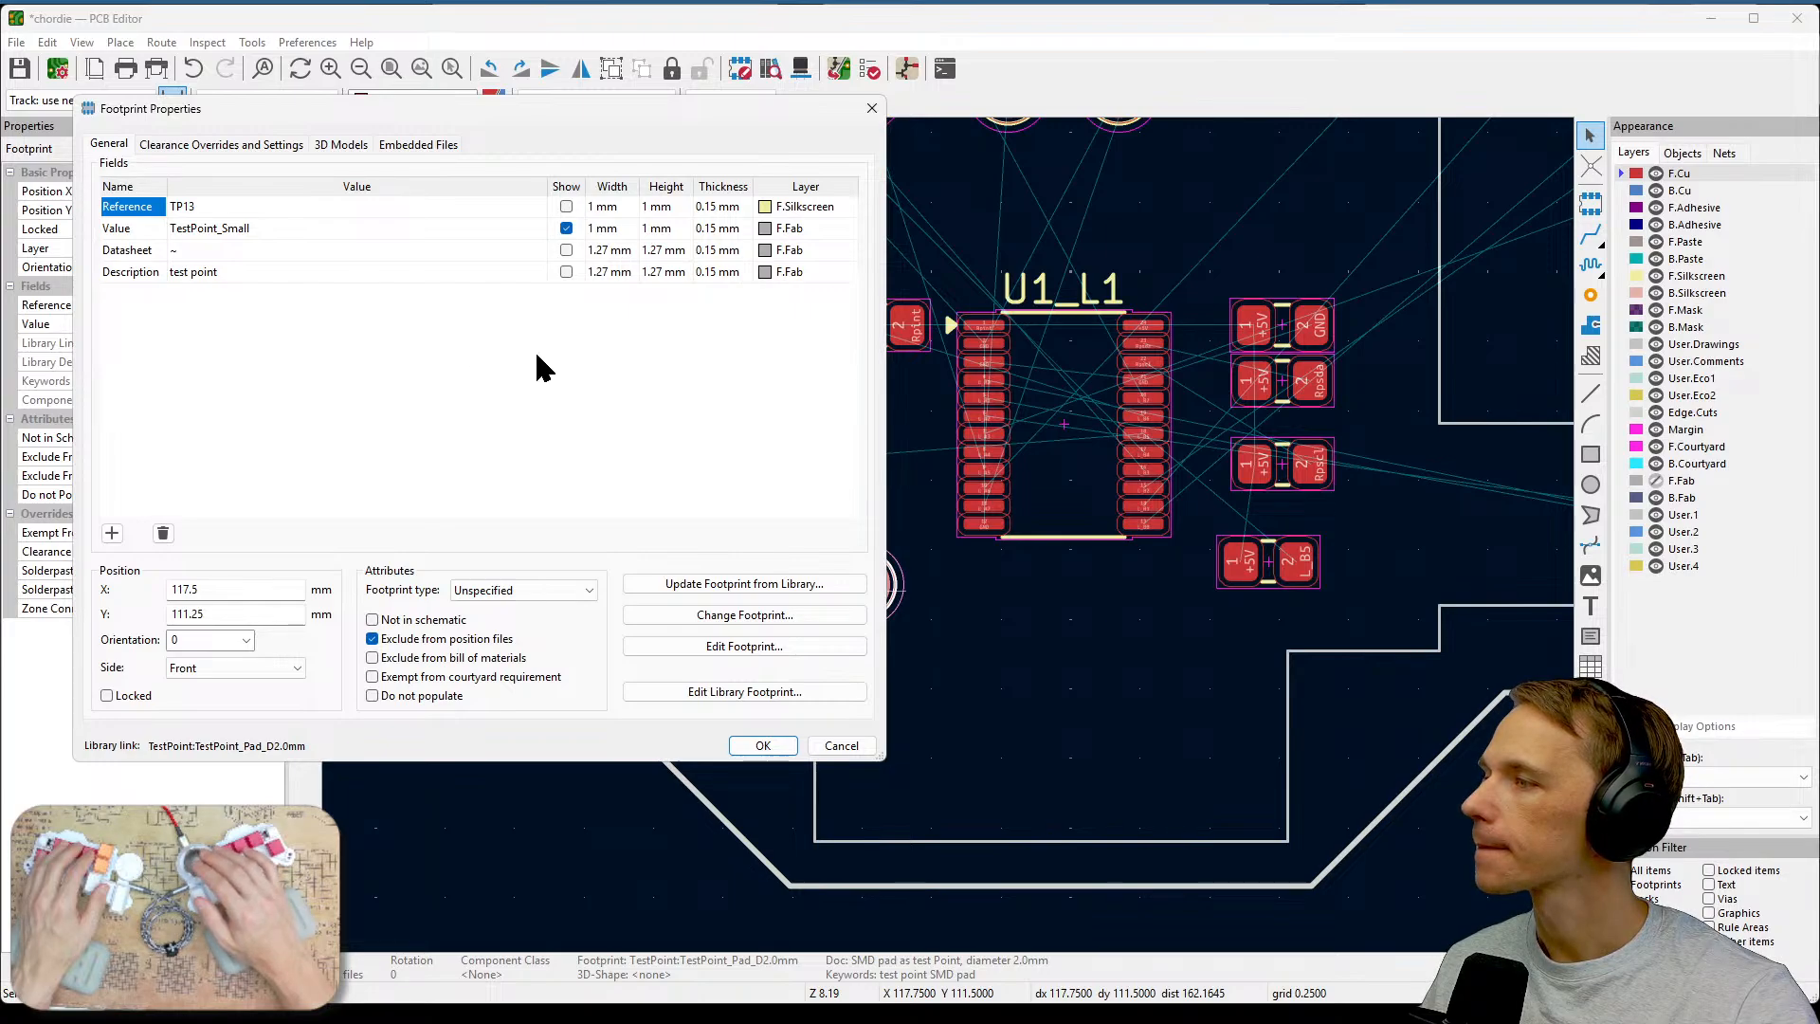
{"action": "key", "text": "Escape"}
{"action": "key", "text": "Escape"}
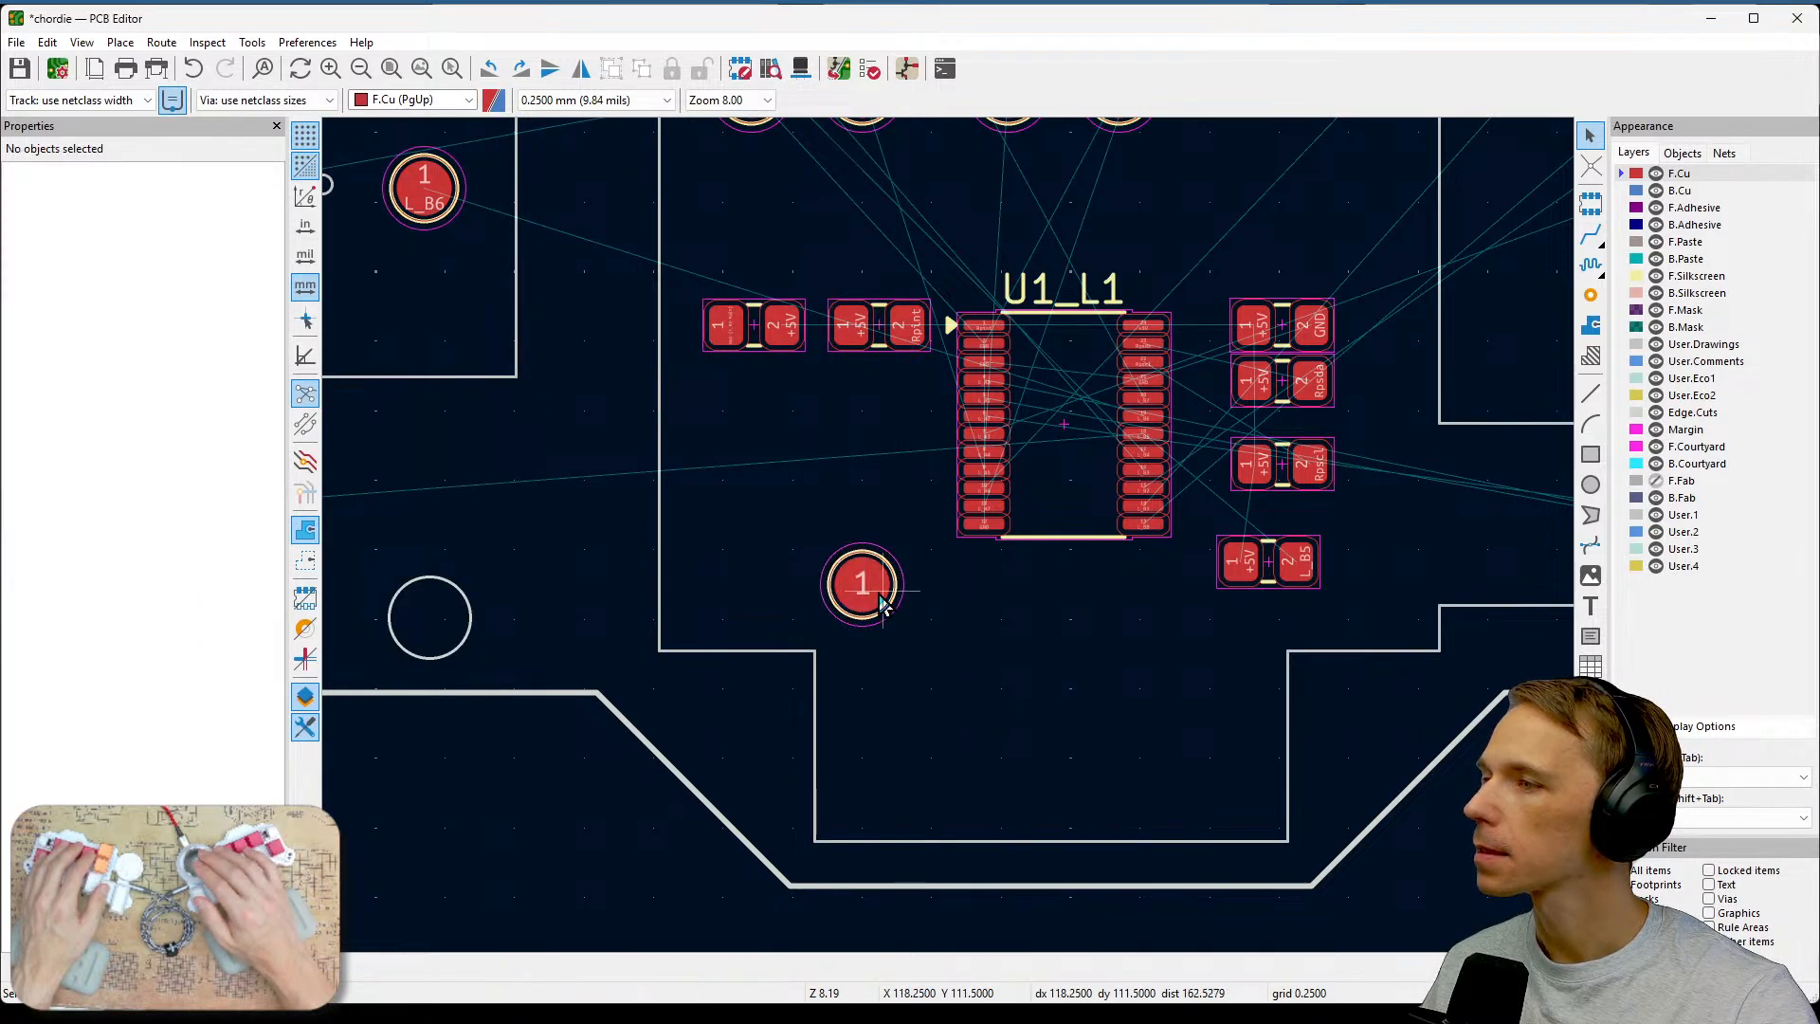
{"action": "left_click", "coordinate": [862, 593]}
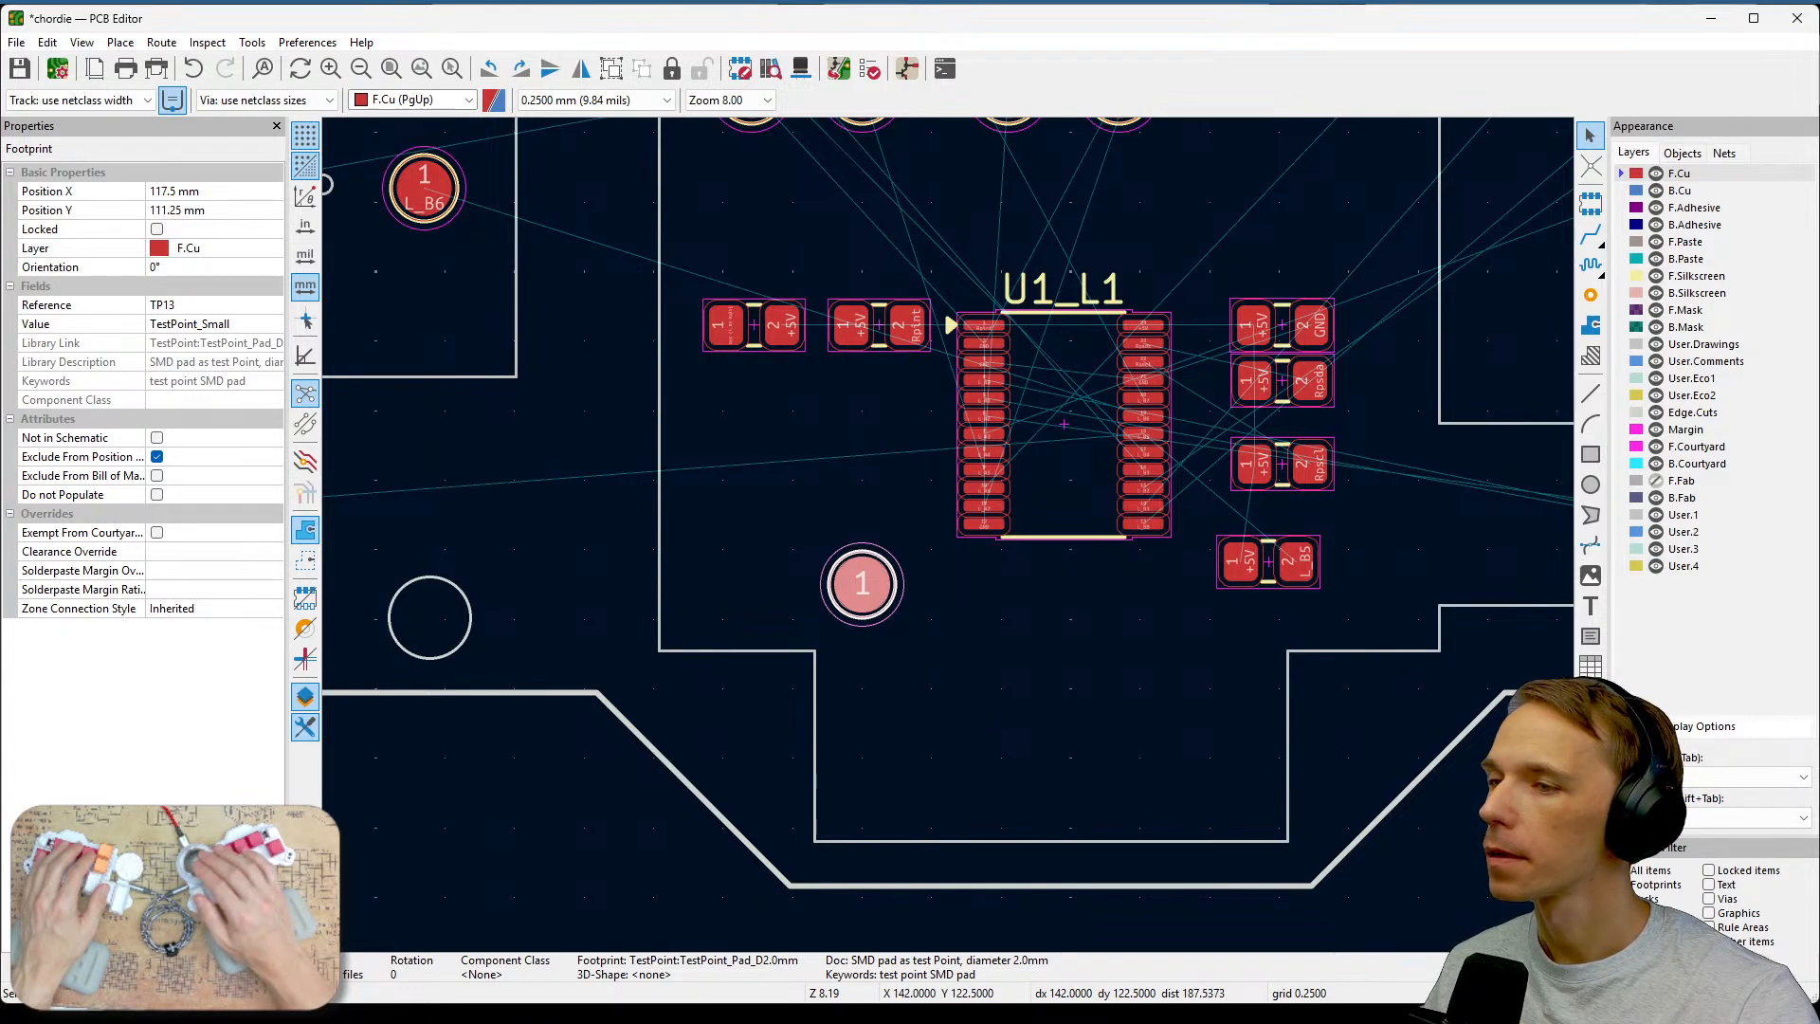
{"action": "left_click", "coordinate": [1186, 729]}
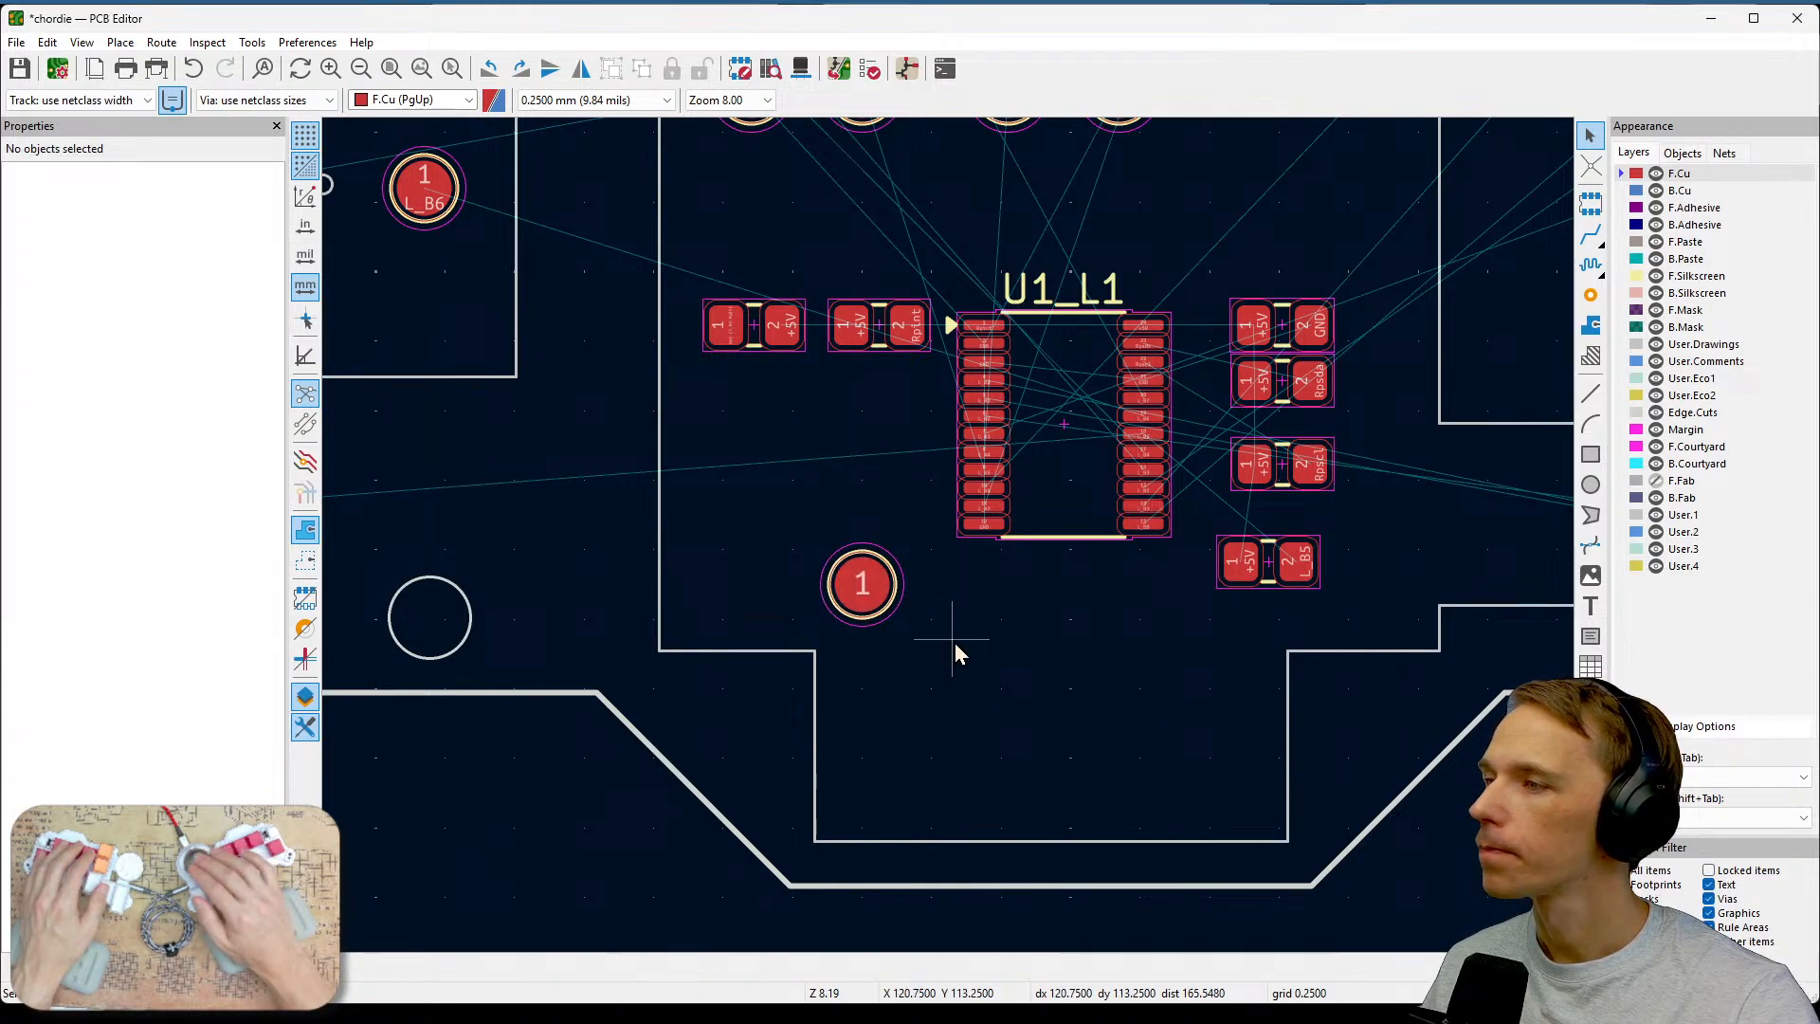
{"action": "left_click", "coordinate": [865, 590]}
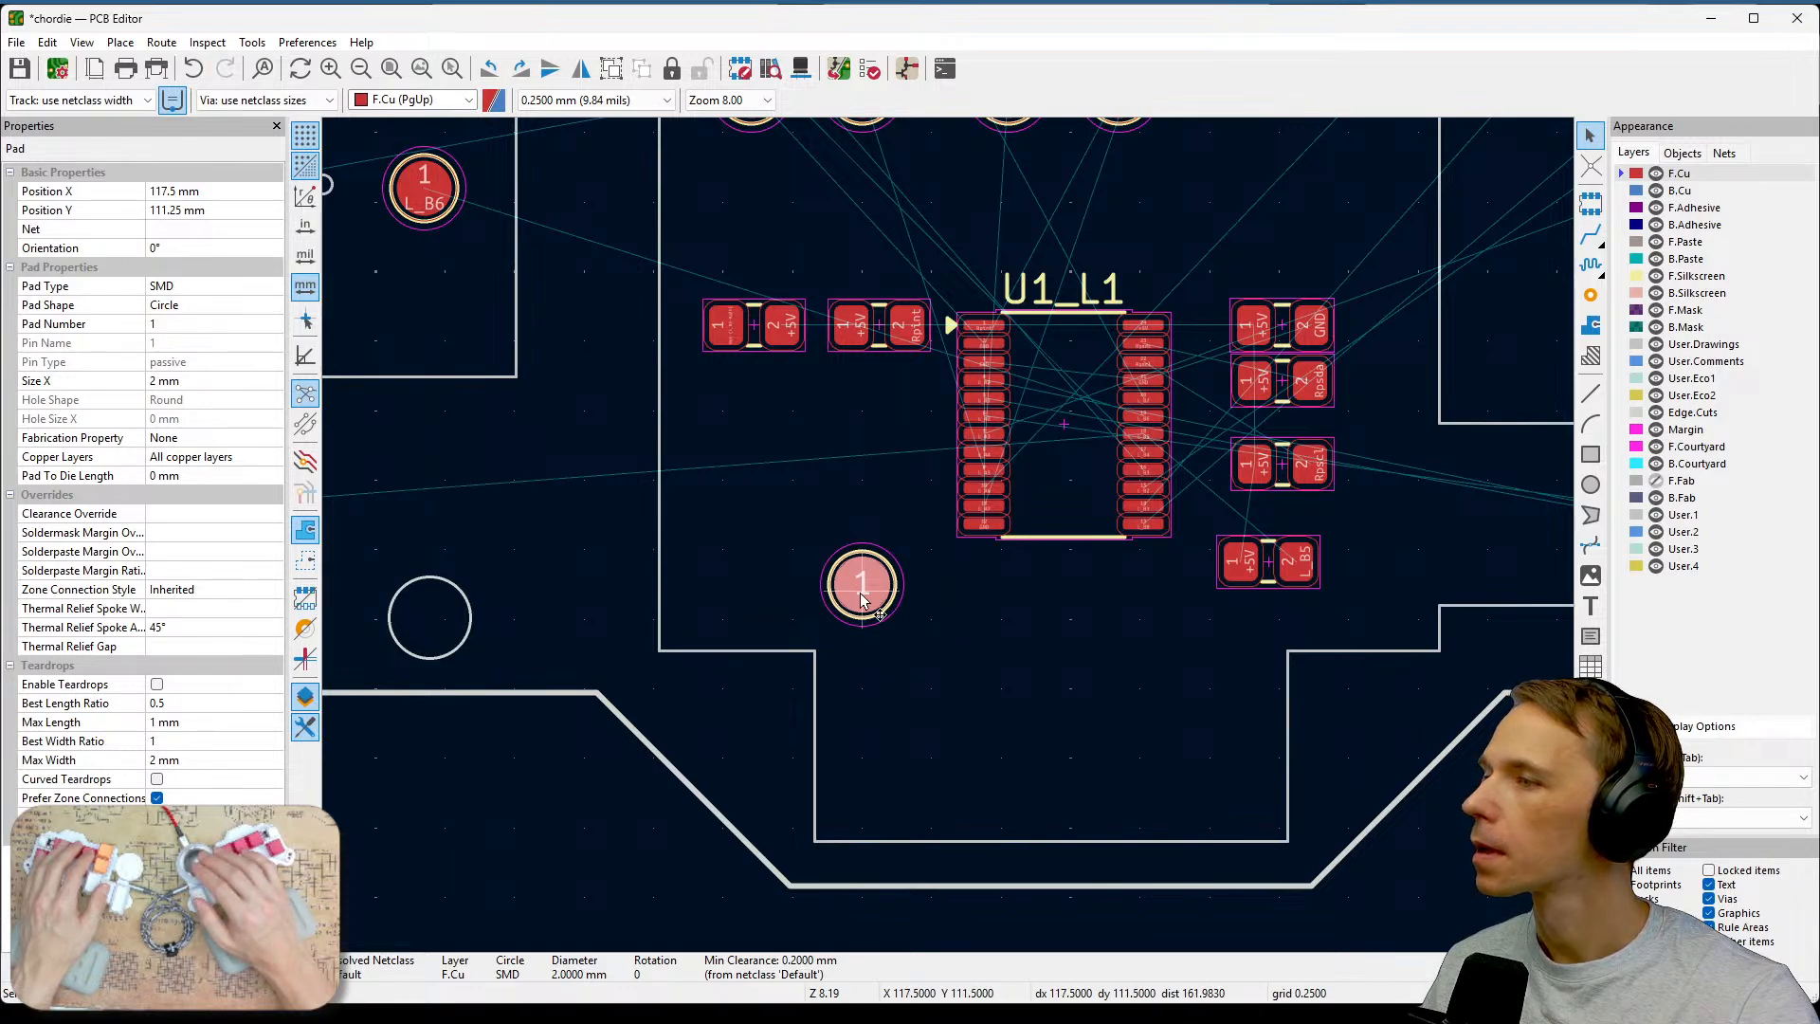
{"action": "key", "text": "m"}
{"action": "key", "text": "e"}
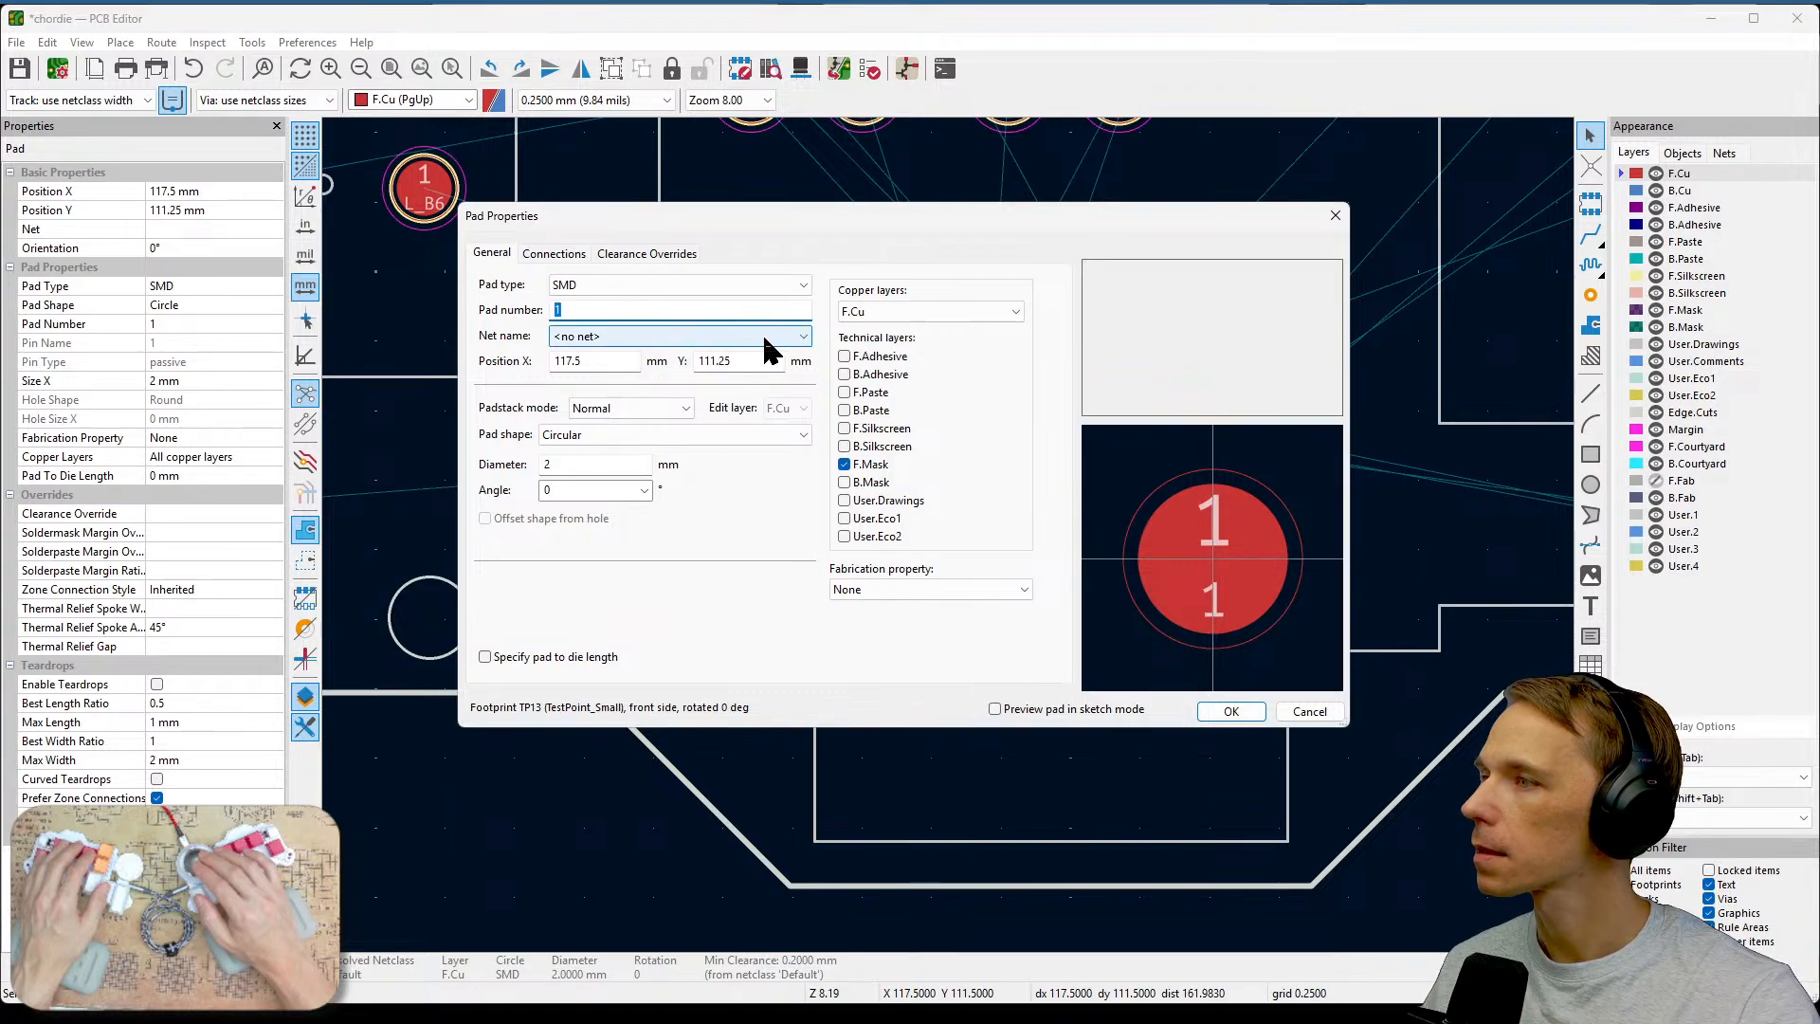
{"action": "left_click", "coordinate": [786, 337]}
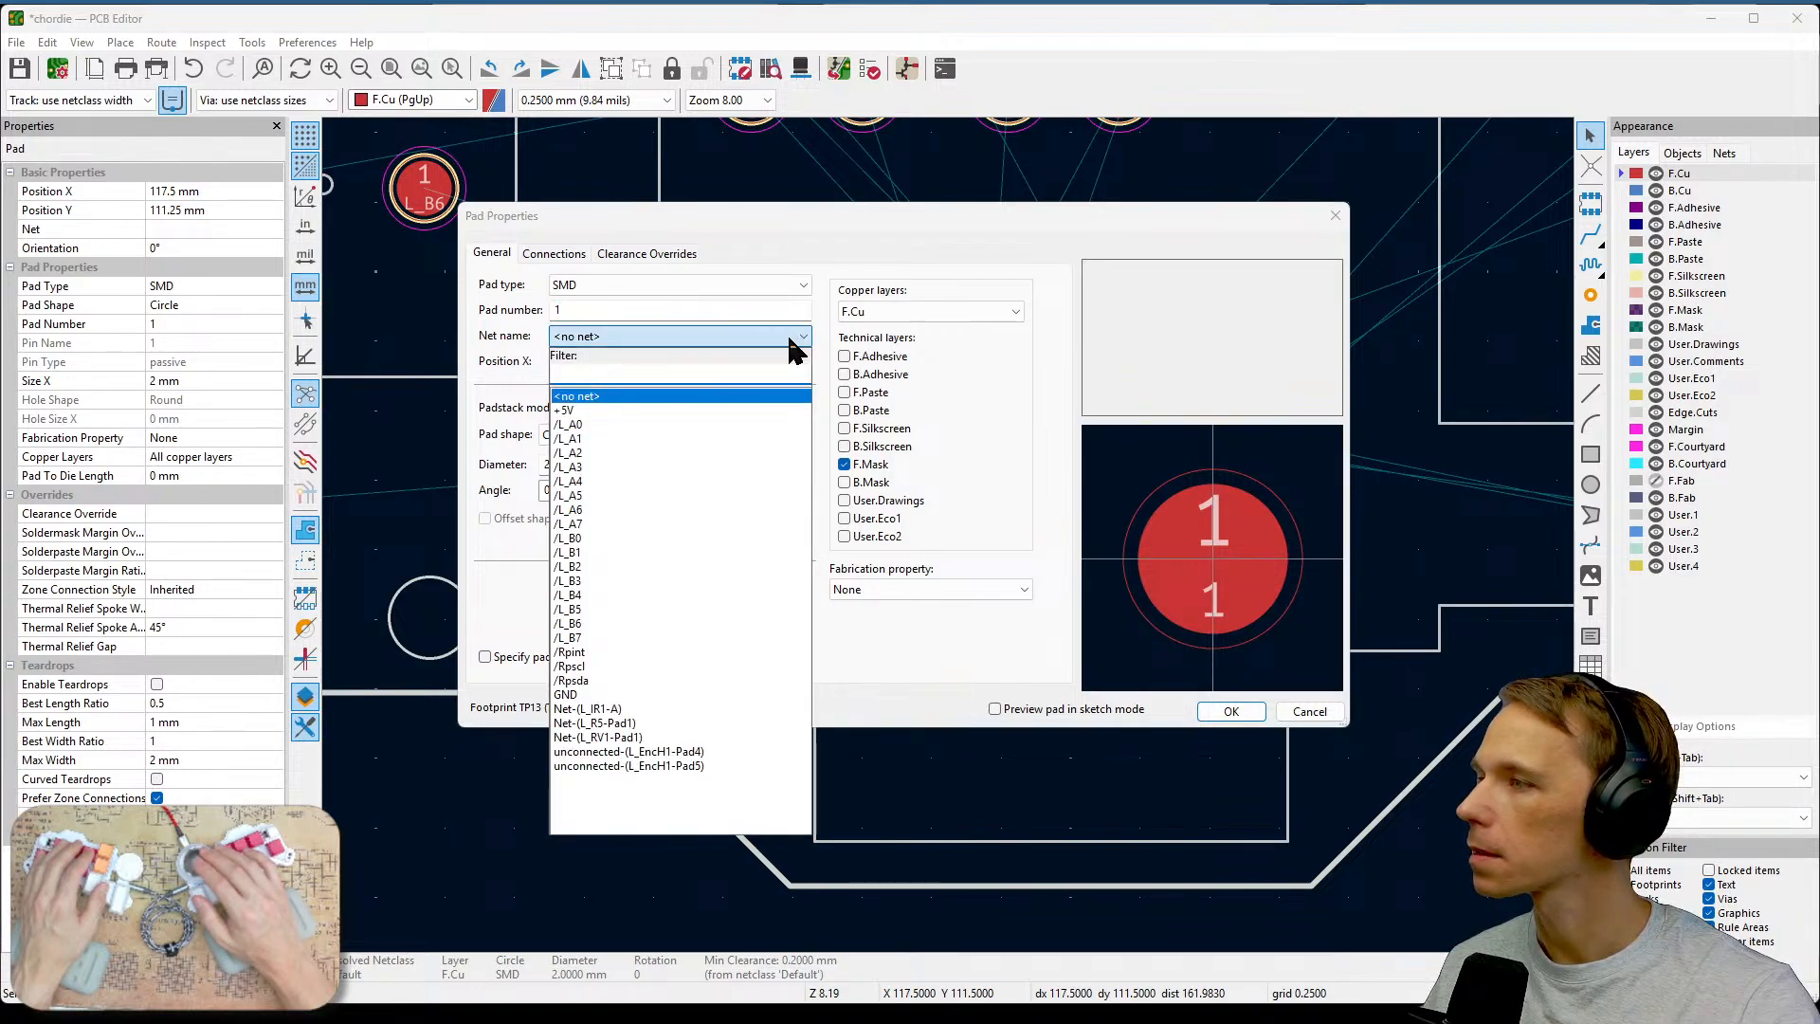
{"action": "left_click", "coordinate": [758, 410]}
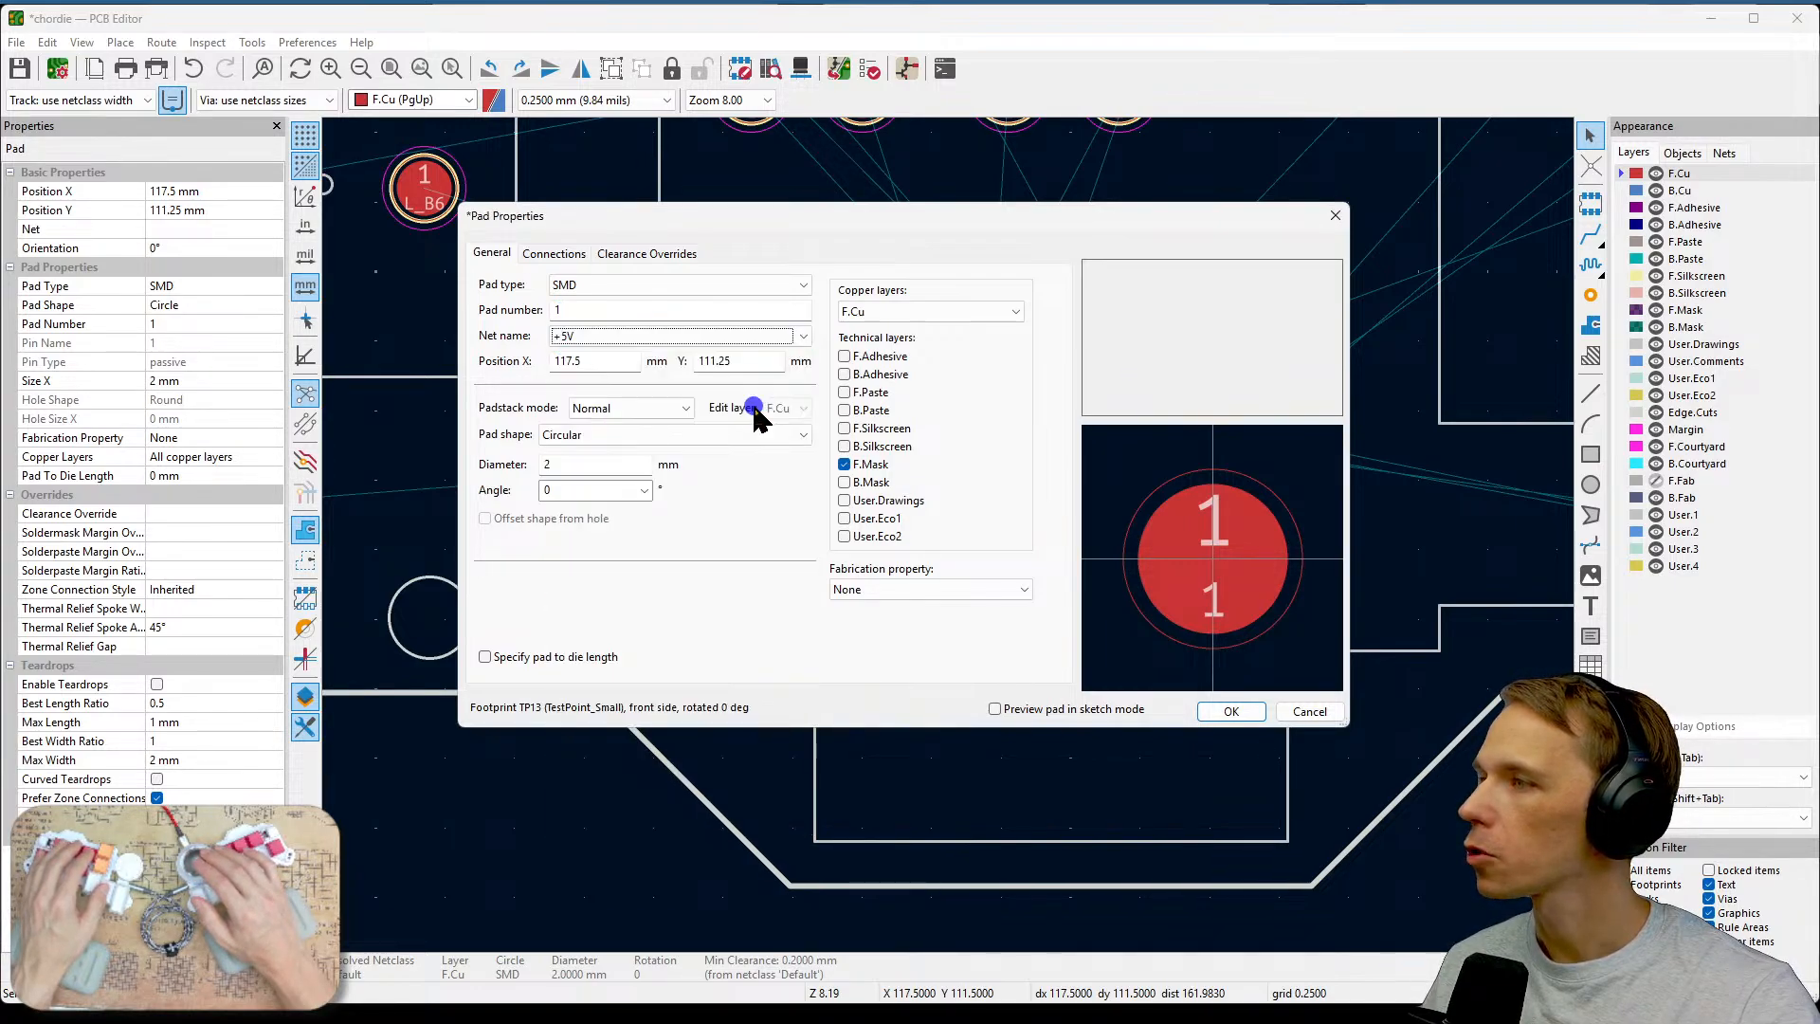
{"action": "left_click", "coordinate": [1230, 710]}
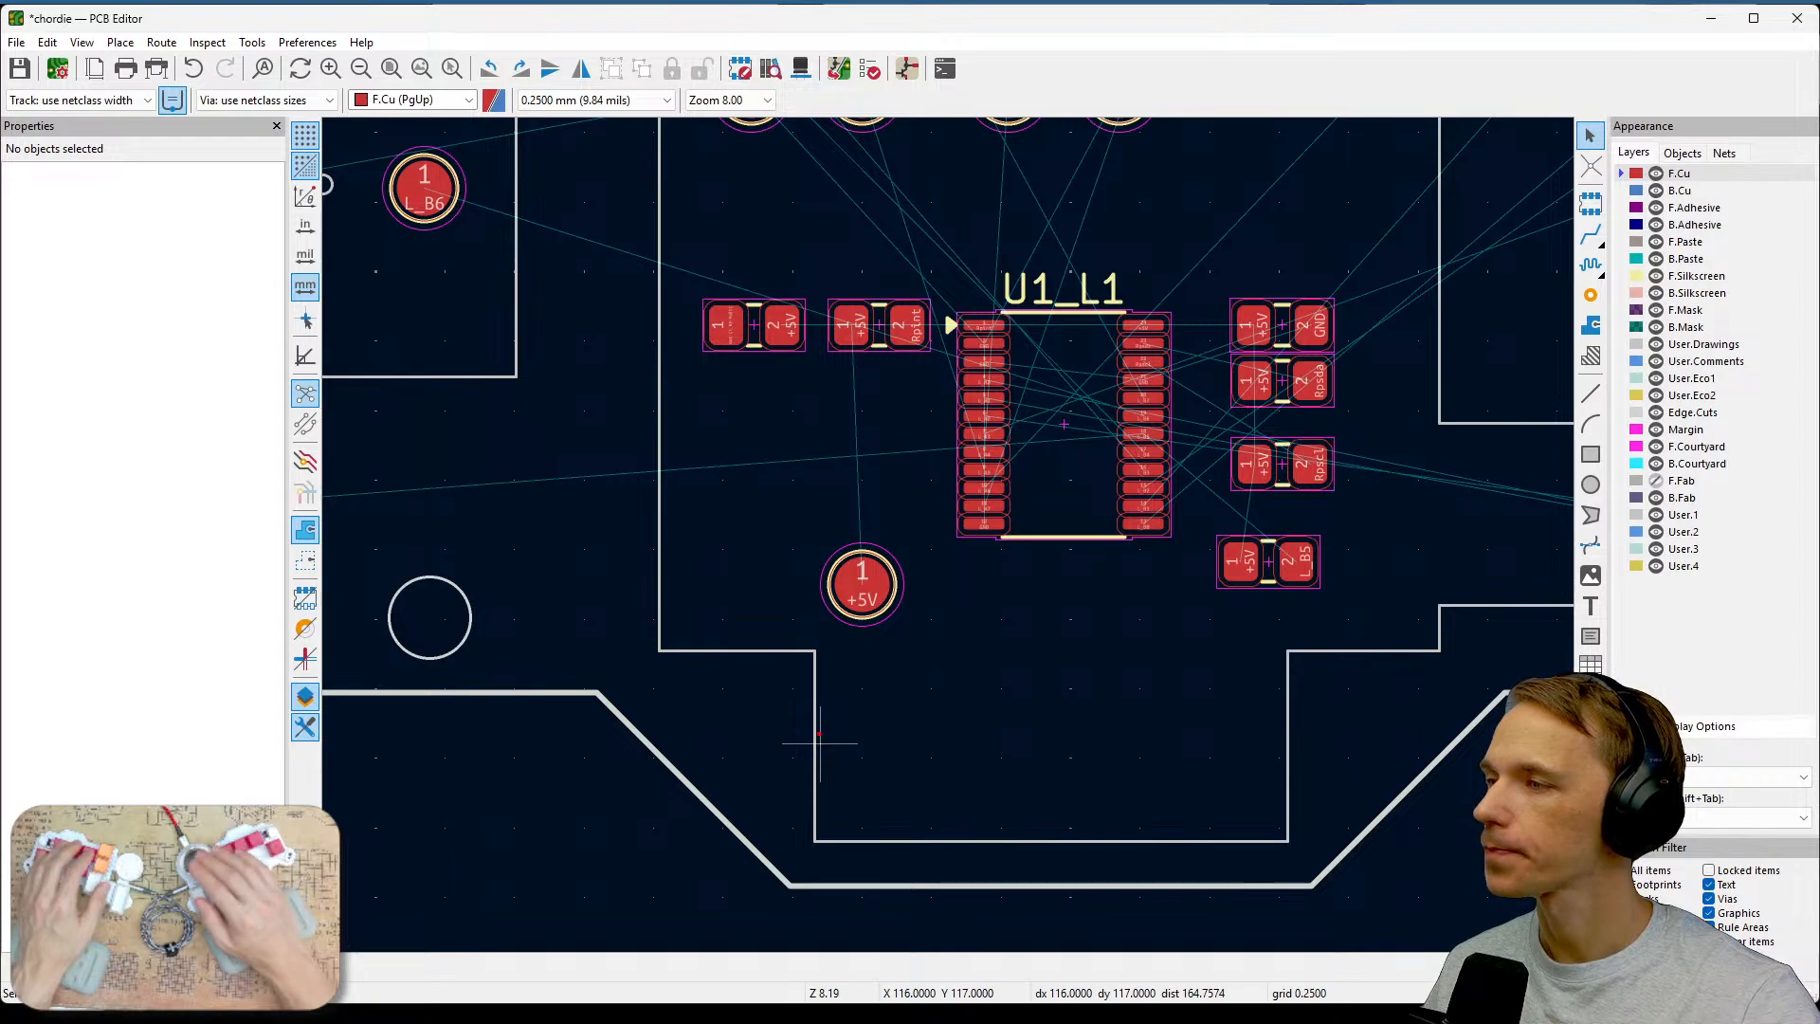
Paste a test point above the L_B7 key area and duplicate it above the L_A7 area, aligning both in one row.
{"action": "left_click_drag", "start_coordinate": [846, 739], "coordinate": [1292, 742]}
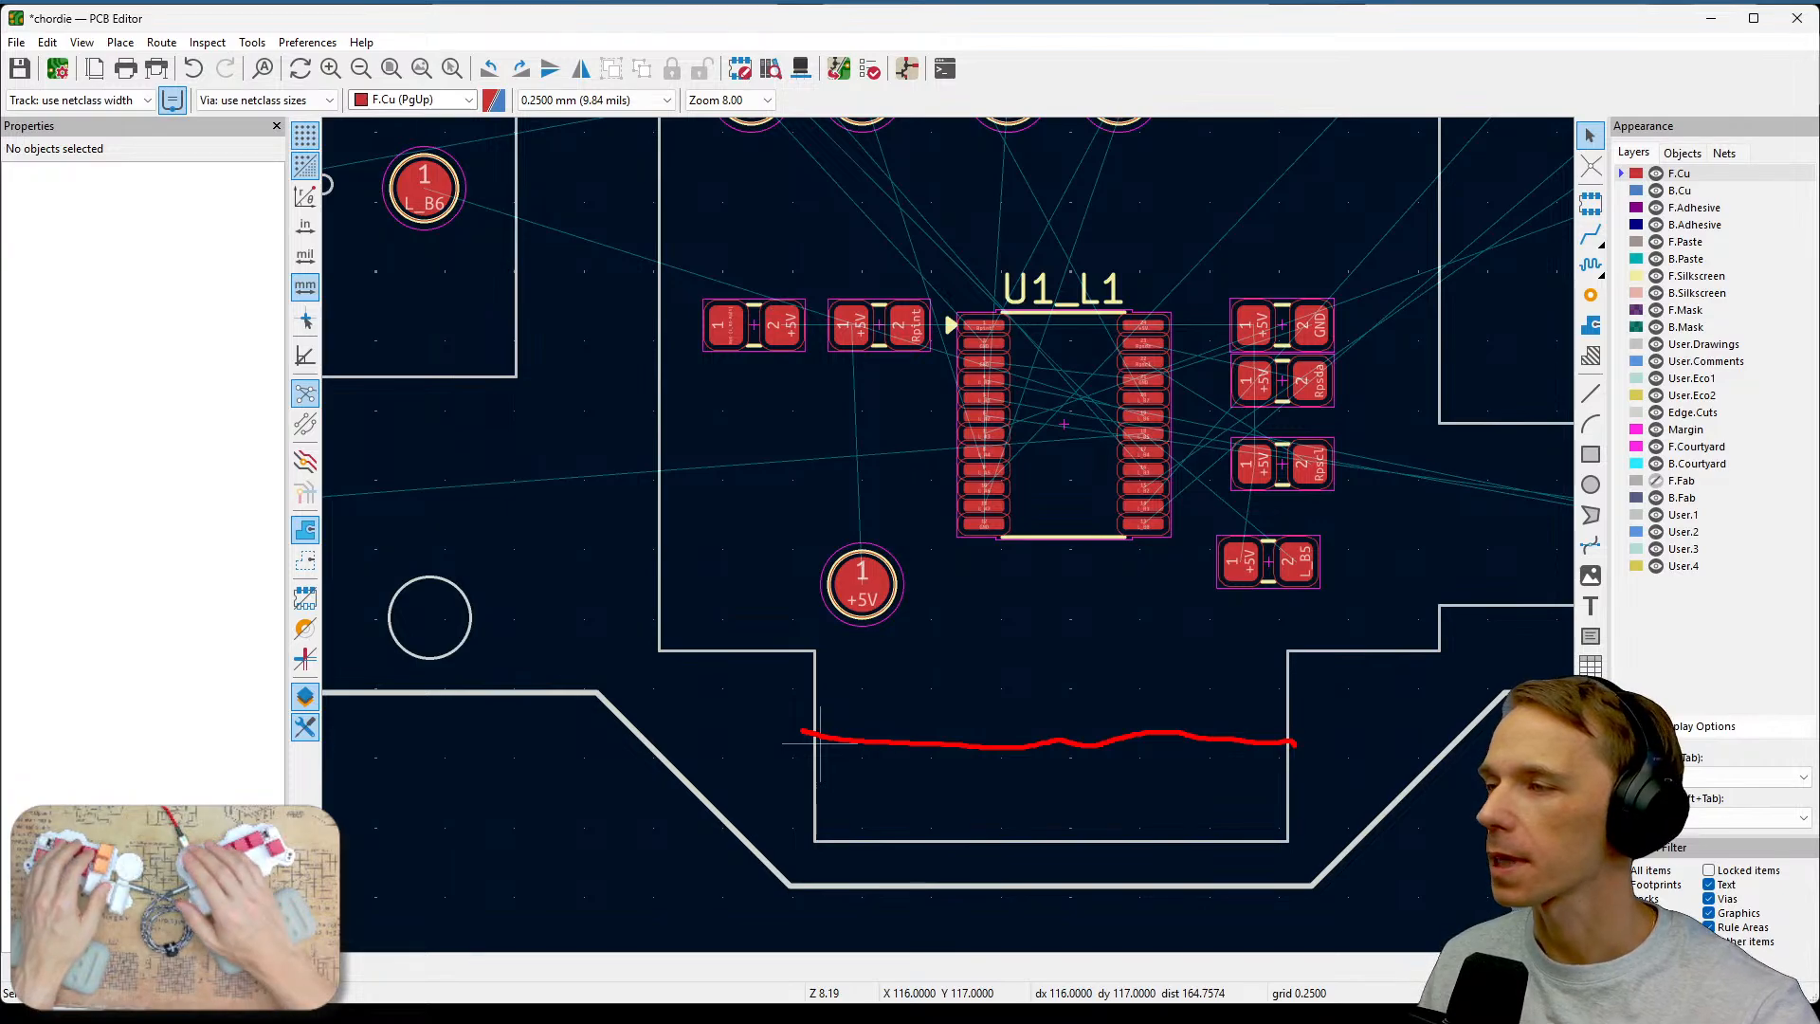
{"action": "scroll", "coordinate": [1185, 758], "scroll_direction": "up", "scroll_amount": 10}
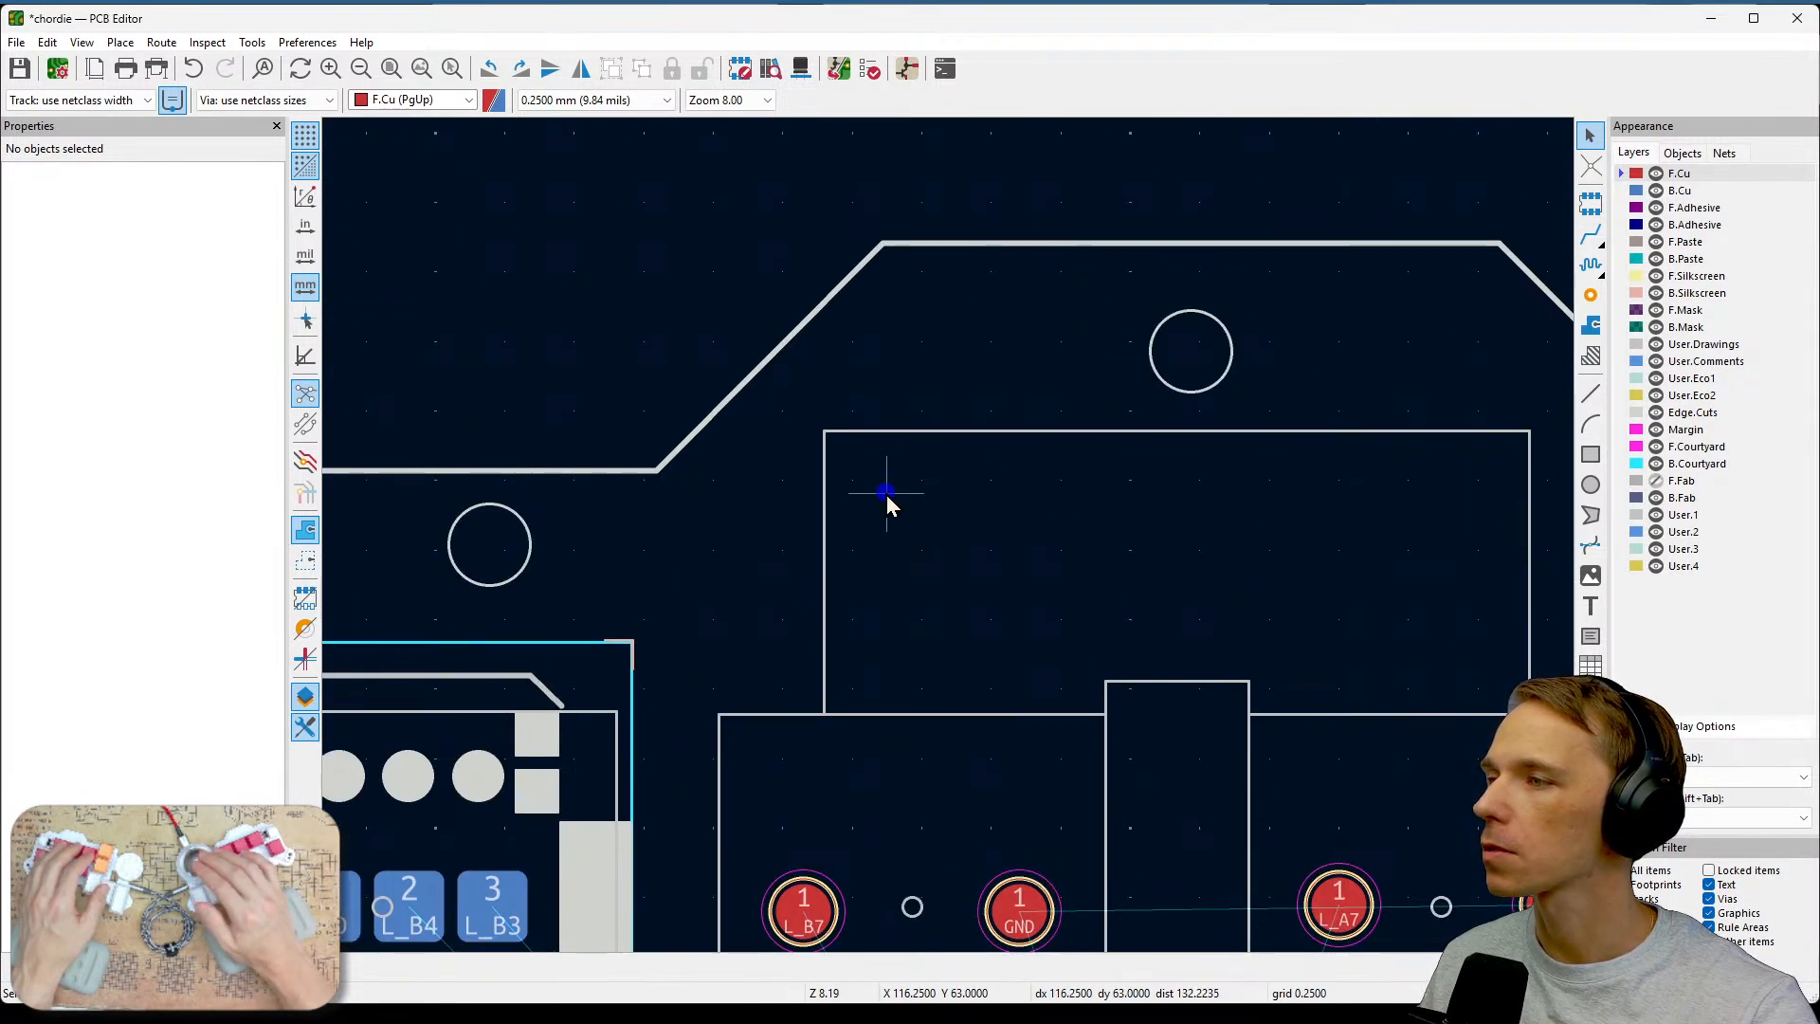
{"action": "key", "text": "ctrl+v"}
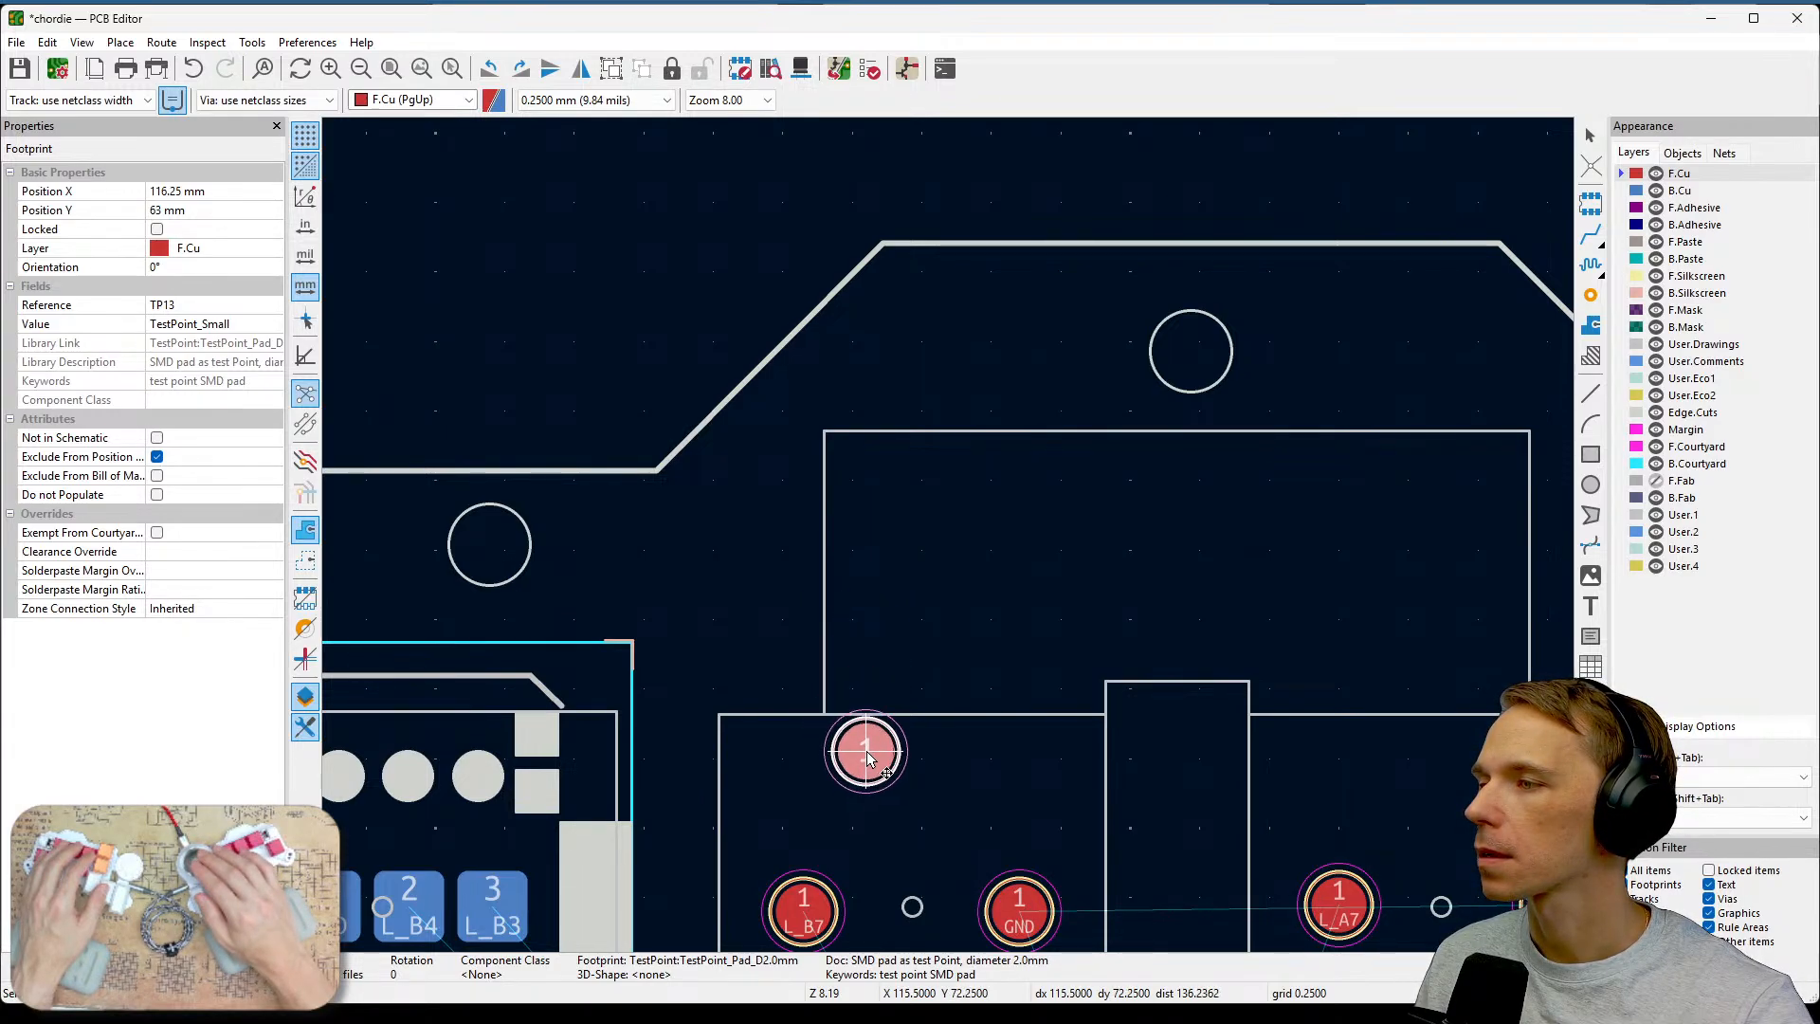
{"action": "left_click", "coordinate": [858, 759]}
{"action": "key", "text": "ctrl+d"}
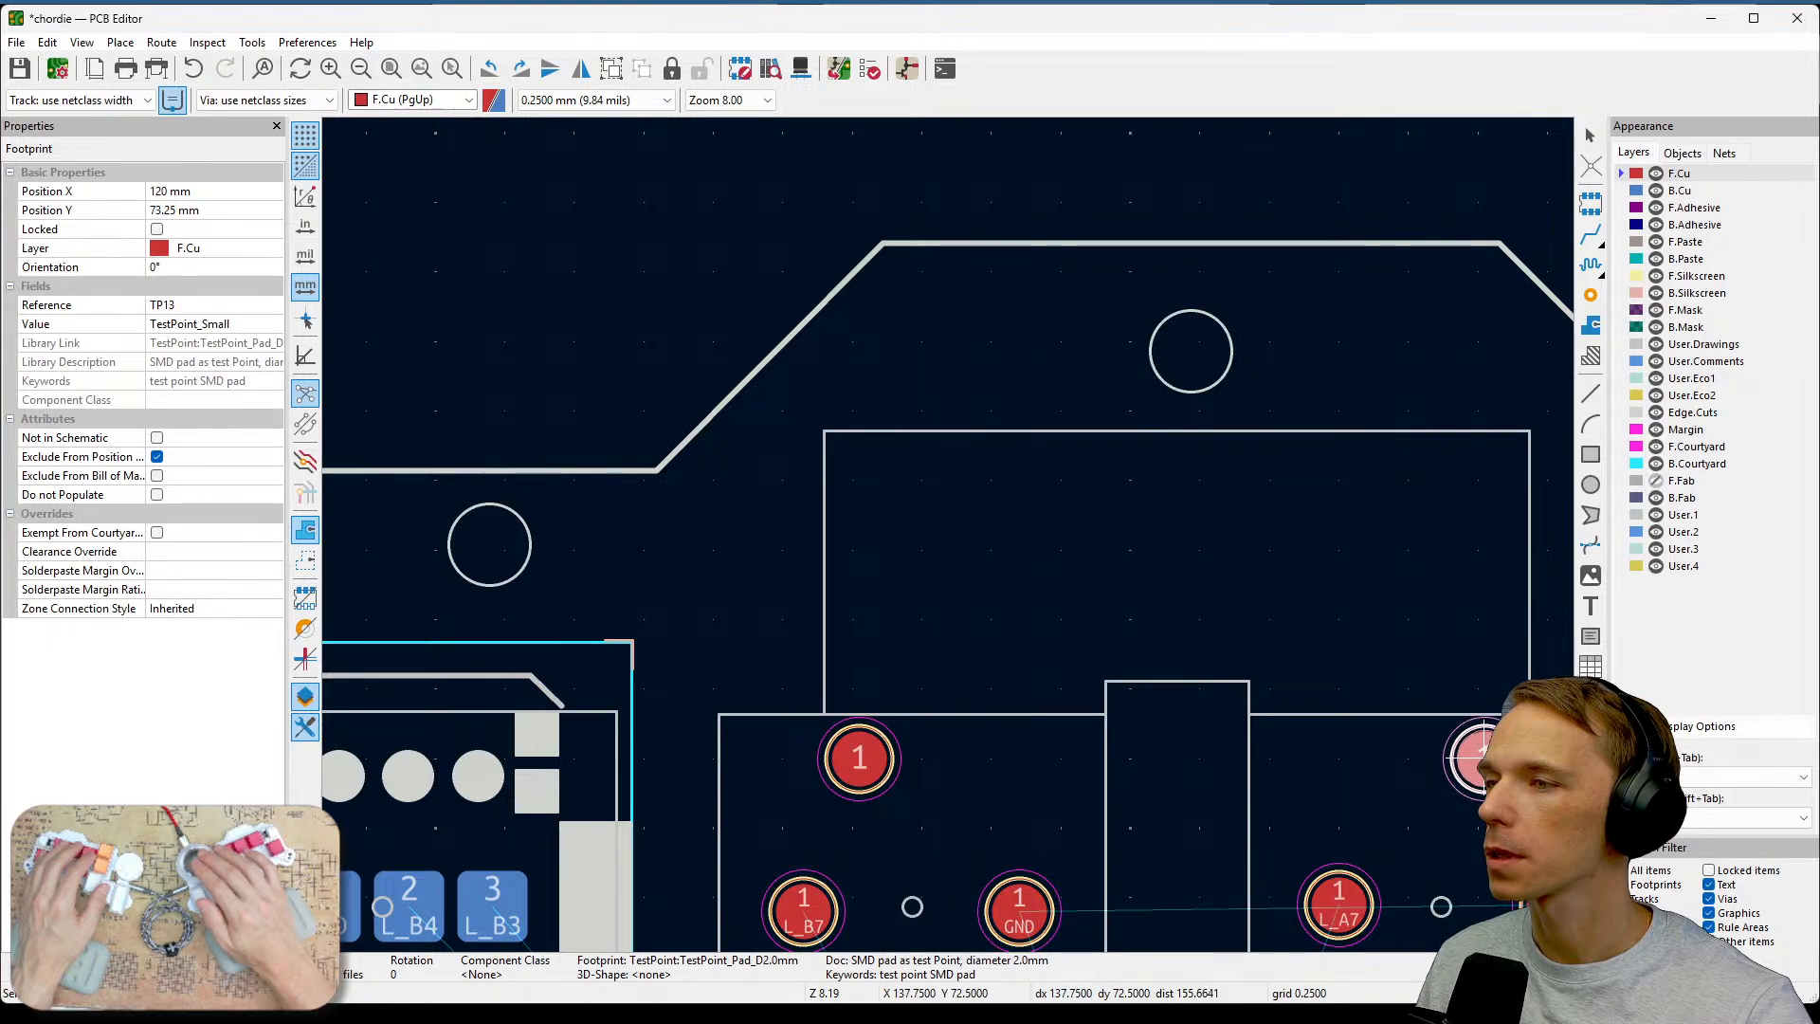
{"action": "left_click", "coordinate": [1483, 763]}
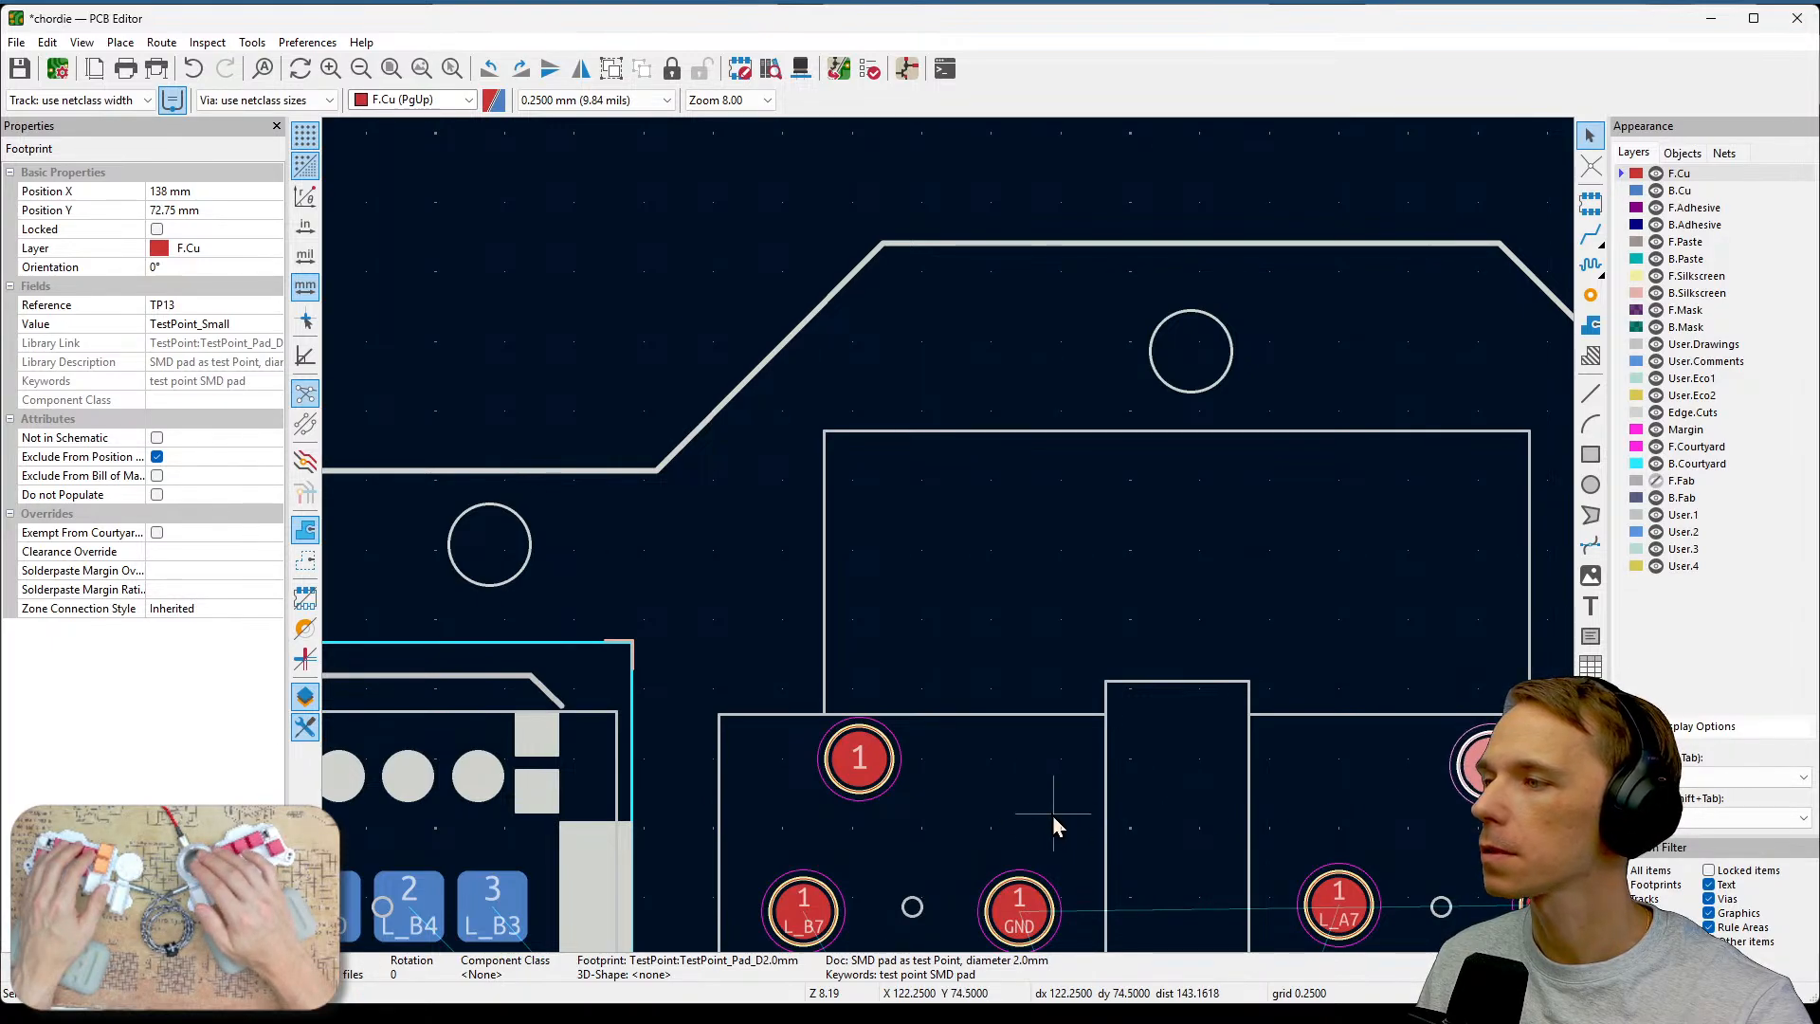
{"action": "left_click", "coordinate": [848, 760]}
{"action": "key", "text": "m"}
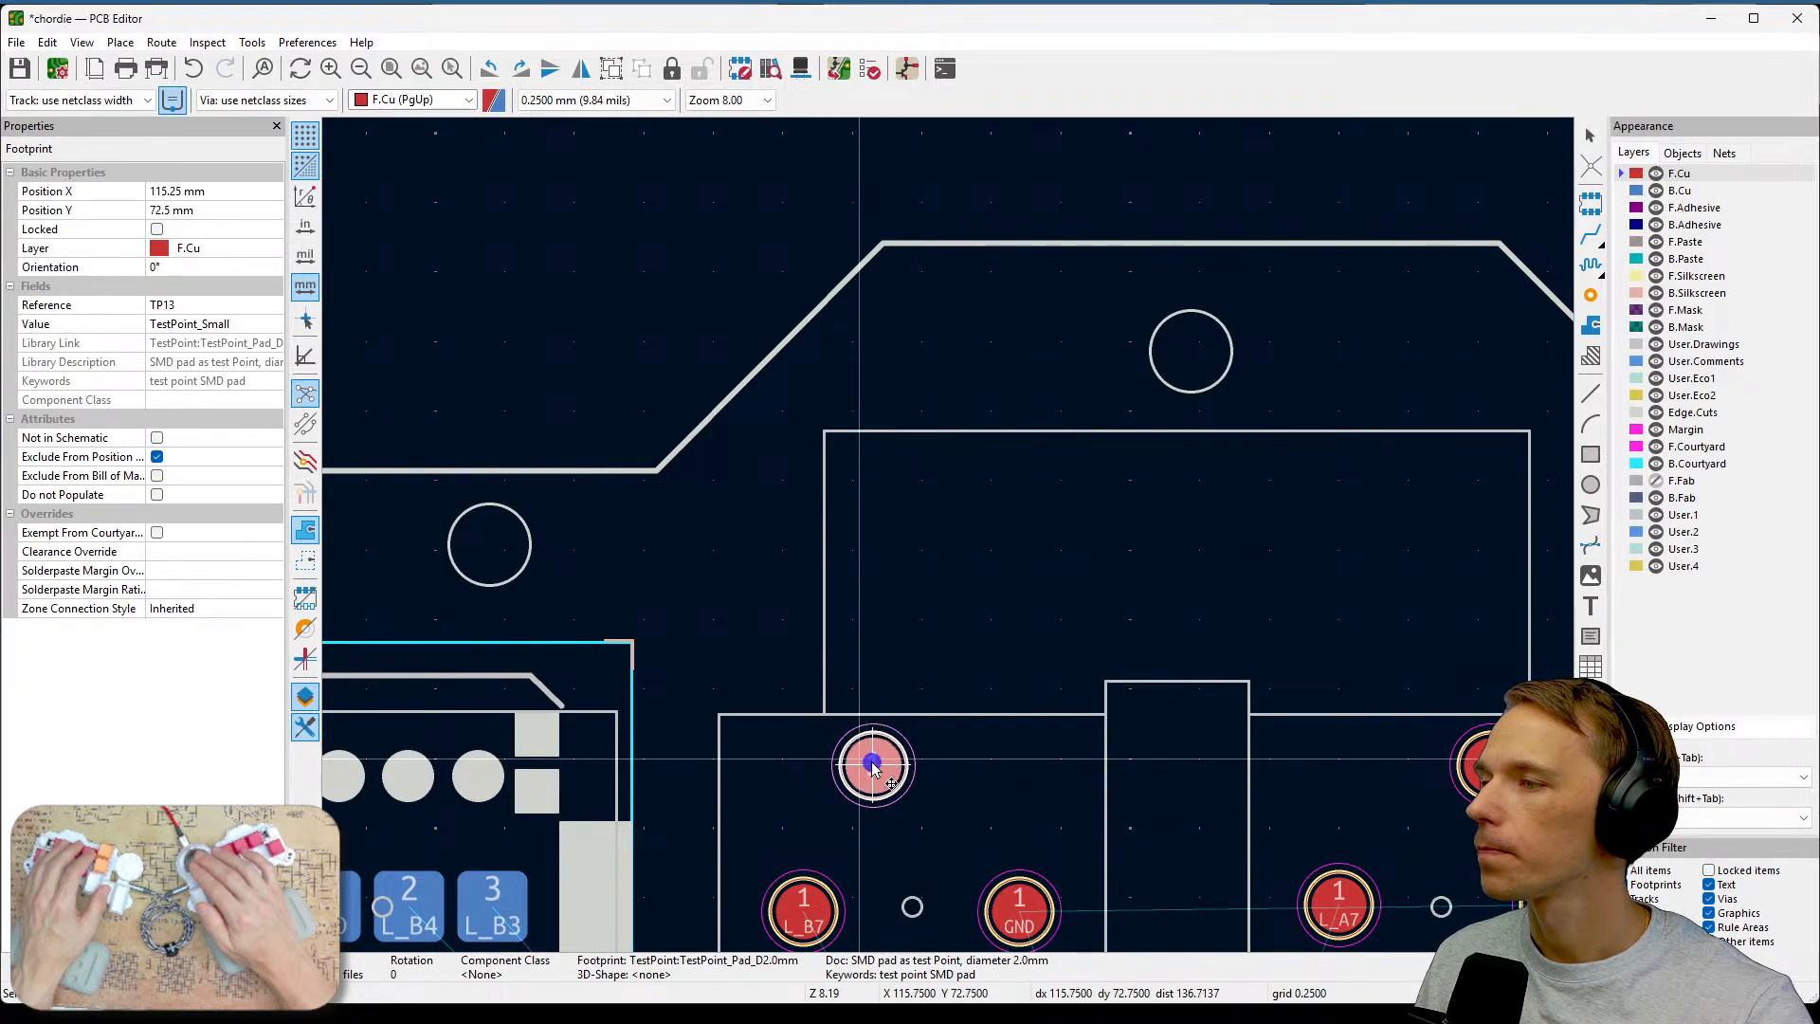
{"action": "left_click", "coordinate": [872, 763]}
{"action": "middle_click_drag", "start_coordinate": [1055, 784], "coordinate": [1032, 593]}
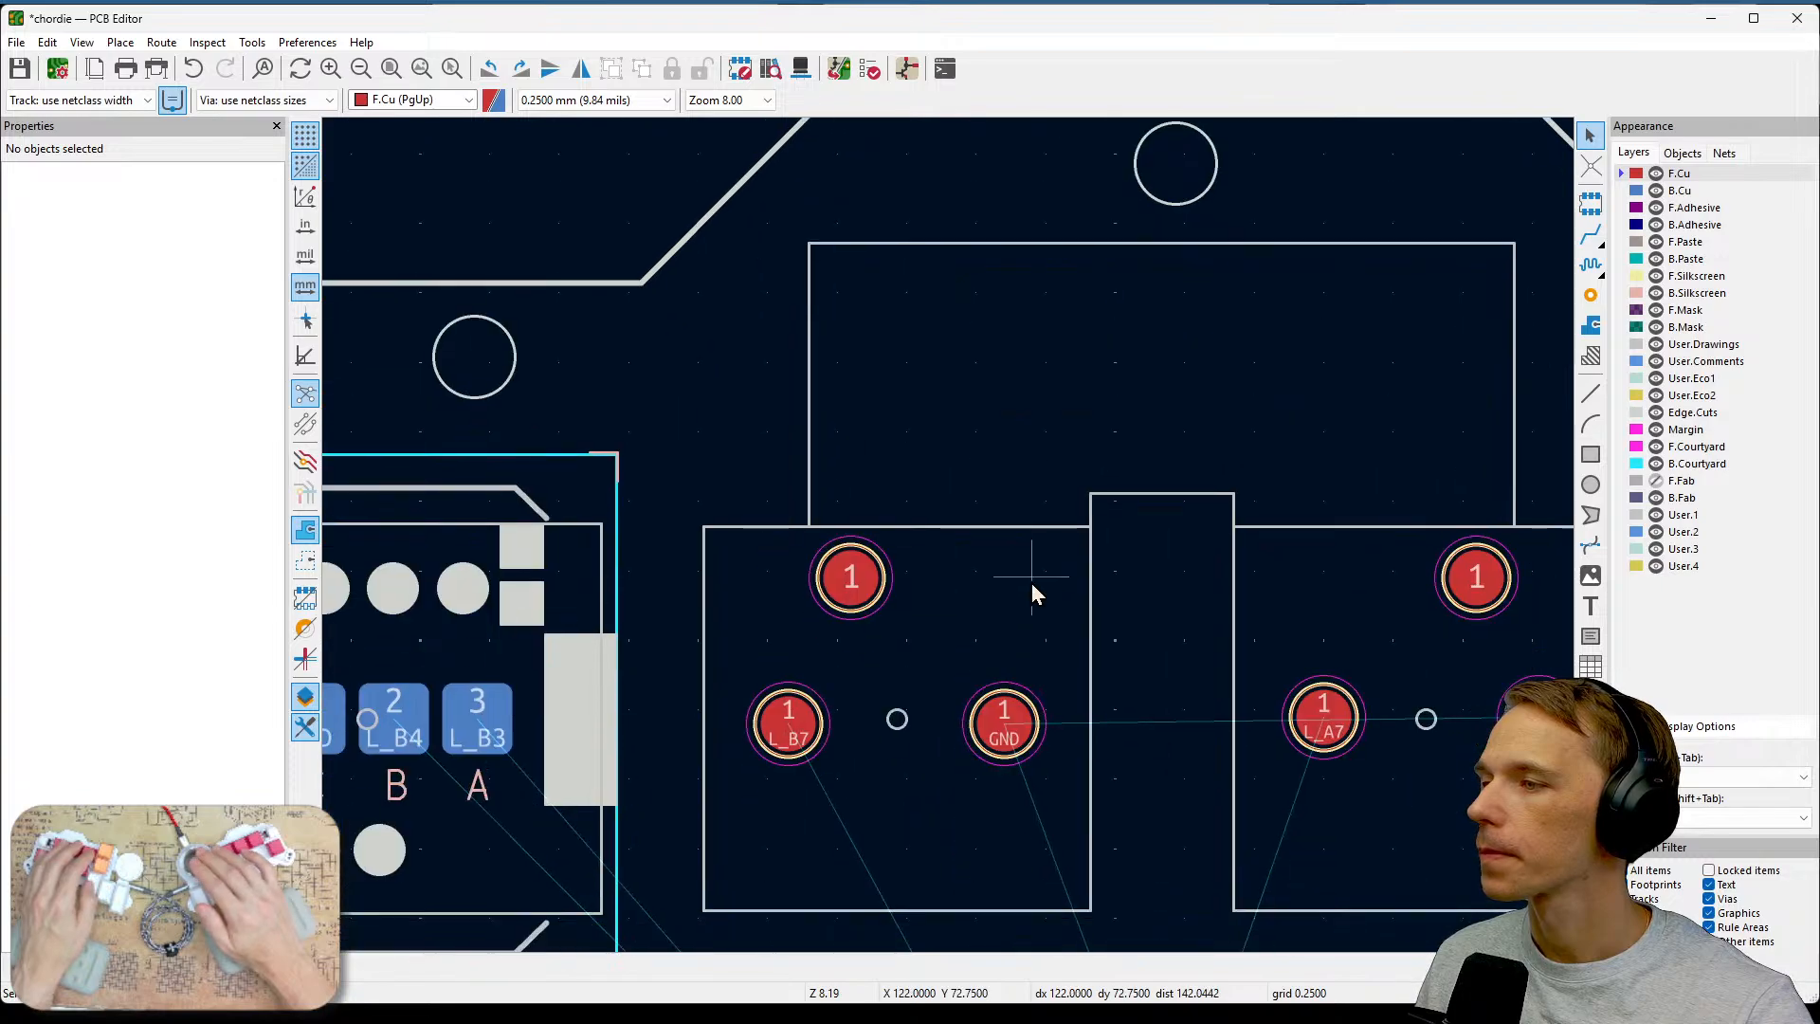
Assign the /Rpsda net to the pad of the test point above L_B7.
{"action": "left_click", "coordinate": [875, 580]}
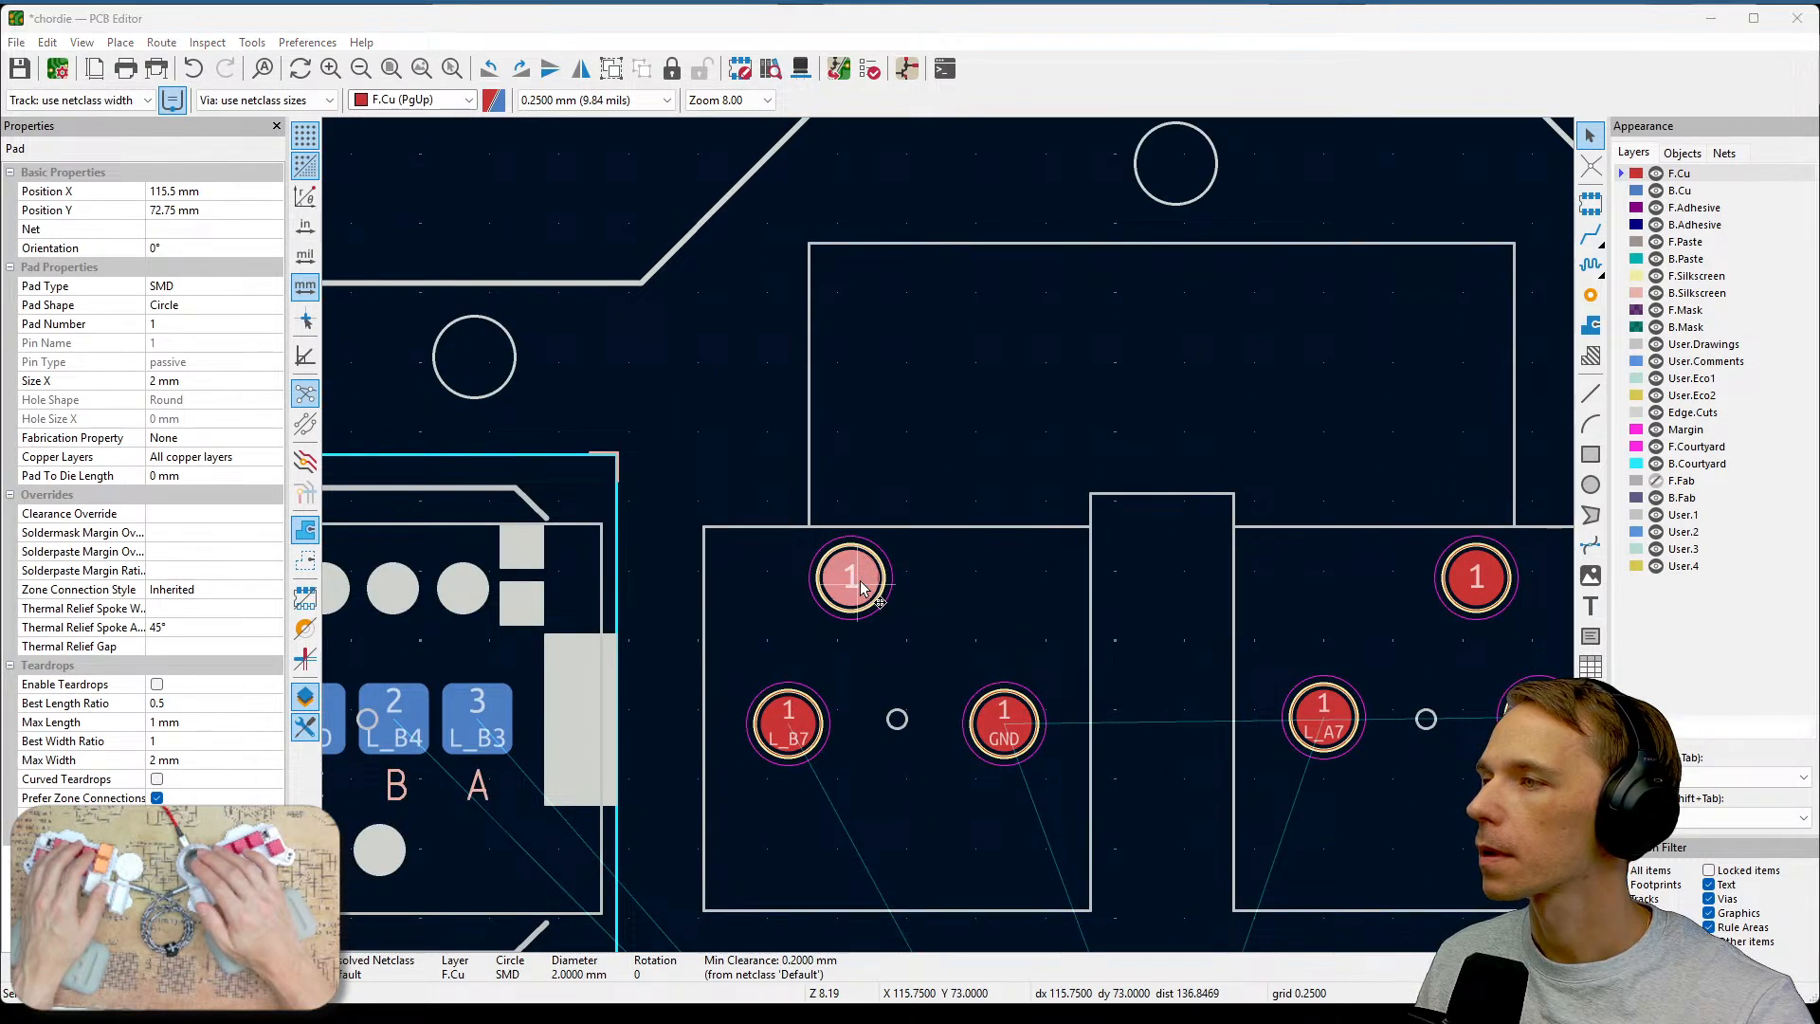
{"action": "key", "text": "e"}
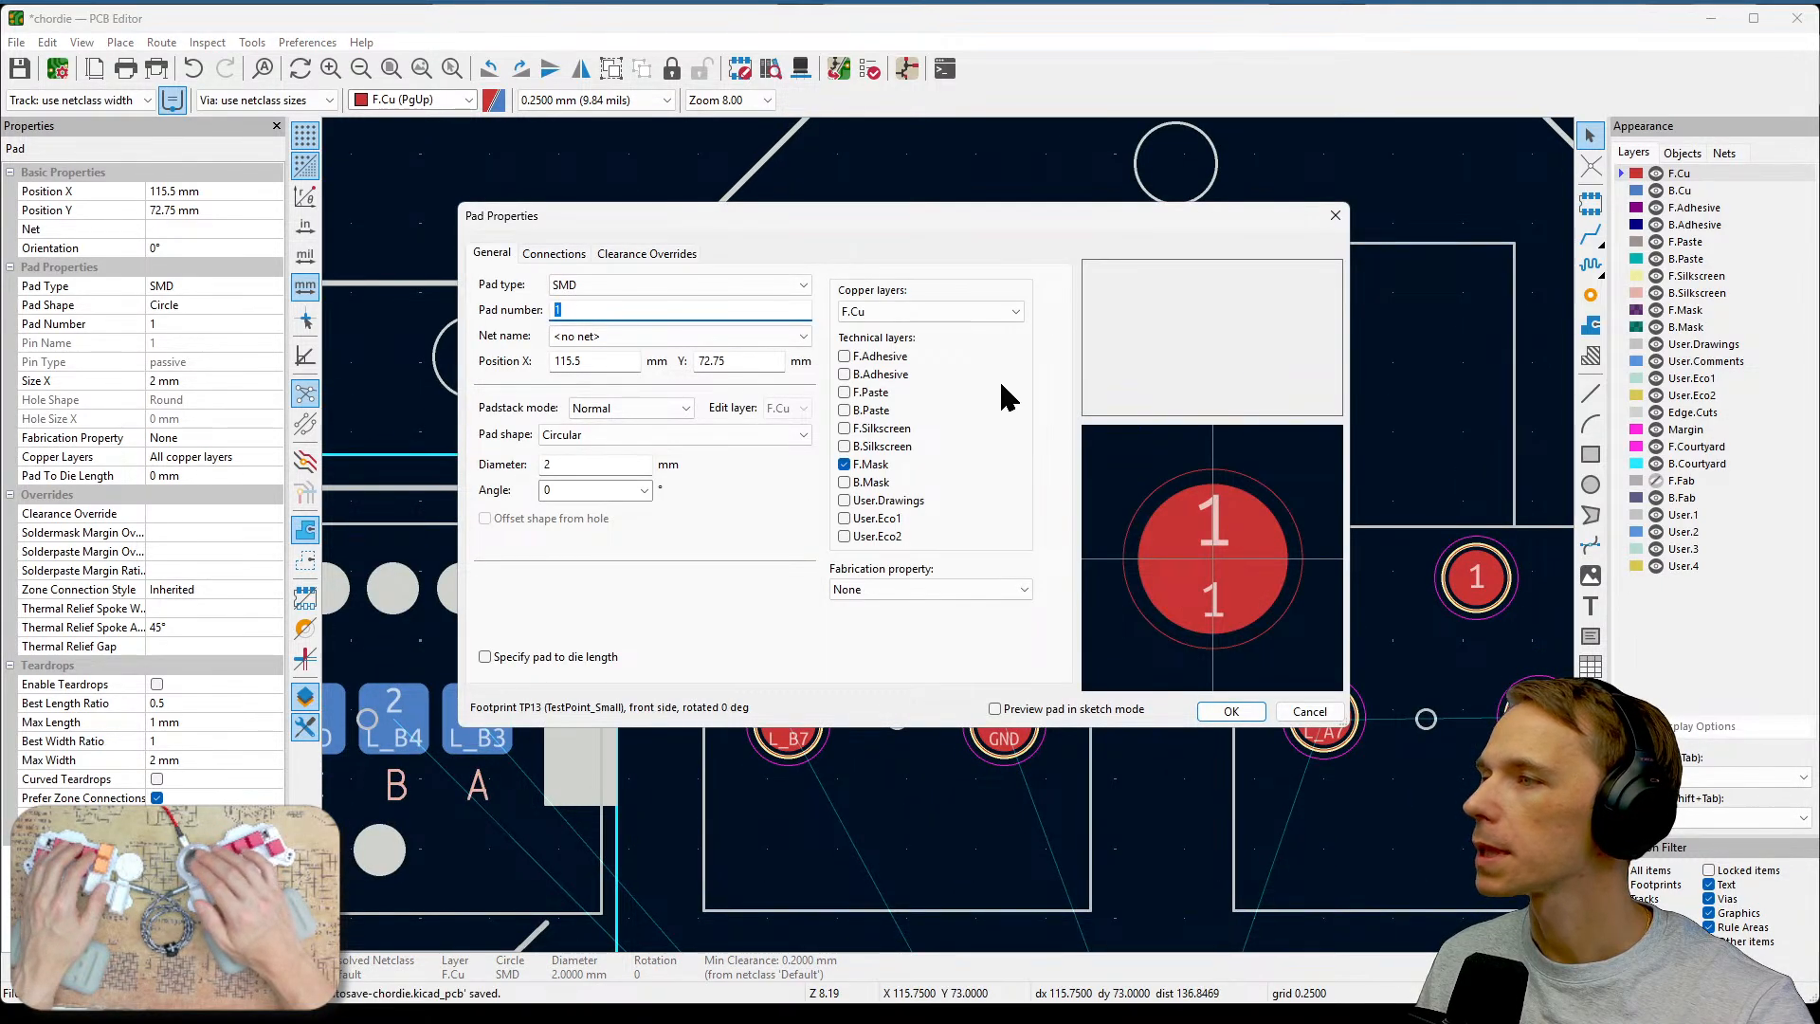
{"action": "left_click", "coordinate": [802, 336]}
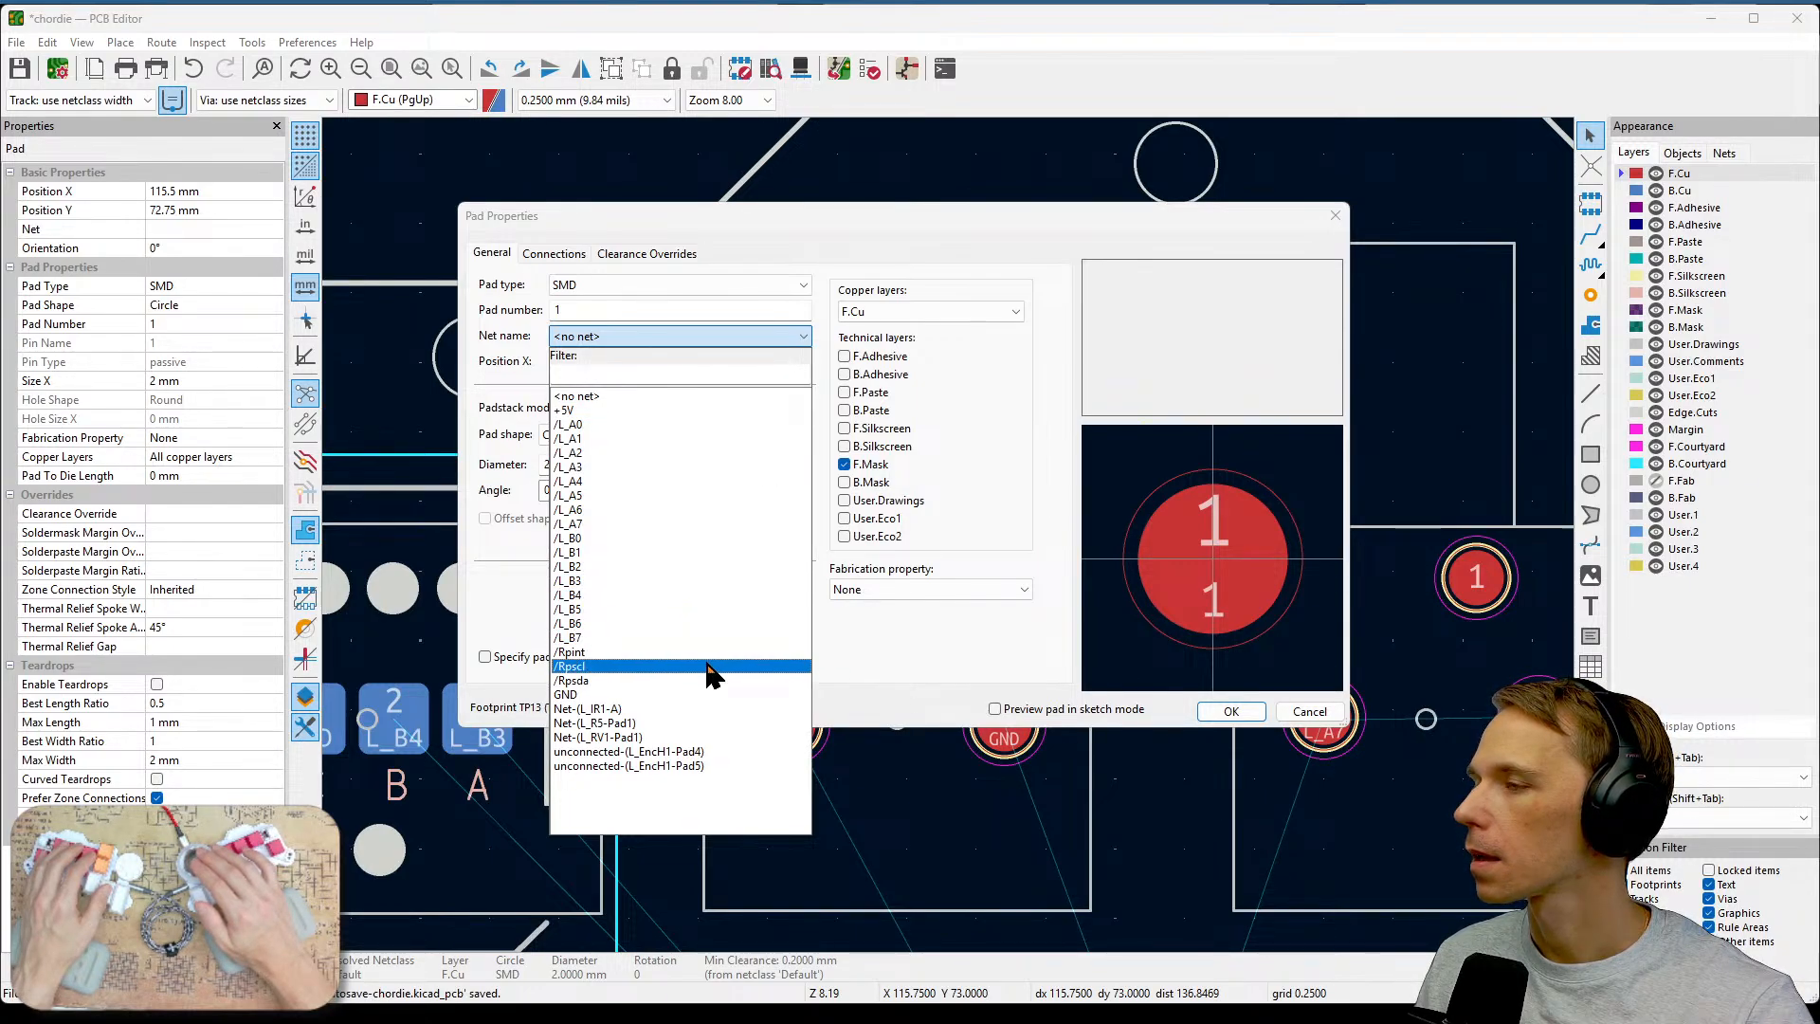
{"action": "left_click", "coordinate": [707, 667]}
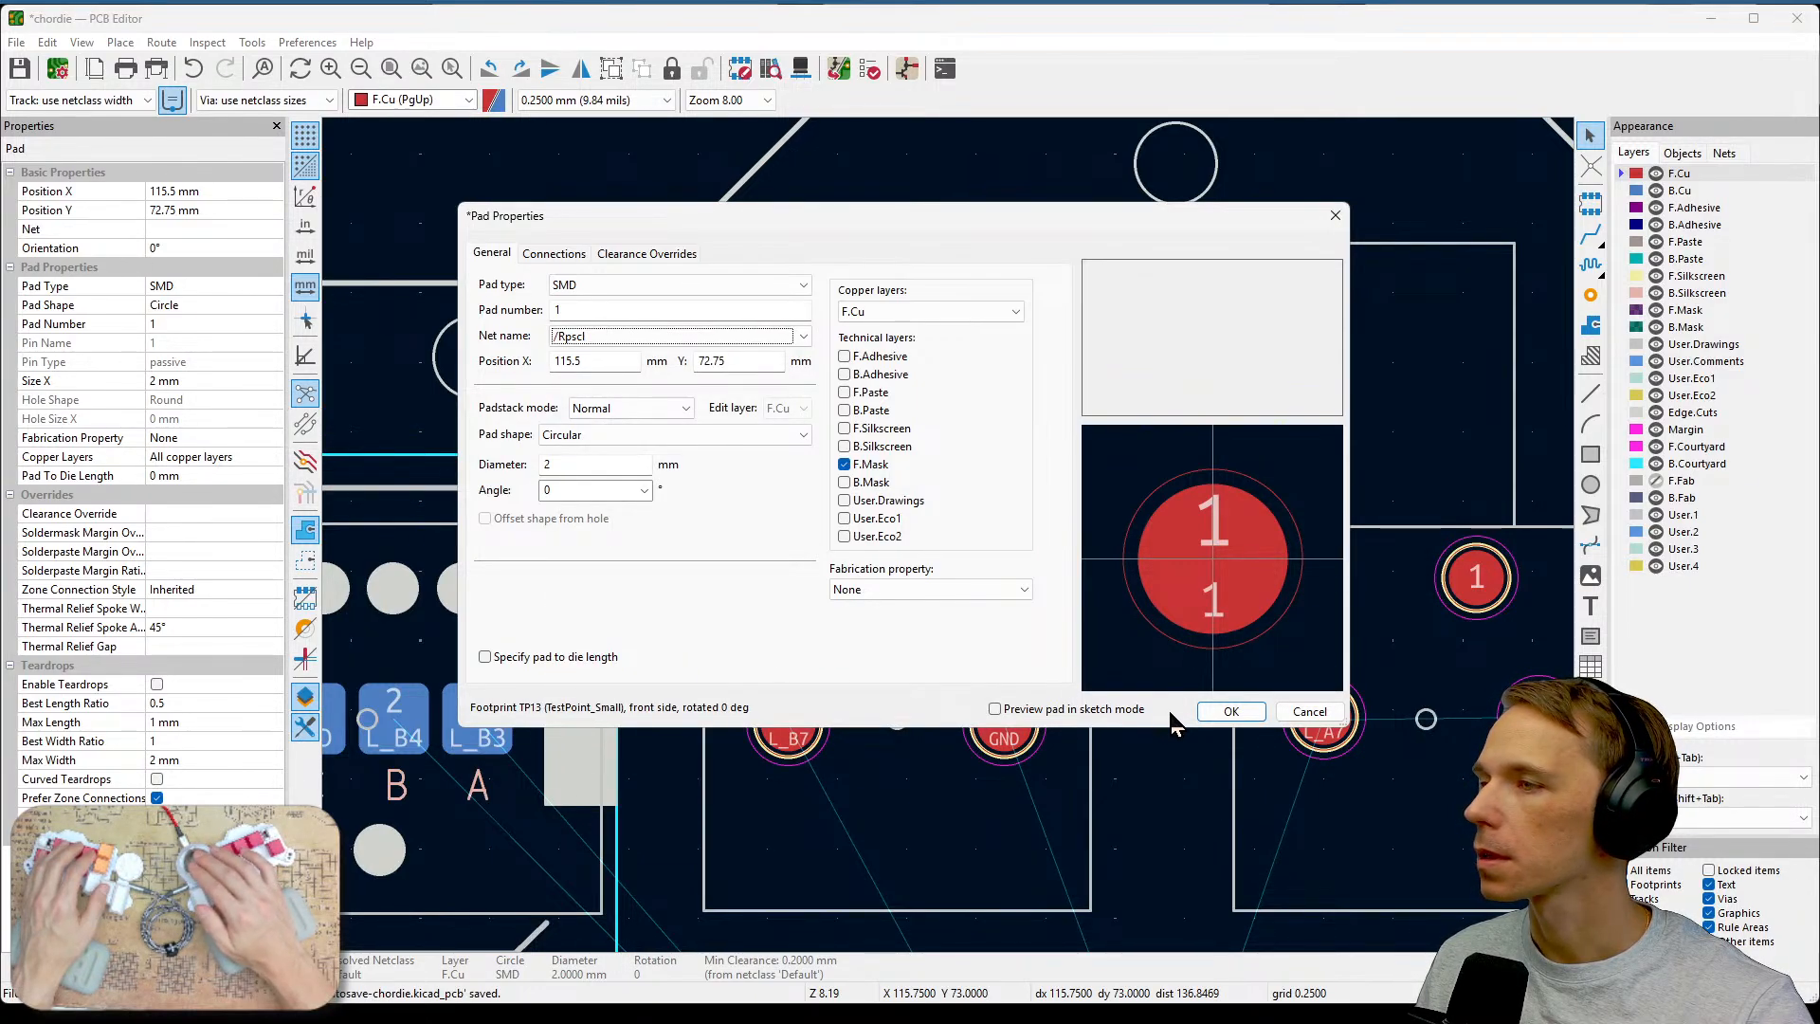
{"action": "left_click", "coordinate": [803, 336]}
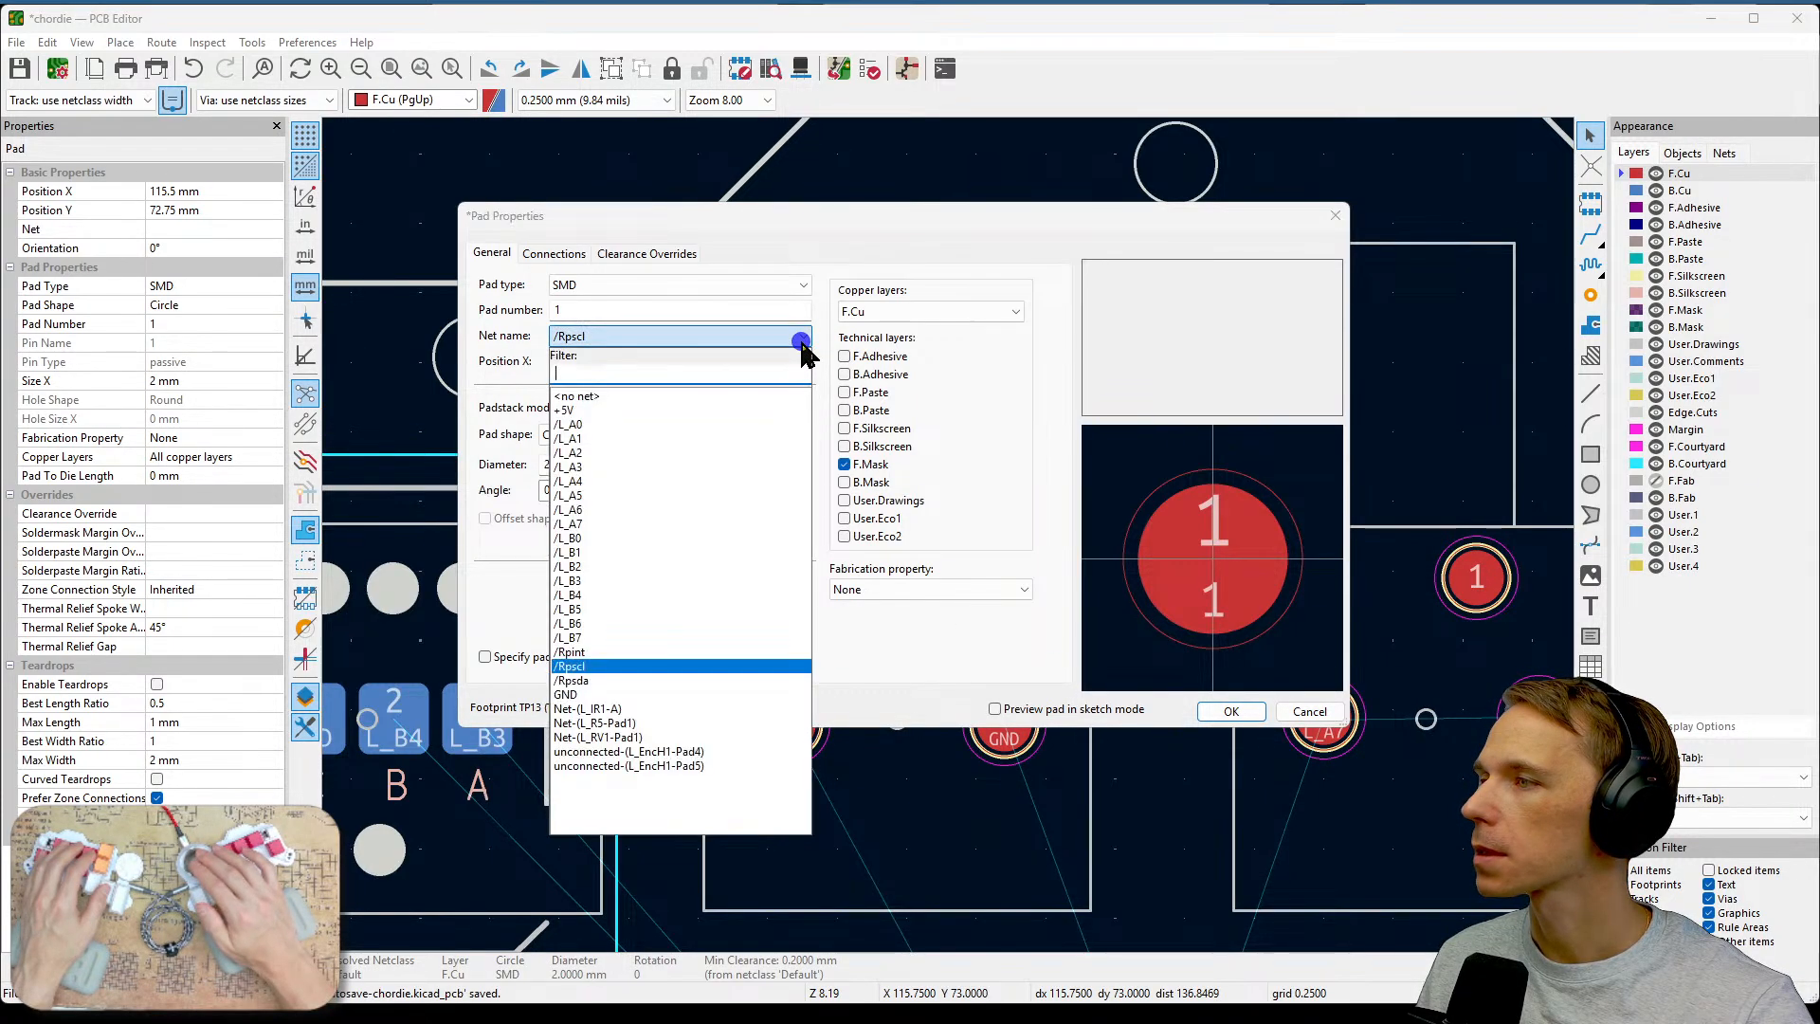
{"action": "left_click", "coordinate": [624, 681]}
{"action": "left_click", "coordinate": [1209, 713]}
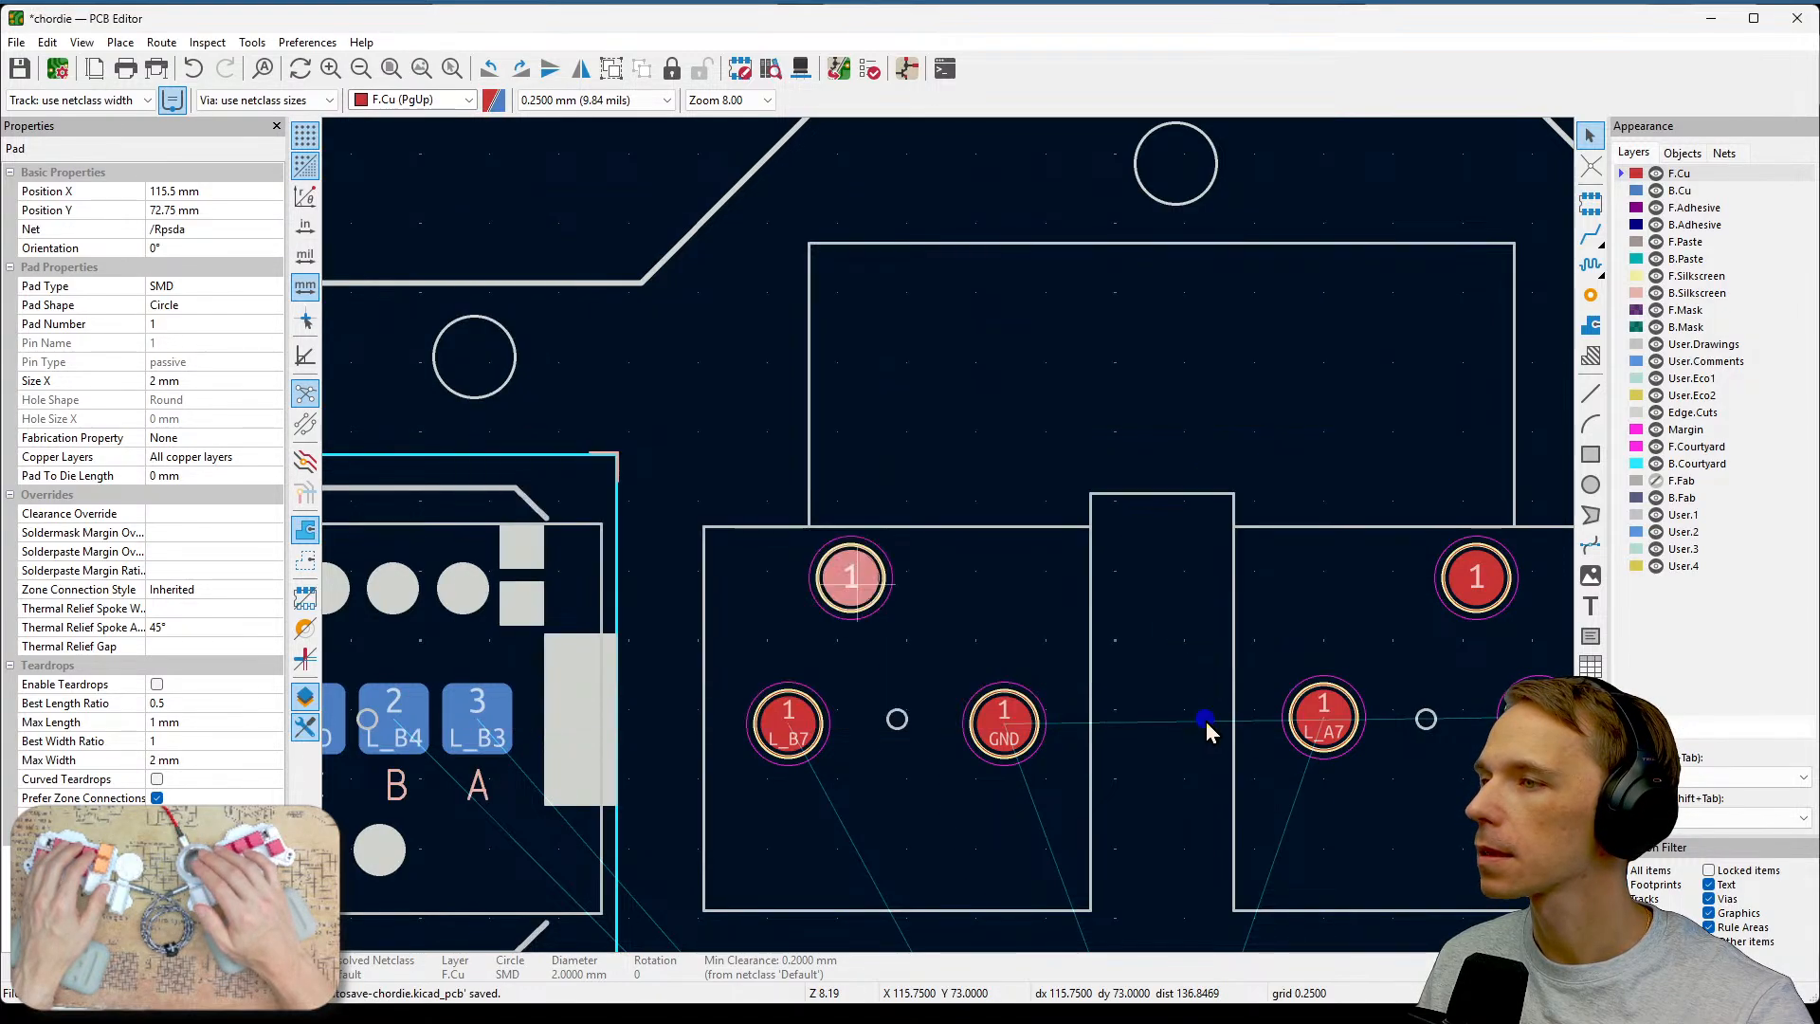
Assign the /Rpscl net to the pad of the test point above L_A7.
{"action": "left_click", "coordinate": [1474, 576]}
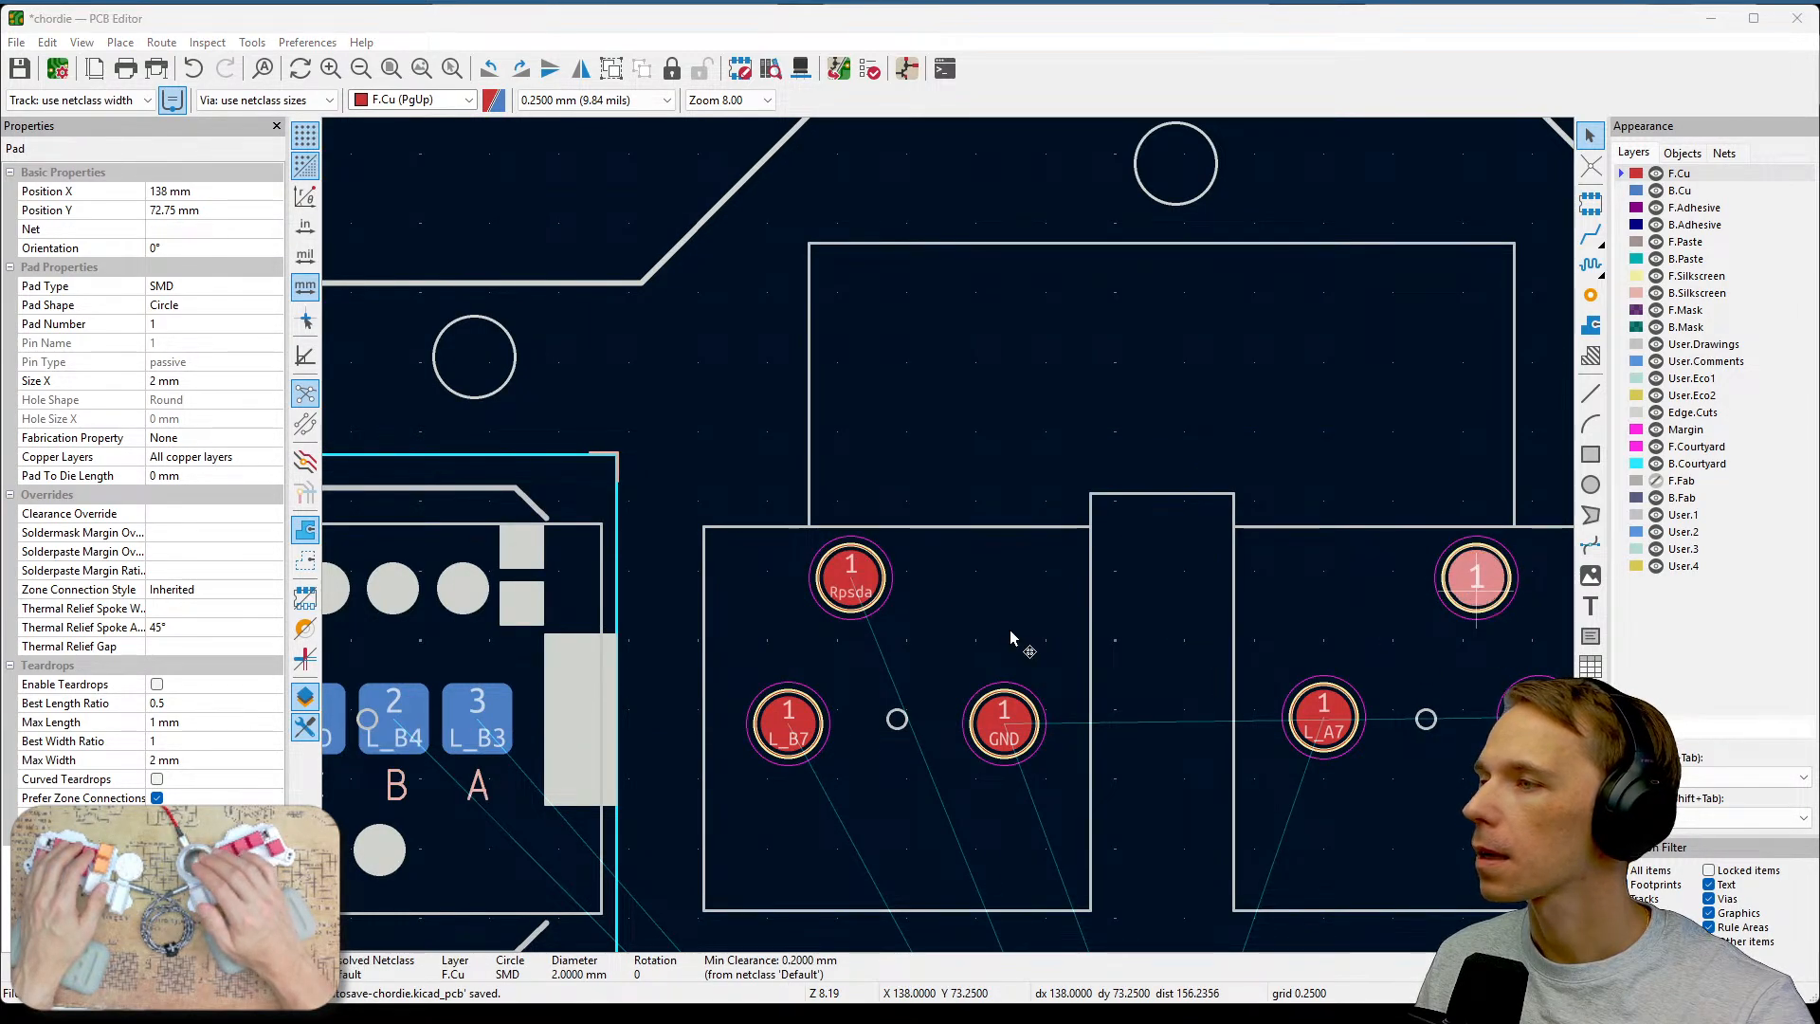
{"action": "key", "text": "e"}
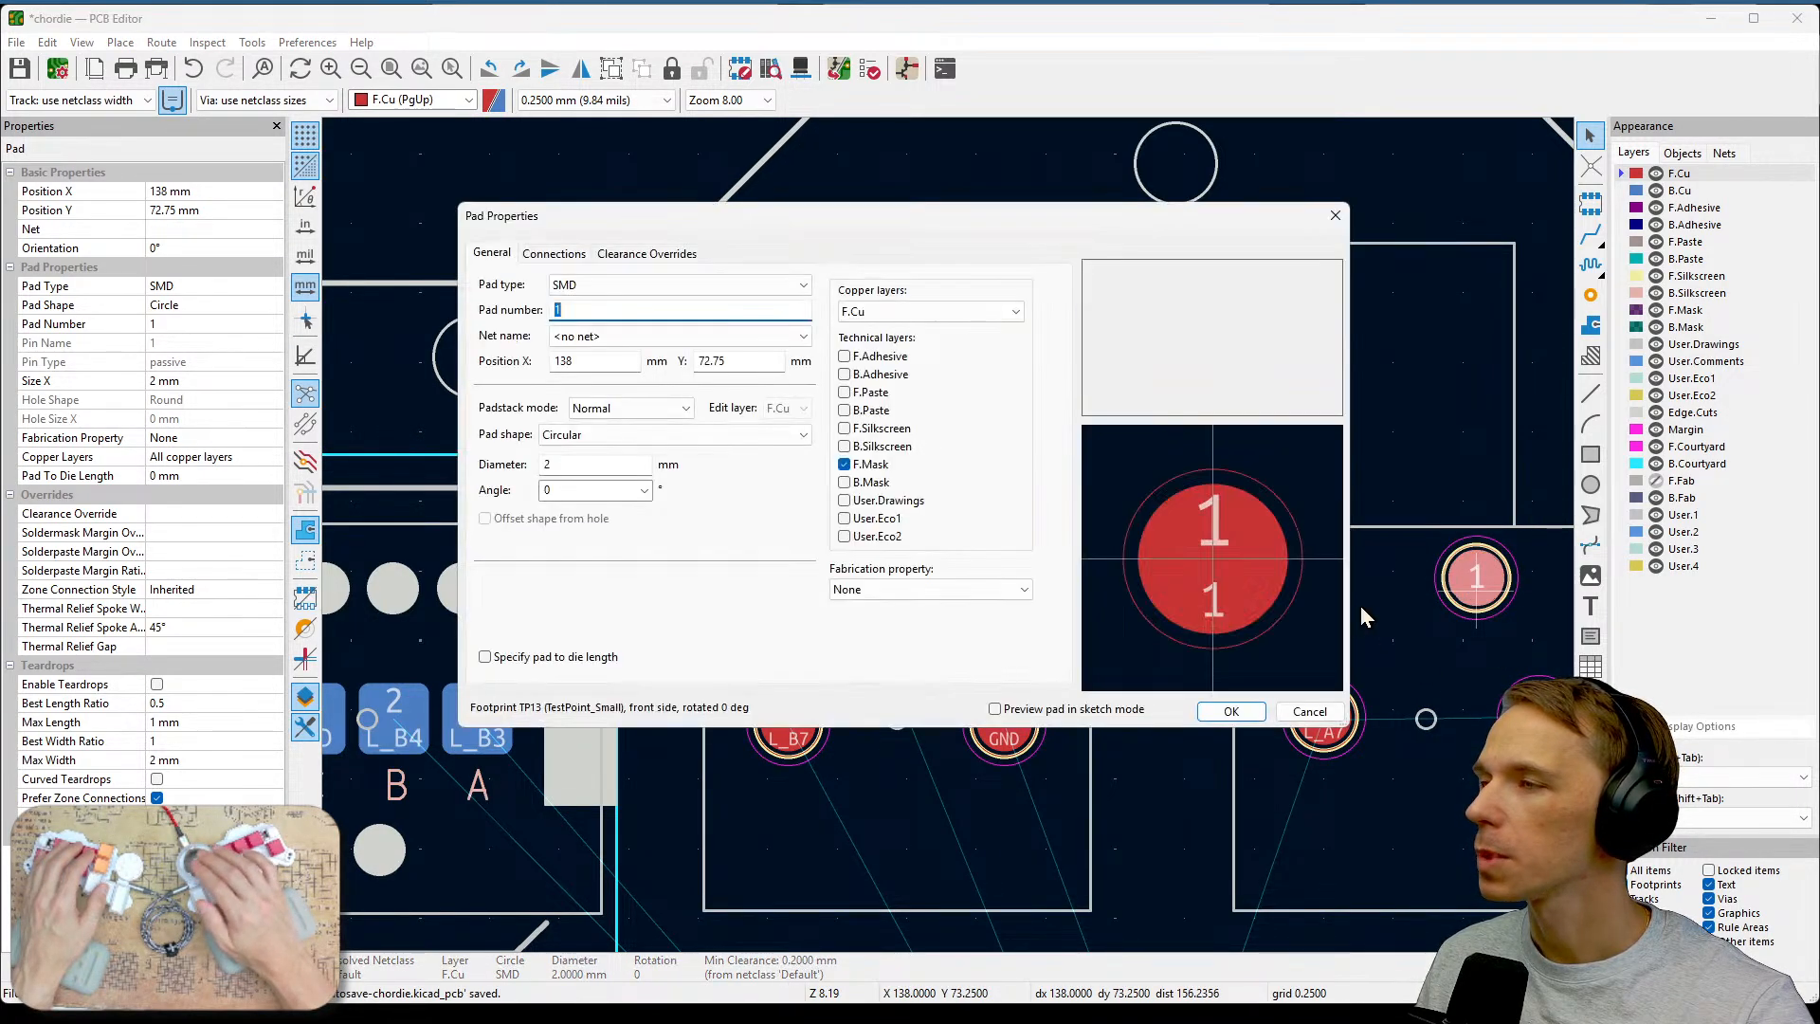
{"action": "left_click", "coordinate": [803, 337]}
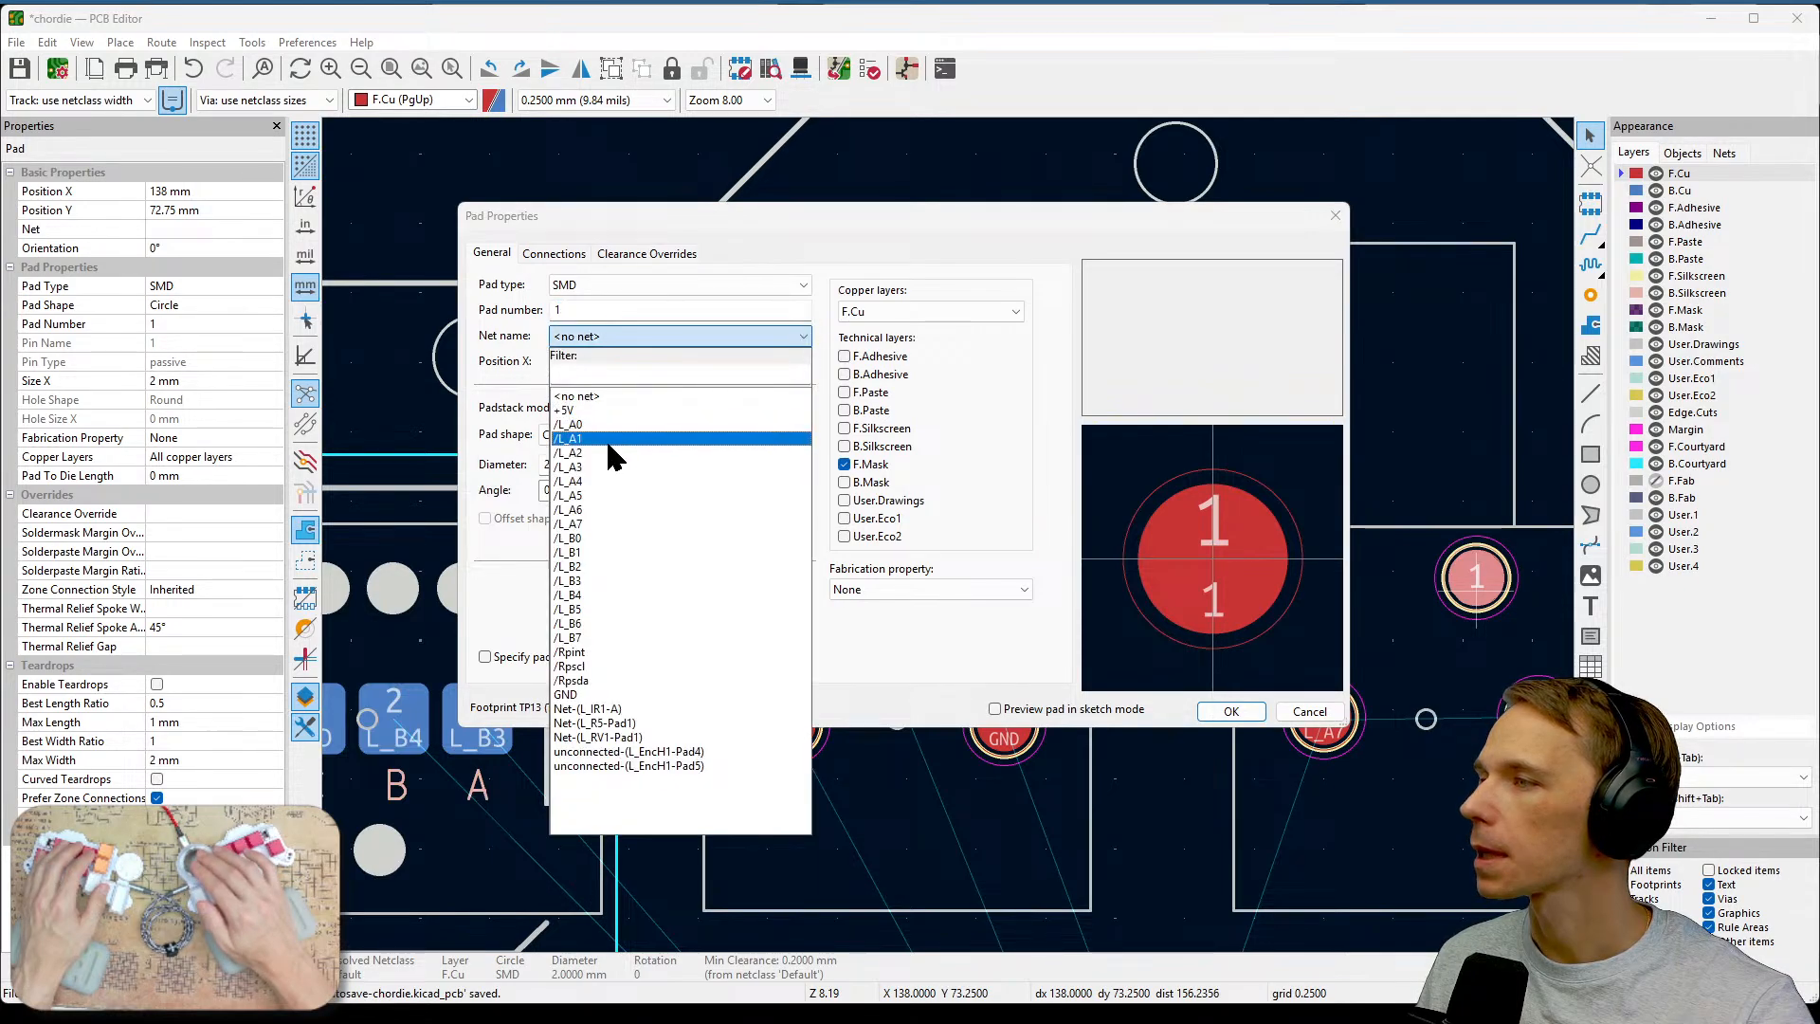
{"action": "left_click", "coordinate": [595, 668]}
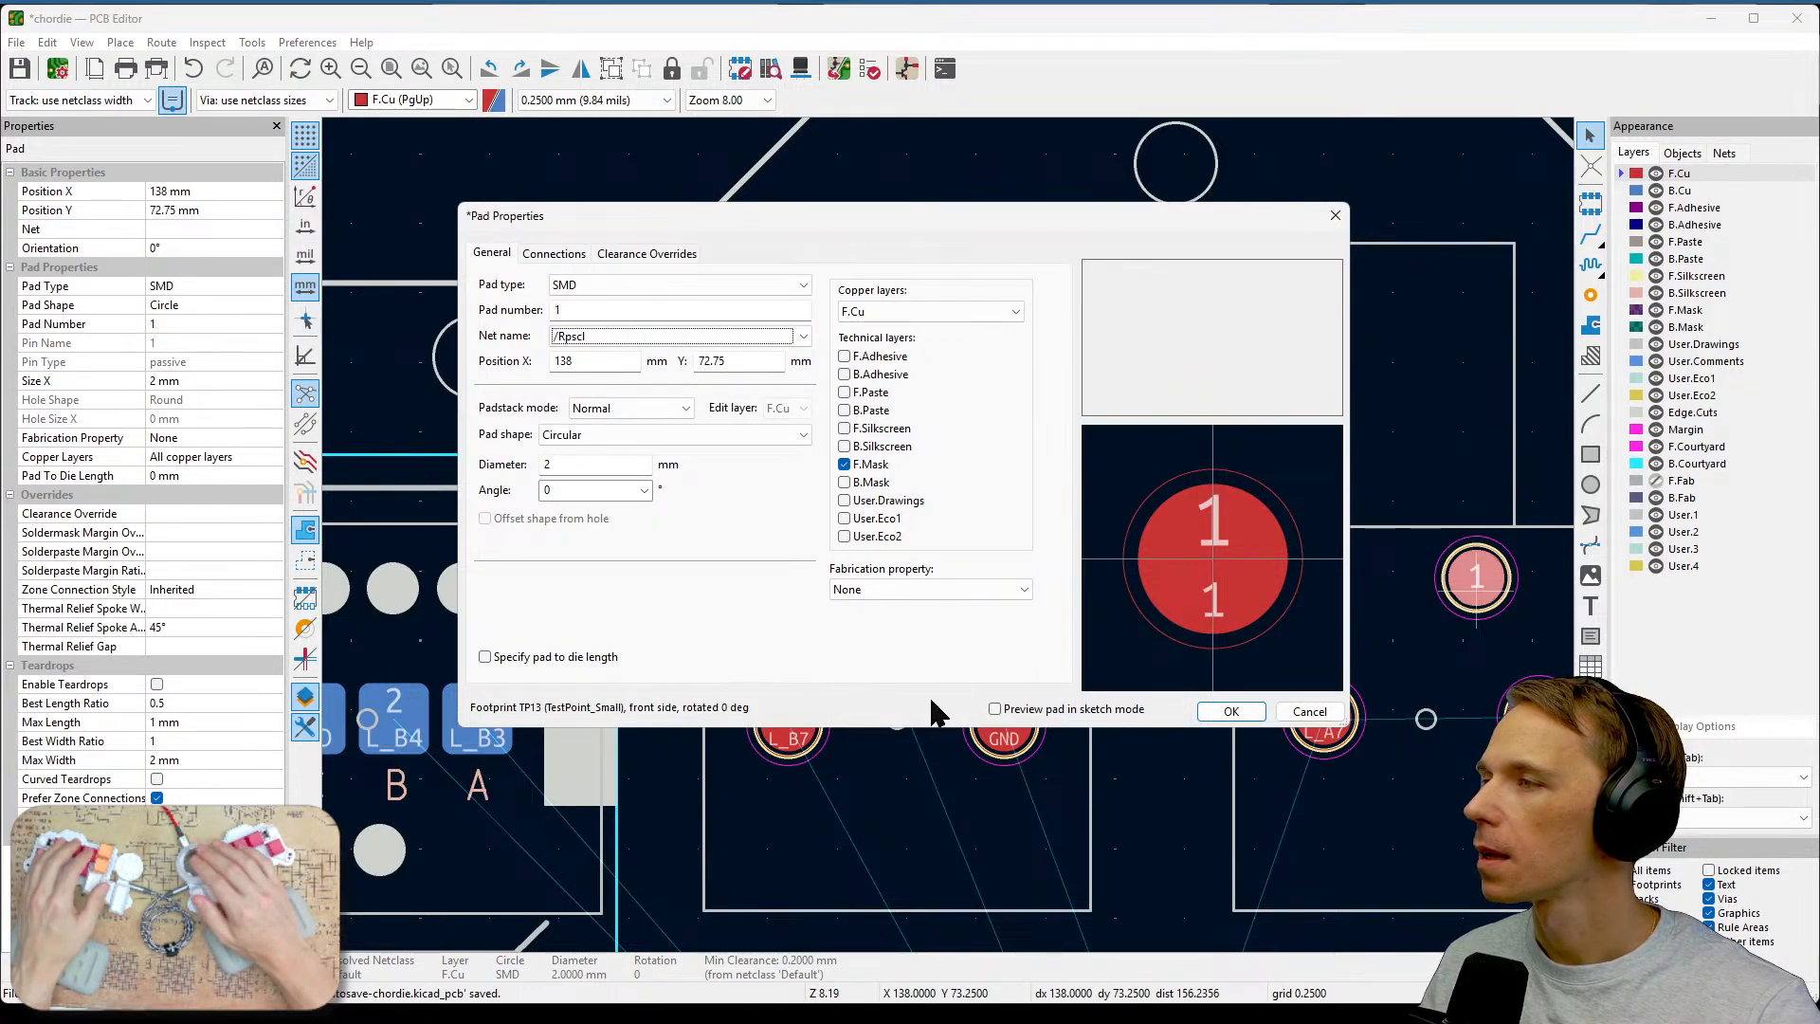
{"action": "left_click", "coordinate": [1230, 711]}
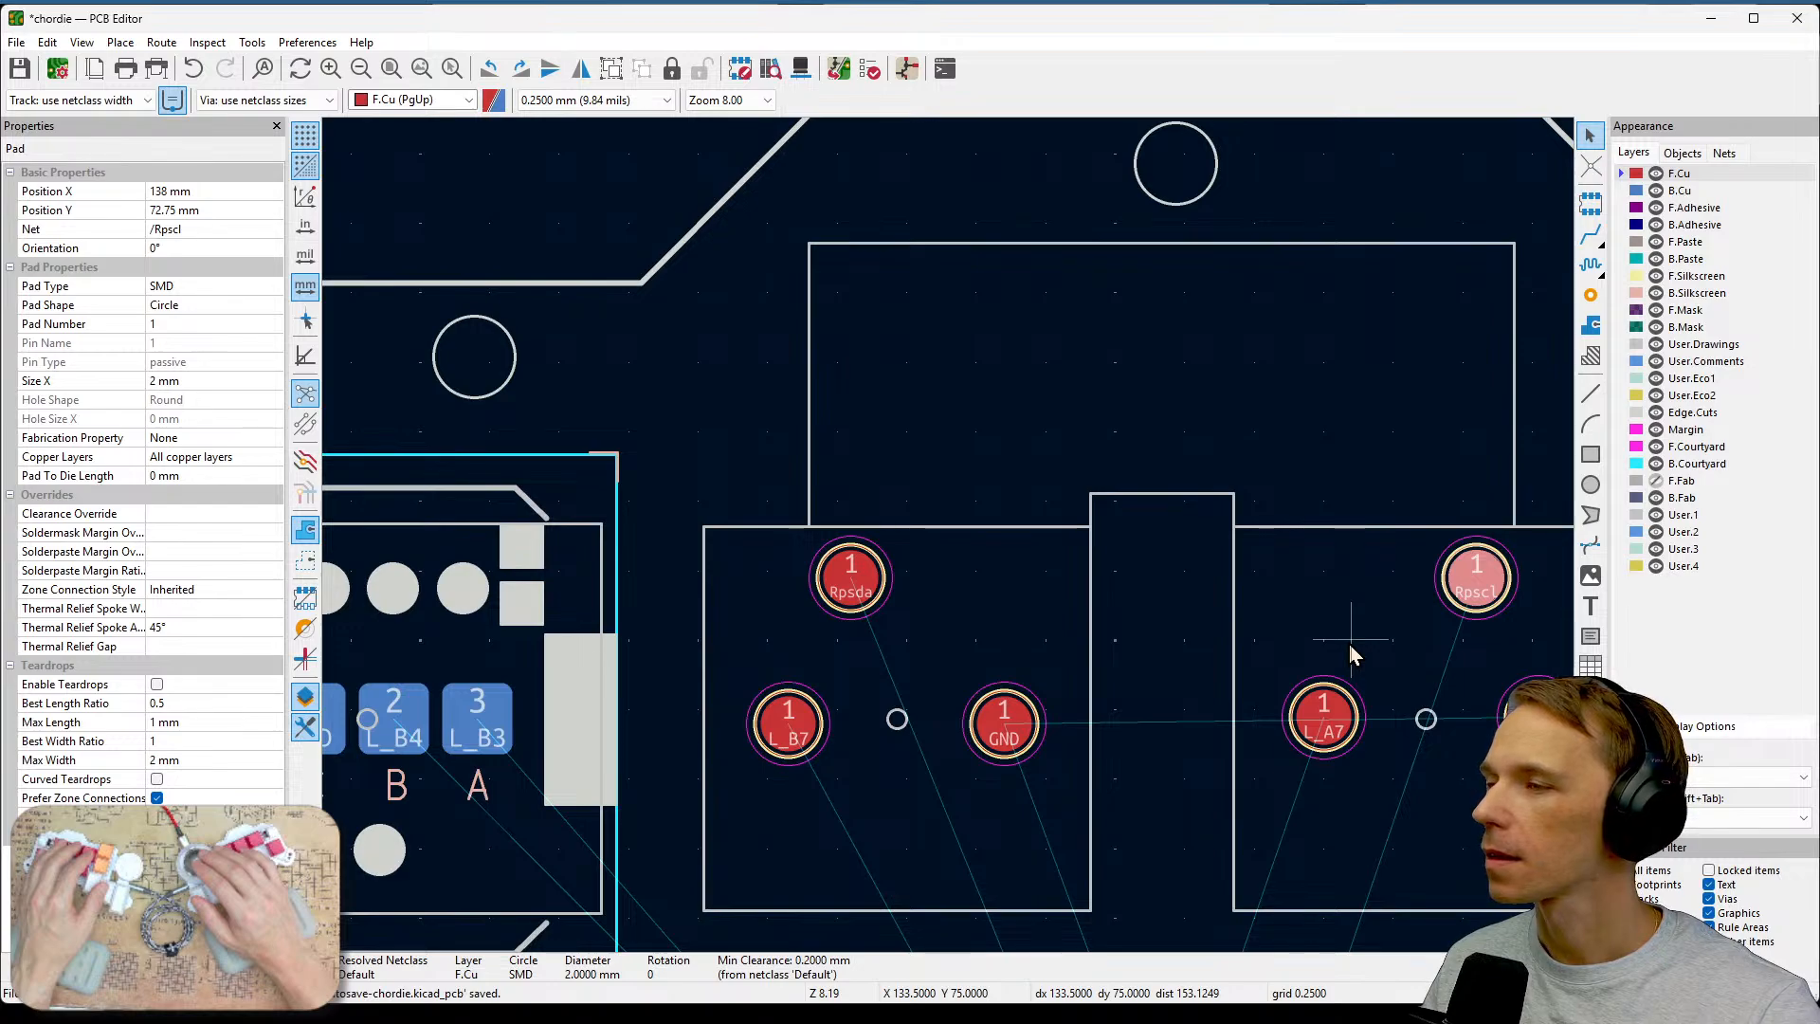
{"action": "key", "text": "Escape"}
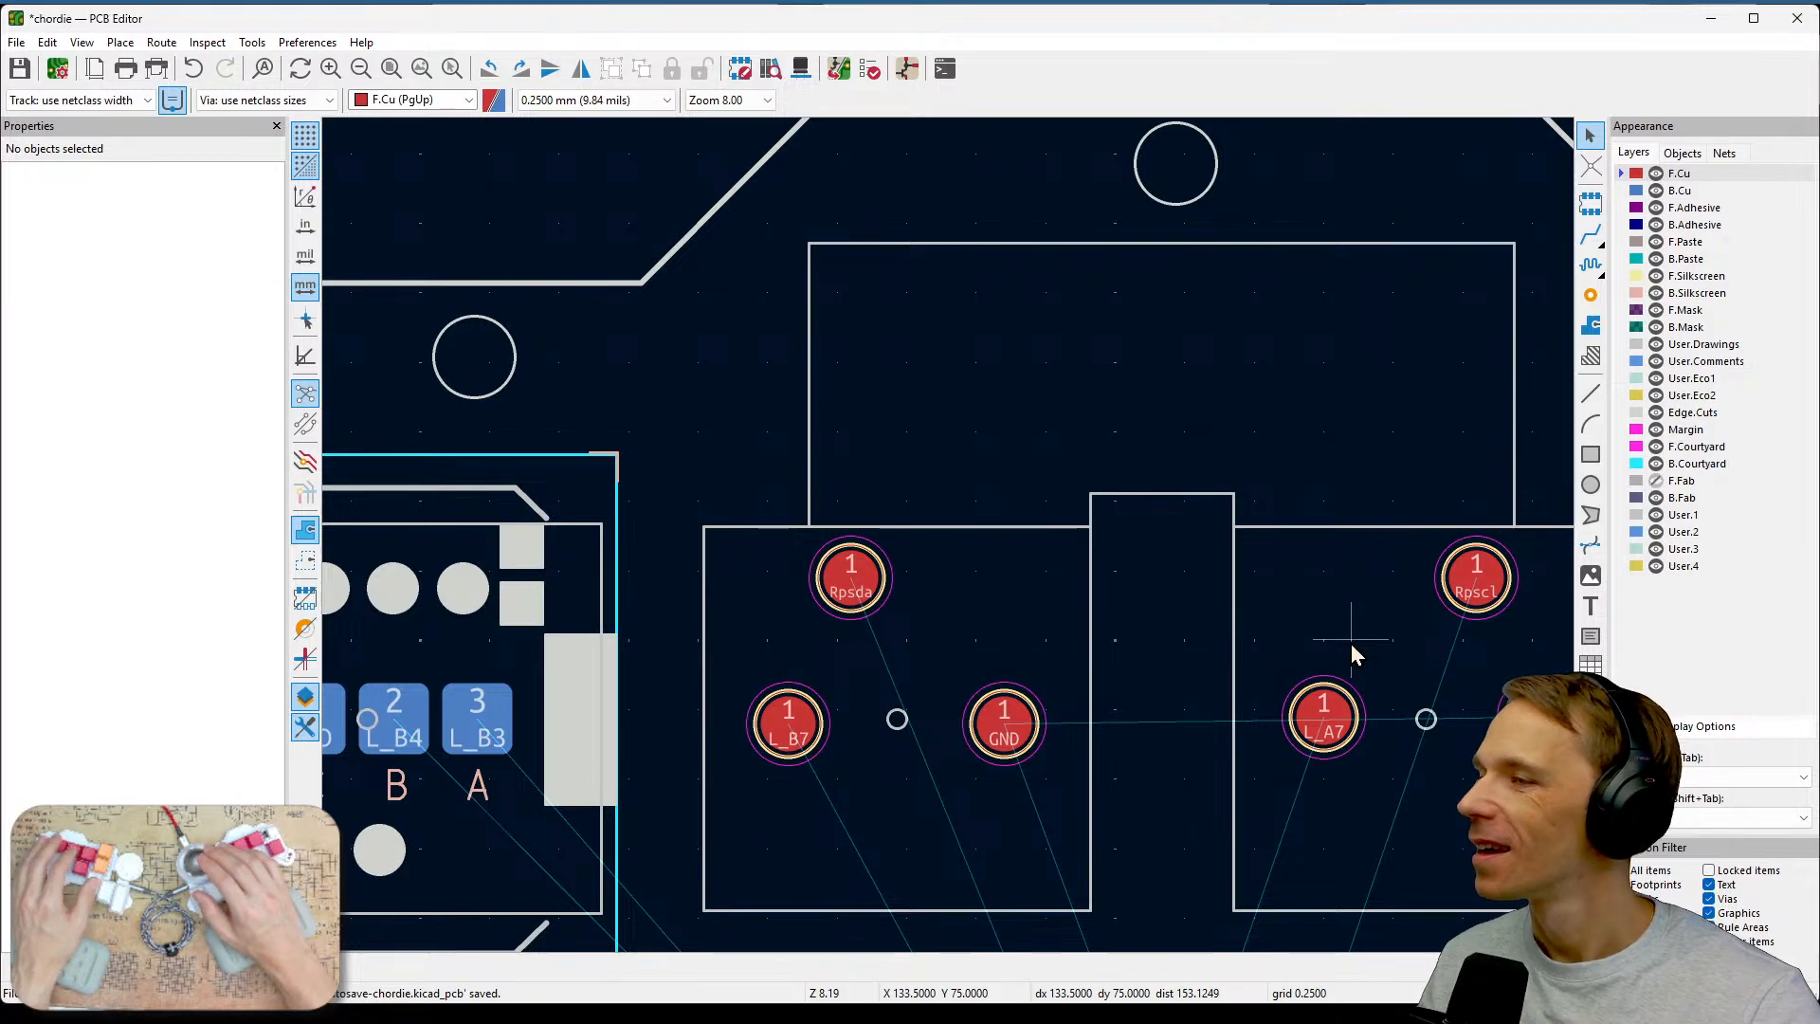
Move test point TP3 so it sits in line with L_A6 in the volume-encoder test point group.
{"action": "scroll", "coordinate": [1350, 644], "scroll_direction": "down", "scroll_amount": 1}
{"action": "left_click_drag", "start_coordinate": [802, 617], "coordinate": [957, 502]}
{"action": "left_click", "coordinate": [996, 689]}
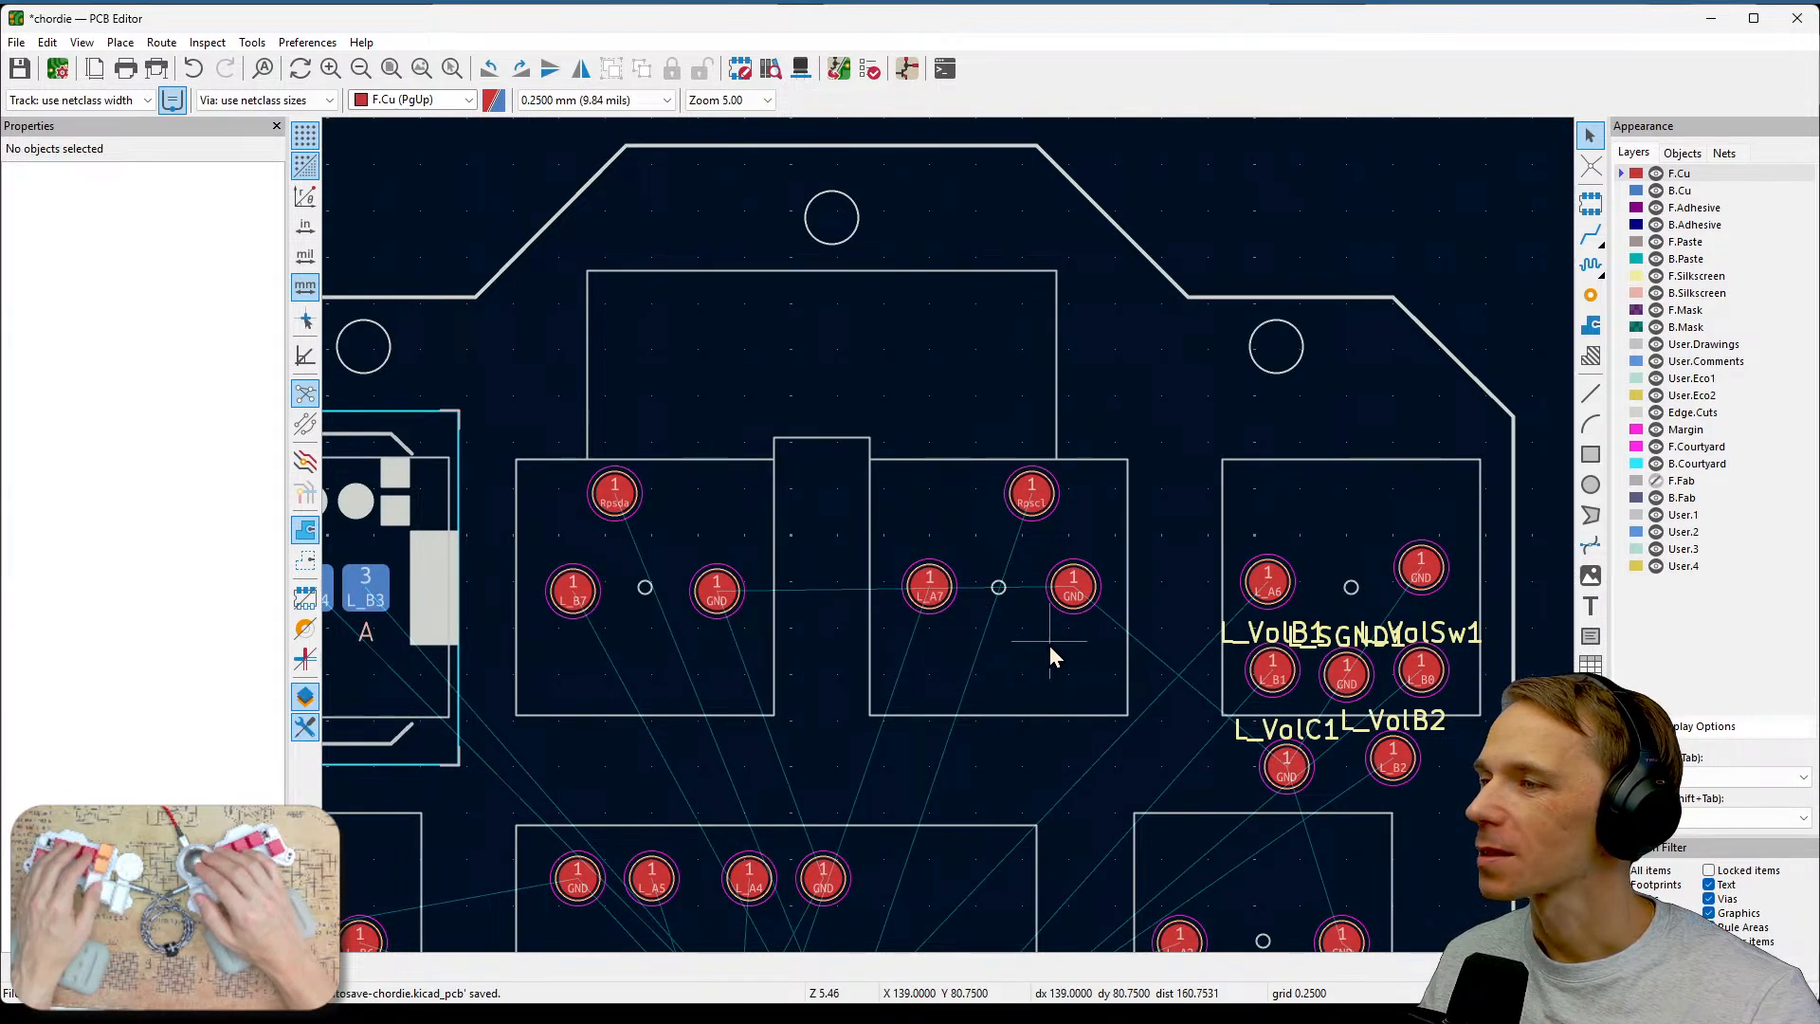
{"action": "middle_click_drag", "start_coordinate": [829, 618], "coordinate": [748, 568]}
{"action": "scroll", "coordinate": [1341, 597], "scroll_direction": "up", "scroll_amount": 2}
{"action": "scroll", "coordinate": [951, 544], "scroll_direction": "left", "scroll_amount": 3}
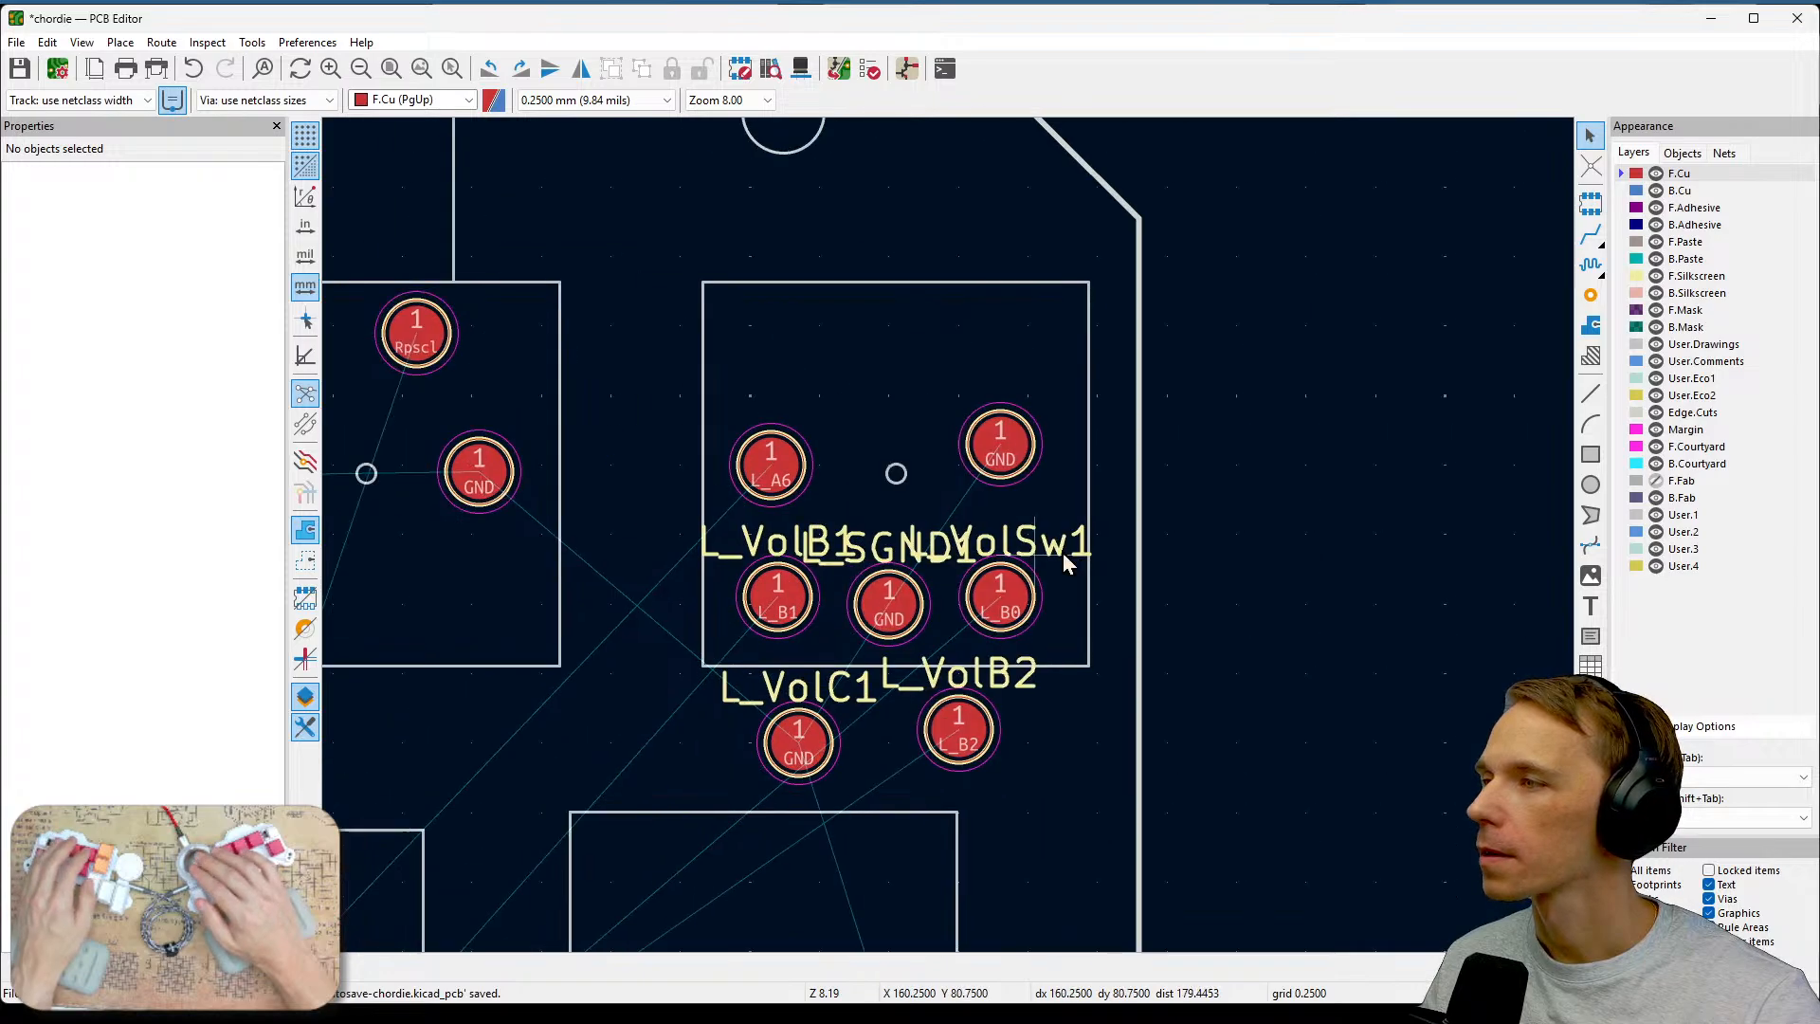
{"action": "left_click", "coordinate": [1057, 474]}
{"action": "key", "text": "m"}
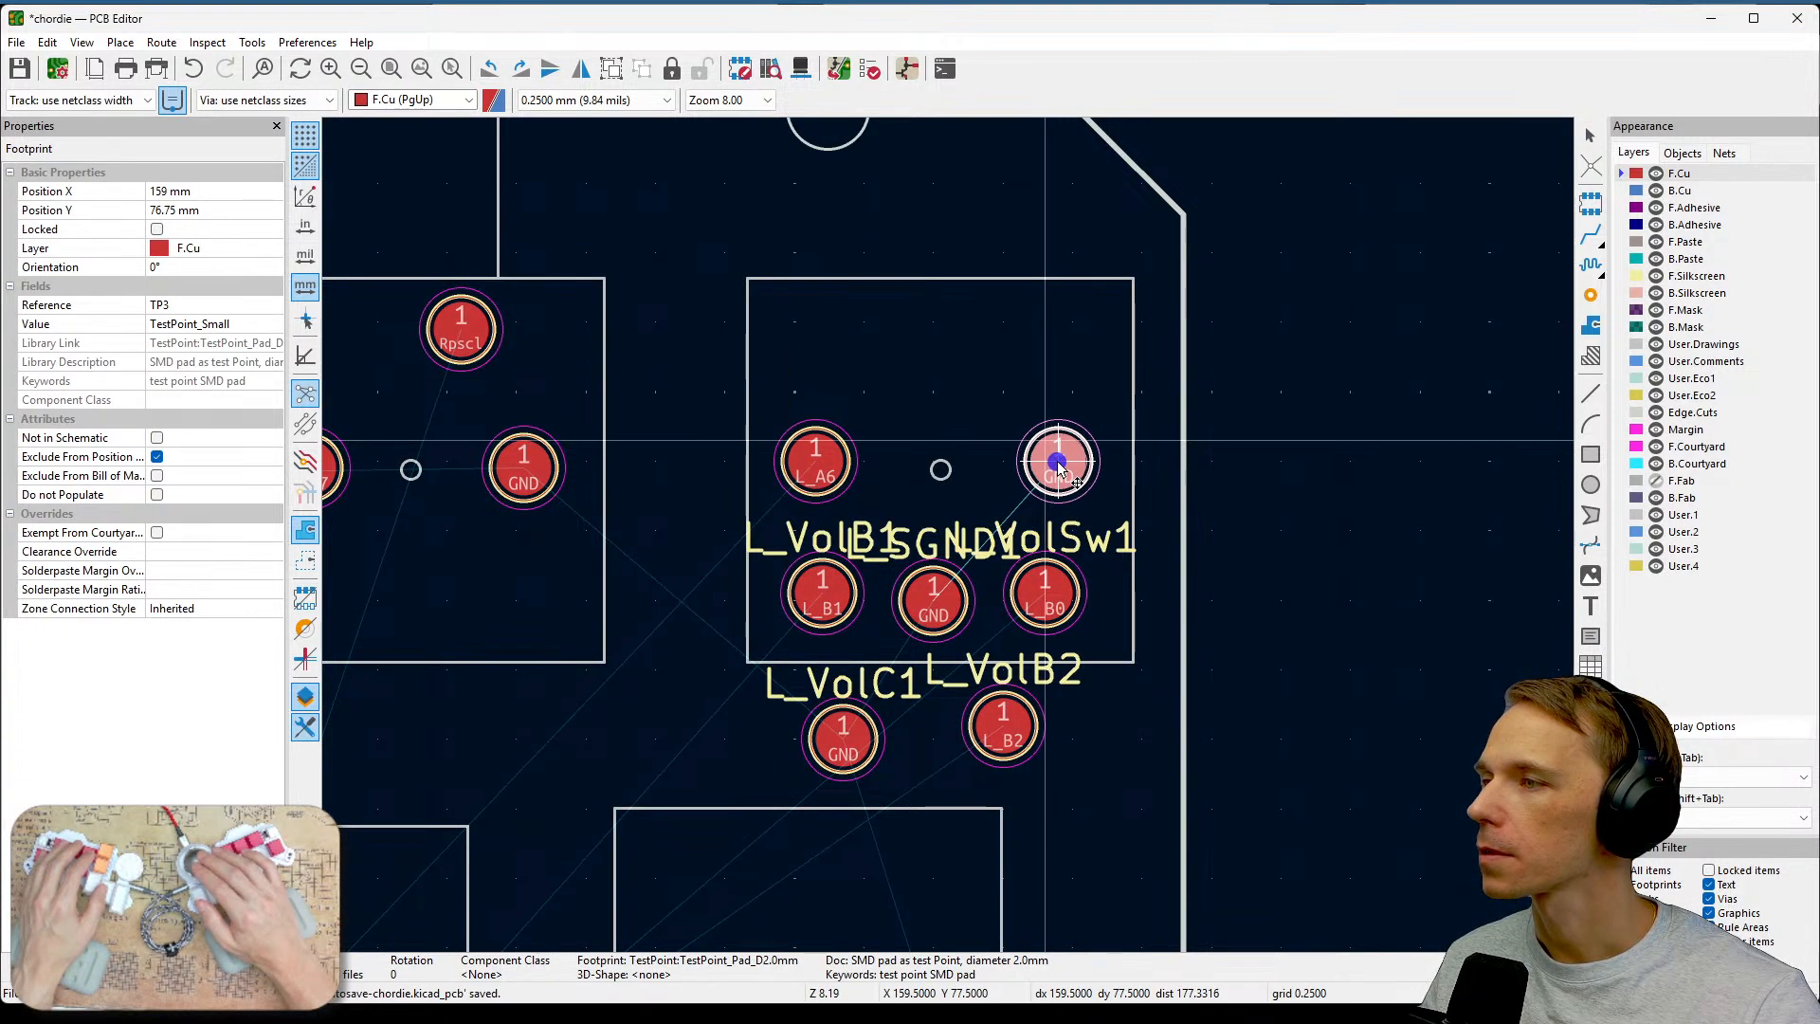
{"action": "left_click", "coordinate": [1057, 462]}
{"action": "left_click", "coordinate": [1290, 579]}
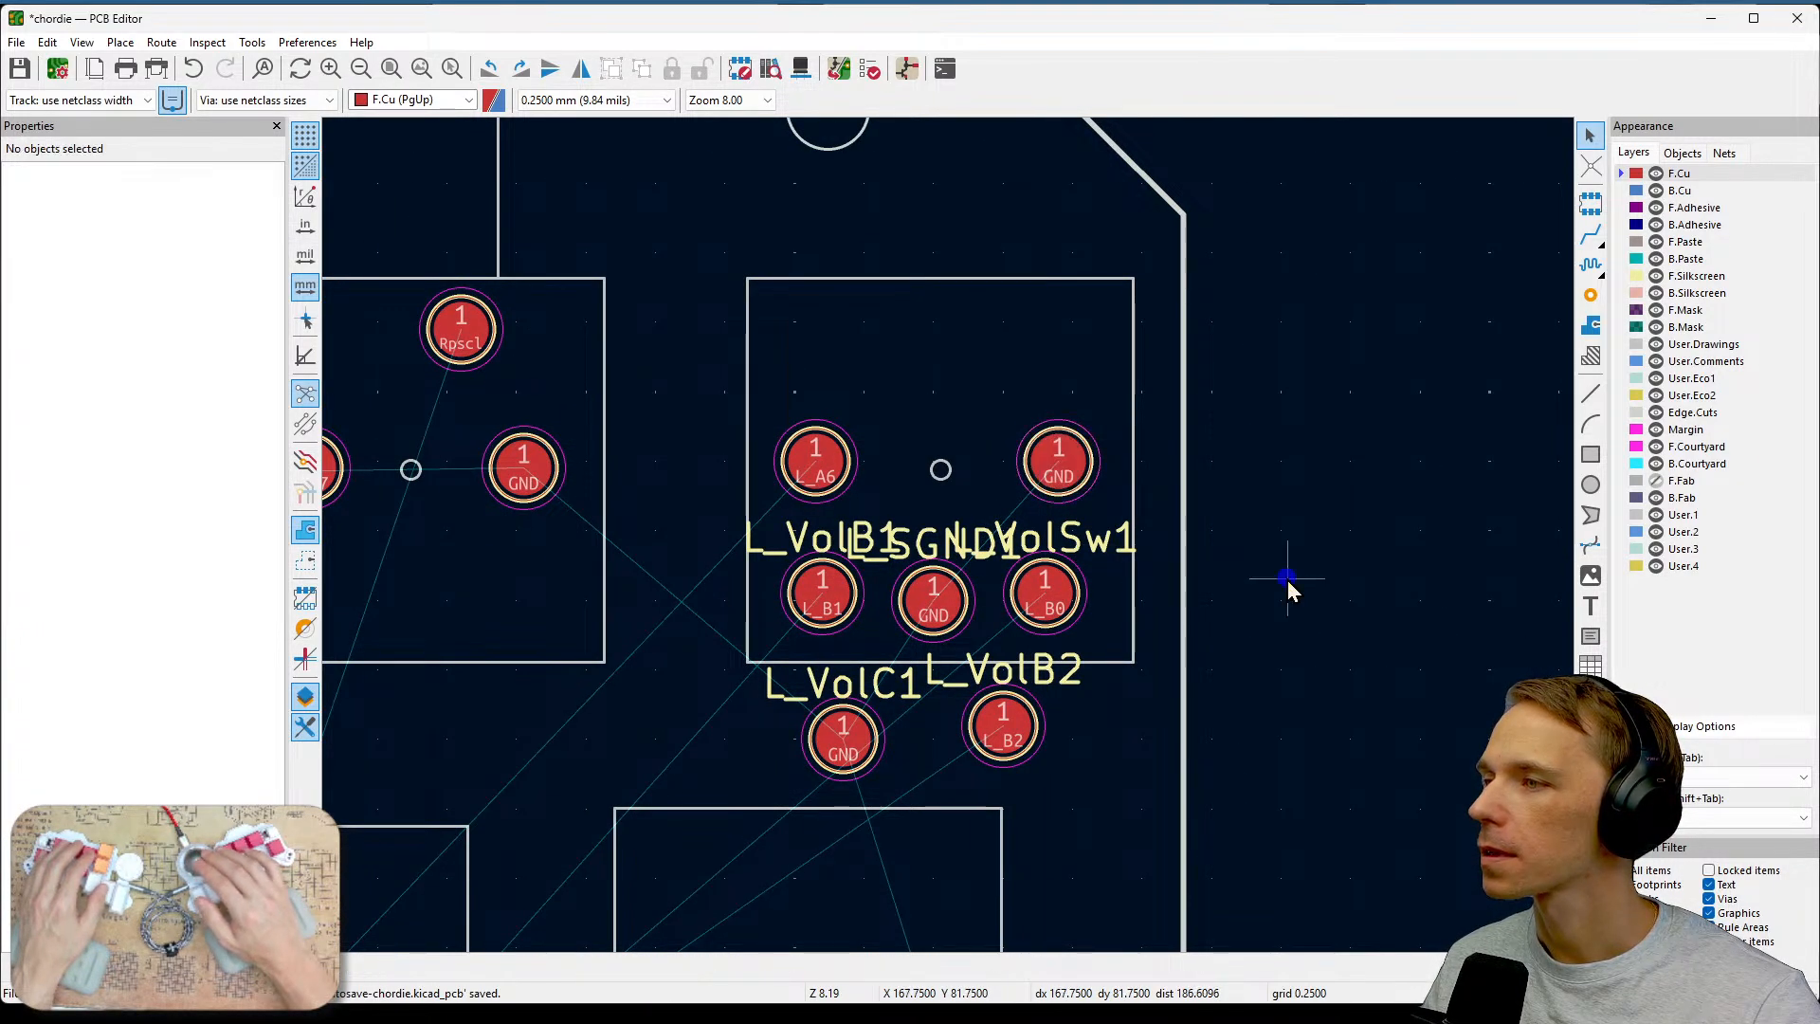
{"action": "middle_click_drag", "start_coordinate": [1064, 684], "coordinate": [1189, 671]}
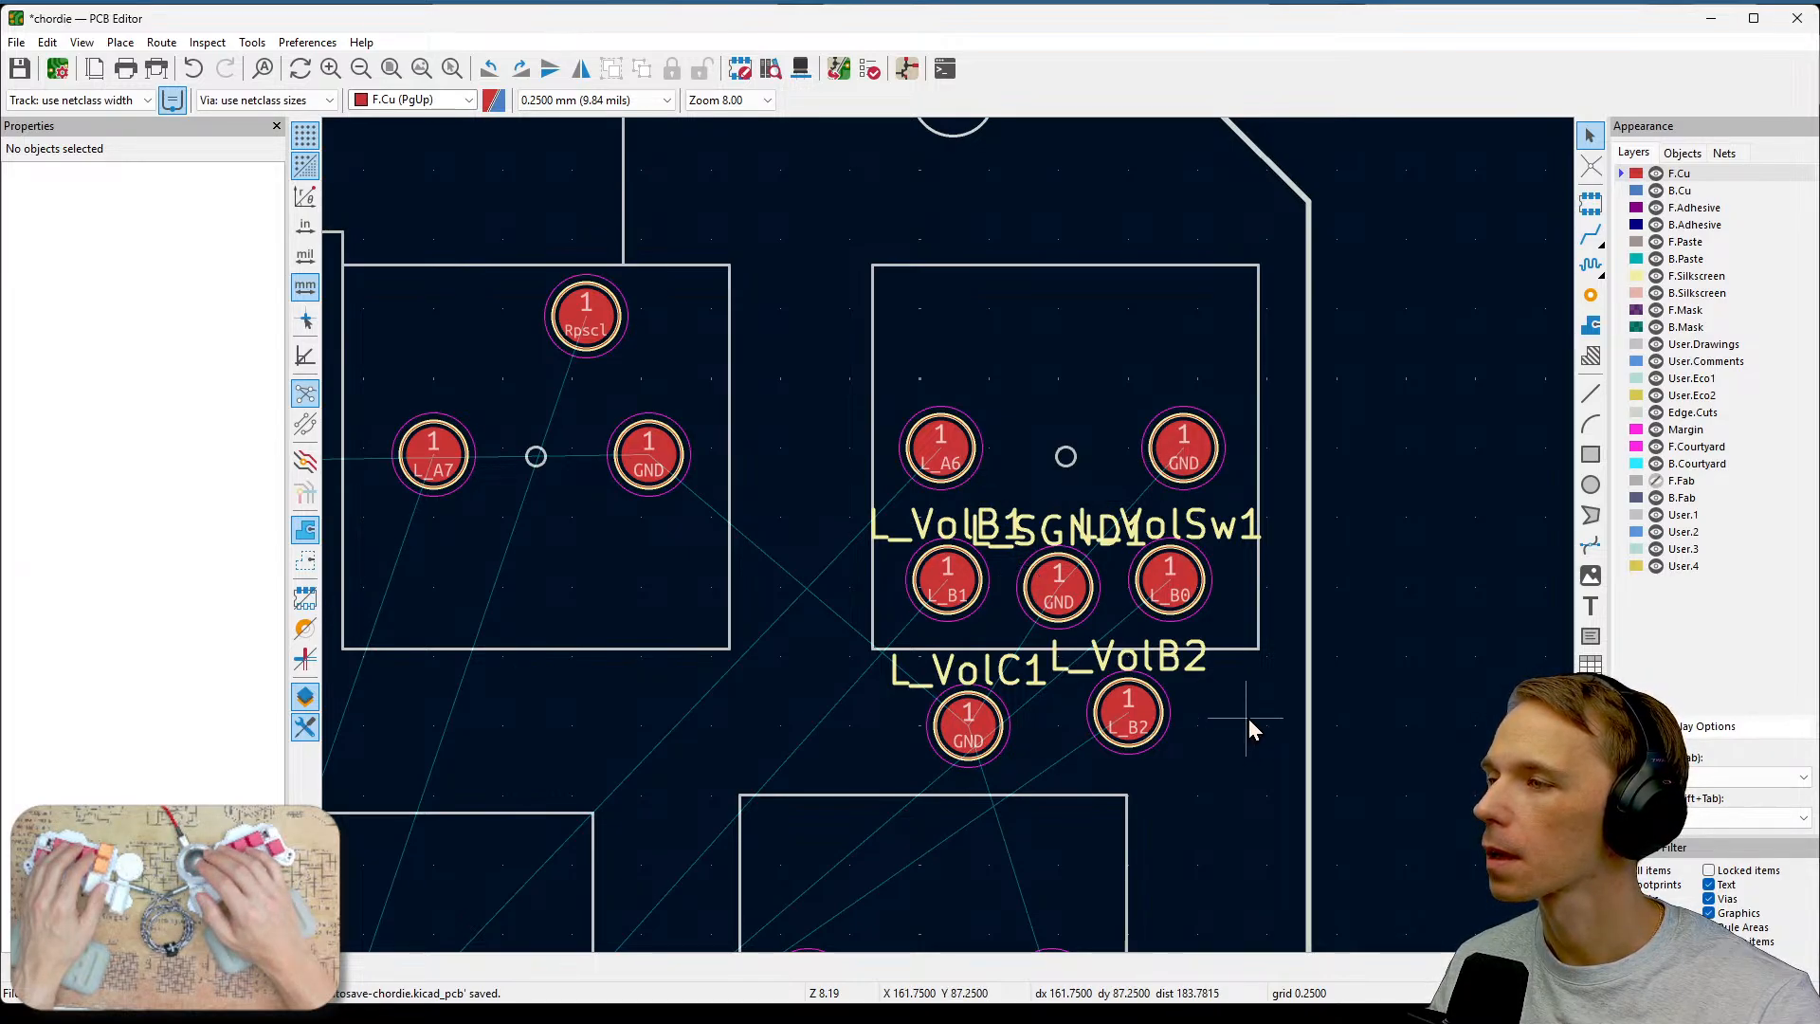
{"action": "left_click", "coordinate": [952, 593]}
{"action": "left_click_drag", "start_coordinate": [953, 593], "coordinate": [944, 328]}
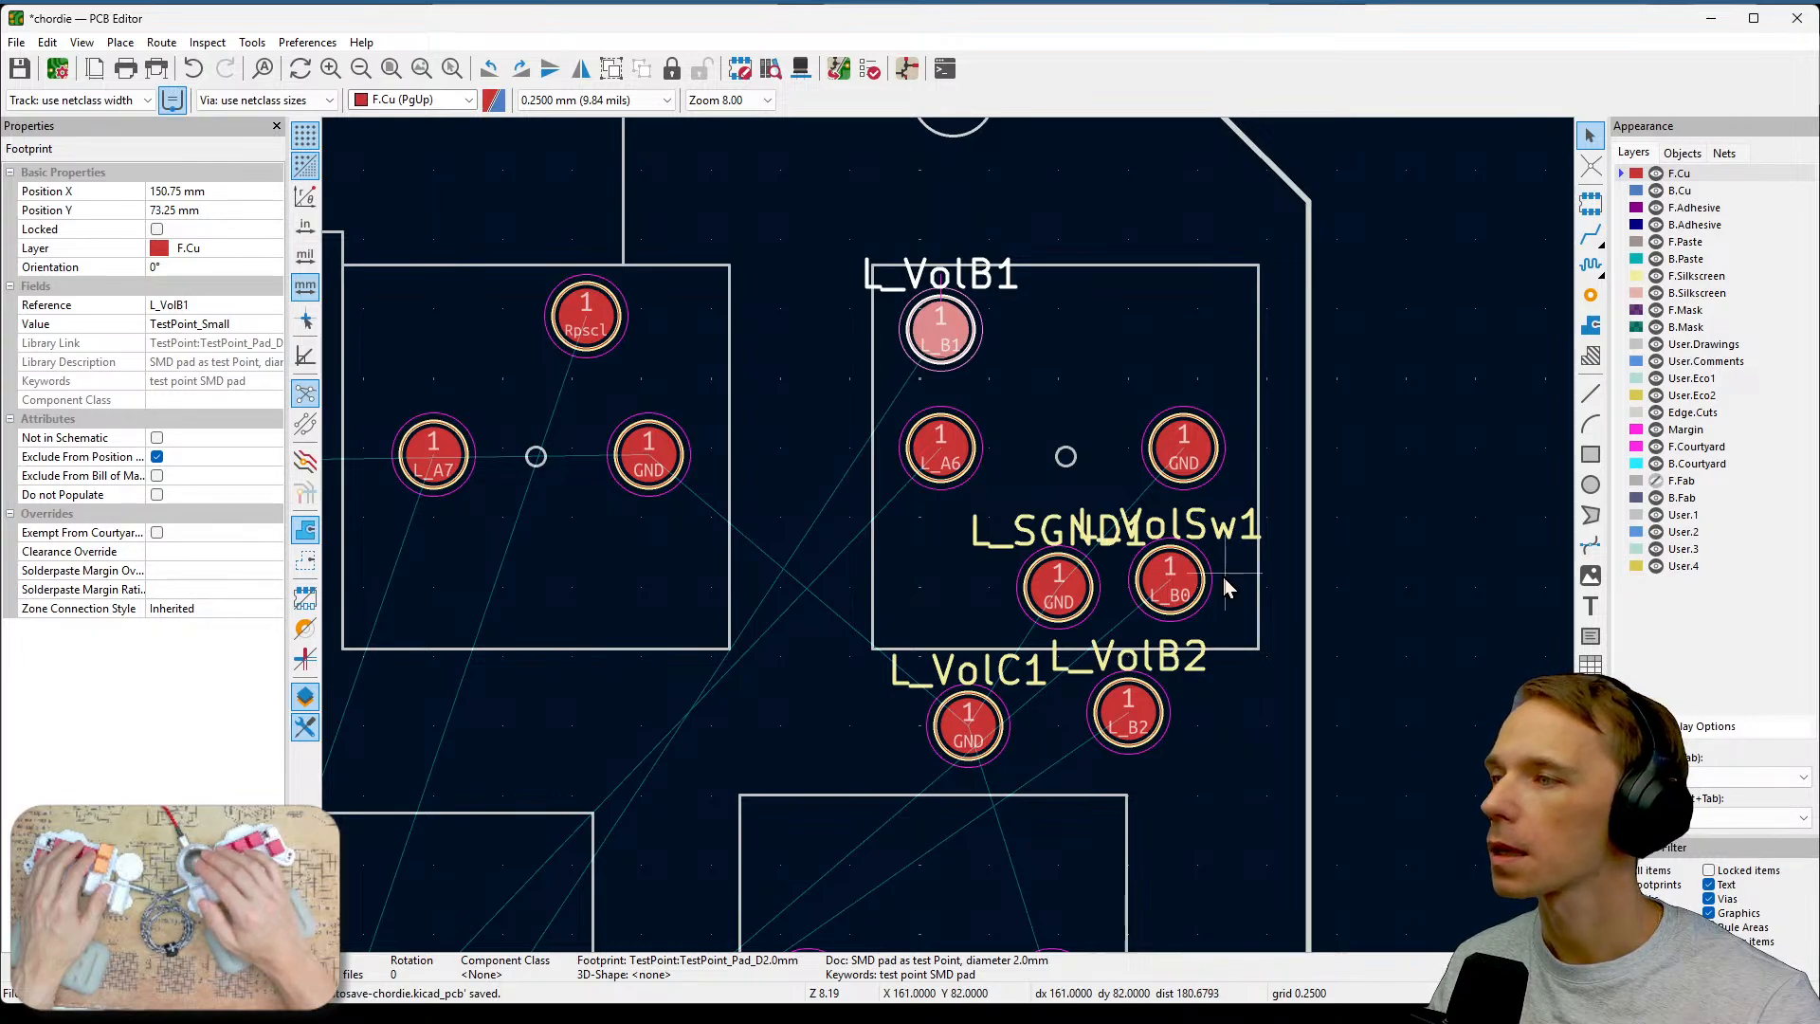
{"action": "left_click", "coordinate": [1145, 724]}
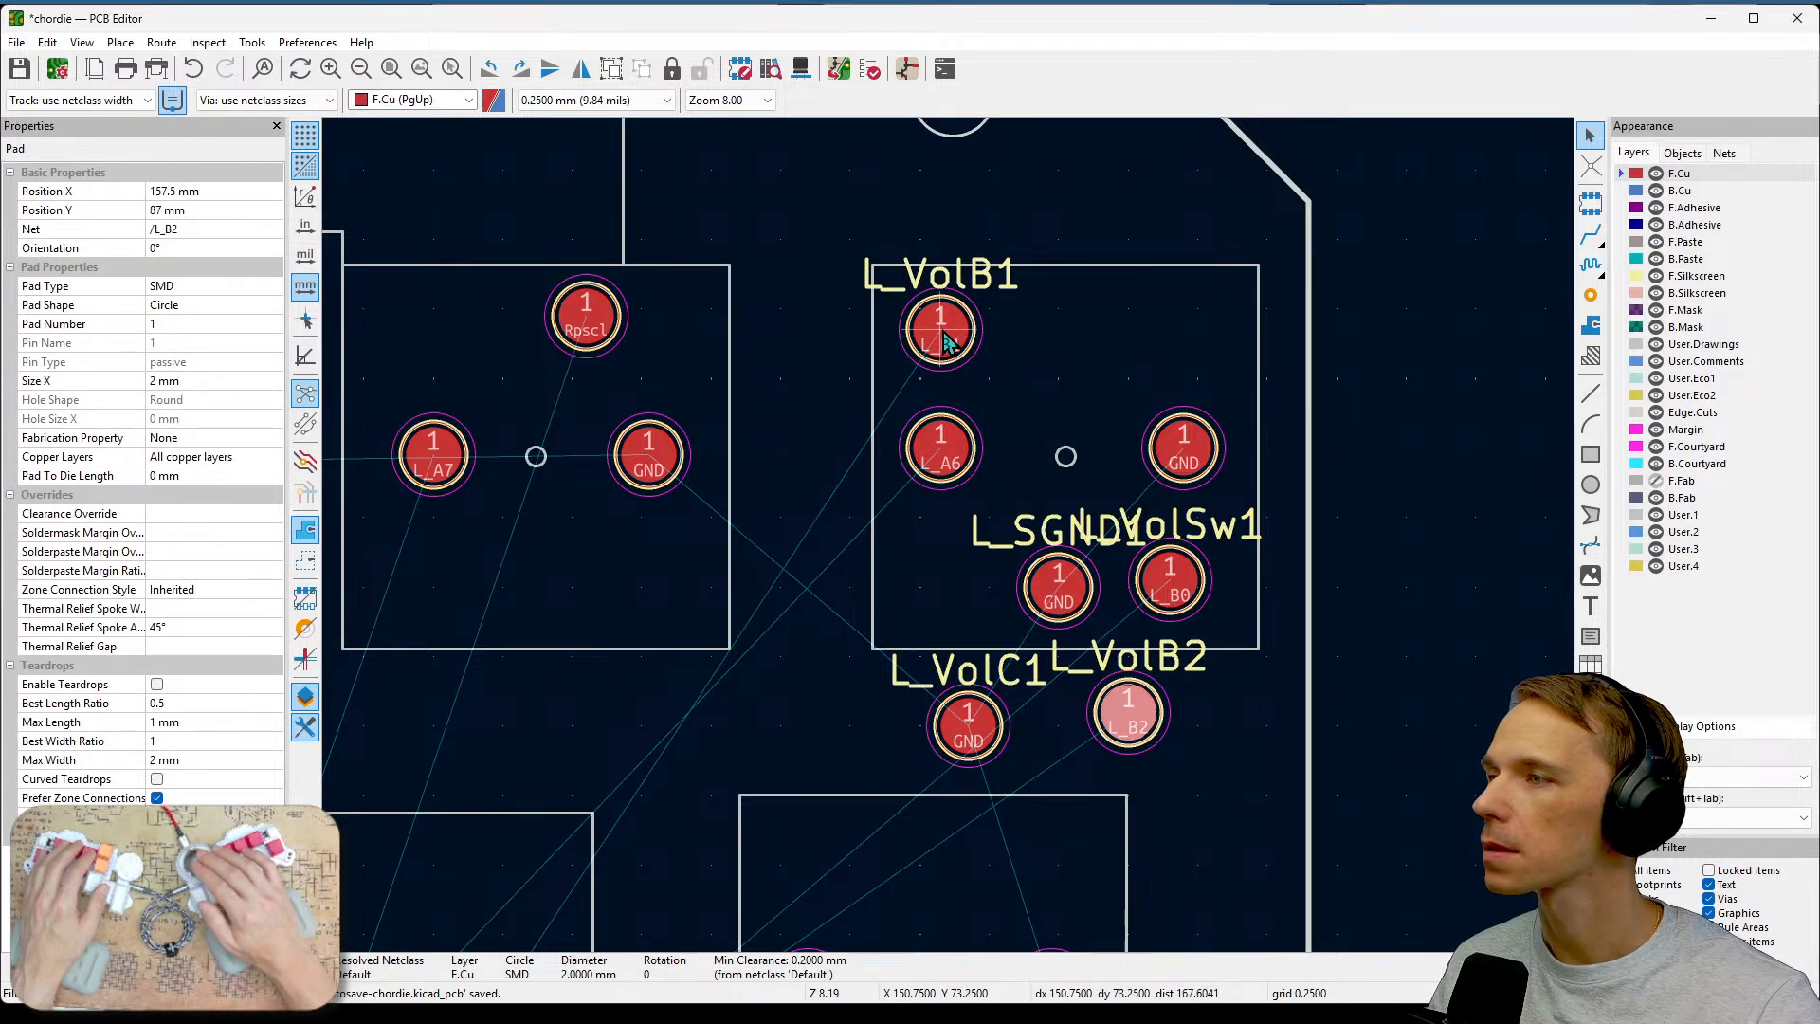
{"action": "left_click_drag", "start_coordinate": [945, 341], "coordinate": [942, 584]}
Move the L_VolB2 test point to the upper-left corner of the group, above L_A6.
{"action": "left_click", "coordinate": [1128, 724]}
{"action": "left_click_drag", "start_coordinate": [1128, 724], "coordinate": [941, 330]}
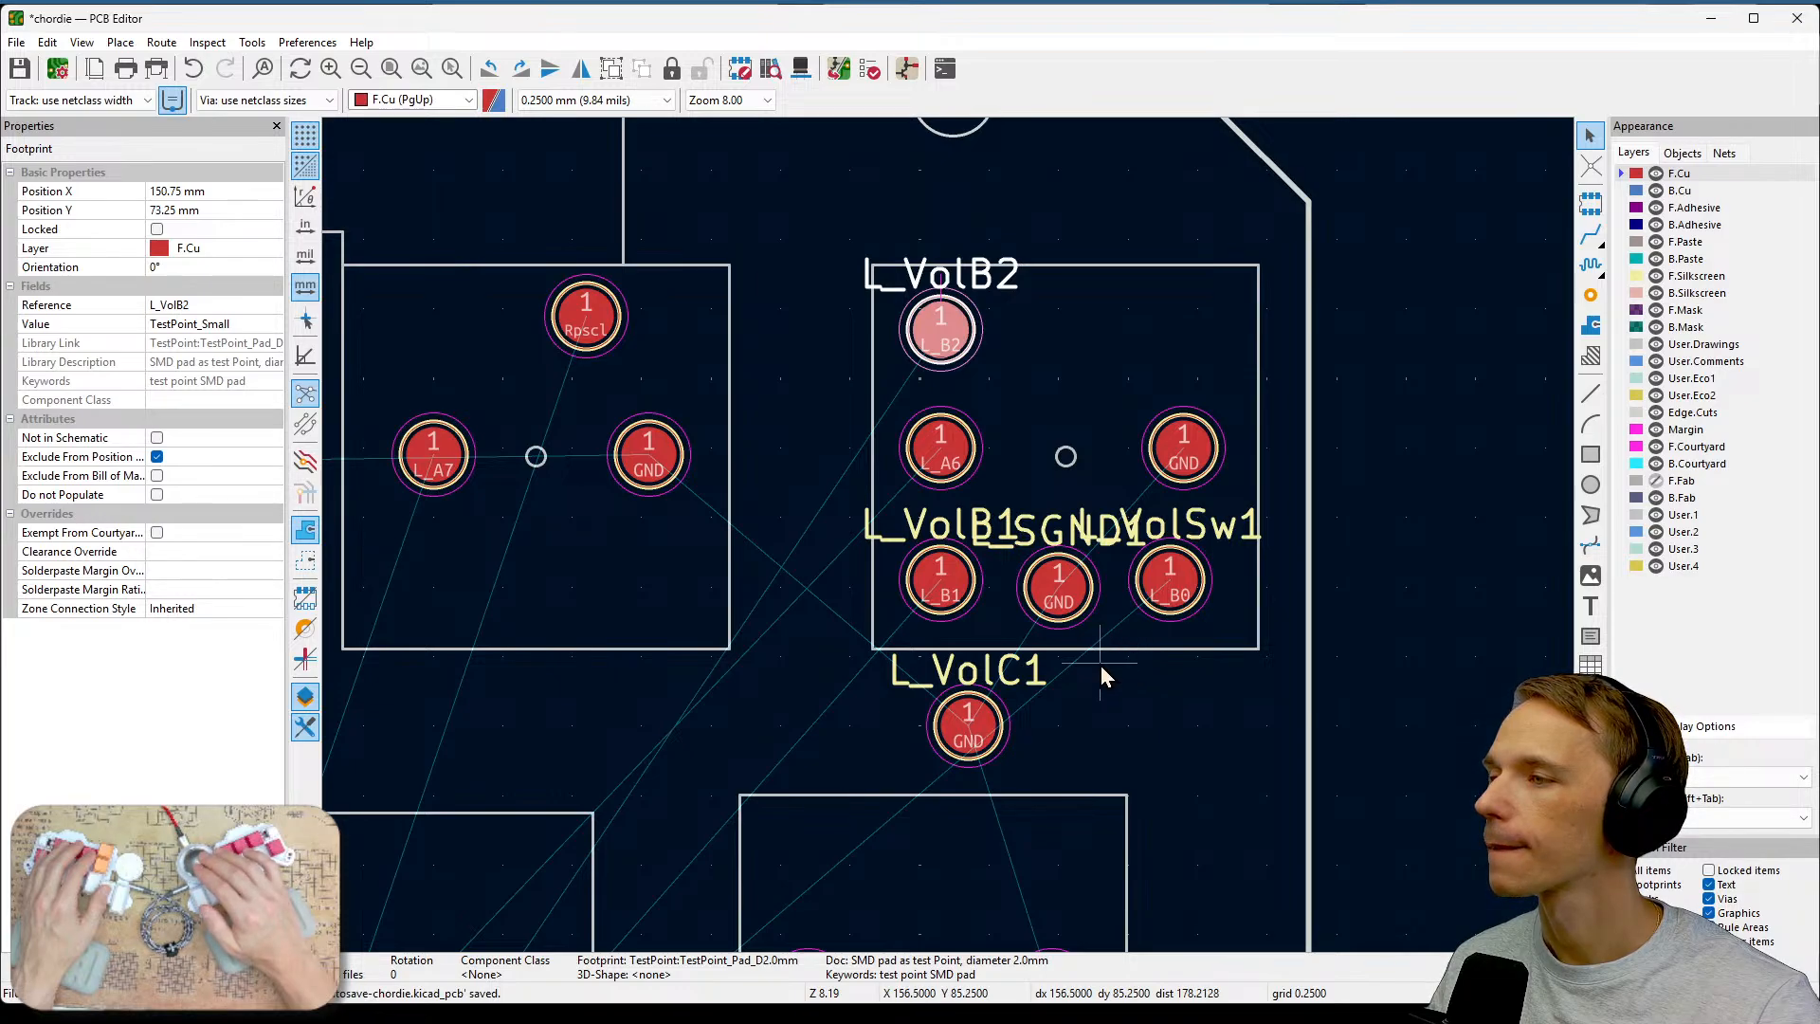
Move the L_SGND1 test point below the group, to the right of L_VolC1.
{"action": "left_click", "coordinate": [1073, 605]}
{"action": "key", "text": "m"}
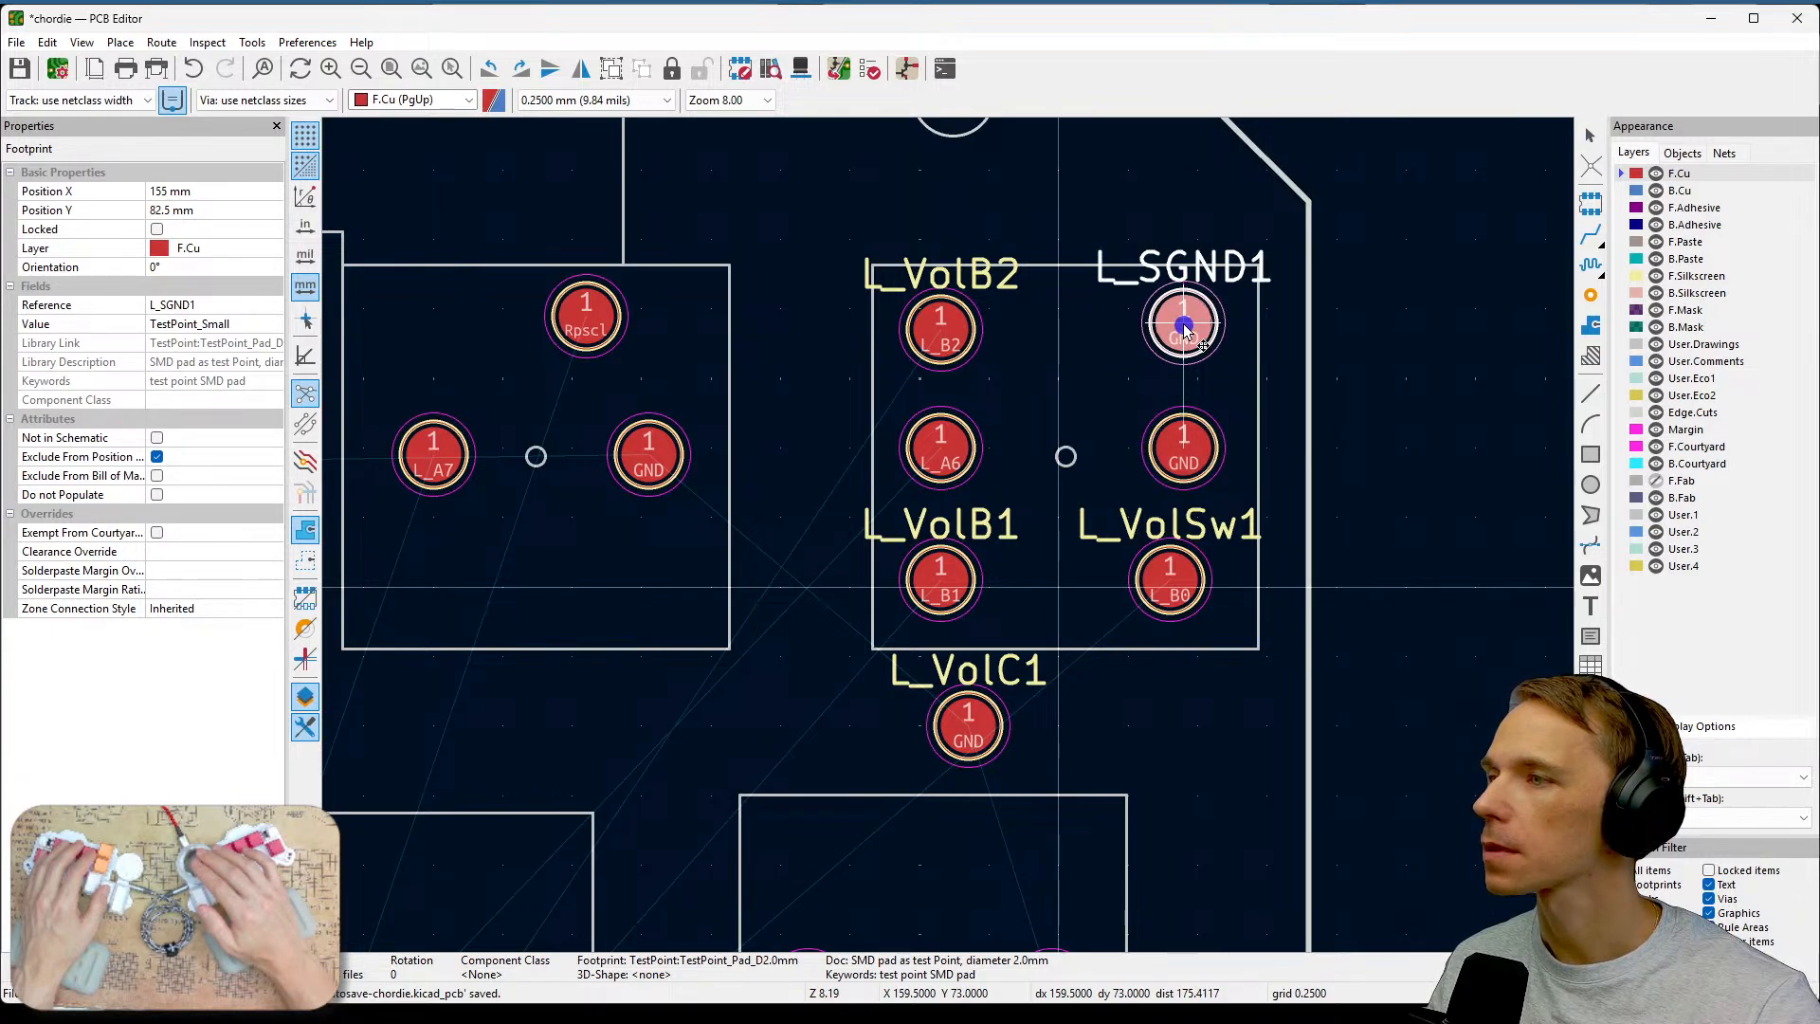
{"action": "left_click", "coordinate": [1184, 747]}
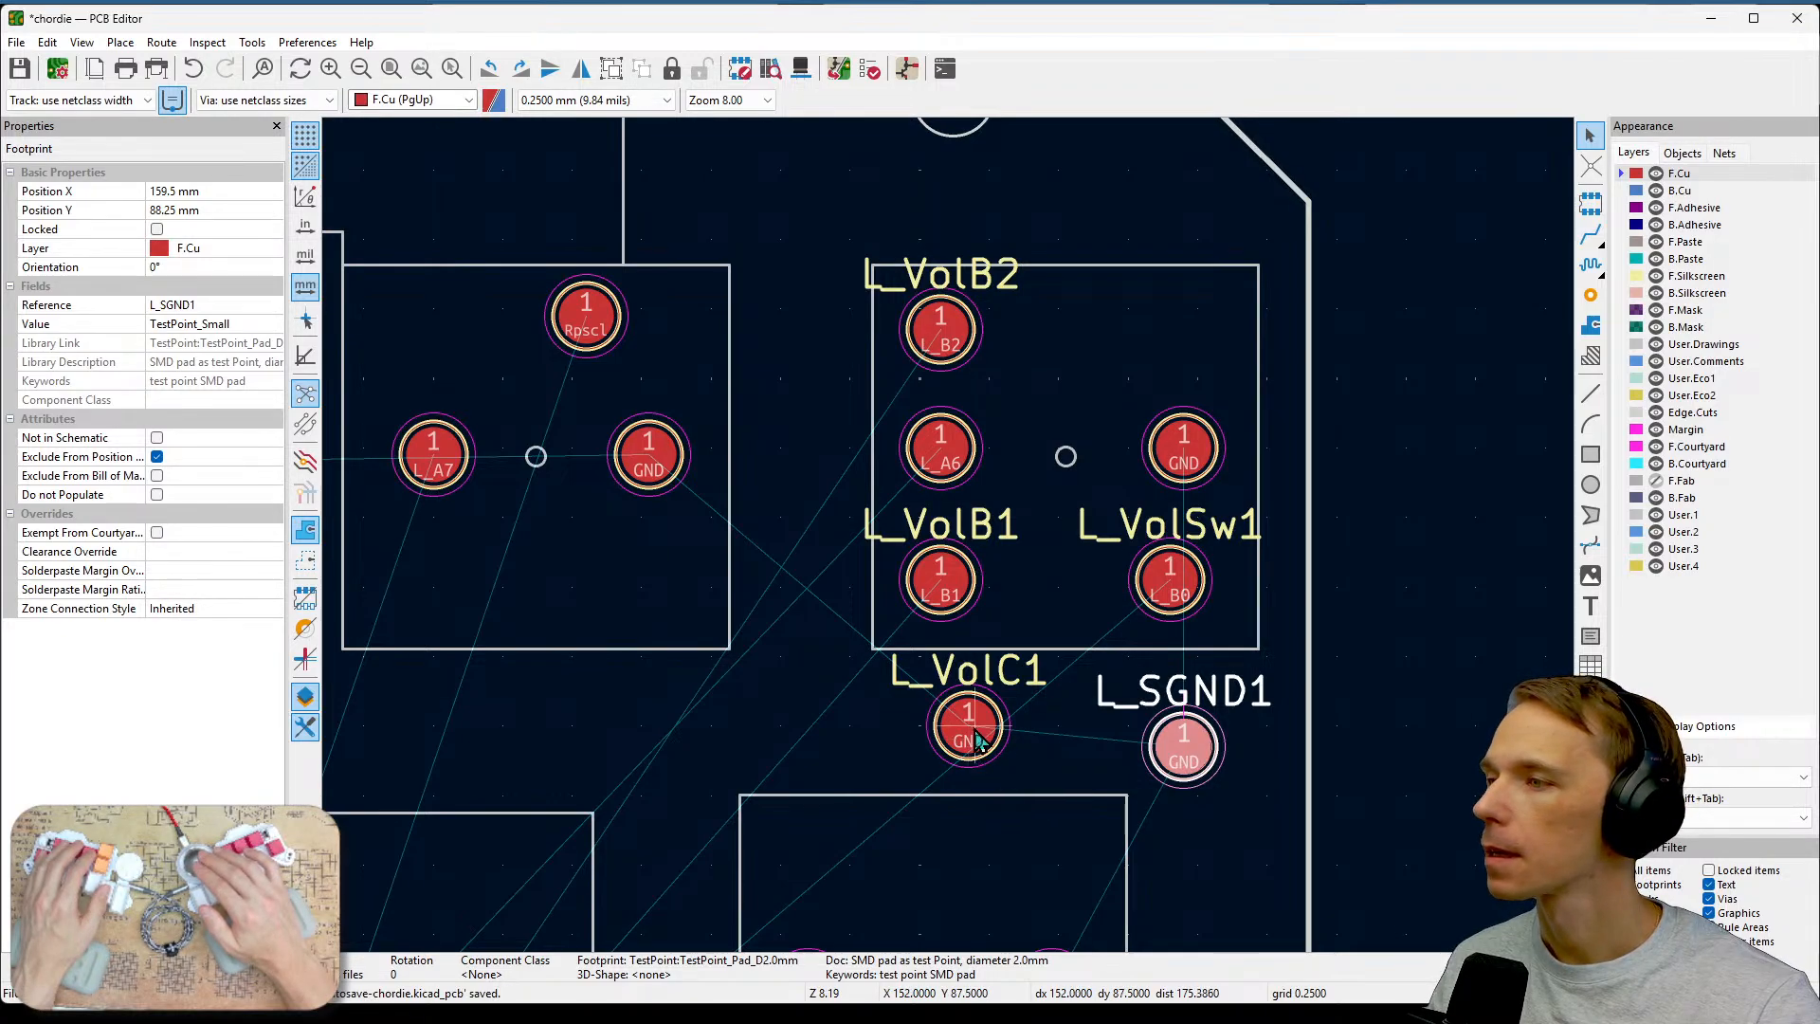
Move the L_VolC1 test point to the upper-right corner of the group, above the GND pad.
{"action": "left_click", "coordinate": [997, 758]}
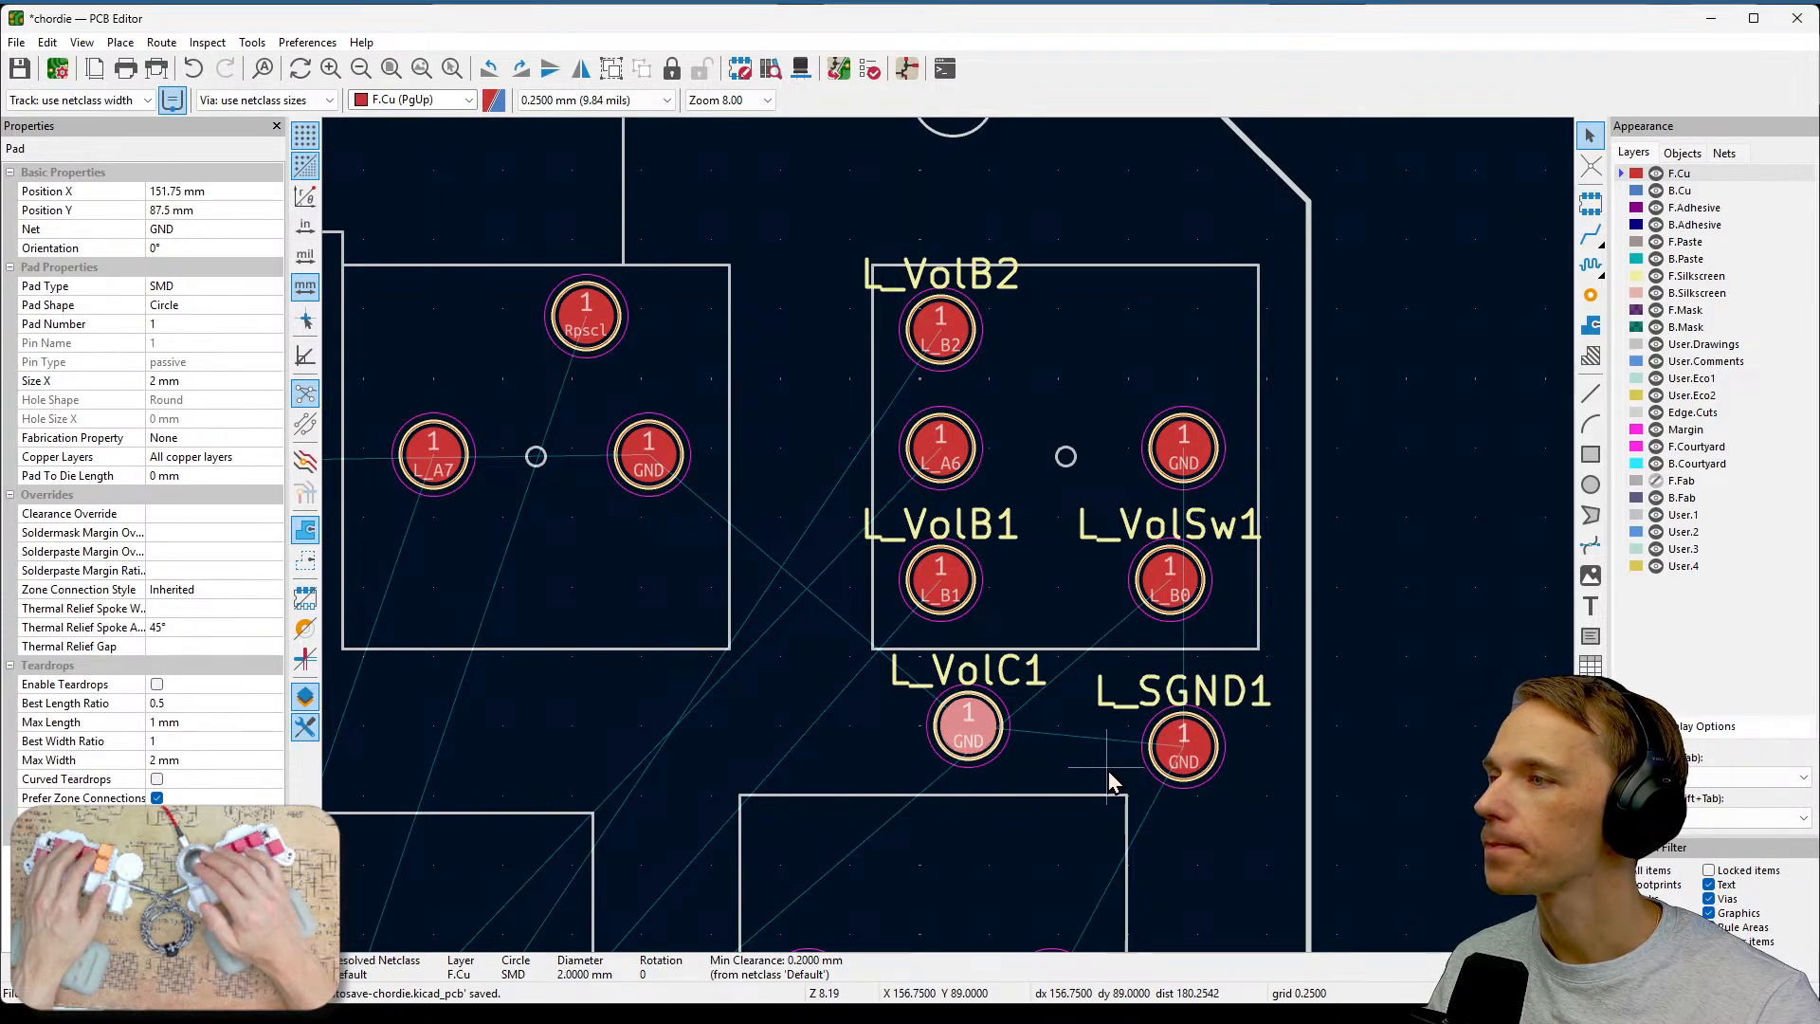
{"action": "left_click_drag", "start_coordinate": [966, 734], "coordinate": [1186, 332]}
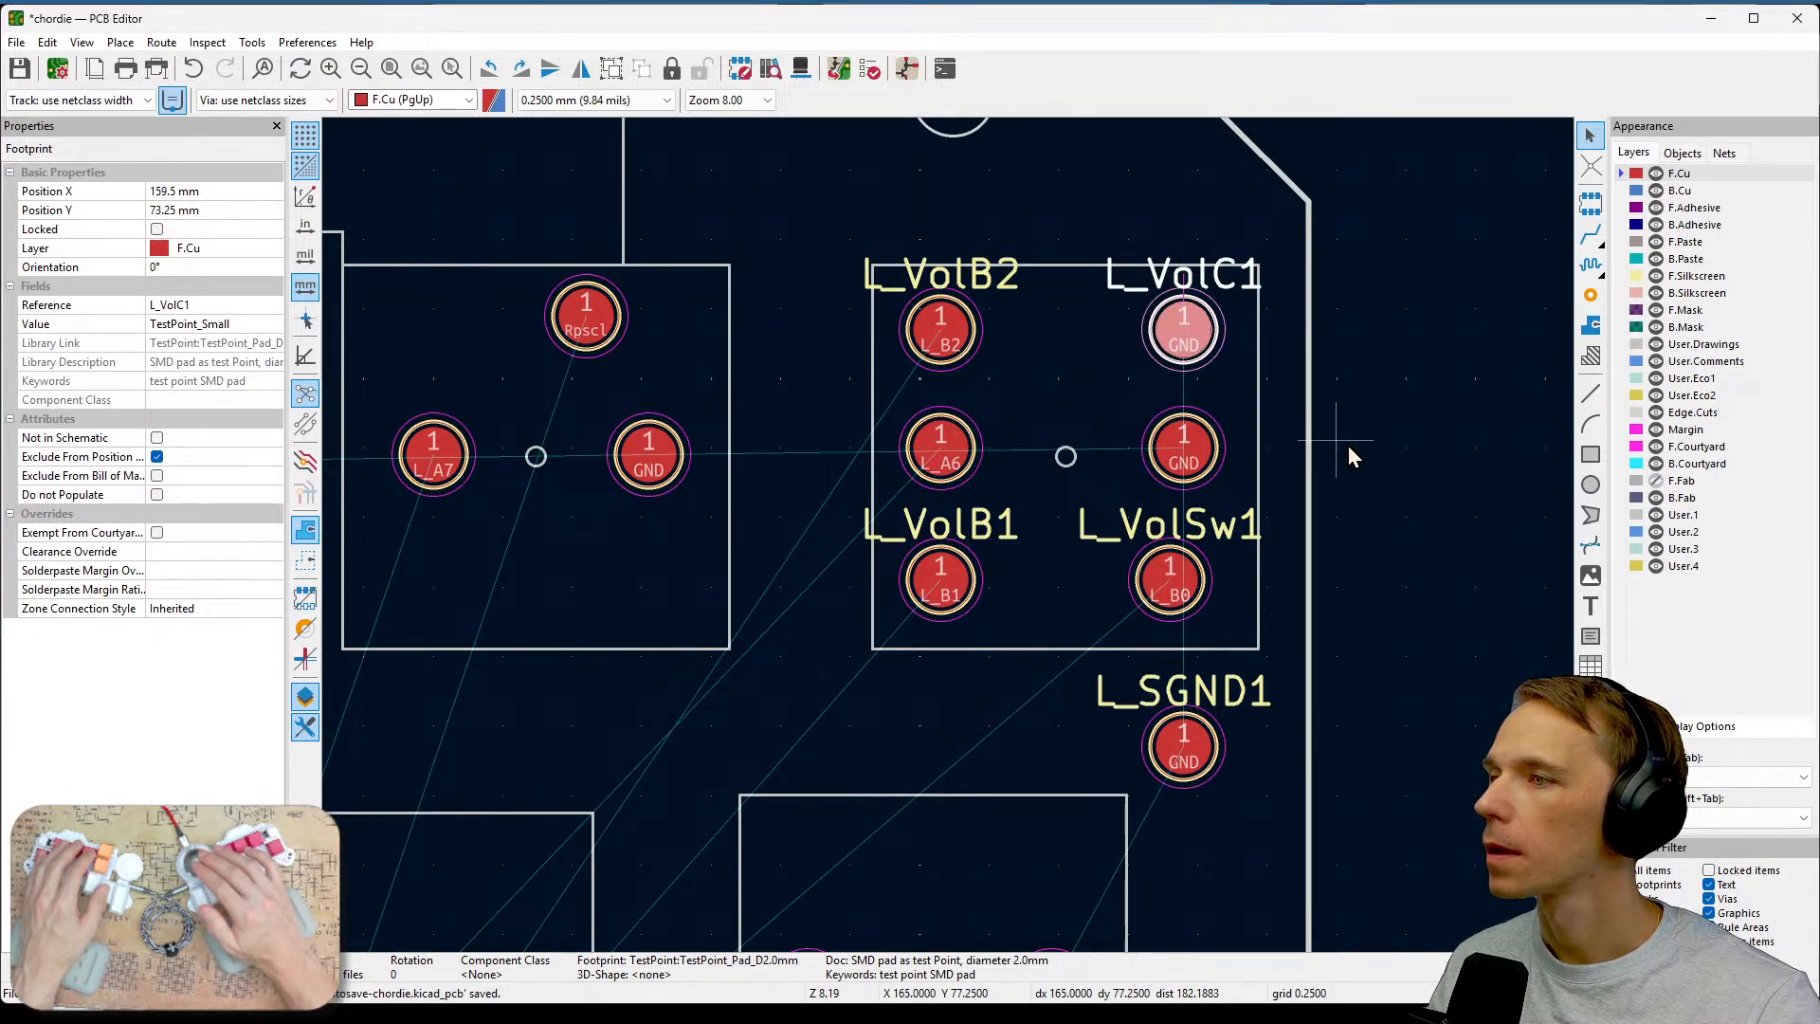
{"action": "left_click", "coordinate": [1366, 472]}
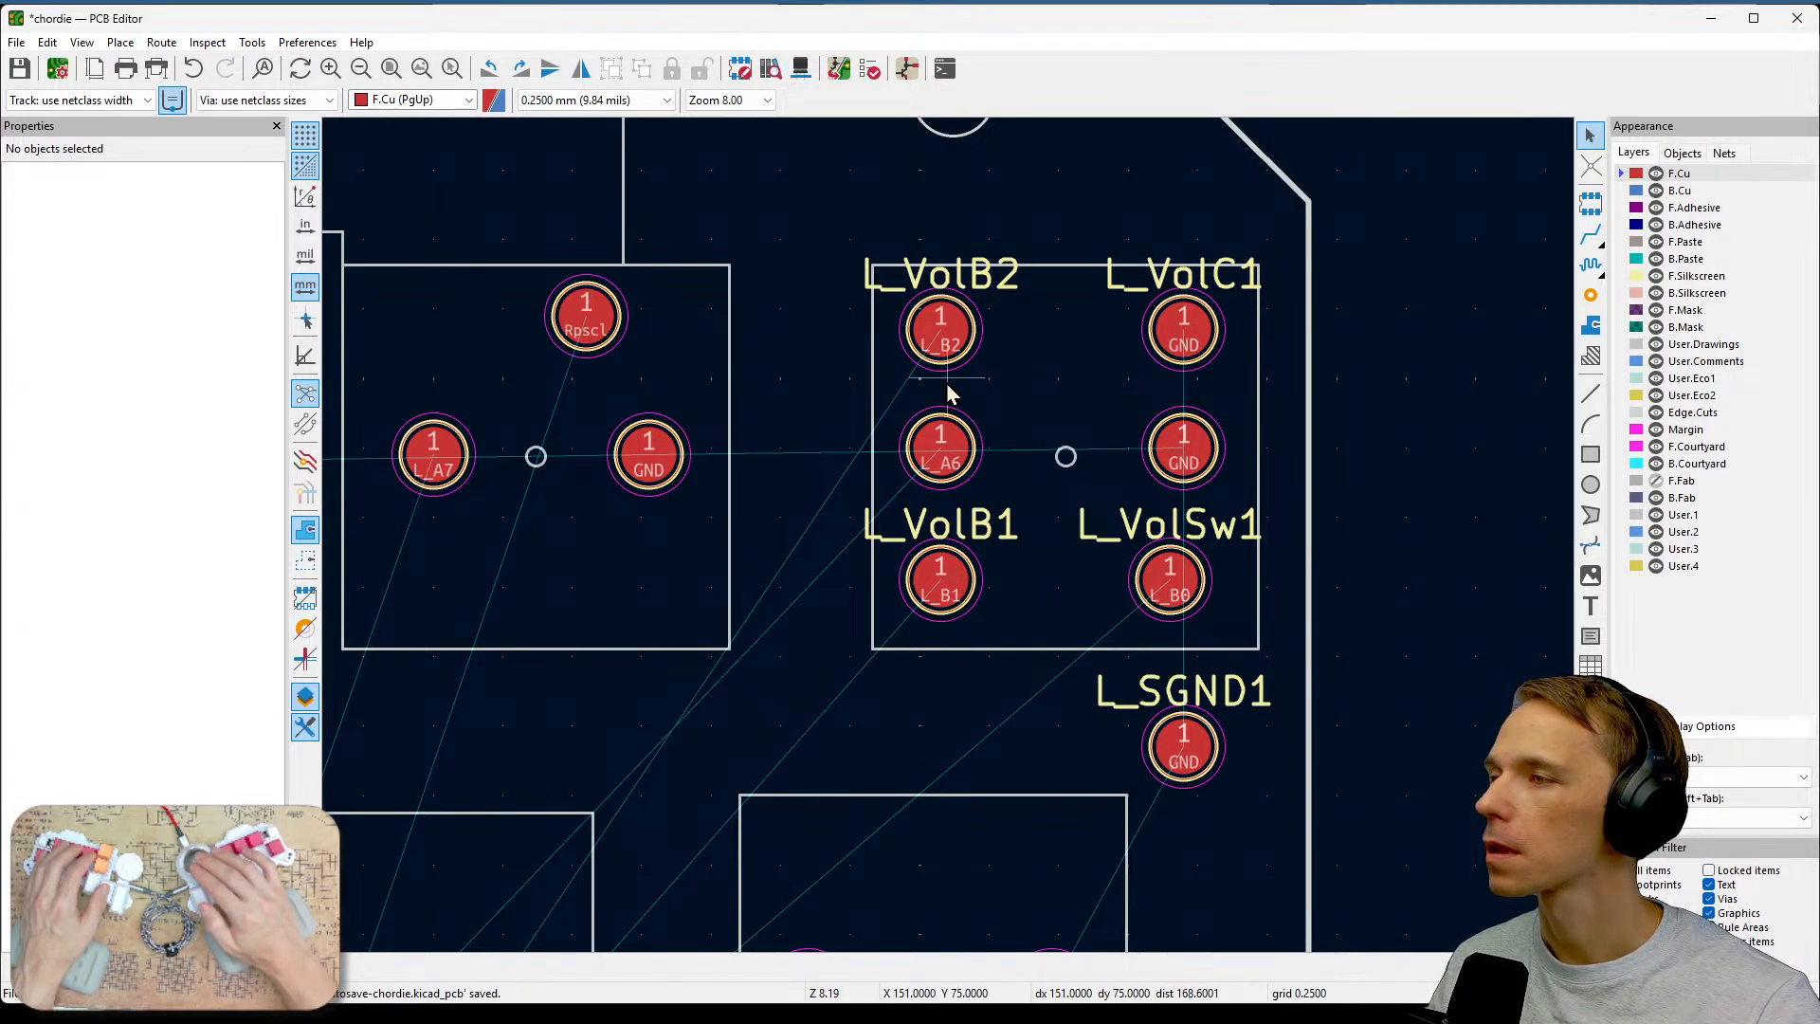
Move the L_VolB1 test point between L_VolB2 and L_VolC1 in the top row.
{"action": "left_click_drag", "start_coordinate": [940, 580], "coordinate": [1067, 337]}
{"action": "left_click", "coordinate": [1213, 377]}
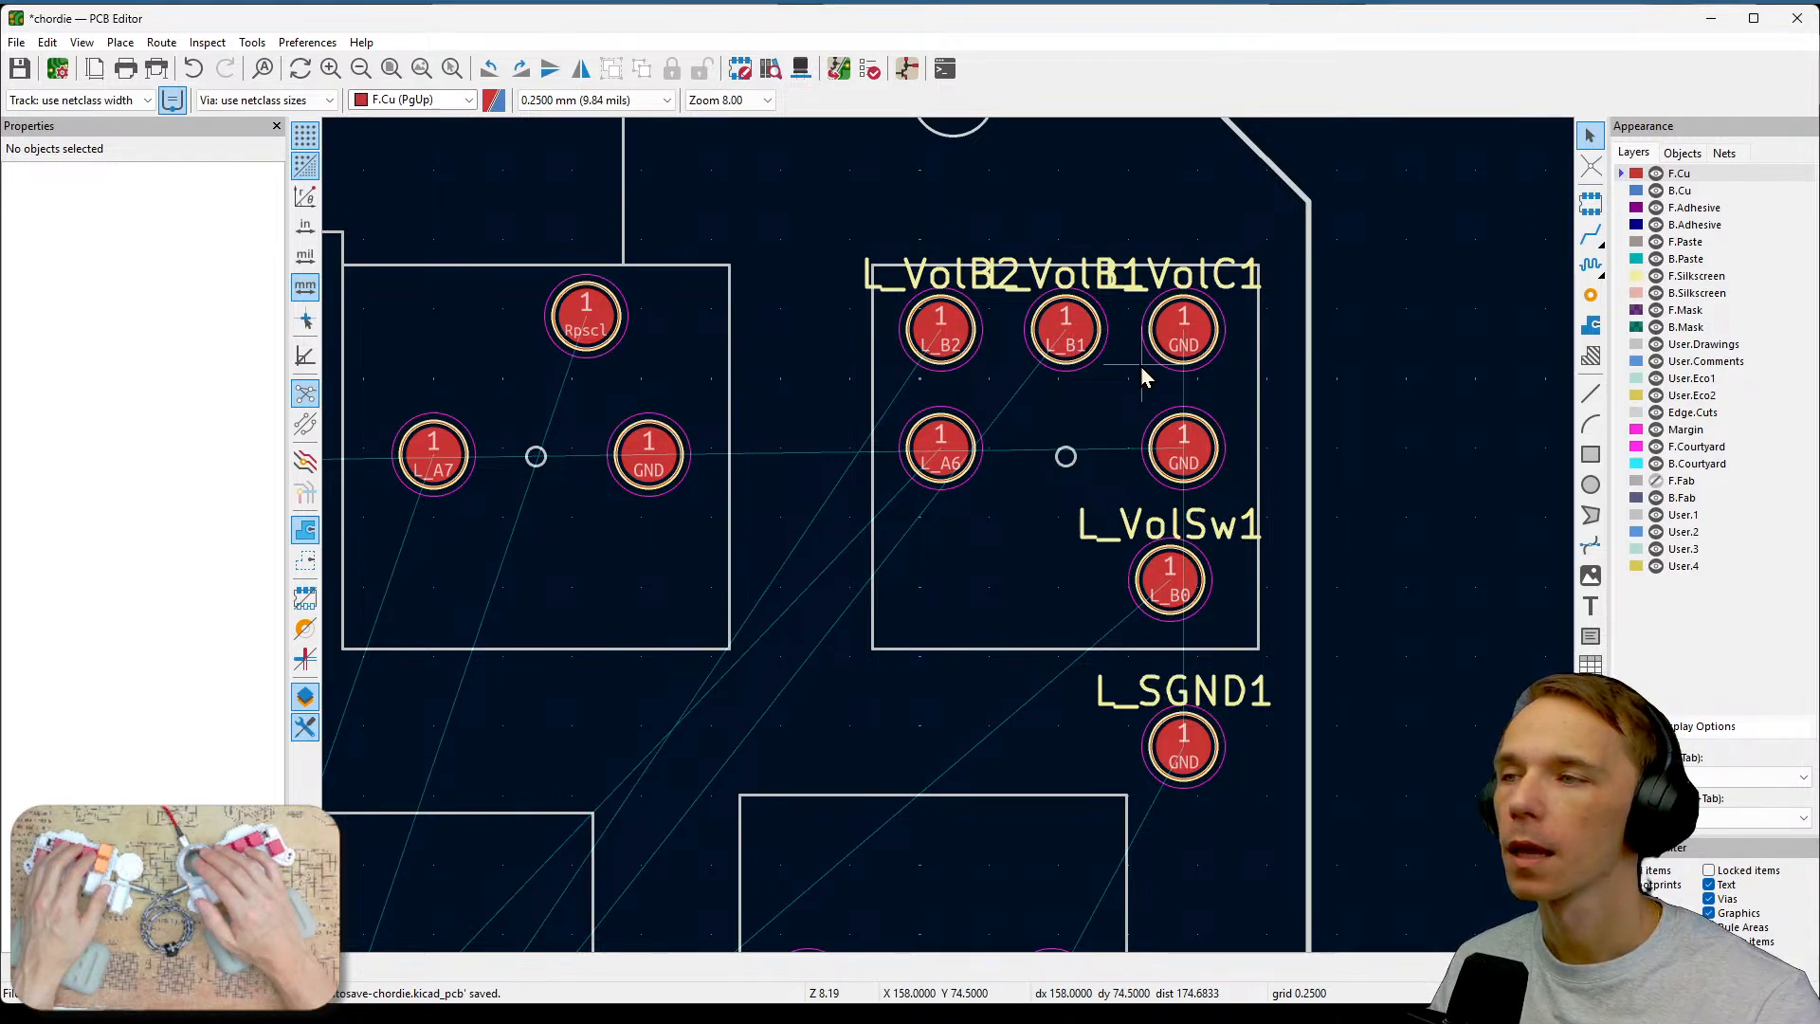
Move the L_VolSw1 test point to the lower-left of the group, below L_A6.
{"action": "left_click", "coordinate": [1175, 597]}
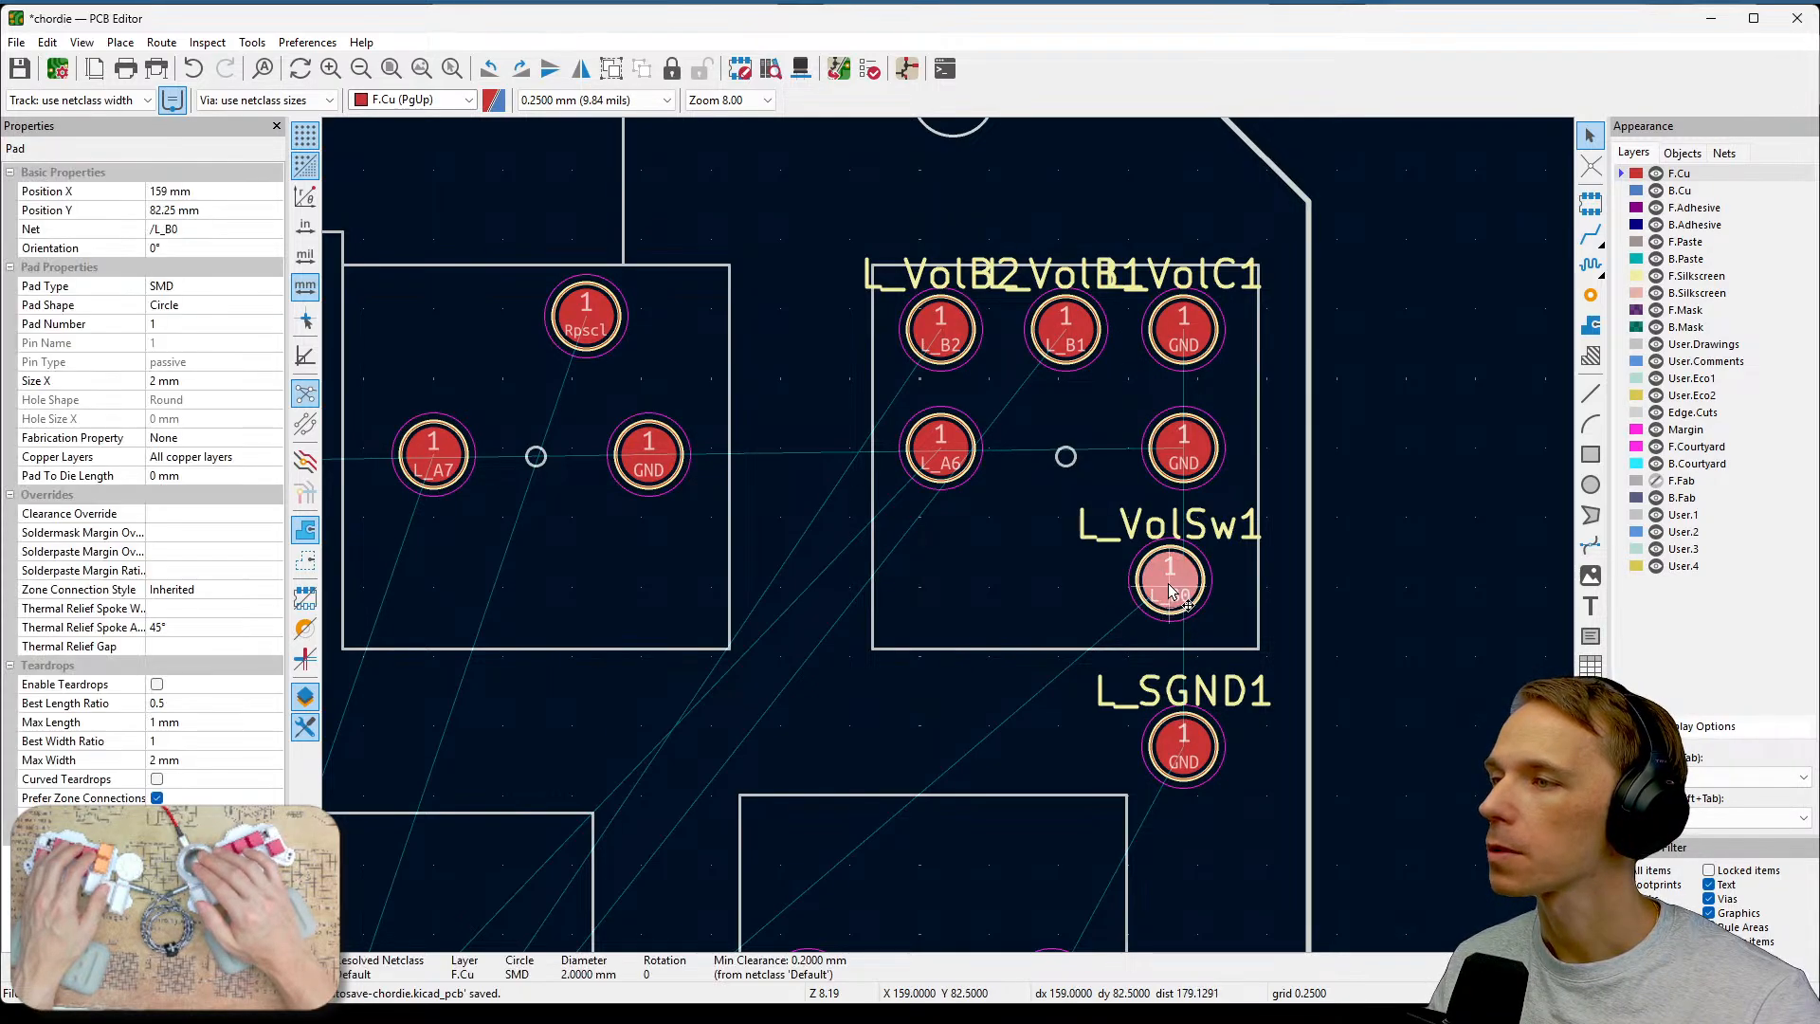
{"action": "left_click_drag", "start_coordinate": [1175, 597], "coordinate": [940, 597]}
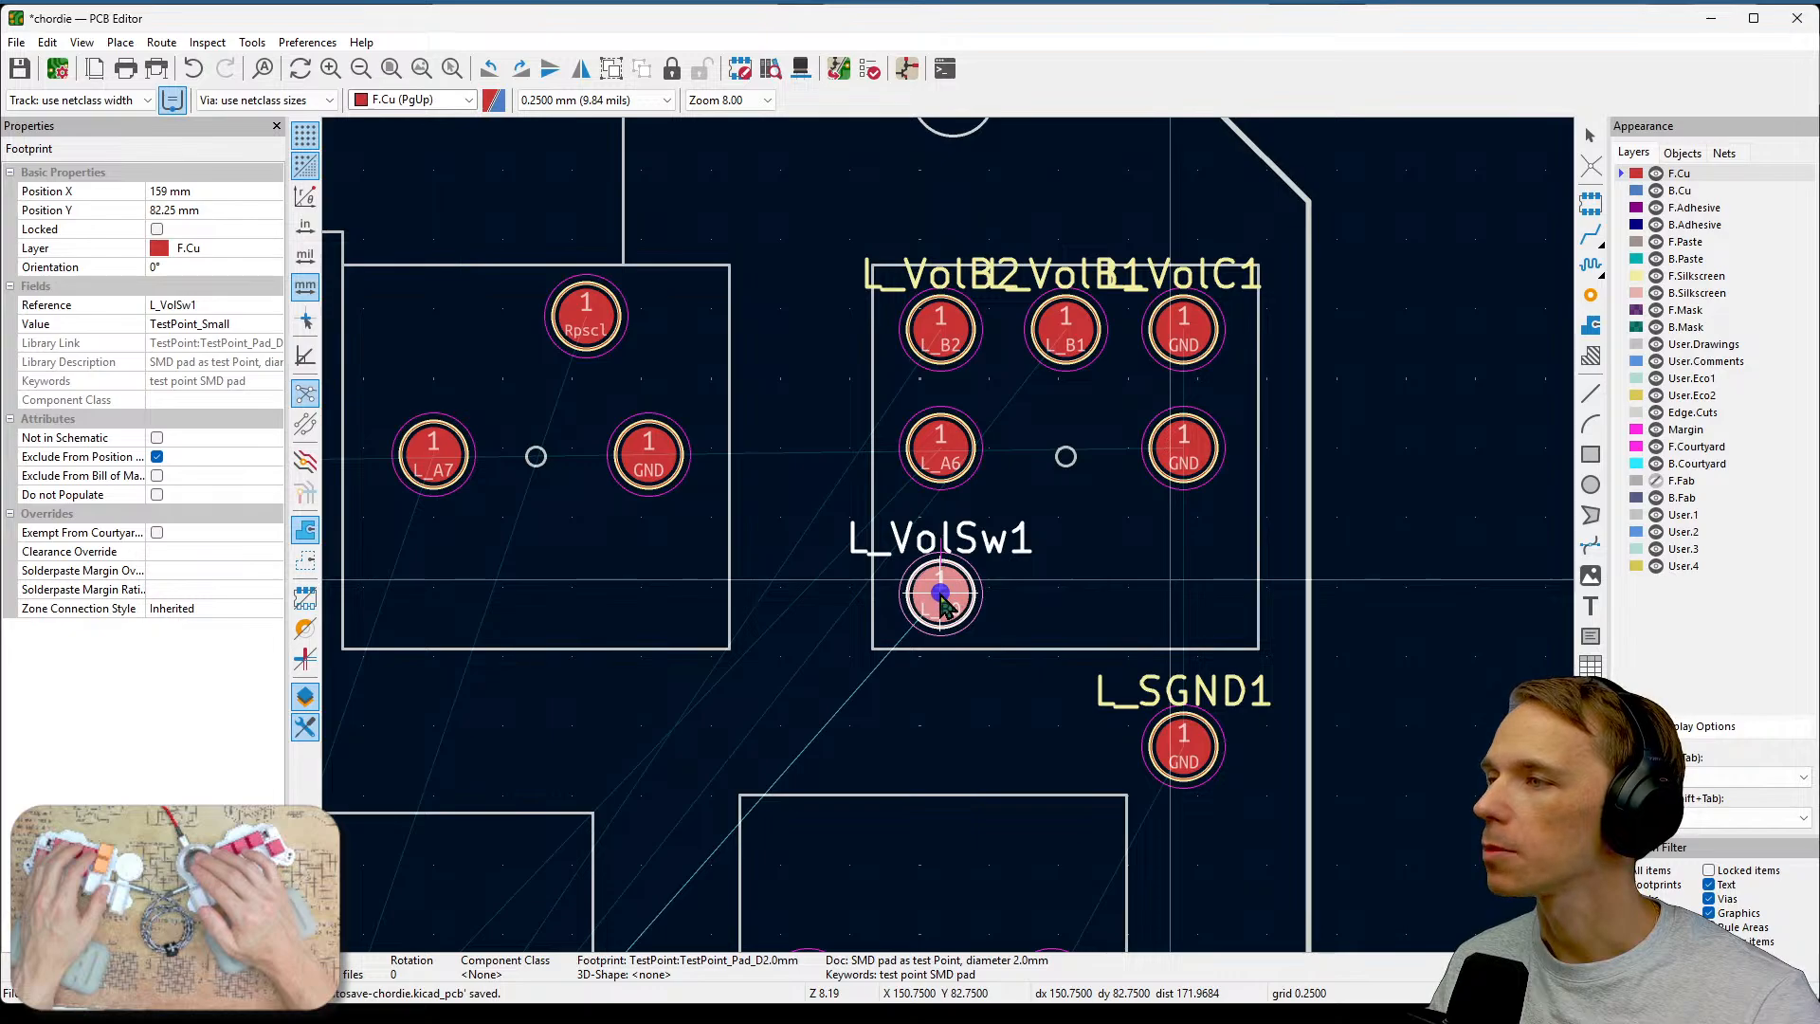
Move L_SGND1 beside L_VolSw1 in the bottom row and nudge L_VolSw1 up to align them.
{"action": "left_click", "coordinate": [1181, 746]}
{"action": "left_click_drag", "start_coordinate": [1181, 747], "coordinate": [1182, 589]}
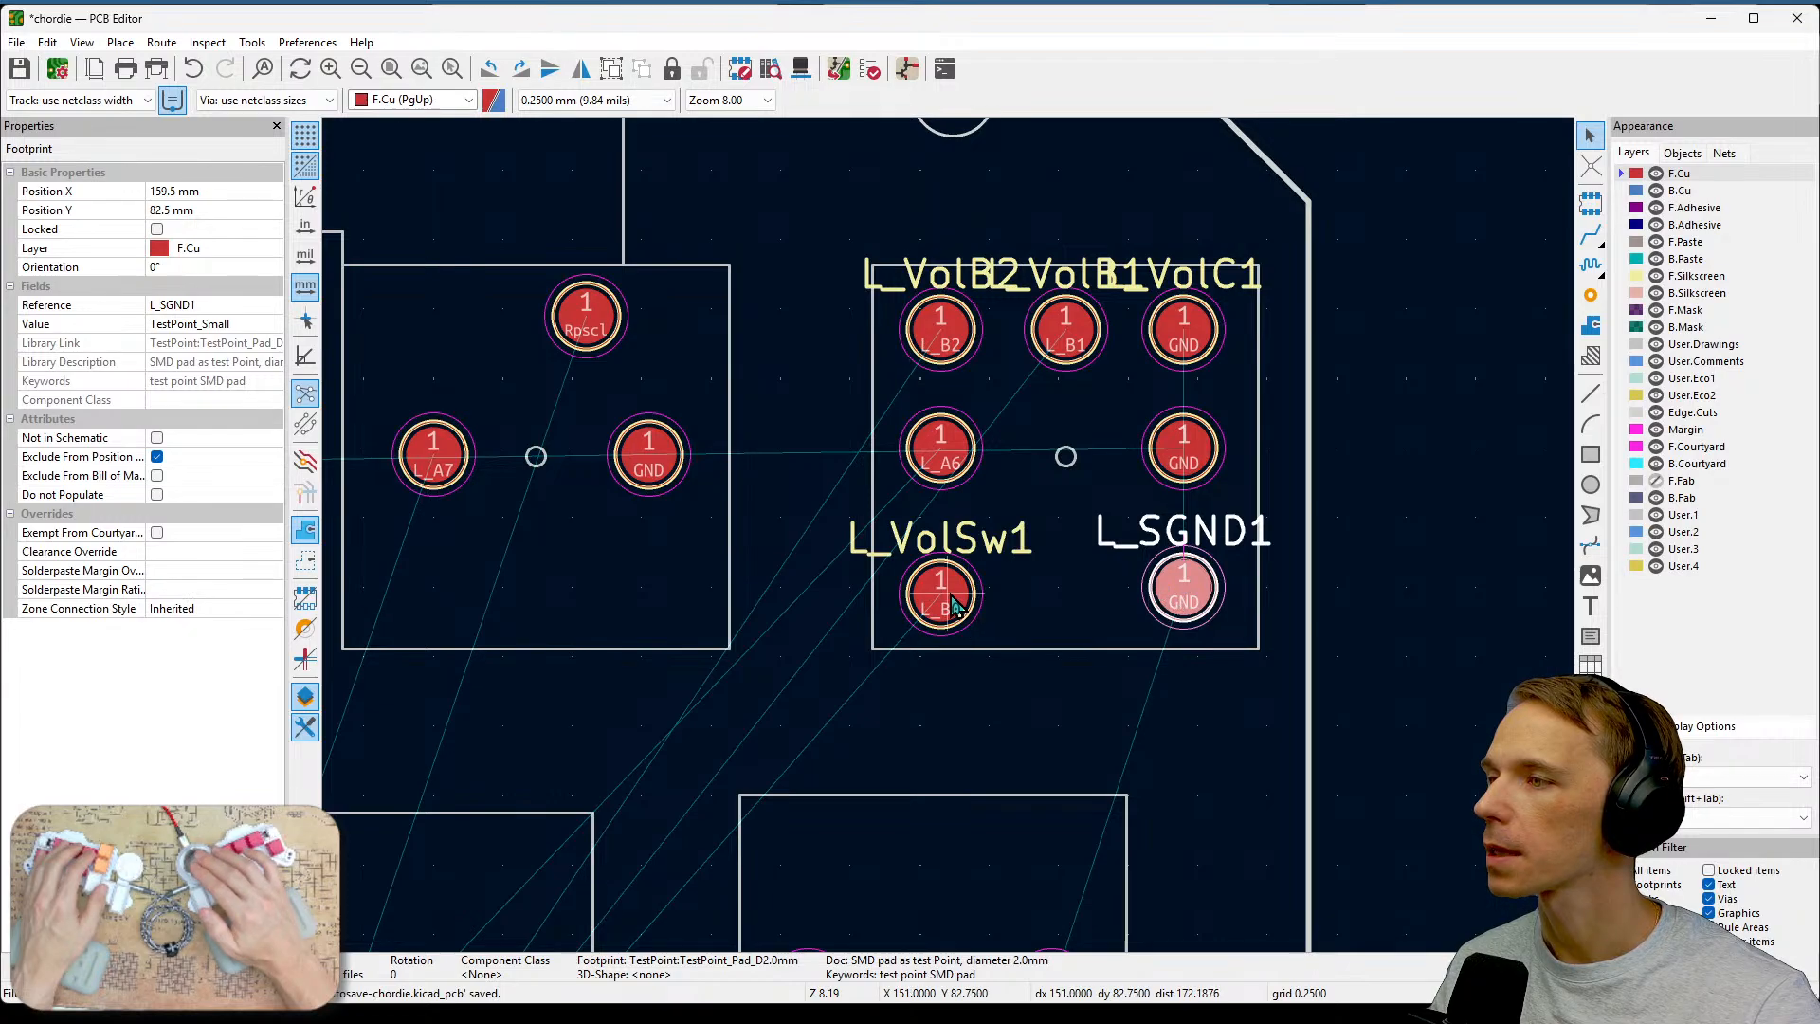
{"action": "left_click", "coordinate": [938, 595]}
{"action": "left_click_drag", "start_coordinate": [938, 595], "coordinate": [938, 581]}
{"action": "left_click", "coordinate": [1031, 690]}
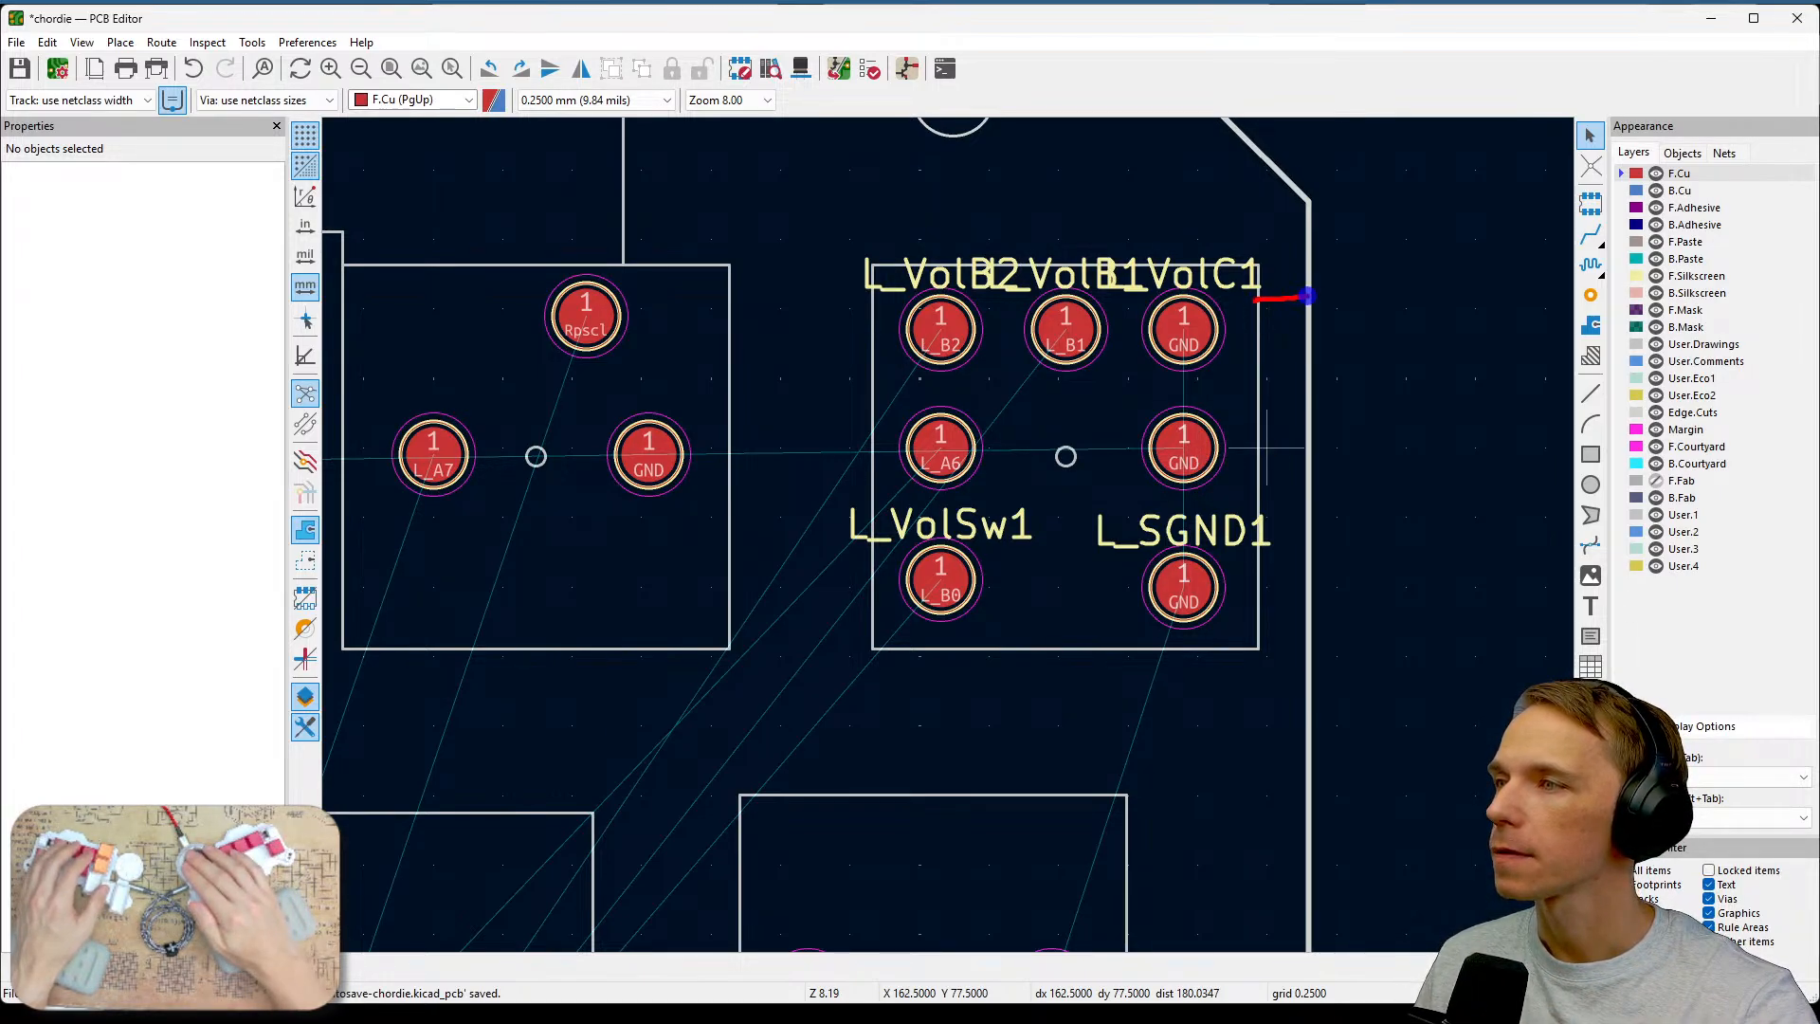
{"action": "left_click_drag", "start_coordinate": [1261, 645], "coordinate": [1251, 352]}
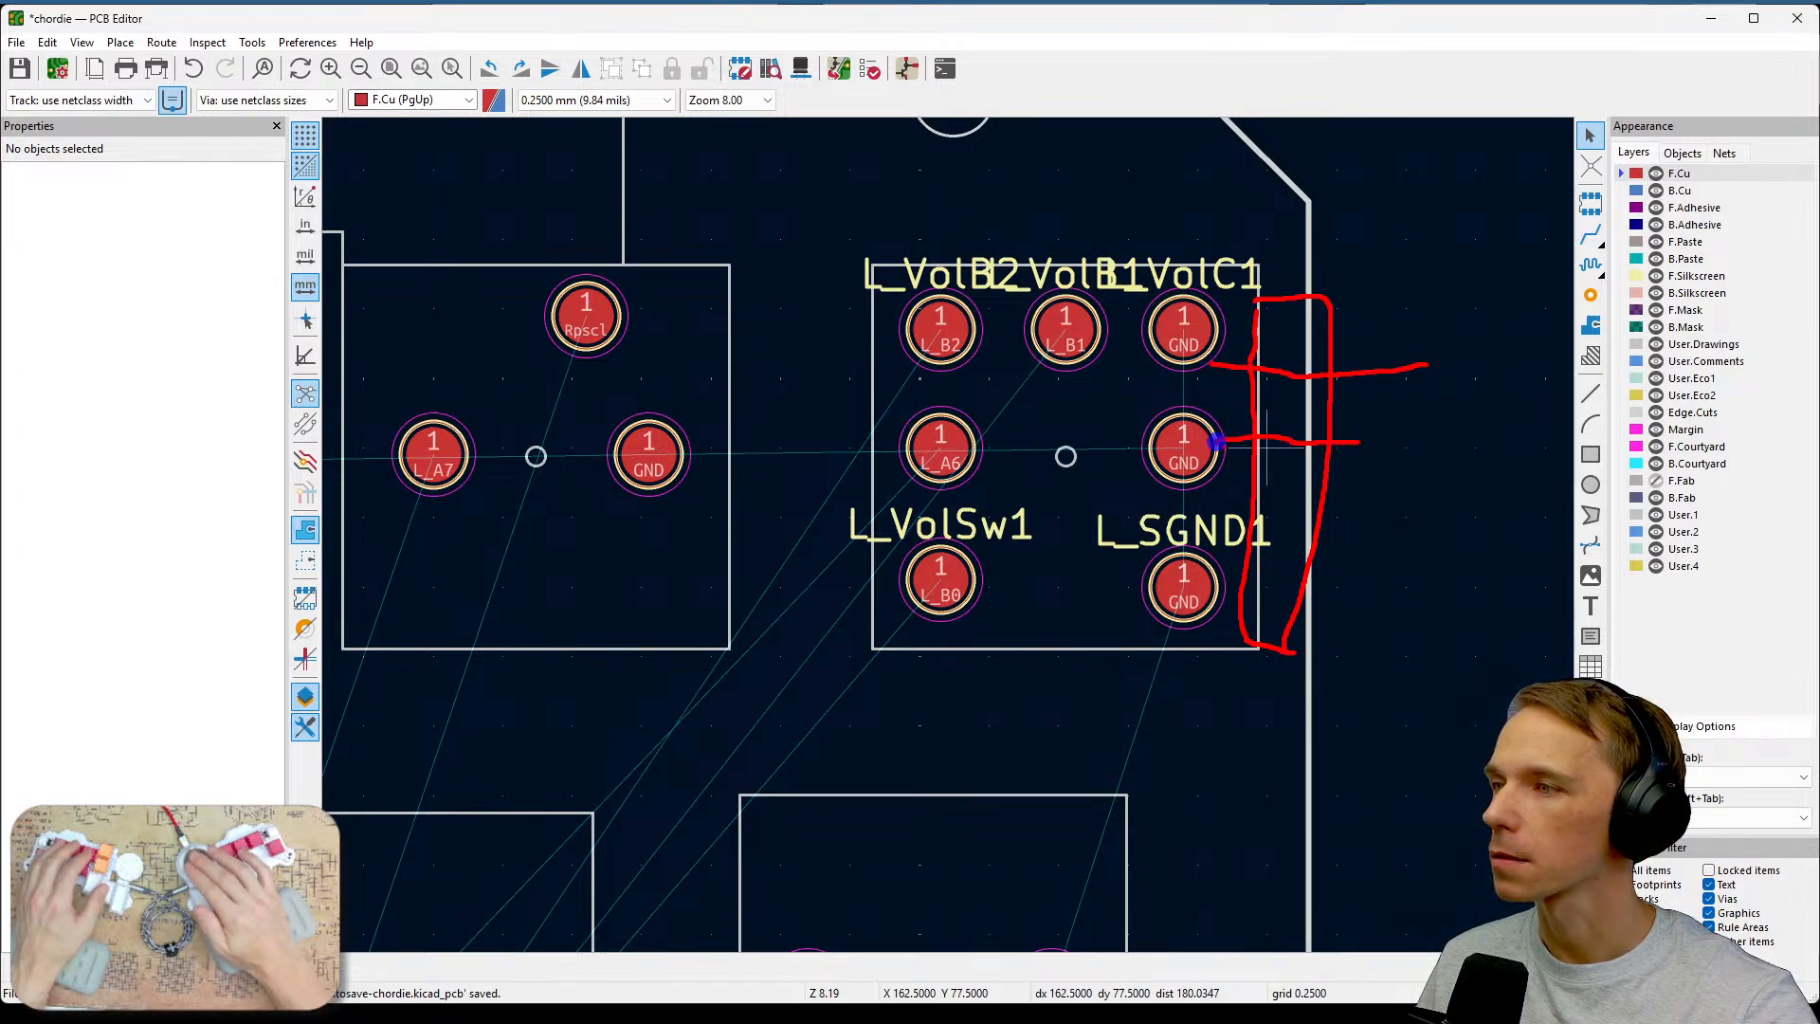
{"action": "left_click_drag", "start_coordinate": [1309, 548], "coordinate": [1234, 560]}
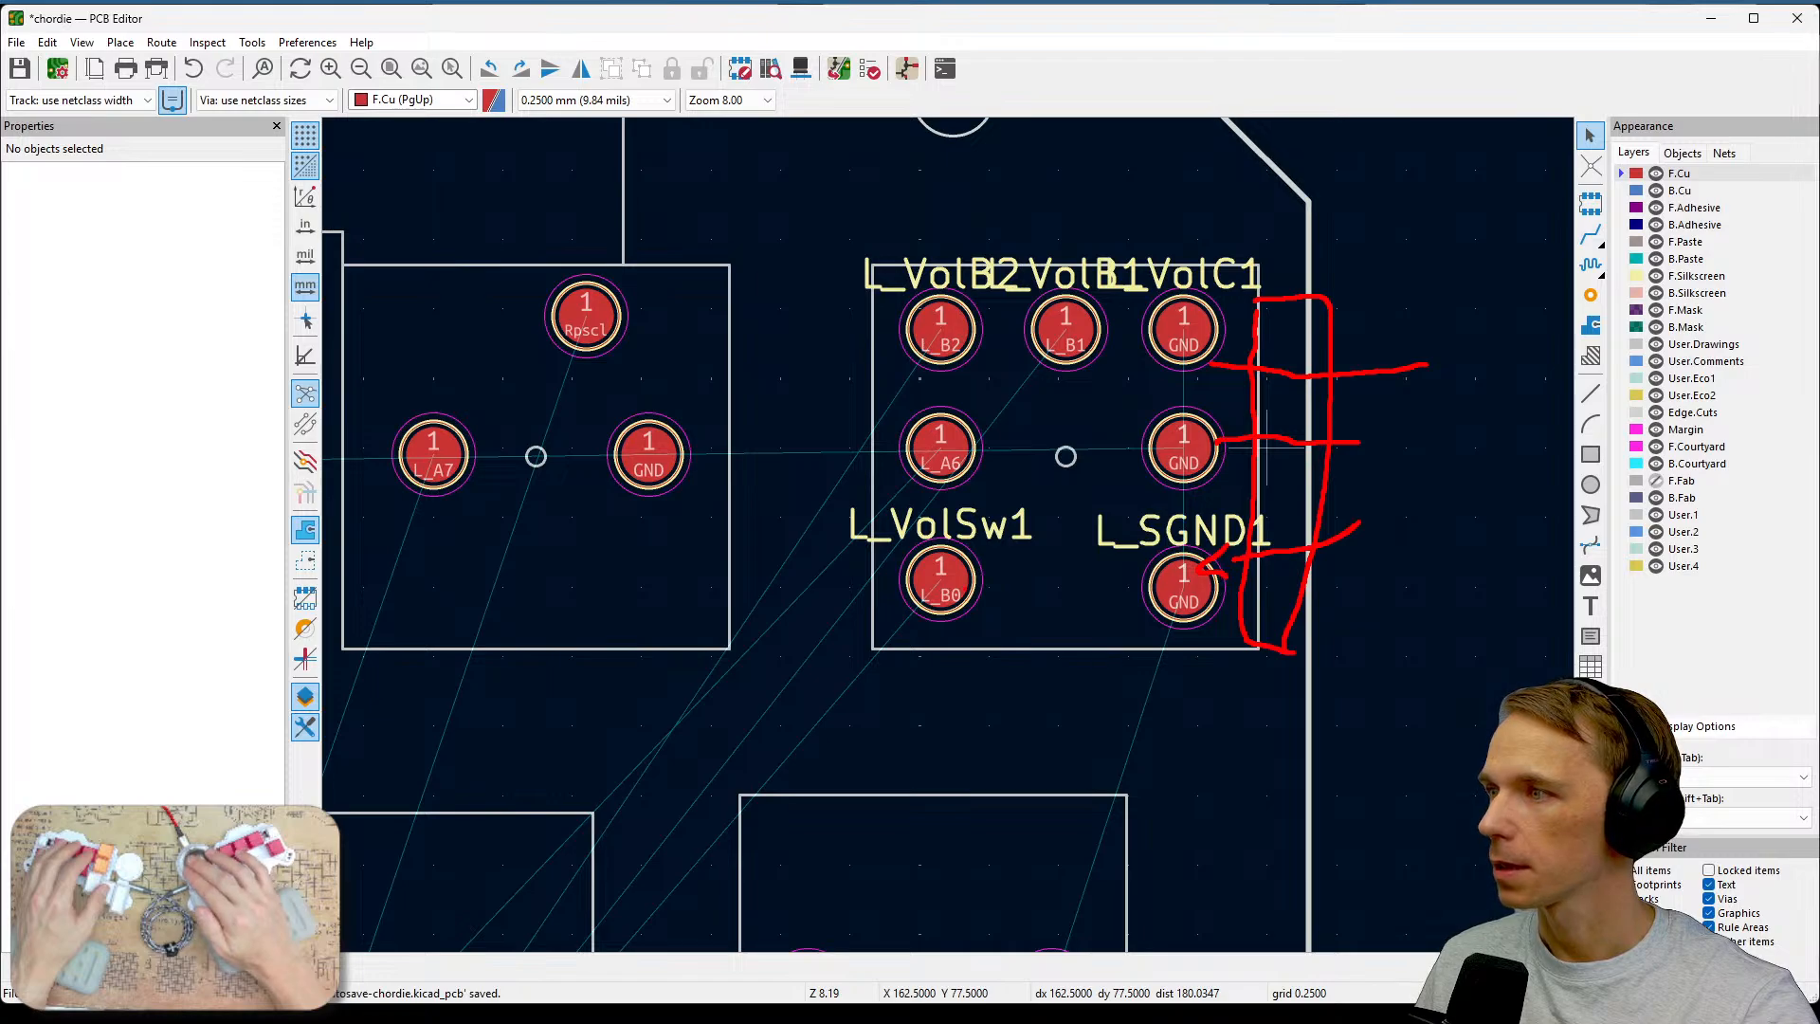
{"action": "left_click_drag", "start_coordinate": [1014, 569], "coordinate": [1294, 549]}
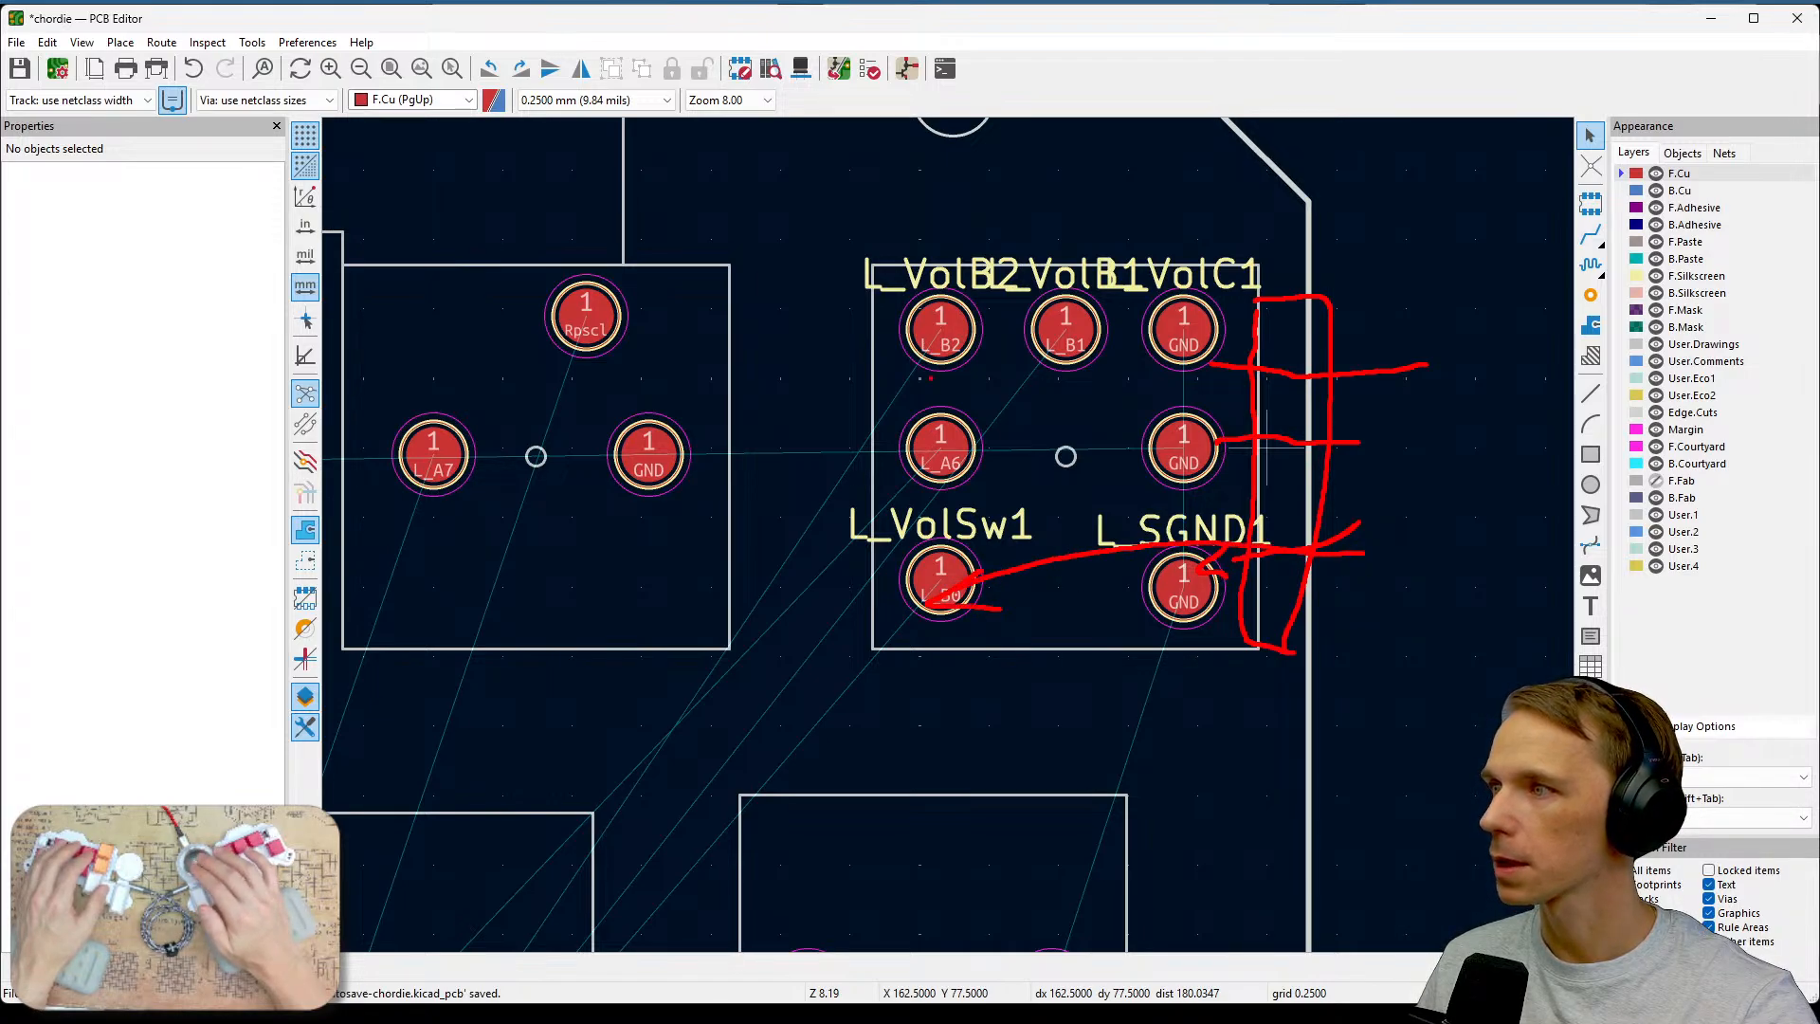
{"action": "left_click_drag", "start_coordinate": [950, 355], "coordinate": [1362, 407]}
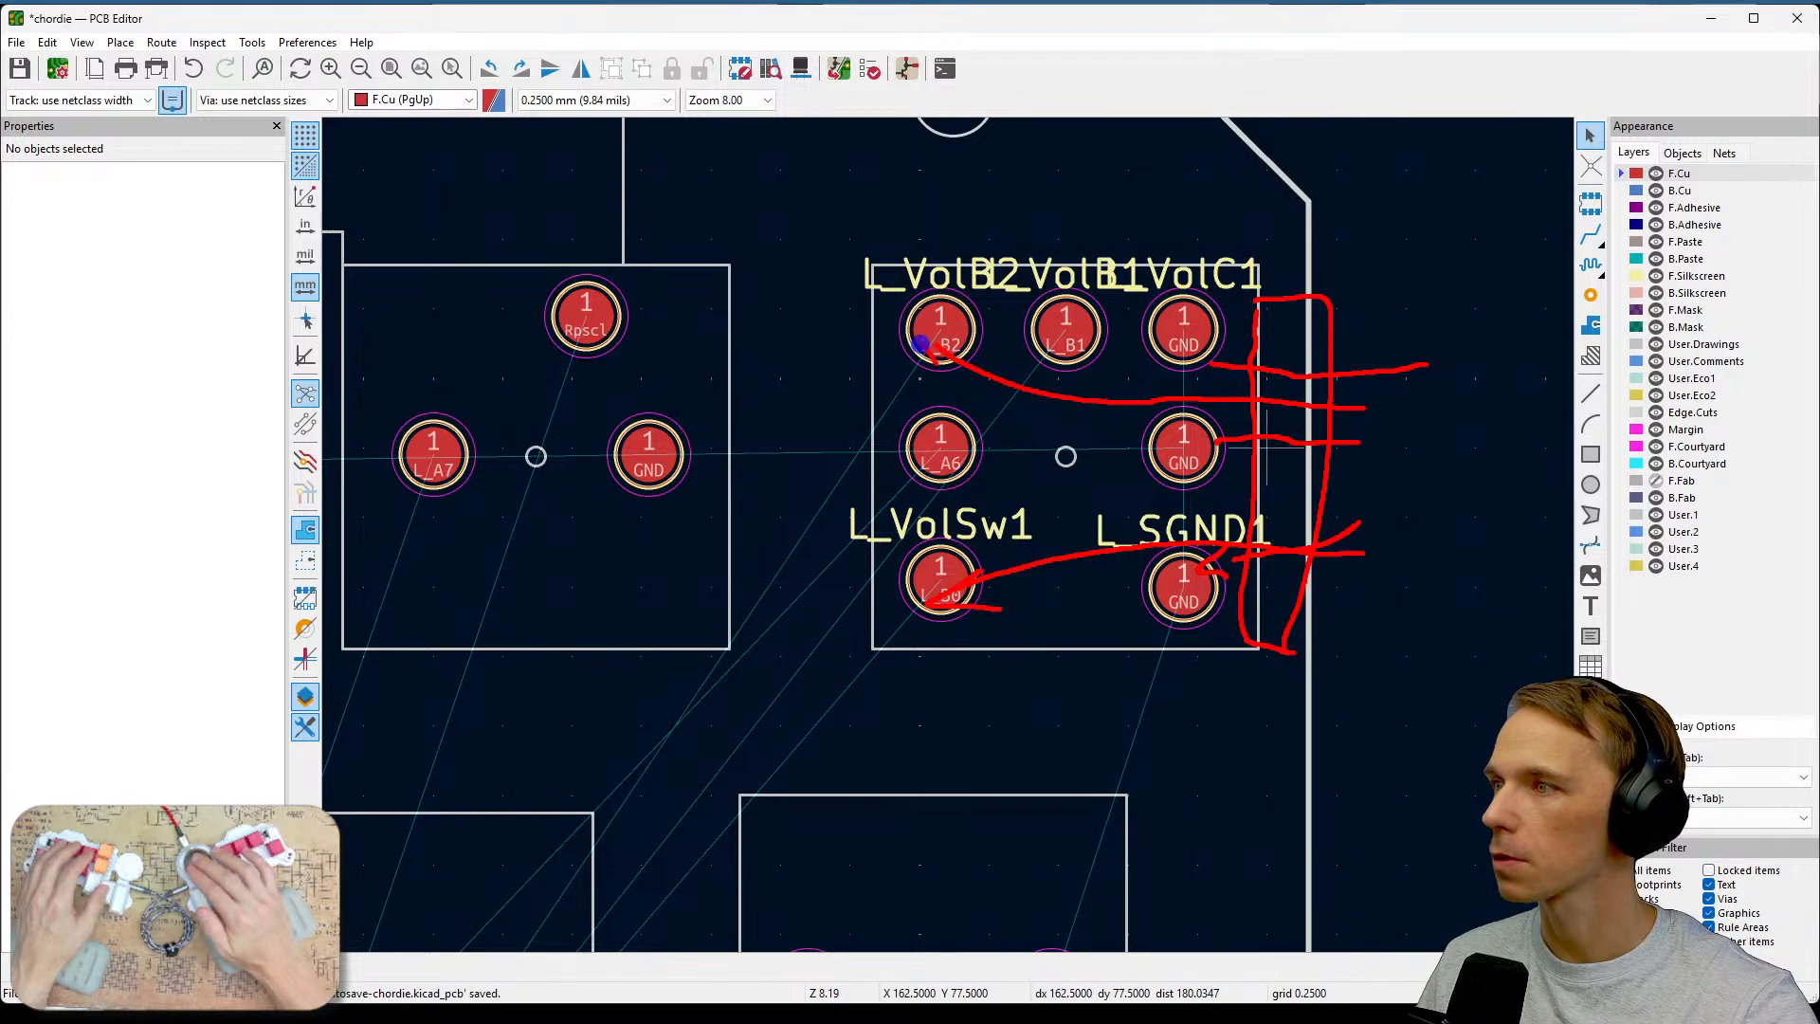
{"action": "mouse_move", "coordinate": [1061, 332]}
{"action": "left_mouse_down"}
{"action": "mouse_move", "coordinate": [1214, 396]}
{"action": "mouse_move", "coordinate": [1412, 434]}
{"action": "left_mouse_up"}
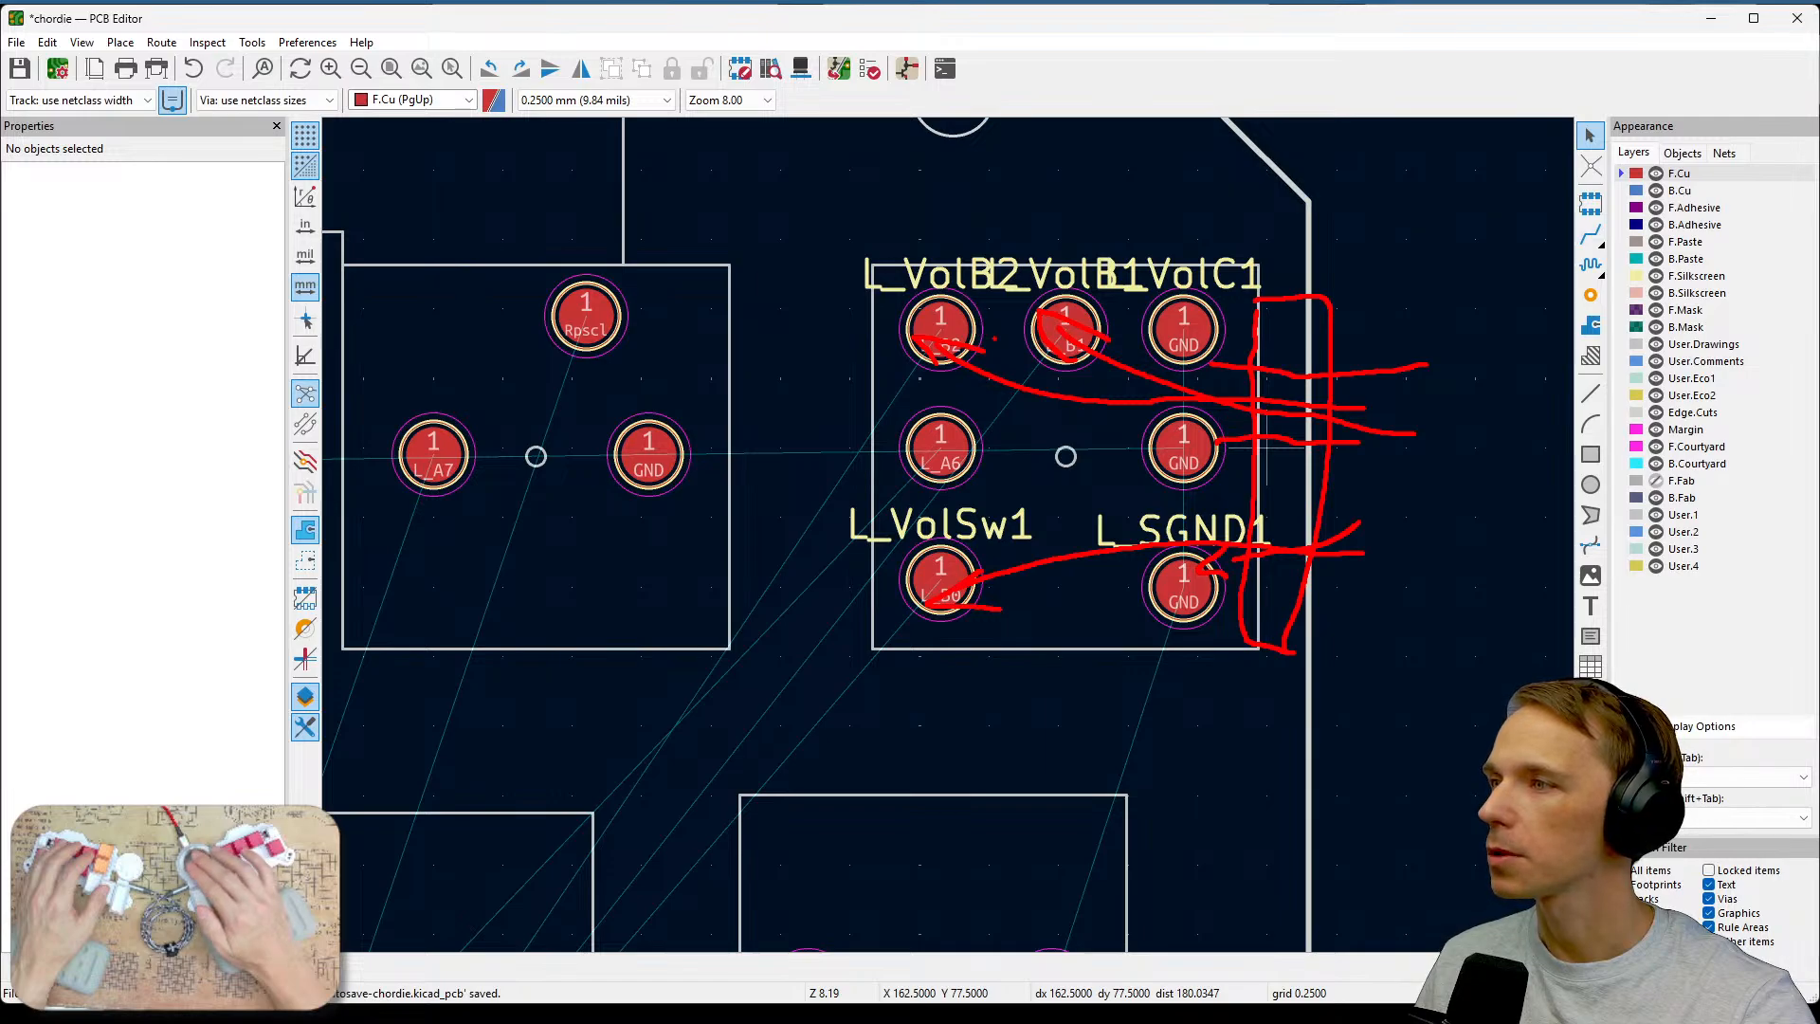
{"action": "mouse_move", "coordinate": [1012, 240]}
{"action": "left_mouse_down"}
{"action": "mouse_move", "coordinate": [1109, 396]}
{"action": "mouse_move", "coordinate": [1157, 230]}
{"action": "mouse_move", "coordinate": [916, 229]}
{"action": "left_mouse_up"}
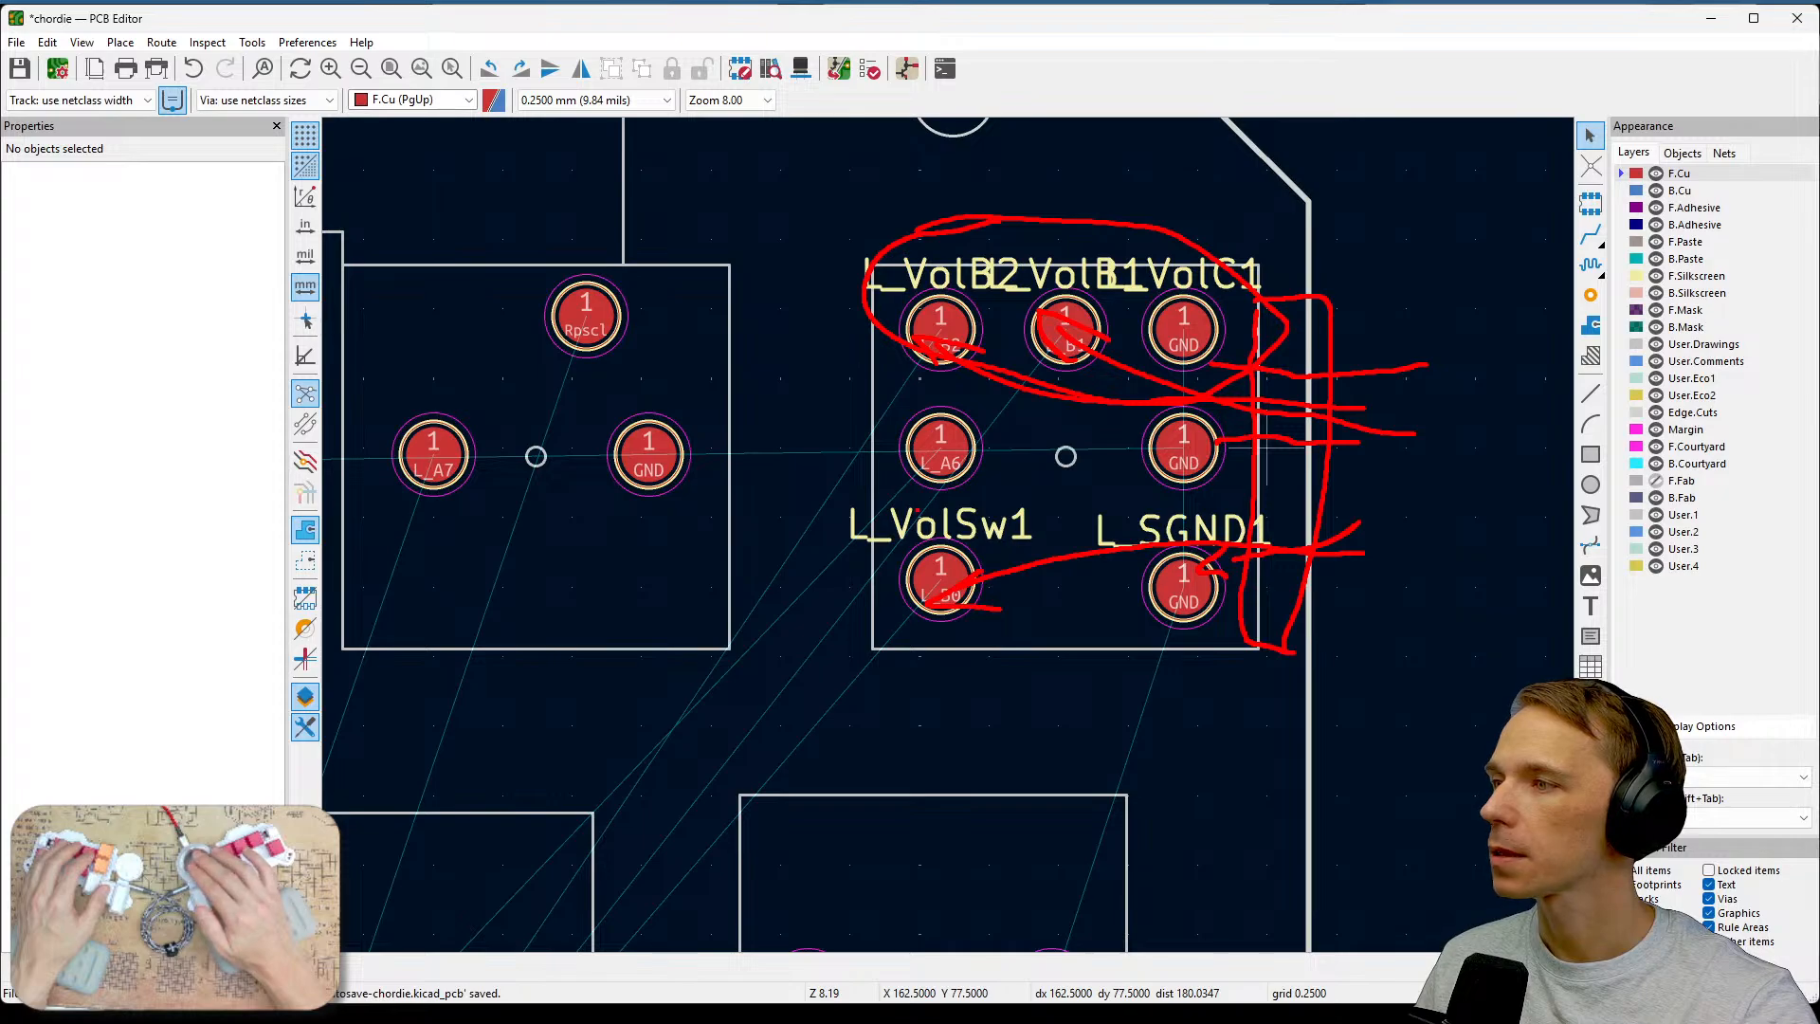
{"action": "left_click_drag", "start_coordinate": [917, 510], "coordinate": [1107, 653]}
{"action": "left_click_drag", "start_coordinate": [1251, 545], "coordinate": [926, 503]}
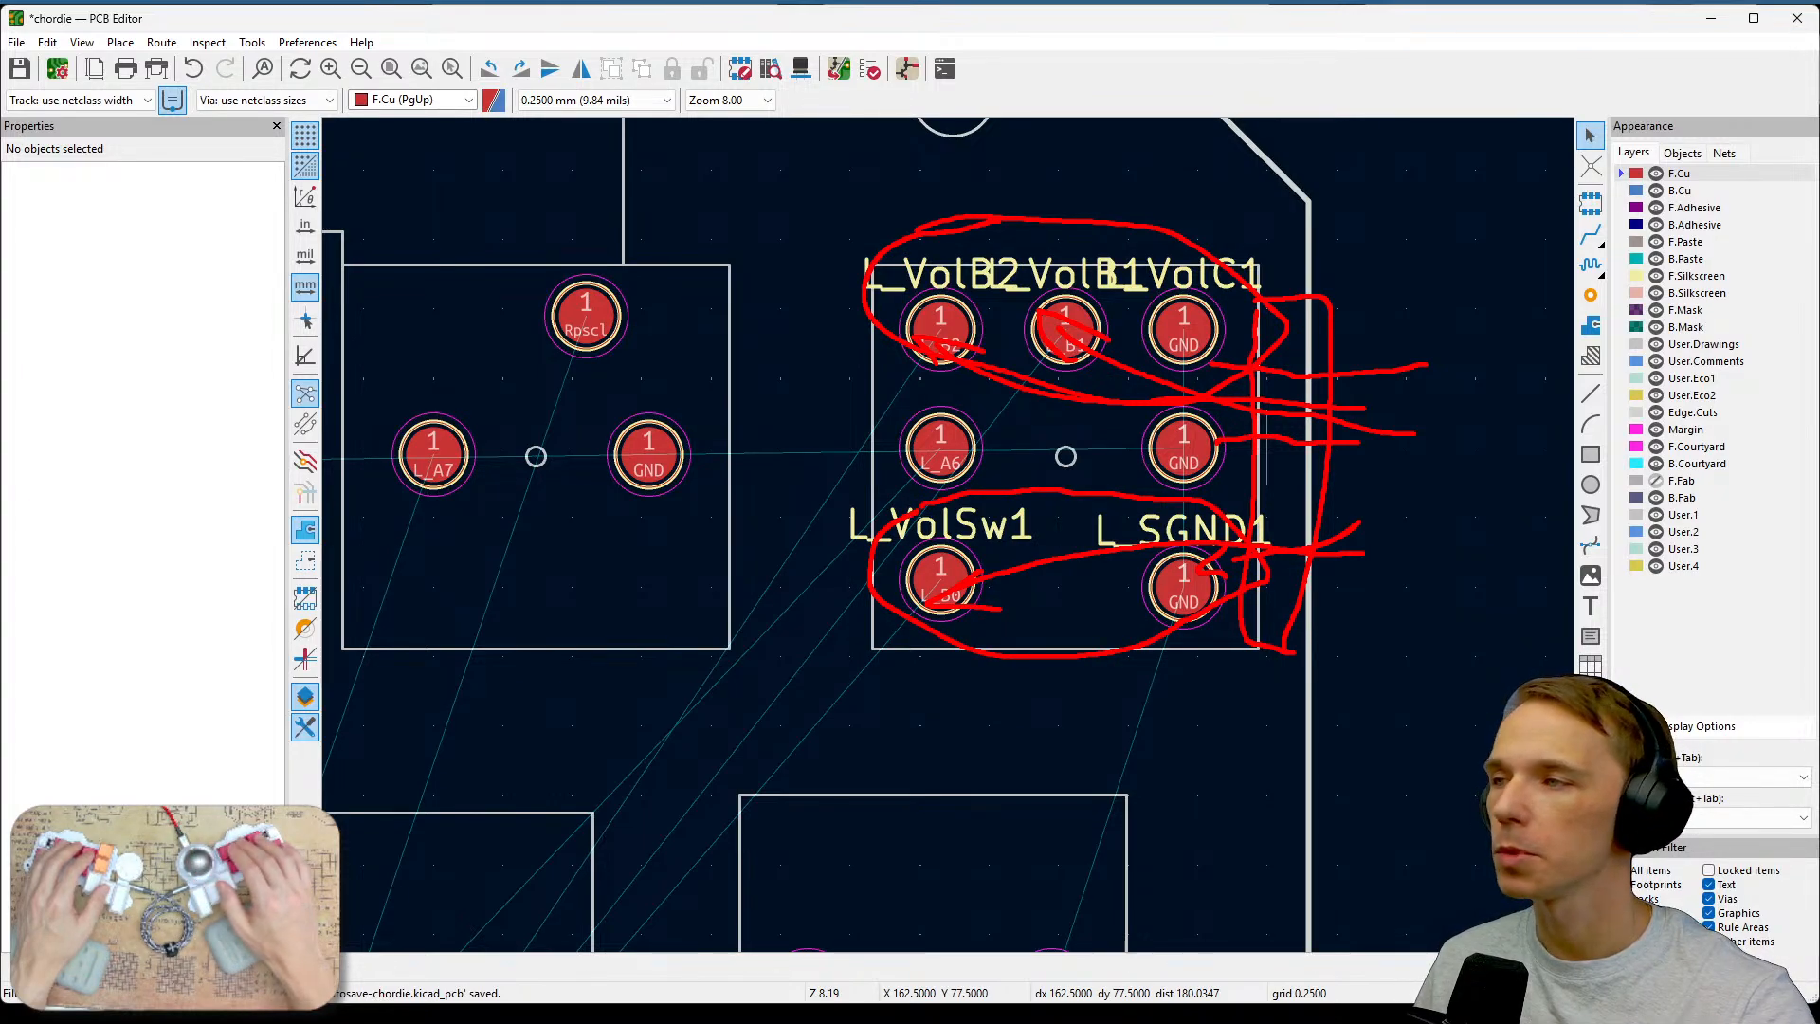
{"action": "key", "text": "Escape"}
{"action": "scroll", "coordinate": [1267, 565], "scroll_direction": "down", "scroll_amount": 2}
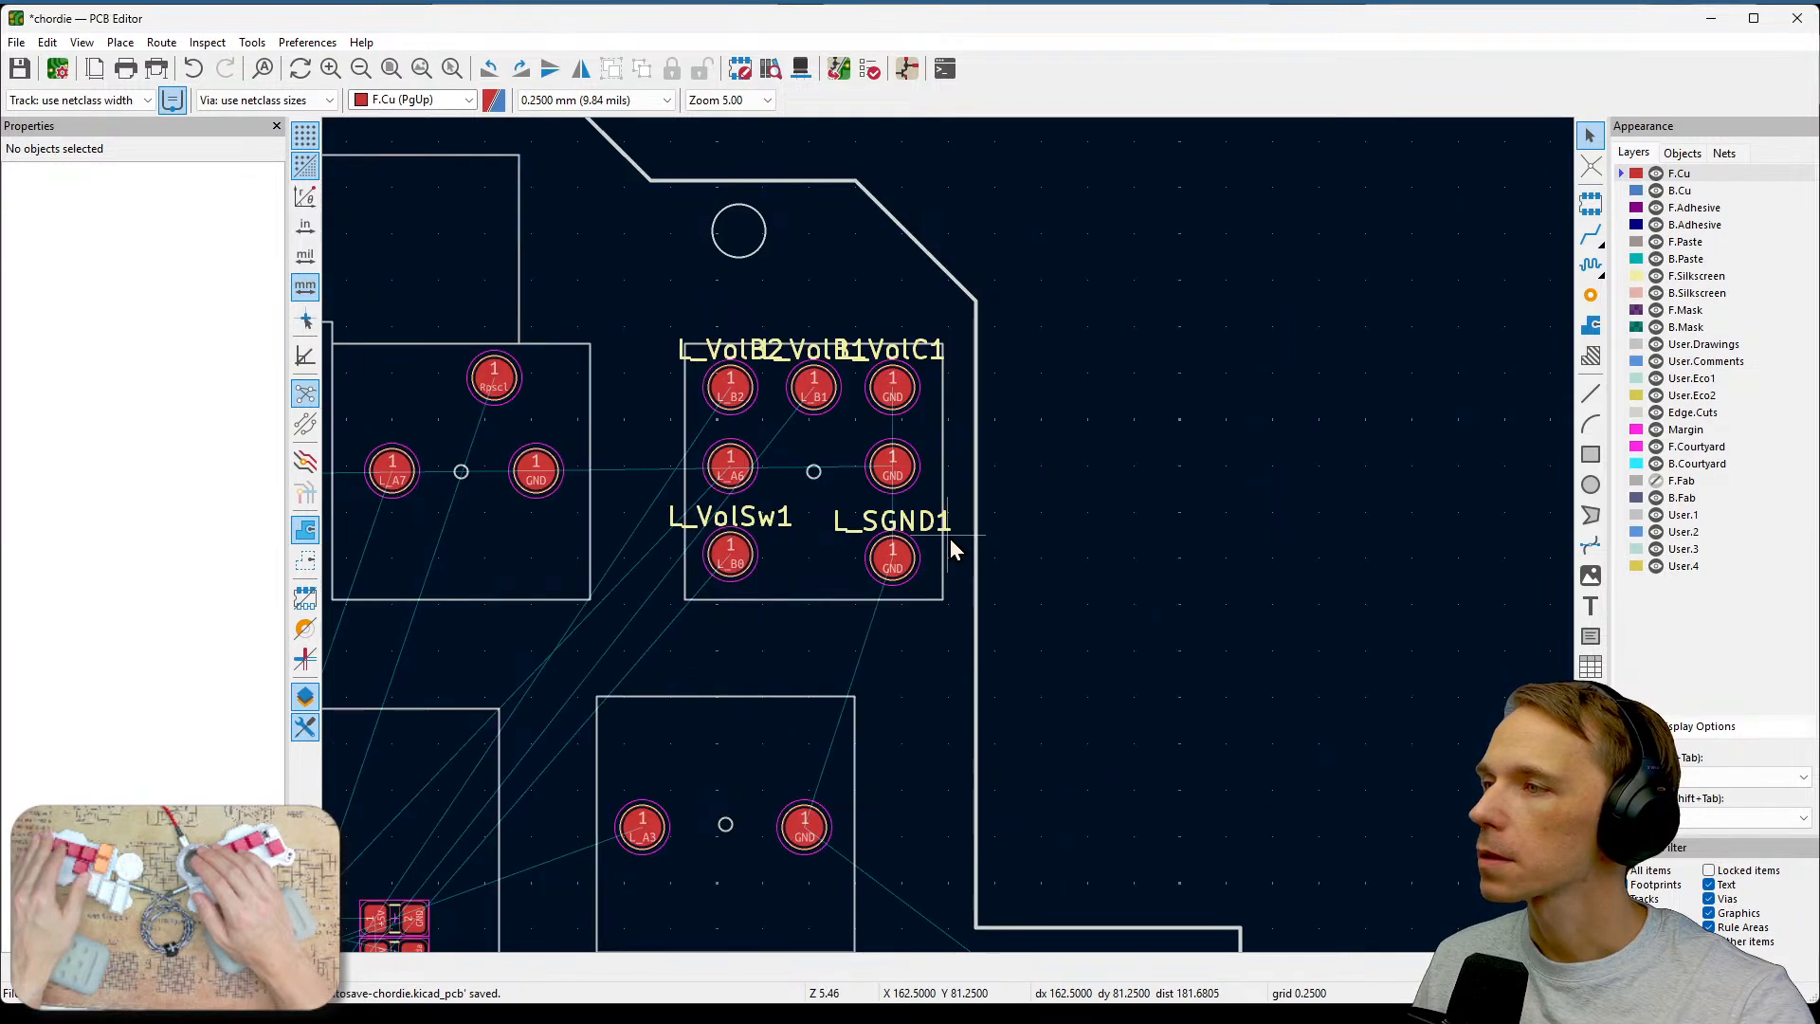
{"action": "scroll", "coordinate": [1137, 617], "scroll_direction": "down", "scroll_amount": 2}
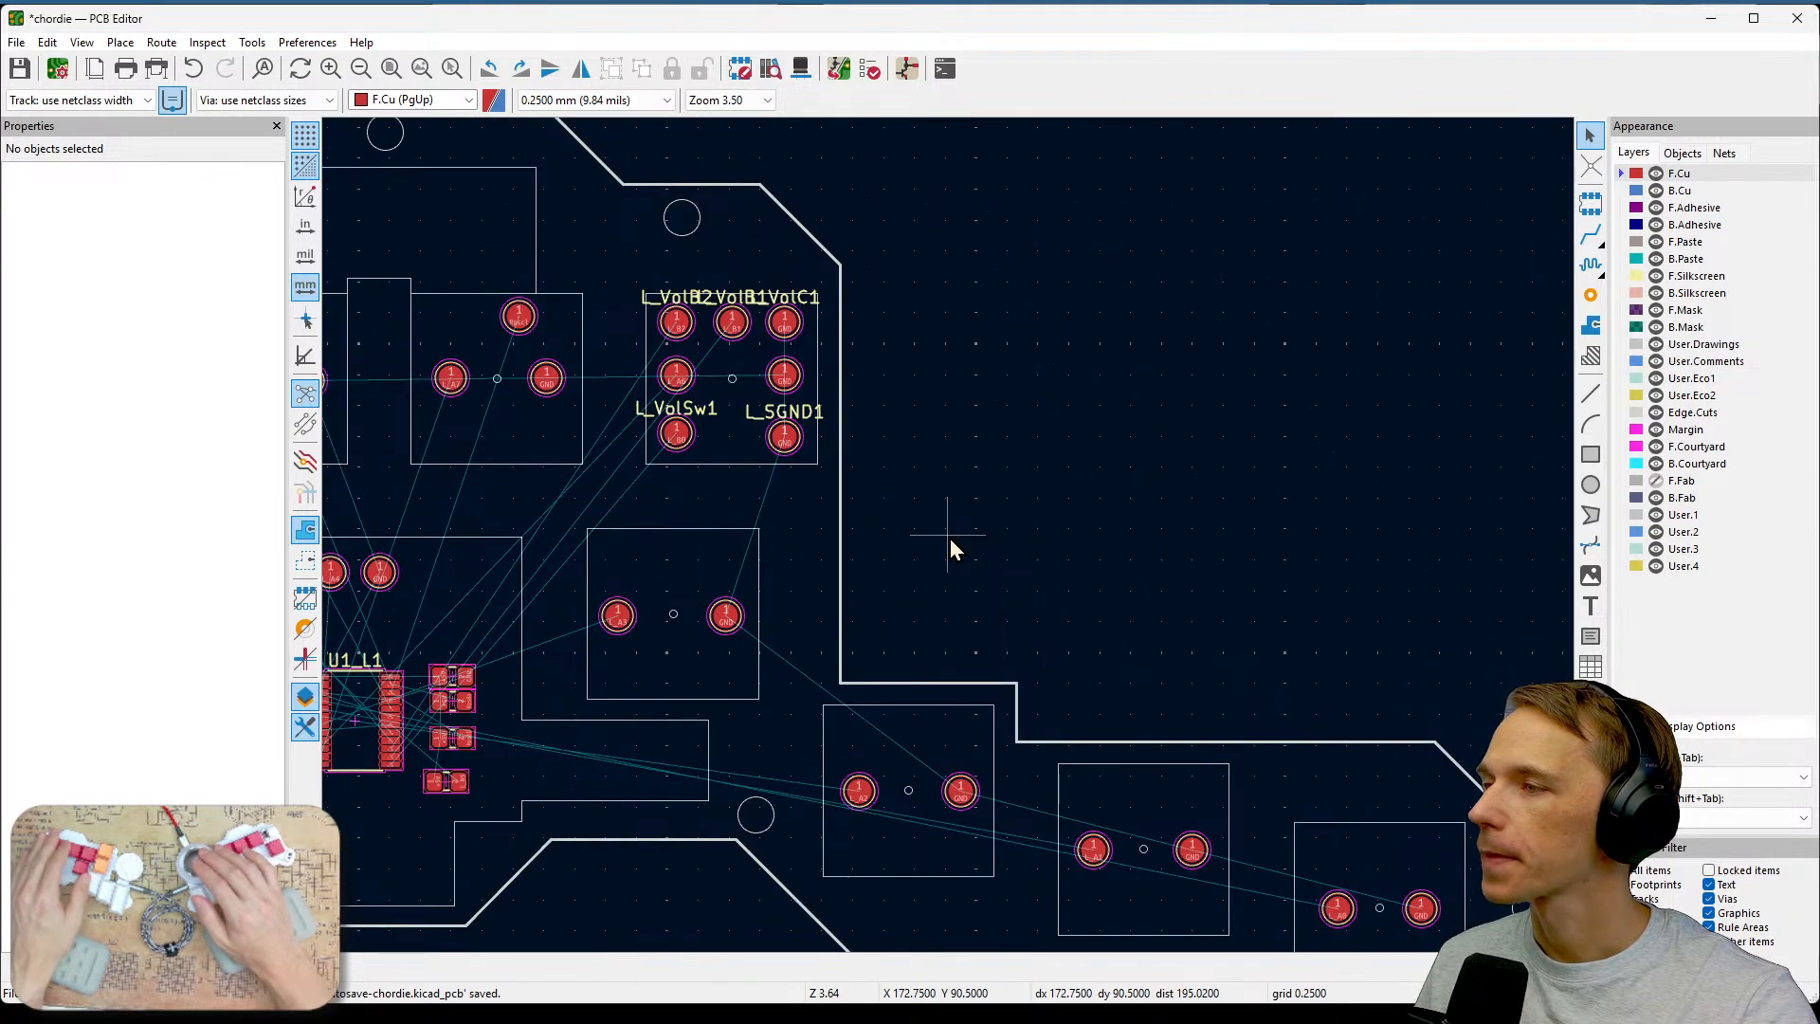
{"action": "middle_click_drag", "start_coordinate": [950, 542], "coordinate": [1549, 524]}
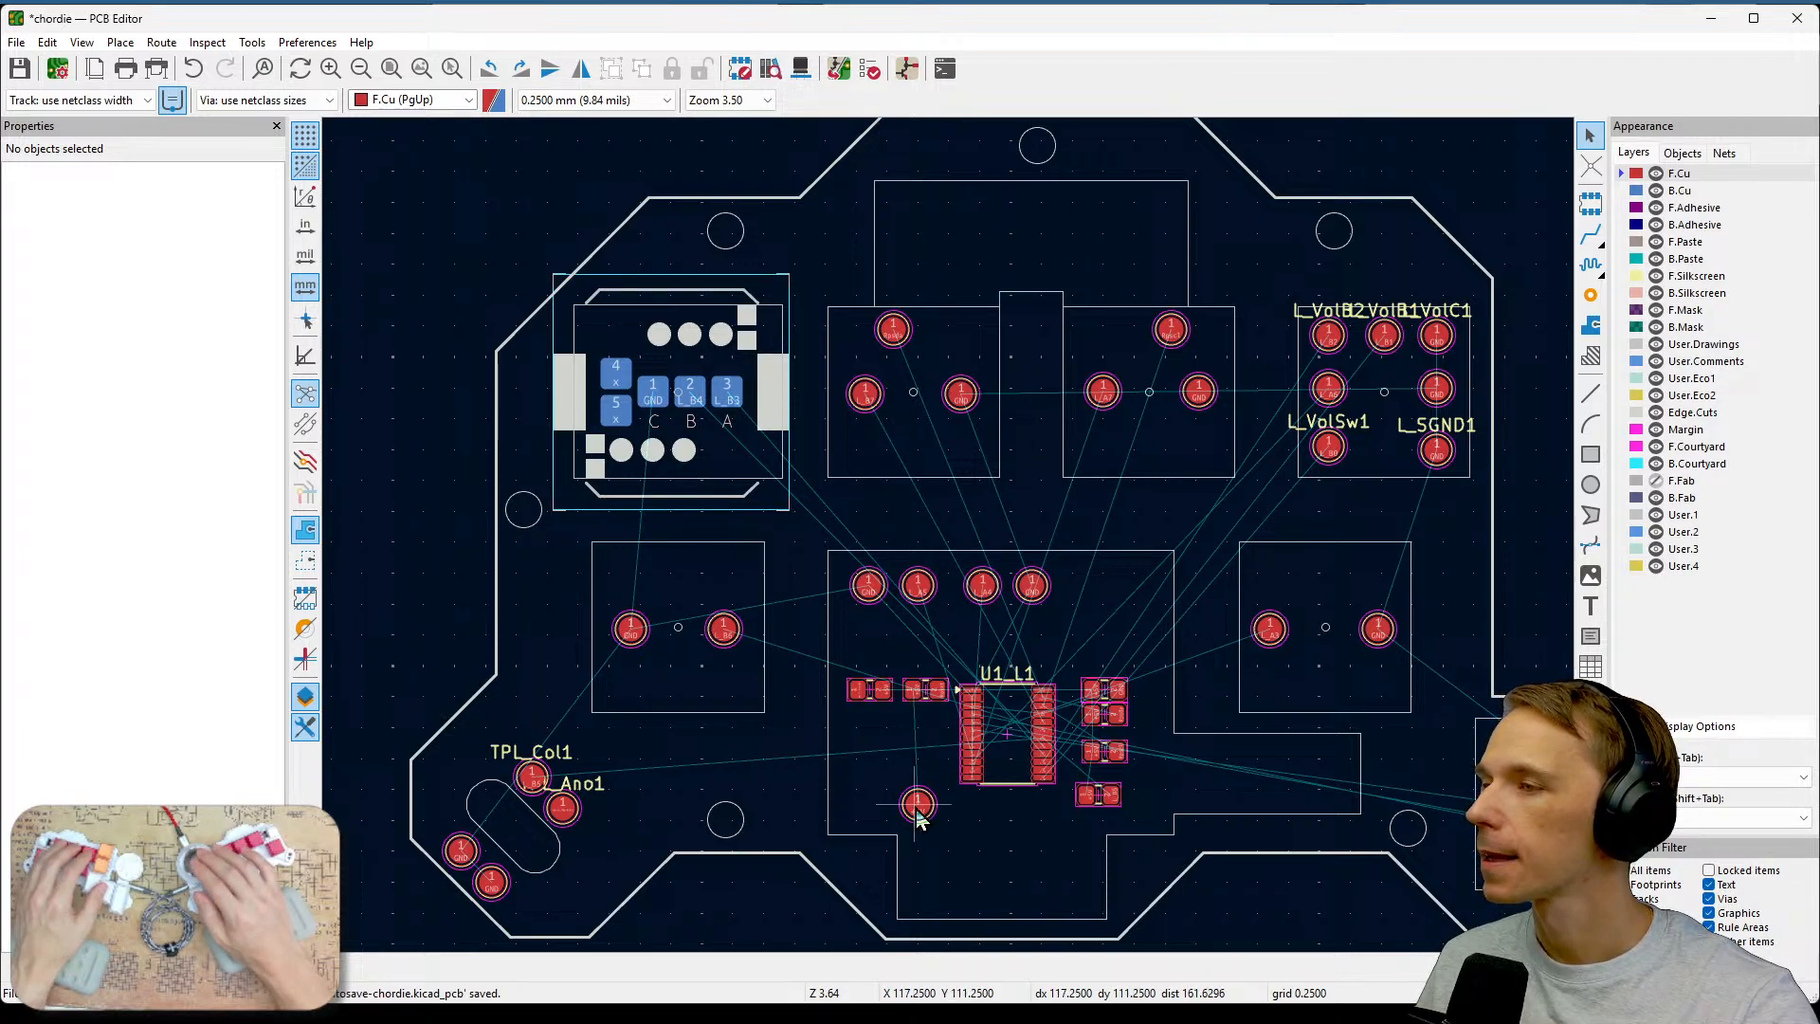
{"action": "scroll", "coordinate": [1068, 275], "scroll_direction": "up", "scroll_amount": 6}
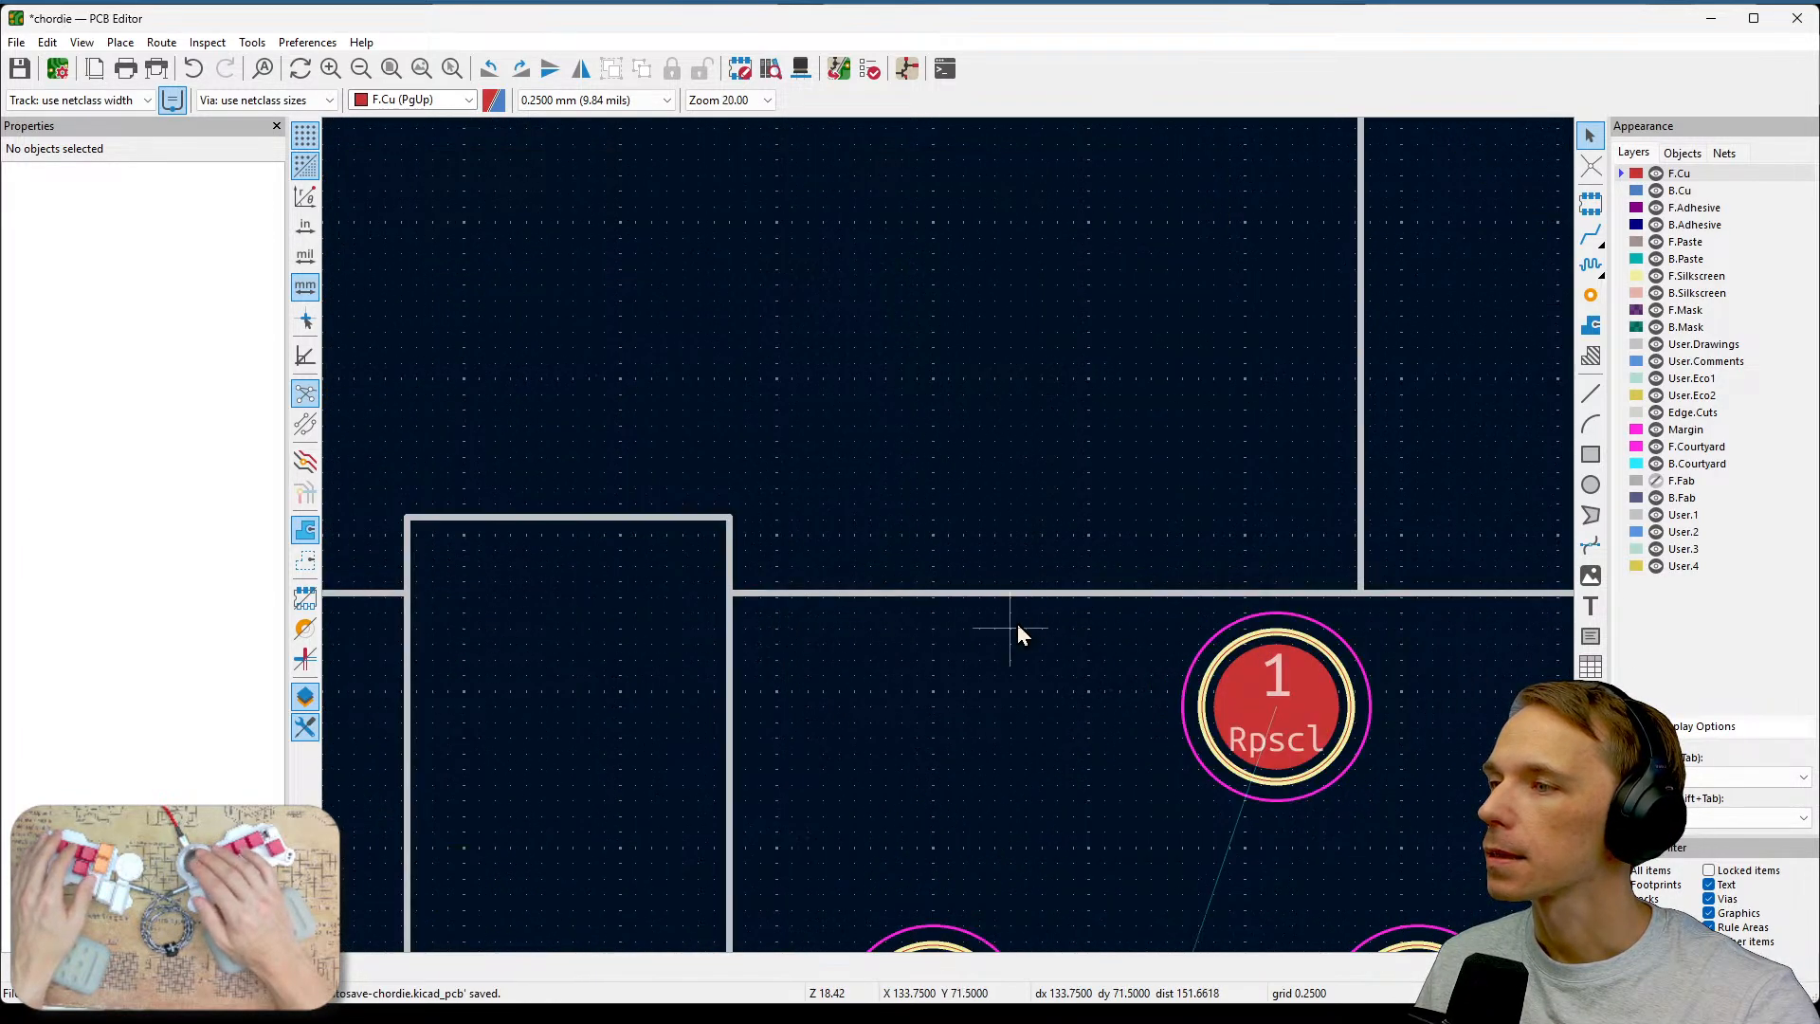
{"action": "scroll", "coordinate": [1019, 633], "scroll_direction": "down", "scroll_amount": 2}
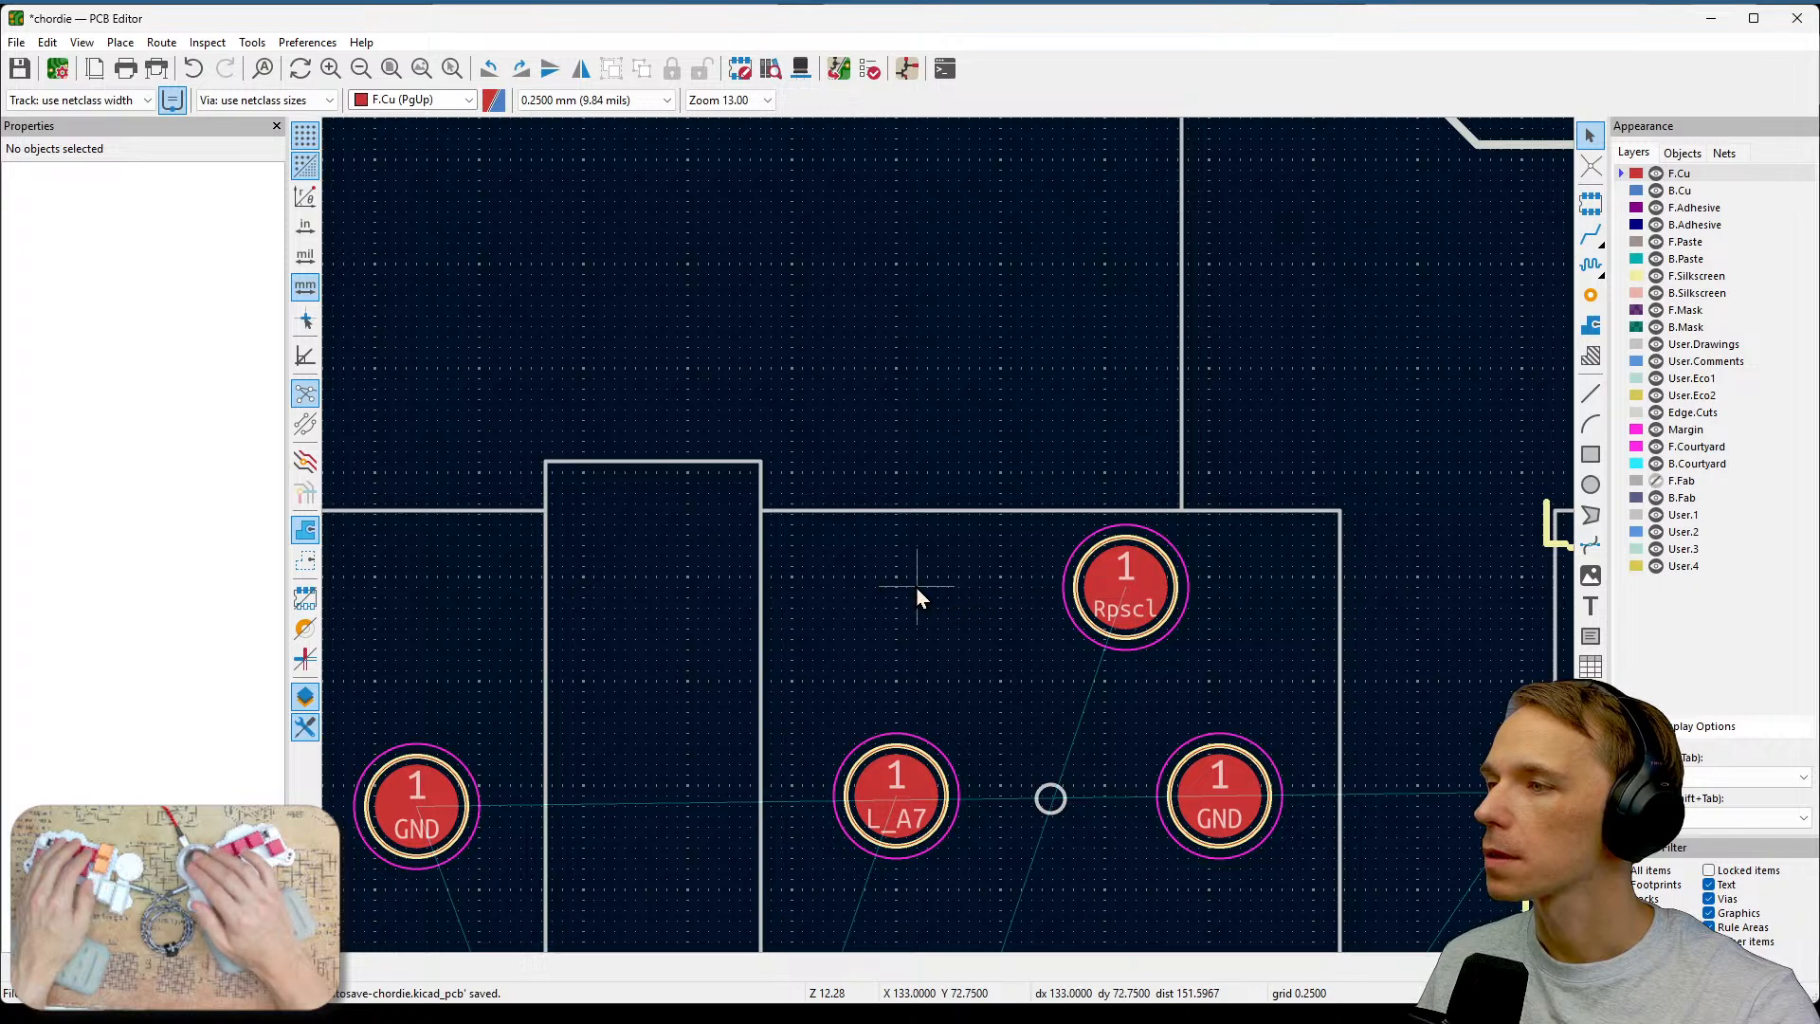
{"action": "middle_click_drag", "start_coordinate": [916, 595], "coordinate": [1455, 639]}
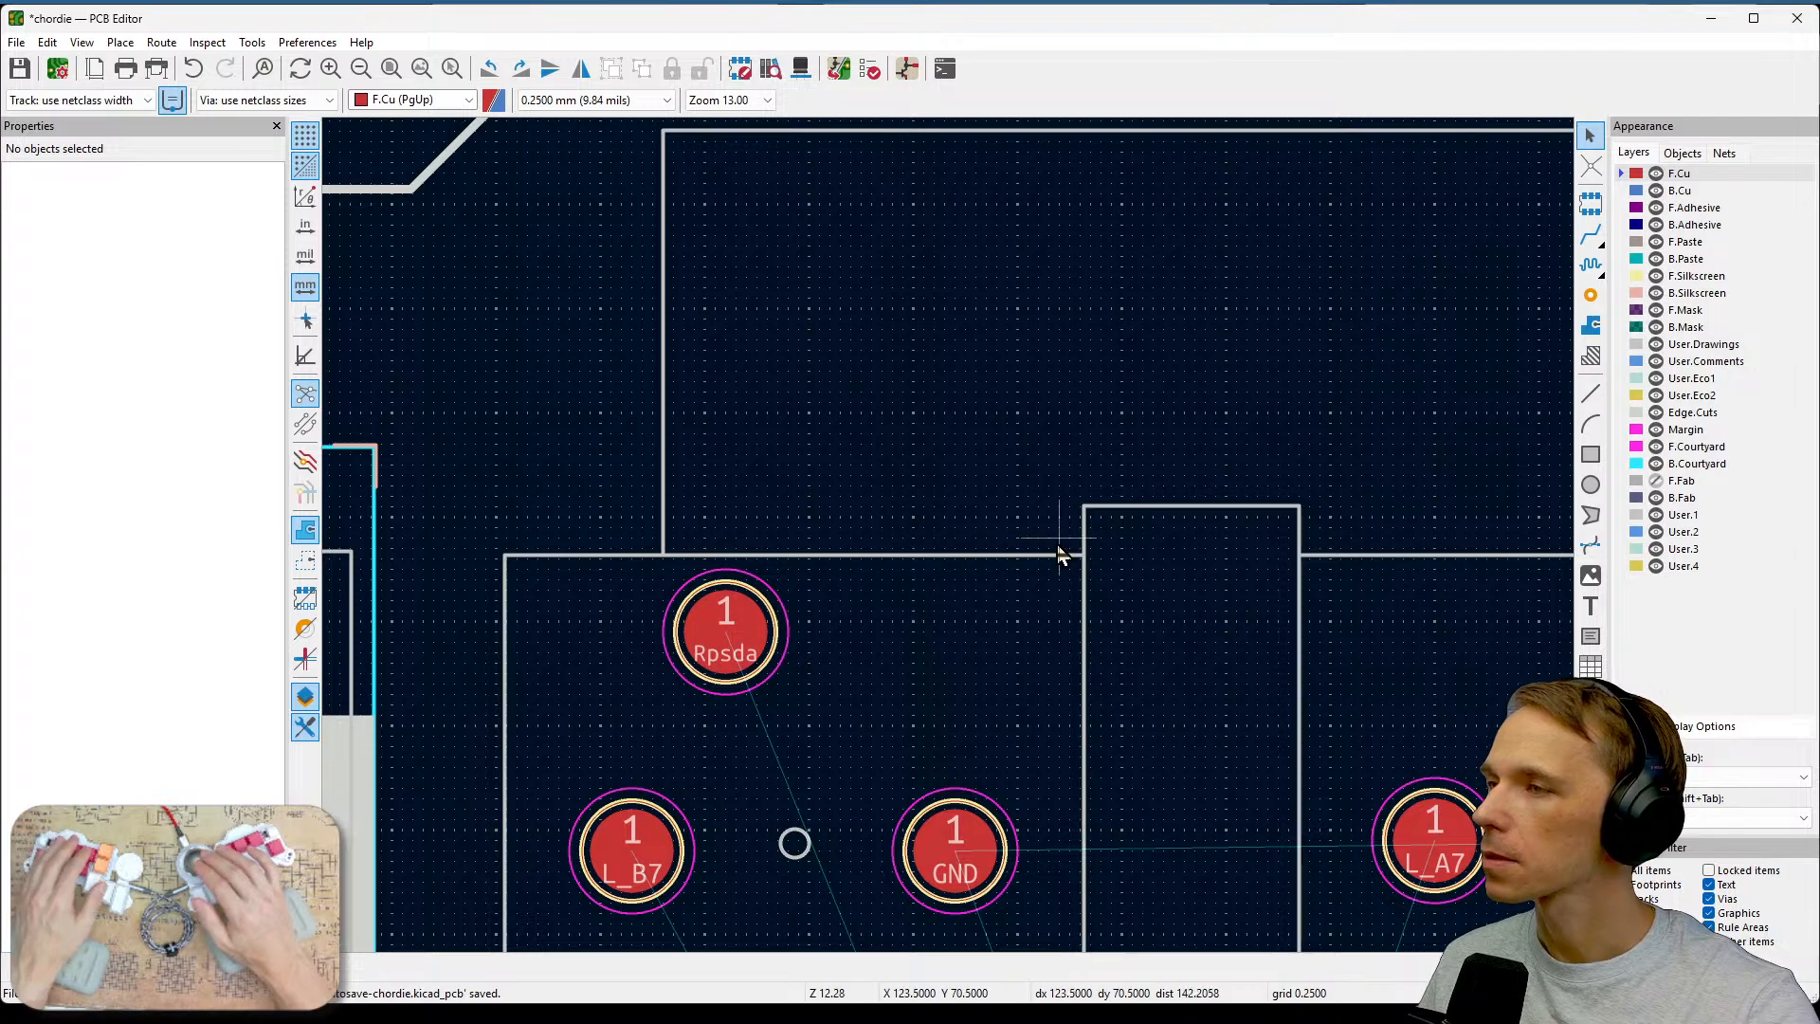
{"action": "middle_click_drag", "start_coordinate": [1185, 599], "coordinate": [923, 658]}
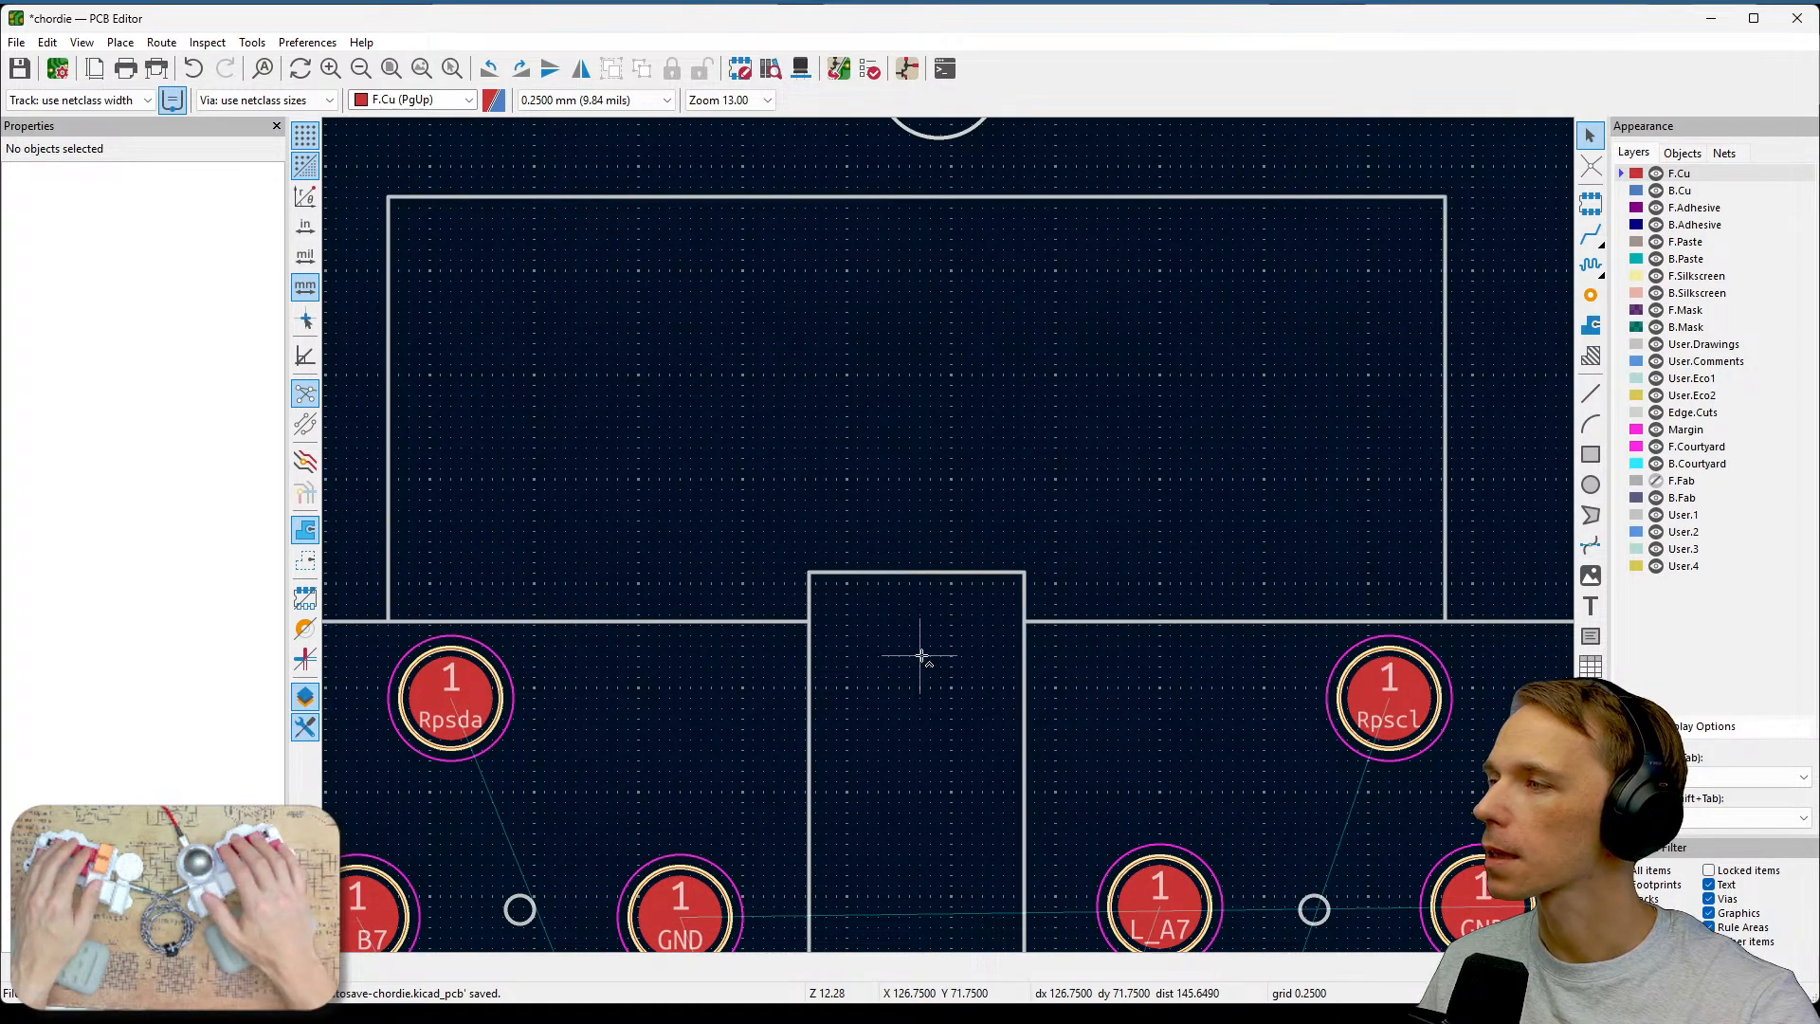
{"action": "mouse_move", "coordinate": [371, 513]}
{"action": "left_mouse_down"}
{"action": "mouse_move", "coordinate": [1178, 479]}
{"action": "mouse_move", "coordinate": [1422, 494]}
{"action": "left_mouse_up"}
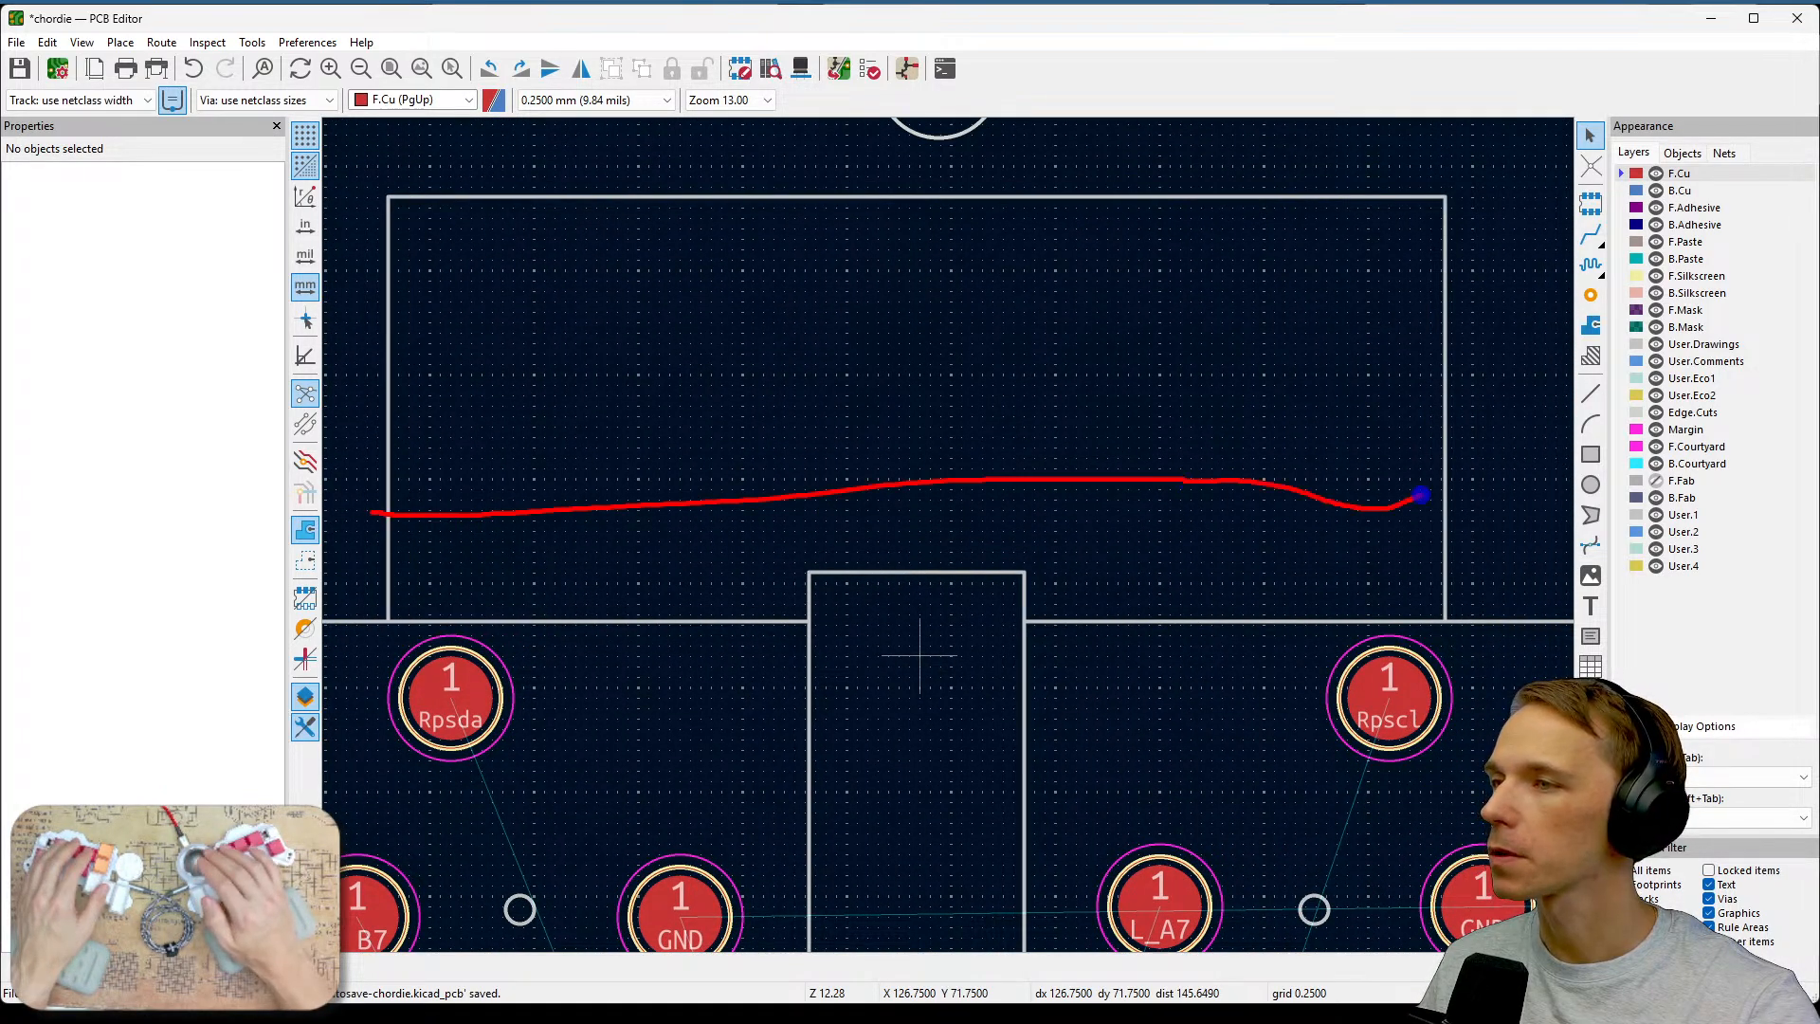
{"action": "left_click_drag", "start_coordinate": [399, 309], "coordinate": [1457, 325]}
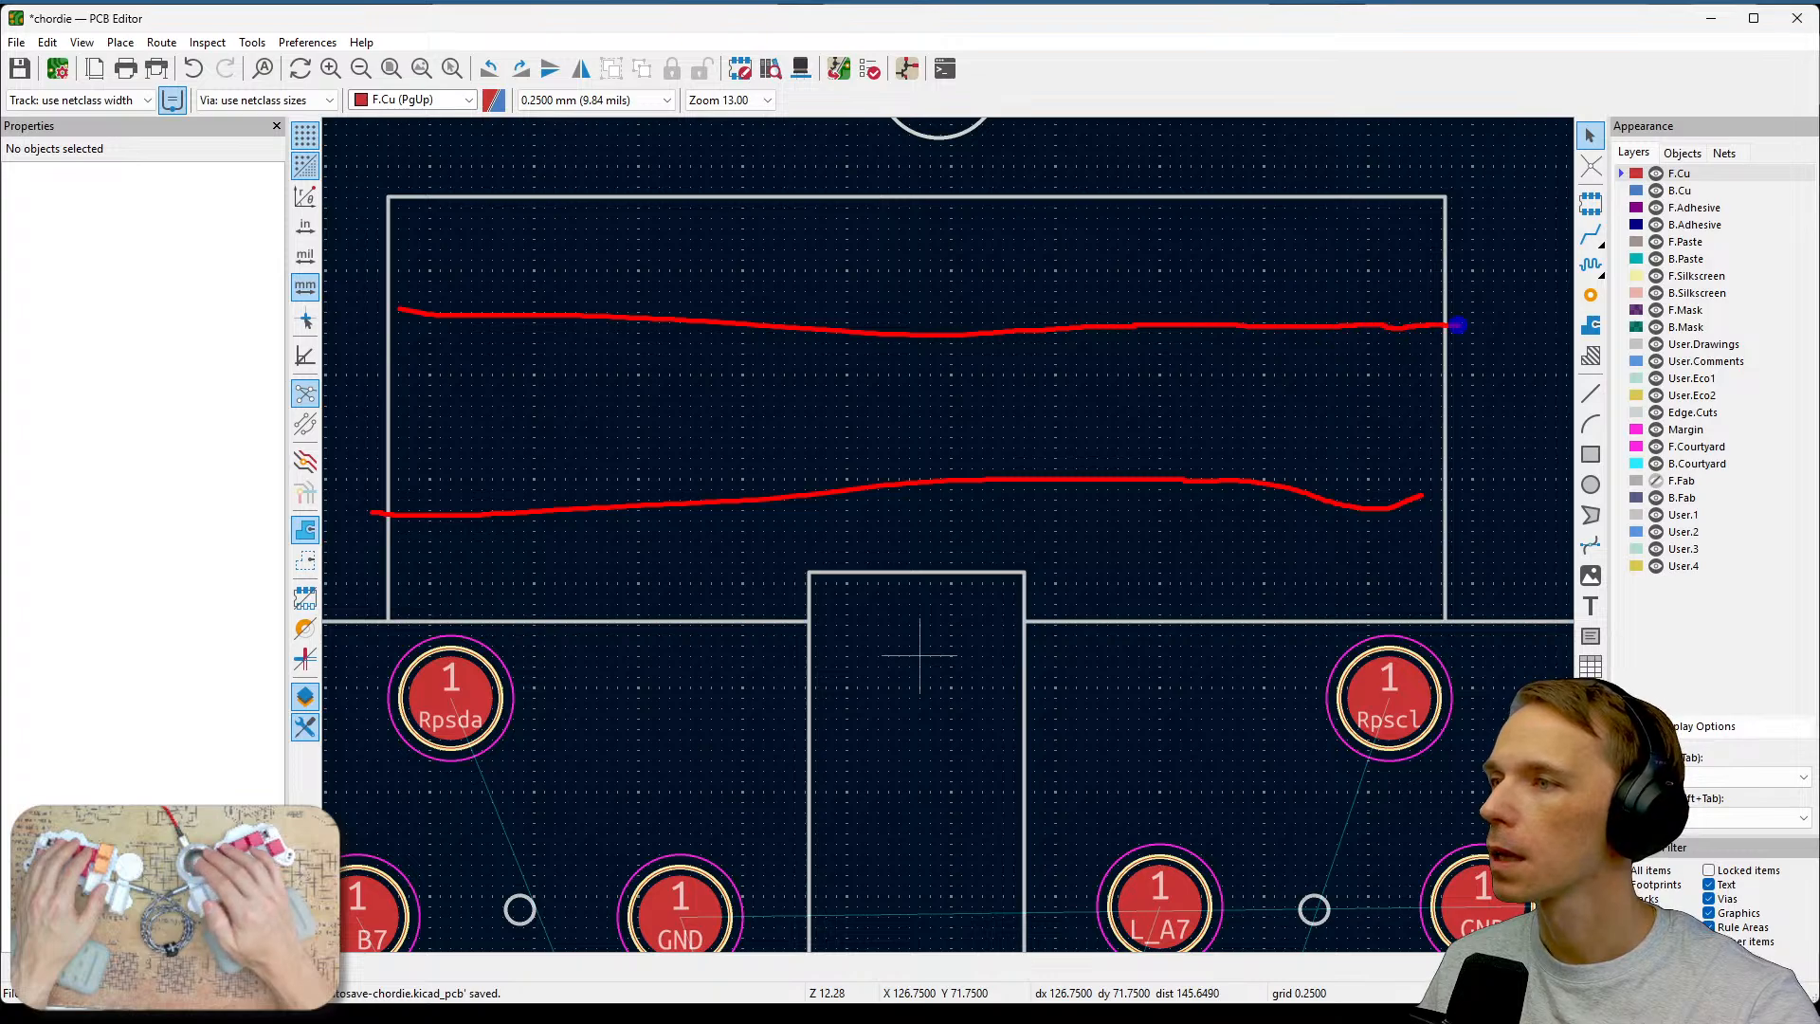
{"action": "key", "text": "Escape"}
{"action": "scroll", "coordinate": [1069, 677], "scroll_direction": "down", "scroll_amount": 1}
{"action": "middle_click_drag", "start_coordinate": [825, 724], "coordinate": [1158, 578]}
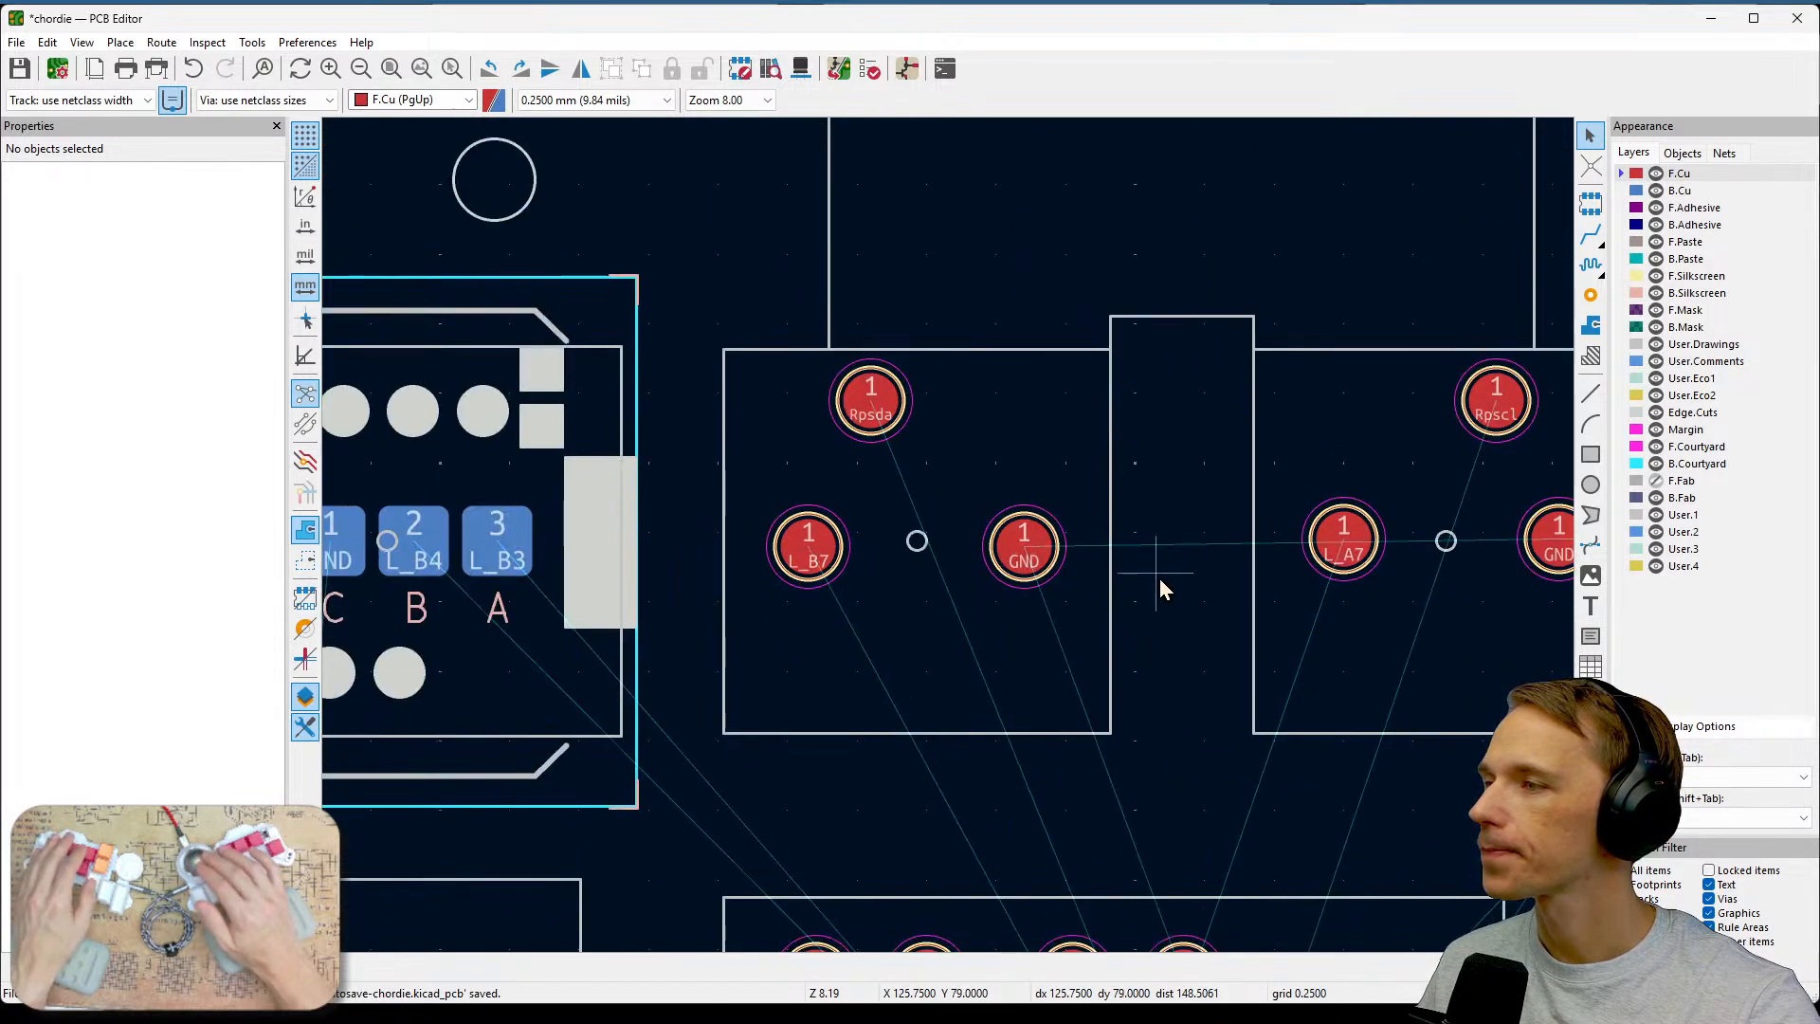
Examine the board around the controller and the empty space to its right of the PCB outline.
{"action": "scroll", "coordinate": [1158, 579], "scroll_direction": "down", "scroll_amount": 1}
{"action": "middle_click_drag", "start_coordinate": [949, 541], "coordinate": [1289, 573]}
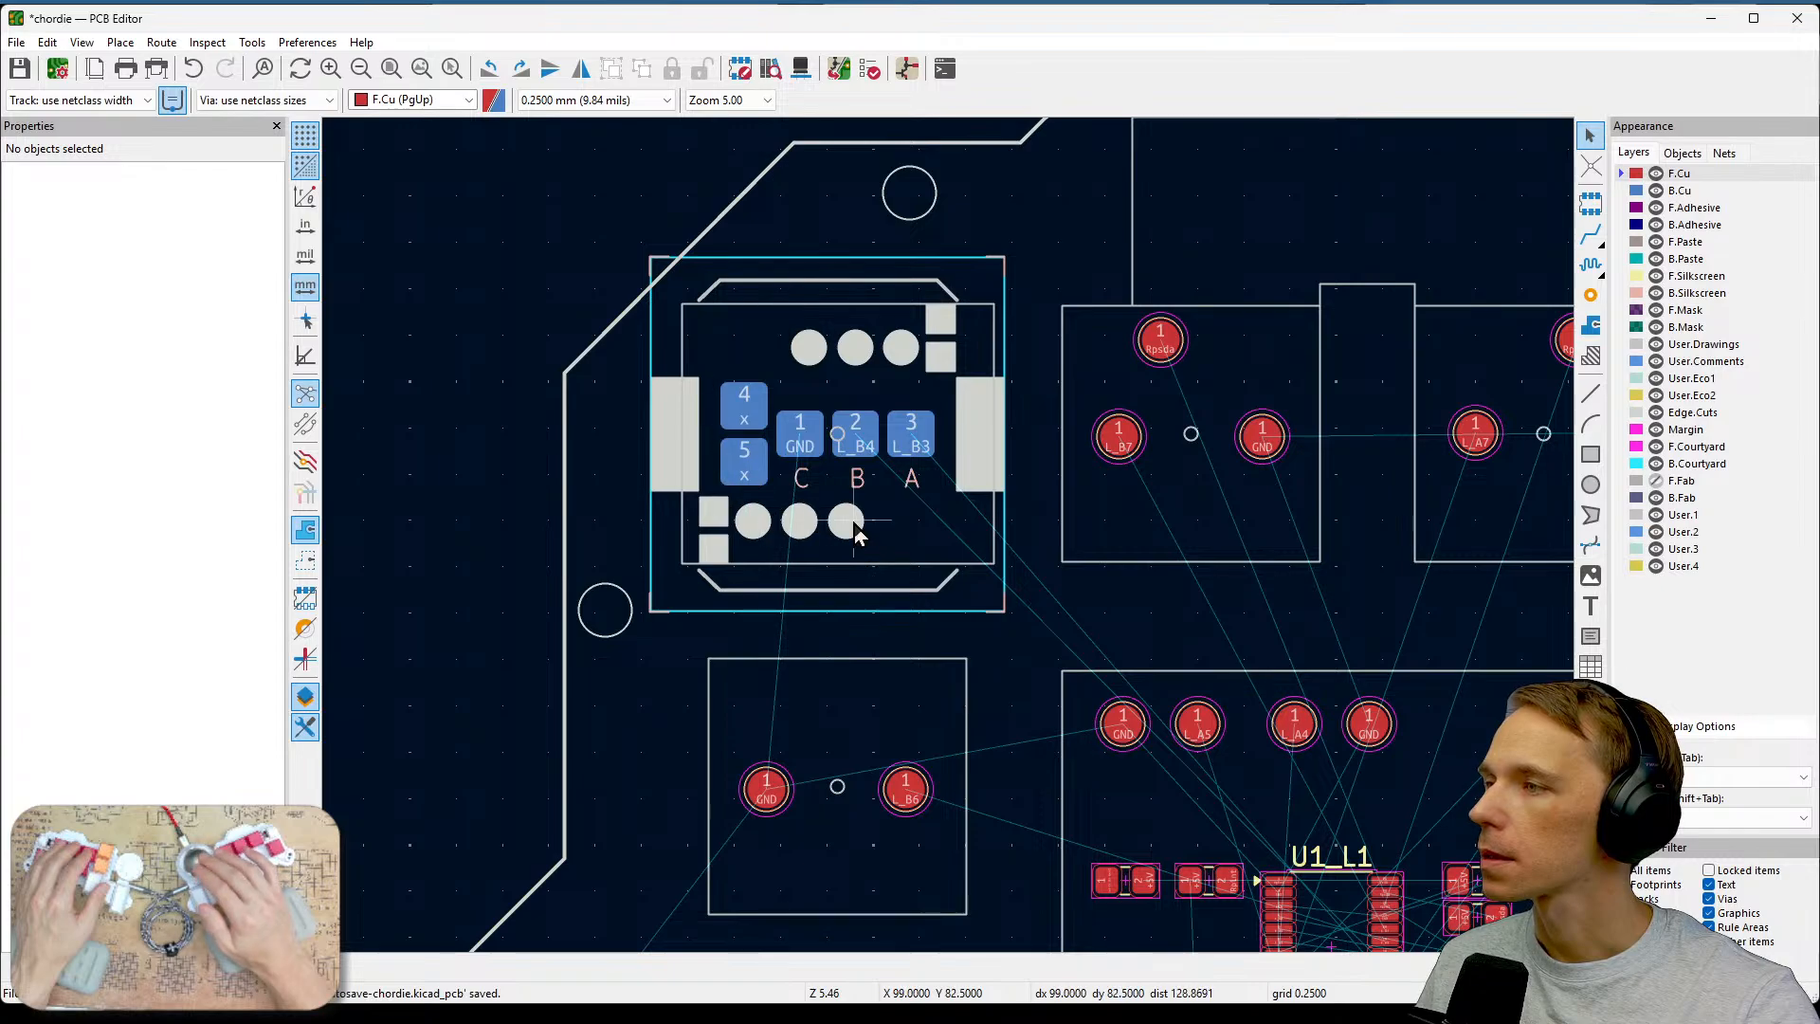
{"action": "middle_click_drag", "start_coordinate": [974, 645], "coordinate": [957, 330]}
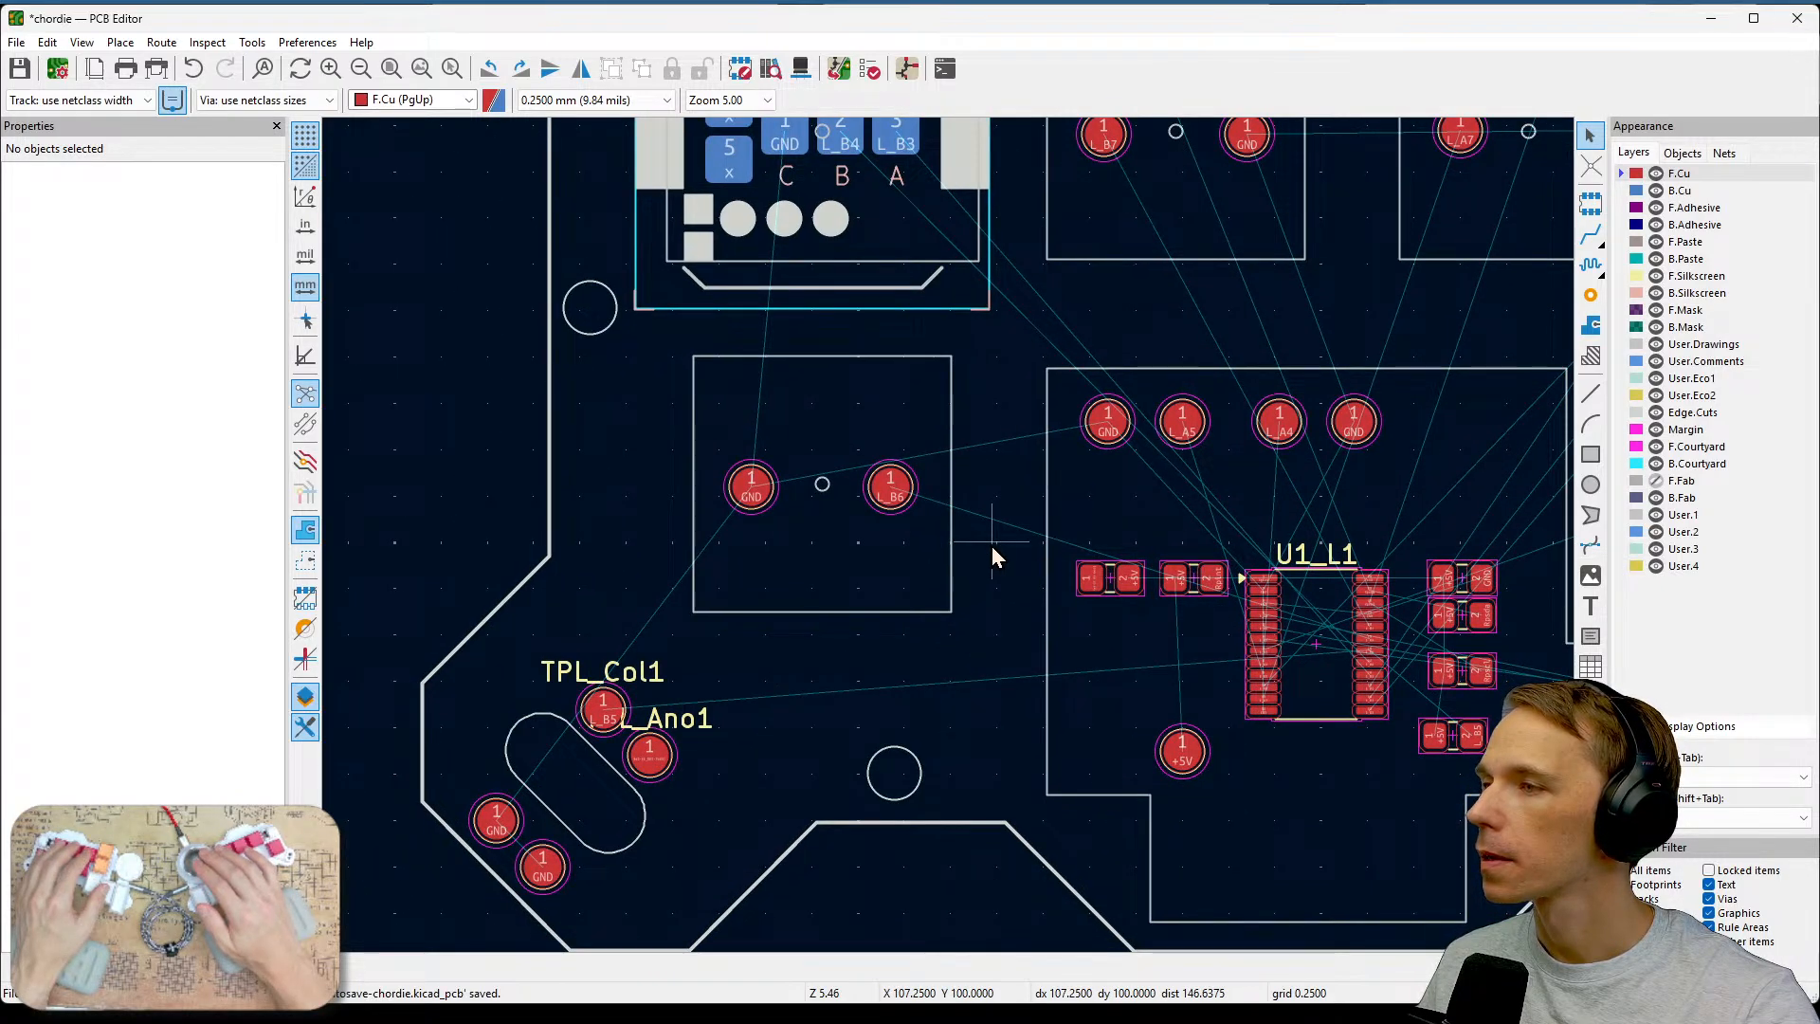
{"action": "middle_click_drag", "start_coordinate": [1326, 733], "coordinate": [1100, 584]}
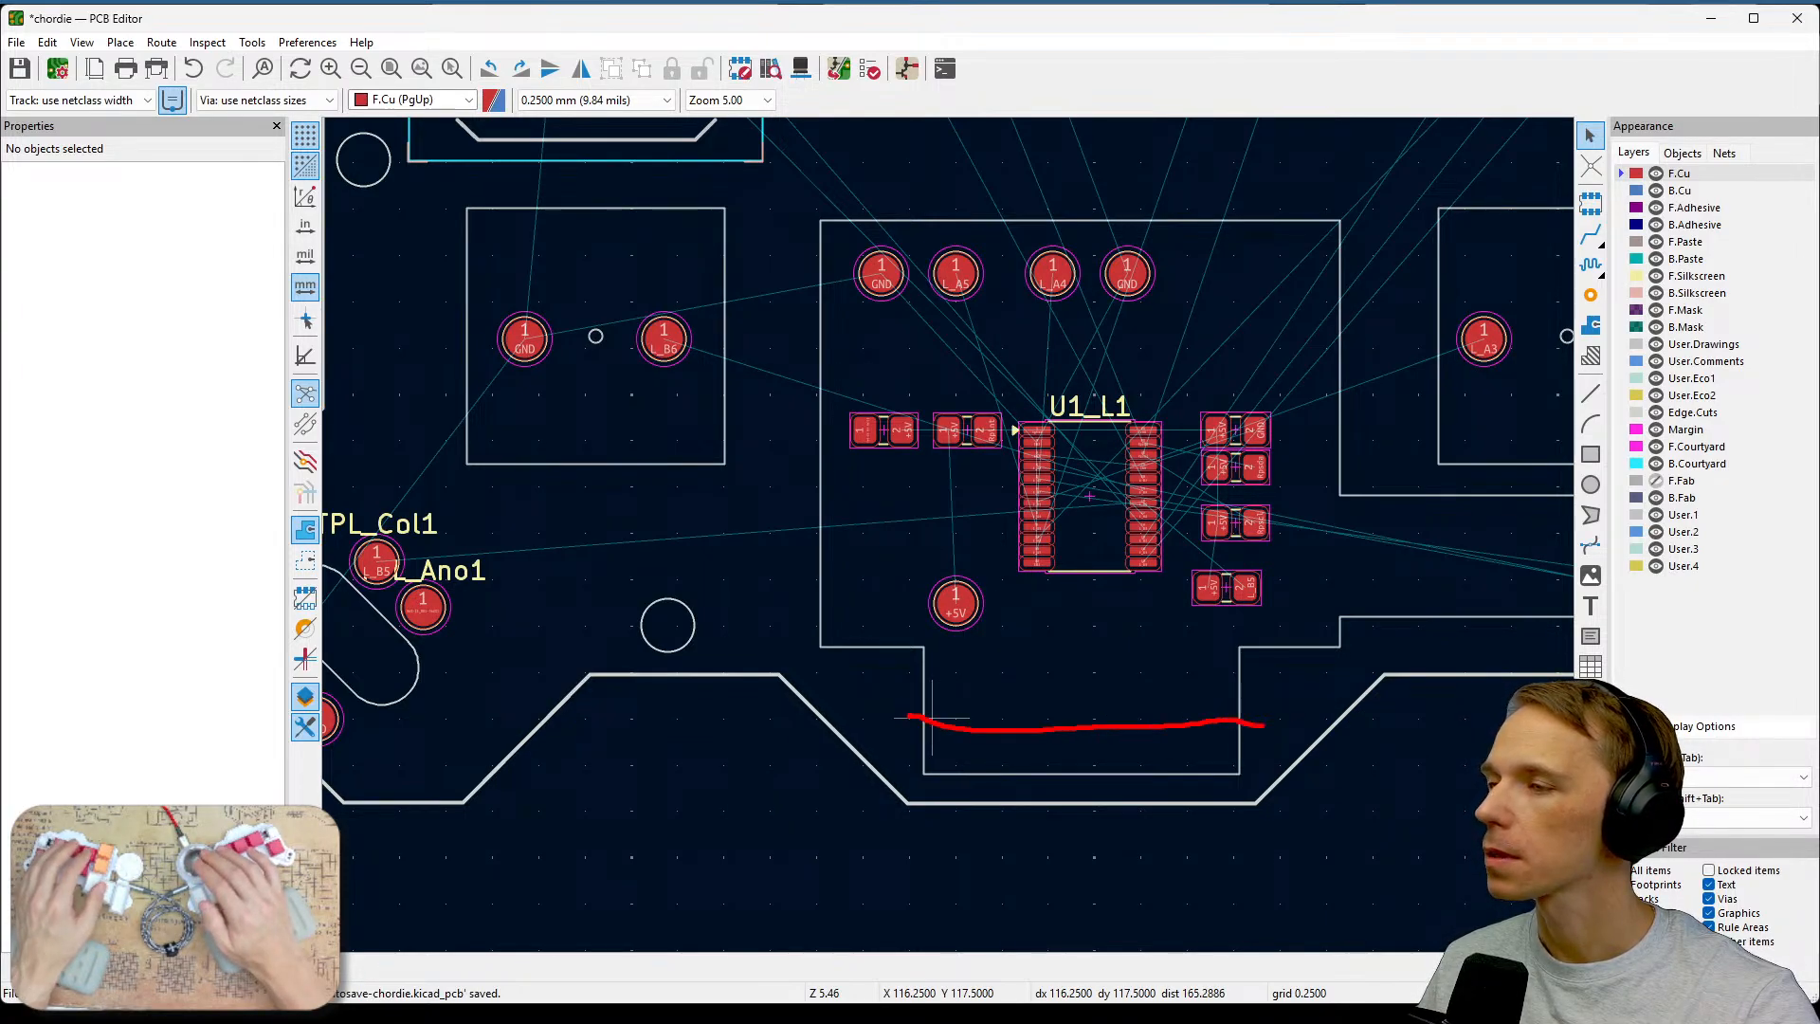
{"action": "middle_click_drag", "start_coordinate": [1348, 621], "coordinate": [1118, 755]}
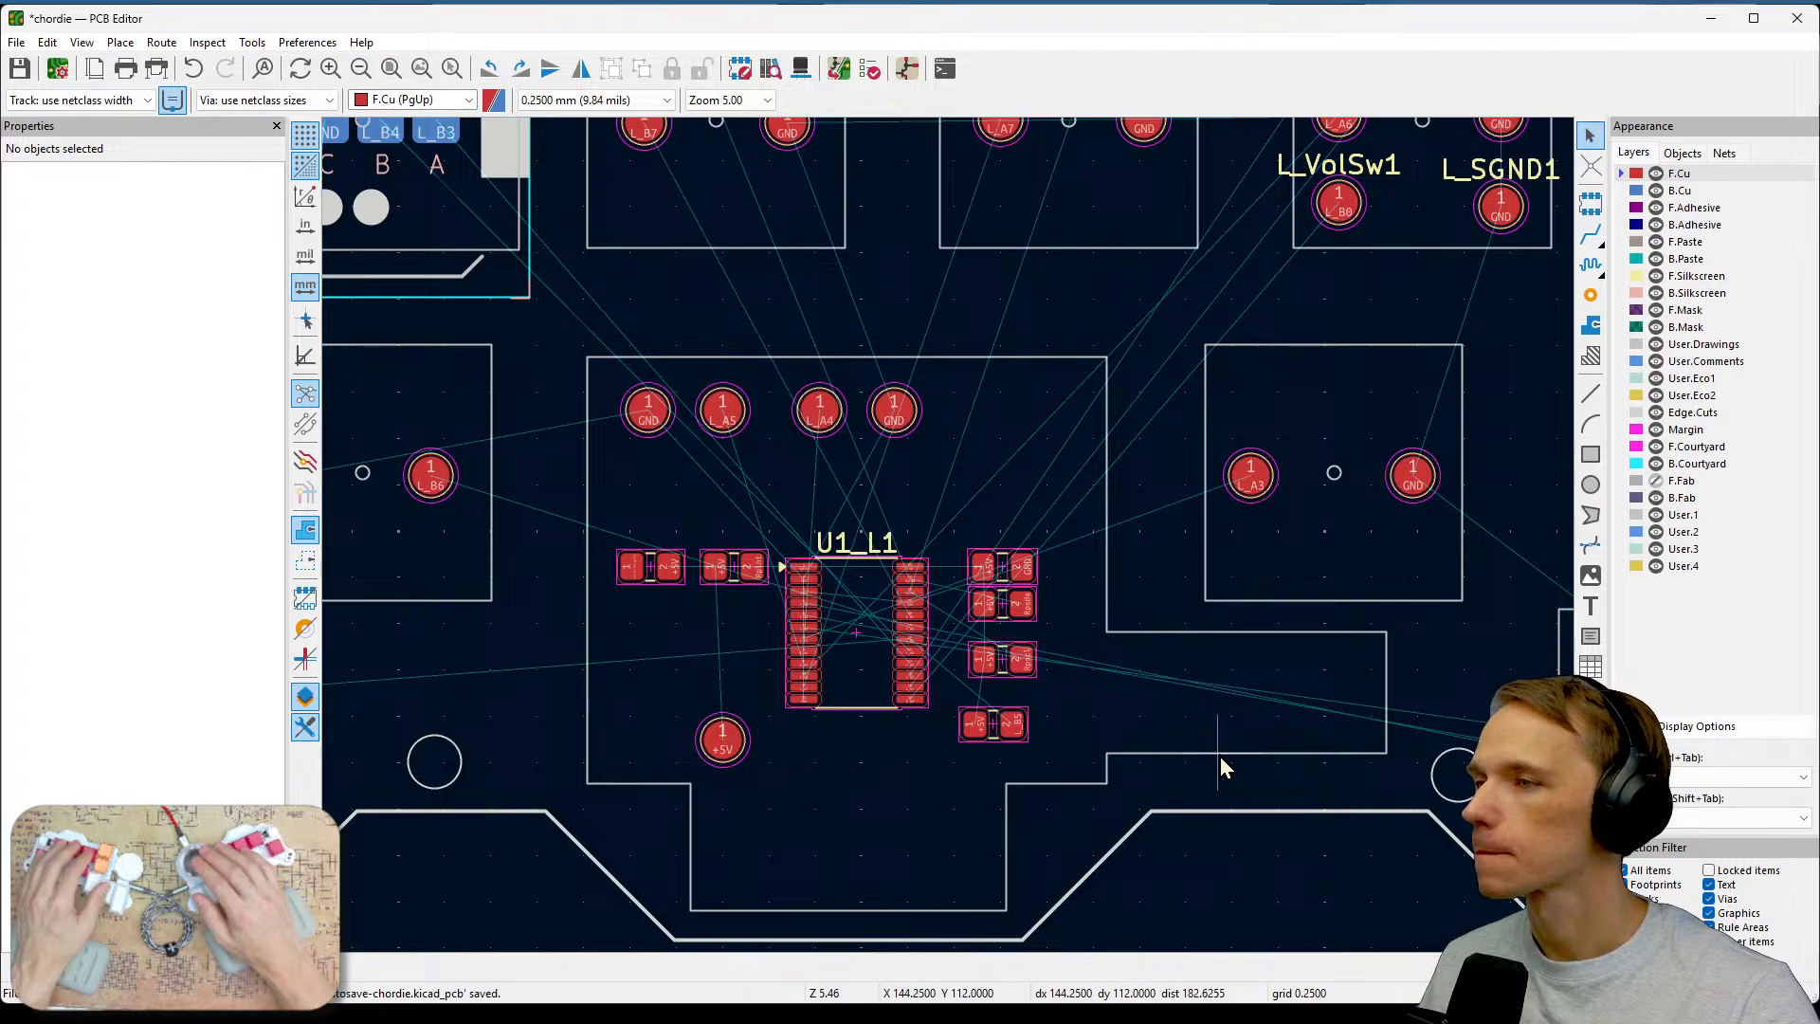
{"action": "middle_click_drag", "start_coordinate": [1270, 749], "coordinate": [578, 541]}
{"action": "scroll", "coordinate": [578, 540], "scroll_direction": "down", "scroll_amount": 3}
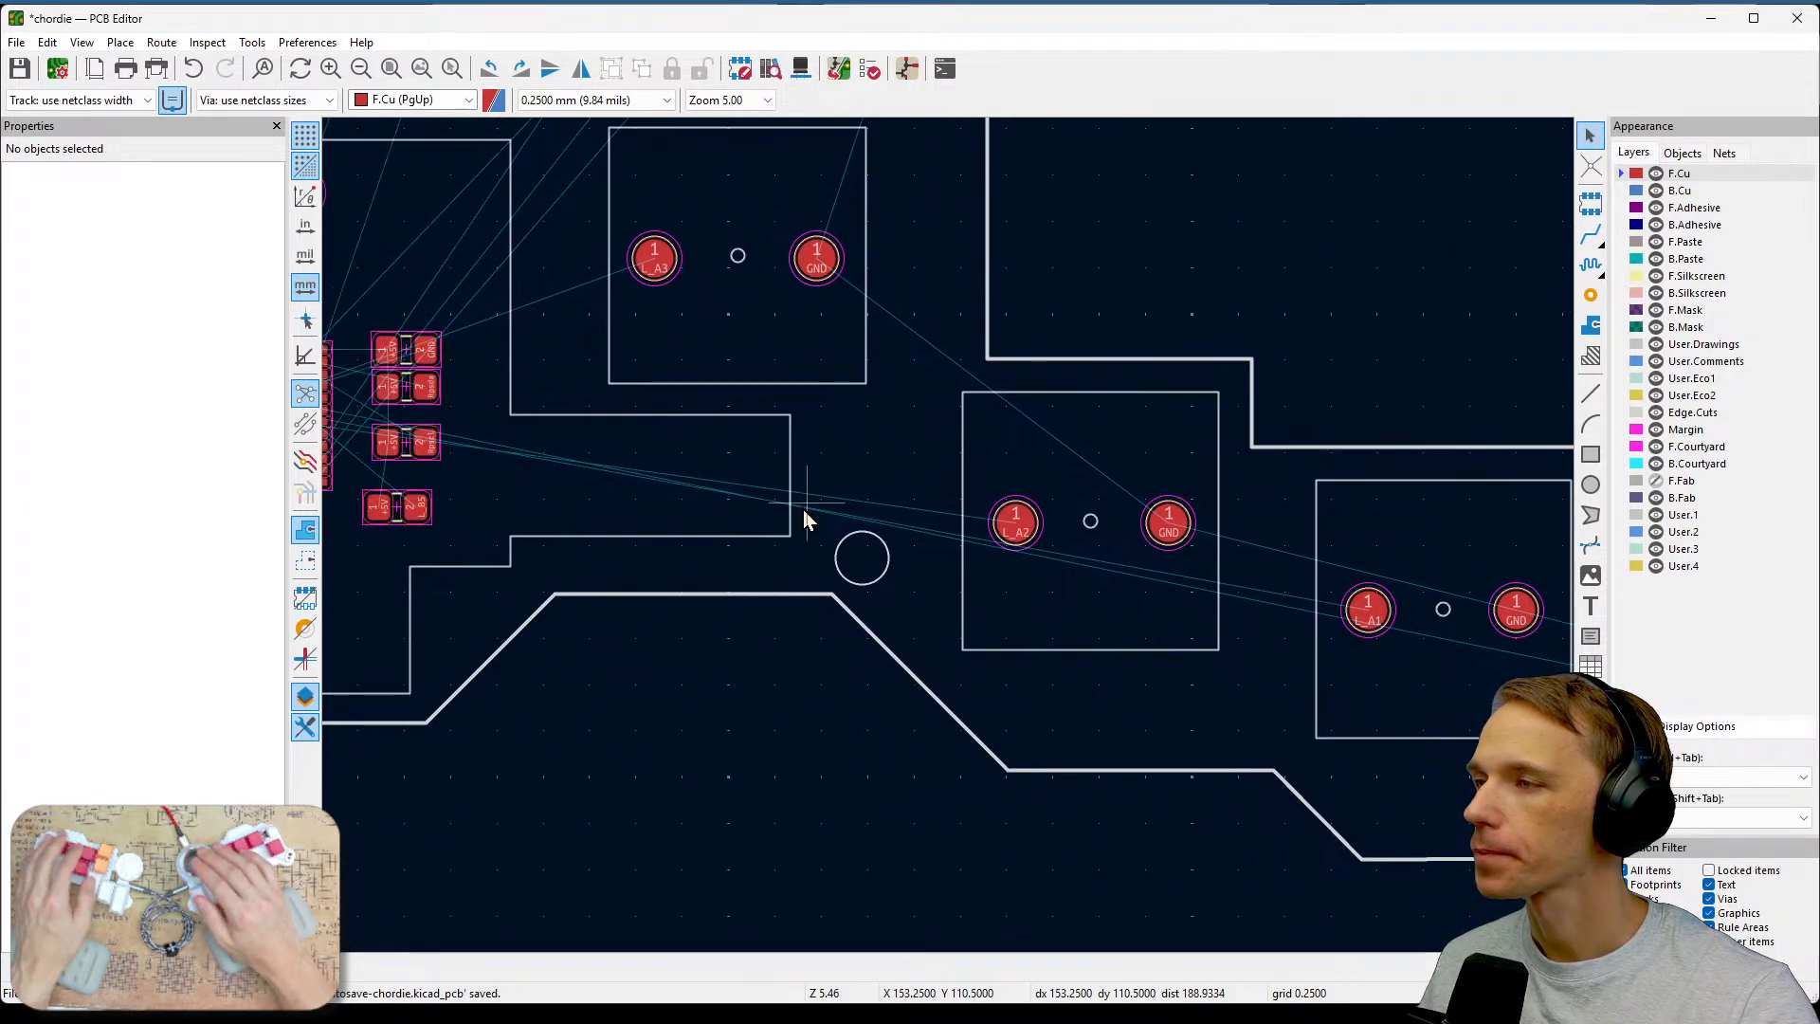
{"action": "middle_click_drag", "start_coordinate": [950, 507], "coordinate": [1119, 549]}
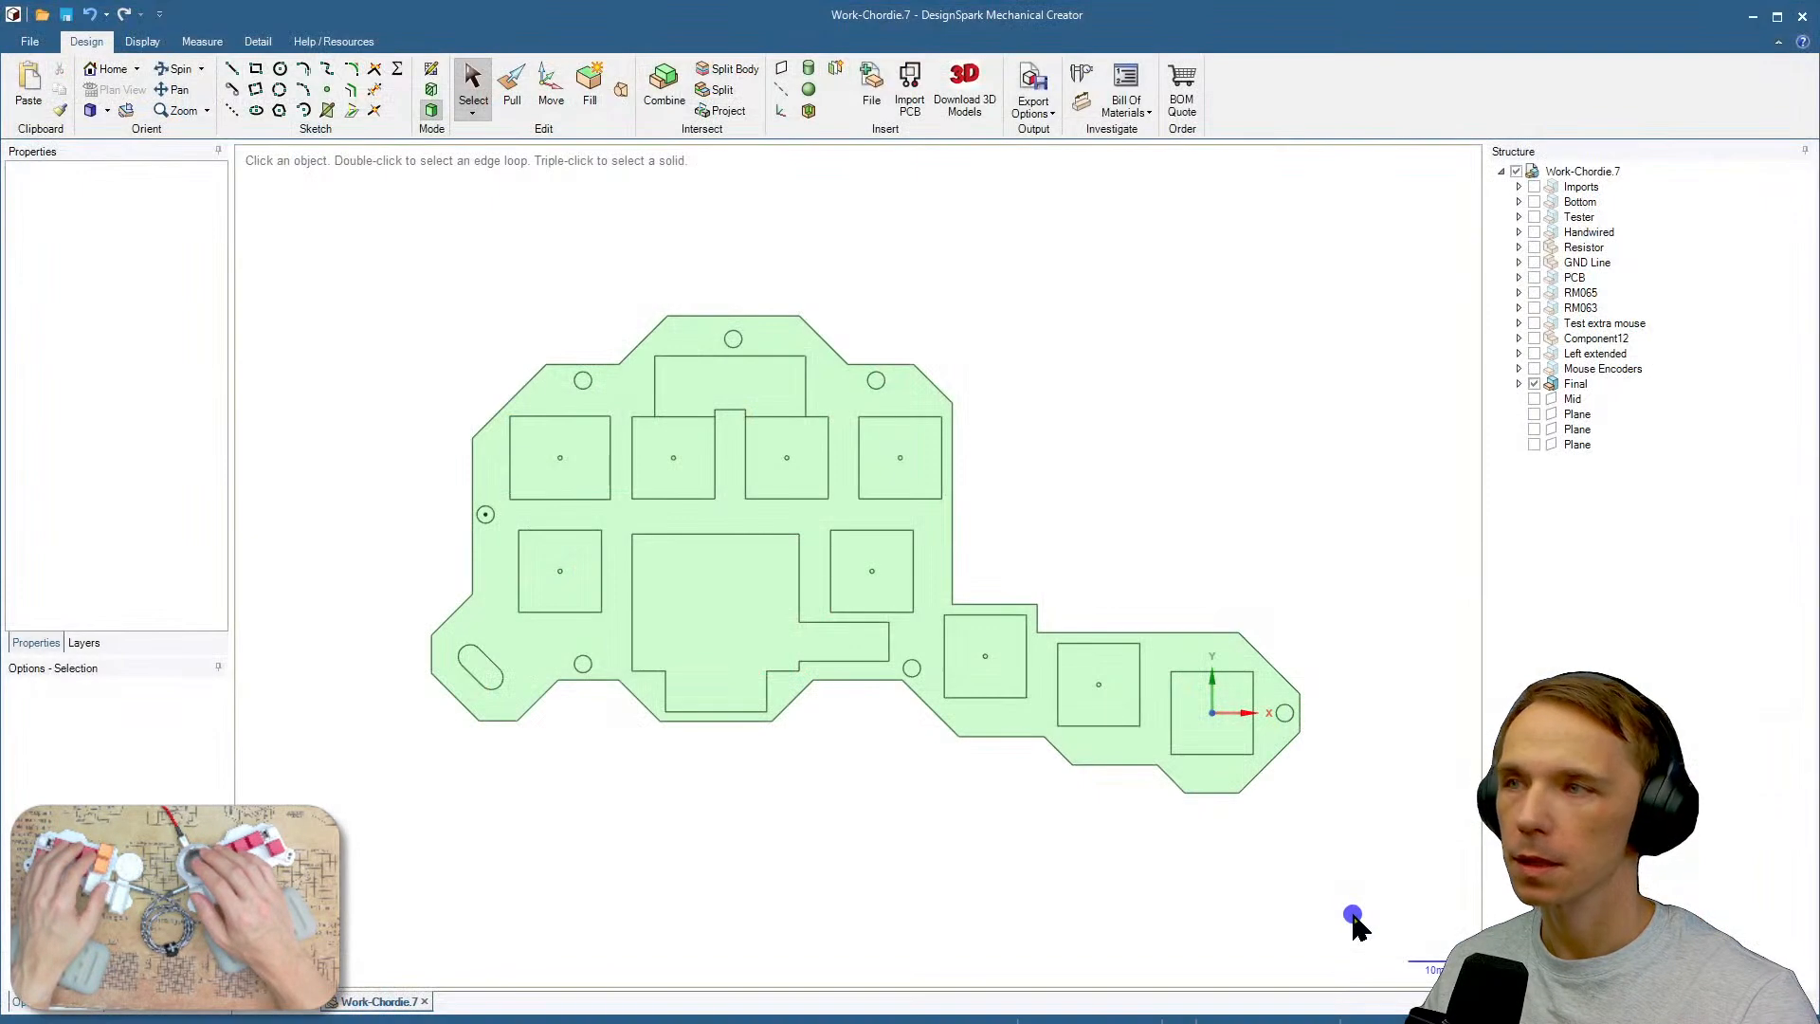
{"action": "middle_click_drag", "start_coordinate": [1362, 538], "coordinate": [1276, 532], "text": "shift"}
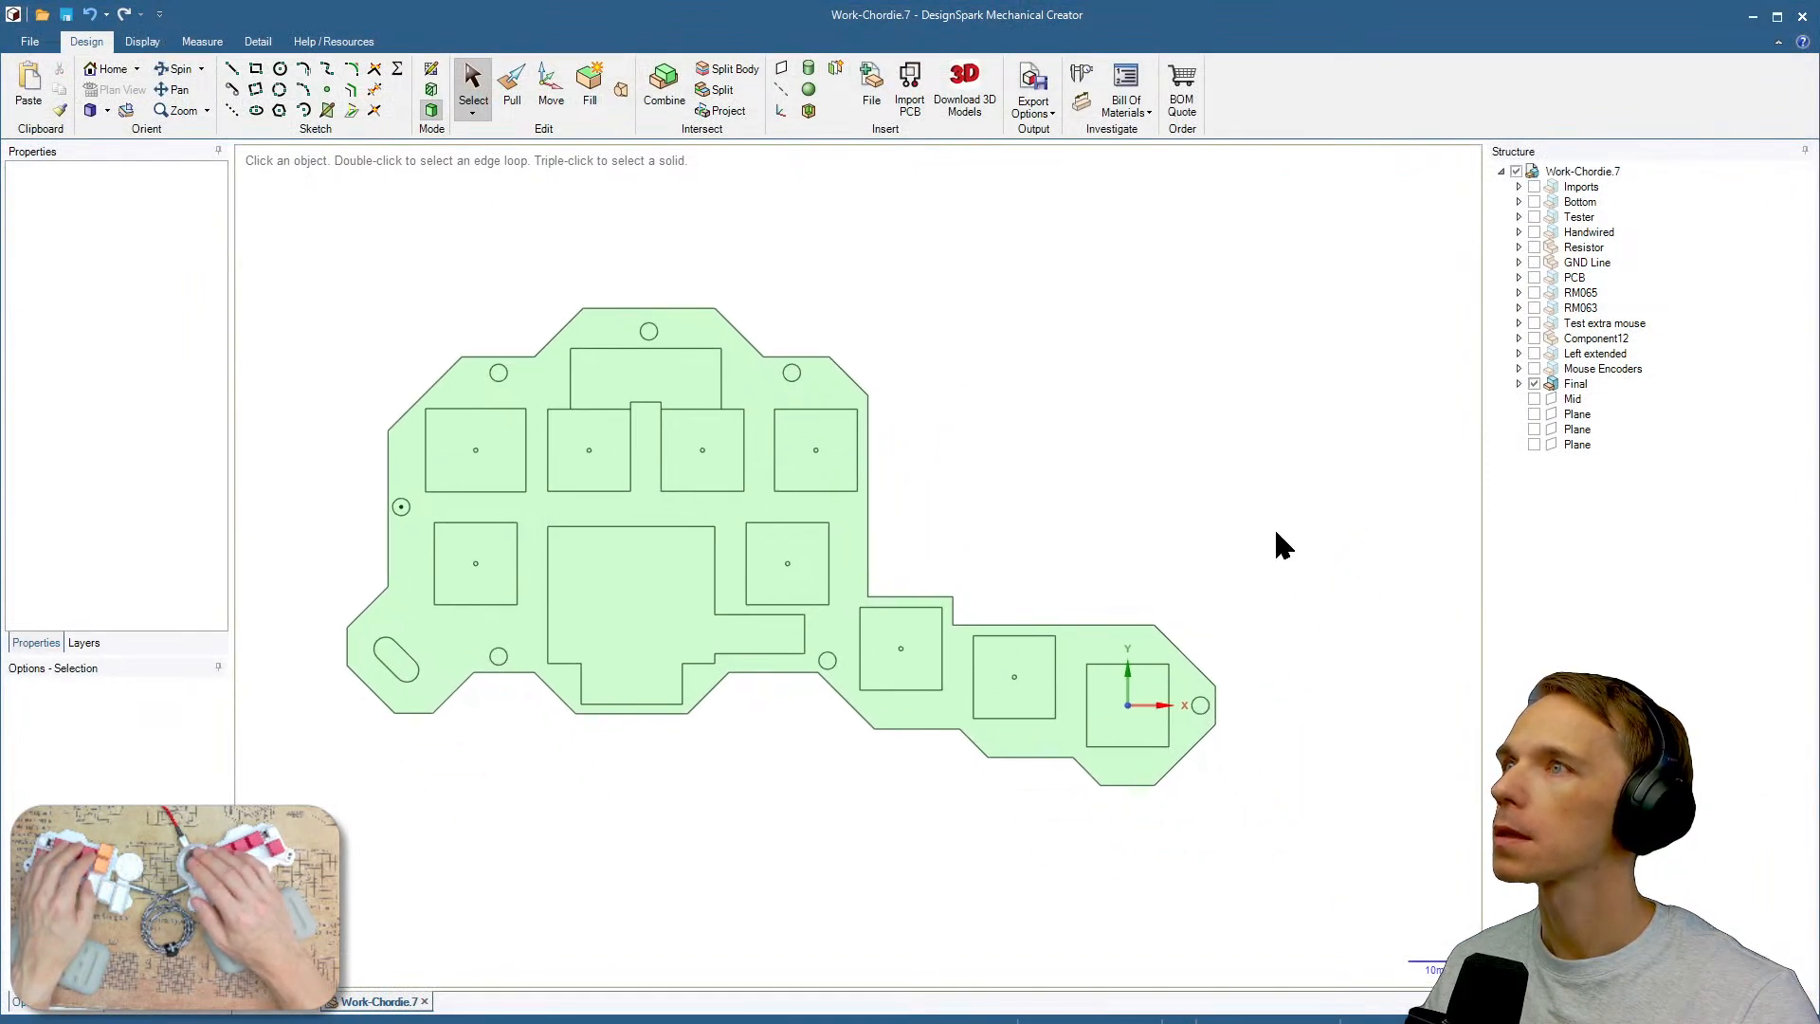
Show the Base and the Volume extension bodies of the Final case model to inspect the encoder mount.
{"action": "left_click", "coordinate": [1521, 385]}
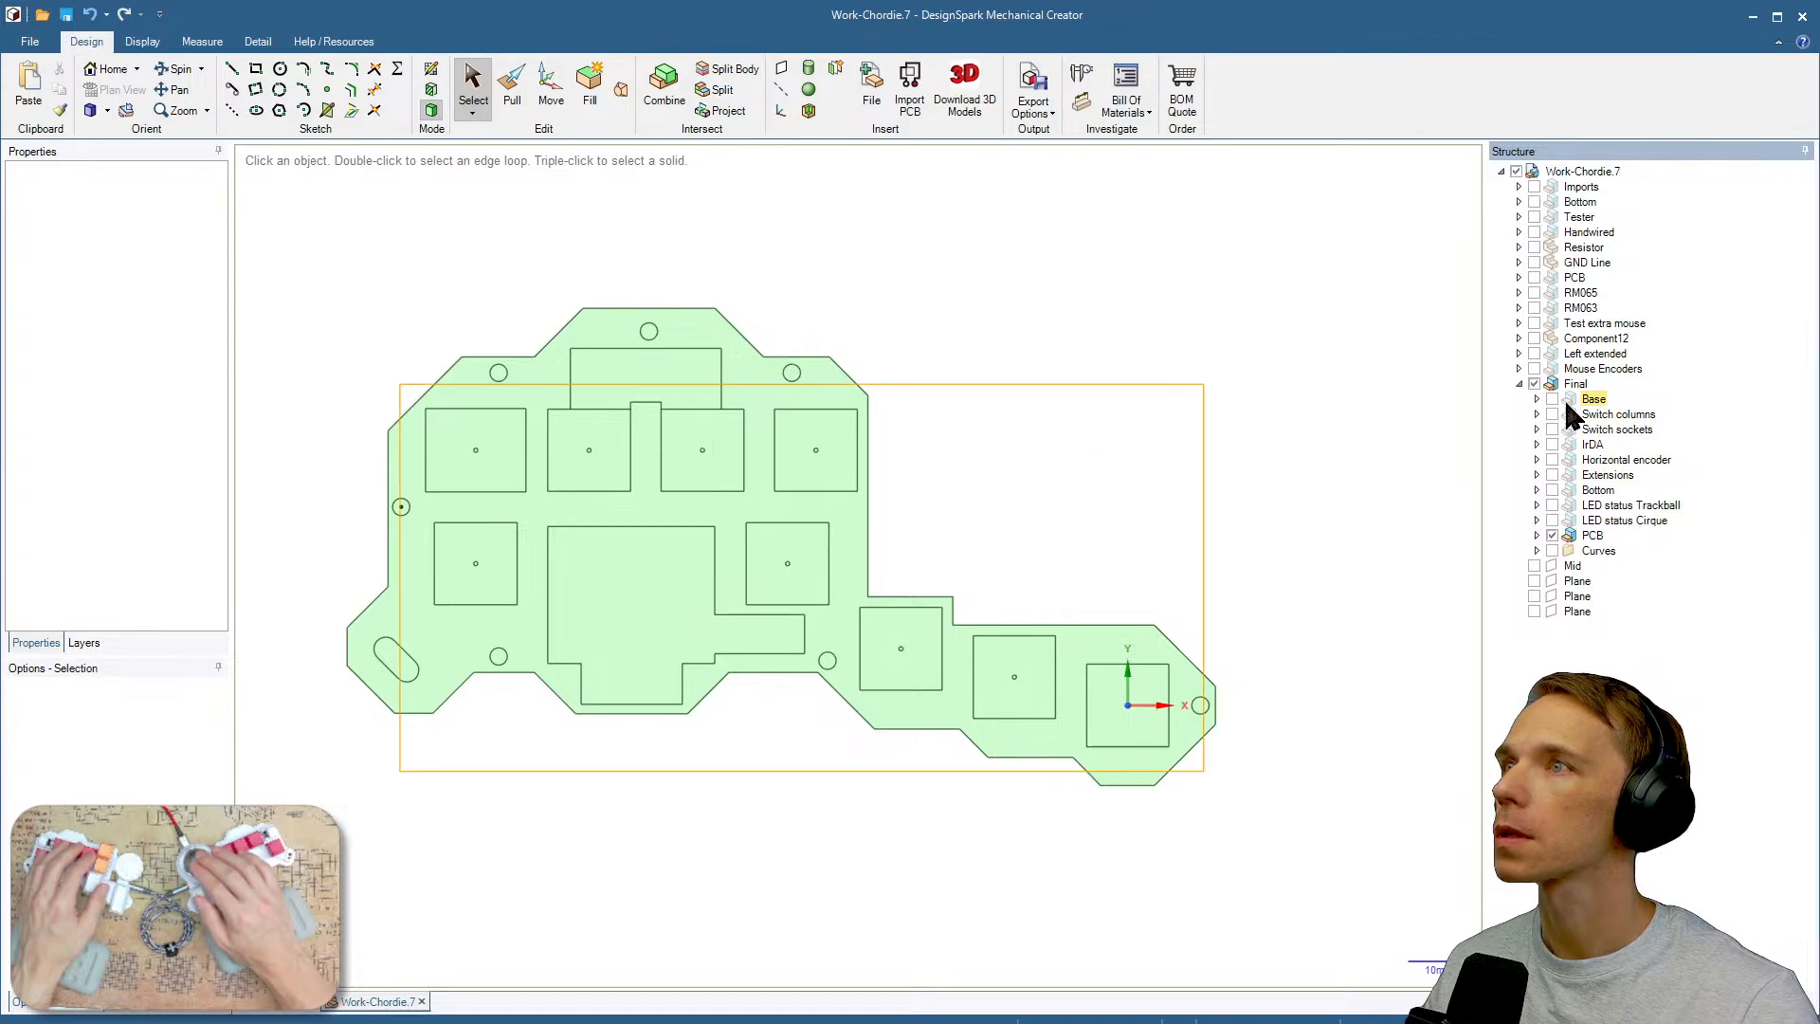
{"action": "left_click", "coordinate": [1552, 399]}
{"action": "mouse_move", "coordinate": [1181, 585]}
{"action": "middle_mouse_down"}
{"action": "mouse_move", "coordinate": [1165, 743]}
{"action": "mouse_move", "coordinate": [1174, 581]}
{"action": "mouse_move", "coordinate": [1166, 654]}
{"action": "middle_mouse_up"}
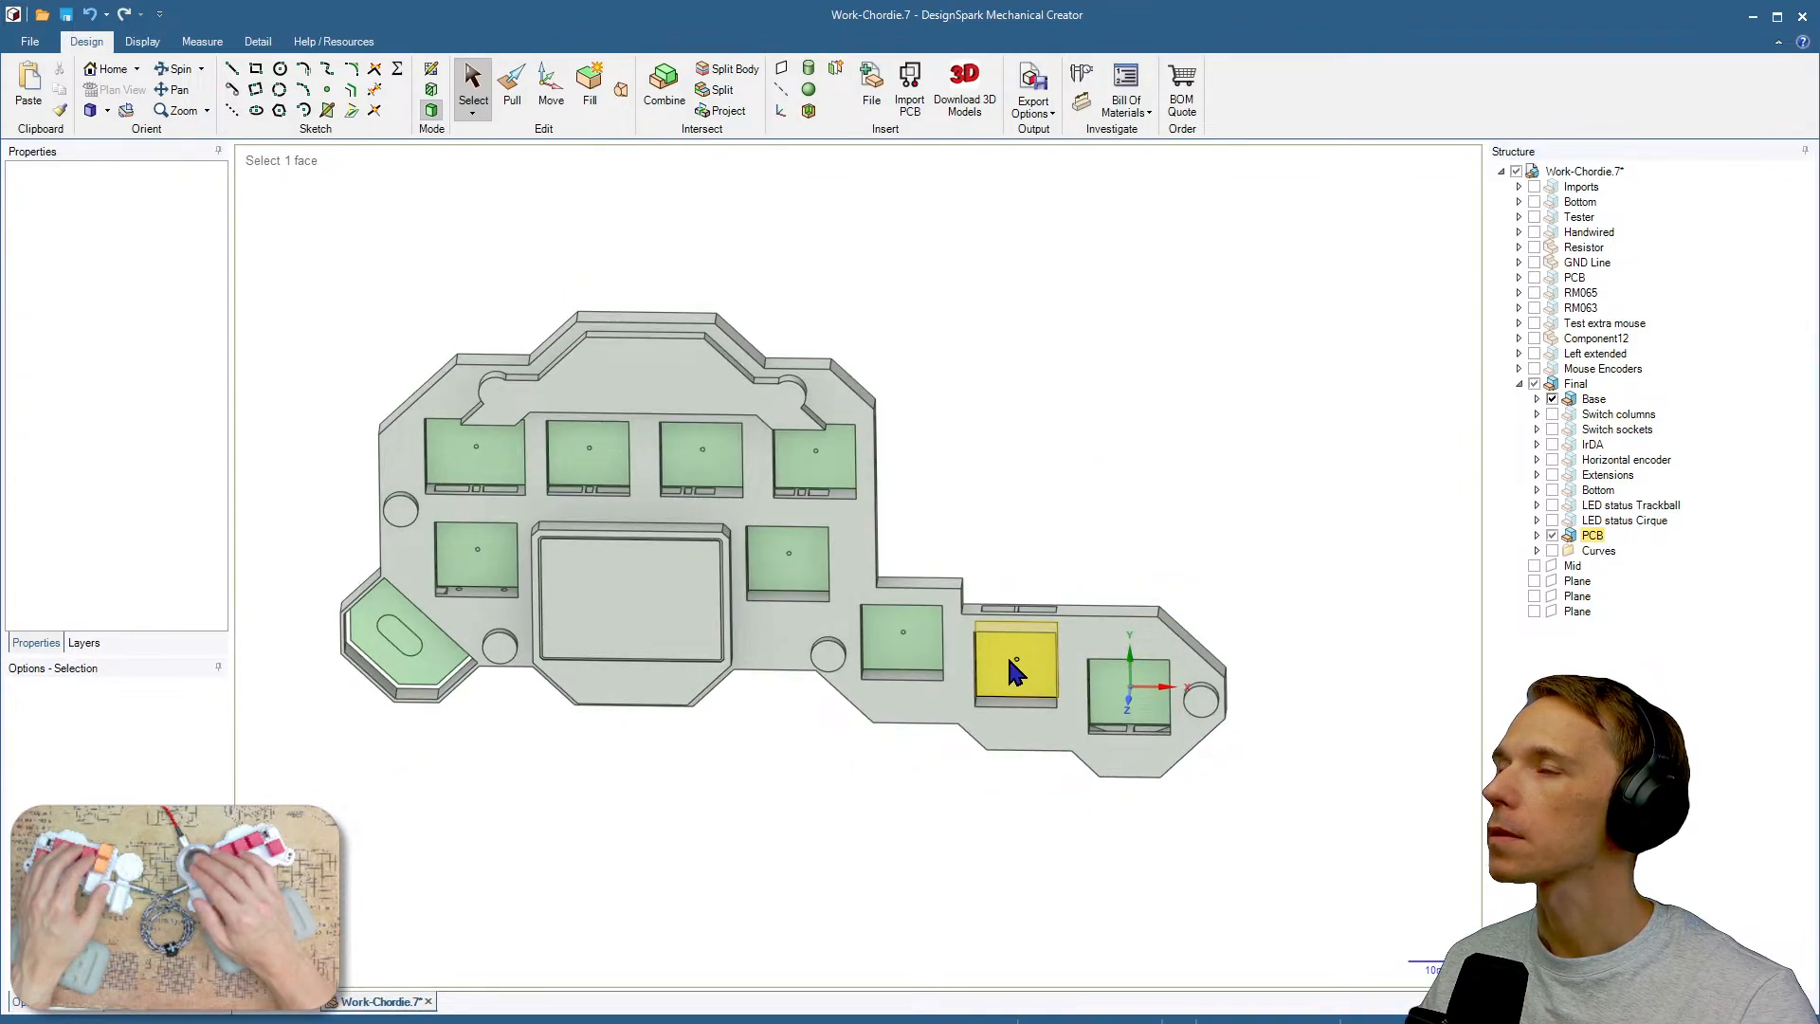
{"action": "middle_click_drag", "start_coordinate": [1065, 519], "coordinate": [1155, 593], "text": "shift"}
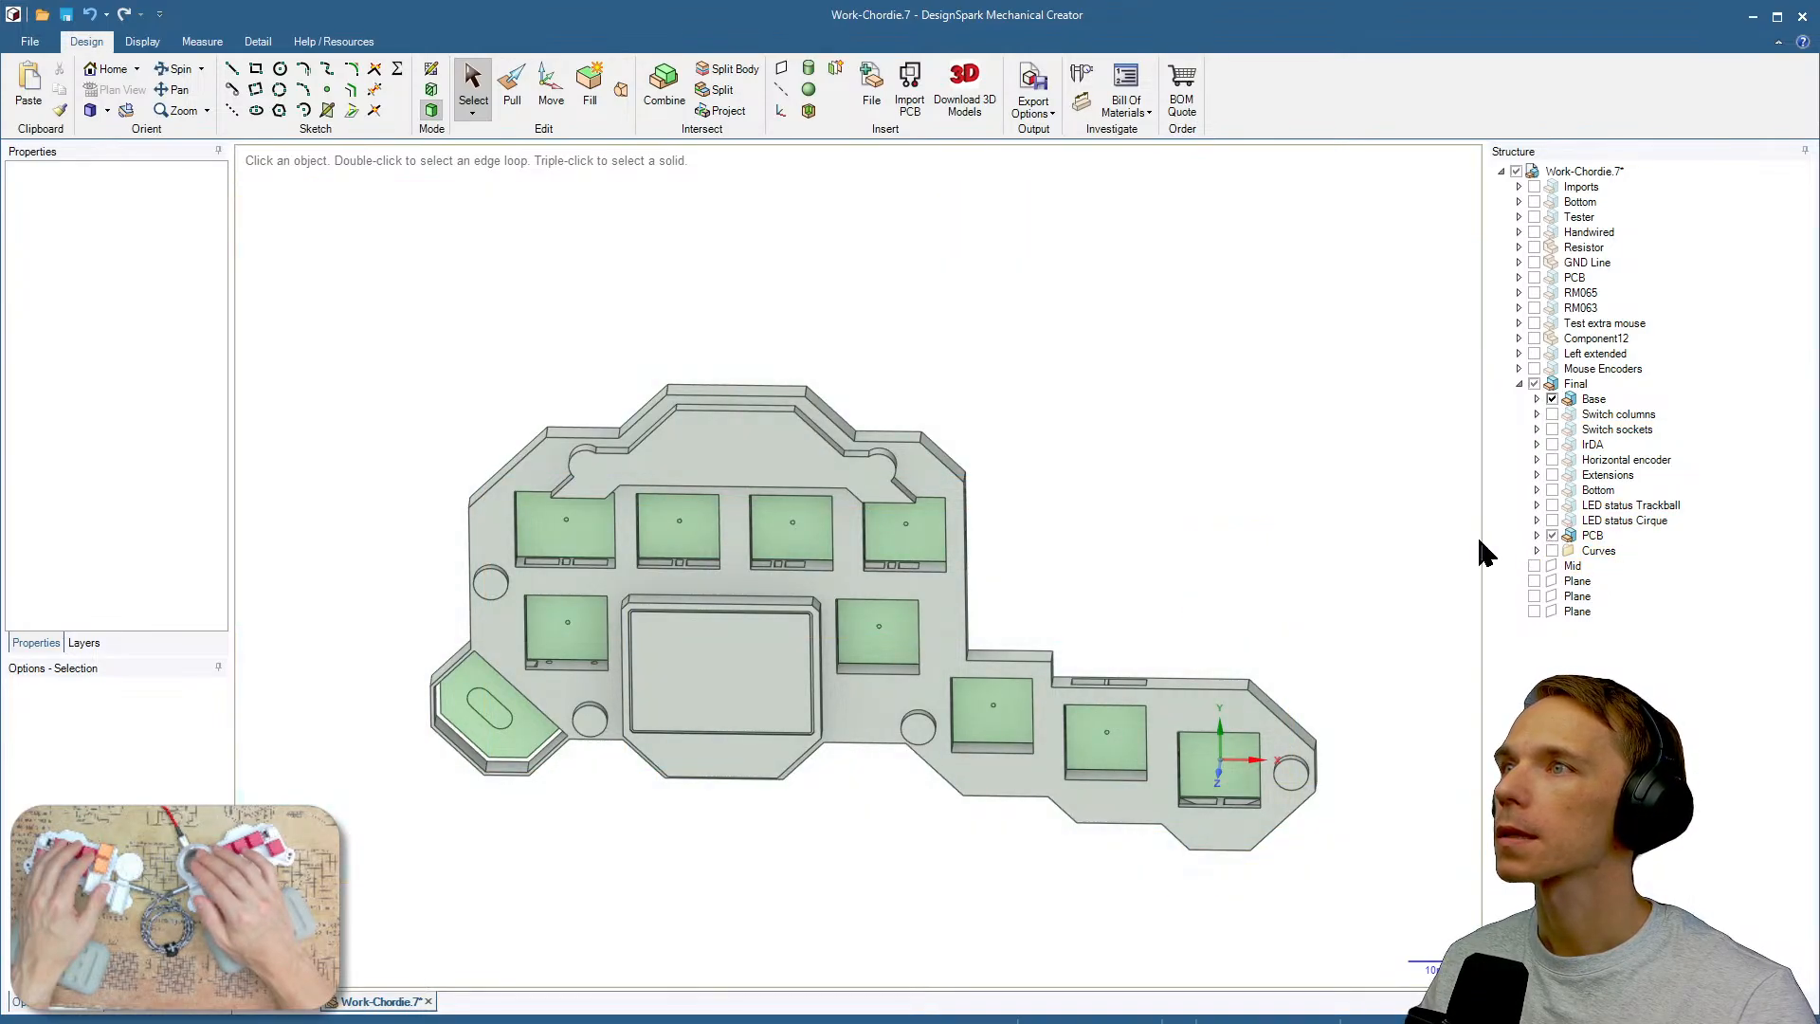
{"action": "left_click", "coordinate": [1538, 475]}
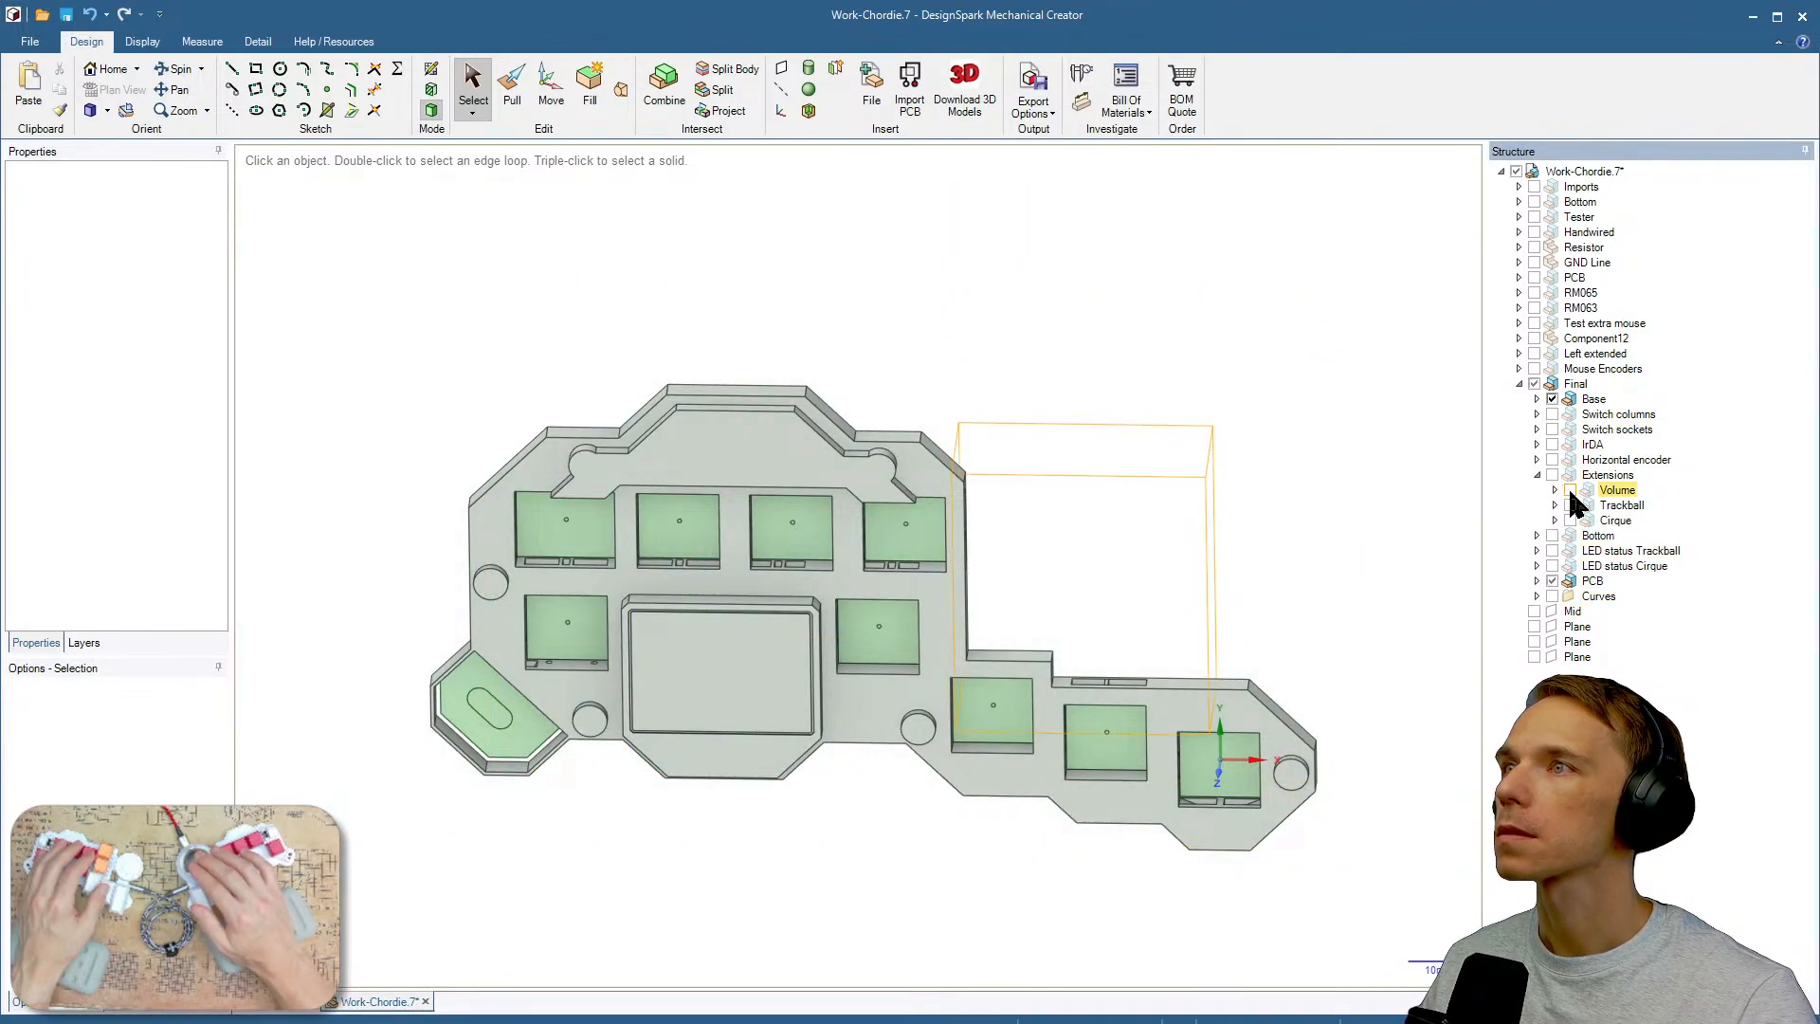
{"action": "left_click", "coordinate": [1570, 489]}
{"action": "middle_click_drag", "start_coordinate": [1133, 644], "coordinate": [1373, 694]}
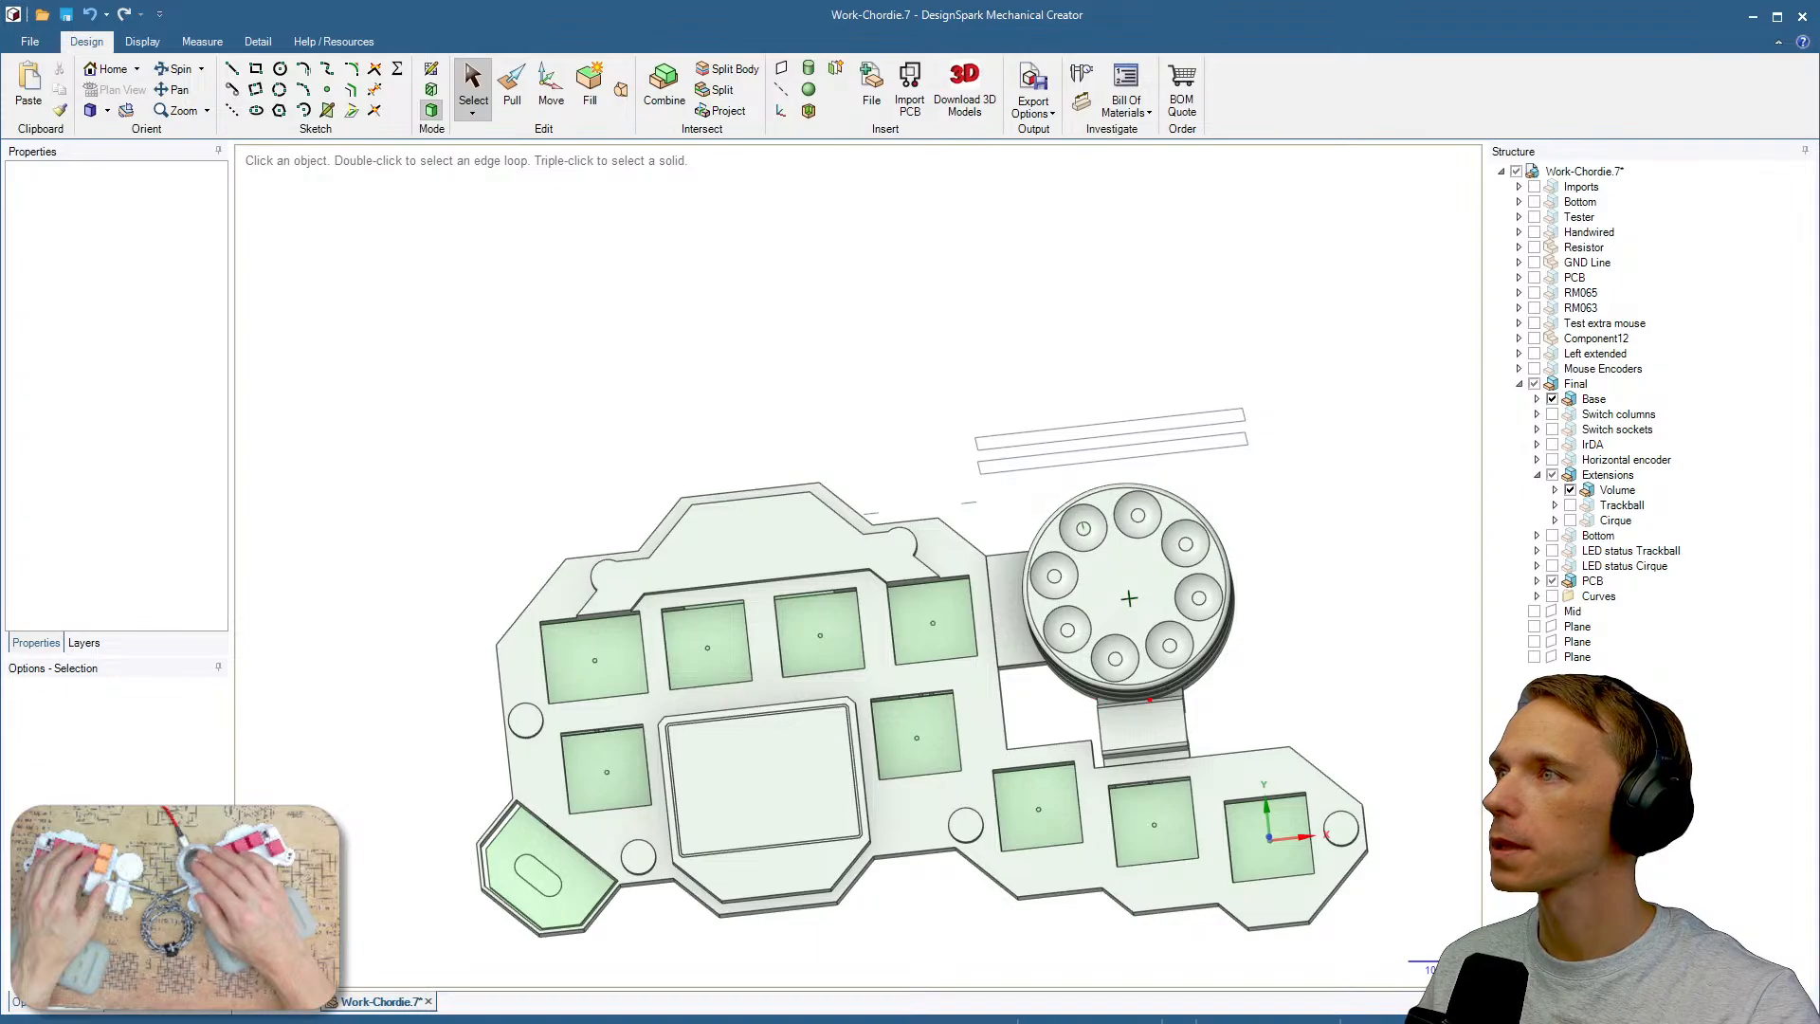
{"action": "mouse_move", "coordinate": [1114, 702]}
{"action": "left_mouse_down"}
{"action": "mouse_move", "coordinate": [1139, 716]}
{"action": "mouse_move", "coordinate": [998, 619]}
{"action": "mouse_move", "coordinate": [1039, 597]}
{"action": "left_mouse_up"}
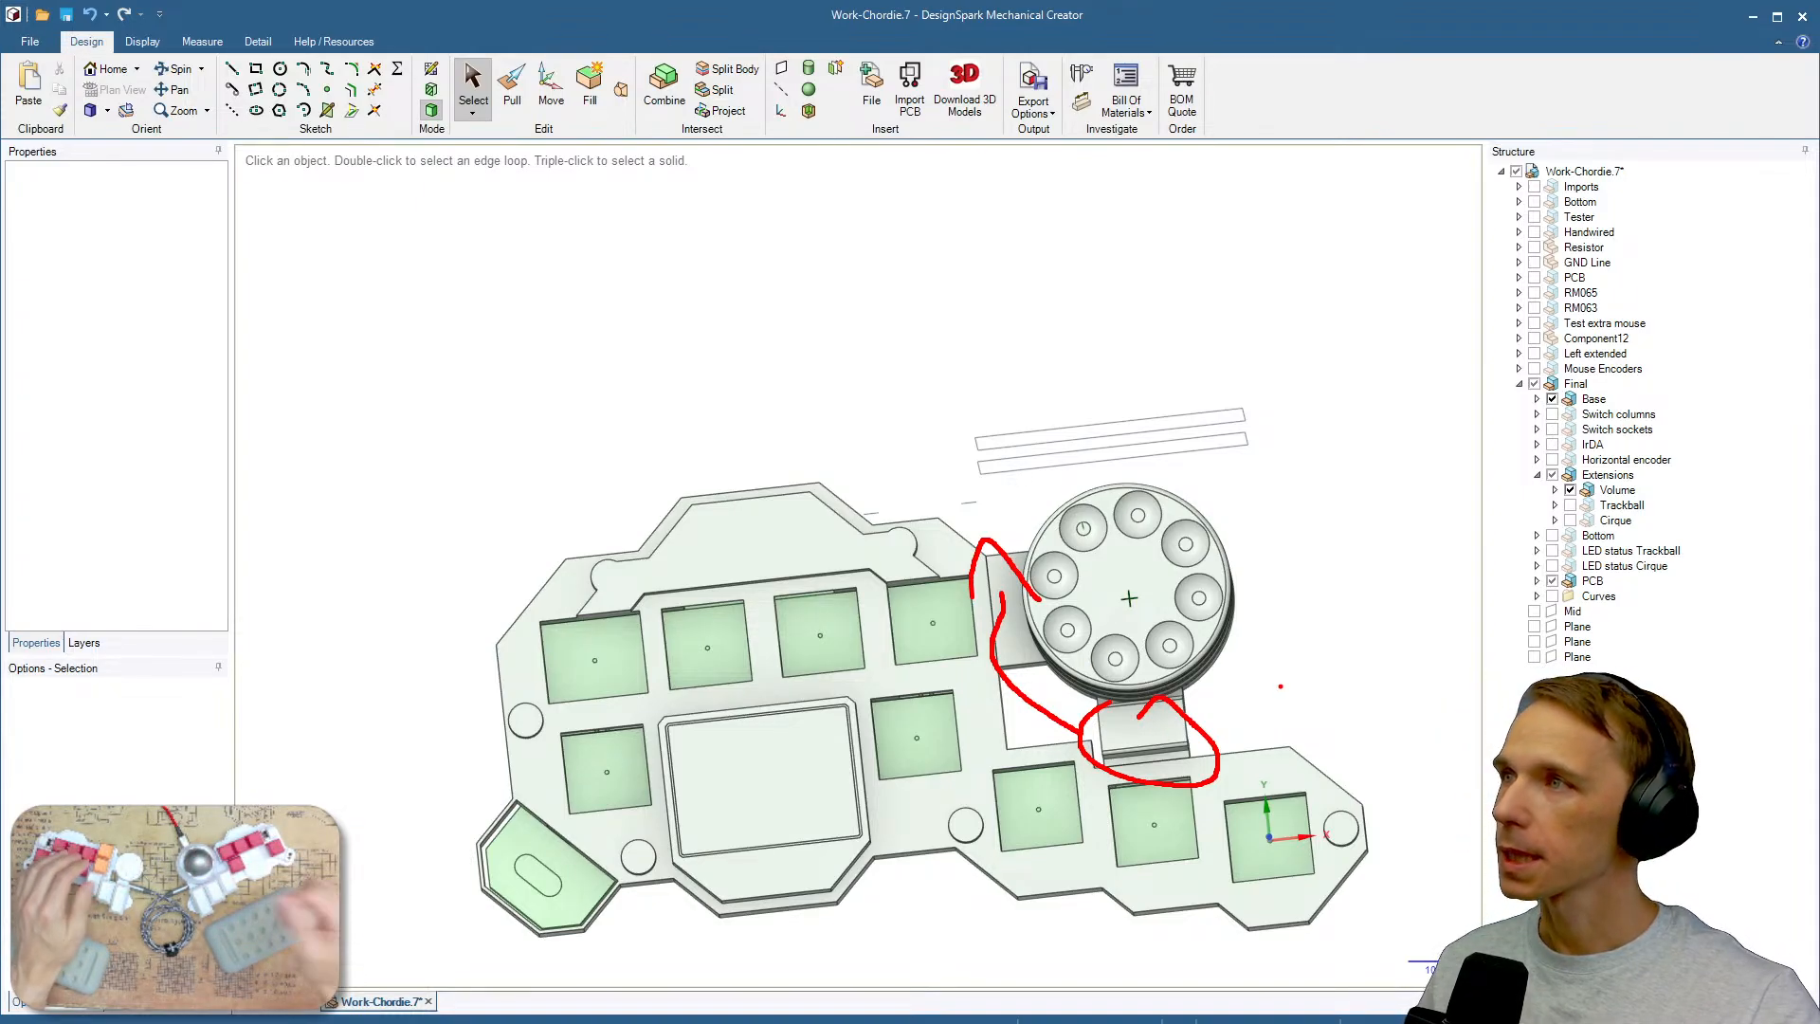
{"action": "key", "text": "Escape"}
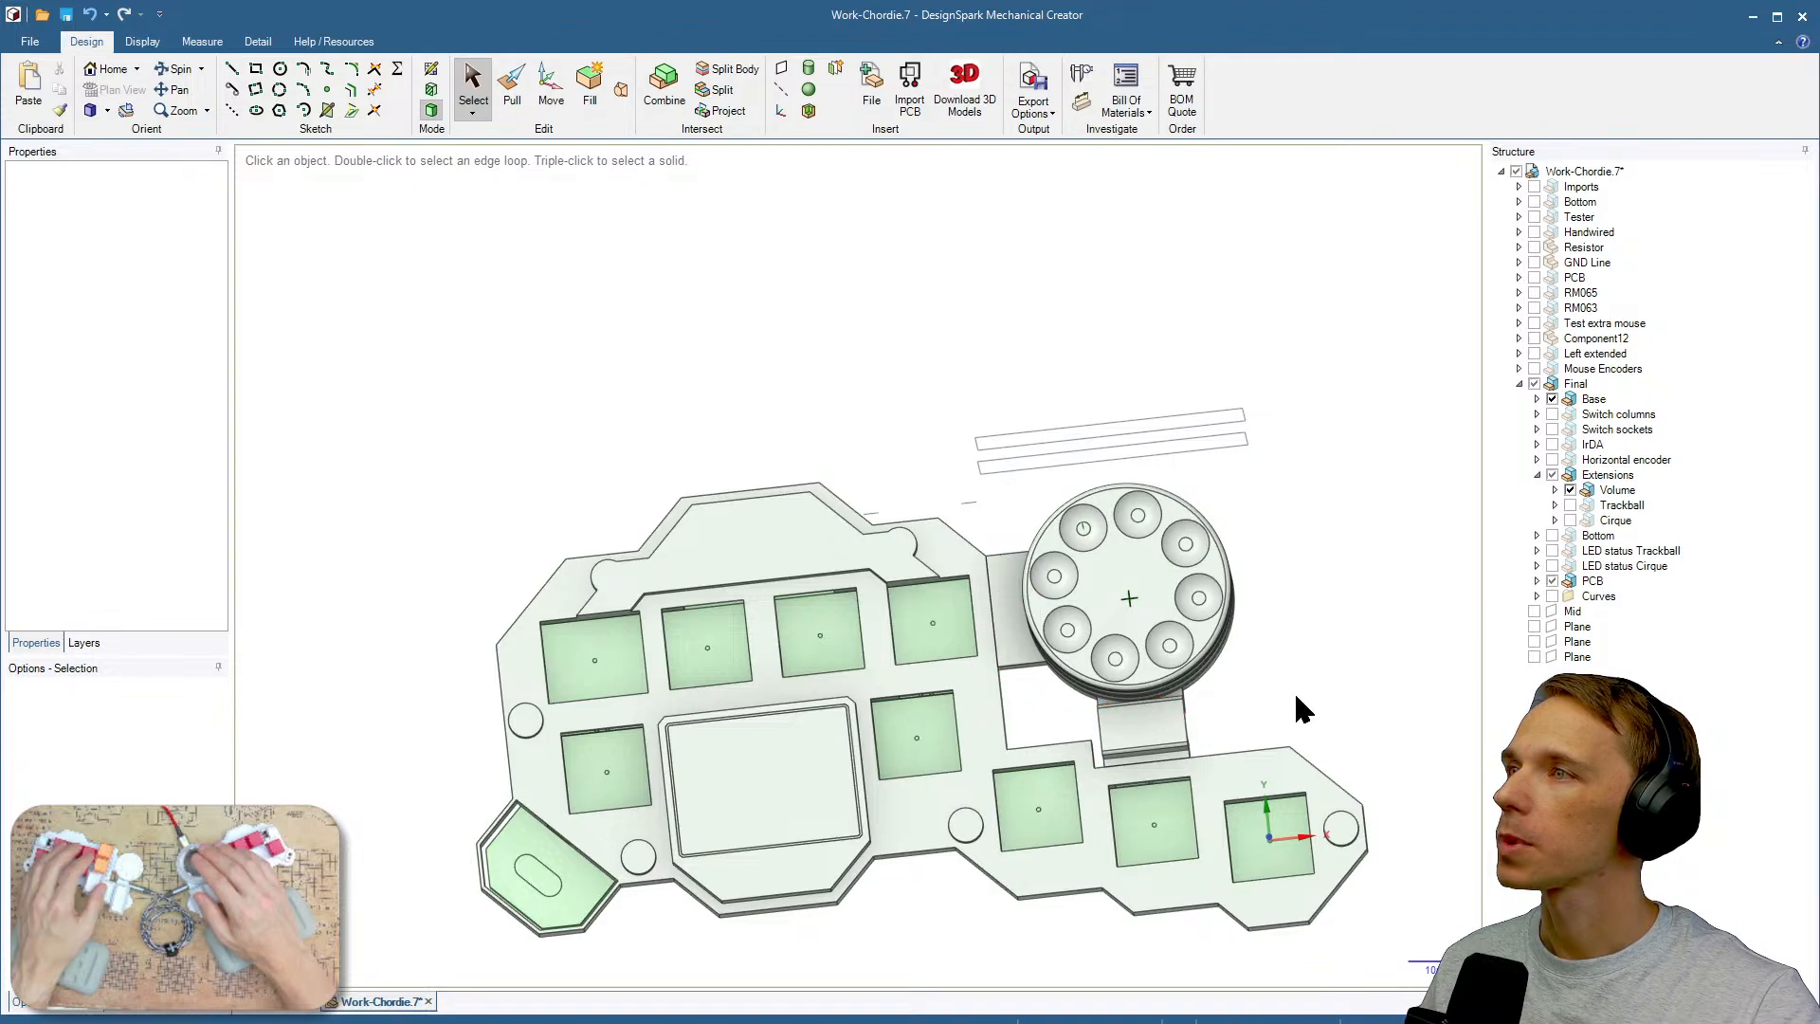
Orbit the case model to examine the volume encoder mount and its connection to the base from several angles.
{"action": "middle_click_drag", "start_coordinate": [1323, 706], "coordinate": [1064, 735]}
{"action": "scroll", "coordinate": [1249, 707], "scroll_direction": "up", "scroll_amount": 1}
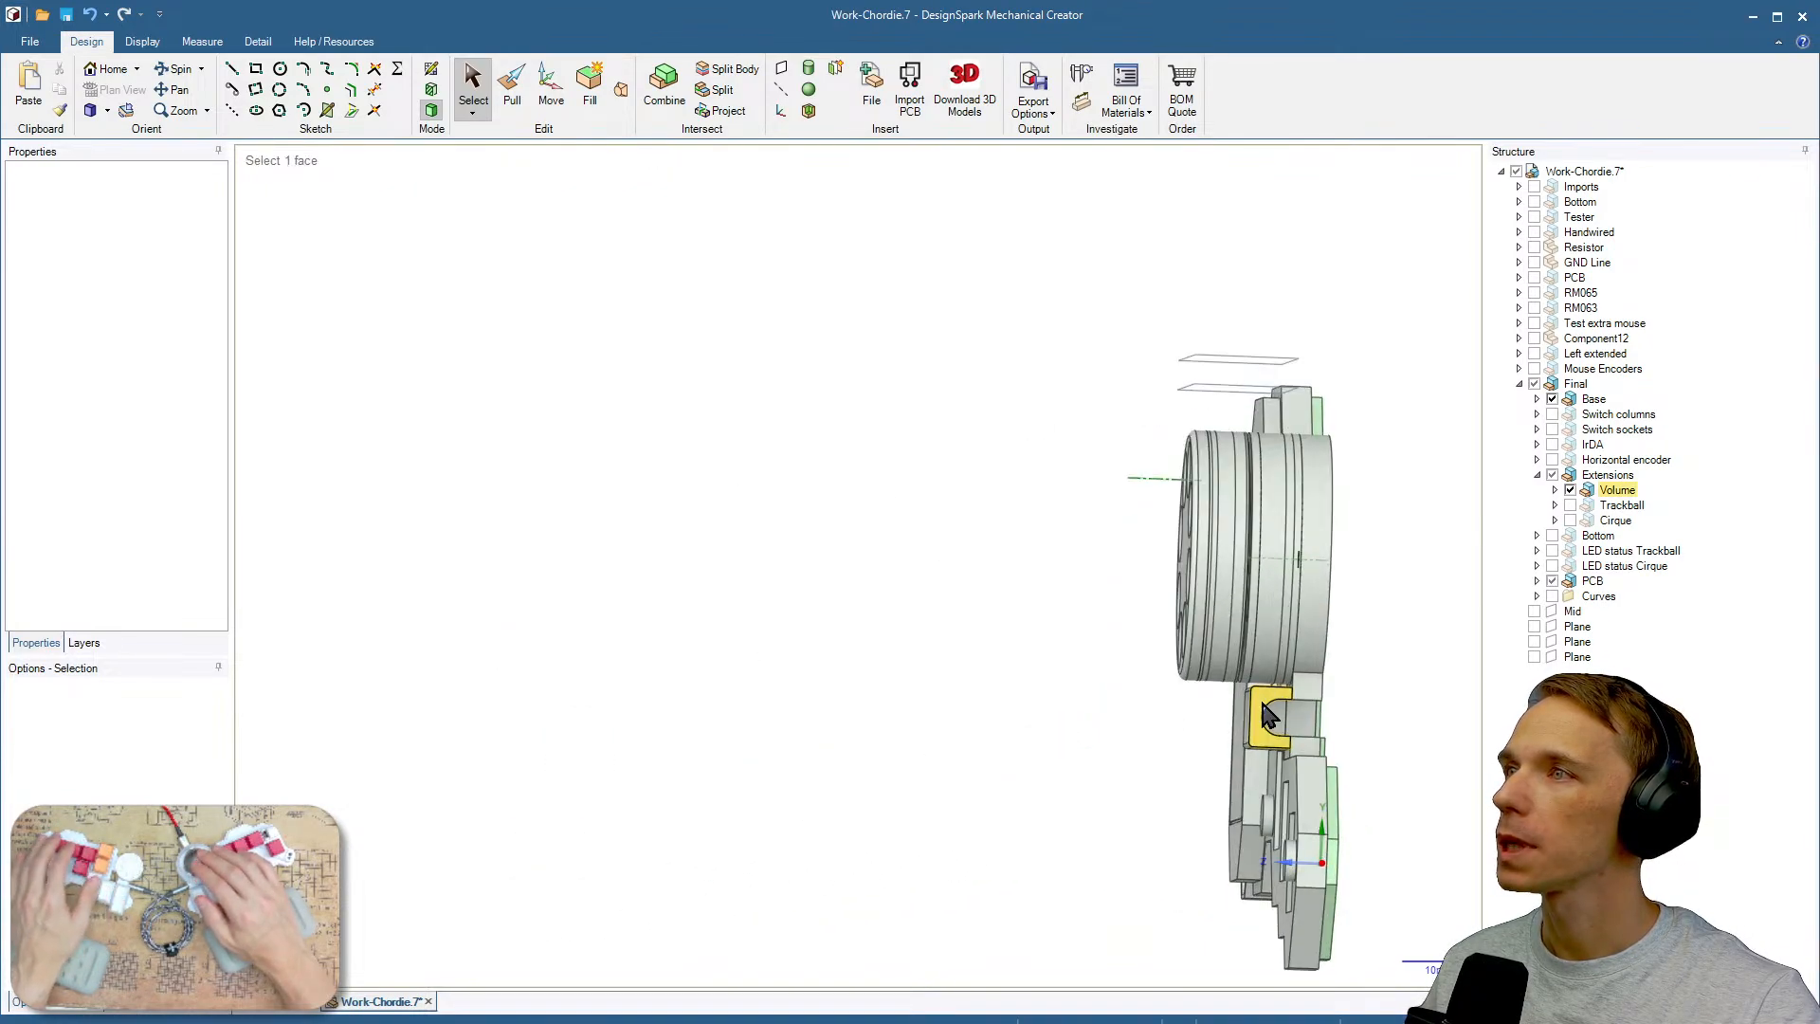
{"action": "middle_click_drag", "start_coordinate": [1372, 719], "coordinate": [1243, 630], "text": "shift"}
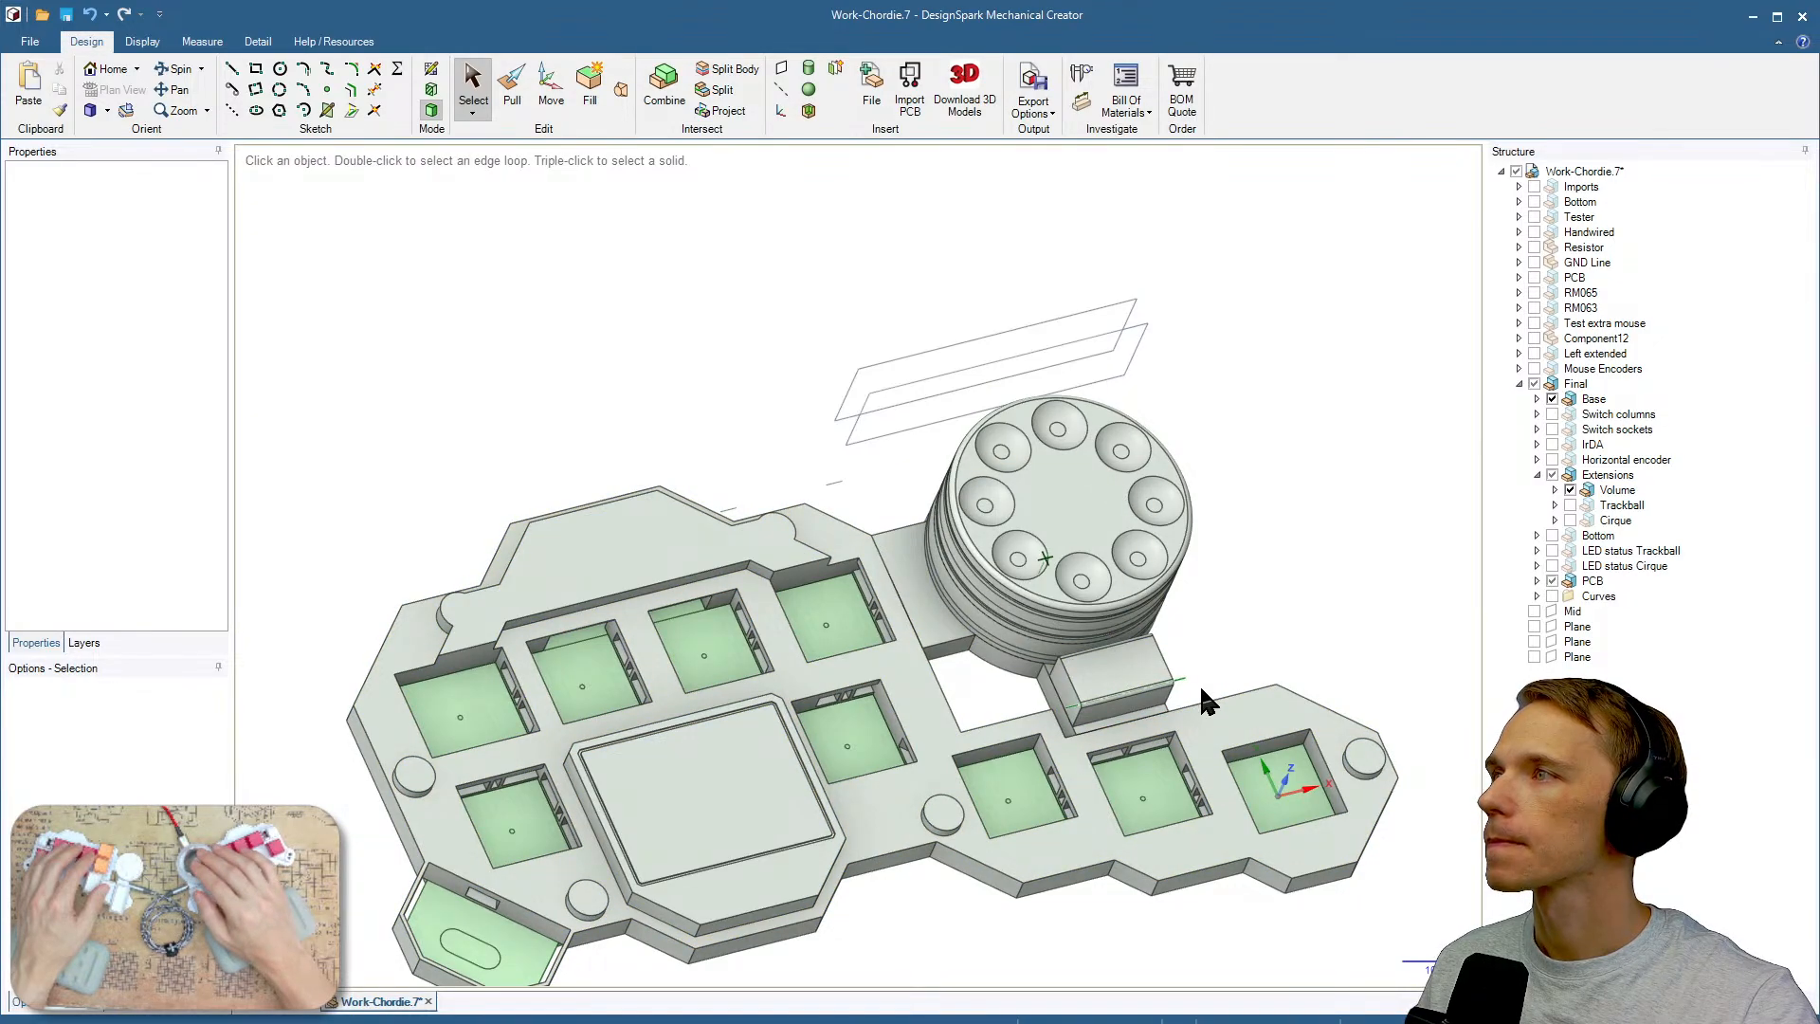
{"action": "middle_click_drag", "start_coordinate": [1199, 681], "coordinate": [1230, 638], "text": "shift"}
{"action": "middle_click_drag", "start_coordinate": [1022, 659], "coordinate": [951, 634]}
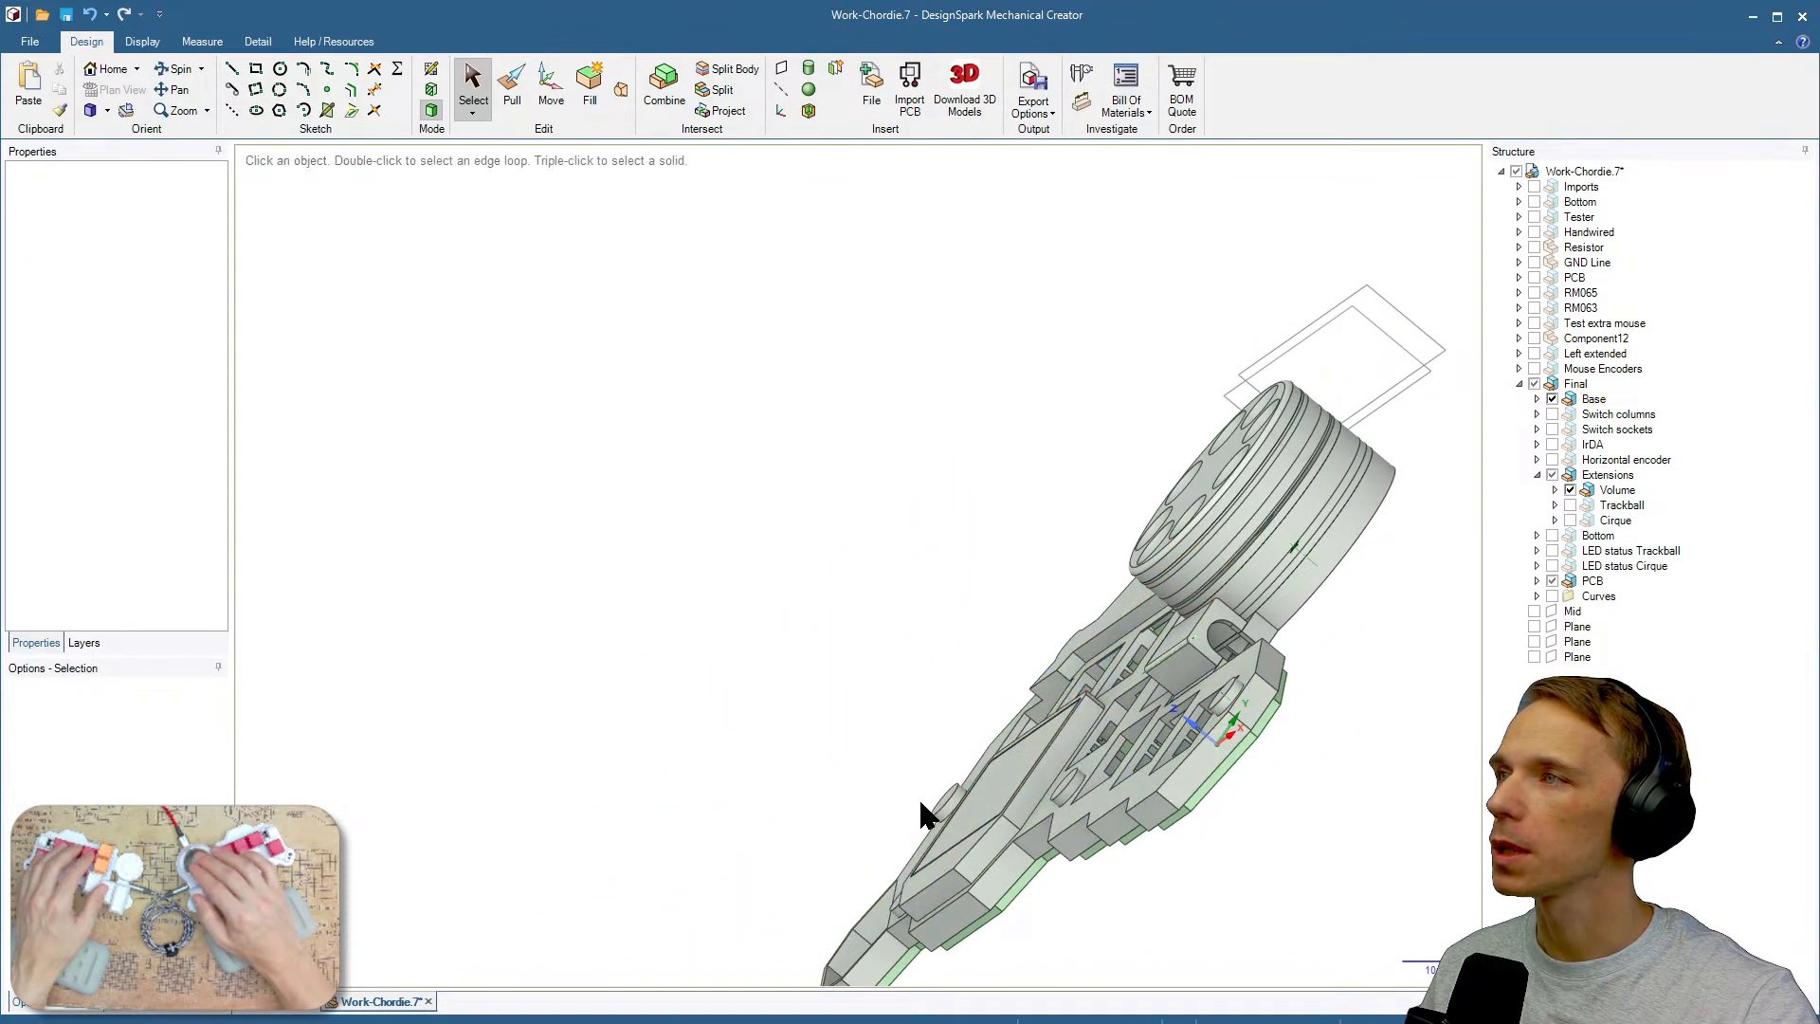
{"action": "middle_click_drag", "start_coordinate": [919, 798], "coordinate": [824, 870]}
{"action": "middle_click_drag", "start_coordinate": [1234, 747], "coordinate": [1048, 749], "text": "shift"}
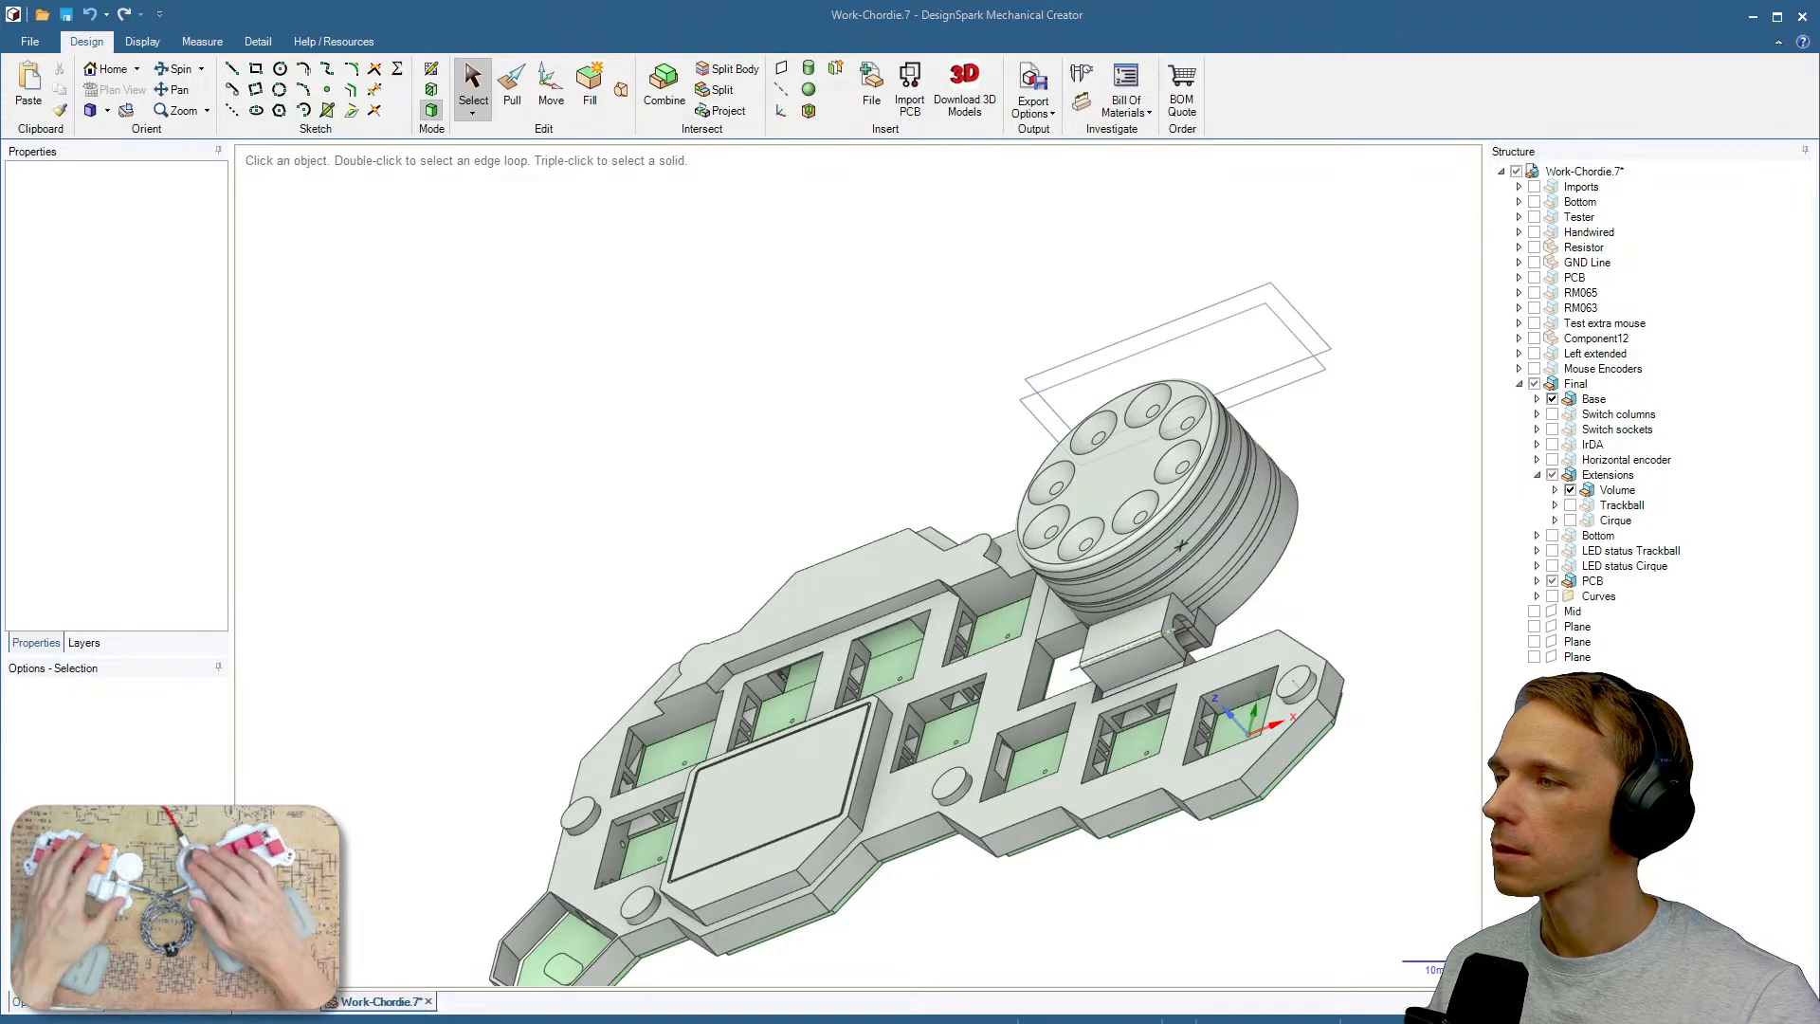
Examine the free PCB area beside the controller and the L_RV1 potentiometer in the schematic.
{"action": "key", "text": "alt+Tab"}
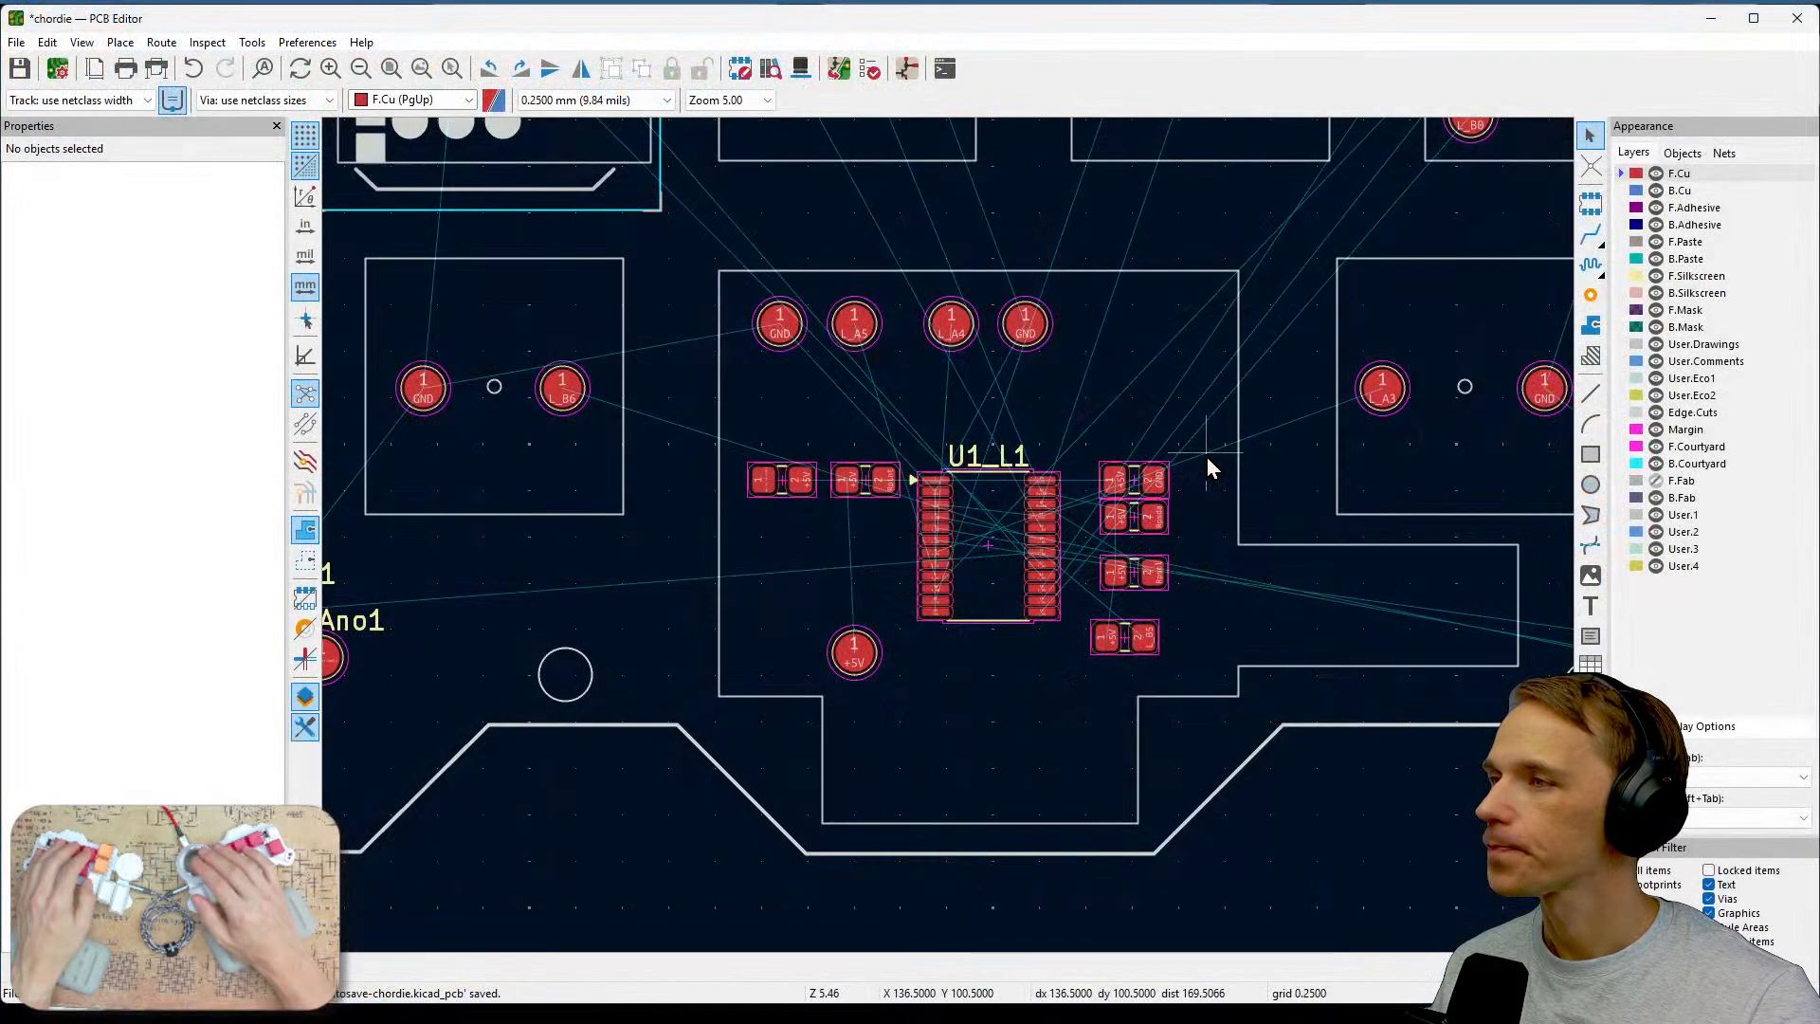
{"action": "middle_click_drag", "start_coordinate": [1359, 537], "coordinate": [951, 497]}
{"action": "scroll", "coordinate": [1123, 517], "scroll_direction": "down", "scroll_amount": 1}
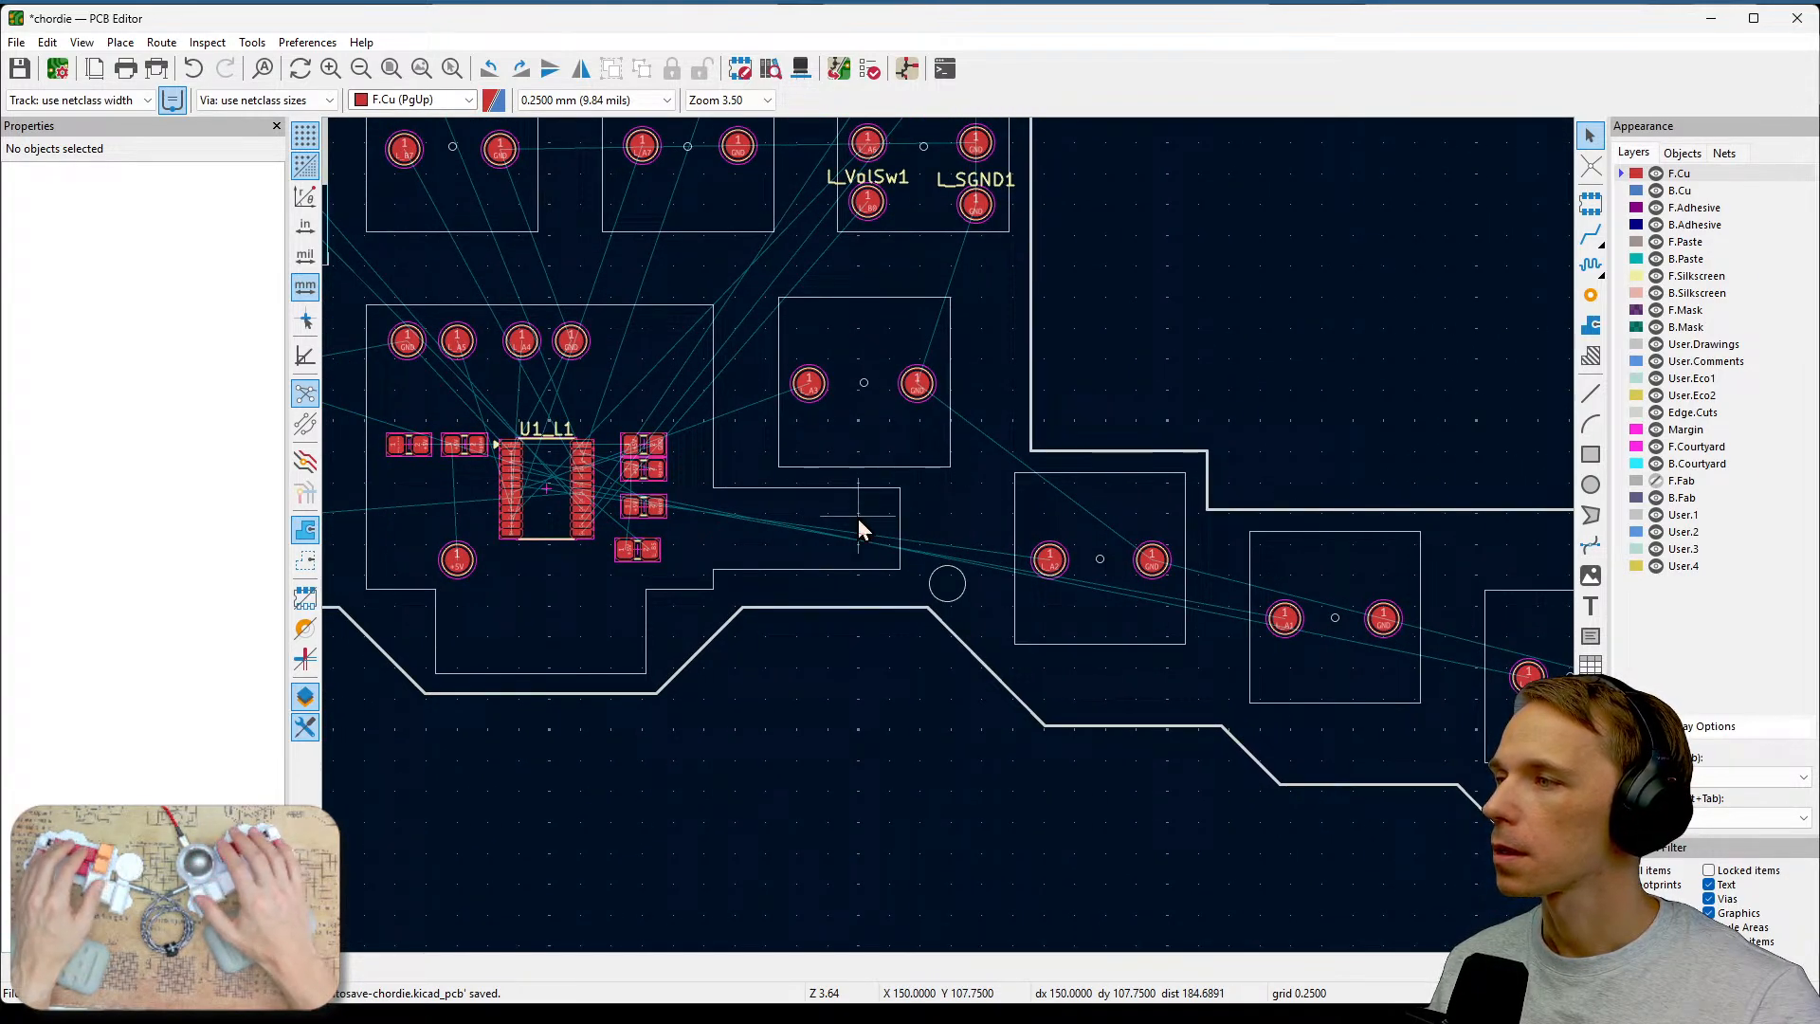
{"action": "left_click_drag", "start_coordinate": [831, 488], "coordinate": [898, 556]}
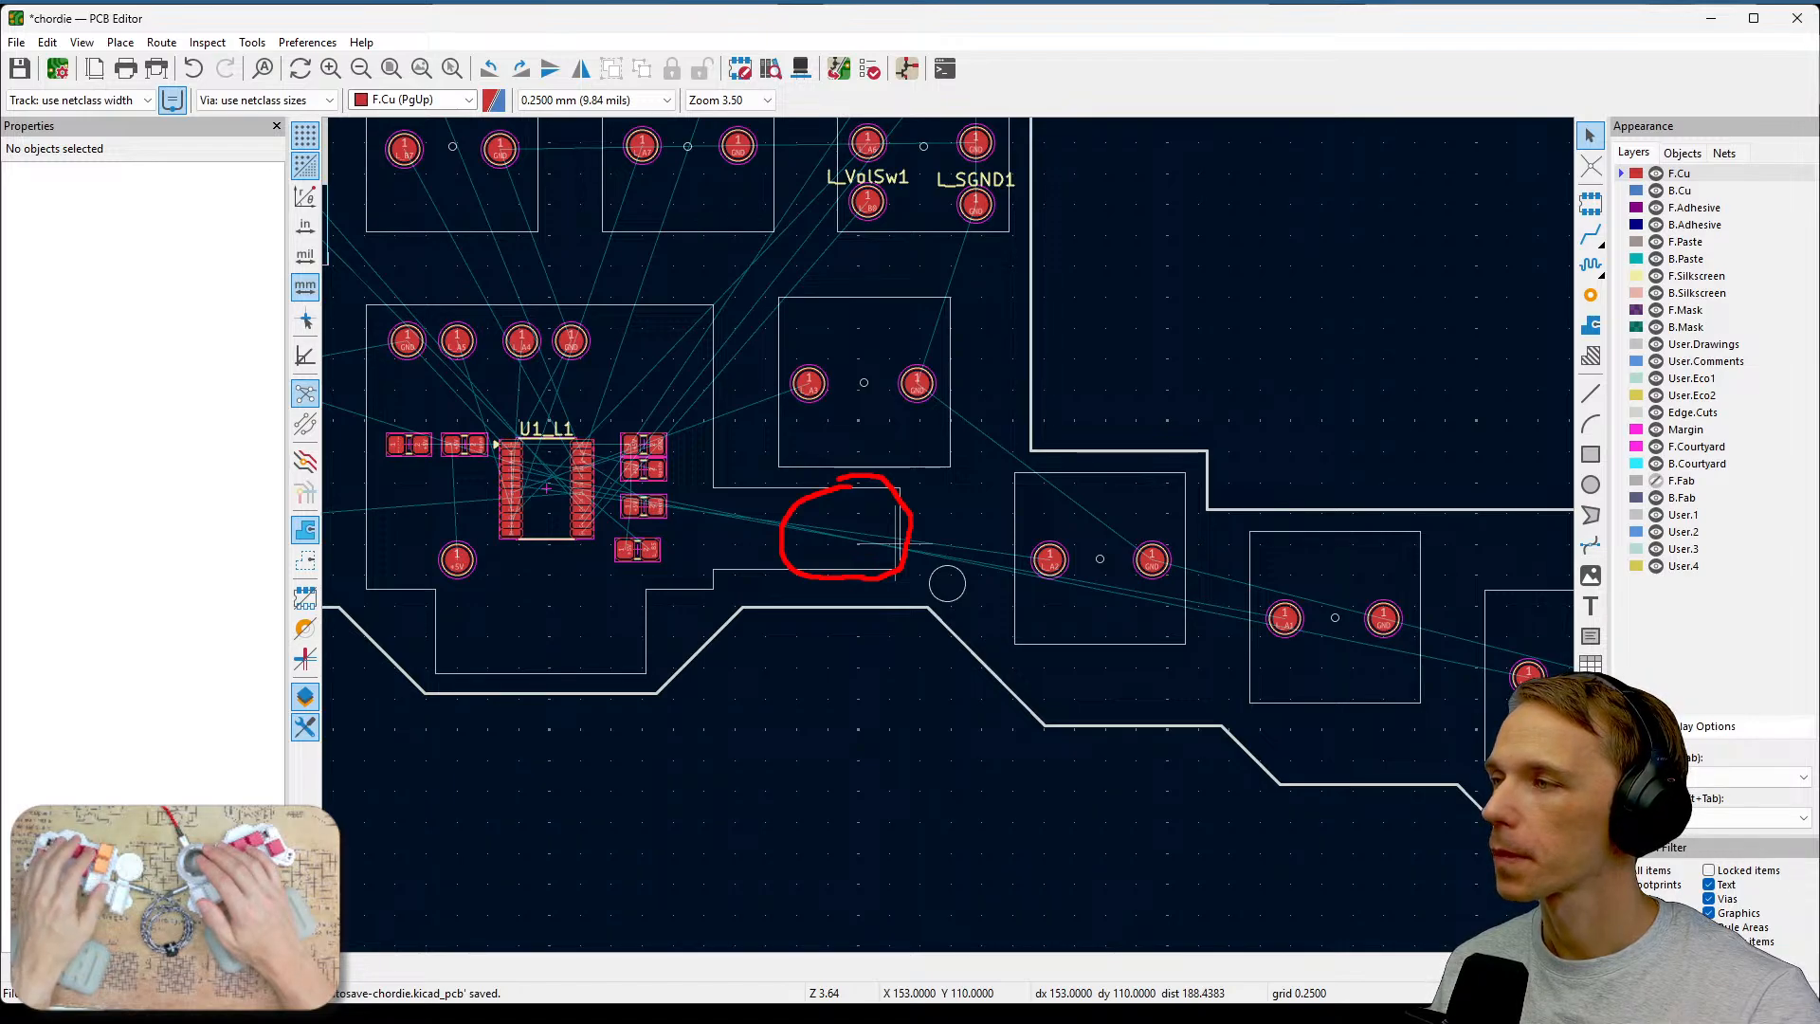
{"action": "mouse_move", "coordinate": [691, 549]}
{"action": "middle_mouse_down"}
{"action": "mouse_move", "coordinate": [1216, 512]}
{"action": "mouse_move", "coordinate": [1251, 577]}
{"action": "mouse_move", "coordinate": [1142, 599]}
{"action": "middle_mouse_up"}
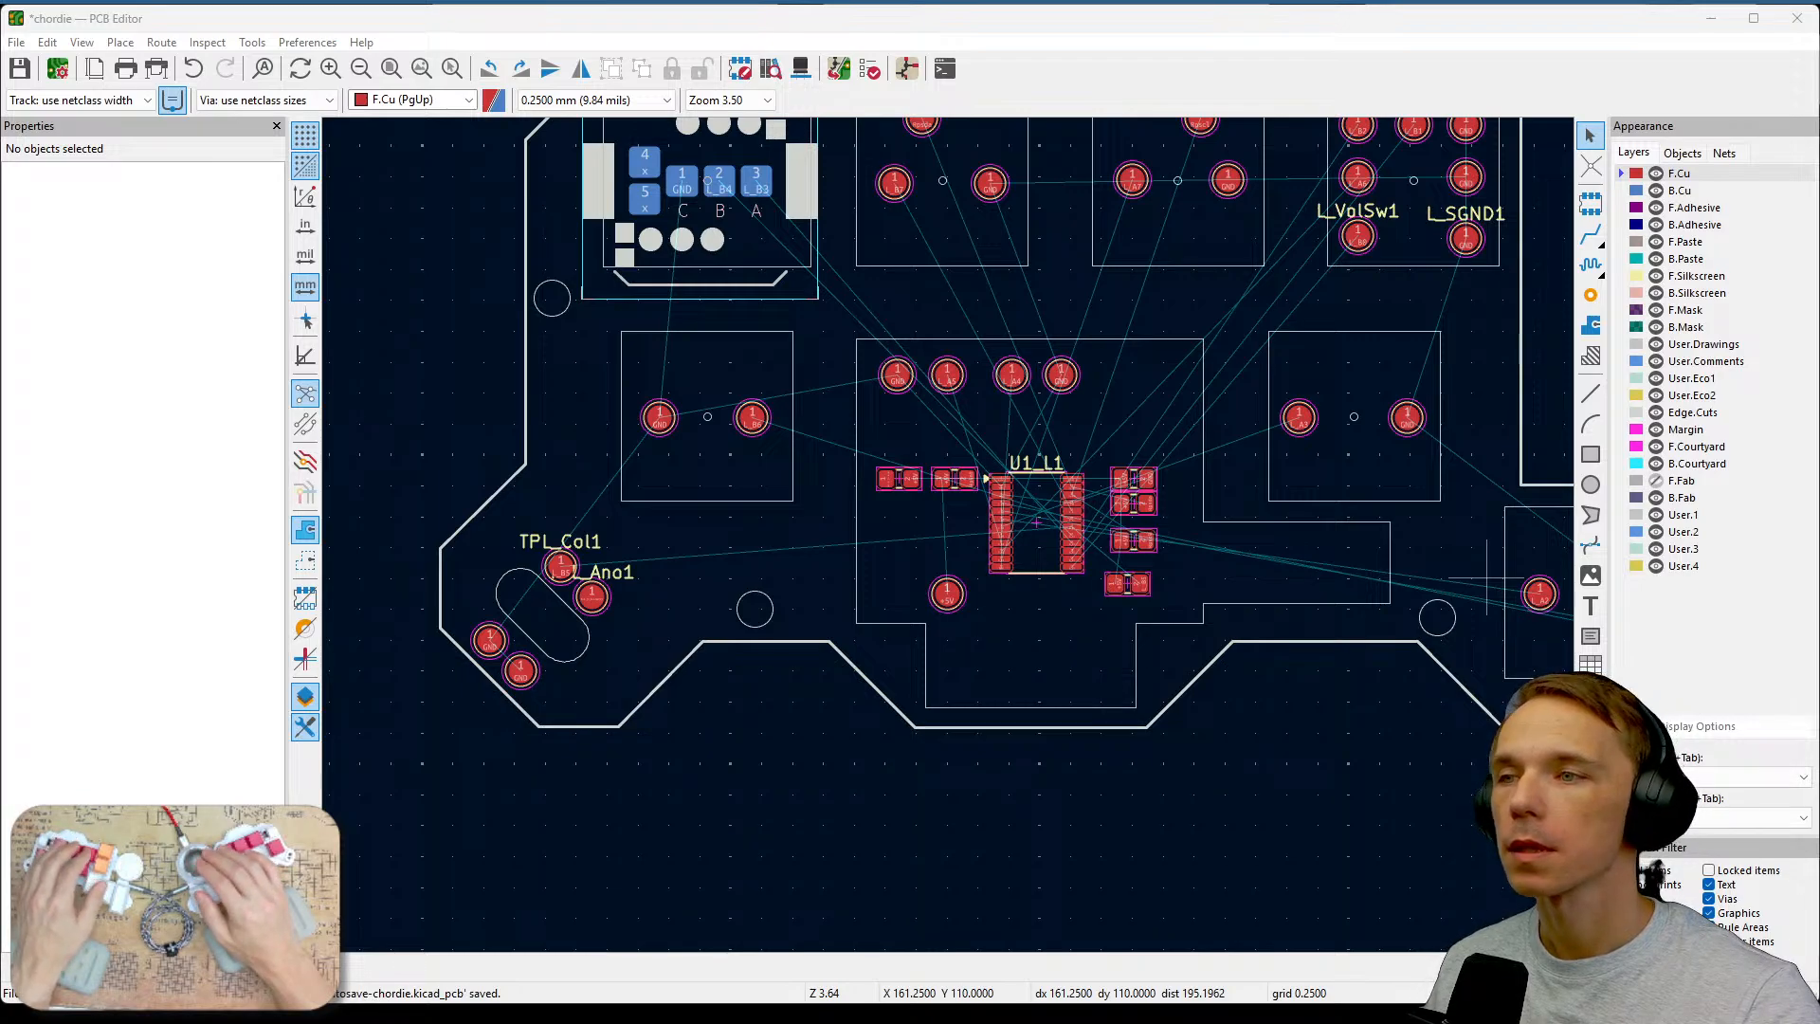
{"action": "key", "text": "alt+Tab"}
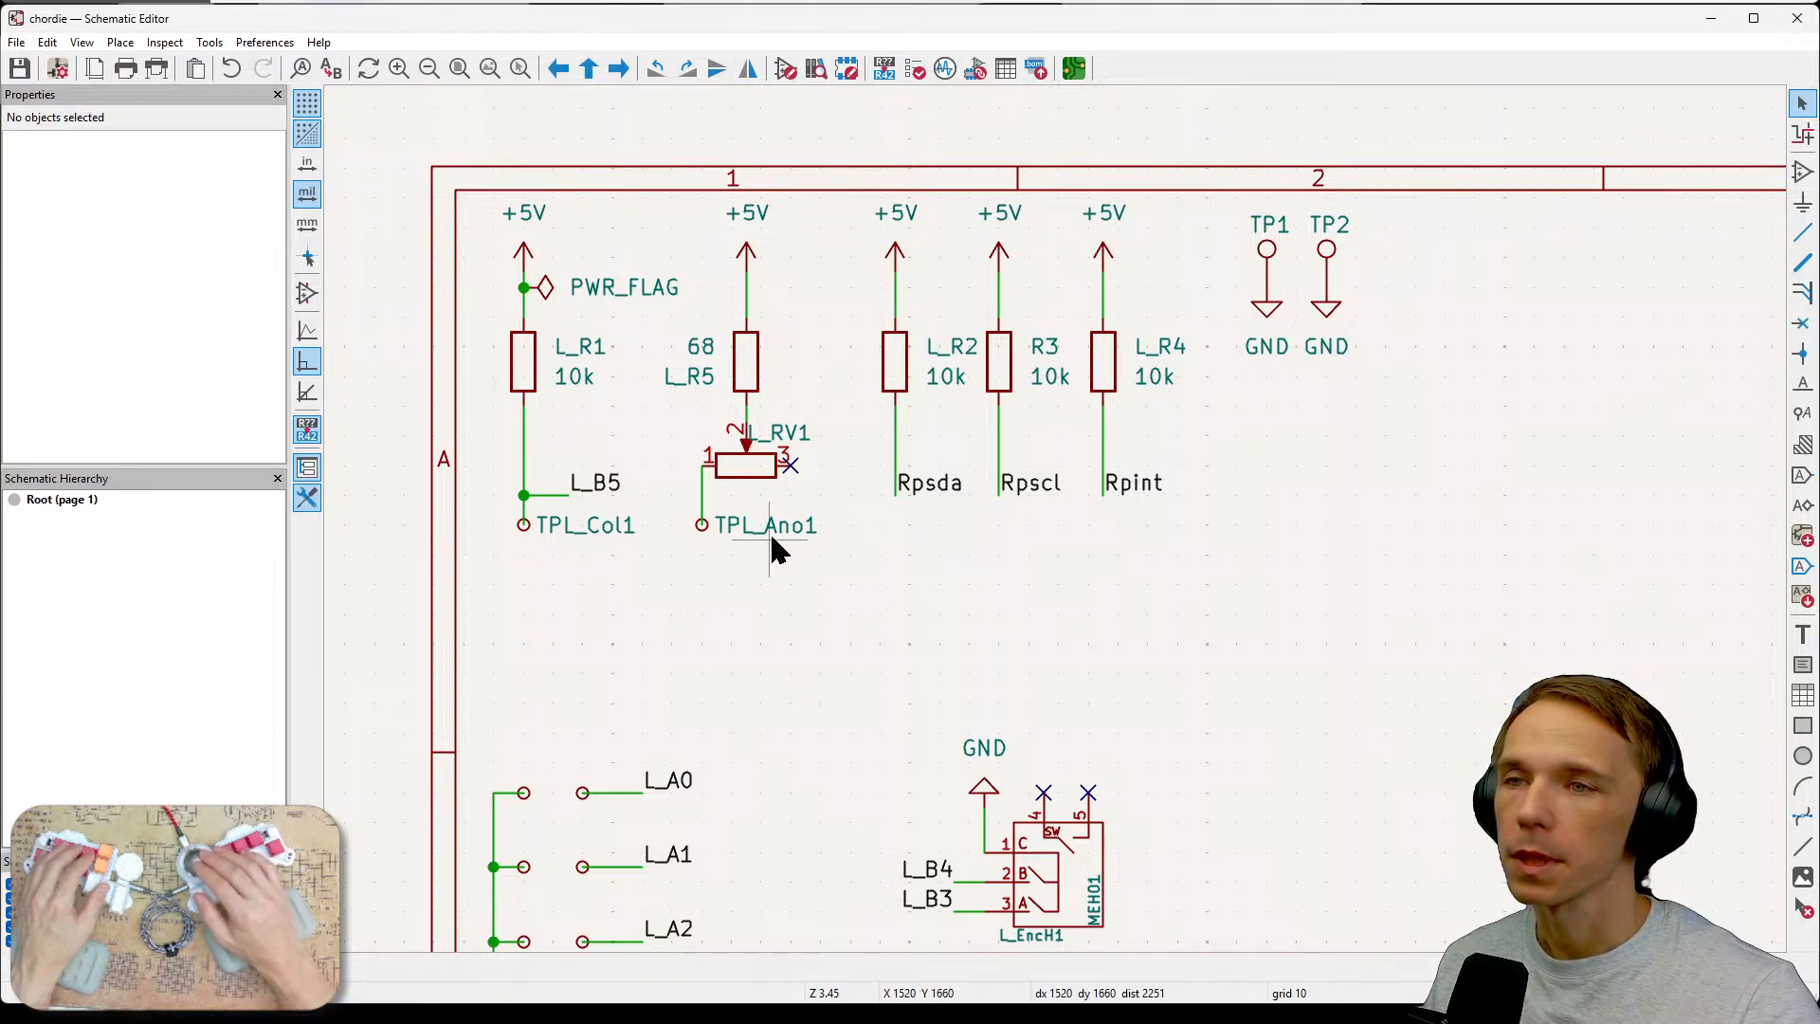
{"action": "left_click", "coordinate": [758, 483]}
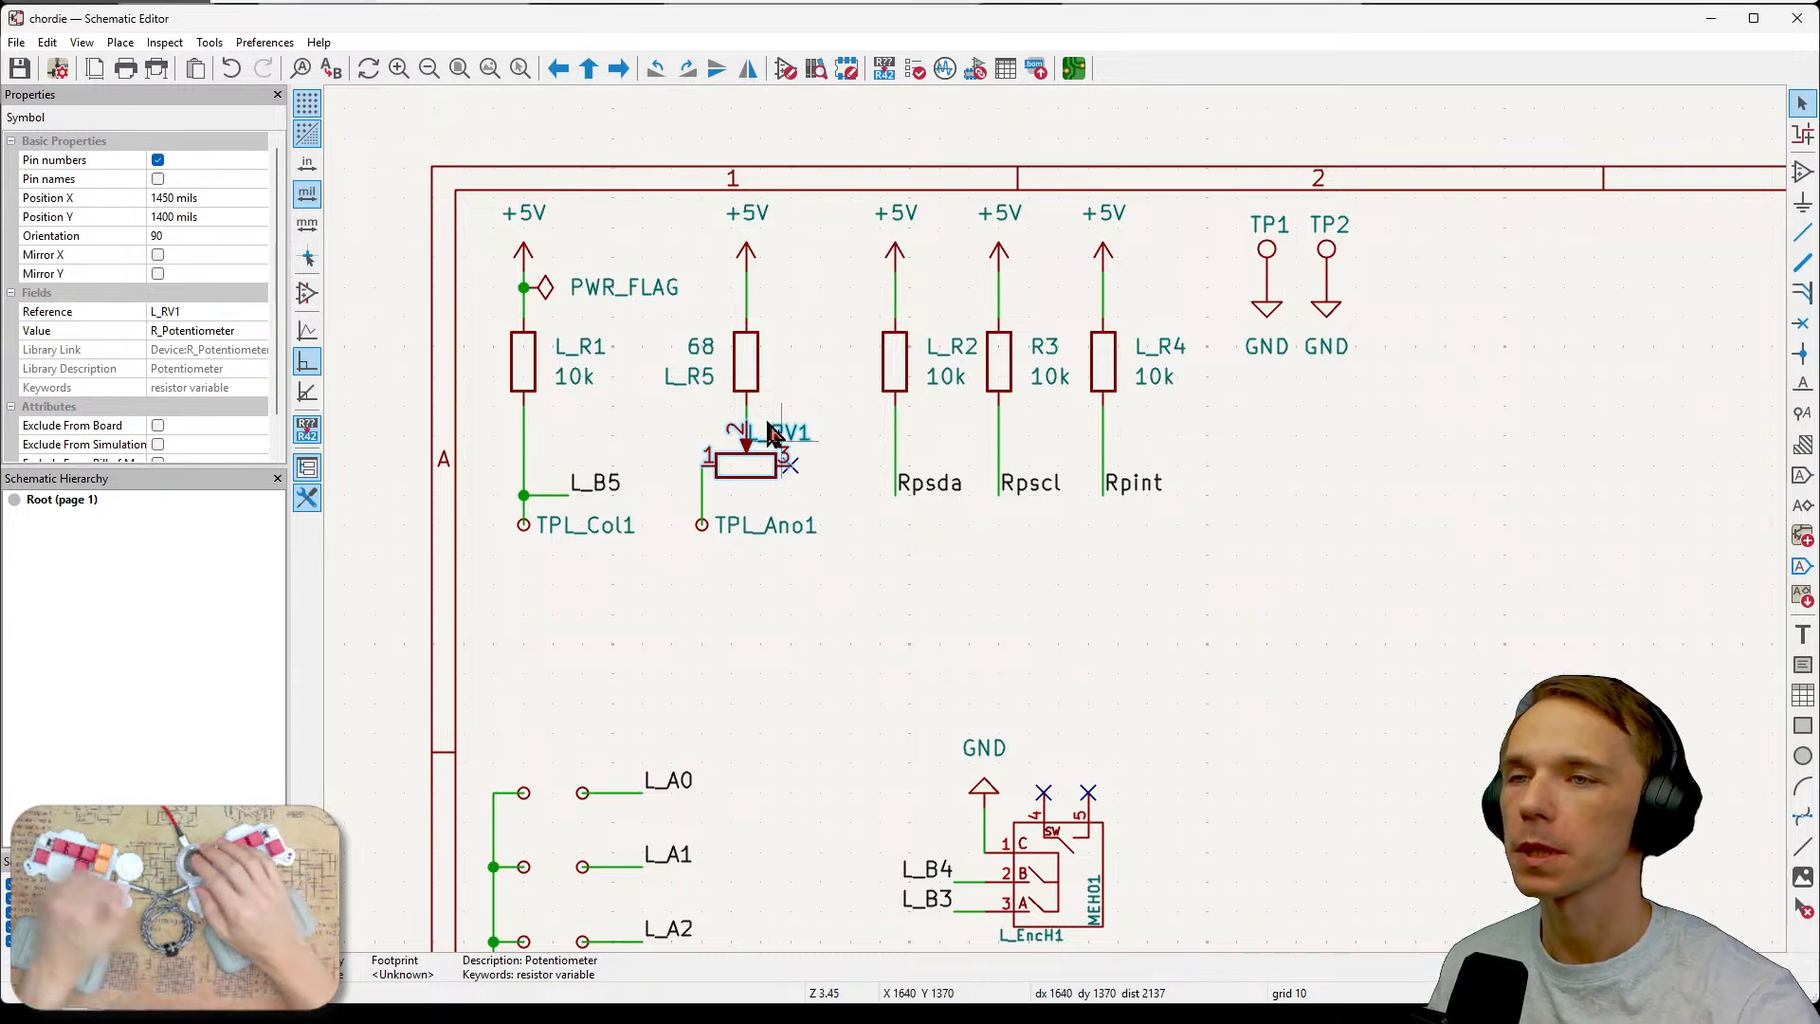
{"action": "left_click", "coordinate": [722, 385]}
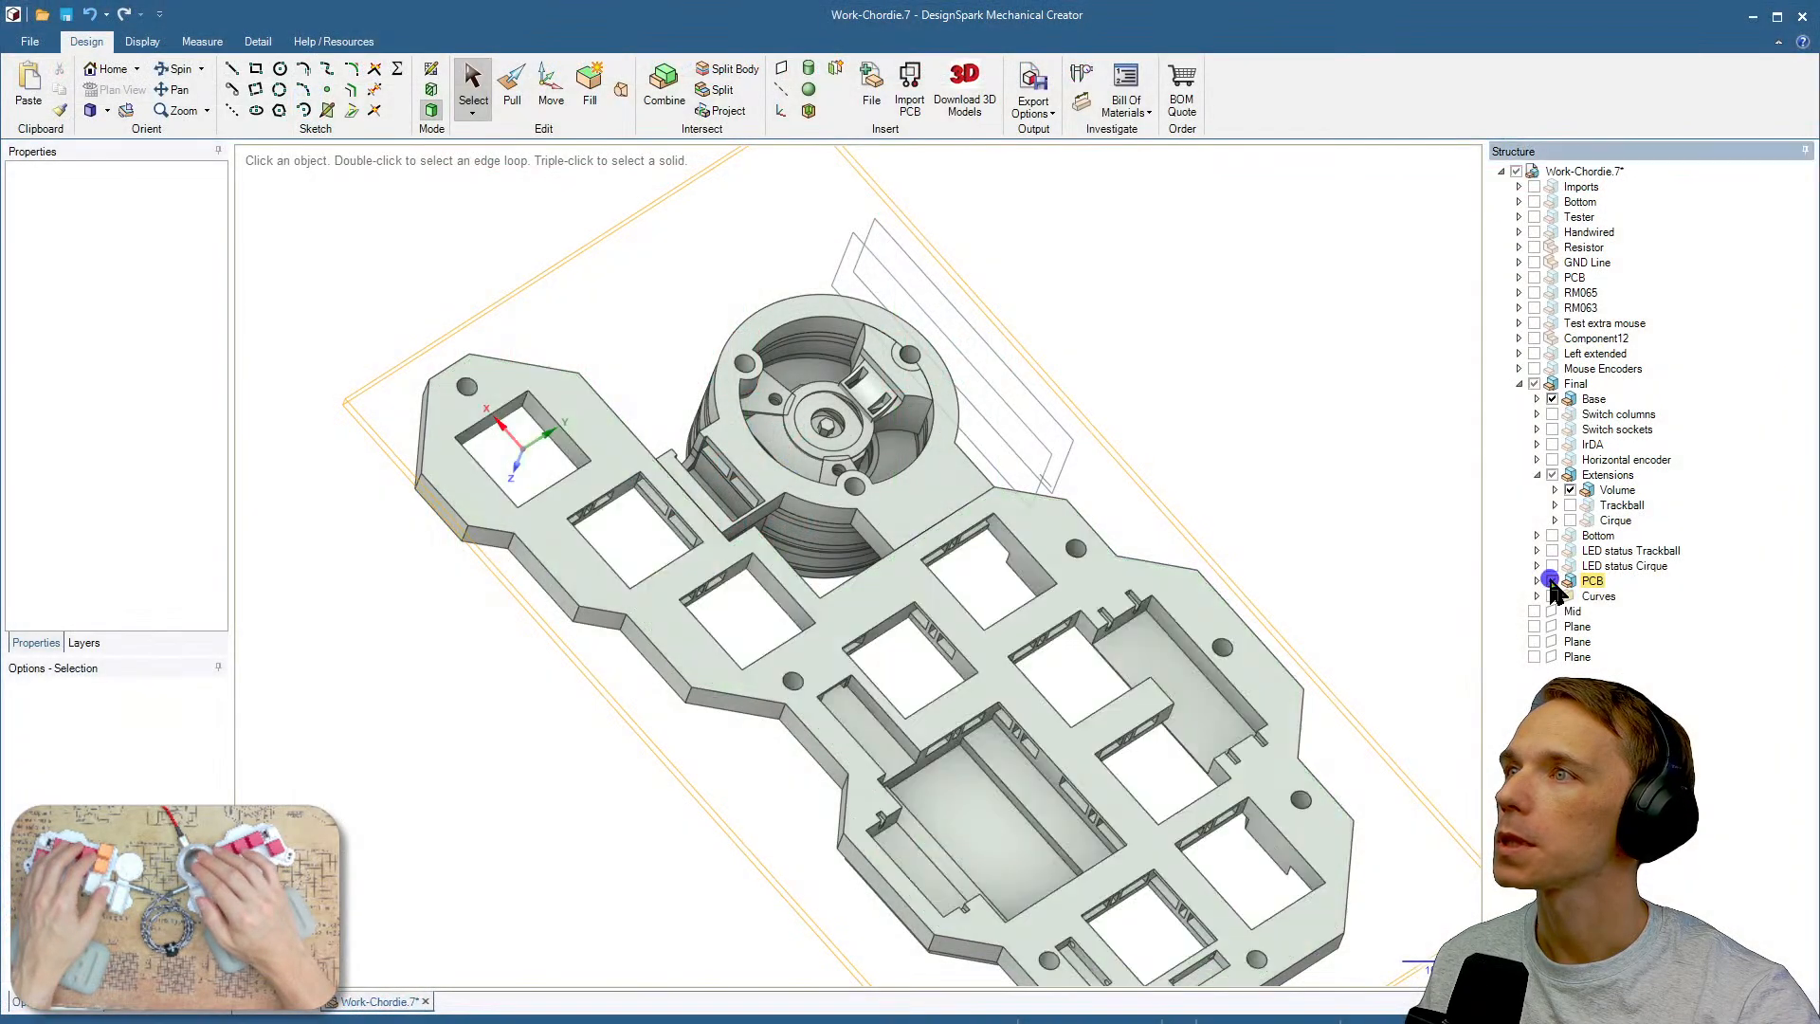
Switch between plan view and orbiting to examine the underside of the case base around the encoder.
{"action": "left_click", "coordinate": [829, 675]}
{"action": "key", "text": "v"}
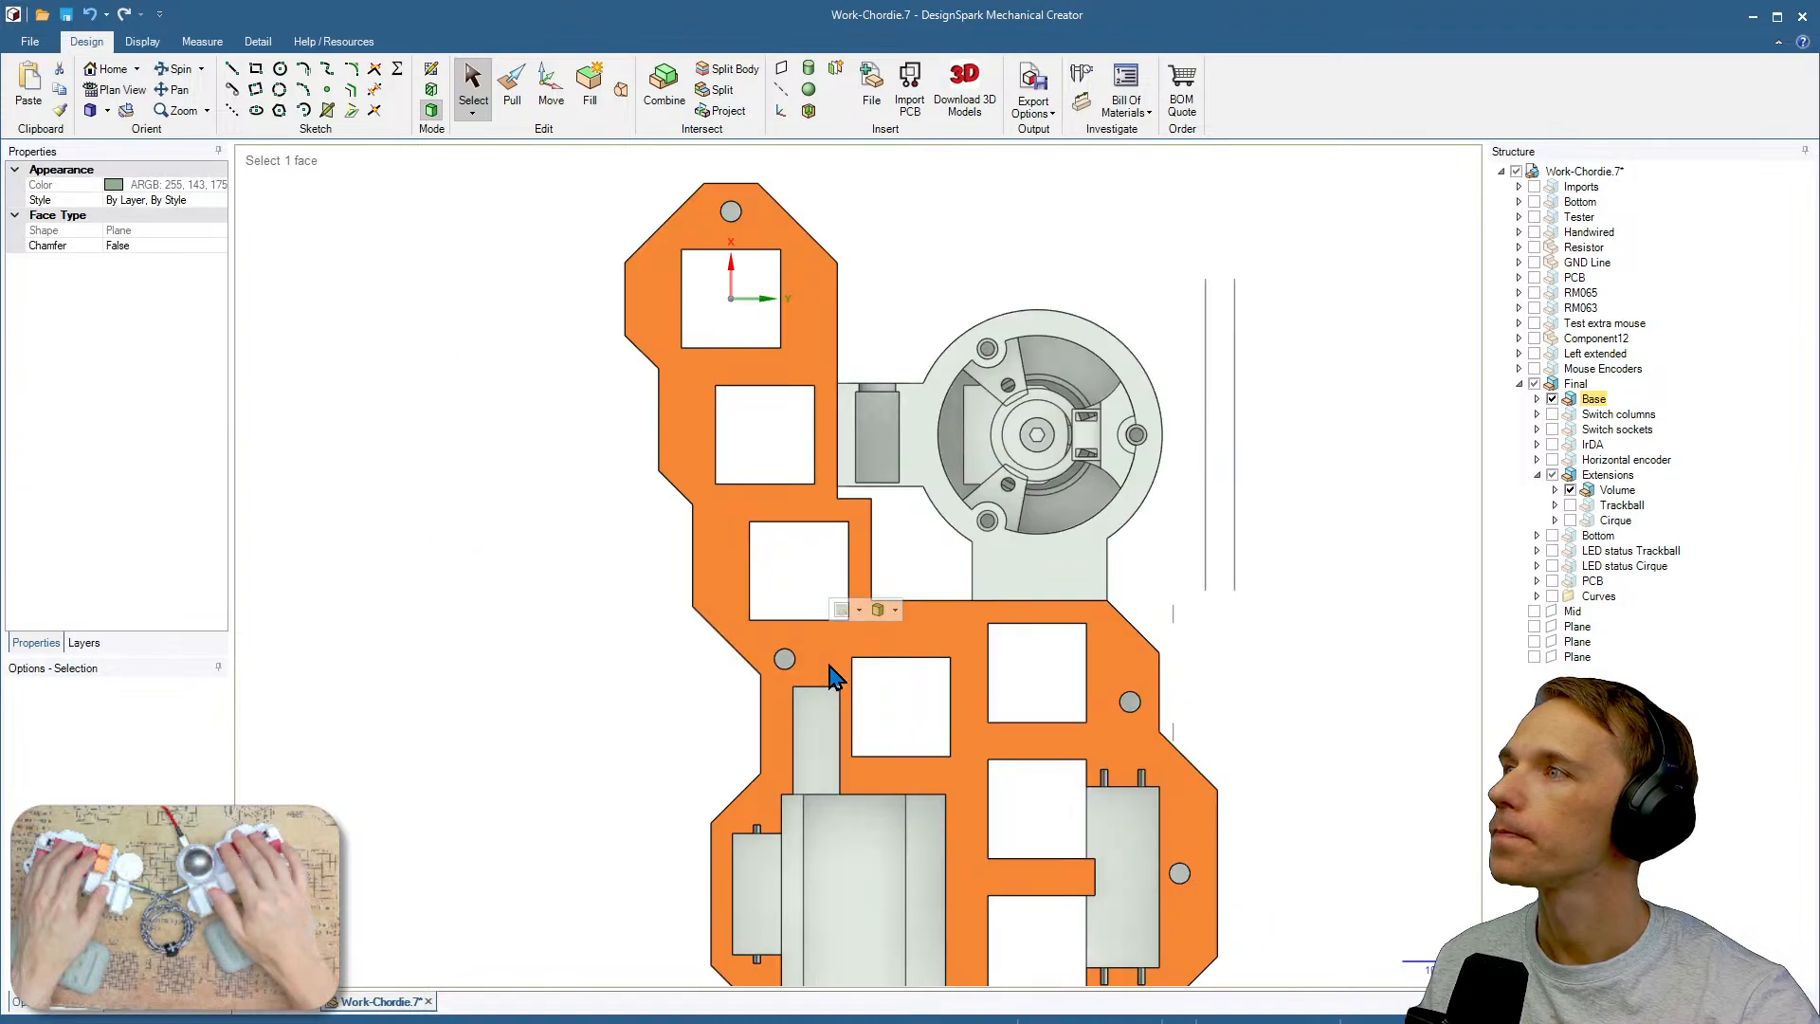
{"action": "middle_click_drag", "start_coordinate": [936, 712], "coordinate": [1330, 725]}
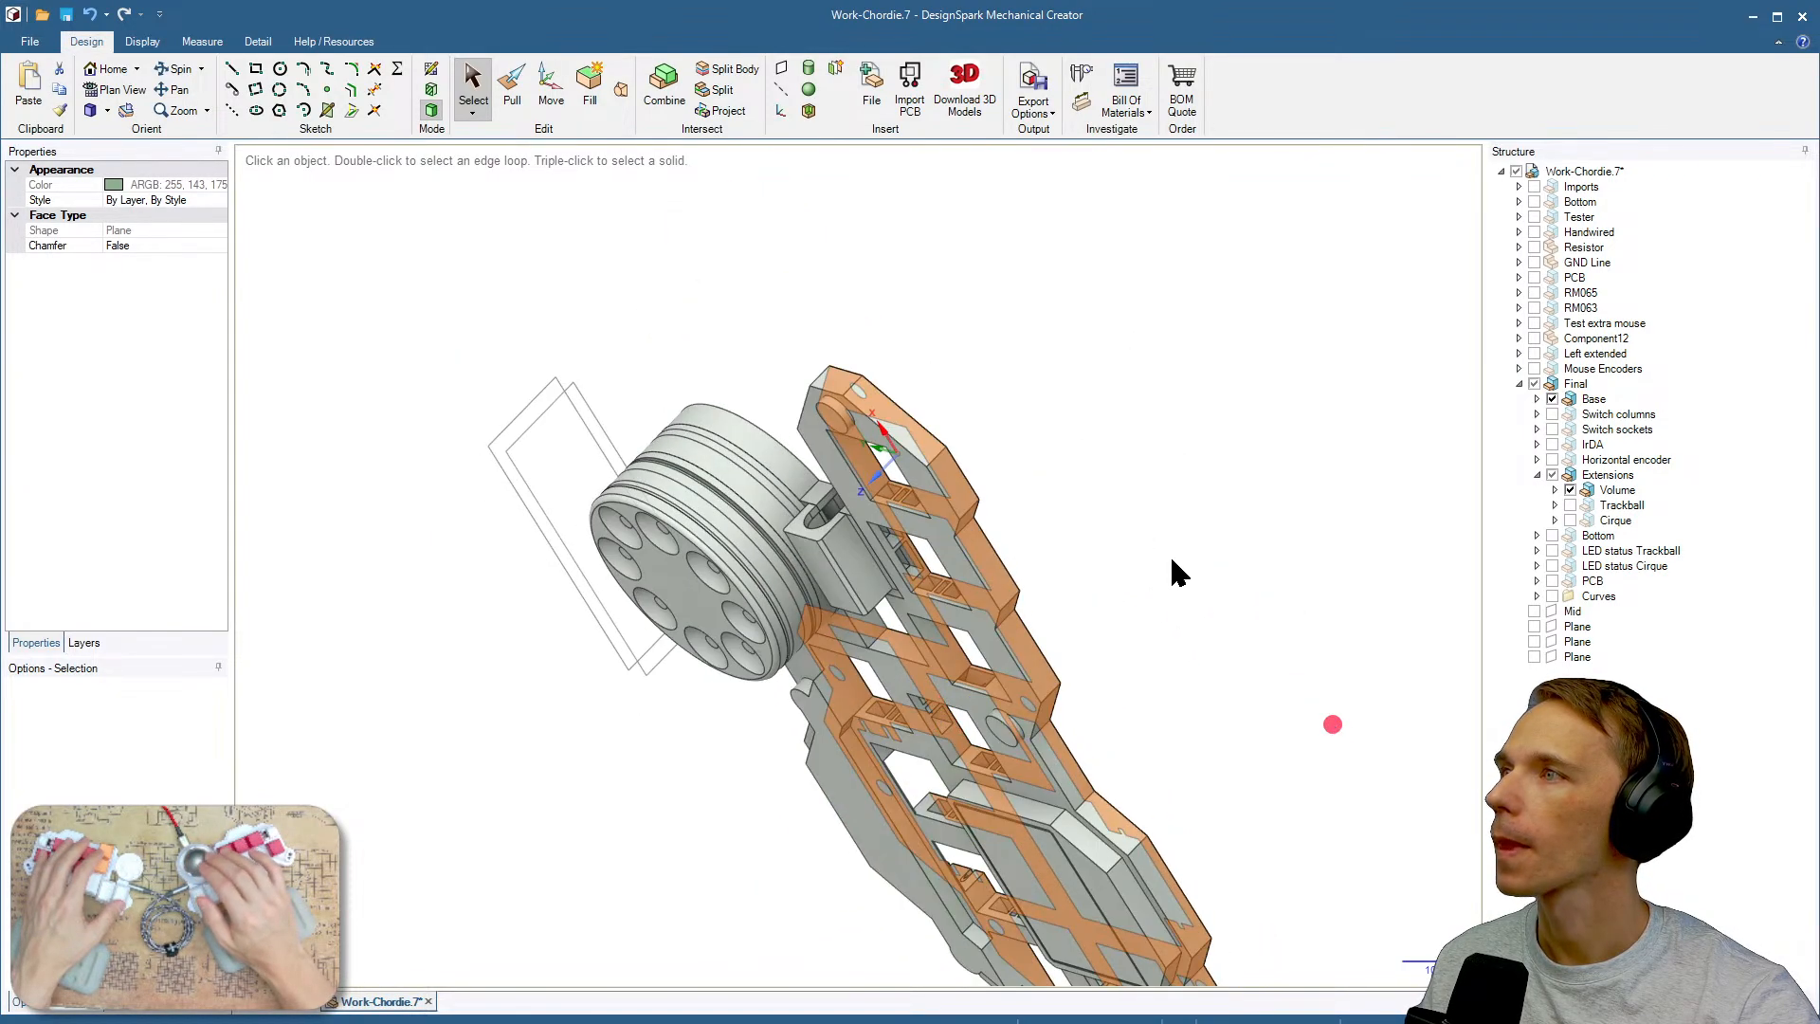
{"action": "middle_click_drag", "start_coordinate": [1171, 558], "coordinate": [886, 768]}
{"action": "key", "text": "v"}
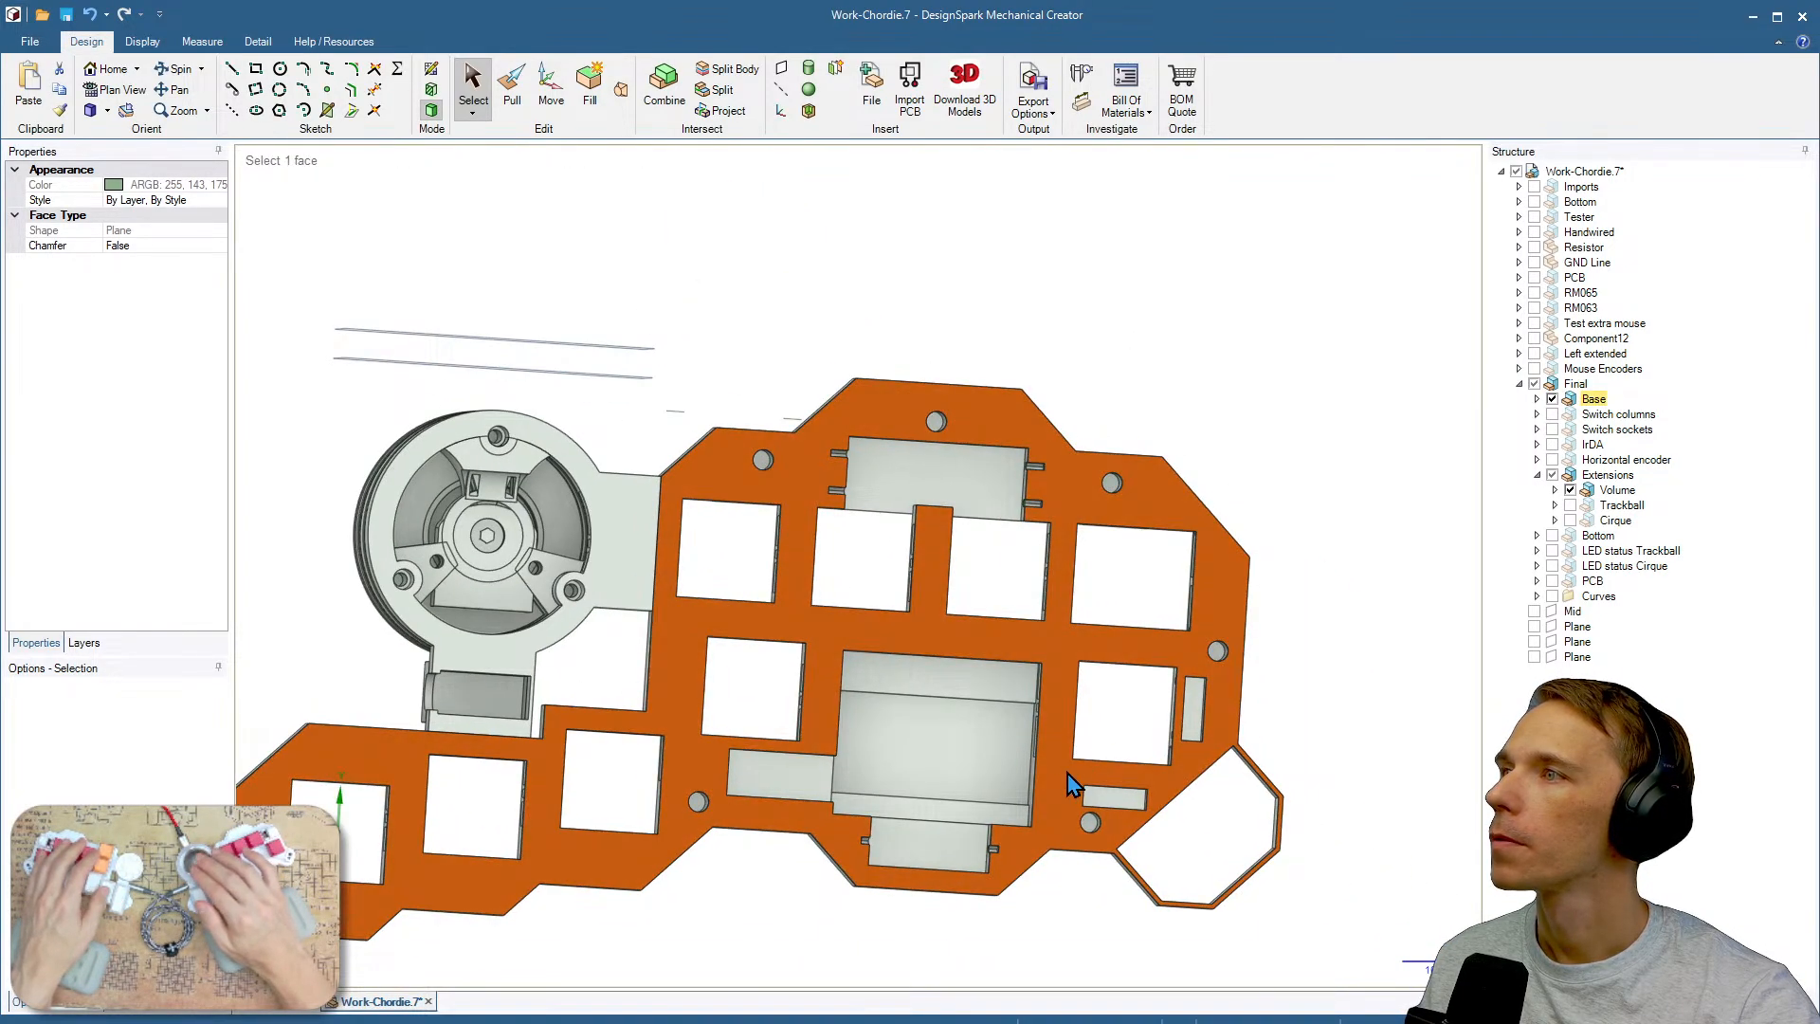
{"action": "middle_click_drag", "start_coordinate": [1039, 847], "coordinate": [1290, 806], "text": "shift"}
{"action": "left_click", "coordinate": [1277, 878]}
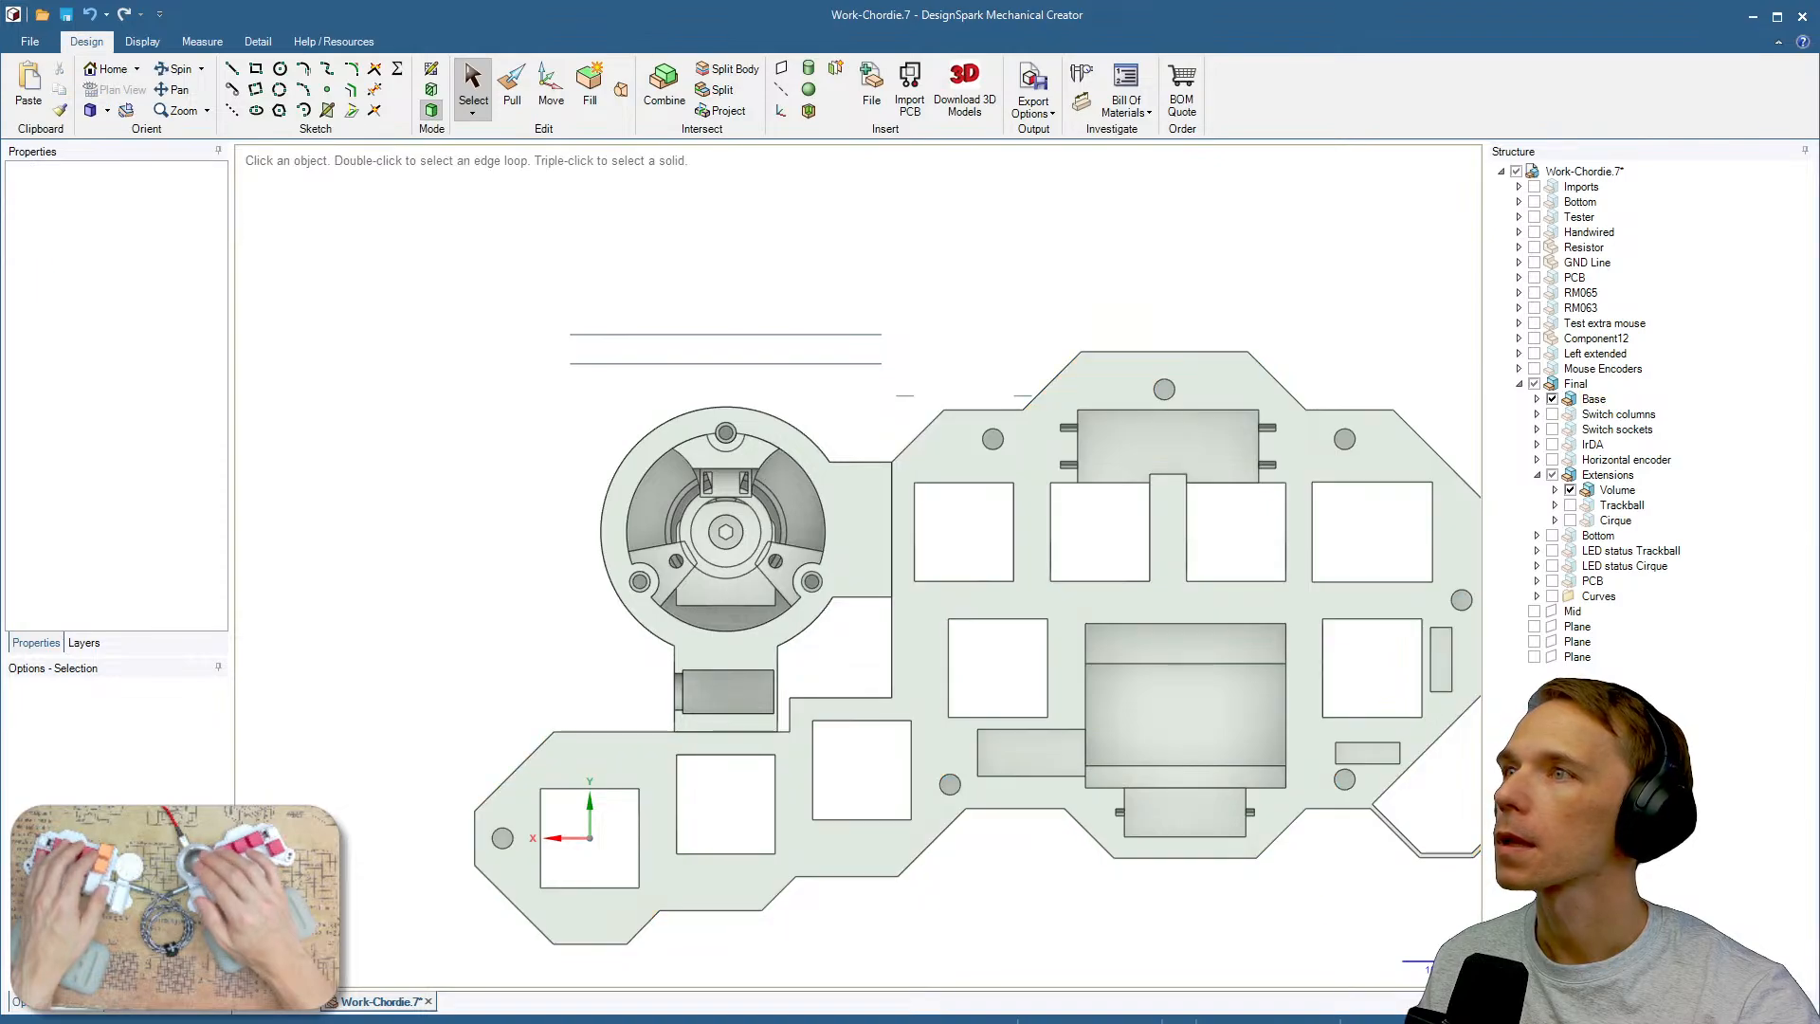
Expand the Bottom group of the Final model and show its Volume body.
{"action": "left_click", "coordinate": [1539, 535]}
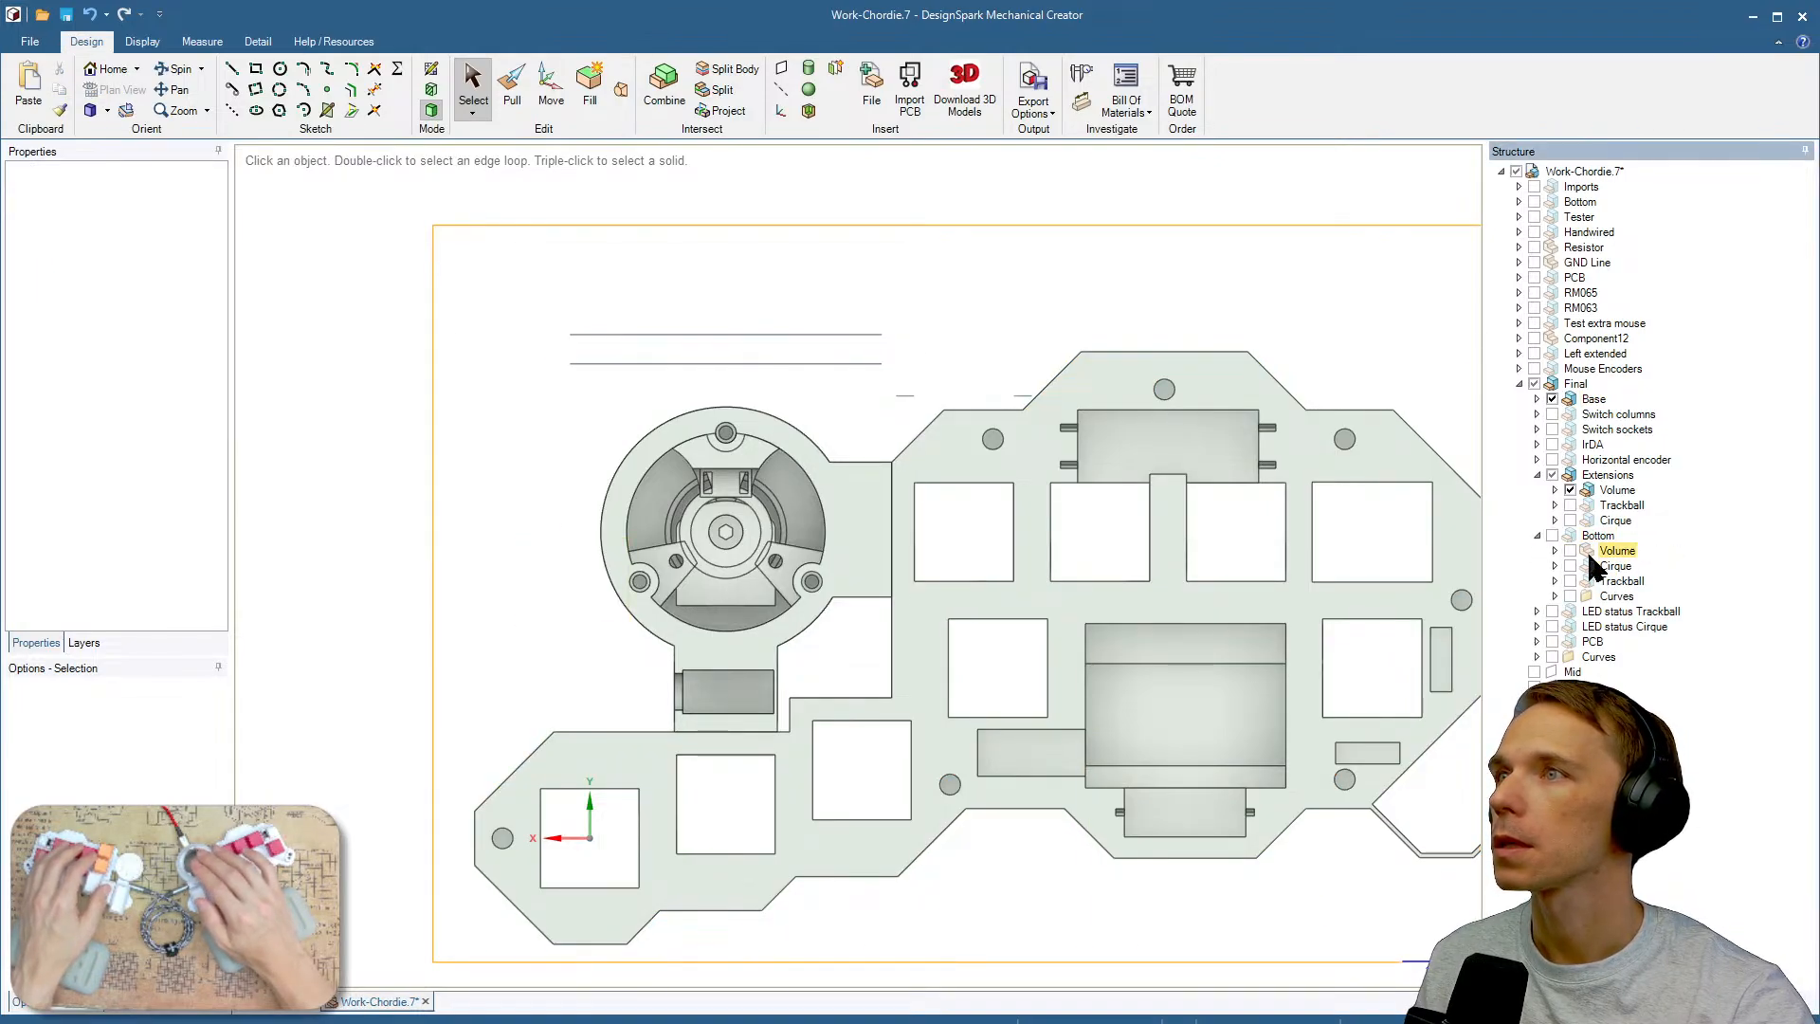
{"action": "left_click", "coordinate": [1570, 550]}
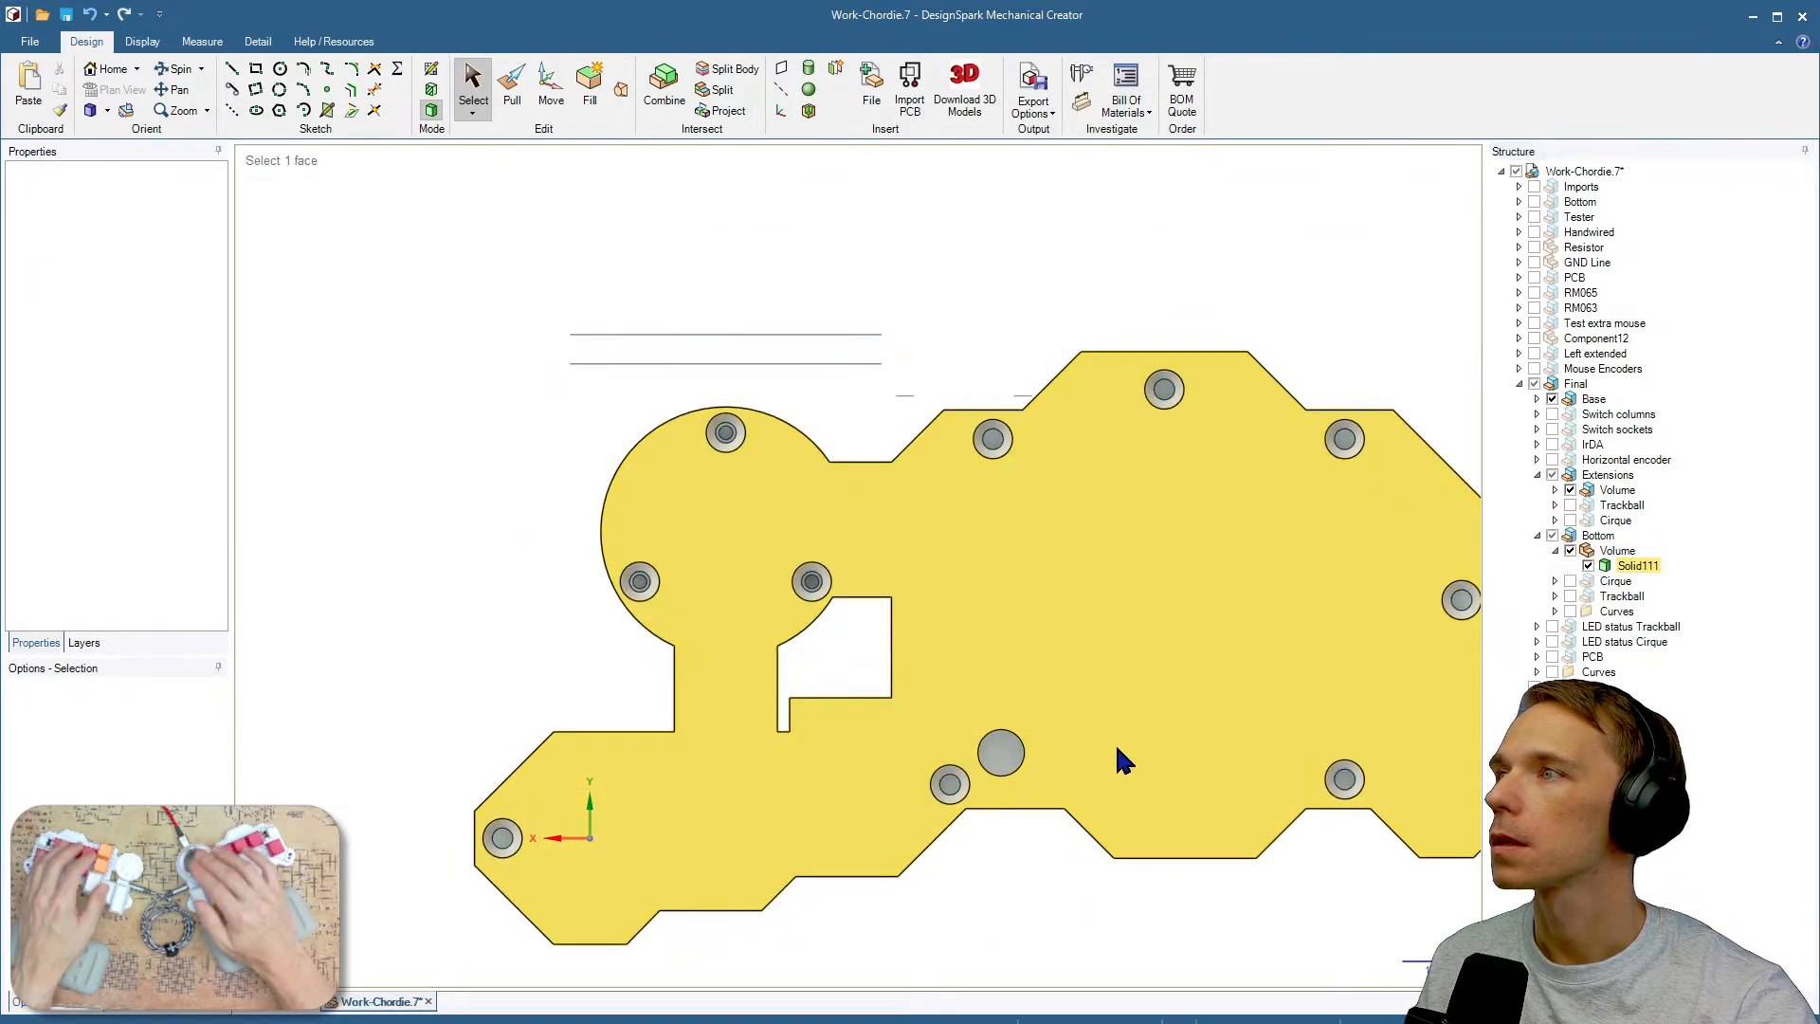
{"action": "scroll", "coordinate": [1021, 751], "scroll_direction": "up", "scroll_amount": 5}
{"action": "middle_click_drag", "start_coordinate": [1020, 750], "coordinate": [961, 733]}
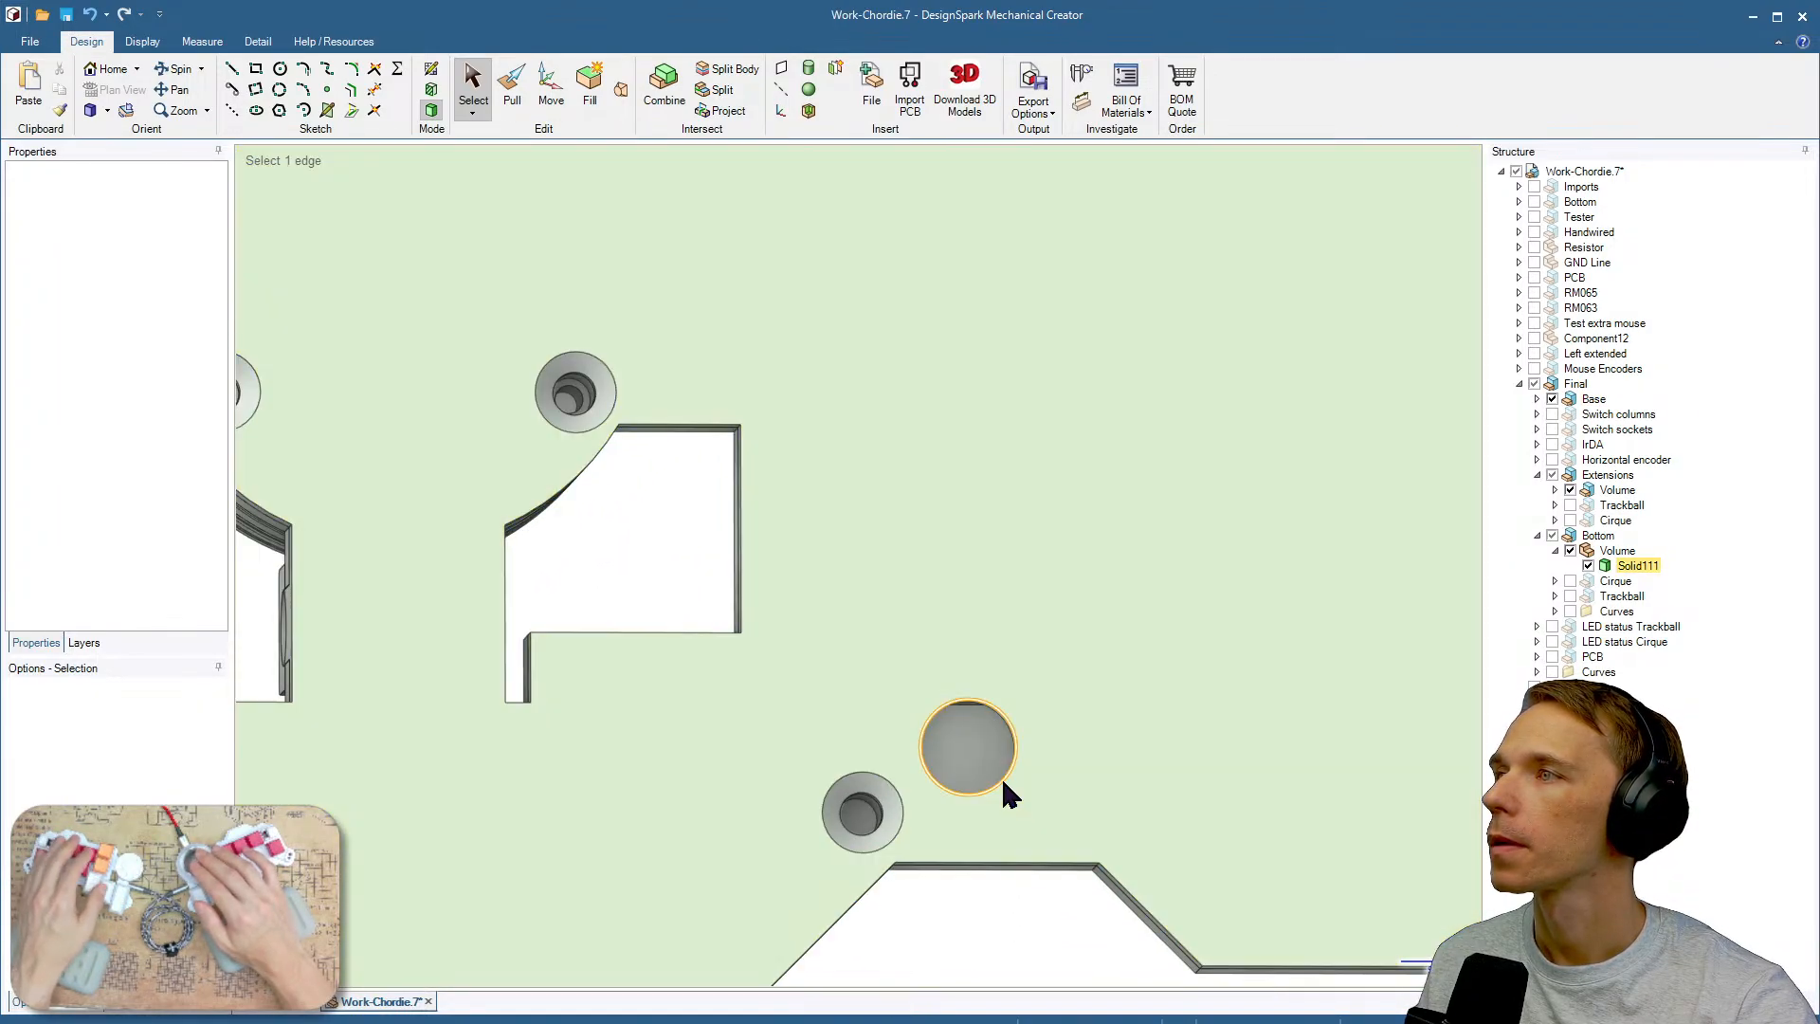
Move the large round hole in the bottom Volume part with the Move tool, referencing the neighbouring screw hole.
{"action": "left_click", "coordinate": [1035, 808]}
{"action": "key", "text": "m"}
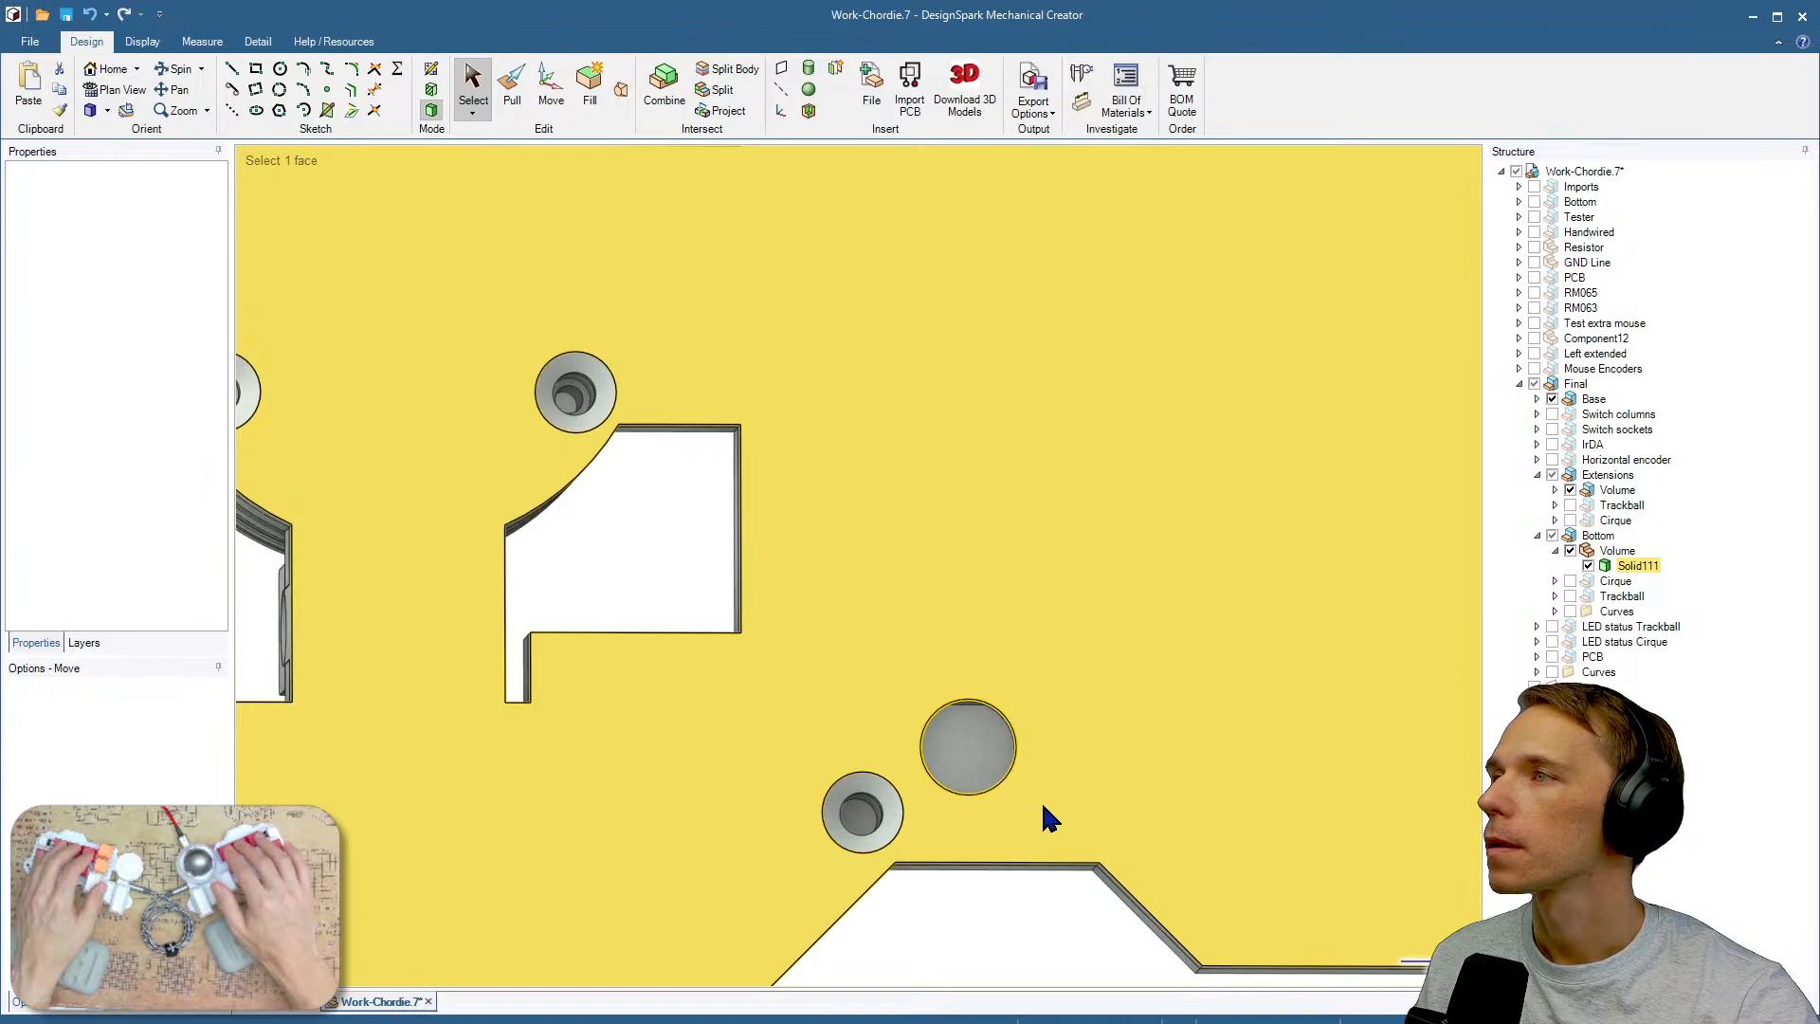
{"action": "left_click", "coordinate": [1043, 756]}
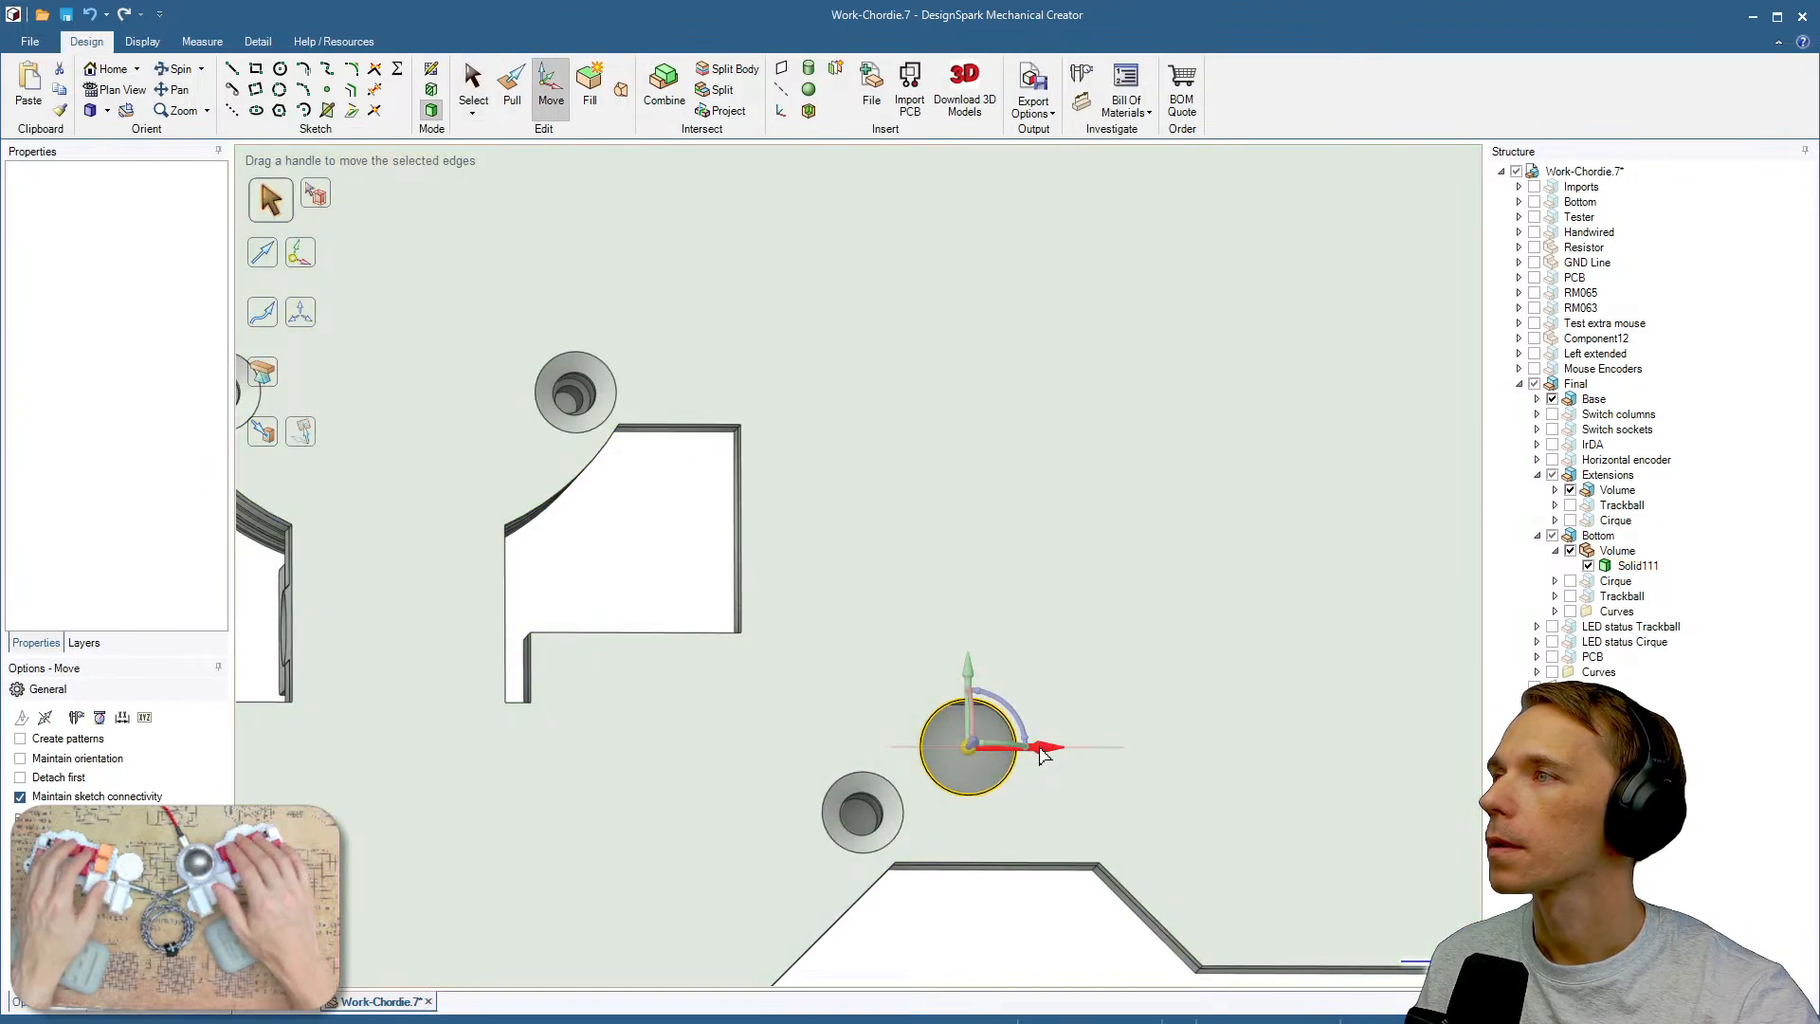
{"action": "left_click", "coordinate": [864, 816]}
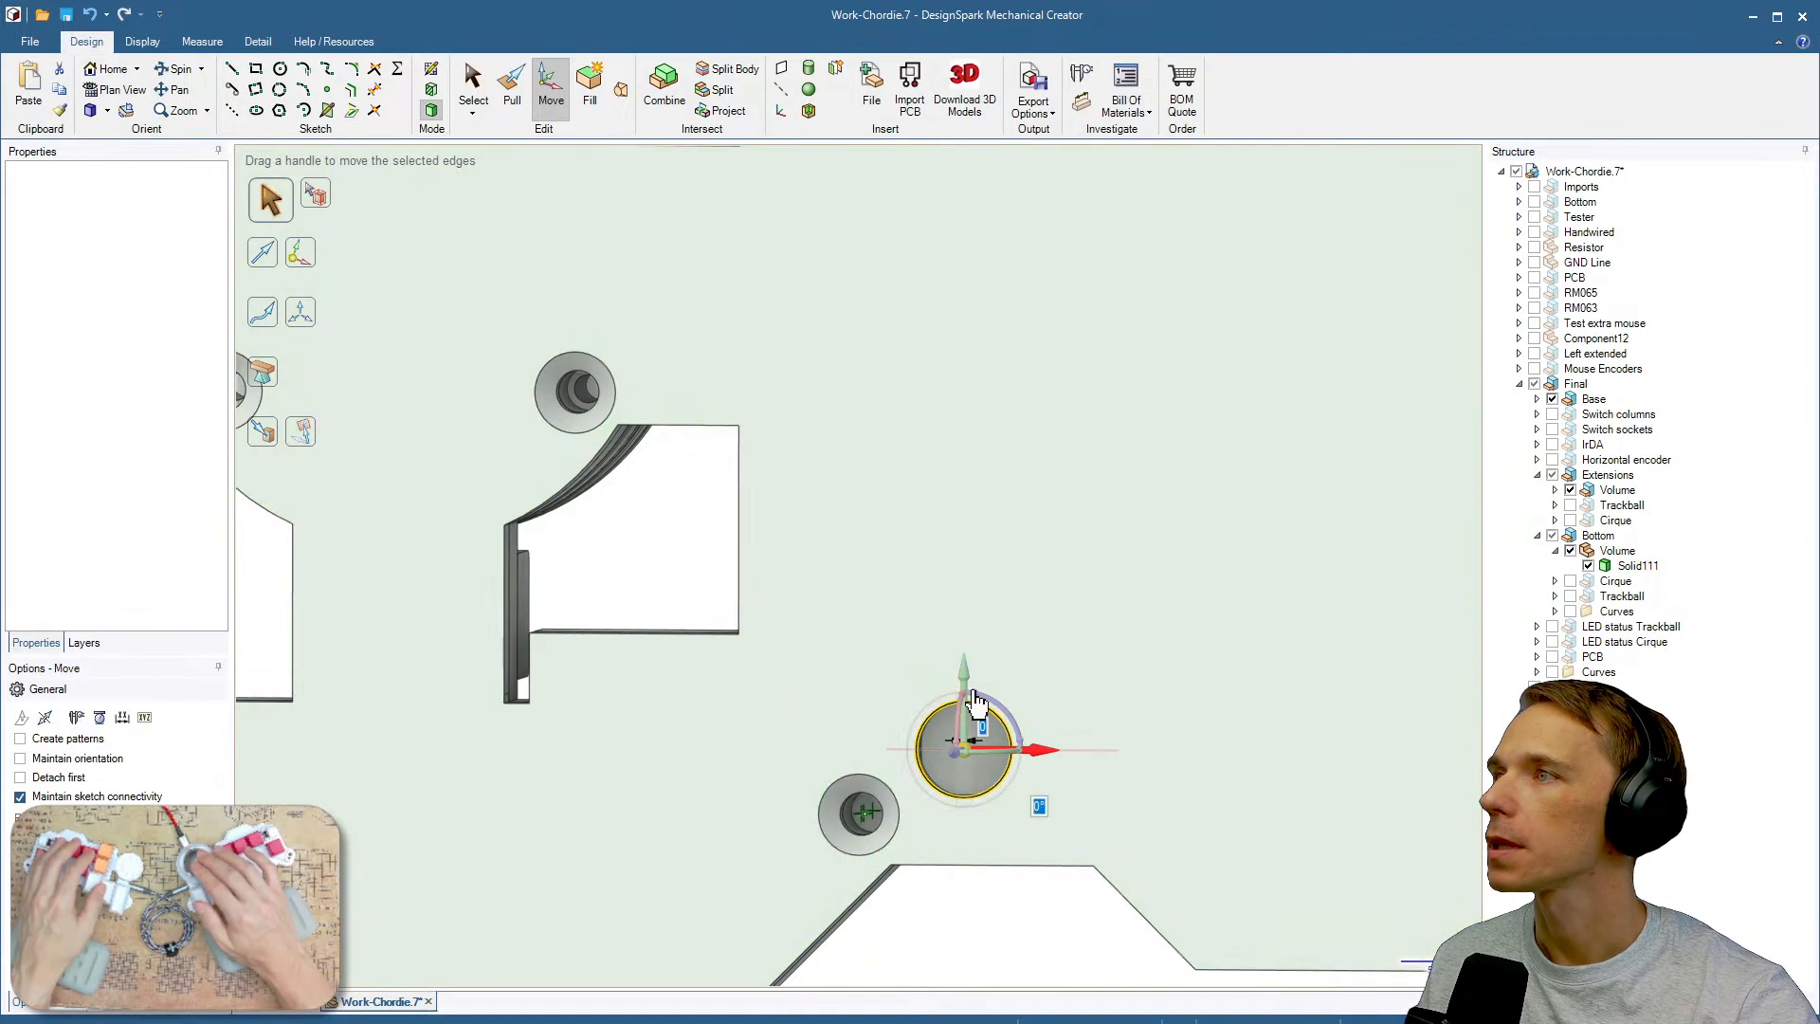
{"action": "left_click", "coordinate": [965, 682]}
{"action": "left_click", "coordinate": [1001, 618]}
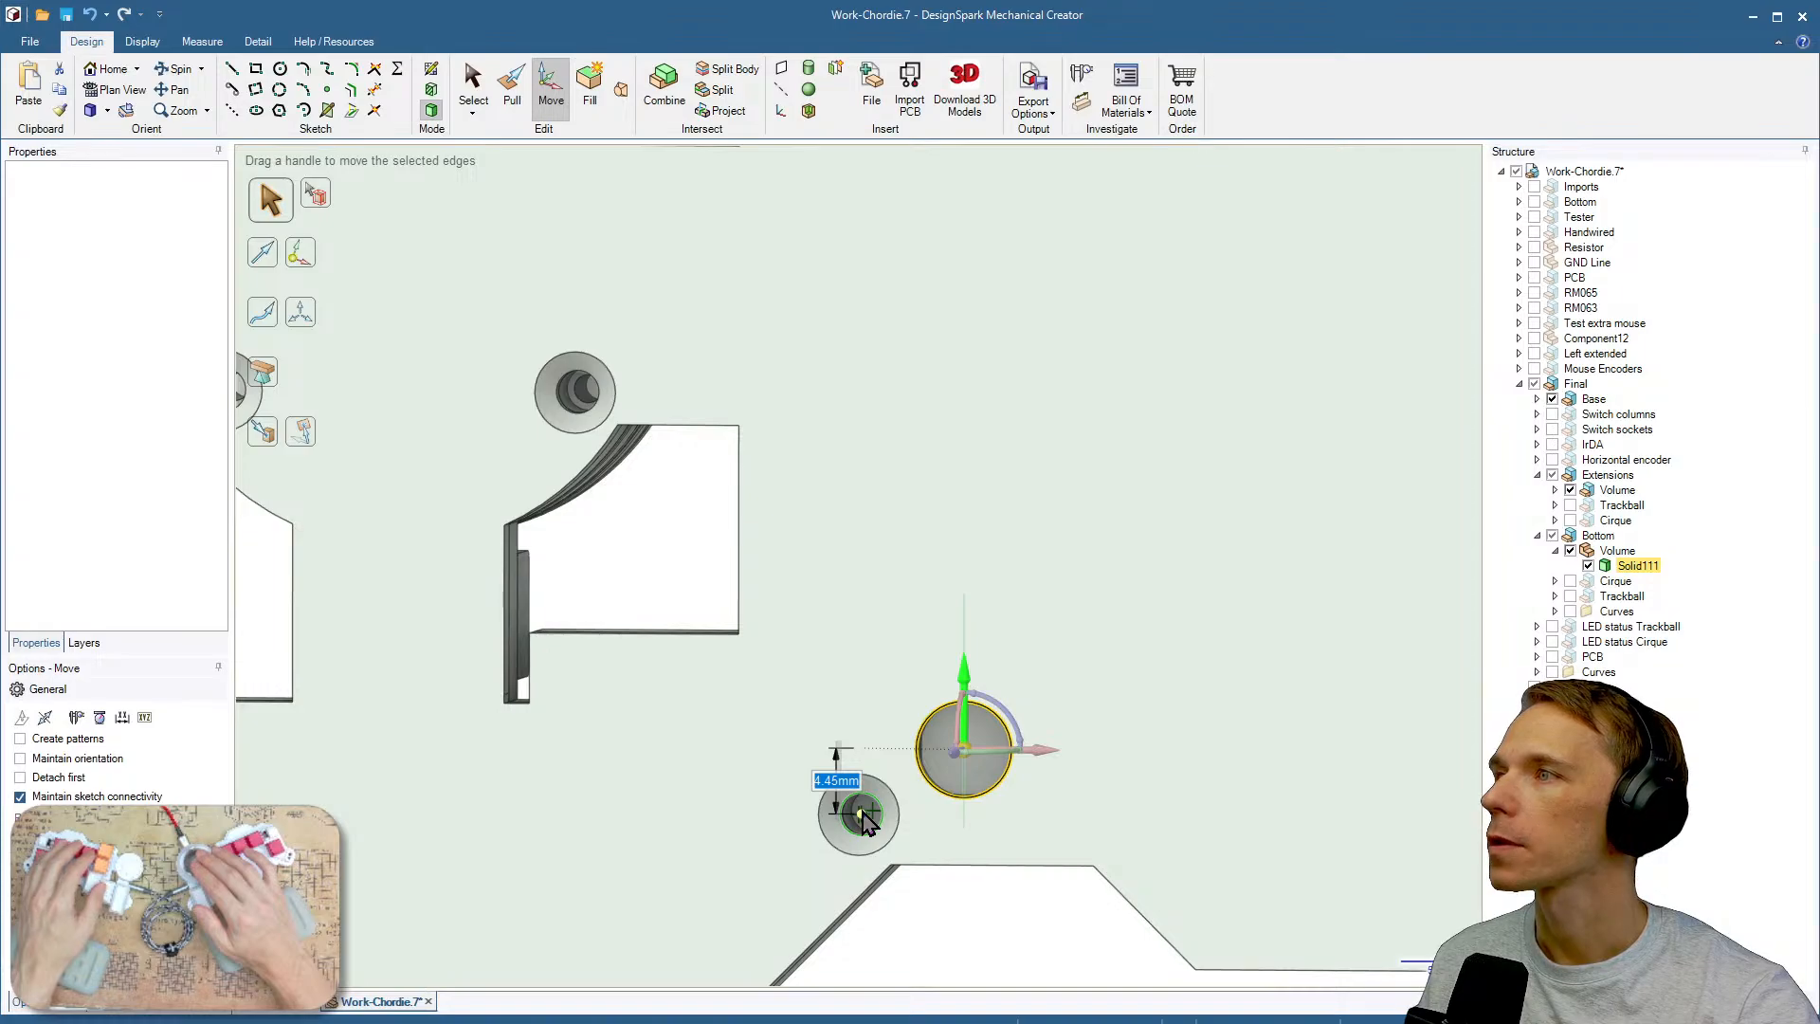
{"action": "left_click", "coordinate": [864, 817]}
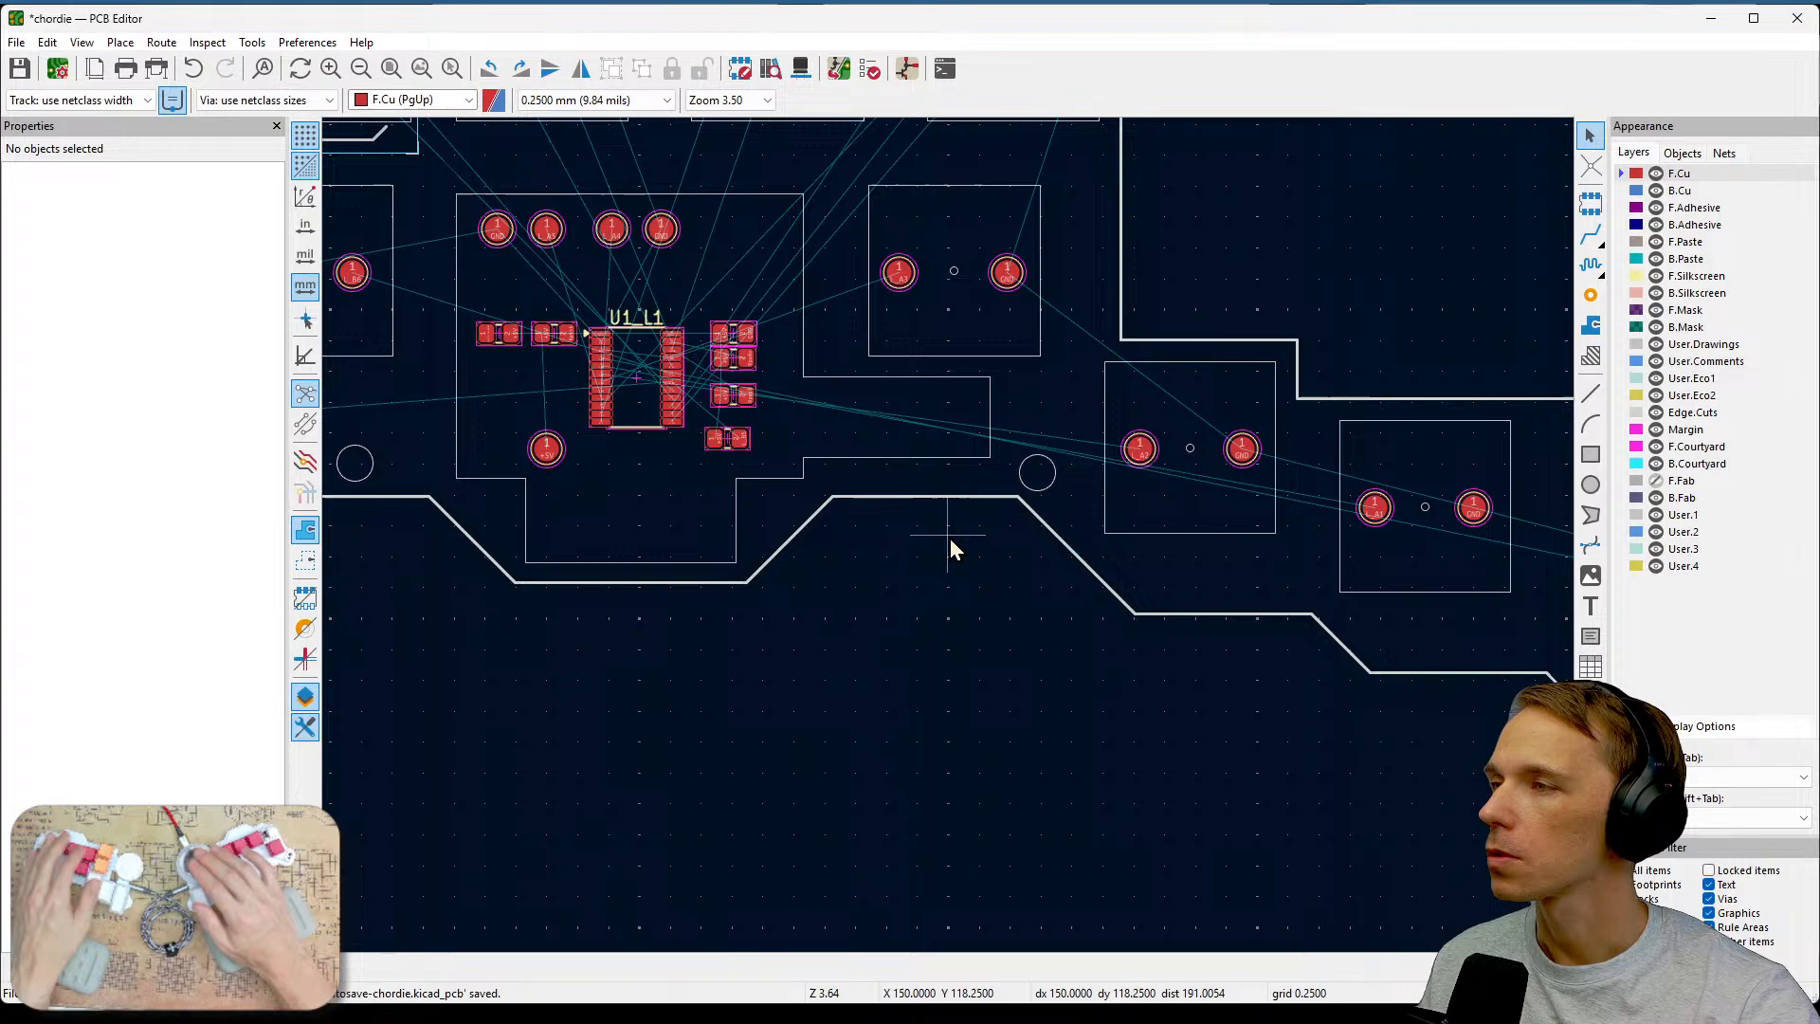
Switch to the PCB layout and examine the free board area beside the controller where the volume encoder could sit.
{"action": "middle_click_drag", "start_coordinate": [950, 538], "coordinate": [1105, 633]}
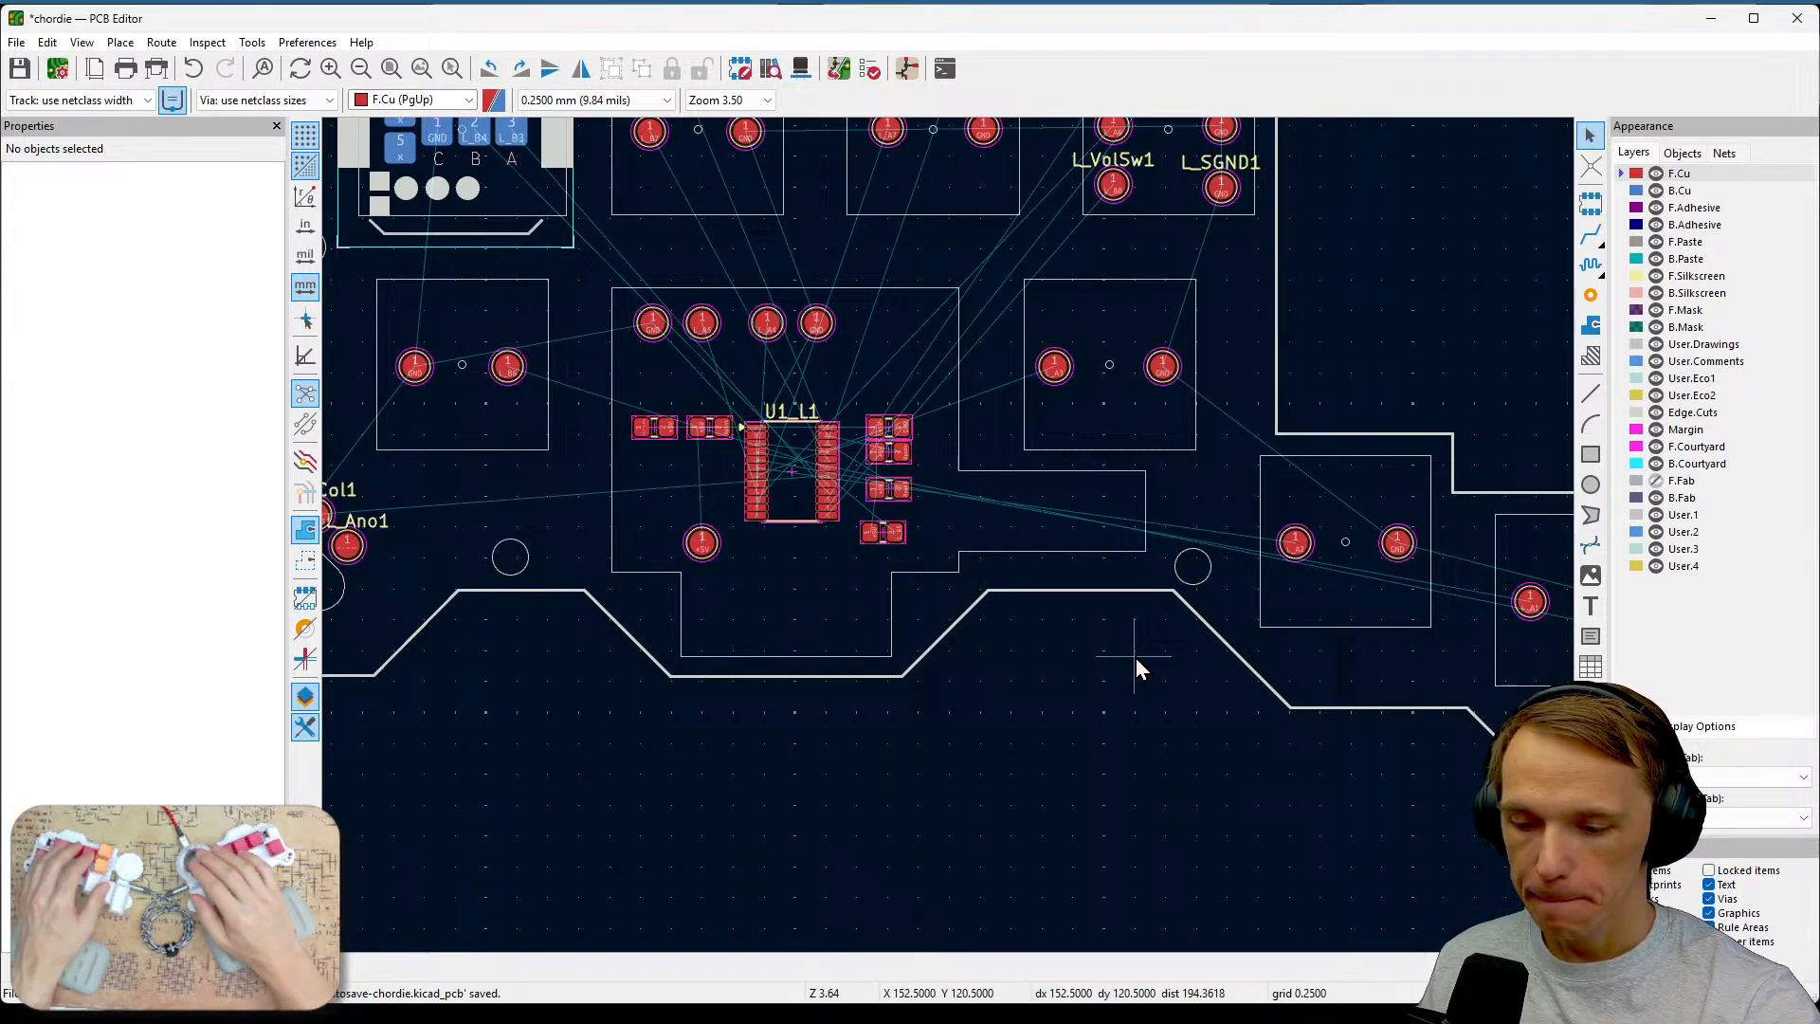
{"action": "middle_click_drag", "start_coordinate": [1051, 591], "coordinate": [1151, 611]}
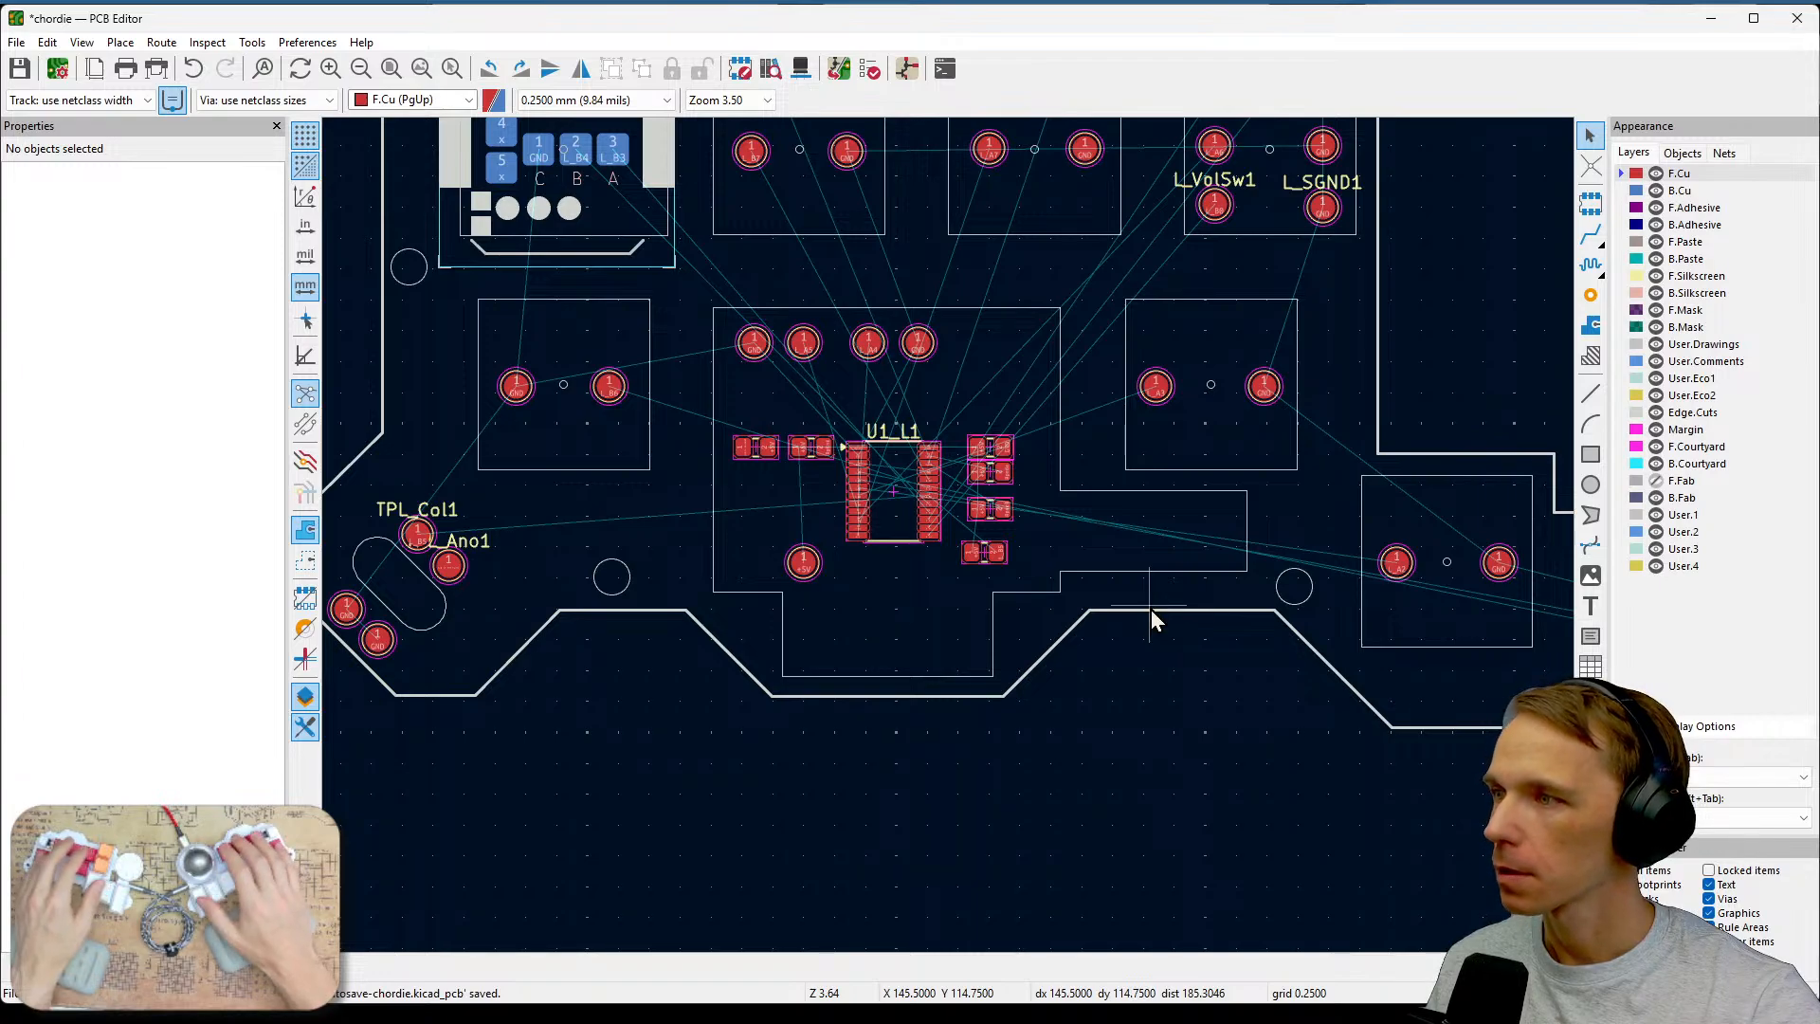
{"action": "key", "text": "ctrl+2"}
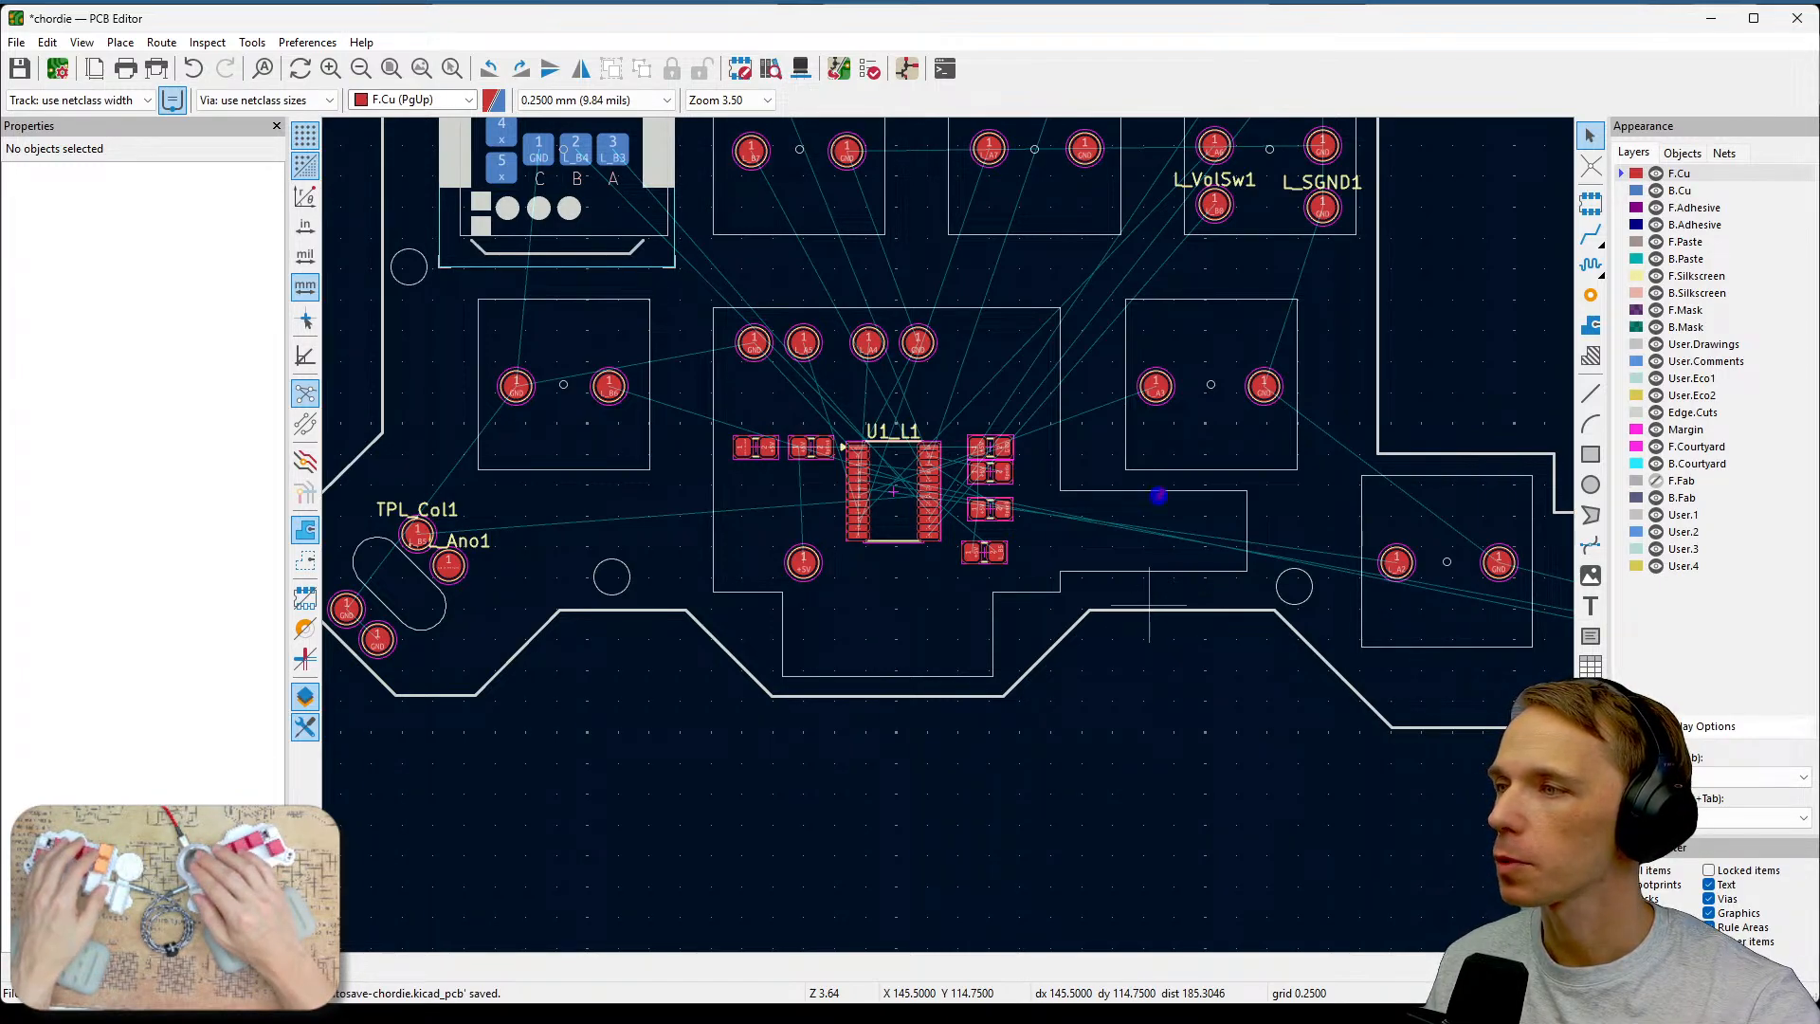
{"action": "mouse_move", "coordinate": [1154, 578]}
{"action": "left_mouse_down"}
{"action": "mouse_move", "coordinate": [1226, 581]}
{"action": "mouse_move", "coordinate": [1246, 531]}
{"action": "mouse_move", "coordinate": [1246, 492]}
{"action": "mouse_move", "coordinate": [1162, 490]}
{"action": "left_mouse_up"}
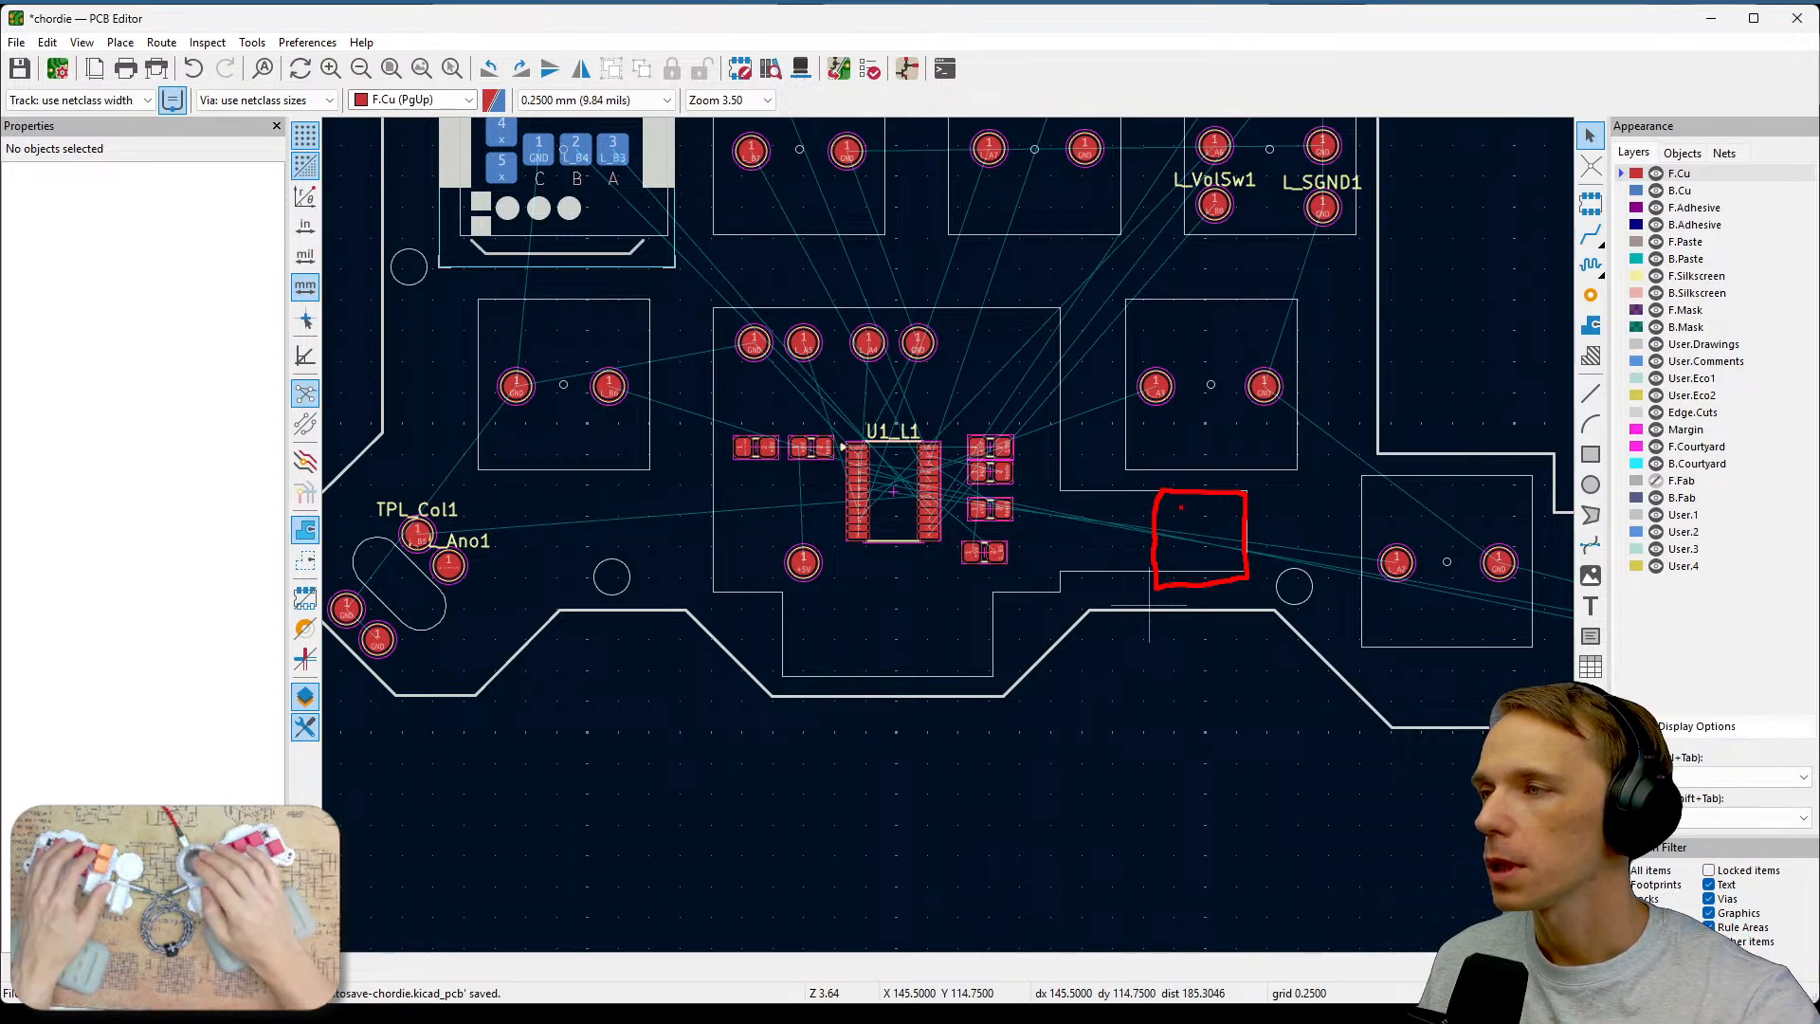
{"action": "left_click_drag", "start_coordinate": [1128, 526], "coordinate": [1126, 580]}
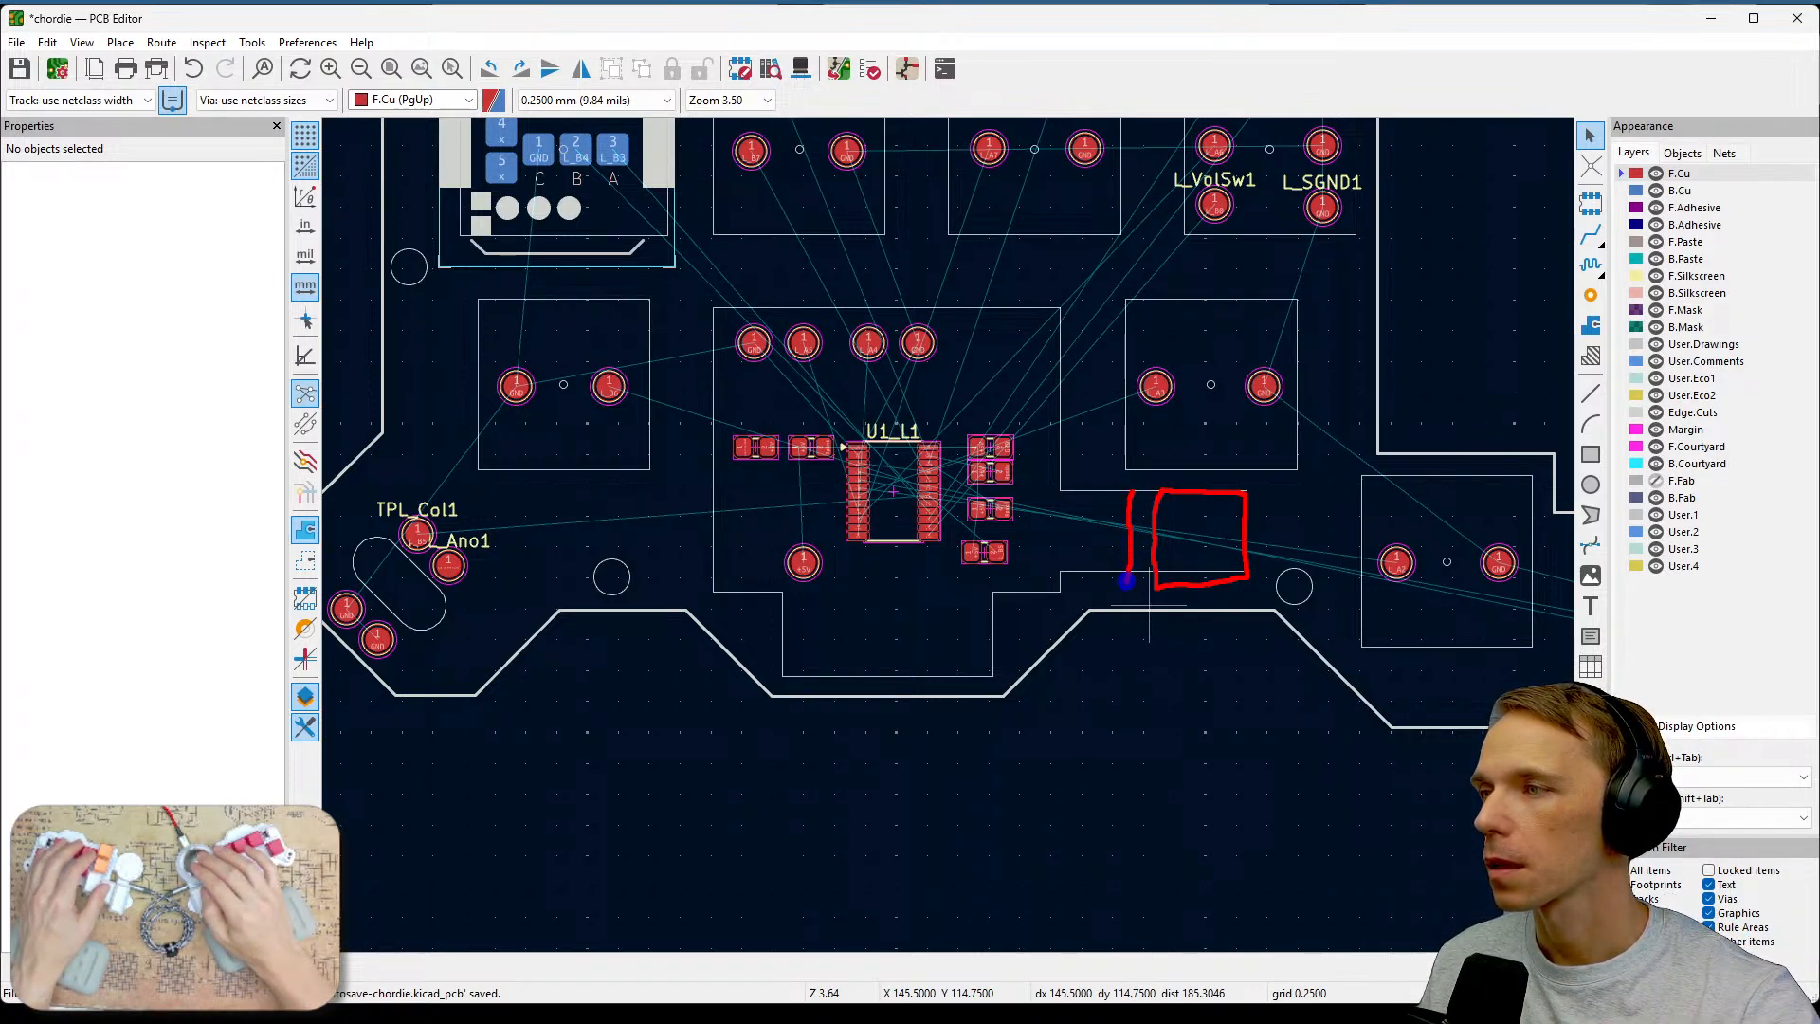
{"action": "key", "text": "b"}
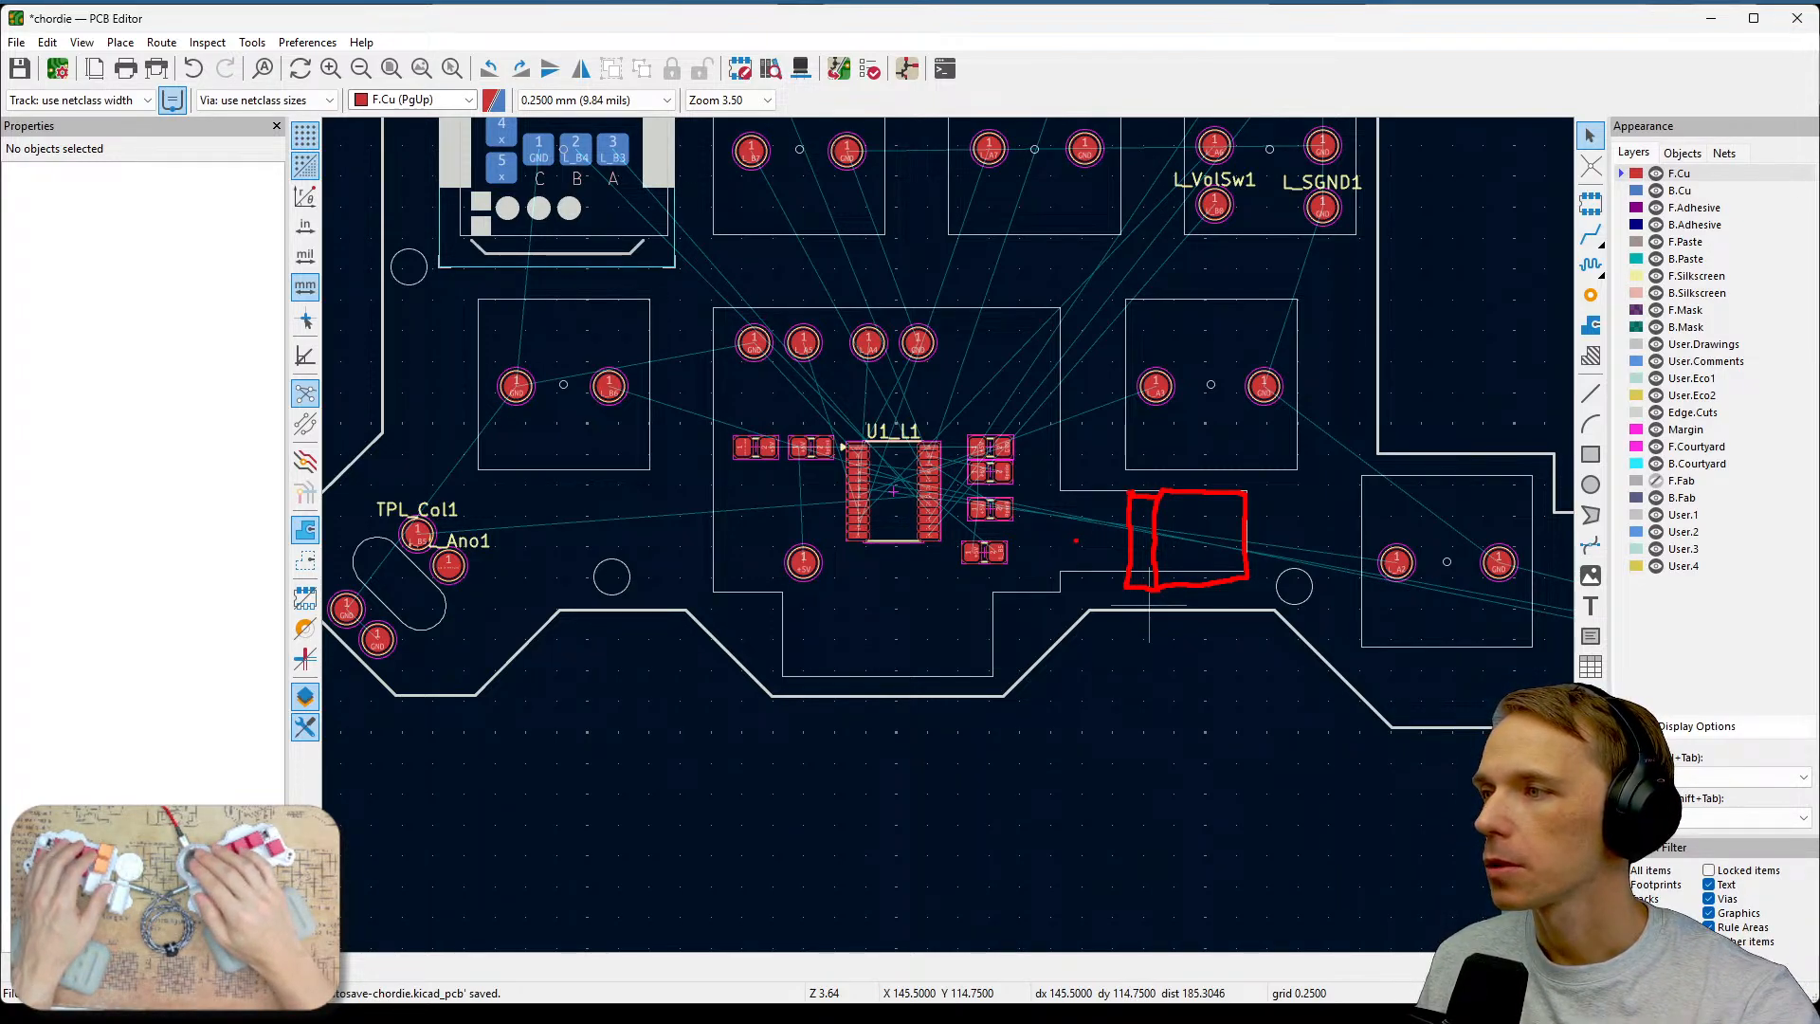
{"action": "mouse_move", "coordinate": [1093, 564]}
{"action": "left_mouse_down"}
{"action": "mouse_move", "coordinate": [1138, 566]}
{"action": "mouse_move", "coordinate": [1157, 512]}
{"action": "left_mouse_up"}
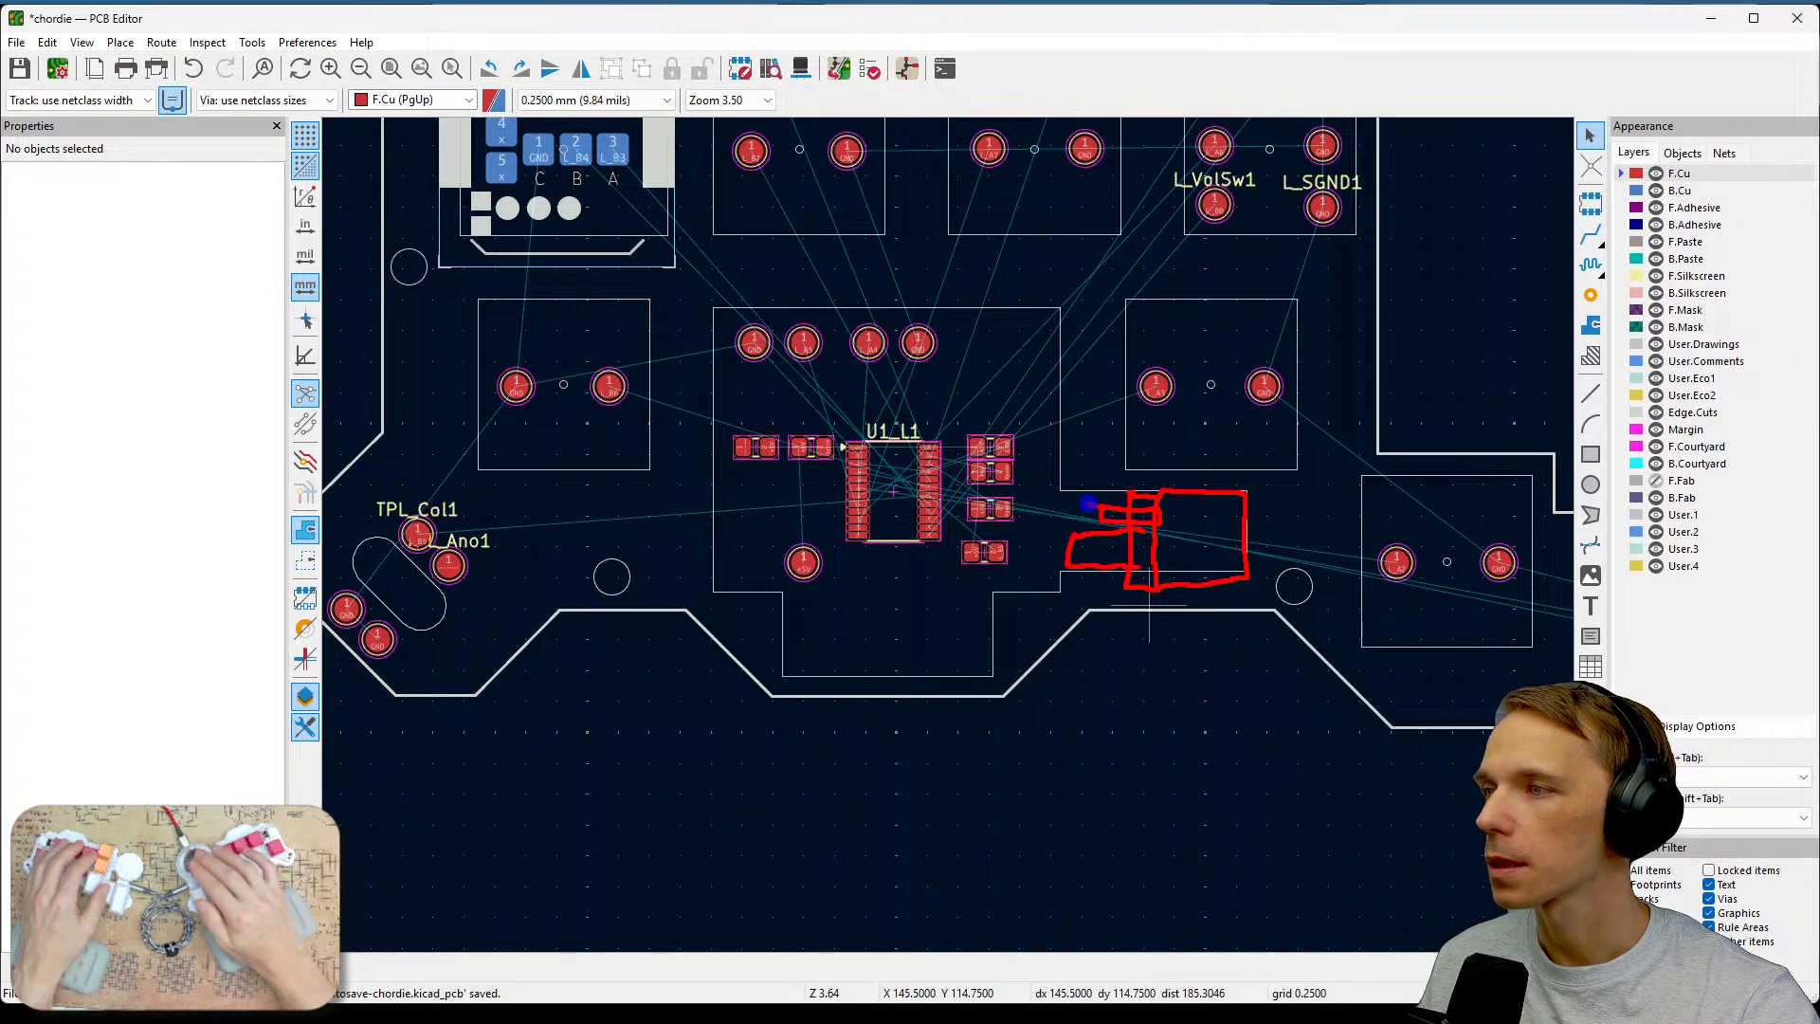
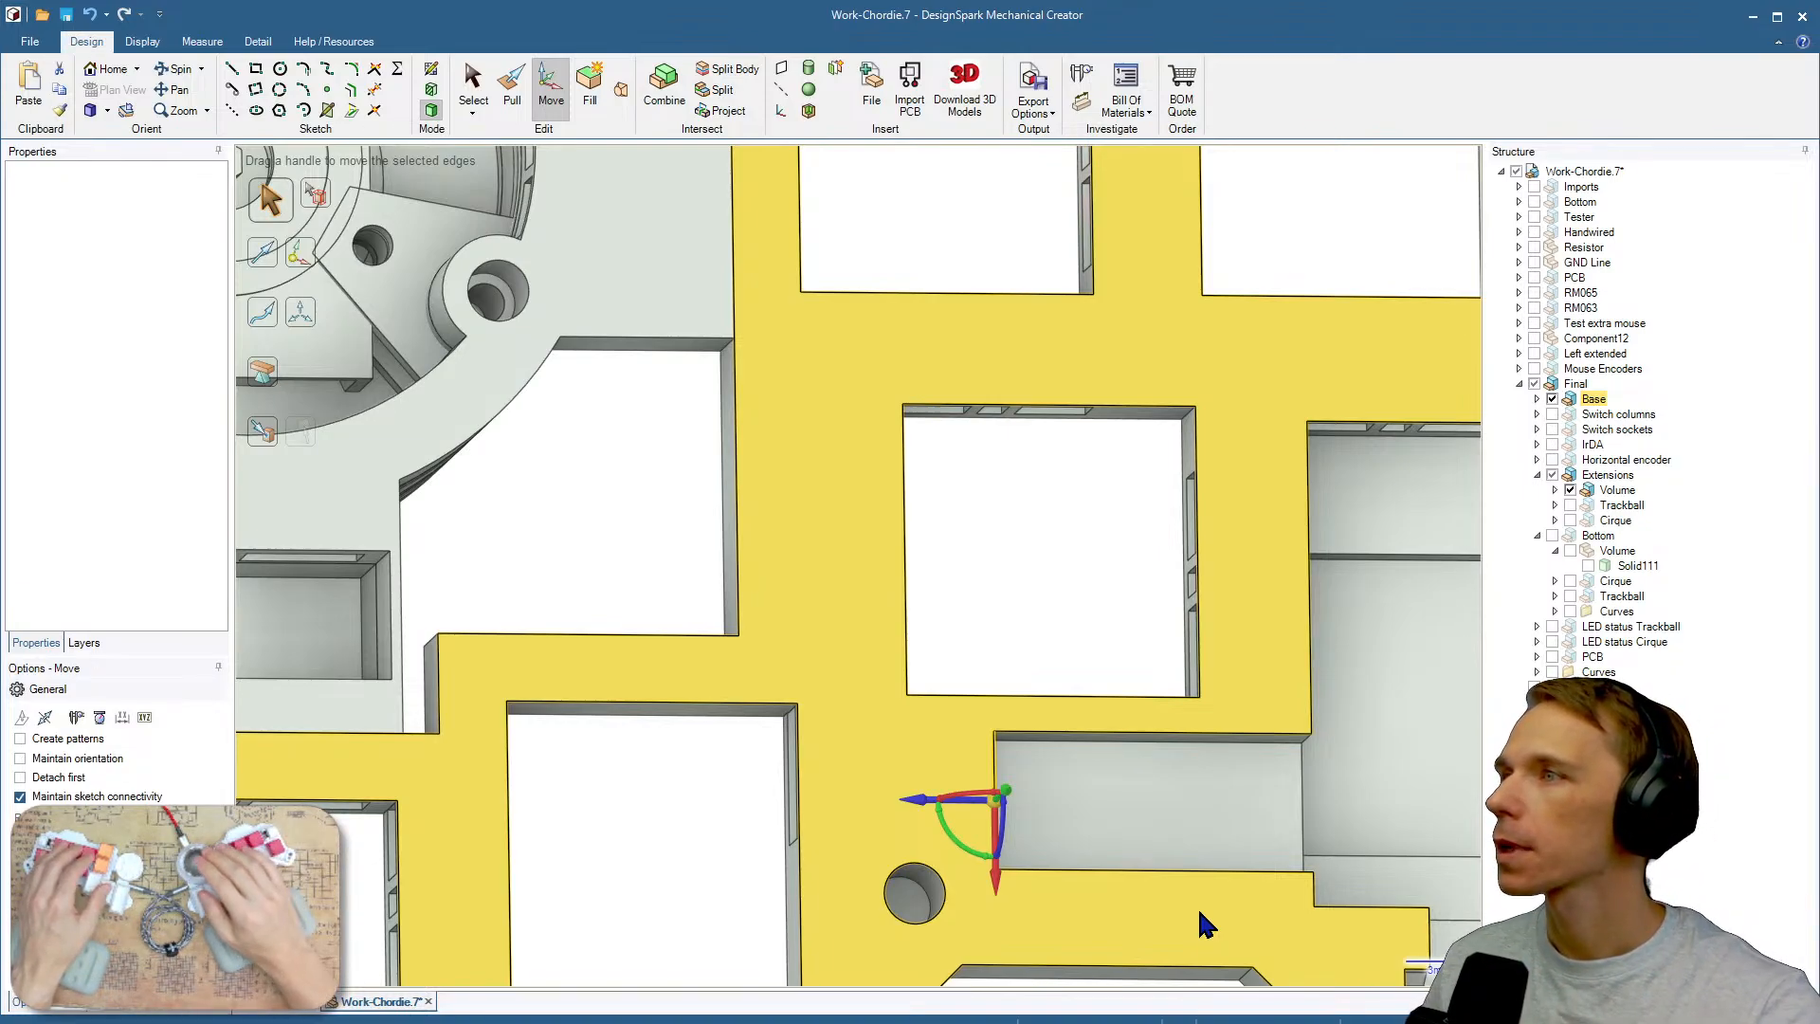
{"action": "key", "text": "Escape"}
{"action": "left_click", "coordinate": [1075, 734]}
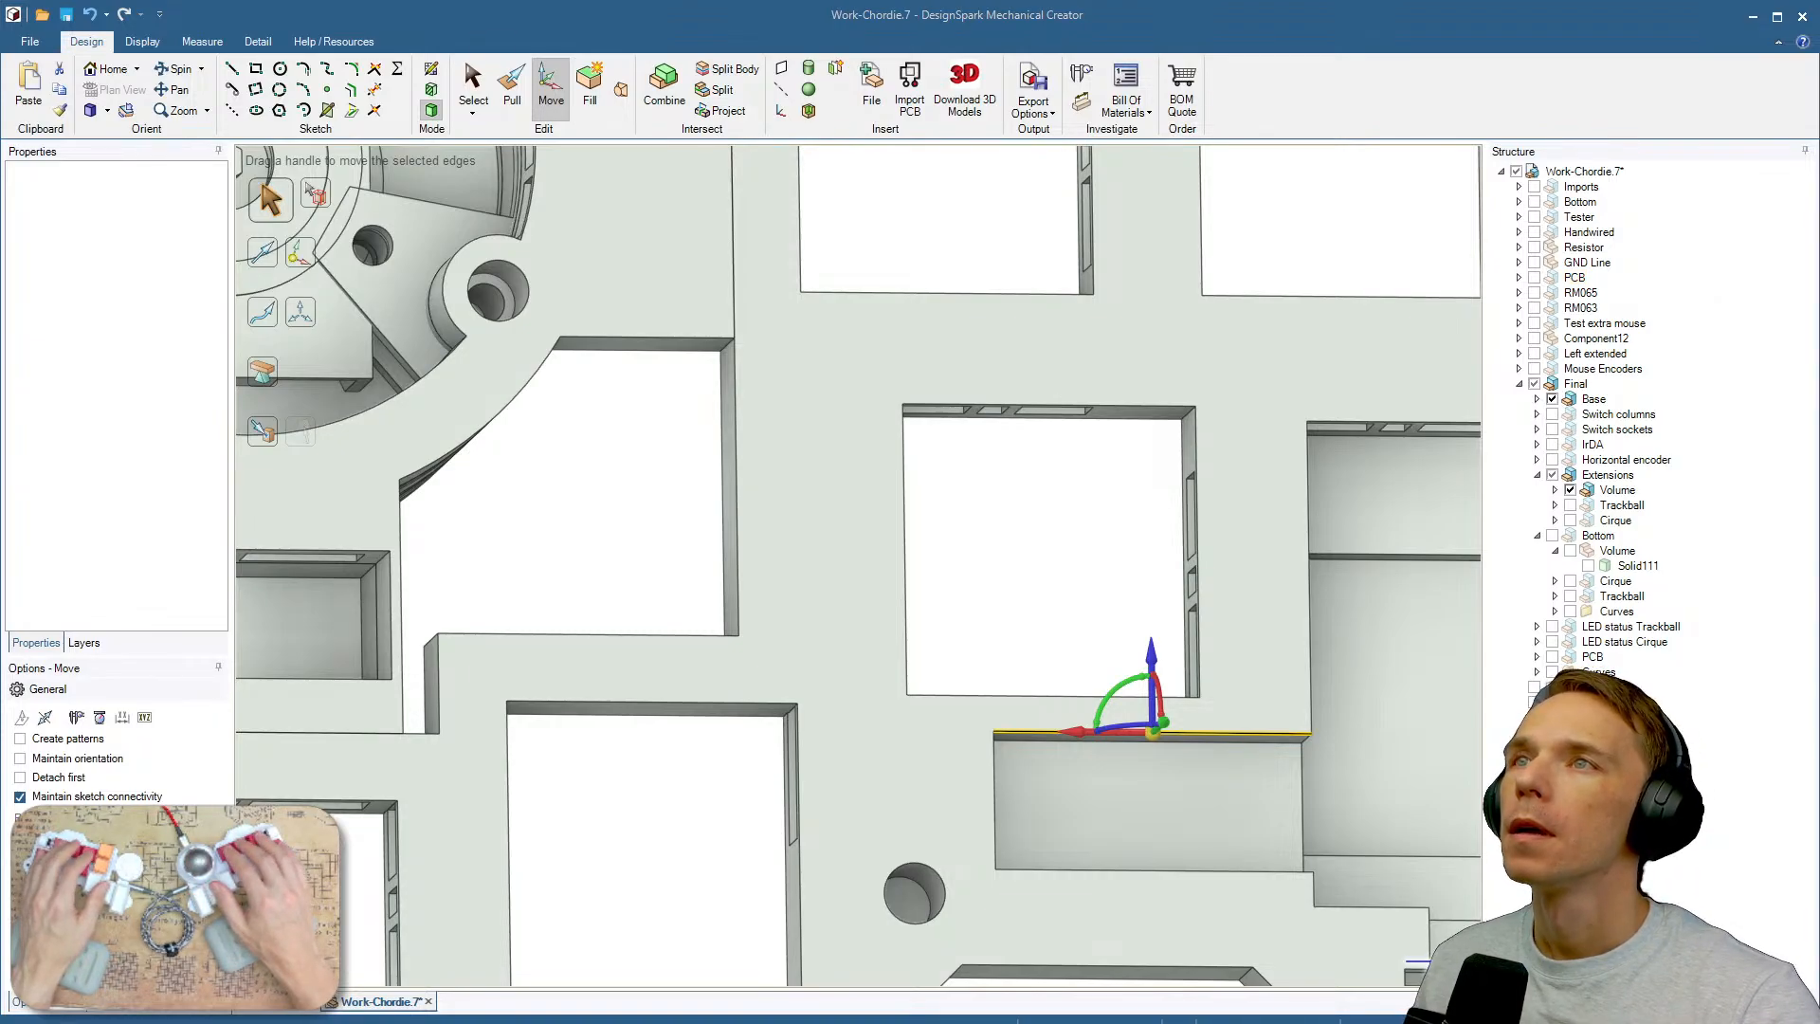
Switch to the browser and search the web for rm065, opening a result in a new tab.
{"action": "key", "text": "alt+Tab"}
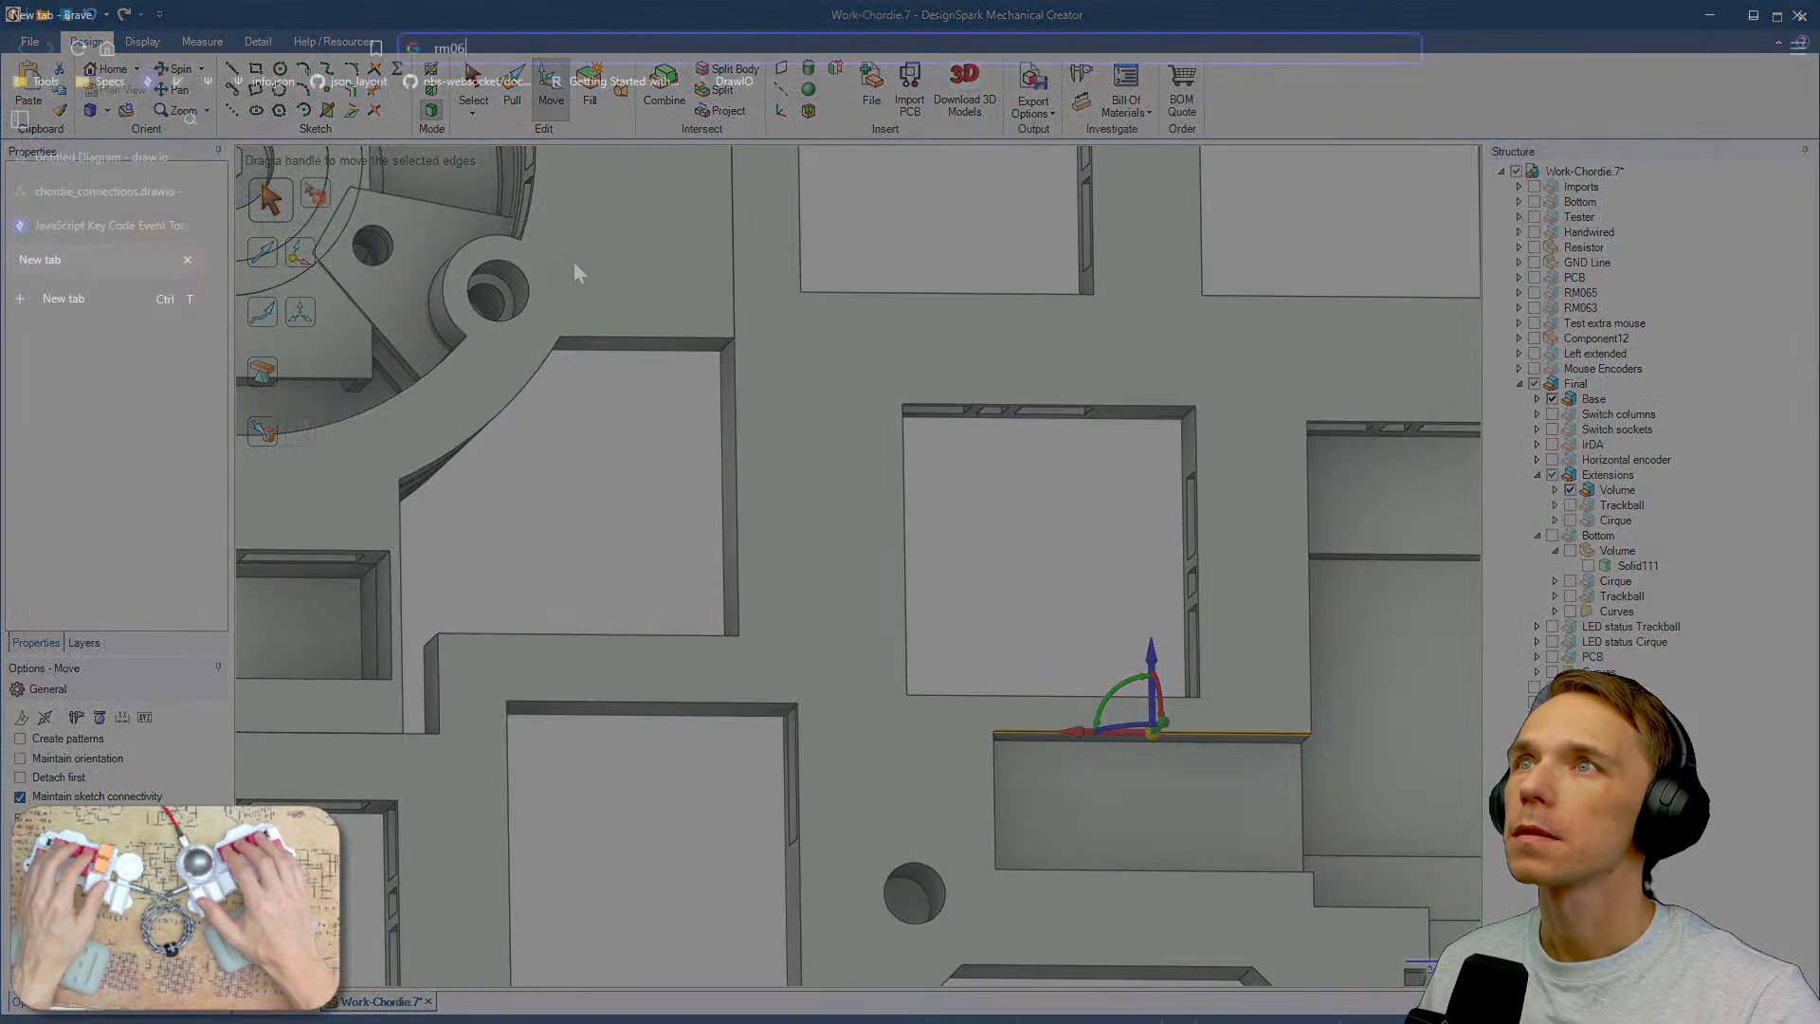
{"action": "type", "text": "rm065"}
{"action": "key", "text": "Return"}
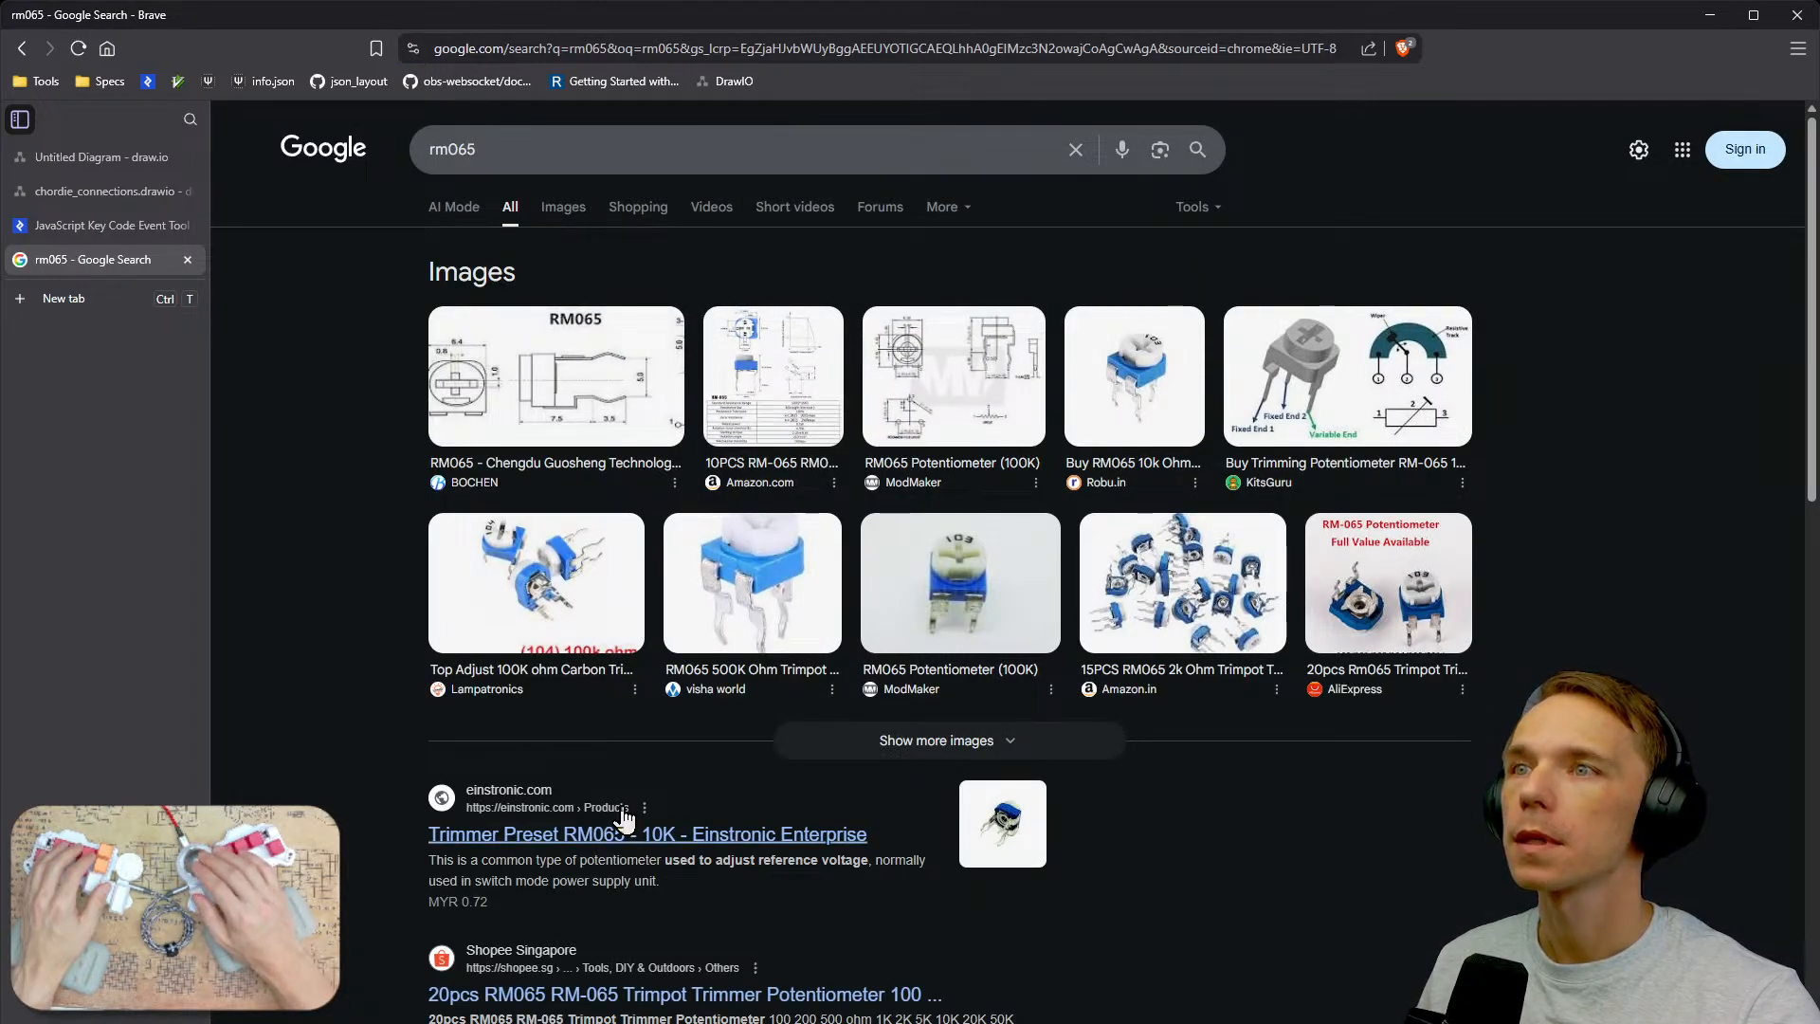
{"action": "middle_click", "coordinate": [721, 839]}
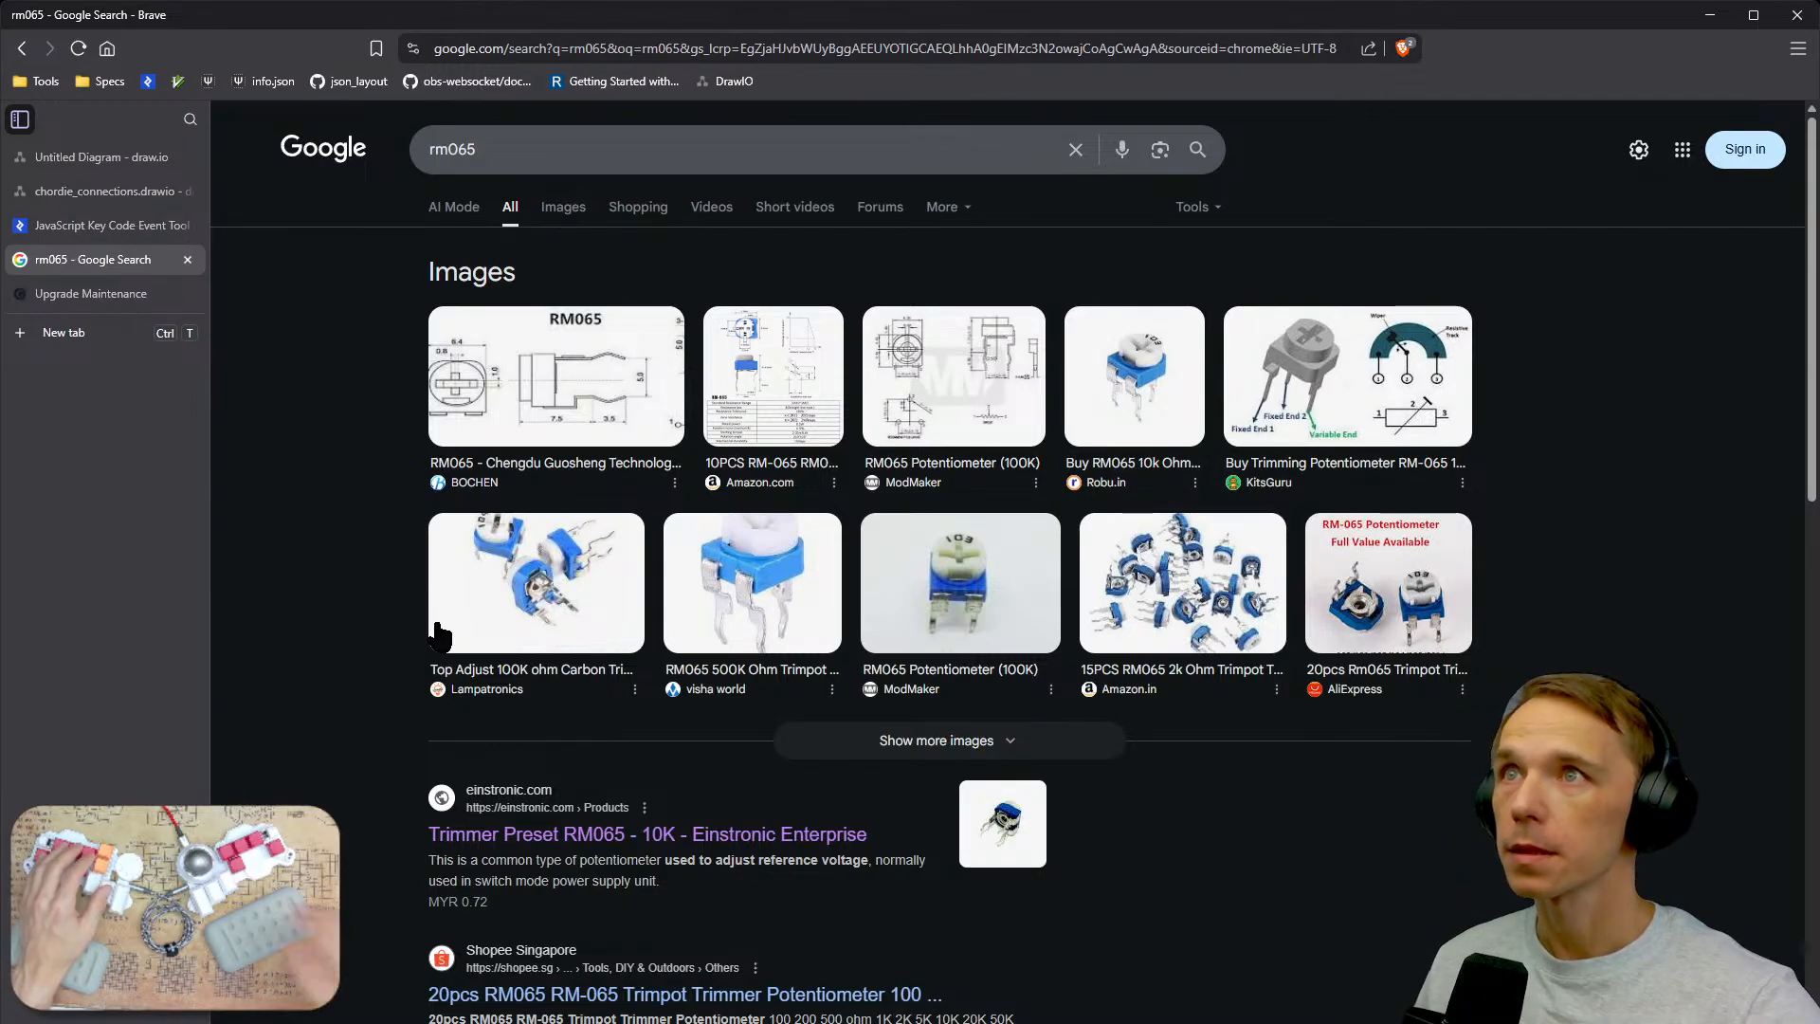
Change the web search to rm063.
{"action": "left_click", "coordinate": [582, 140]}
{"action": "key", "text": "BackSpace"}
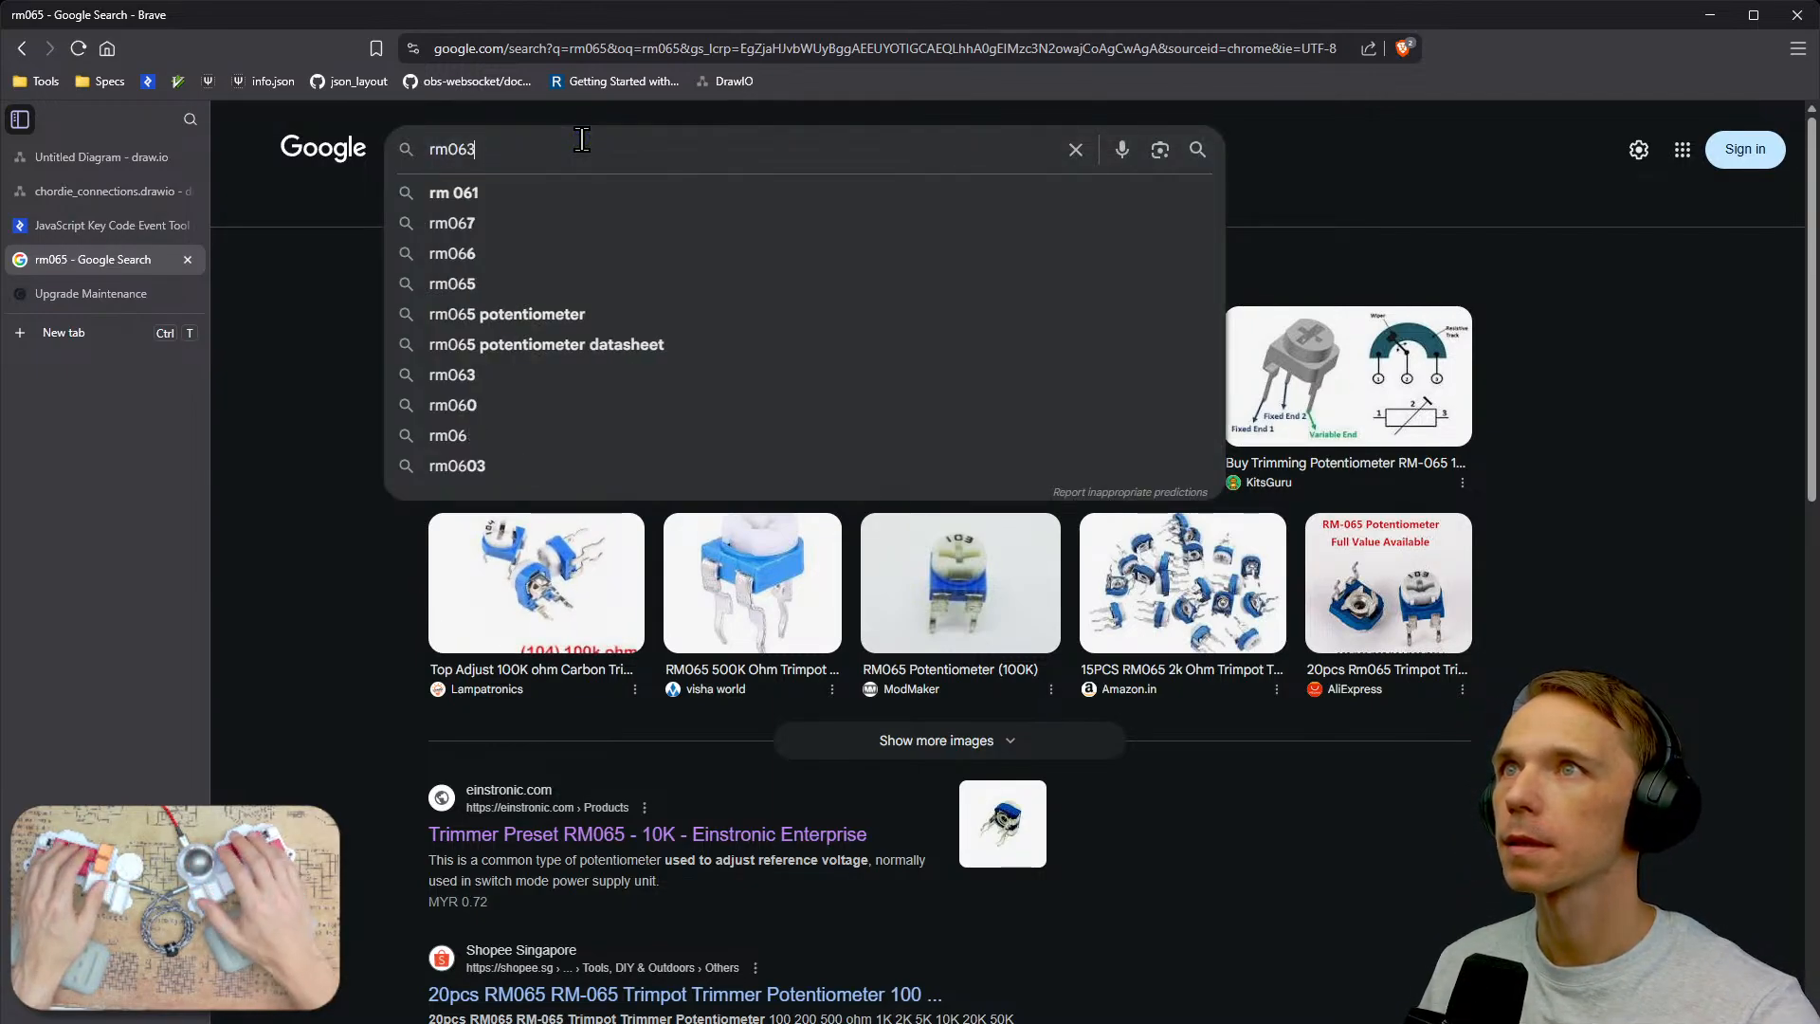
{"action": "type", "text": "3"}
{"action": "key", "text": "Return"}
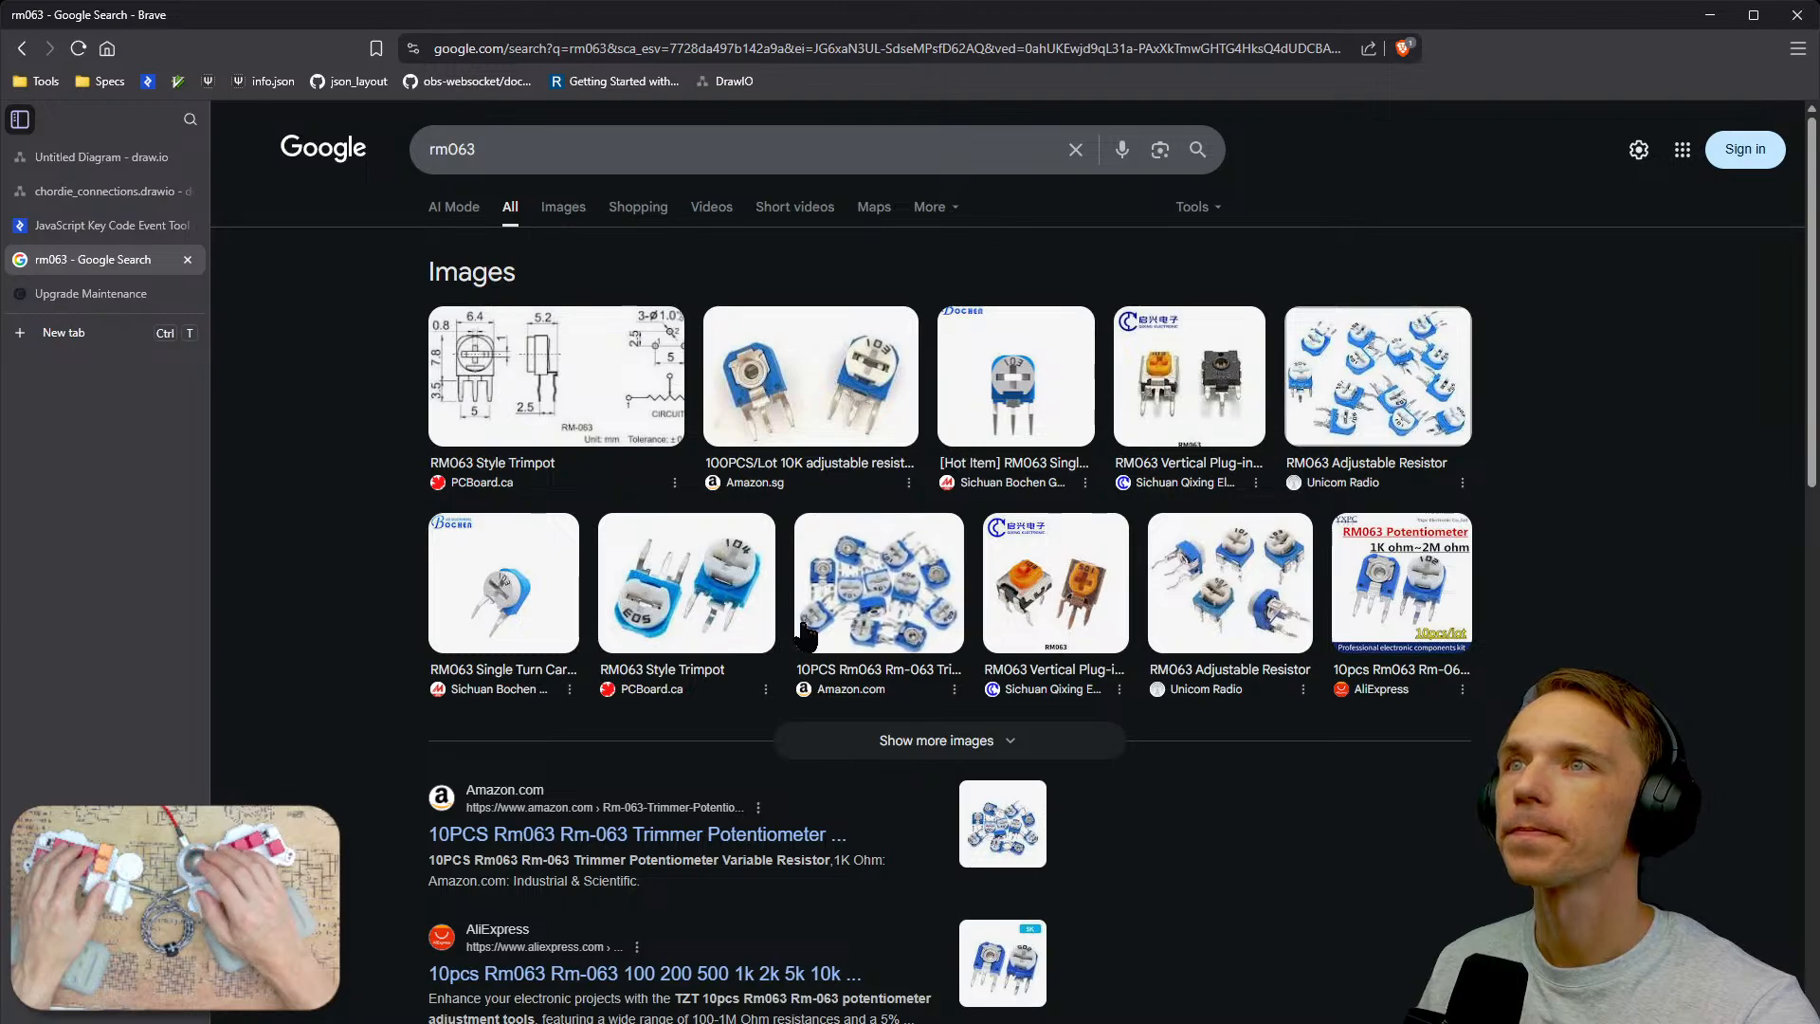
Open the PCBoard.ca site from the first RM063 image result and scroll its home page.
{"action": "left_click", "coordinate": [580, 384]}
{"action": "left_click", "coordinate": [1477, 446]}
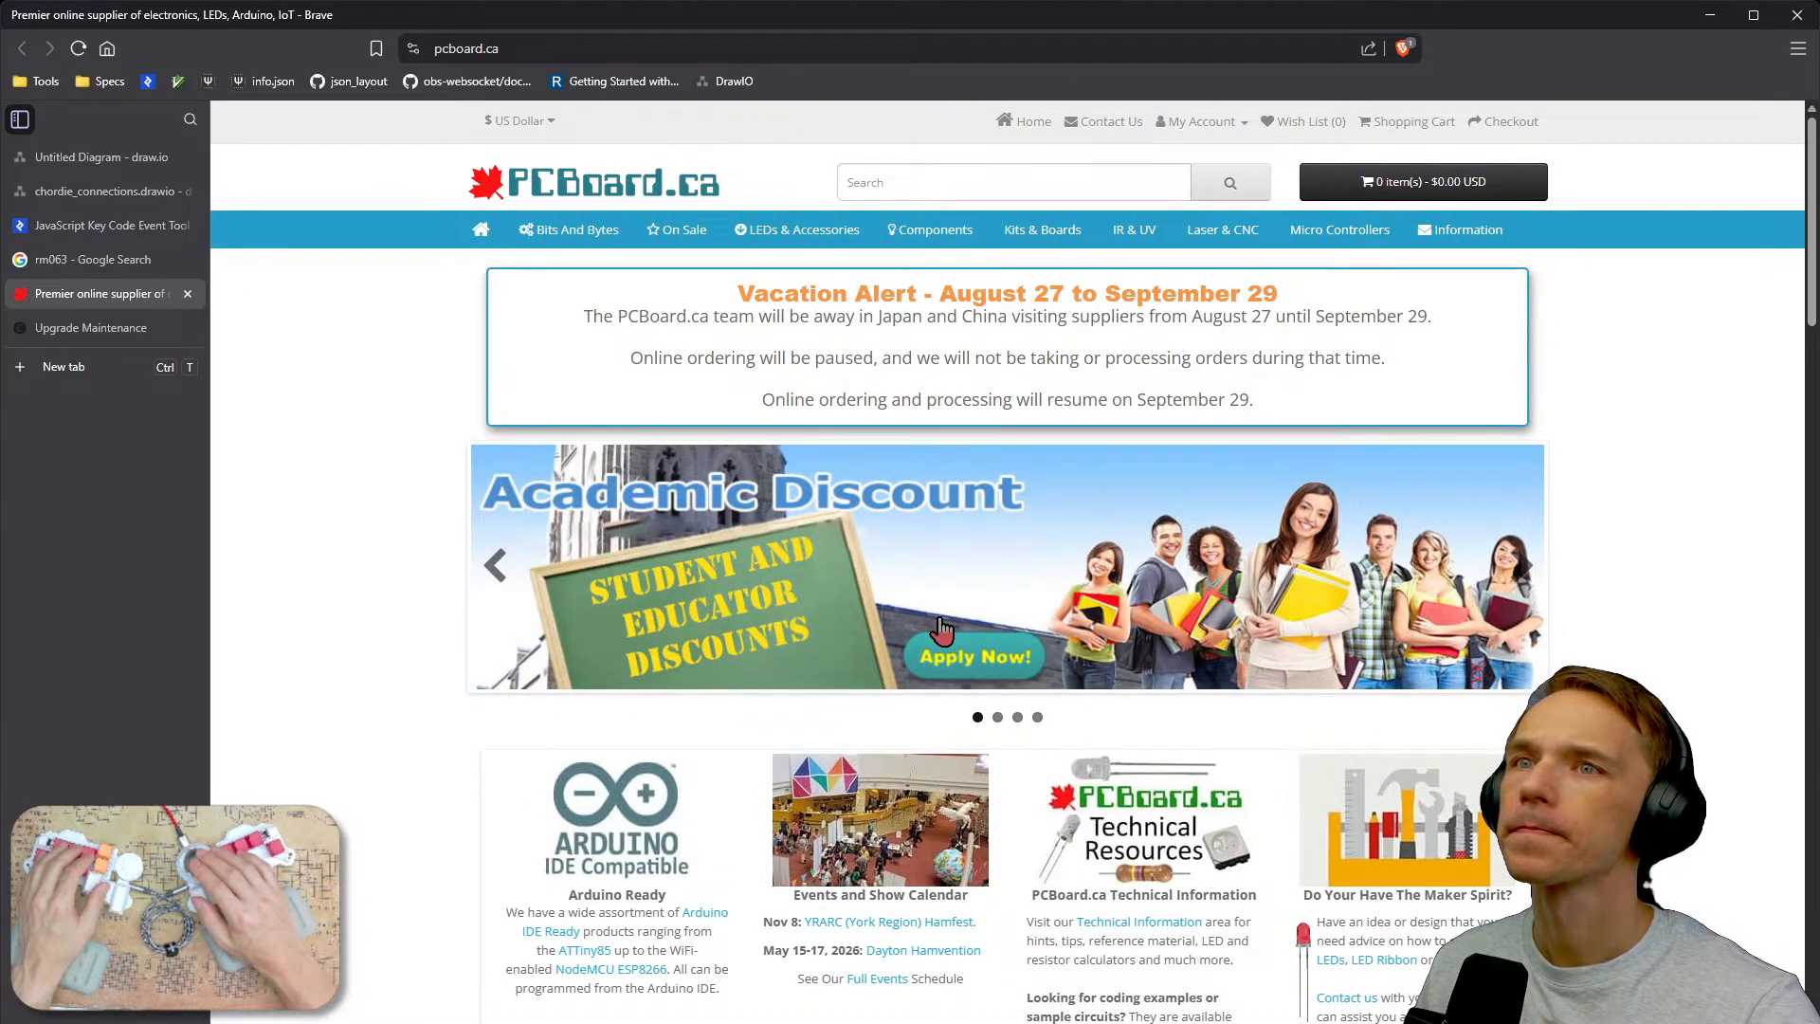
{"action": "scroll", "coordinate": [948, 635], "scroll_direction": "down", "scroll_amount": 5}
{"action": "scroll", "coordinate": [984, 644], "scroll_direction": "down", "scroll_amount": 10}
{"action": "scroll", "coordinate": [984, 644], "scroll_direction": "up", "scroll_amount": 15}
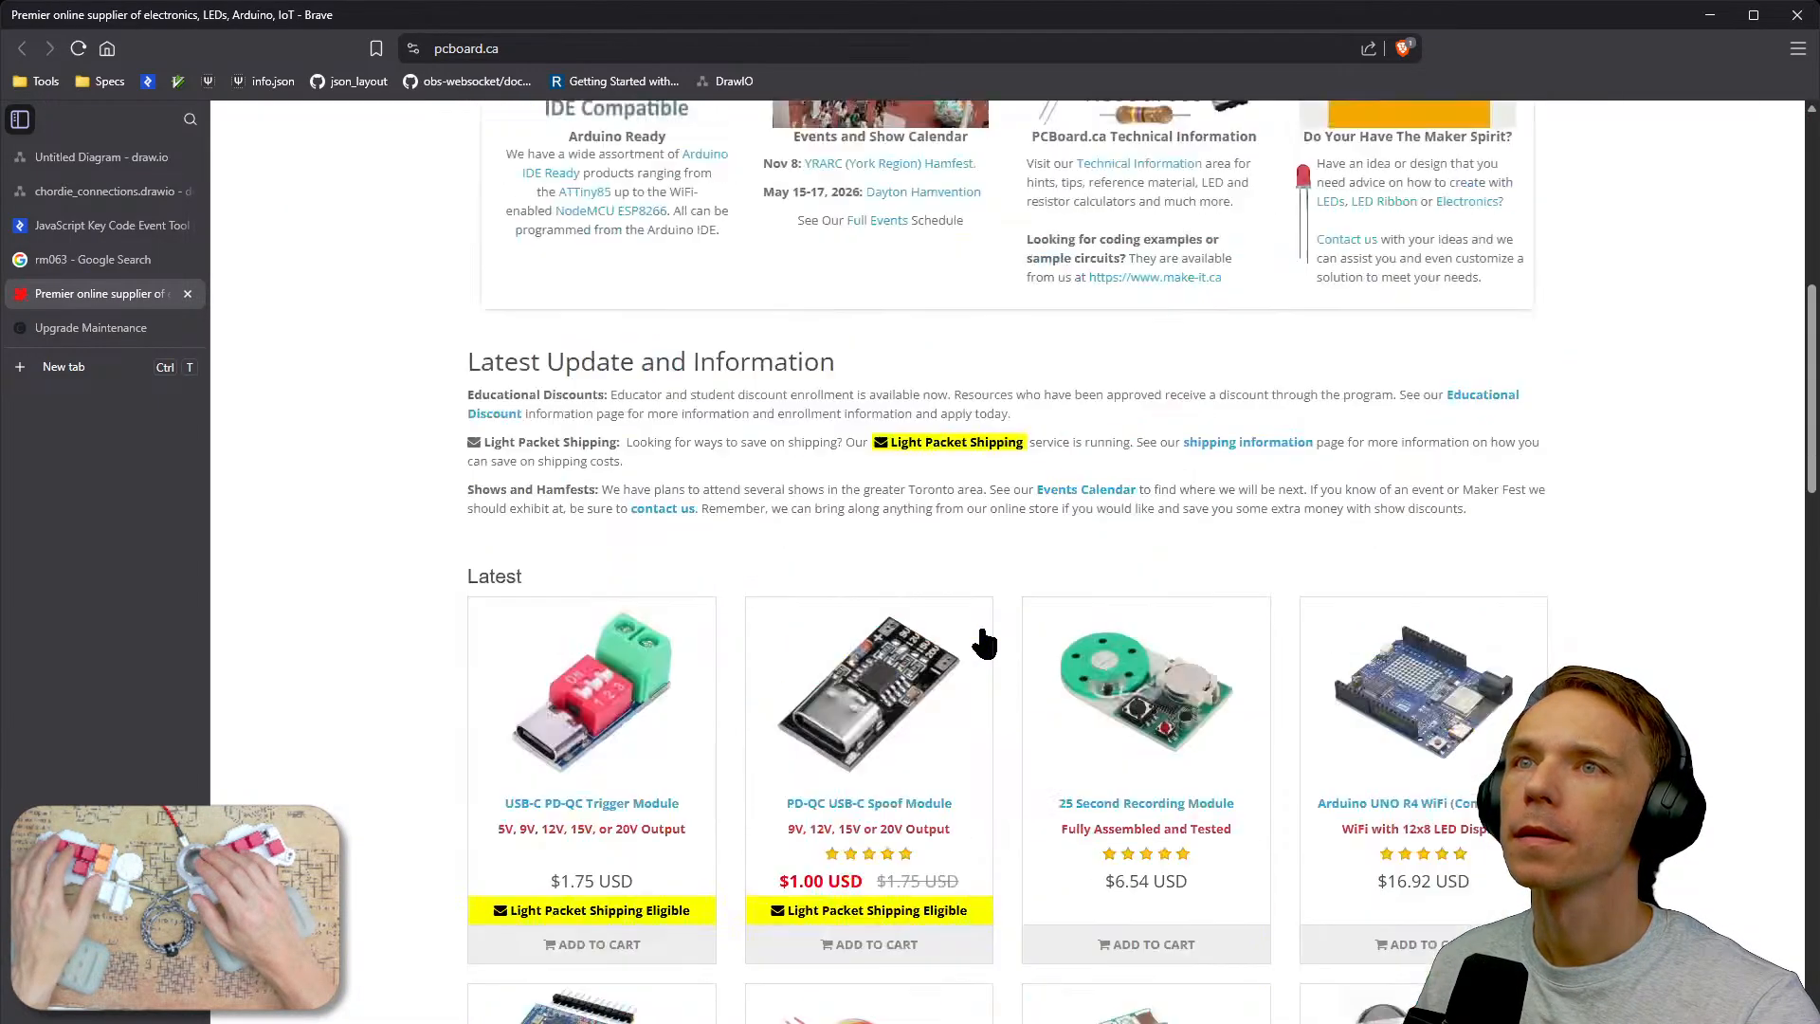
Search the PCBoard.ca store for rm063 and open the RM063 Style Trimpot product page.
{"action": "left_click", "coordinate": [1033, 182]}
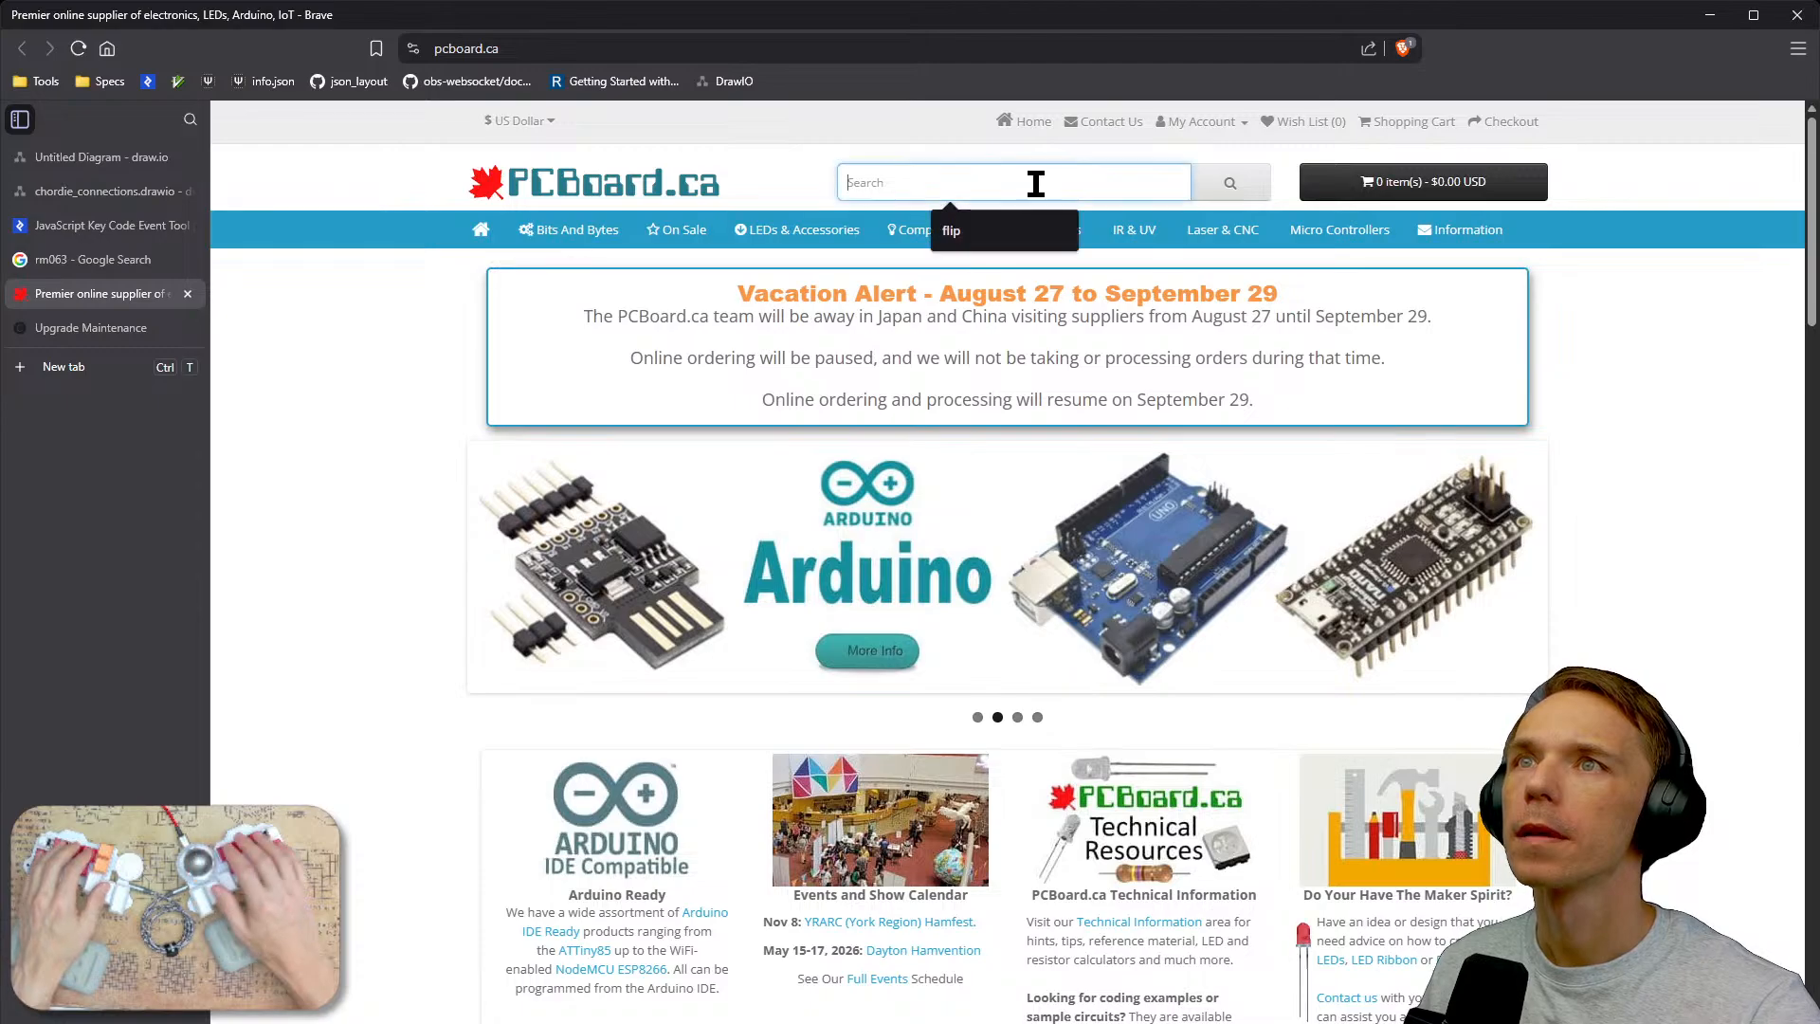
{"action": "type", "text": "rm063"}
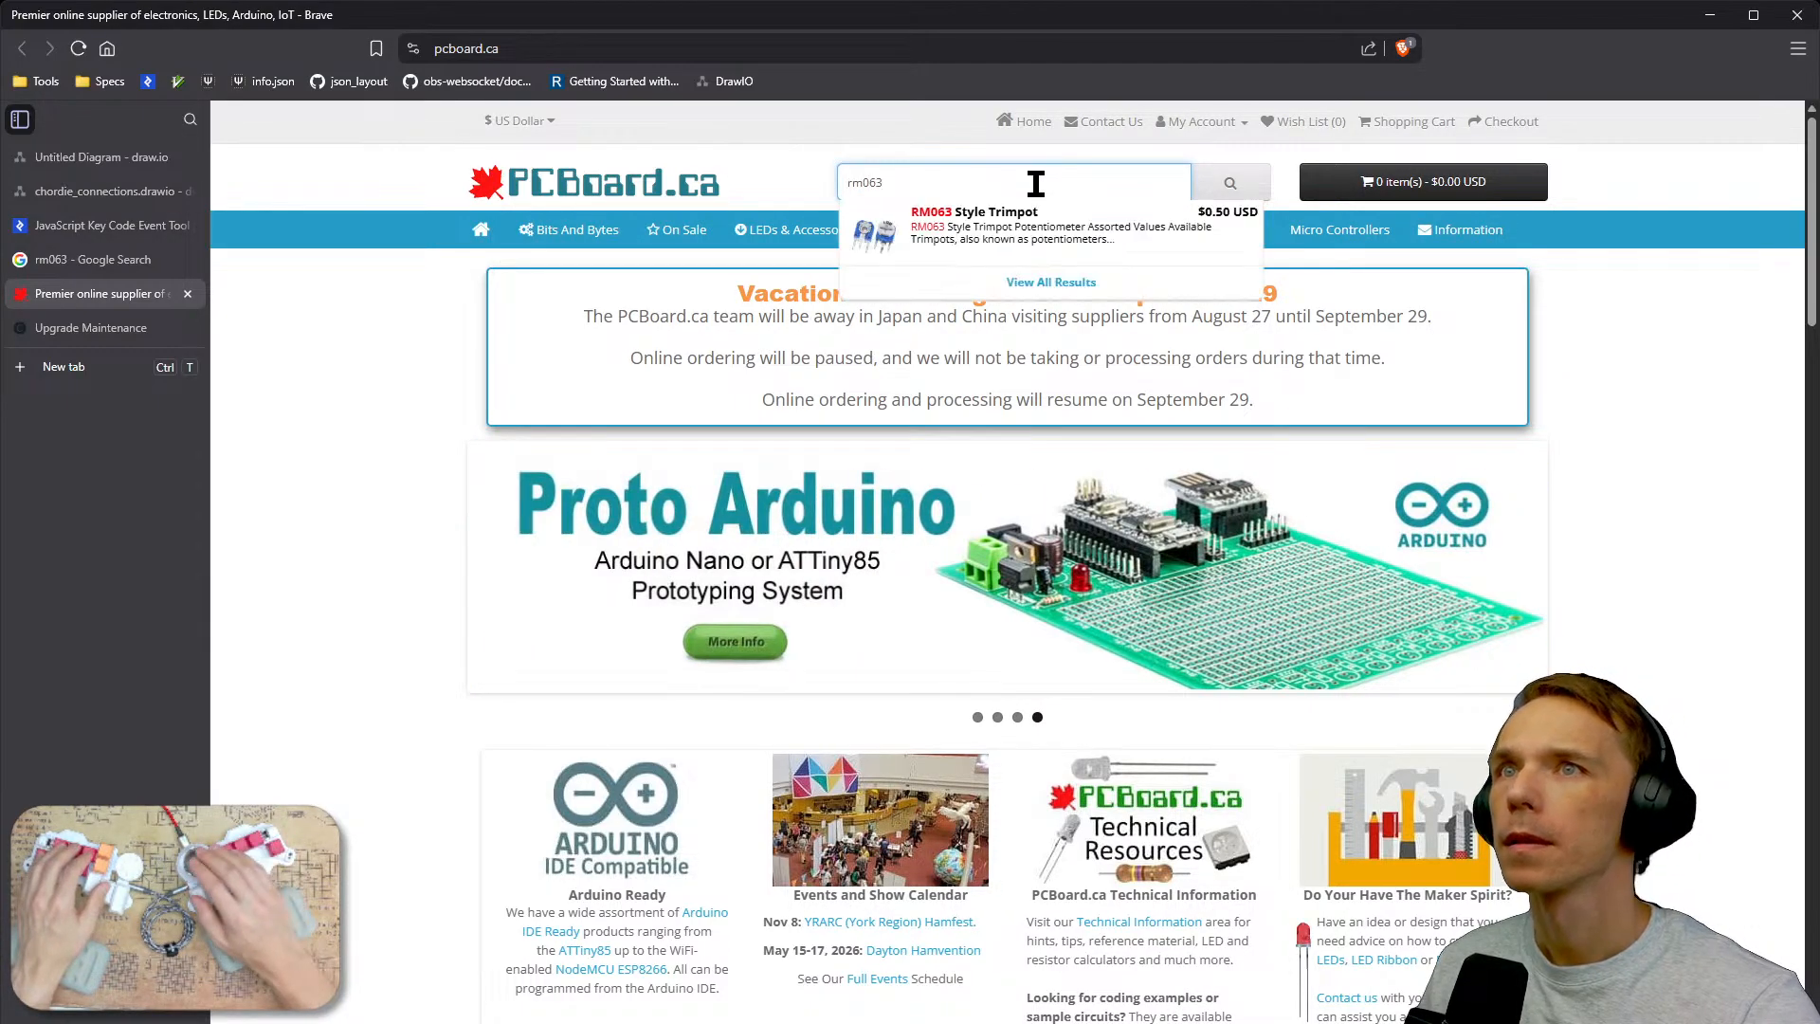
{"action": "left_click", "coordinate": [1021, 228]}
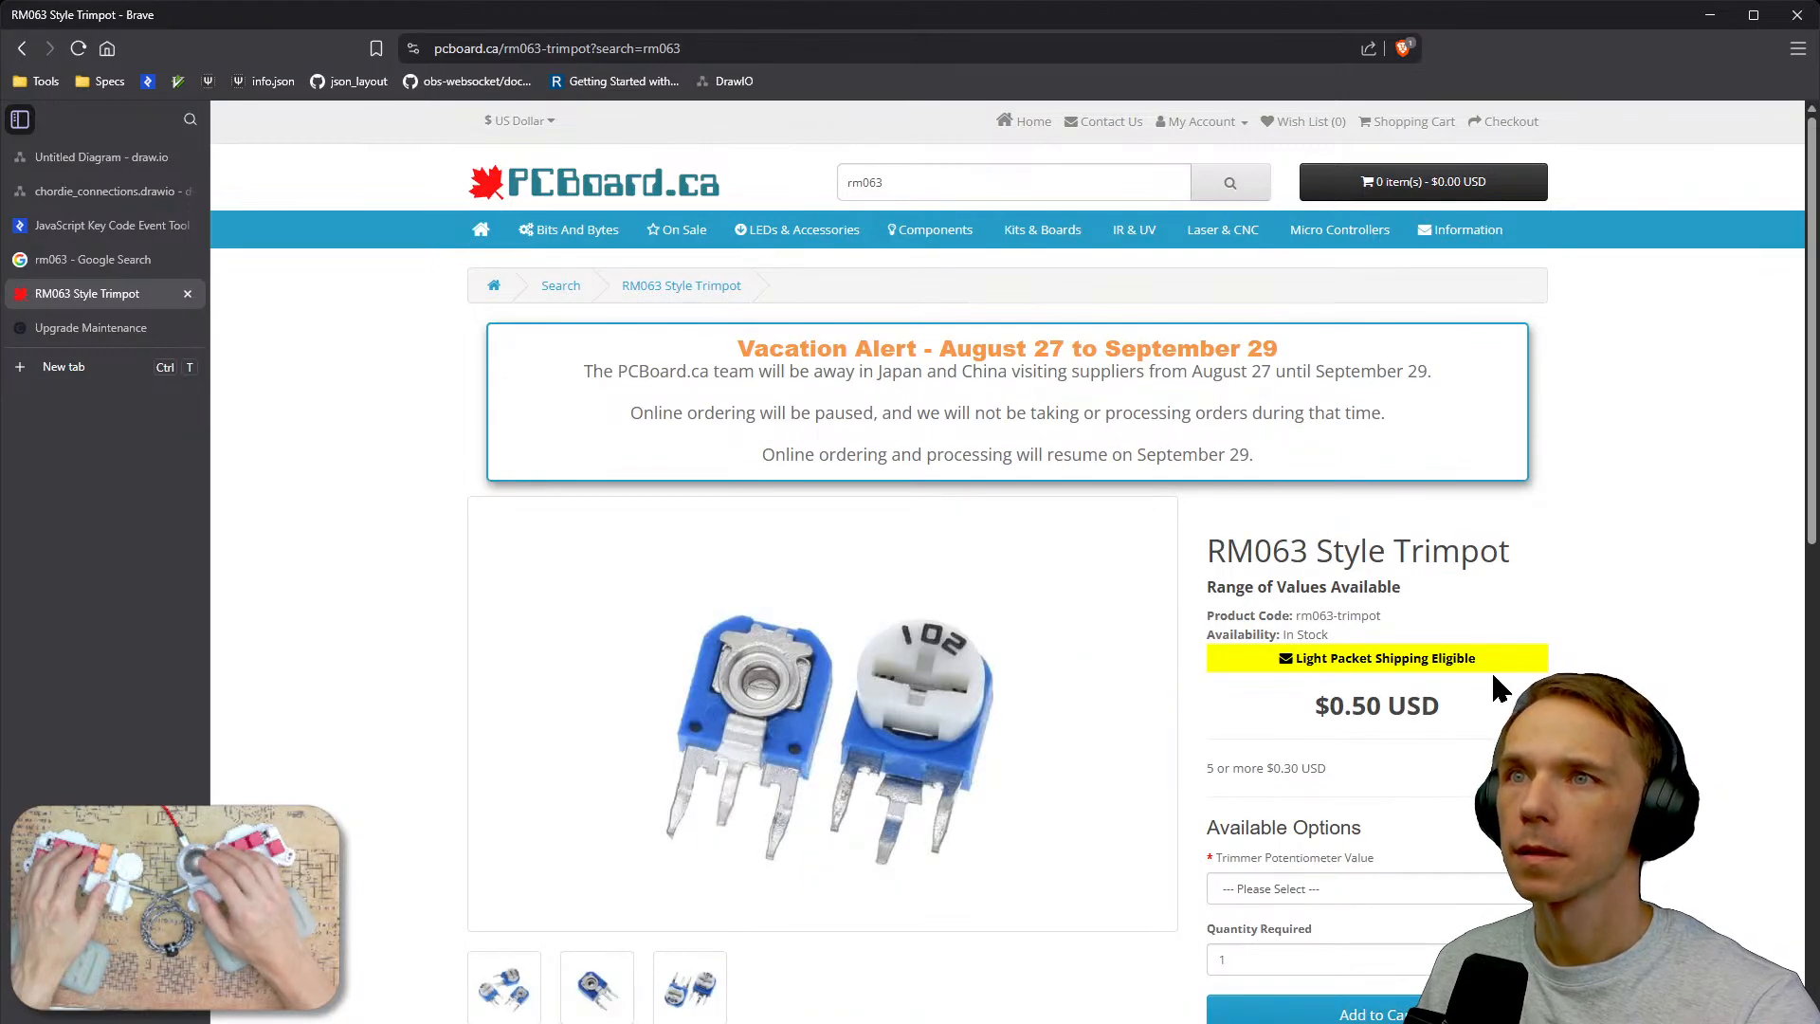
Scroll the RM063 trimpot page to examine its mechanical dimensions drawing.
{"action": "scroll", "coordinate": [1020, 737], "scroll_direction": "down", "scroll_amount": 3}
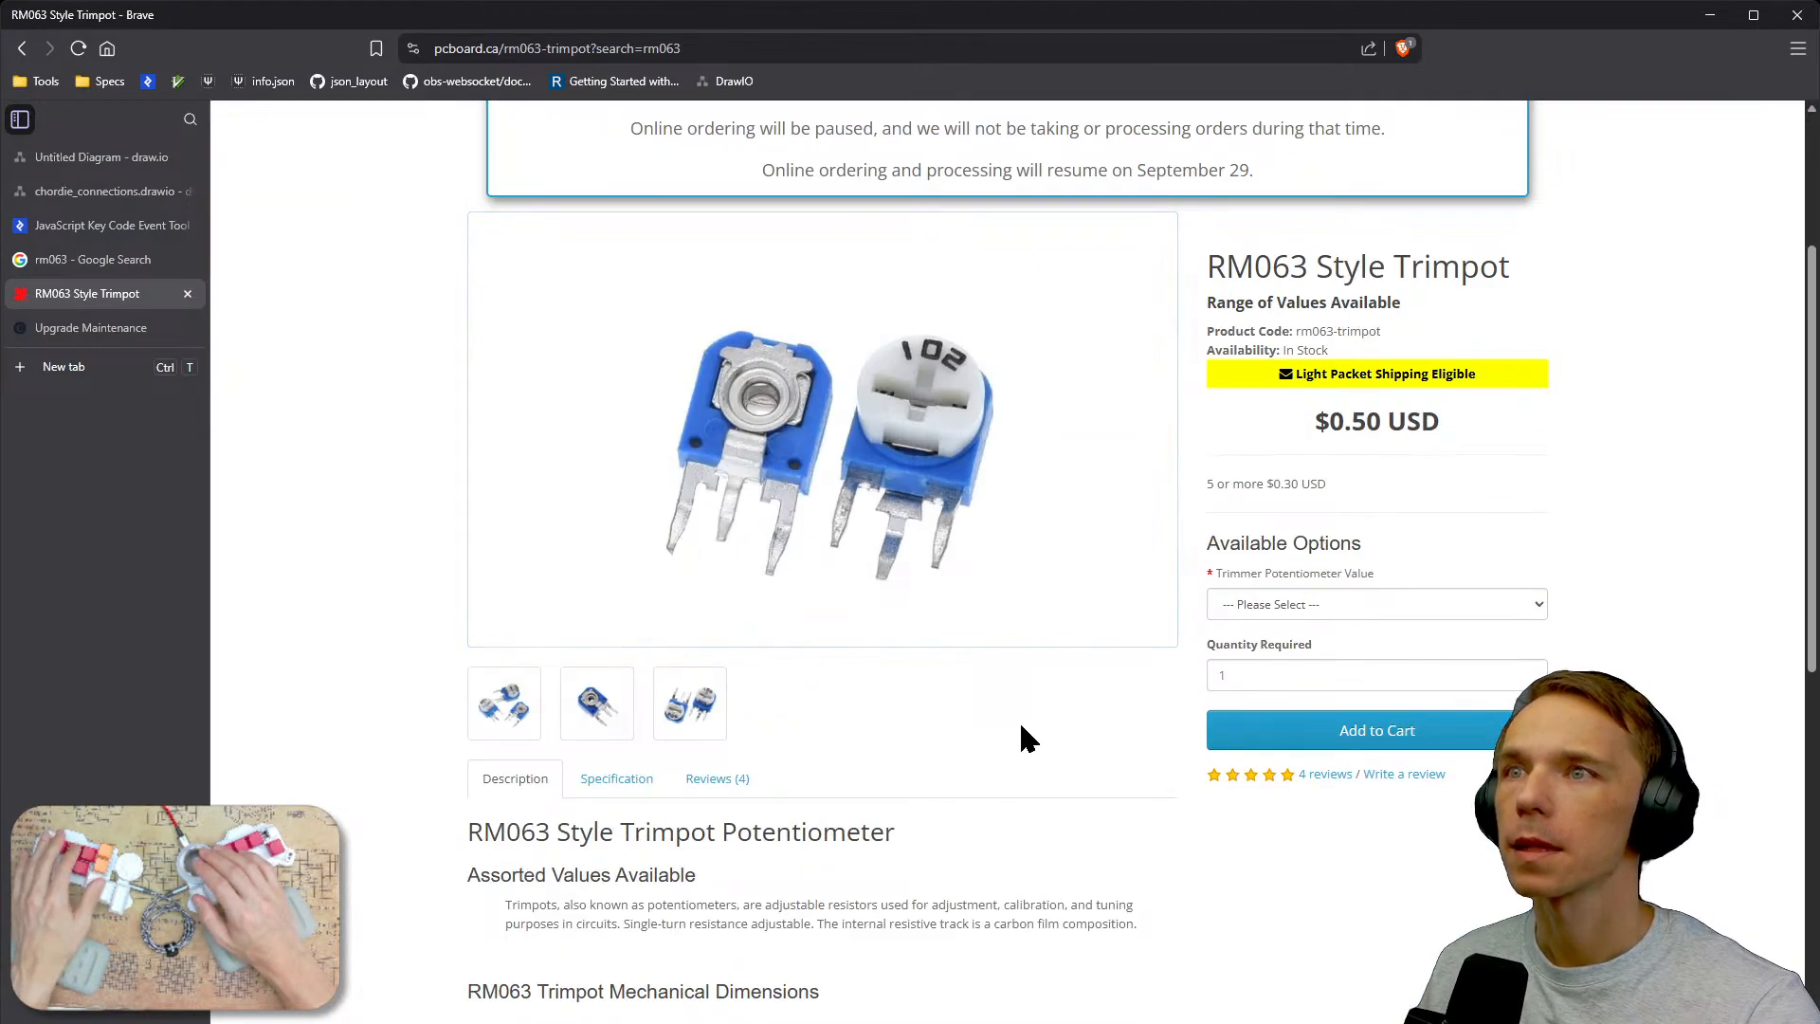
{"action": "scroll", "coordinate": [1020, 738], "scroll_direction": "down", "scroll_amount": 4}
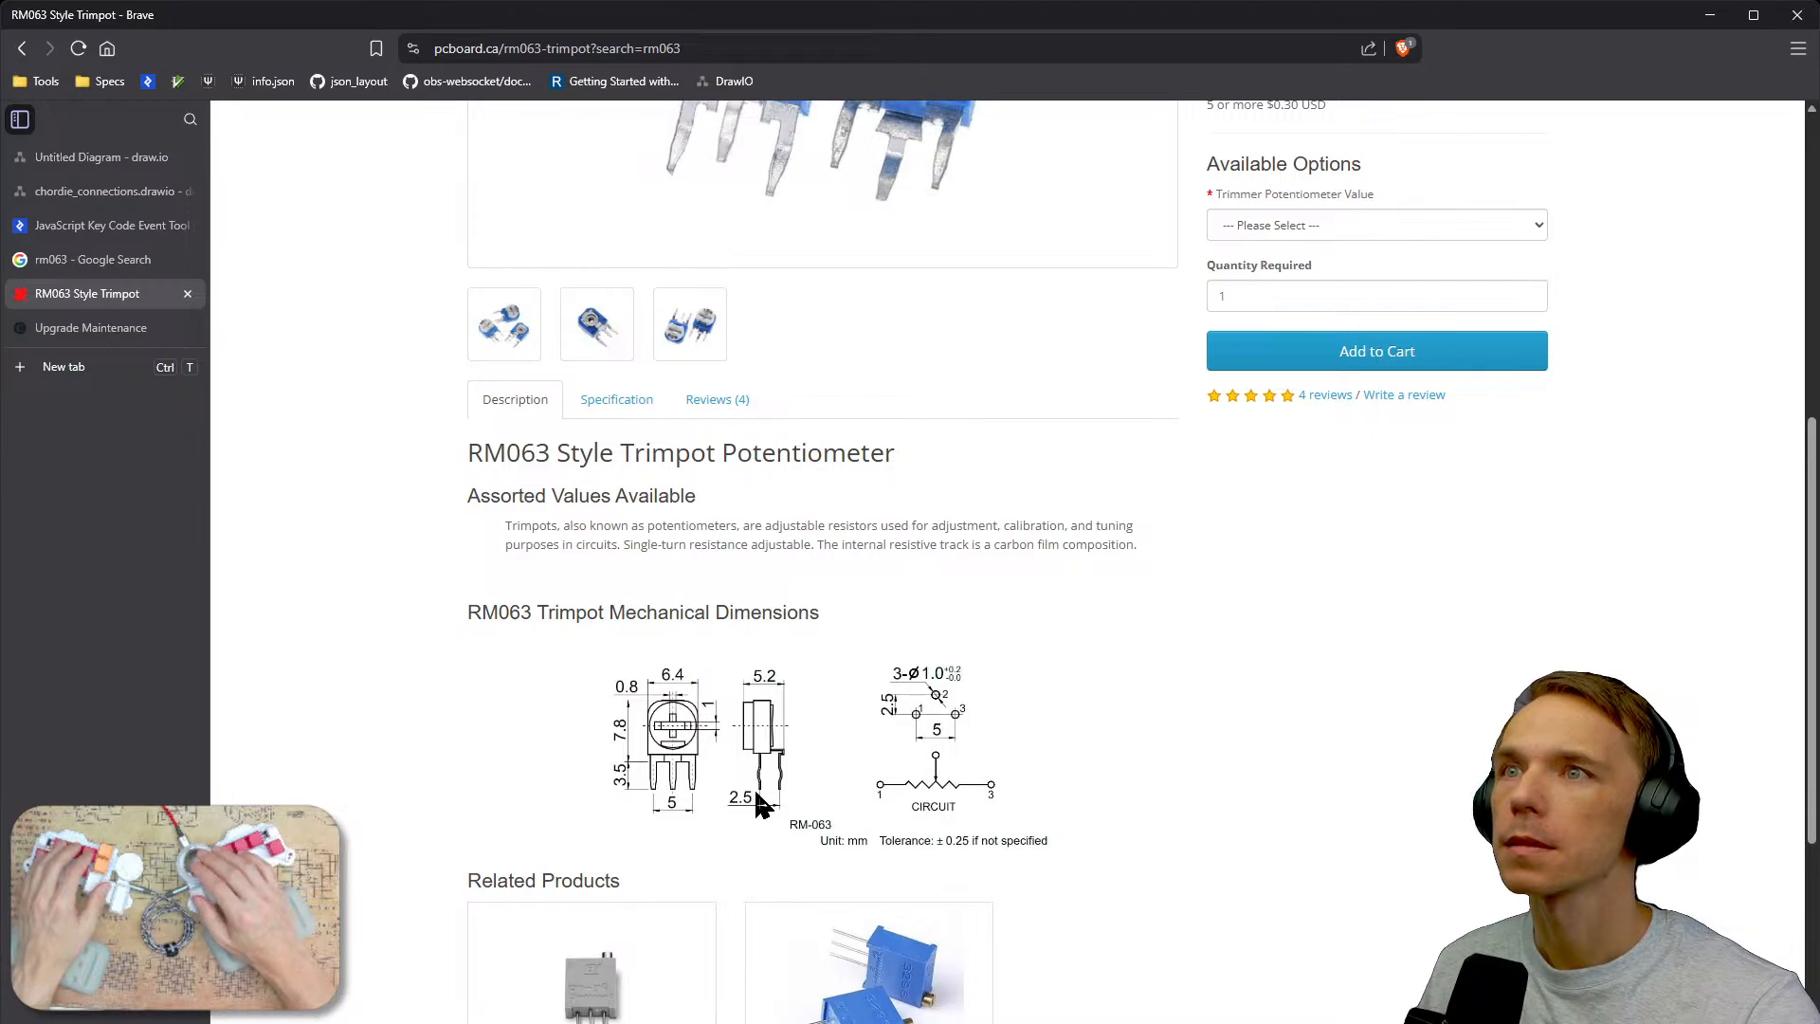
{"action": "scroll", "coordinate": [671, 720], "scroll_direction": "up", "scroll_amount": 3}
{"action": "scroll", "coordinate": [670, 723], "scroll_direction": "down", "scroll_amount": 3}
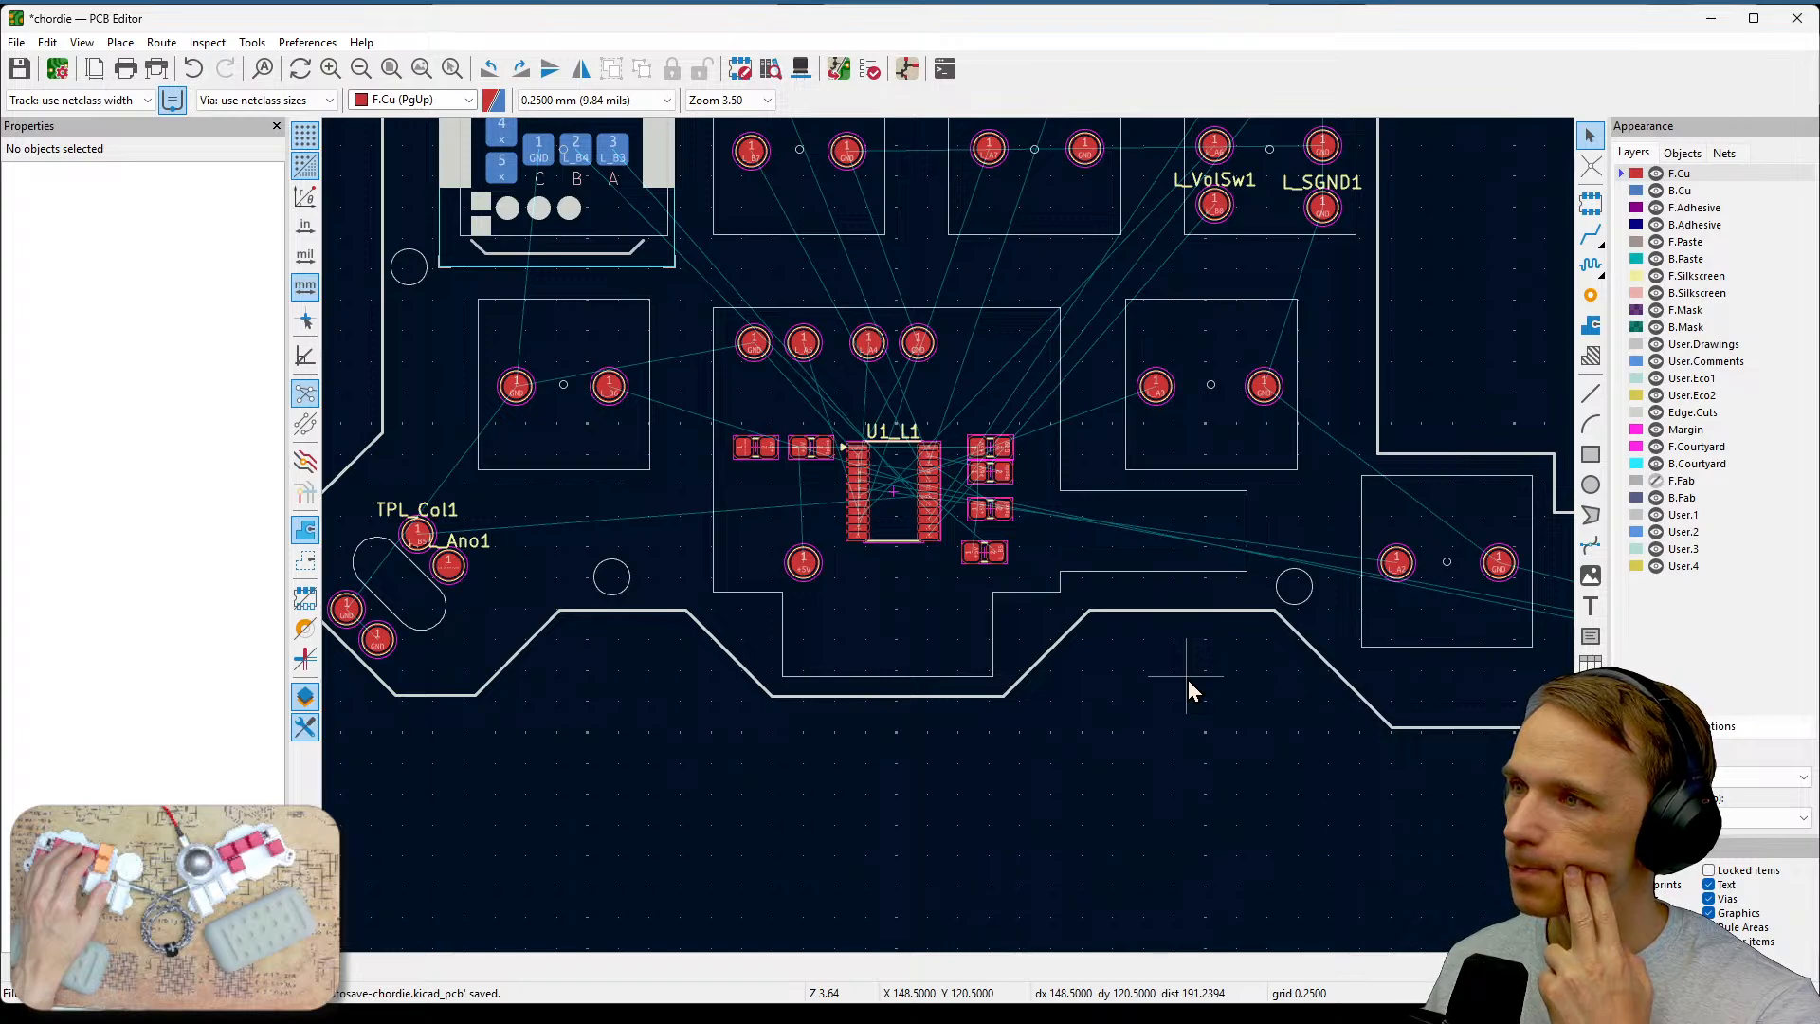
Draw a rectangle about 9.25 by 7.5 mm below the board outline beside the controller.
{"action": "left_click", "coordinate": [1591, 457]}
{"action": "left_click", "coordinate": [1132, 745]}
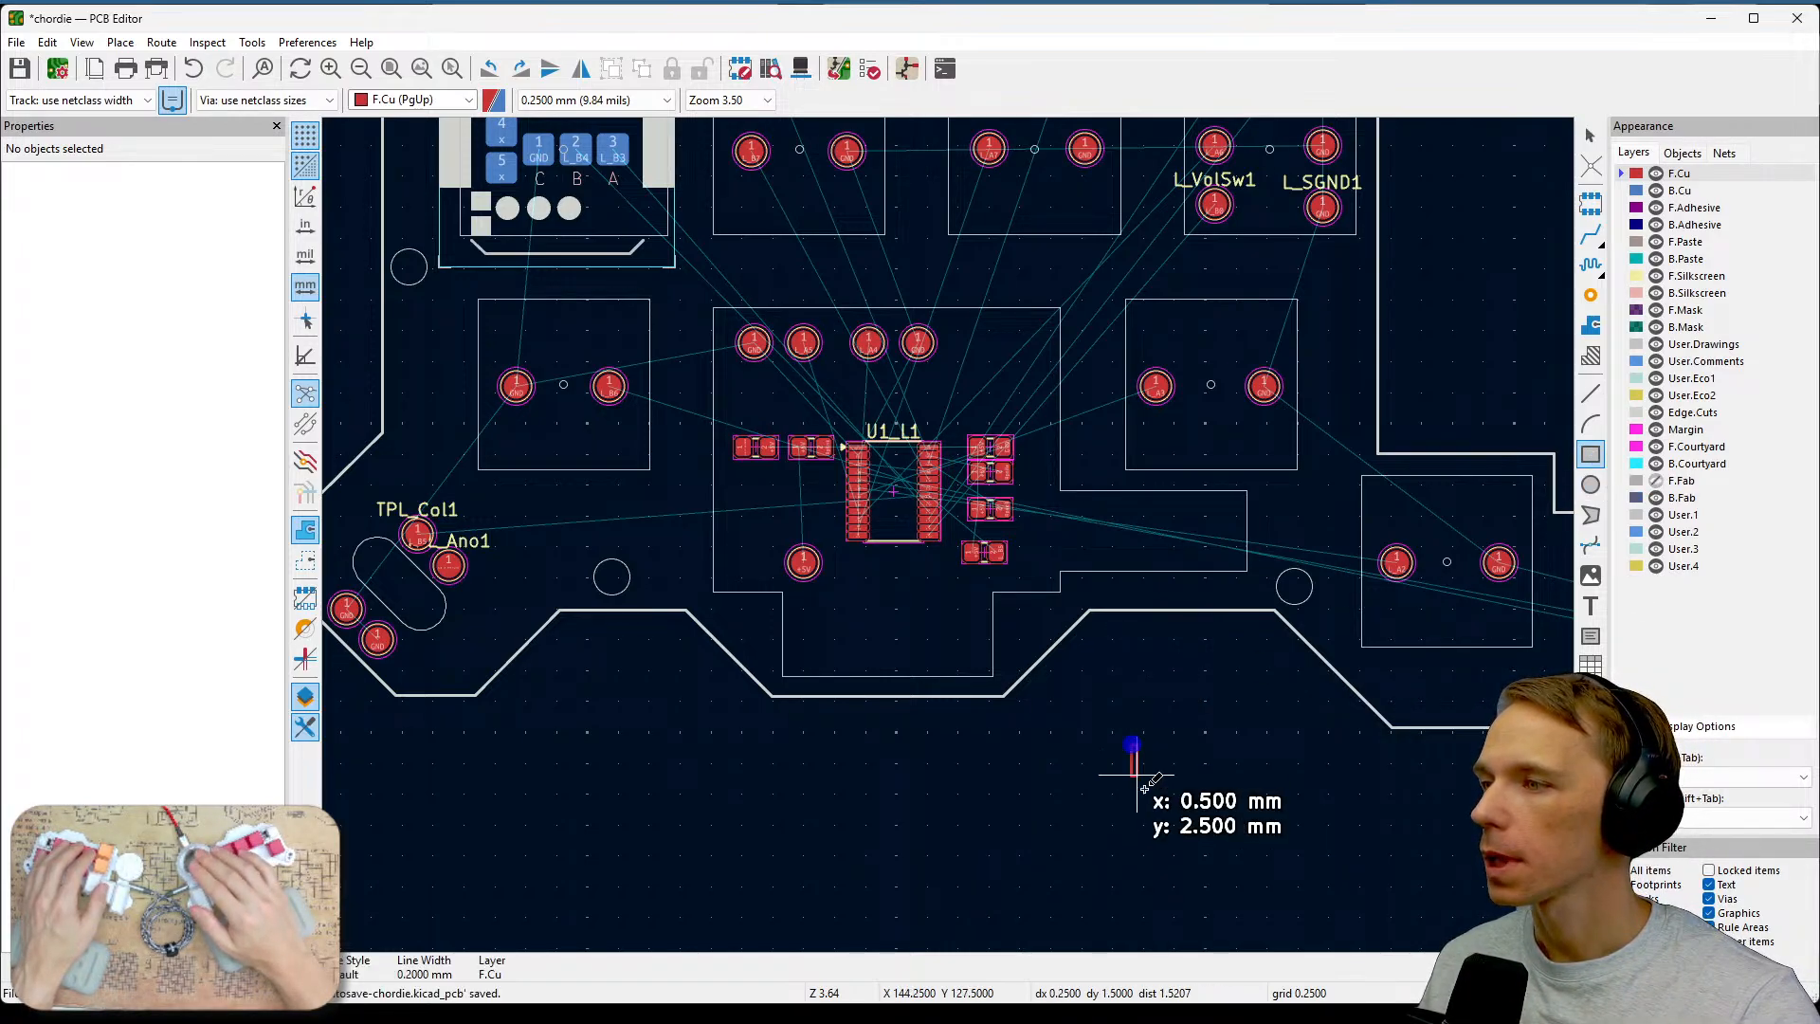
{"action": "left_click", "coordinate": [1245, 836]}
{"action": "key", "text": "Escape"}
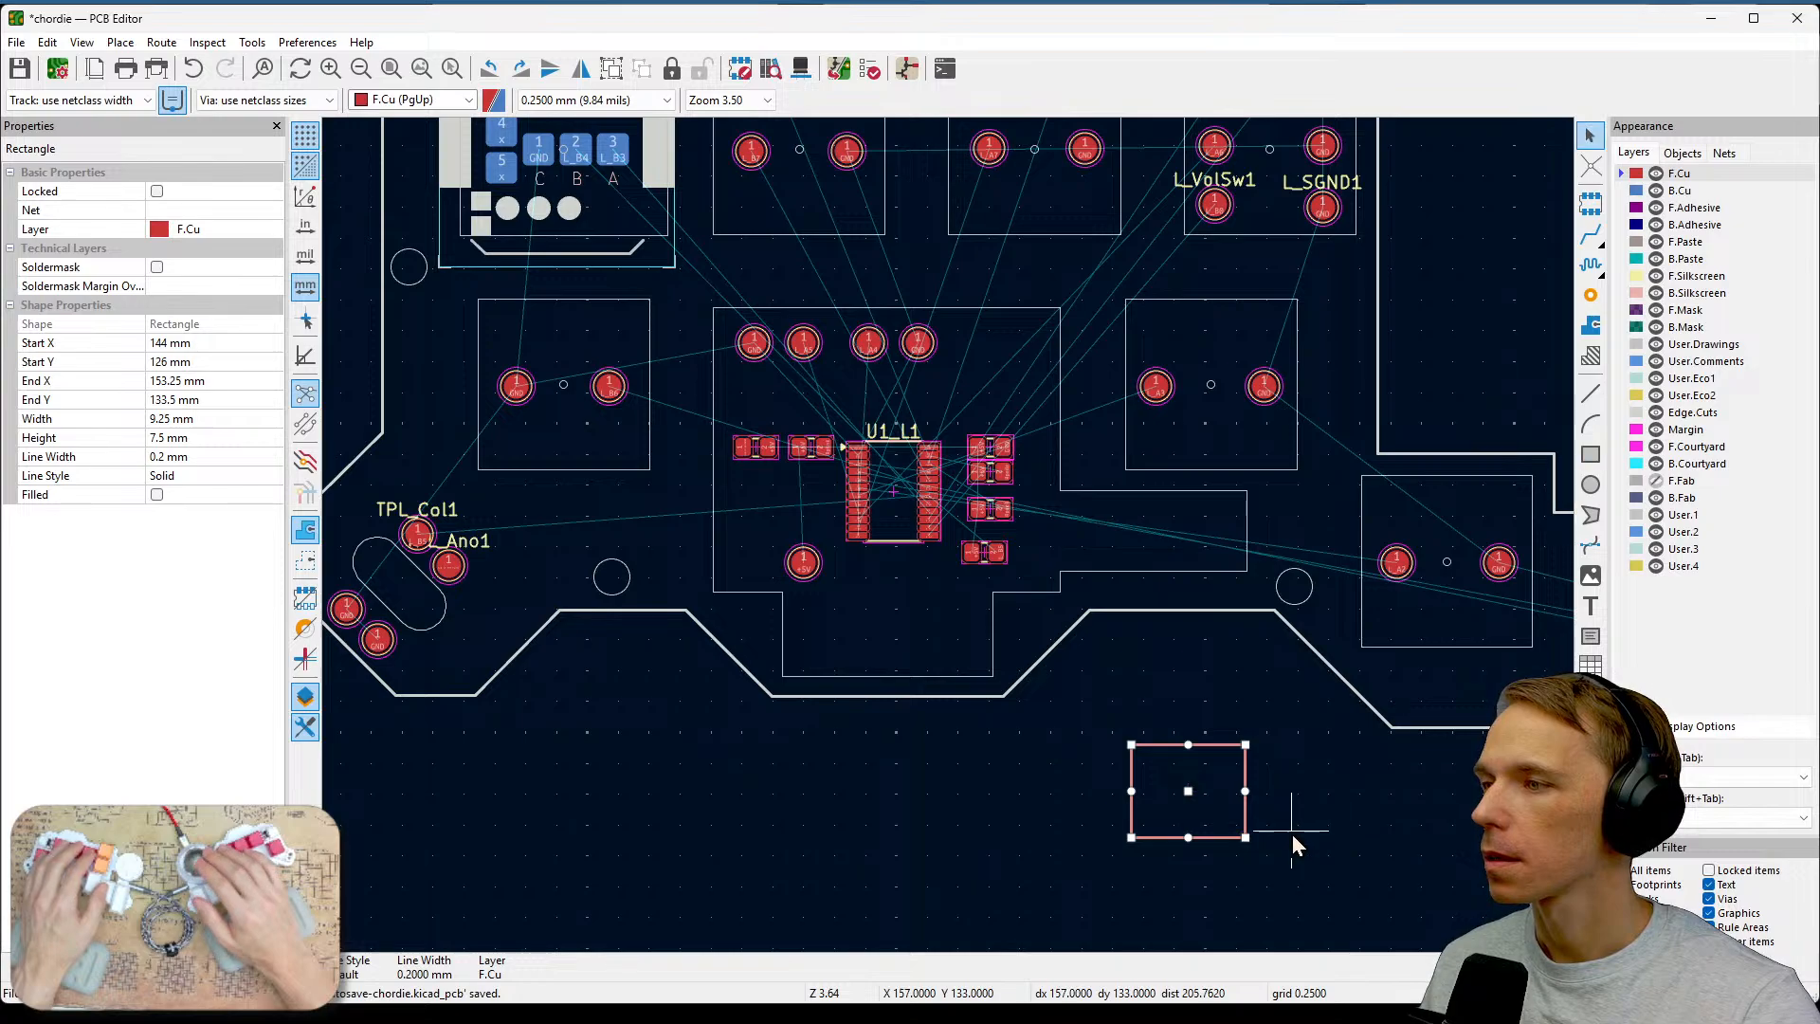
Open the rectangle's properties and, by center and size, set its size to 6.55 mm by 7.9 mm.
{"action": "double_click", "coordinate": [1235, 795]}
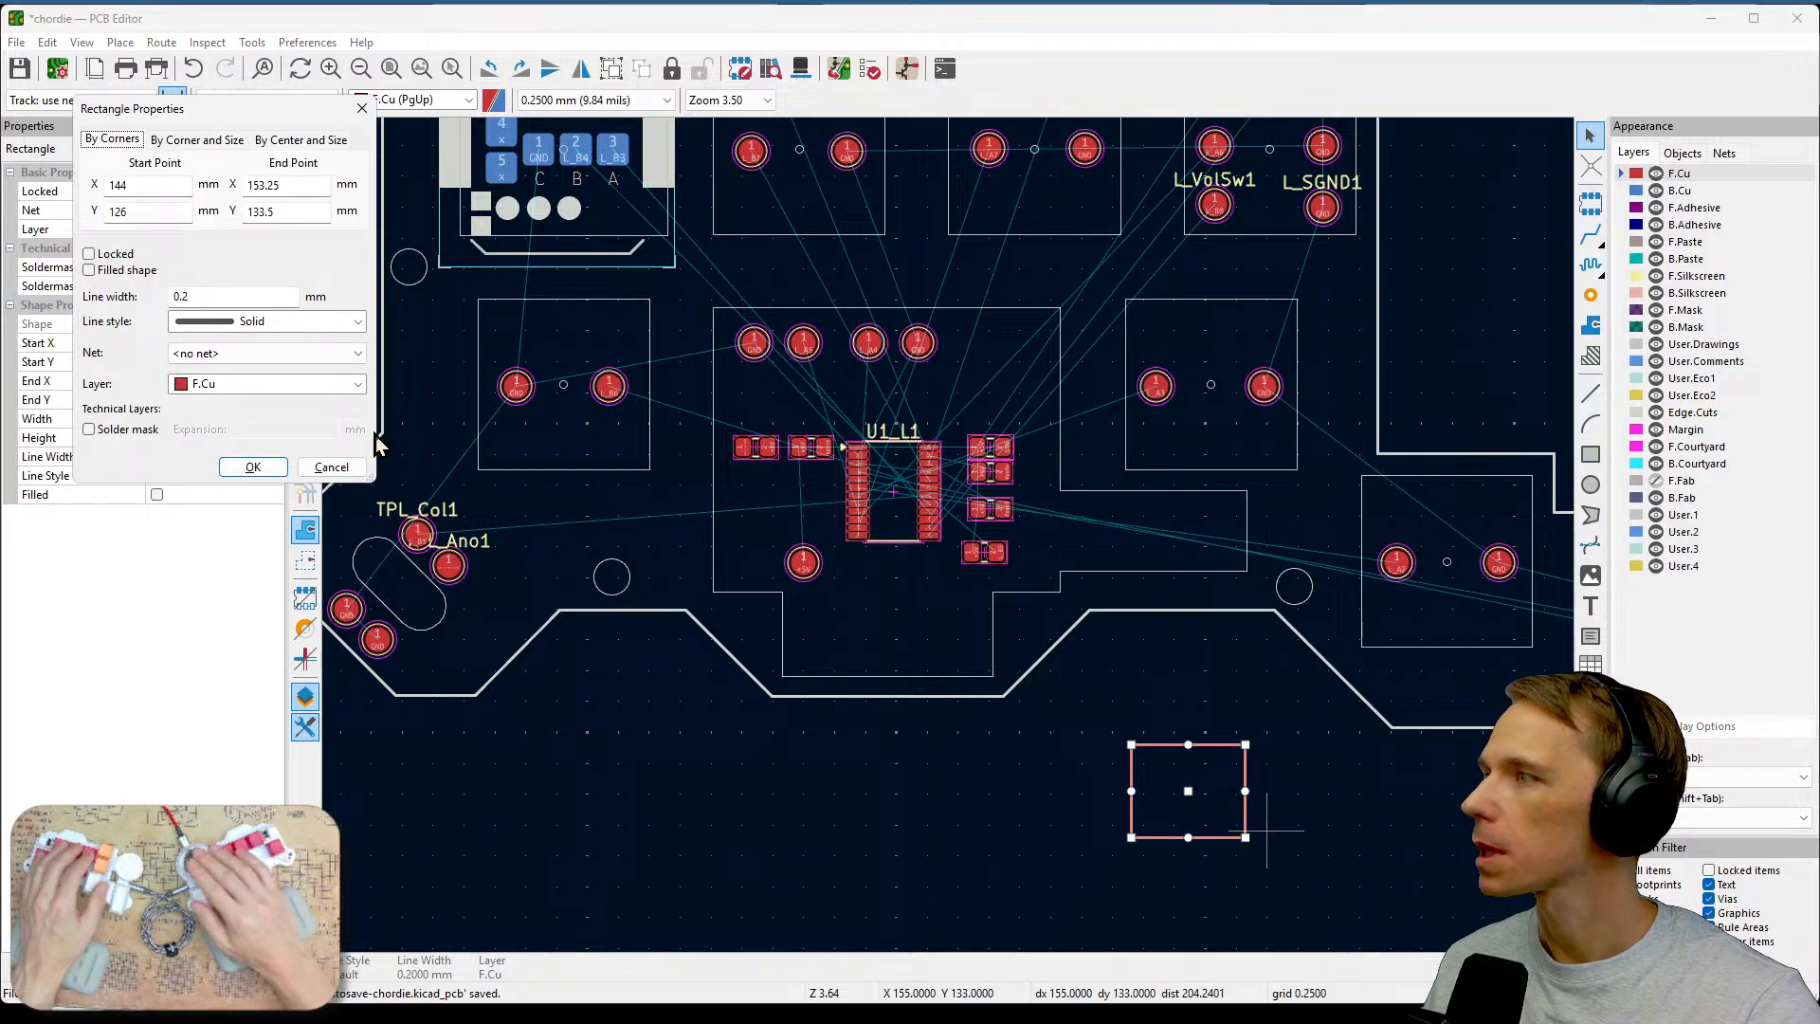
{"action": "left_click_drag", "start_coordinate": [208, 108], "coordinate": [818, 289]}
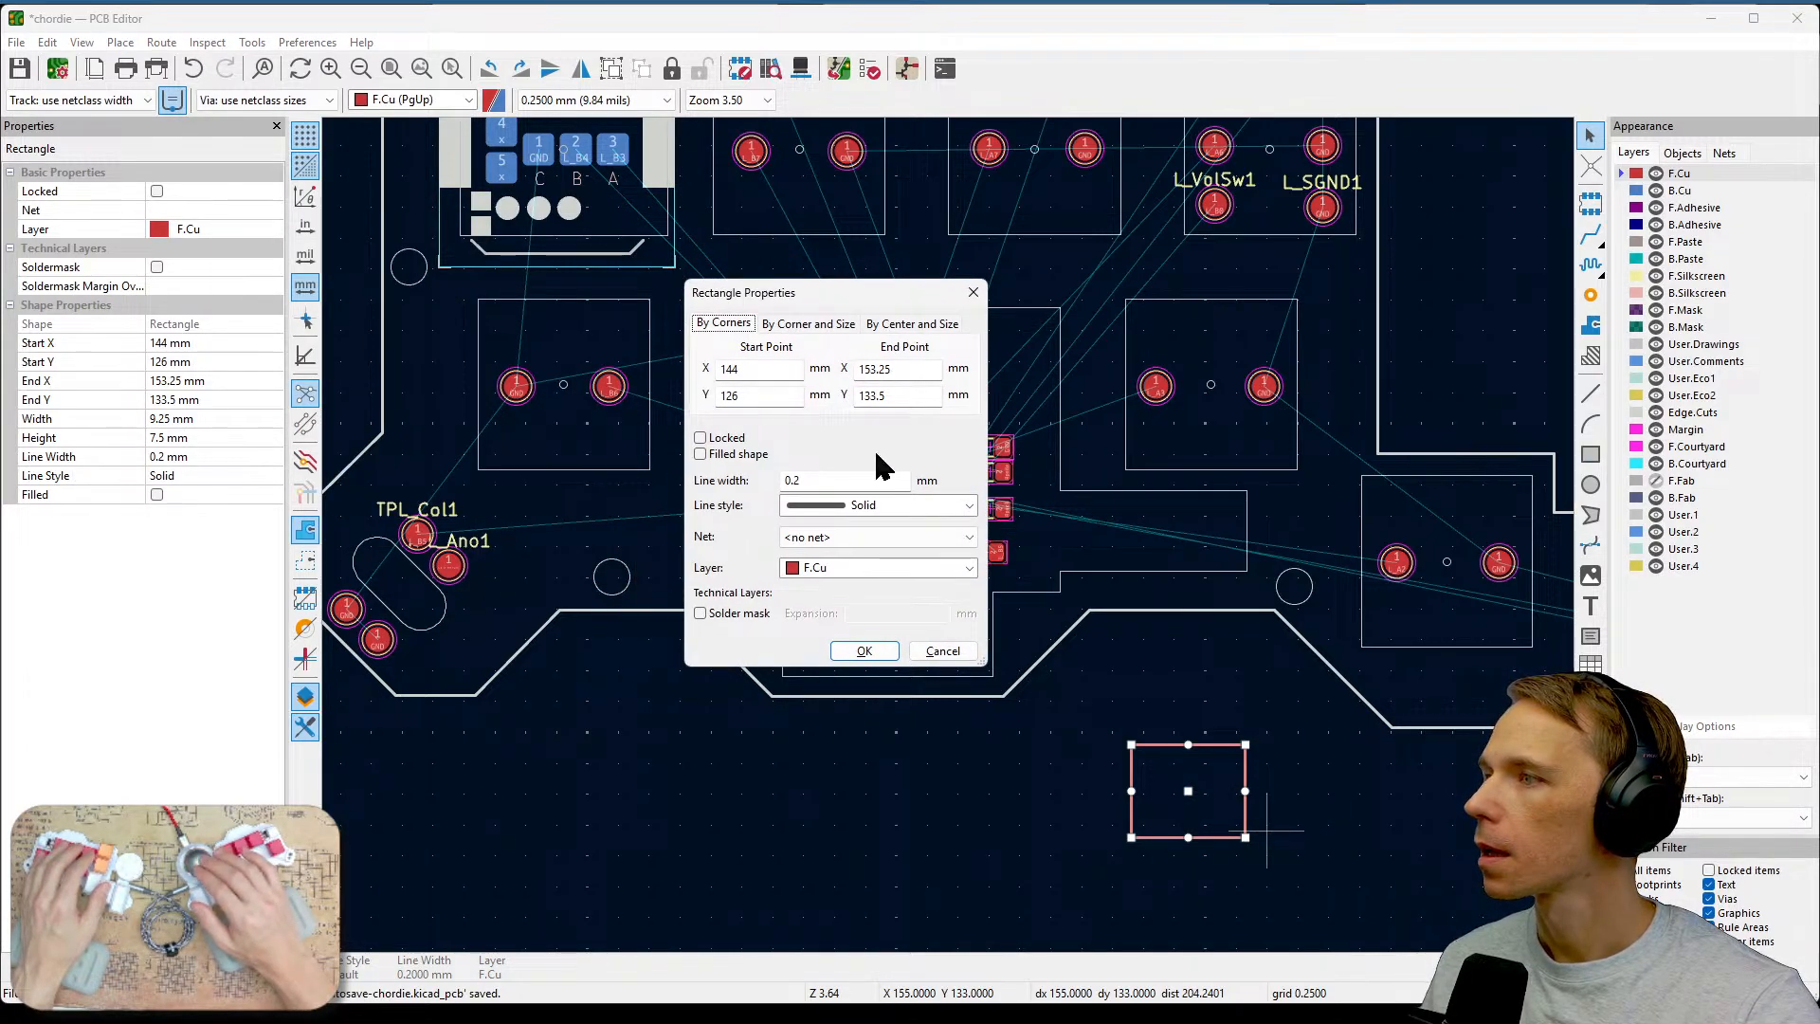
{"action": "left_click", "coordinate": [830, 325]}
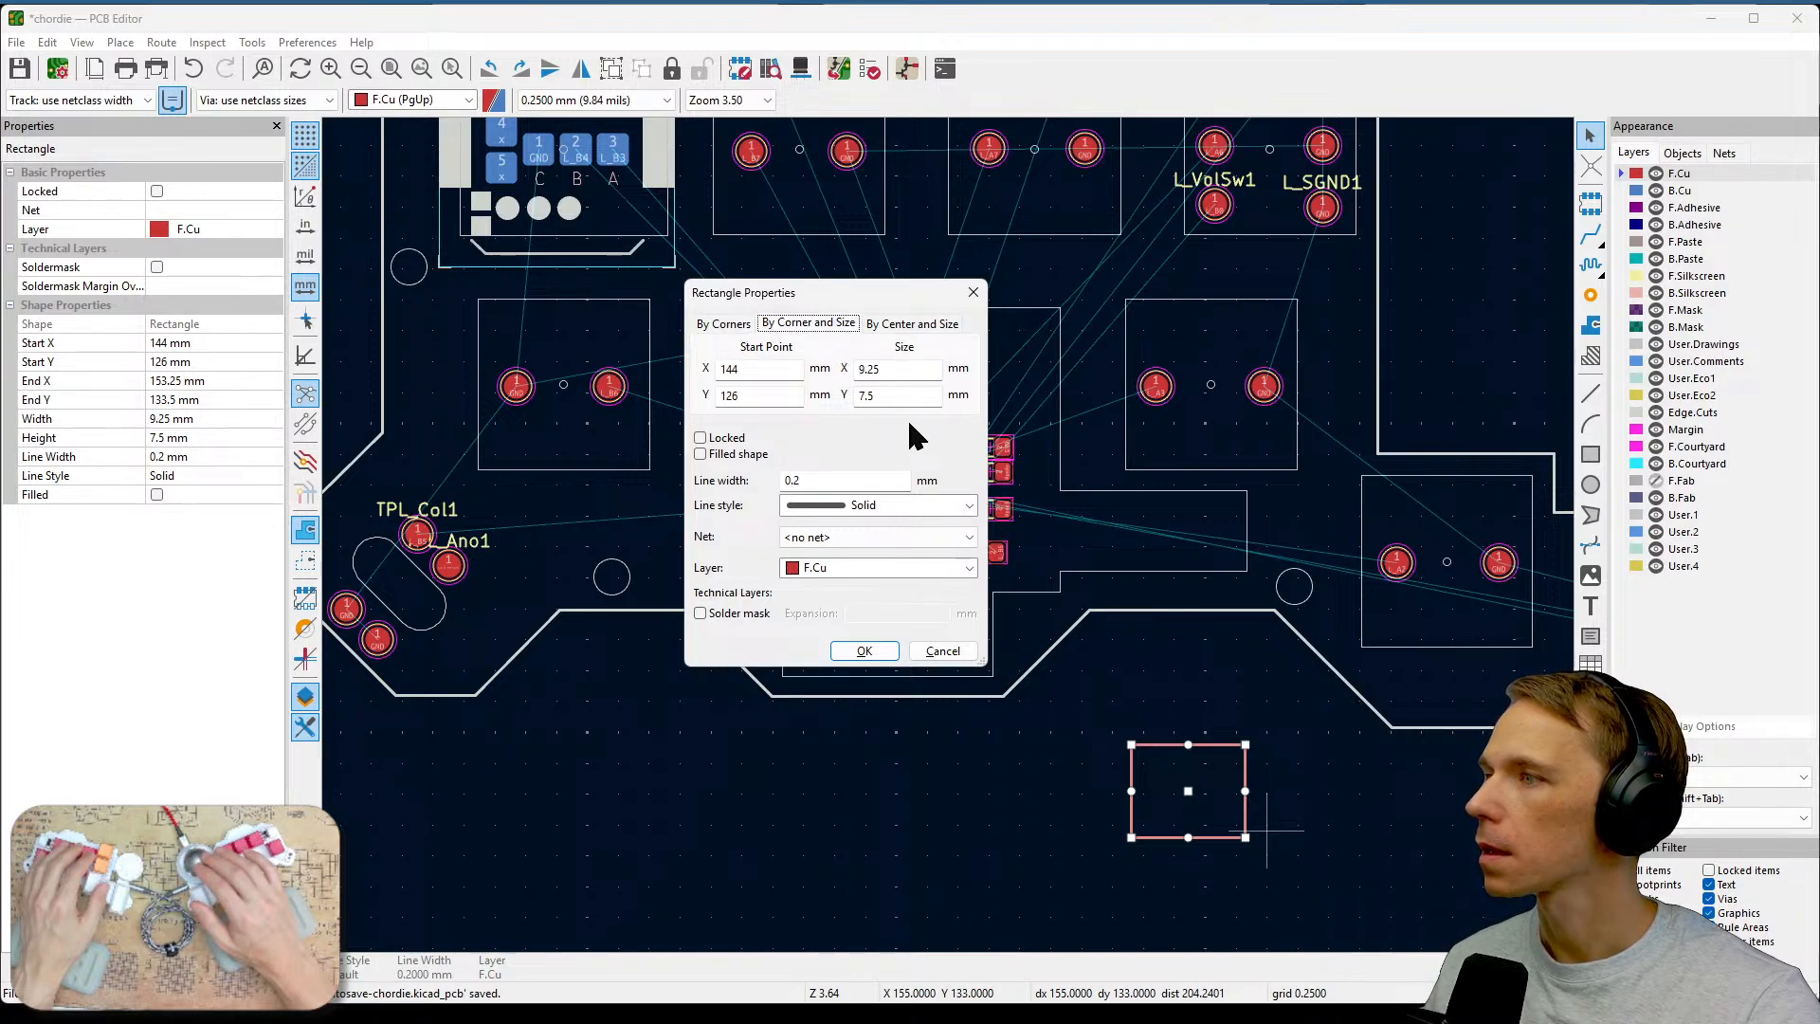
{"action": "left_click", "coordinate": [924, 323]}
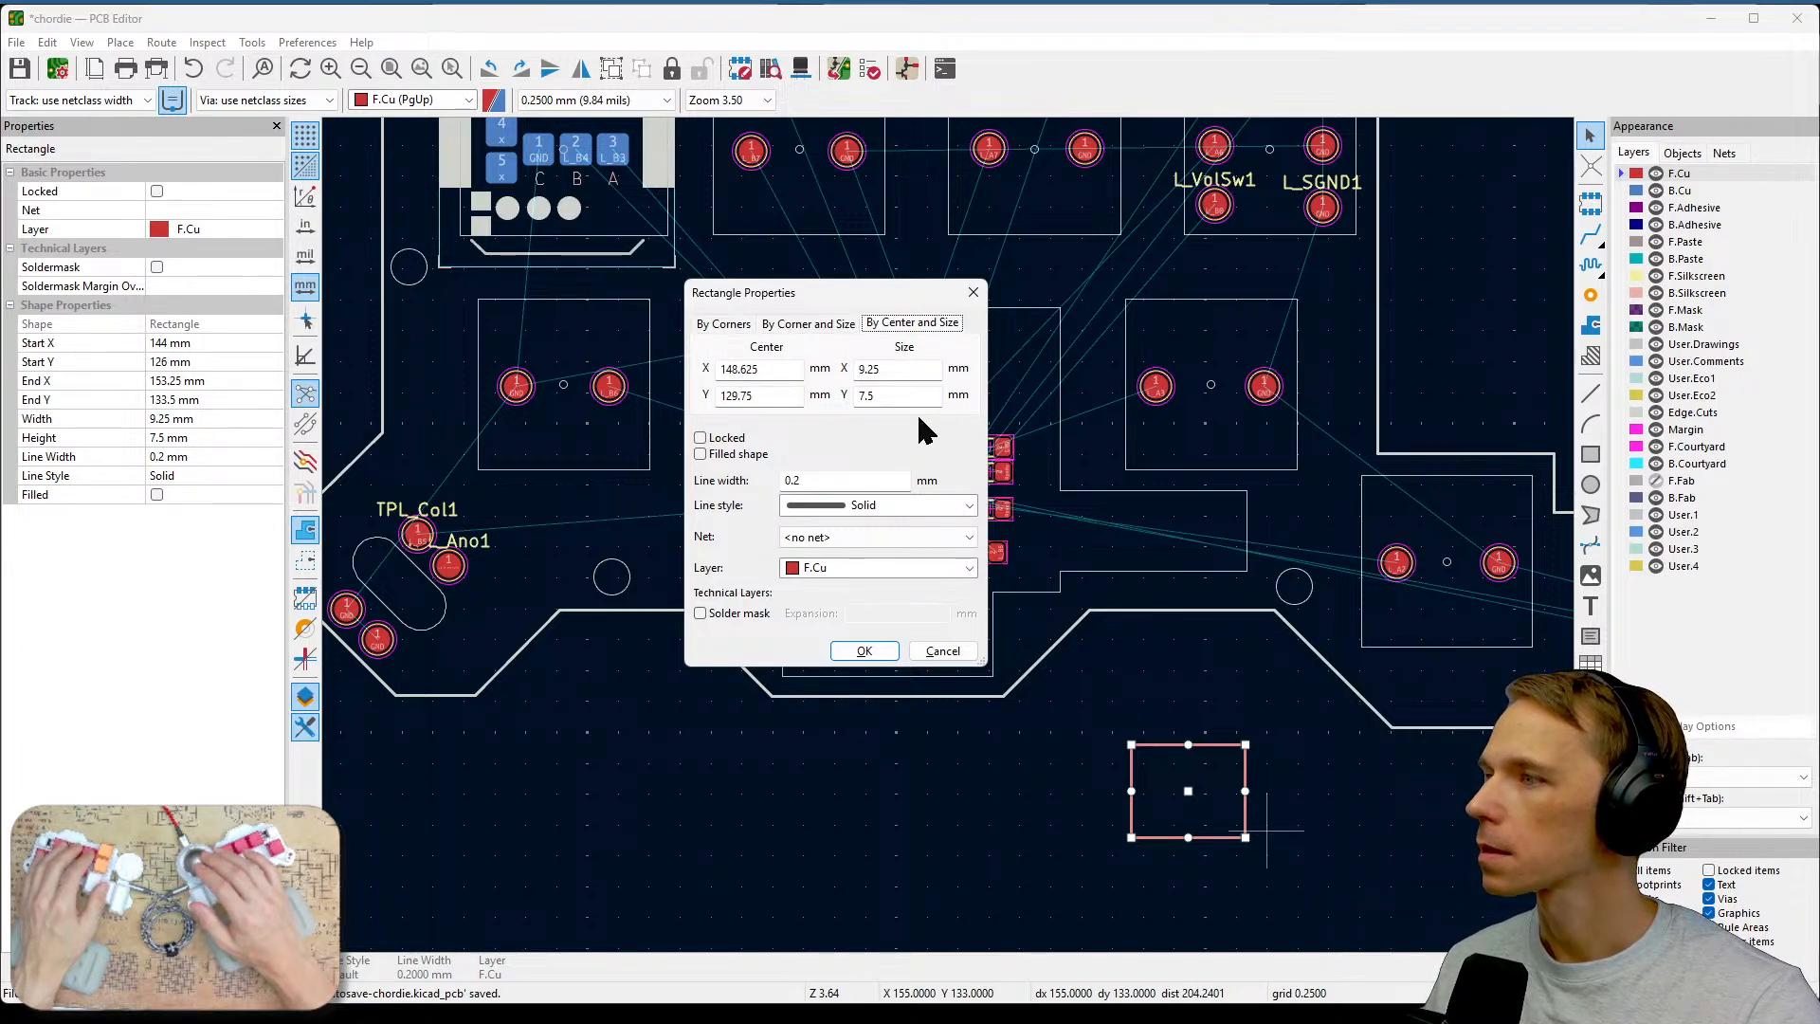
{"action": "double_click", "coordinate": [894, 368]}
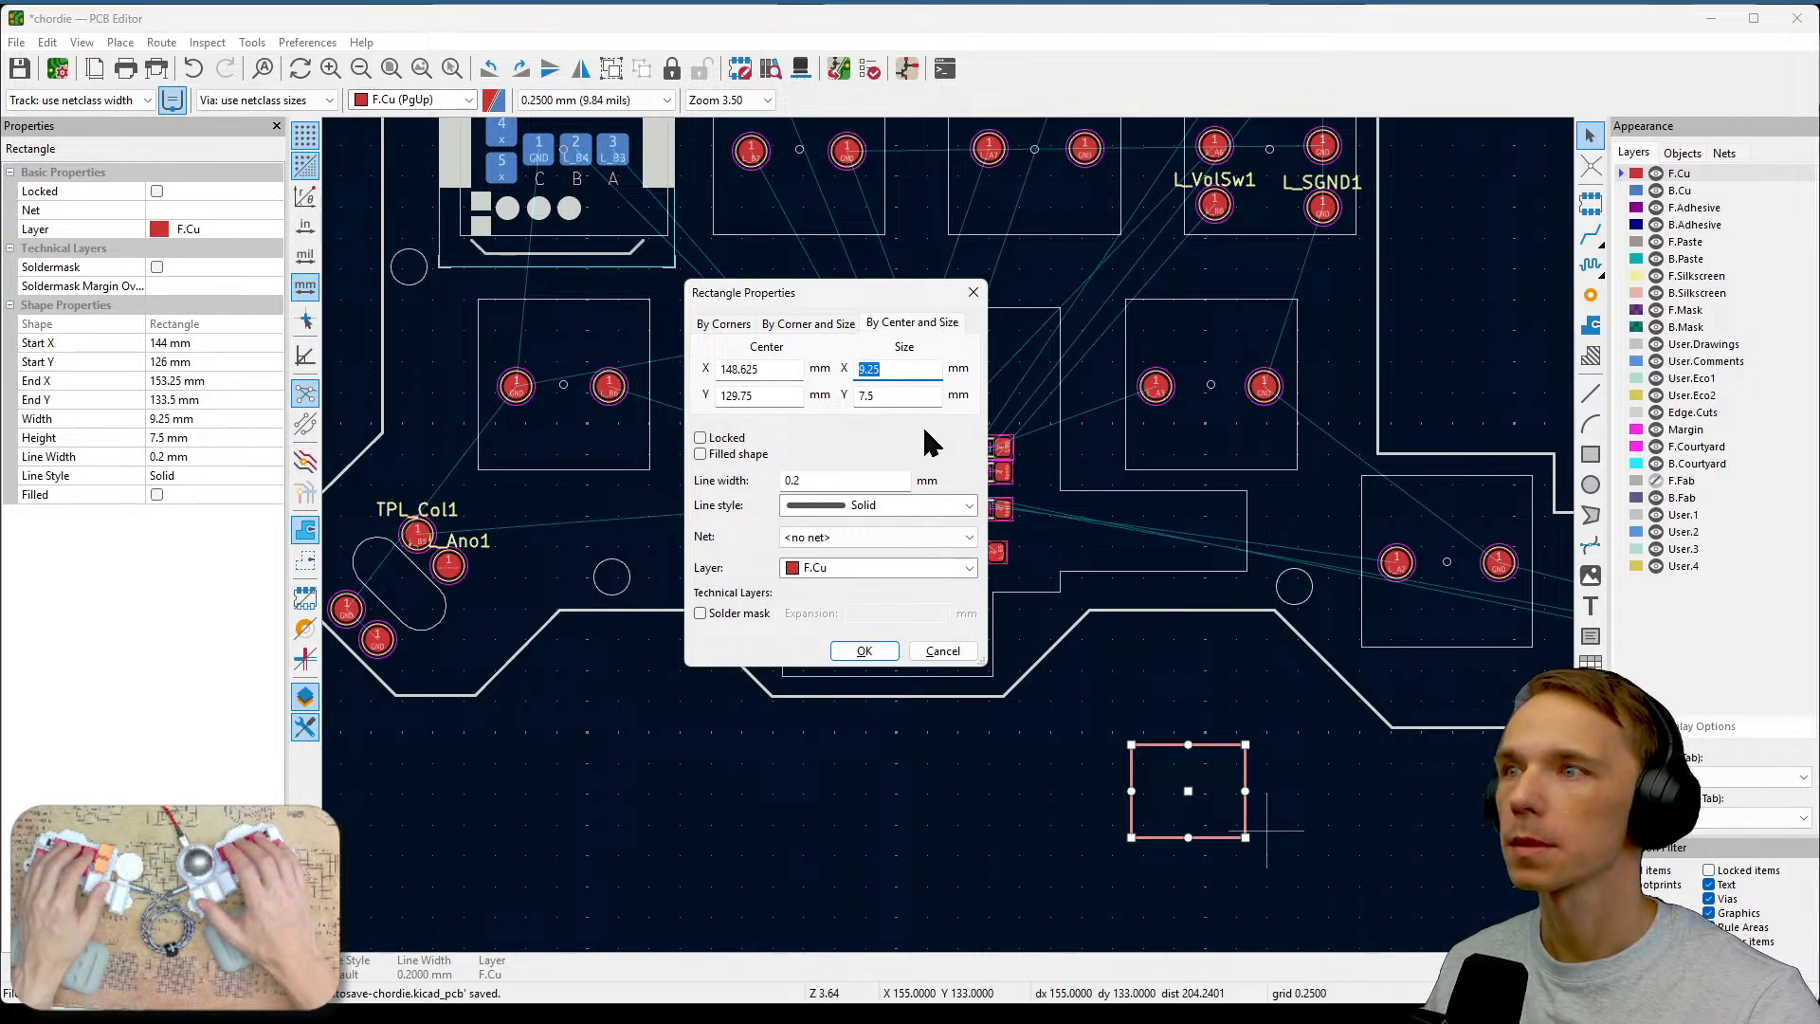
{"action": "key", "text": "BackSpace"}
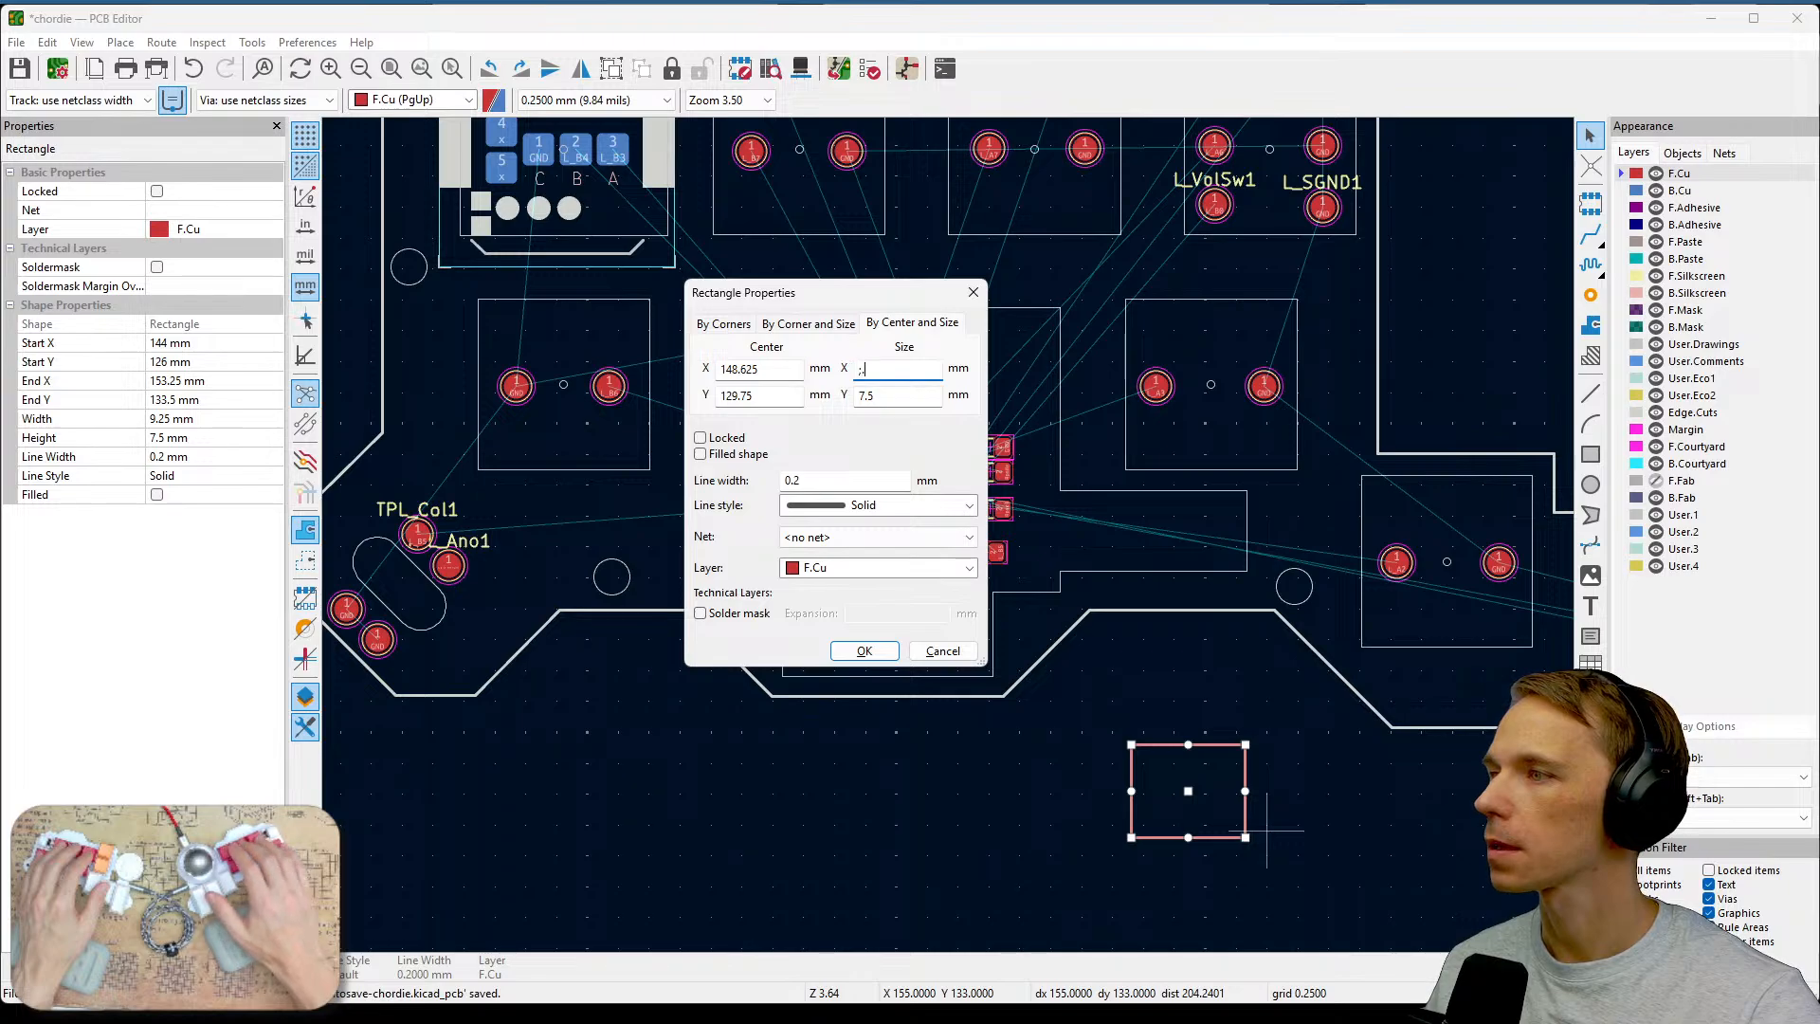
{"action": "type", "text": "7.8"}
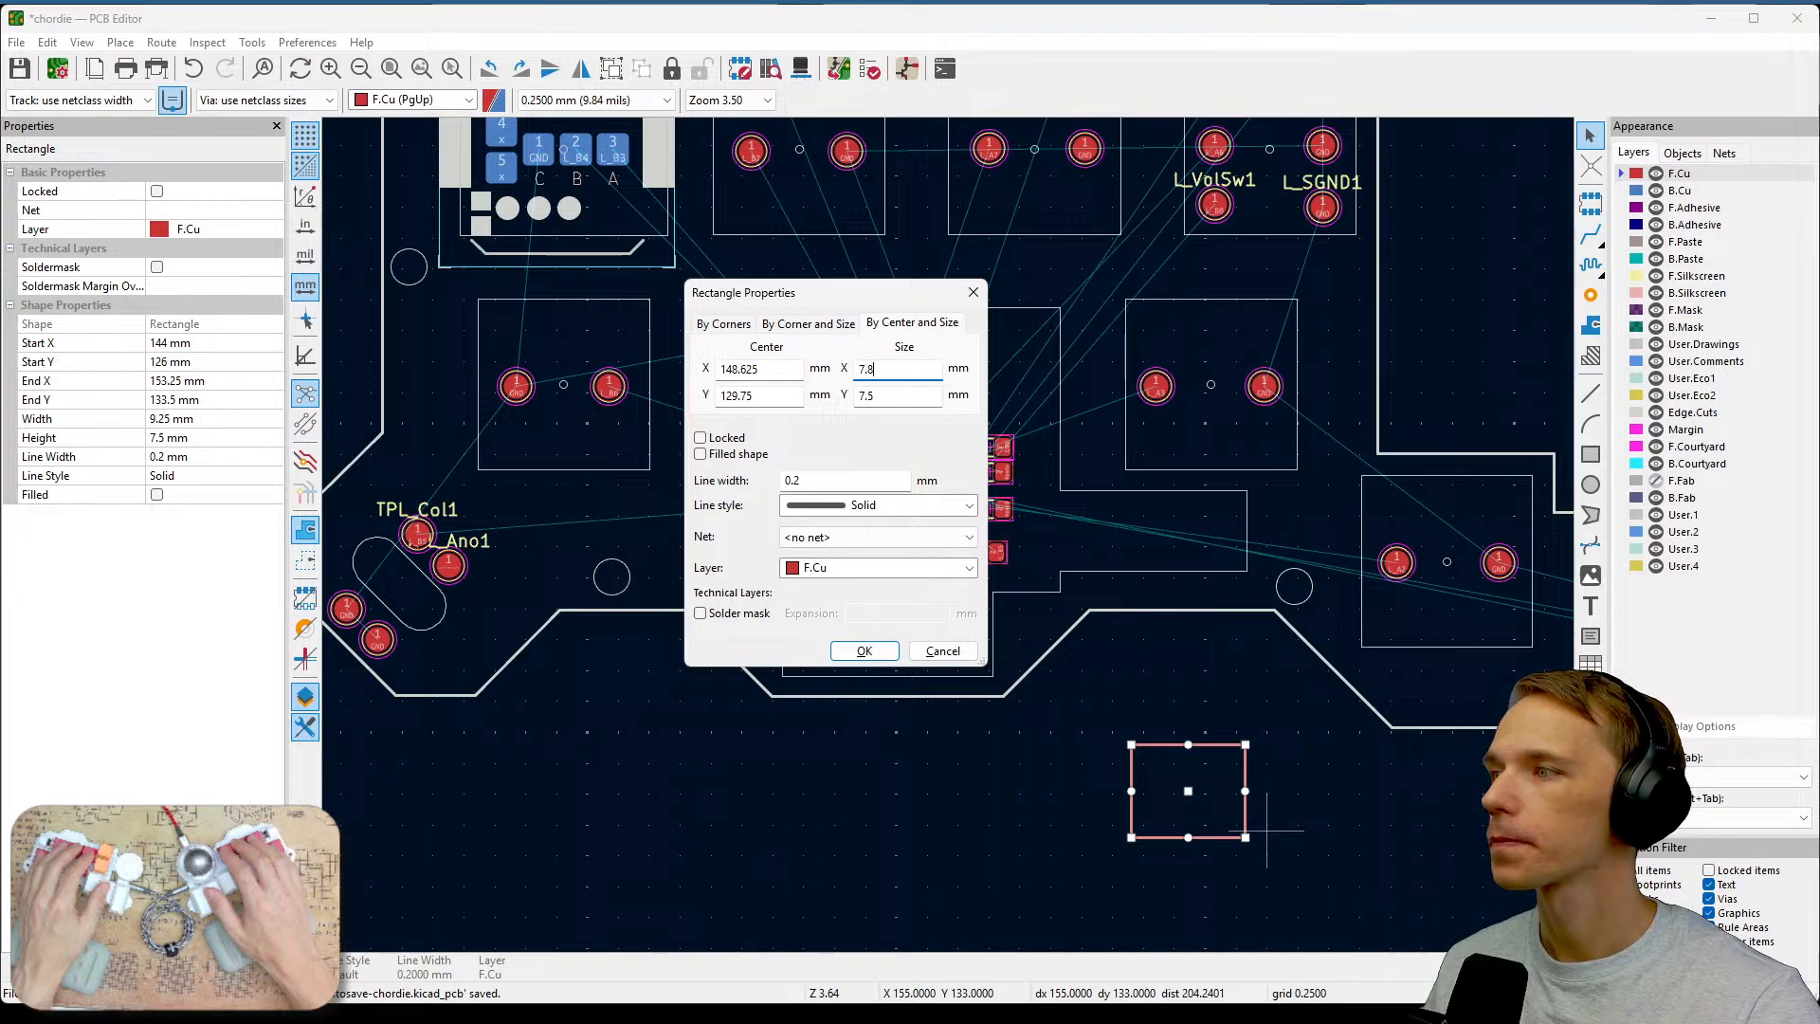
{"action": "key", "text": "BackSpace"}
{"action": "type", "text": "9"}
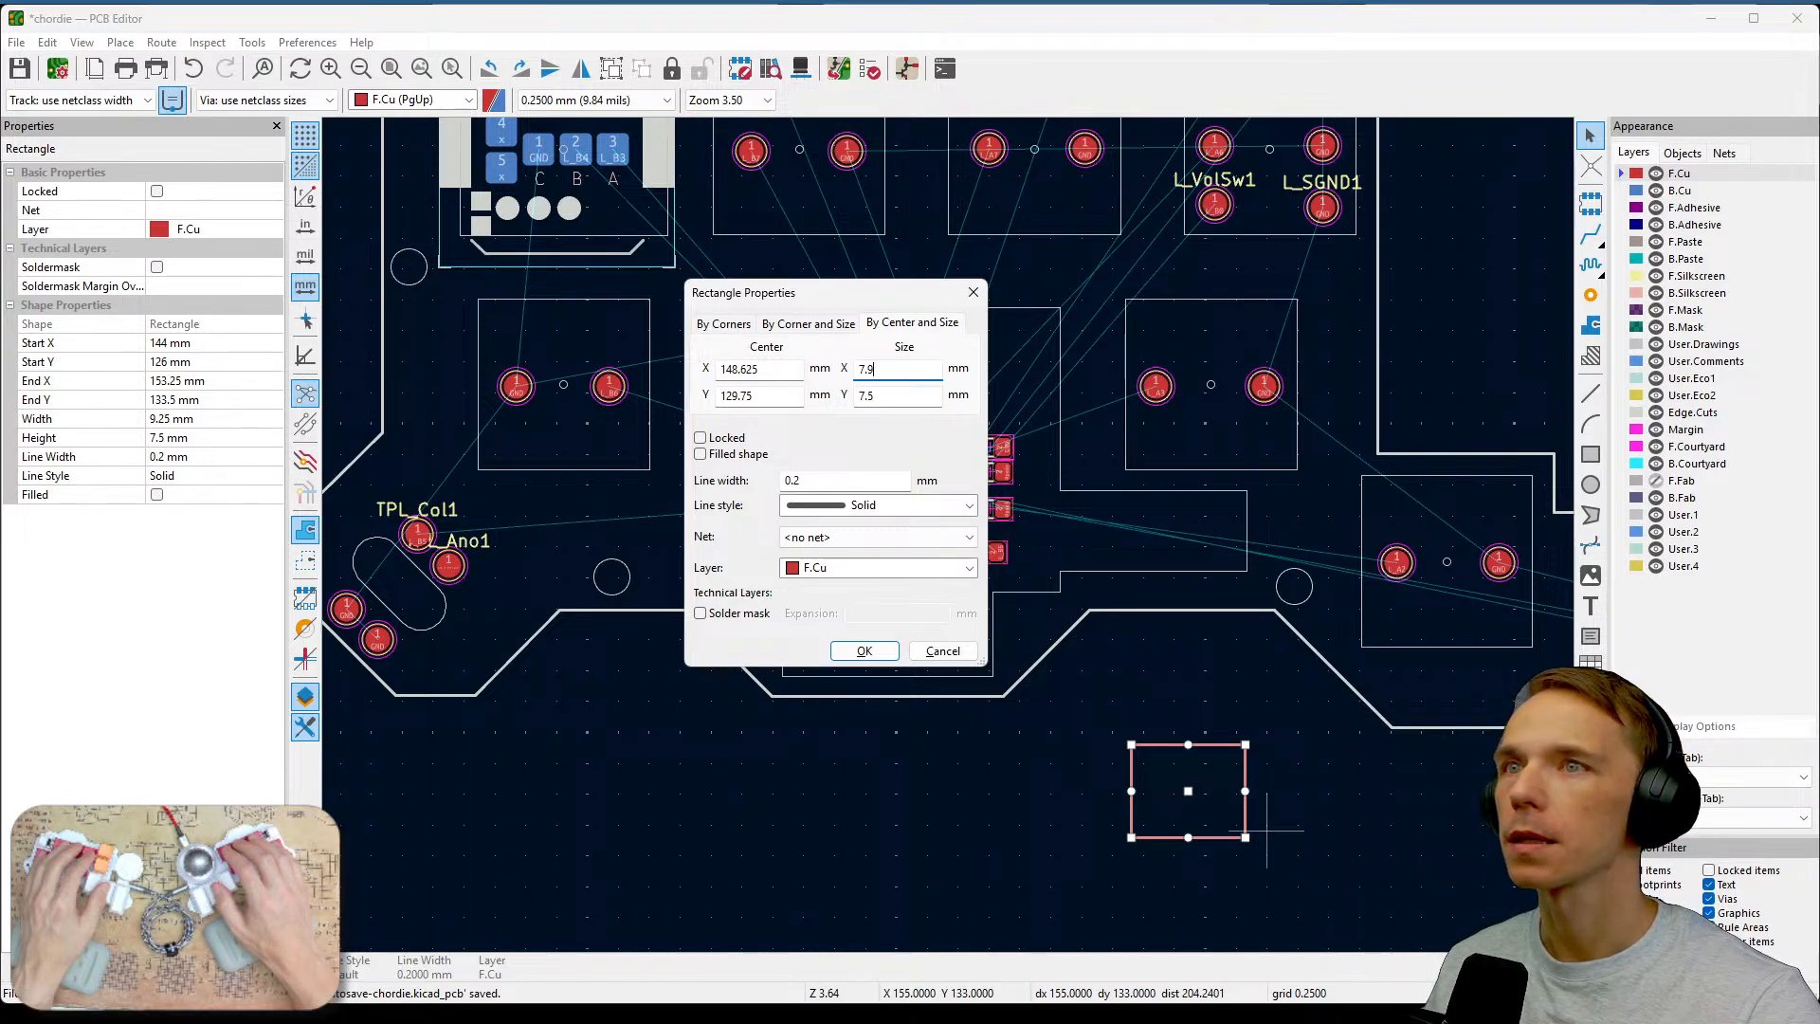
{"action": "key", "text": "BackSpace"}
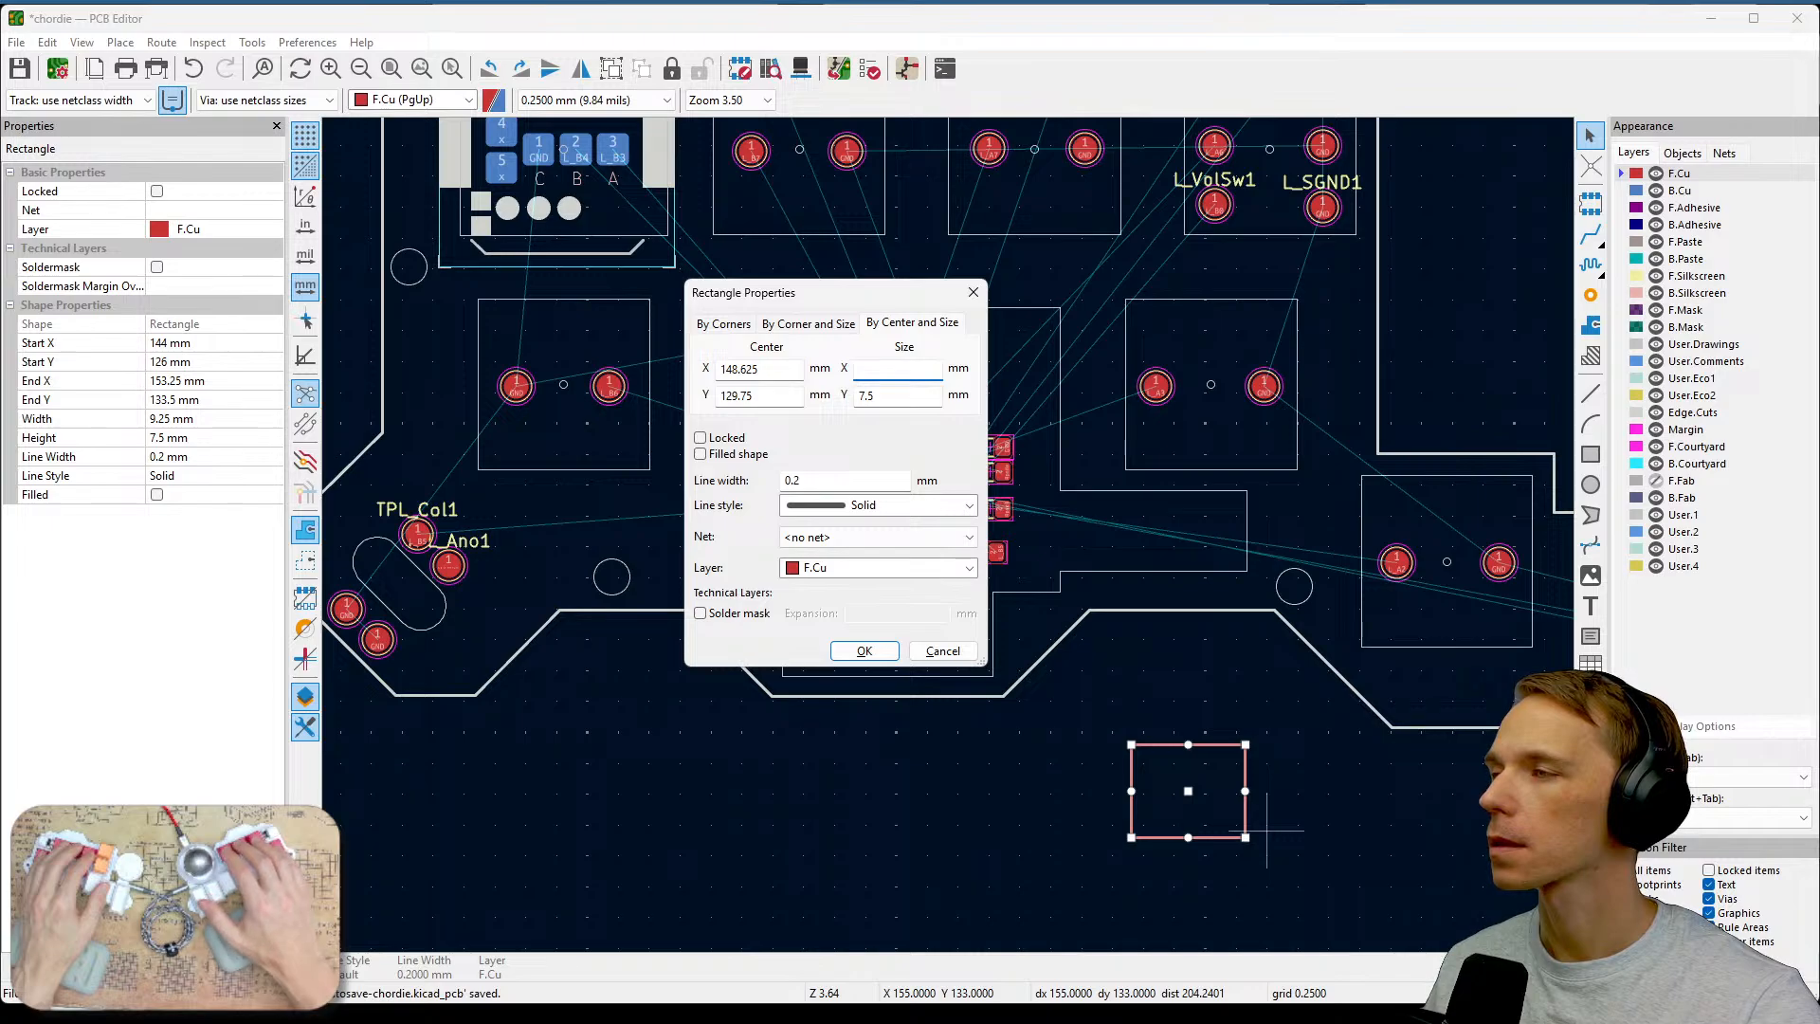
{"action": "type", "text": "6."}
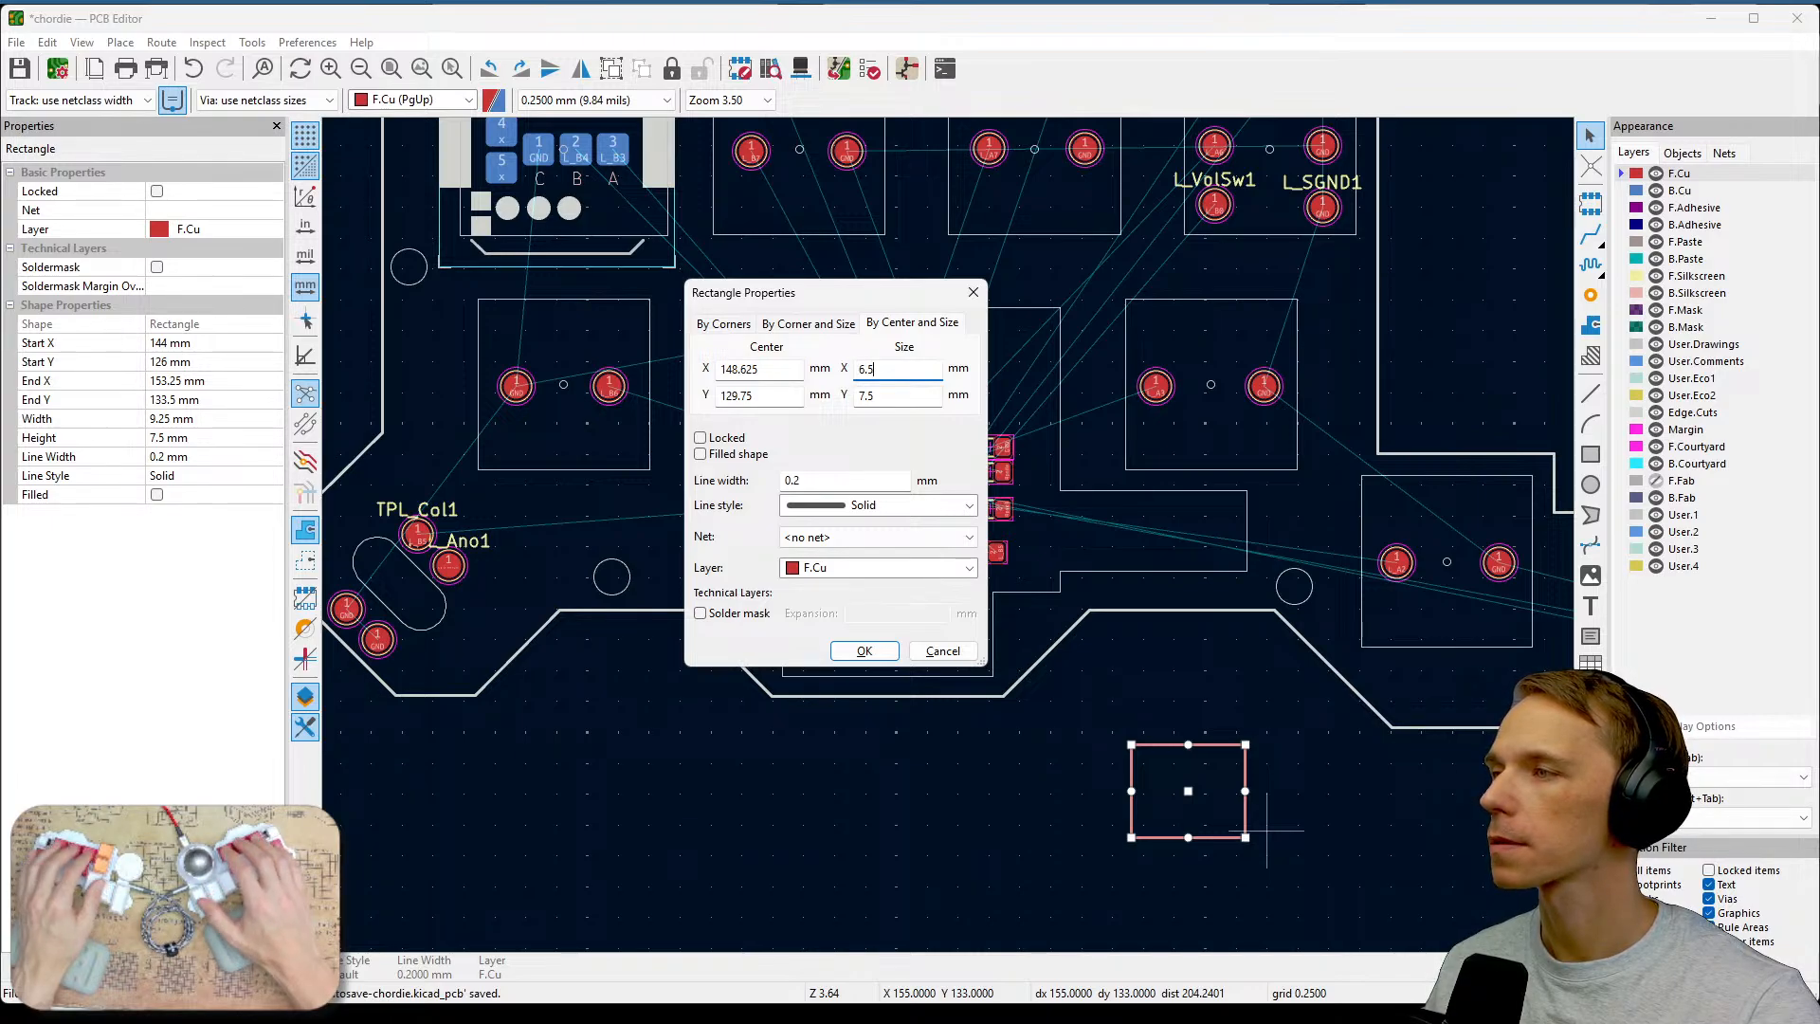
{"action": "type", "text": "55"}
{"action": "key", "text": "Tab"}
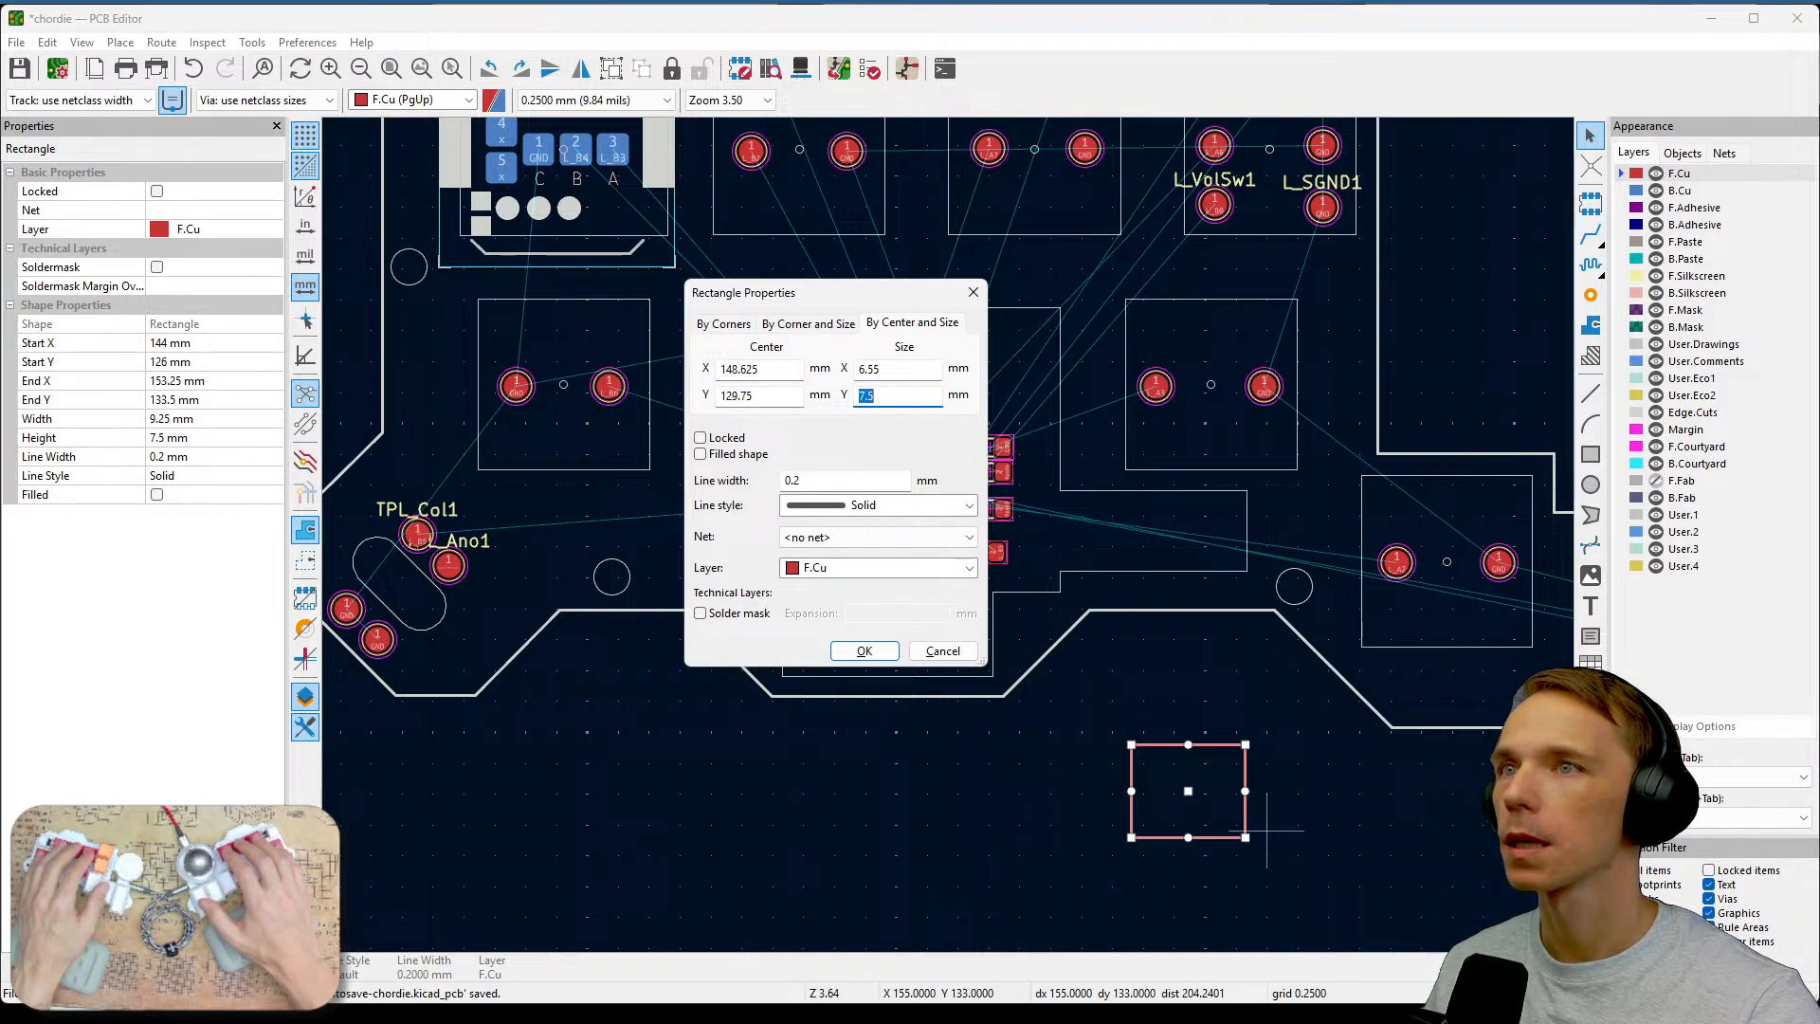
{"action": "type", "text": "8"}
{"action": "key", "text": "BackSpace"}
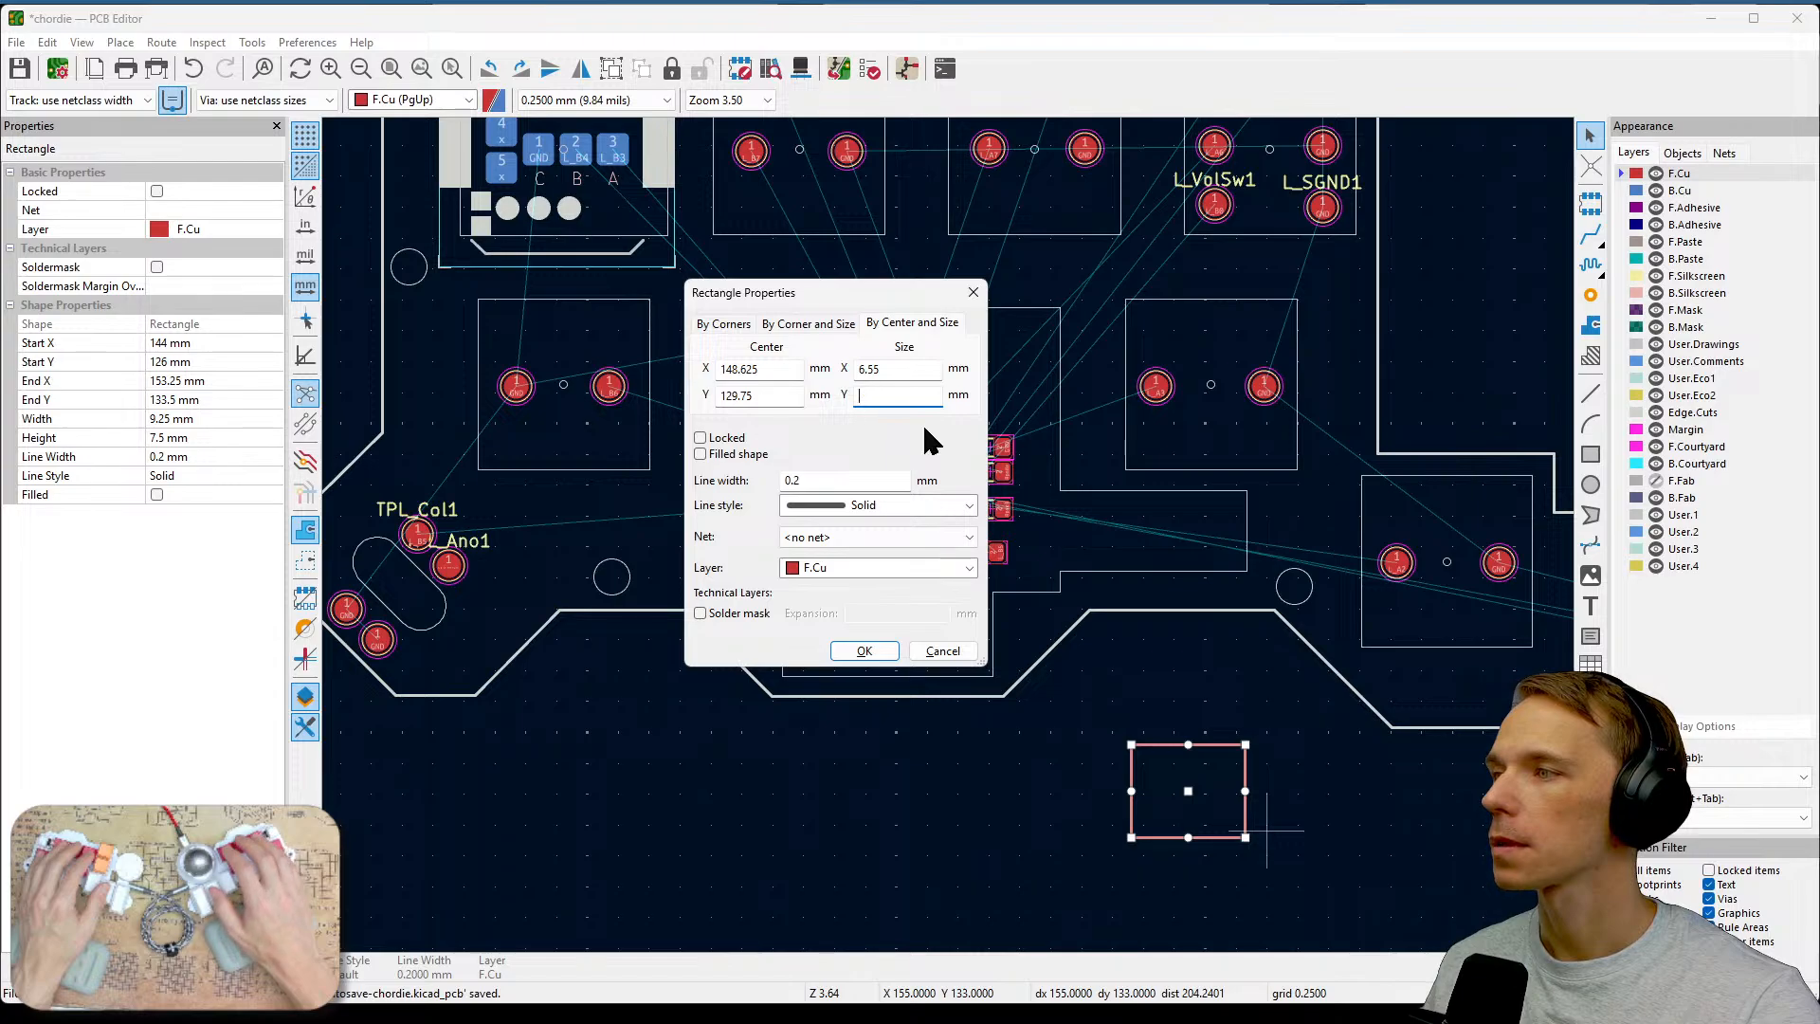
{"action": "type", "text": "7."}
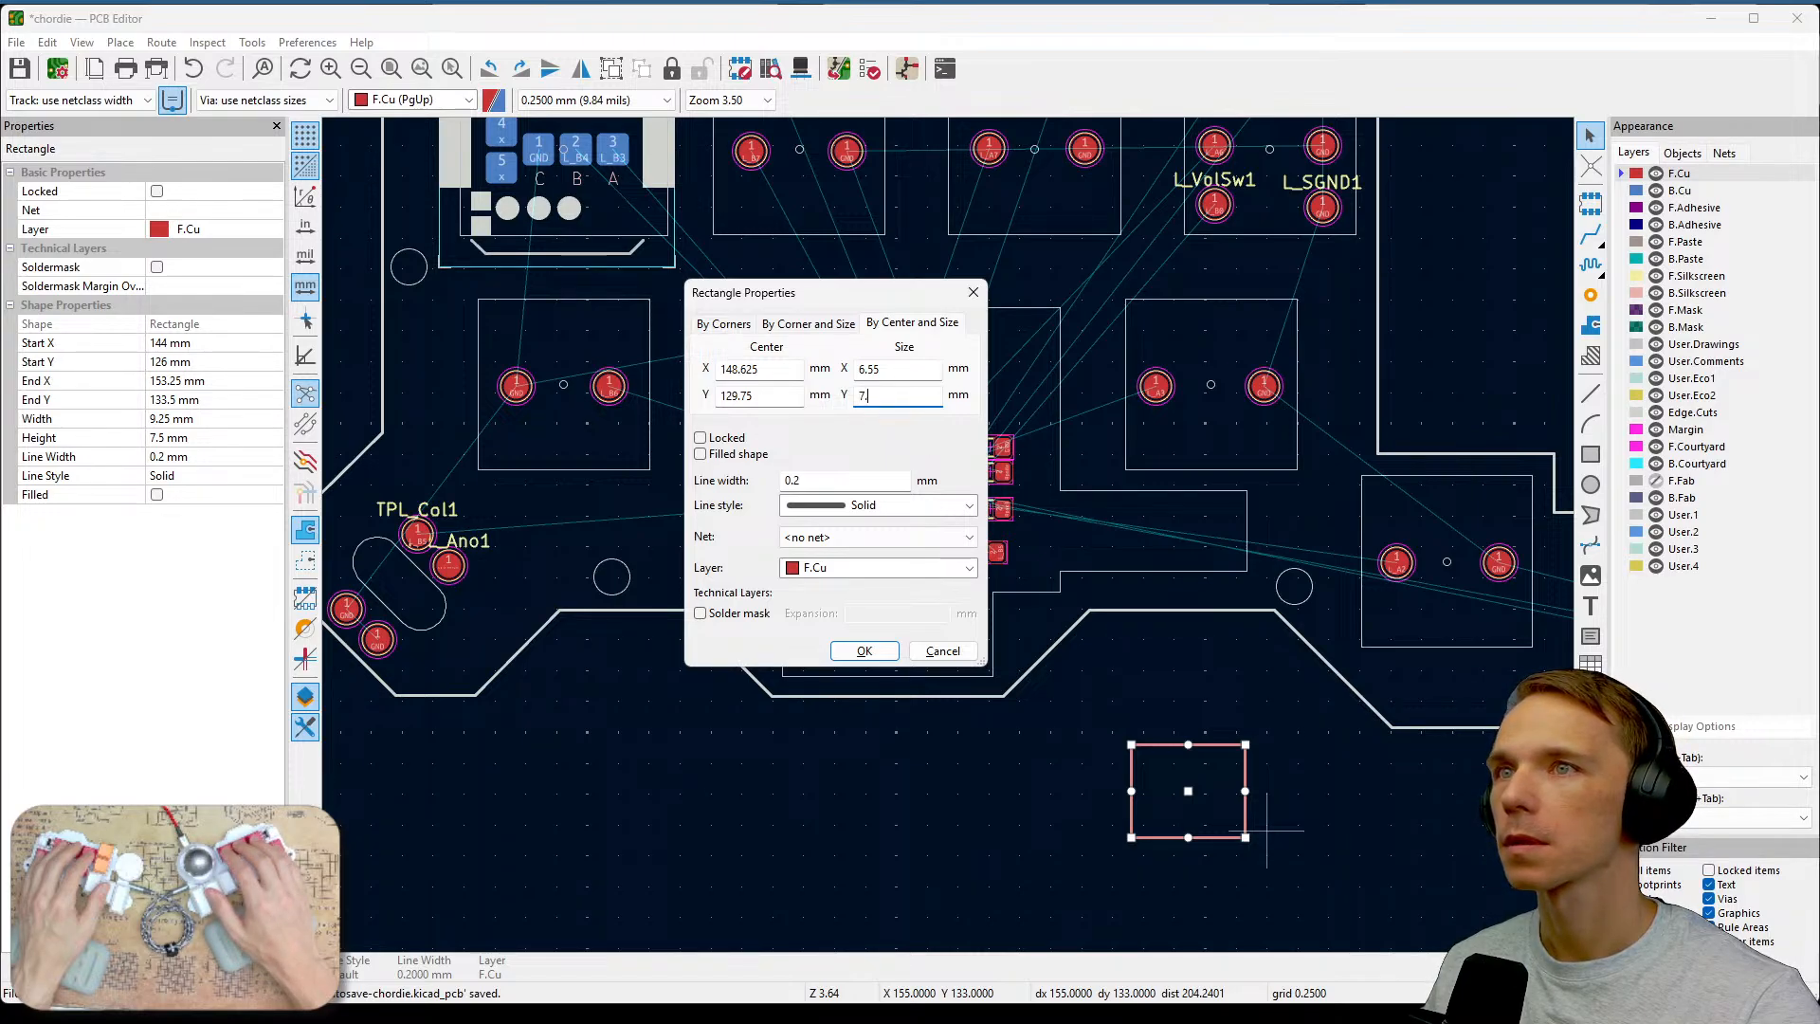
{"action": "type", "text": "9"}
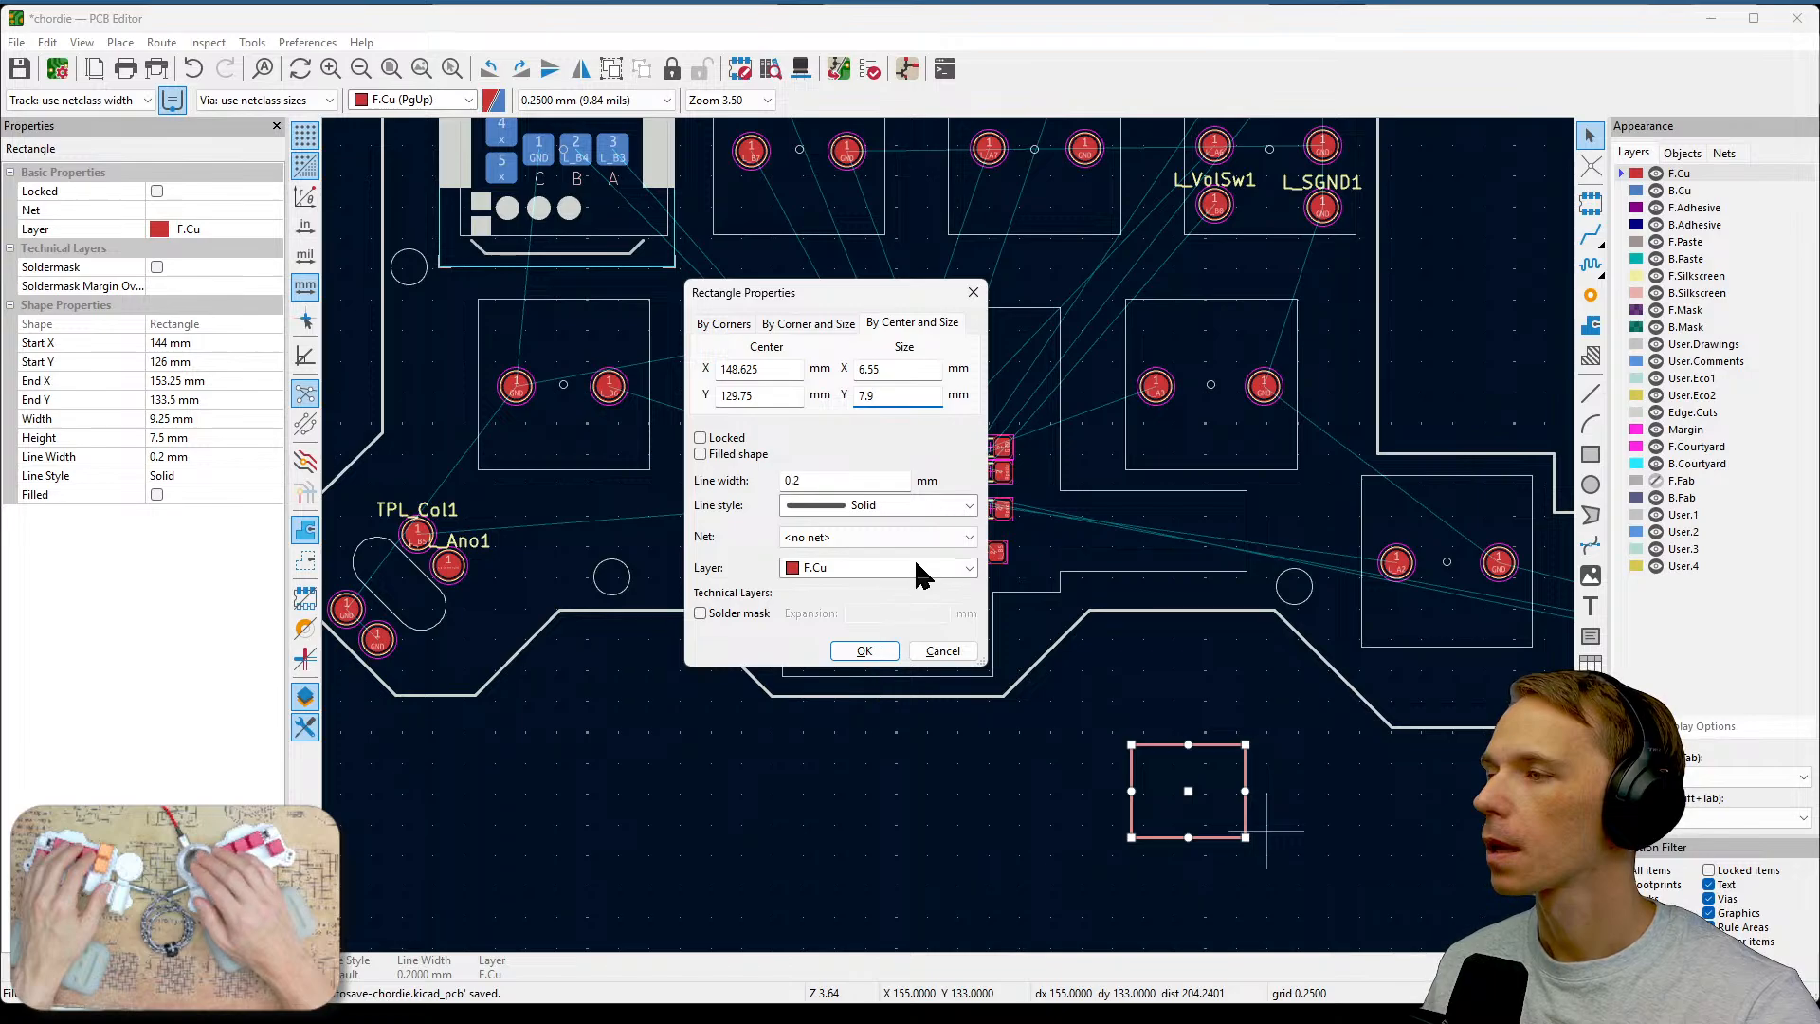
Put the rectangle on the Edge.Cuts layer as a filled shape, confirm, and reselect it.
{"action": "left_click", "coordinate": [969, 568]}
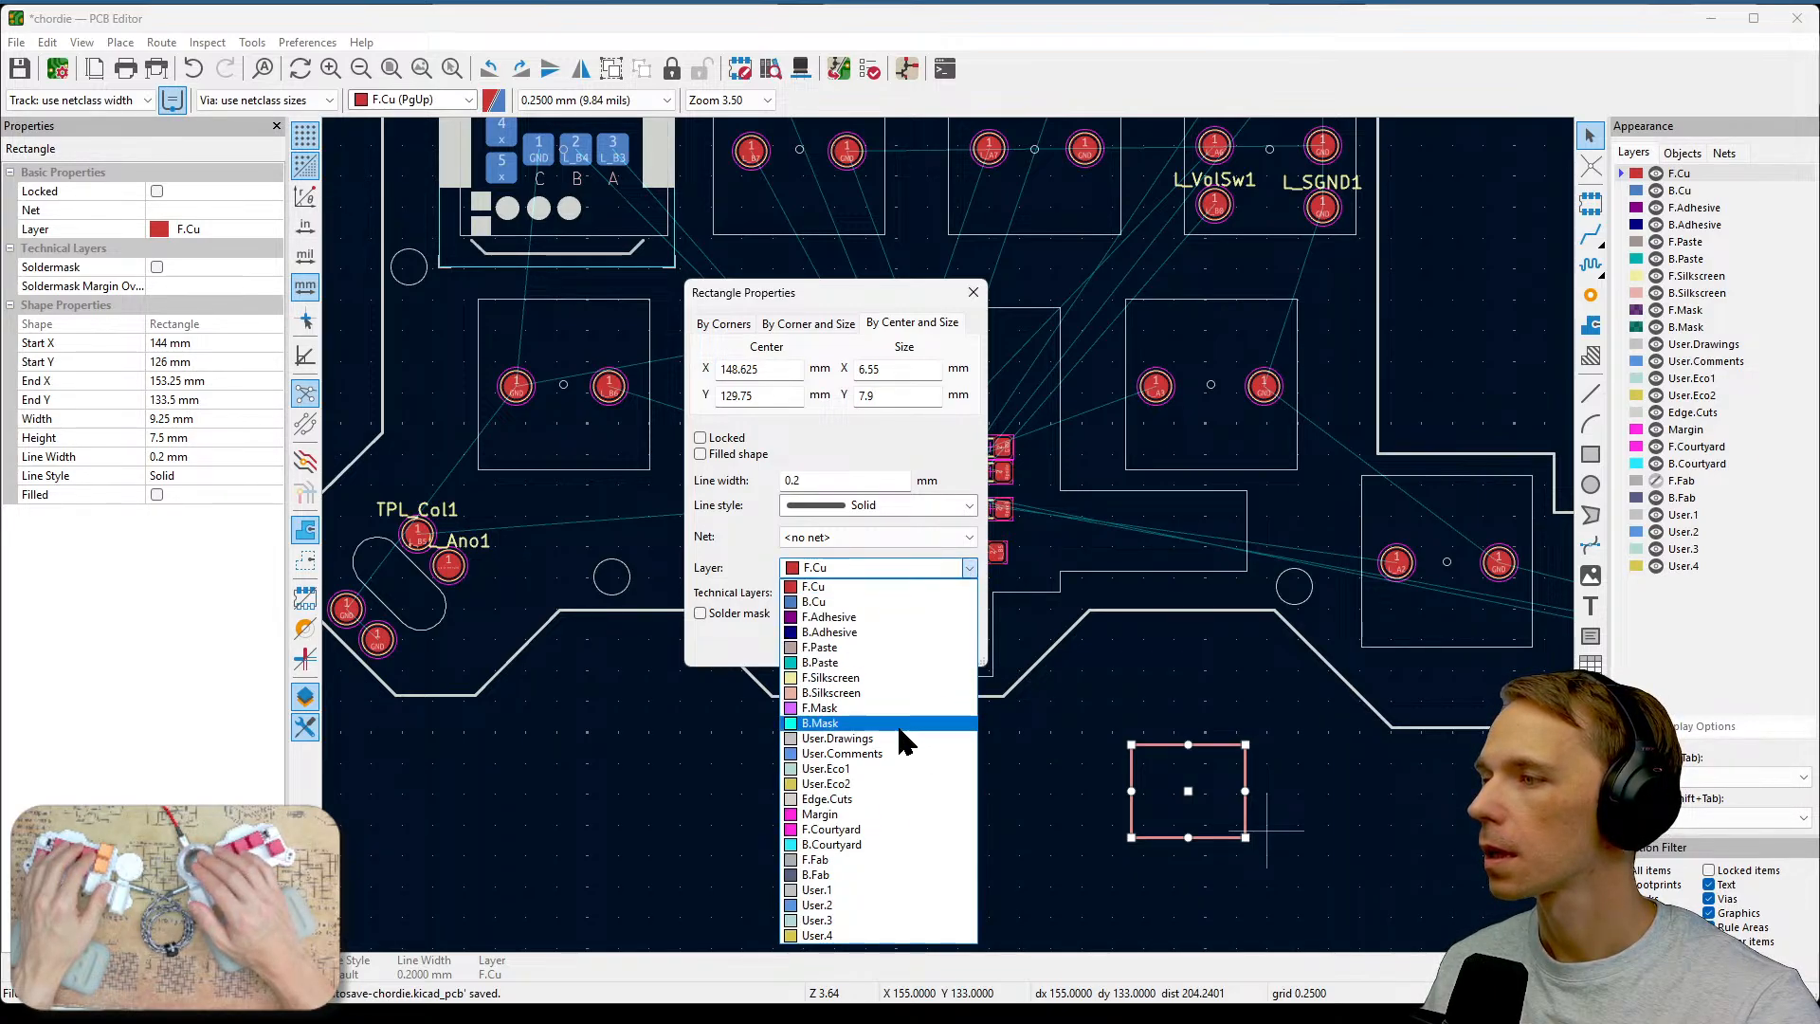
{"action": "left_click", "coordinate": [886, 799]}
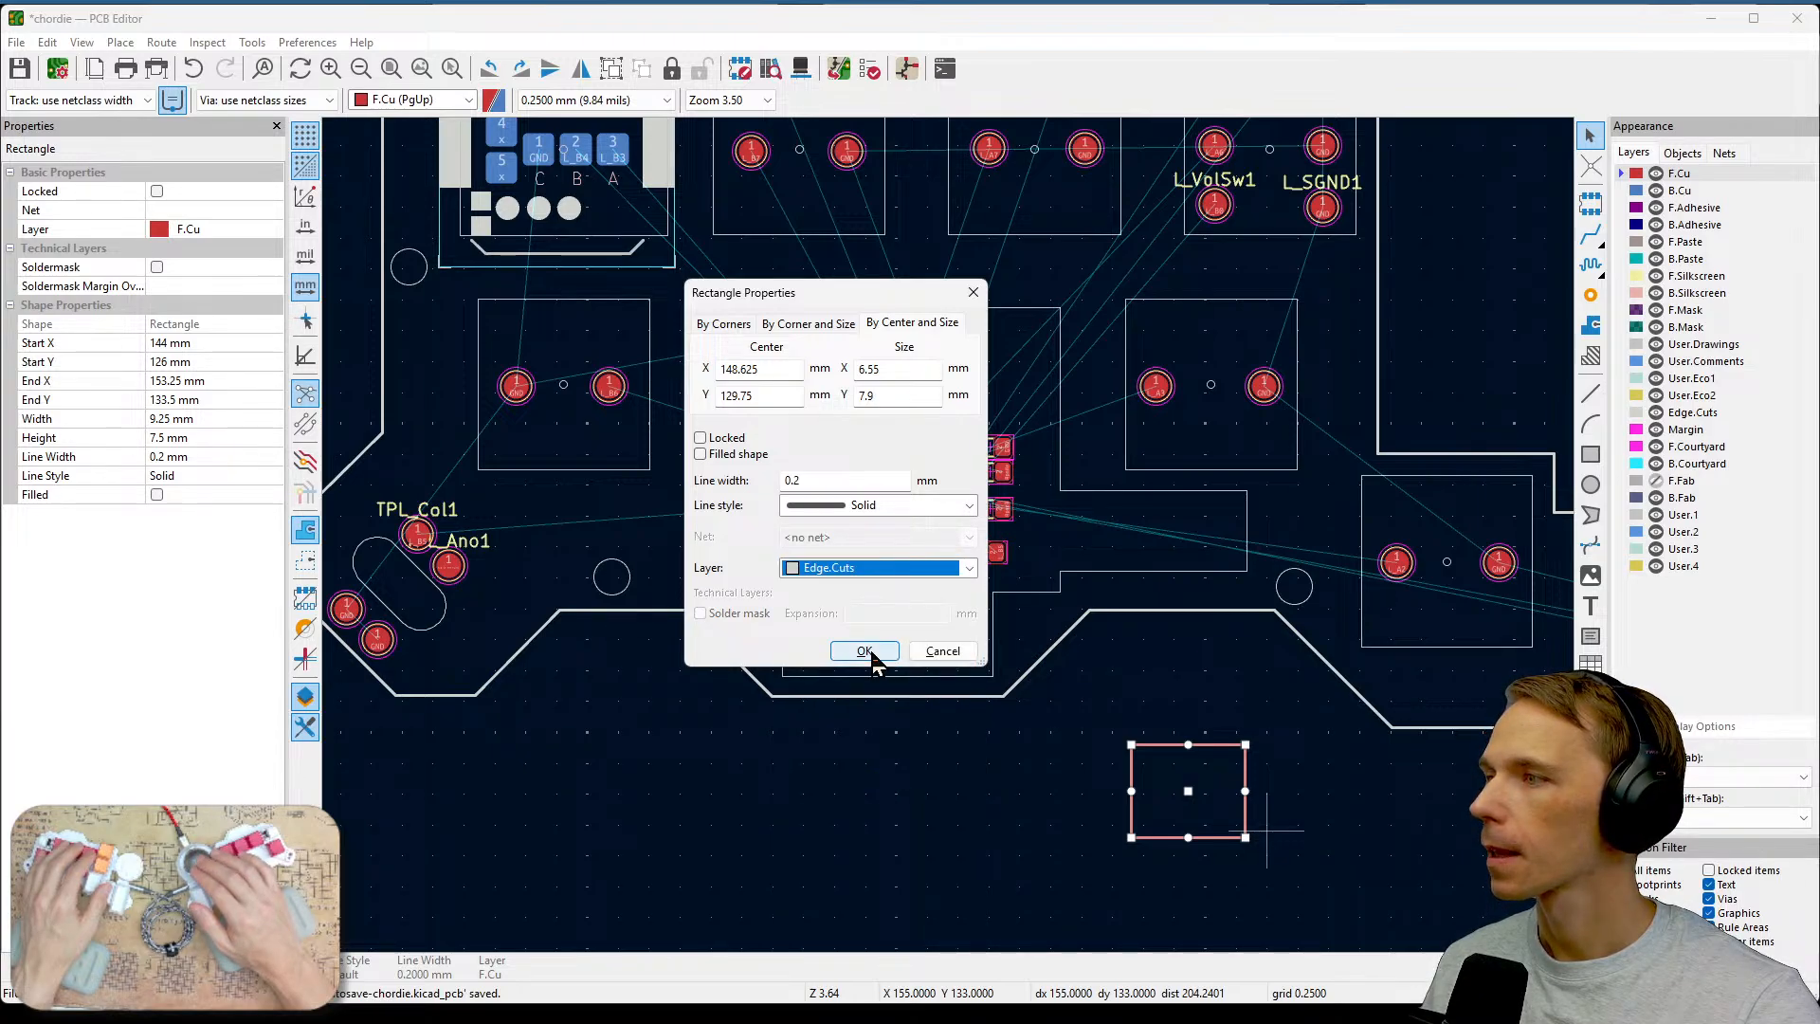
{"action": "left_click", "coordinate": [756, 456]}
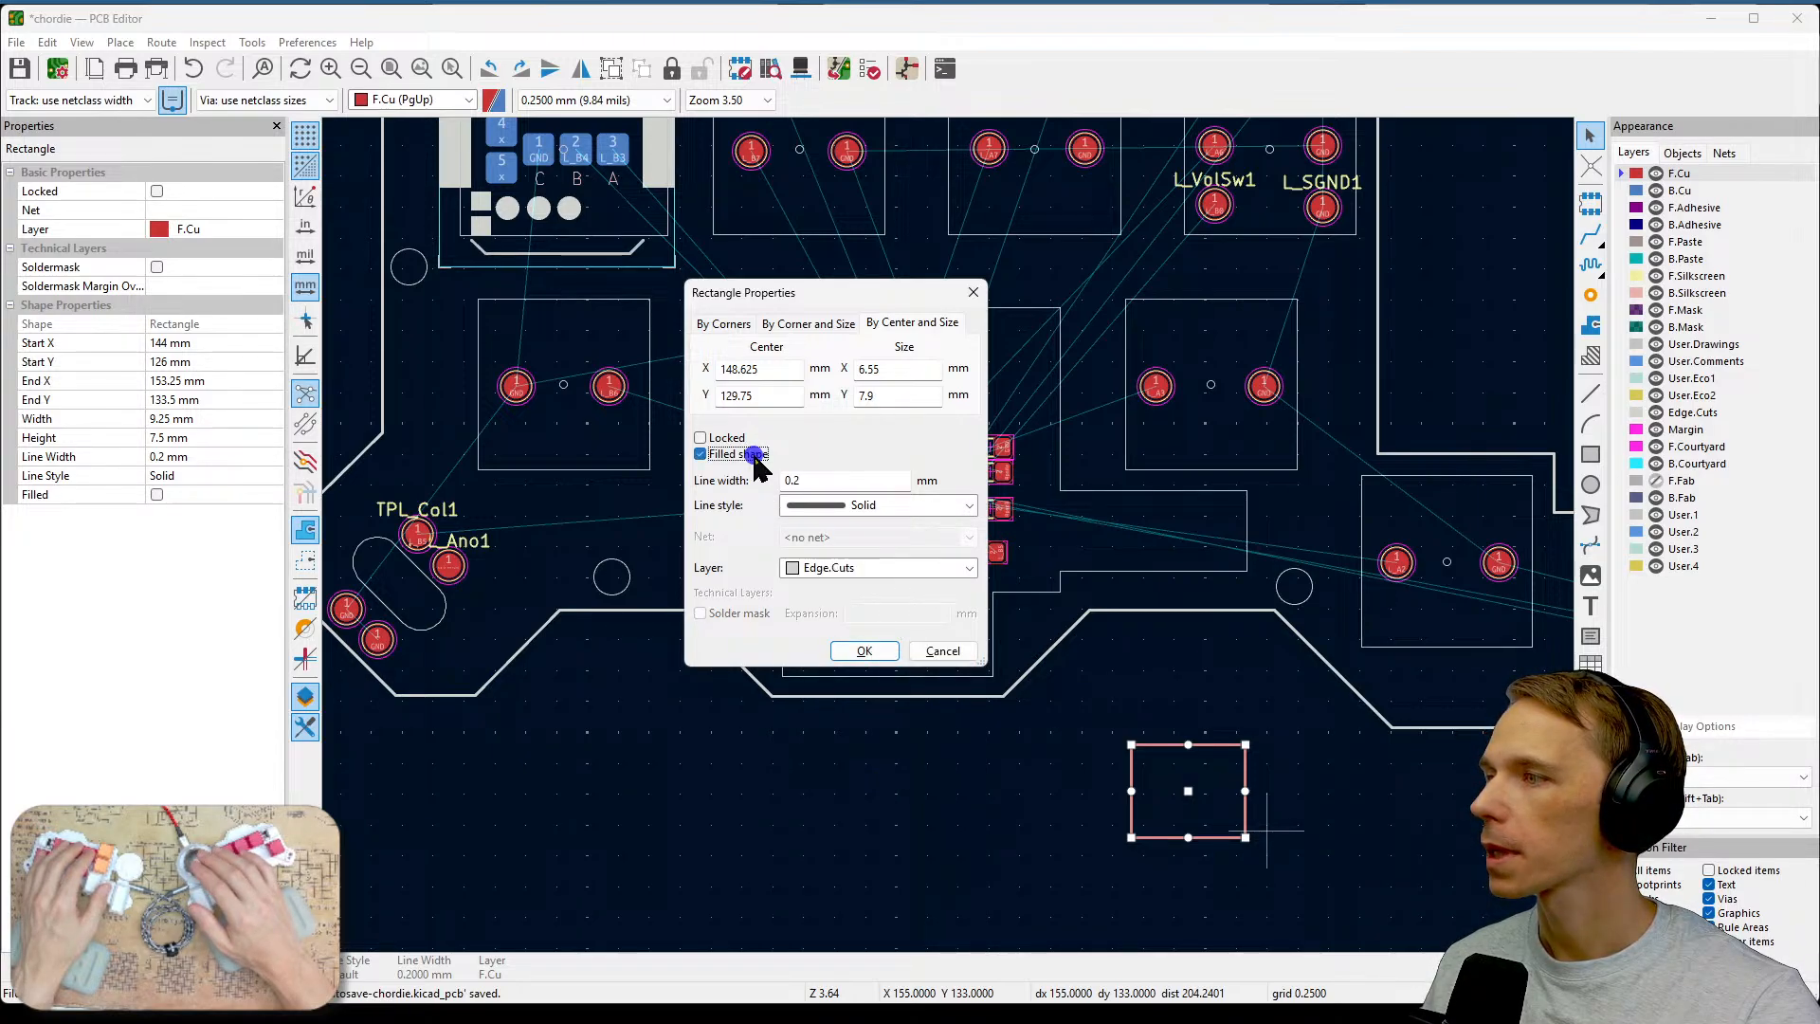
{"action": "left_click", "coordinate": [865, 652]}
{"action": "left_click", "coordinate": [1291, 819]}
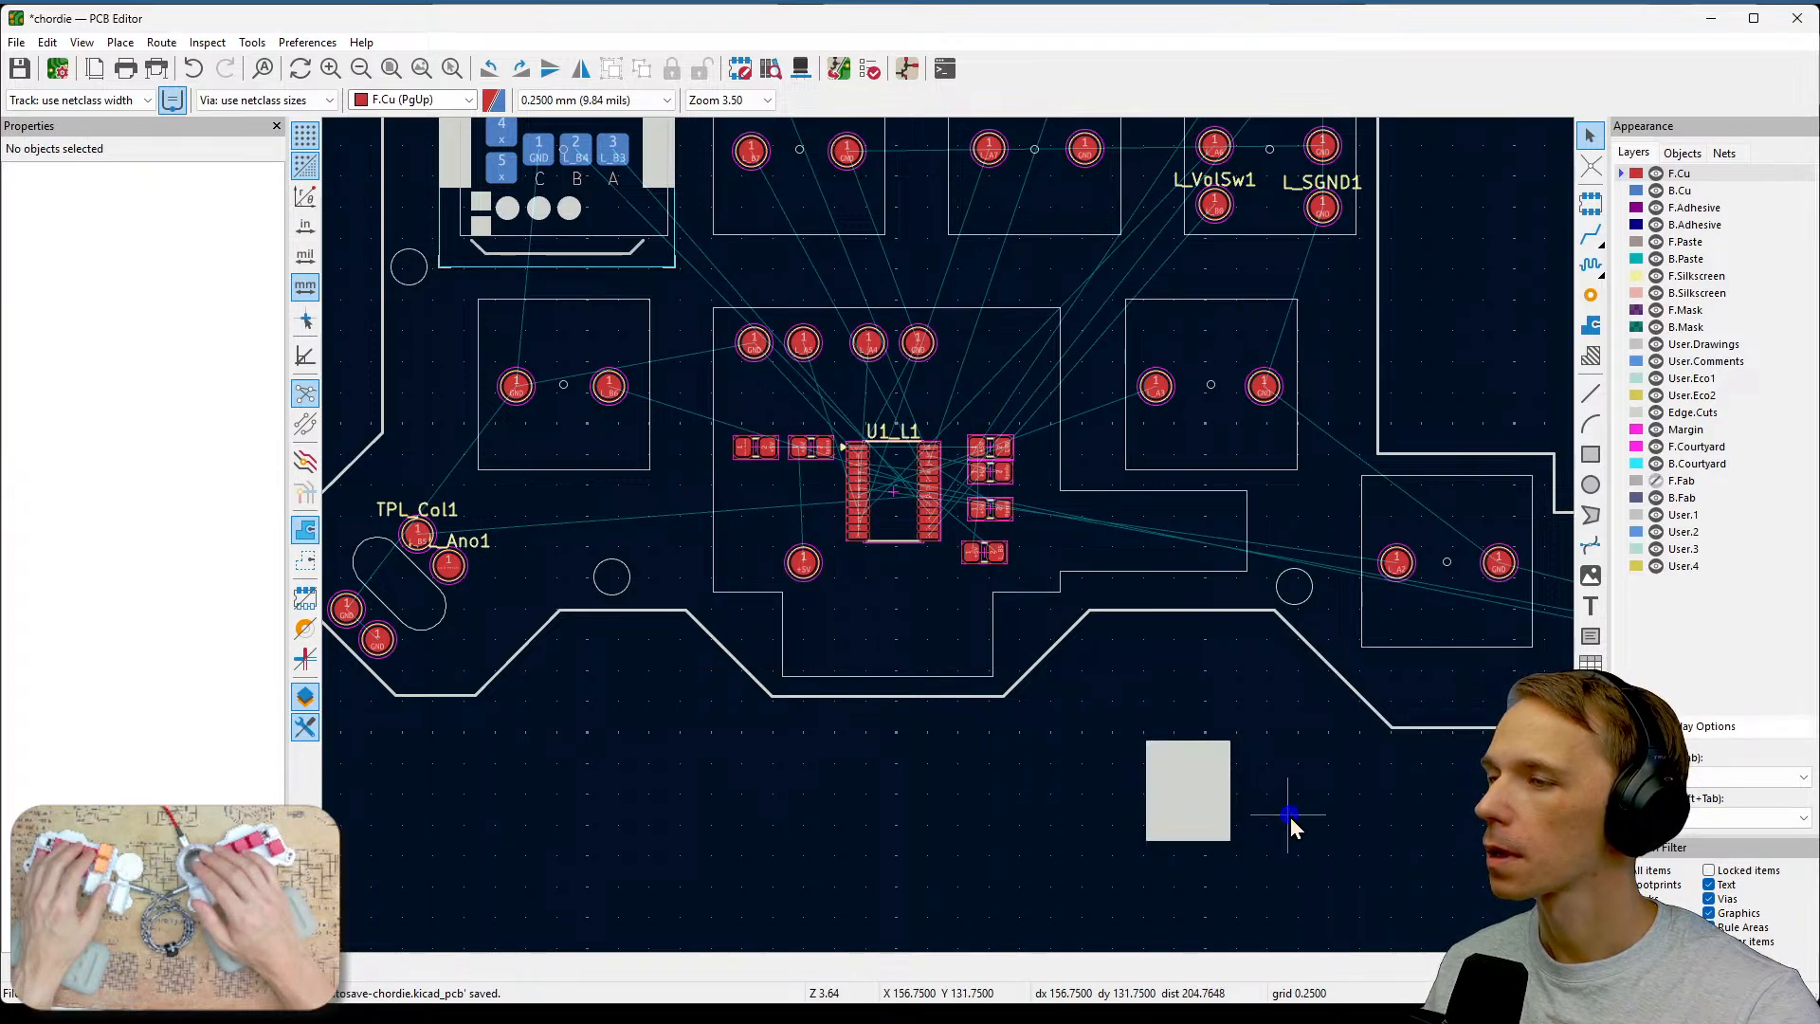
{"action": "left_click", "coordinate": [1227, 796]}
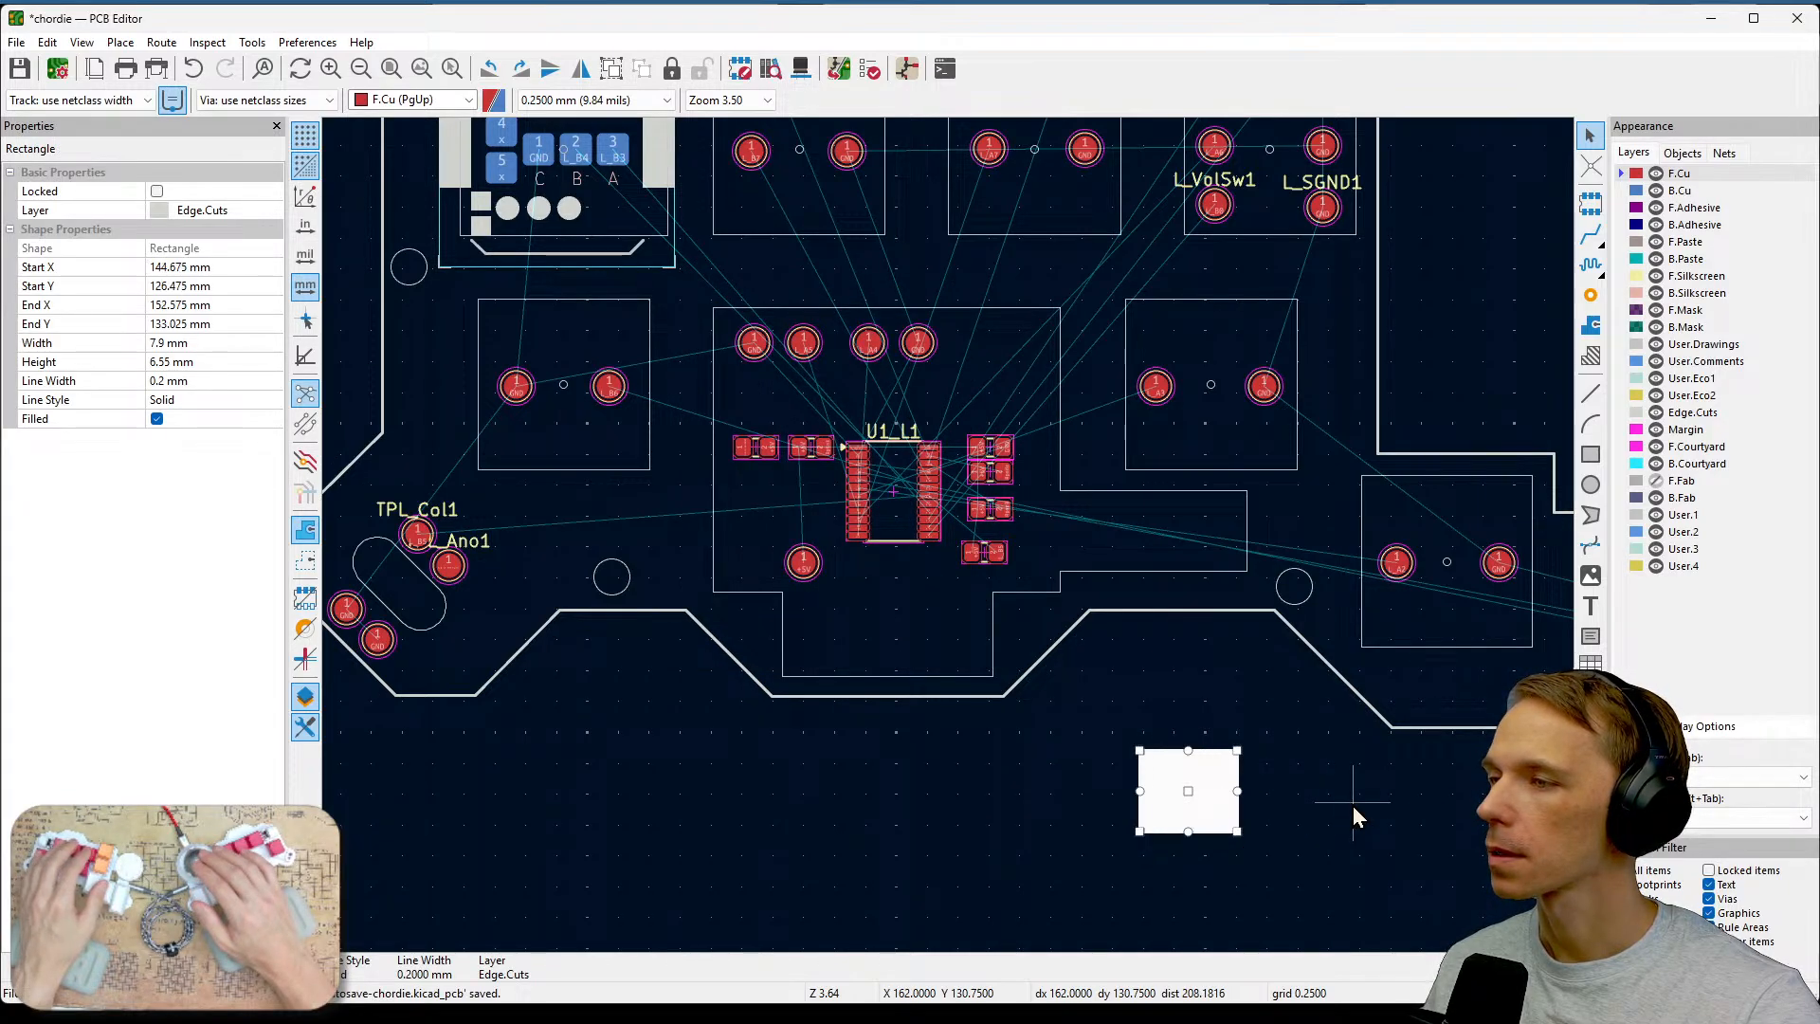
Select the filled Edge.Cuts rectangle and move it up into the notch in the board outline beside the controller.
{"action": "left_click", "coordinate": [1345, 811]}
{"action": "left_click", "coordinate": [1200, 785]}
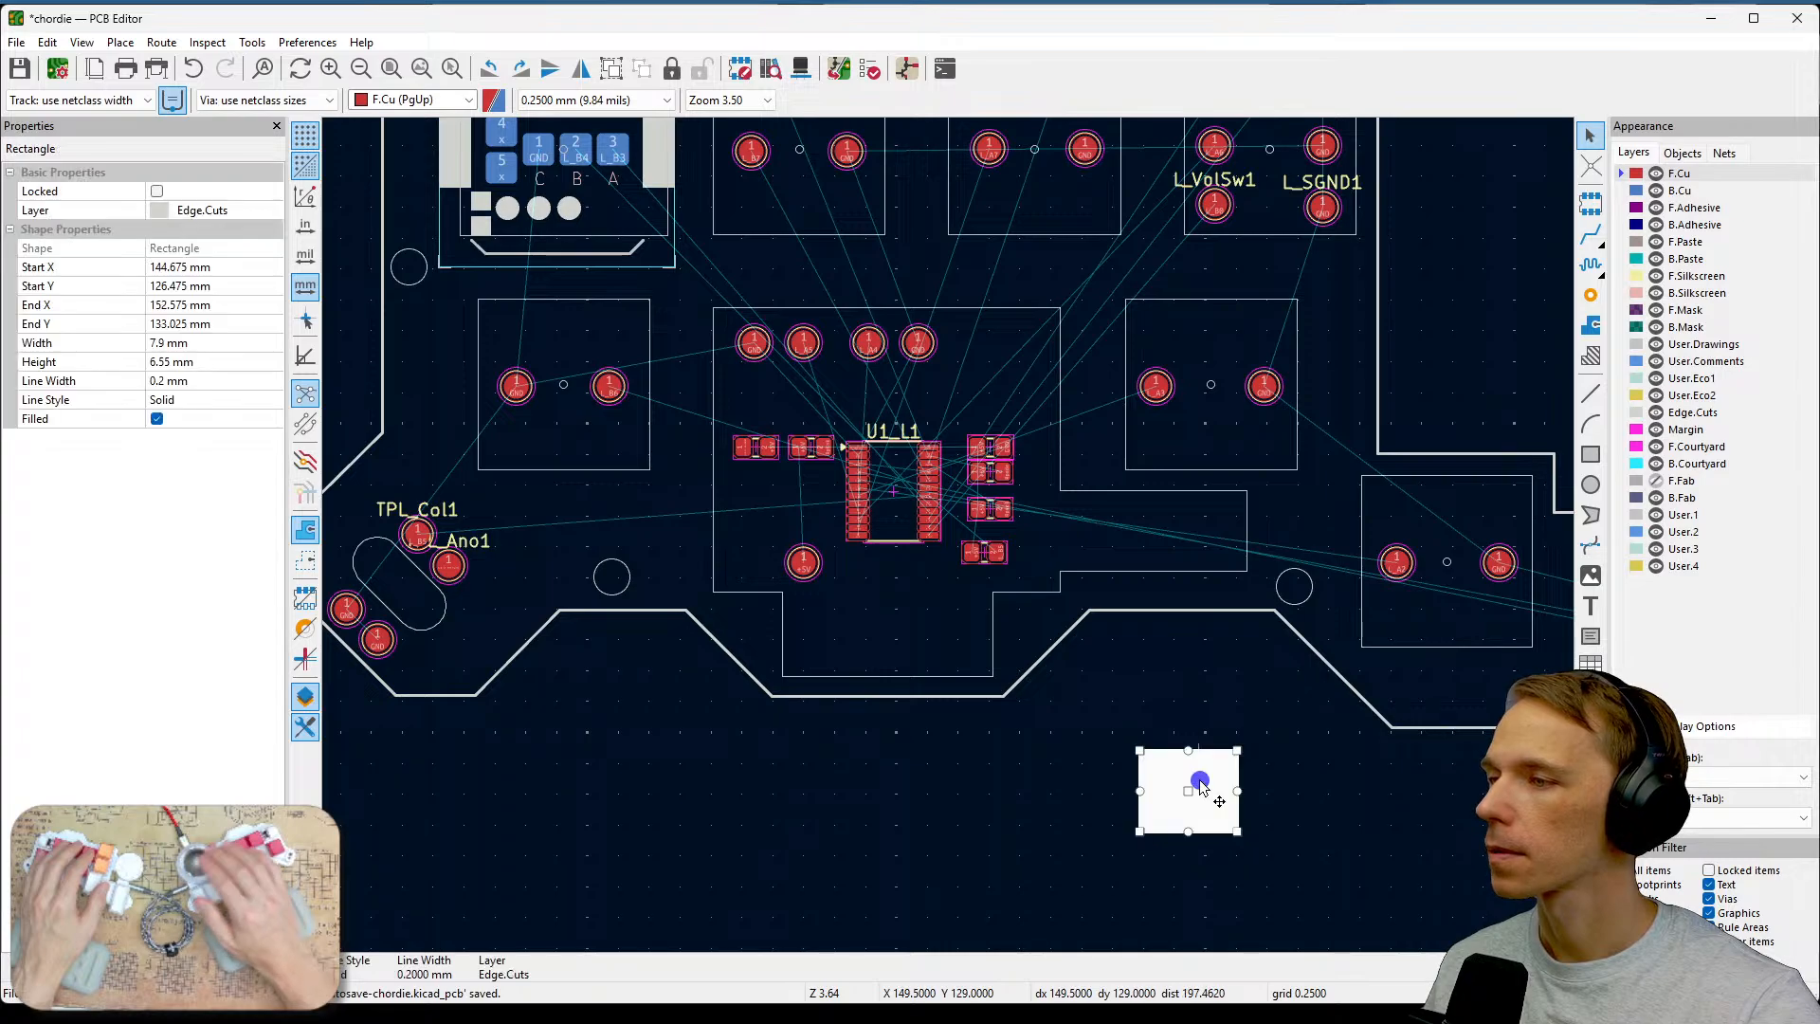
{"action": "key", "text": "m"}
{"action": "left_click_drag", "start_coordinate": [1042, 702], "coordinate": [1189, 530]}
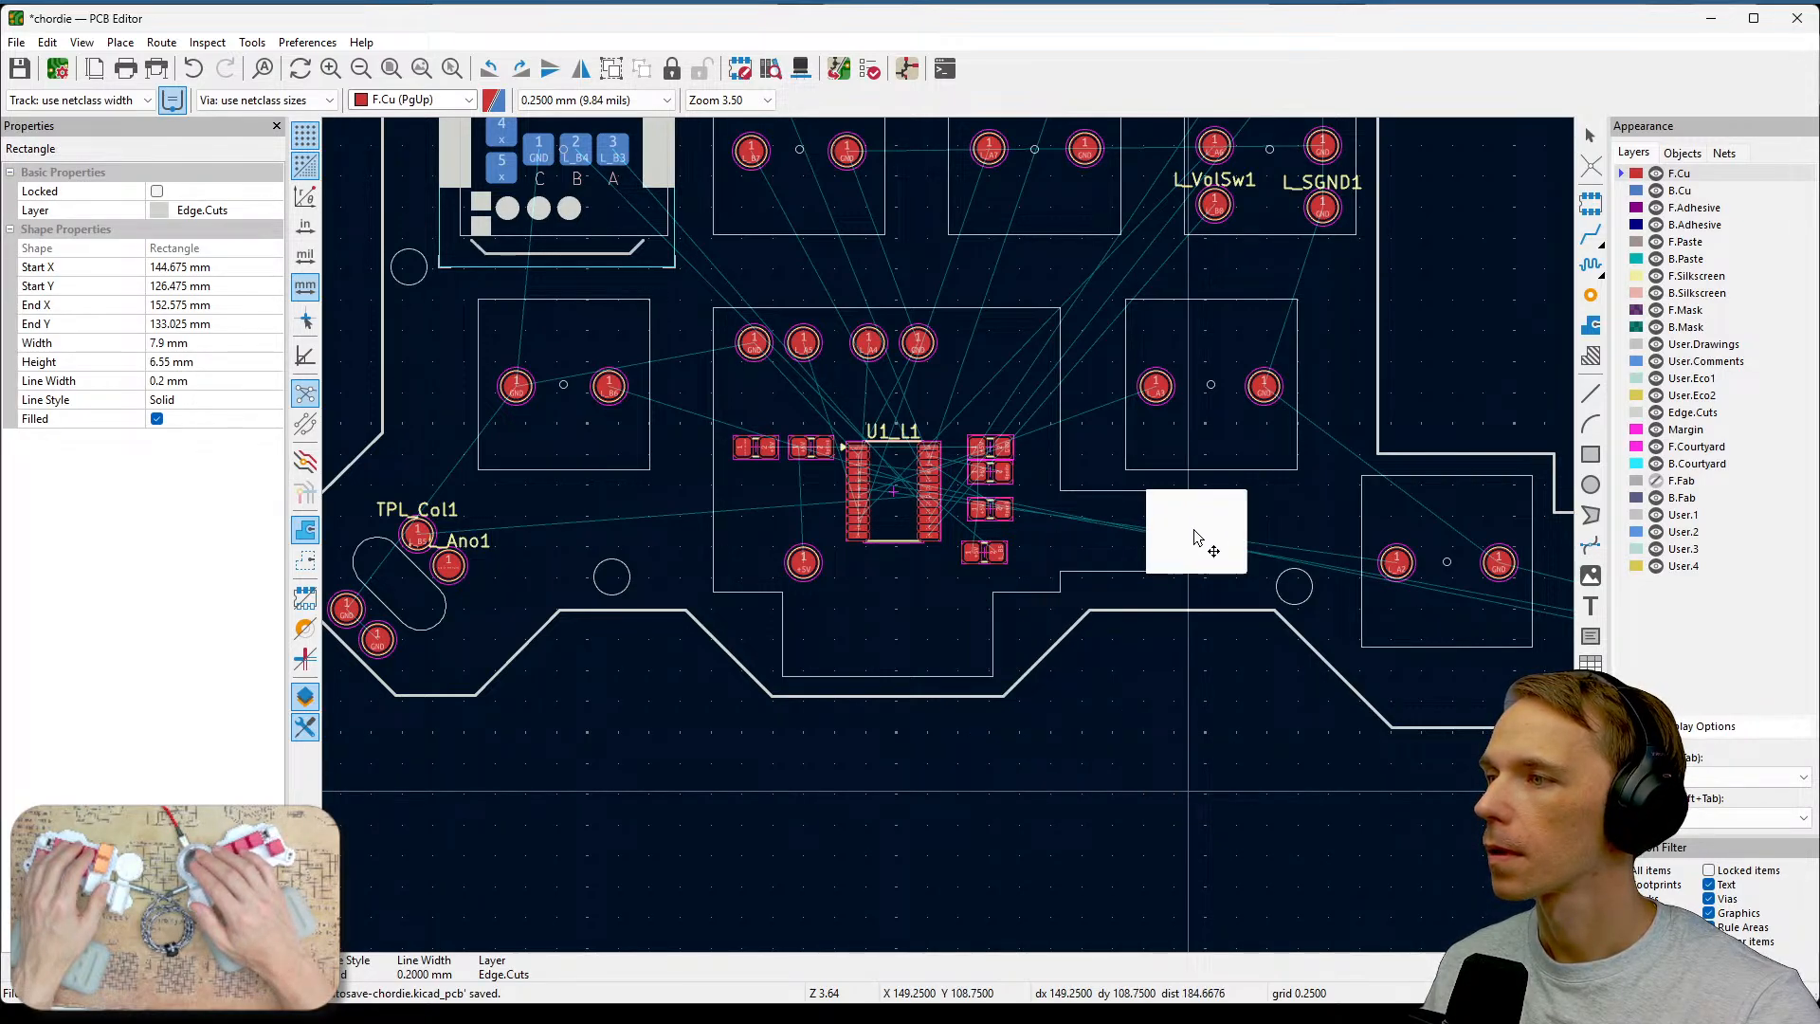
{"action": "left_click_drag", "start_coordinate": [1194, 538], "coordinate": [1195, 533]}
Zoom in to examine how the cutout rectangle sits against the surrounding board outline edges.
{"action": "scroll", "coordinate": [1195, 533], "scroll_direction": "up", "scroll_amount": 5}
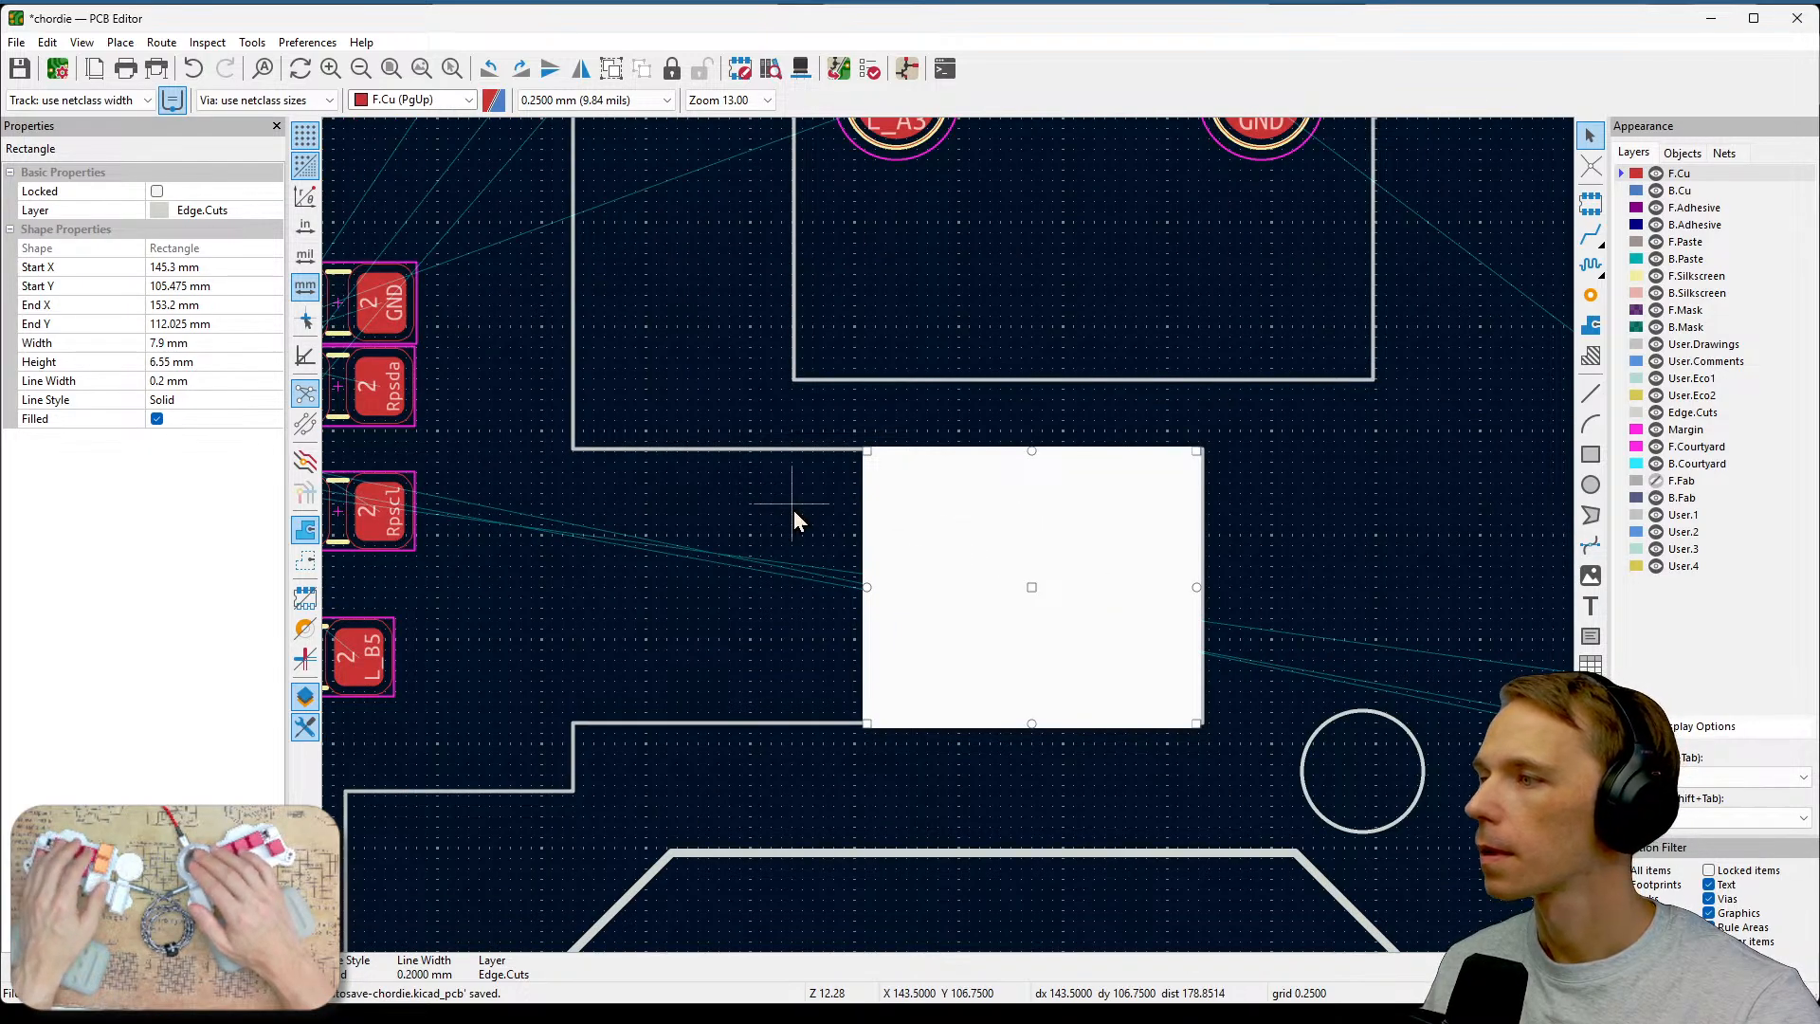
{"action": "scroll", "coordinate": [794, 509], "scroll_direction": "up", "scroll_amount": 1}
{"action": "scroll", "coordinate": [949, 538], "scroll_direction": "down", "scroll_amount": 2}
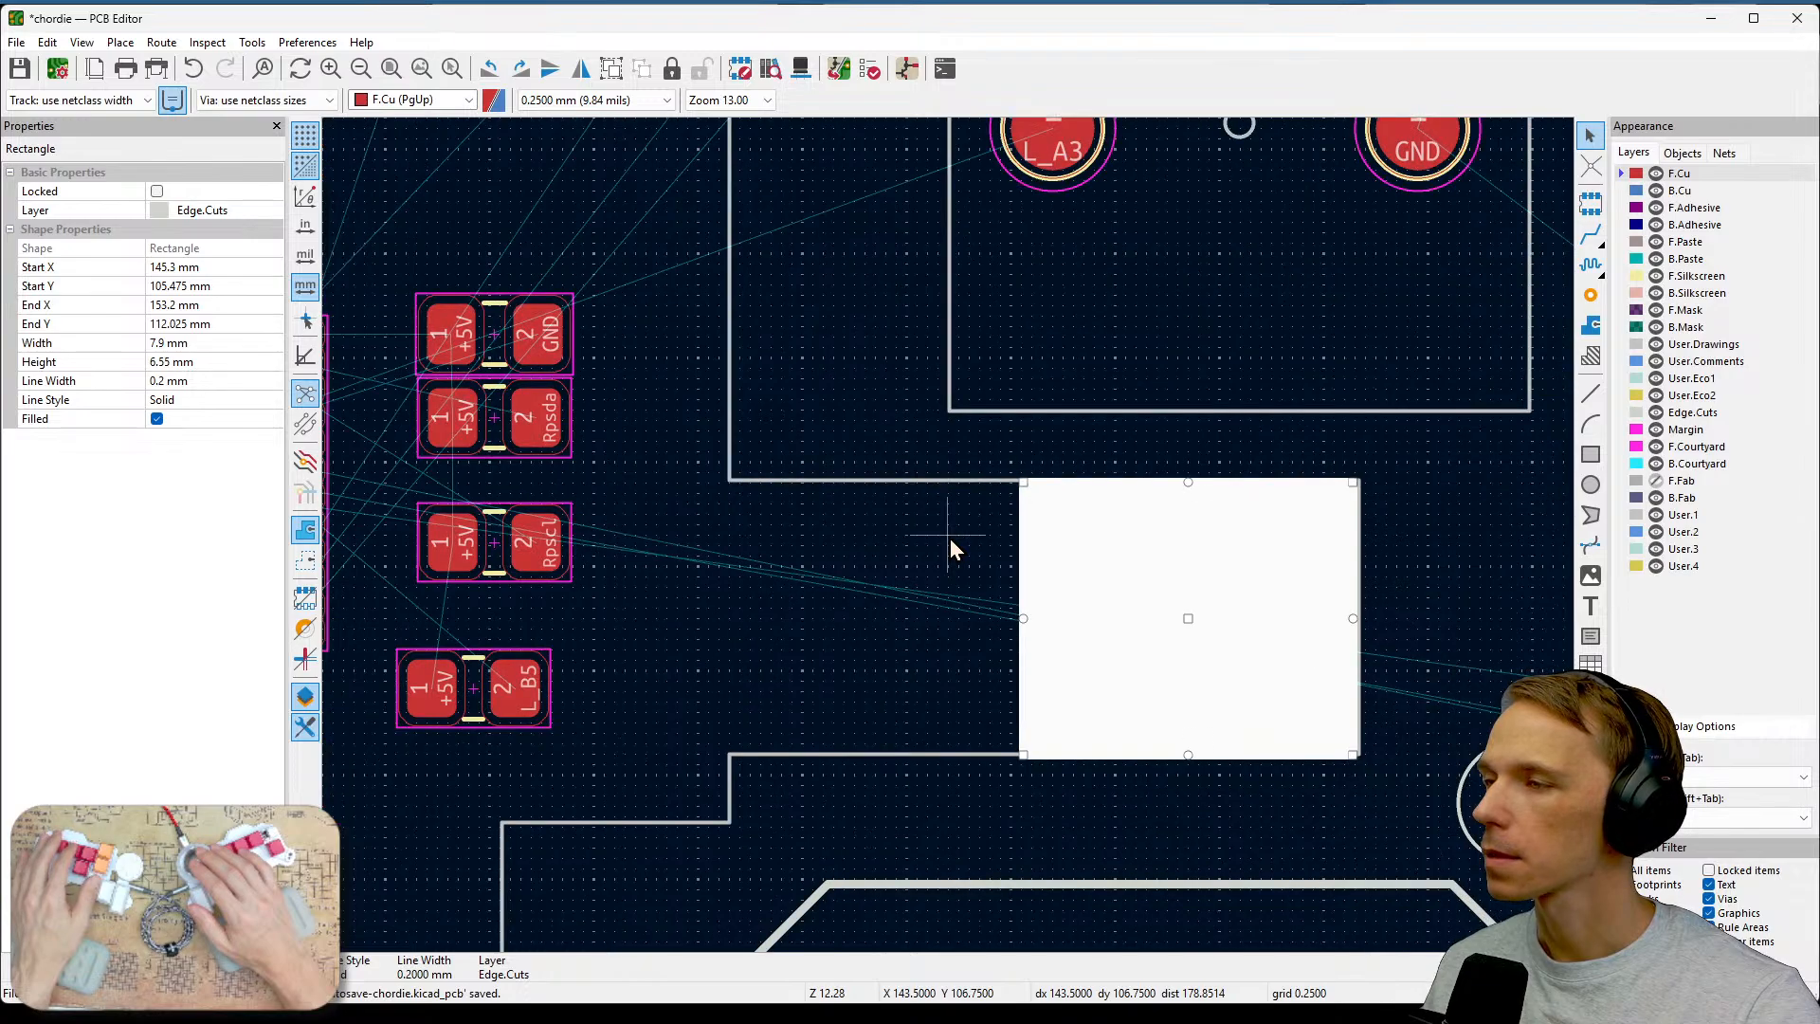
{"action": "scroll", "coordinate": [950, 539], "scroll_direction": "down", "scroll_amount": 1}
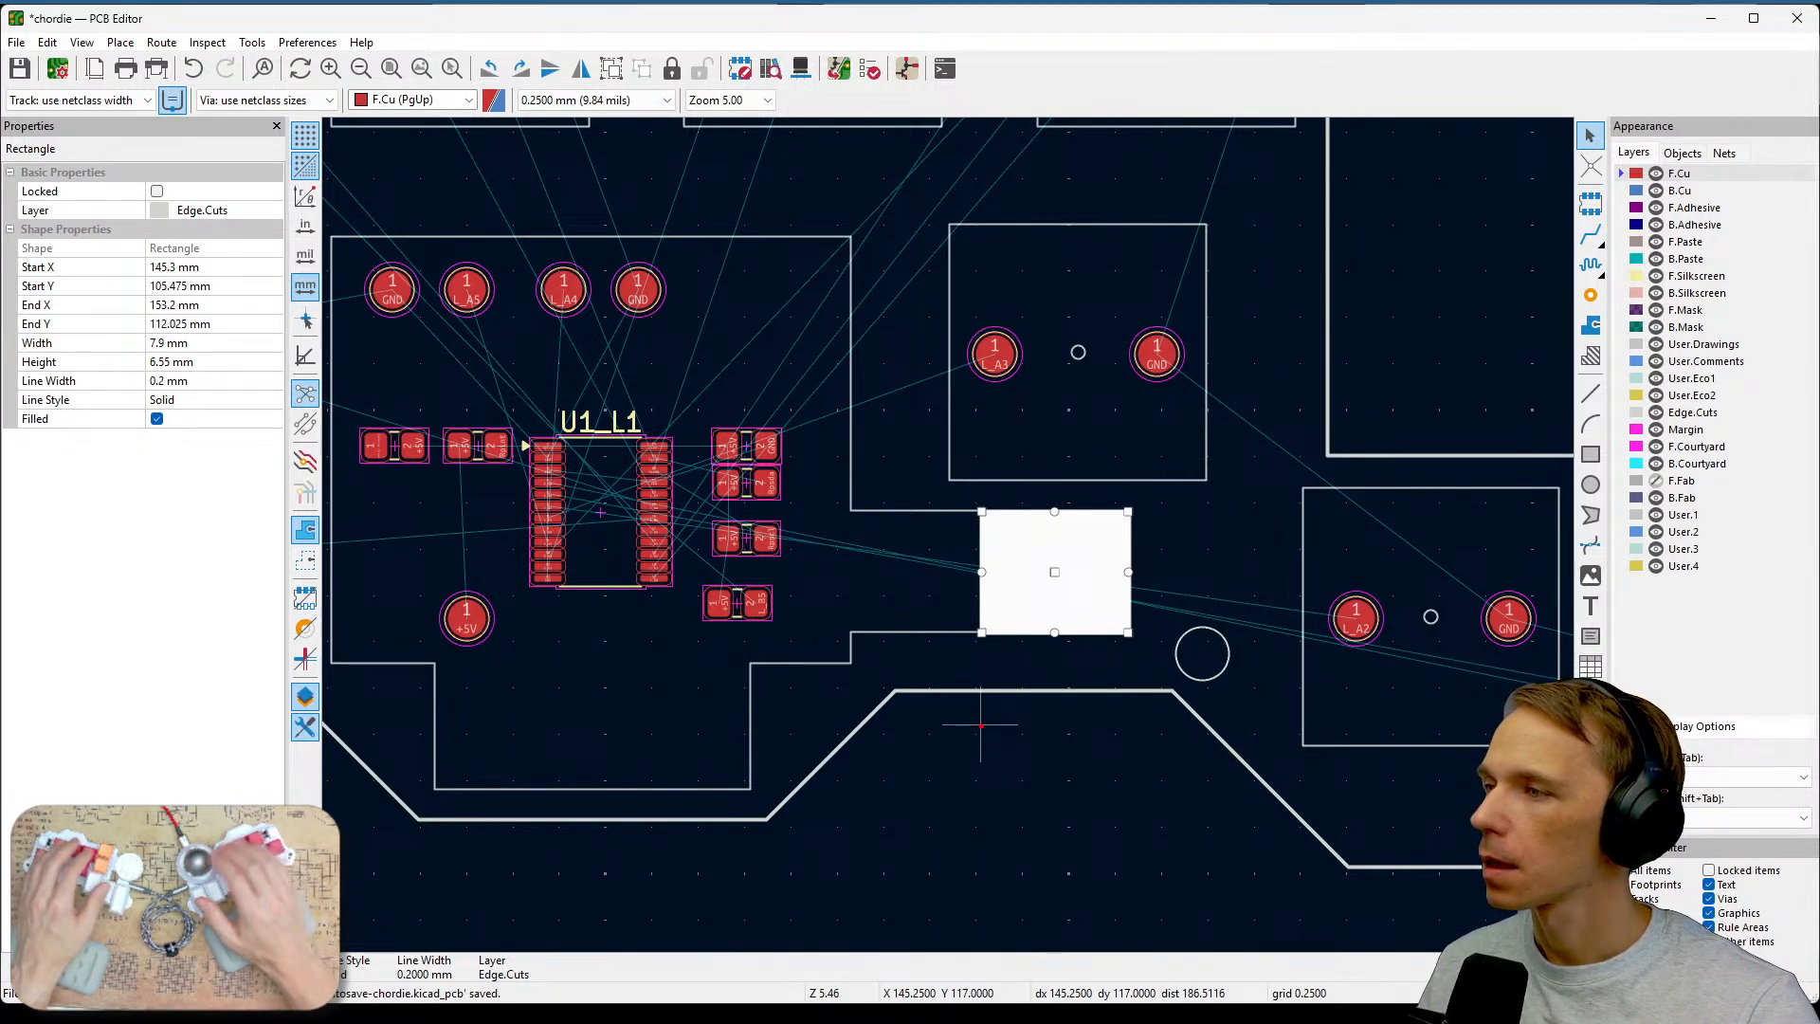
{"action": "mouse_move", "coordinate": [953, 640]}
{"action": "left_mouse_down"}
{"action": "mouse_move", "coordinate": [978, 614]}
{"action": "mouse_move", "coordinate": [892, 611]}
{"action": "left_mouse_up"}
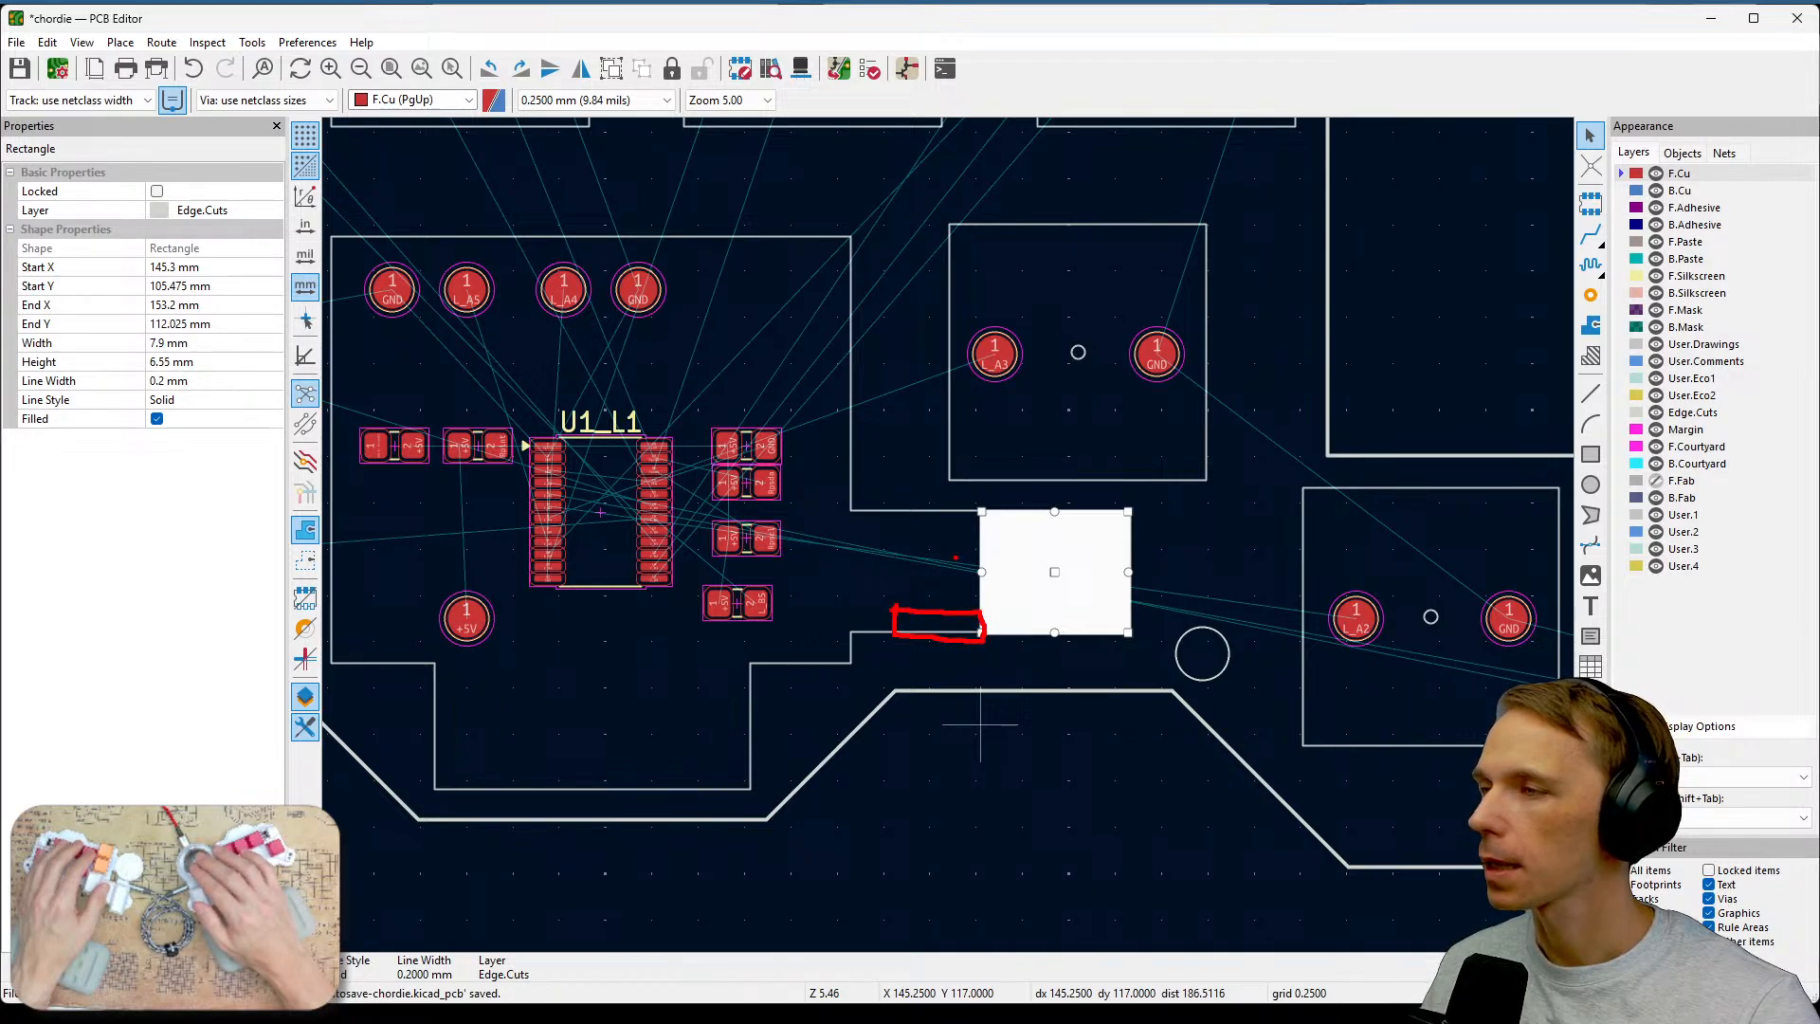
{"action": "mouse_move", "coordinate": [900, 563]}
{"action": "left_mouse_down"}
{"action": "mouse_move", "coordinate": [983, 576]}
{"action": "mouse_move", "coordinate": [905, 568]}
{"action": "left_mouse_up"}
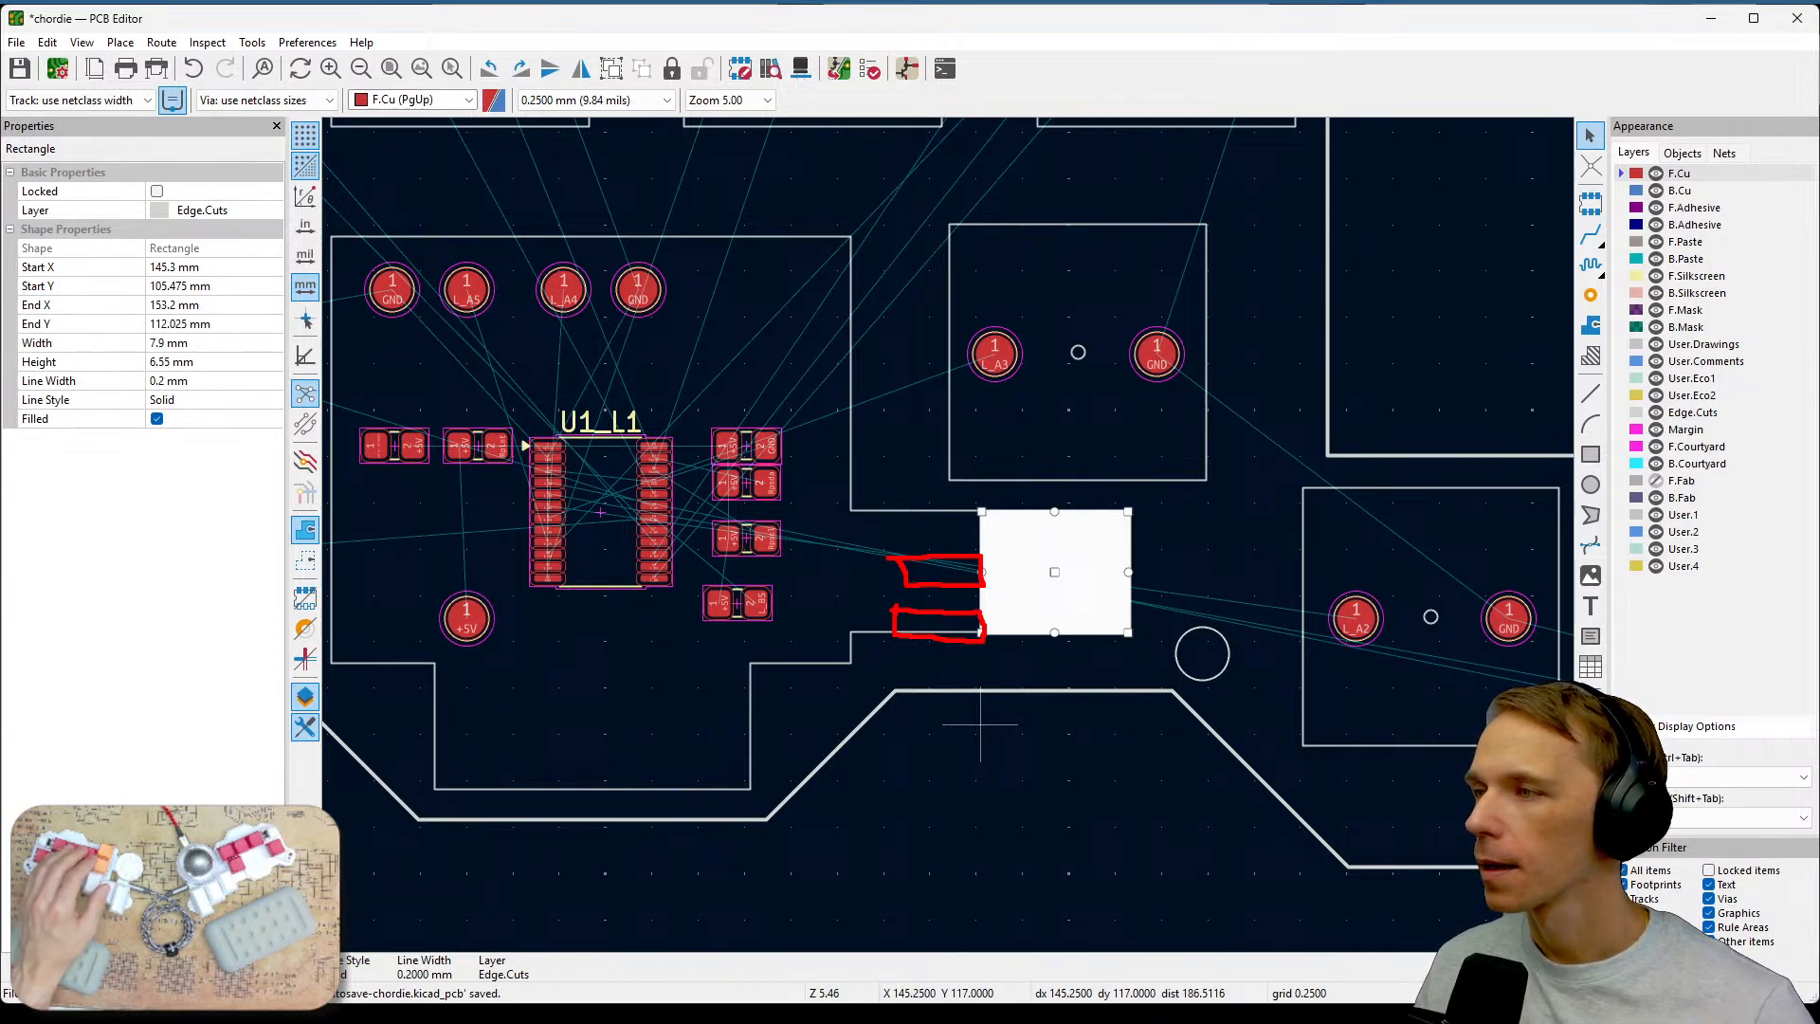
{"action": "key", "text": "Escape"}
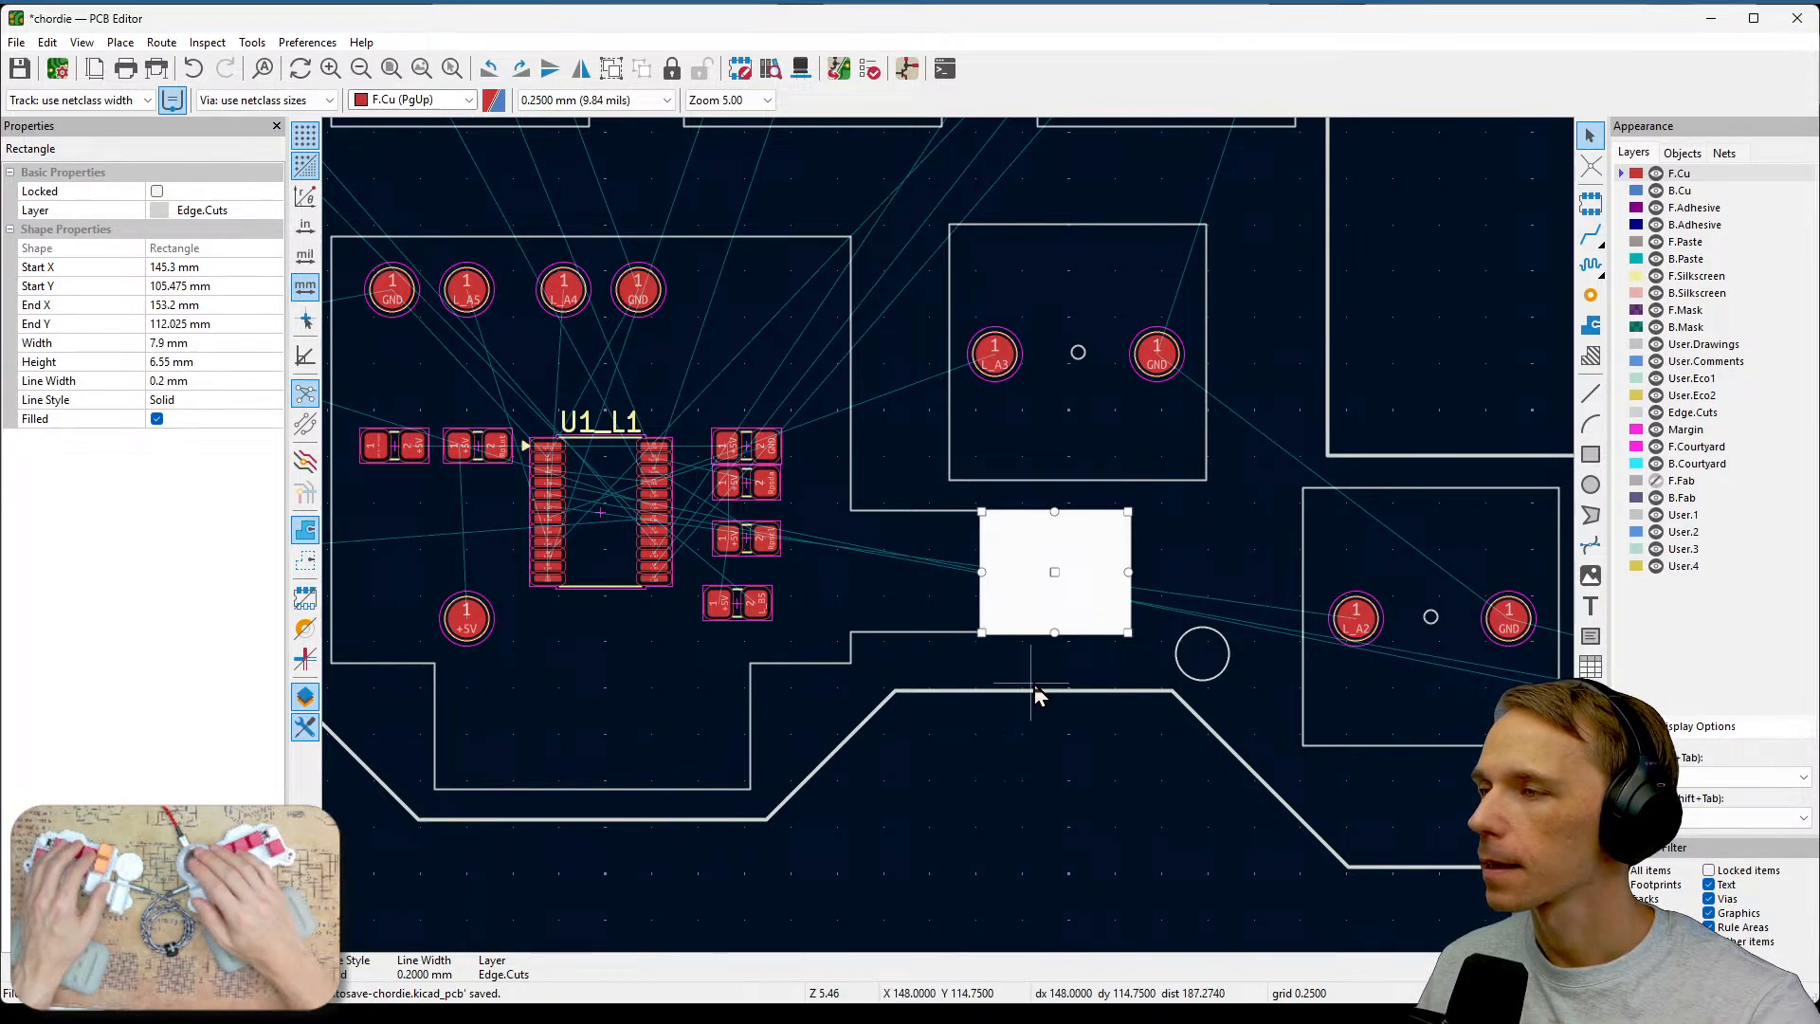
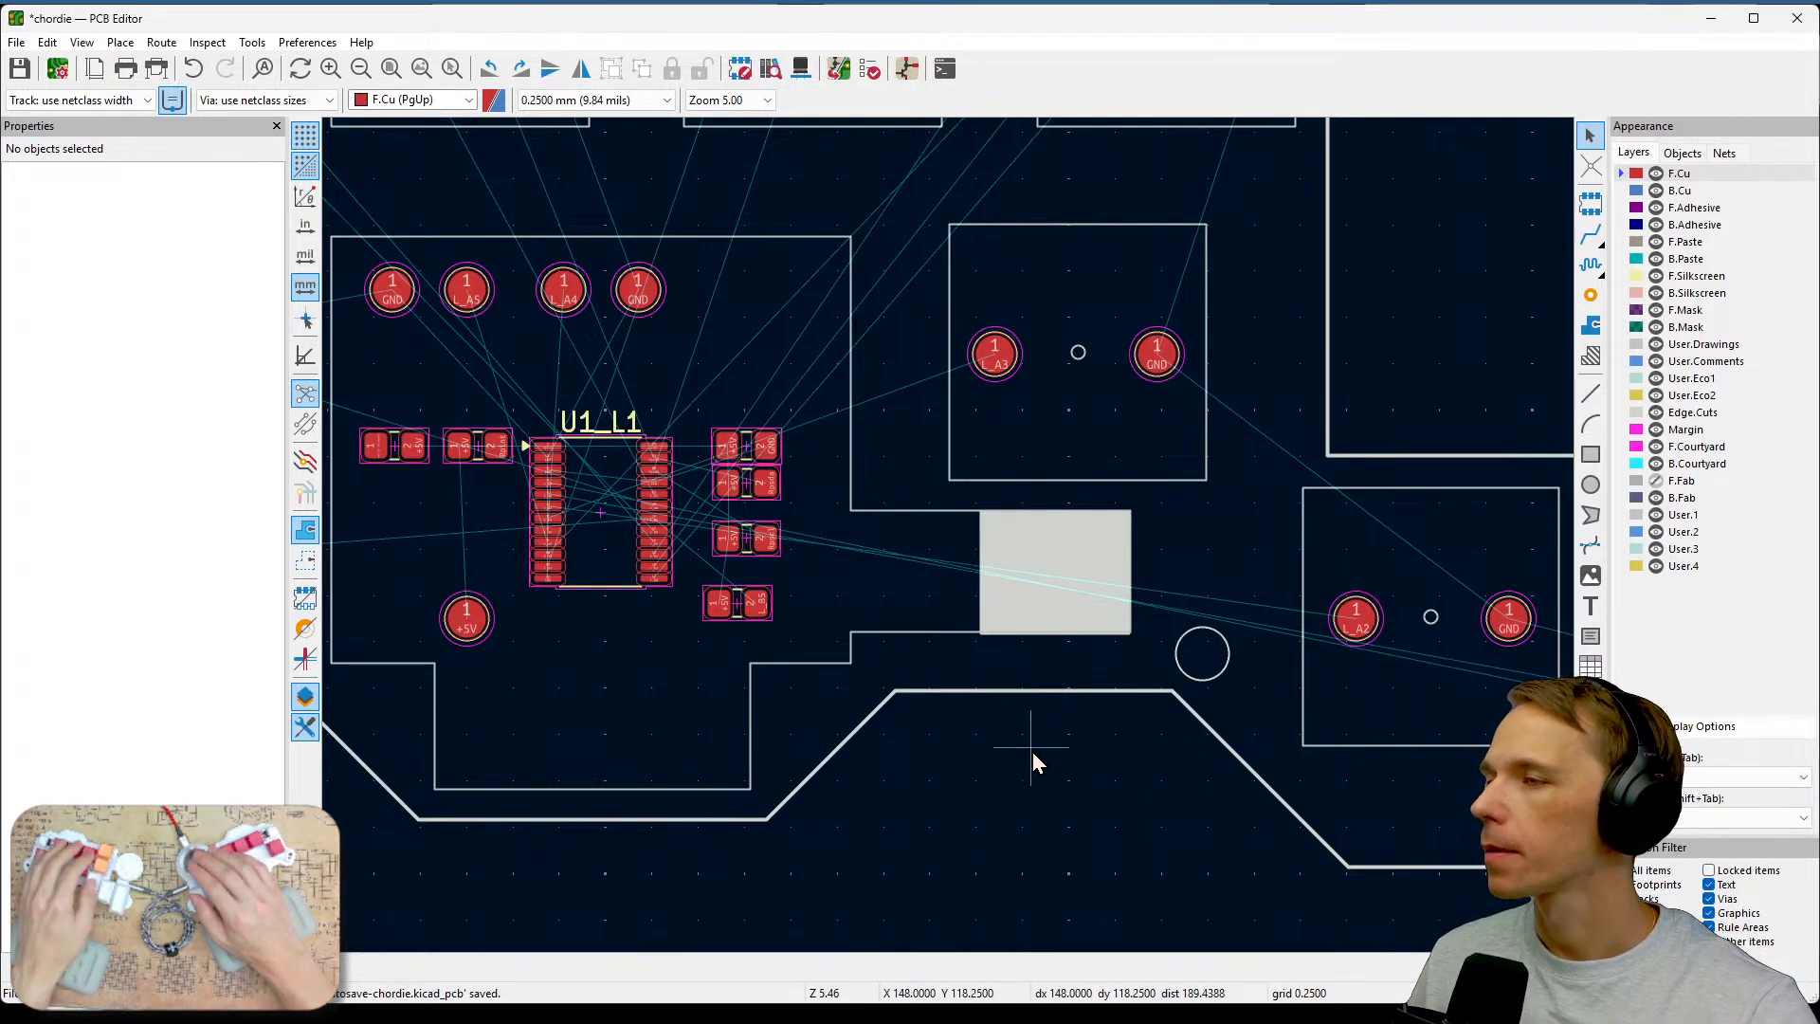
Move the filled Edge.Cuts rectangle cutout slightly to the right on the board.
{"action": "middle_click_drag", "start_coordinate": [1032, 756], "coordinate": [1220, 686]}
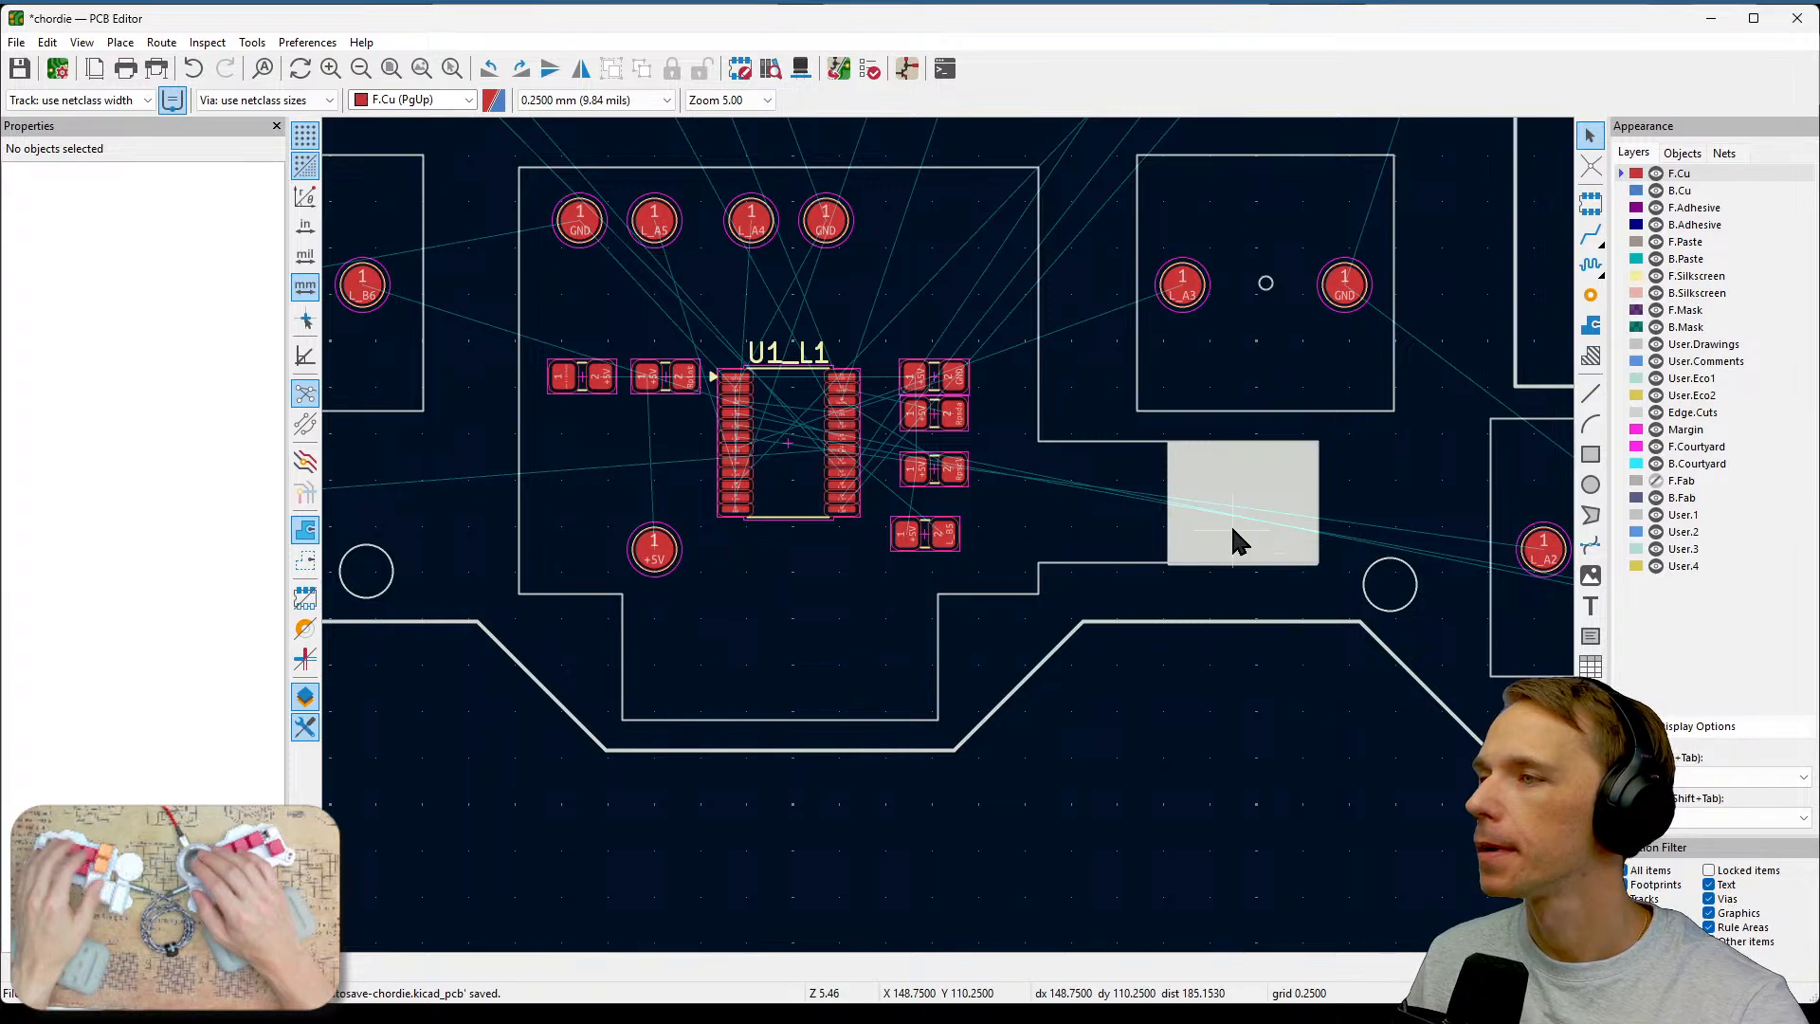
{"action": "scroll", "coordinate": [1232, 530], "scroll_direction": "up", "scroll_amount": 3}
{"action": "scroll", "coordinate": [950, 545], "scroll_direction": "up", "scroll_amount": 3}
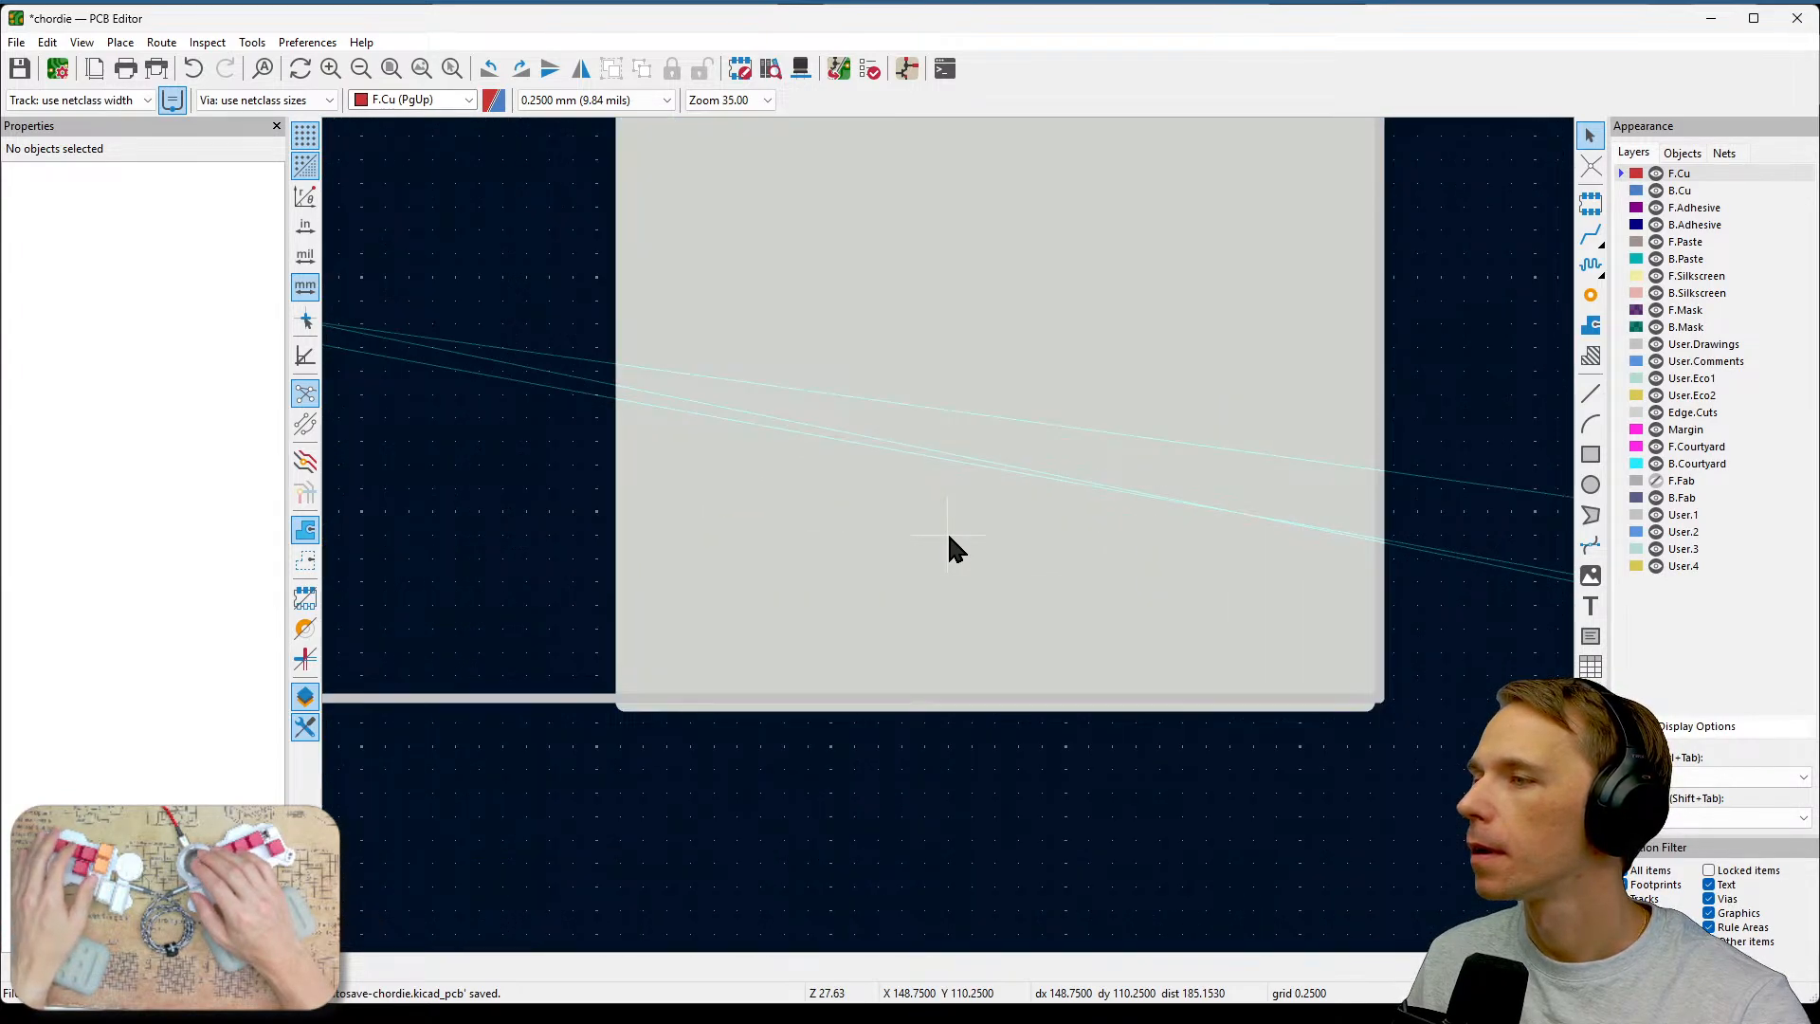
{"action": "scroll", "coordinate": [946, 544], "scroll_direction": "down", "scroll_amount": 2}
{"action": "left_click", "coordinate": [925, 444]}
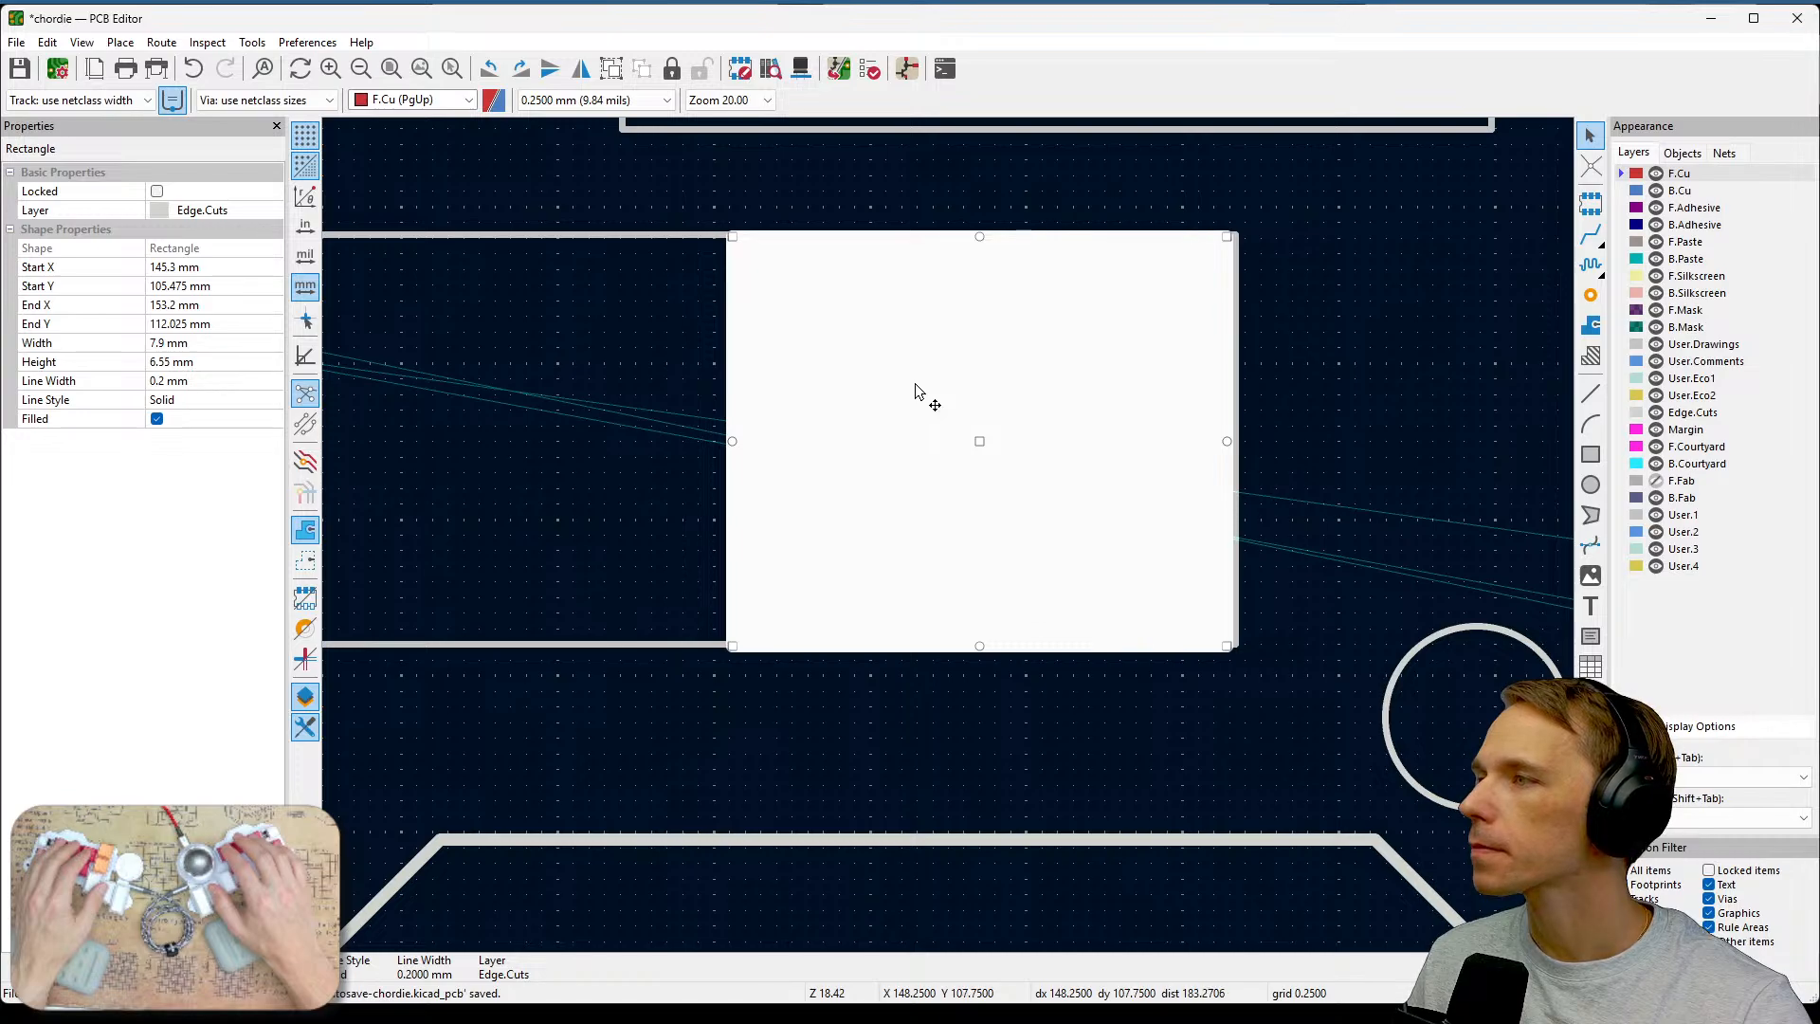
{"action": "left_click", "coordinate": [675, 437]}
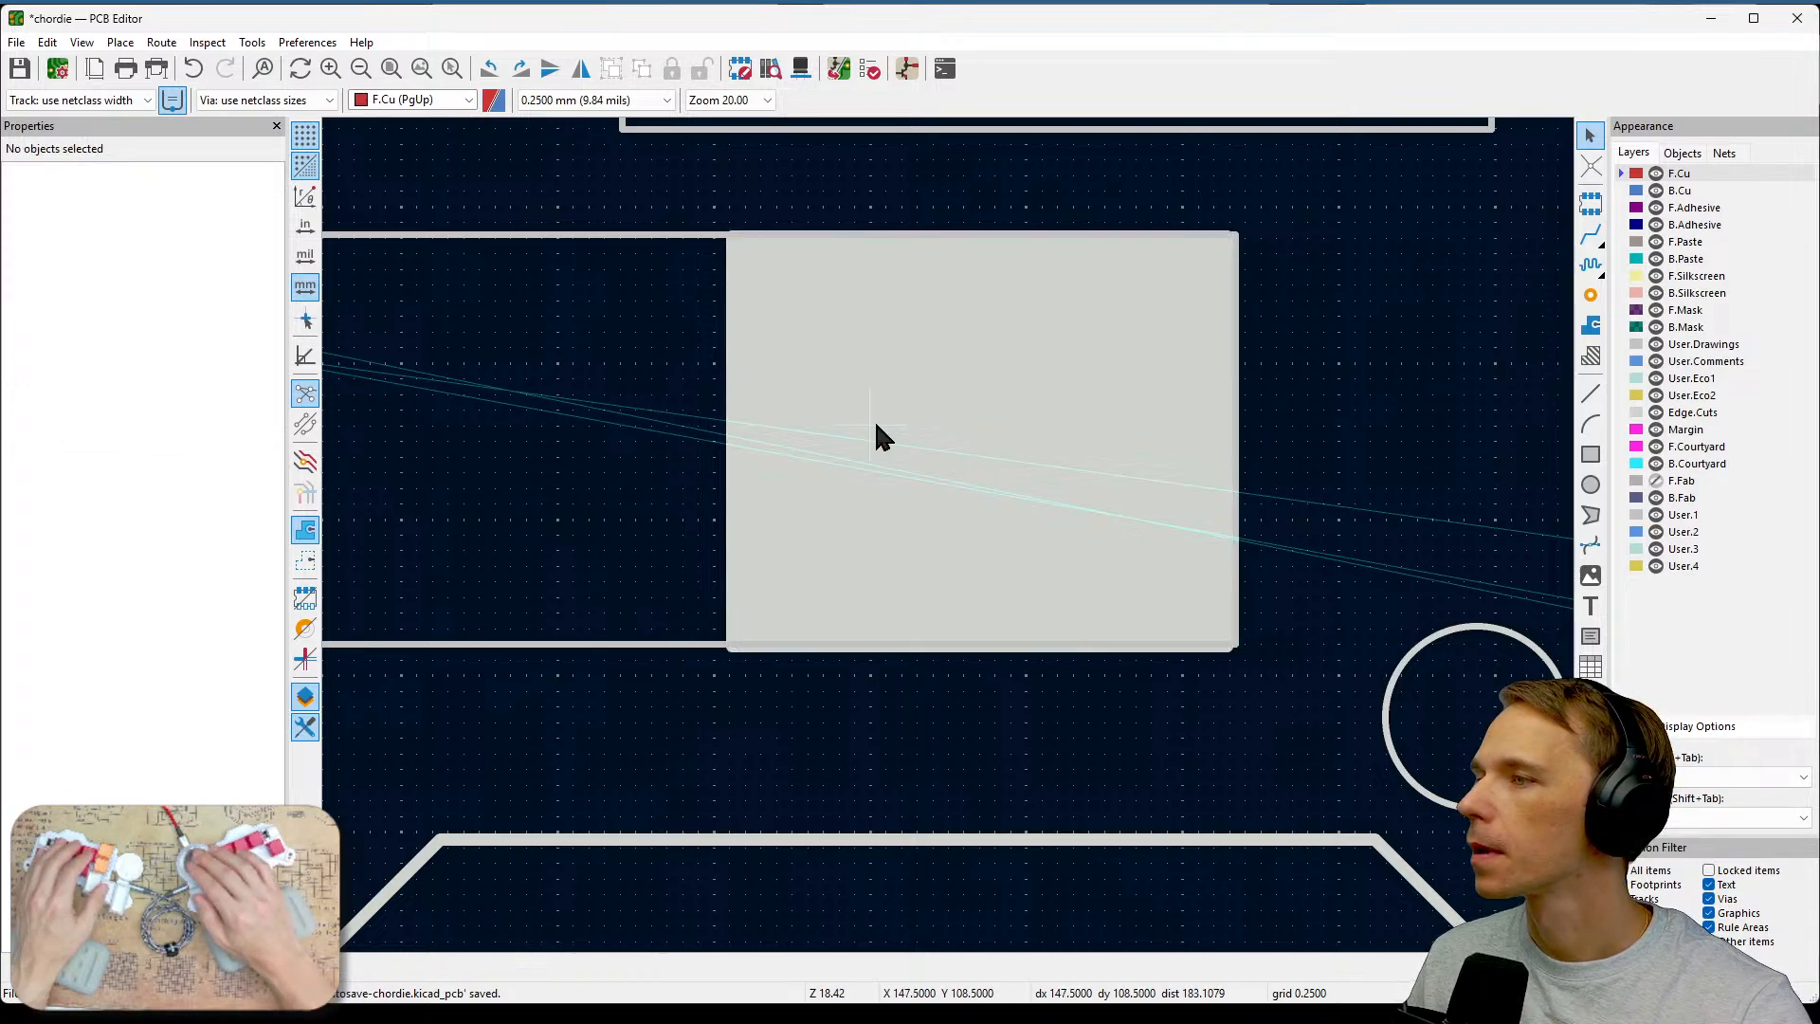
{"action": "left_click_drag", "start_coordinate": [889, 421], "coordinate": [999, 439]}
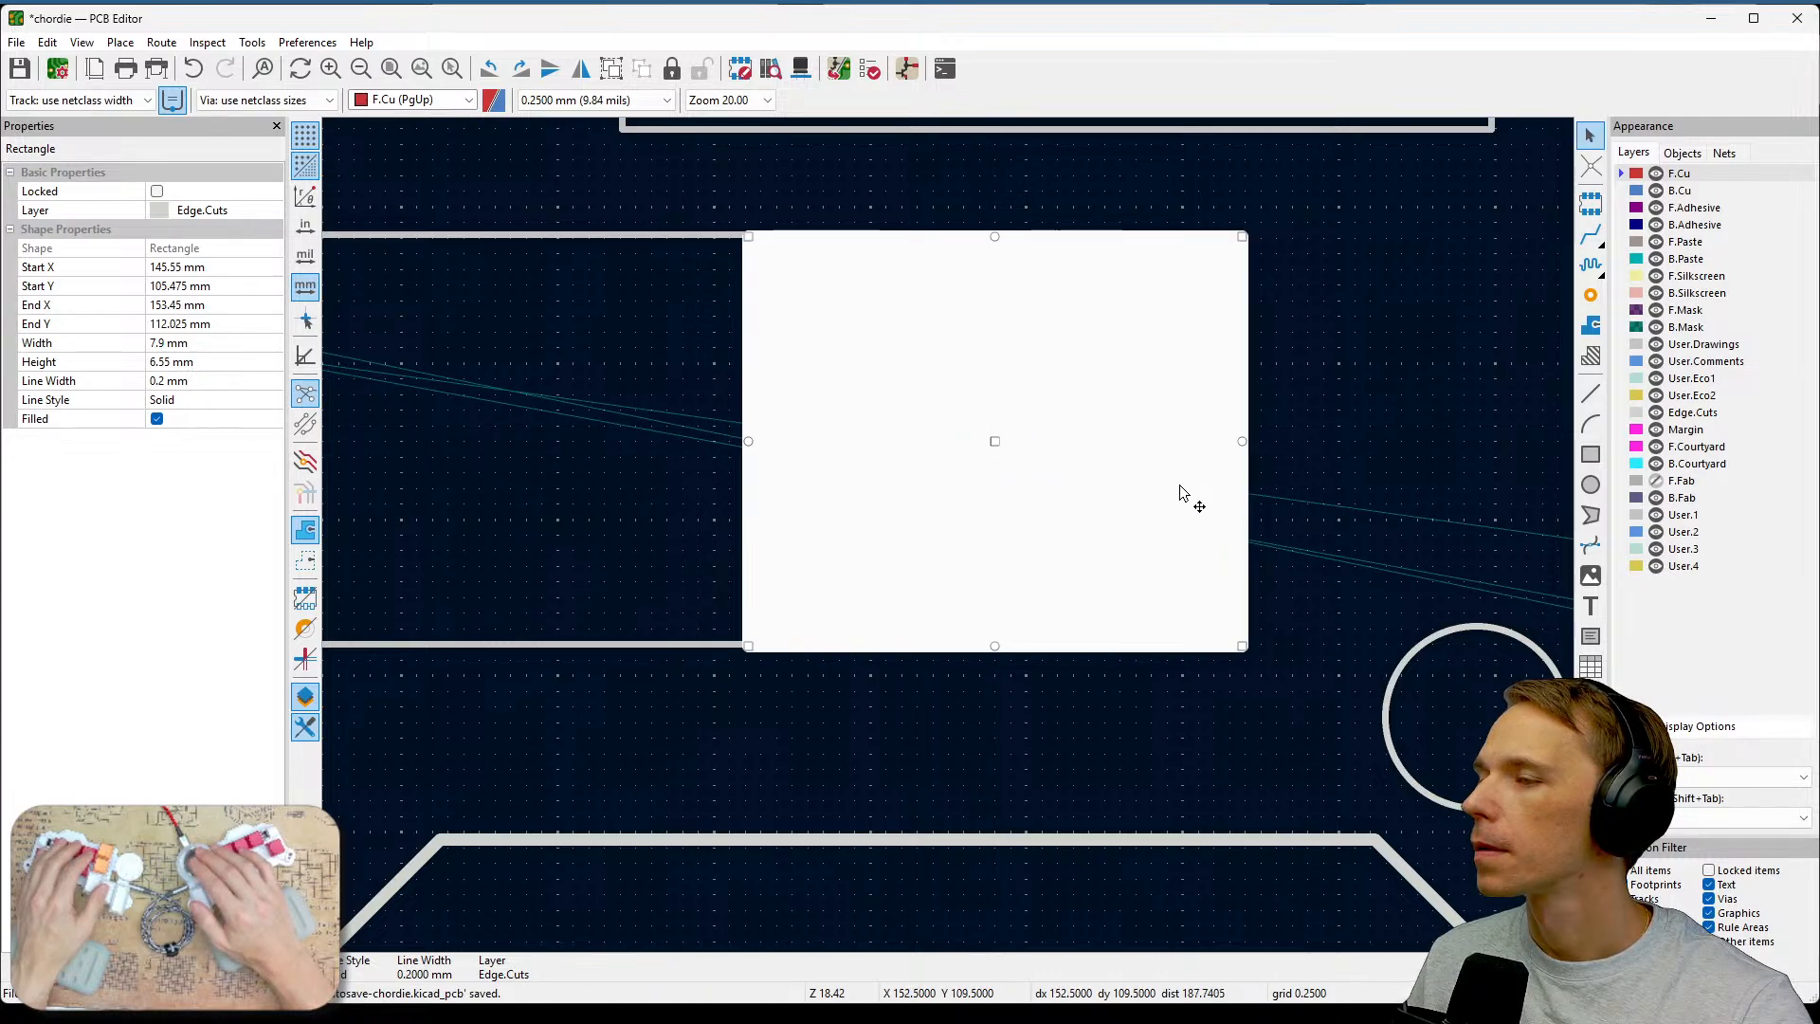
Examine the rectangle cutout's position relative to the nearby round hole and board outline at several zoom levels.
{"action": "scroll", "coordinate": [1185, 502], "scroll_direction": "down", "scroll_amount": 3}
{"action": "left_click", "coordinate": [844, 738]}
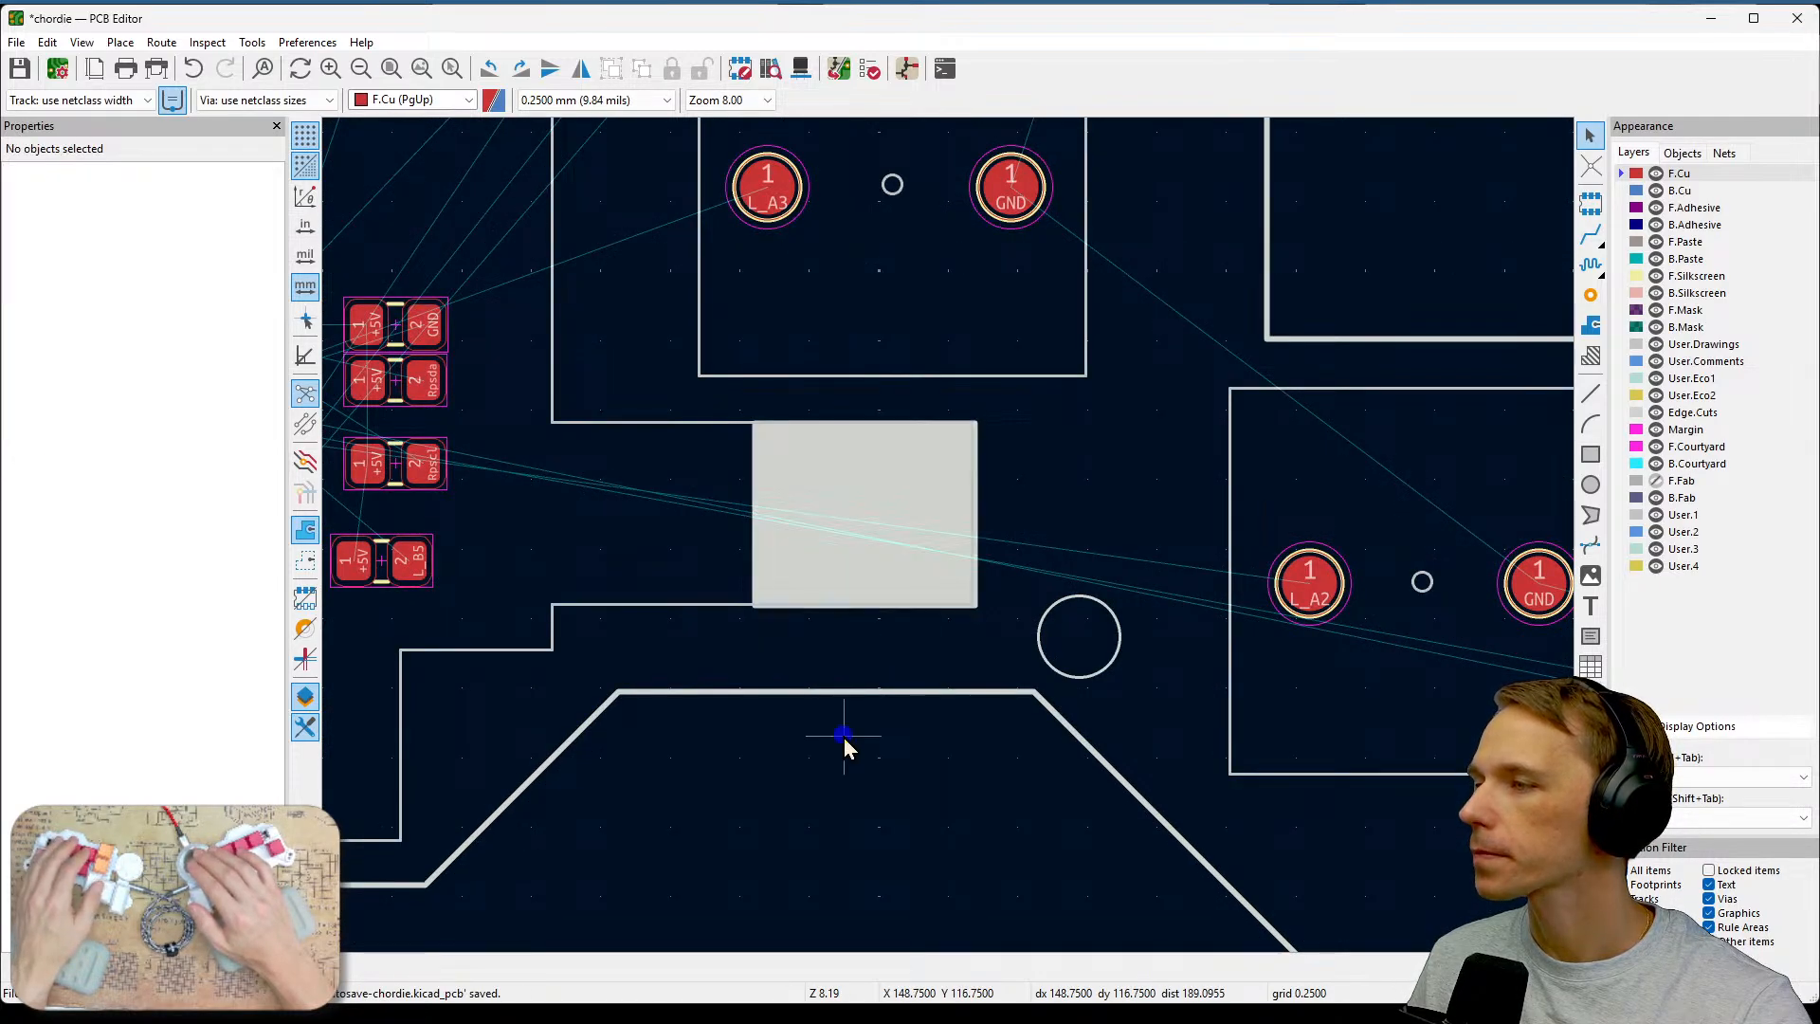
{"action": "middle_click_drag", "start_coordinate": [843, 737], "coordinate": [999, 668]}
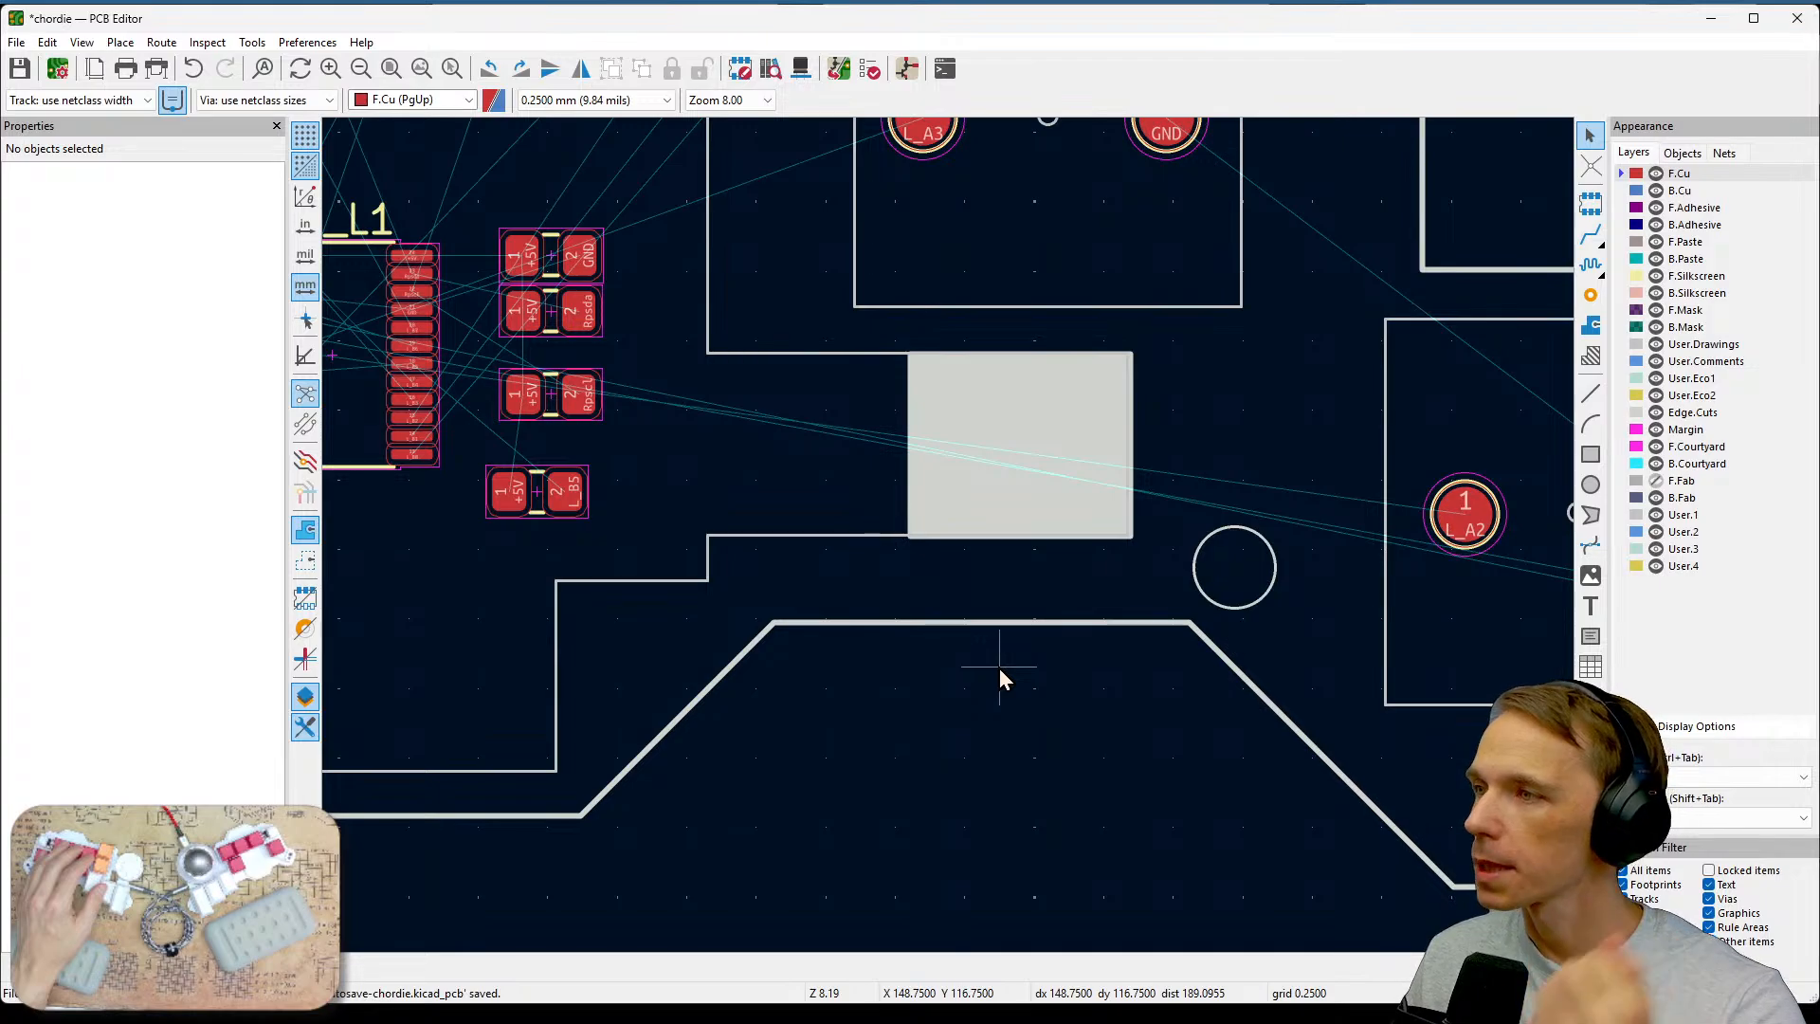
{"action": "scroll", "coordinate": [952, 548], "scroll_direction": "up", "scroll_amount": 2}
{"action": "scroll", "coordinate": [945, 529], "scroll_direction": "up", "scroll_amount": 2}
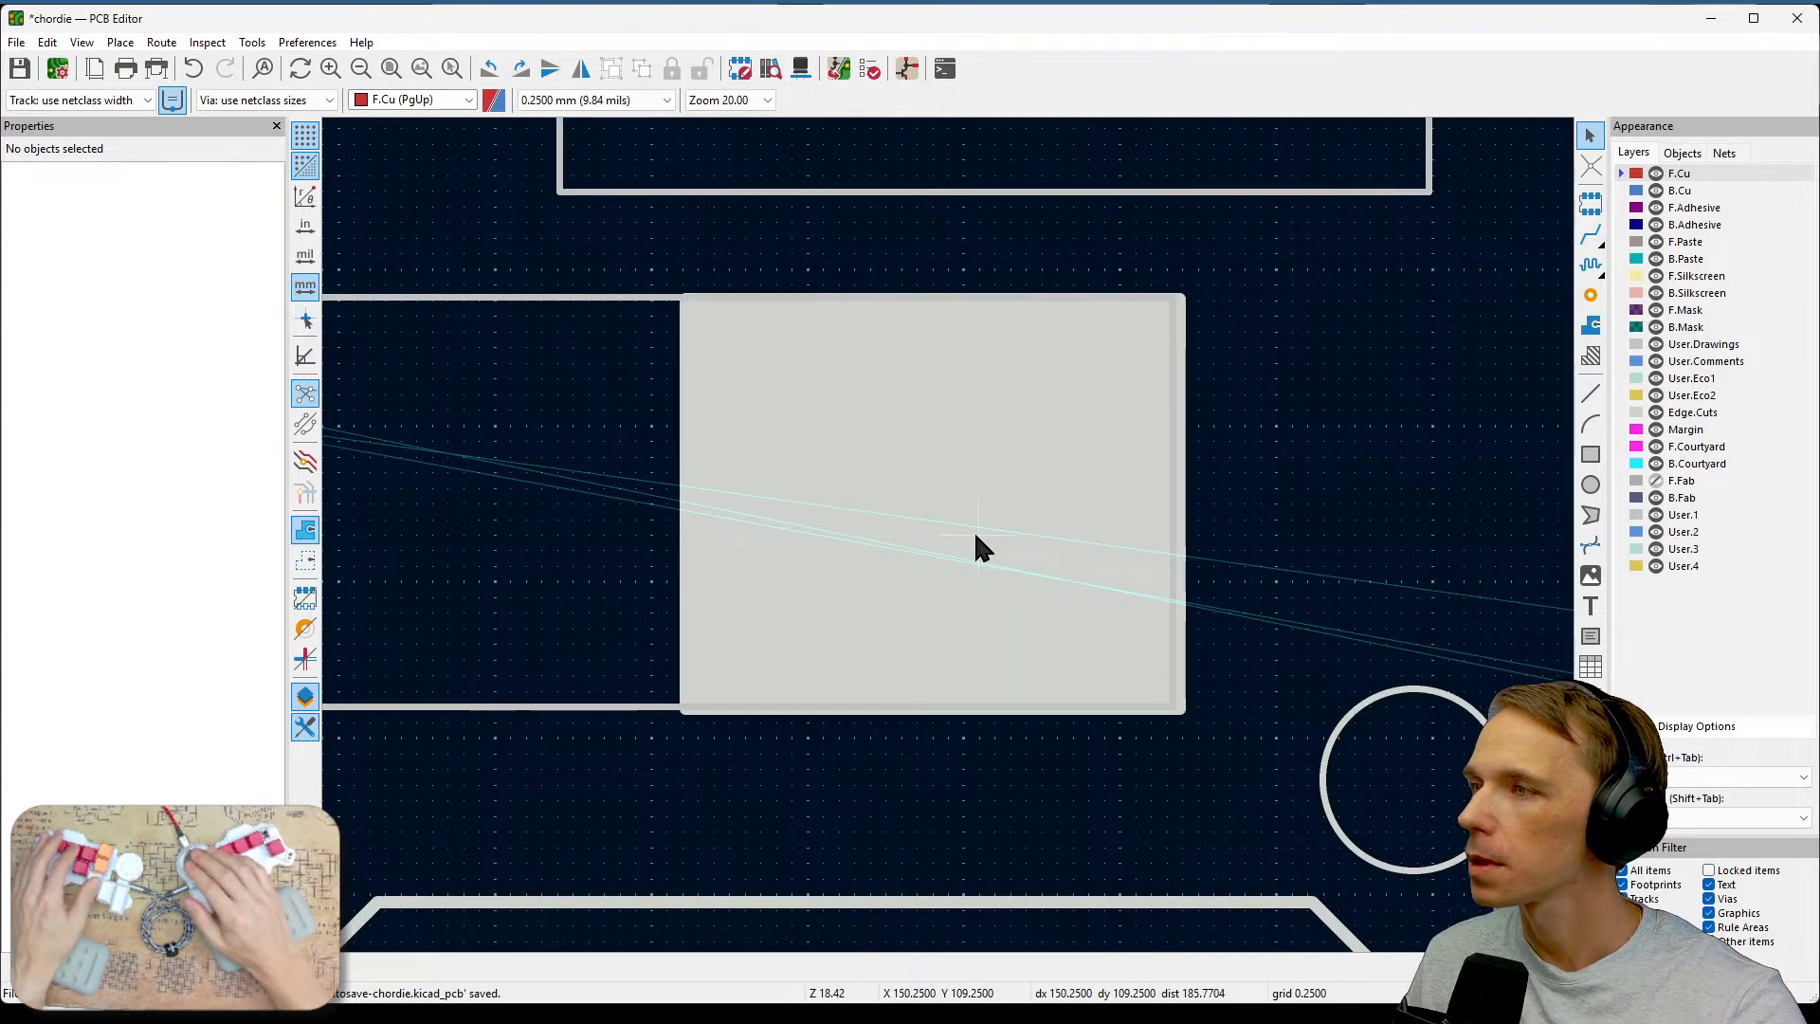
{"action": "scroll", "coordinate": [973, 527], "scroll_direction": "down", "scroll_amount": 2}
{"action": "left_click", "coordinate": [948, 514]}
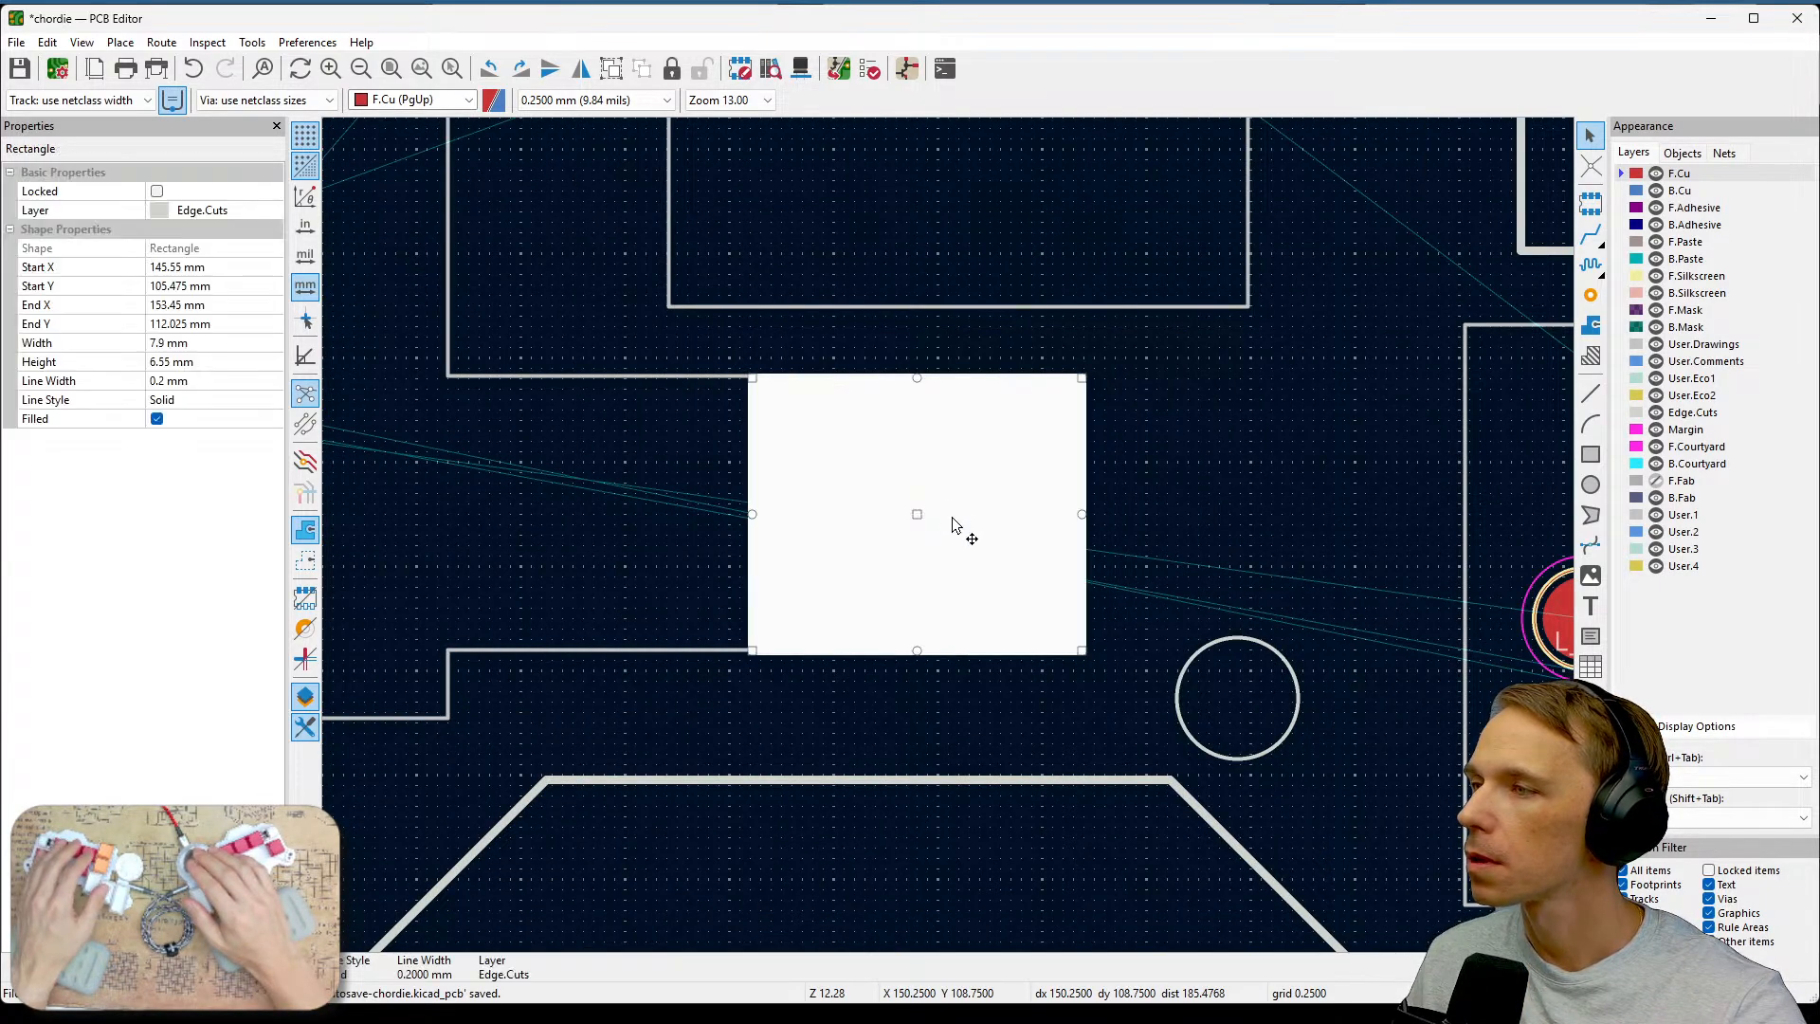
{"action": "left_click_drag", "start_coordinate": [949, 514], "coordinate": [912, 514]}
{"action": "left_click", "coordinate": [1167, 544]}
{"action": "scroll", "coordinate": [1168, 544], "scroll_direction": "down", "scroll_amount": 4}
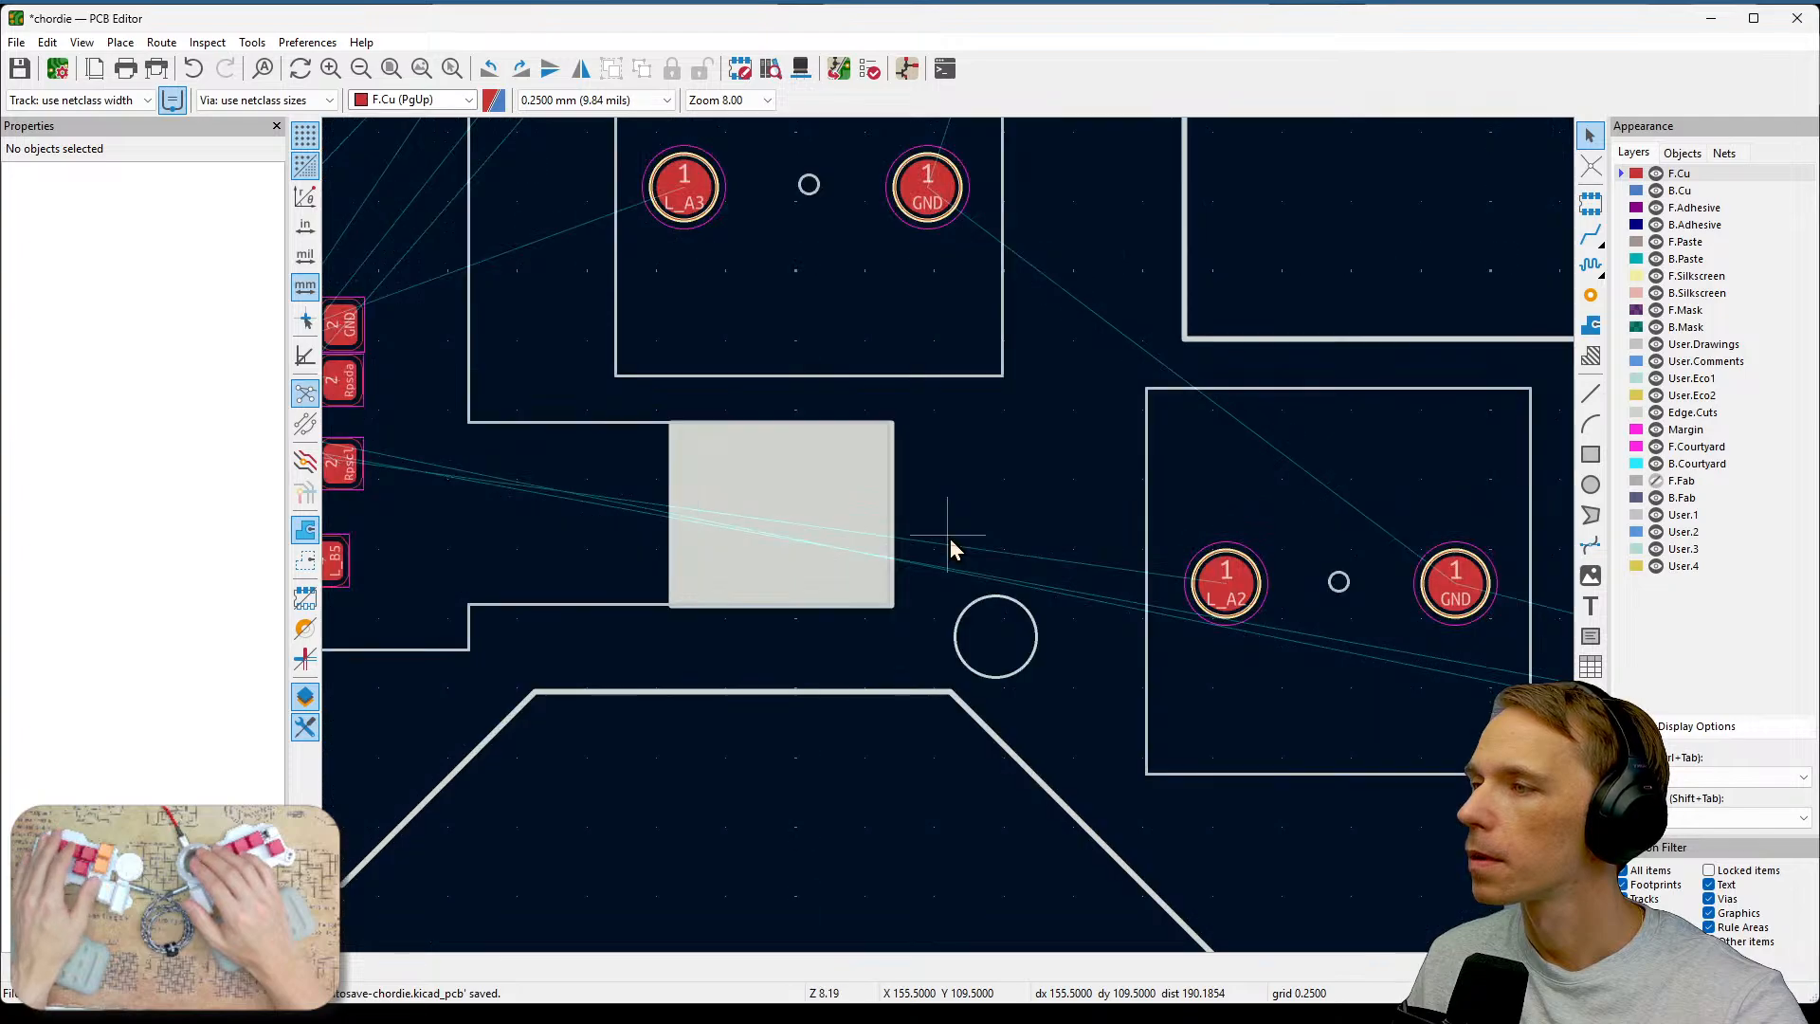
{"action": "middle_click_drag", "start_coordinate": [950, 538], "coordinate": [1050, 507]}
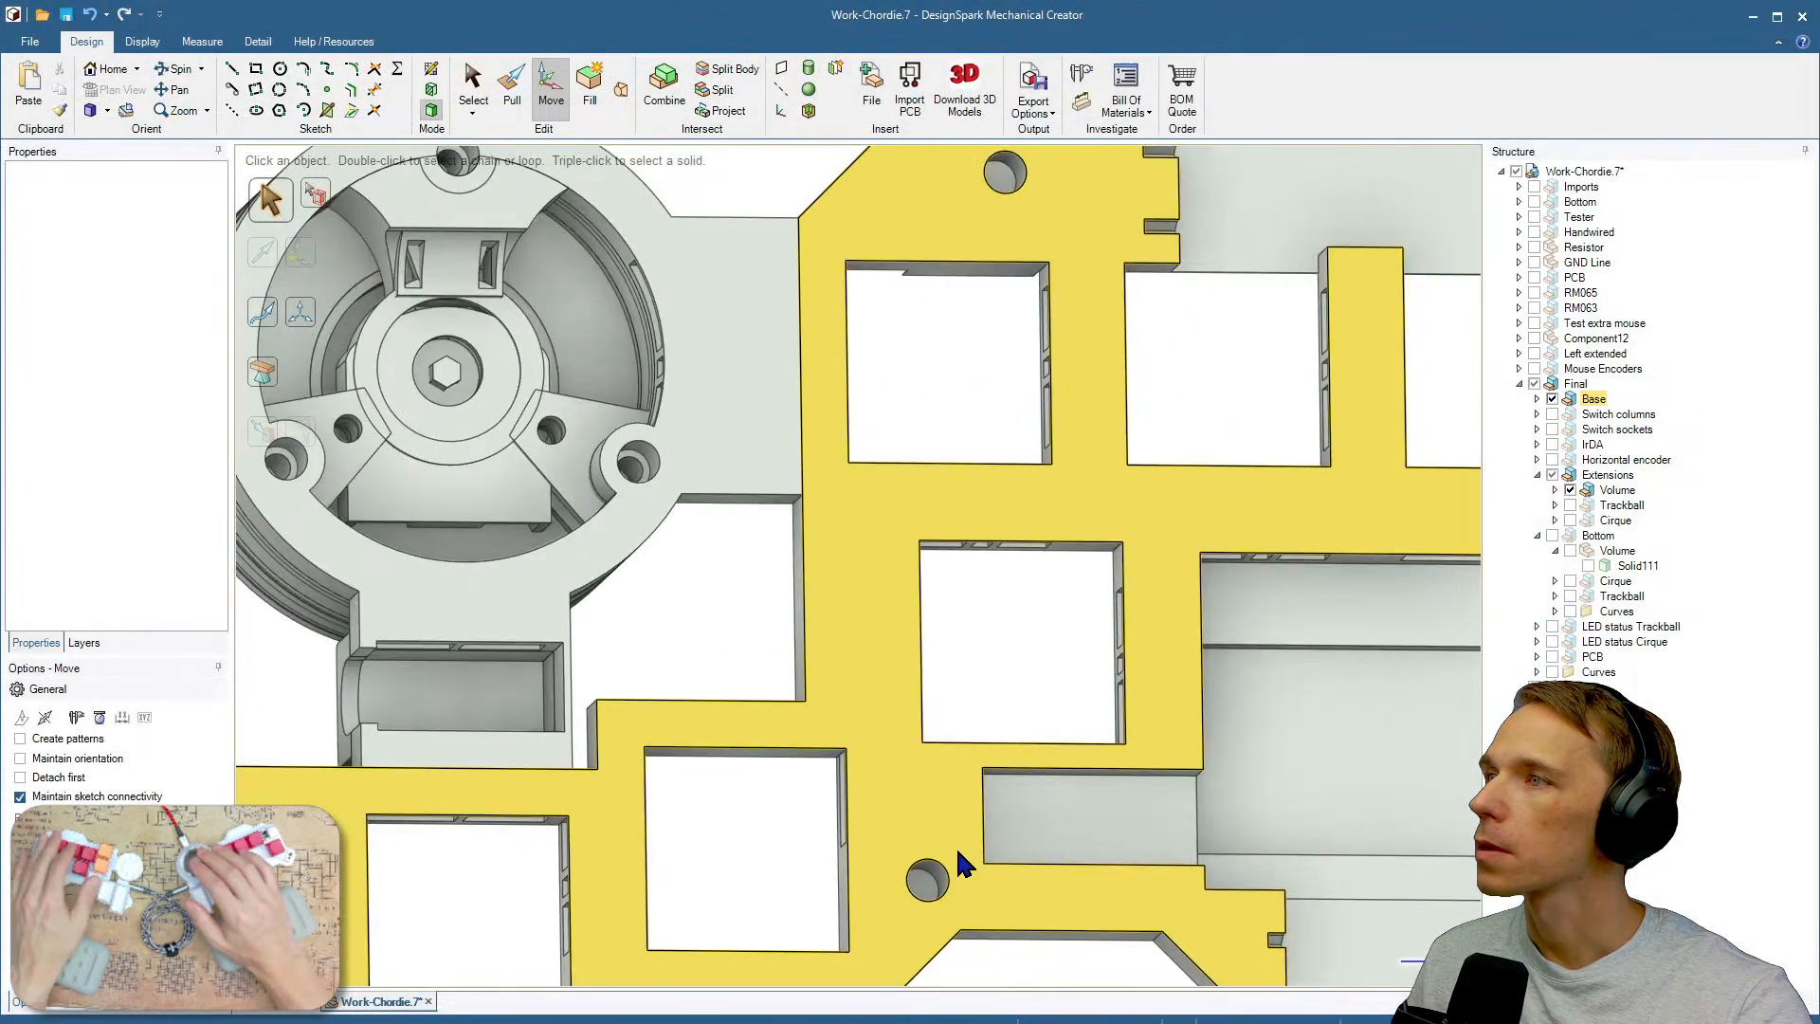
{"action": "scroll", "coordinate": [954, 843], "scroll_direction": "up", "scroll_amount": 2}
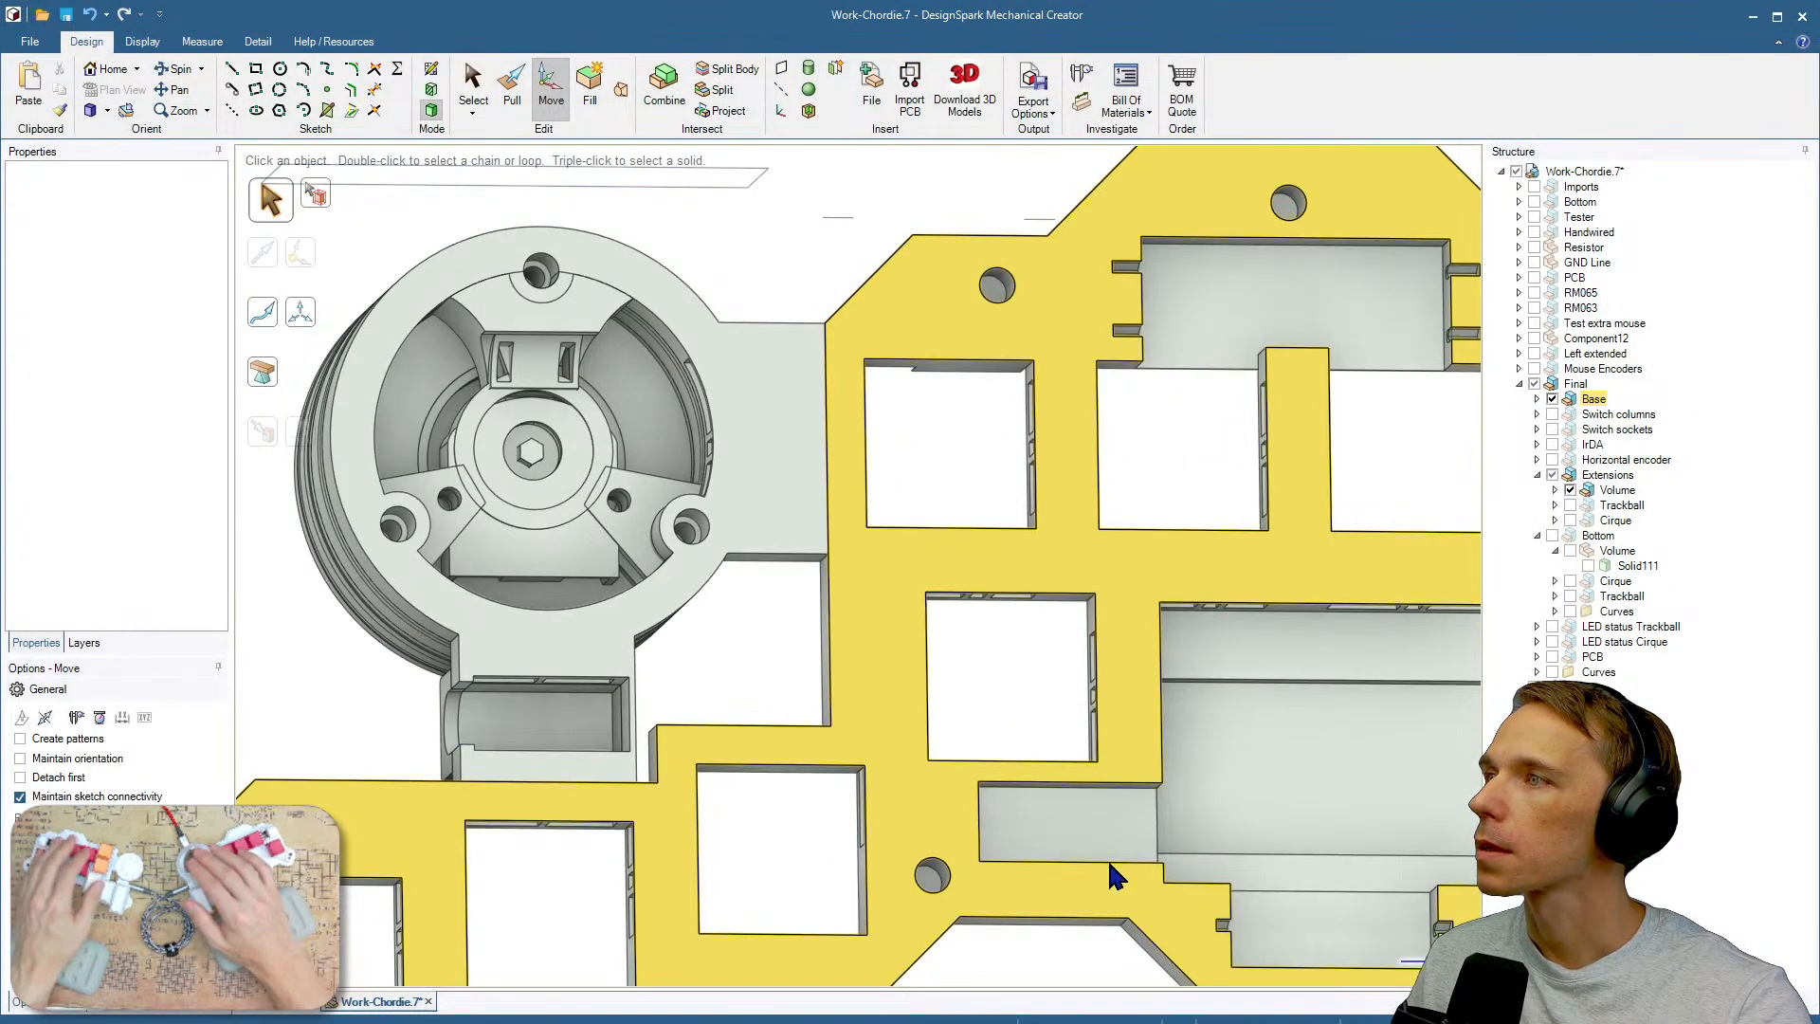
Switch to DesignSpark Mechanical, show the Bottom part, and measure the hole's X distance from the neighbouring hole with the Move tool.
{"action": "scroll", "coordinate": [1175, 783], "scroll_direction": "down", "scroll_amount": 1}
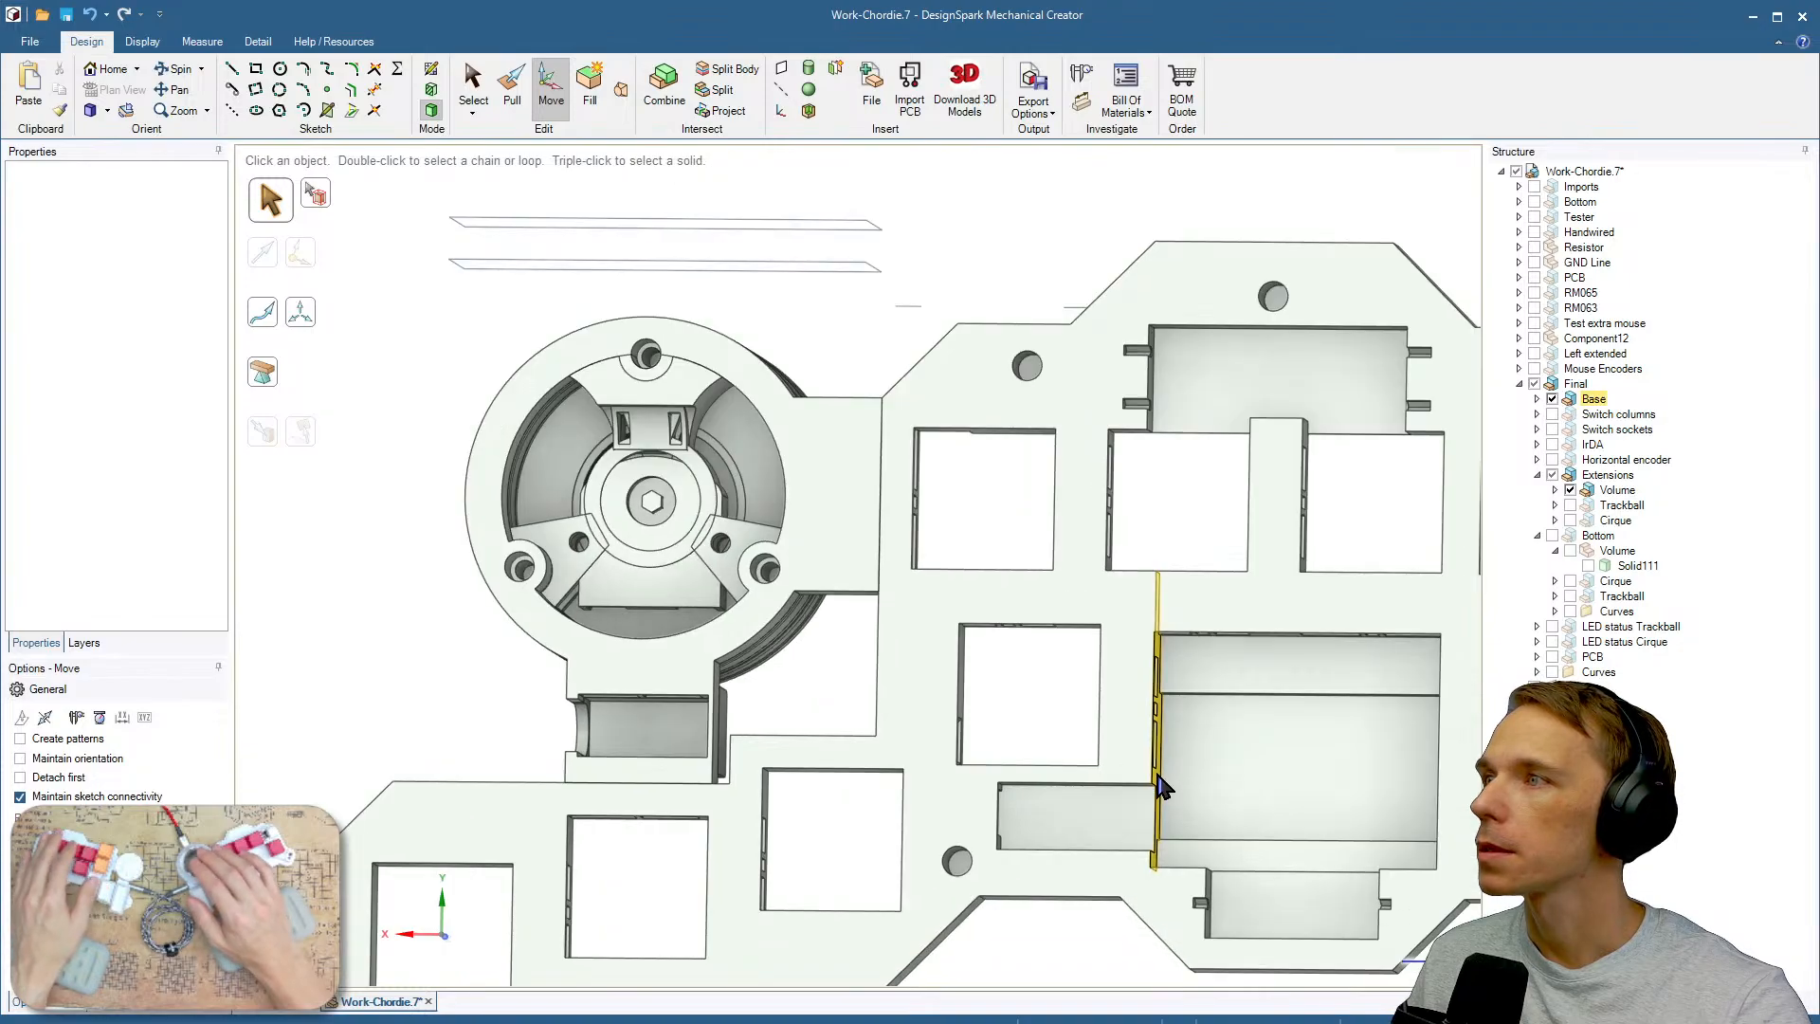
{"action": "left_click", "coordinate": [1552, 536]}
{"action": "middle_click_drag", "start_coordinate": [1101, 781], "coordinate": [1141, 802]}
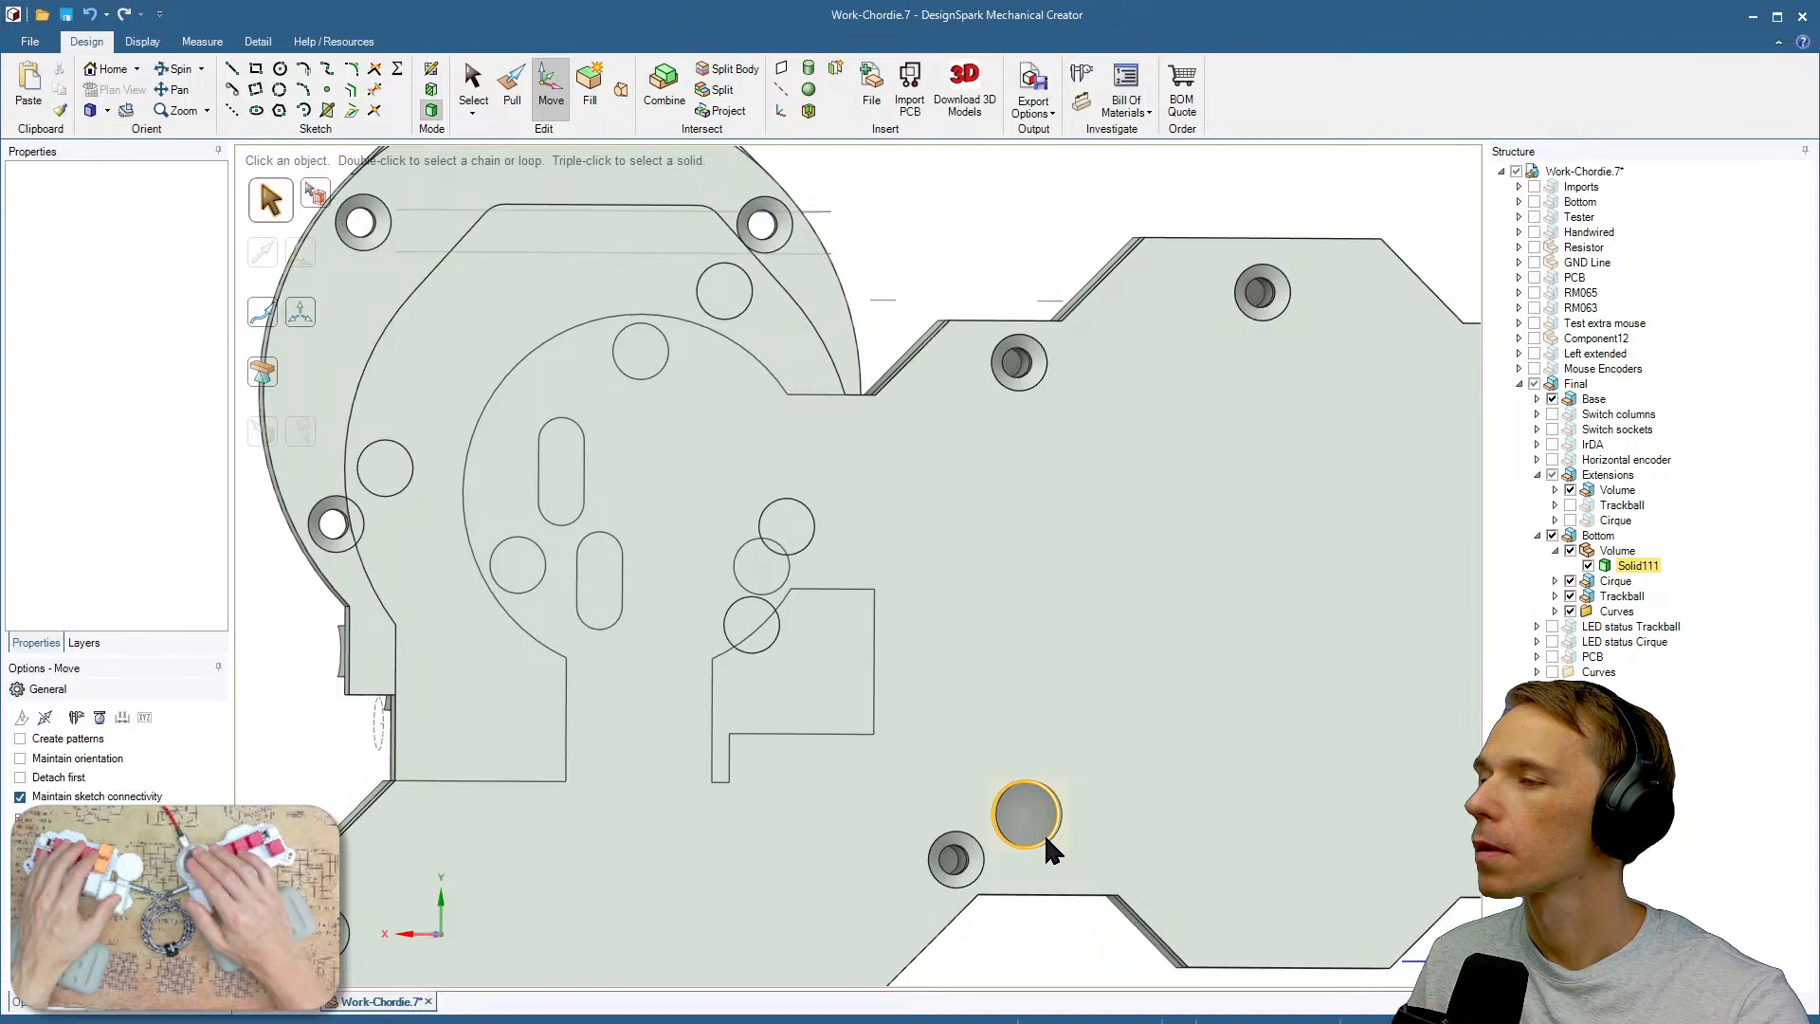
{"action": "left_click", "coordinate": [1049, 848]}
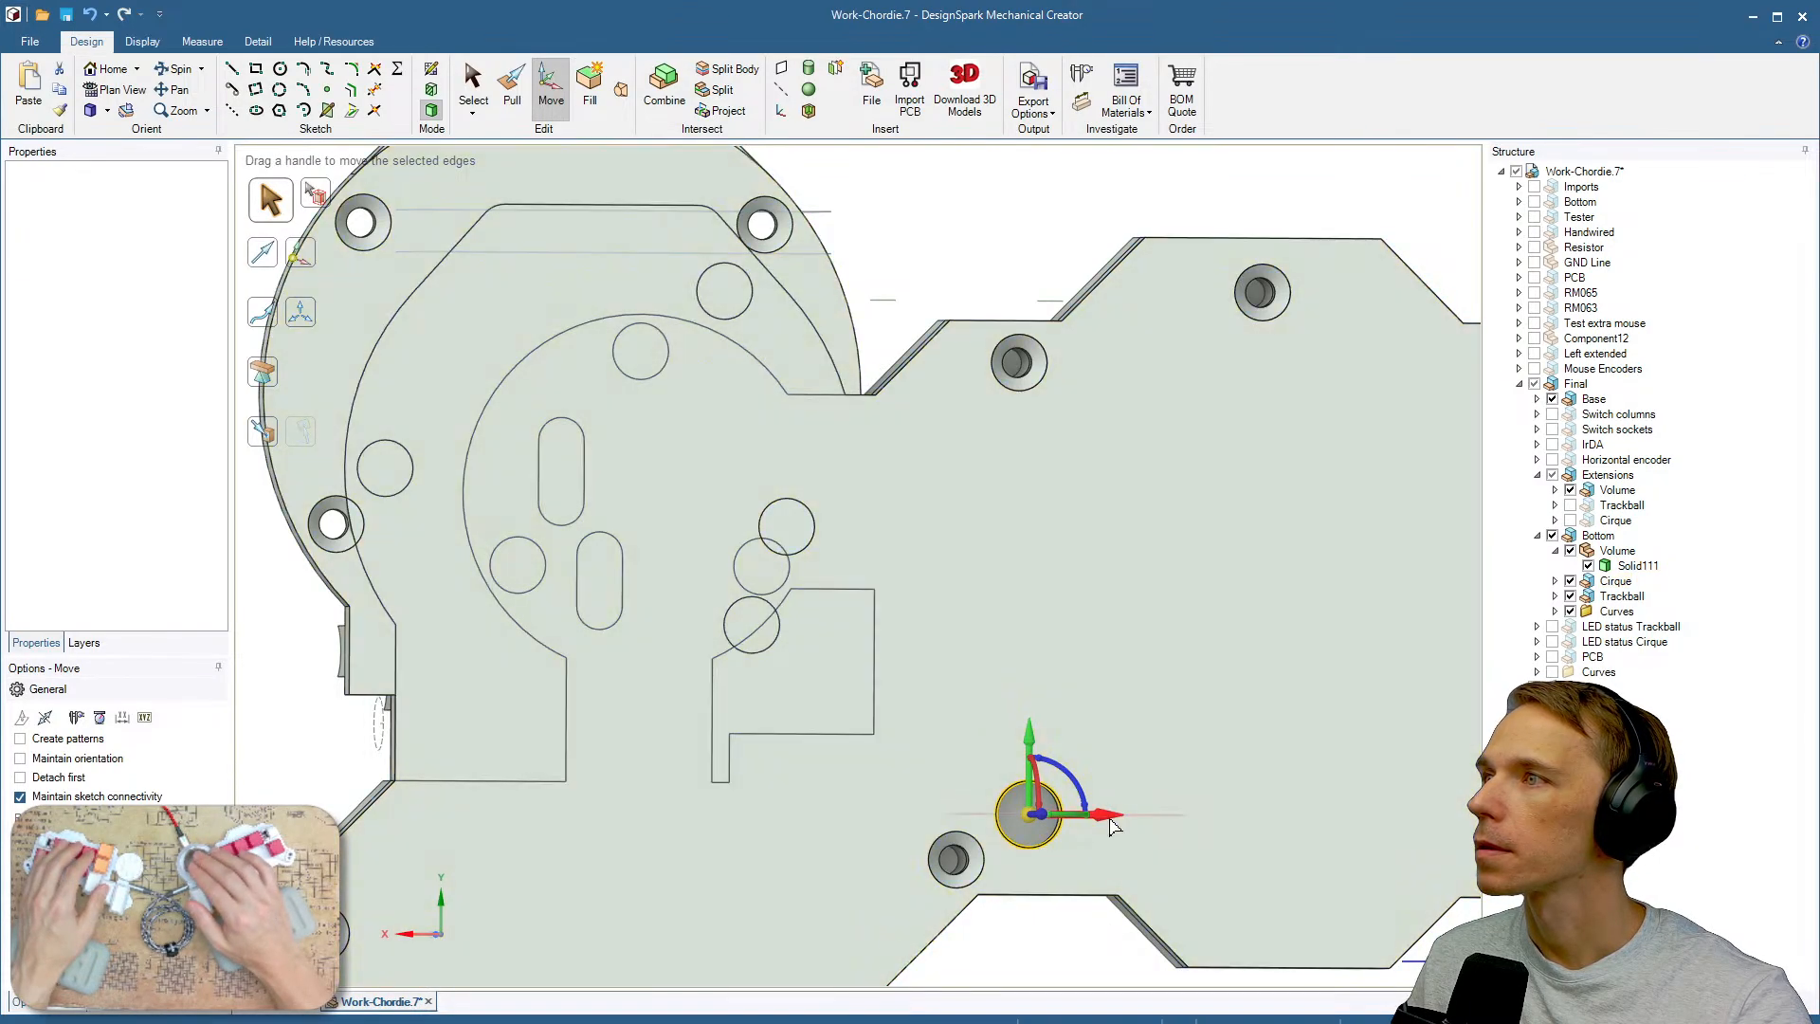
{"action": "left_click", "coordinate": [1108, 815]}
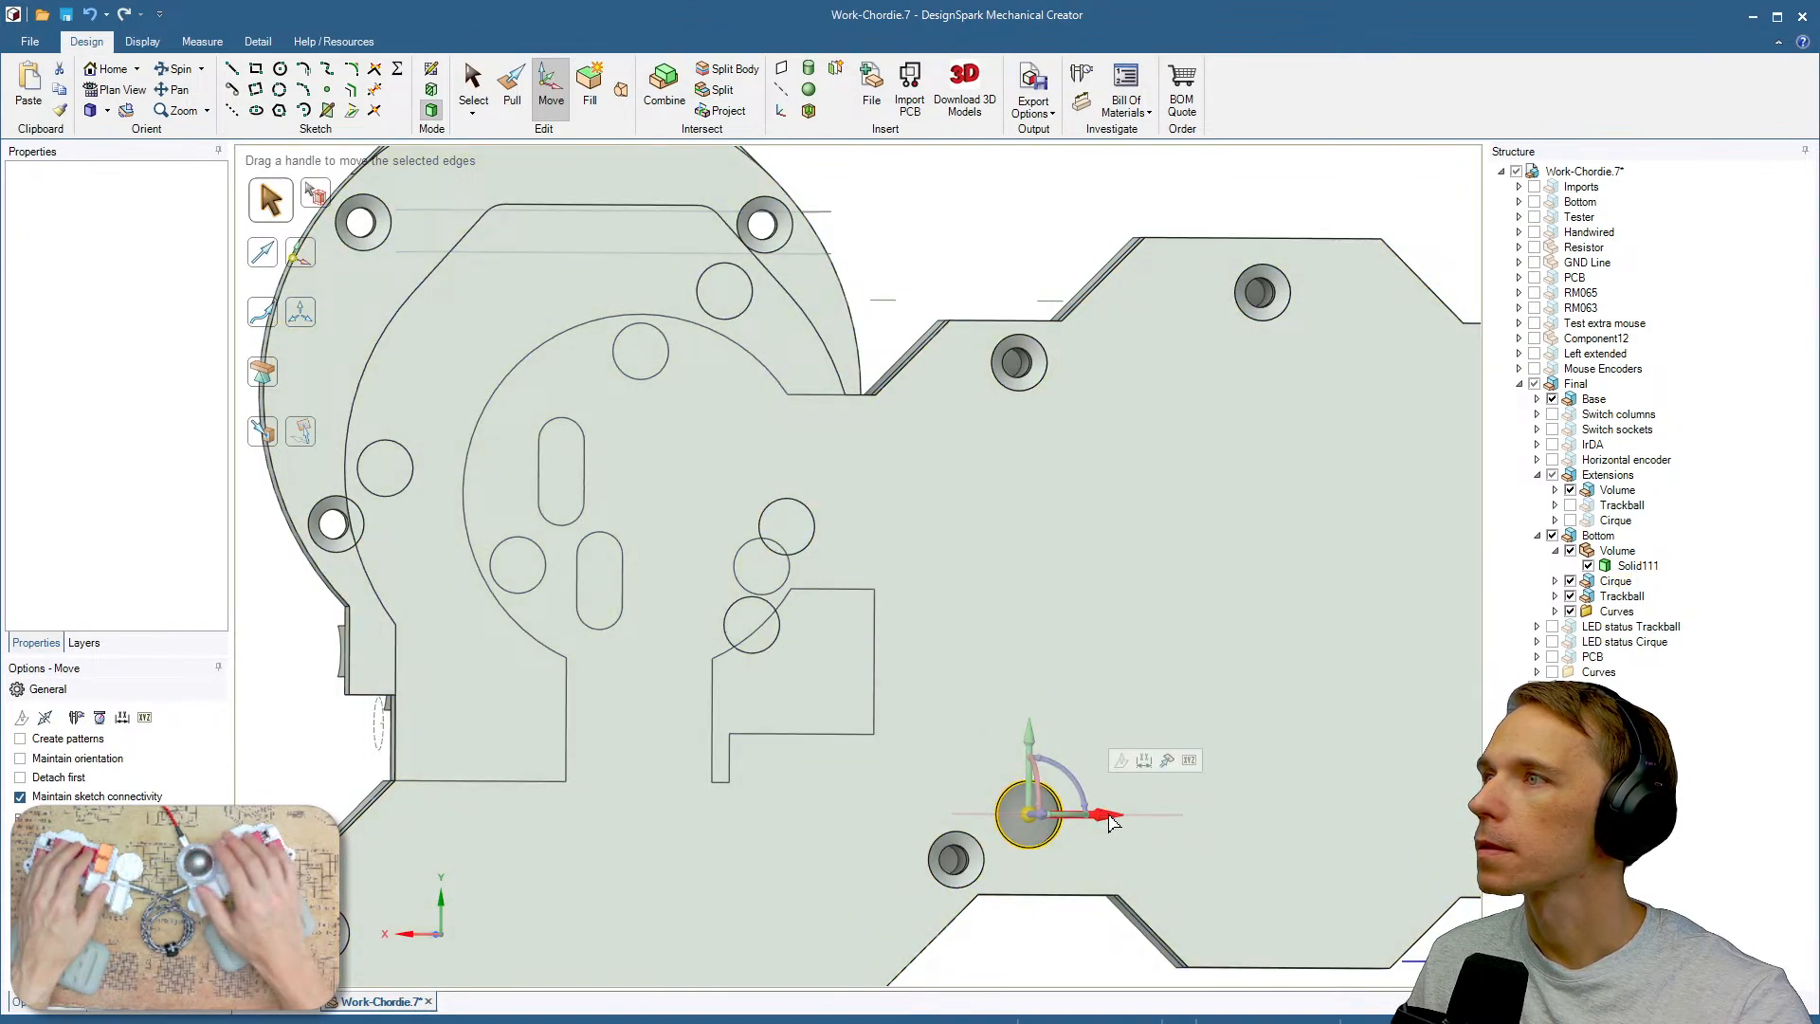
{"action": "left_click", "coordinate": [1141, 760]}
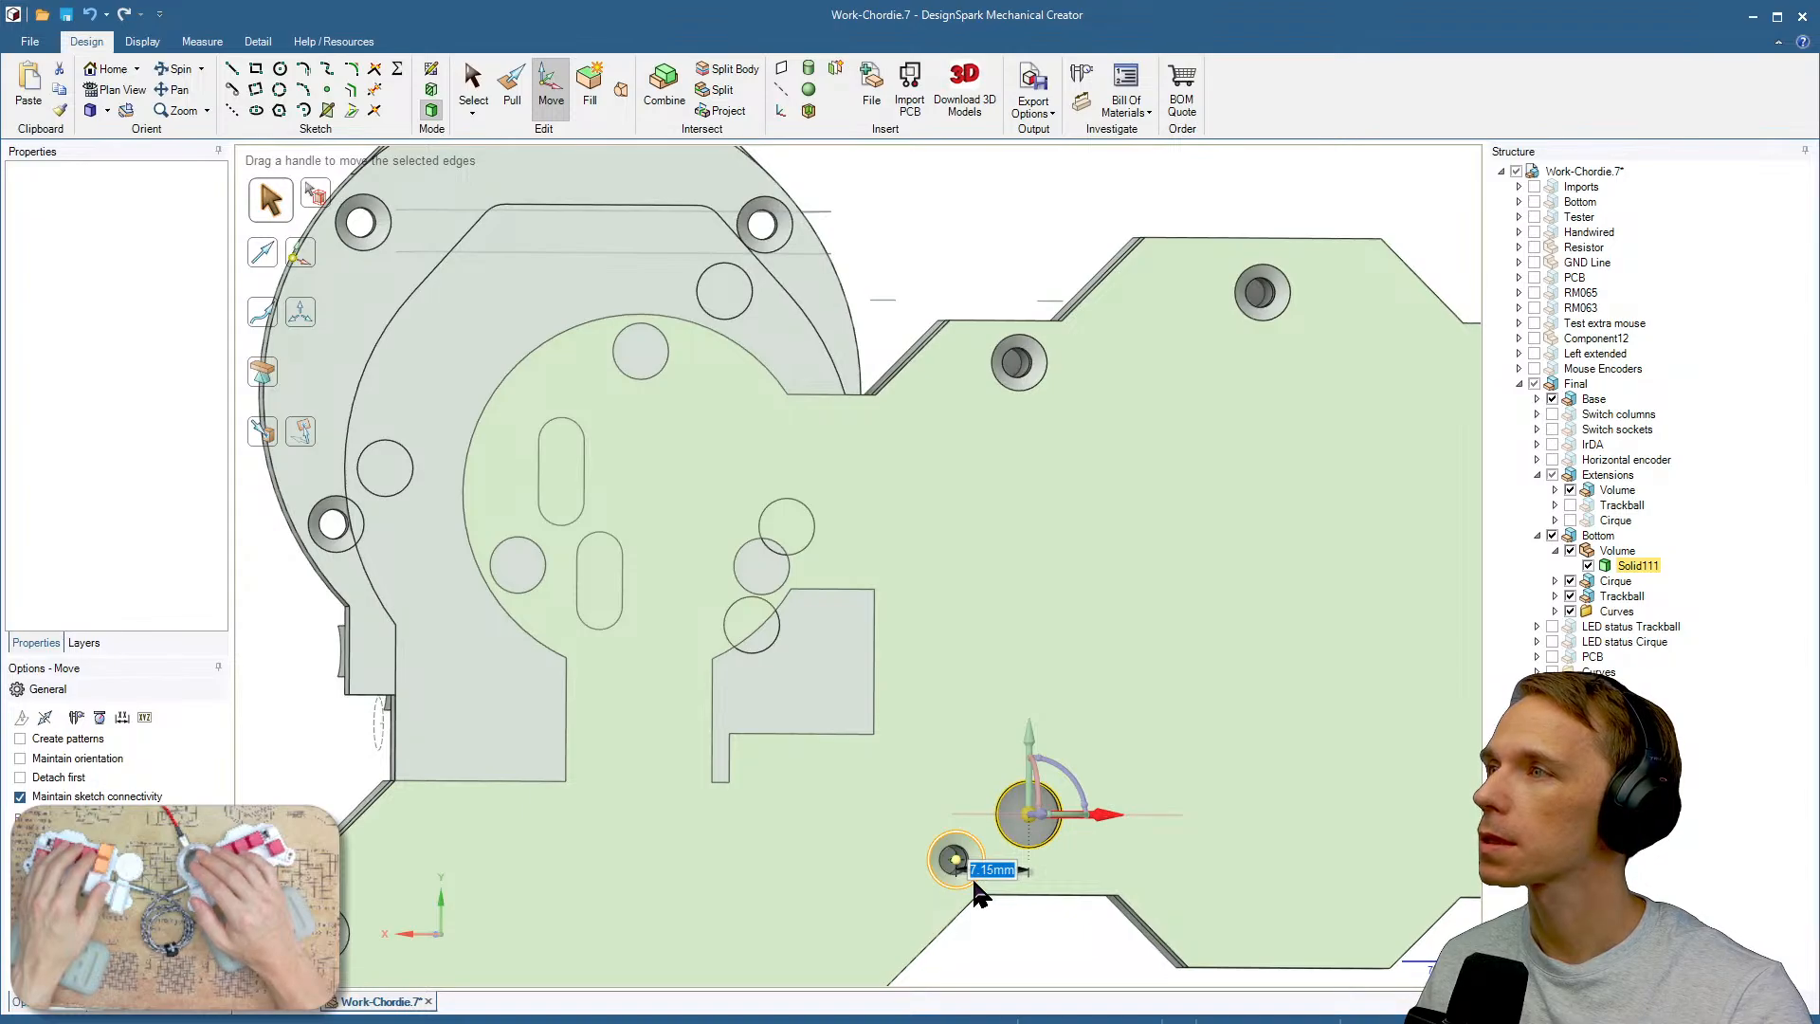
{"action": "key", "text": "Escape"}
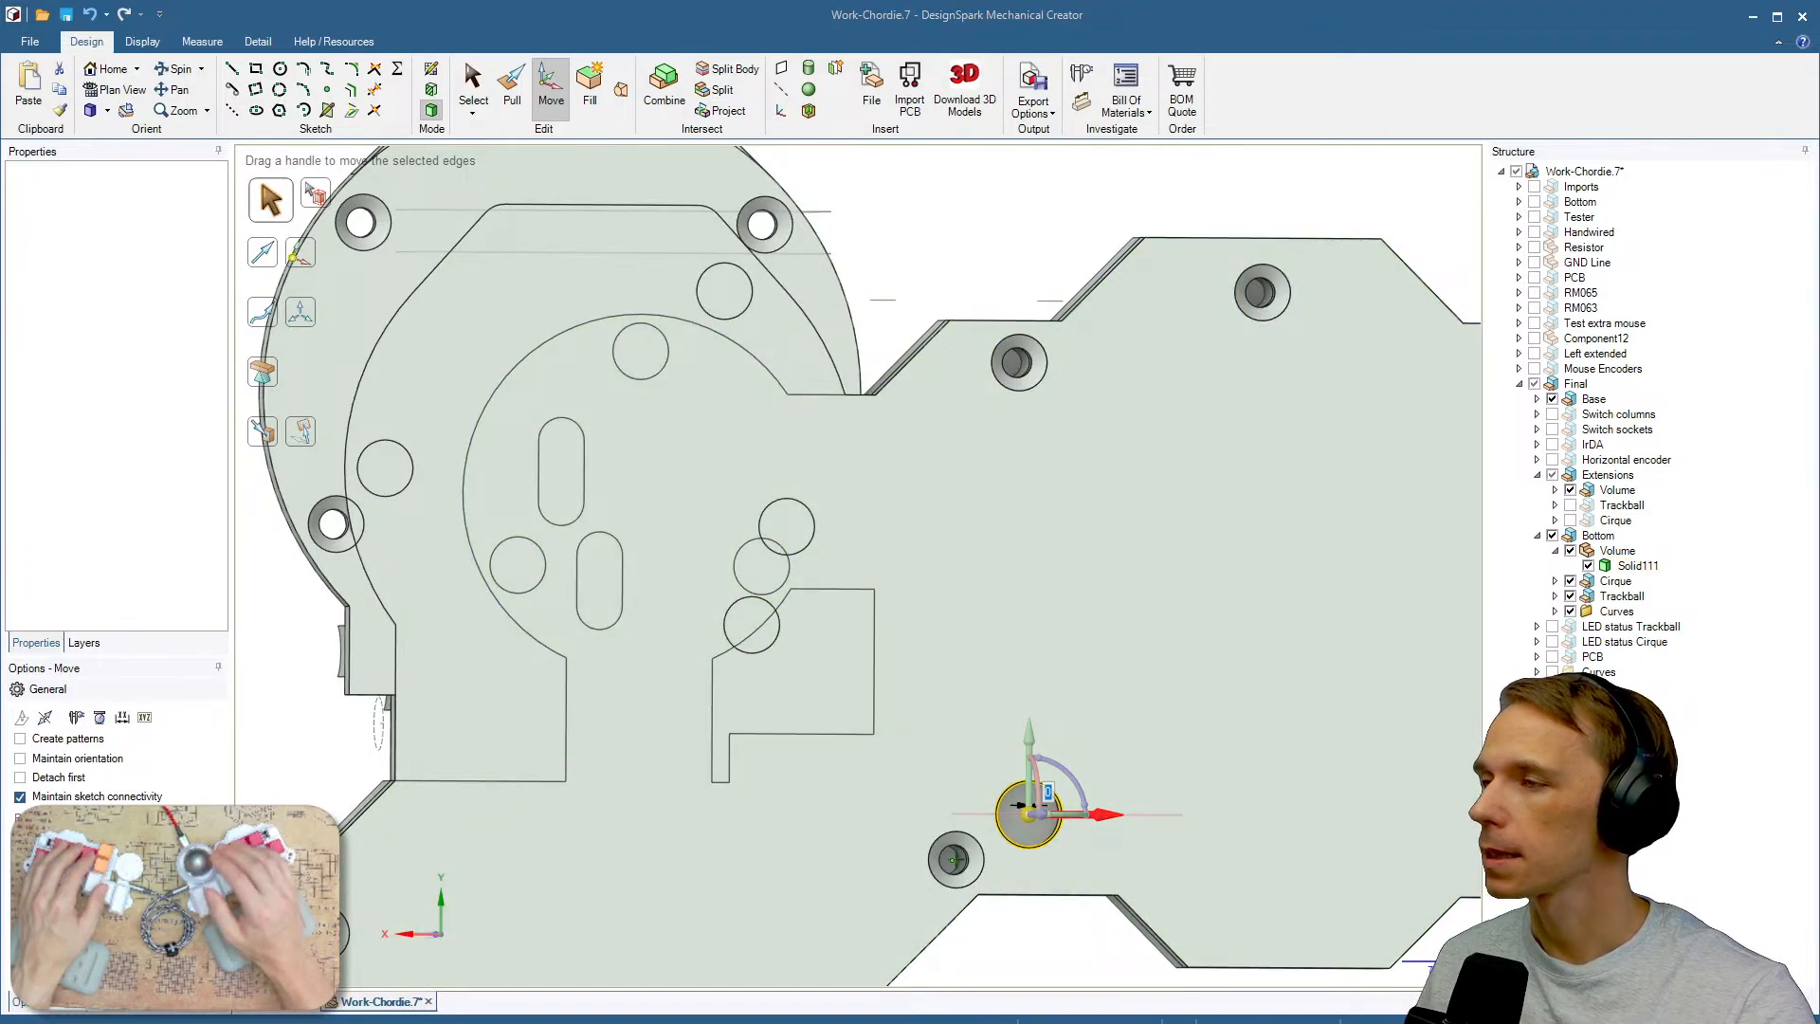
{"action": "right_click", "coordinate": [963, 882]}
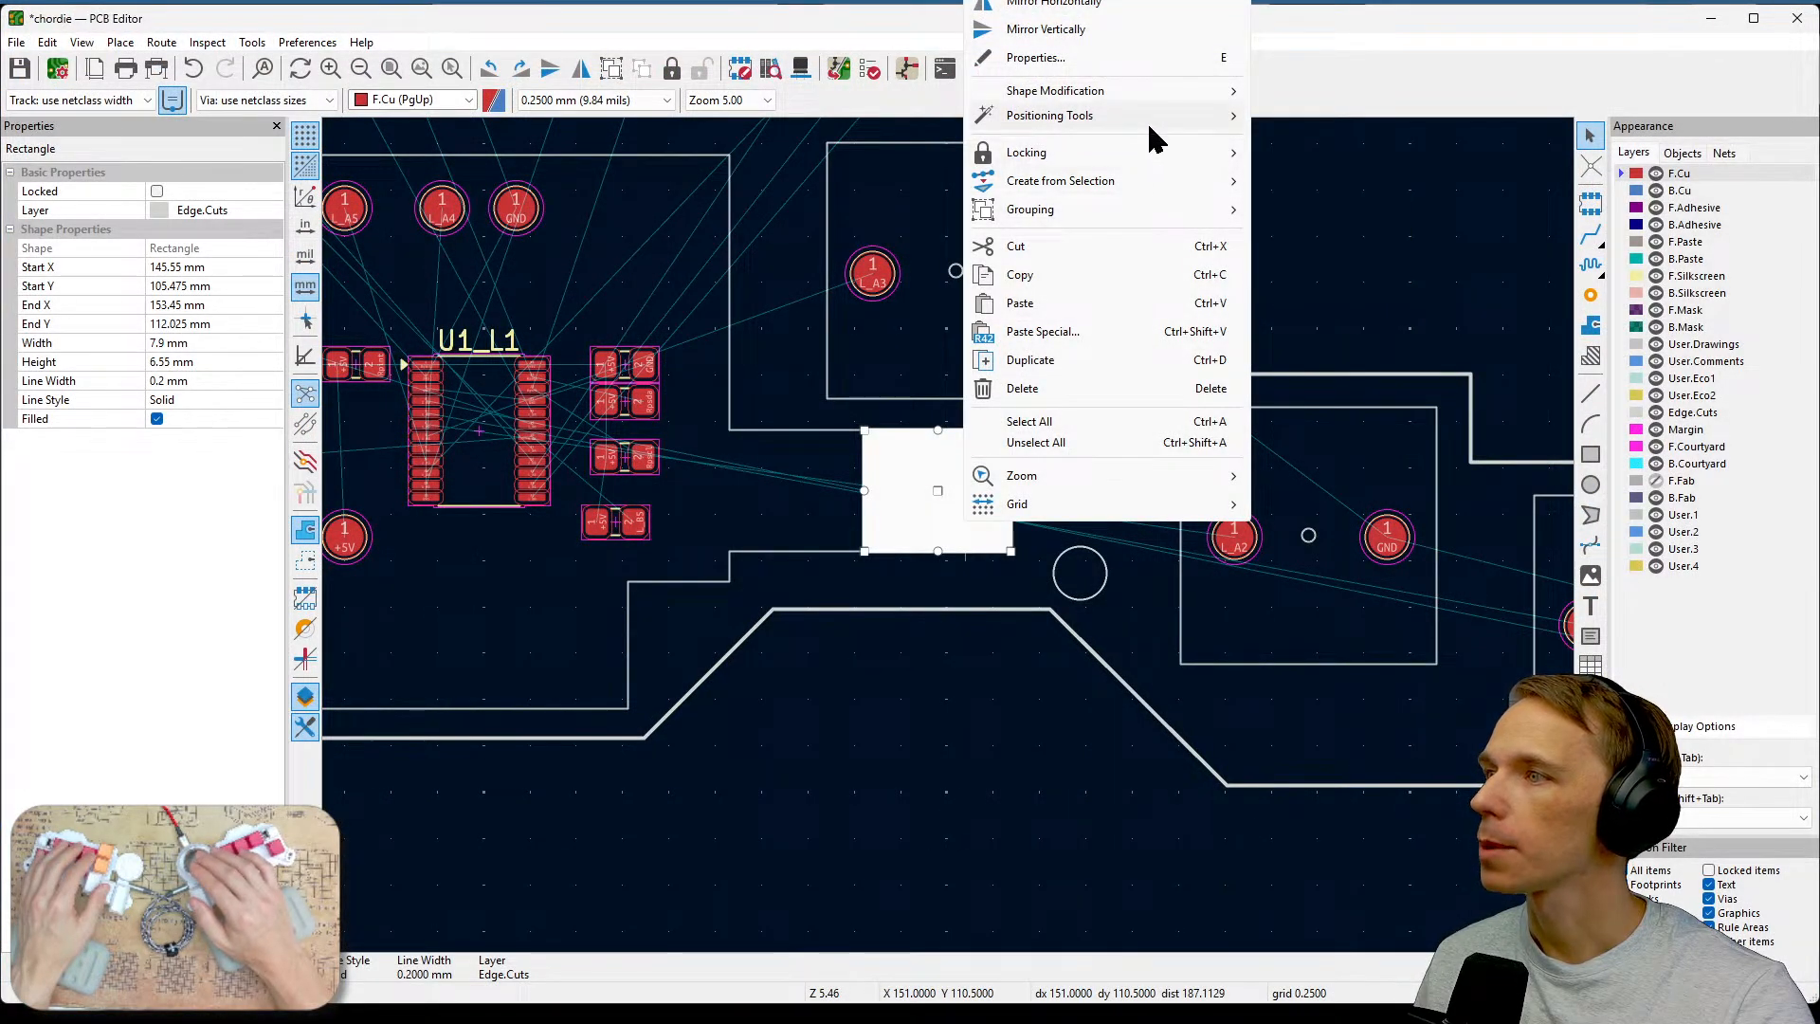
{"action": "mouse_move", "coordinate": [1146, 119]}
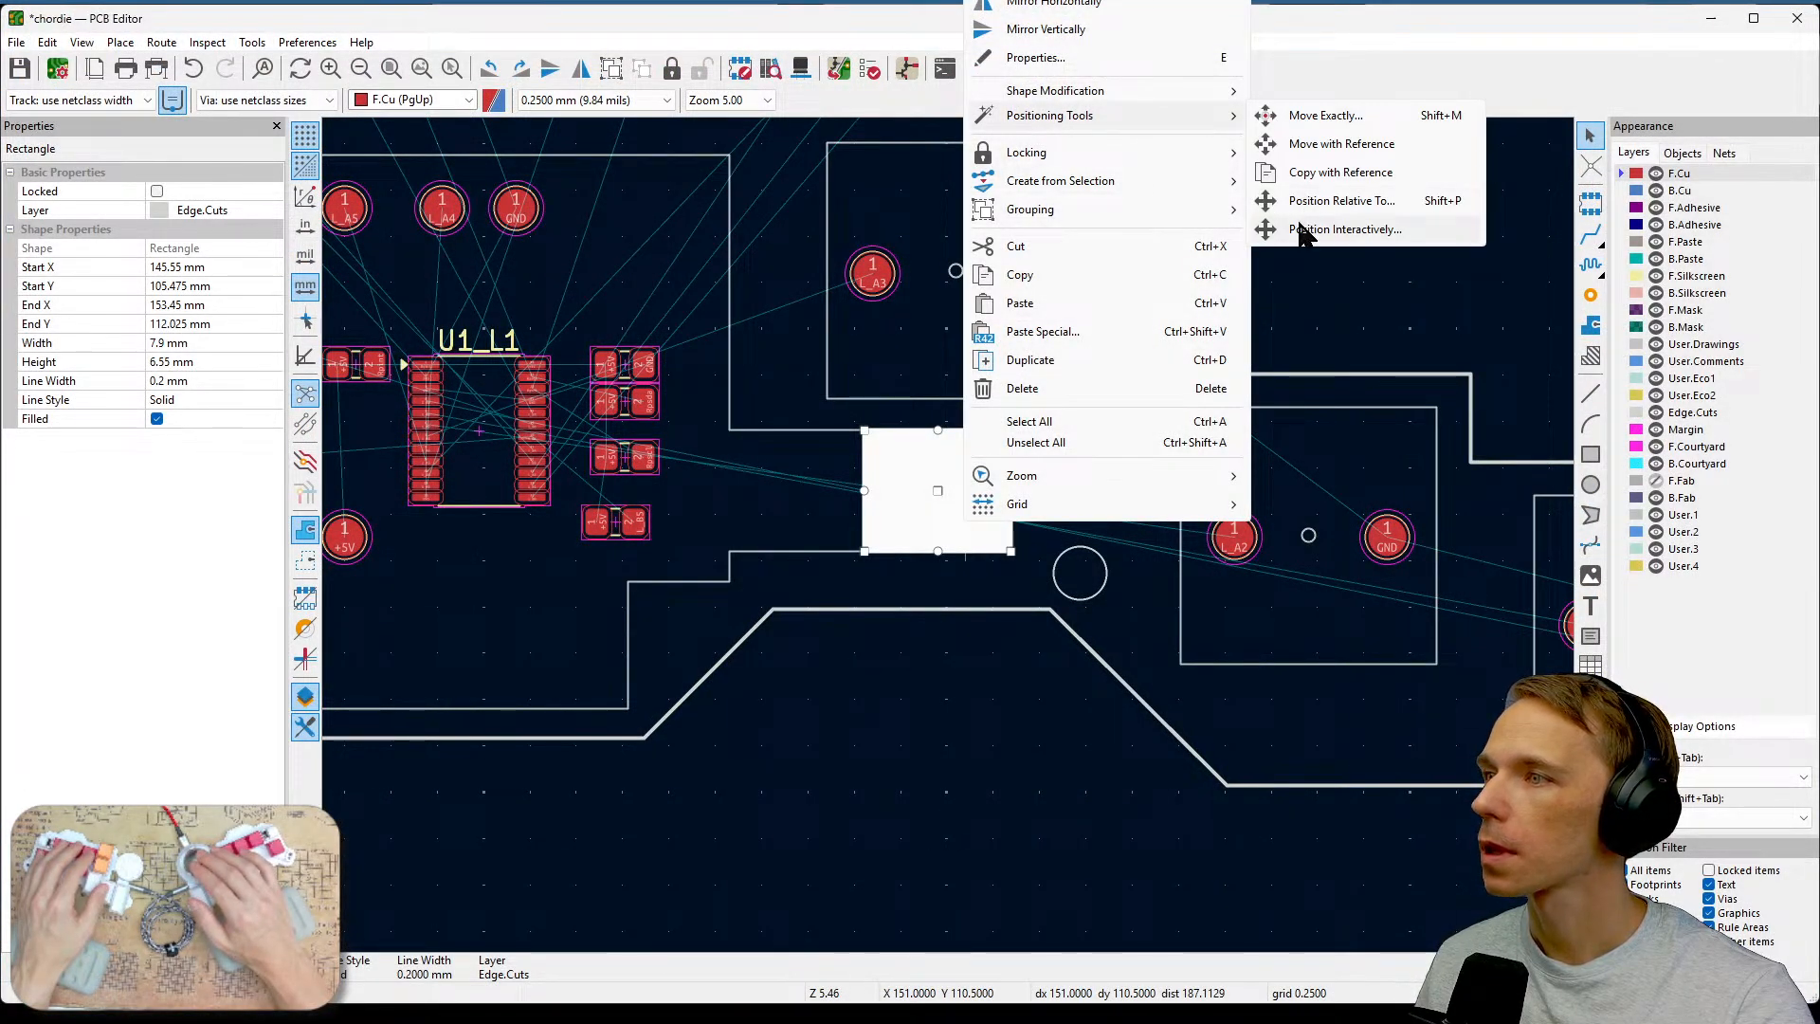
{"action": "left_click", "coordinate": [1344, 230]}
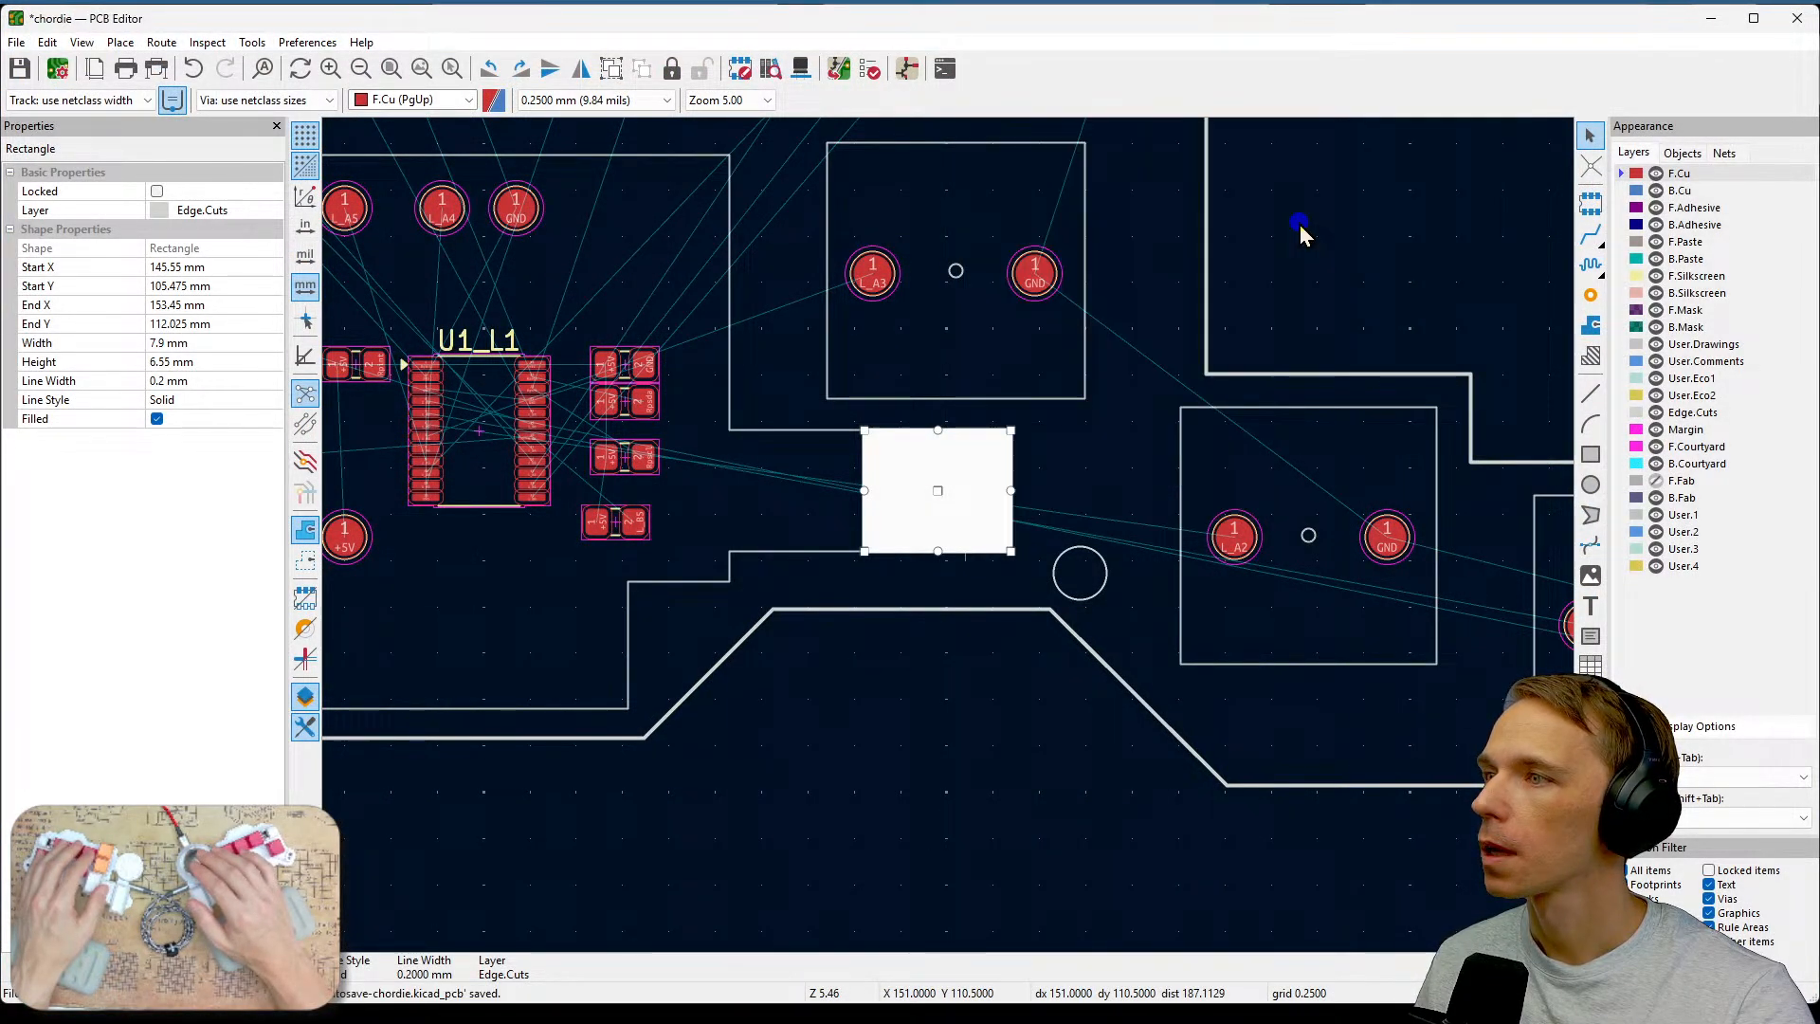
{"action": "left_click", "coordinate": [1082, 574]}
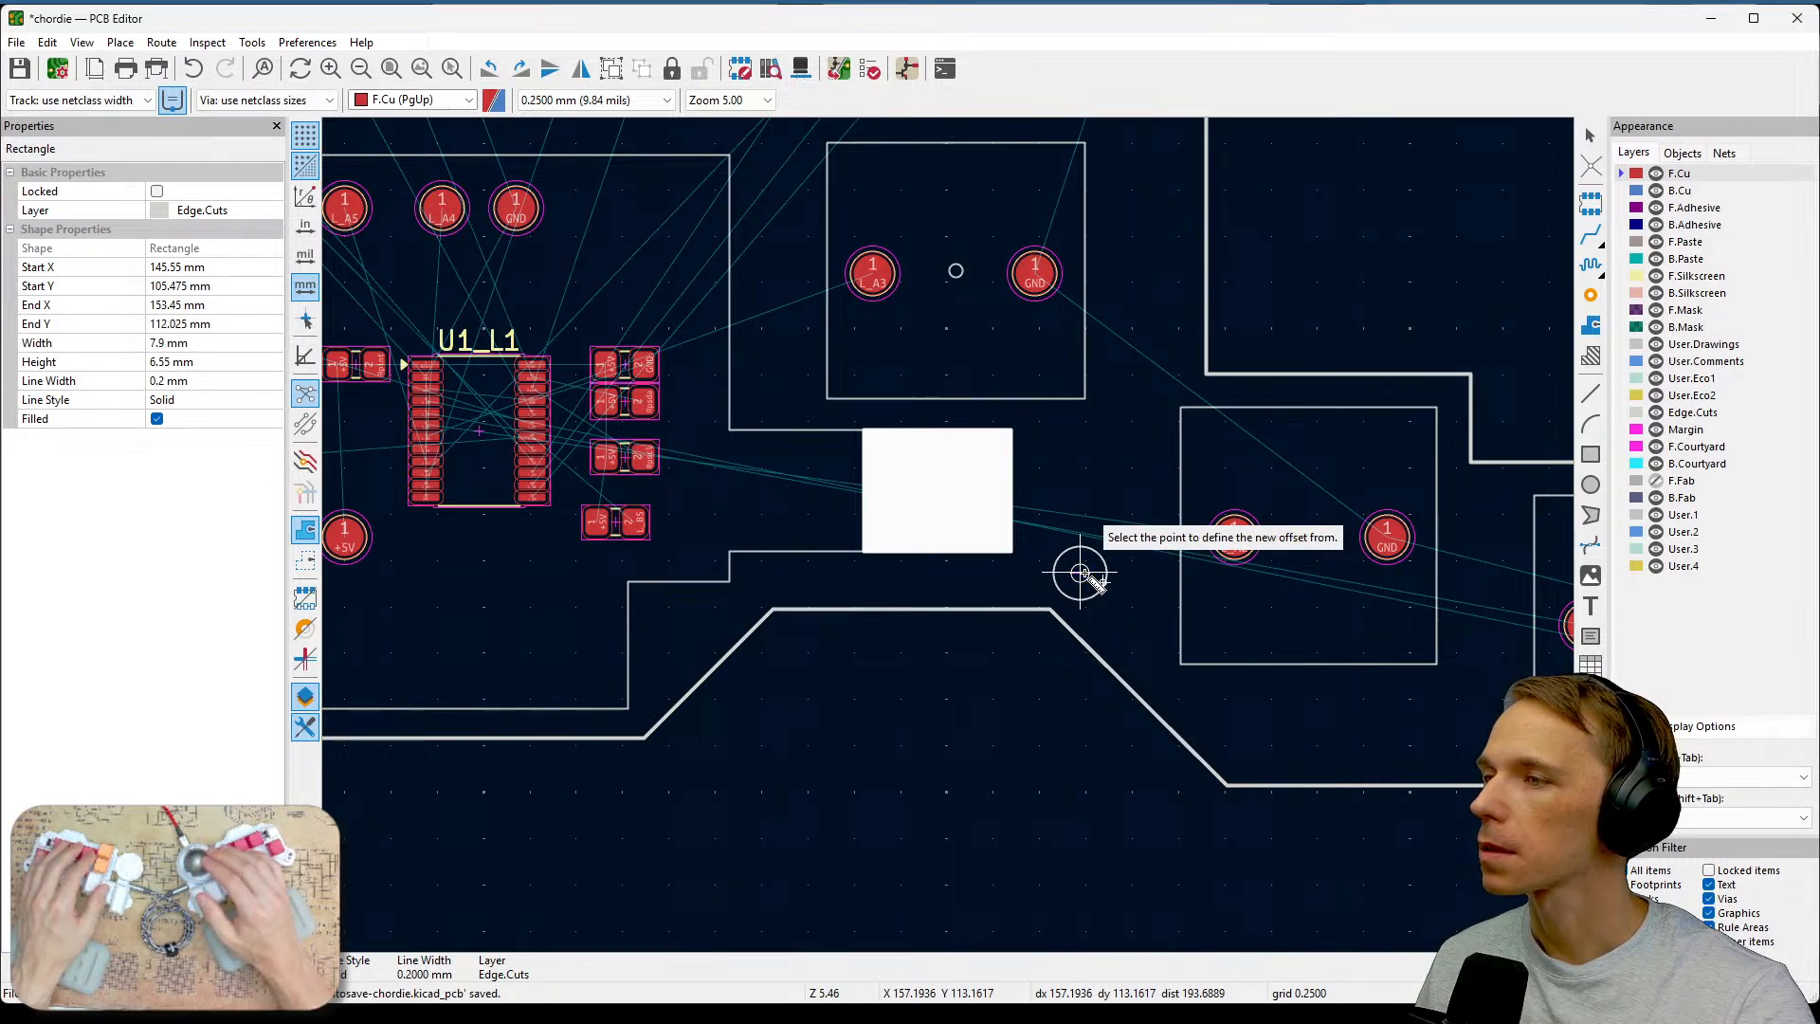
{"action": "key", "text": "Escape"}
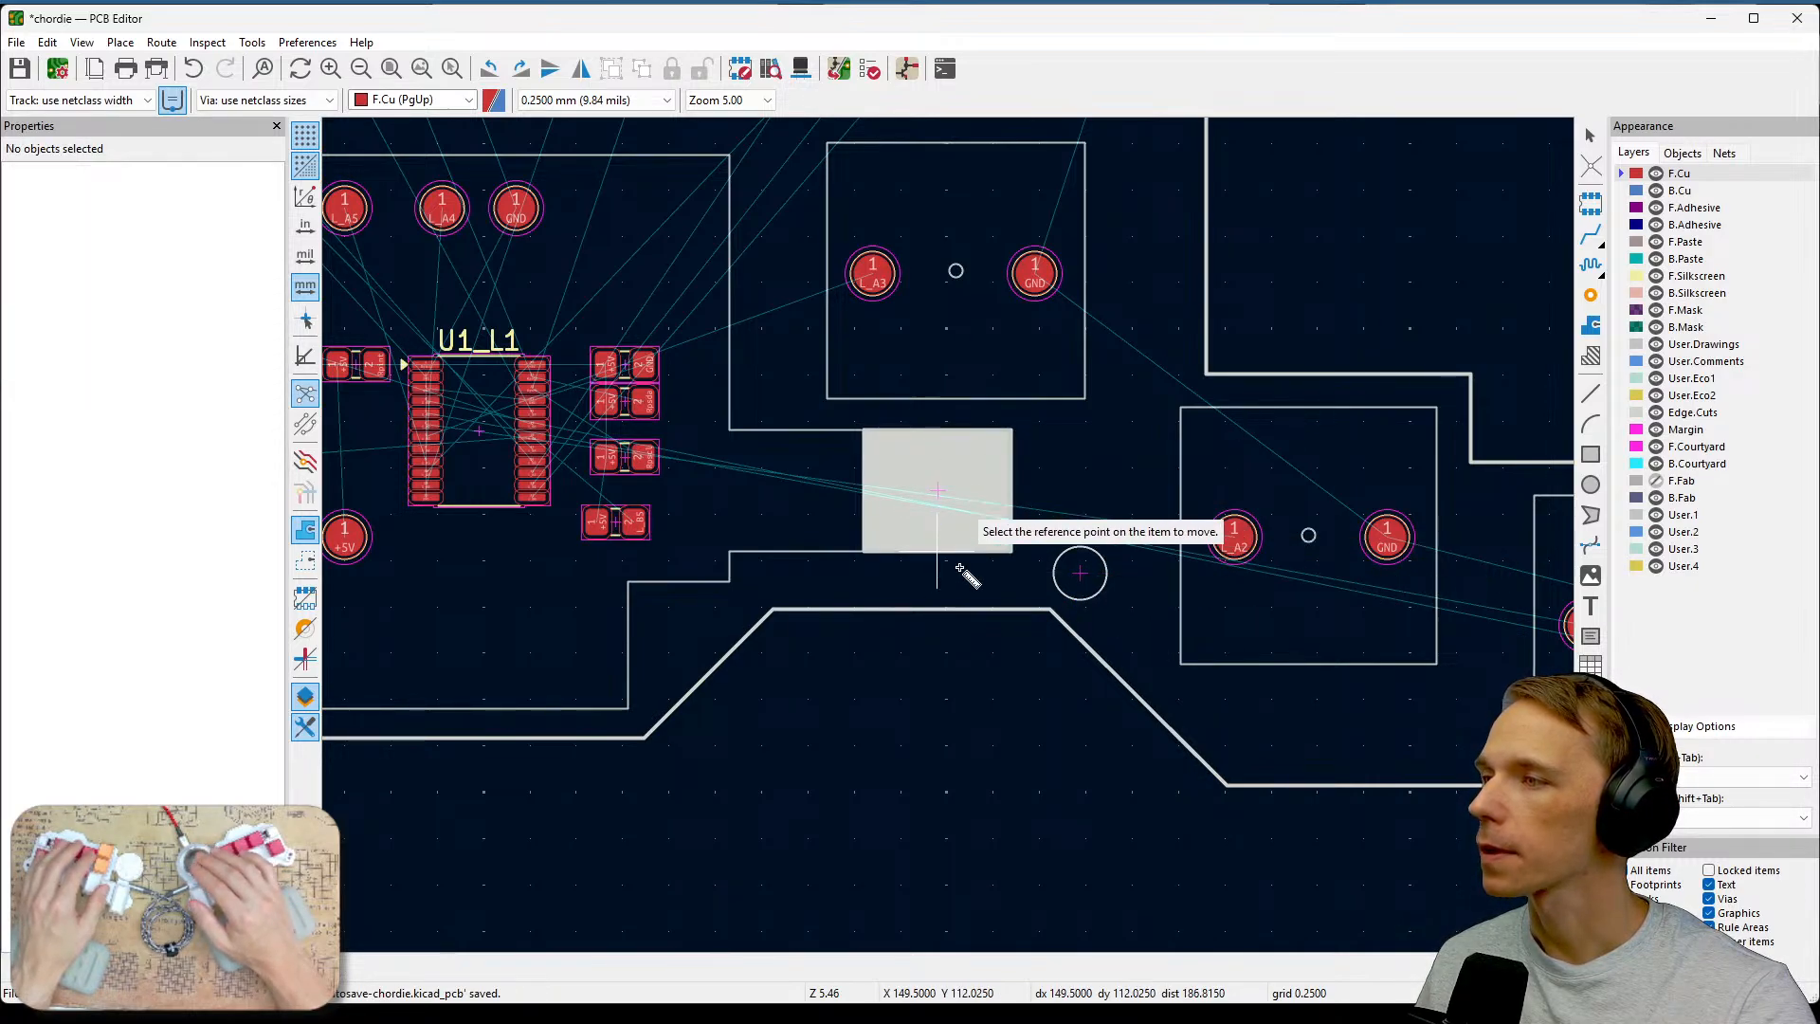
{"action": "key", "text": "Escape"}
Position the rectangle interactively from its centre relative to the round hole's centre, entering an X offset of 7.15 mm.
{"action": "left_click", "coordinate": [959, 509]}
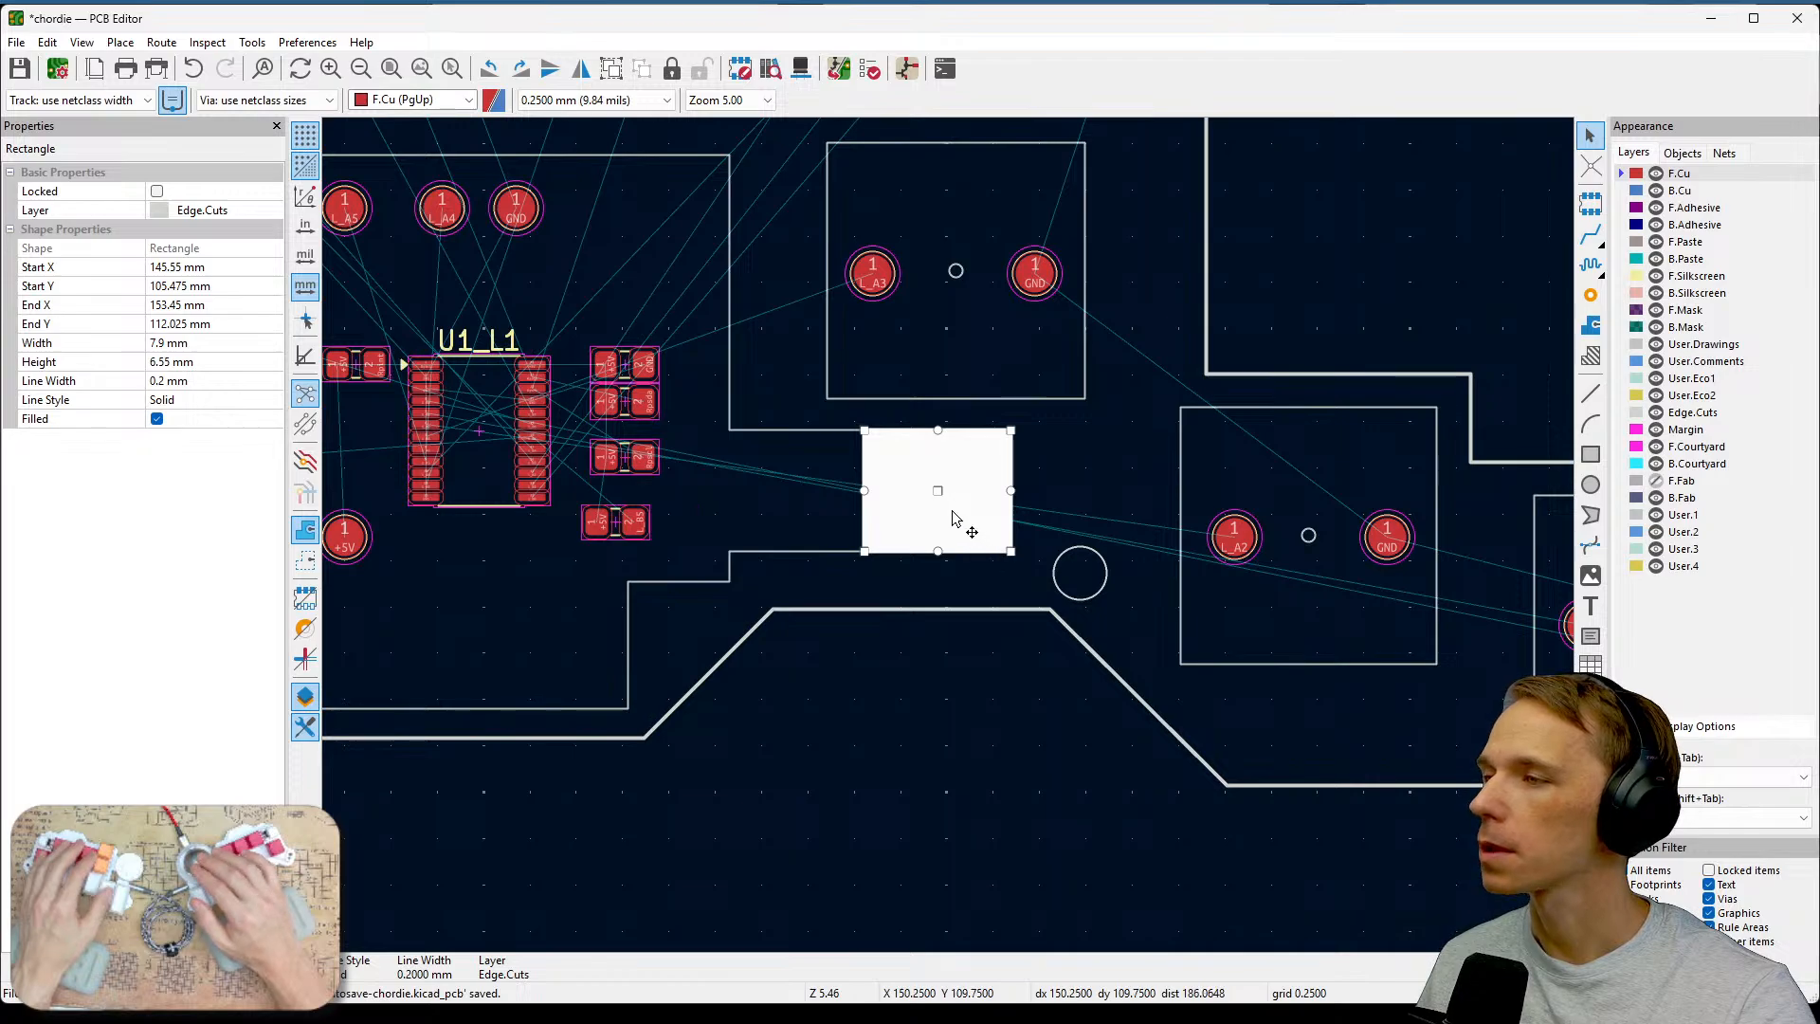
{"action": "right_click", "coordinate": [952, 508]}
{"action": "mouse_move", "coordinate": [1157, 106]}
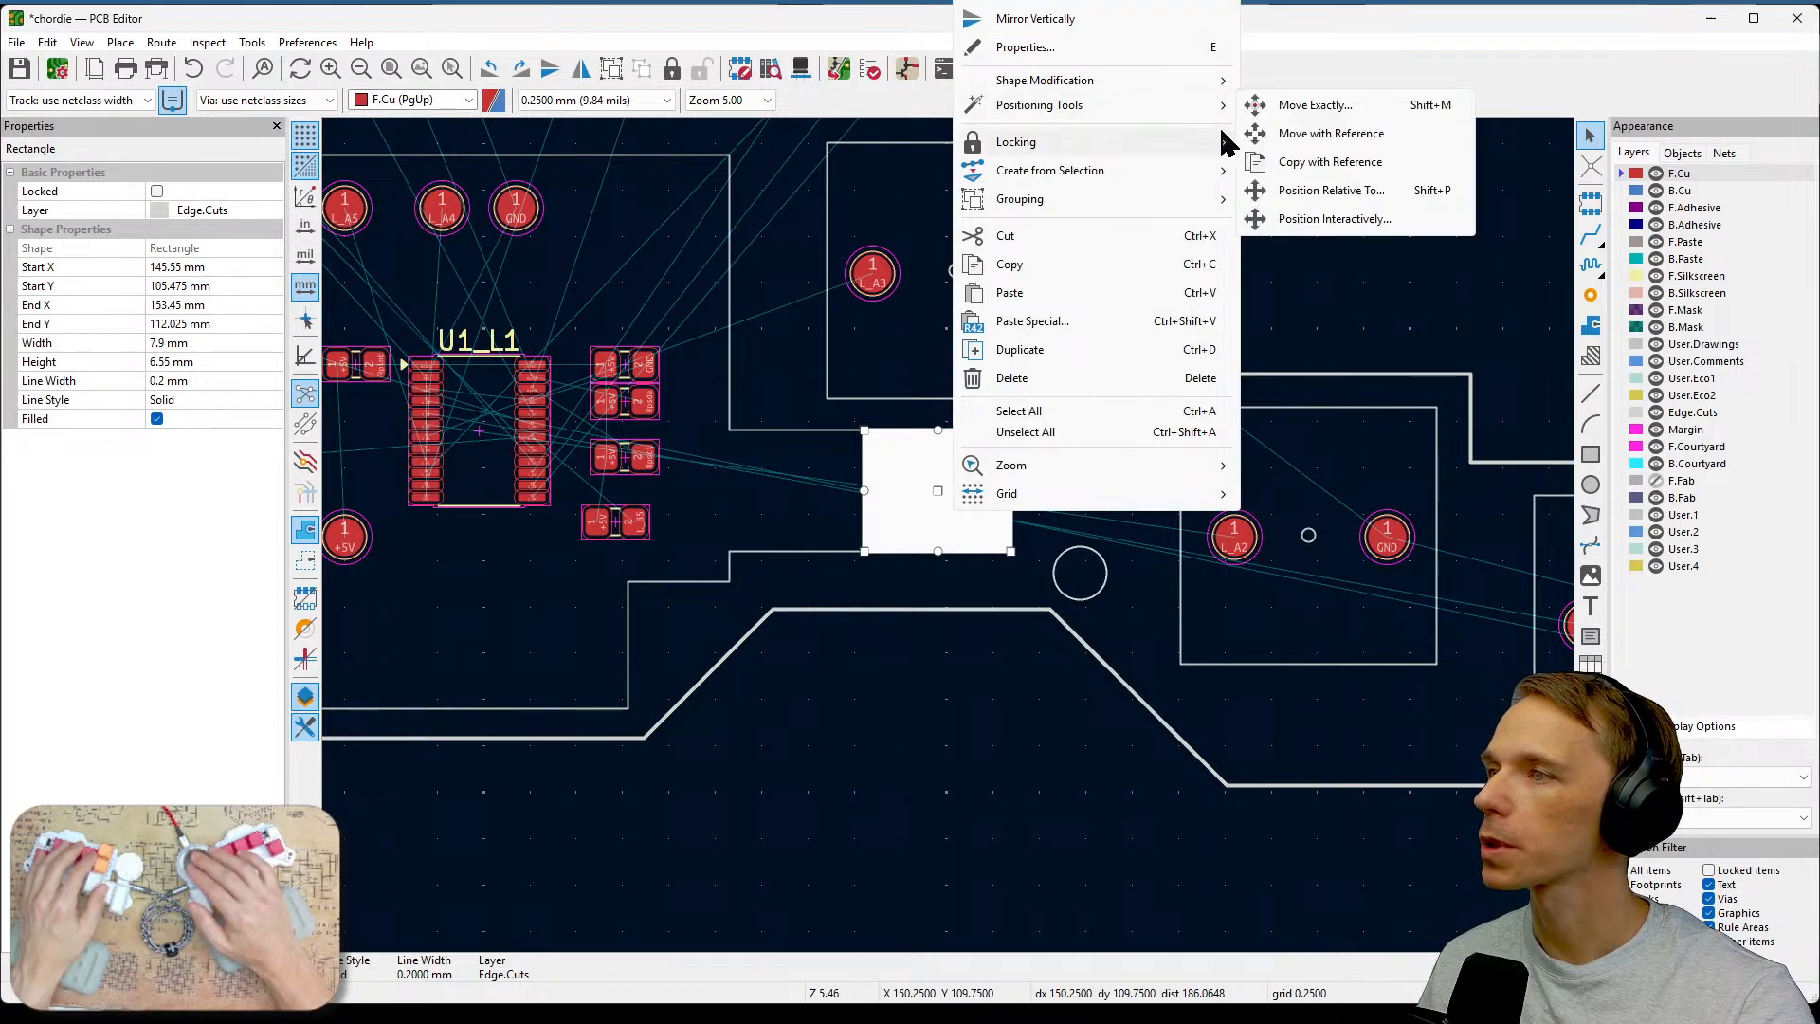
{"action": "left_click", "coordinate": [1304, 219]}
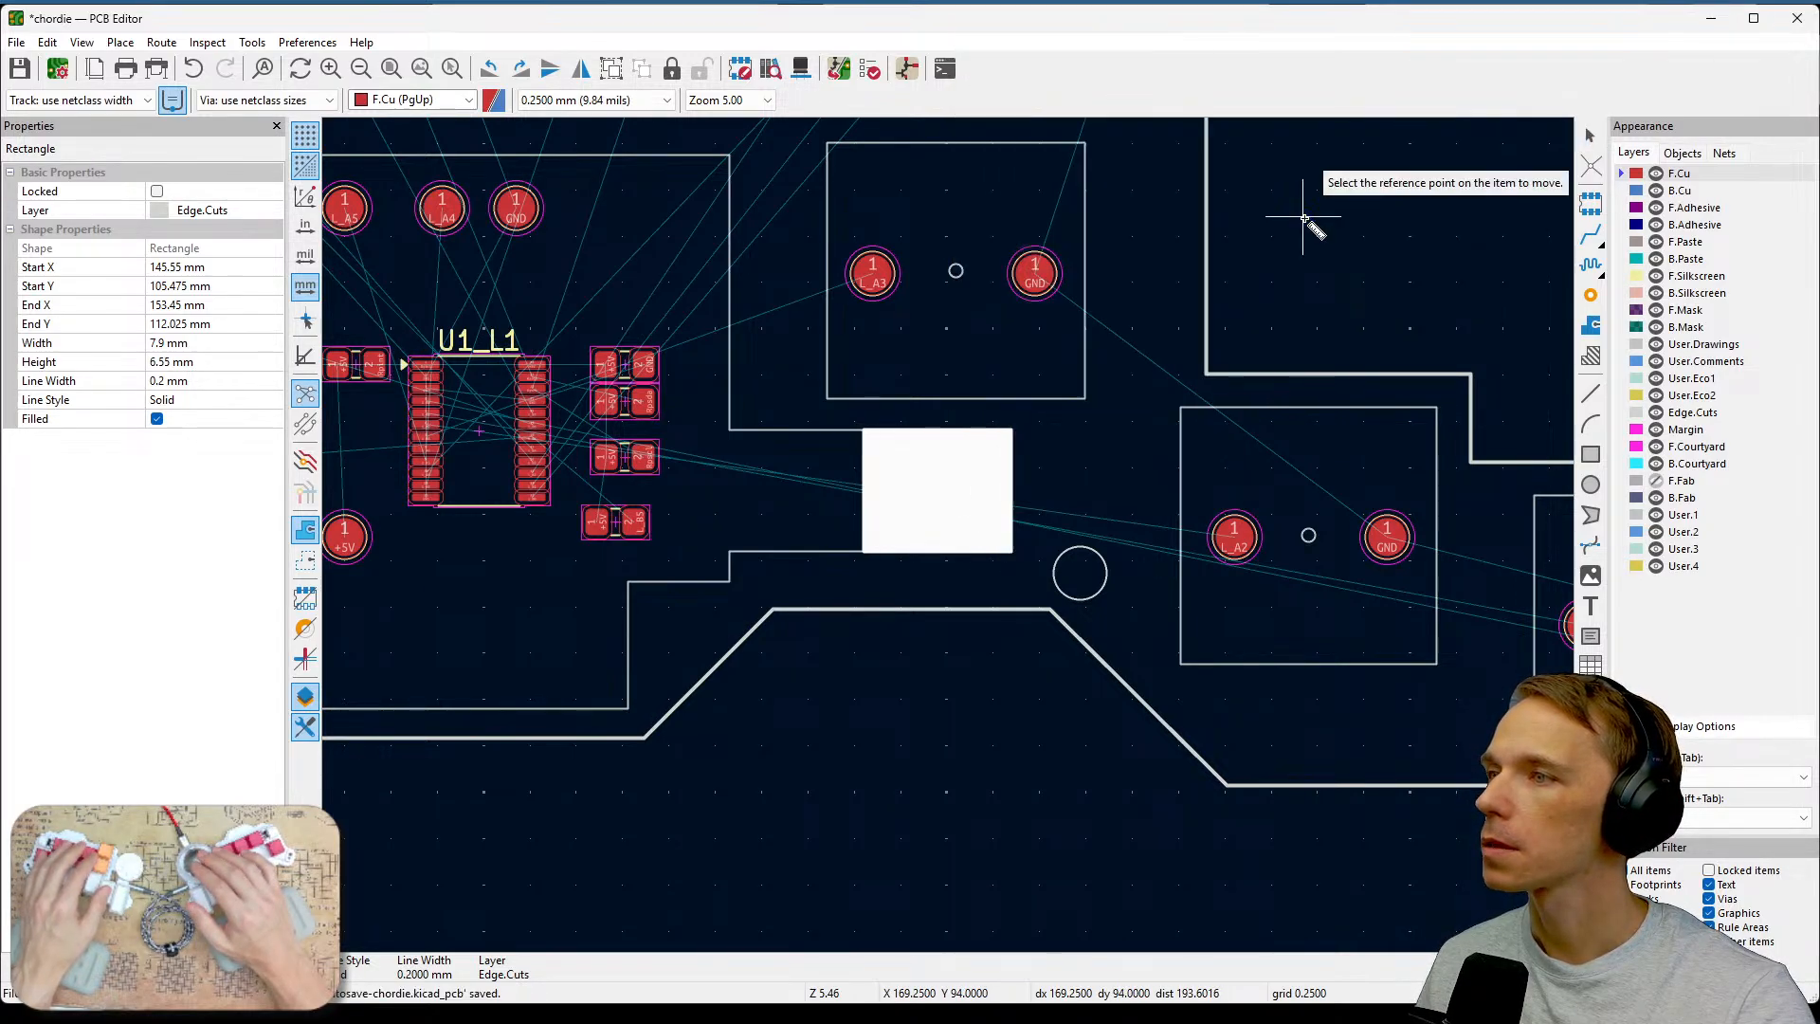
{"action": "left_click", "coordinate": [941, 493]}
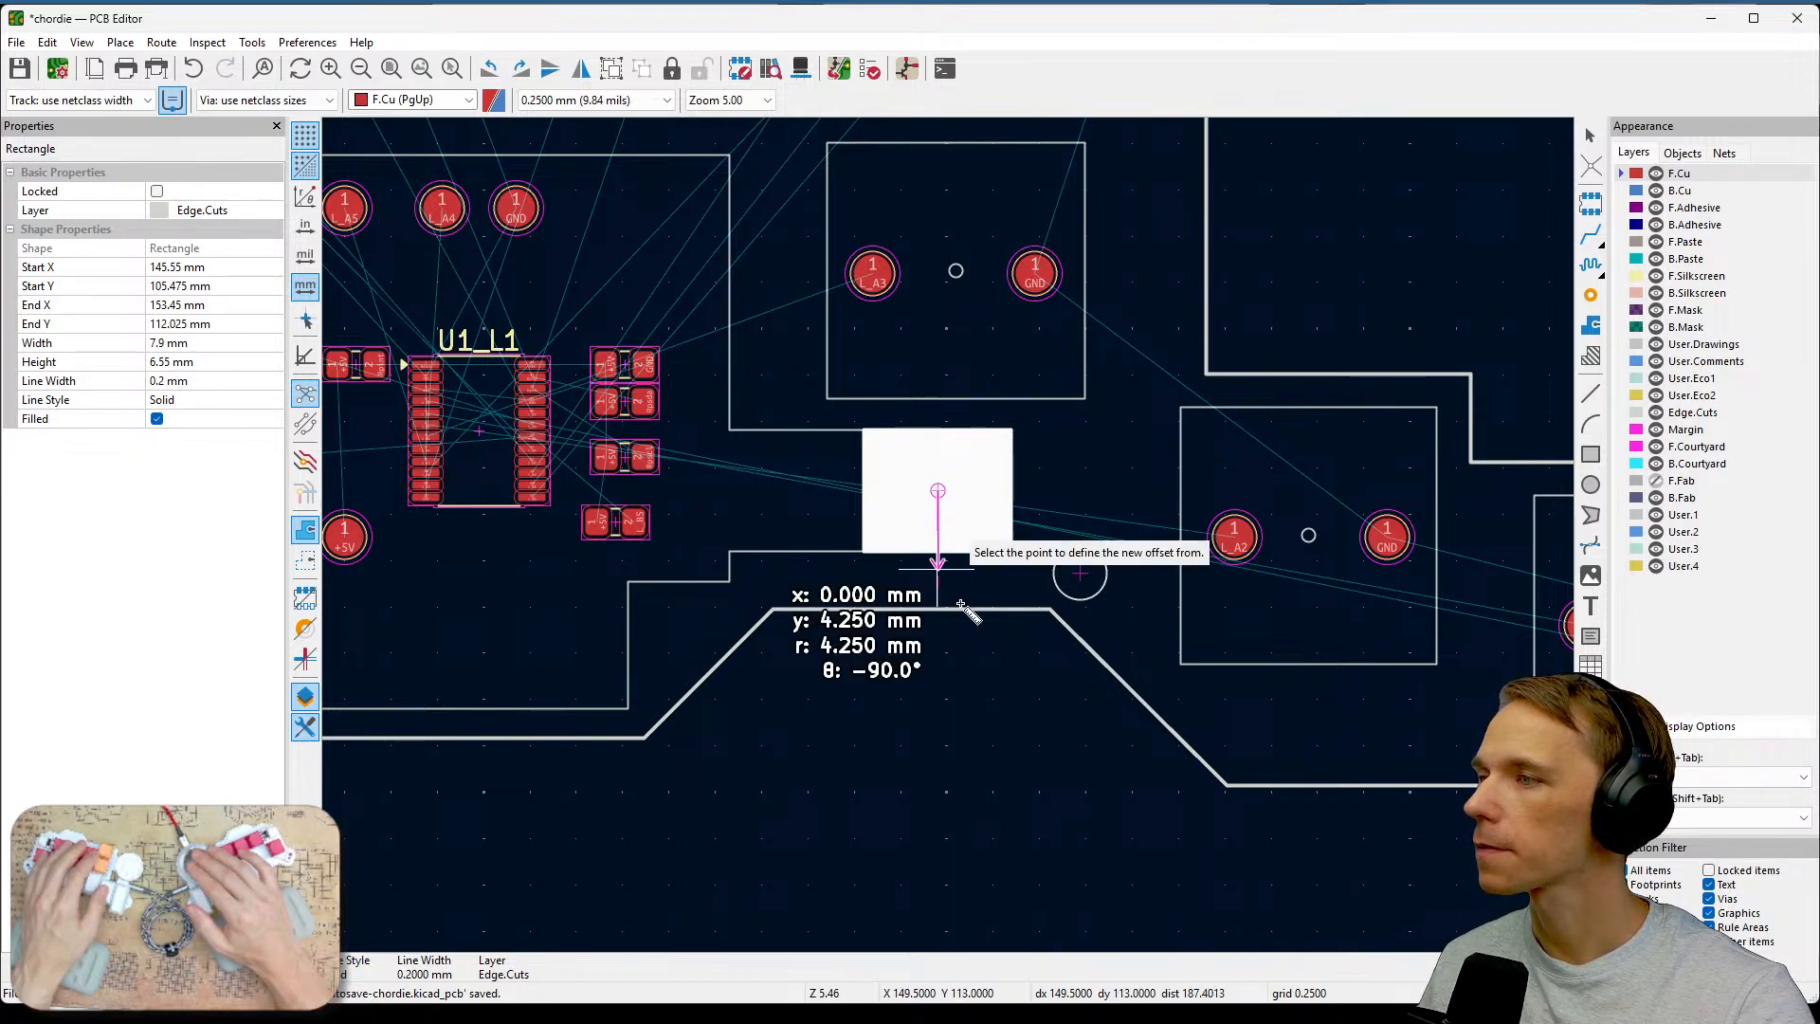
{"action": "left_click", "coordinate": [1080, 572]}
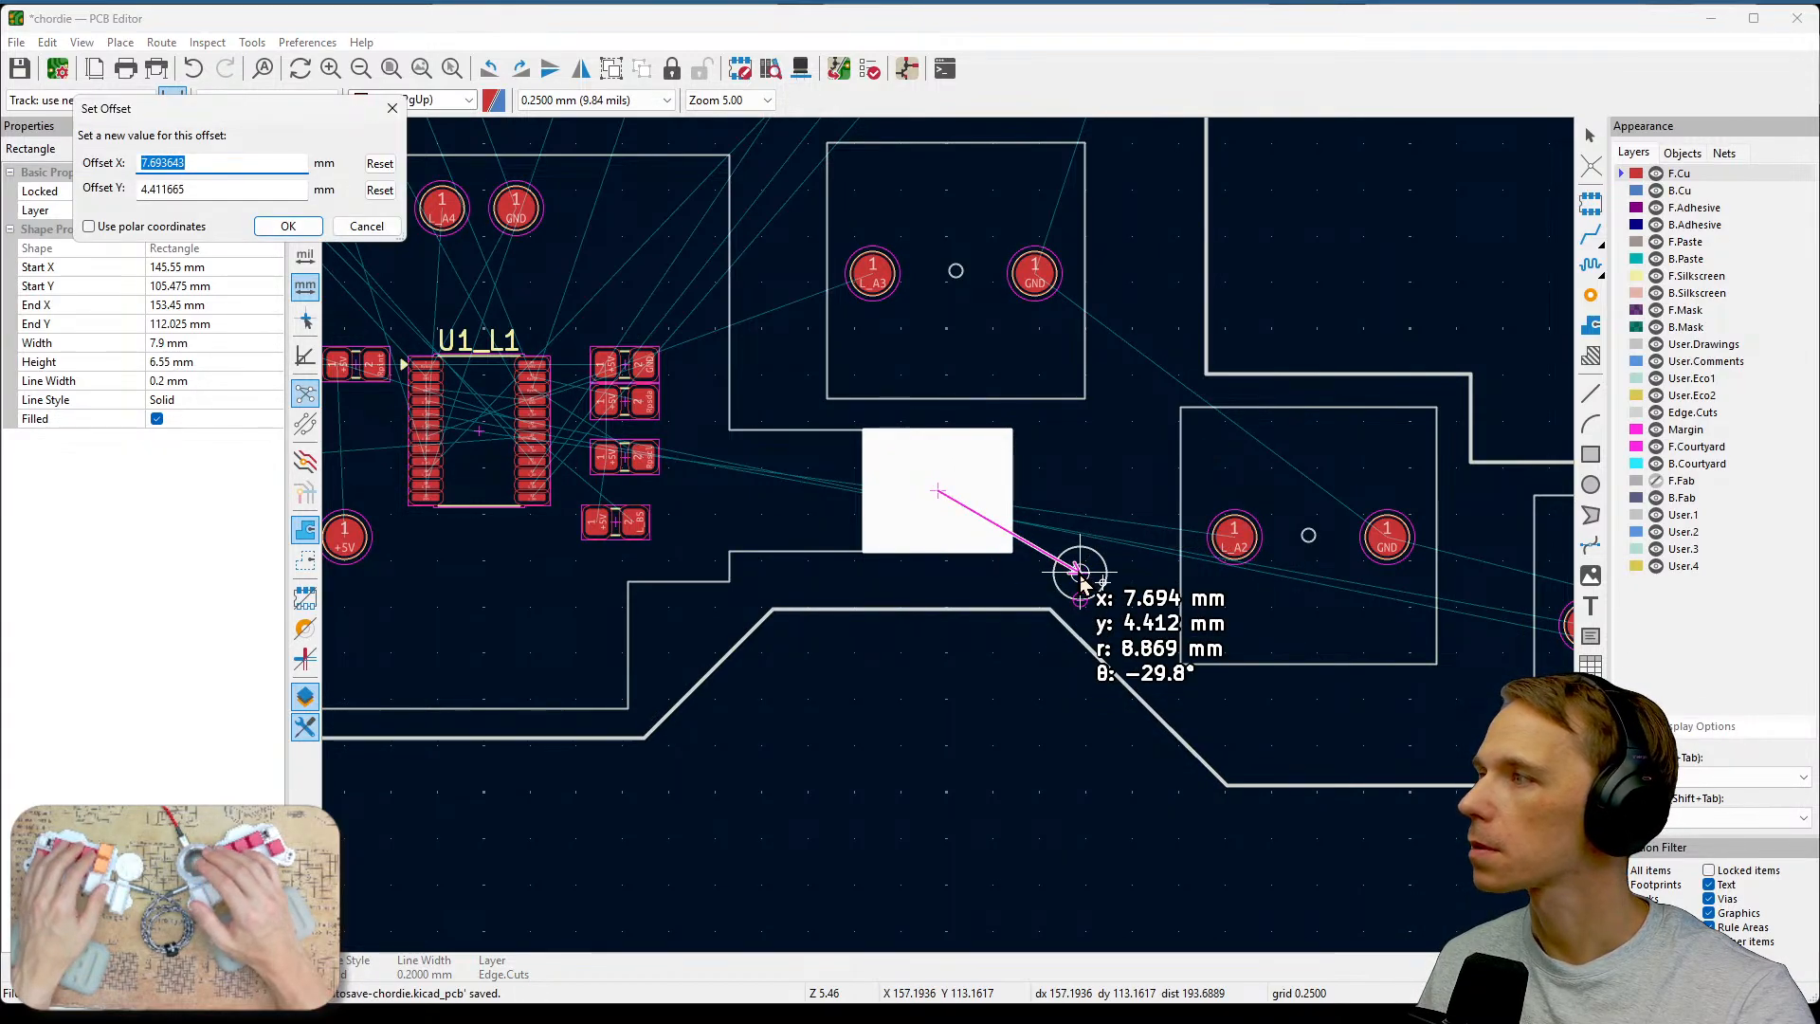
{"action": "type", "text": "7"}
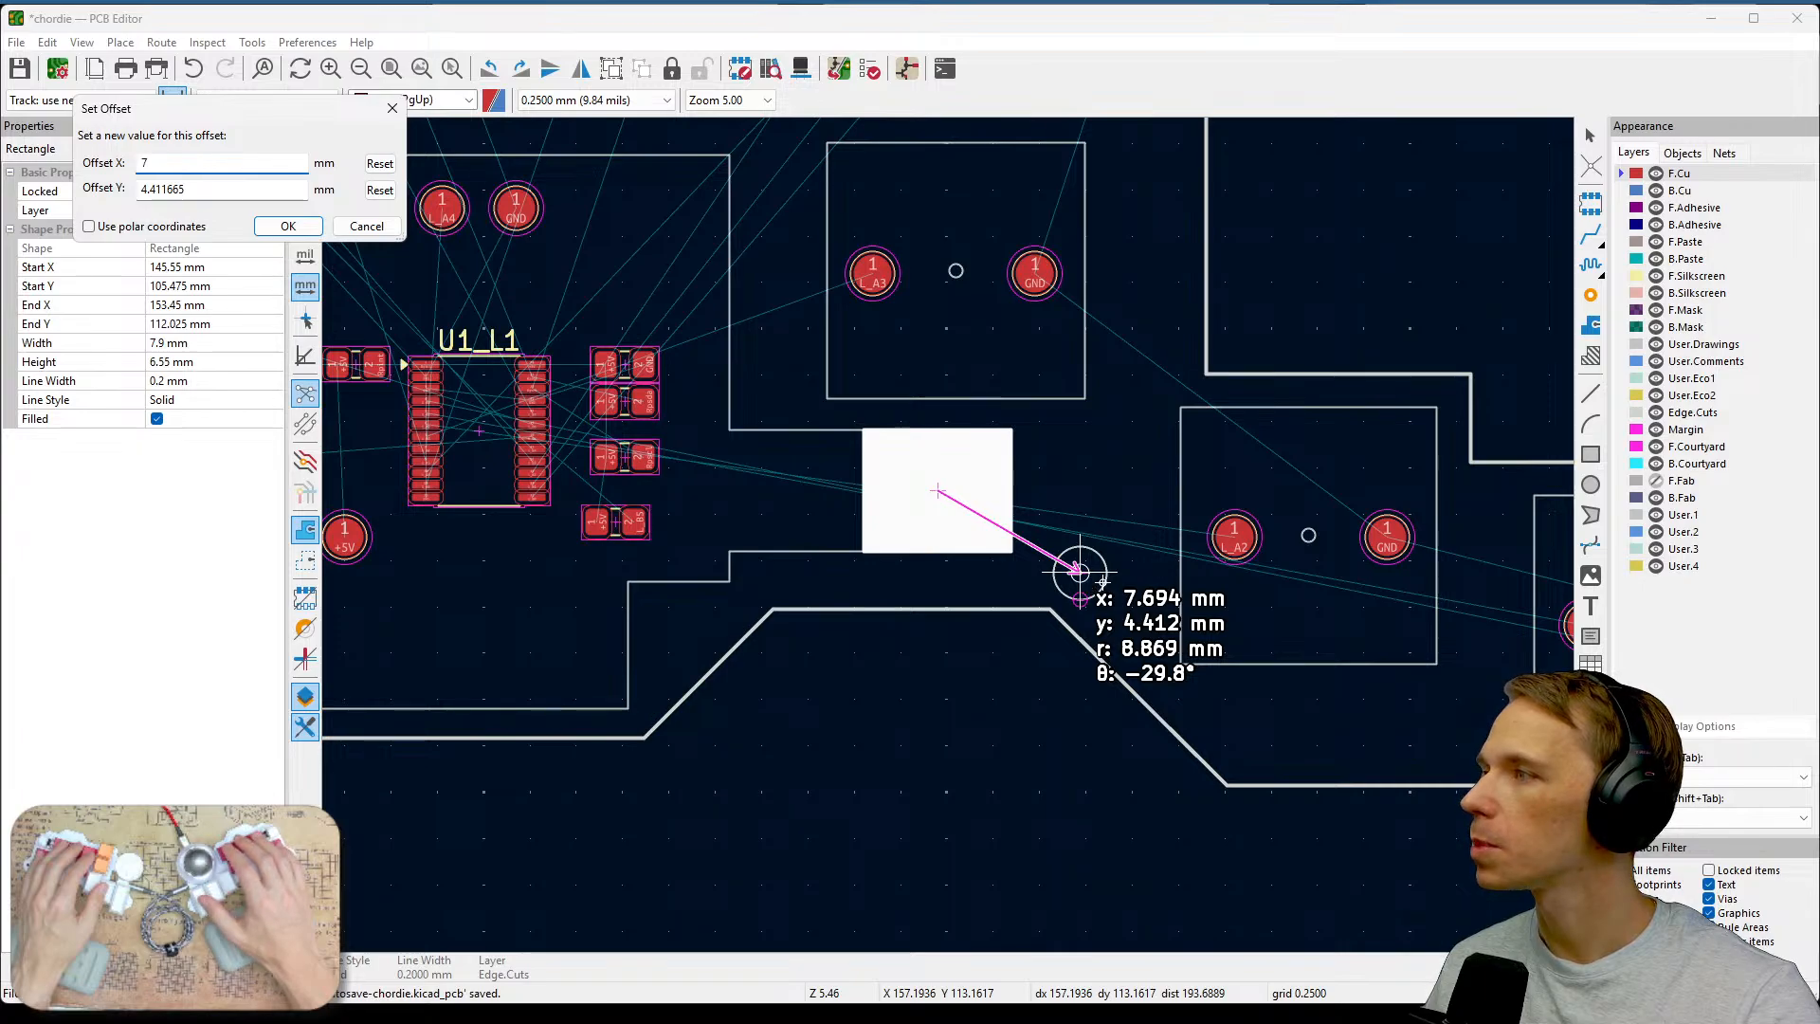
{"action": "type", "text": ".15"}
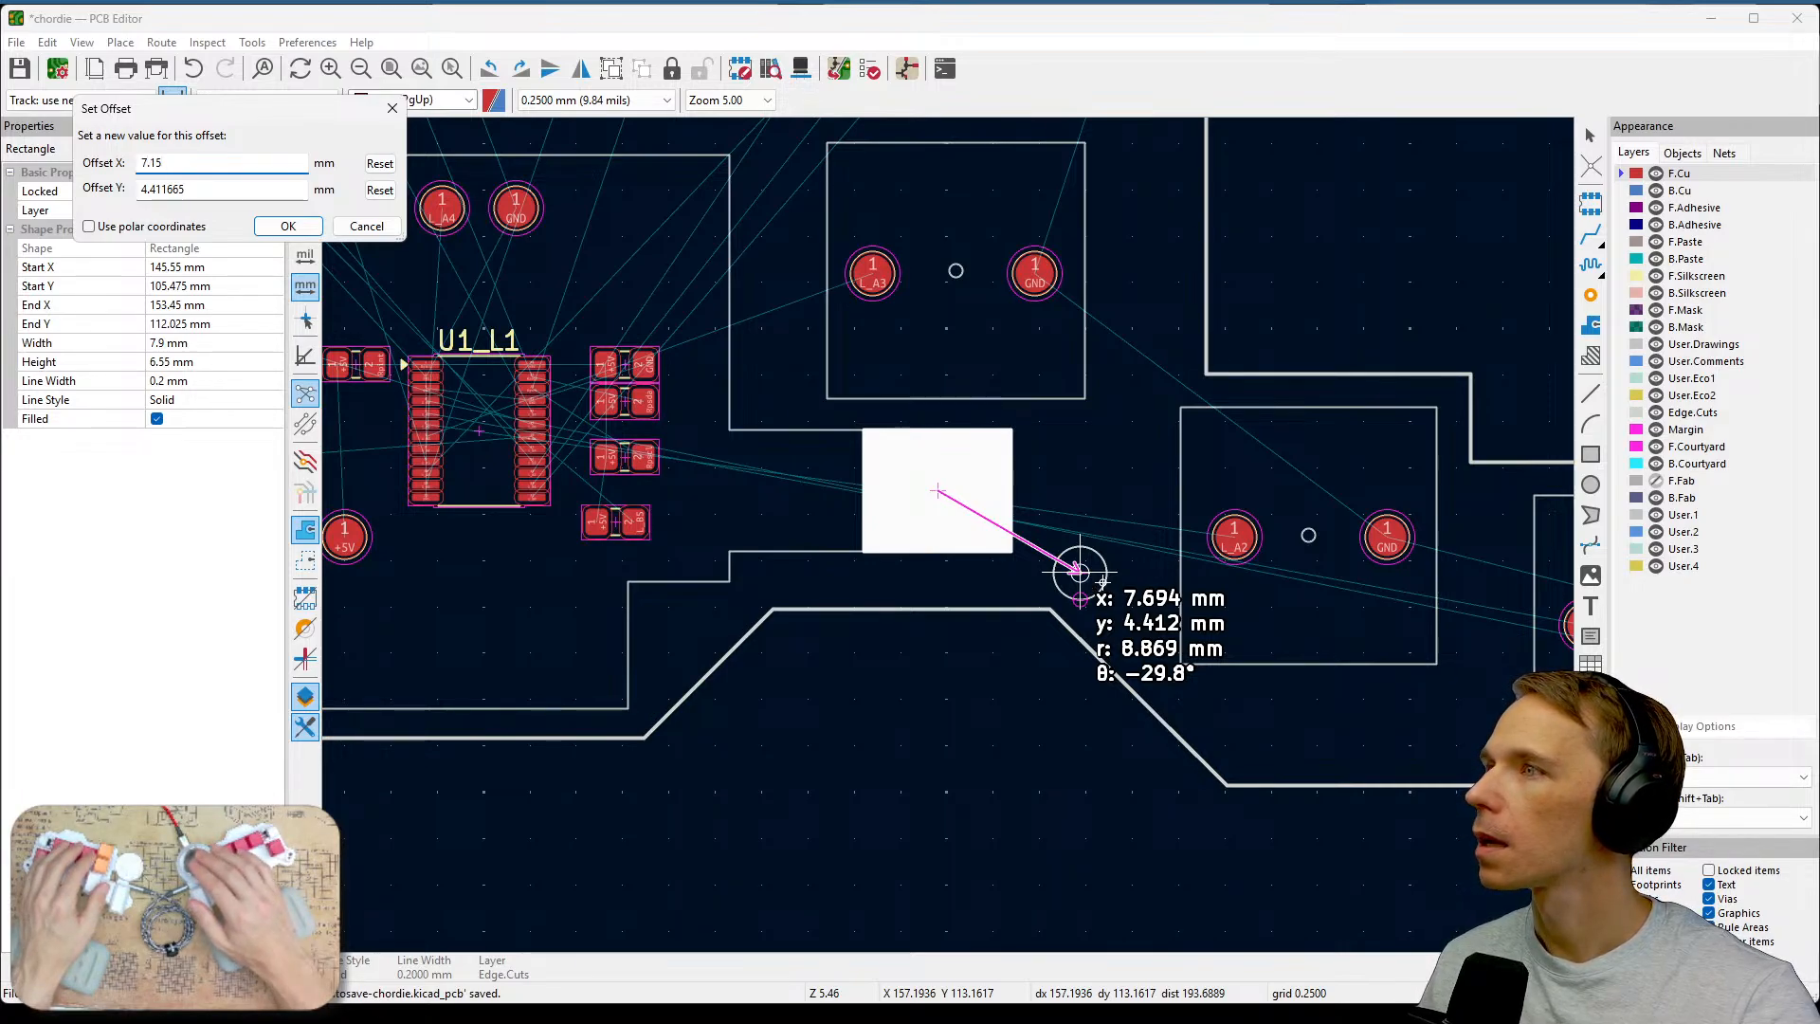
Check the Y distance in the 3D model, set the Y offset to 4.45 mm, apply it, and reselect the rectangle.
{"action": "key", "text": "alt+Tab"}
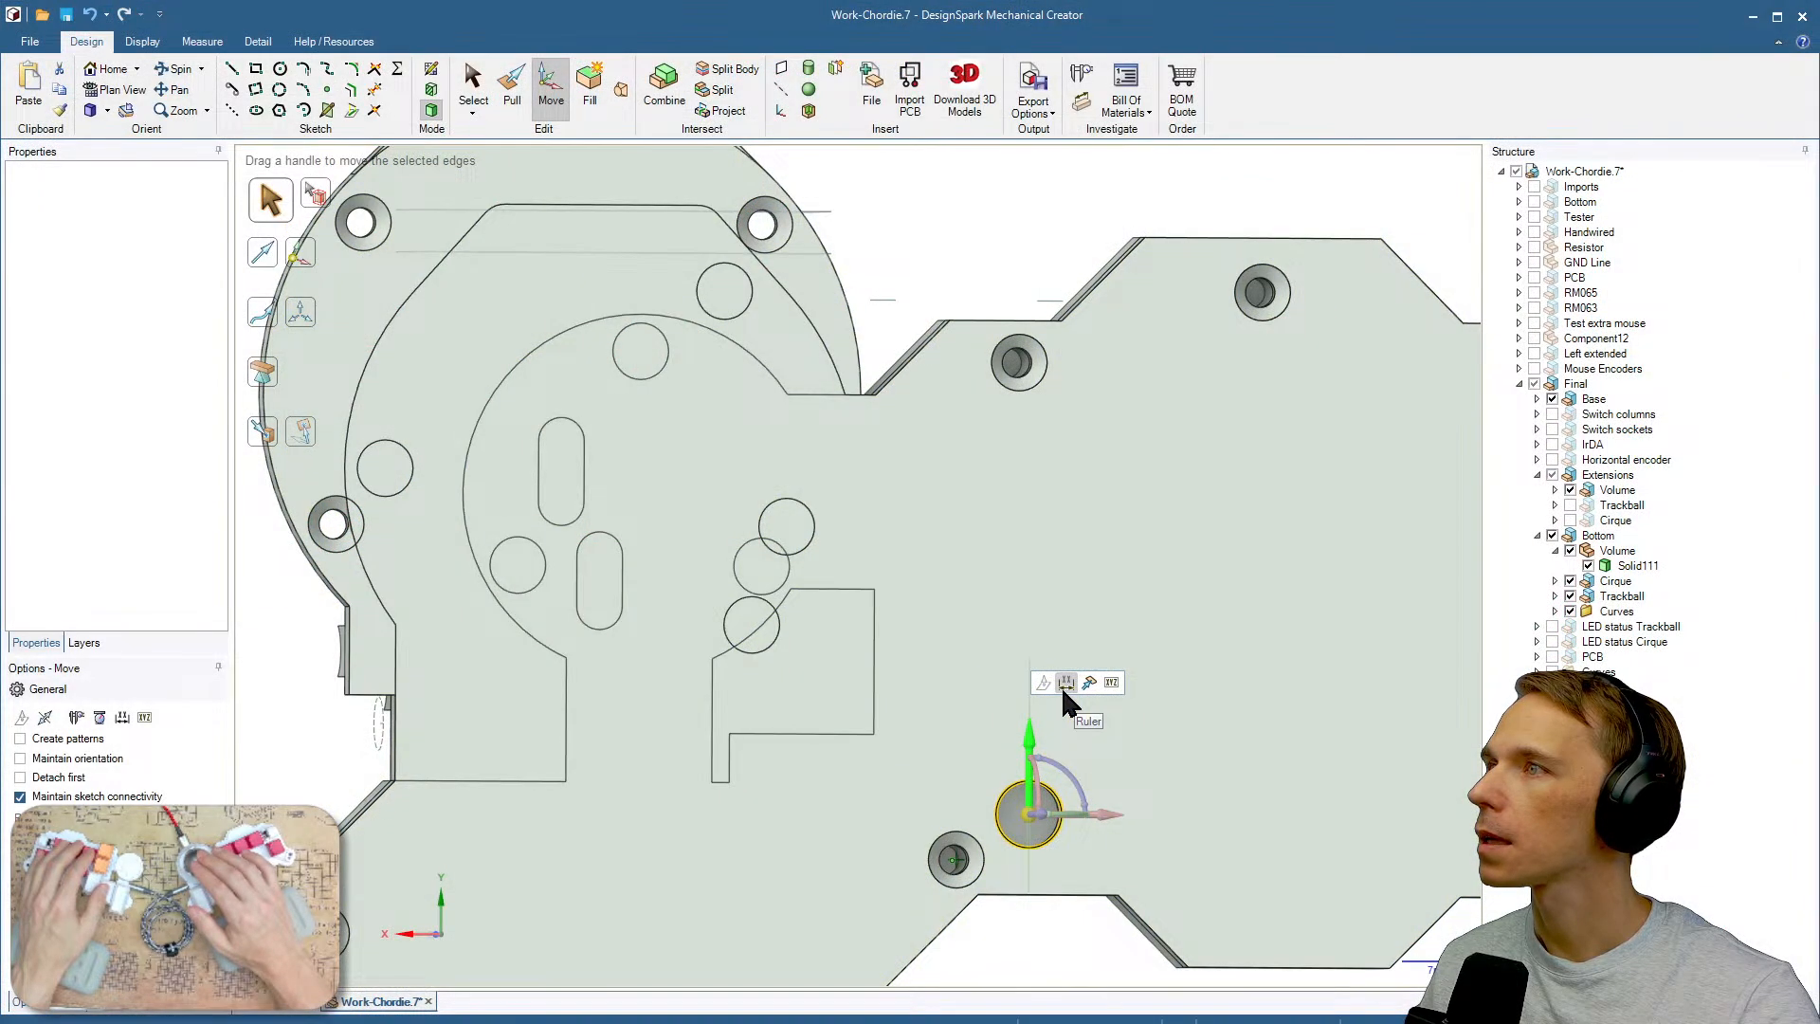
{"action": "left_click", "coordinate": [1059, 684]}
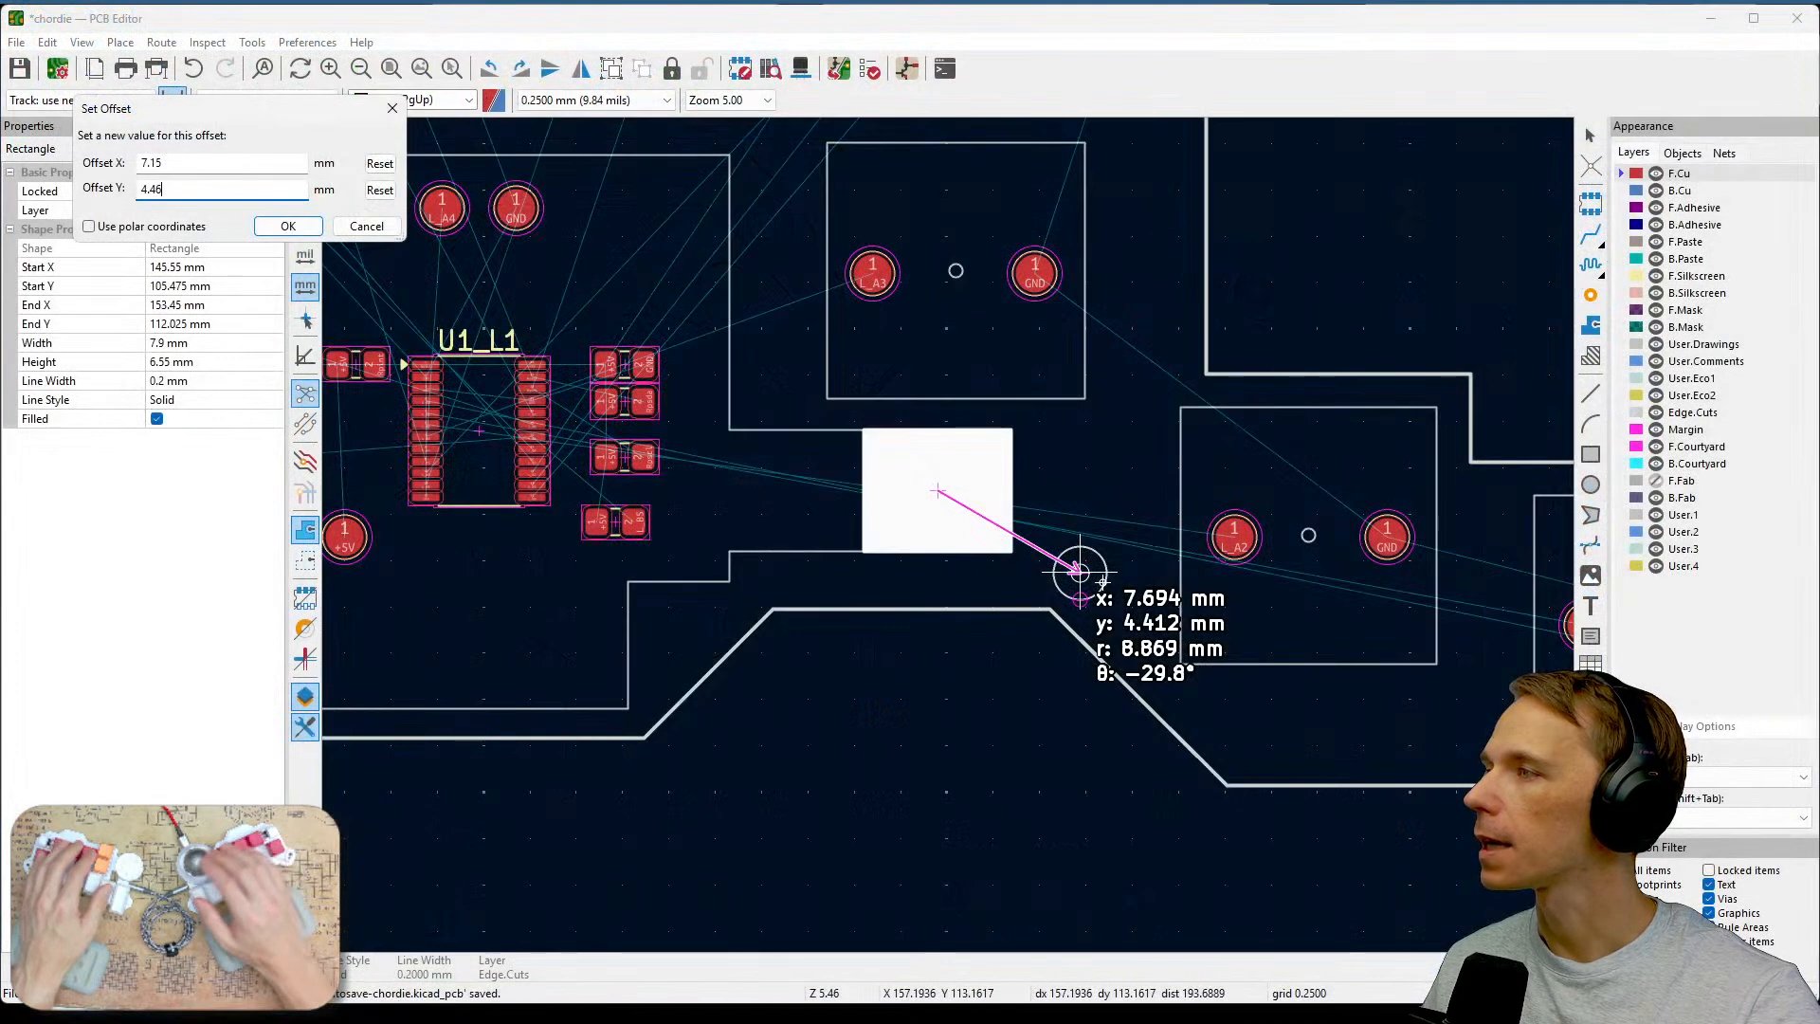
{"action": "left_click", "coordinate": [317, 230]}
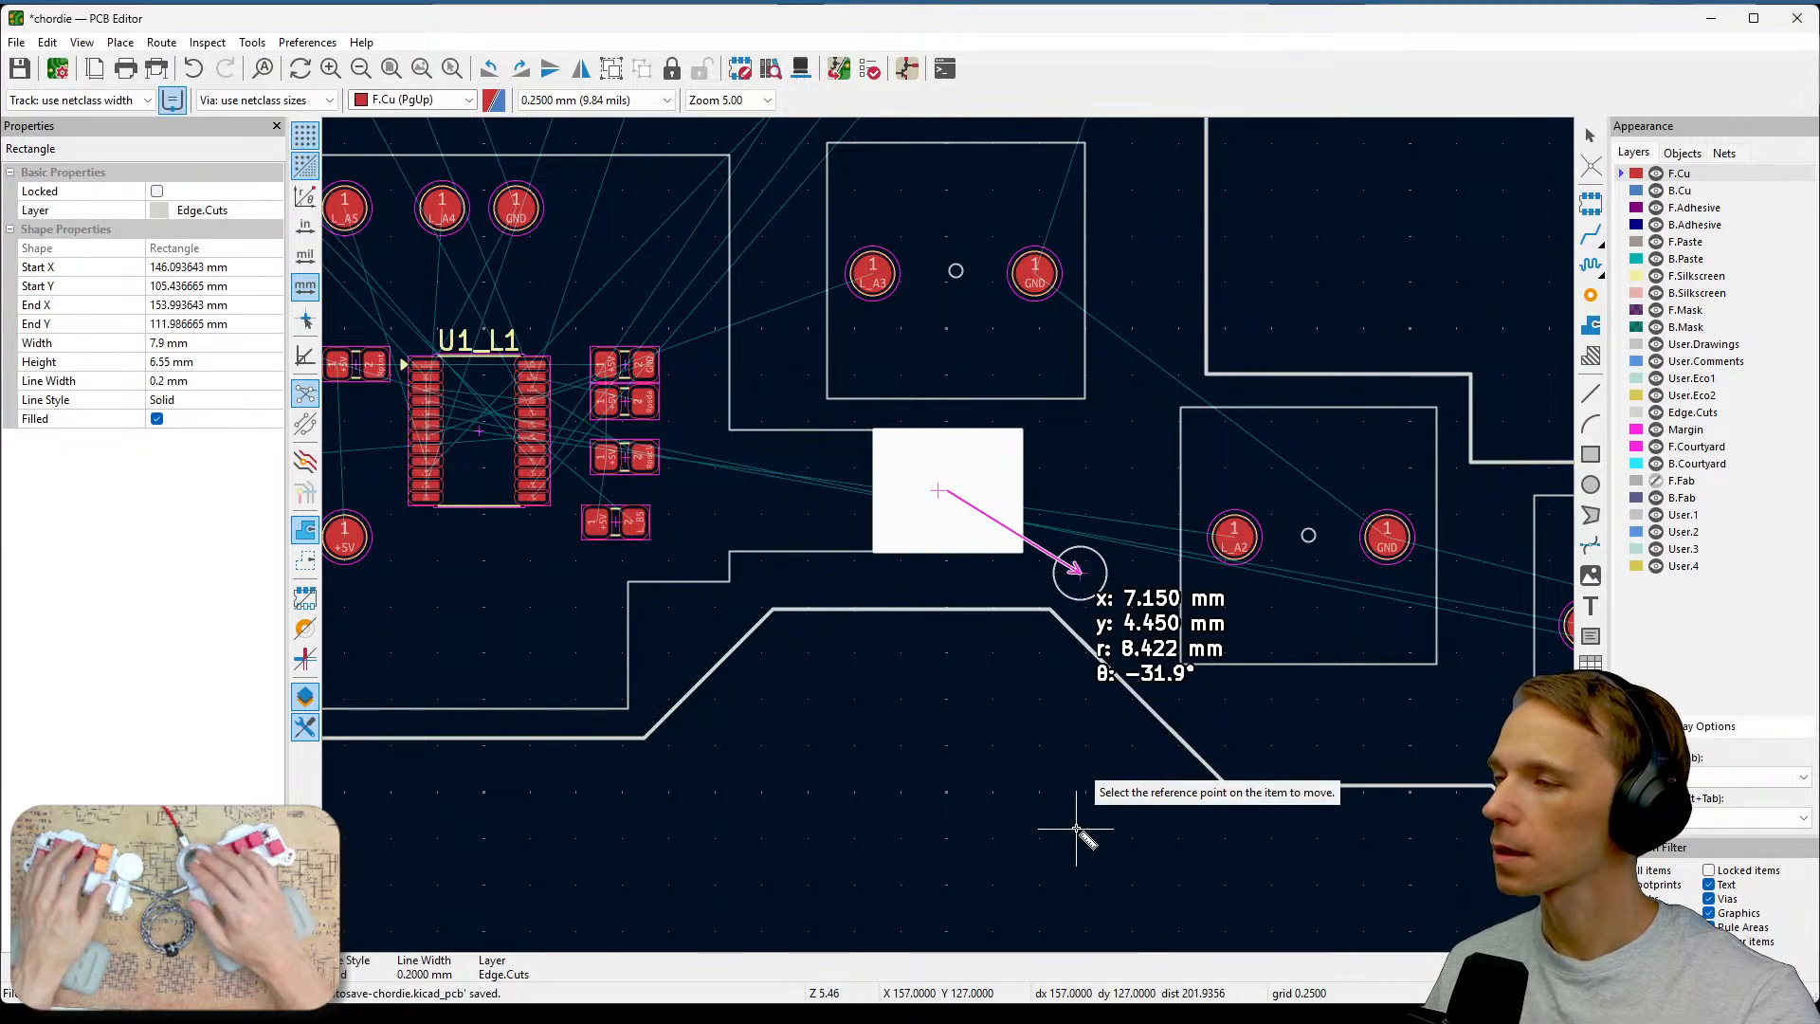
{"action": "key", "text": "Escape"}
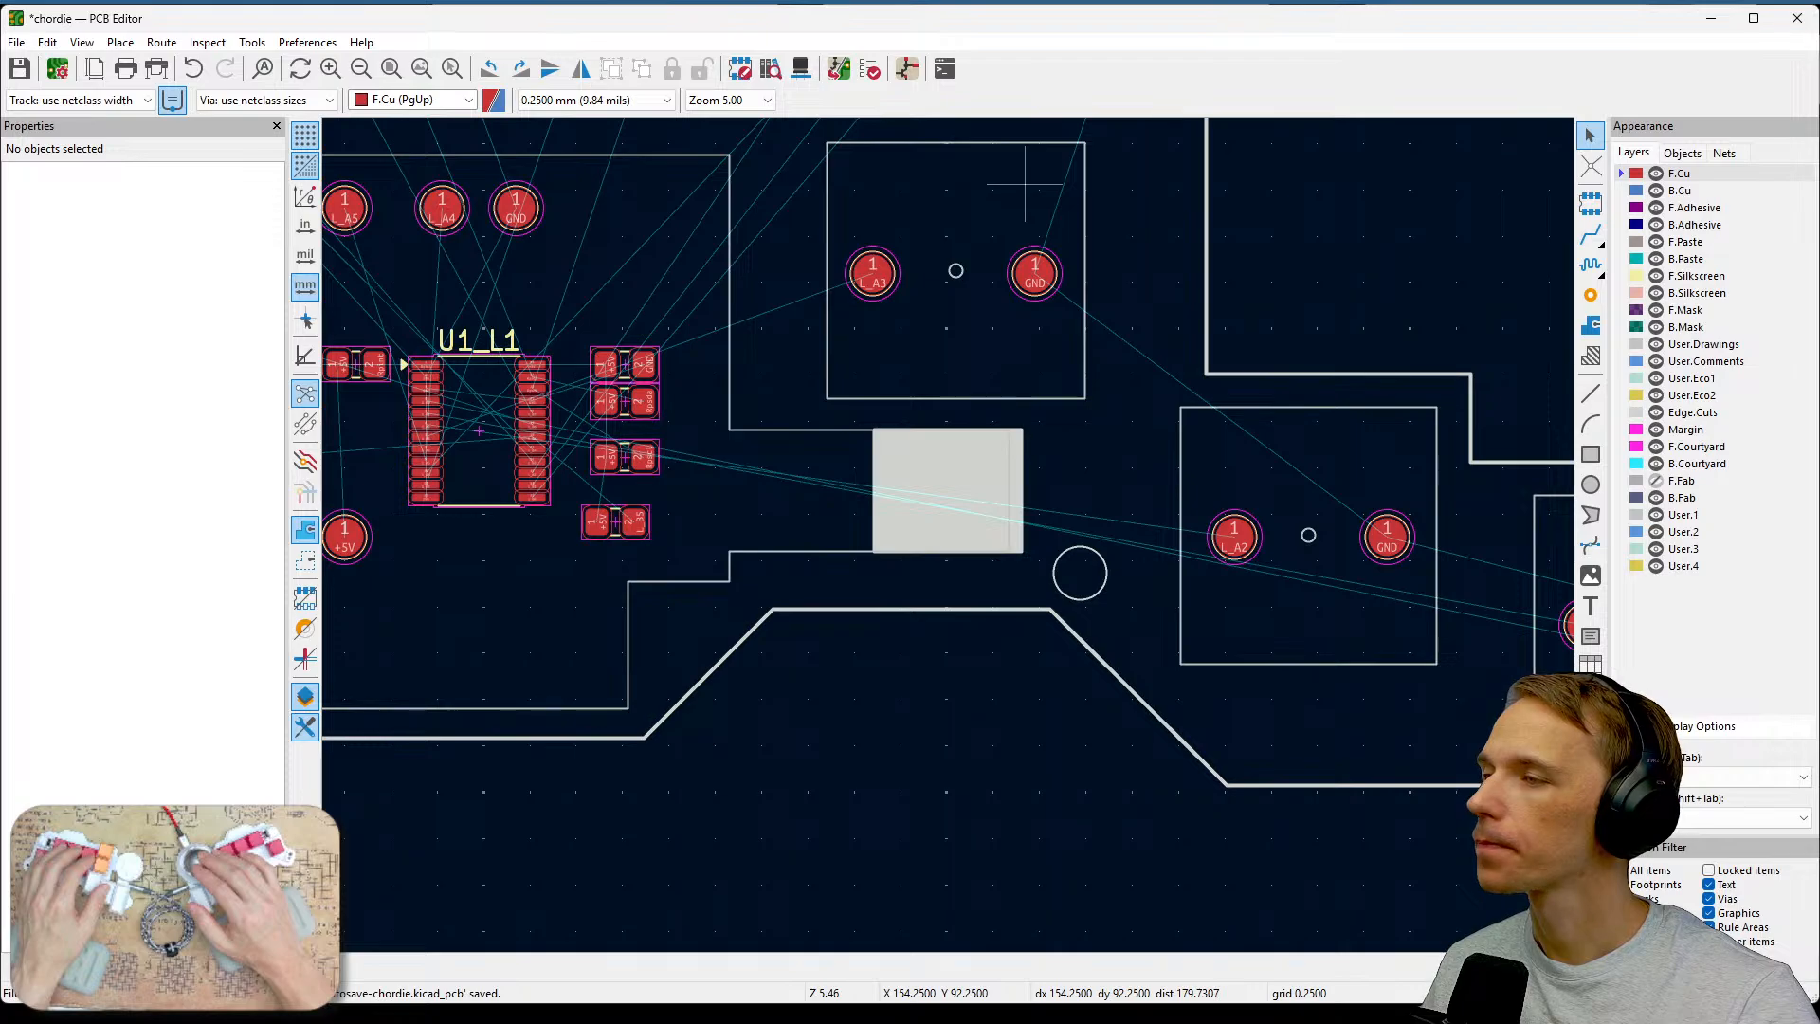
{"action": "left_click", "coordinate": [960, 462]}
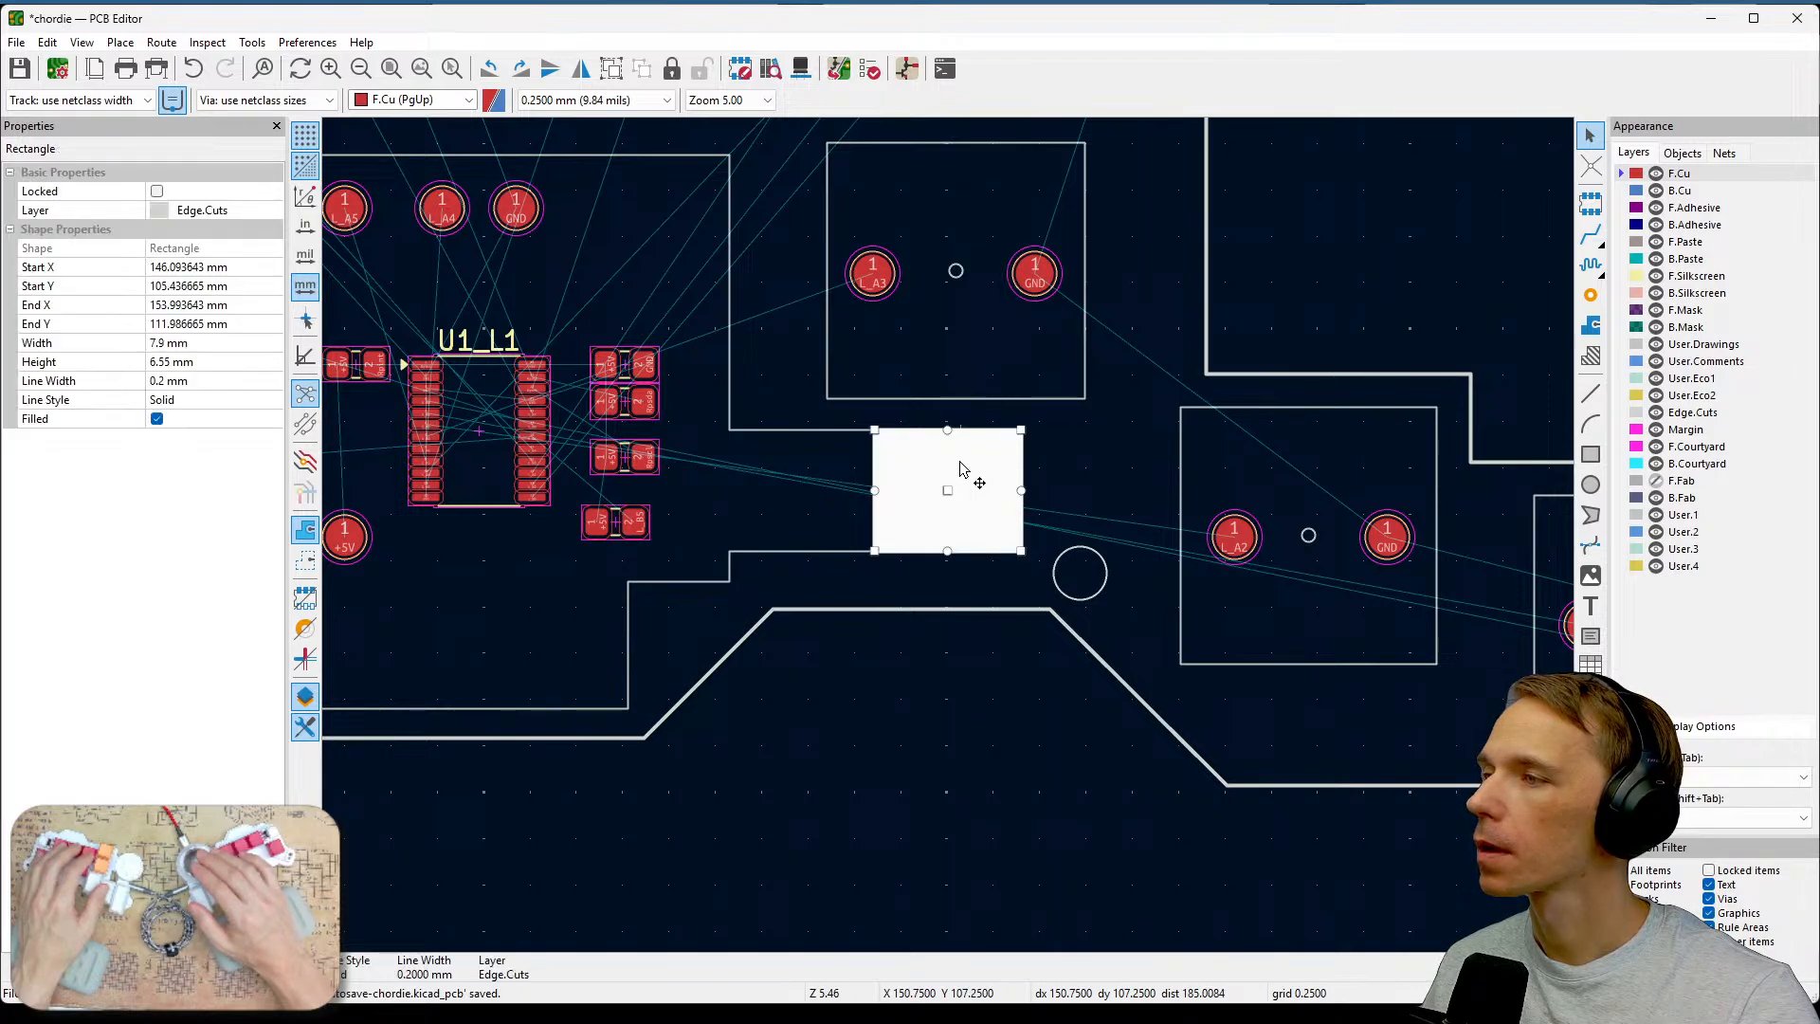
{"action": "double_click", "coordinate": [988, 512]}
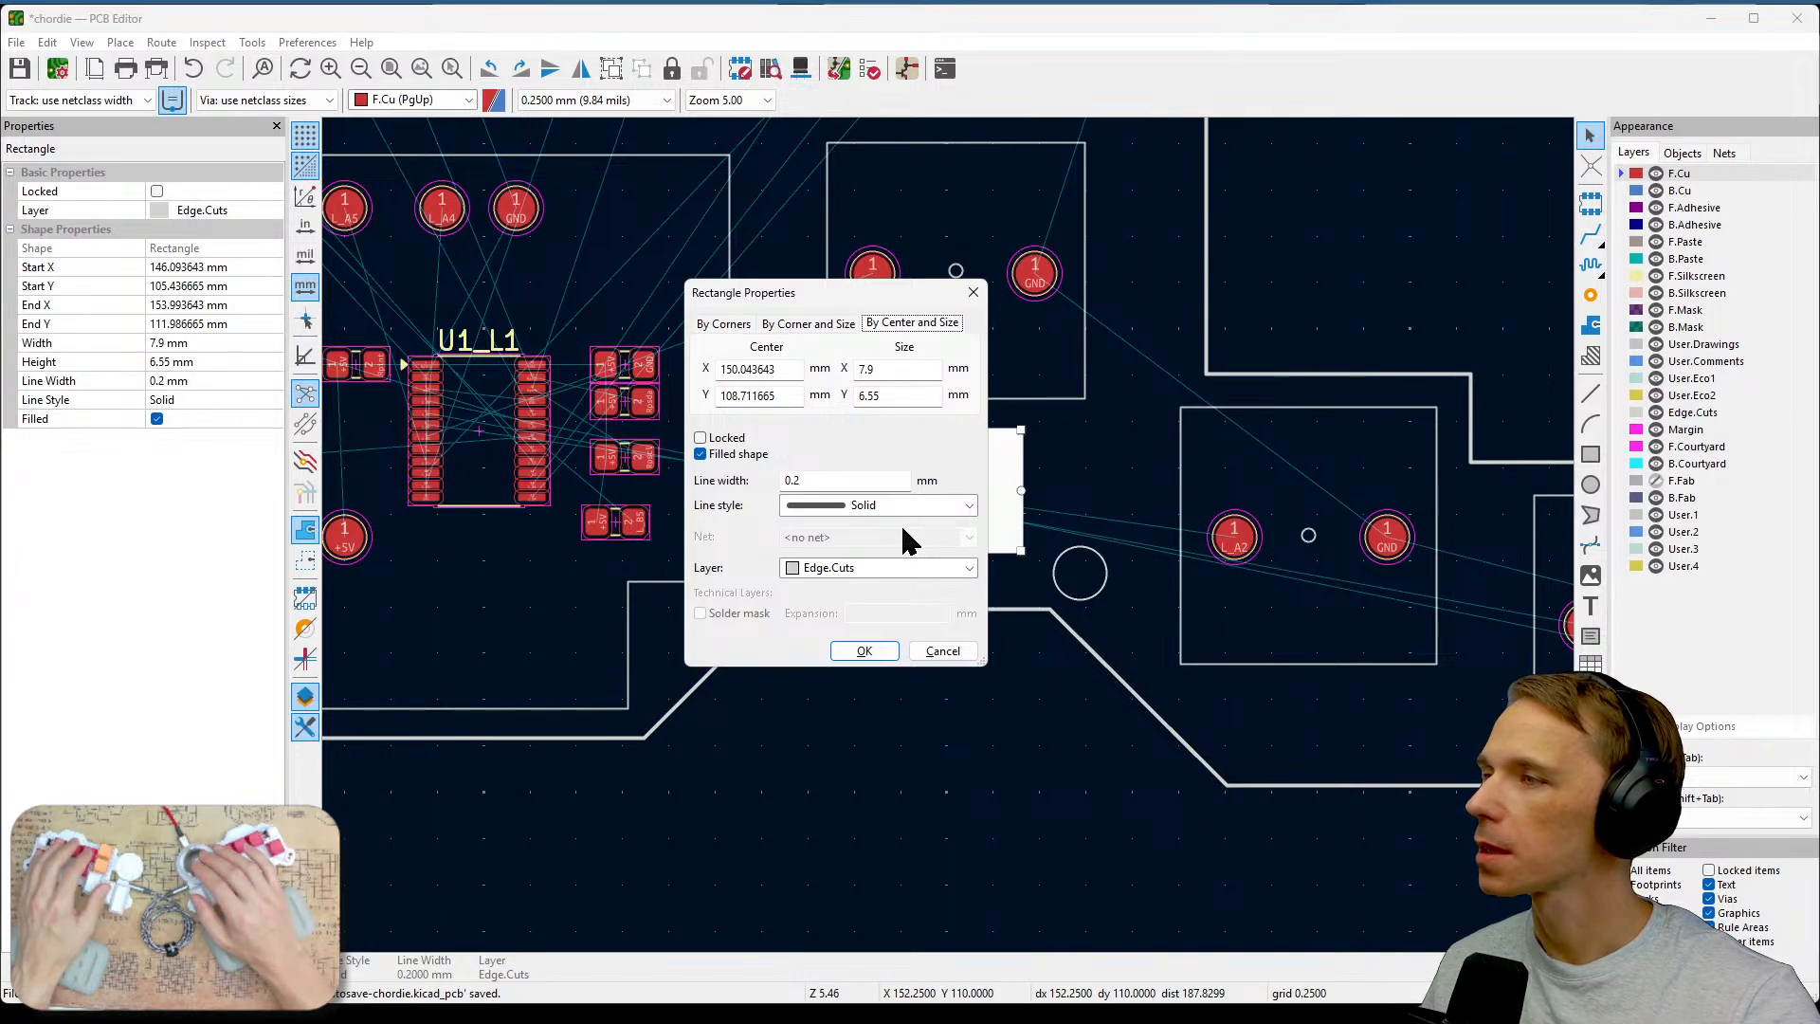
{"action": "double_click", "coordinate": [898, 369]}
{"action": "key", "text": "BackSpace"}
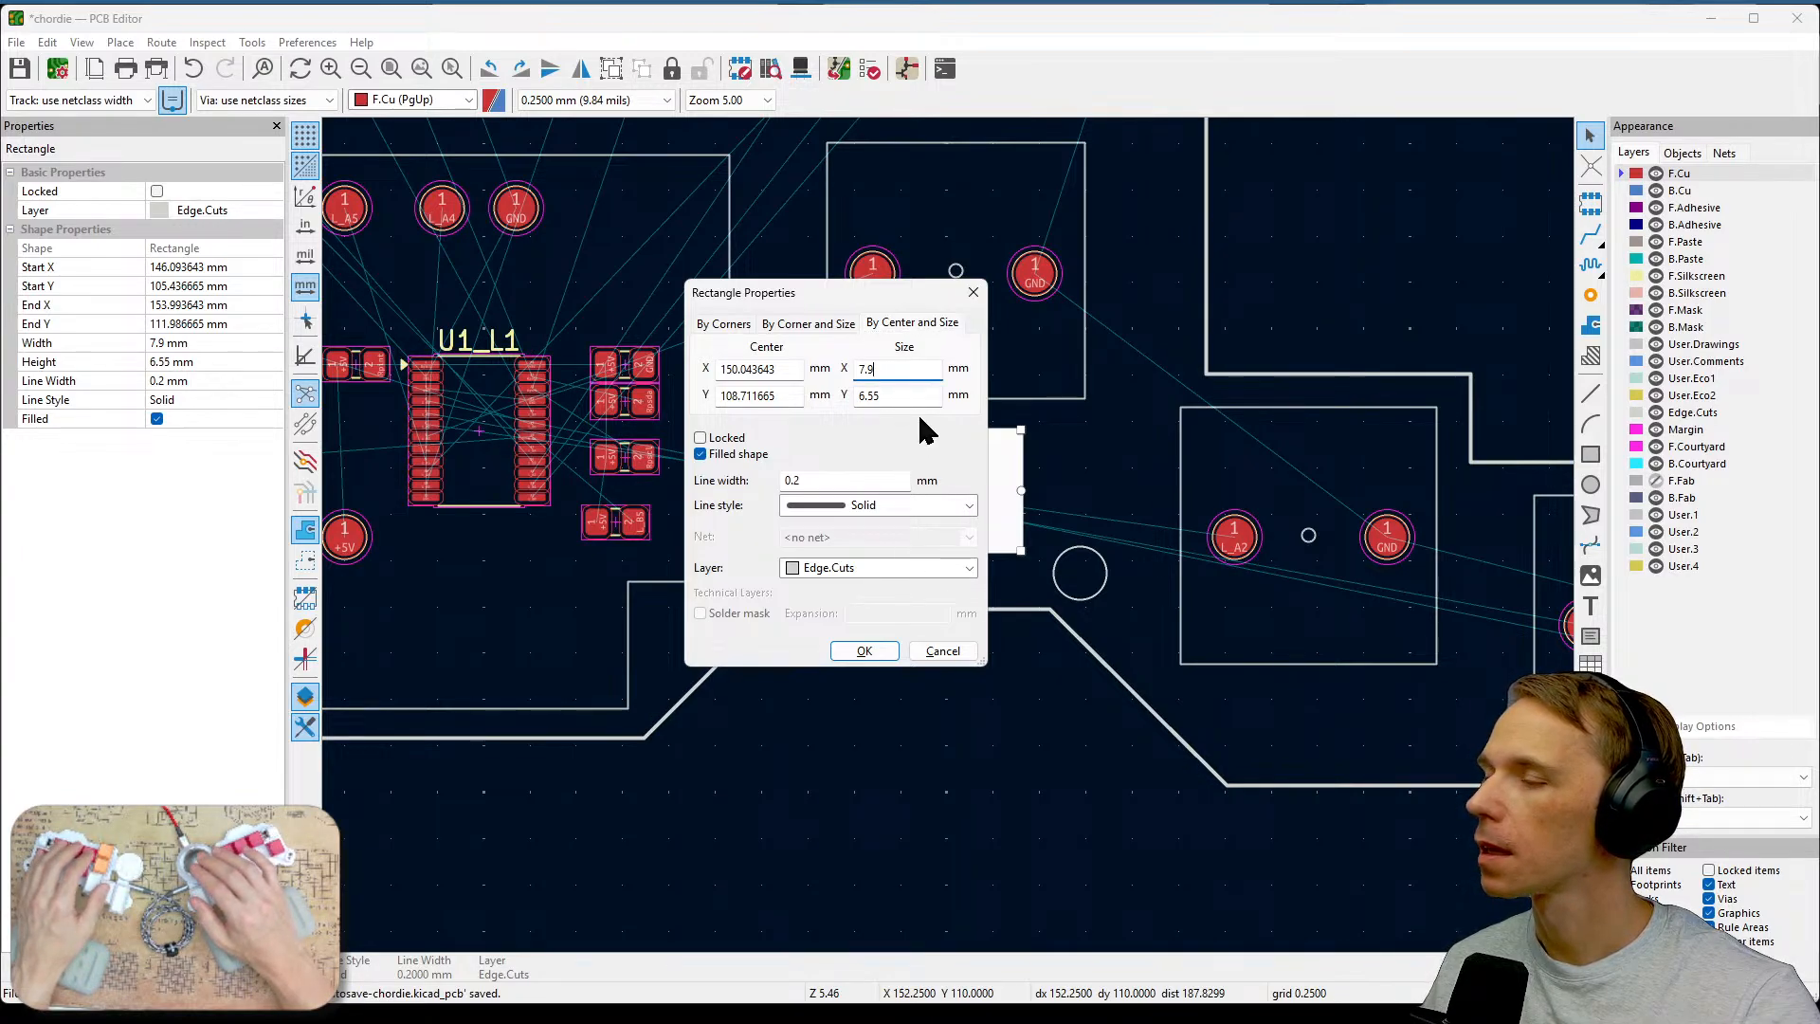
{"action": "type", "text": "8."}
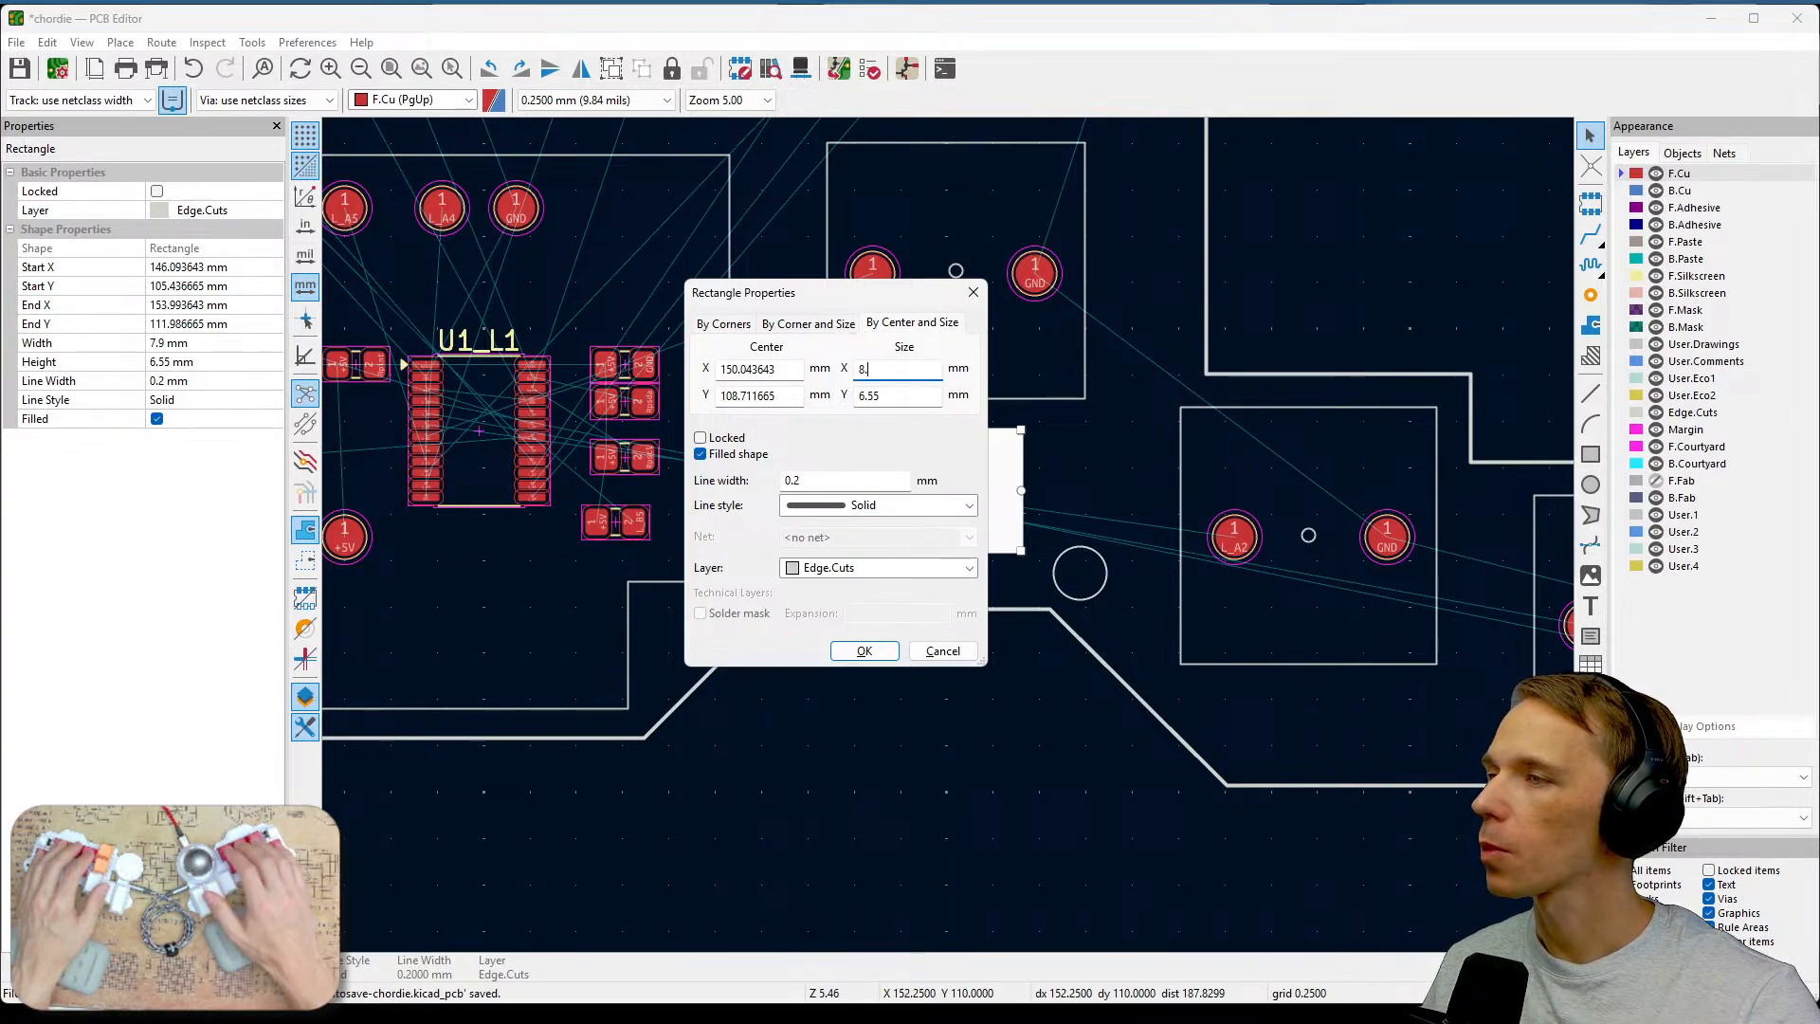
{"action": "type", "text": "2"}
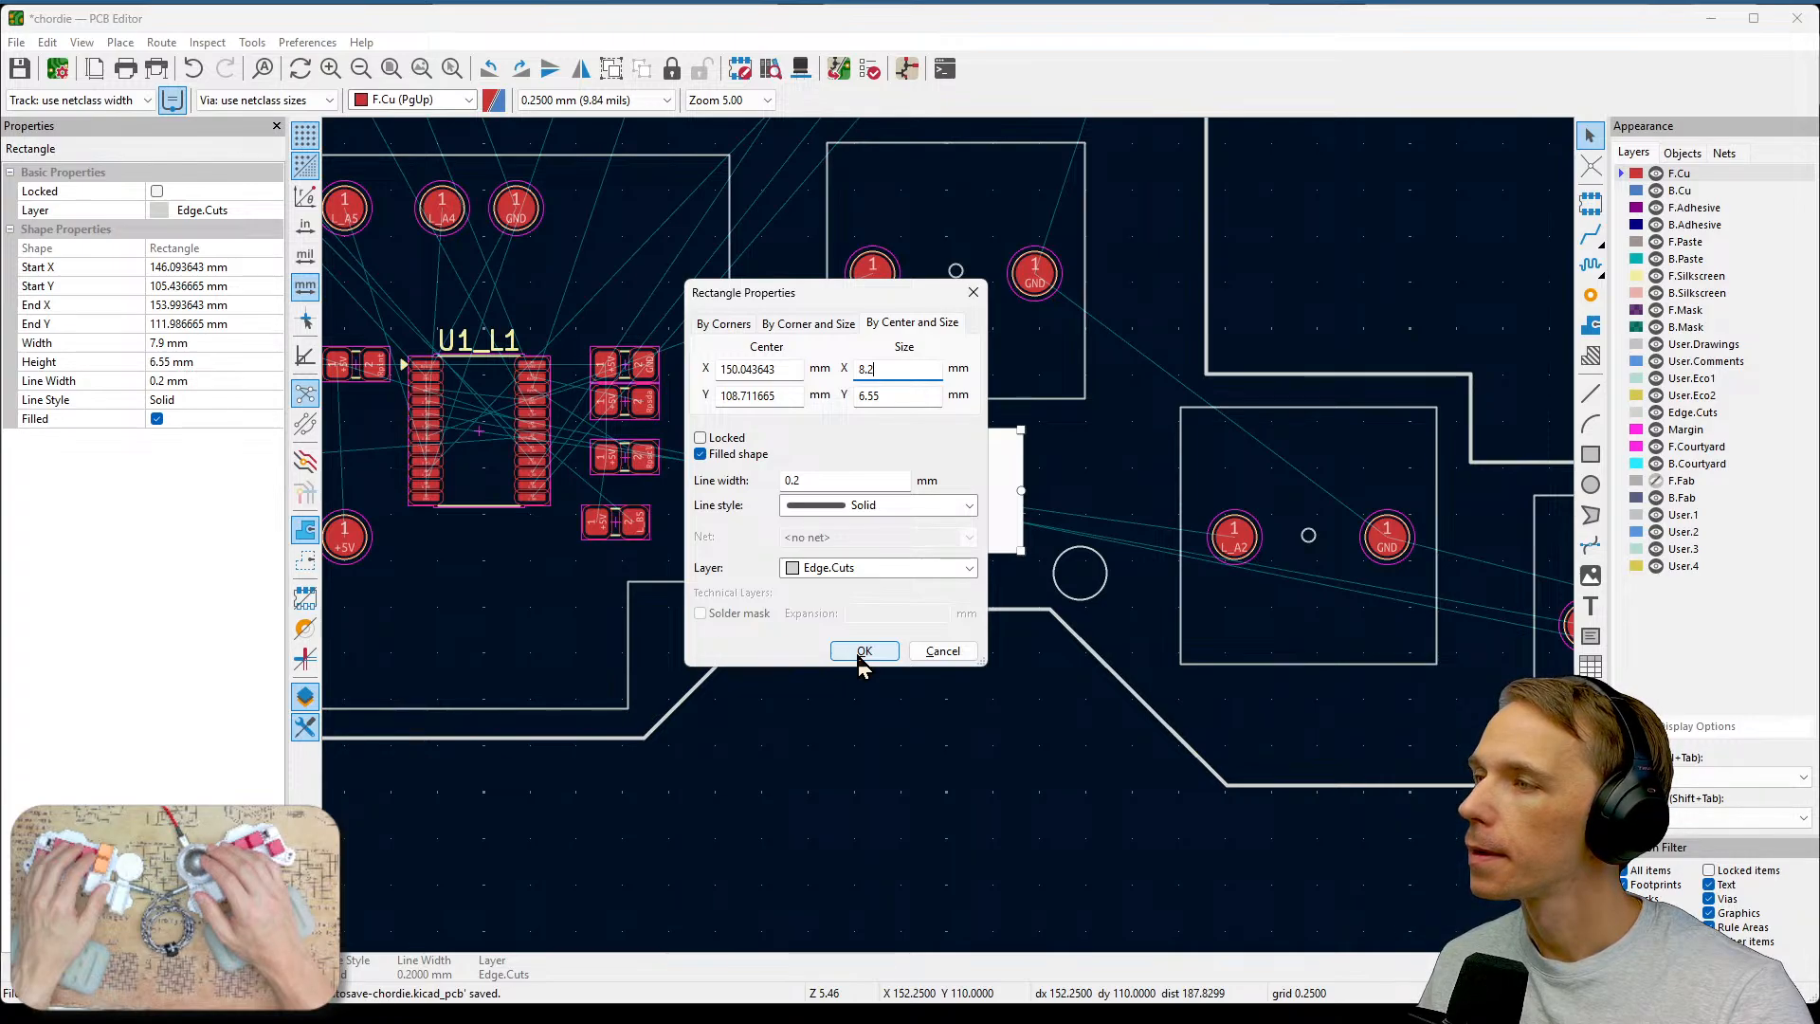
{"action": "key", "text": "ctrl+z"}
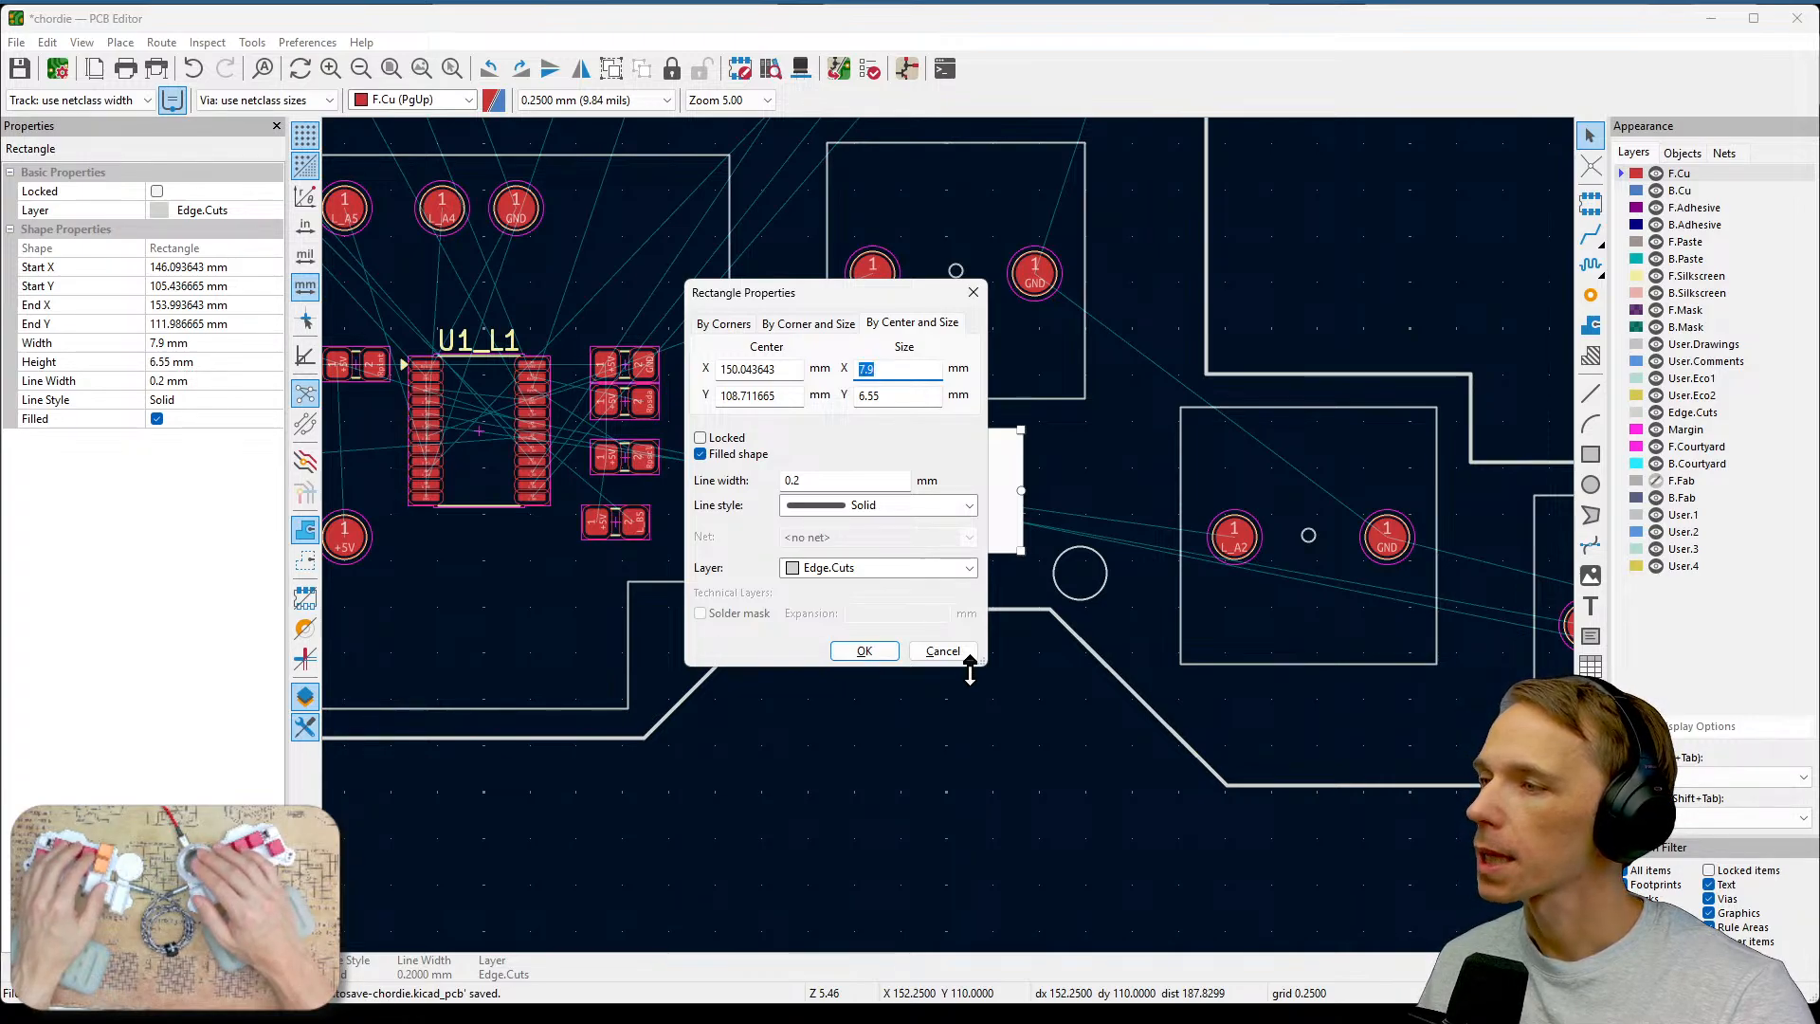
{"action": "key", "text": "Escape"}
{"action": "key", "text": "Escape"}
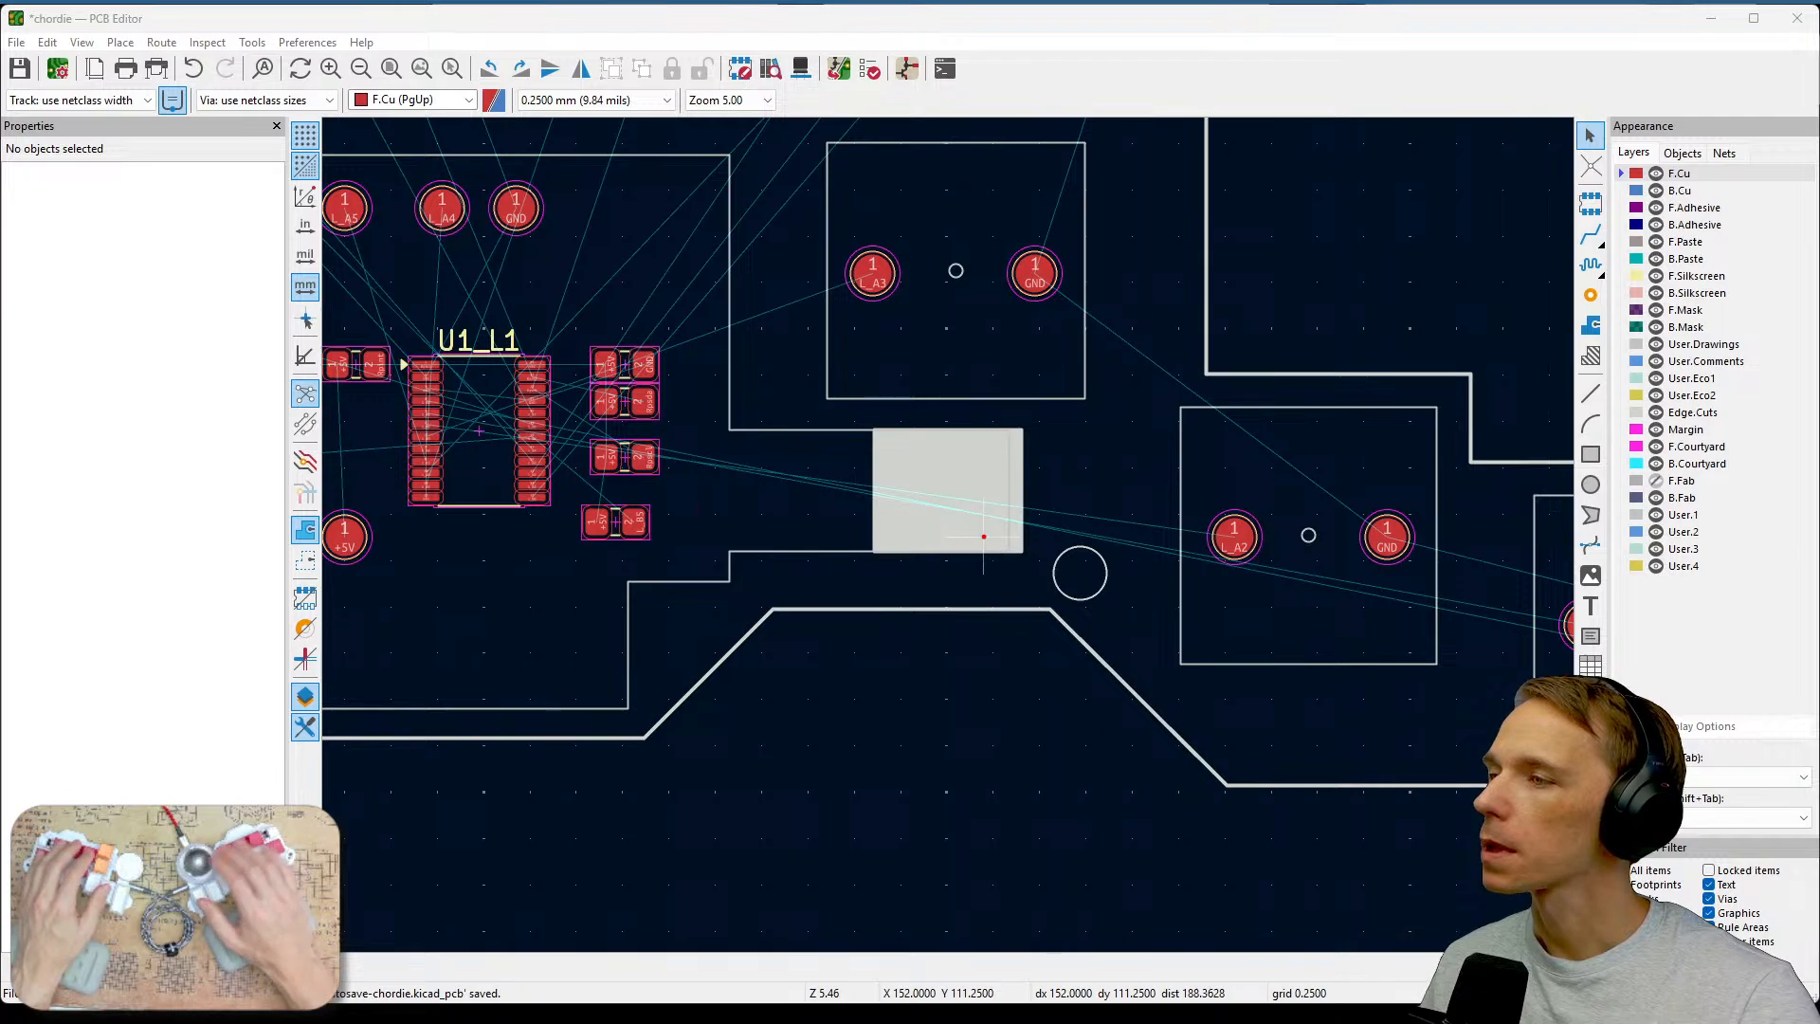
Set the rectangle cutout's X size to 8.2 mm in its centre-and-size properties.
{"action": "mouse_move", "coordinate": [917, 433]}
{"action": "left_mouse_down"}
{"action": "mouse_move", "coordinate": [1010, 439]}
{"action": "mouse_move", "coordinate": [1002, 563]}
{"action": "mouse_move", "coordinate": [914, 562]}
{"action": "left_mouse_up"}
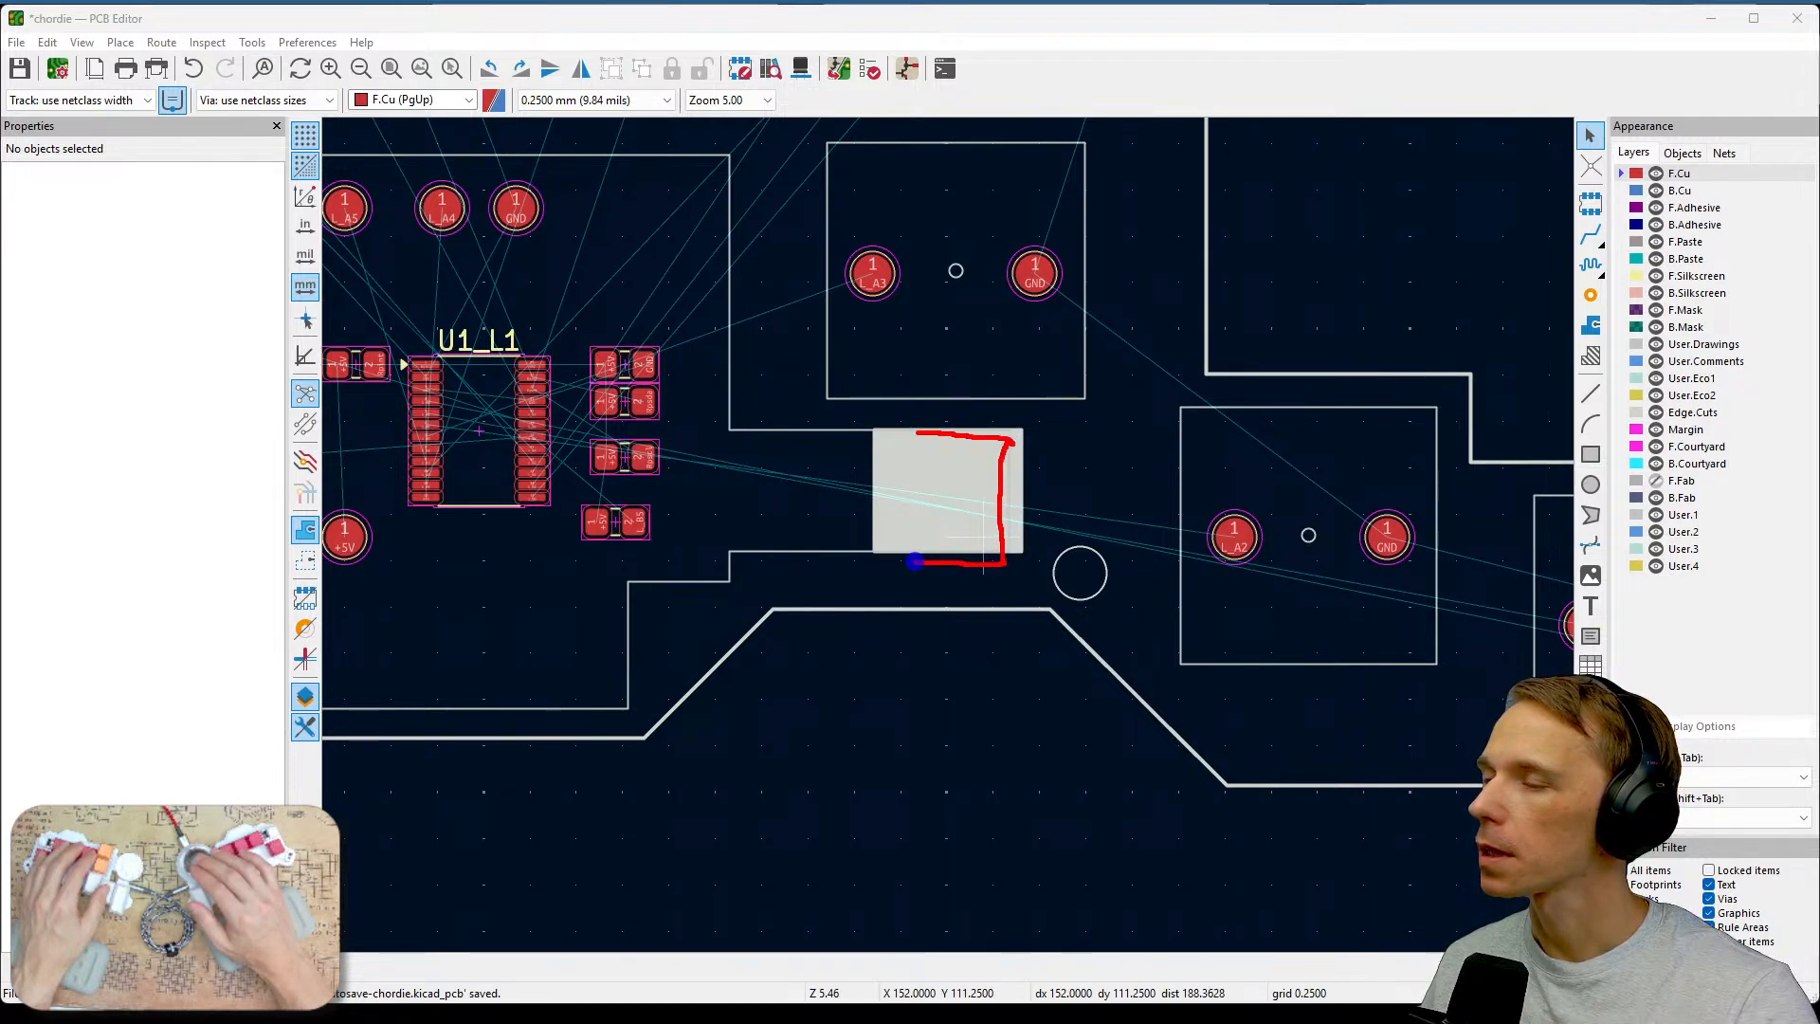
{"action": "key", "text": "Escape"}
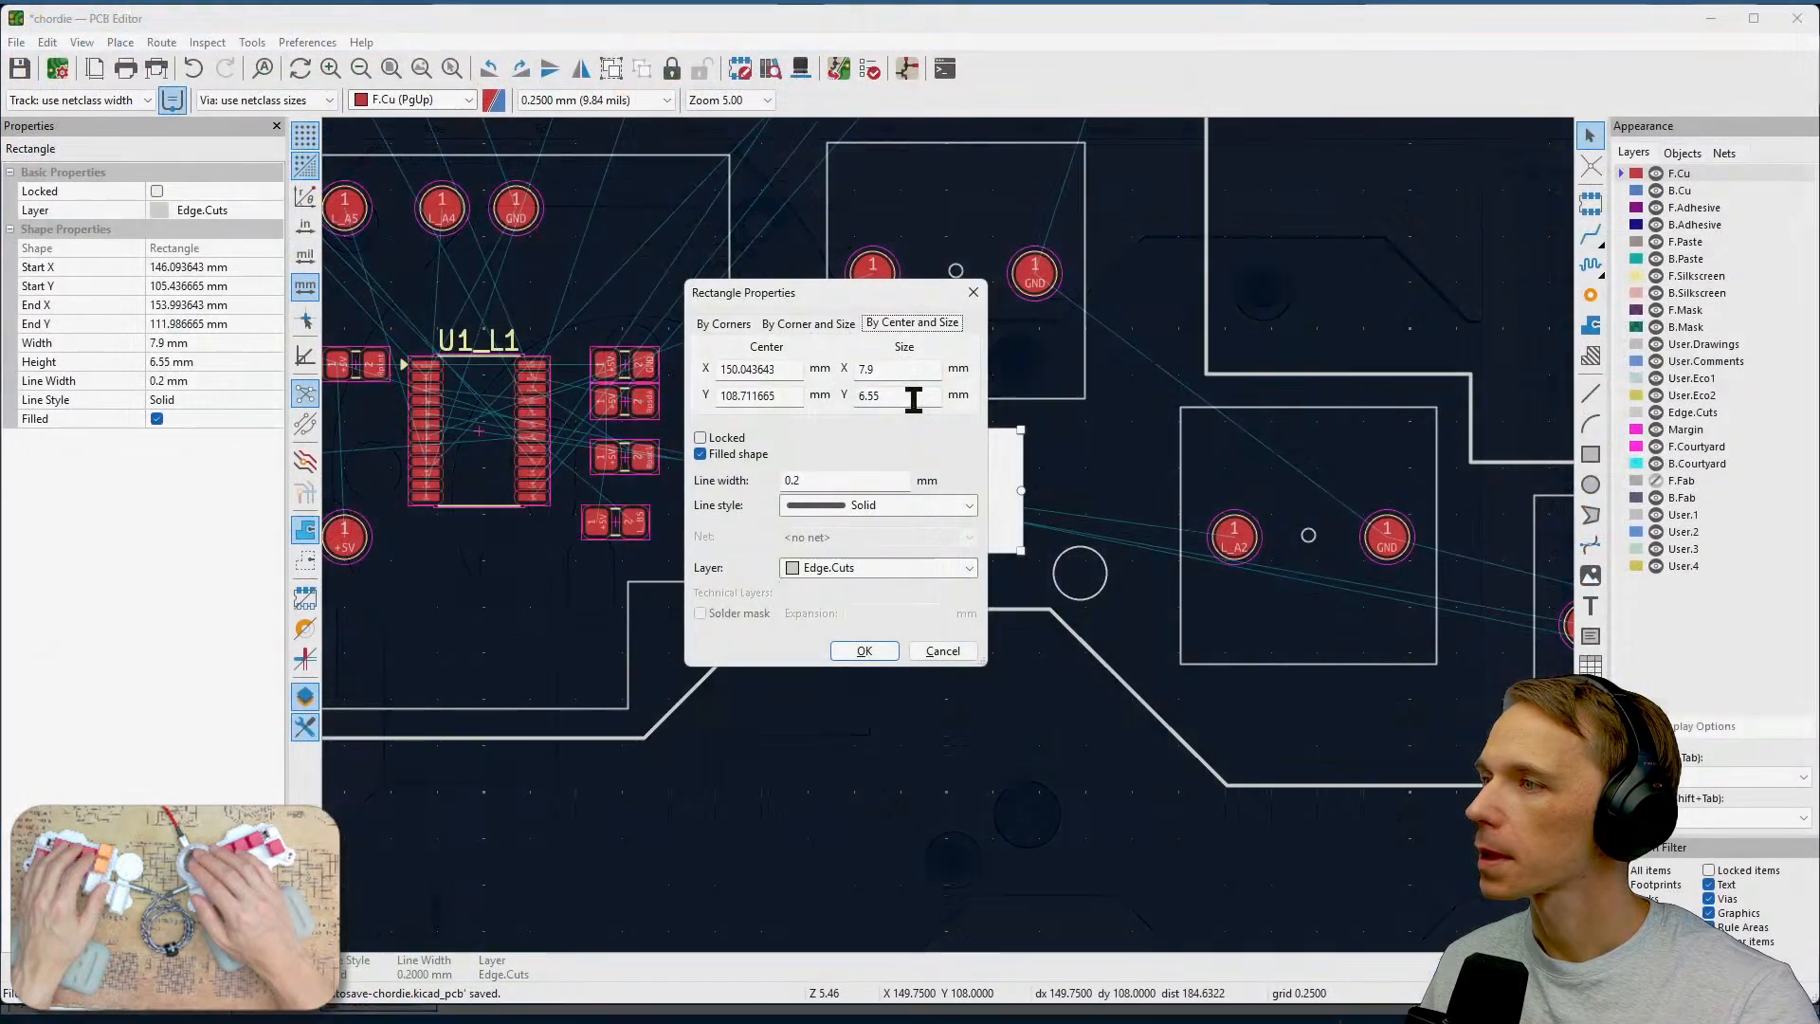
{"action": "key", "text": "BackSpace"}
{"action": "key", "text": "BackSpace"}
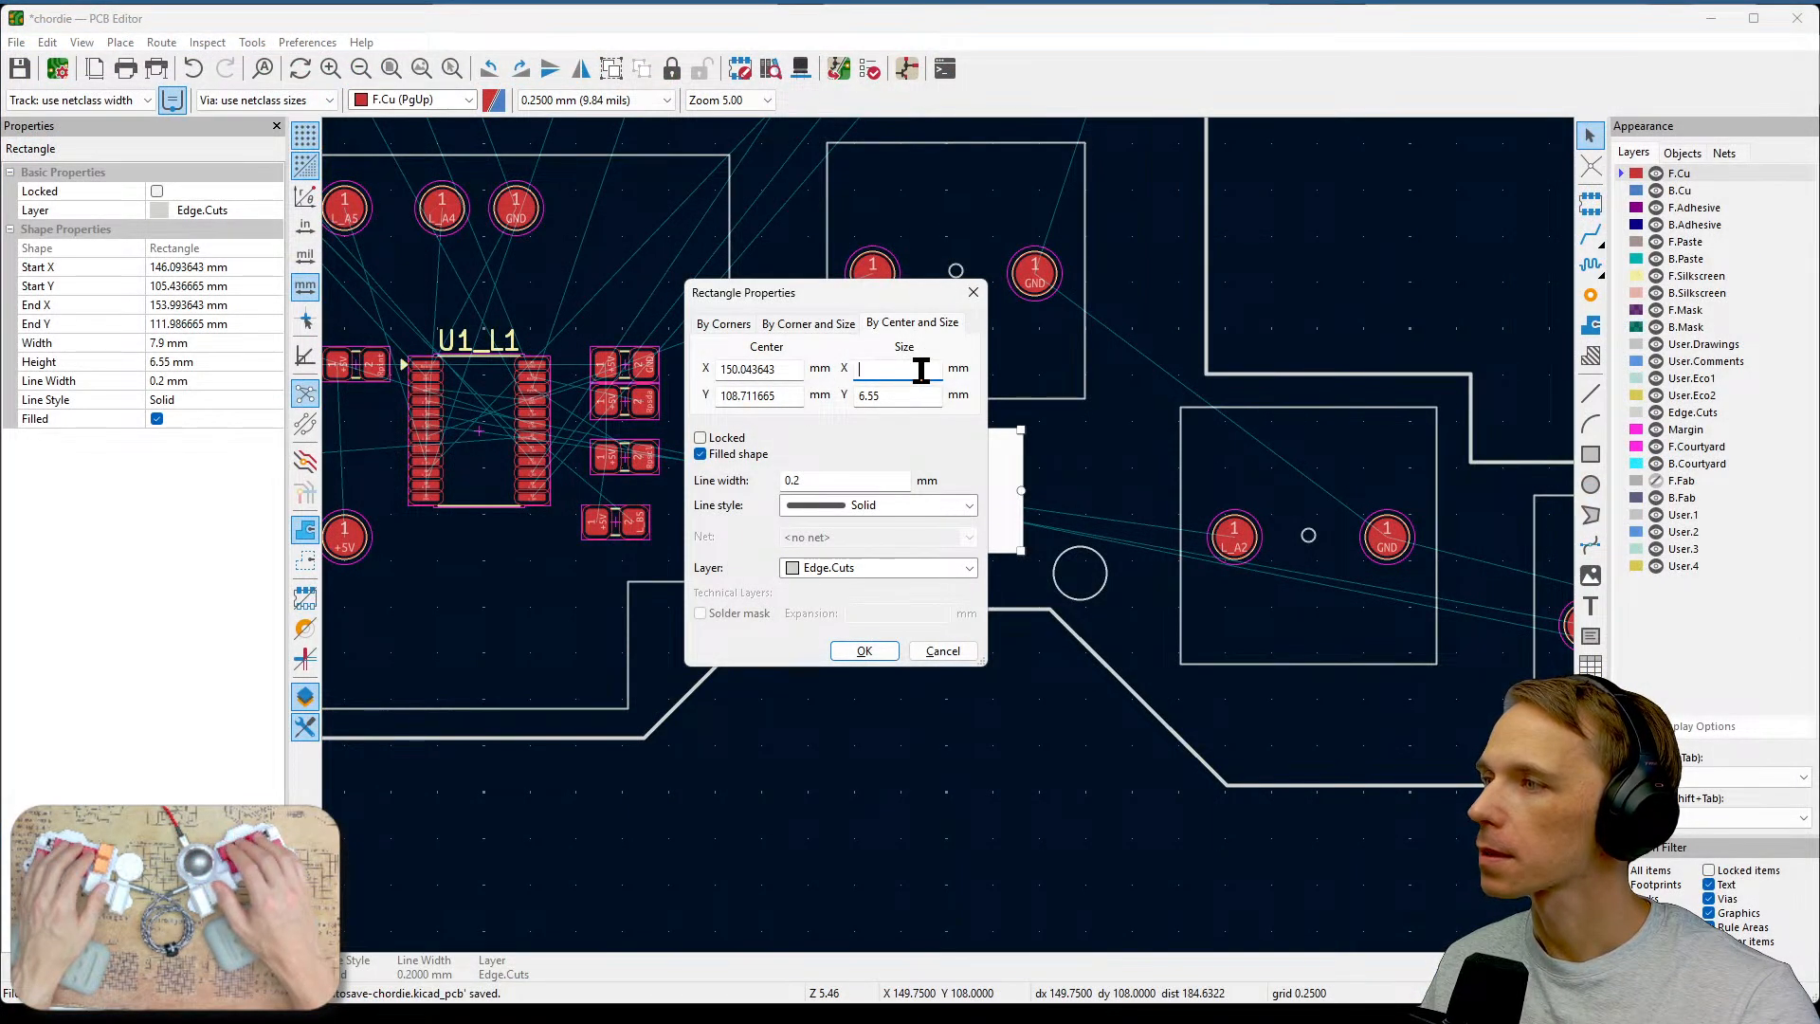
{"action": "key", "text": "BackSpace"}
{"action": "type", "text": "8.2"}
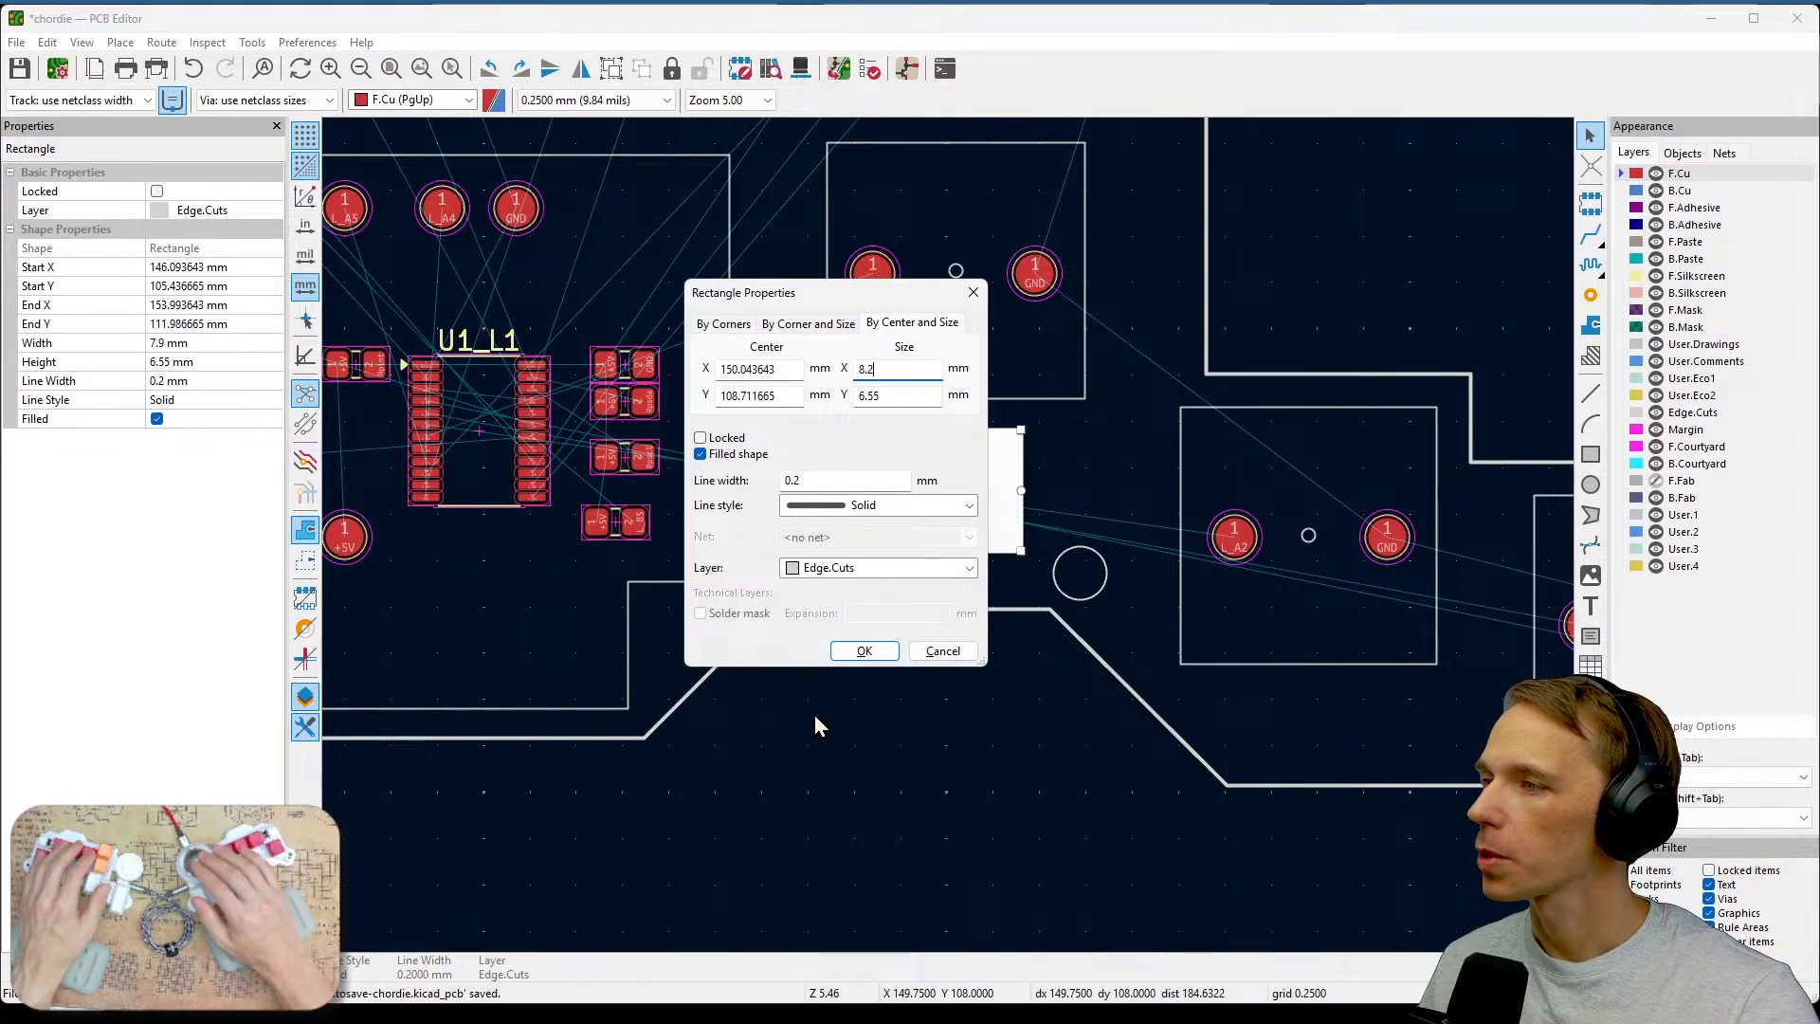
{"action": "left_click", "coordinate": [881, 650]}
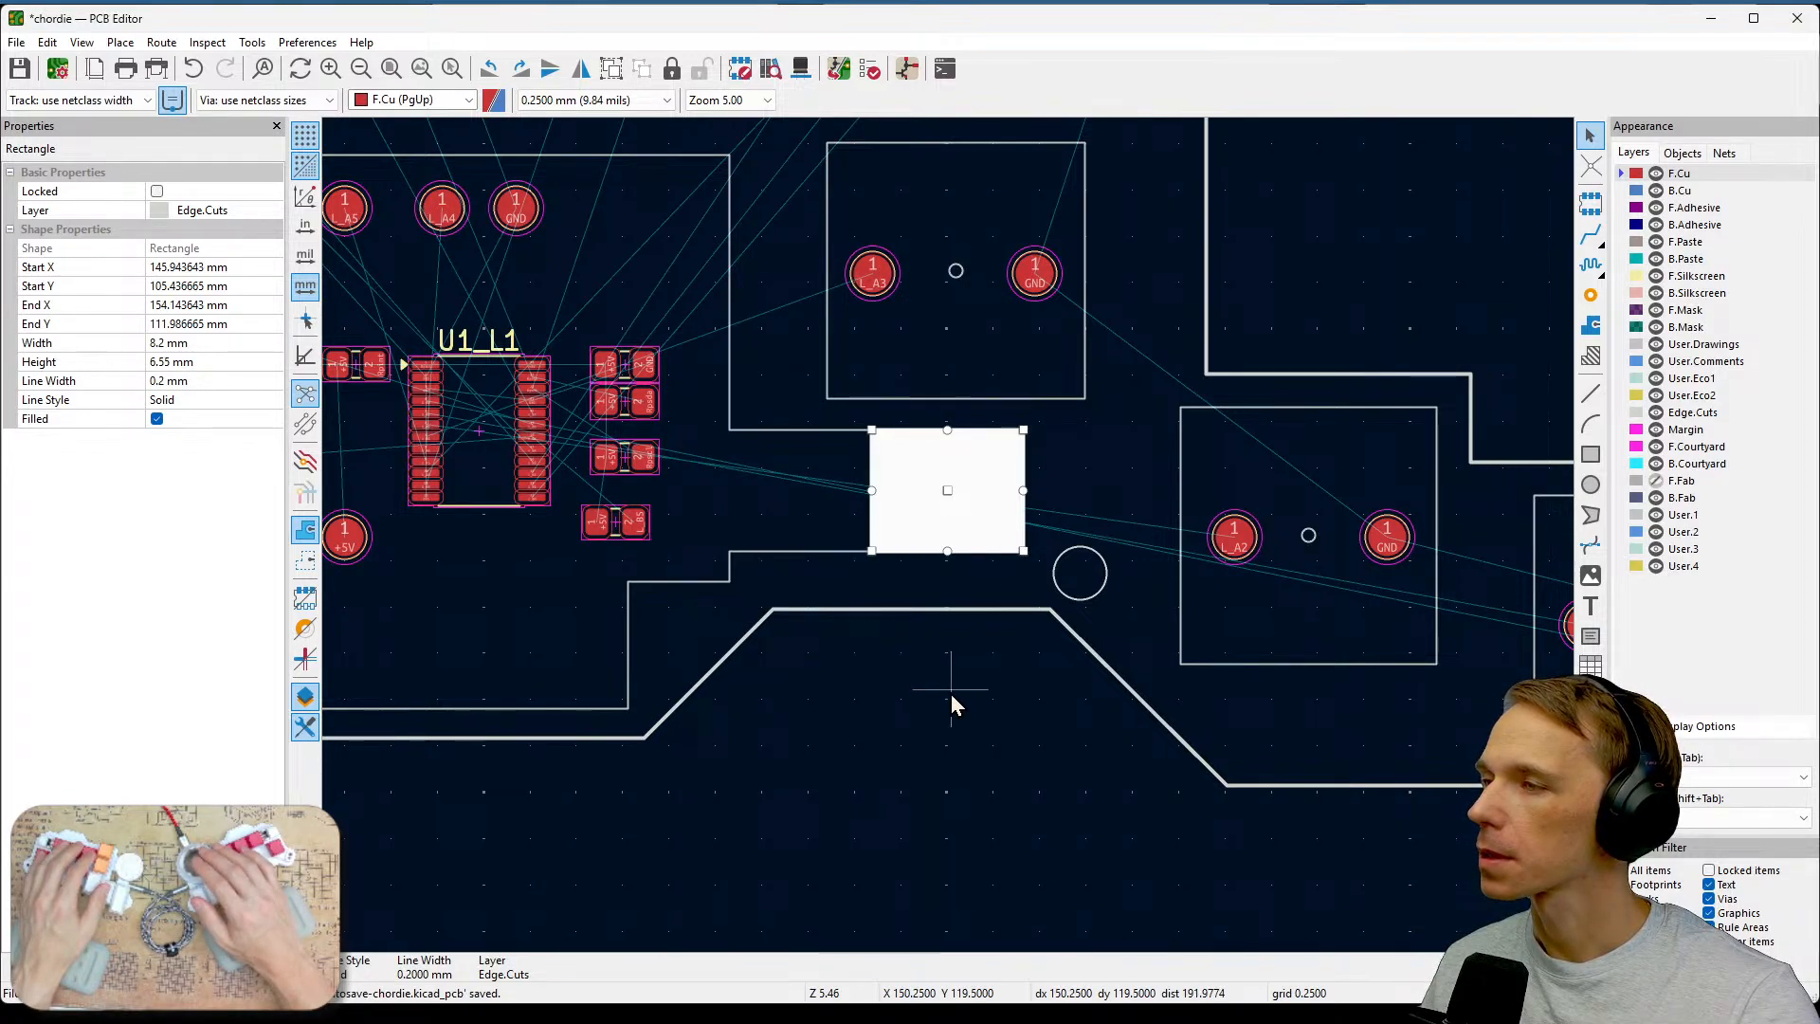
{"action": "key", "text": "Escape"}
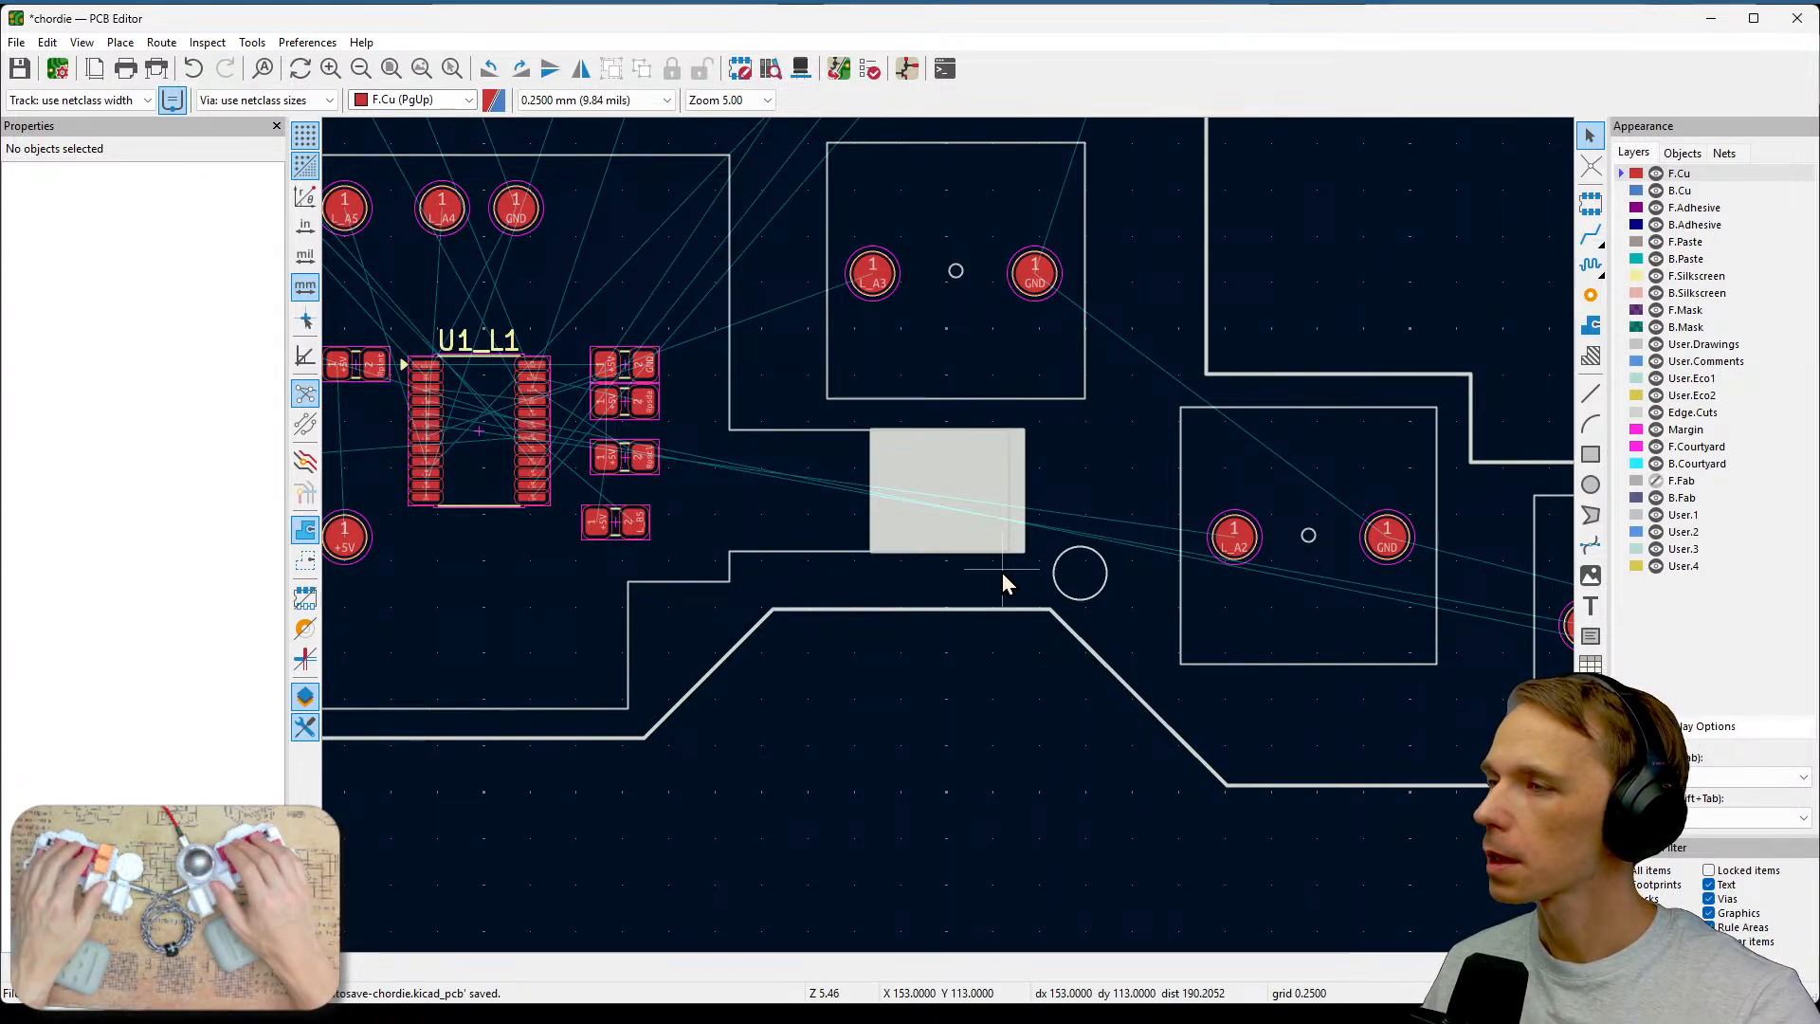
Examine the widened cutout against the surrounding board outline at several zoom levels.
{"action": "key", "text": "ctrl+2"}
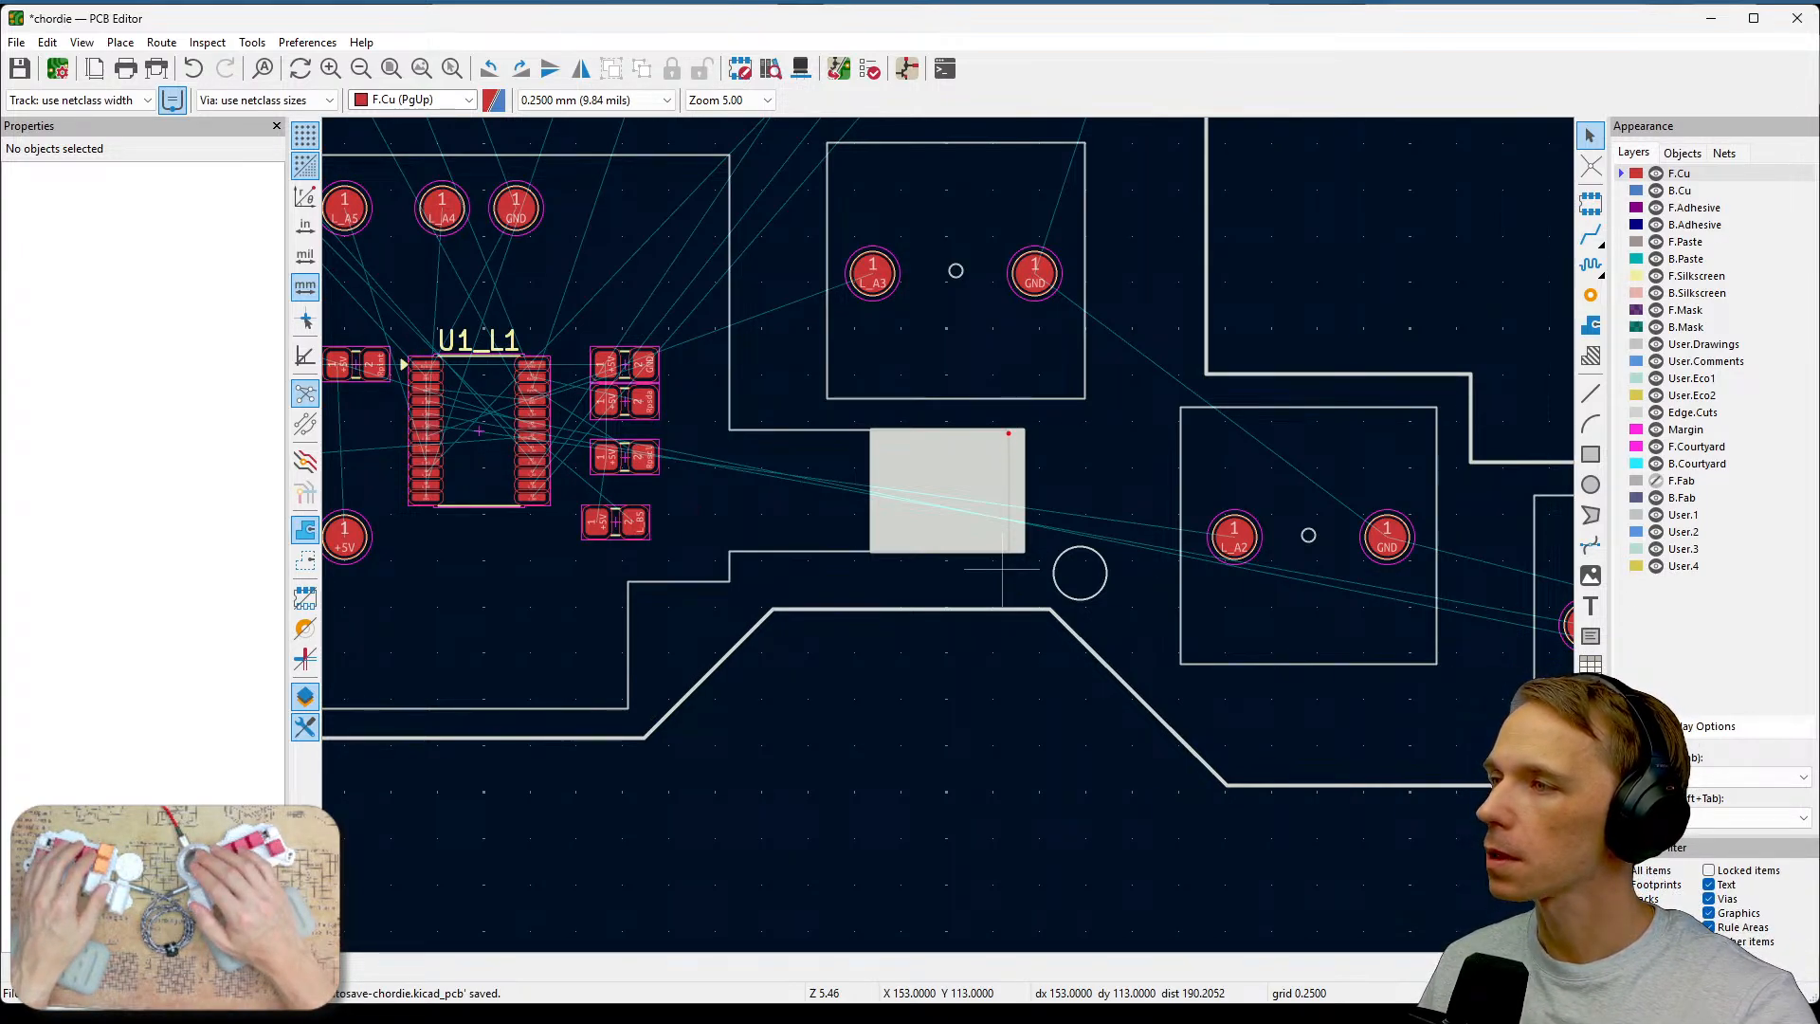
{"action": "left_click_drag", "start_coordinate": [1007, 436], "coordinate": [998, 536]}
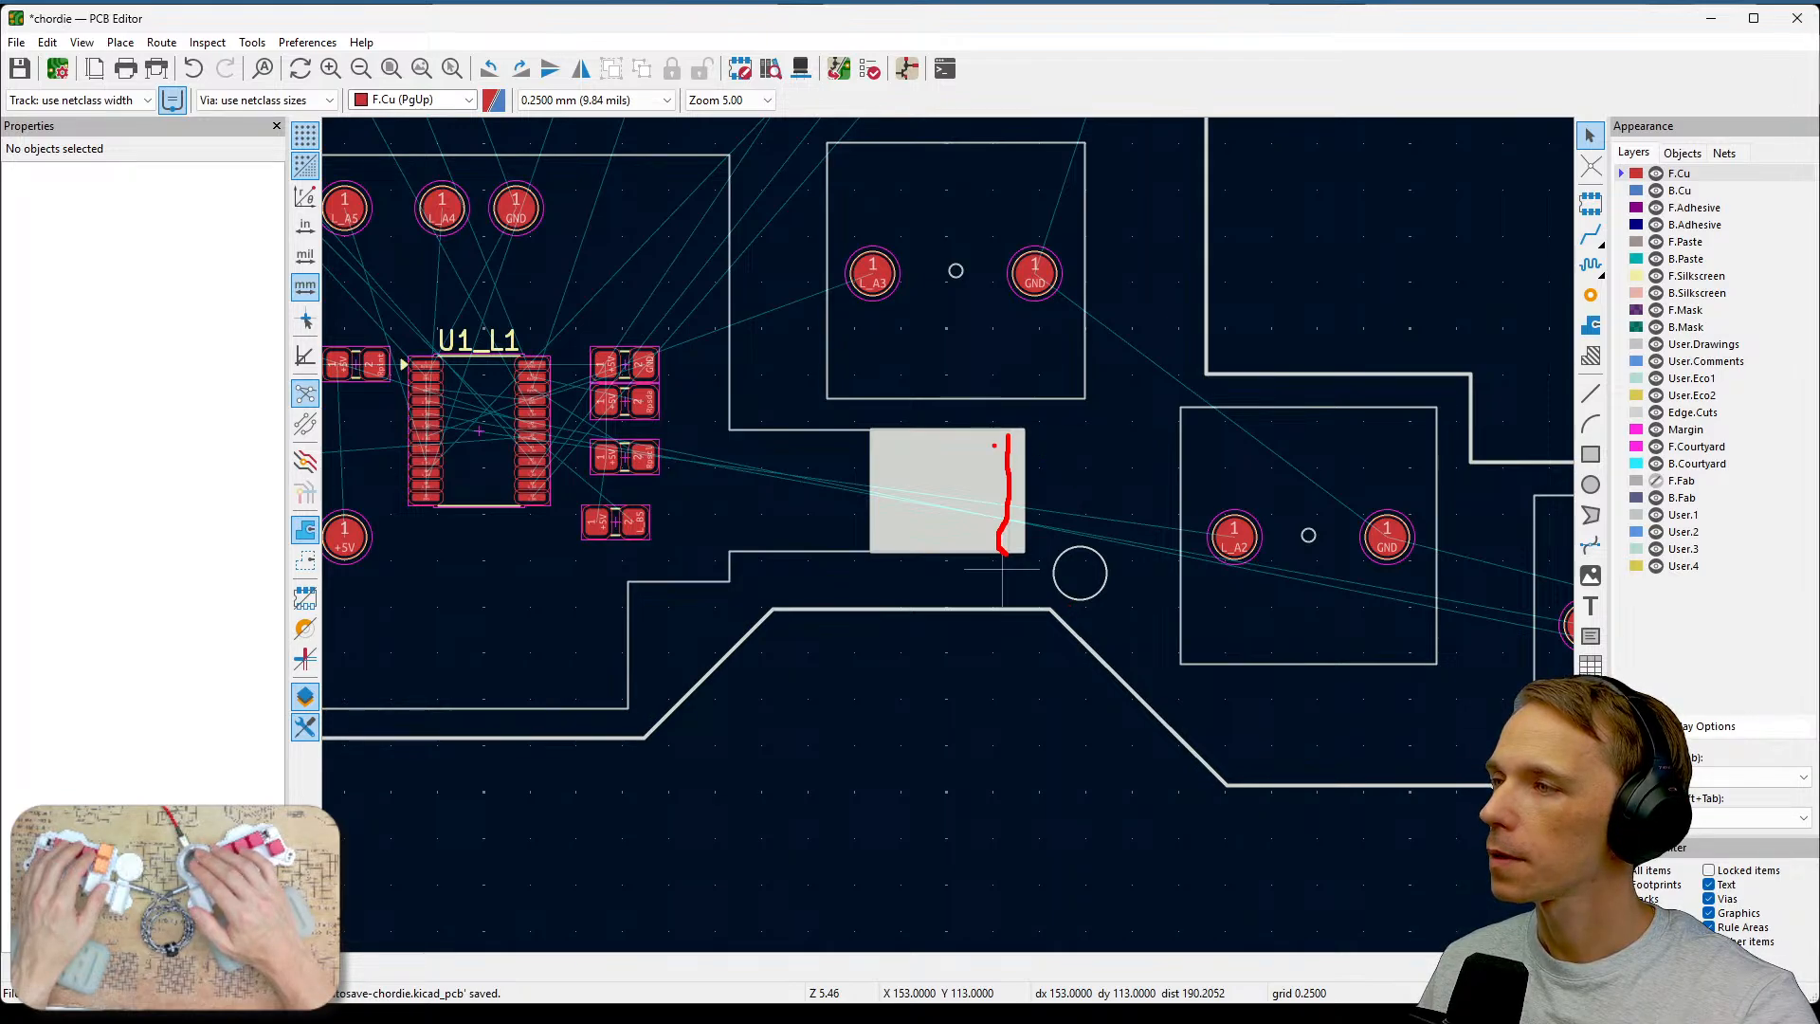
{"action": "mouse_move", "coordinate": [876, 433]}
{"action": "left_mouse_down"}
{"action": "mouse_move", "coordinate": [883, 542]}
{"action": "mouse_move", "coordinate": [1028, 534]}
{"action": "mouse_move", "coordinate": [972, 433]}
{"action": "mouse_move", "coordinate": [877, 434]}
{"action": "left_mouse_up"}
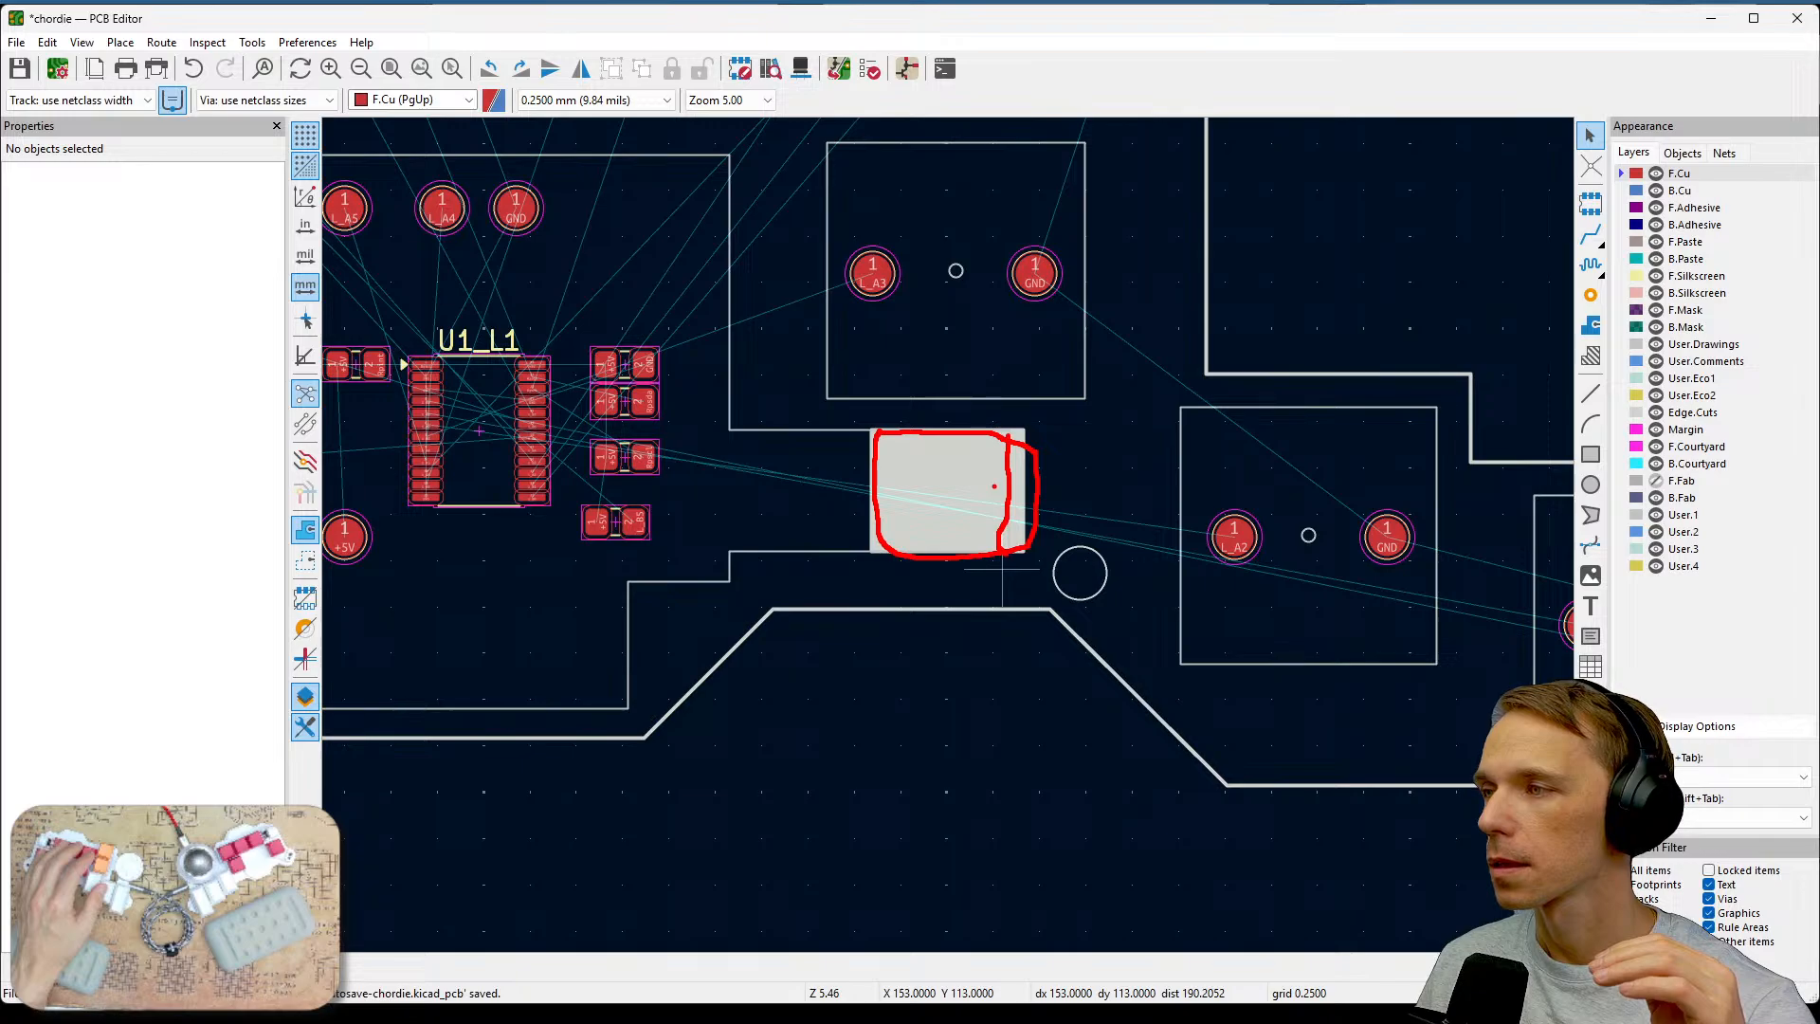
{"action": "scroll", "coordinate": [948, 547], "scroll_direction": "down", "scroll_amount": 2}
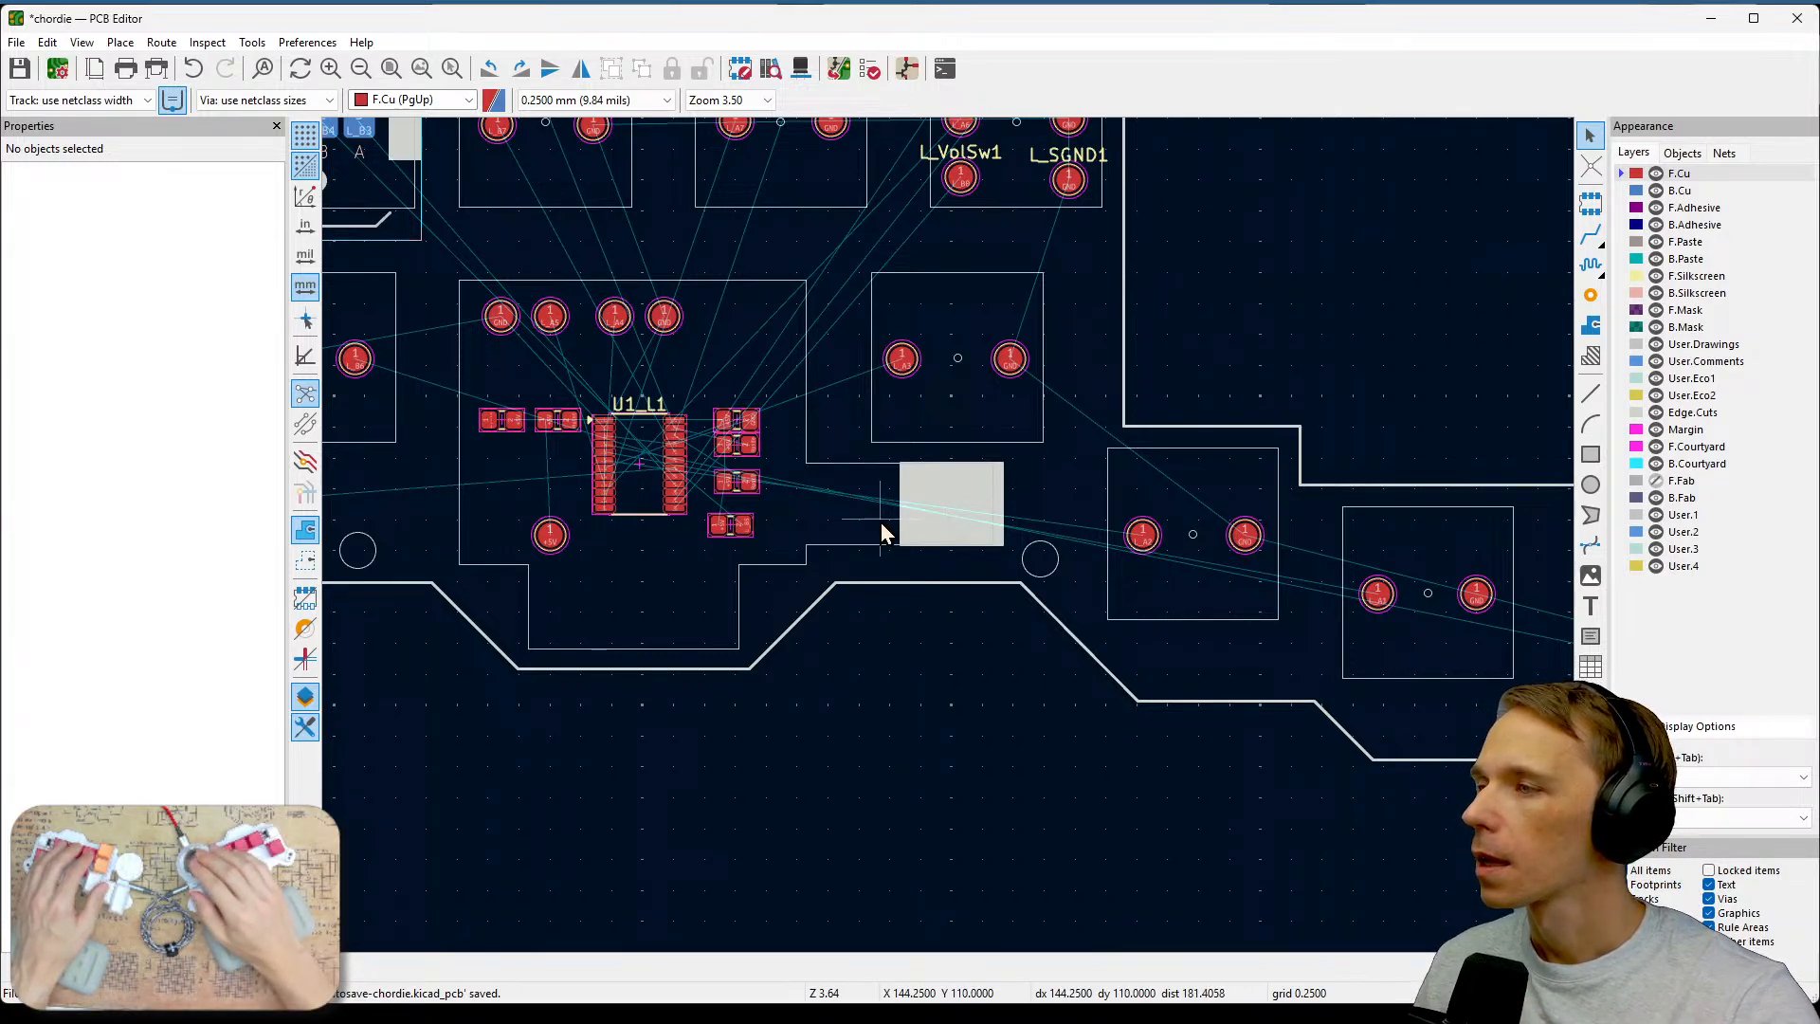
{"action": "scroll", "coordinate": [949, 538], "scroll_direction": "up", "scroll_amount": 5}
{"action": "scroll", "coordinate": [949, 538], "scroll_direction": "down", "scroll_amount": 2}
{"action": "scroll", "coordinate": [1167, 599], "scroll_direction": "up", "scroll_amount": 1}
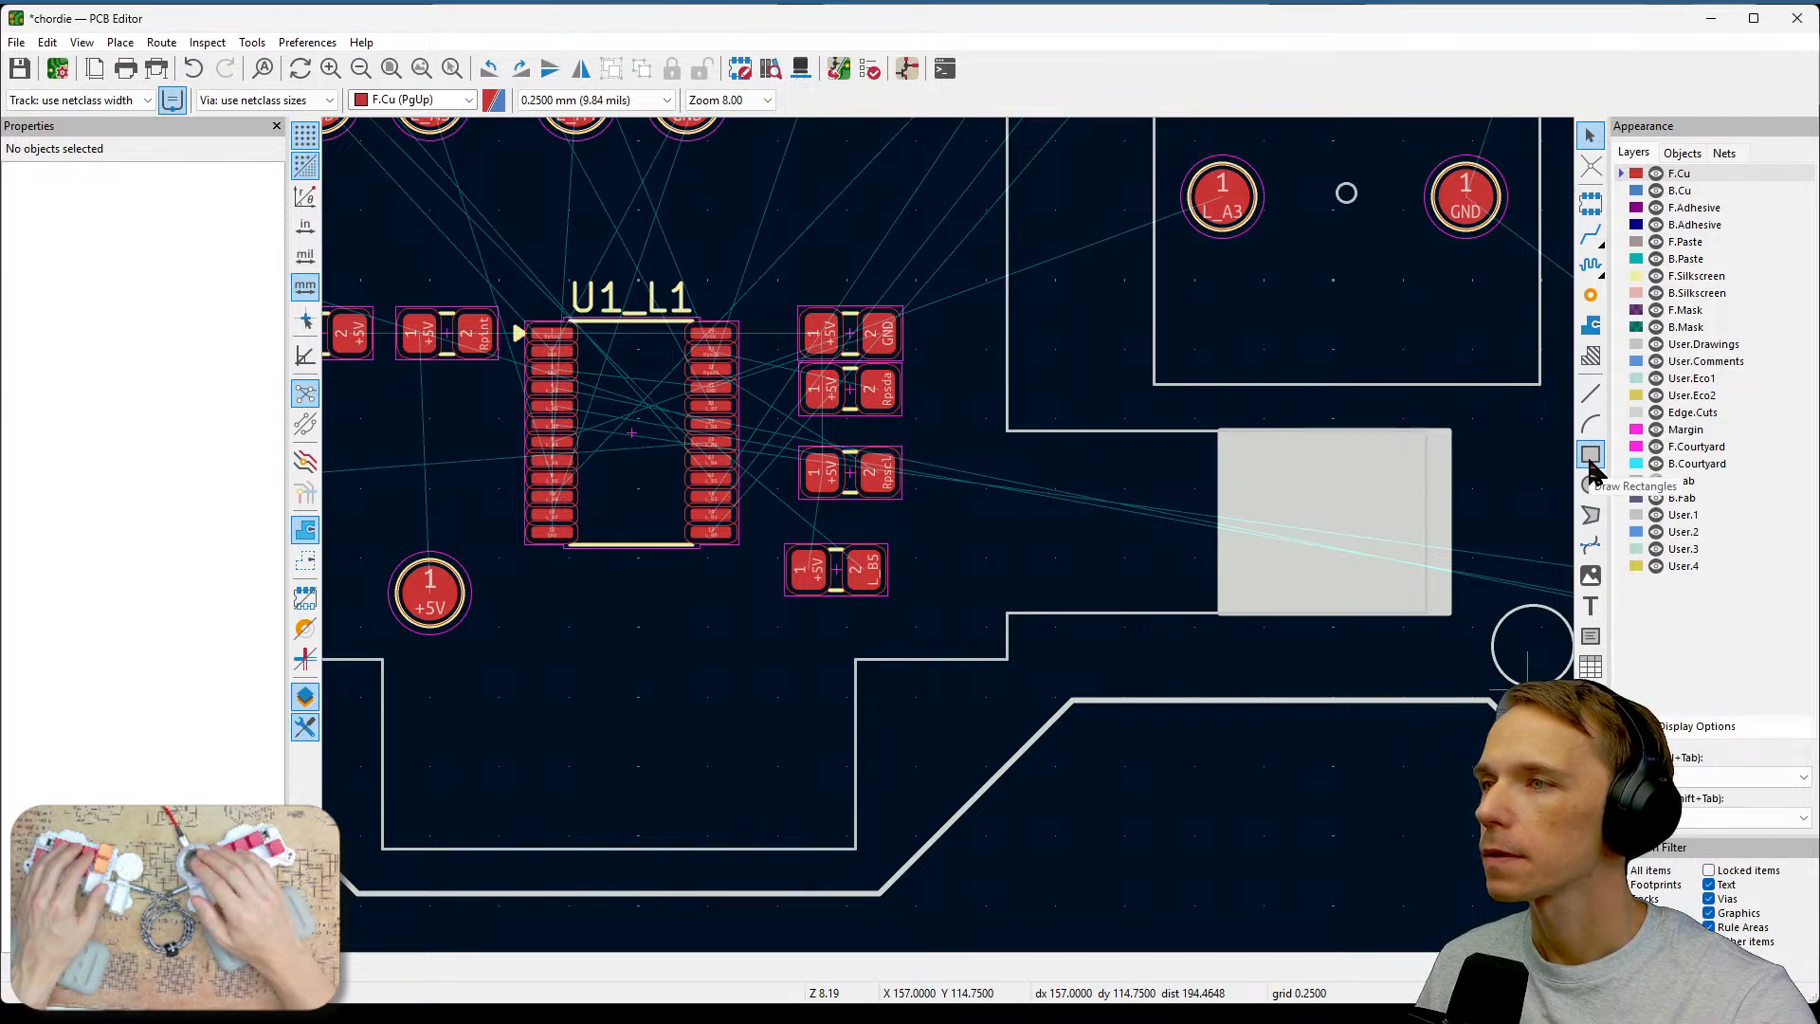
{"action": "scroll", "coordinate": [1385, 544], "scroll_direction": "down", "scroll_amount": 2}
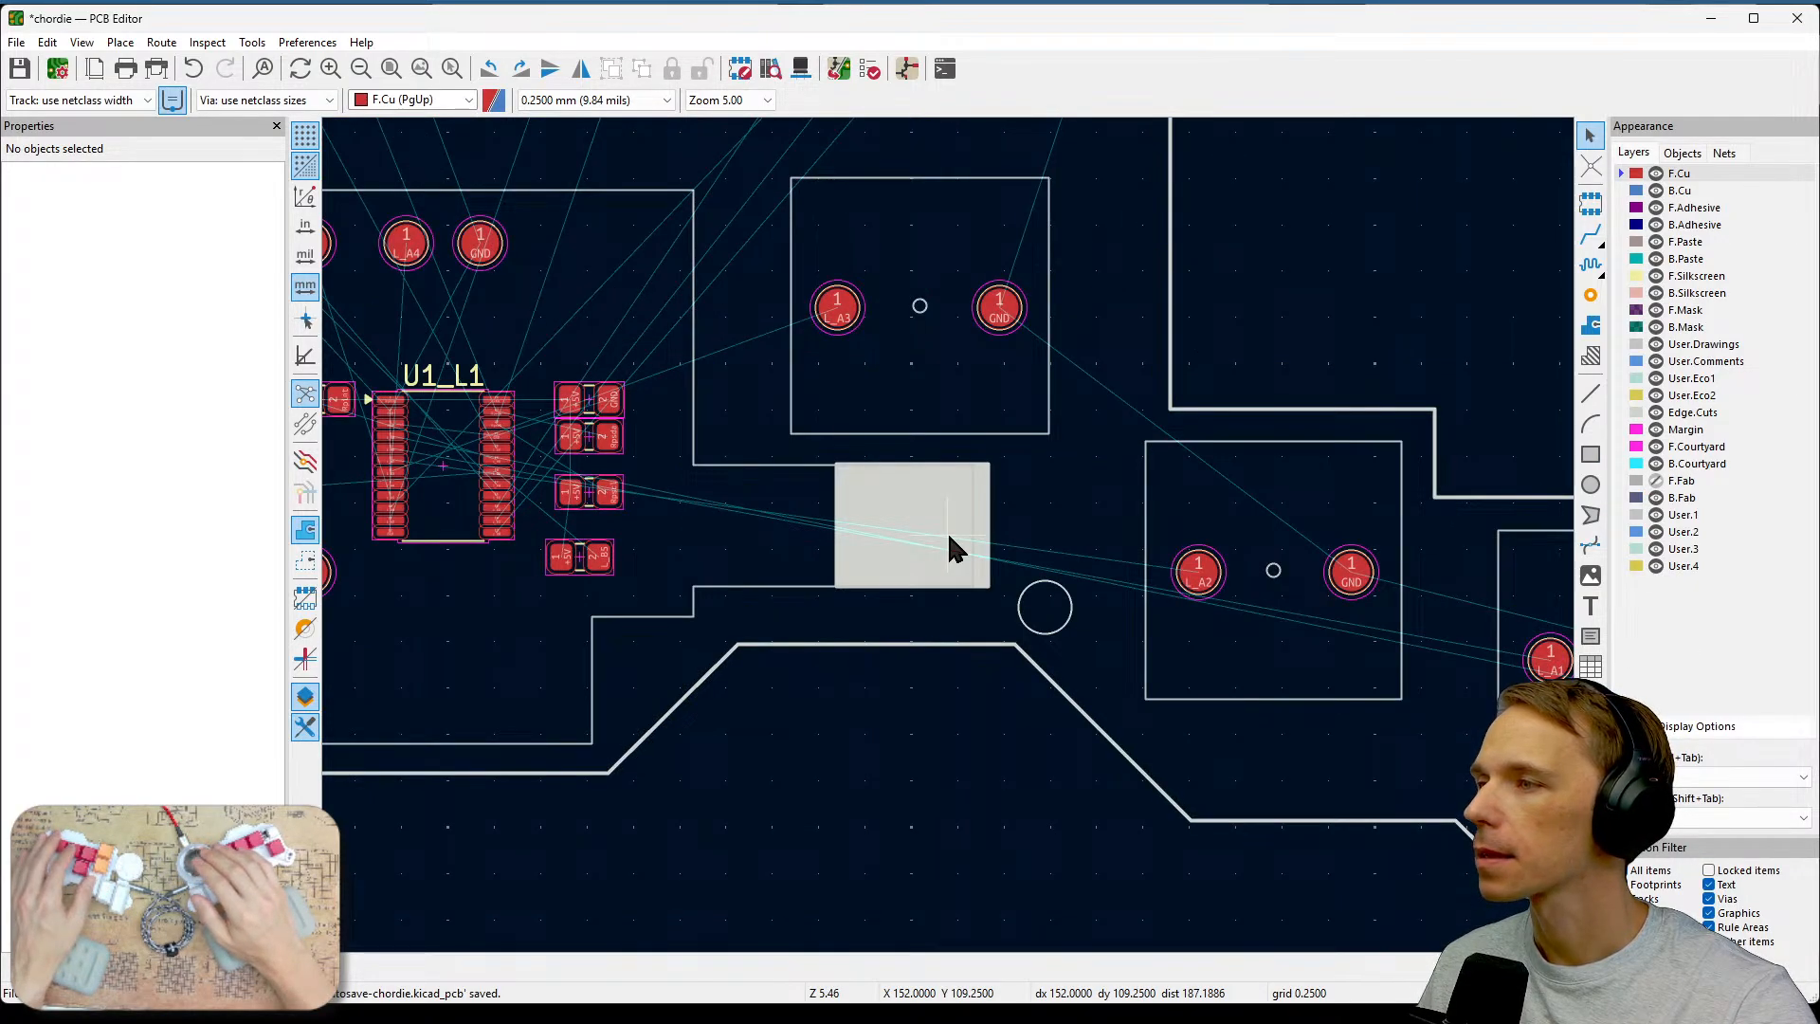
{"action": "scroll", "coordinate": [951, 548], "scroll_direction": "up", "scroll_amount": 2}
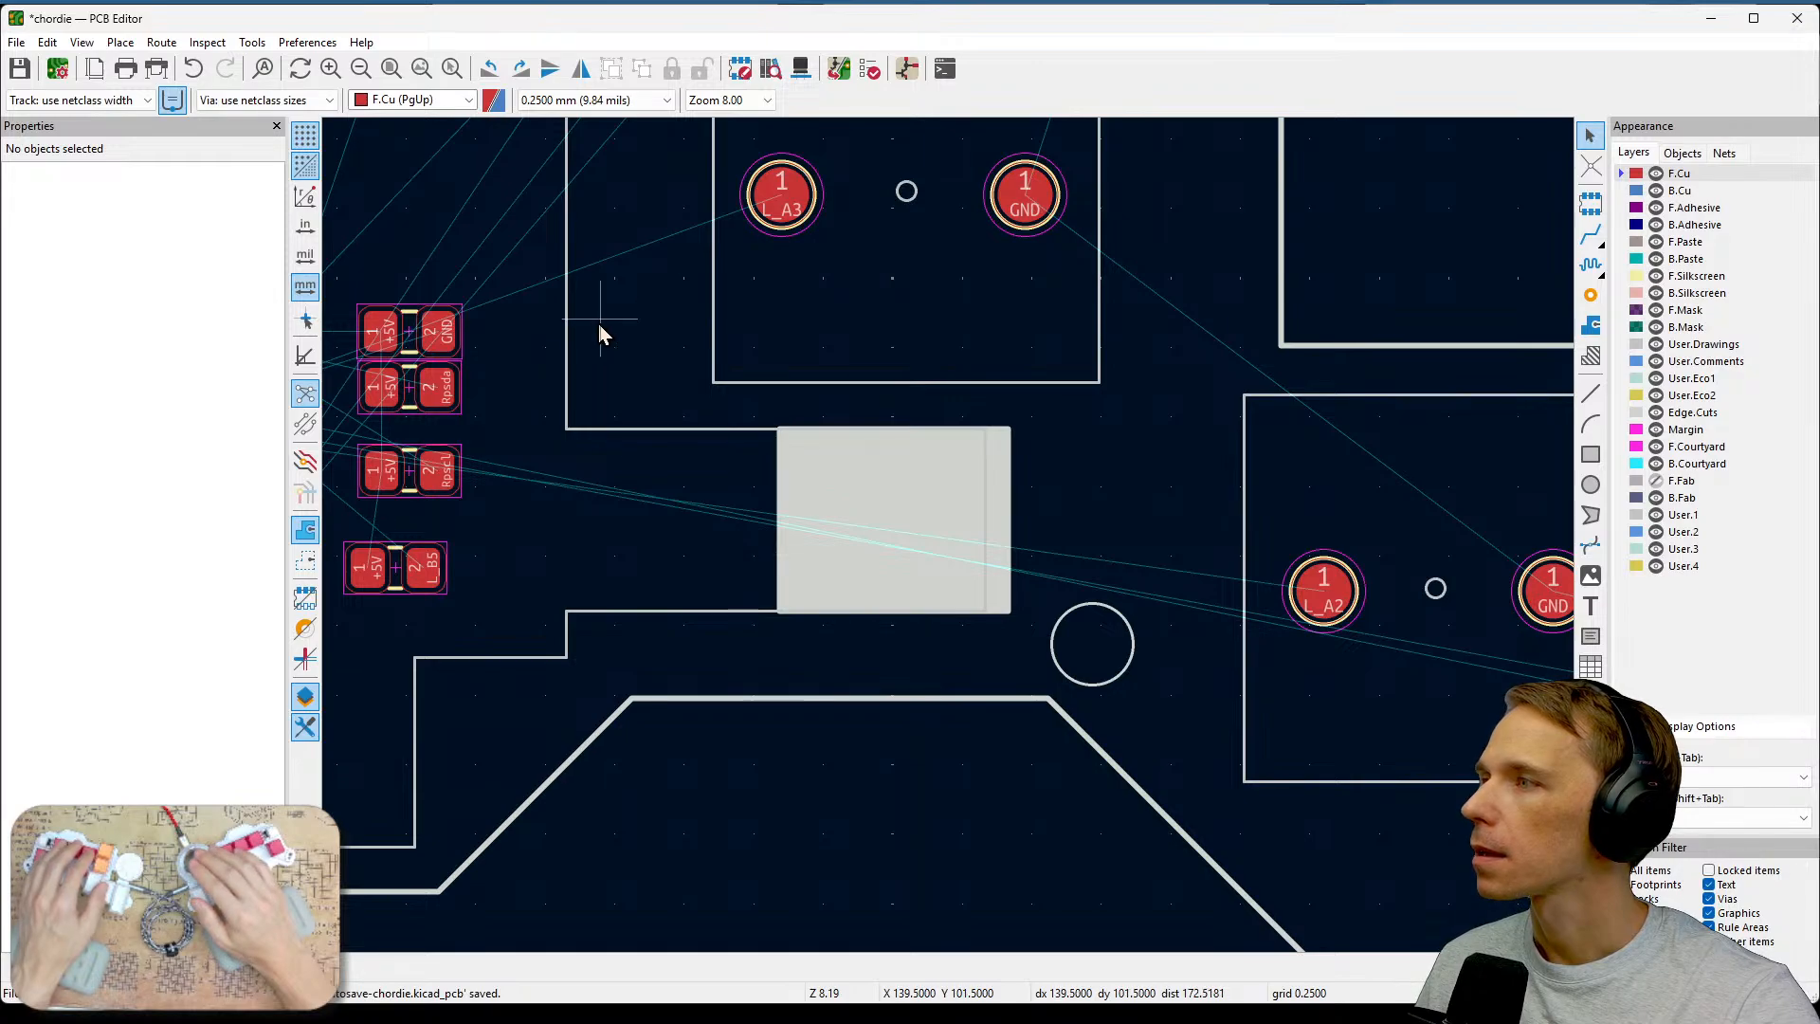
Search the footprint libraries for test point and open TestPoint_Pad_2.0x2.0mm in the Footprint Editor.
{"action": "left_click", "coordinate": [738, 72]}
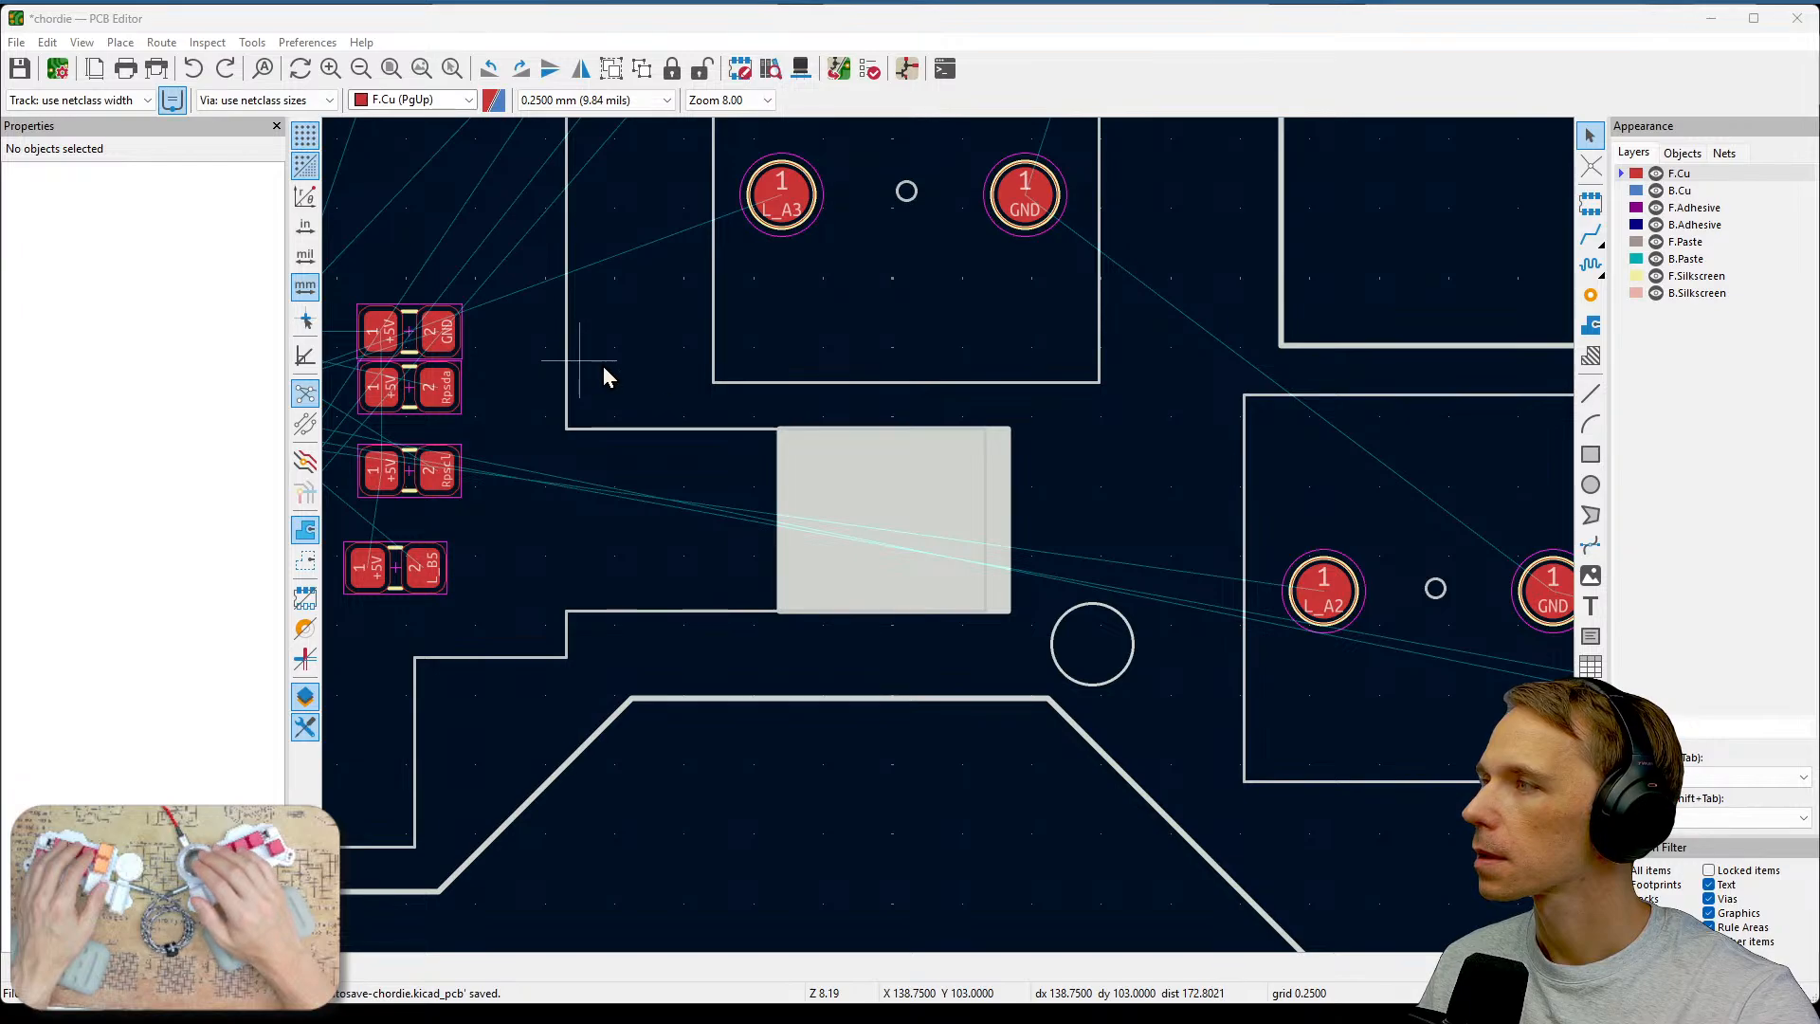
{"action": "type", "text": "te"}
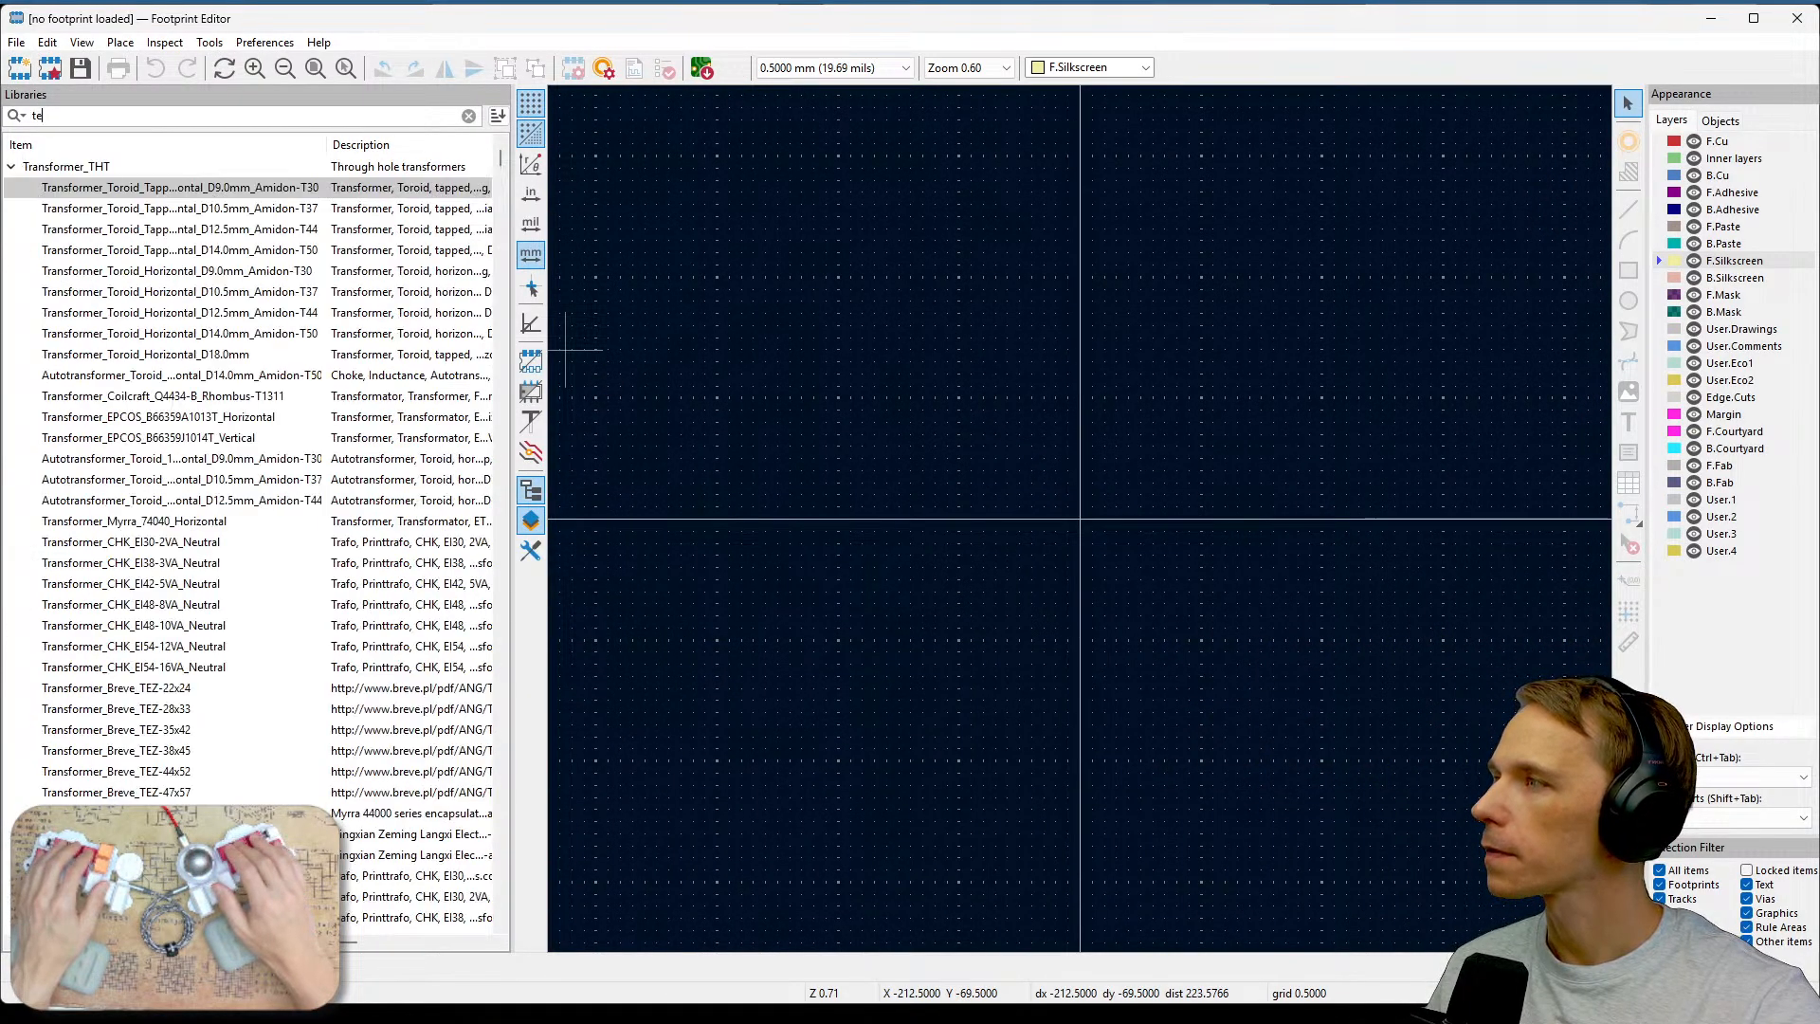
{"action": "type", "text": "st"}
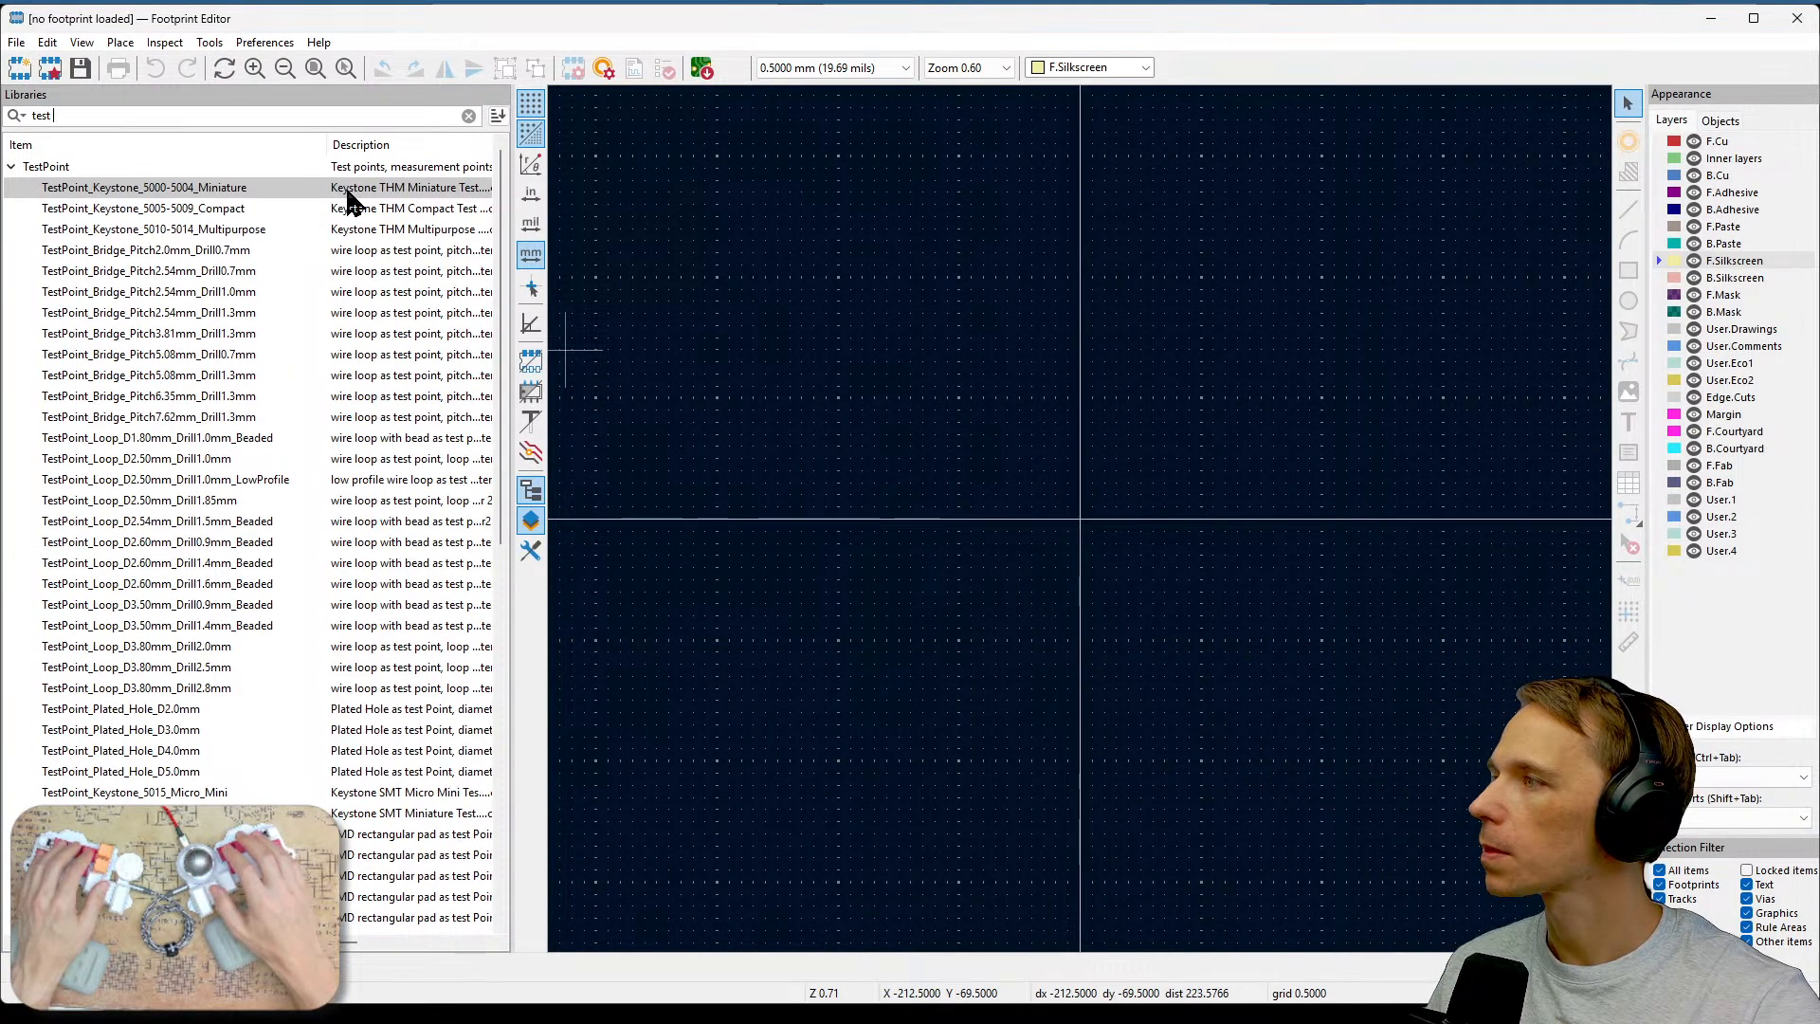
{"action": "type", "text": " point"}
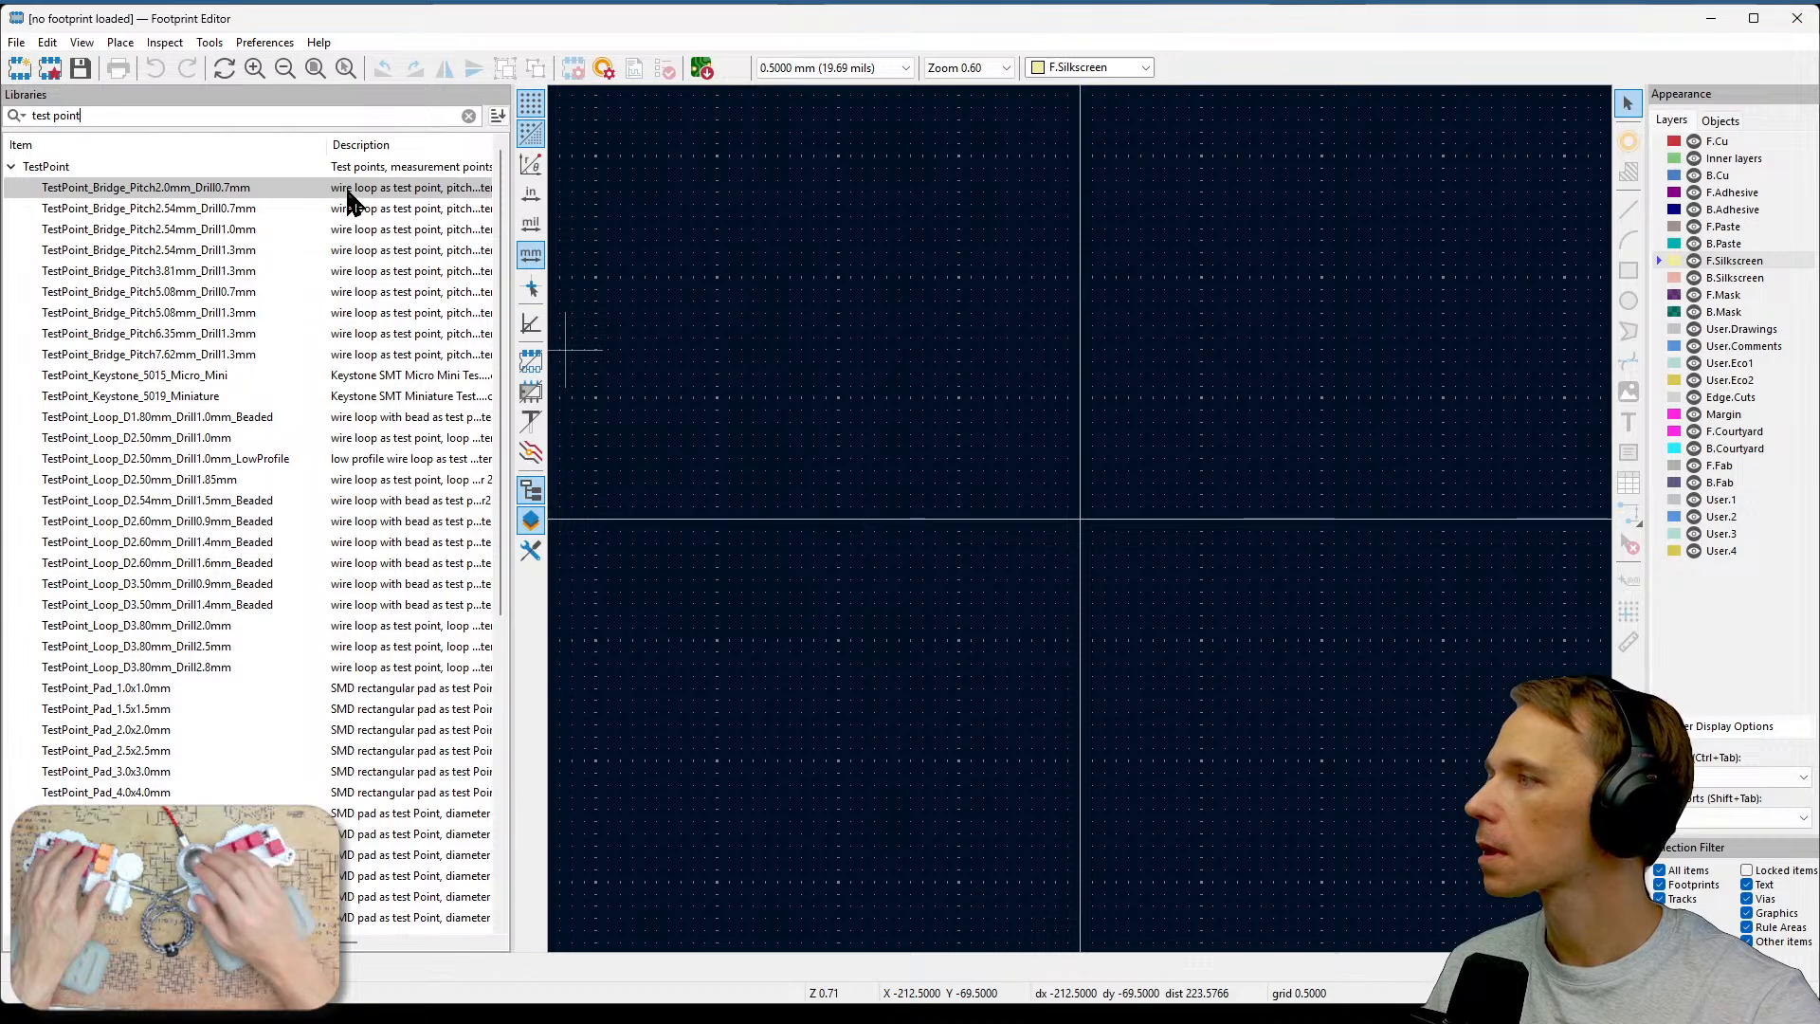
{"action": "mouse_move", "coordinate": [171, 730]}
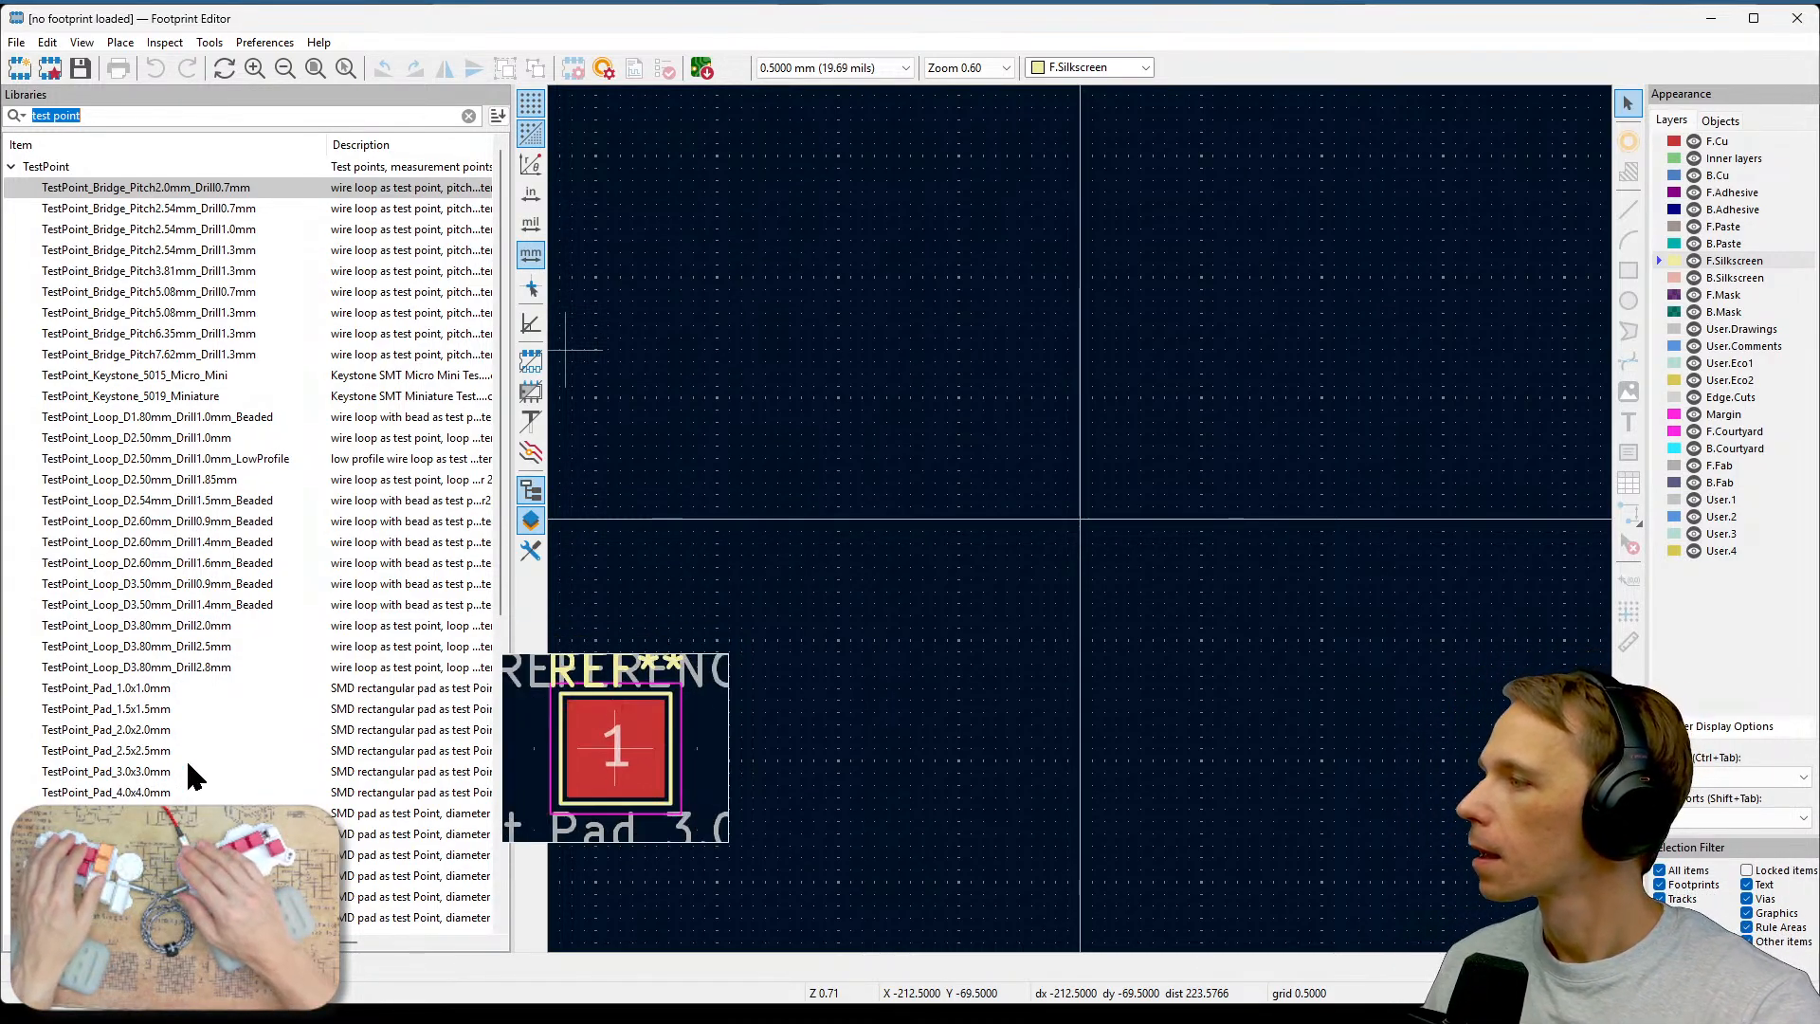
{"action": "left_click", "coordinate": [142, 731]}
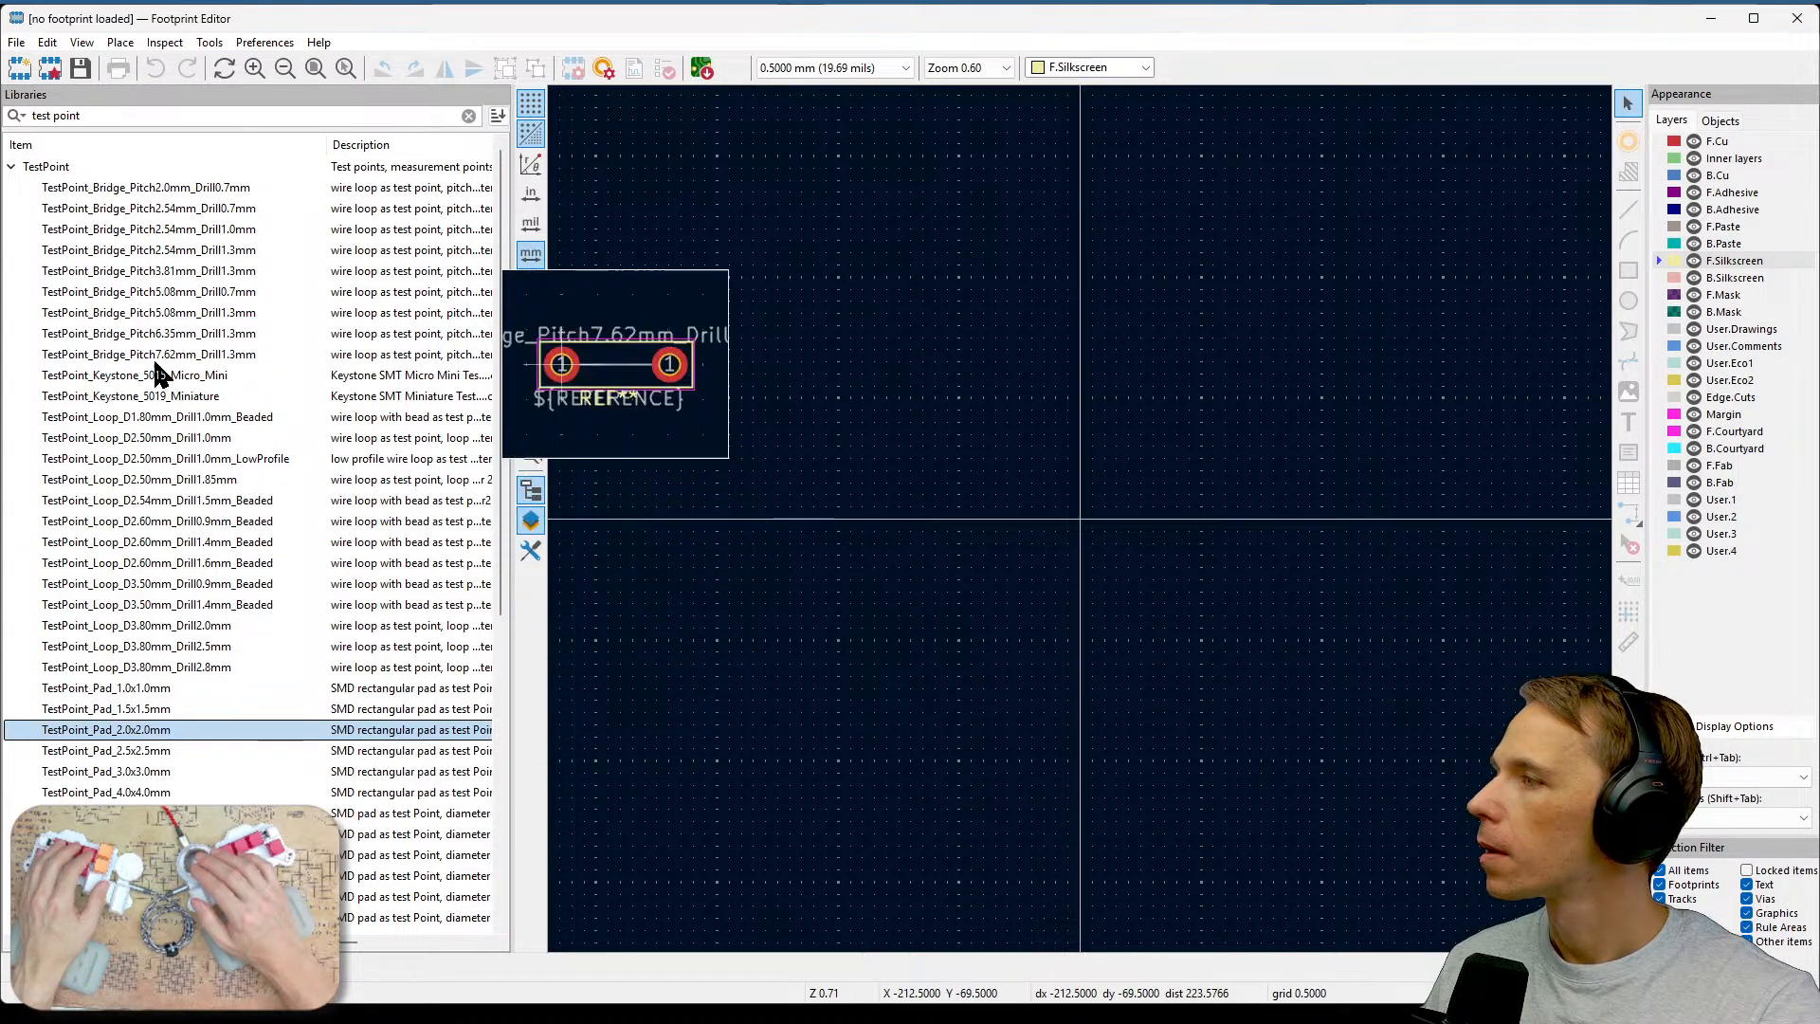
{"action": "scroll", "coordinate": [199, 530], "scroll_direction": "down", "scroll_amount": 8}
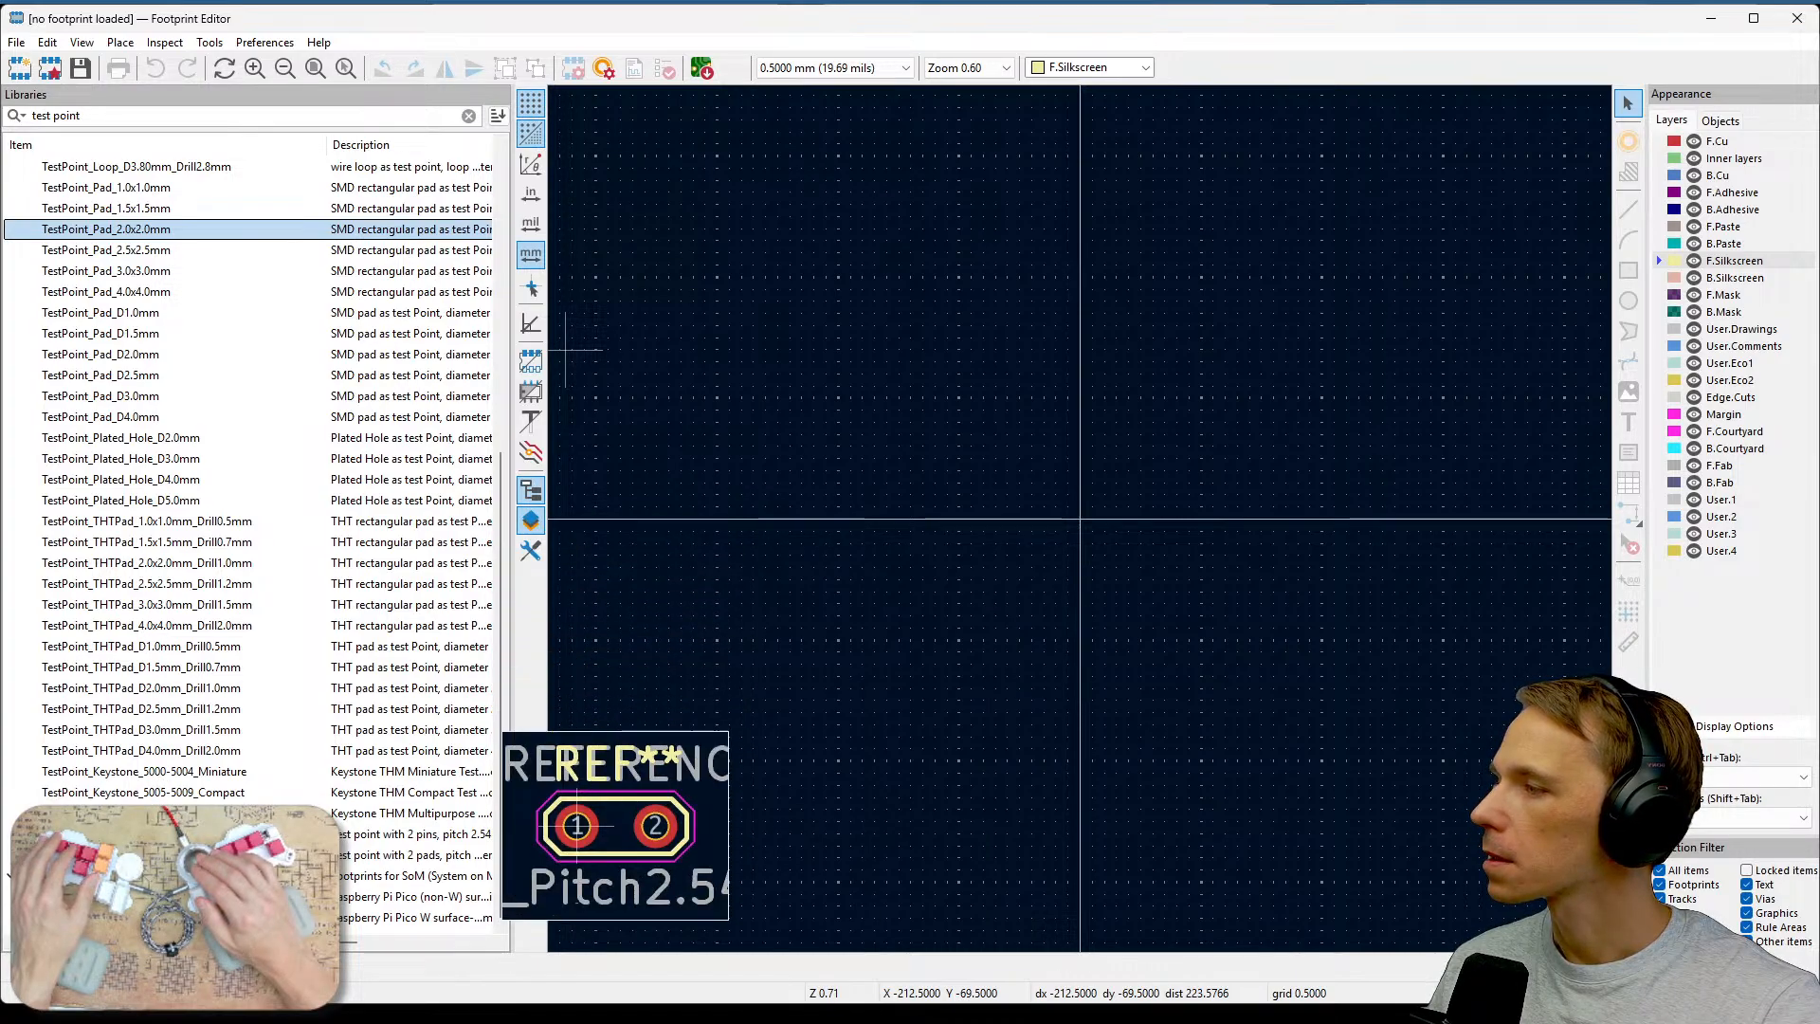
{"action": "scroll", "coordinate": [121, 477], "scroll_direction": "up", "scroll_amount": 1}
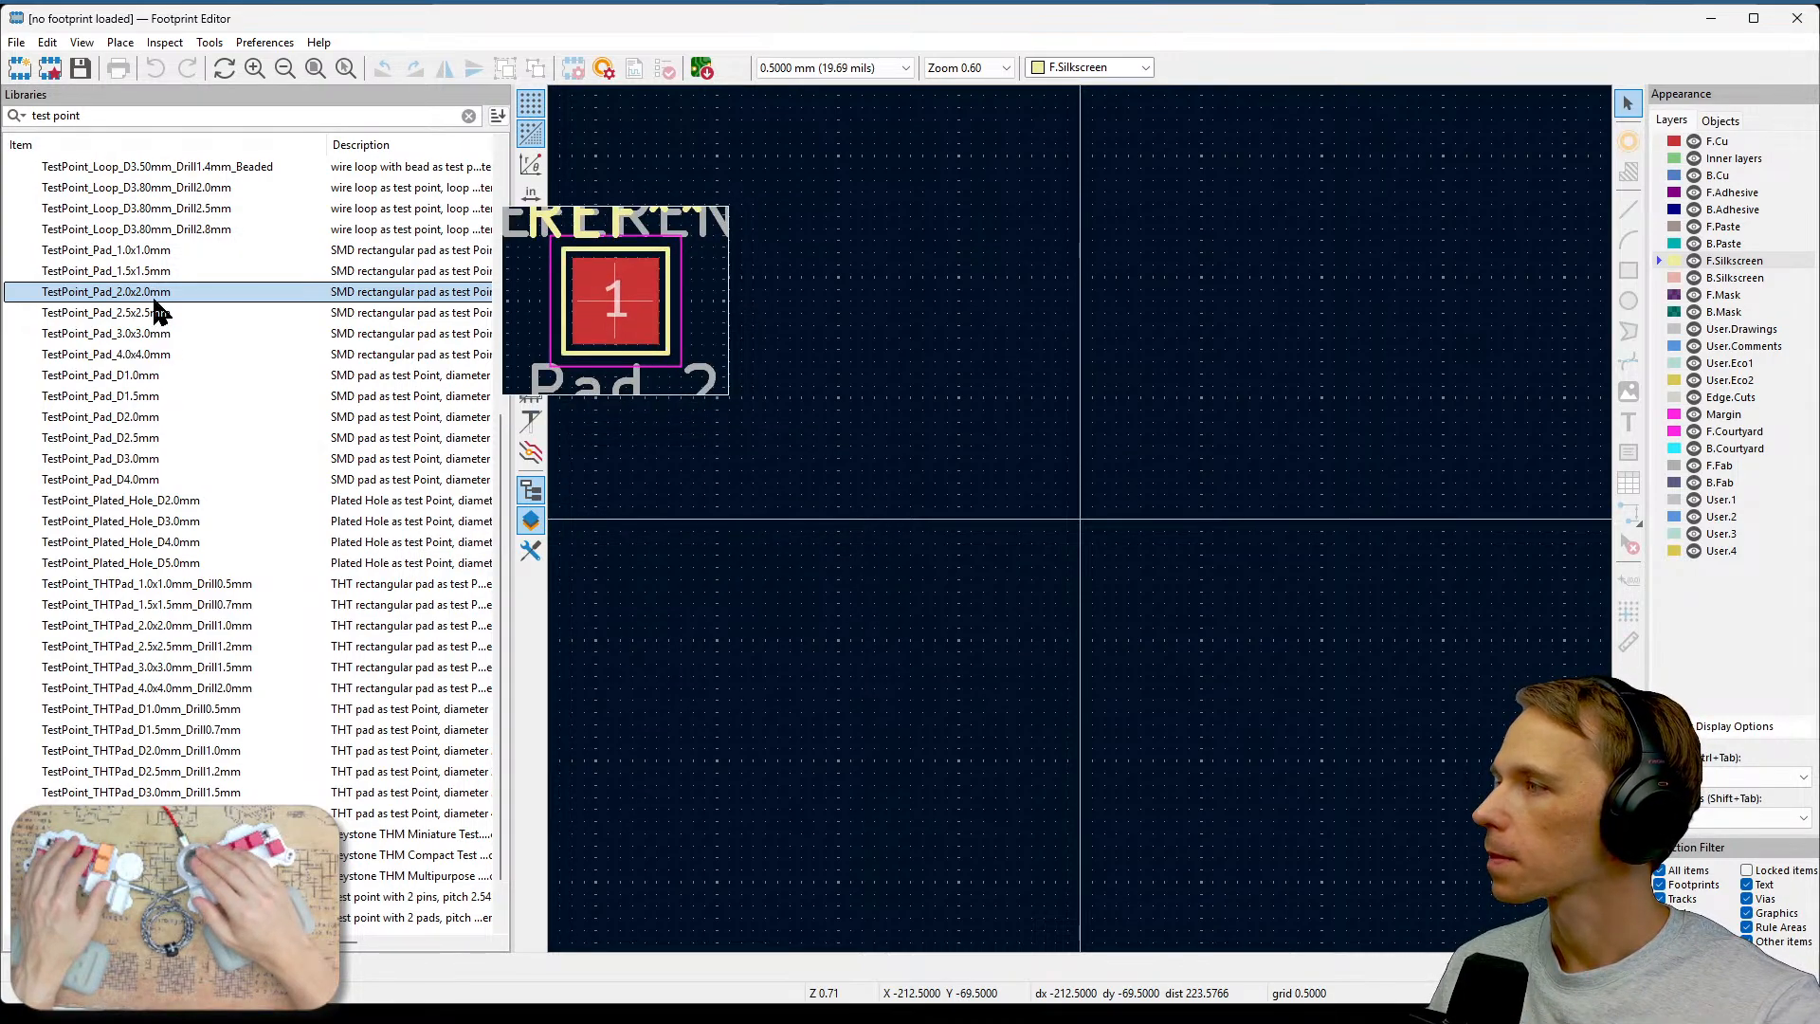
{"action": "double_click", "coordinate": [144, 294]}
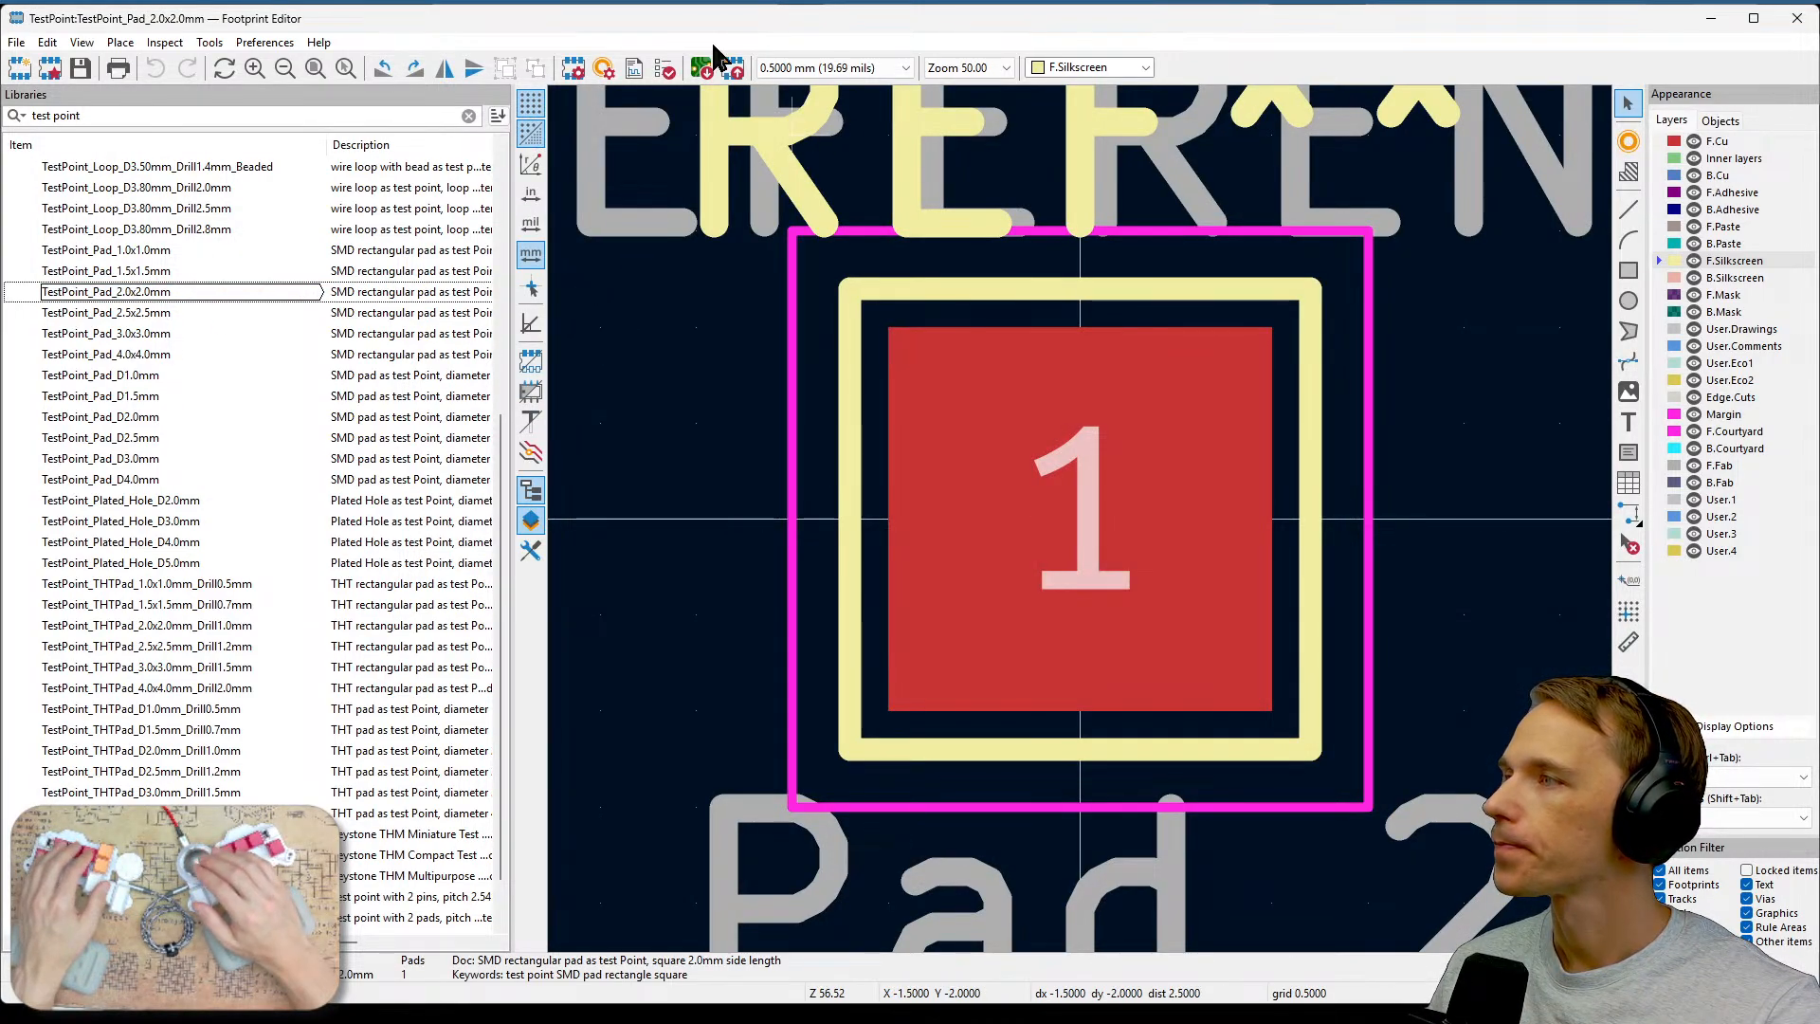
Insert the TestPoint_Pad_2.0x2.0mm footprint into the board, placing it just left of the cutout's lower edge.
{"action": "left_click", "coordinate": [734, 72]}
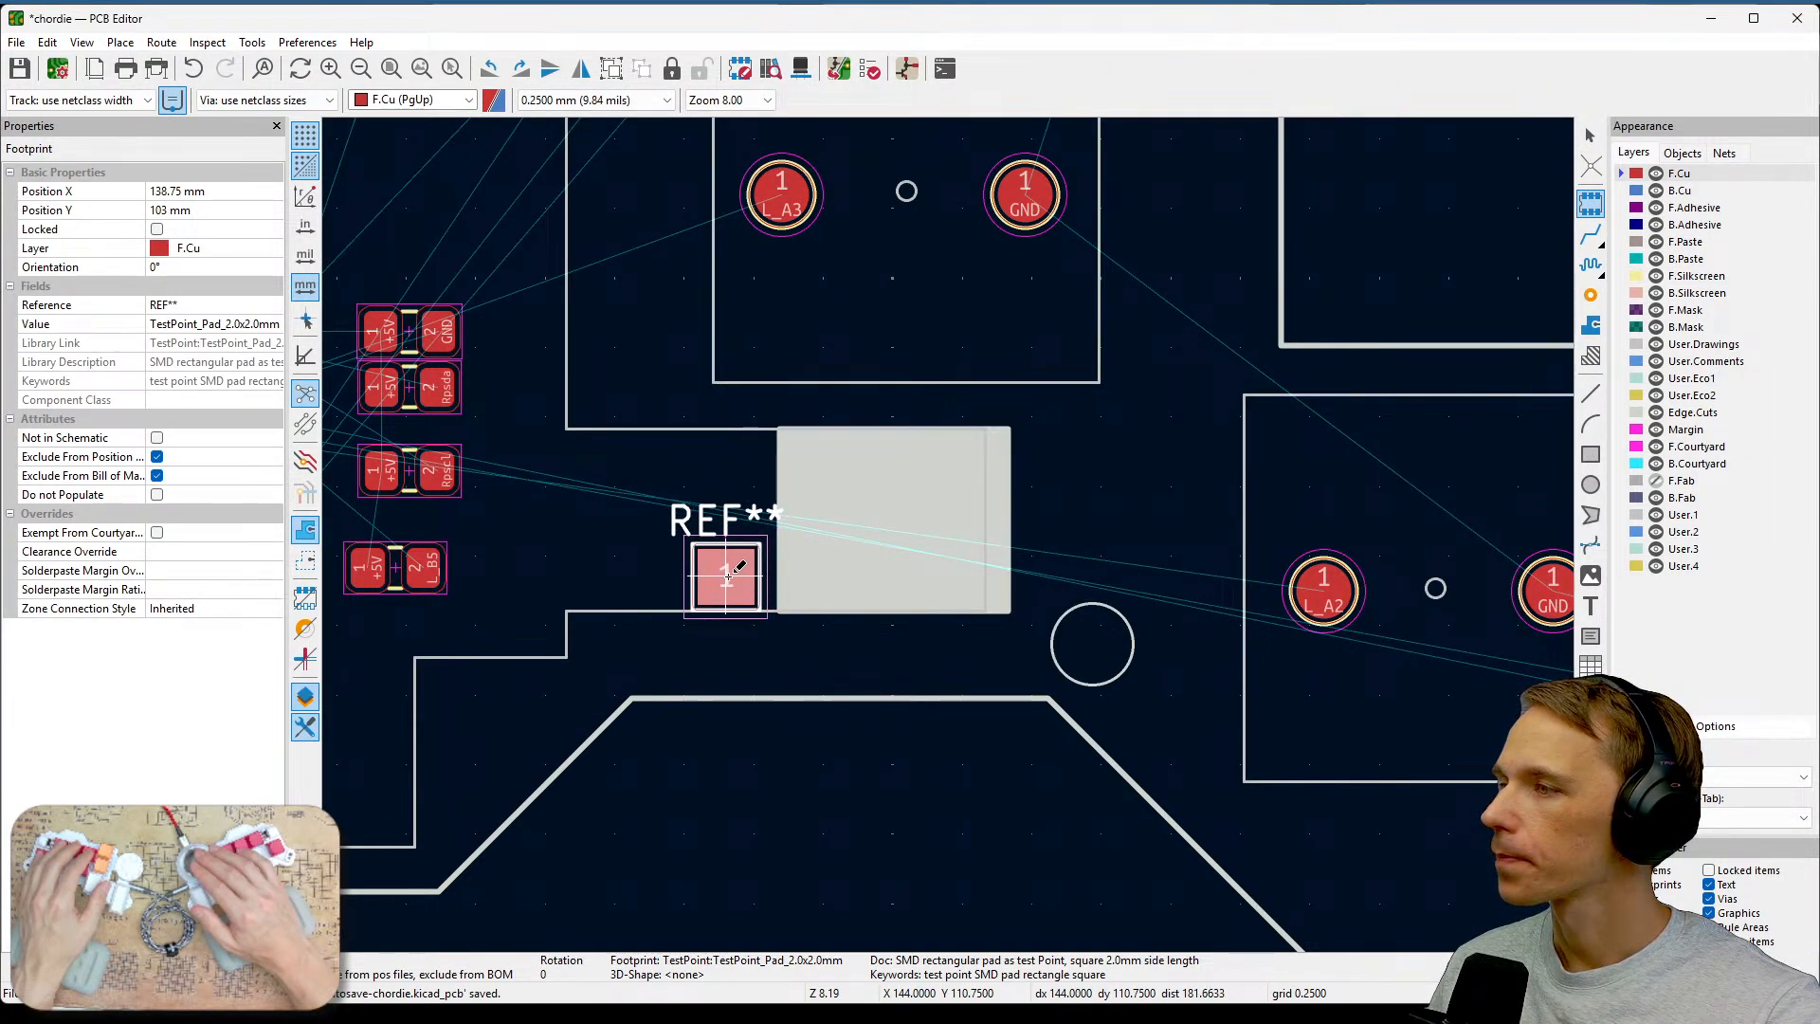
{"action": "left_click", "coordinate": [727, 575]}
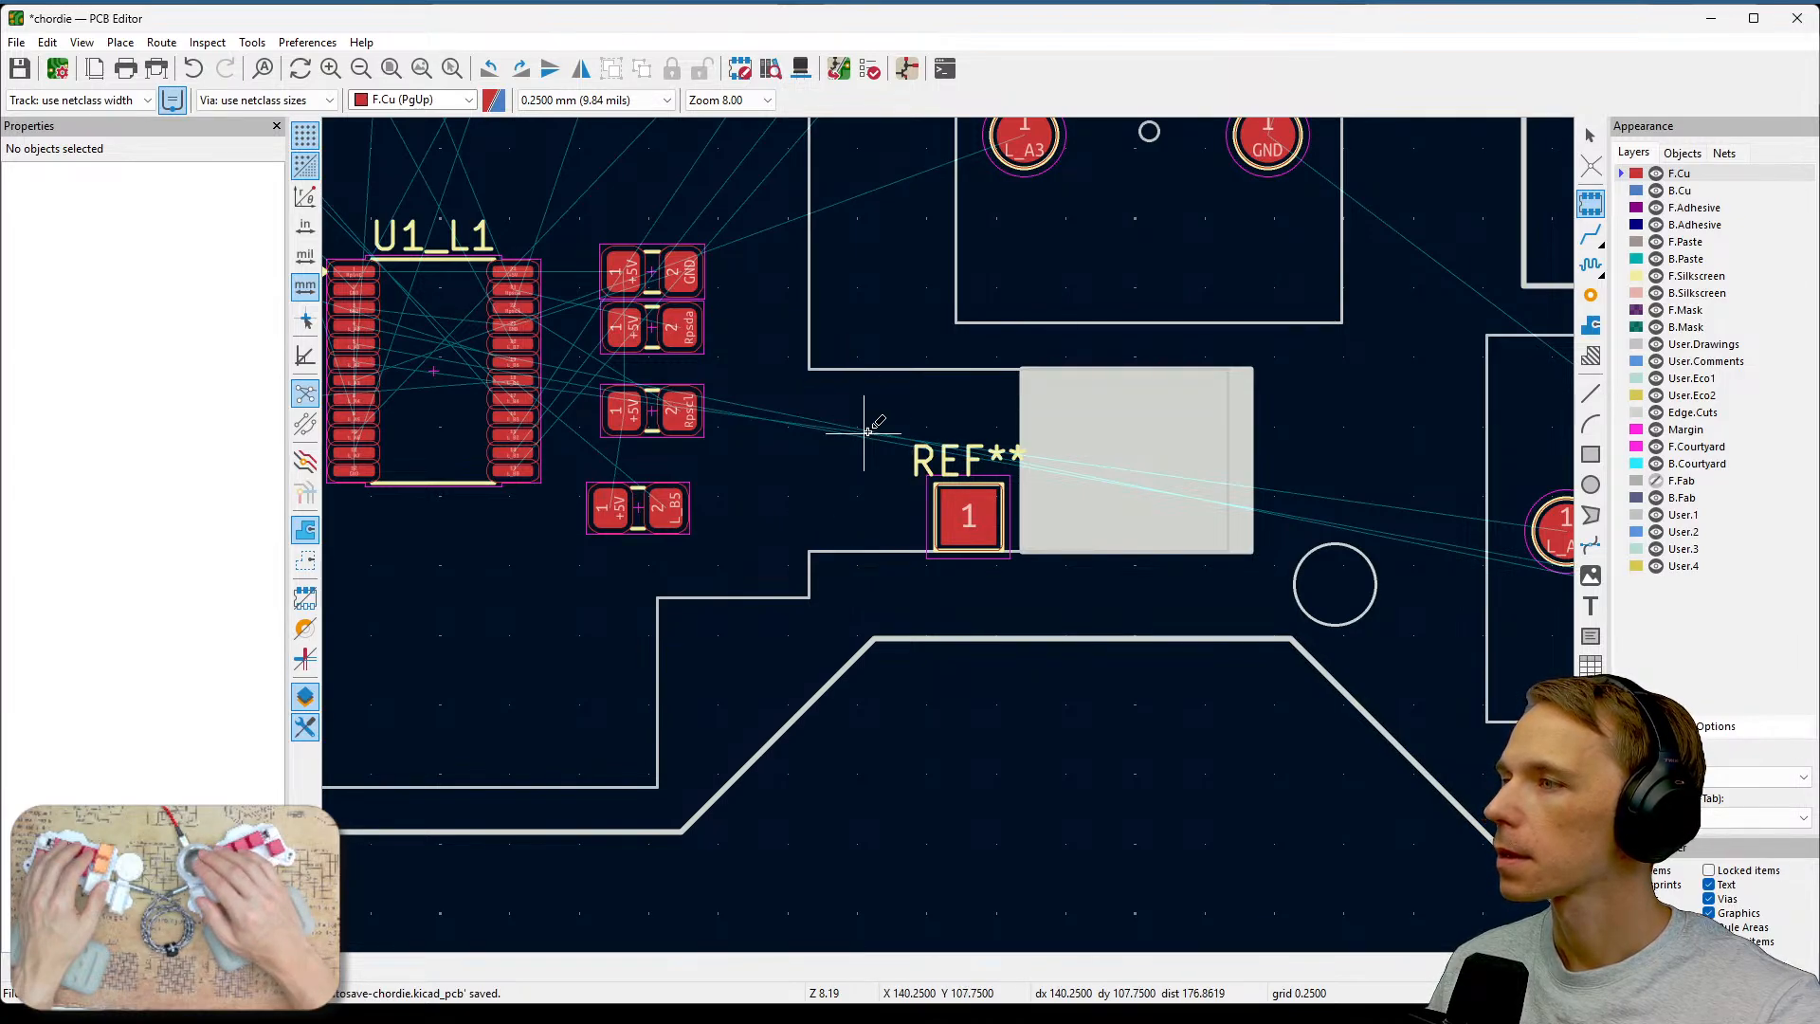
{"action": "left_click", "coordinate": [807, 488]}
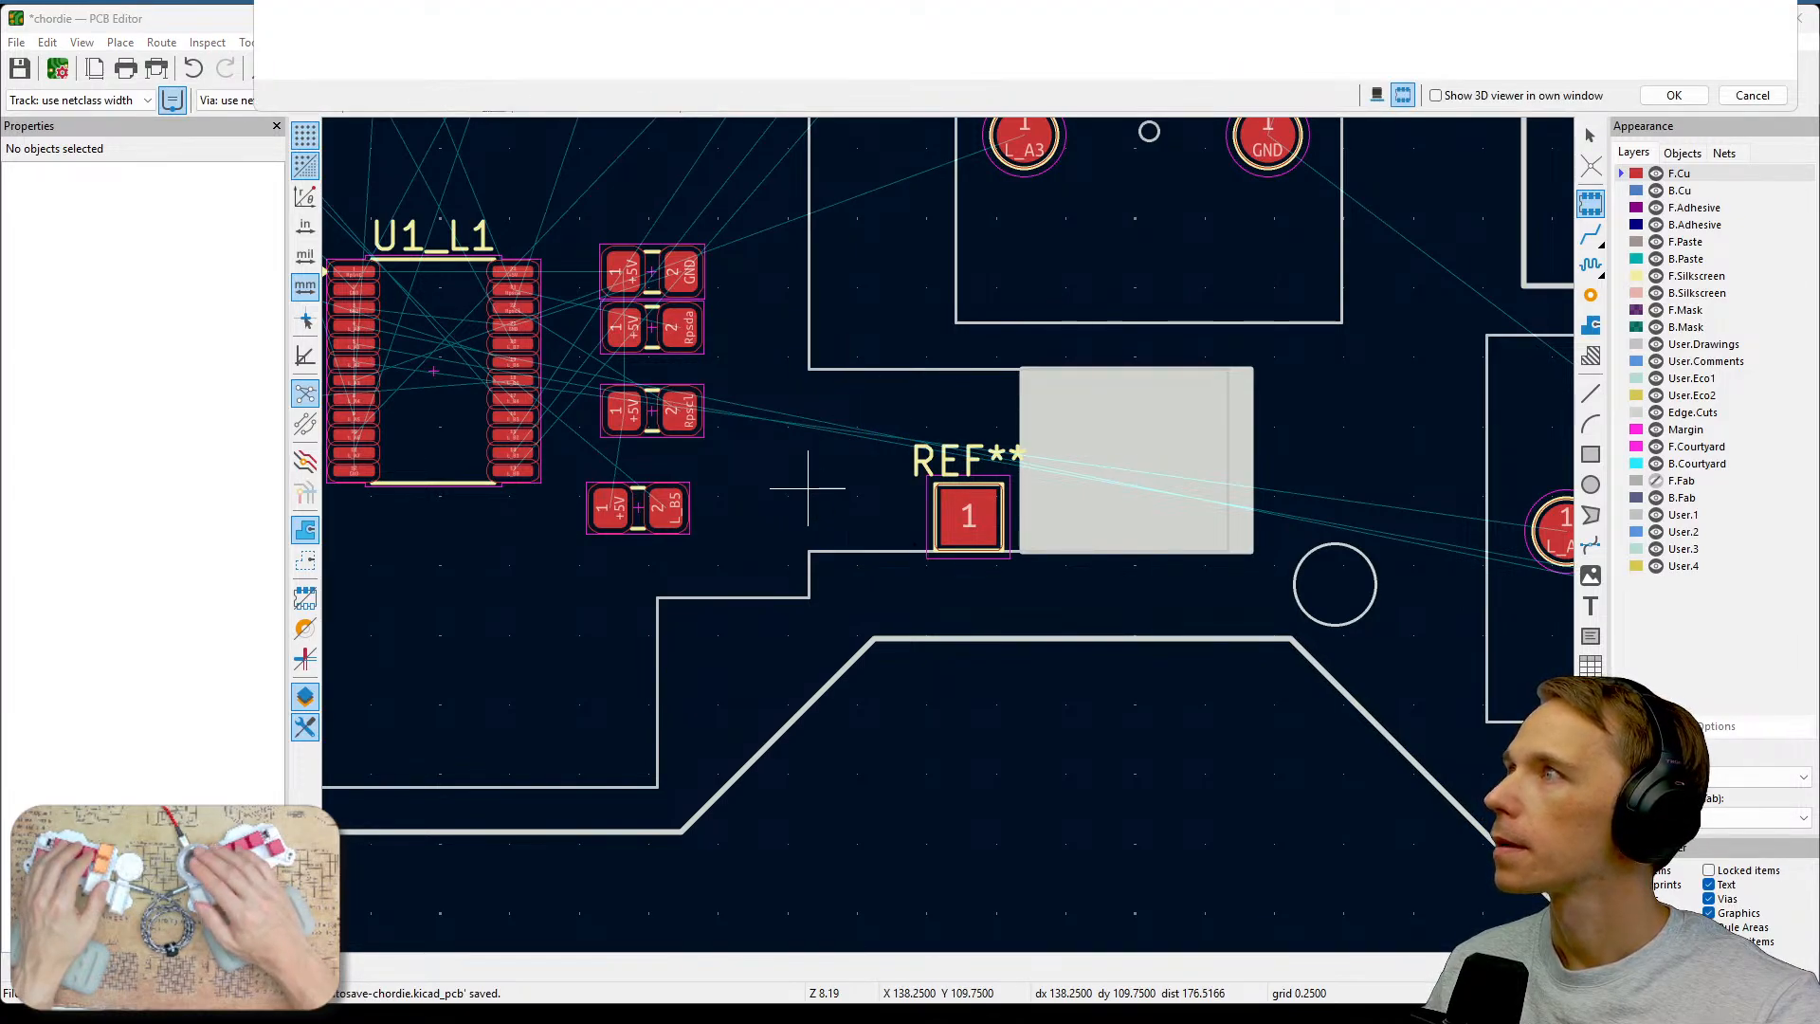
{"action": "key", "text": "Escape"}
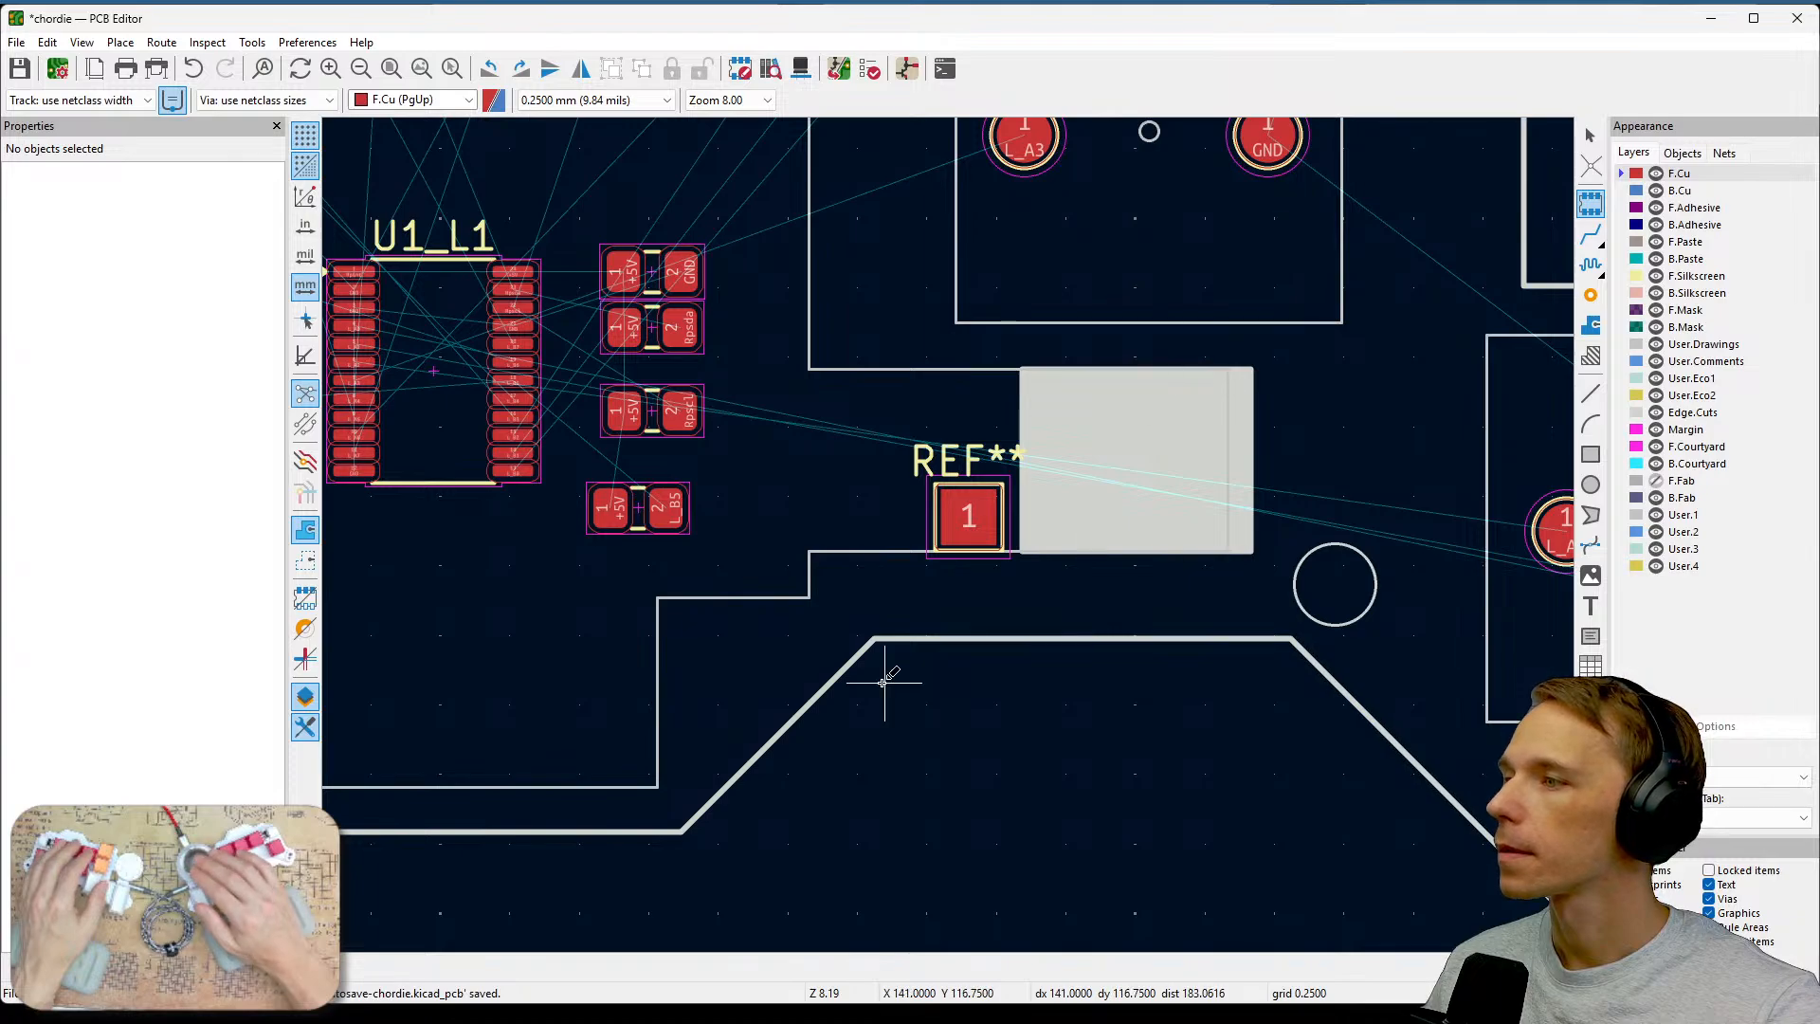
{"action": "key", "text": "Escape"}
Duplicate the test pad and place the copy up and to the left of the original.
{"action": "left_click", "coordinate": [971, 519]}
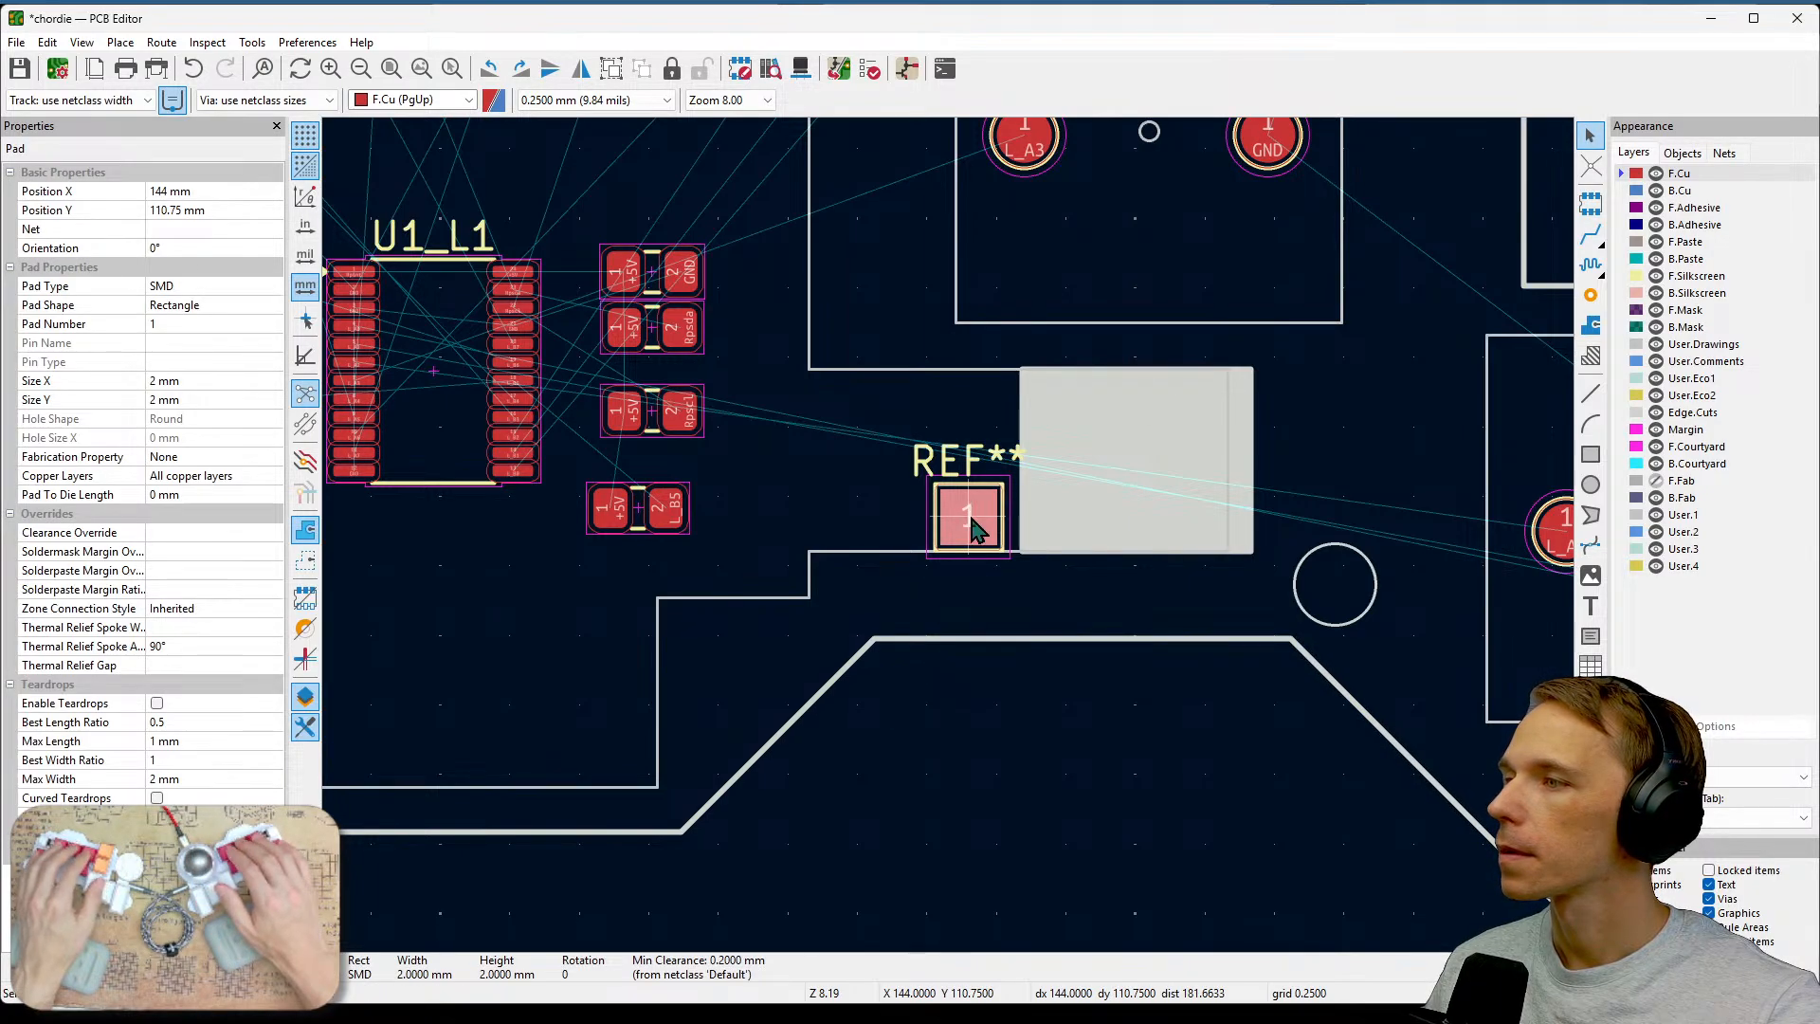
{"action": "key", "text": "ctrl+d"}
{"action": "left_click", "coordinate": [822, 466]}
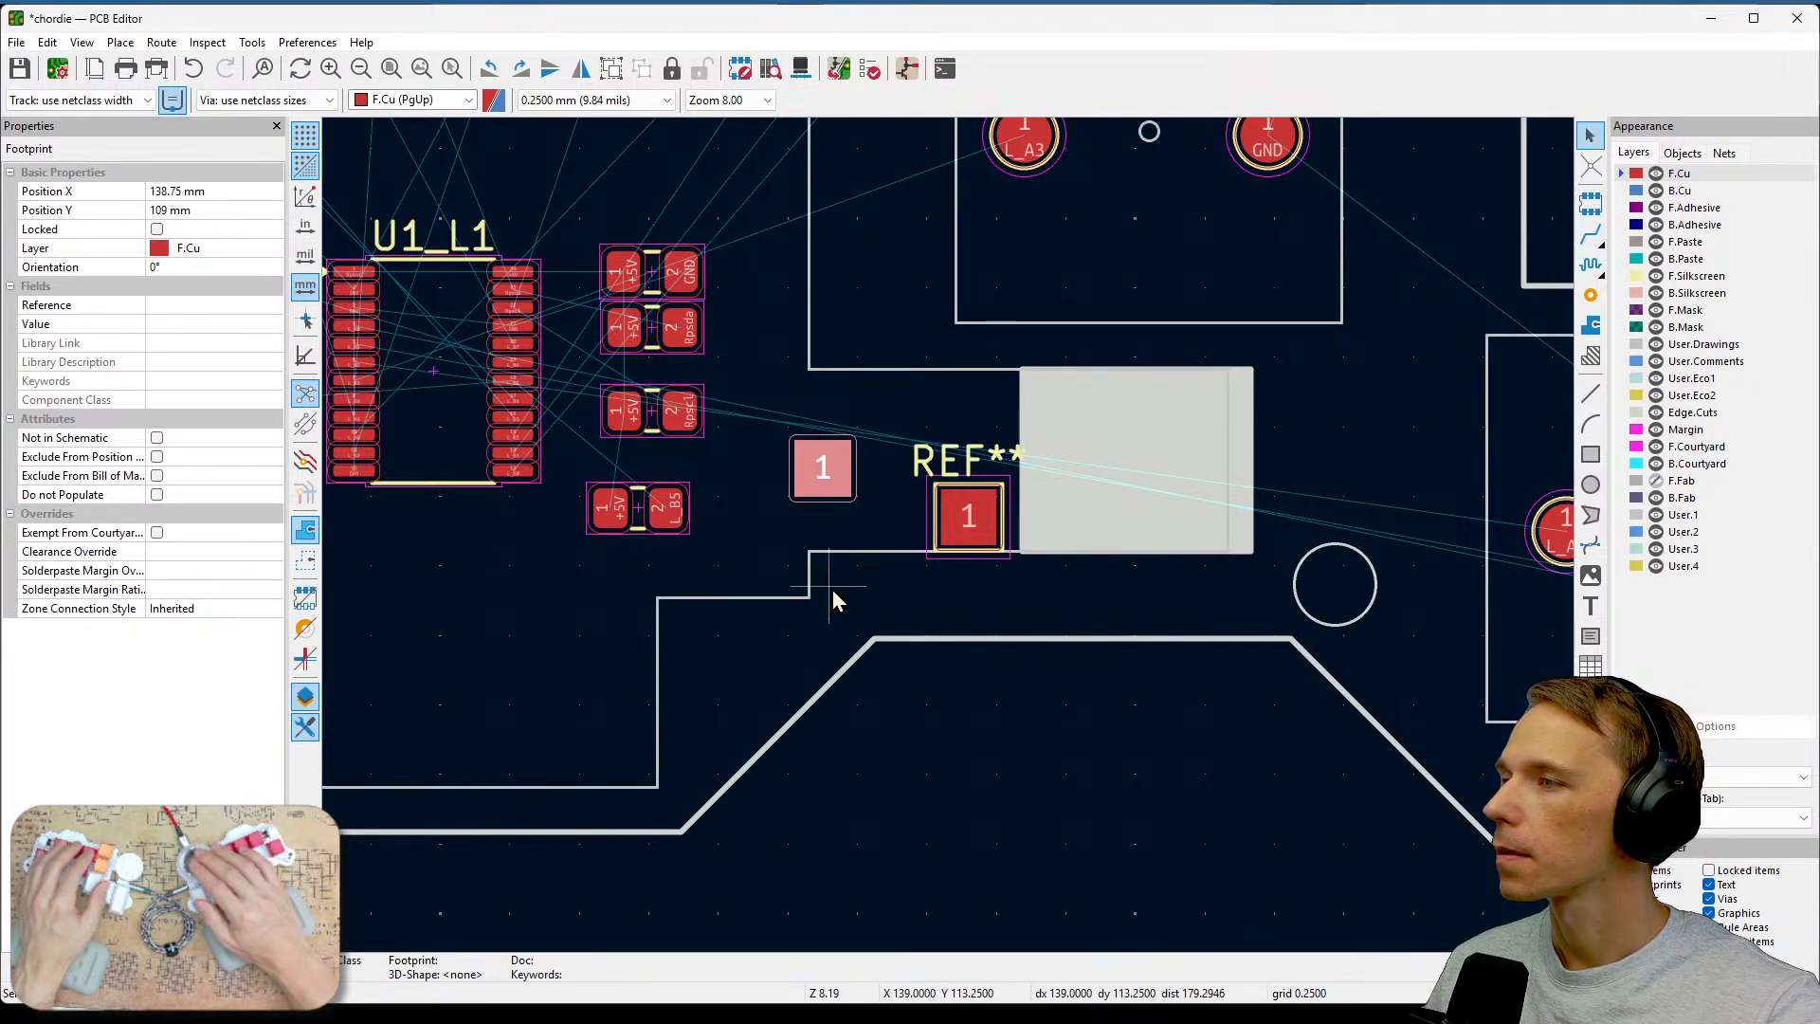
{"action": "left_click", "coordinate": [833, 592]}
{"action": "left_click", "coordinate": [831, 462]}
{"action": "left_click", "coordinate": [784, 549]}
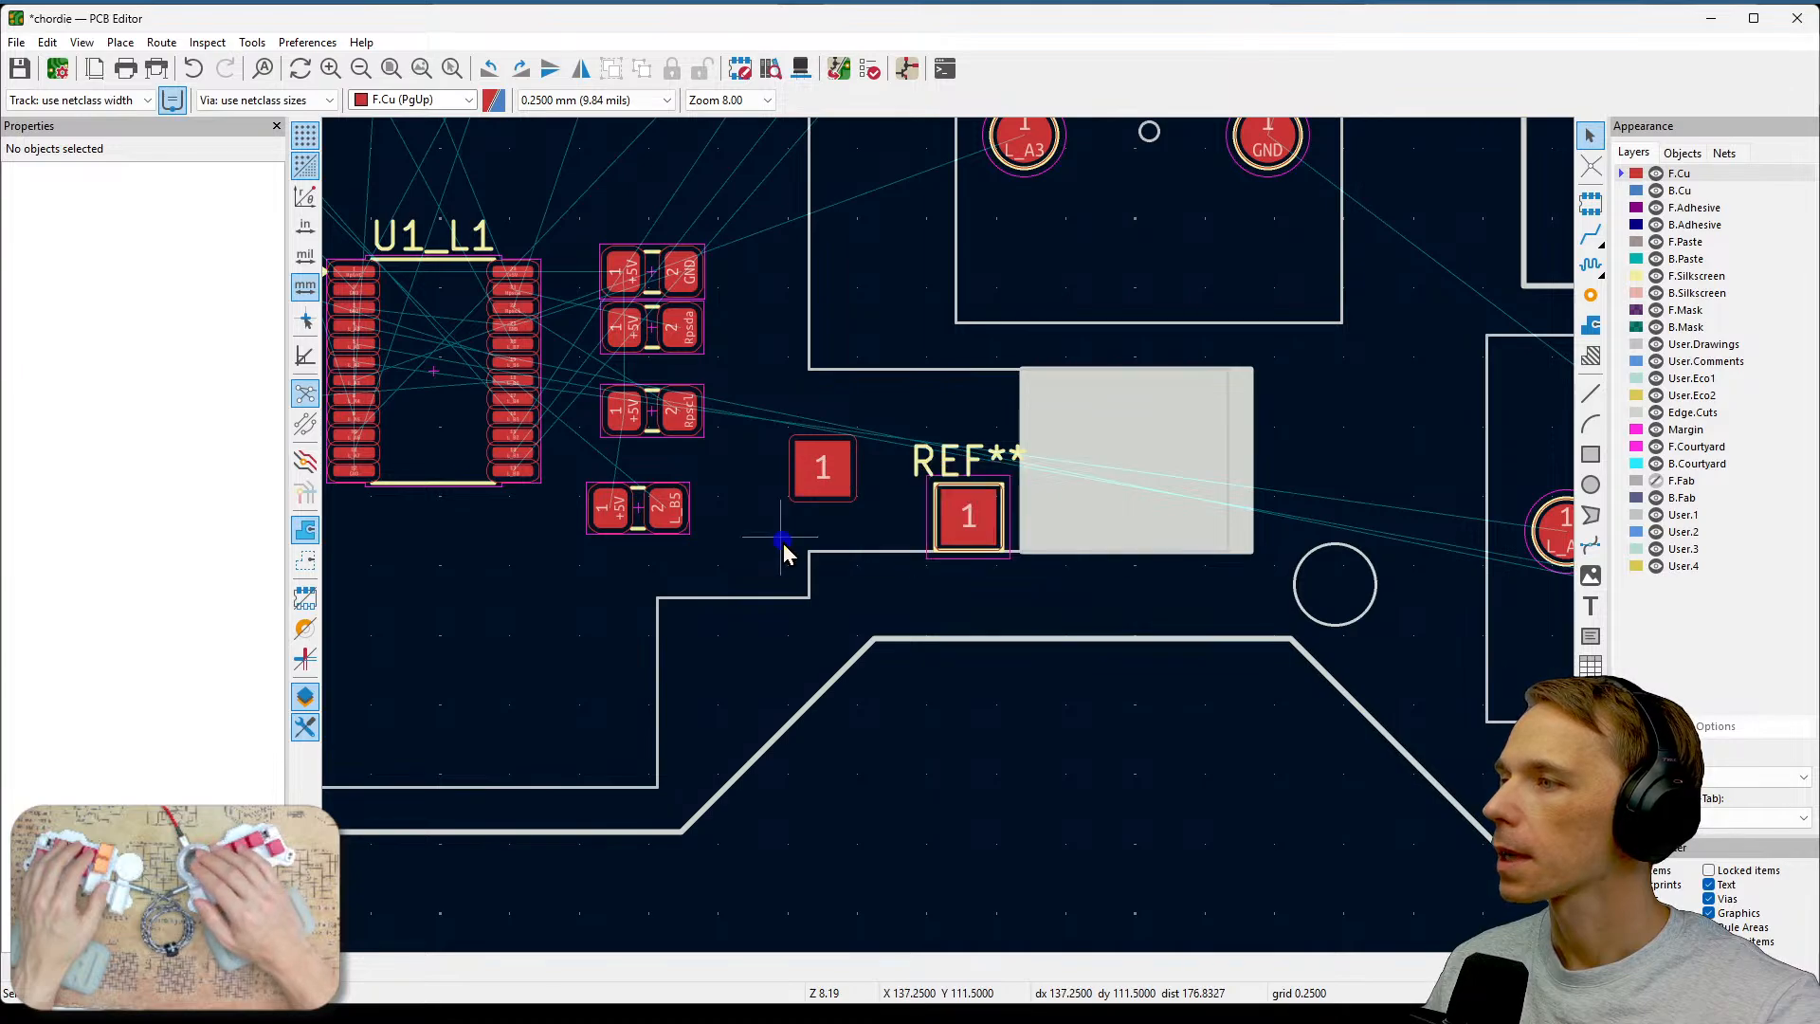
Select the copied test pad's footprint and delete it.
{"action": "left_click", "coordinate": [807, 485]}
{"action": "left_click", "coordinate": [766, 525]}
{"action": "left_click", "coordinate": [812, 475]}
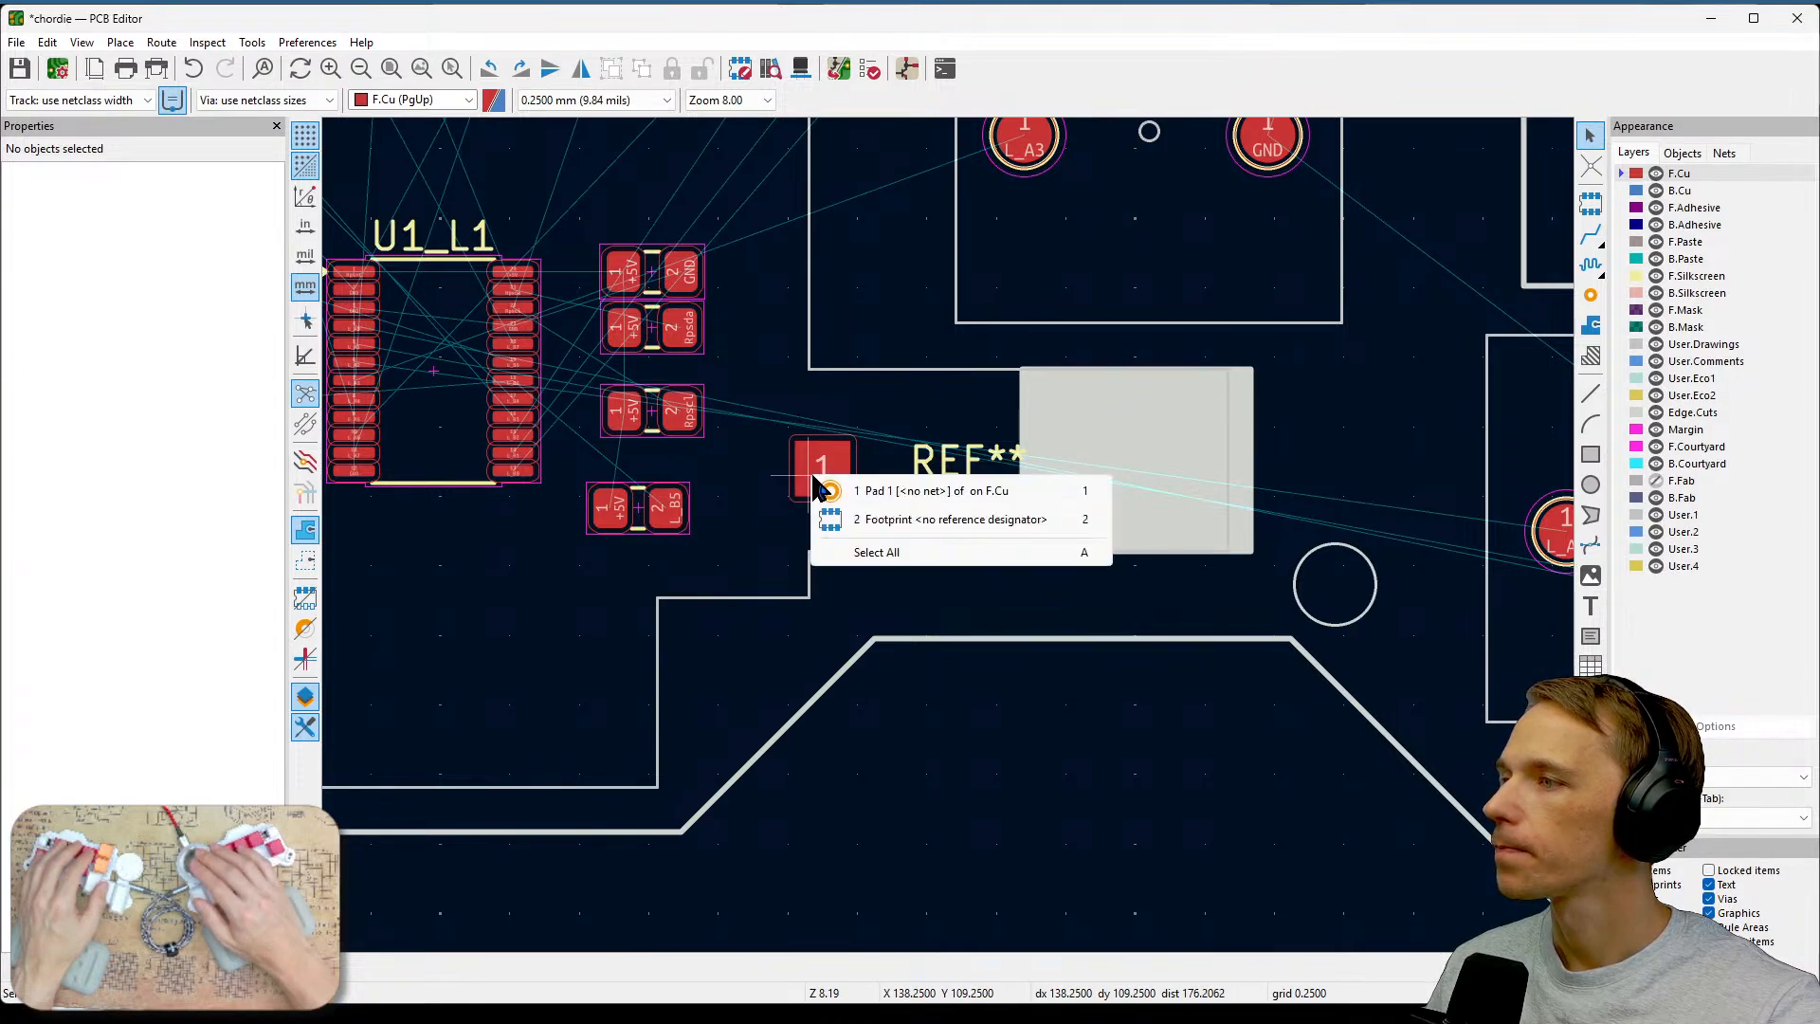
{"action": "left_click", "coordinate": [842, 451]}
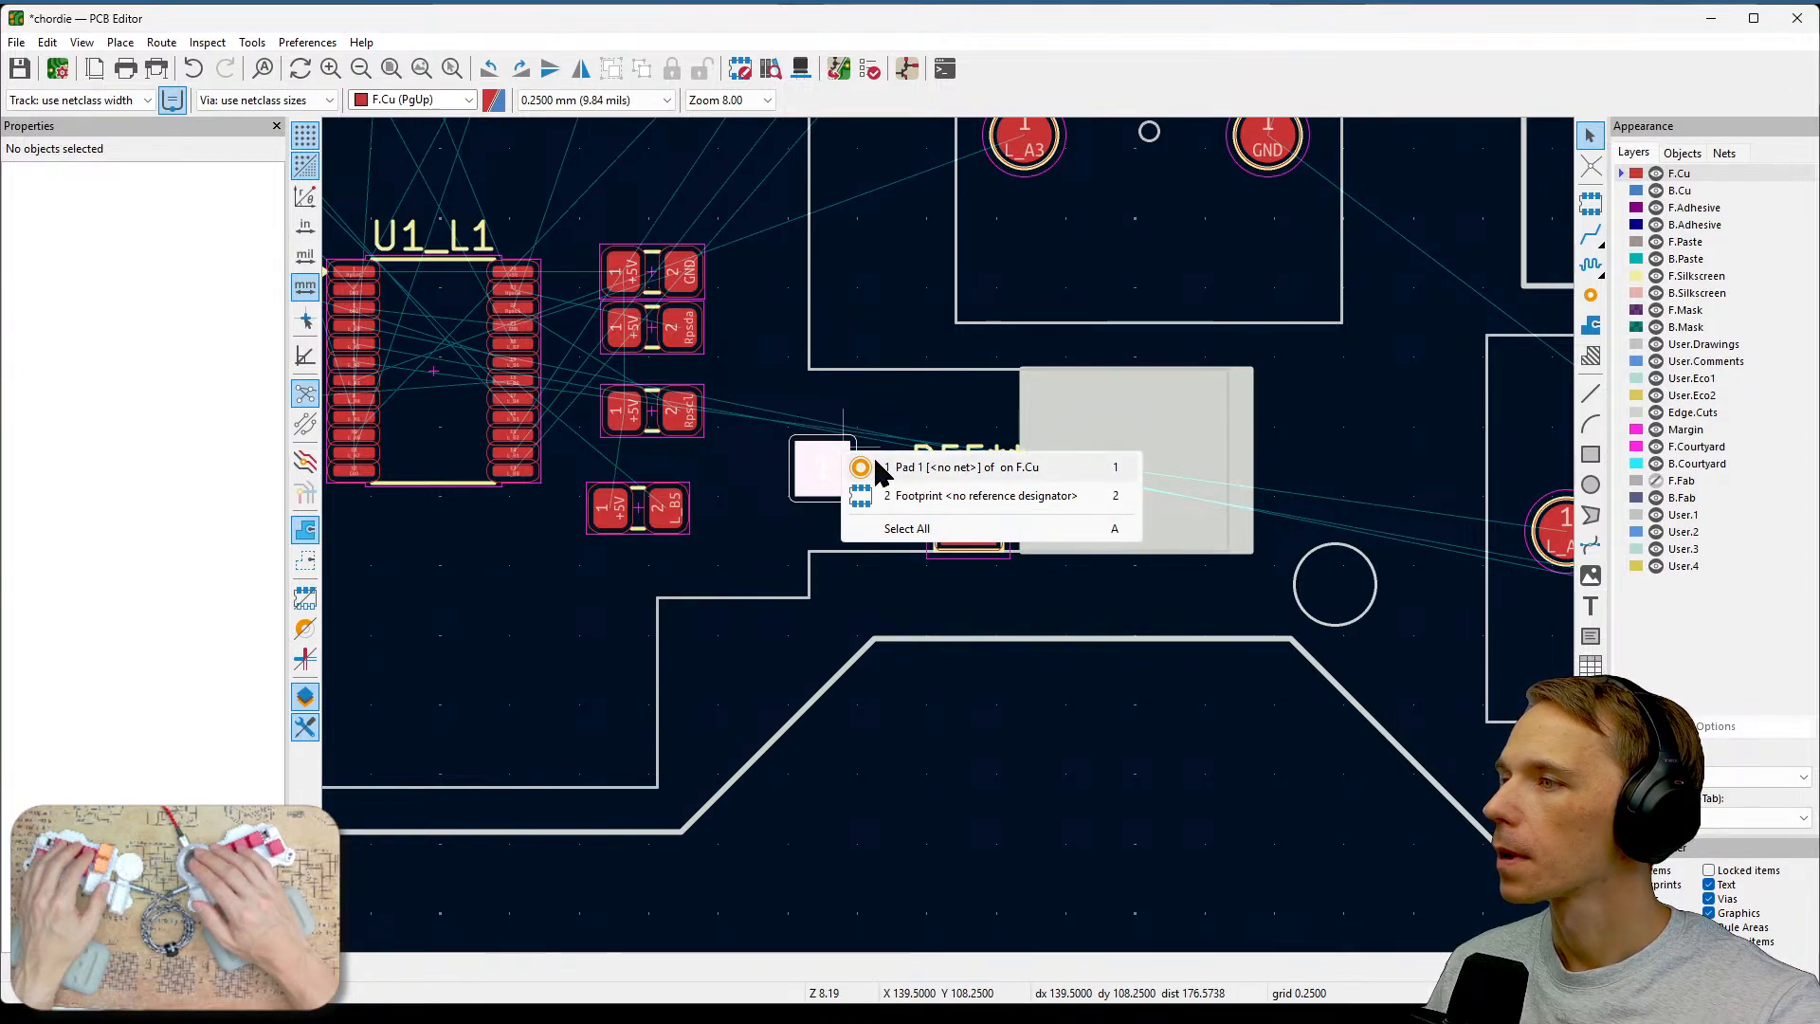
{"action": "left_click", "coordinate": [878, 467]}
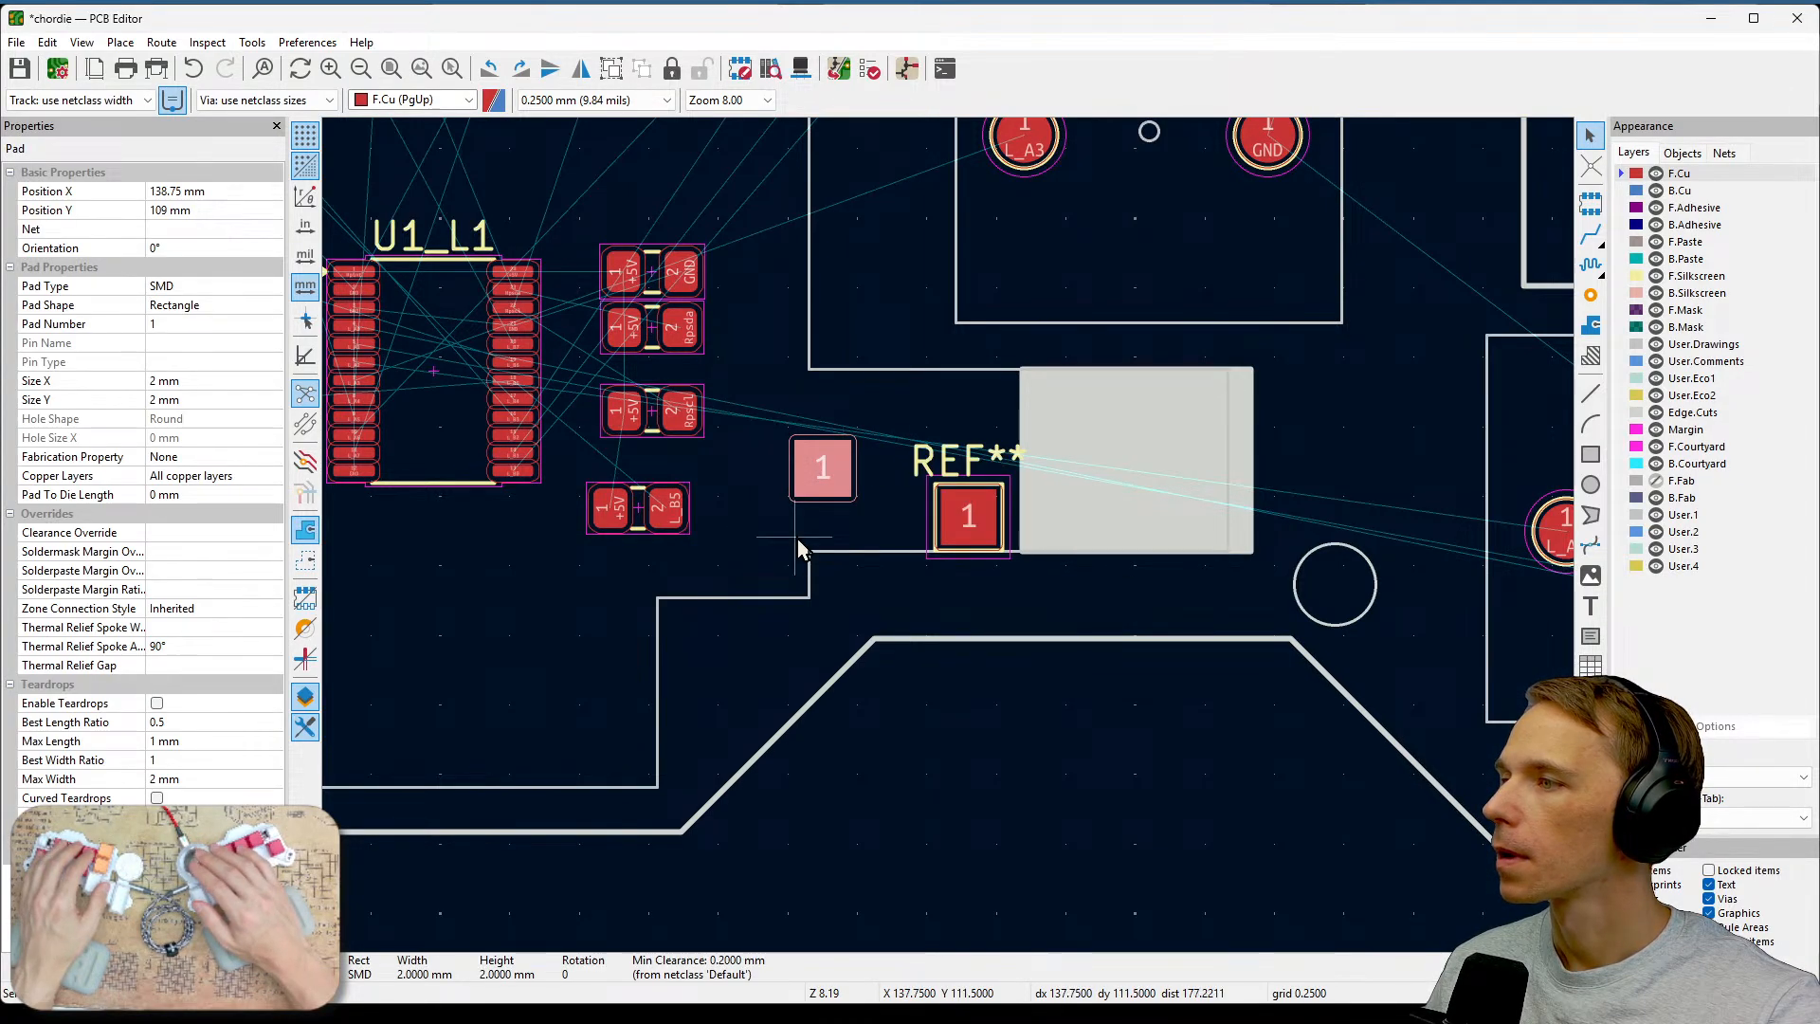
{"action": "right_click", "coordinate": [819, 479]}
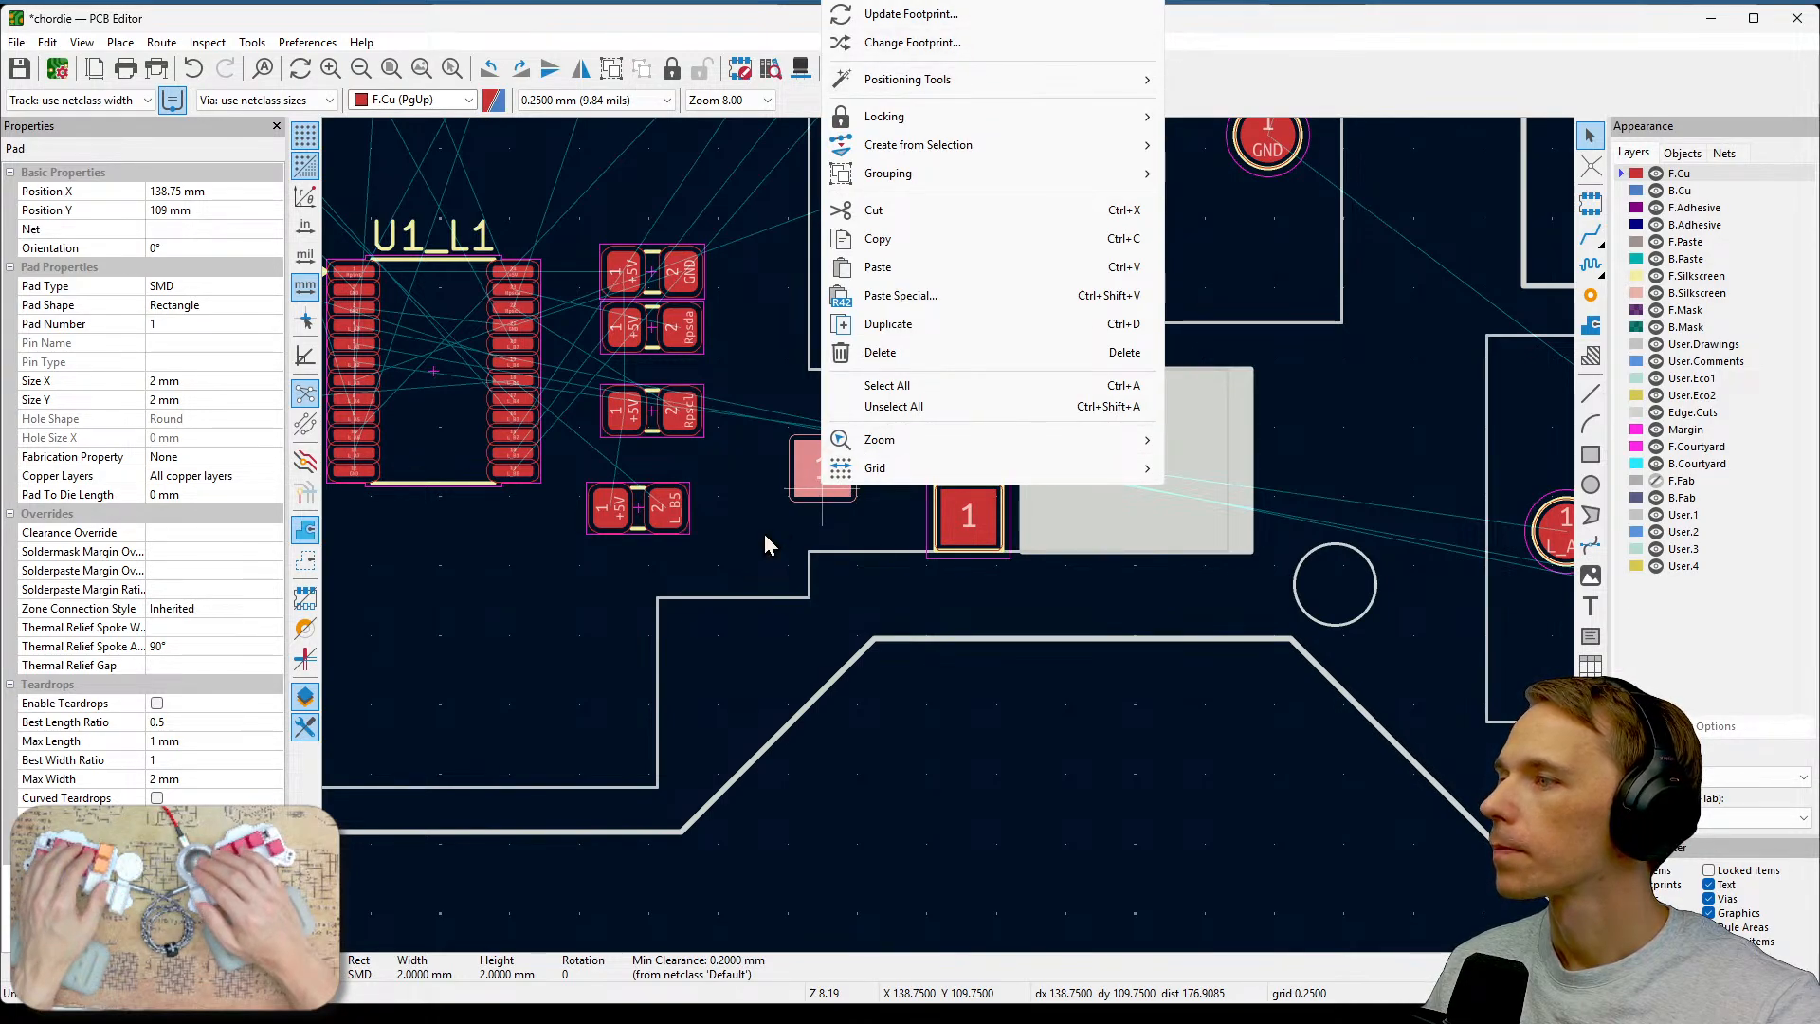
{"action": "key", "text": "Delete"}
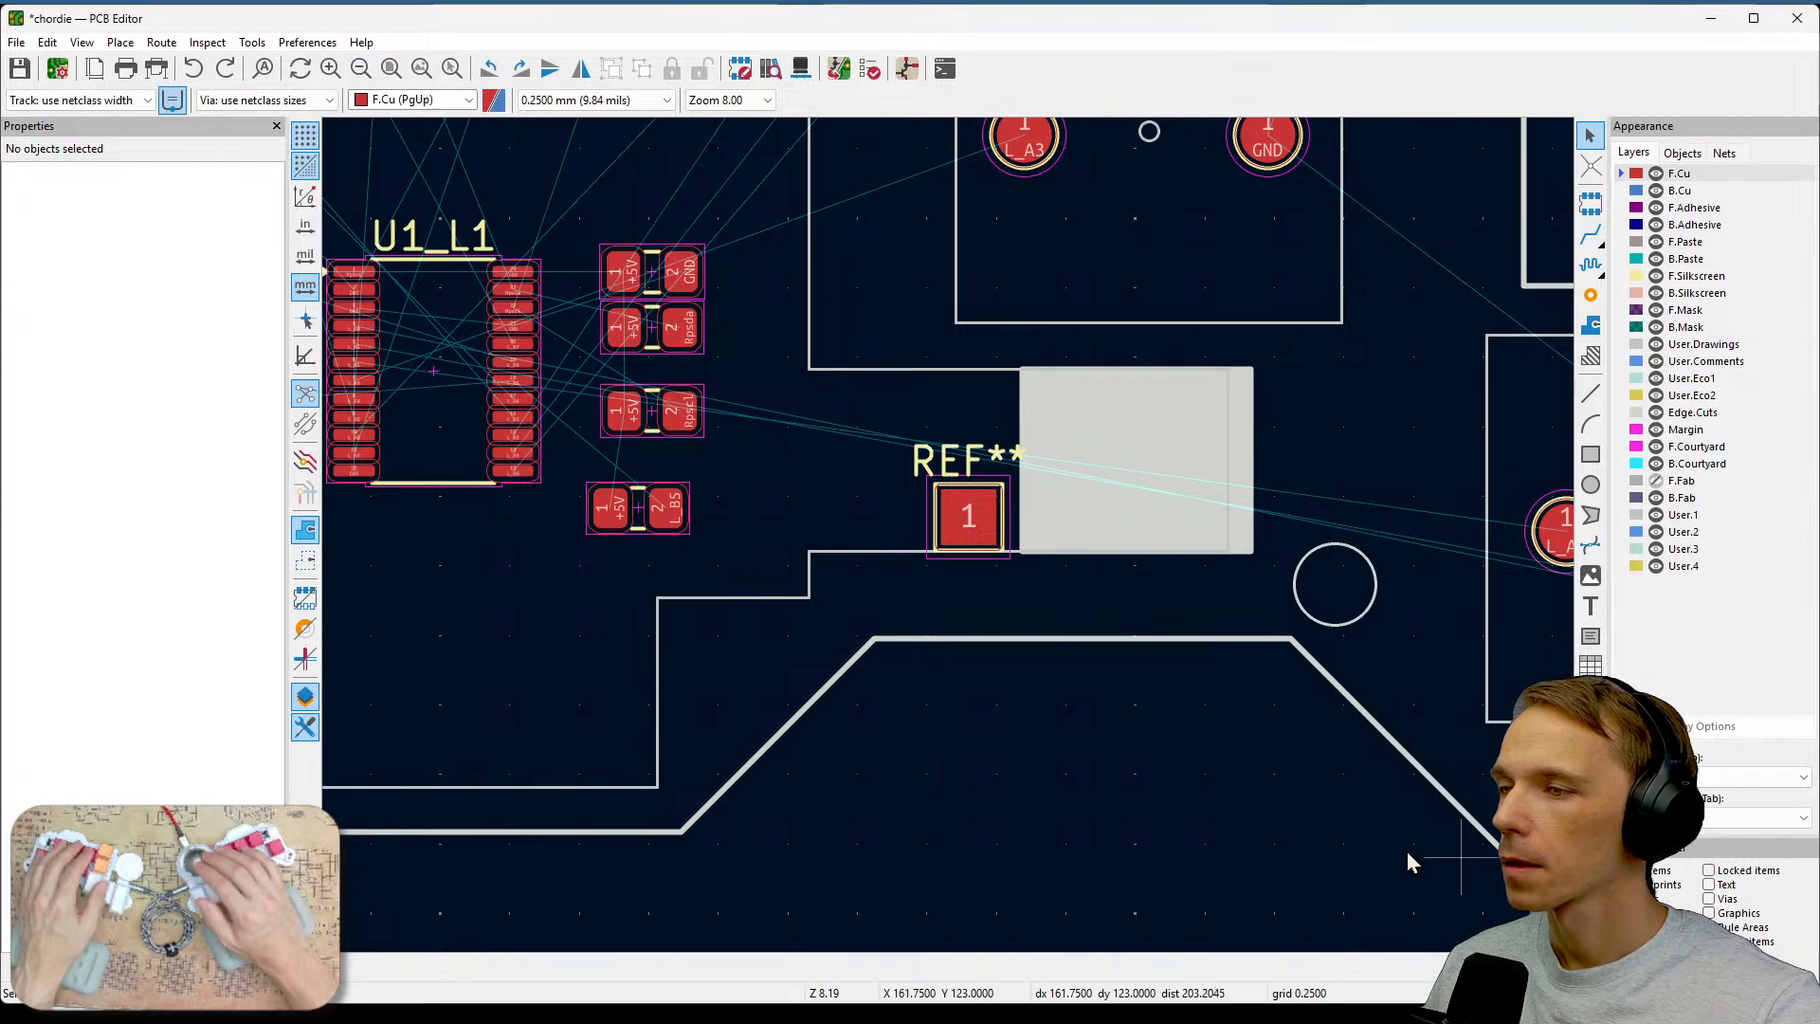
Switch the active layer to B.Cu, duplicate the original test pad and place the copy above-left of it.
{"action": "left_click", "coordinate": [986, 573]}
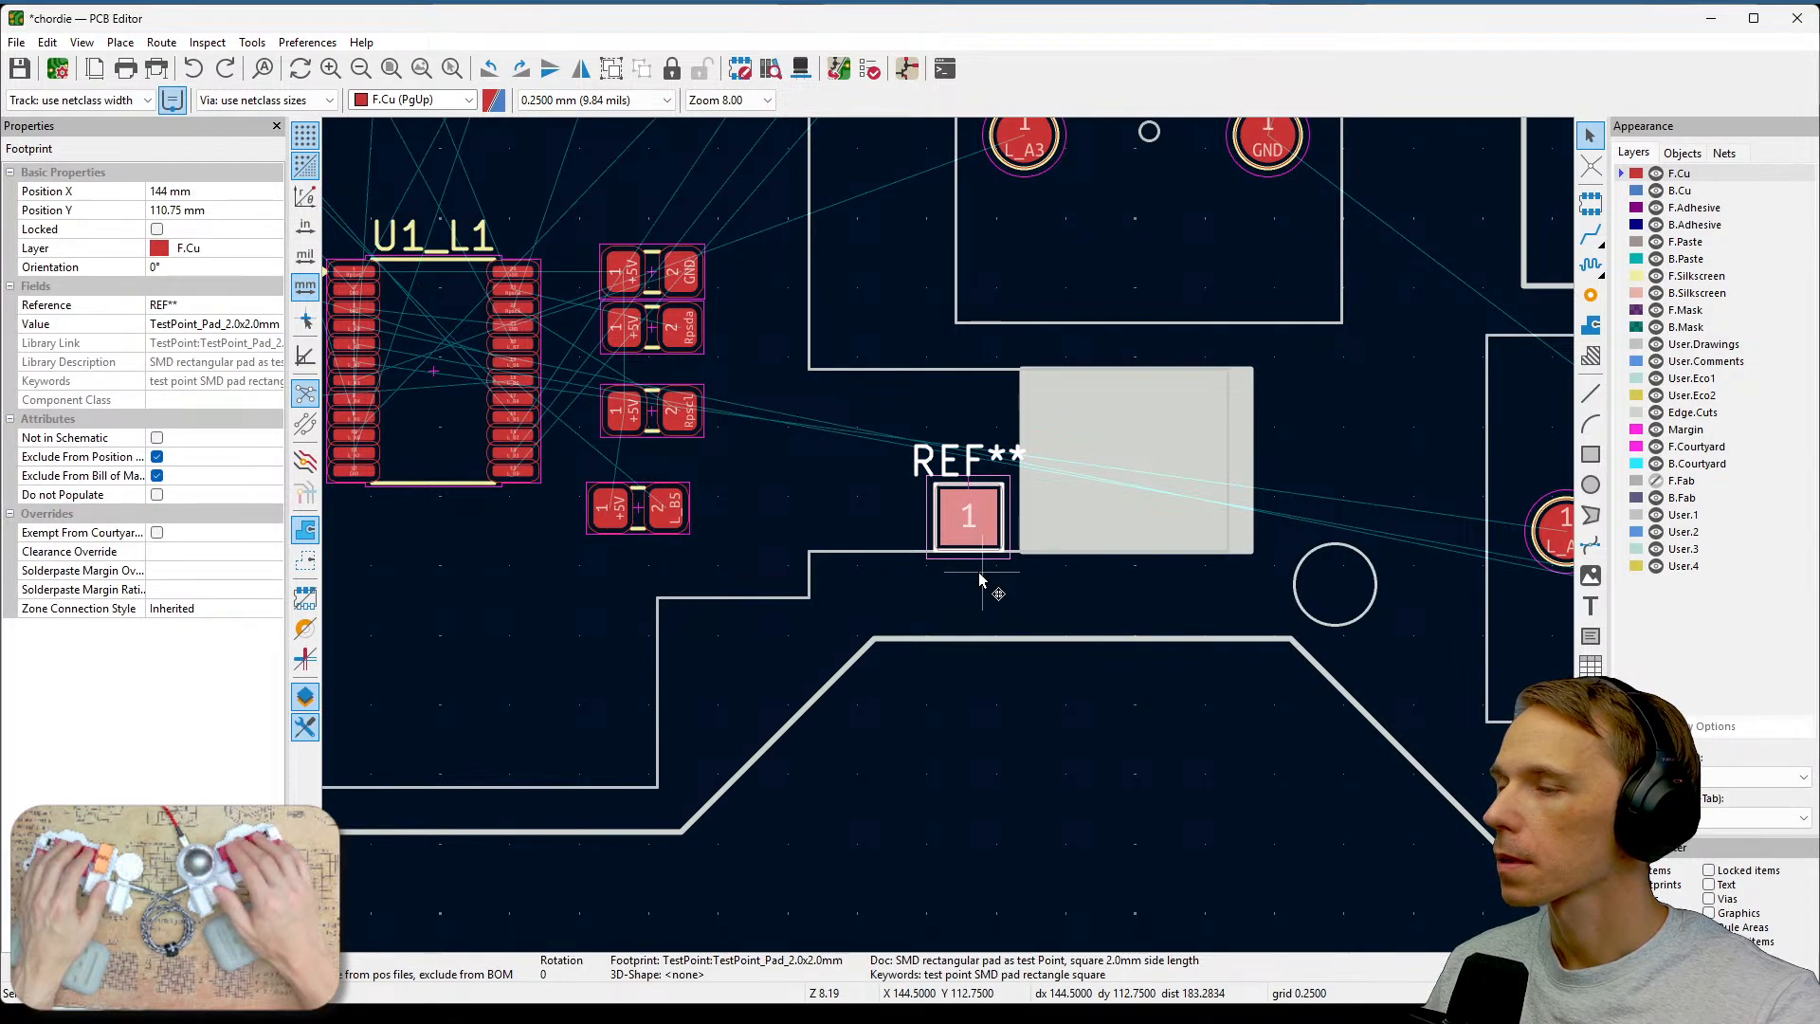
{"action": "key", "text": "Page_Down"}
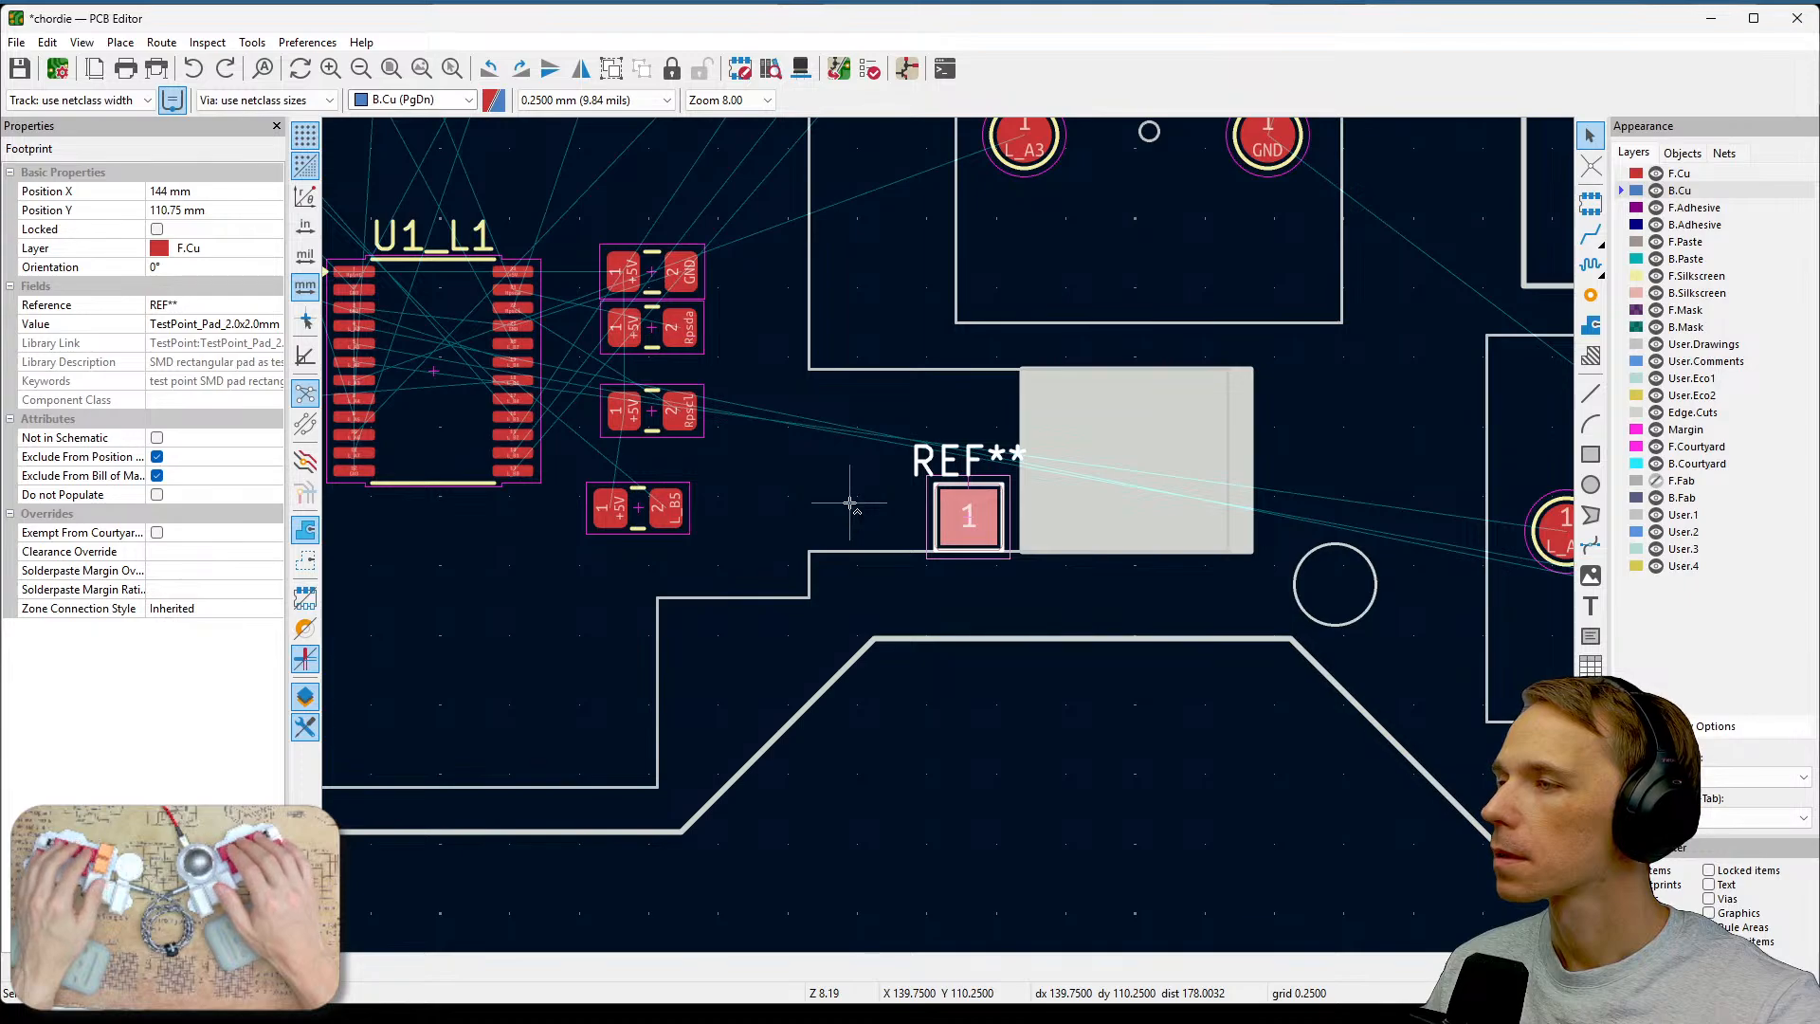
{"action": "key", "text": "ctrl+d"}
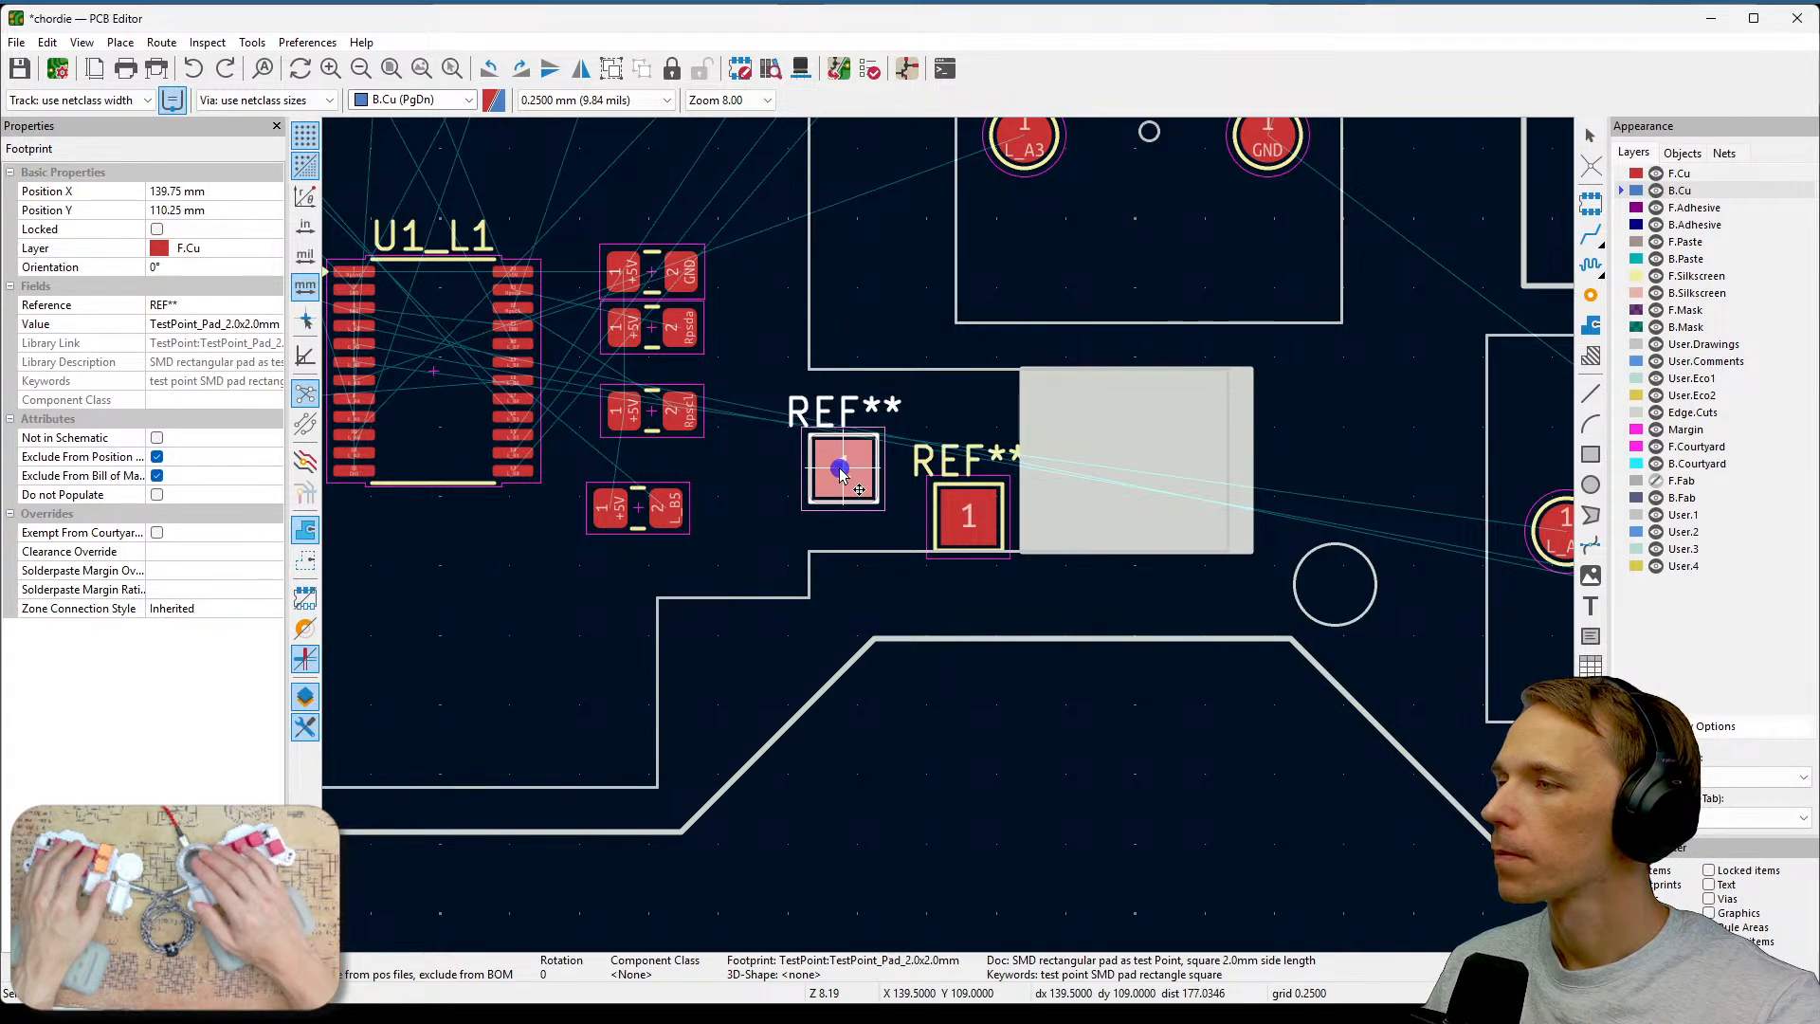
{"action": "left_click", "coordinate": [842, 477]}
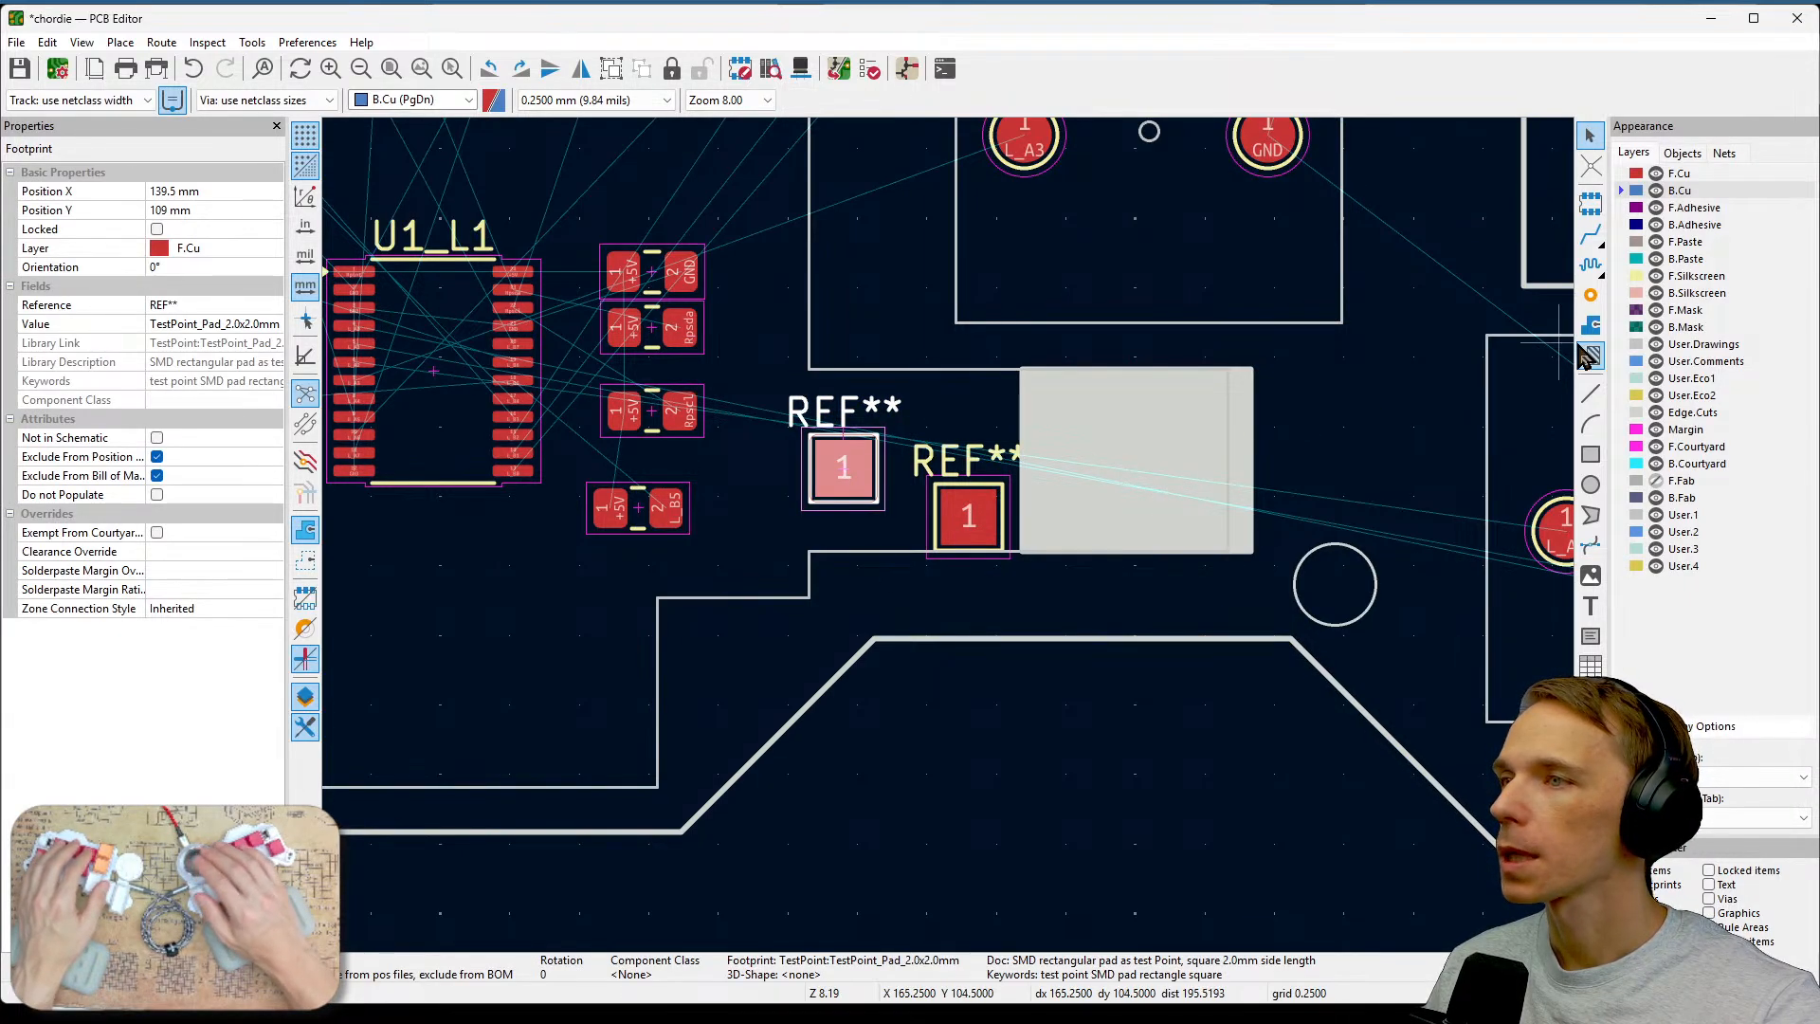
Switch the active layer back to F.Cu and move the copied test pad to the B.Cu layer.
{"action": "left_click", "coordinate": [1015, 629]}
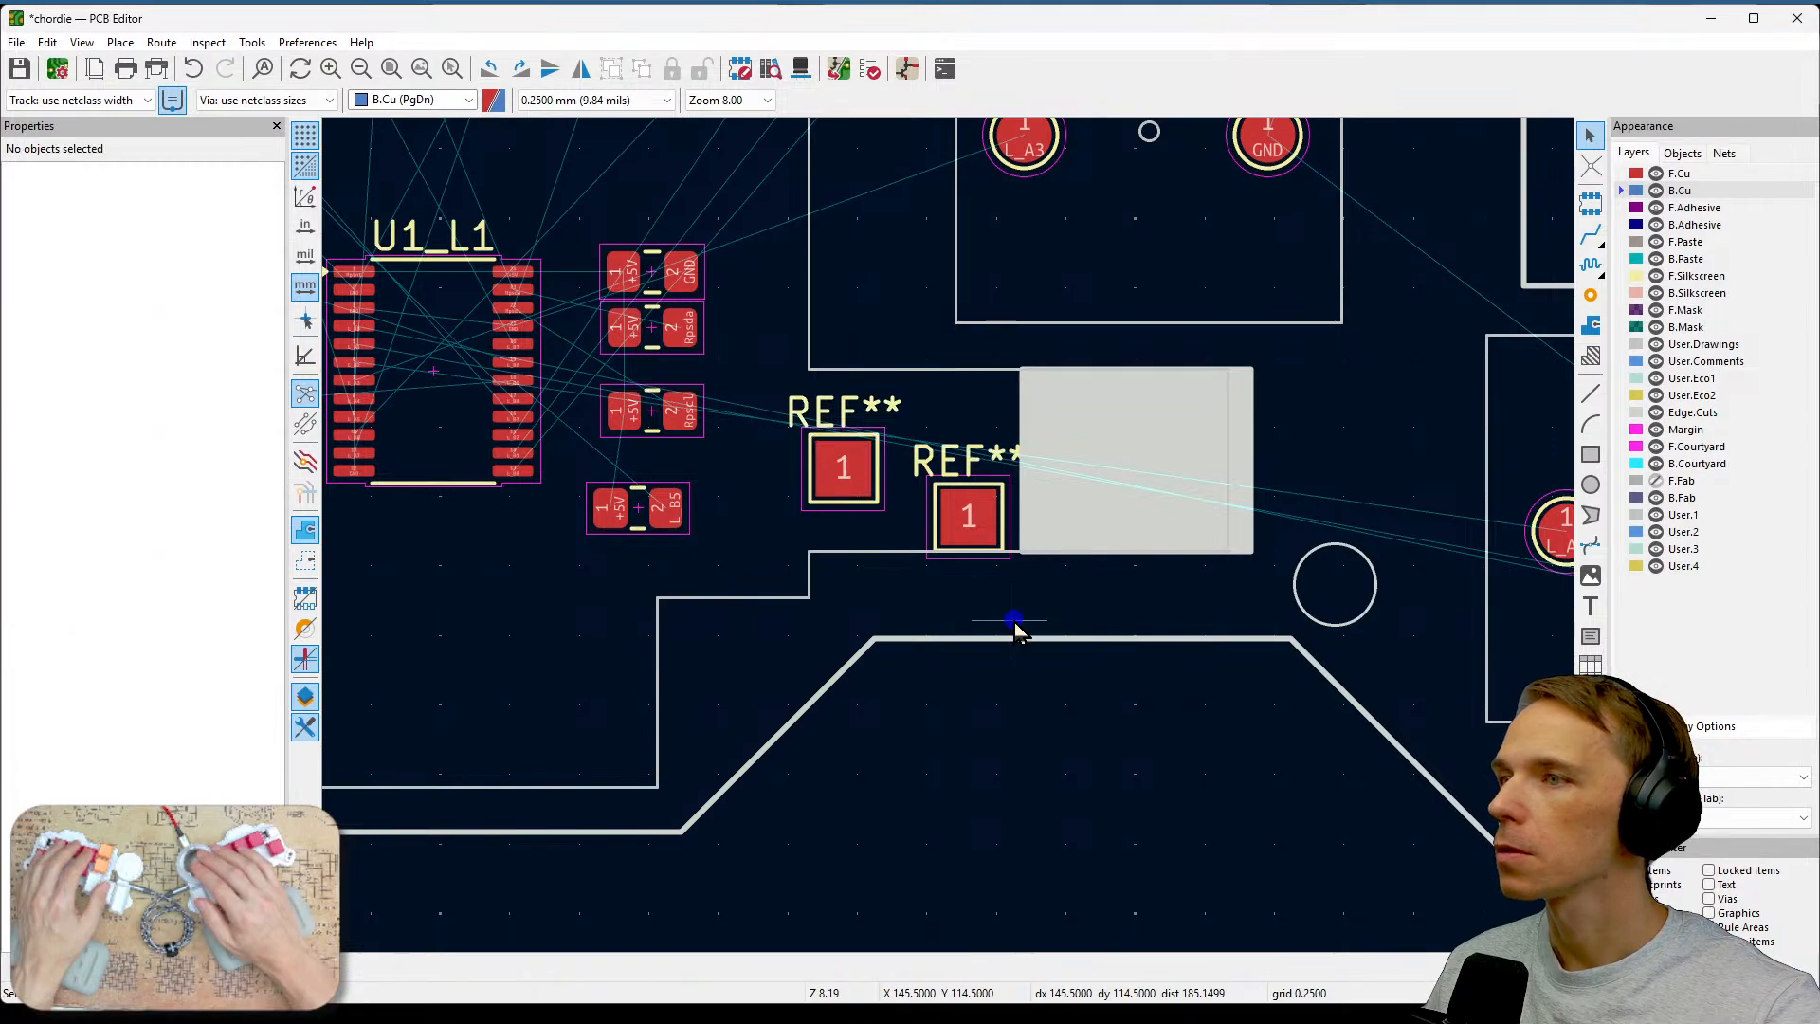
{"action": "left_click", "coordinate": [1005, 554]}
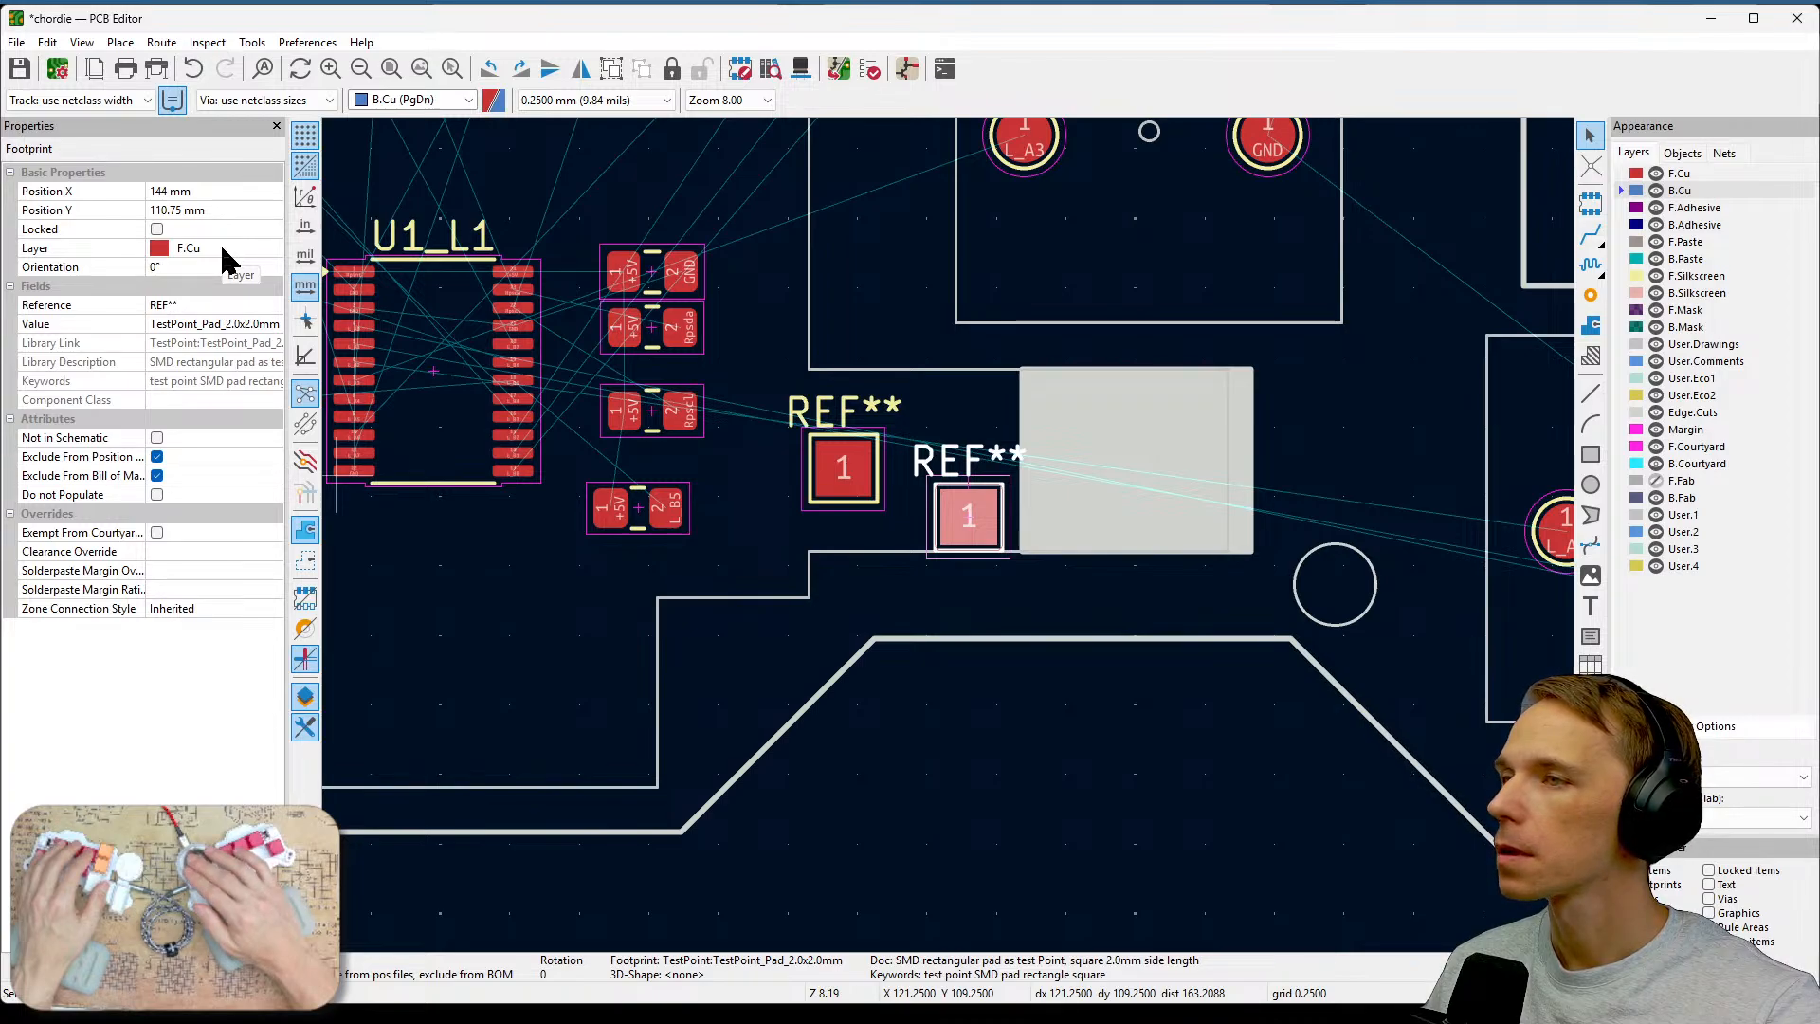
{"action": "left_click", "coordinate": [1628, 174]}
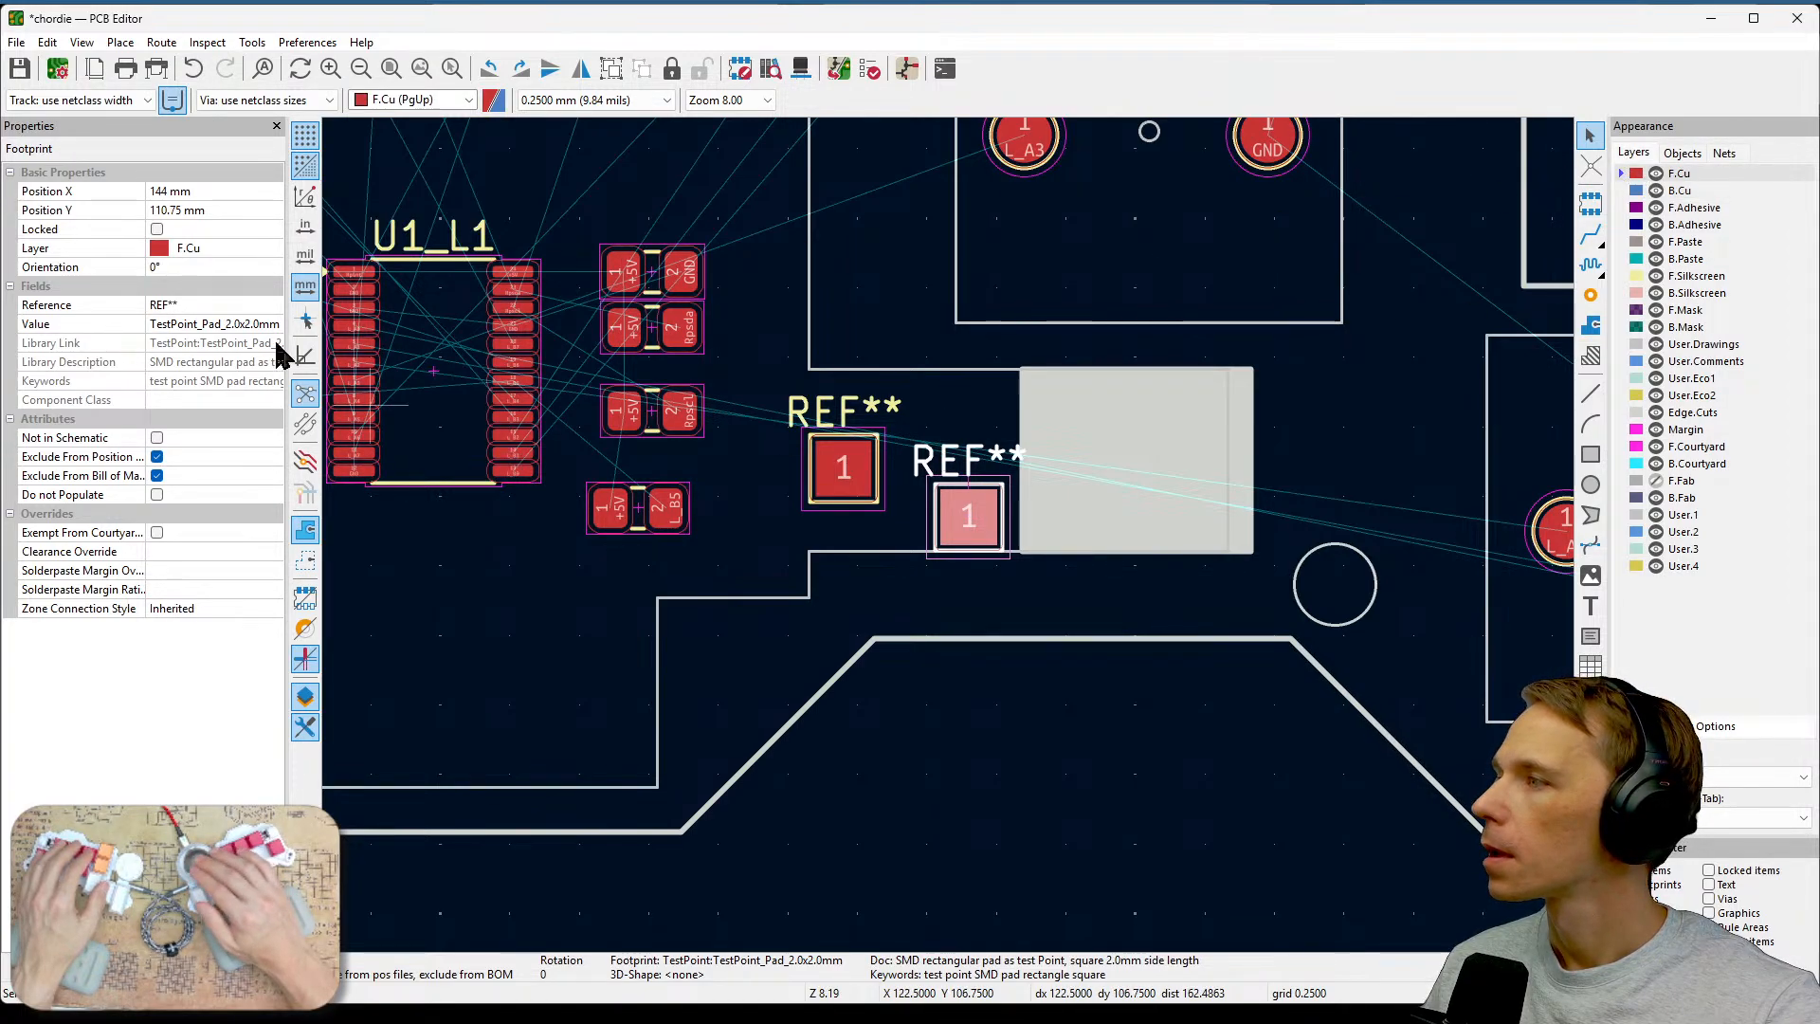
{"action": "left_click", "coordinate": [861, 503]}
{"action": "left_click", "coordinate": [851, 468]}
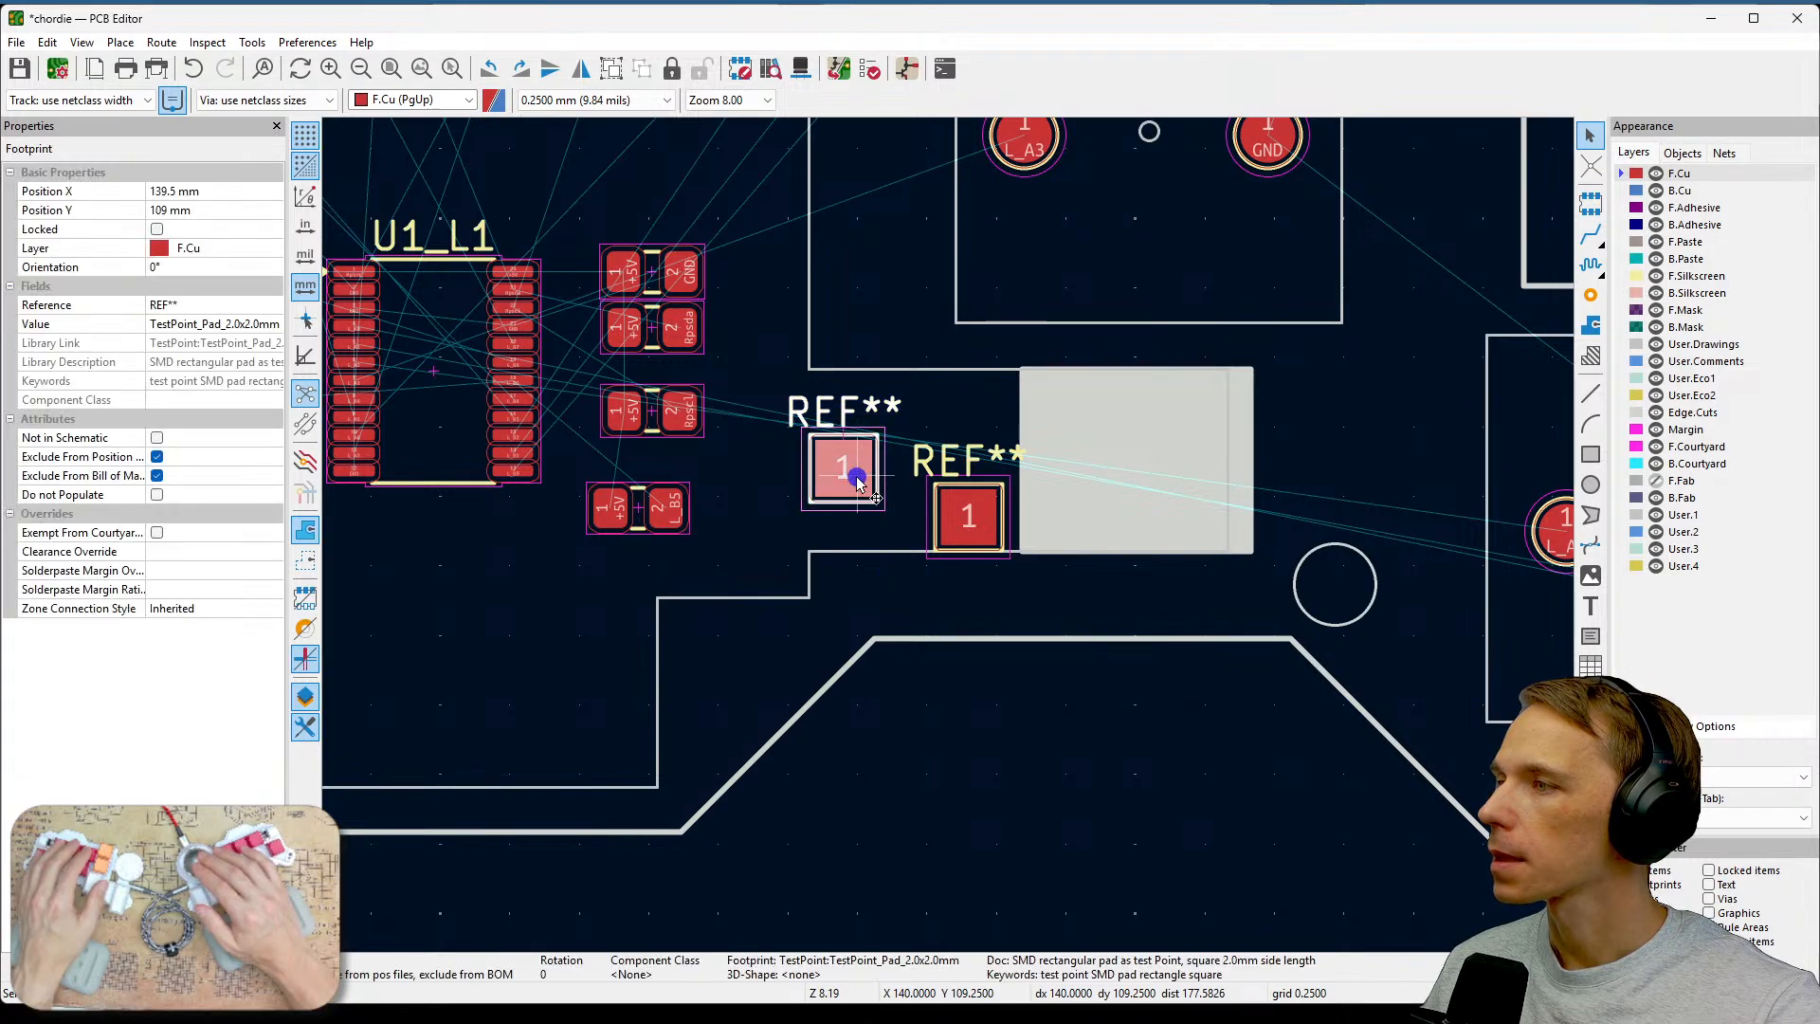
{"action": "left_click", "coordinate": [219, 251]}
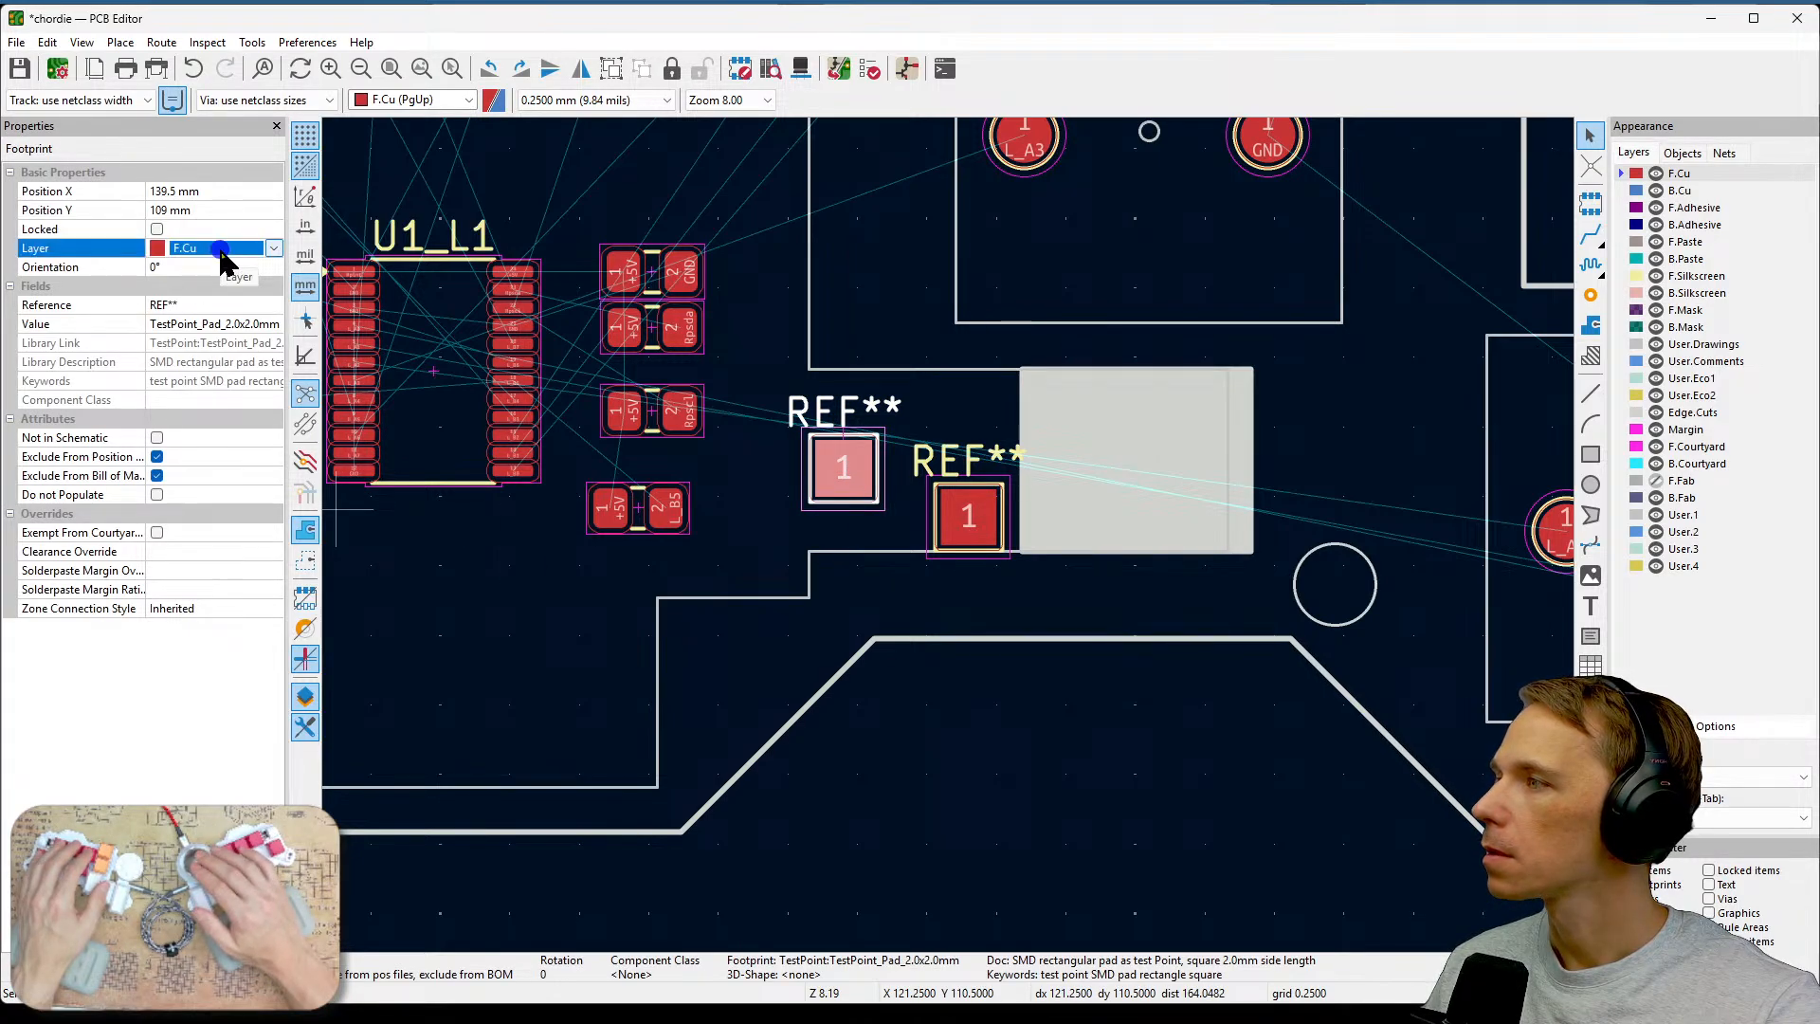
{"action": "left_click", "coordinate": [272, 248]}
{"action": "left_click", "coordinate": [248, 287]}
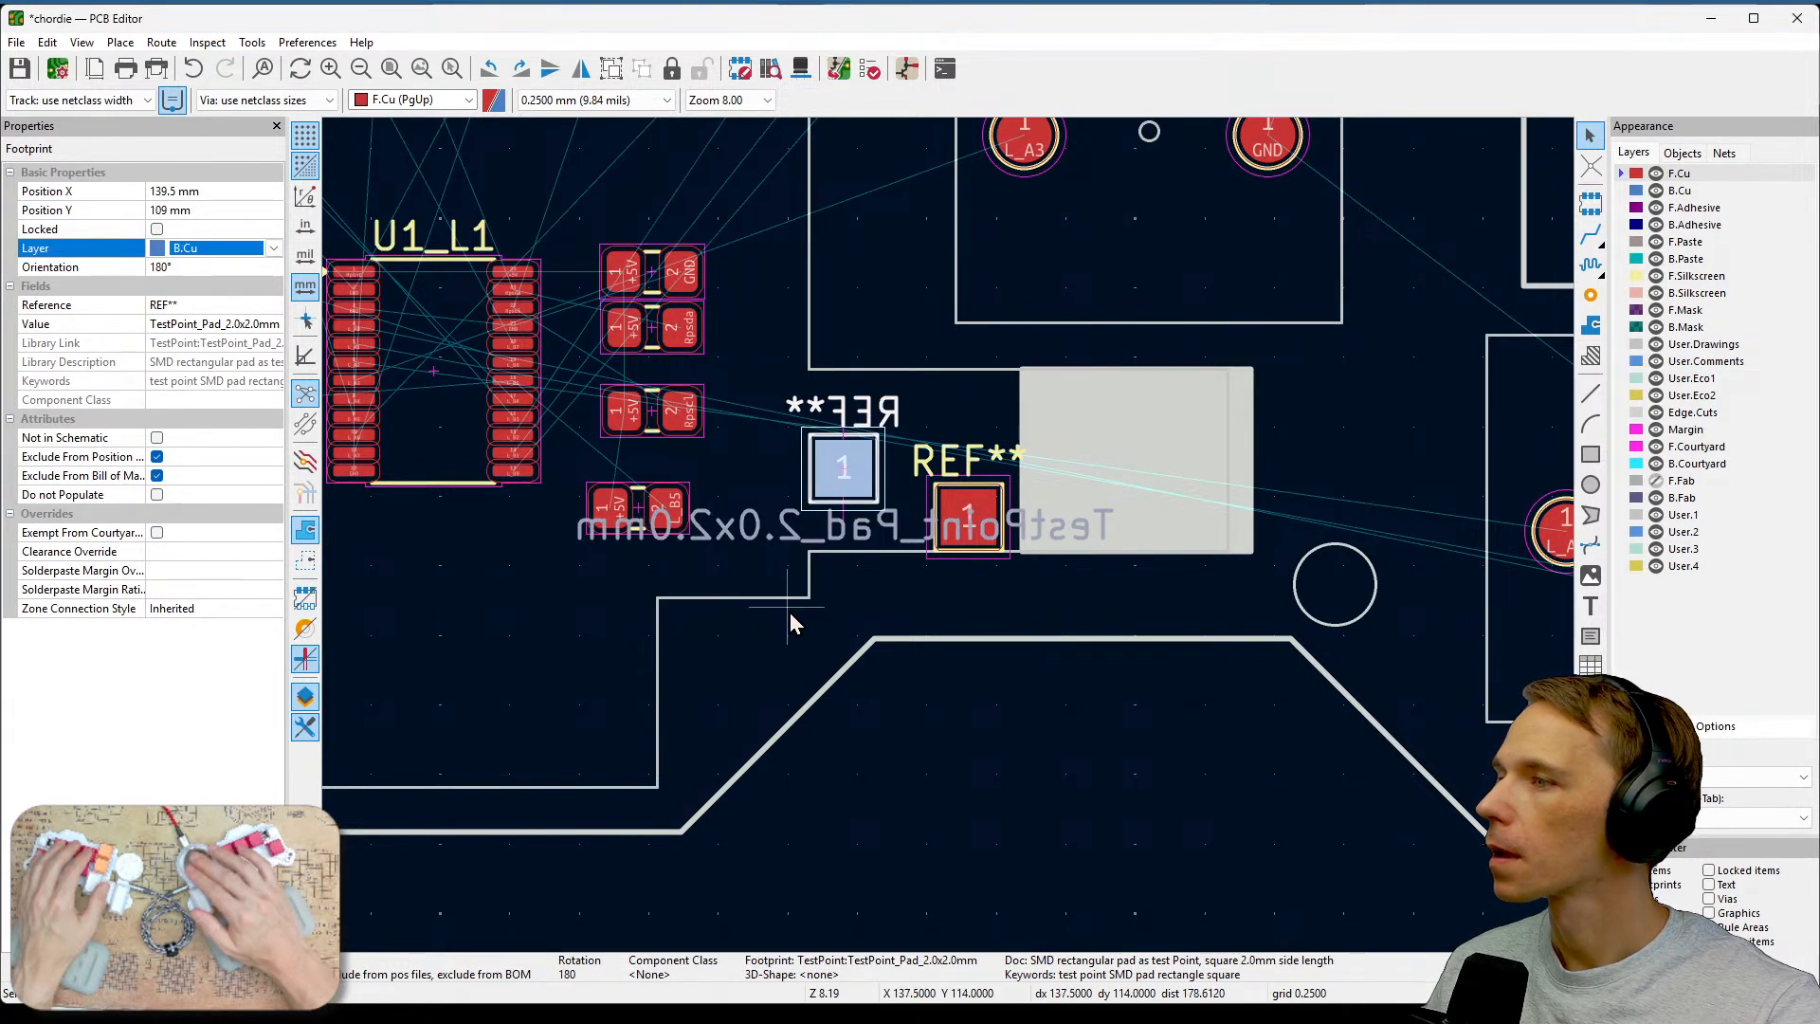
Move the back-side test pad onto the front pad so it overlaps the front pad's upper half.
{"action": "left_click", "coordinate": [901, 654]}
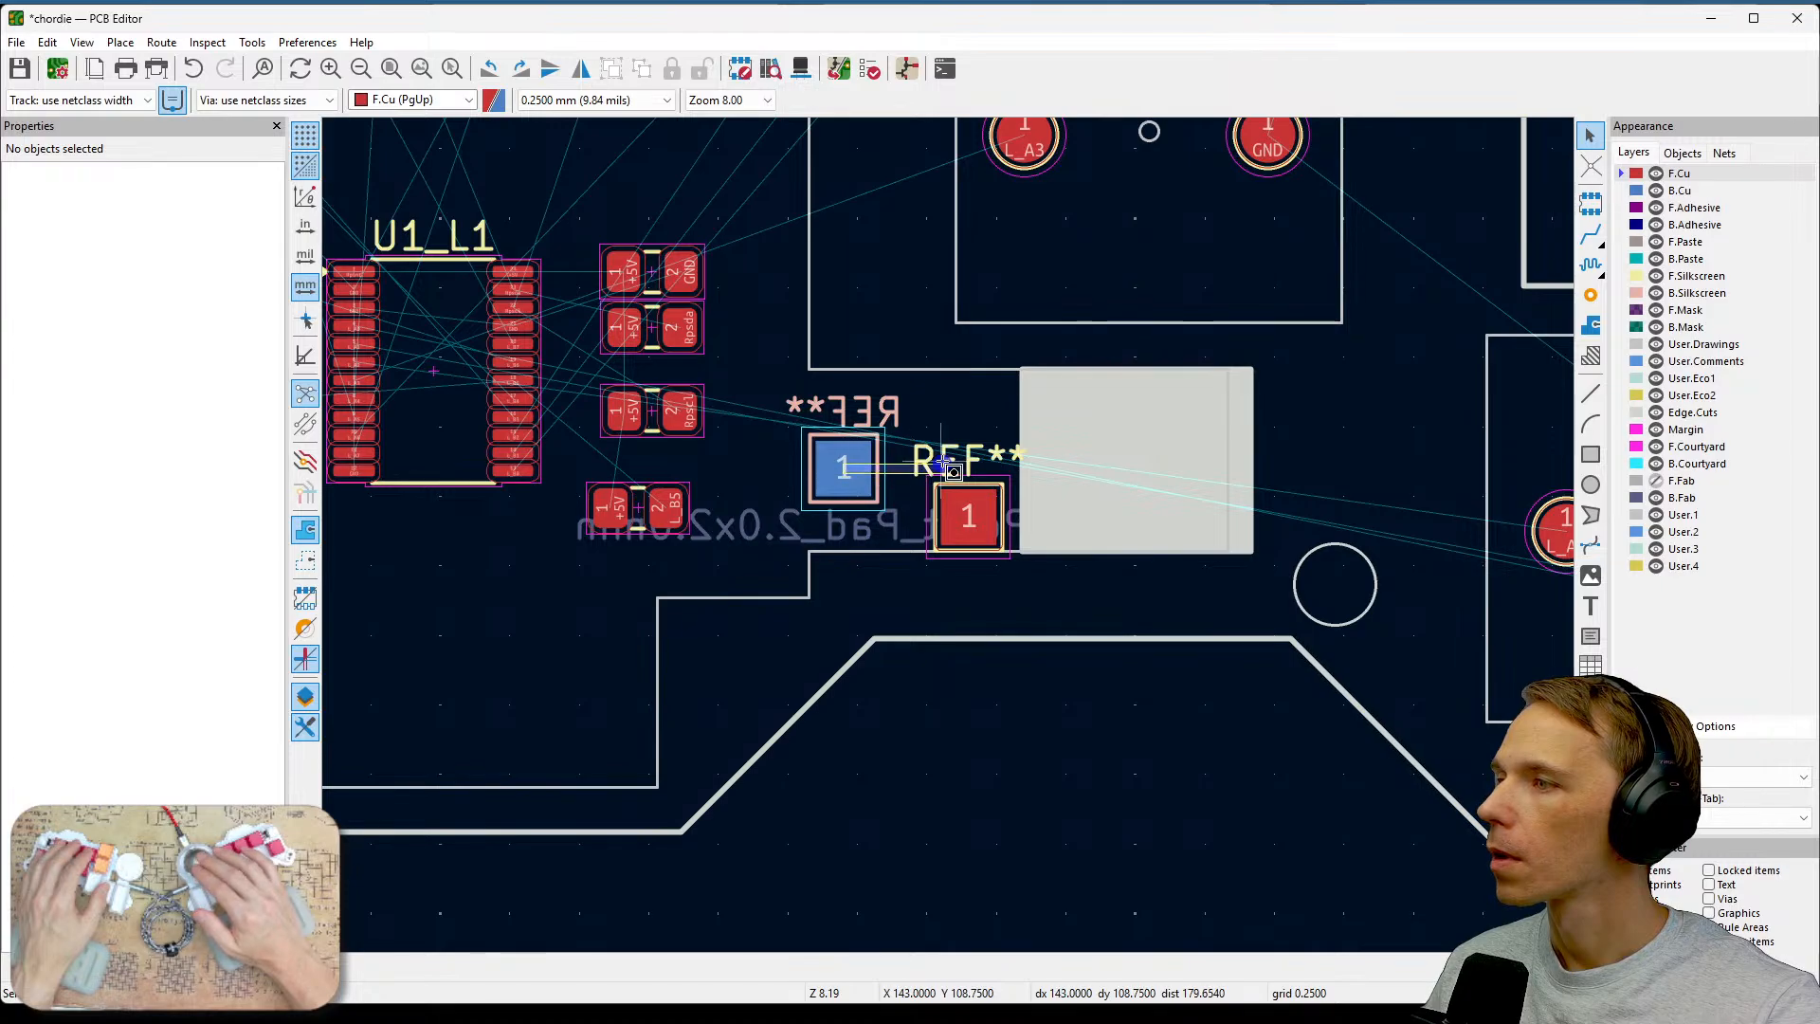
{"action": "left_click", "coordinate": [847, 482]}
{"action": "left_click_drag", "start_coordinate": [845, 481], "coordinate": [966, 458]}
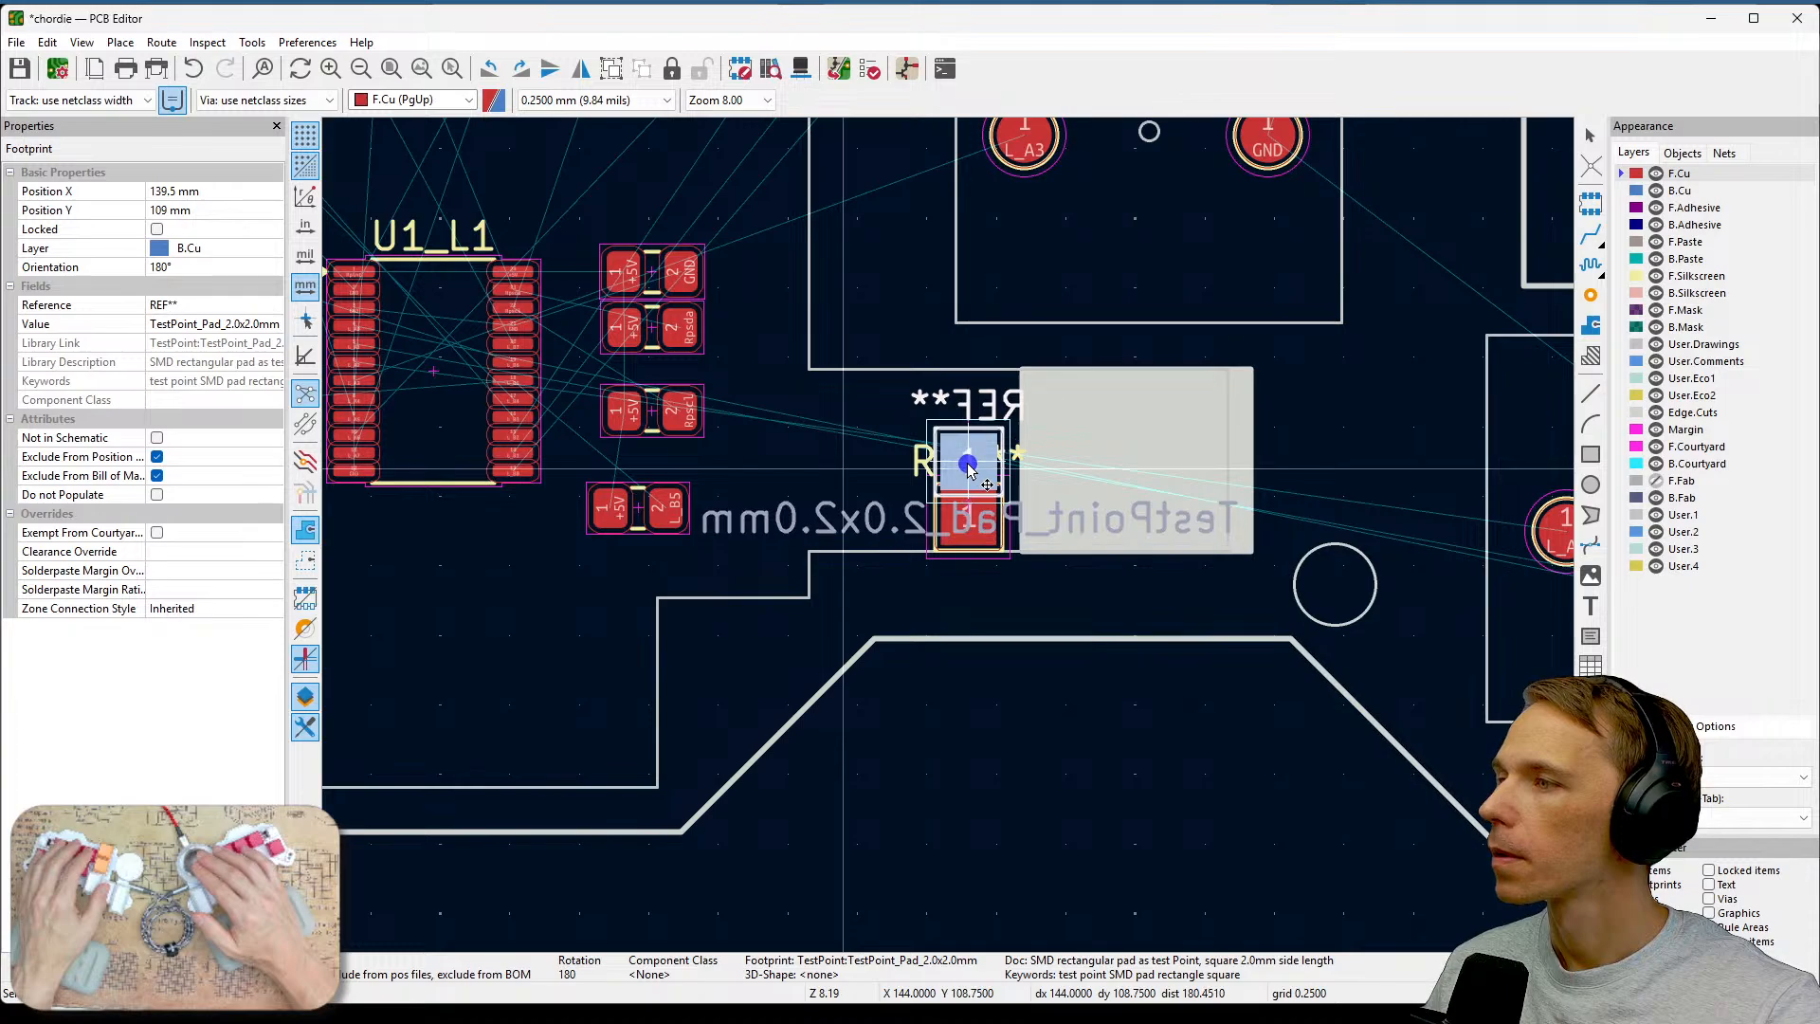
{"action": "left_click", "coordinate": [1024, 670]}
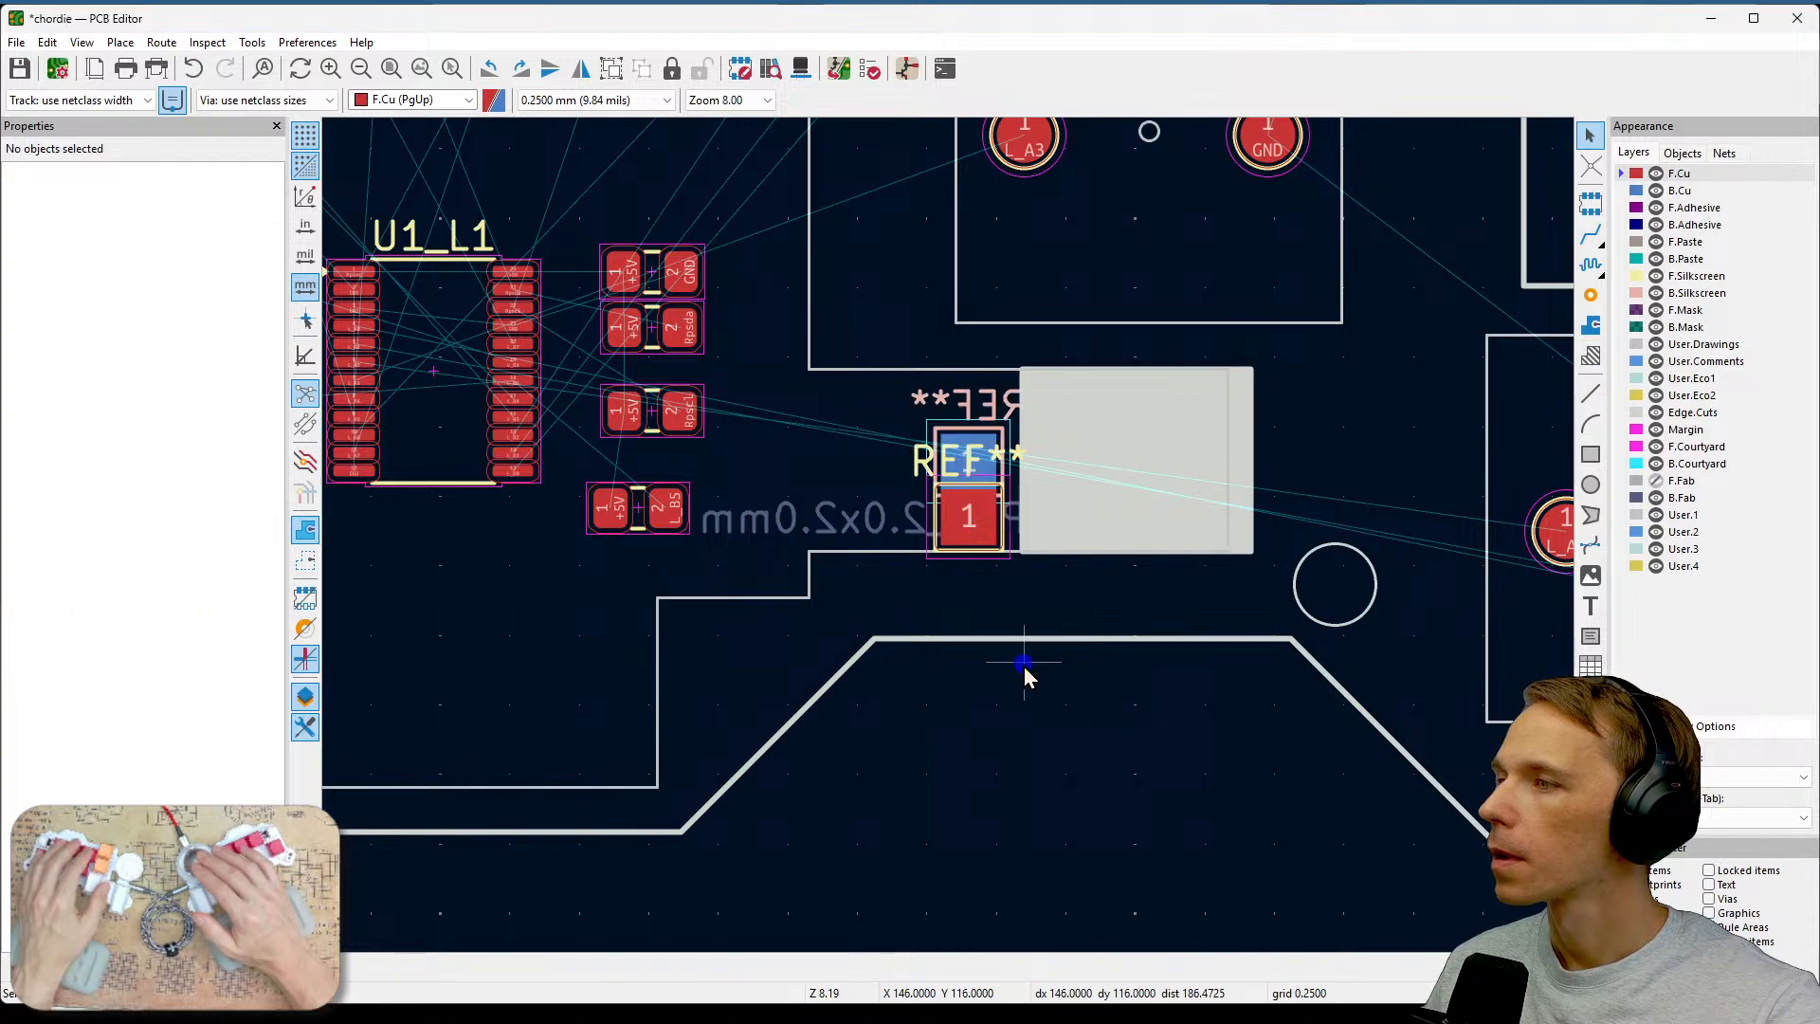
Hide the reference and value fields of the front test pad in its footprint properties.
{"action": "left_click", "coordinate": [983, 541]}
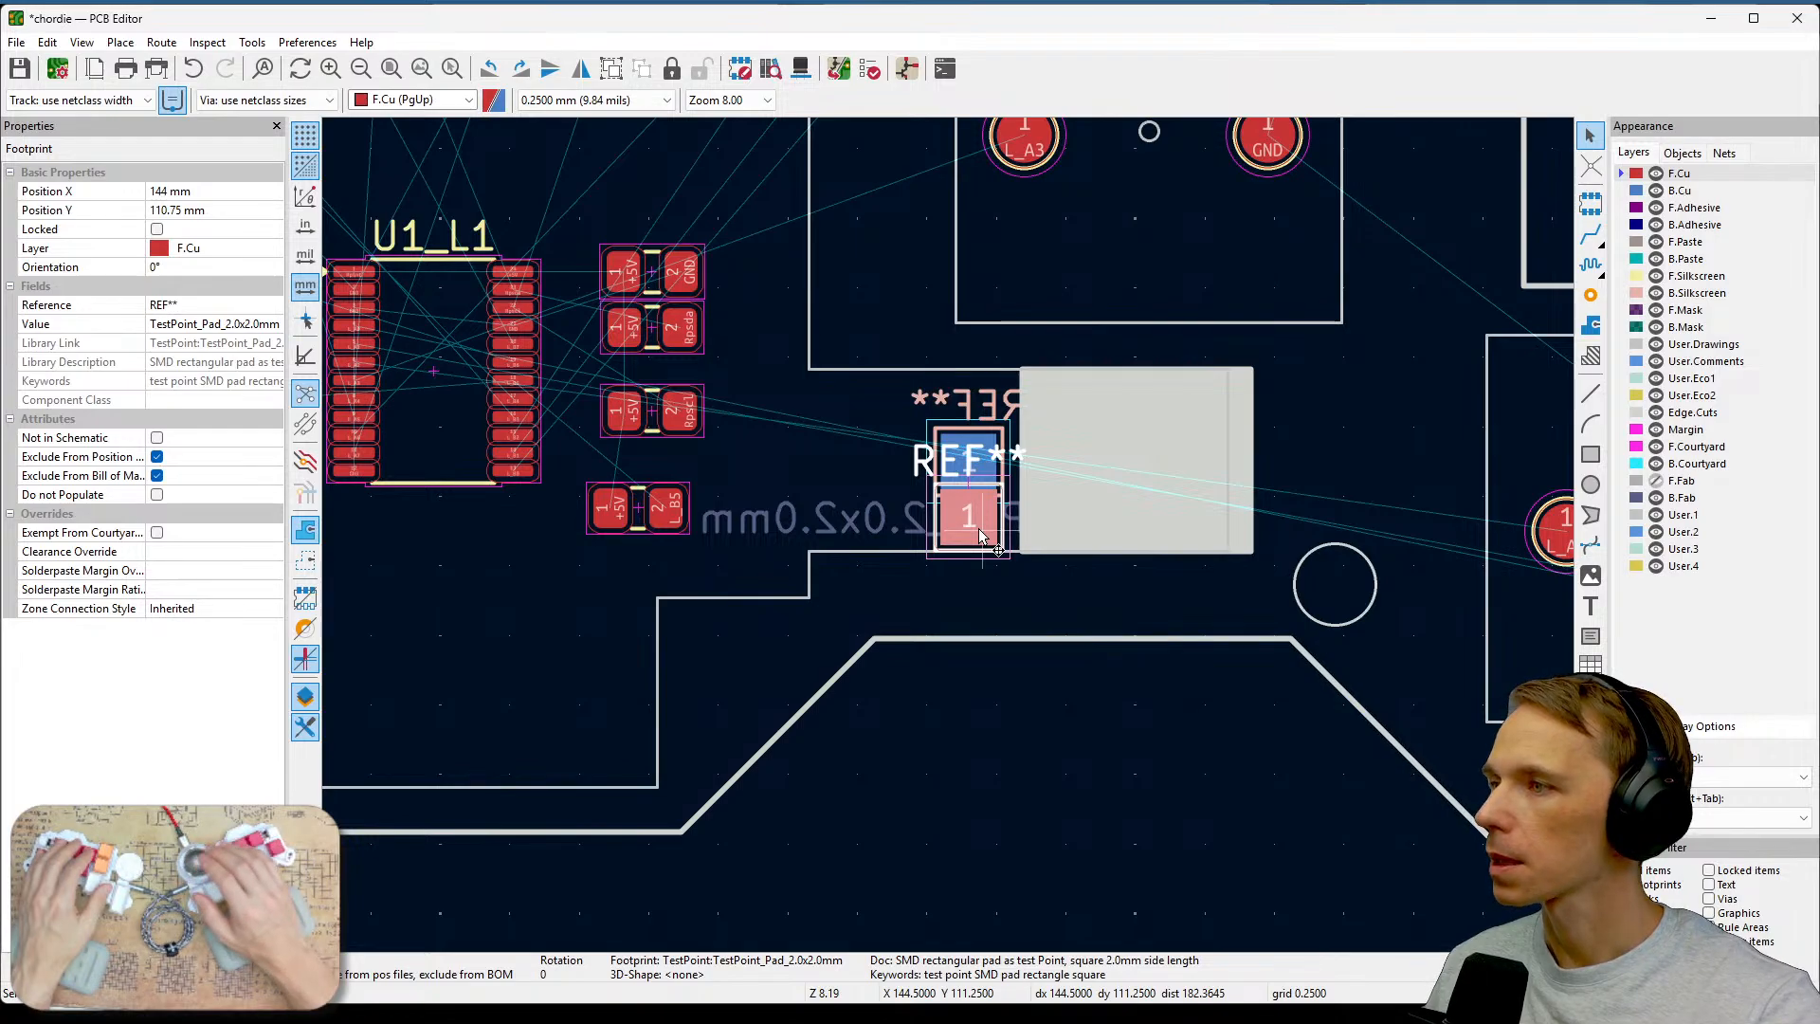
{"action": "key", "text": "e"}
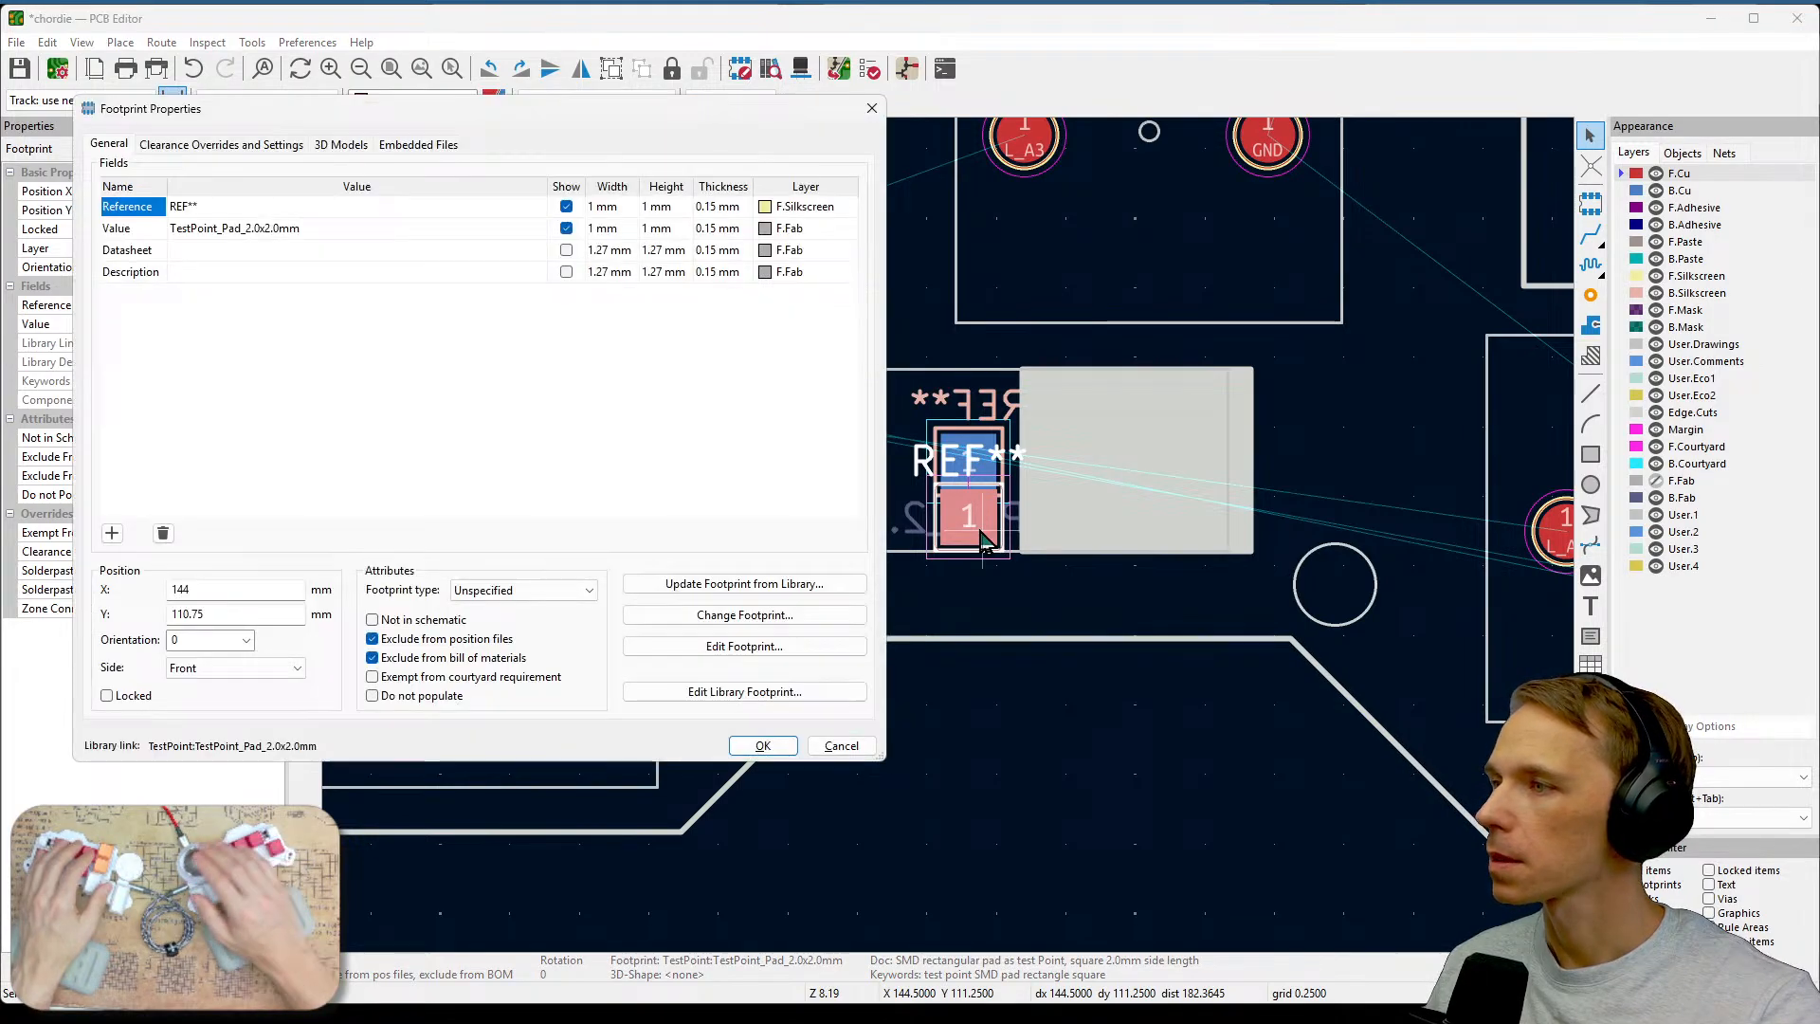
{"action": "left_click", "coordinate": [566, 206]}
{"action": "left_click", "coordinate": [566, 228]}
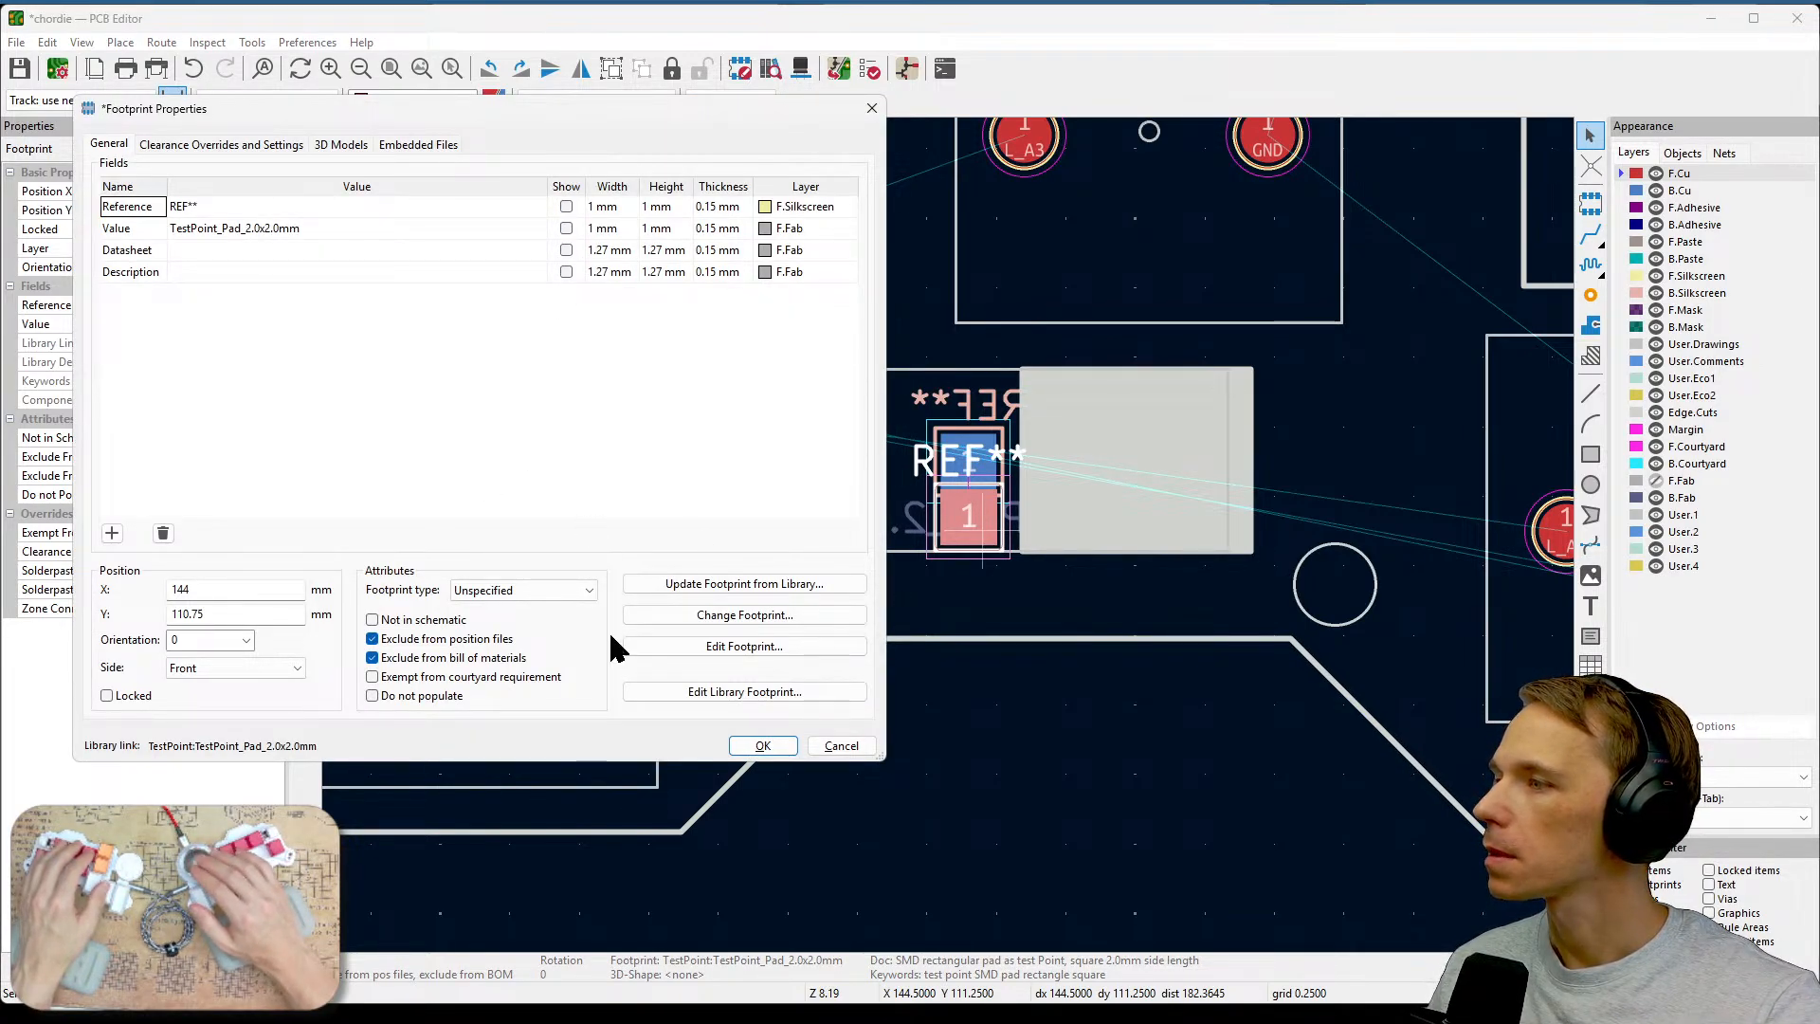
{"action": "left_click", "coordinate": [763, 746]}
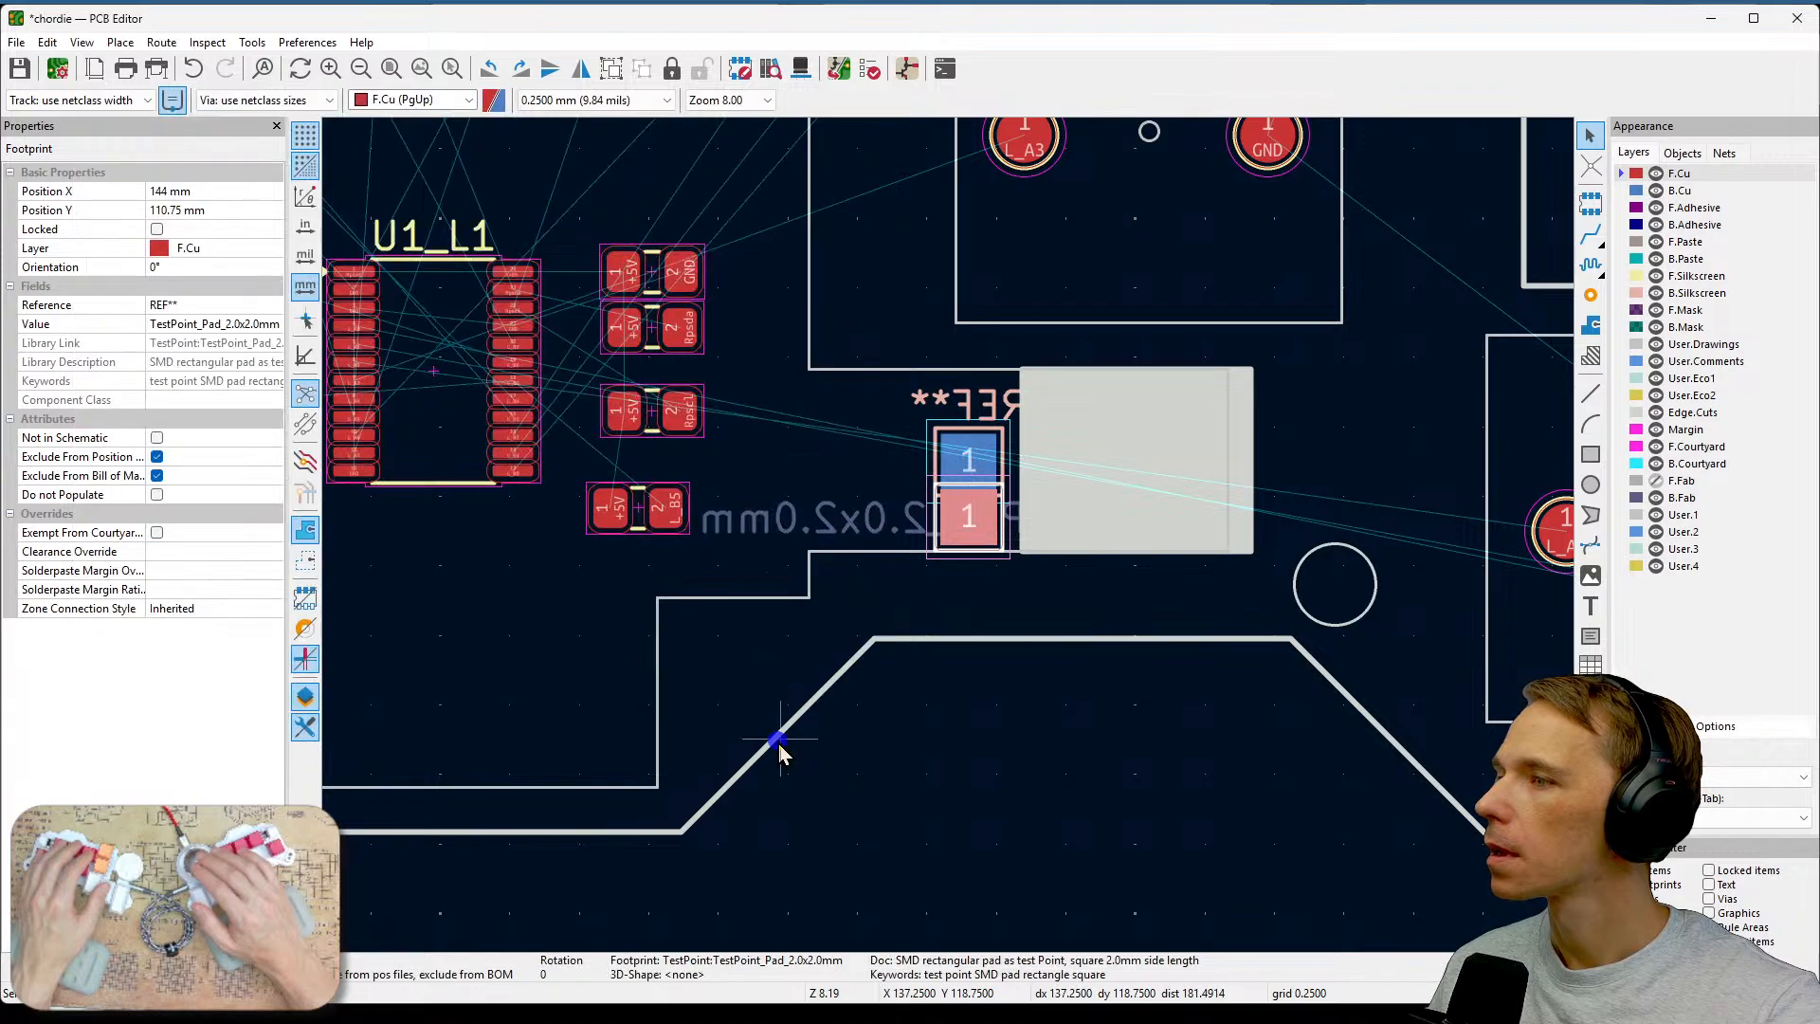
Review the footprint properties of the back-side and front-side test pads.
{"action": "key", "text": "f"}
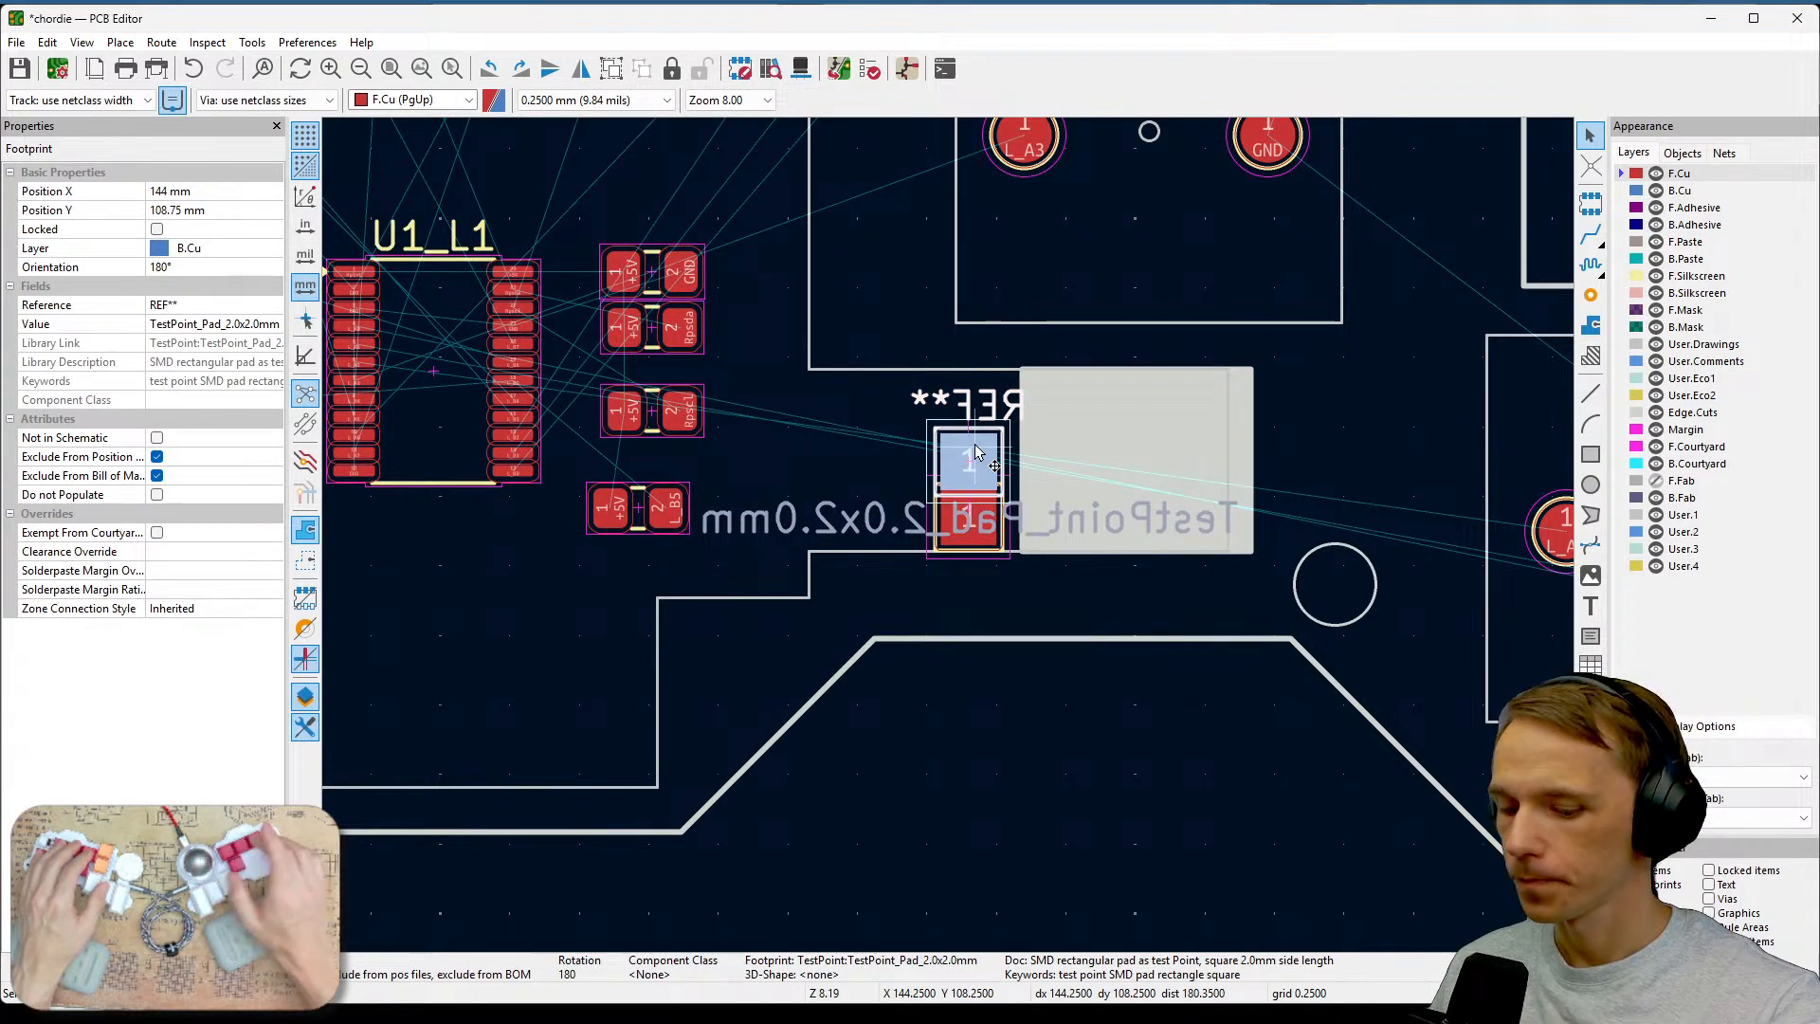
{"action": "key", "text": "e"}
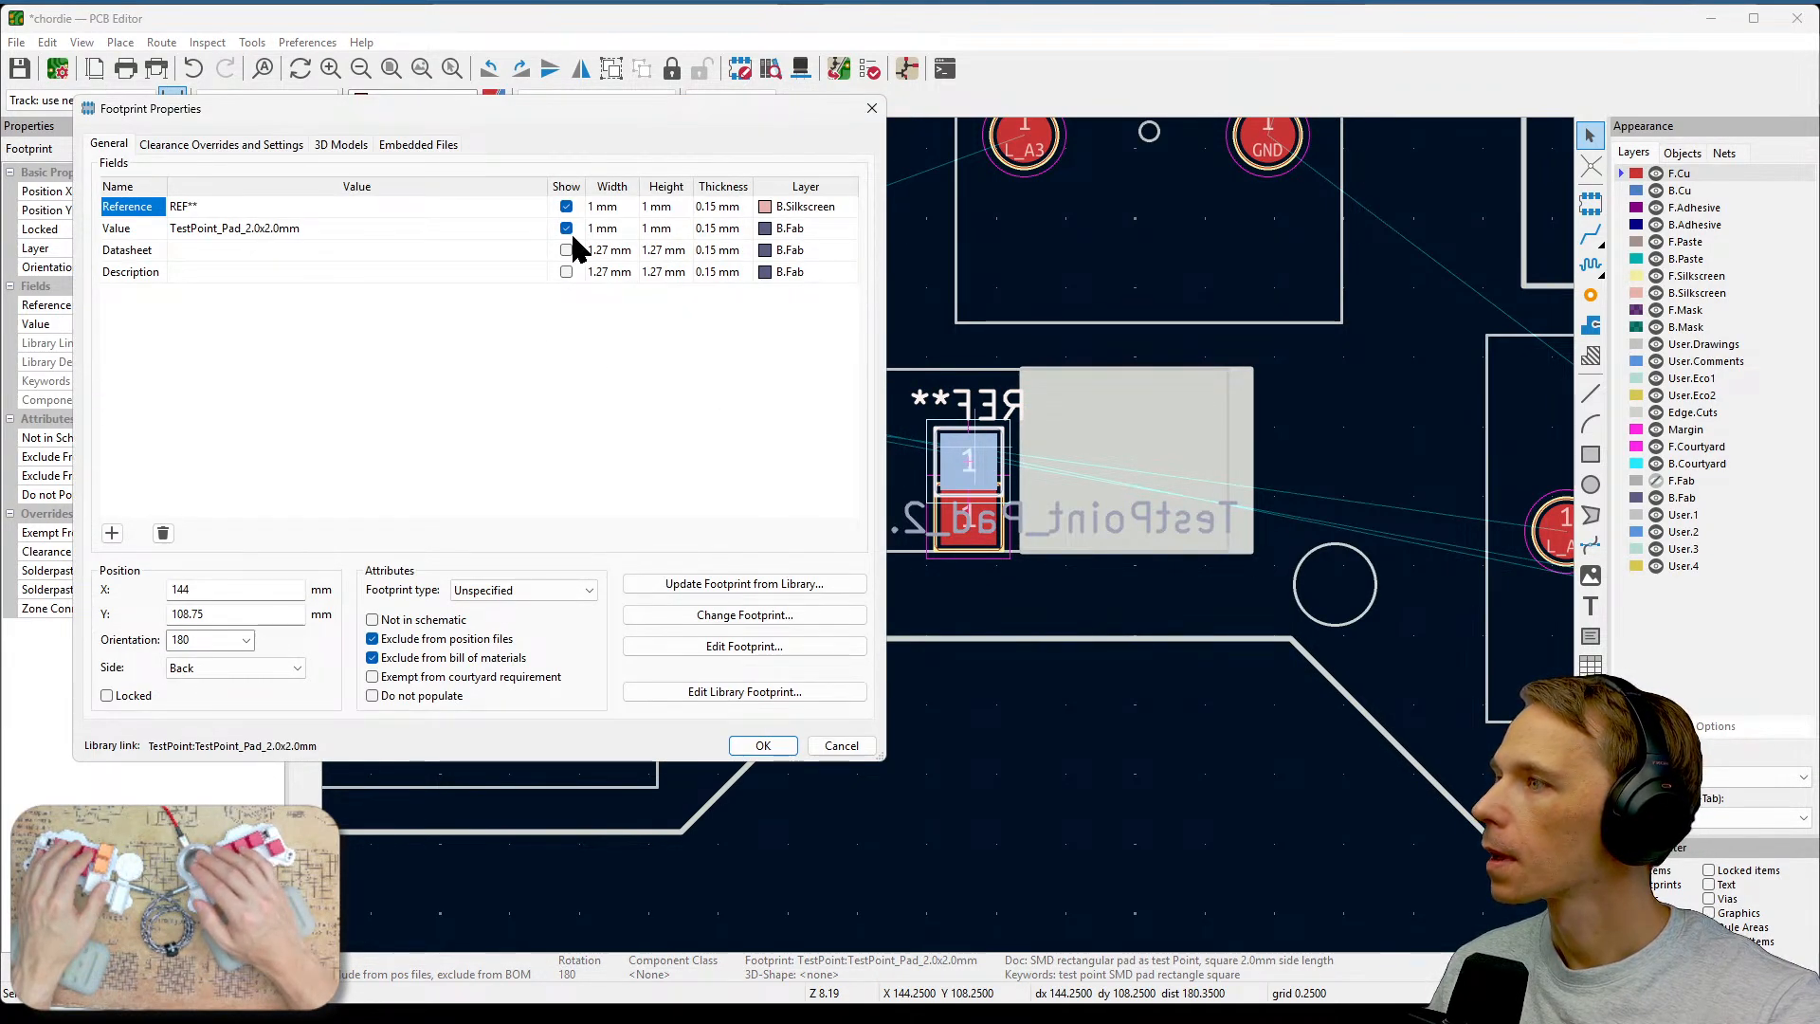
{"action": "left_click", "coordinate": [758, 746]}
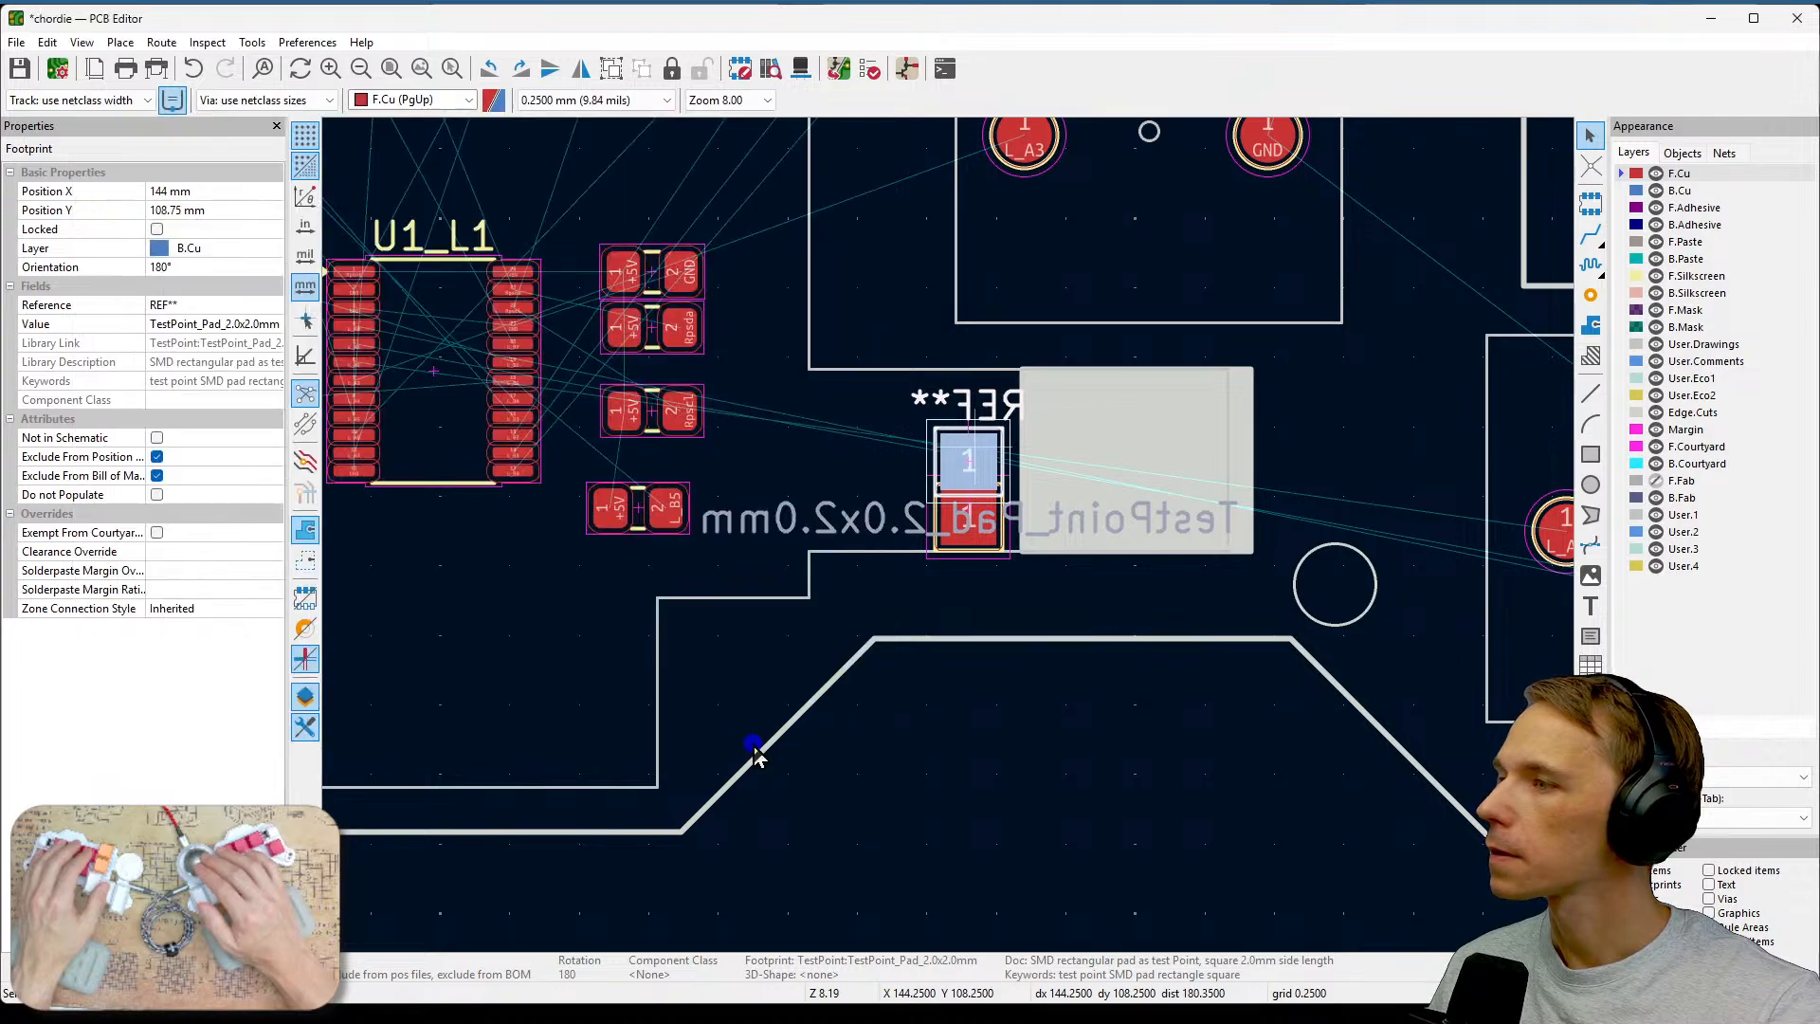
{"action": "middle_click_drag", "start_coordinate": [988, 766], "coordinate": [1325, 737]}
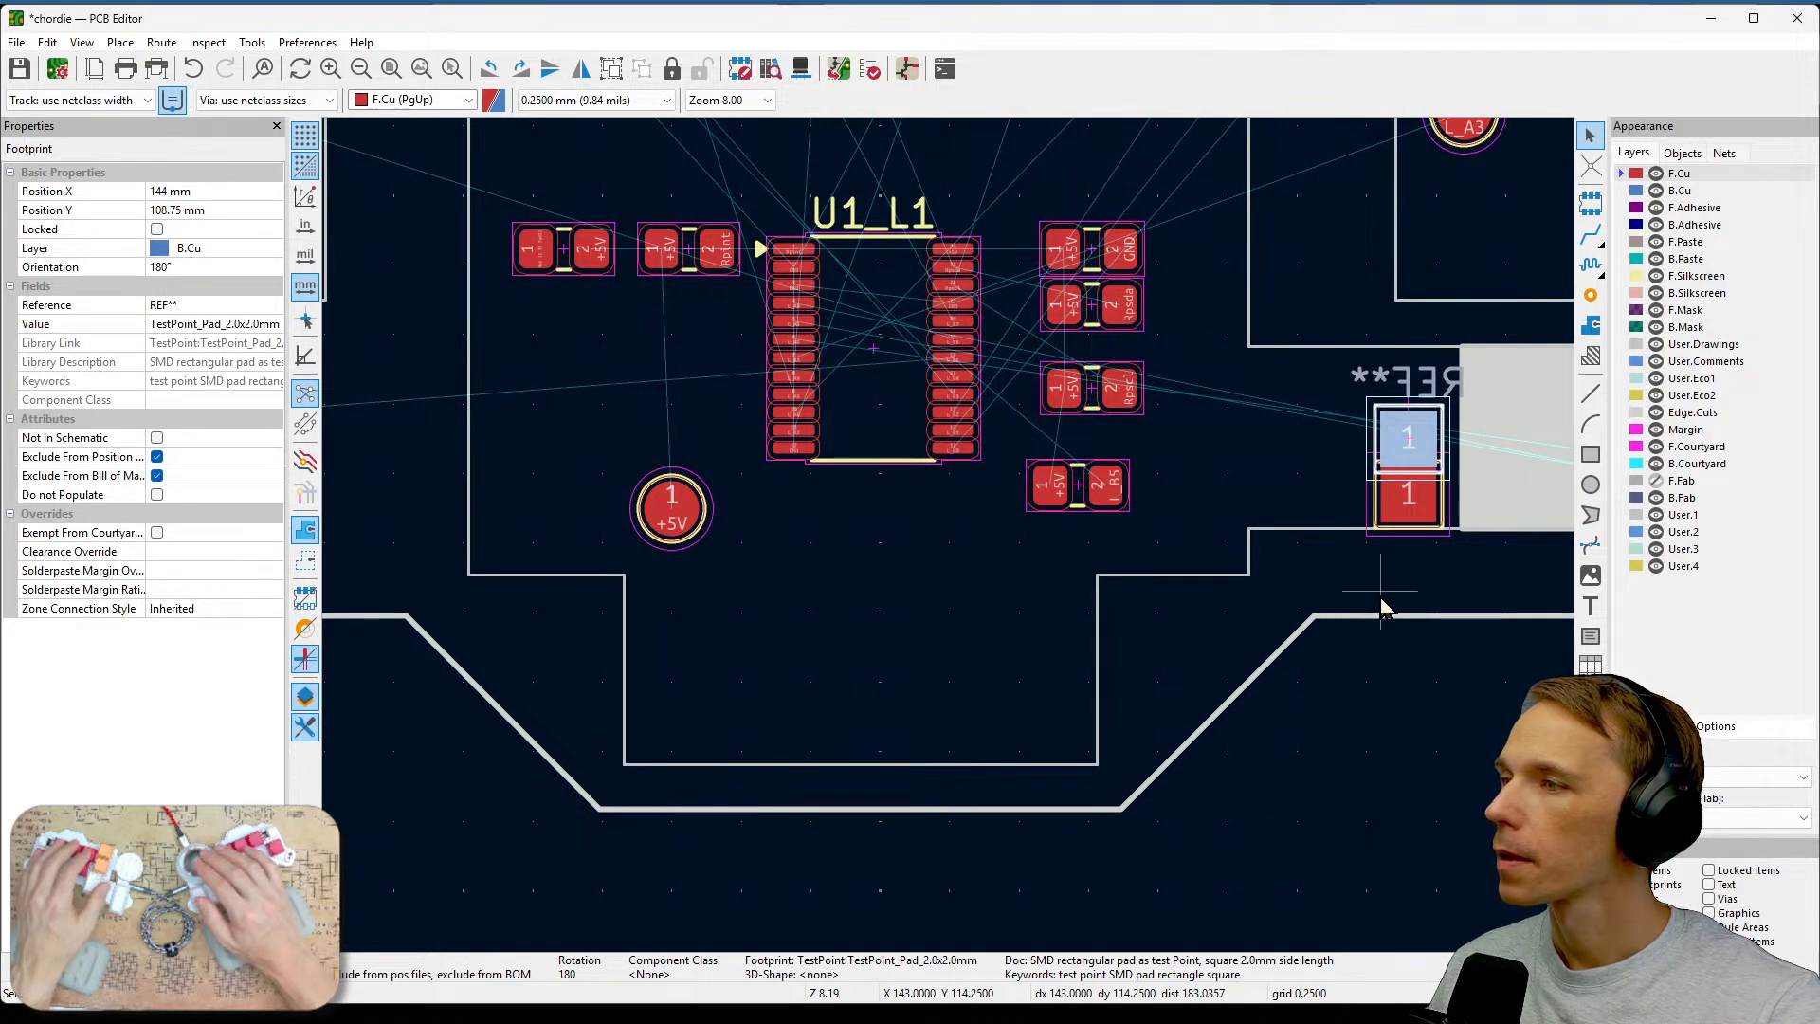
{"action": "scroll", "coordinate": [1158, 674], "scroll_direction": "down", "scroll_amount": 4}
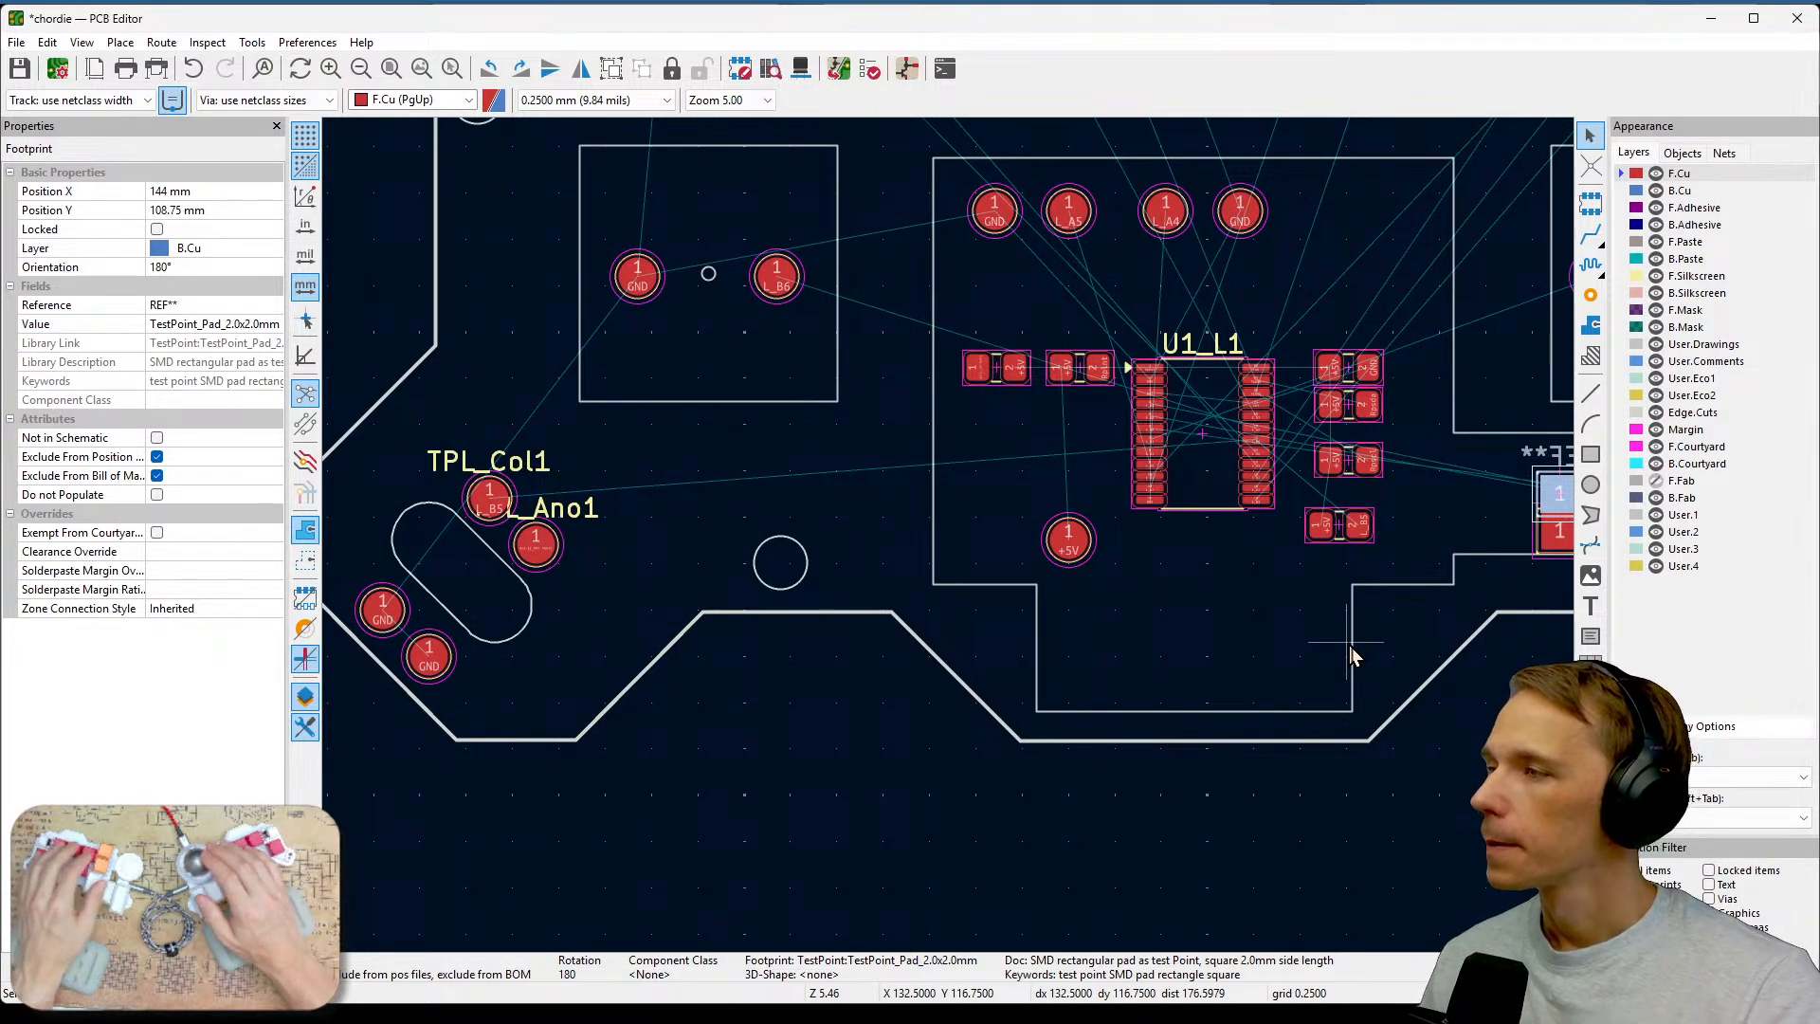
{"action": "middle_click_drag", "start_coordinate": [1351, 654], "coordinate": [1229, 642]}
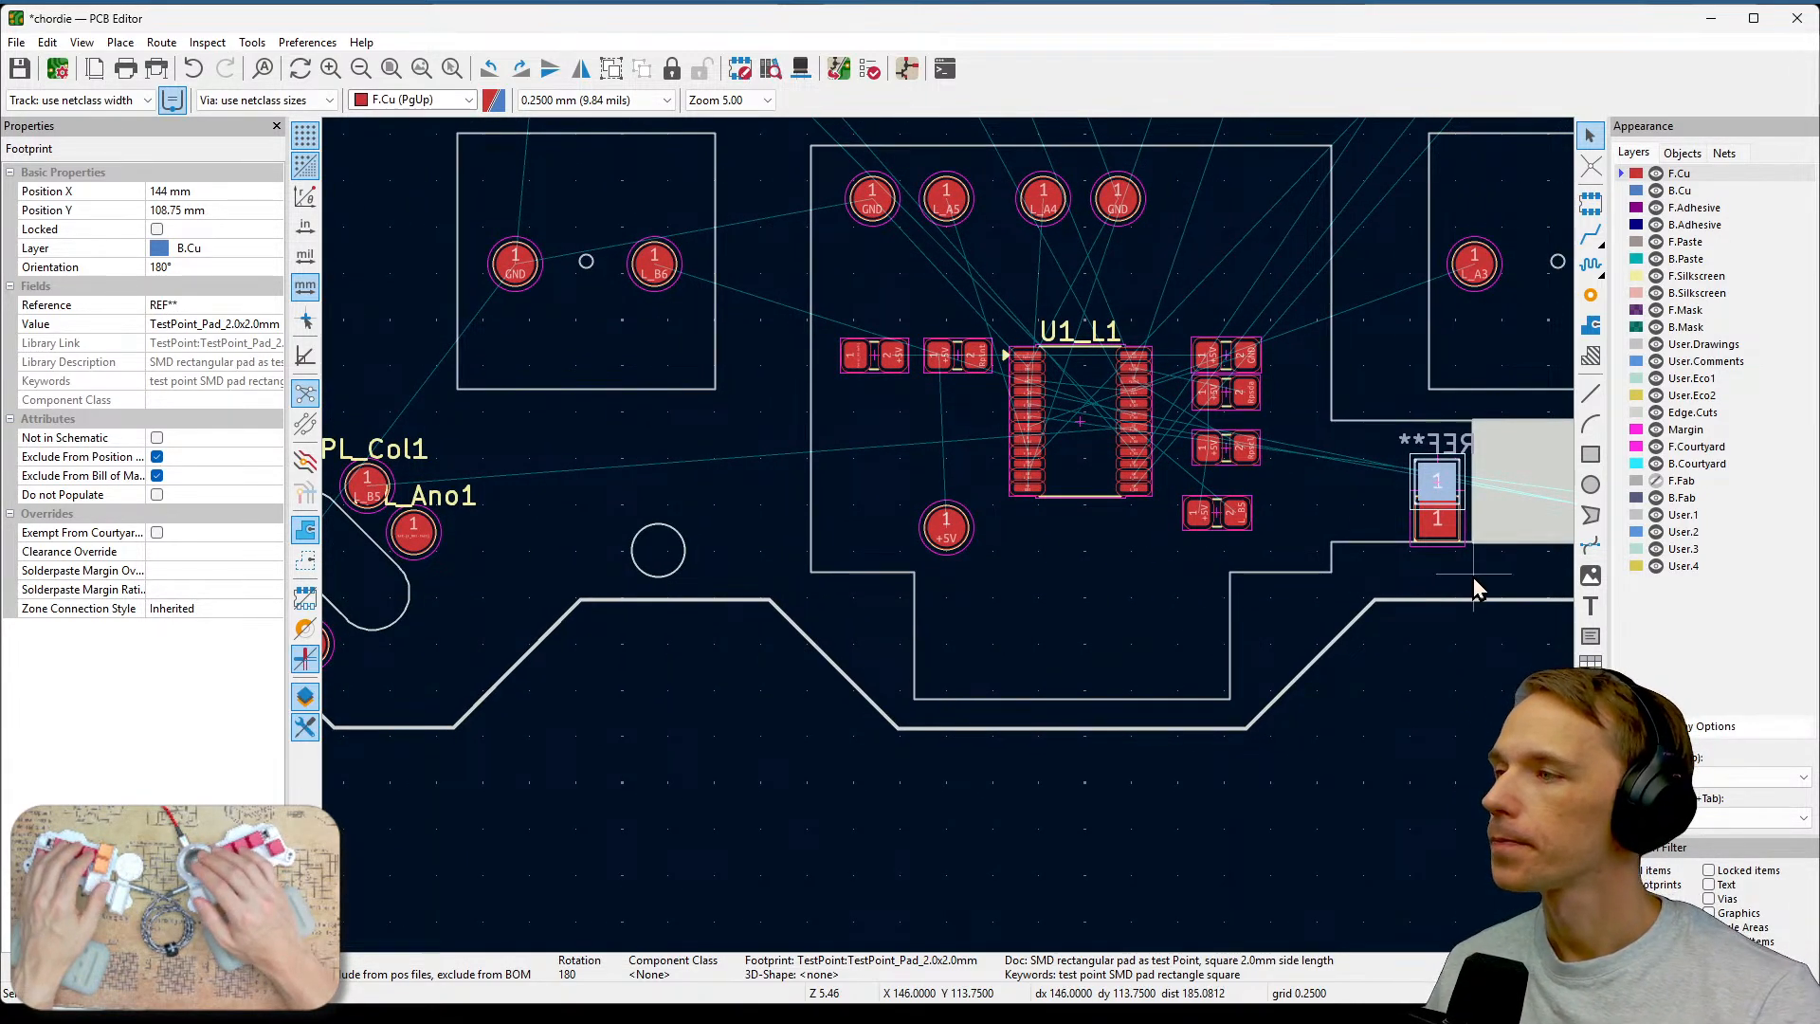
{"action": "key", "text": "f"}
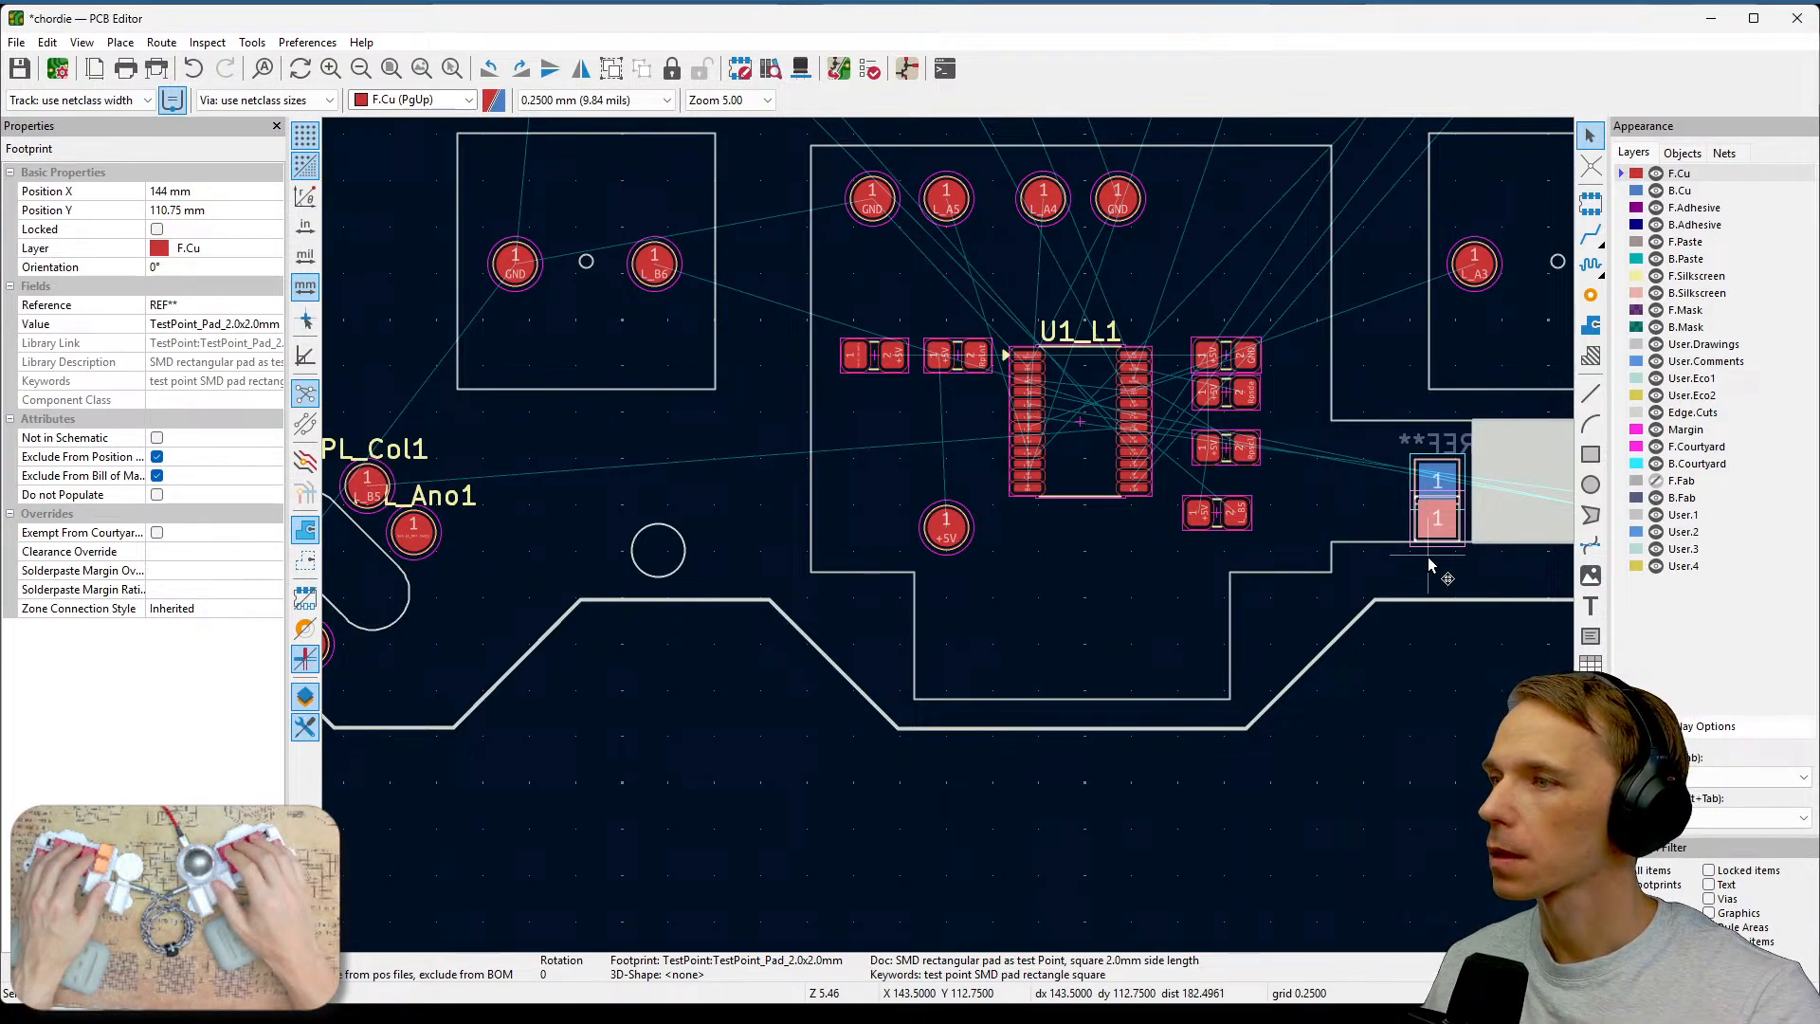
{"action": "key", "text": "e"}
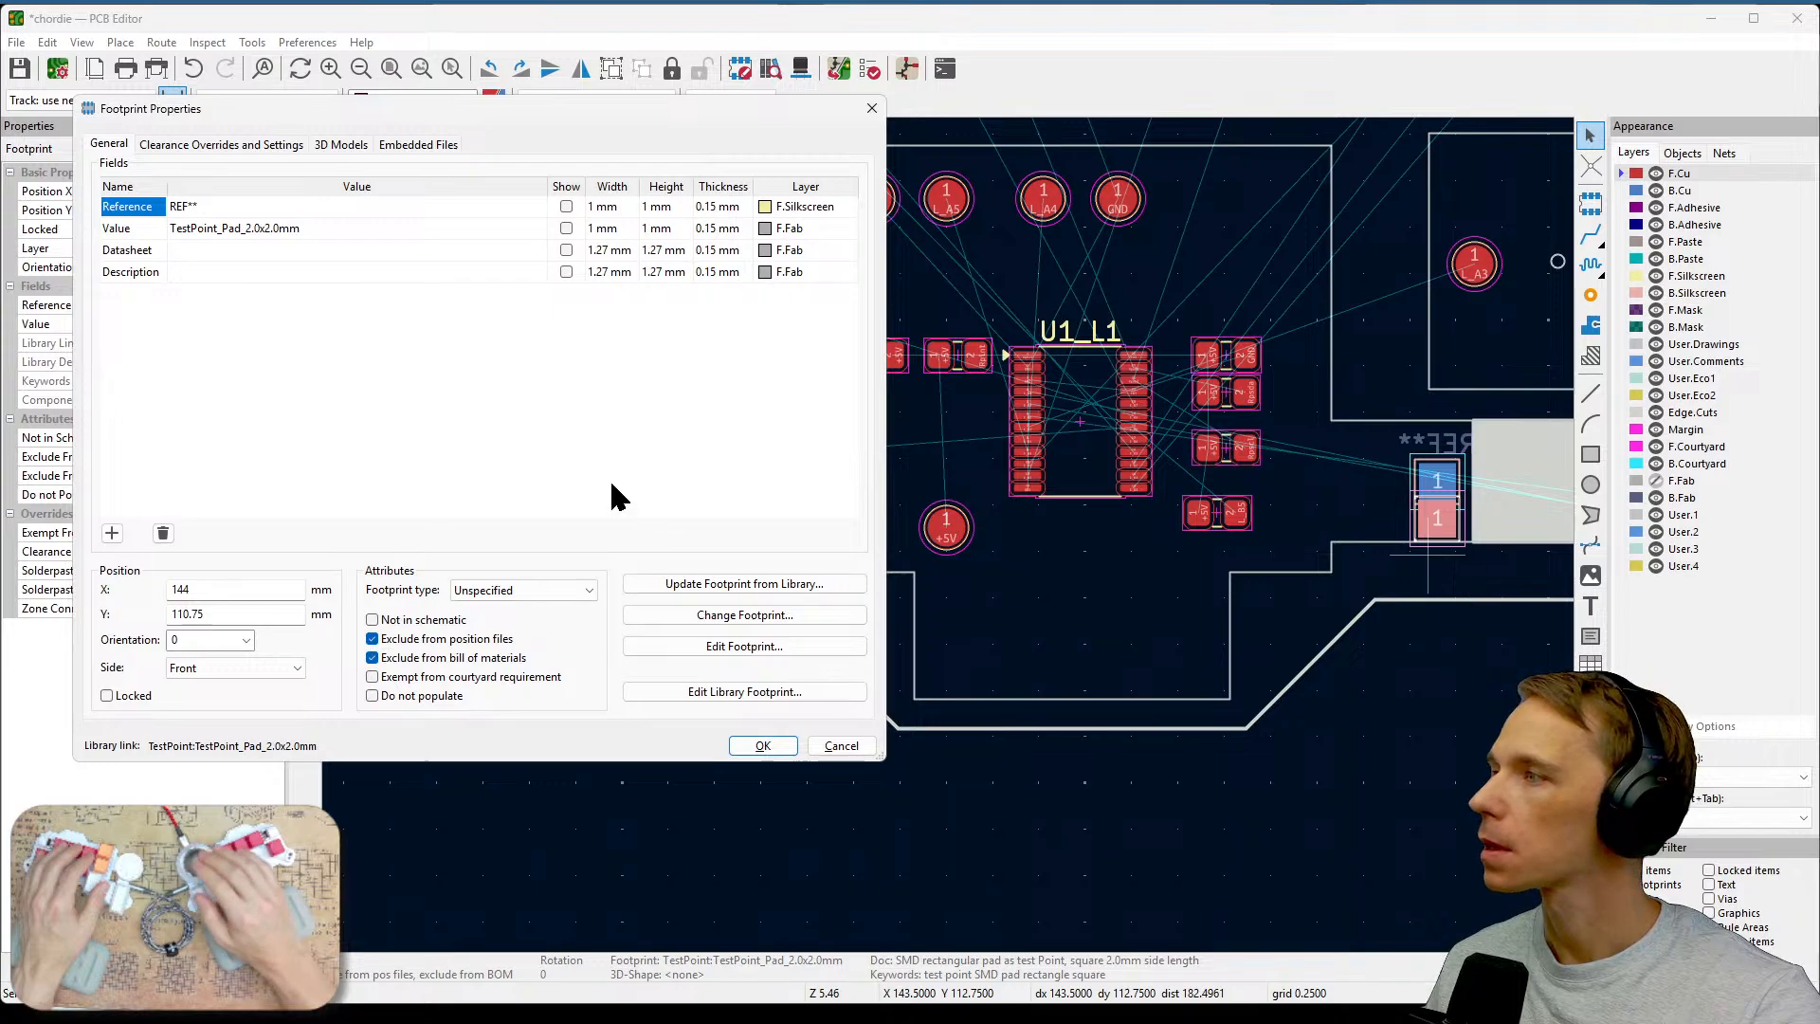
{"action": "key", "text": "Escape"}
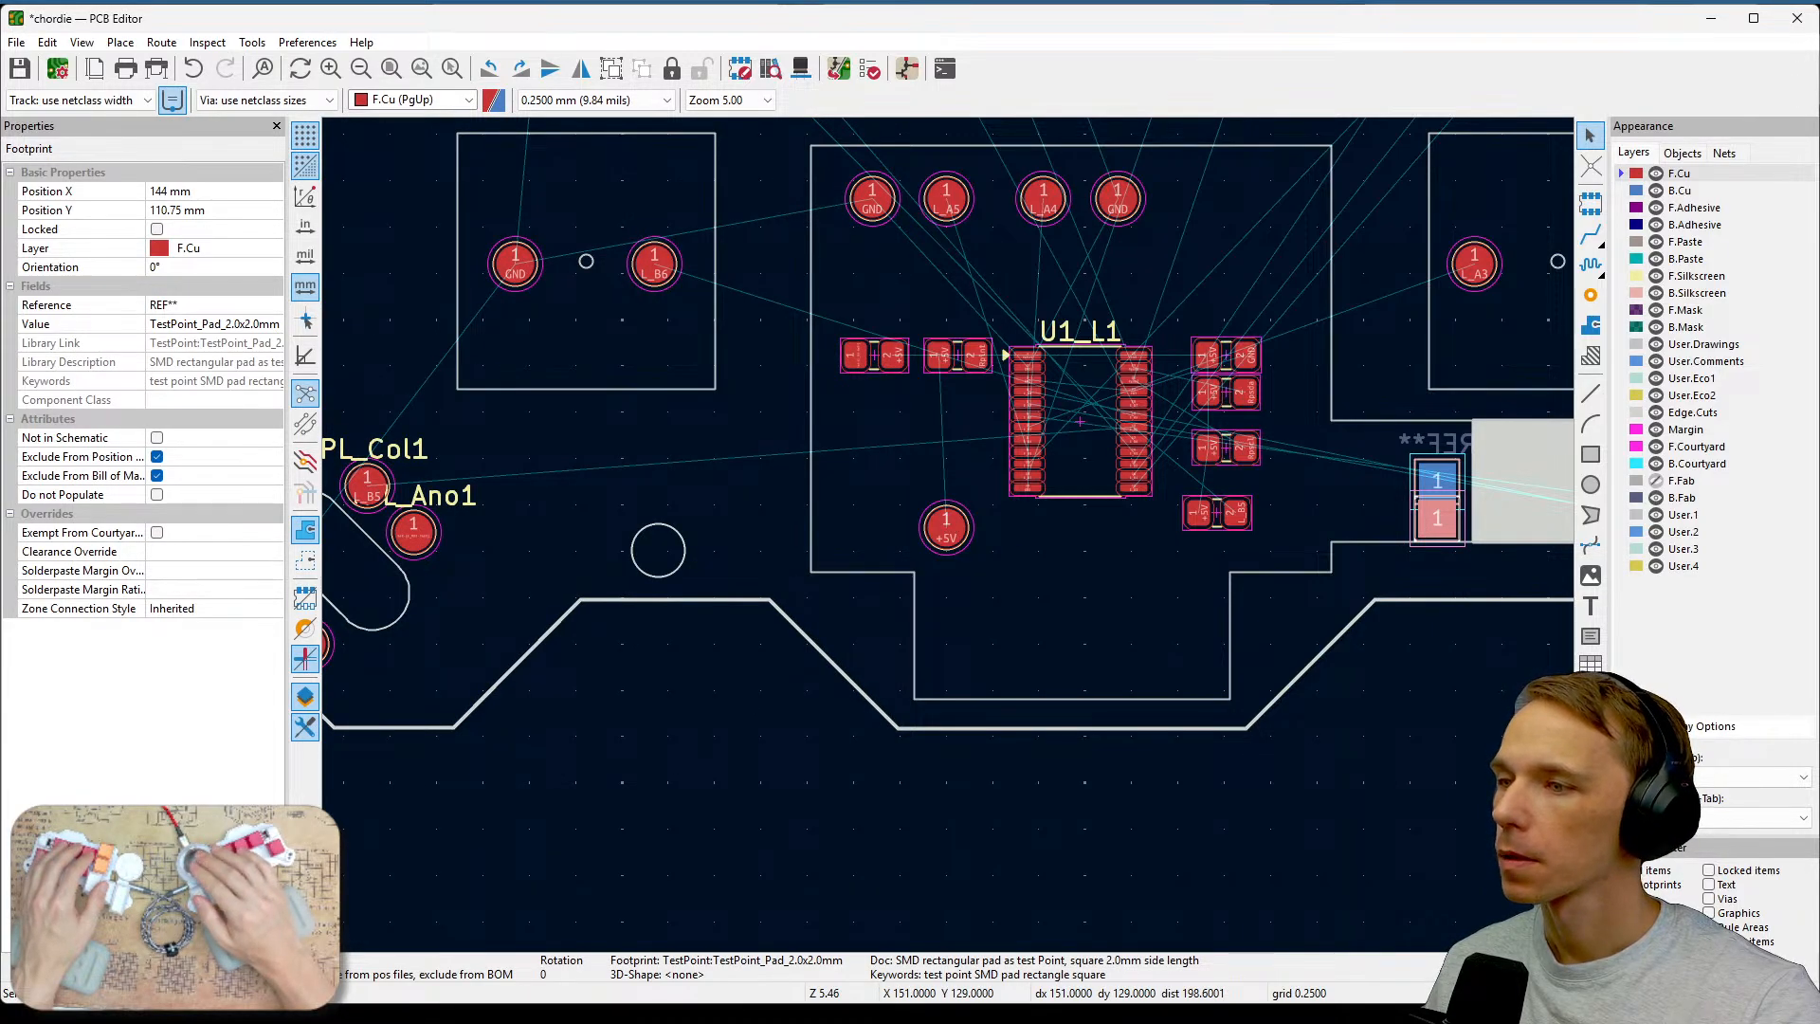
Assign the front test pad's pad to the net Net-(L_RV1-Pad1).
{"action": "left_click", "coordinate": [1440, 526]}
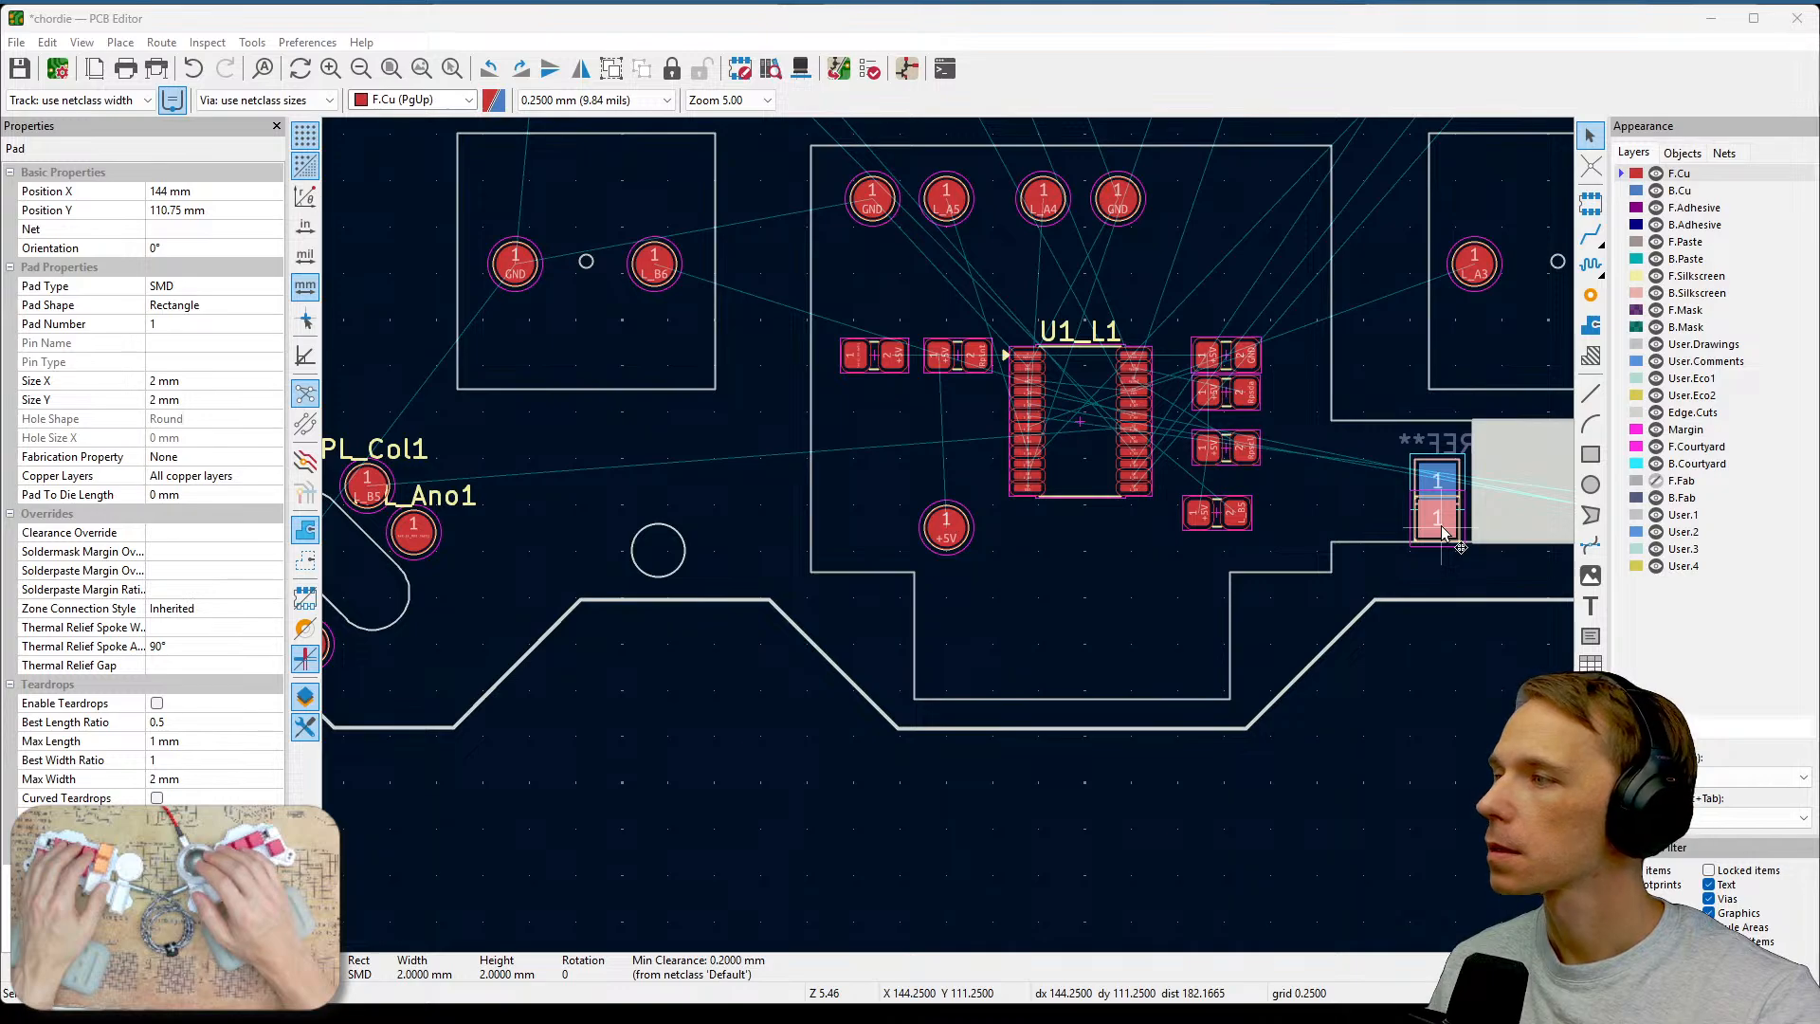
{"action": "double_click", "coordinate": [1441, 534]}
{"action": "left_click", "coordinate": [805, 337]}
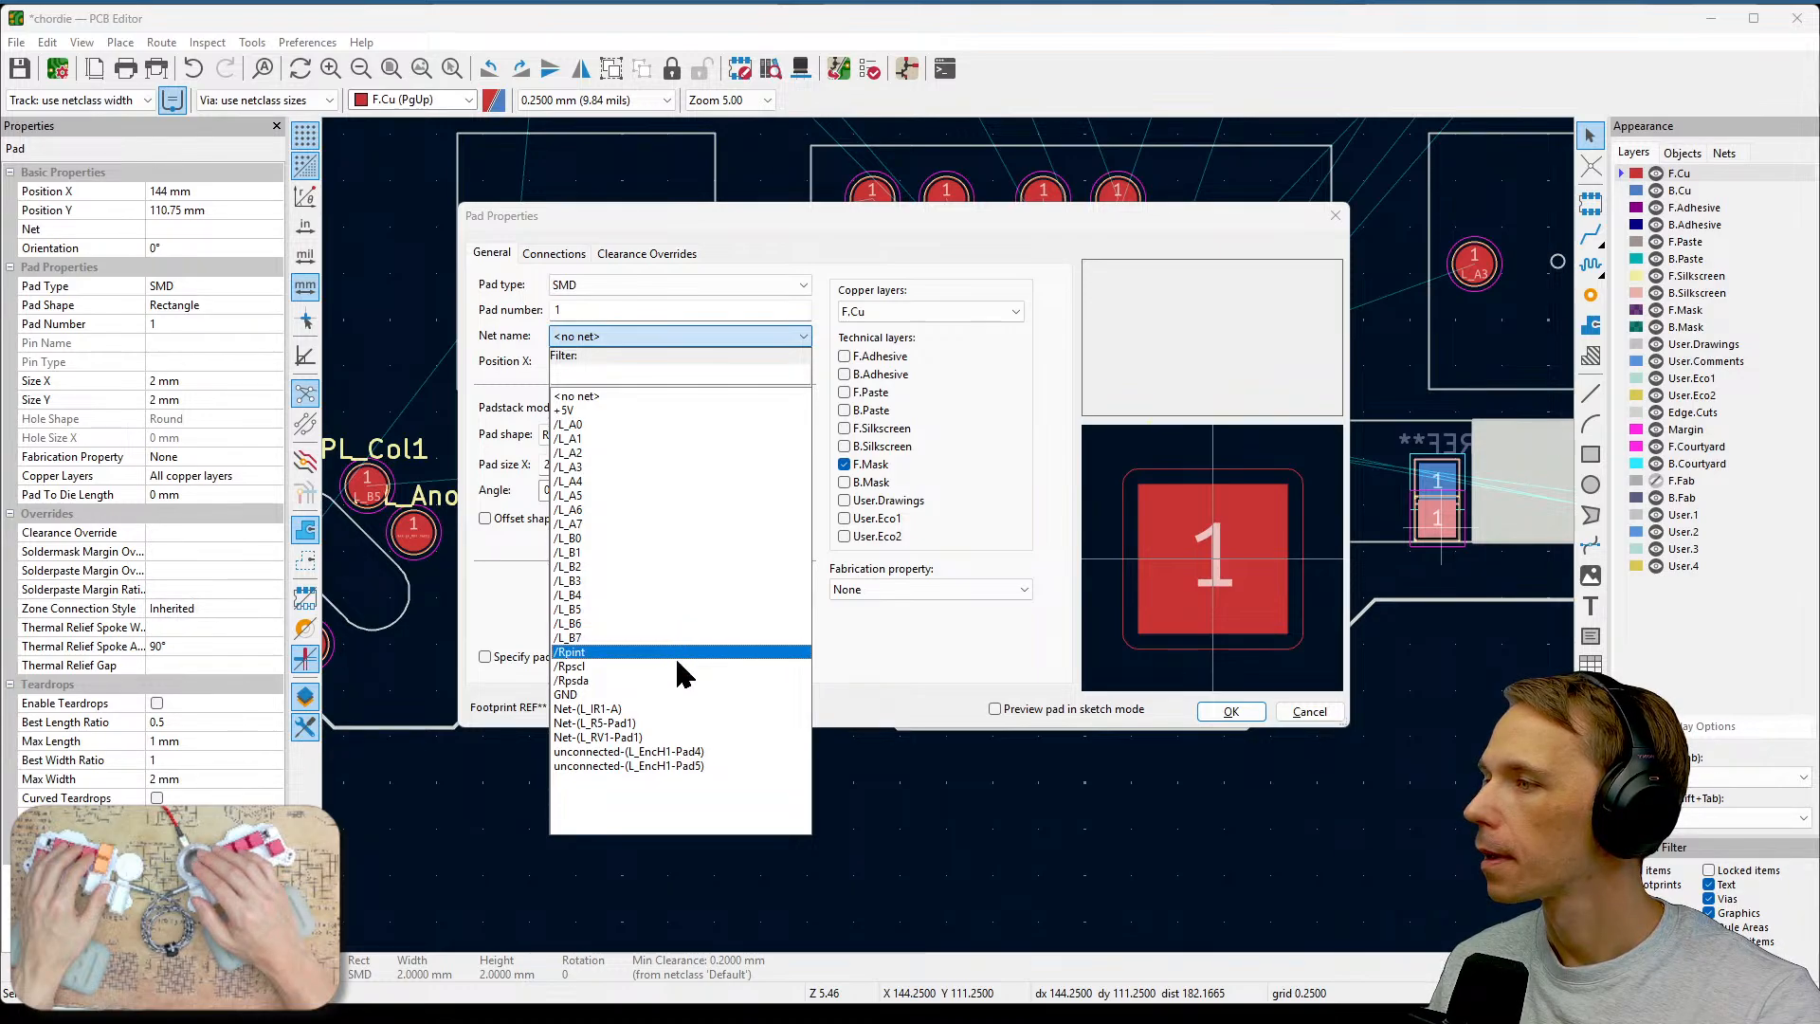
{"action": "left_click", "coordinate": [657, 738]}
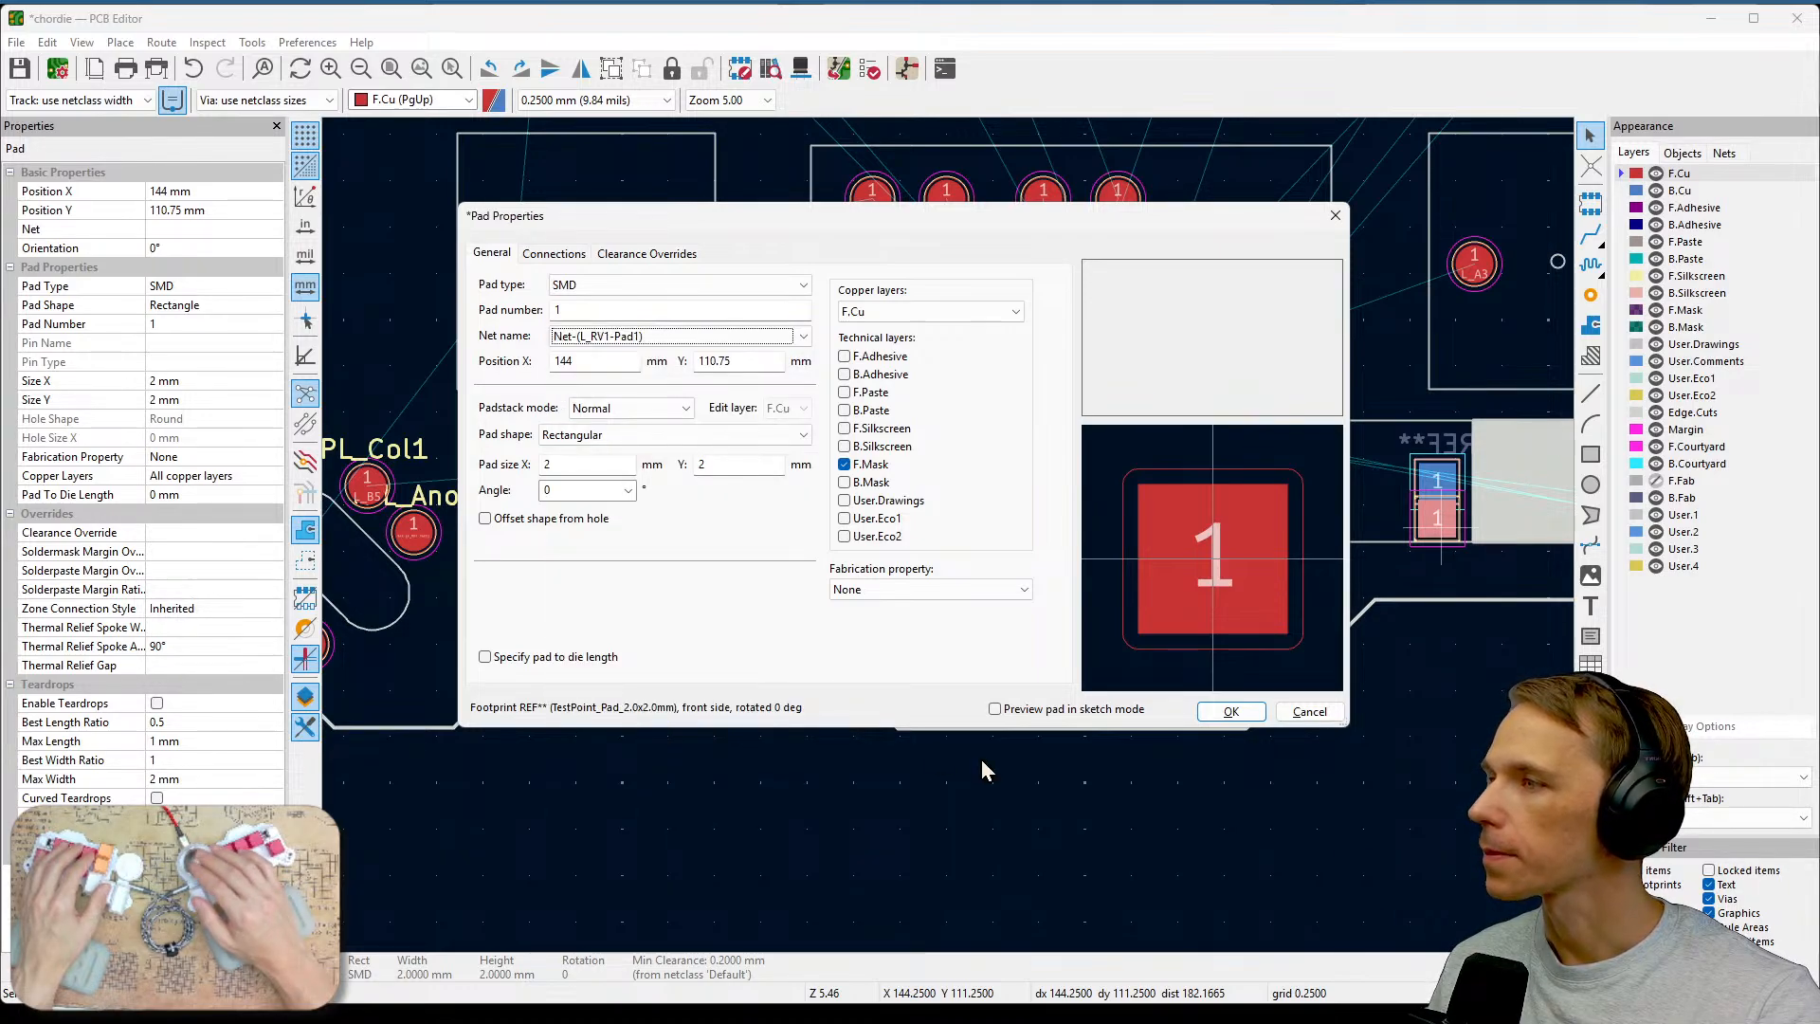
{"action": "left_click", "coordinate": [1230, 711]}
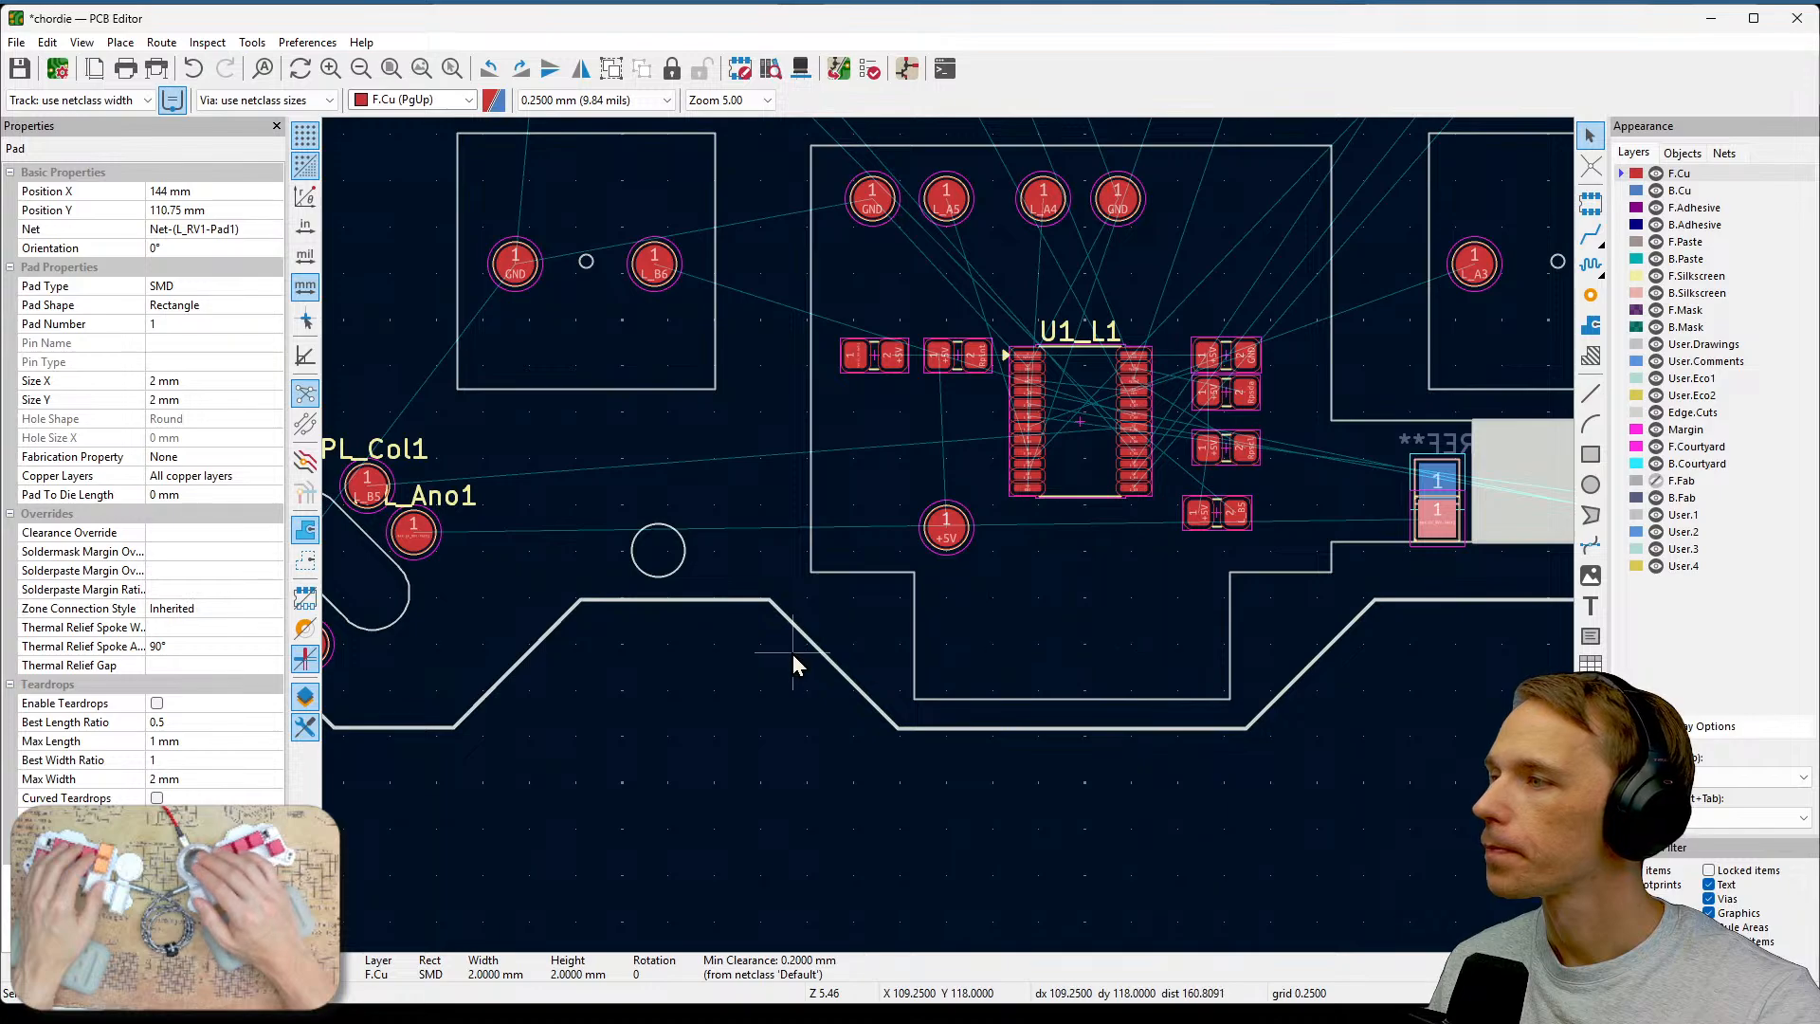
Zoom in on the test pads beside the PL_Col1 and L_Ano1 pads on the board.
{"action": "middle_click_drag", "start_coordinate": [593, 619], "coordinate": [991, 629]}
{"action": "scroll", "coordinate": [999, 652], "scroll_direction": "up", "scroll_amount": 5}
{"action": "middle_click_drag", "start_coordinate": [788, 487], "coordinate": [1226, 675]}
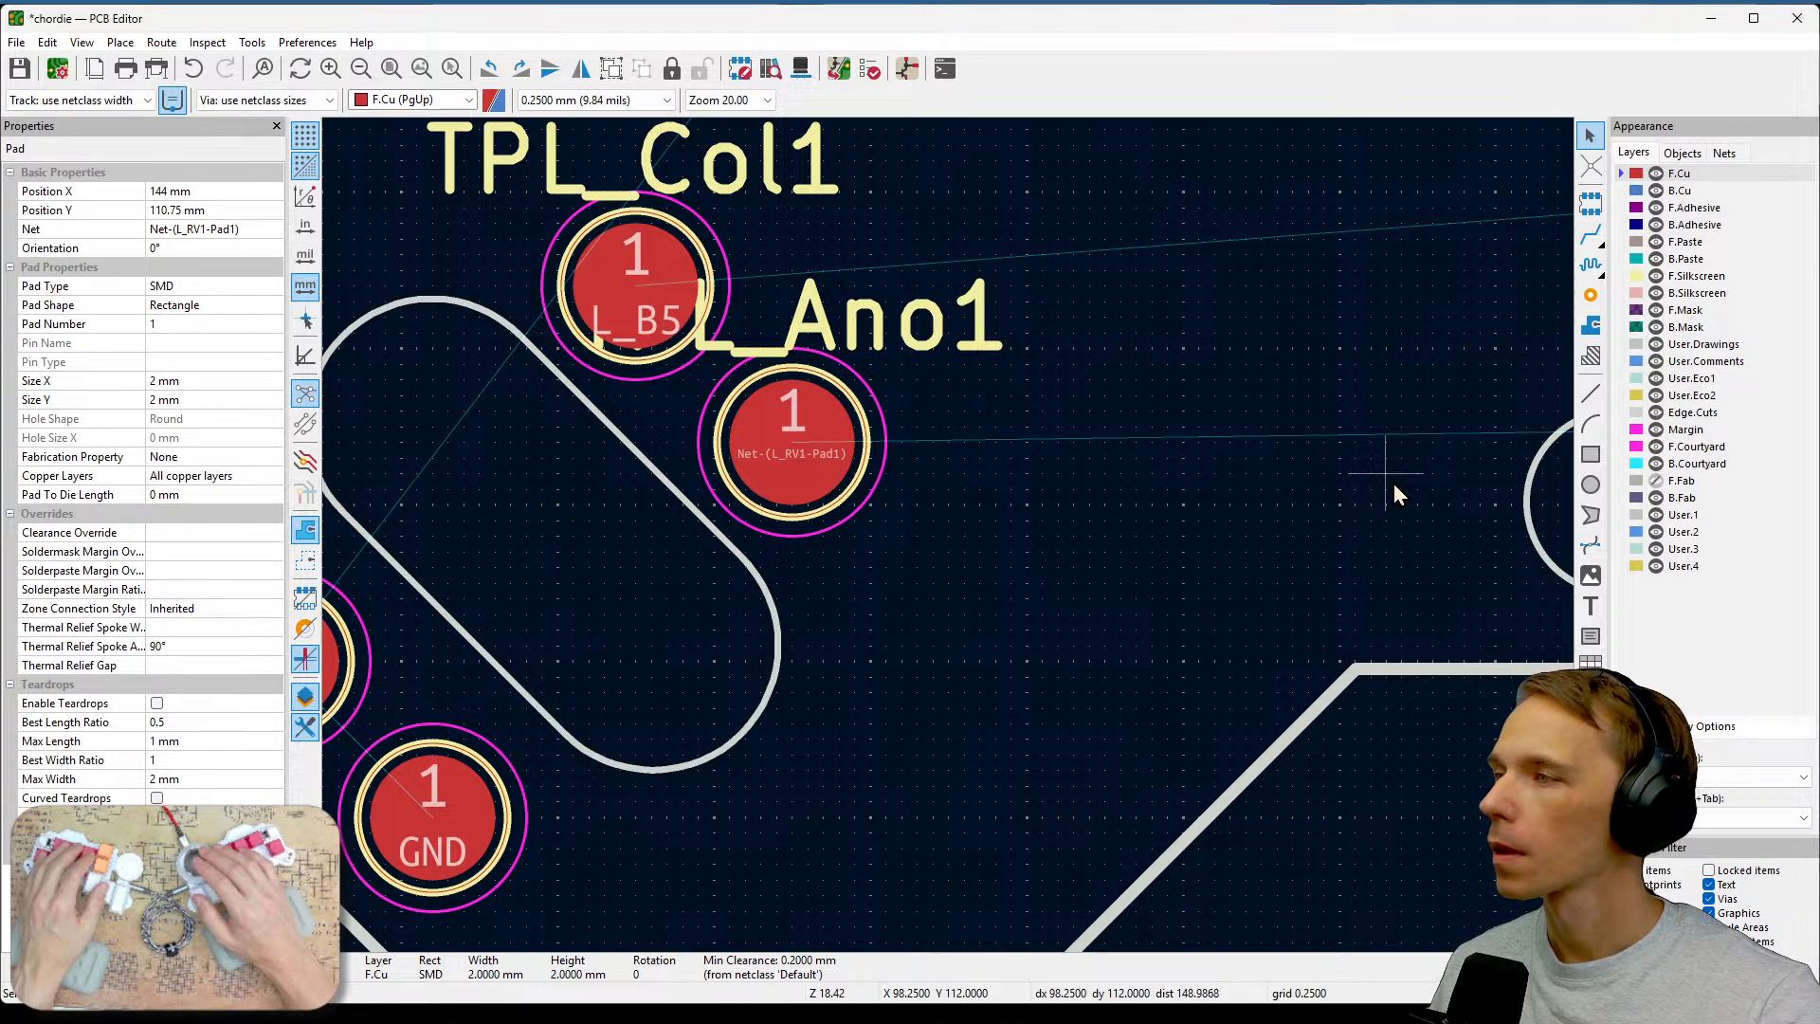
Switch to the schematic editor and rename the potentiometer's reference from L_RV1 to L_PotAnod1.
{"action": "key", "text": "alt+Tab"}
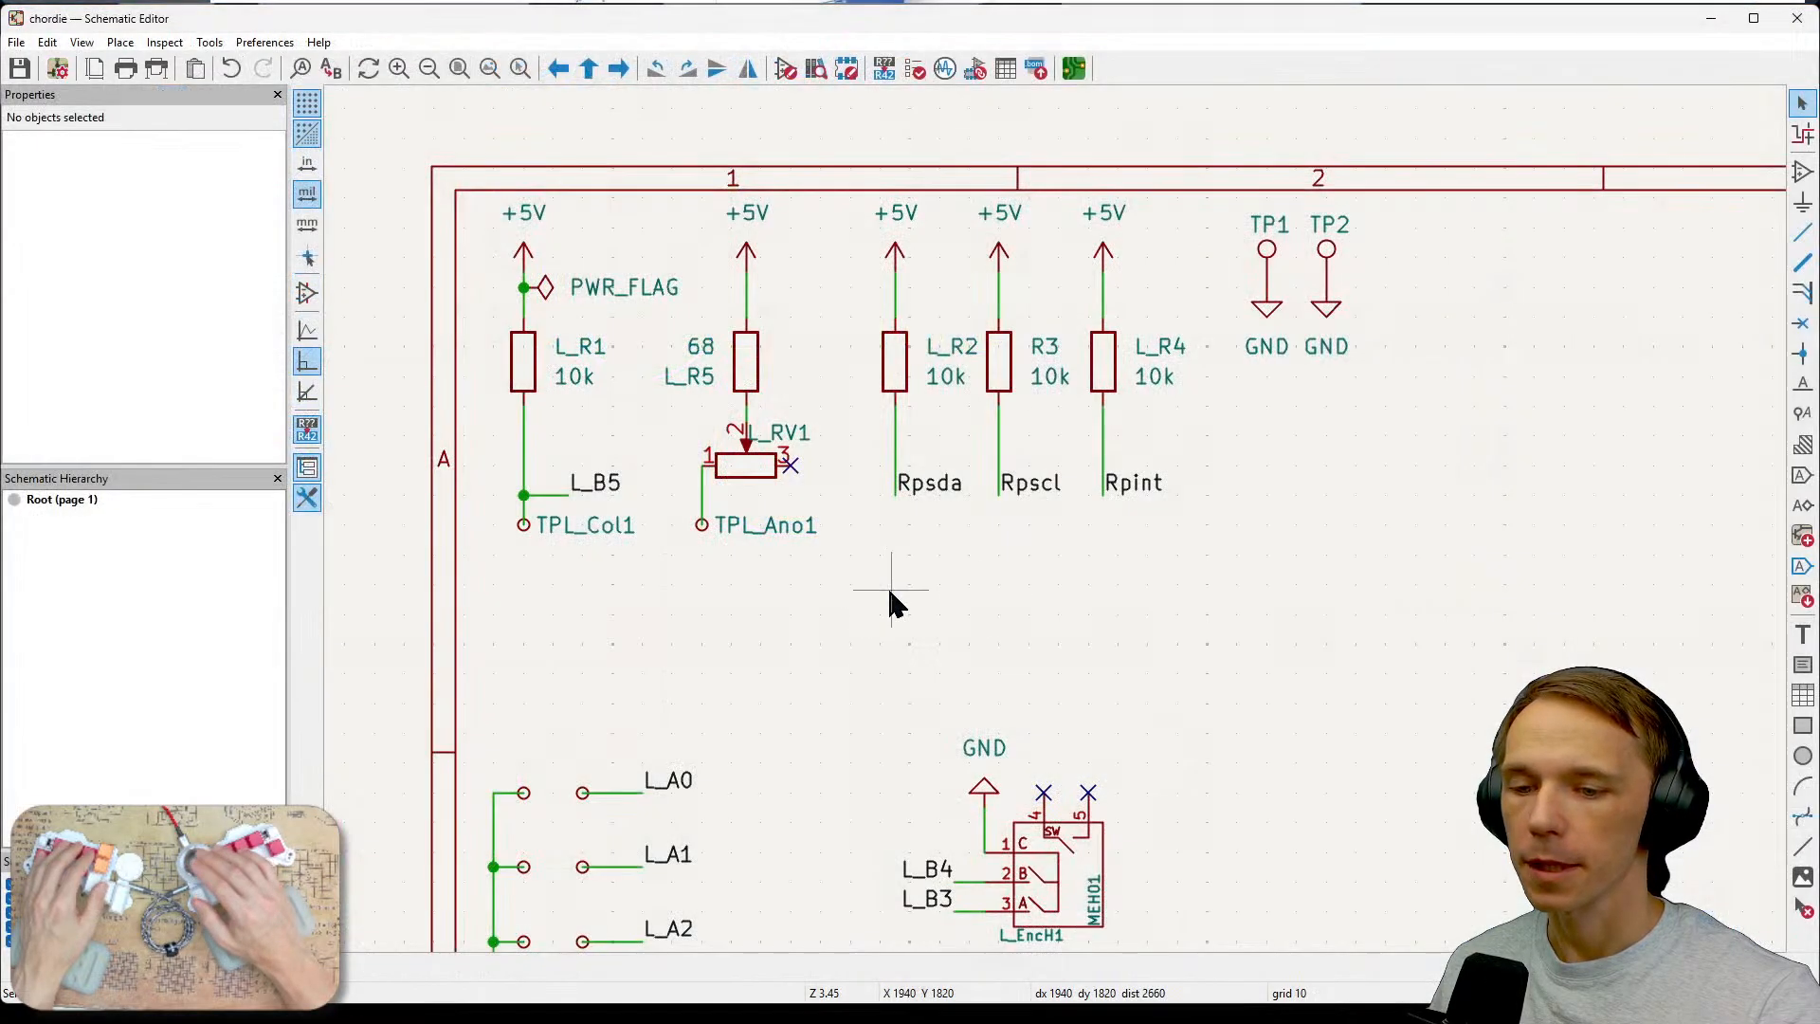
{"action": "left_click", "coordinate": [783, 436]}
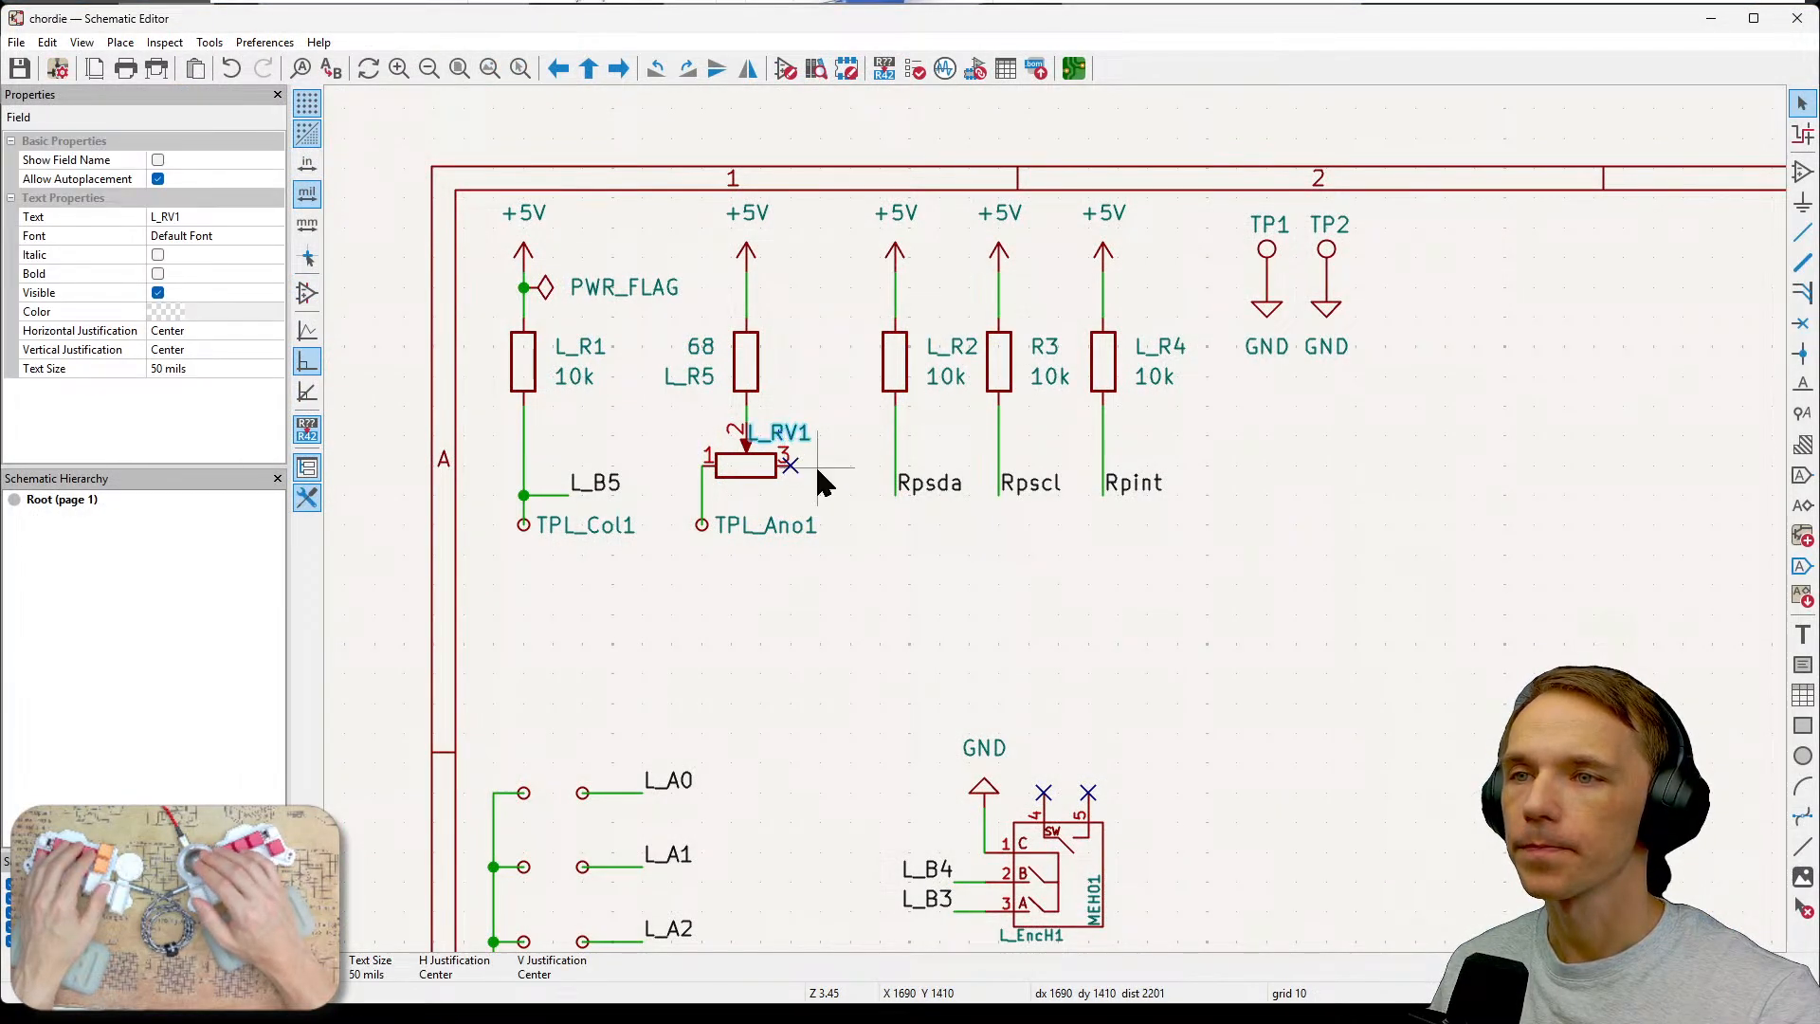
{"action": "key", "text": "e"}
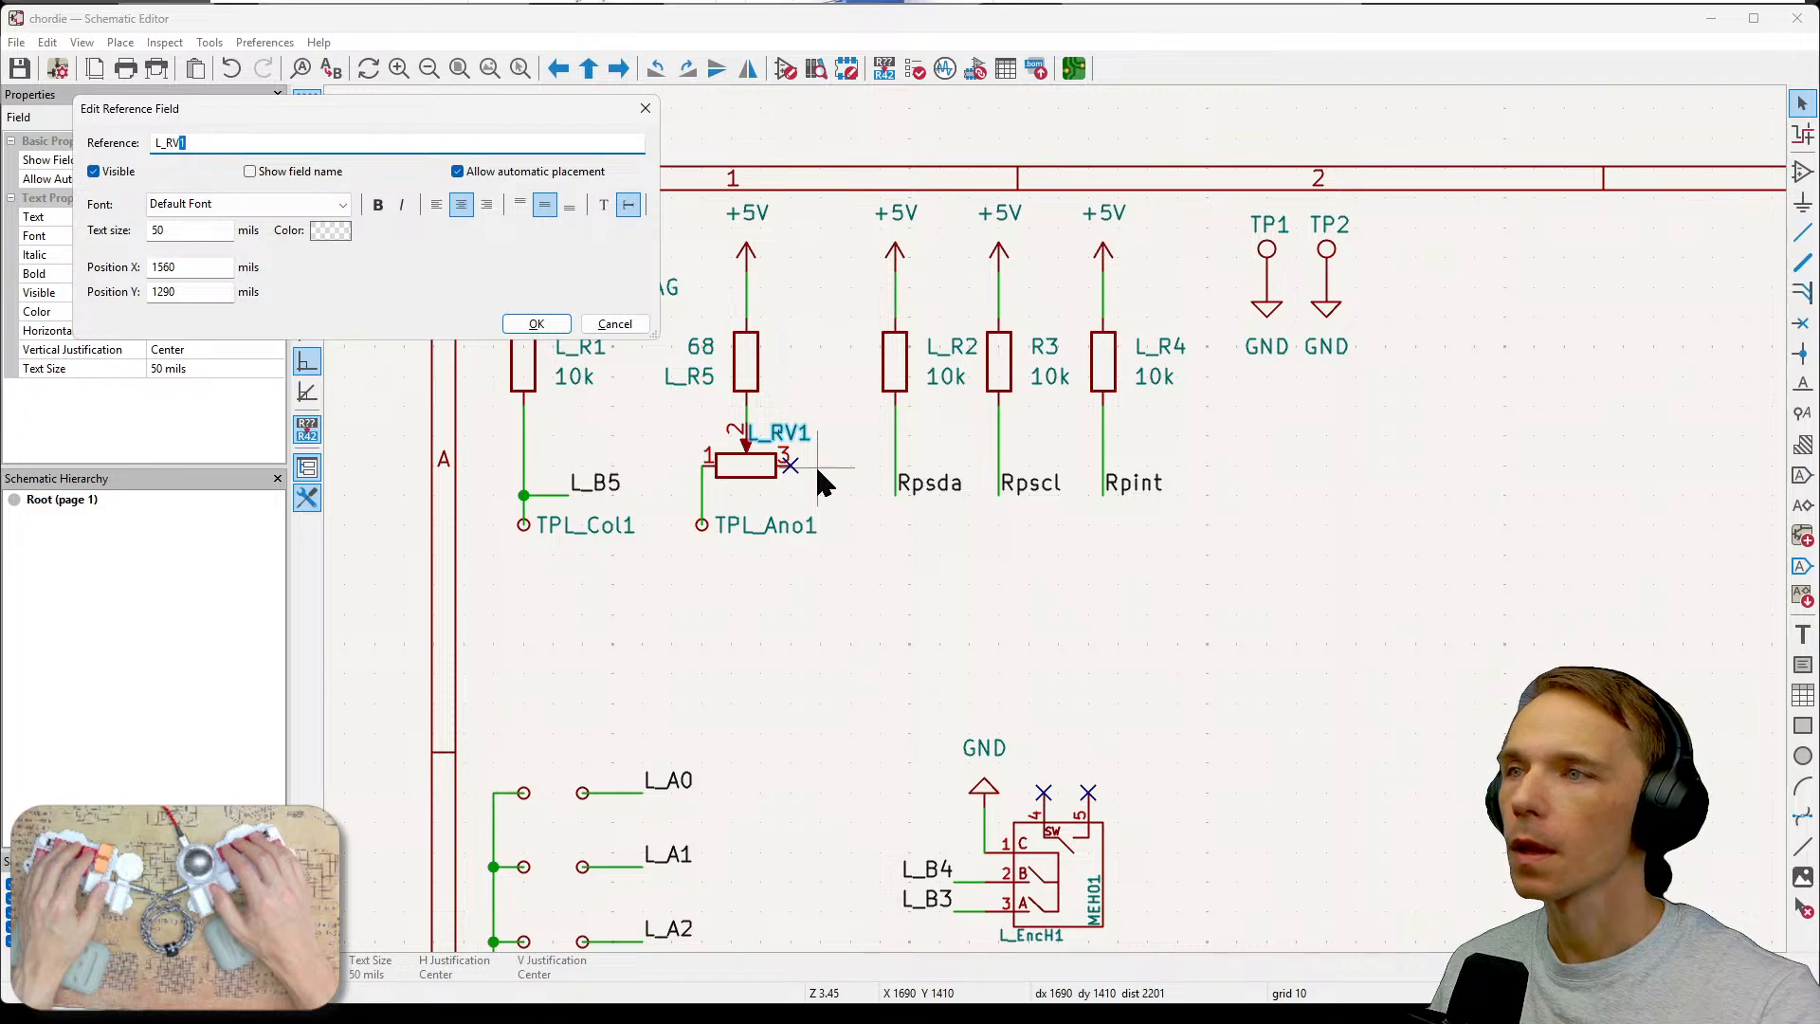
{"action": "key", "text": "End"}
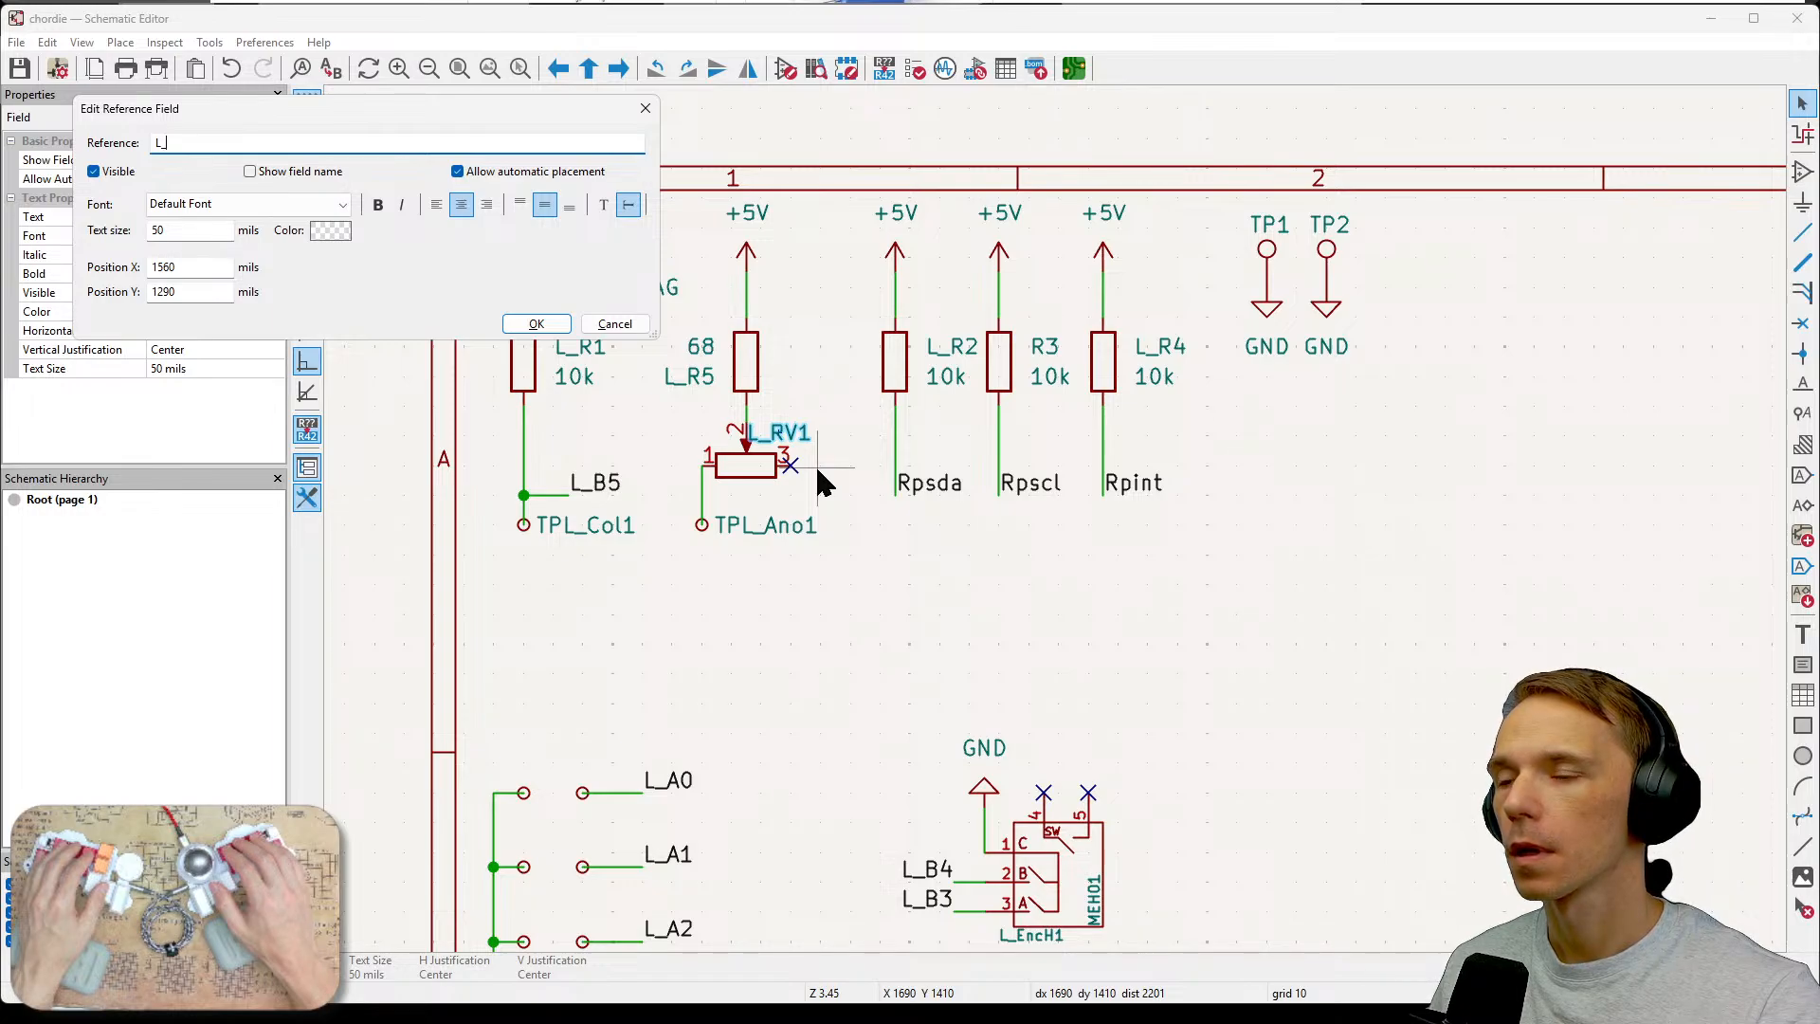
{"action": "type", "text": "Pot"}
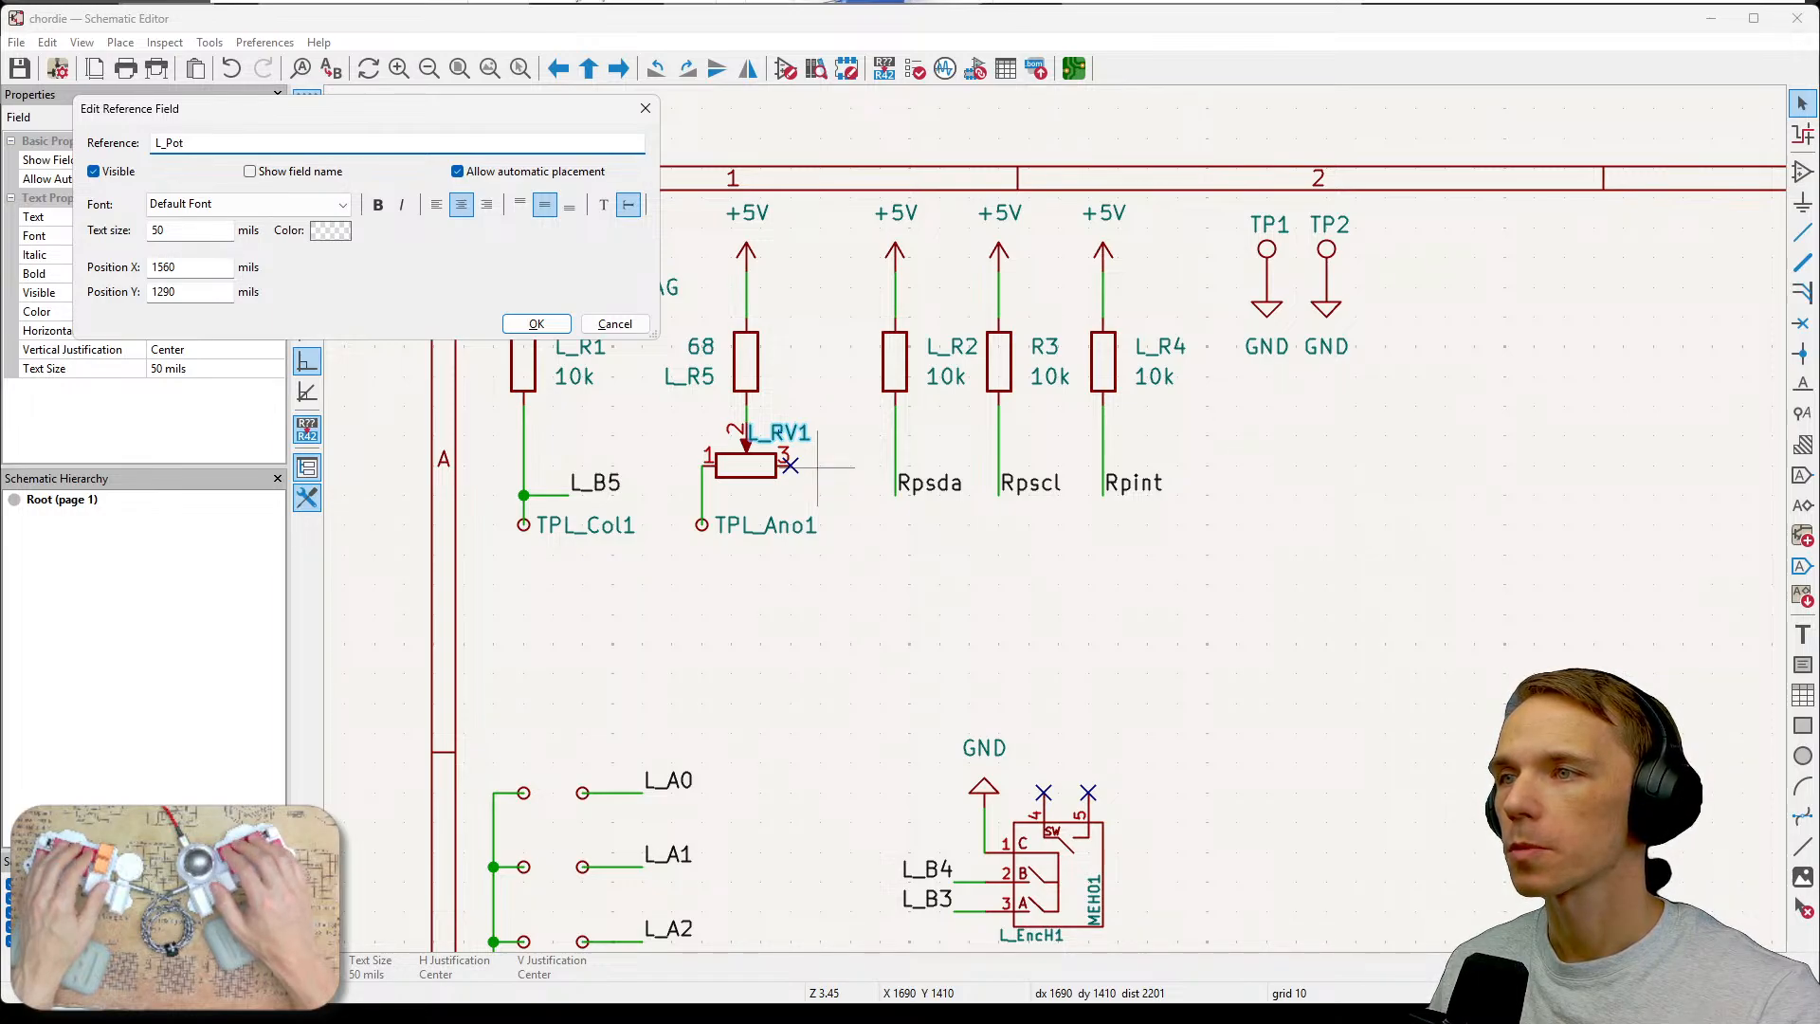
{"action": "type", "text": "Ano"}
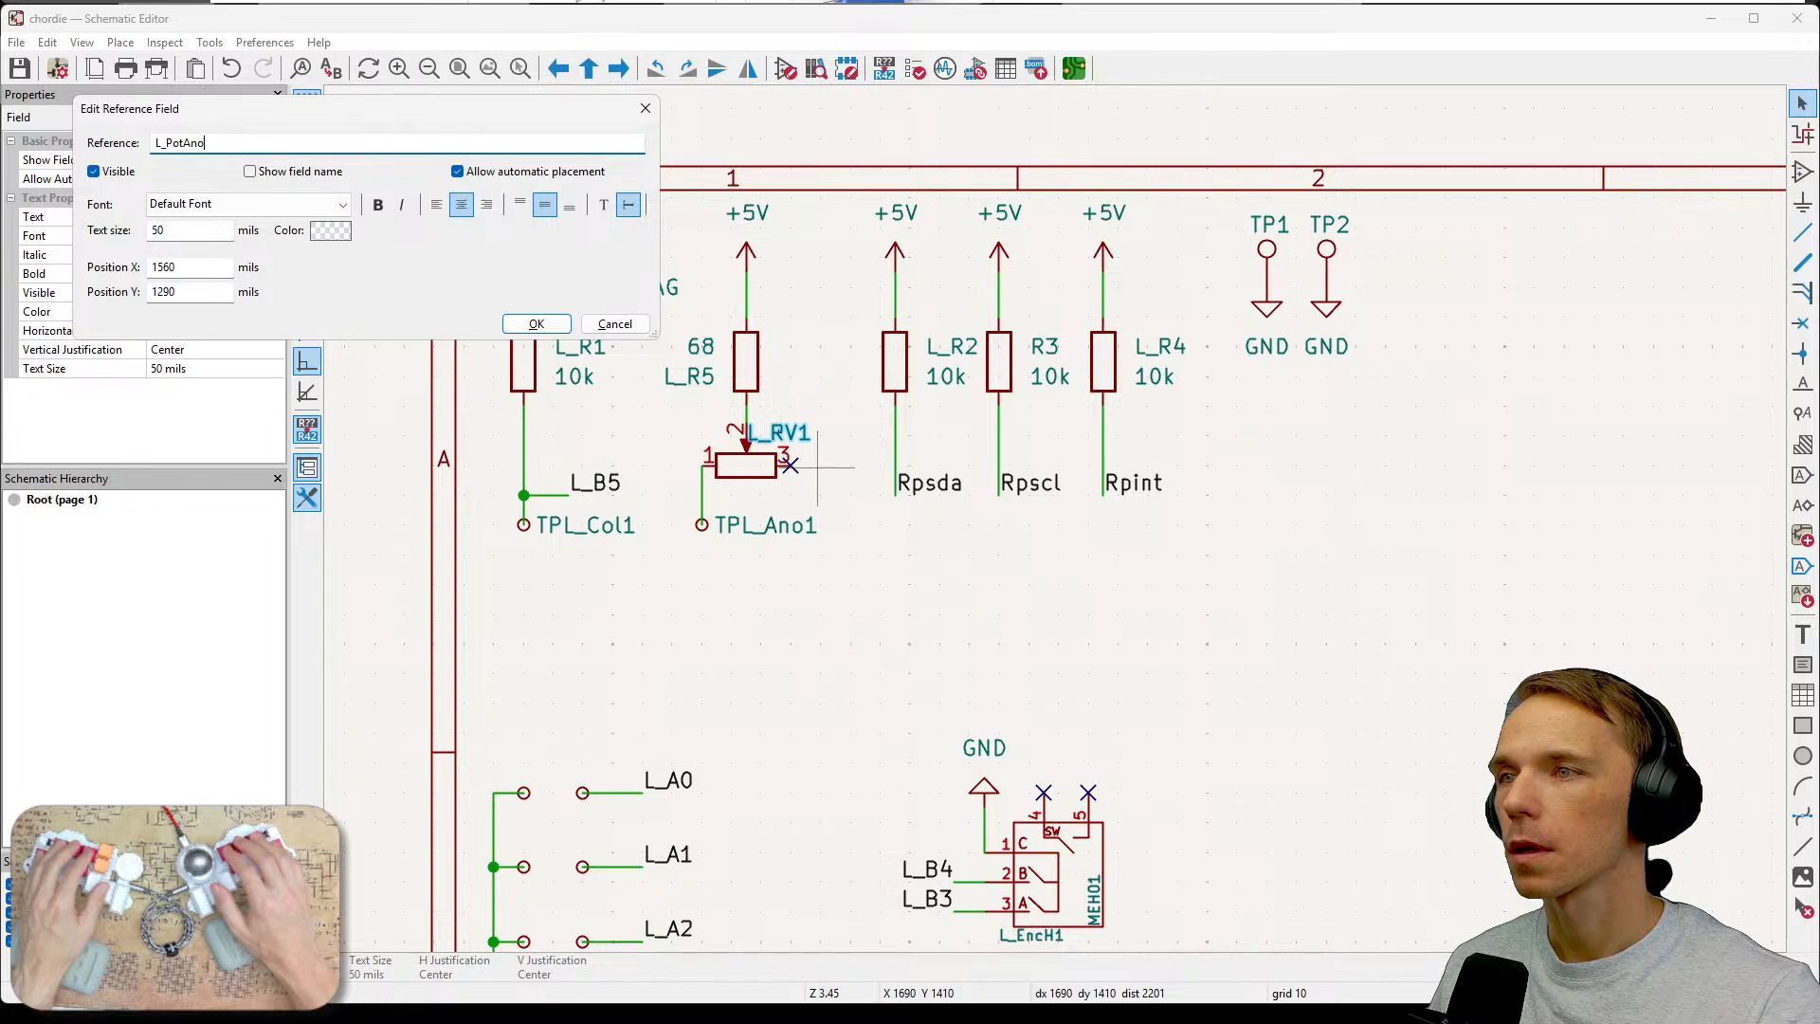
{"action": "type", "text": "d1"}
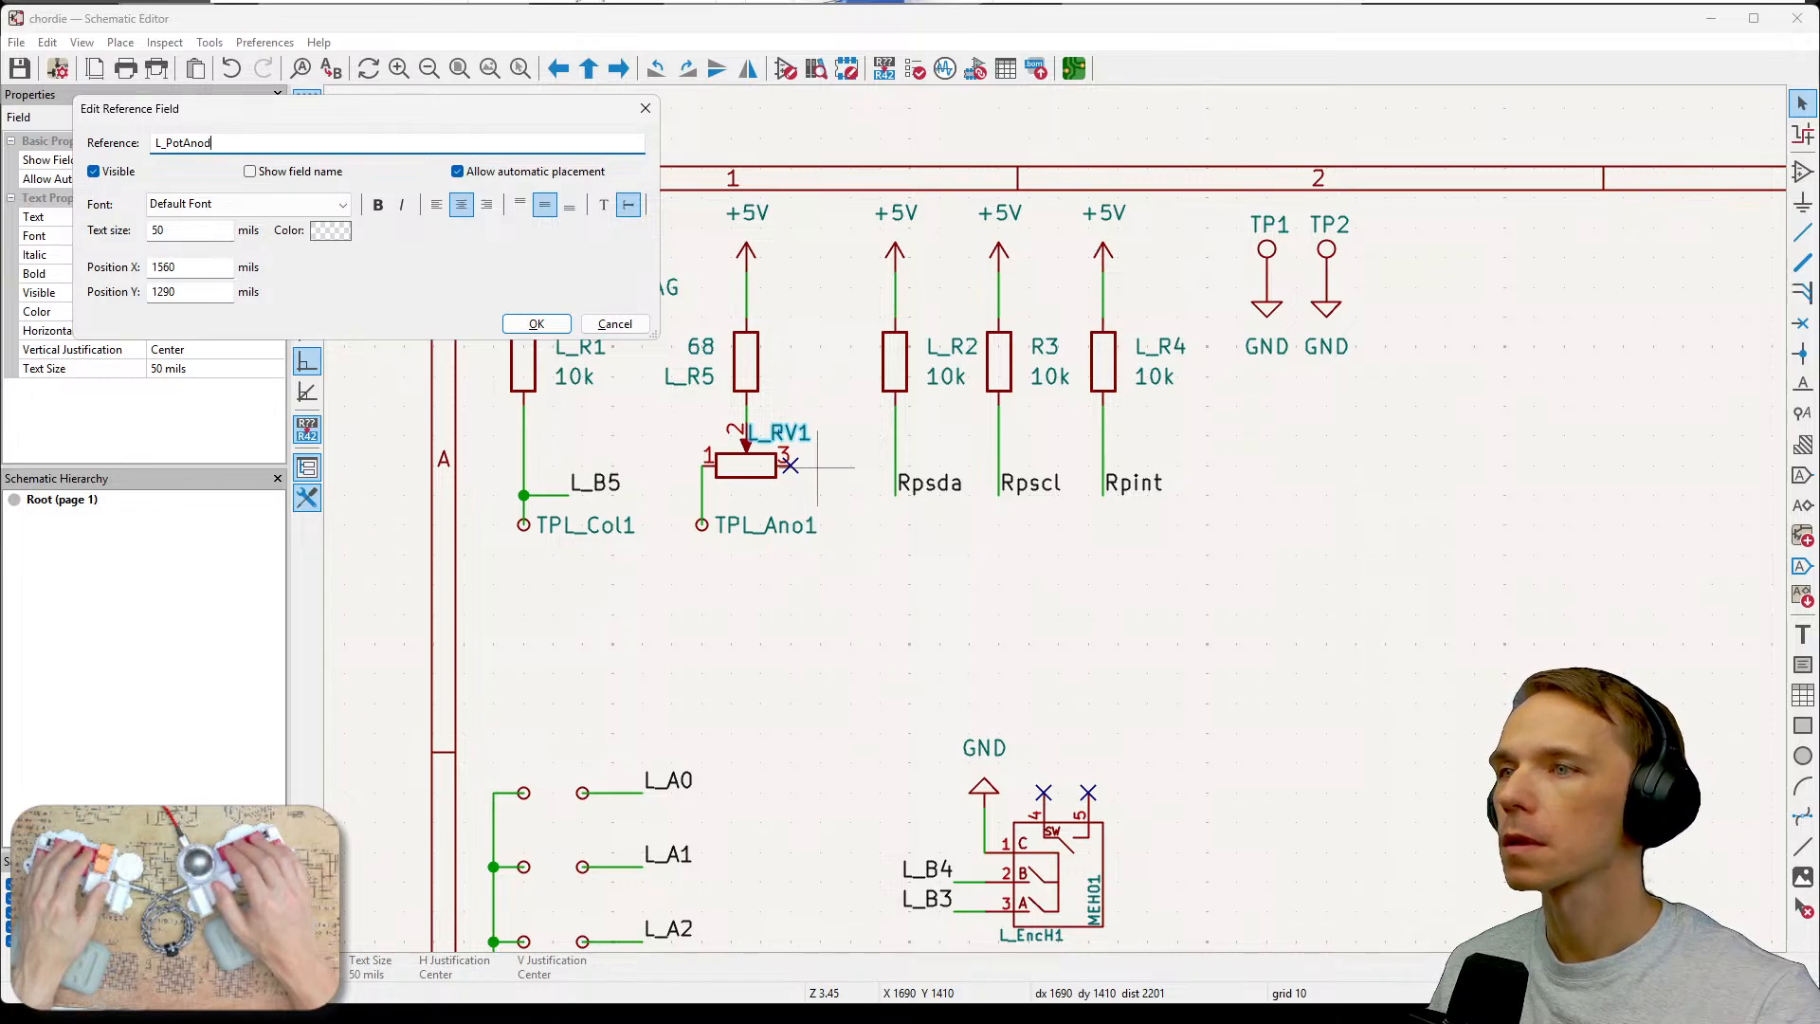
{"action": "left_click", "coordinate": [559, 323]}
Move the L_PotAnod1 reference label slightly up beside the potentiometer.
{"action": "key", "text": "m"}
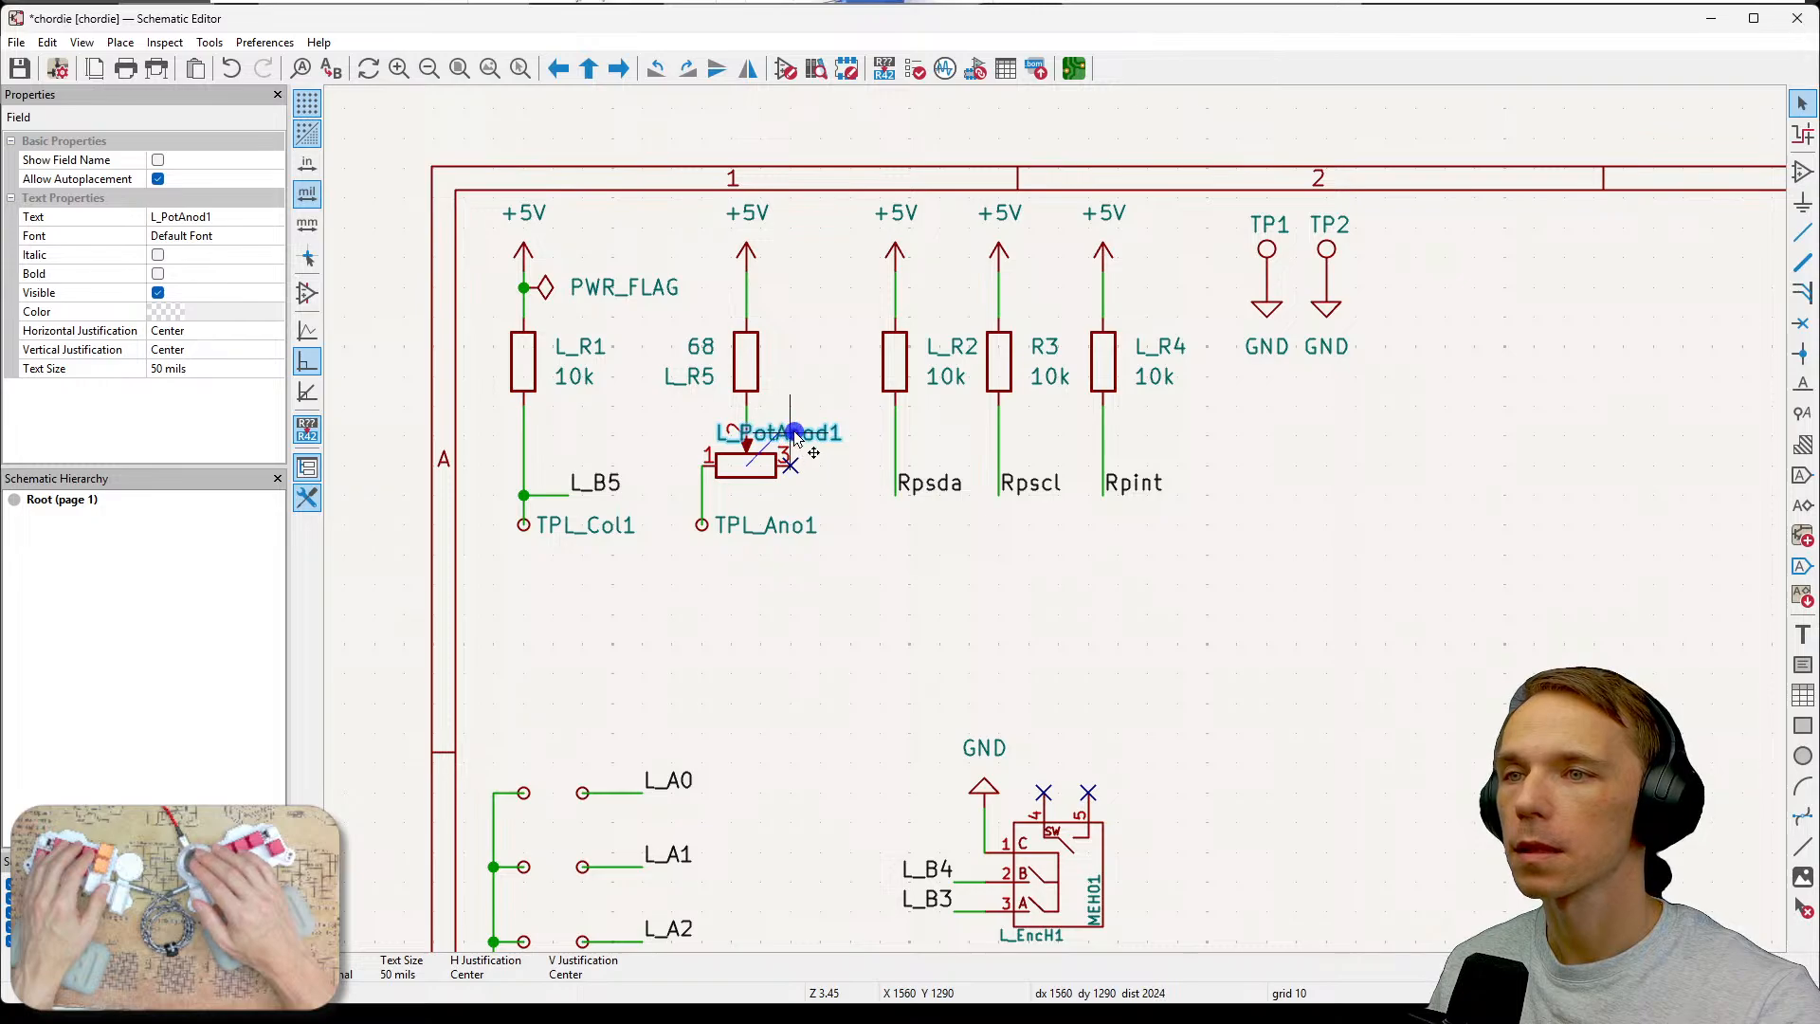
{"action": "left_click", "coordinate": [823, 434]}
{"action": "left_click", "coordinate": [858, 569]}
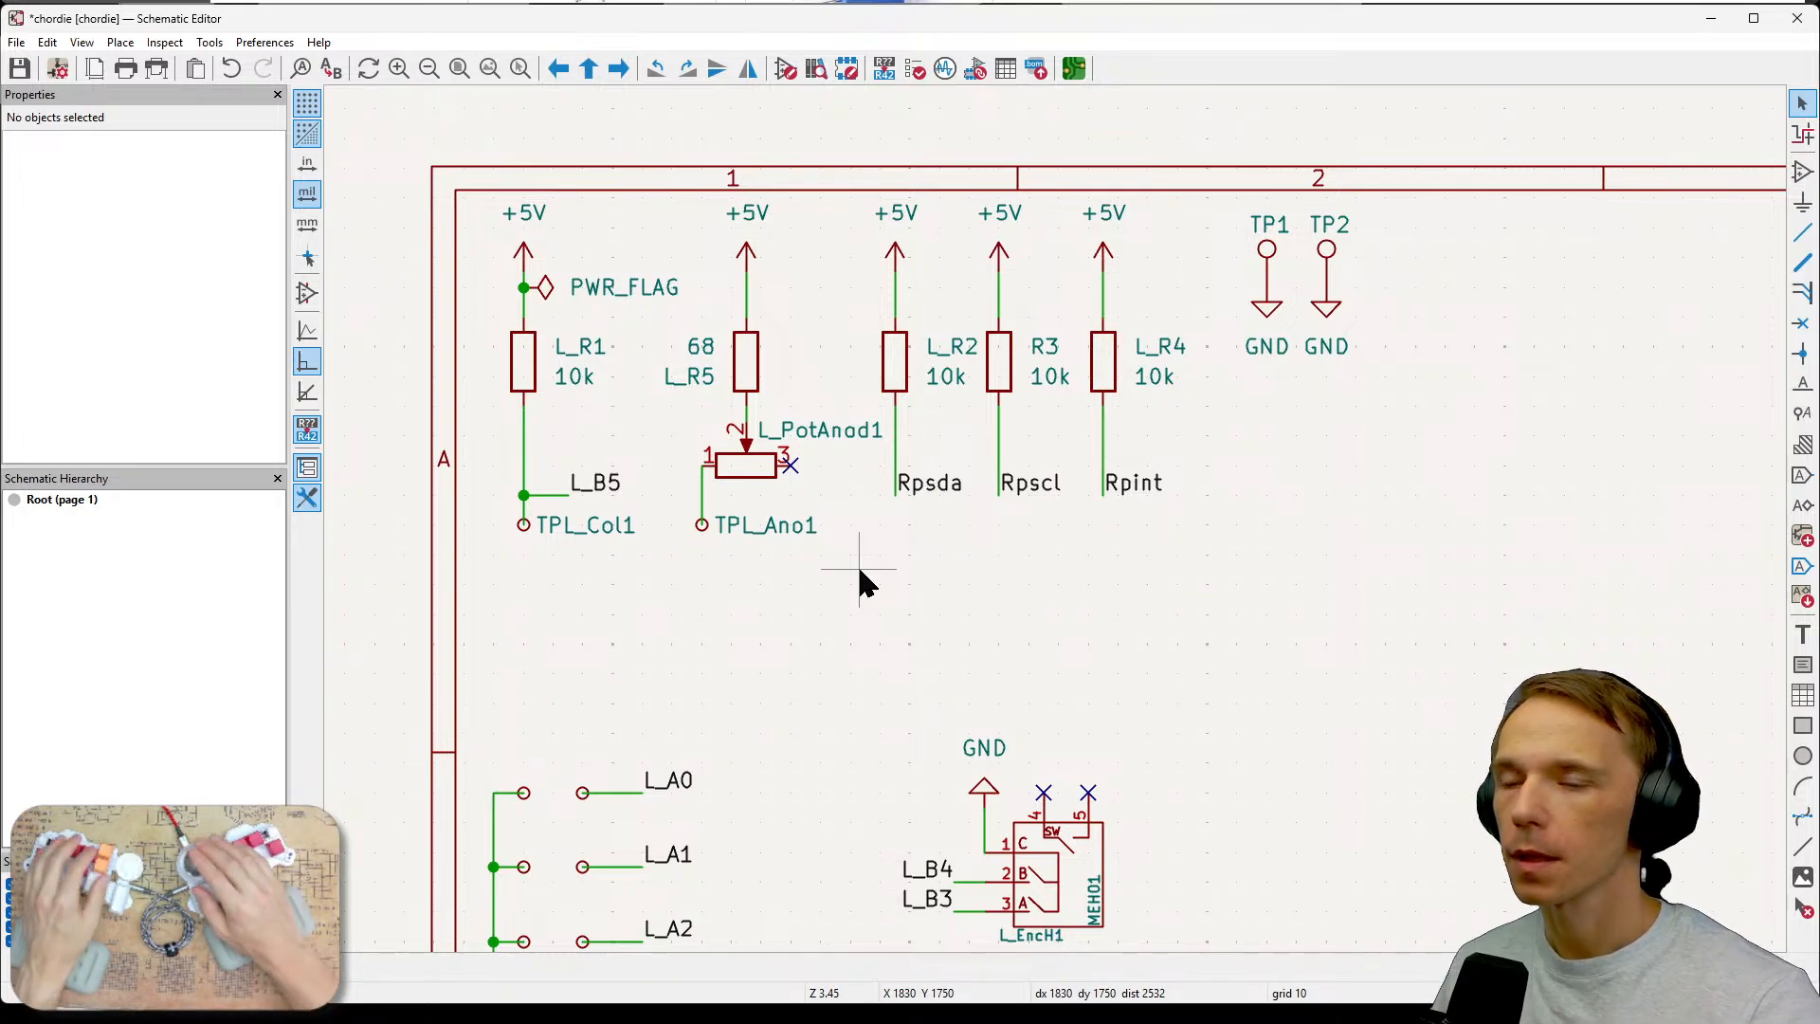
Delete the L_PotAnod1 potentiometer symbol and its no-connect flag from the schematic.
{"action": "key", "text": "m"}
{"action": "key", "text": "Delete"}
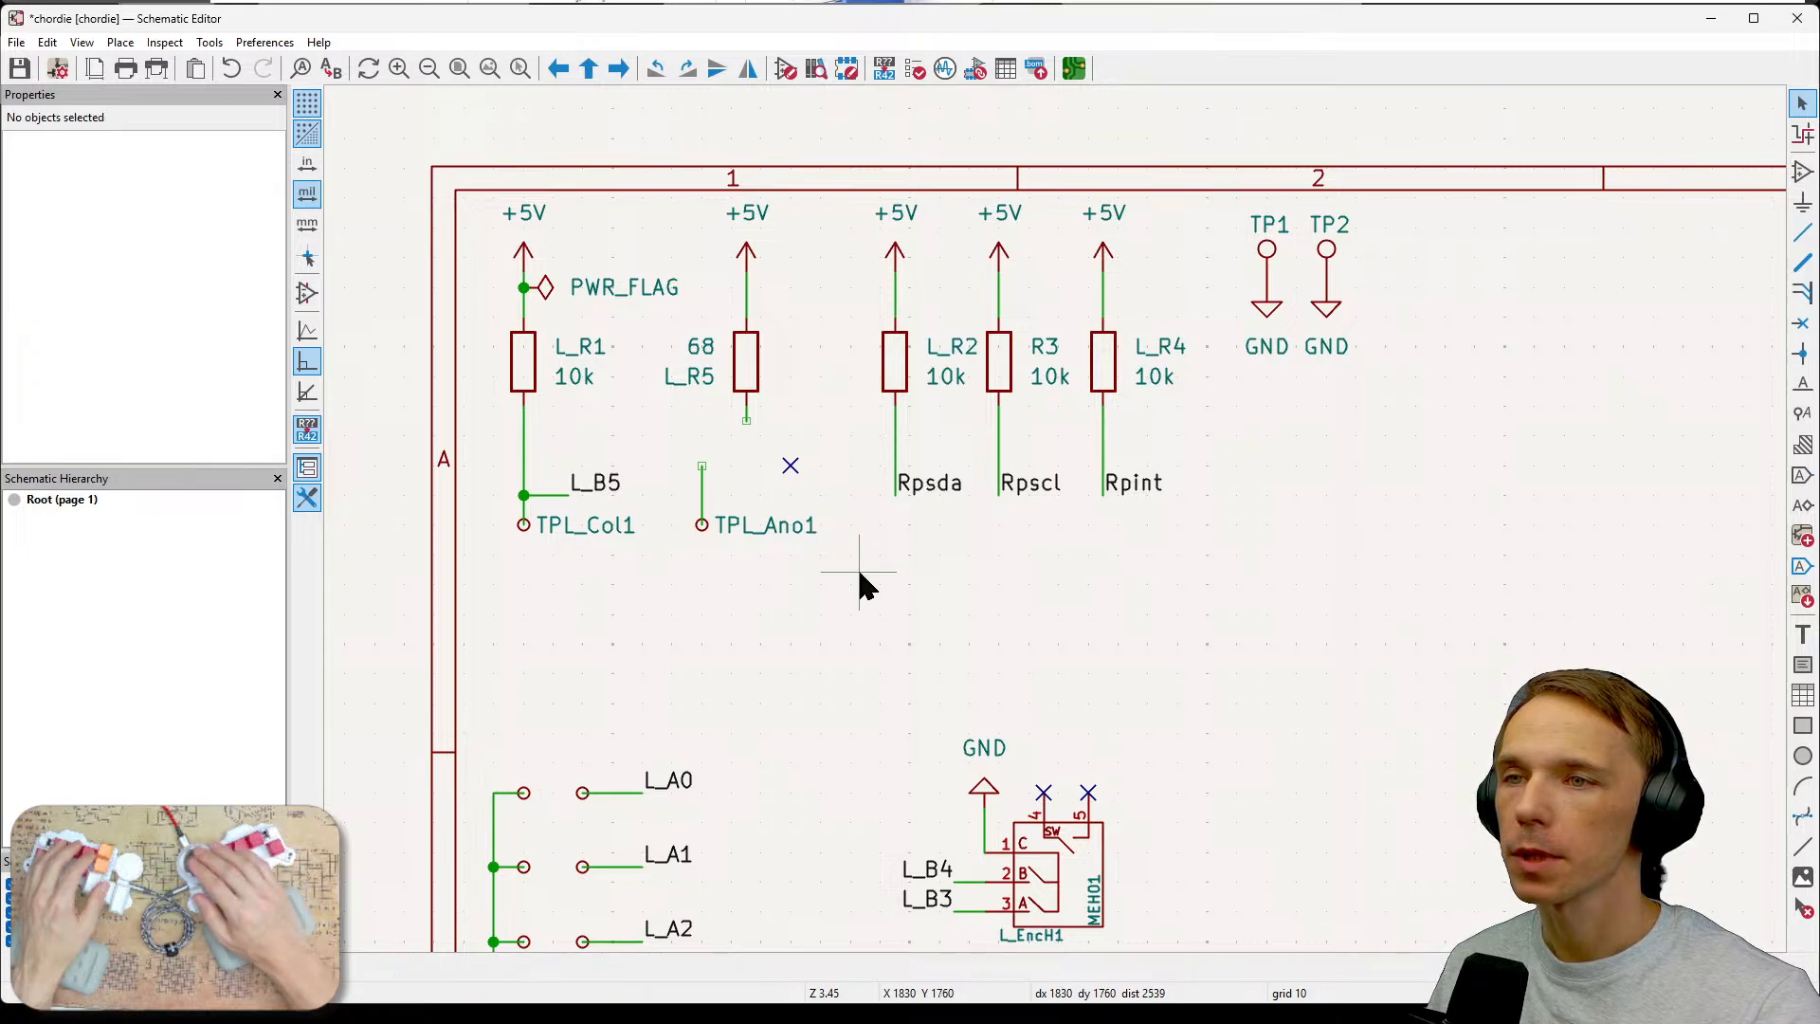
{"action": "key", "text": "Delete"}
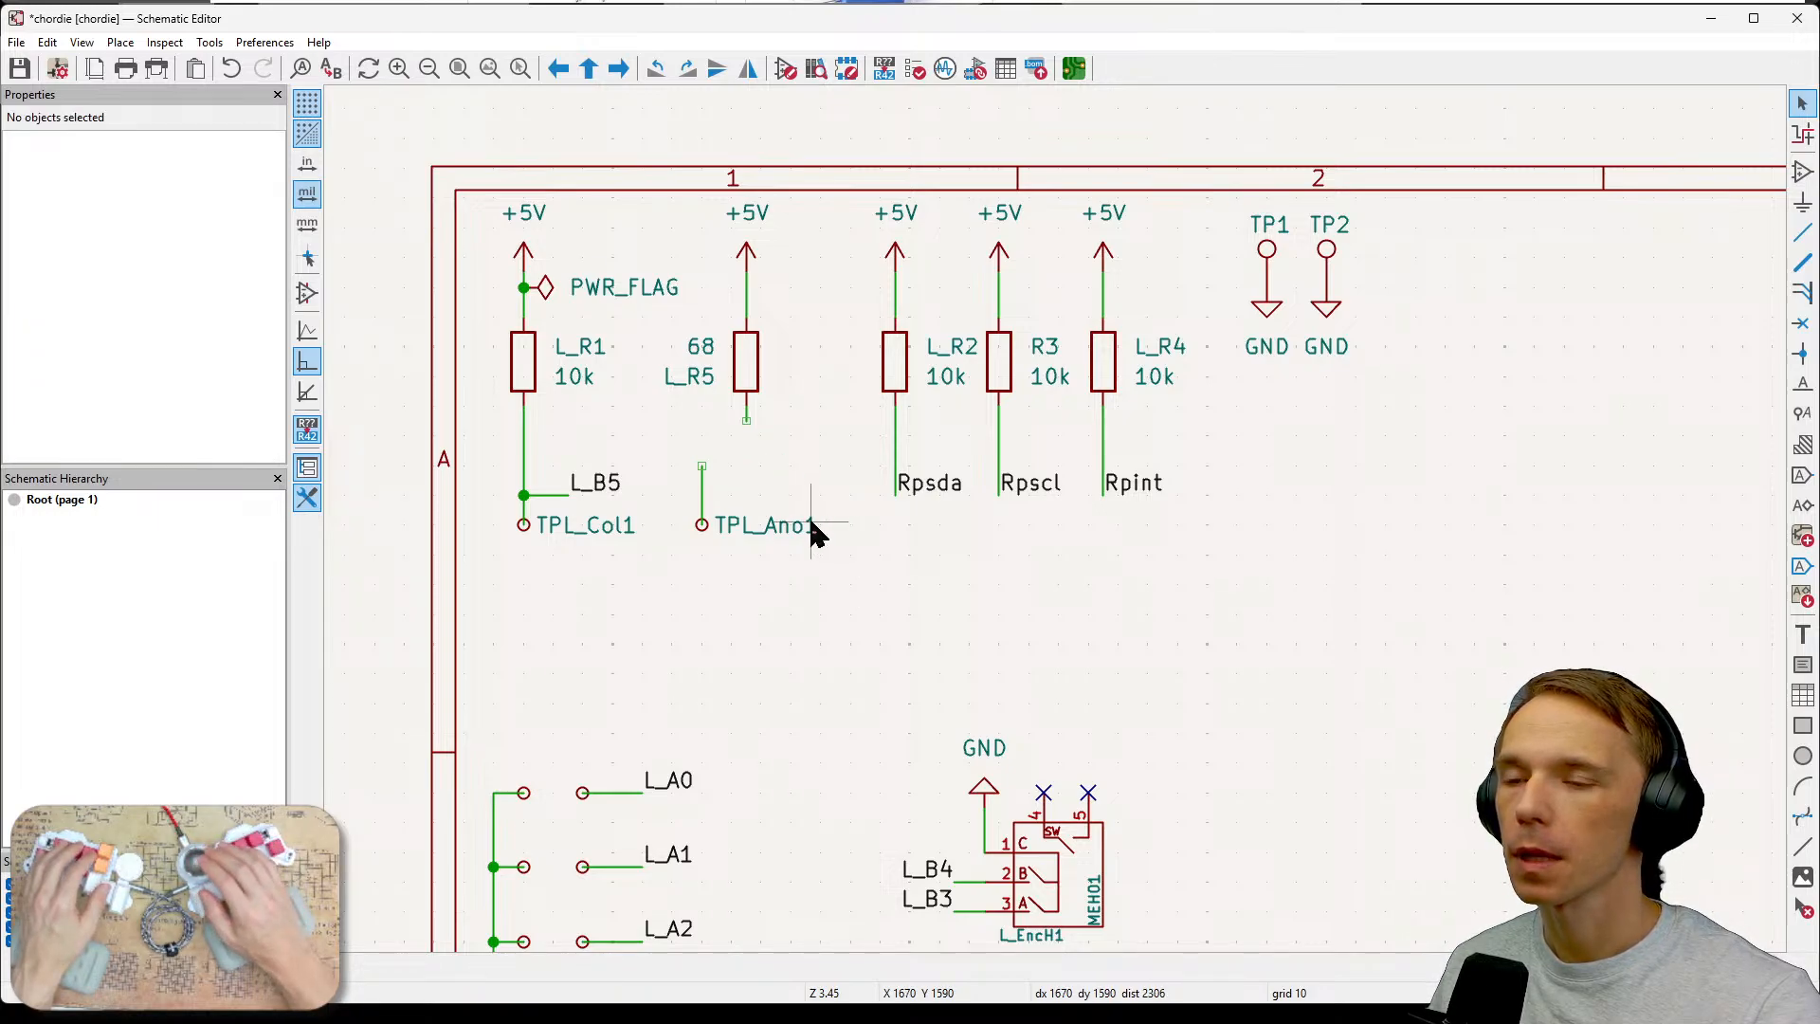
{"action": "left_click", "coordinate": [701, 522]}
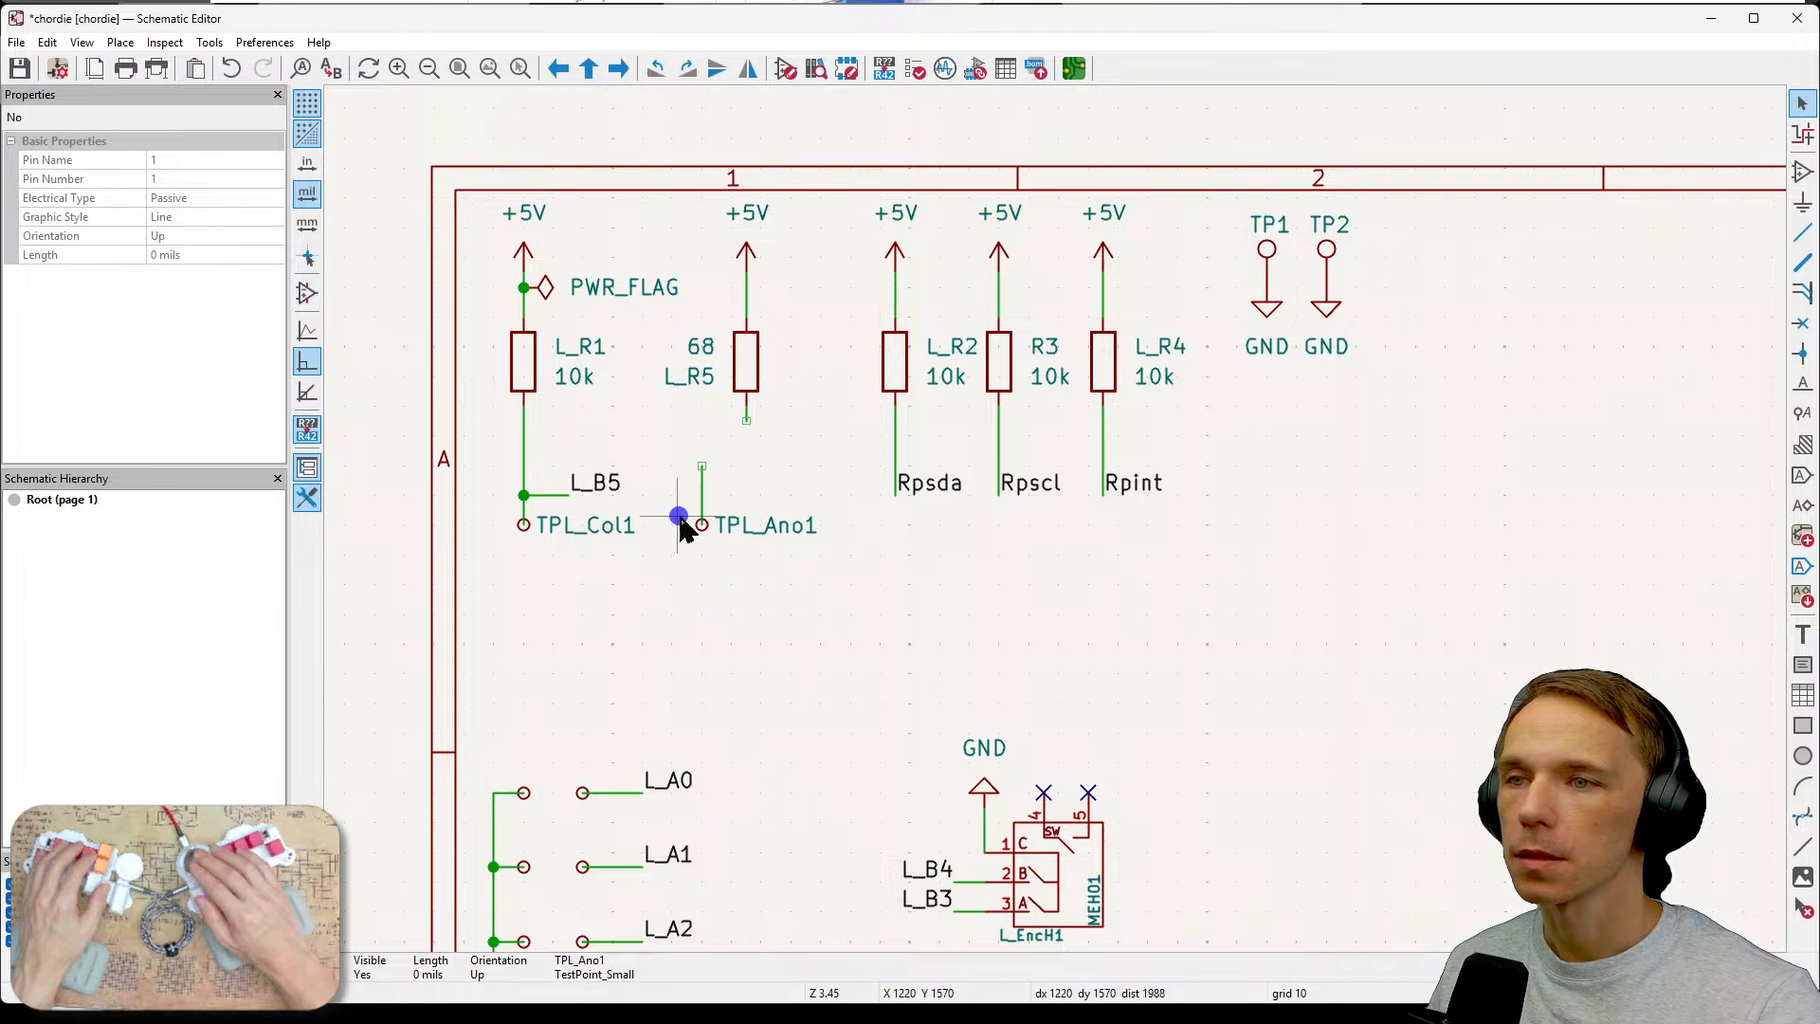
{"action": "key", "text": "Escape"}
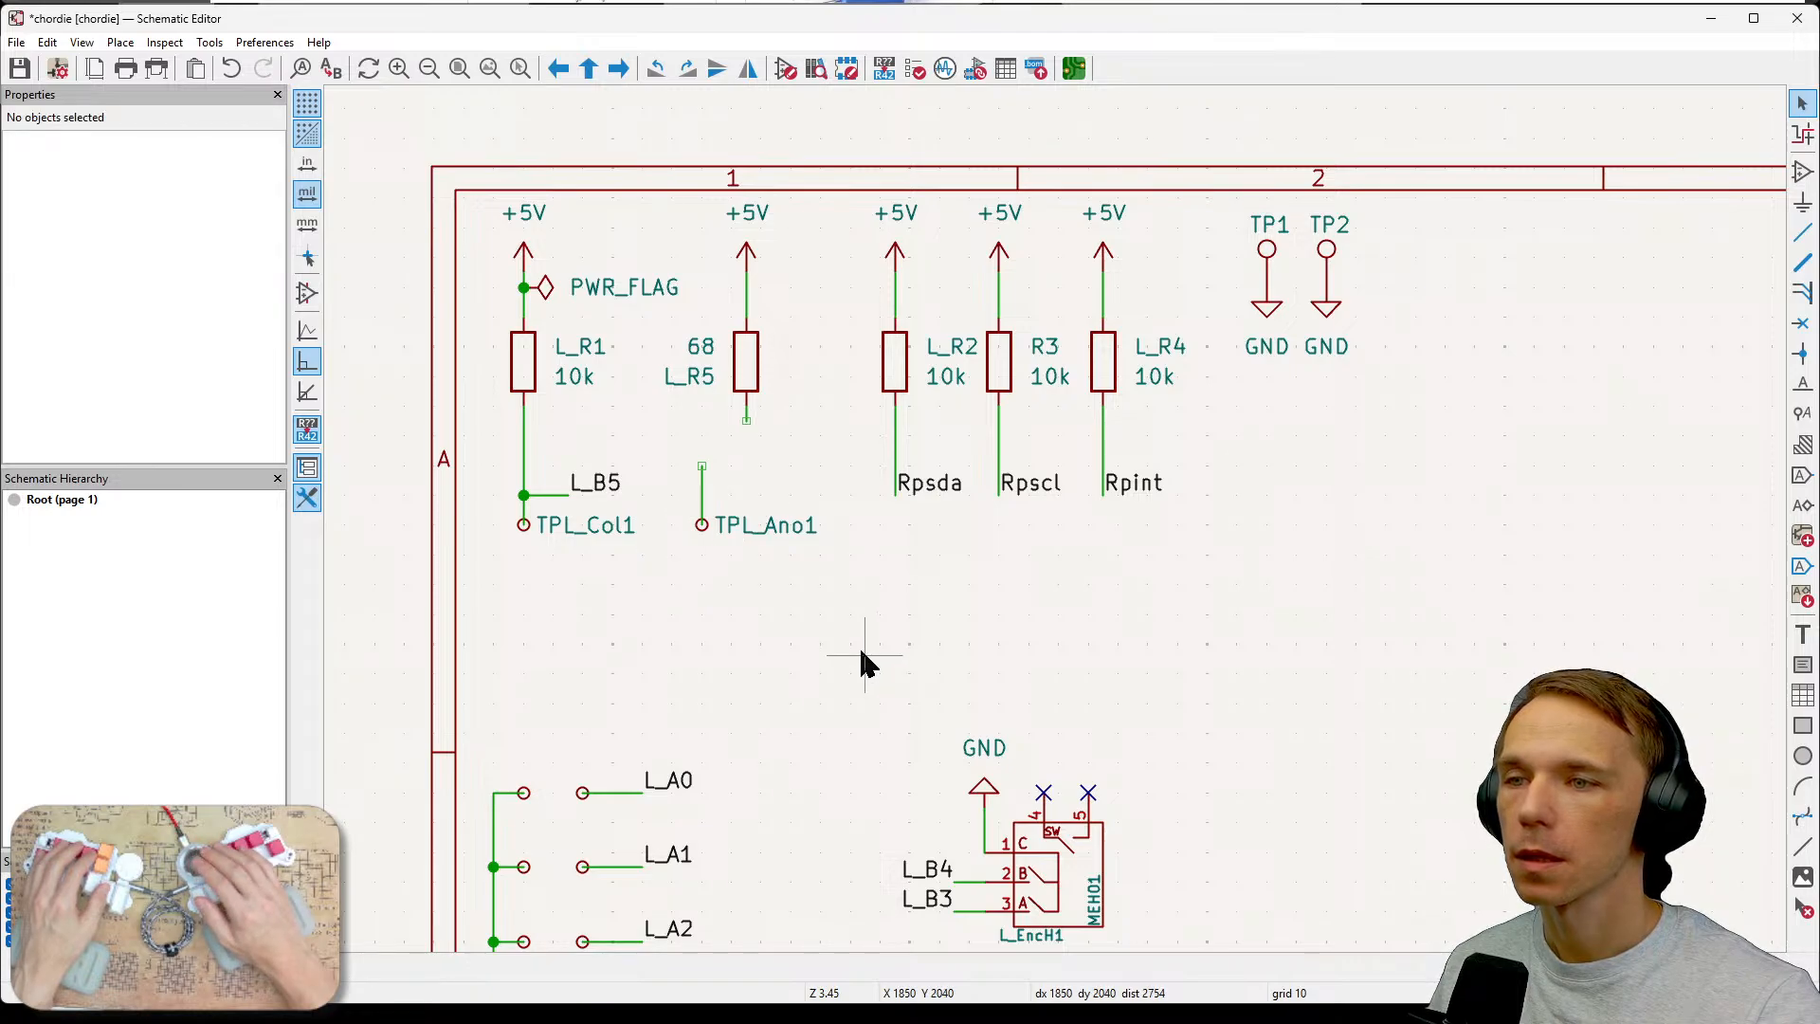
Duplicate the small test point from the L_A0 row twice, placing both copies where the potentiometer was.
{"action": "left_click", "coordinate": [531, 800]}
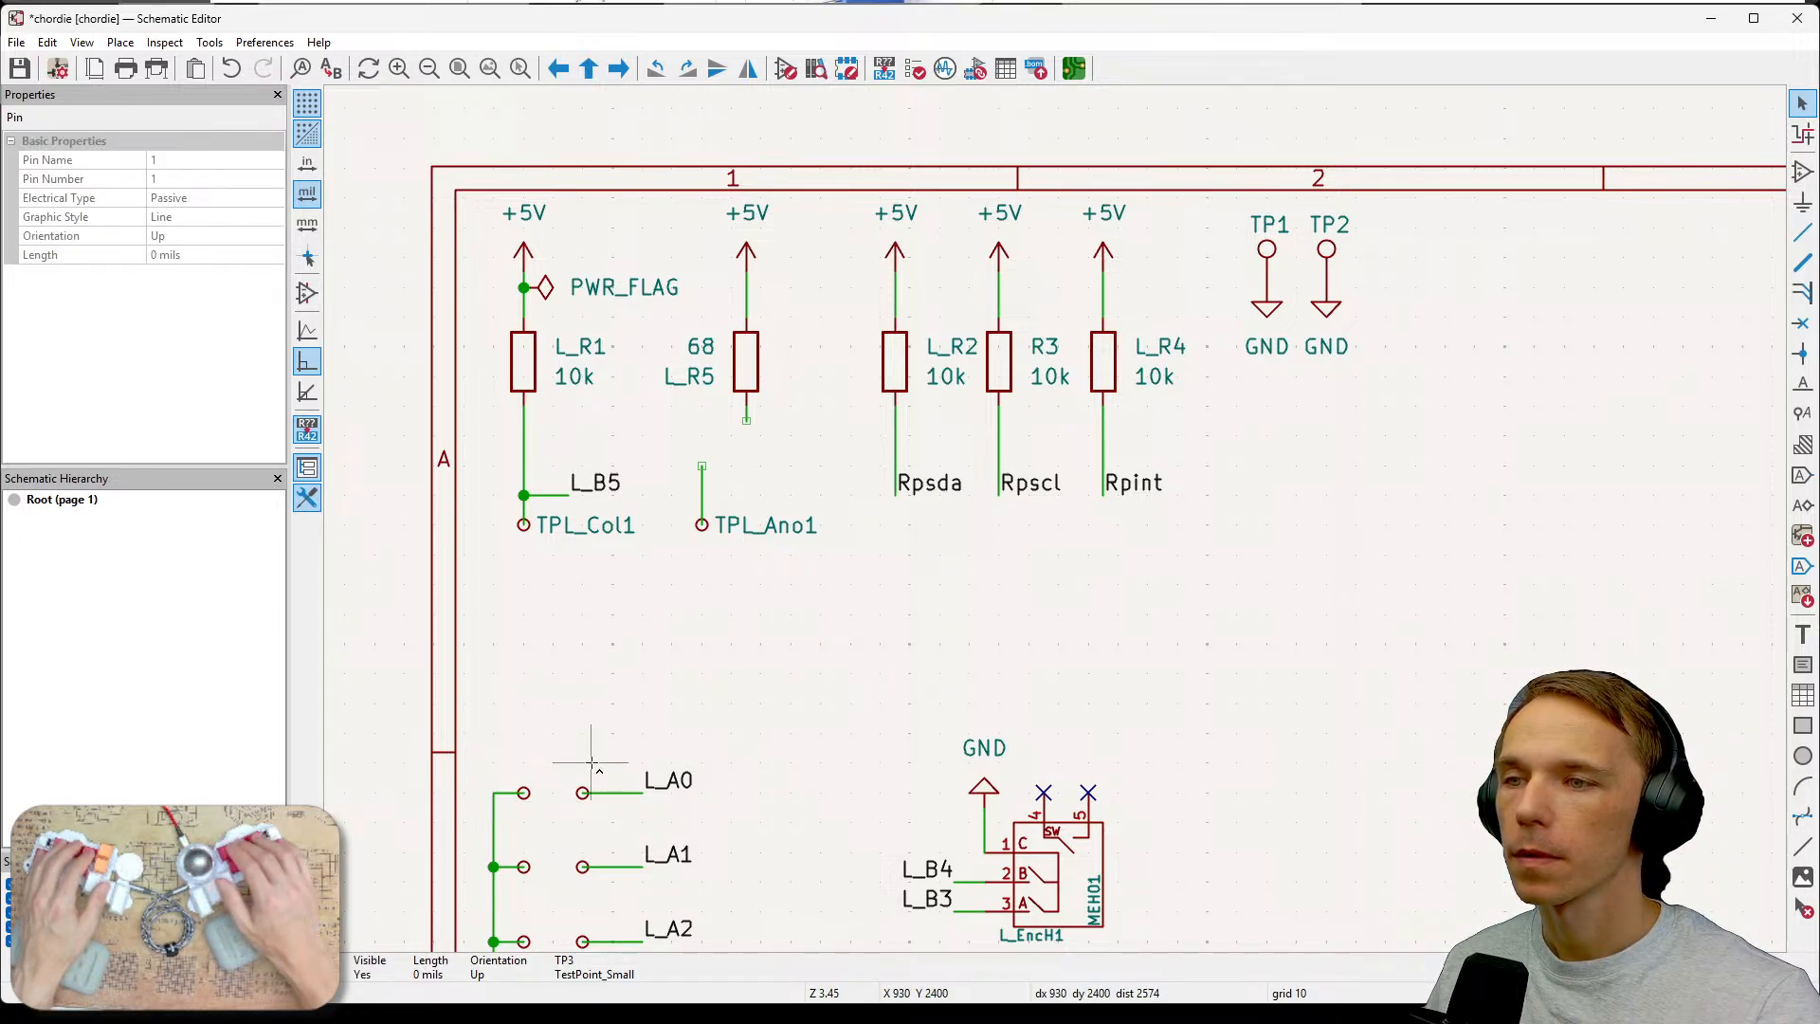
{"action": "left_click", "coordinate": [752, 461]}
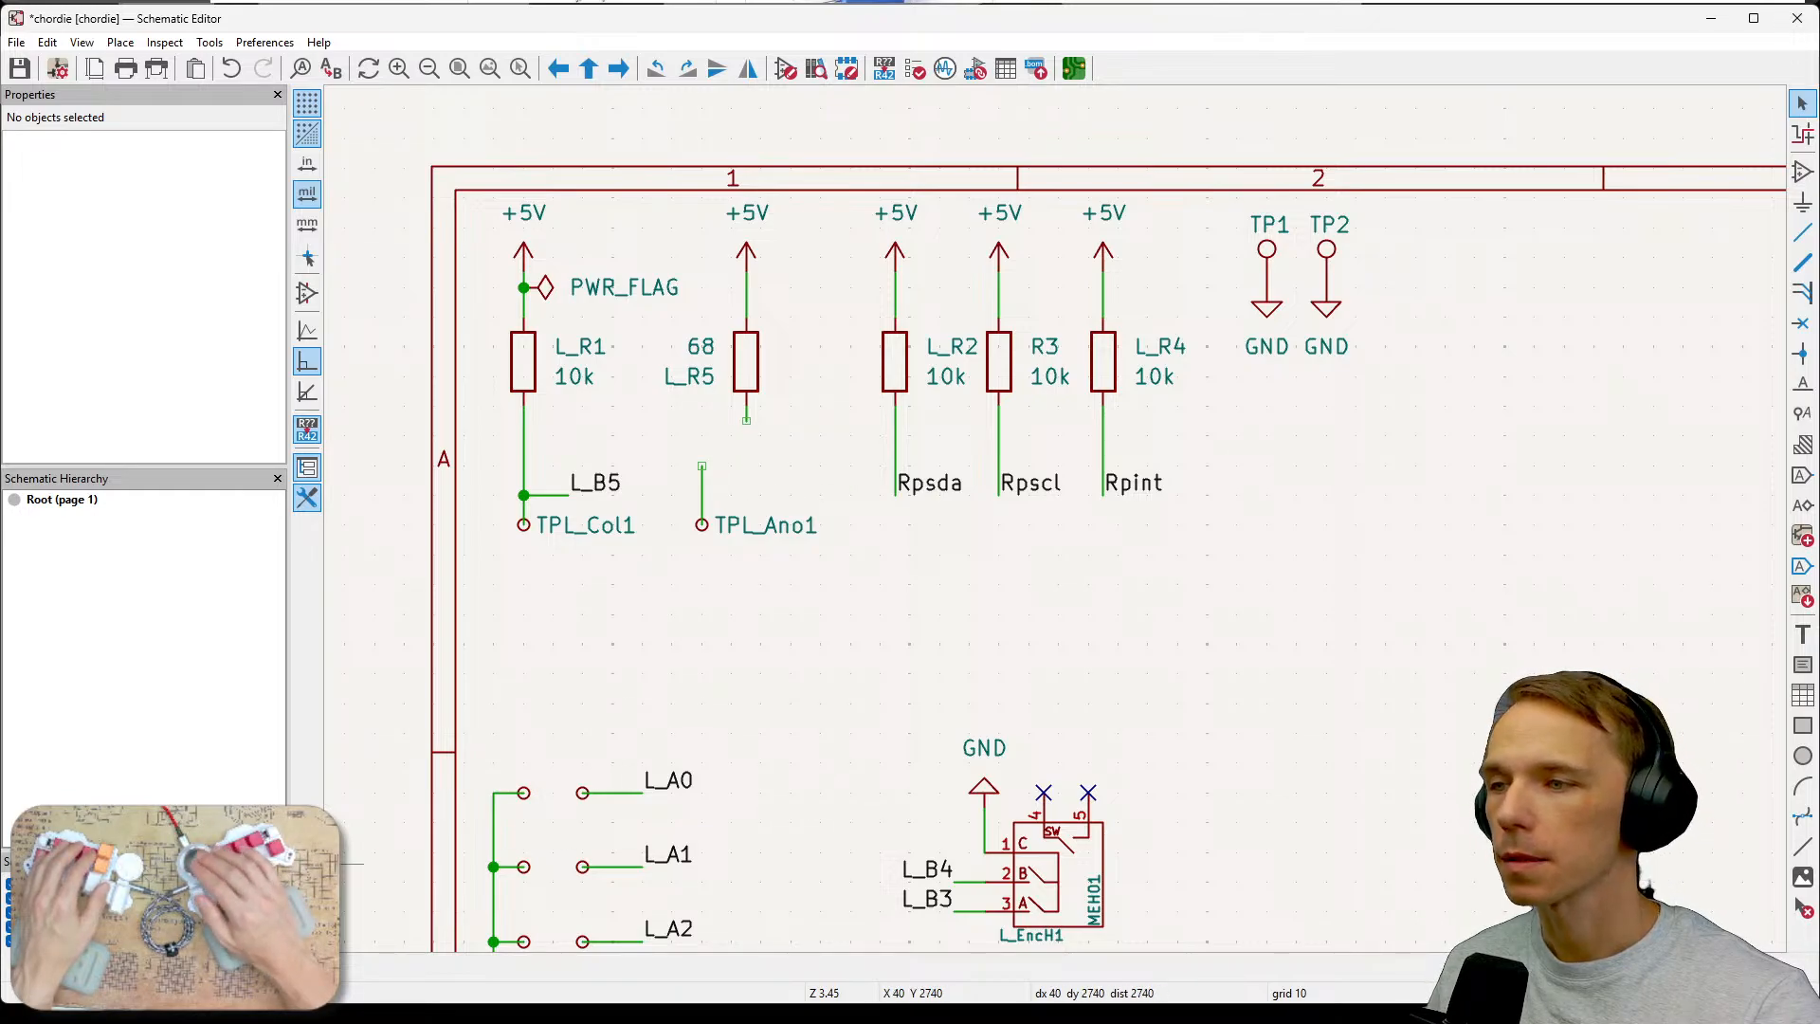
{"action": "left_click_drag", "start_coordinate": [533, 778], "coordinate": [519, 817]}
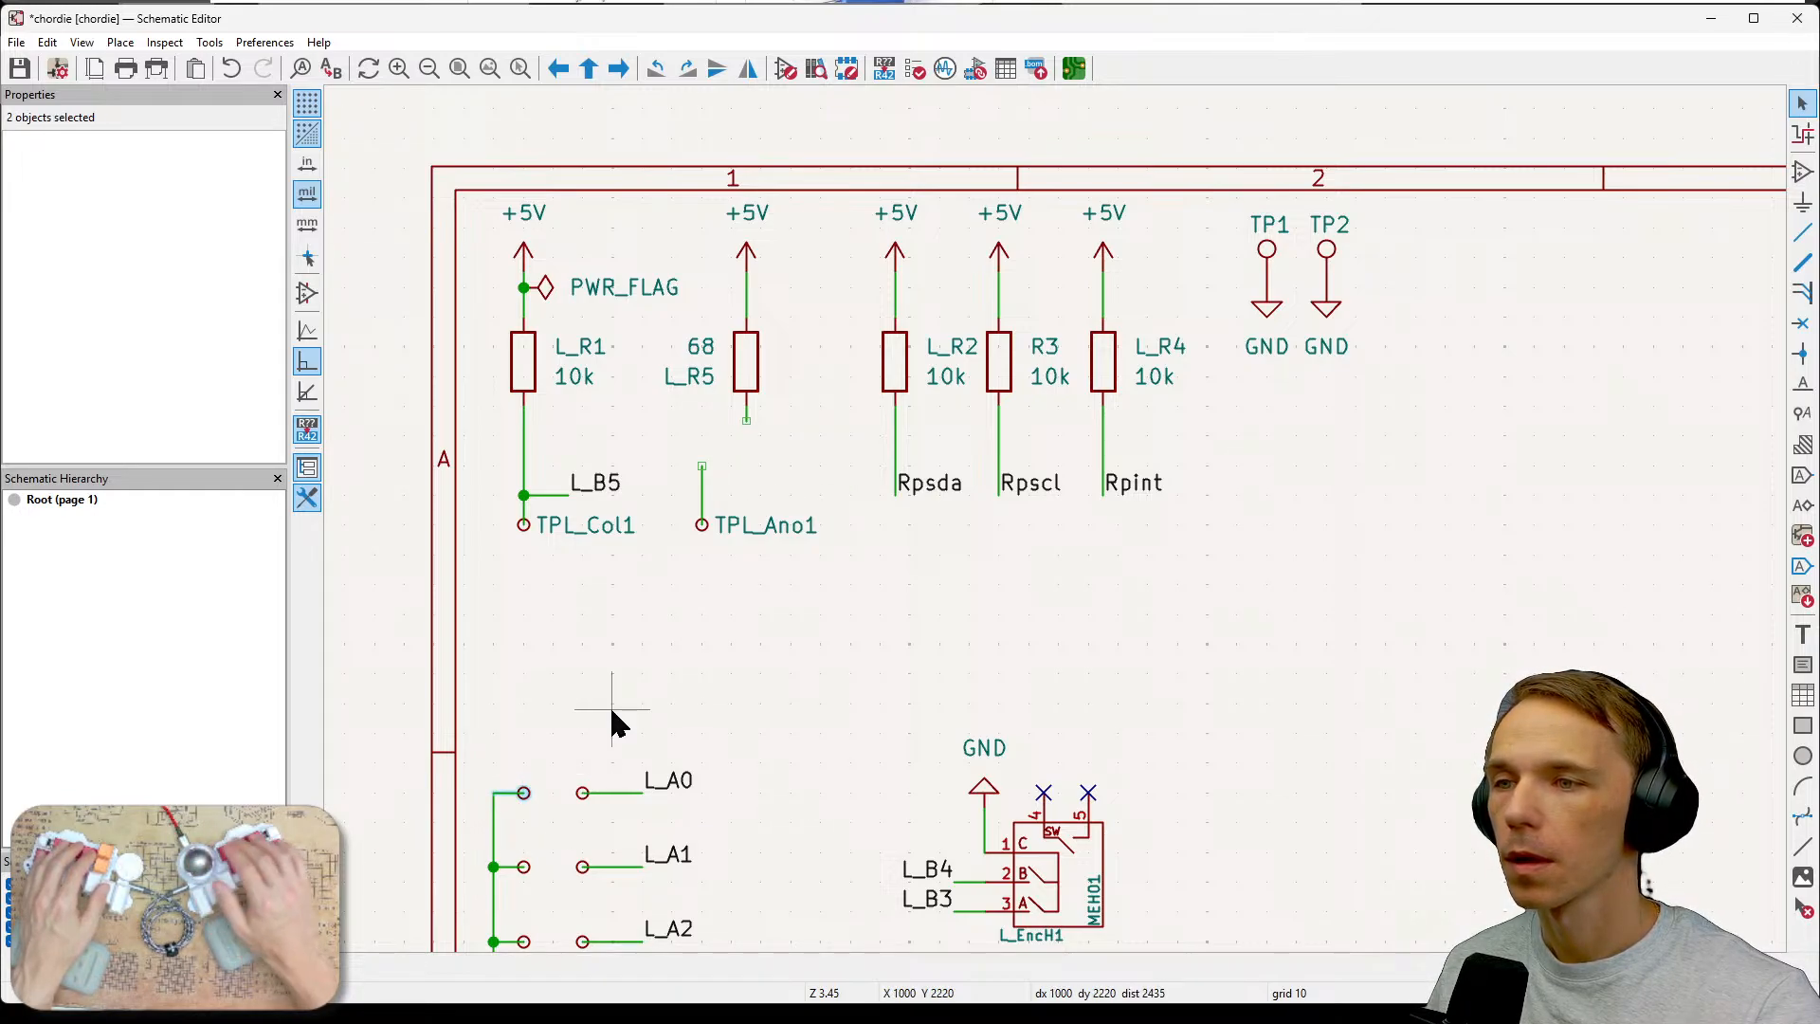
{"action": "key", "text": "ctrl+d"}
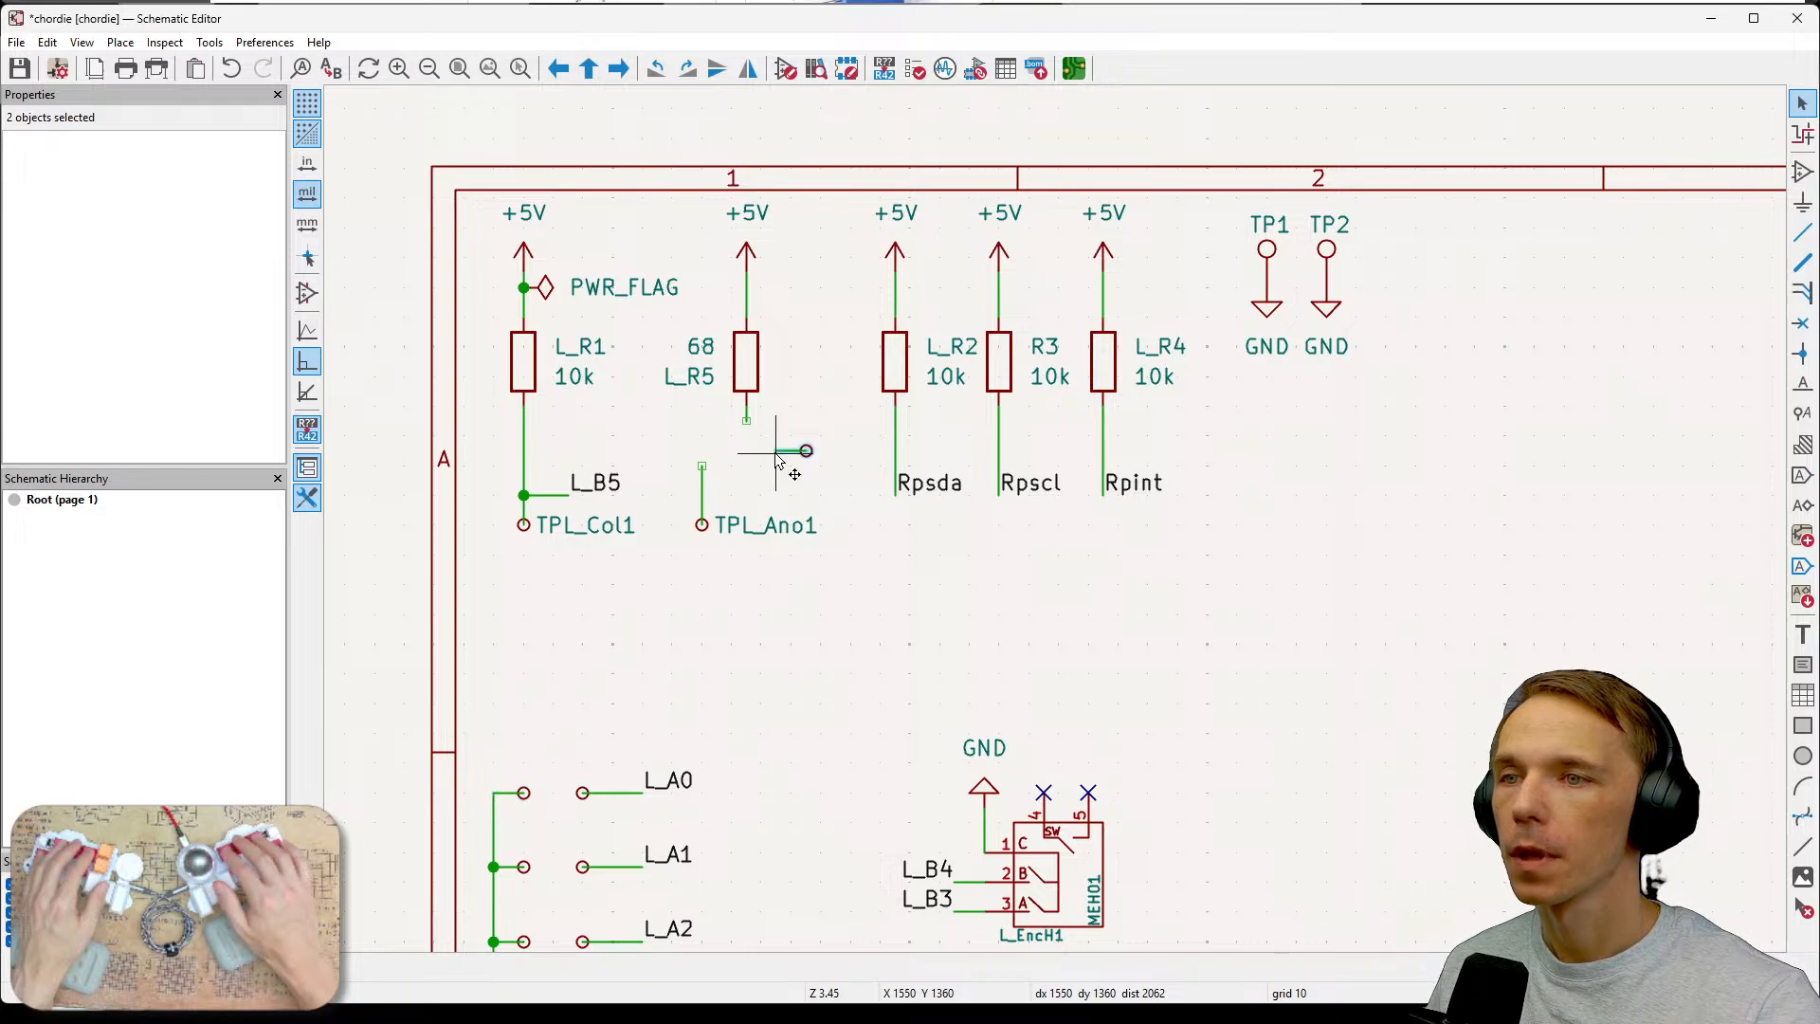
{"action": "left_click", "coordinate": [774, 453]}
{"action": "key", "text": "ctrl+d"}
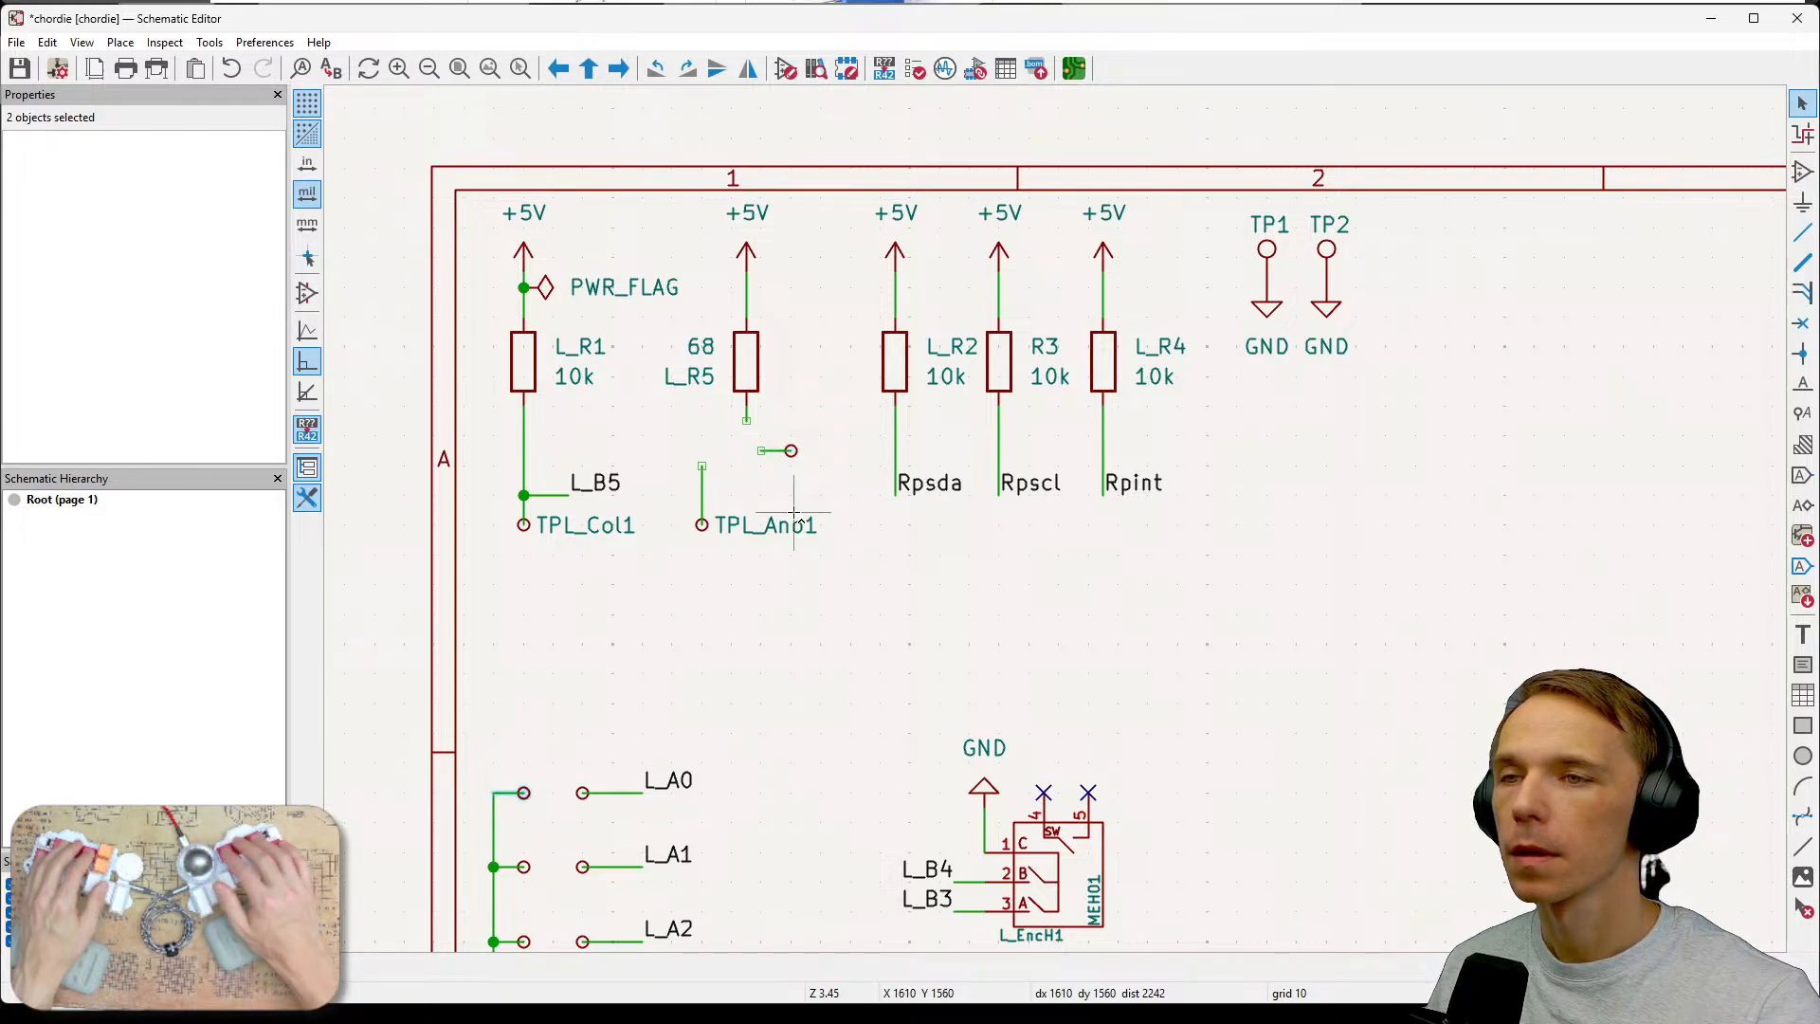
{"action": "left_click", "coordinate": [742, 461]}
Rotate one test point copy and attach it to the lower end of resistor L_R5.
{"action": "left_click_drag", "start_coordinate": [749, 441], "coordinate": [803, 476]}
{"action": "key", "text": "r"}
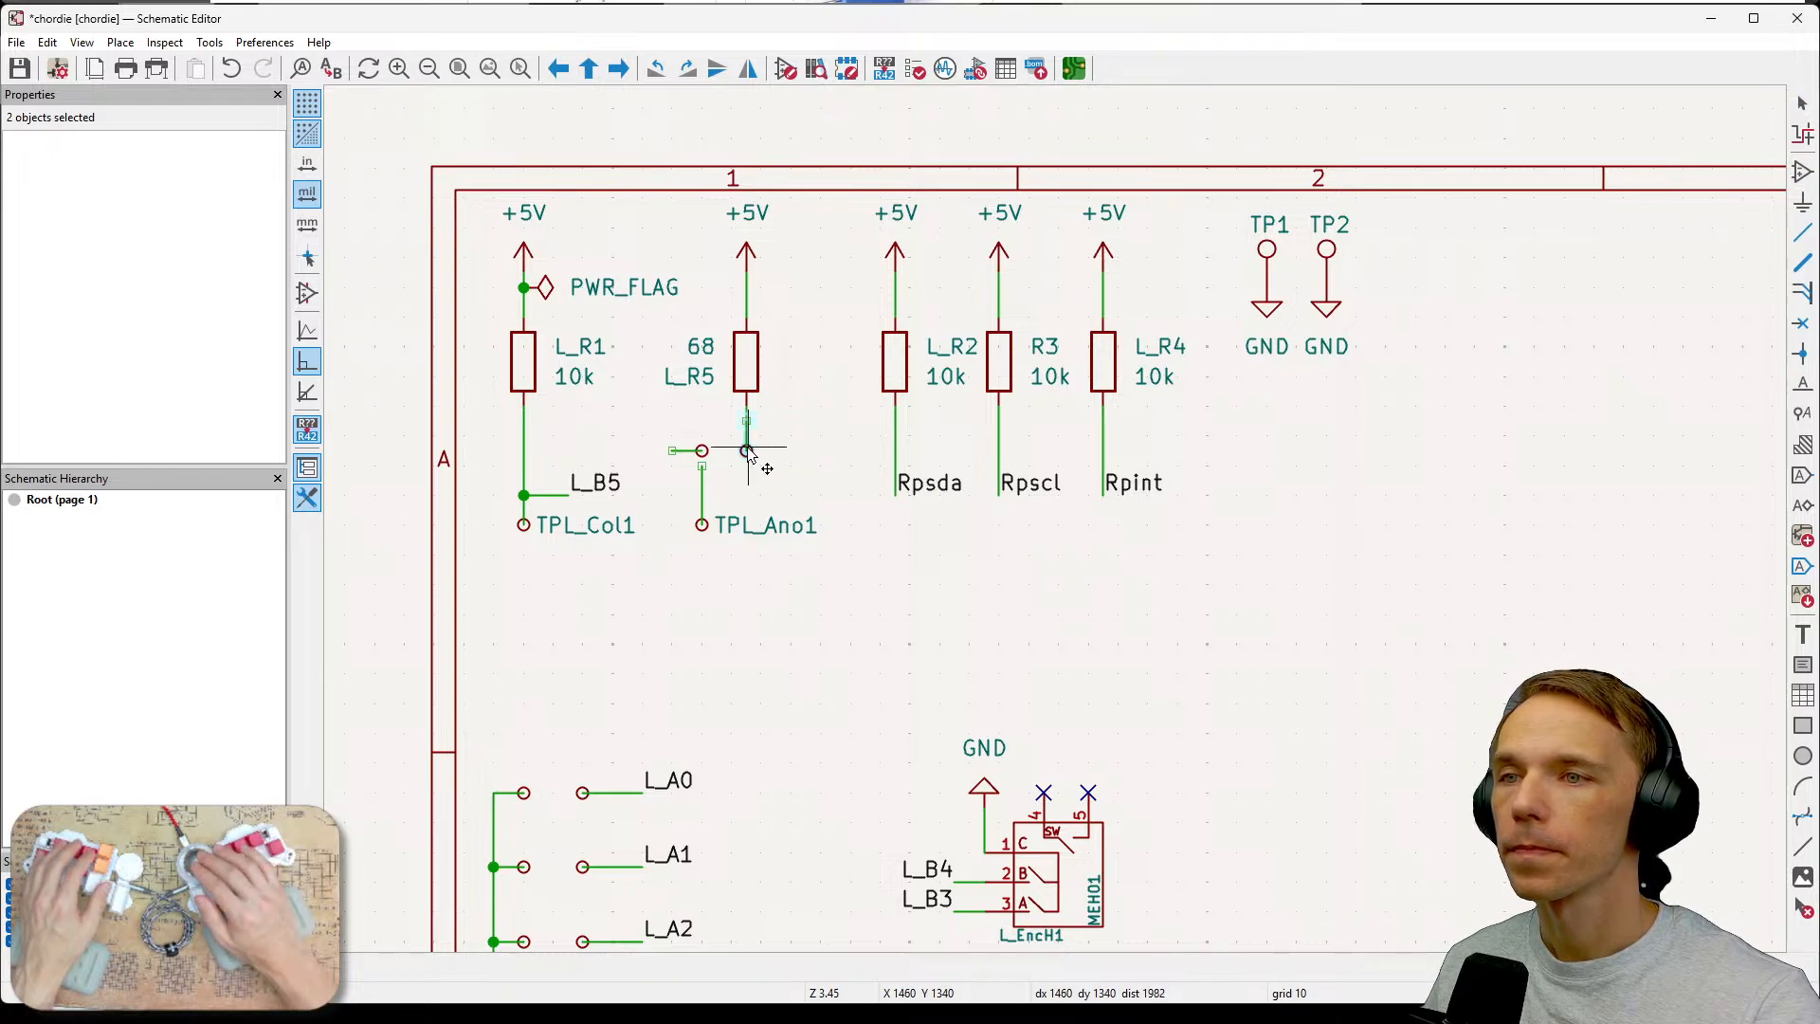
{"action": "left_click", "coordinate": [748, 449]}
{"action": "left_click", "coordinate": [827, 462]}
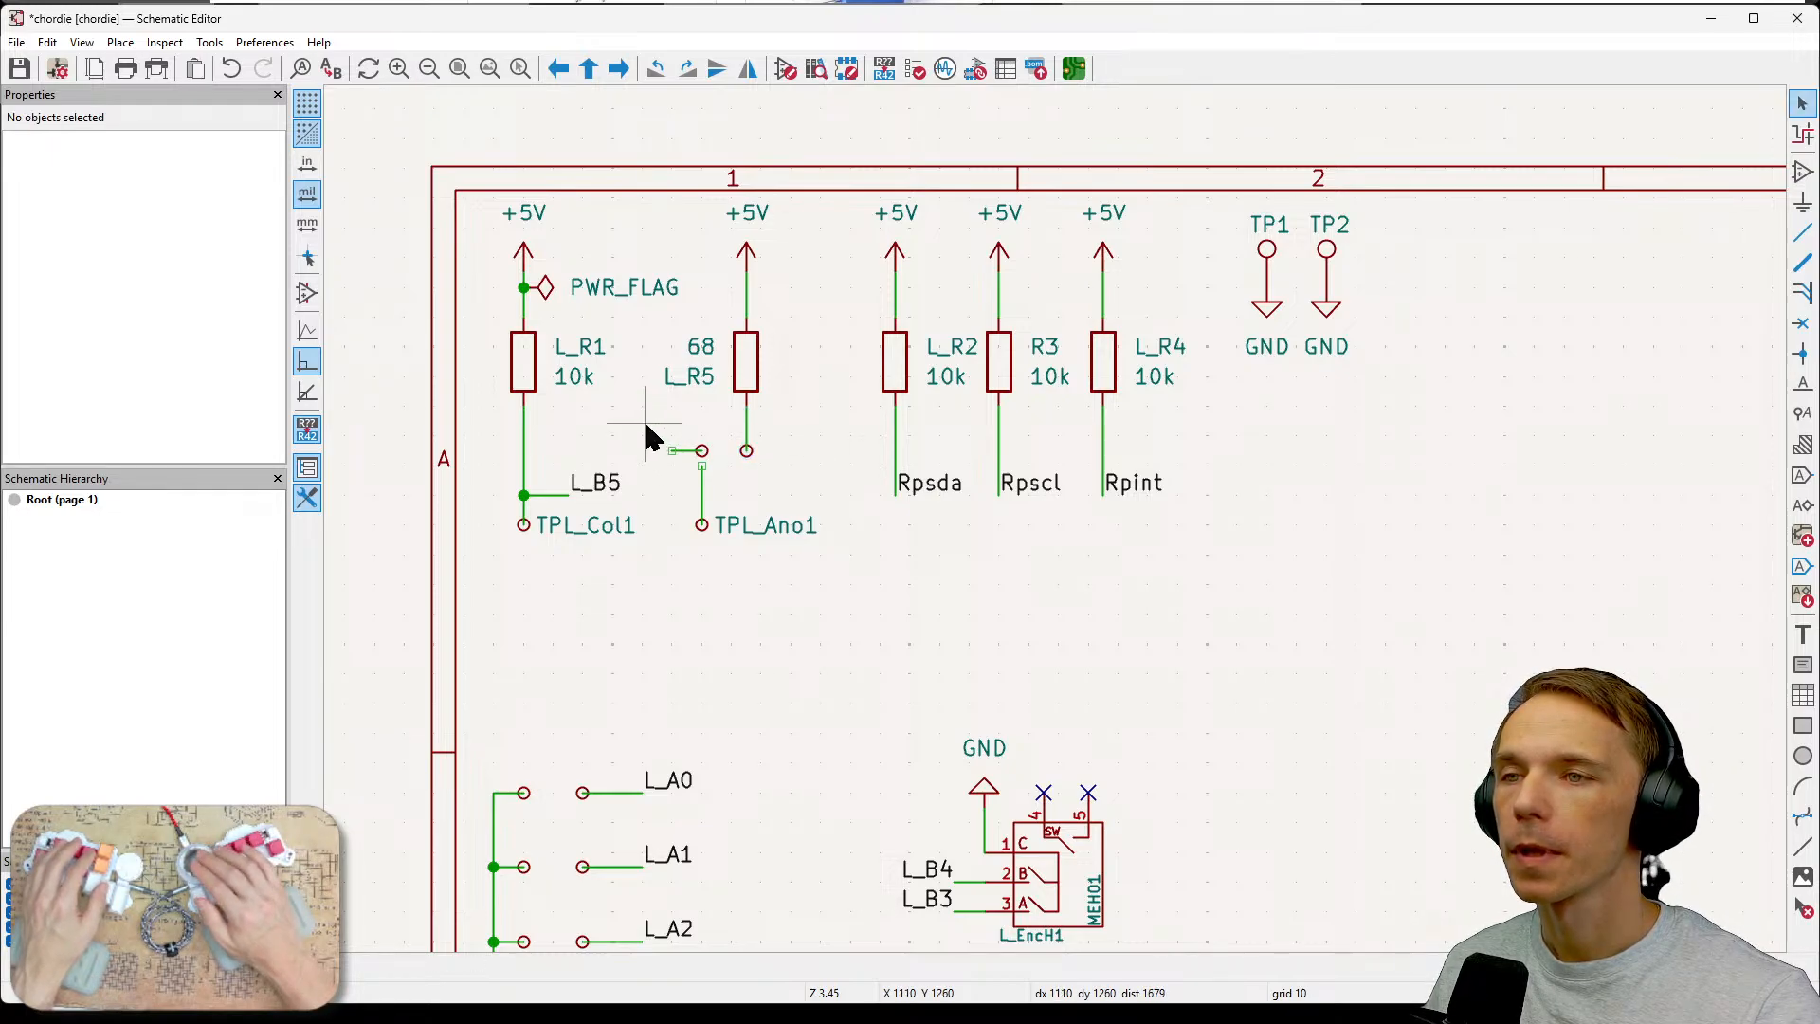
Rotate the other test point copy and move it onto the top end of the TPL_Ano1 wire.
{"action": "left_click_drag", "start_coordinate": [643, 418], "coordinate": [711, 462]}
{"action": "left_click", "coordinate": [741, 488]}
{"action": "key", "text": "r"}
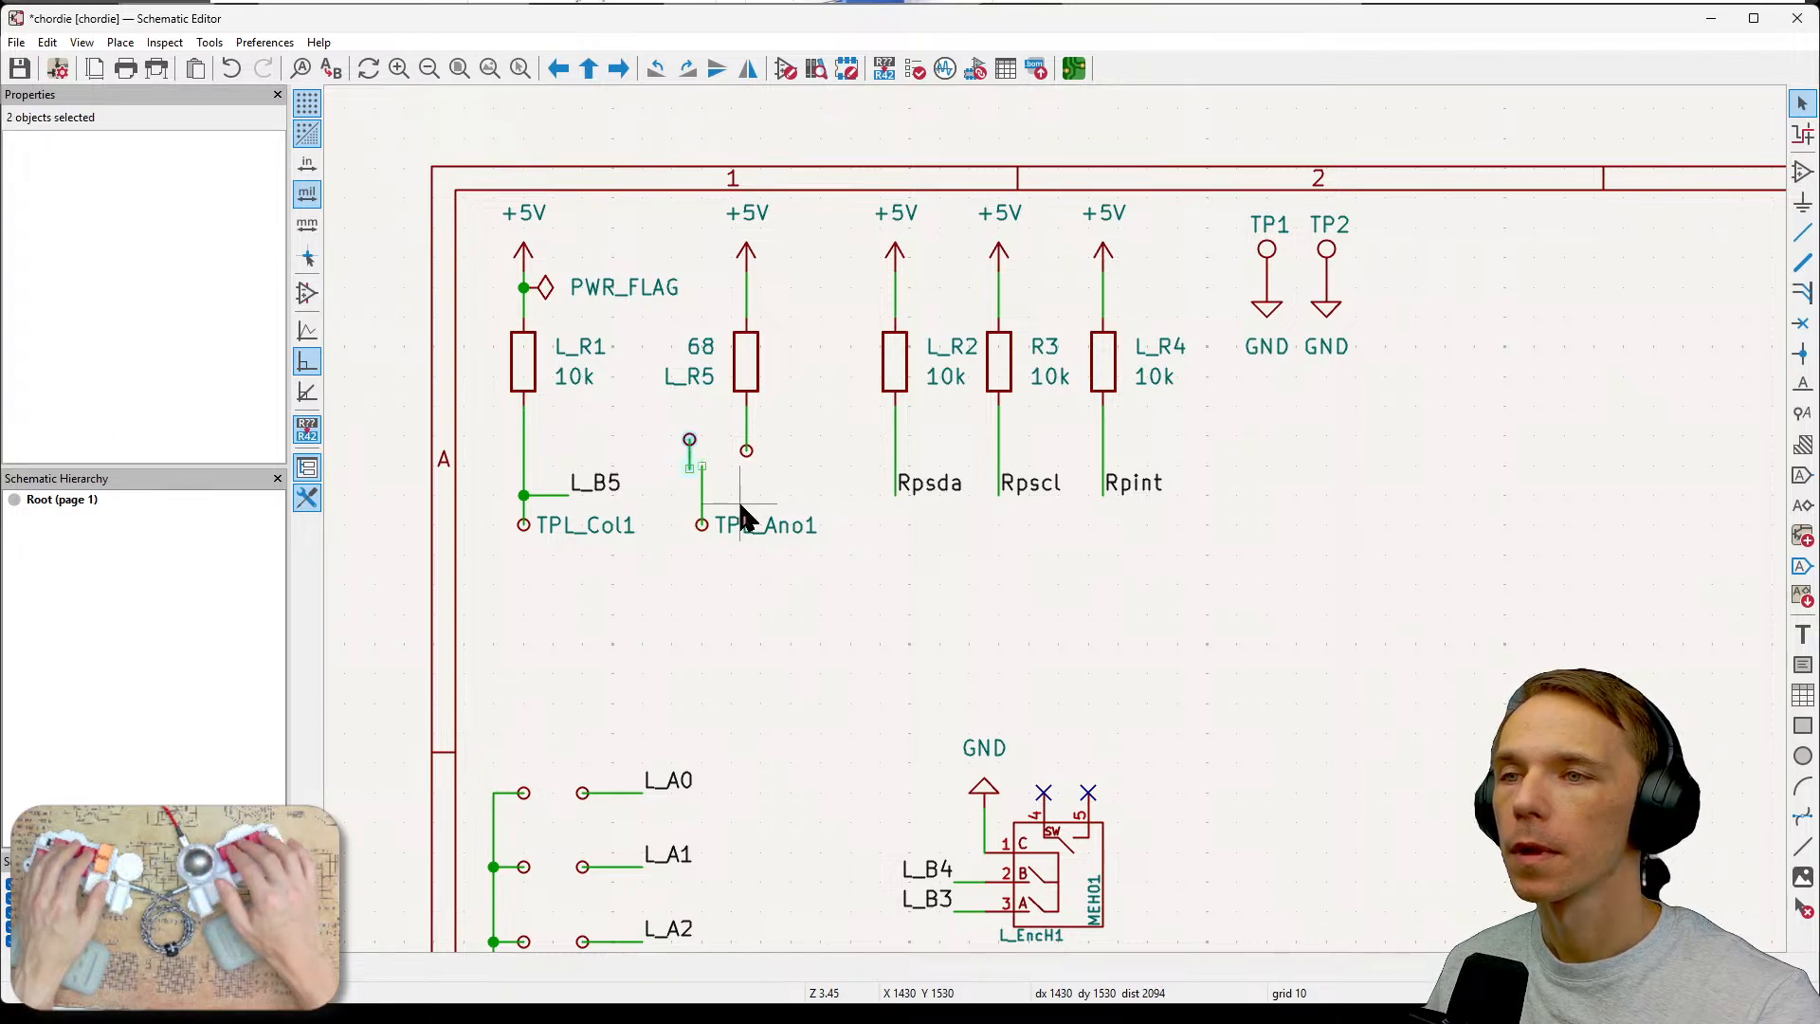
{"action": "key", "text": "m"}
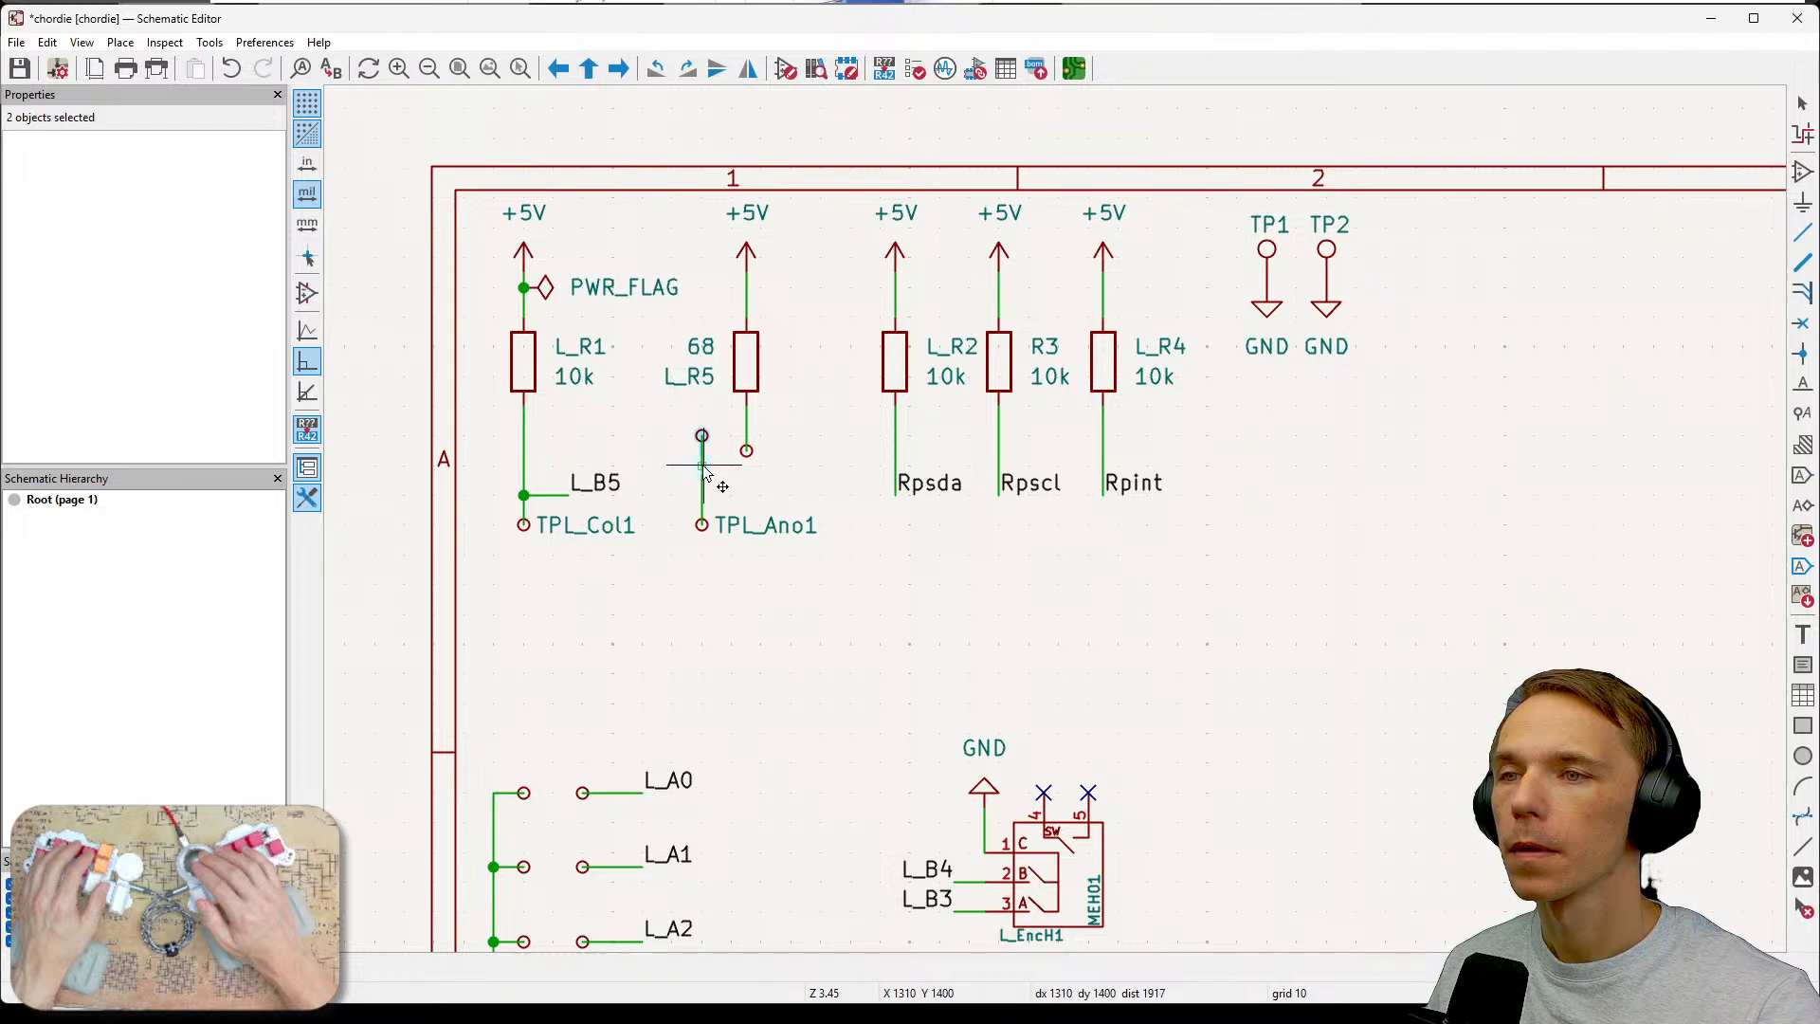
{"action": "left_click", "coordinate": [702, 465]}
{"action": "left_click", "coordinate": [878, 588]}
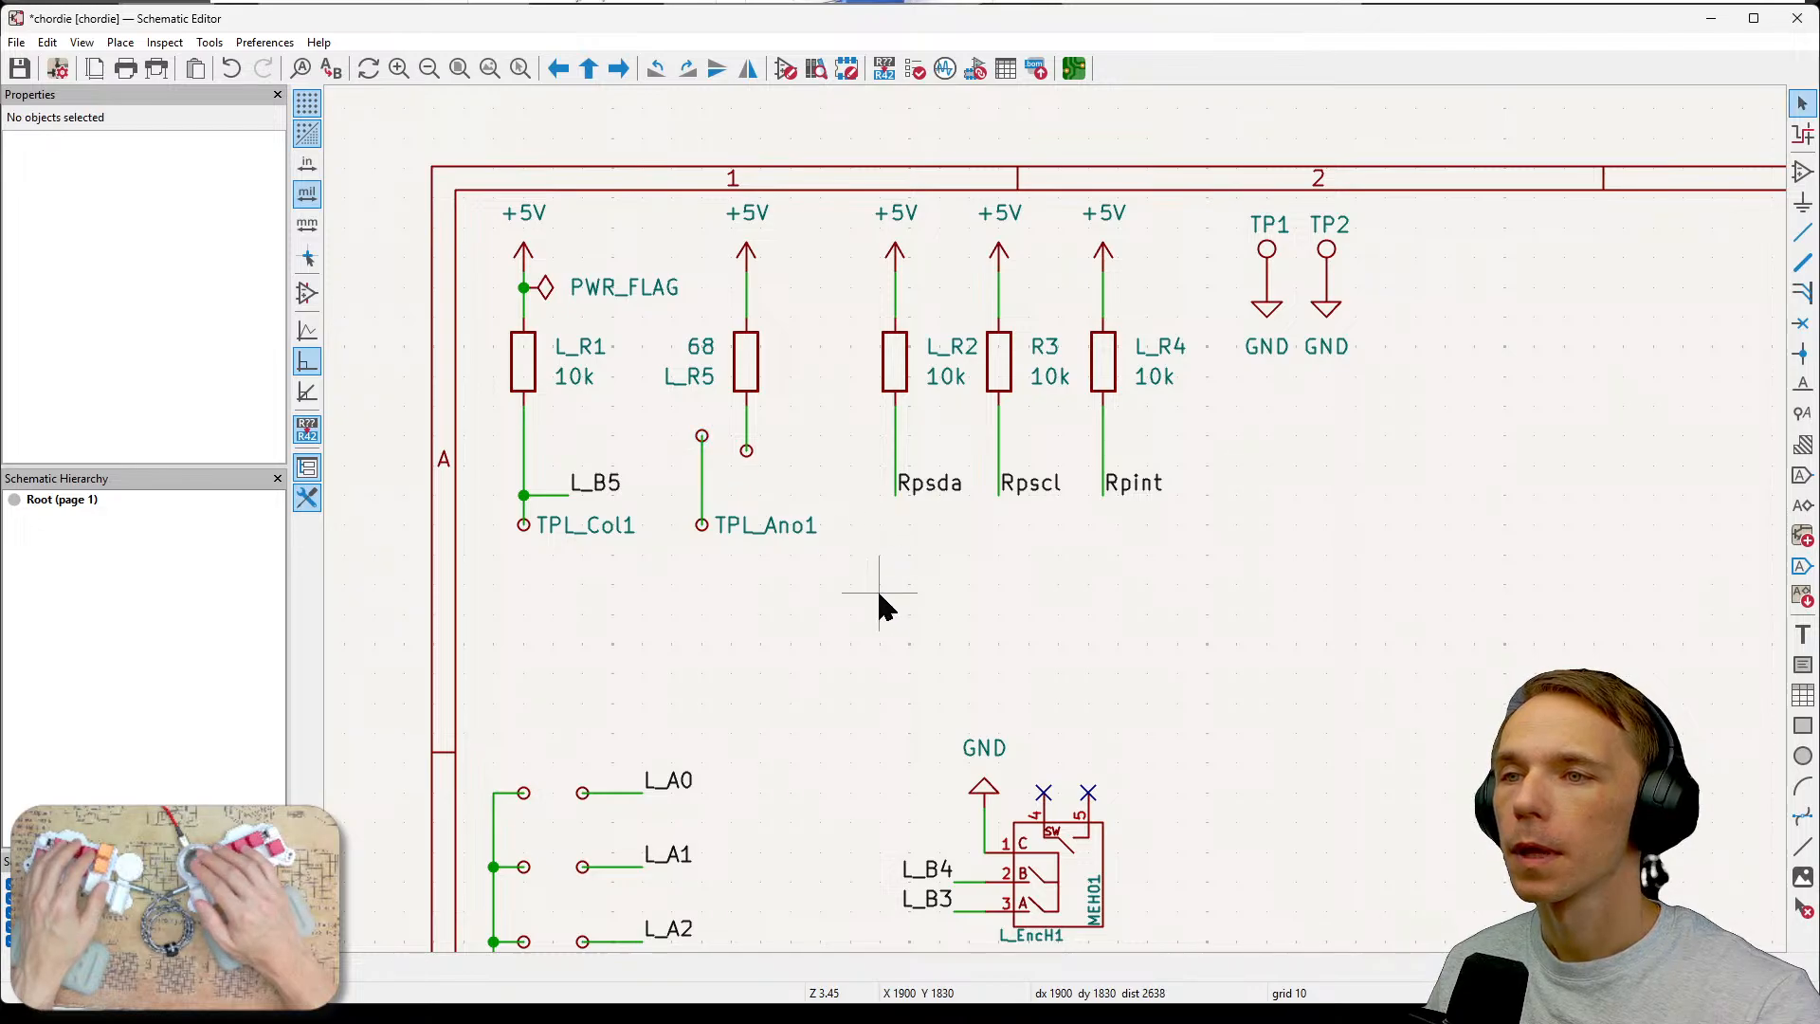
Move the test point on the TPL_Ano1 wire further down, then undo the move.
{"action": "left_click", "coordinate": [701, 438]}
{"action": "left_click", "coordinate": [702, 441]}
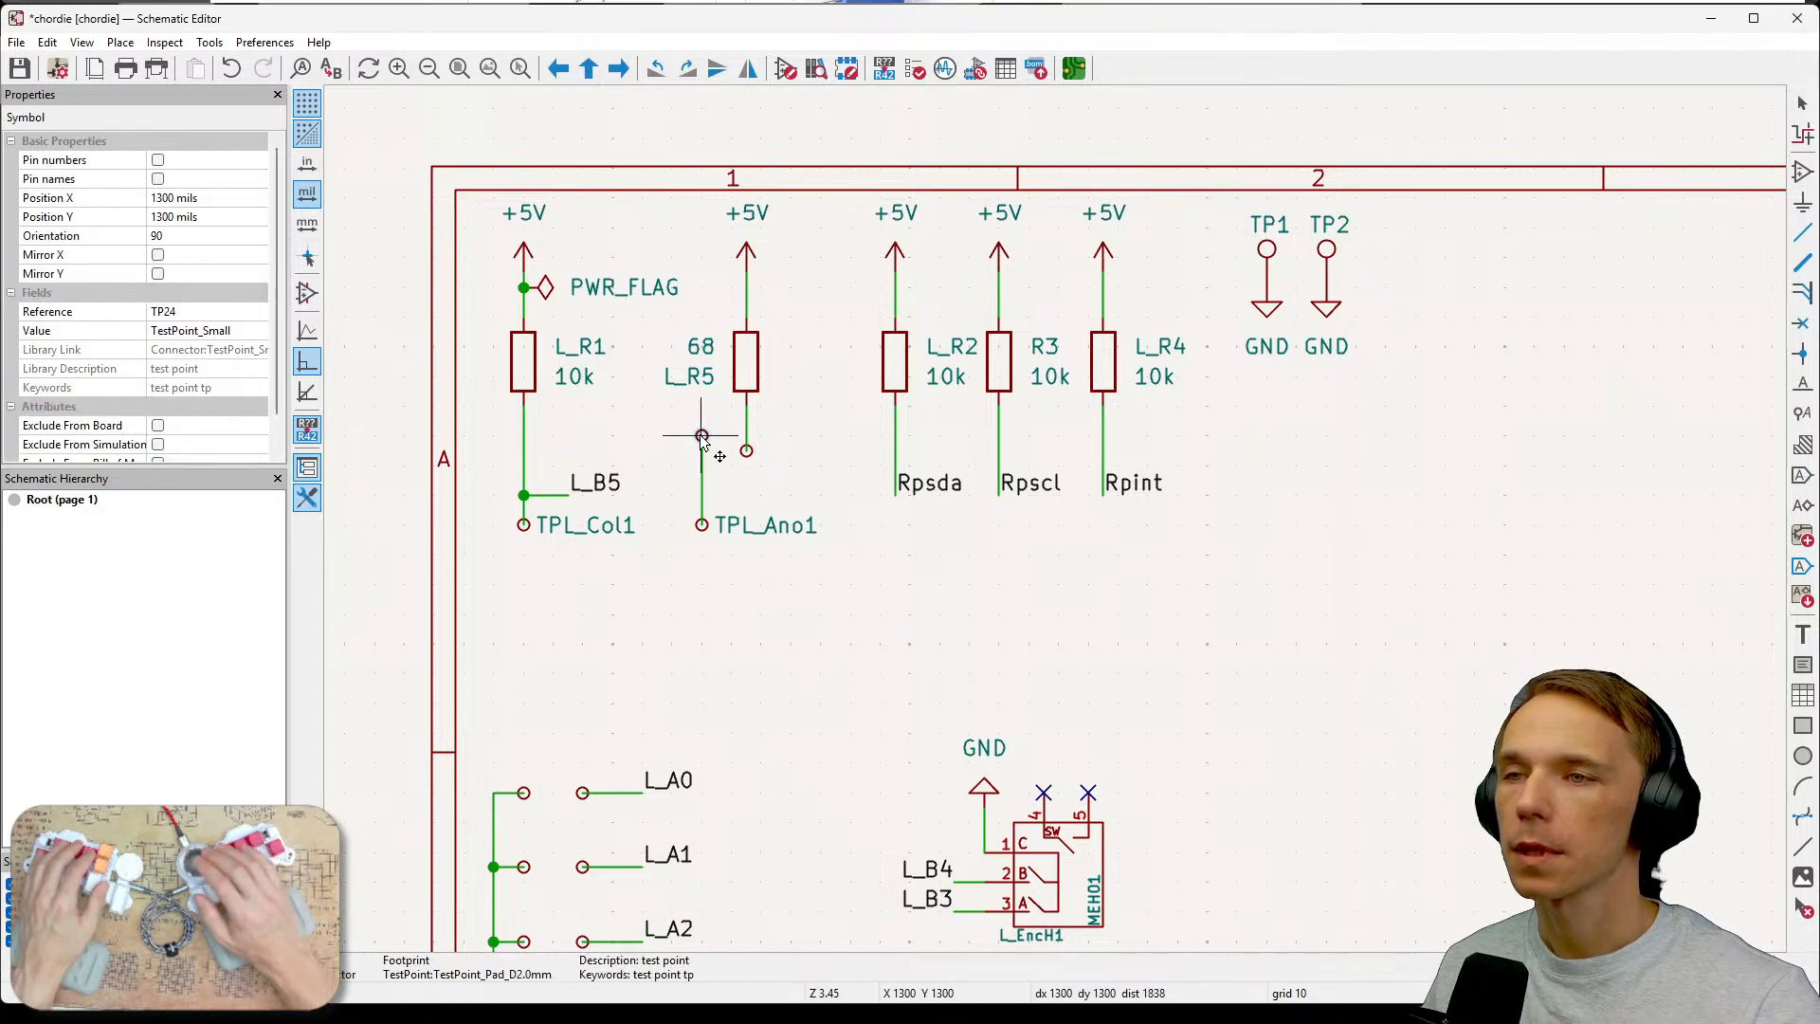
{"action": "left_click_drag", "start_coordinate": [703, 441], "coordinate": [703, 471]}
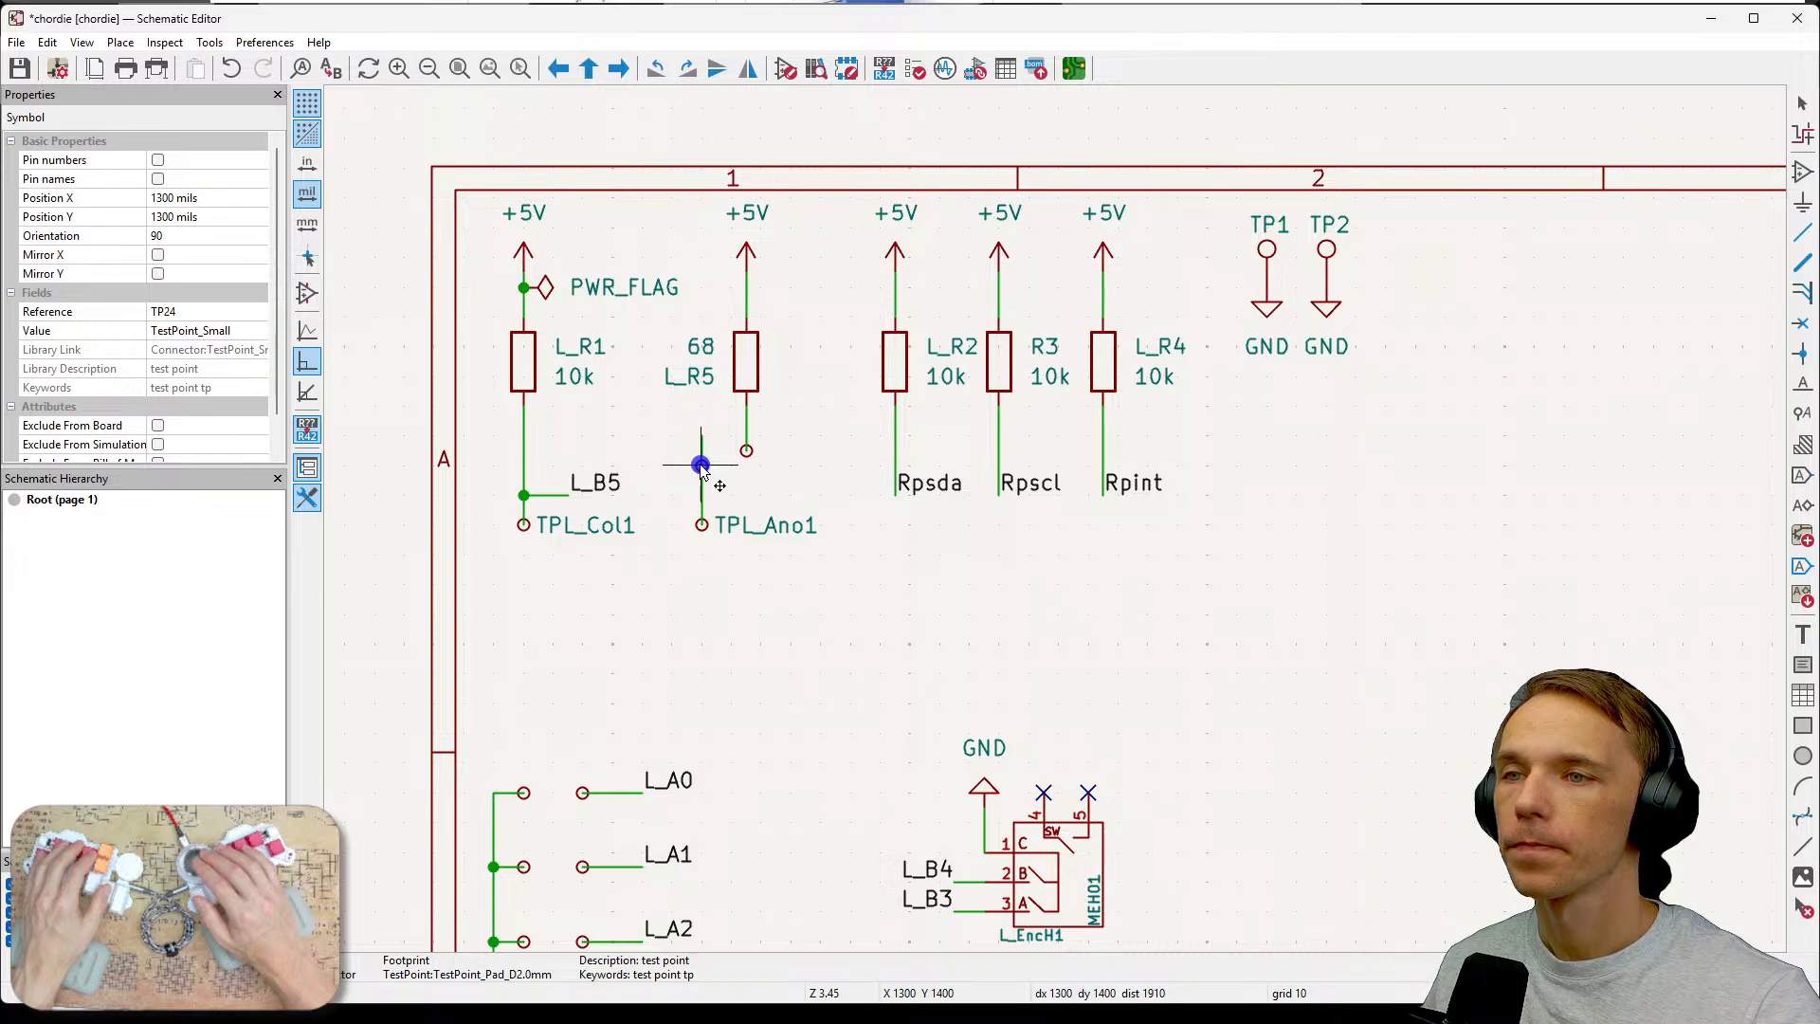
{"action": "left_click", "coordinate": [872, 589]}
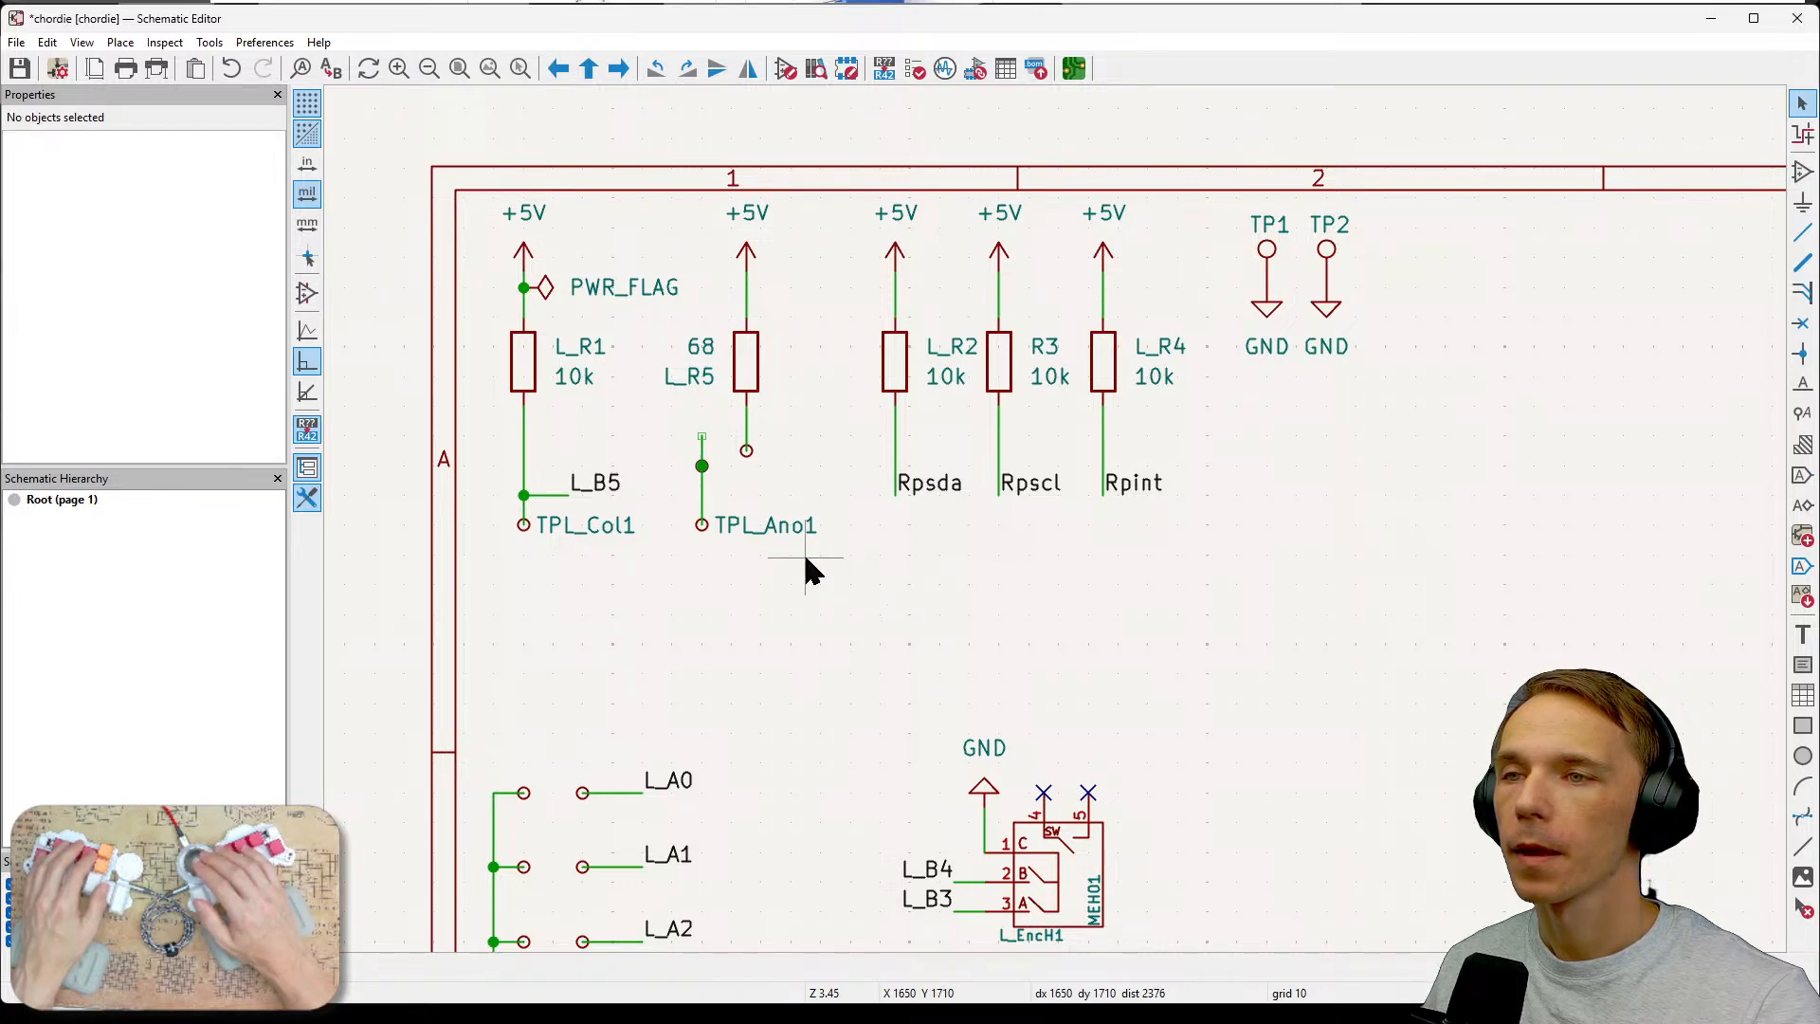
{"action": "key", "text": "ctrl+z"}
{"action": "left_click", "coordinate": [777, 614]}
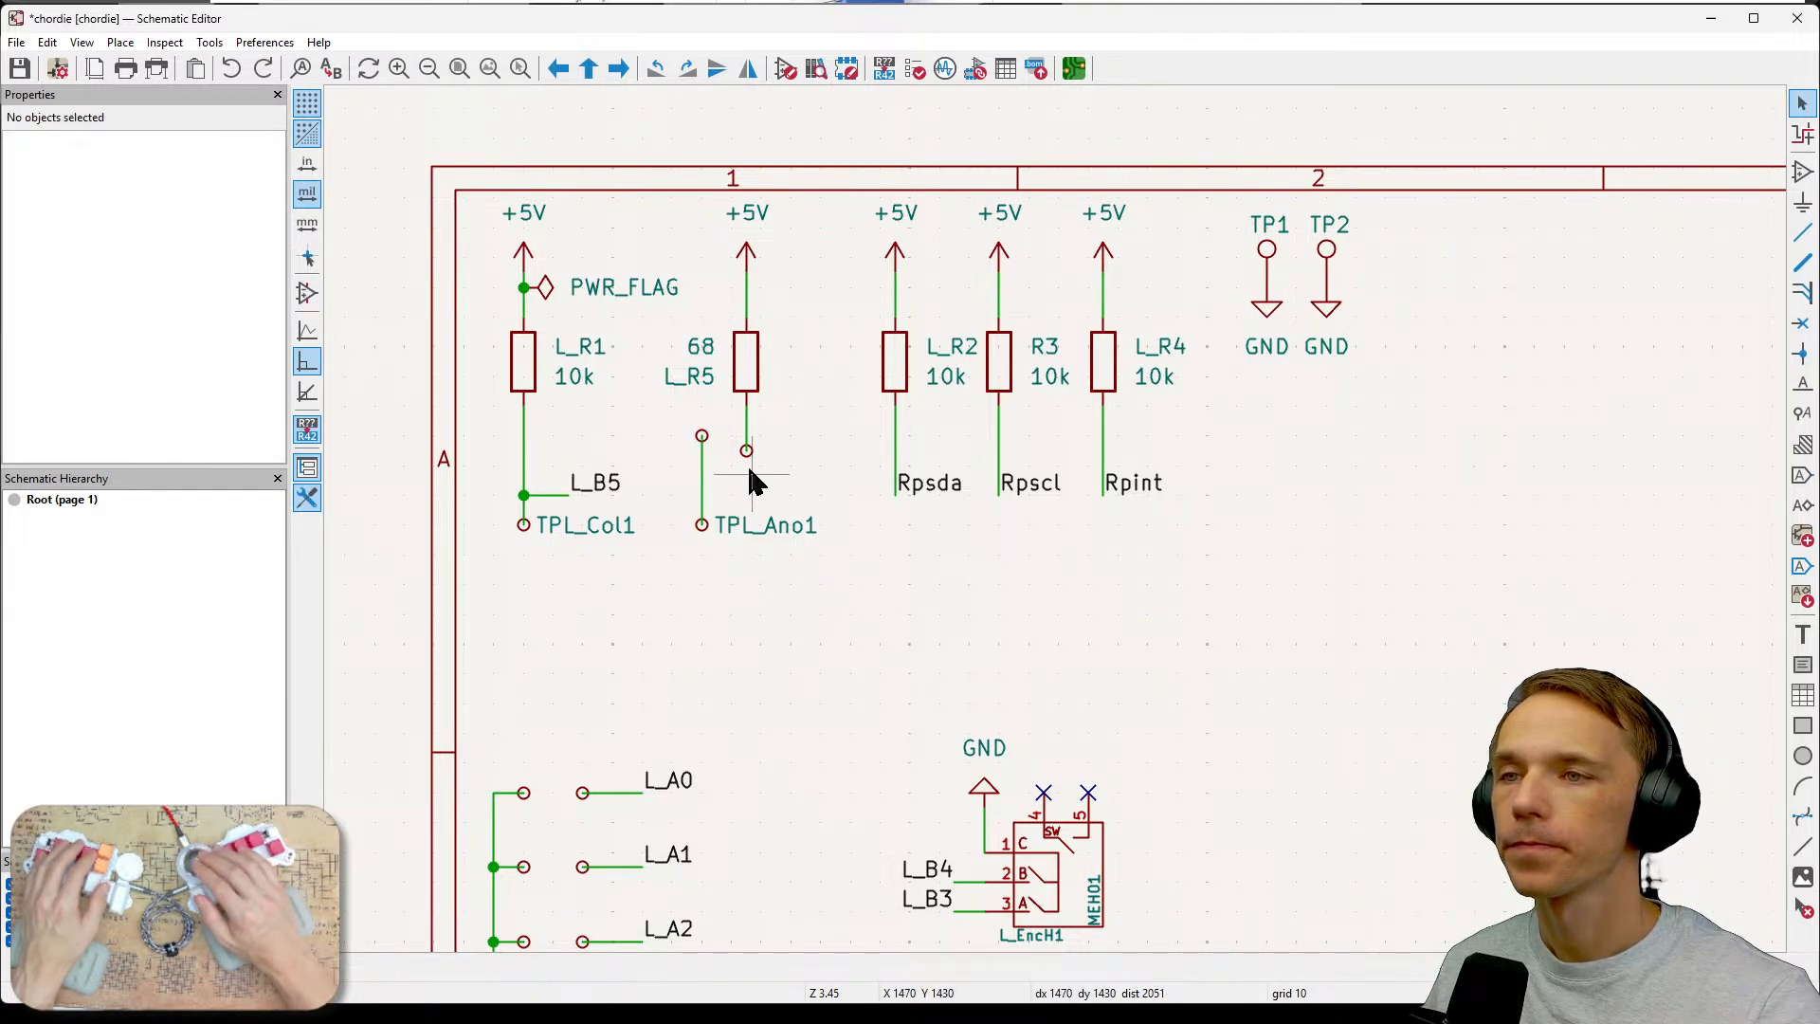
Select the test point below resistor L_R5 and set its reference to L_PotIn1.
{"action": "left_click", "coordinate": [746, 450]}
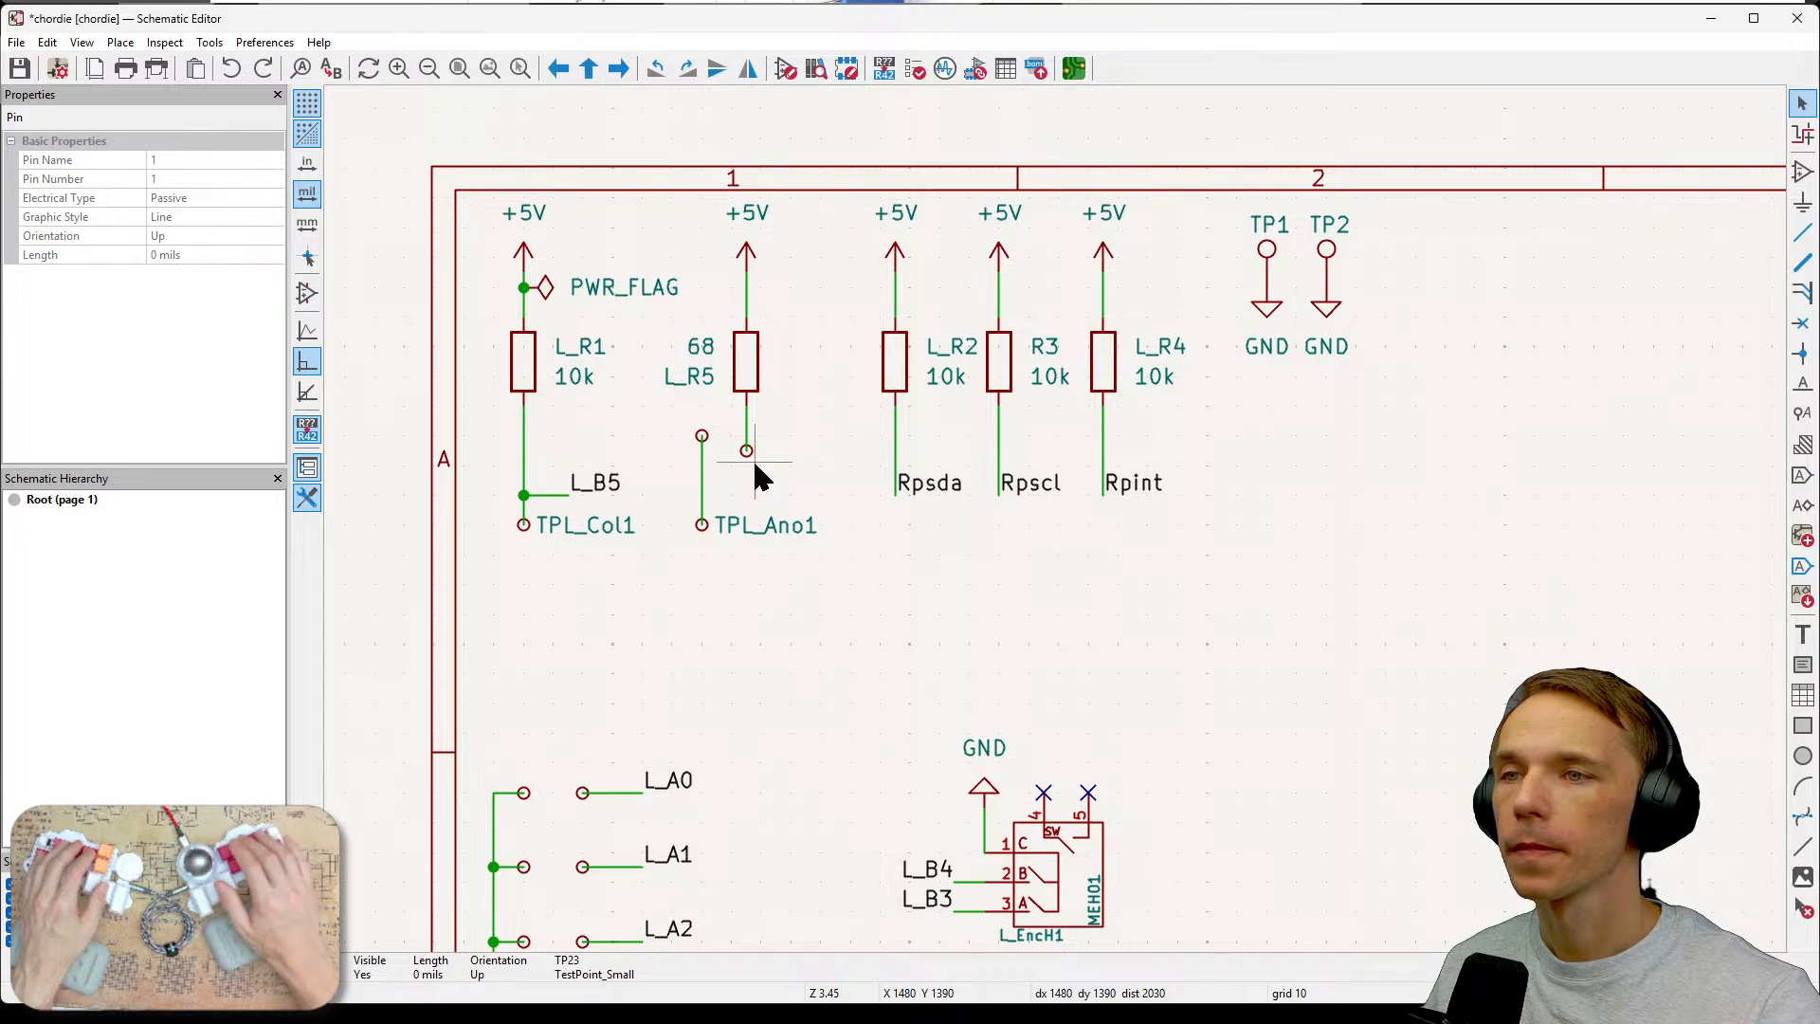
{"action": "left_click", "coordinate": [751, 455]}
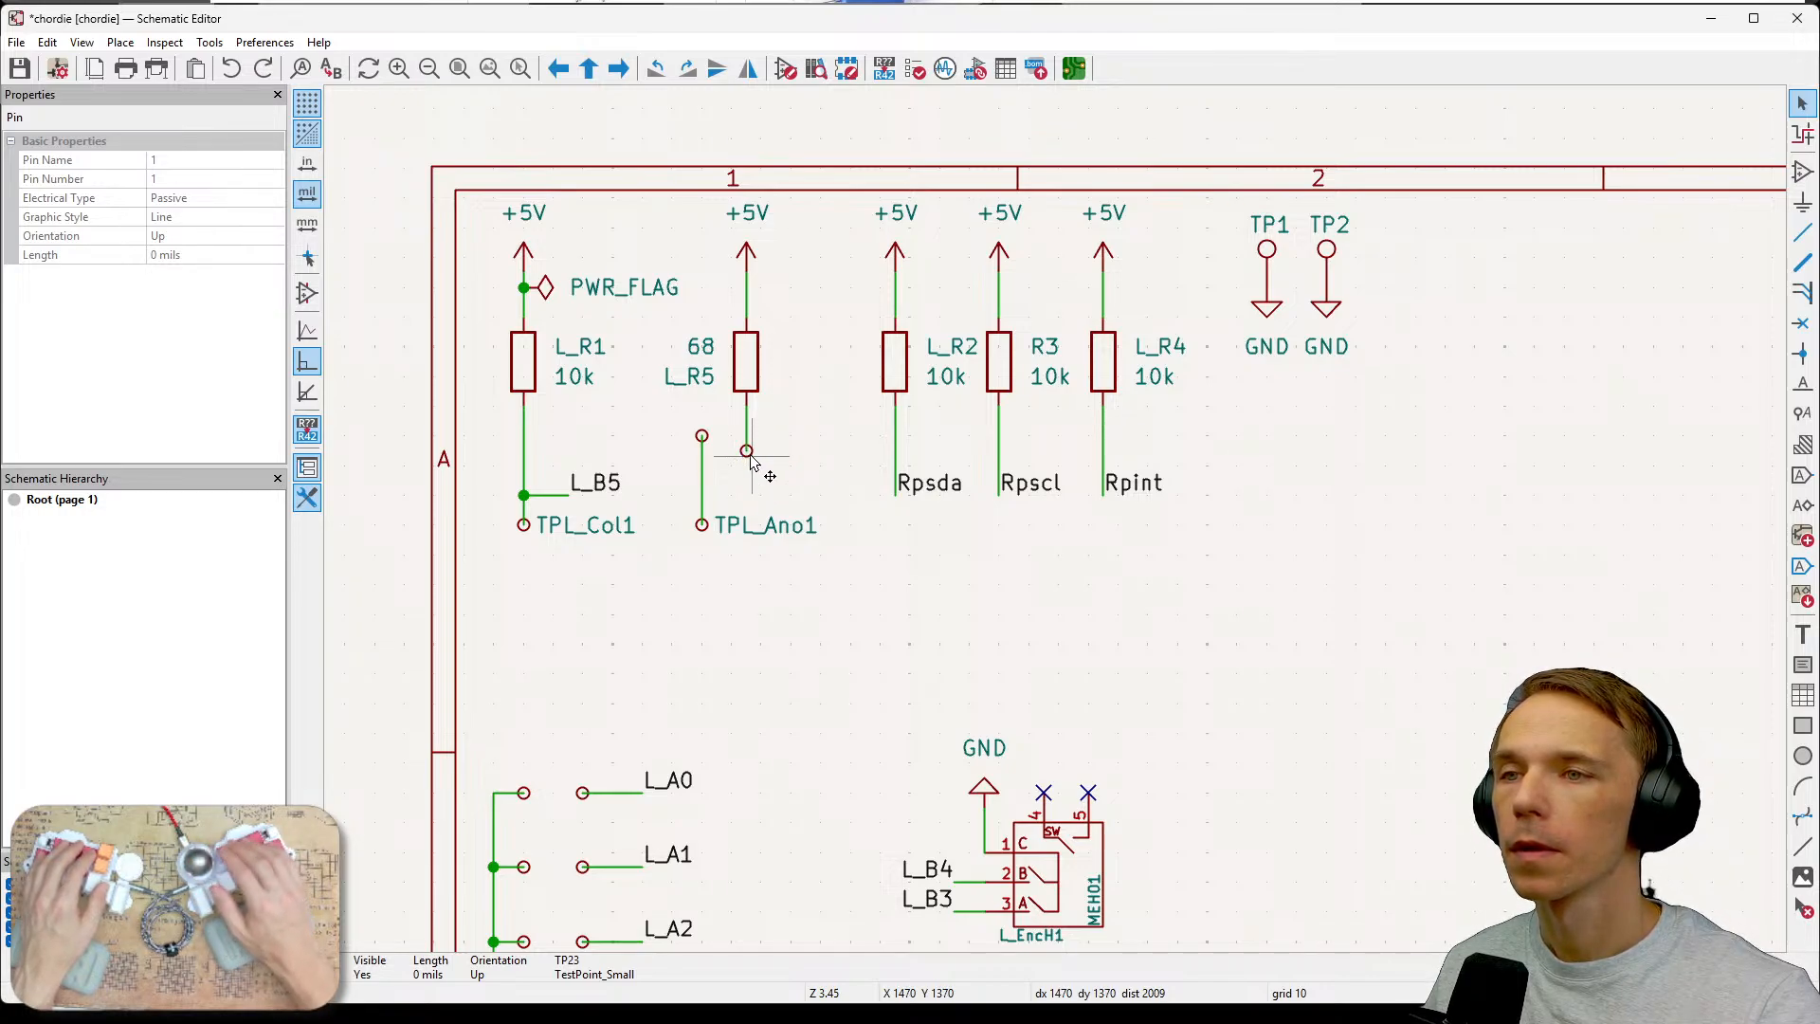
{"action": "left_click", "coordinate": [749, 451]}
{"action": "left_click_drag", "start_coordinate": [784, 428], "coordinate": [730, 482]}
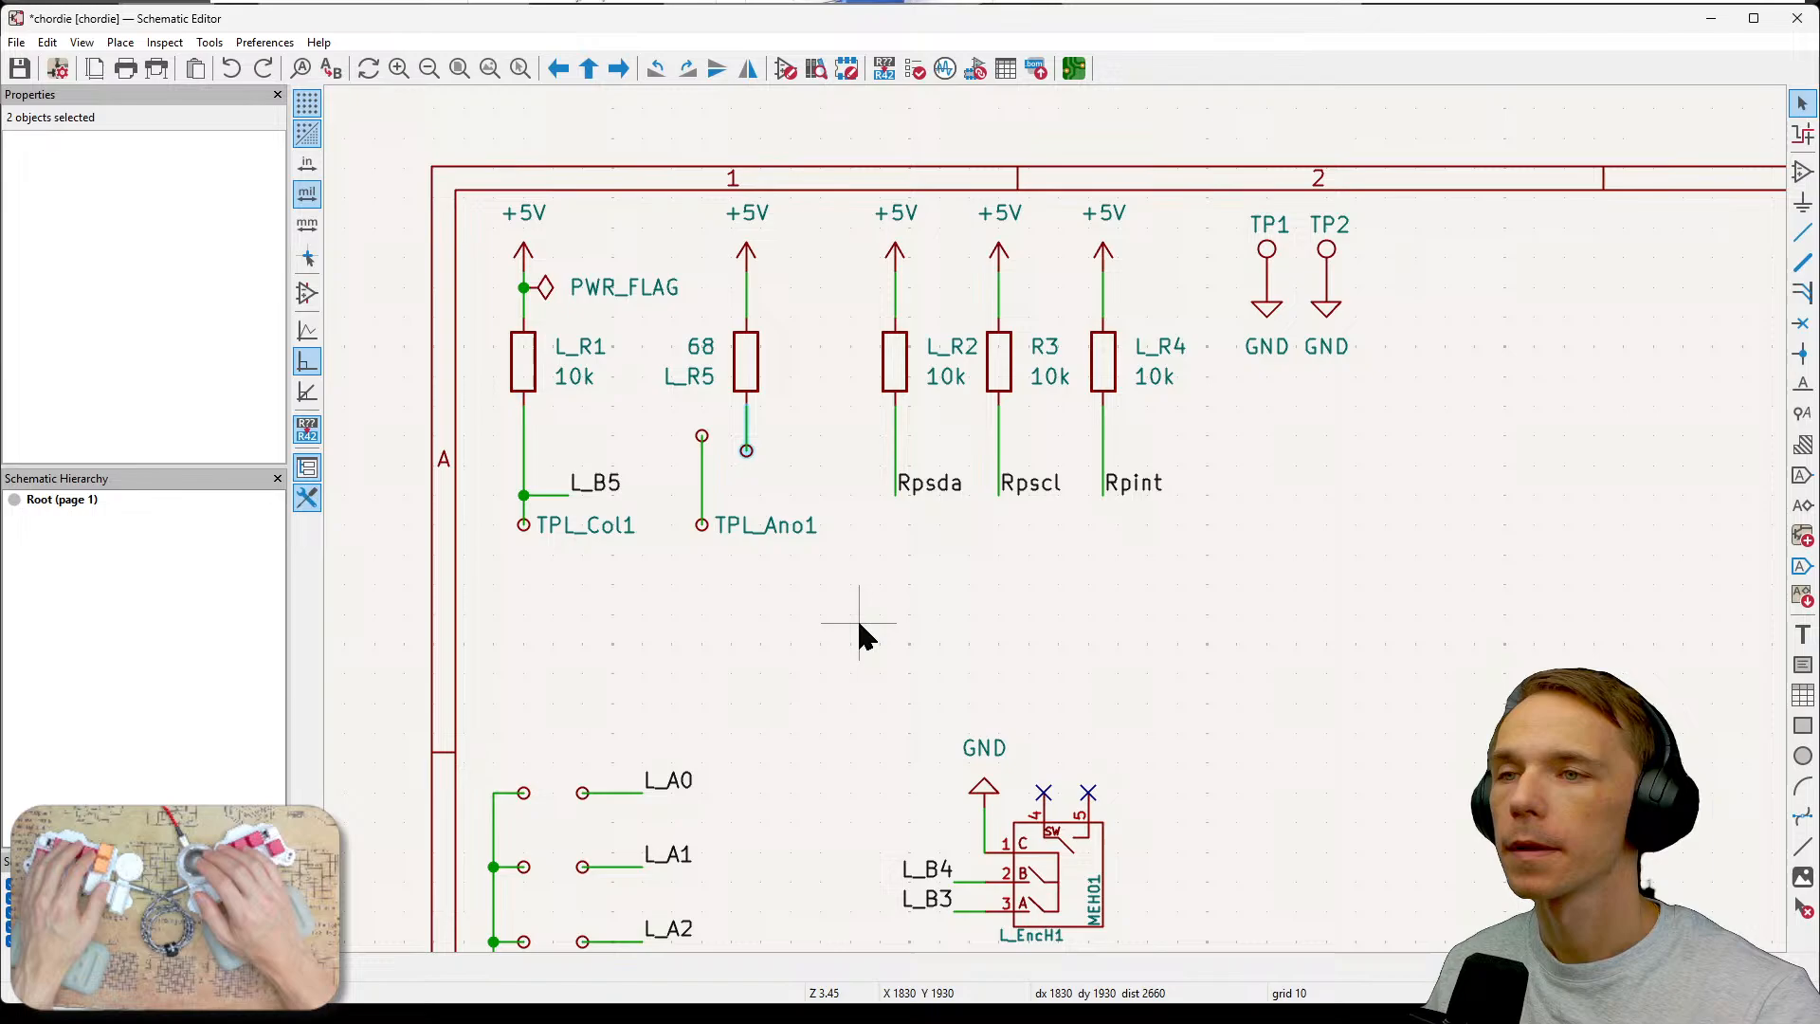
{"action": "left_click", "coordinate": [770, 493]}
{"action": "left_click", "coordinate": [745, 459]}
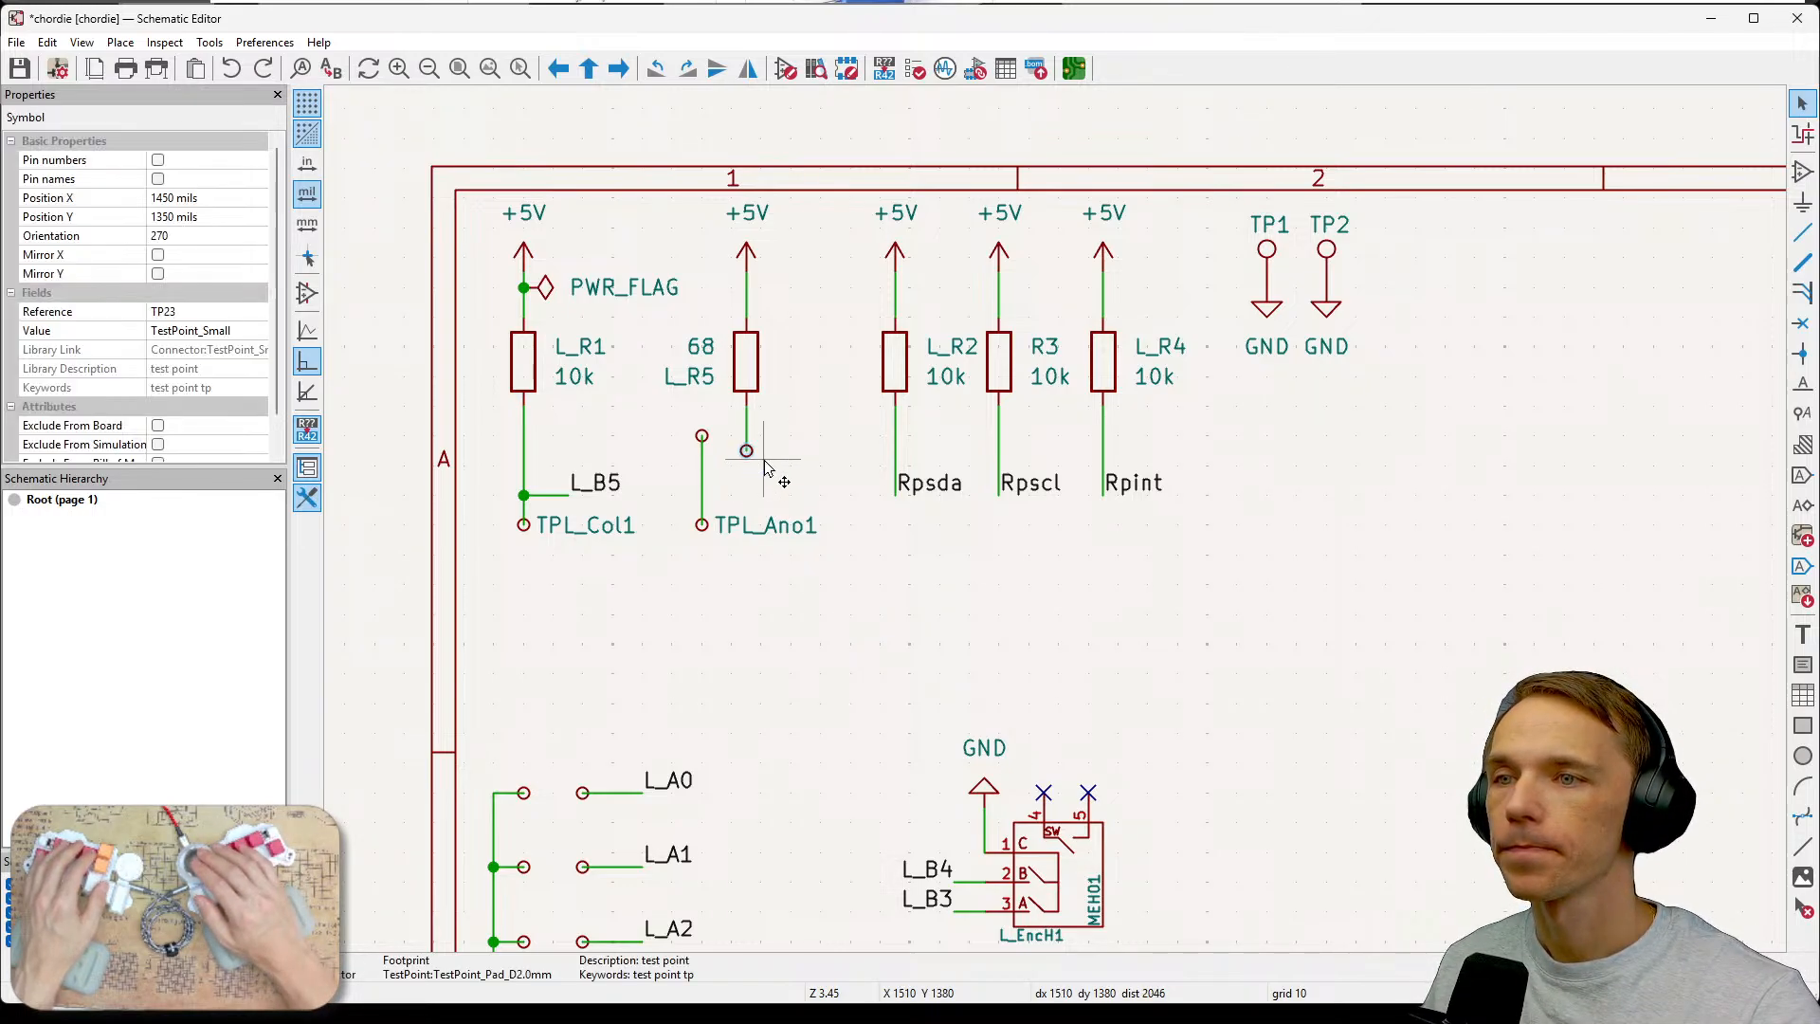
{"action": "key", "text": "e"}
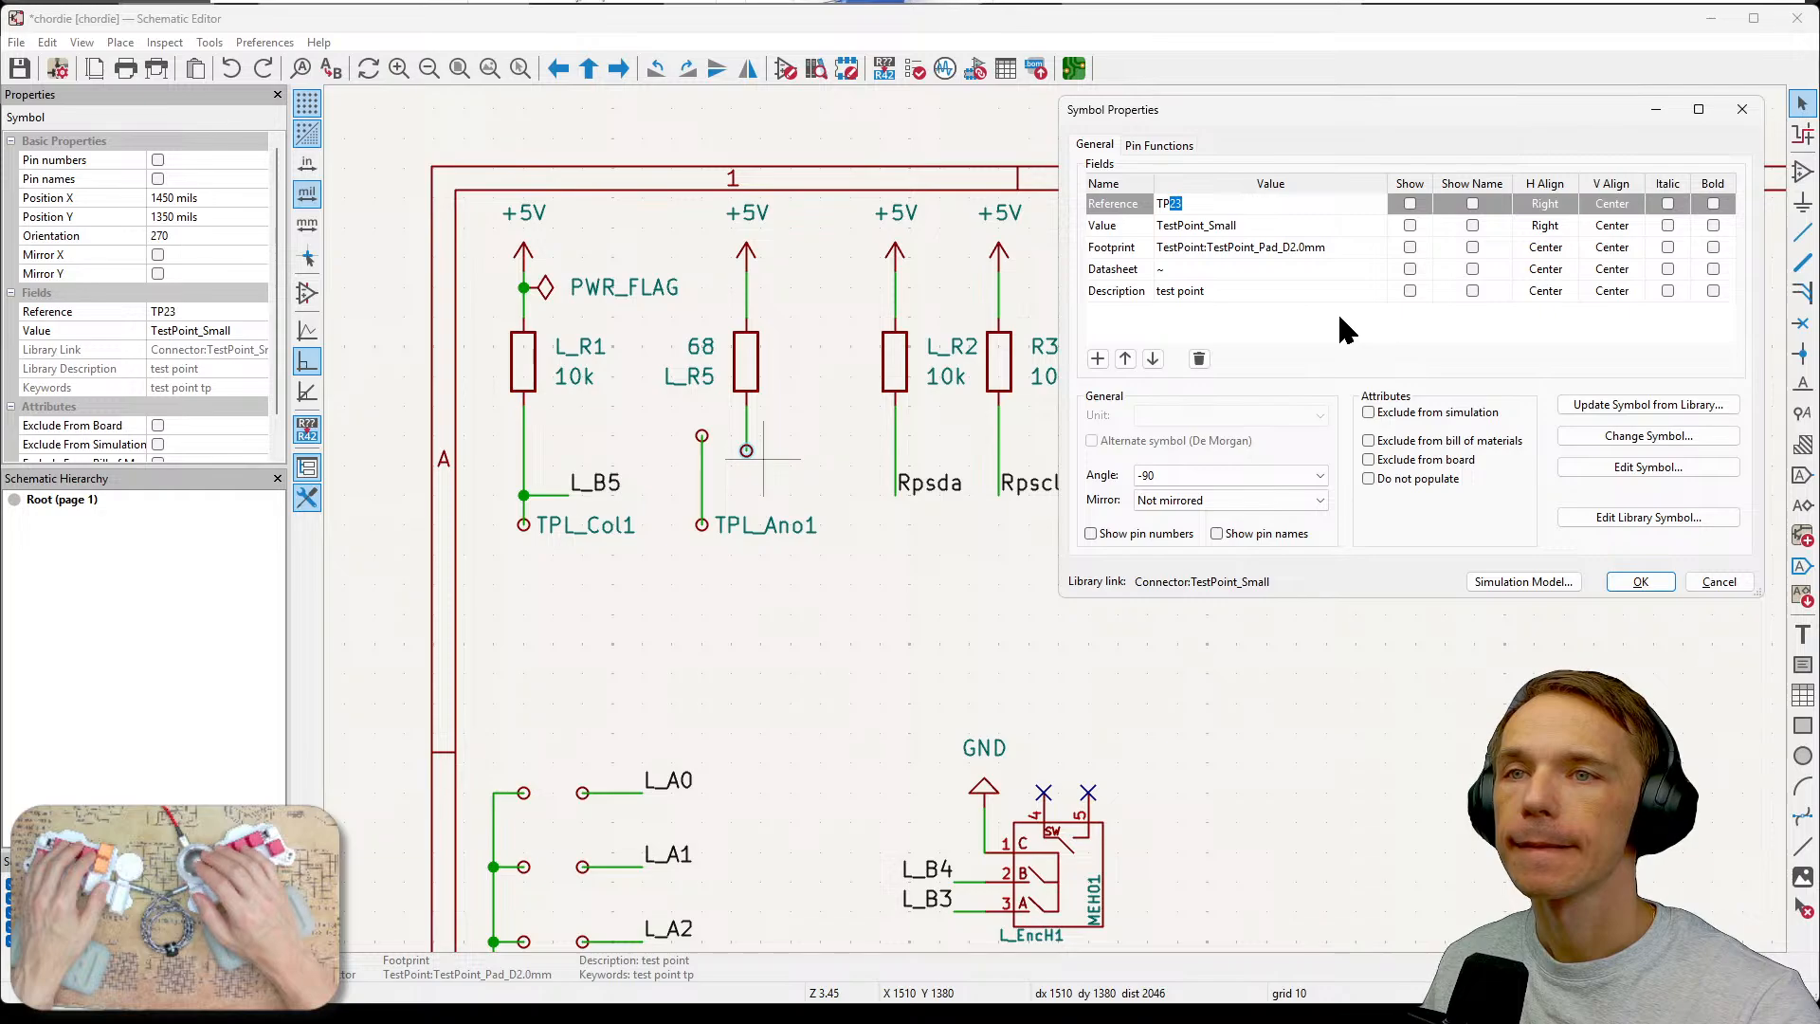
{"action": "double_click", "coordinate": [1178, 202]}
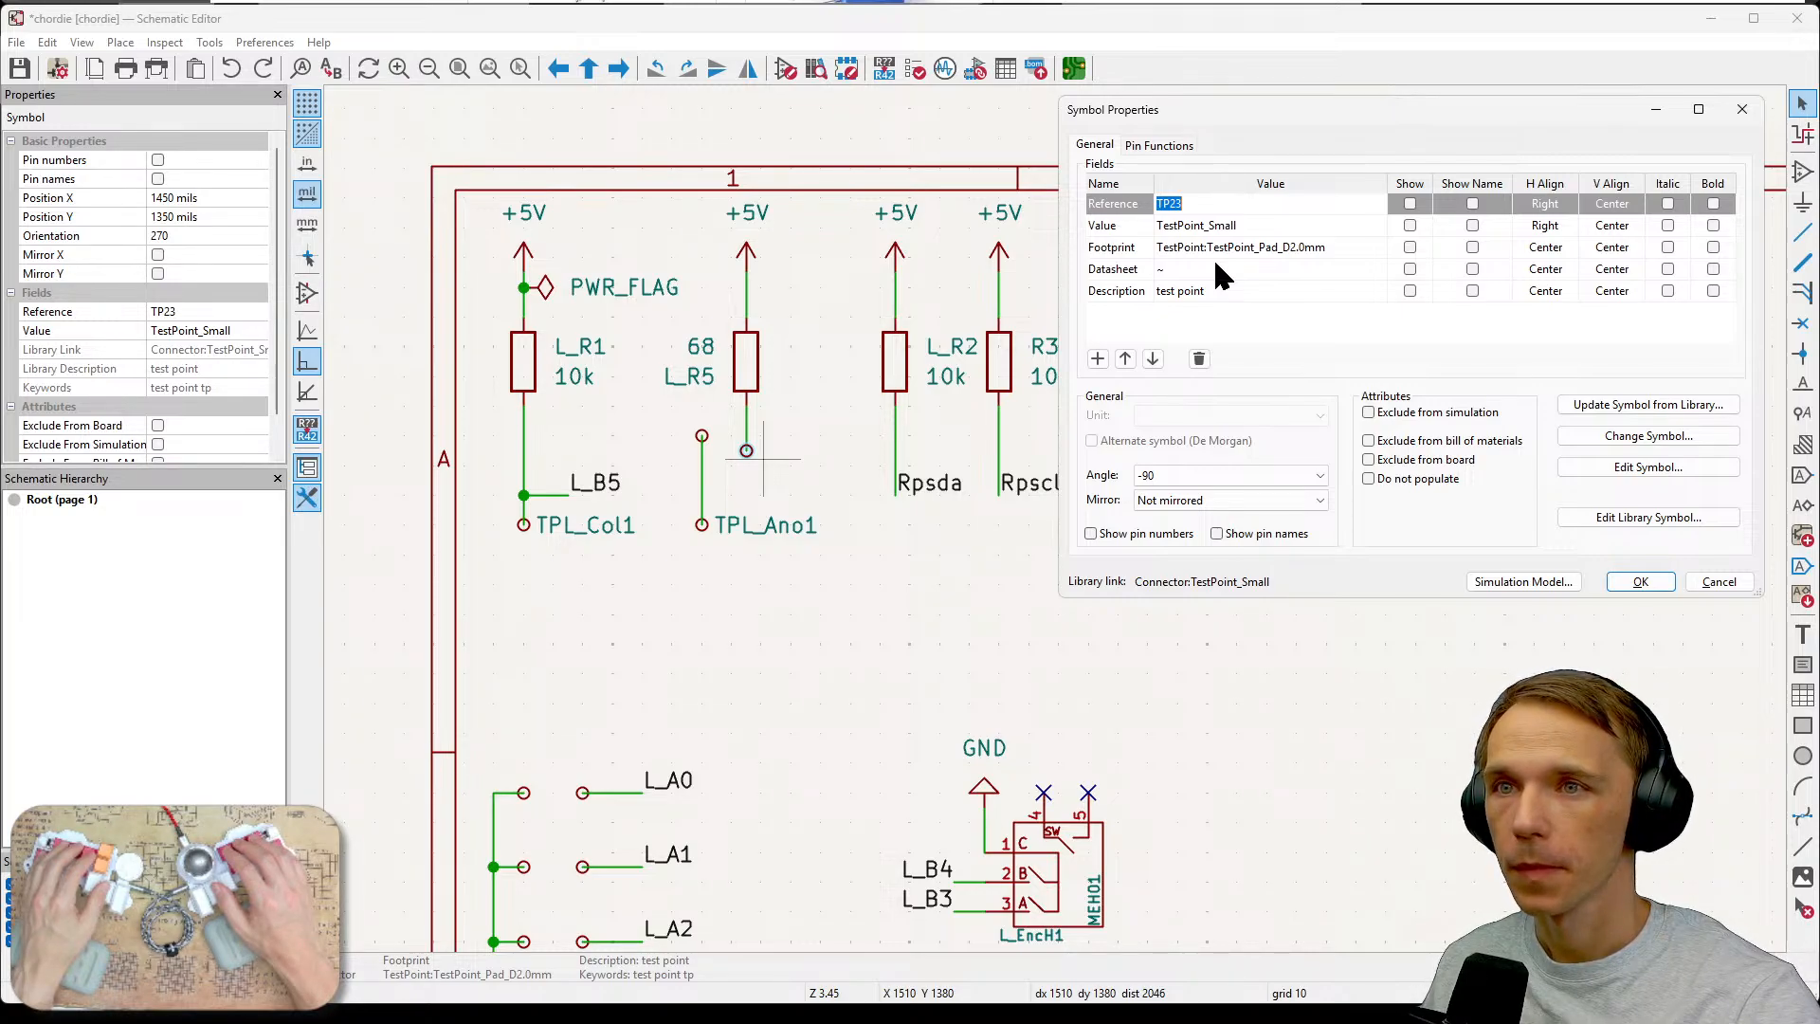
{"action": "type", "text": "L_"}
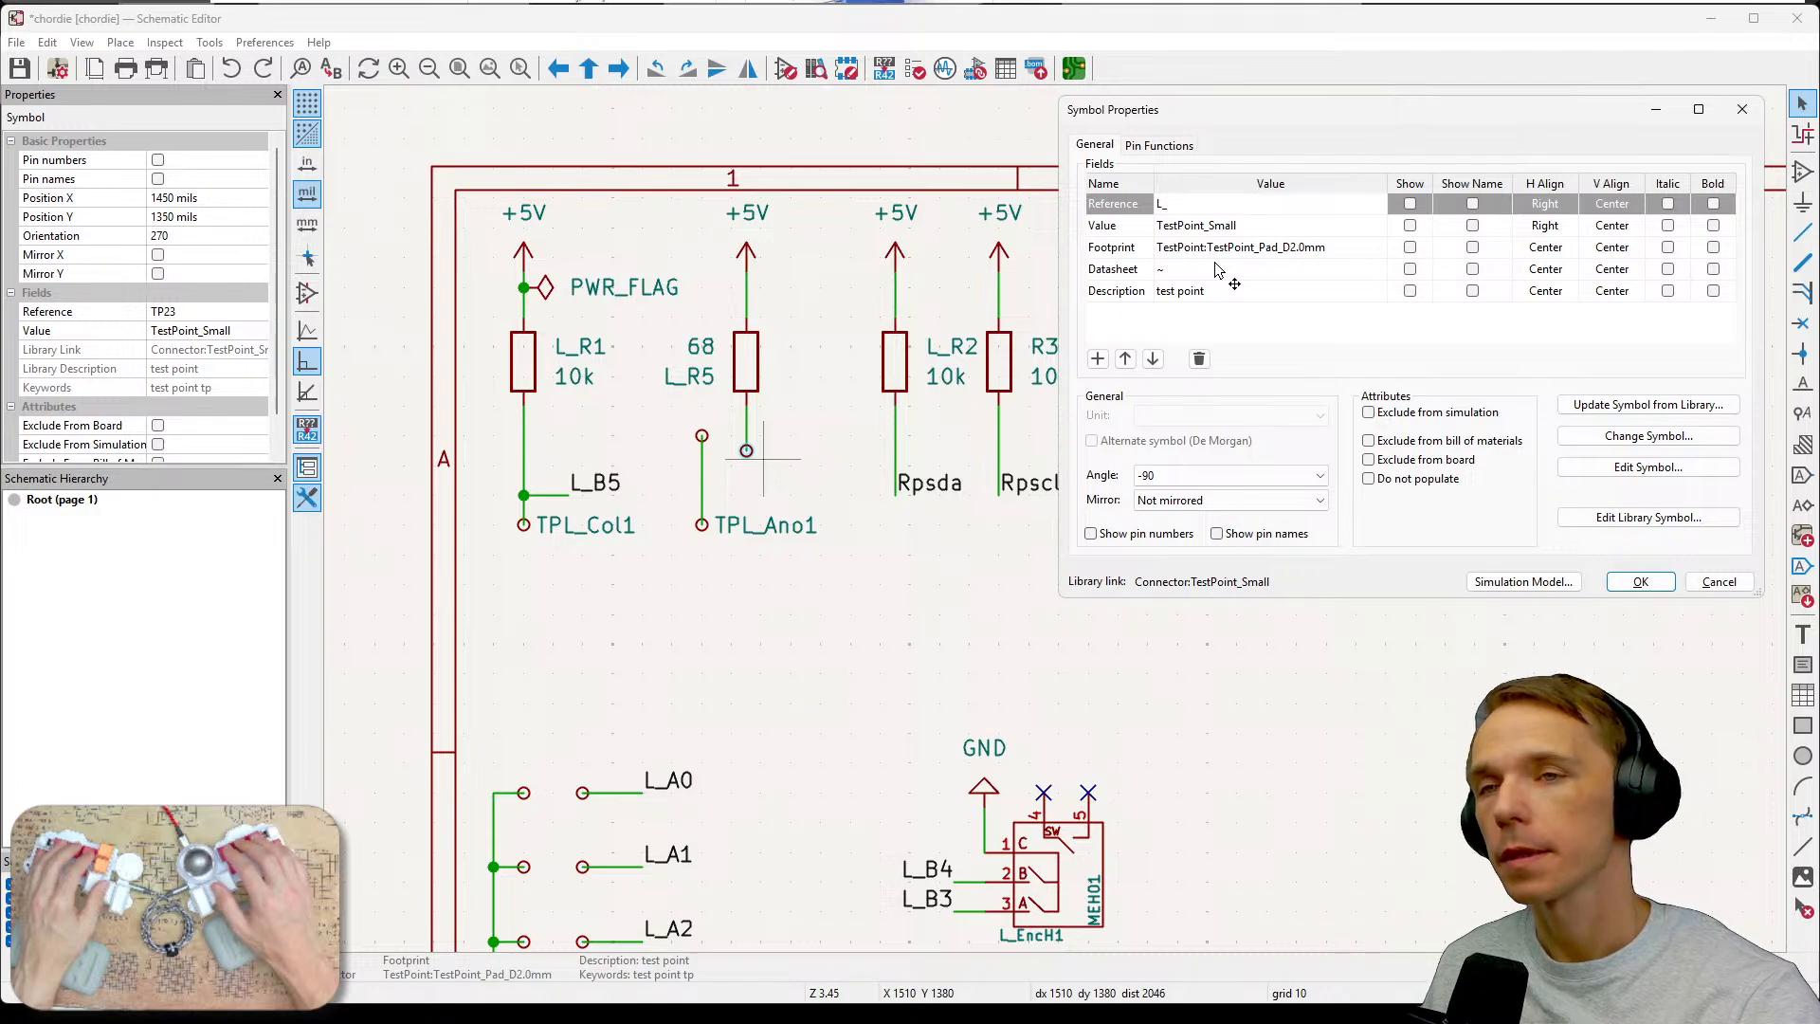
{"action": "type", "text": "P"}
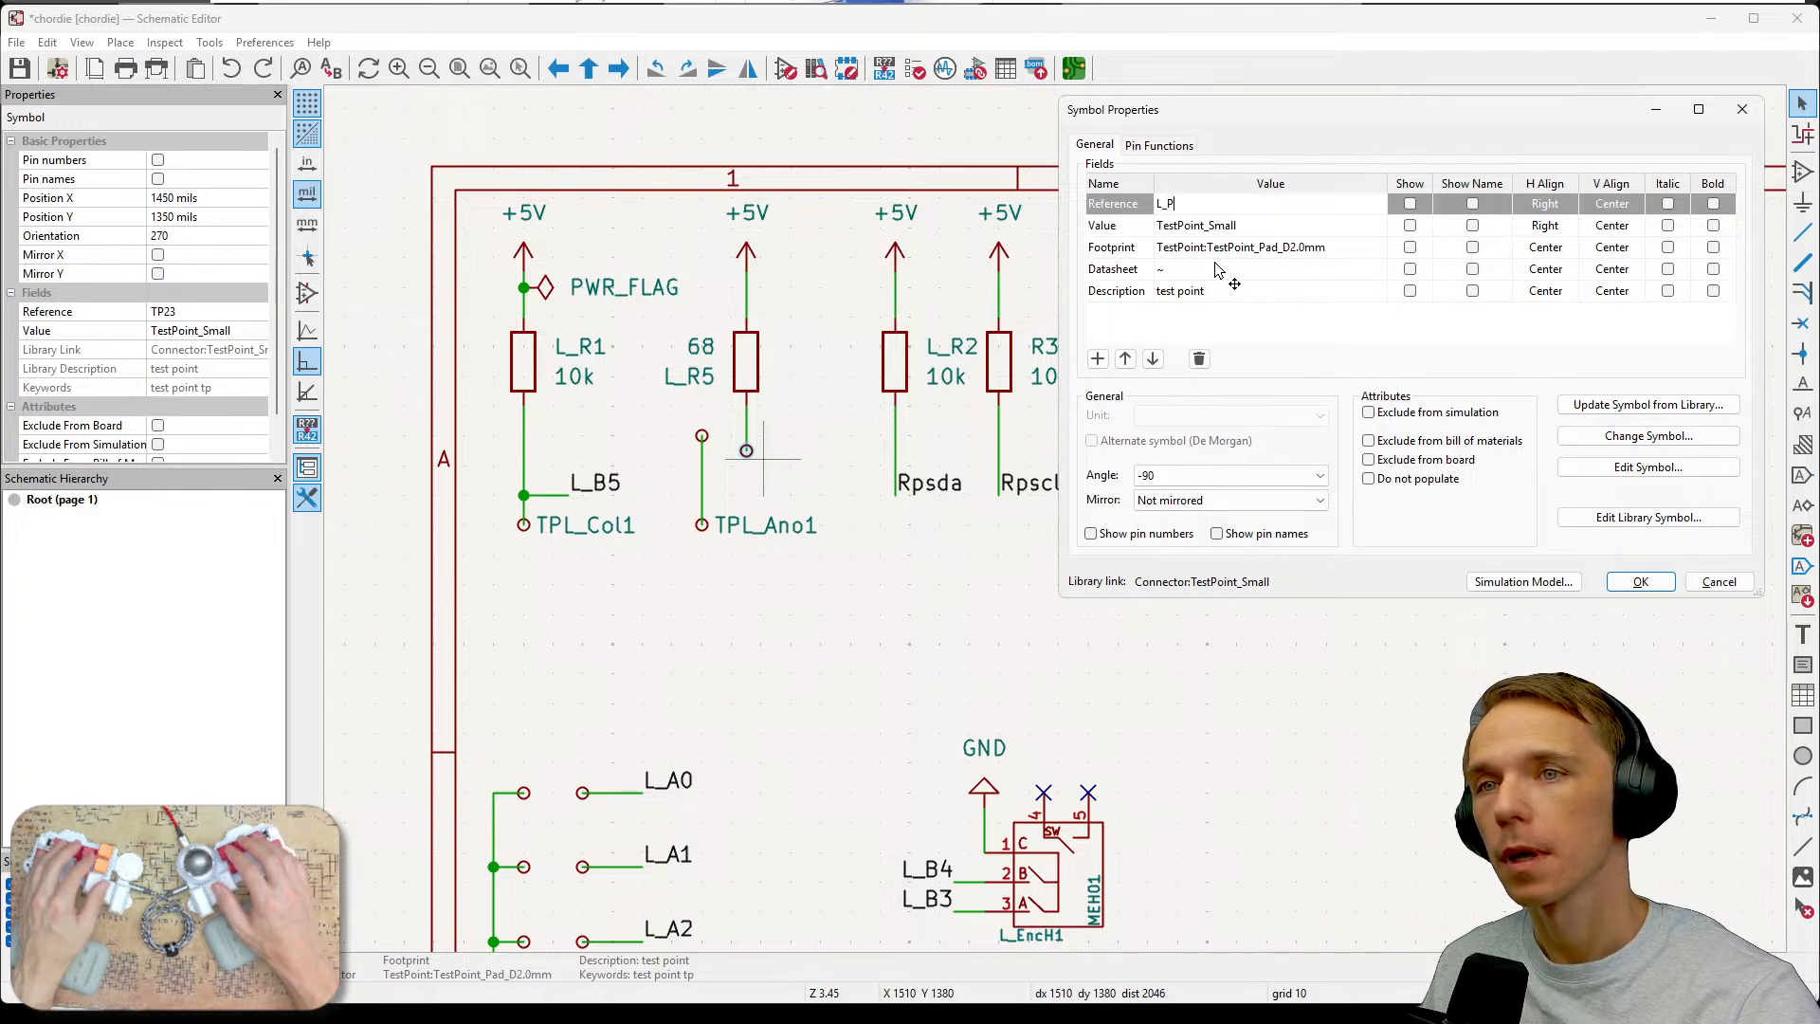
{"action": "type", "text": "ot"}
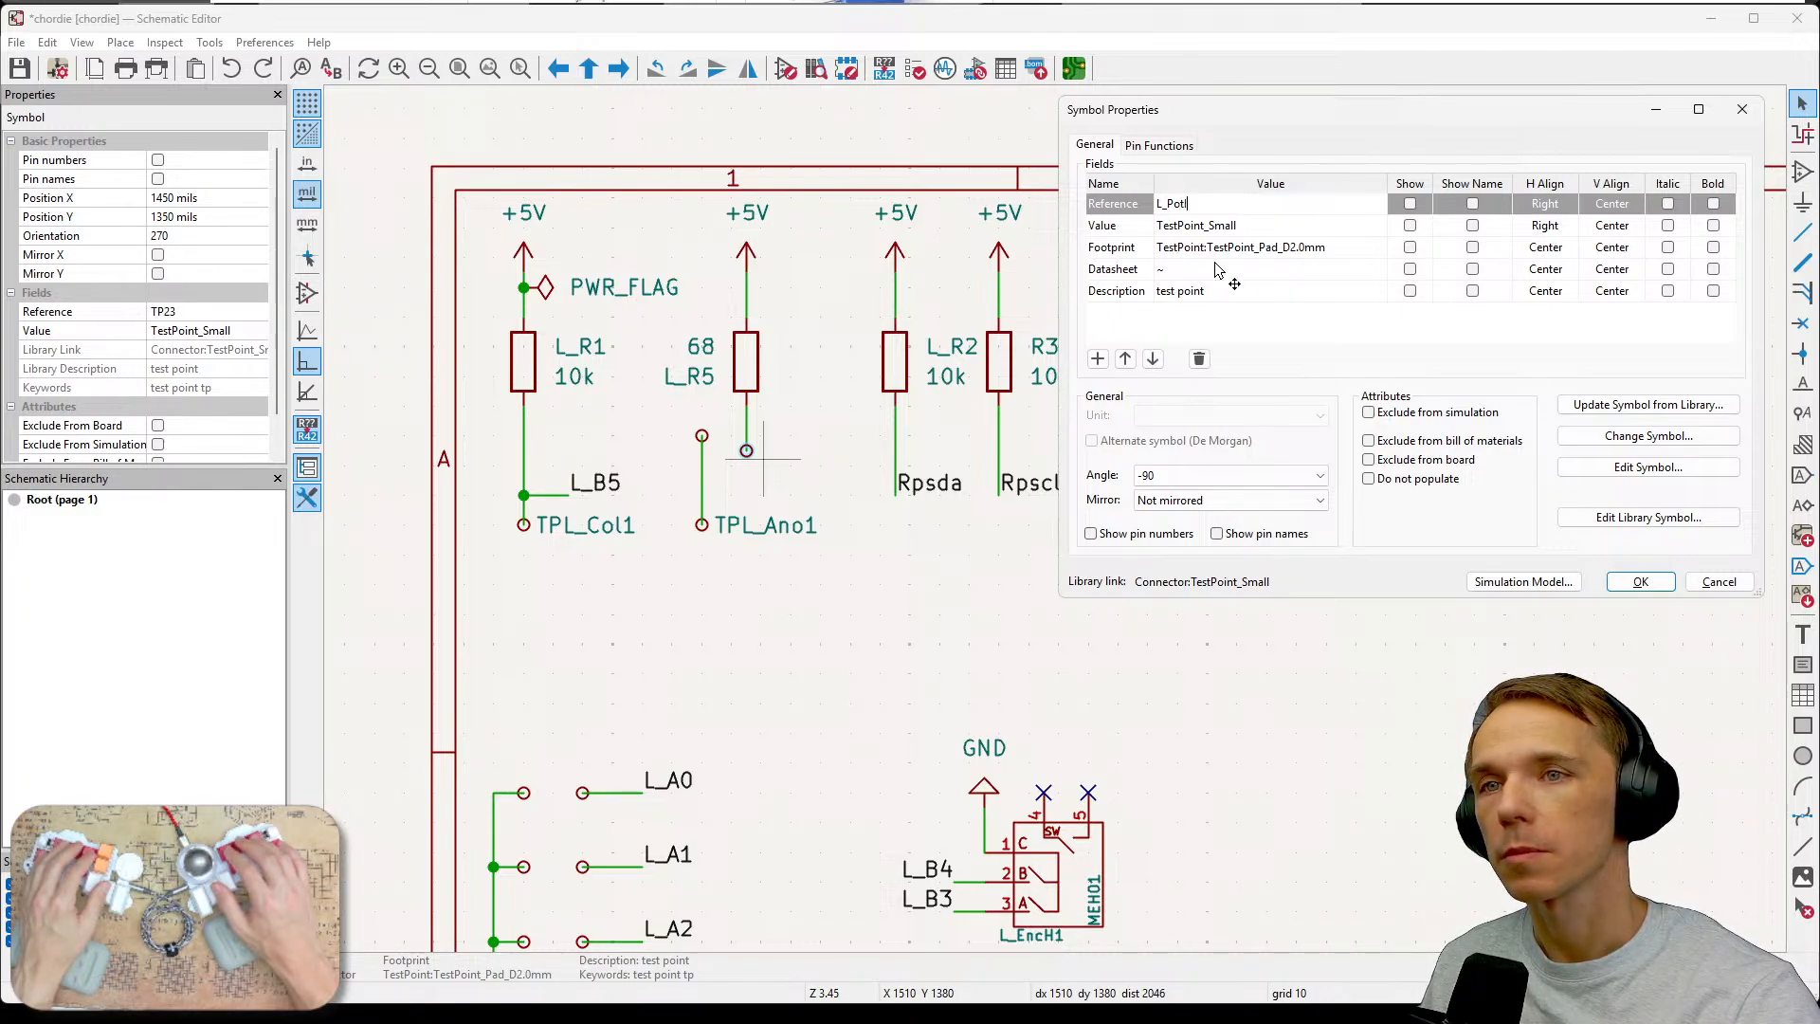
{"action": "type", "text": "In1"}
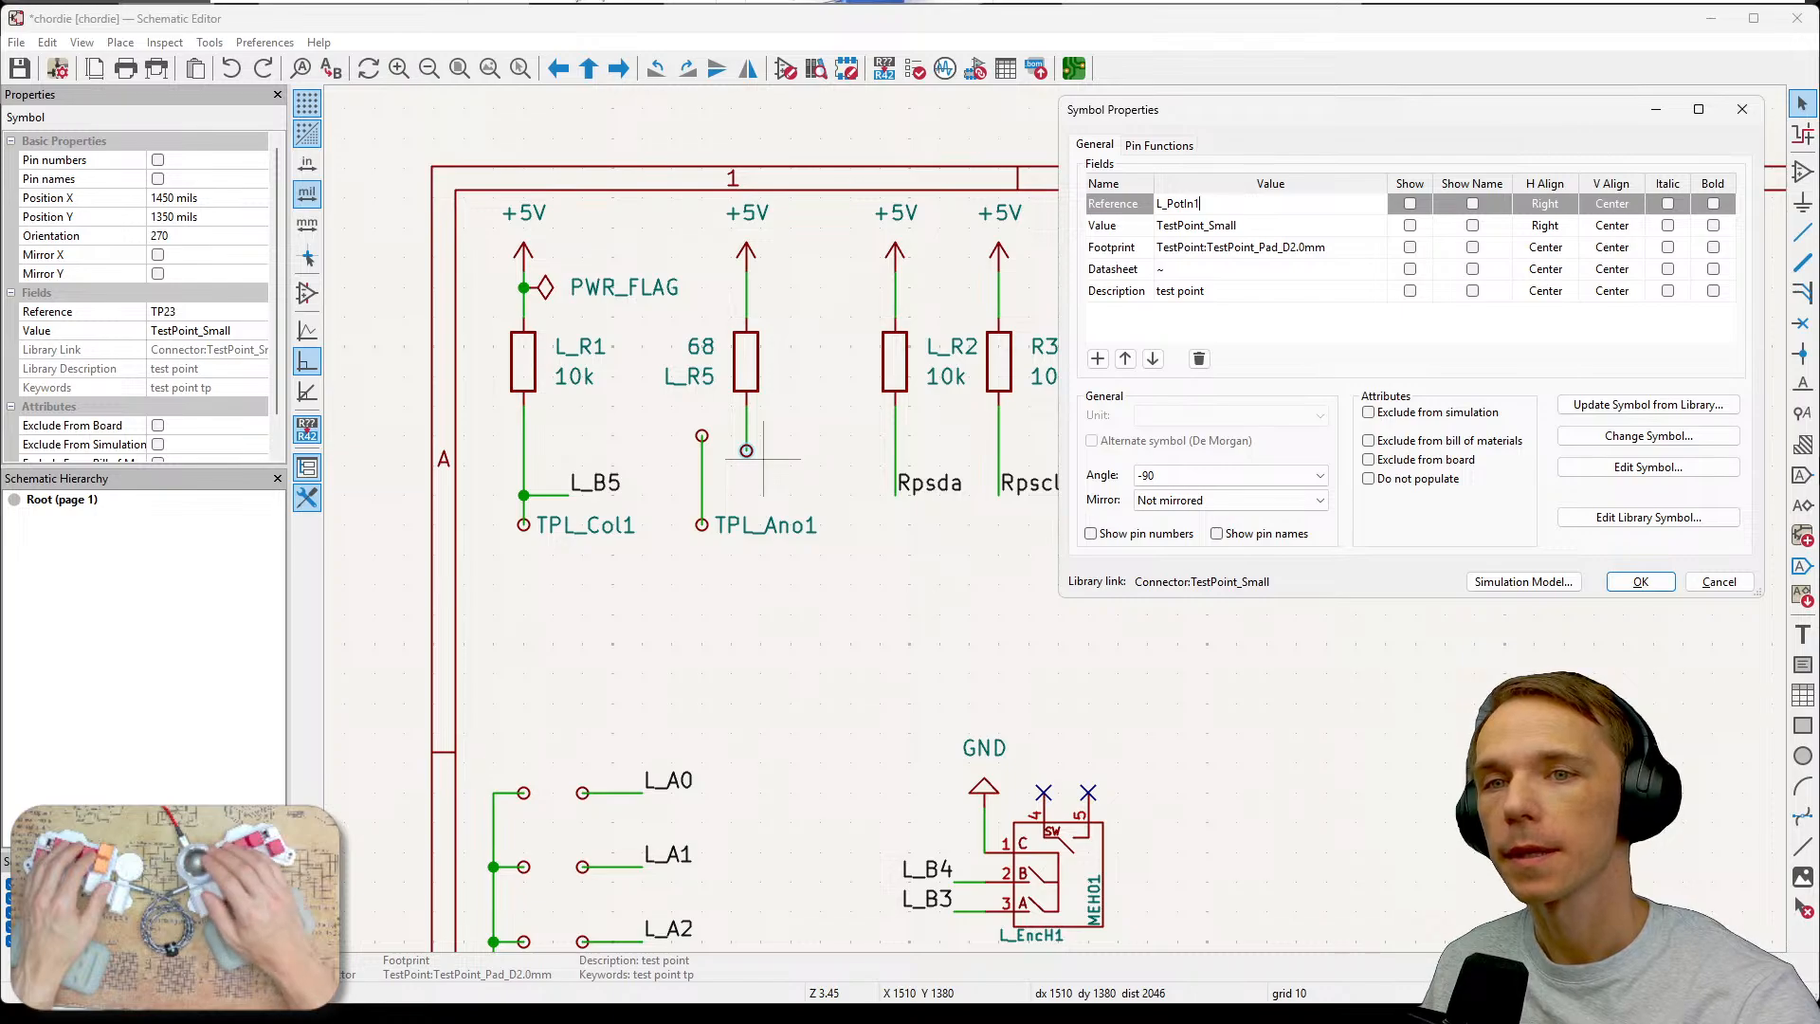
{"action": "left_click", "coordinate": [1641, 582]}
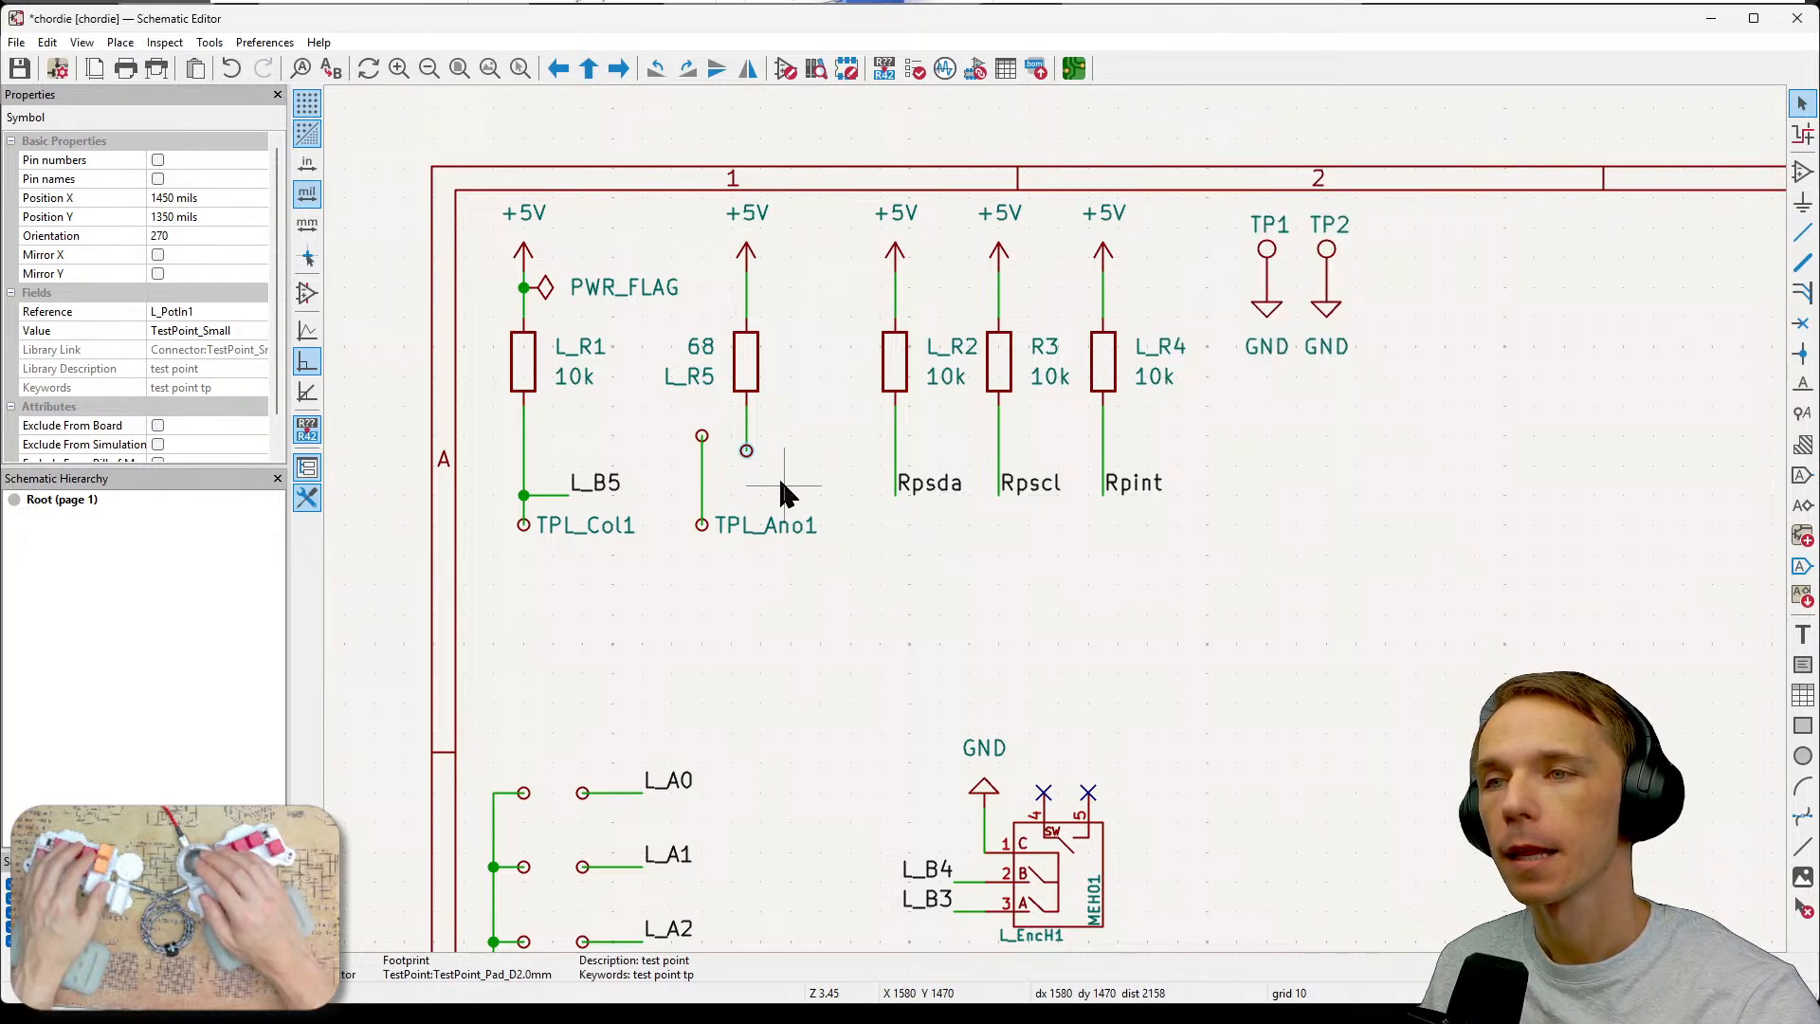
Show the L_PotIn1 reference on the schematic and place its label horizontally beside the test point.
{"action": "double_click", "coordinate": [749, 453]}
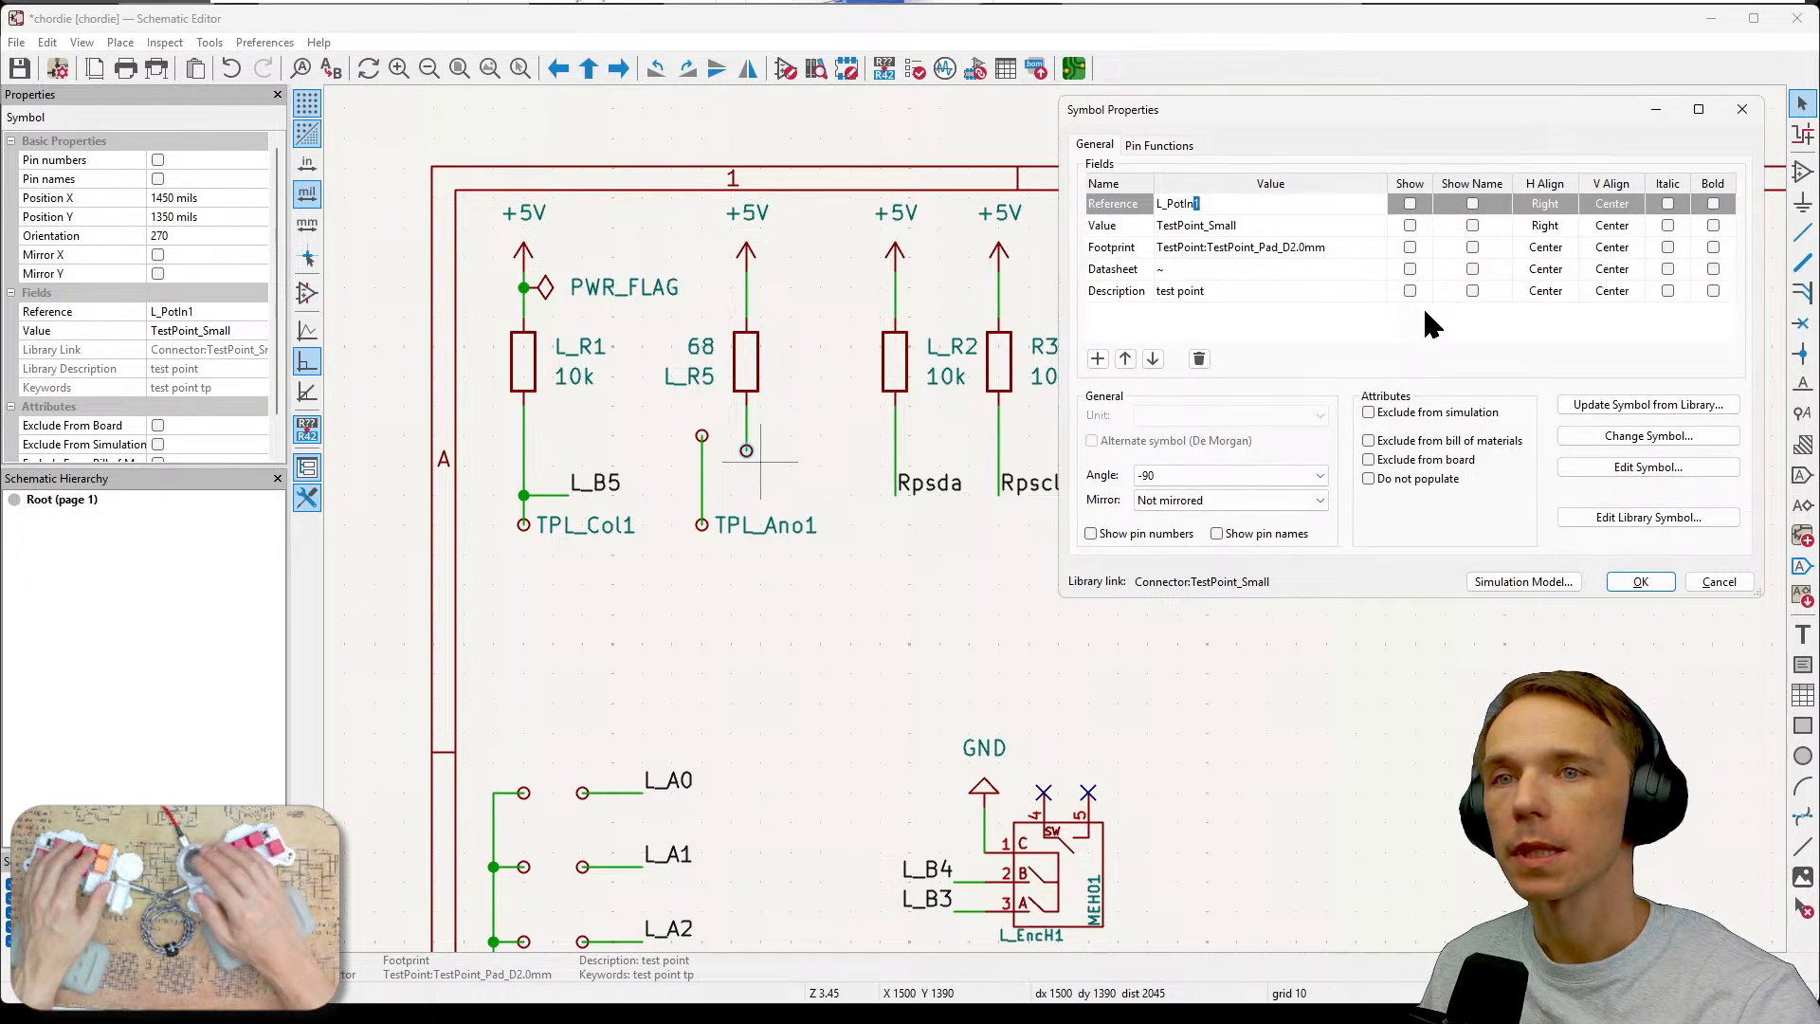
{"action": "left_click", "coordinate": [1408, 205]}
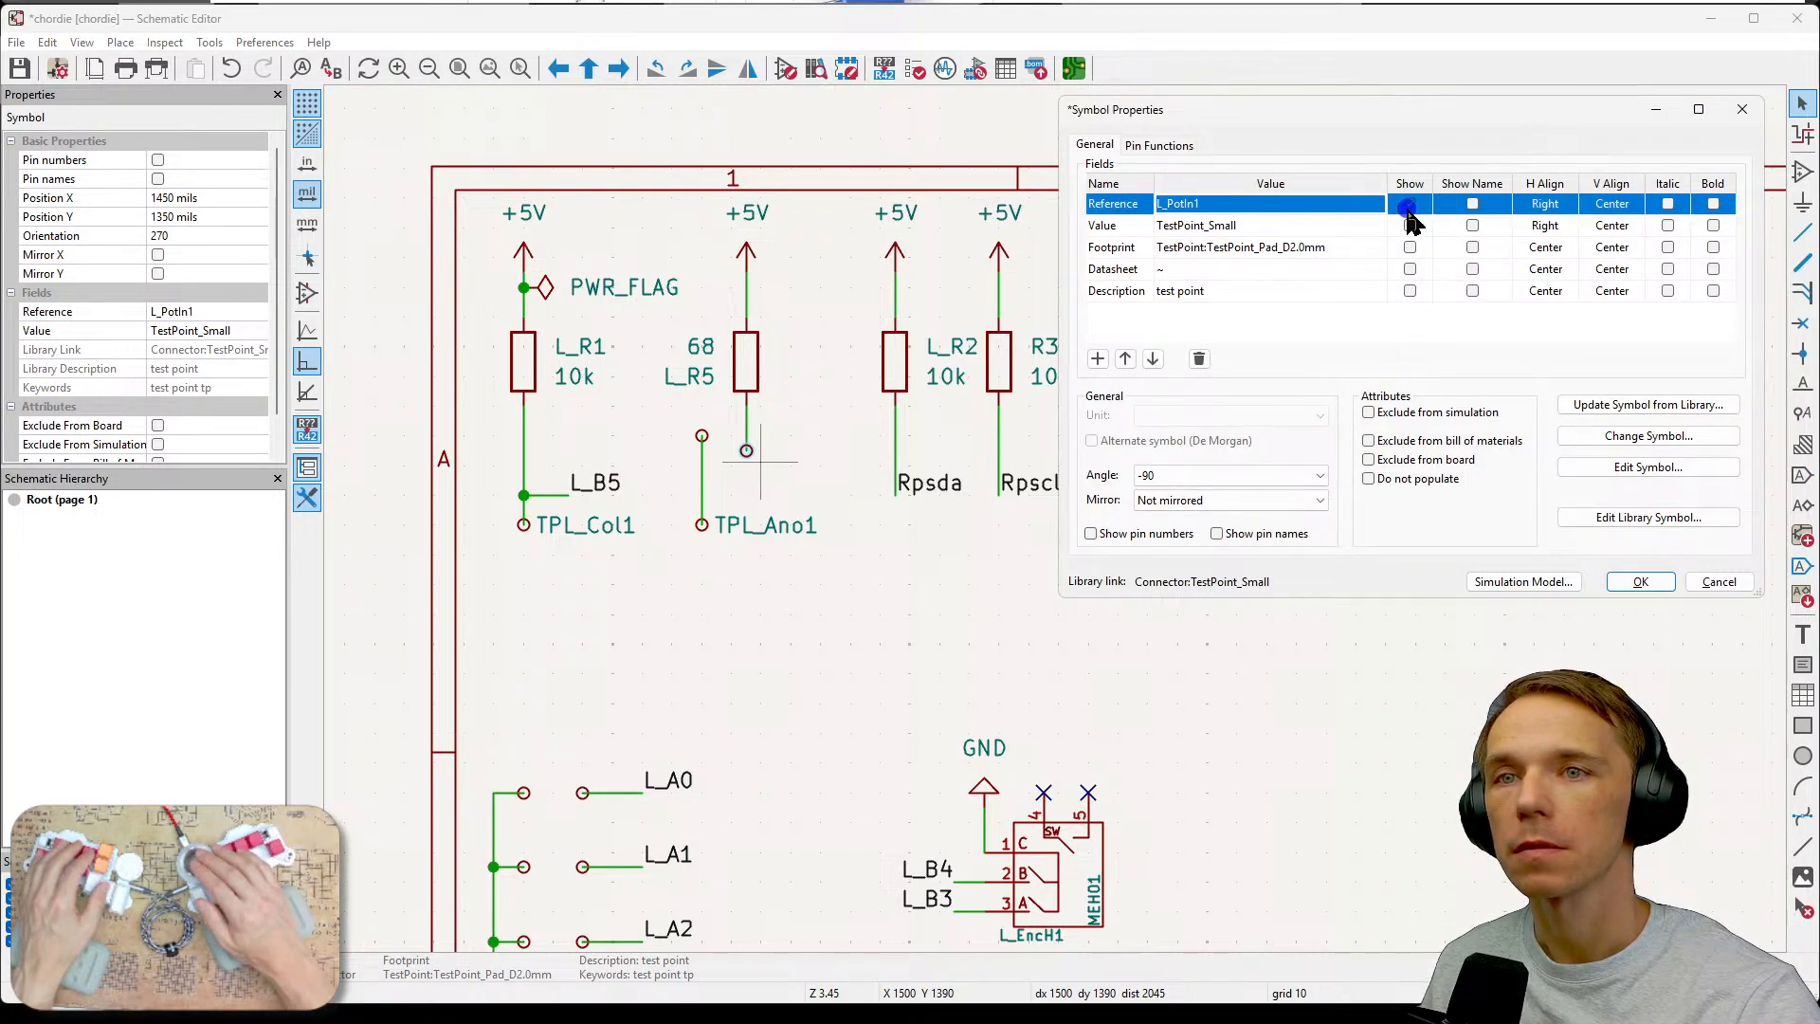
{"action": "left_click", "coordinate": [1623, 580]}
{"action": "key", "text": "r"}
{"action": "key", "text": "r"}
{"action": "key", "text": "r"}
{"action": "key", "text": "r"}
{"action": "key", "text": "r"}
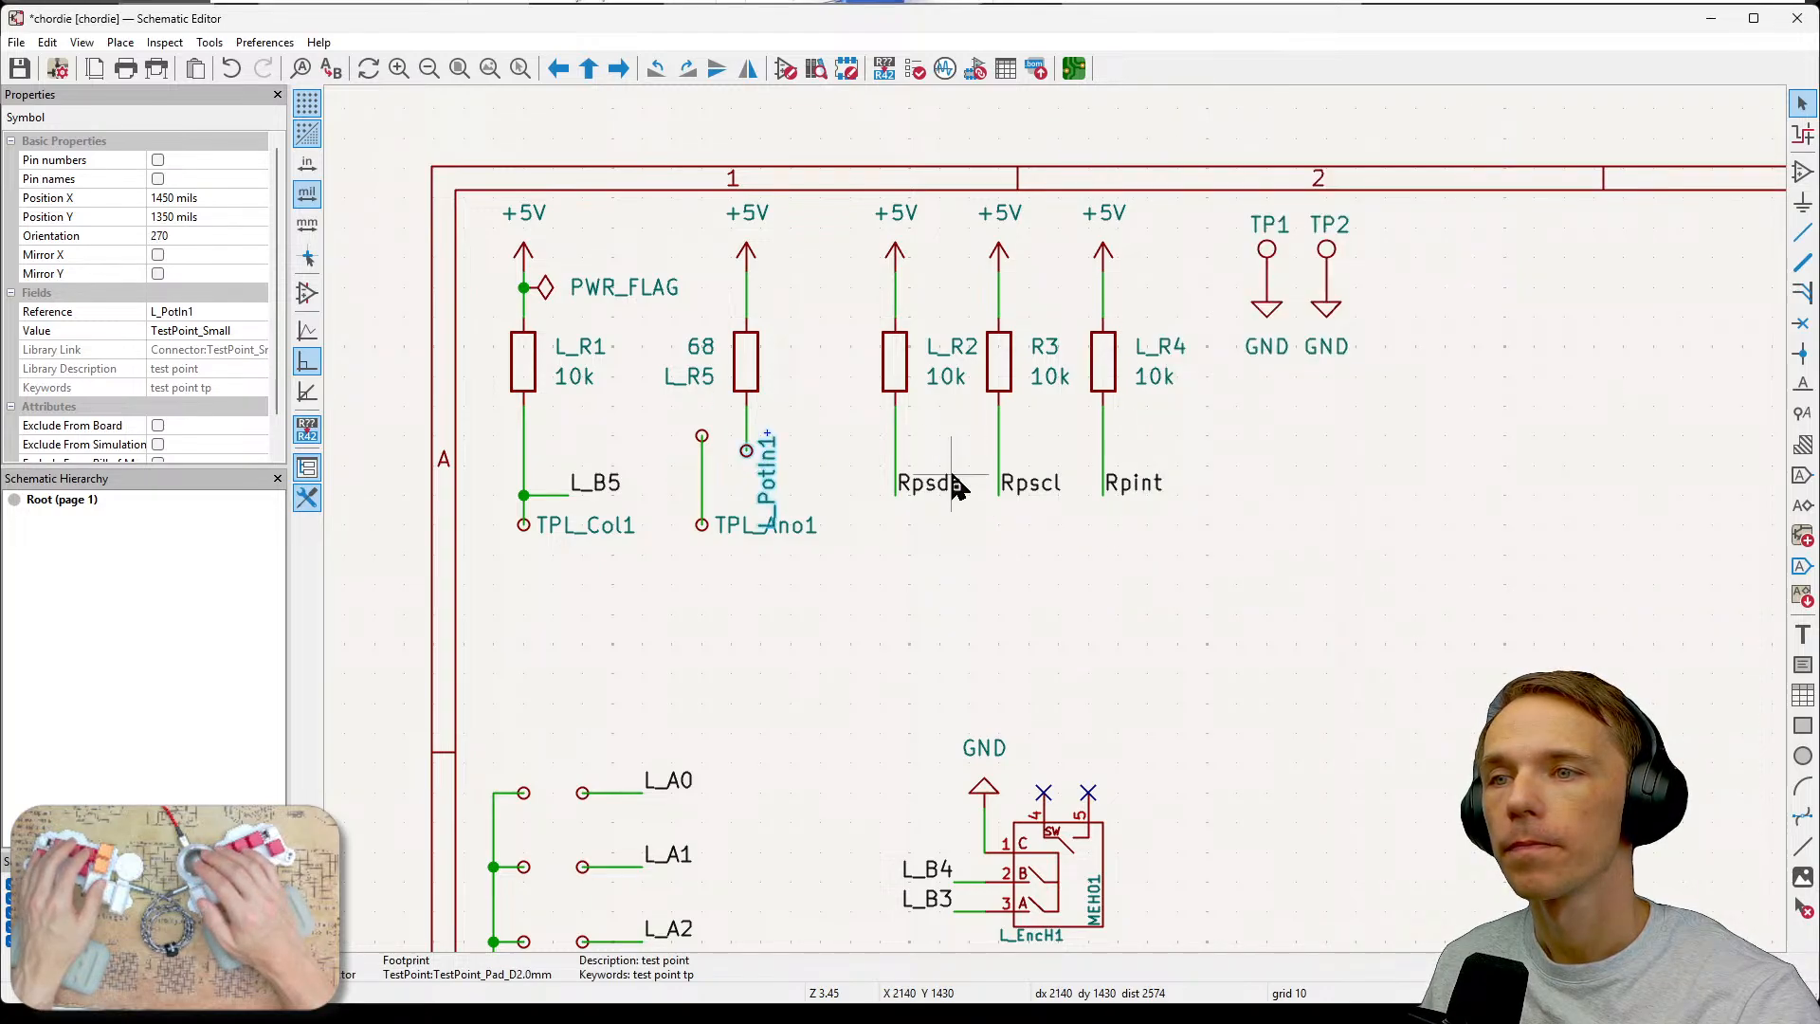
{"action": "mouse_move", "coordinate": [746, 451]}
{"action": "left_mouse_down"}
{"action": "mouse_move", "coordinate": [778, 450]}
{"action": "mouse_move", "coordinate": [745, 451]}
{"action": "left_mouse_up"}
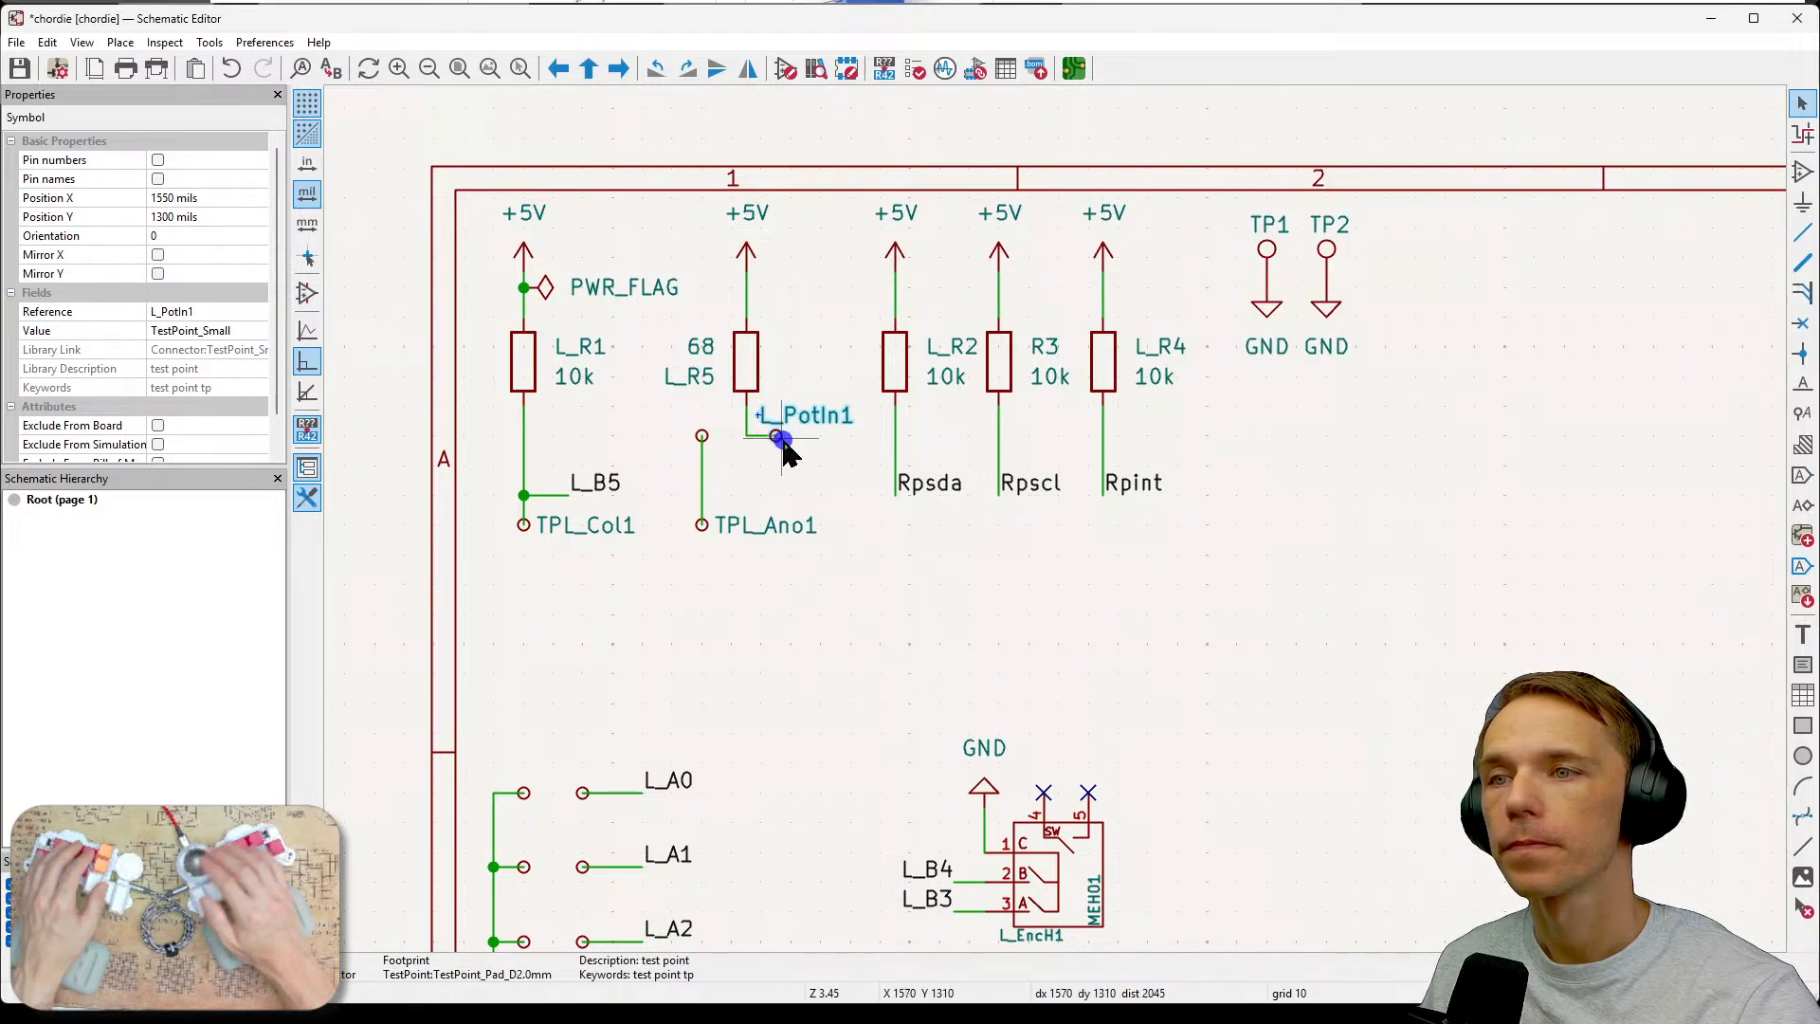
{"action": "left_click", "coordinate": [792, 460]}
{"action": "left_click", "coordinate": [783, 435]}
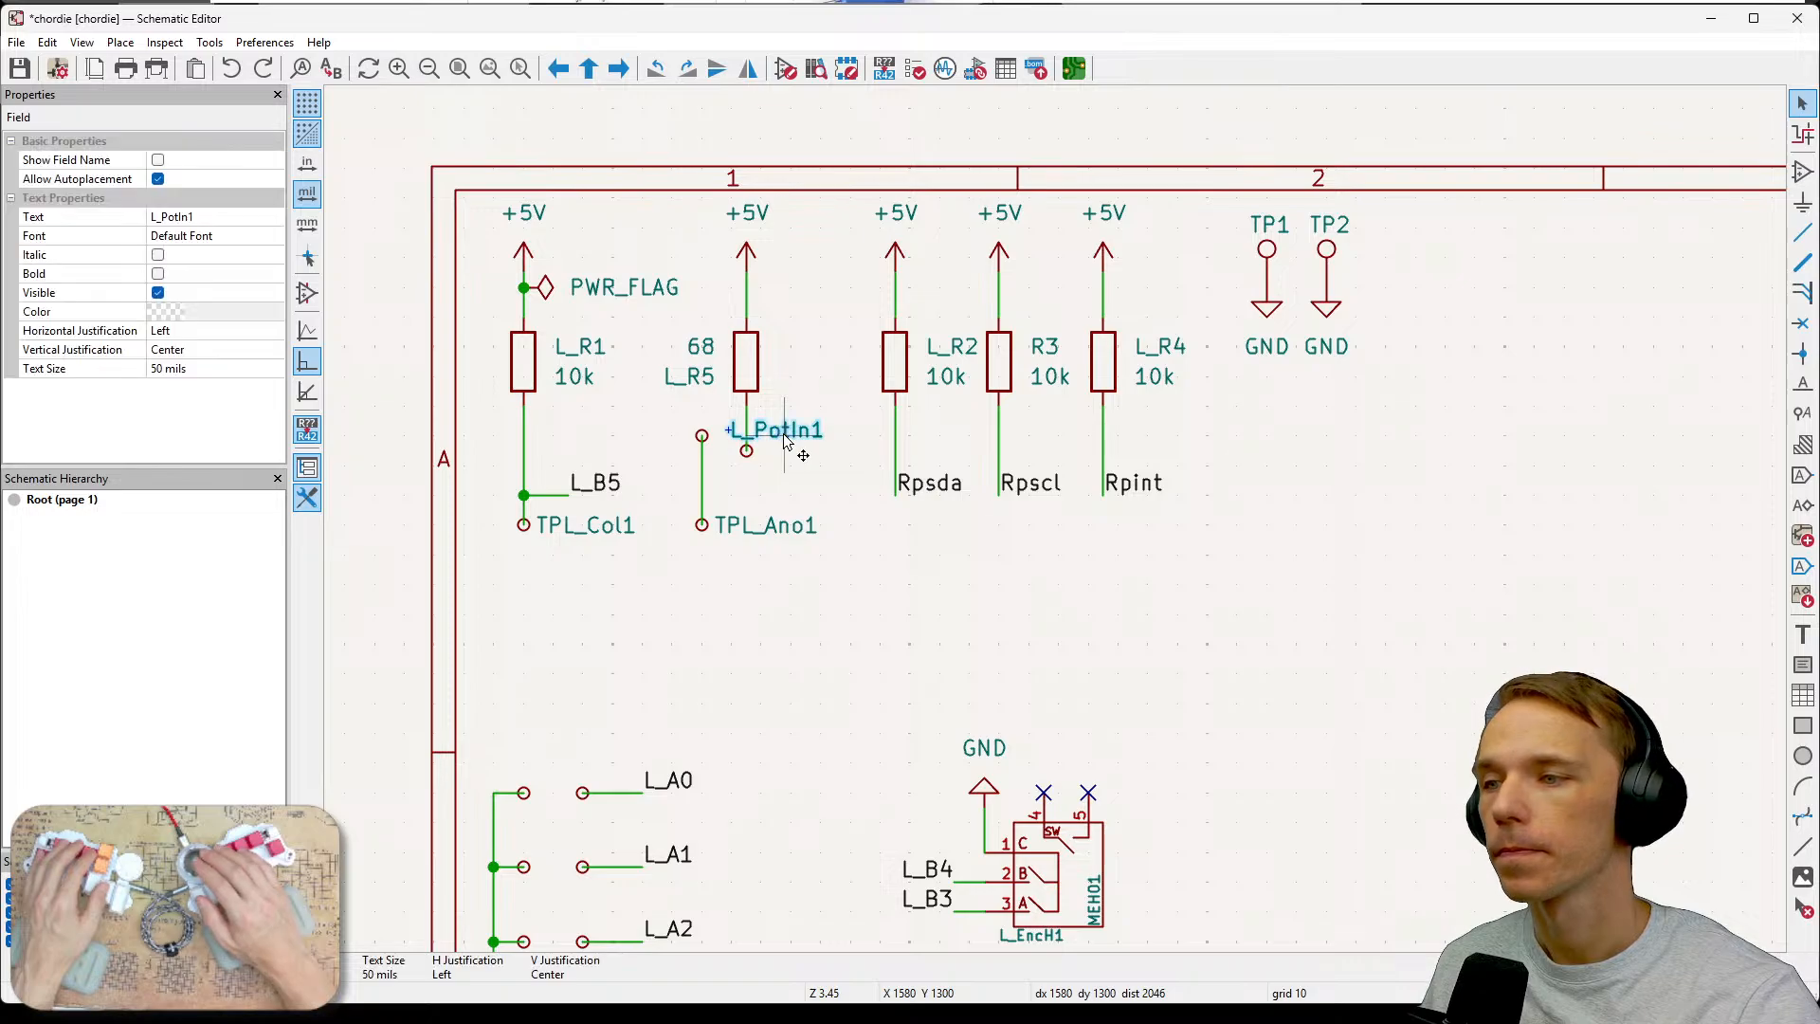
{"action": "mouse_move", "coordinate": [781, 430]}
{"action": "left_mouse_down"}
{"action": "mouse_move", "coordinate": [740, 433]}
{"action": "mouse_move", "coordinate": [766, 424]}
{"action": "mouse_move", "coordinate": [773, 453]}
{"action": "left_mouse_up"}
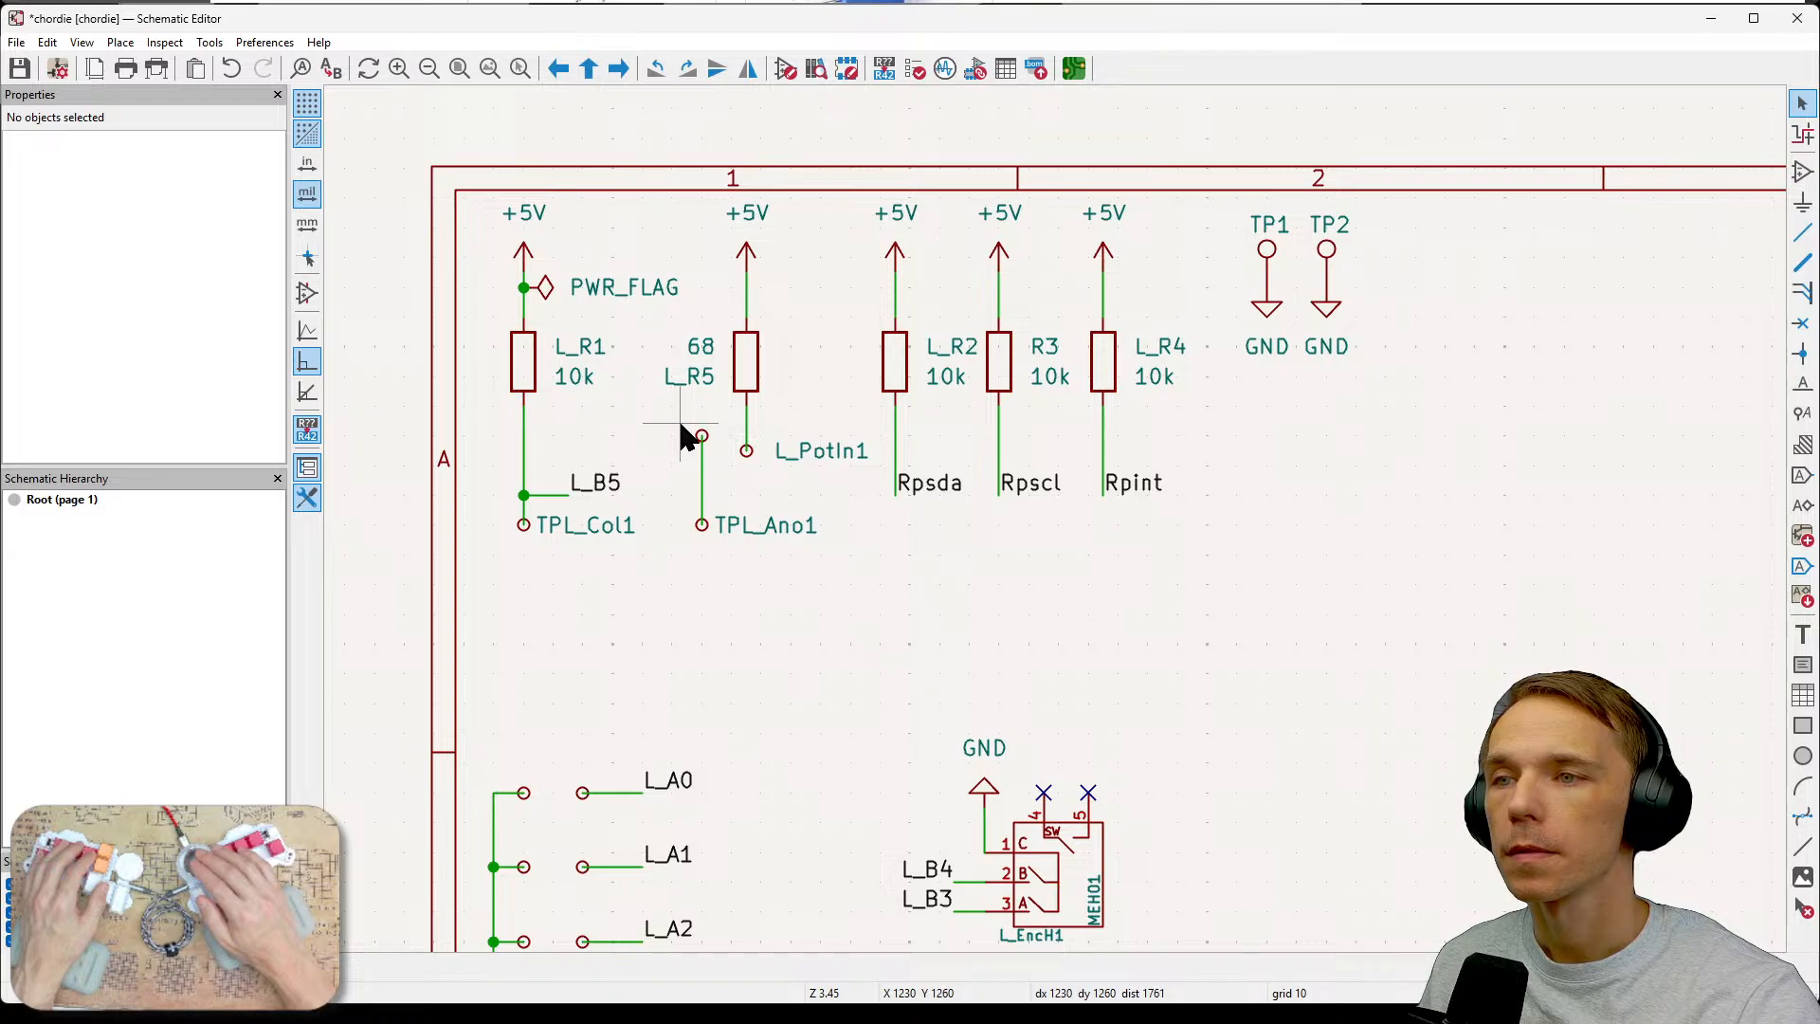
Move the TPL_Ano1 test point together with its wire further down.
{"action": "left_click_drag", "start_coordinate": [666, 413], "coordinate": [723, 555]}
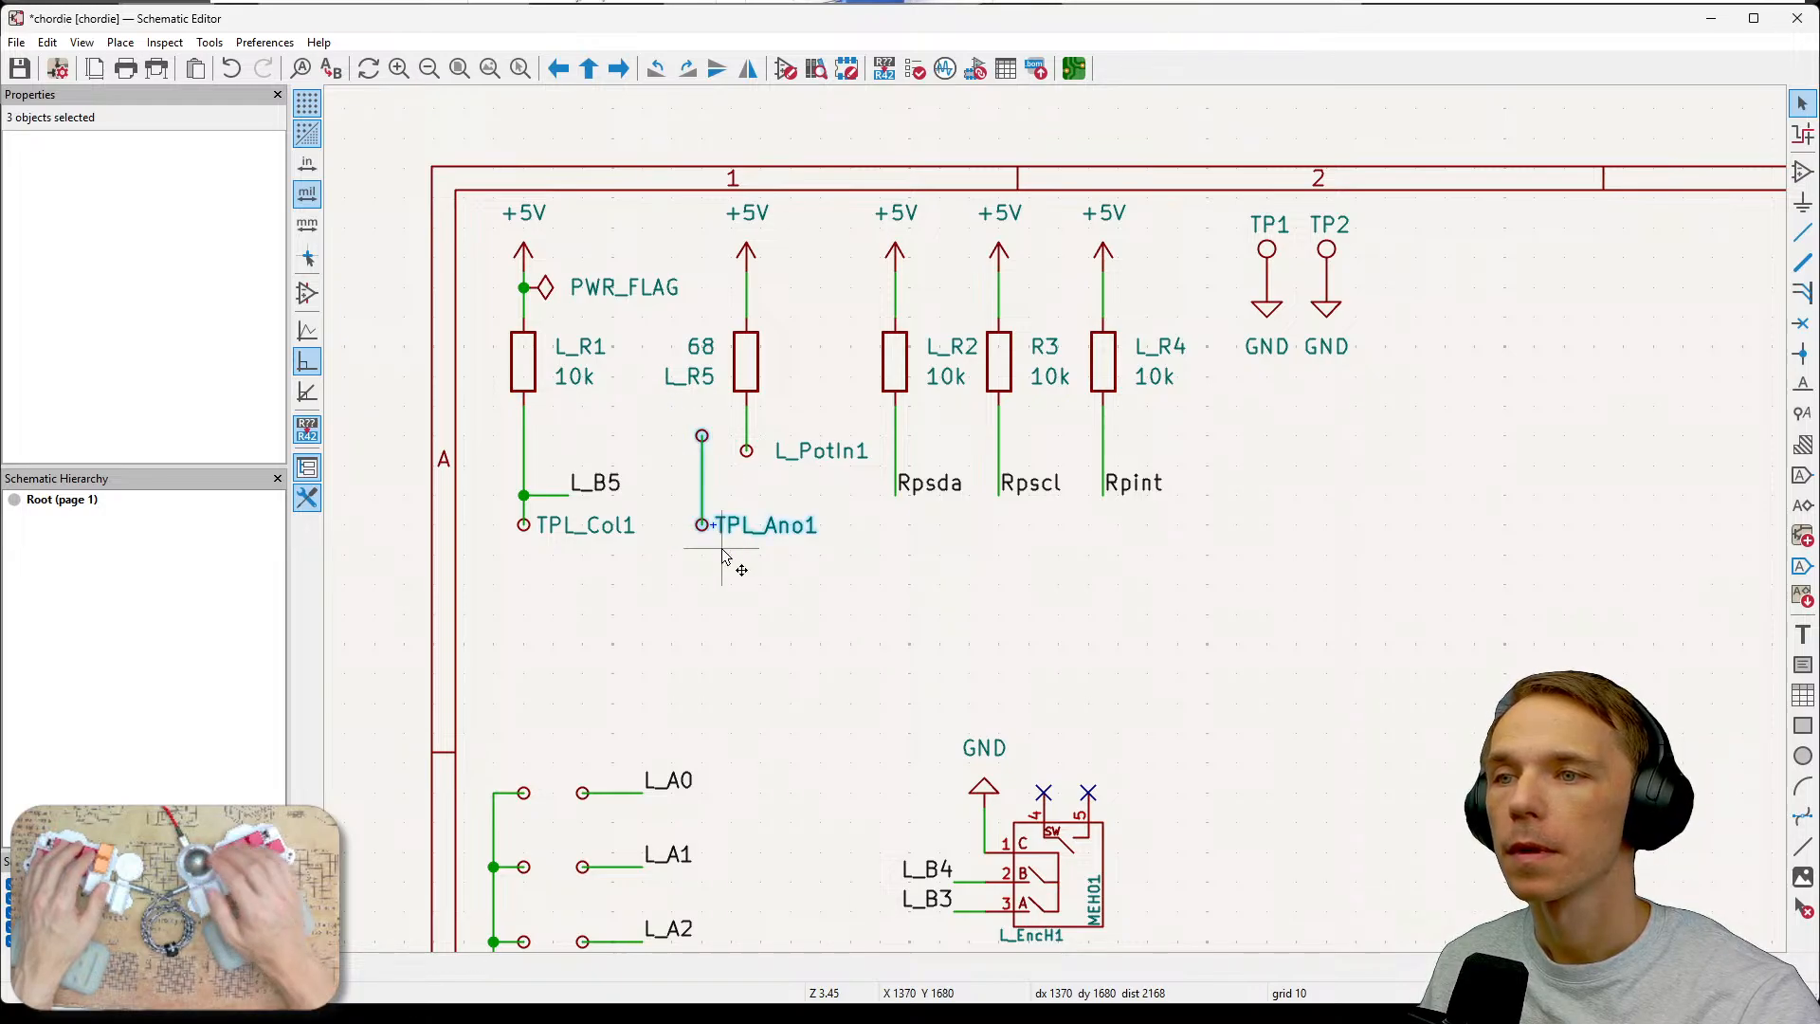
{"action": "key", "text": "m"}
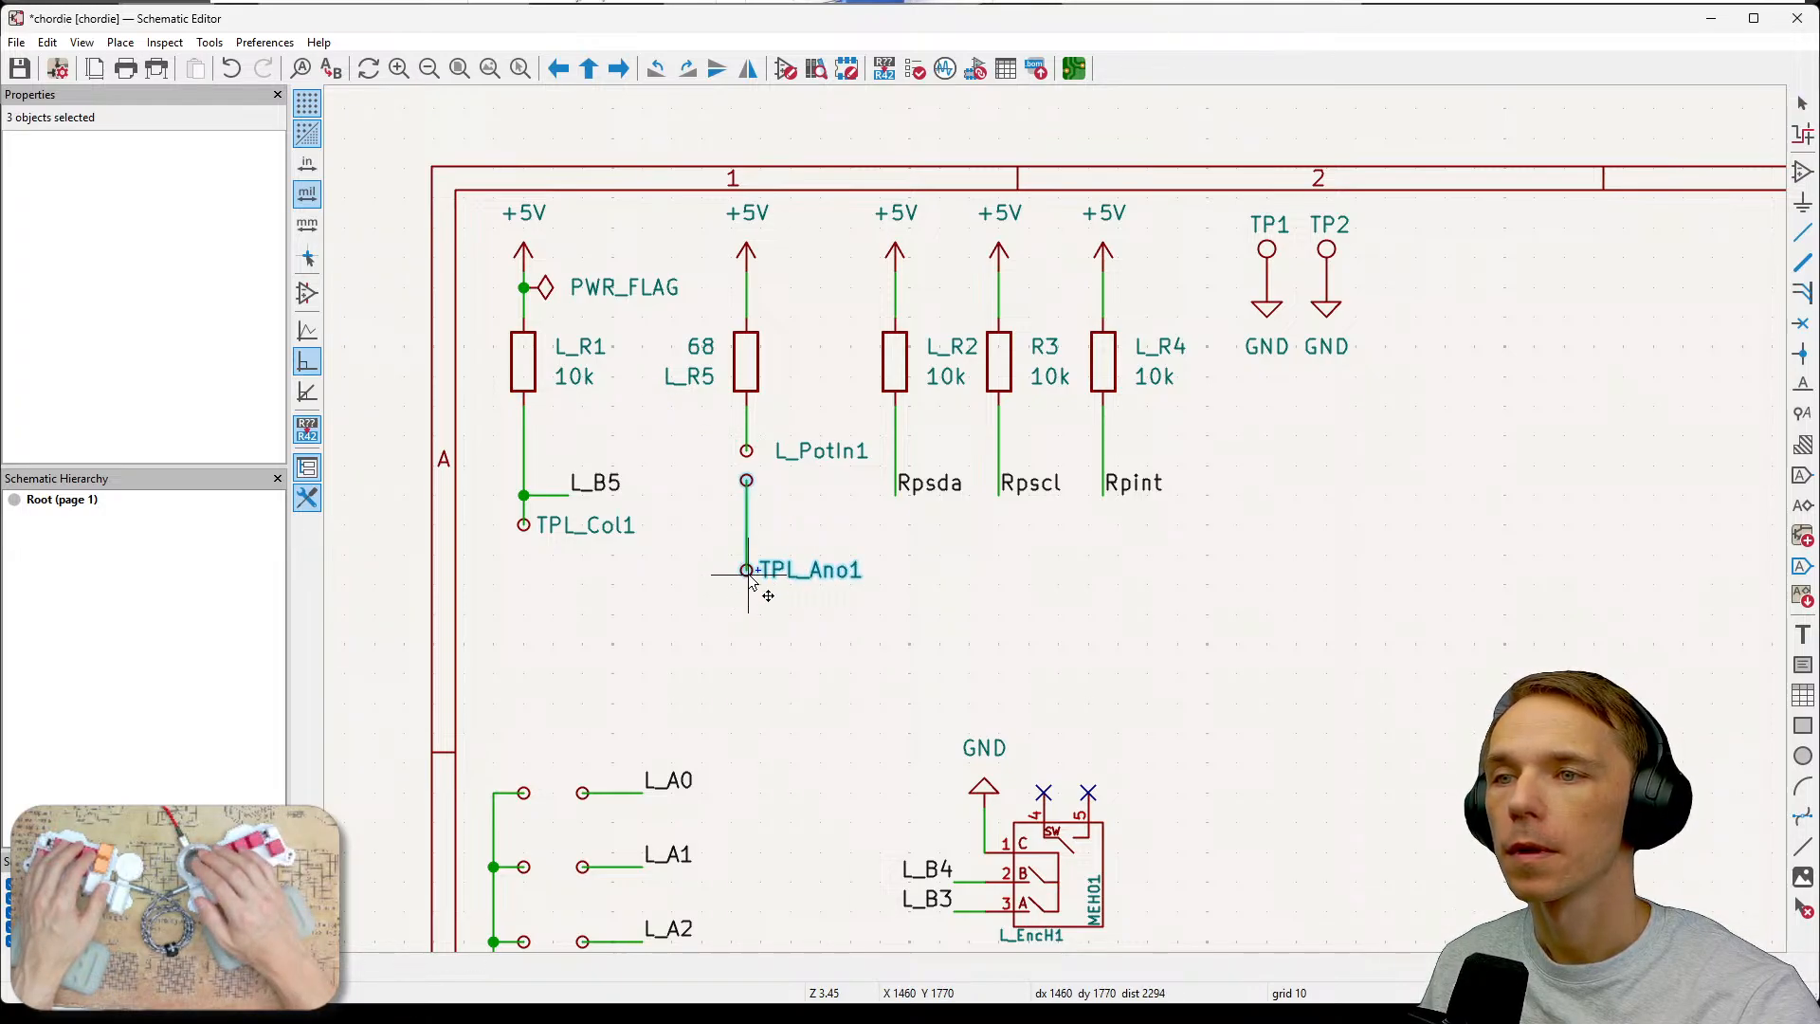
{"action": "left_click", "coordinate": [748, 580]}
{"action": "left_click", "coordinate": [870, 639]}
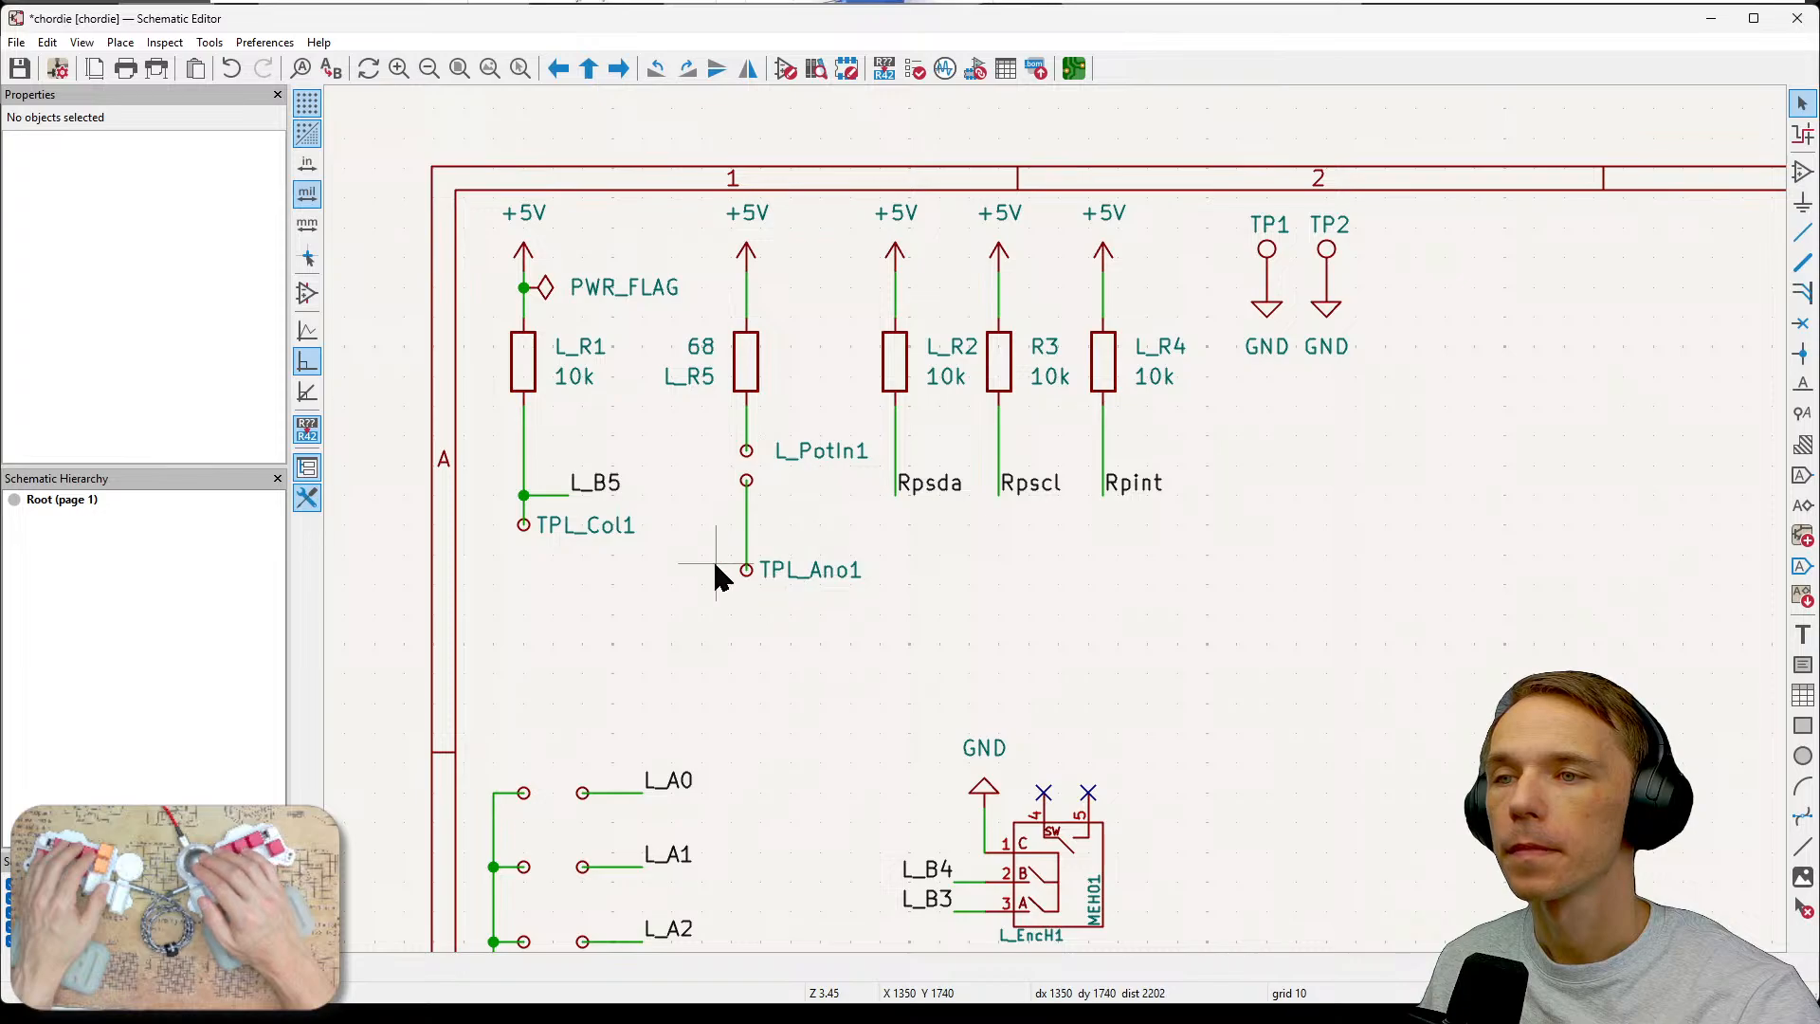
Reposition the TPL_Ano1 test point directly beneath the new small test point and delete its leftover wire.
{"action": "left_click_drag", "start_coordinate": [739, 540], "coordinate": [868, 605]}
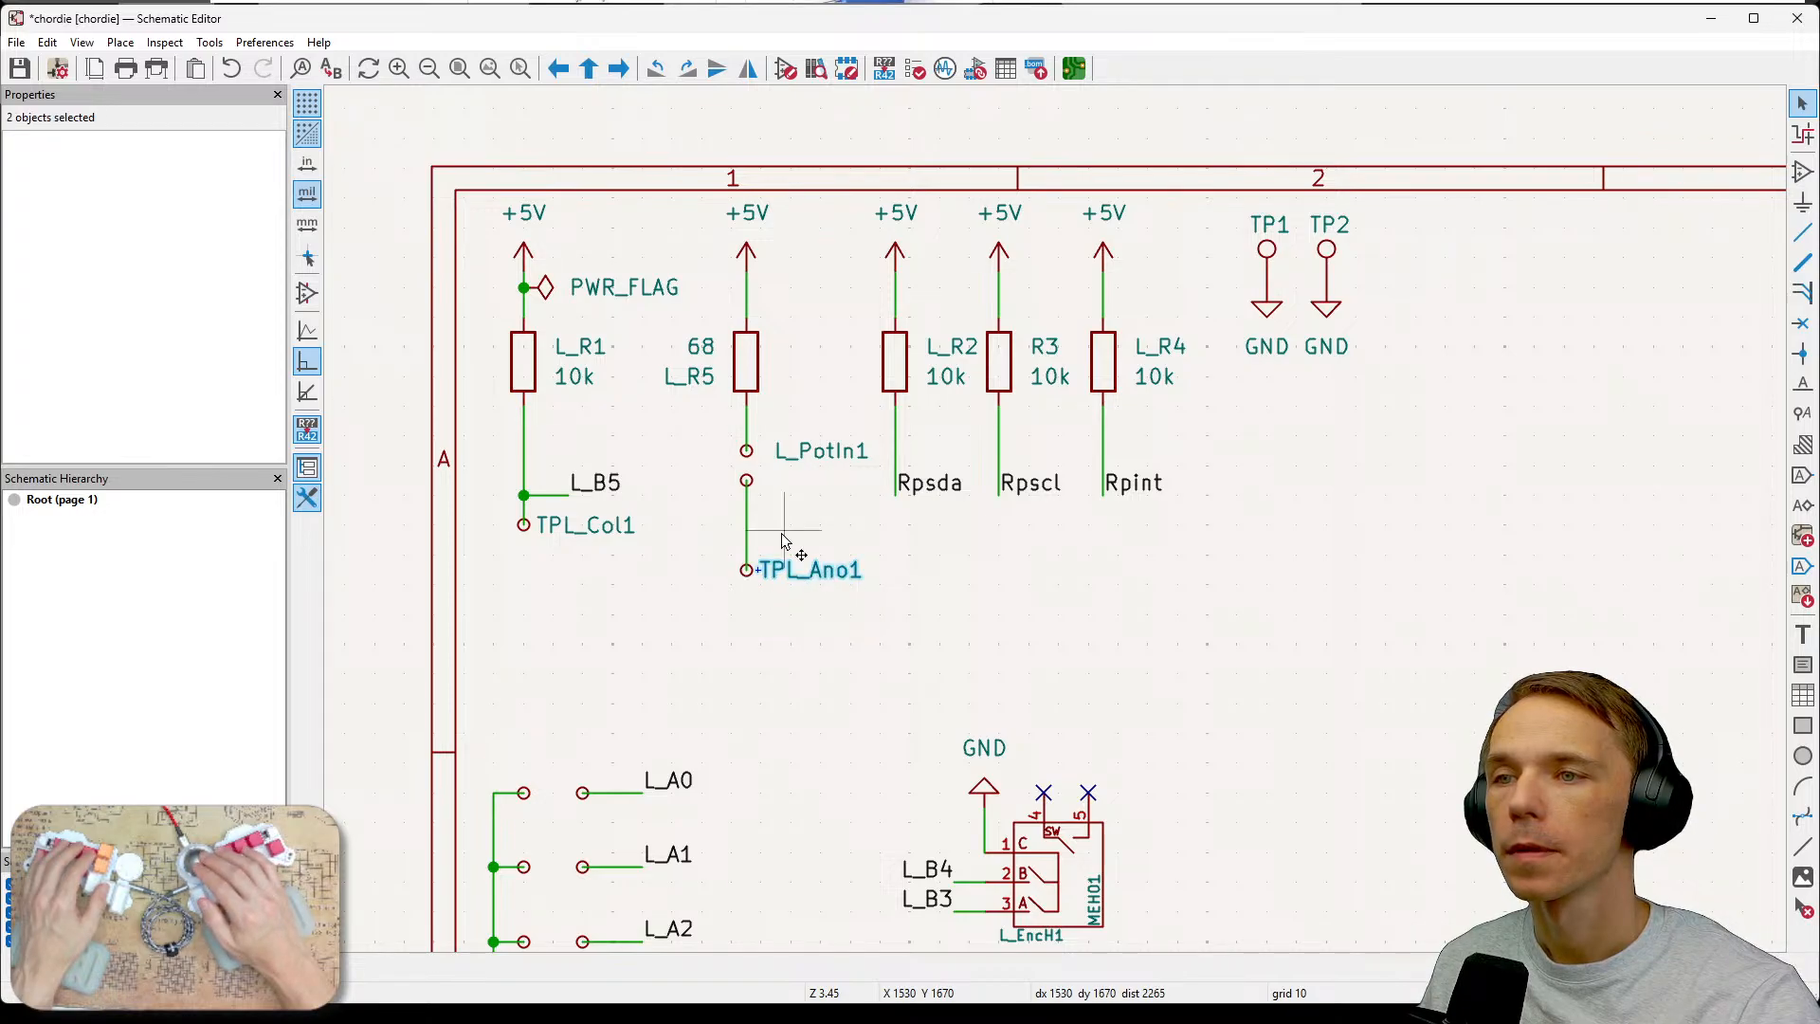
{"action": "left_click", "coordinate": [746, 569]}
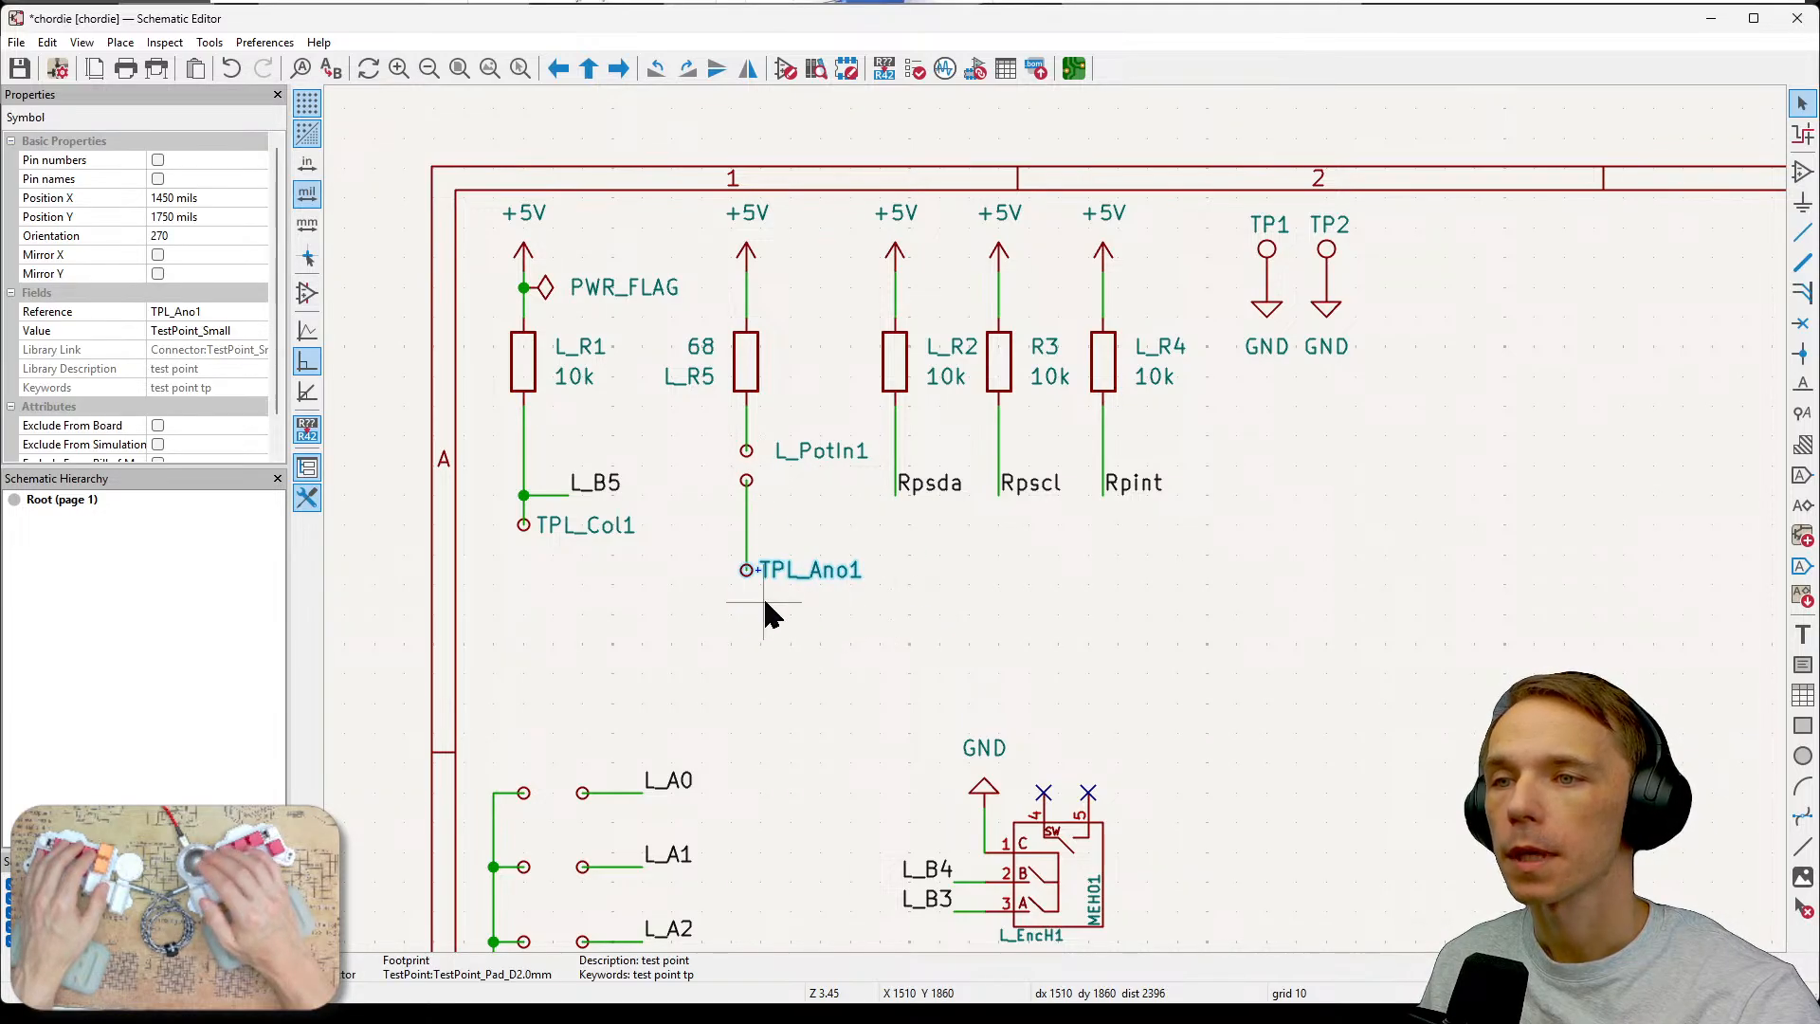
{"action": "key", "text": "m"}
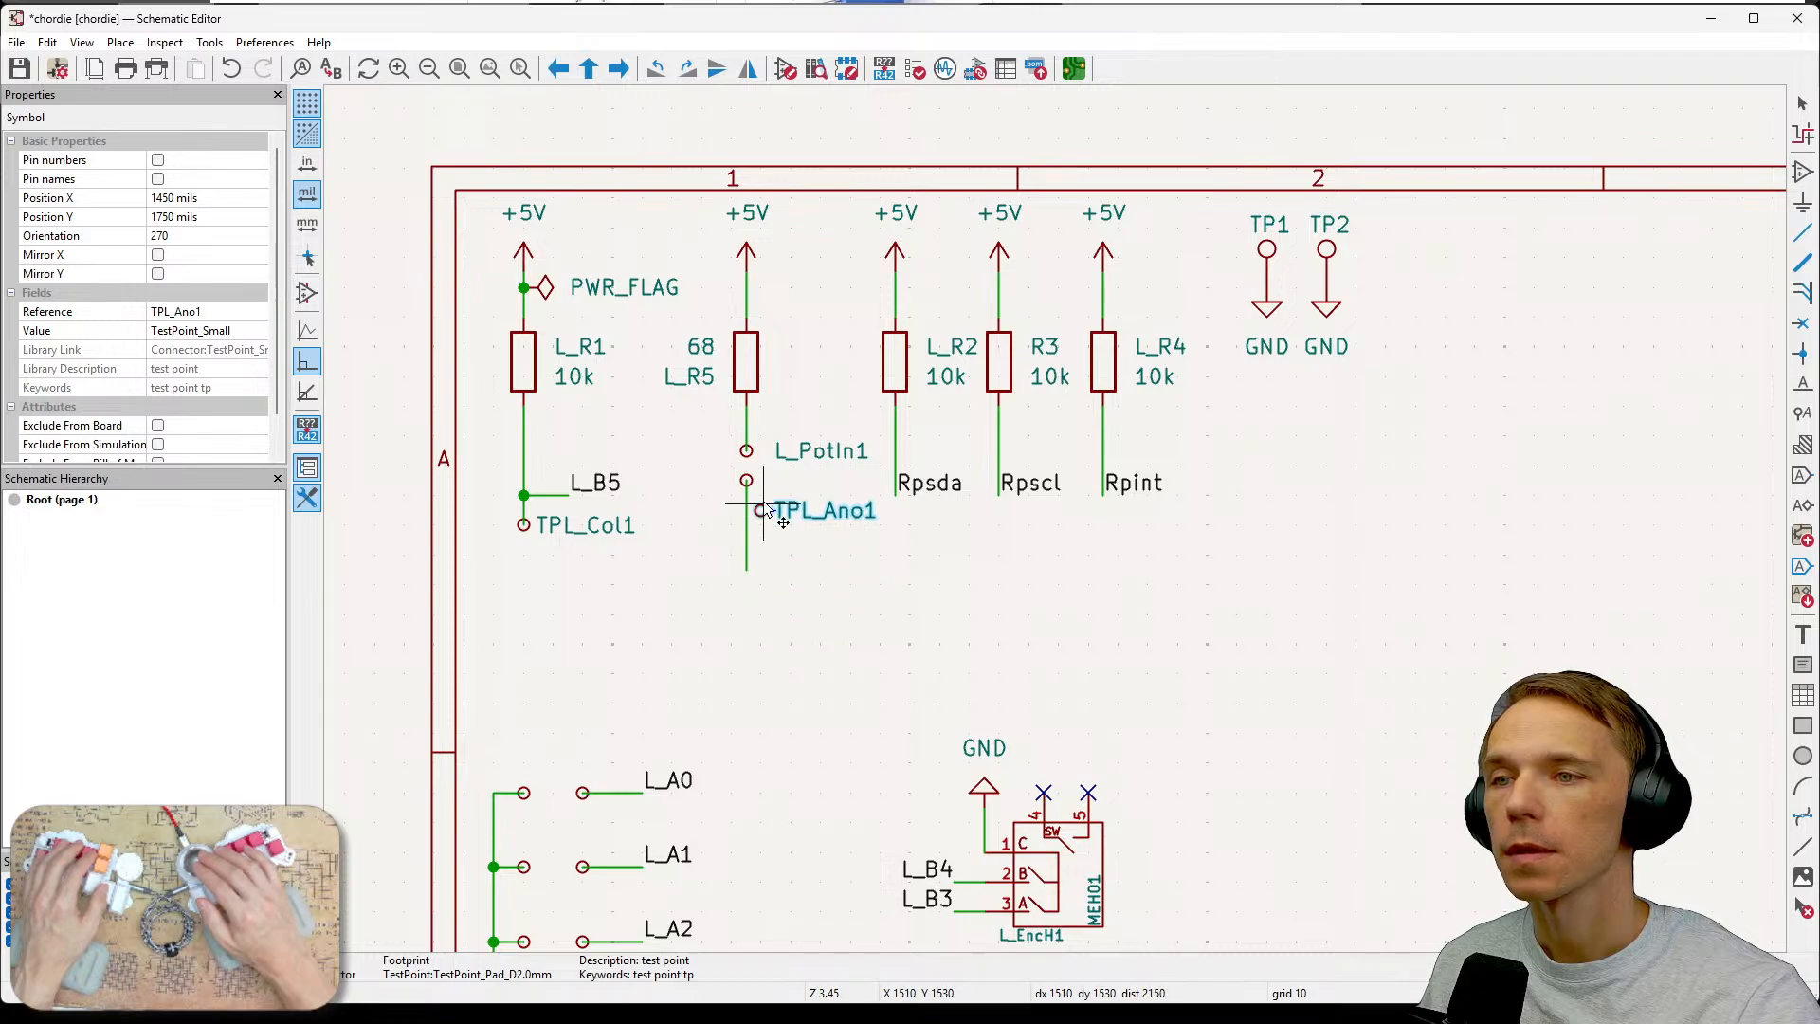
{"action": "left_click", "coordinate": [764, 512]}
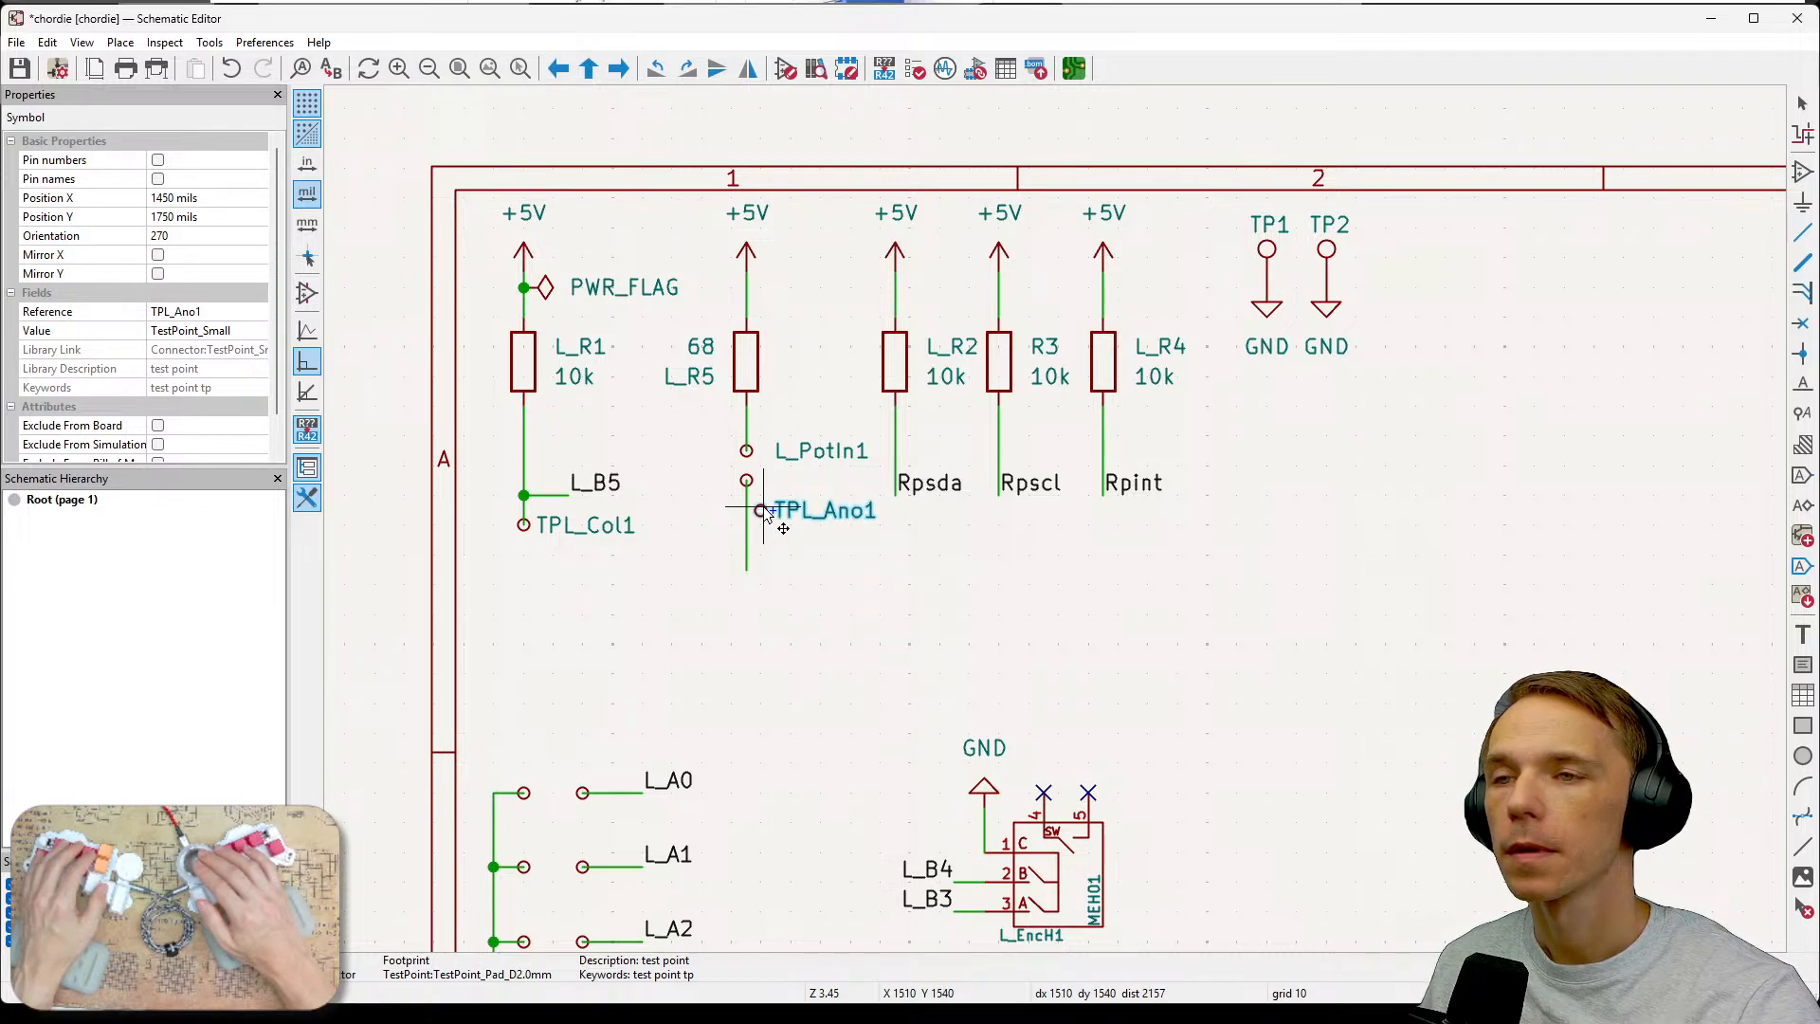
{"action": "left_click", "coordinate": [763, 510]}
{"action": "left_click", "coordinate": [748, 567]}
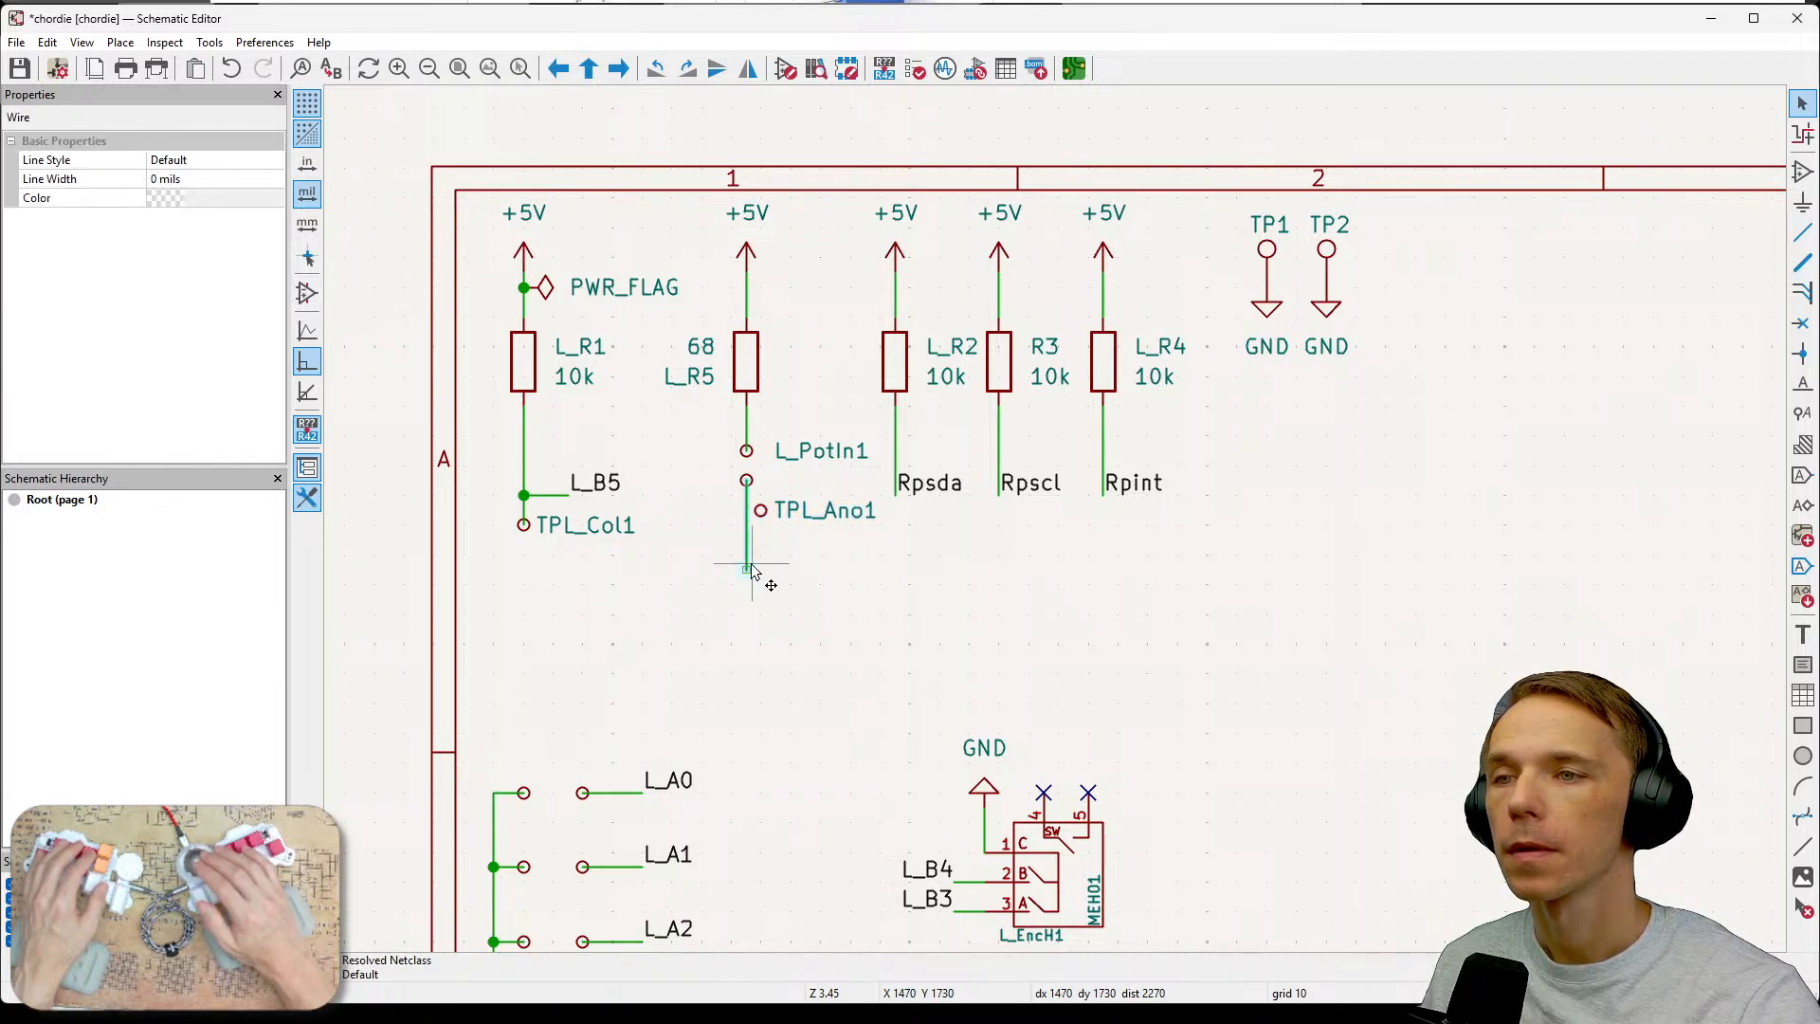
{"action": "key", "text": "Delete"}
{"action": "left_click", "coordinate": [760, 510]}
{"action": "key", "text": "Escape"}
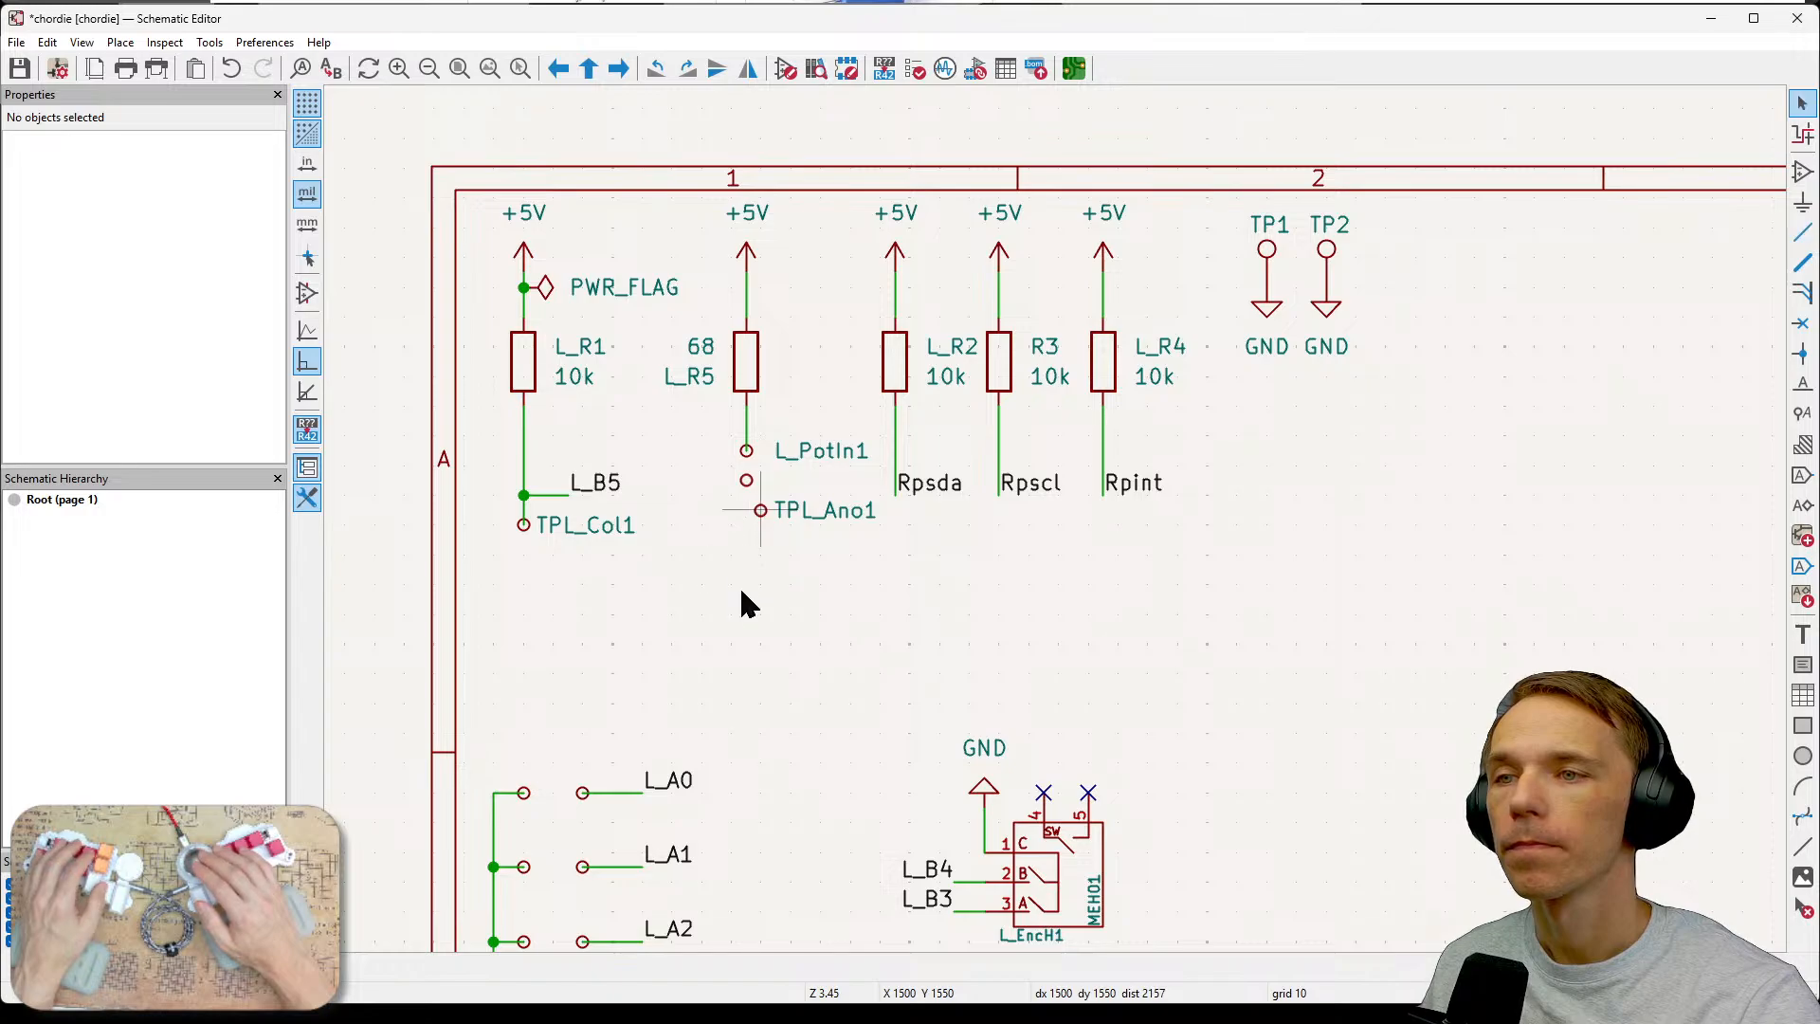
{"action": "left_click_drag", "start_coordinate": [746, 504], "coordinate": [872, 556]}
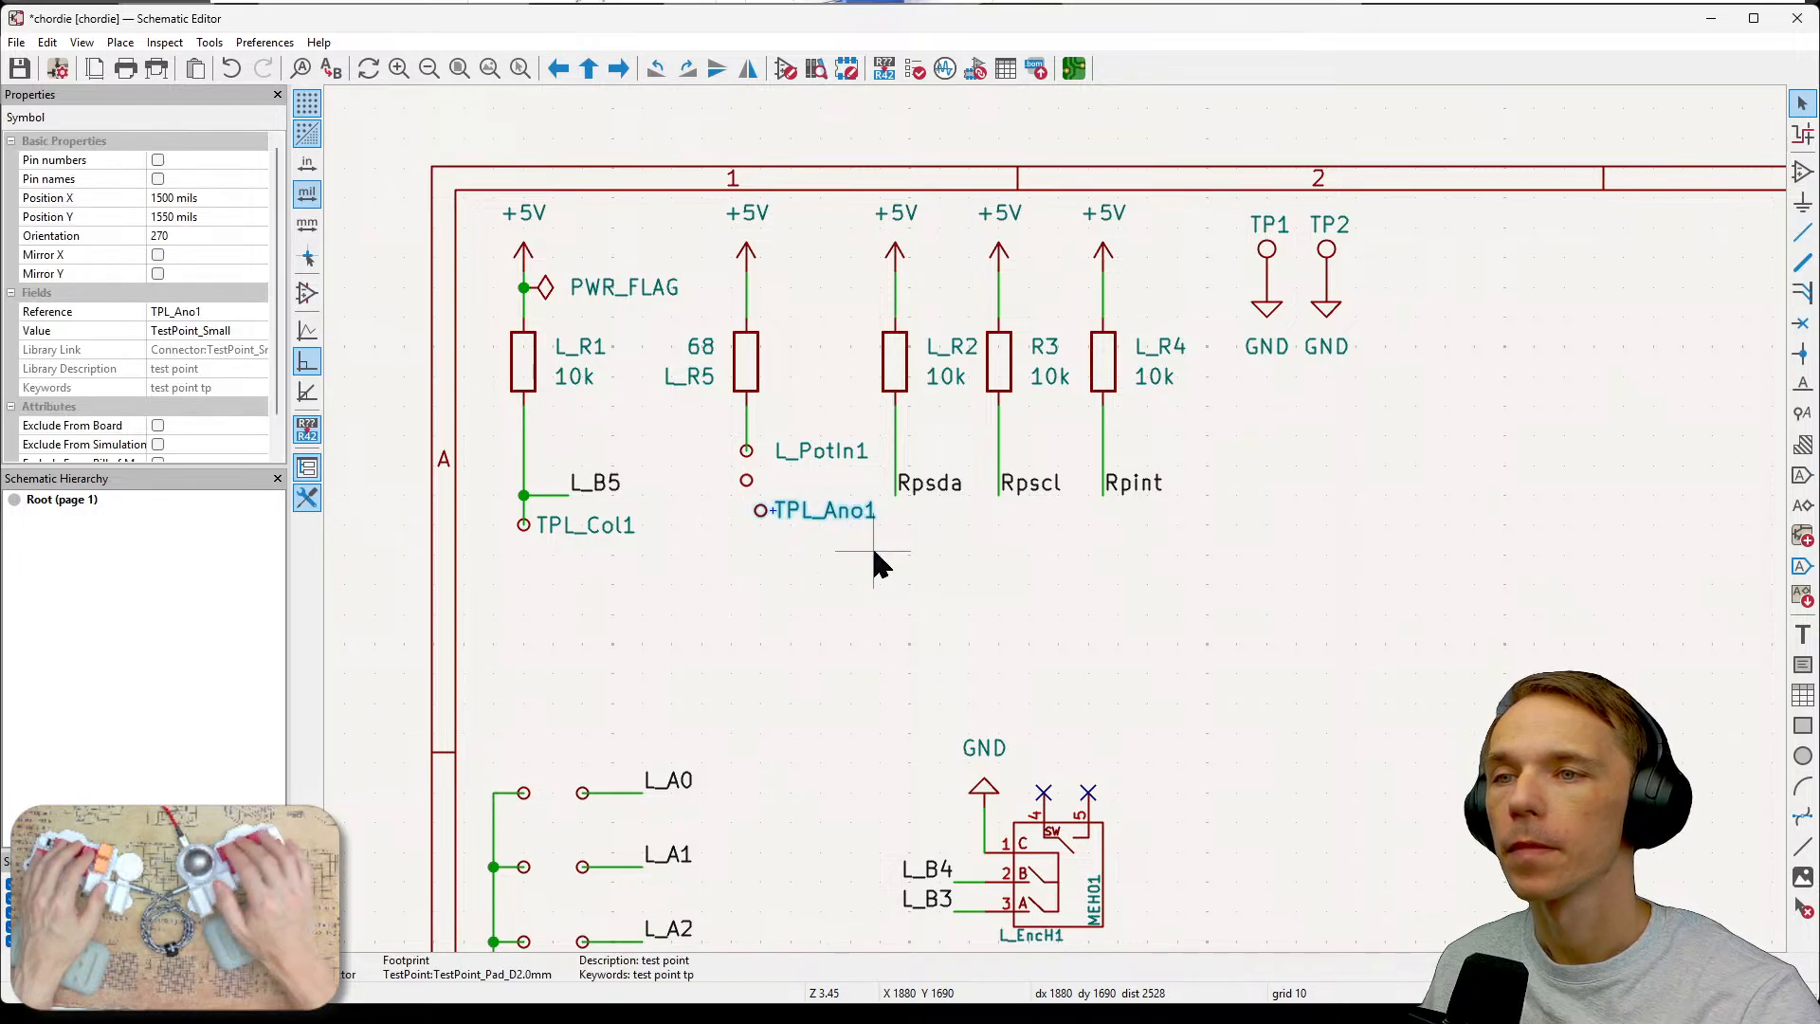
{"action": "left_click_drag", "start_coordinate": [759, 508], "coordinate": [747, 507]}
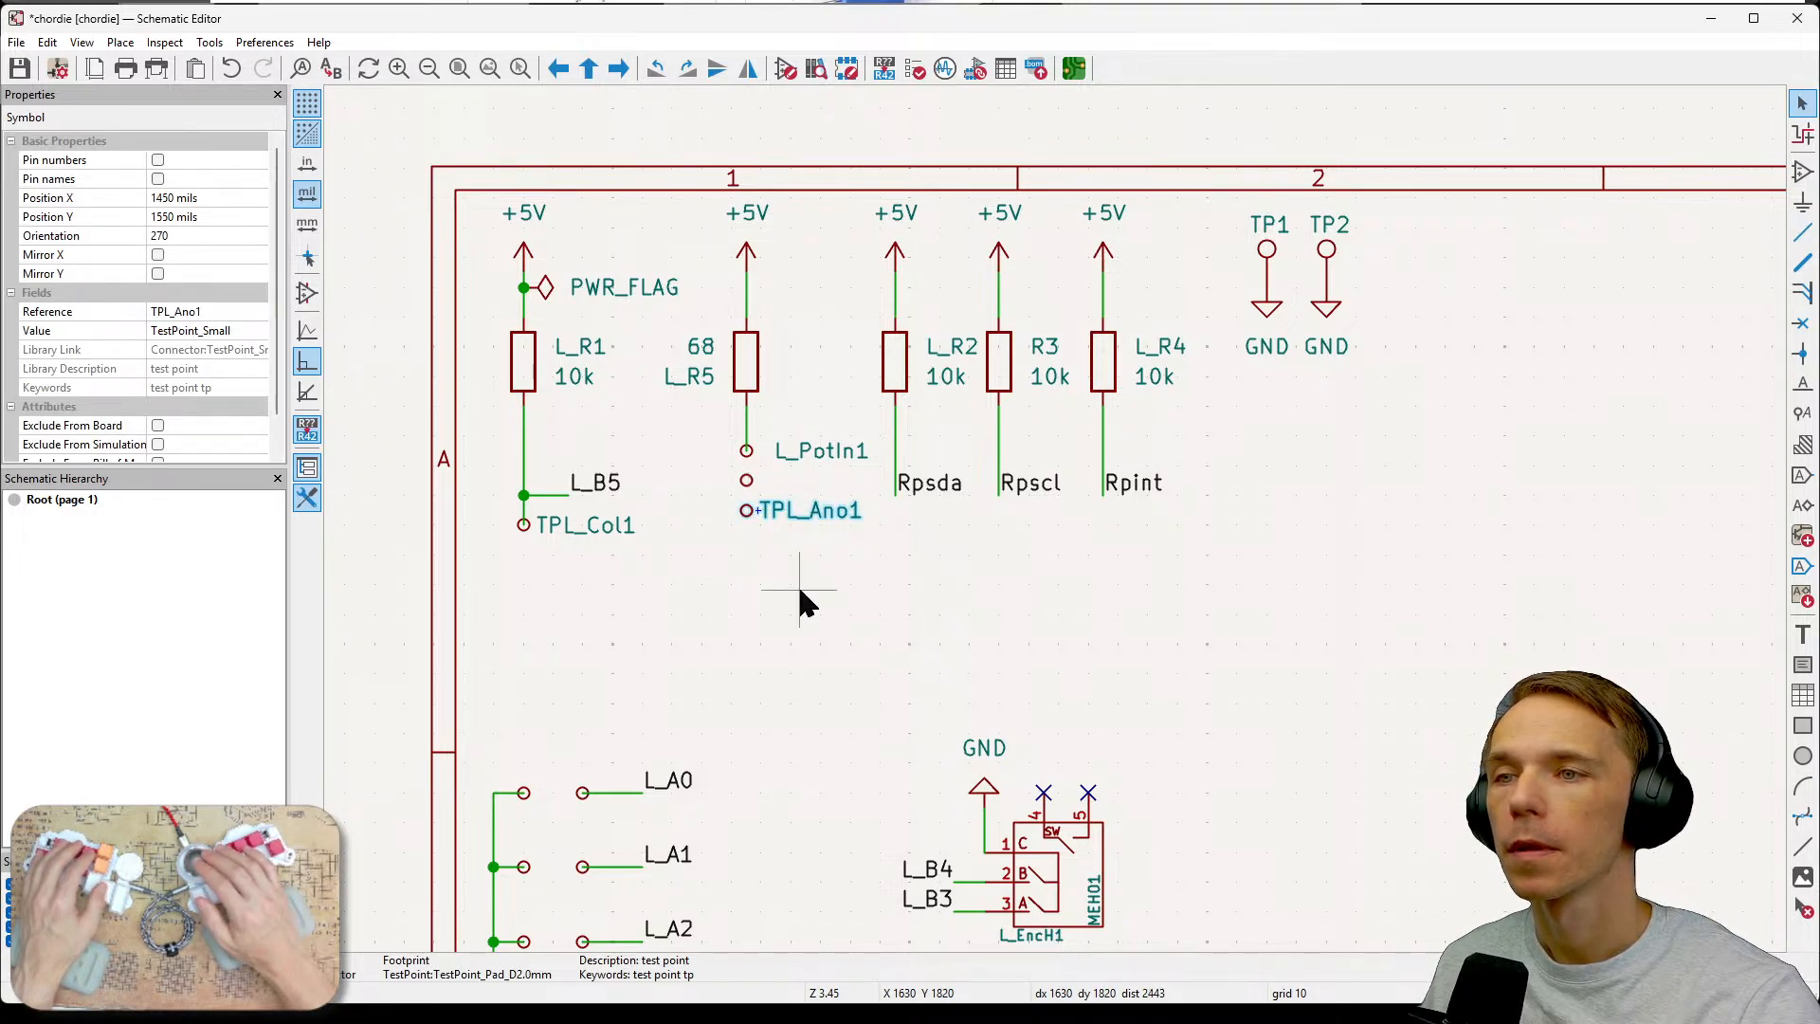
{"action": "key", "text": "Escape"}
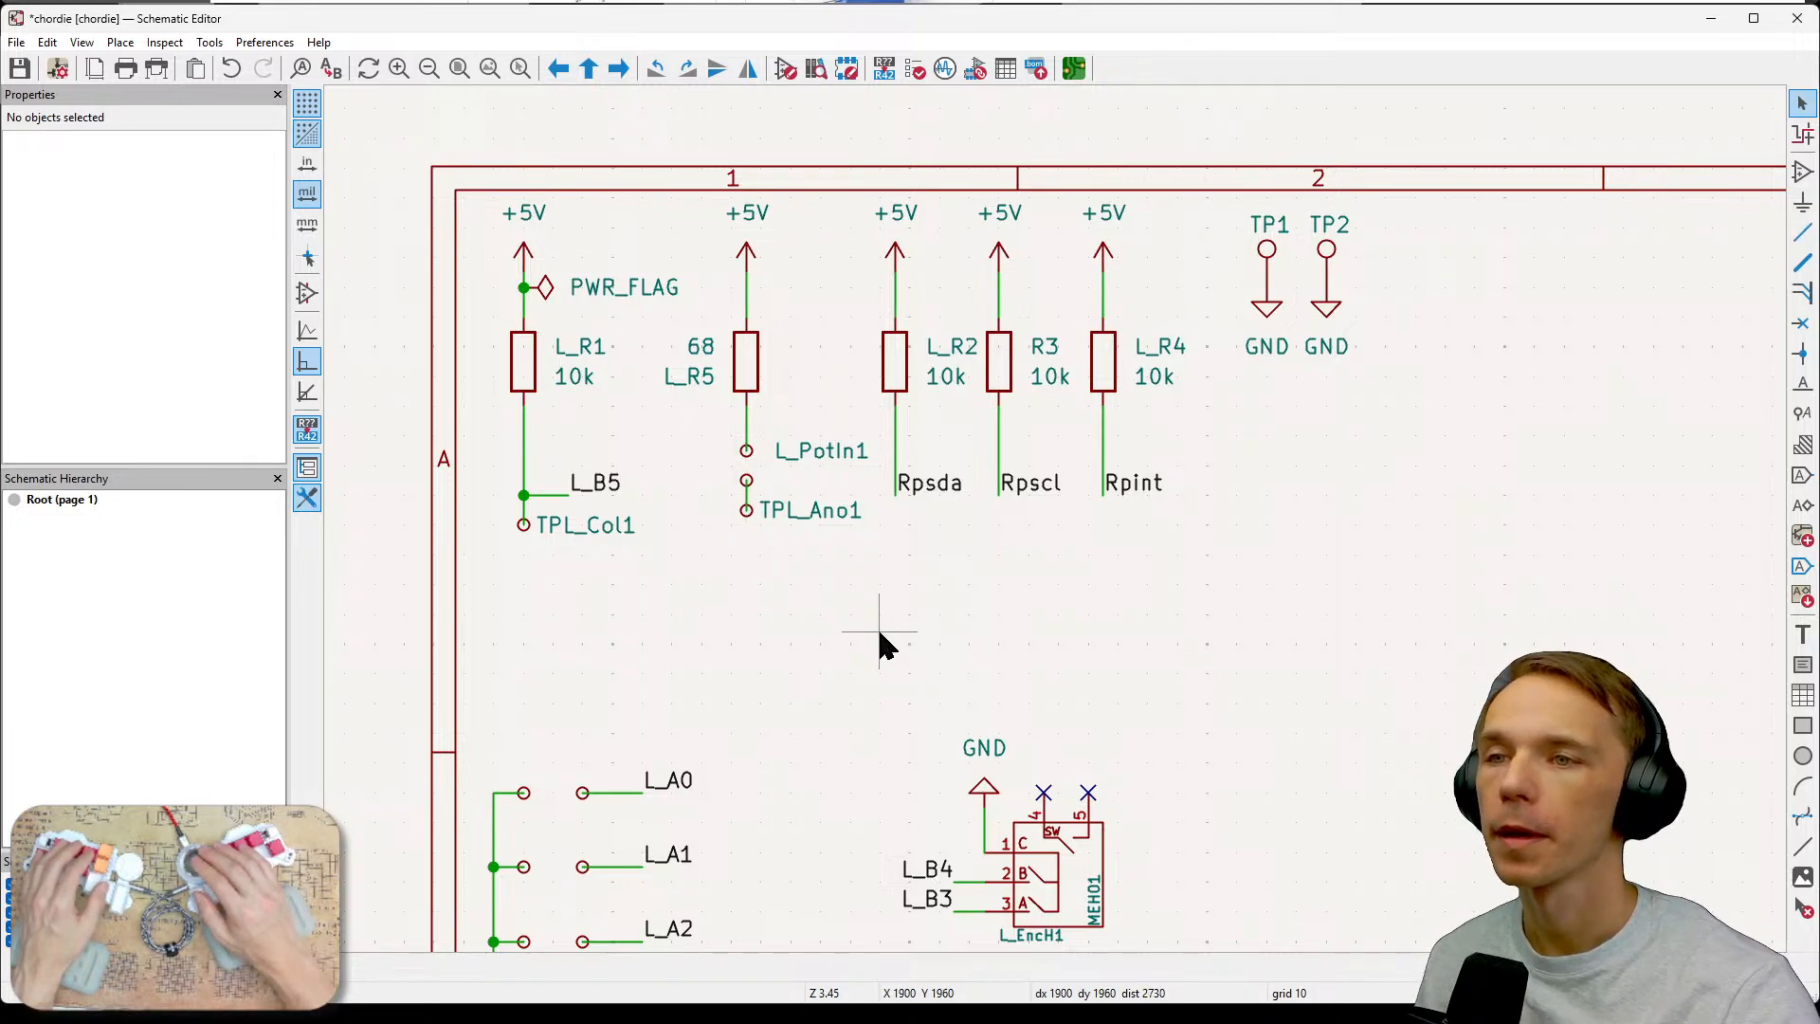
Zoom in and inspect the connection between the stacked small test point and TPL_Ano1.
{"action": "left_click", "coordinate": [745, 481]}
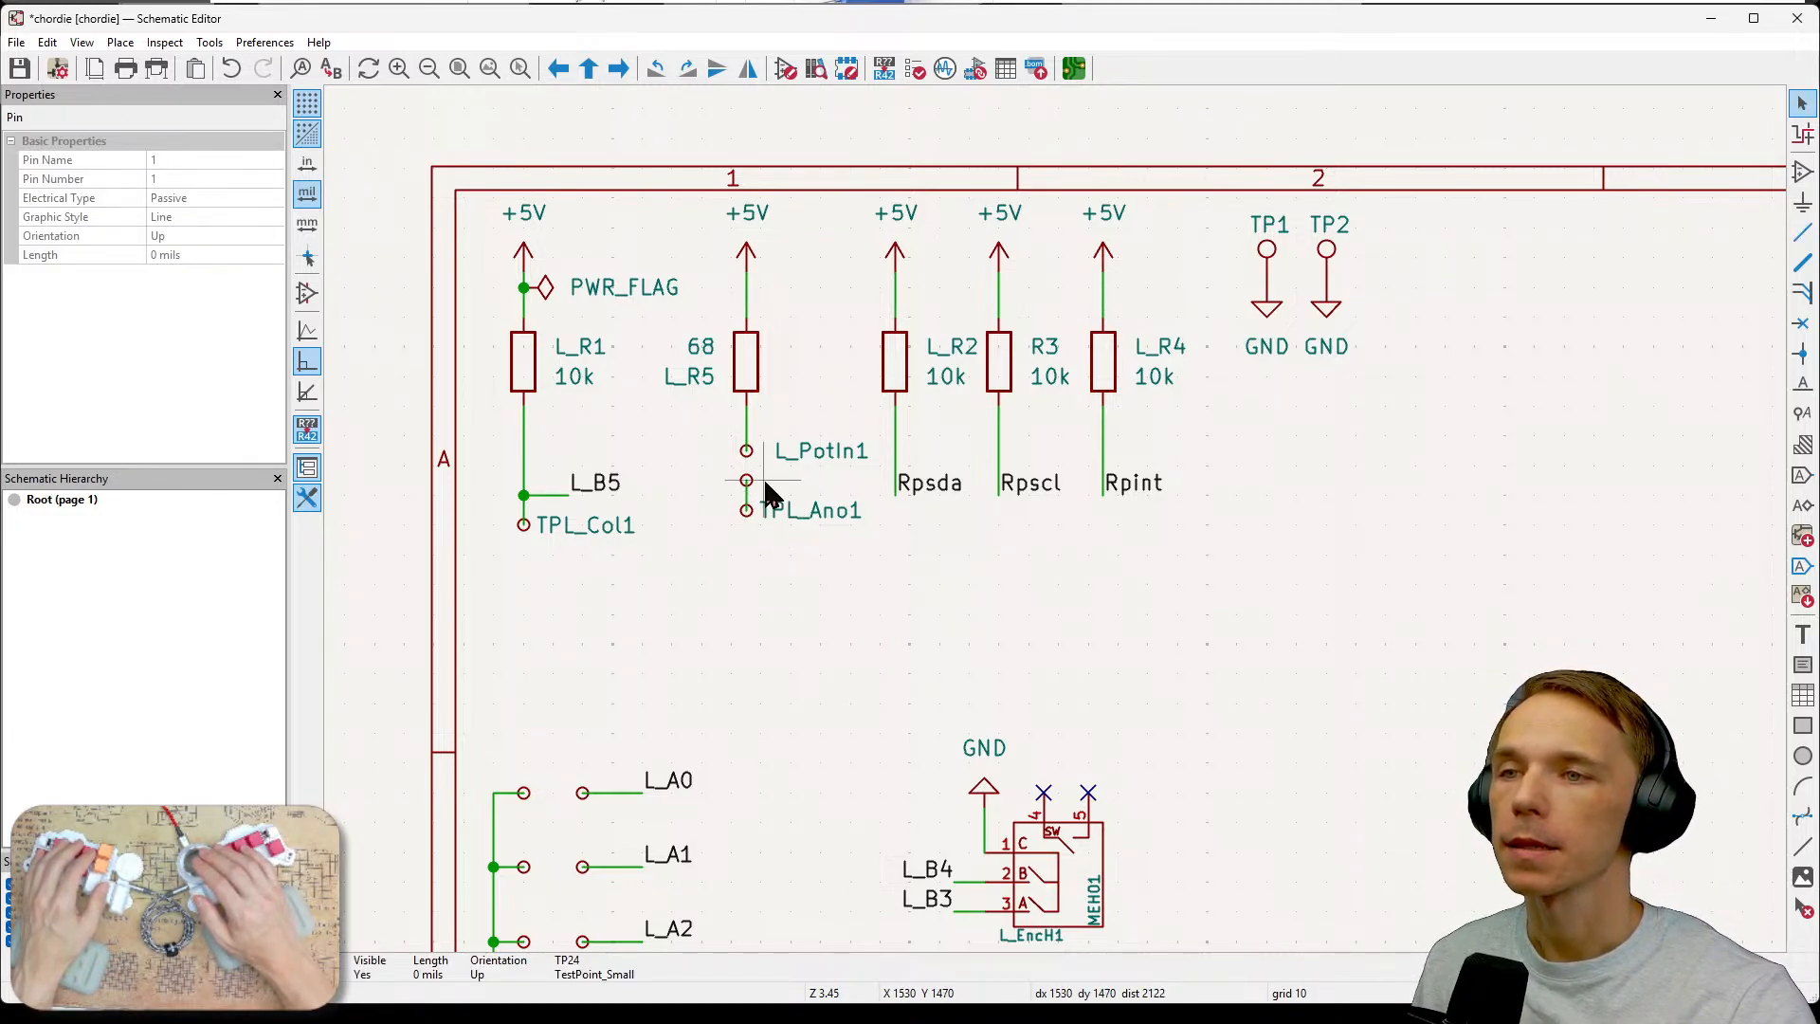
{"action": "left_click_drag", "start_coordinate": [769, 465], "coordinate": [741, 491]}
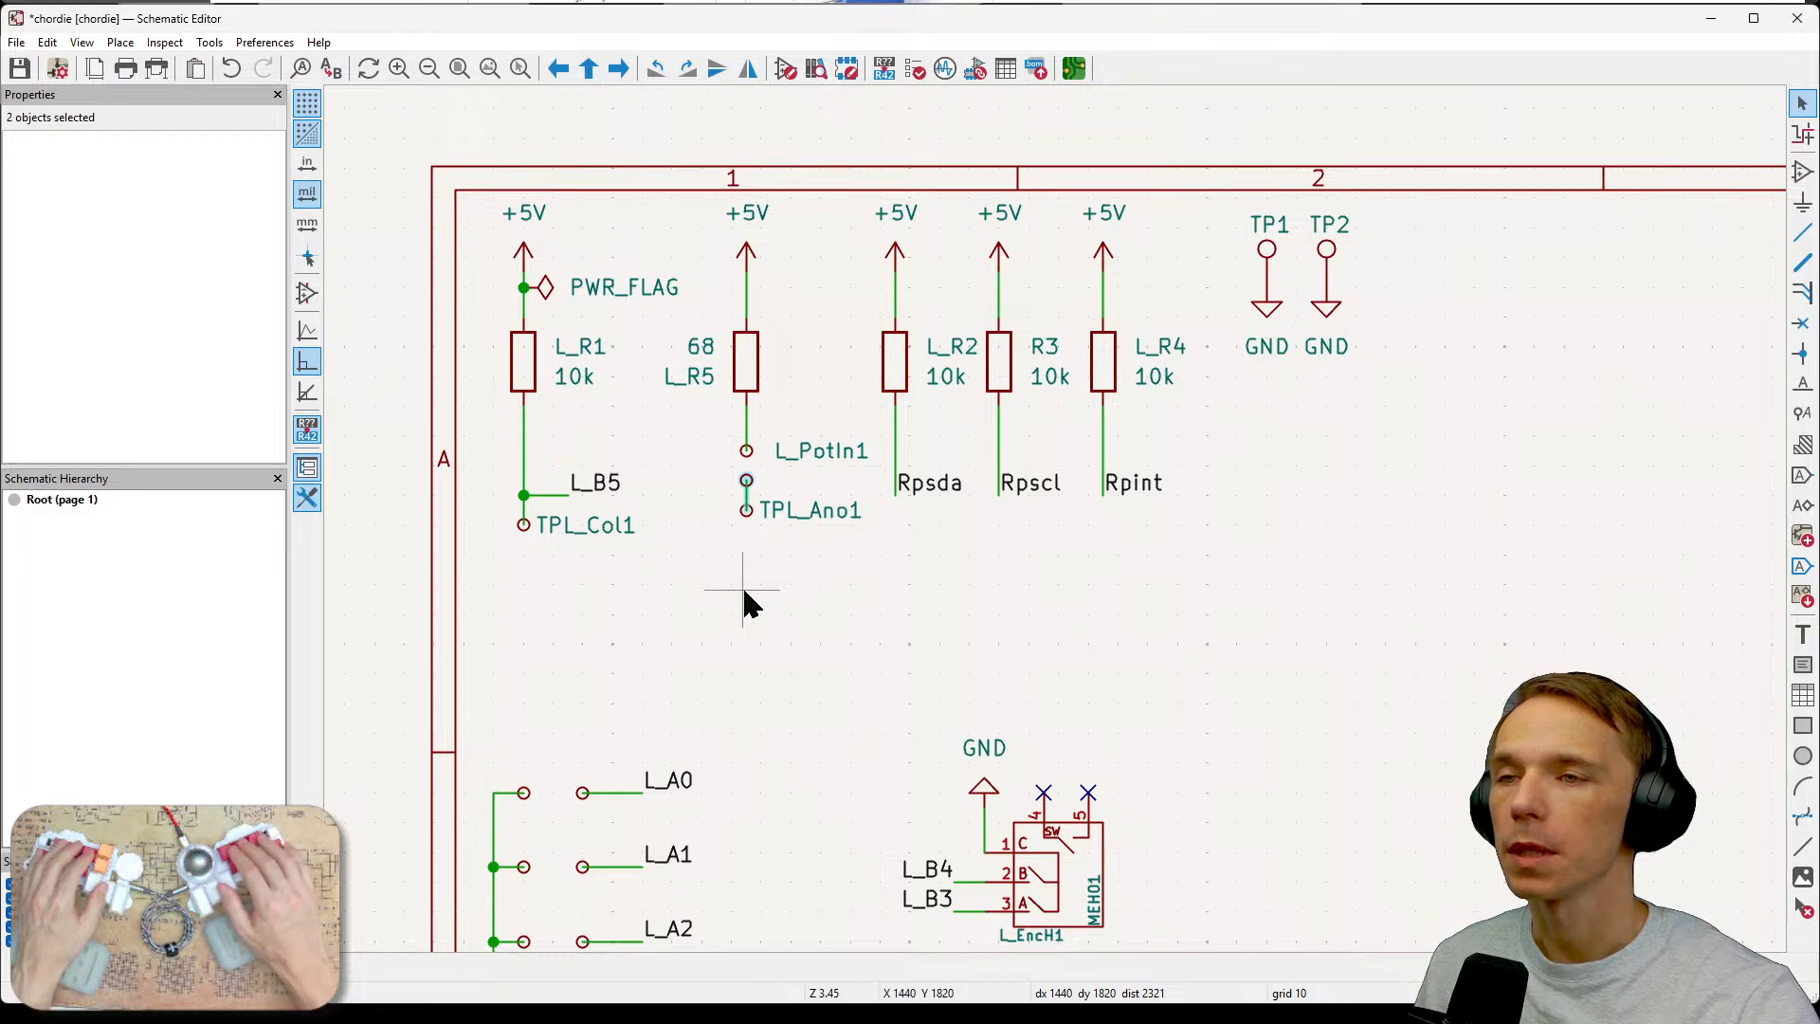
{"action": "left_click", "coordinate": [776, 565]}
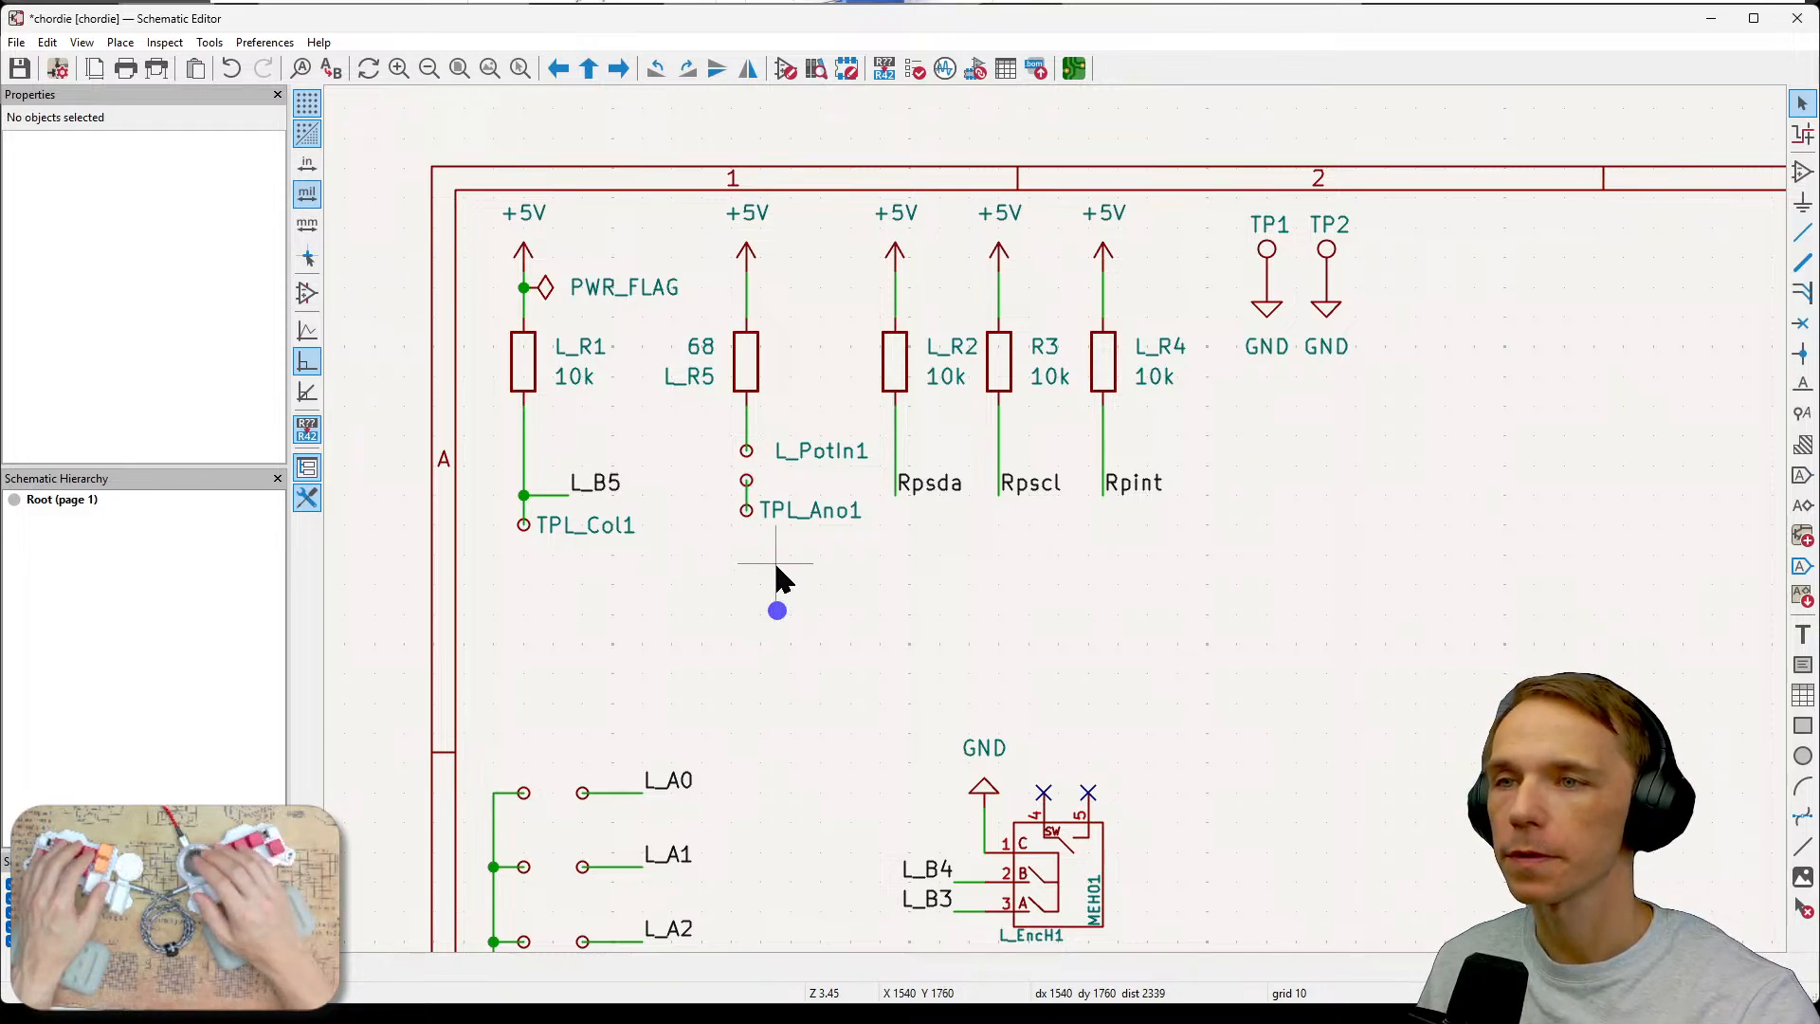
{"action": "left_click_drag", "start_coordinate": [761, 468], "coordinate": [731, 493]}
{"action": "left_click", "coordinate": [738, 565]}
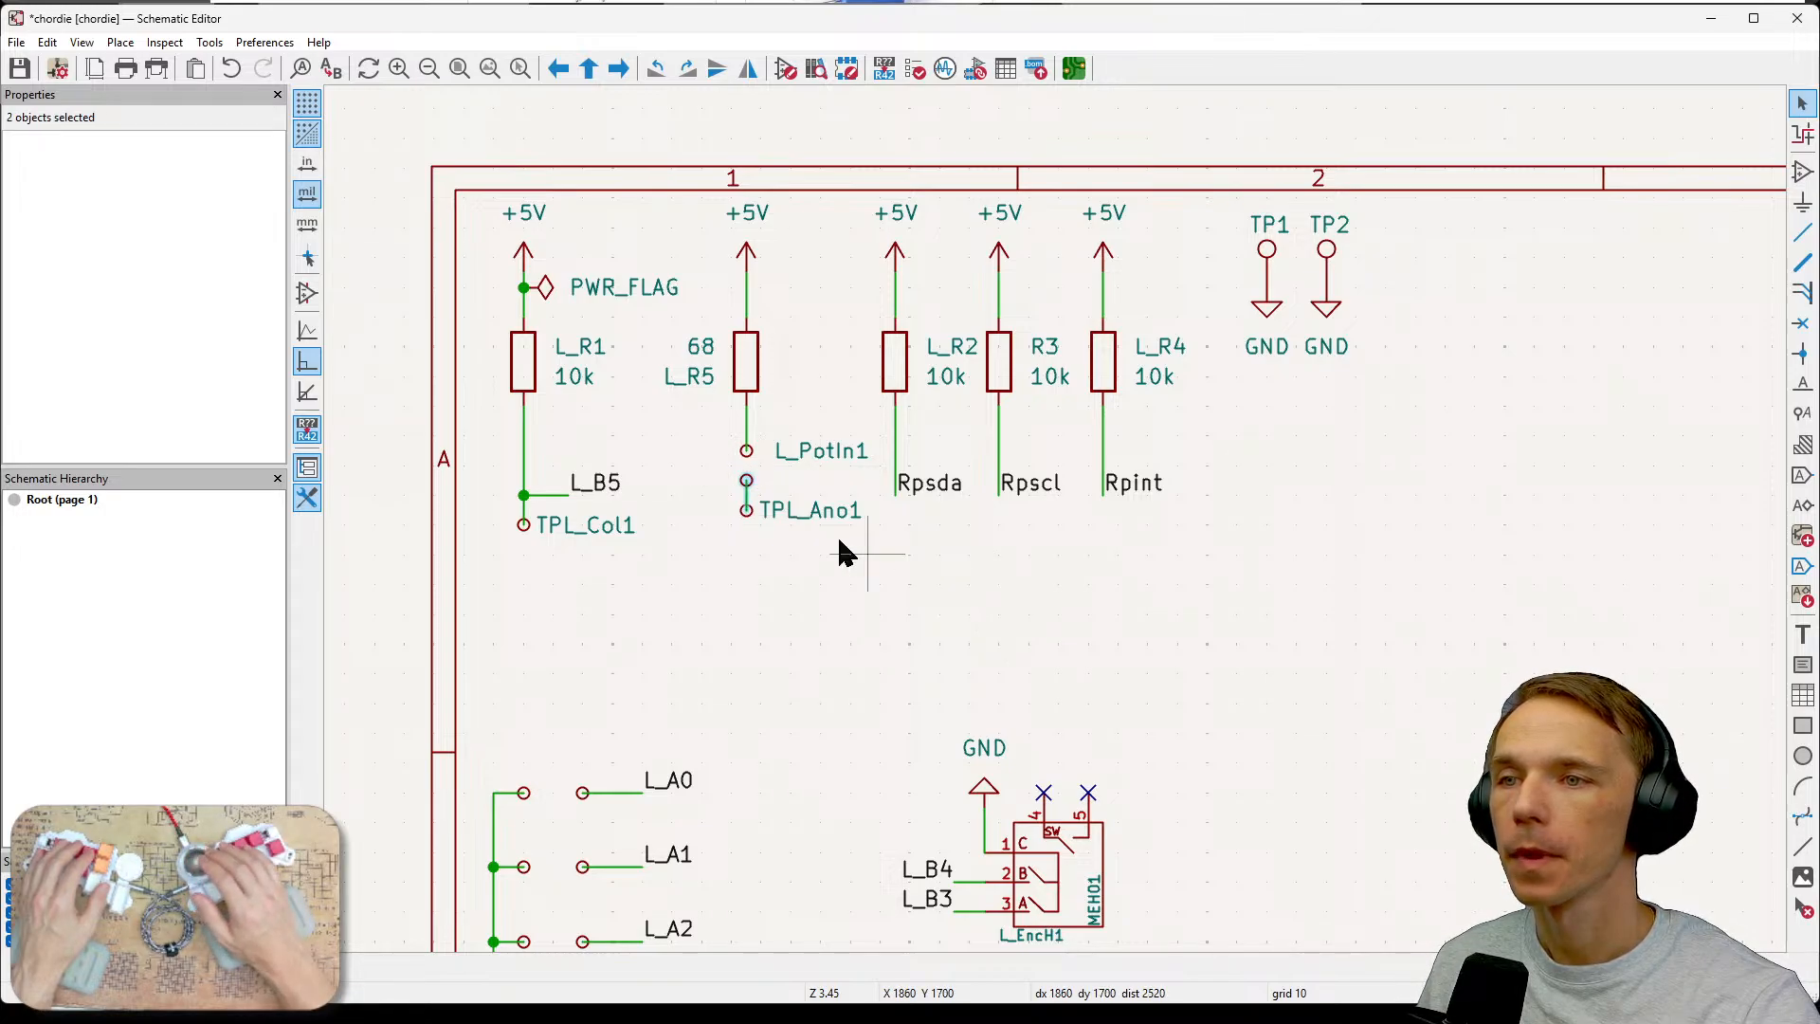
{"action": "left_click", "coordinate": [812, 609]}
{"action": "scroll", "coordinate": [805, 564], "scroll_direction": "up", "scroll_amount": 5}
{"action": "scroll", "coordinate": [953, 505], "scroll_direction": "down", "scroll_amount": 3}
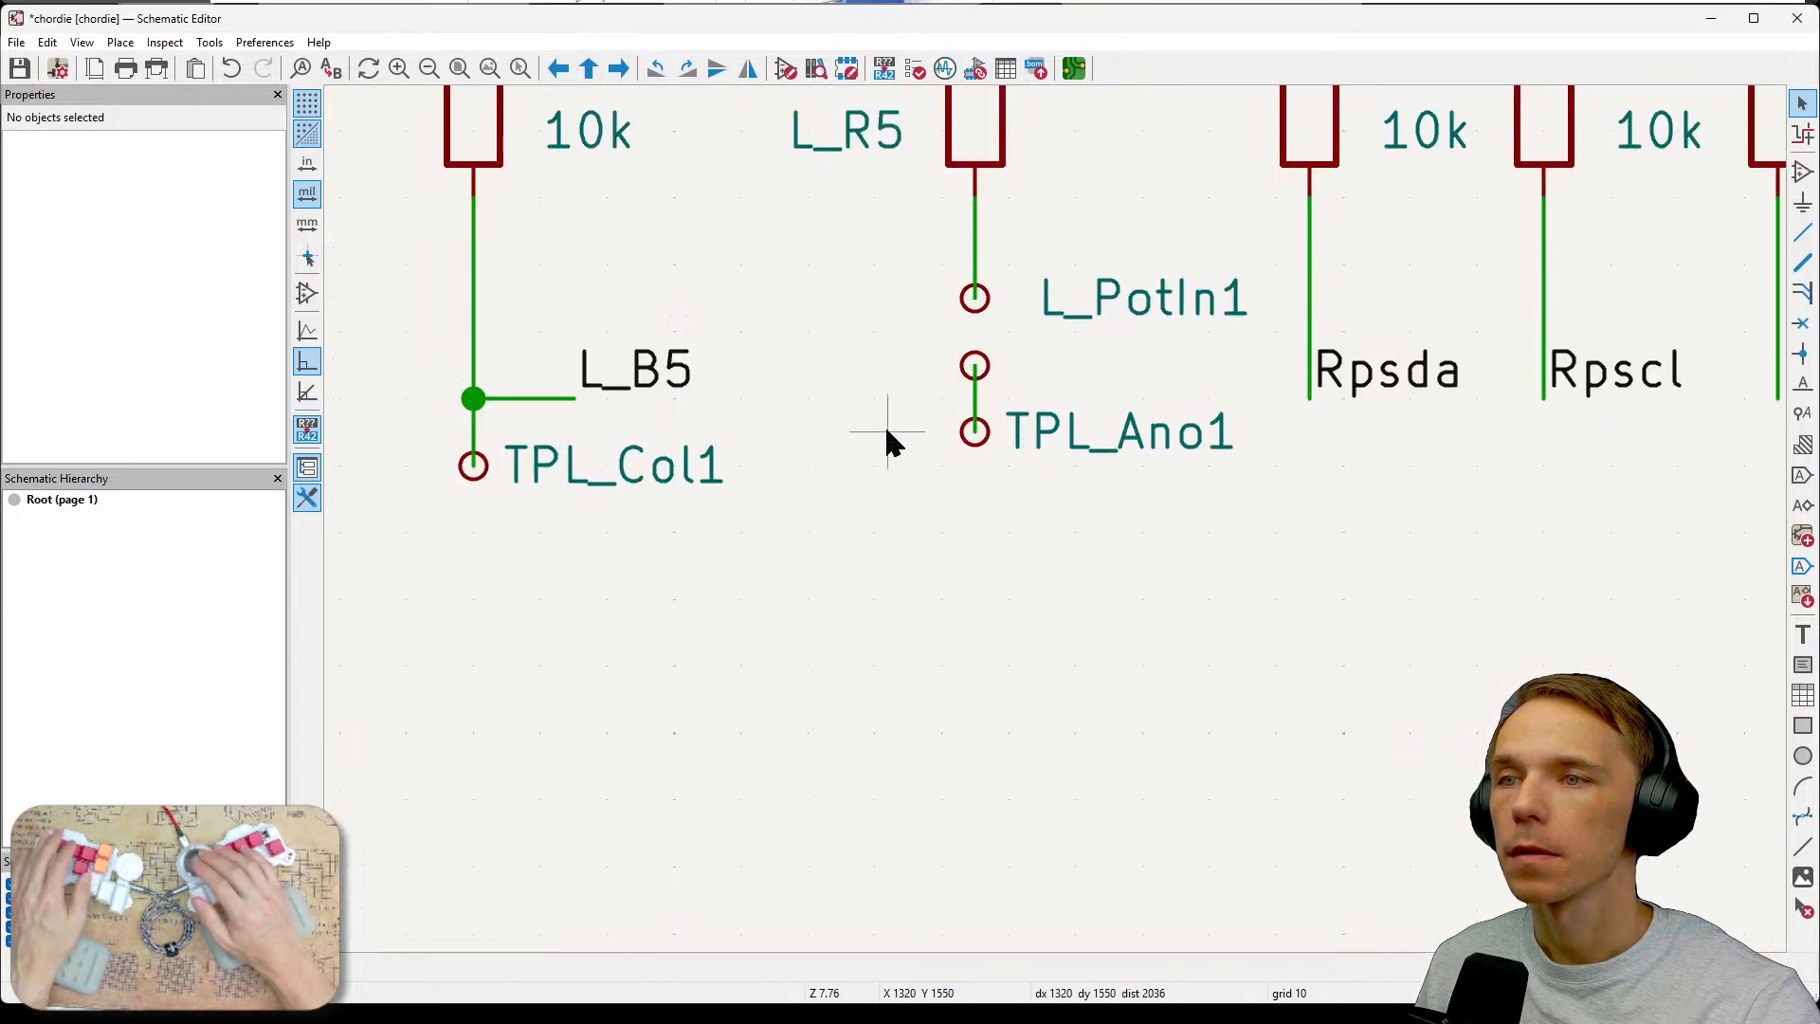
{"action": "scroll", "coordinate": [948, 654], "scroll_direction": "up", "scroll_amount": 3}
{"action": "left_click", "coordinate": [829, 492]}
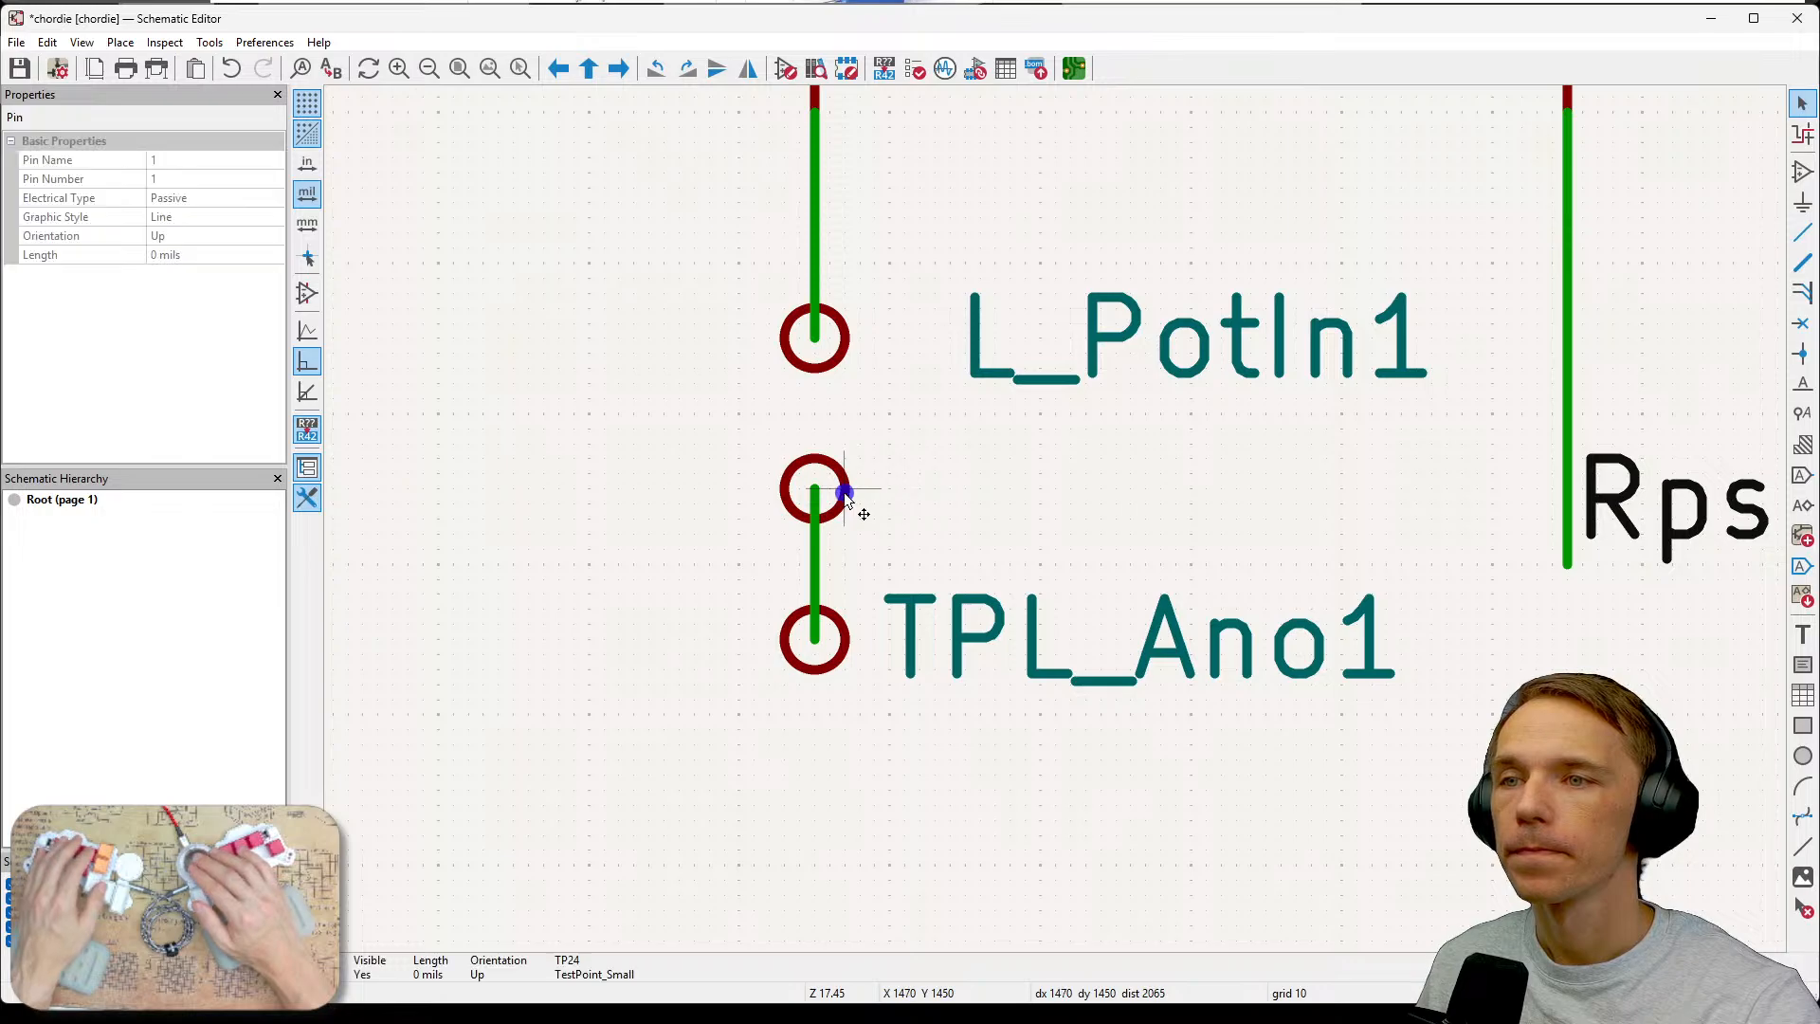
Rename the stacked small test point's reference to L_PotOut1 and make the reference visible.
{"action": "double_click", "coordinate": [846, 512]}
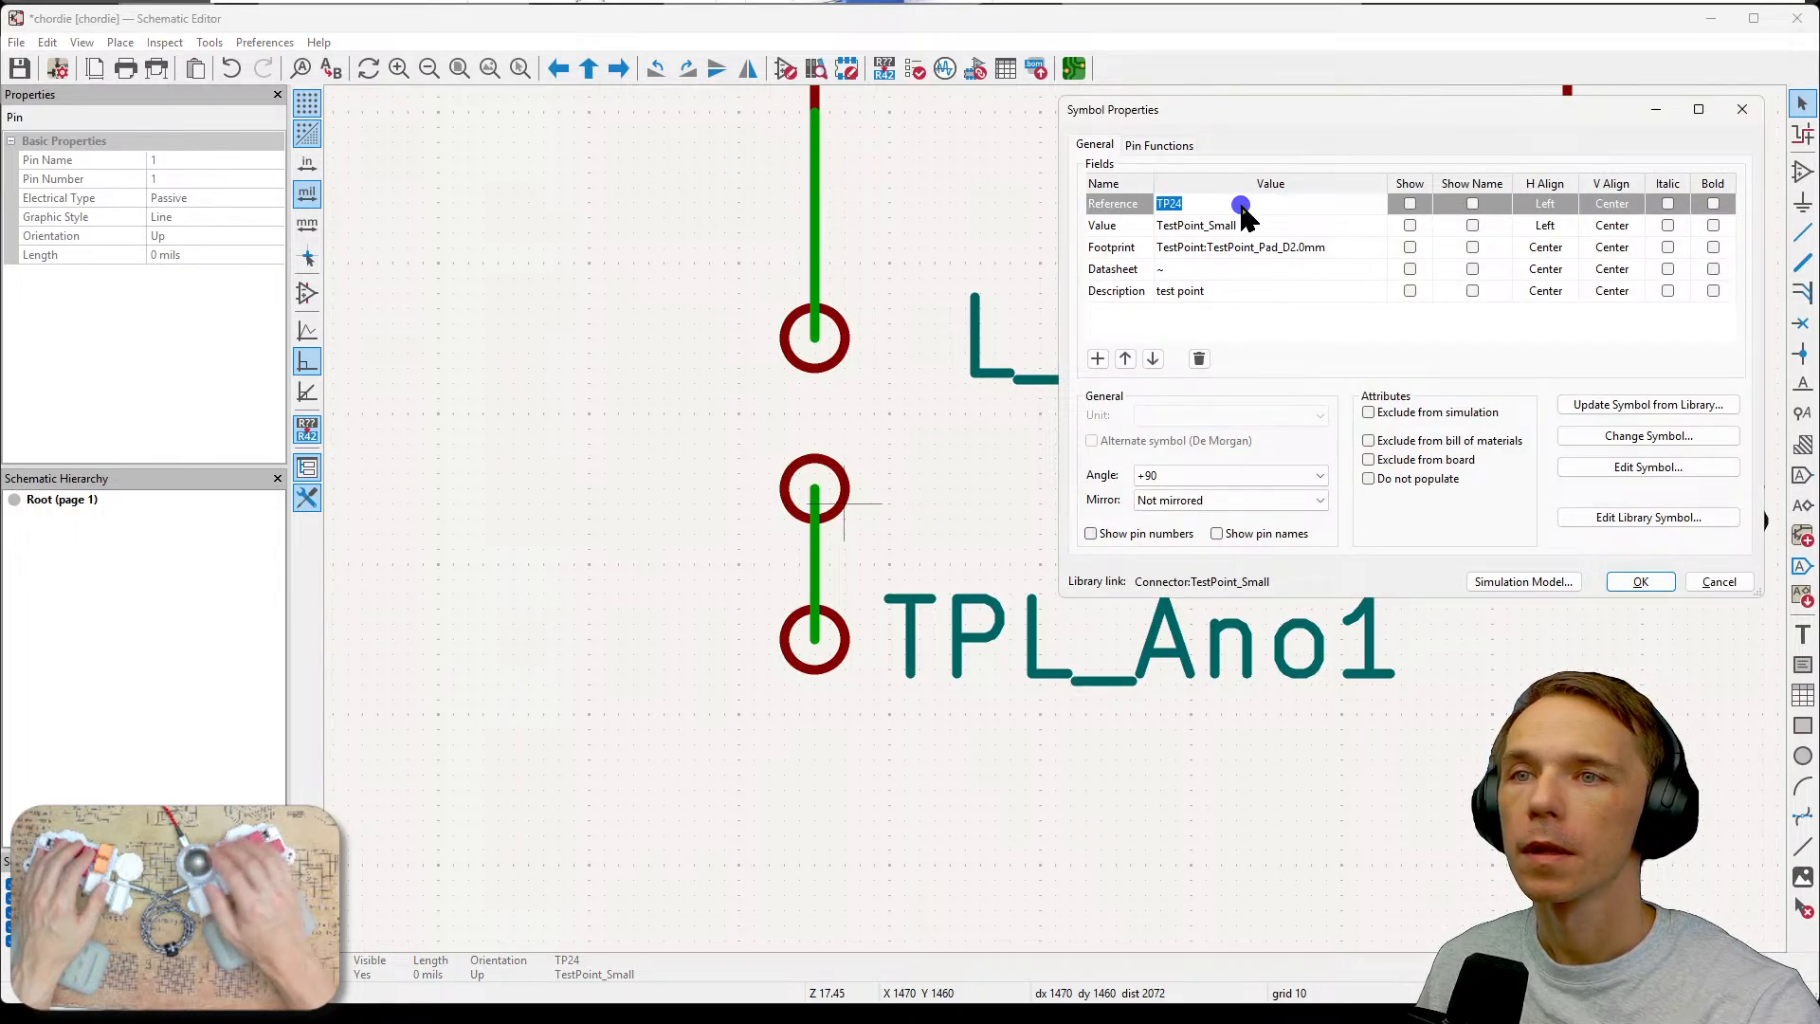
{"action": "type", "text": "L_"}
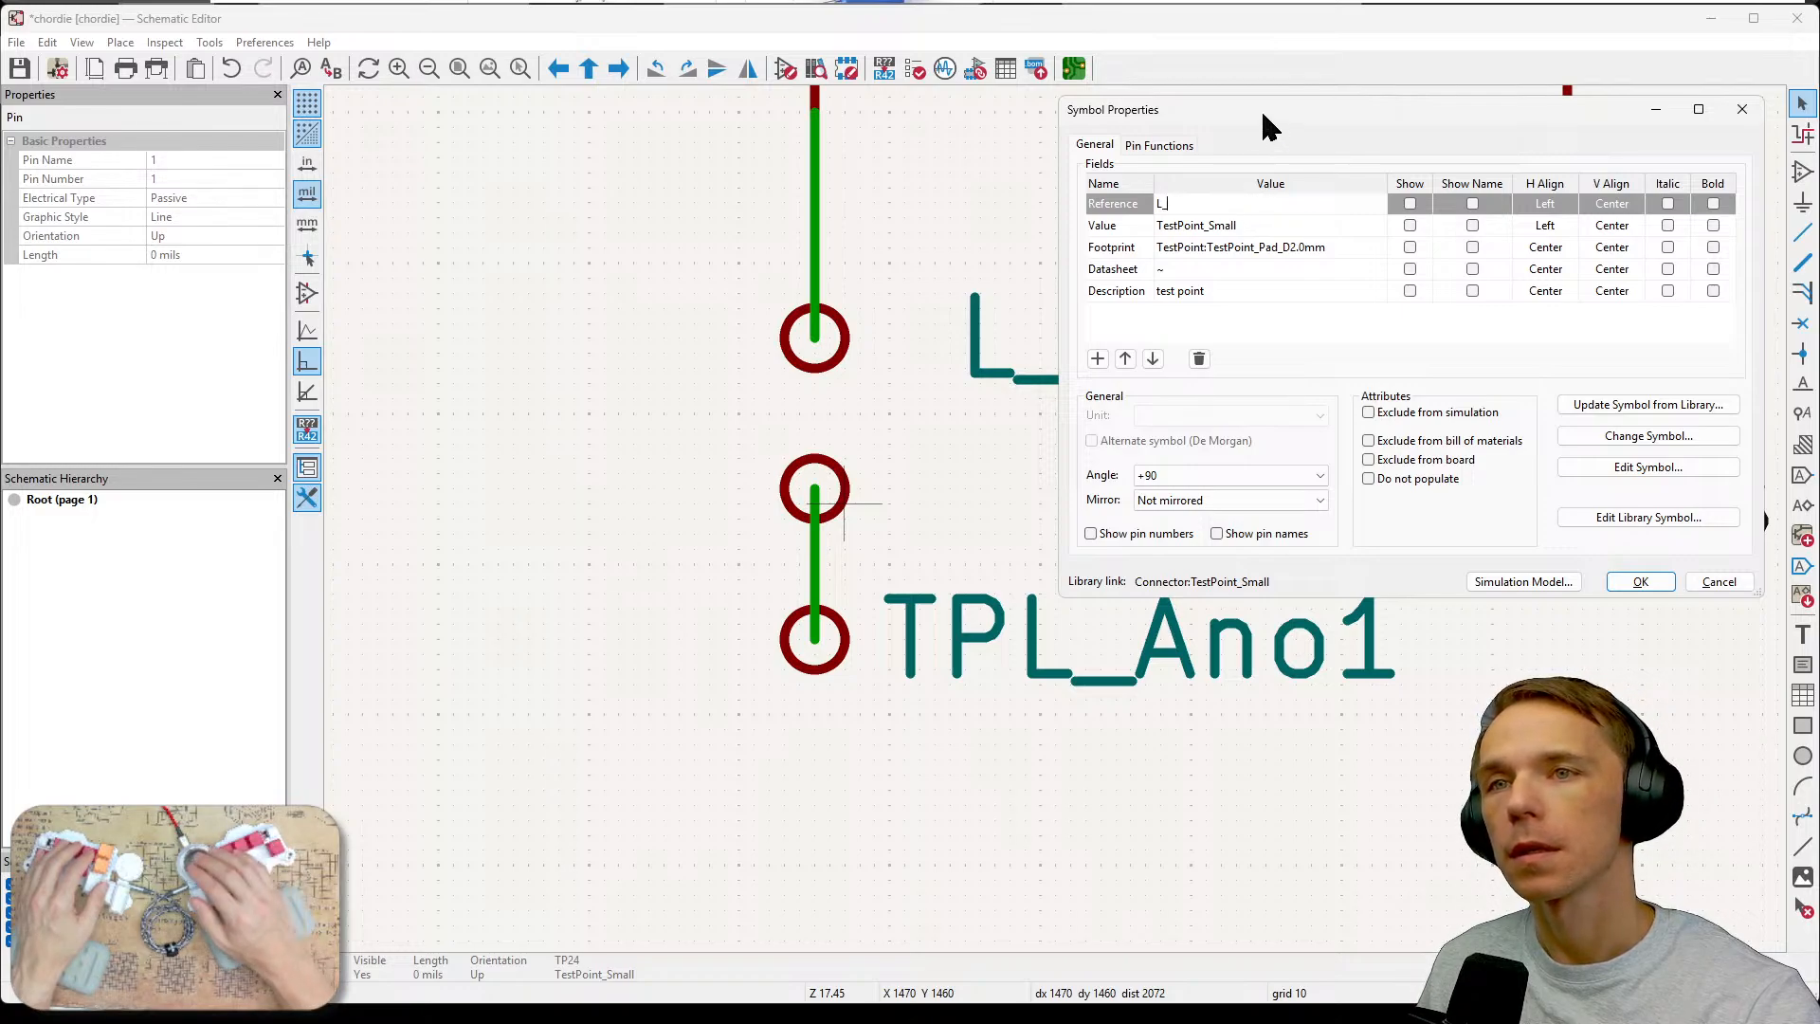
{"action": "left_click_drag", "start_coordinate": [1261, 115], "coordinate": [1088, 237]}
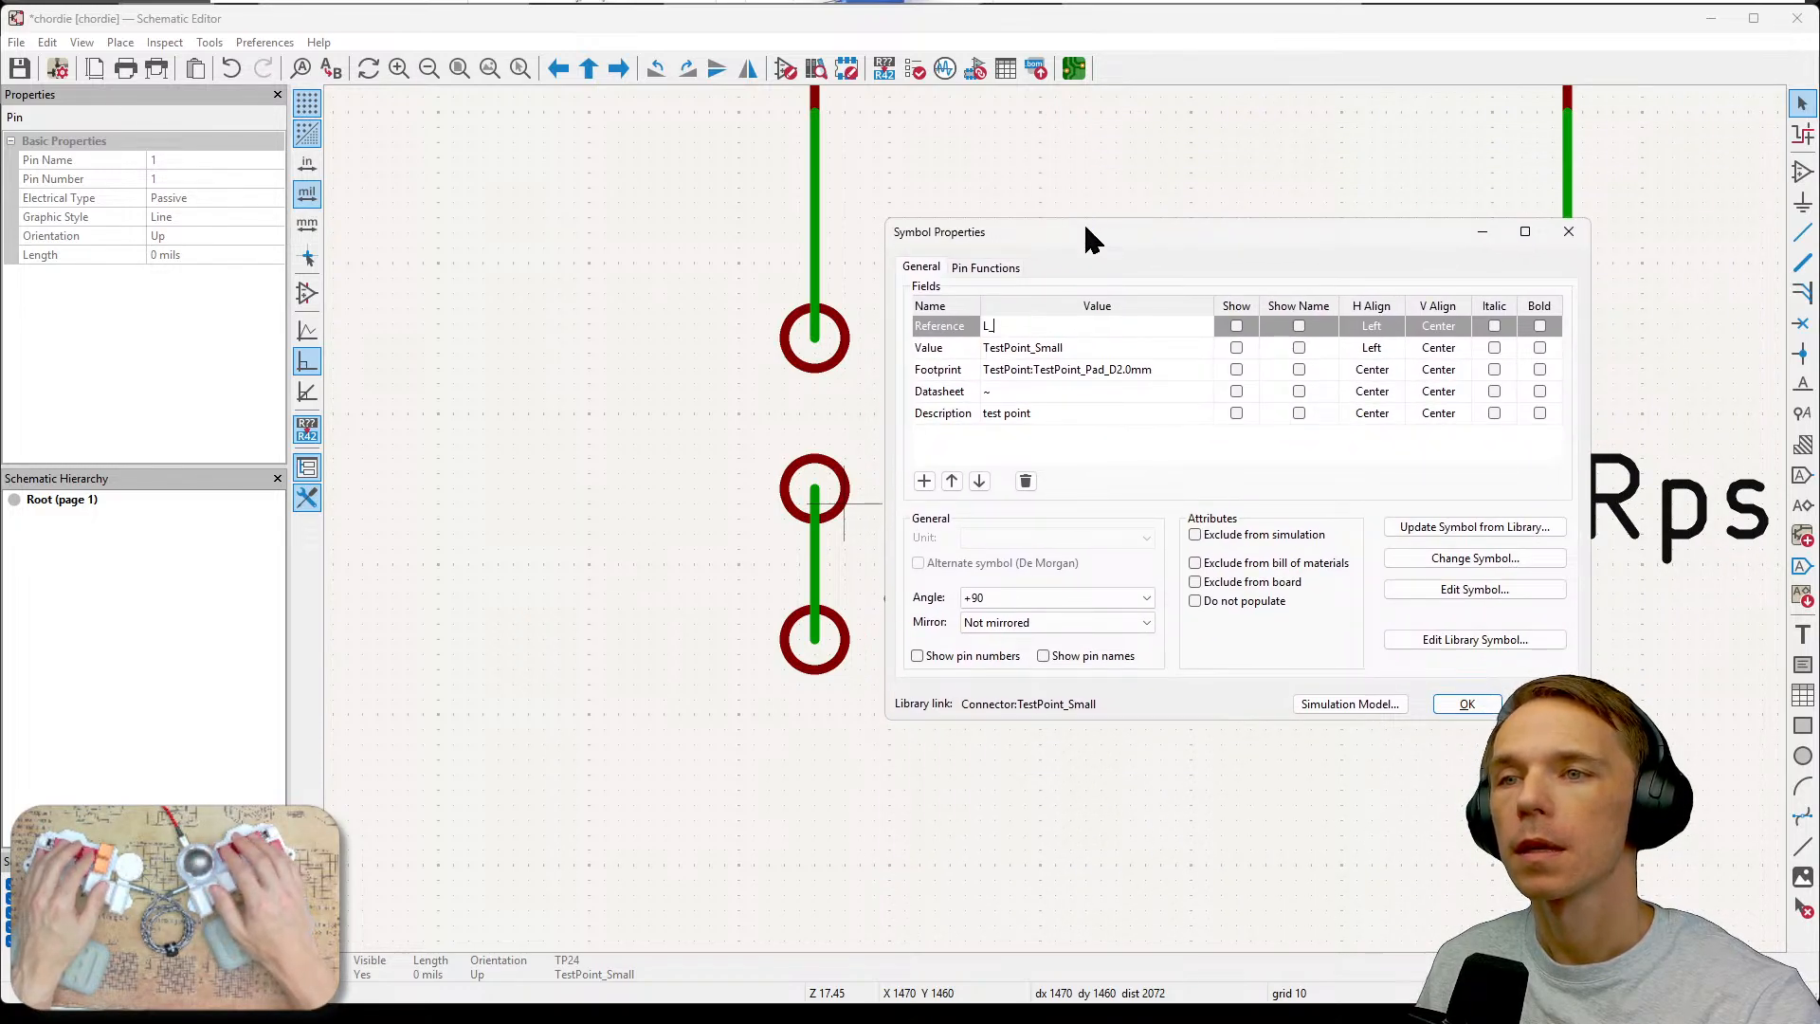
{"action": "type", "text": "PotO"}
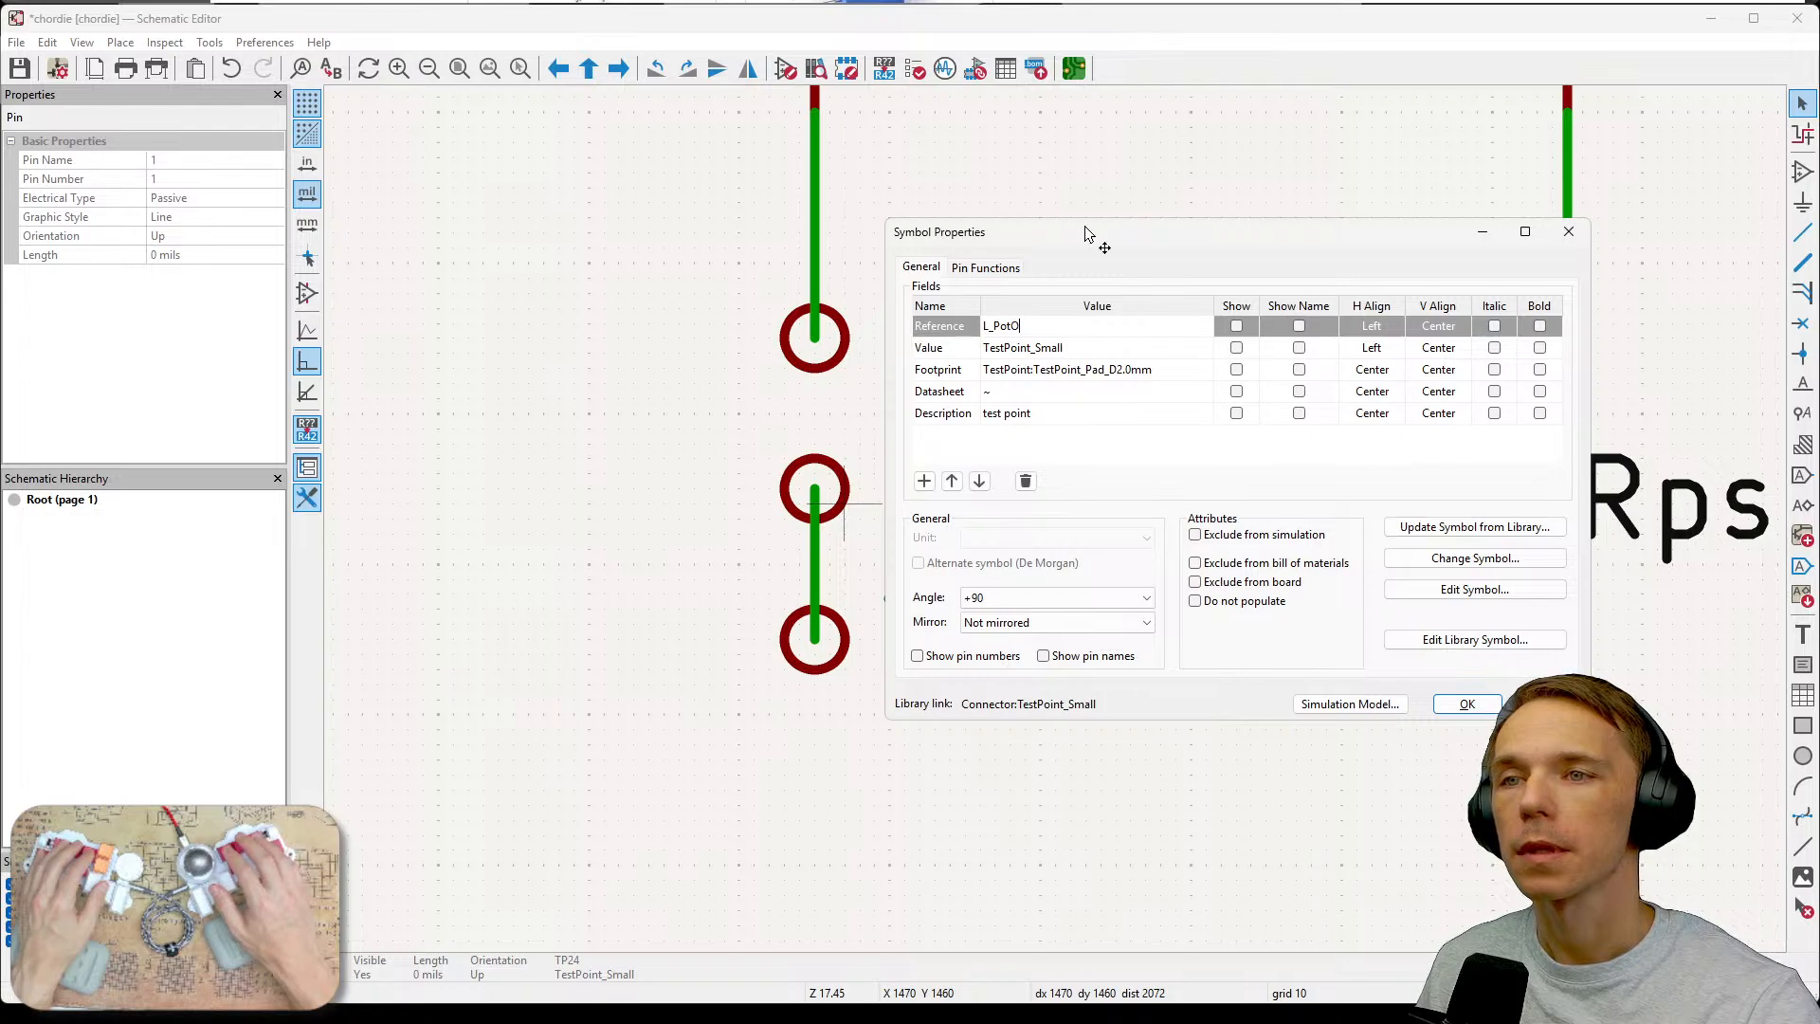
{"action": "type", "text": "ut1"}
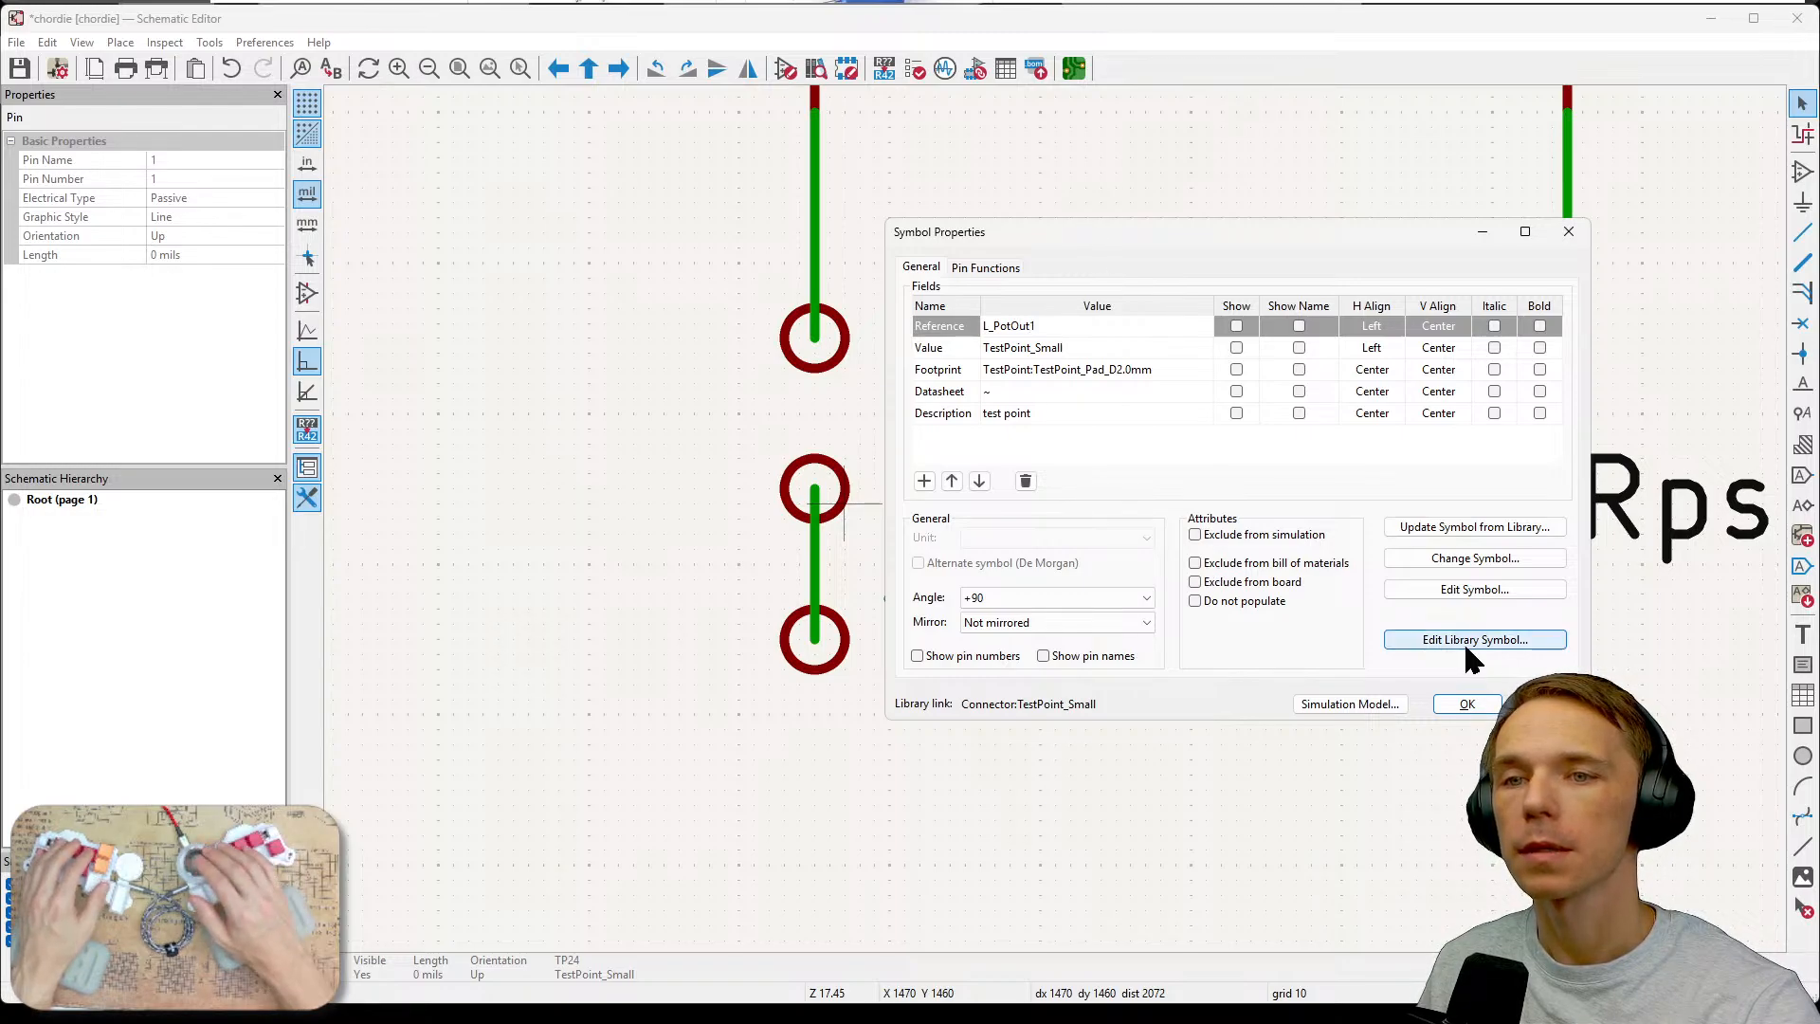
{"action": "left_click", "coordinate": [1235, 327]}
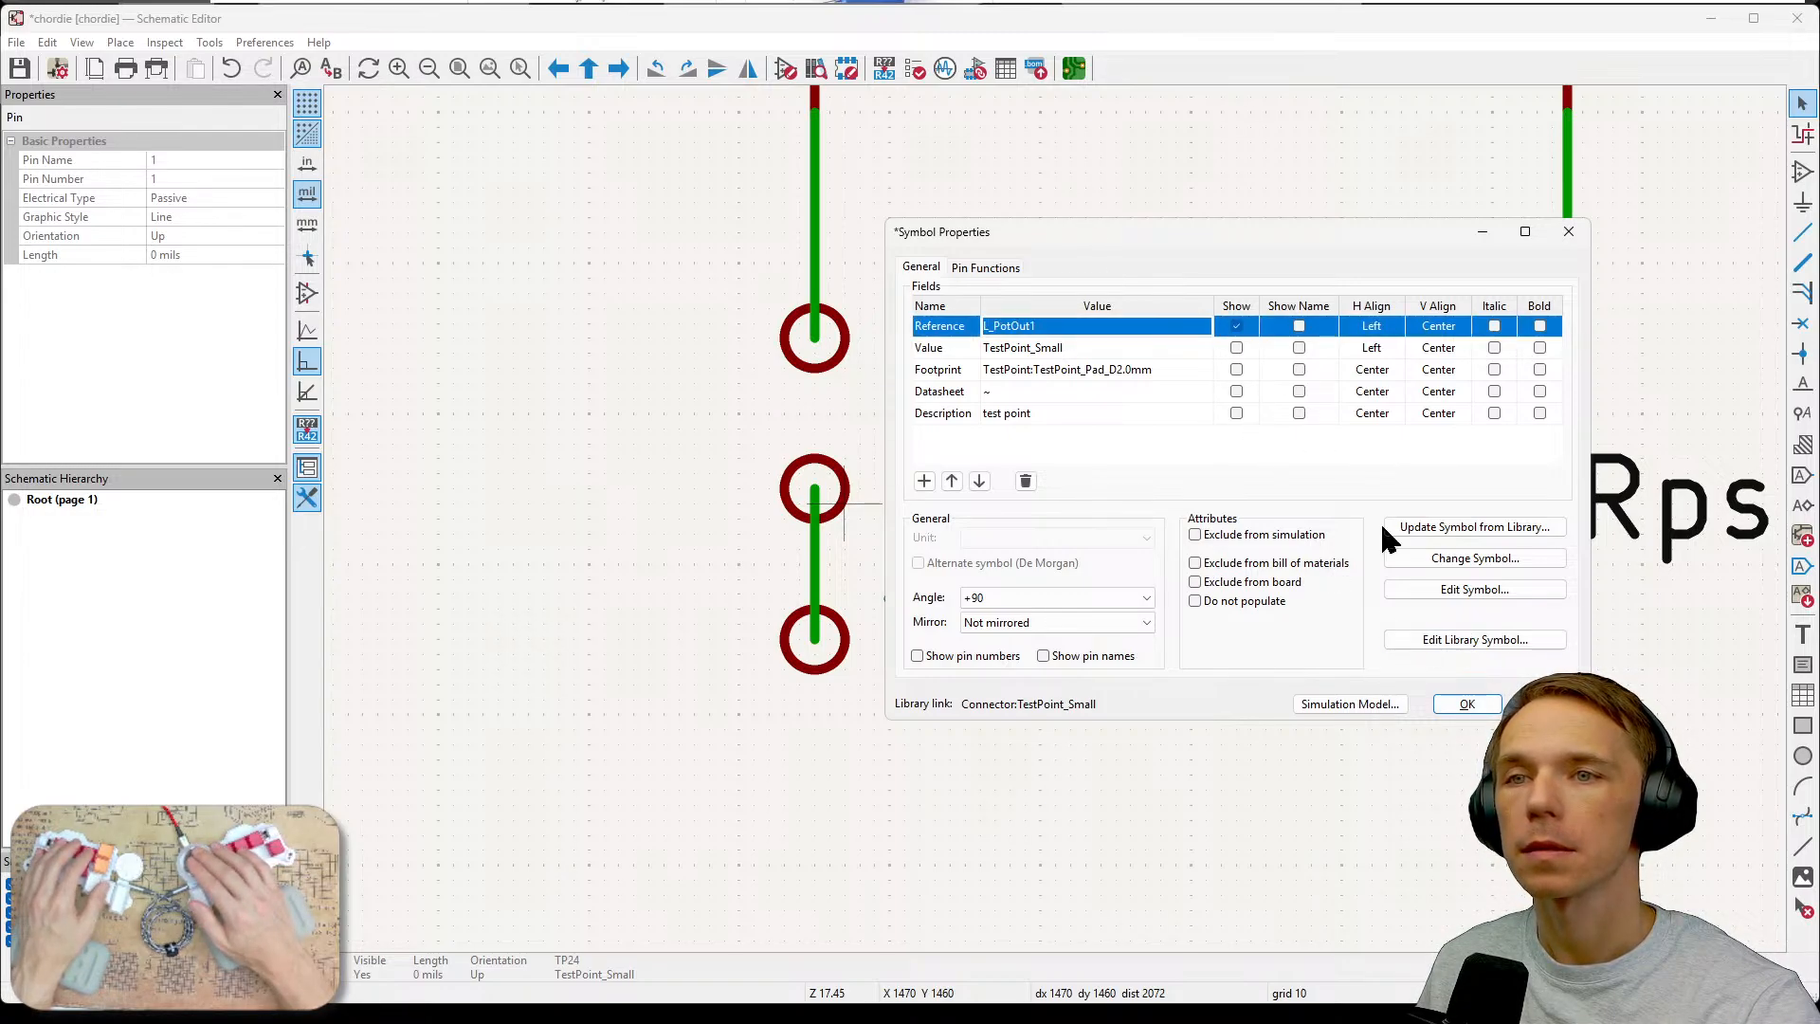
{"action": "left_click", "coordinate": [1466, 704]}
Rotate the L_PotOut1 label horizontally, place it beside its test point, and save the schematic.
{"action": "left_click", "coordinate": [723, 430]}
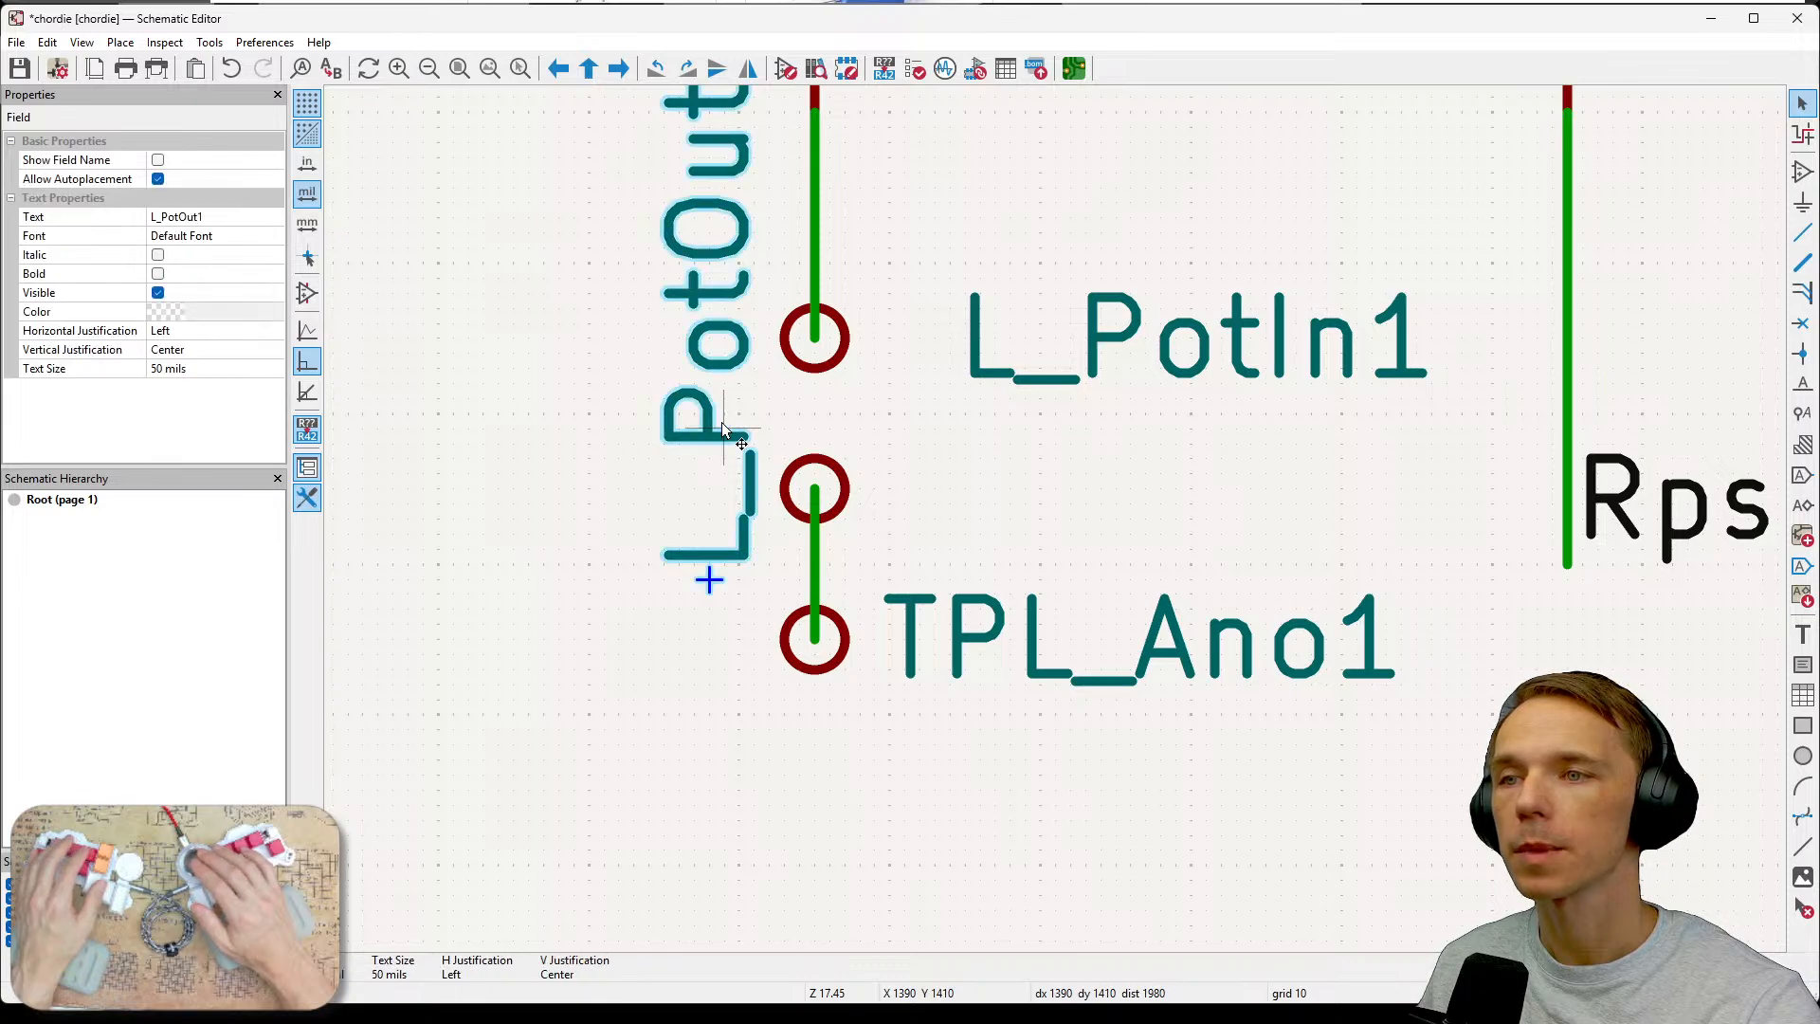
{"action": "key", "text": "r"}
{"action": "left_click_drag", "start_coordinate": [607, 573], "coordinate": [1431, 489]}
{"action": "scroll", "coordinate": [1341, 630], "scroll_direction": "down", "scroll_amount": 5}
{"action": "left_click", "coordinate": [1065, 531]}
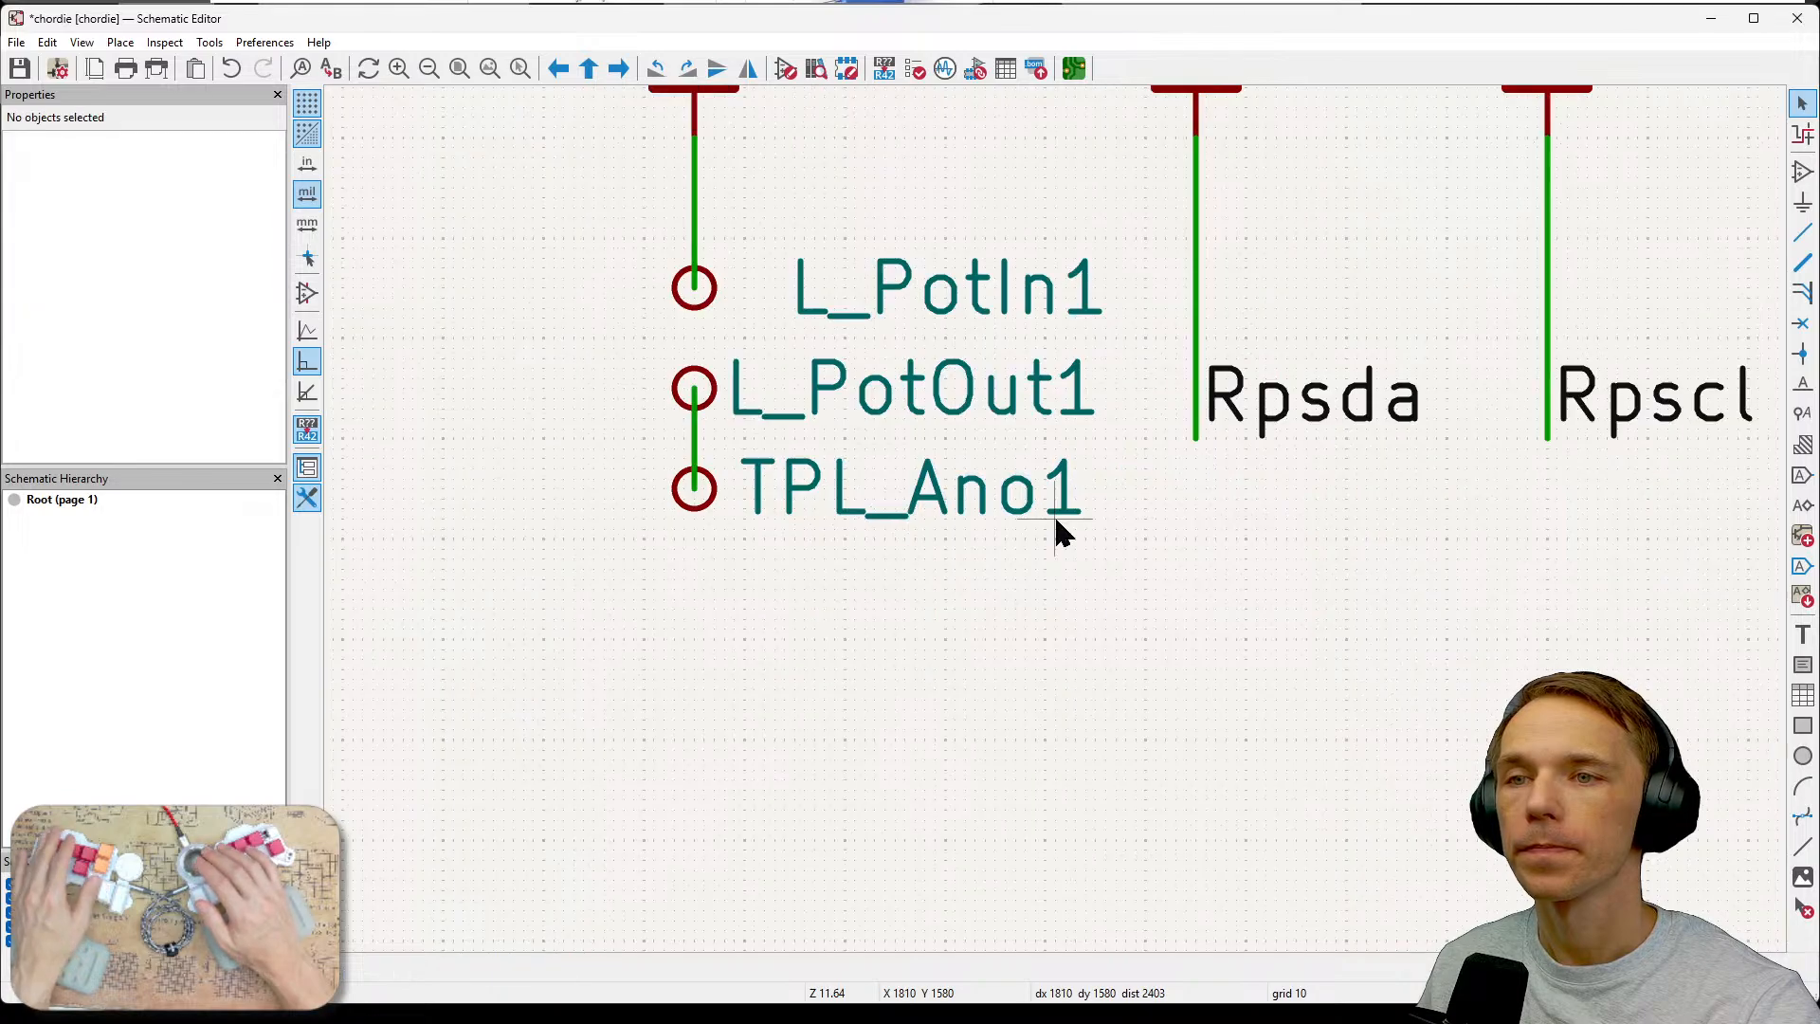
{"action": "scroll", "coordinate": [1064, 538], "scroll_direction": "down", "scroll_amount": 2}
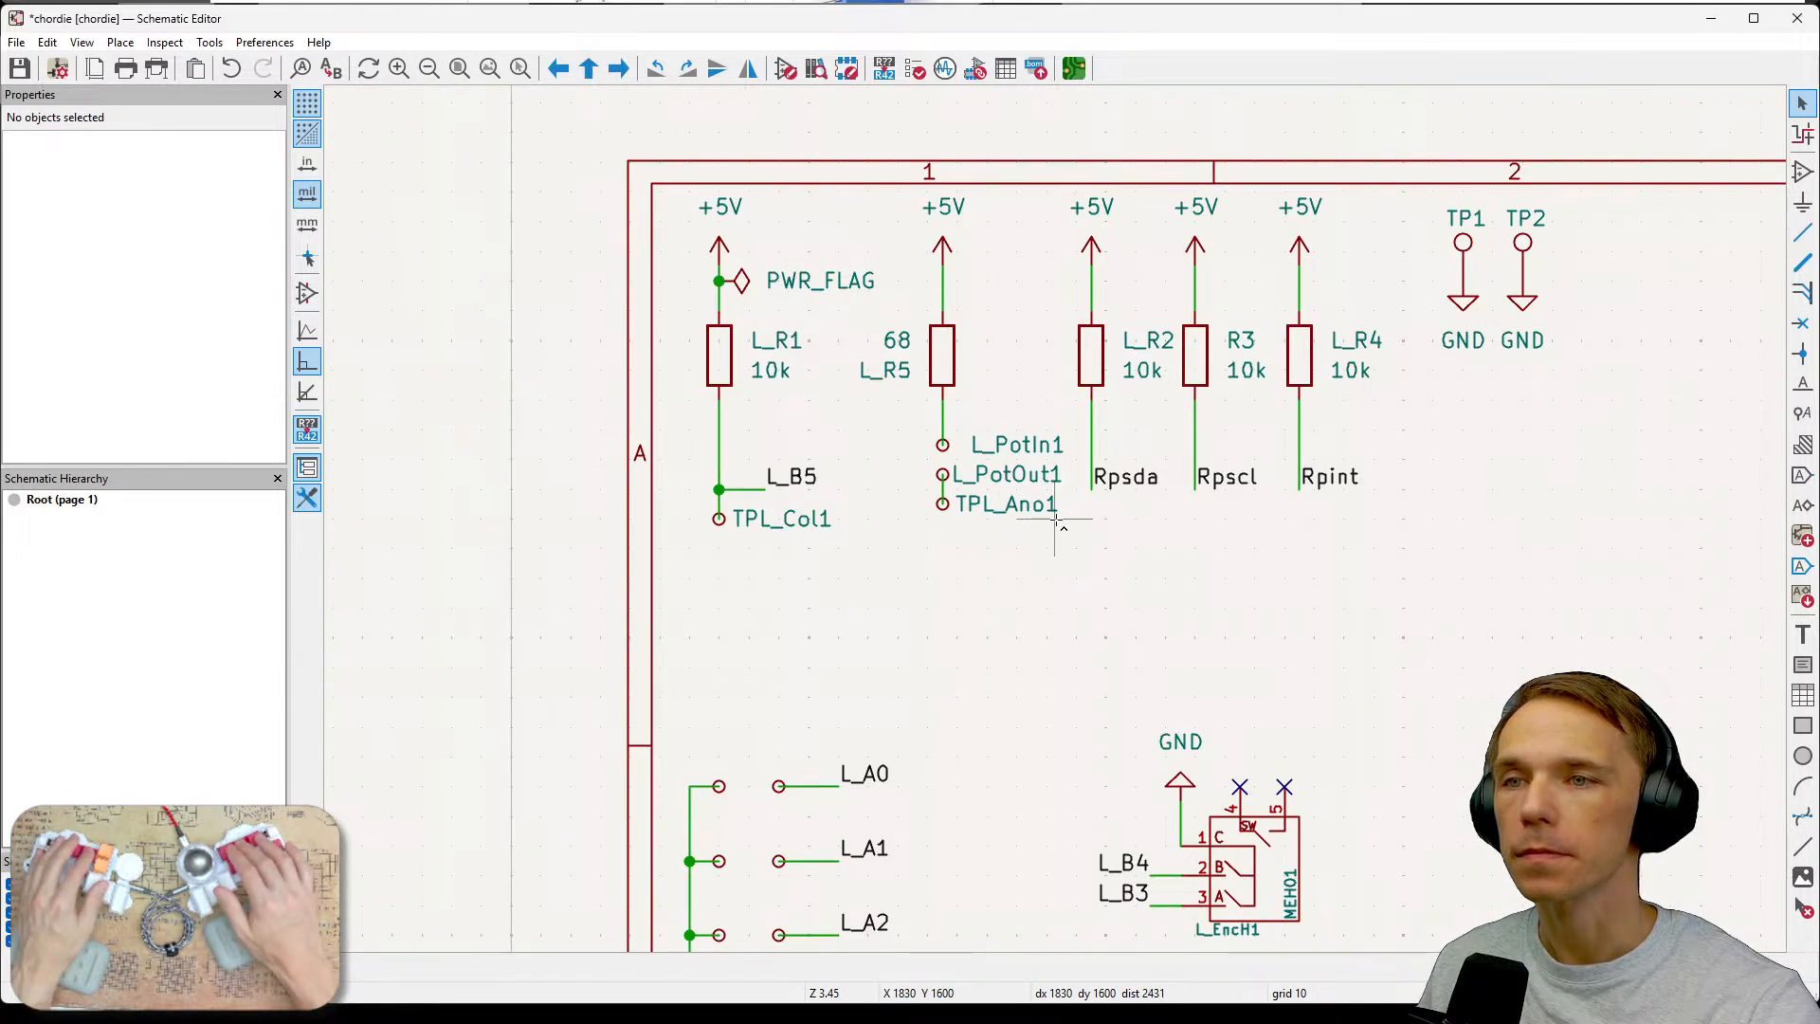
{"action": "key", "text": "ctrl+s"}
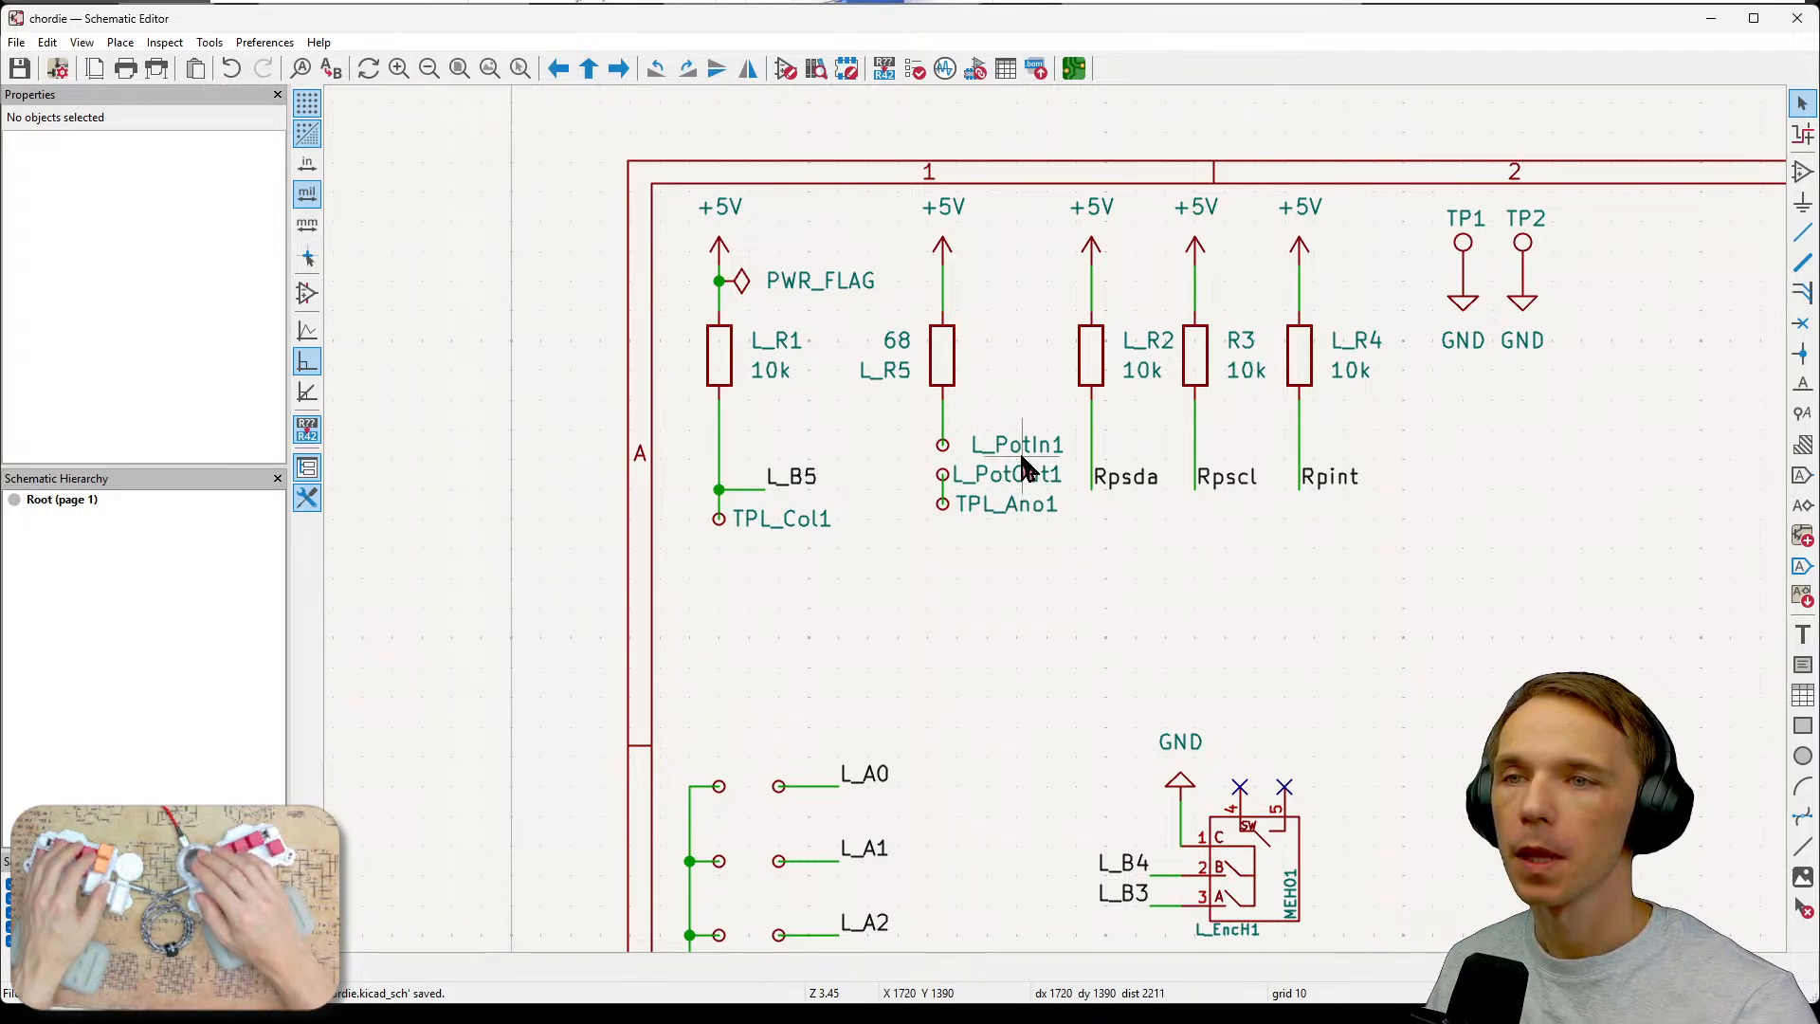
Move the L_PotIn1 and L_PotOut1 labels closer to their test points and save the schematic.
{"action": "key", "text": "m"}
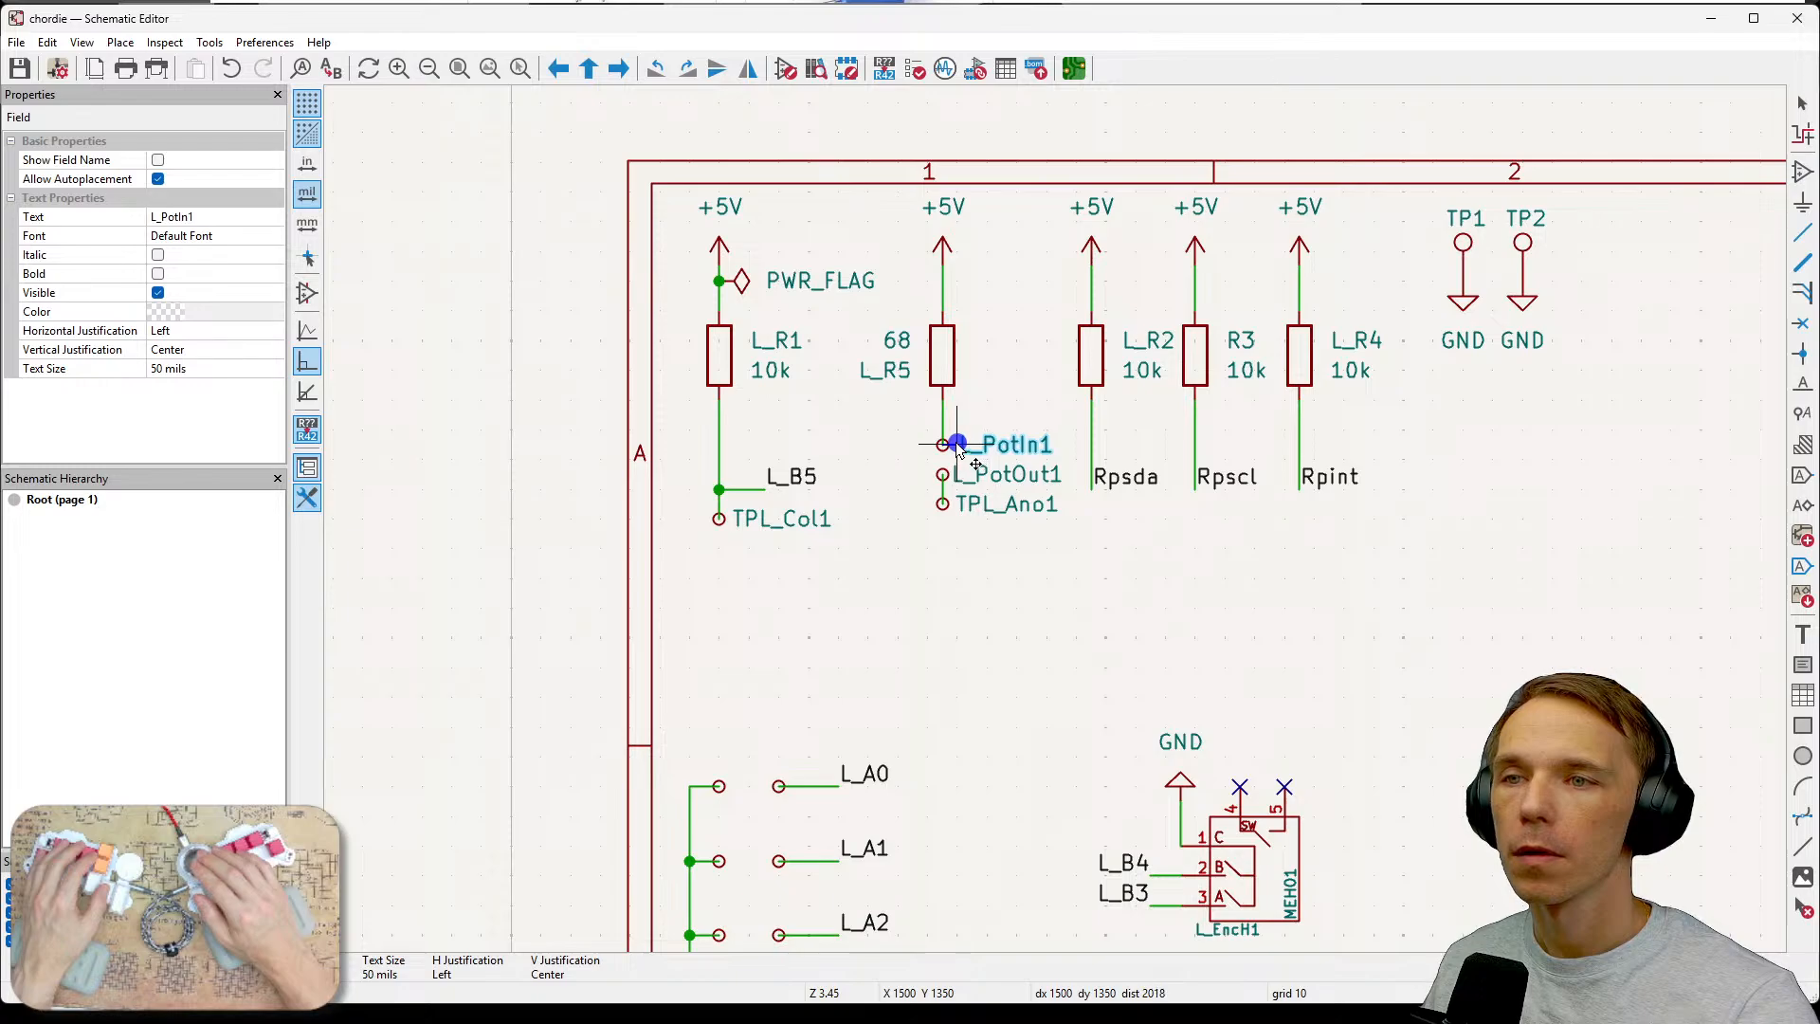
{"action": "left_click", "coordinate": [955, 441]}
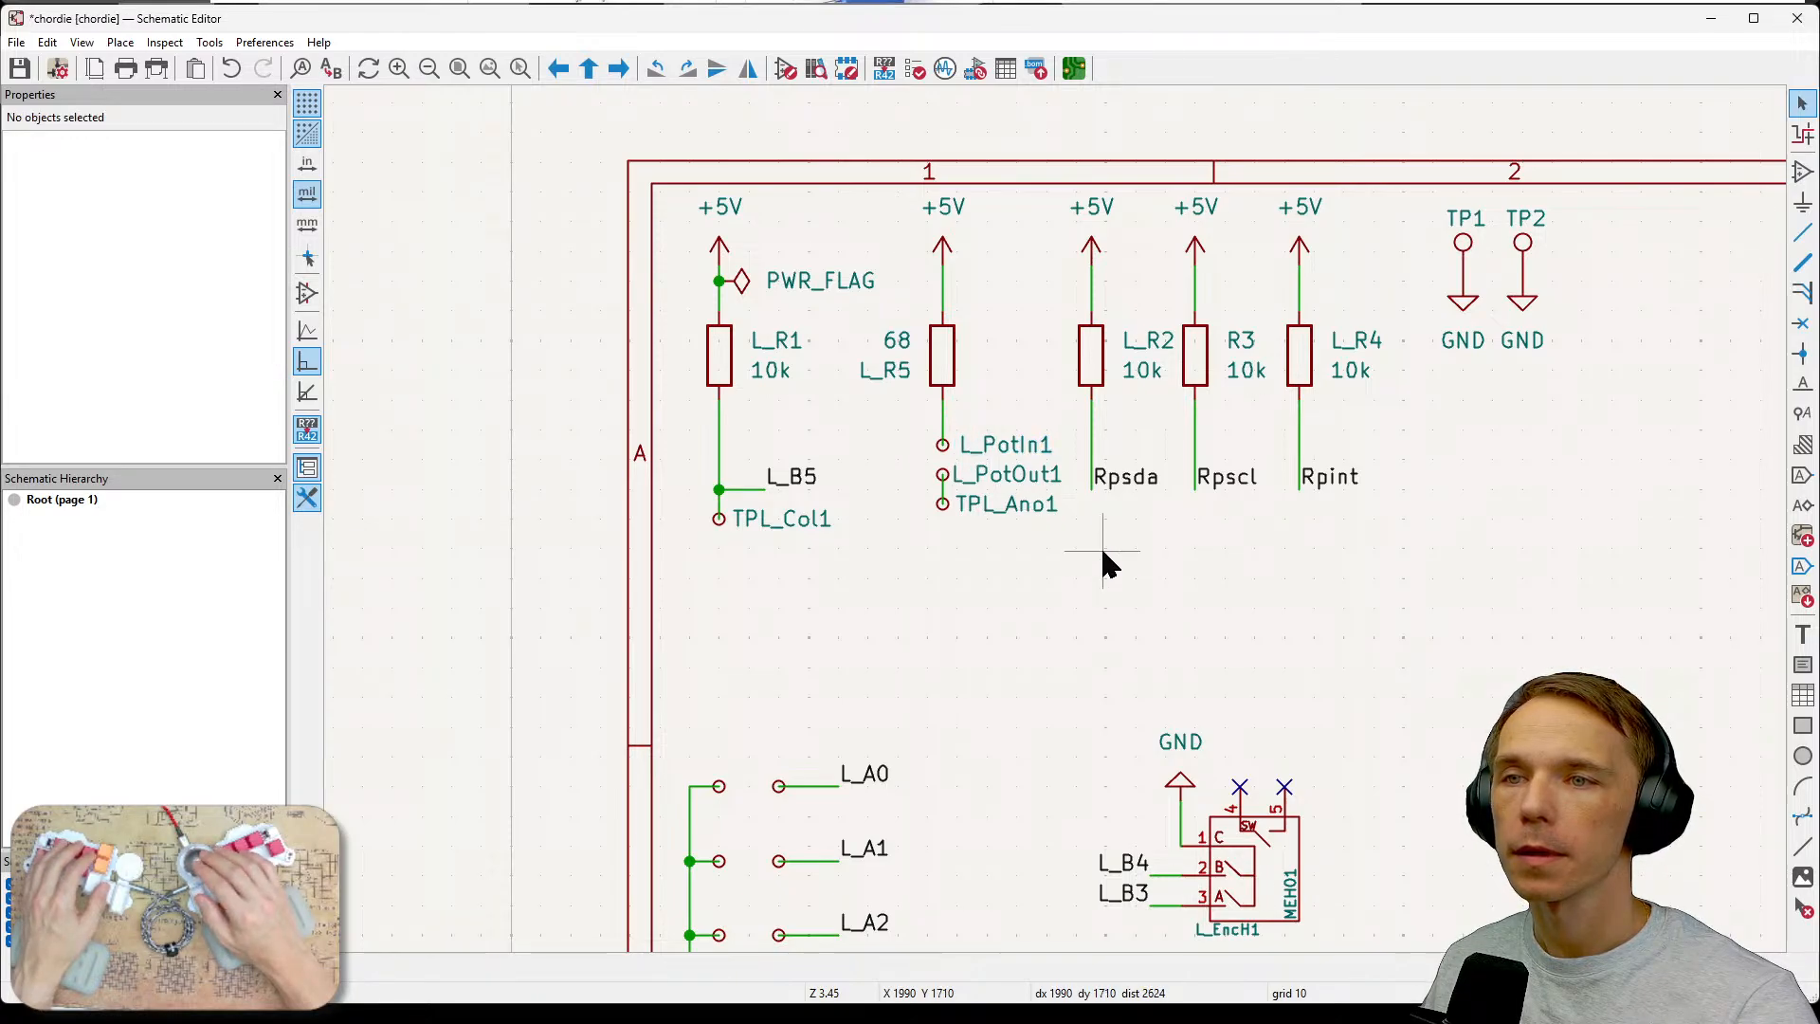
{"action": "left_click", "coordinate": [1000, 476]}
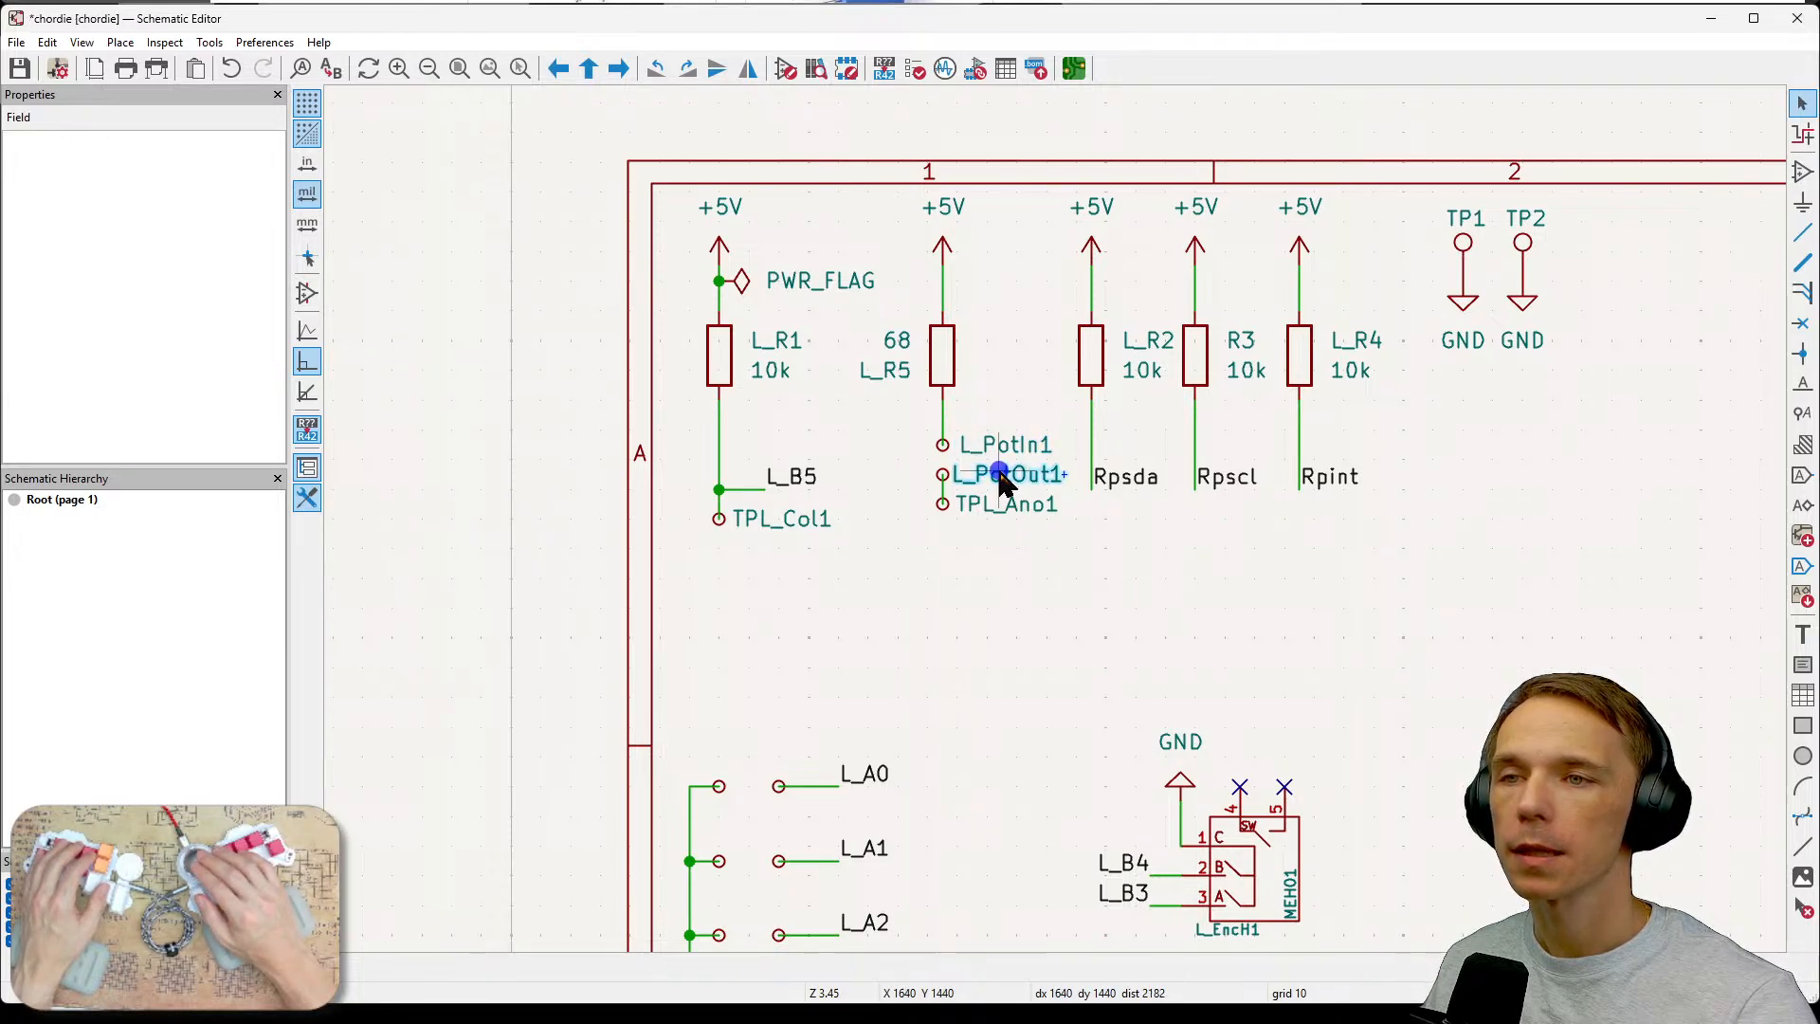
{"action": "key", "text": "m"}
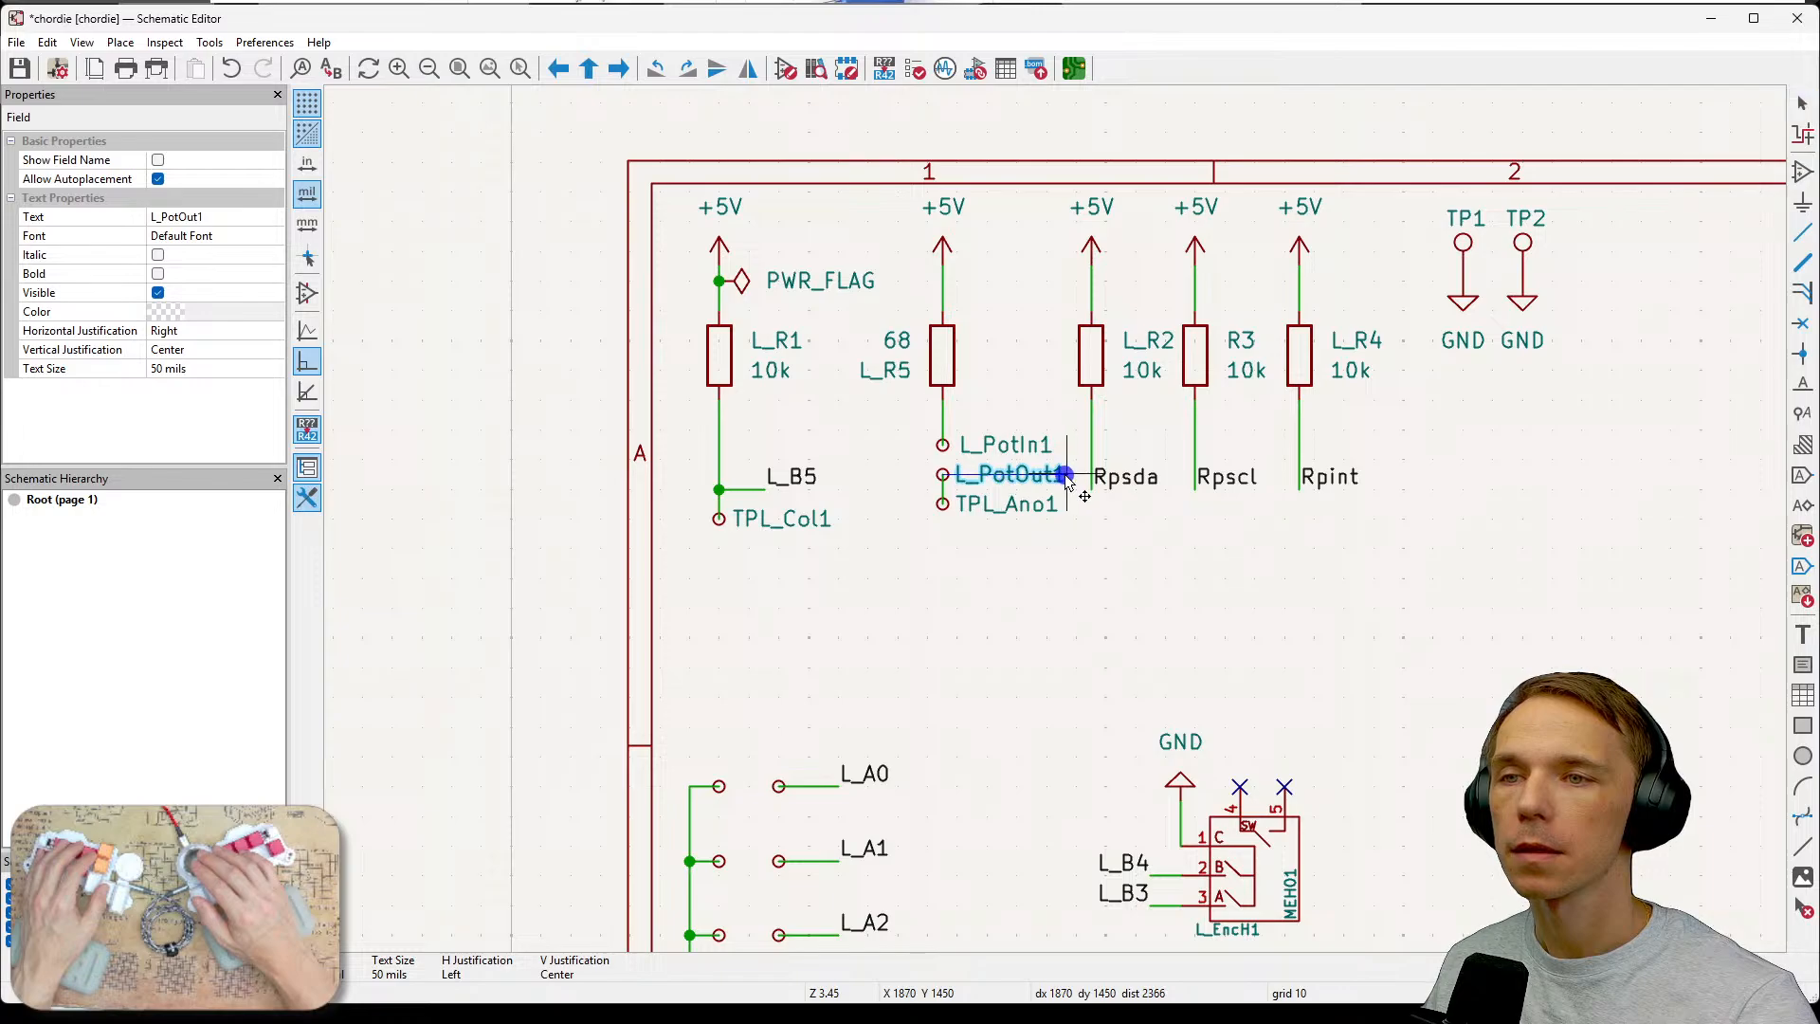
{"action": "left_click", "coordinate": [1065, 476]}
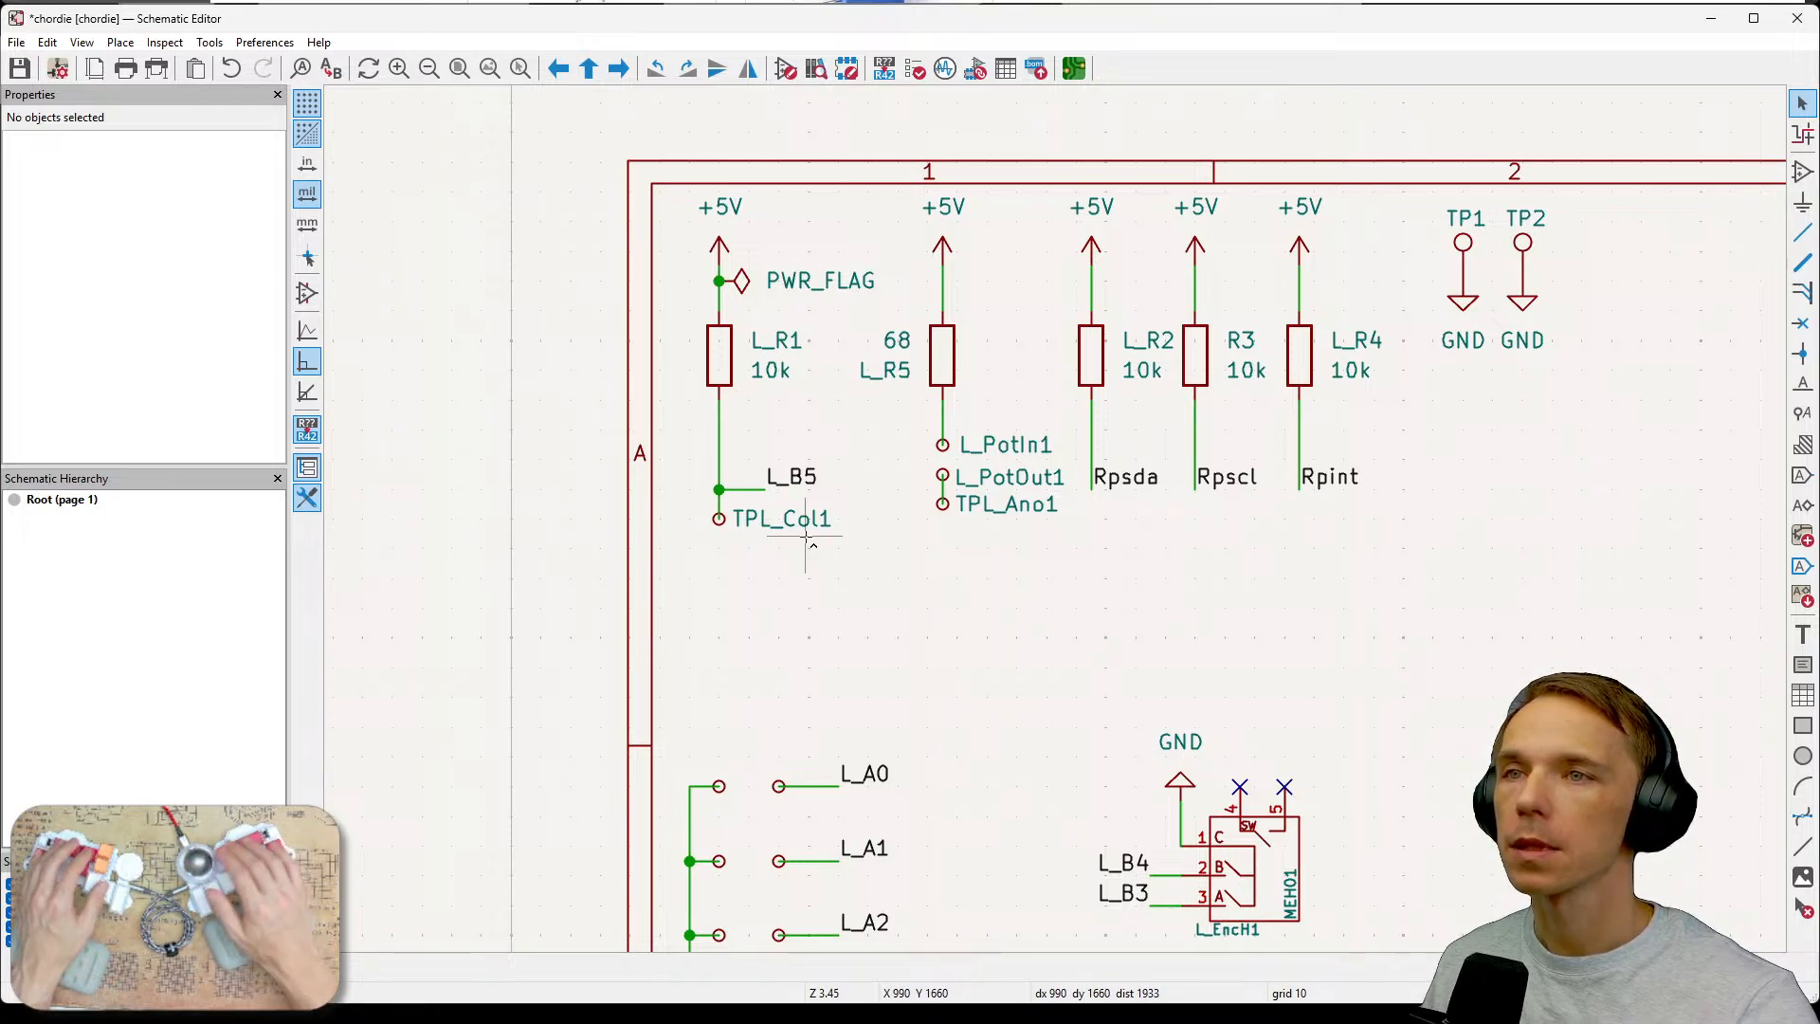
{"action": "key", "text": "ctrl+s"}
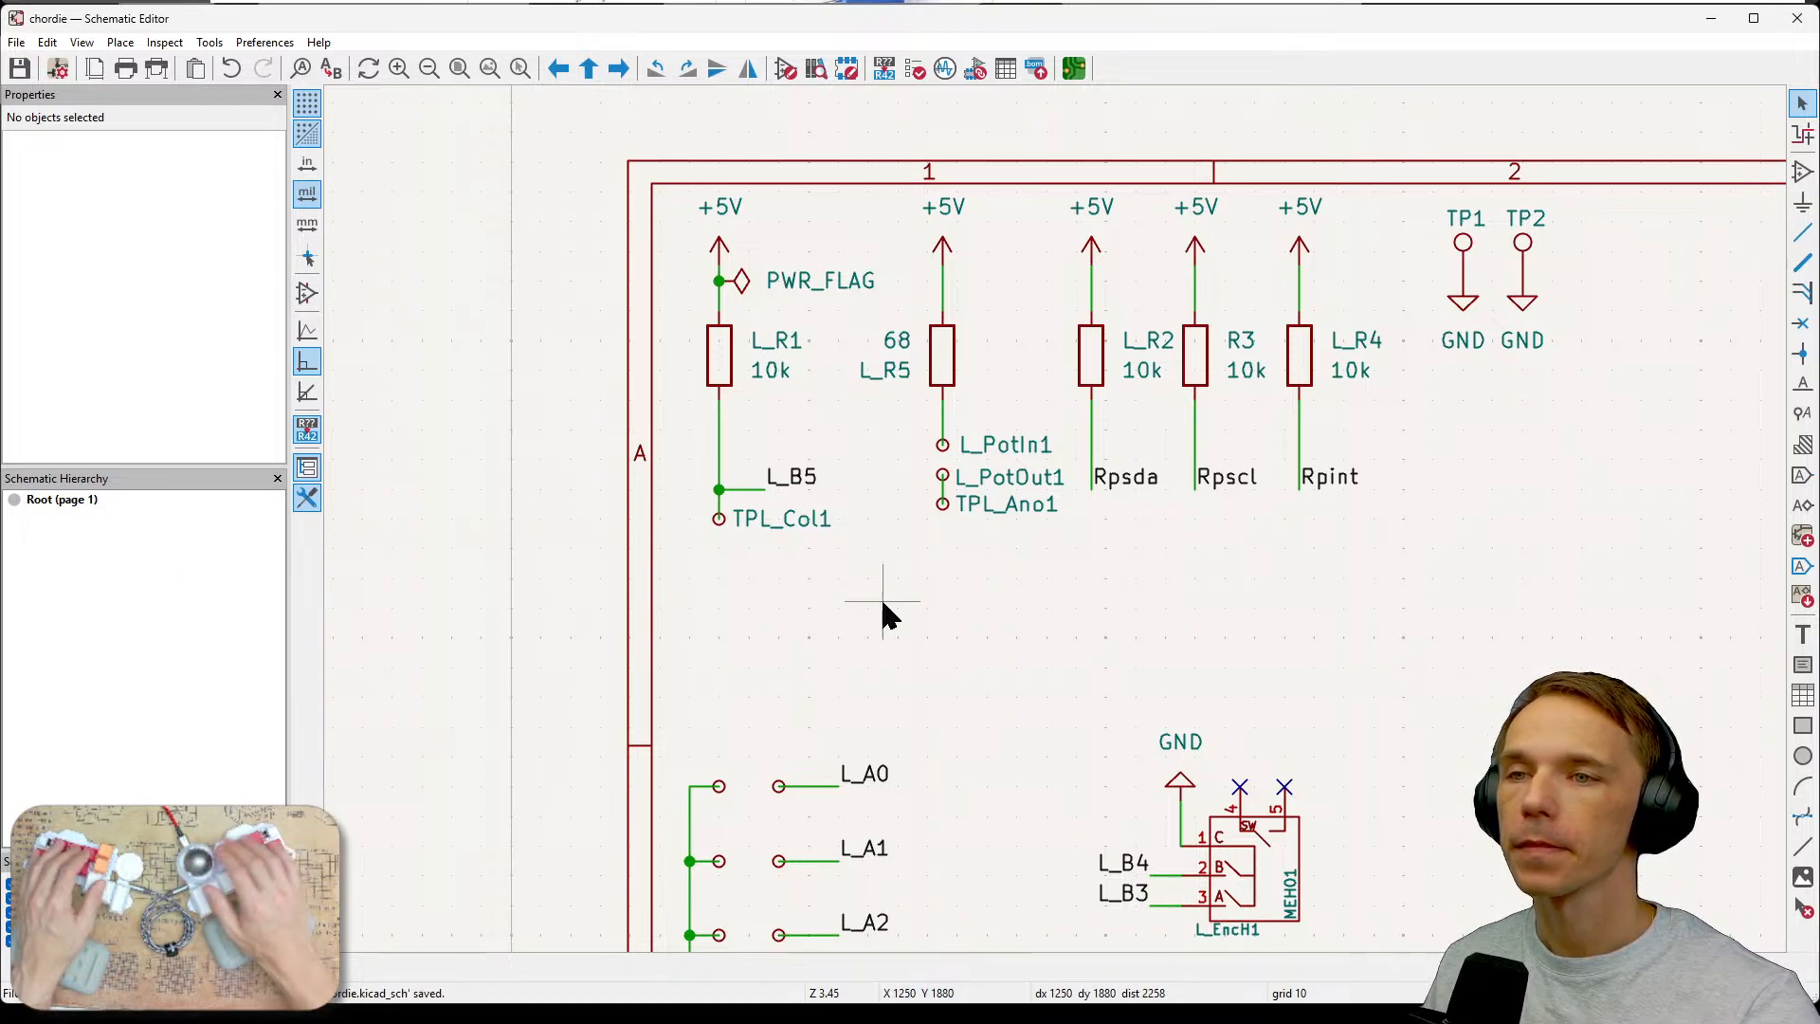
Update the PCB from the schematic and place the two new test point footprints below the board outline.
{"action": "scroll", "coordinate": [1039, 593], "scroll_direction": "down", "scroll_amount": 2}
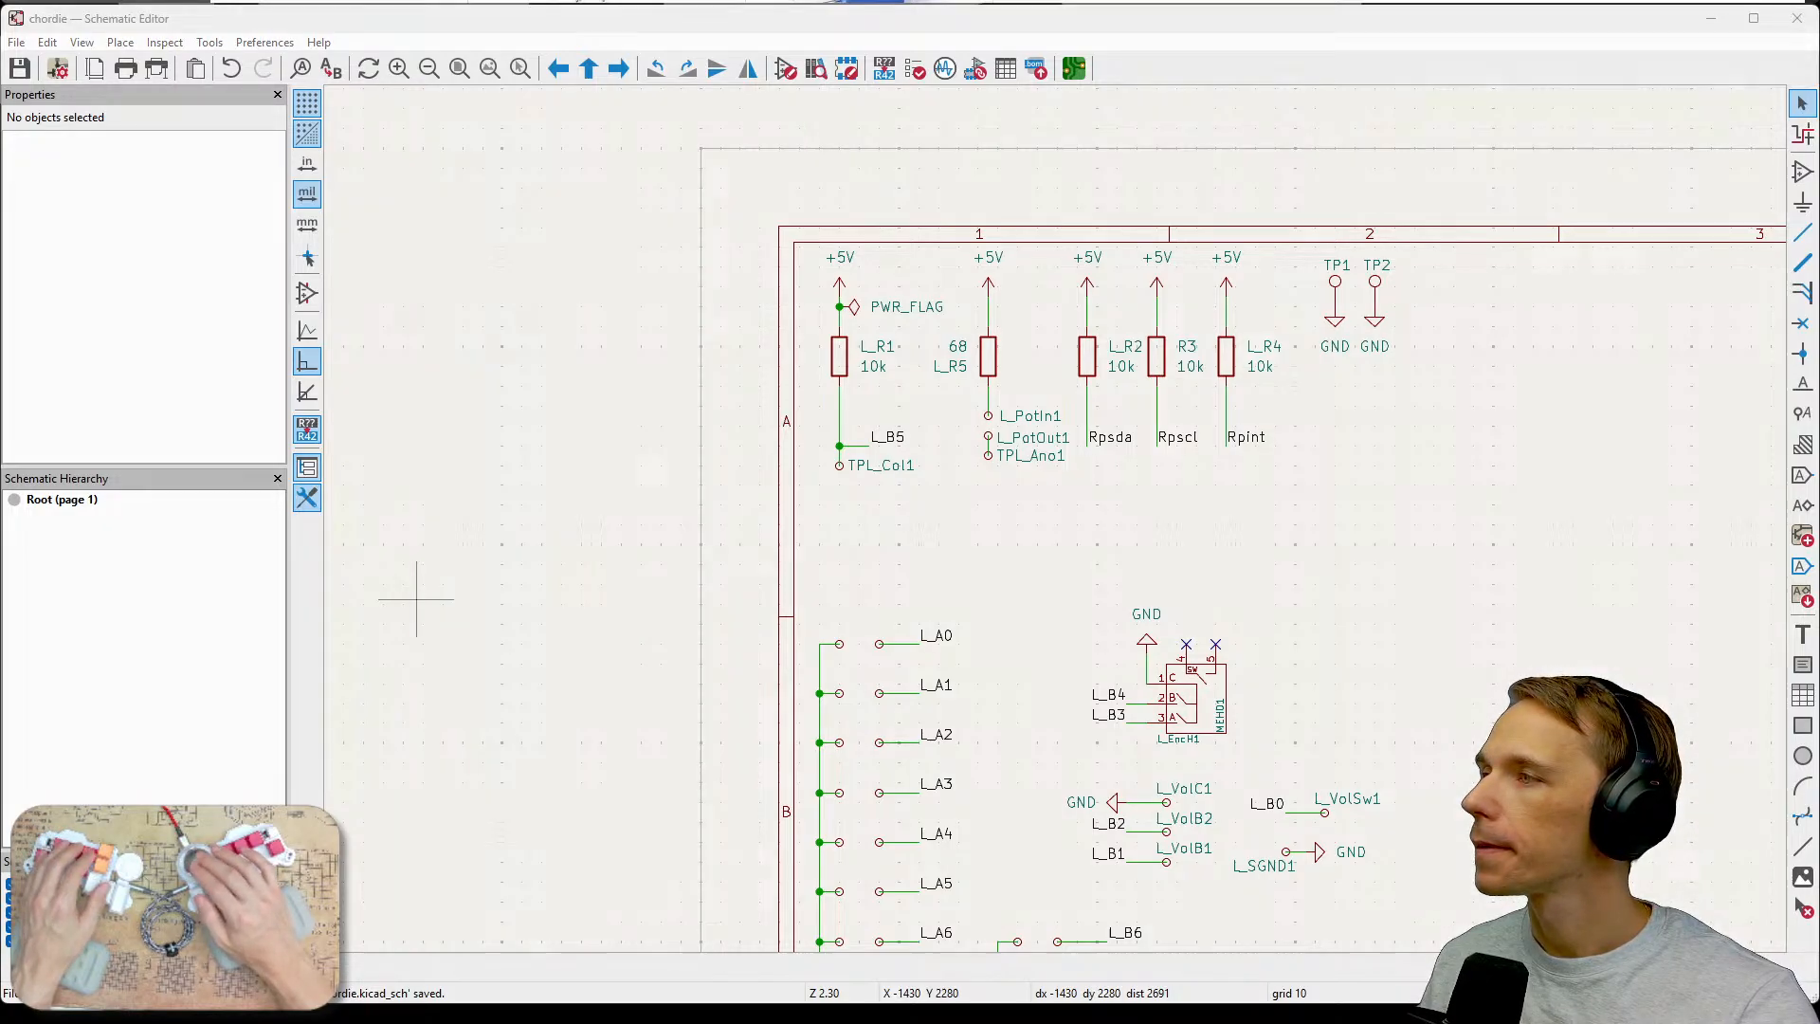
{"action": "key", "text": "F8"}
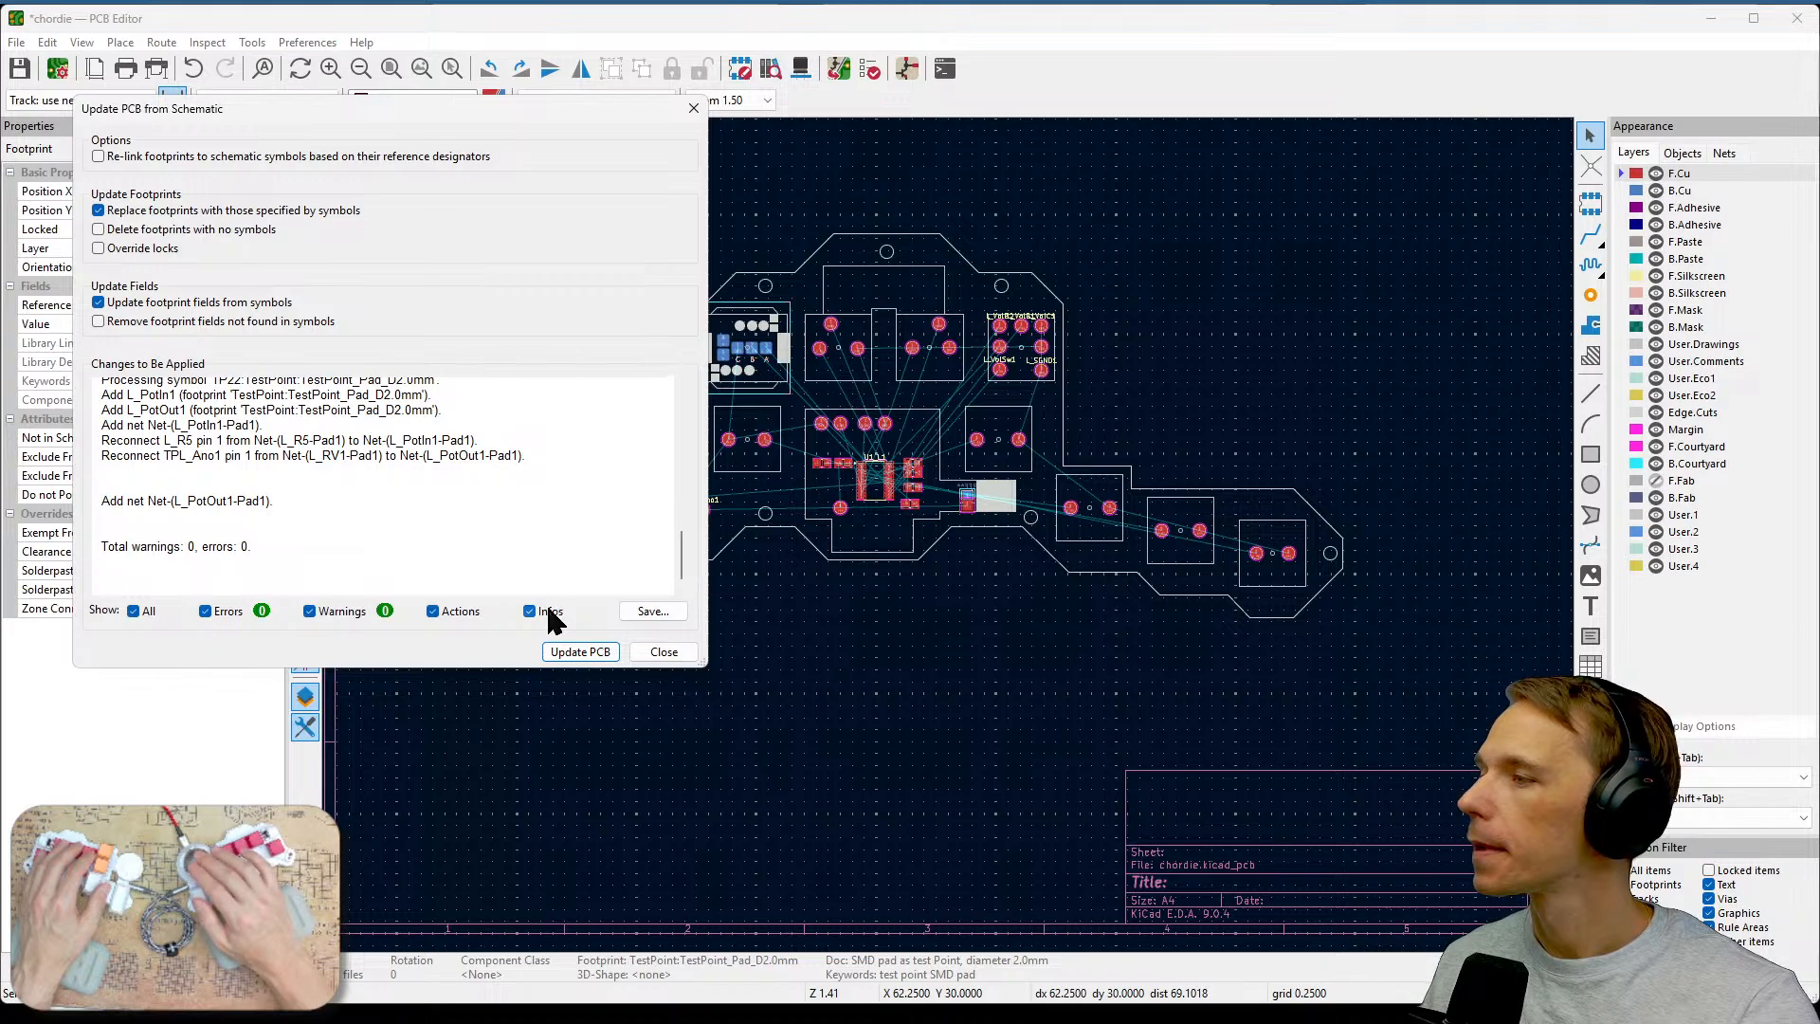
{"action": "left_click", "coordinate": [564, 654]}
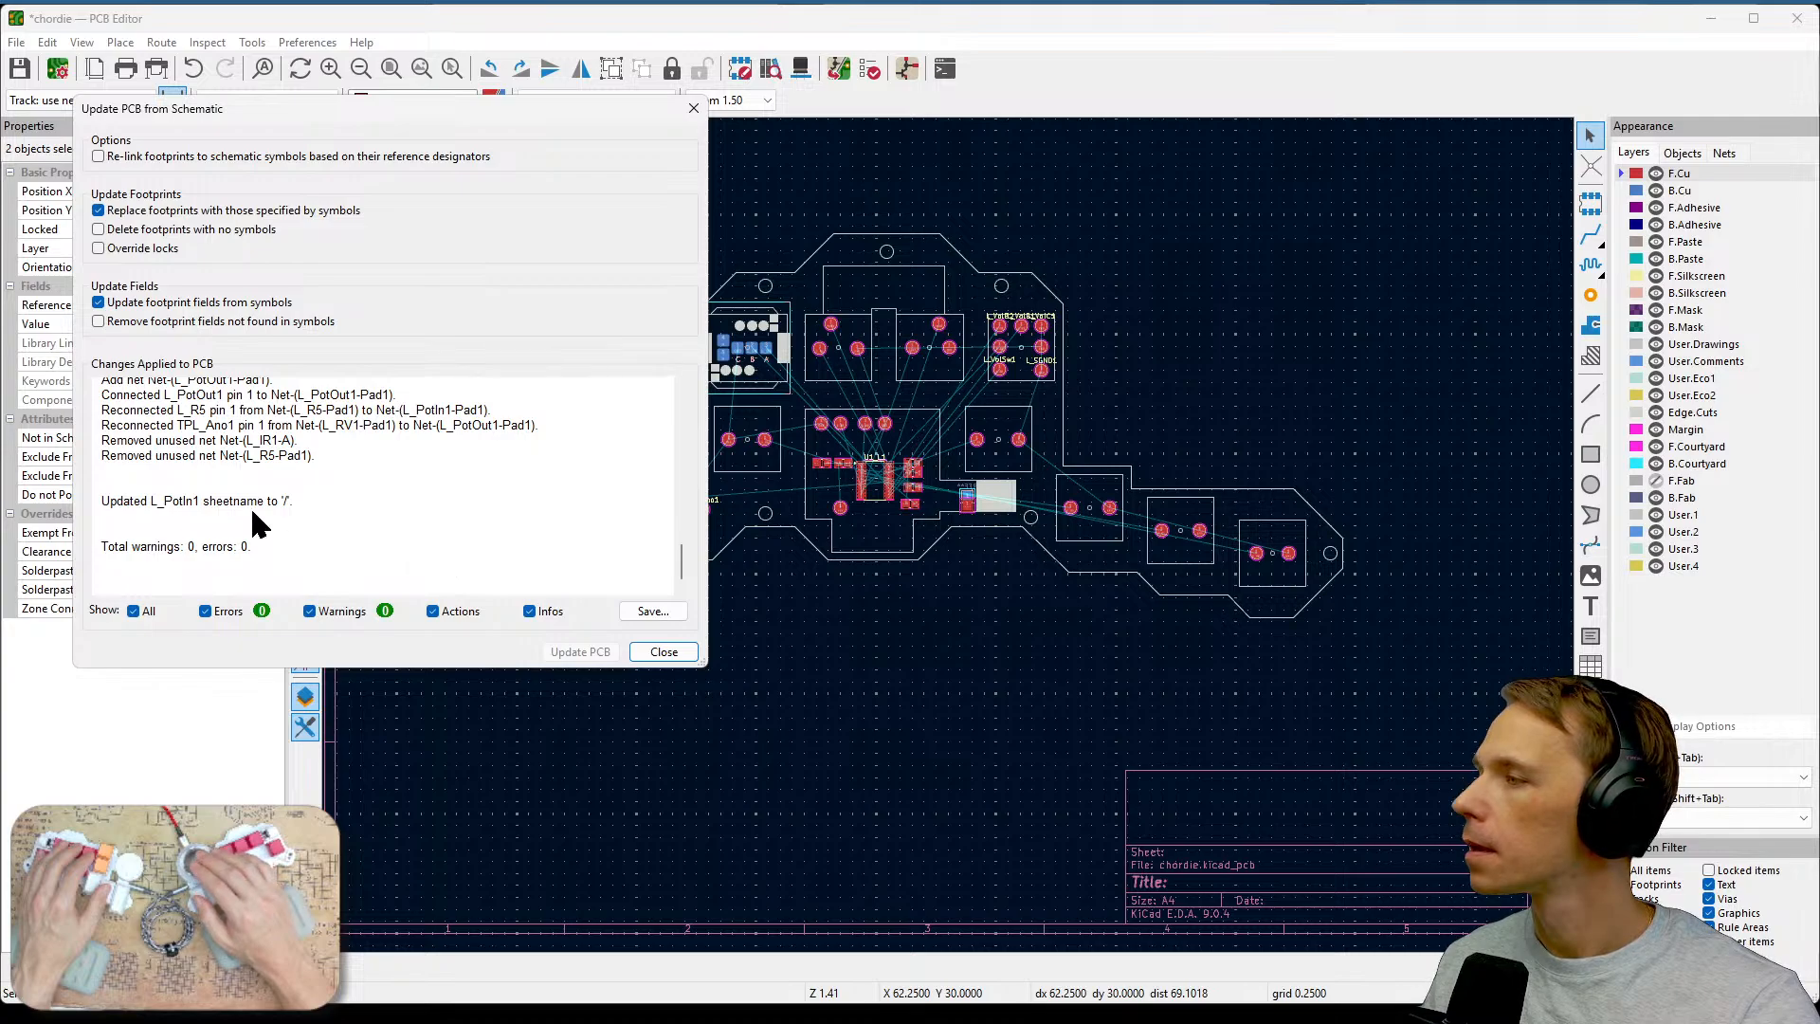
{"action": "left_click", "coordinate": [679, 654]}
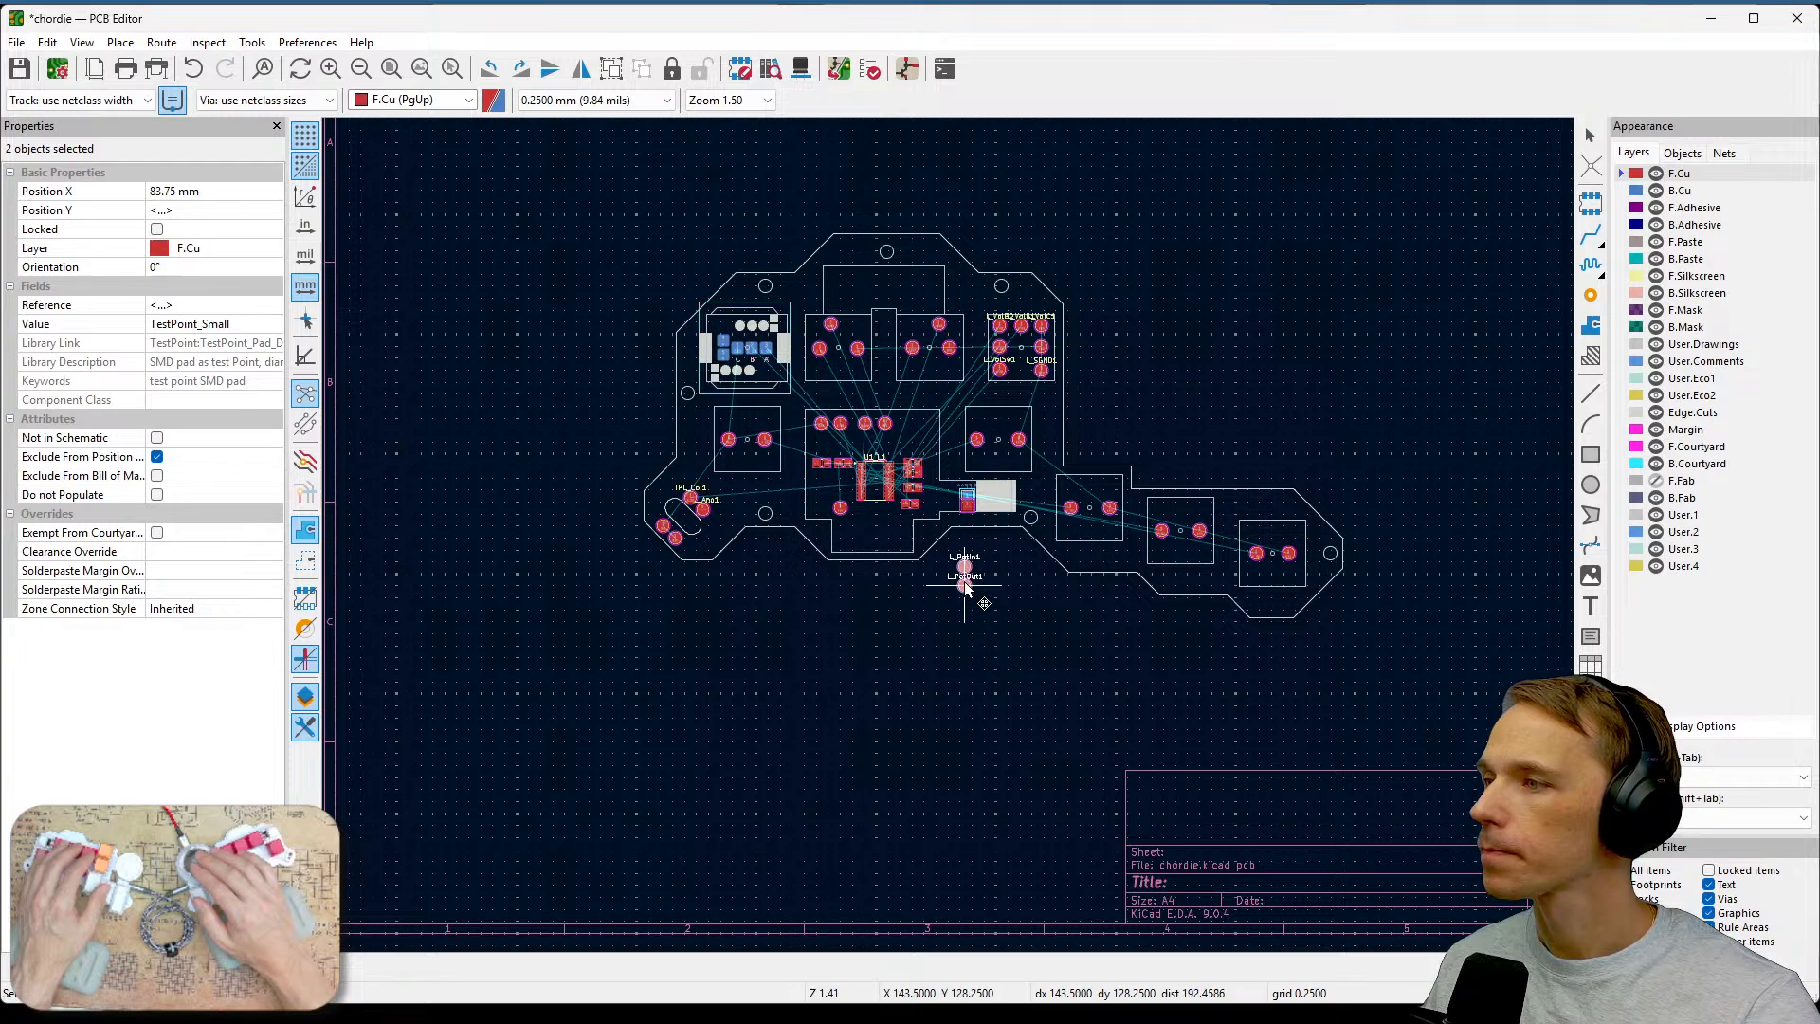
{"action": "left_click", "coordinate": [963, 581]}
Zoom in to examine the new L_PotIn1 and L_PotOut1 test pads on the PCB.
{"action": "scroll", "coordinate": [948, 545], "scroll_direction": "up", "scroll_amount": 3}
{"action": "scroll", "coordinate": [947, 538], "scroll_direction": "up", "scroll_amount": 5}
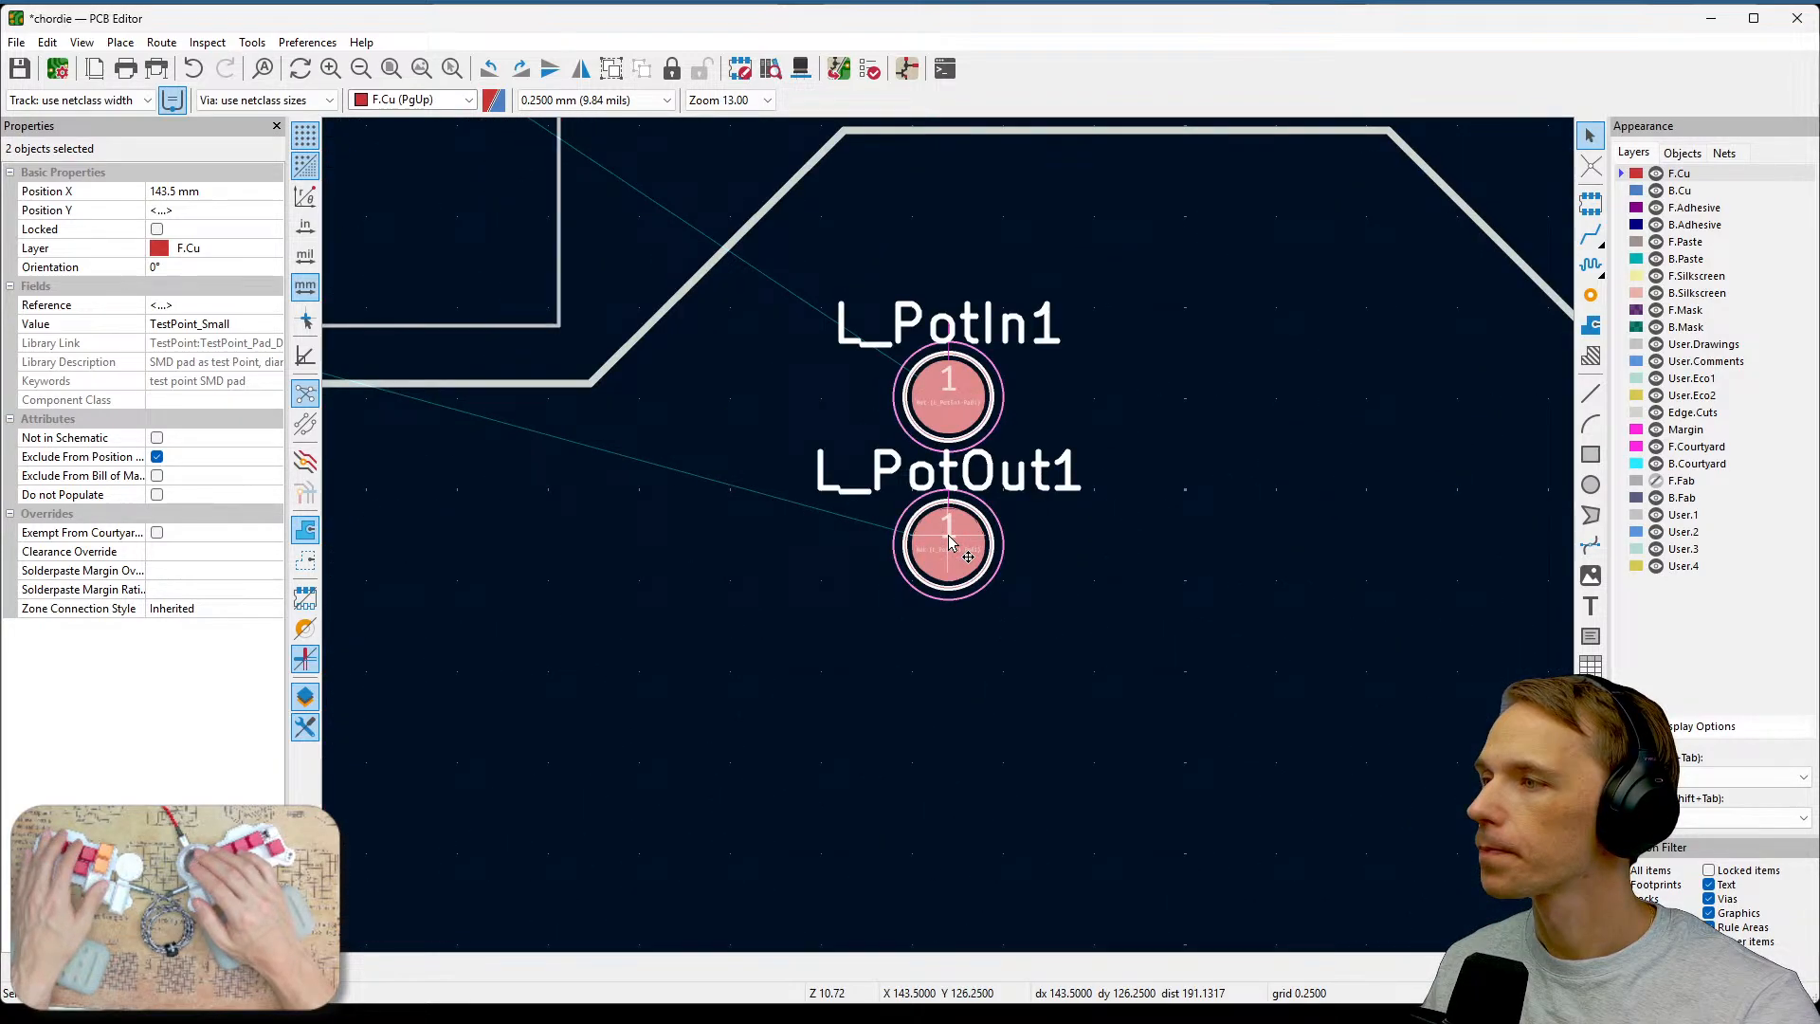
{"action": "left_click", "coordinate": [1227, 487]}
{"action": "middle_click_drag", "start_coordinate": [1125, 349], "coordinate": [1209, 545]}
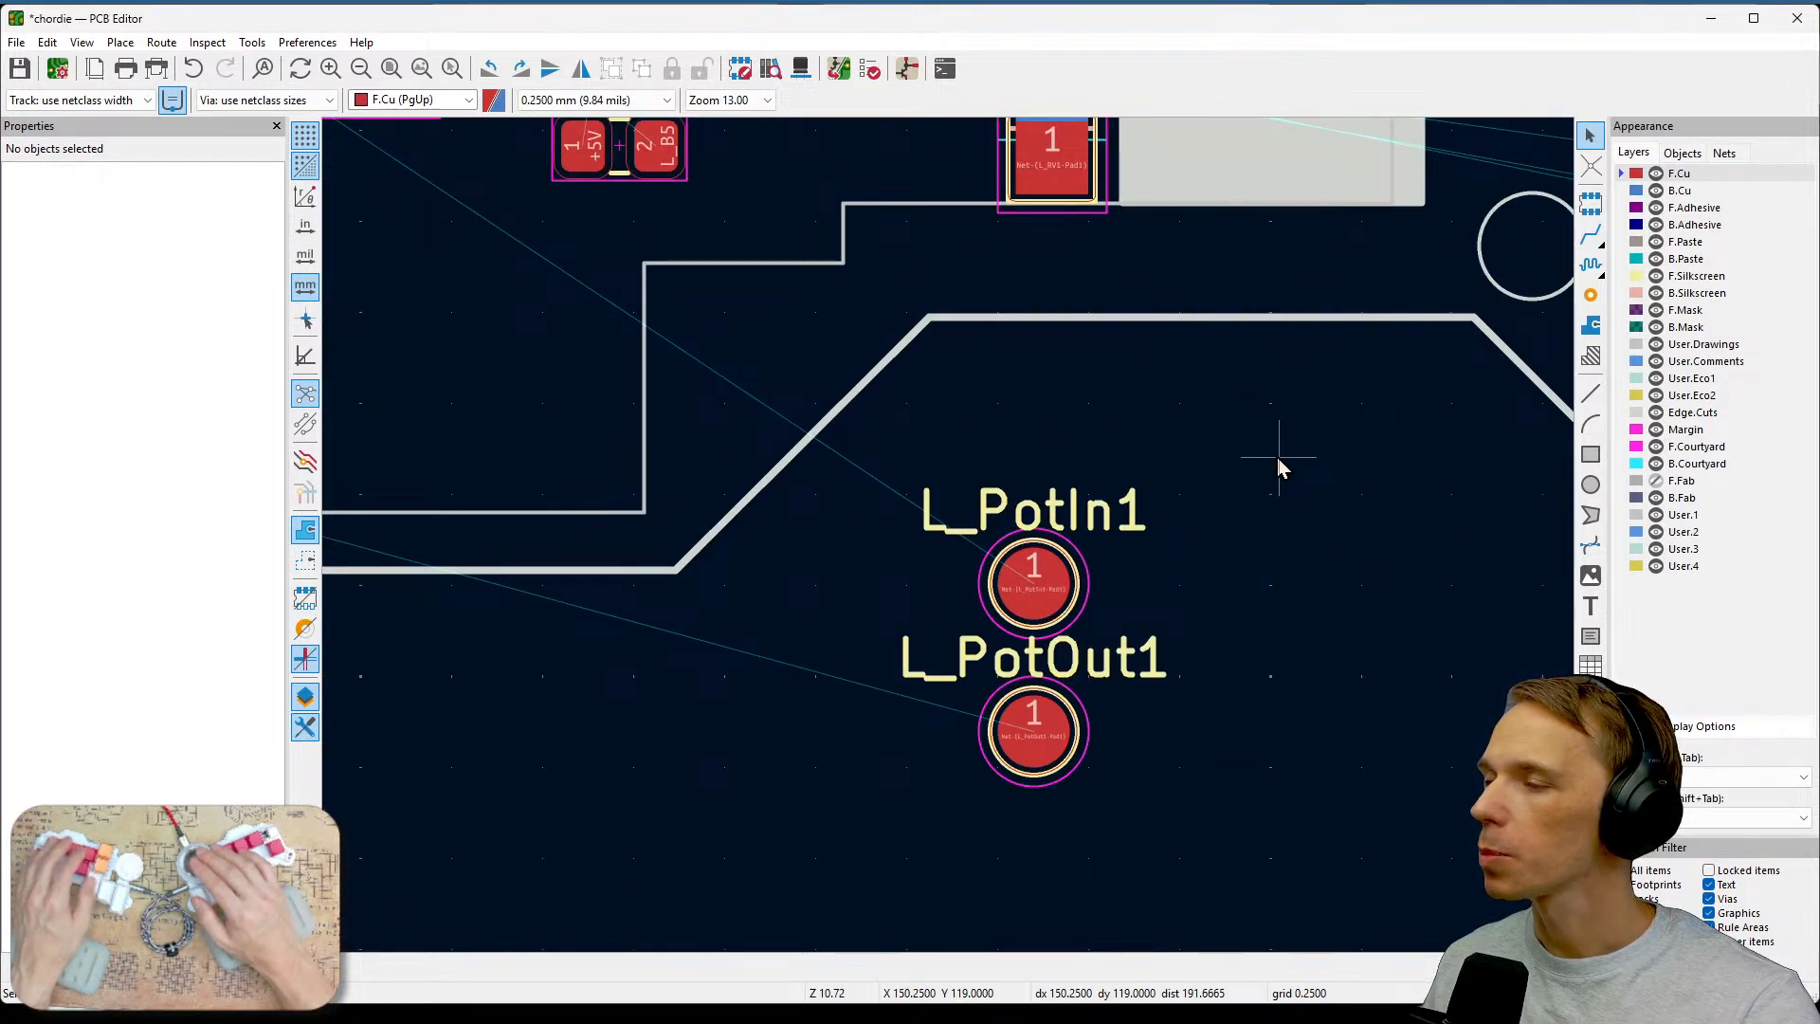
{"action": "middle_click_drag", "start_coordinate": [1277, 457], "coordinate": [1289, 660]}
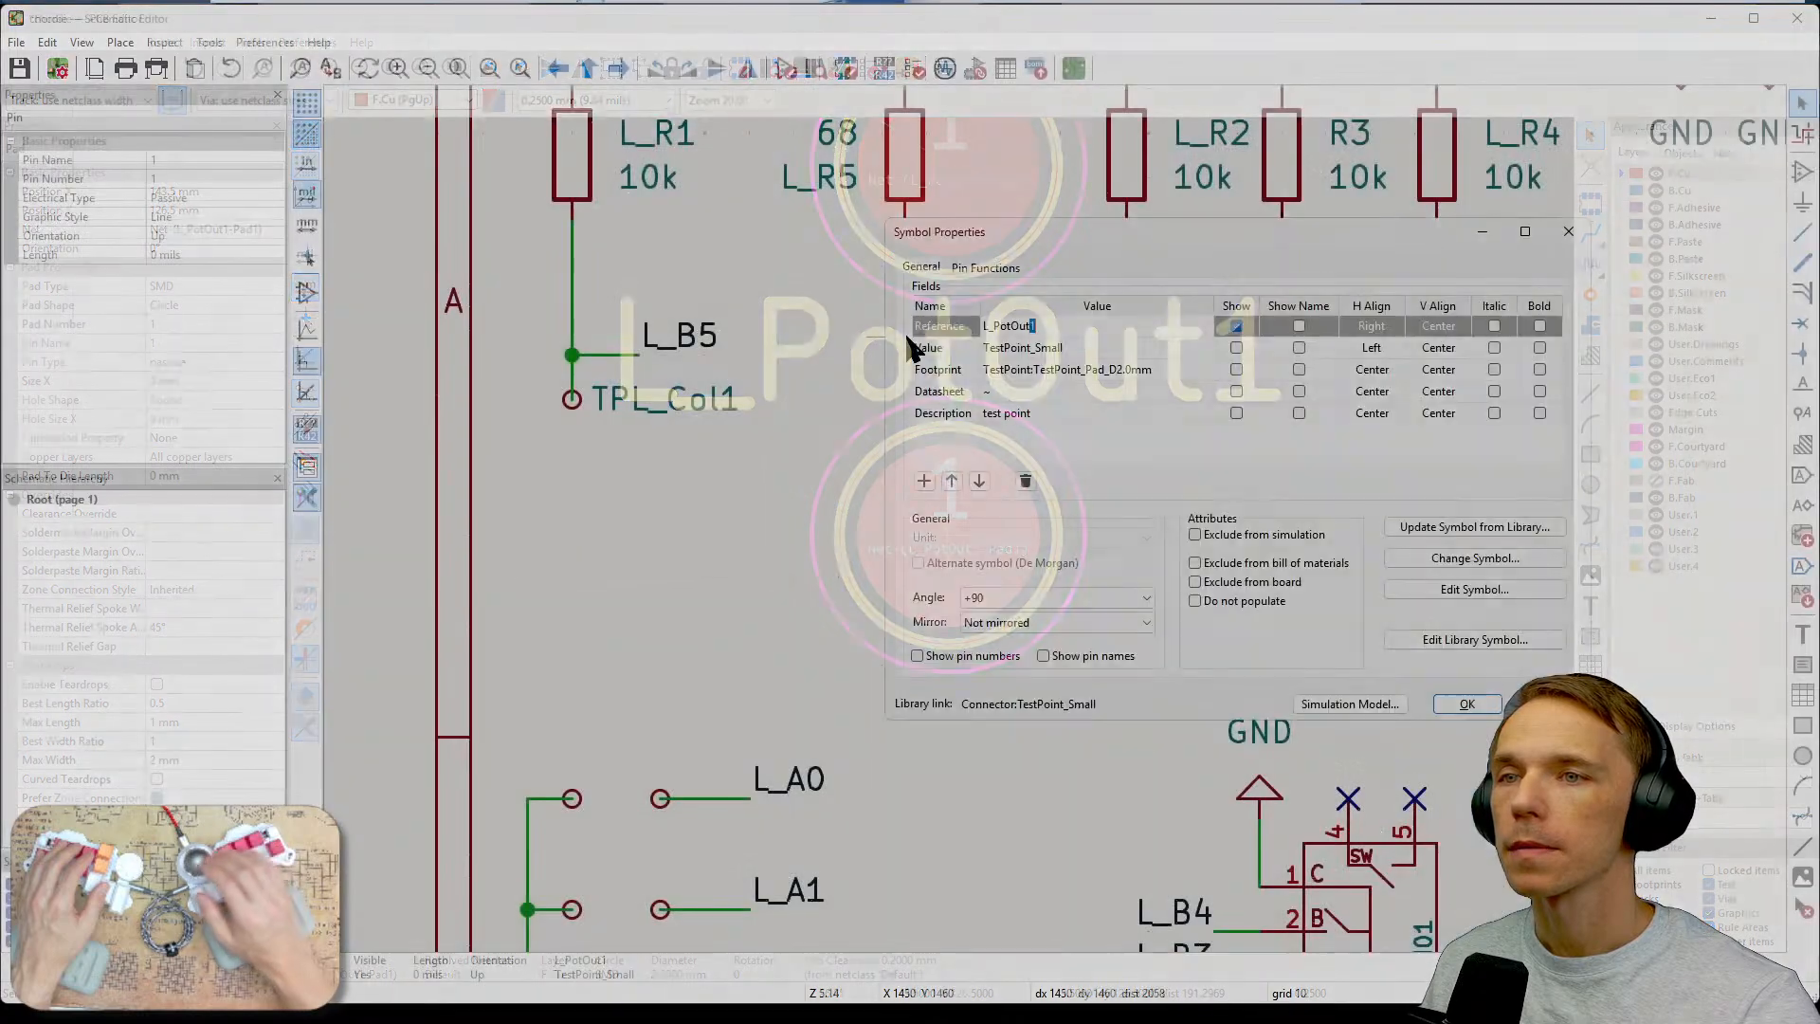
Change the L_PotOut1 test point's footprint to TestPoint_Pad_2.0x2.0mm using the footprint chooser.
{"action": "left_click", "coordinate": [1121, 370]}
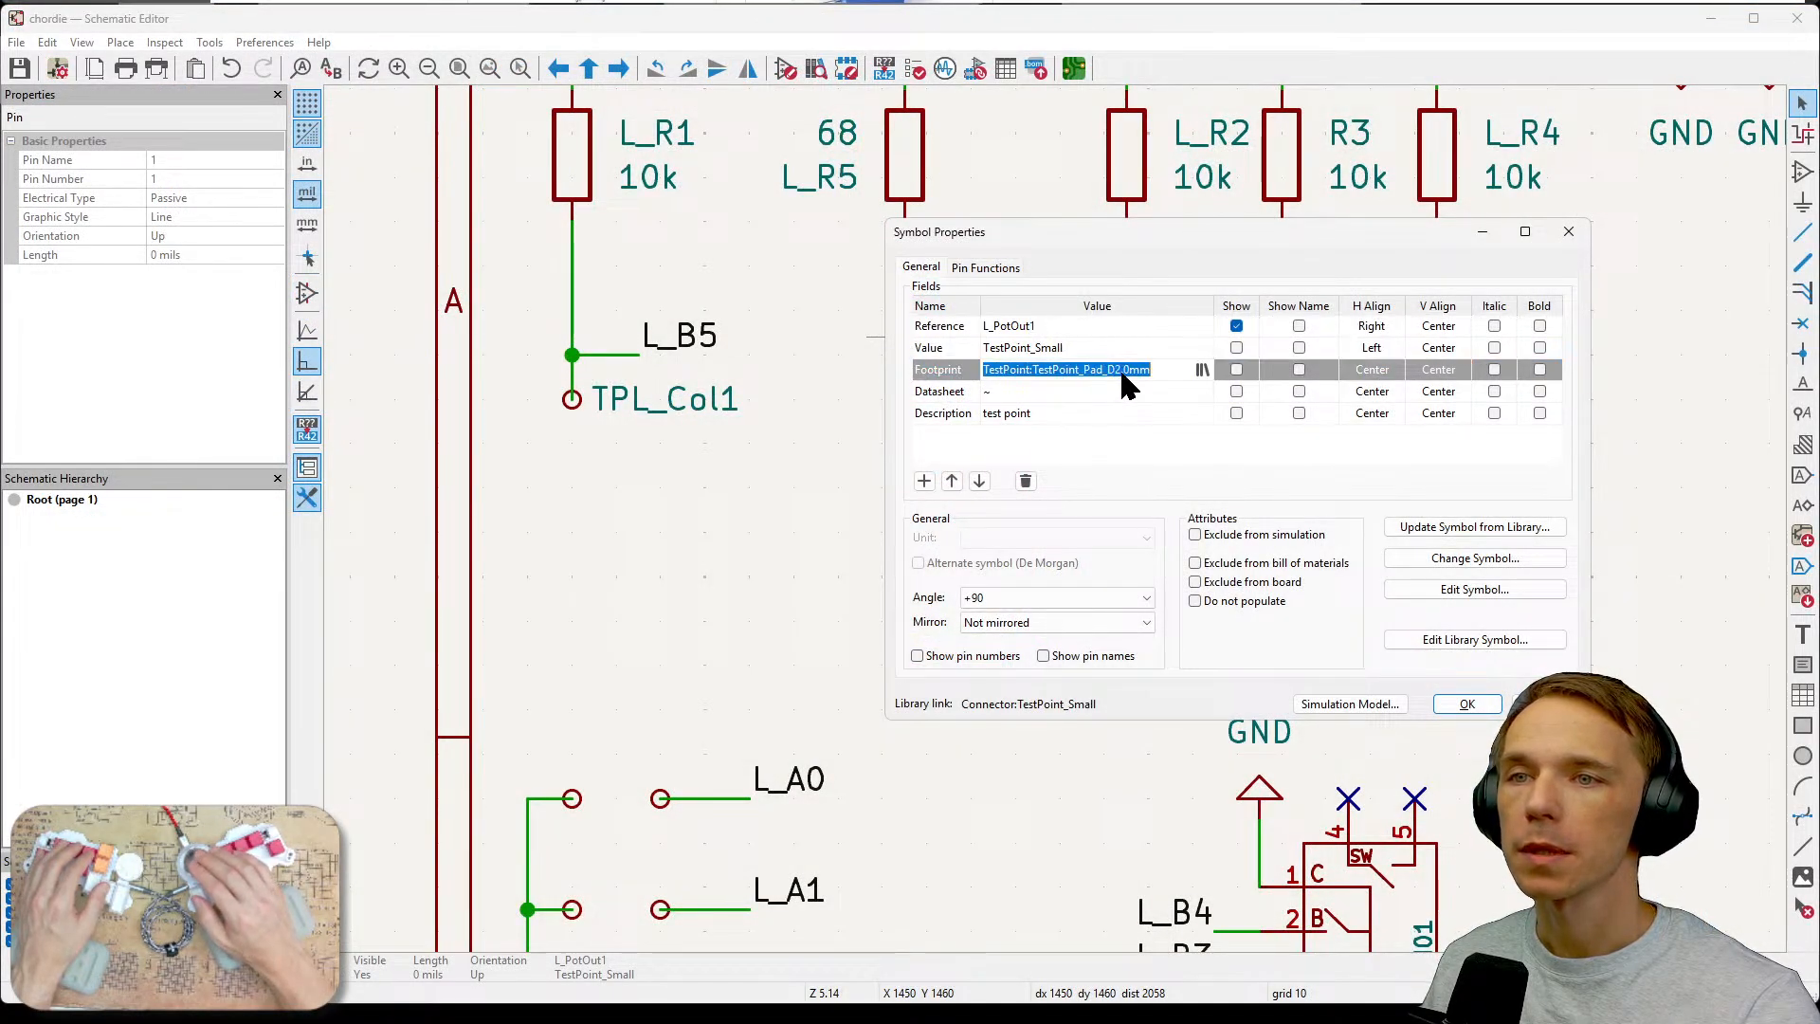
{"action": "left_click", "coordinate": [1202, 369]}
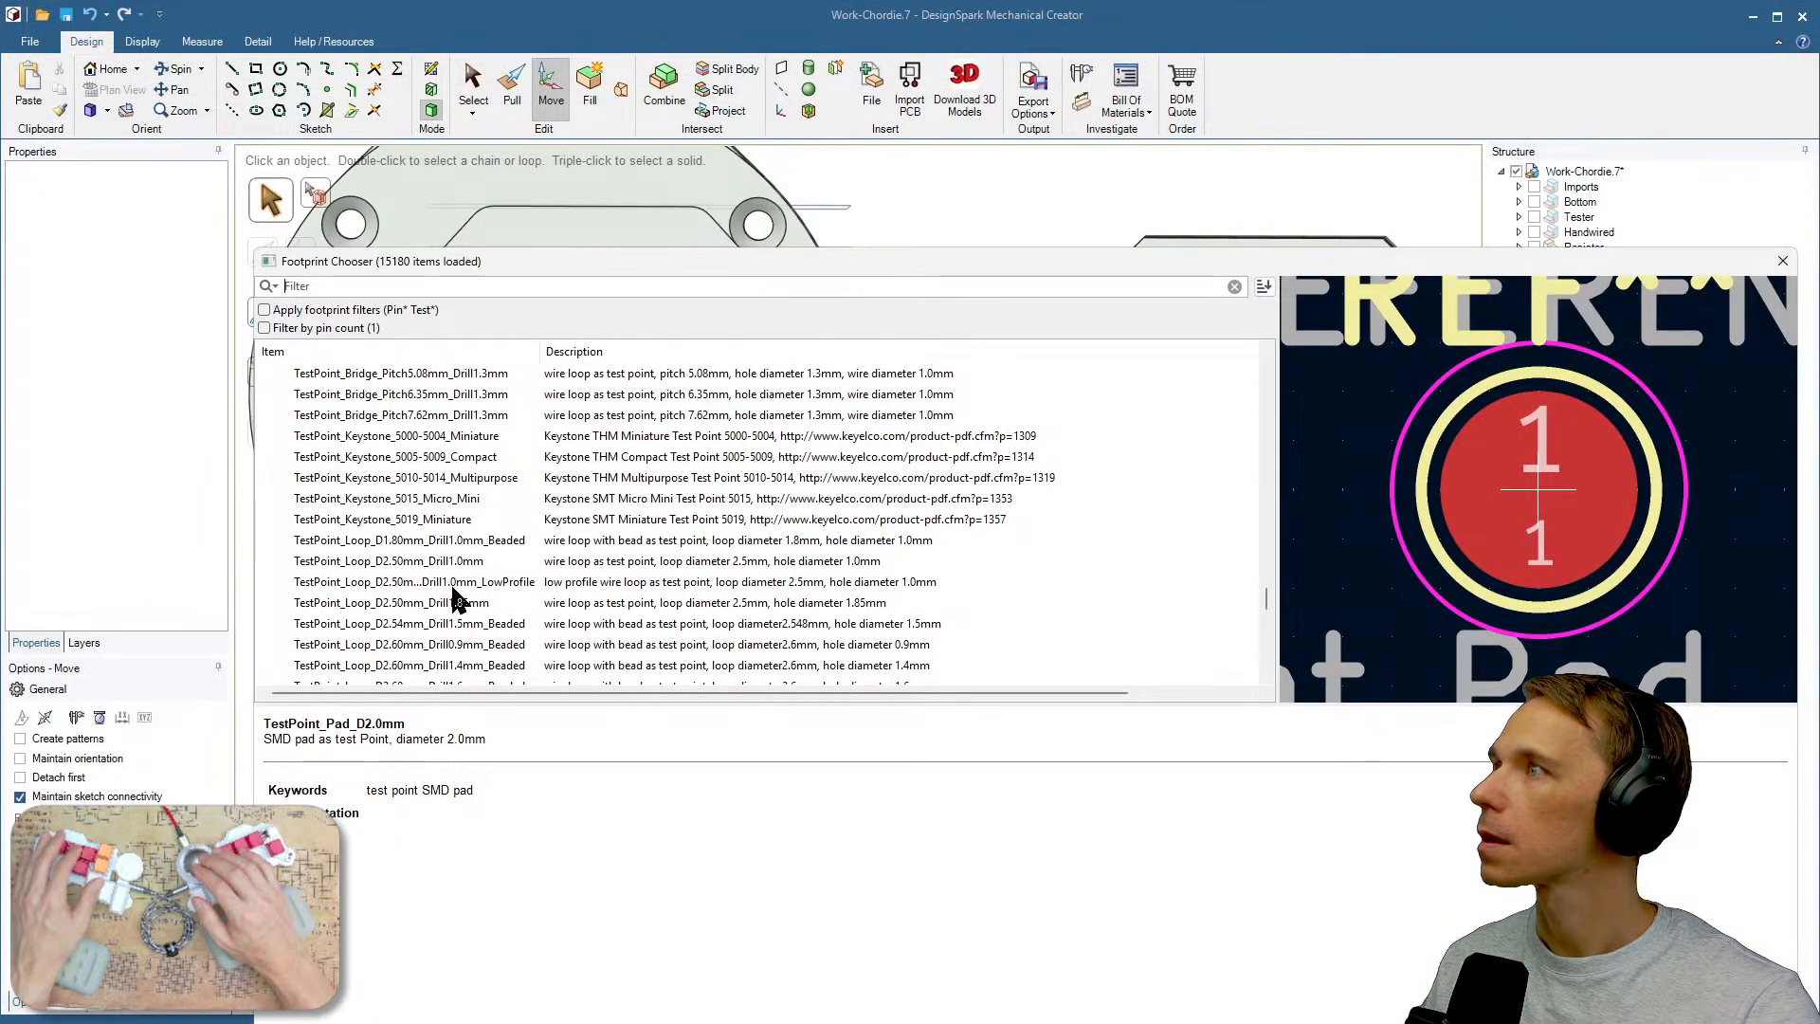
{"action": "type", "text": "ts"}
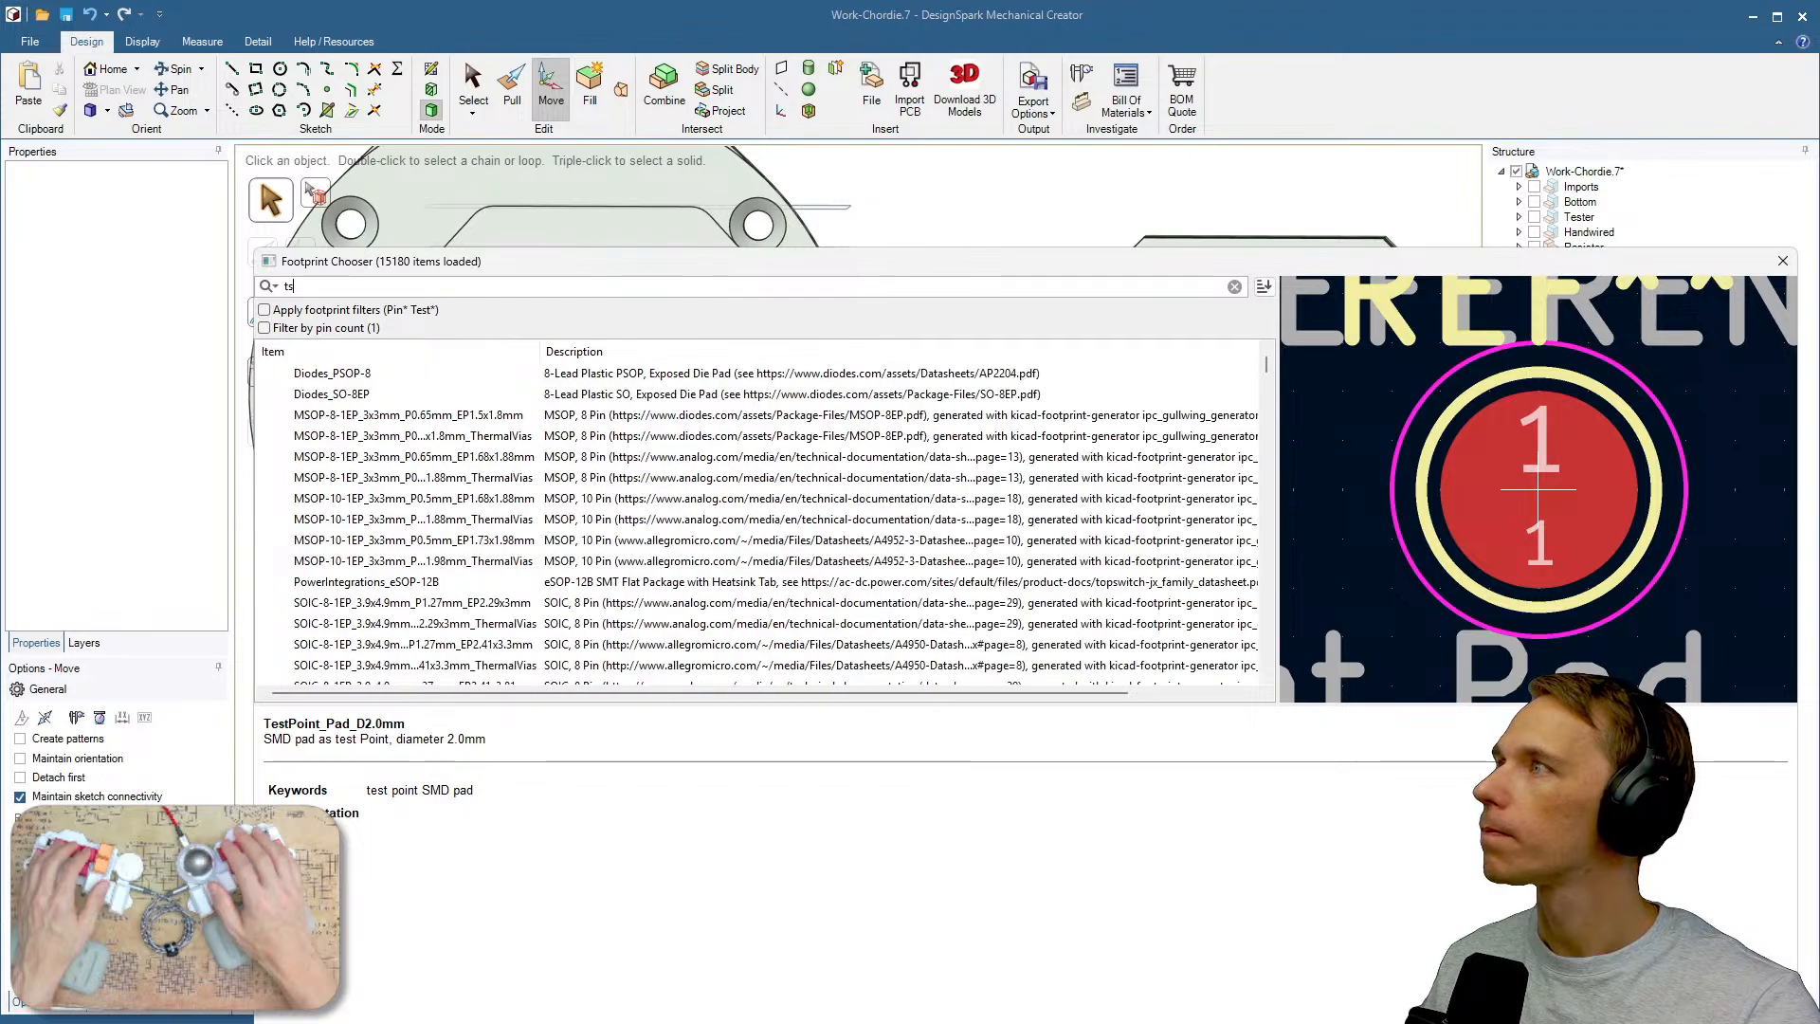
{"action": "key", "text": "BackSpace"}
{"action": "type", "text": "est"}
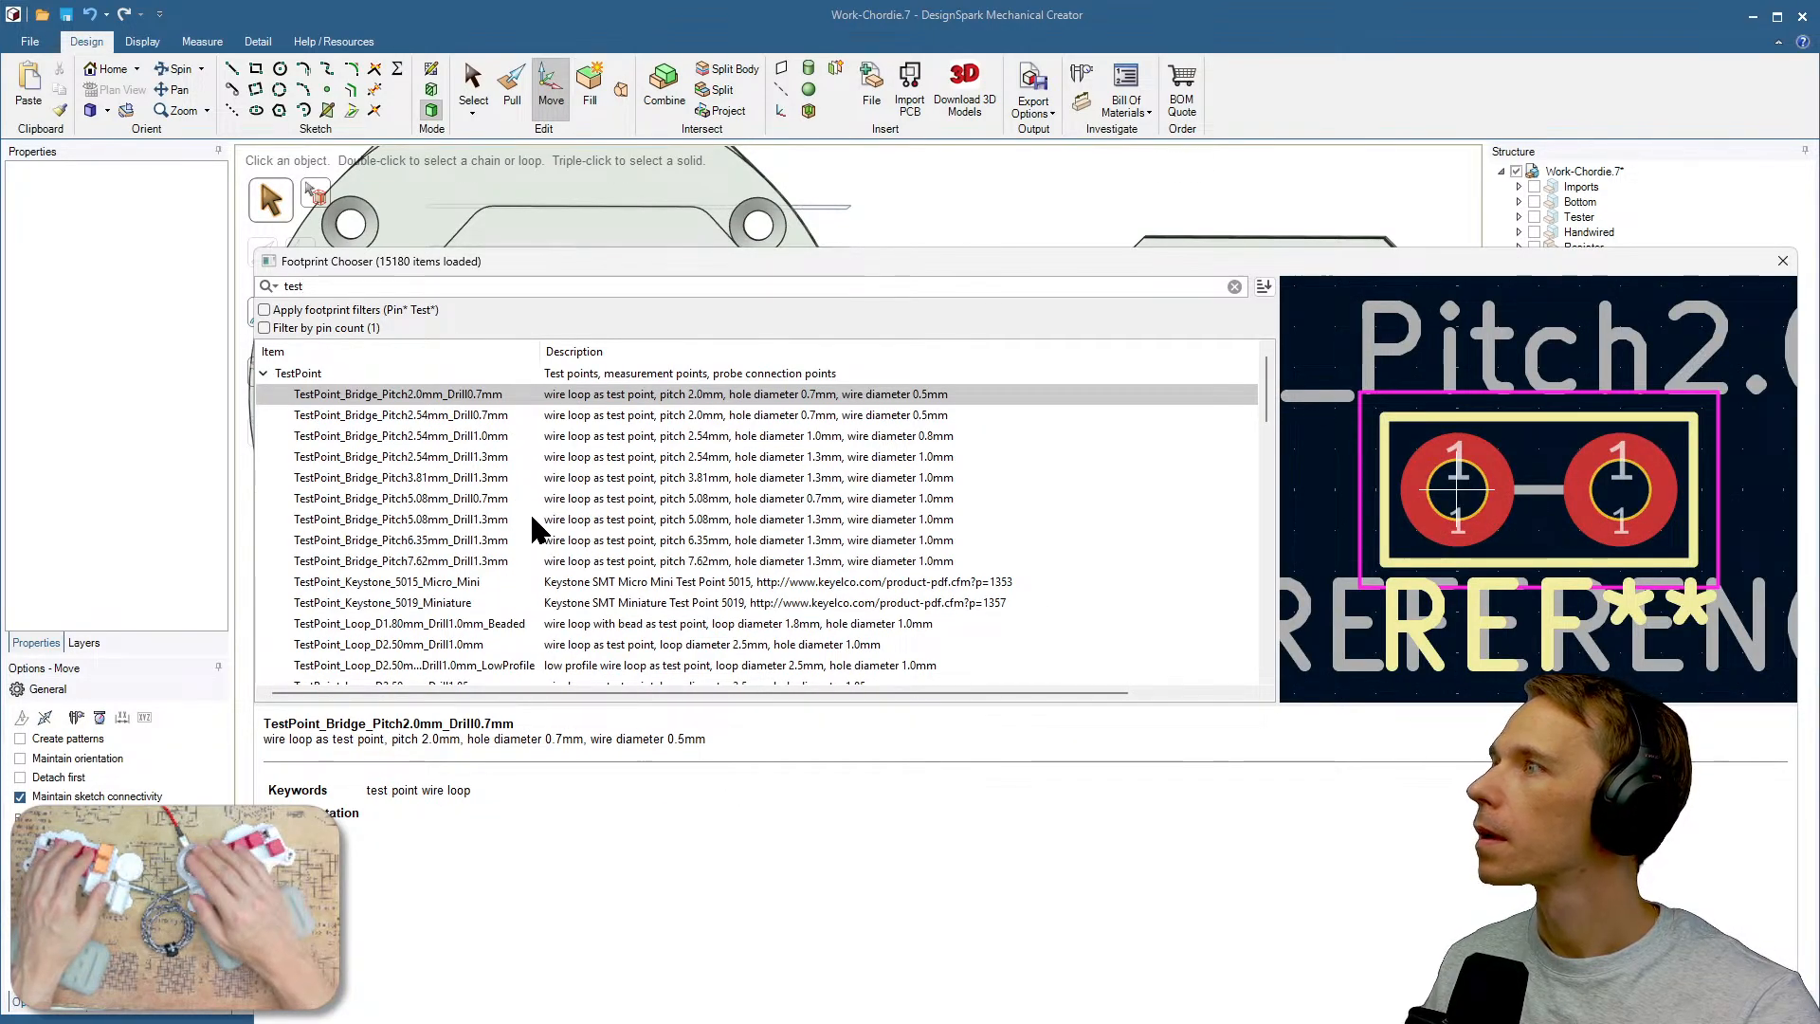
{"action": "scroll", "coordinate": [532, 526], "scroll_direction": "down", "scroll_amount": 6}
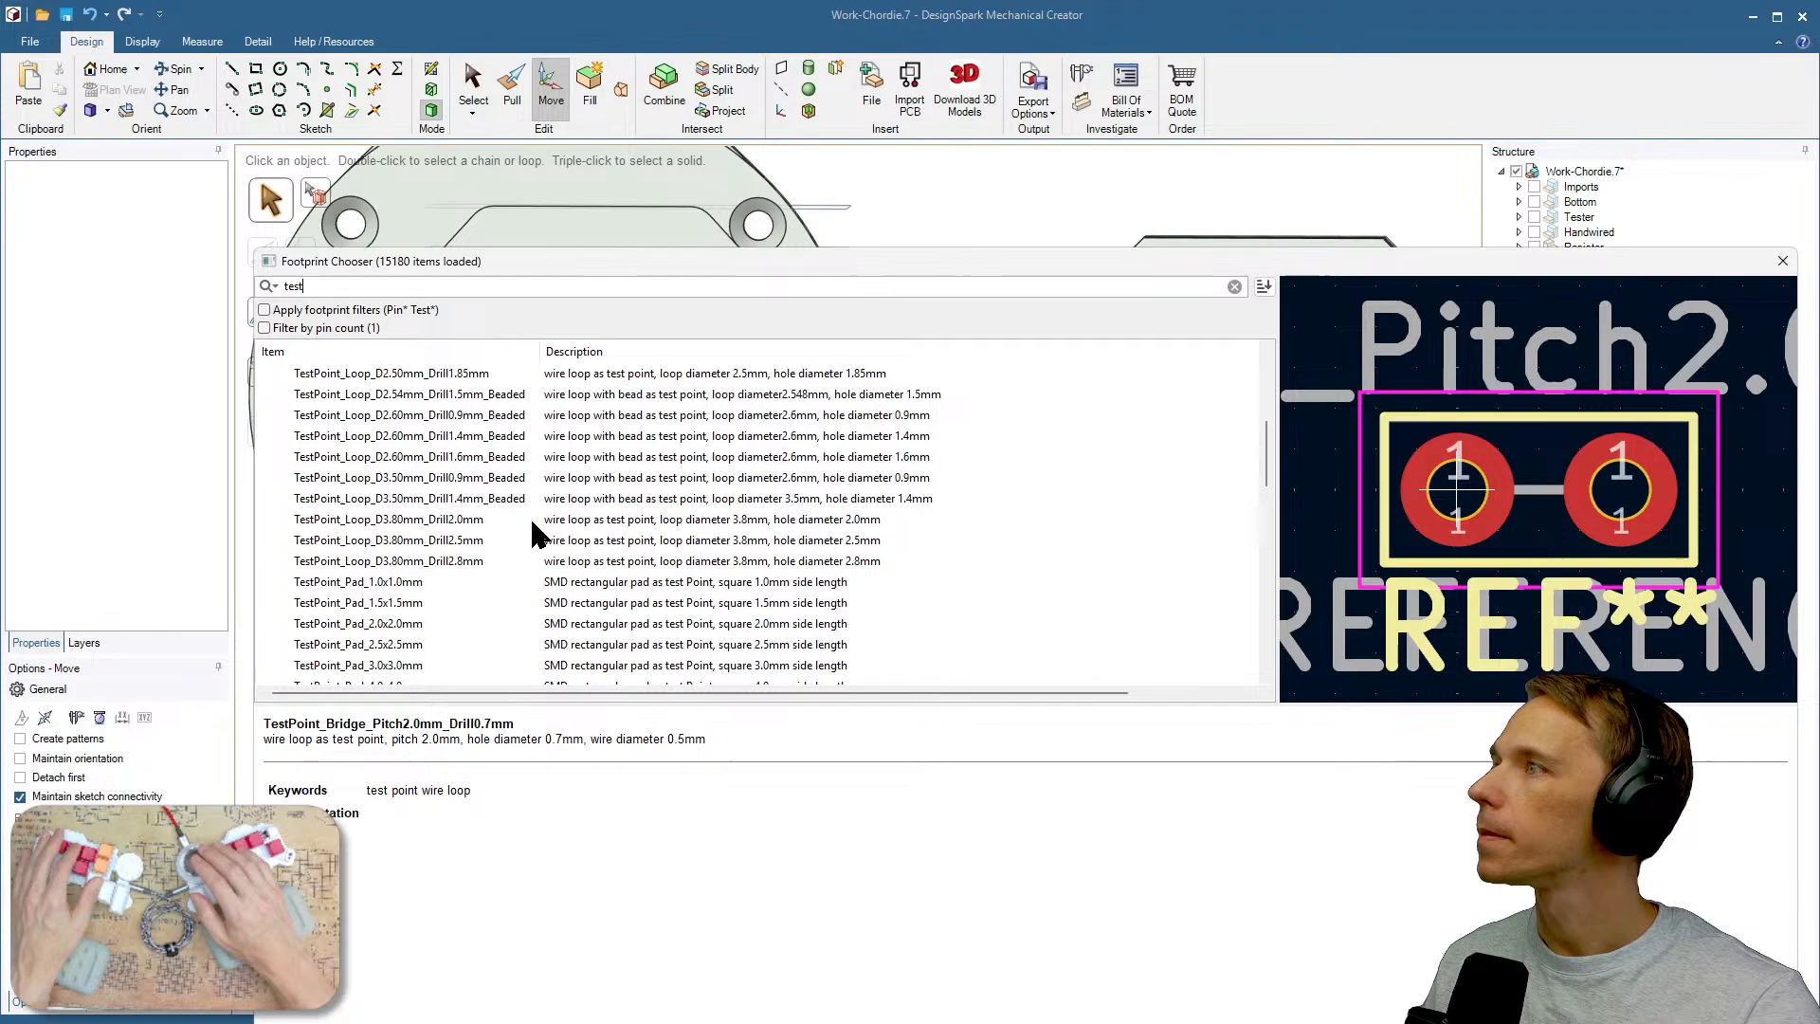
{"action": "left_click", "coordinate": [417, 625]}
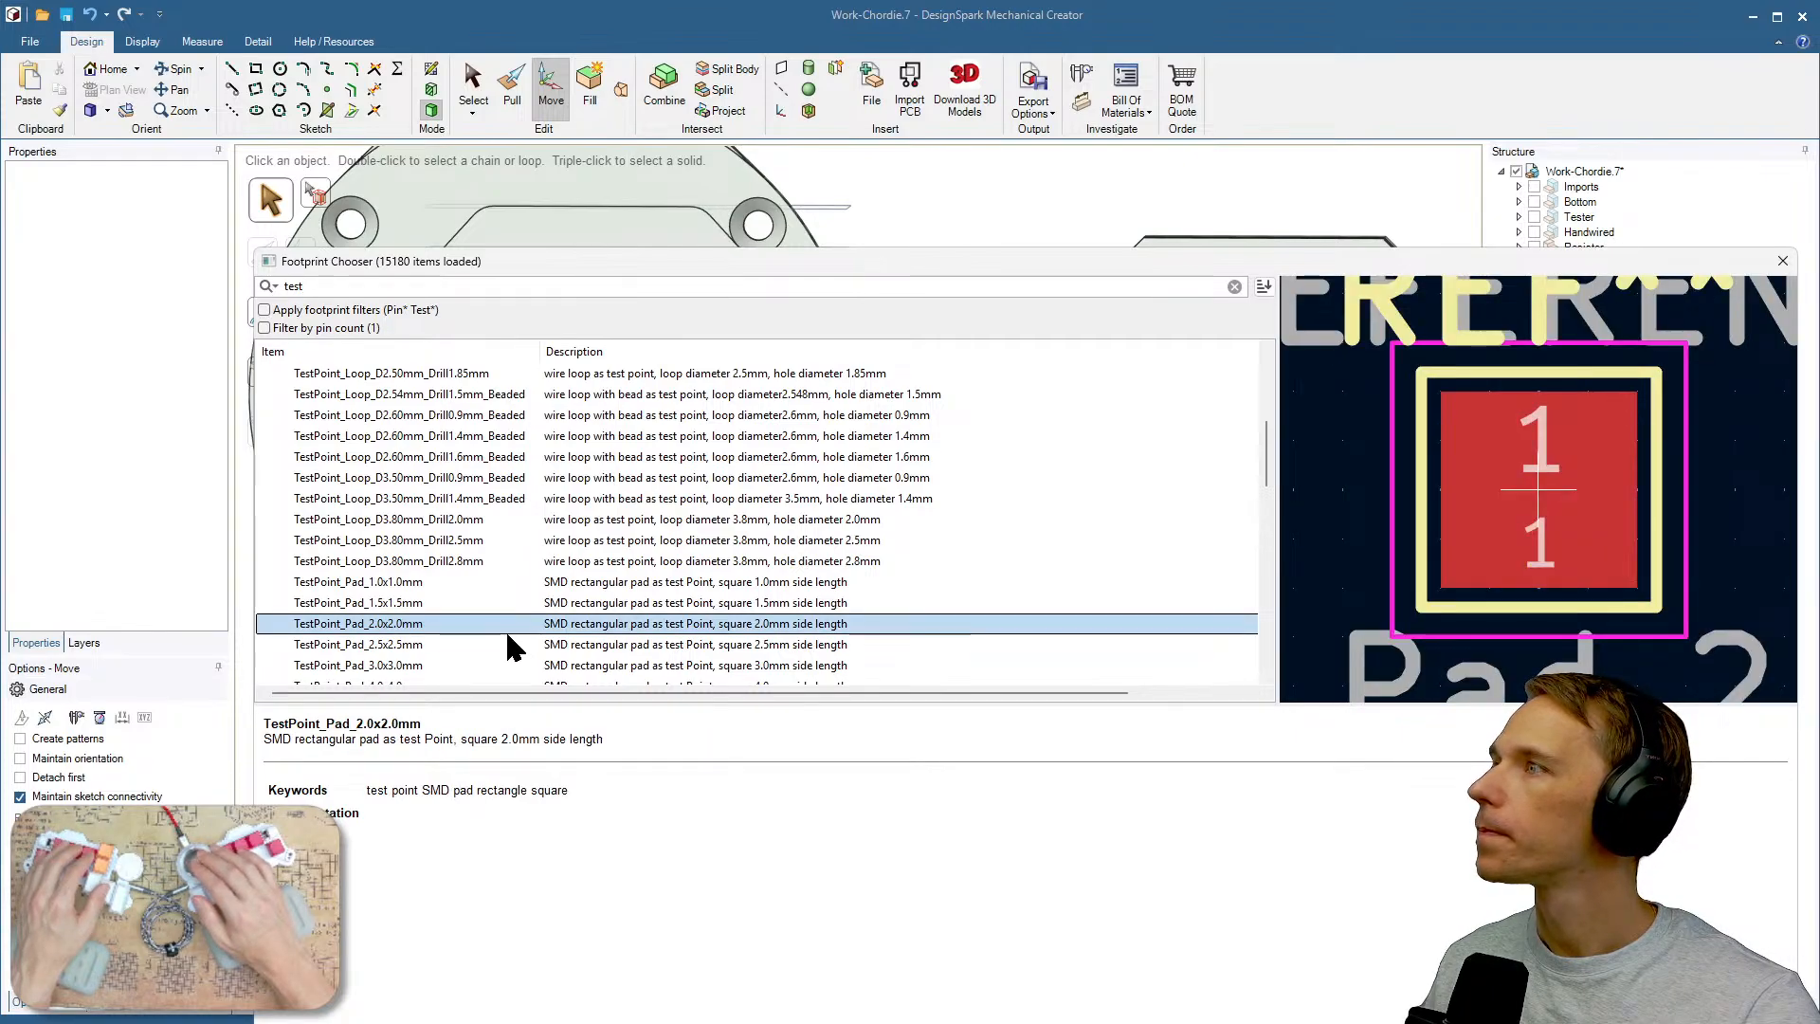
{"action": "left_click", "coordinate": [405, 604]}
{"action": "left_click", "coordinate": [409, 625]}
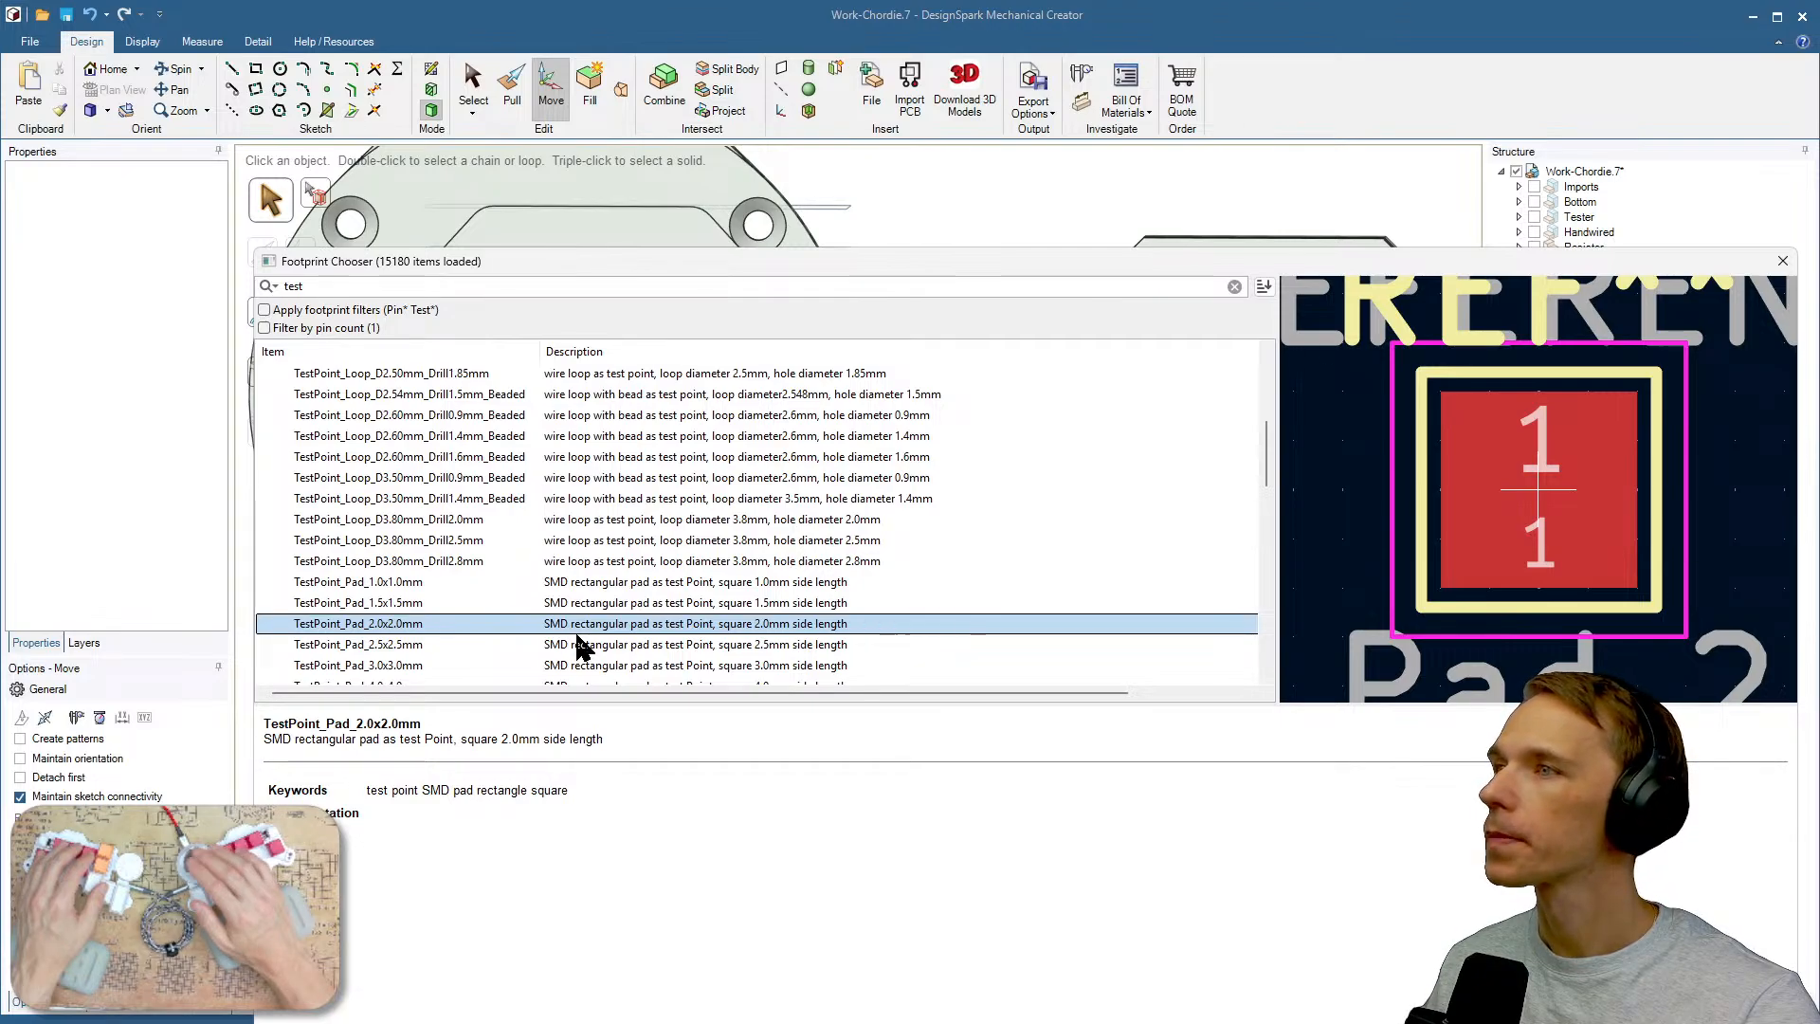
{"action": "key", "text": "Return"}
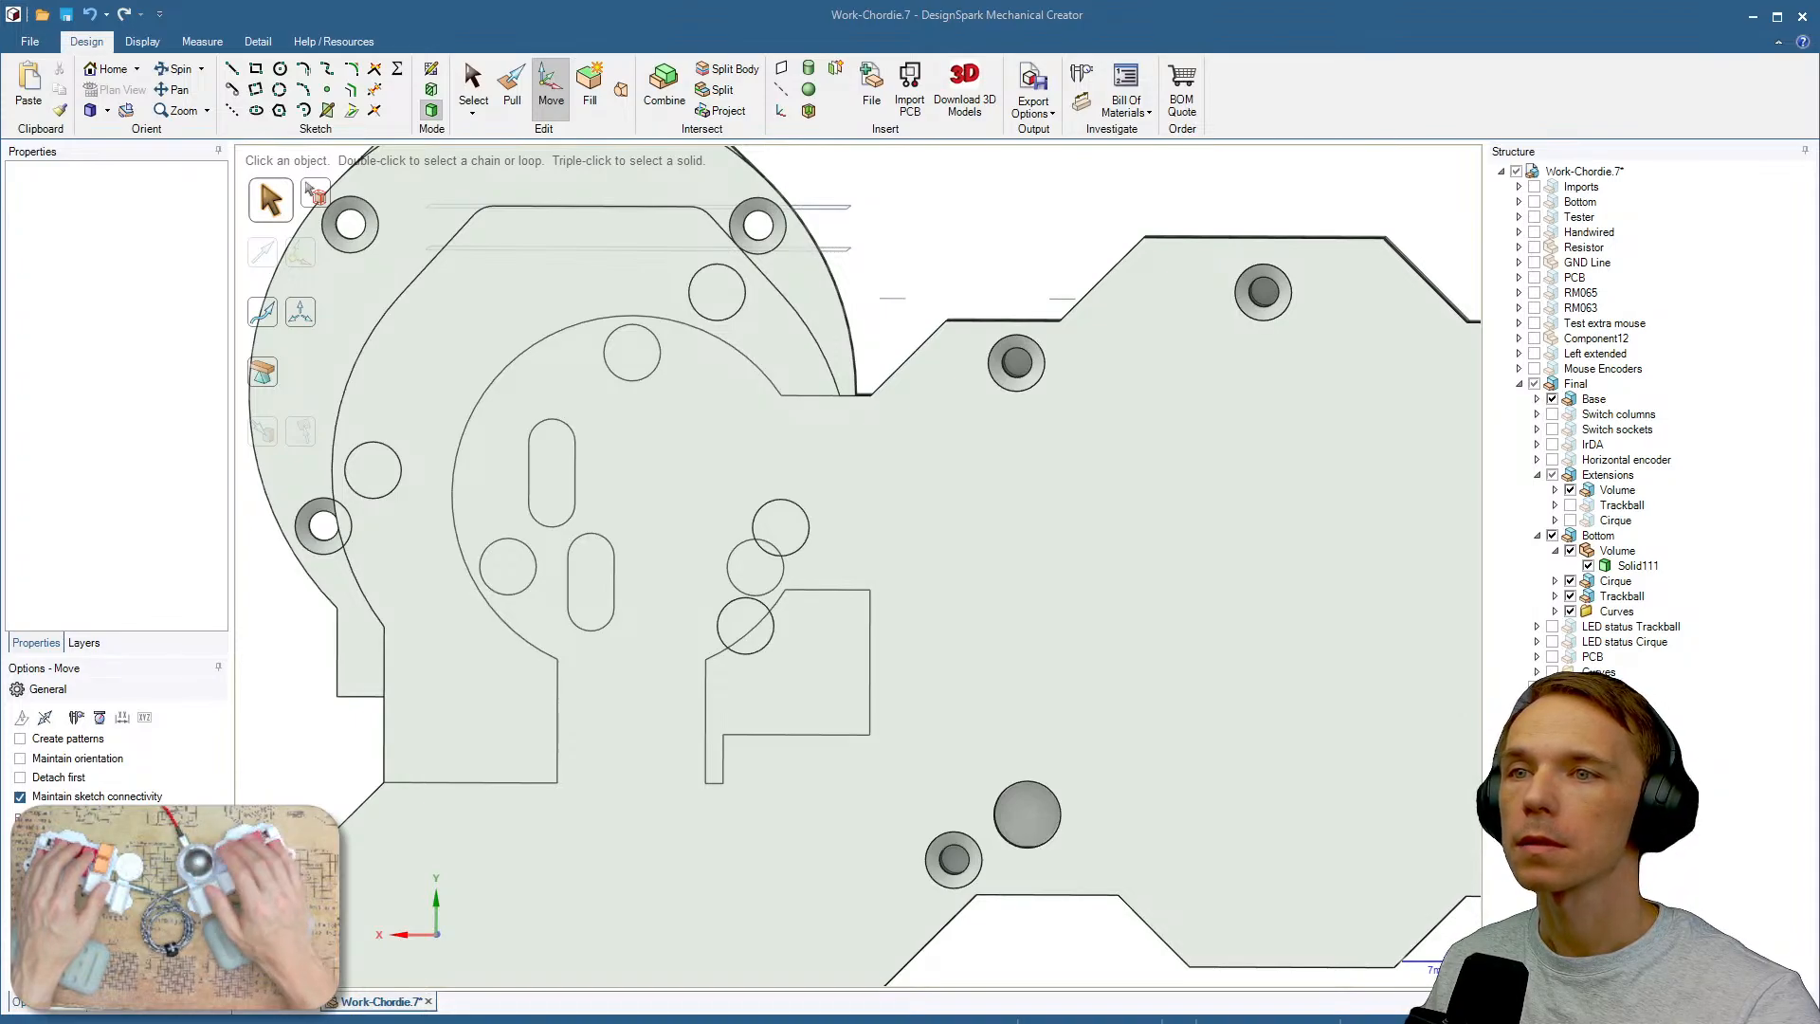
Set the L_PotIn1 test point's footprint to TestPoint_Pad_2.0x2.0mm as well and save the schematic.
{"action": "key", "text": "alt+Tab"}
{"action": "left_click", "coordinate": [1183, 371]}
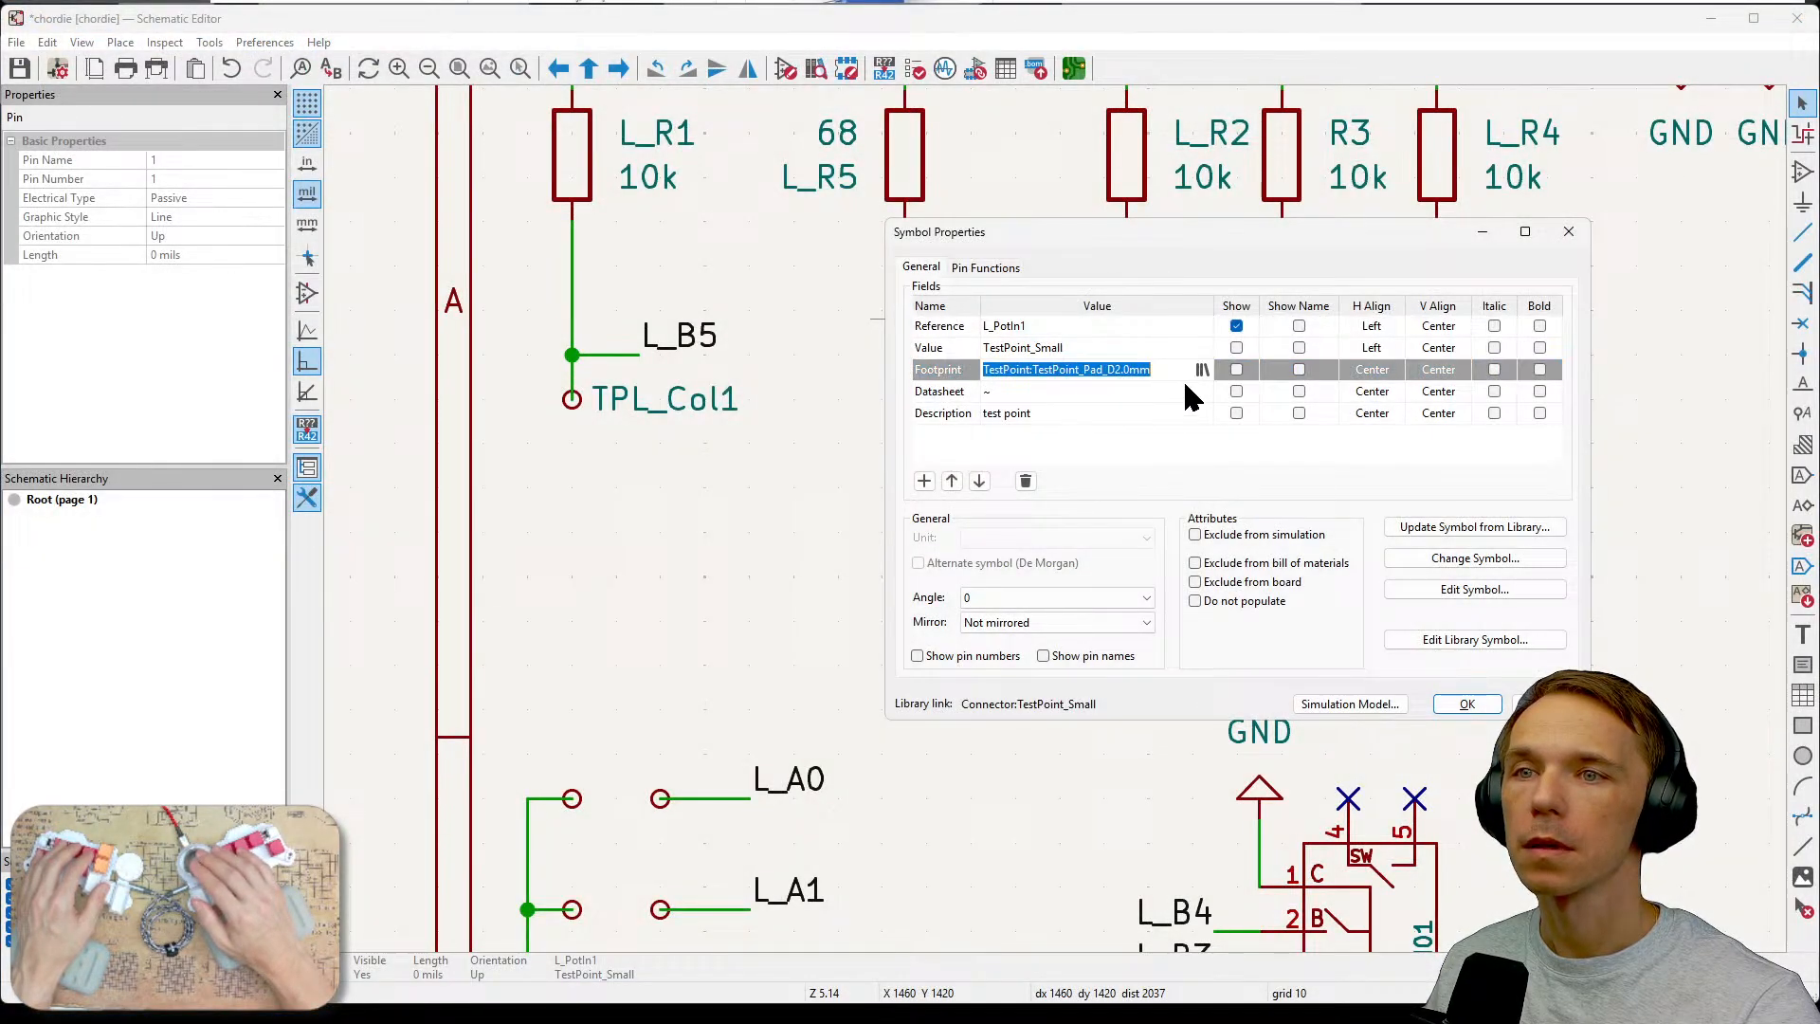
{"action": "left_click", "coordinate": [1201, 369]}
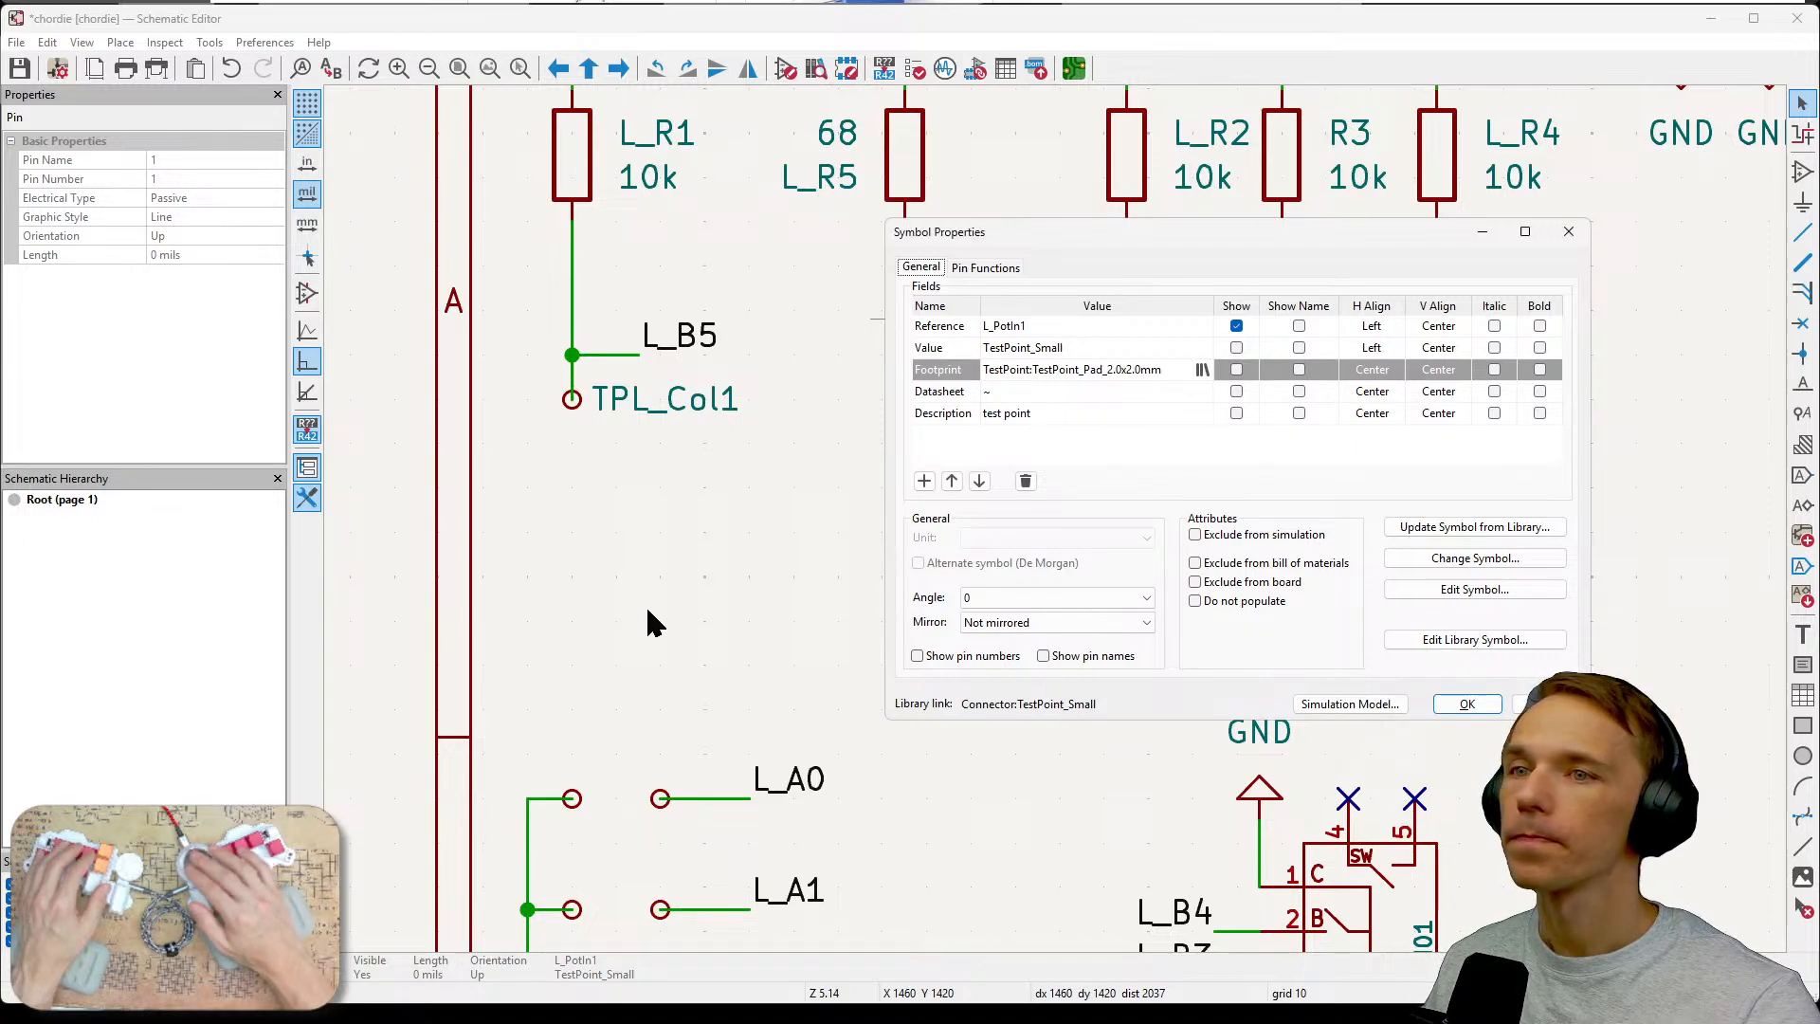
{"action": "left_click", "coordinate": [1467, 703]}
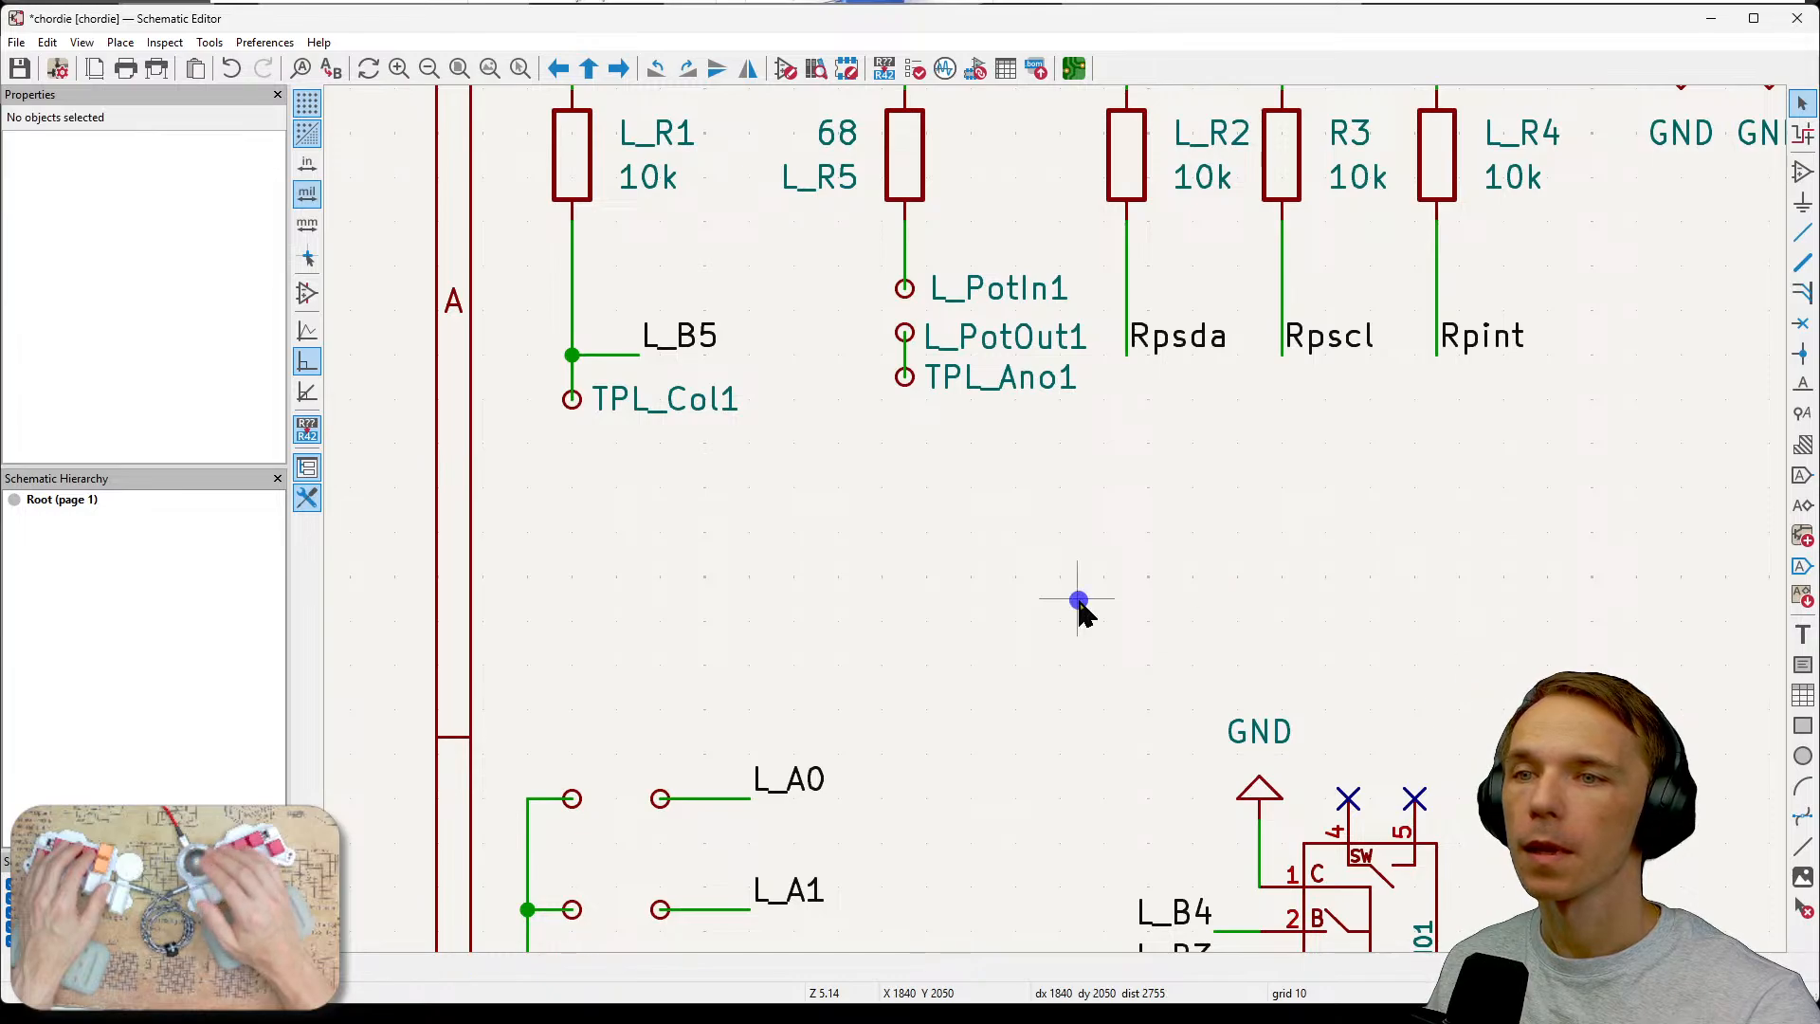
{"action": "key", "text": "ctrl+s"}
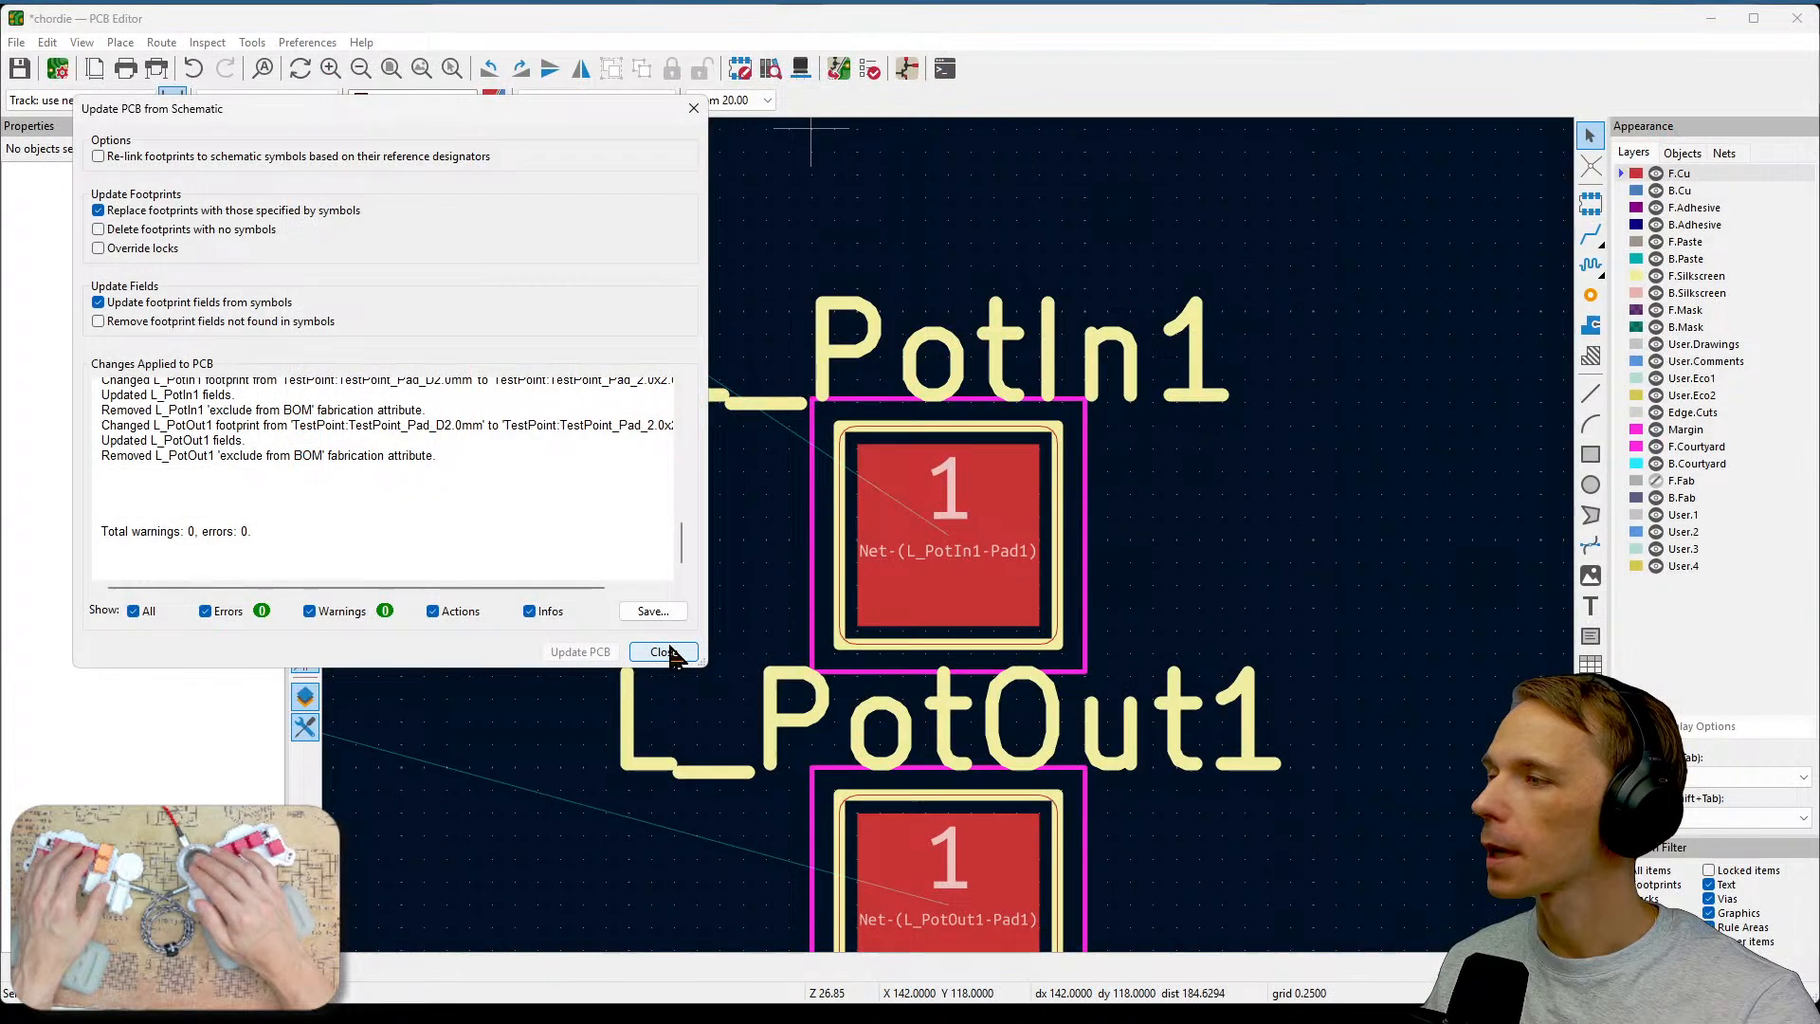
Delete the two old REF** test pad footprints sitting in the board cutout.
{"action": "key", "text": "Escape"}
{"action": "middle_click_drag", "start_coordinate": [1043, 423], "coordinate": [1009, 688]}
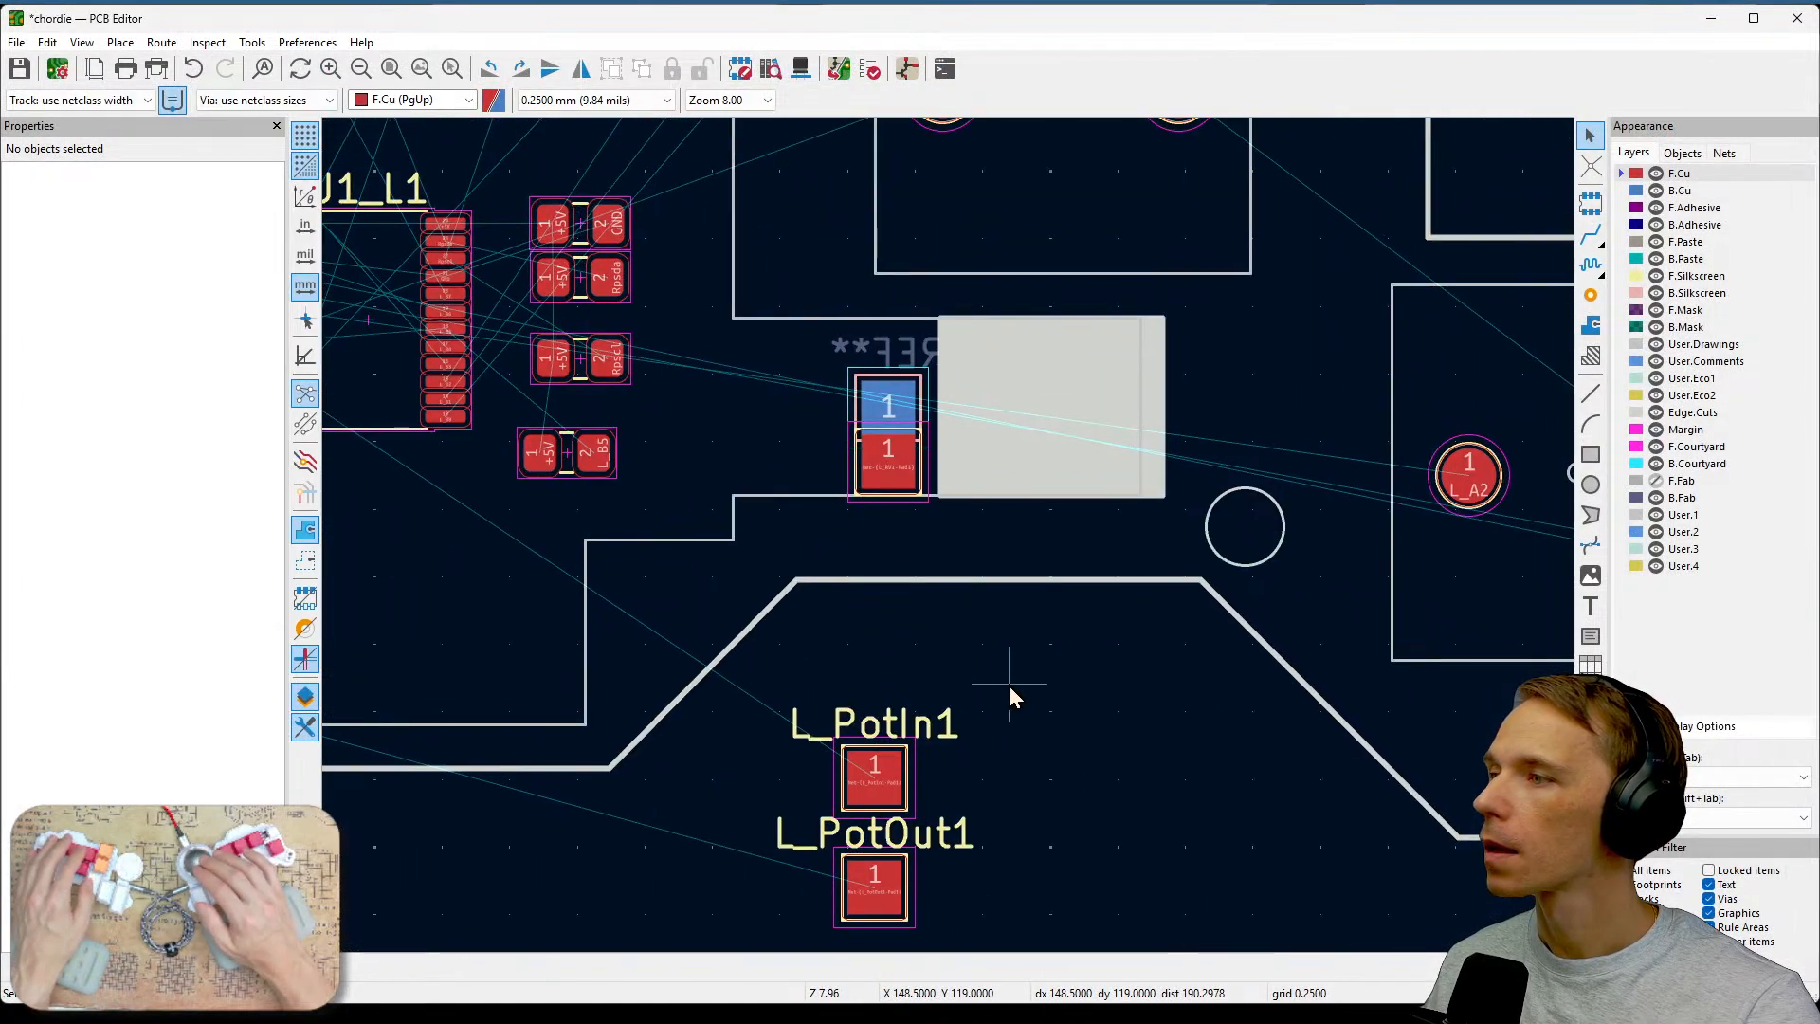
{"action": "left_click", "coordinate": [895, 479]}
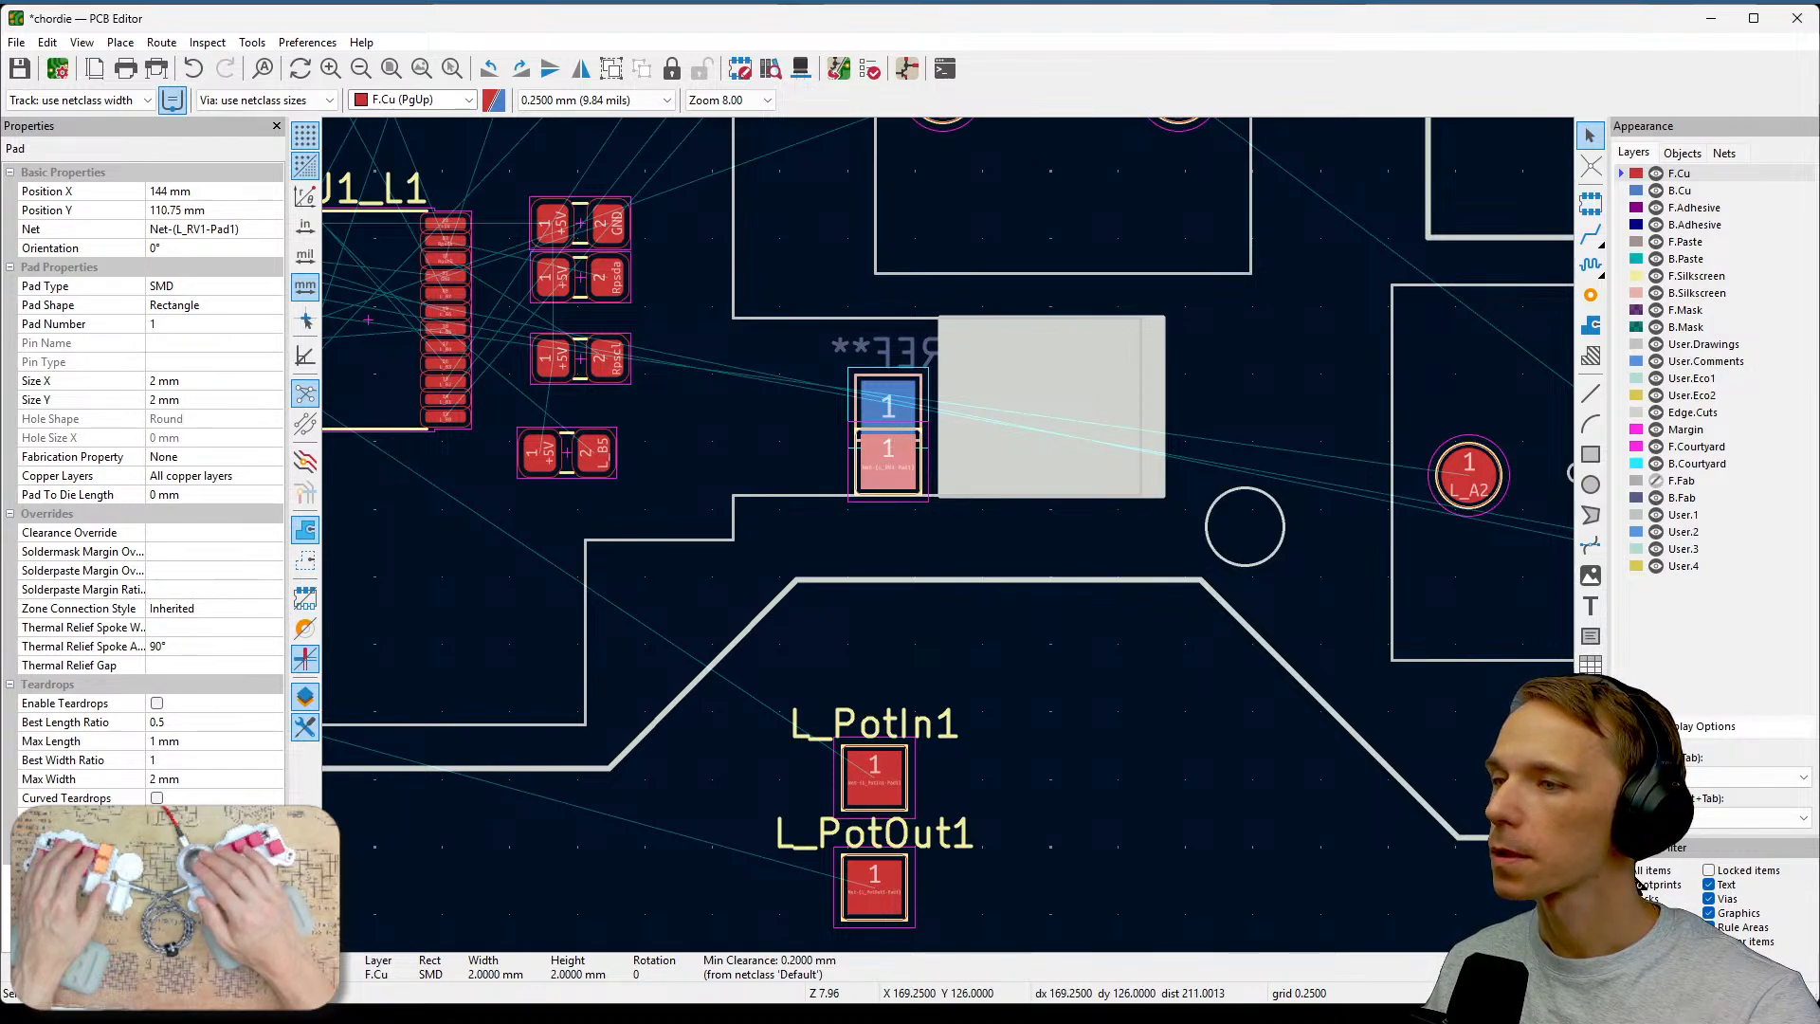
{"action": "key", "text": "Delete"}
{"action": "key", "text": "Delete"}
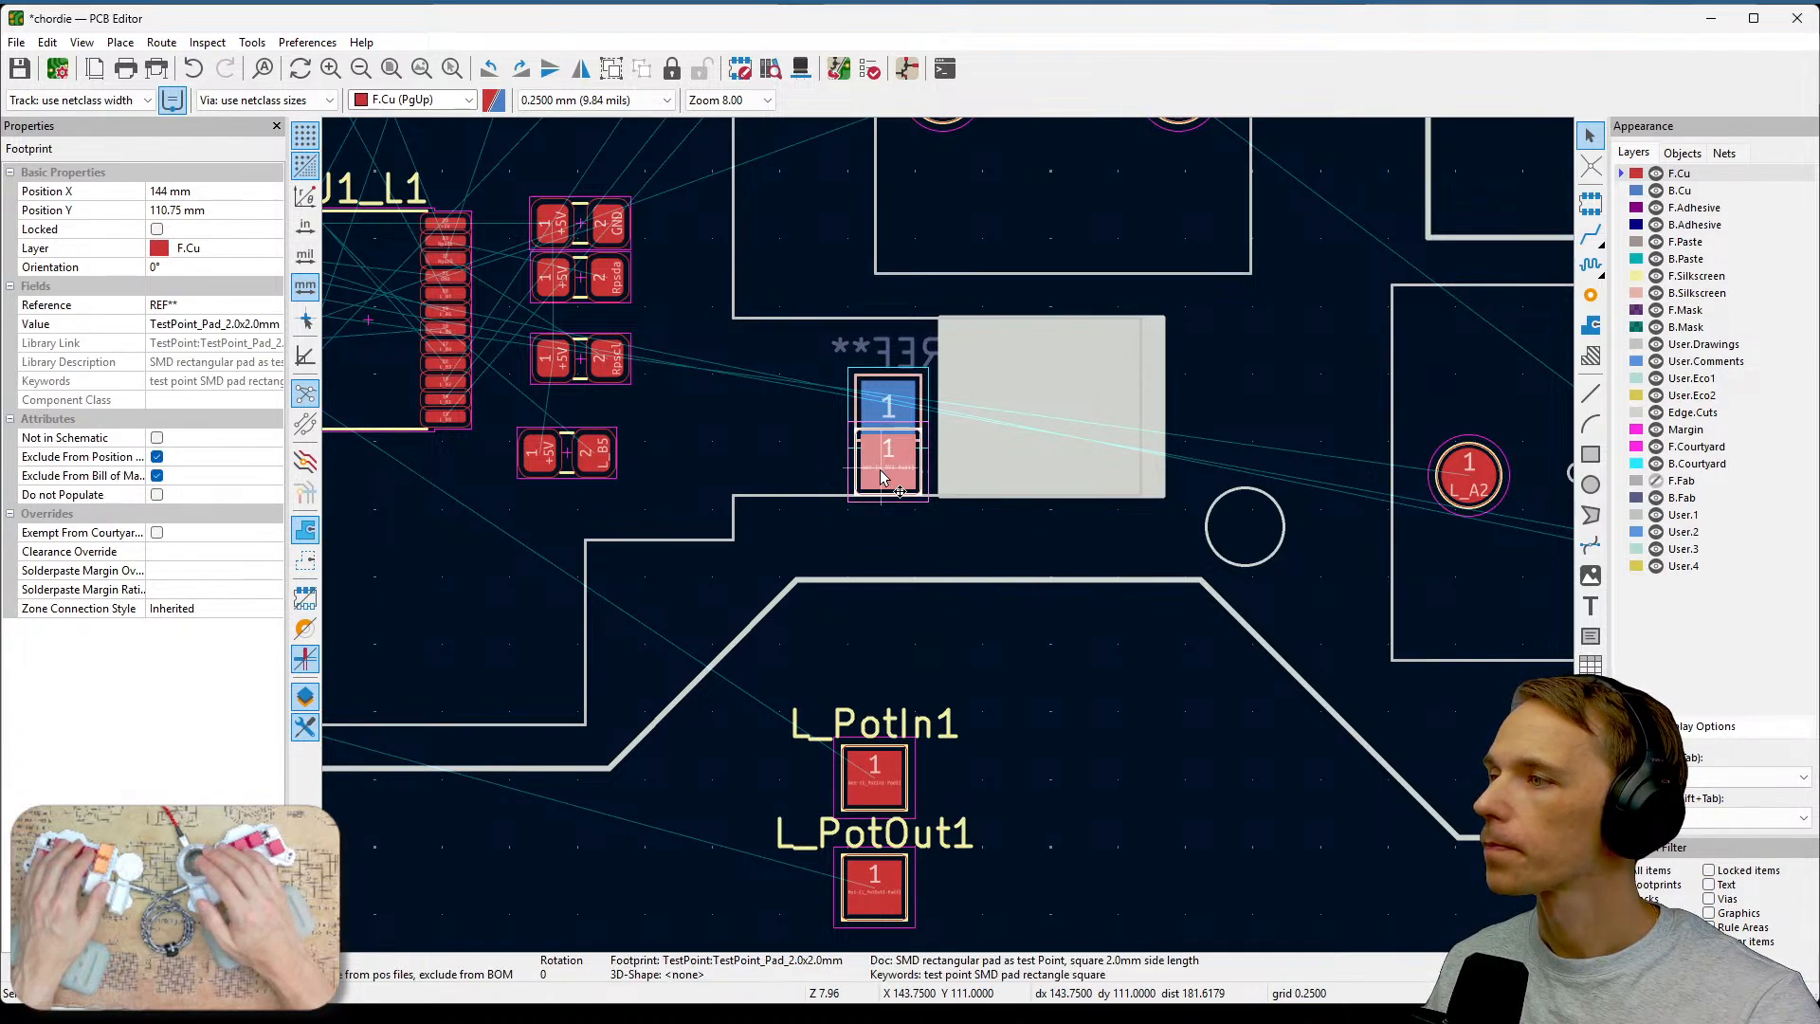
{"action": "left_click", "coordinate": [883, 437]}
{"action": "key", "text": "Delete"}
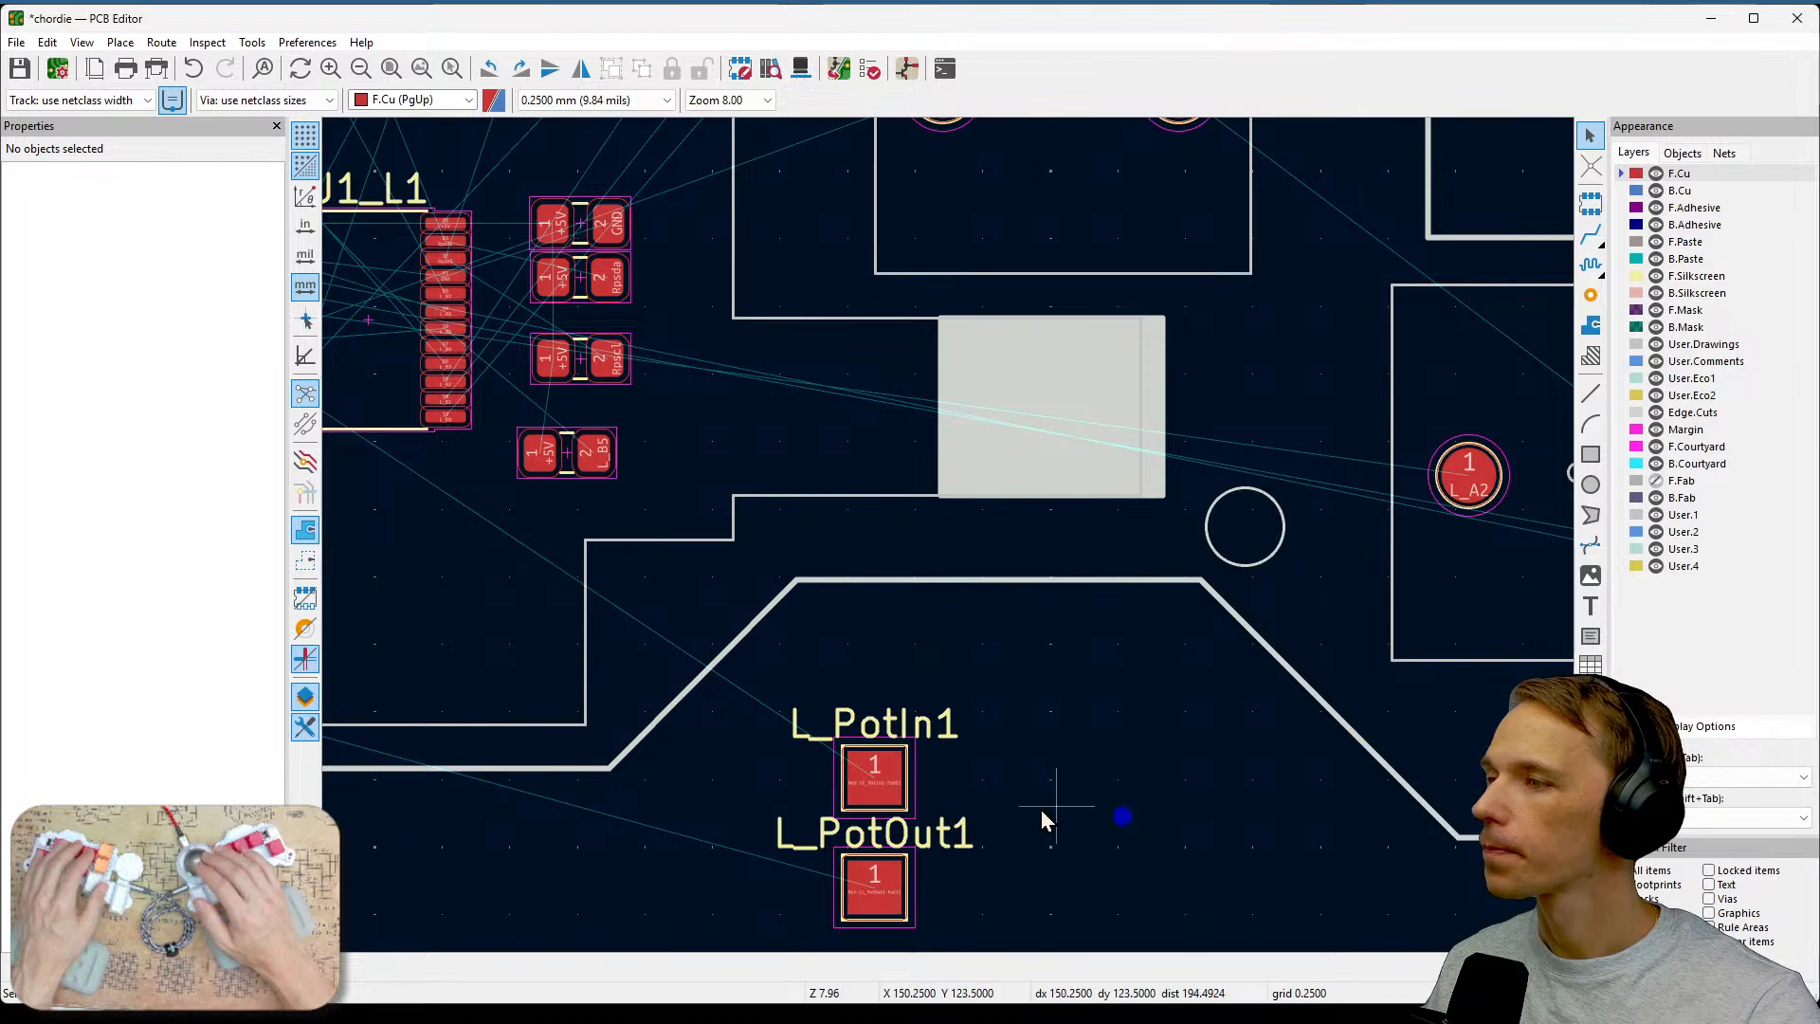
Move the L_PotIn1 and L_PotOut1 test pads into the cutout, stacking L_PotOut1 directly above L_PotIn1.
{"action": "left_click", "coordinate": [874, 779]}
{"action": "left_click_drag", "start_coordinate": [874, 779], "coordinate": [895, 464]}
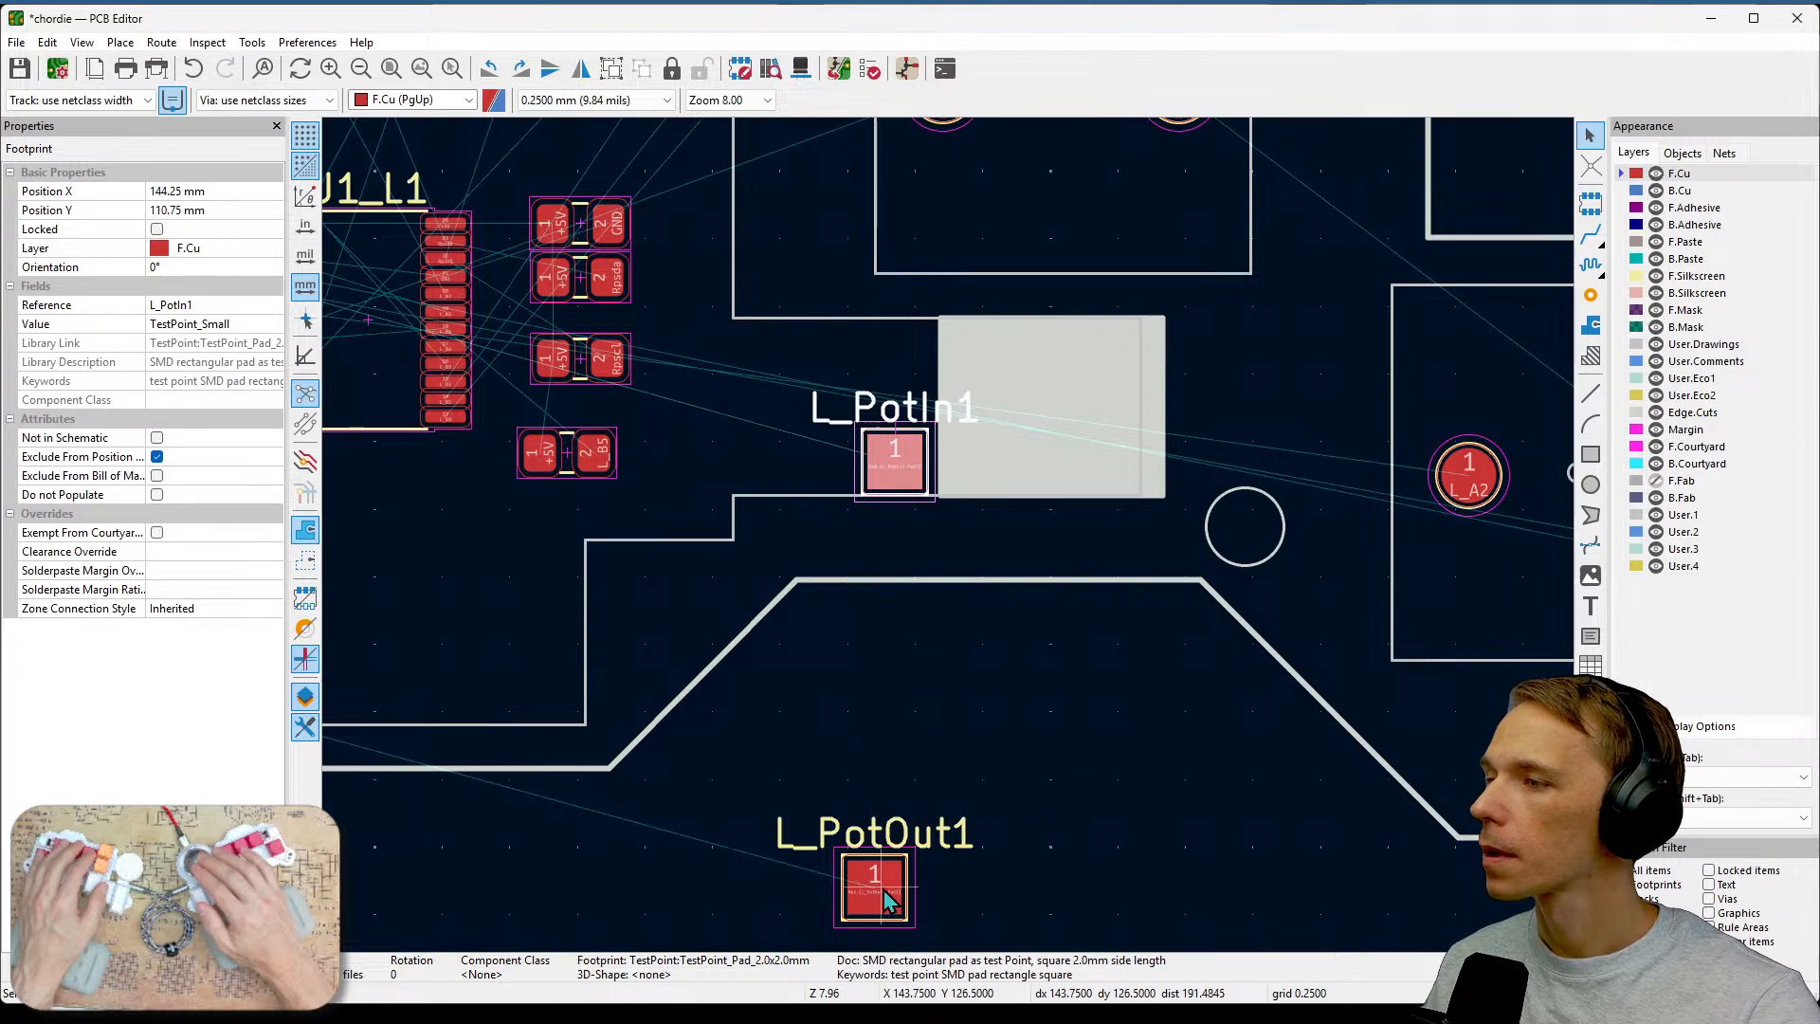
{"action": "left_click", "coordinate": [891, 886]}
{"action": "left_click_drag", "start_coordinate": [890, 886], "coordinate": [900, 393]}
{"action": "scroll", "coordinate": [899, 393], "scroll_direction": "up", "scroll_amount": 5}
{"action": "scroll", "coordinate": [948, 535], "scroll_direction": "down", "scroll_amount": 2}
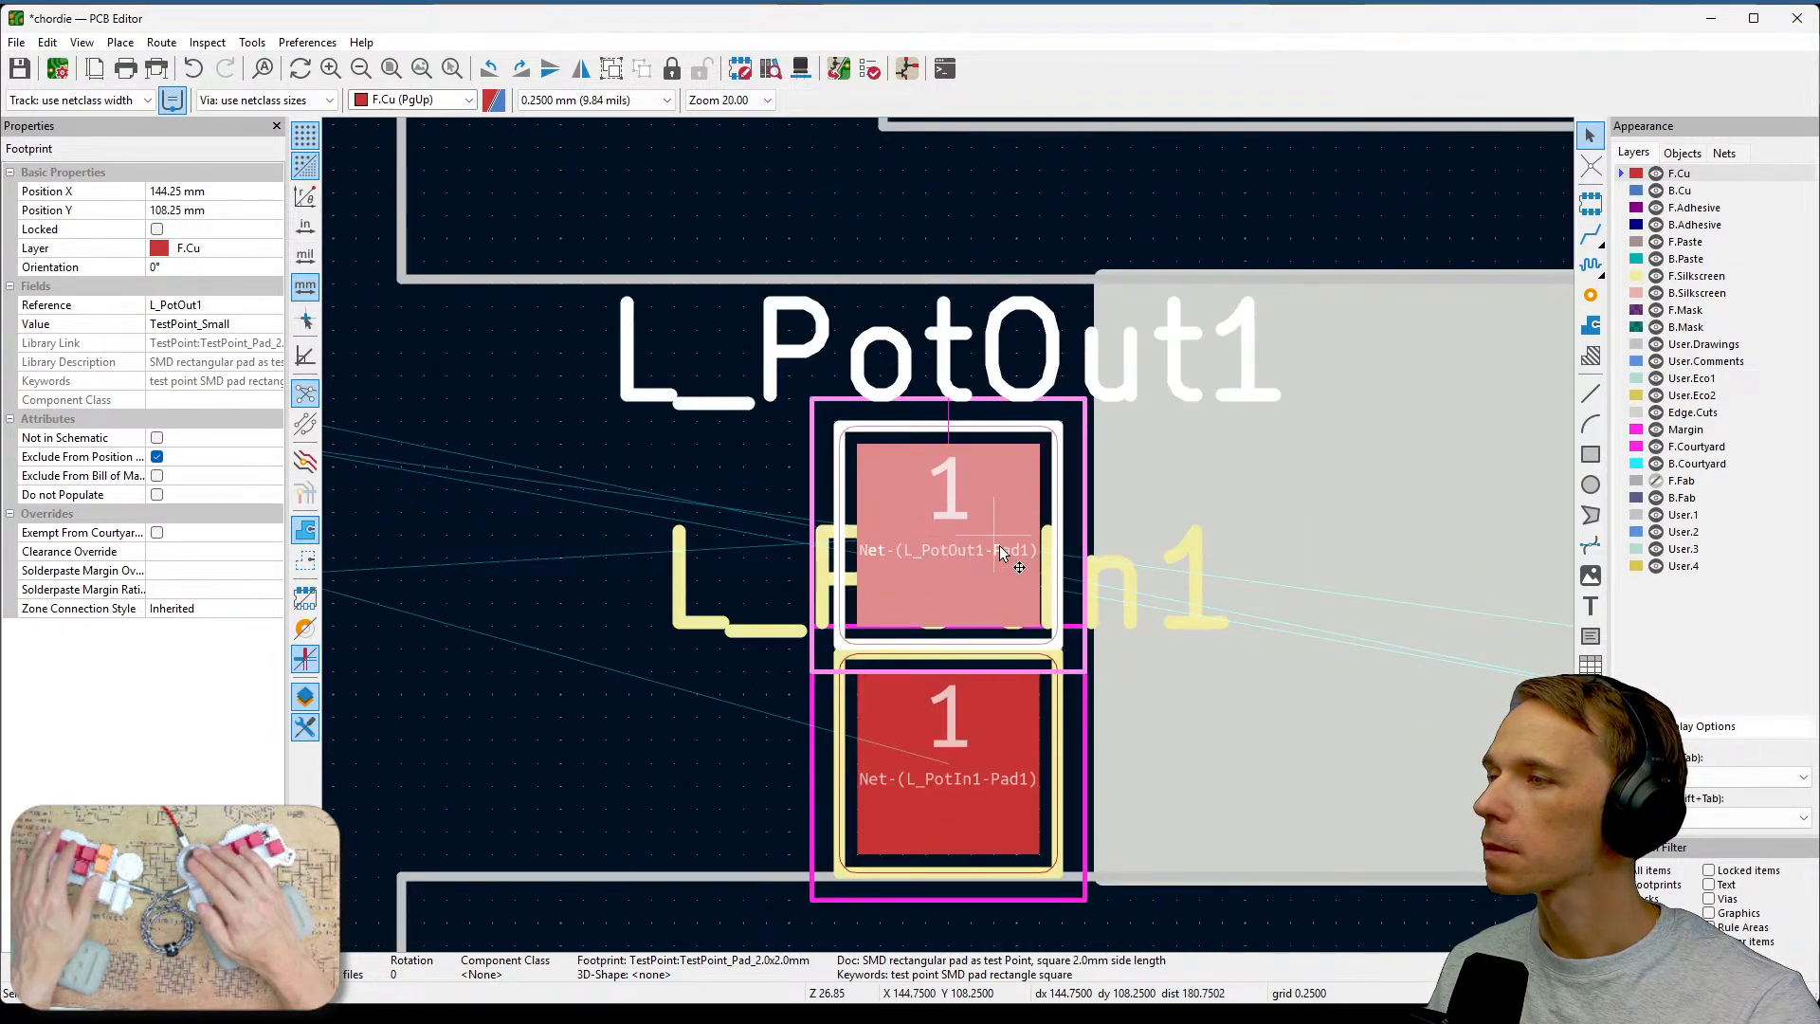
{"action": "left_click_drag", "start_coordinate": [978, 507], "coordinate": [953, 563]}
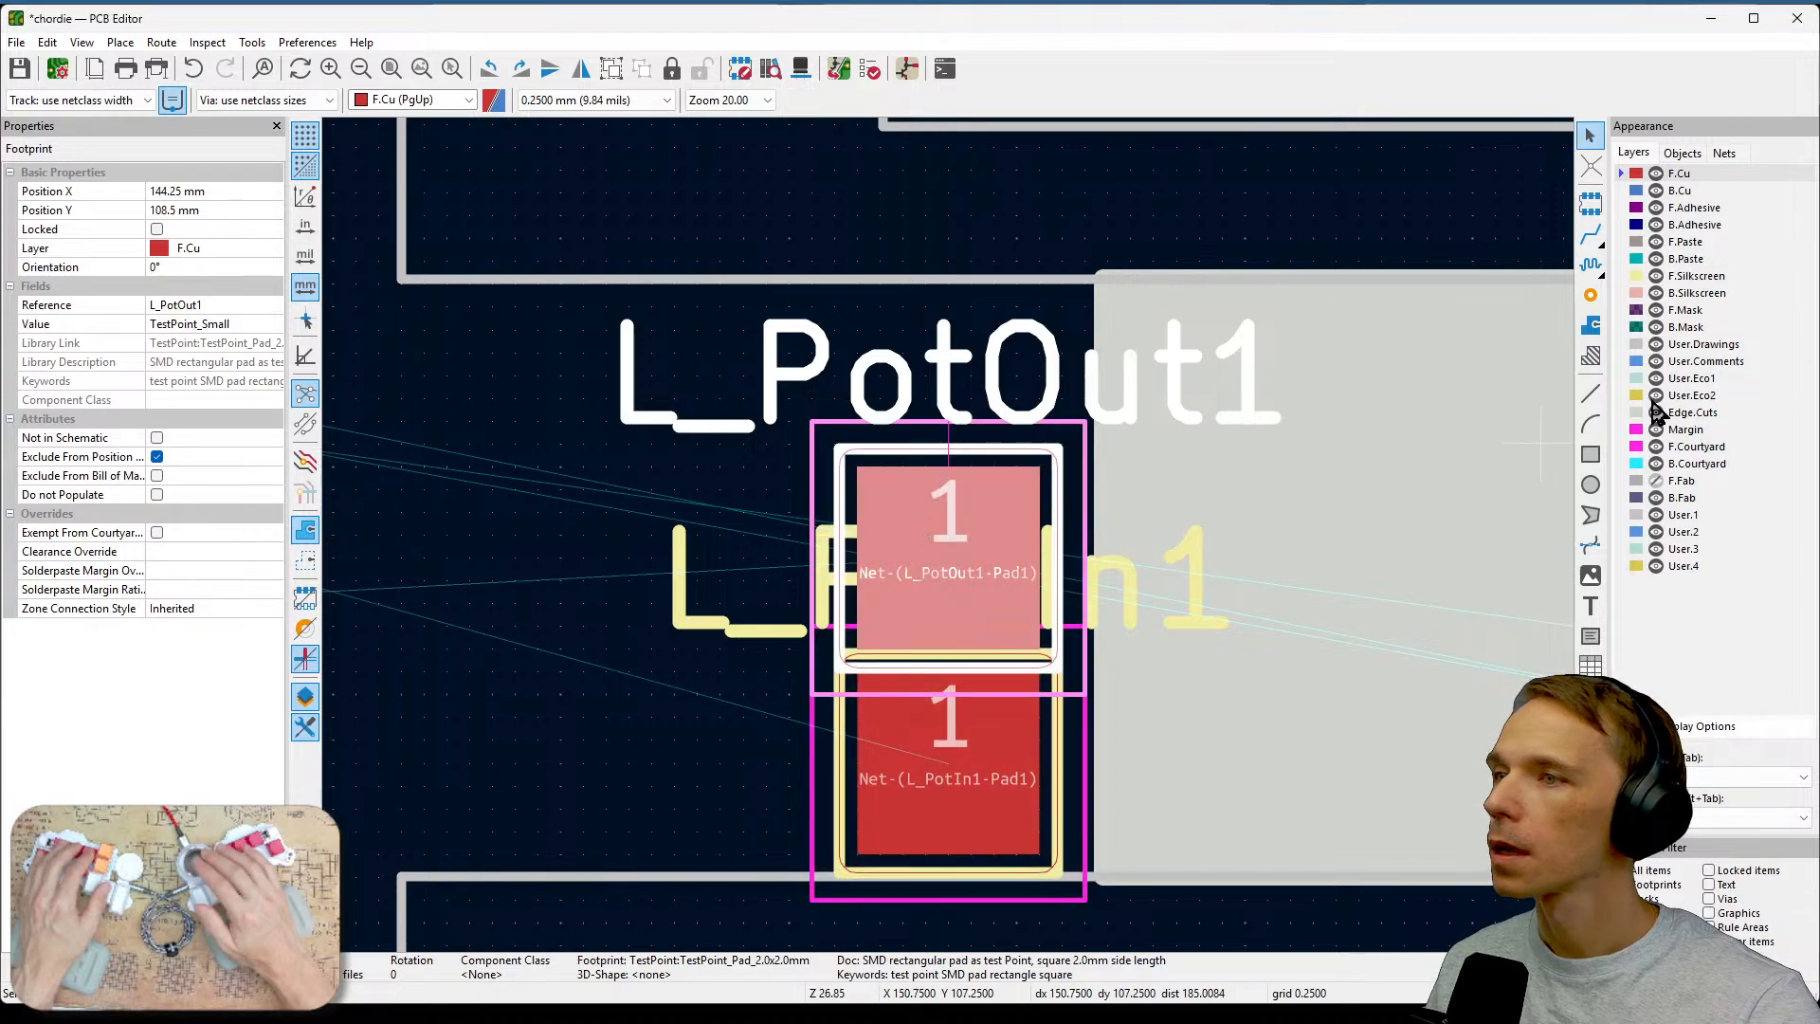
Flip the L_PotOut1 test point to the back copper layer B.Cu.
{"action": "double_click", "coordinate": [1032, 540]}
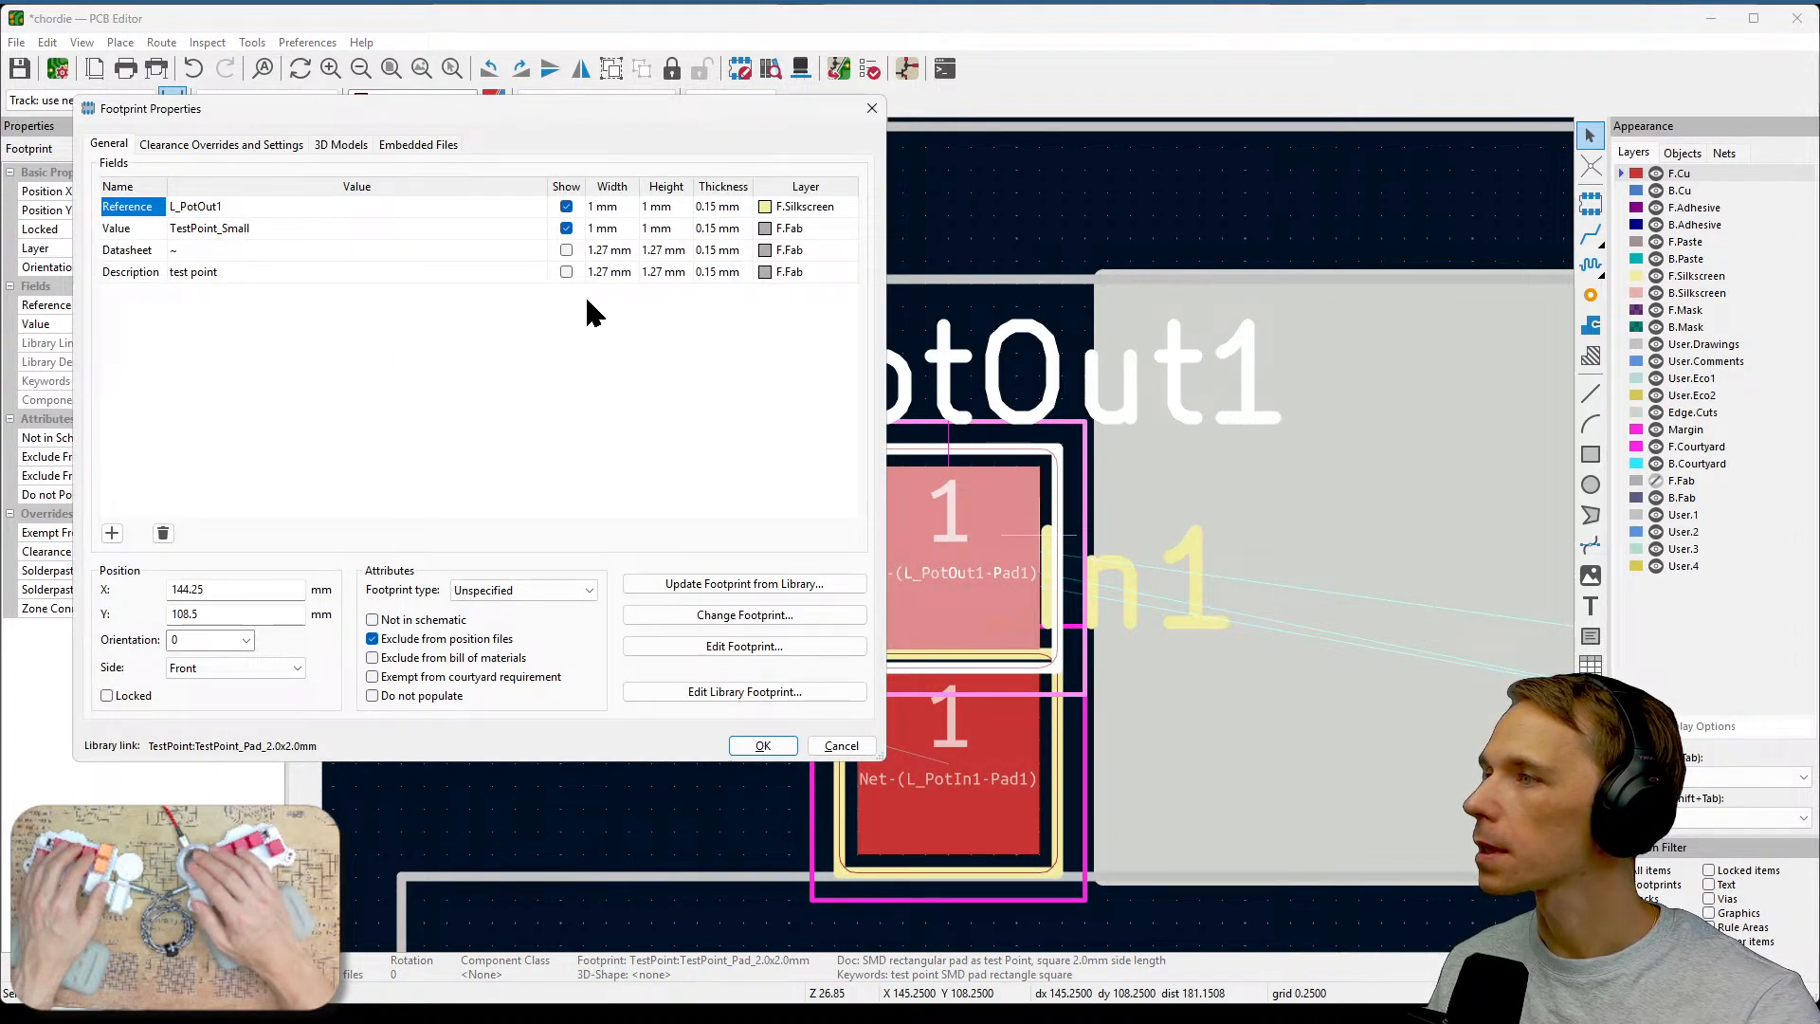
{"action": "key", "text": "Escape"}
{"action": "left_click", "coordinate": [617, 548]}
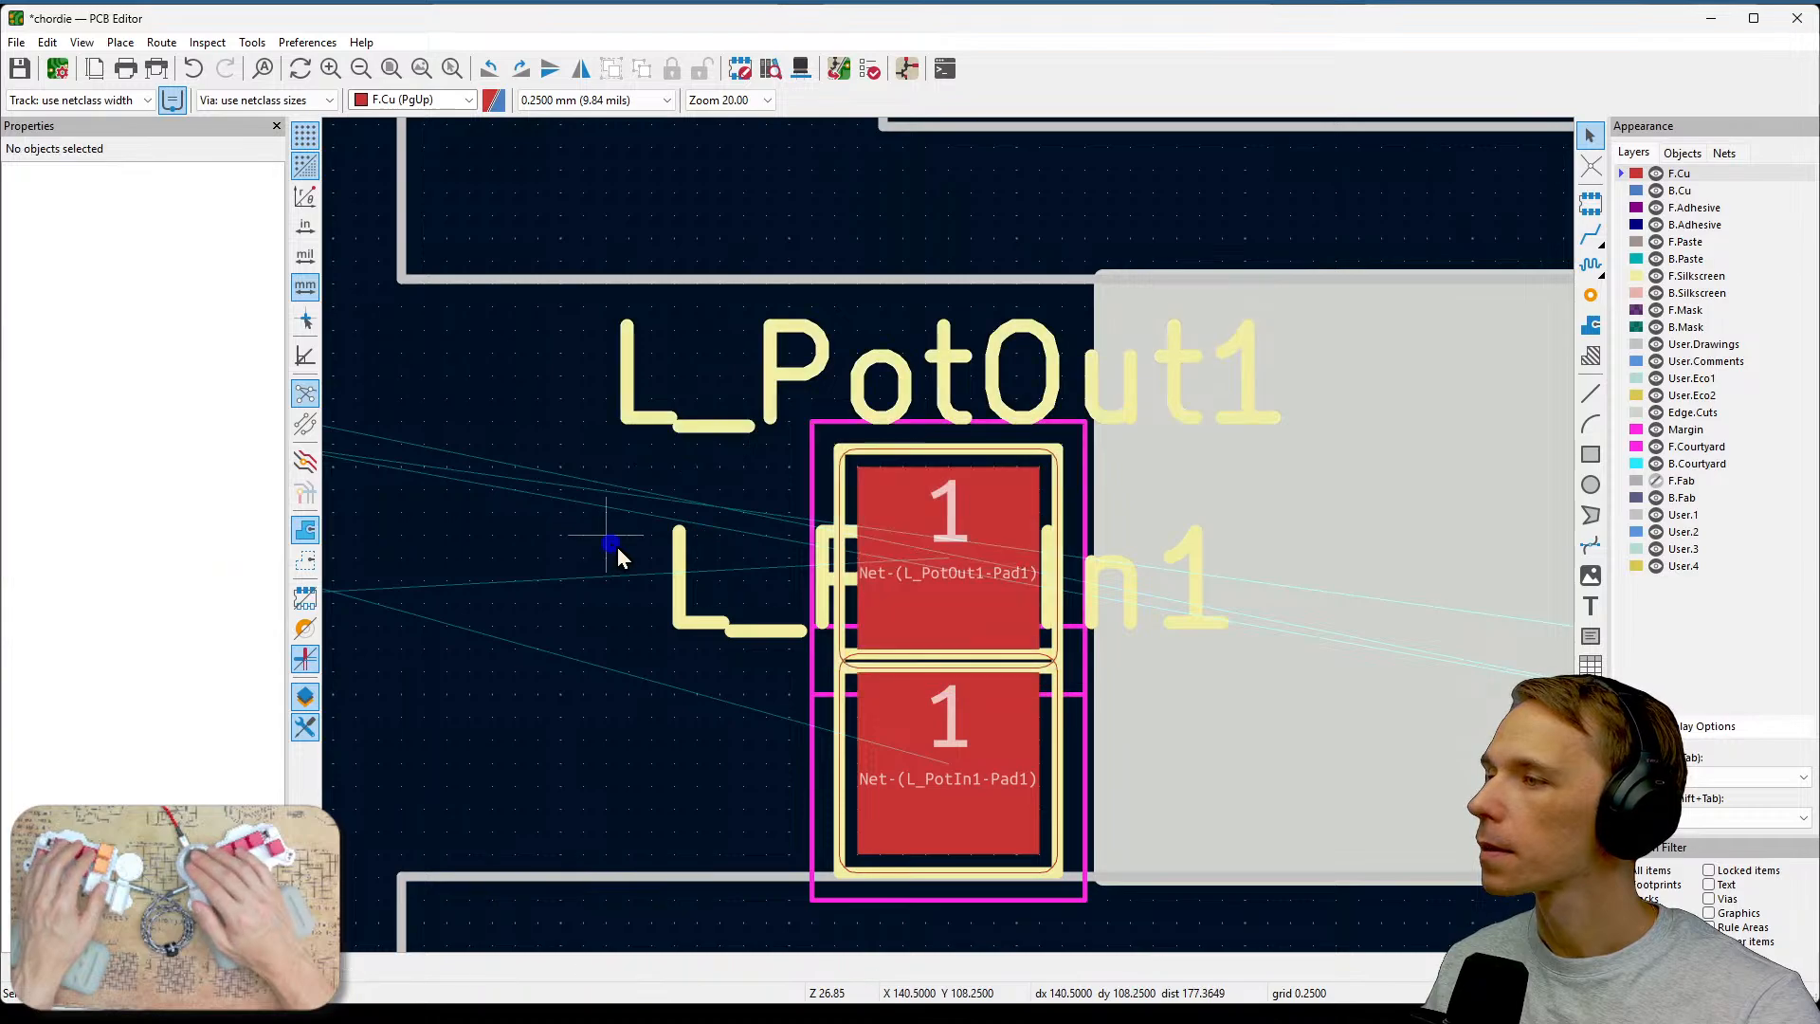
{"action": "left_click", "coordinate": [900, 511]}
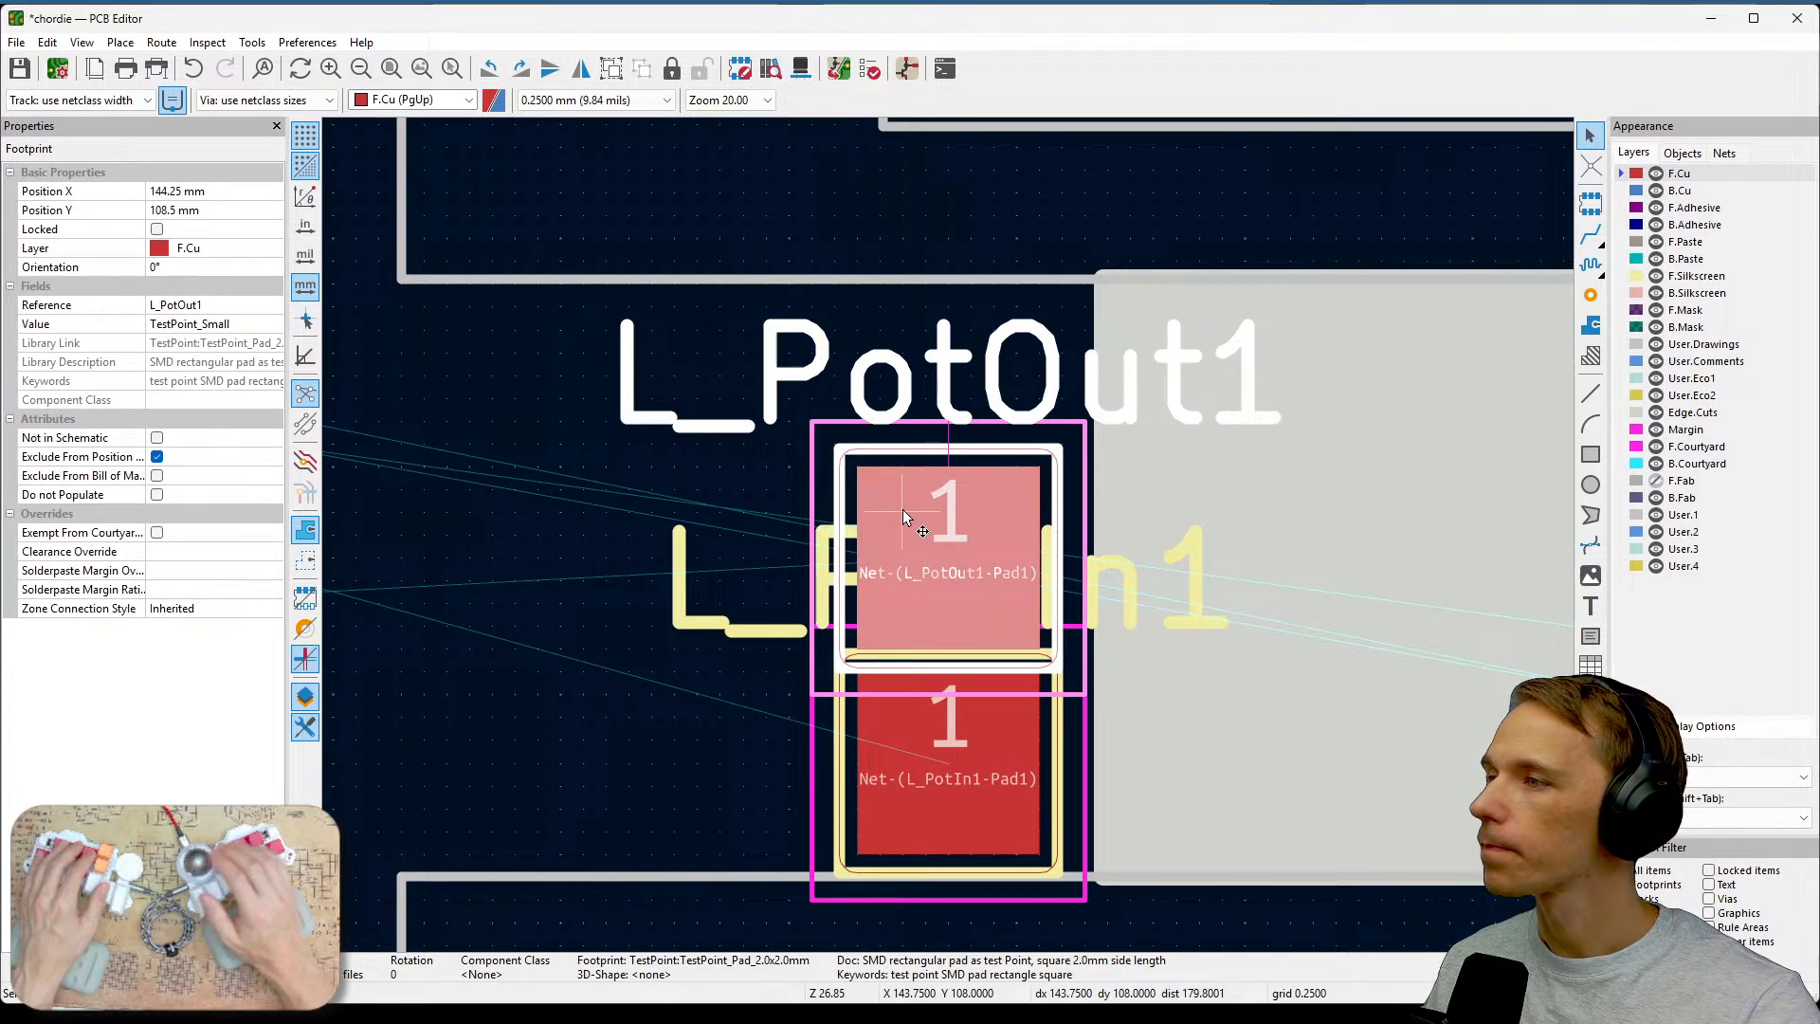
{"action": "double_click", "coordinate": [903, 517]}
{"action": "key", "text": "Escape"}
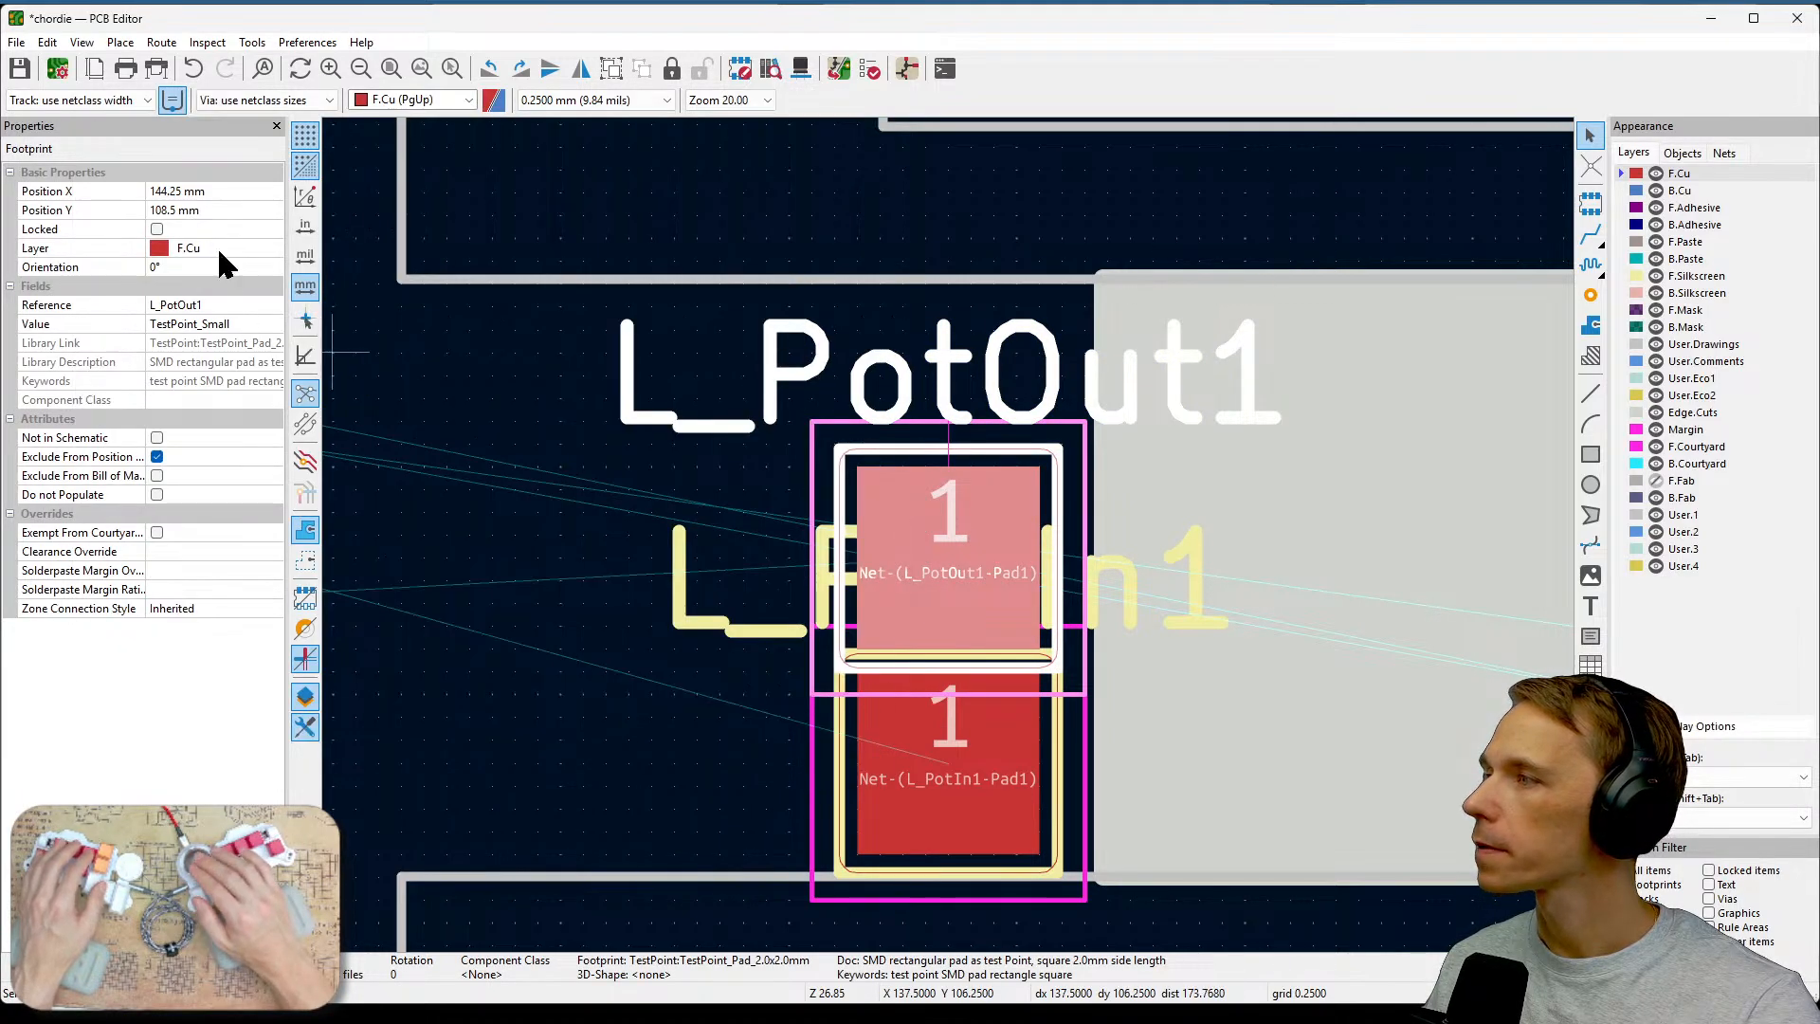
{"action": "left_click", "coordinate": [232, 248]}
{"action": "left_click", "coordinate": [273, 248]}
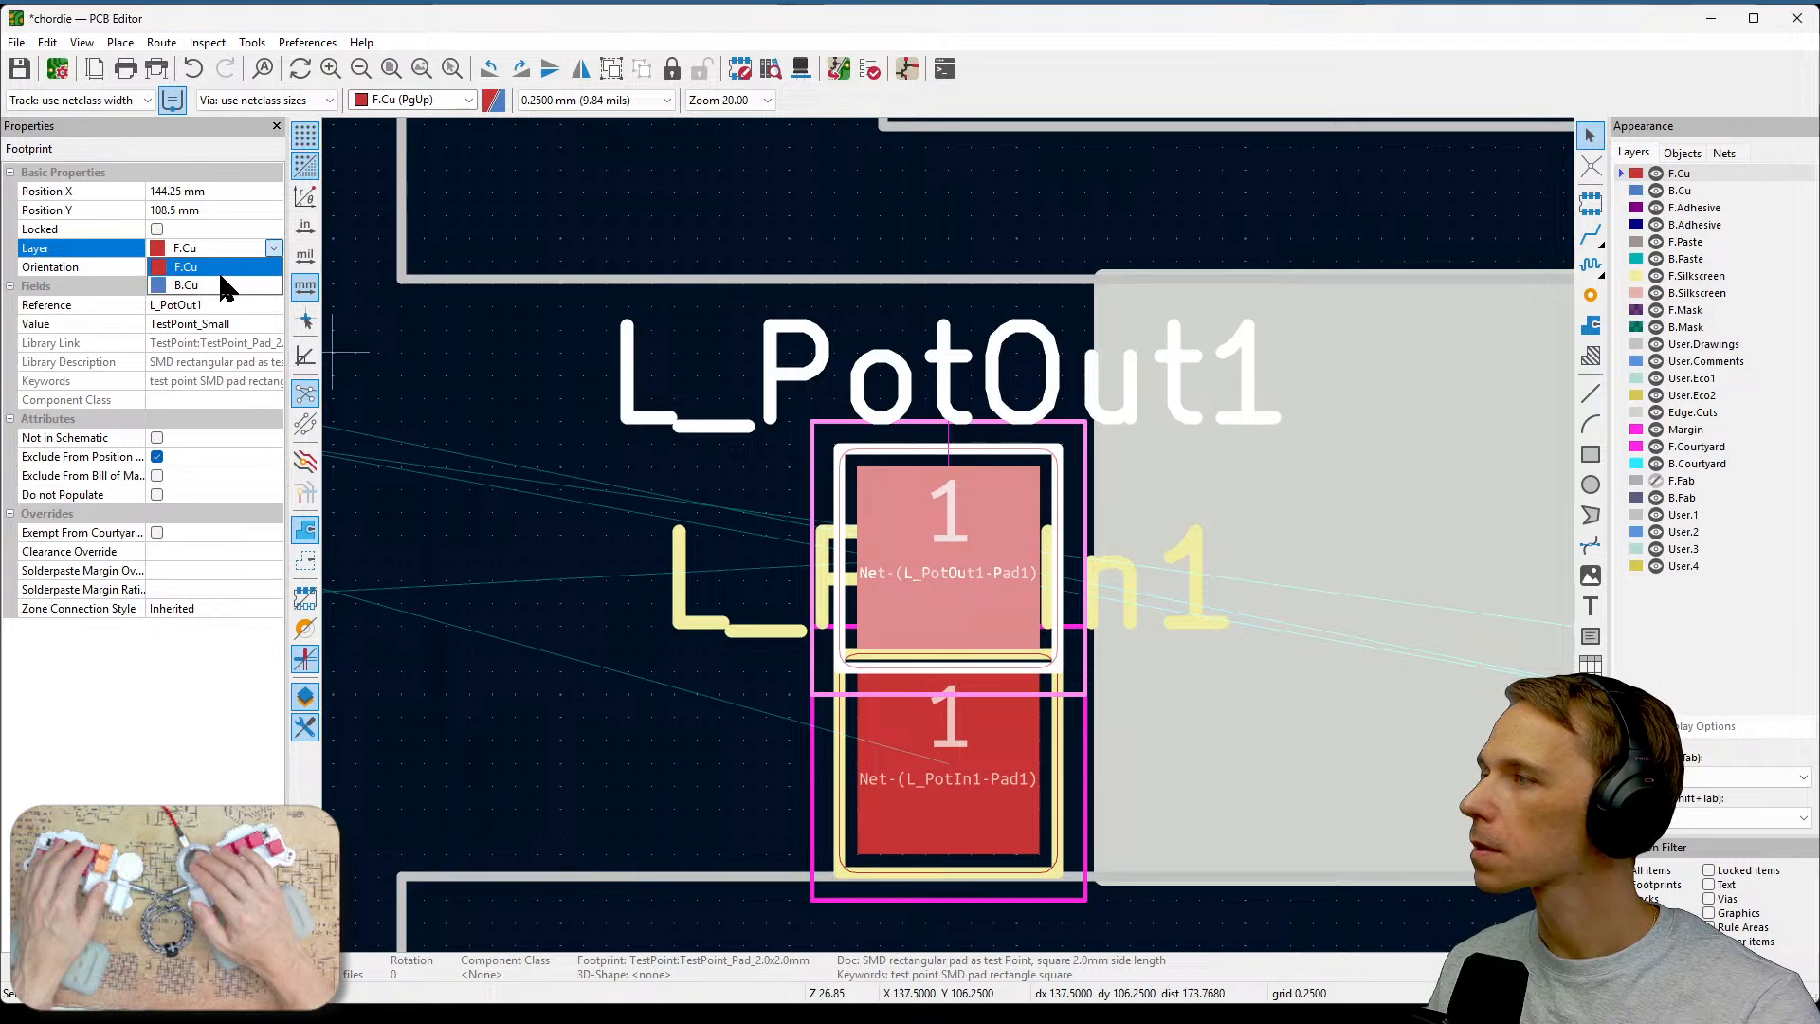
{"action": "left_click", "coordinate": [220, 277]}
{"action": "left_click", "coordinate": [275, 248]}
{"action": "left_click", "coordinate": [246, 281]}
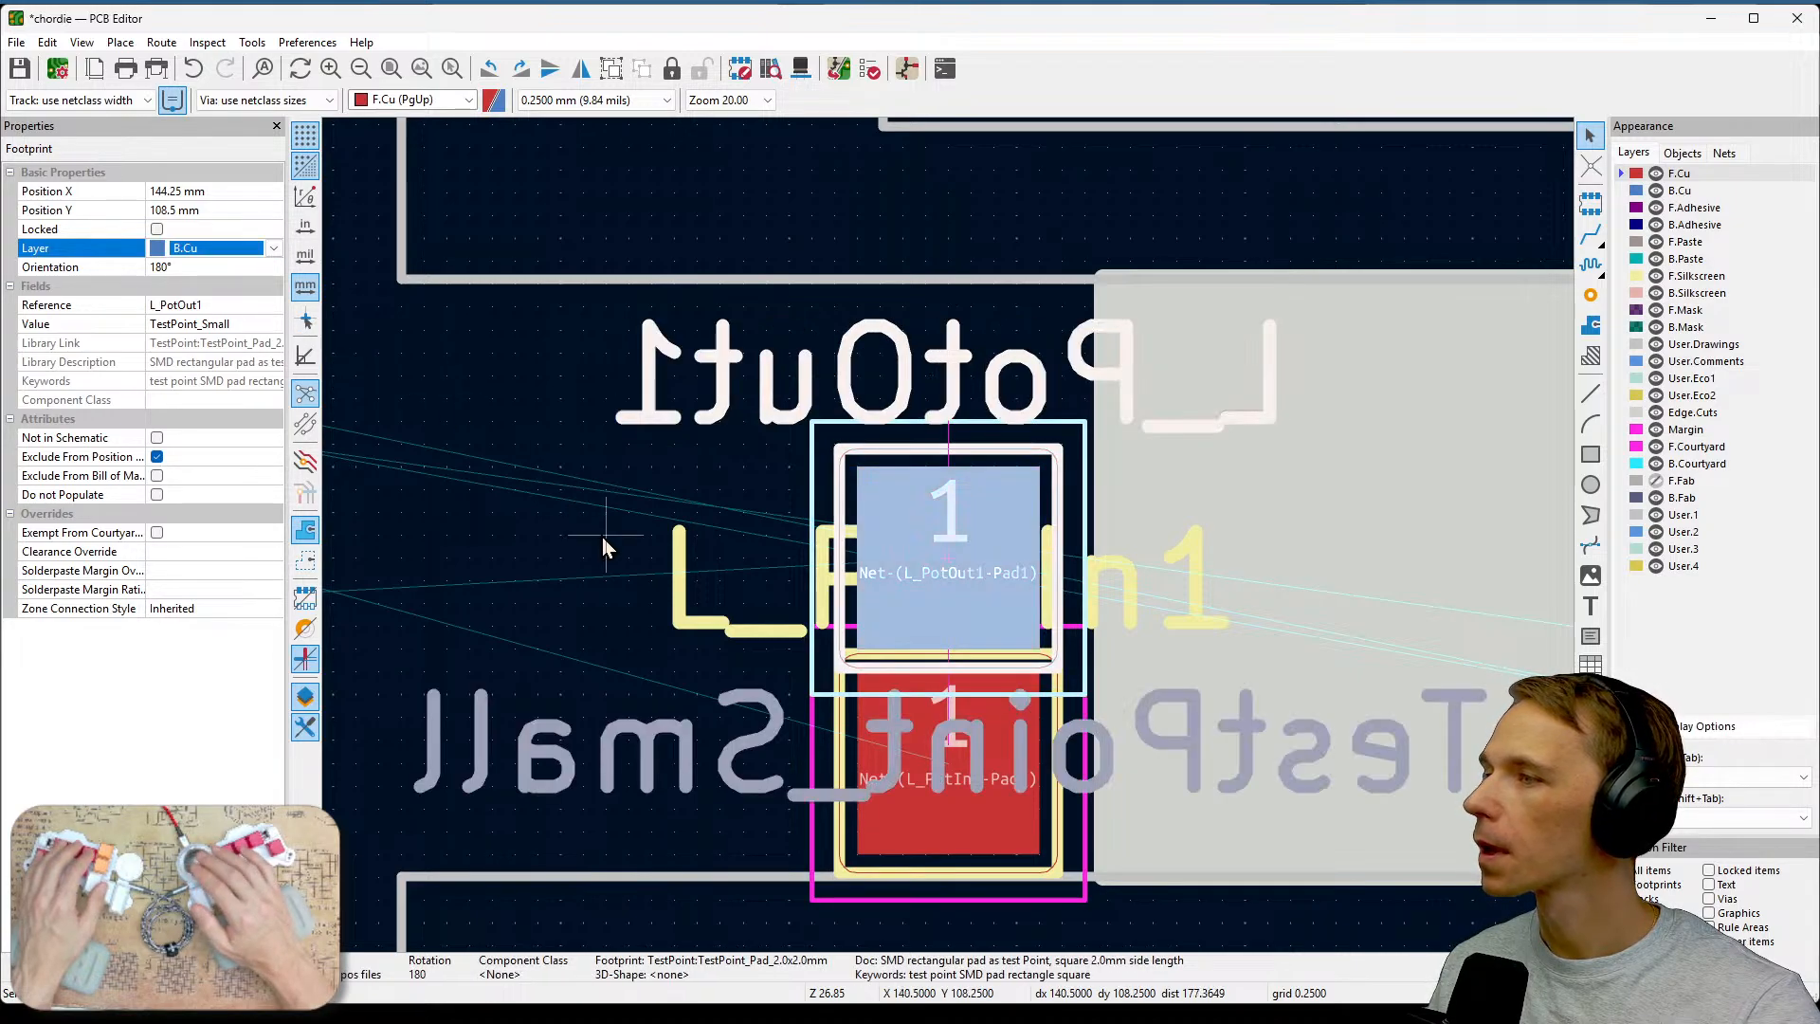
Hide the value text of the L_PotOut1 footprint in its footprint properties.
{"action": "left_click", "coordinate": [600, 537]}
{"action": "left_click", "coordinate": [984, 523]}
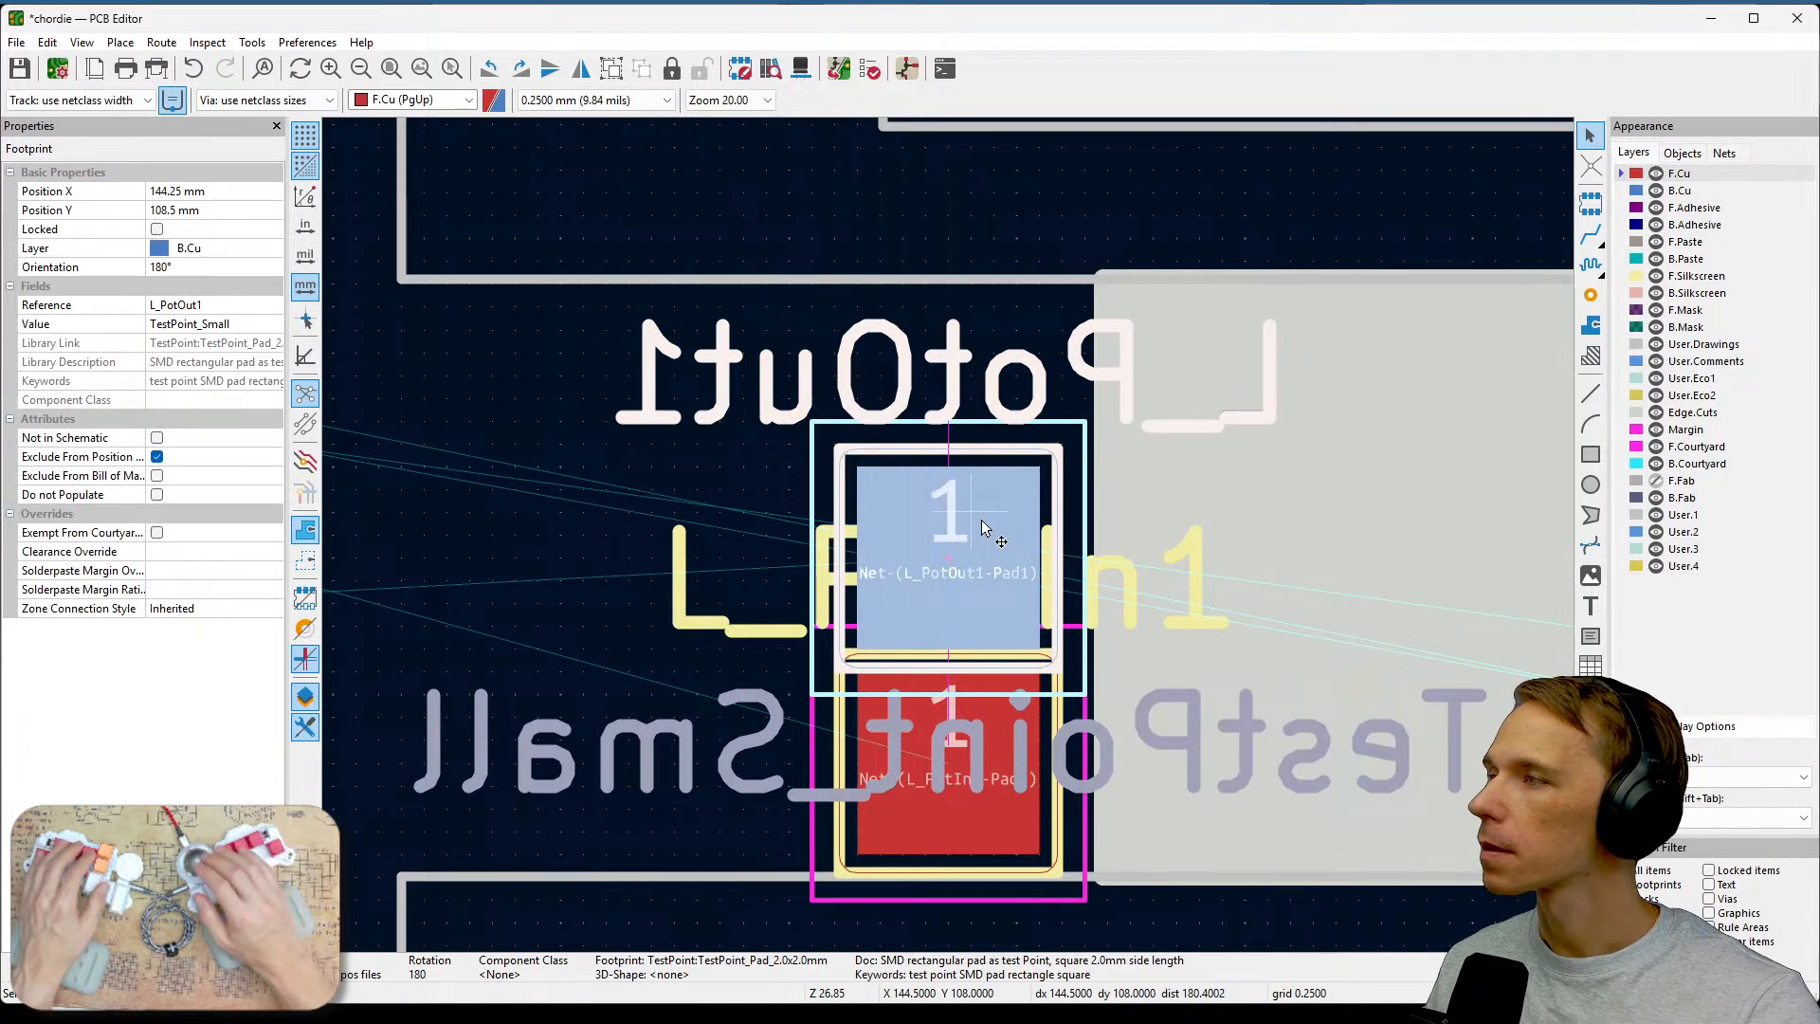
{"action": "double_click", "coordinate": [982, 527]}
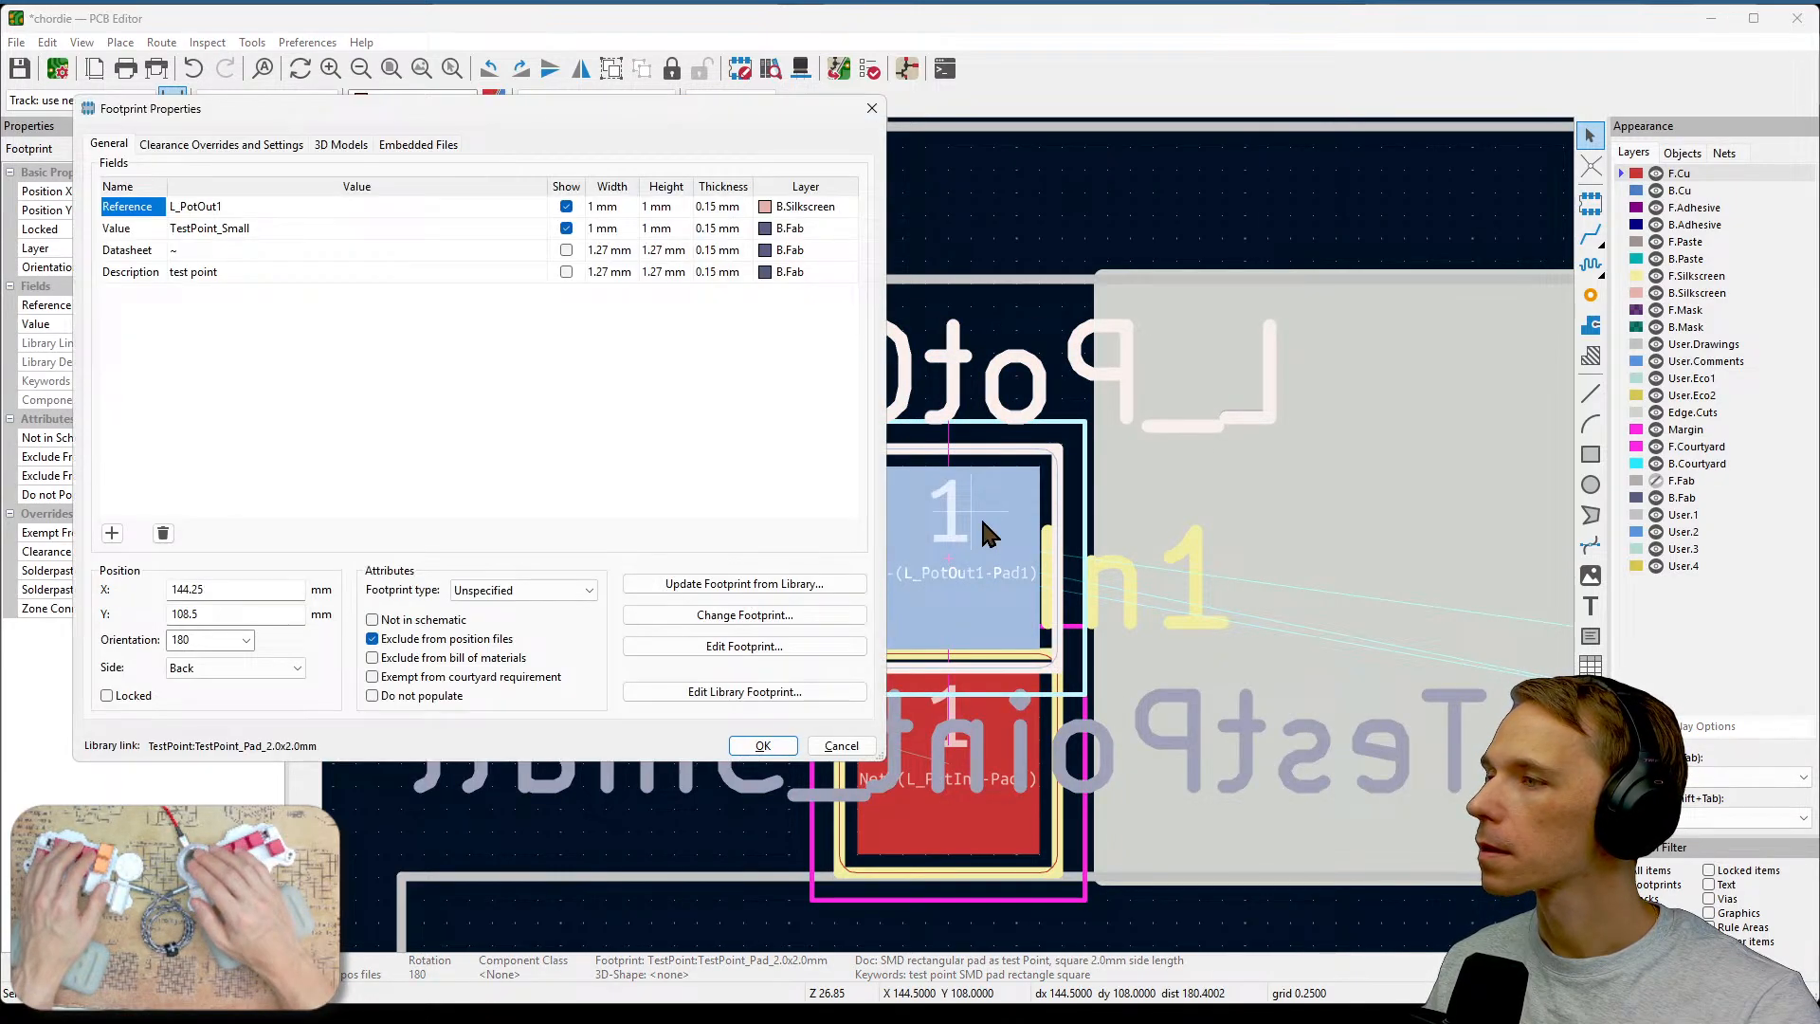
{"action": "left_click", "coordinate": [566, 228]}
{"action": "left_click", "coordinate": [762, 745]}
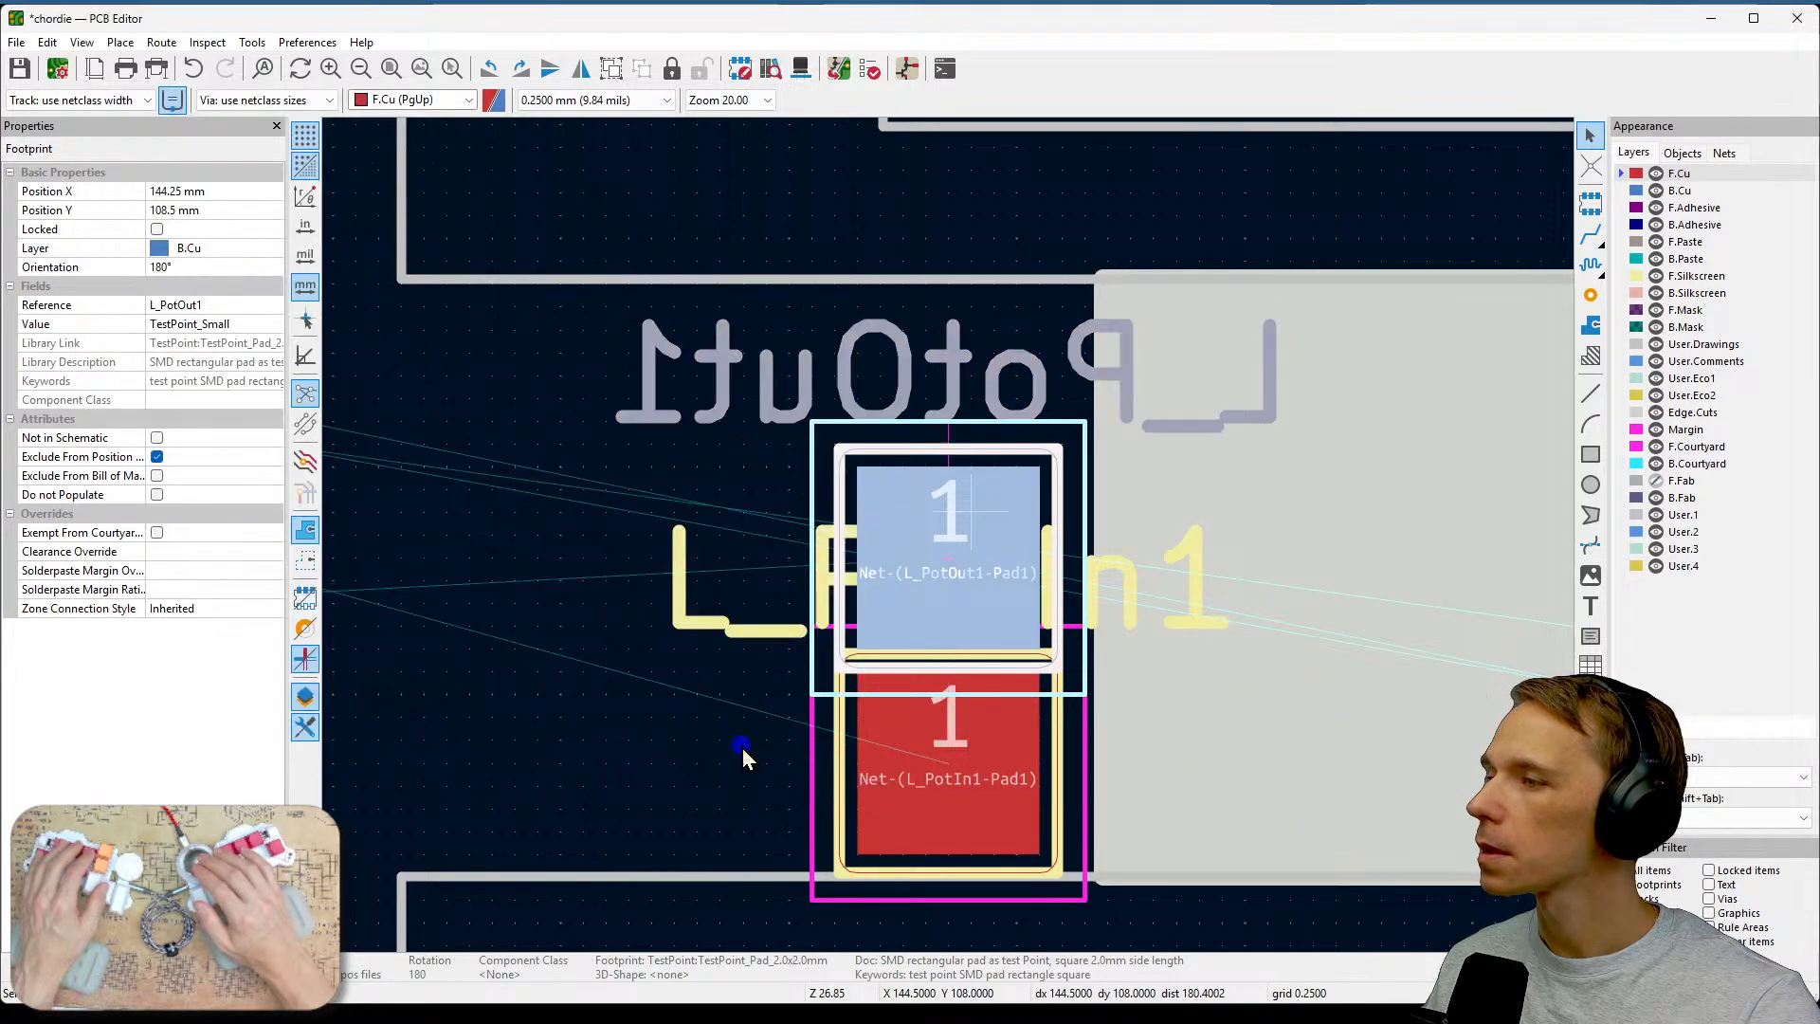
Hide the reference and value text of the L_PotIn1 footprint in its footprint properties.
{"action": "left_click", "coordinate": [954, 759]}
{"action": "key", "text": "e"}
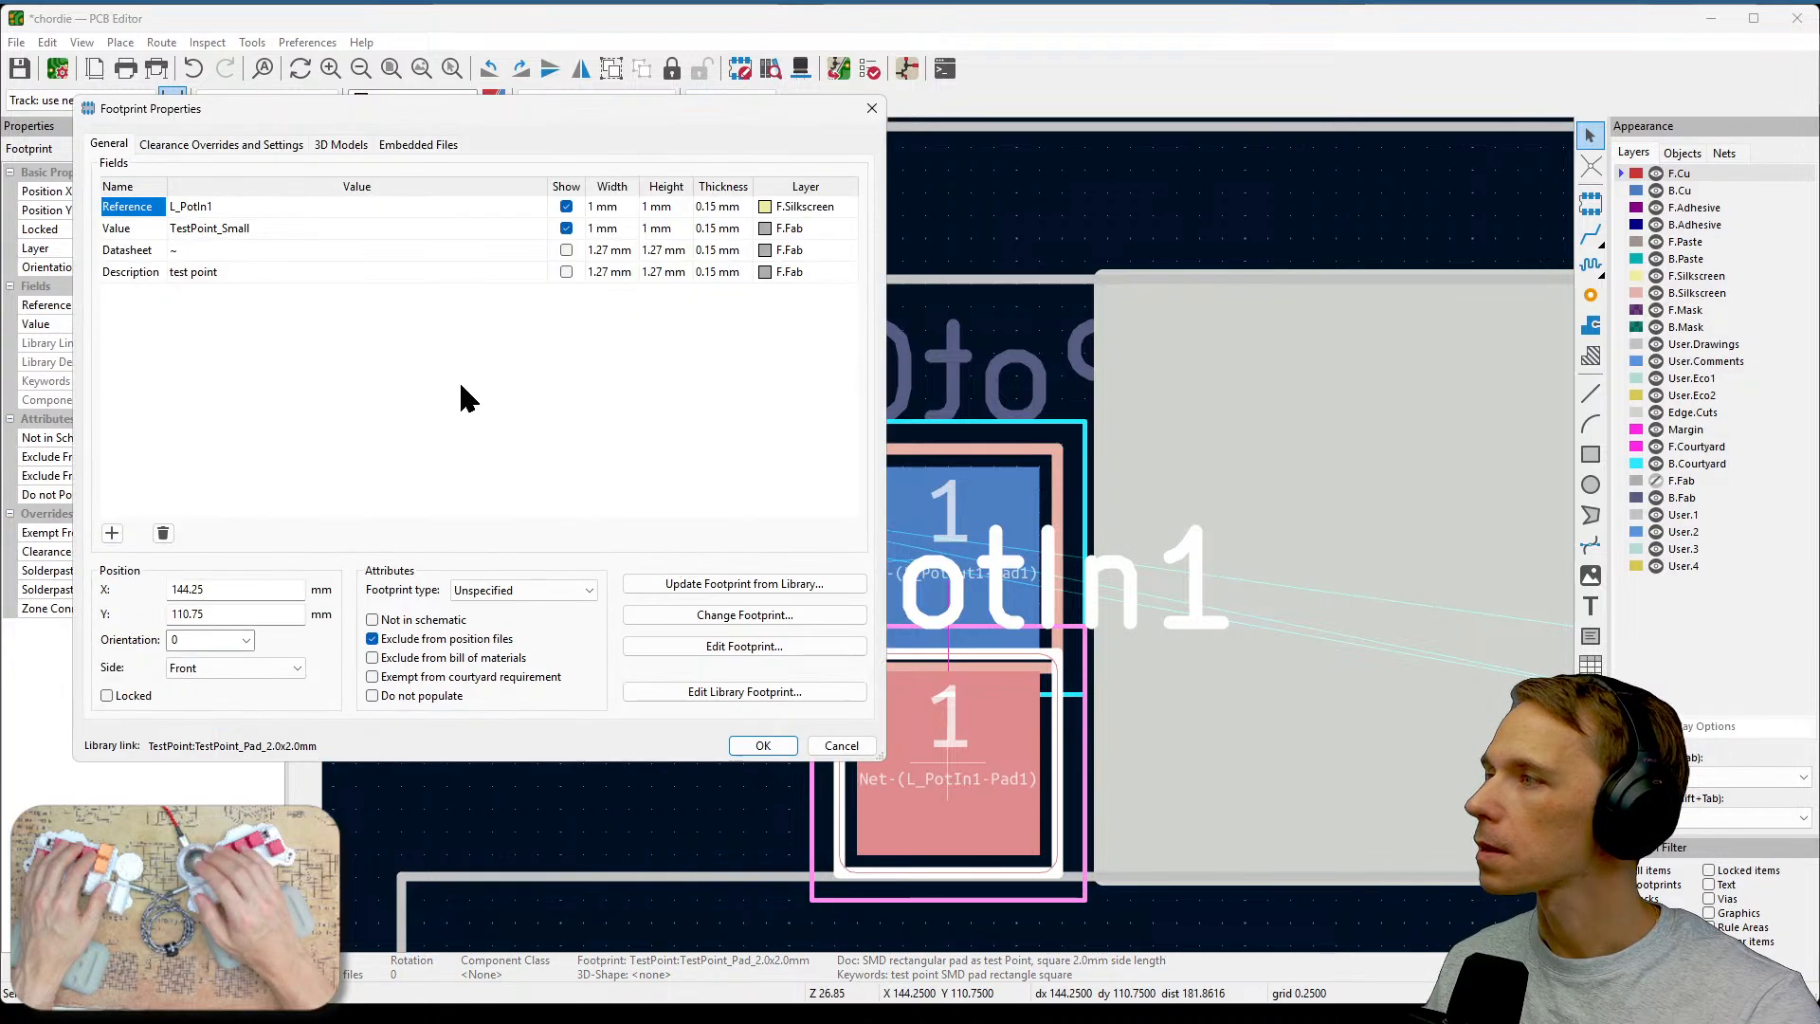
{"action": "left_click", "coordinate": [568, 207]}
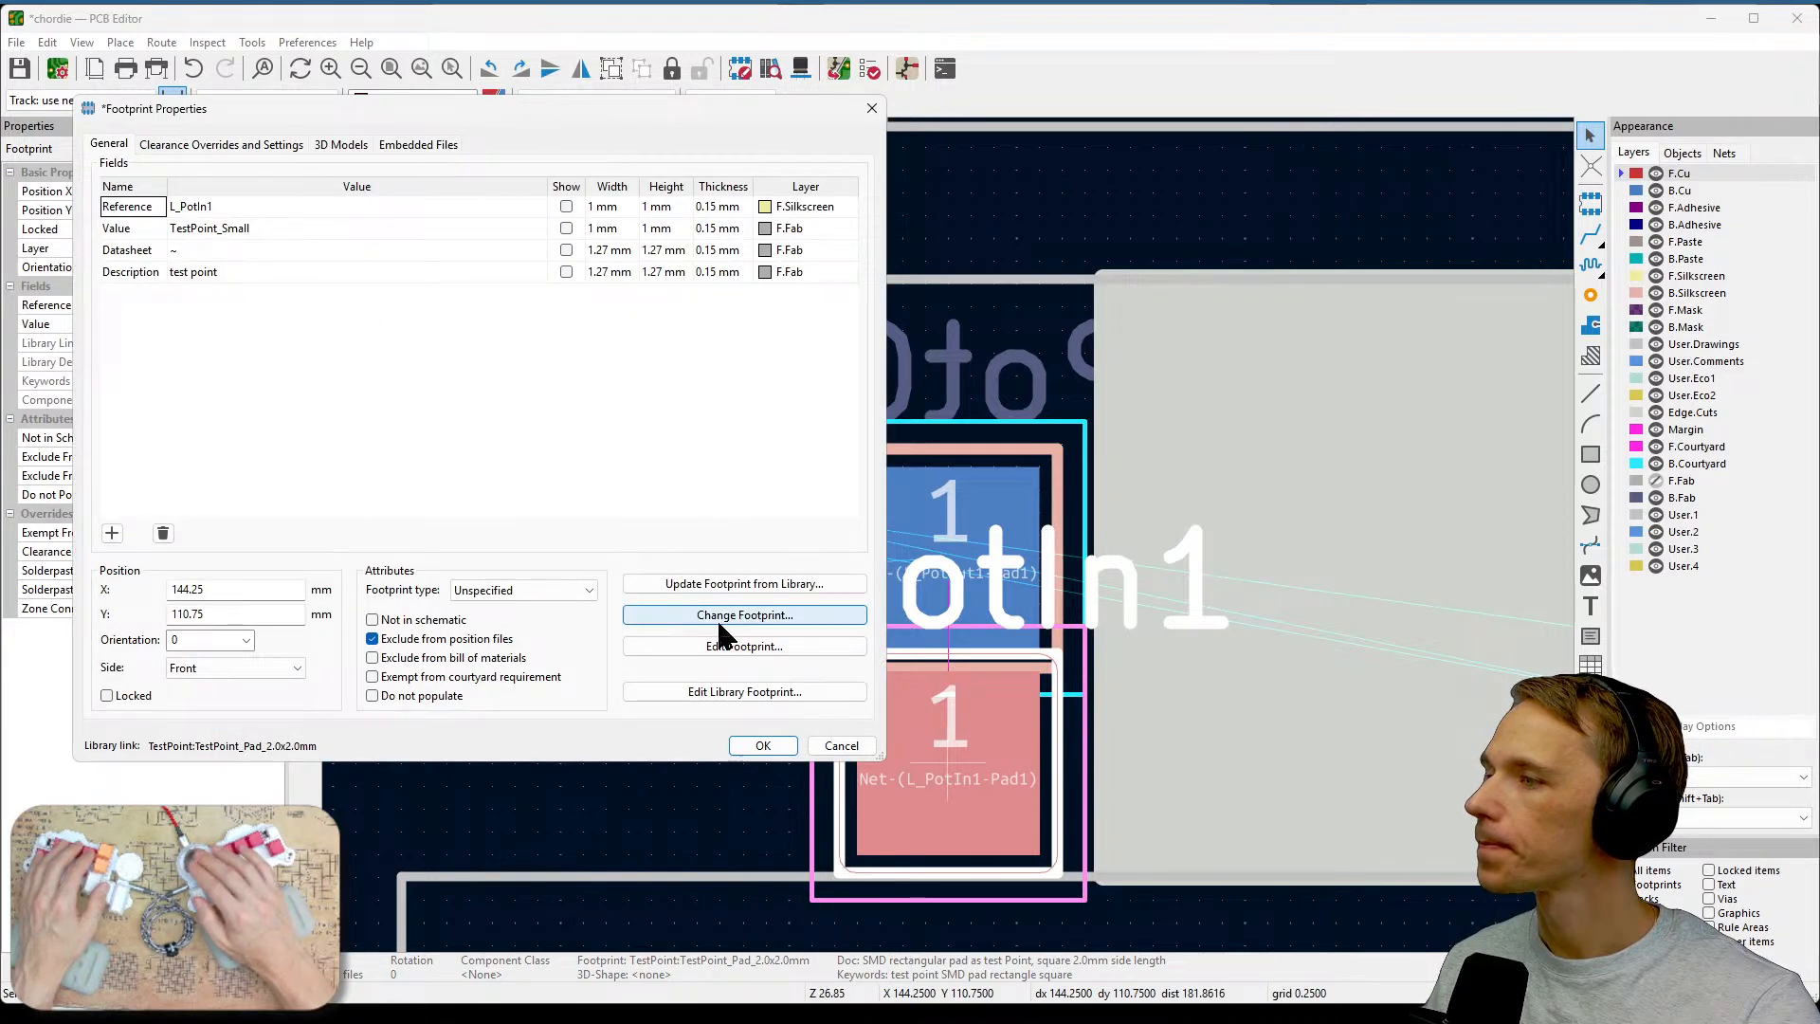
{"action": "left_click", "coordinate": [762, 745]}
{"action": "left_click", "coordinate": [761, 684]}
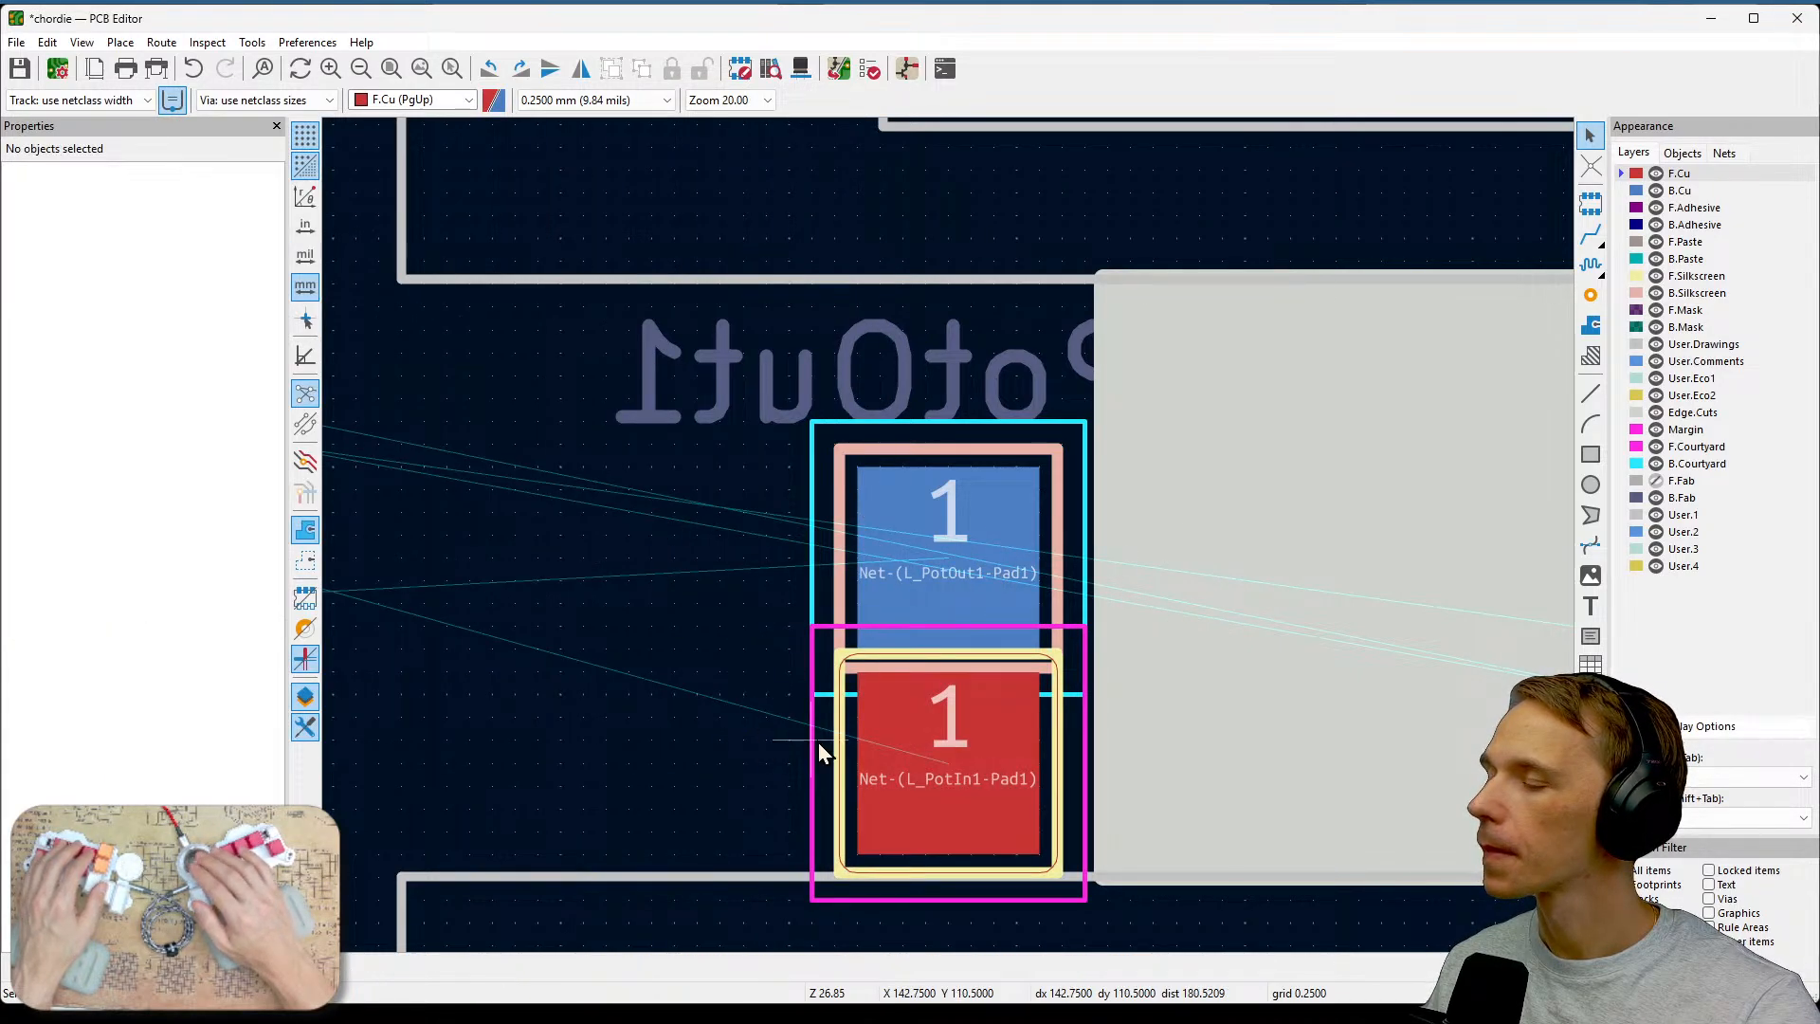
Survey the board to compare the new test pads with the existing TPL test point pads.
{"action": "key", "text": "F4"}
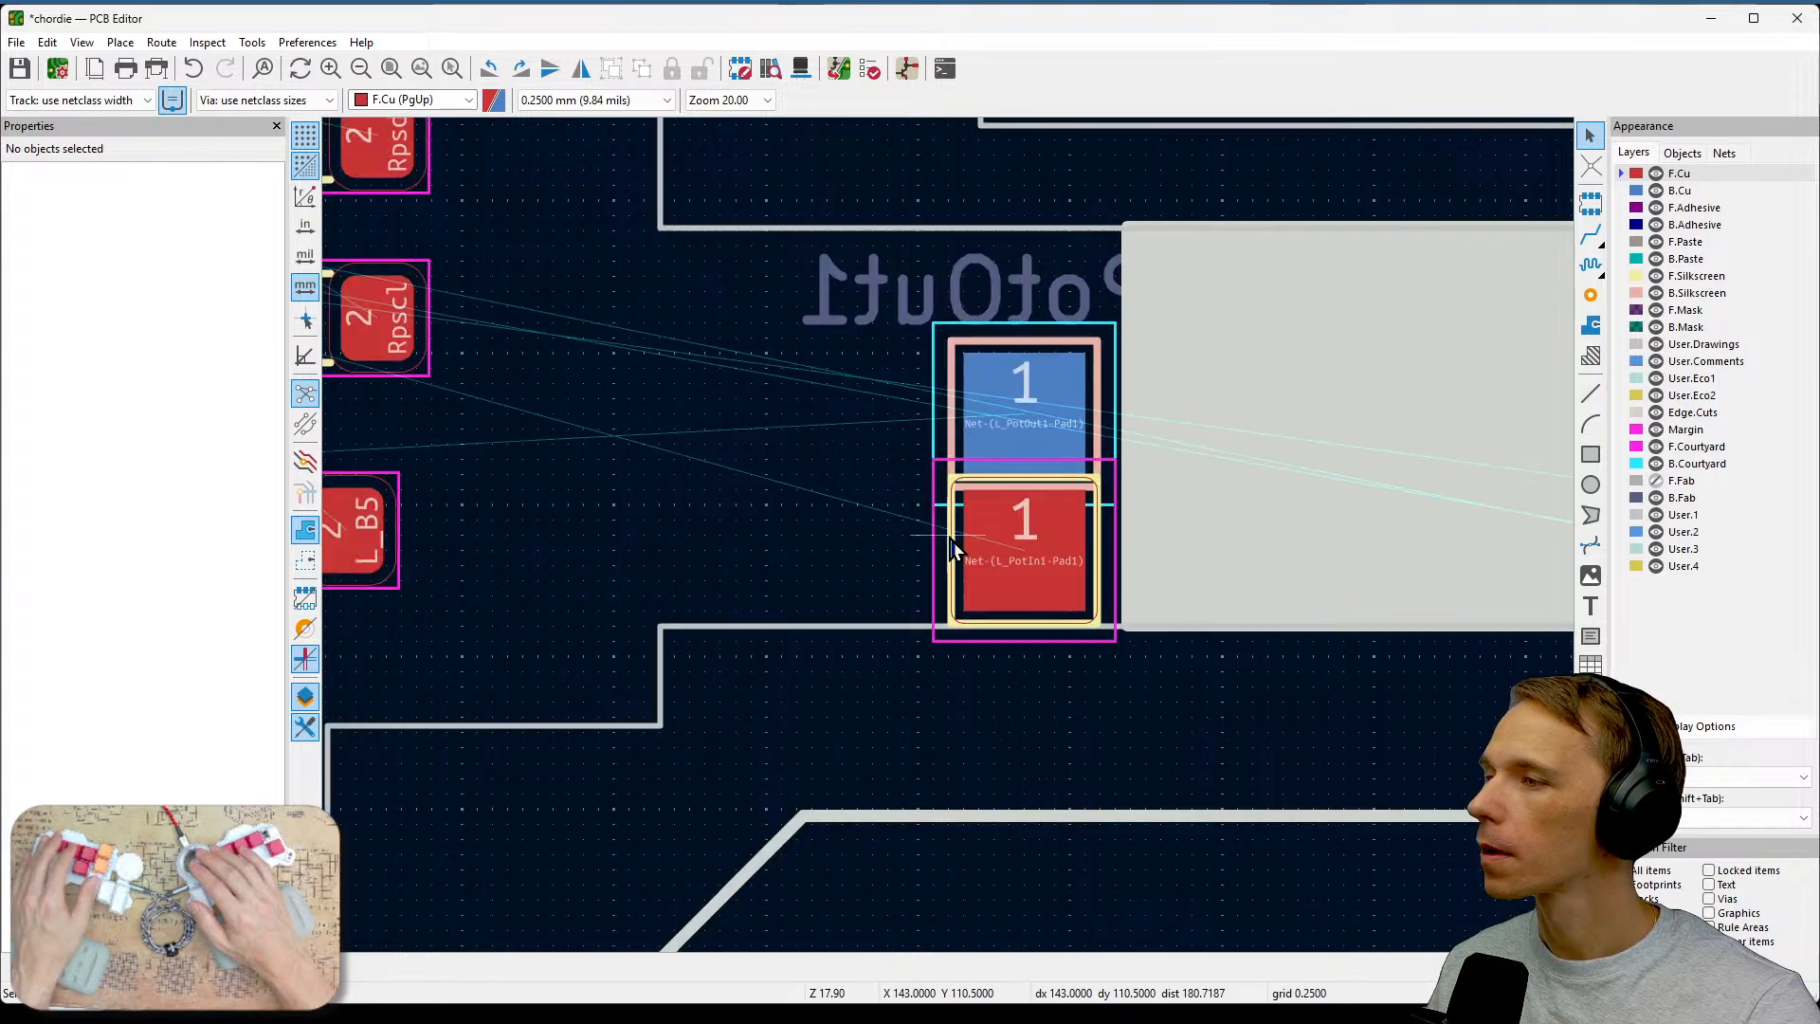
{"action": "scroll", "coordinate": [952, 547], "scroll_direction": "down", "scroll_amount": 5}
{"action": "scroll", "coordinate": [1058, 573], "scroll_direction": "up", "scroll_amount": 1}
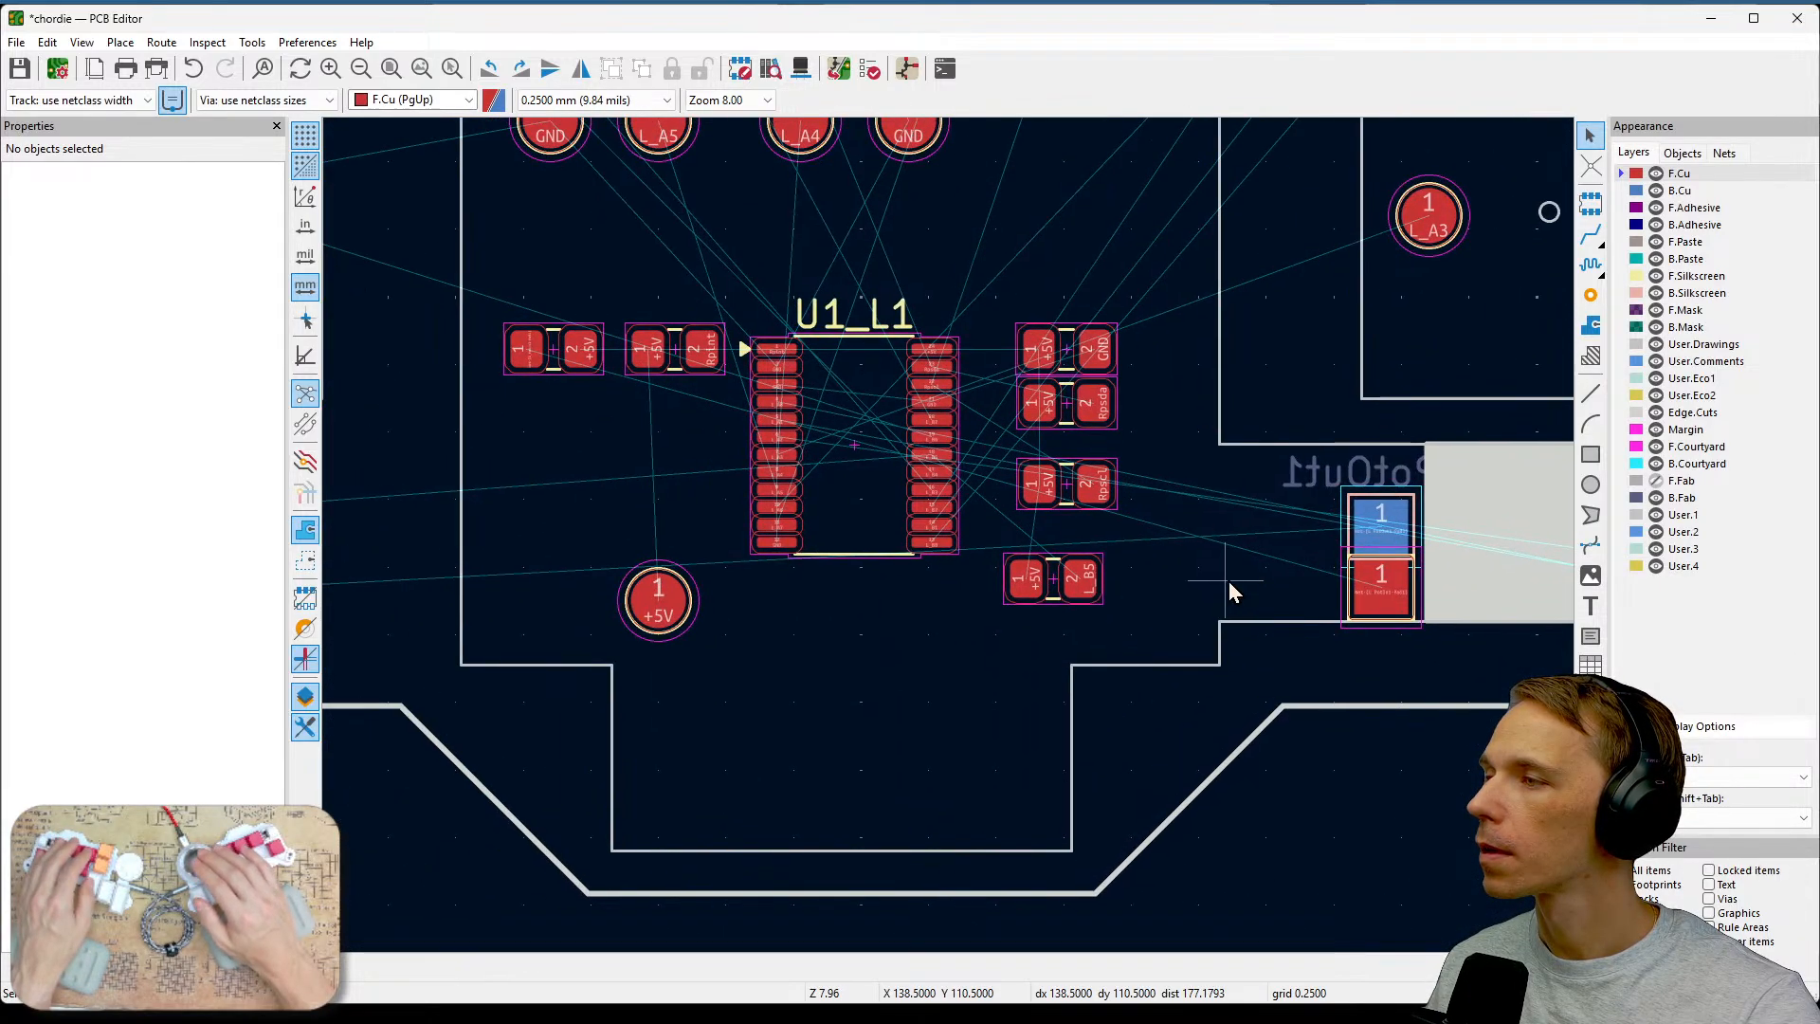
{"action": "scroll", "coordinate": [1228, 582], "scroll_direction": "left", "scroll_amount": 5, "text": "ctrl"}
{"action": "middle_click_drag", "start_coordinate": [559, 547], "coordinate": [881, 479]}
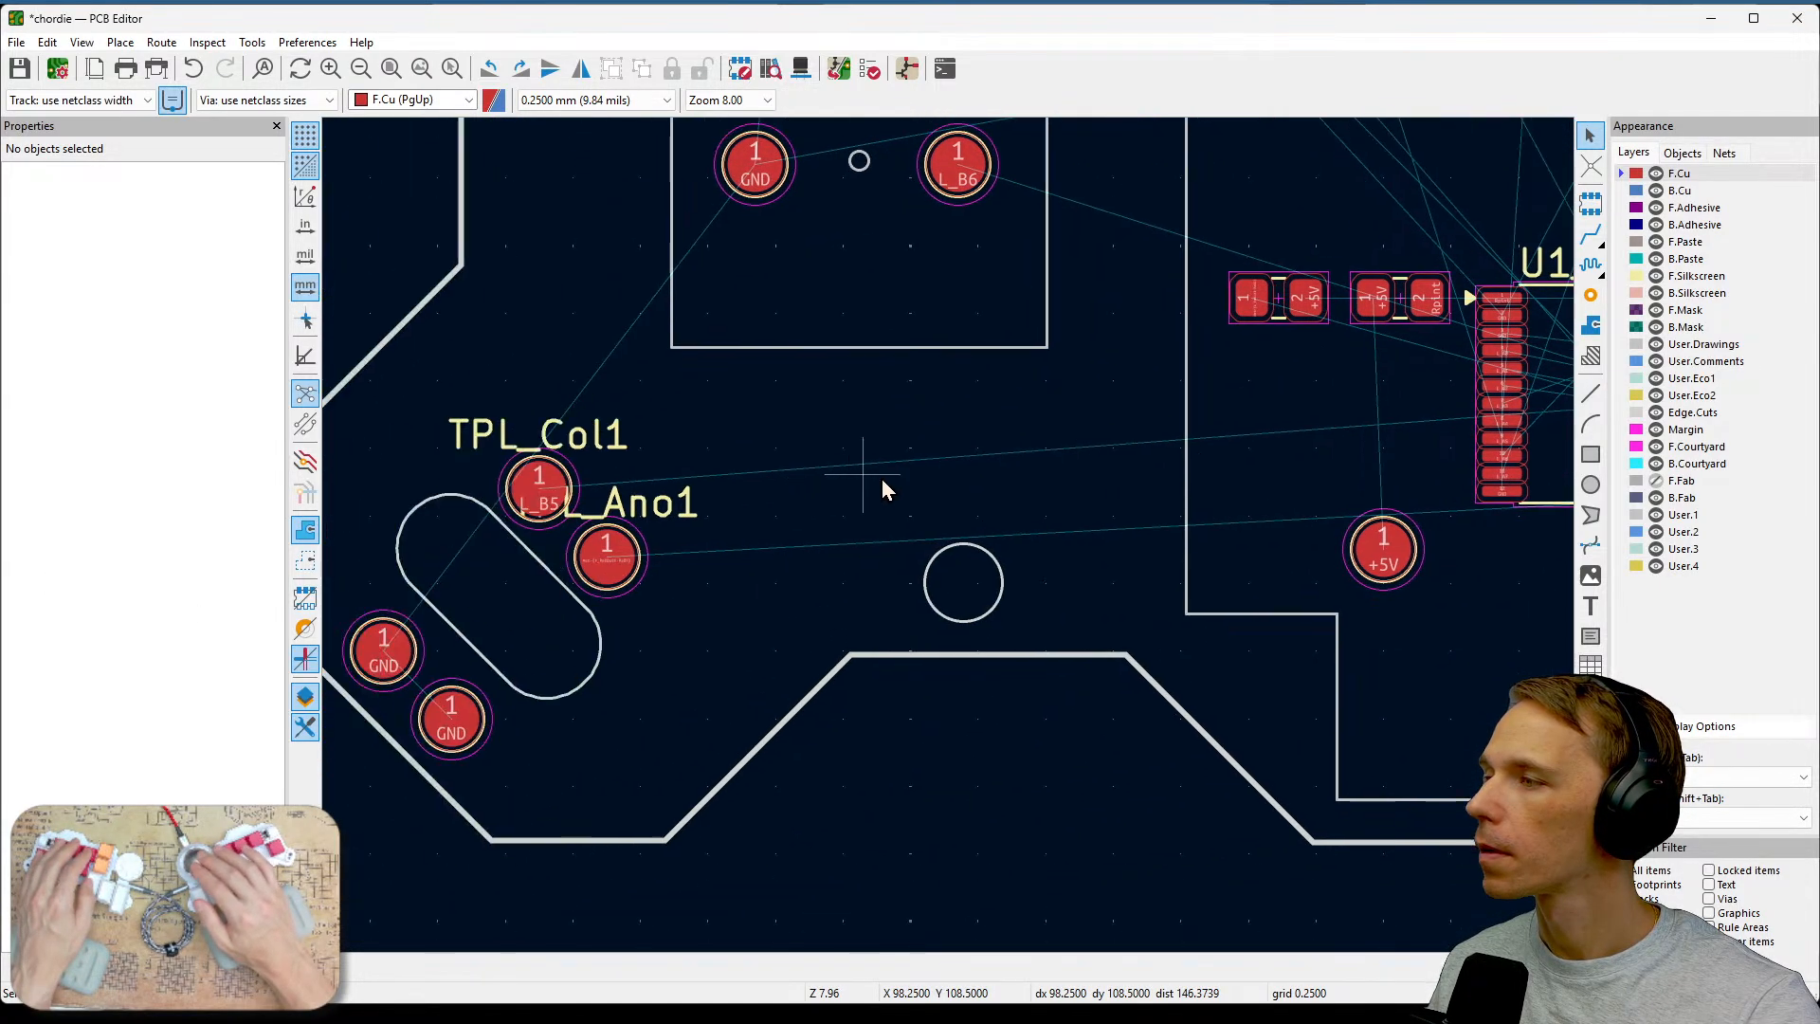
{"action": "scroll", "coordinate": [949, 538], "scroll_direction": "up", "scroll_amount": 6}
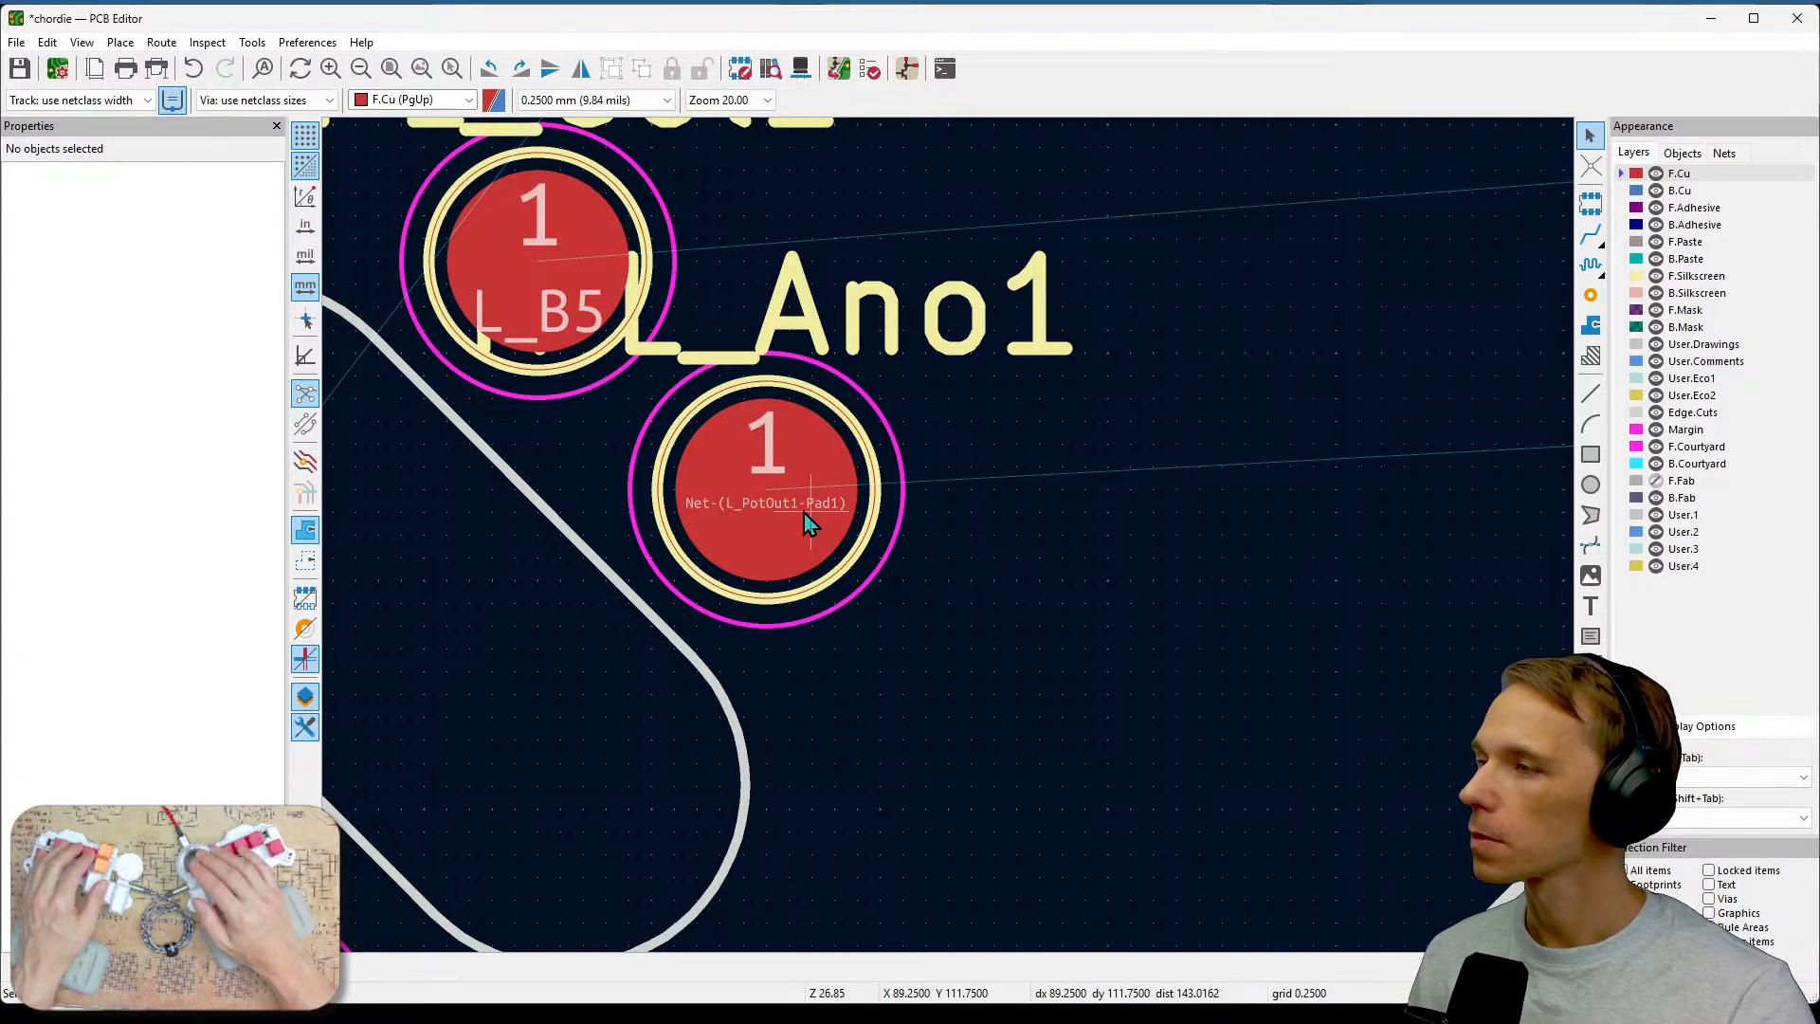
{"action": "scroll", "coordinate": [1097, 446], "scroll_direction": "down", "scroll_amount": 3}
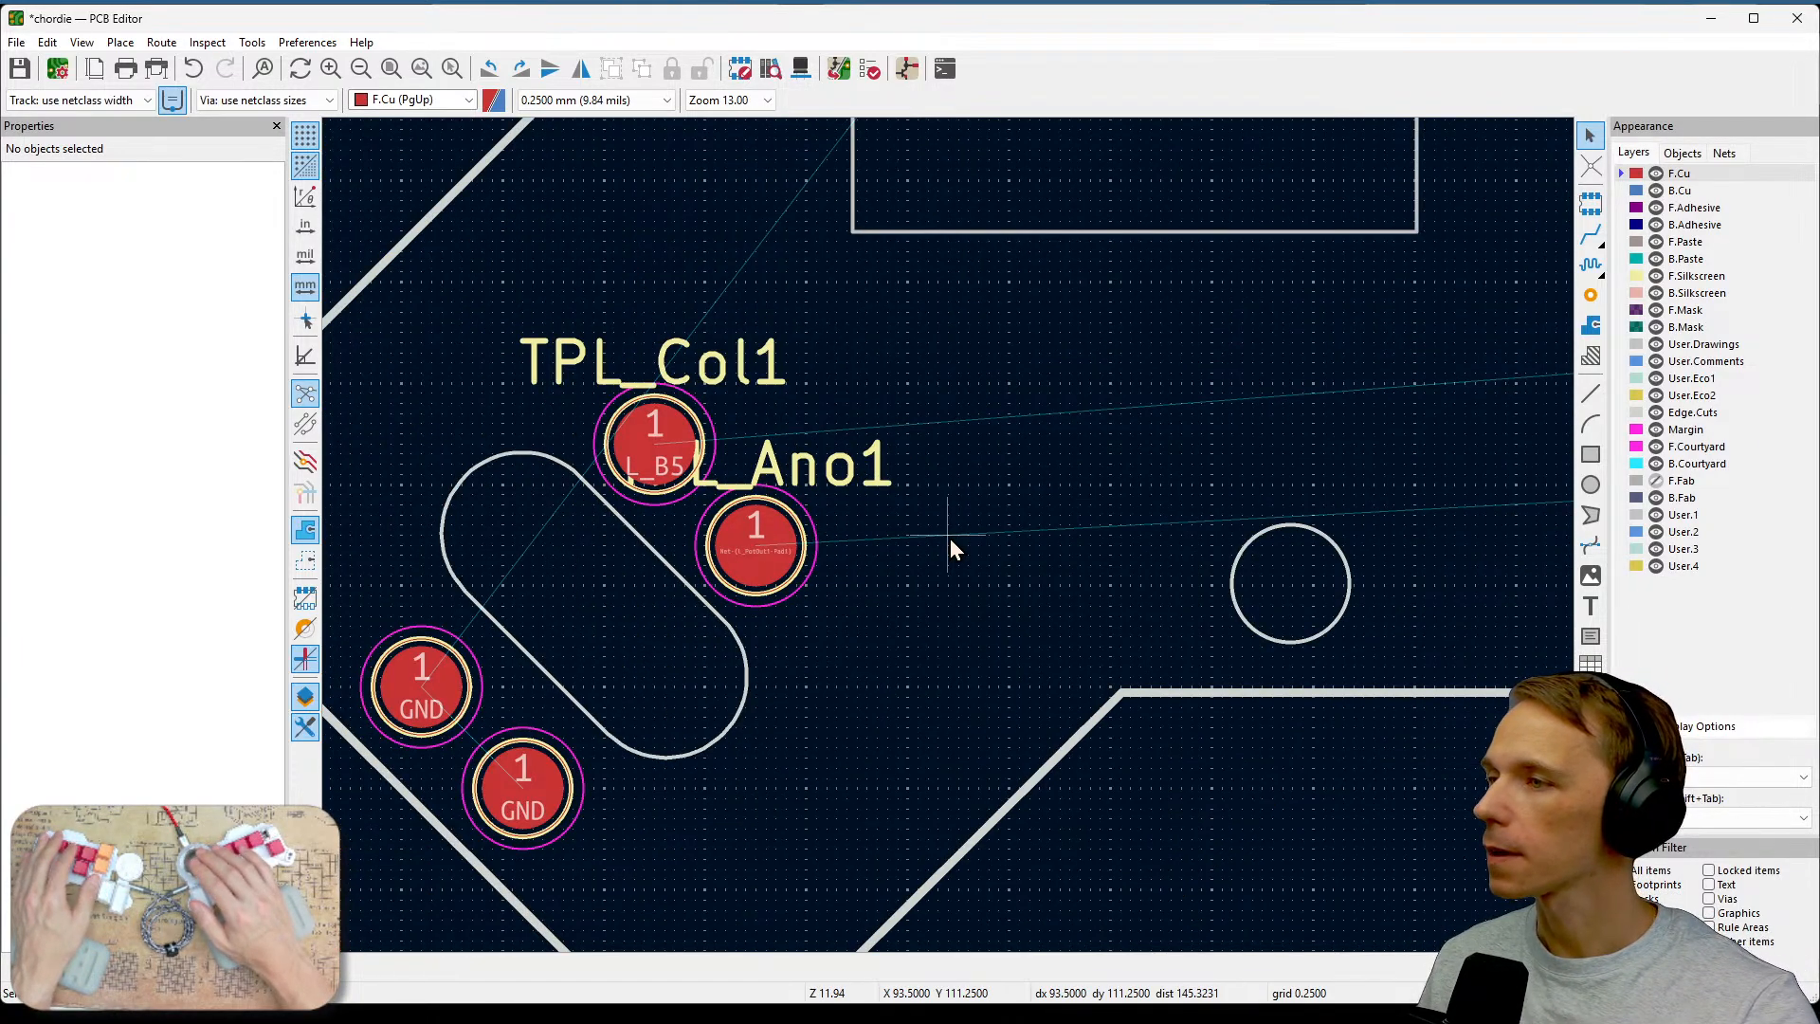
{"action": "scroll", "coordinate": [1072, 560], "scroll_direction": "right", "scroll_amount": 10}
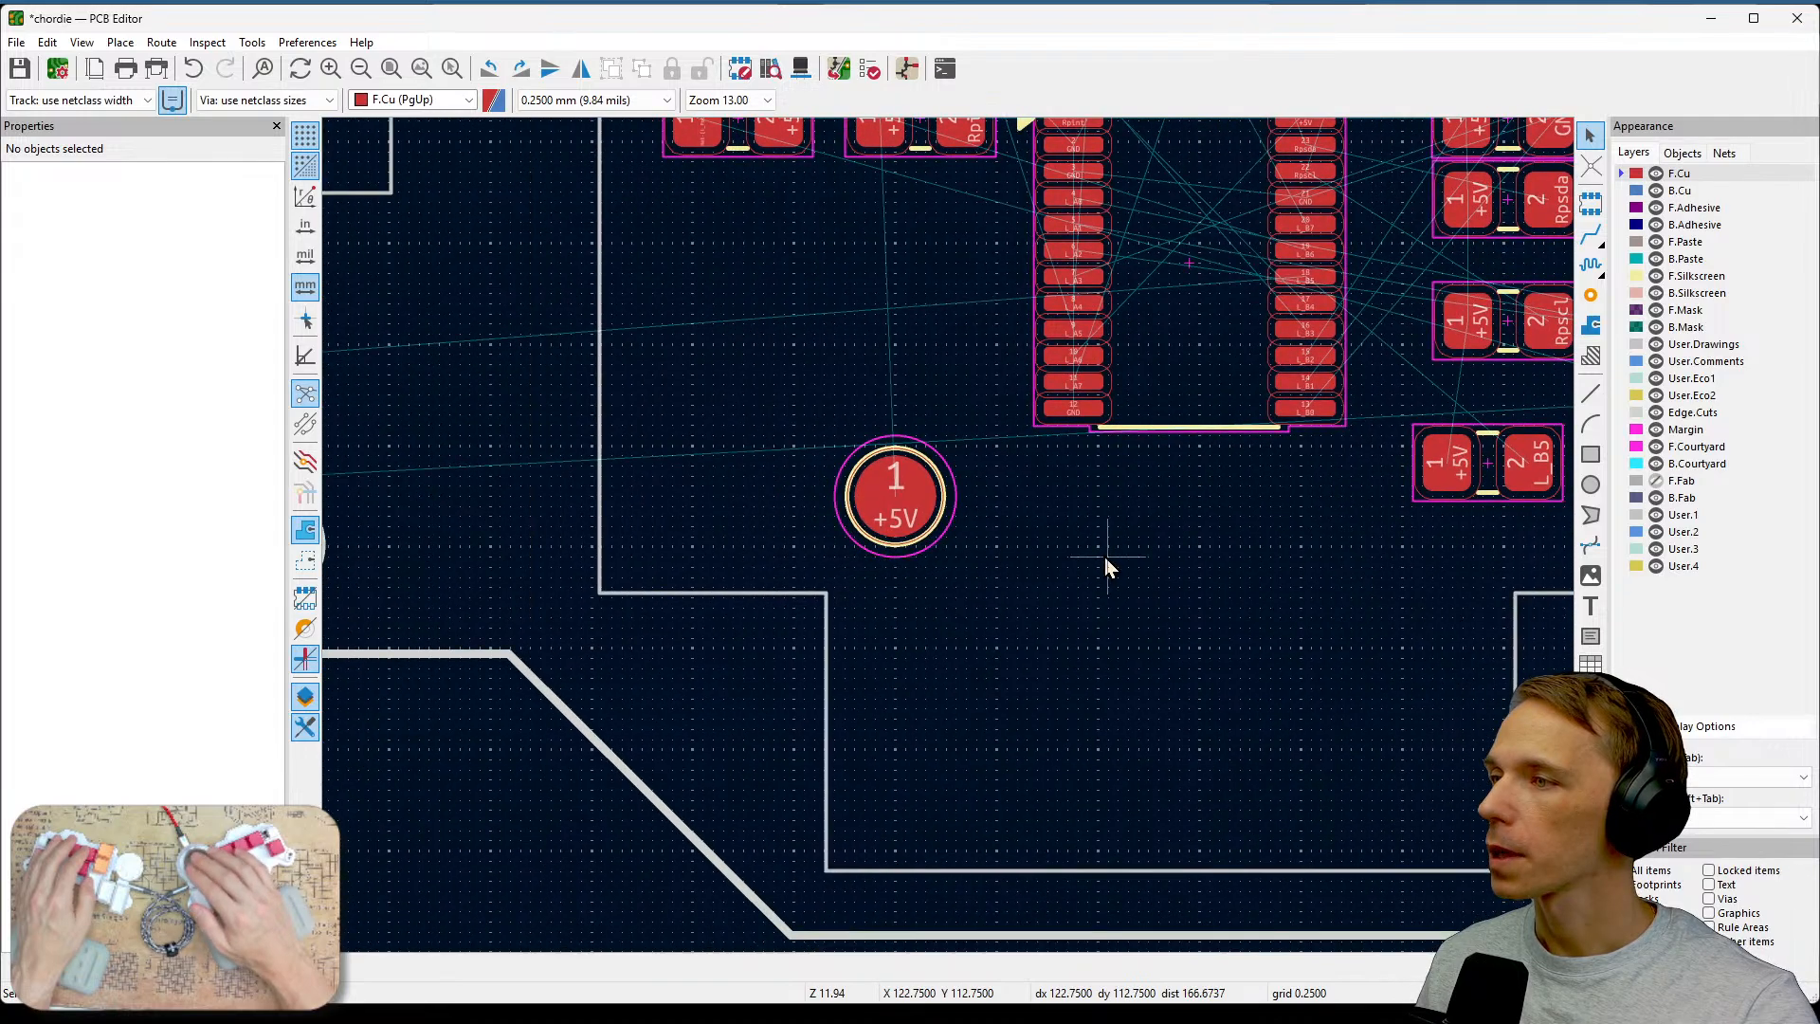
{"action": "scroll", "coordinate": [1105, 562], "scroll_direction": "right", "scroll_amount": 5}
{"action": "scroll", "coordinate": [833, 487], "scroll_direction": "right", "scroll_amount": 6}
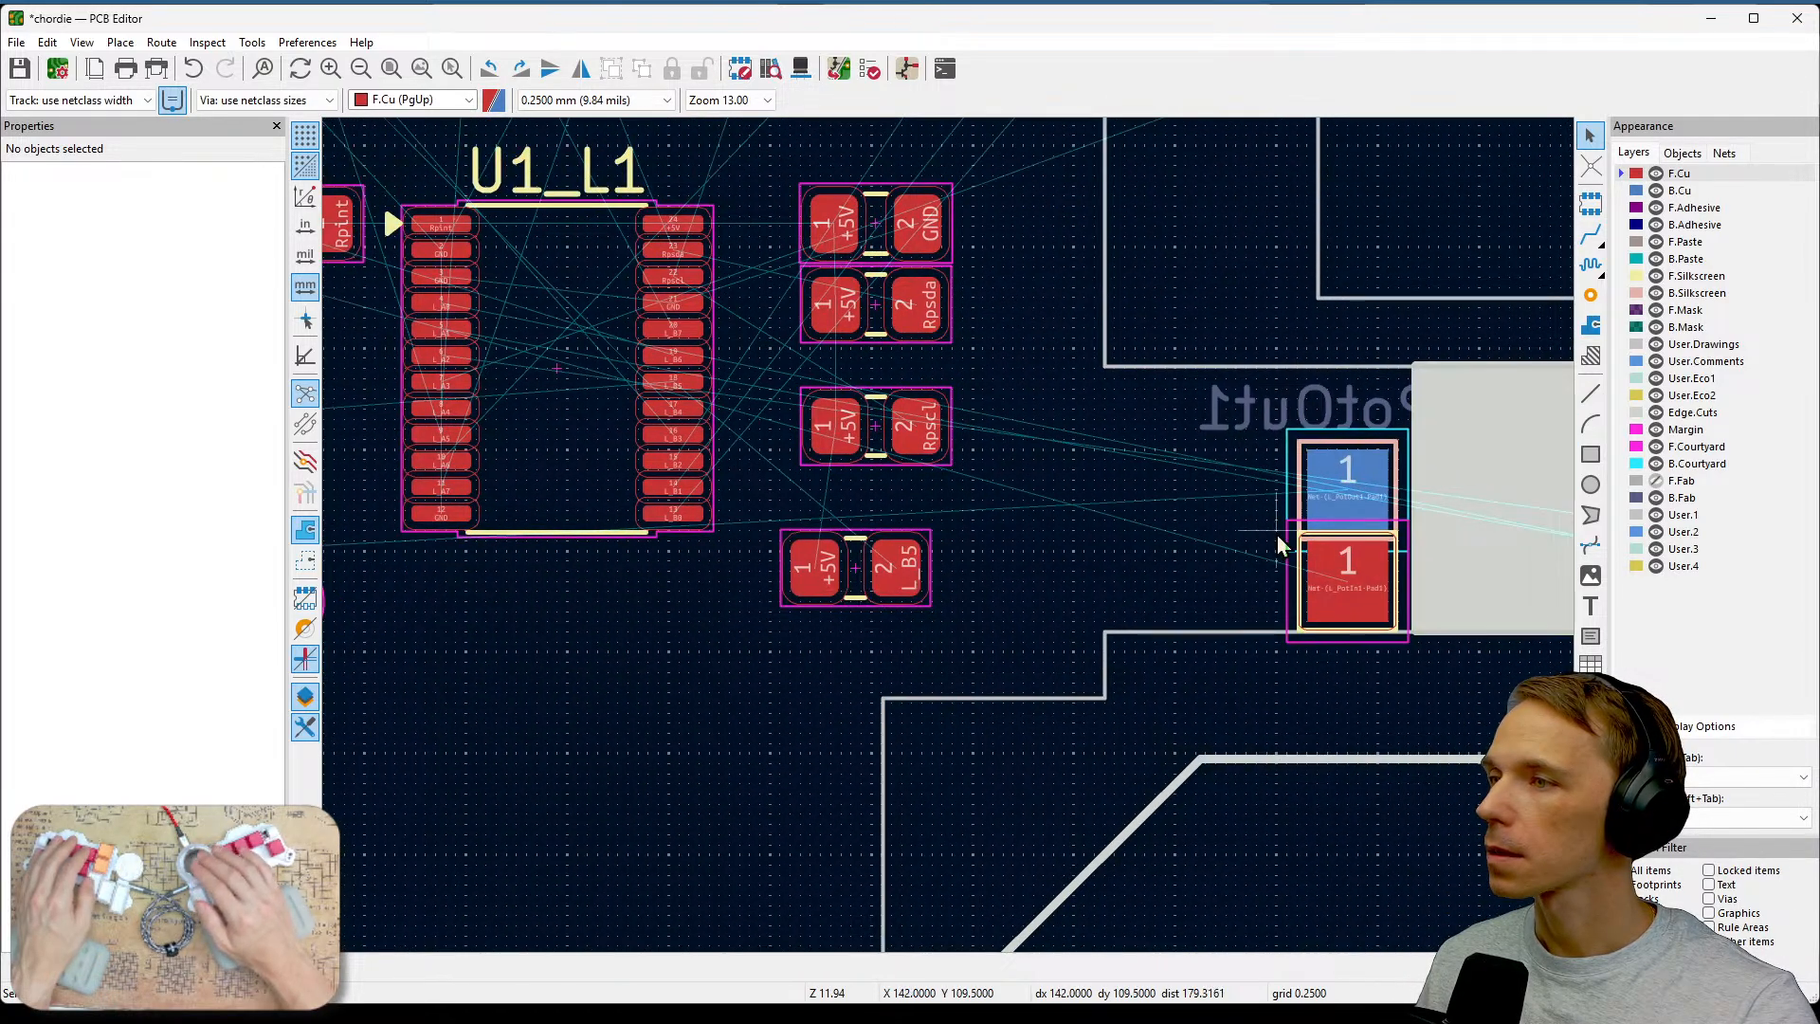
{"action": "scroll", "coordinate": [1276, 535], "scroll_direction": "up", "scroll_amount": 2}
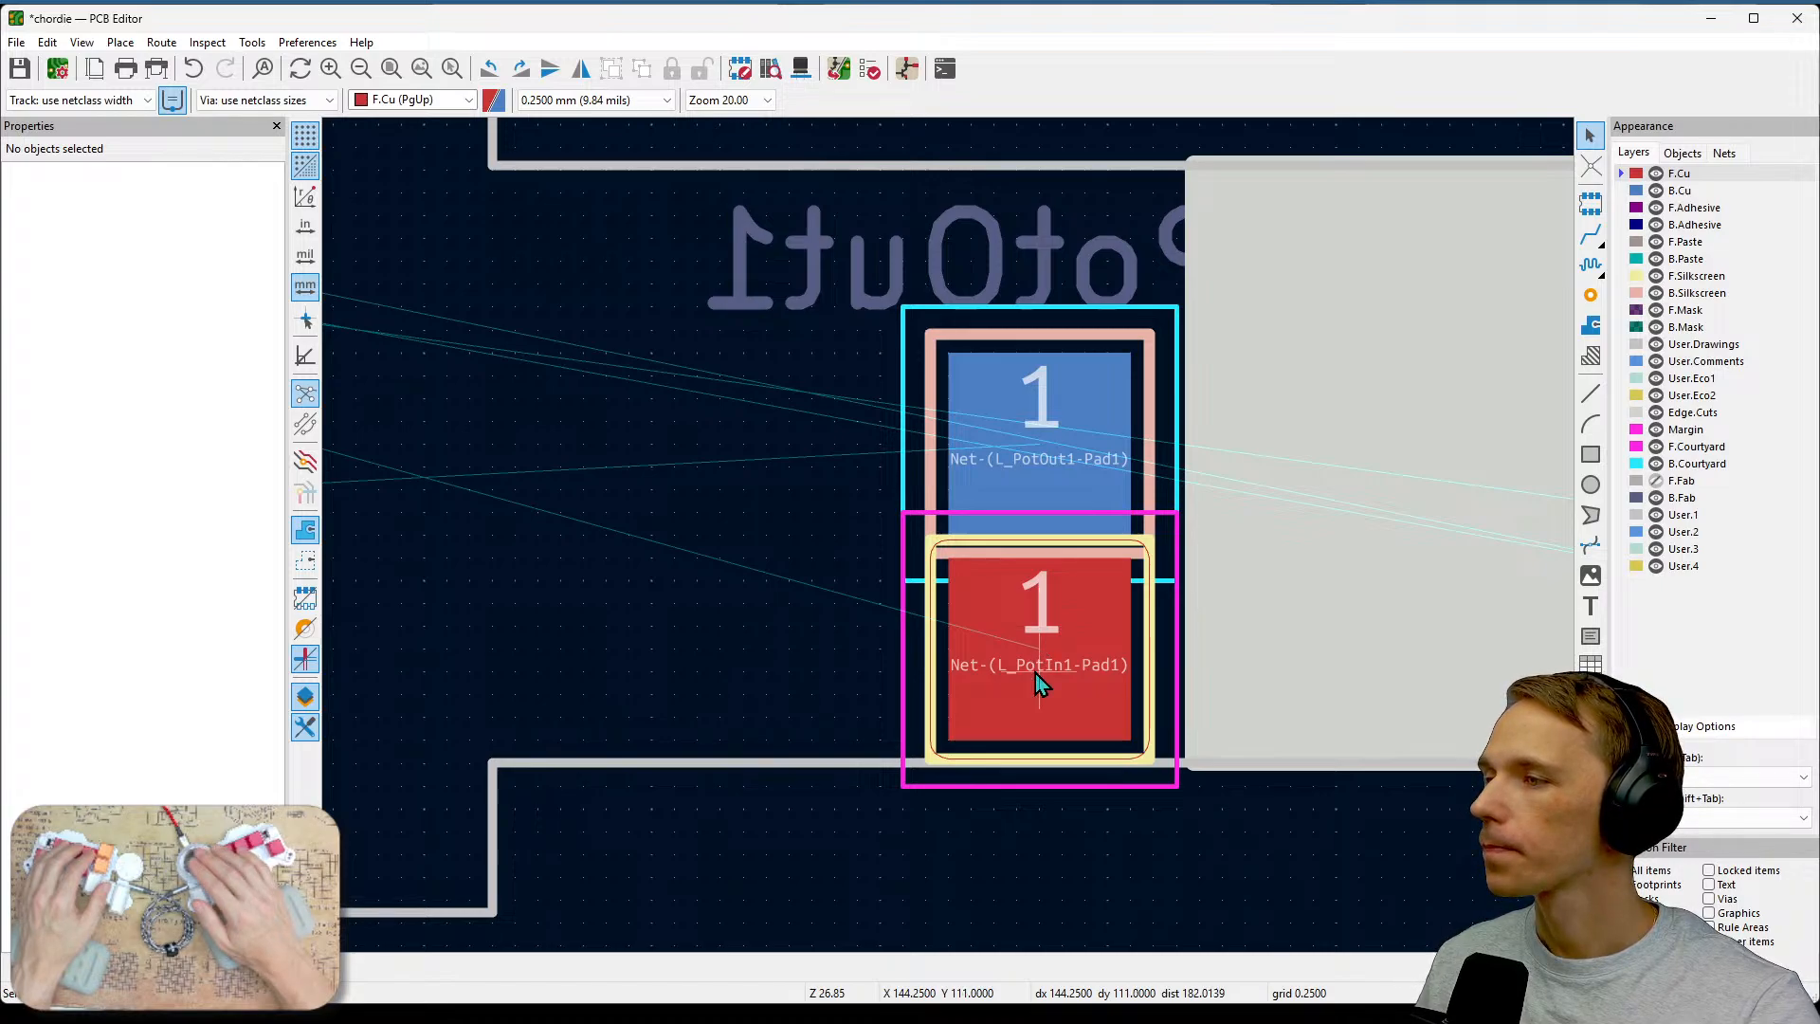
Move L_PotIn1 aside, place L_PotOut1 in the lower pad position, and switch it back to F.Cu.
{"action": "left_click", "coordinate": [1071, 738]}
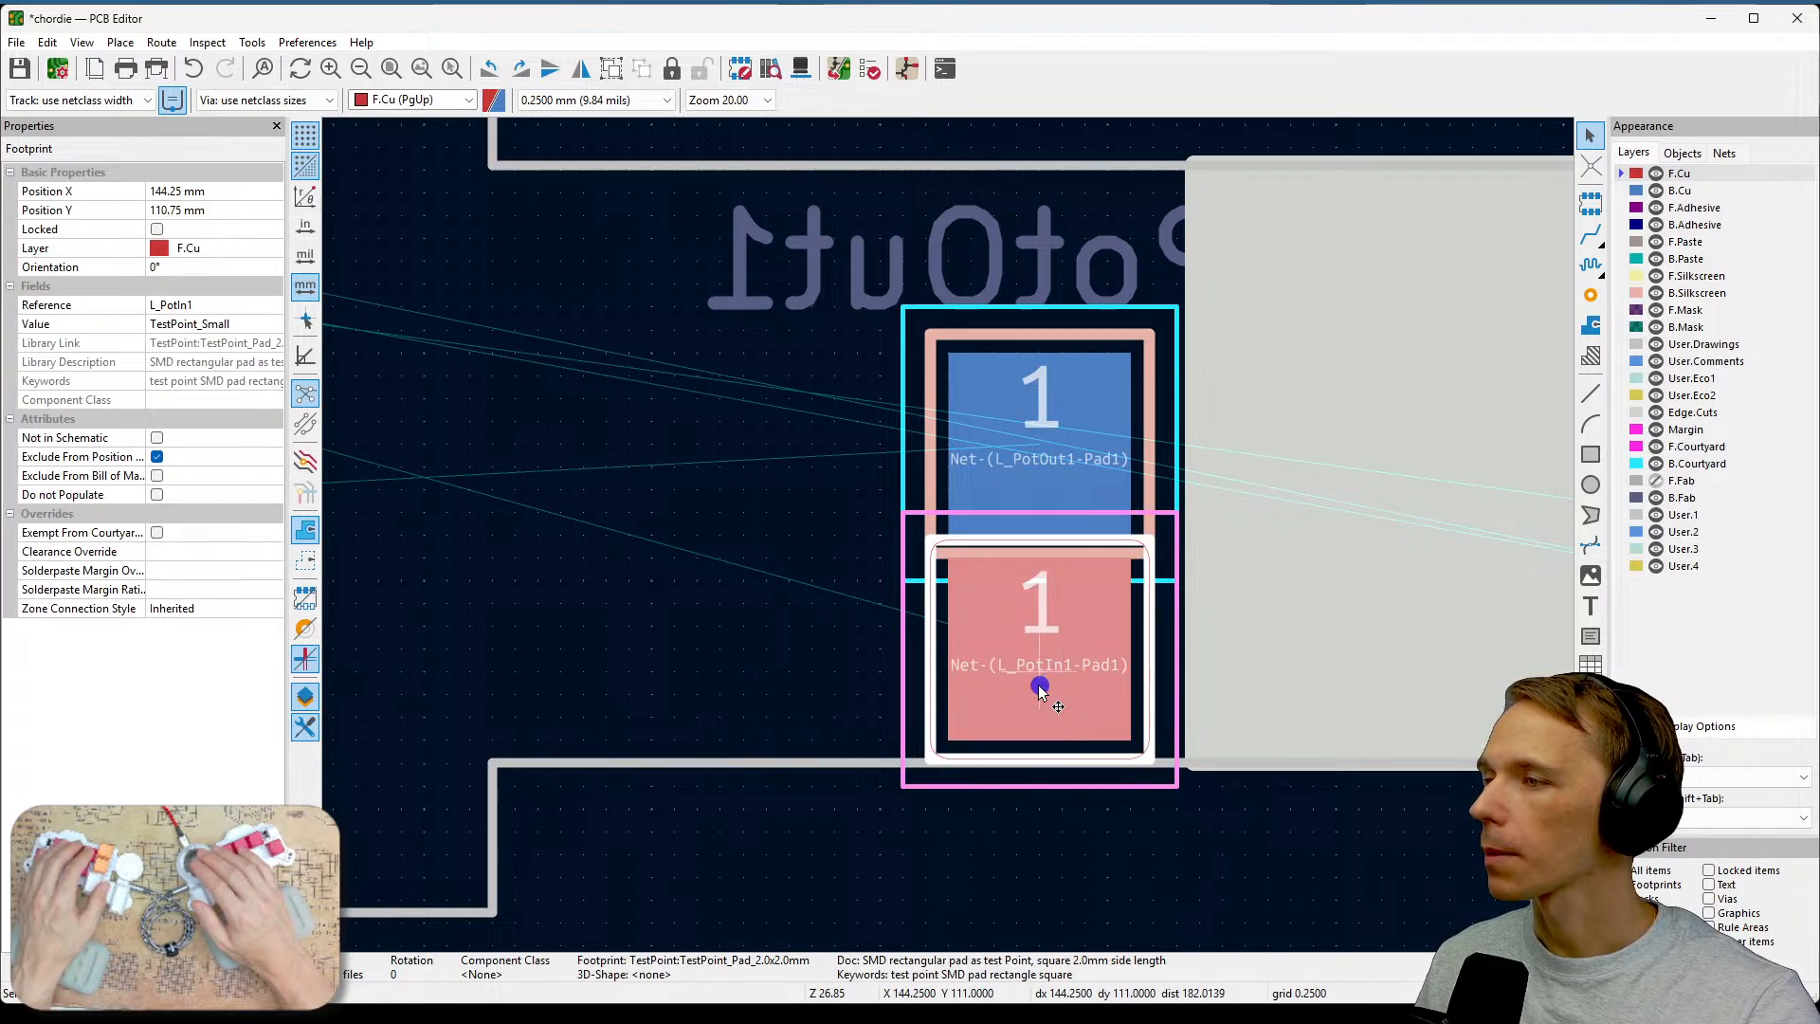
{"action": "left_click_drag", "start_coordinate": [1044, 682], "coordinate": [770, 477]}
{"action": "left_click", "coordinate": [1022, 509]}
{"action": "left_click_drag", "start_coordinate": [1024, 509], "coordinate": [1043, 674]}
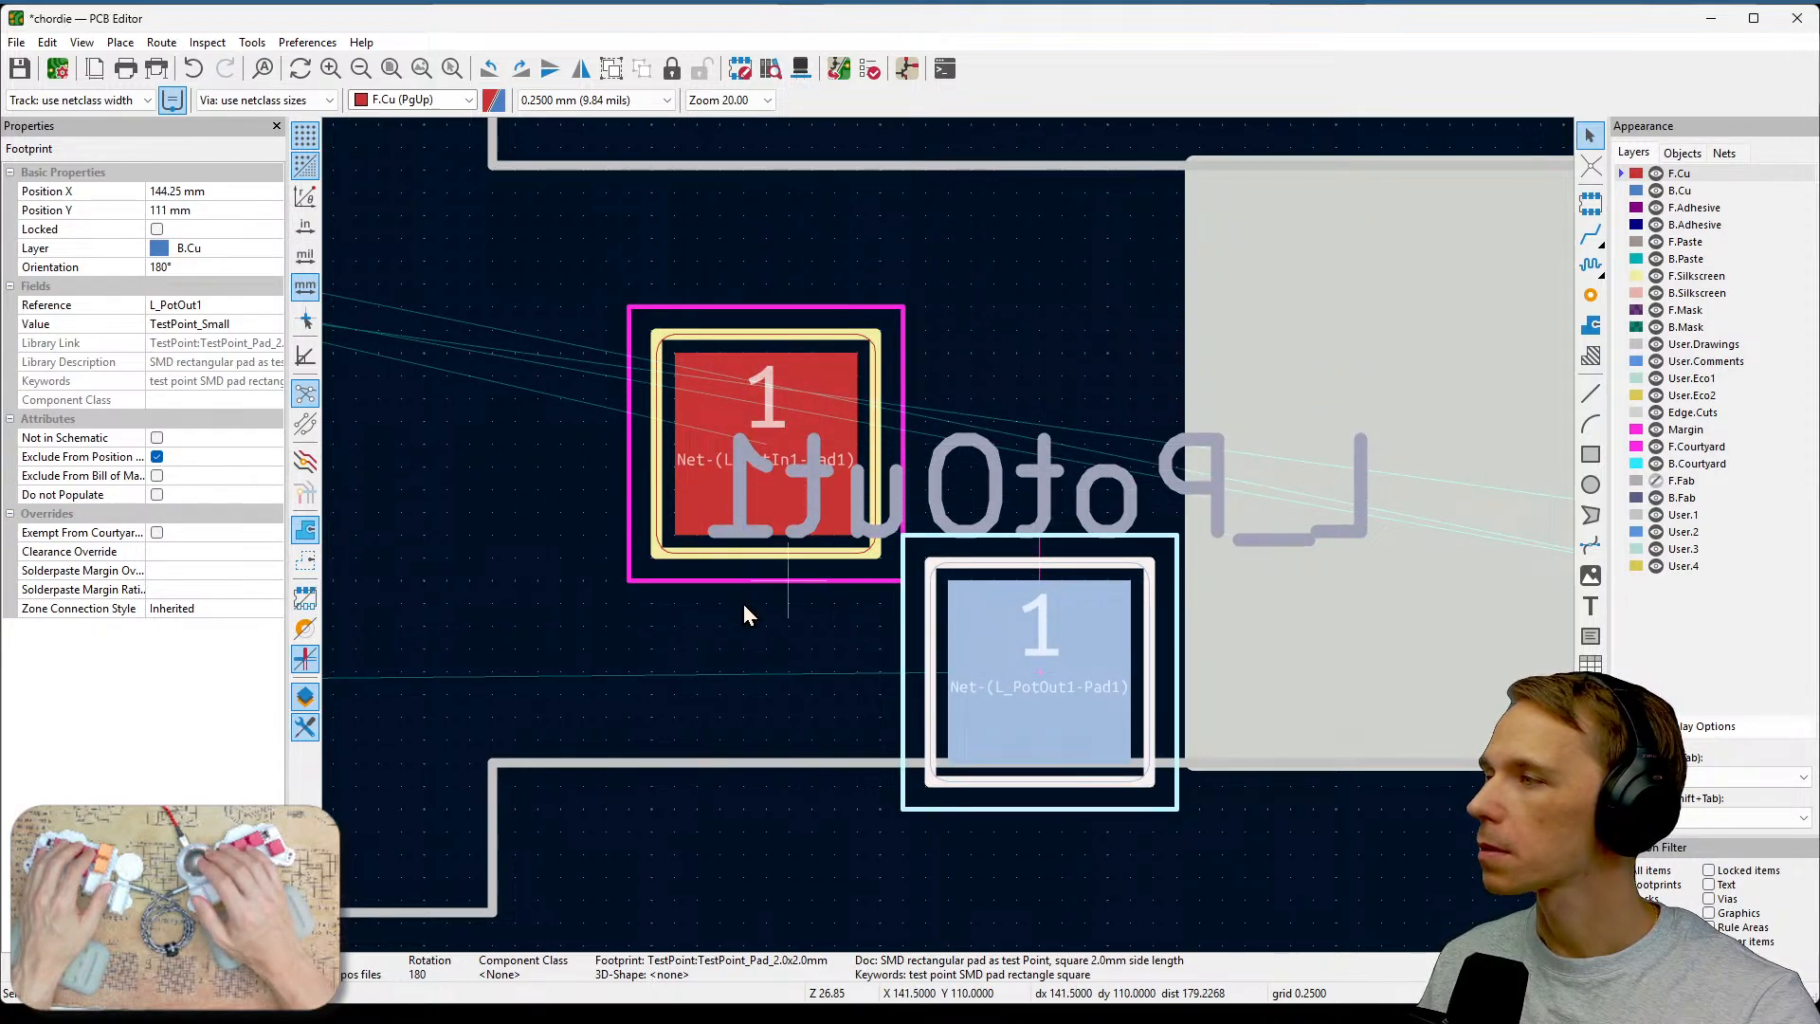
{"action": "left_click", "coordinate": [274, 235]}
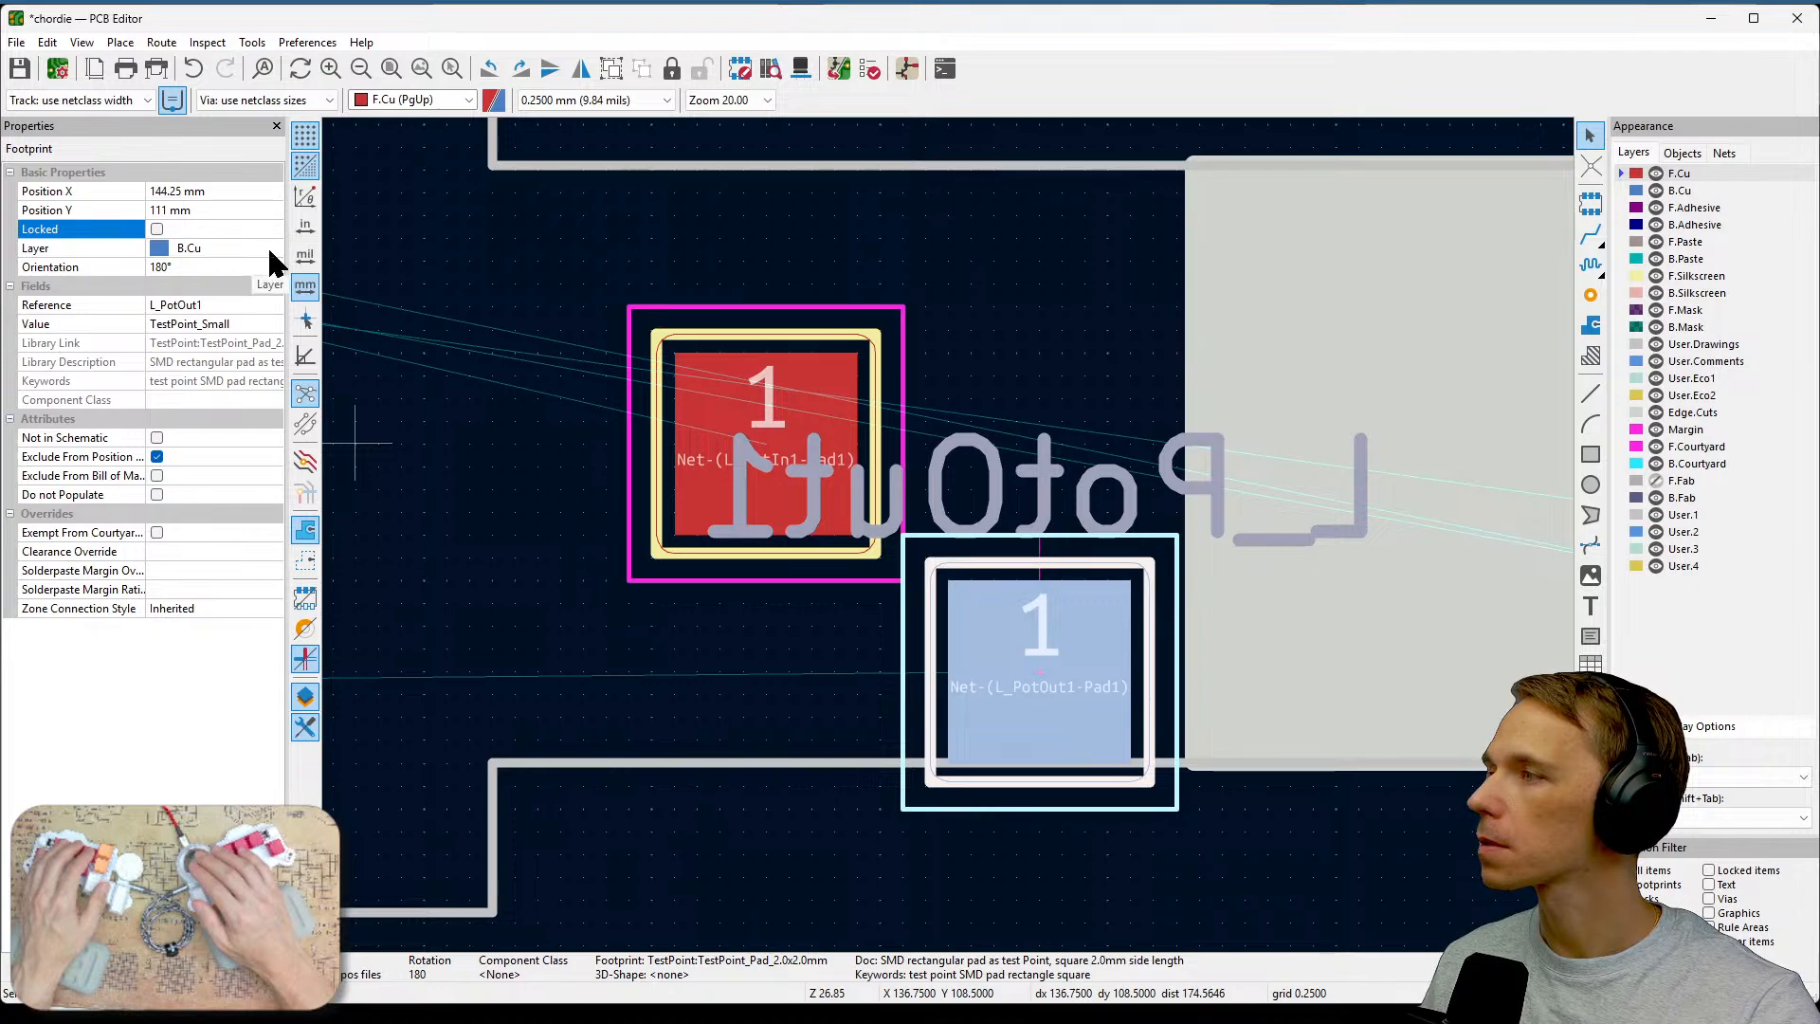
{"action": "left_click", "coordinate": [272, 248]}
{"action": "left_click", "coordinate": [273, 247]}
{"action": "left_click", "coordinate": [241, 267]}
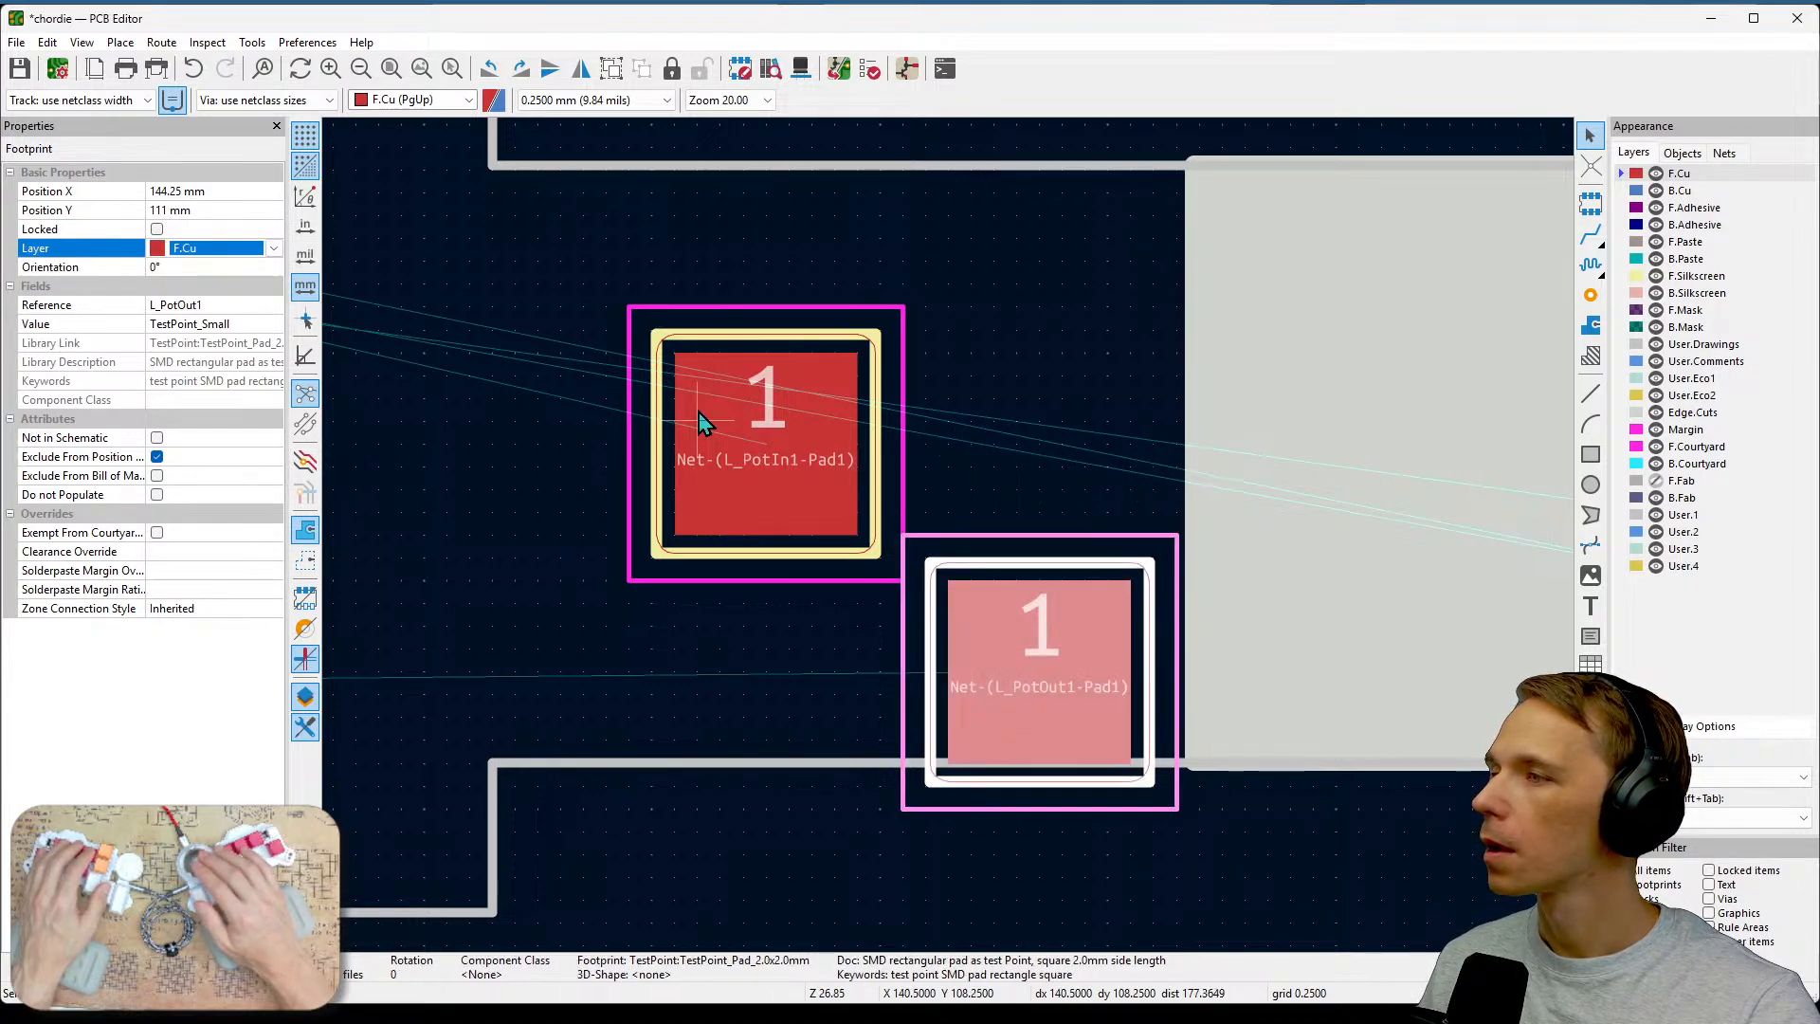
Move L_PotIn1 into the upper pad position and flip it to the back copper layer B.Cu.
{"action": "left_click_drag", "start_coordinate": [752, 405], "coordinate": [1075, 458]}
{"action": "left_click", "coordinate": [270, 249]}
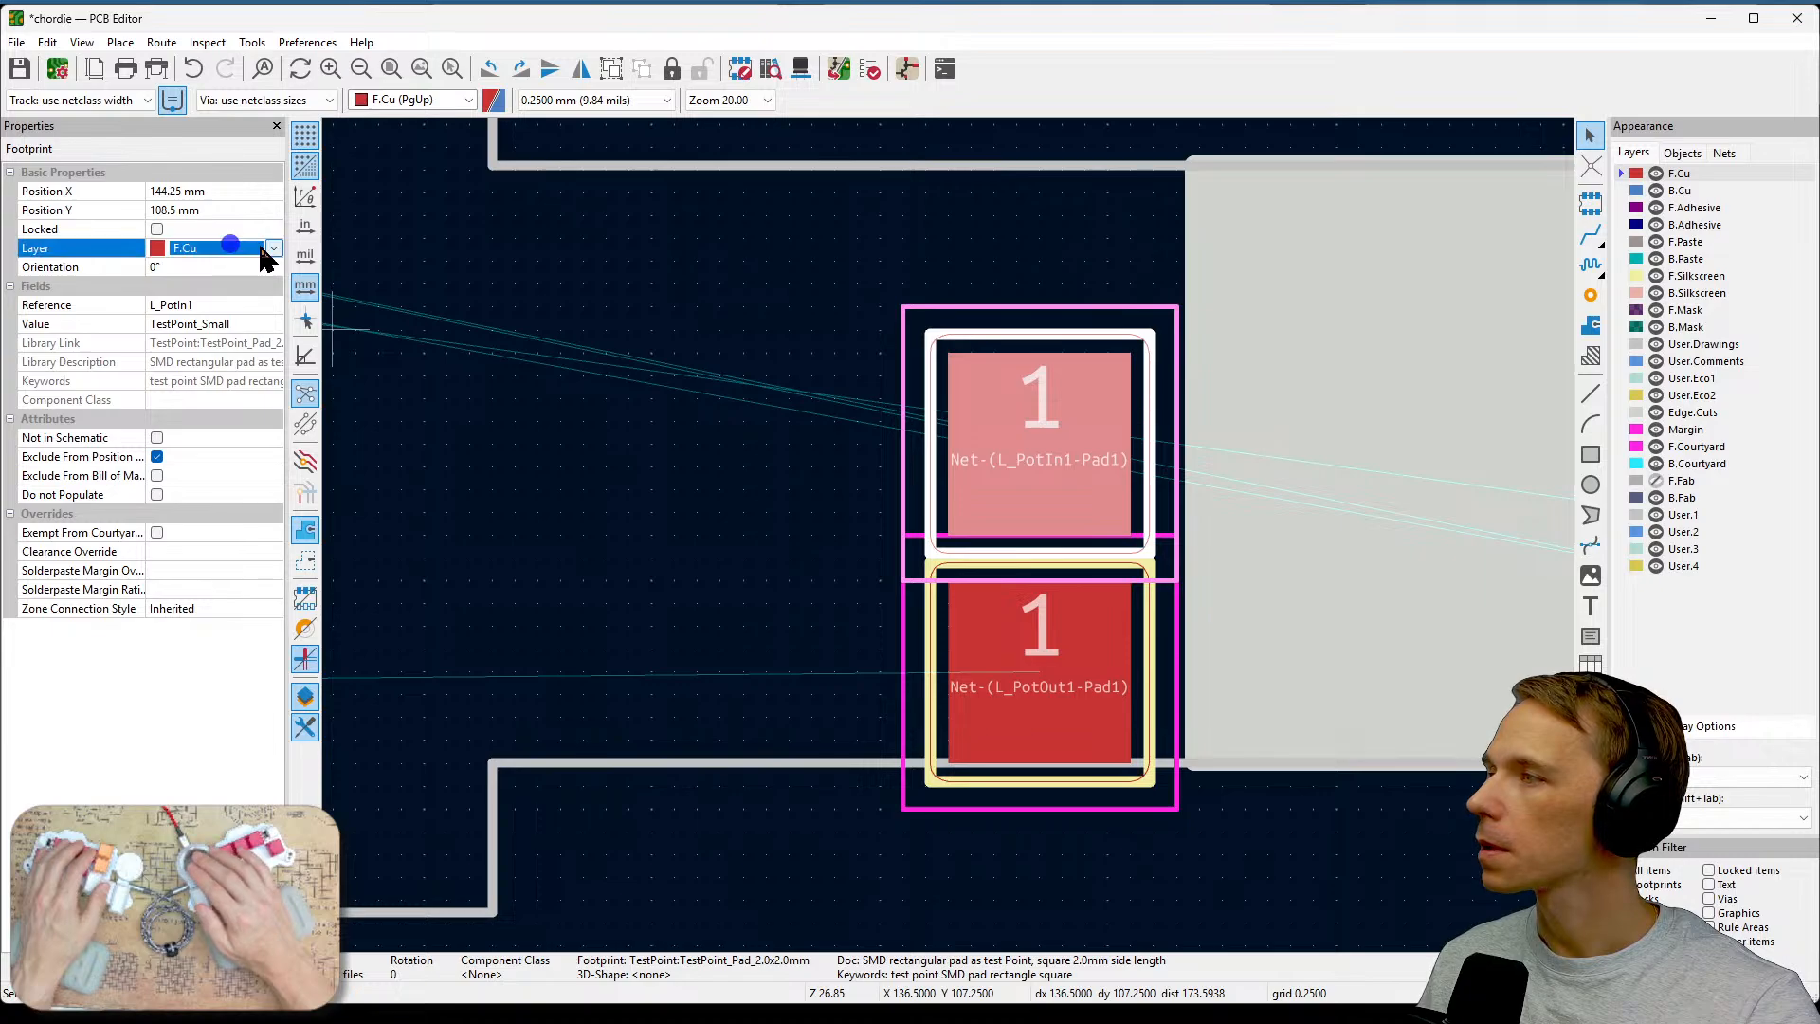
{"action": "left_click", "coordinate": [273, 249]}
{"action": "left_click", "coordinate": [242, 289]}
{"action": "left_click", "coordinate": [673, 497]}
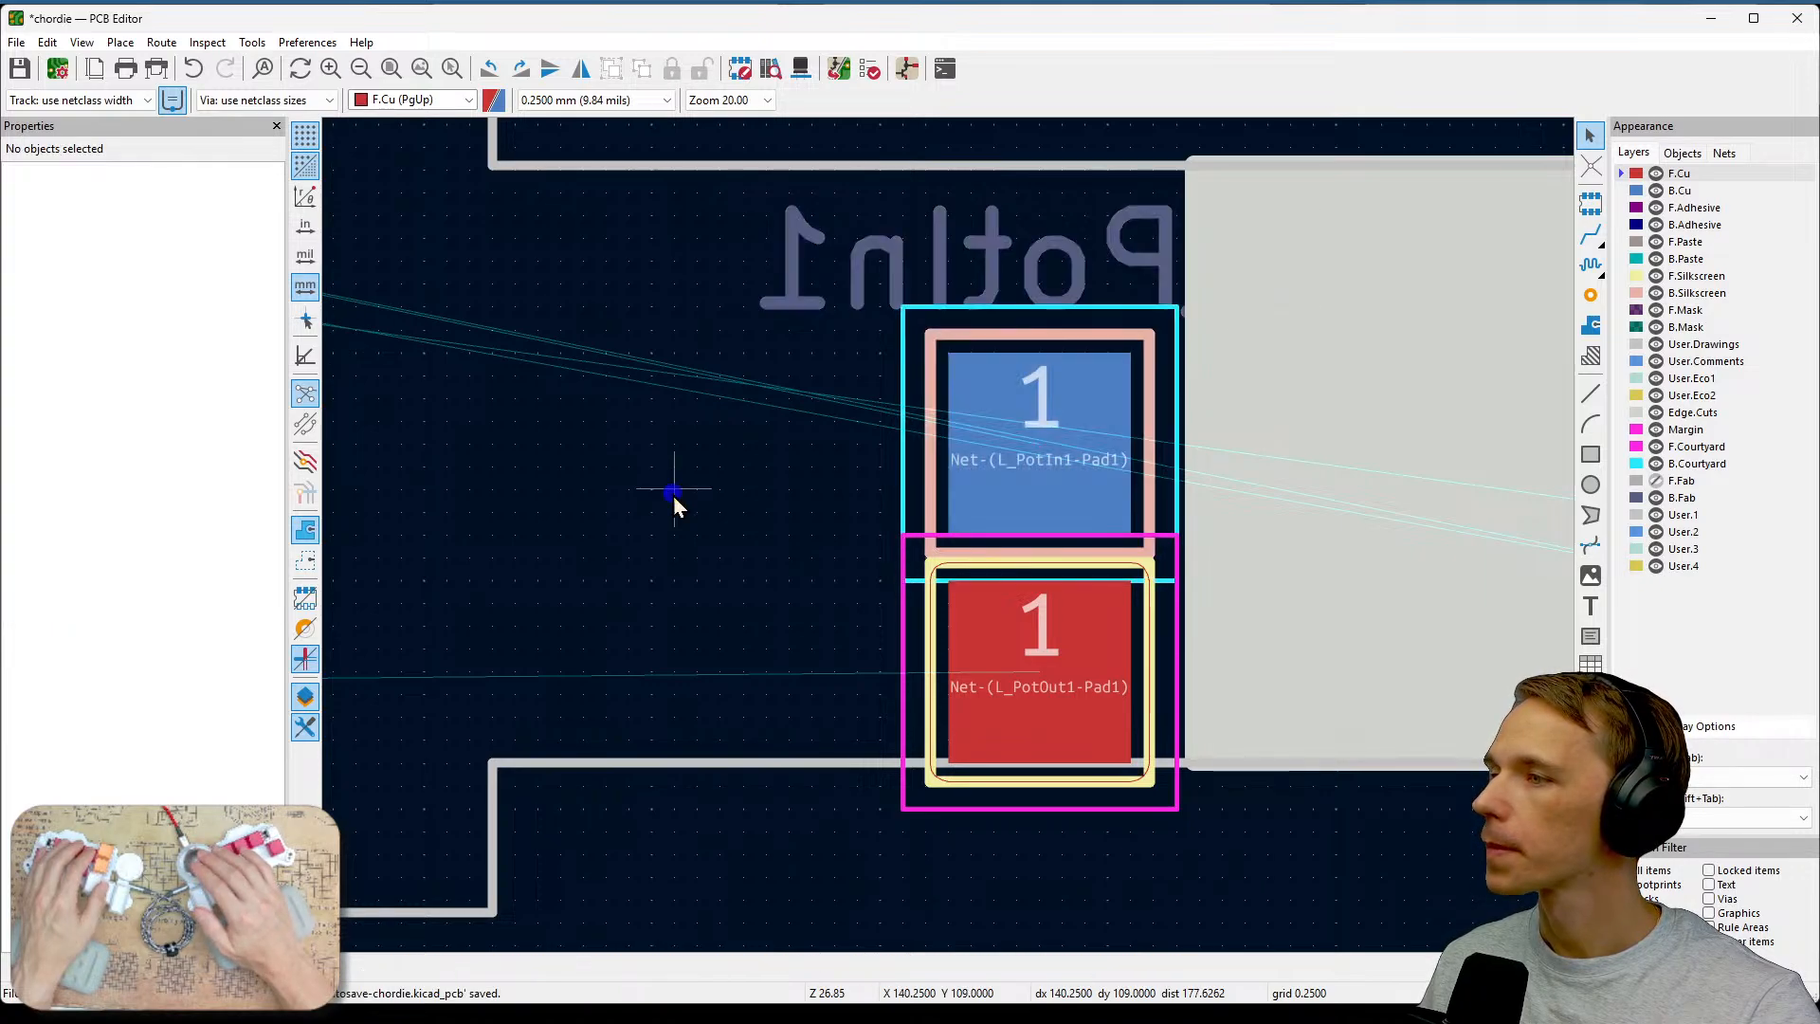
Inspect the L_PotIn1 footprint's properties and selection on the board without making changes.
{"action": "left_click", "coordinate": [1013, 469]}
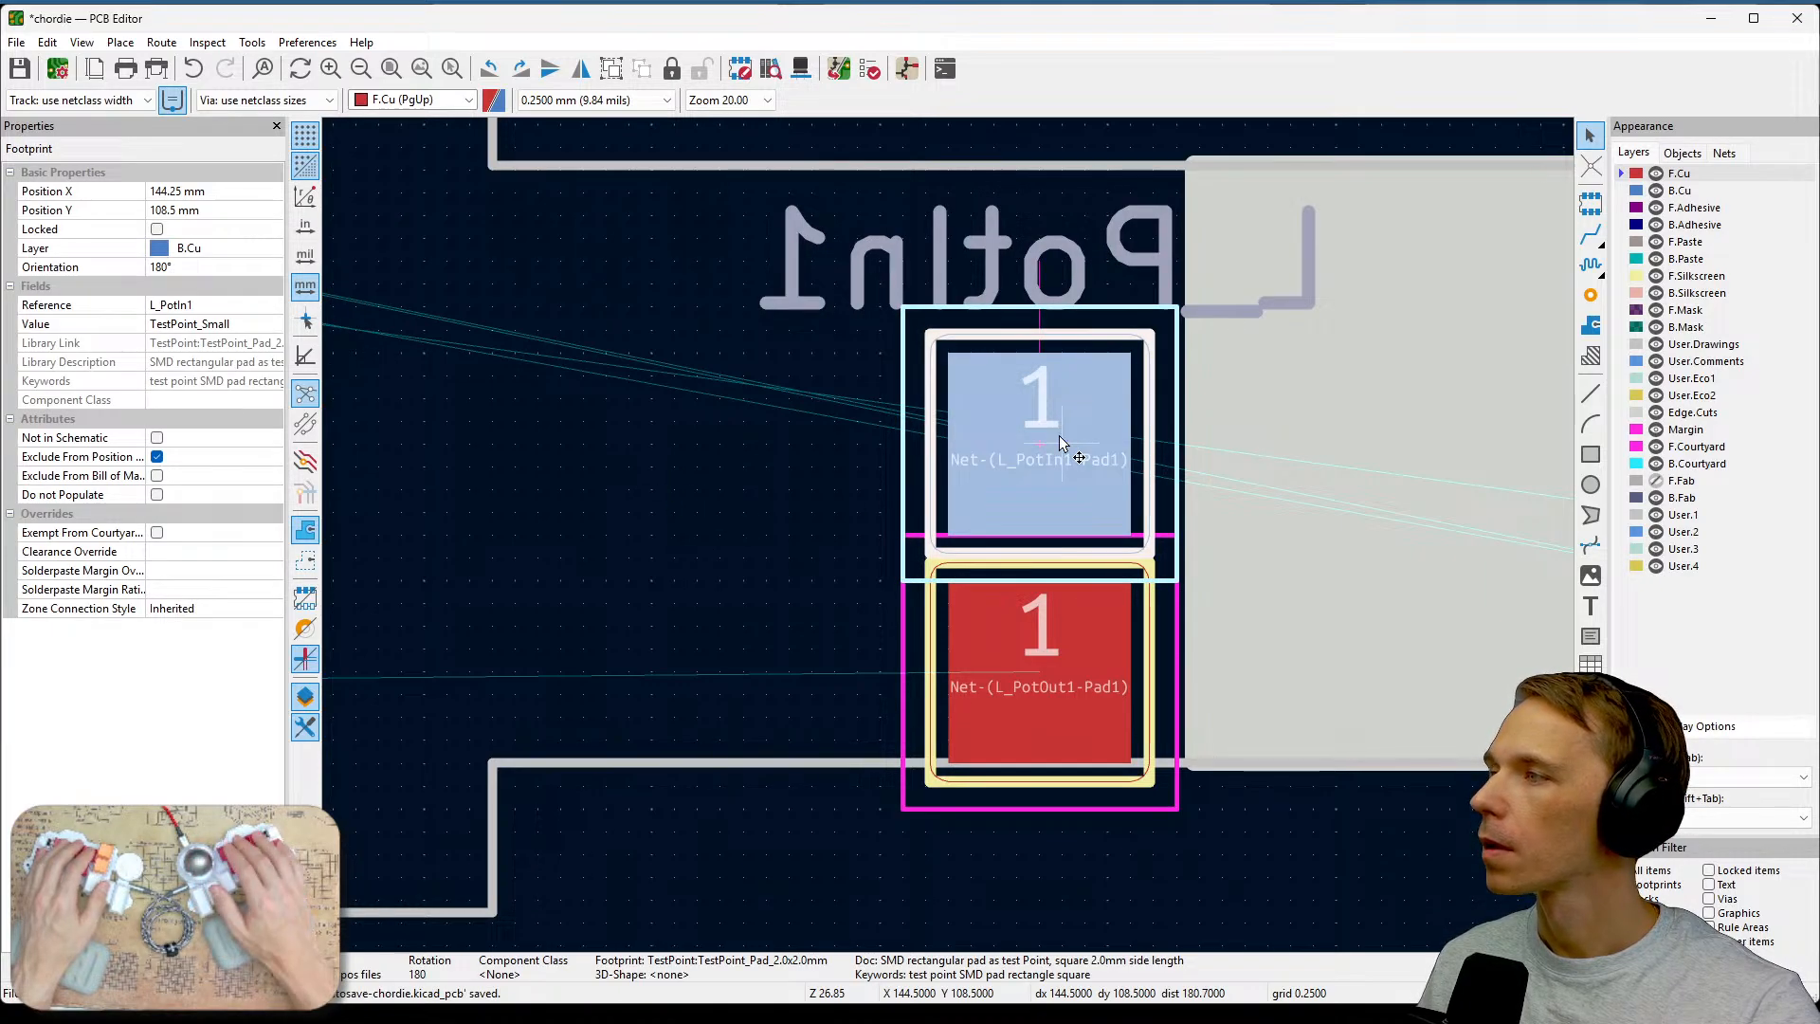
{"action": "double_click", "coordinate": [1061, 443]}
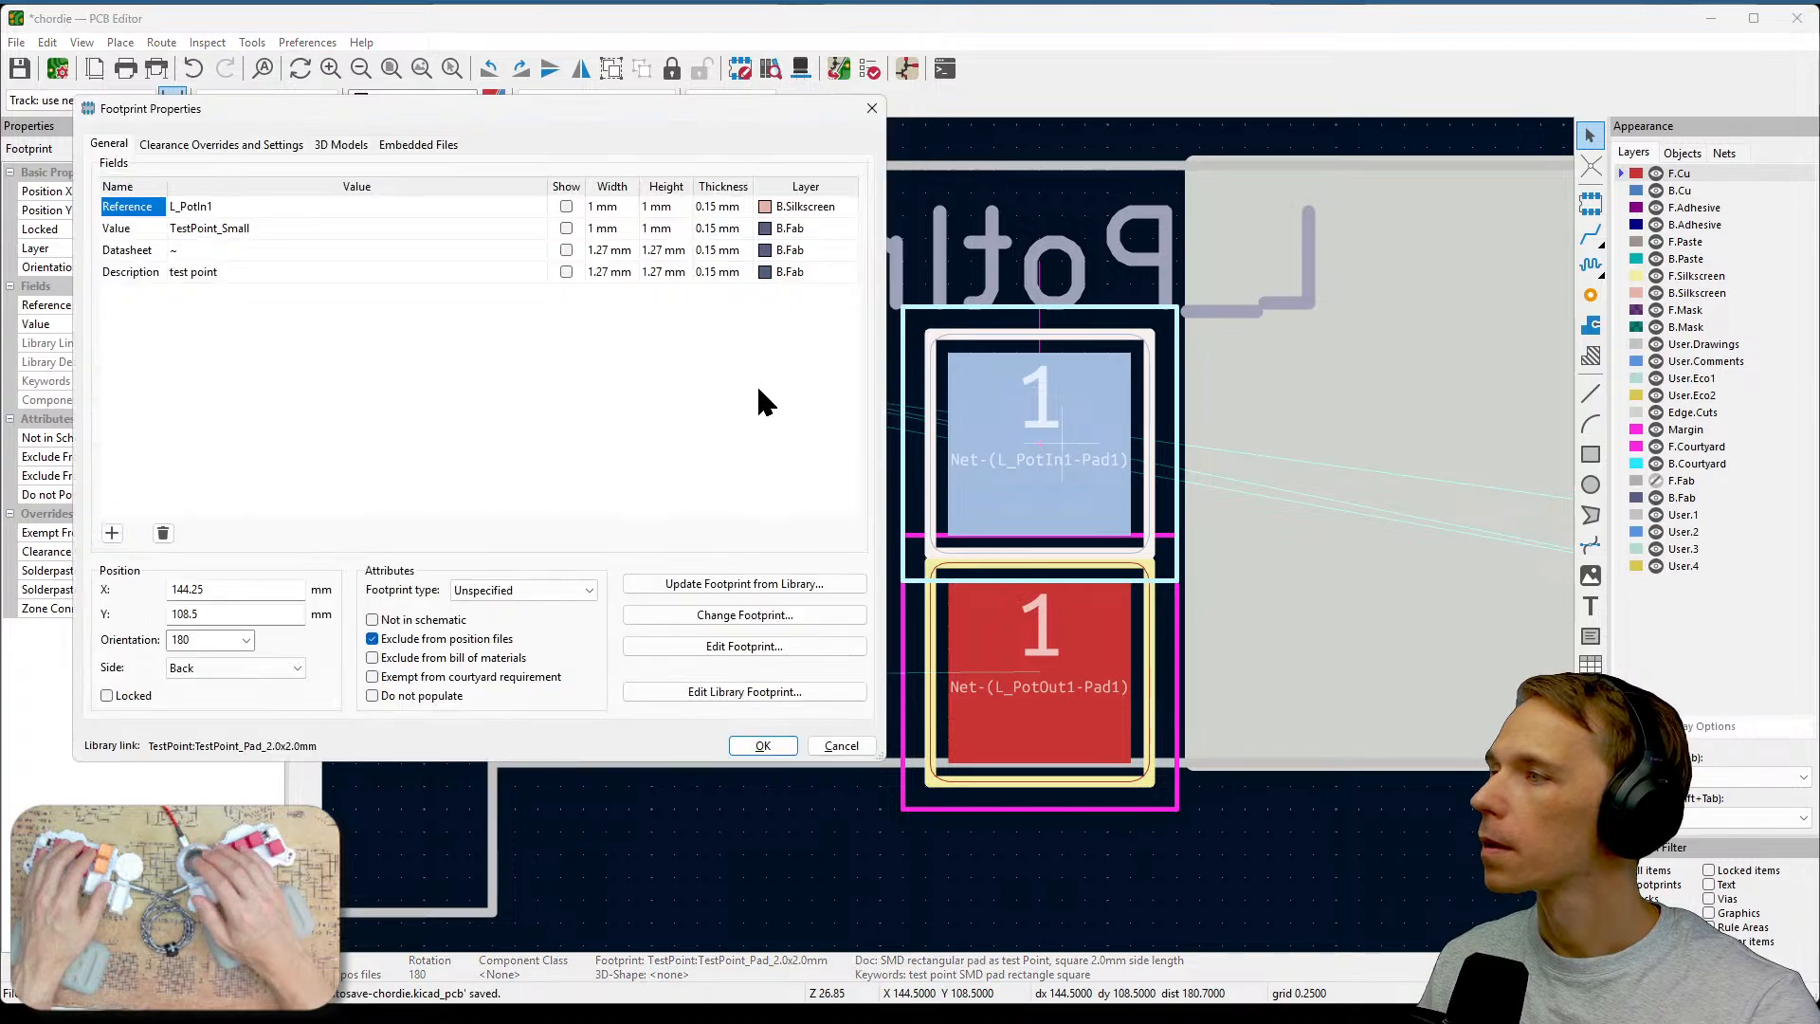
{"action": "key", "text": "Escape"}
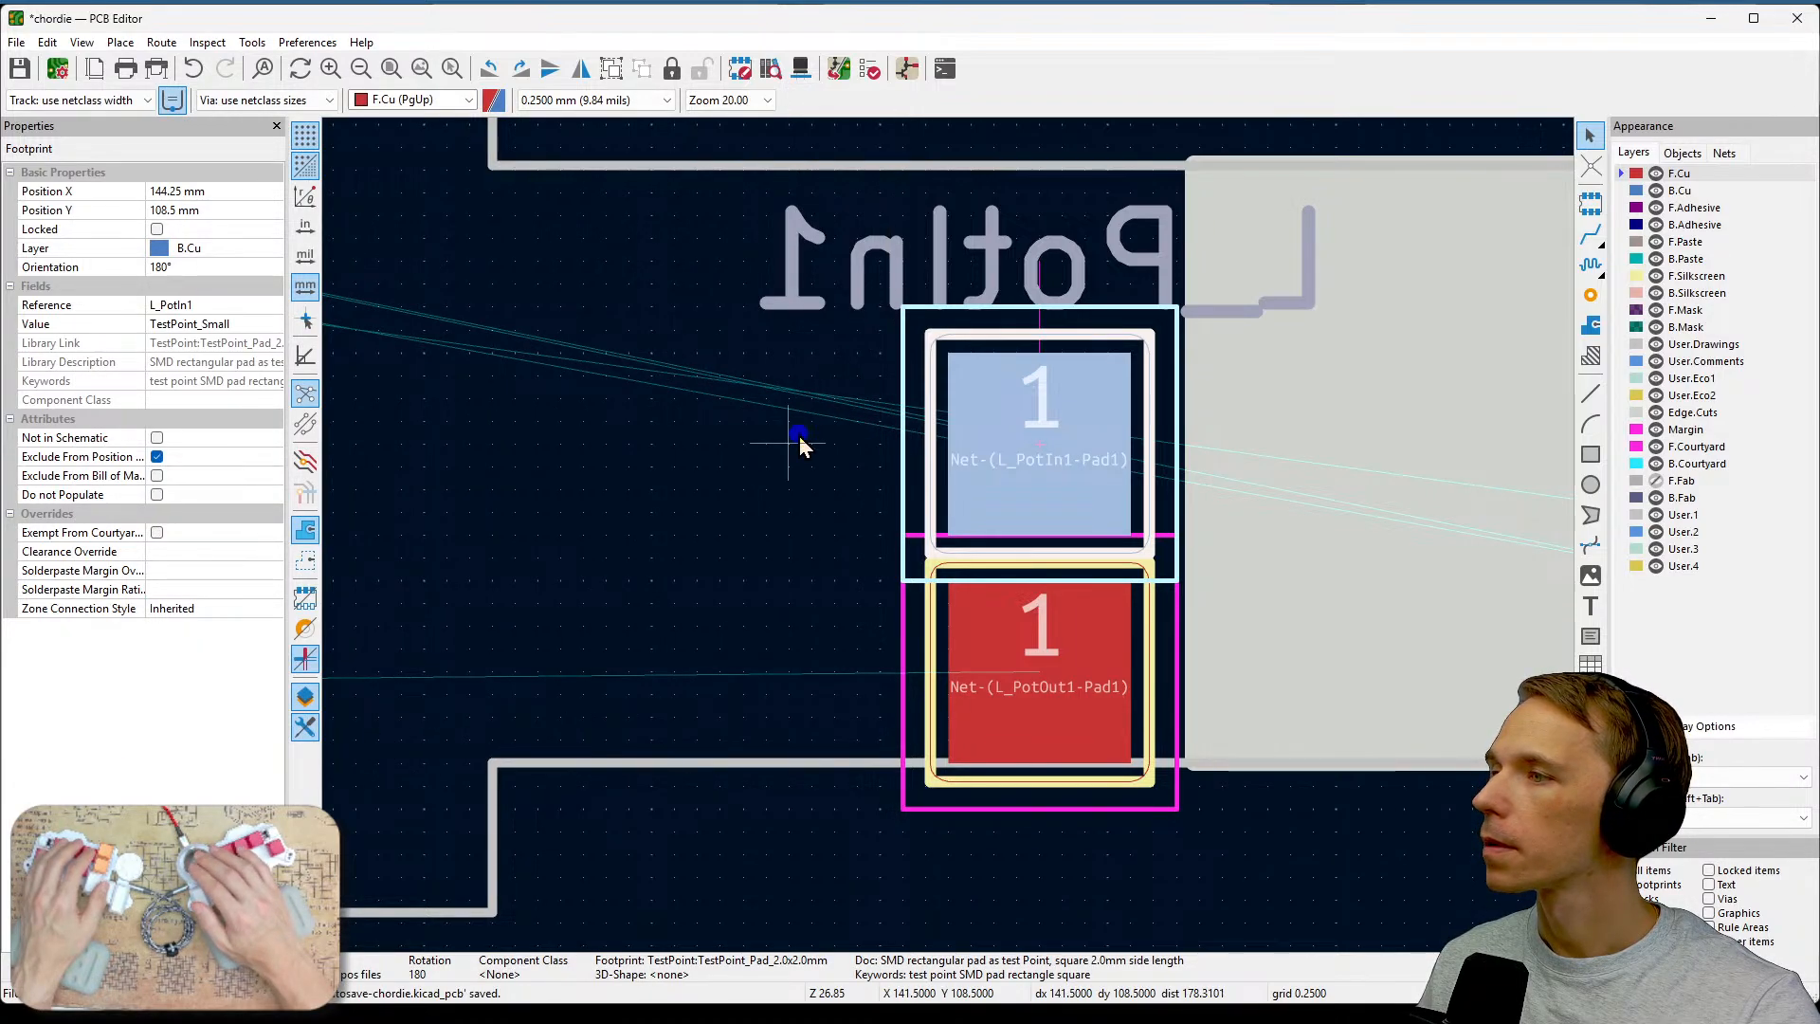
{"action": "left_click", "coordinate": [787, 509]}
{"action": "left_click", "coordinate": [963, 370]}
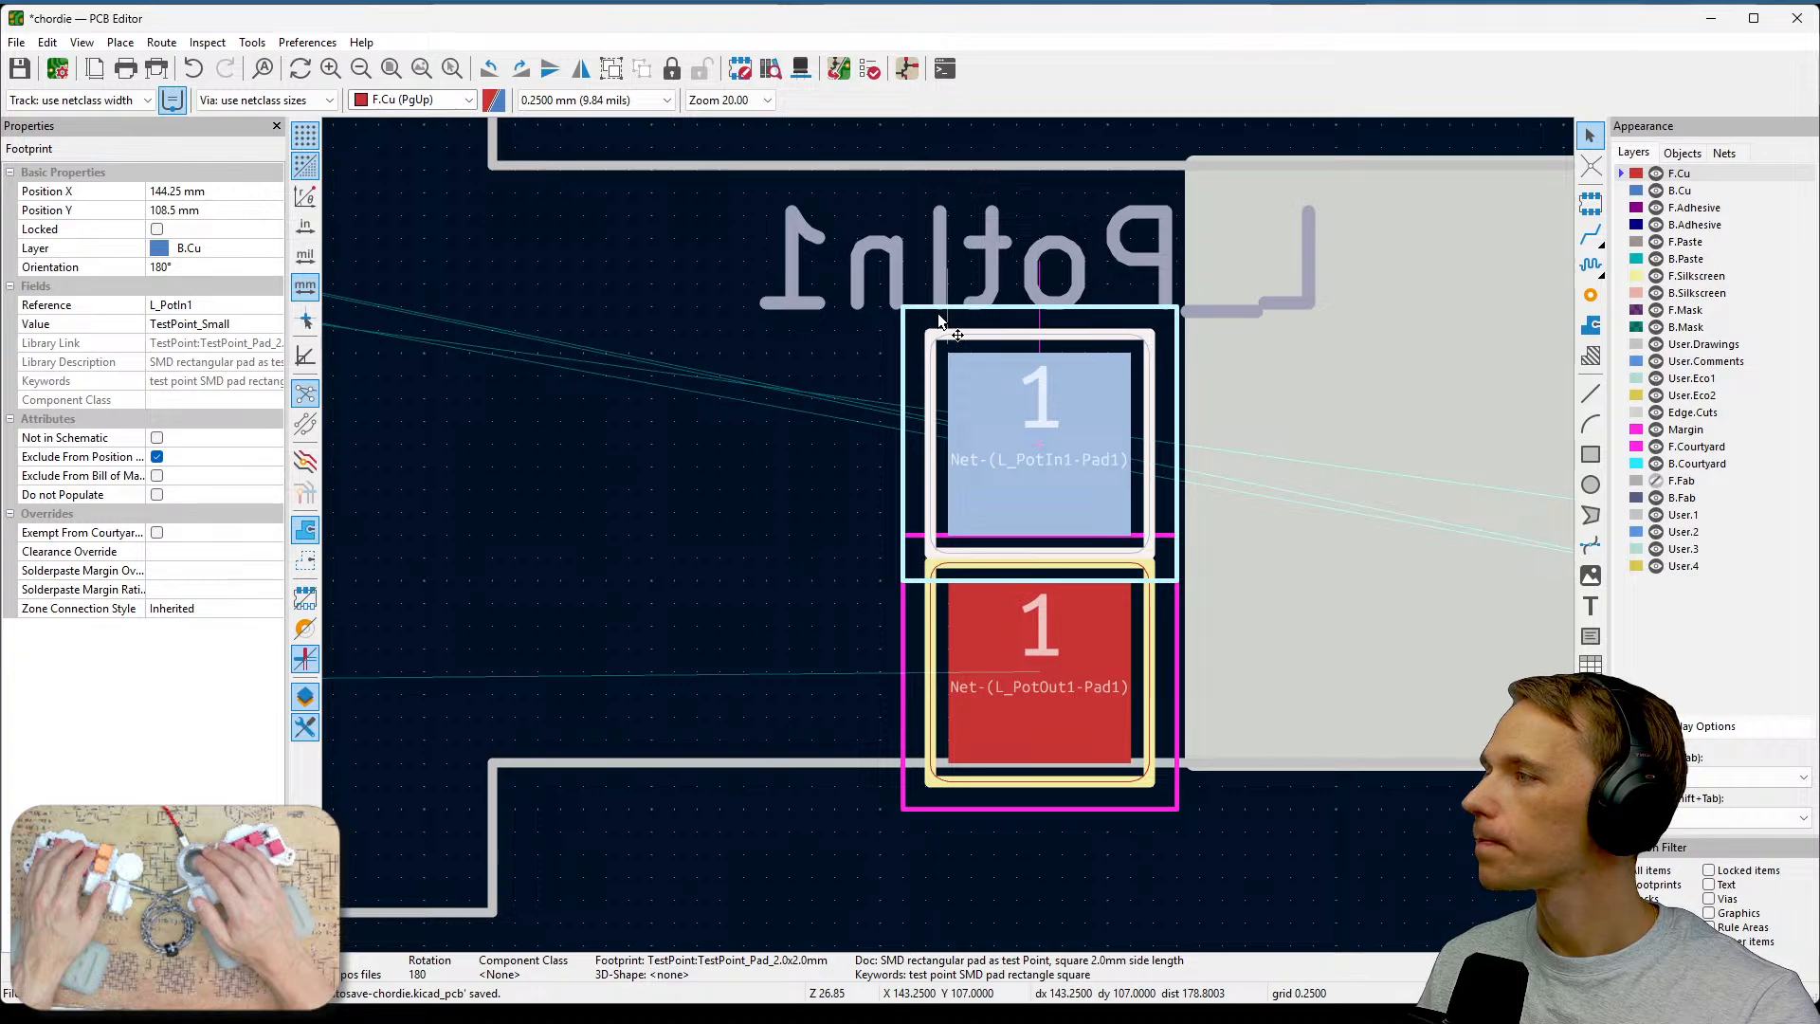
{"action": "left_click", "coordinate": [781, 574]}
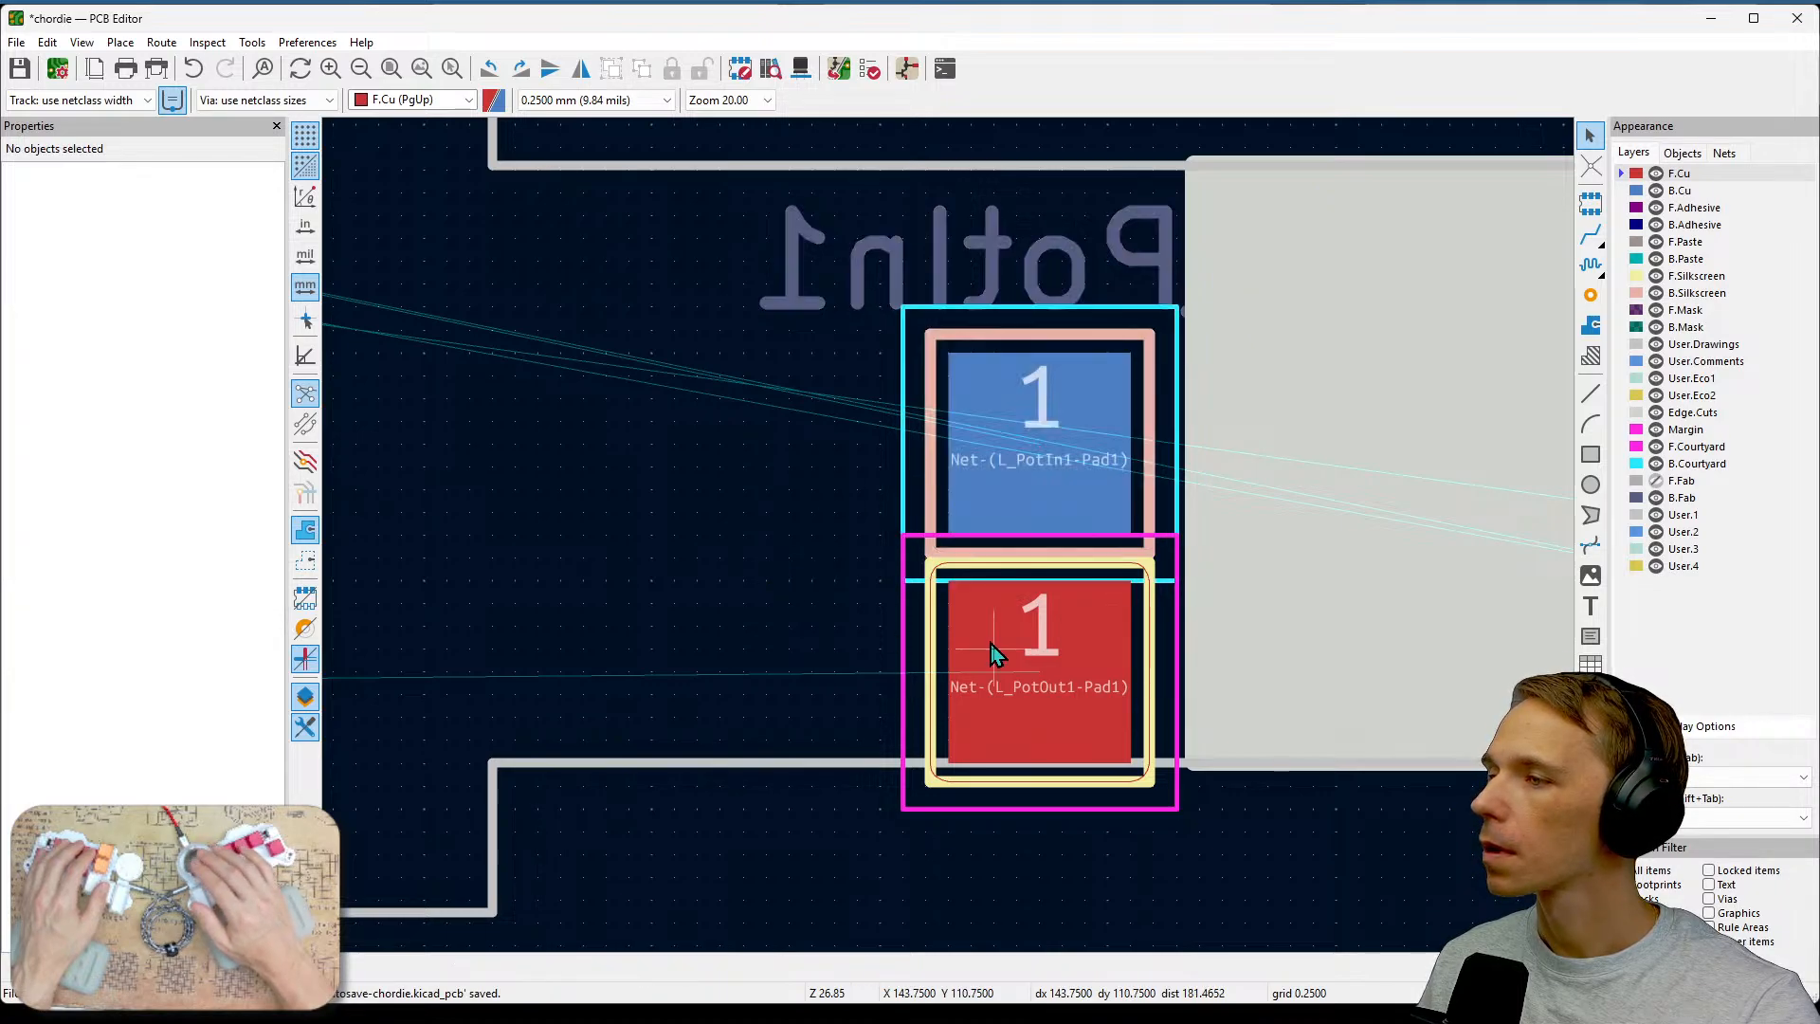
{"action": "left_click", "coordinate": [993, 654]}
{"action": "left_click", "coordinate": [1019, 427]}
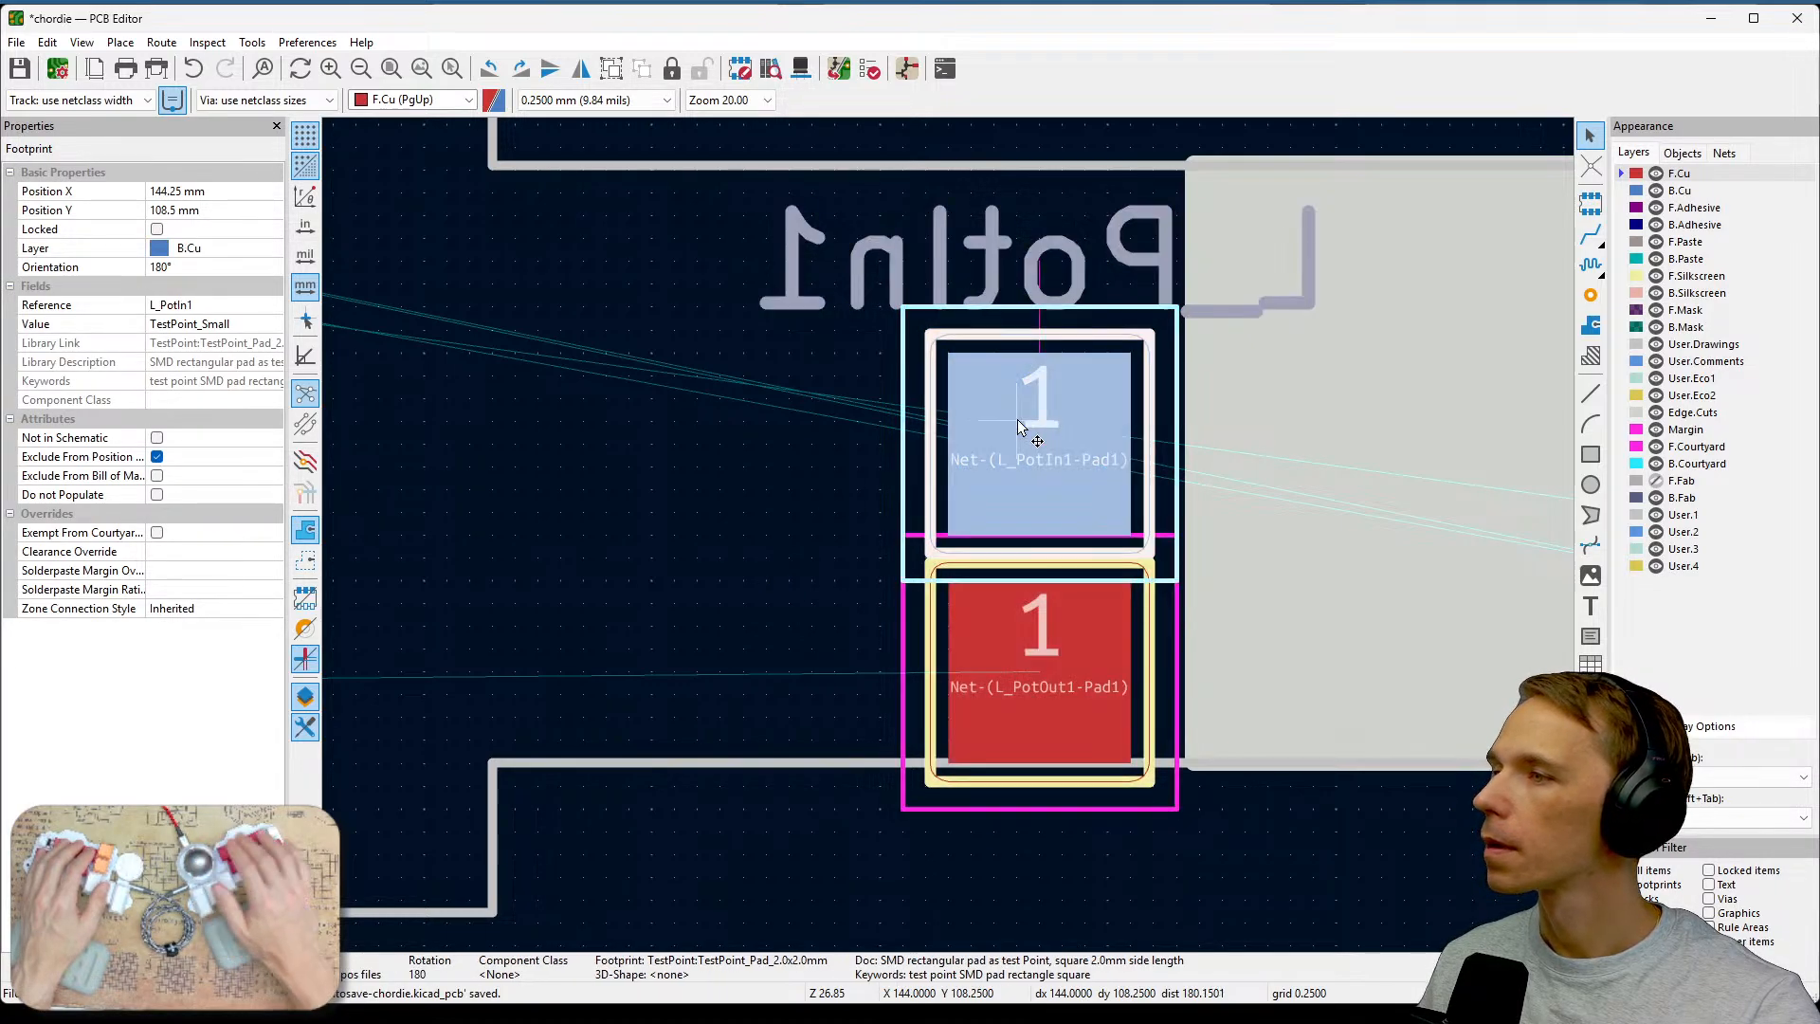
{"action": "double_click", "coordinate": [1016, 419]}
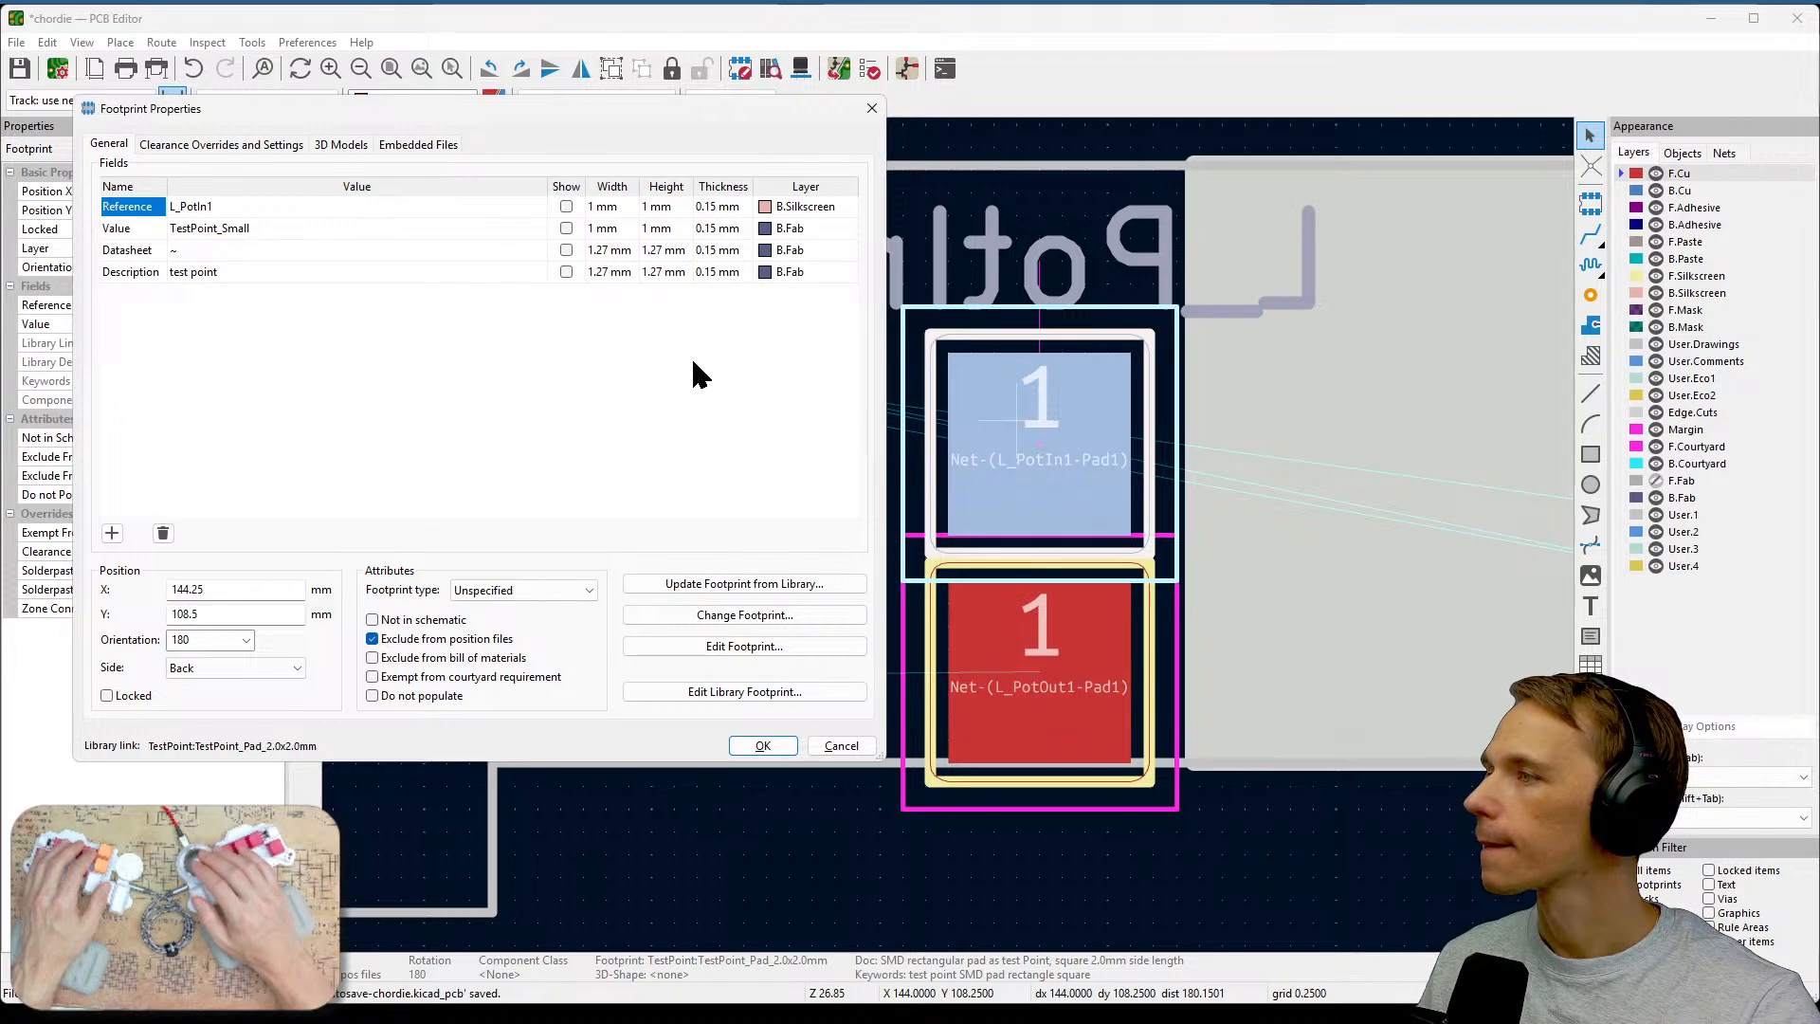
{"action": "key", "text": "Escape"}
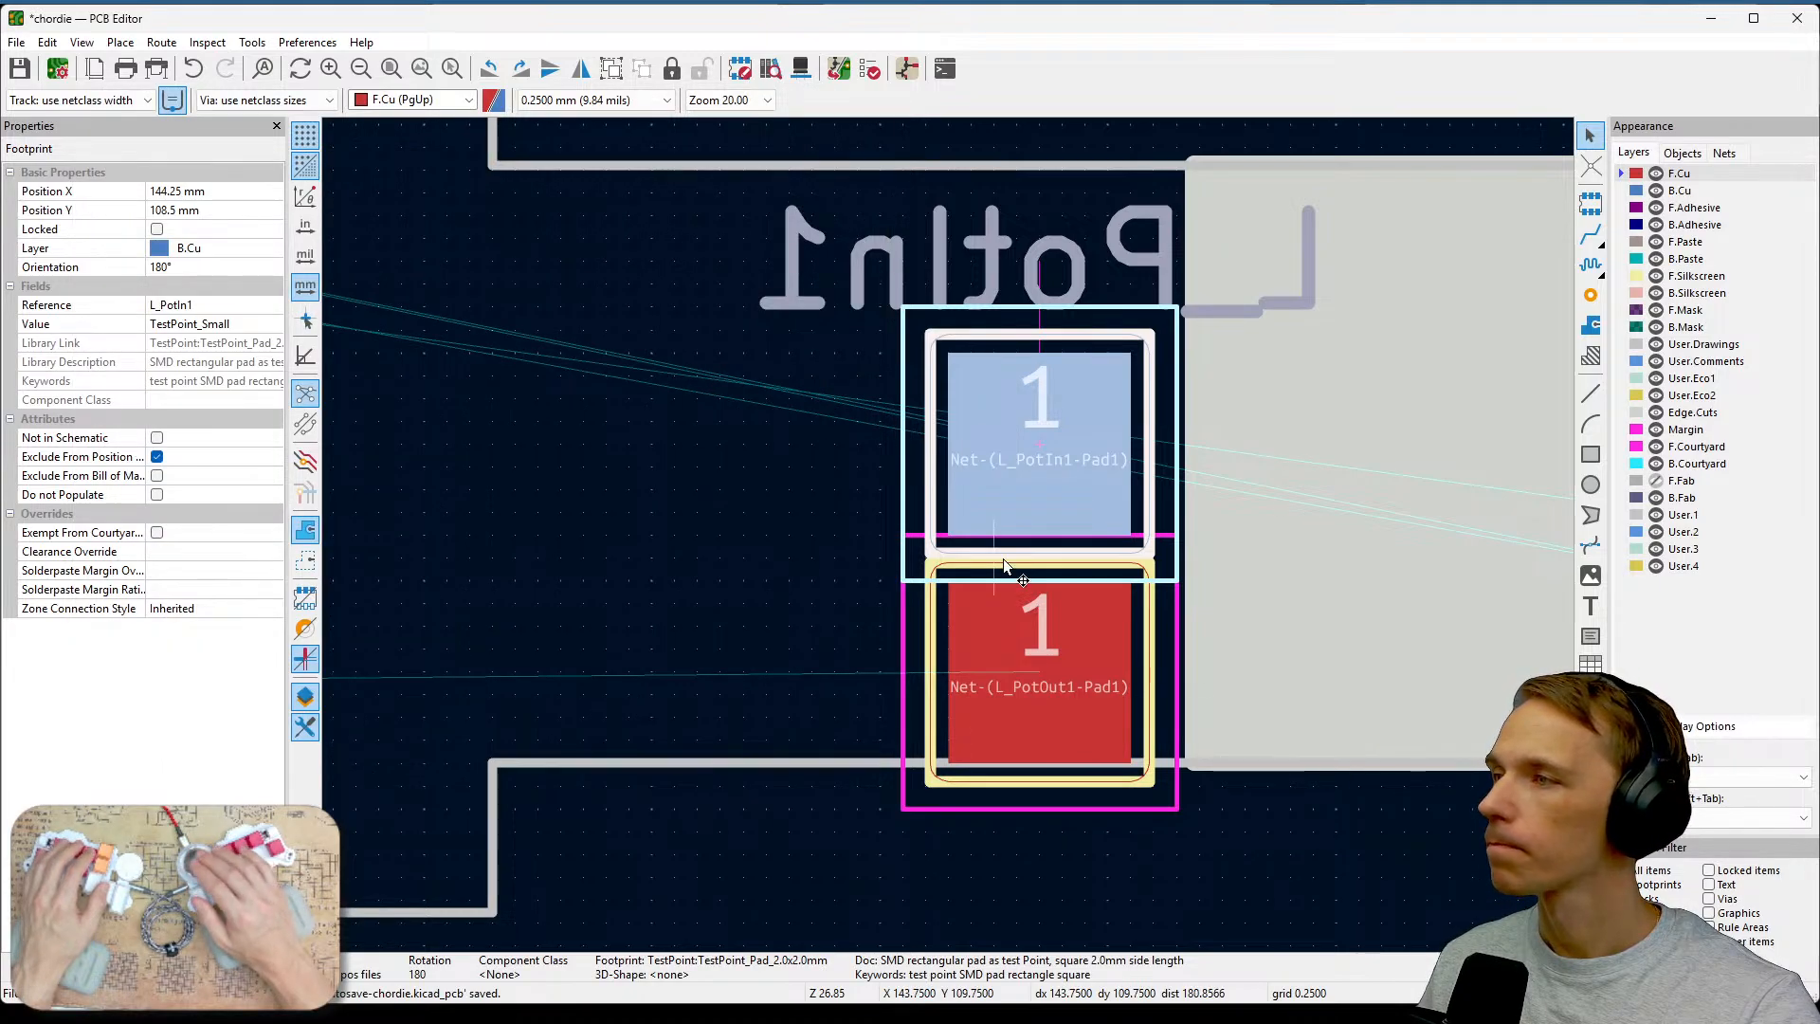
{"action": "key", "text": "Escape"}
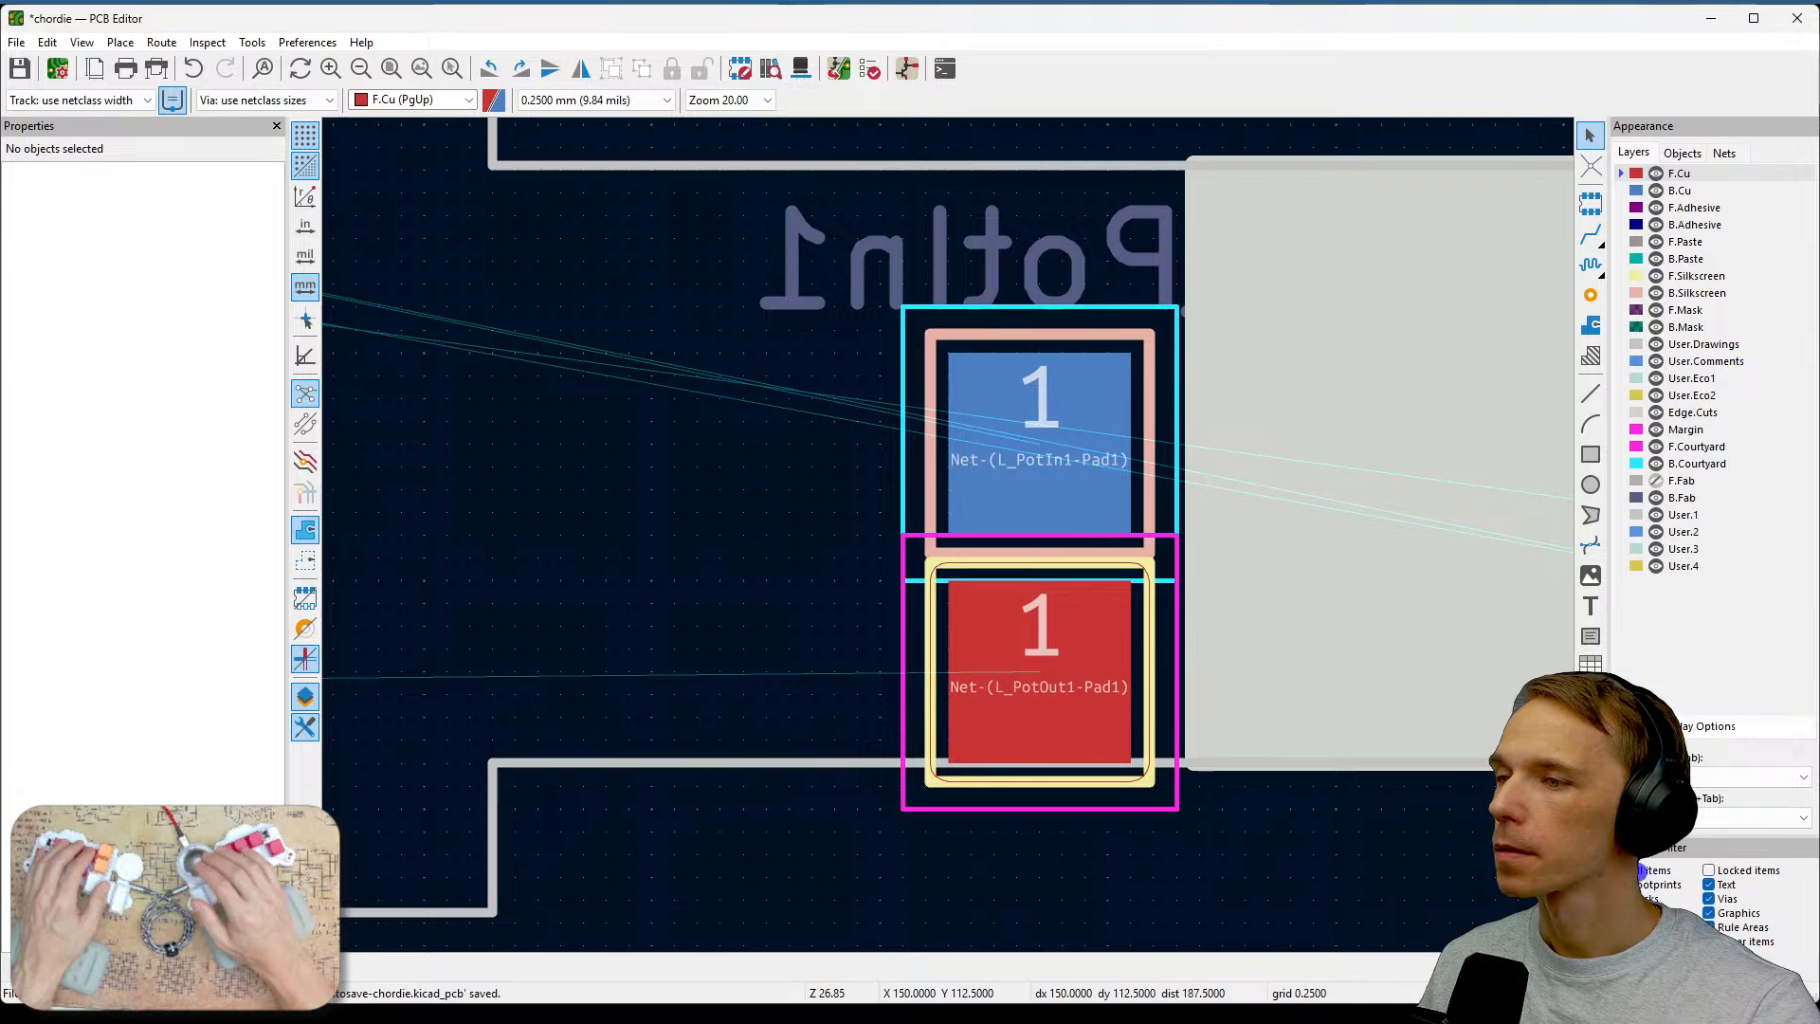
Open the L_PotIn1 reference text properties and cancel without changes.
{"action": "left_click", "coordinate": [1018, 264]}
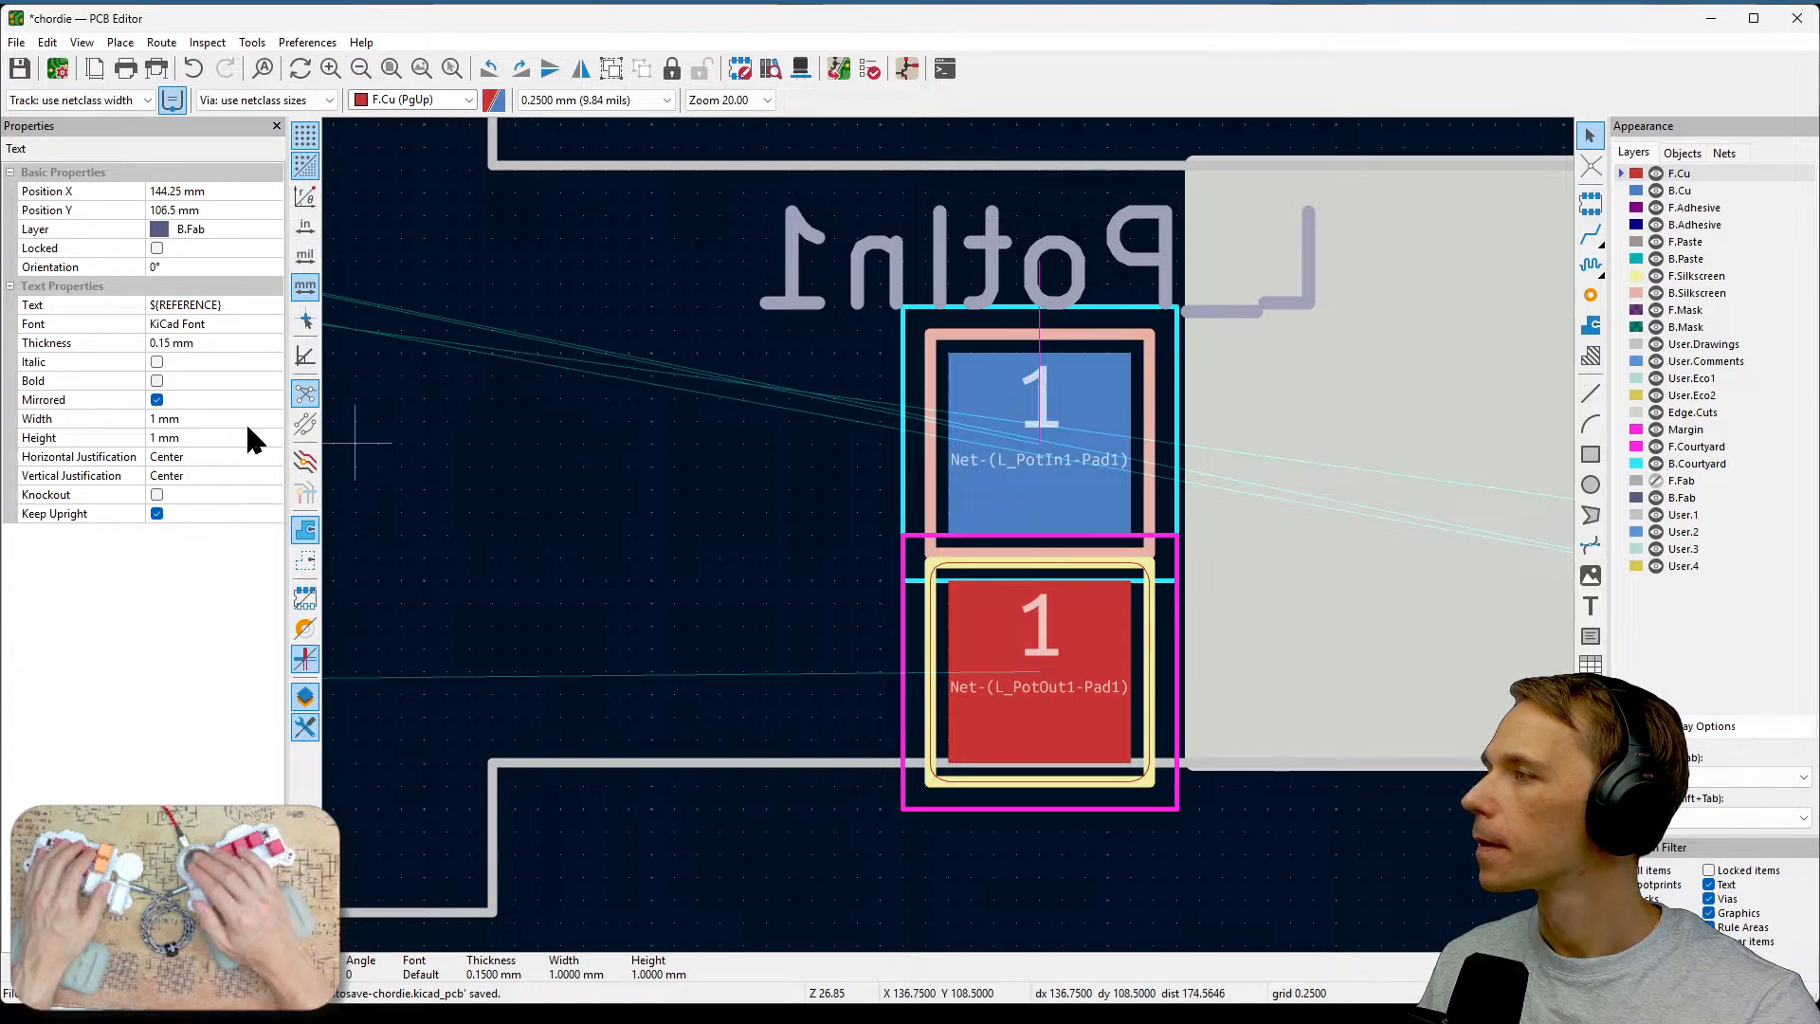
{"action": "left_click", "coordinate": [794, 411]}
{"action": "left_click", "coordinate": [850, 279]}
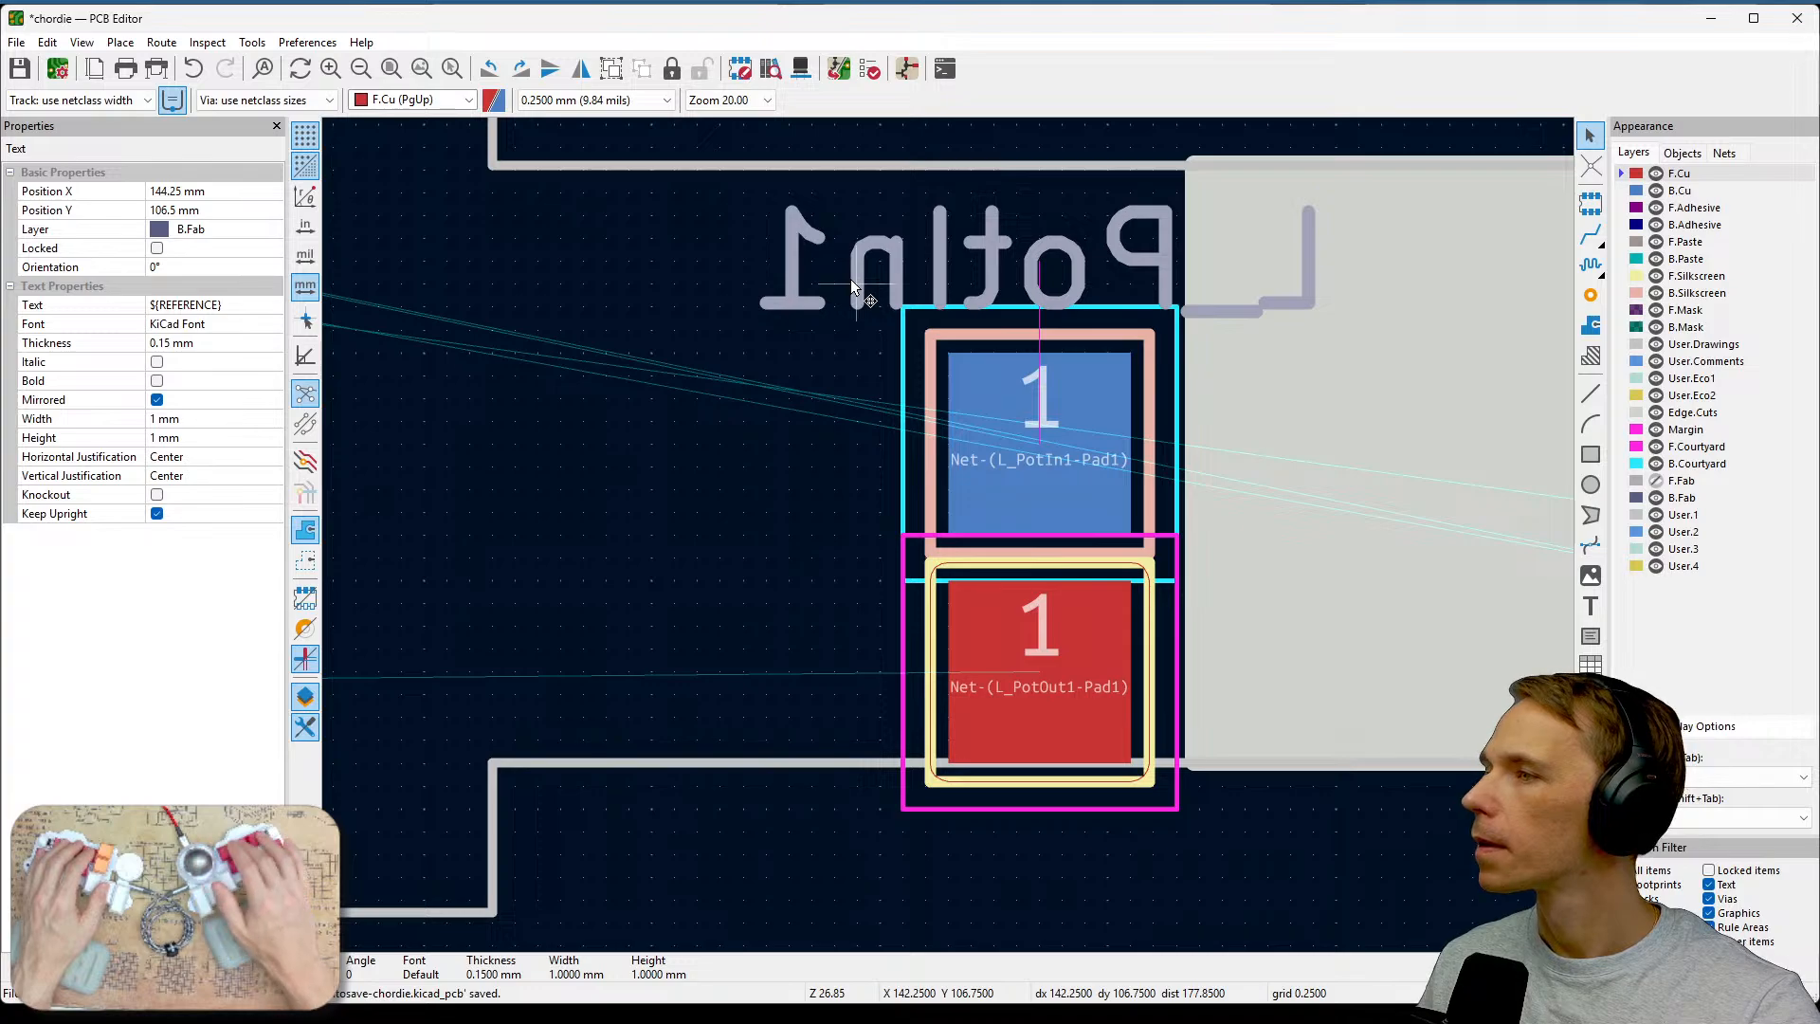
{"action": "double_click", "coordinate": [851, 281]}
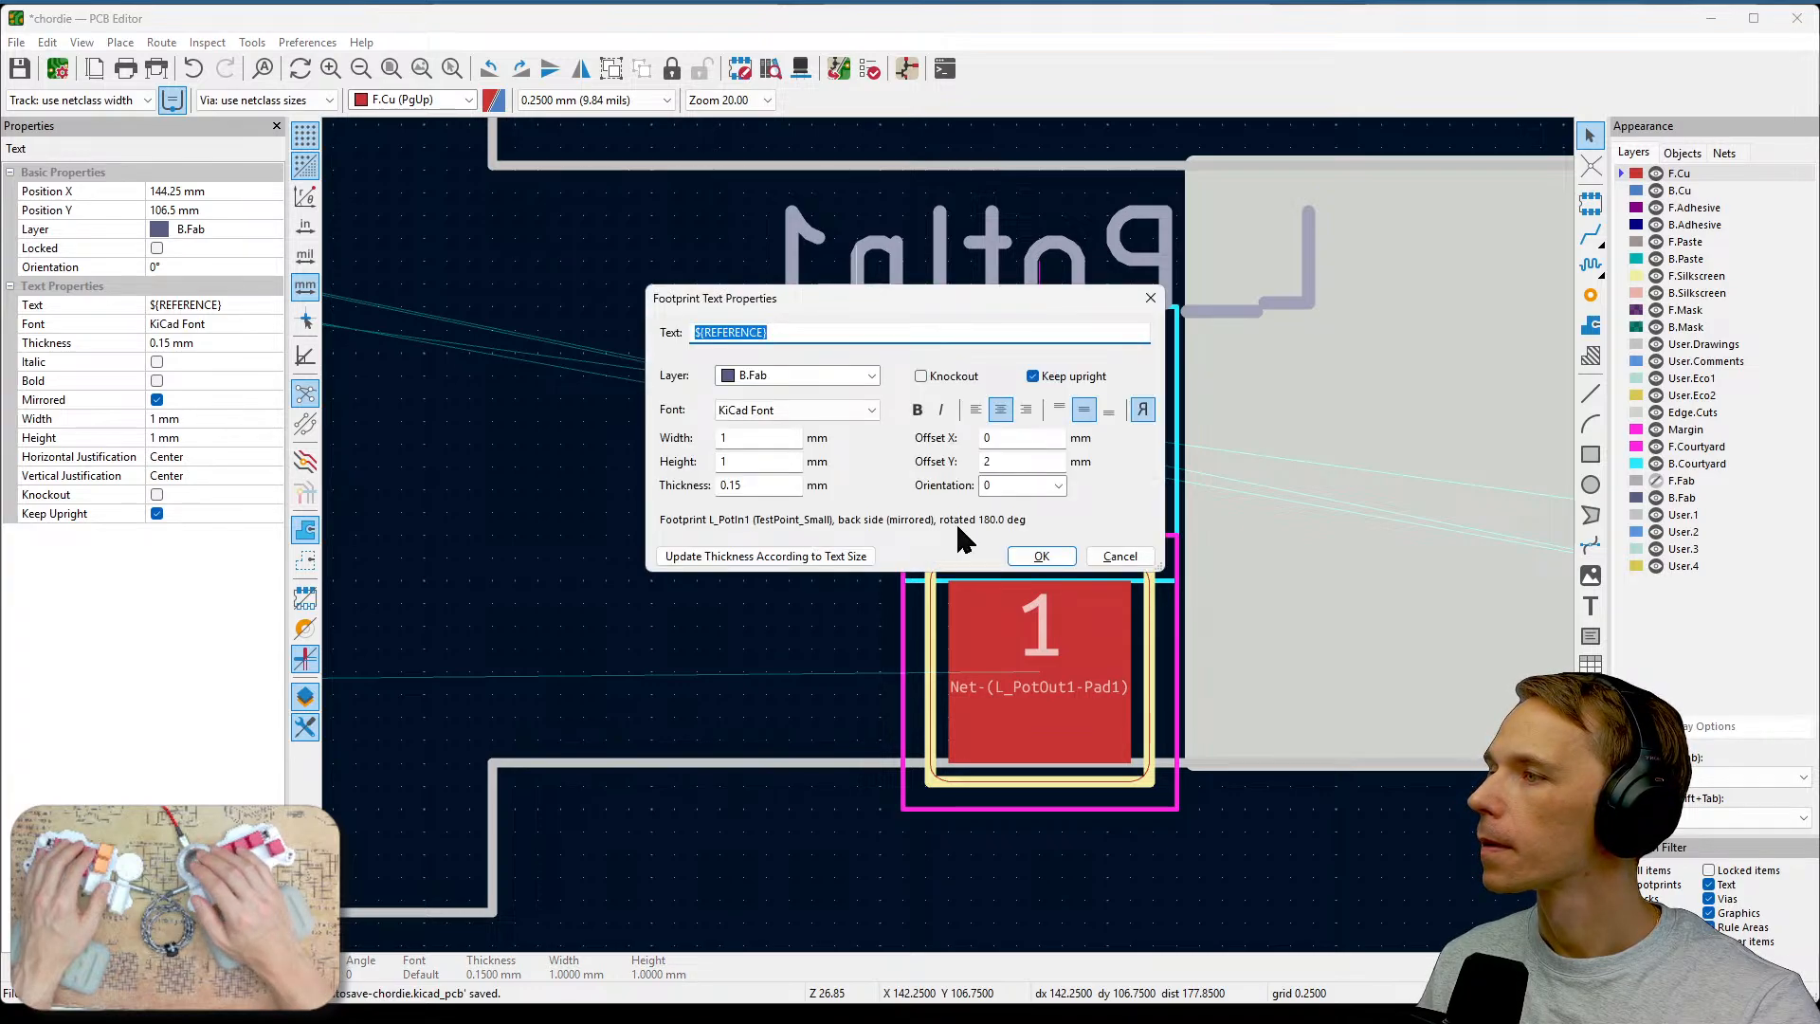
{"action": "left_click", "coordinate": [1119, 557]}
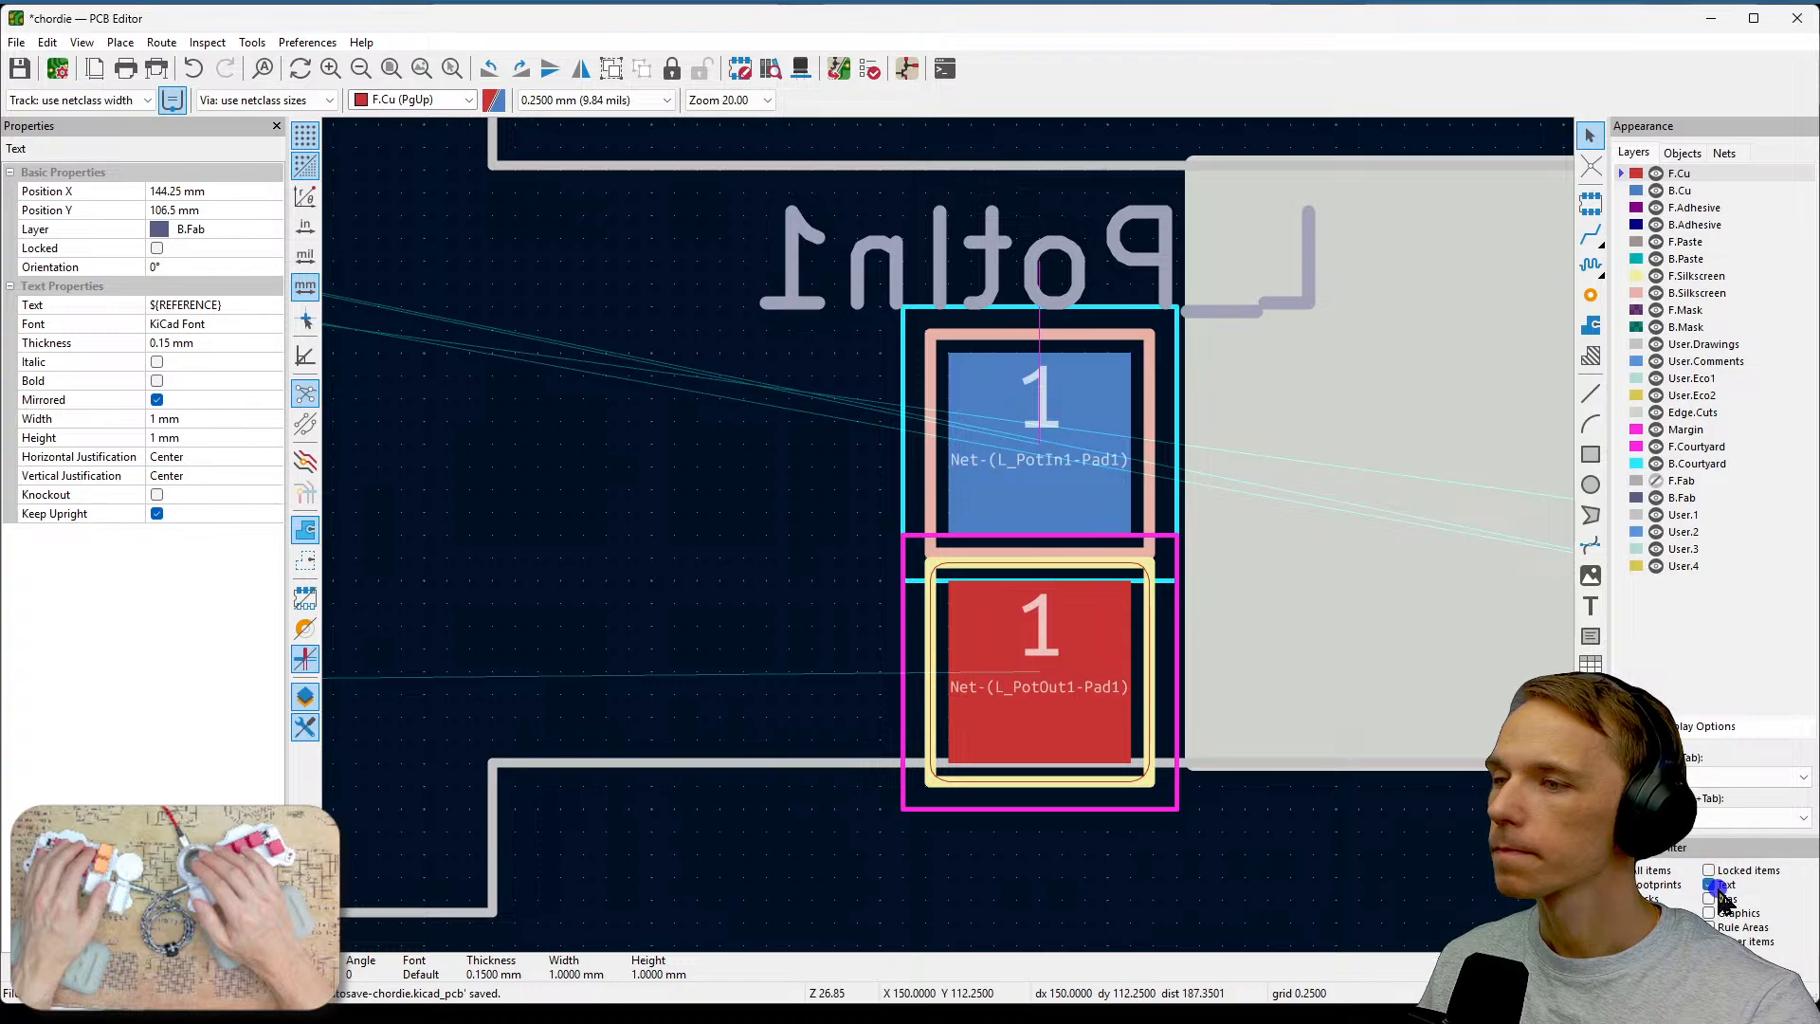
Enable all item types in the selection filter.
{"action": "left_click", "coordinate": [890, 268]}
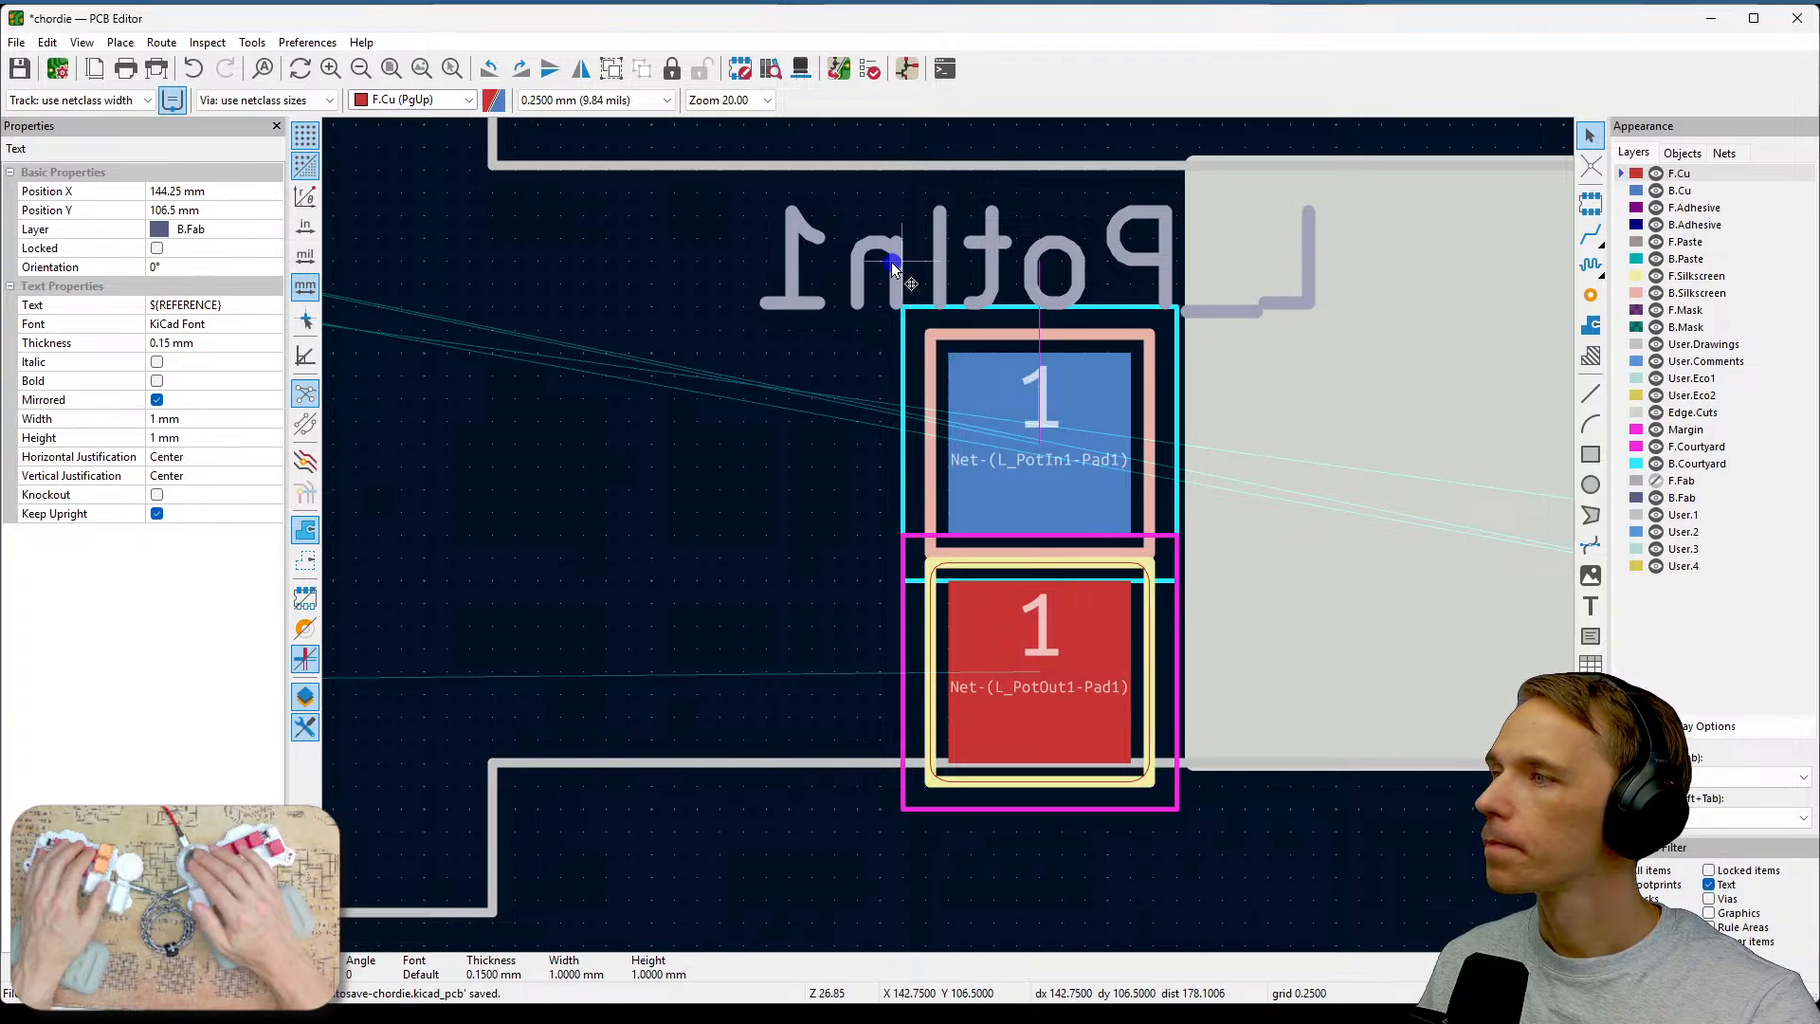
{"action": "scroll", "coordinate": [1146, 259], "scroll_direction": "down", "scroll_amount": 2}
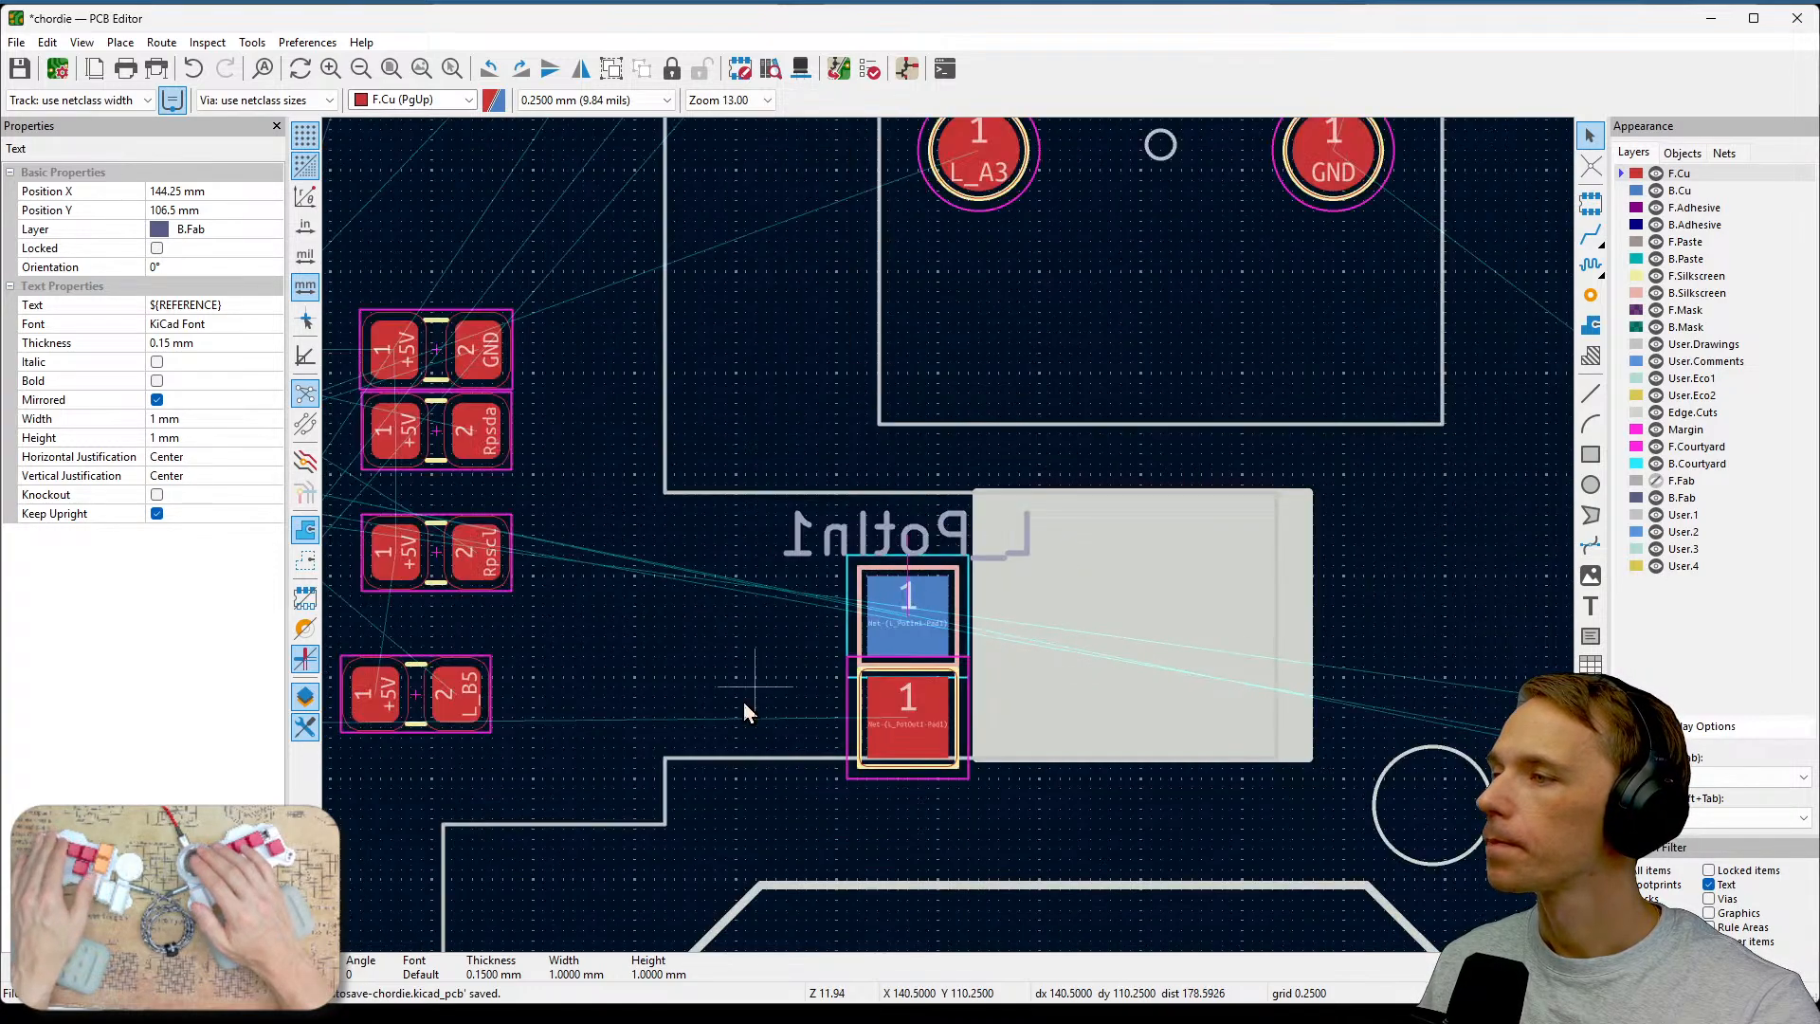
{"action": "scroll", "coordinate": [743, 701], "scroll_direction": "up", "scroll_amount": 1}
{"action": "scroll", "coordinate": [950, 539], "scroll_direction": "down", "scroll_amount": 1}
{"action": "scroll", "coordinate": [951, 538], "scroll_direction": "up", "scroll_amount": 4}
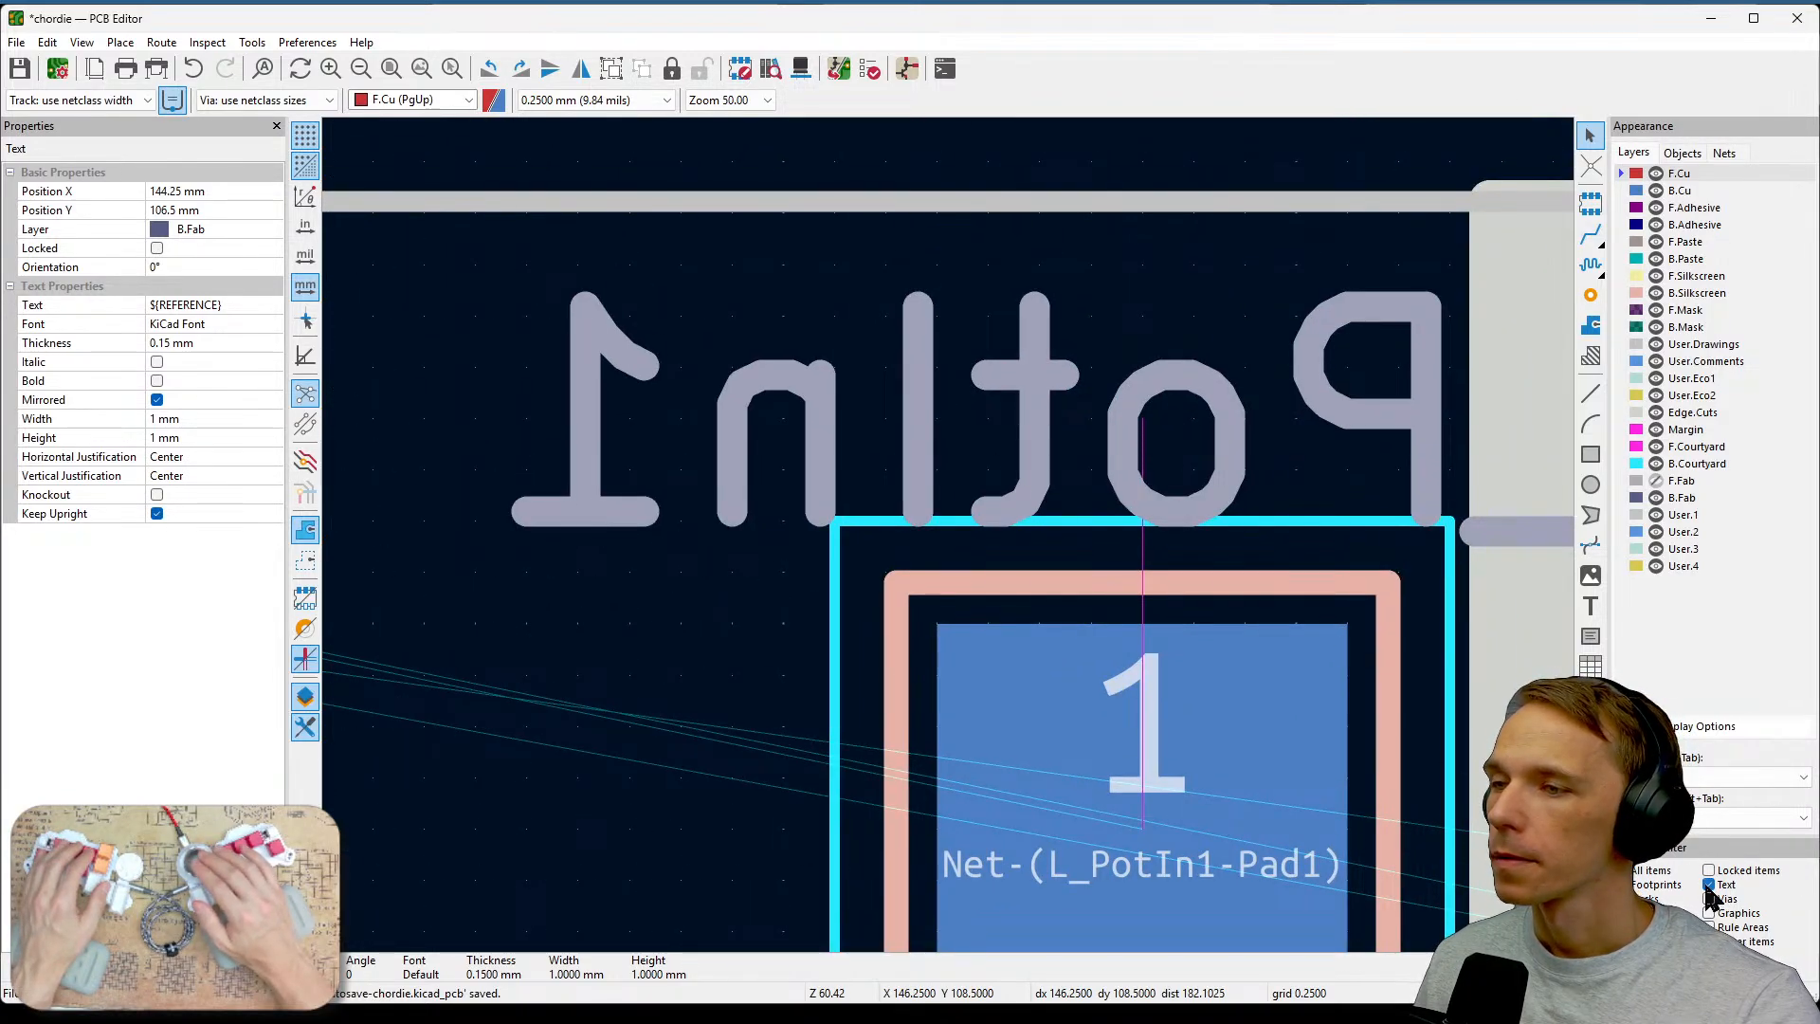
{"action": "left_click", "coordinate": [1651, 871]}
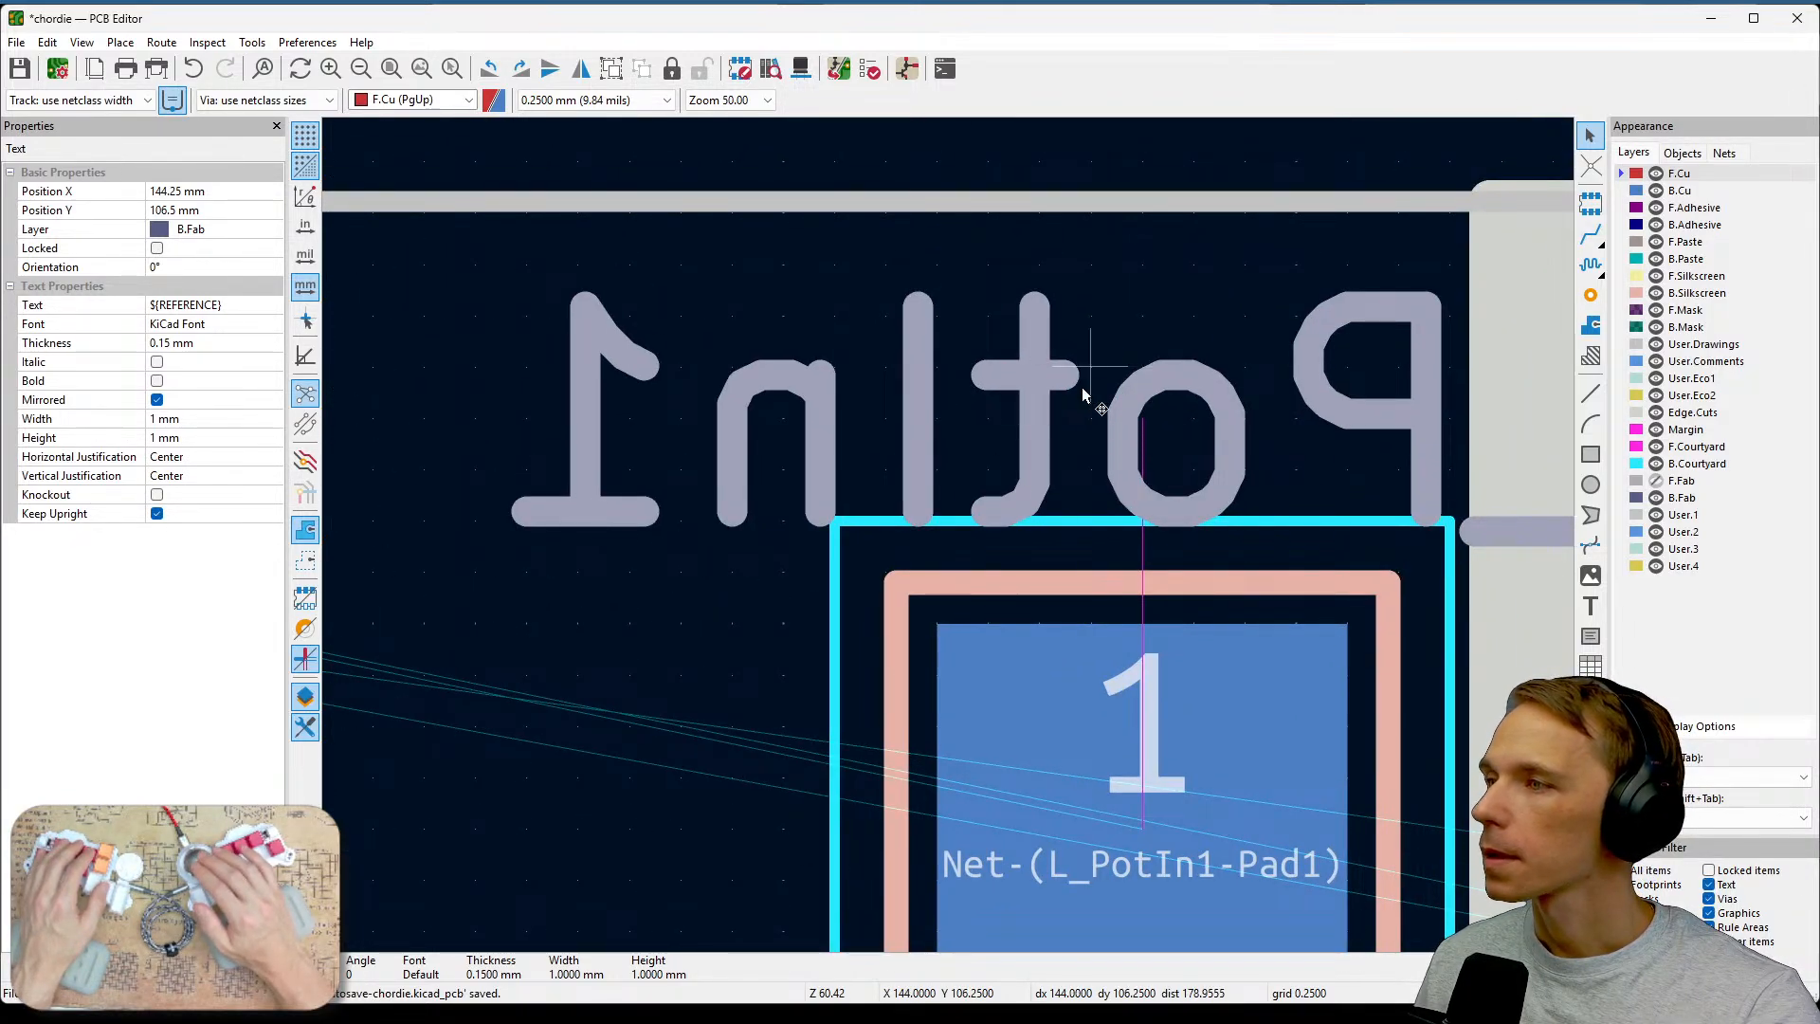
Toggle the visibility of L_PotIn1's reference field in its footprint properties and apply it.
{"action": "left_click", "coordinate": [853, 558]}
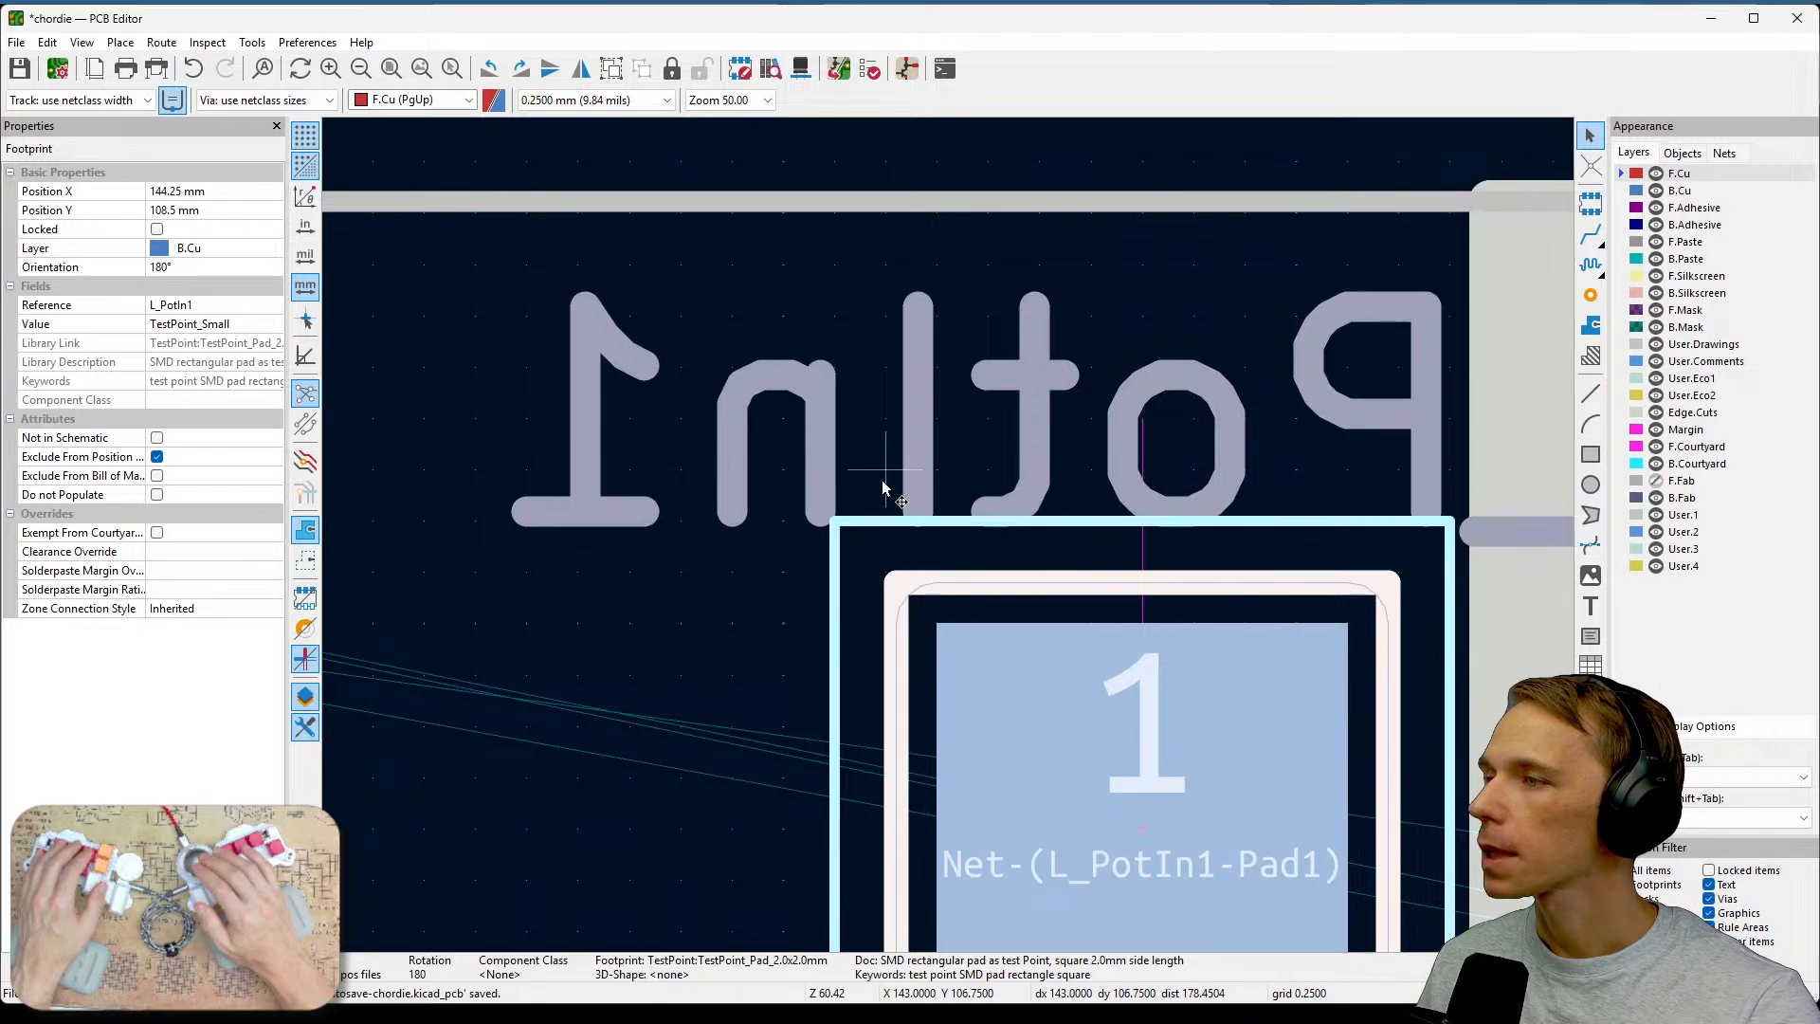
{"action": "double_click", "coordinate": [943, 650]}
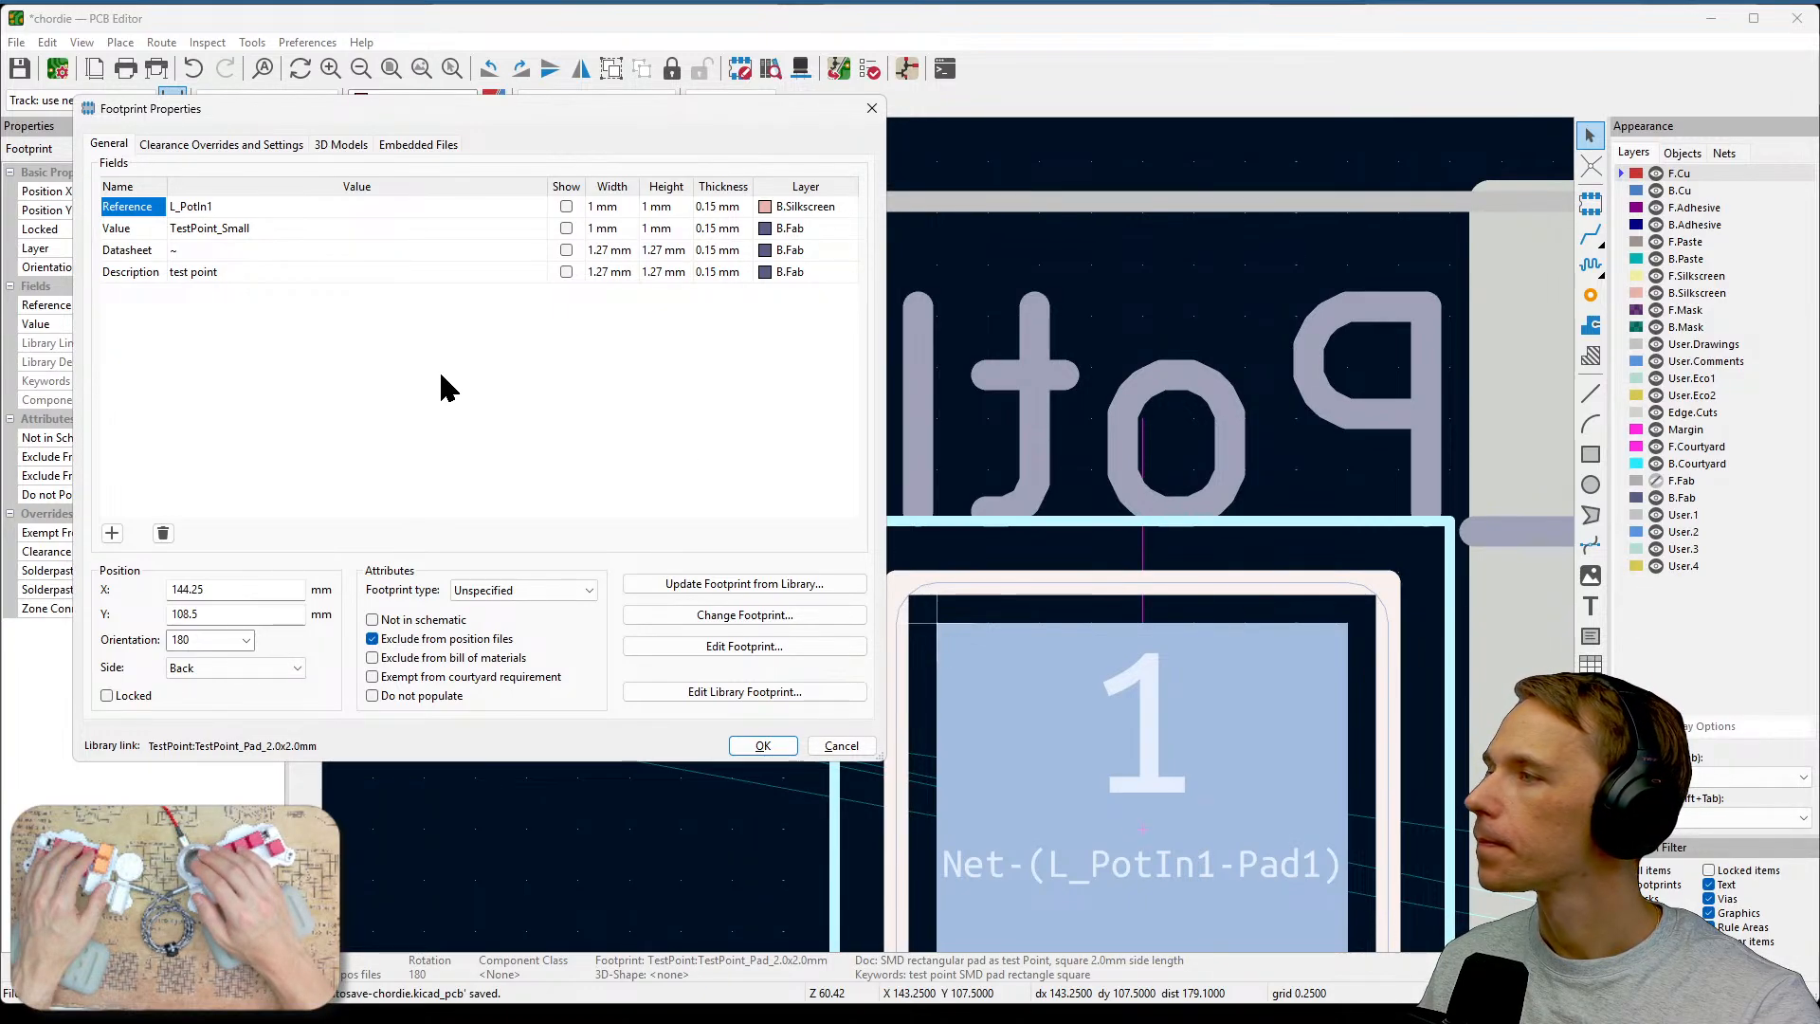
{"action": "left_click_drag", "start_coordinate": [588, 116], "coordinate": [593, 211]}
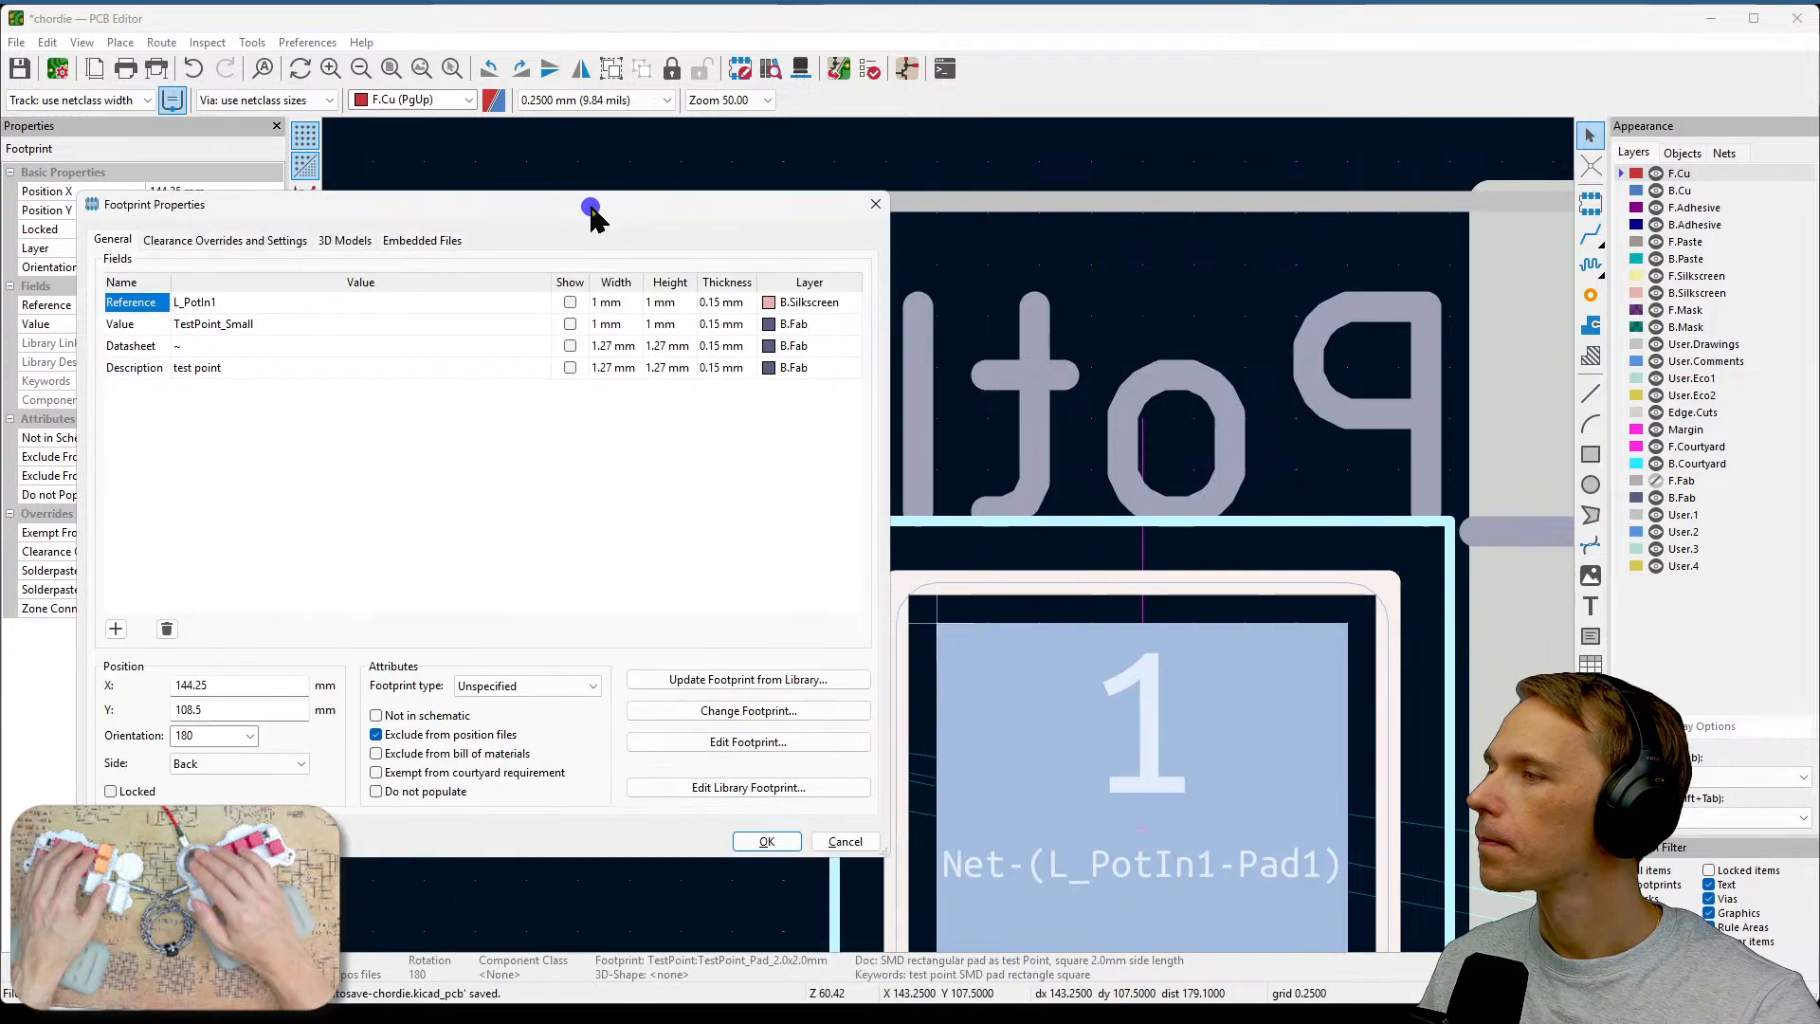
{"action": "left_click", "coordinate": [571, 303]}
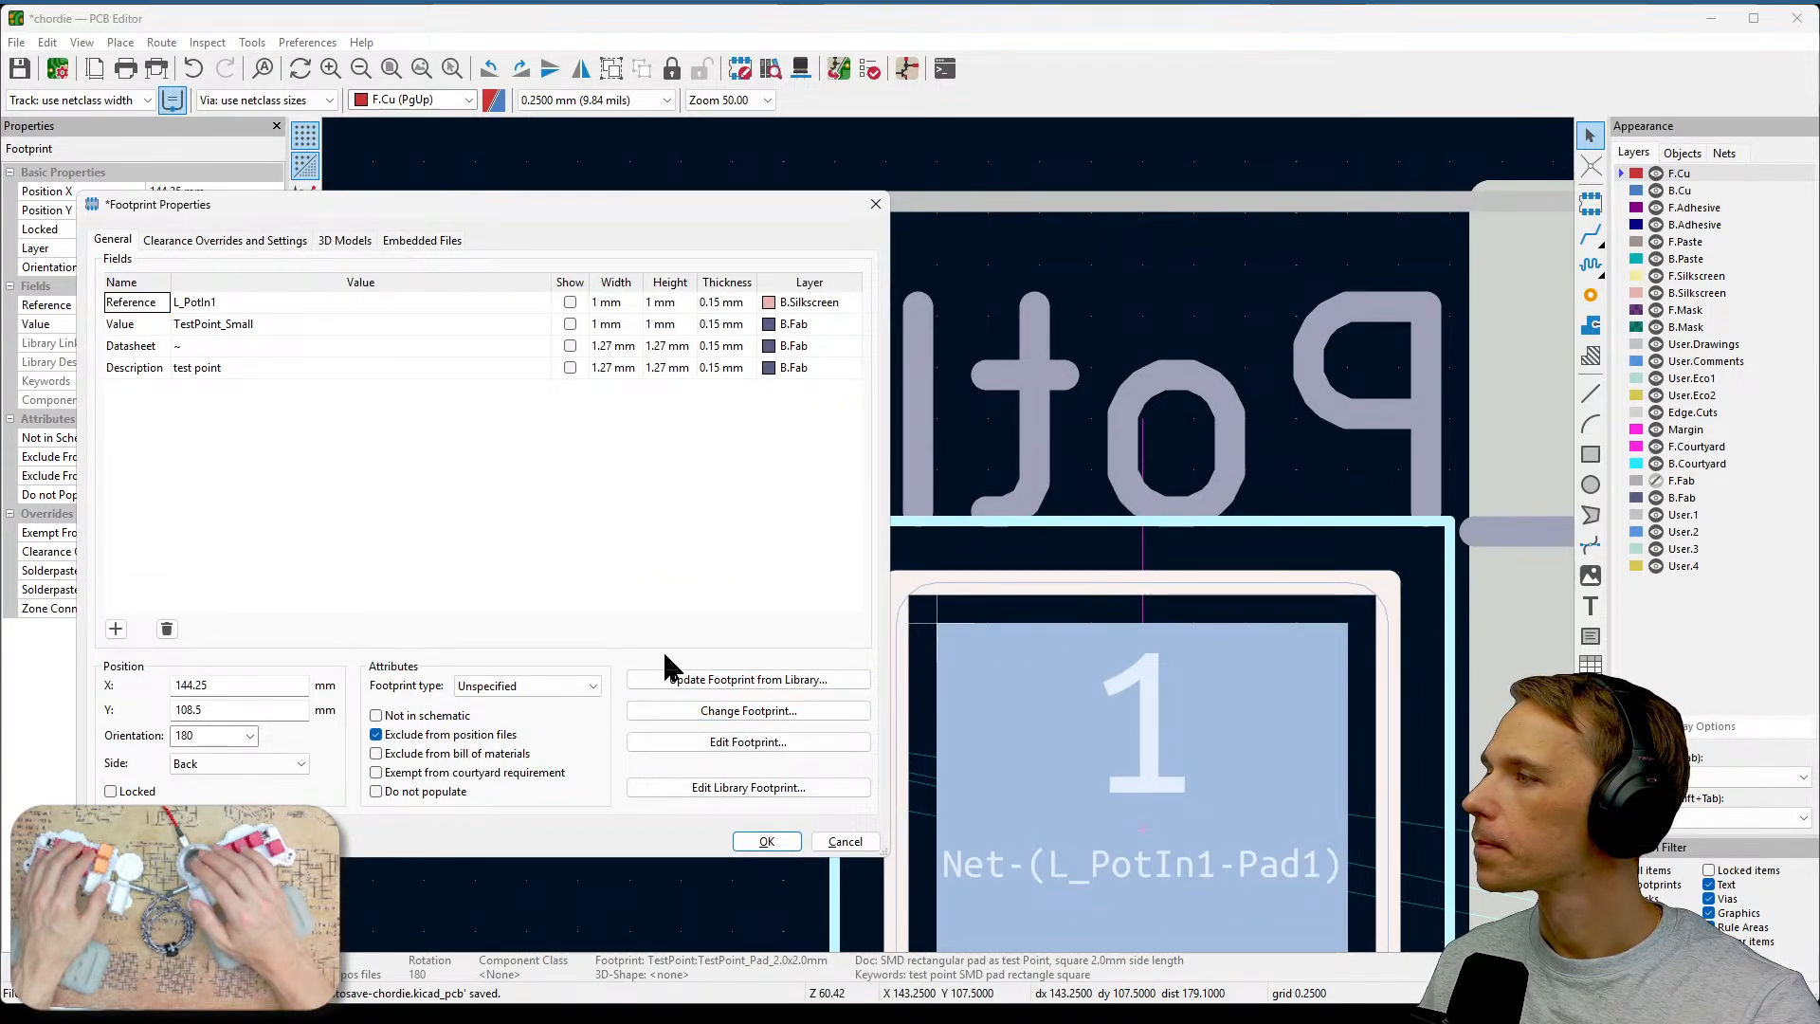
{"action": "left_click", "coordinate": [767, 838]}
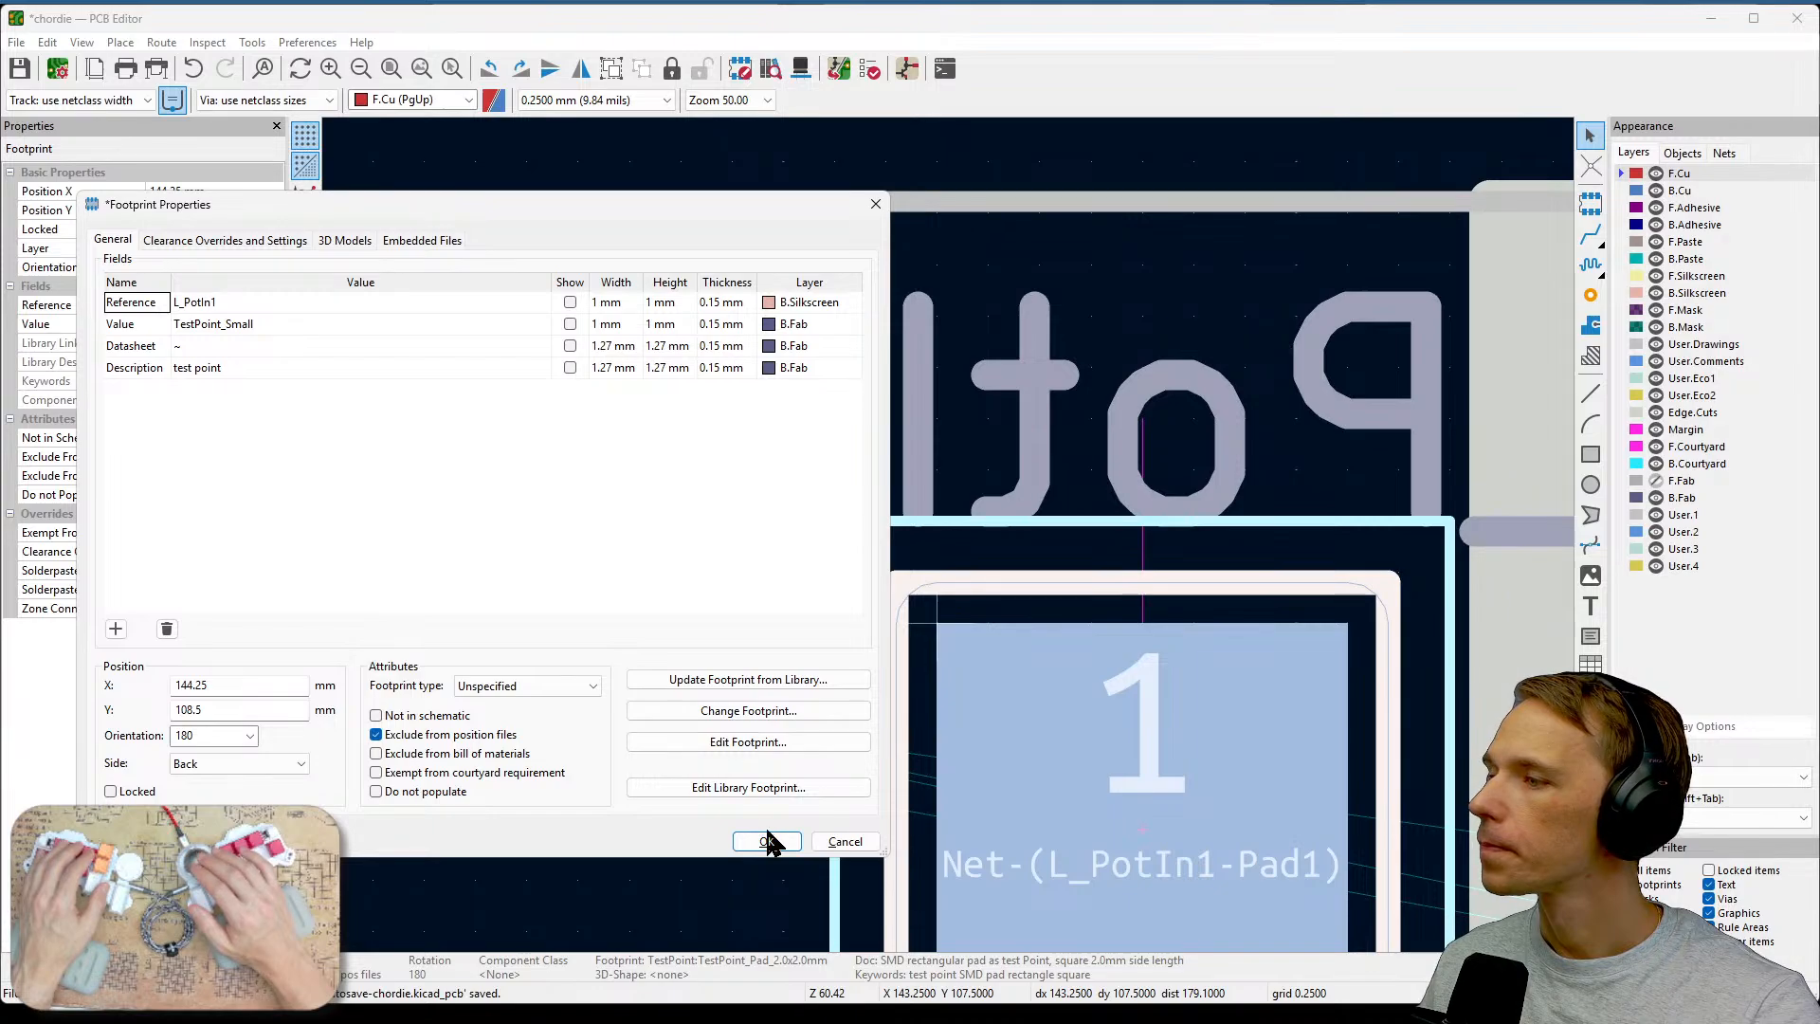
Check the layer setting of the L_PotIn1 footprint and its pad.
{"action": "scroll", "coordinate": [752, 742], "scroll_direction": "down", "scroll_amount": 3}
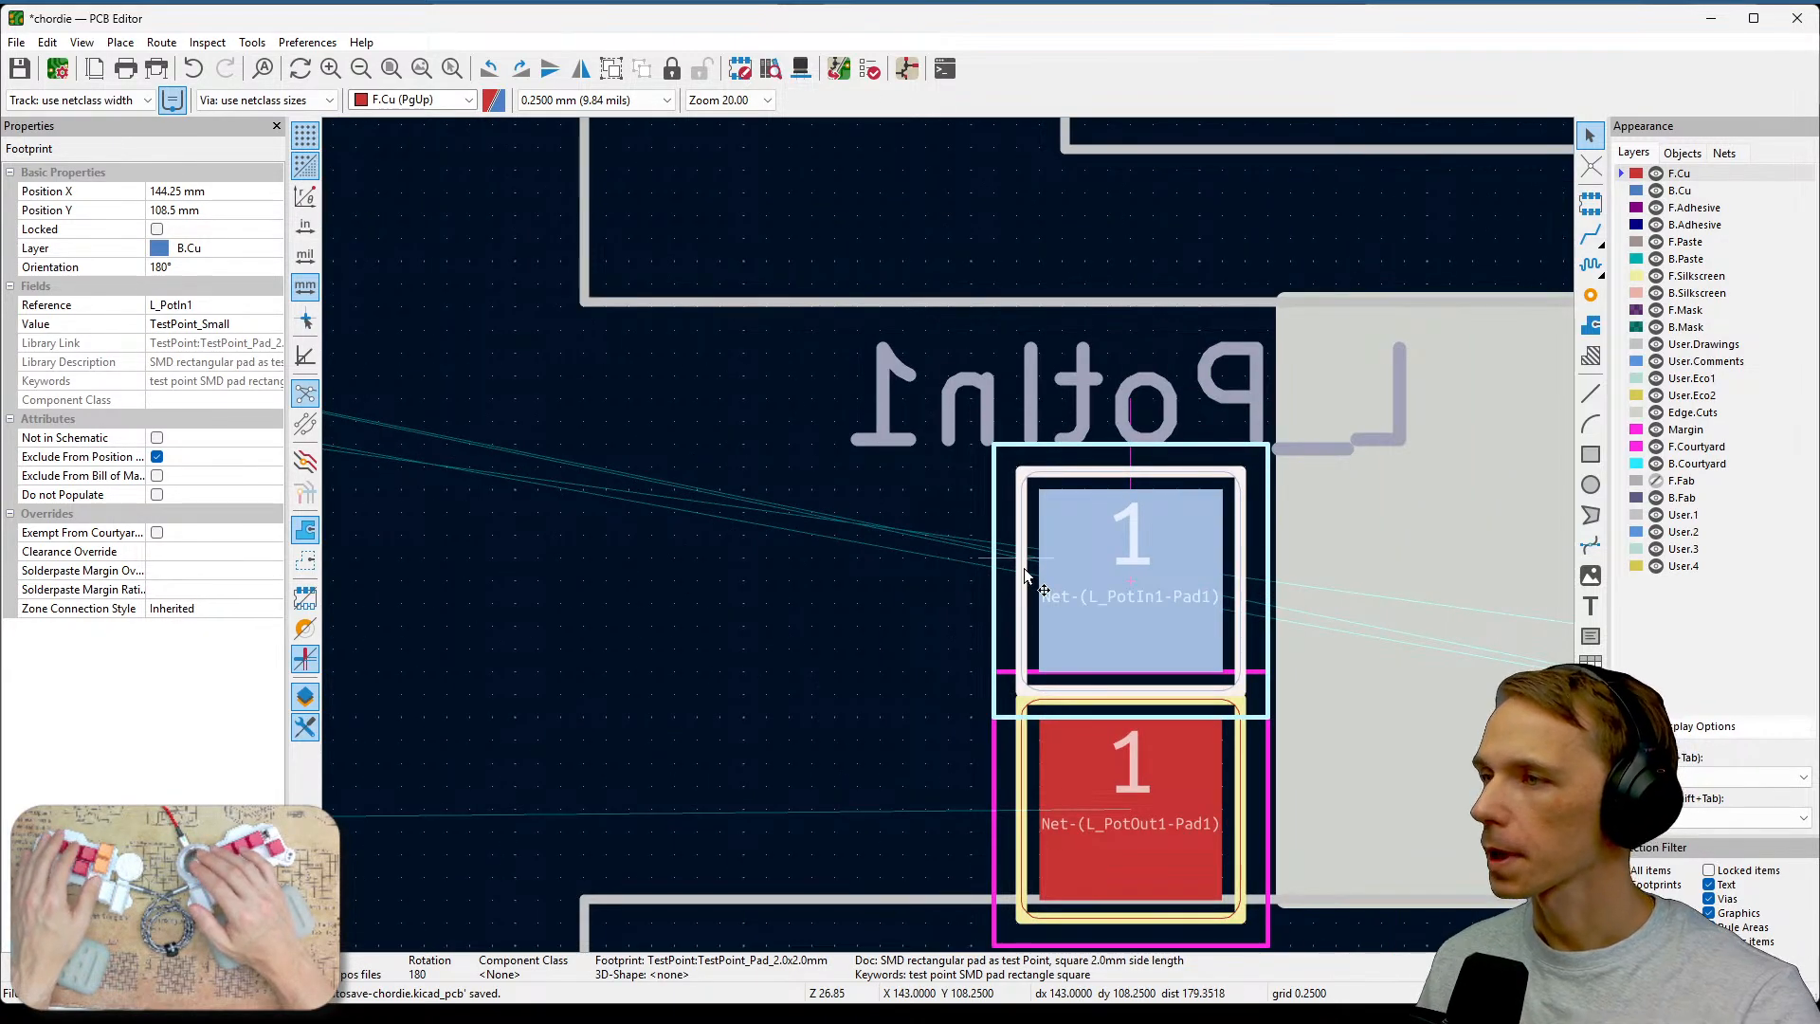
{"action": "scroll", "coordinate": [815, 502], "scroll_direction": "down", "scroll_amount": 2}
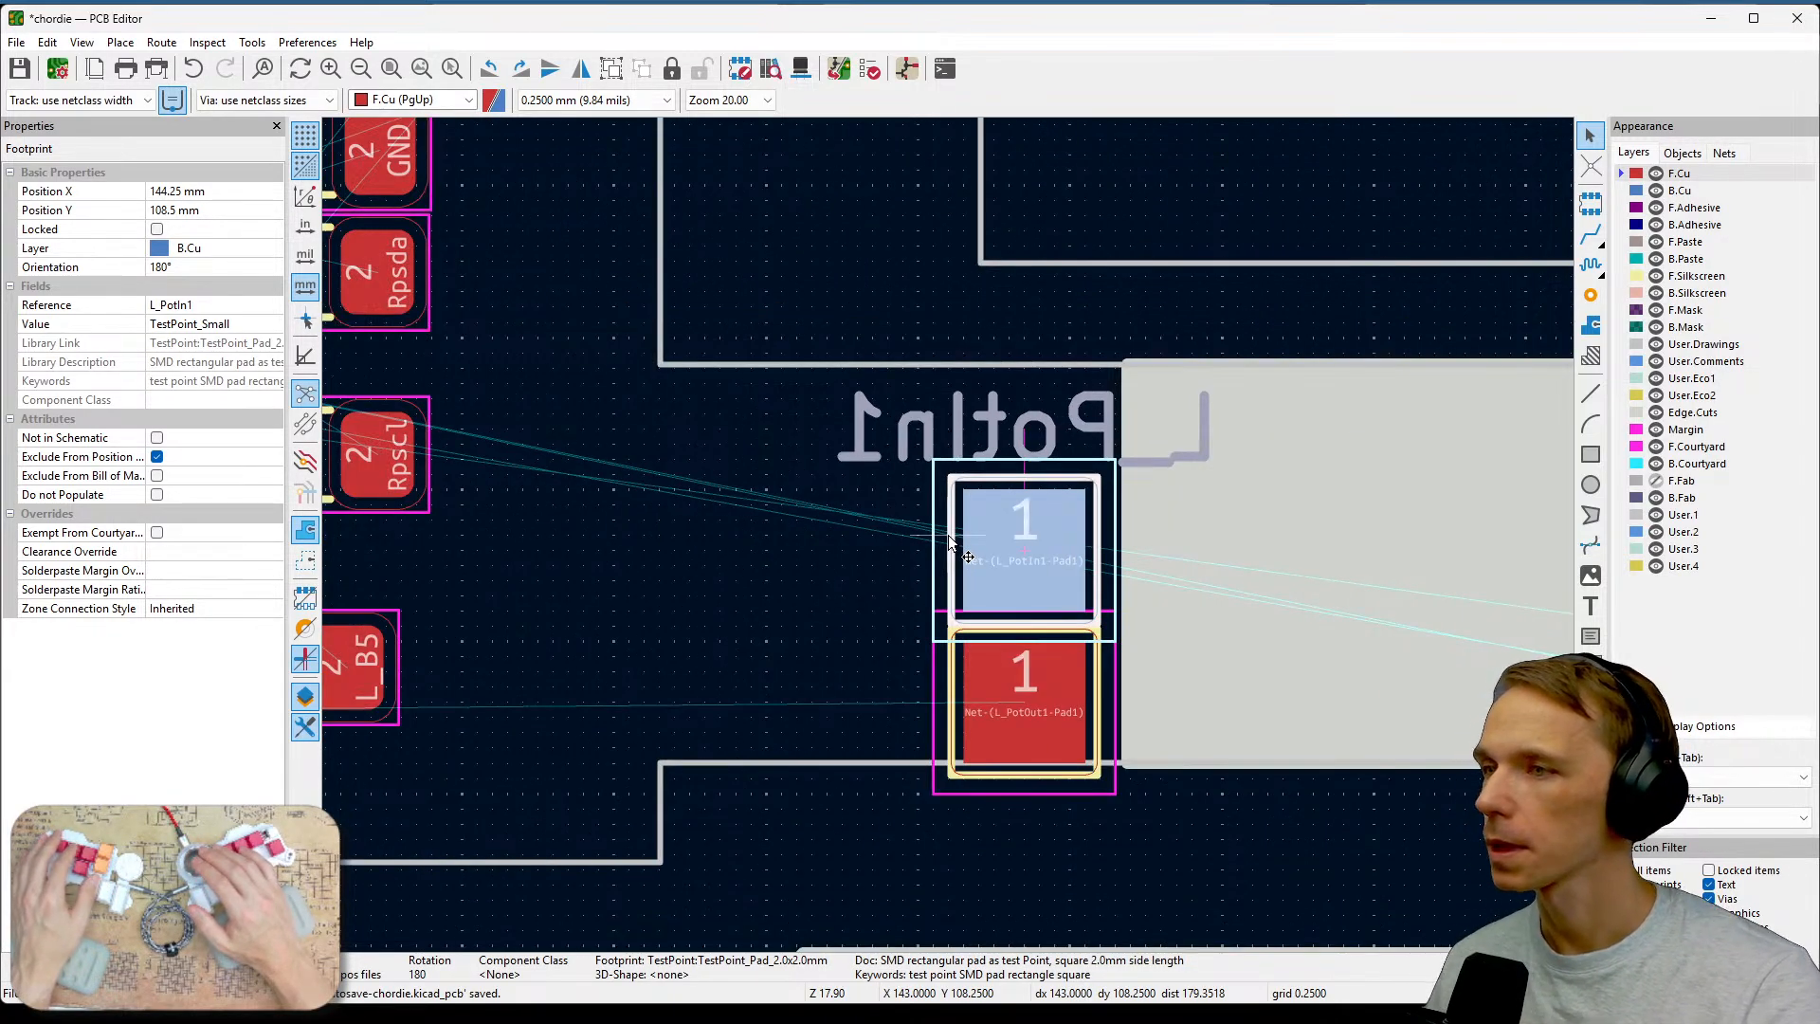
{"action": "left_click", "coordinate": [849, 571]}
{"action": "left_click", "coordinate": [1047, 586]}
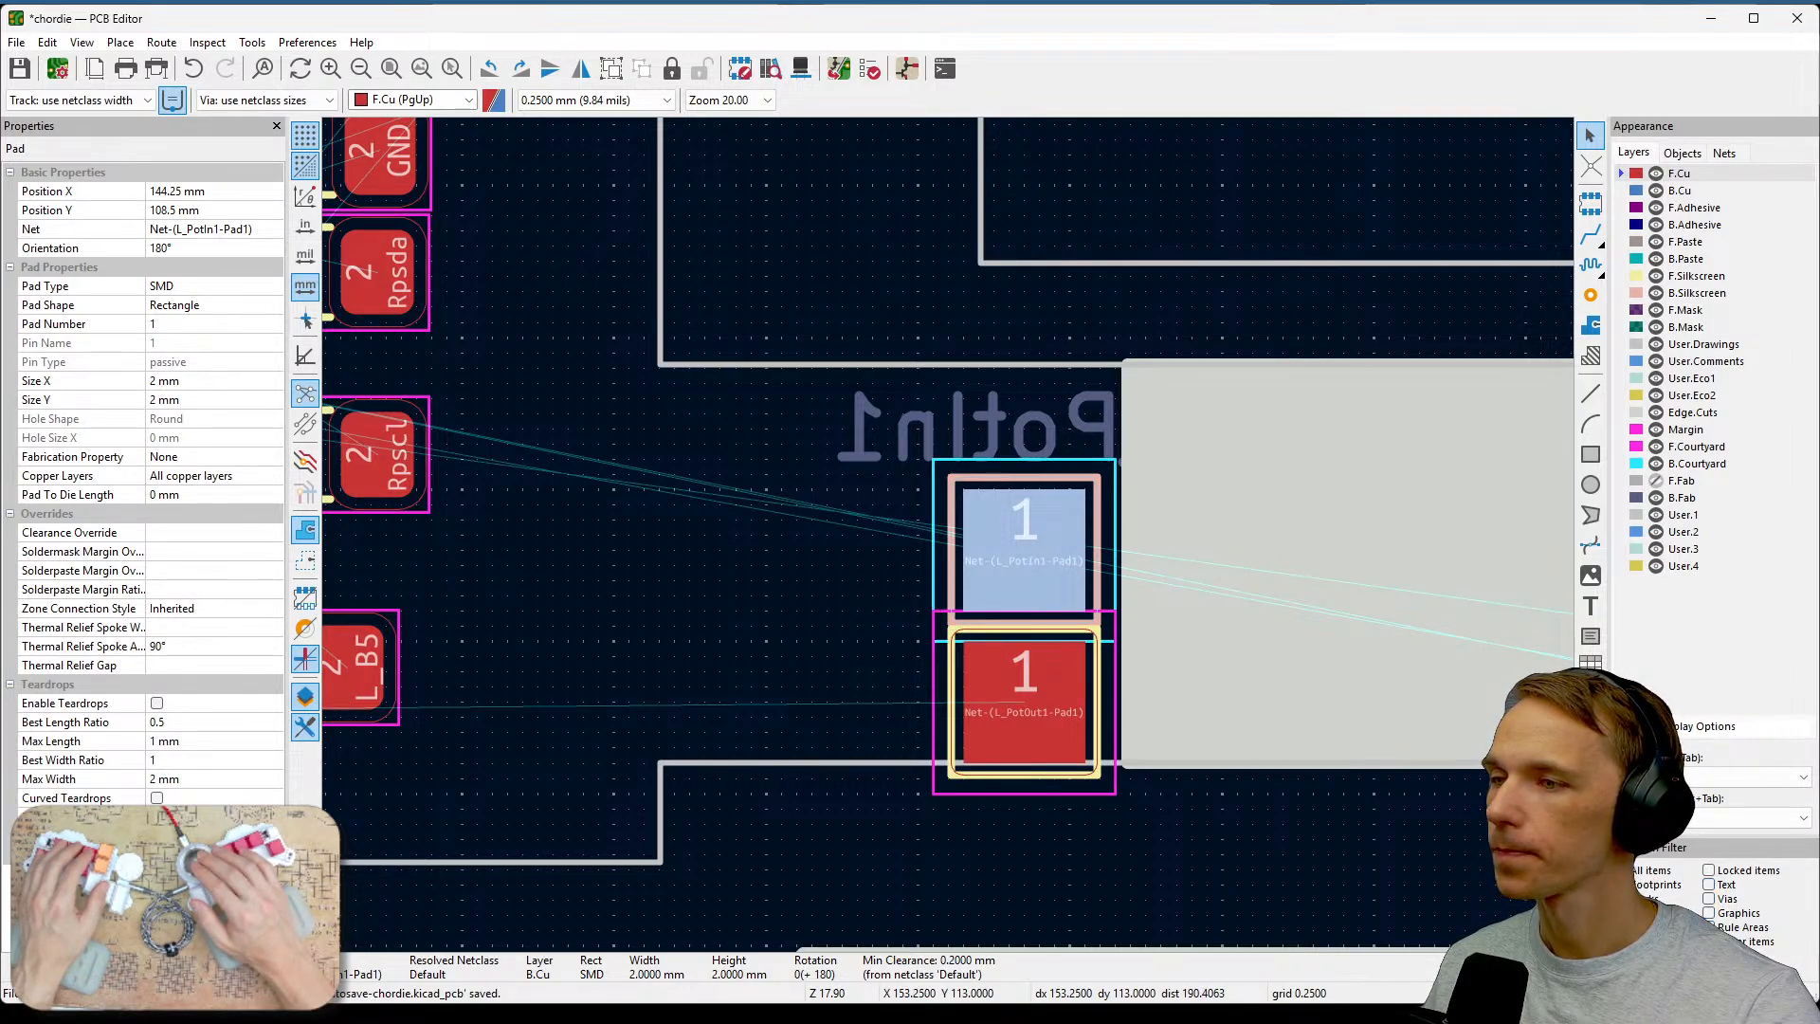
{"action": "left_click", "coordinate": [1034, 553]}
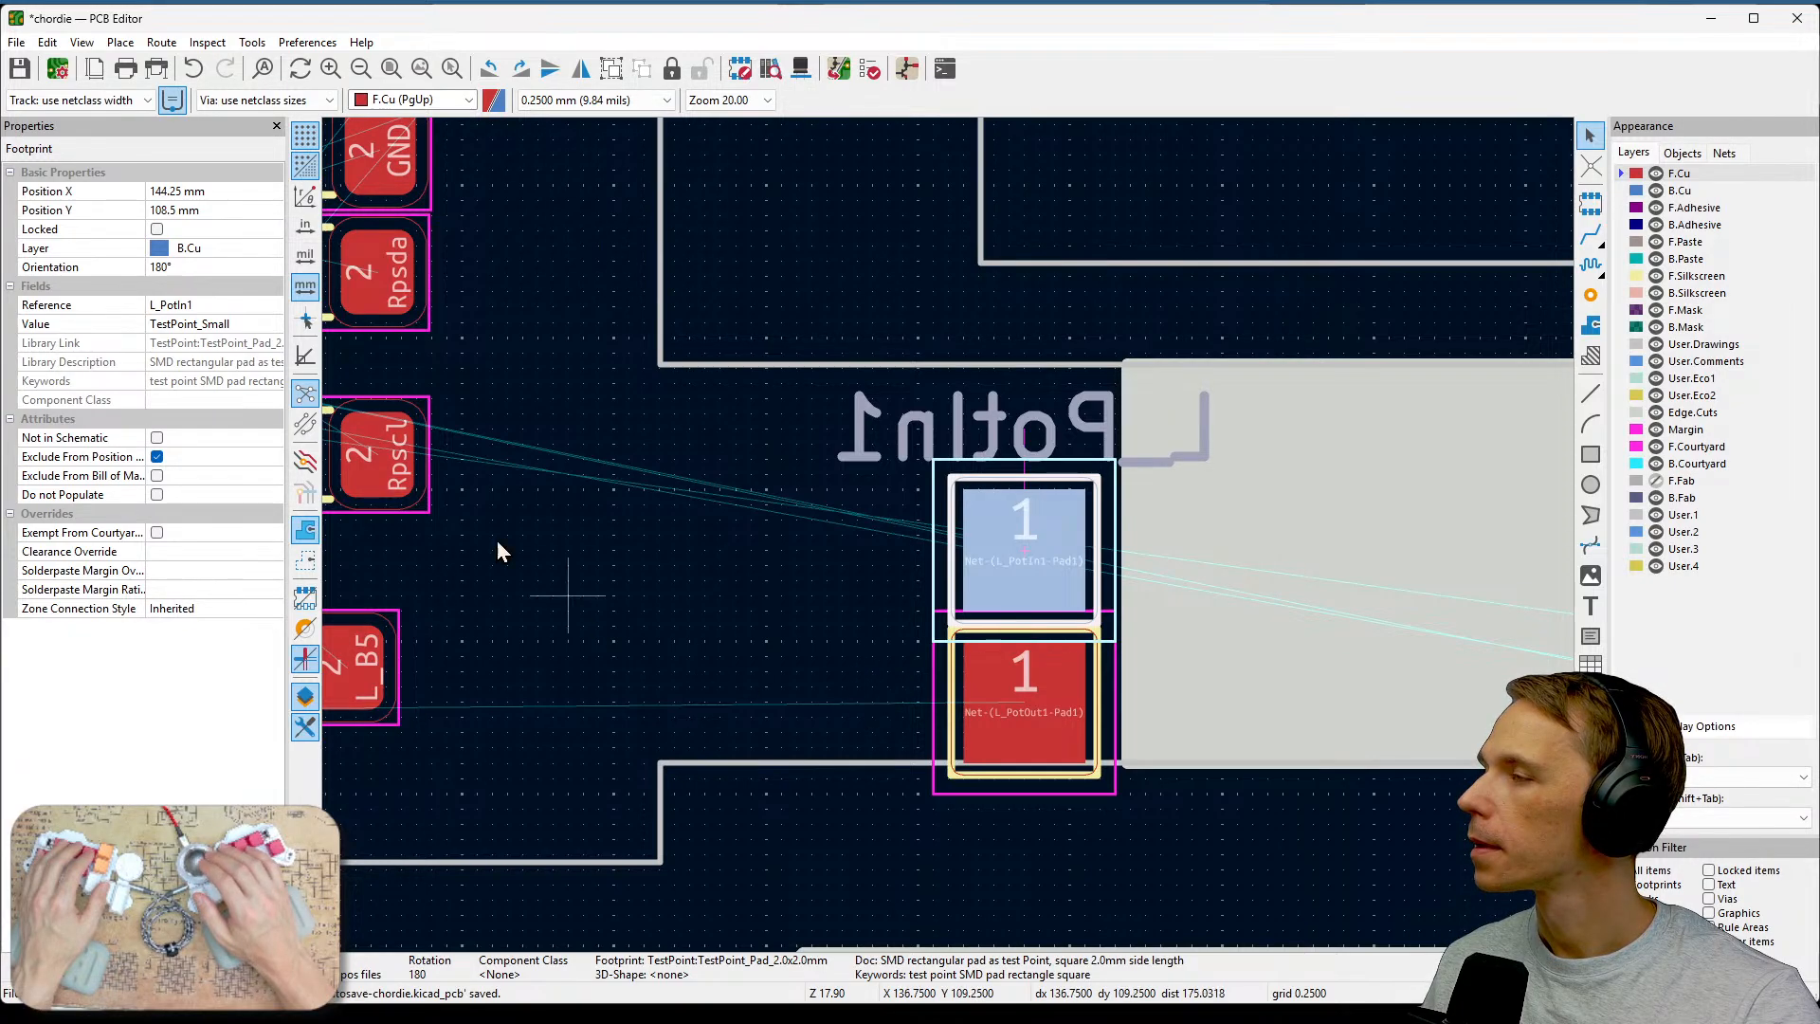
{"action": "left_click", "coordinate": [220, 249]}
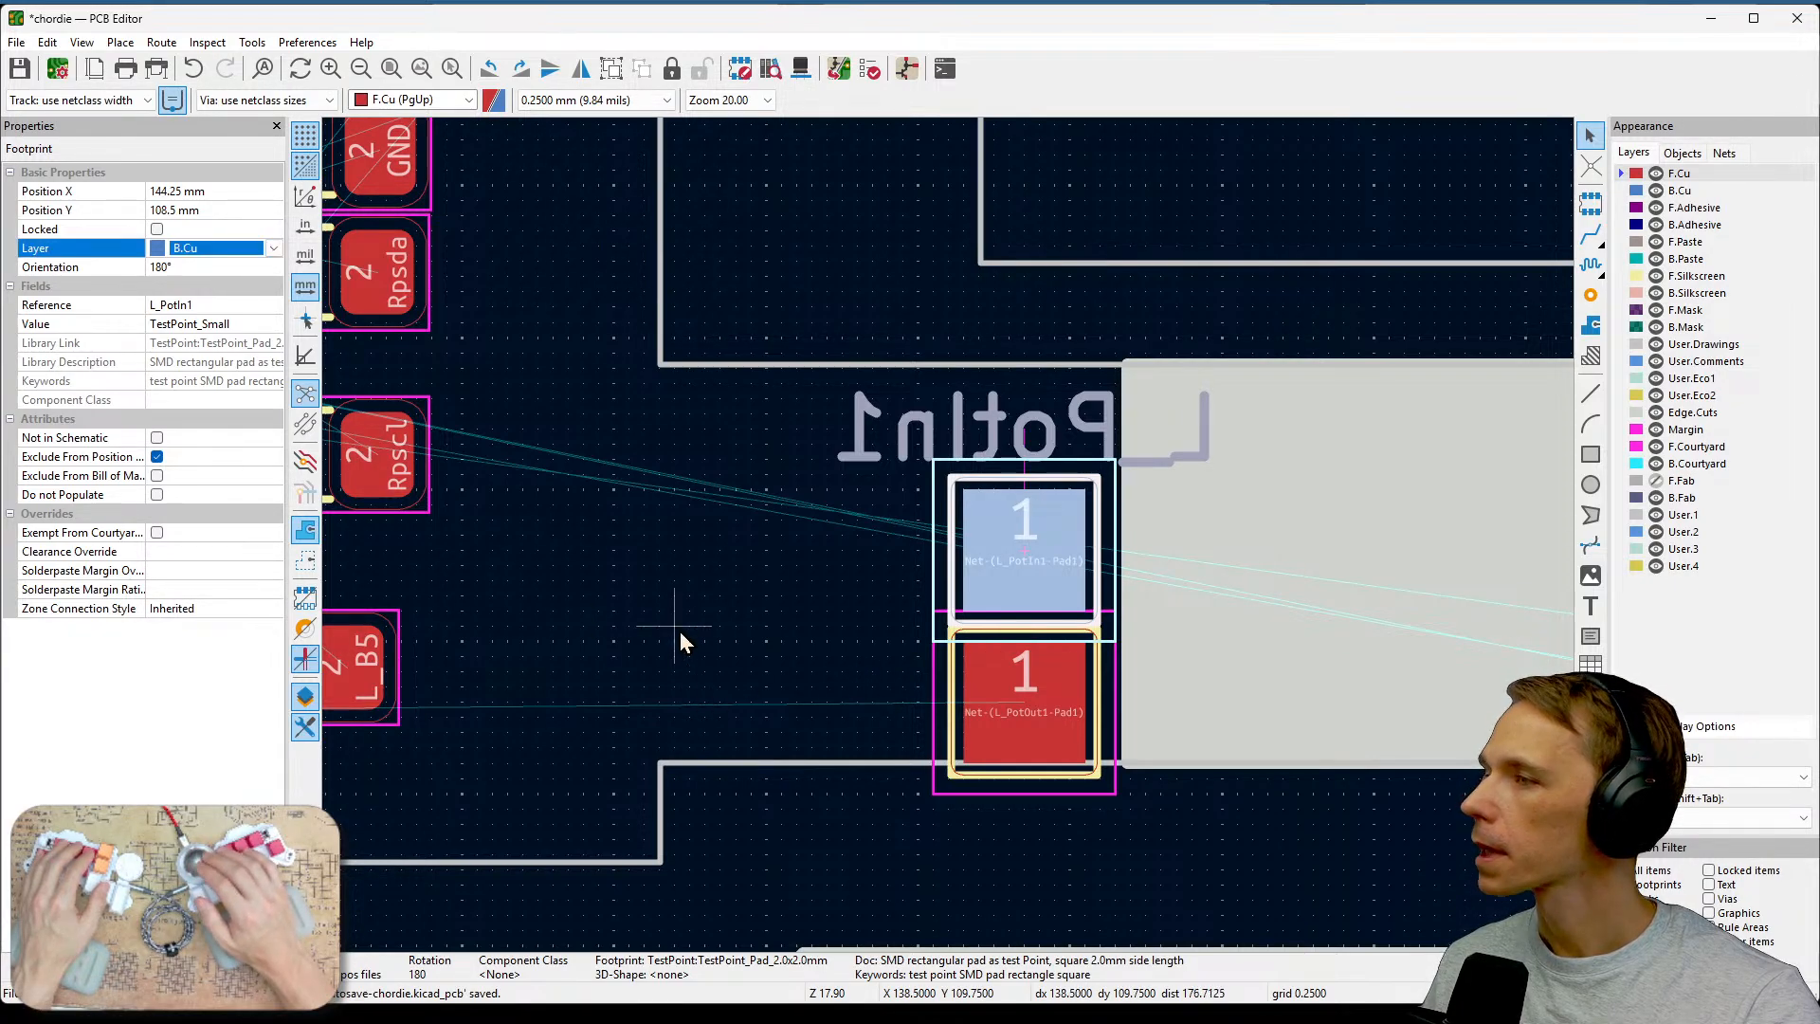
{"action": "left_click", "coordinate": [800, 610]}
Survey the whole board layout around the relocated test pads and case cutout.
{"action": "scroll", "coordinate": [950, 540], "scroll_direction": "down", "scroll_amount": 4}
{"action": "middle_click_drag", "start_coordinate": [953, 549], "coordinate": [1545, 526]}
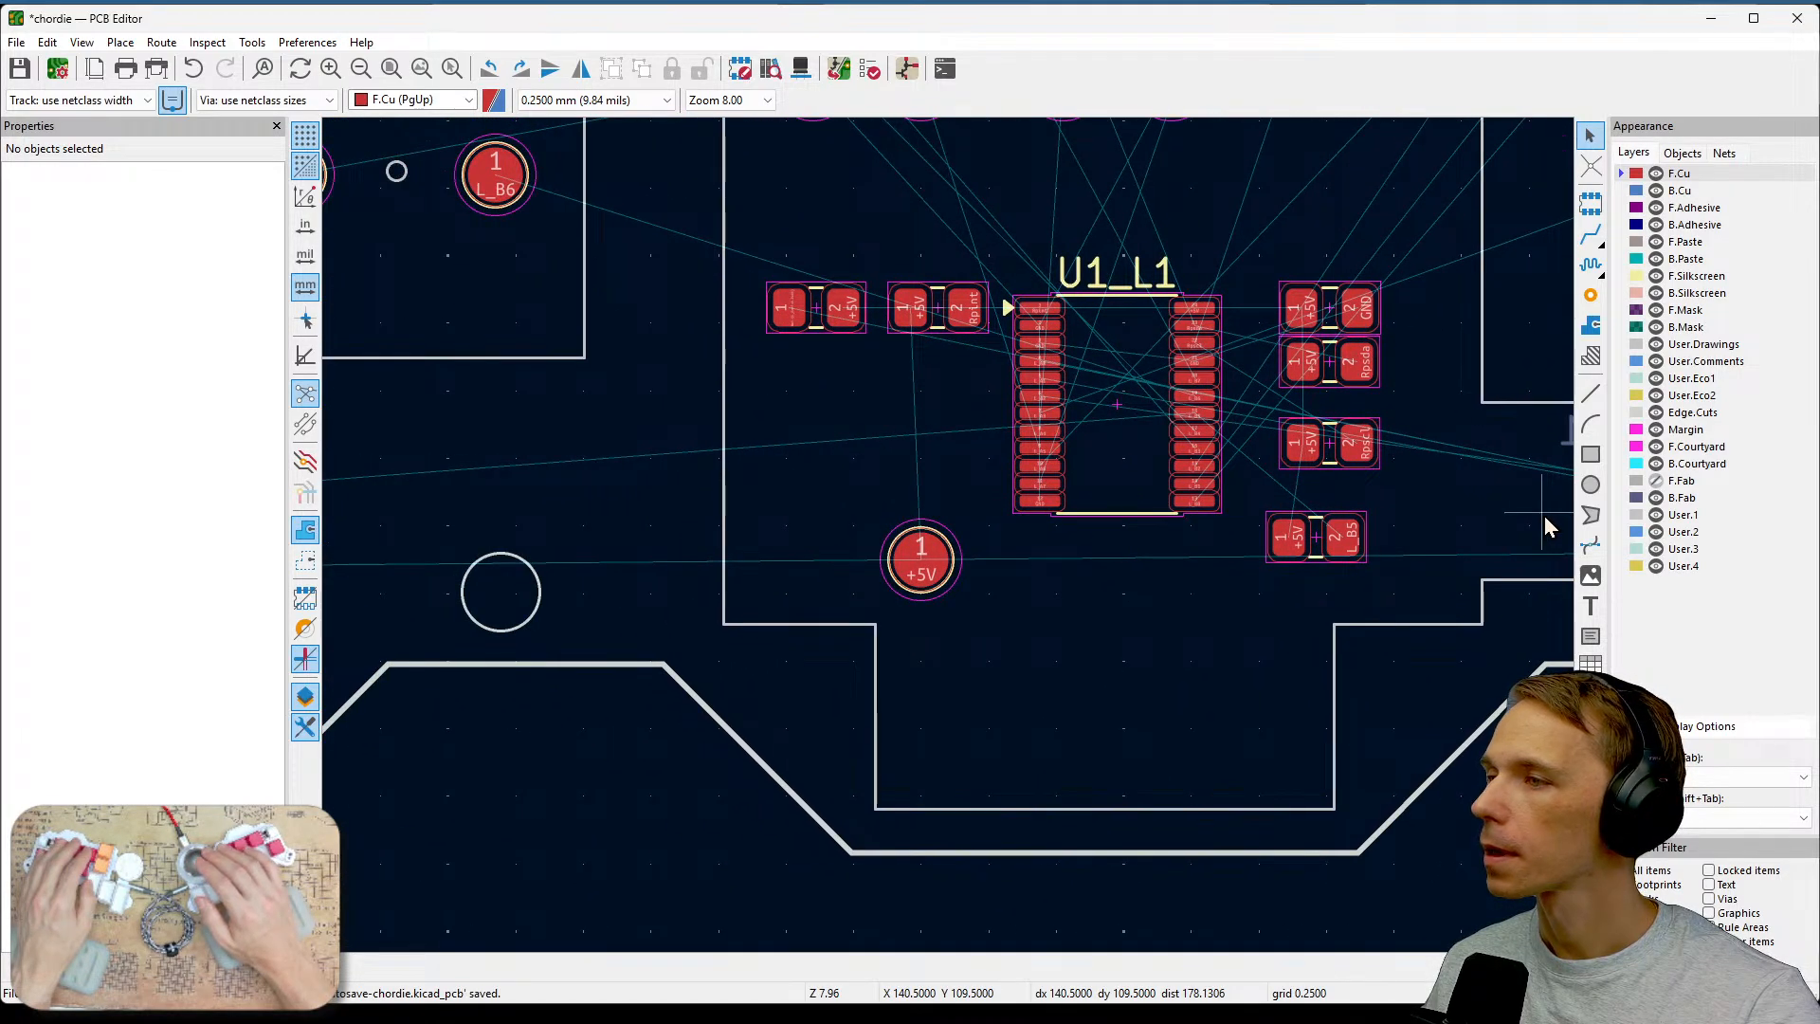
{"action": "middle_click_drag", "start_coordinate": [1050, 583], "coordinate": [1593, 523]}
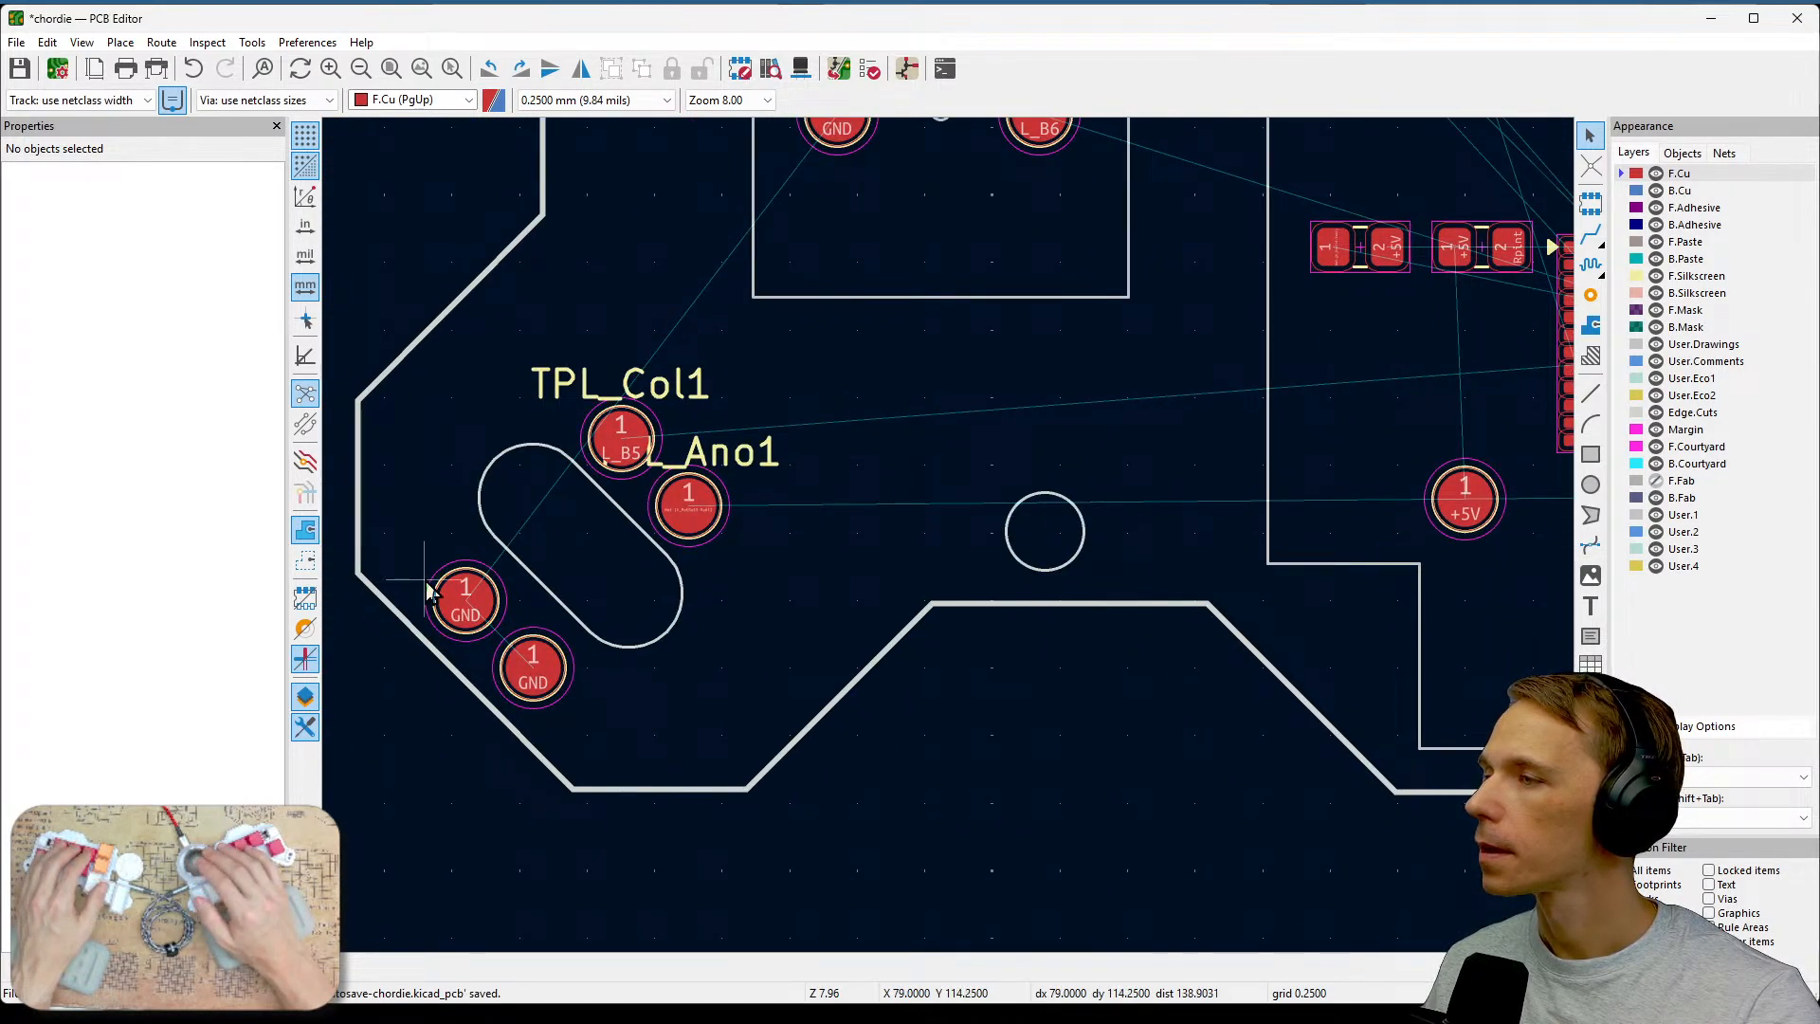
{"action": "middle_click_drag", "start_coordinate": [1397, 548], "coordinate": [993, 629]}
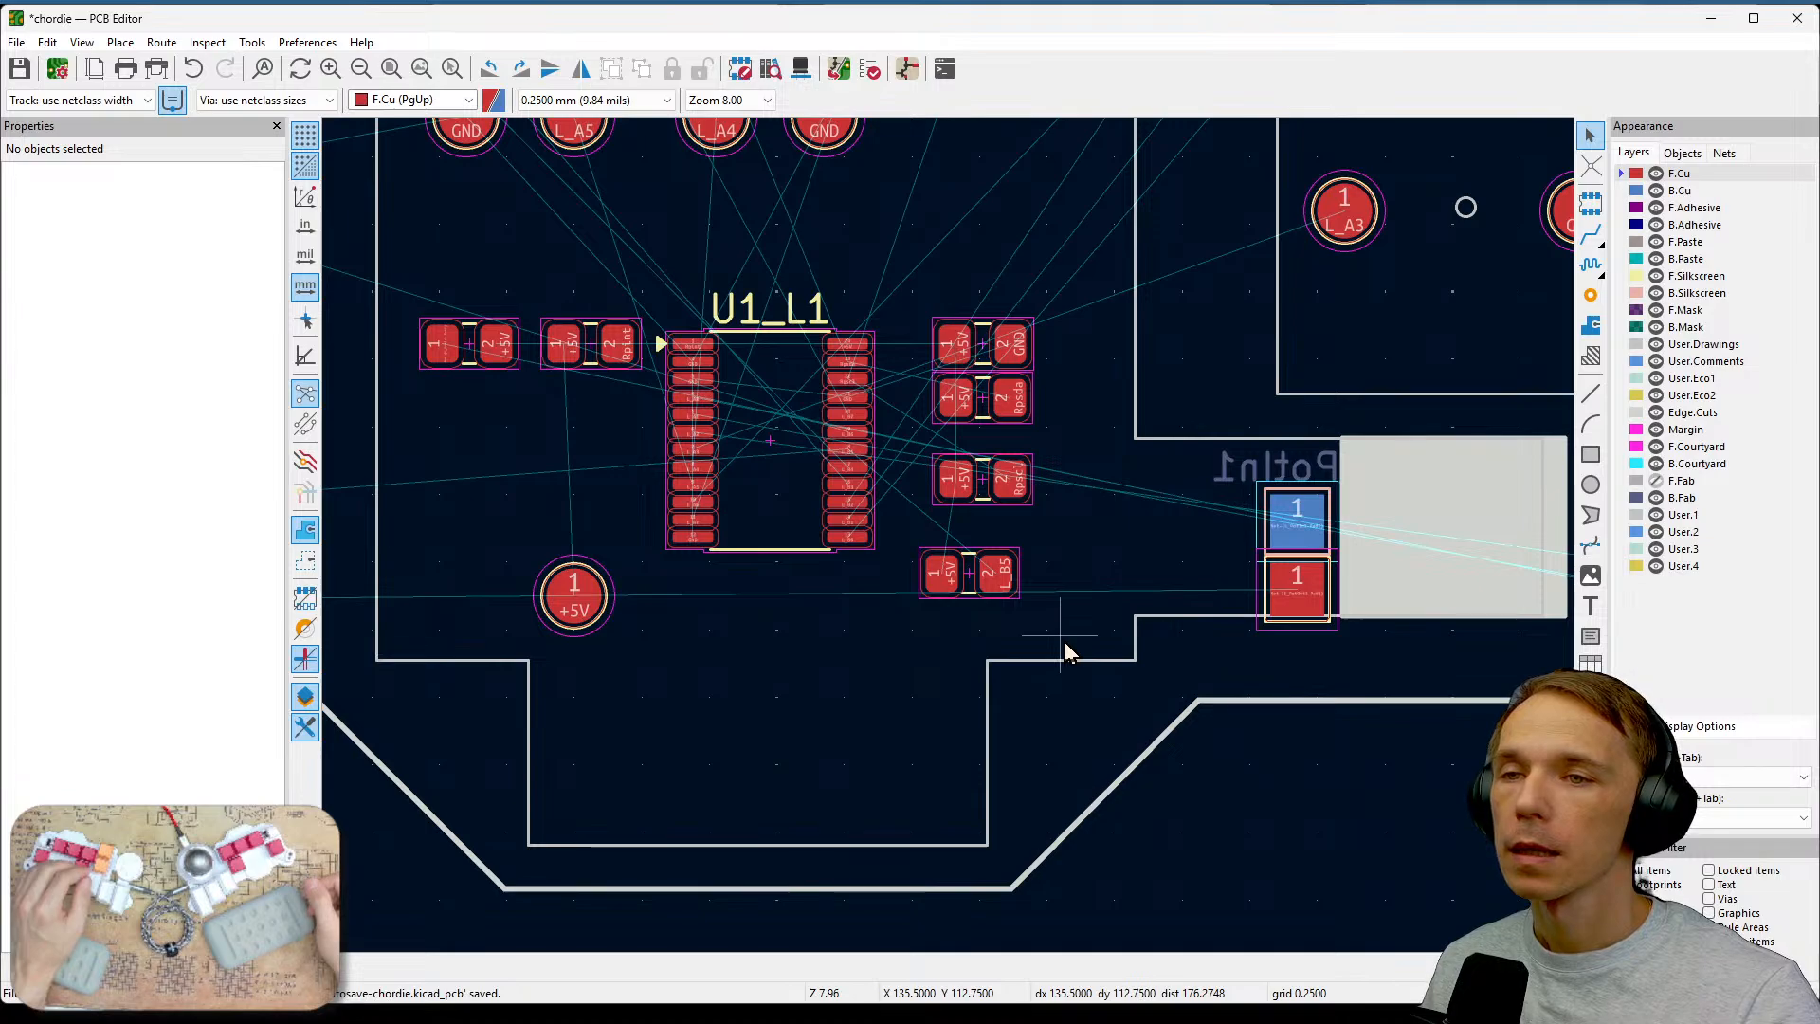
{"action": "scroll", "coordinate": [1065, 640], "scroll_direction": "down", "scroll_amount": 4}
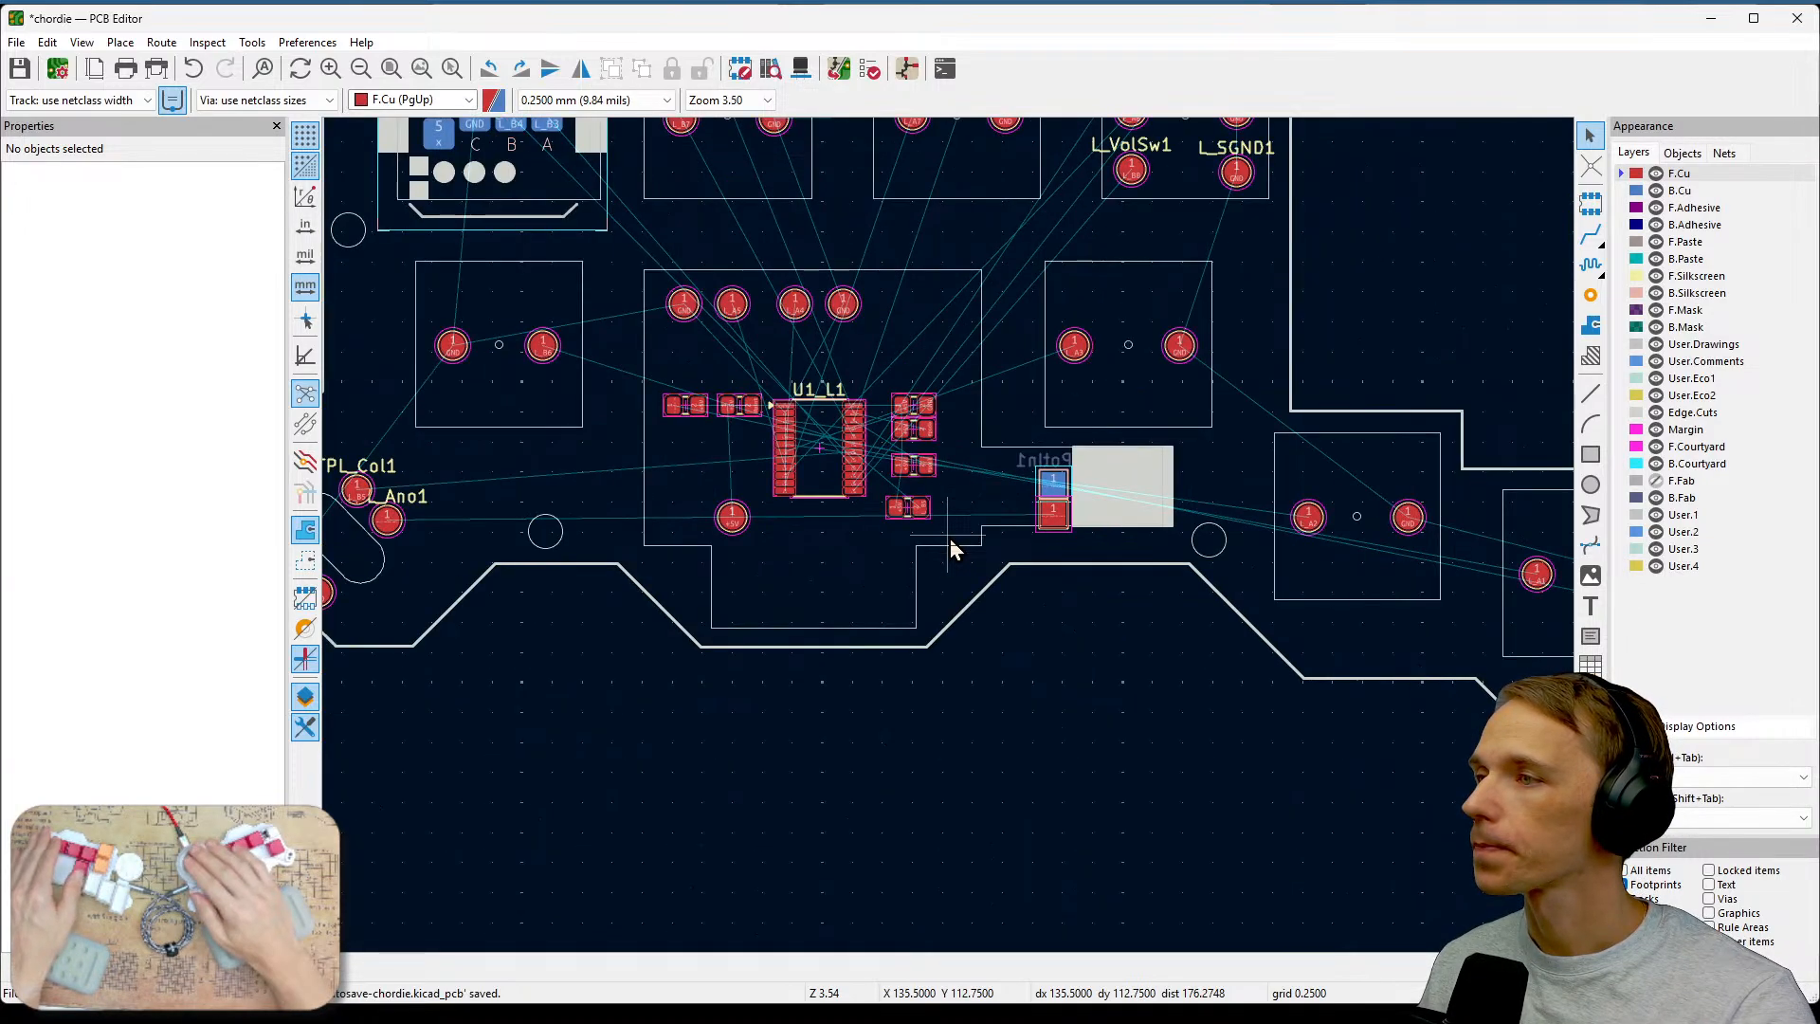
{"action": "scroll", "coordinate": [1297, 616], "scroll_direction": "down", "scroll_amount": 1}
{"action": "scroll", "coordinate": [948, 538], "scroll_direction": "up", "scroll_amount": 8}
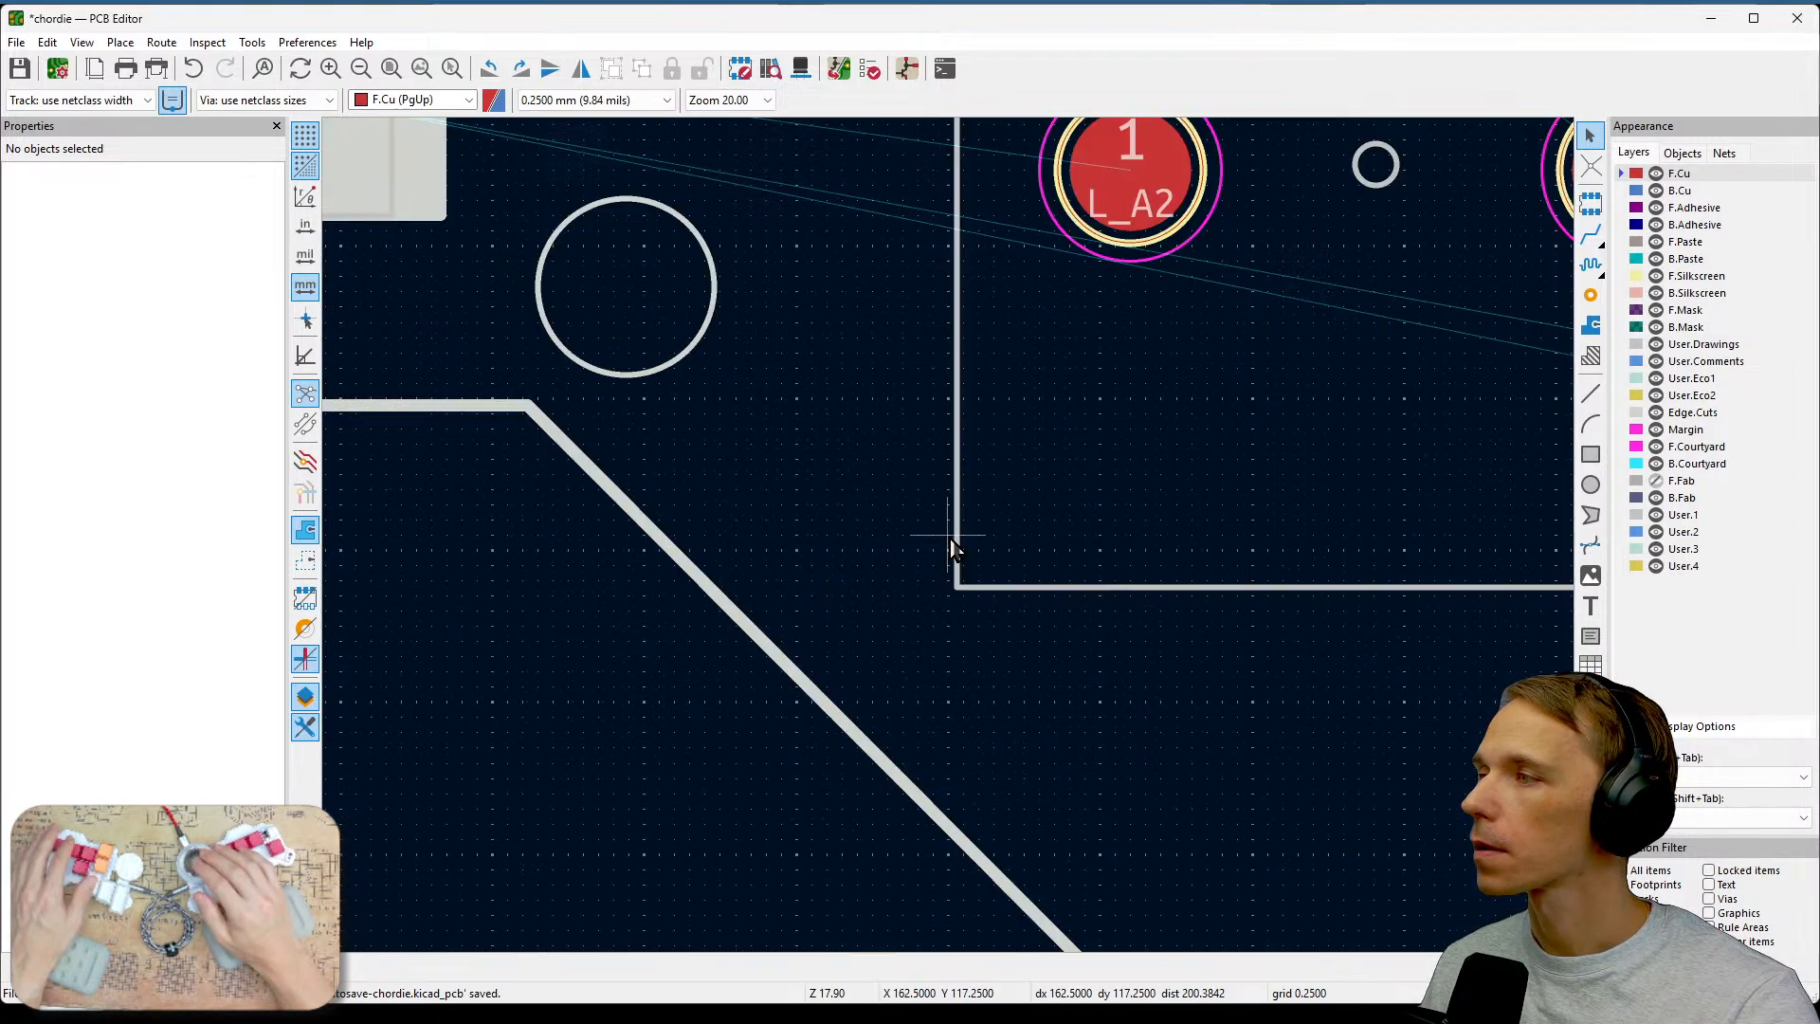
{"action": "scroll", "coordinate": [752, 441], "scroll_direction": "down", "scroll_amount": 6}
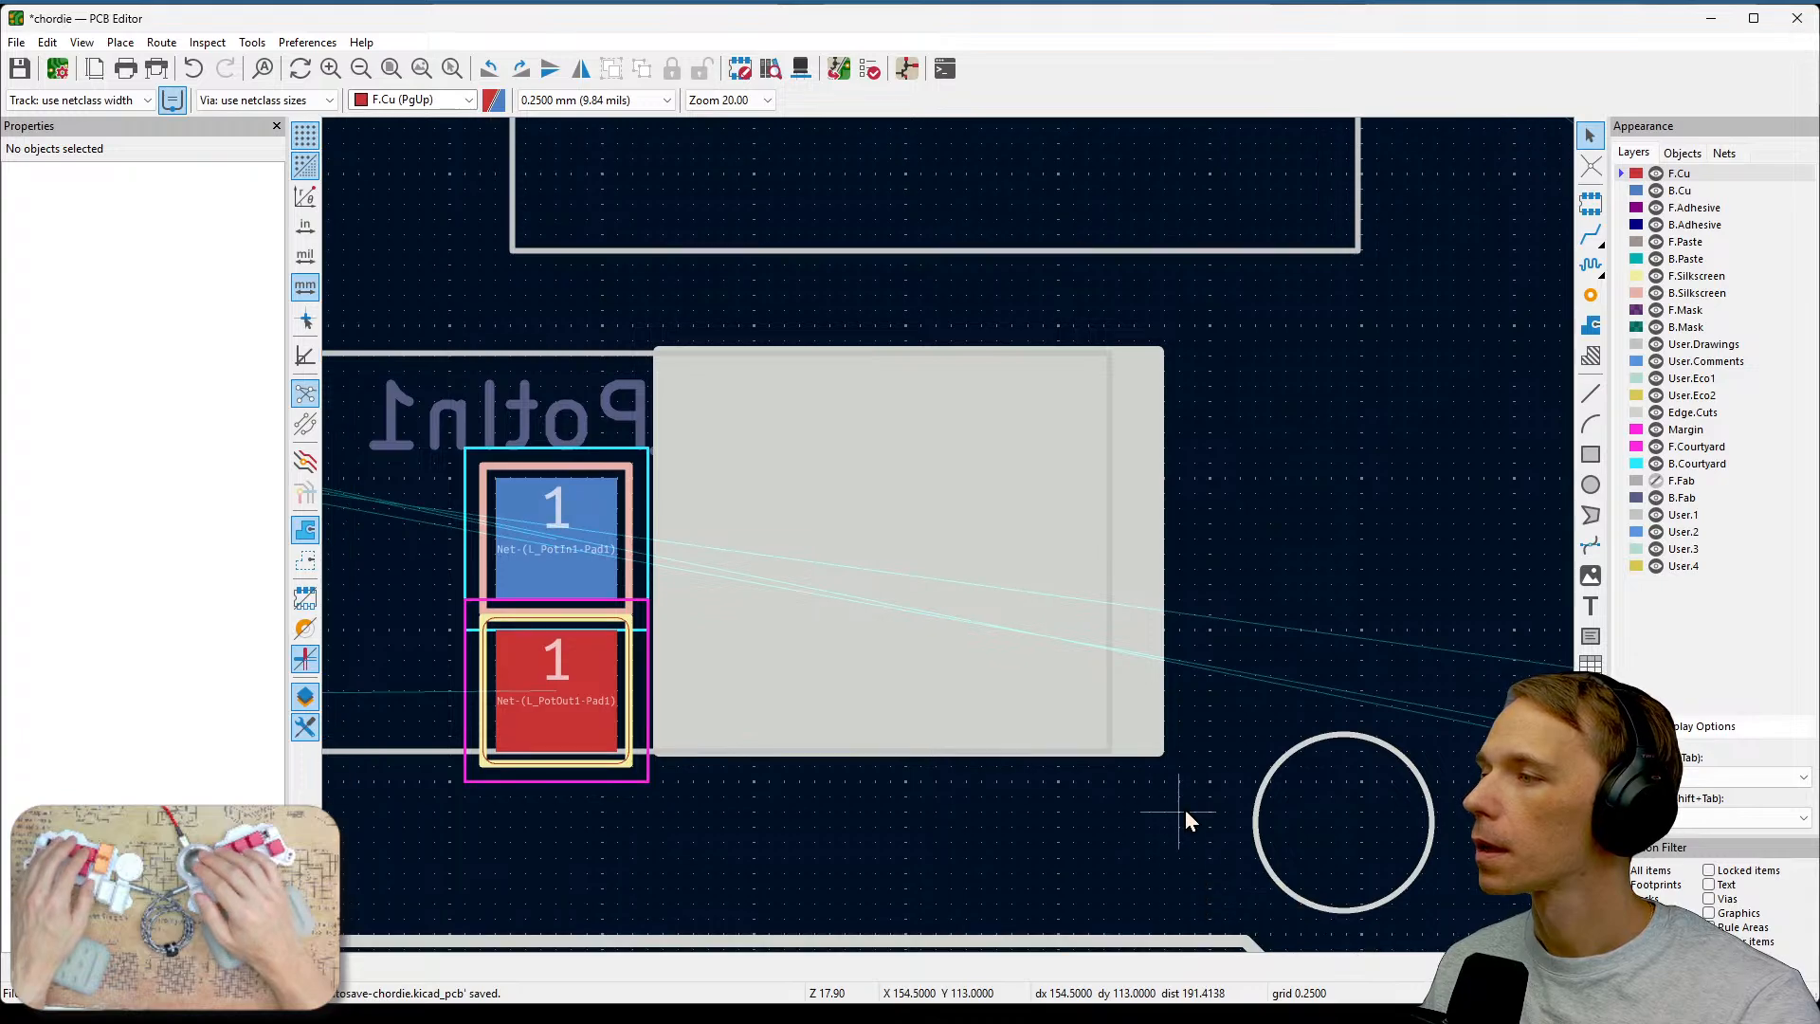
{"action": "scroll", "coordinate": [950, 538], "scroll_direction": "down", "scroll_amount": 4}
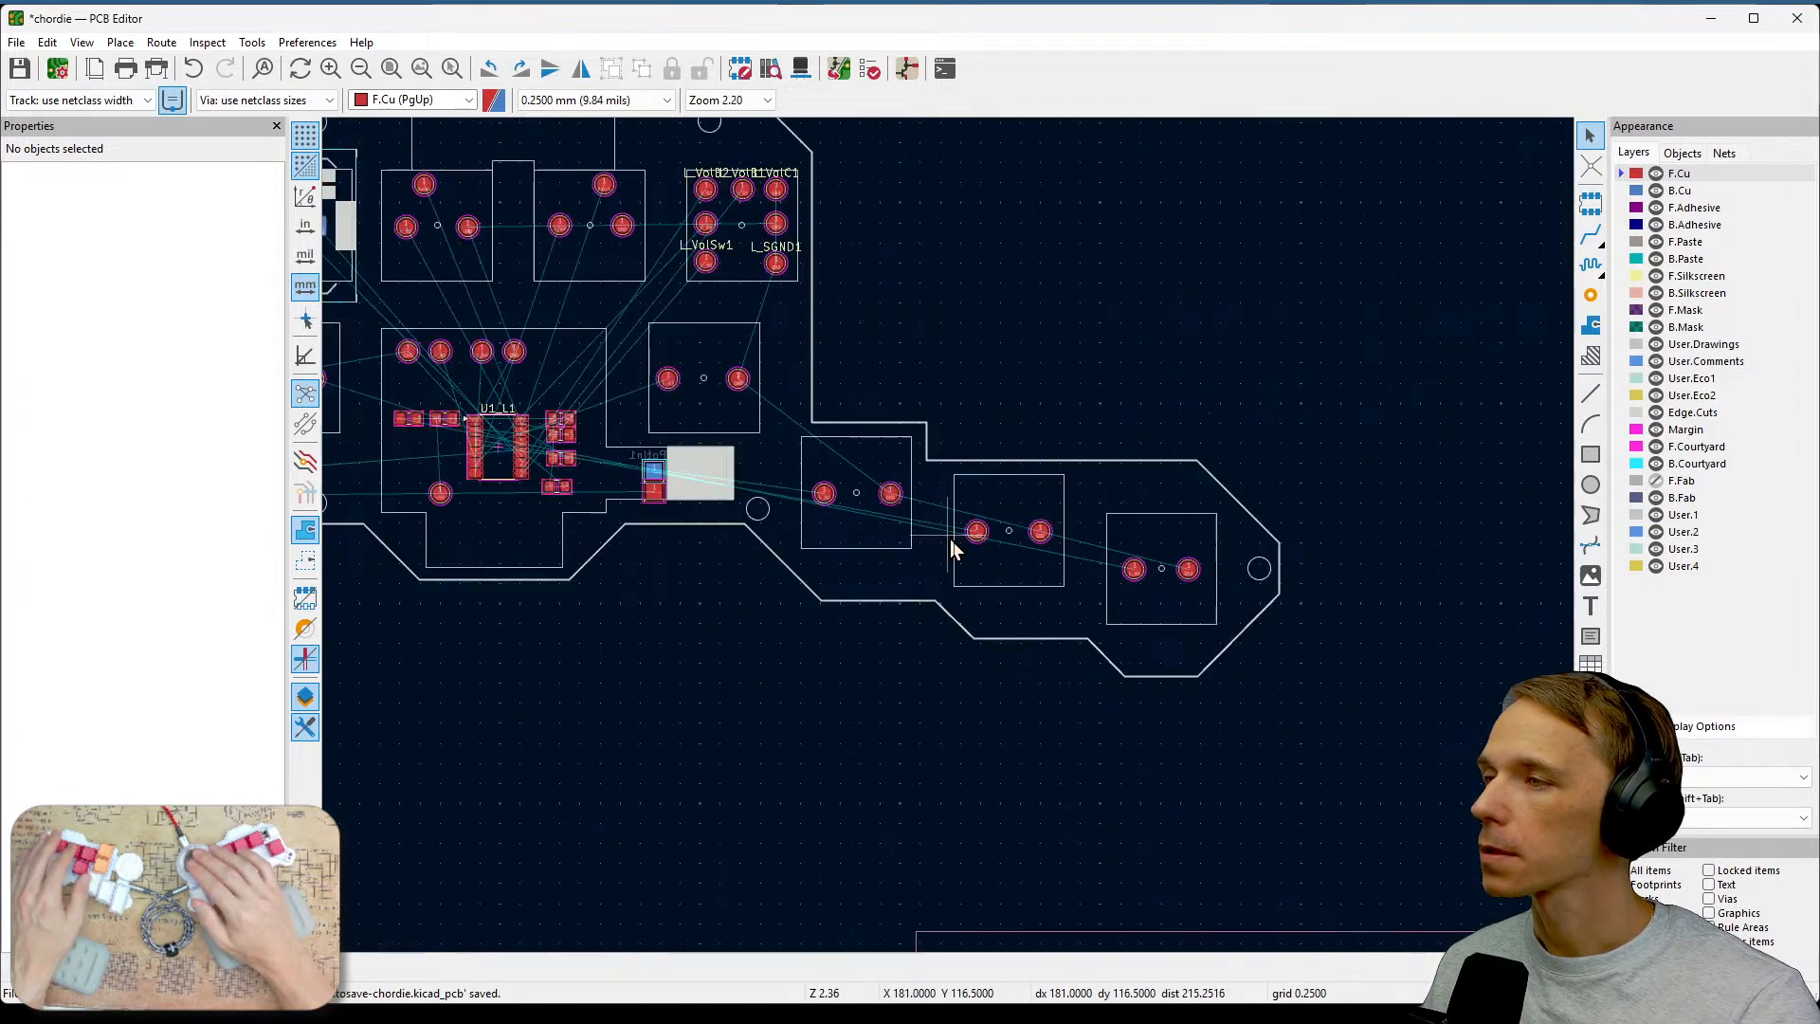
{"action": "middle_click_drag", "start_coordinate": [1509, 777], "coordinate": [1276, 675]}
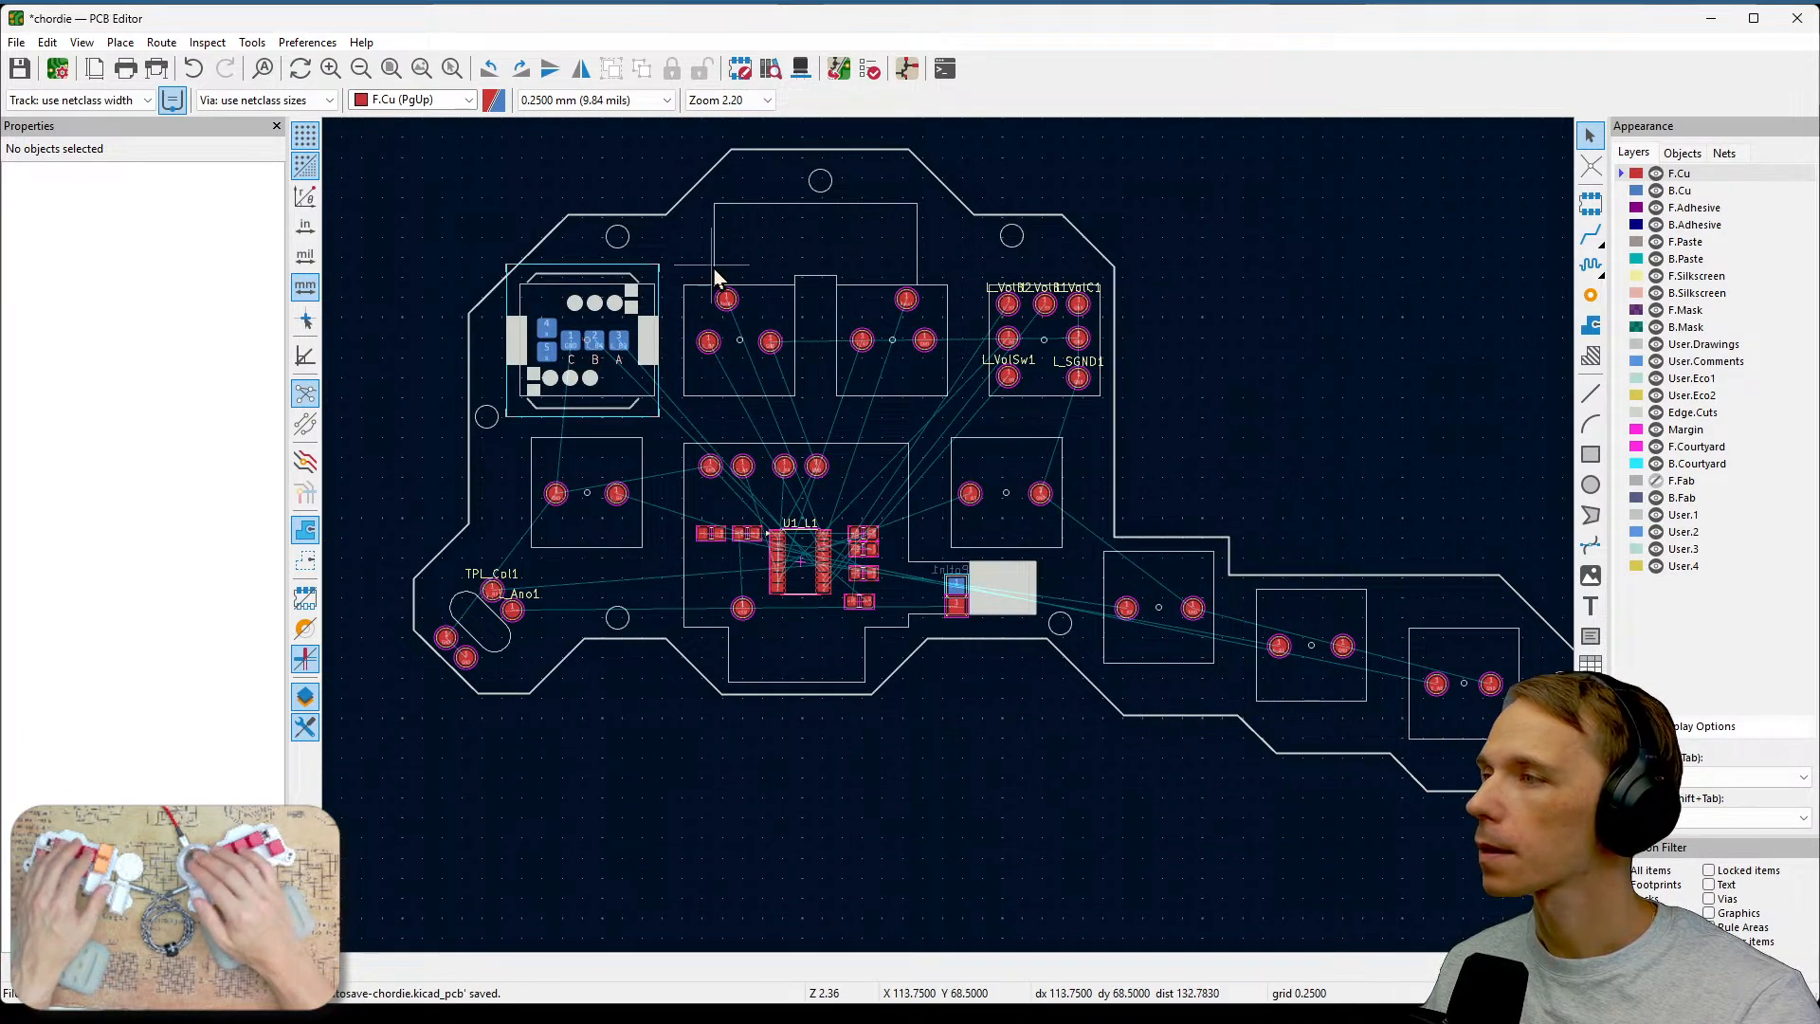
Zoom in to inspect the test pads beside the slot cutout near the board's lower-left corner.
{"action": "scroll", "coordinate": [469, 614], "scroll_direction": "up", "scroll_amount": 8}
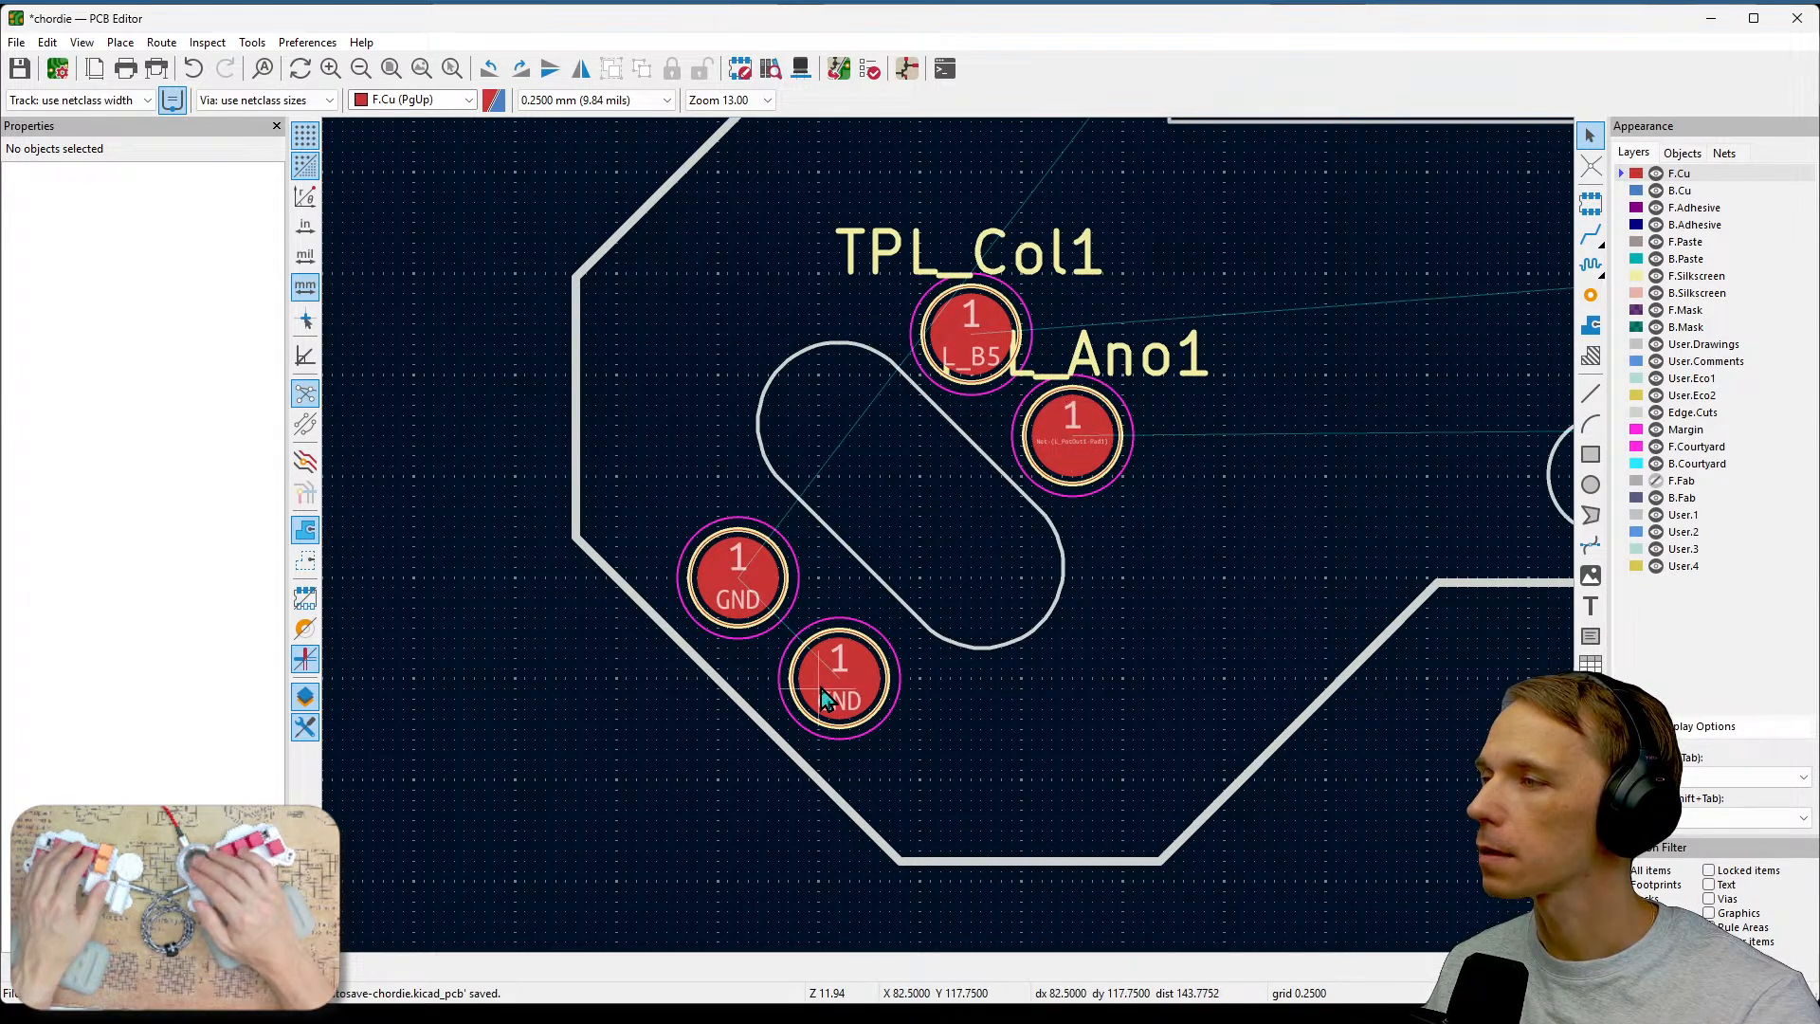
{"action": "scroll", "coordinate": [967, 317], "scroll_direction": "up", "scroll_amount": 1}
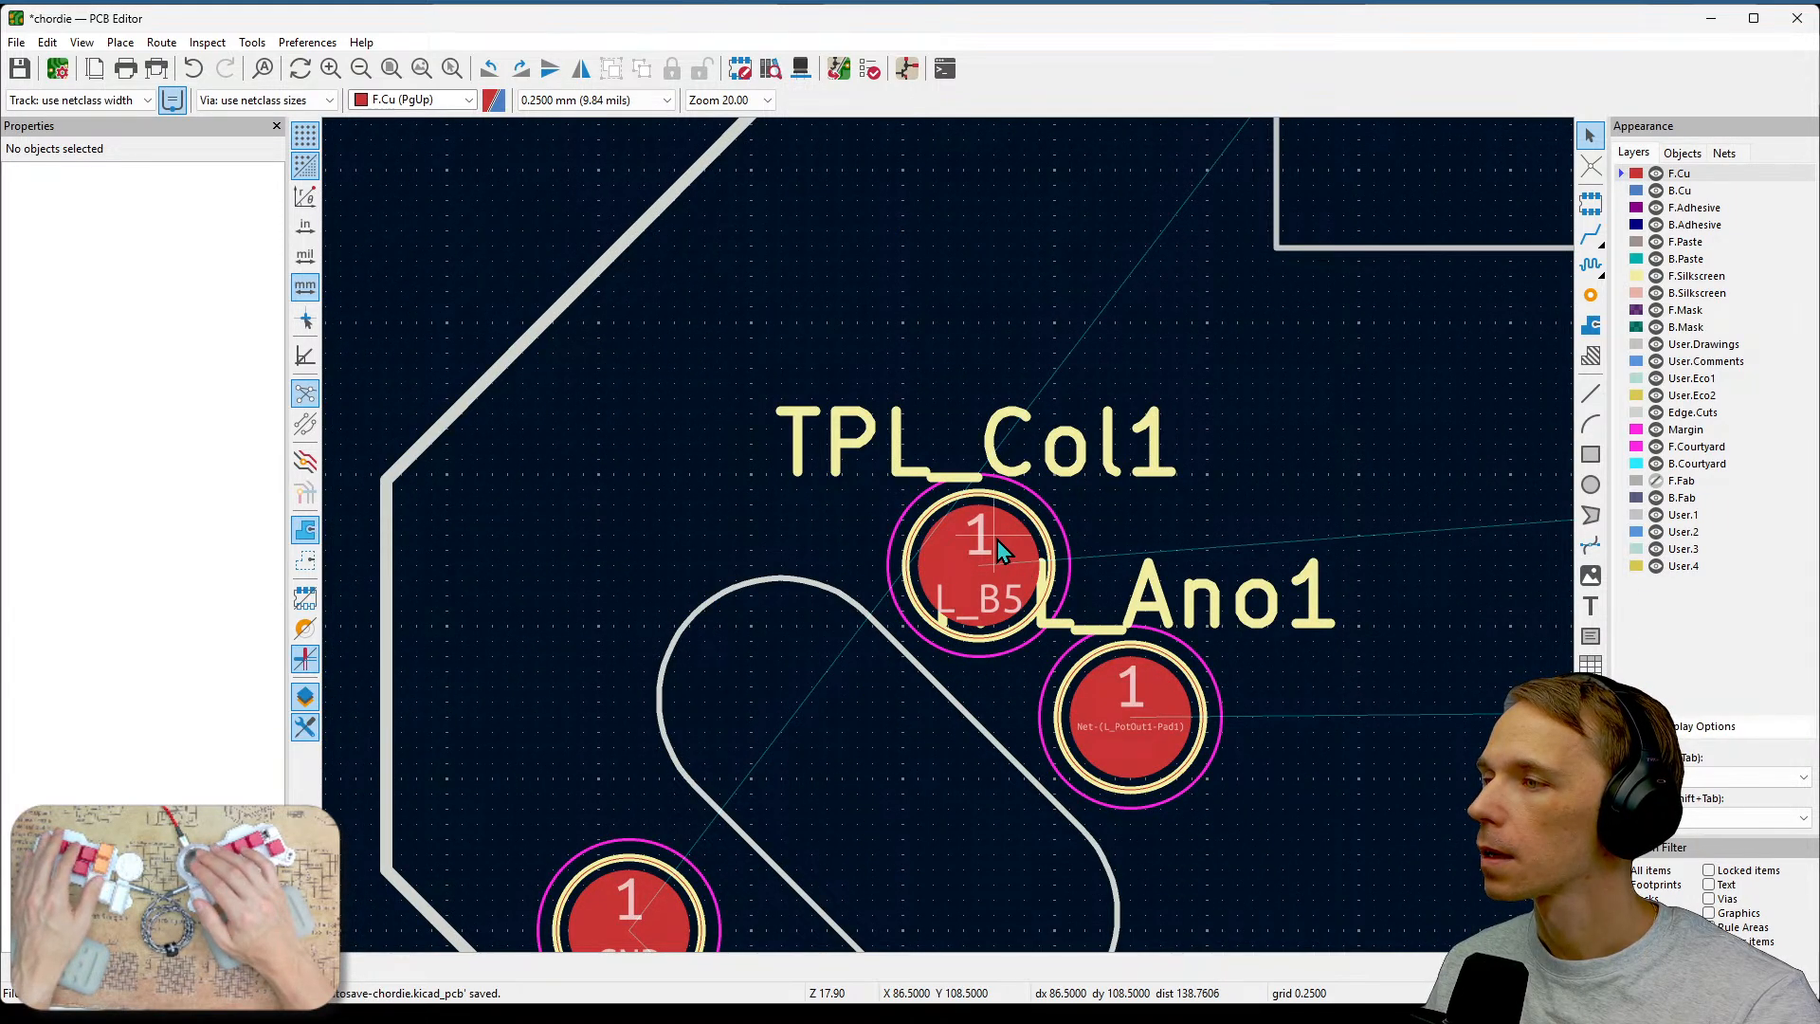
{"action": "scroll", "coordinate": [997, 538], "scroll_direction": "up", "scroll_amount": 1}
{"action": "scroll", "coordinate": [949, 538], "scroll_direction": "down", "scroll_amount": 2}
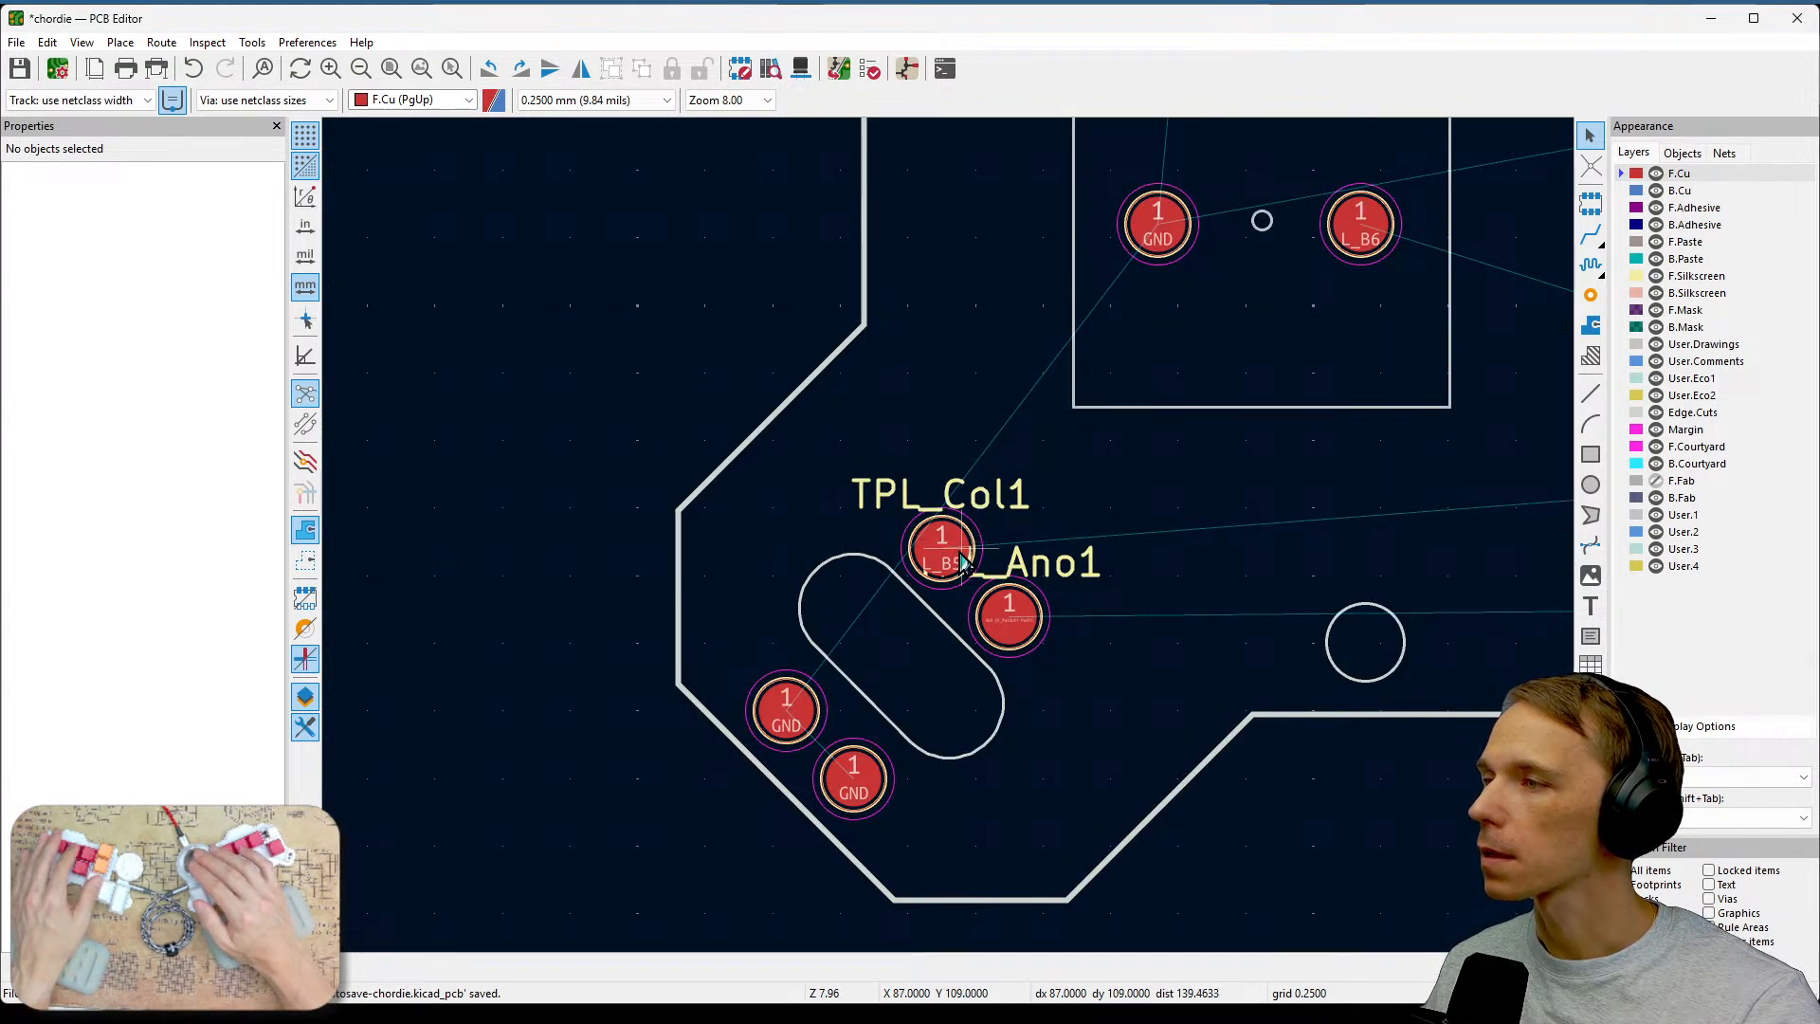
{"action": "scroll", "coordinate": [952, 548], "scroll_direction": "down", "scroll_amount": 1}
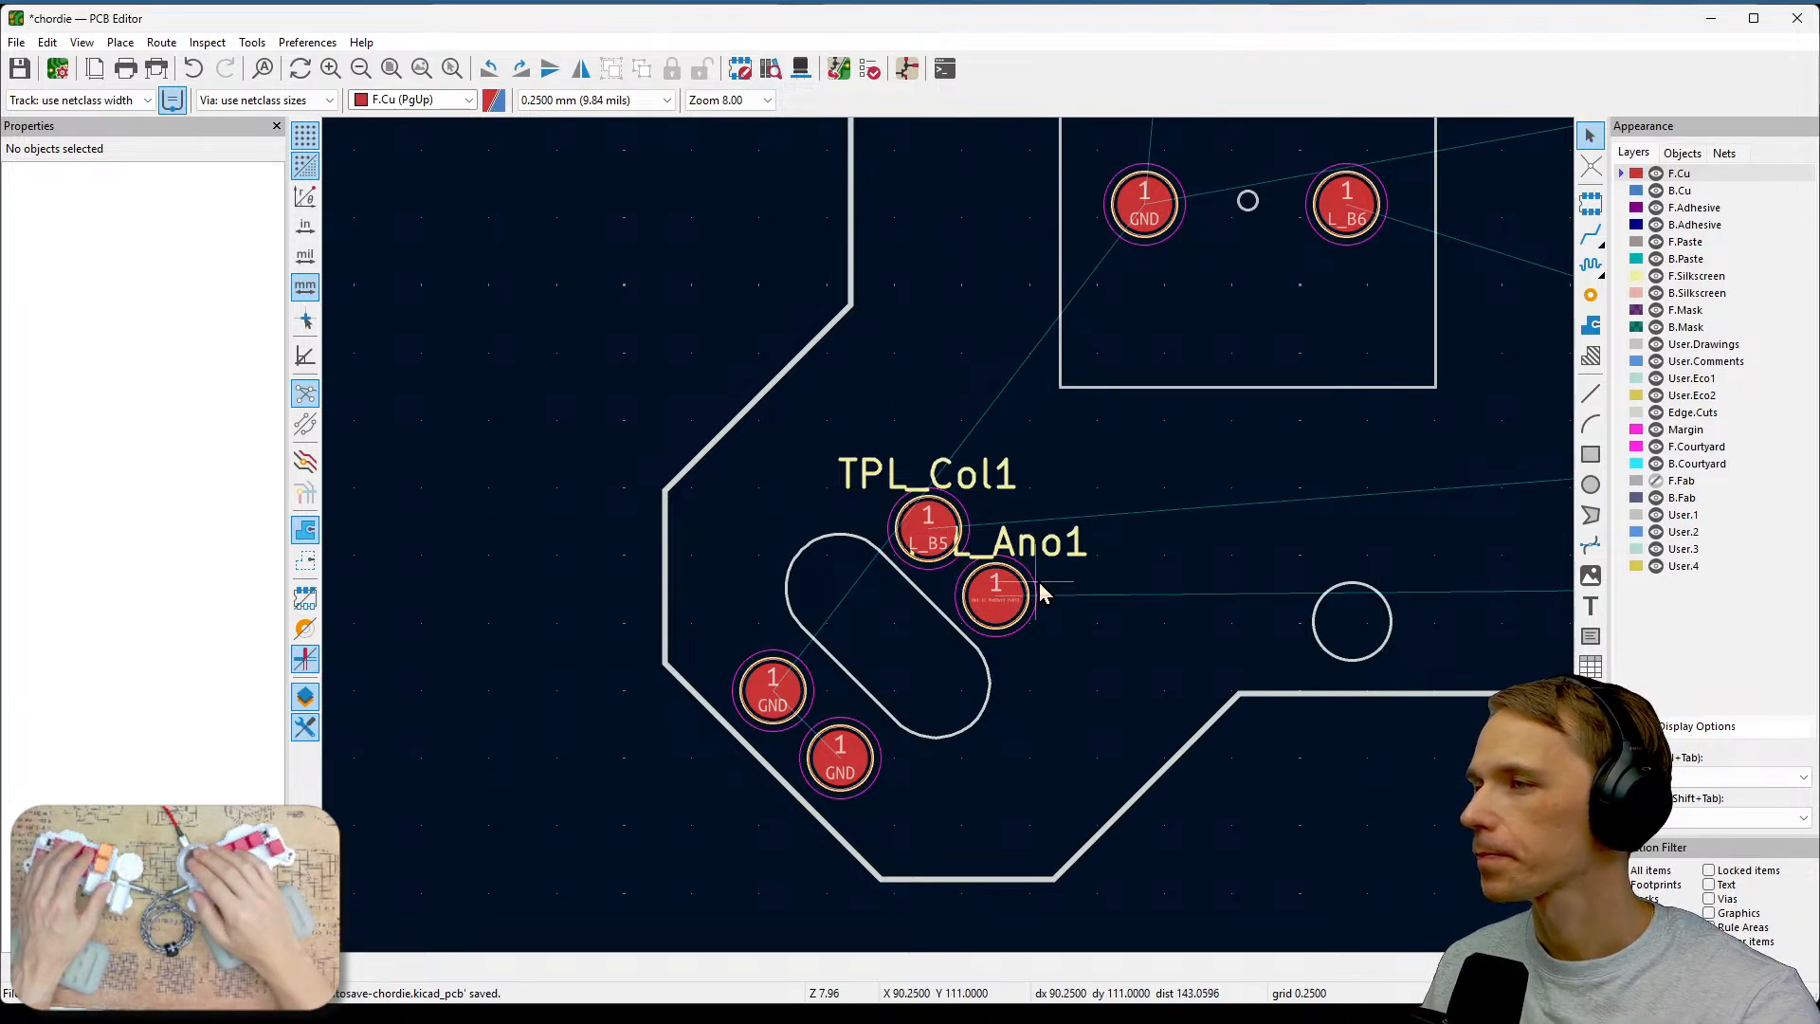
Inspect the resistor footprints and pad nets around the U1_L1 controller up close.
{"action": "middle_click_drag", "start_coordinate": [1254, 502], "coordinate": [768, 718]}
{"action": "middle_click_drag", "start_coordinate": [1308, 599], "coordinate": [1077, 622]}
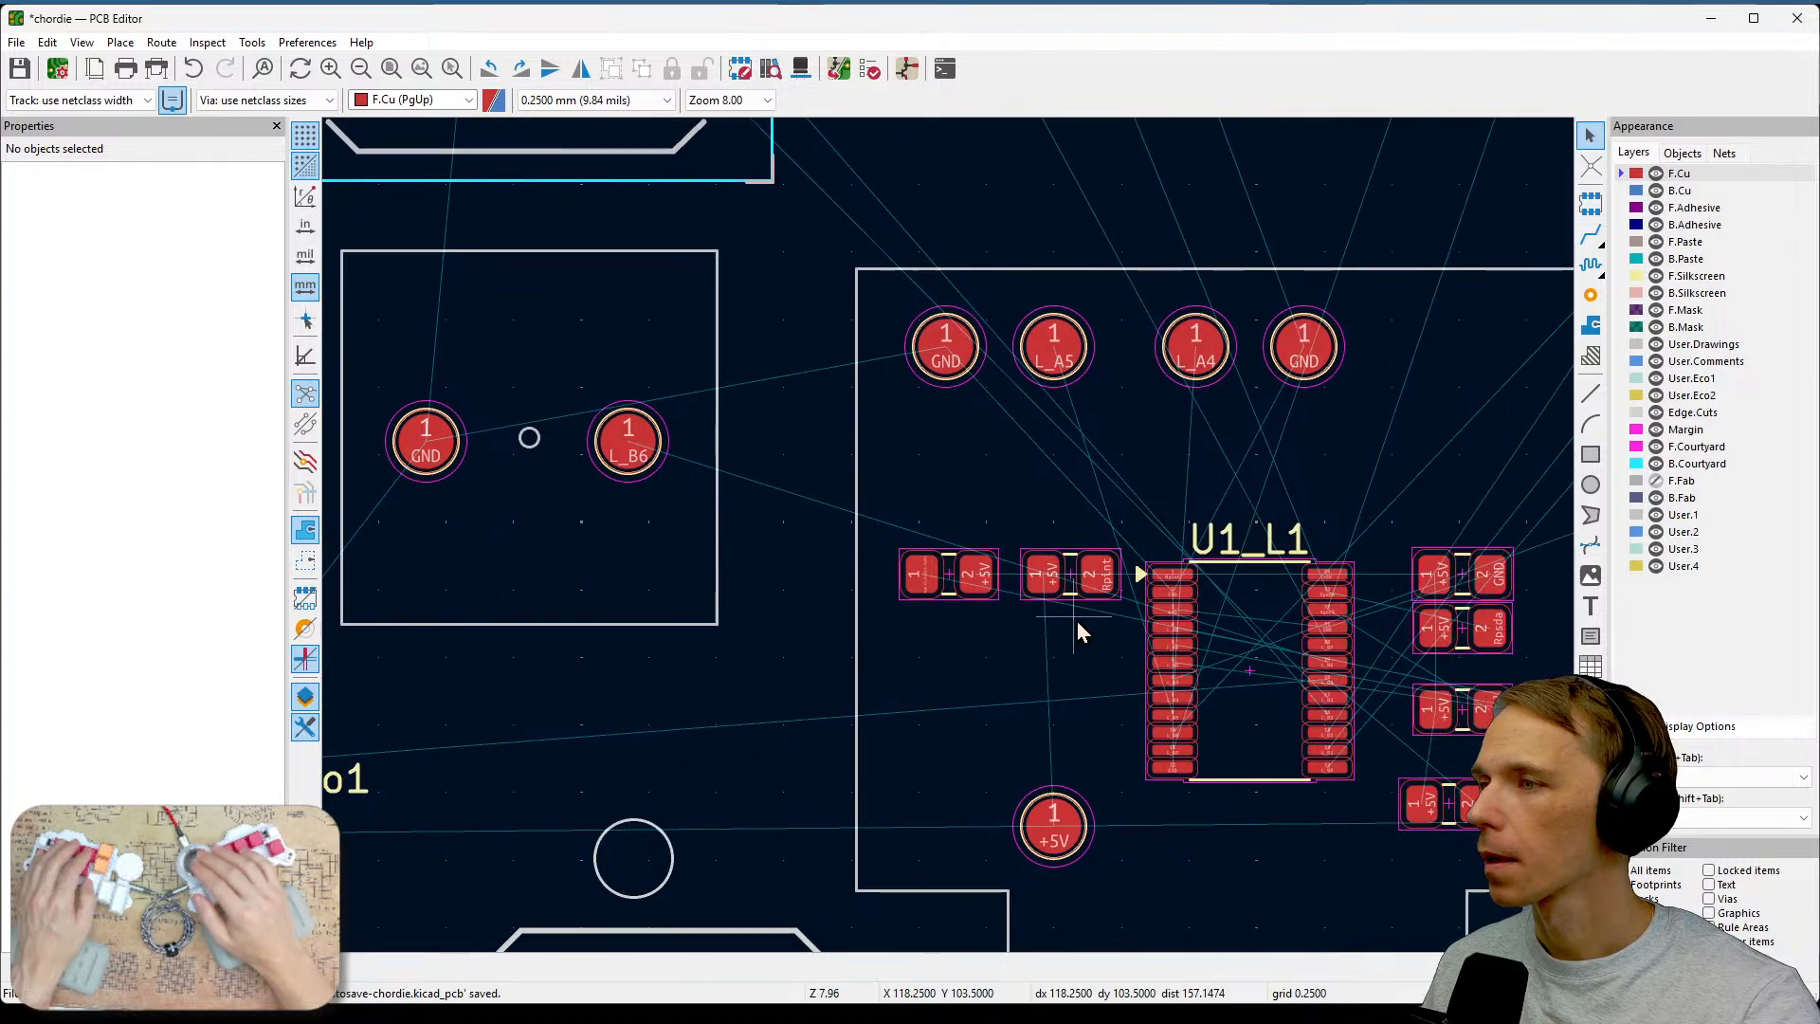
{"action": "scroll", "coordinate": [950, 538], "scroll_direction": "up", "scroll_amount": 2}
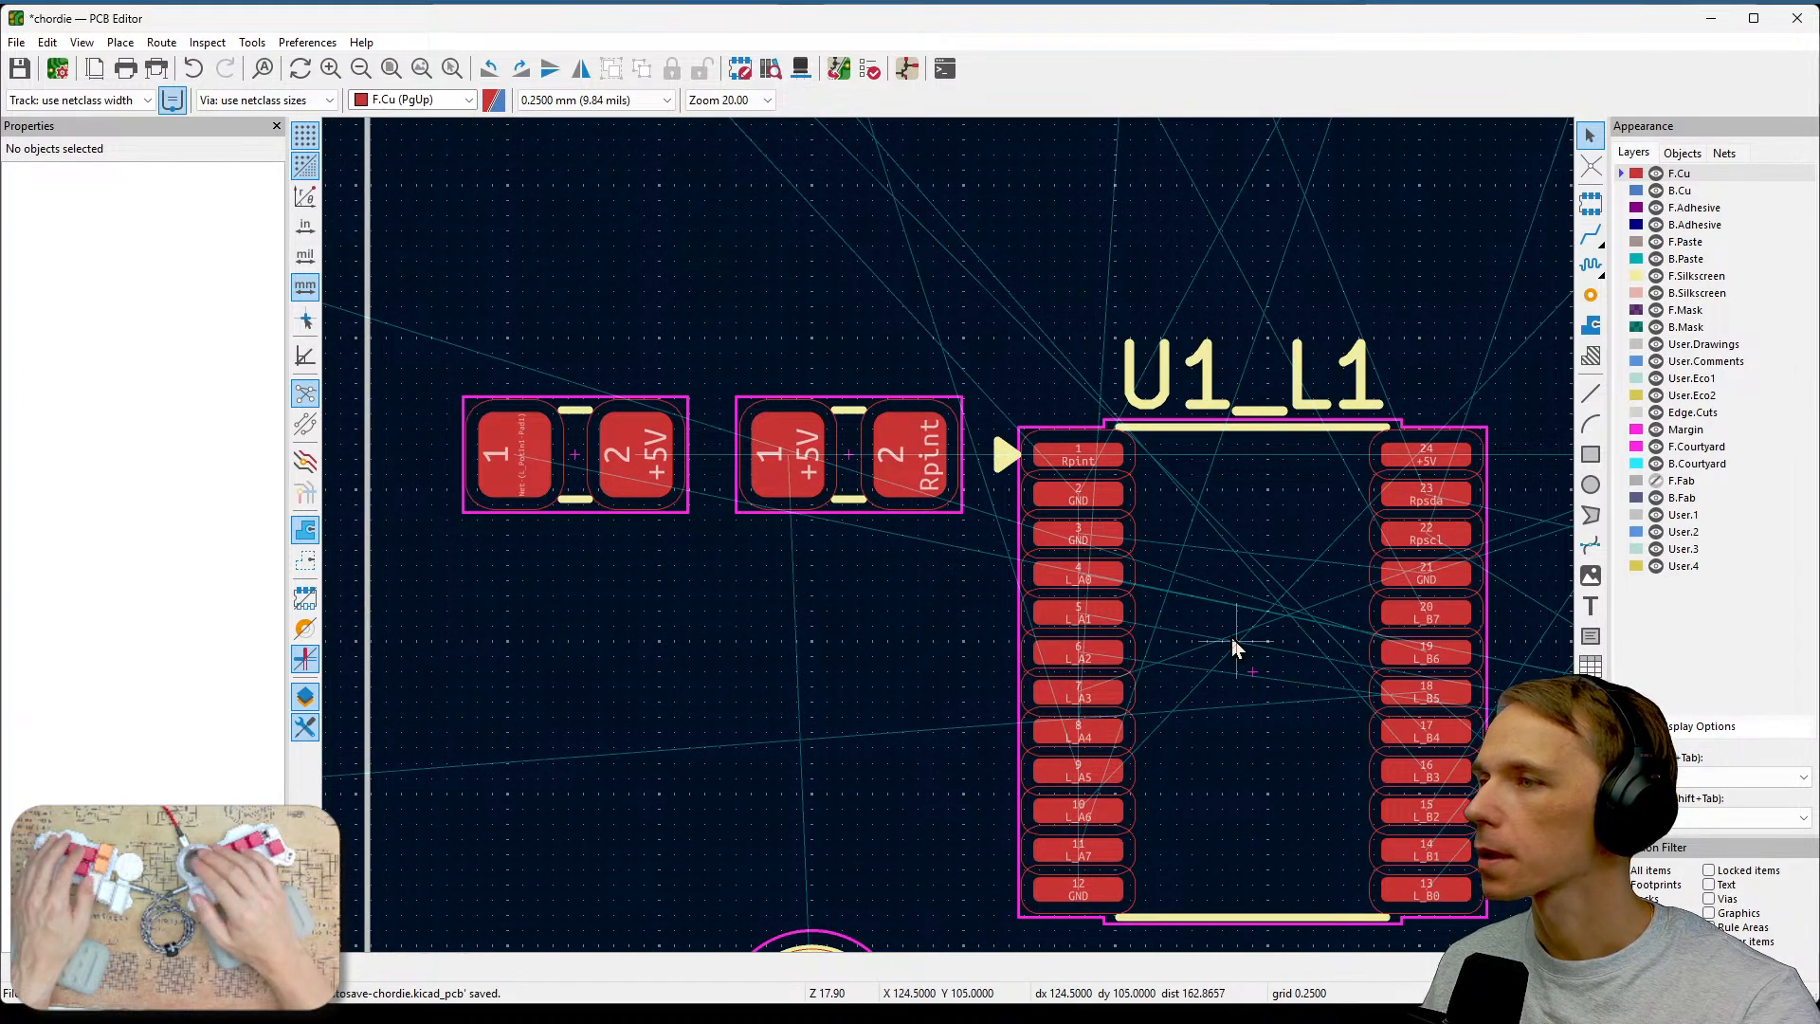
{"action": "scroll", "coordinate": [949, 538], "scroll_direction": "left", "scroll_amount": 1, "text": "ctrl"}
{"action": "scroll", "coordinate": [949, 539], "scroll_direction": "up", "scroll_amount": 2}
{"action": "middle_click_drag", "start_coordinate": [856, 559], "coordinate": [1145, 582]}
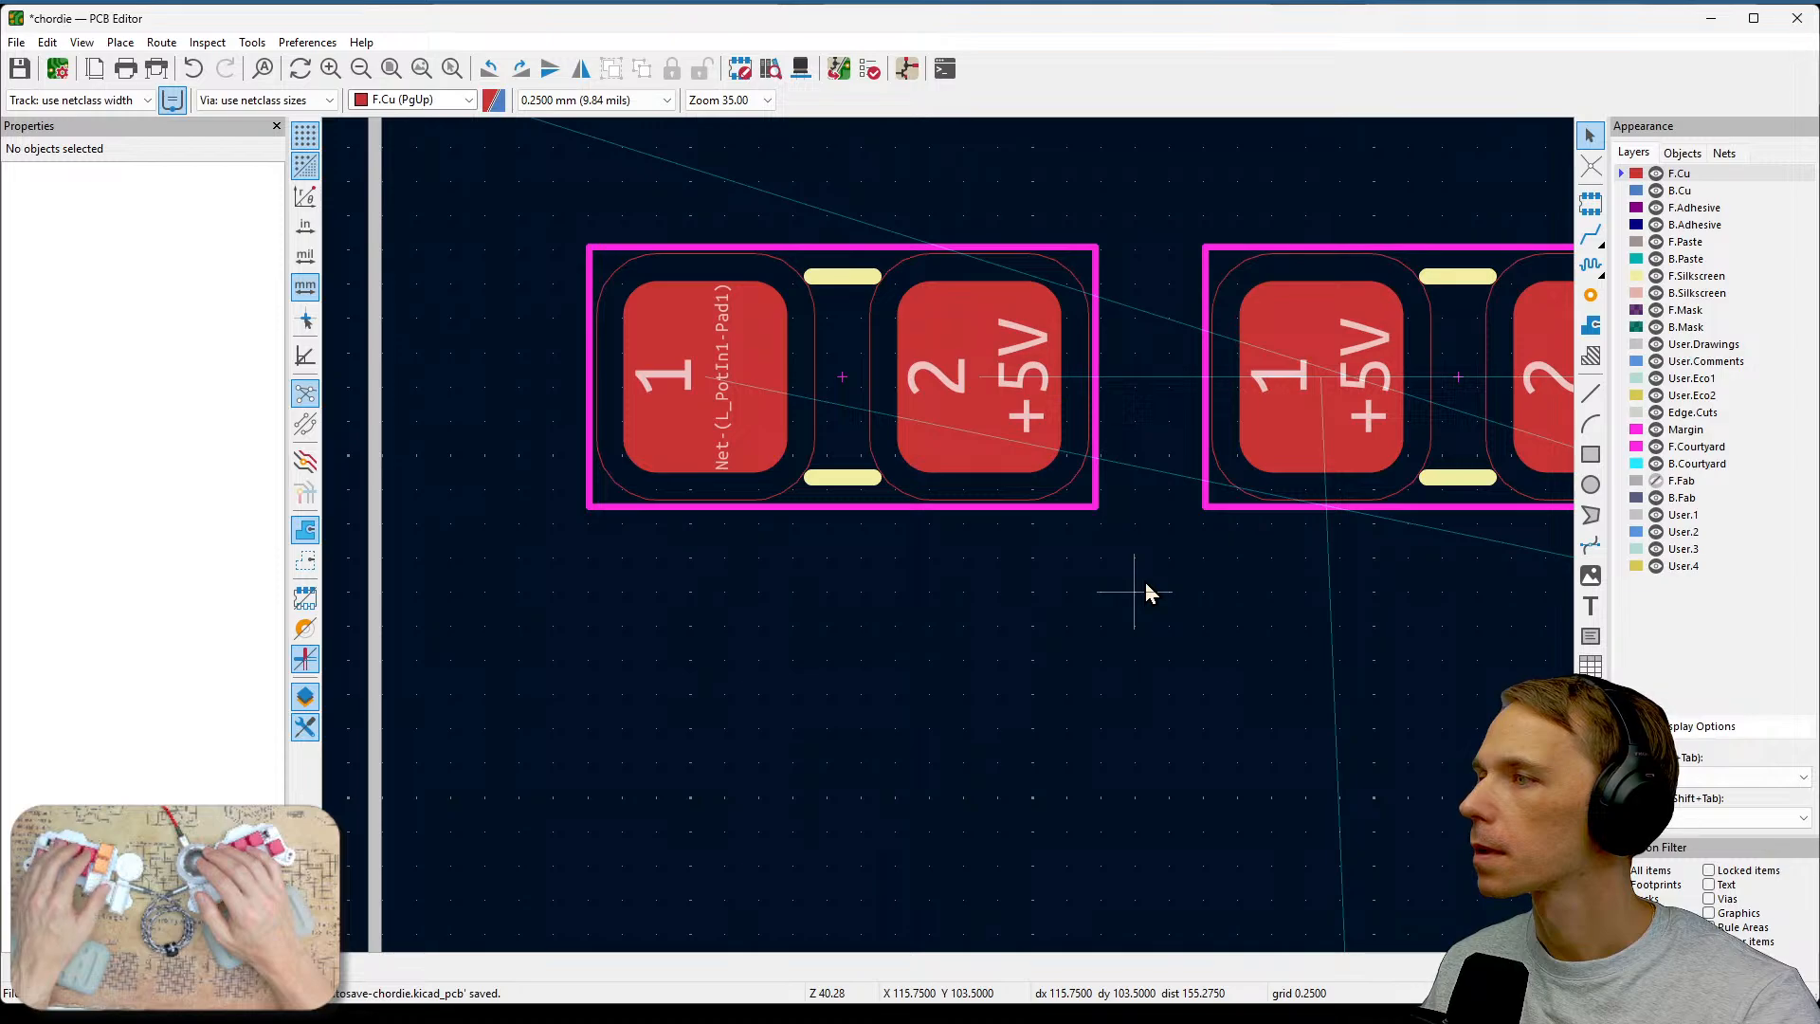
{"action": "scroll", "coordinate": [1145, 582], "scroll_direction": "down", "scroll_amount": 3}
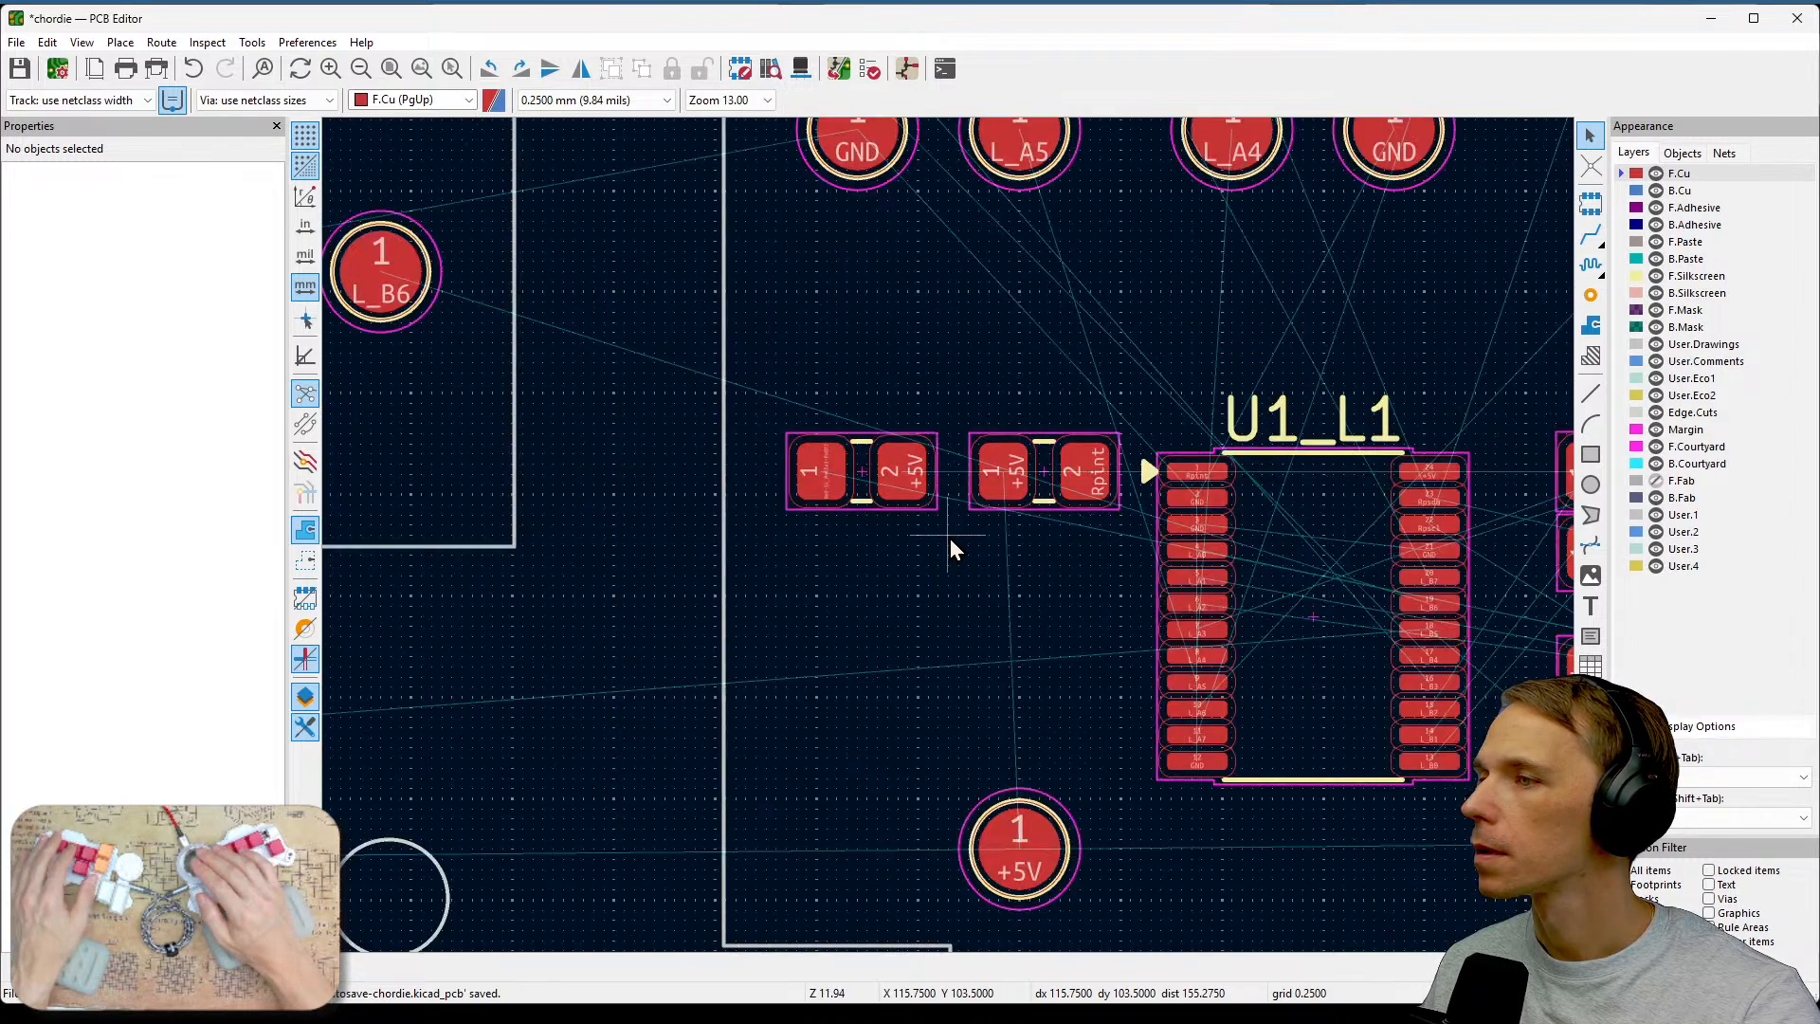
{"action": "middle_click_drag", "start_coordinate": [1288, 640], "coordinate": [840, 640]}
{"action": "scroll", "coordinate": [1171, 661], "scroll_direction": "up", "scroll_amount": 1}
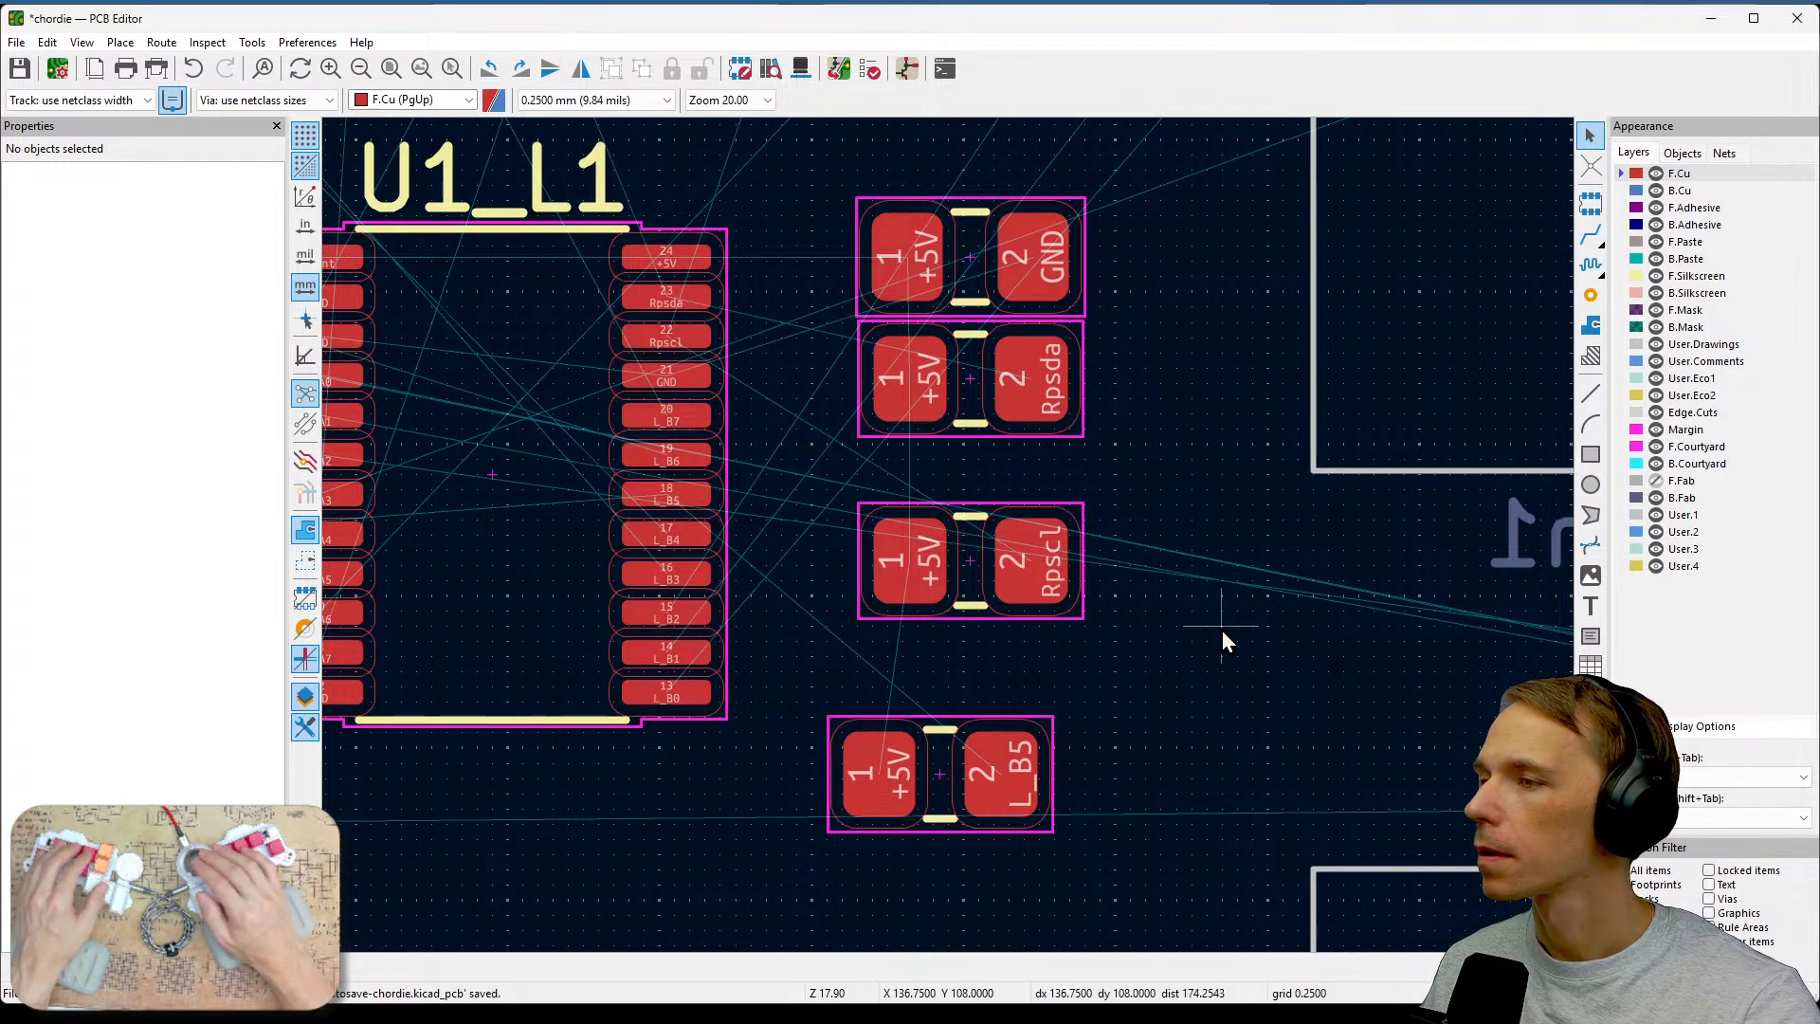
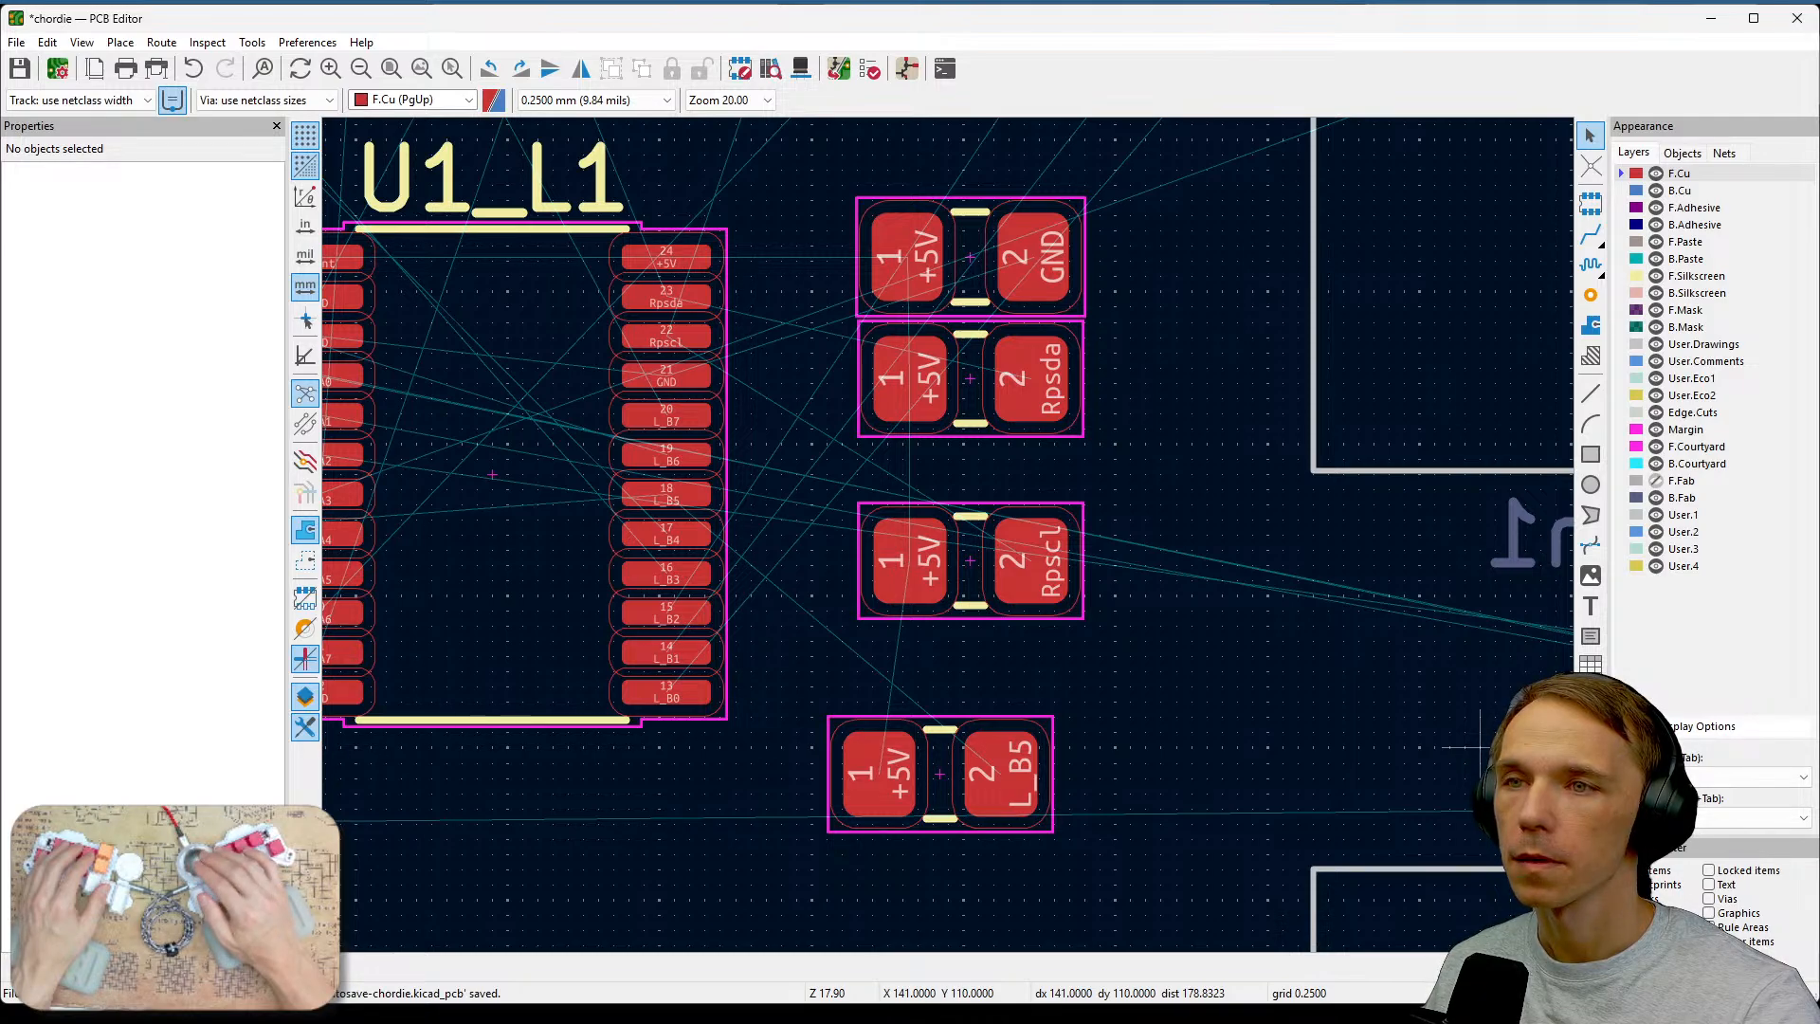
Move the L_R5 resistor footprint down beside the controller, to about X 130.25 mm, Y 114.5 mm.
{"action": "key", "text": "alt+Tab"}
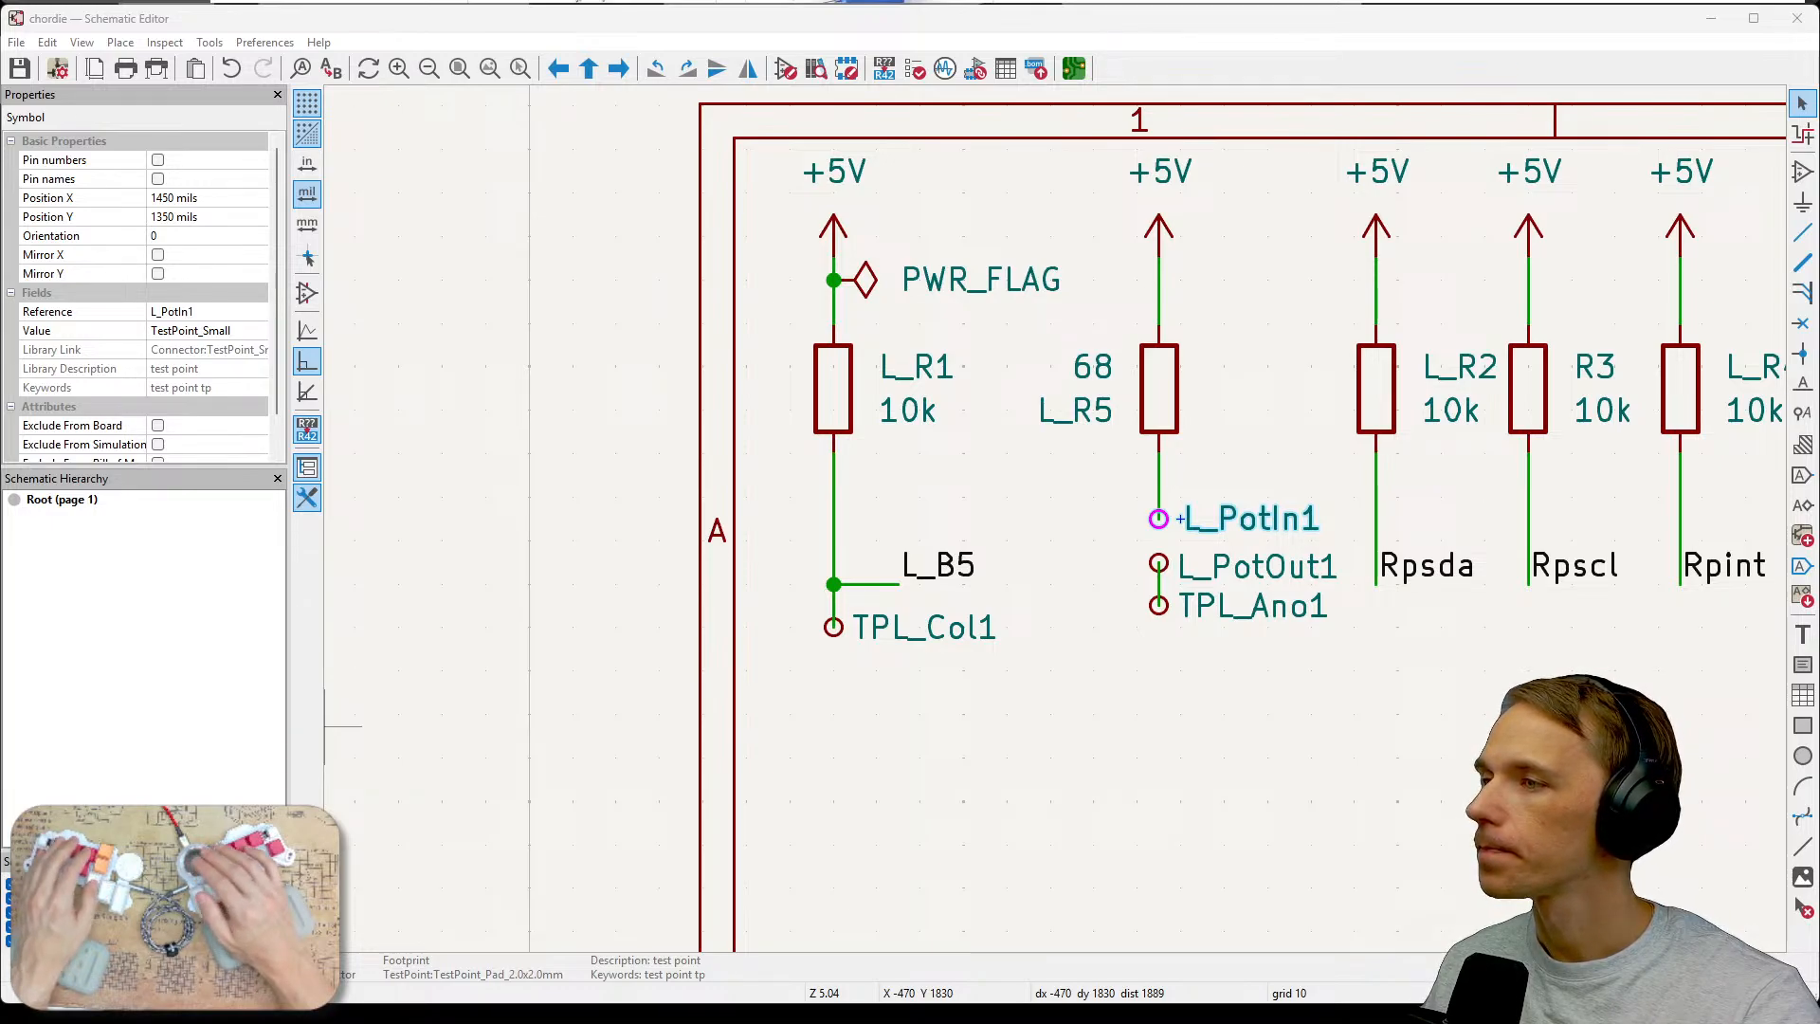
{"action": "key", "text": "alt+Tab"}
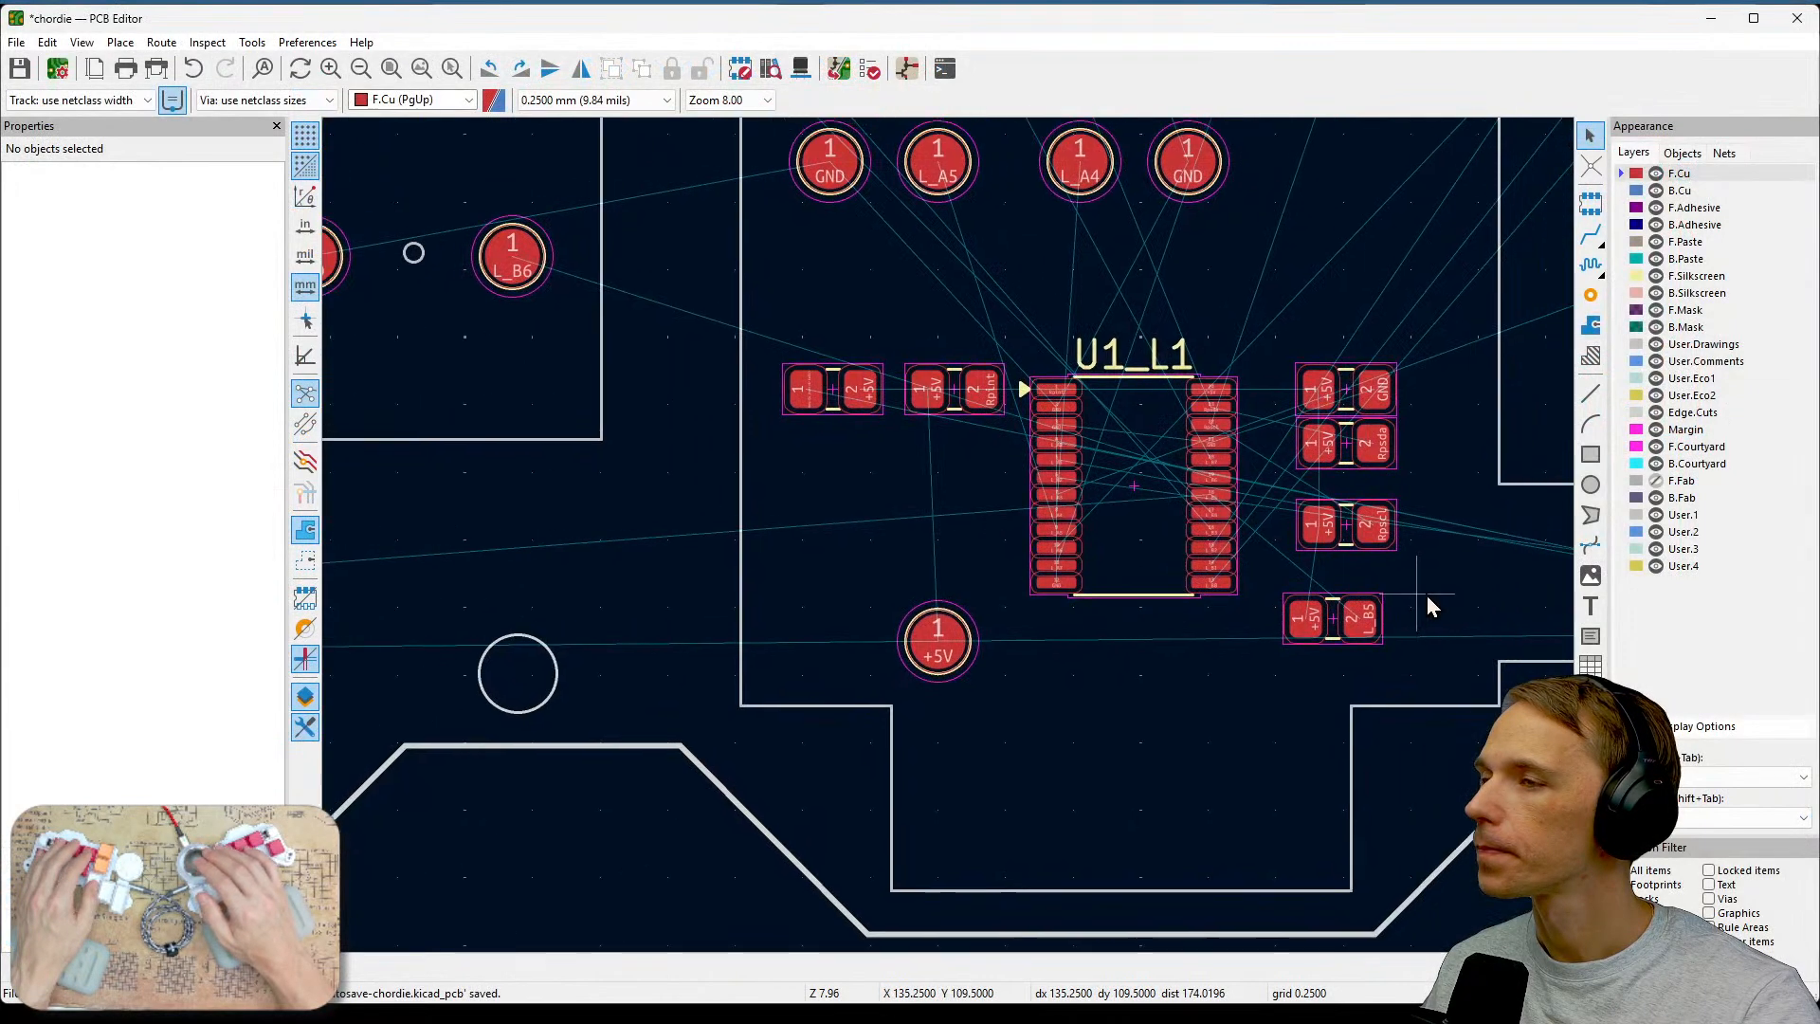
{"action": "middle_click_drag", "start_coordinate": [1425, 595], "coordinate": [1152, 621]}
{"action": "left_click", "coordinate": [595, 429]}
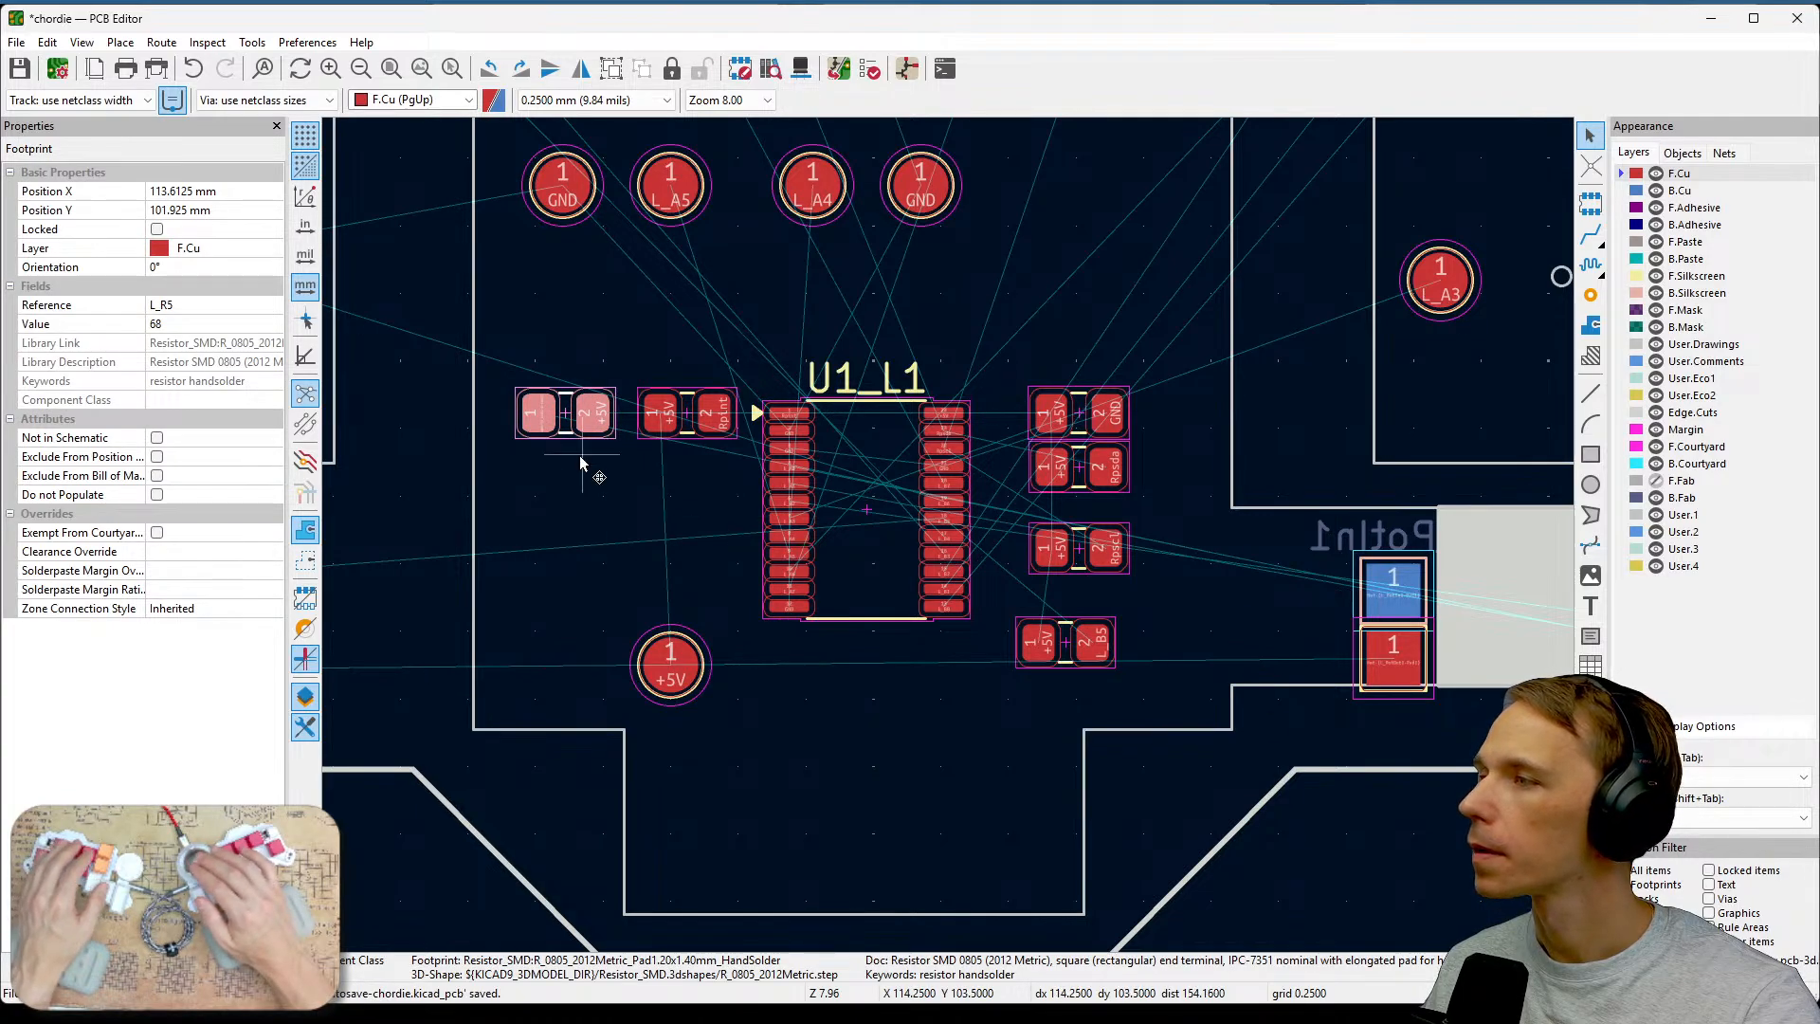
{"action": "left_click_drag", "start_coordinate": [595, 421], "coordinate": [1012, 757]}
Nudge the L_R2 resistor footprint slightly, to about X 132.6 mm, Y 104.5 mm.
{"action": "scroll", "coordinate": [1089, 697], "scroll_direction": "up", "scroll_amount": 2}
{"action": "middle_click_drag", "start_coordinate": [1145, 470], "coordinate": [1190, 693]}
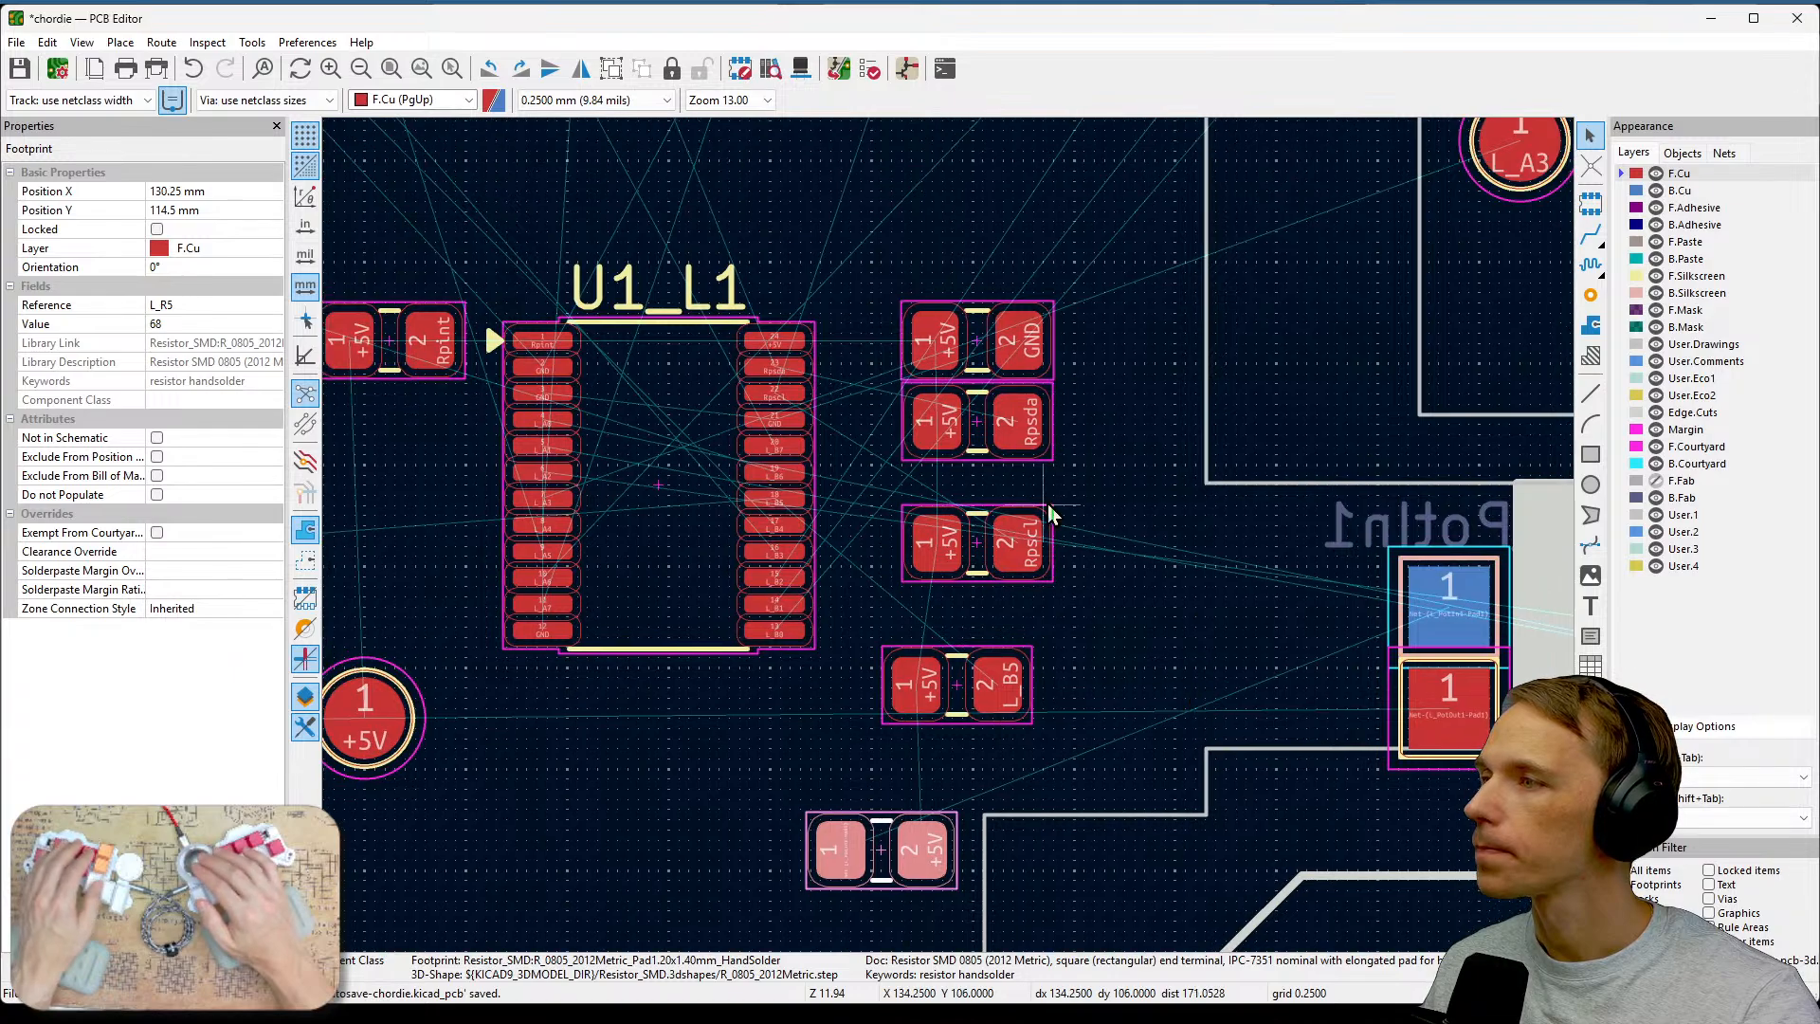
{"action": "left_click", "coordinate": [1016, 434]}
{"action": "left_click_drag", "start_coordinate": [1018, 426], "coordinate": [977, 444]}
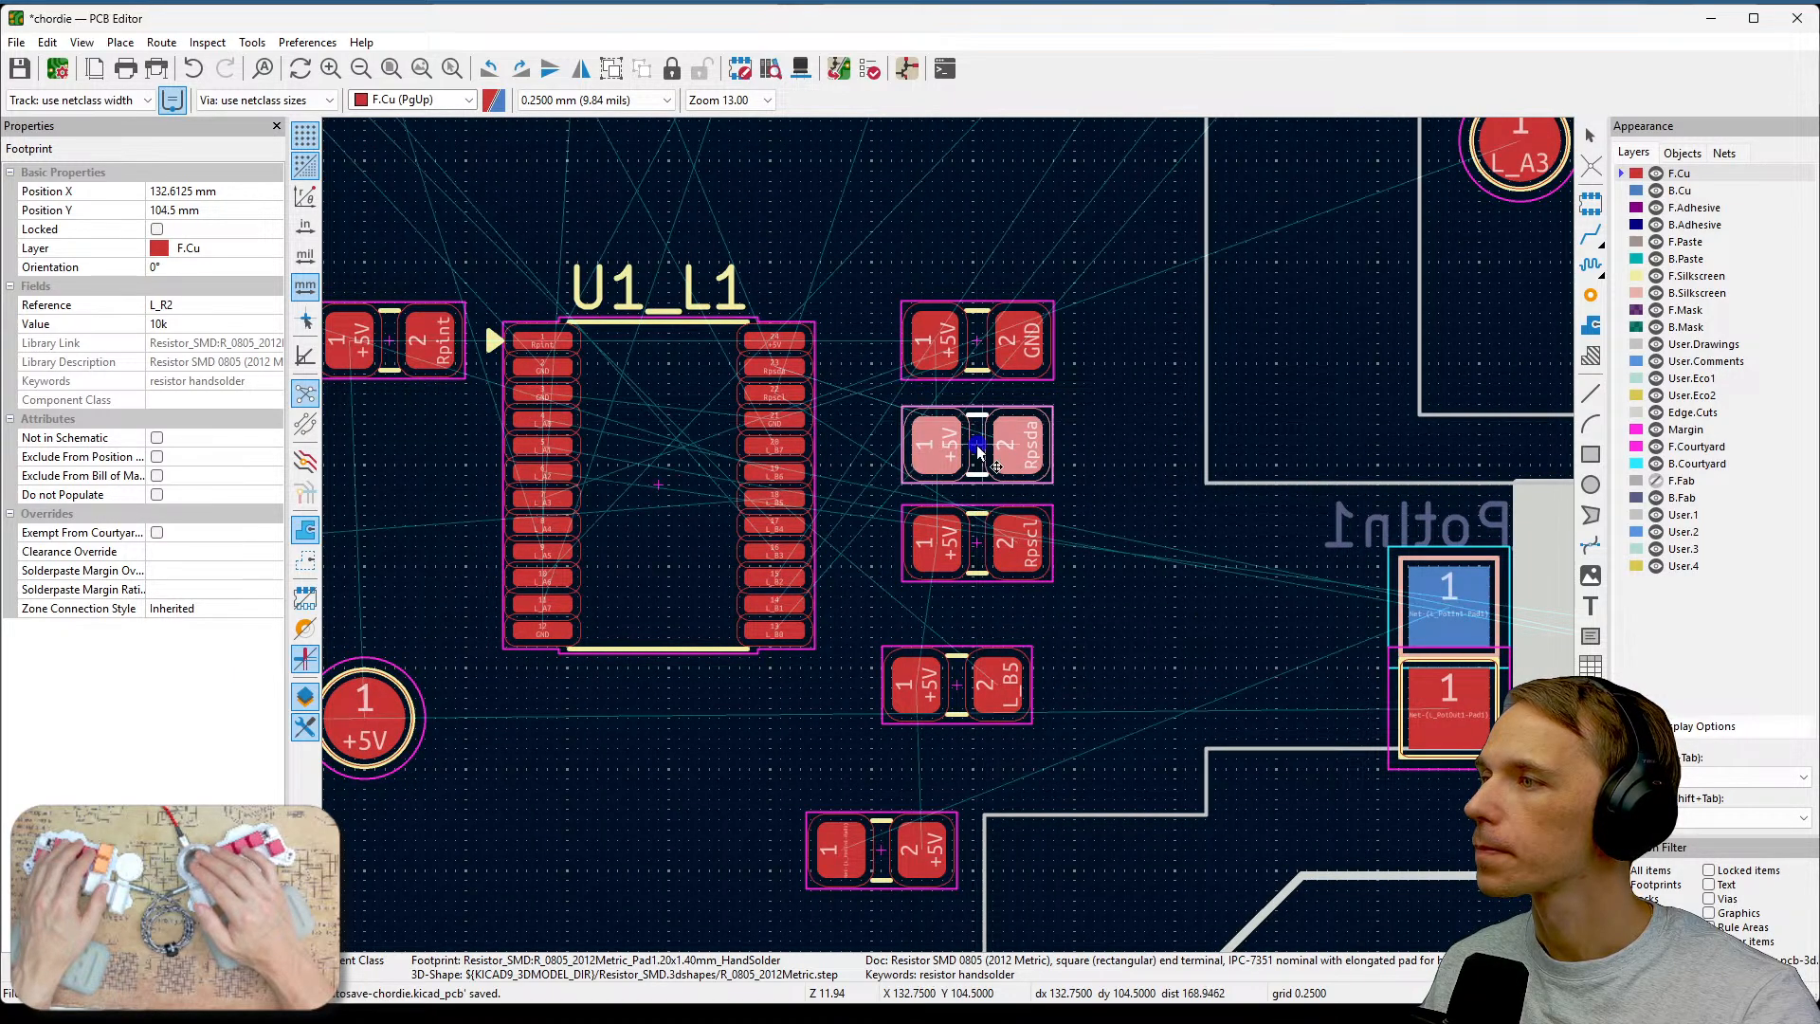
Shift the R3 resistor footprint up to sit just below L_R2, at about Y 106.9 mm.
{"action": "middle_click_drag", "start_coordinate": [1169, 446], "coordinate": [1316, 421]}
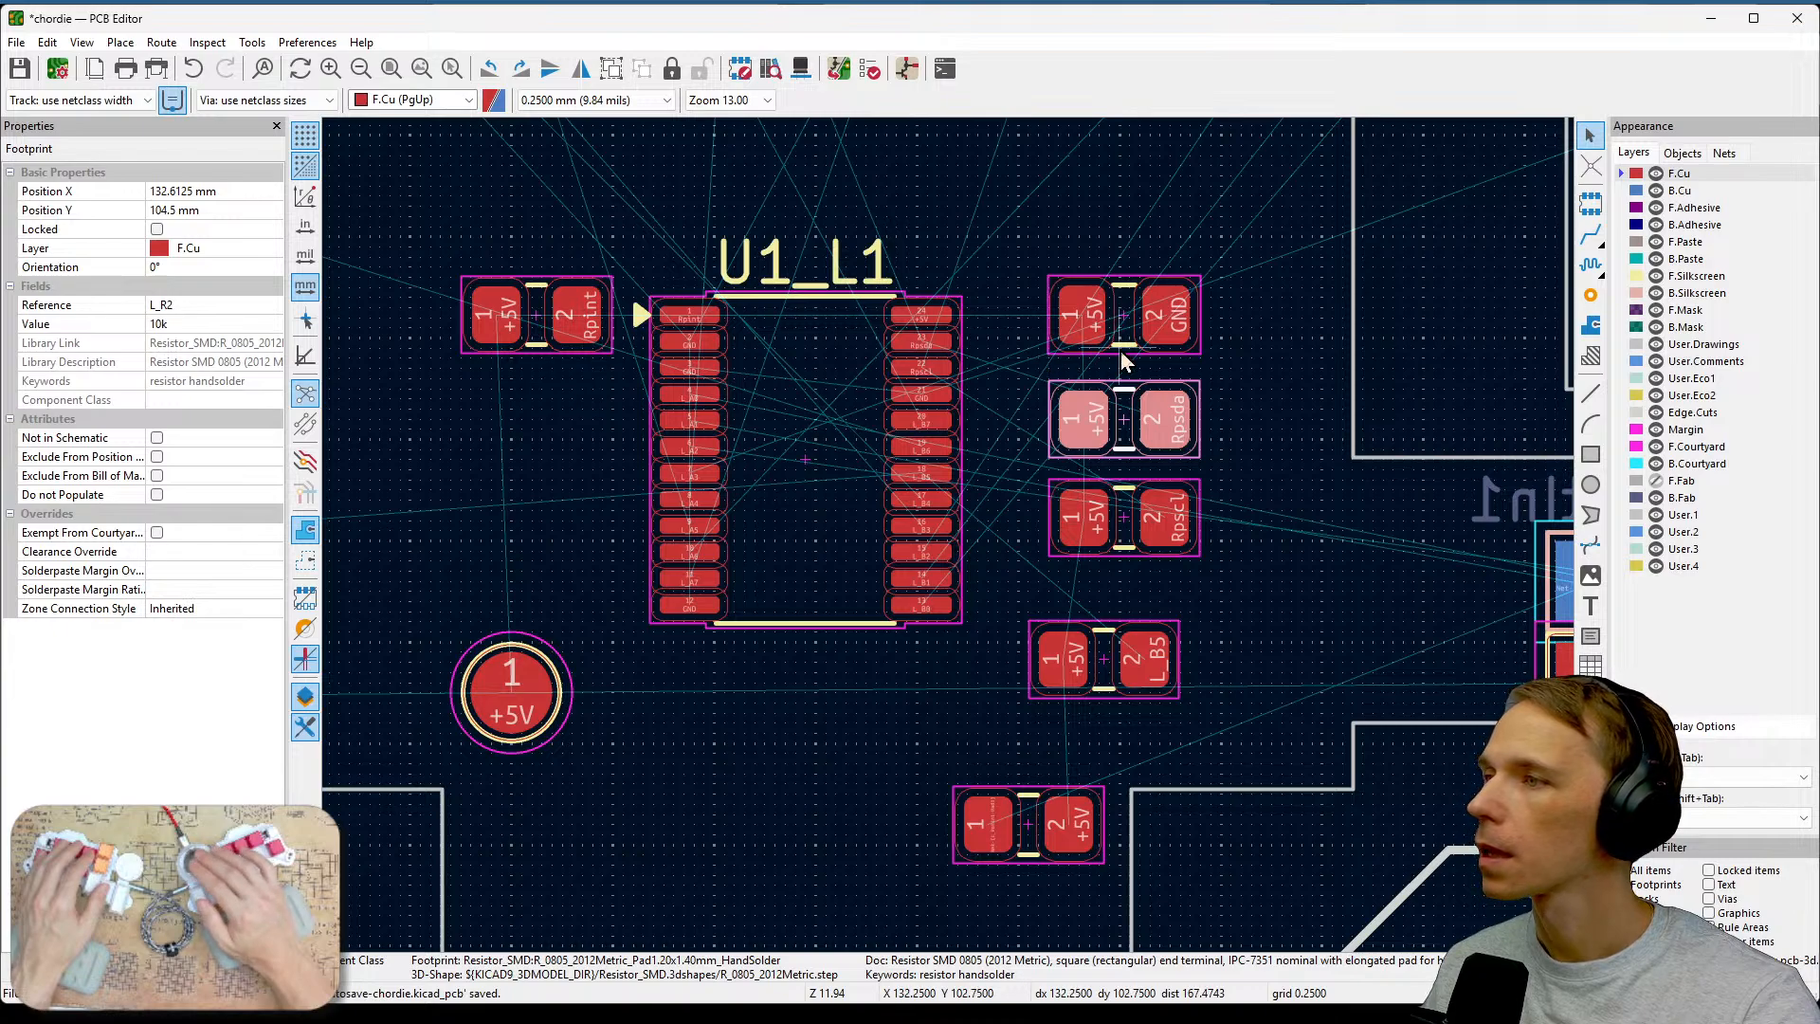
{"action": "scroll", "coordinate": [1102, 320], "scroll_direction": "up", "scroll_amount": 2}
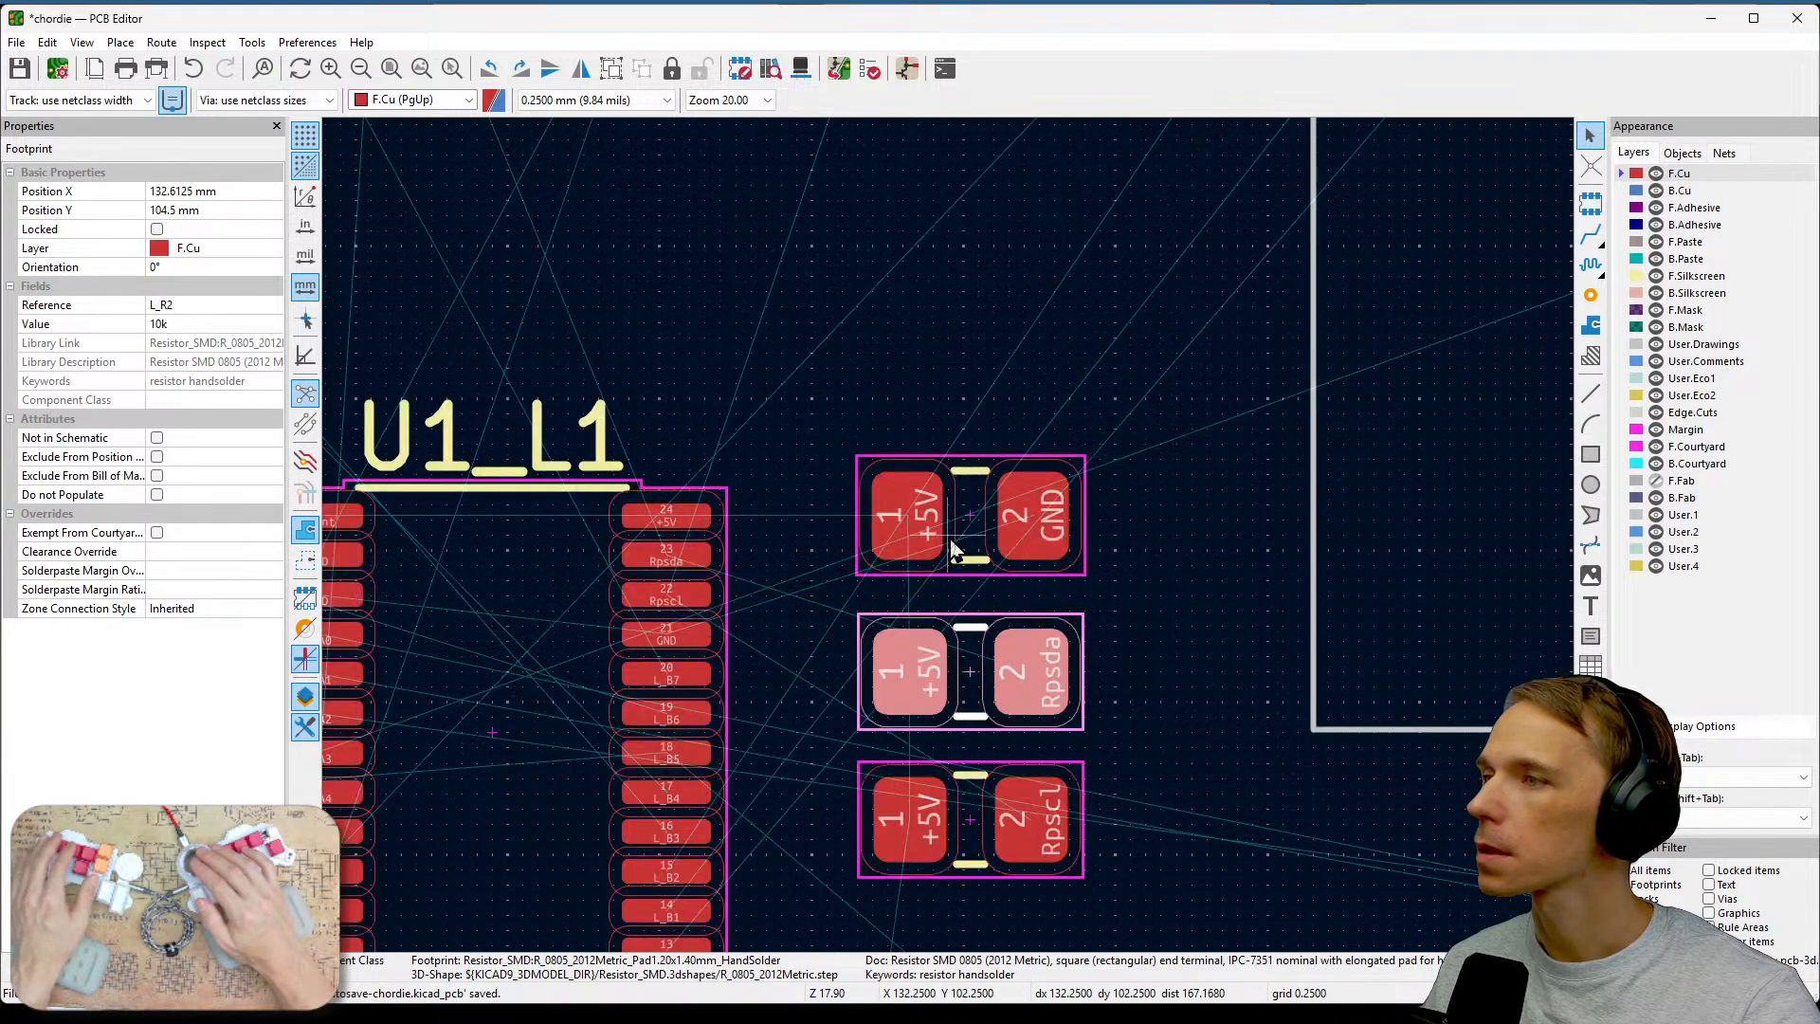
{"action": "middle_click_drag", "start_coordinate": [1054, 556], "coordinate": [1150, 252]}
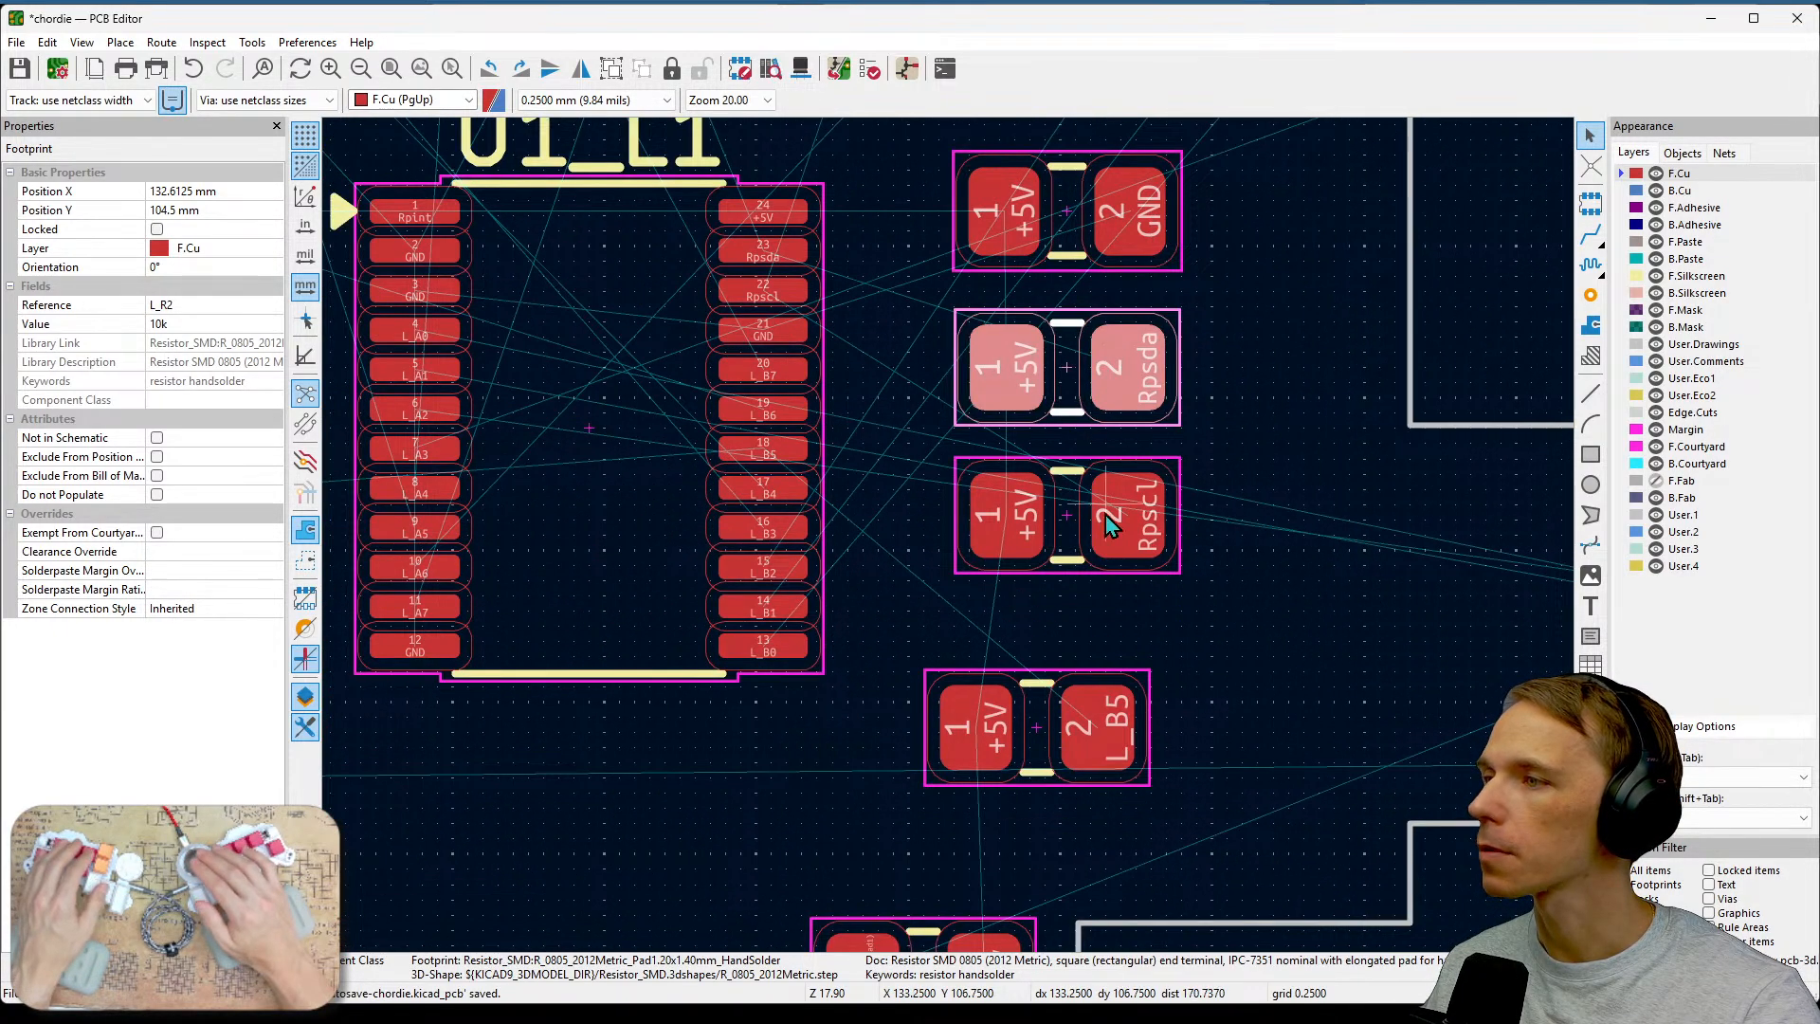
{"action": "left_click_drag", "start_coordinate": [1103, 516], "coordinate": [1067, 492]}
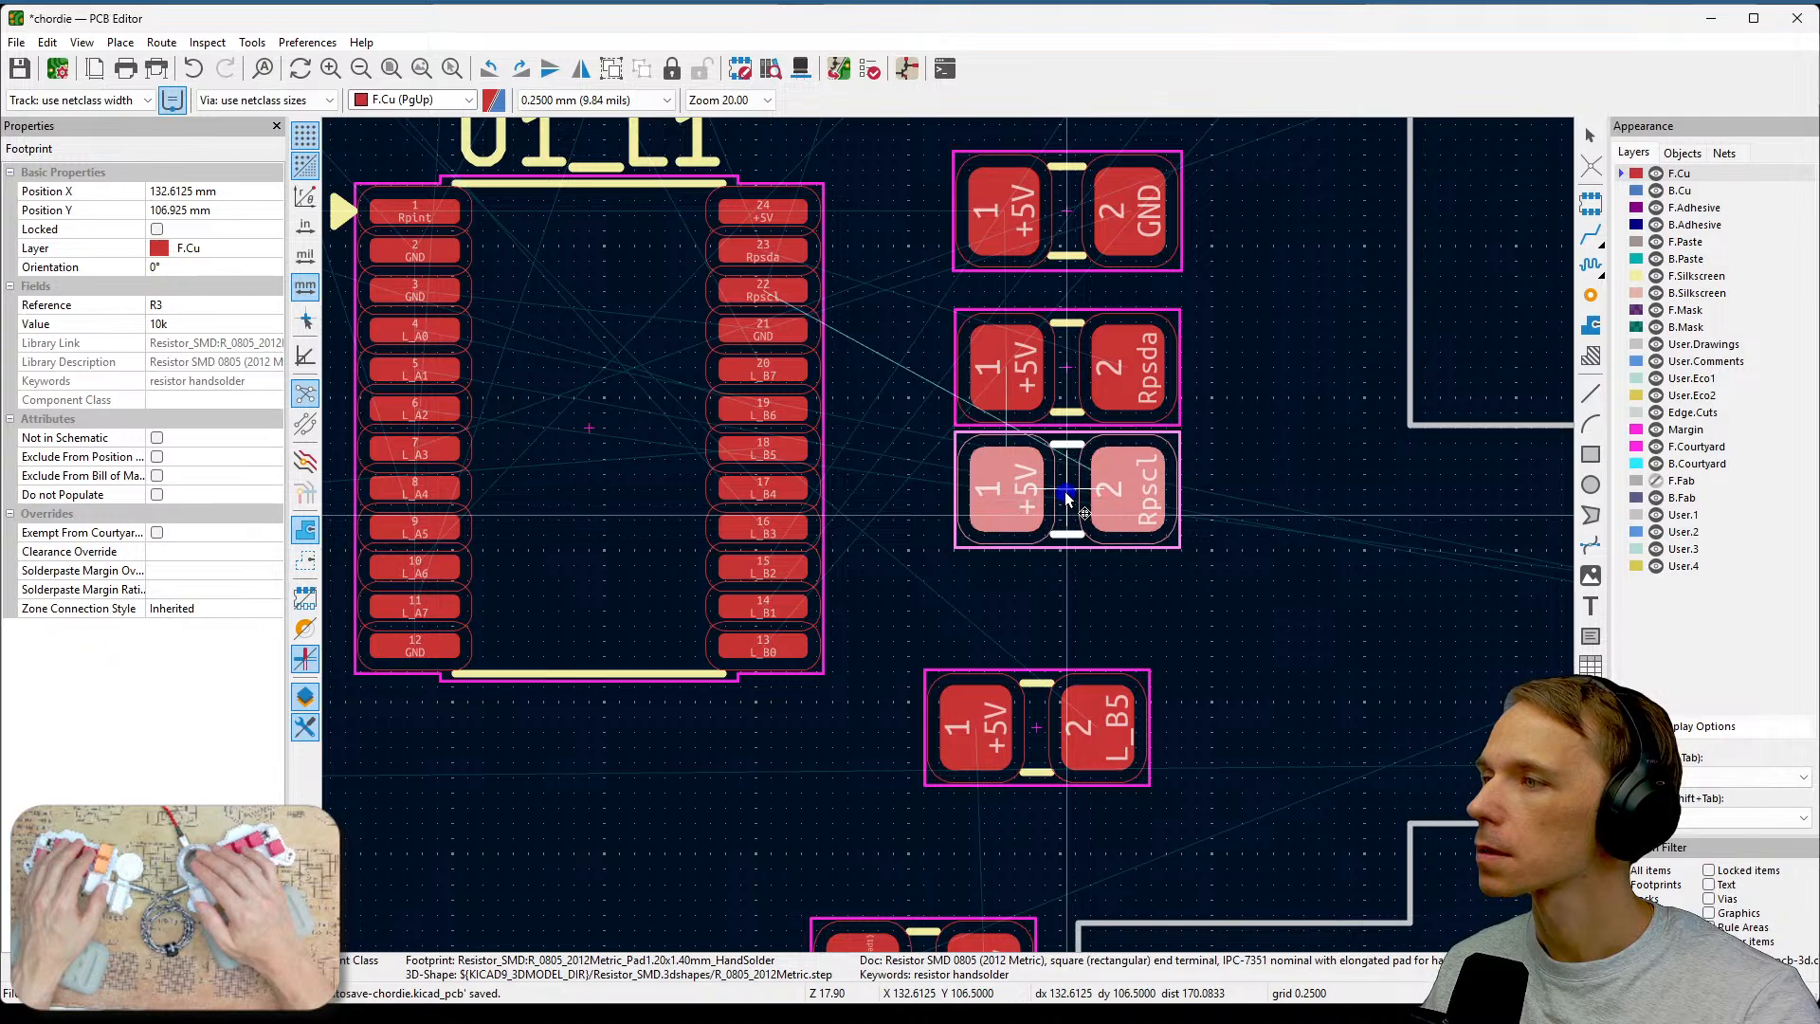
Move the L_R1 resistor footprint up closer to R3, to about X 132.5 mm, Y 108.75 mm.
{"action": "left_click", "coordinate": [1077, 718]}
{"action": "left_click_drag", "start_coordinate": [1081, 720], "coordinate": [1059, 630]}
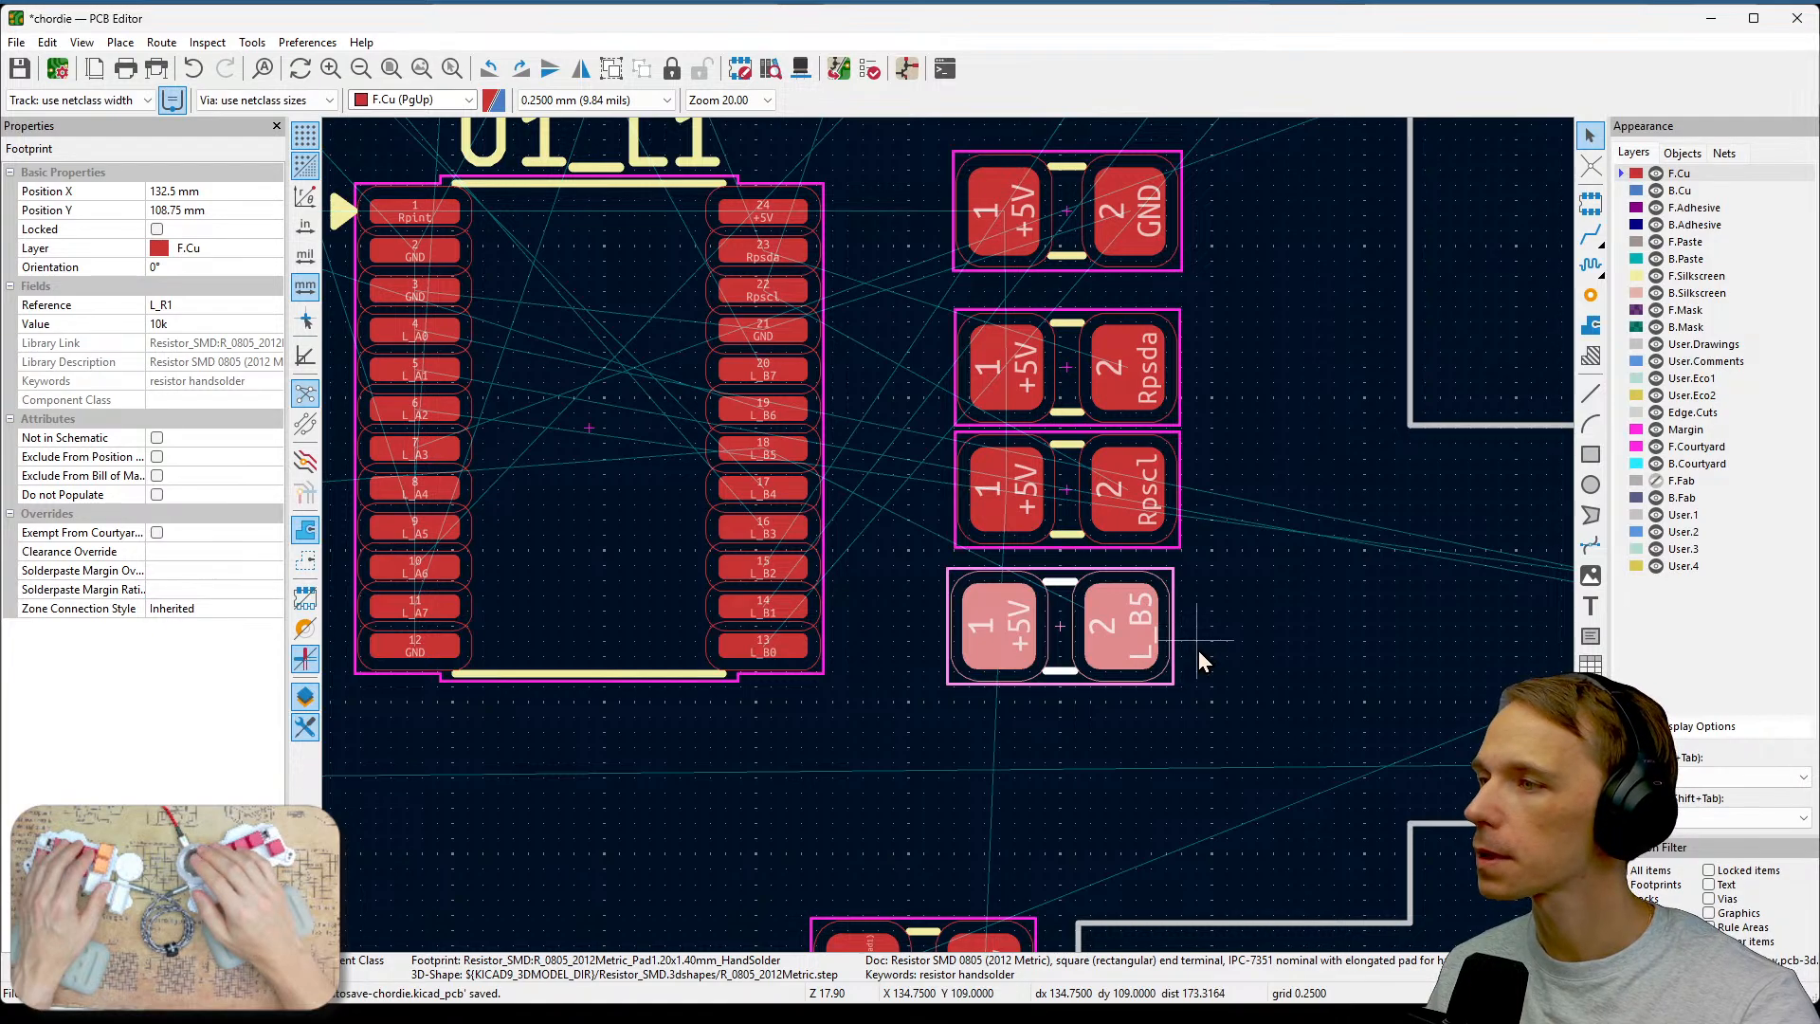
{"action": "middle_click_drag", "start_coordinate": [1198, 650], "coordinate": [1384, 722]}
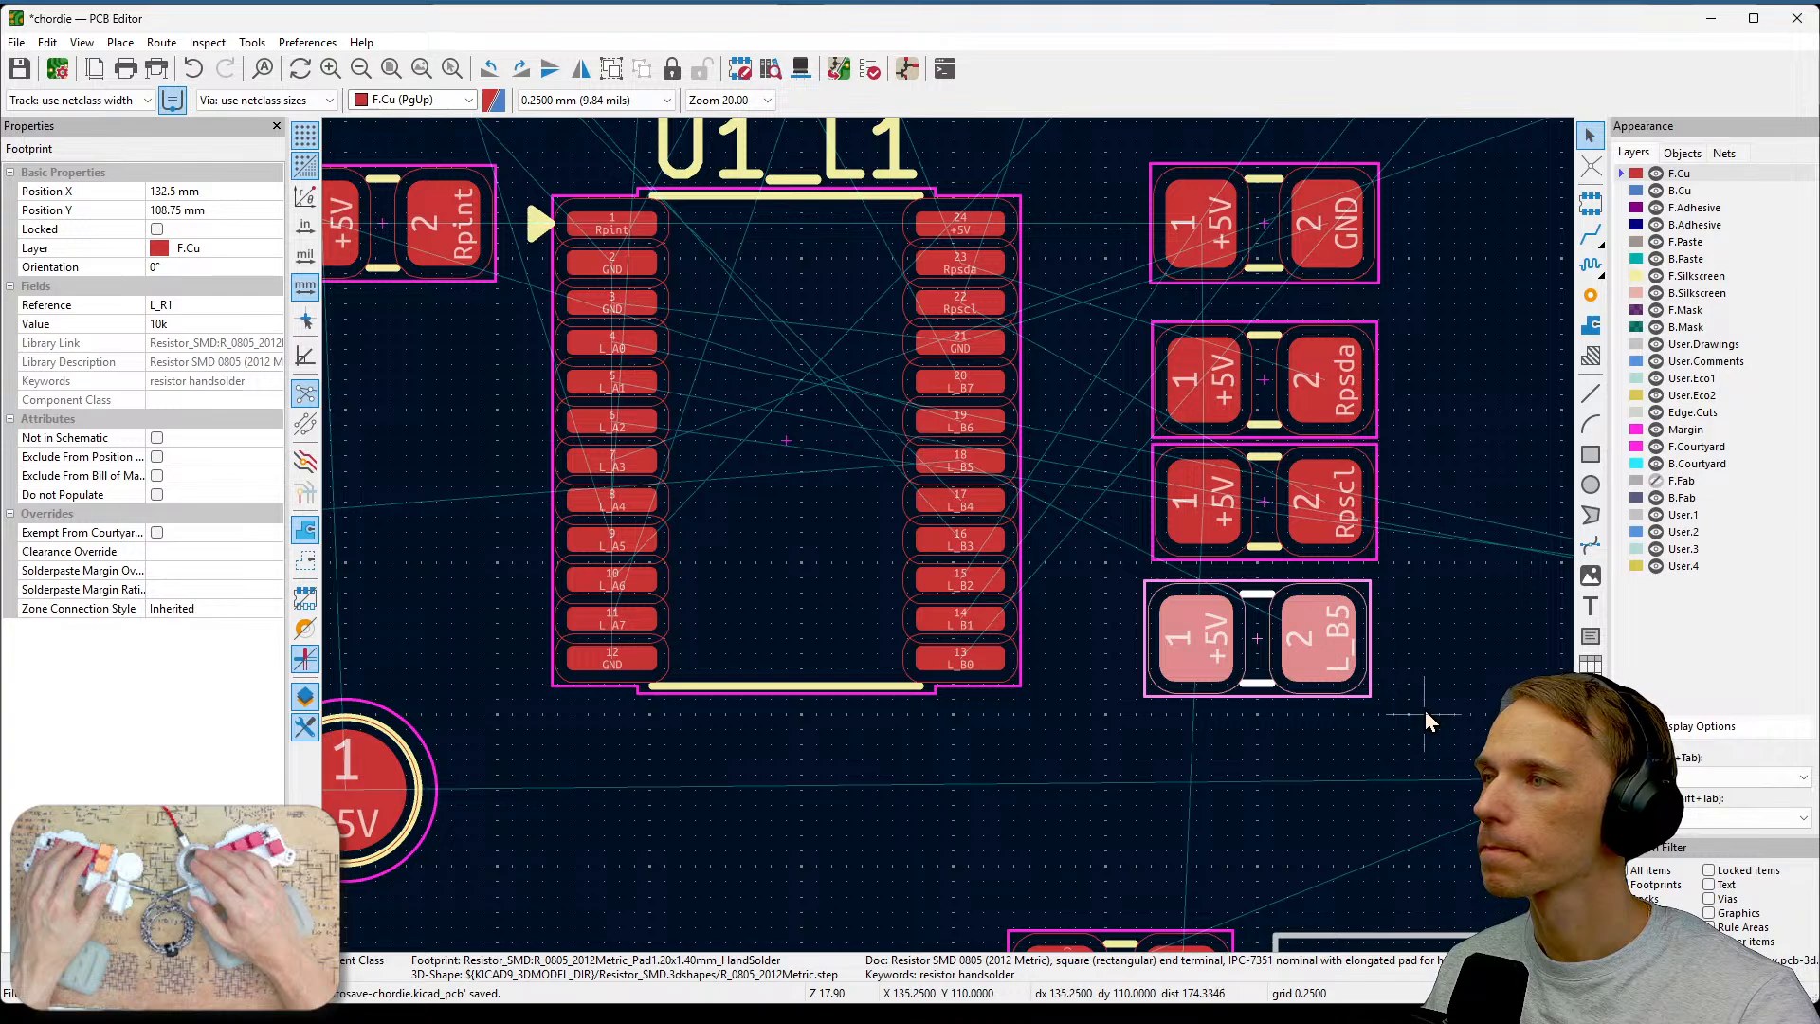
Compare the positions of the C2, L_R1, R3 and L_R2 footprints beside the controller.
{"action": "left_click", "coordinate": [1322, 244]}
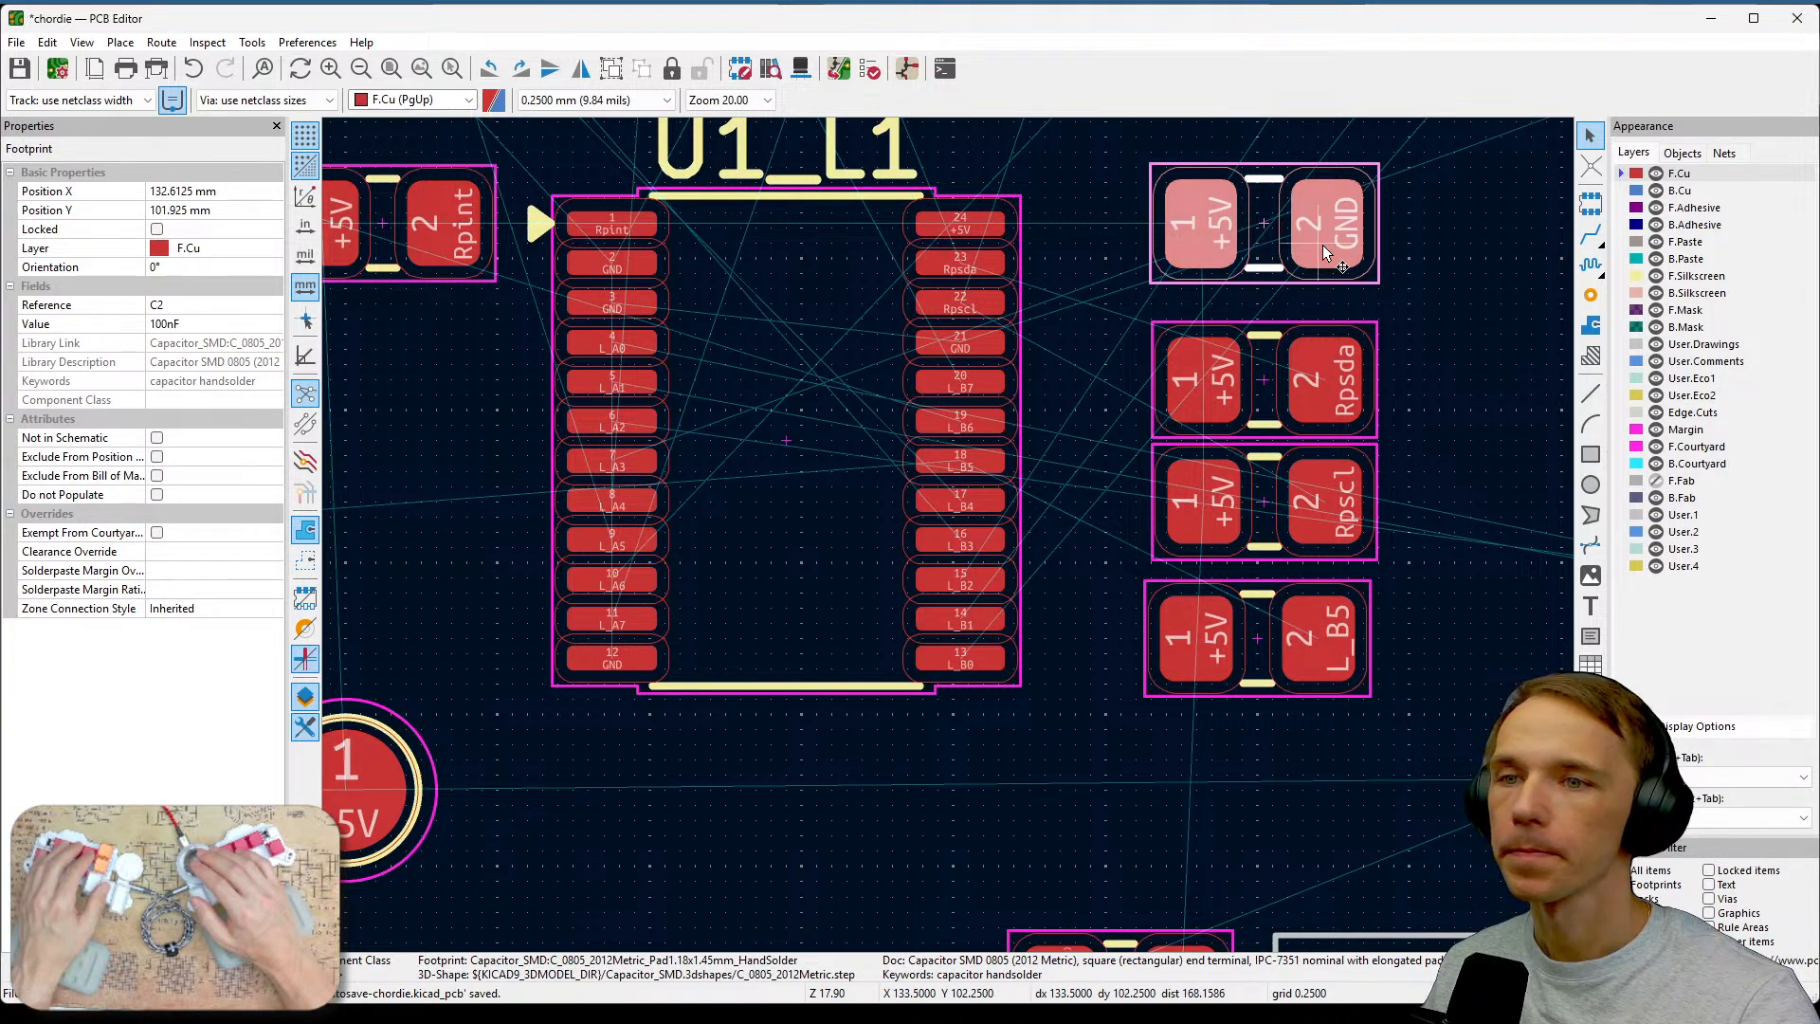
{"action": "left_click", "coordinate": [1340, 652]}
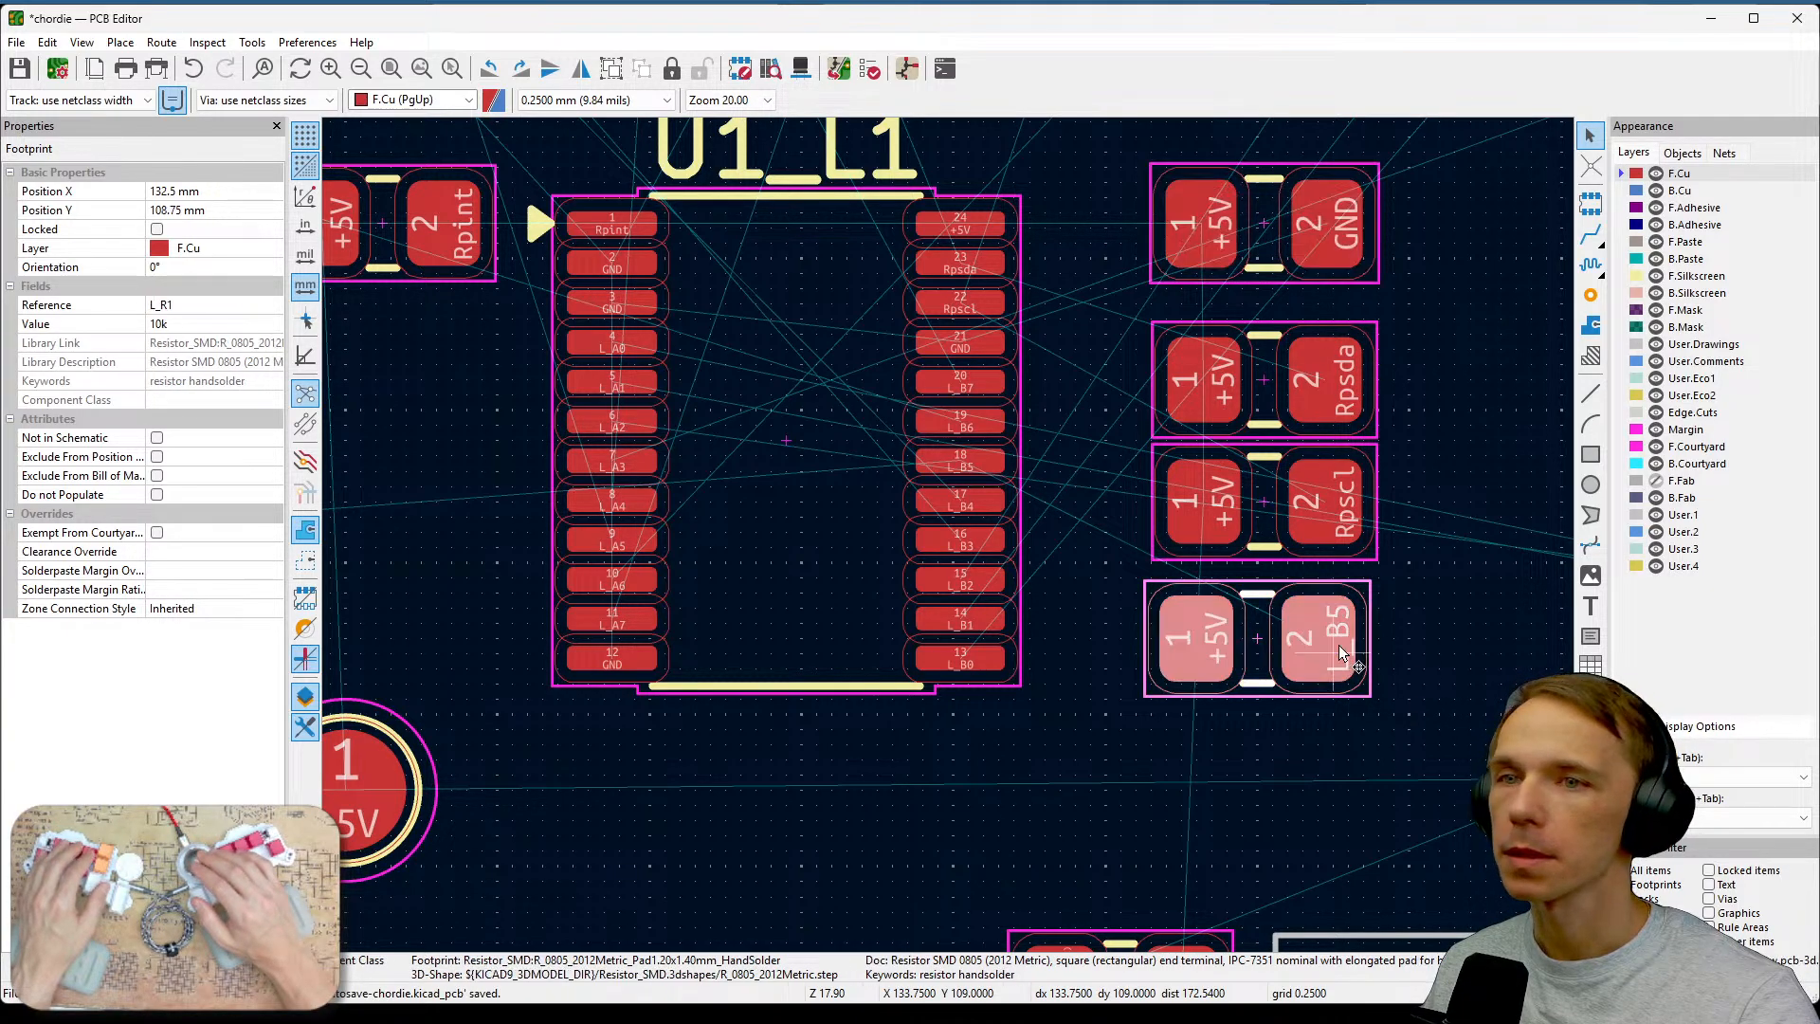
{"action": "left_click", "coordinate": [1325, 510]}
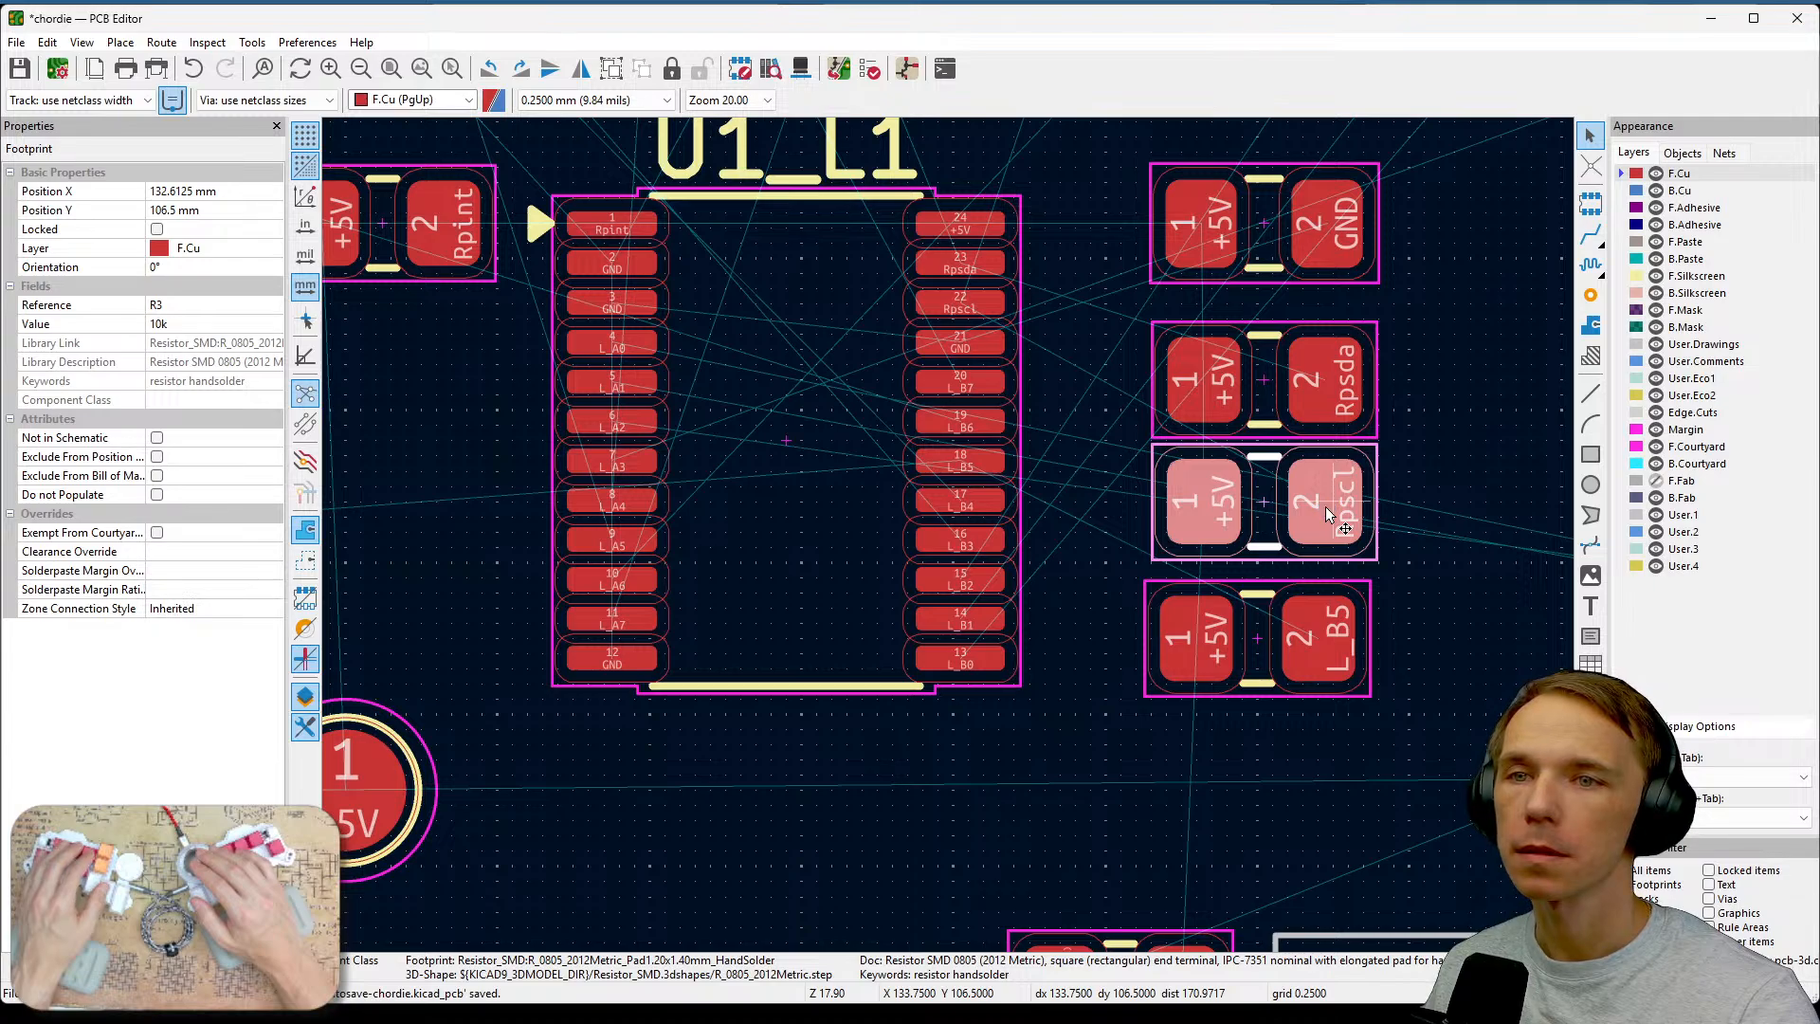
{"action": "left_click", "coordinate": [1323, 398]}
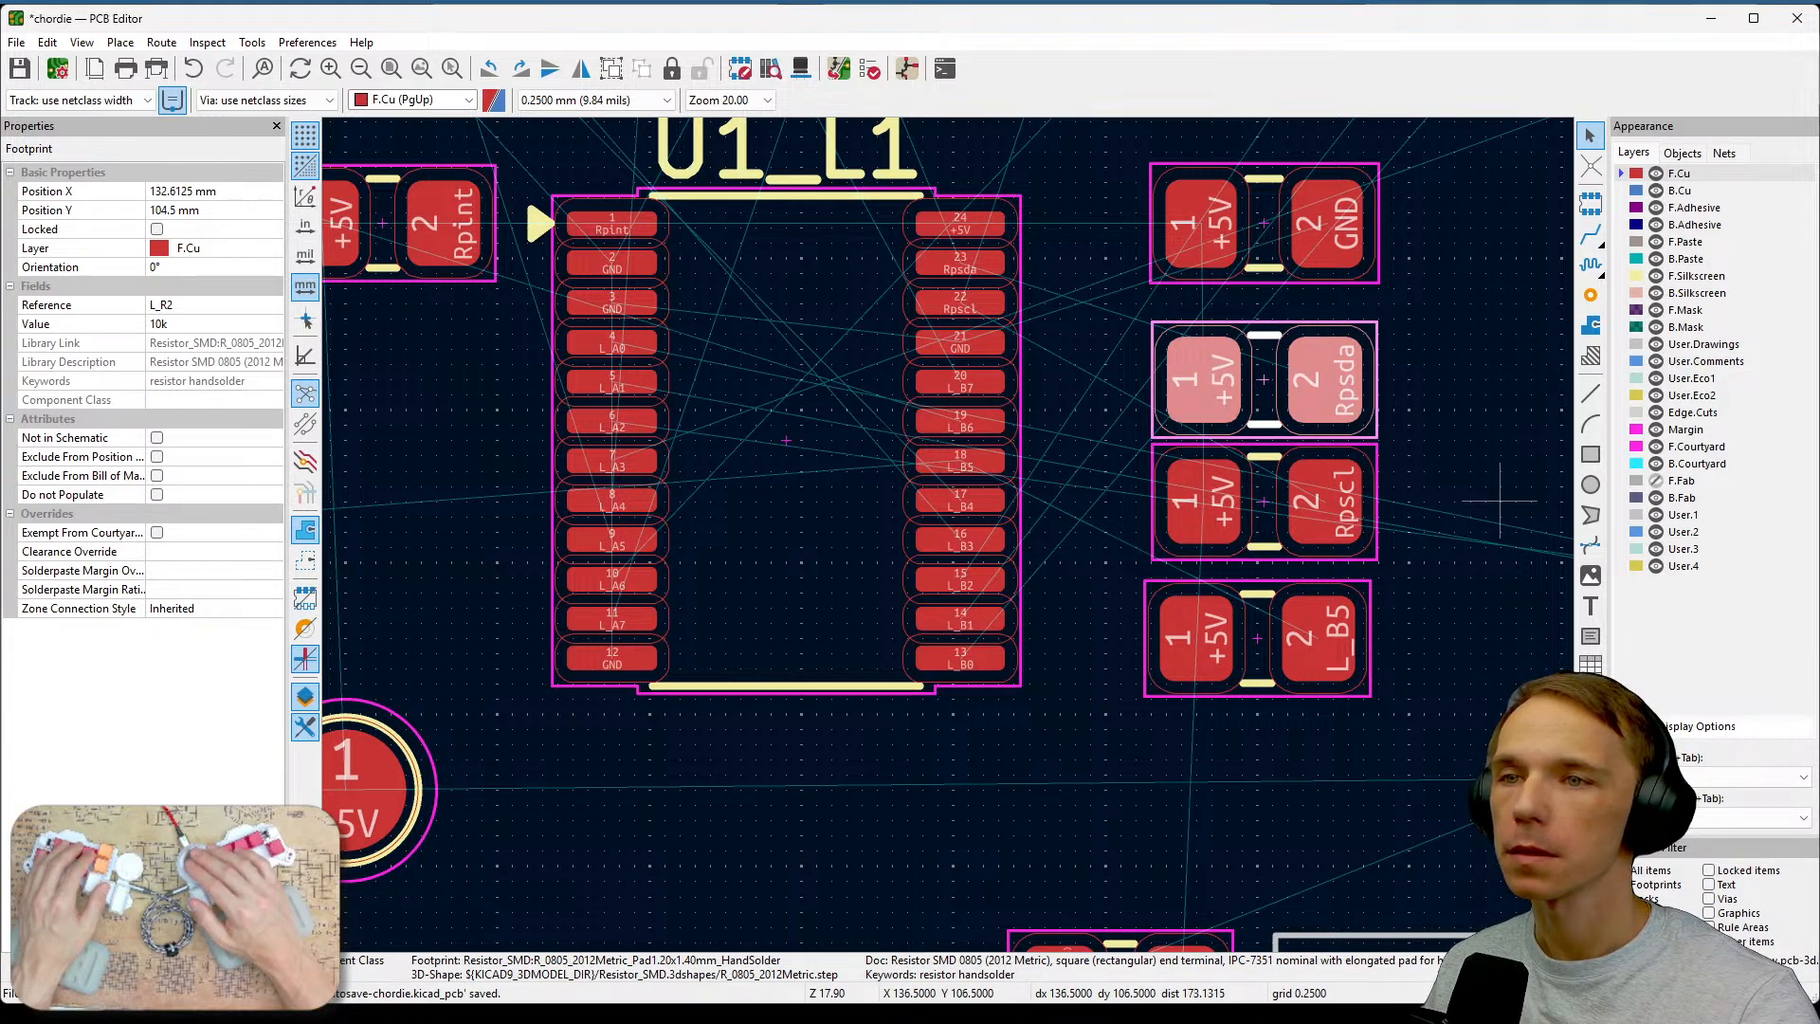
{"action": "key", "text": "m"}
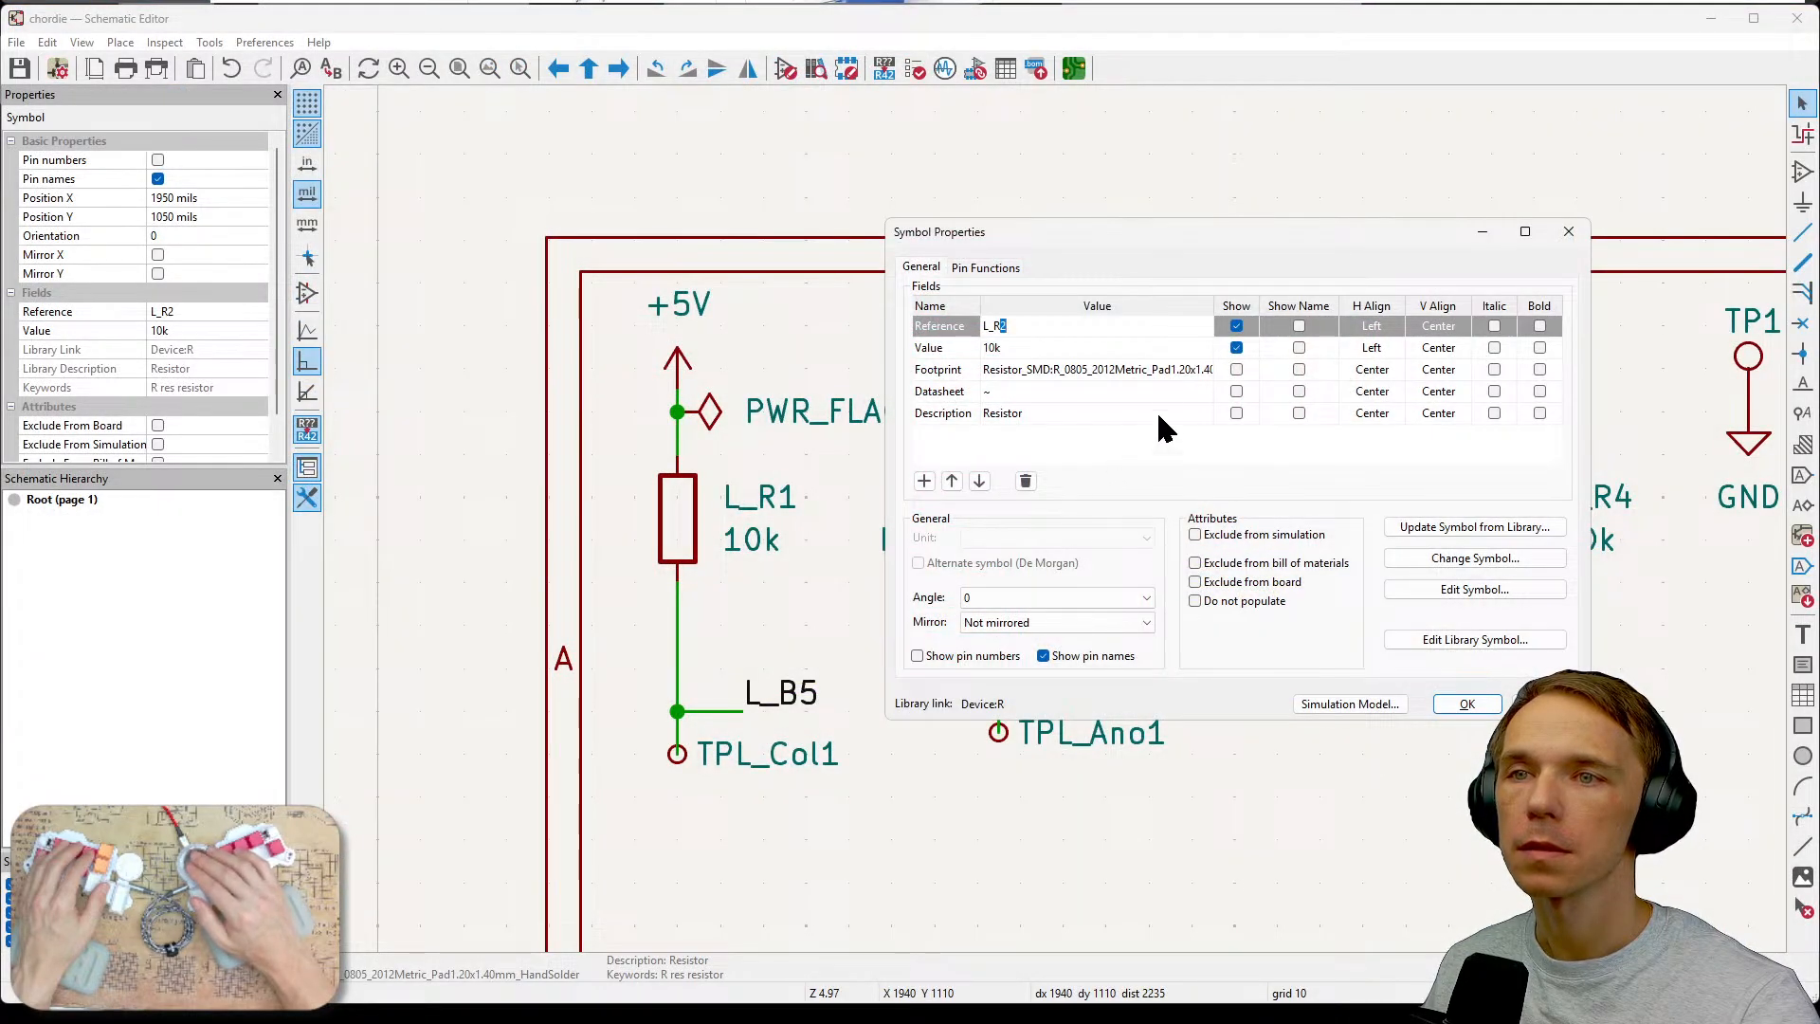
Check the footprint assignments of the L_R1 and L_R2 resistor symbols in the schematic.
{"action": "left_click", "coordinate": [1466, 704]}
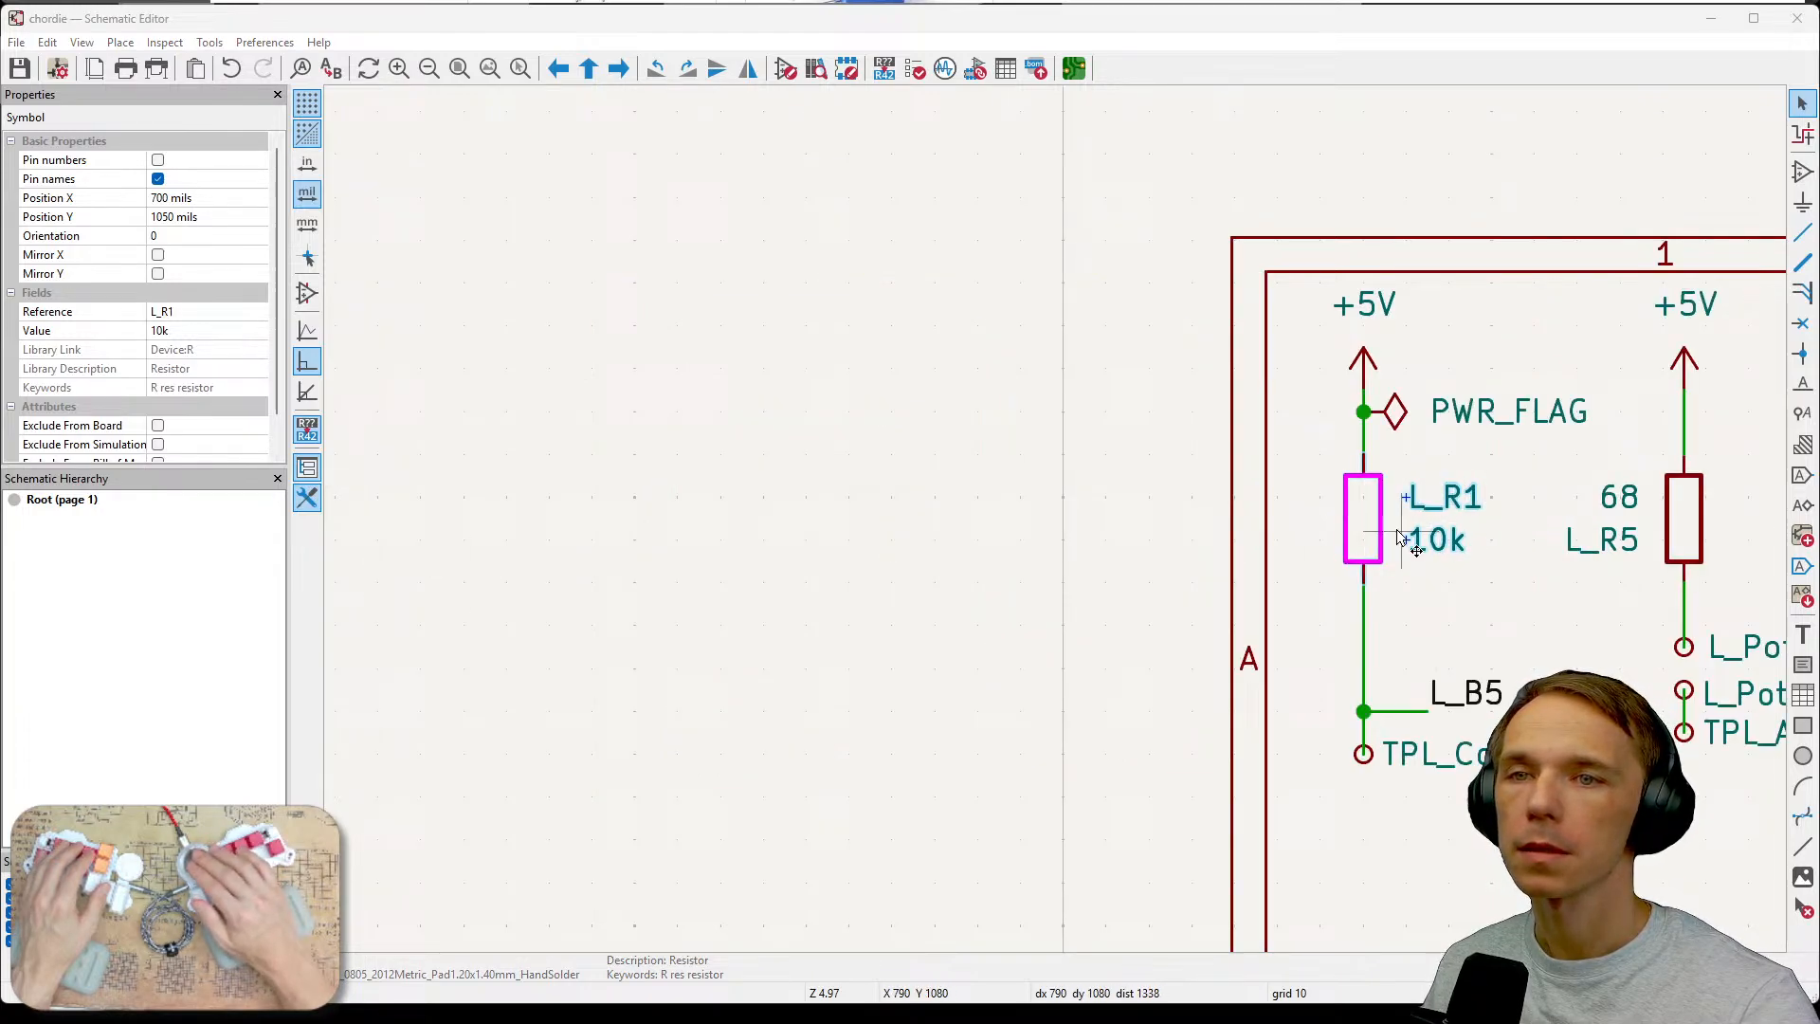
{"action": "double_click", "coordinate": [1364, 545]}
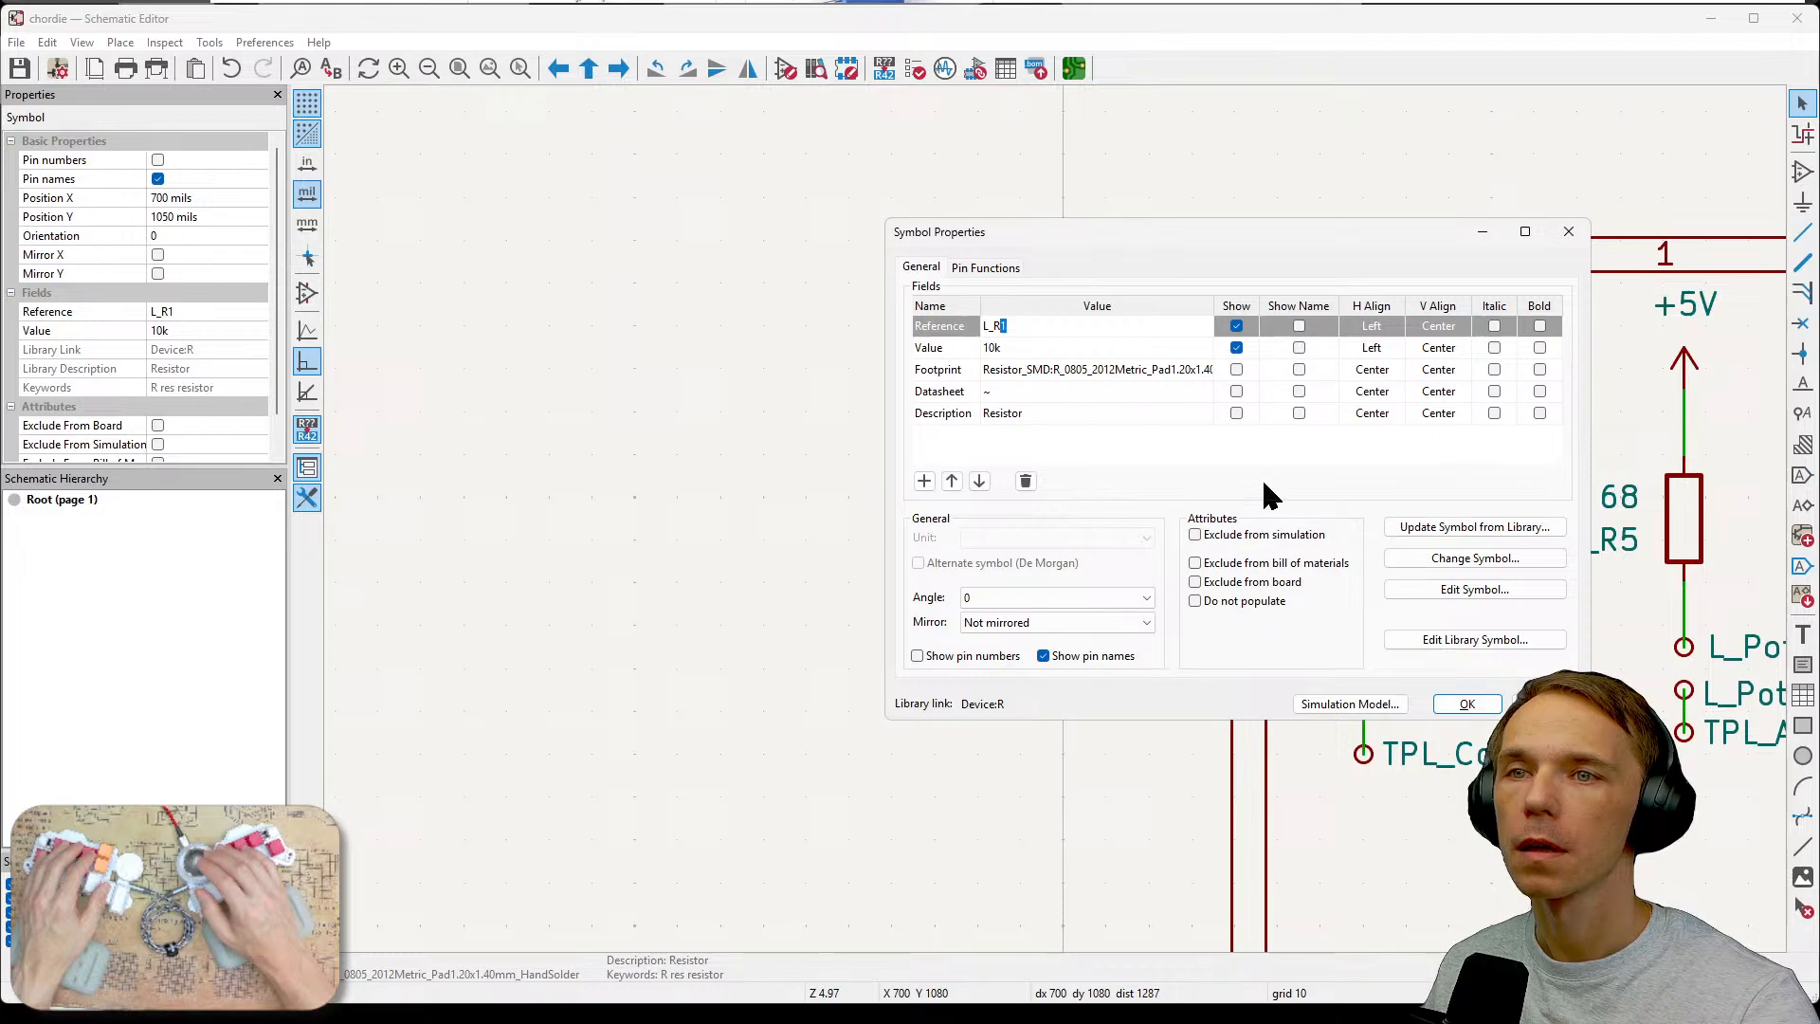
{"action": "left_click", "coordinate": [1150, 369]}
{"action": "left_click", "coordinate": [1567, 233]}
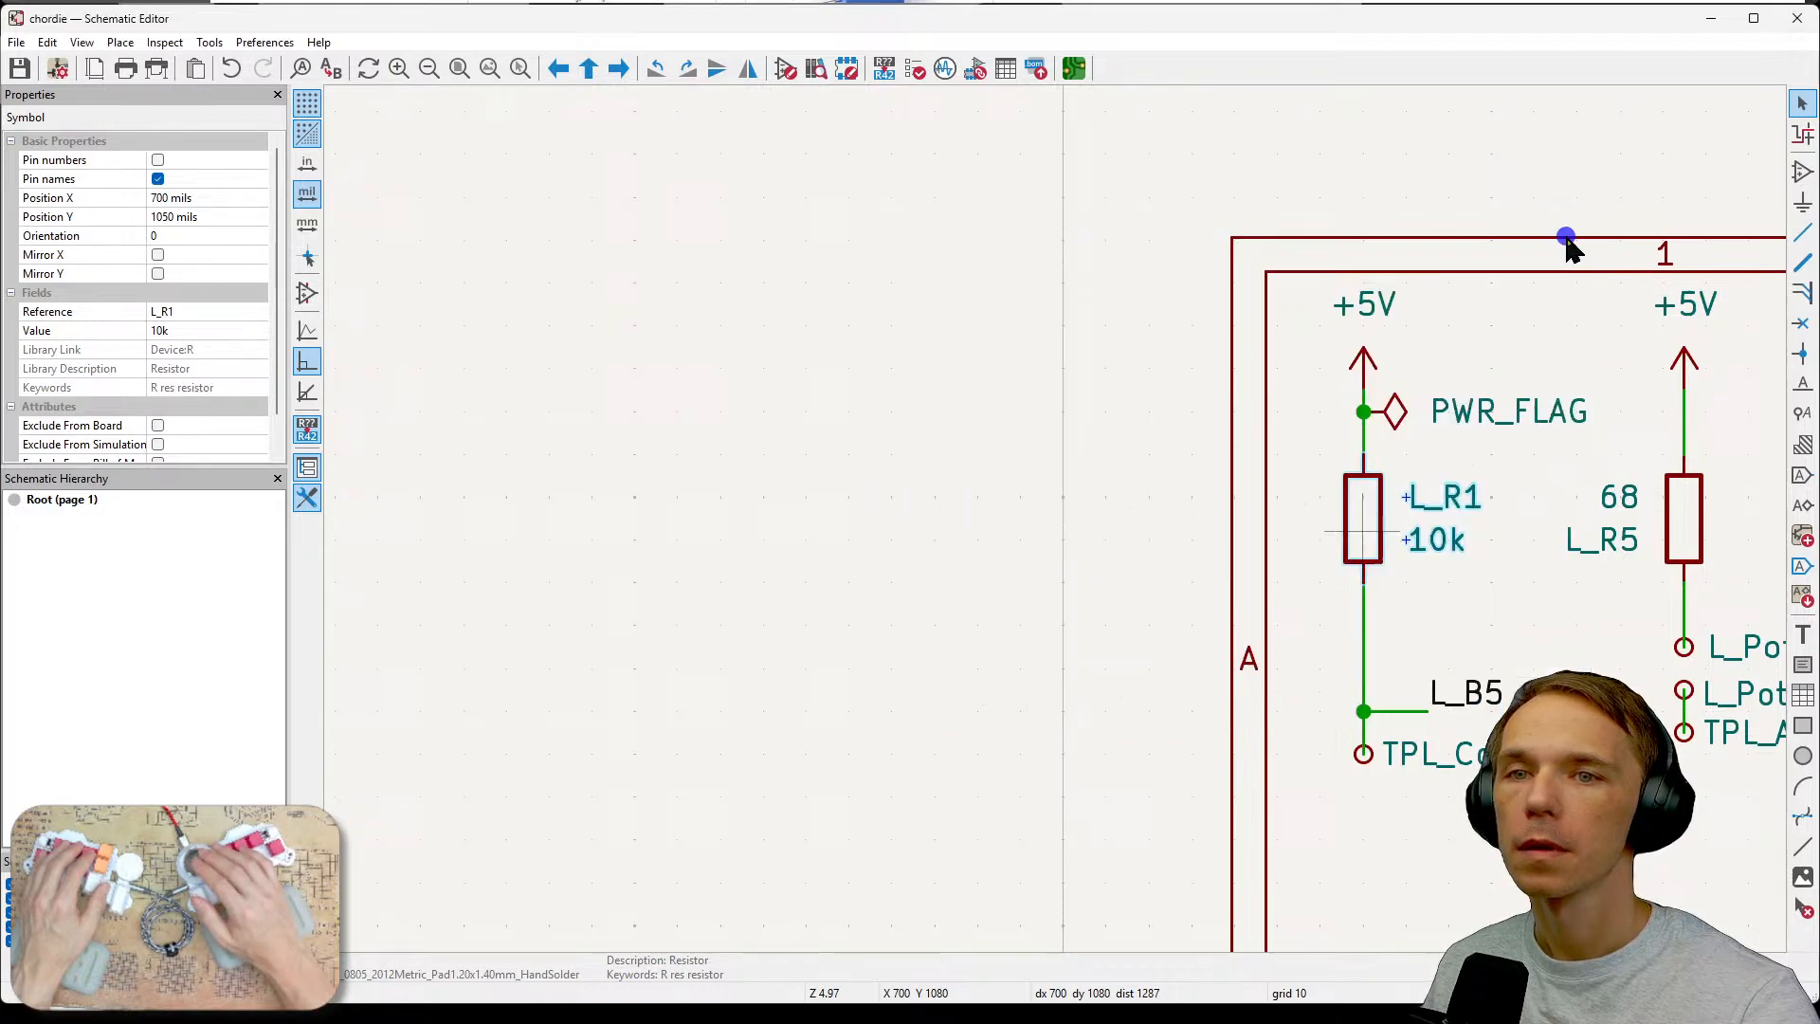
{"action": "middle_click_drag", "start_coordinate": [1548, 490], "coordinate": [1109, 459]}
{"action": "left_click", "coordinate": [1249, 478]}
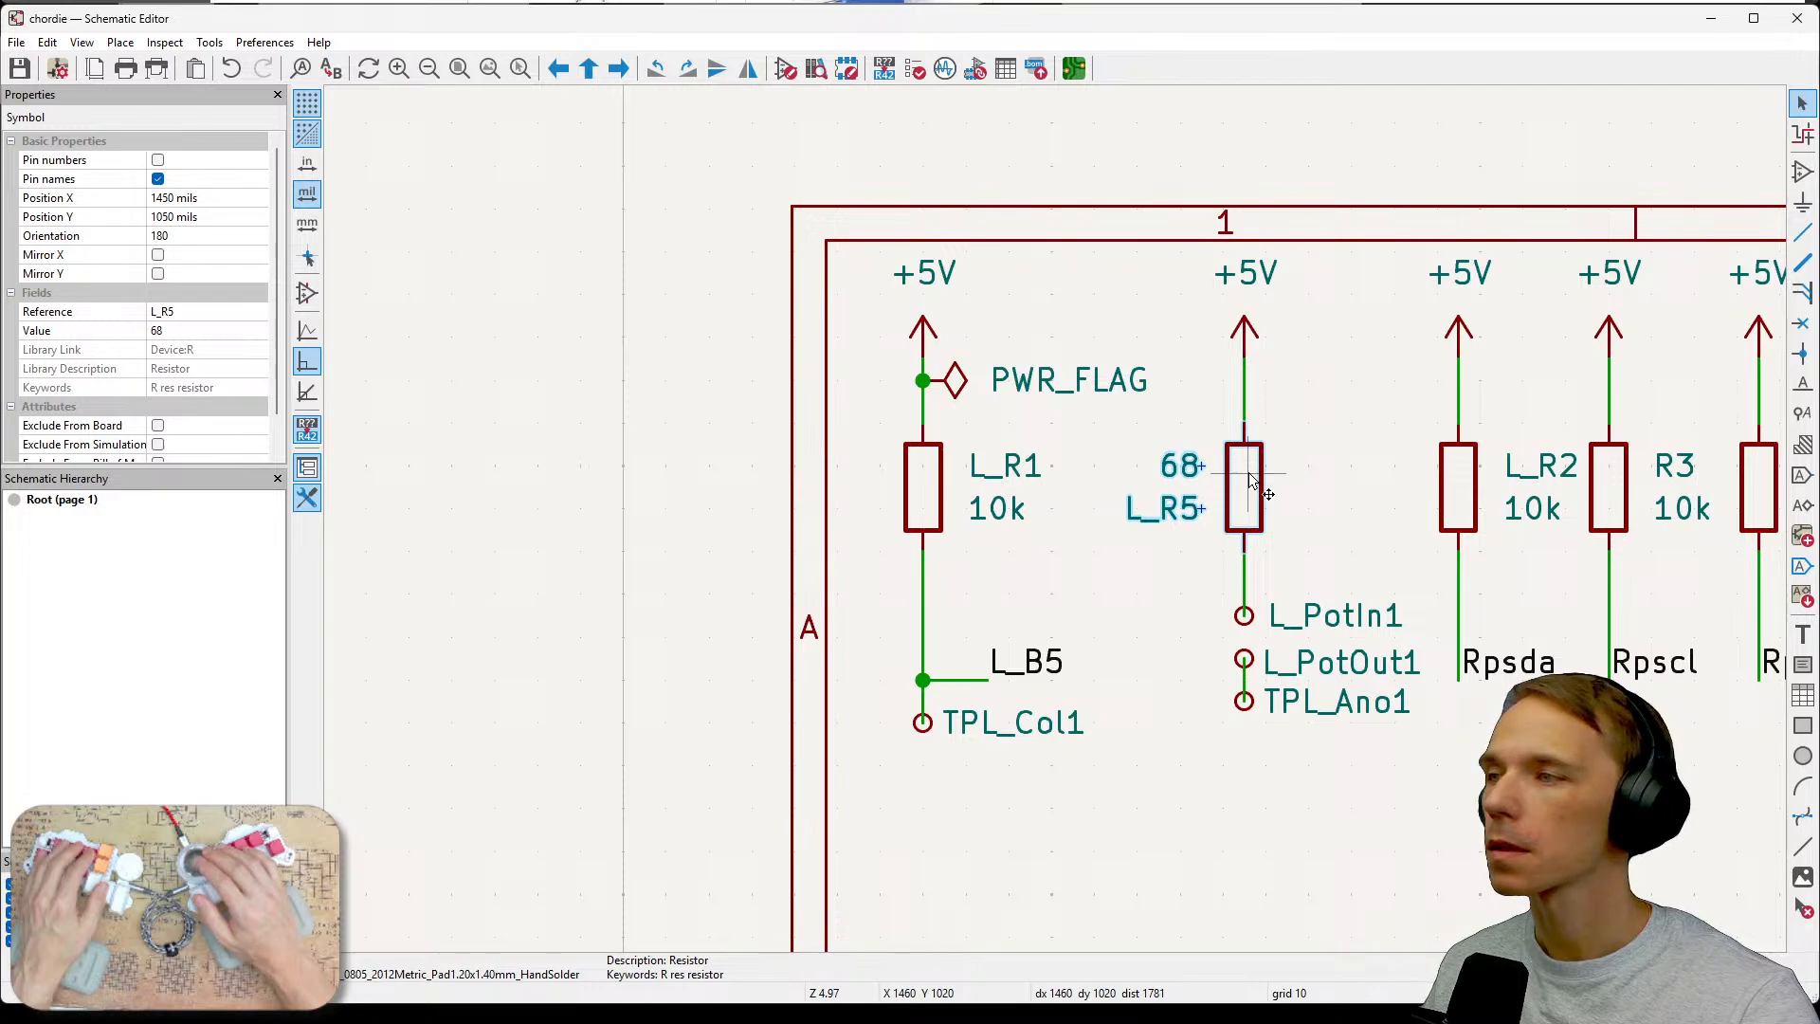
{"action": "double_click", "coordinate": [1456, 502]}
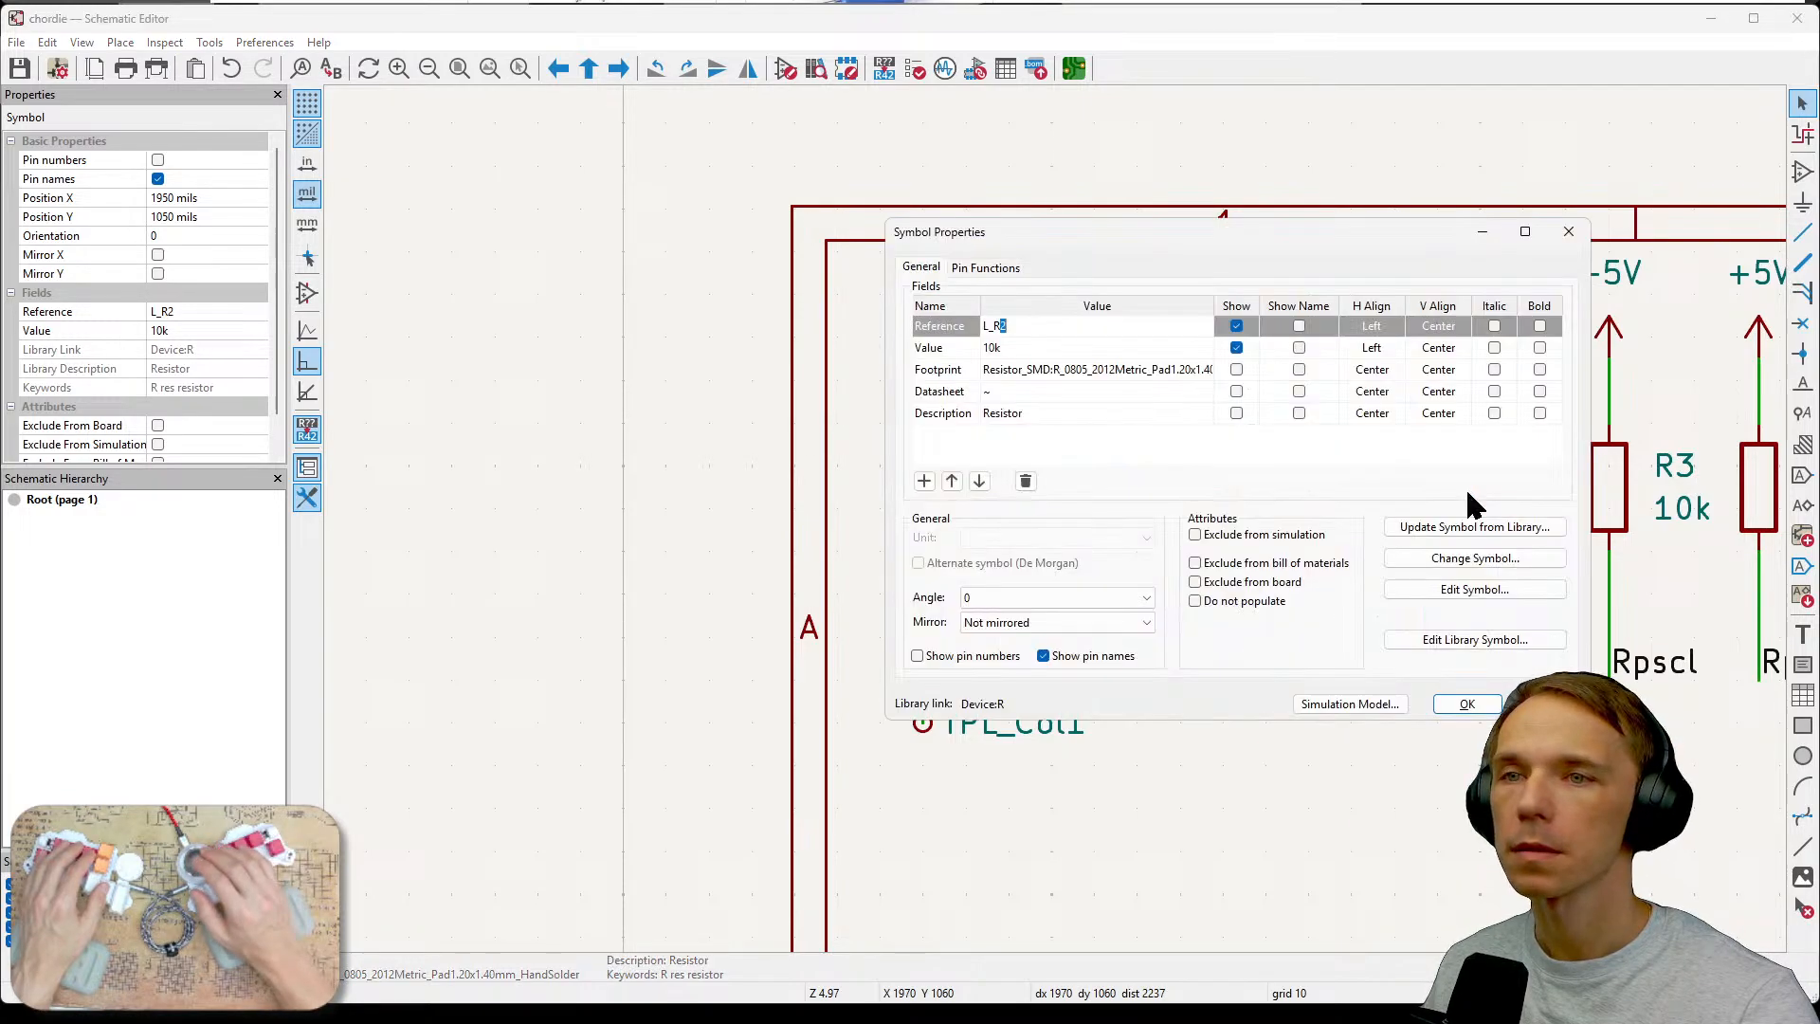
{"action": "left_click", "coordinate": [1165, 376]}
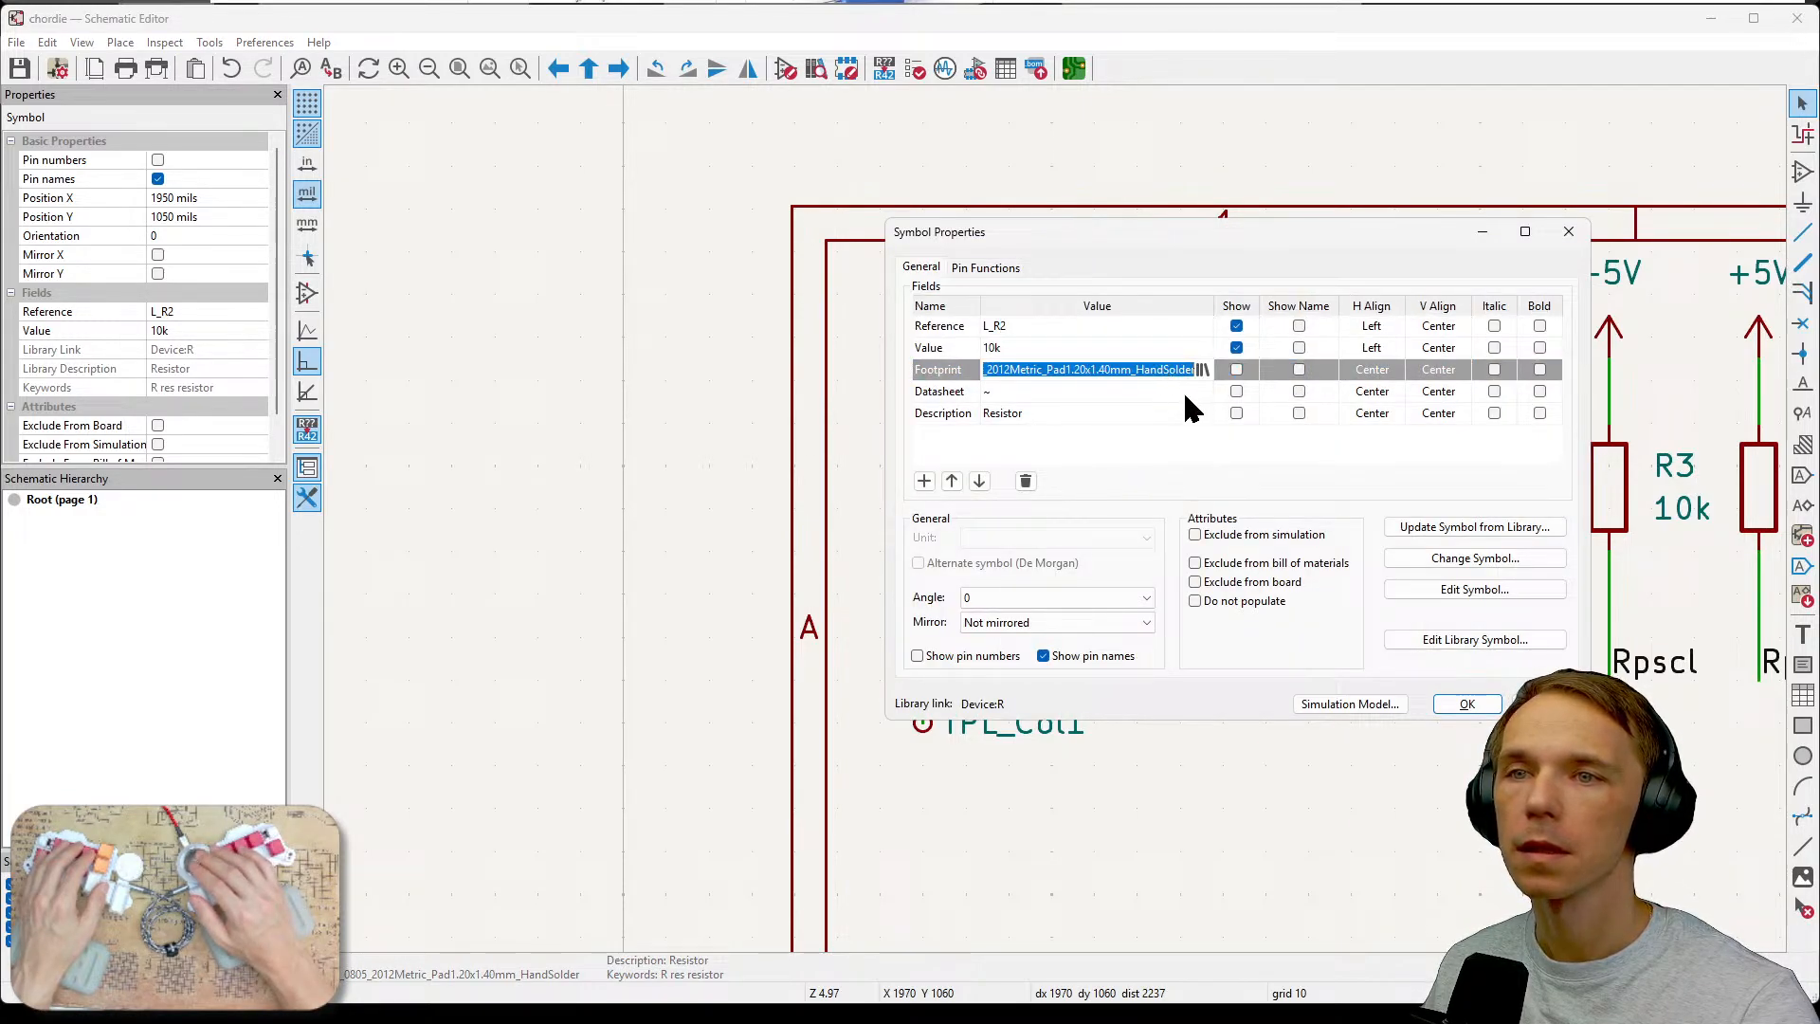
{"action": "left_click", "coordinate": [1466, 703]}
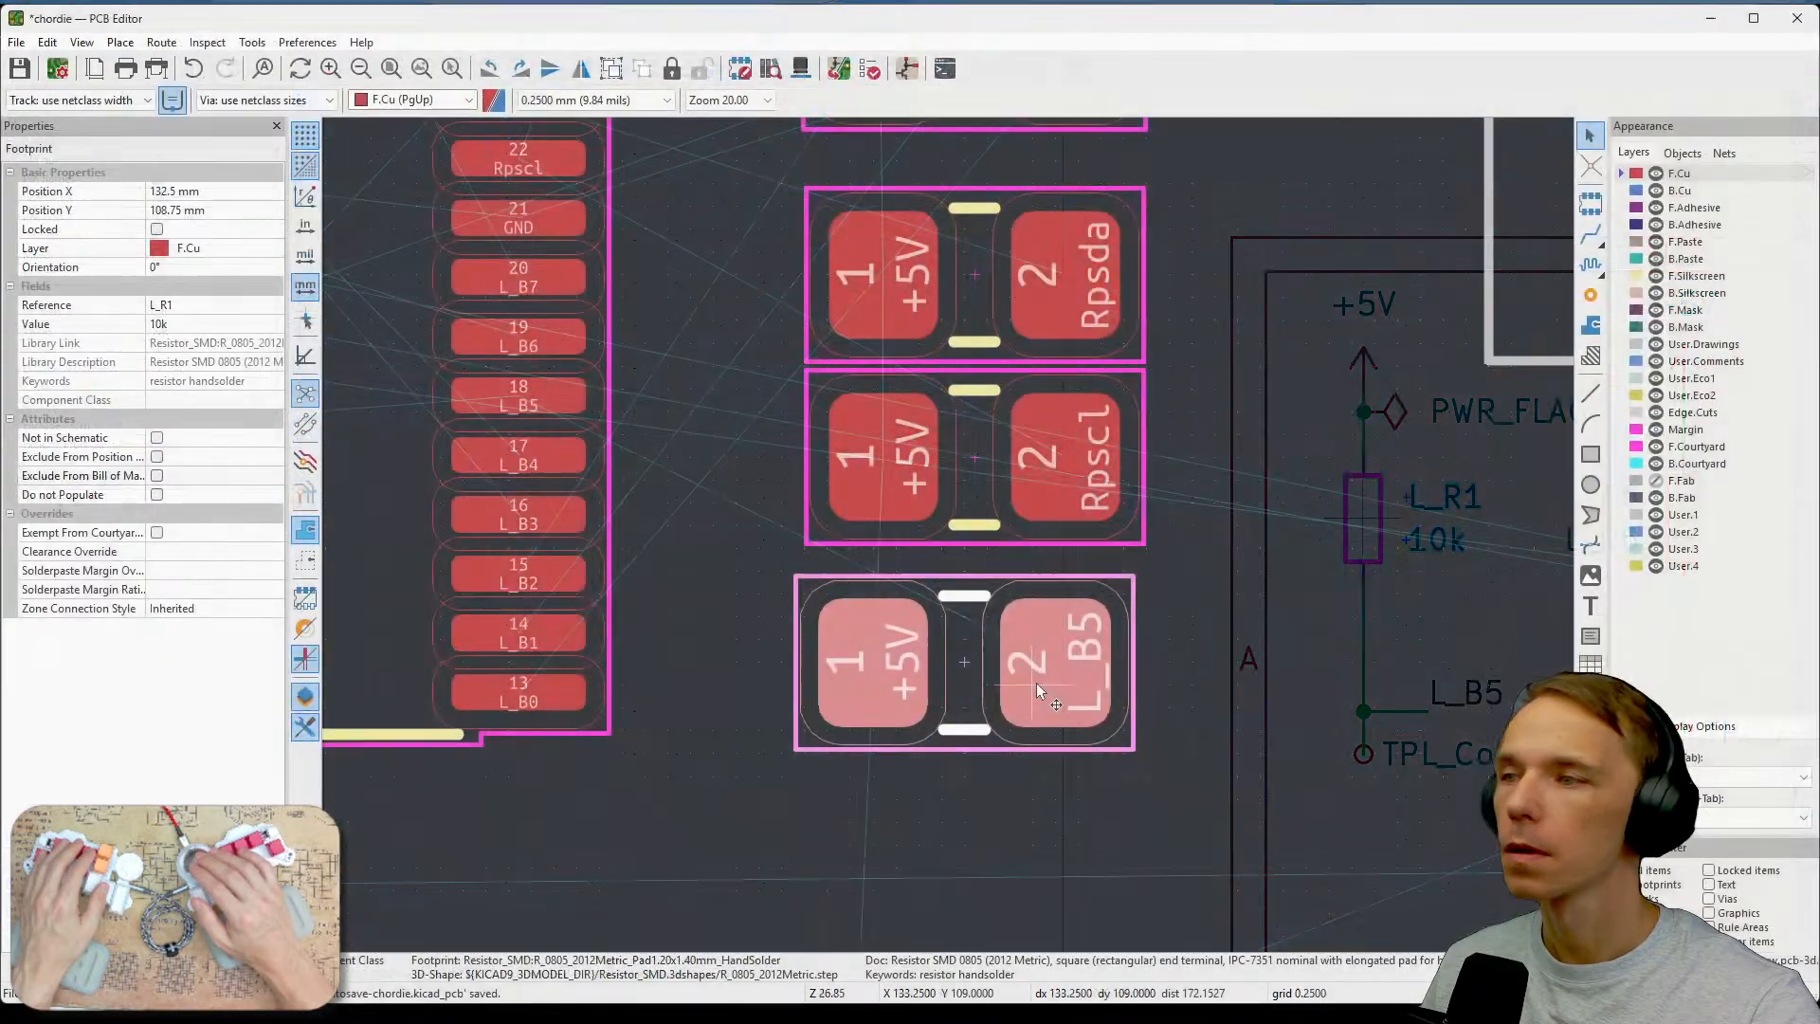
Move the L_R1 footprint down slightly, to about Y 109 mm.
{"action": "left_click_drag", "start_coordinate": [1038, 689], "coordinate": [970, 638]}
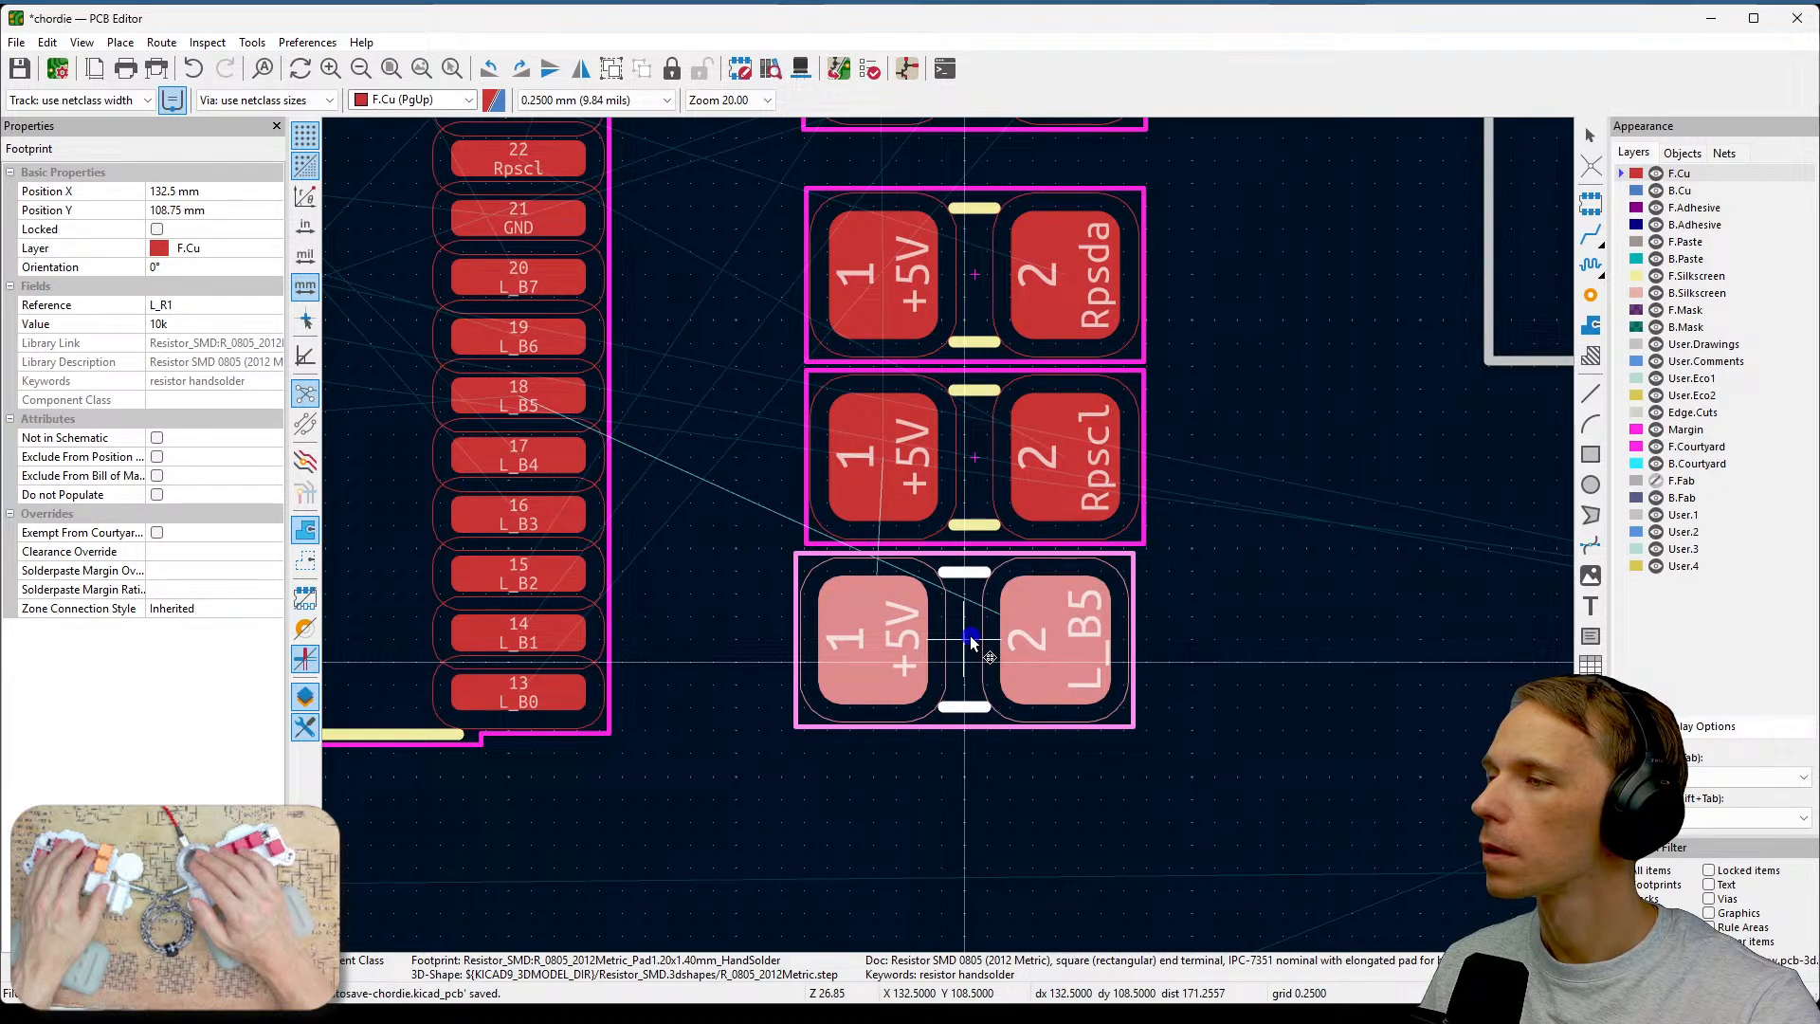
{"action": "left_click_drag", "start_coordinate": [970, 635], "coordinate": [969, 681]}
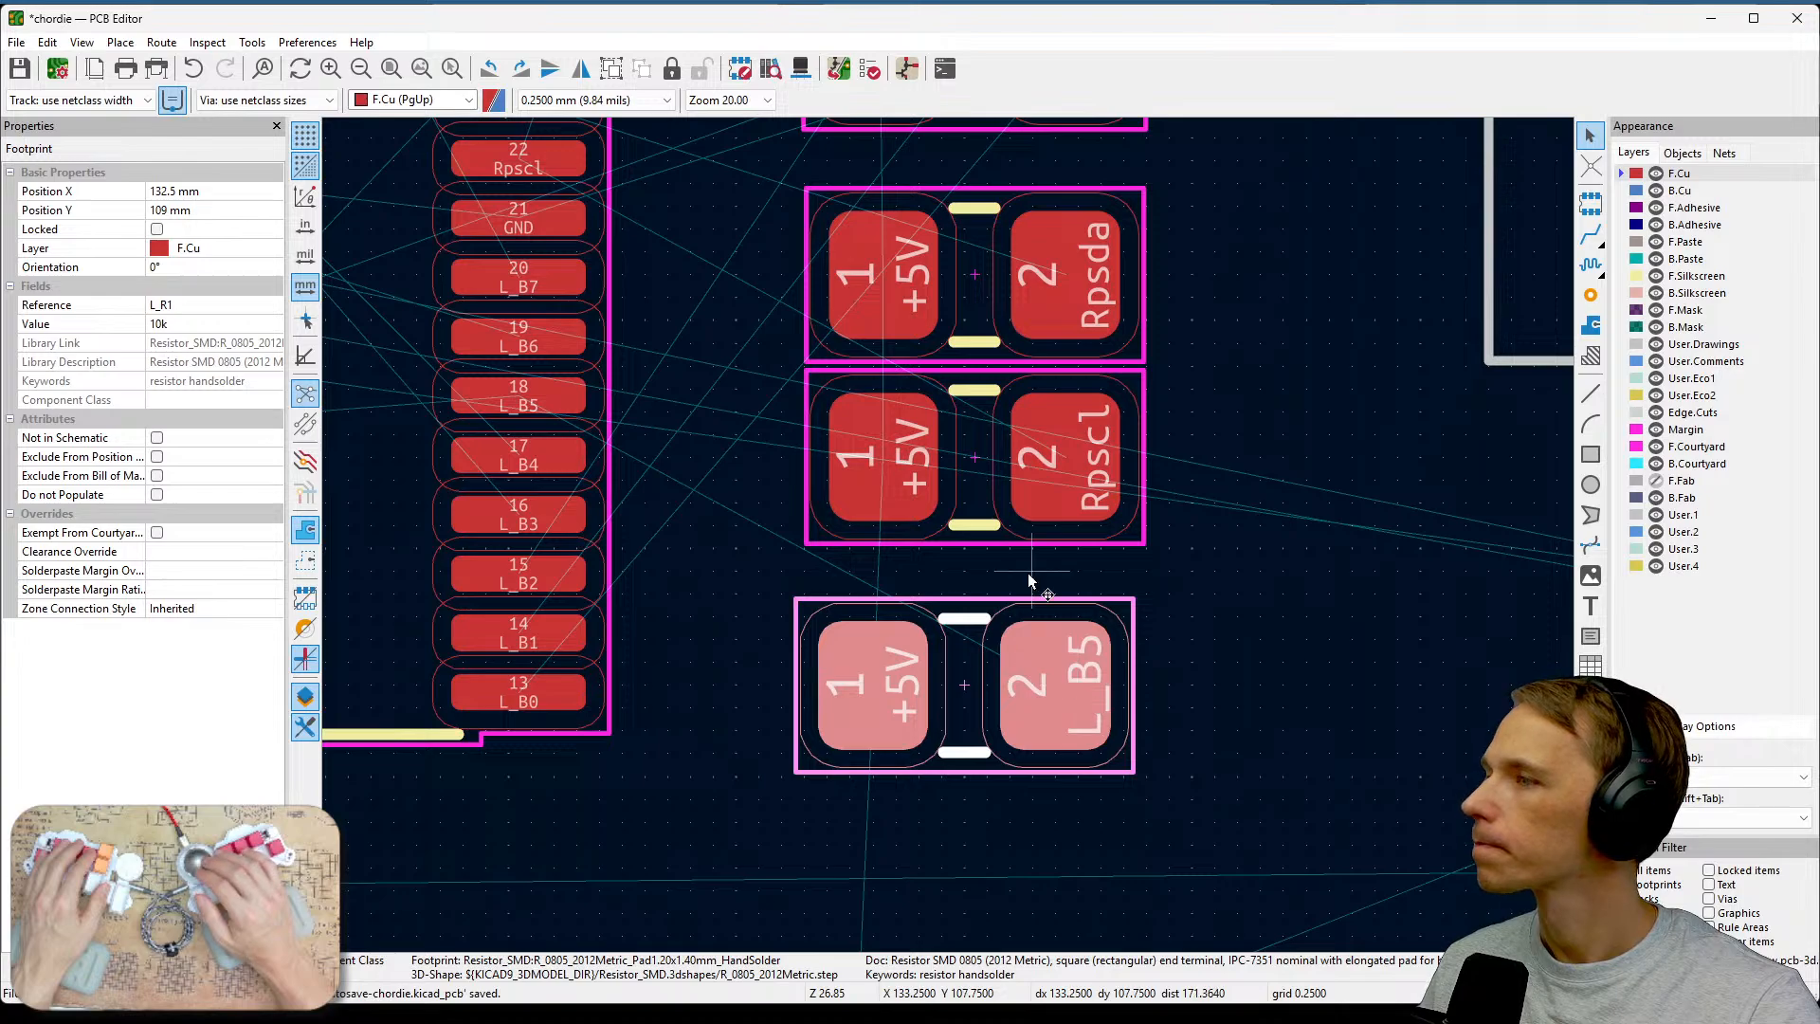
Align the R3 footprint with L_R1 by setting its X position to 132.5 mm.
{"action": "left_click", "coordinate": [1029, 458]}
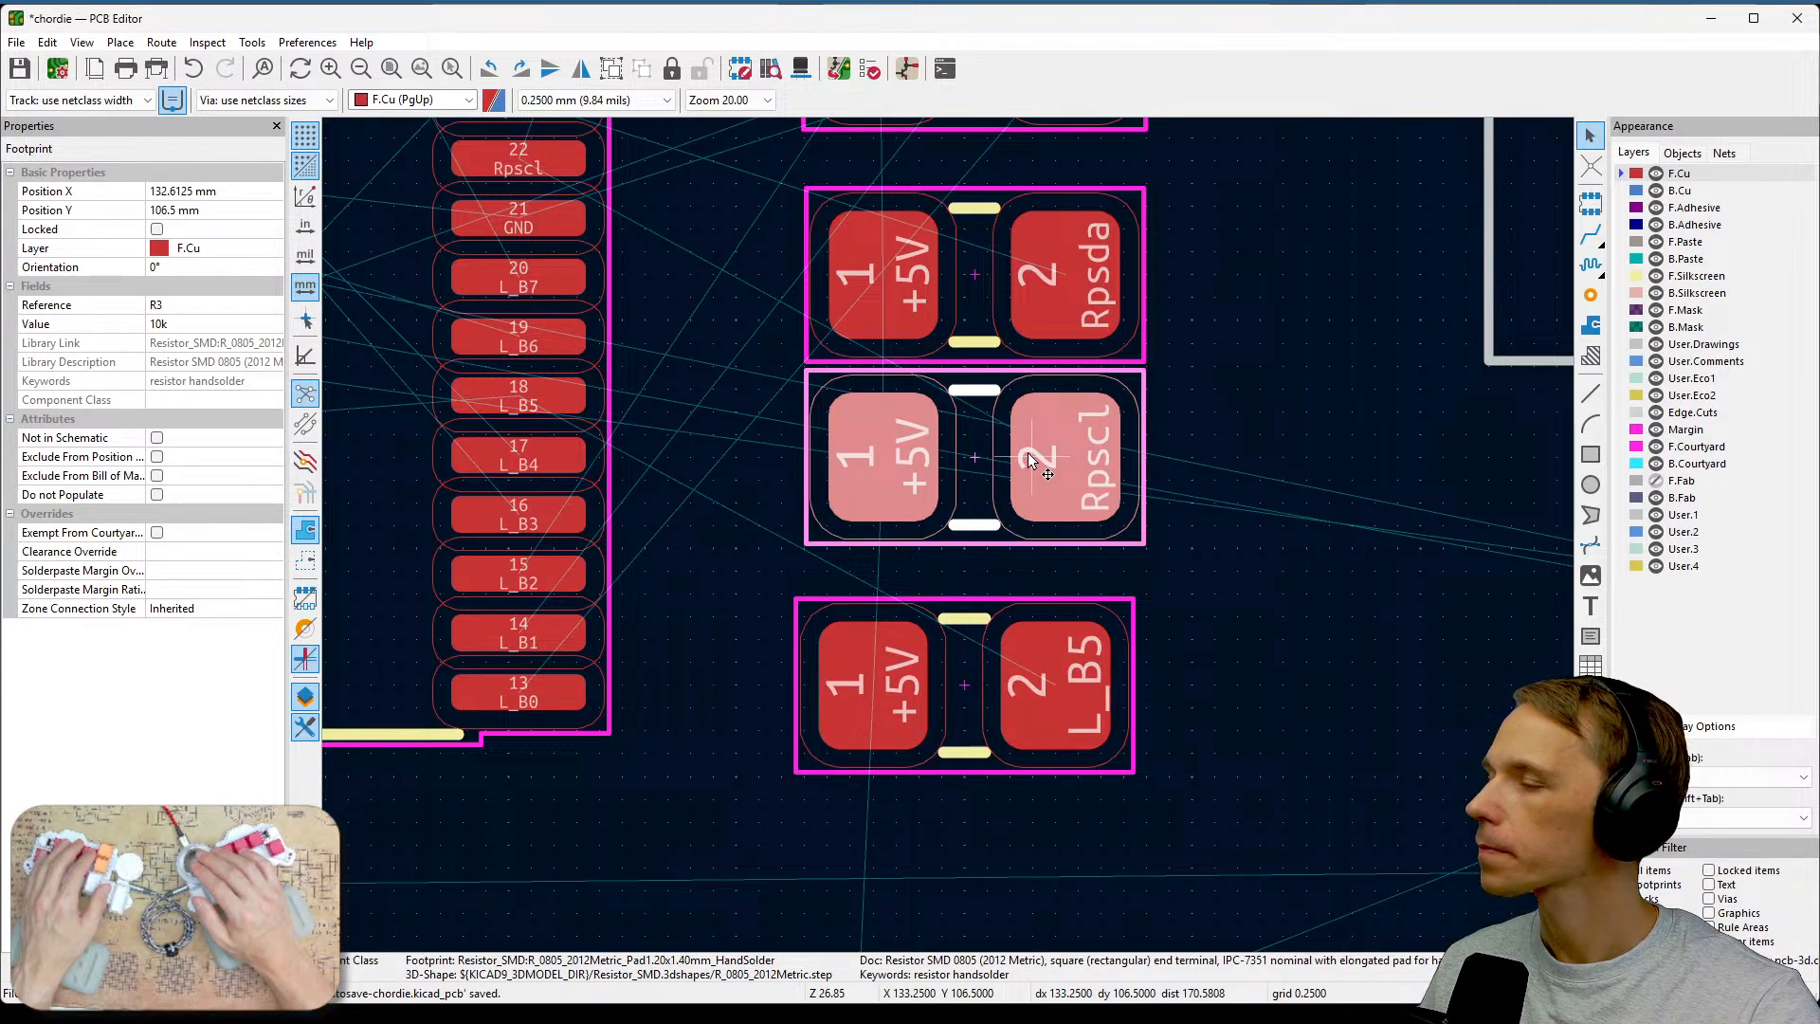
{"action": "key", "text": "m"}
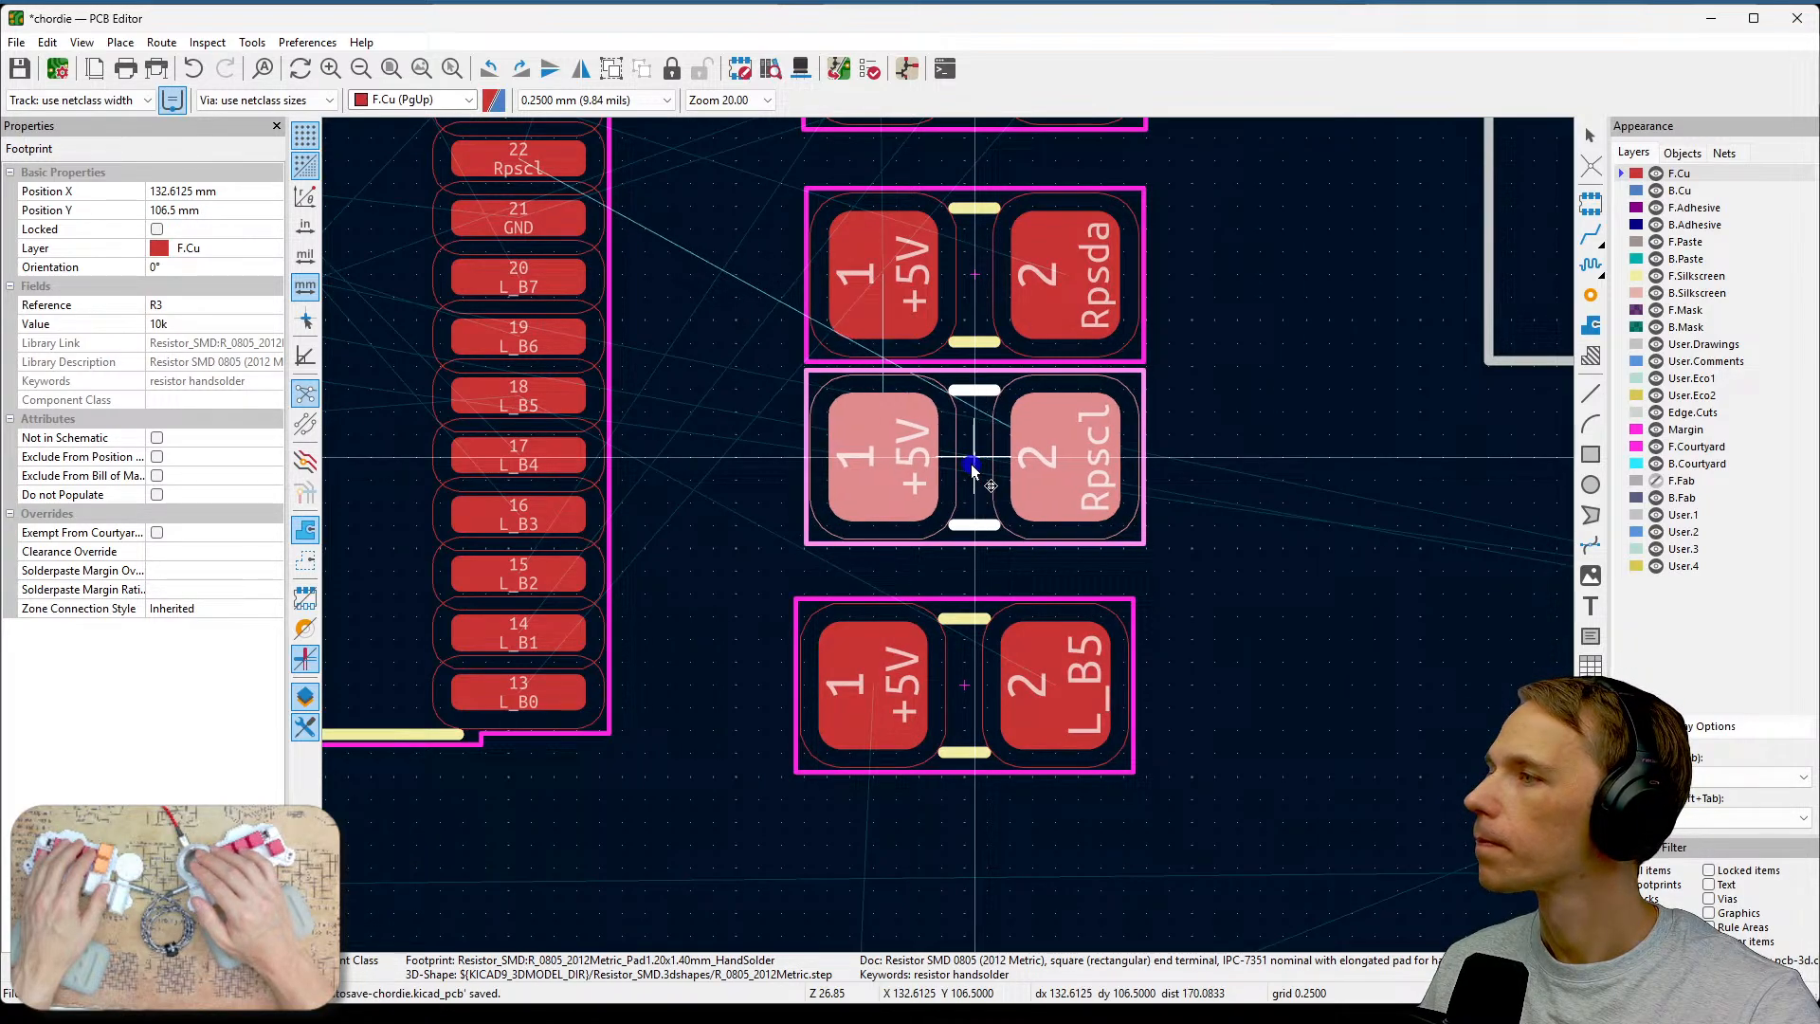
{"action": "left_click", "coordinate": [970, 463]}
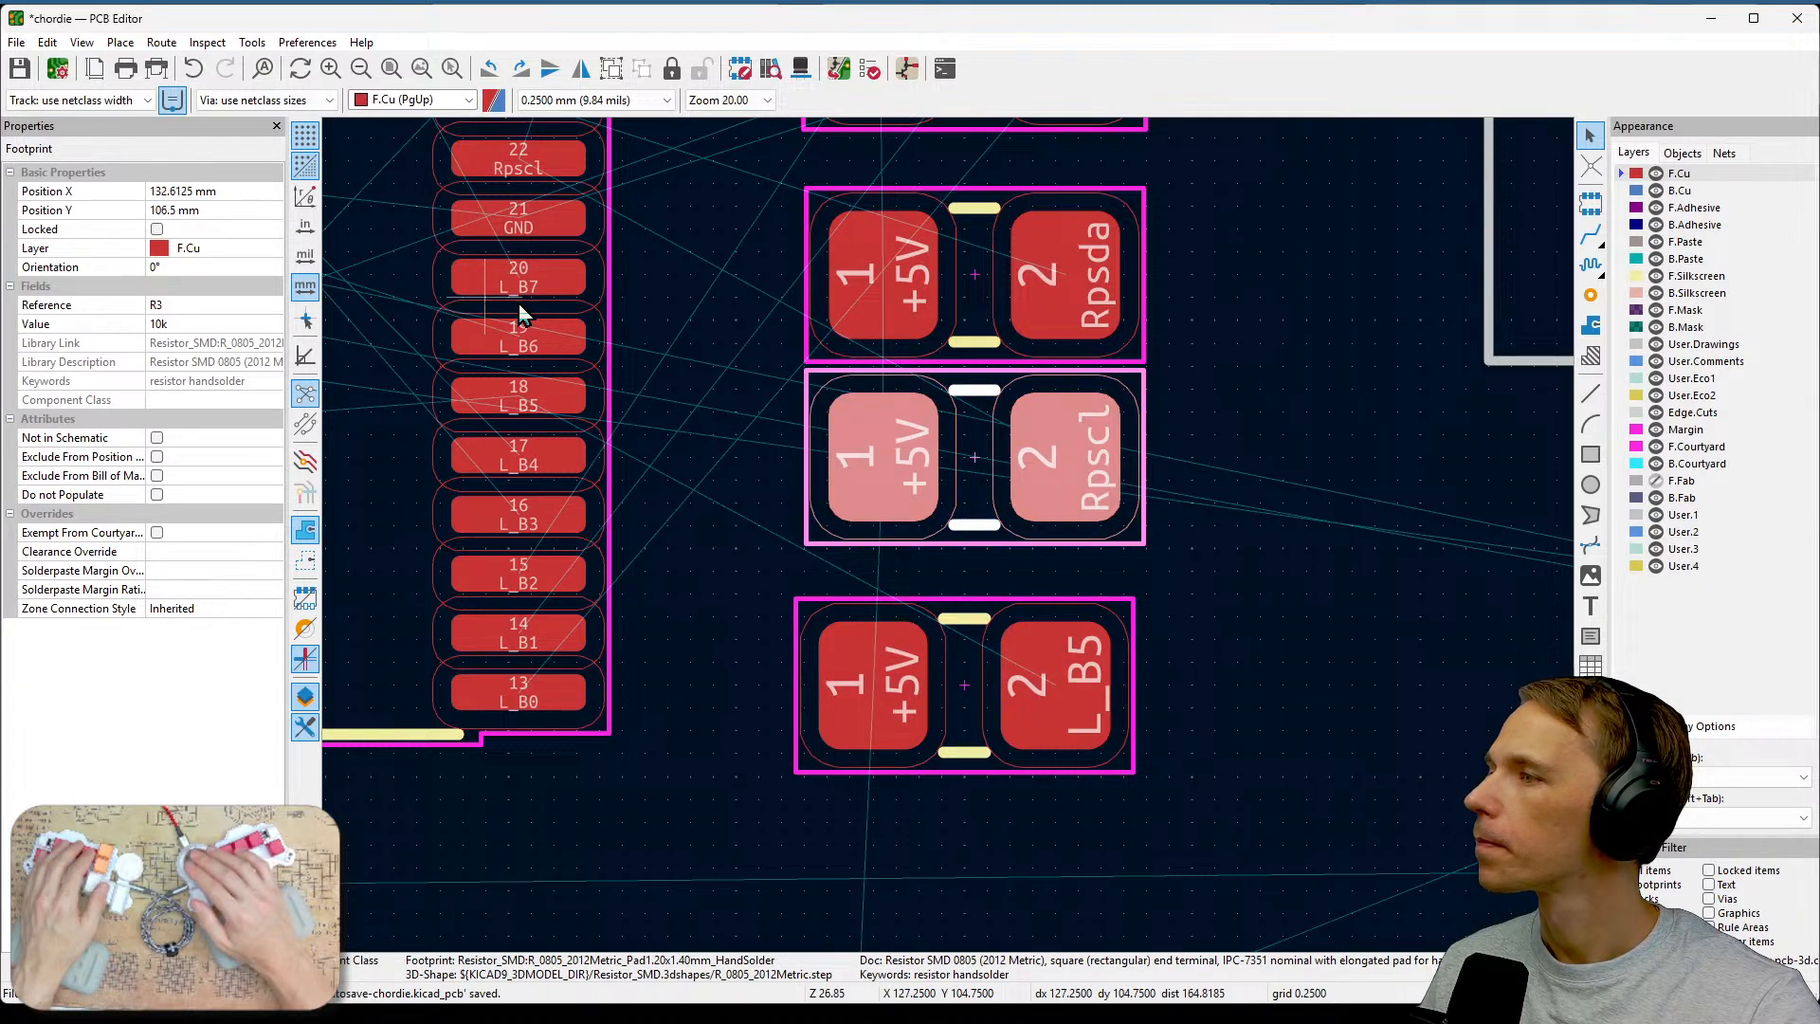
{"action": "left_click", "coordinate": [1020, 657]}
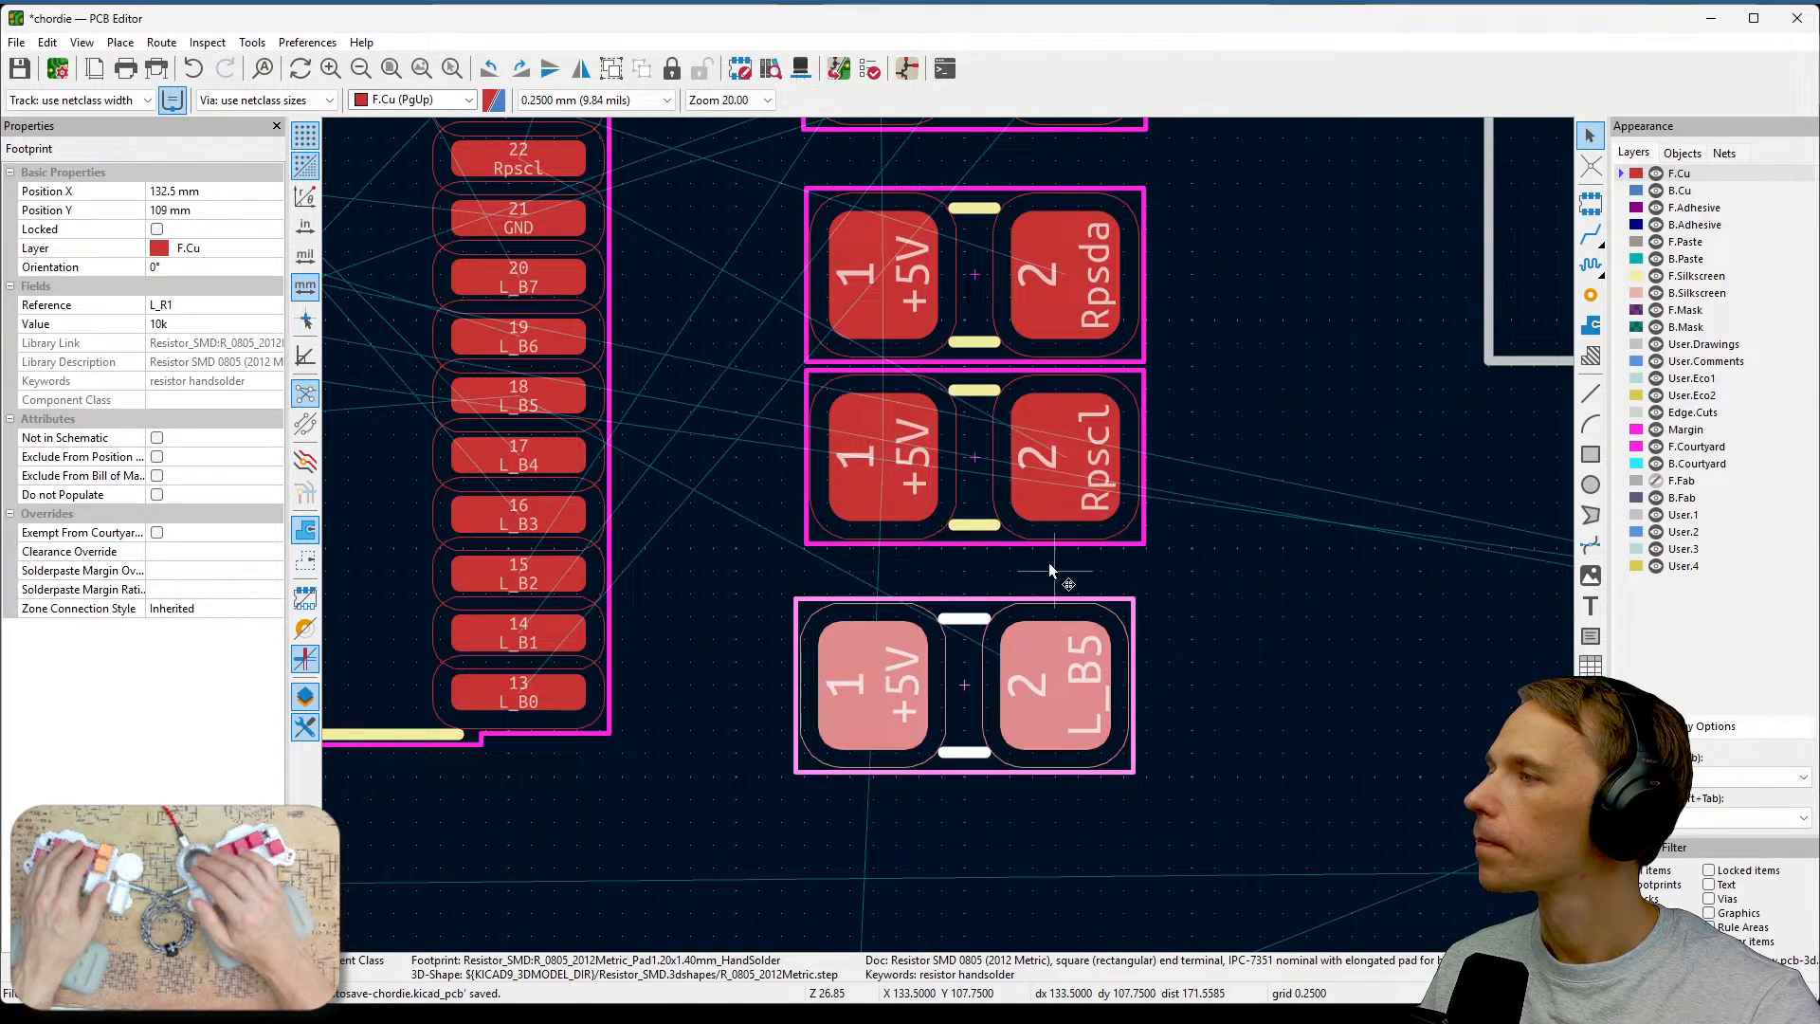
{"action": "left_click", "coordinate": [1060, 473]}
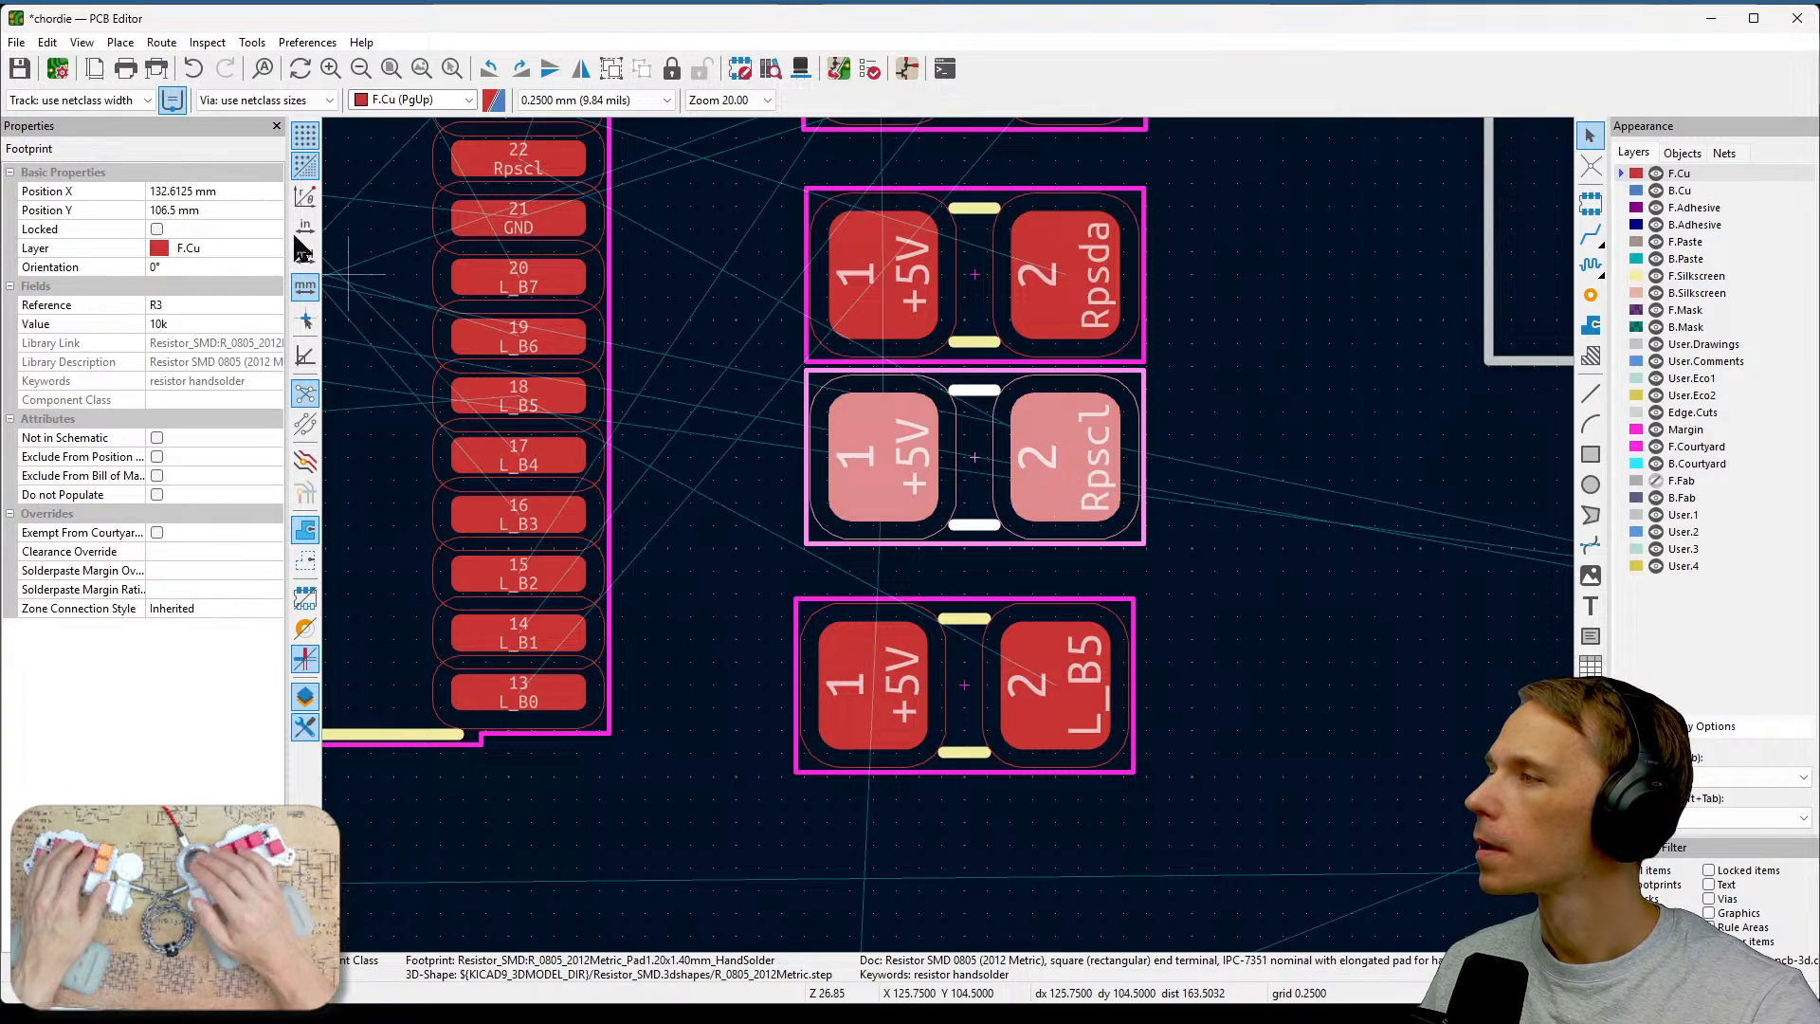
{"action": "left_click", "coordinate": [237, 191]}
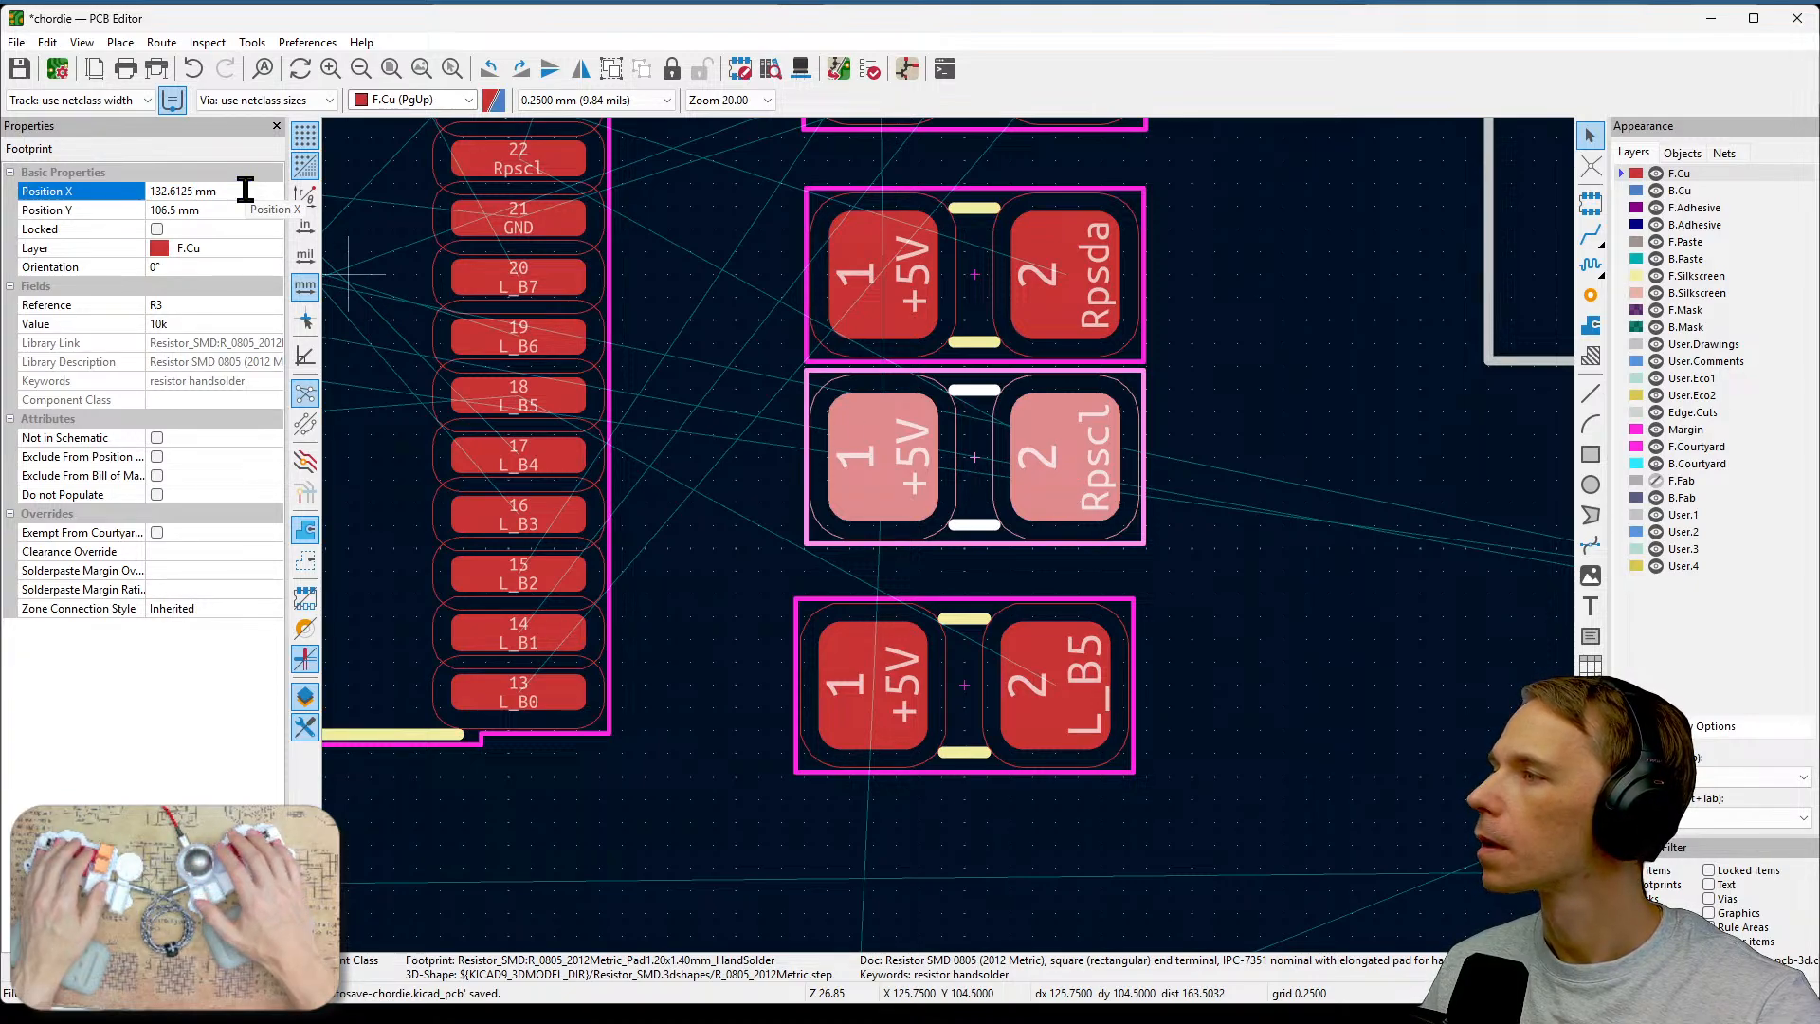
{"action": "double_click", "coordinate": [244, 190]}
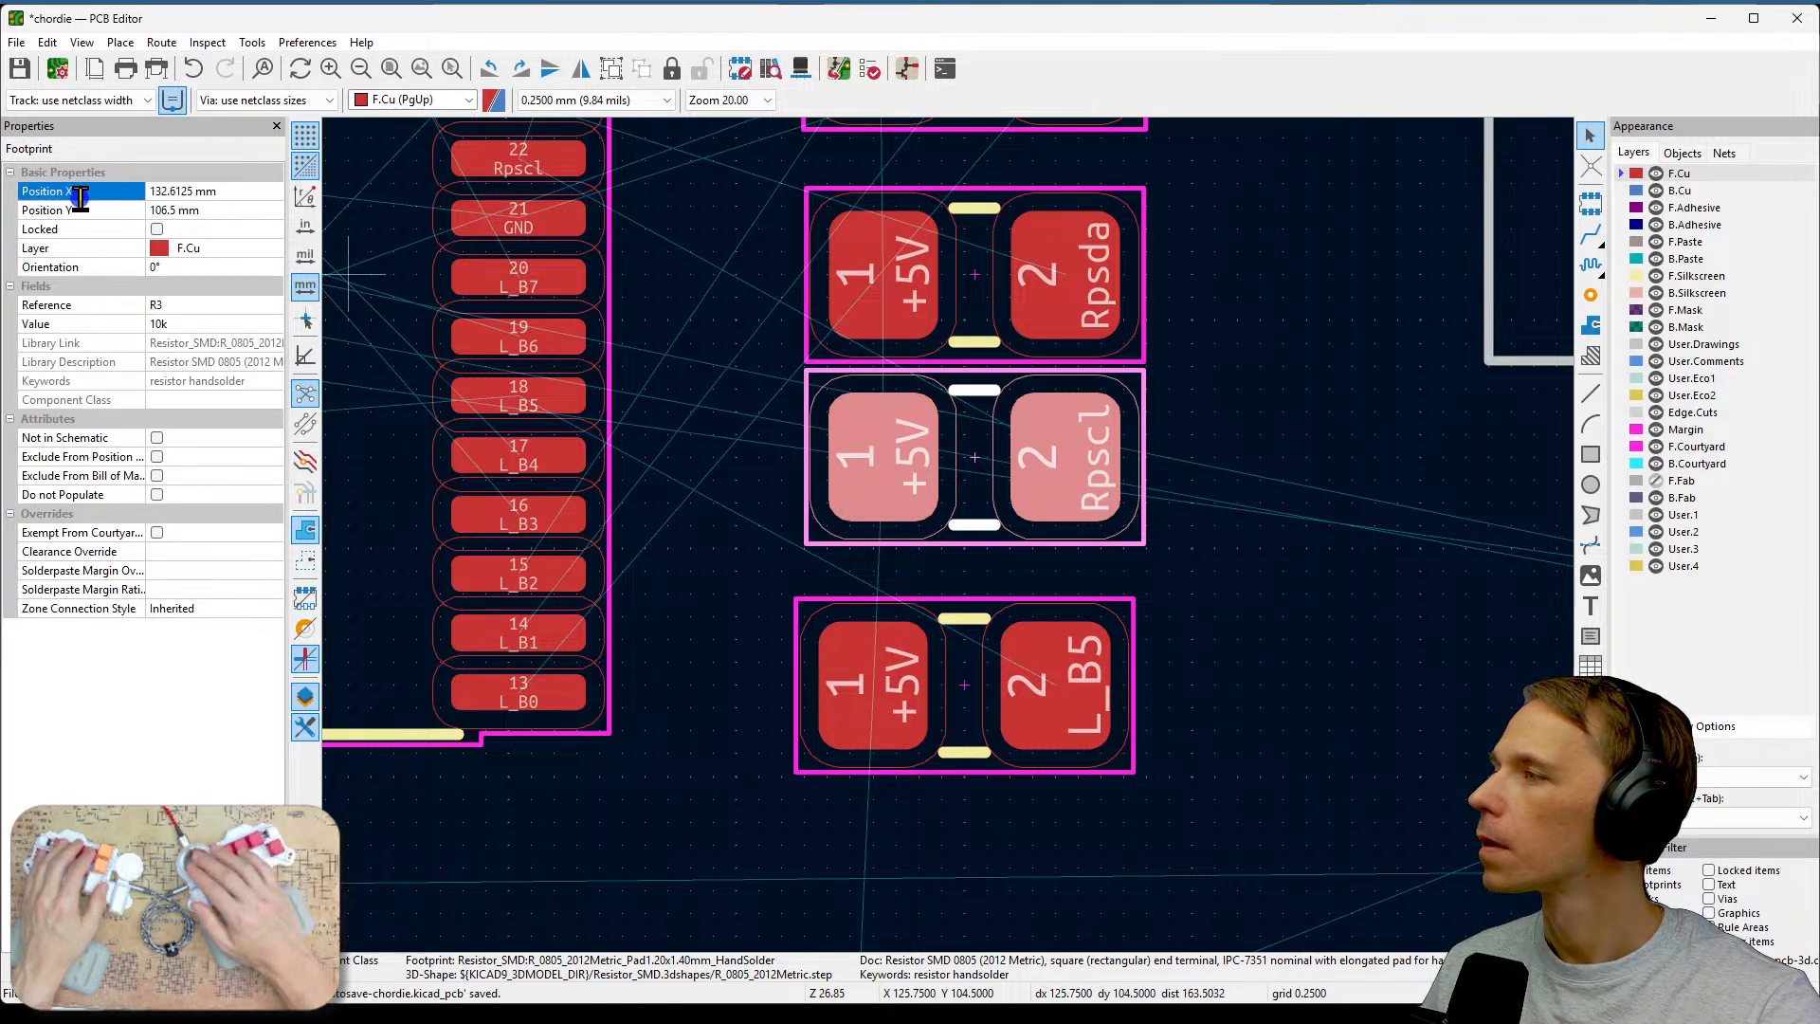
{"action": "left_click", "coordinate": [154, 194], "text": "shift"}
{"action": "type", "text": "1132"}
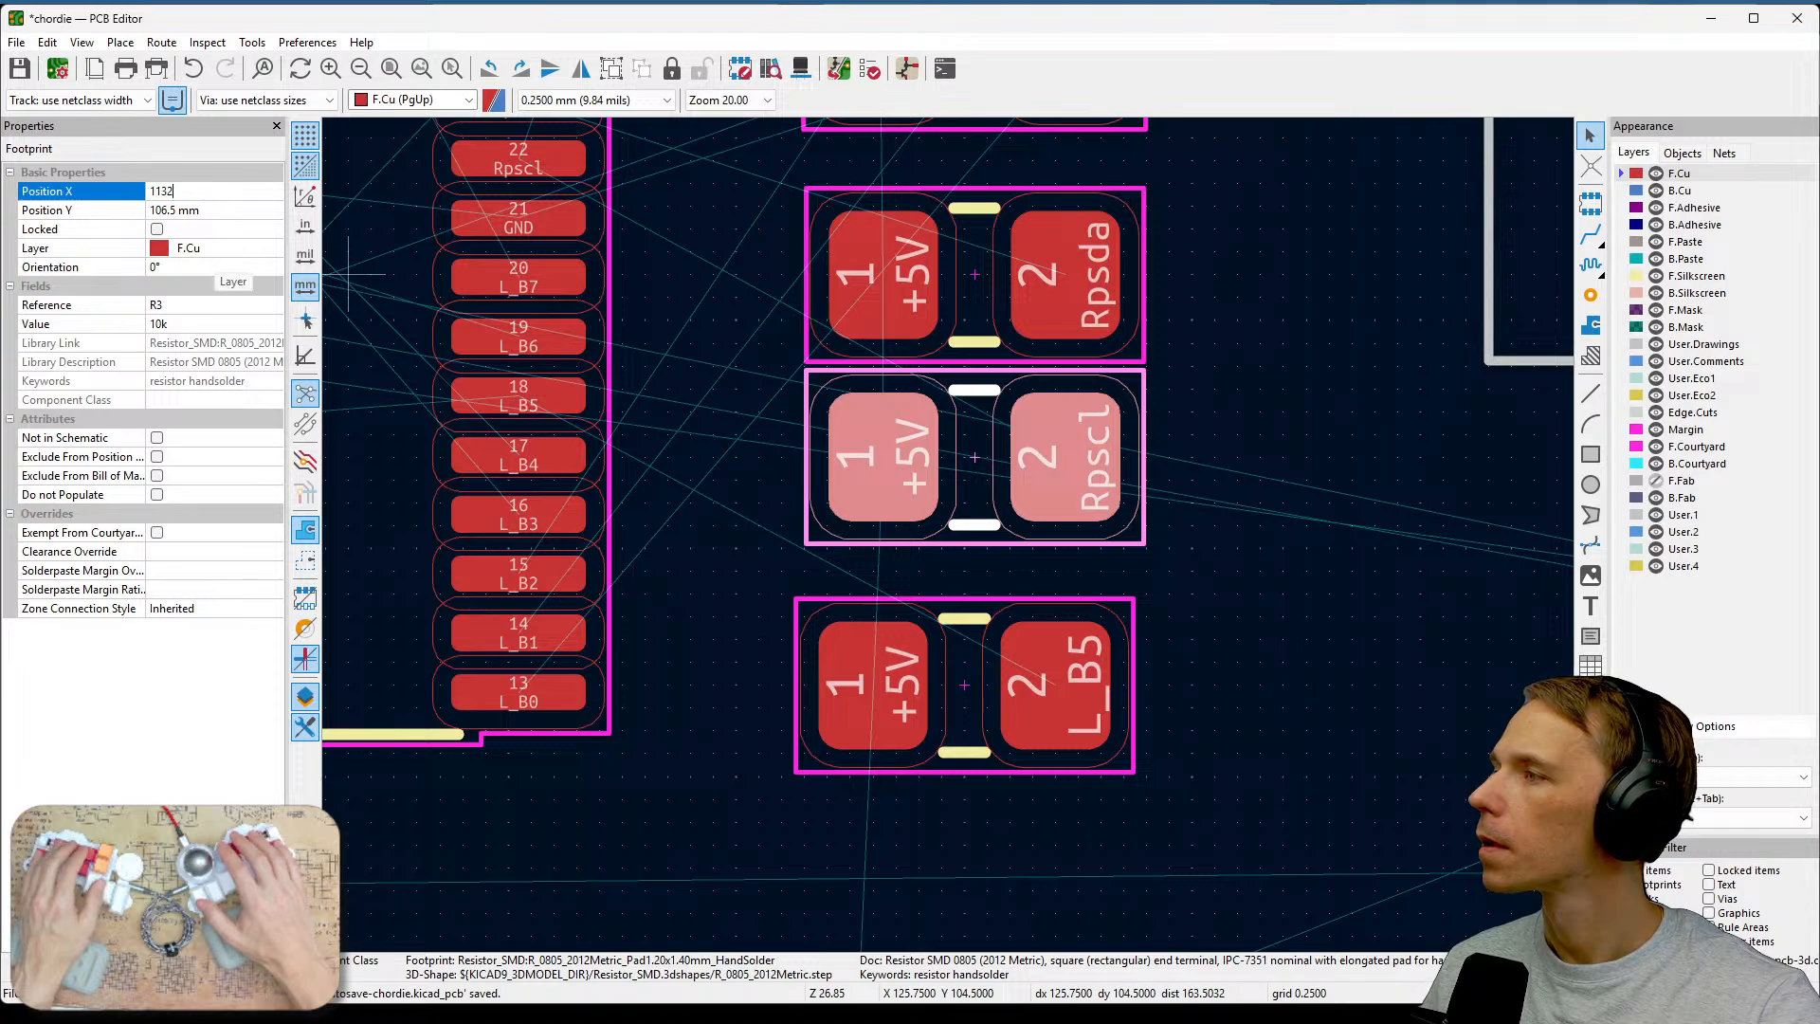
{"action": "type", "text": "32"}
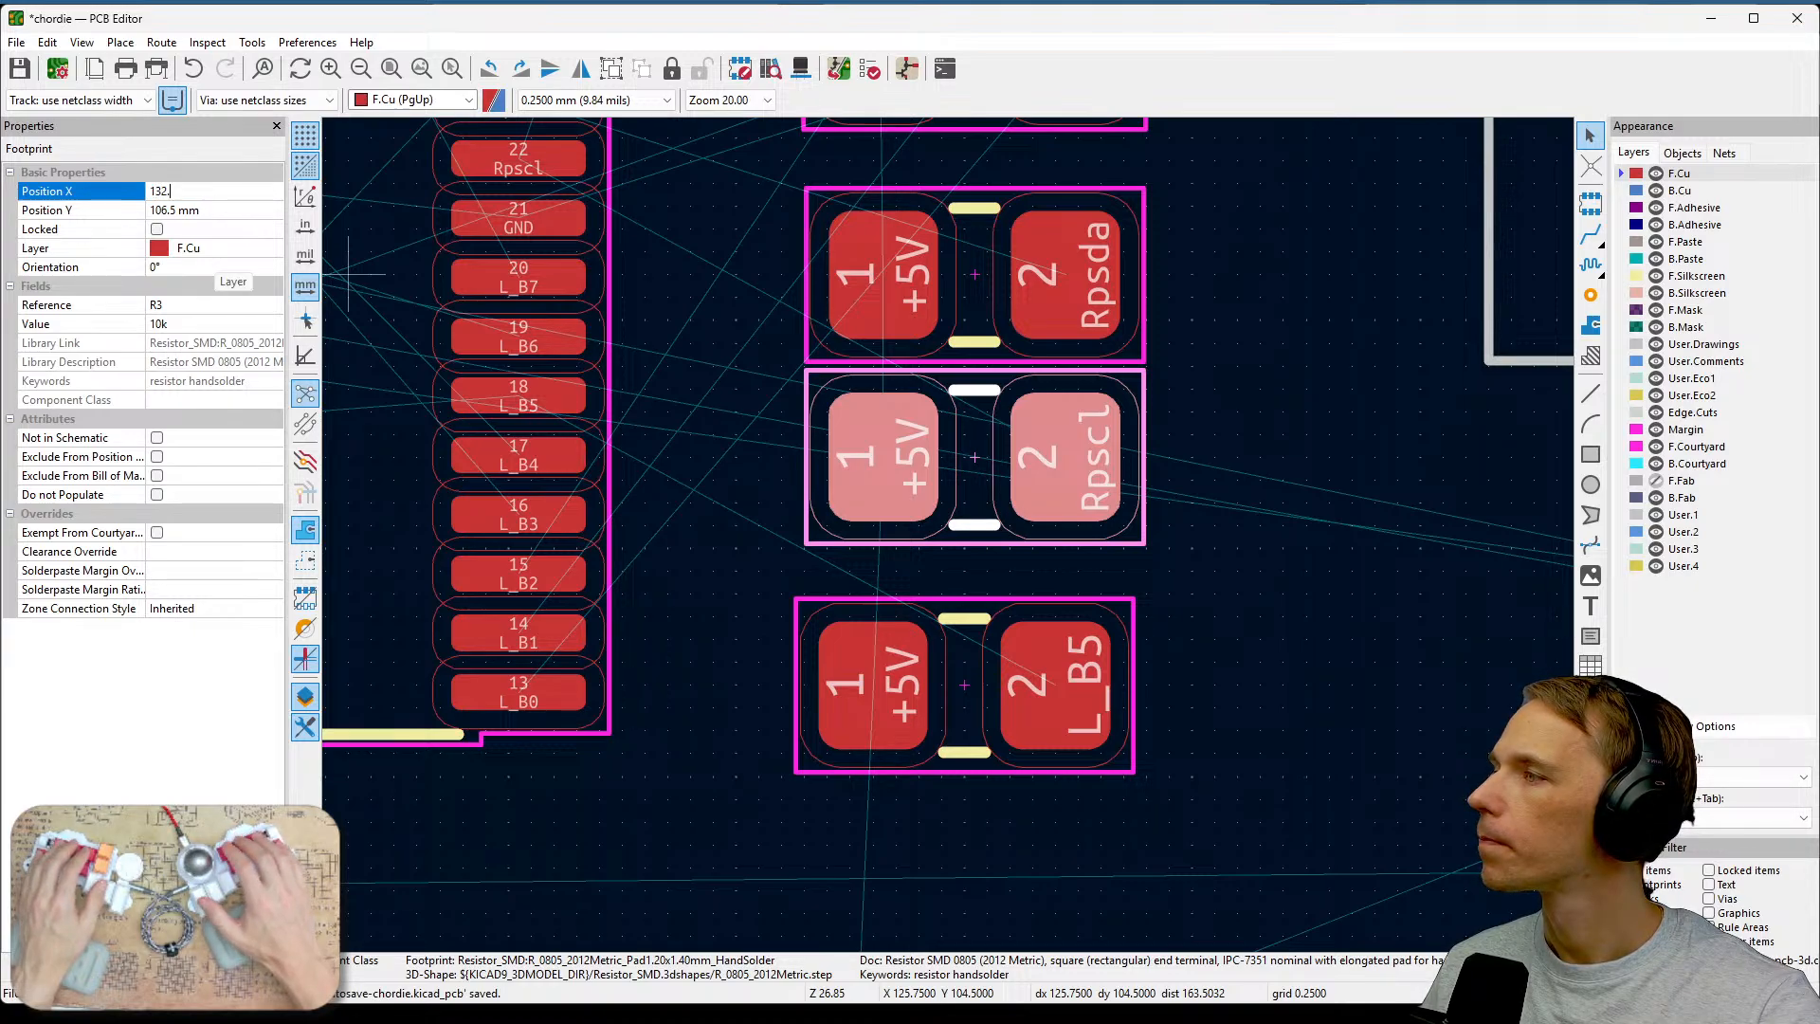
{"action": "type", "text": "5"}
{"action": "key", "text": "Return"}
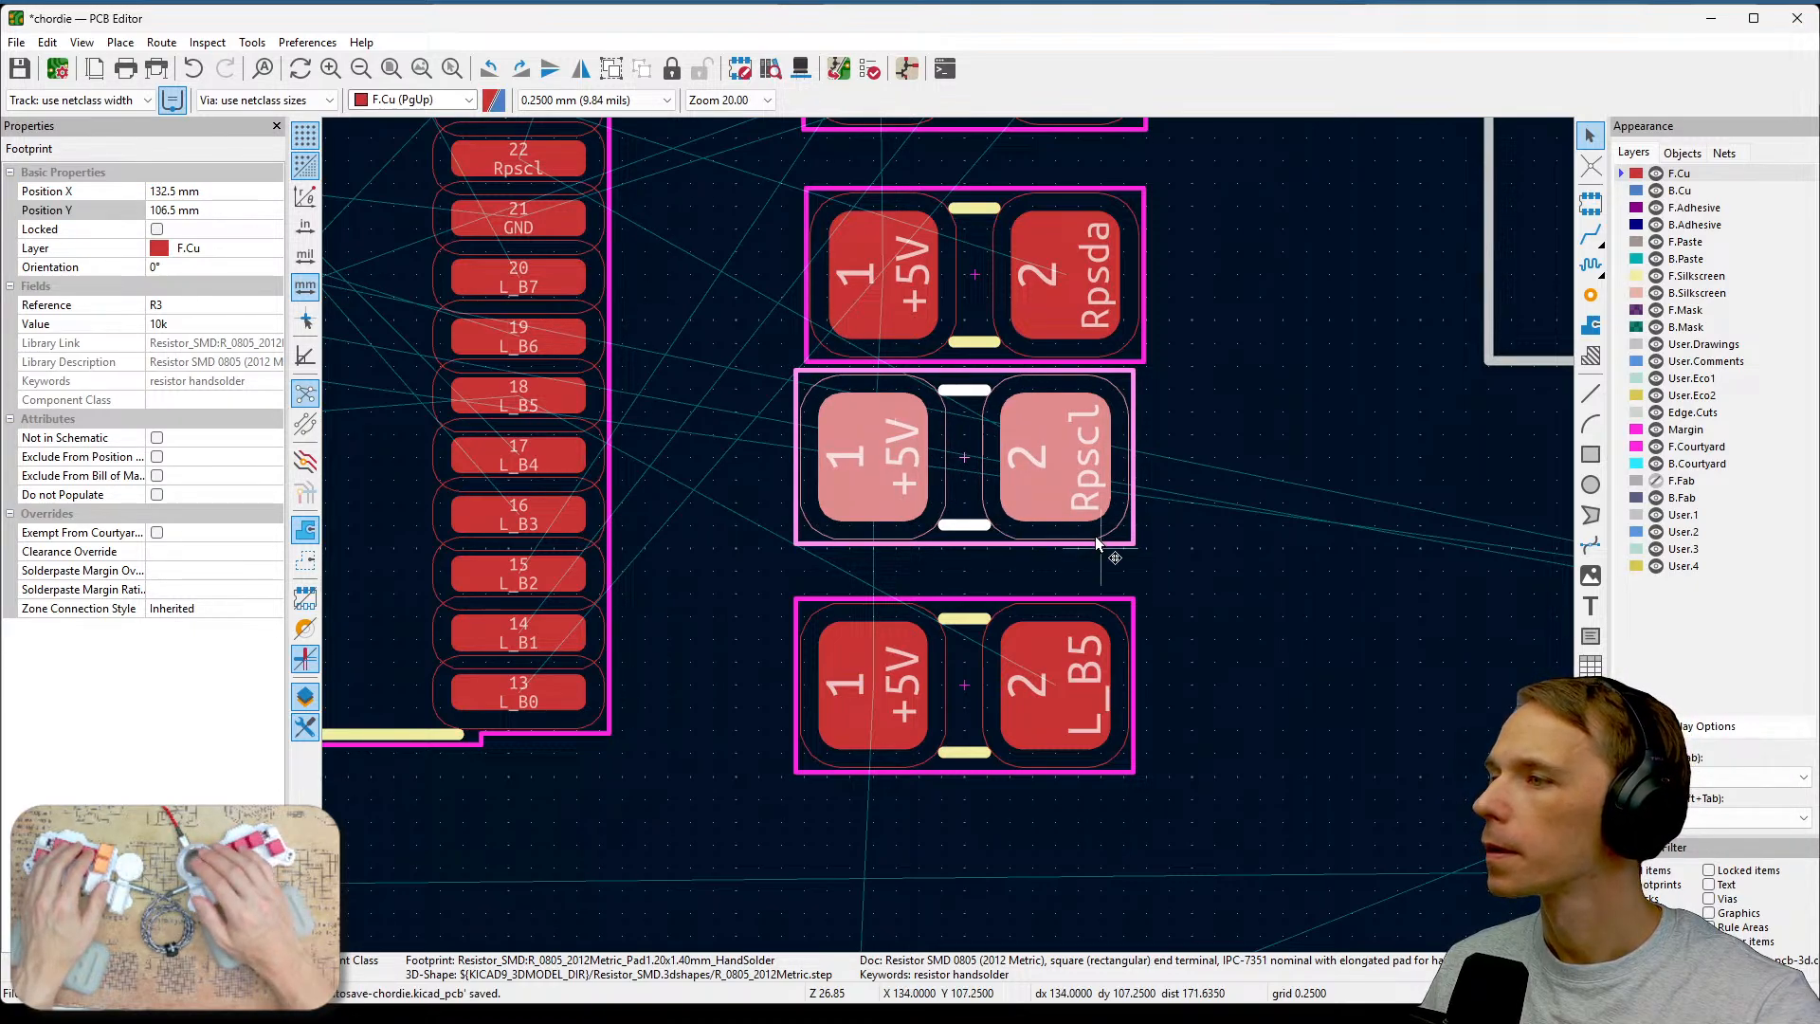
Move the L_R1 footprint up slightly to about Y 108.5 mm.
{"action": "key", "text": "Escape"}
{"action": "left_click", "coordinate": [1021, 654]}
{"action": "key", "text": "m"}
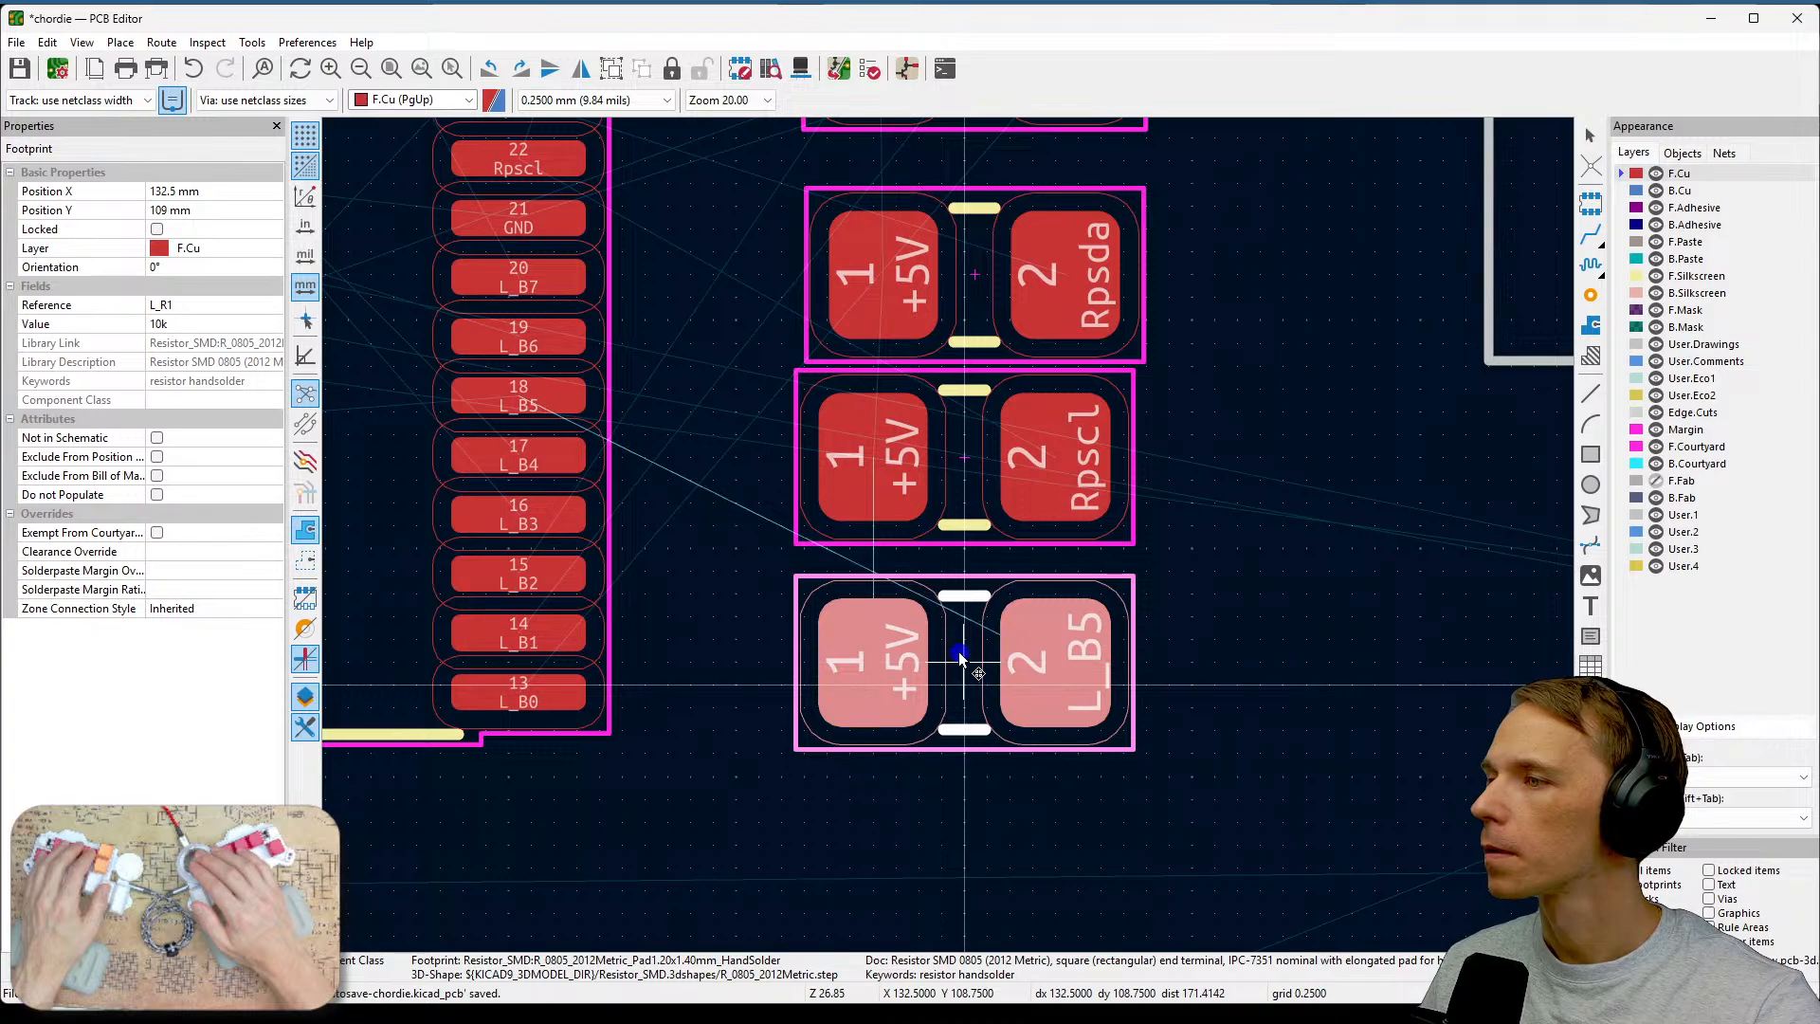
{"action": "left_click", "coordinate": [958, 646]}
Align the L_R2 footprint with the others by setting its X position to 132.5 mm.
{"action": "left_click", "coordinate": [1075, 318]}
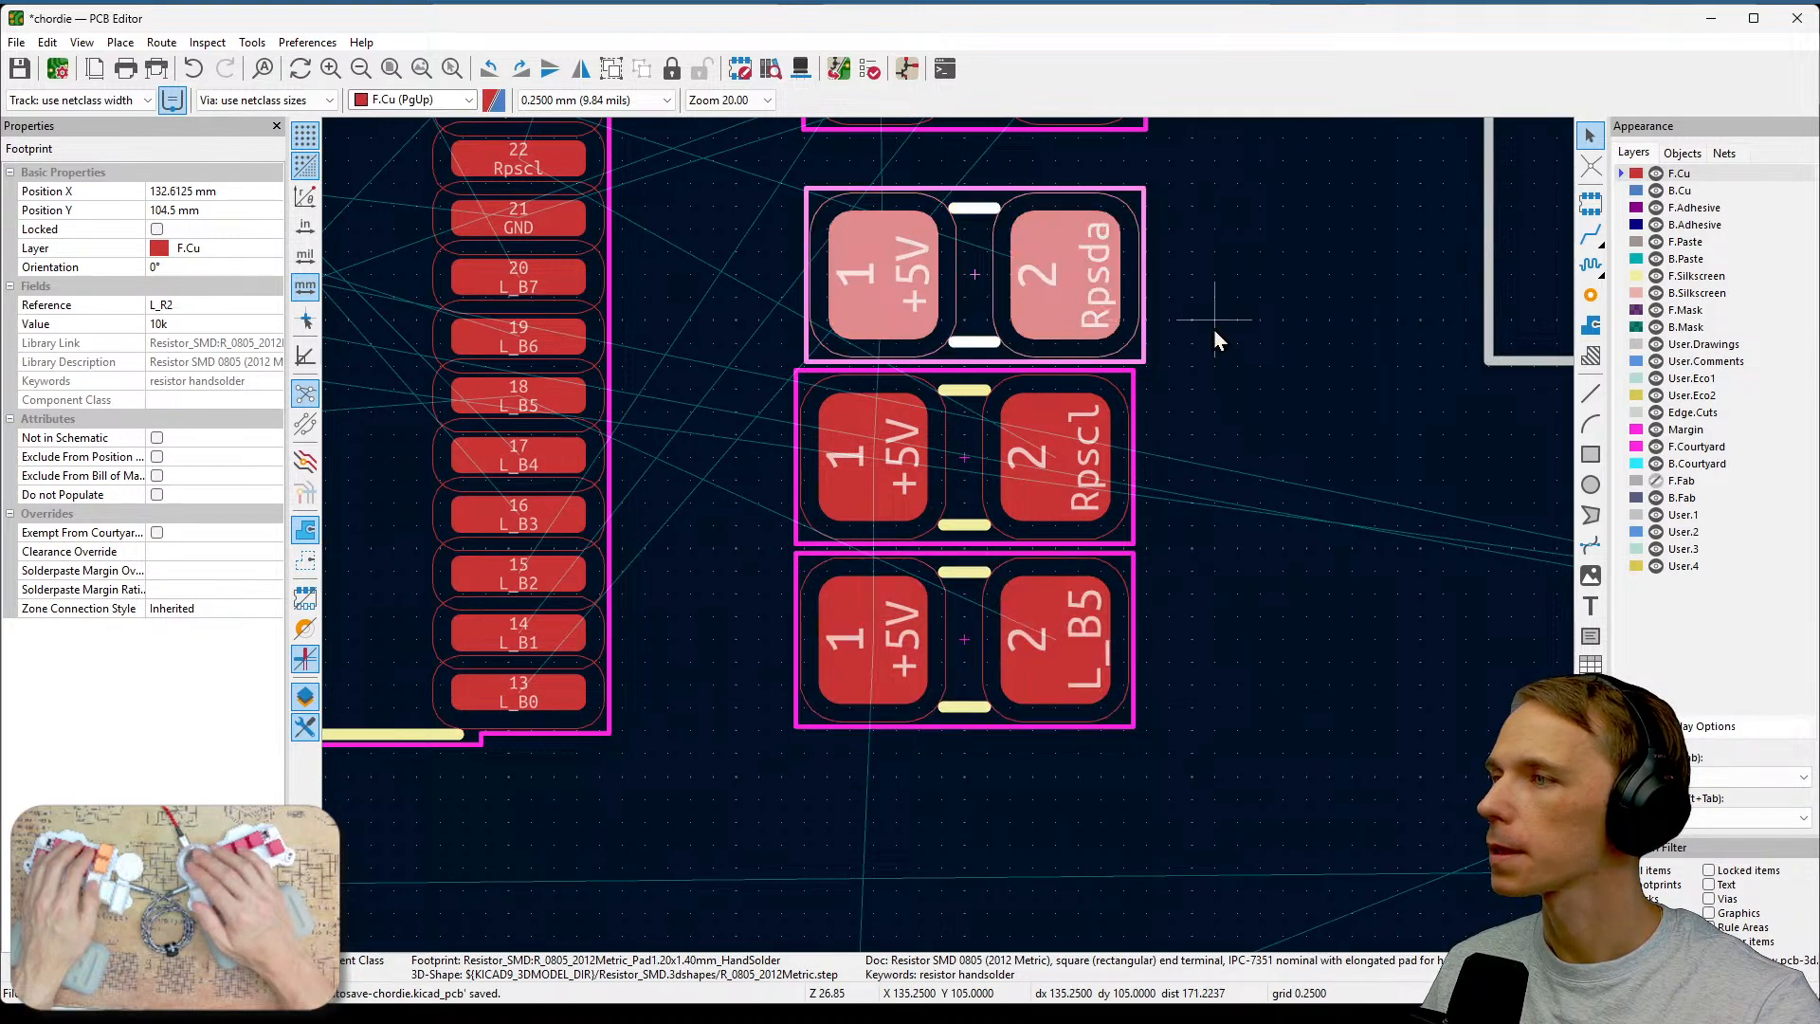
{"action": "middle_click_drag", "start_coordinate": [1213, 328], "coordinate": [1283, 503]}
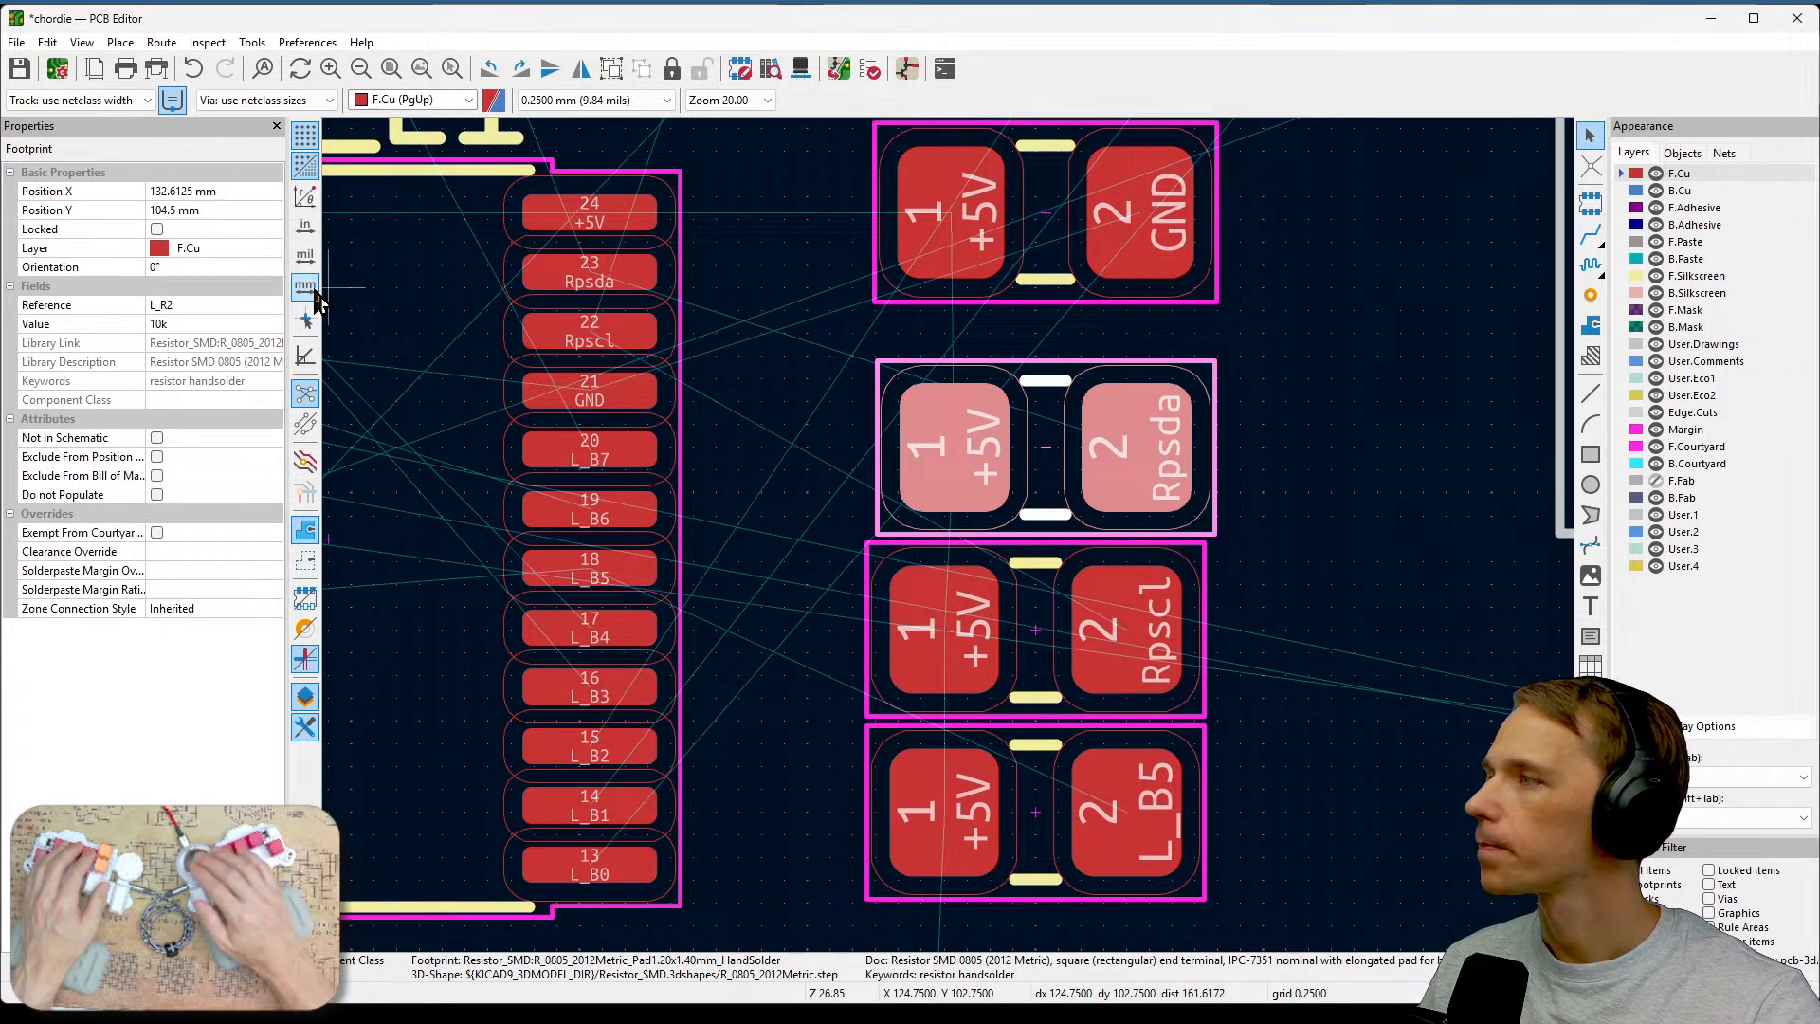
{"action": "left_click", "coordinate": [242, 186]}
{"action": "double_click", "coordinate": [242, 188]}
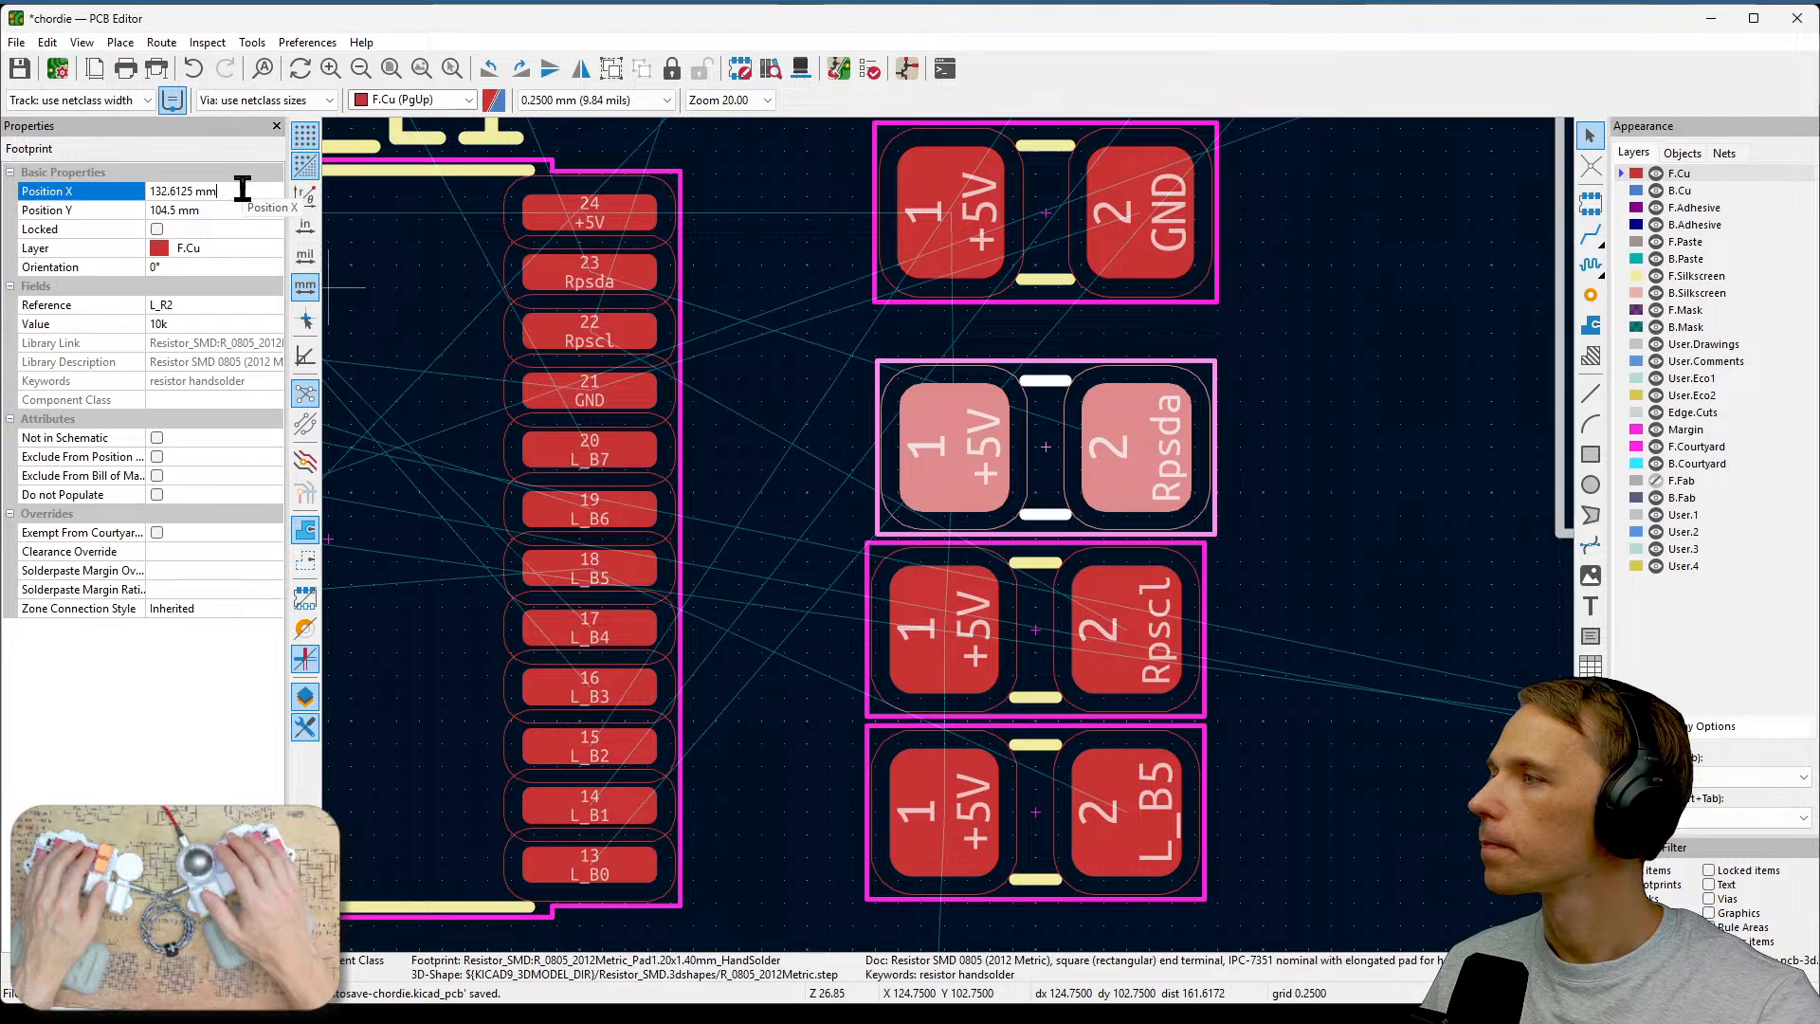
{"action": "key", "text": "BackSpace"}
{"action": "key", "text": "BackSpace"}
{"action": "key", "text": "BackSpace"}
{"action": "key", "text": "BackSpace"}
{"action": "key", "text": "BackSpace"}
{"action": "key", "text": "BackSpace"}
{"action": "key", "text": "BackSpace"}
{"action": "key", "text": "BackSpace"}
{"action": "key", "text": "BackSpace"}
{"action": "key", "text": "BackSpace"}
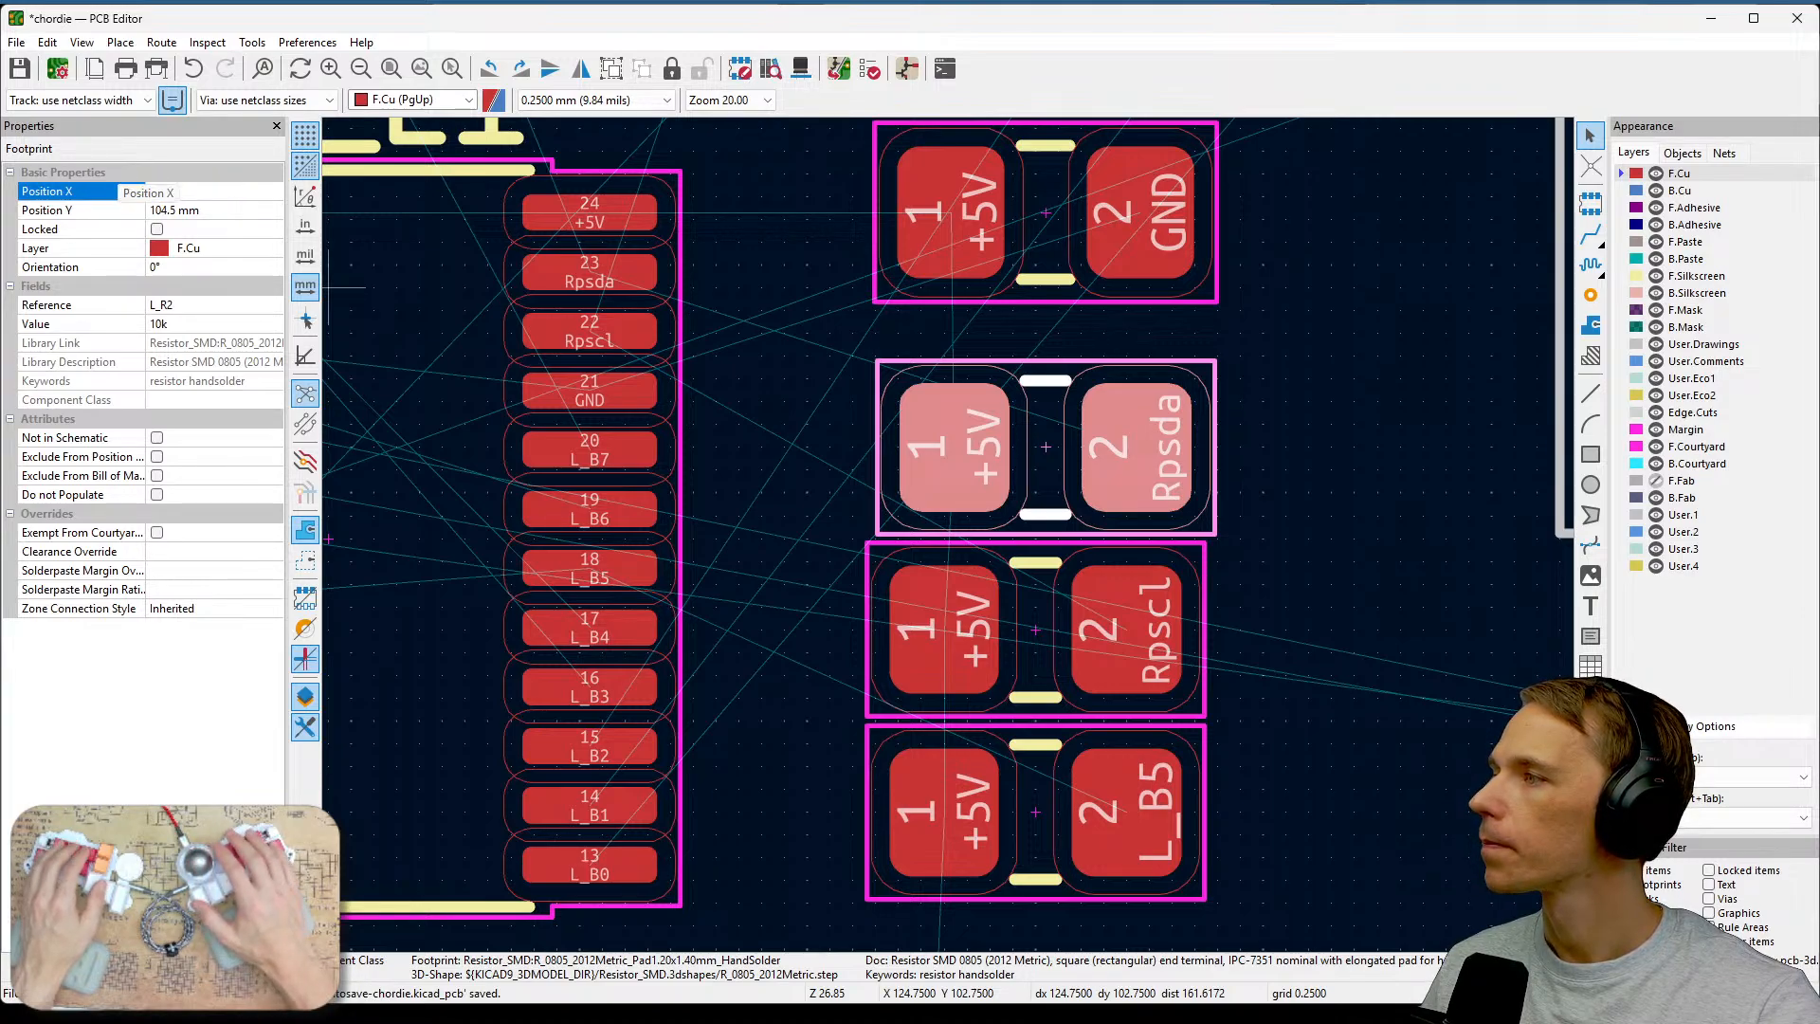
{"action": "type", "text": "132."}
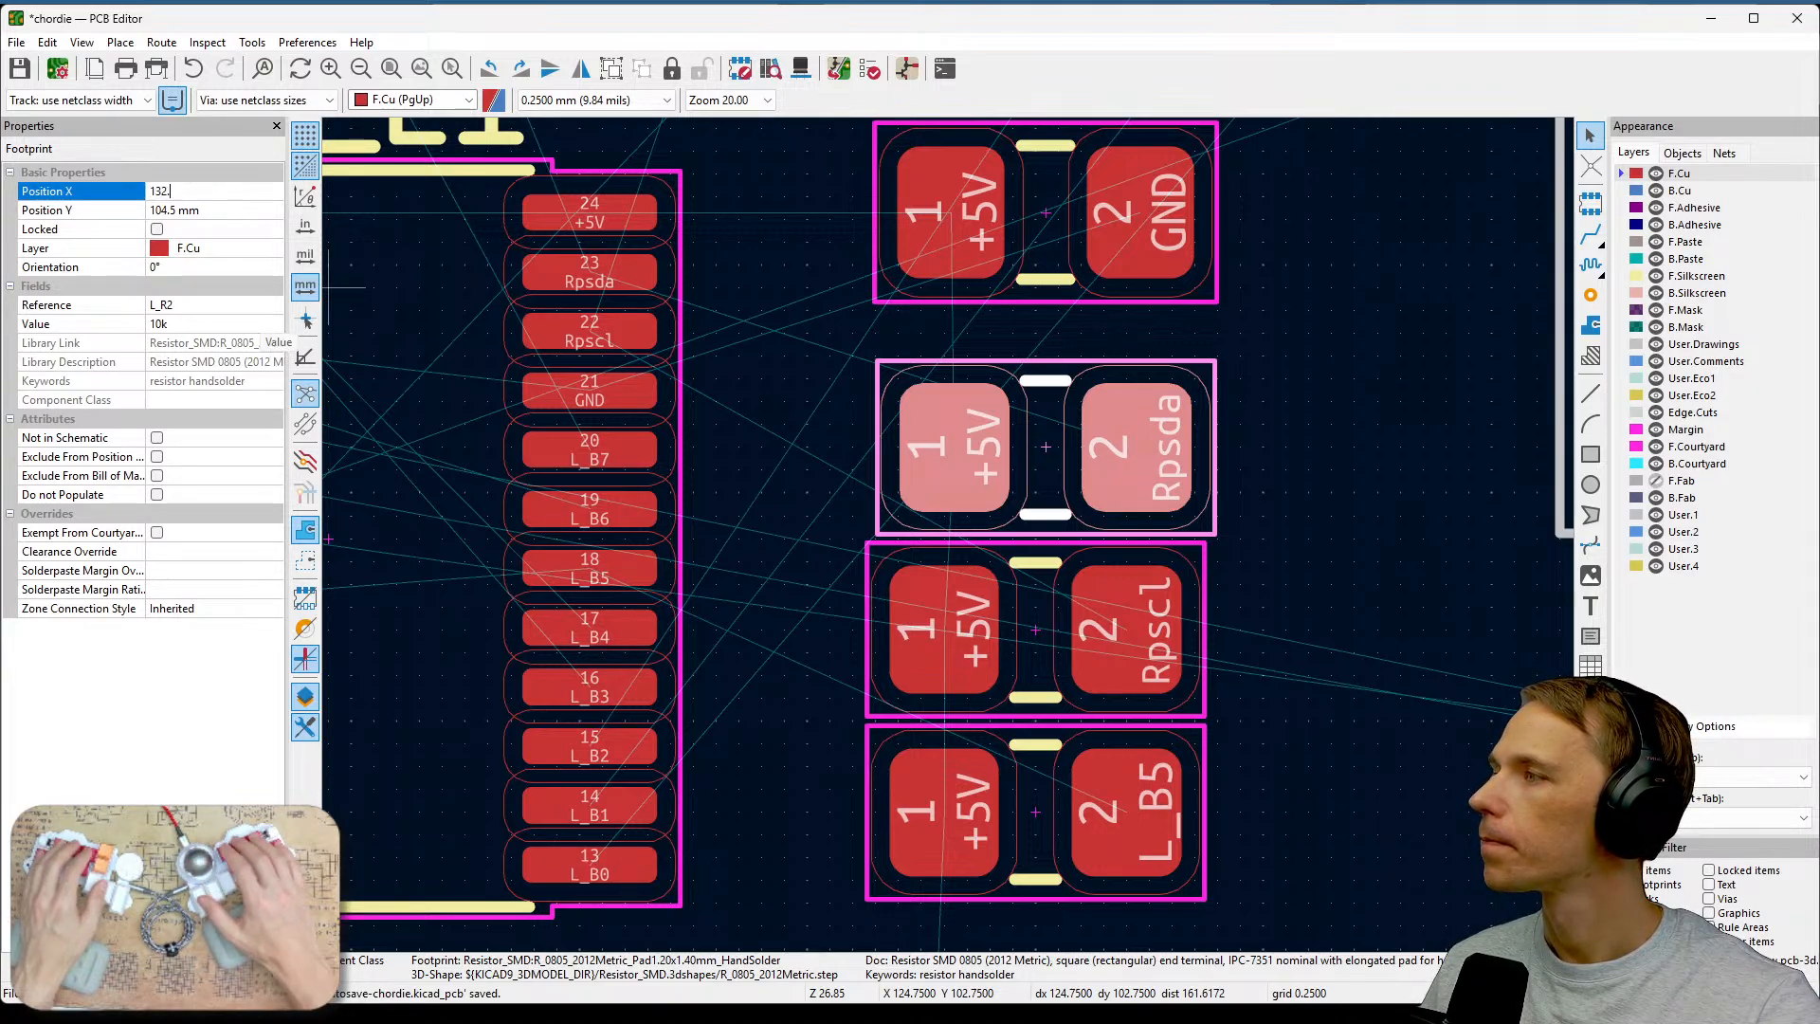
{"action": "type", "text": "5"}
{"action": "key", "text": "Return"}
Set the C2 capacitor footprint's X position to 132.5 mm.
{"action": "left_click", "coordinate": [1157, 307]}
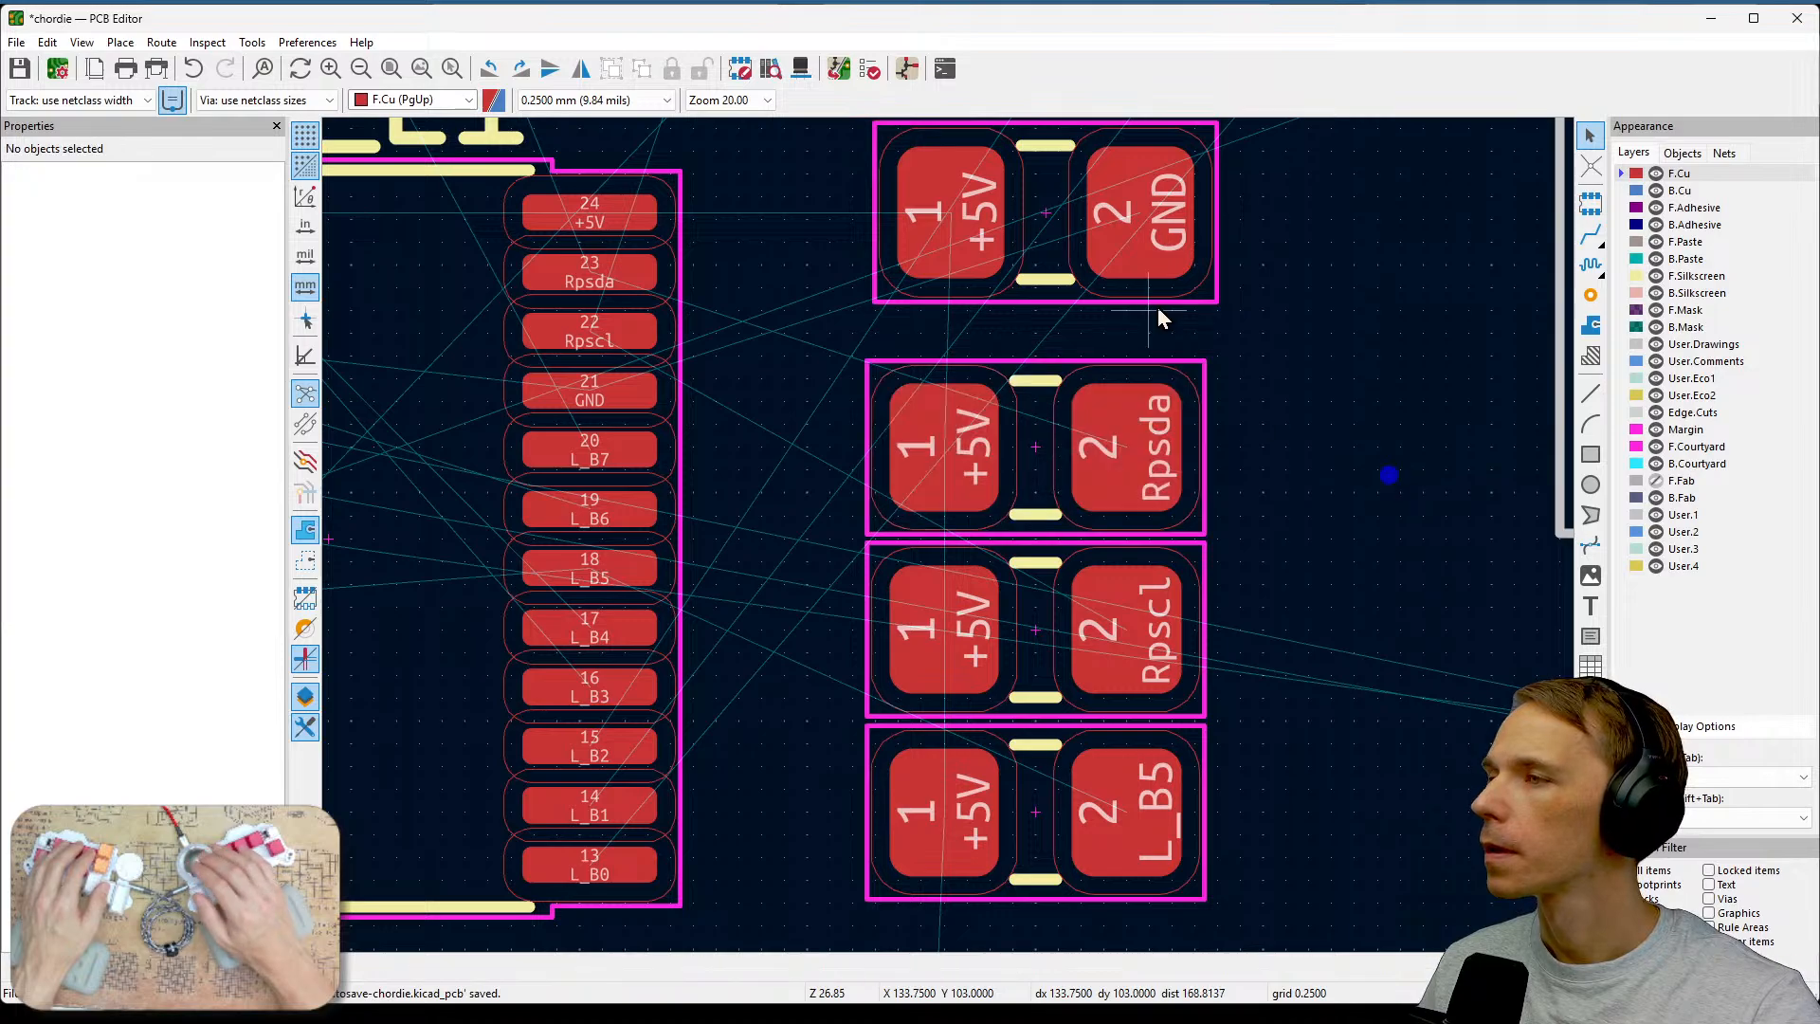
{"action": "left_click", "coordinate": [1167, 250]}
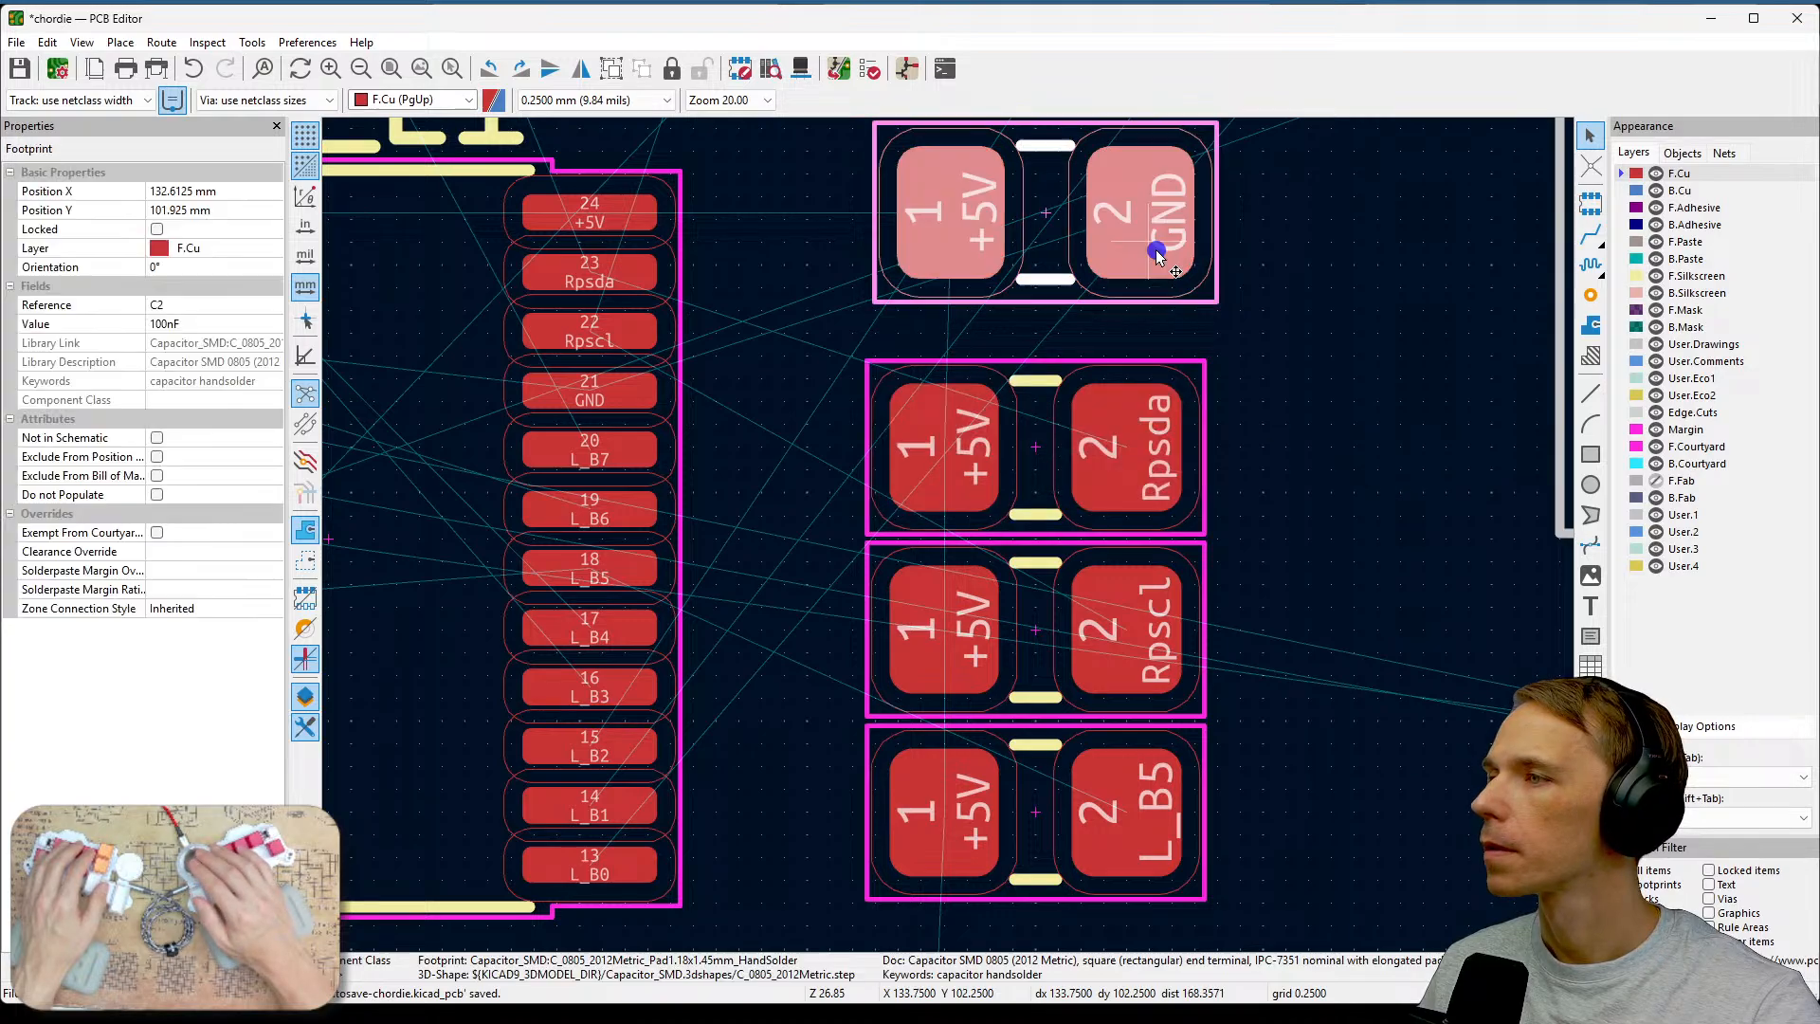
{"action": "left_click", "coordinate": [218, 190]}
{"action": "type", "text": "132"}
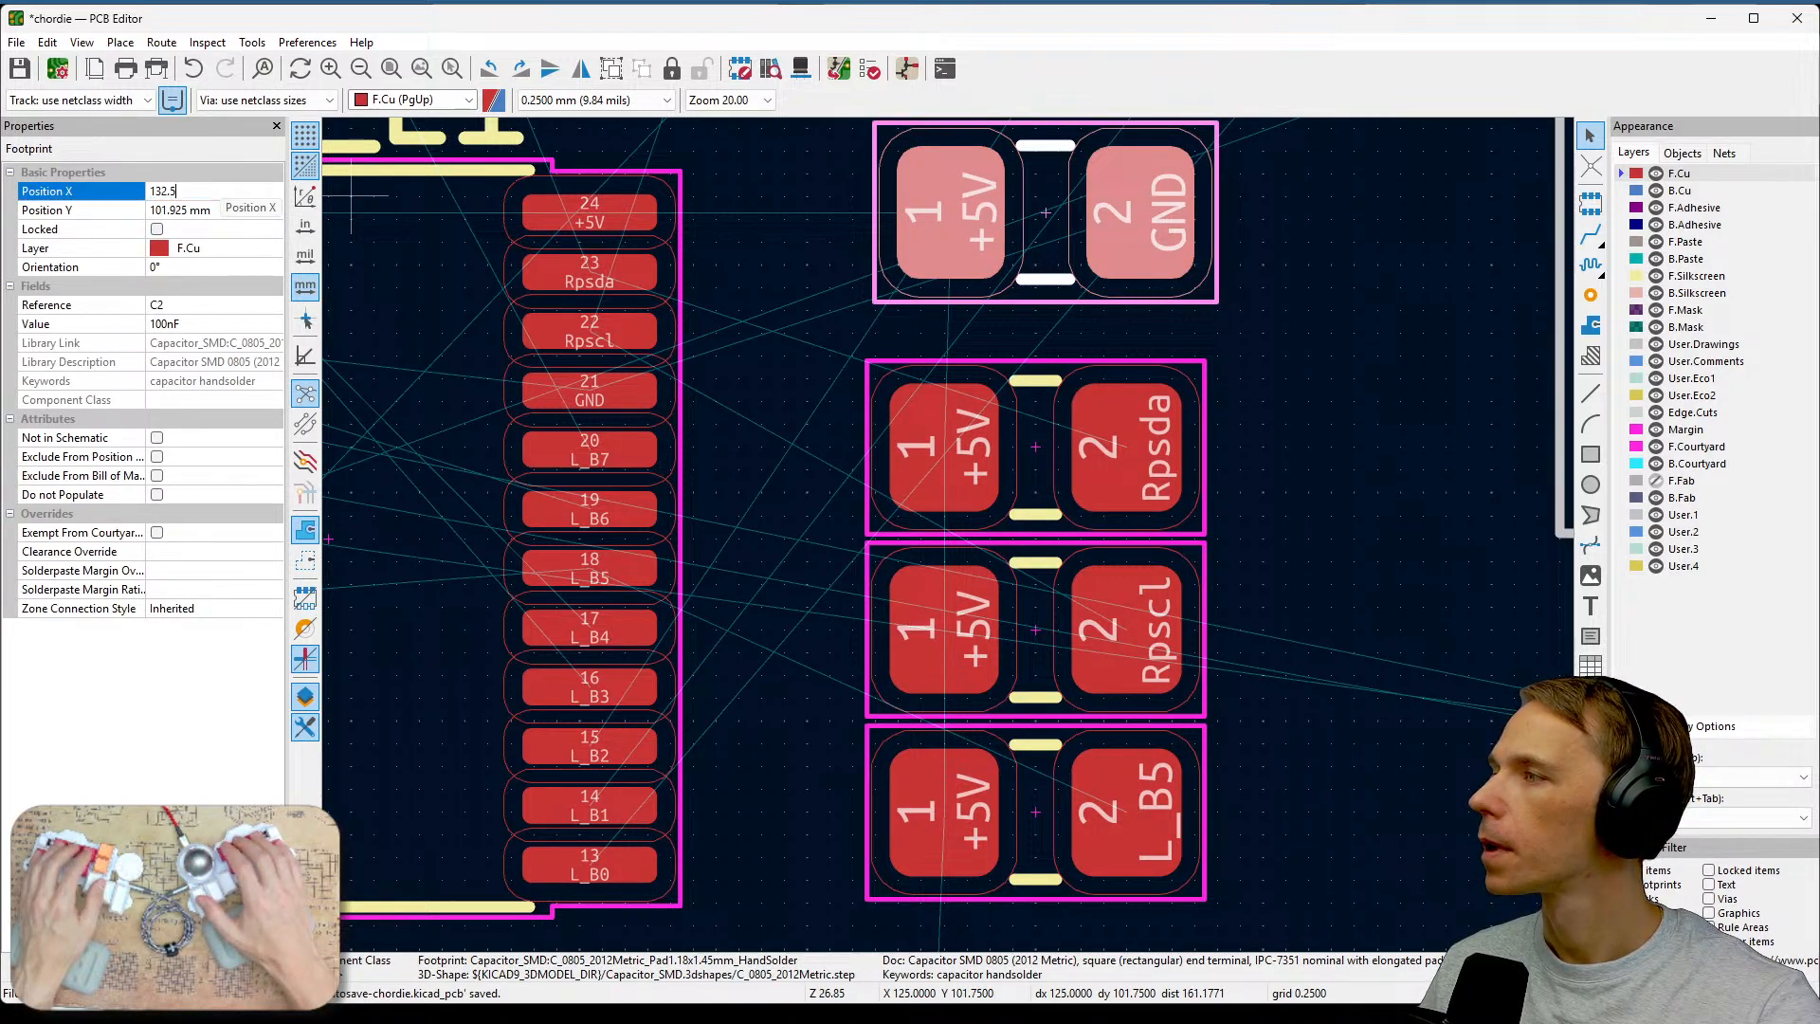
{"action": "type", "text": ".5"}
{"action": "key", "text": "Return"}
Rotate the L_R2 footprint by 180° so its +5V pad faces outward.
{"action": "left_click", "coordinate": [1327, 399]}
{"action": "scroll", "coordinate": [1332, 400], "scroll_direction": "down", "scroll_amount": 1}
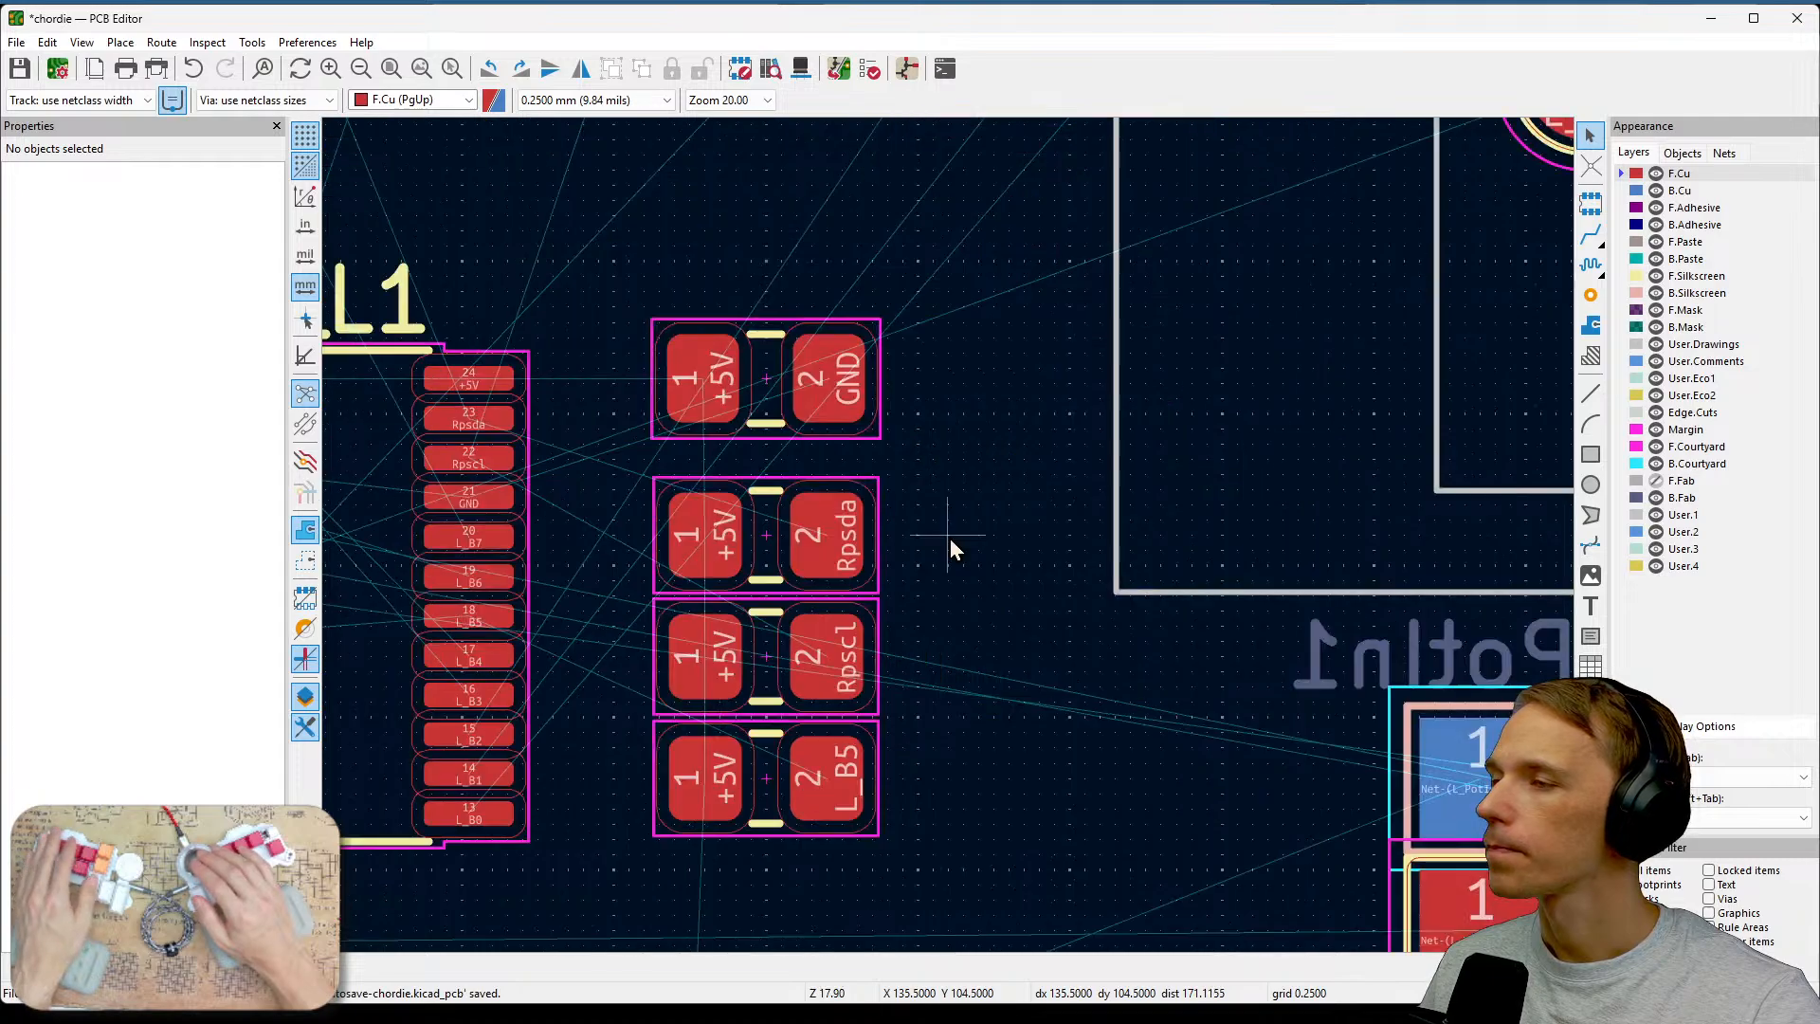
{"action": "middle_click_drag", "start_coordinate": [865, 573], "coordinate": [1352, 512]}
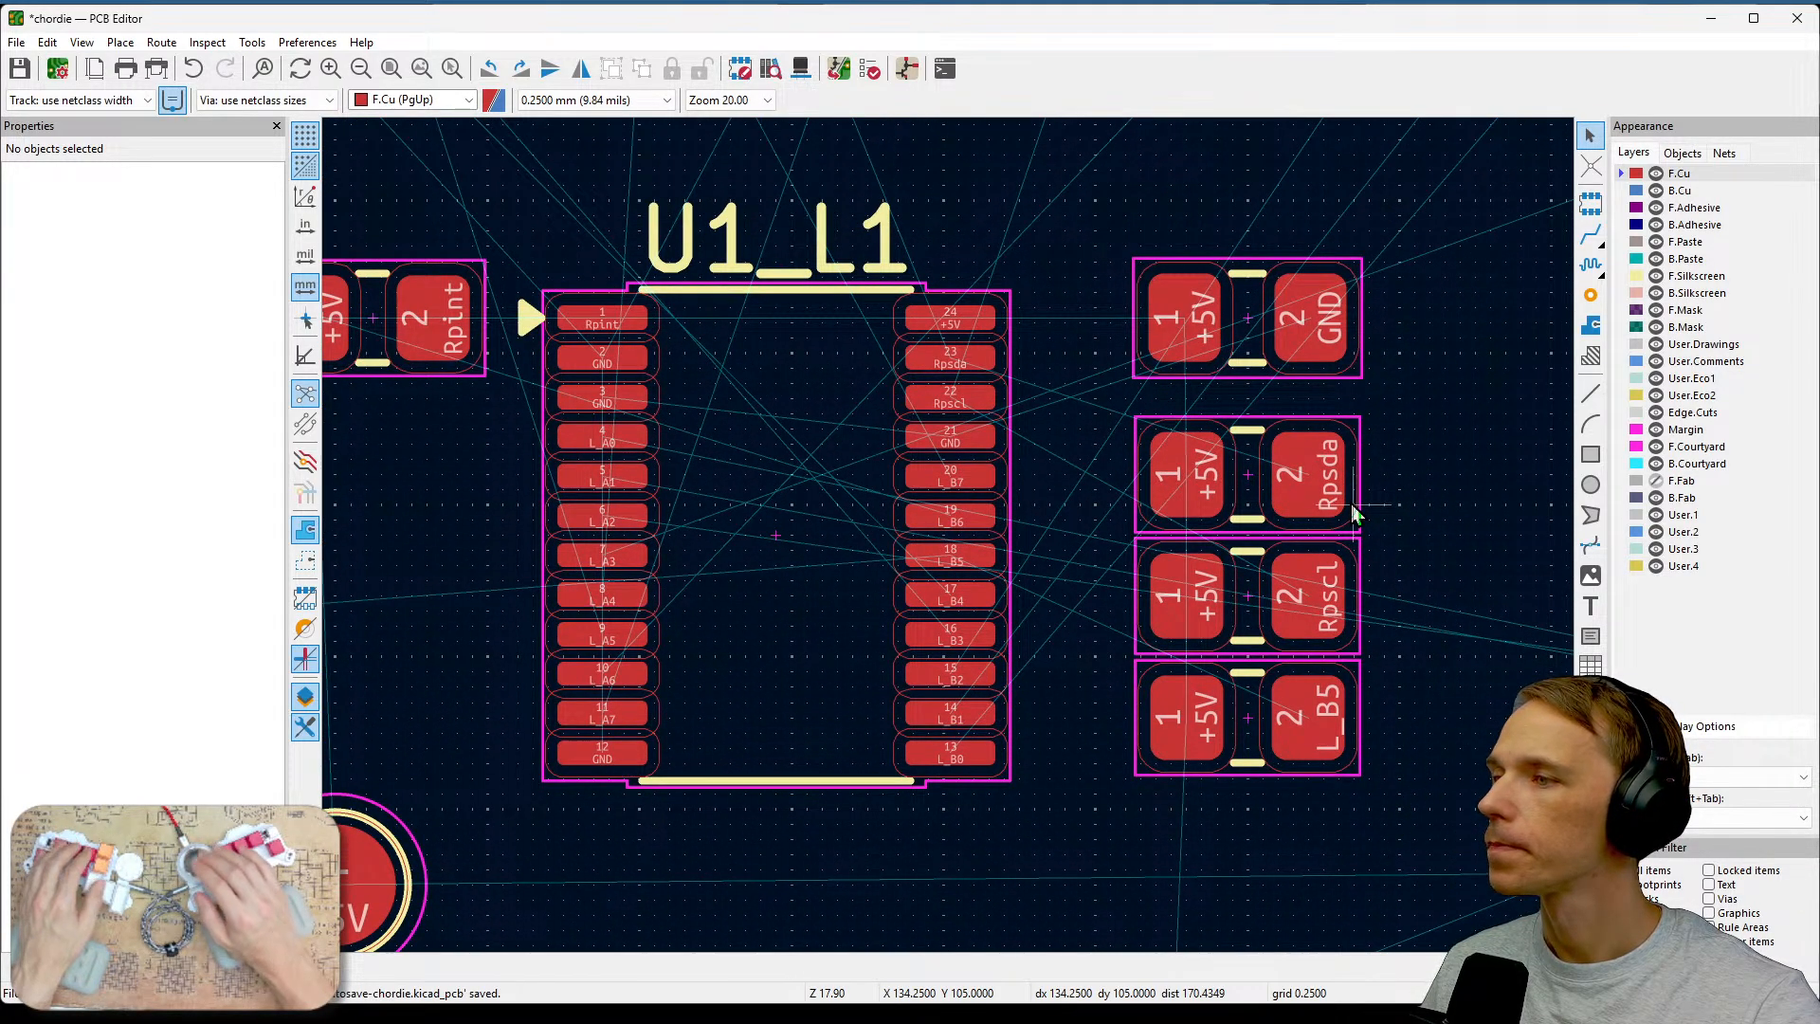
{"action": "scroll", "coordinate": [1352, 512], "scroll_direction": "up", "scroll_amount": 1}
{"action": "middle_click_drag", "start_coordinate": [960, 690], "coordinate": [1199, 521]}
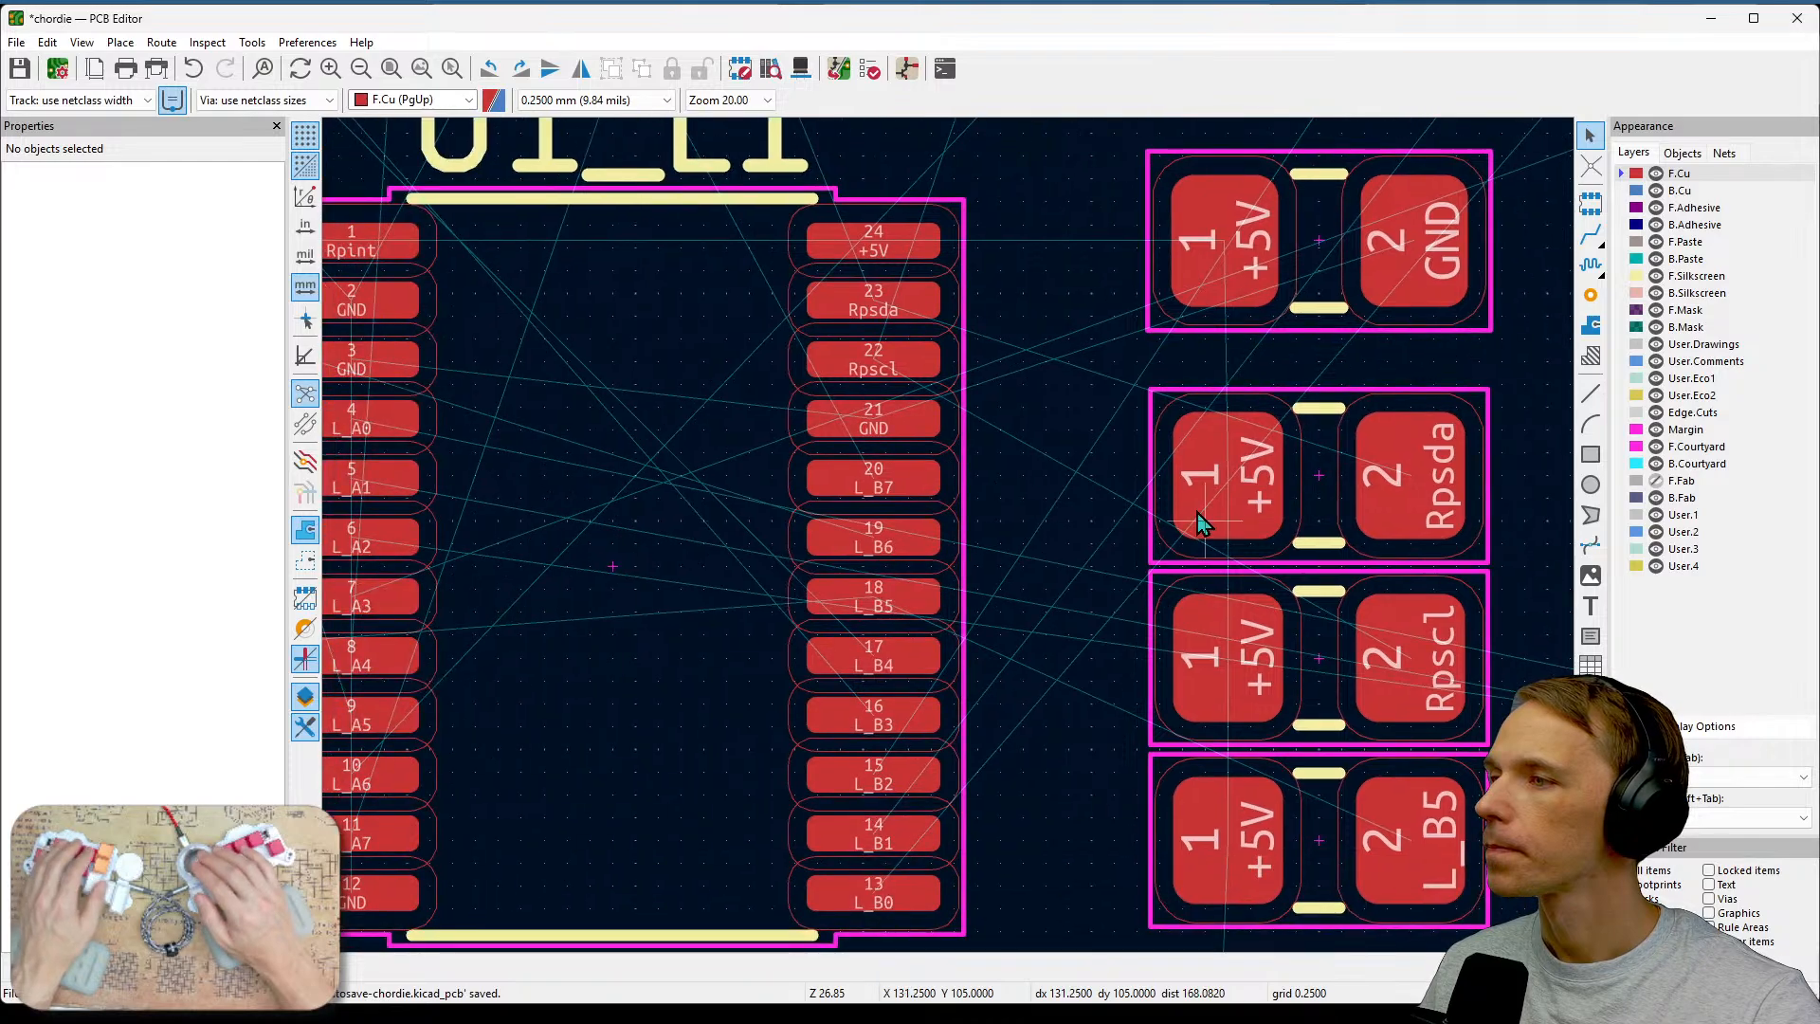
{"action": "left_click", "coordinate": [1199, 521]}
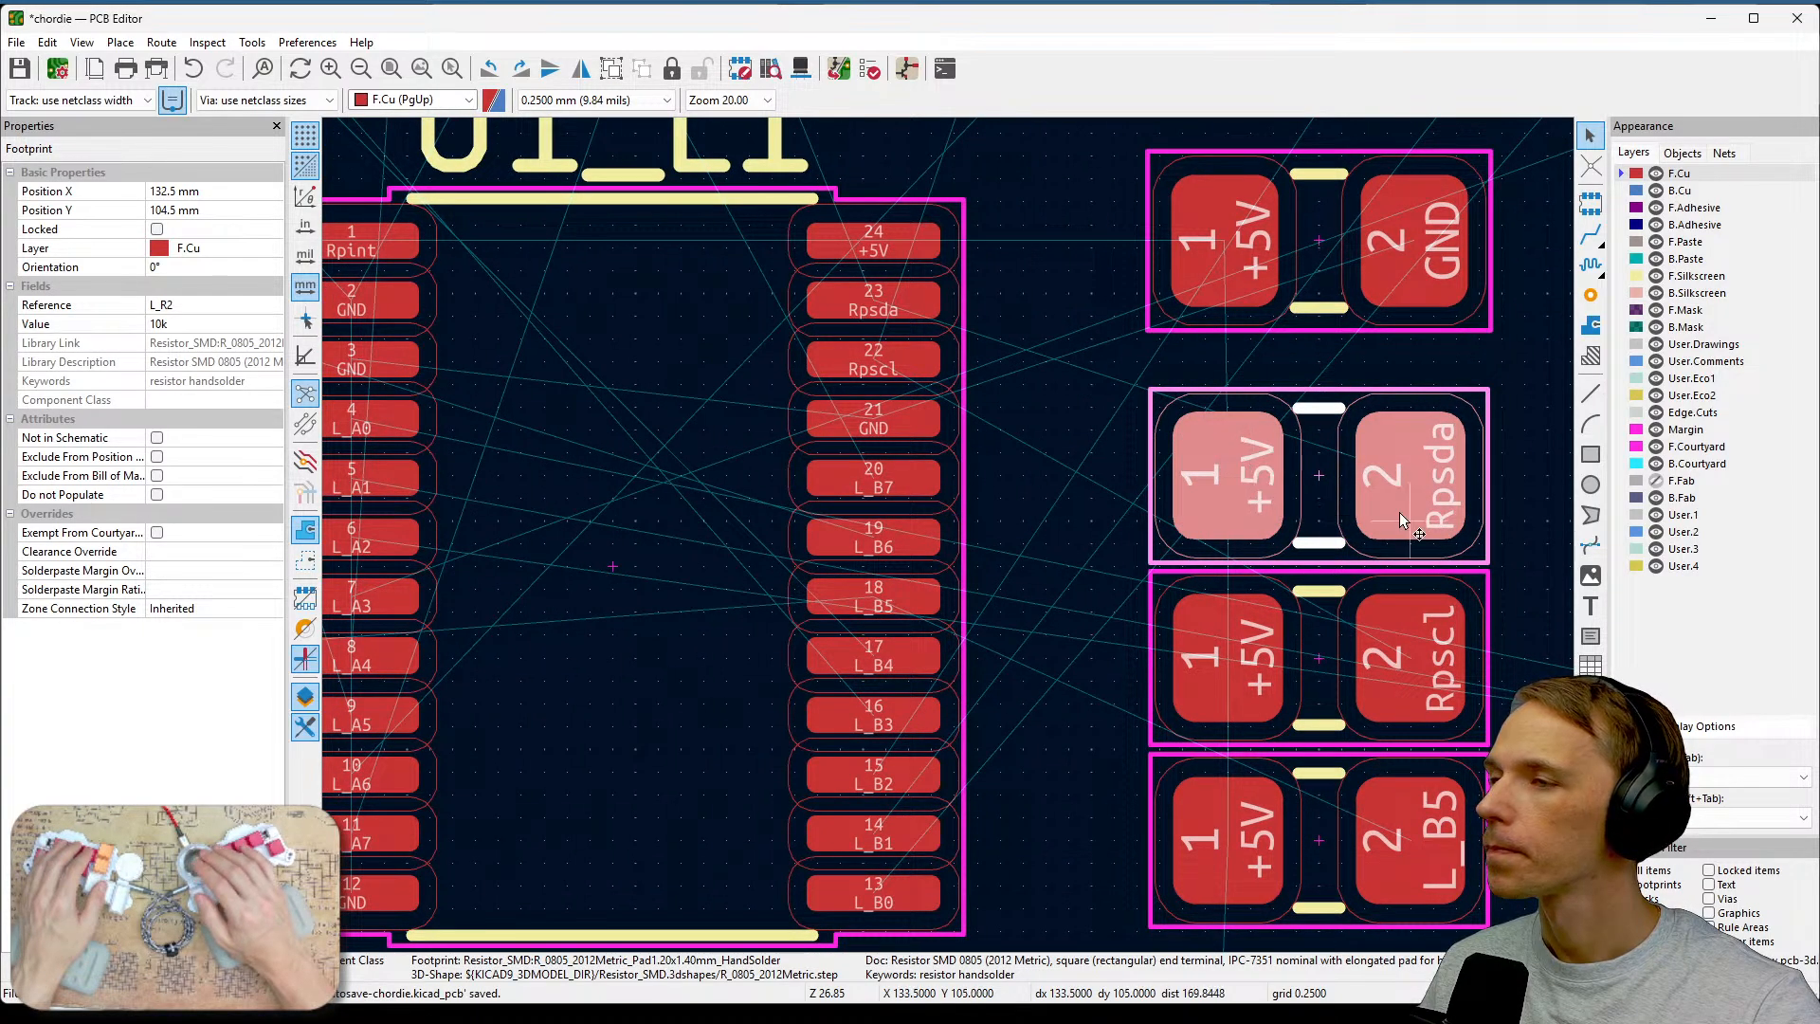
{"action": "key", "text": "r"}
{"action": "key", "text": "r"}
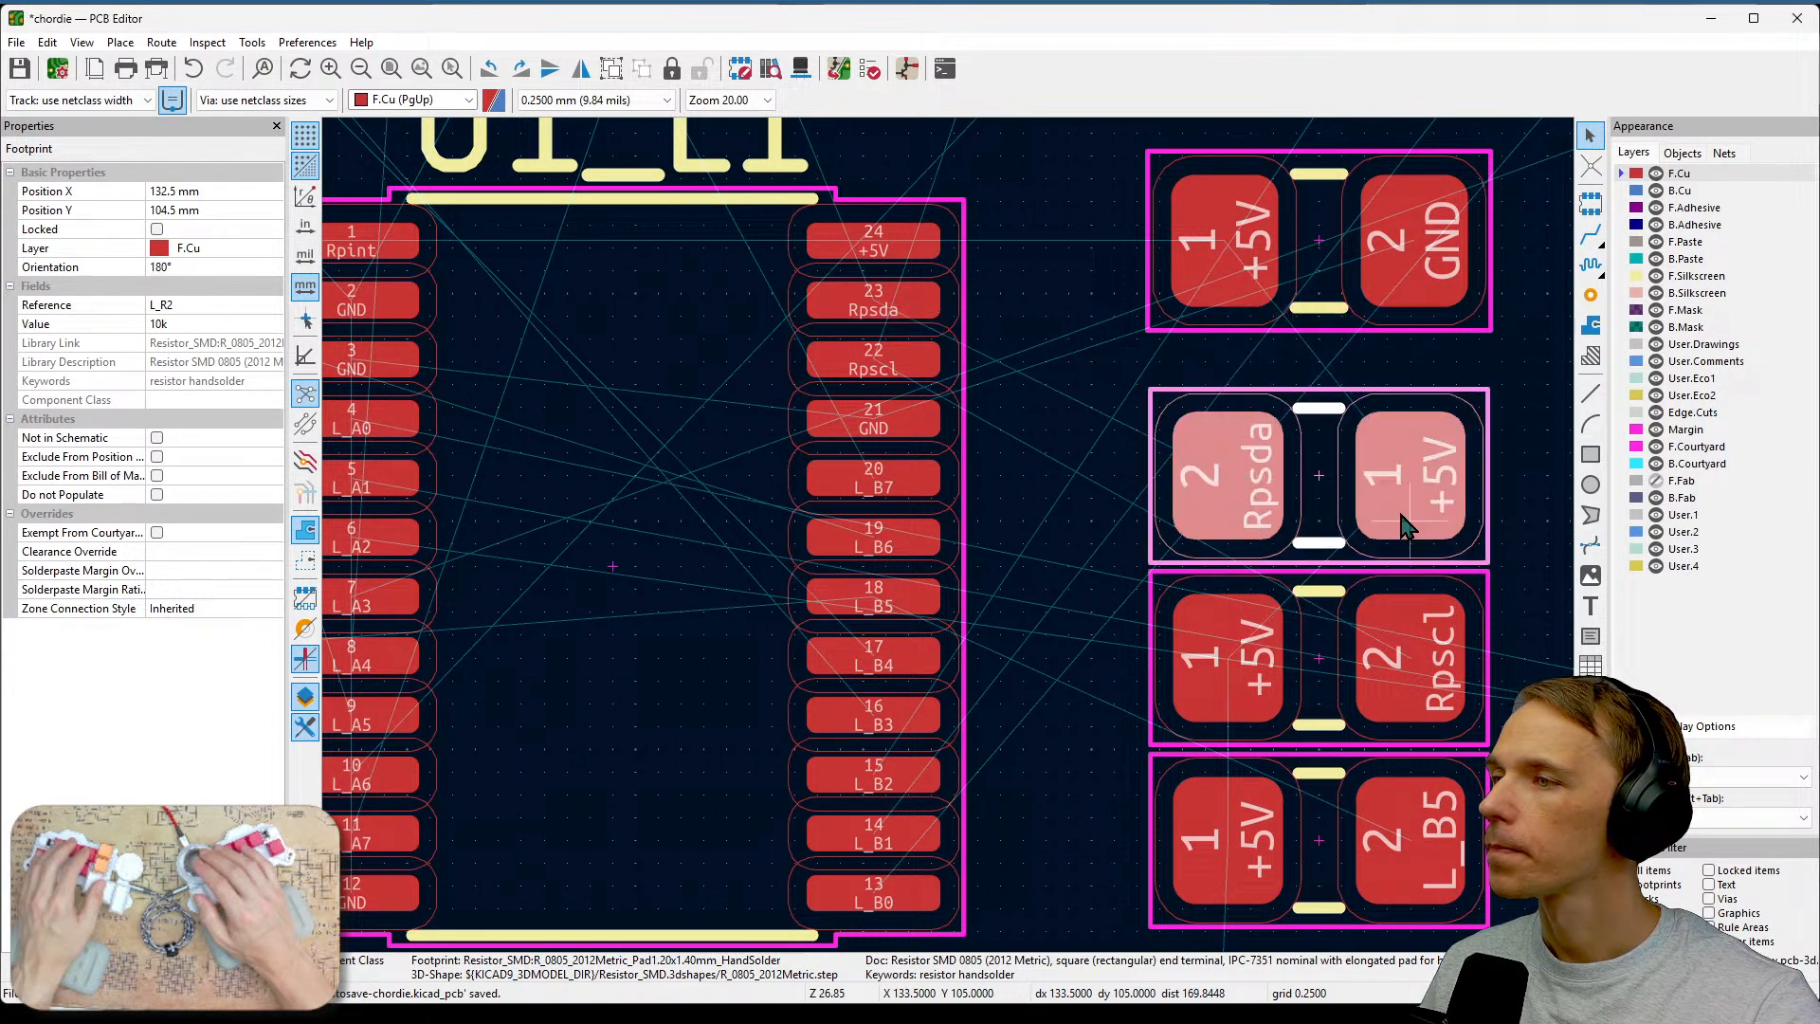
Rotate the R3 and L_R1 footprints by 180° as well.
{"action": "left_click", "coordinate": [1271, 684]}
{"action": "key", "text": "r"}
{"action": "key", "text": "r"}
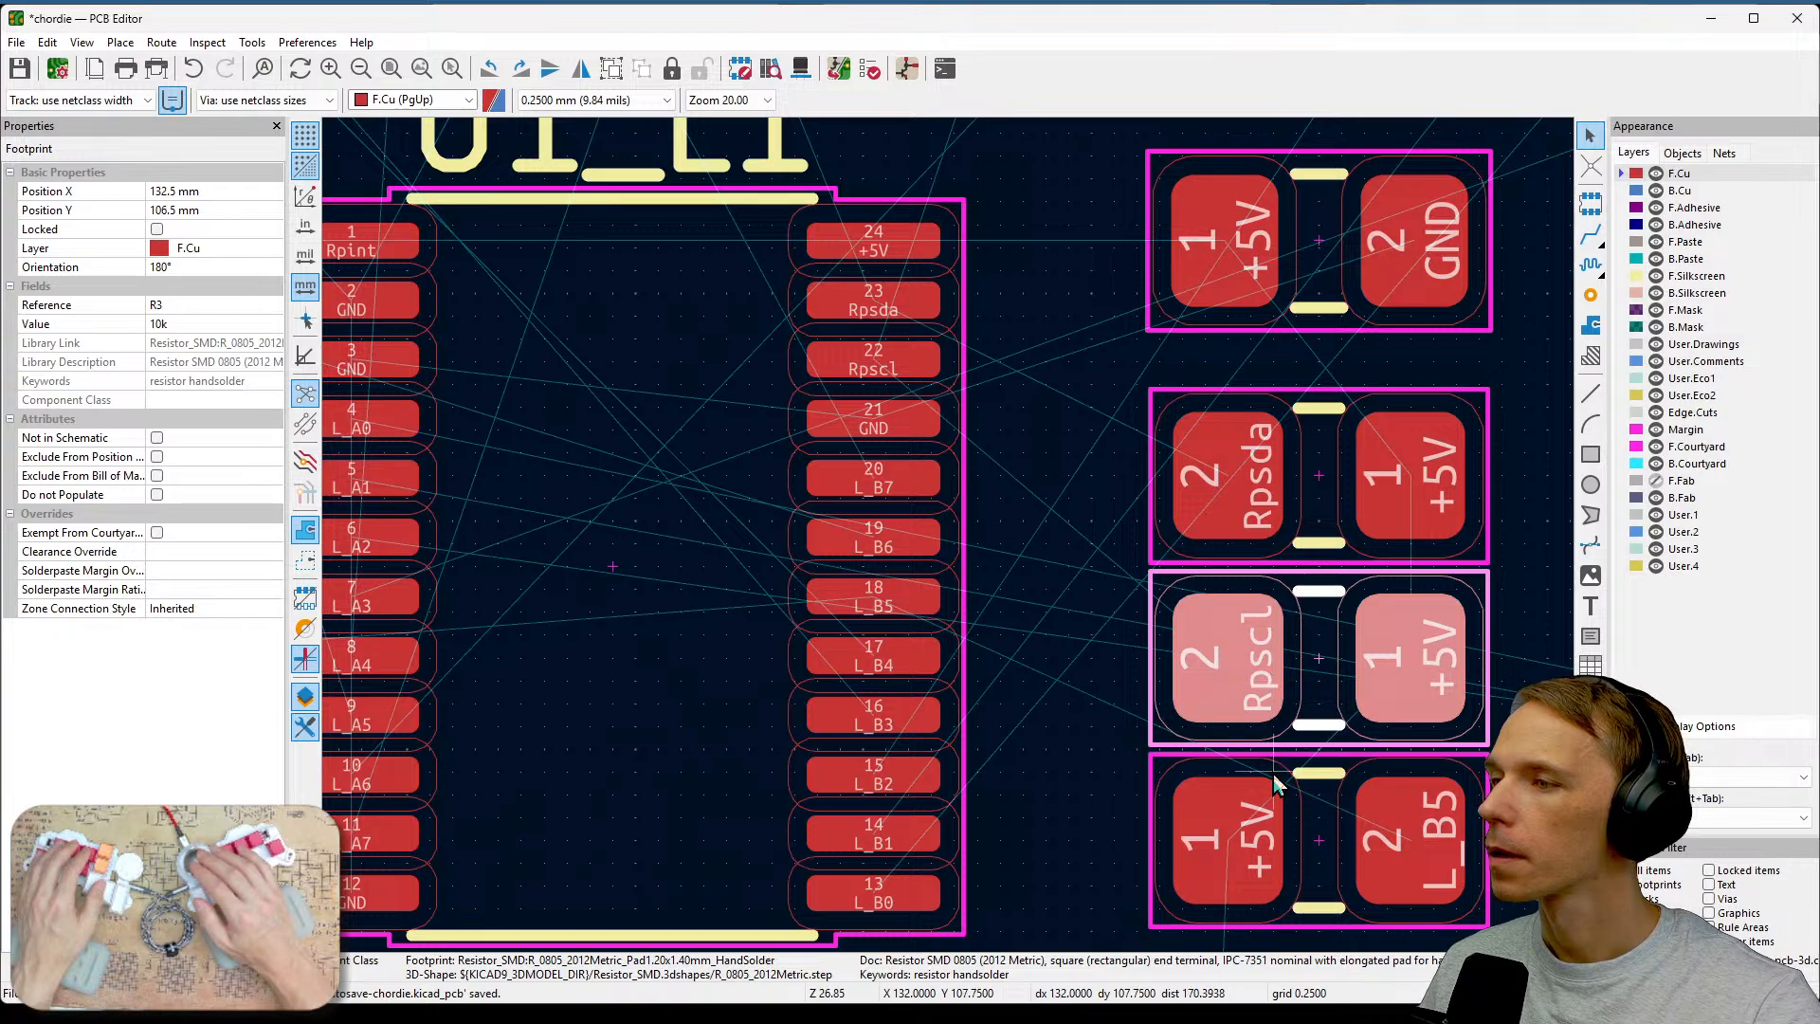
{"action": "left_click", "coordinate": [1241, 832]}
{"action": "key", "text": "r"}
{"action": "key", "text": "r"}
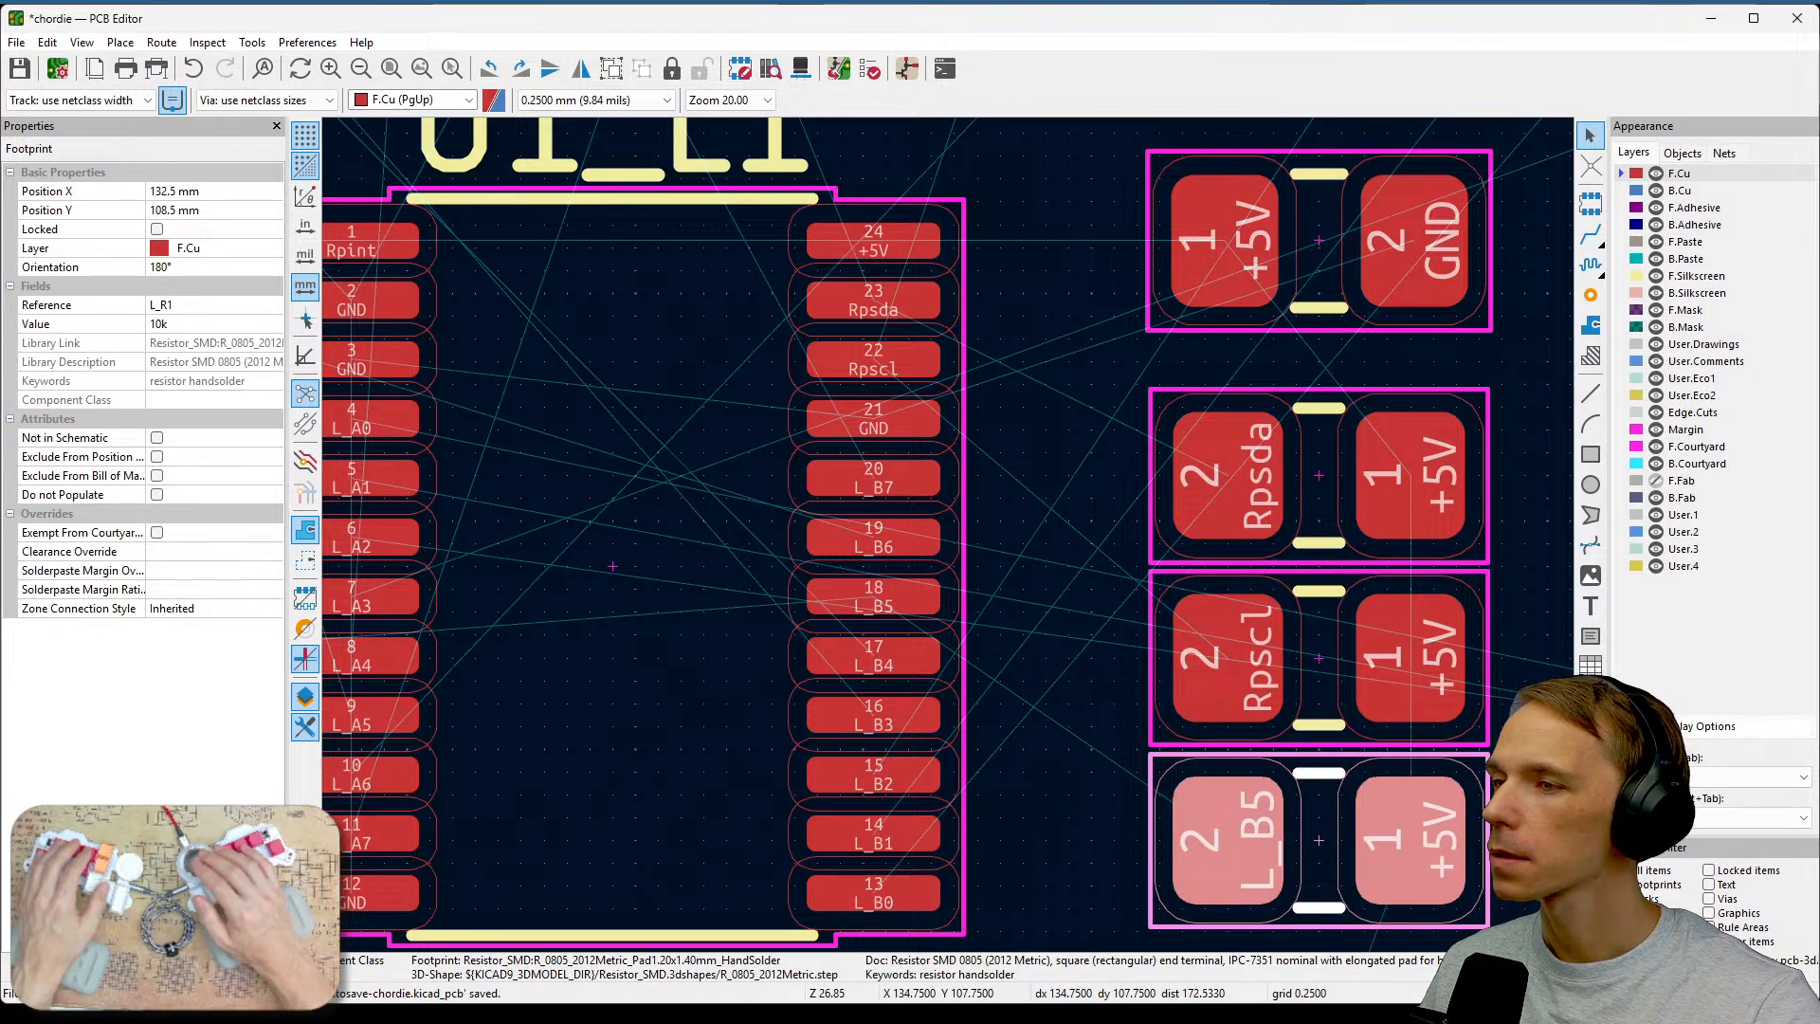
Move the L_R5 footprint into the resistor column below L_R1, at about X 132.5 mm, Y 110.5 mm.
{"action": "left_click", "coordinate": [1524, 772]}
{"action": "middle_click_drag", "start_coordinate": [1479, 725], "coordinate": [1571, 723]}
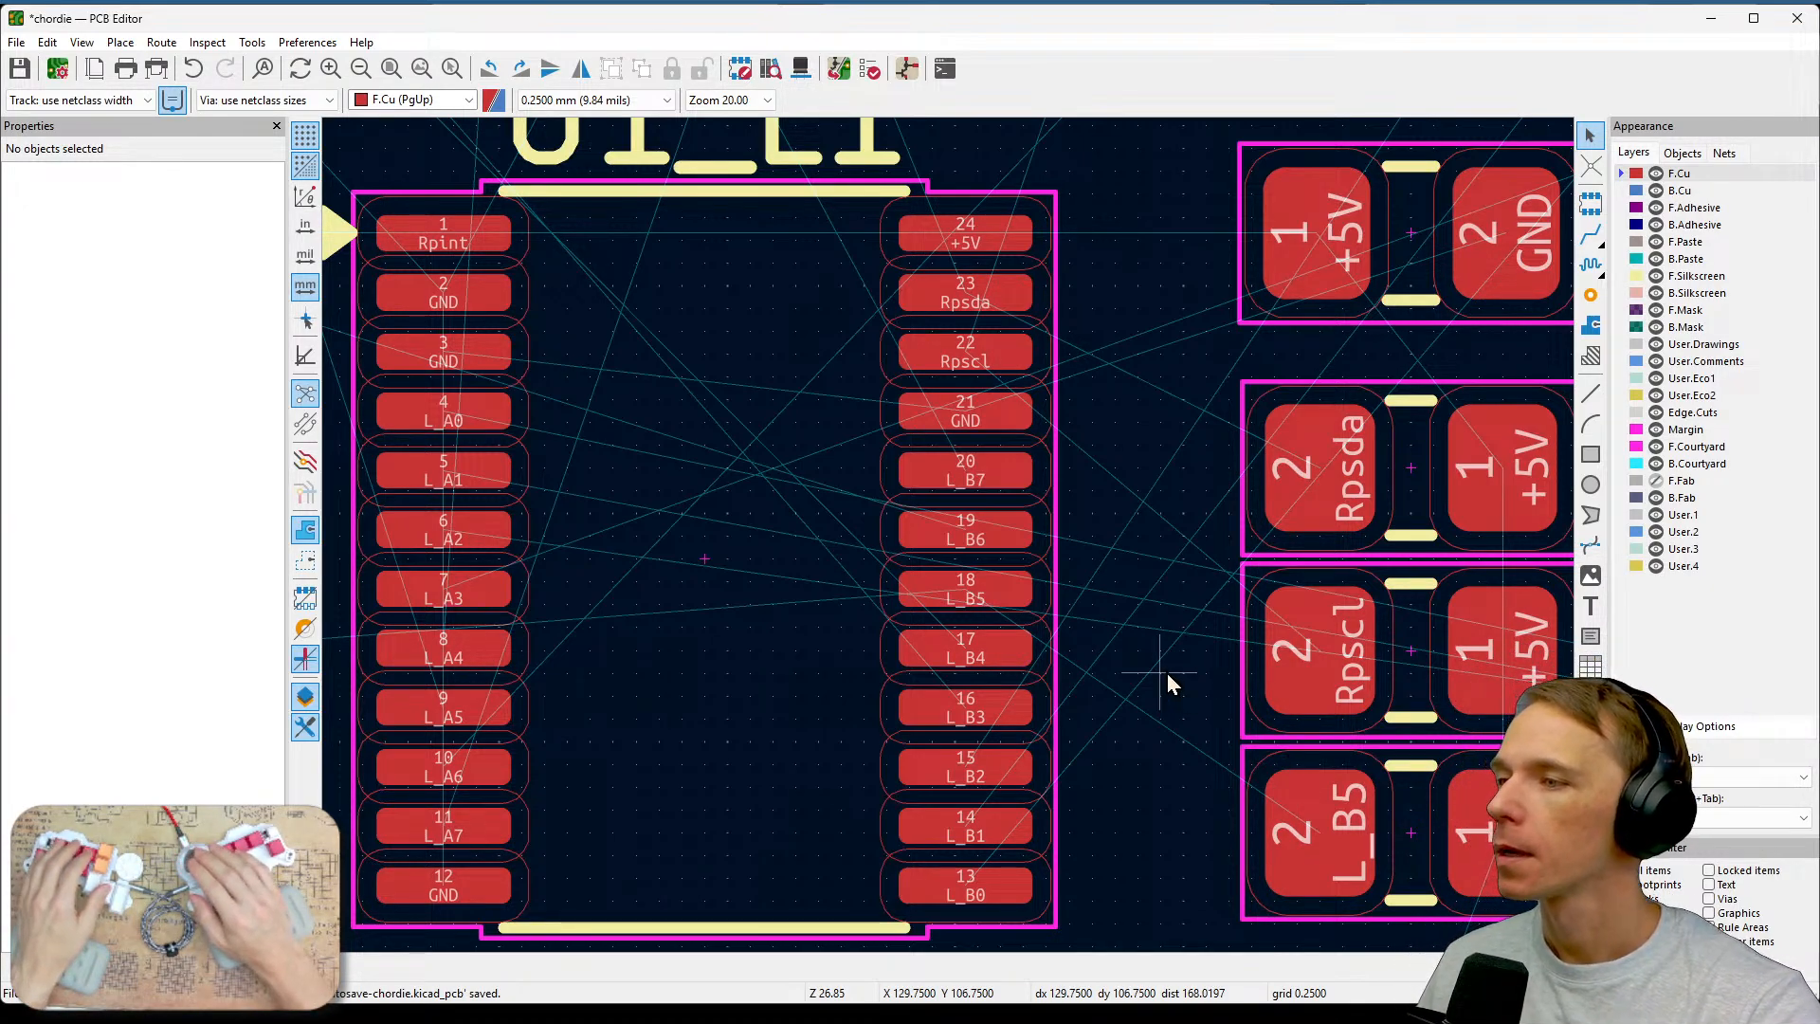
{"action": "scroll", "coordinate": [1167, 673], "scroll_direction": "down", "scroll_amount": 2}
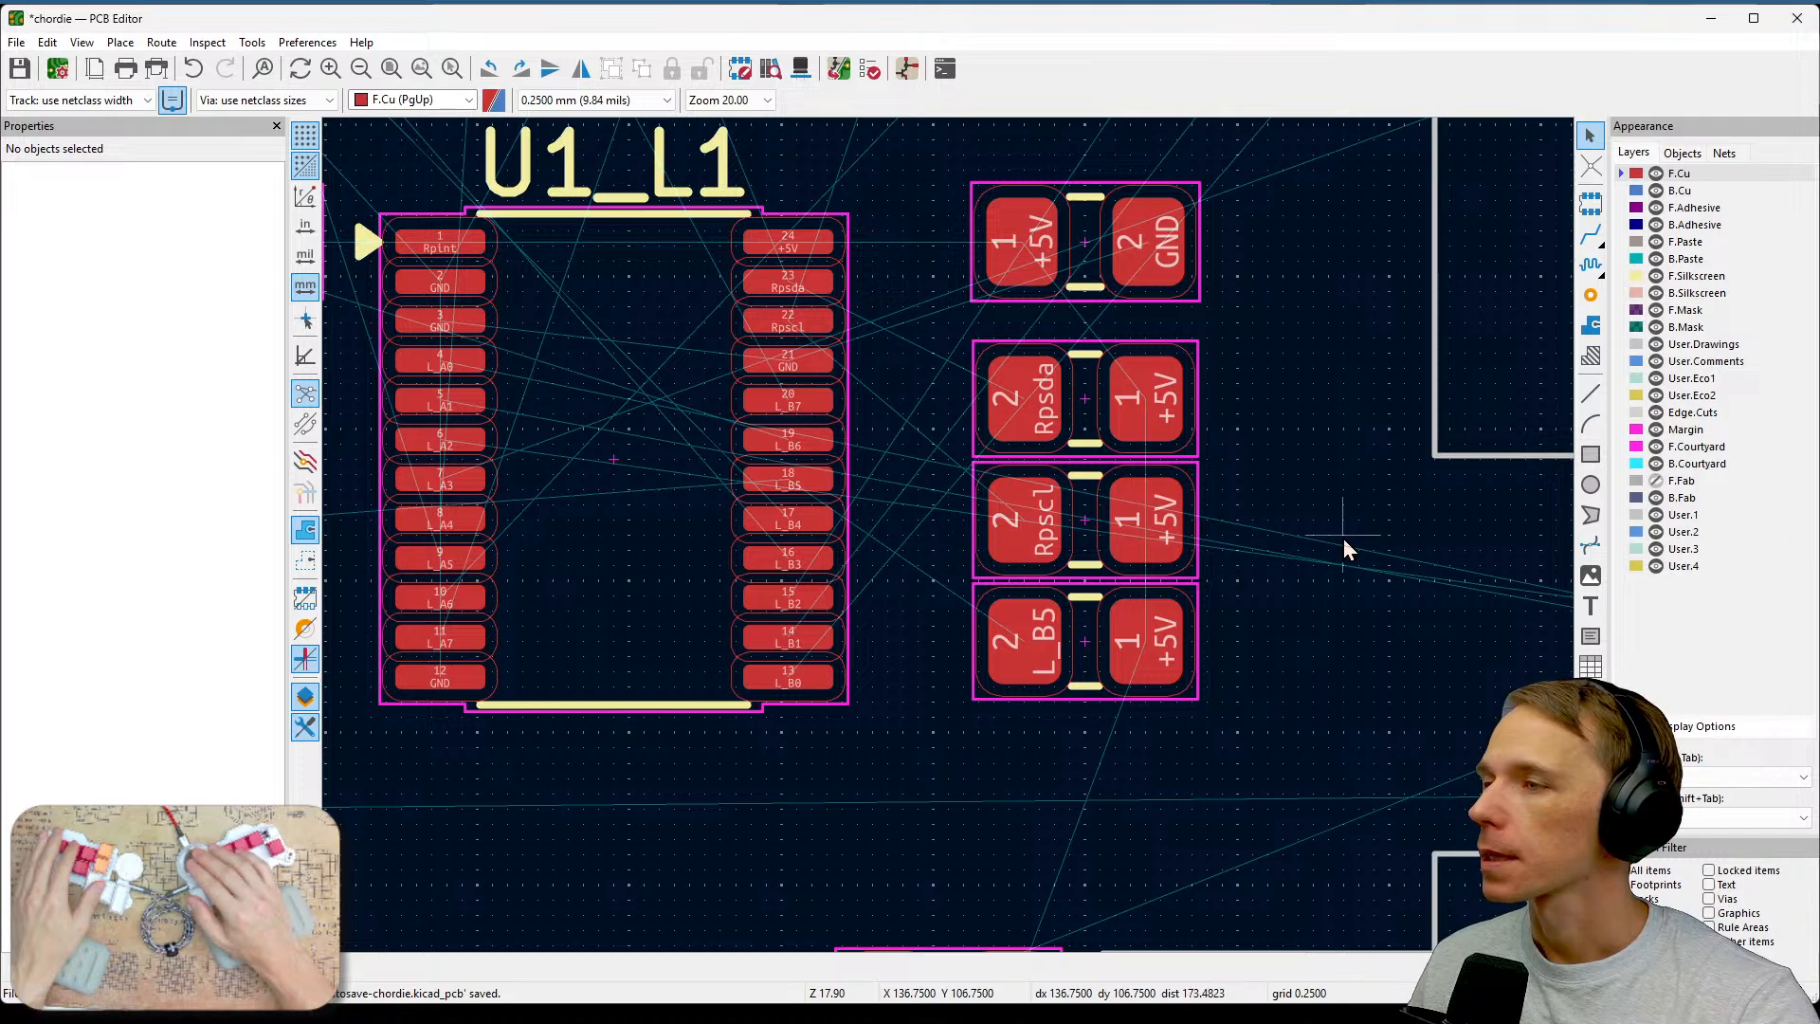
{"action": "scroll", "coordinate": [1344, 539], "scroll_direction": "down", "scroll_amount": 1}
{"action": "middle_click_drag", "start_coordinate": [906, 683], "coordinate": [1033, 489]}
{"action": "scroll", "coordinate": [1015, 559], "scroll_direction": "up", "scroll_amount": 1}
{"action": "scroll", "coordinate": [588, 735], "scroll_direction": "up", "scroll_amount": 1}
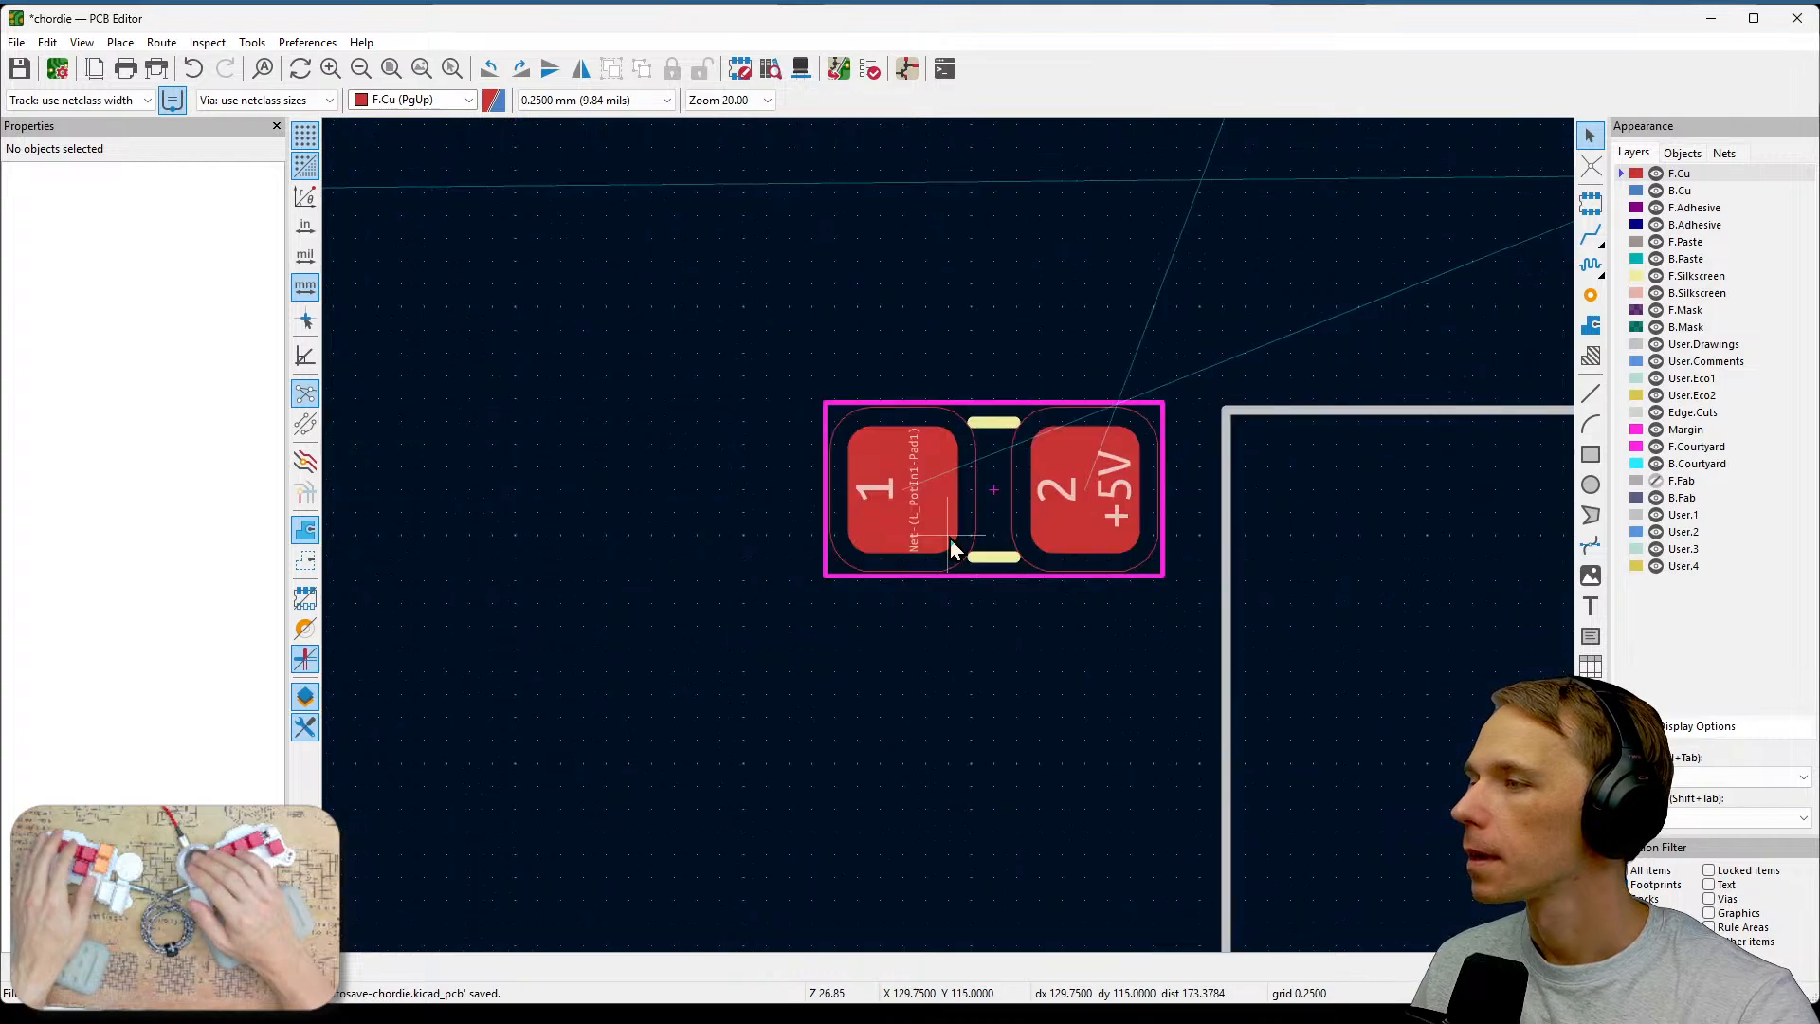
{"action": "left_click", "coordinate": [1059, 510]}
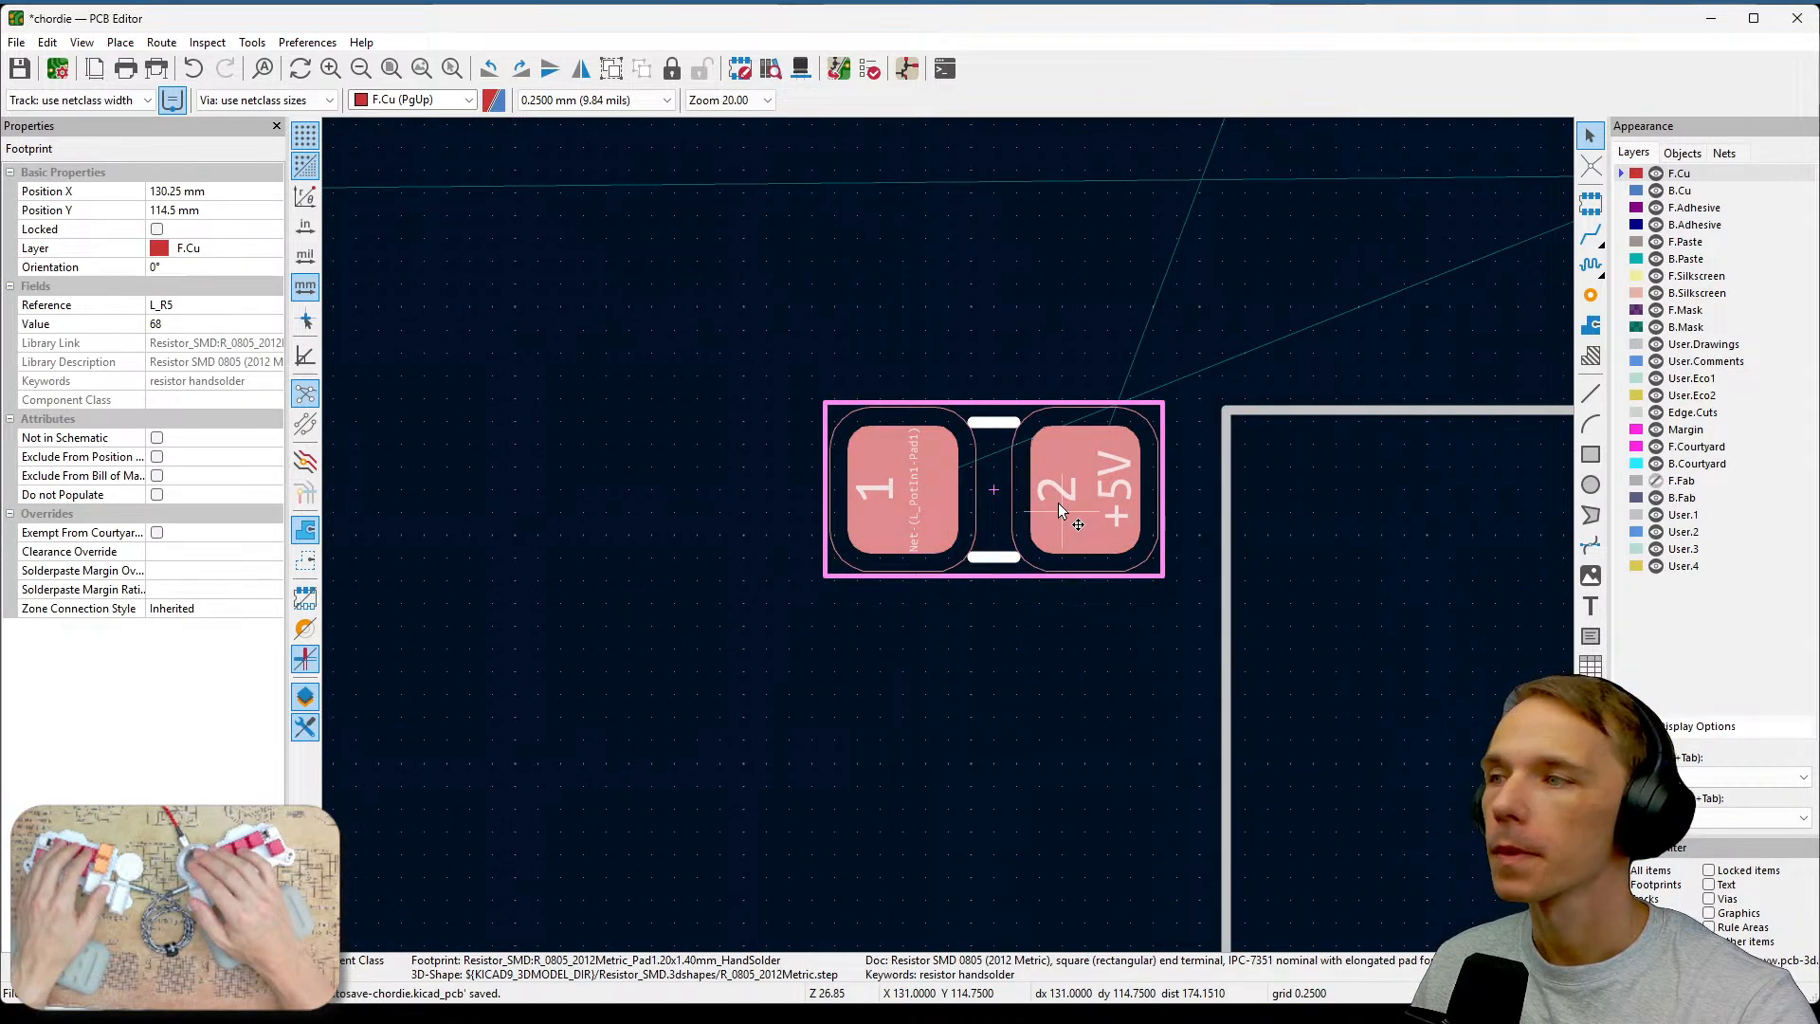
{"action": "scroll", "coordinate": [1059, 510], "scroll_direction": "down", "scroll_amount": 1}
{"action": "scroll", "coordinate": [1020, 418], "scroll_direction": "down", "scroll_amount": 1}
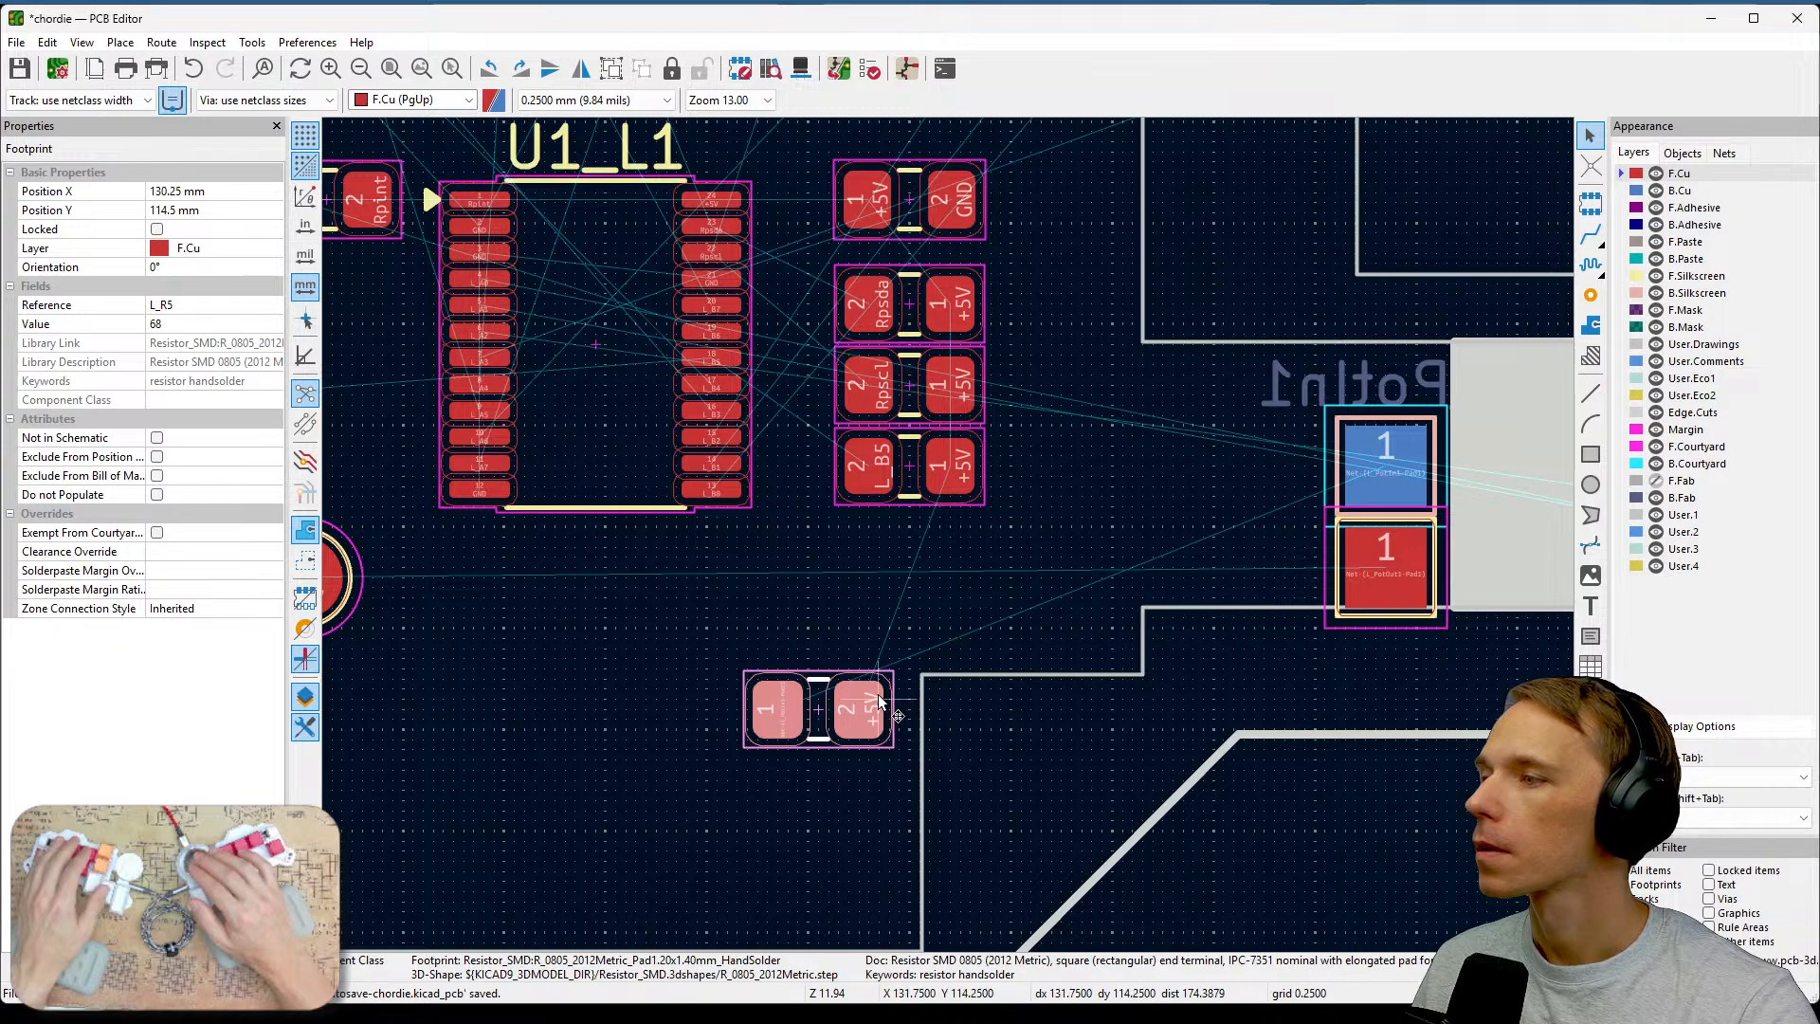
{"action": "left_click_drag", "start_coordinate": [858, 718], "coordinate": [904, 549]}
{"action": "scroll", "coordinate": [948, 534], "scroll_direction": "up", "scroll_amount": 5}
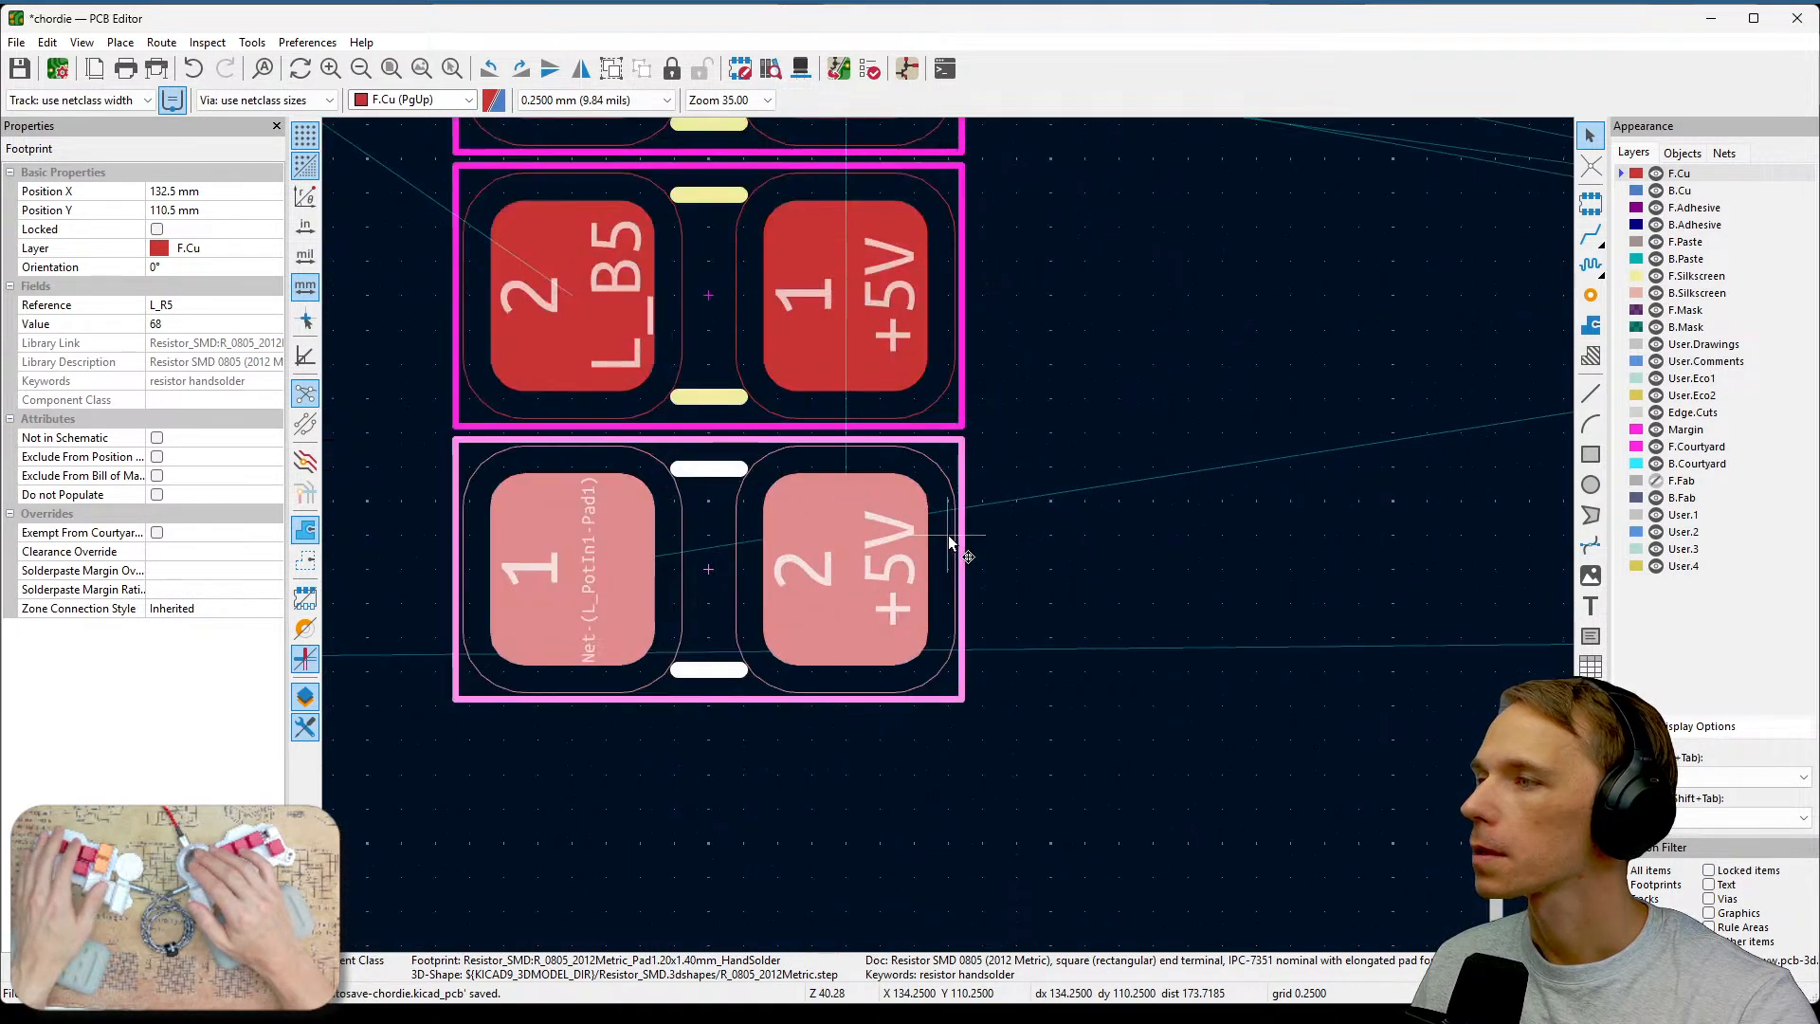
{"action": "scroll", "coordinate": [949, 538], "scroll_direction": "down", "scroll_amount": 2}
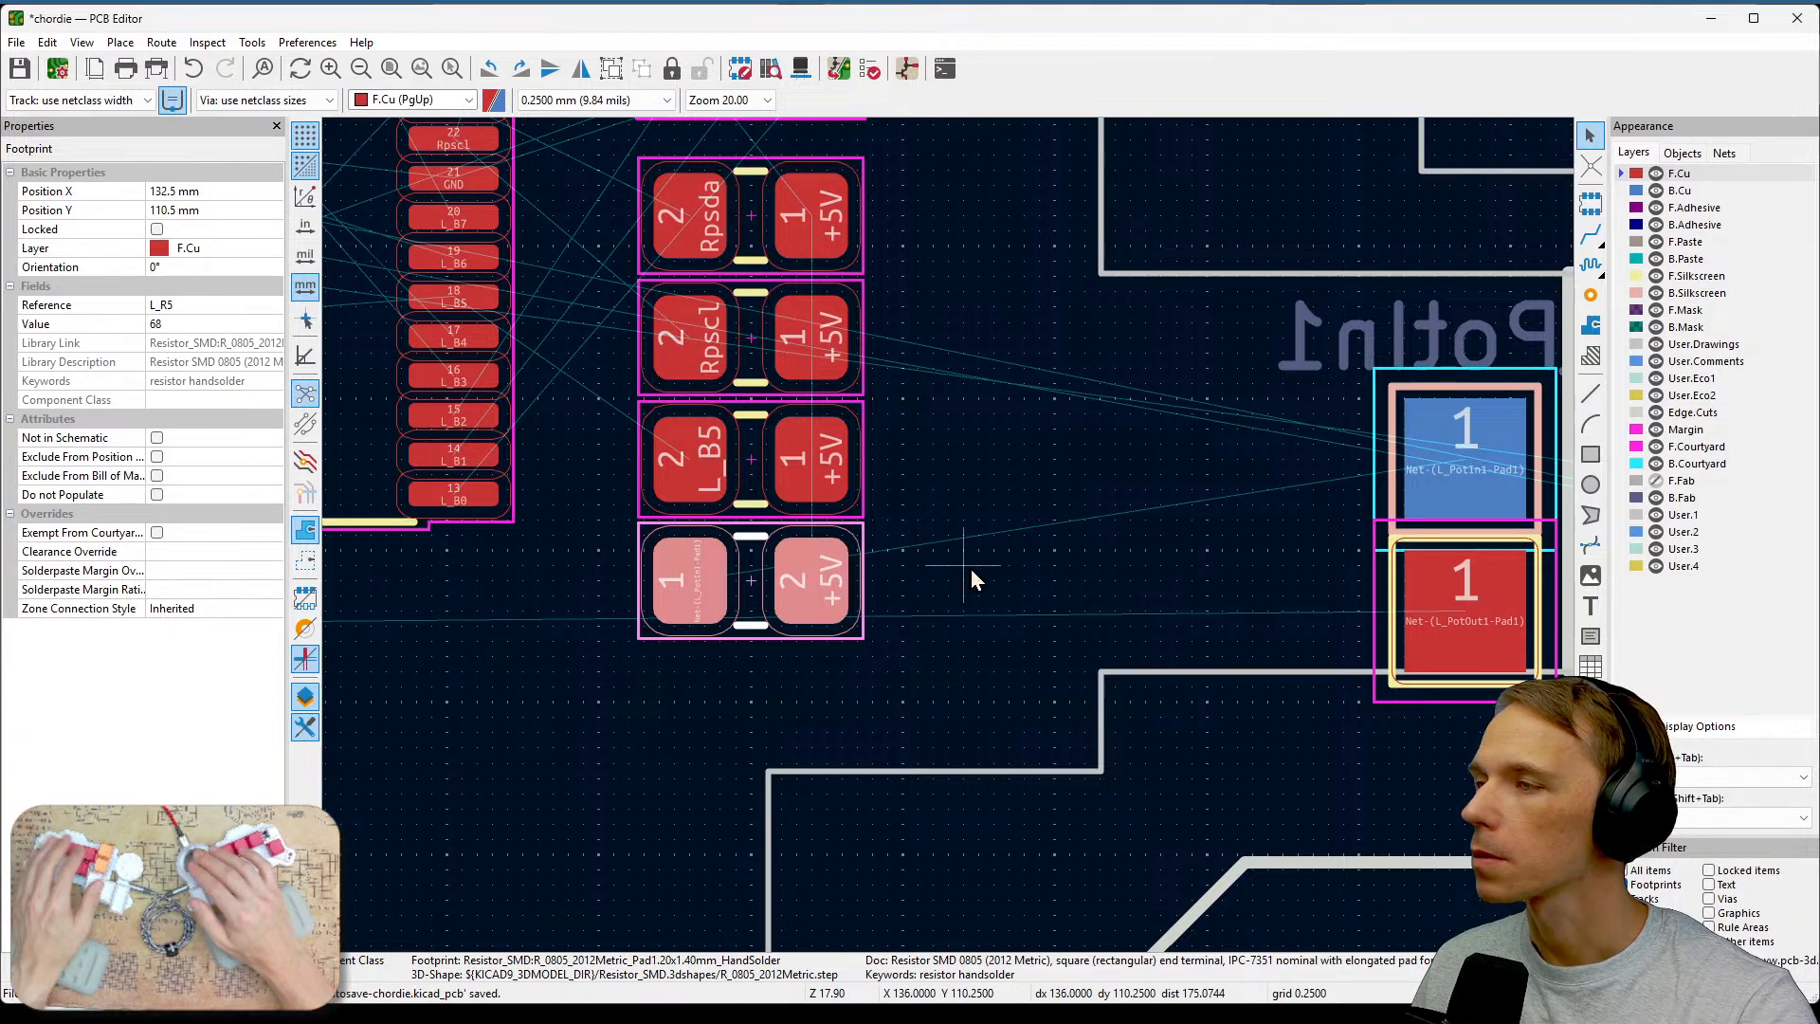
{"action": "left_click", "coordinate": [1124, 526]}
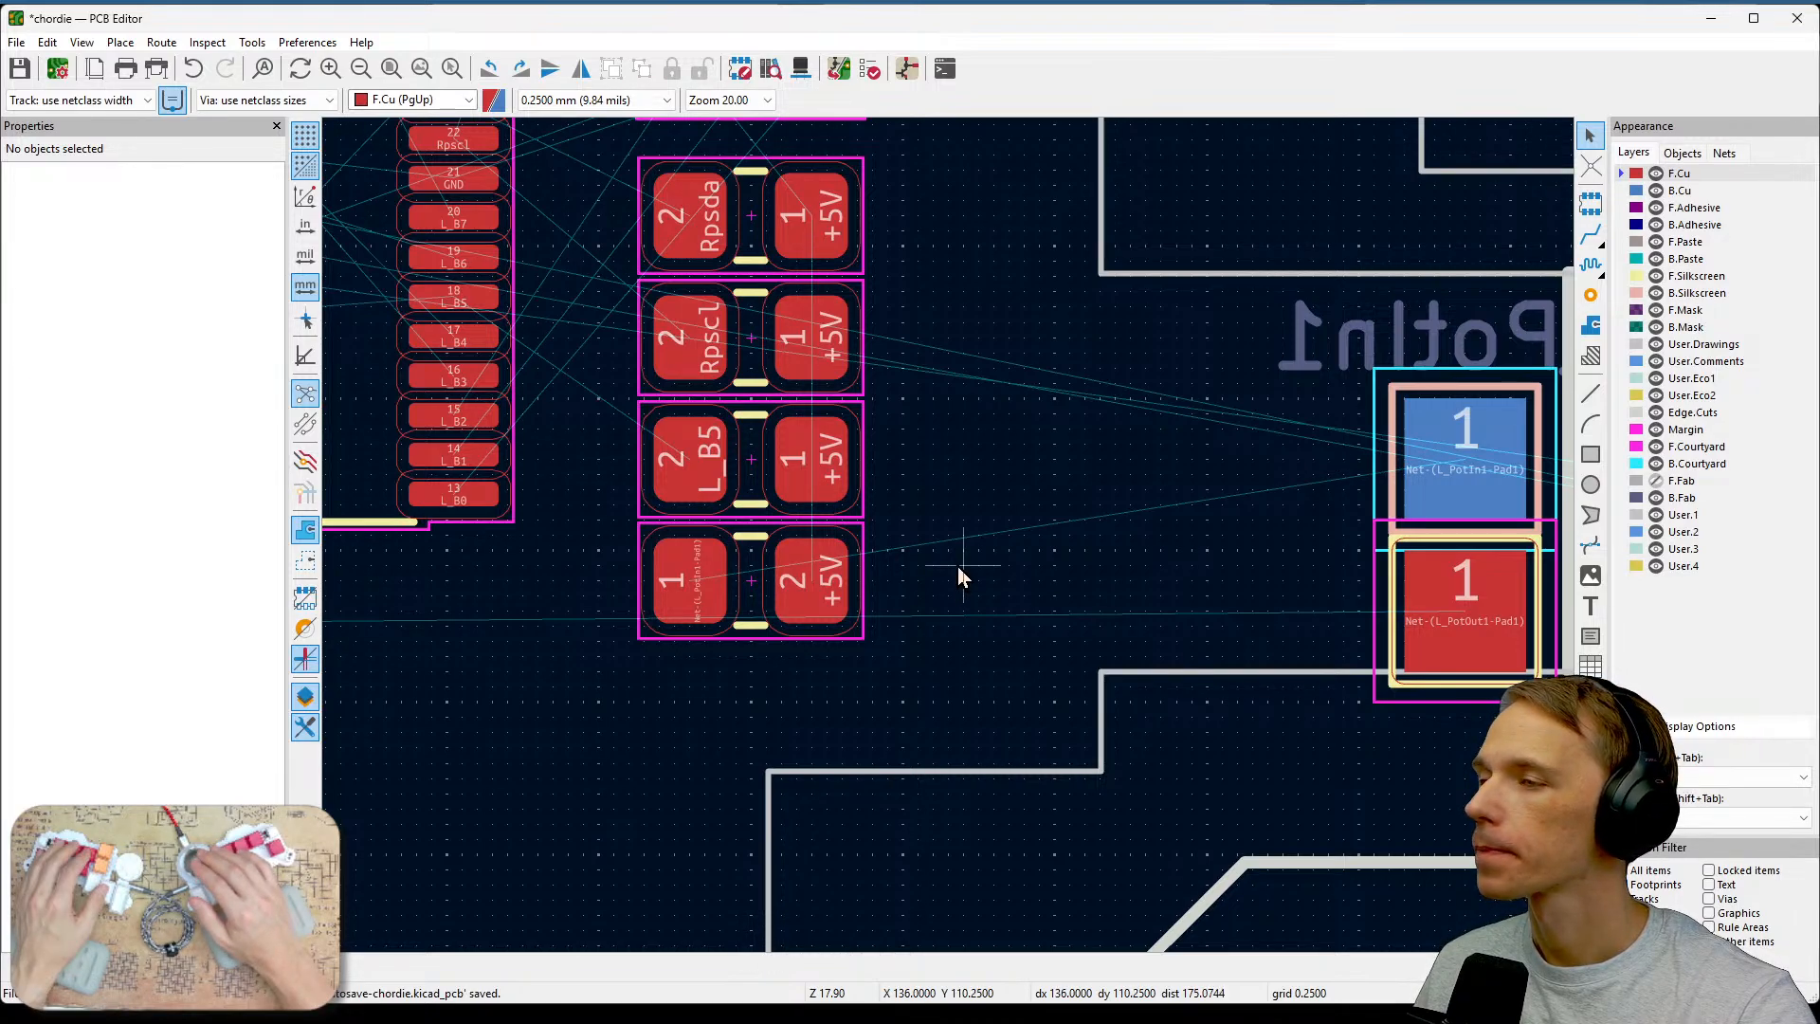
{"action": "scroll", "coordinate": [954, 566], "scroll_direction": "up", "scroll_amount": 1}
{"action": "scroll", "coordinate": [949, 539], "scroll_direction": "down", "scroll_amount": 1}
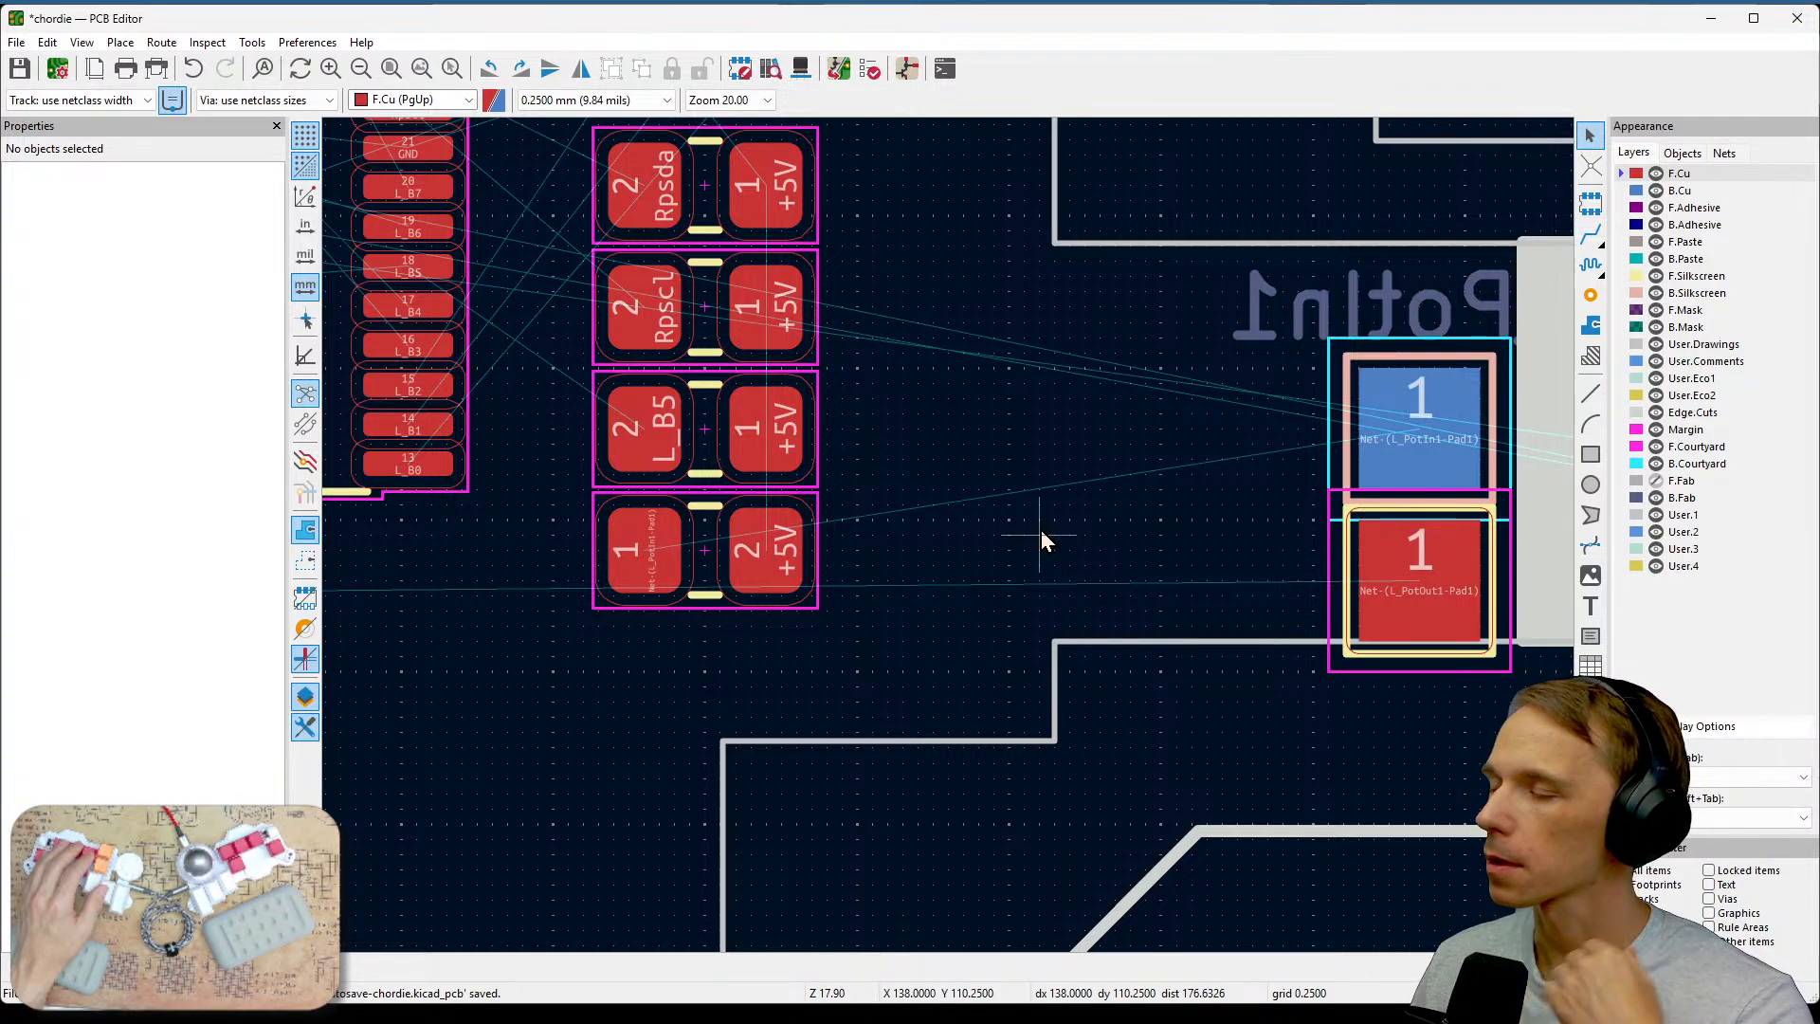
{"action": "scroll", "coordinate": [1040, 530], "scroll_direction": "down", "scroll_amount": 1}
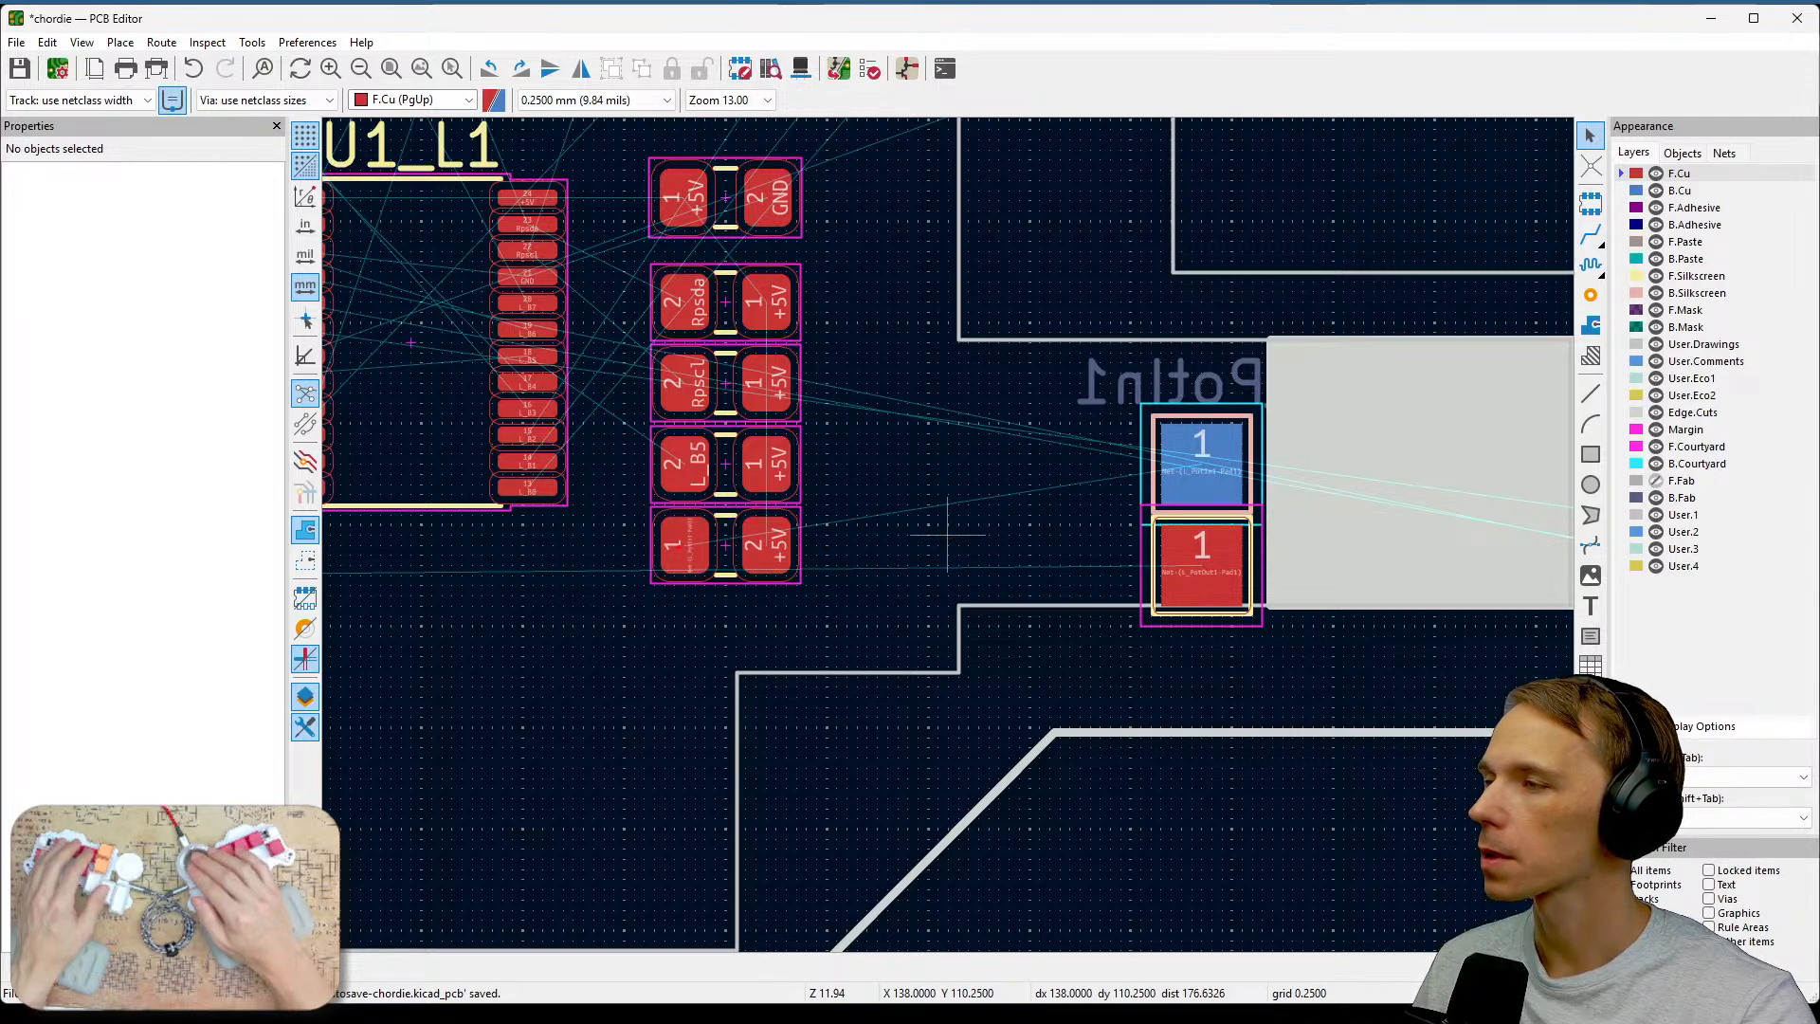
{"action": "mouse_move", "coordinate": [674, 552]}
{"action": "left_mouse_down"}
{"action": "mouse_move", "coordinate": [834, 595]}
{"action": "mouse_move", "coordinate": [1047, 573]}
{"action": "left_mouse_up"}
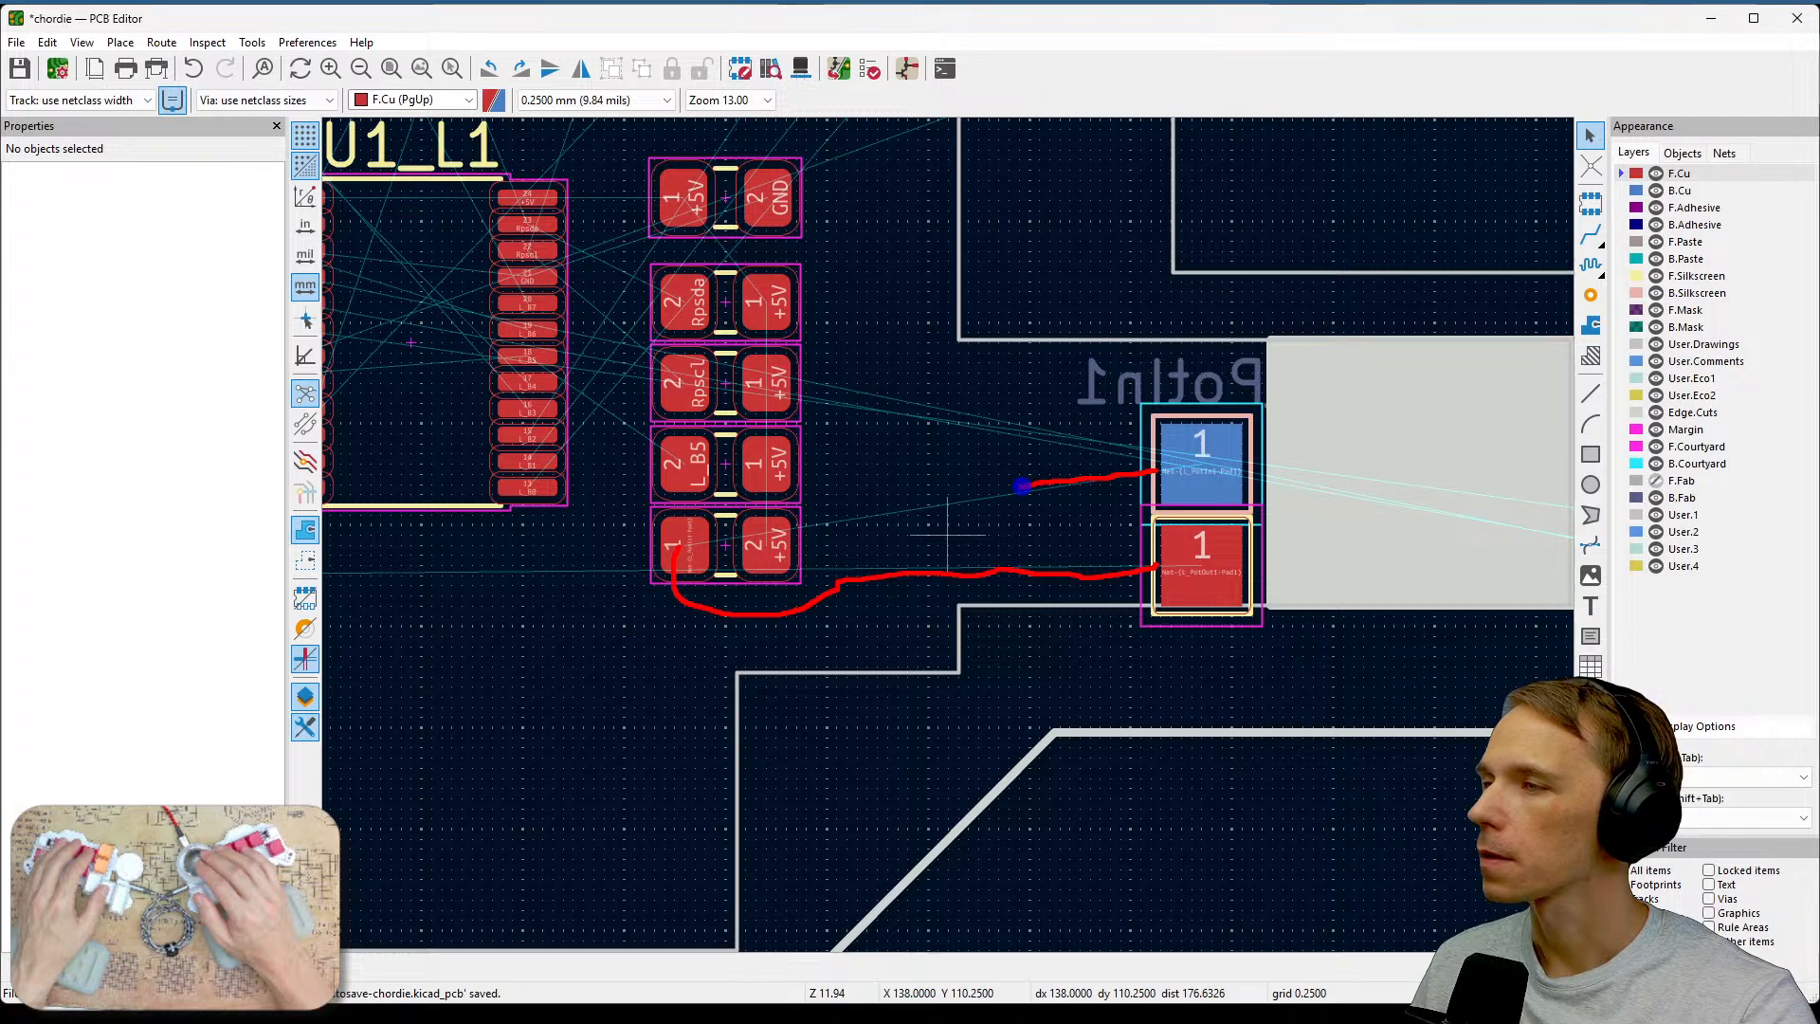
{"action": "left_click_drag", "start_coordinate": [1021, 486], "coordinate": [802, 542]}
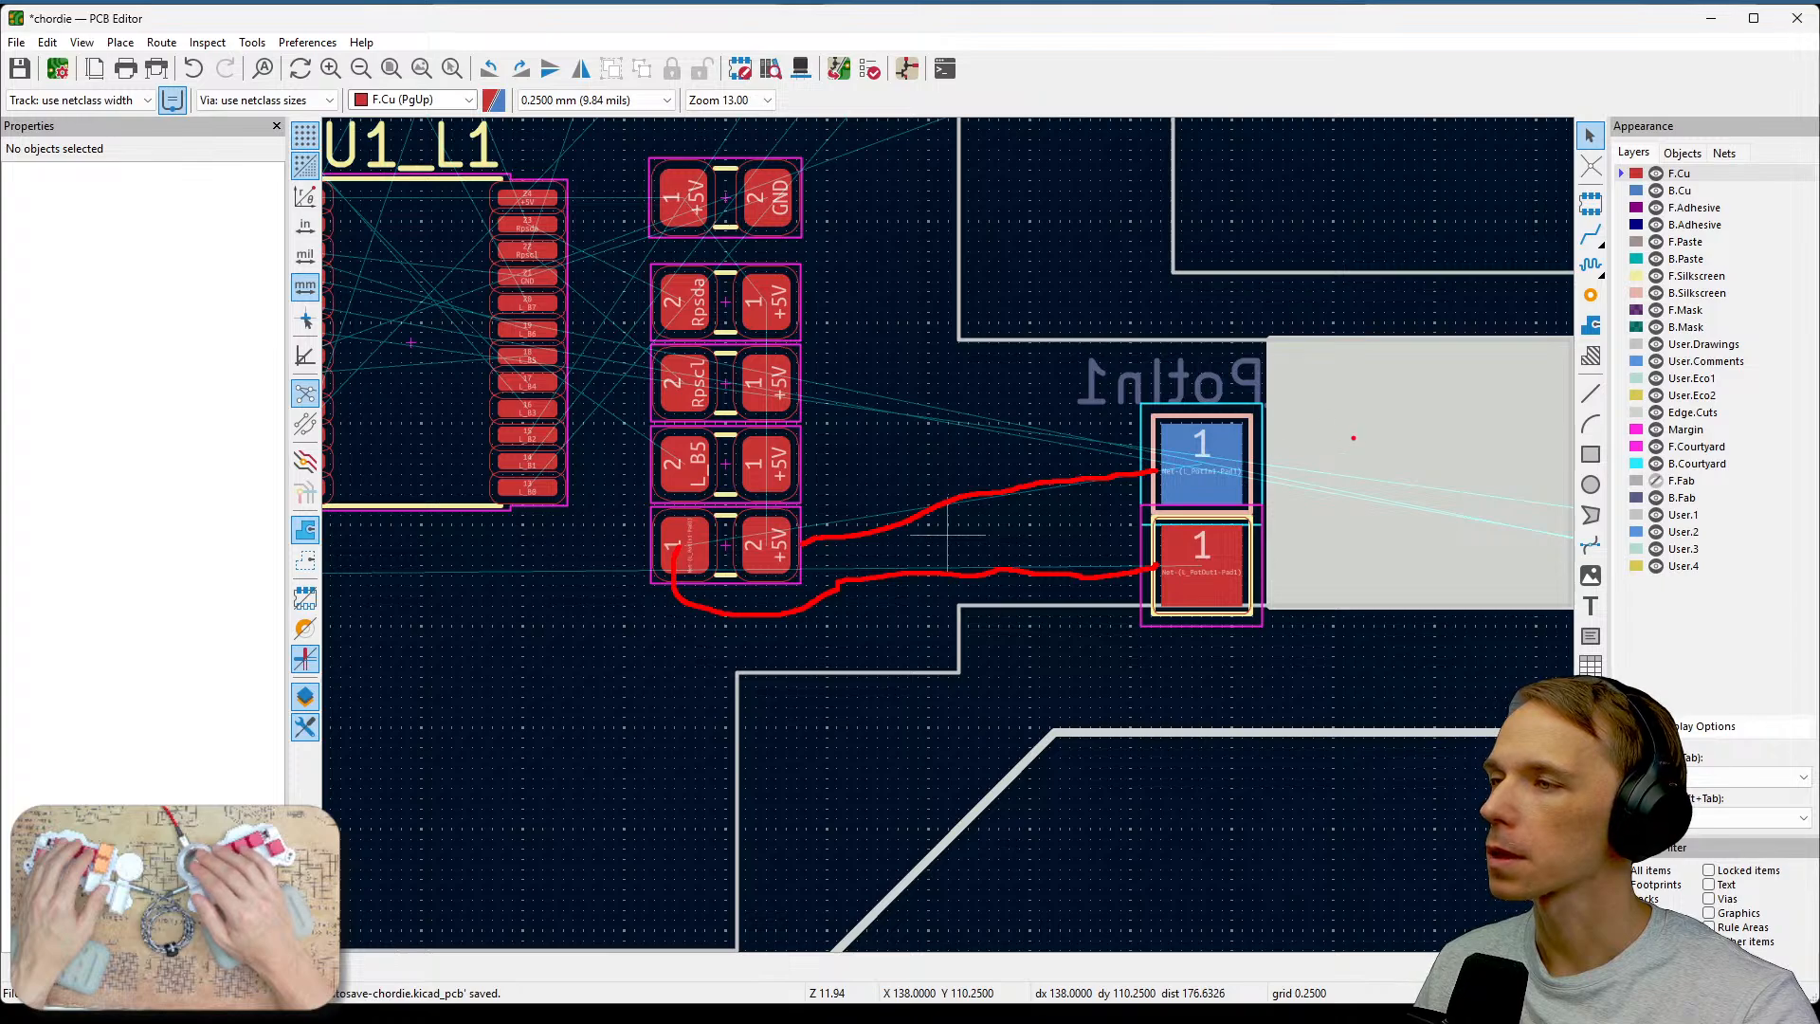
{"action": "left_click_drag", "start_coordinate": [1366, 441], "coordinate": [1450, 519]}
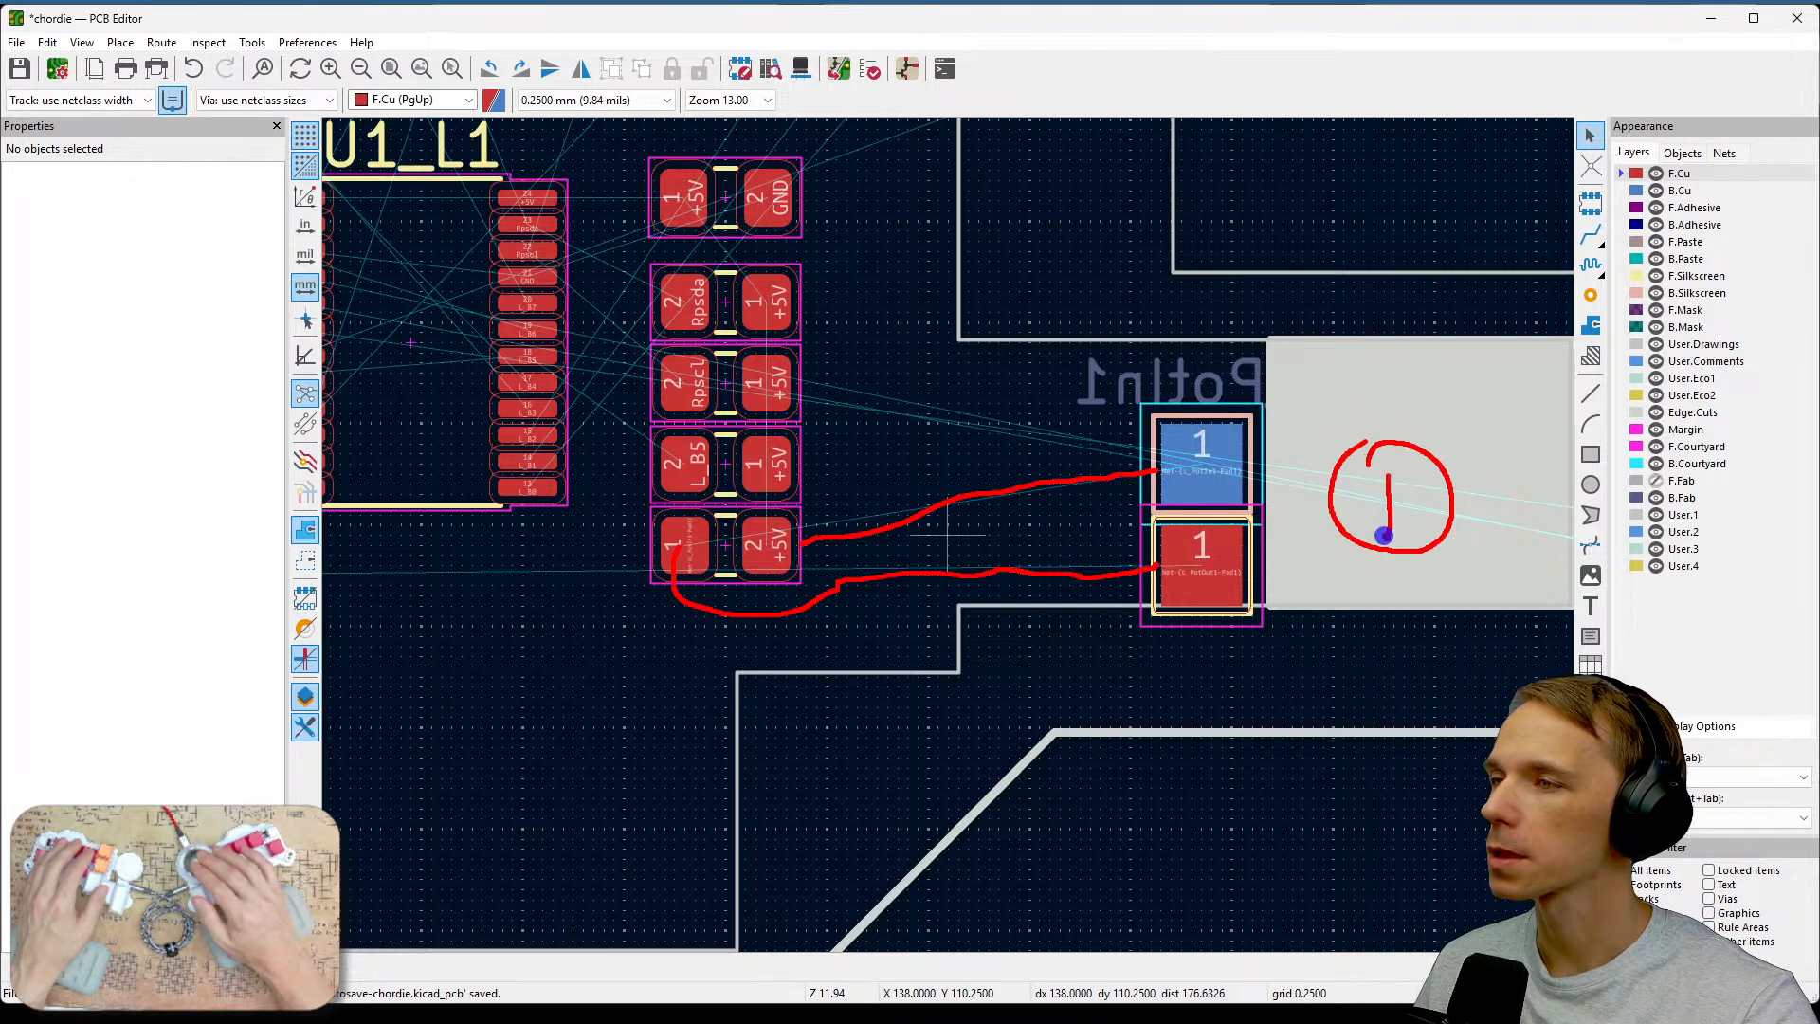
{"action": "left_click_drag", "start_coordinate": [1377, 385], "coordinate": [1353, 358]}
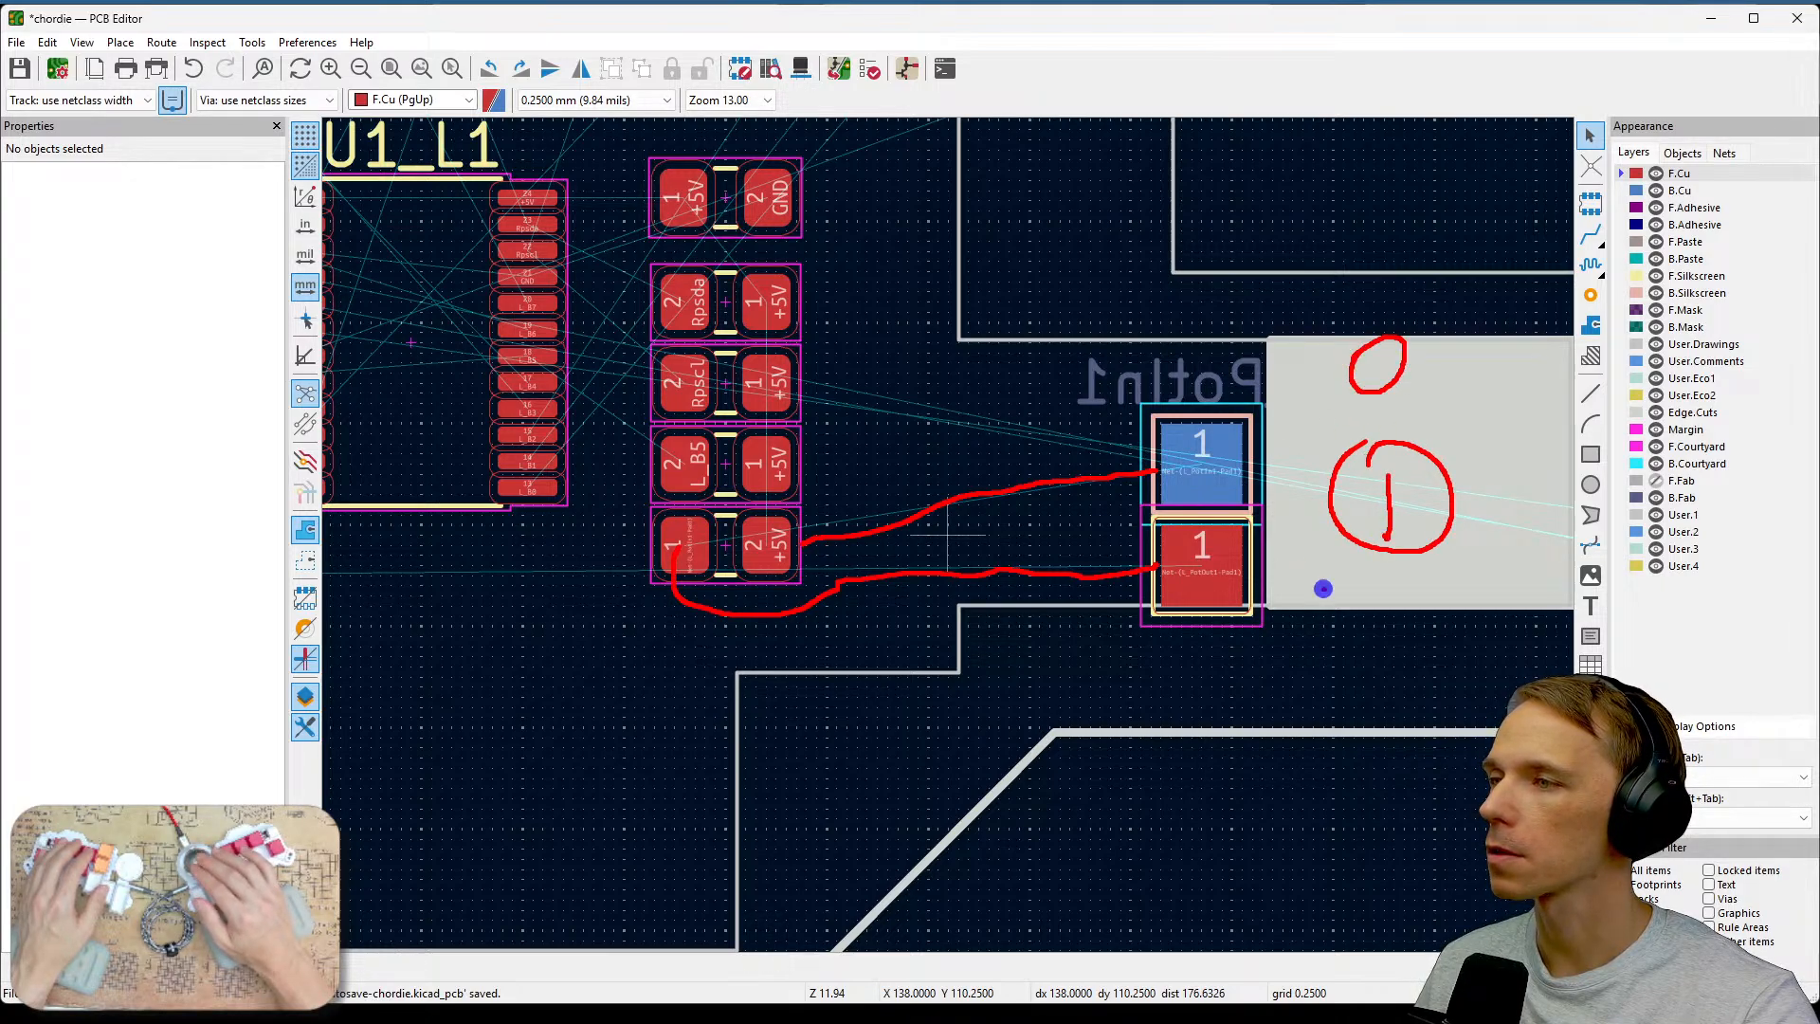
{"action": "left_click", "coordinate": [1377, 563]}
{"action": "left_click_drag", "start_coordinate": [1323, 589], "coordinate": [1410, 611]}
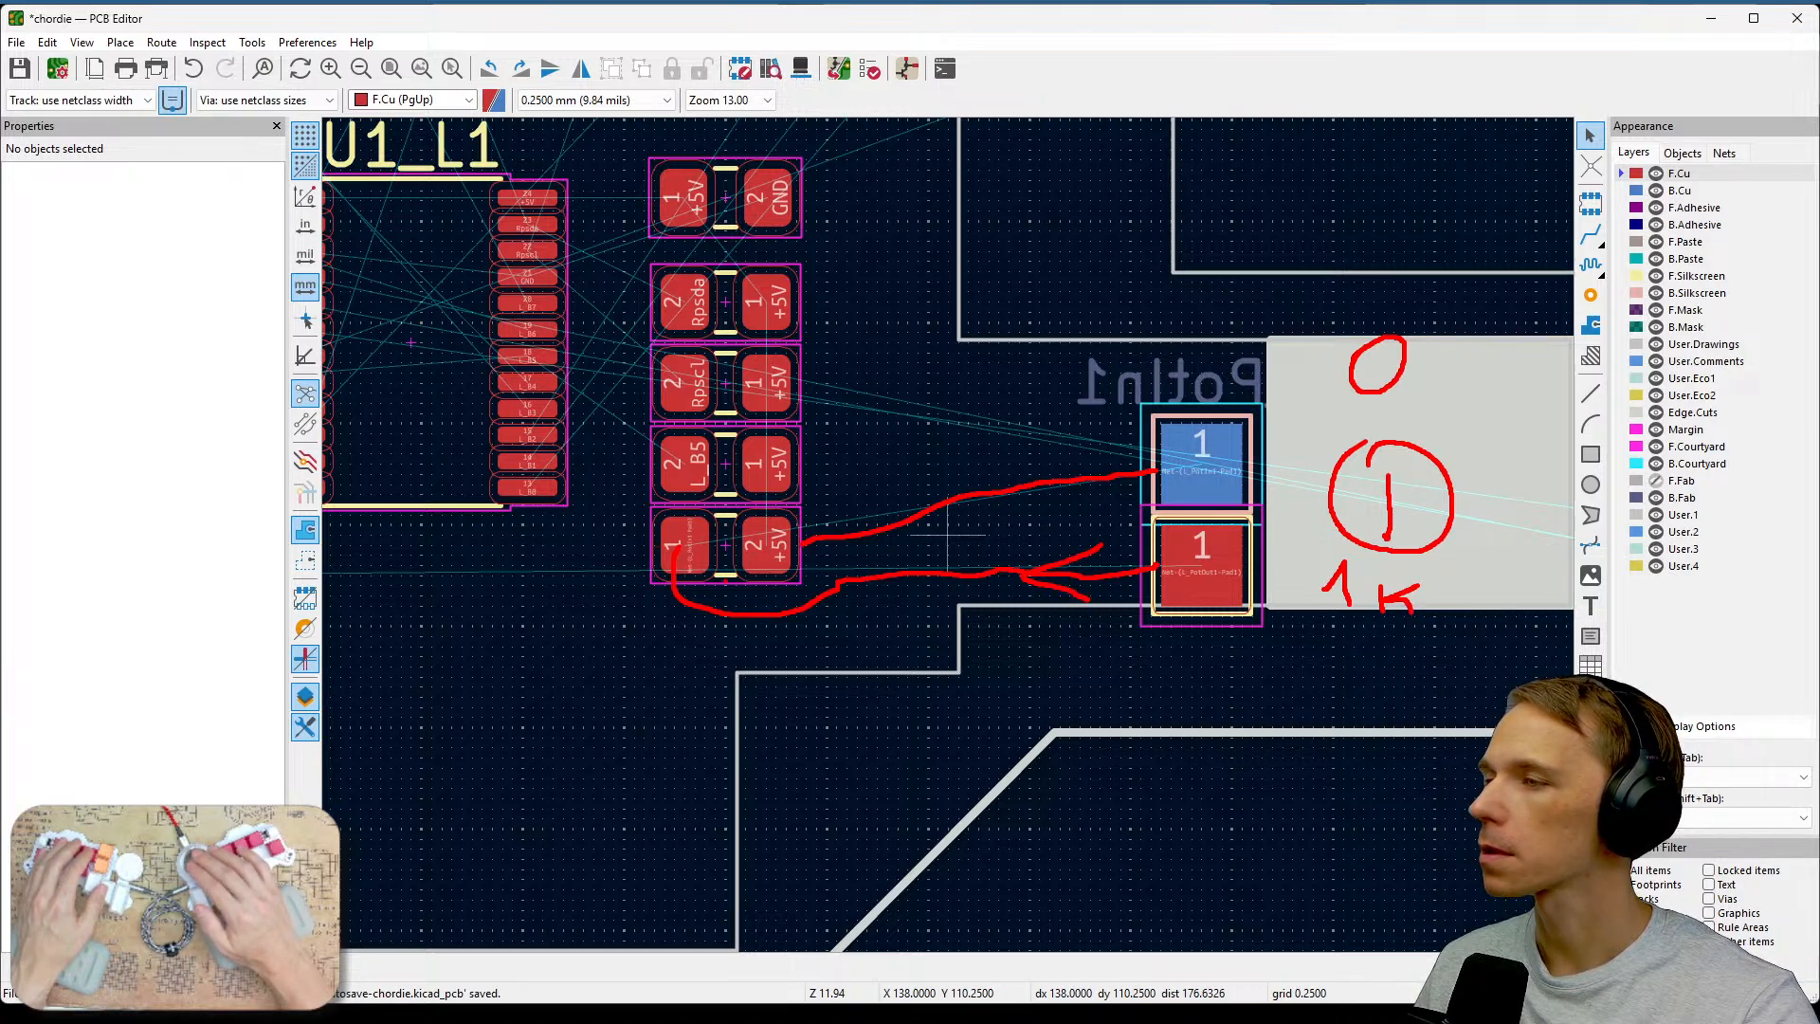
{"action": "key", "text": "Escape"}
{"action": "middle_click_drag", "start_coordinate": [833, 662], "coordinate": [1084, 635]}
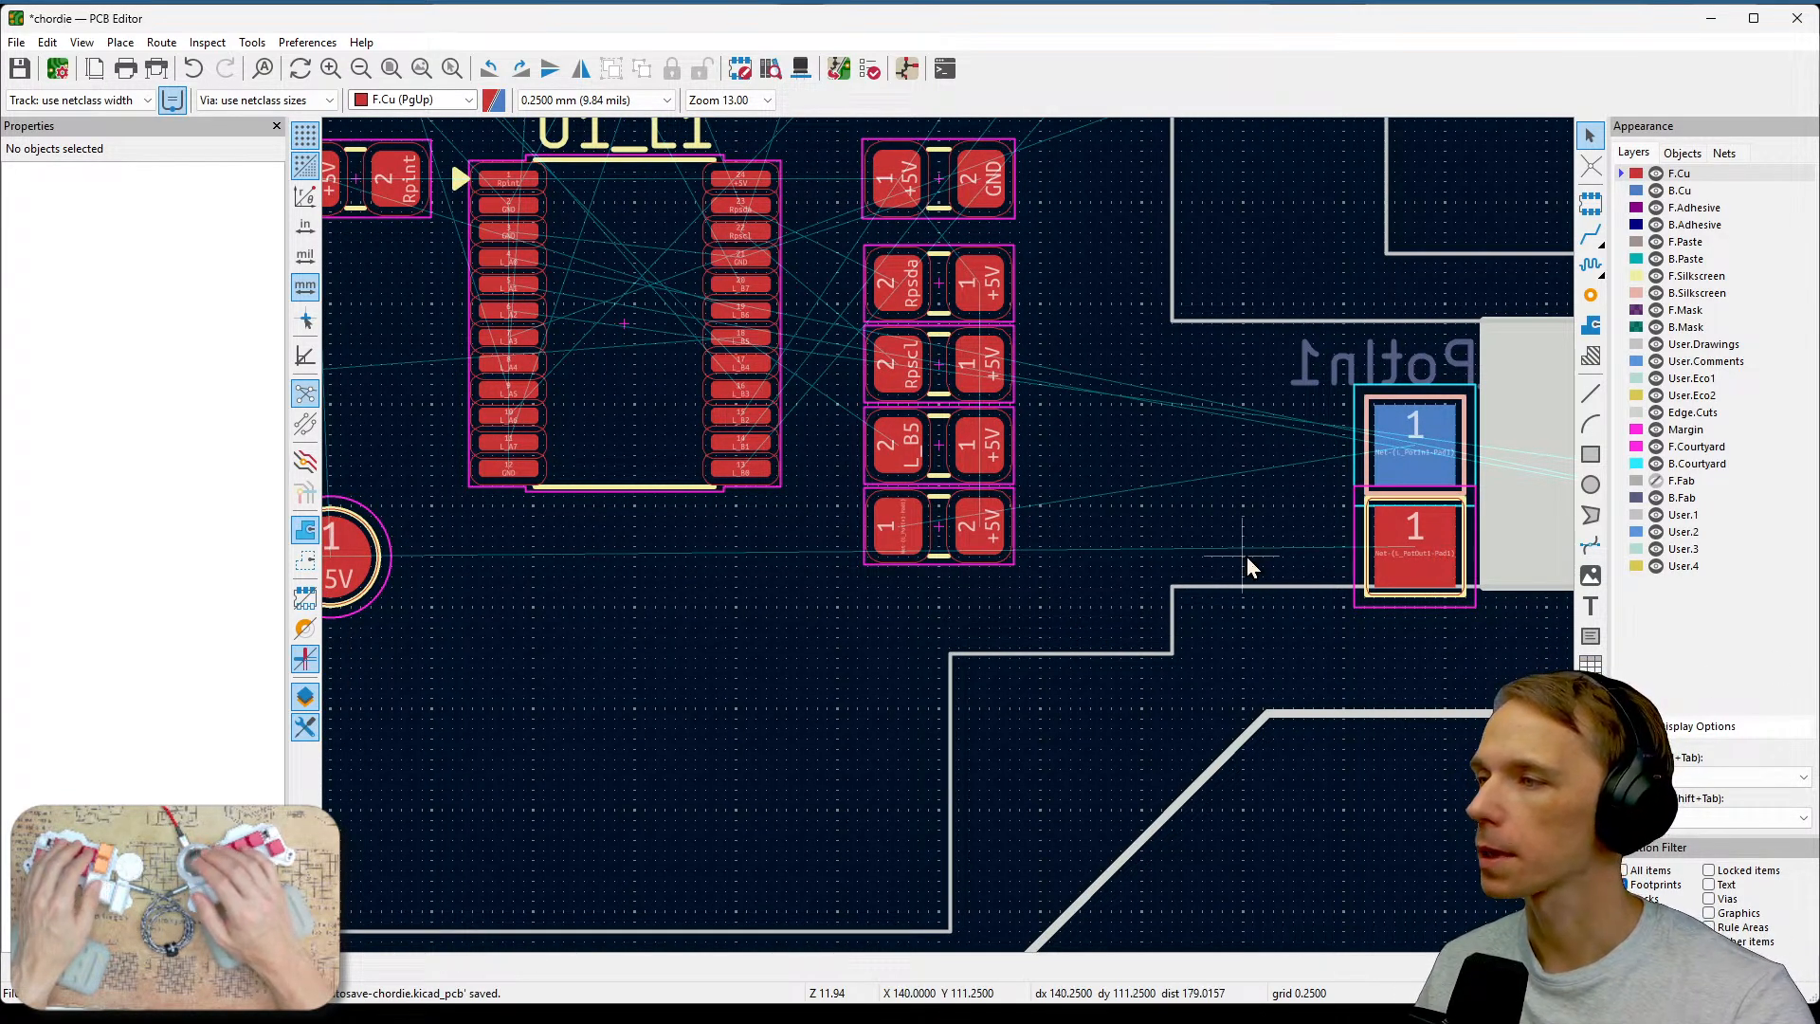
{"action": "middle_click_drag", "start_coordinate": [1080, 611], "coordinate": [1408, 631]}
{"action": "scroll", "coordinate": [1215, 607], "scroll_direction": "down", "scroll_amount": 1}
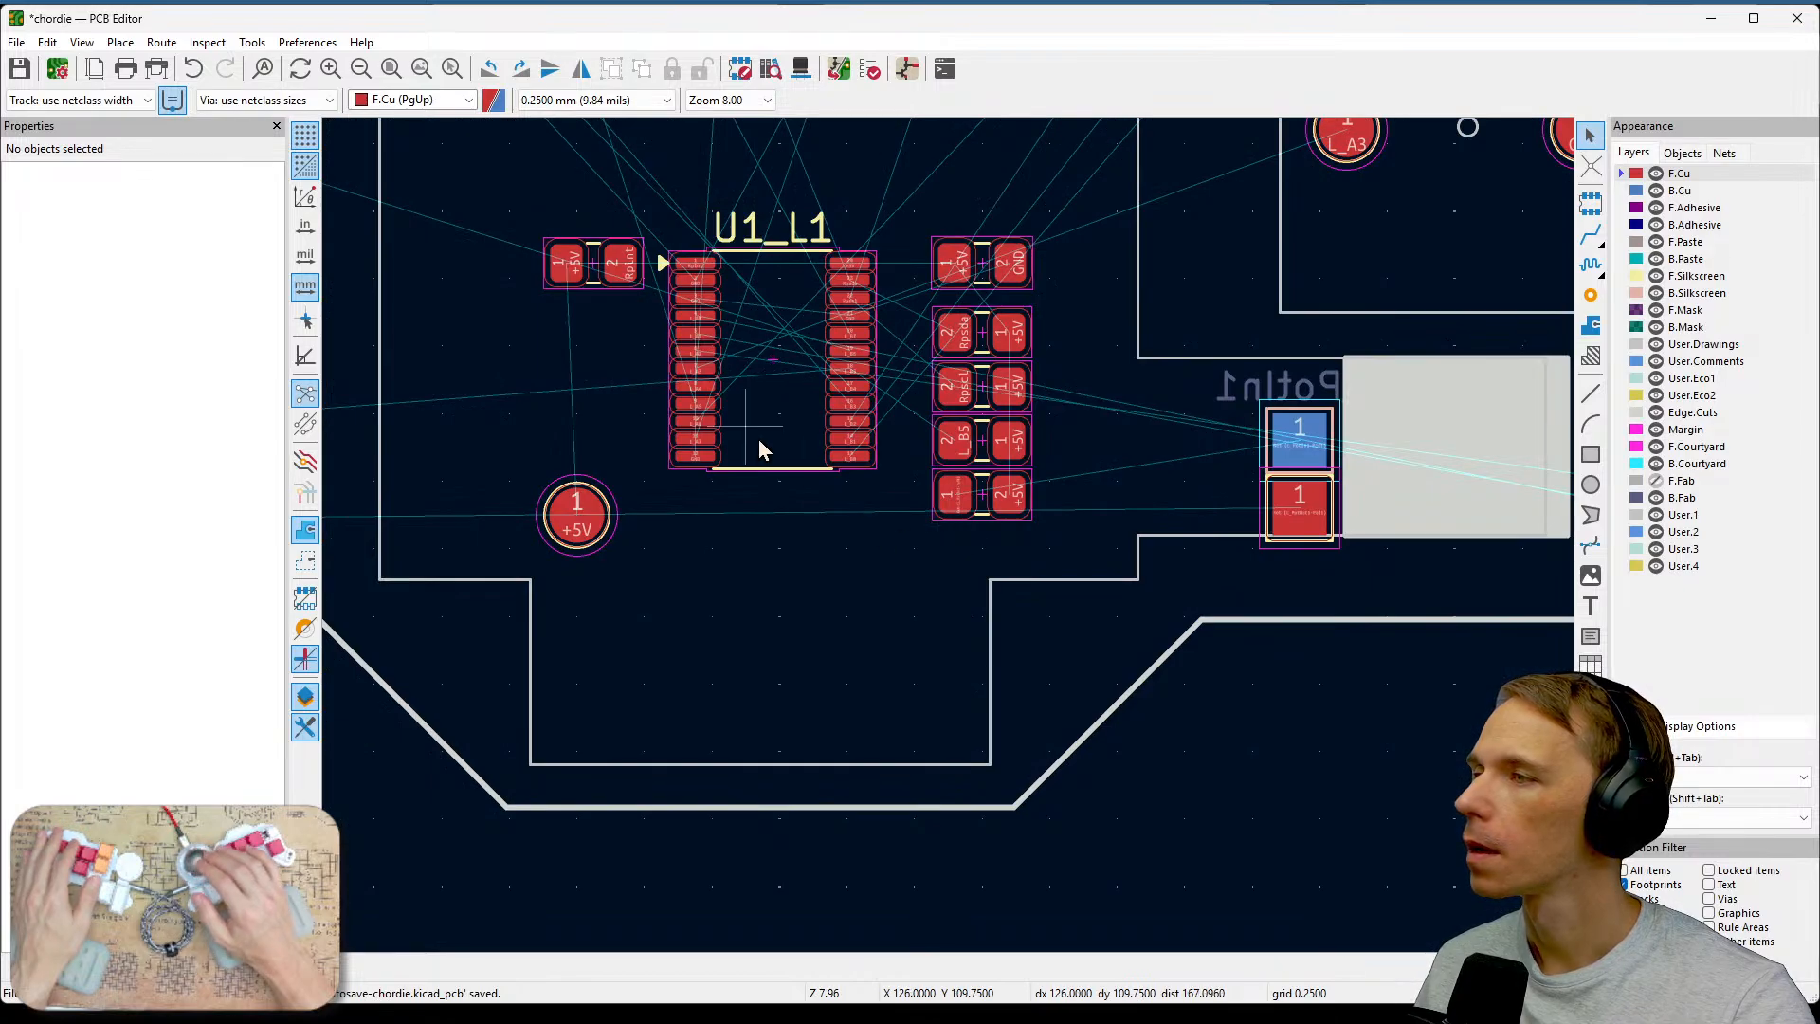
{"action": "middle_click_drag", "start_coordinate": [1086, 459], "coordinate": [1080, 712]}
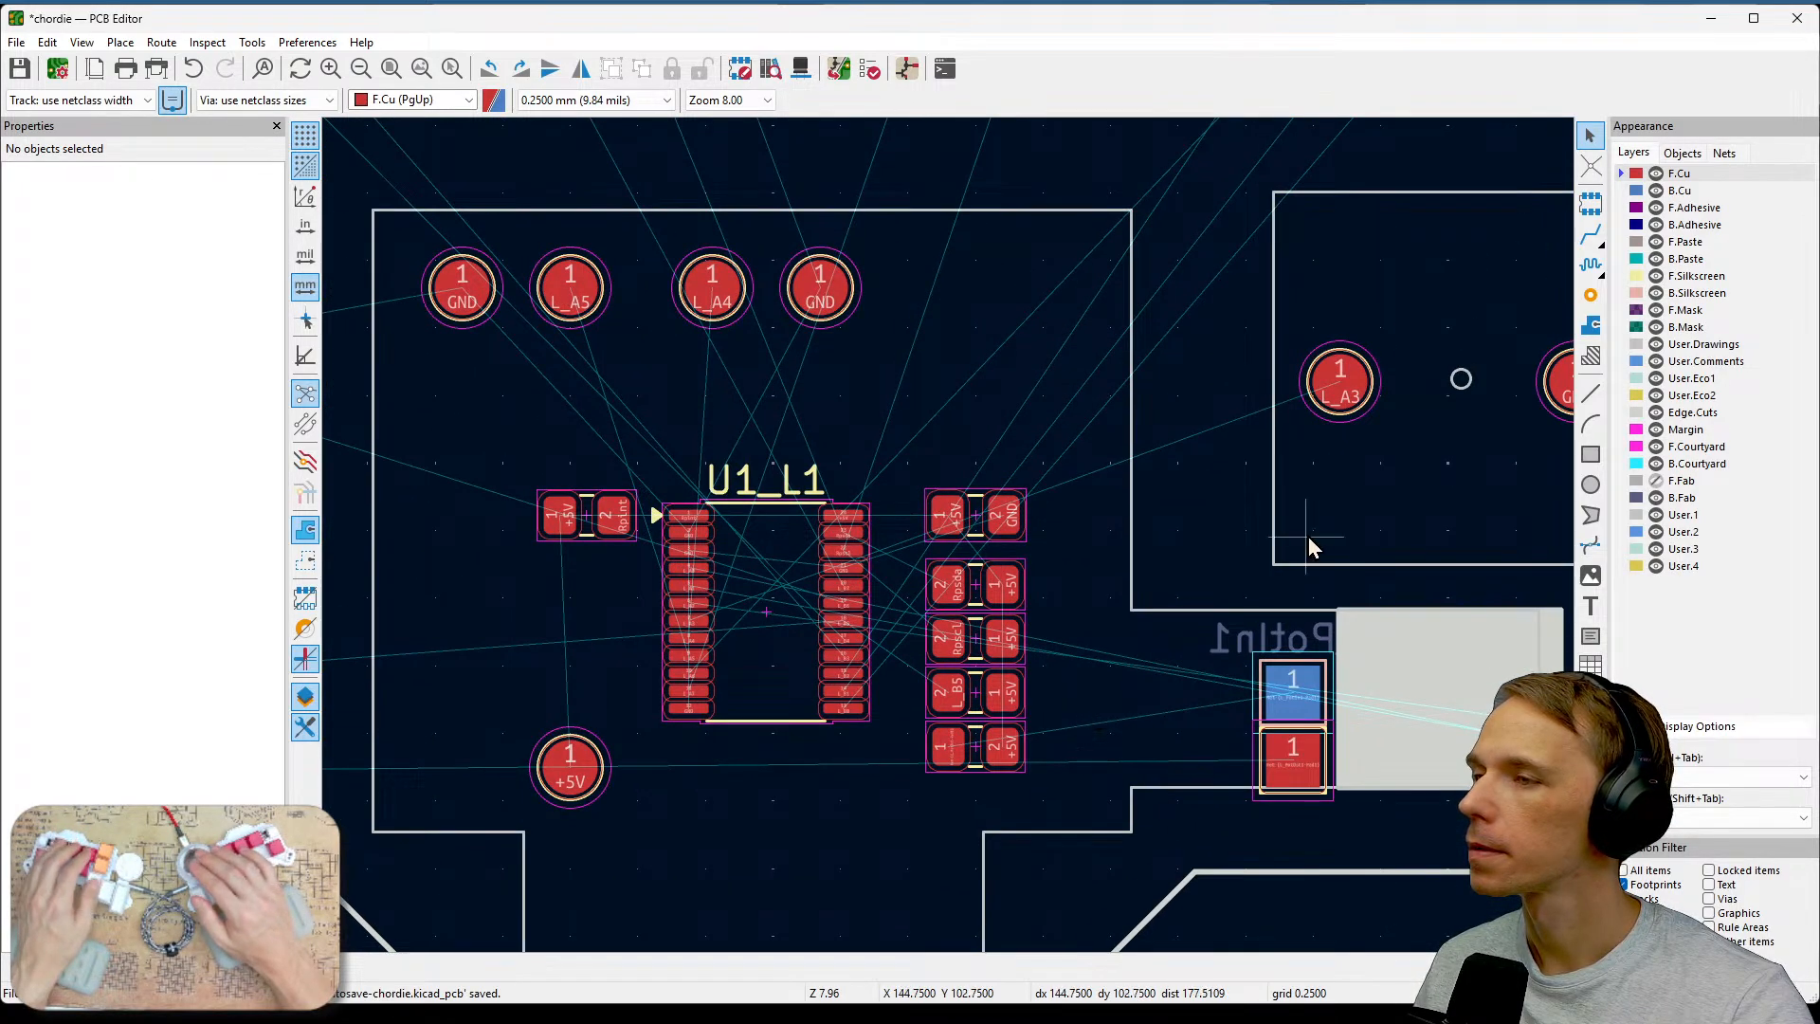
{"action": "middle_click_drag", "start_coordinate": [1308, 539], "coordinate": [714, 365]}
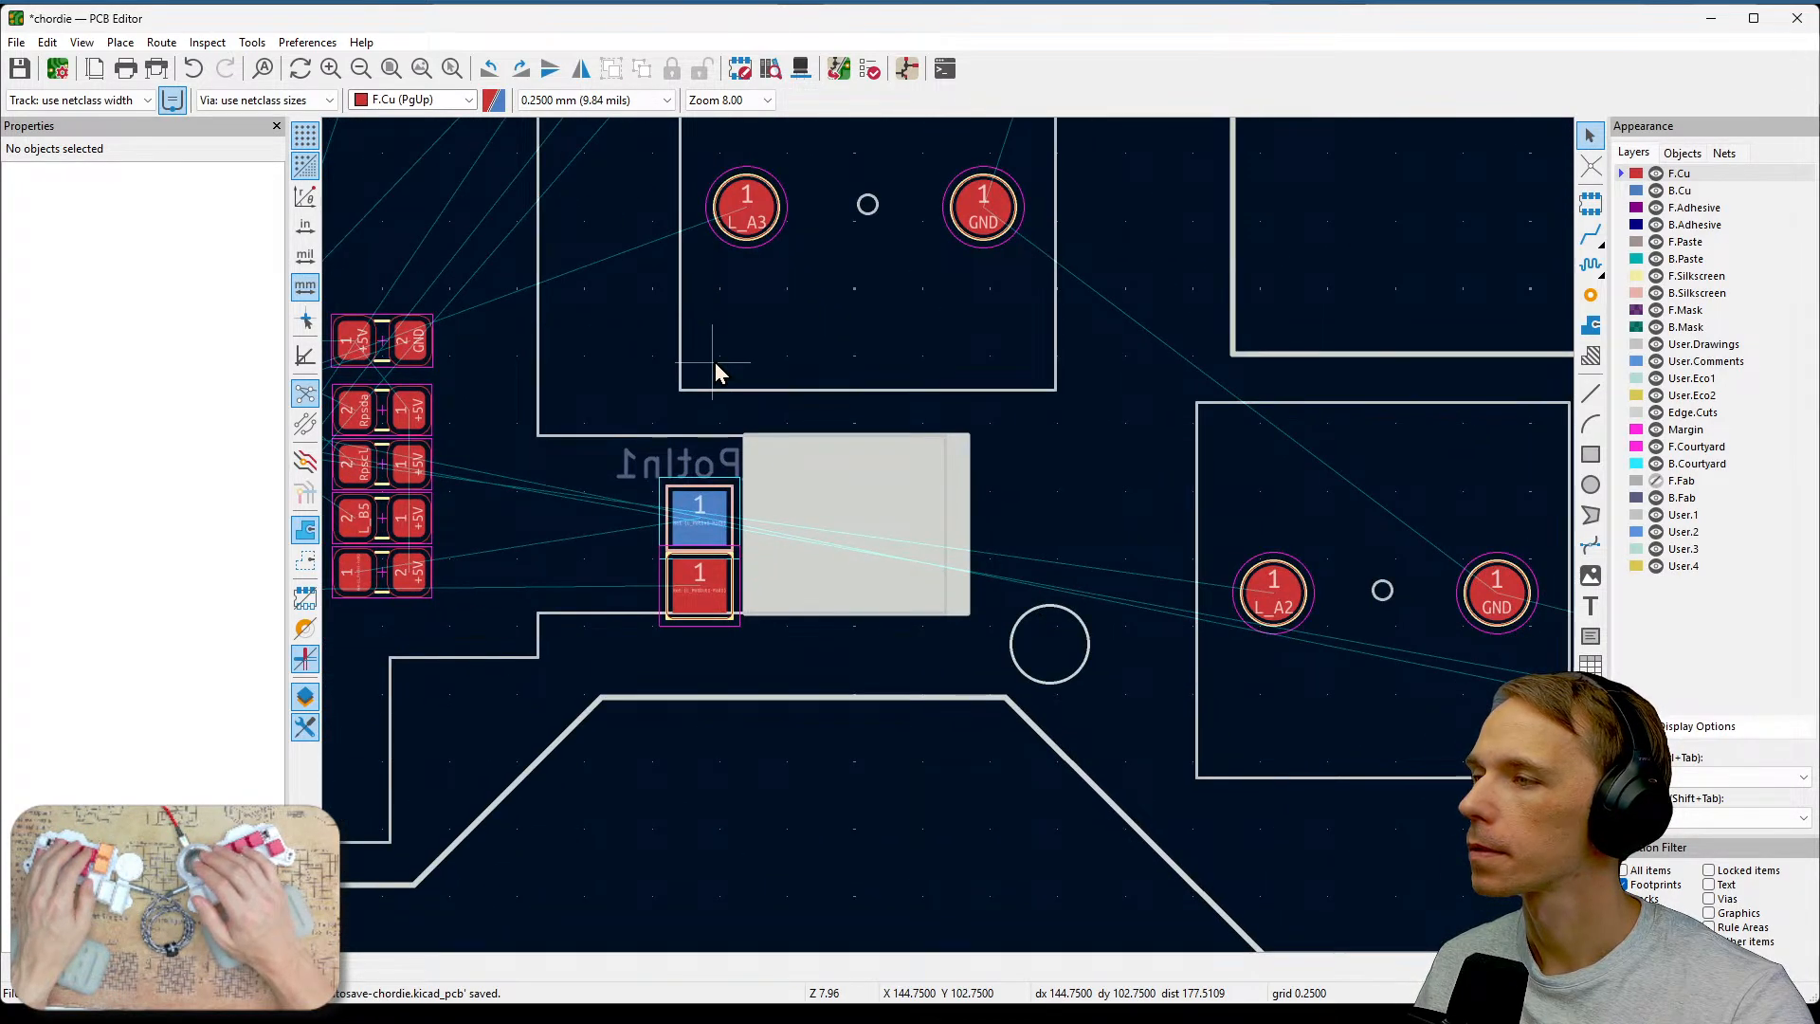
Hide the L_VolB2 test pad's reference label on the silkscreen.
{"action": "middle_click_drag", "start_coordinate": [715, 370], "coordinate": [551, 355]}
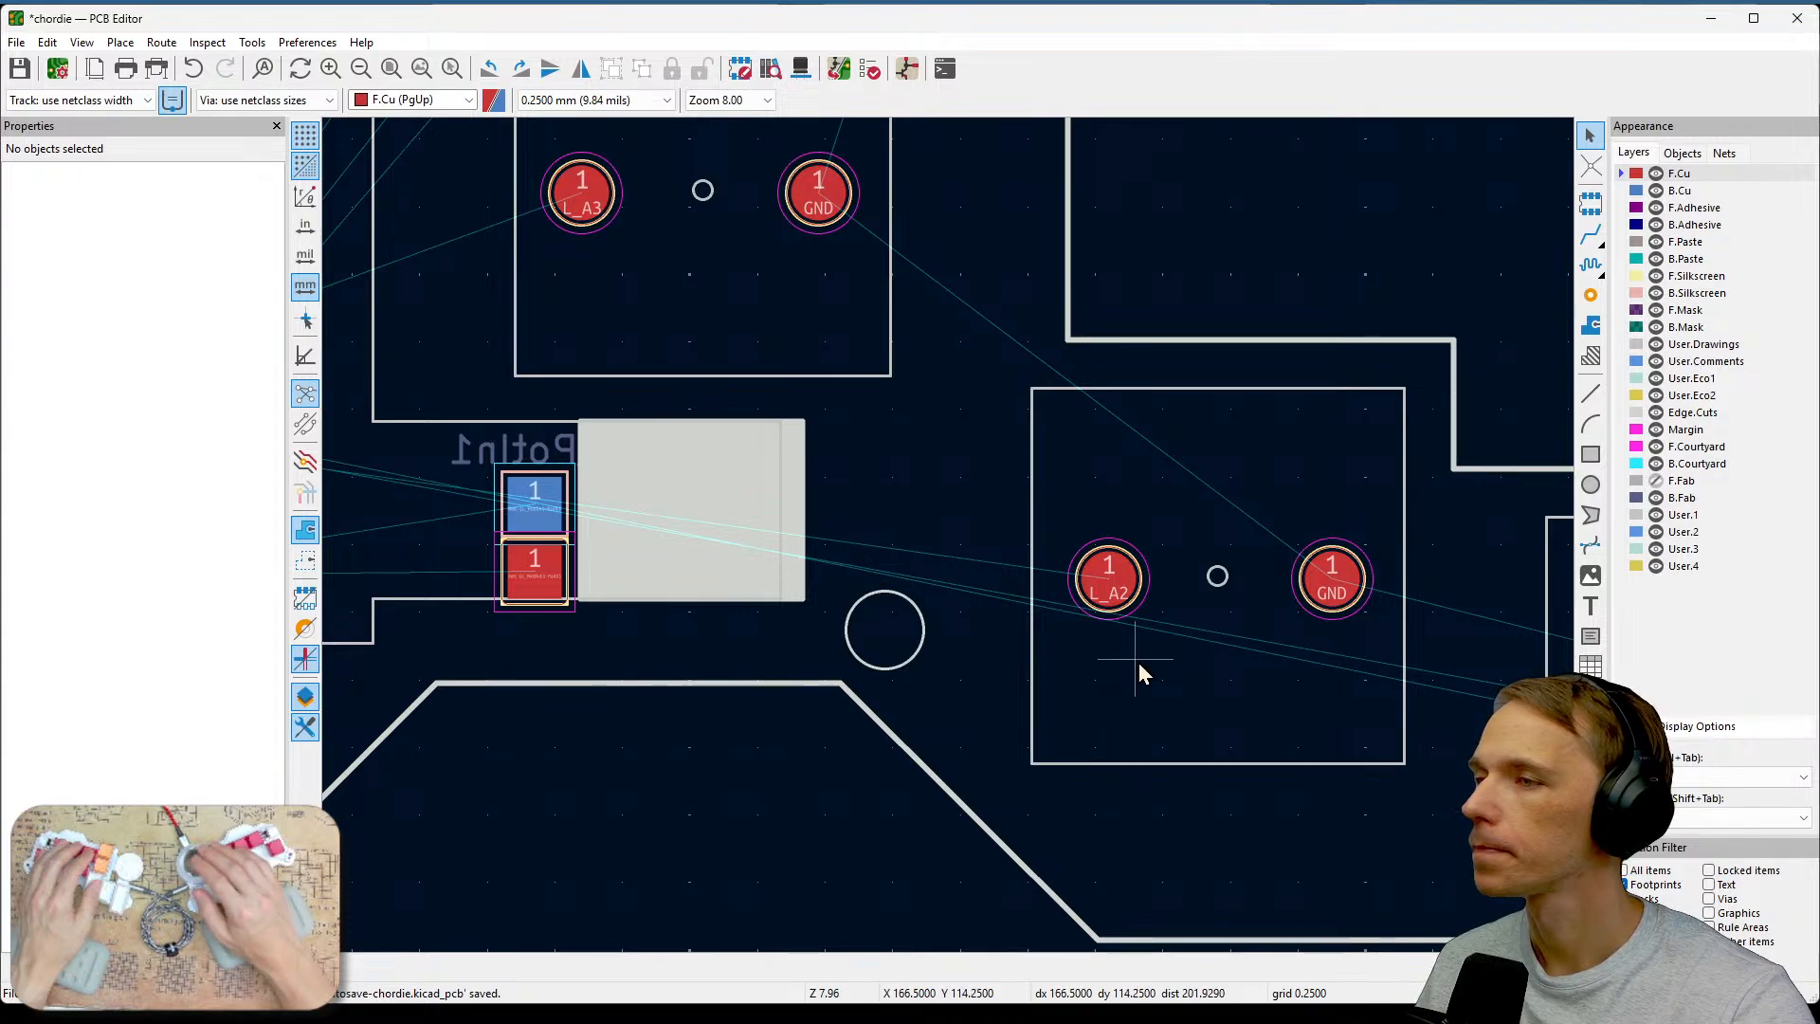
{"action": "middle_click_drag", "start_coordinate": [1312, 740], "coordinate": [797, 597]}
{"action": "scroll", "coordinate": [798, 597], "scroll_direction": "down", "scroll_amount": 4}
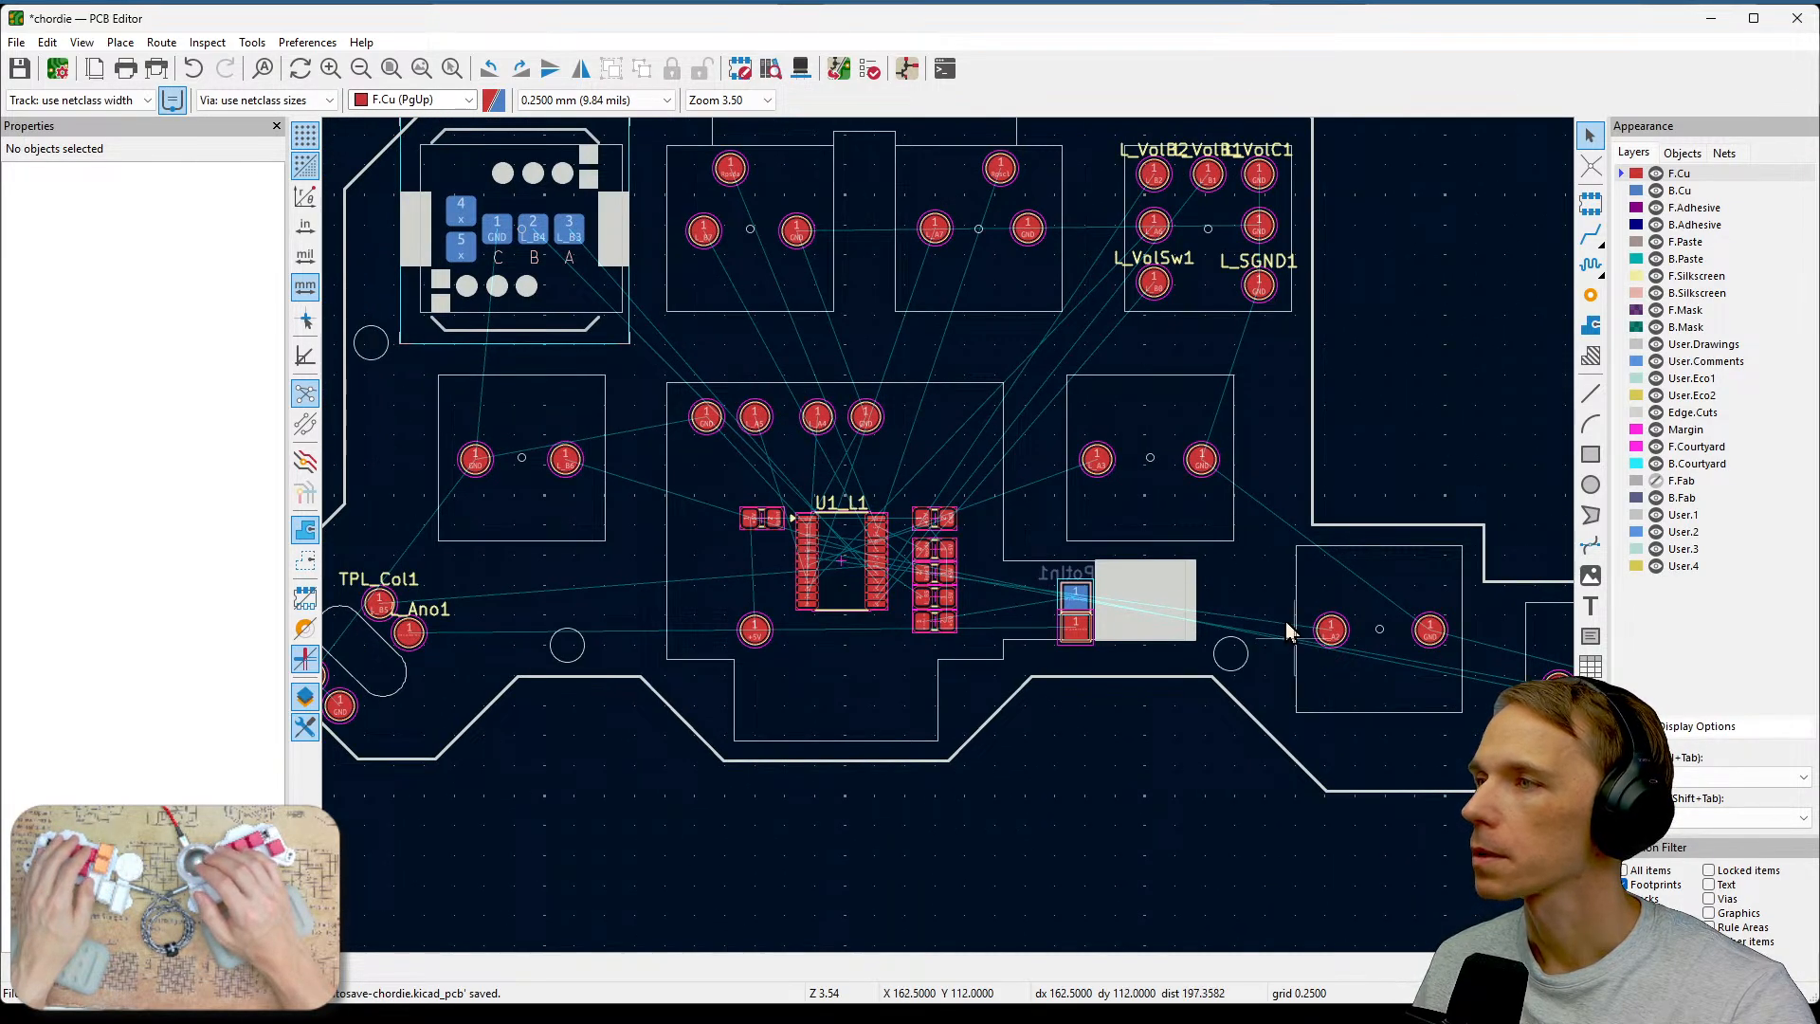
{"action": "scroll", "coordinate": [1174, 288], "scroll_direction": "up", "scroll_amount": 5}
{"action": "middle_click_drag", "start_coordinate": [928, 675], "coordinate": [1017, 549]}
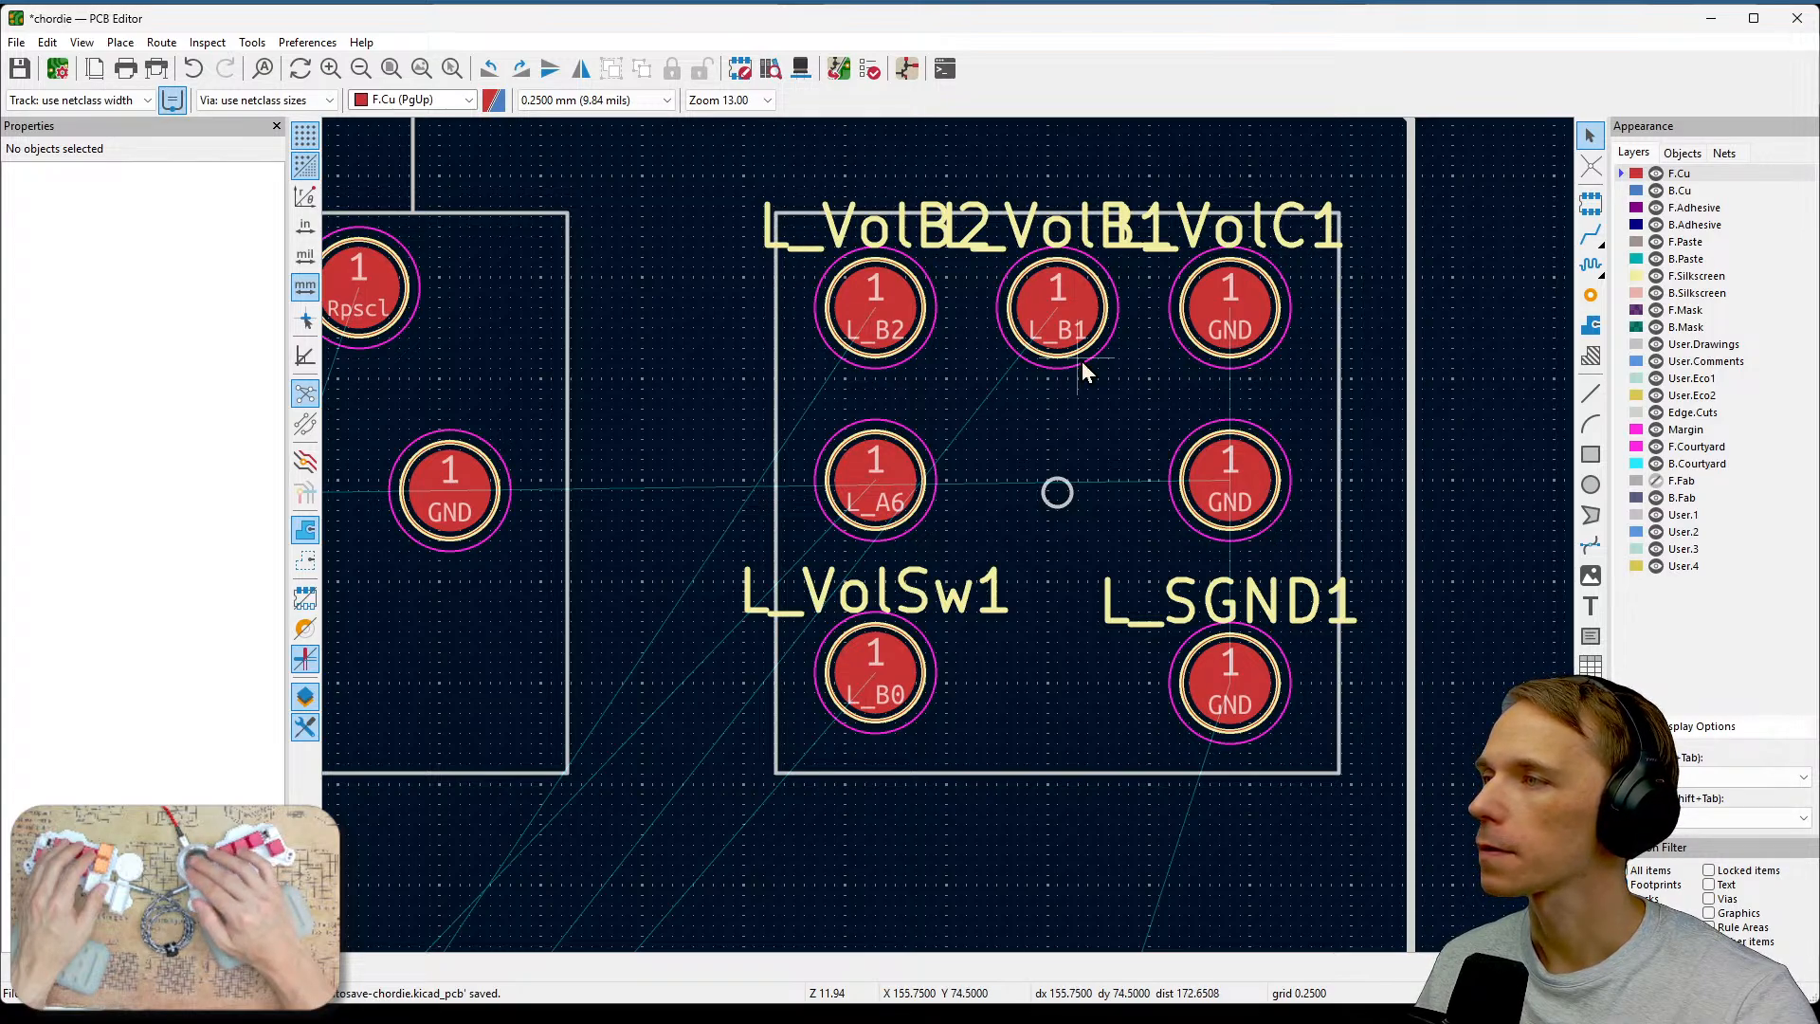
{"action": "left_click", "coordinate": [1725, 886]}
{"action": "left_click", "coordinate": [894, 242]}
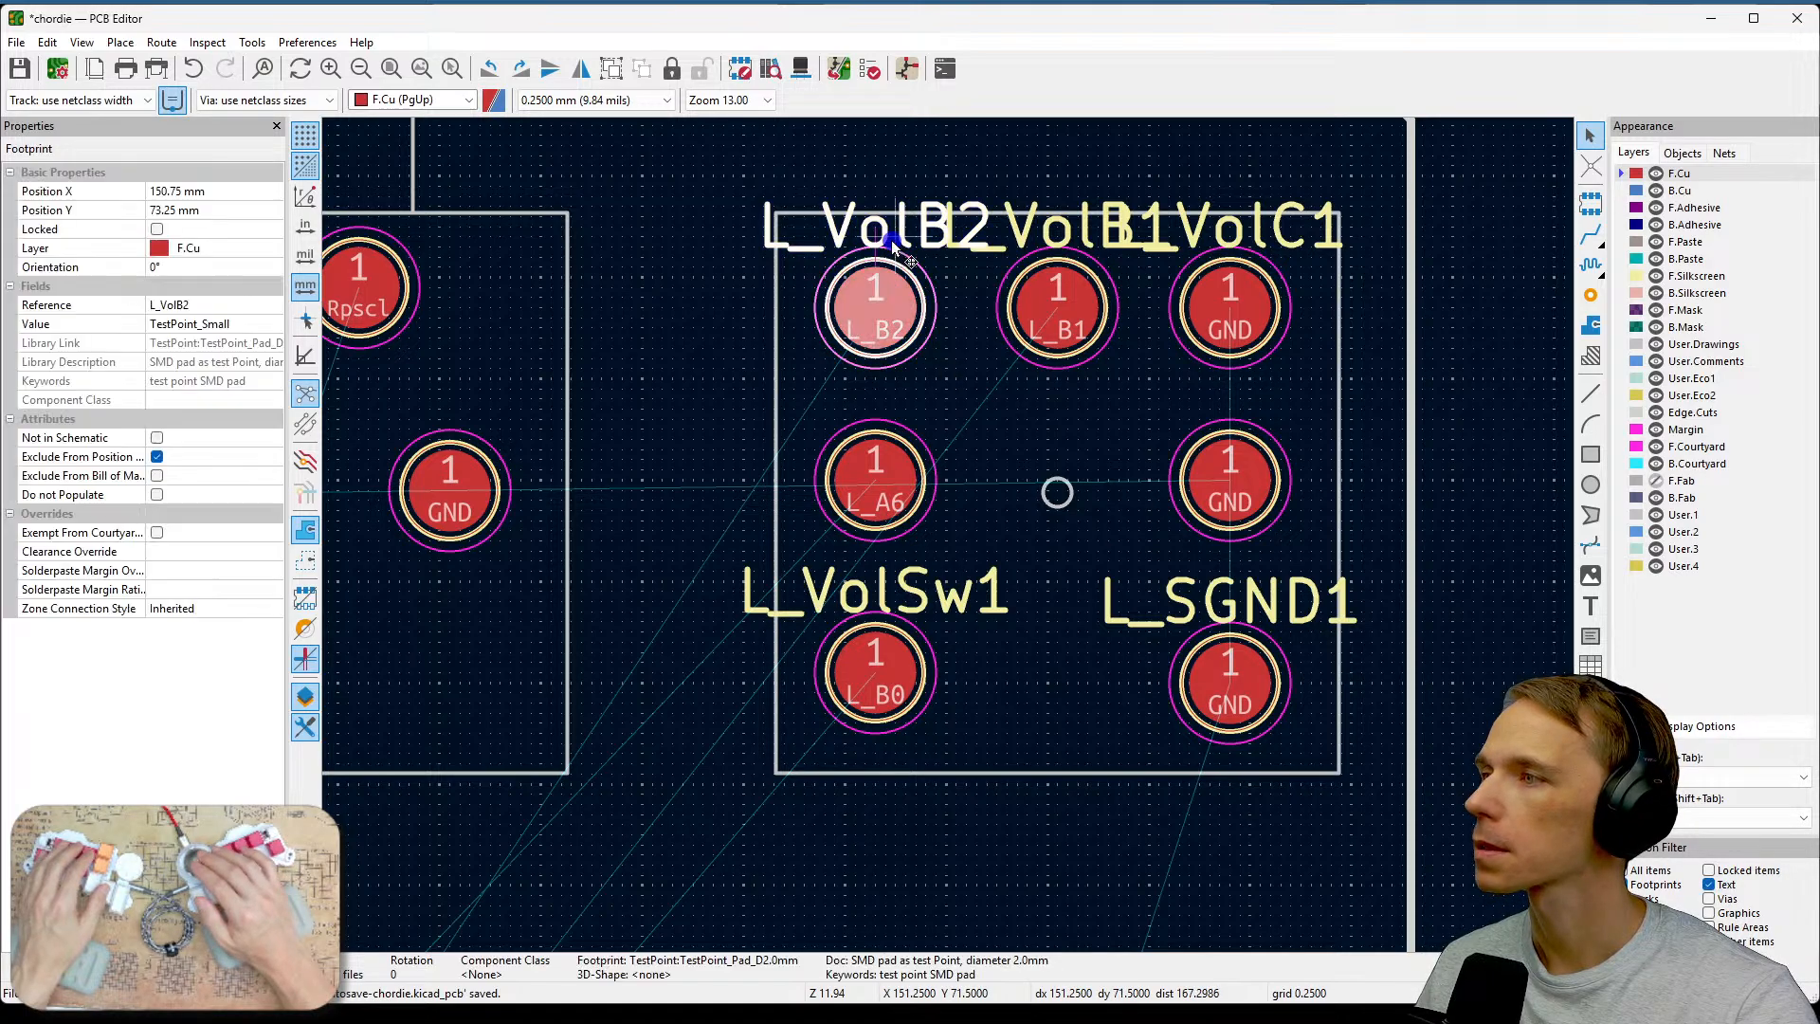
{"action": "double_click", "coordinate": [894, 243]}
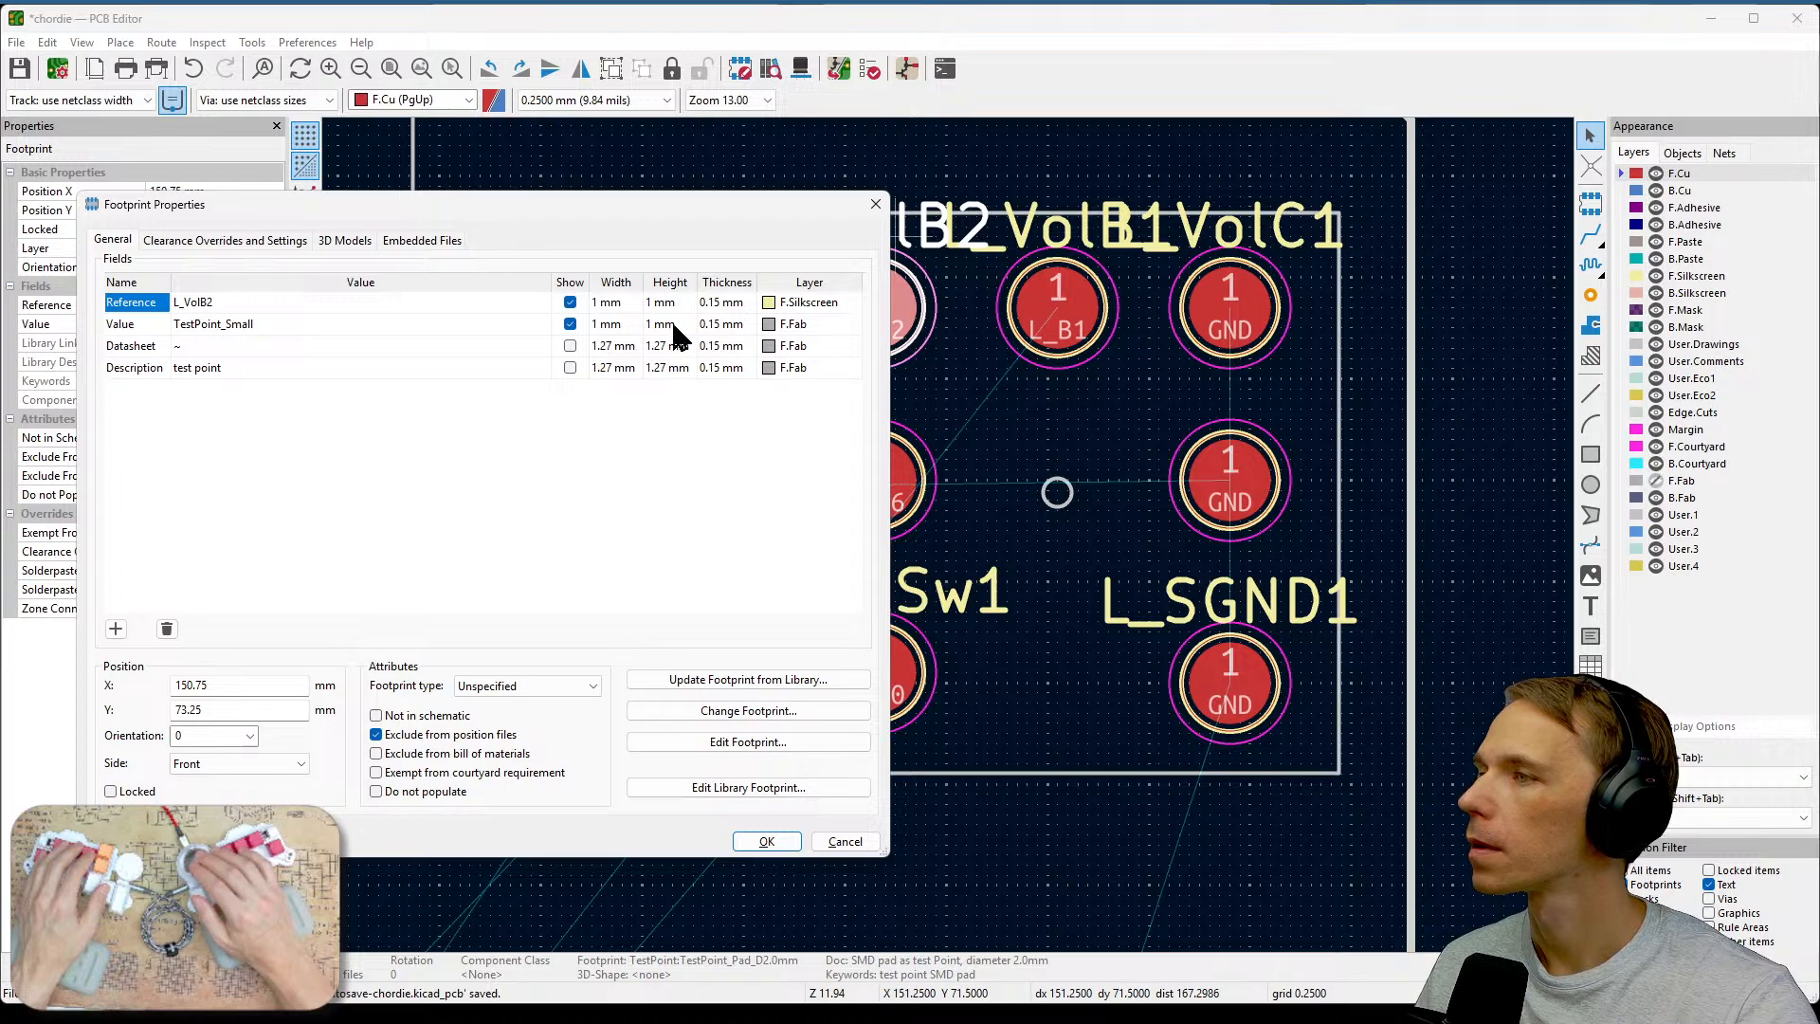
{"action": "left_click", "coordinate": [570, 302]}
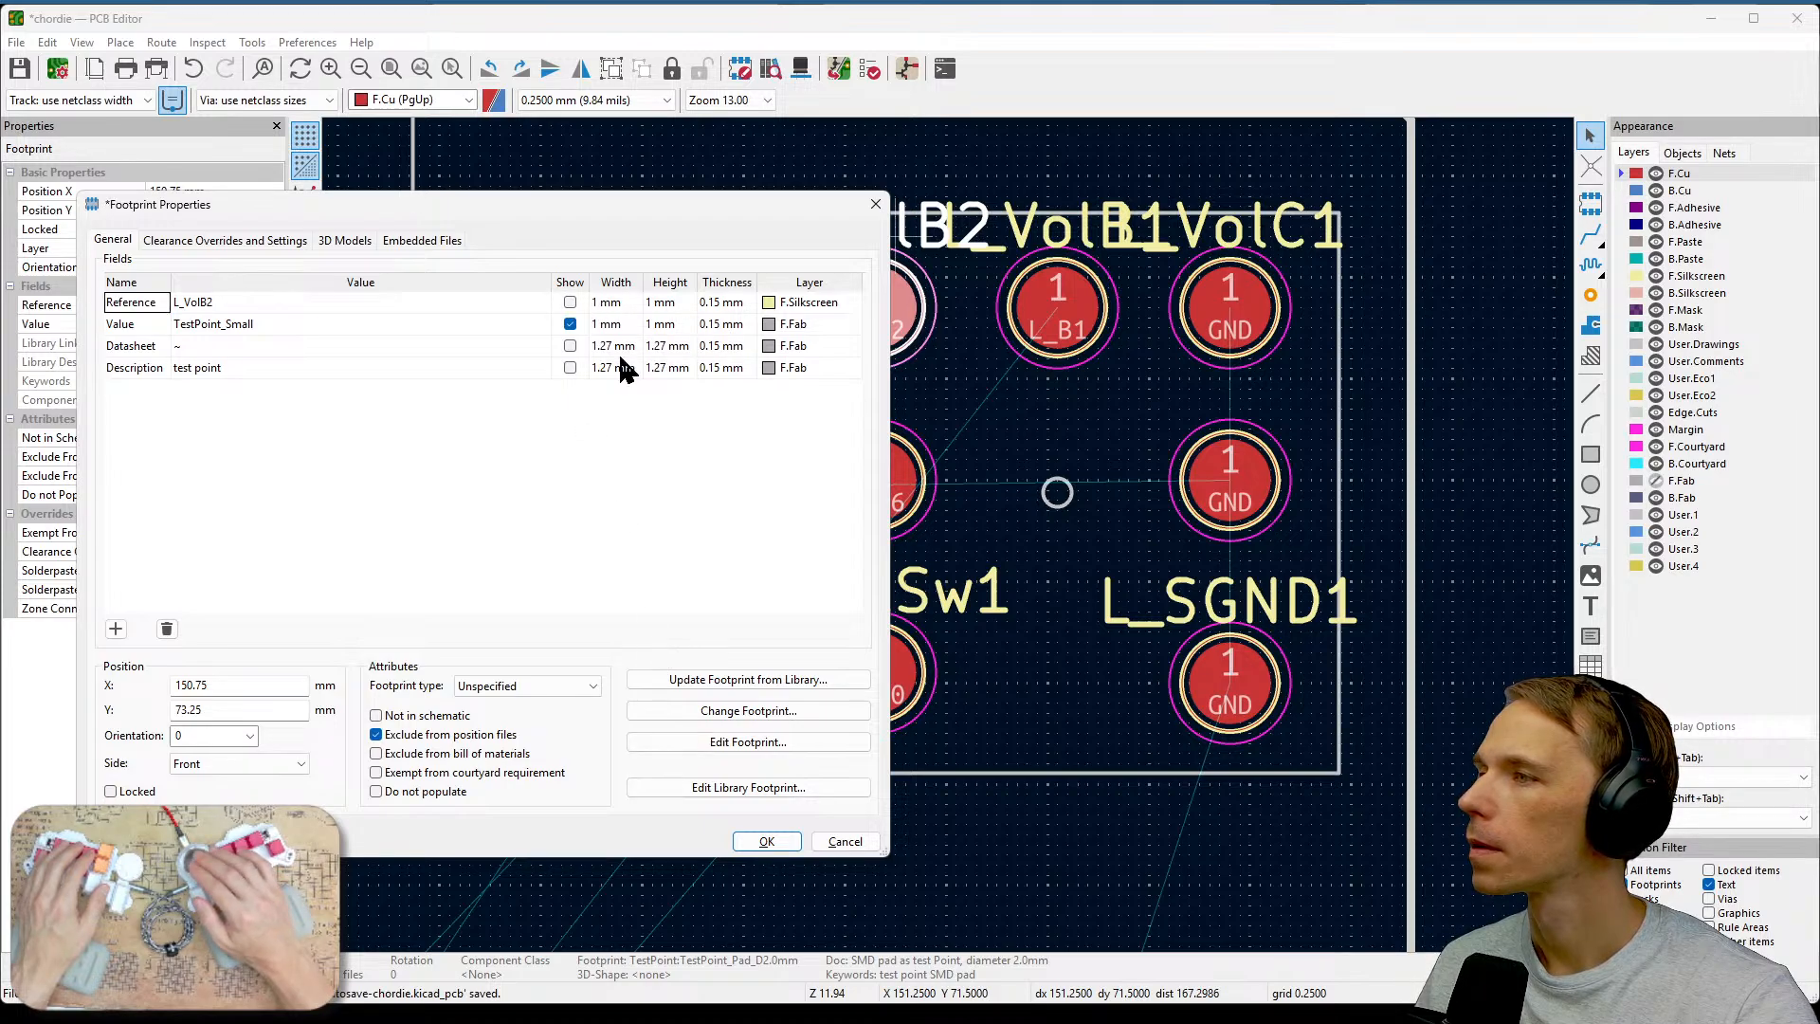
{"action": "left_click", "coordinate": [763, 841]}
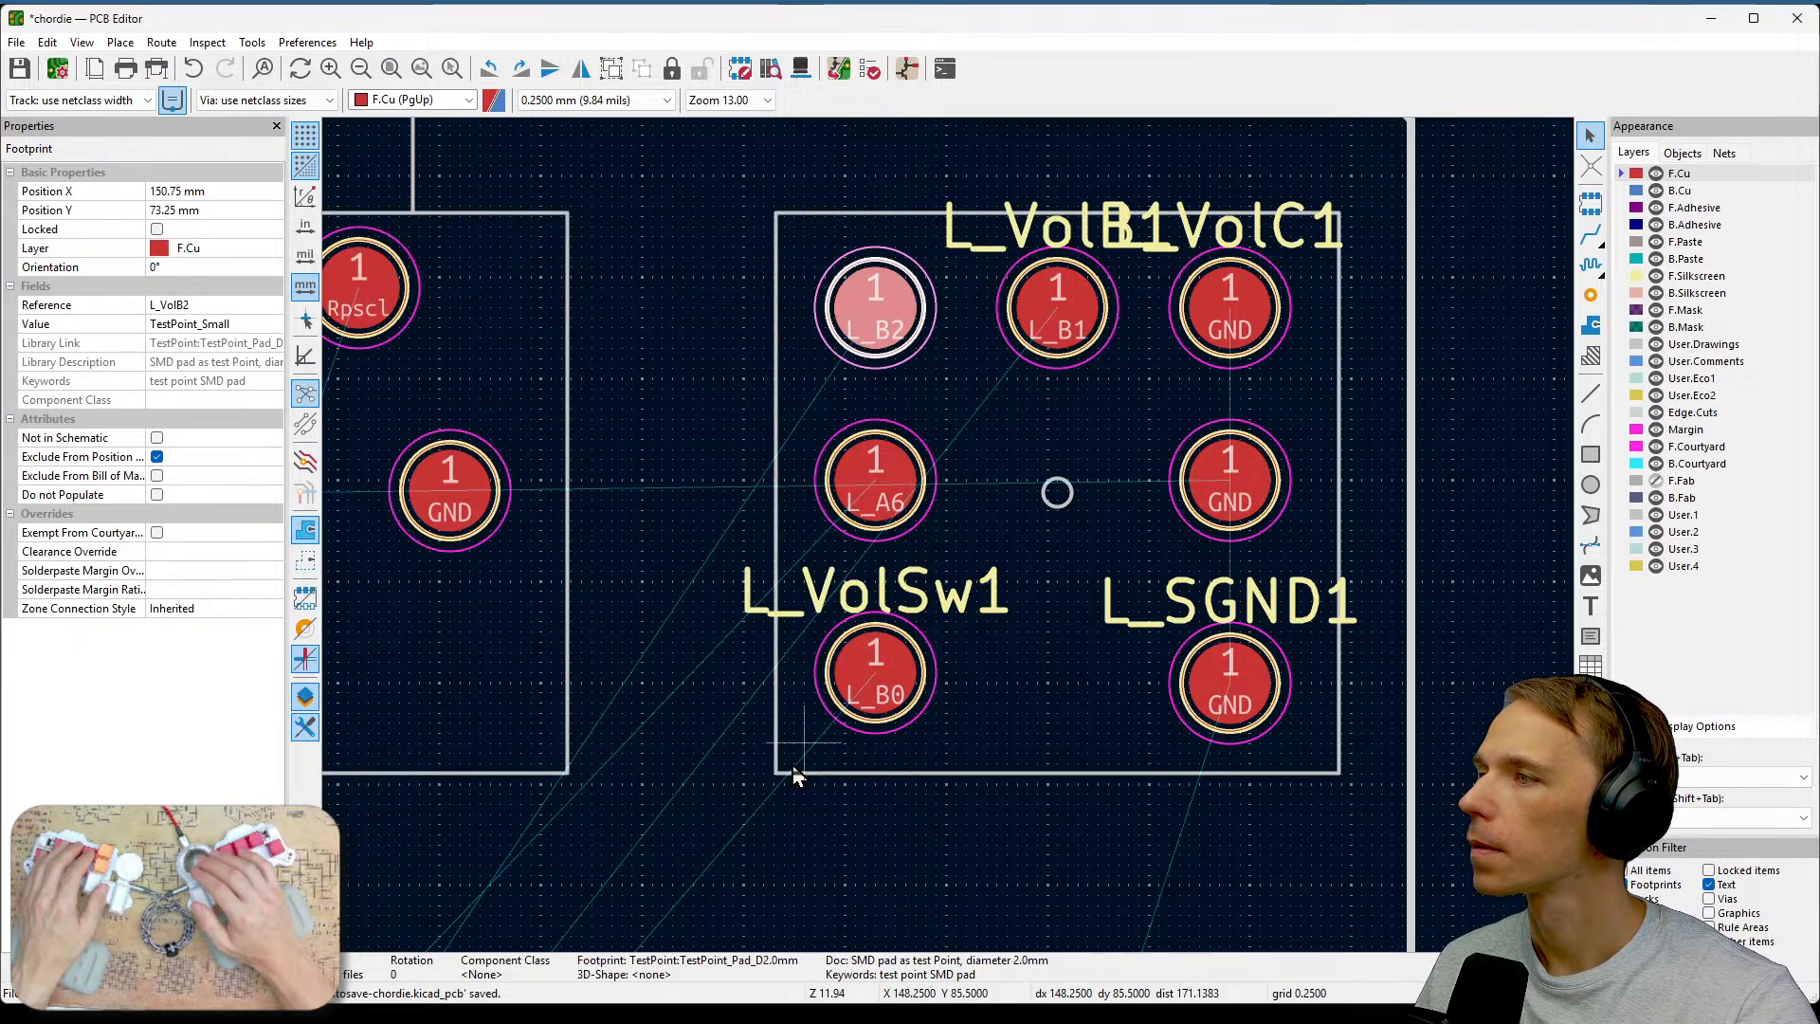
Hide the L_VolB1 reference label by turning off its visibility.
{"action": "left_click", "coordinate": [1048, 230]}
{"action": "double_click", "coordinate": [1048, 229]}
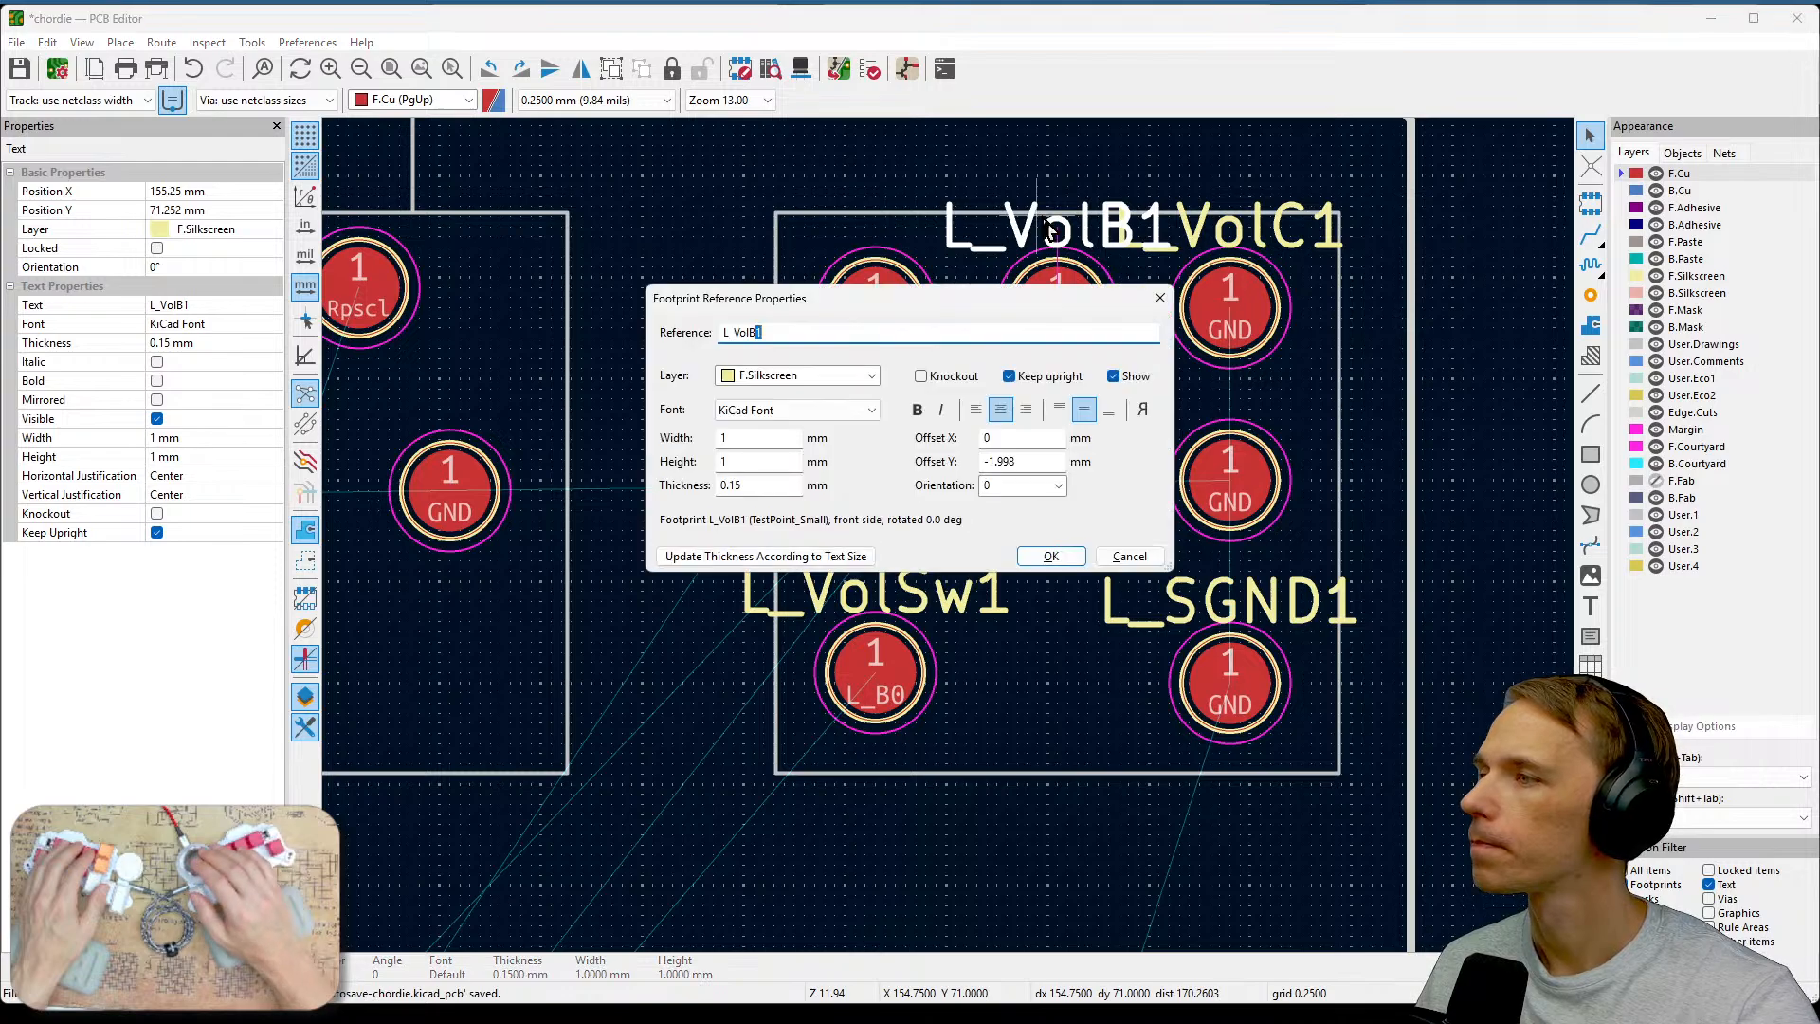
{"action": "key", "text": "Escape"}
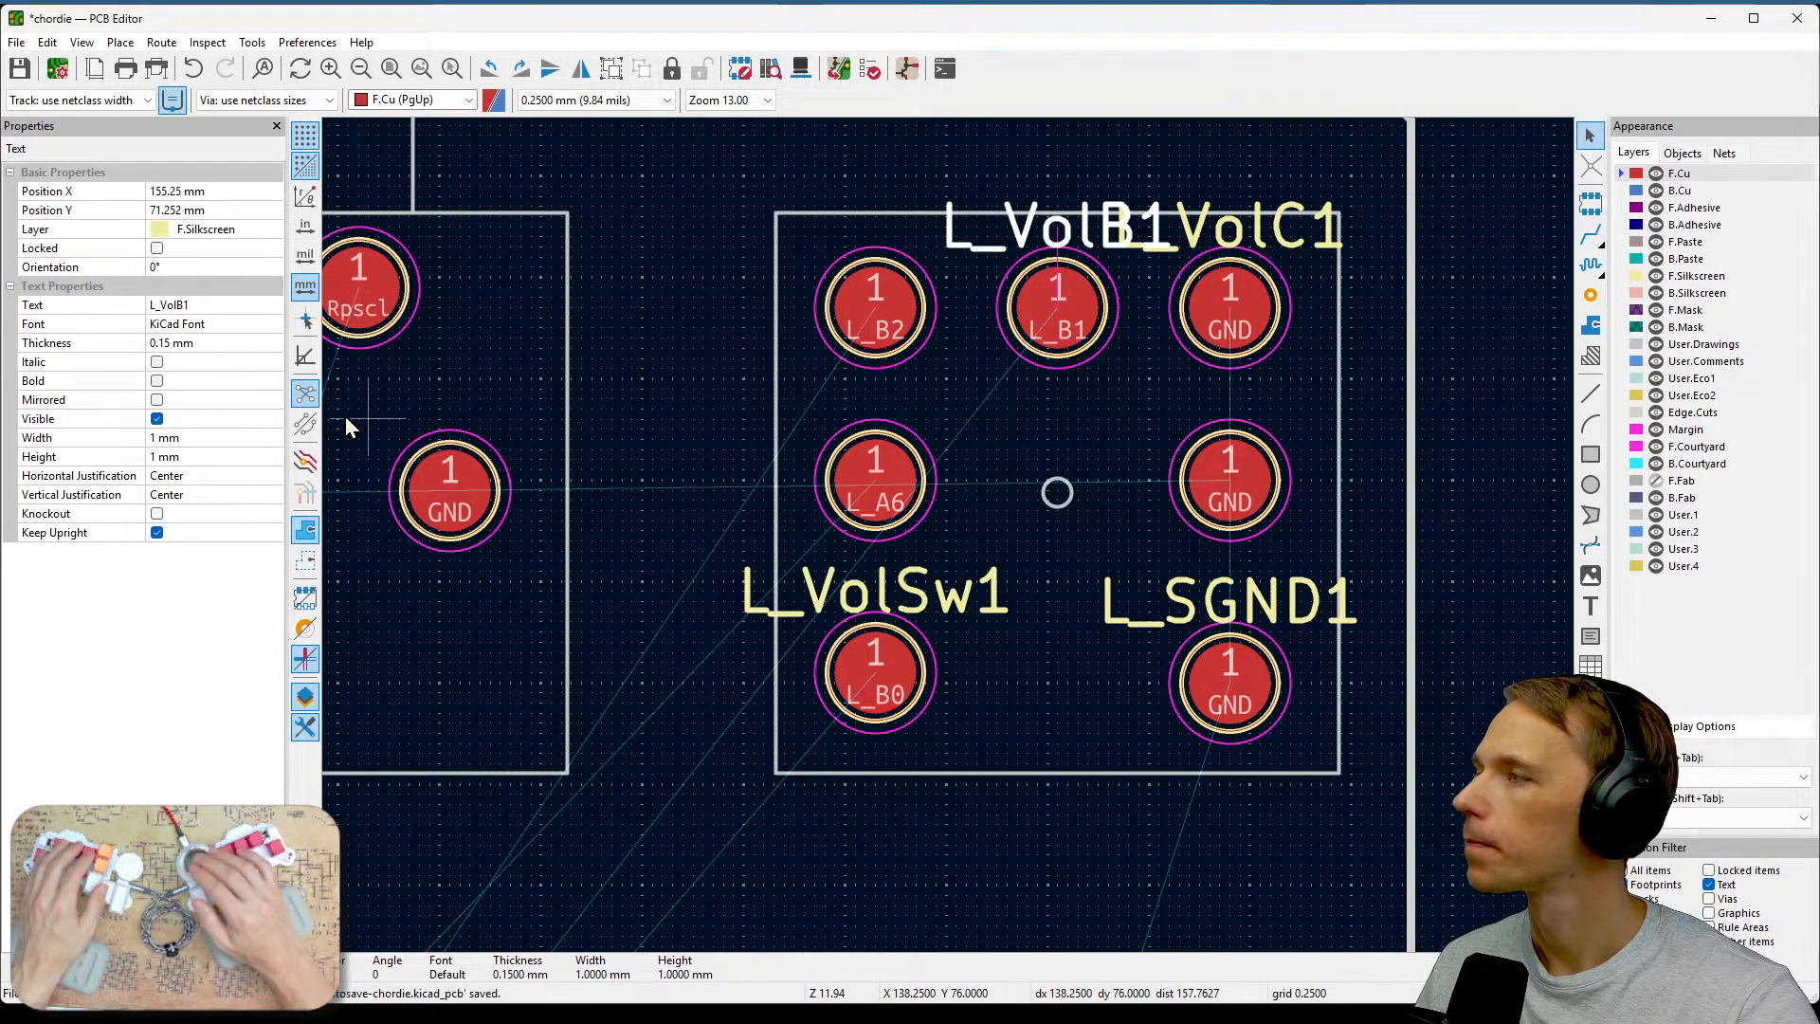
{"action": "left_click", "coordinate": [156, 418]}
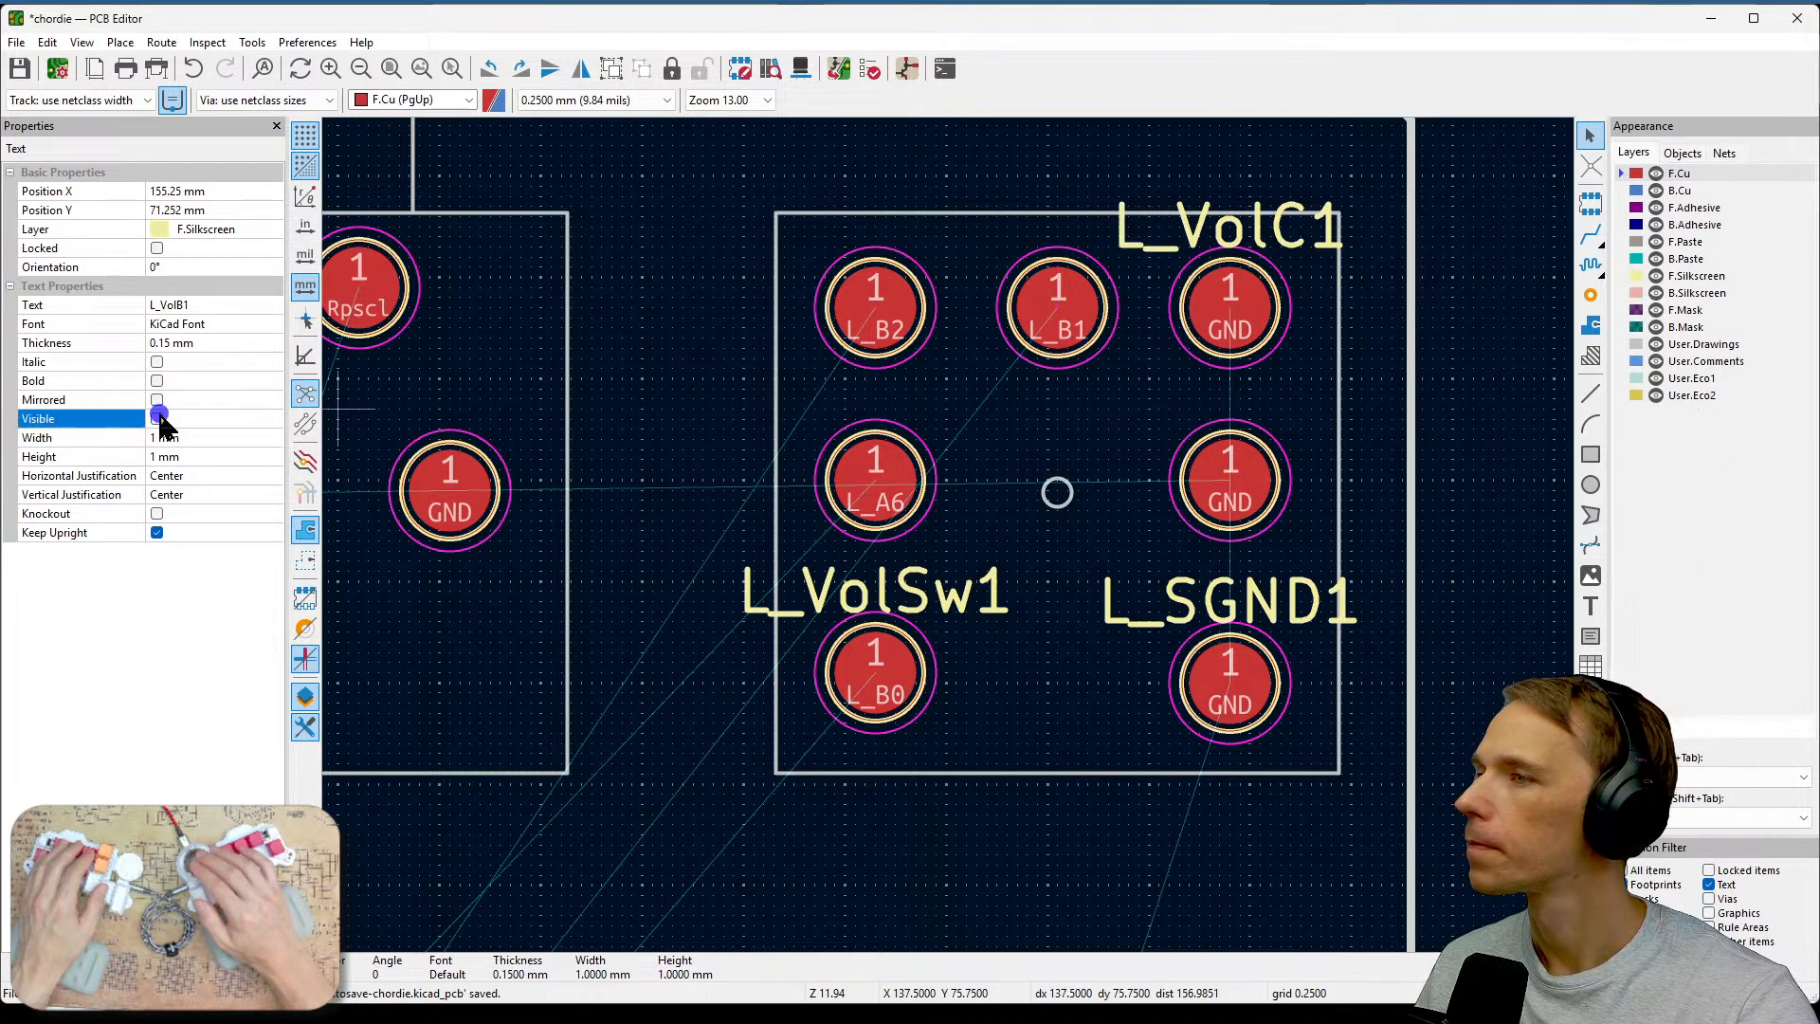
Hide the L_VolC1, L_VolSw1 and L_SGND1 reference labels as well.
{"action": "left_click", "coordinate": [1227, 233]}
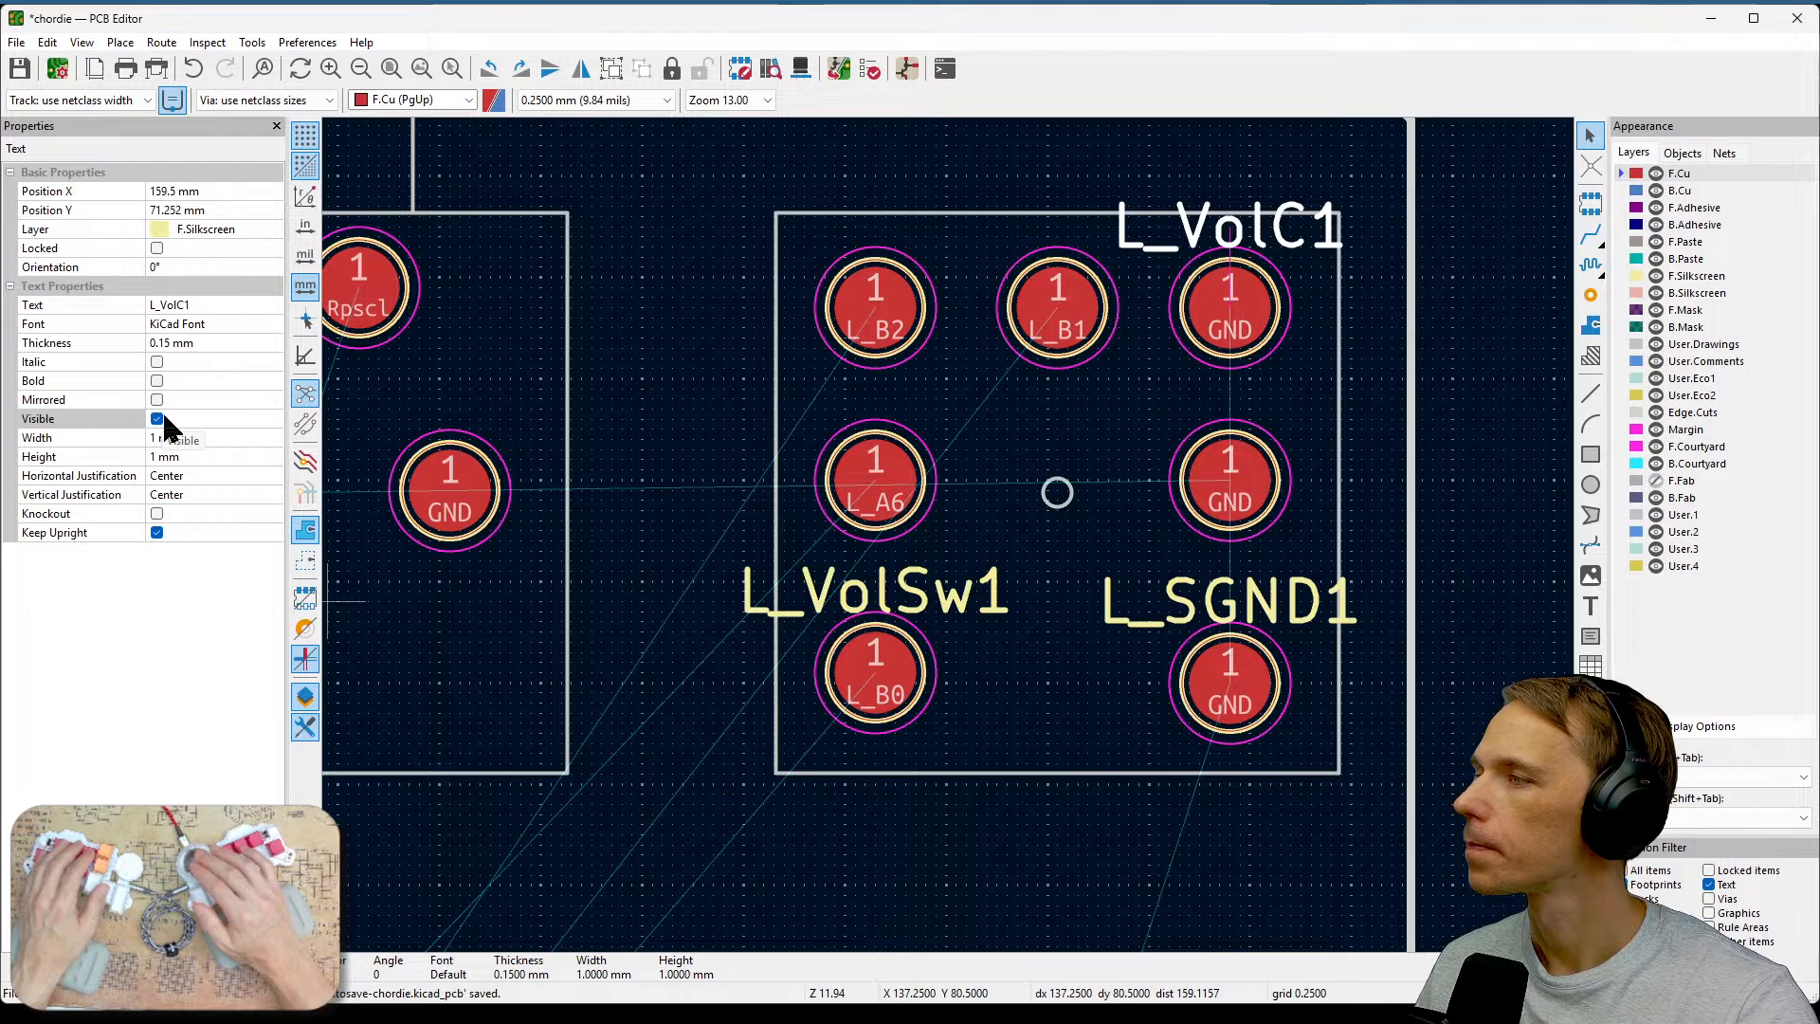
{"action": "left_click", "coordinate": [157, 419]}
{"action": "left_click", "coordinate": [873, 593]}
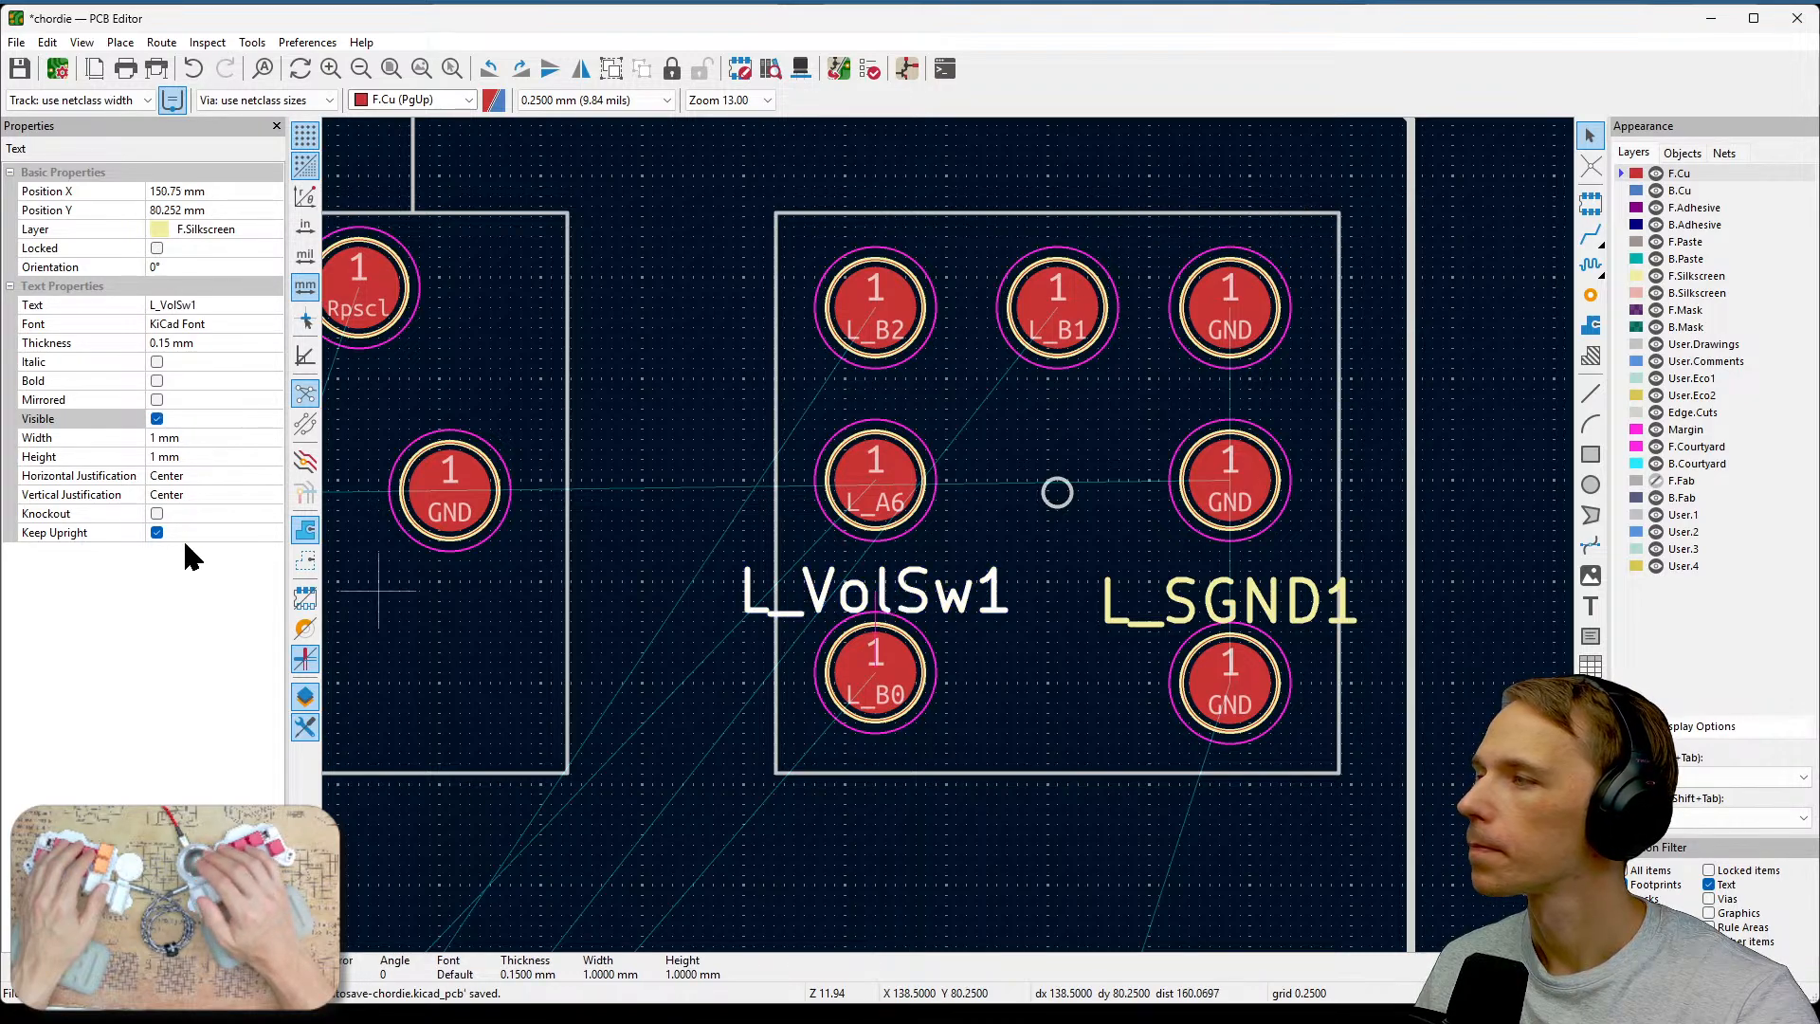
{"action": "left_click", "coordinate": [156, 419]}
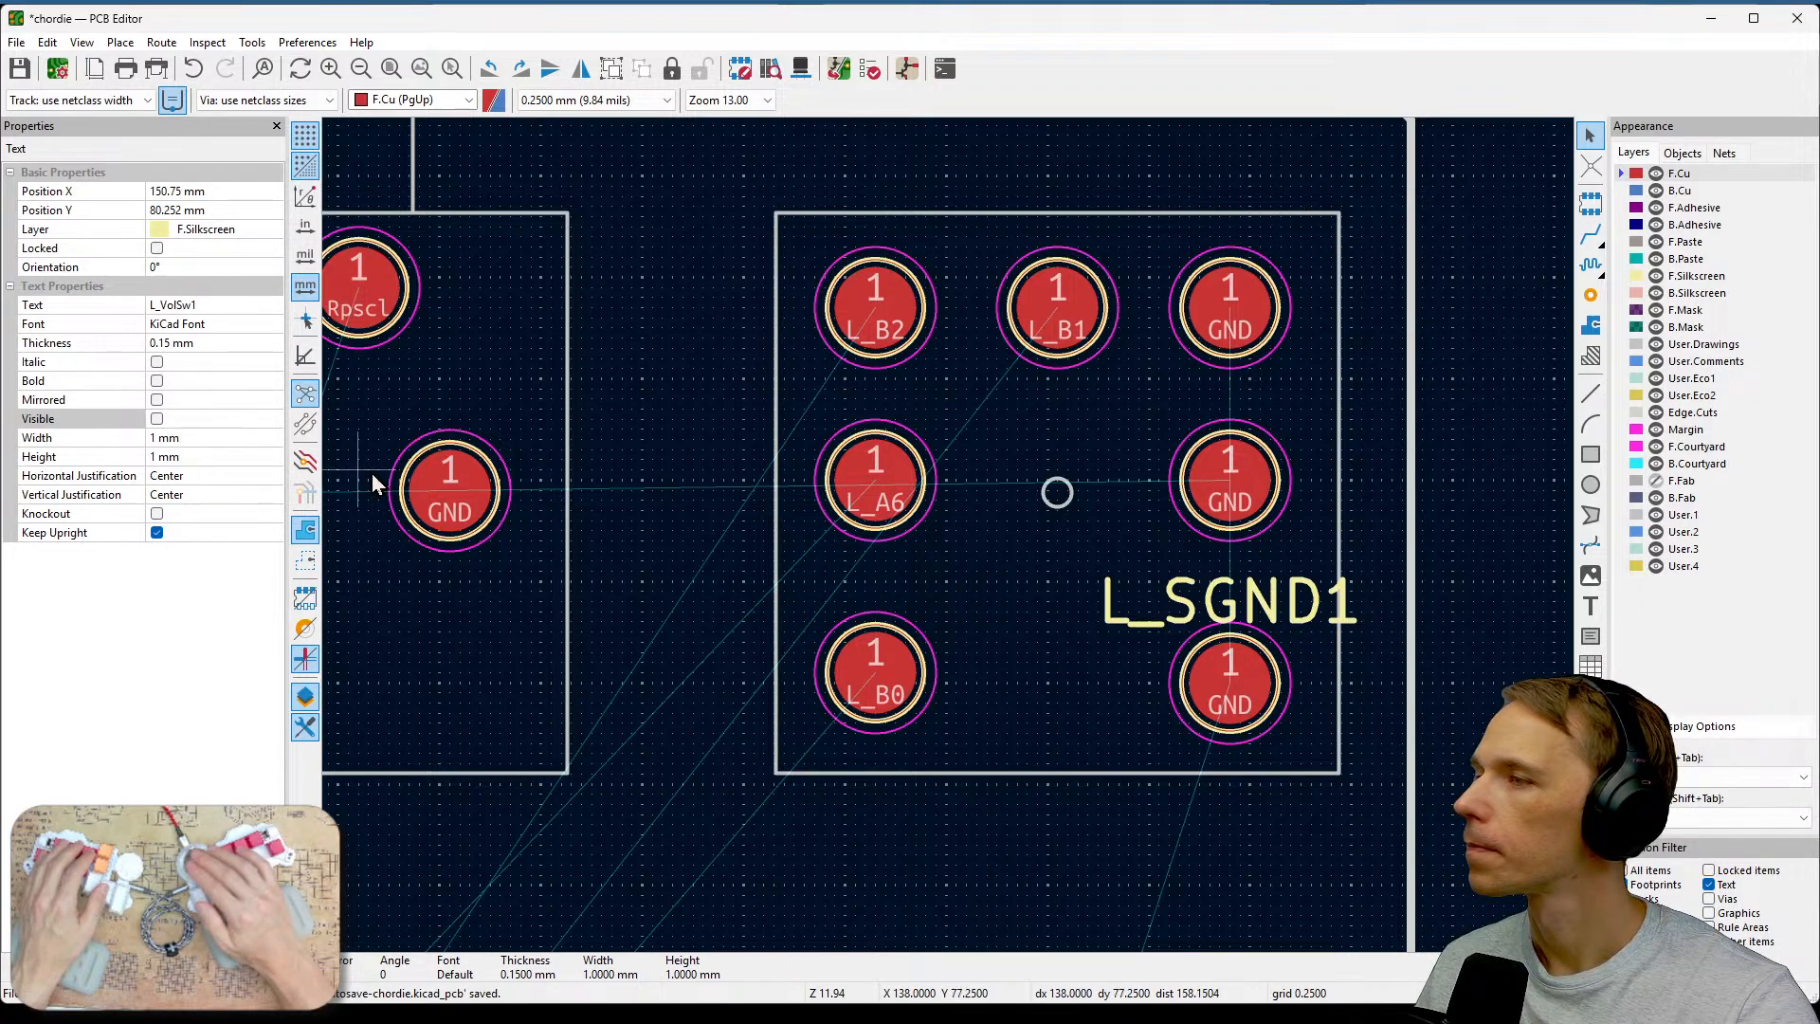
{"action": "left_click", "coordinate": [1172, 620]}
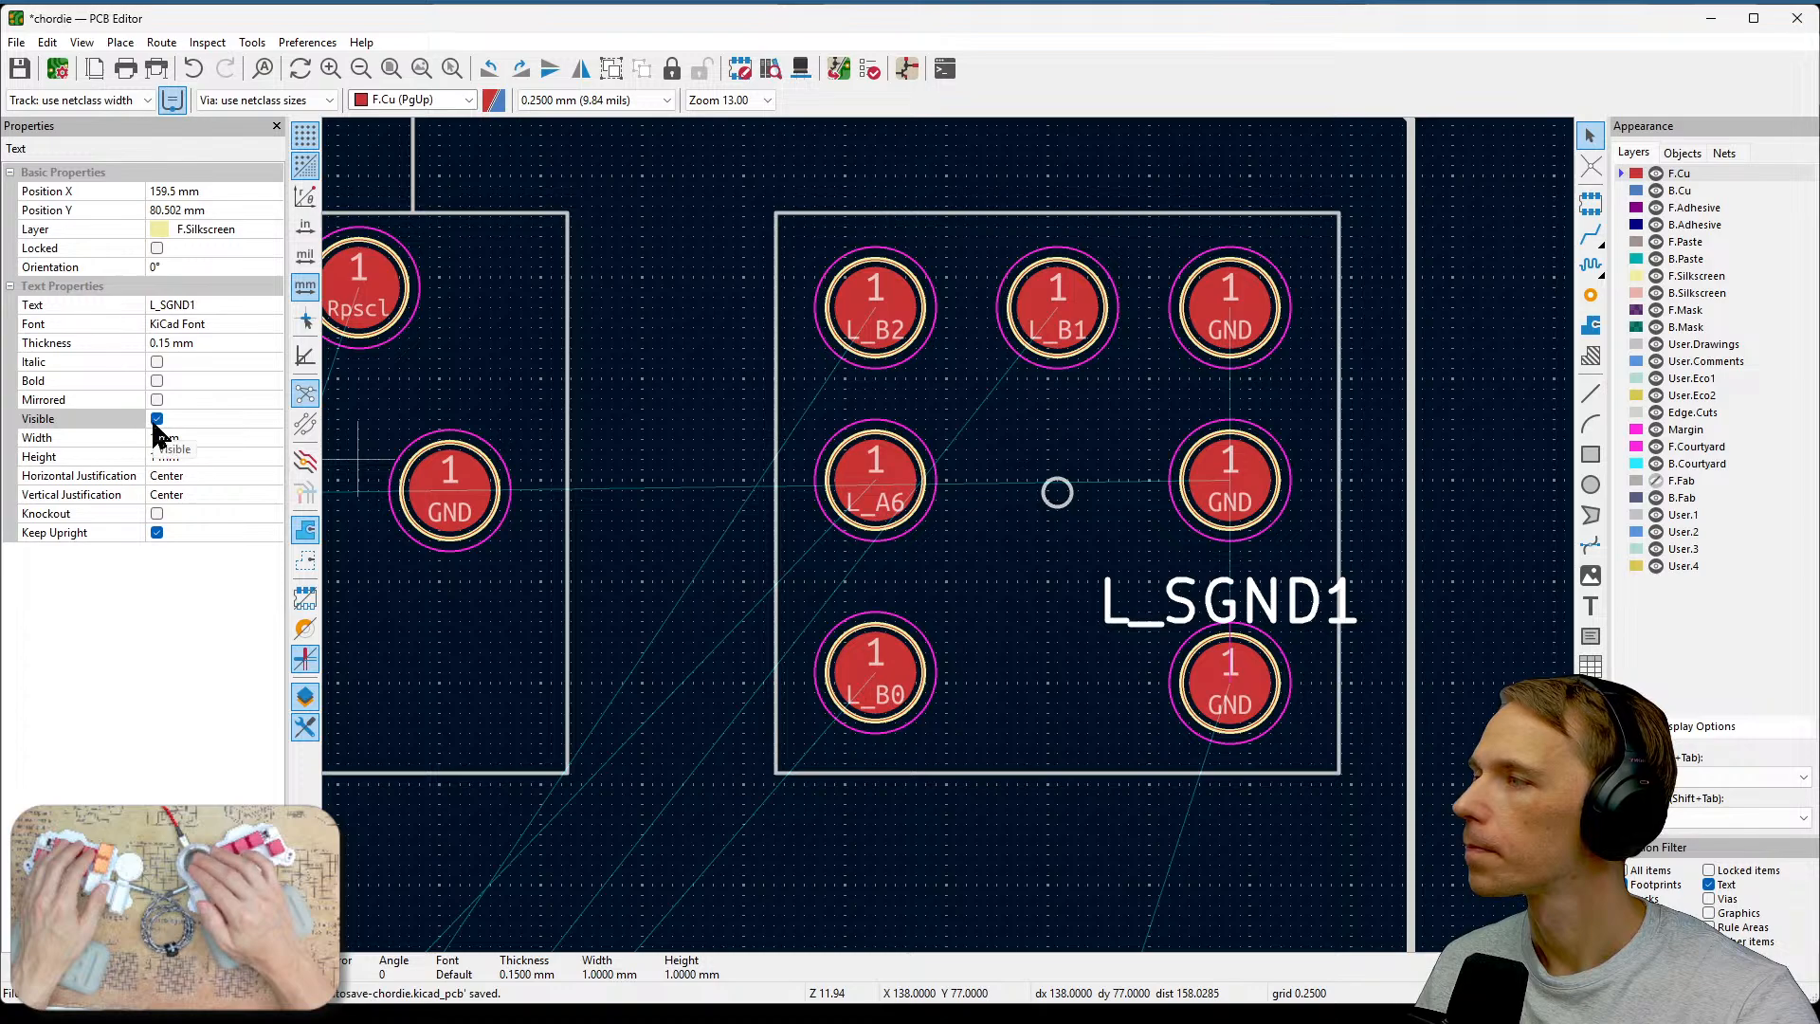
{"action": "left_click", "coordinate": [157, 419]}
Pan across the board to check the remaining test pads for visible reference labels.
{"action": "scroll", "coordinate": [1059, 654], "scroll_direction": "down", "scroll_amount": 2}
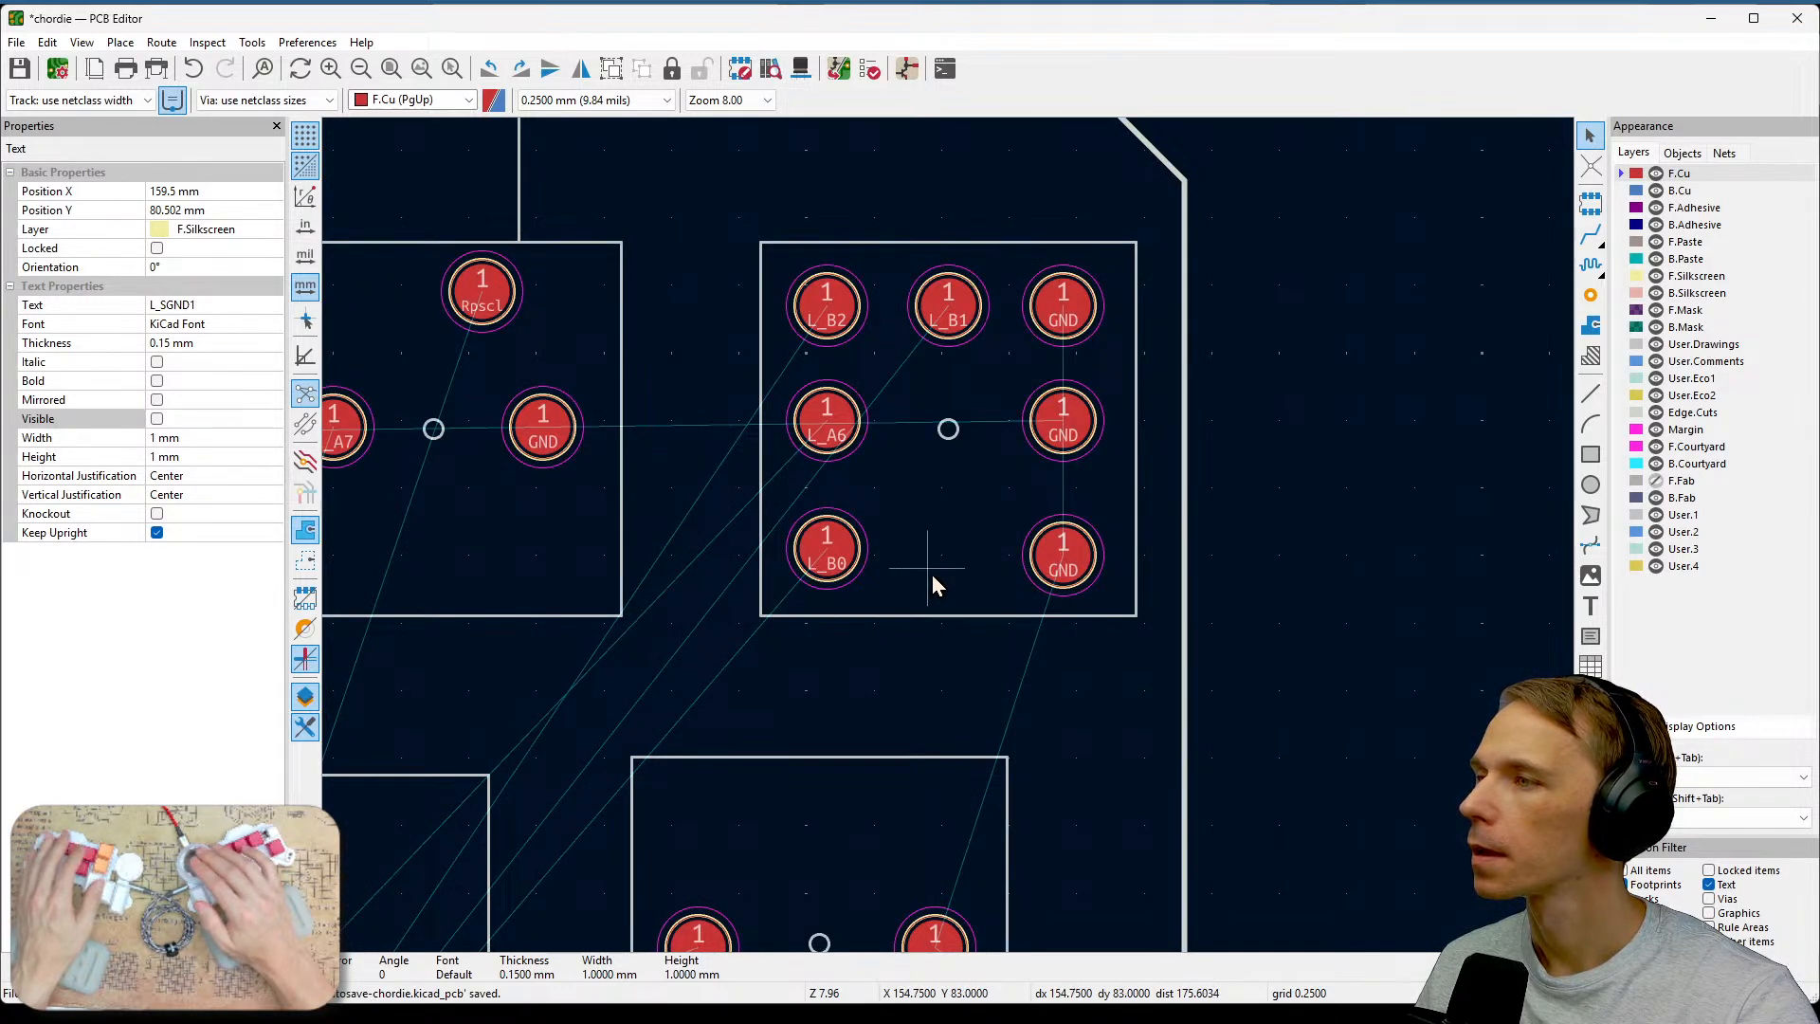
{"action": "left_click", "coordinate": [931, 580]}
{"action": "middle_click_drag", "start_coordinate": [957, 671], "coordinate": [1147, 633]}
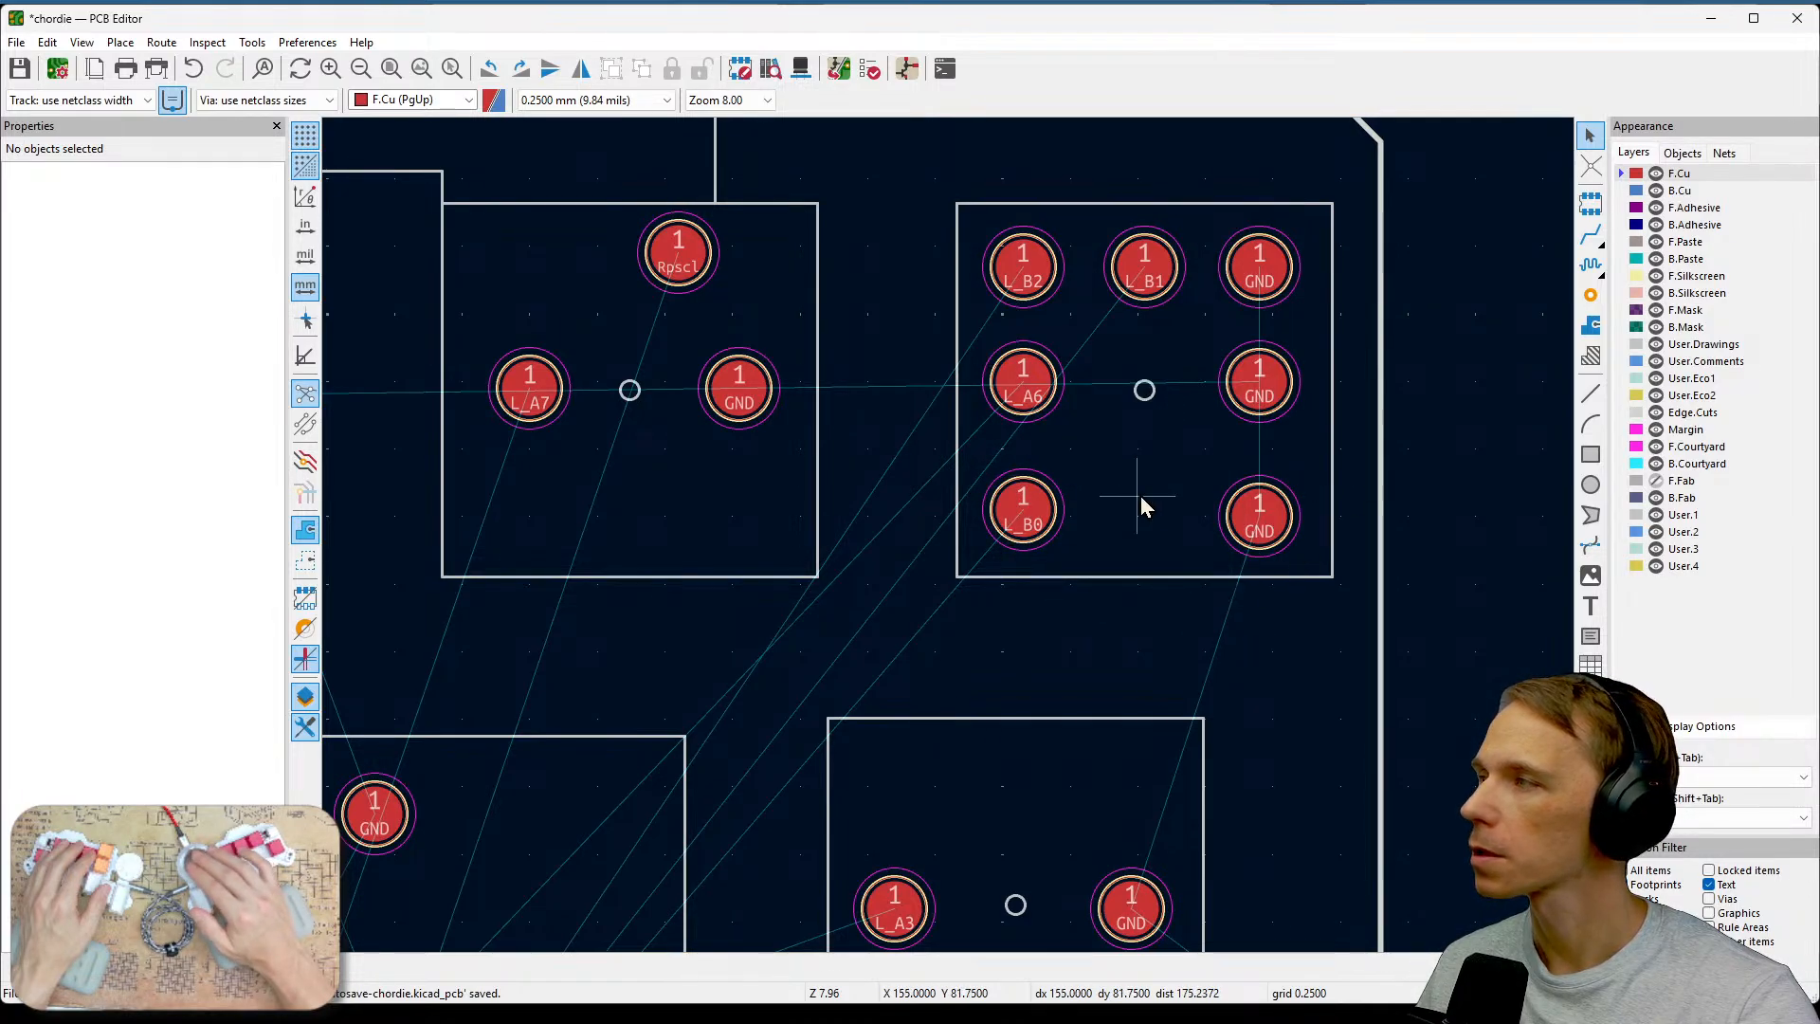
{"action": "scroll", "coordinate": [1137, 612], "scroll_direction": "down", "scroll_amount": 2}
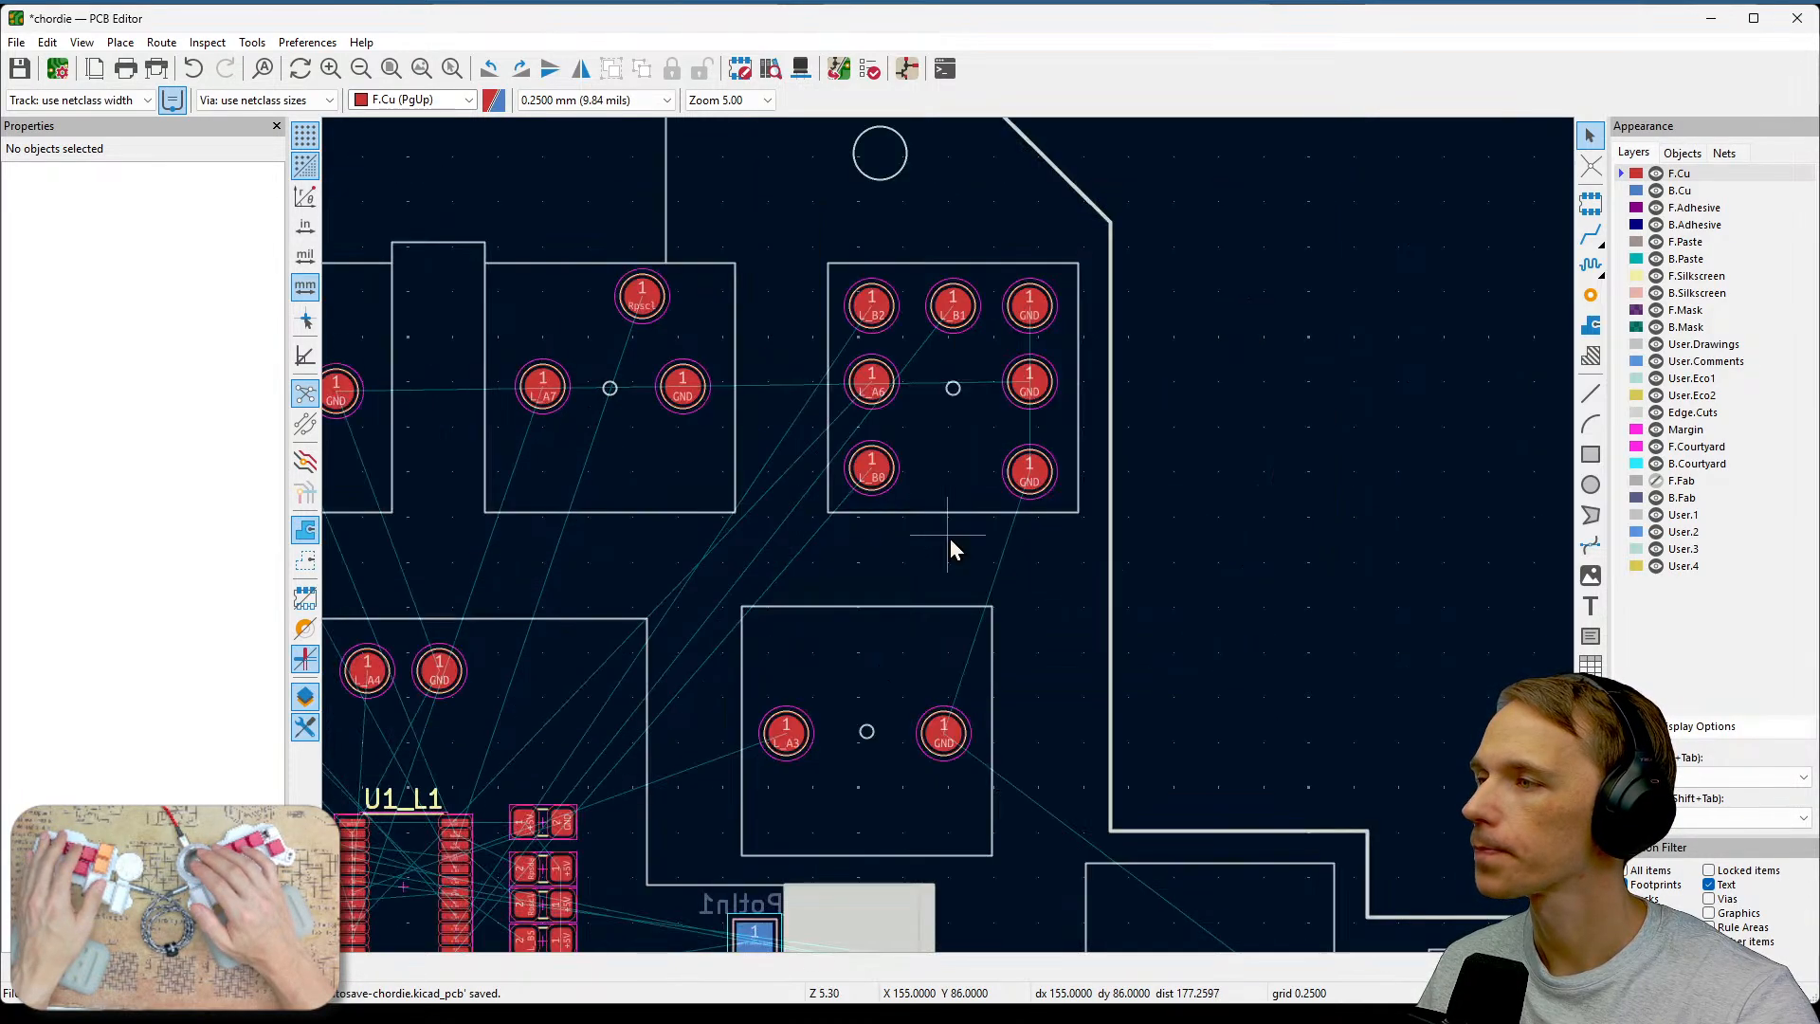
{"action": "middle_click_drag", "start_coordinate": [950, 538], "coordinate": [1200, 487]}
{"action": "scroll", "coordinate": [1200, 487], "scroll_direction": "up", "scroll_amount": 2}
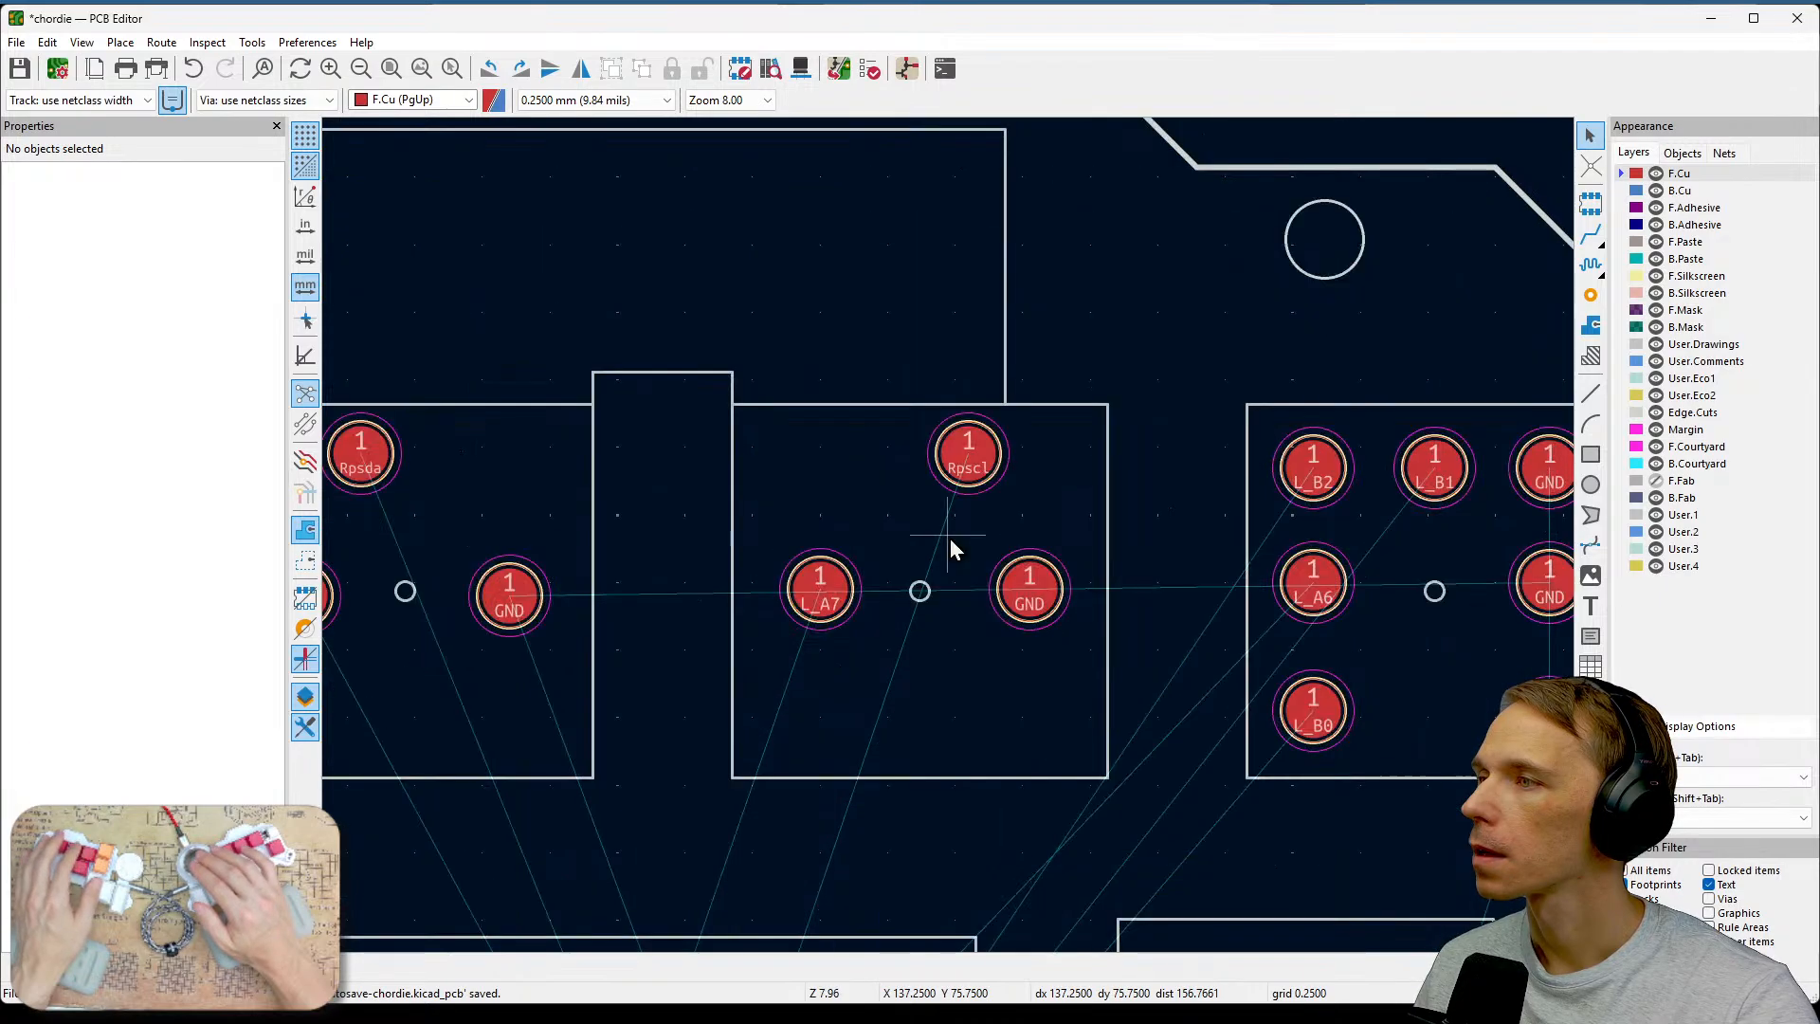
{"action": "middle_click_drag", "start_coordinate": [1072, 597], "coordinate": [1318, 597]}
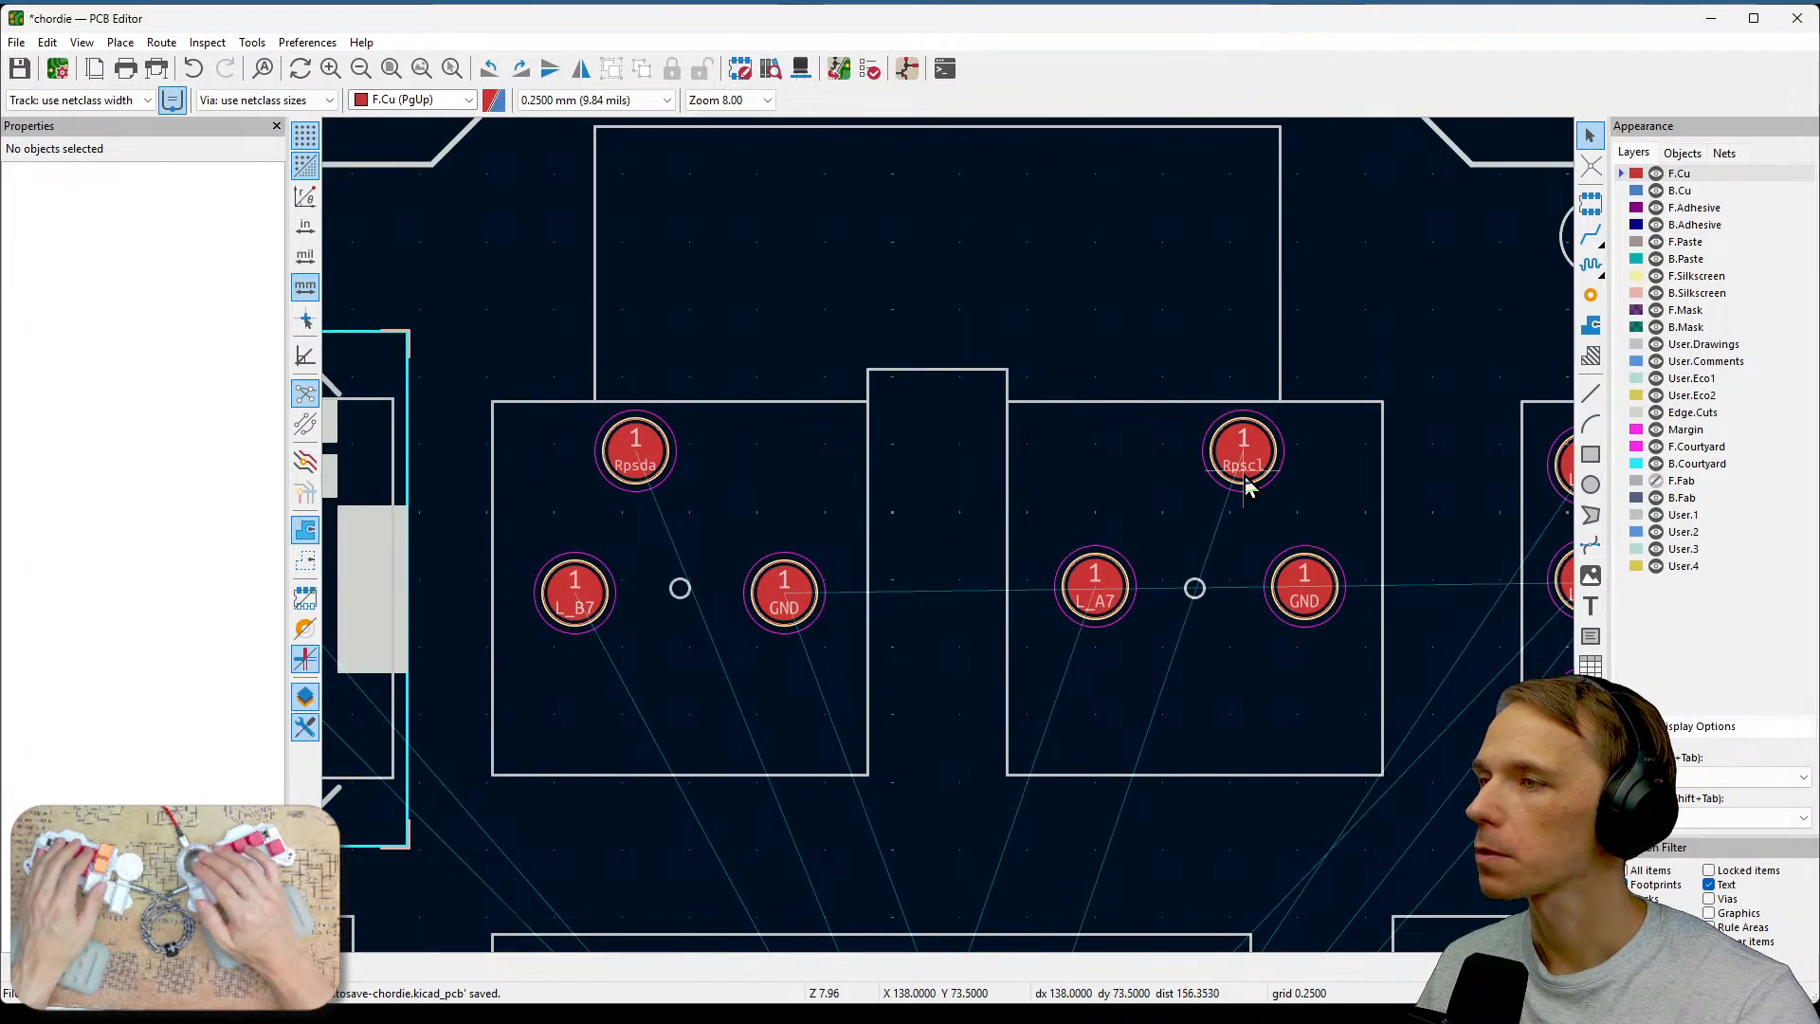
{"action": "middle_click_drag", "start_coordinate": [1310, 450], "coordinate": [1339, 594]}
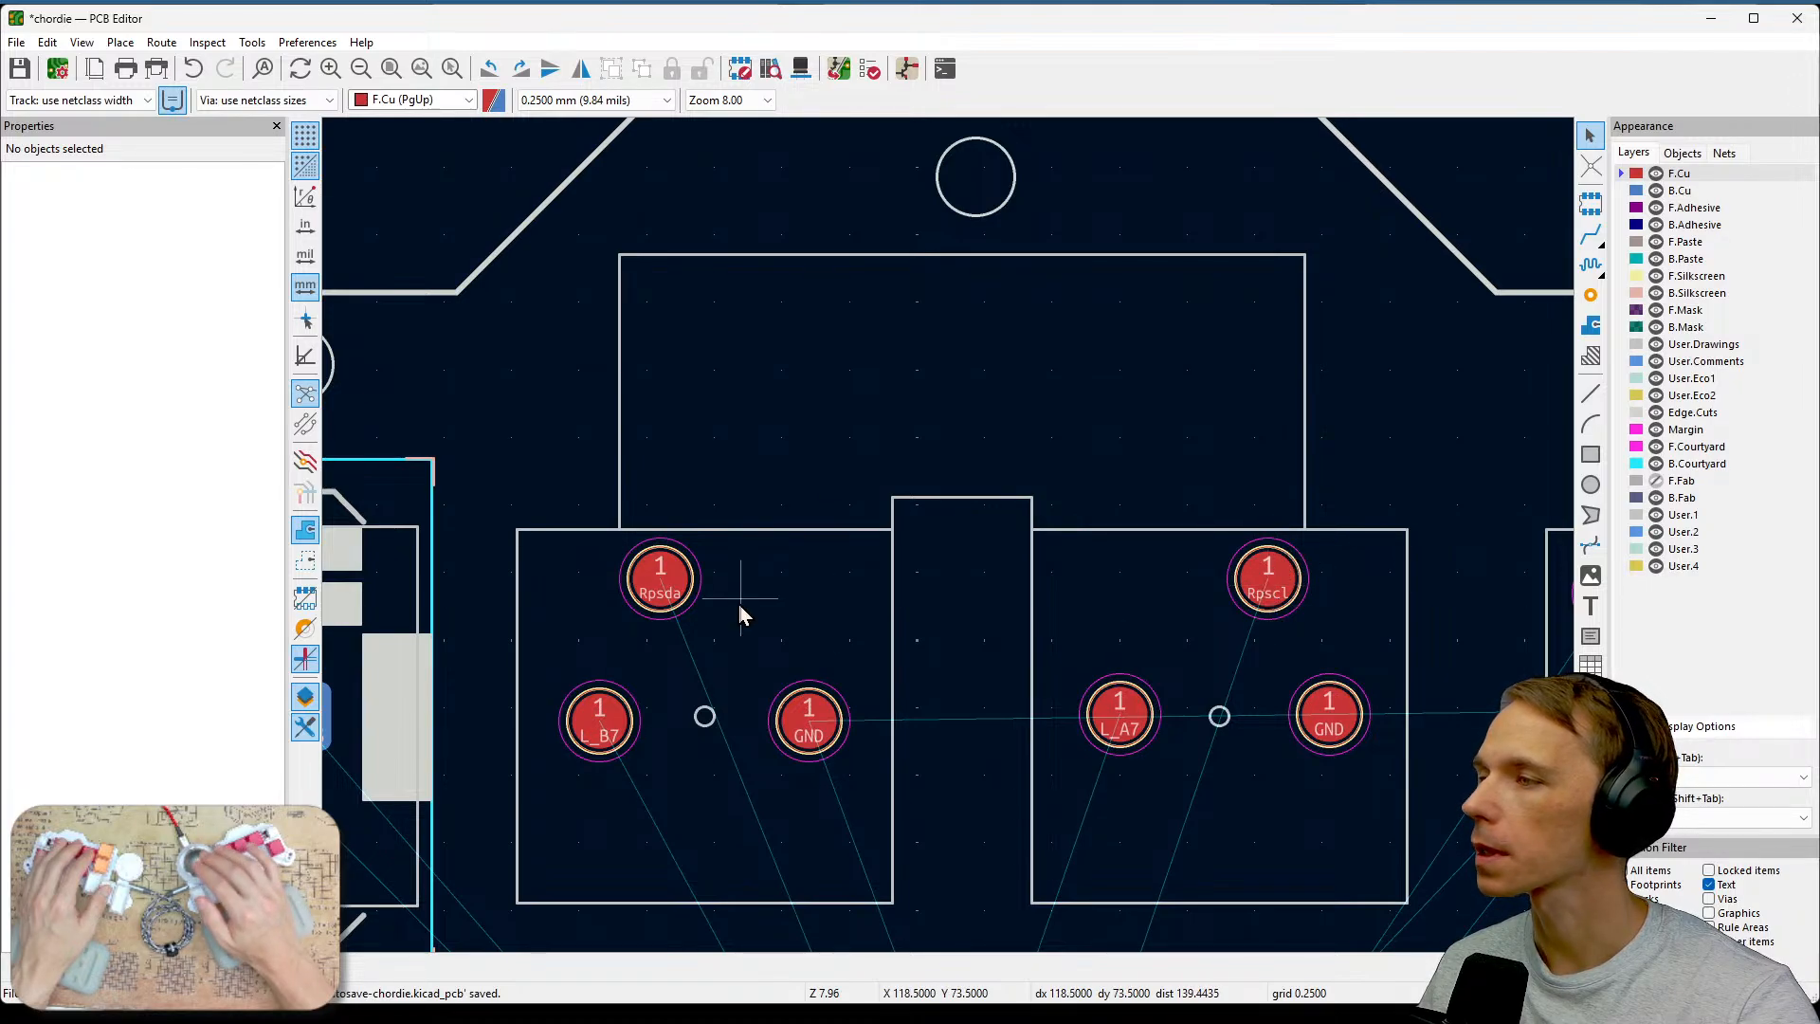
{"action": "middle_click_drag", "start_coordinate": [735, 663], "coordinate": [963, 453]}
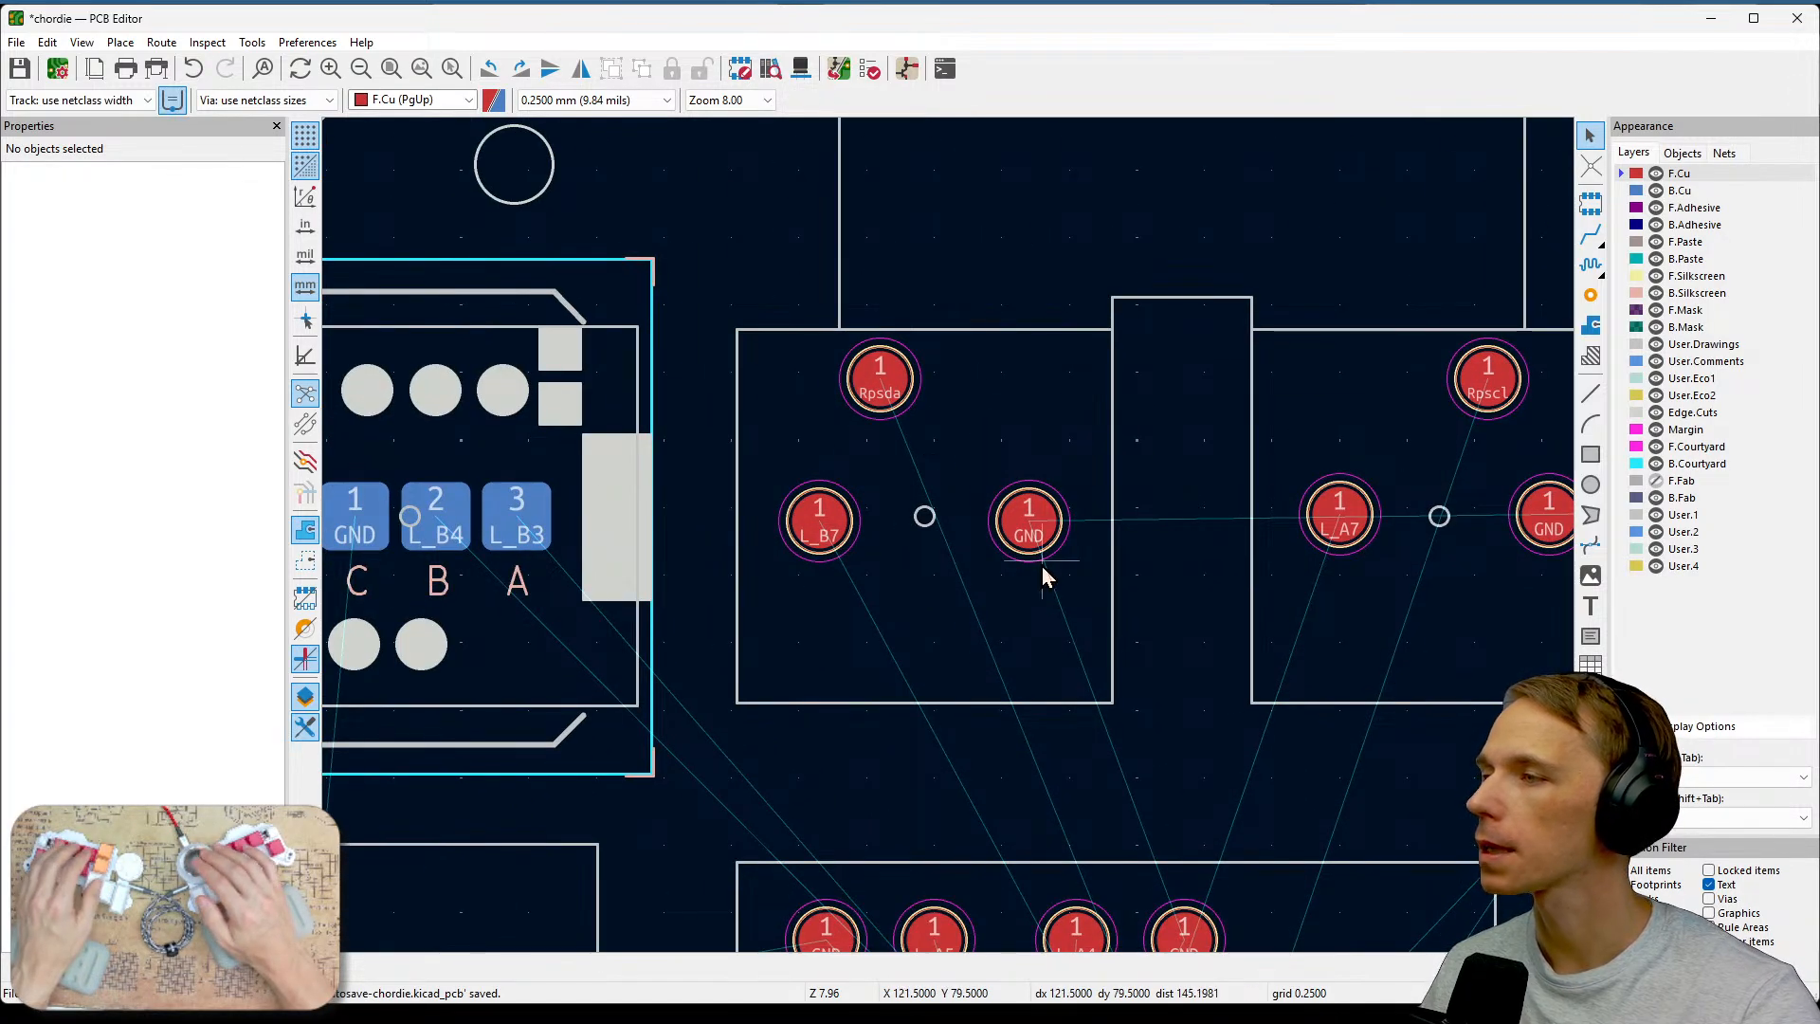
{"action": "middle_click_drag", "start_coordinate": [1351, 664], "coordinate": [1448, 623]}
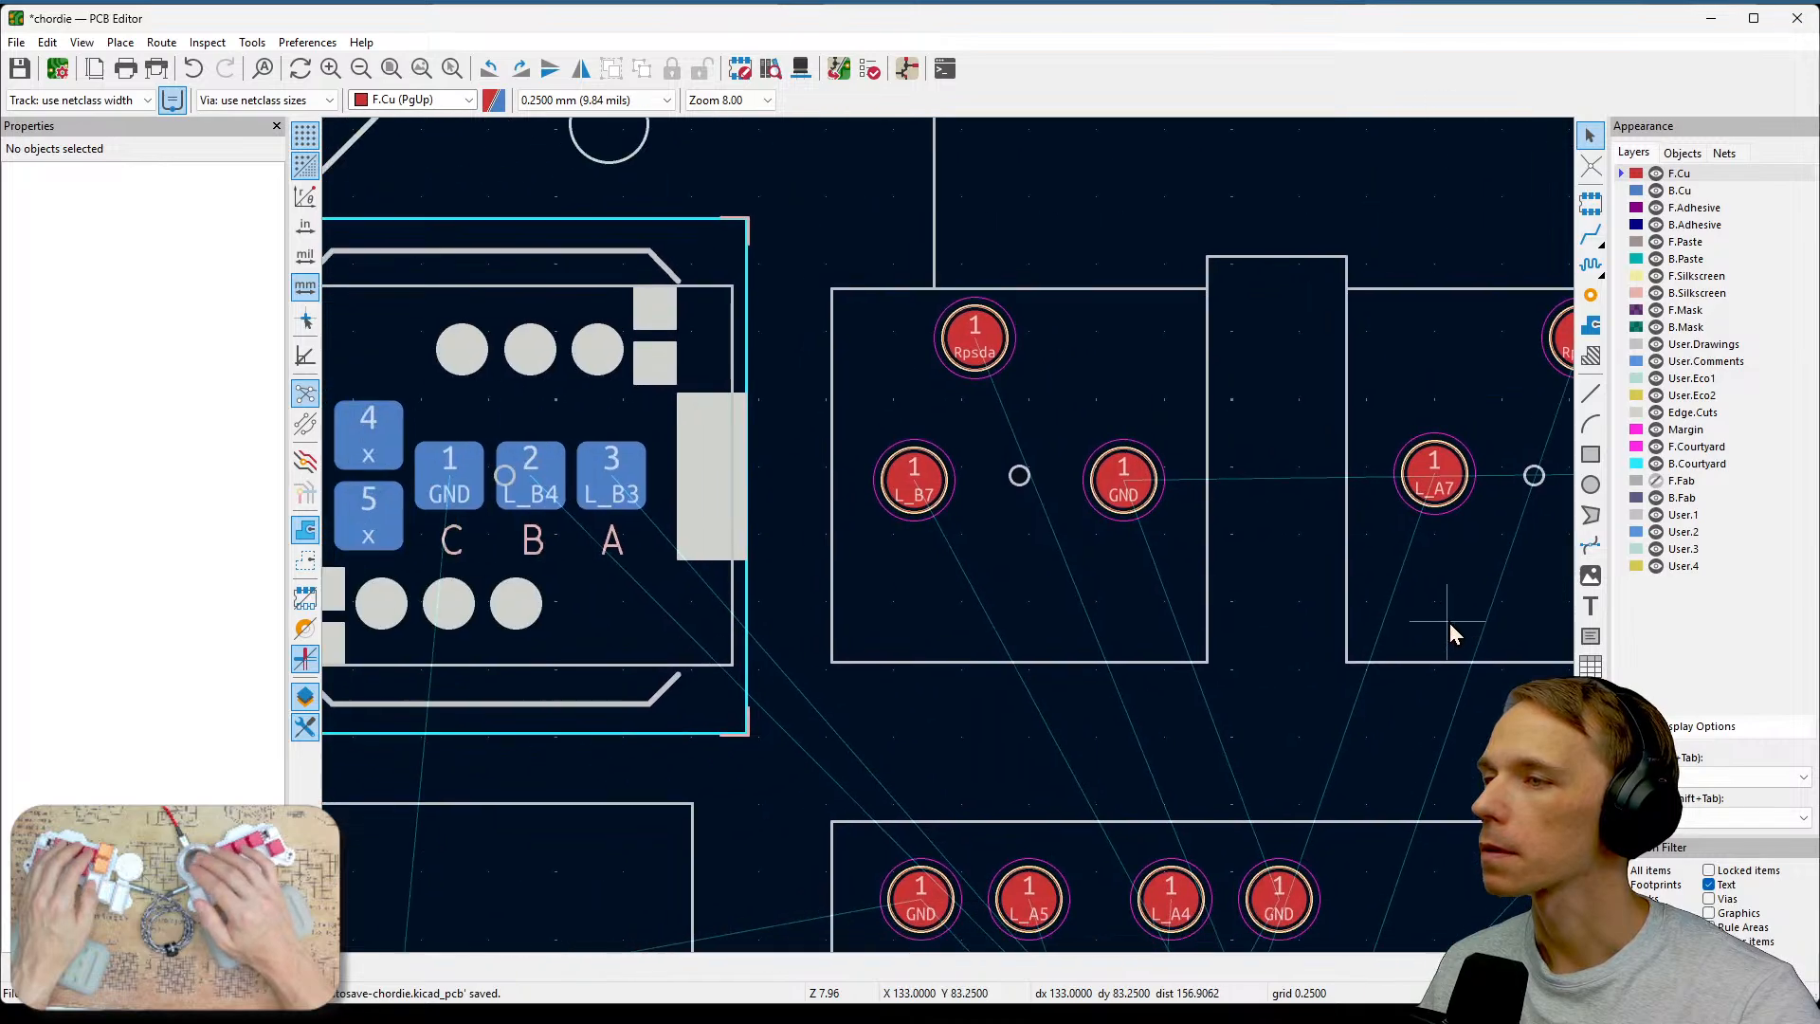
{"action": "middle_click_drag", "start_coordinate": [962, 559], "coordinate": [1206, 564]}
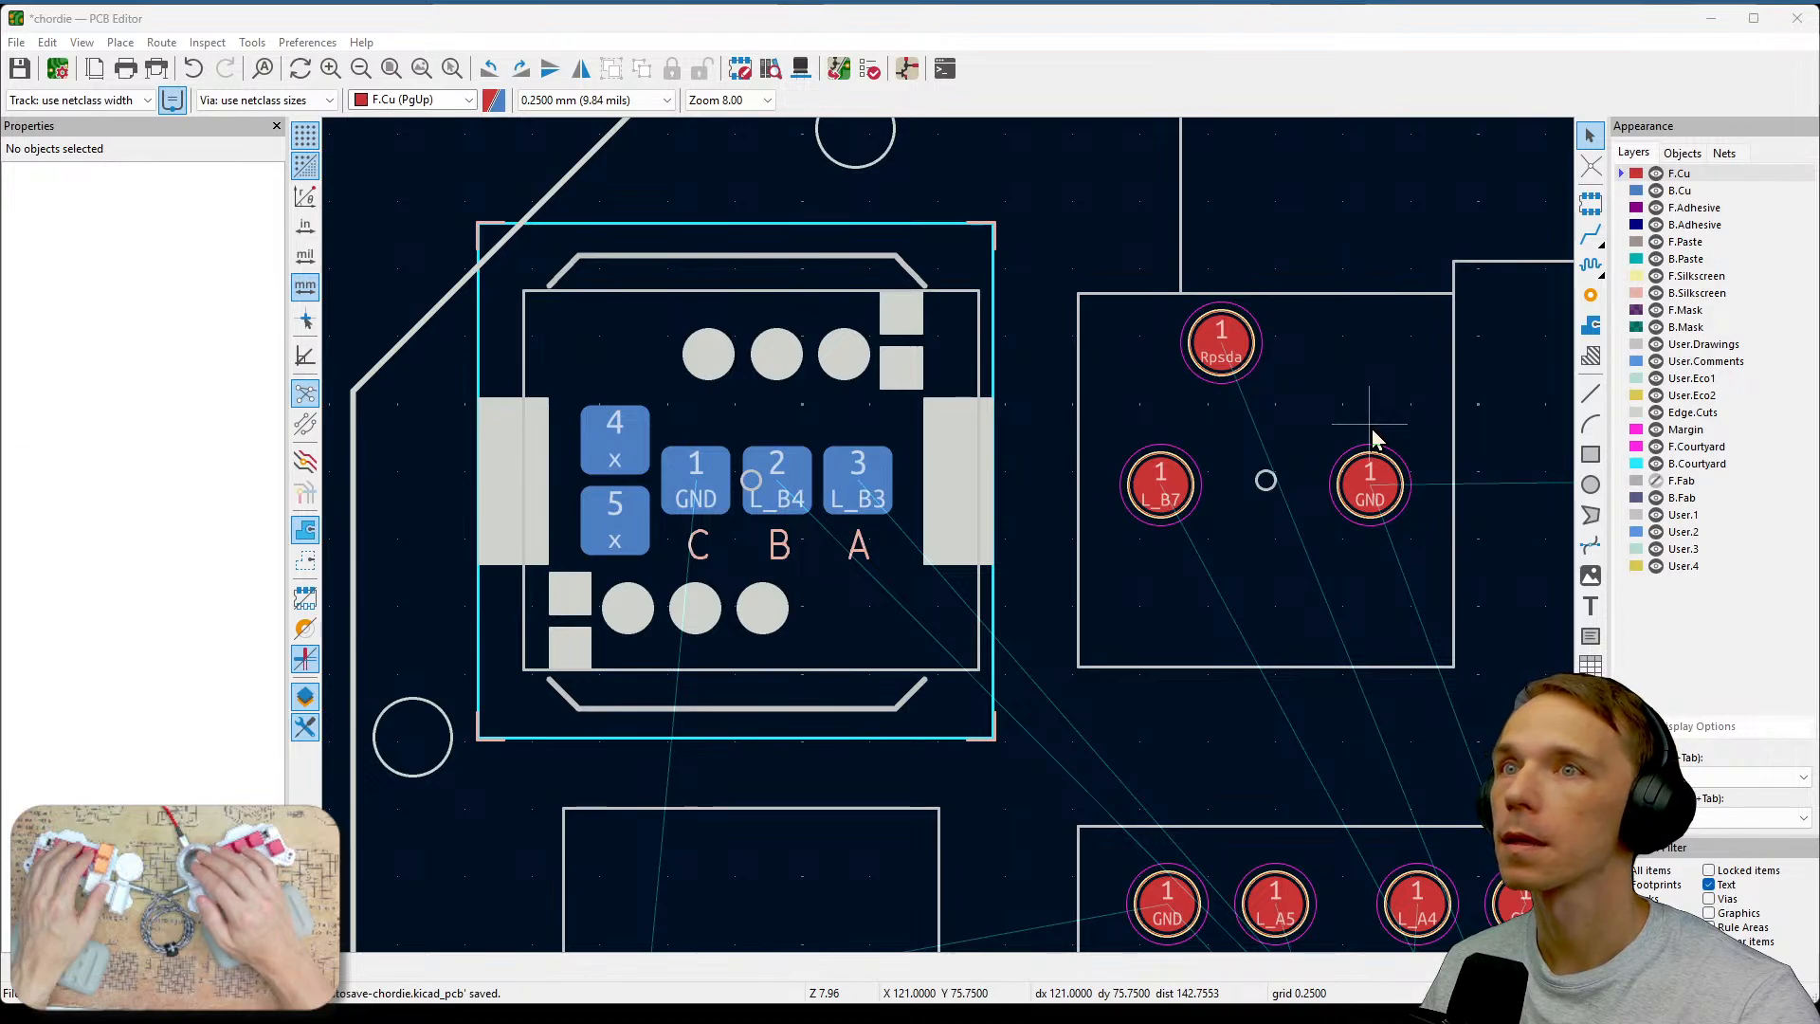
{"action": "middle_click_drag", "start_coordinate": [1373, 593], "coordinate": [1203, 385]}
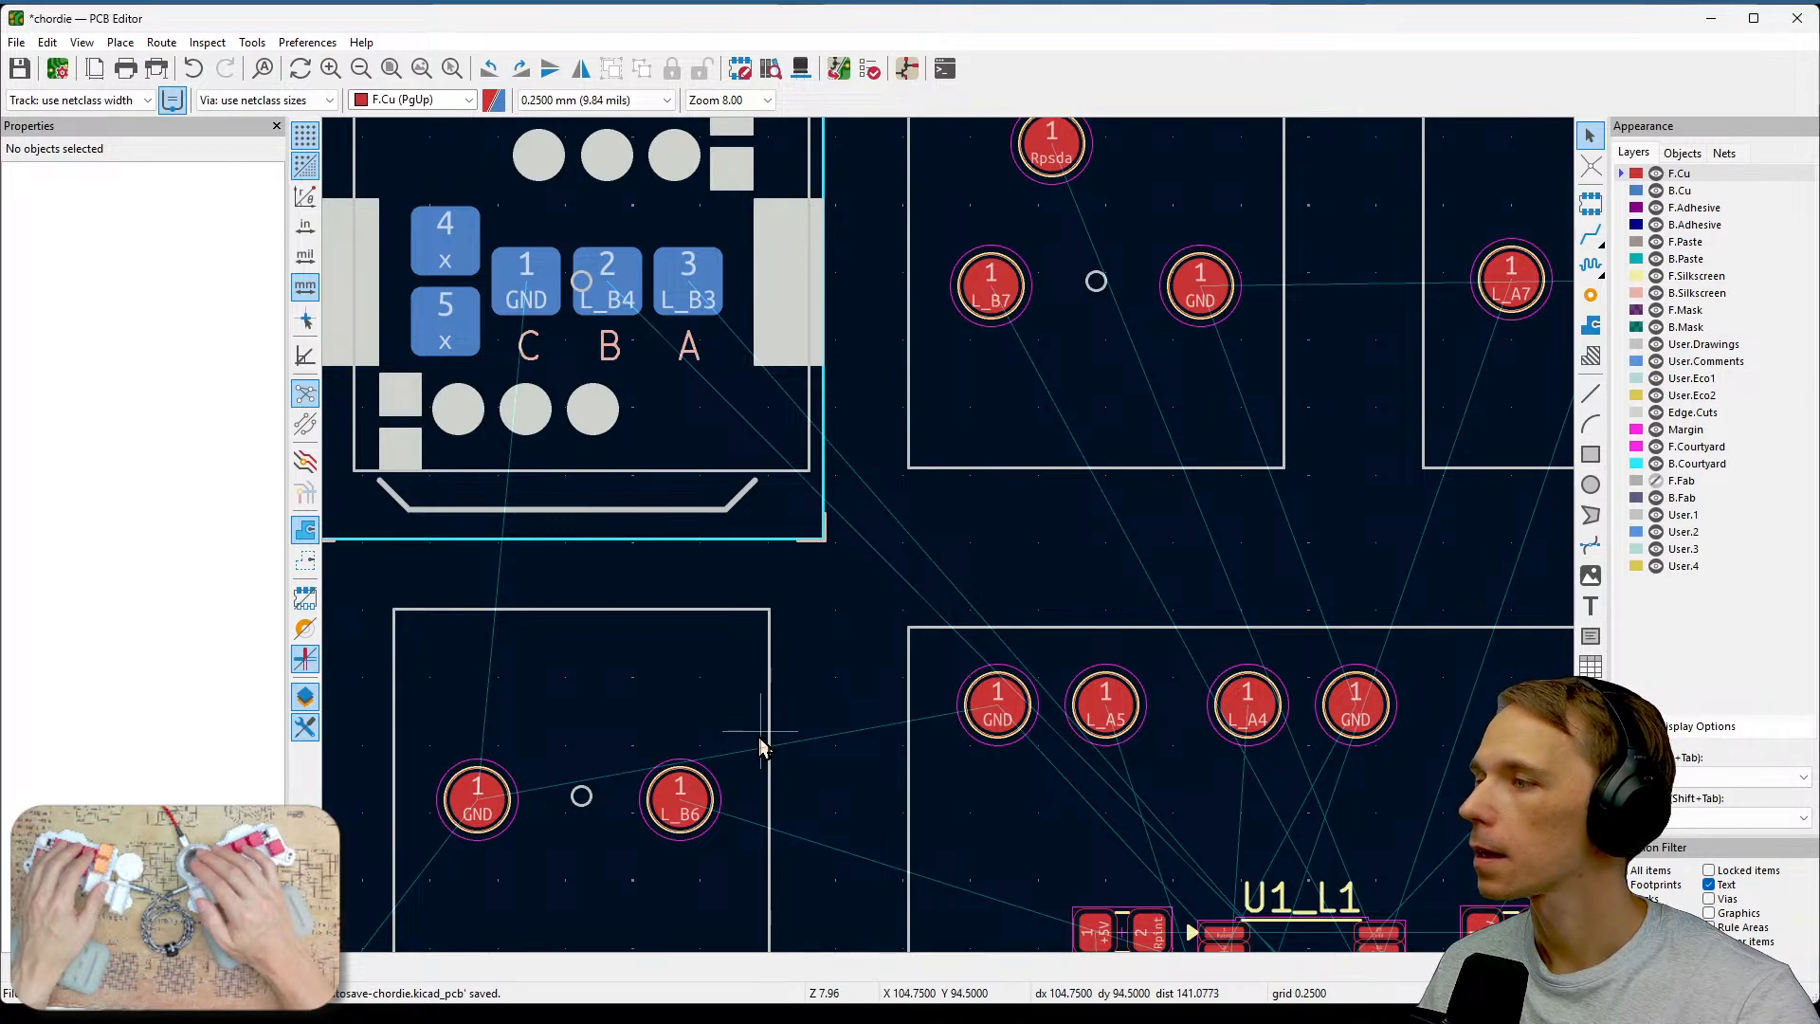
{"action": "middle_click_drag", "start_coordinate": [622, 831], "coordinate": [699, 622]}
{"action": "middle_click_drag", "start_coordinate": [617, 759], "coordinate": [943, 478]}
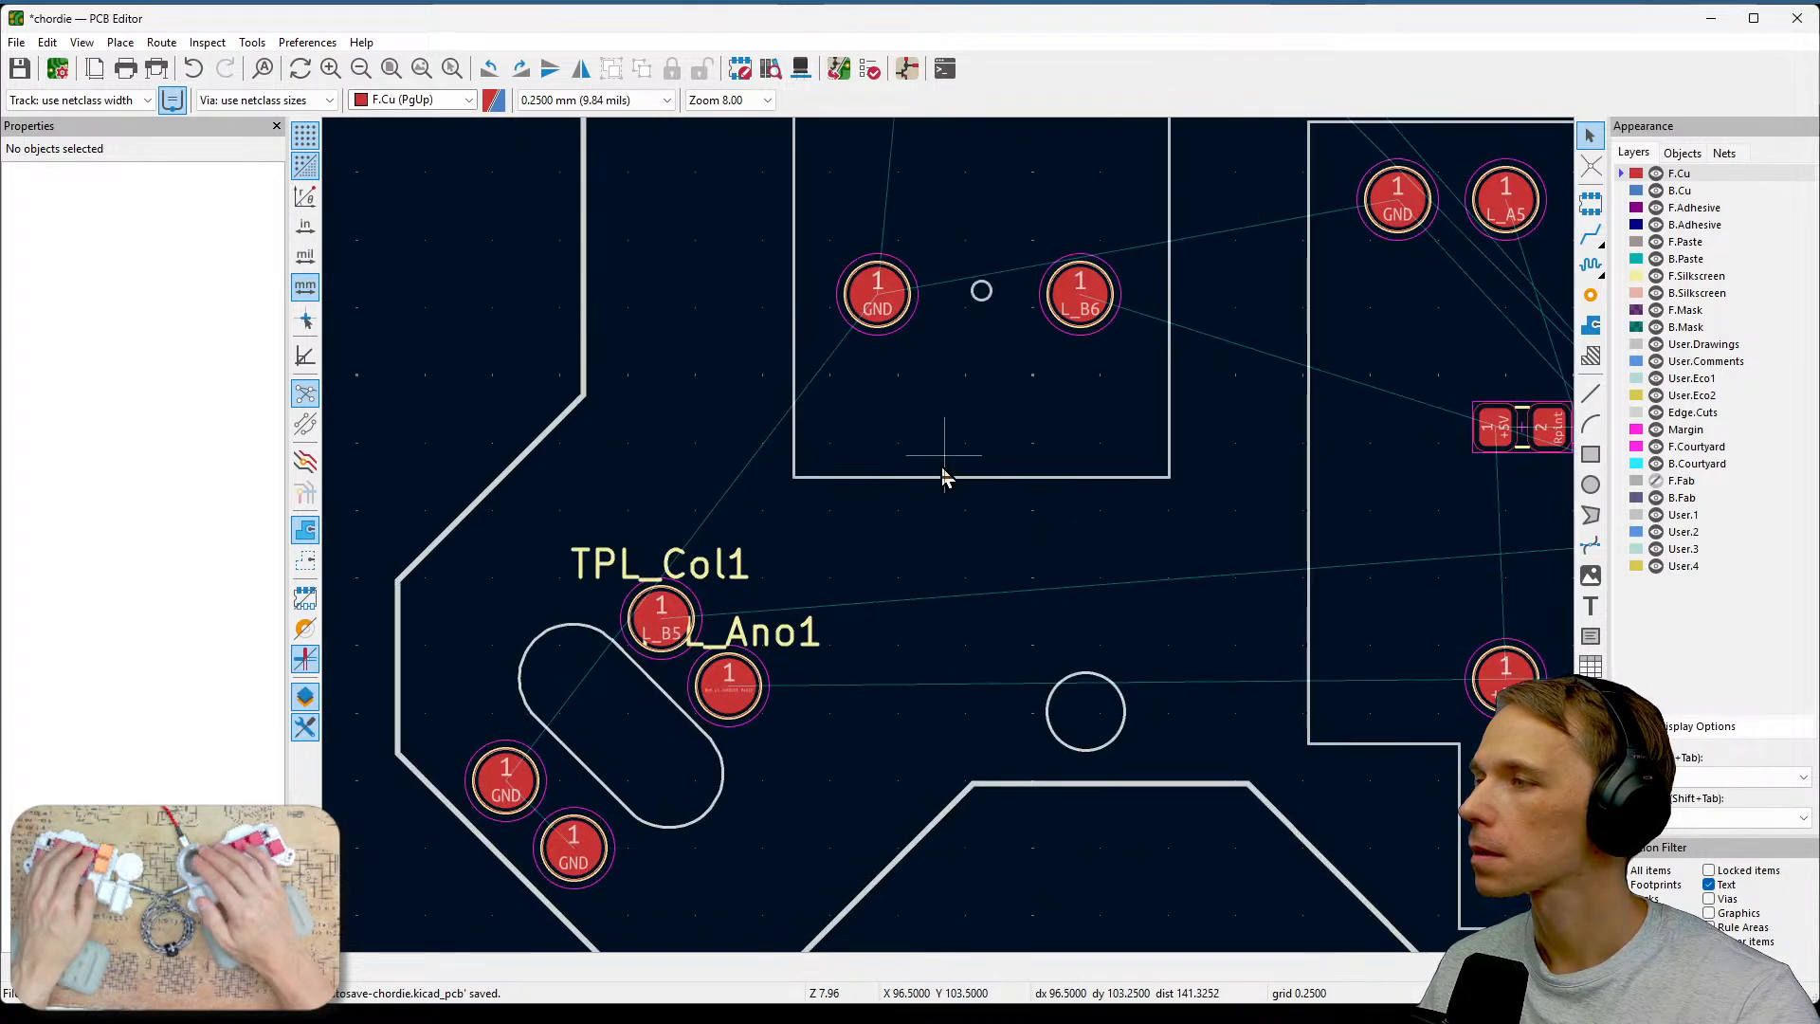
Hide the TPL_Ano1 and TPL_Col1 reference labels near the slot cutout.
{"action": "left_click", "coordinate": [758, 654]}
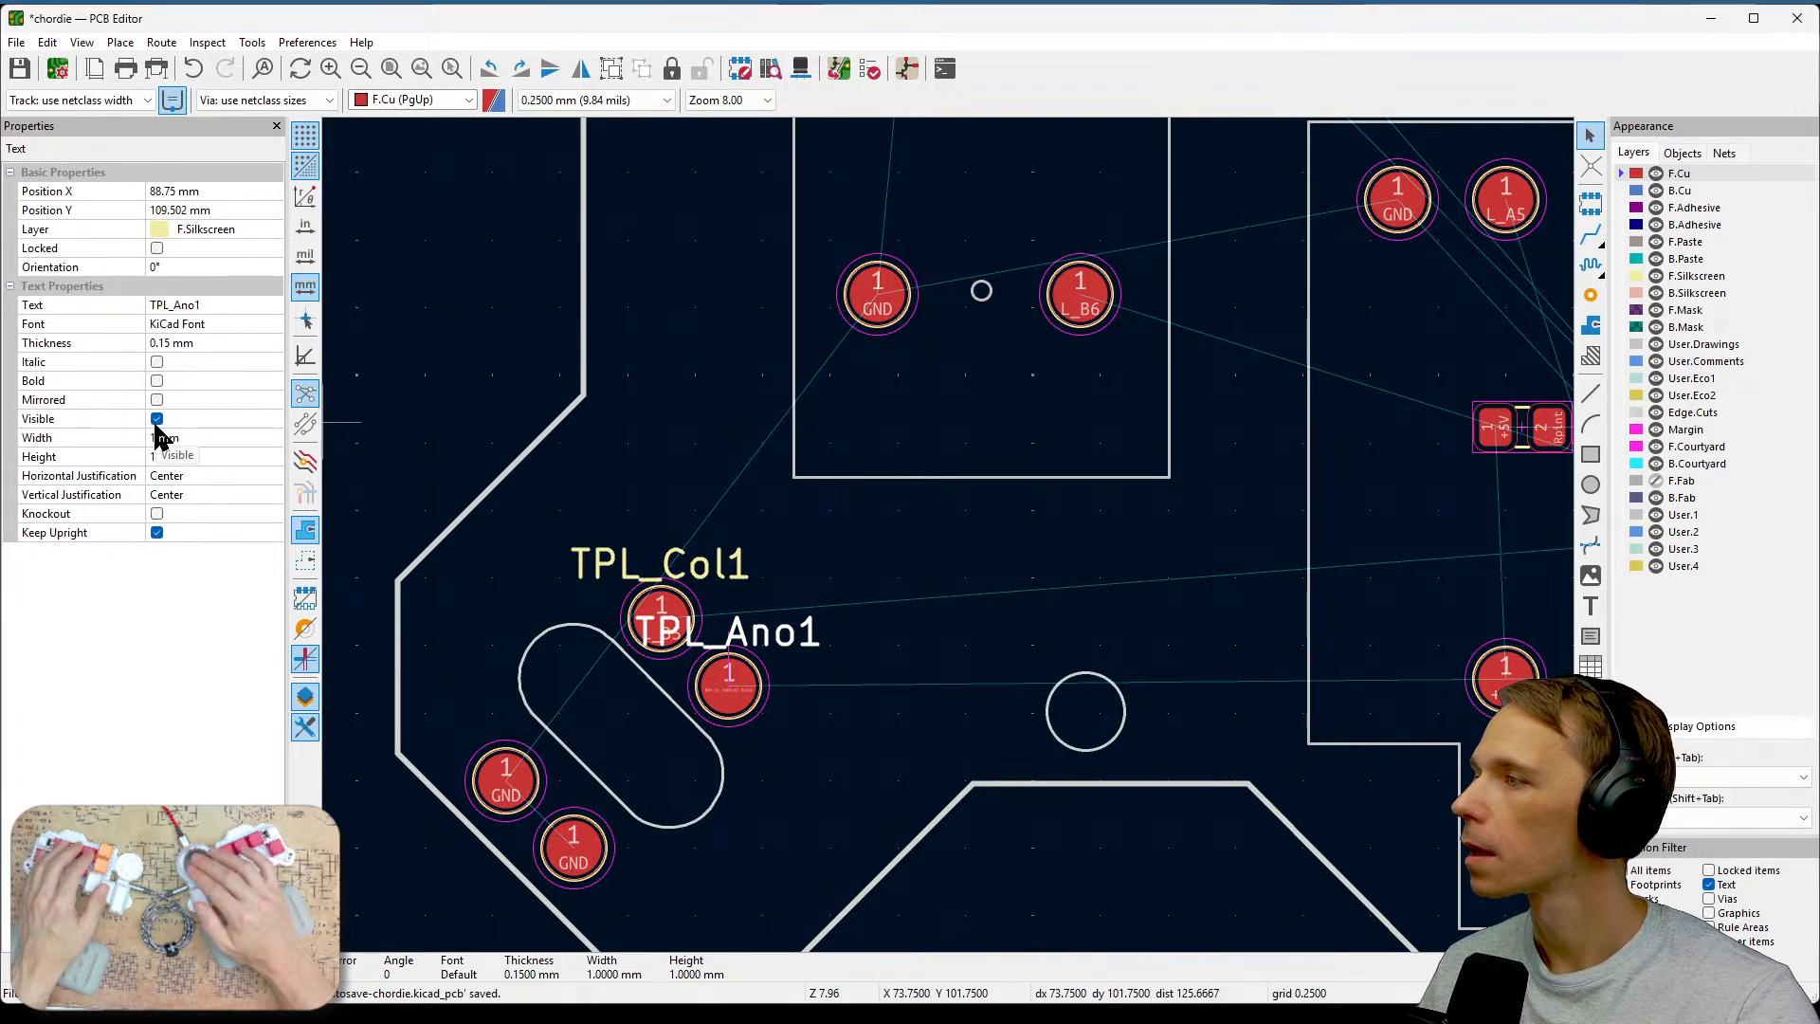
{"action": "left_click", "coordinate": [156, 420]}
{"action": "left_click", "coordinate": [663, 569]}
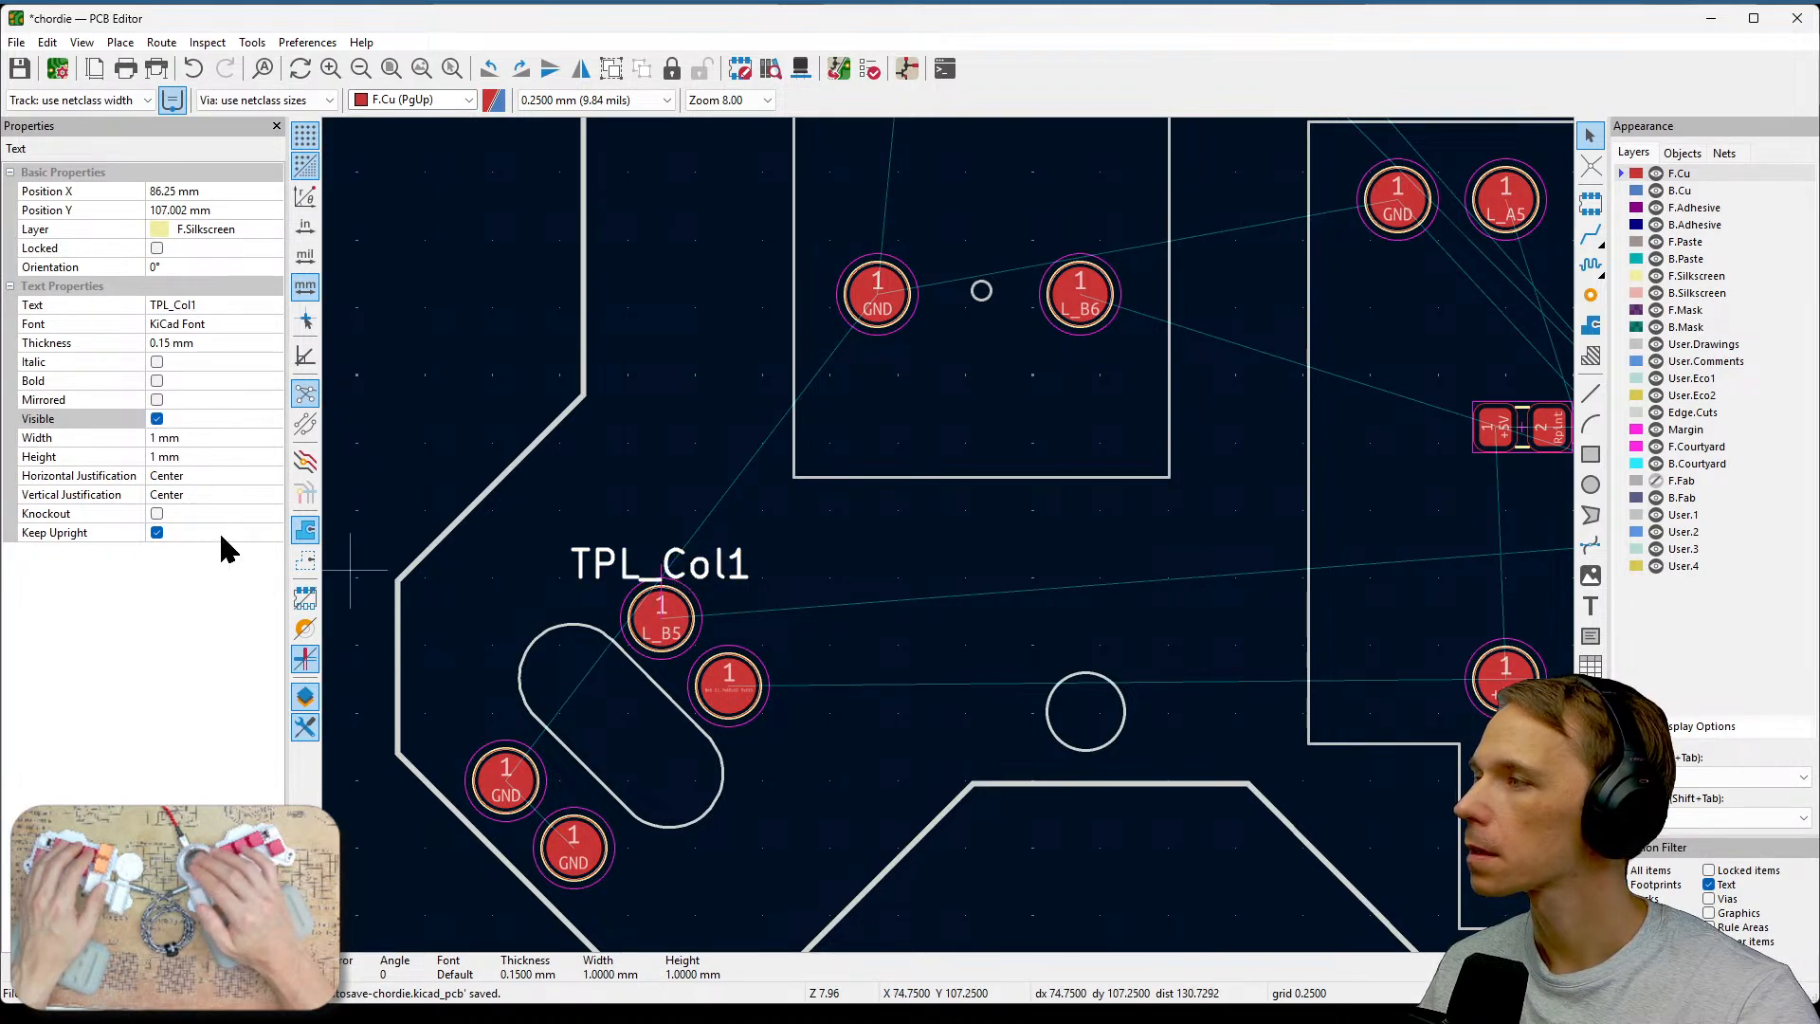
{"action": "left_click", "coordinate": [157, 418]}
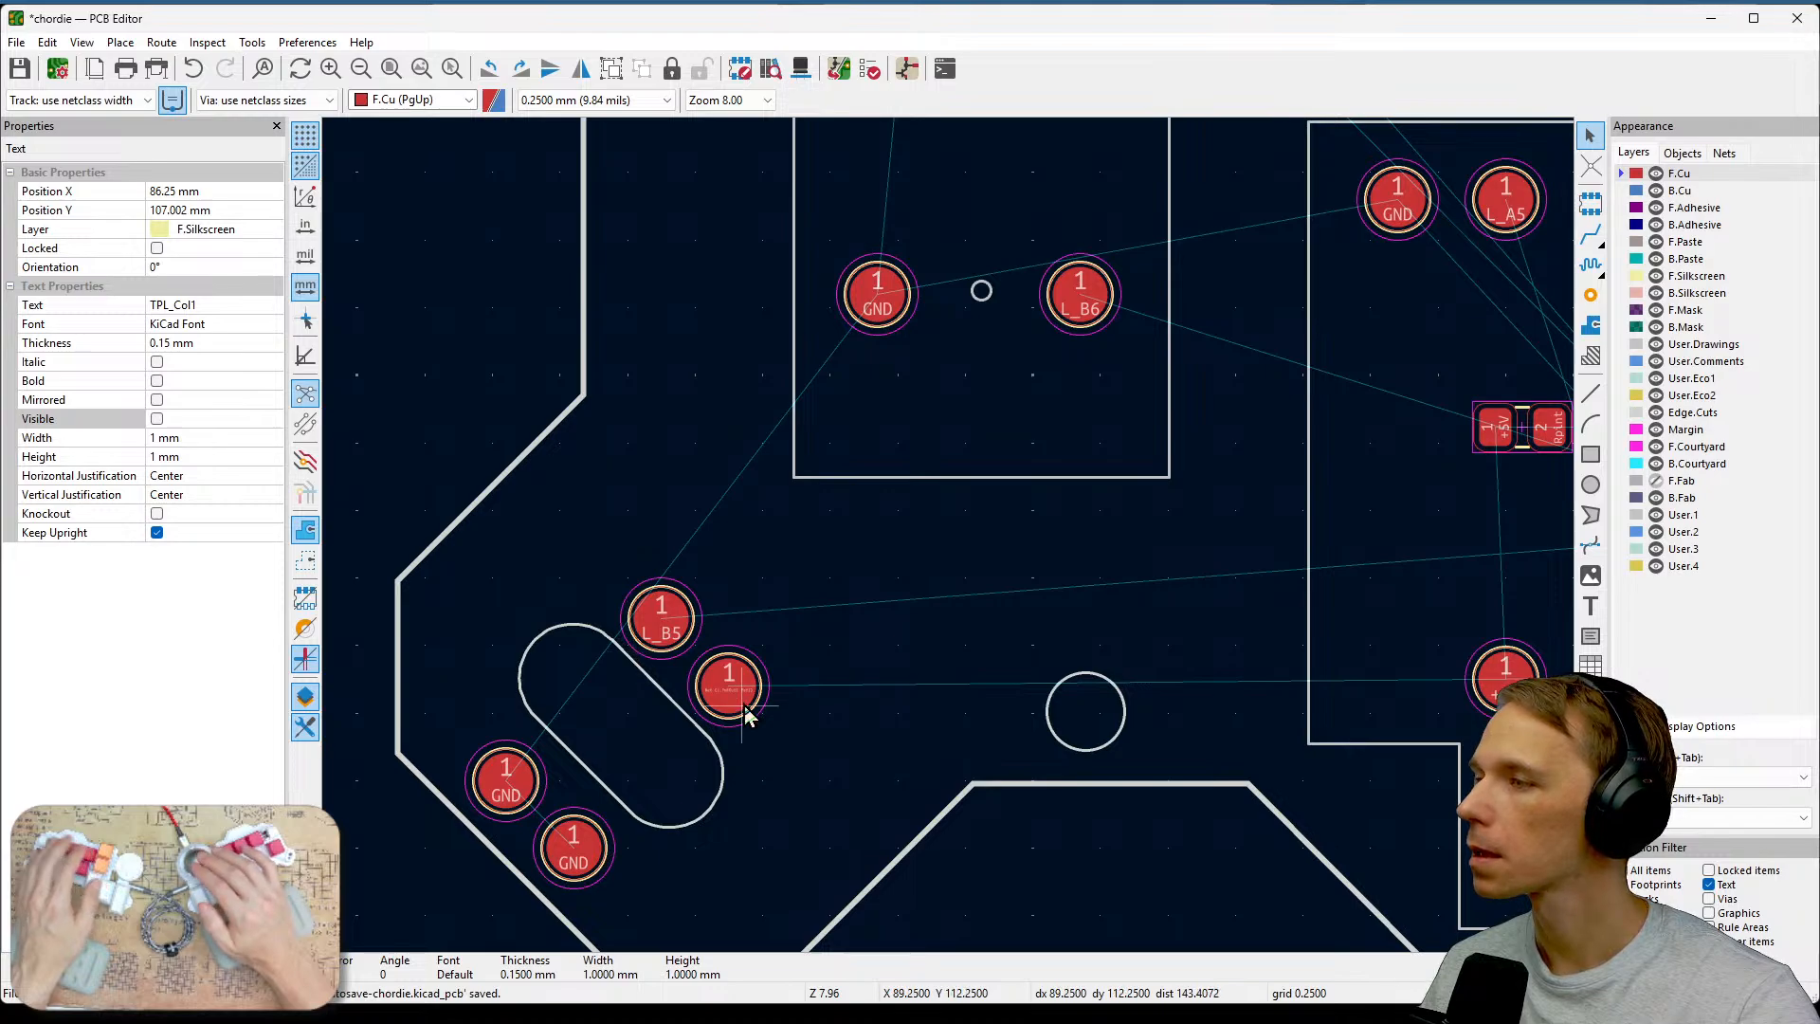
Inspect the board layout, zooming in on the potentiometer pads and the surrounding area.
{"action": "scroll", "coordinate": [743, 715], "scroll_direction": "up", "scroll_amount": 3}
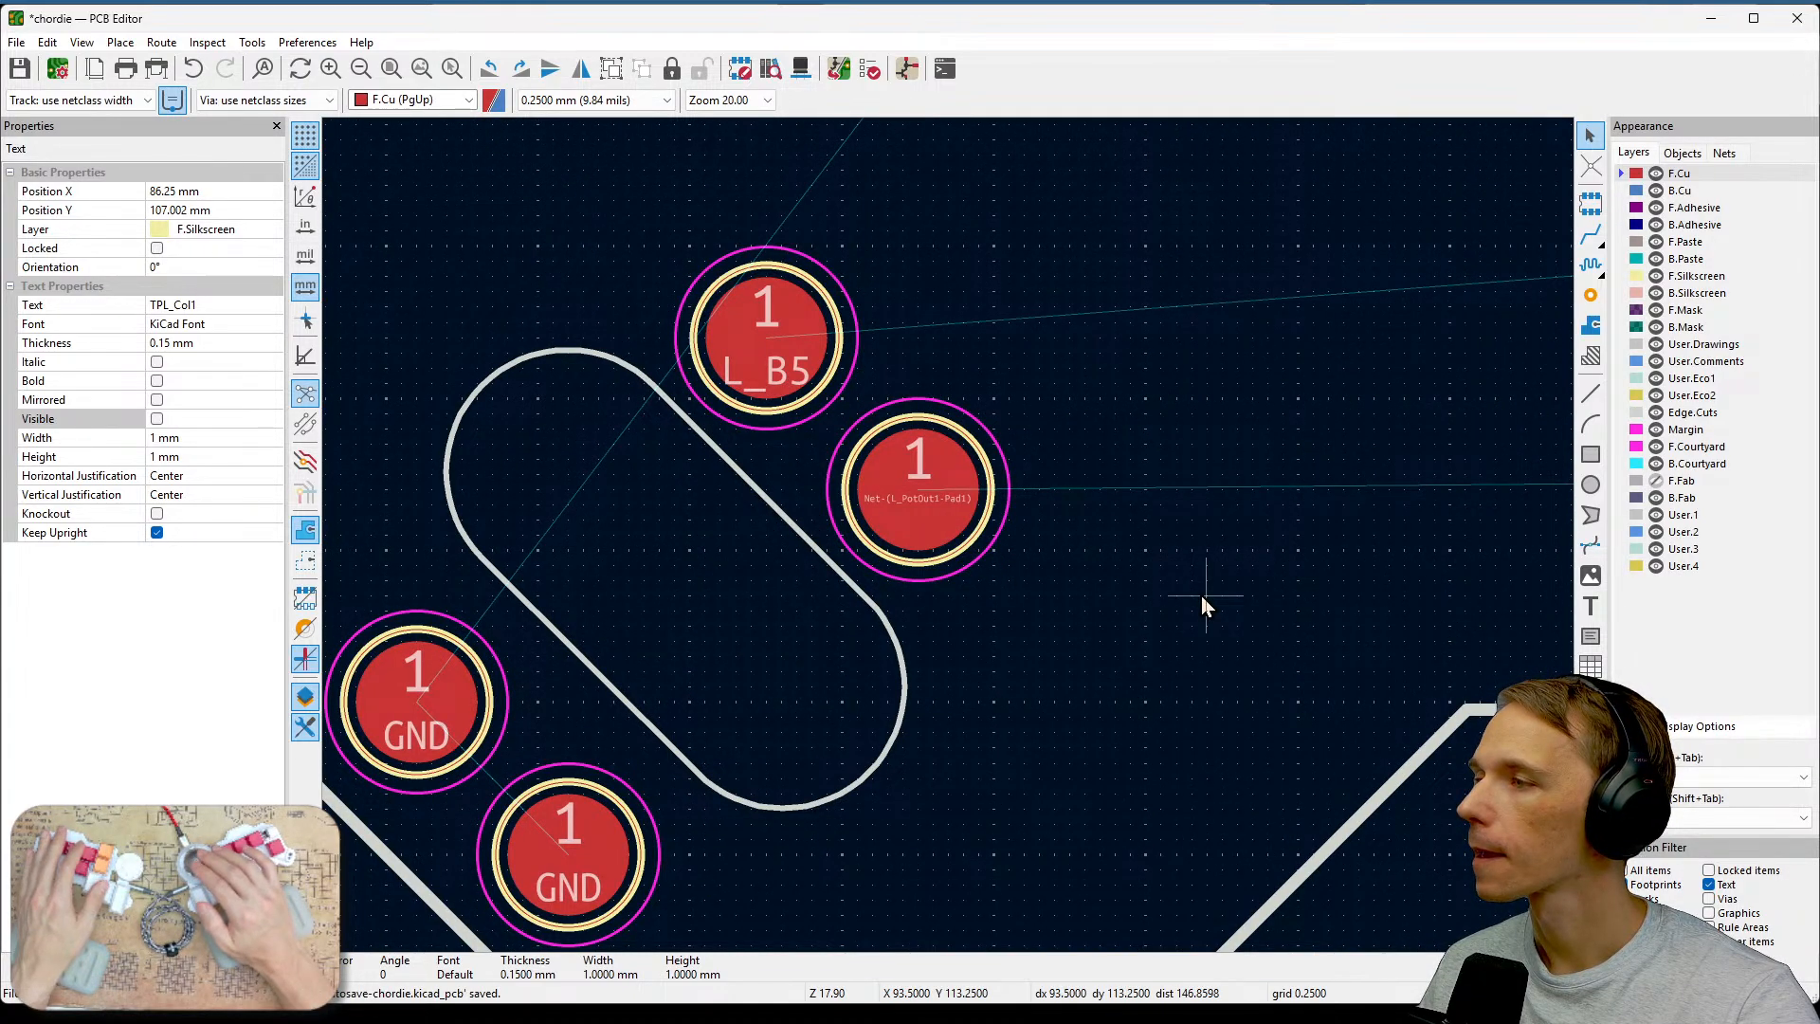
{"action": "scroll", "coordinate": [949, 543], "scroll_direction": "down", "scroll_amount": 5}
{"action": "scroll", "coordinate": [950, 538], "scroll_direction": "down", "scroll_amount": 2}
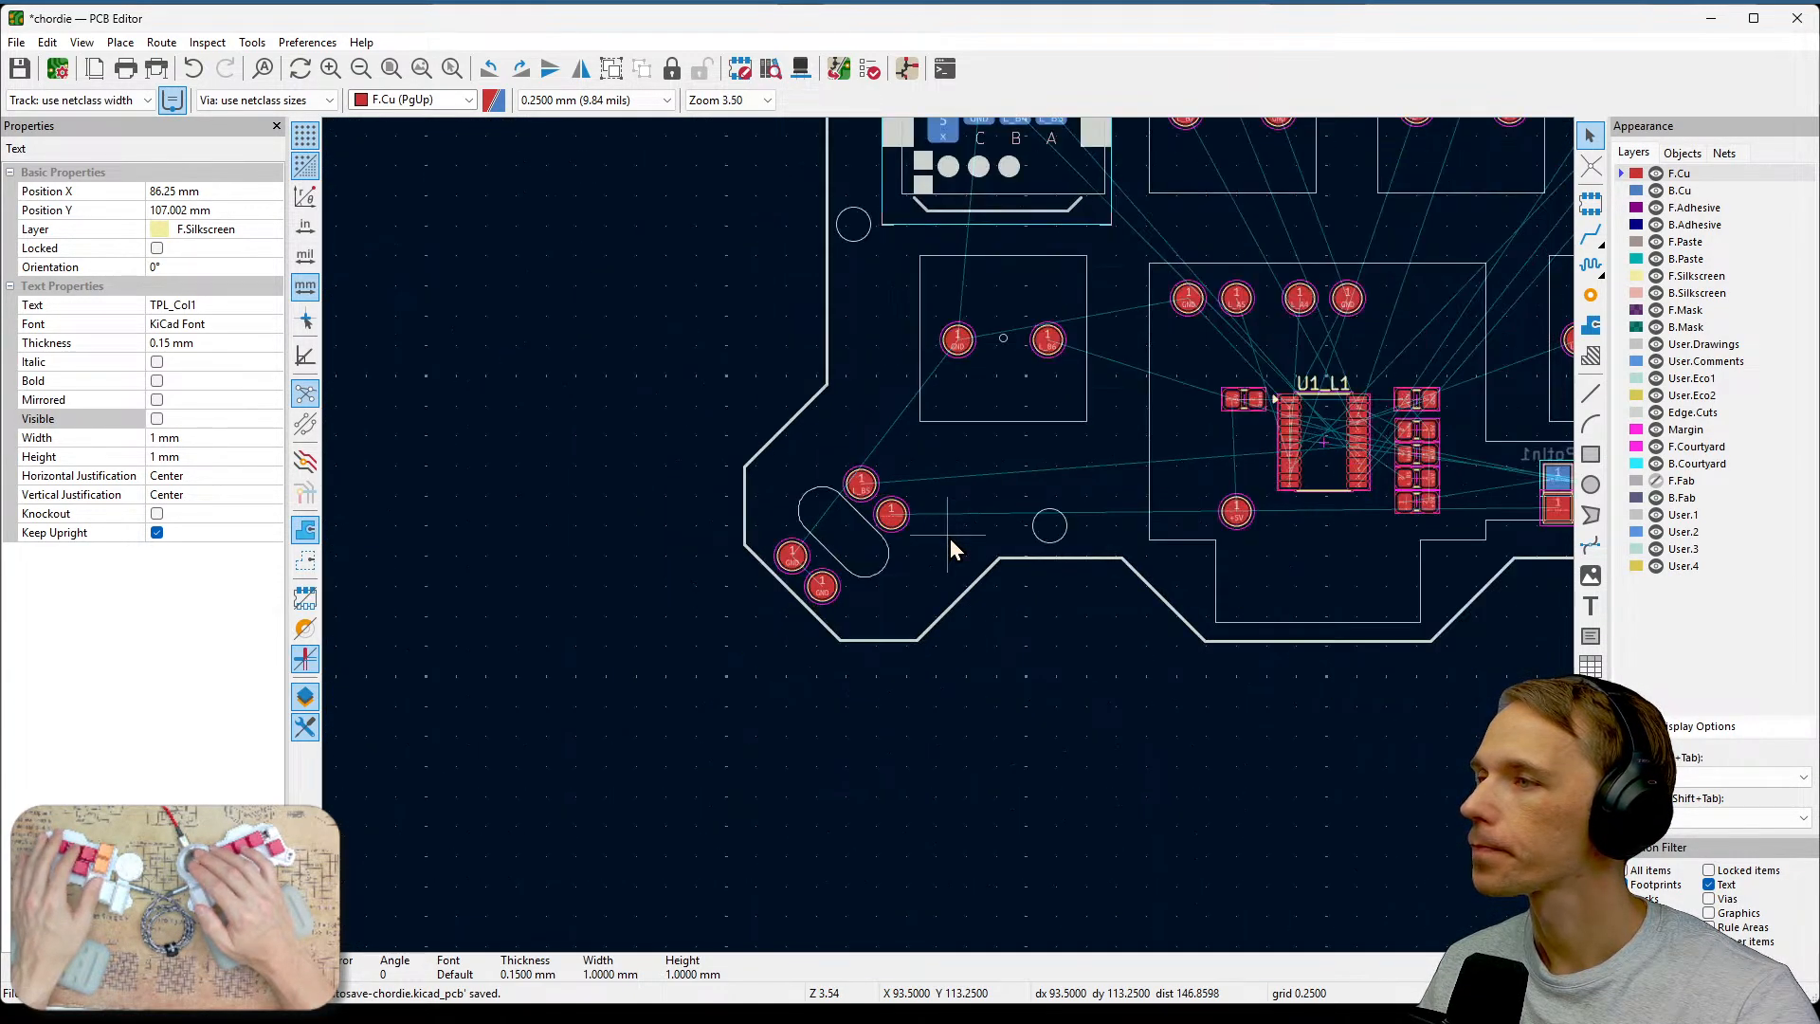
{"action": "middle_click_drag", "start_coordinate": [1190, 447], "coordinate": [801, 617]}
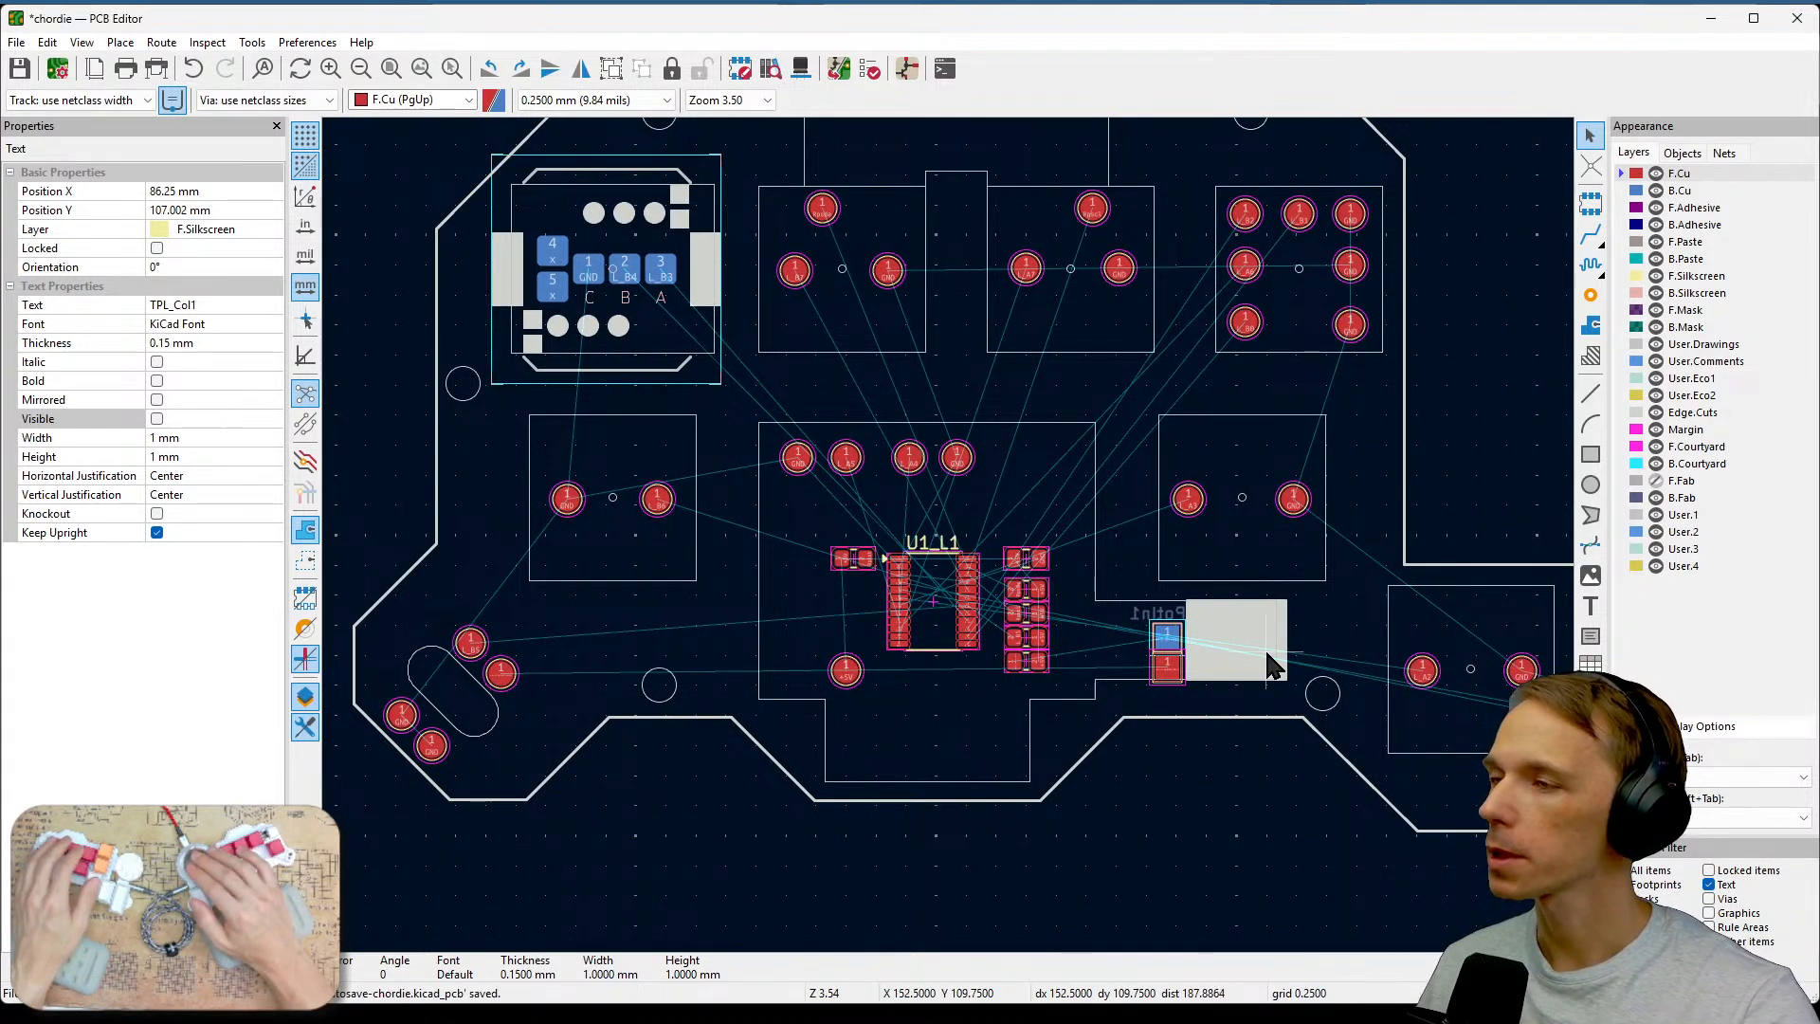
{"action": "scroll", "coordinate": [1270, 663], "scroll_direction": "up", "scroll_amount": 6}
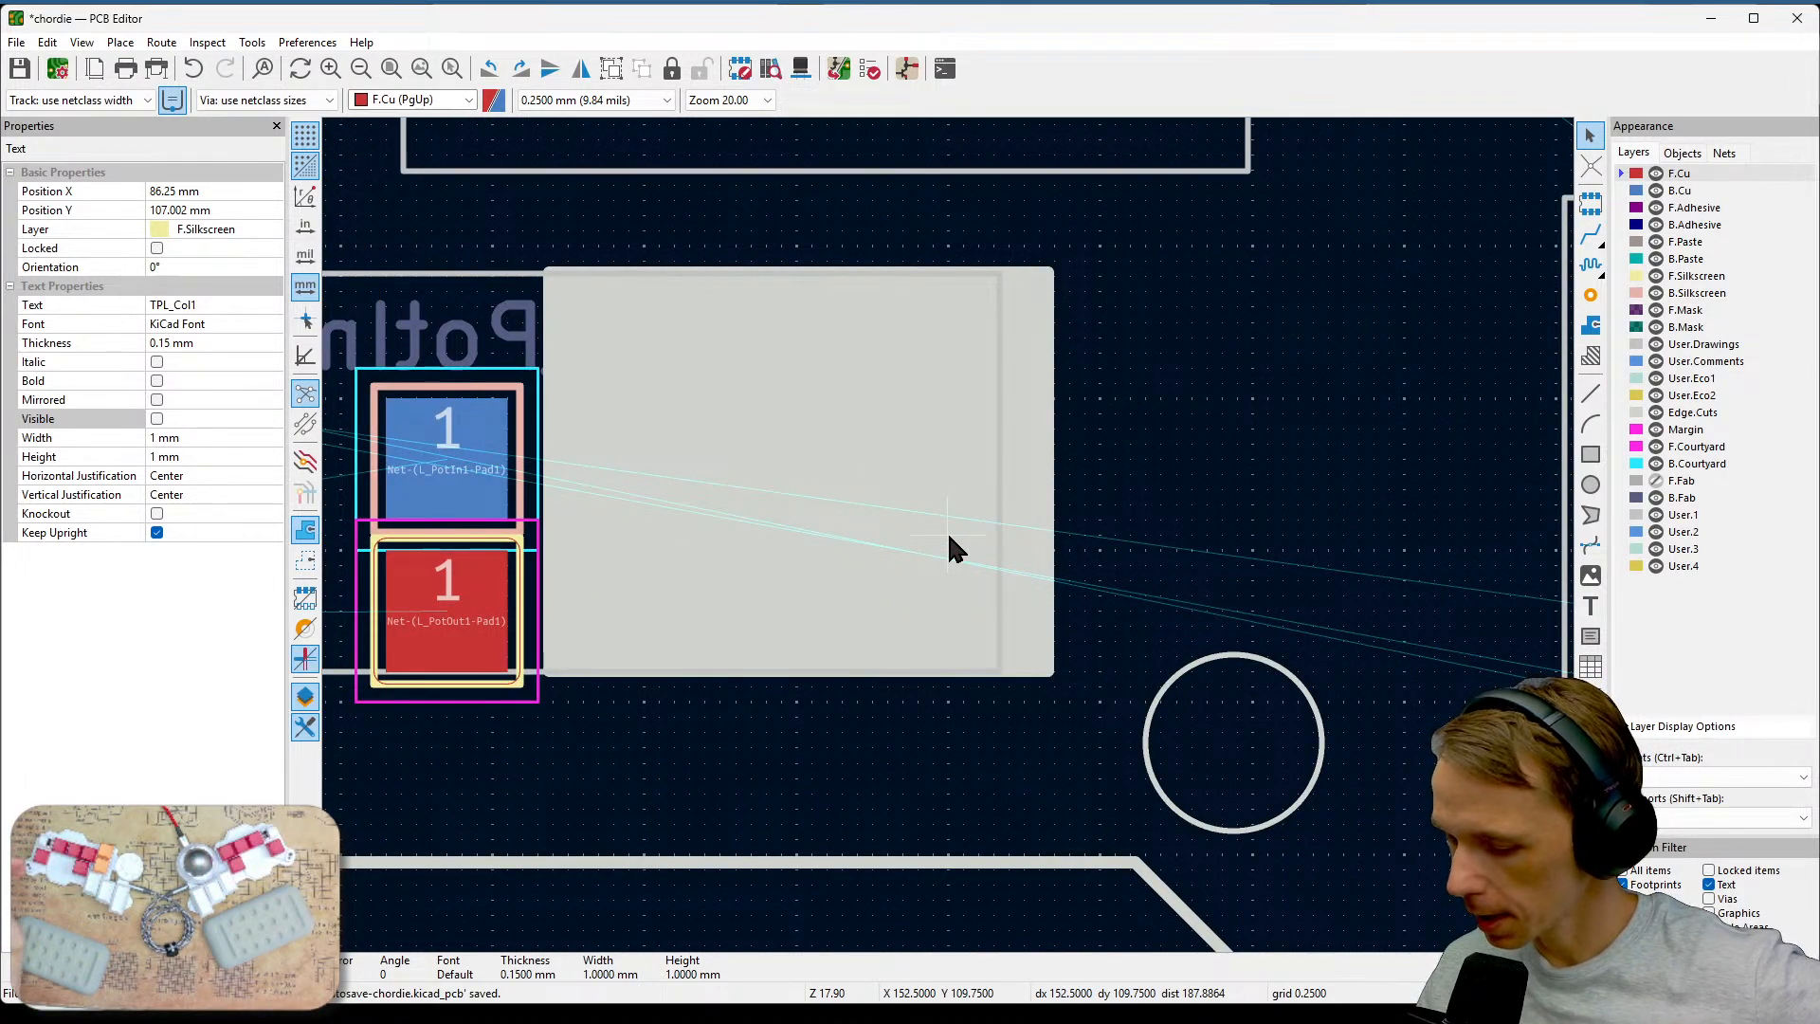
{"action": "scroll", "coordinate": [949, 537], "scroll_direction": "down", "scroll_amount": 6}
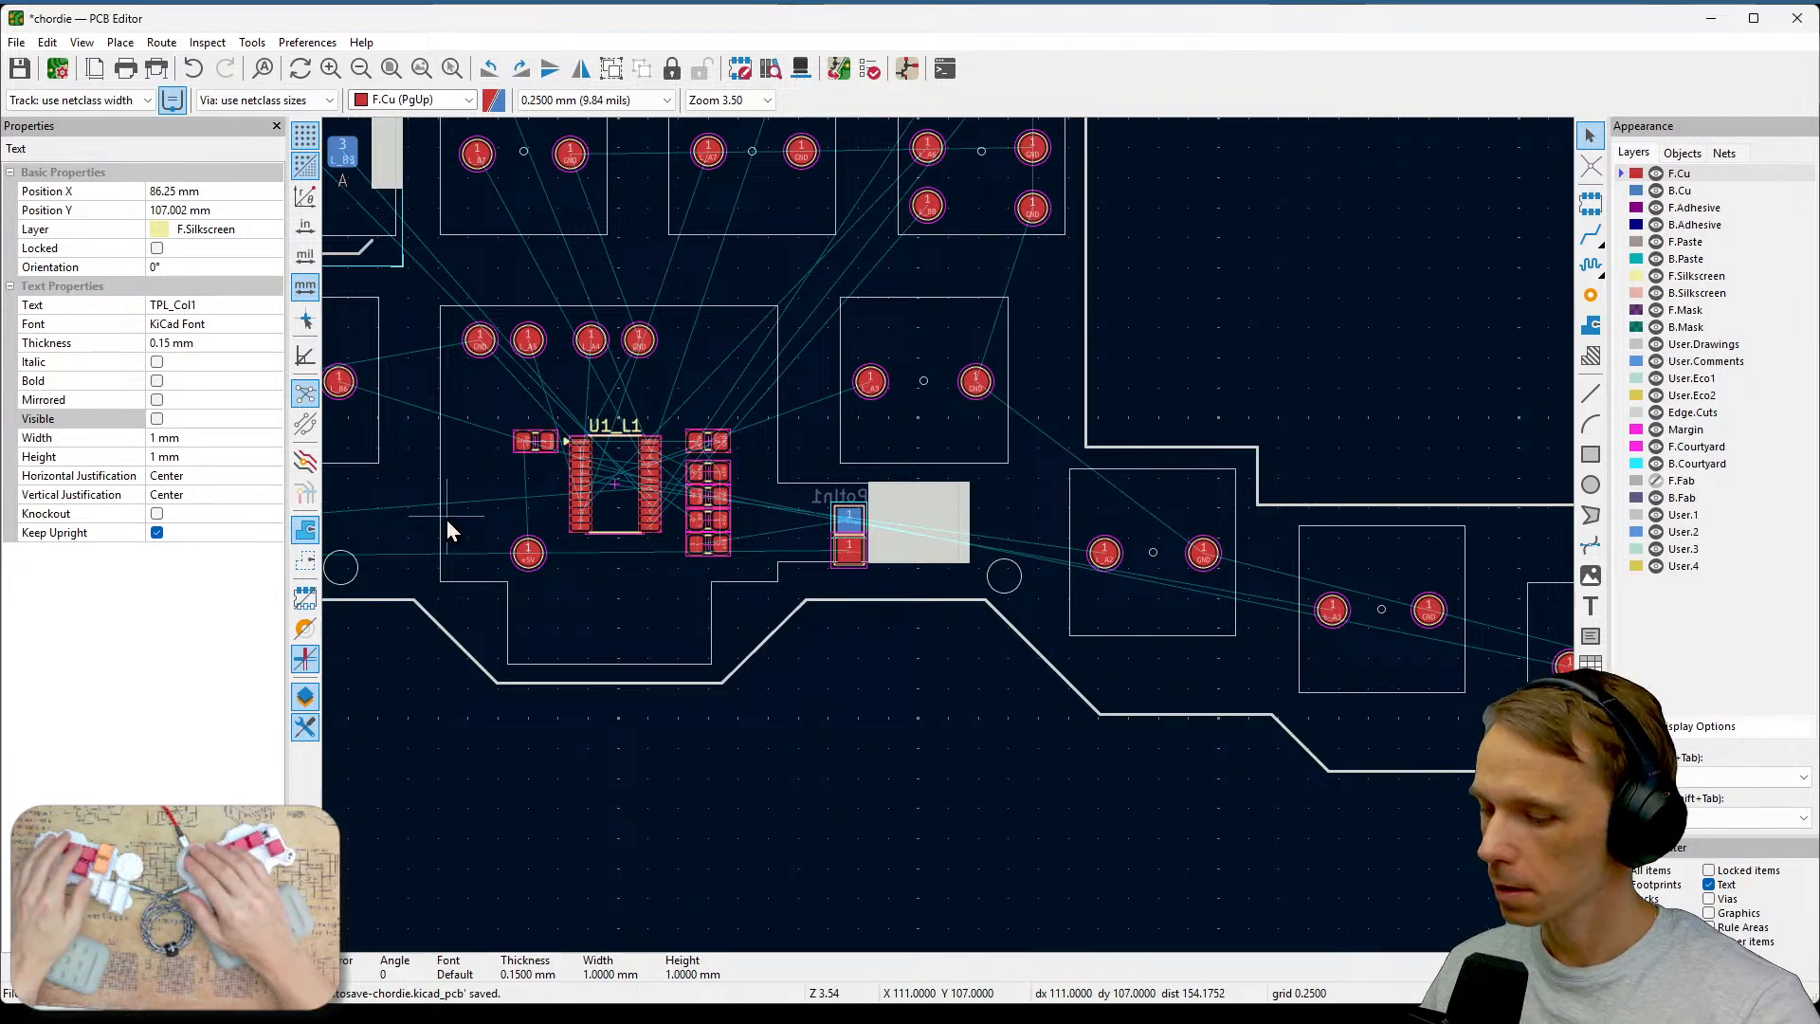
{"action": "middle_click_drag", "start_coordinate": [561, 601], "coordinate": [930, 594]}
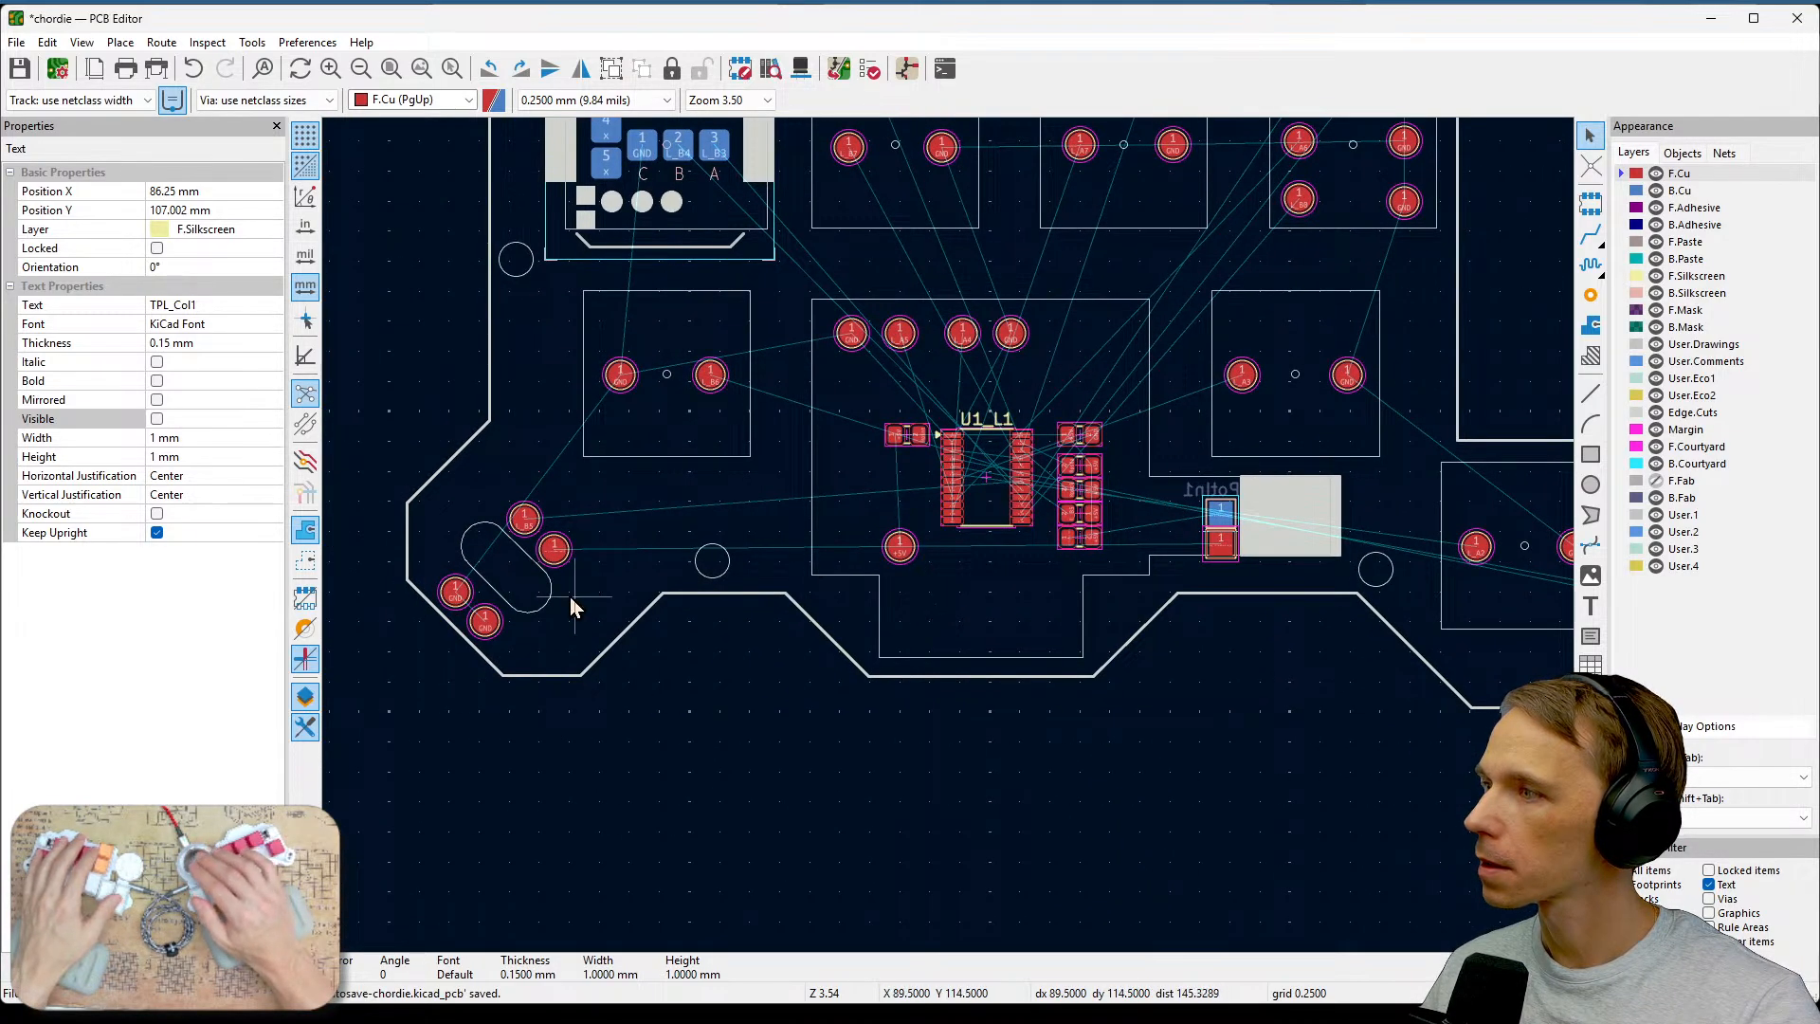
{"action": "middle_click_drag", "start_coordinate": [1134, 552], "coordinate": [970, 689]}
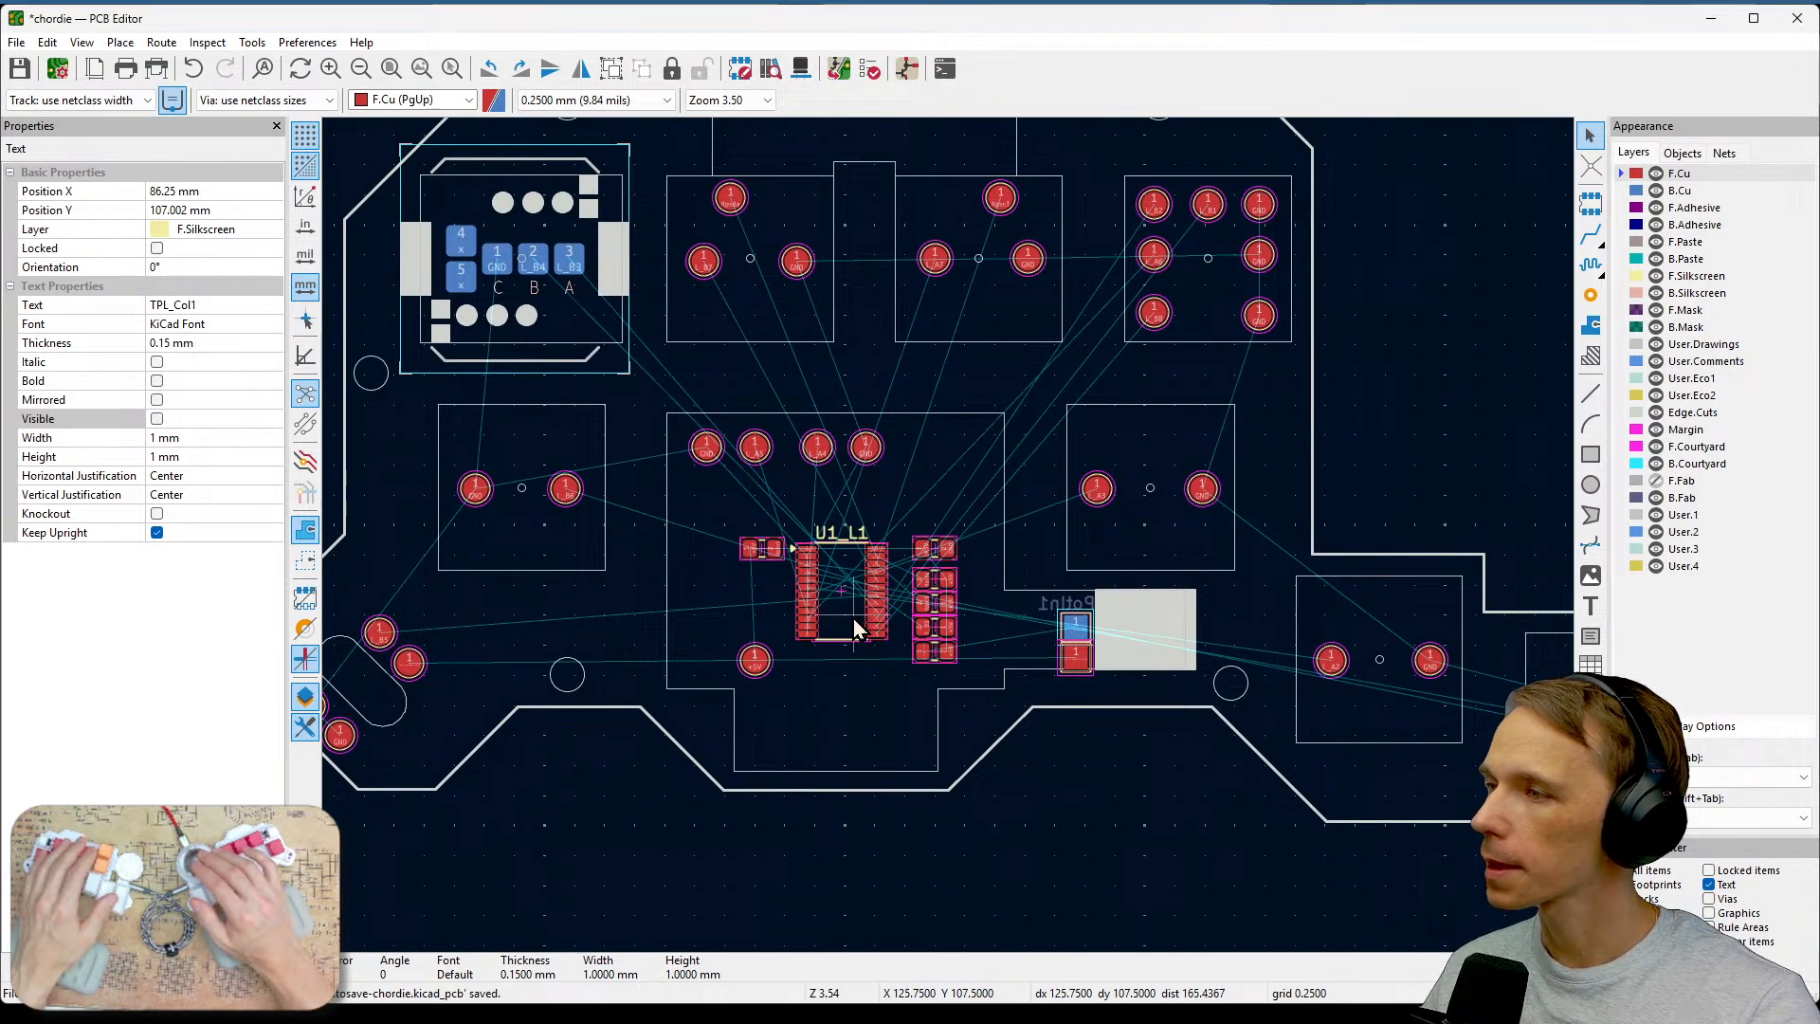
Inspect the resistors around U1_L1 and the test pads beside the slot cutout at close zoom.
{"action": "scroll", "coordinate": [813, 682], "scroll_direction": "up", "scroll_amount": 5}
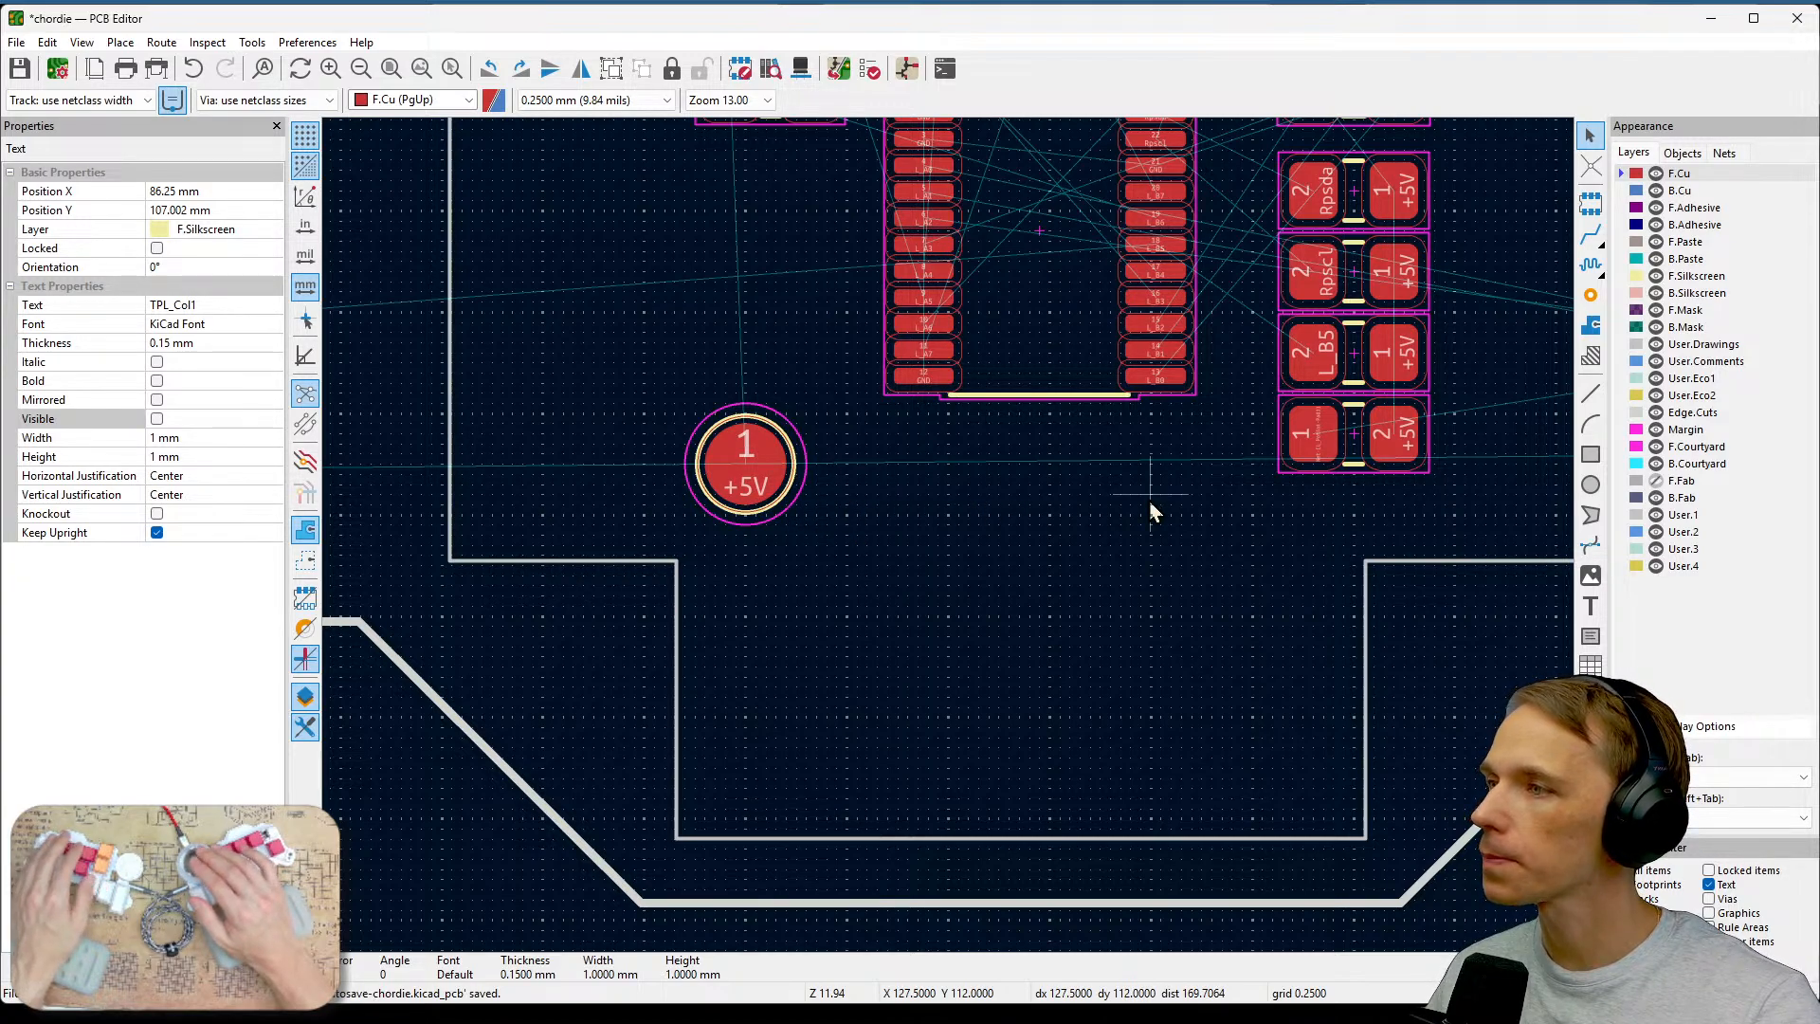
{"action": "middle_click_drag", "start_coordinate": [1150, 503], "coordinate": [1138, 739]}
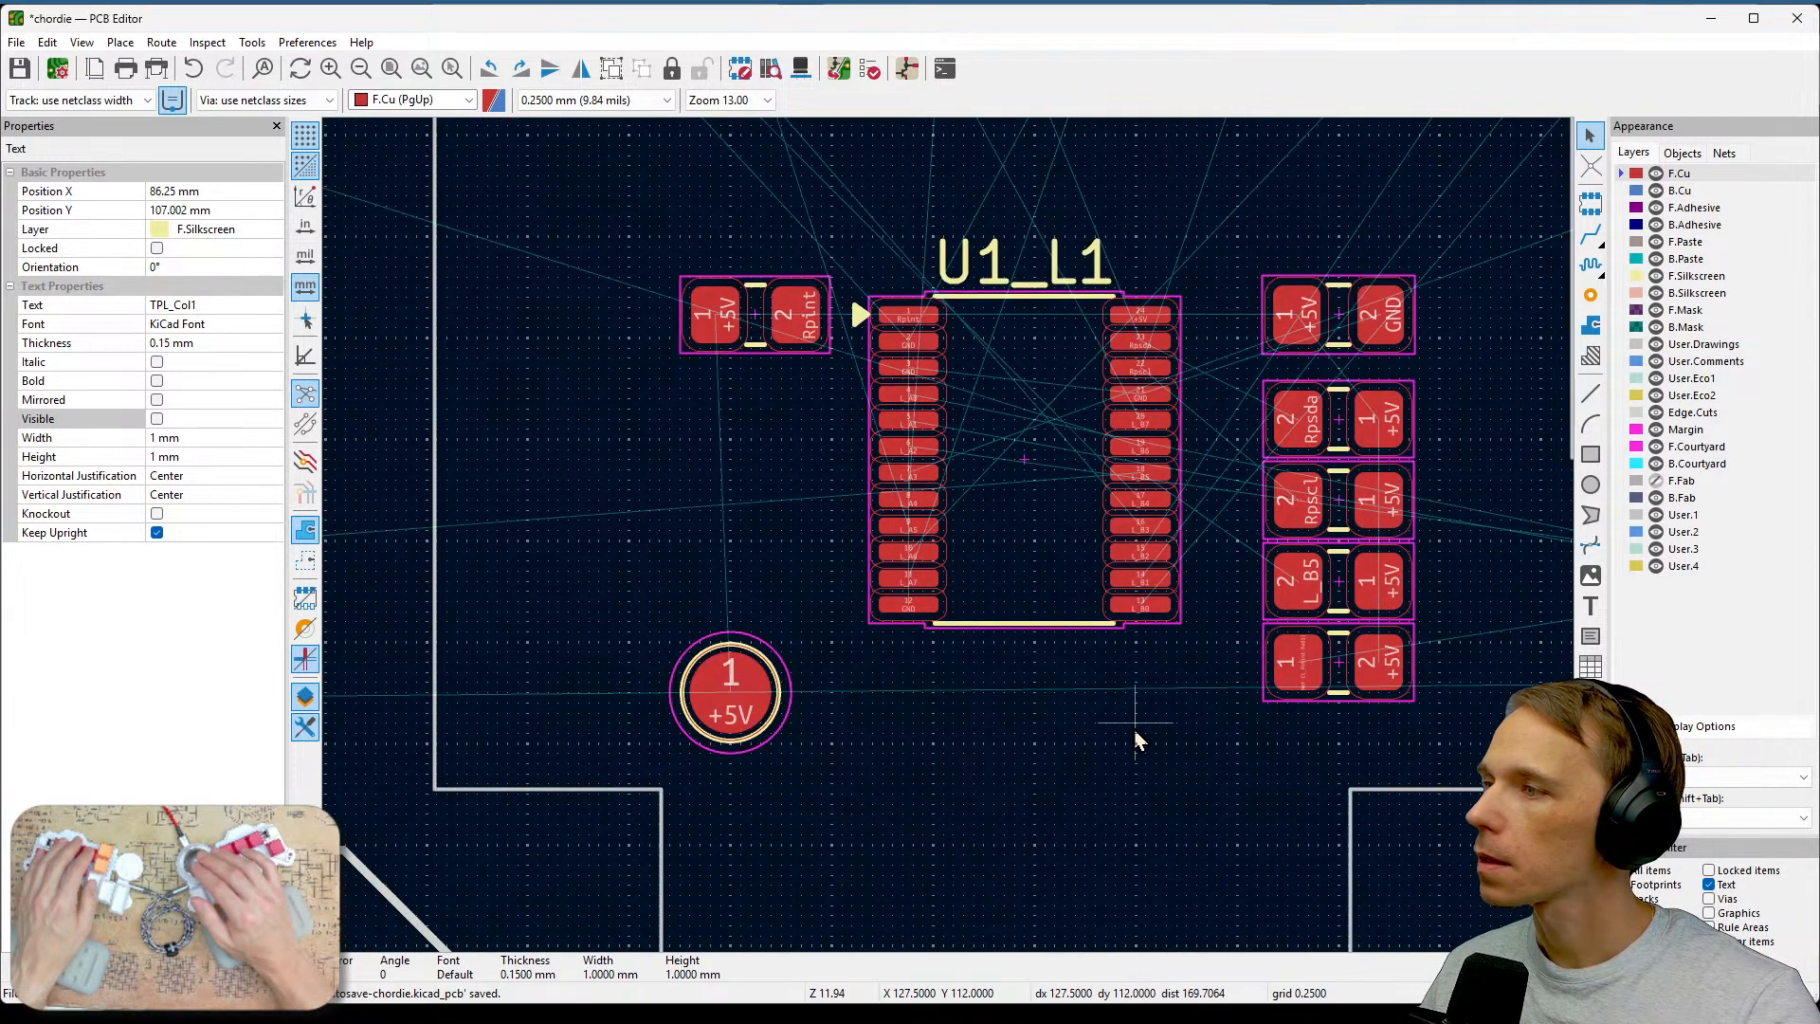
{"action": "scroll", "coordinate": [1008, 539], "scroll_direction": "up", "scroll_amount": 2}
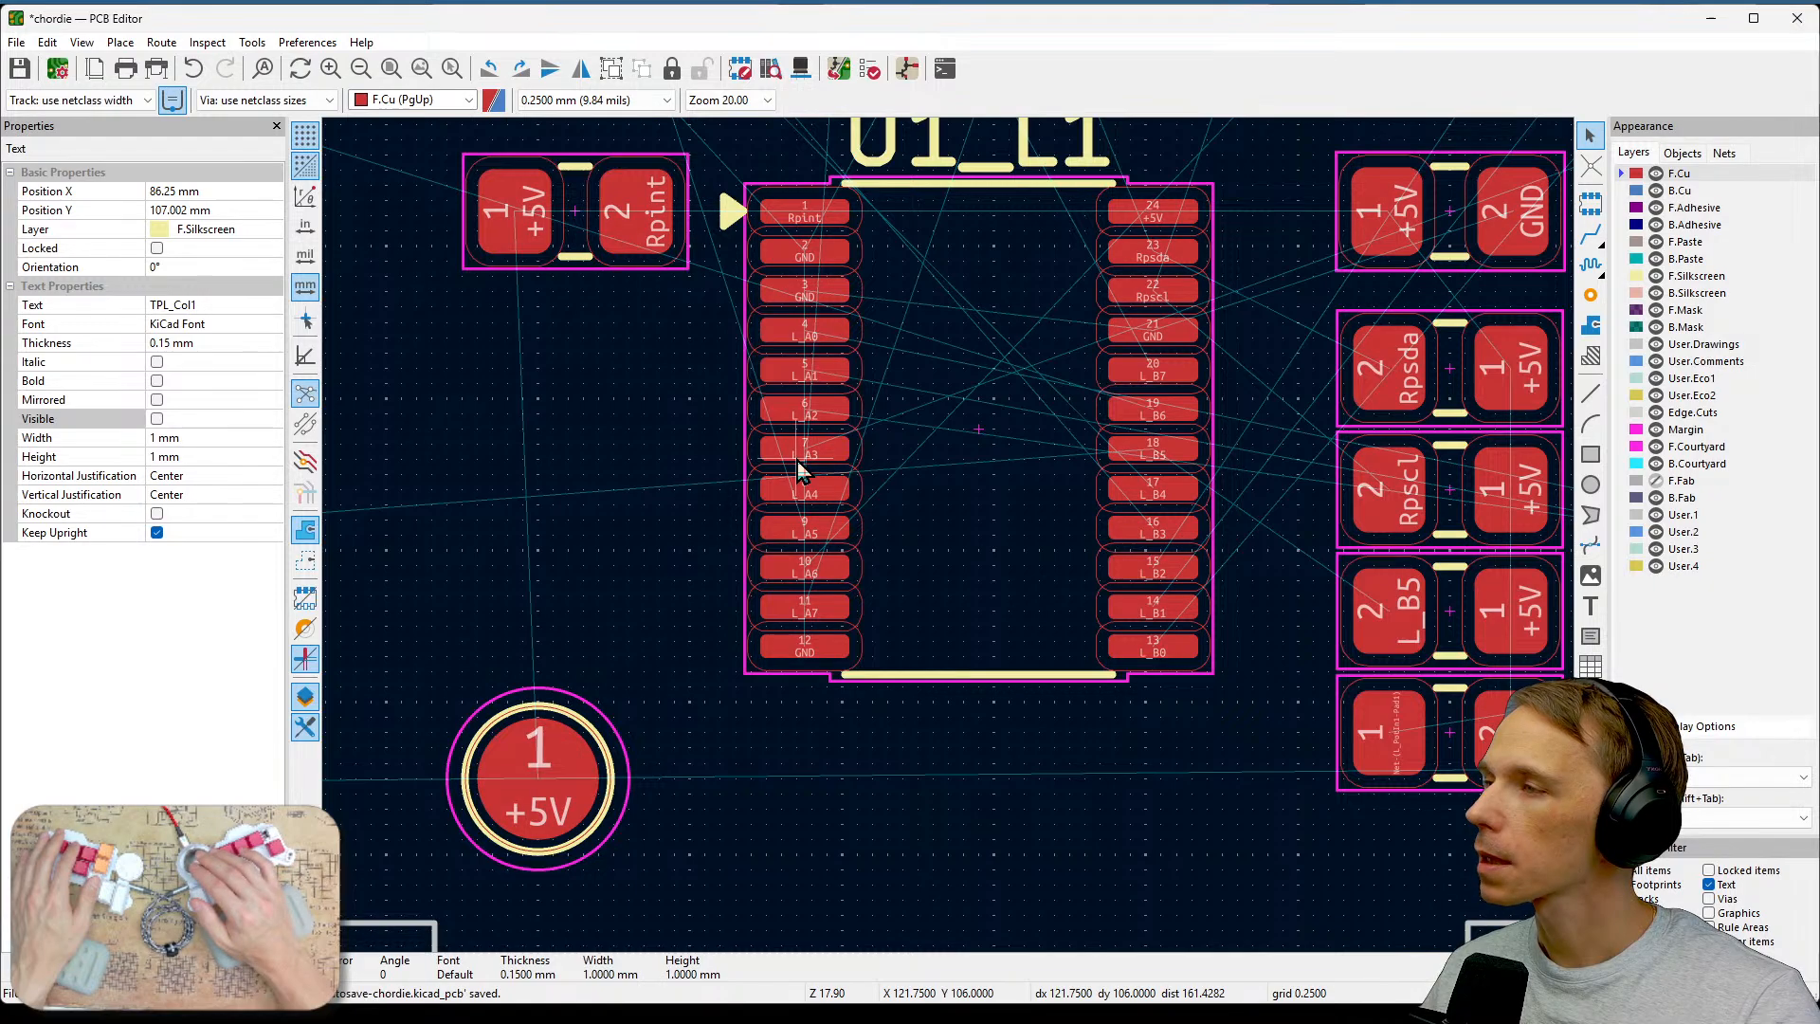
{"action": "middle_click_drag", "start_coordinate": [692, 334], "coordinate": [739, 542]}
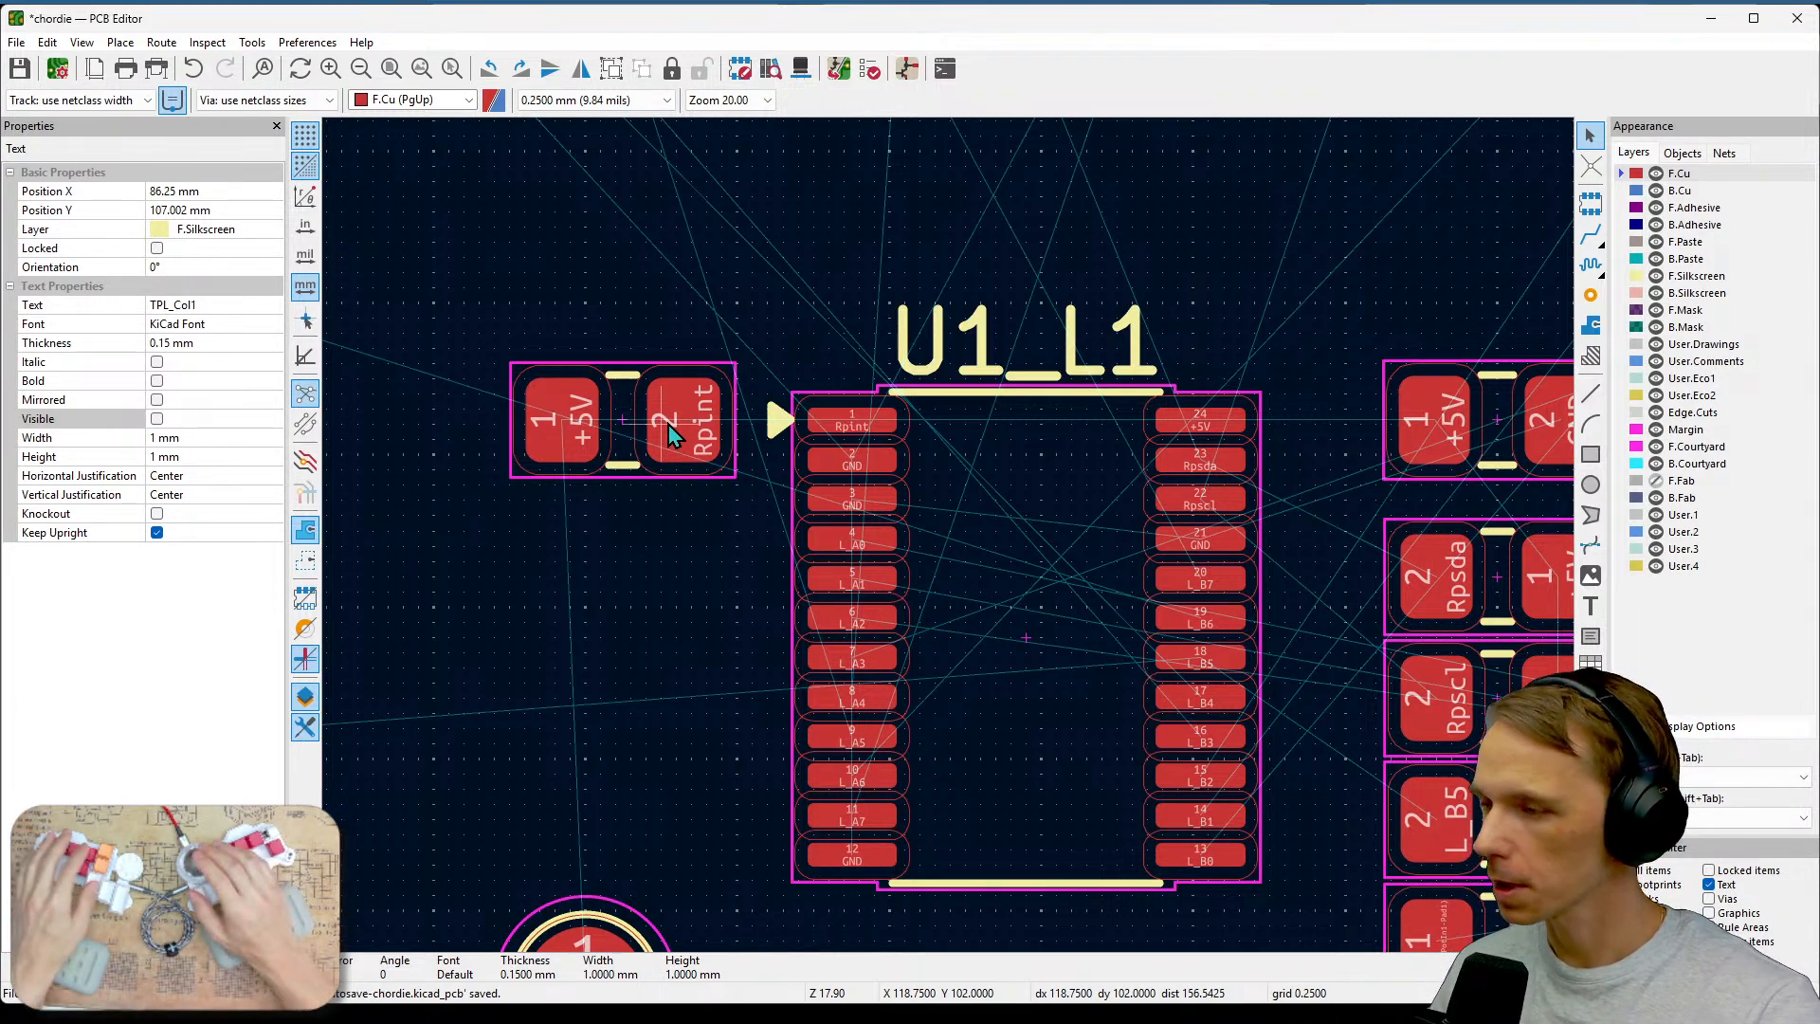
{"action": "key", "text": "Escape"}
{"action": "scroll", "coordinate": [986, 530], "scroll_direction": "down", "scroll_amount": 2}
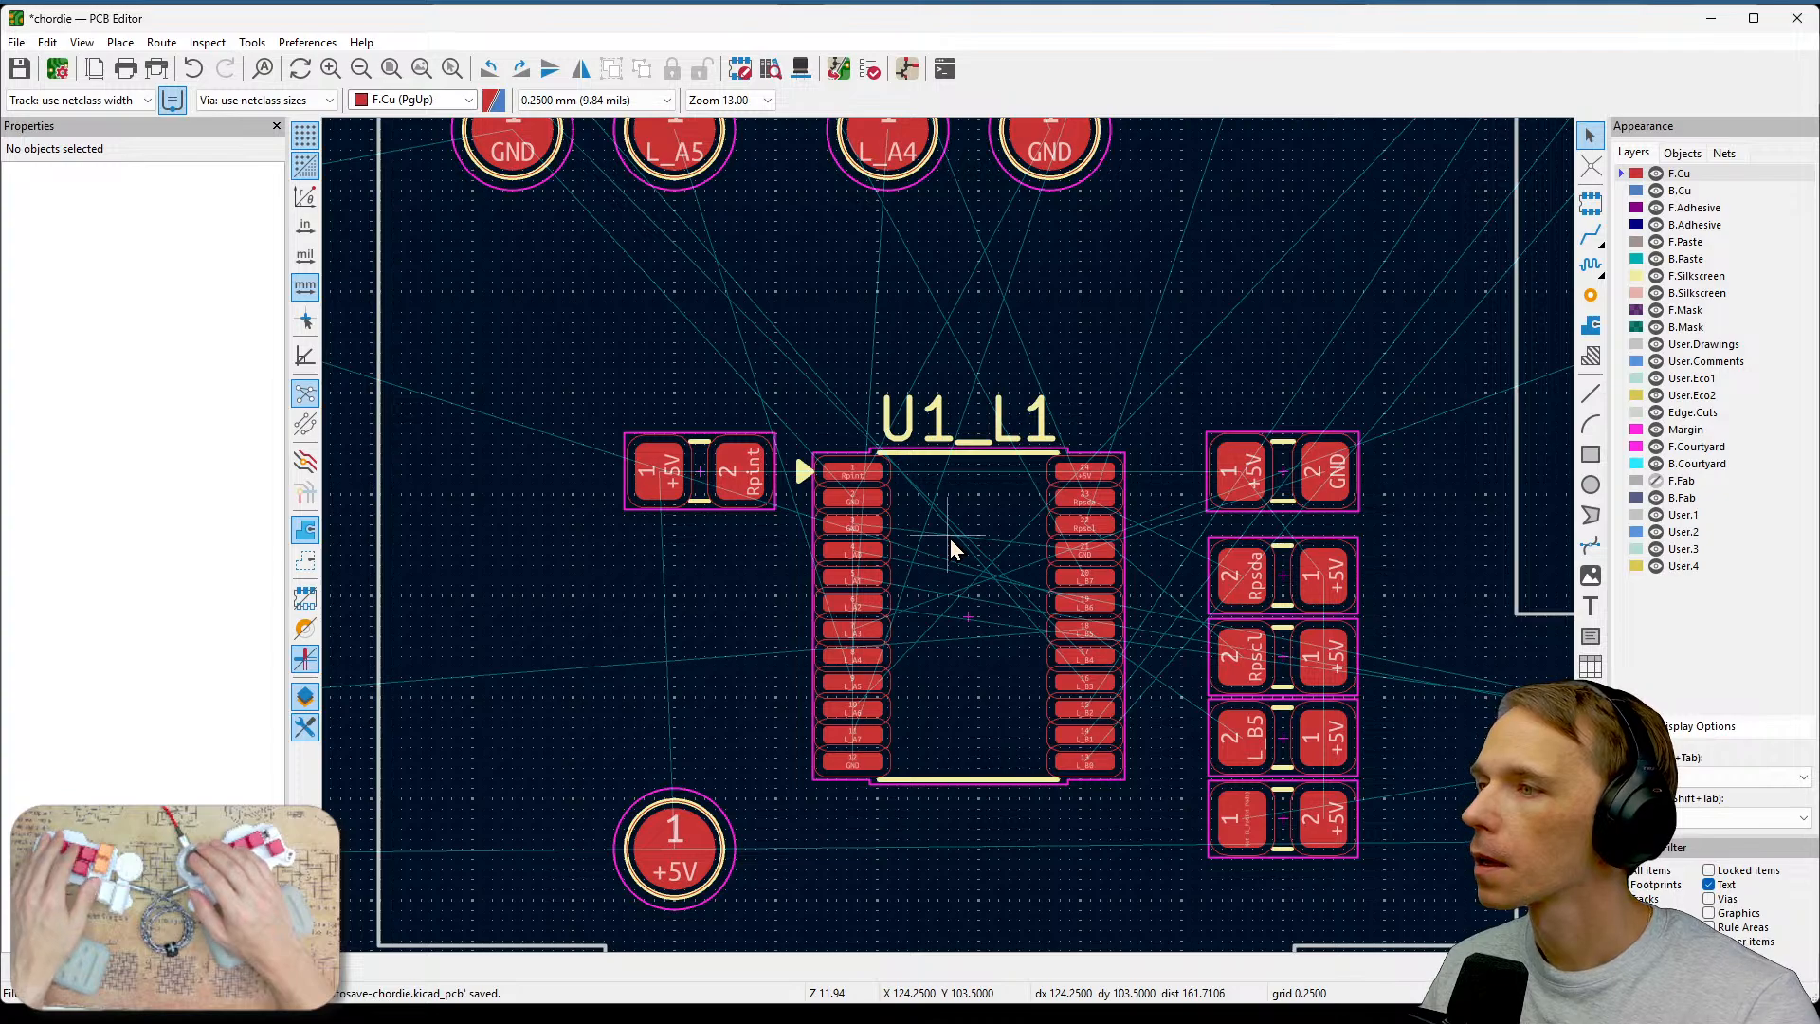
{"action": "scroll", "coordinate": [976, 541], "scroll_direction": "down", "scroll_amount": 2}
{"action": "scroll", "coordinate": [1167, 519], "scroll_direction": "up", "scroll_amount": 3}
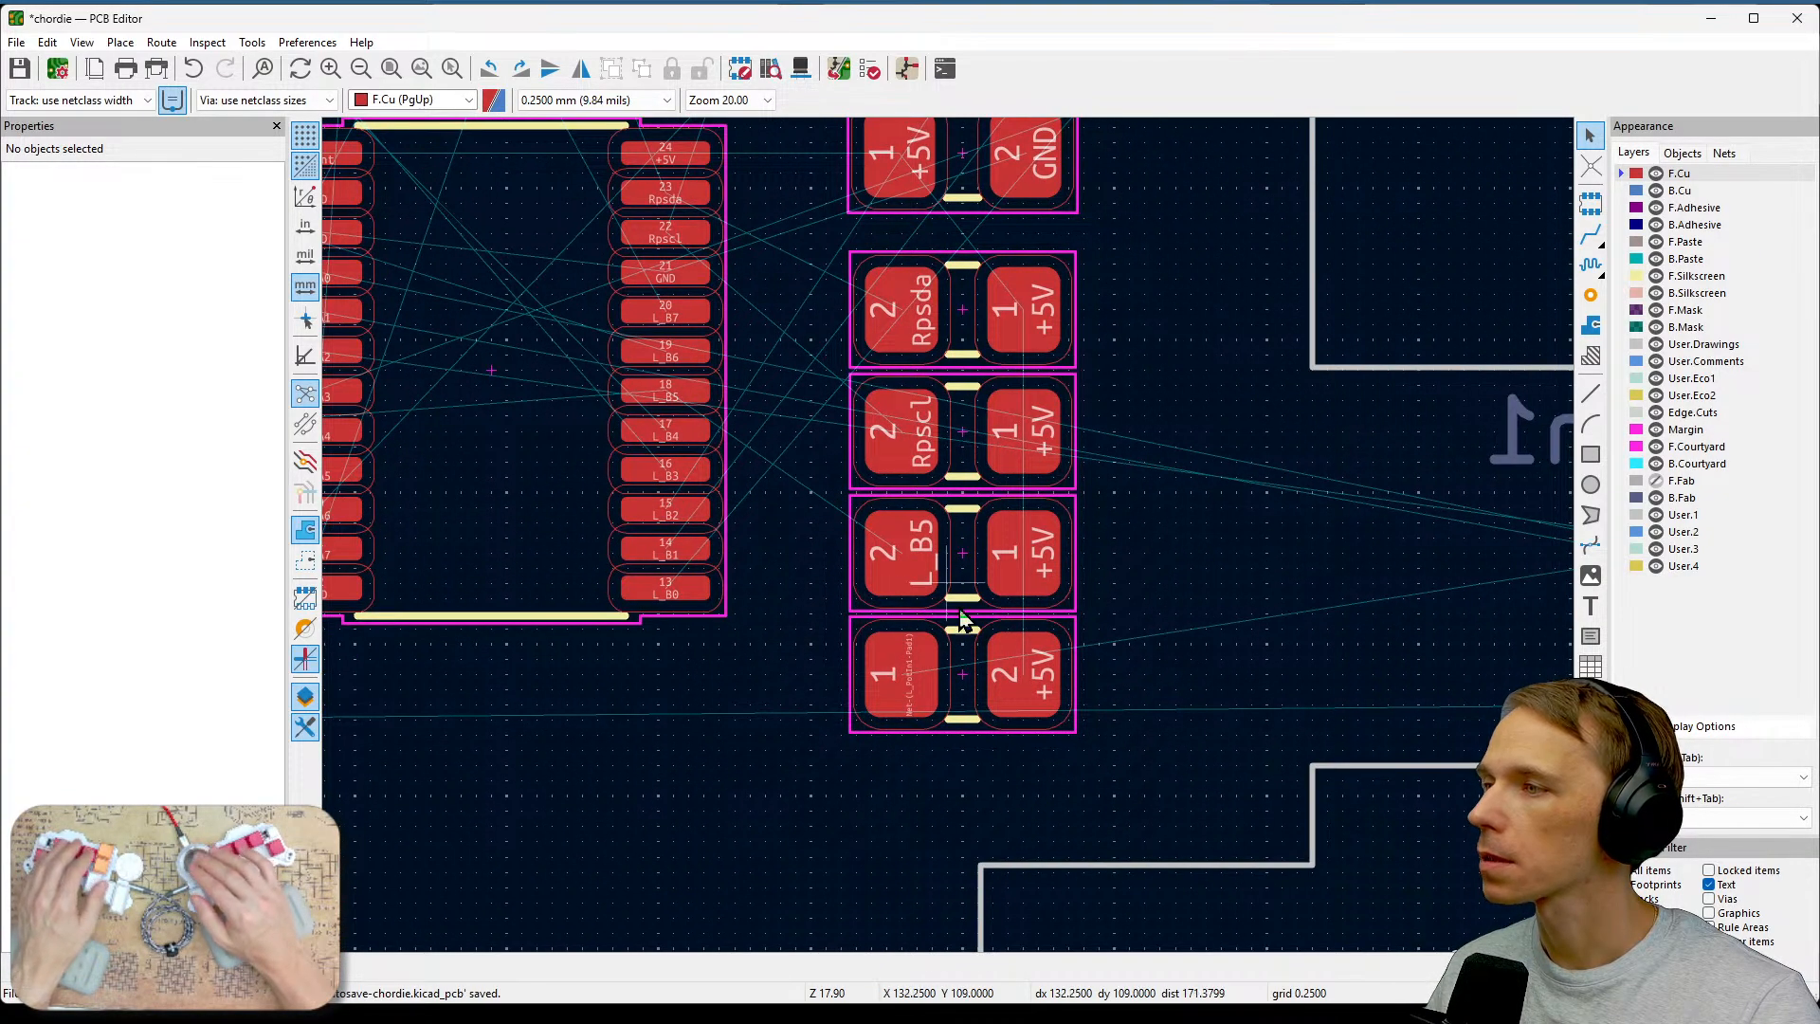
{"action": "scroll", "coordinate": [949, 538], "scroll_direction": "up", "scroll_amount": 2}
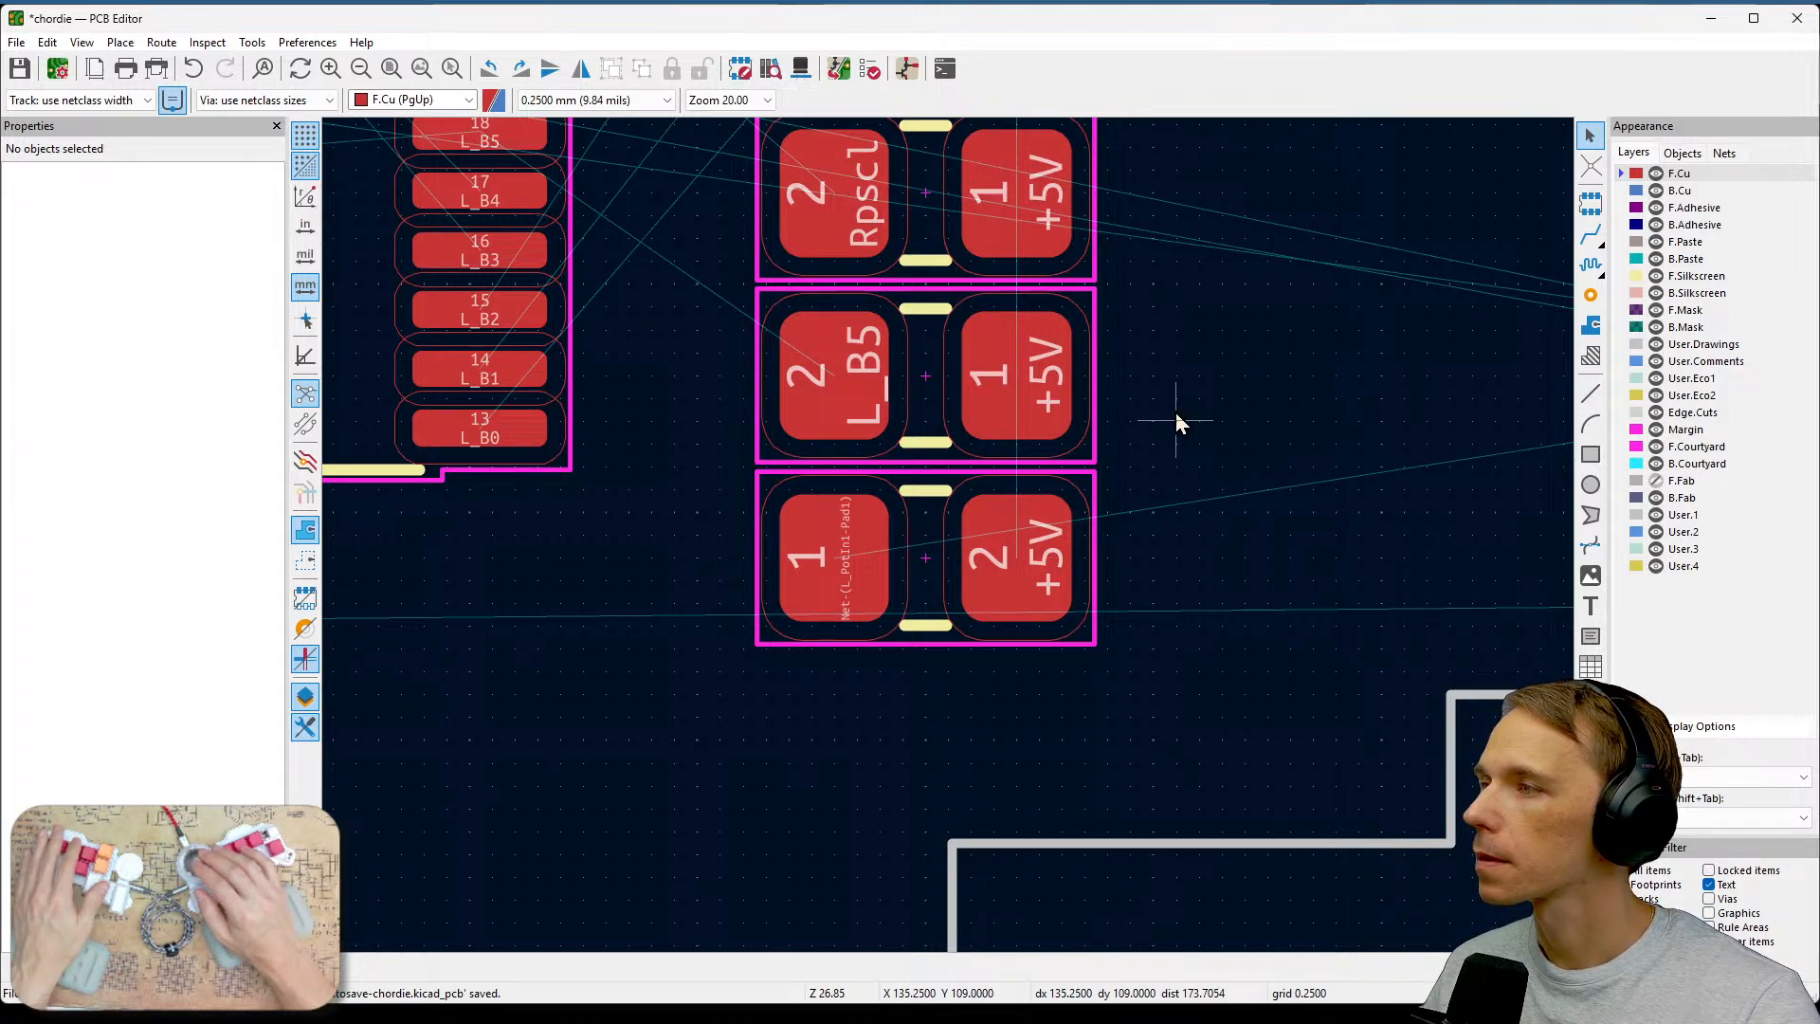
{"action": "middle_click_drag", "start_coordinate": [1220, 584], "coordinate": [911, 623]}
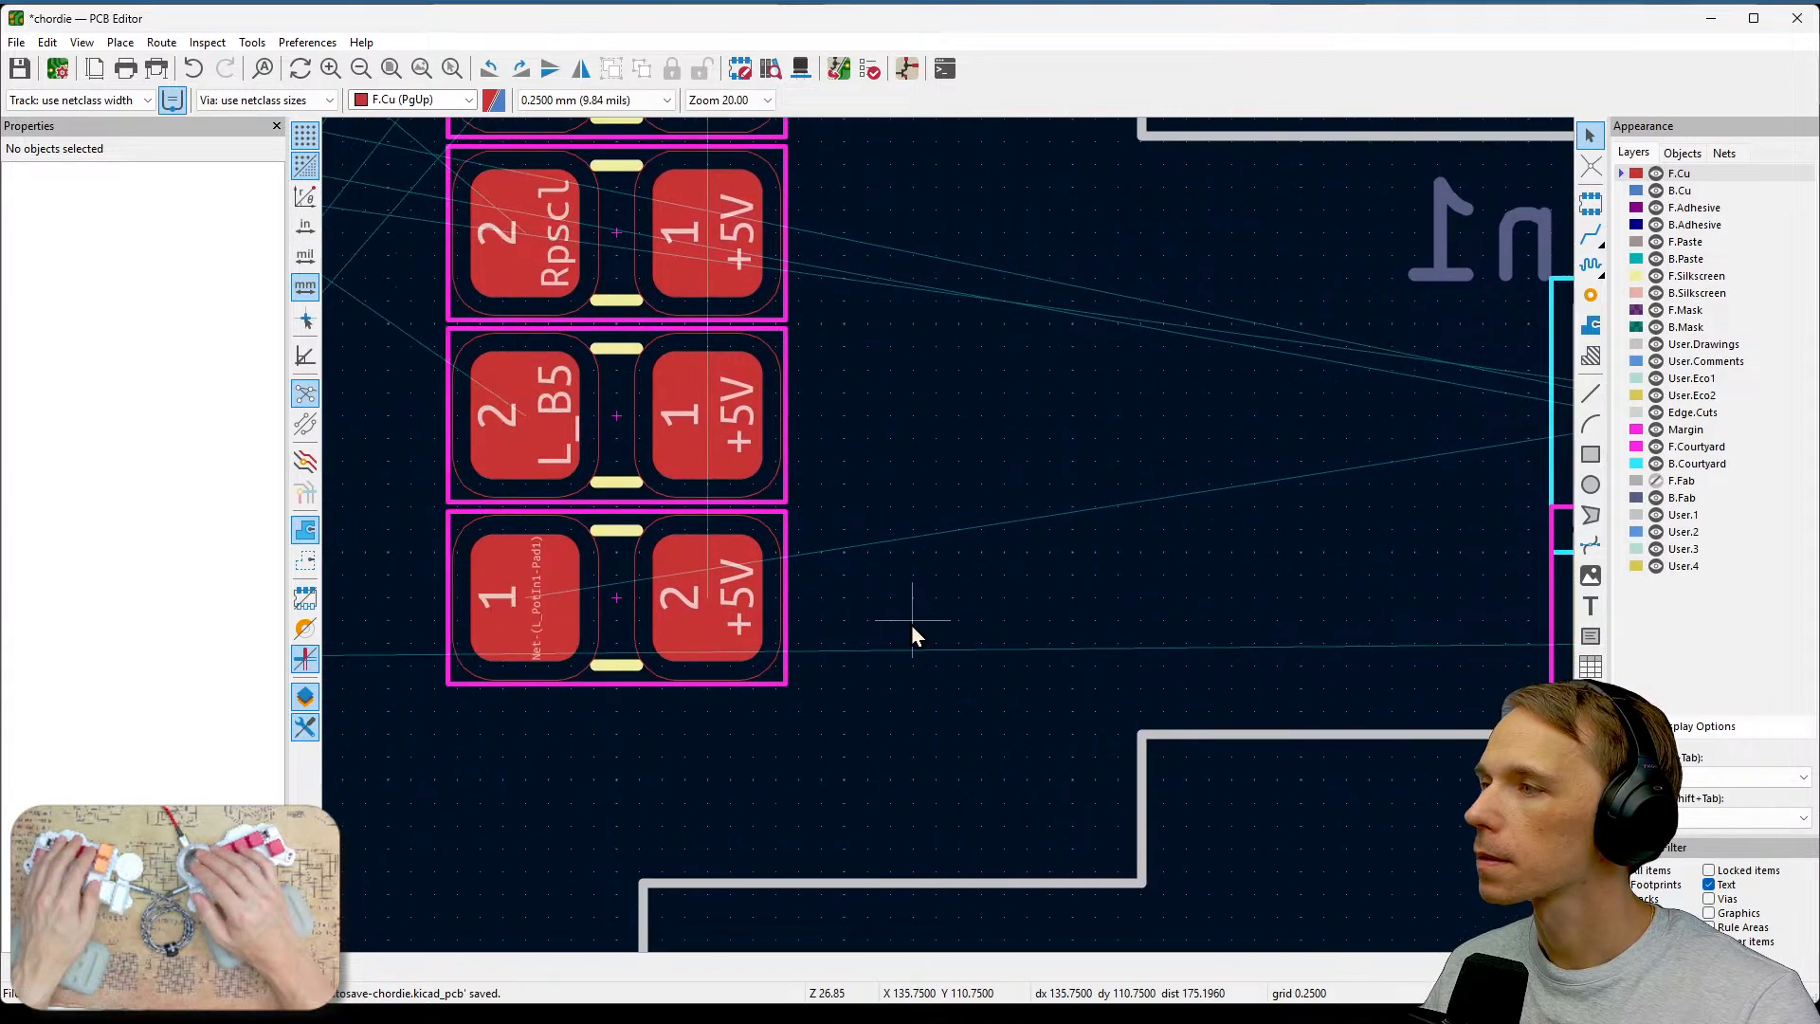
{"action": "scroll", "coordinate": [911, 624], "scroll_direction": "down", "scroll_amount": 2}
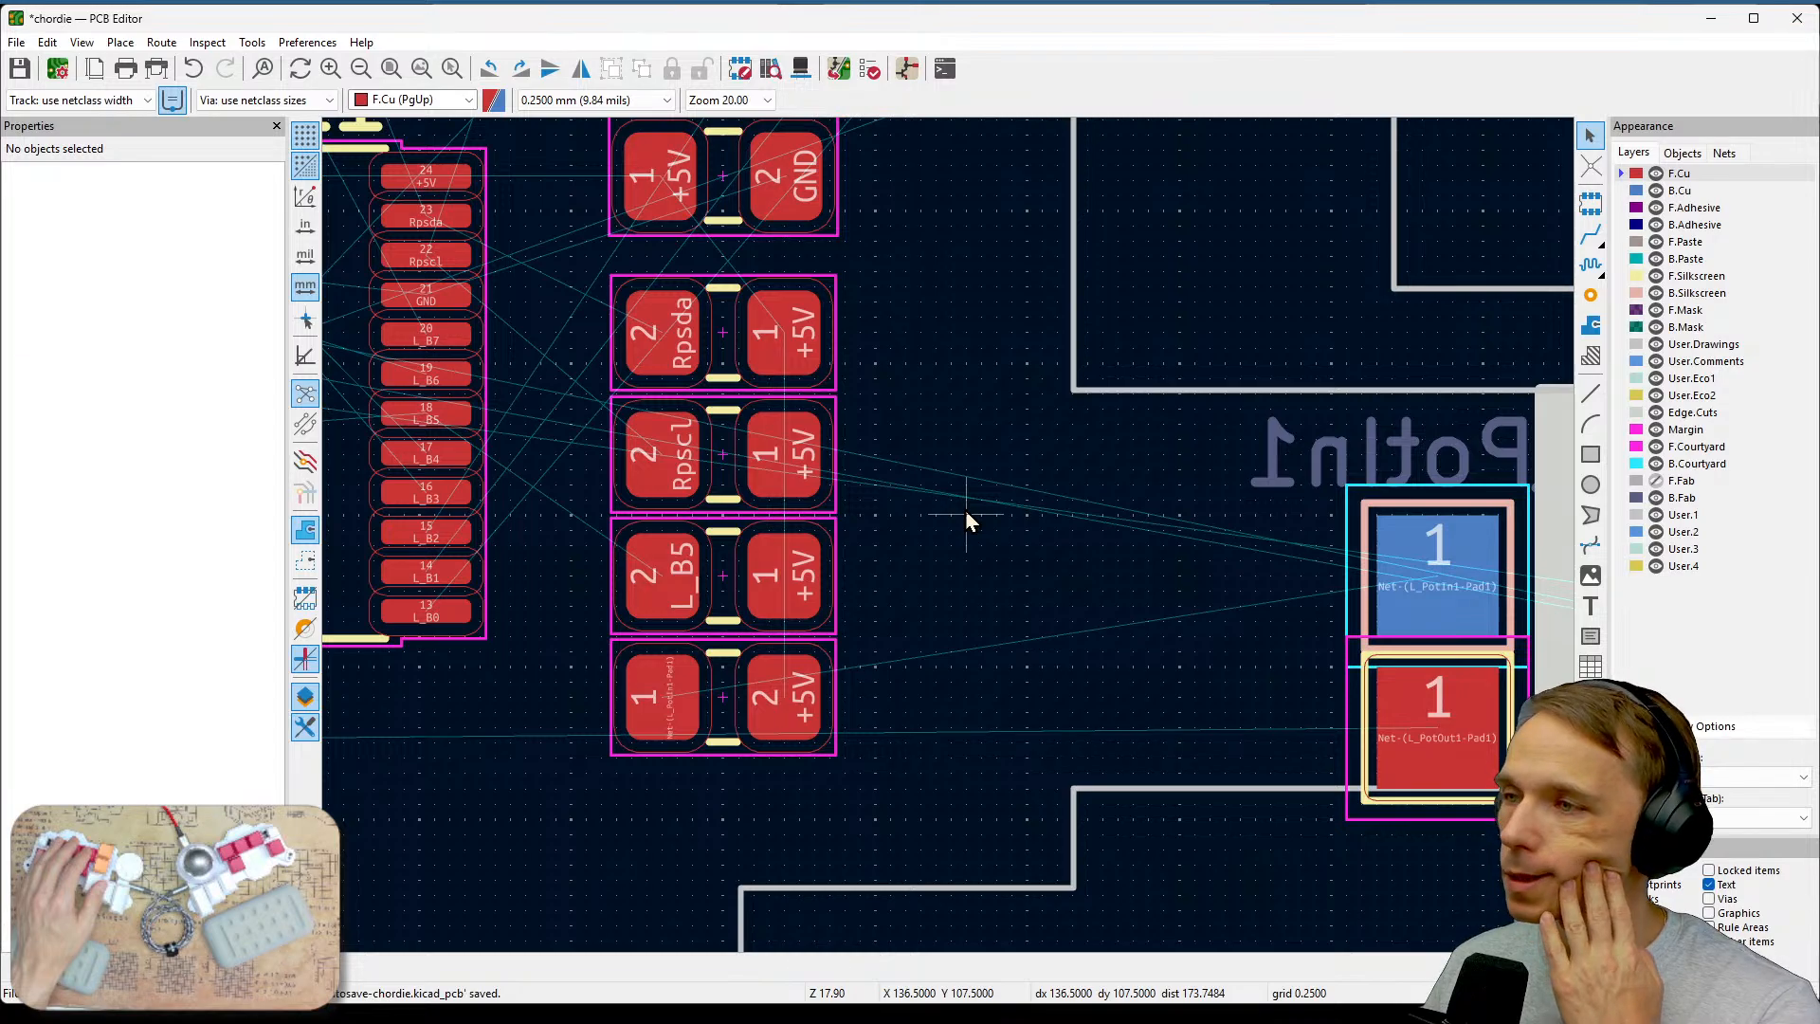
{"action": "scroll", "coordinate": [950, 539], "scroll_direction": "down", "scroll_amount": 6}
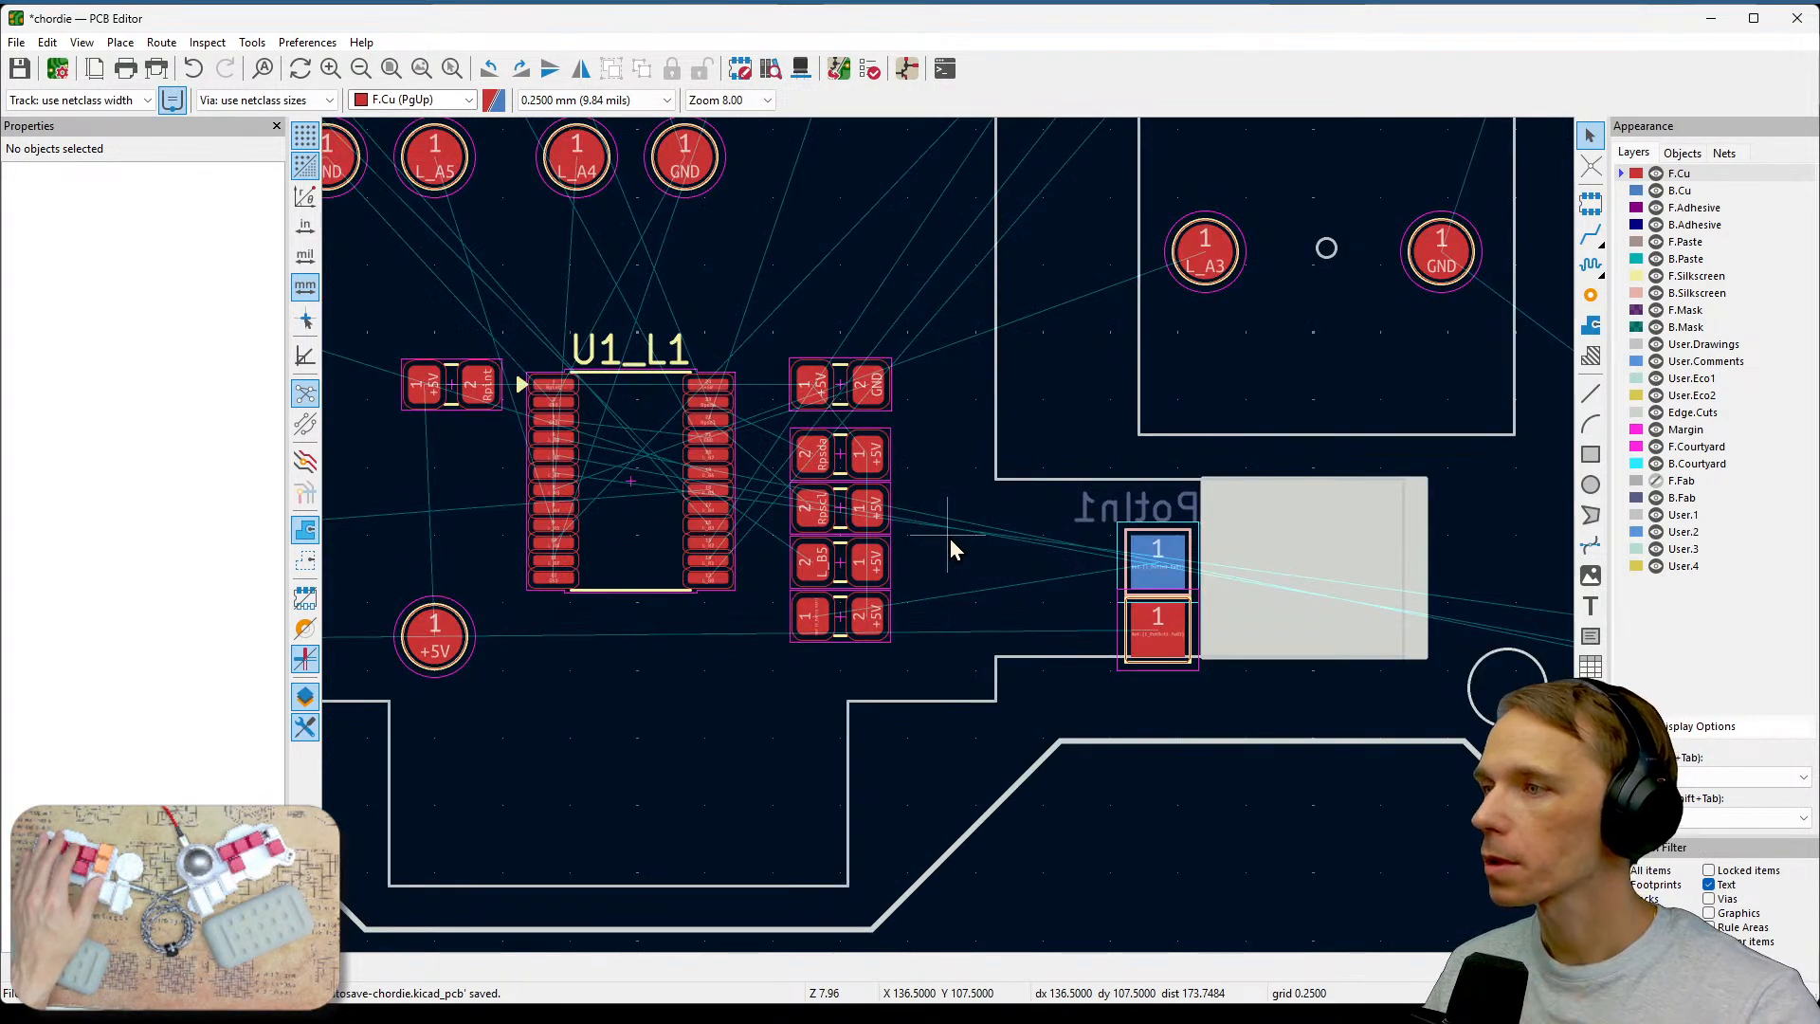
{"action": "scroll", "coordinate": [950, 538], "scroll_direction": "down", "scroll_amount": 3}
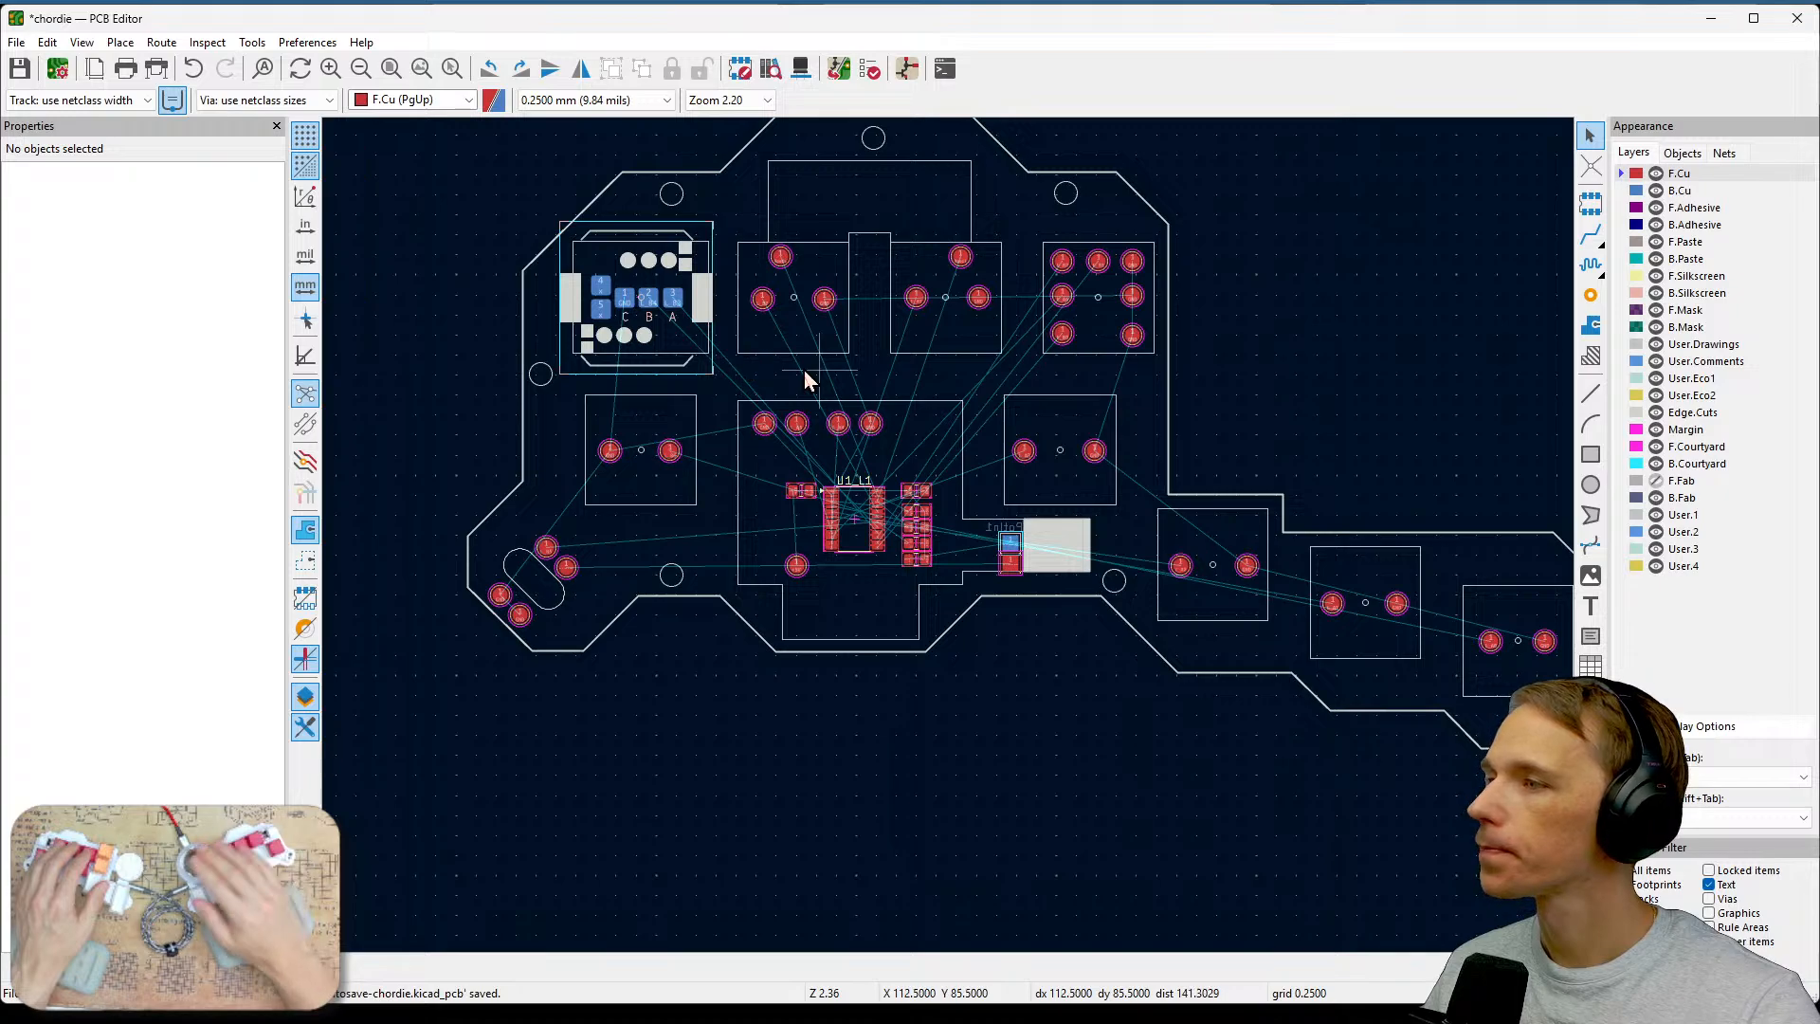
Save the board and preview it in the 3D viewer.
{"action": "key", "text": "ctrl+s"}
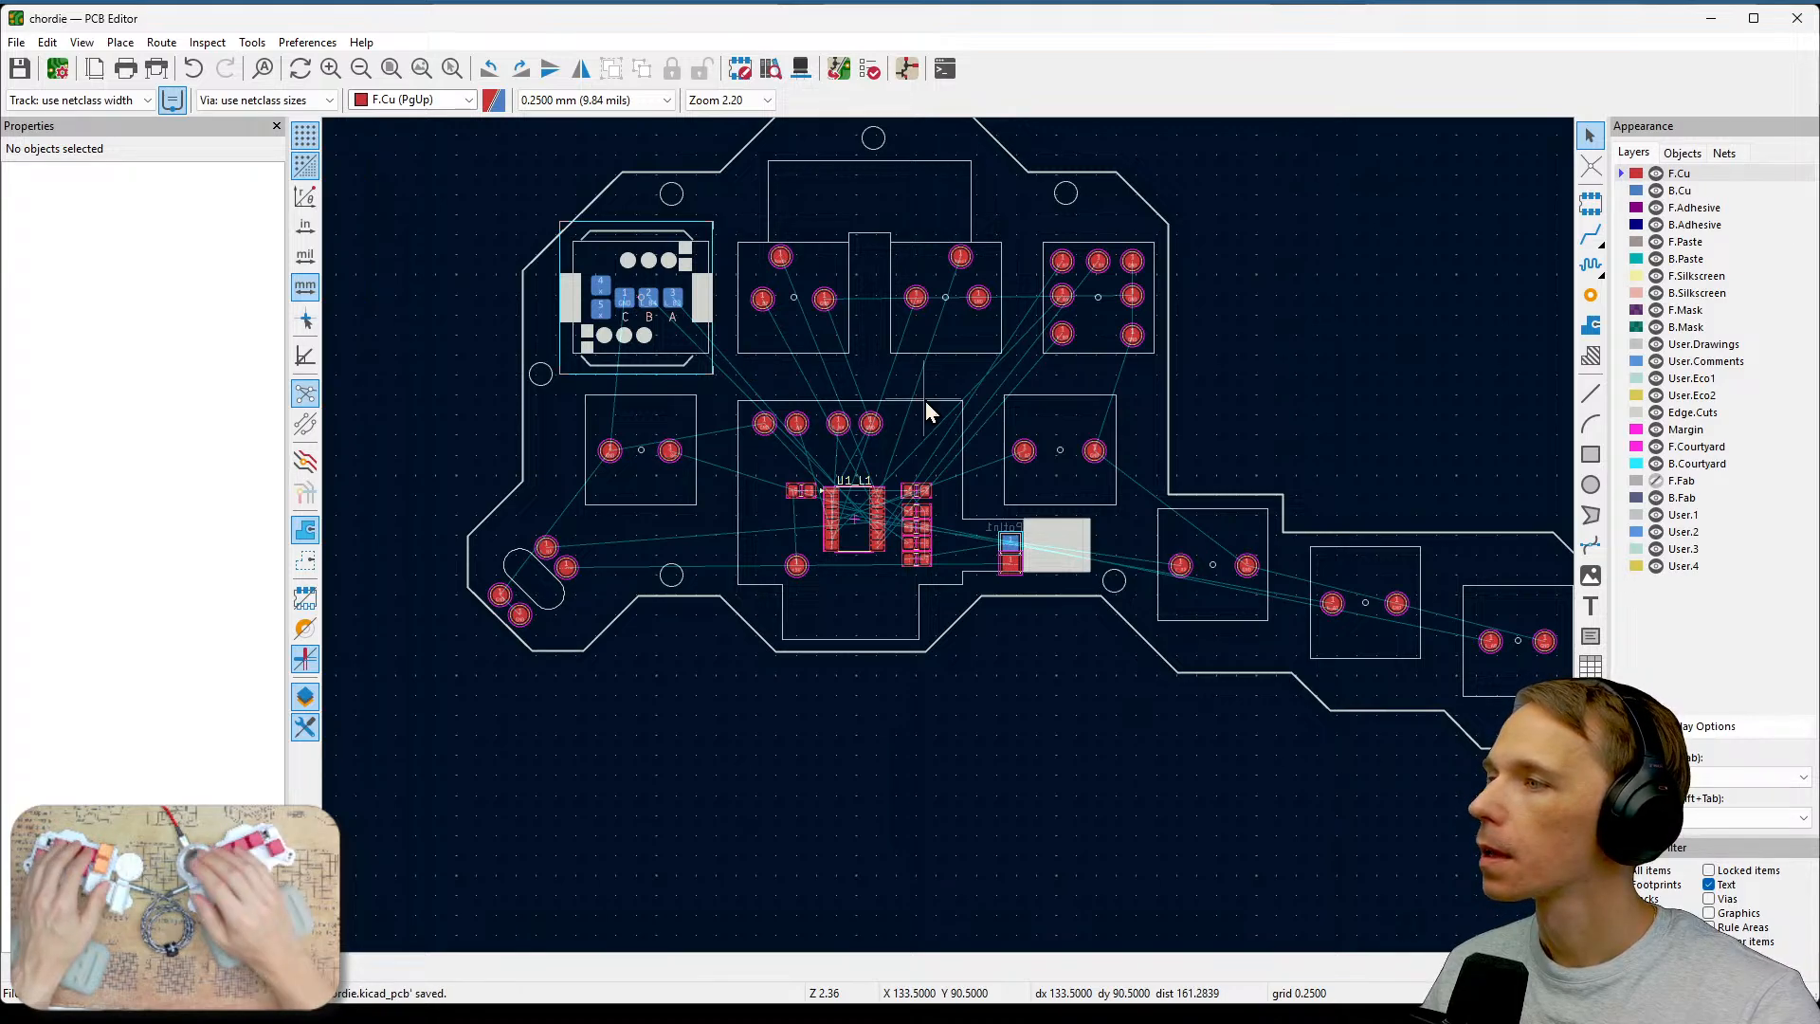
{"action": "left_click", "coordinate": [801, 69]}
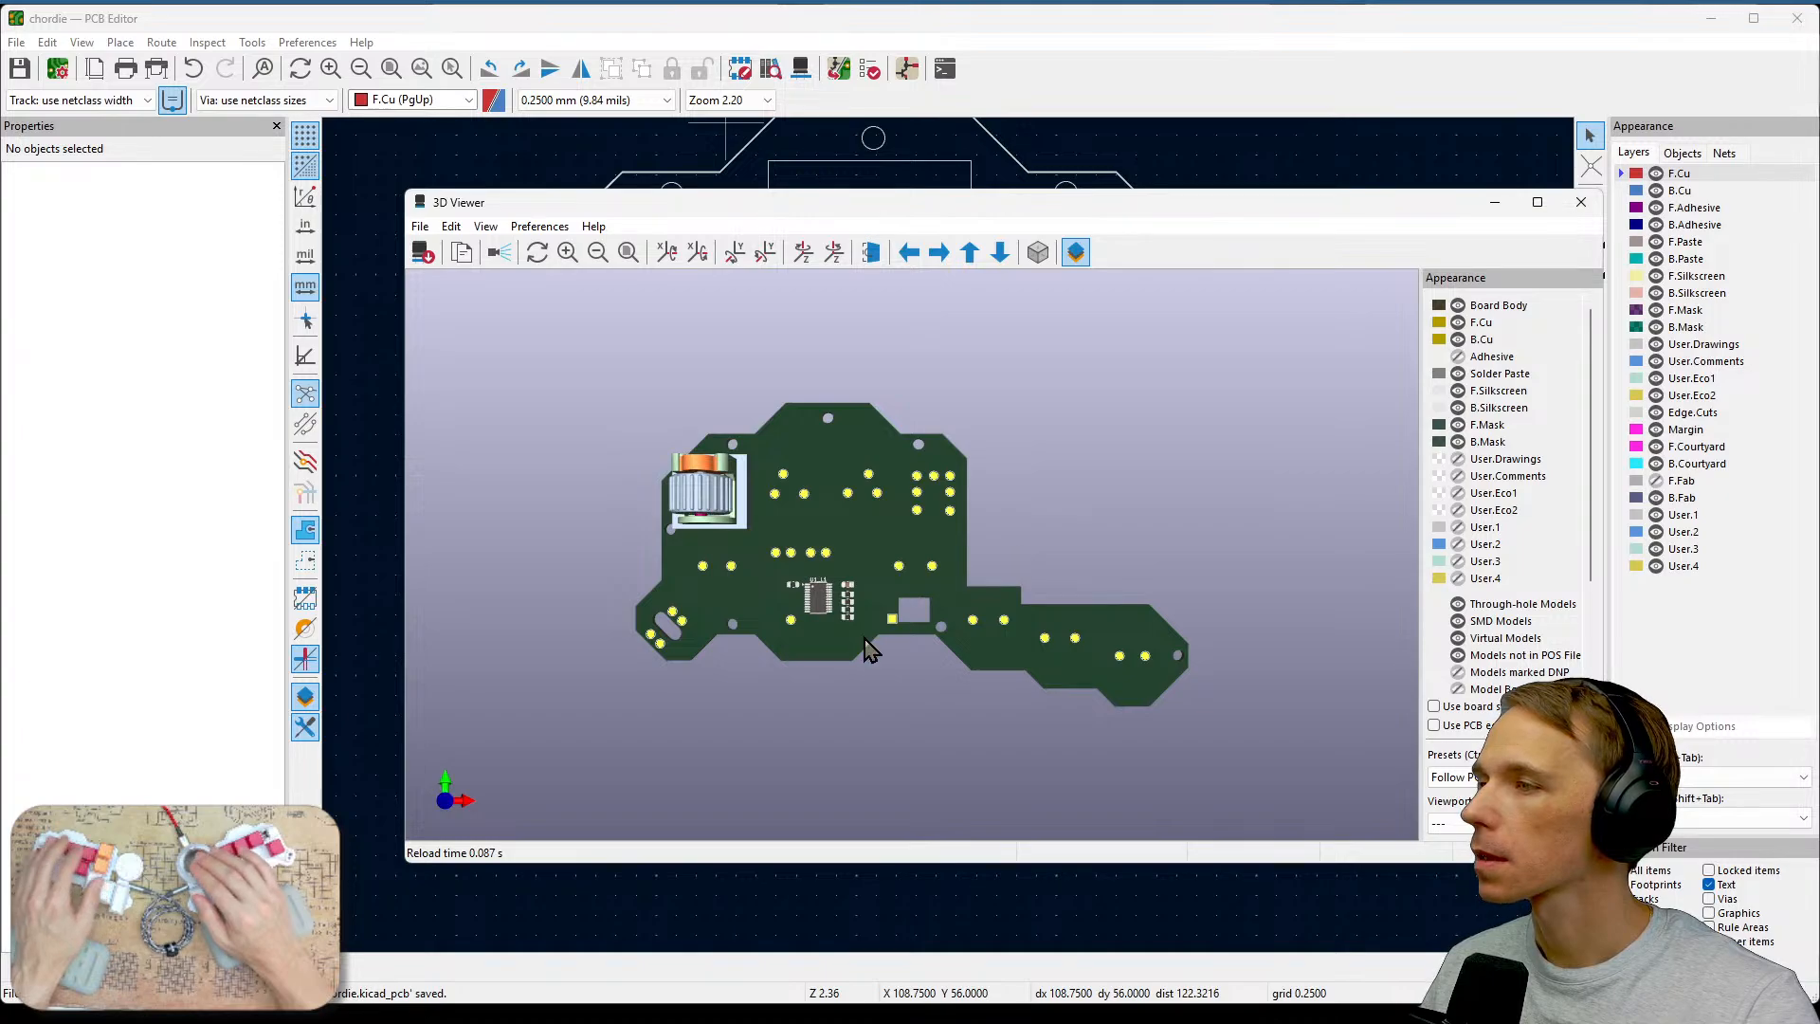
{"action": "scroll", "coordinate": [869, 650], "scroll_direction": "up", "scroll_amount": 3}
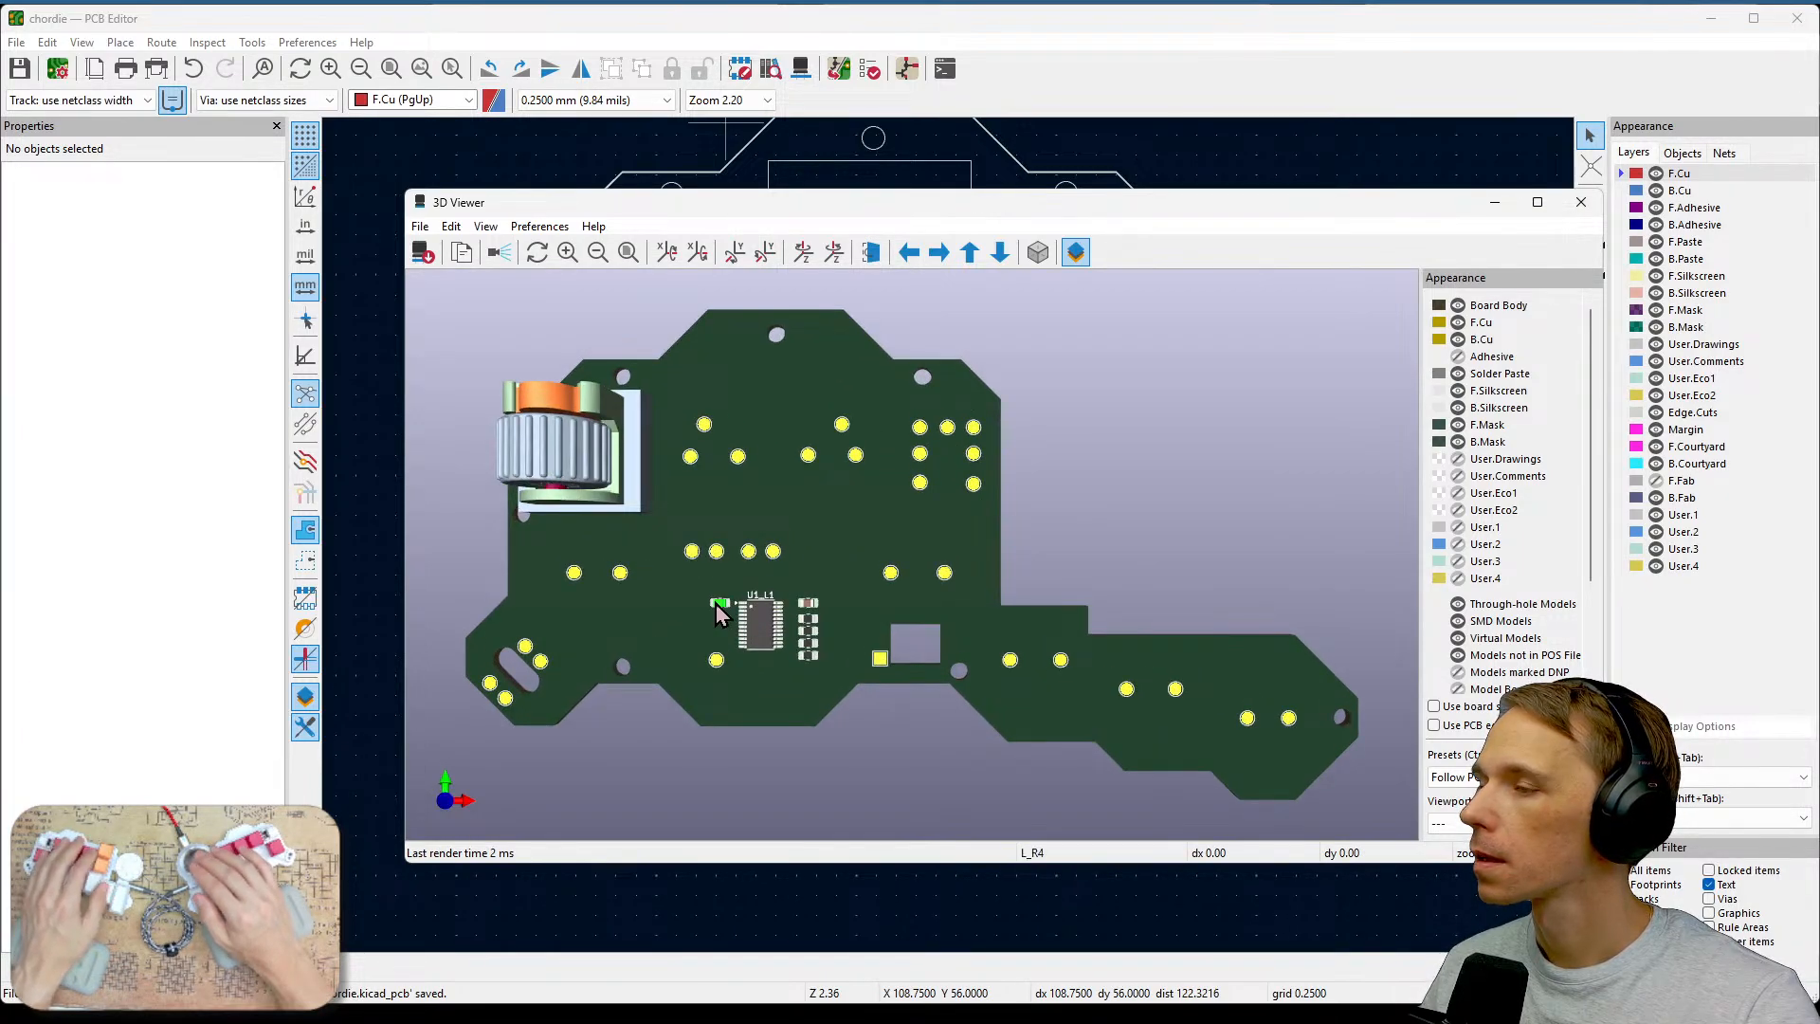
{"action": "mouse_move", "coordinate": [714, 623]}
{"action": "left_mouse_down"}
{"action": "mouse_move", "coordinate": [741, 588]}
{"action": "mouse_move", "coordinate": [723, 581]}
{"action": "mouse_move", "coordinate": [717, 620]}
{"action": "left_mouse_up"}
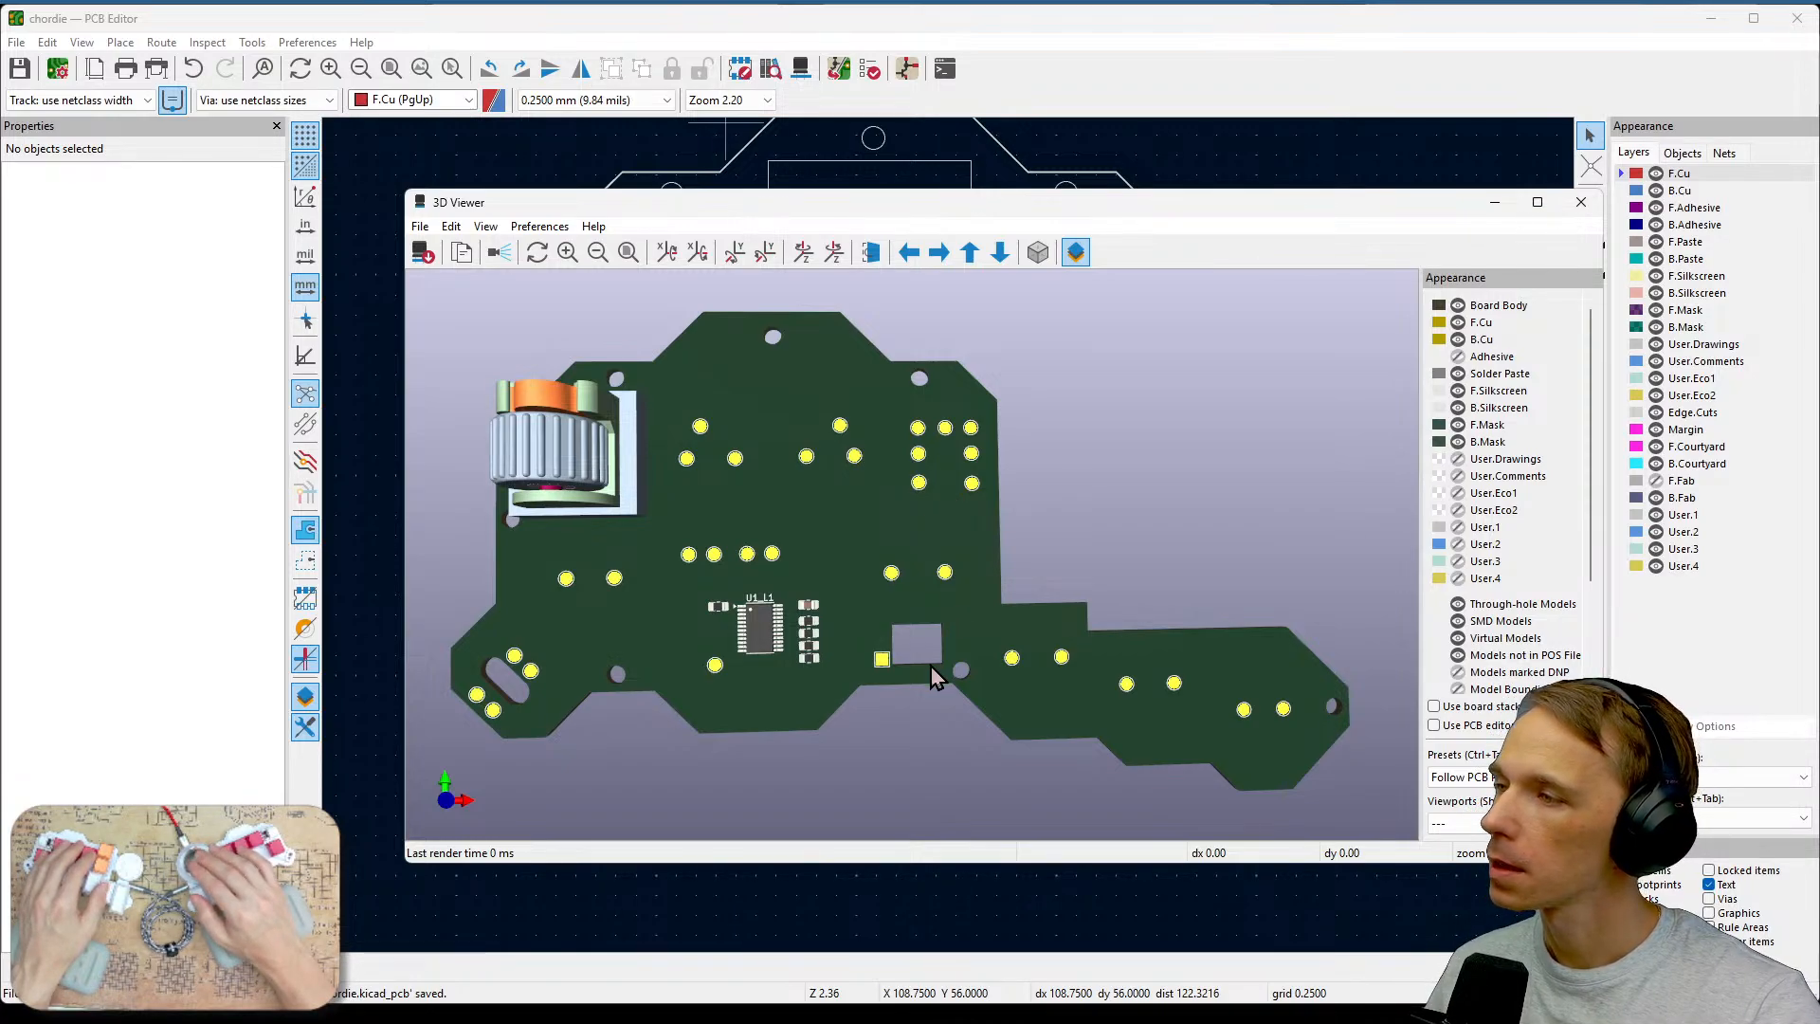
{"action": "left_click_drag", "start_coordinate": [931, 664], "coordinate": [952, 369]}
{"action": "left_click", "coordinate": [960, 177]}
{"action": "left_click_drag", "start_coordinate": [907, 496], "coordinate": [910, 482]}
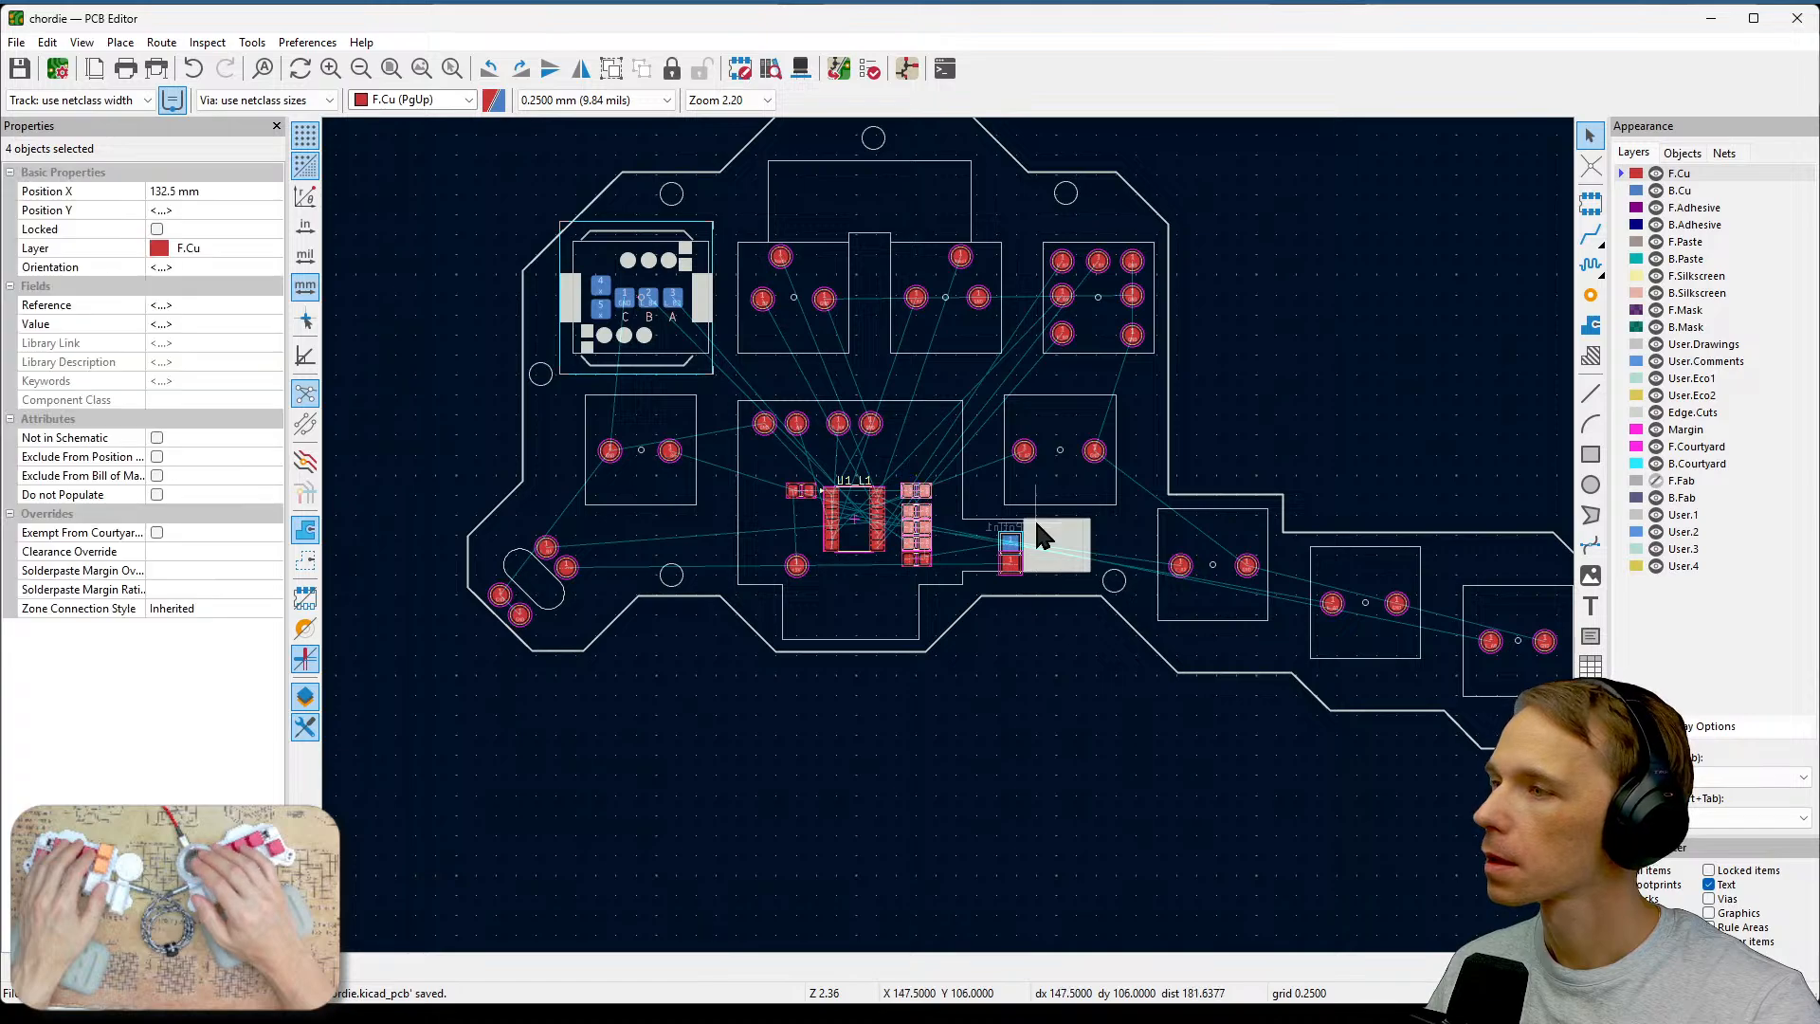
{"action": "key", "text": "Escape"}
Reopen the 3D viewer and orbit around the board to examine the slot cutout next to the test pads.
{"action": "left_click", "coordinate": [800, 69]}
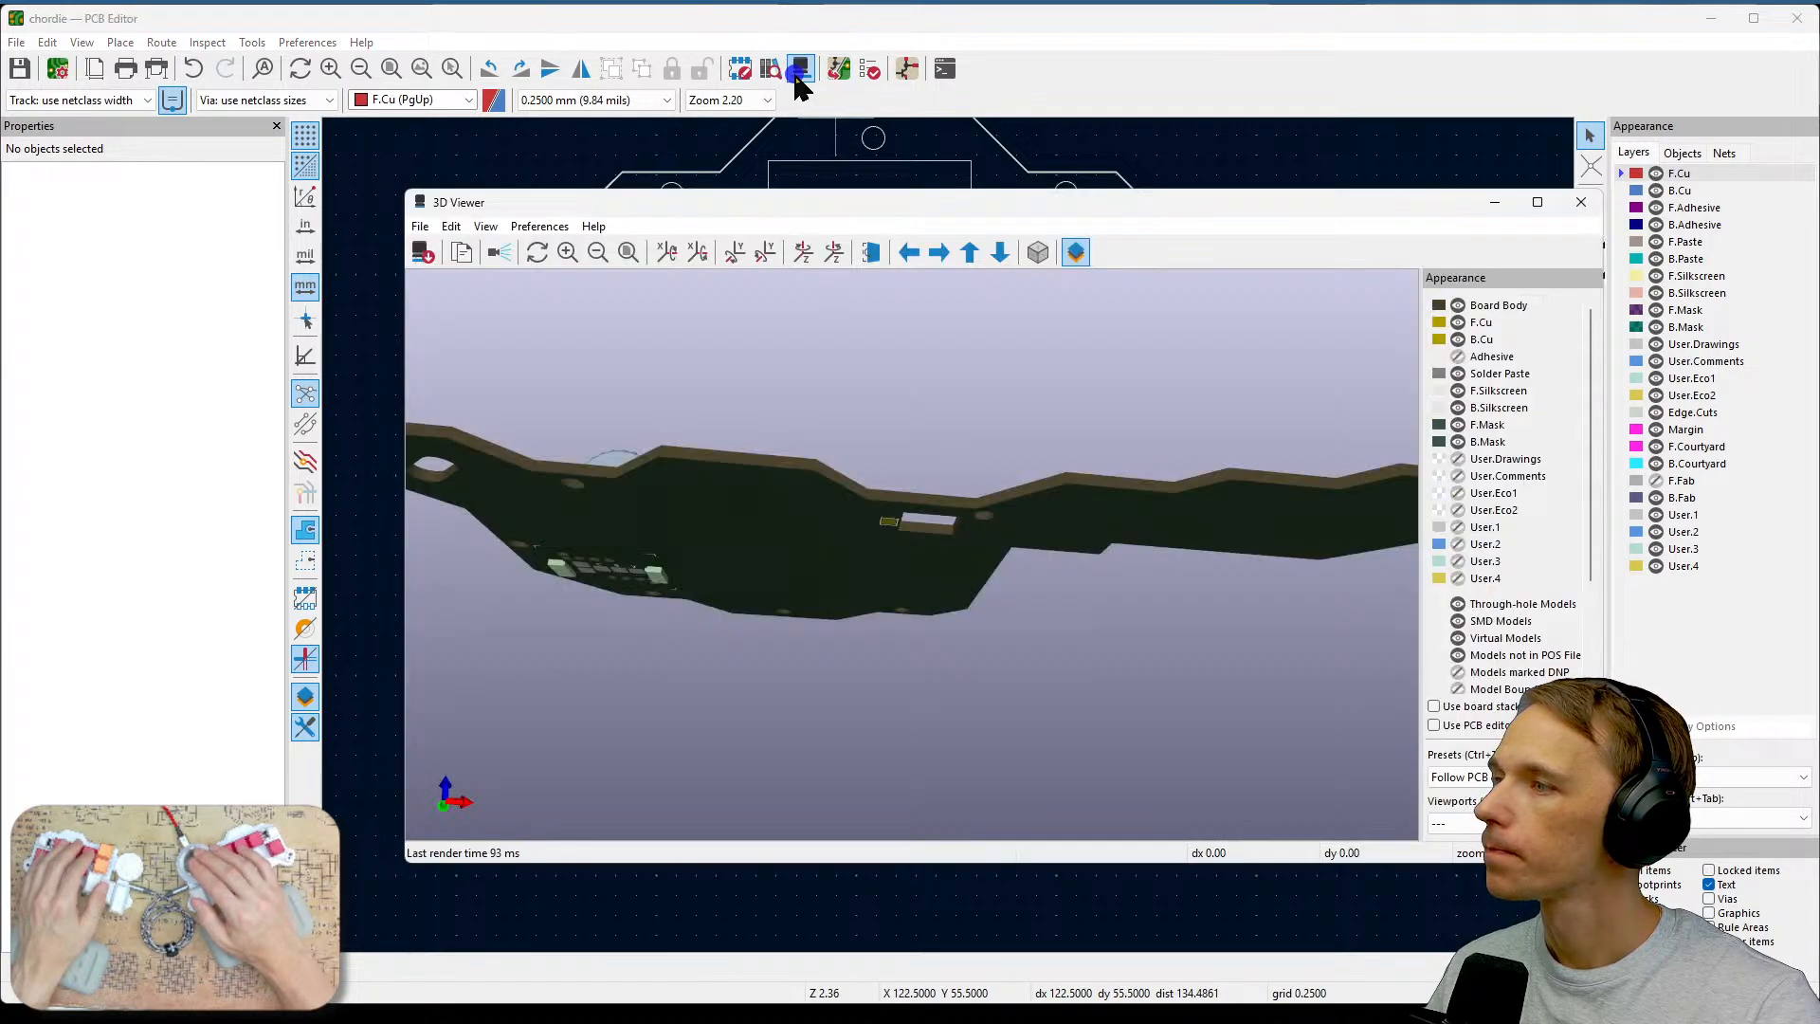
{"action": "left_click_drag", "start_coordinate": [856, 606], "coordinate": [950, 370]}
{"action": "left_click_drag", "start_coordinate": [683, 433], "coordinate": [771, 570]}
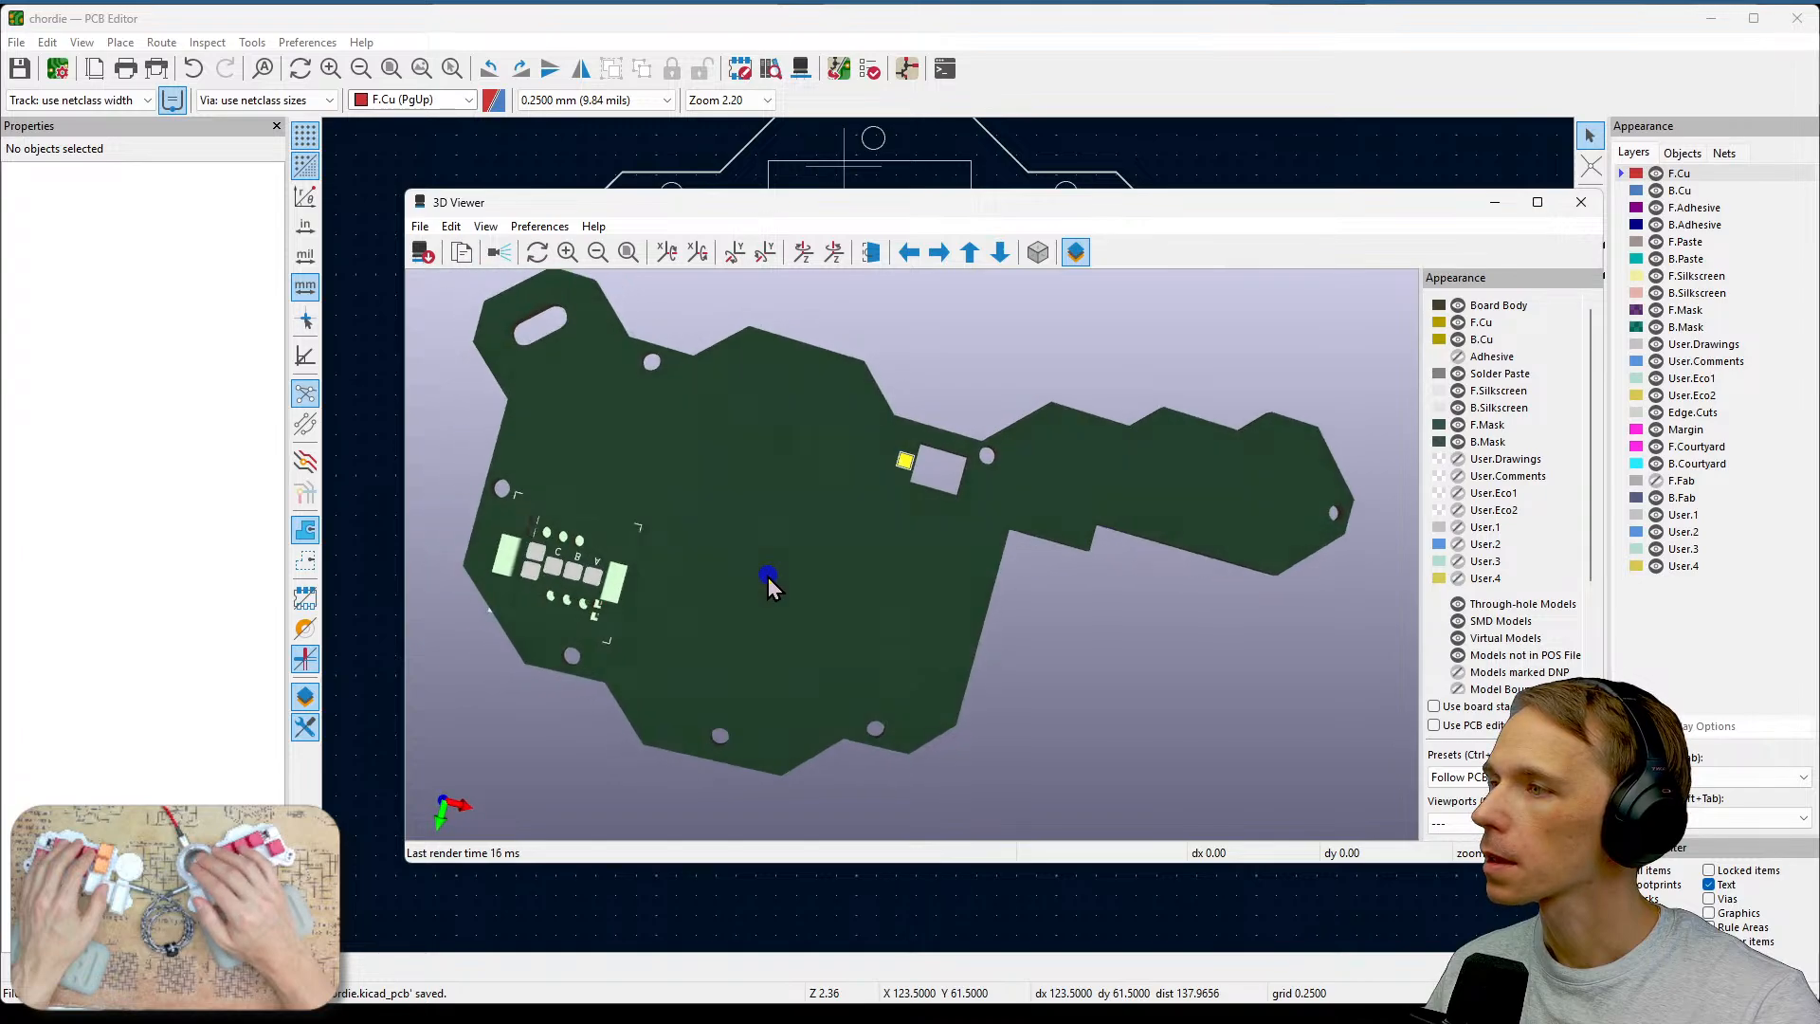
{"action": "scroll", "coordinate": [910, 473], "scroll_direction": "up", "scroll_amount": 5}
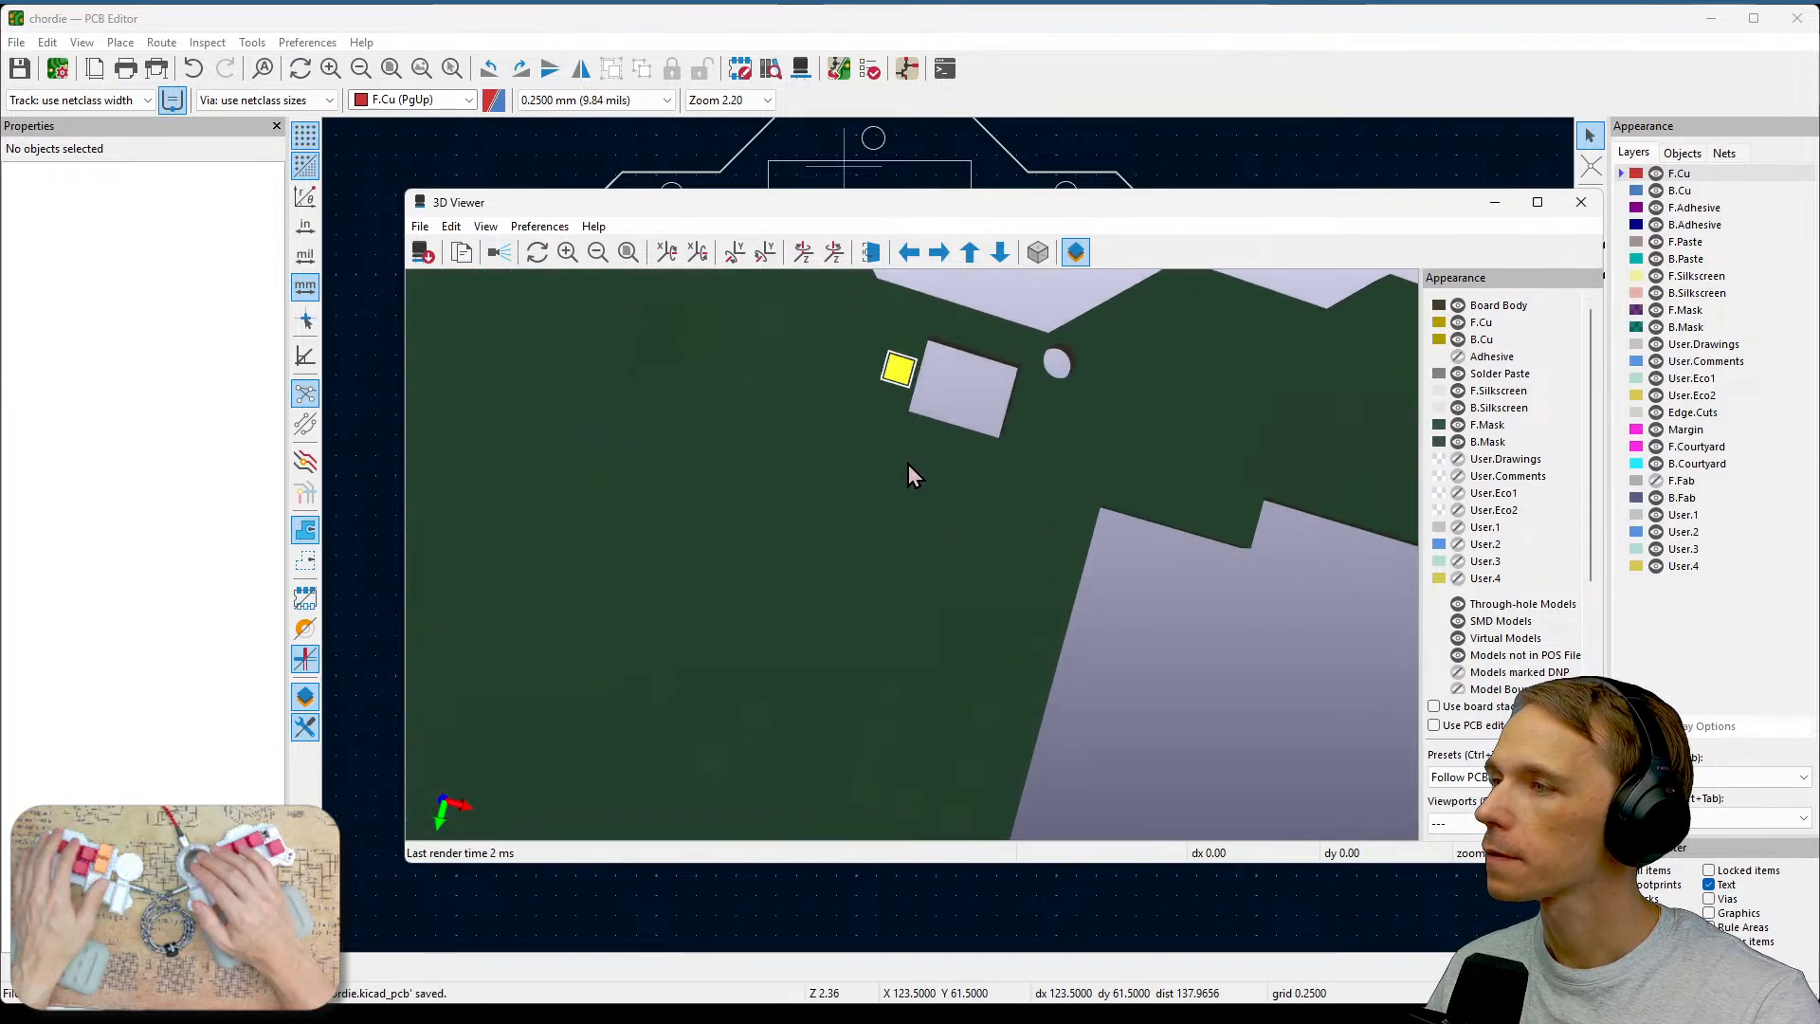
{"action": "left_click_drag", "start_coordinate": [910, 474], "coordinate": [806, 633]}
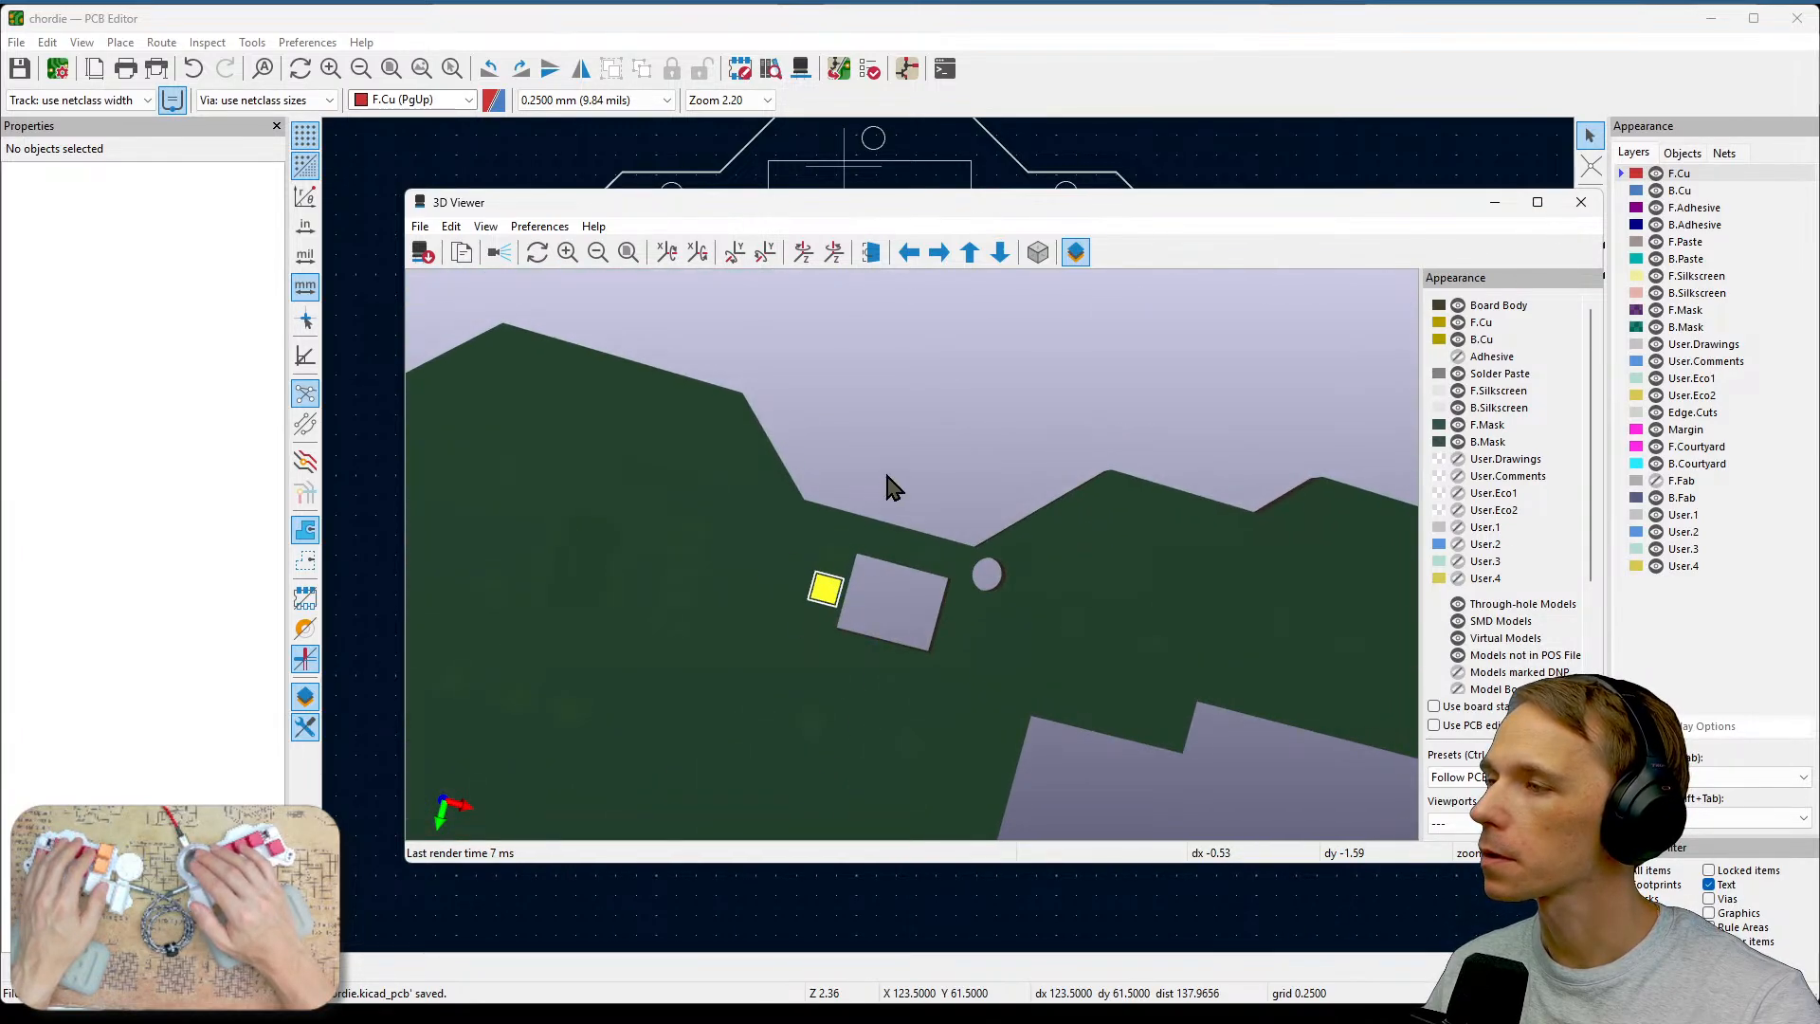
{"action": "left_click_drag", "start_coordinate": [888, 478], "coordinate": [834, 786]}
{"action": "left_click_drag", "start_coordinate": [868, 720], "coordinate": [898, 656]}
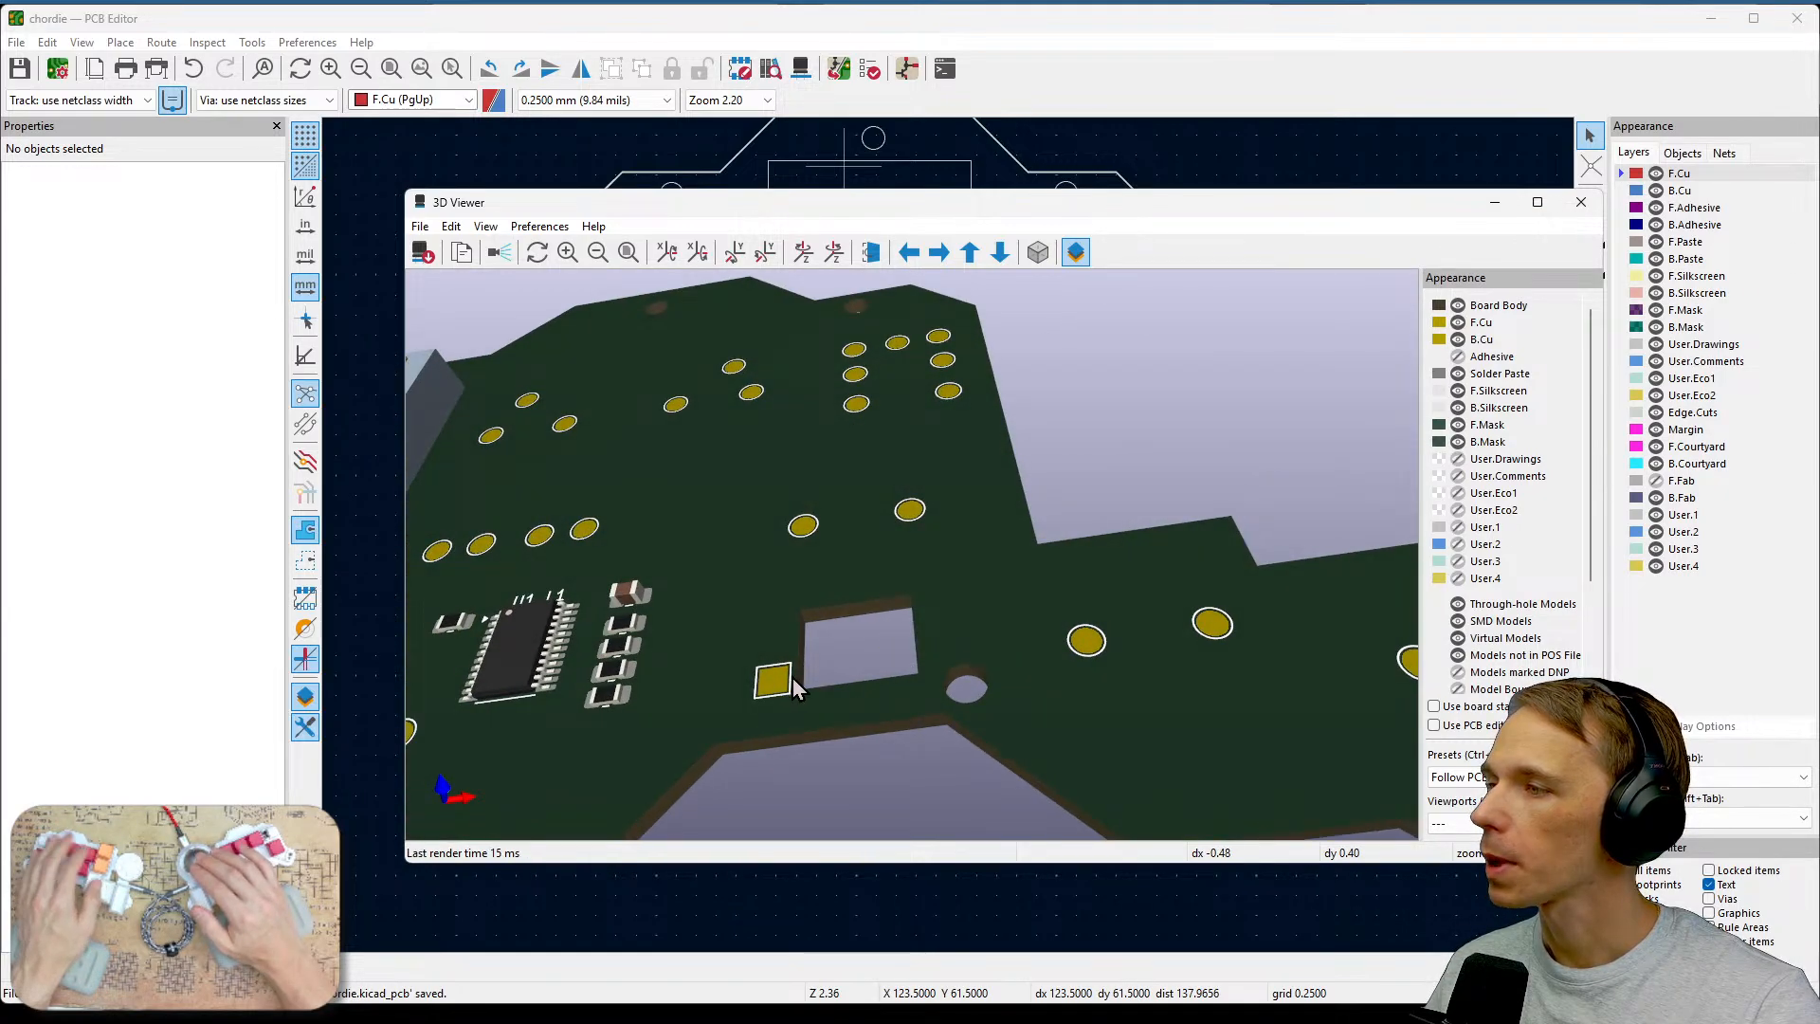
{"action": "scroll", "coordinate": [793, 679], "scroll_direction": "down", "scroll_amount": 1}
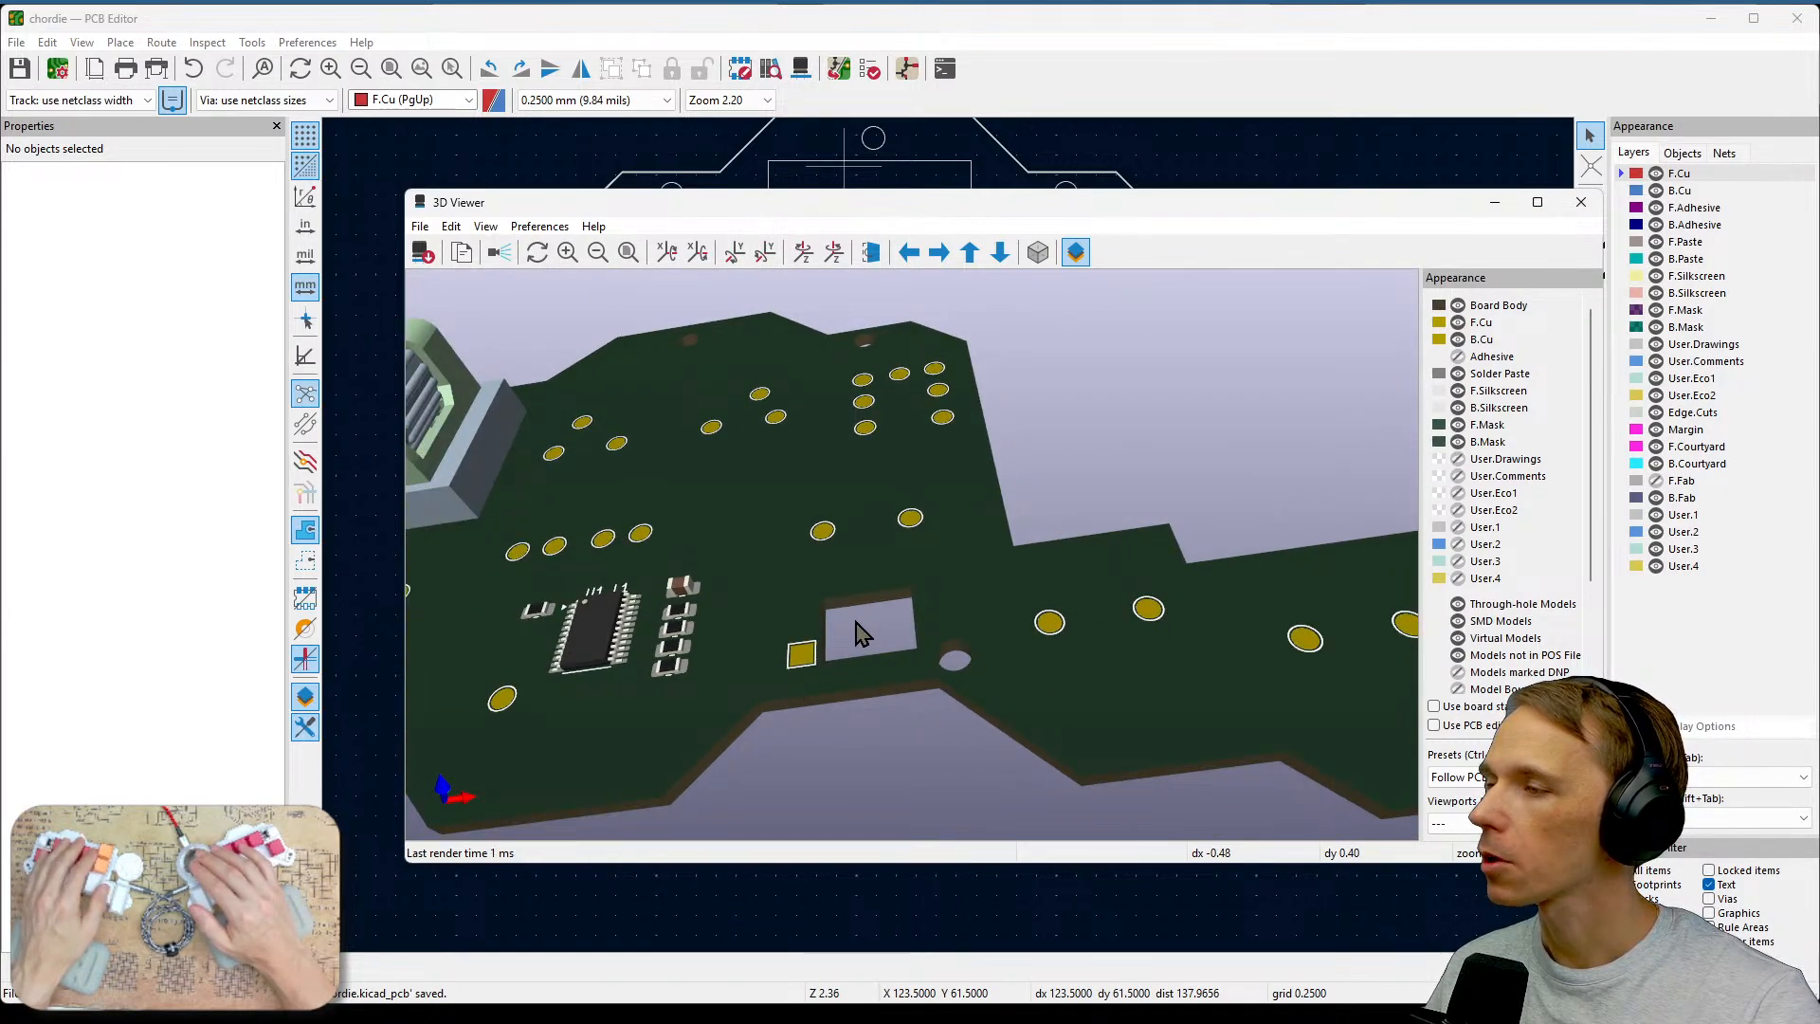
{"action": "mouse_move", "coordinate": [816, 593]}
{"action": "left_mouse_down"}
{"action": "mouse_move", "coordinate": [875, 697]}
{"action": "mouse_move", "coordinate": [872, 595]}
{"action": "left_mouse_up"}
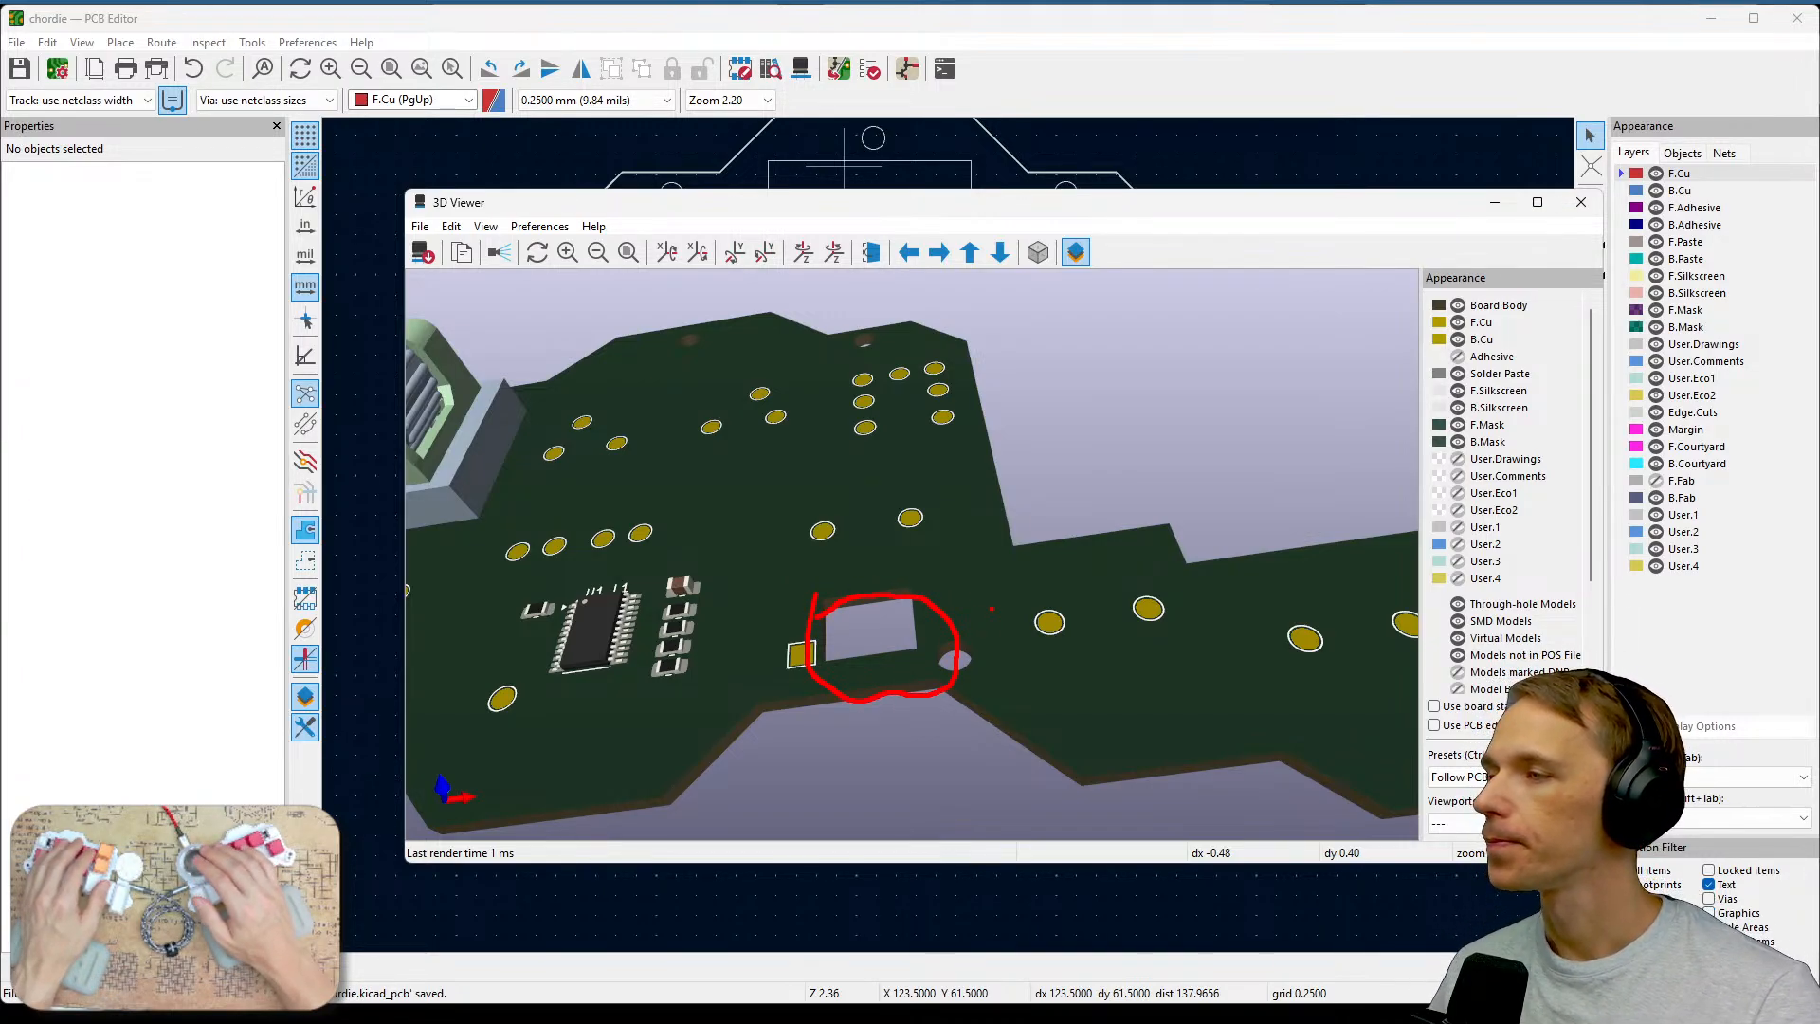
{"action": "key", "text": "Escape"}
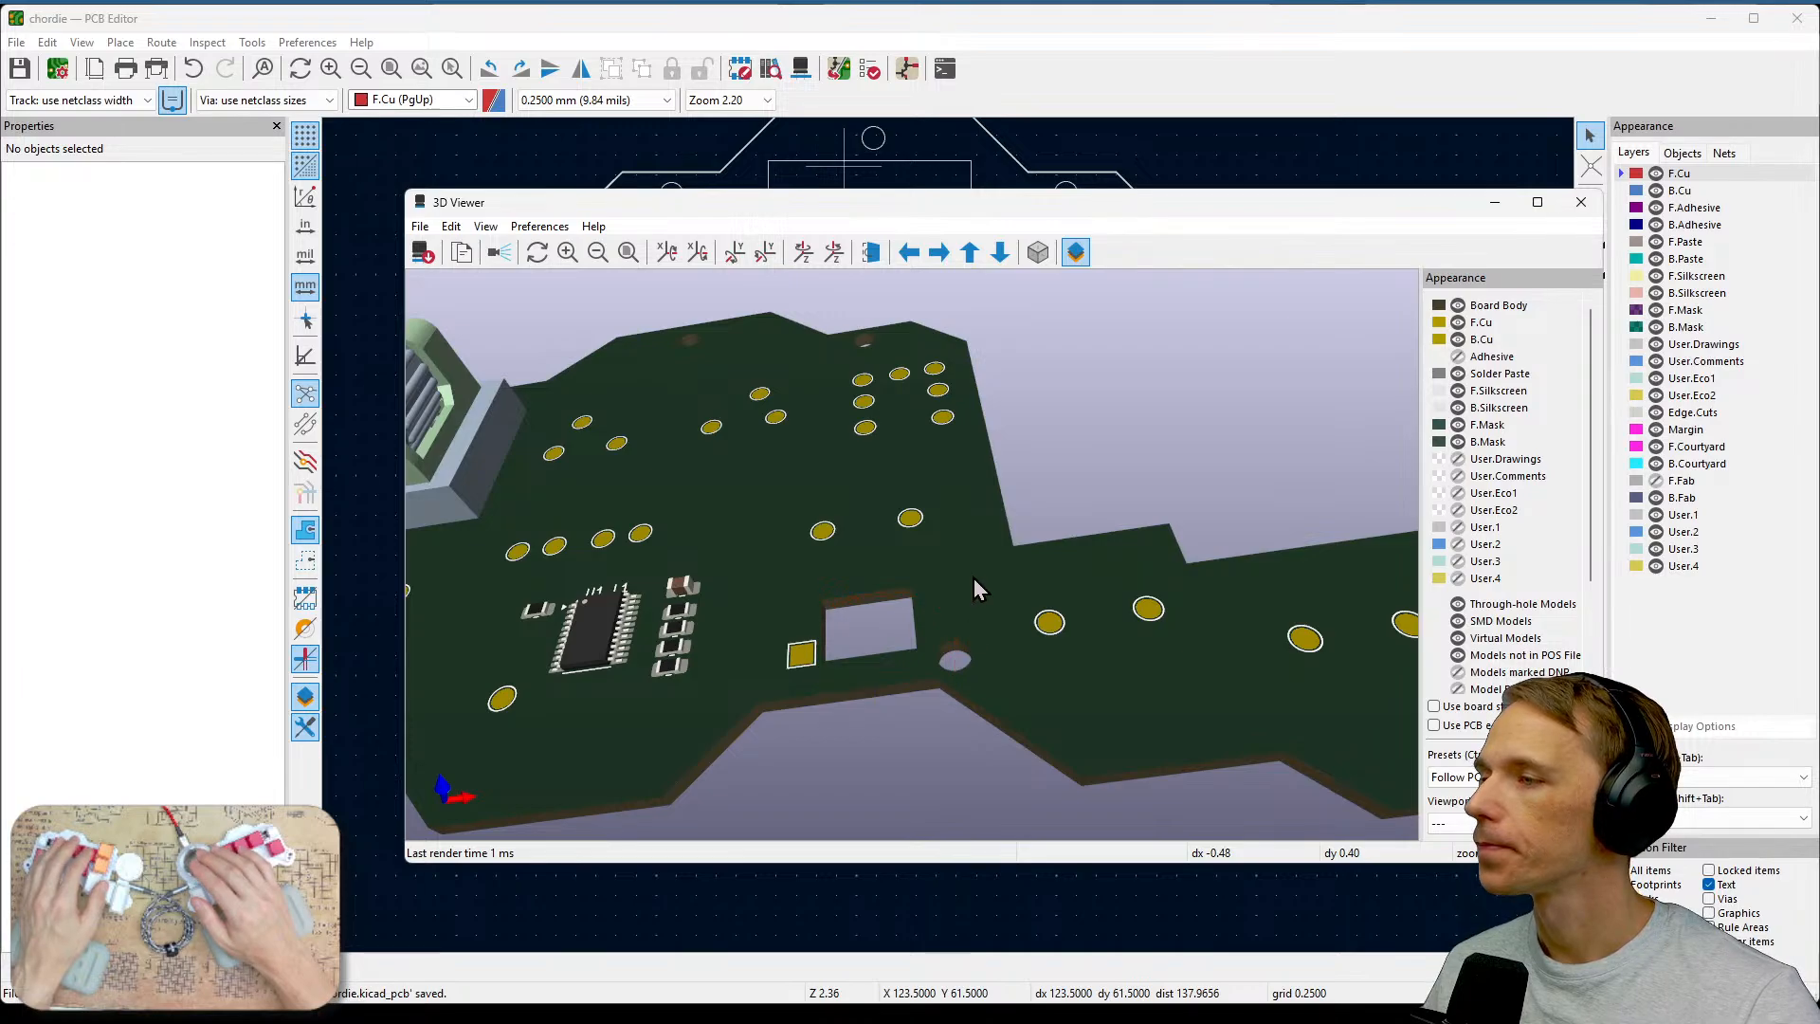
{"action": "scroll", "coordinate": [975, 579], "scroll_direction": "down", "scroll_amount": 5}
{"action": "scroll", "coordinate": [979, 588], "scroll_direction": "down", "scroll_amount": 1}
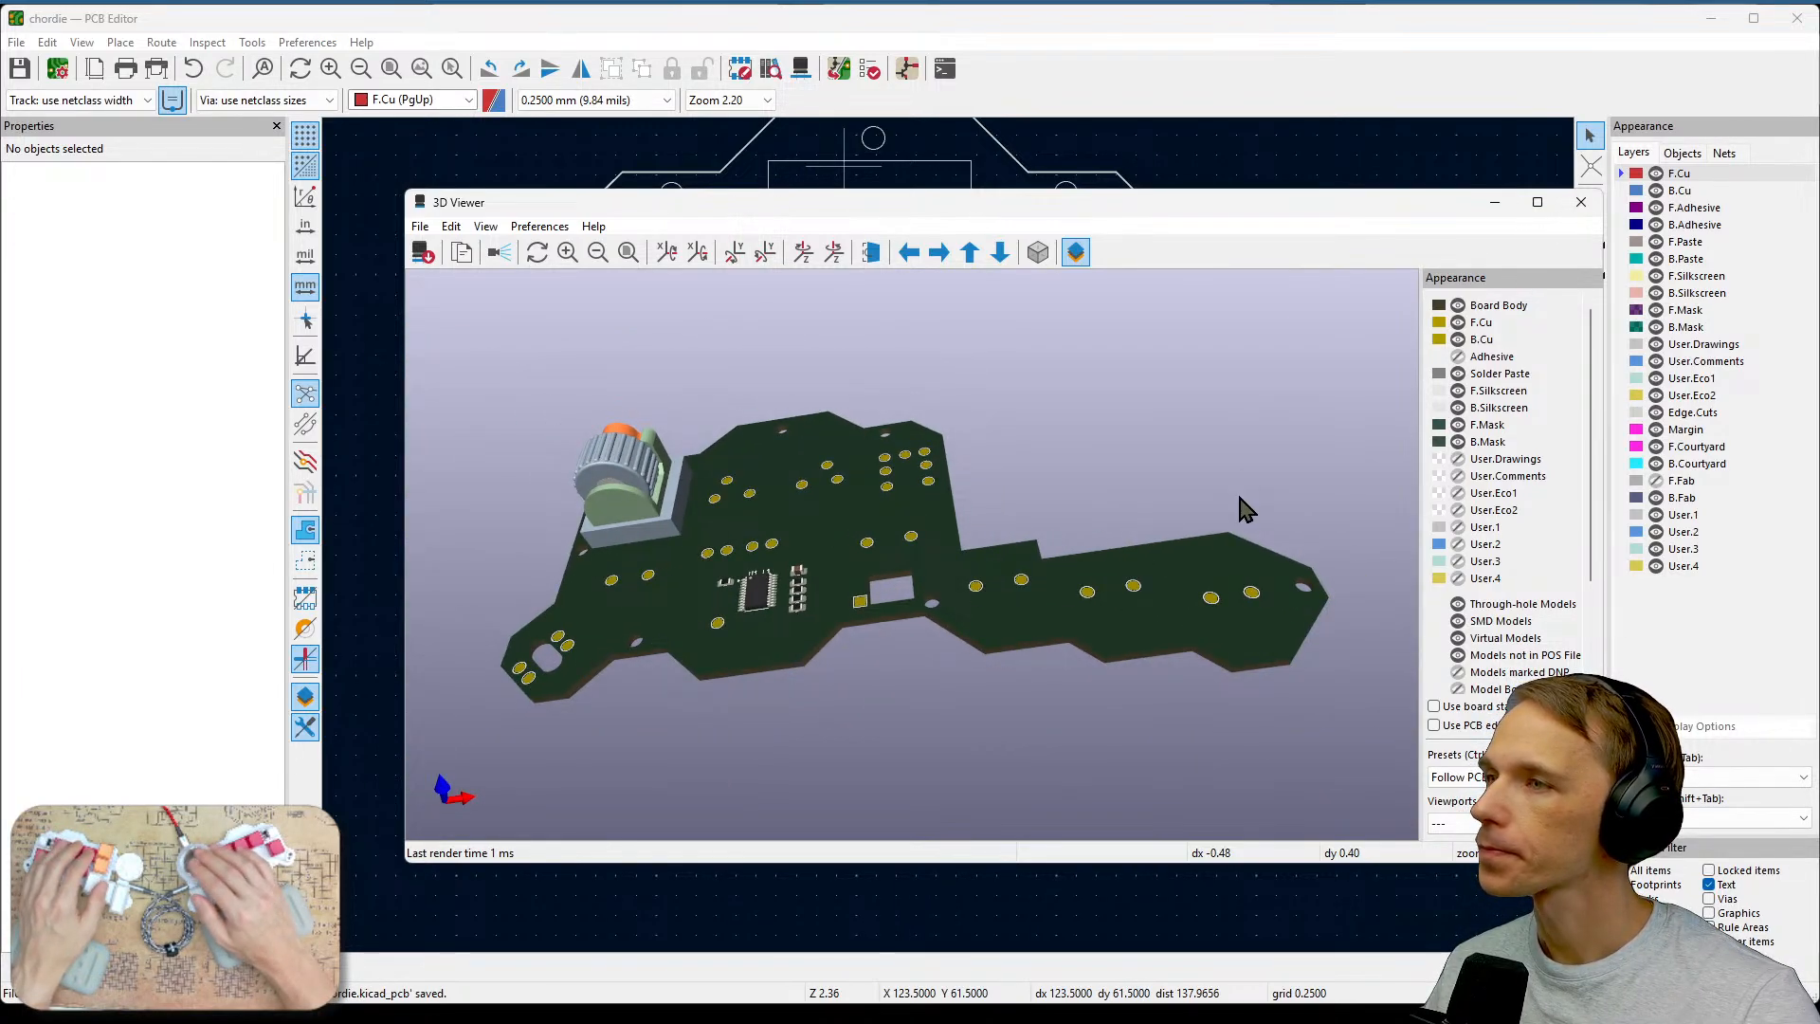
{"action": "left_click", "coordinate": [1581, 202]}
Enable graphics in the selection filter and select the Edge.Cuts cutout rectangle to check its properties.
{"action": "scroll", "coordinate": [953, 549], "scroll_direction": "up", "scroll_amount": 3}
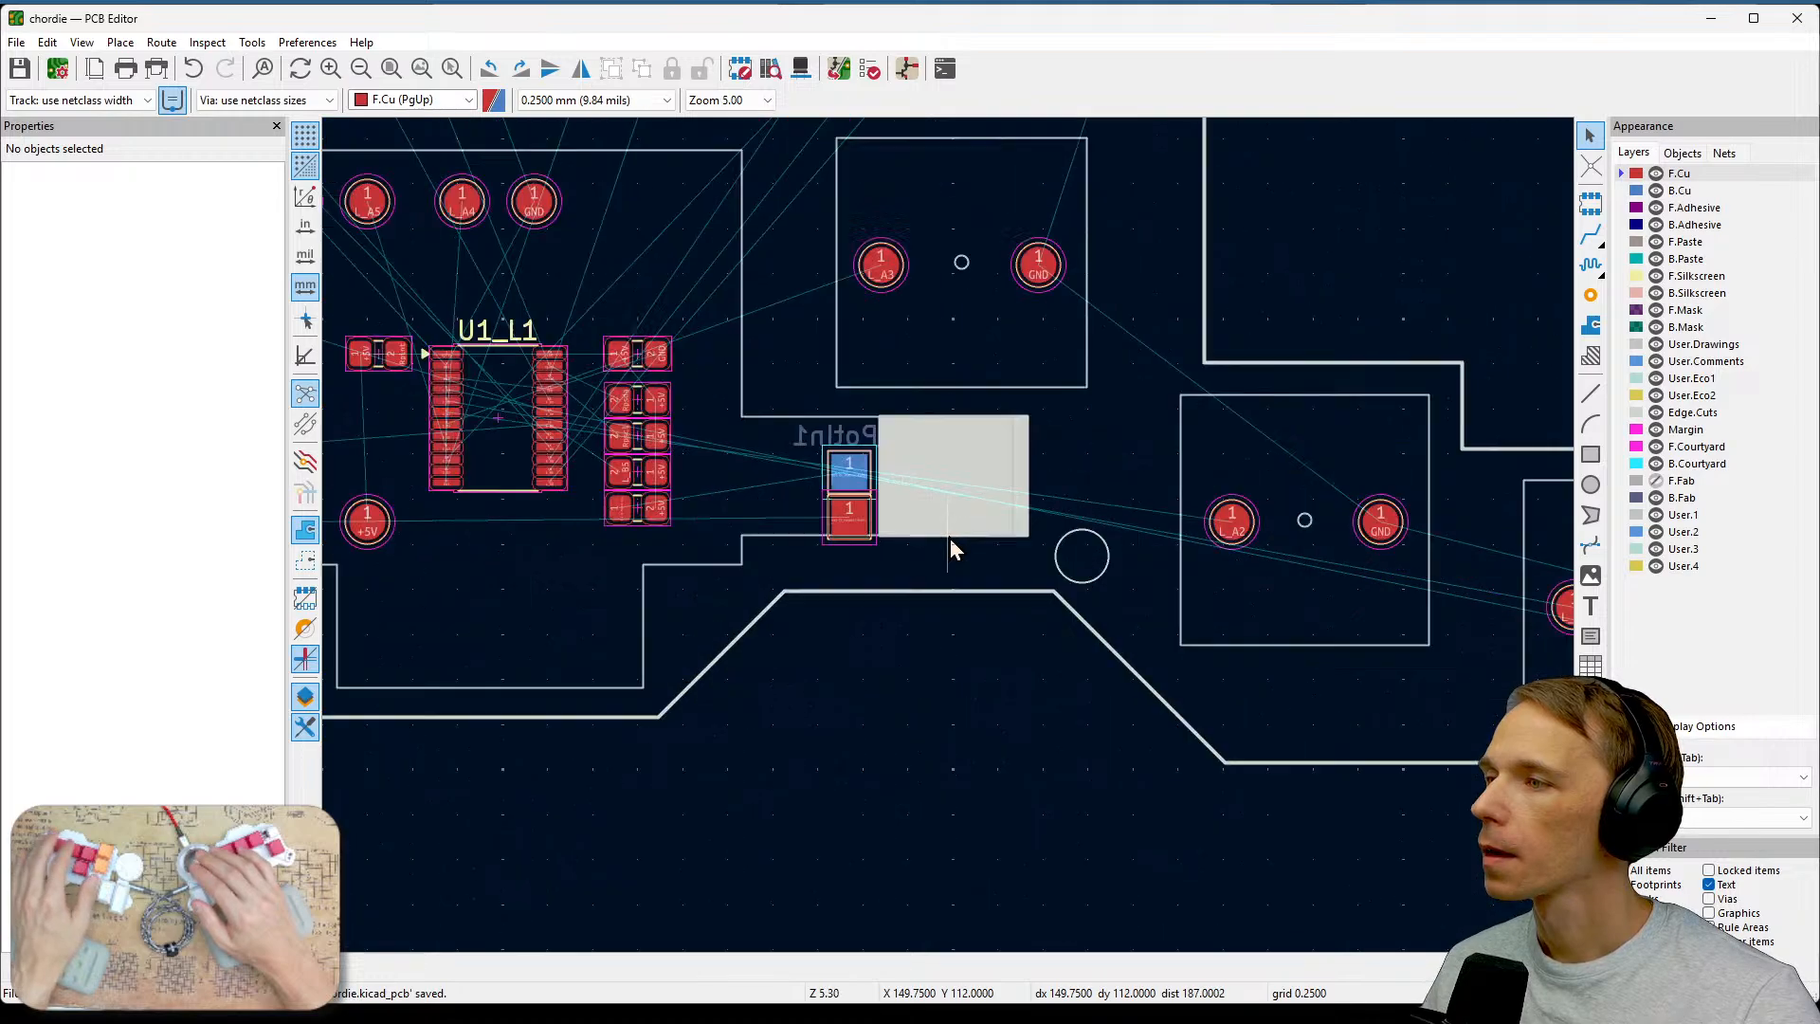
{"action": "scroll", "coordinate": [950, 542], "scroll_direction": "up", "scroll_amount": 3}
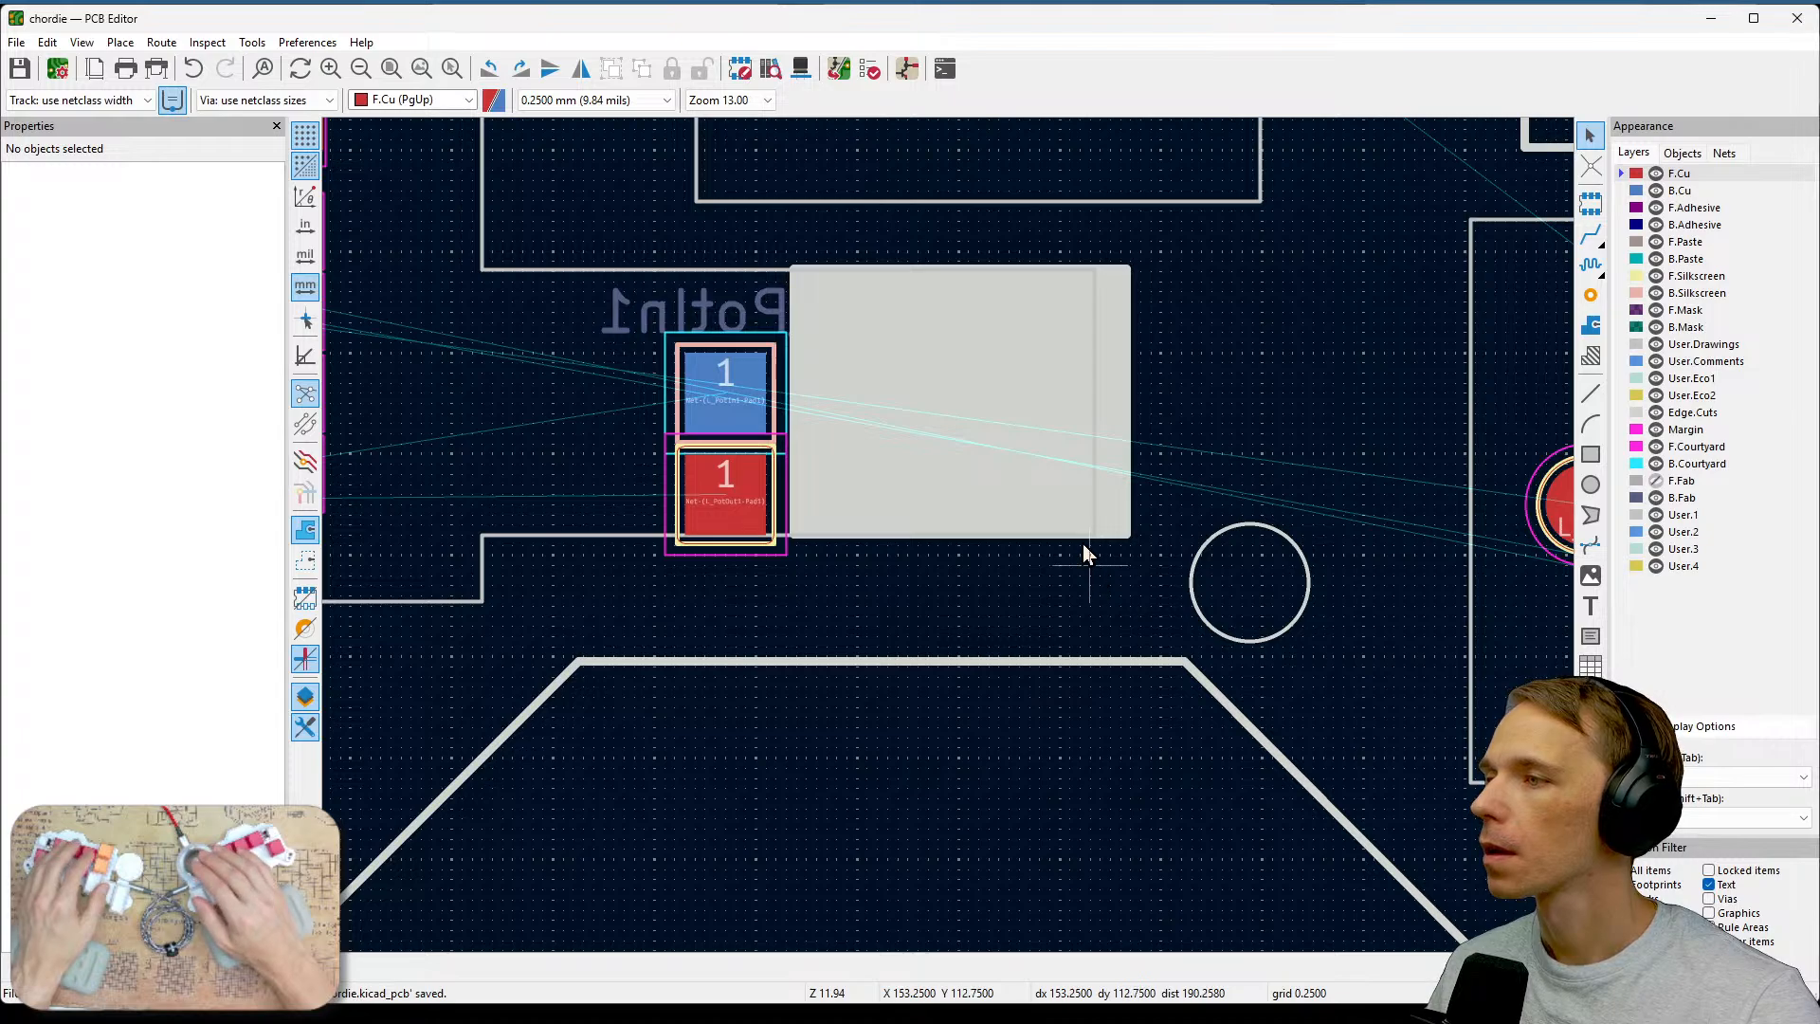
{"action": "left_click", "coordinate": [1640, 870]}
{"action": "left_click", "coordinate": [986, 480]}
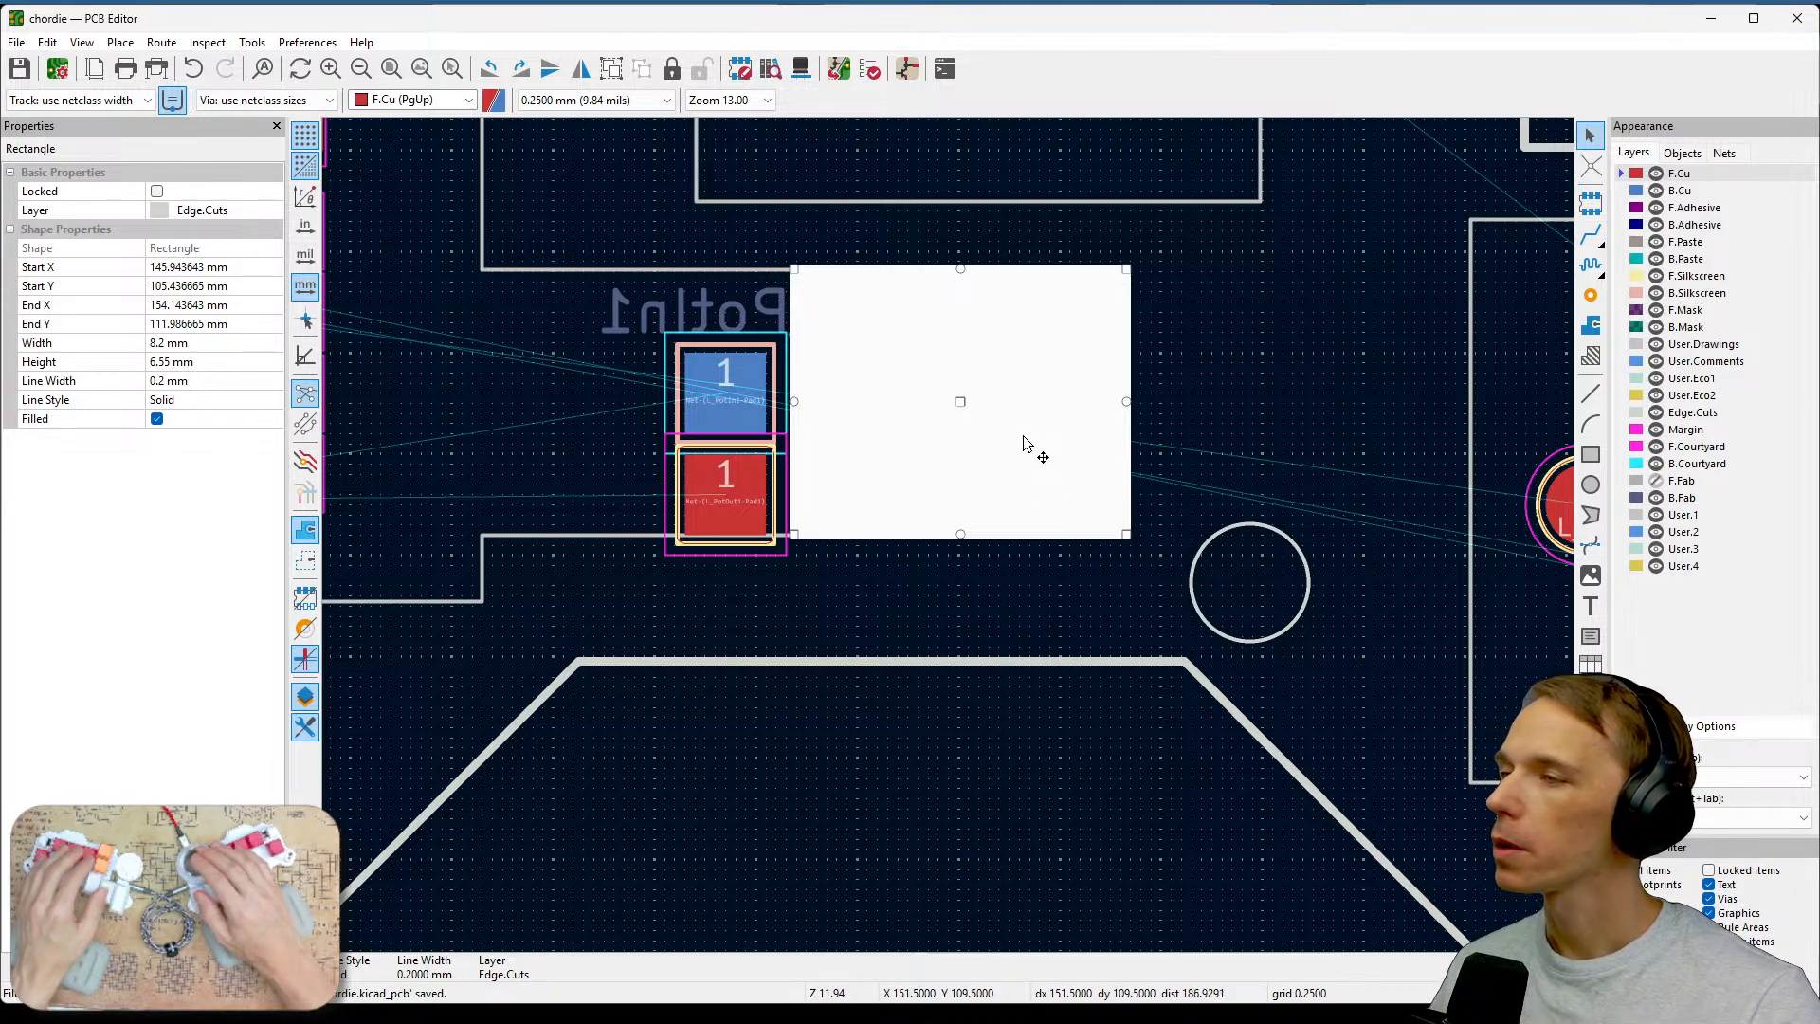
{"action": "left_click", "coordinate": [1201, 857]}
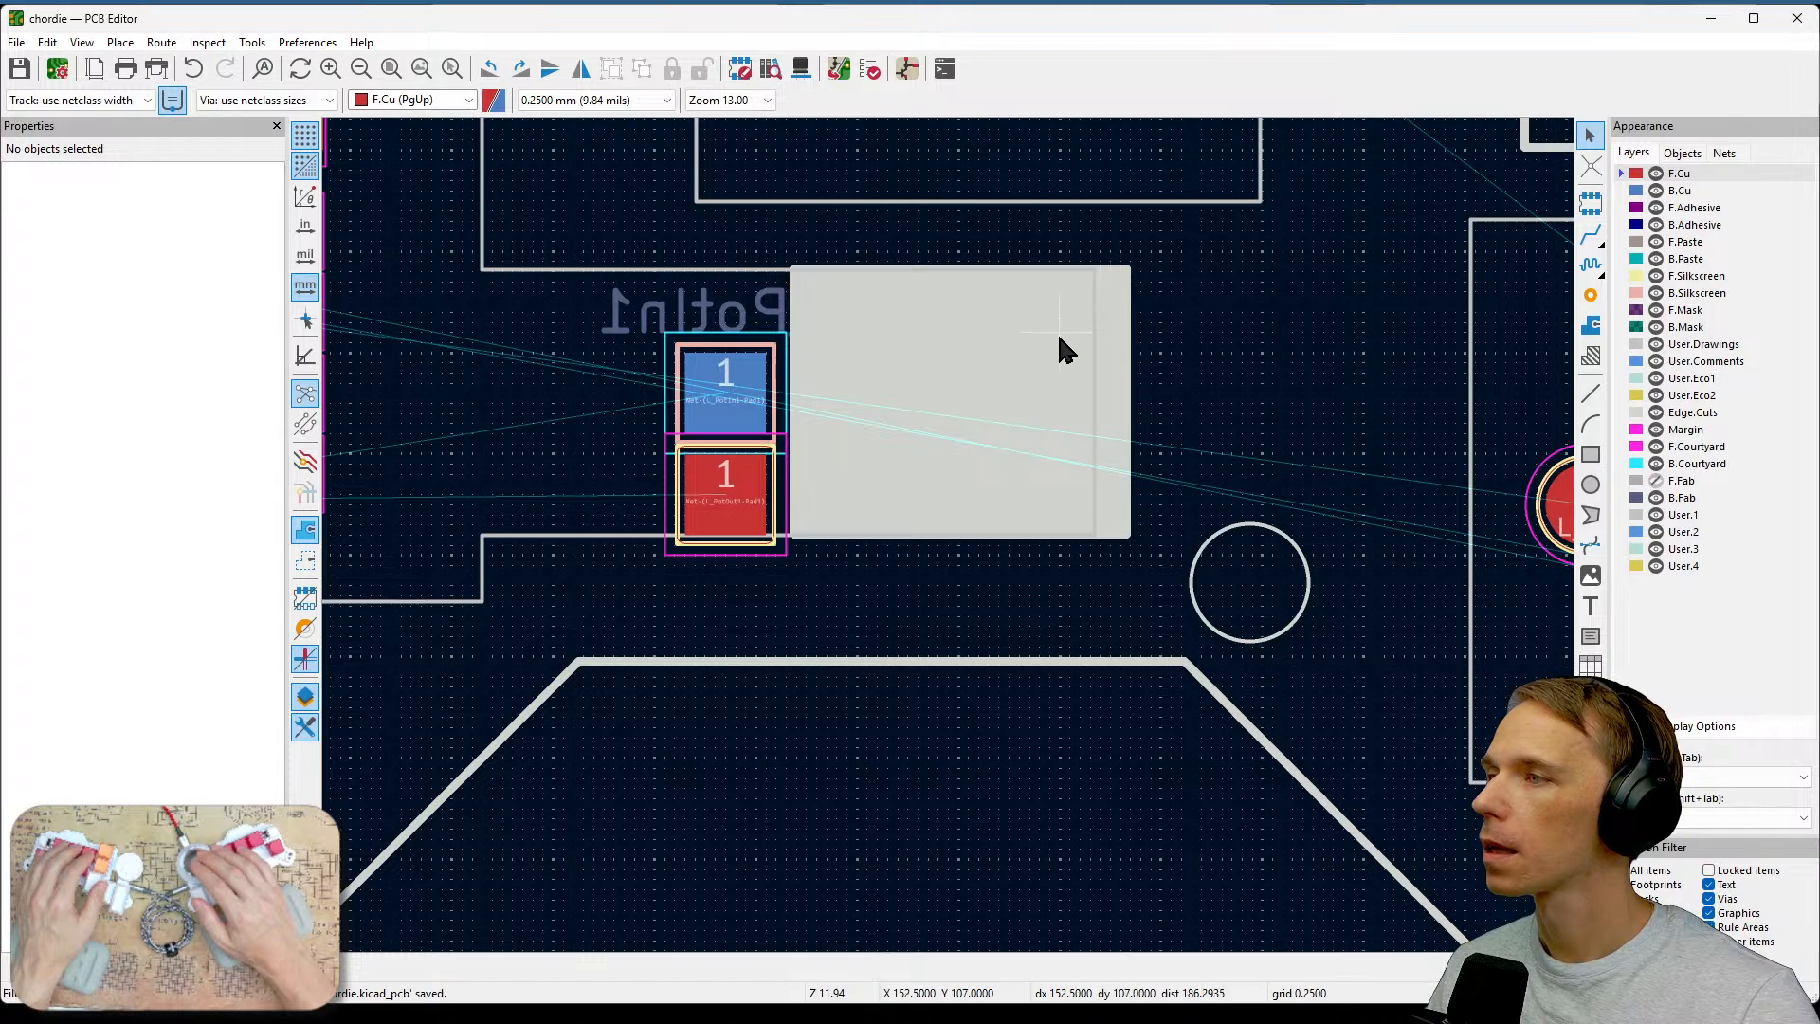
Try to start a track with the router at the cutout's upper right corner.
{"action": "left_click", "coordinate": [1591, 235]}
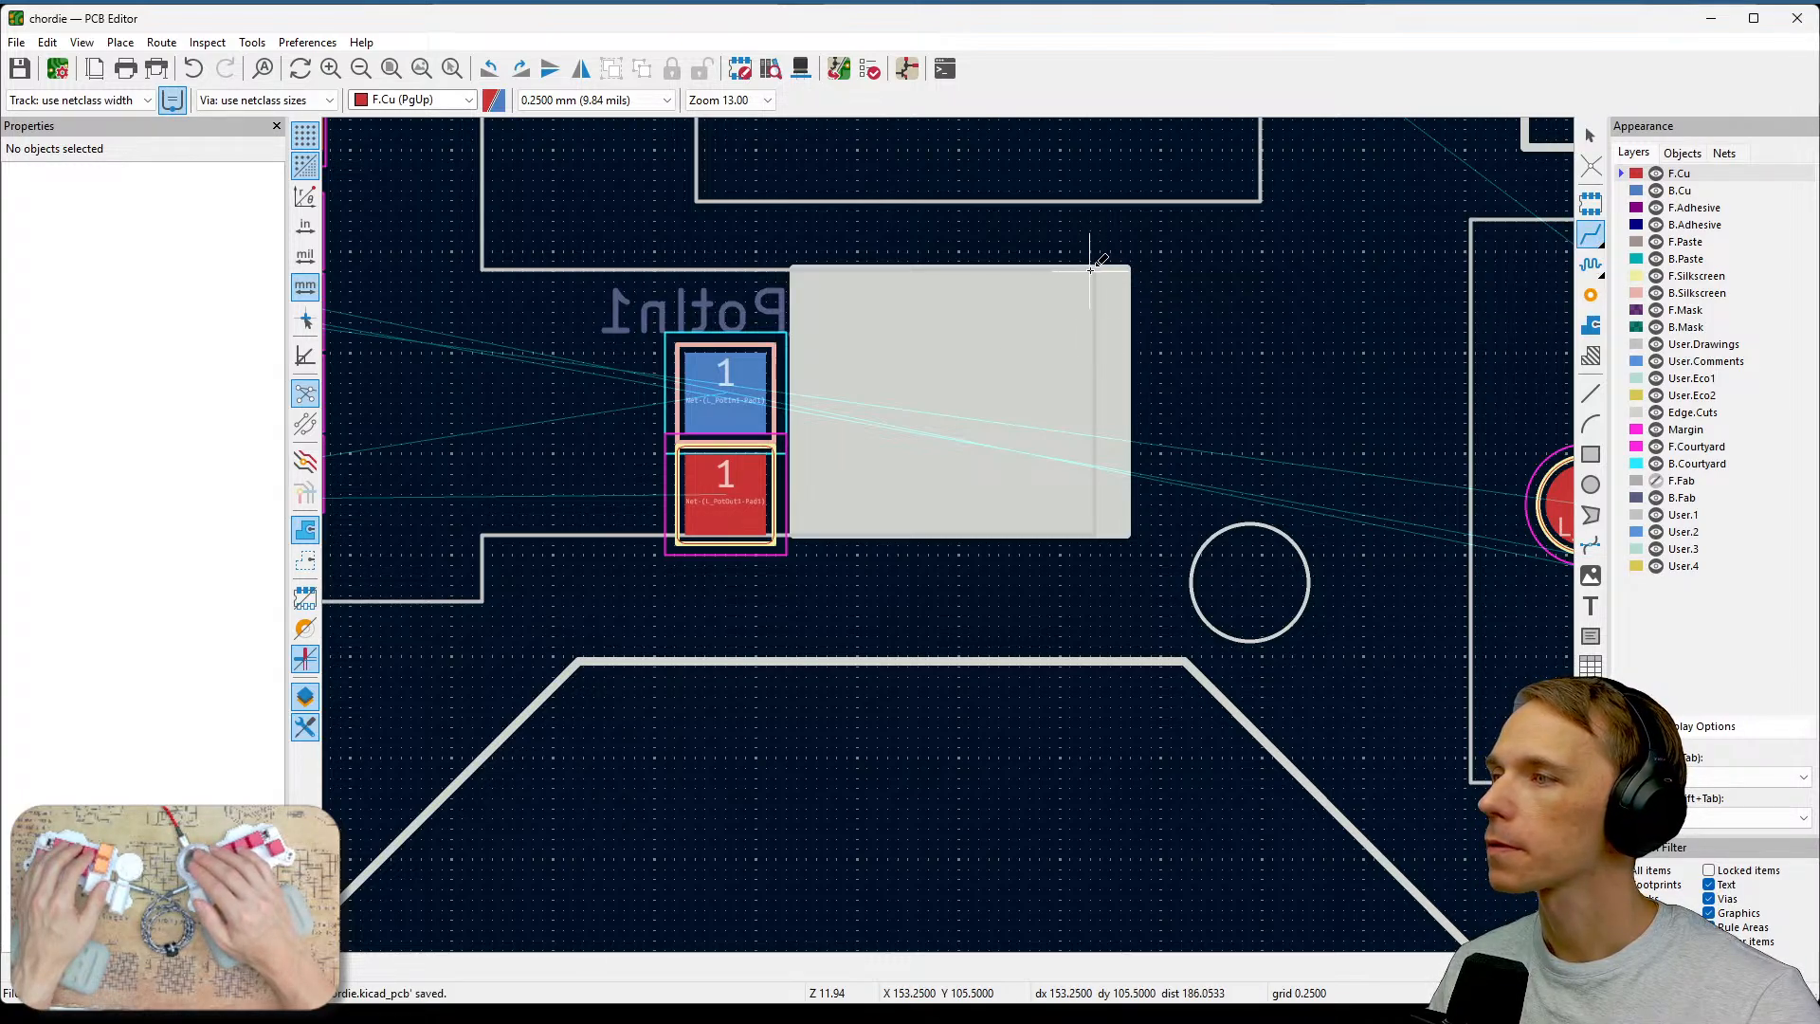
{"action": "scroll", "coordinate": [1090, 270], "scroll_direction": "up", "scroll_amount": 5}
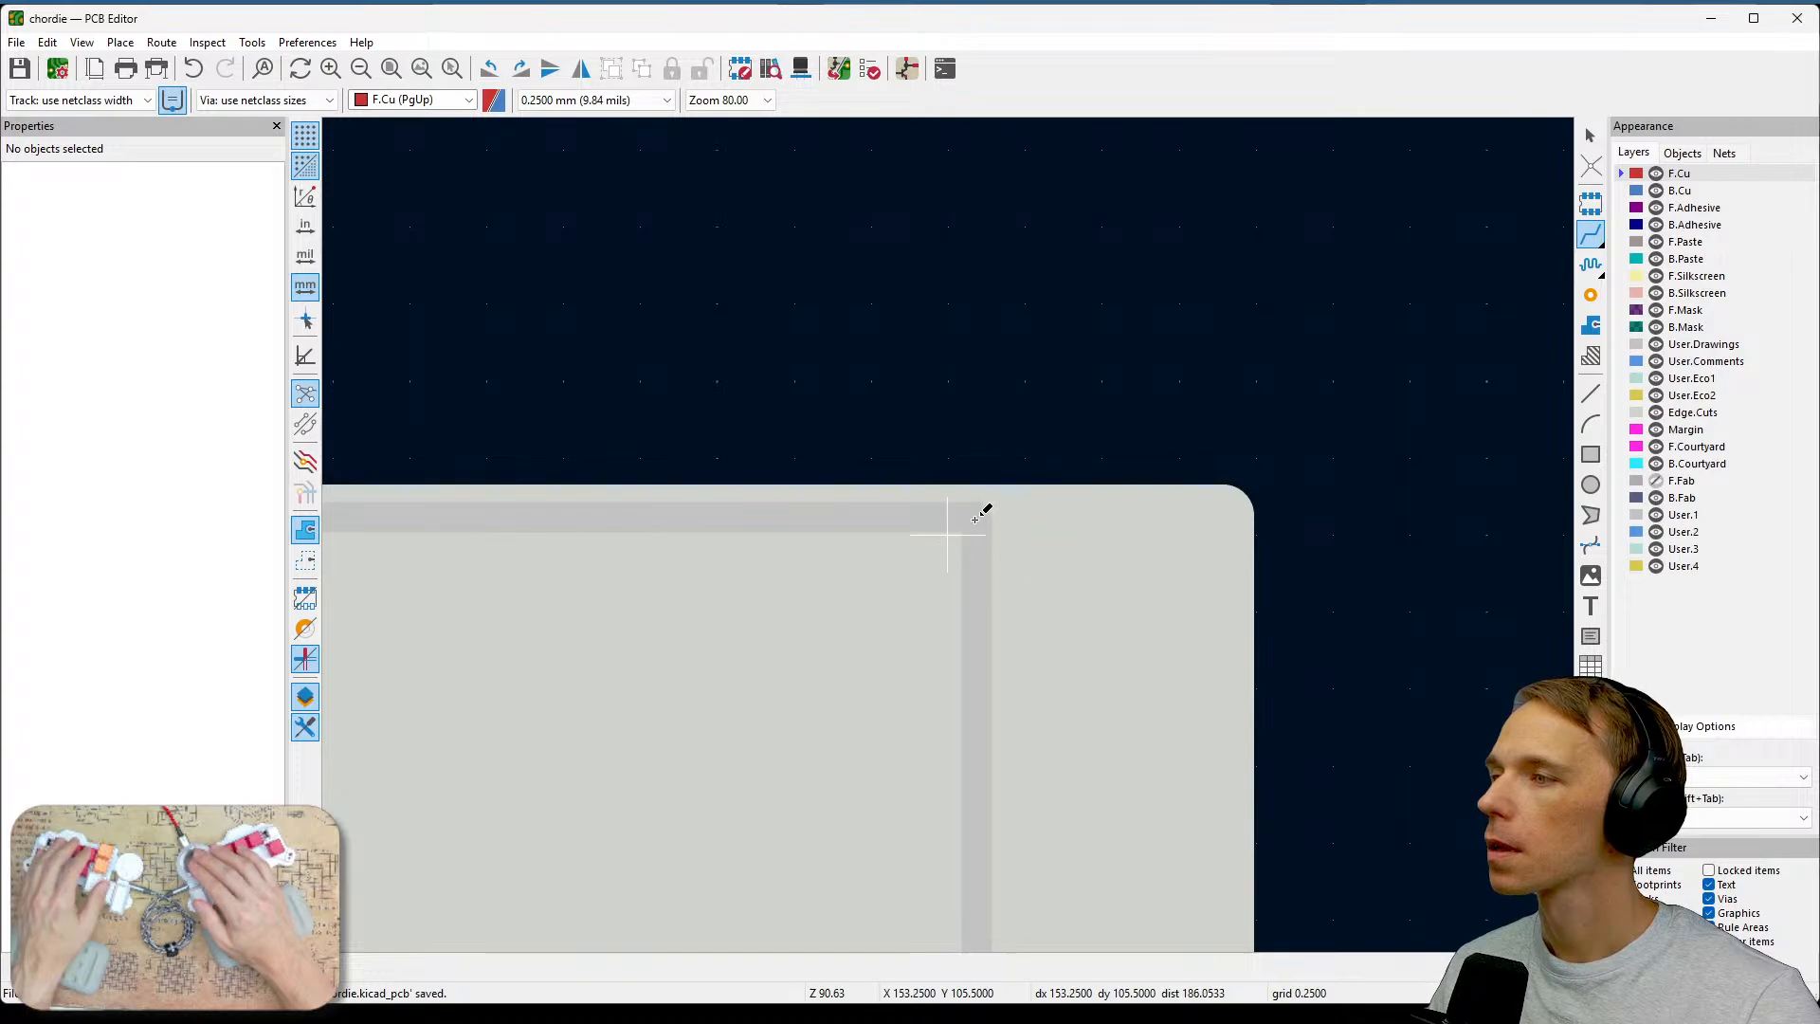
{"action": "left_click", "coordinate": [979, 519]}
{"action": "key", "text": "Escape"}
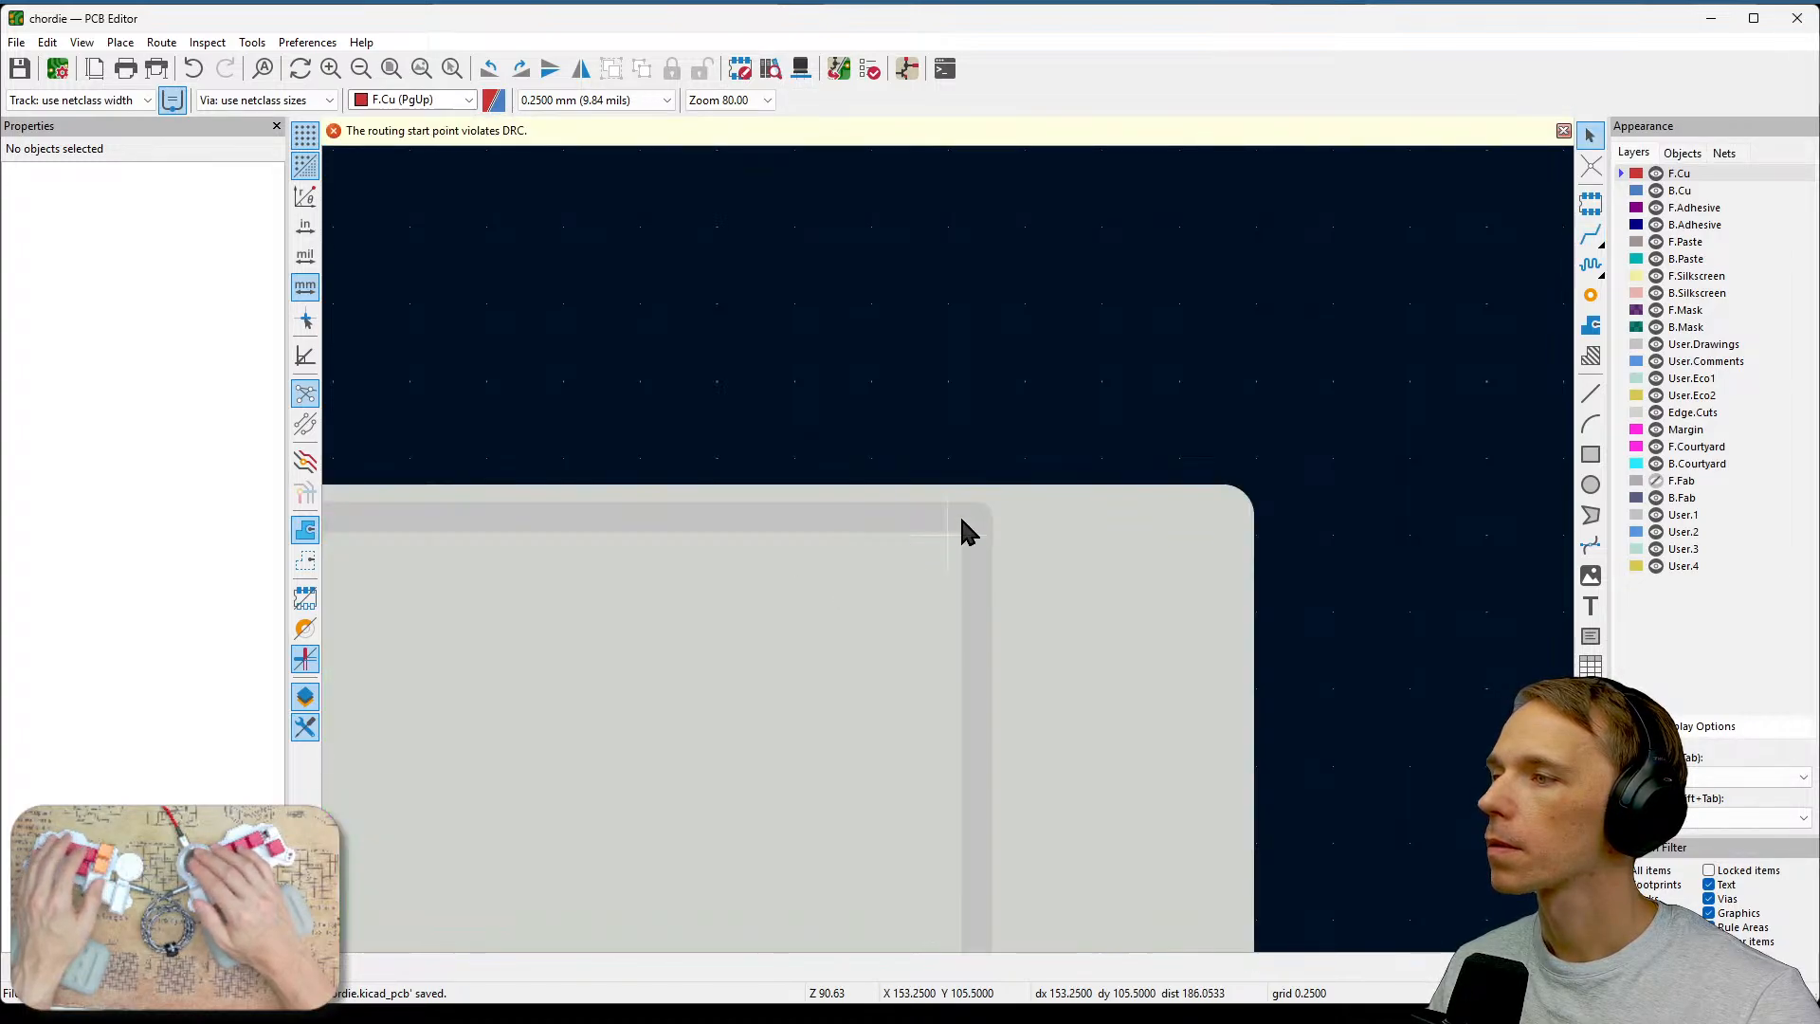
Save the board and retry starting a copper track at the cutout's upper edge, then cancel it.
{"action": "scroll", "coordinate": [956, 531], "scroll_direction": "down", "scroll_amount": 3}
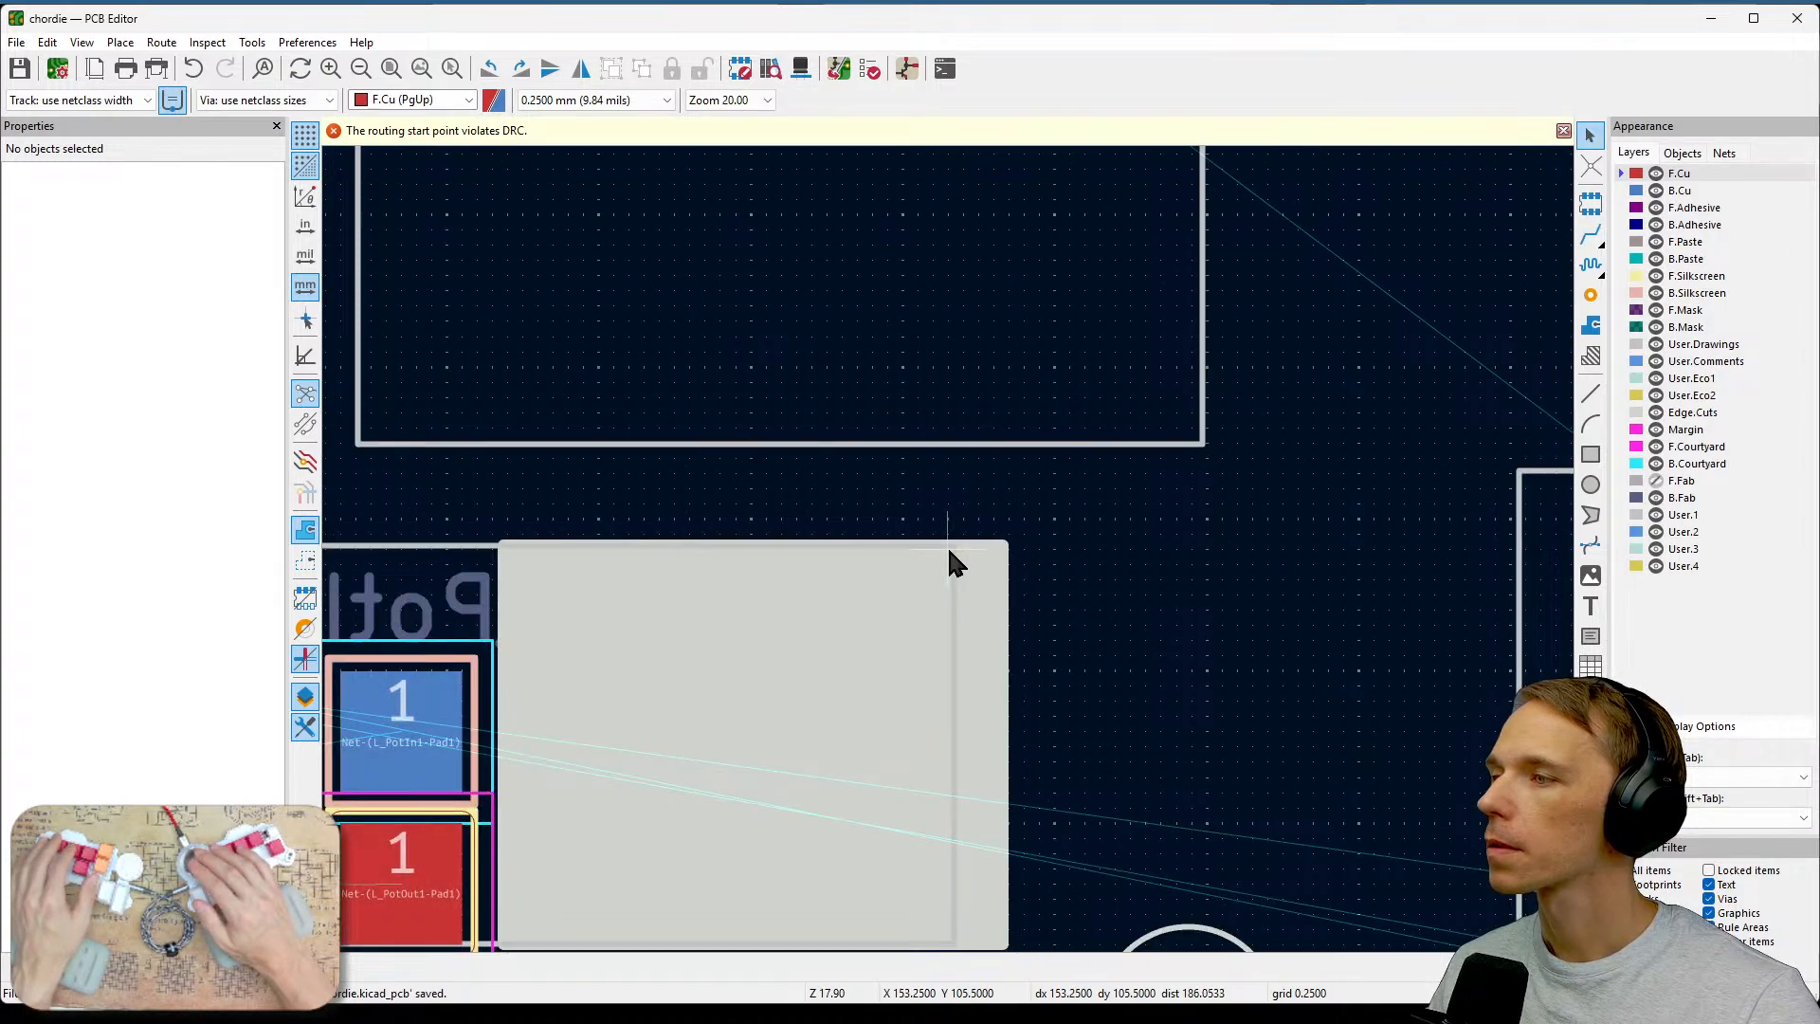
{"action": "left_click", "coordinate": [1591, 234]}
{"action": "key", "text": "ctrl+s"}
{"action": "scroll", "coordinate": [985, 520], "scroll_direction": "up", "scroll_amount": 2}
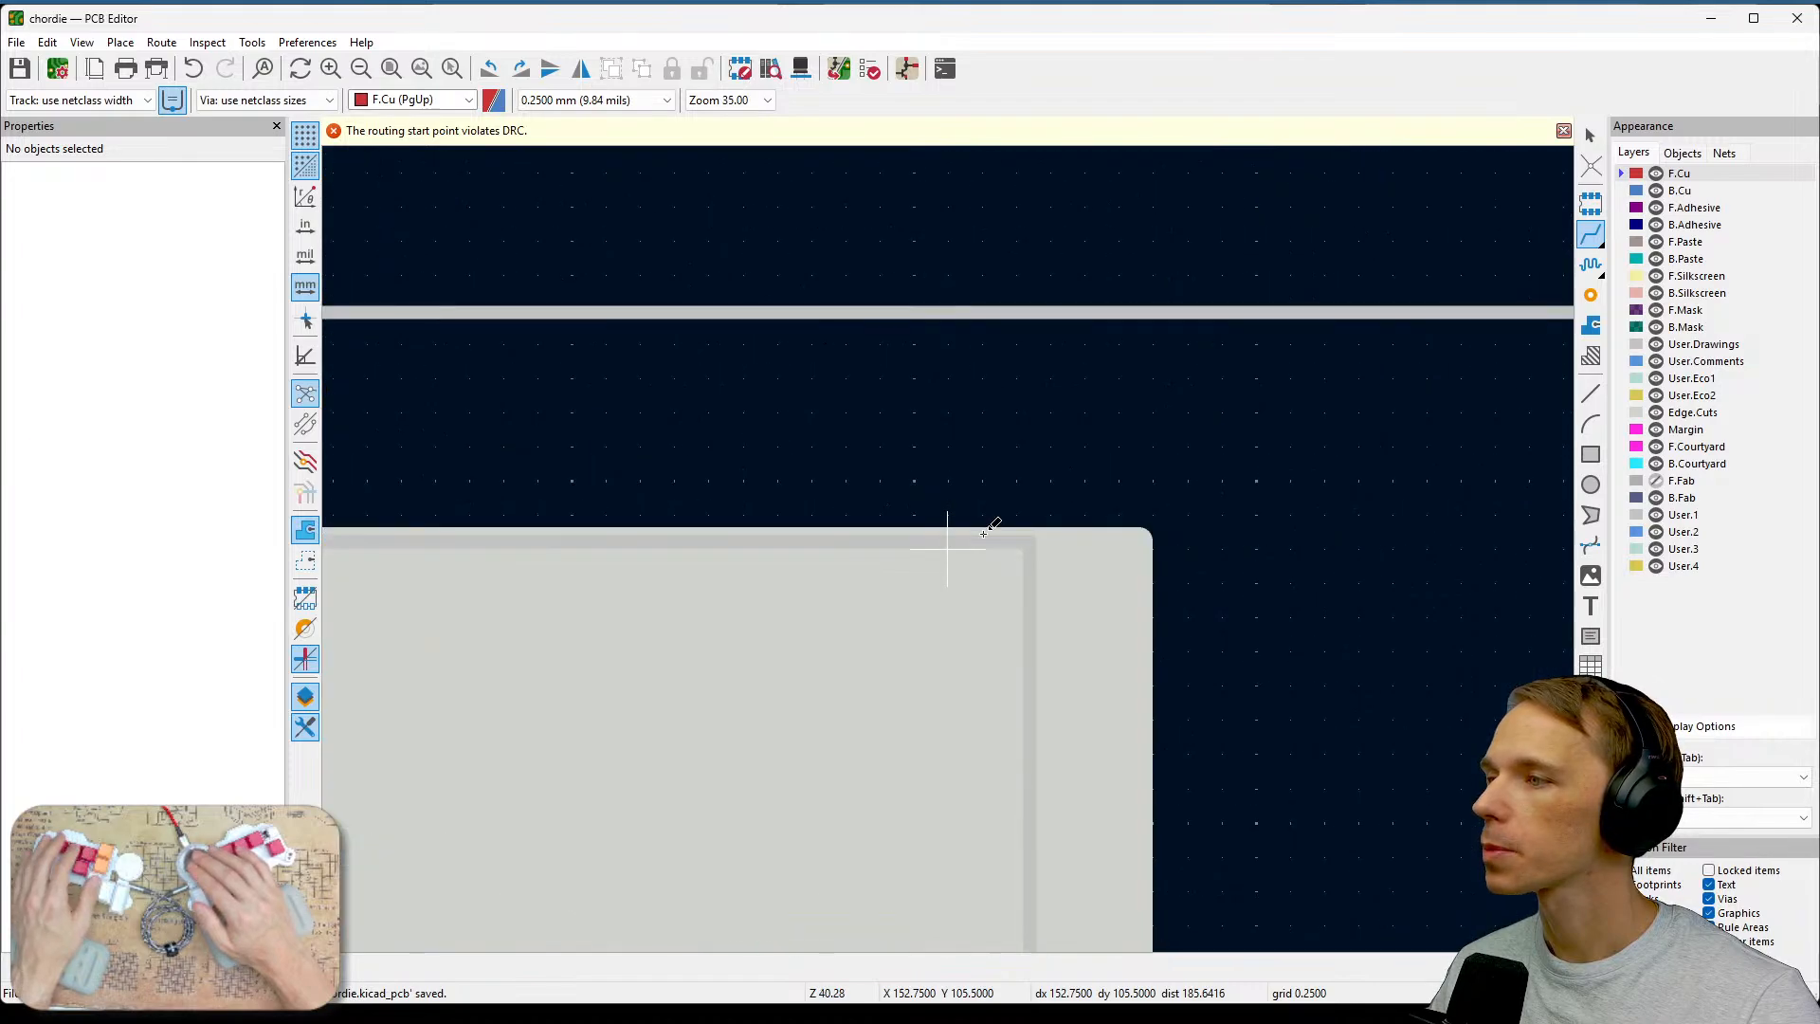
{"action": "left_click", "coordinate": [1050, 513]}
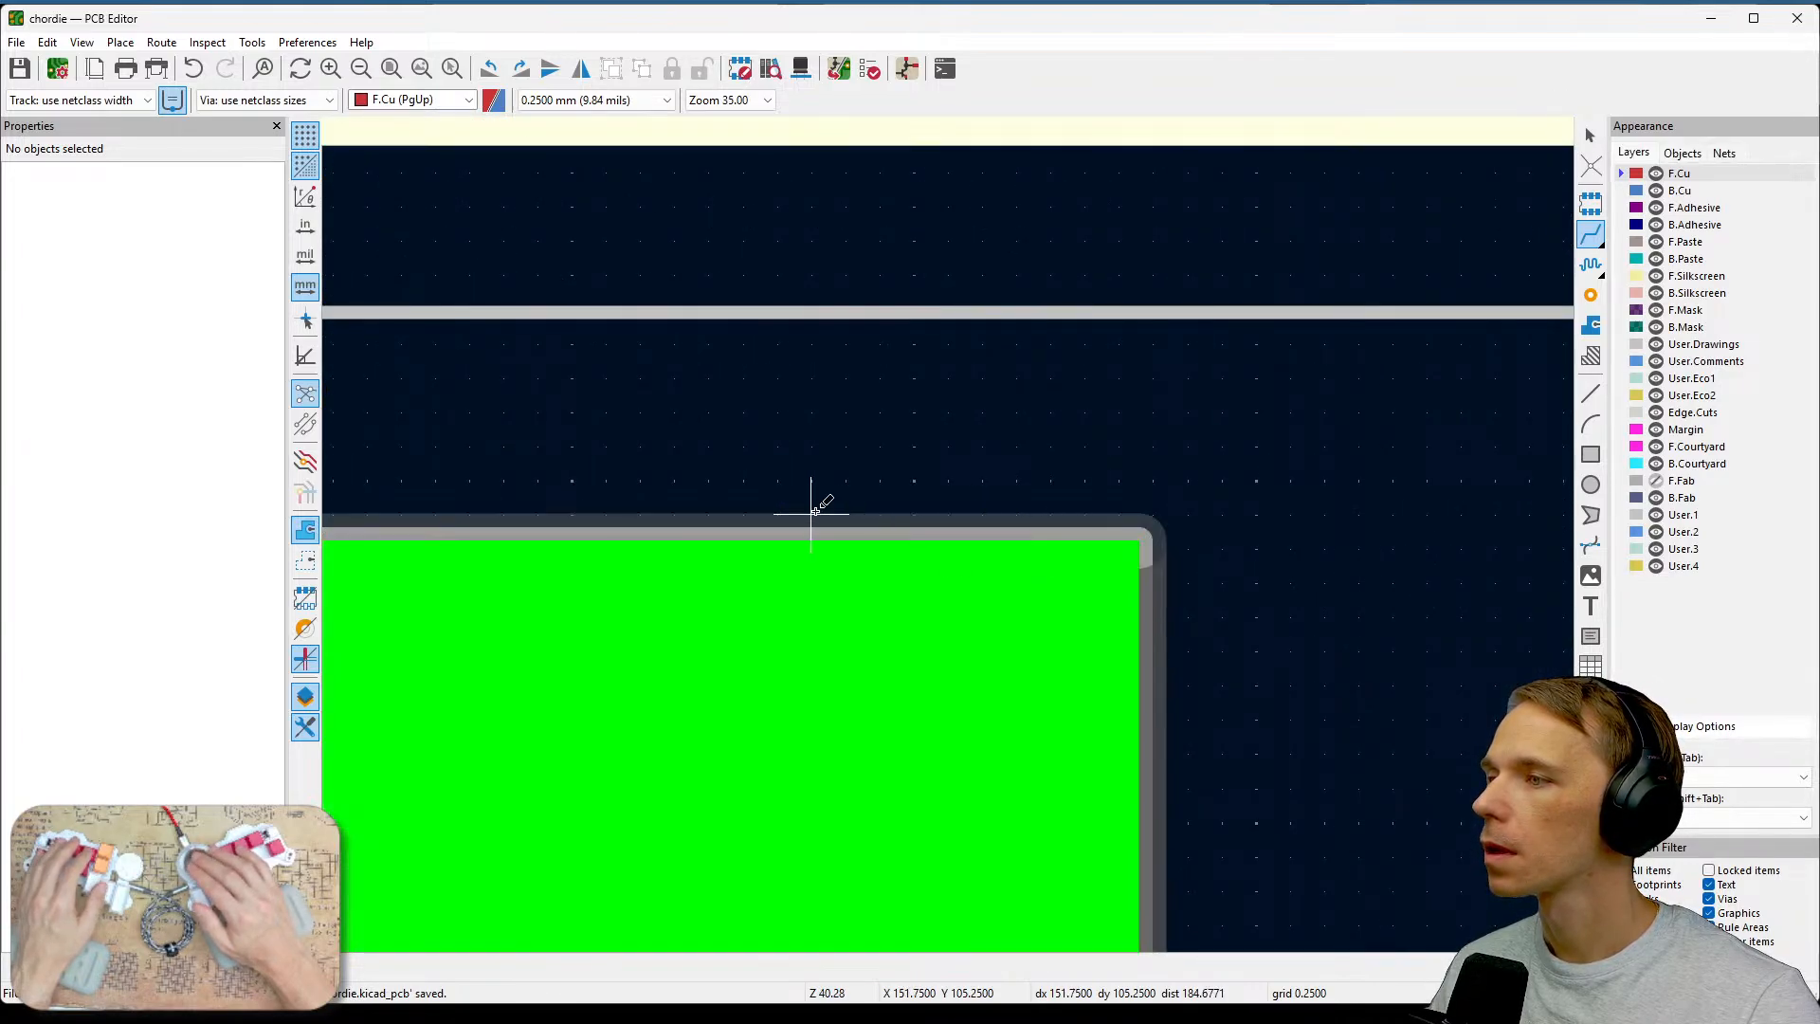
{"action": "key", "text": "Escape"}
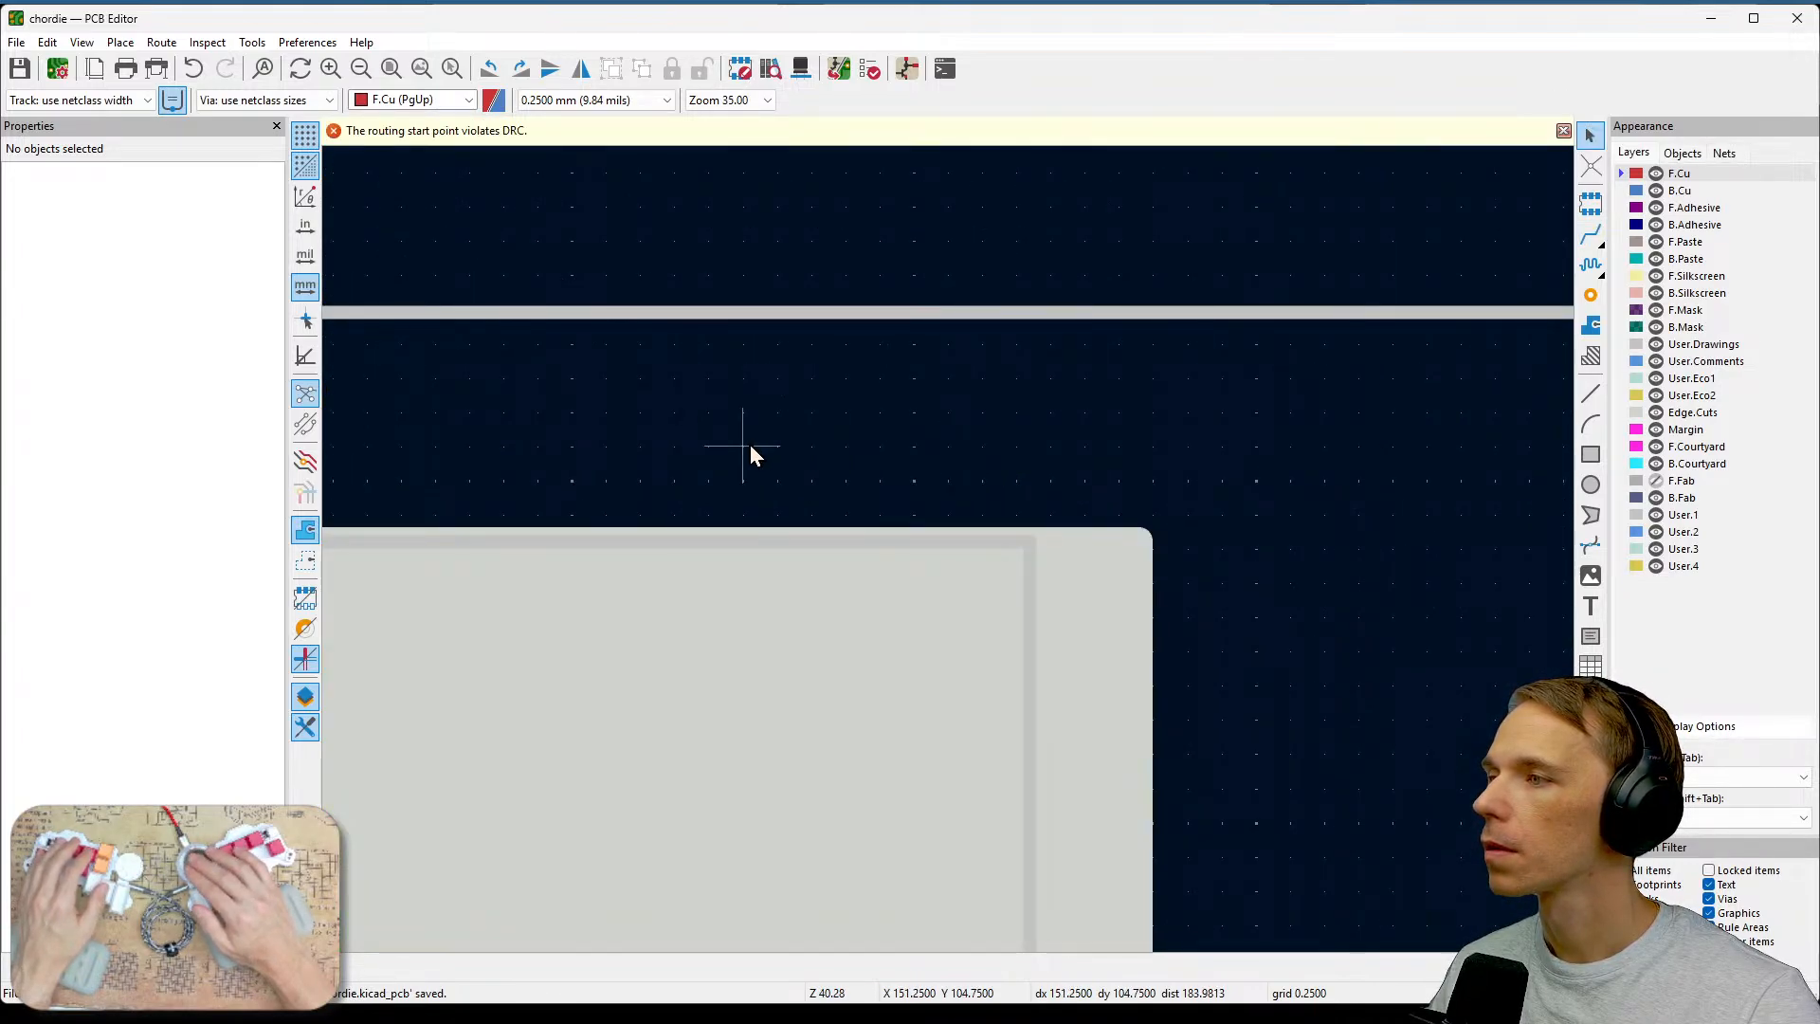
Try drawing a graphic line from the cutout's upper edge toward the resistor area, then cancel it.
{"action": "scroll", "coordinate": [1008, 438], "scroll_direction": "down", "scroll_amount": 5}
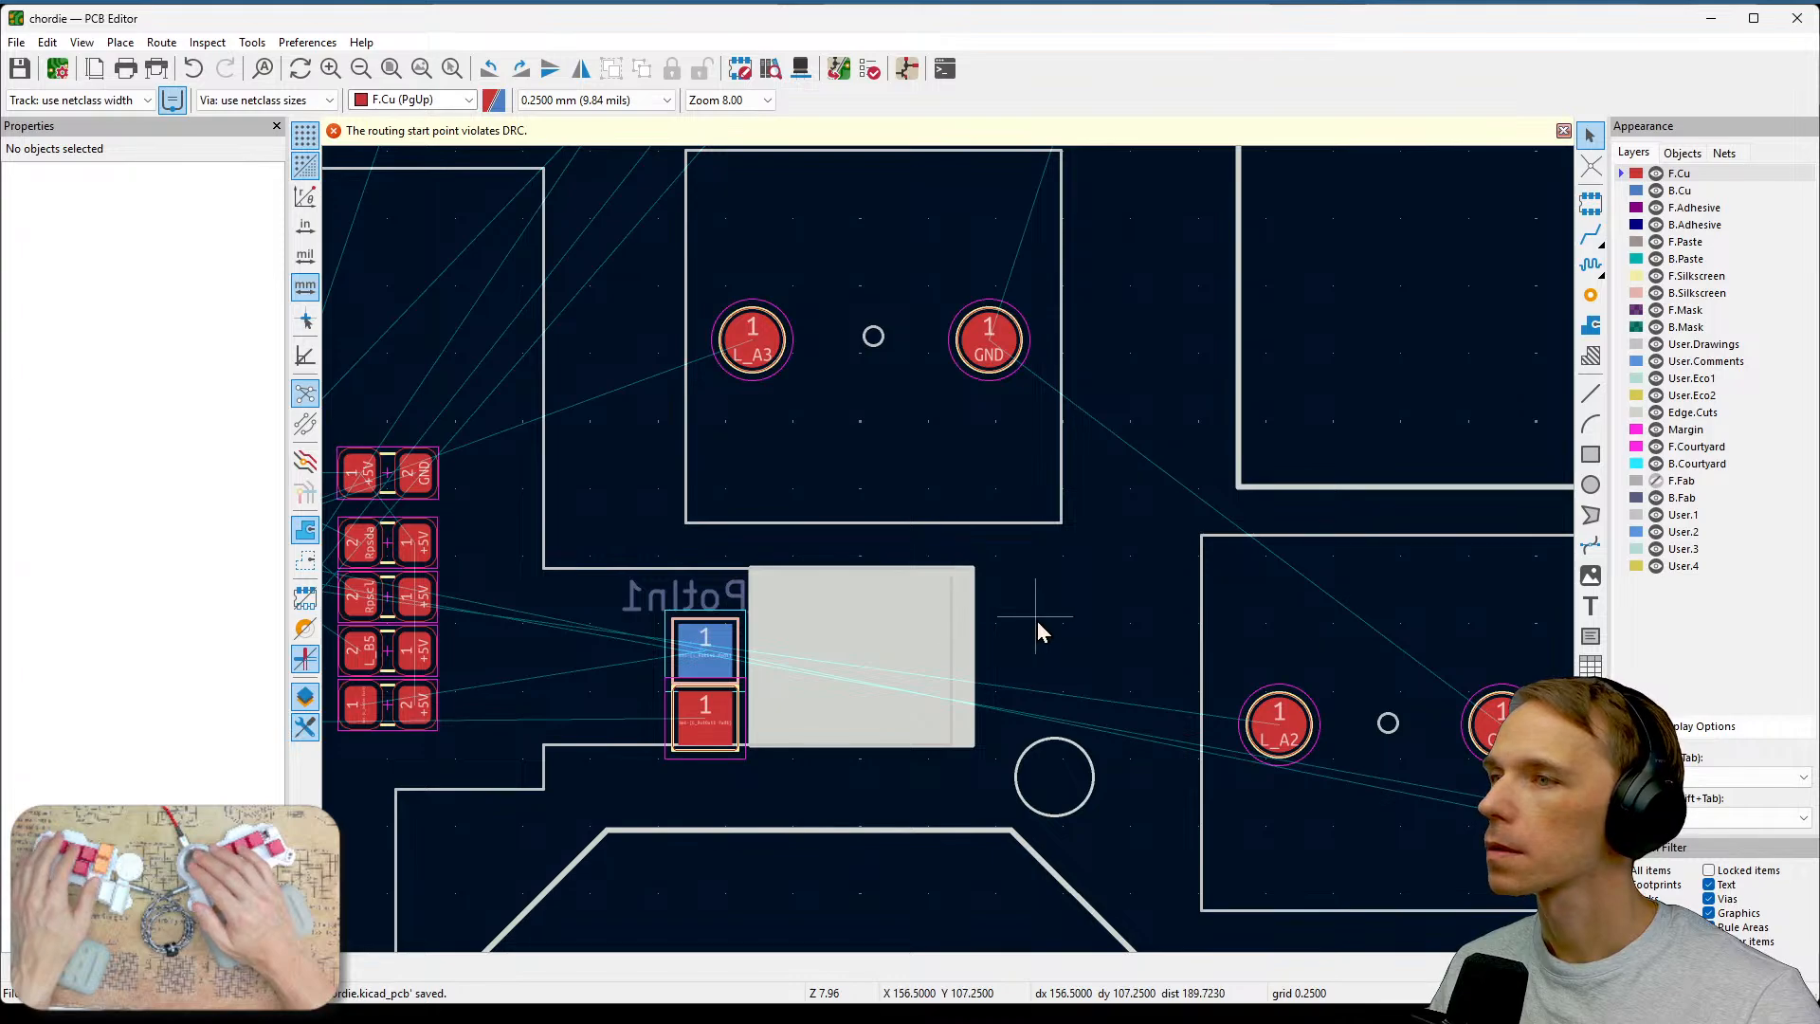
{"action": "scroll", "coordinate": [954, 558], "scroll_direction": "up", "scroll_amount": 3}
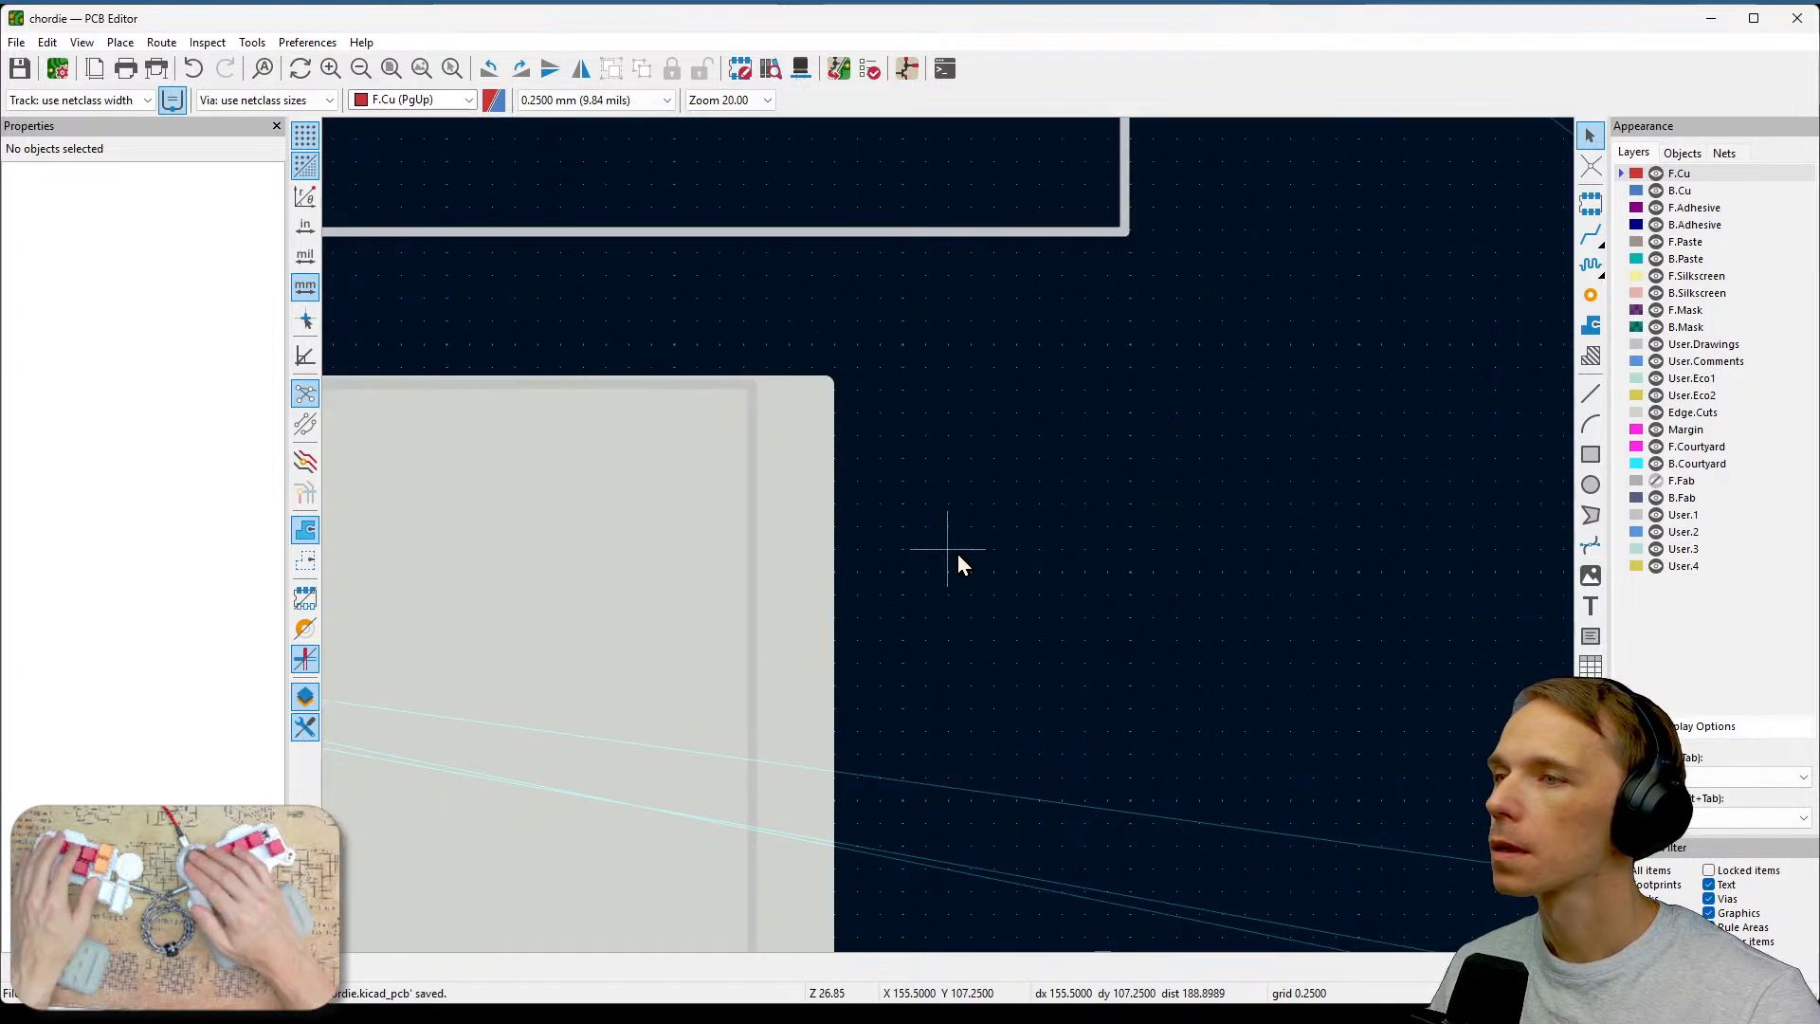
{"action": "left_click", "coordinate": [1590, 393]}
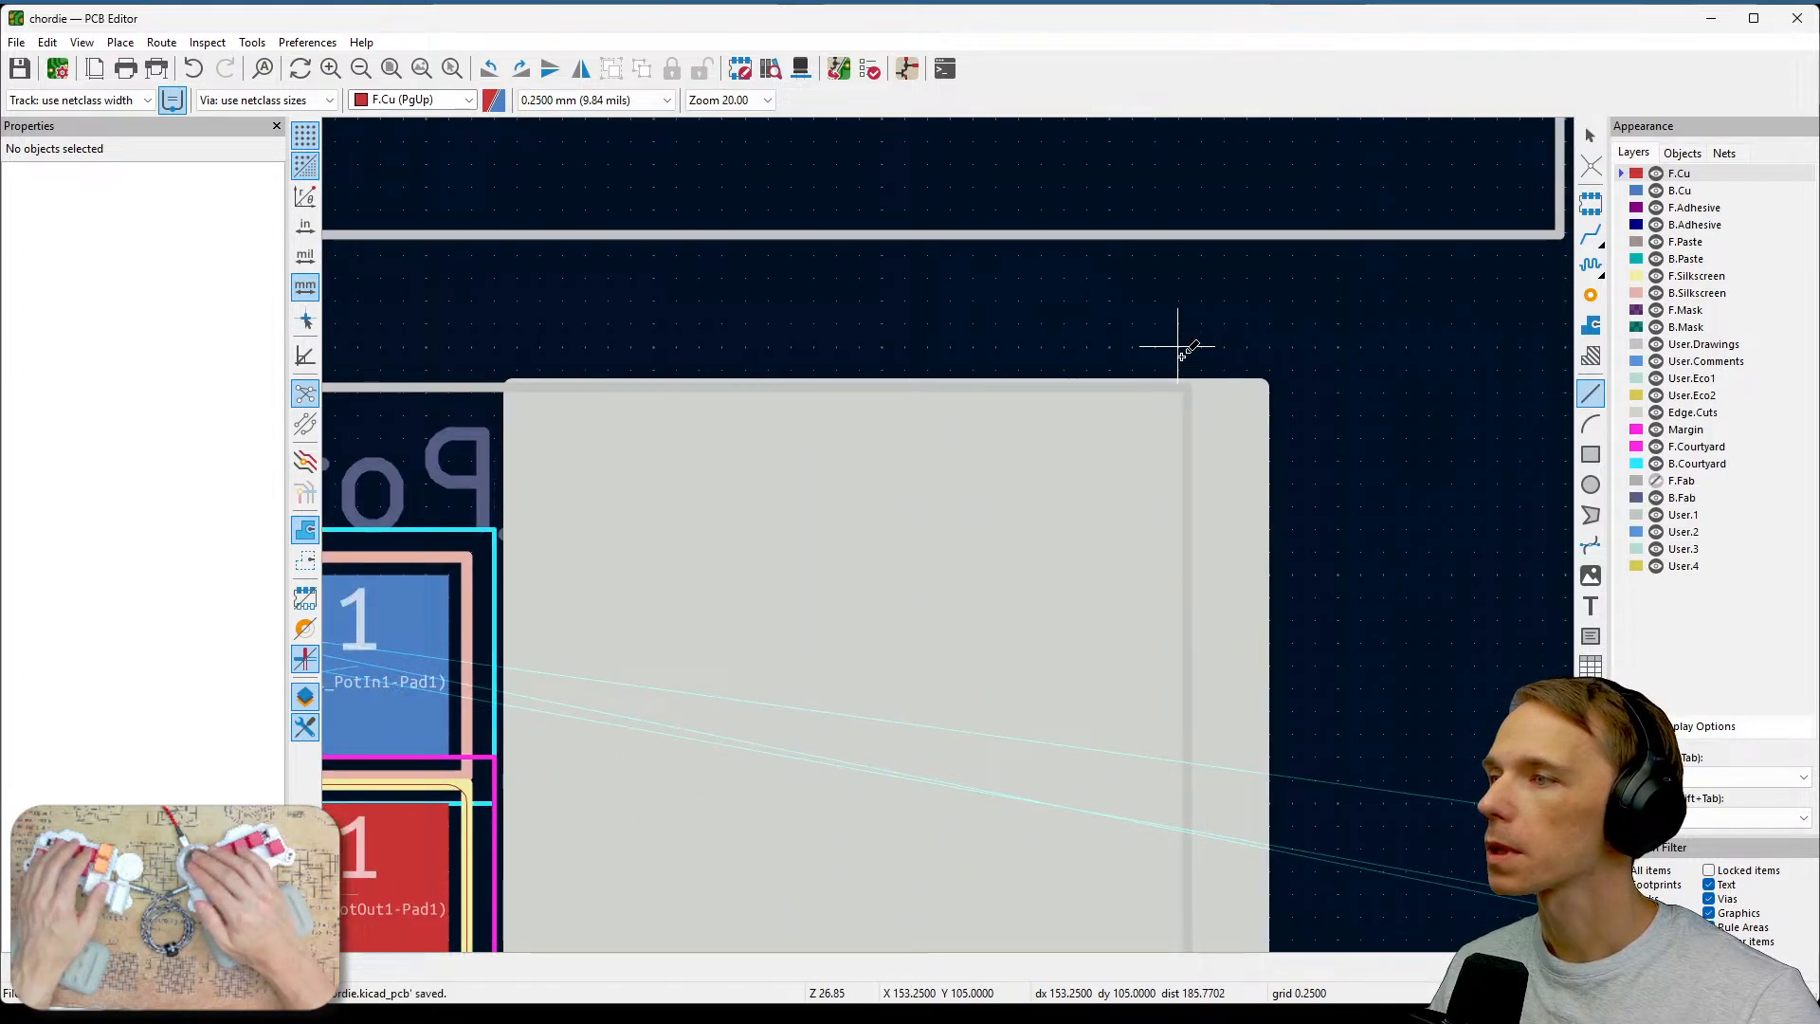
{"action": "scroll", "coordinate": [1202, 363], "scroll_direction": "up", "scroll_amount": 2}
{"action": "scroll", "coordinate": [948, 535], "scroll_direction": "up", "scroll_amount": 2}
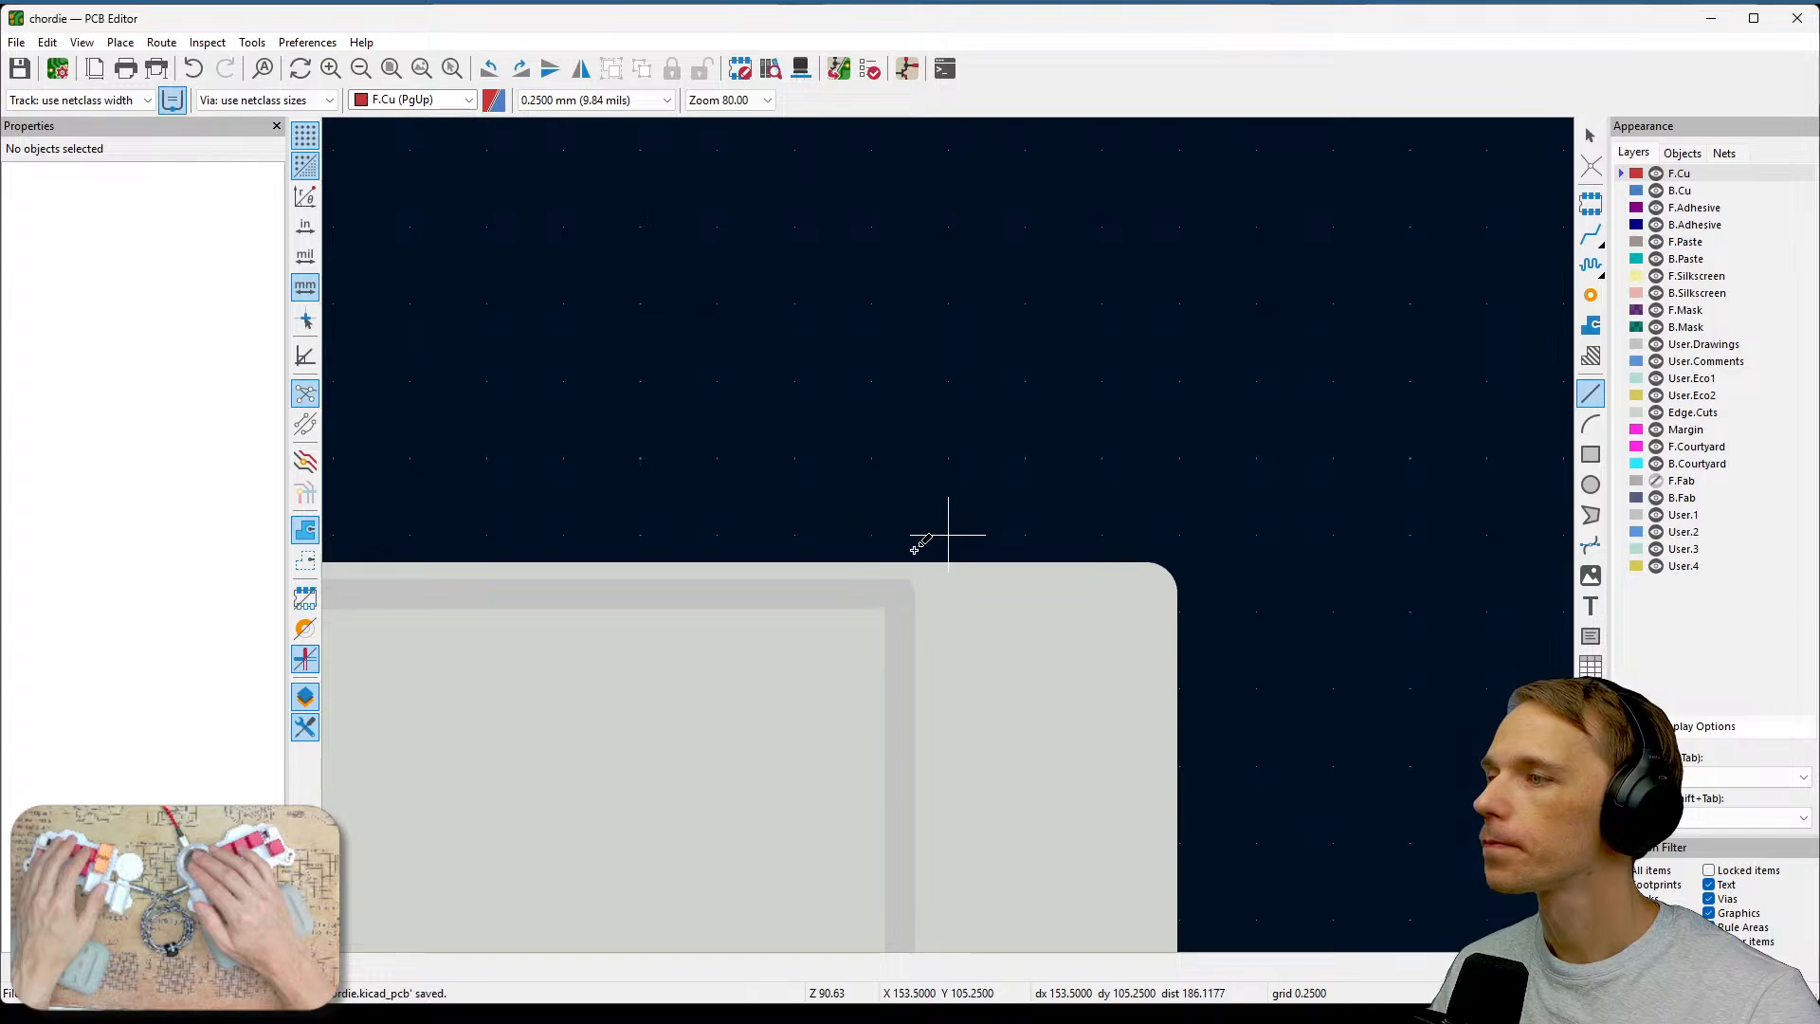
{"action": "left_click", "coordinate": [948, 535]}
{"action": "scroll", "coordinate": [948, 538], "scroll_direction": "down", "scroll_amount": 3}
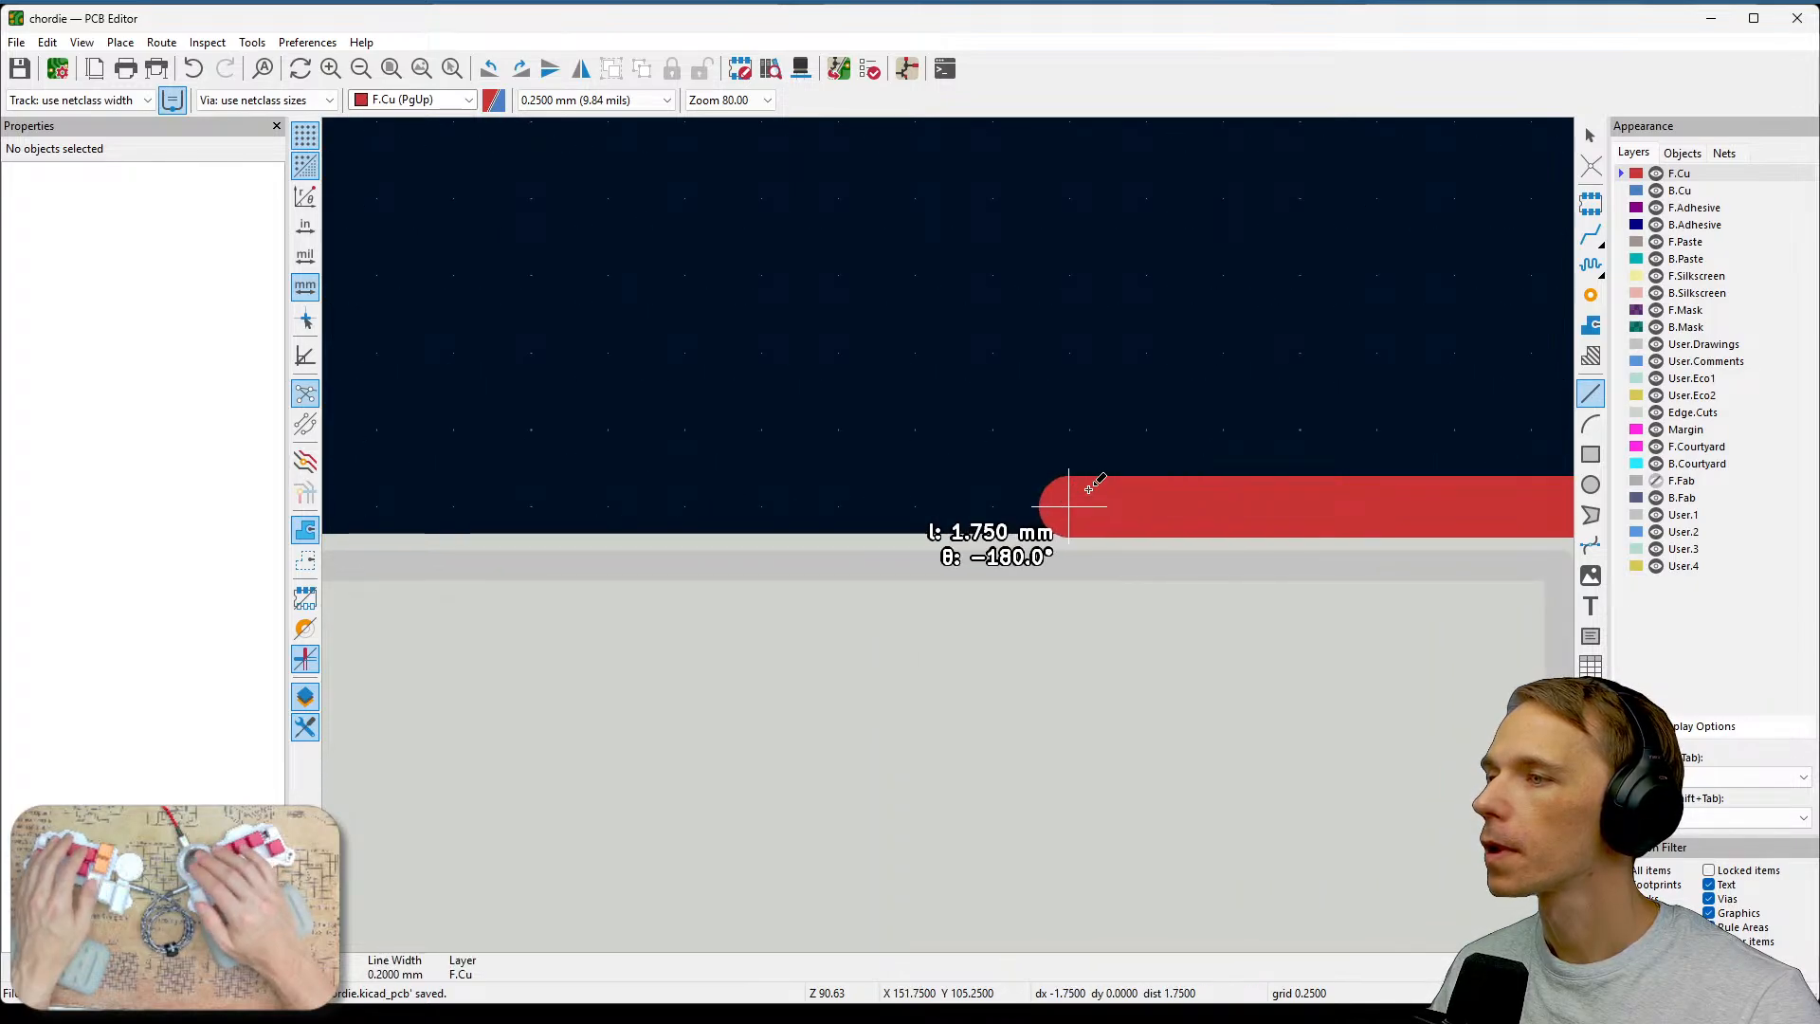
{"action": "middle_click_drag", "start_coordinate": [949, 536], "coordinate": [1186, 531]}
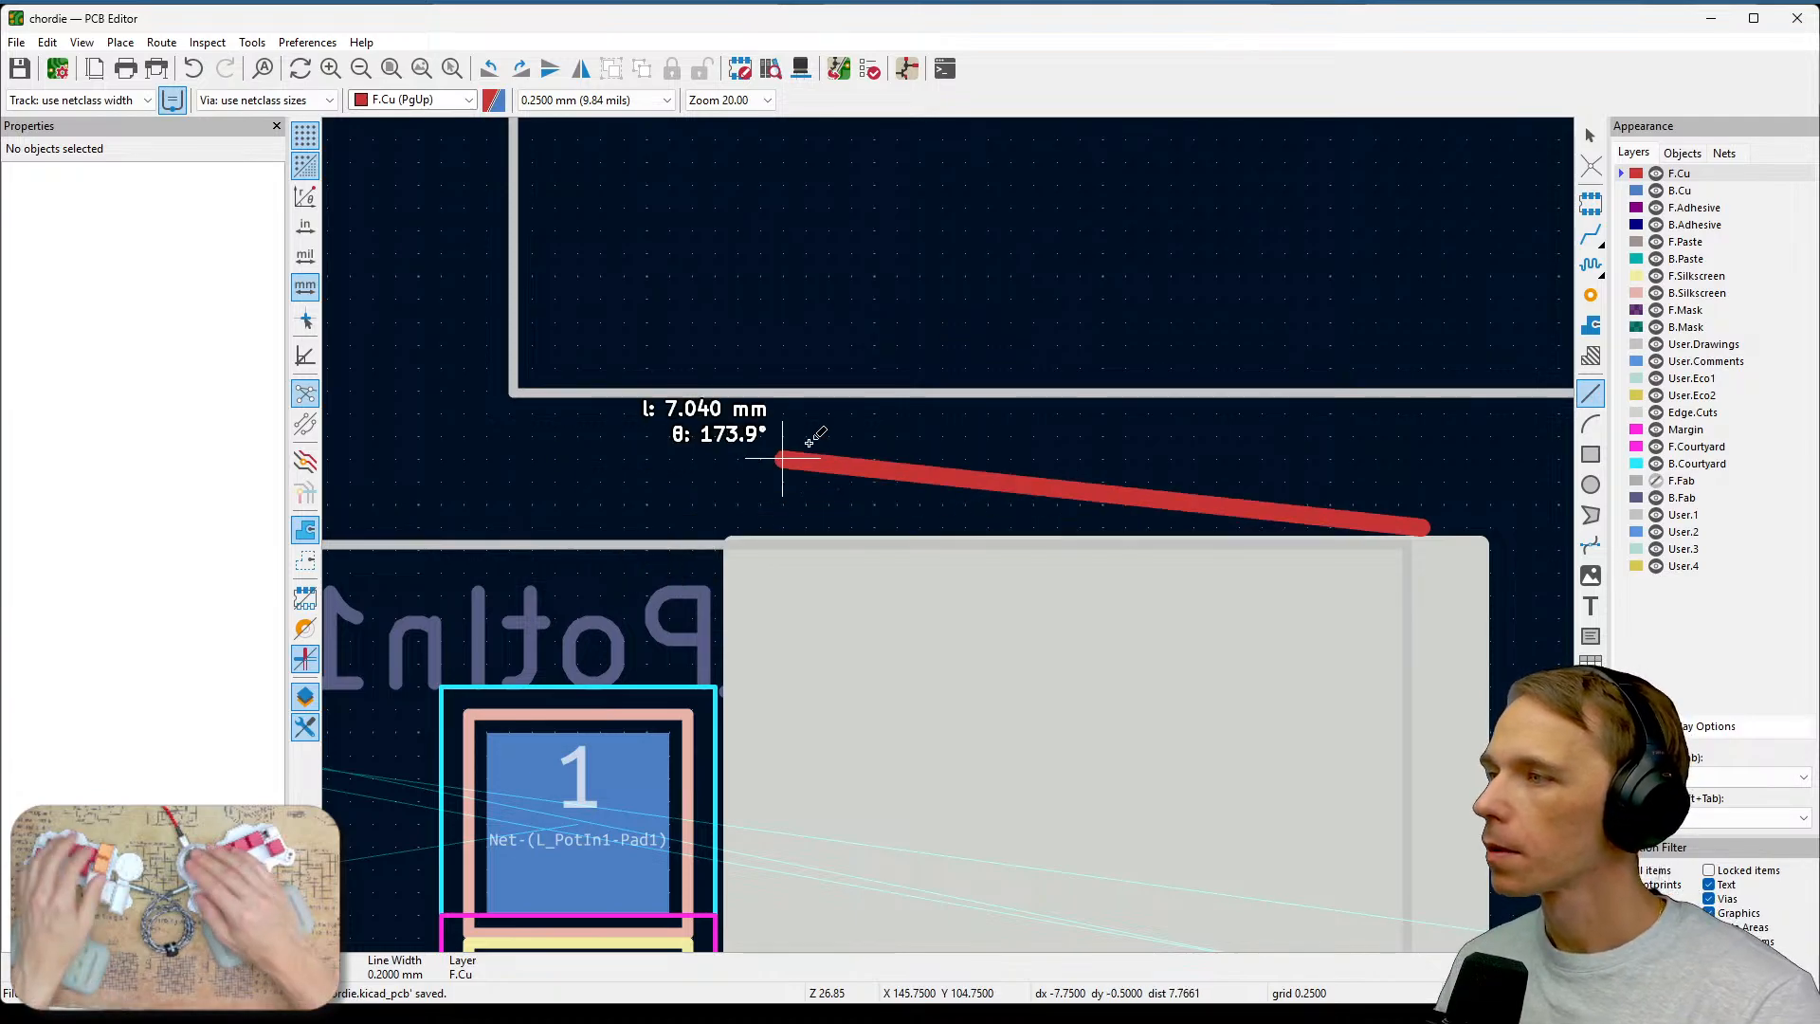
{"action": "key", "text": "Escape"}
Examine the layout around the microcontroller, the resistor array and the test pads.
{"action": "scroll", "coordinate": [1016, 476], "scroll_direction": "down", "scroll_amount": 3}
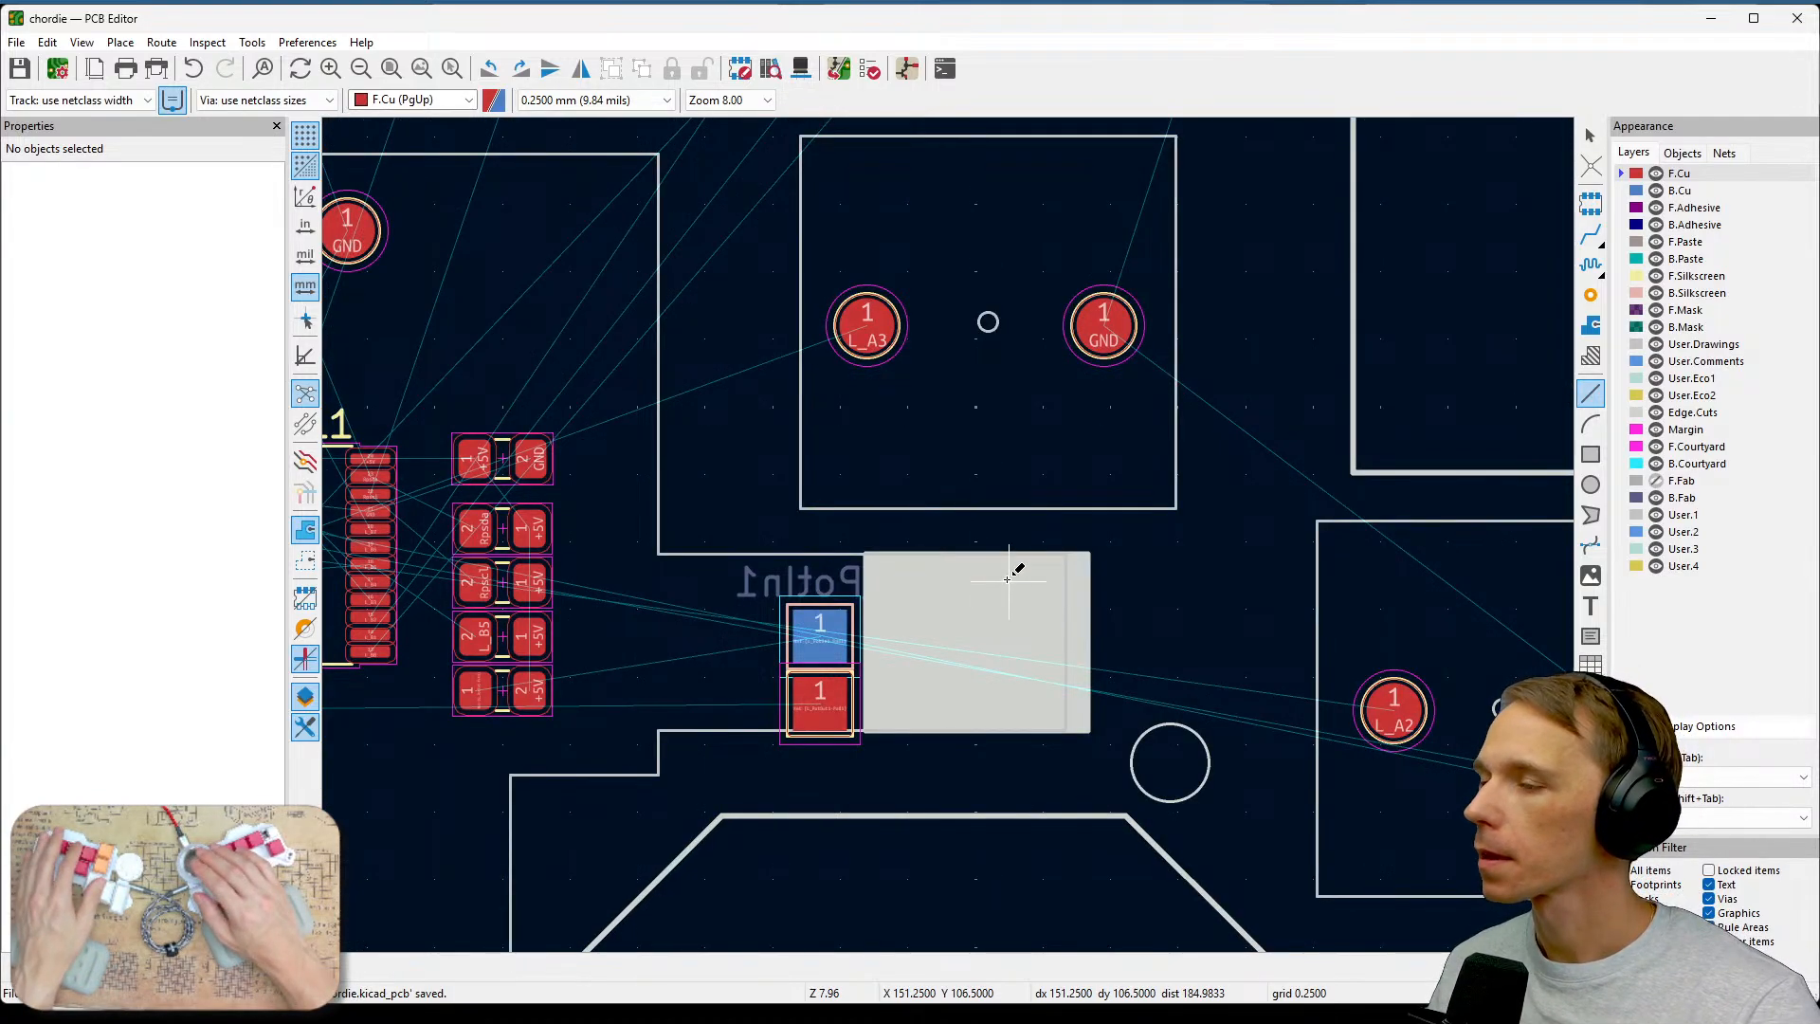
{"action": "scroll", "coordinate": [1015, 568], "scroll_direction": "down", "scroll_amount": 2}
{"action": "middle_click_drag", "start_coordinate": [1052, 592], "coordinate": [1226, 504]}
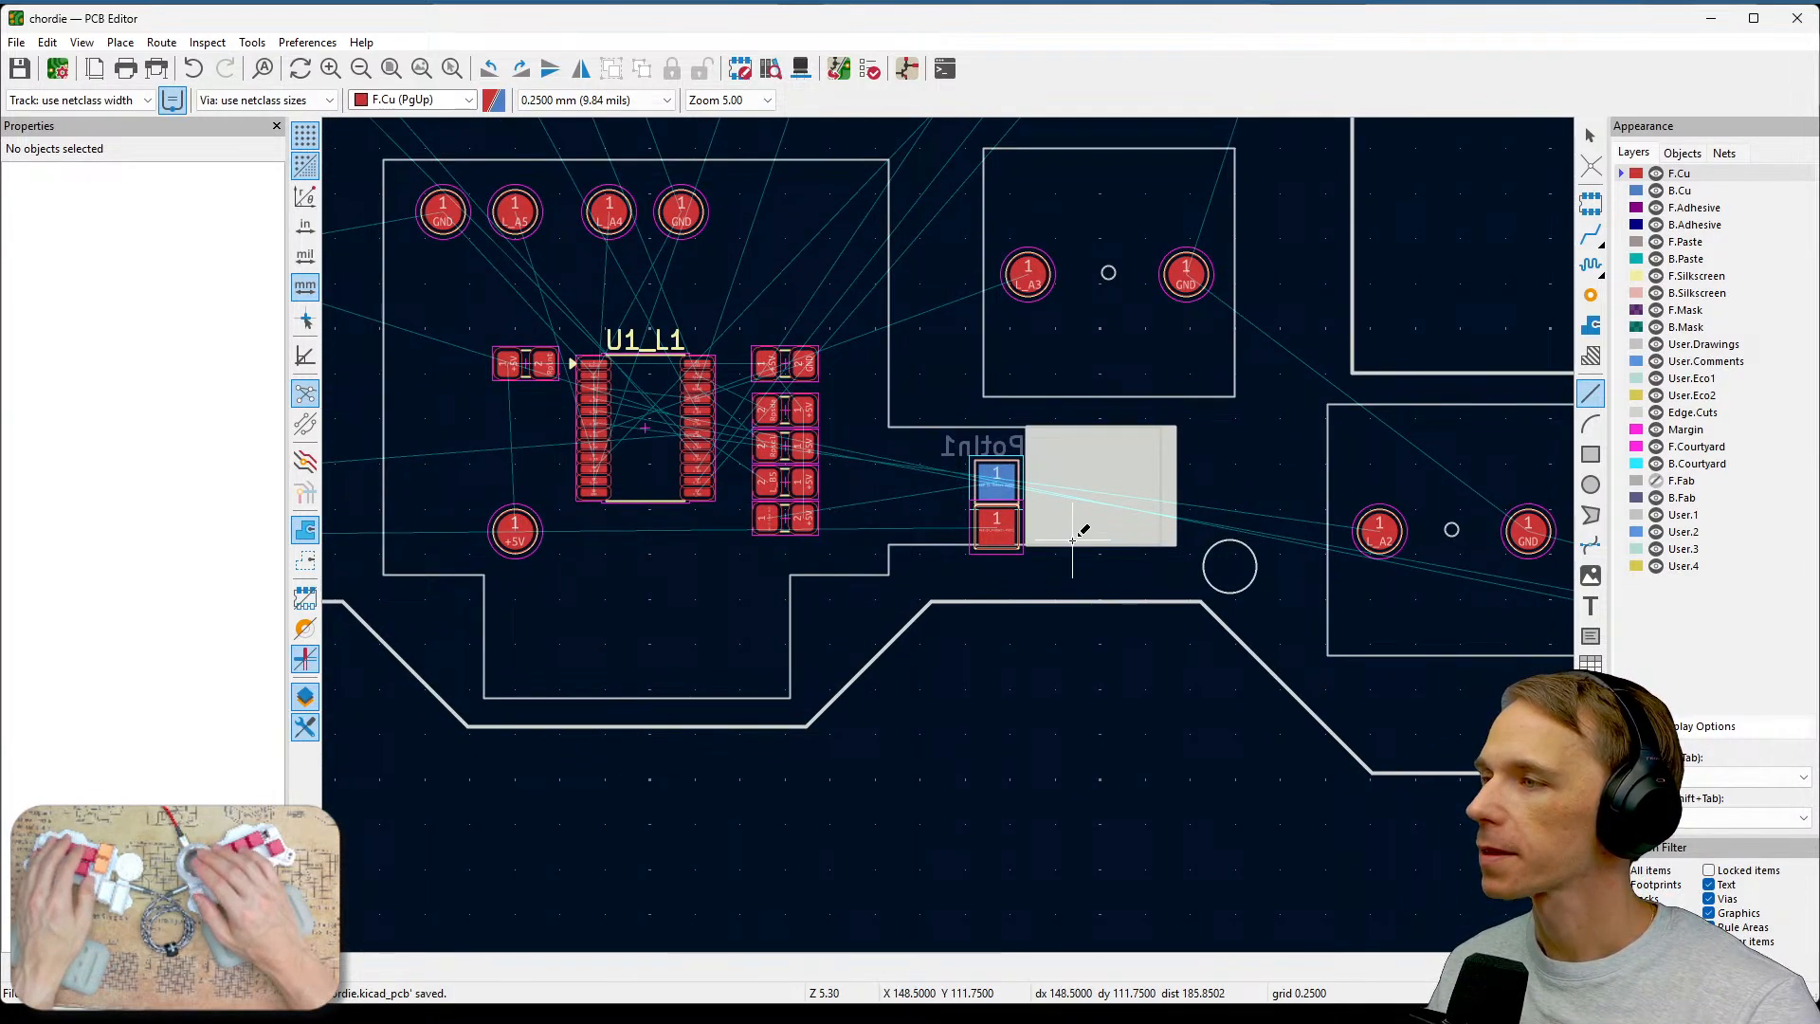
{"action": "scroll", "coordinate": [1128, 552], "scroll_direction": "down", "scroll_amount": 2}
{"action": "middle_click_drag", "start_coordinate": [948, 534], "coordinate": [1390, 616]}
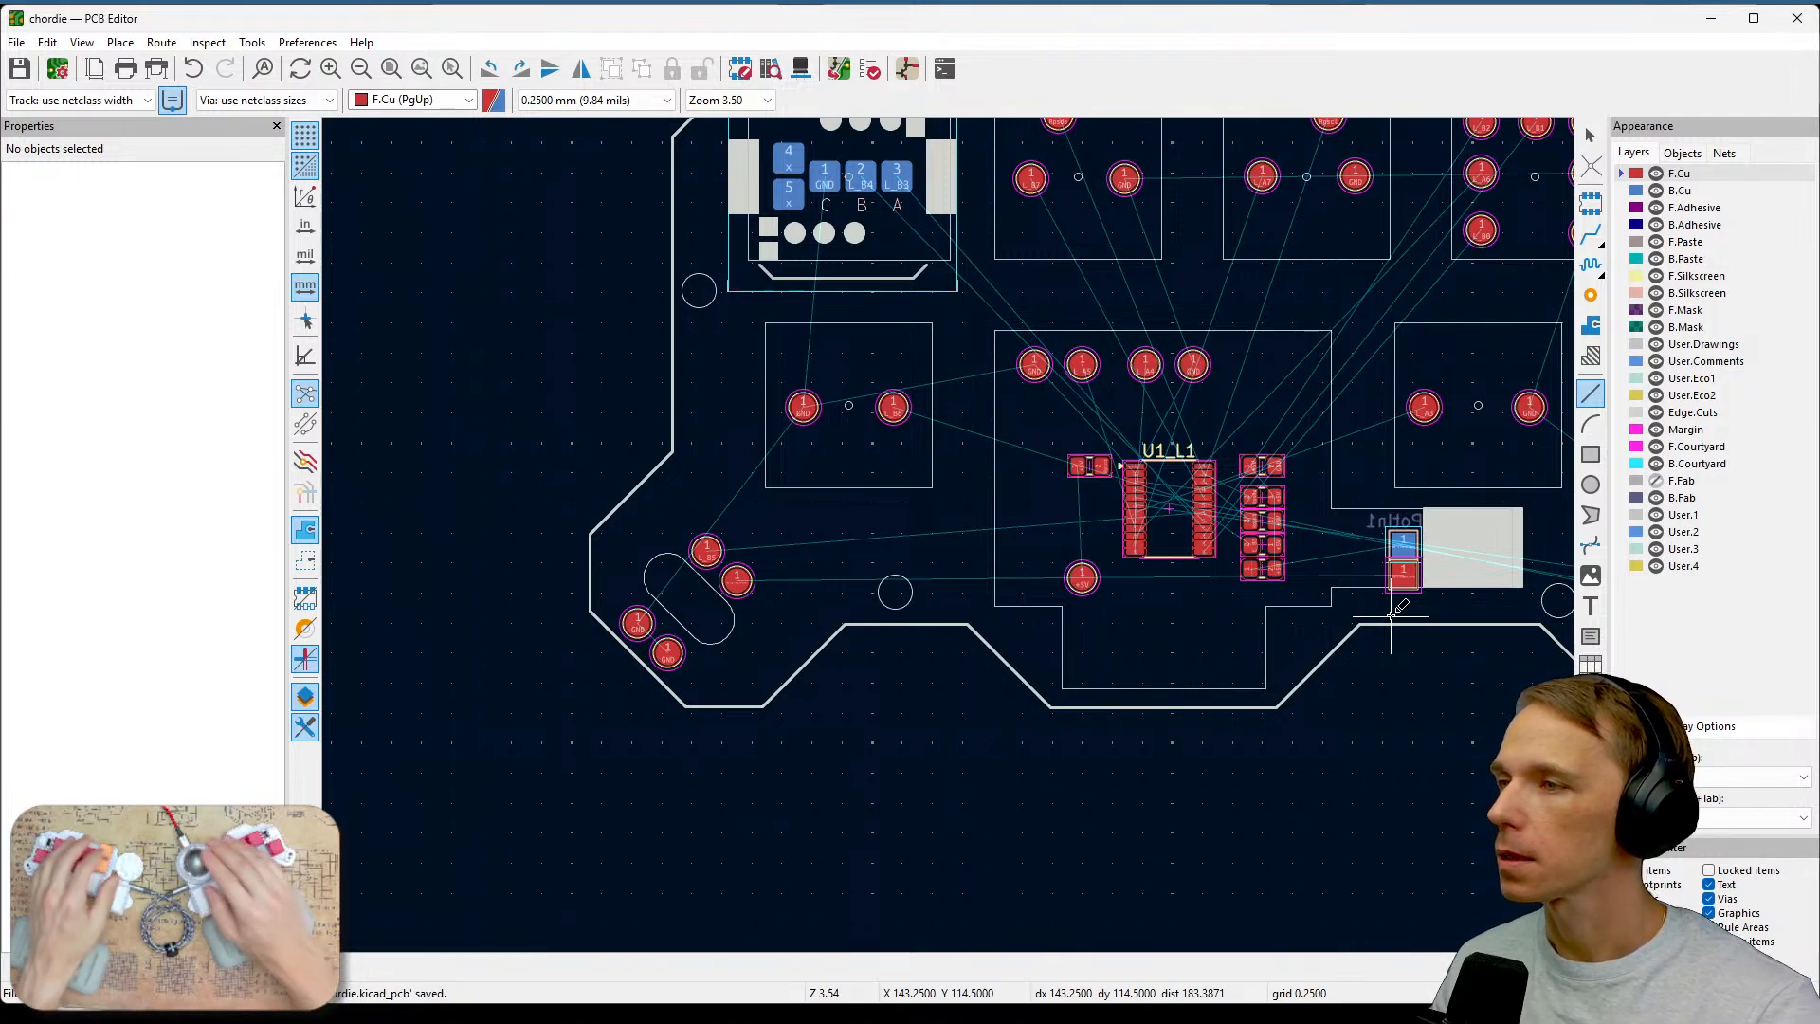
{"action": "middle_click_drag", "start_coordinate": [1390, 616], "coordinate": [1235, 868]}
{"action": "middle_click_drag", "start_coordinate": [1214, 775], "coordinate": [1062, 639]}
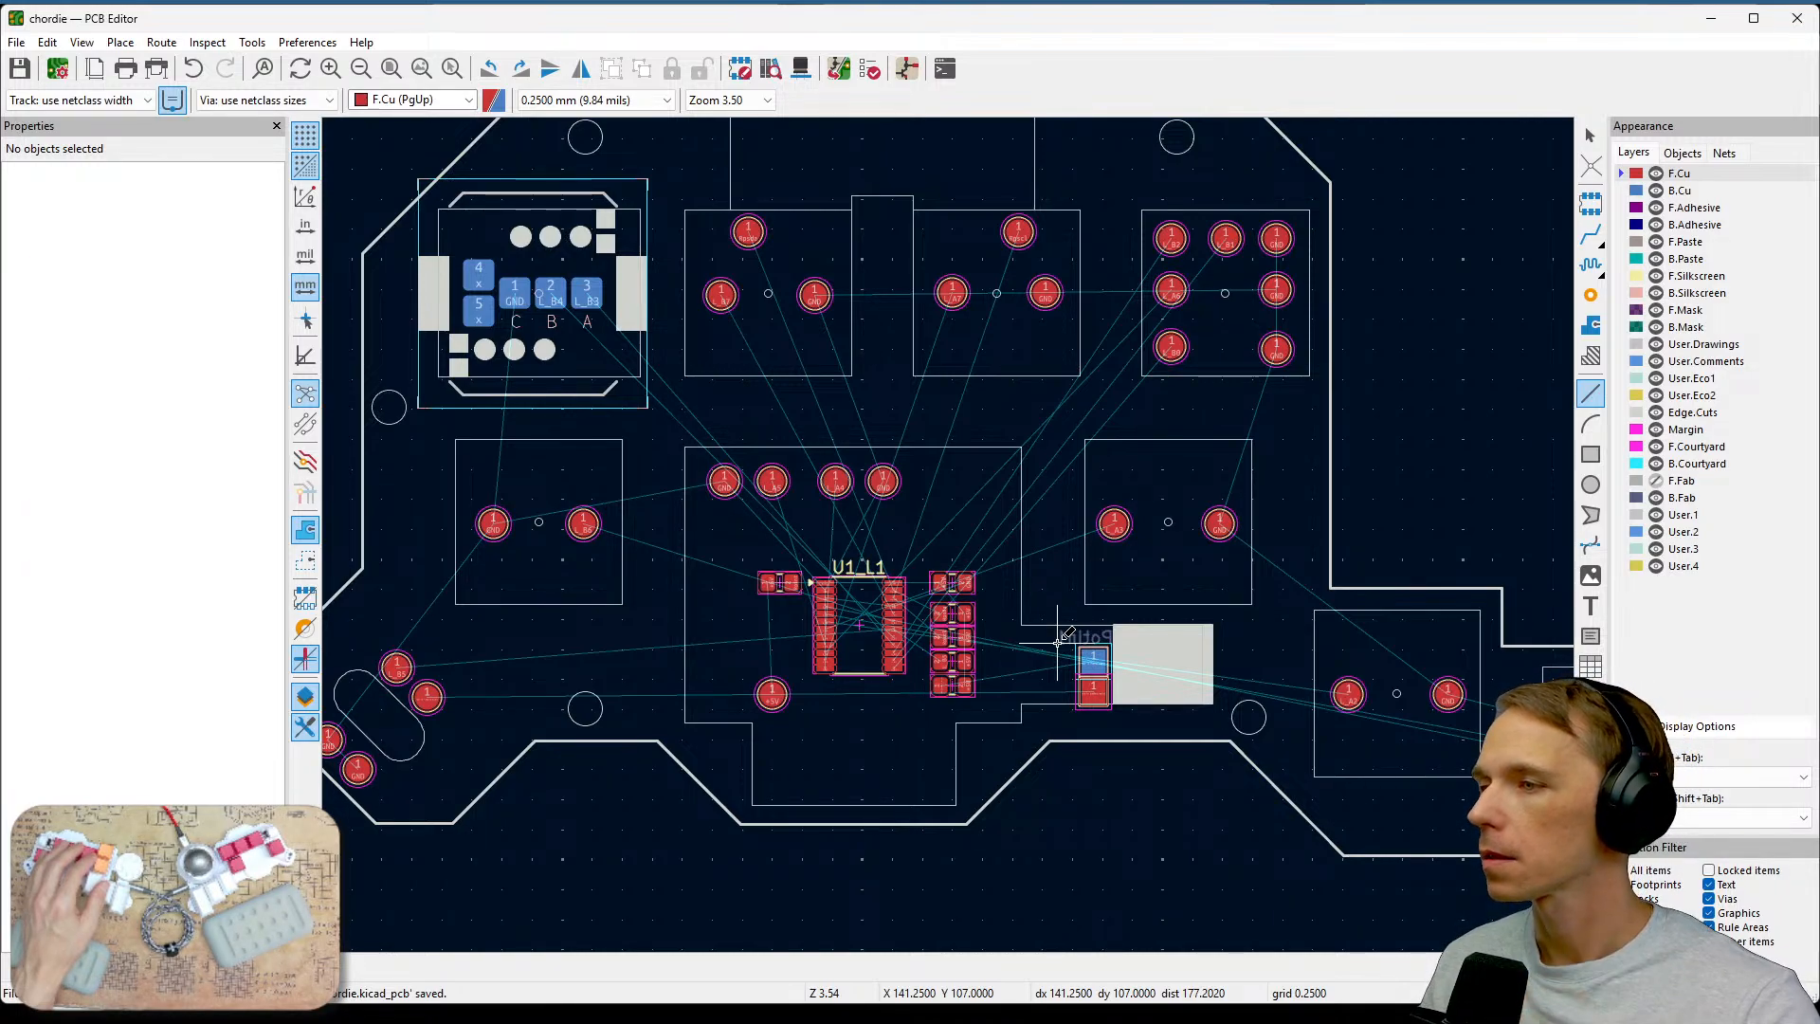
{"action": "middle_click_drag", "start_coordinate": [1064, 556], "coordinate": [1240, 473]}
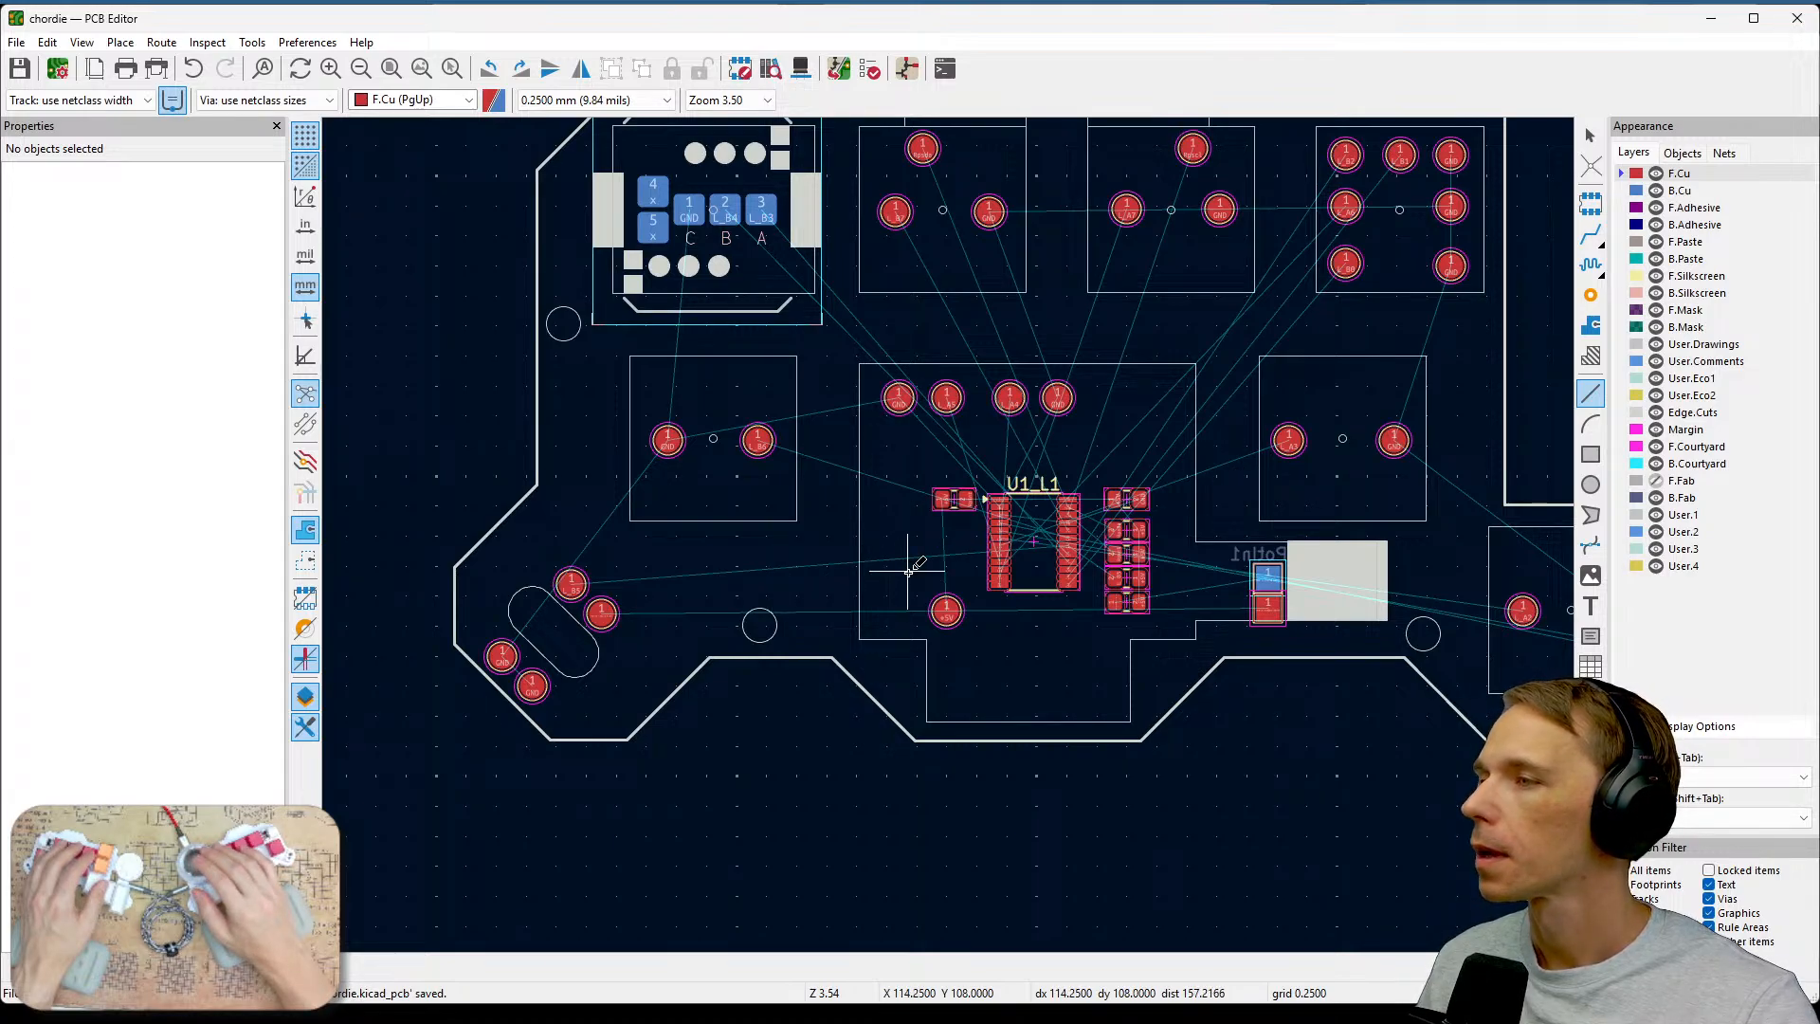
{"action": "scroll", "coordinate": [809, 550], "scroll_direction": "up", "scroll_amount": 3}
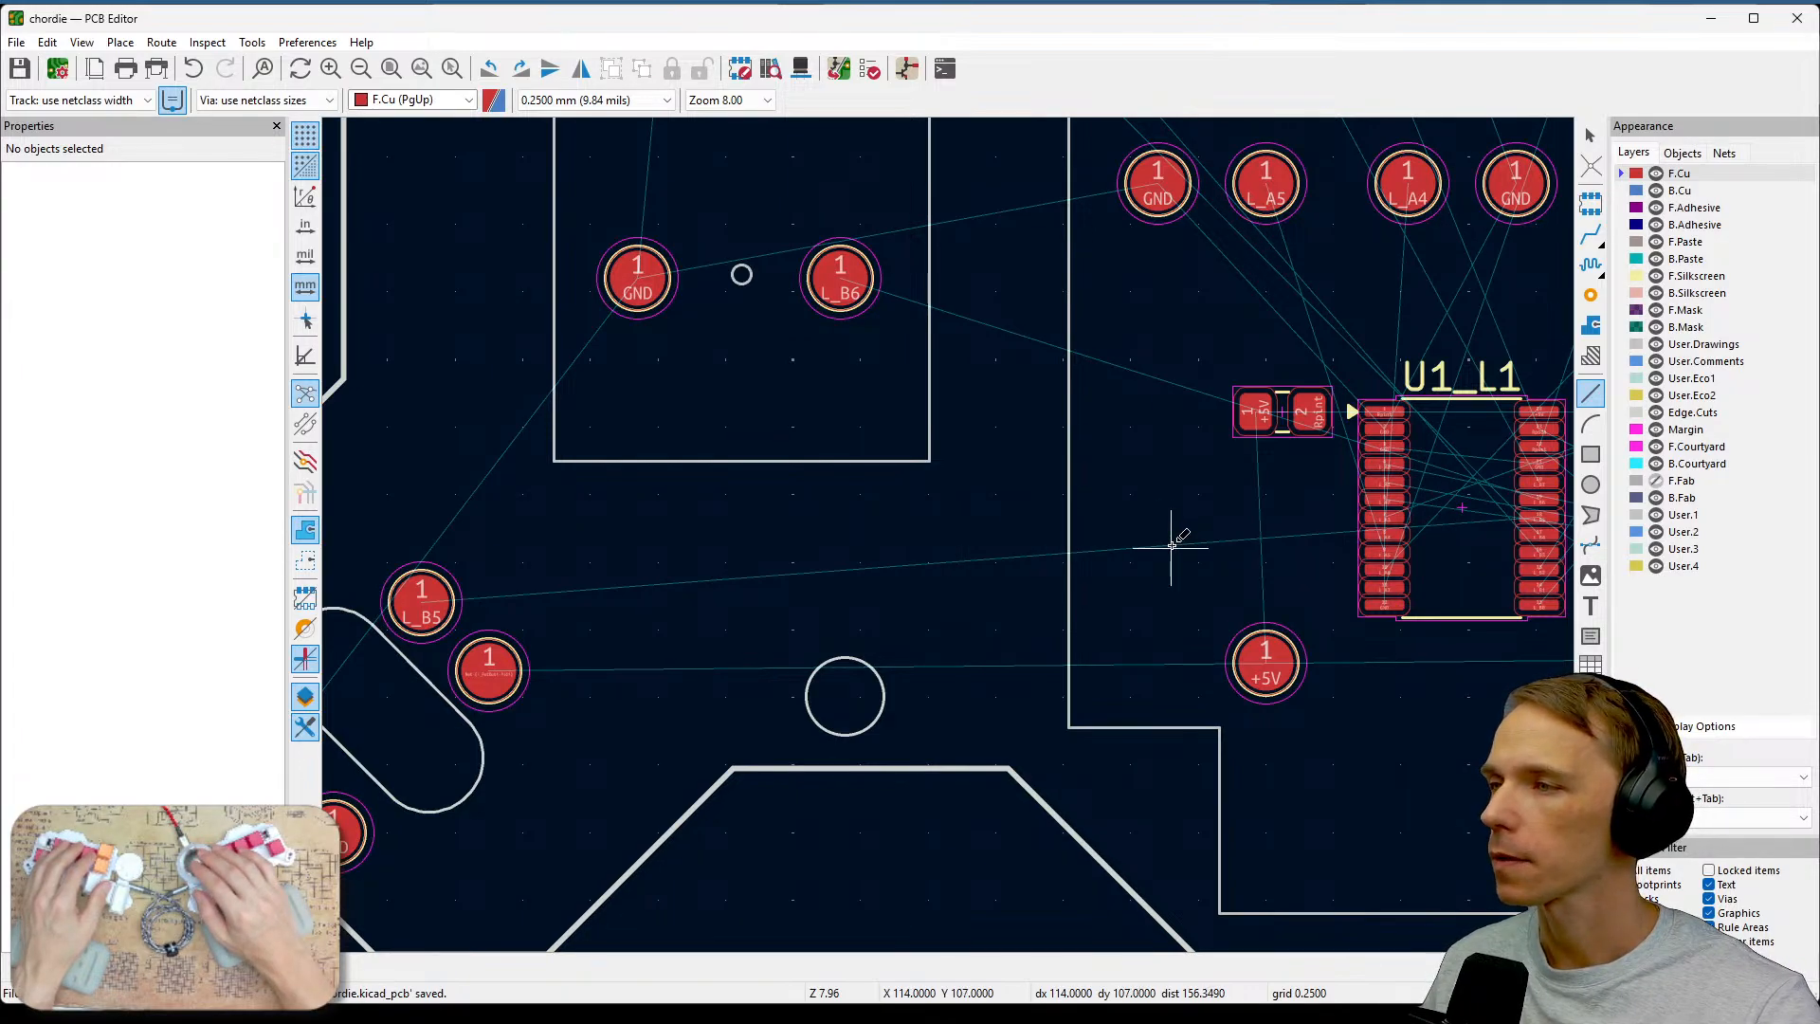
{"action": "scroll", "coordinate": [1198, 528], "scroll_direction": "down", "scroll_amount": 2}
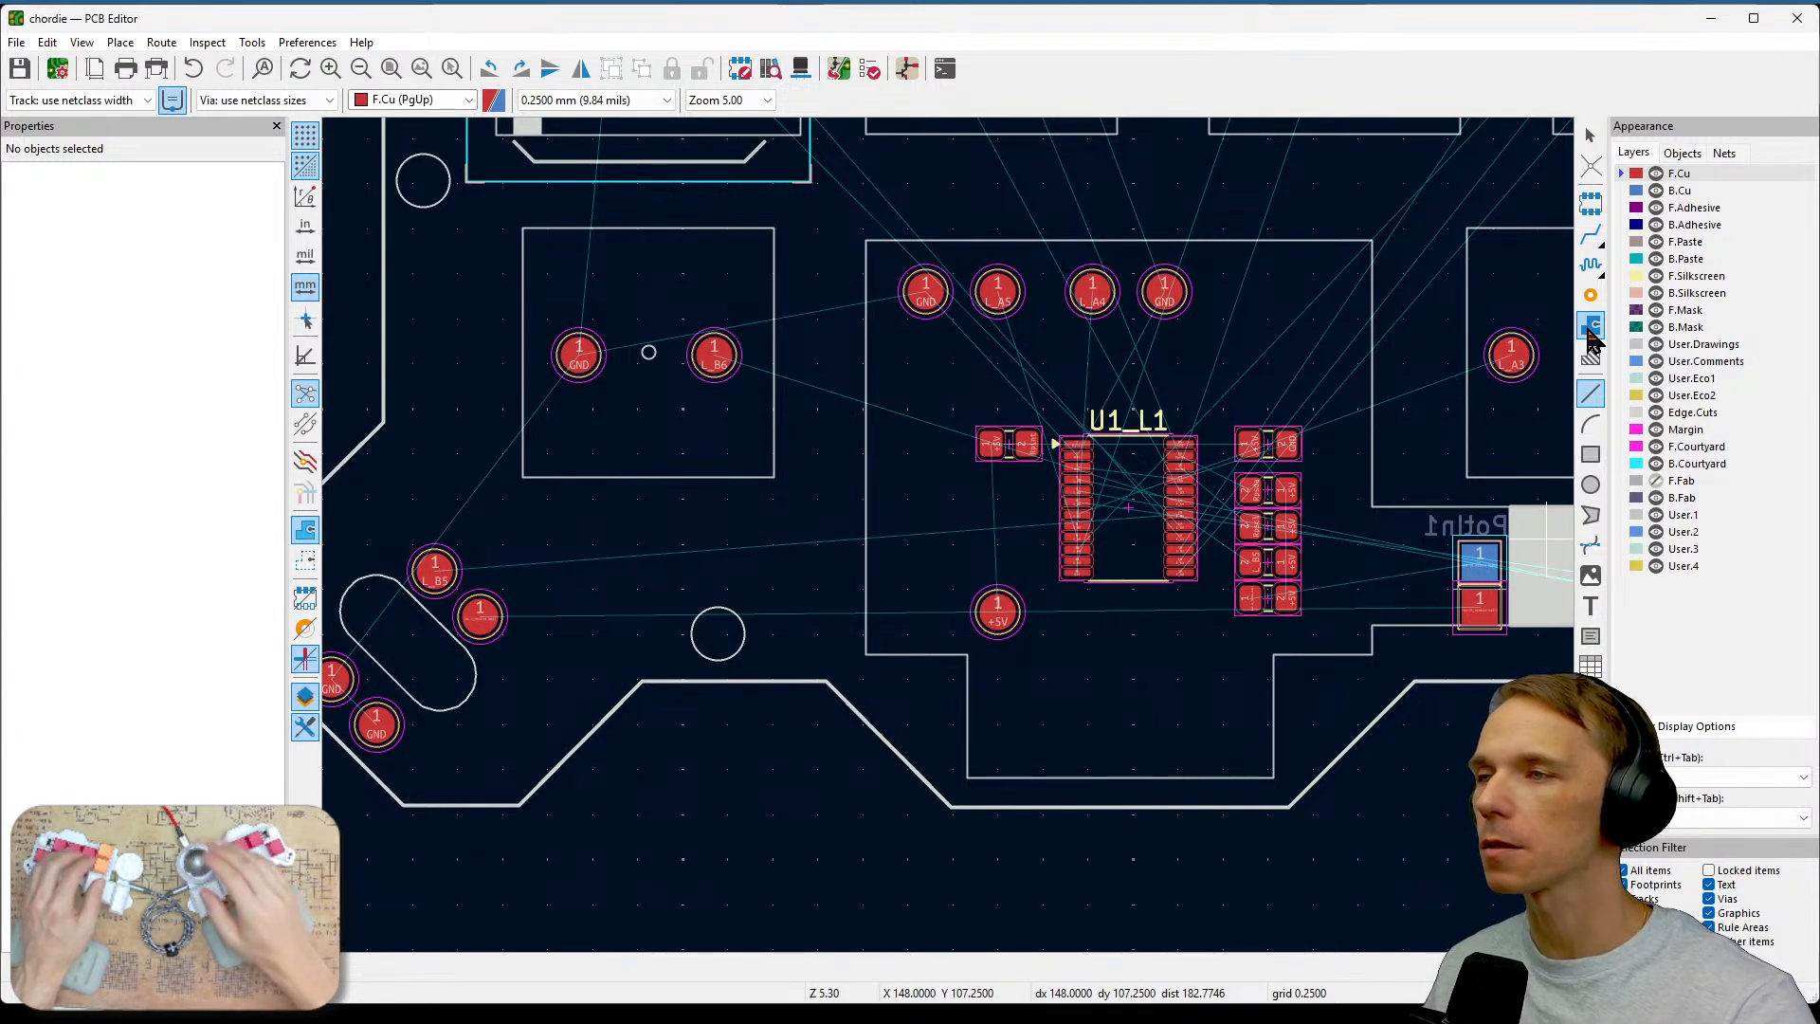
Save the board and inspect the resistor footprints beside the U1_L1 microcontroller.
{"action": "key", "text": "ctrl+s"}
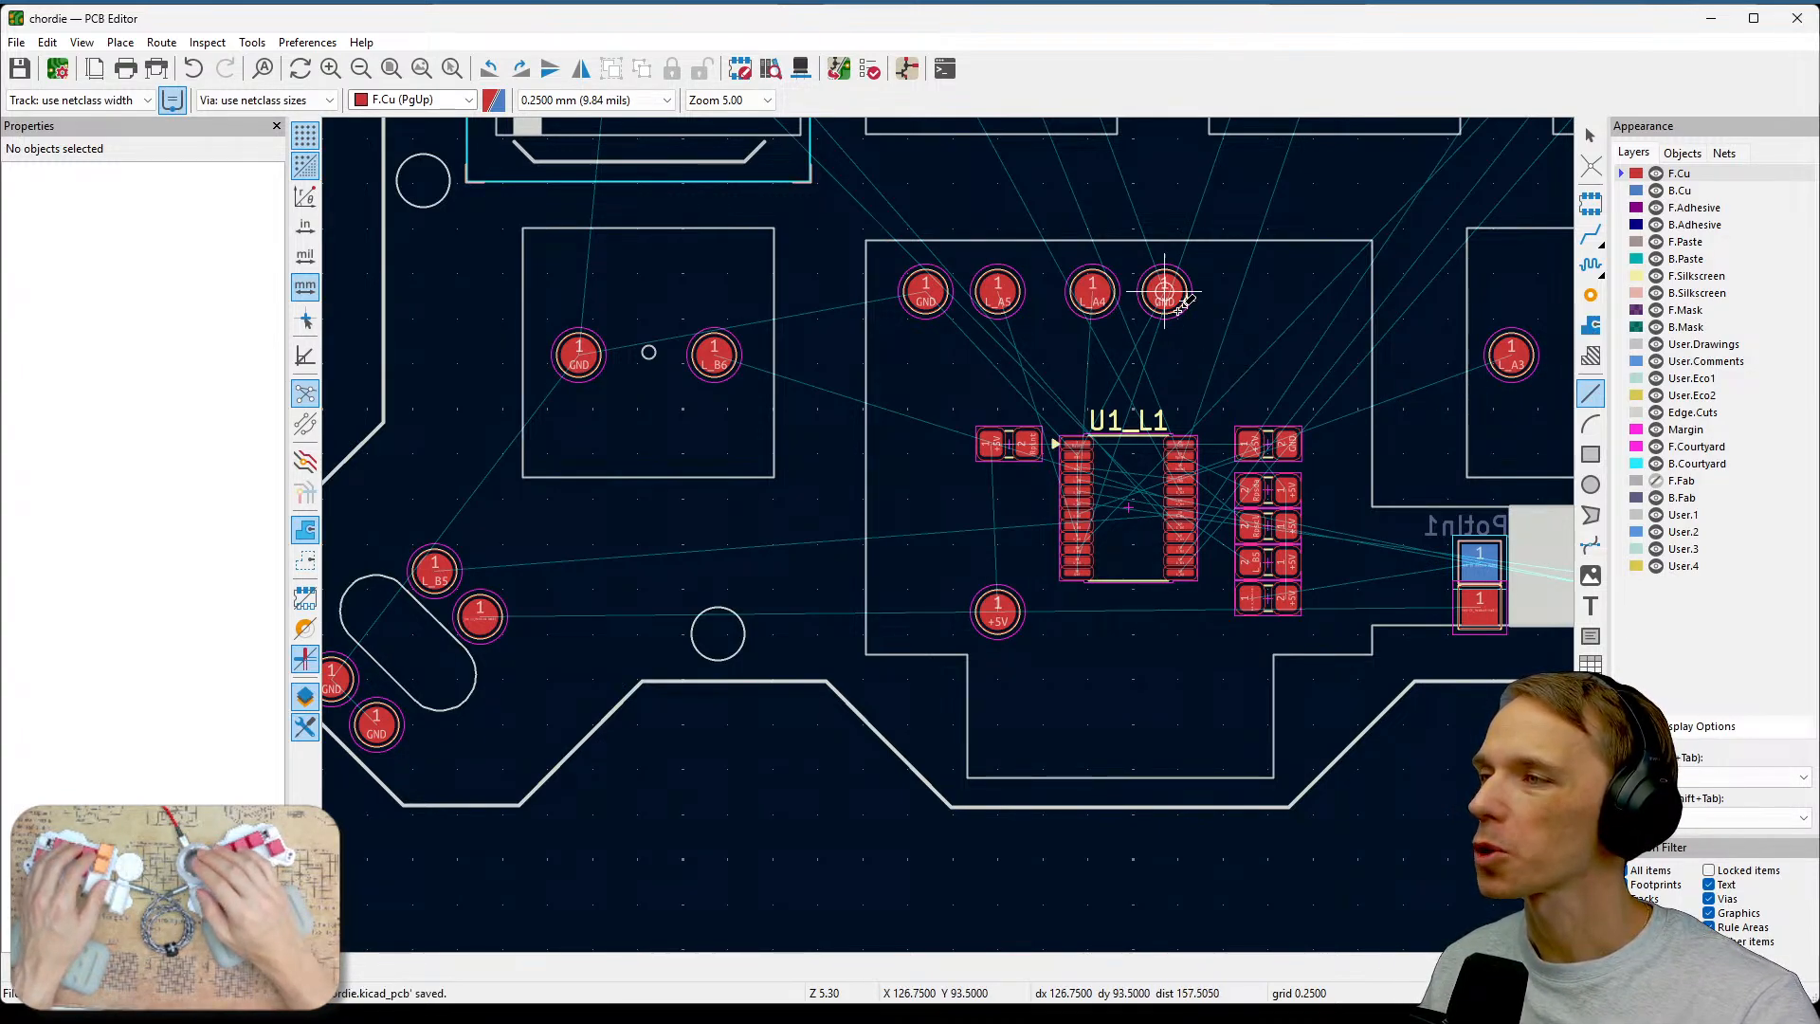
{"action": "key", "text": "Escape"}
{"action": "middle_click_drag", "start_coordinate": [1294, 321], "coordinate": [1388, 313]}
{"action": "scroll", "coordinate": [1239, 500], "scroll_direction": "up", "scroll_amount": 5}
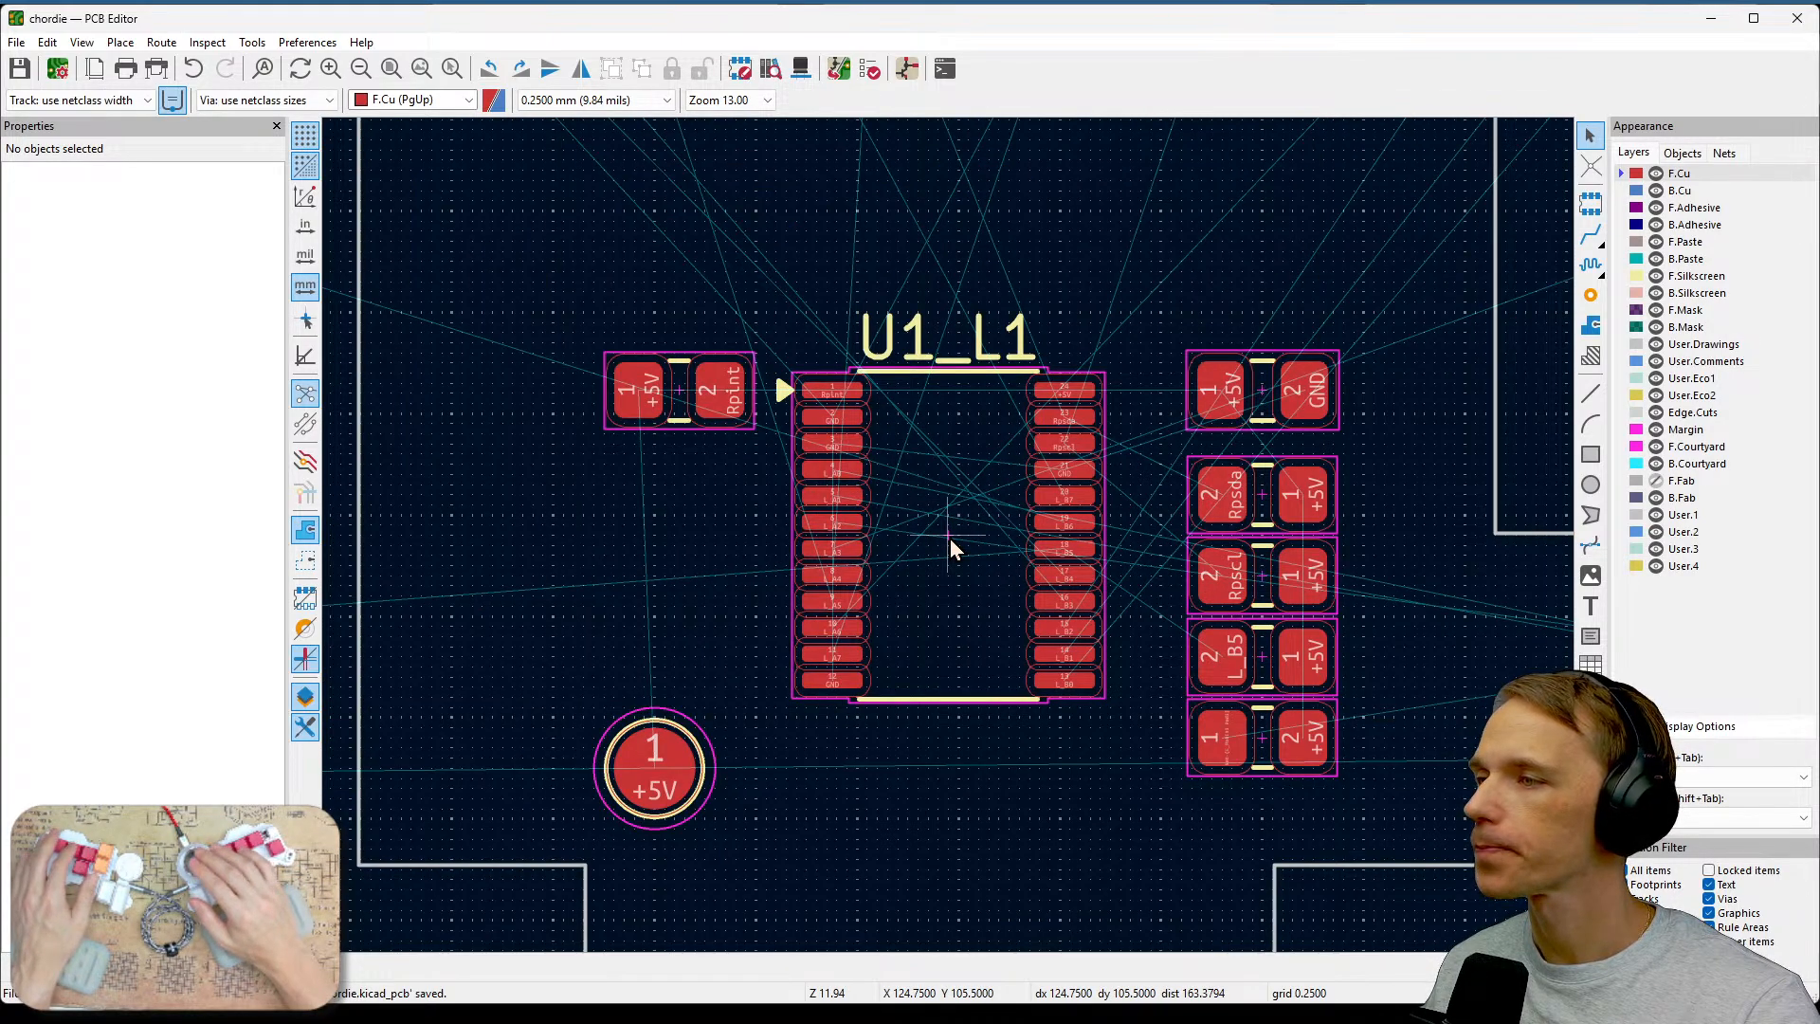
{"action": "scroll", "coordinate": [949, 538], "scroll_direction": "up", "scroll_amount": 2}
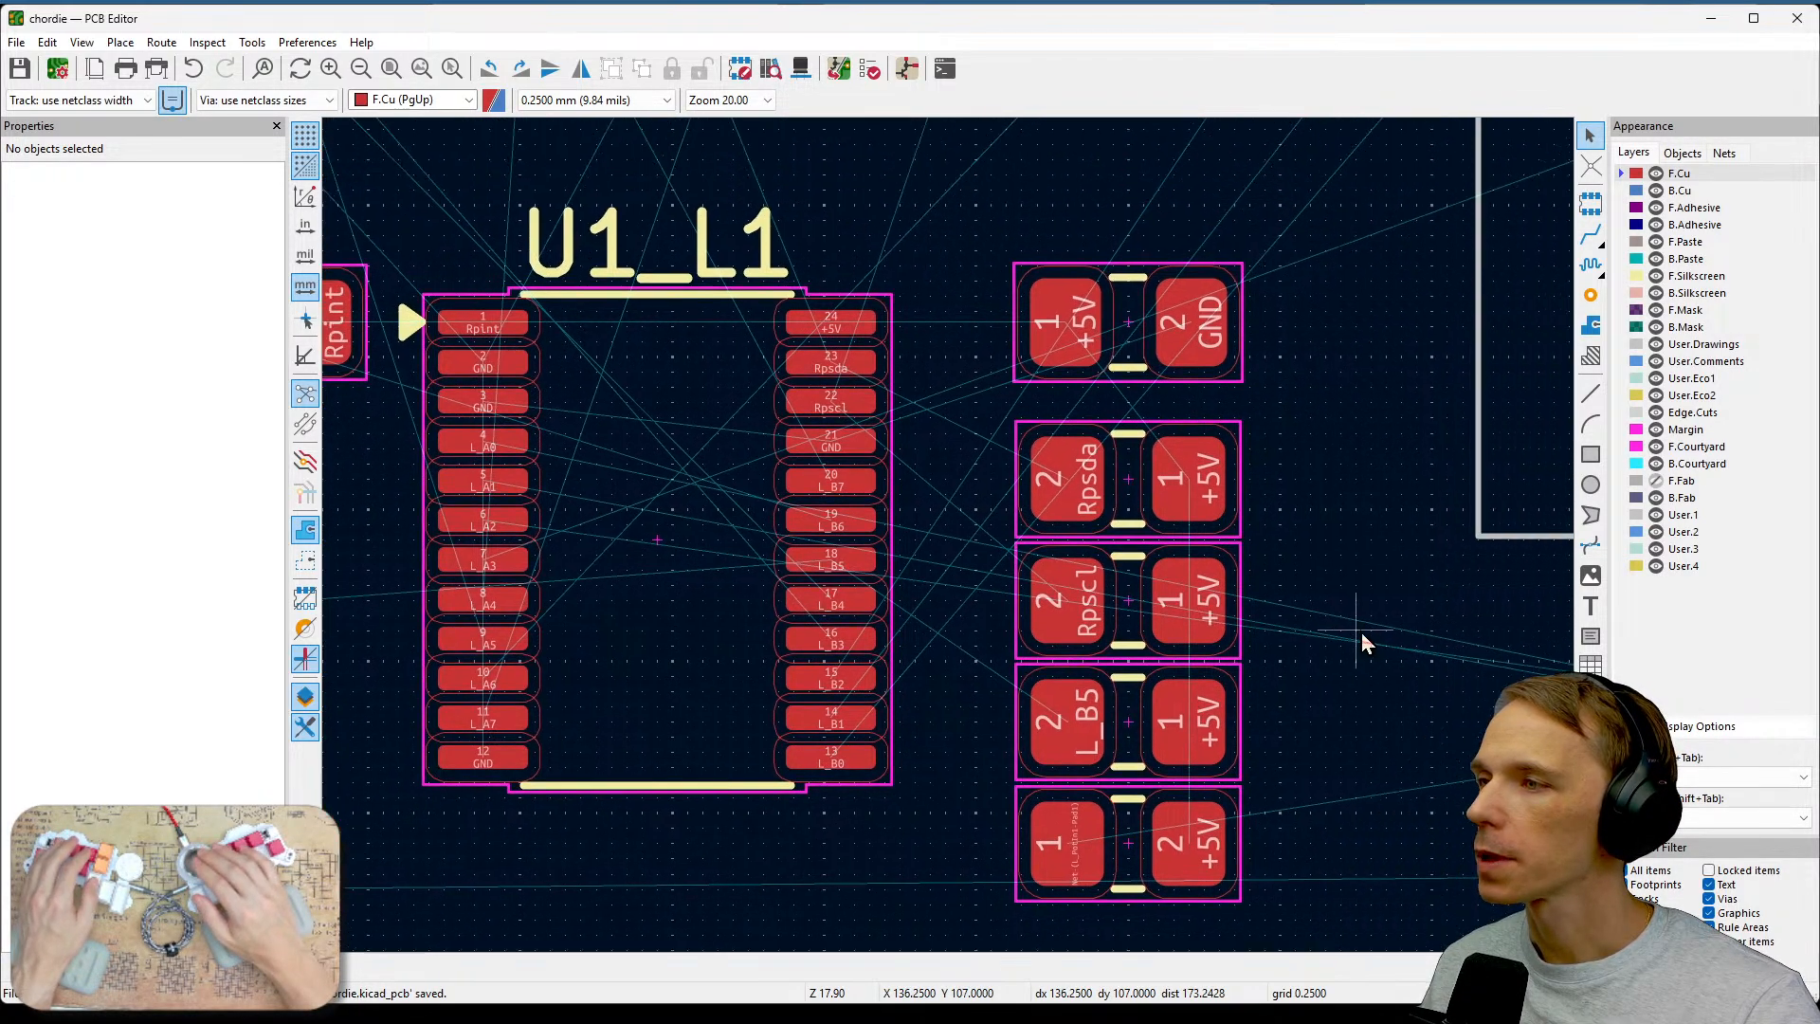
{"action": "middle_click_drag", "start_coordinate": [1361, 633], "coordinate": [1385, 572]}
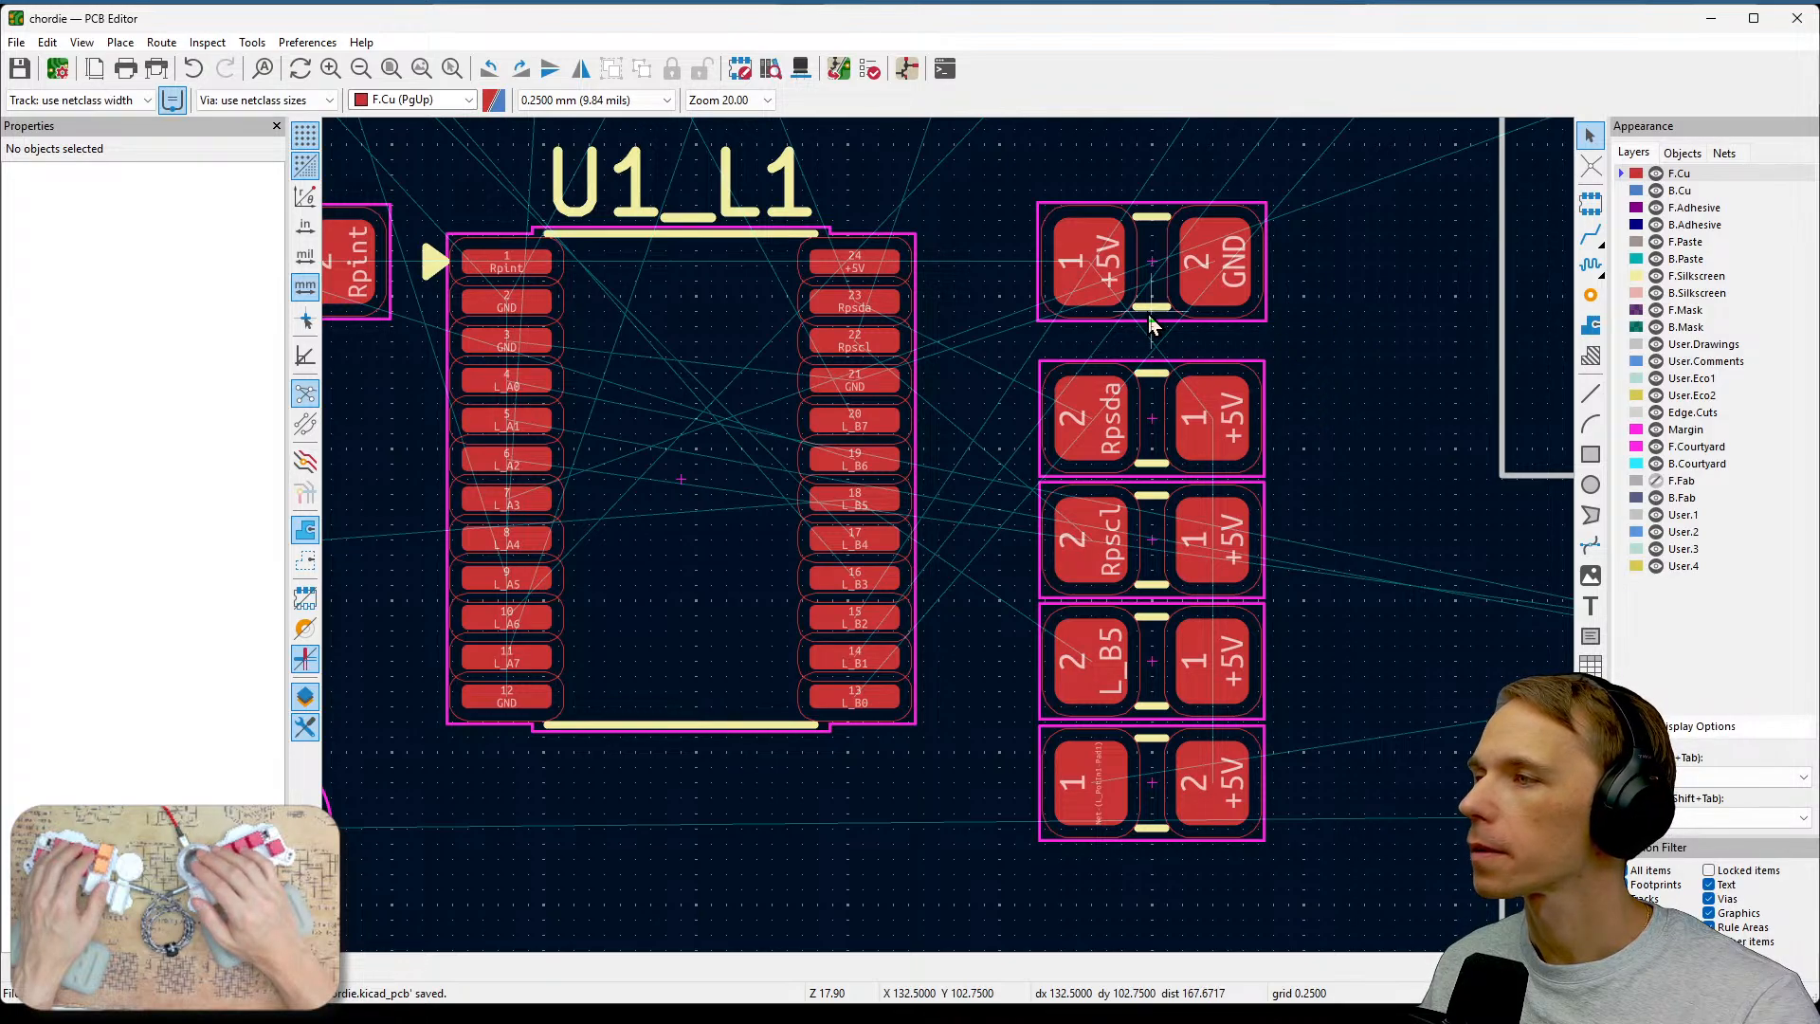
{"action": "scroll", "coordinate": [1150, 323], "scroll_direction": "up", "scroll_amount": 2}
{"action": "middle_click_drag", "start_coordinate": [965, 596], "coordinate": [1391, 498]}
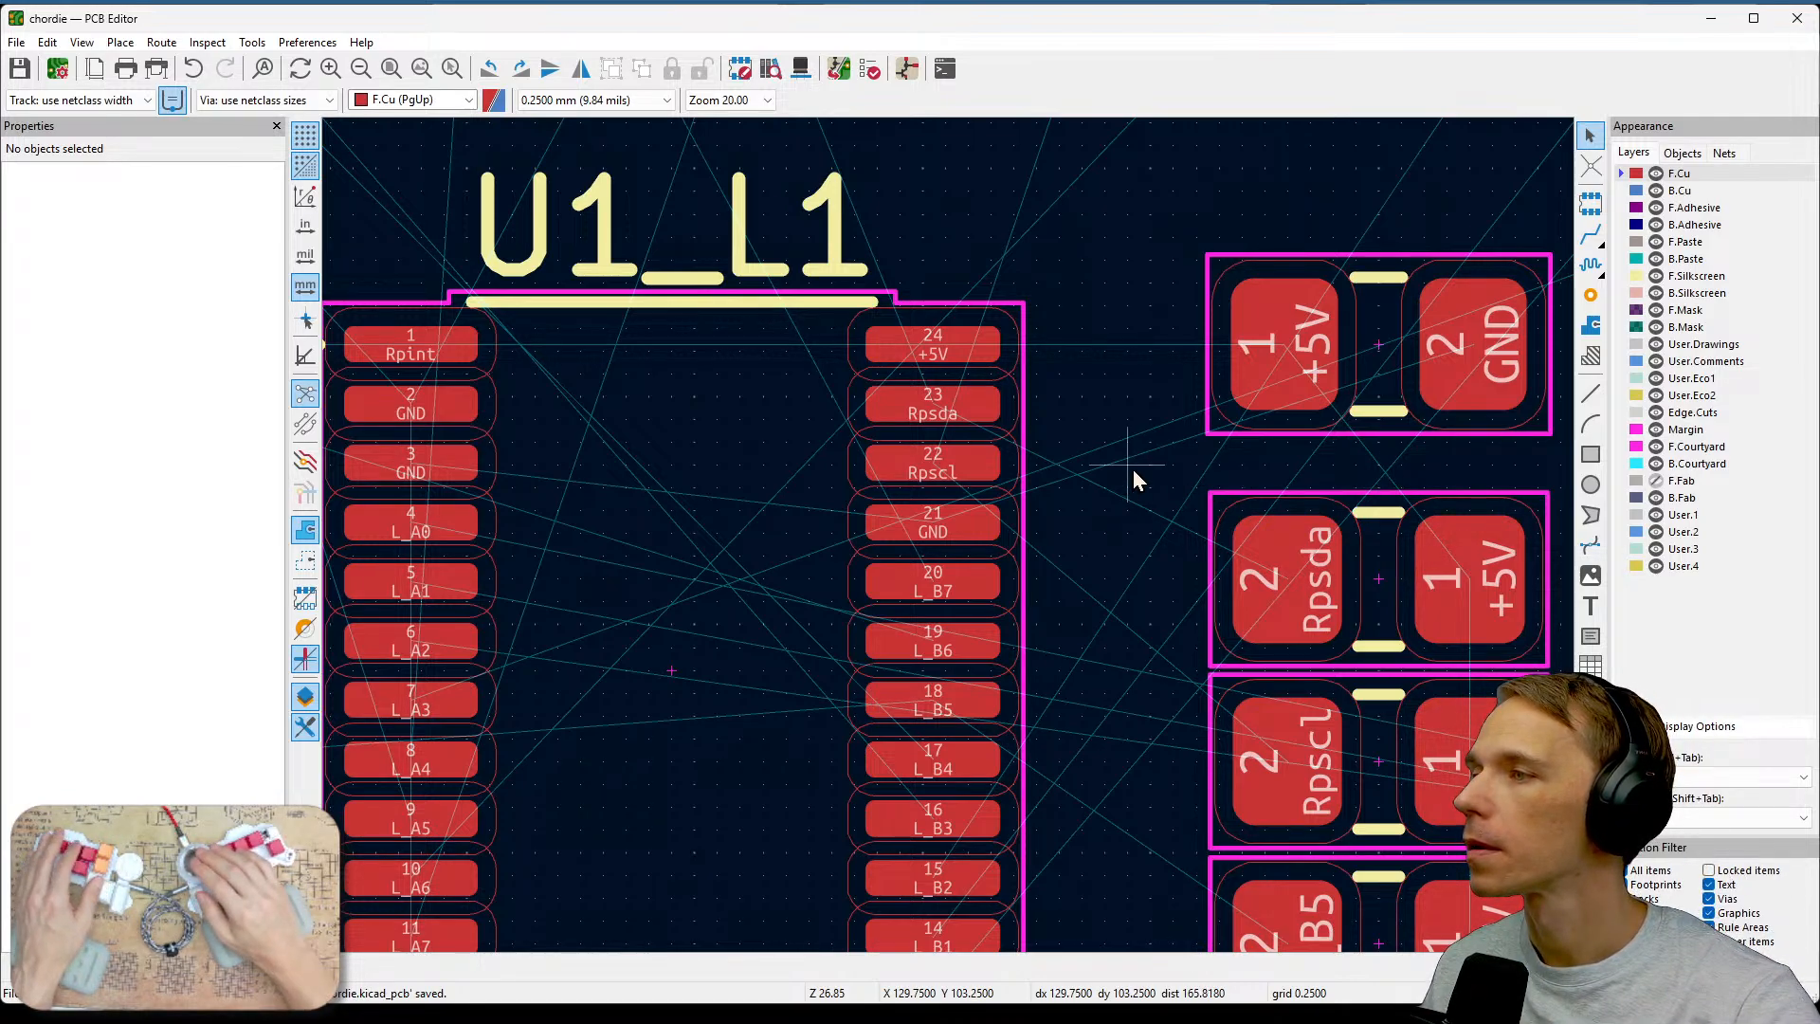
{"action": "scroll", "coordinate": [1134, 469], "scroll_direction": "down", "scroll_amount": 1}
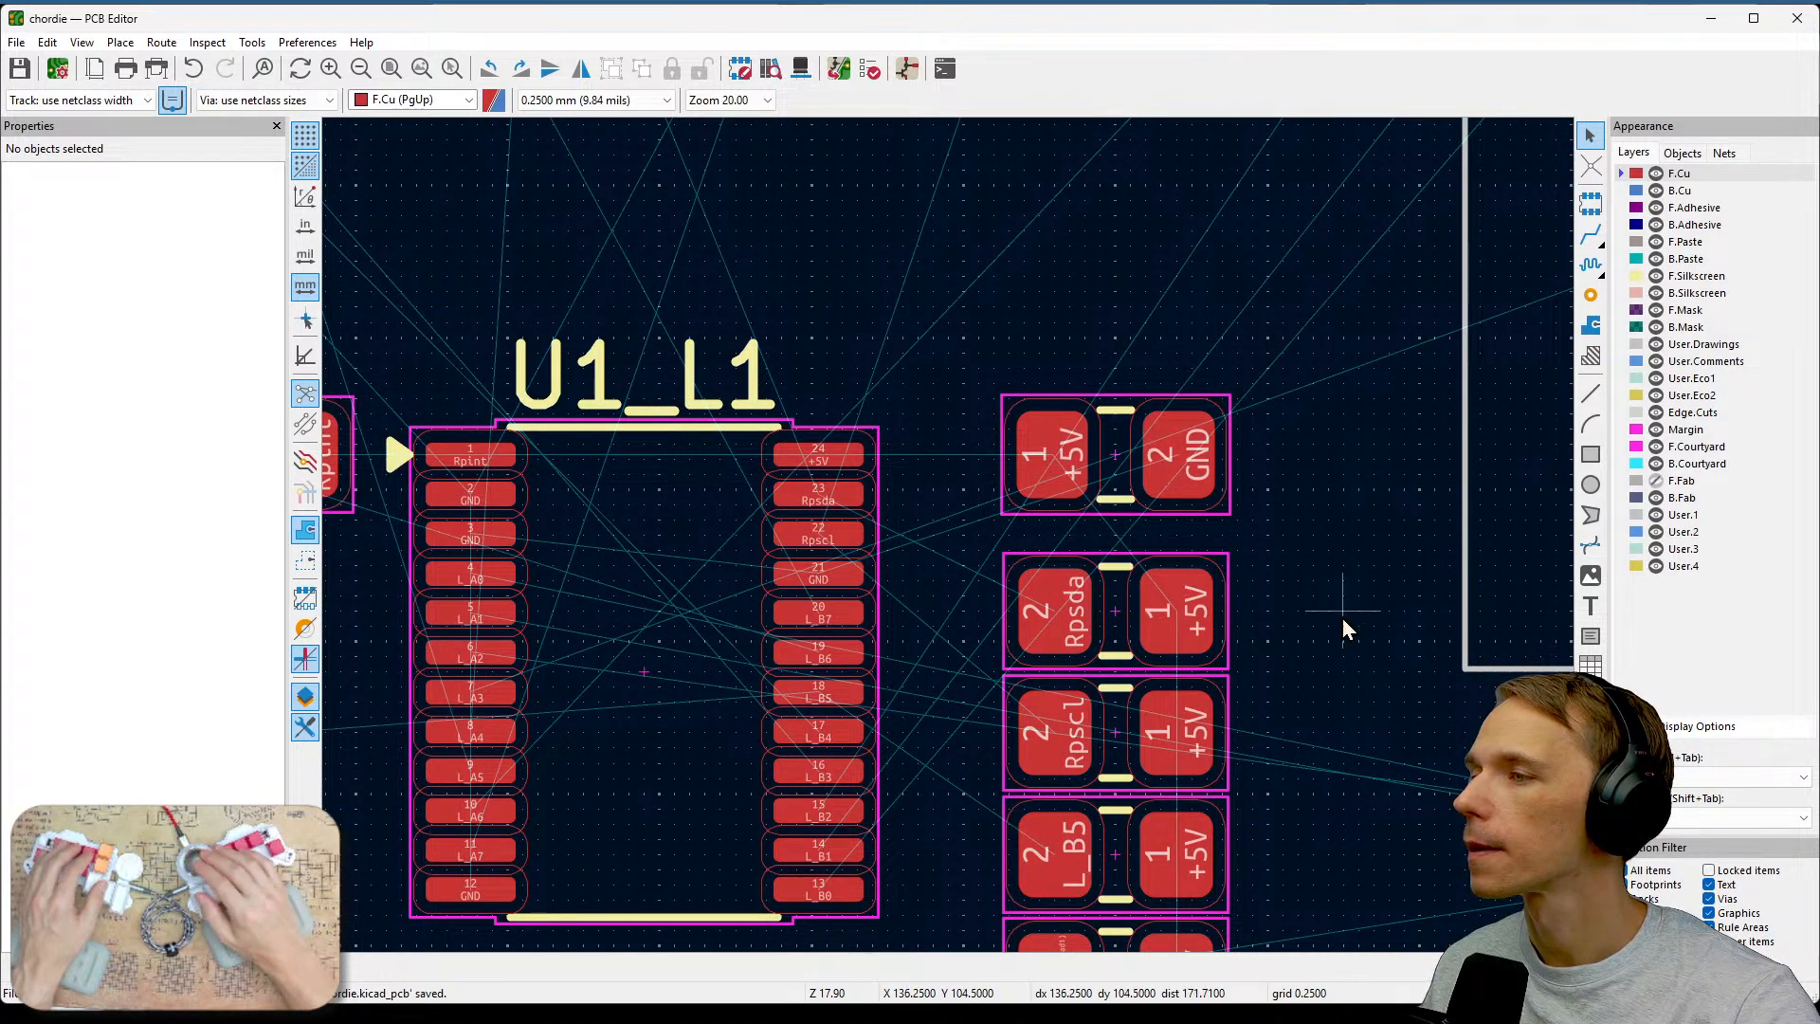
{"action": "middle_click_drag", "start_coordinate": [1284, 617], "coordinate": [1338, 403]}
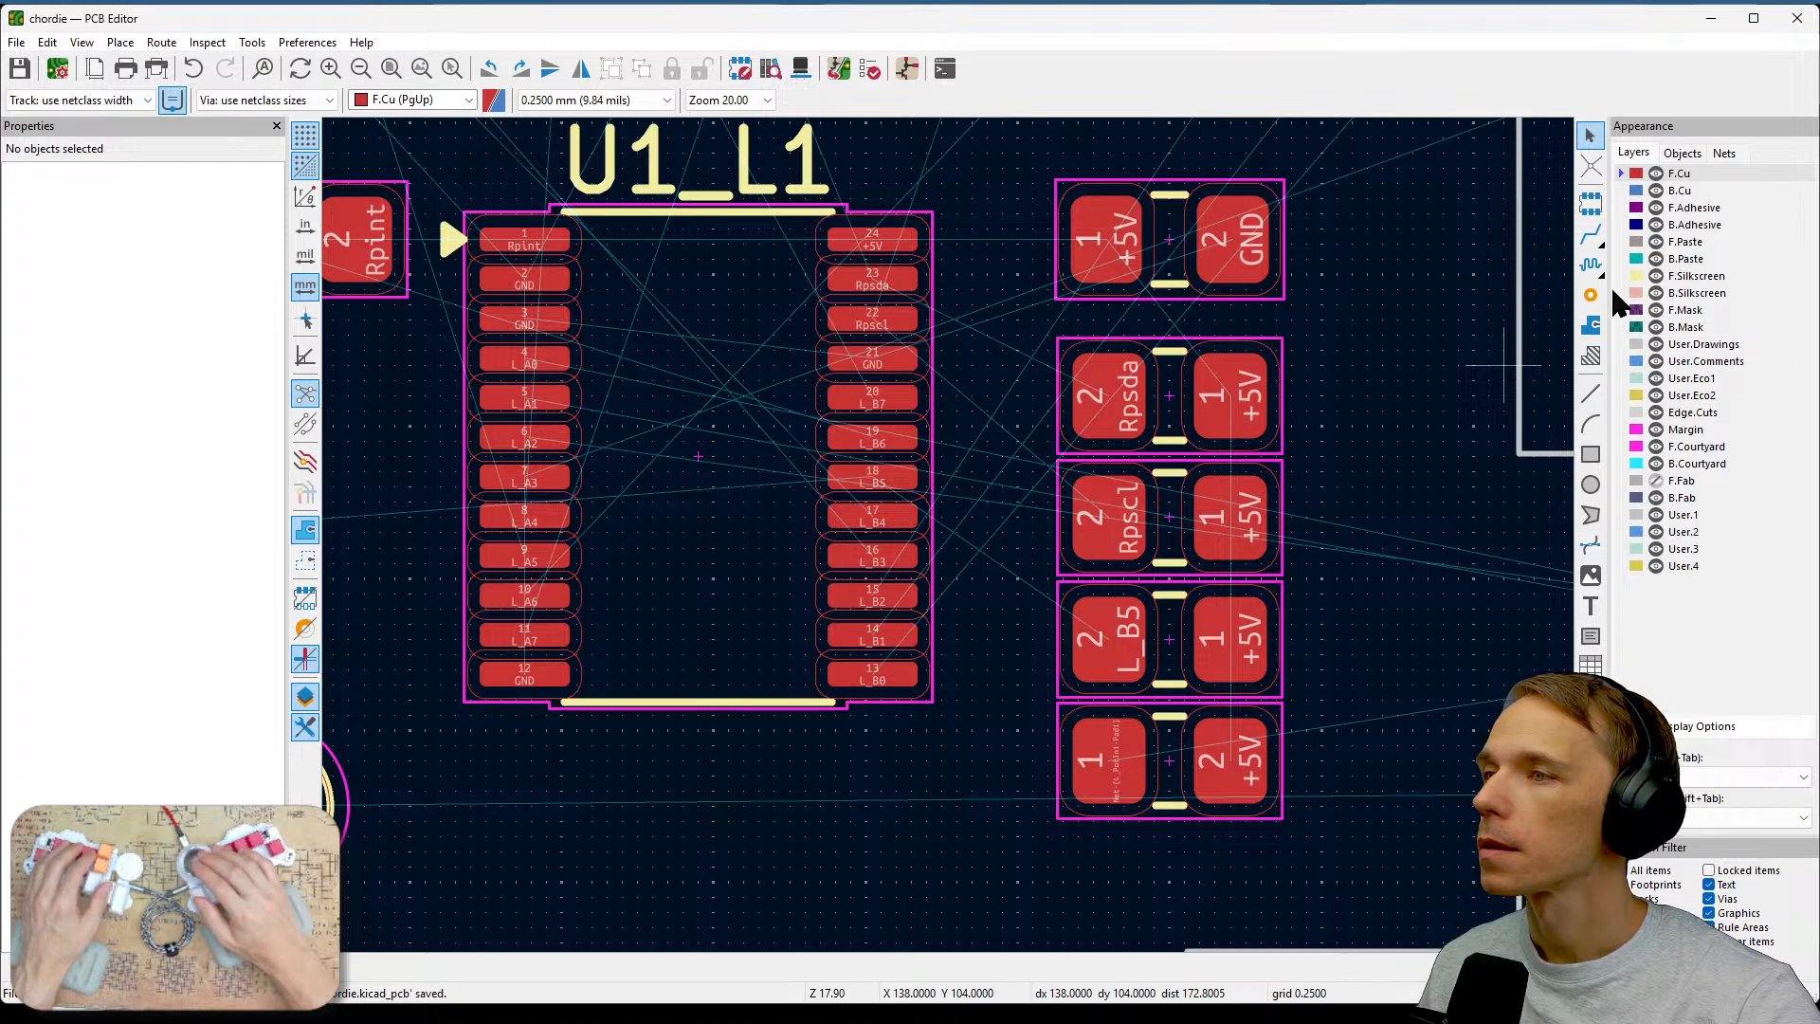
Route a +5V track from the top resistor's +5V pad to the Rpsda resistor's +5V pad.
{"action": "left_click", "coordinate": [1590, 237]}
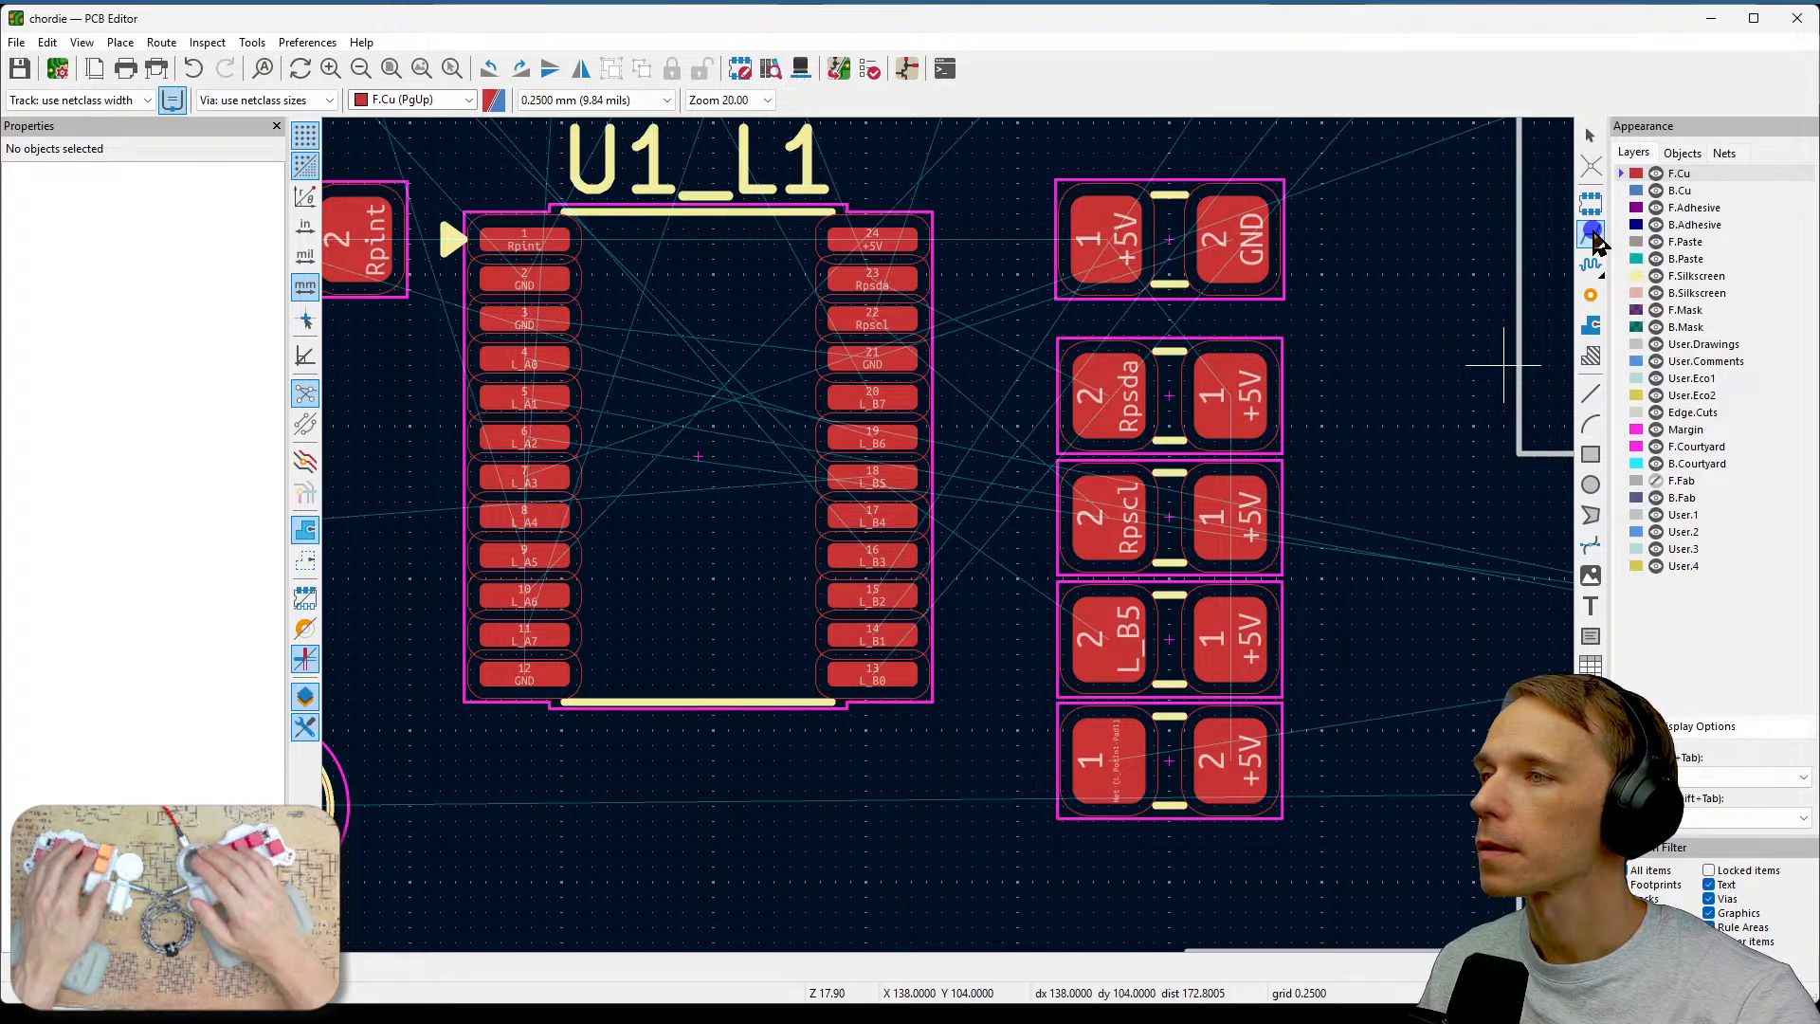
{"action": "key", "text": "ctrl+s"}
{"action": "left_click", "coordinate": [1111, 245]}
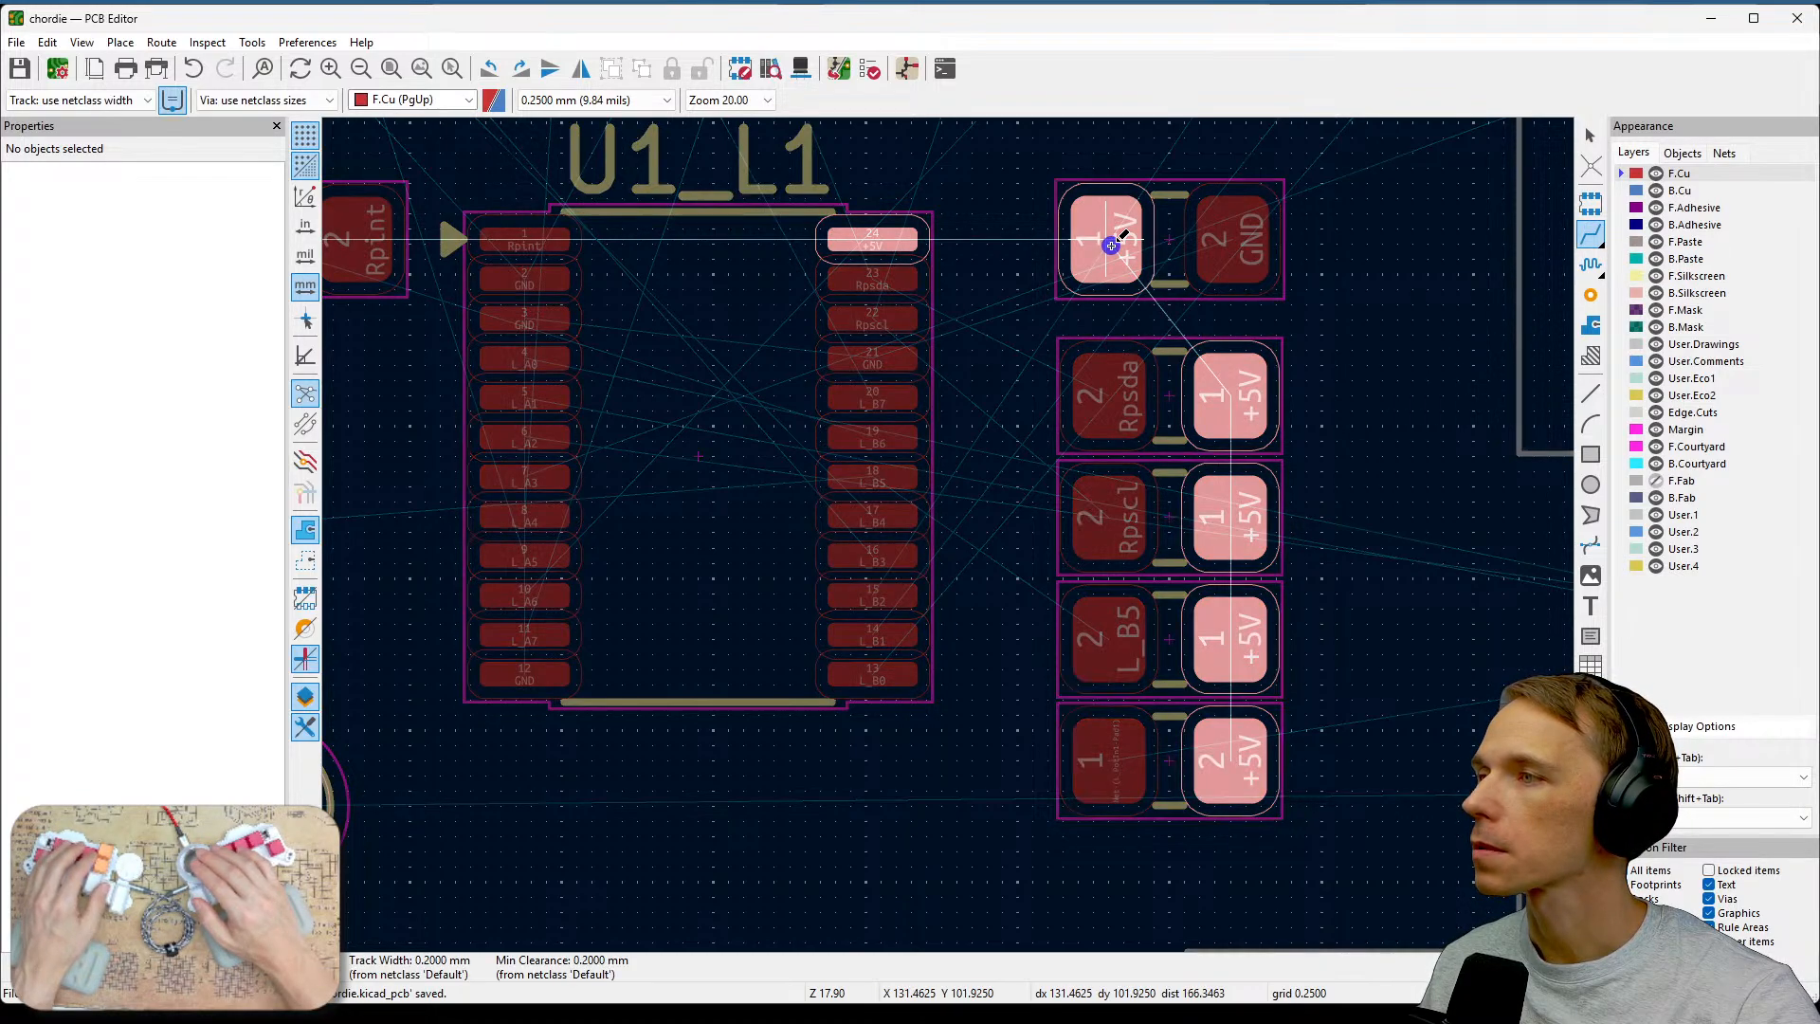
{"action": "left_click", "coordinate": [1229, 380]}
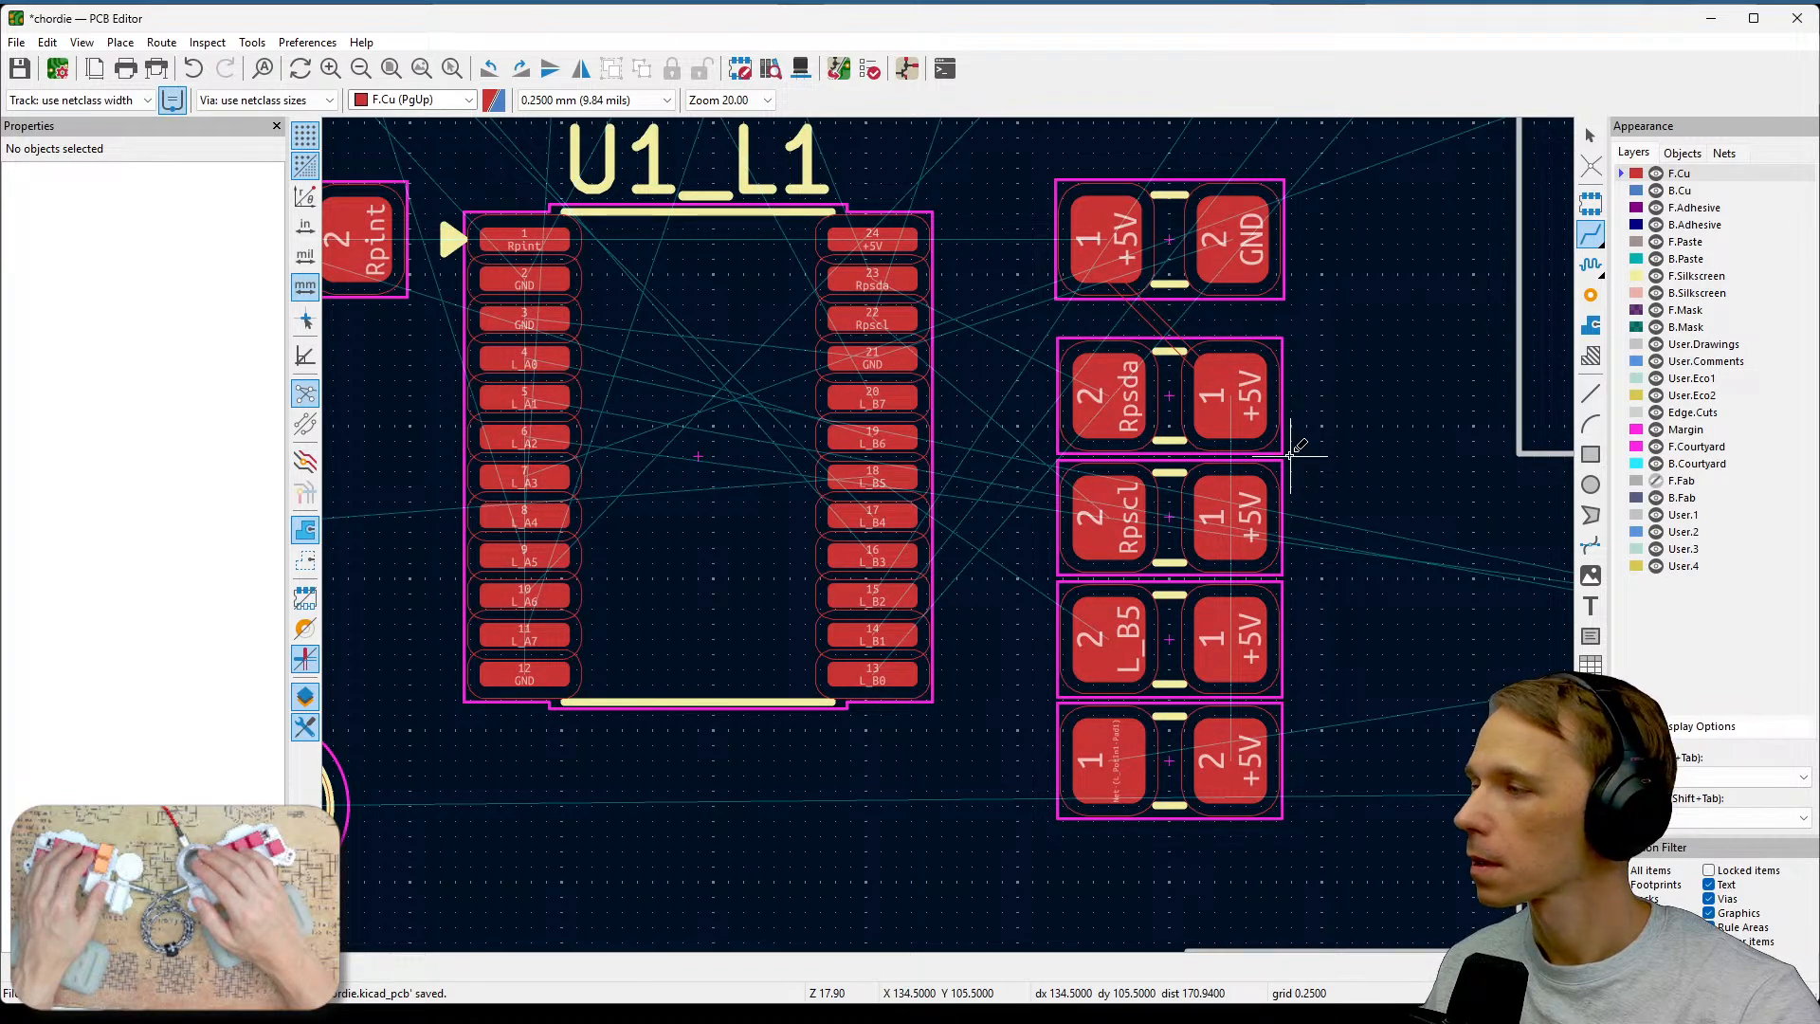
Inspect the new +5V track between the top two resistors up close.
{"action": "scroll", "coordinate": [1291, 455], "scroll_direction": "down", "scroll_amount": 5}
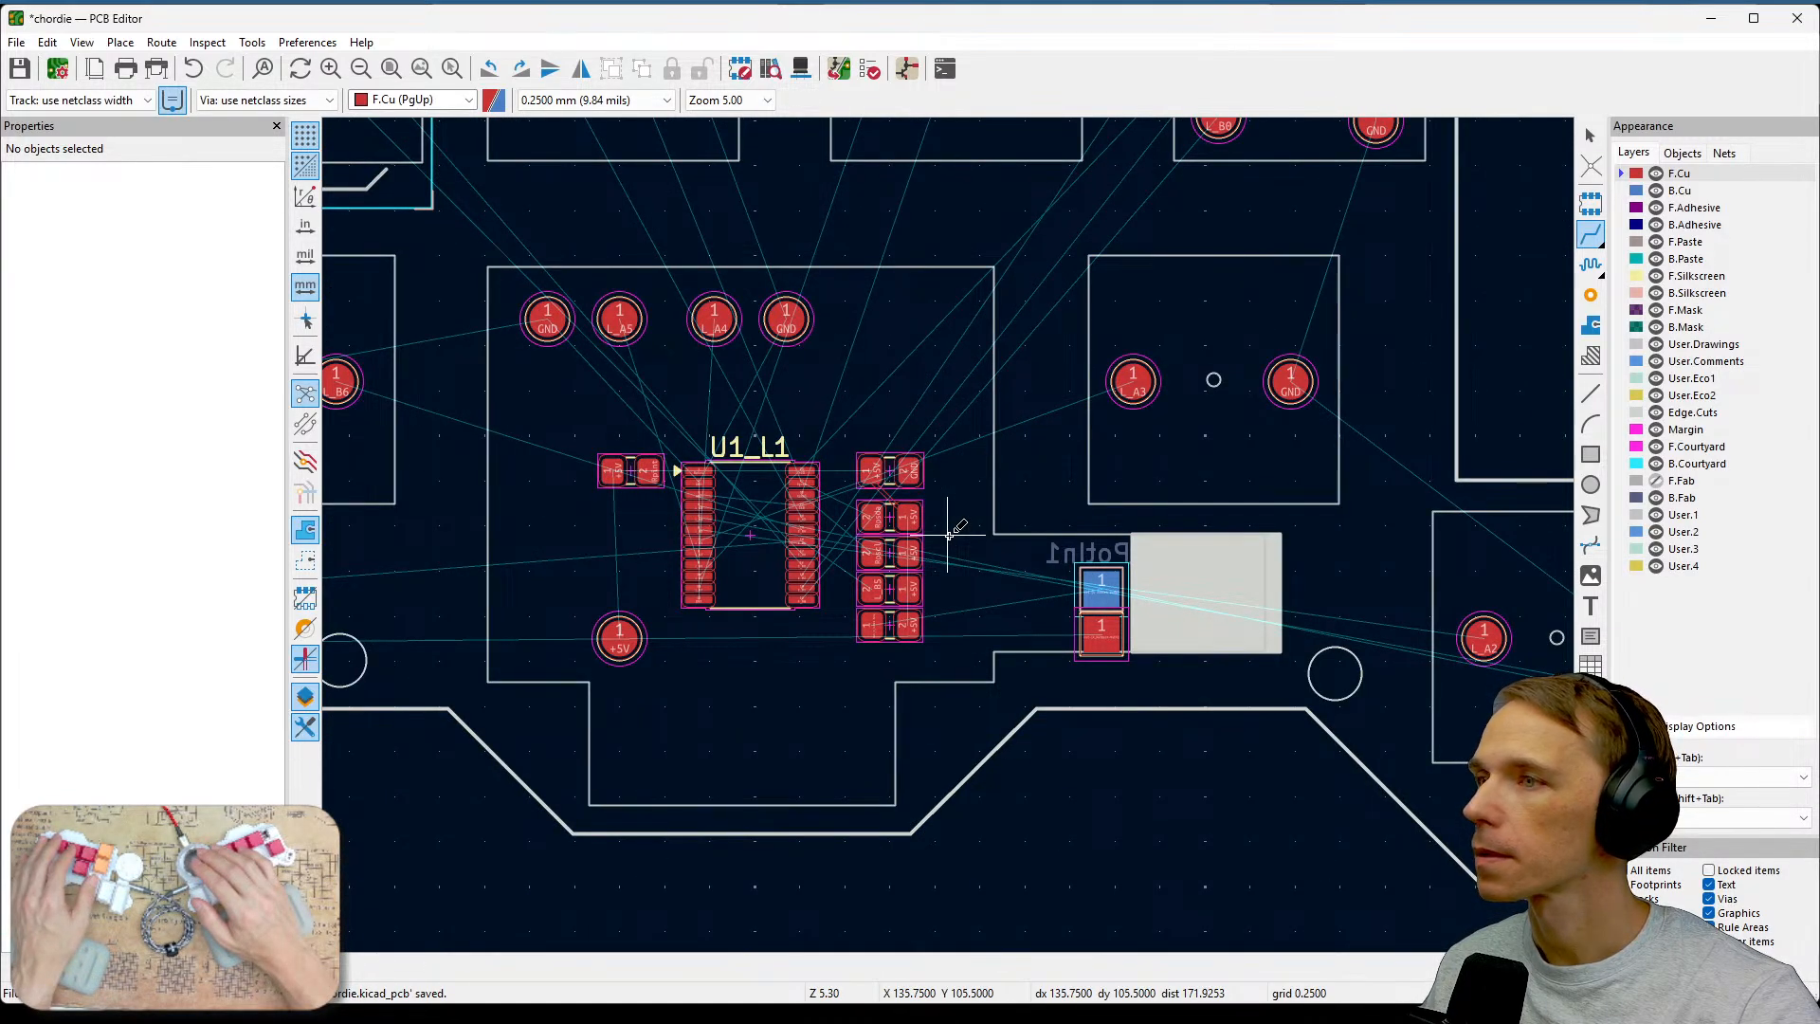
{"action": "scroll", "coordinate": [949, 535], "scroll_direction": "up", "scroll_amount": 5}
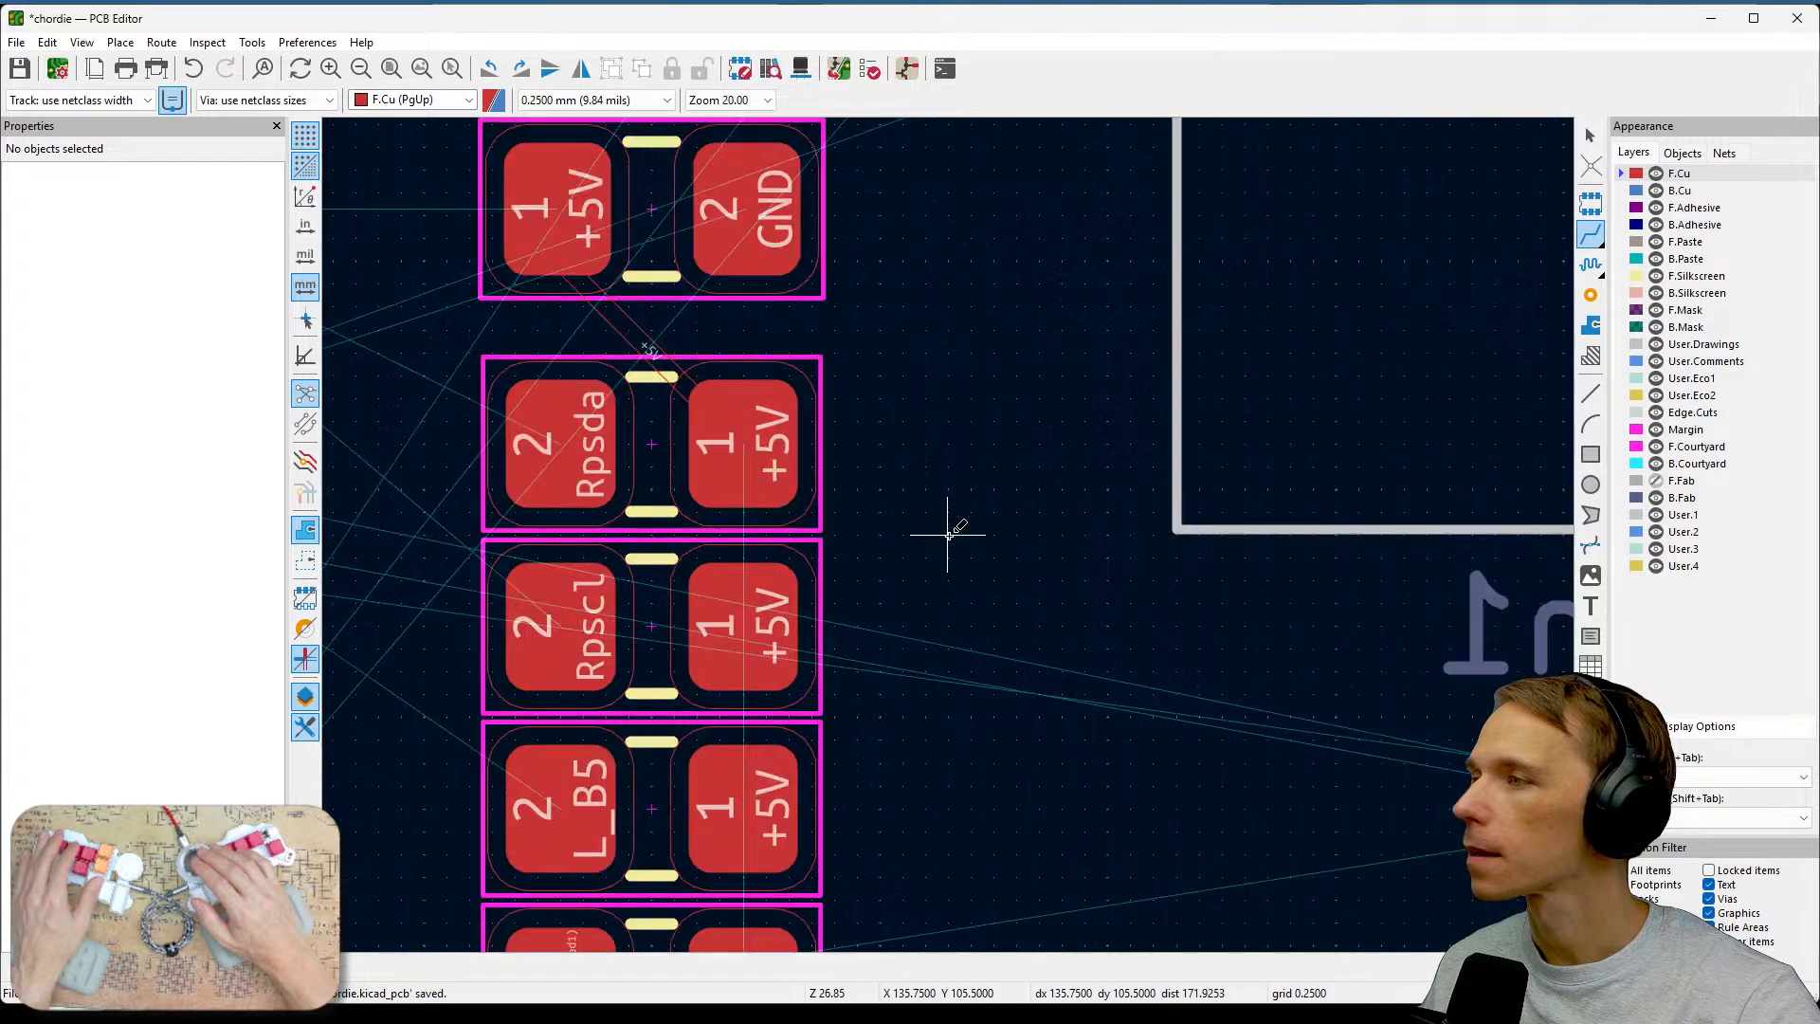
{"action": "scroll", "coordinate": [949, 535], "scroll_direction": "down", "scroll_amount": 2}
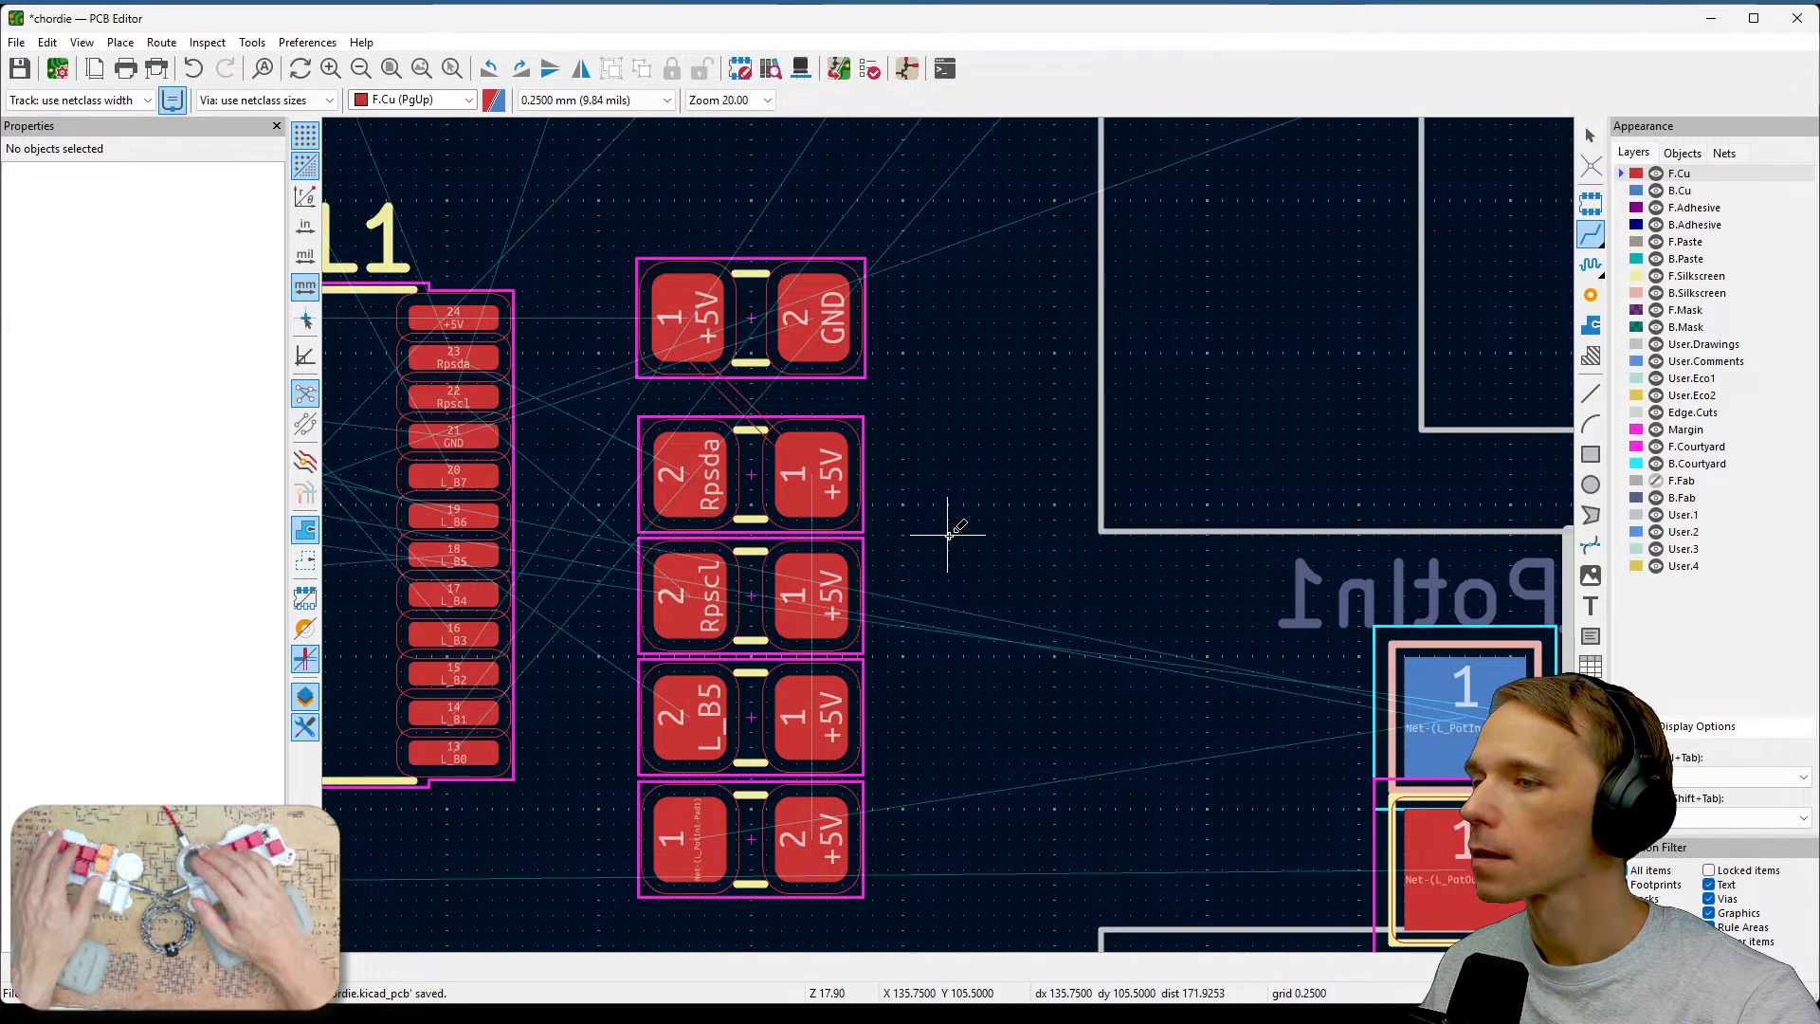
{"action": "middle_click_drag", "start_coordinate": [949, 536], "coordinate": [1129, 521]}
{"action": "scroll", "coordinate": [1042, 488], "scroll_direction": "up", "scroll_amount": 3}
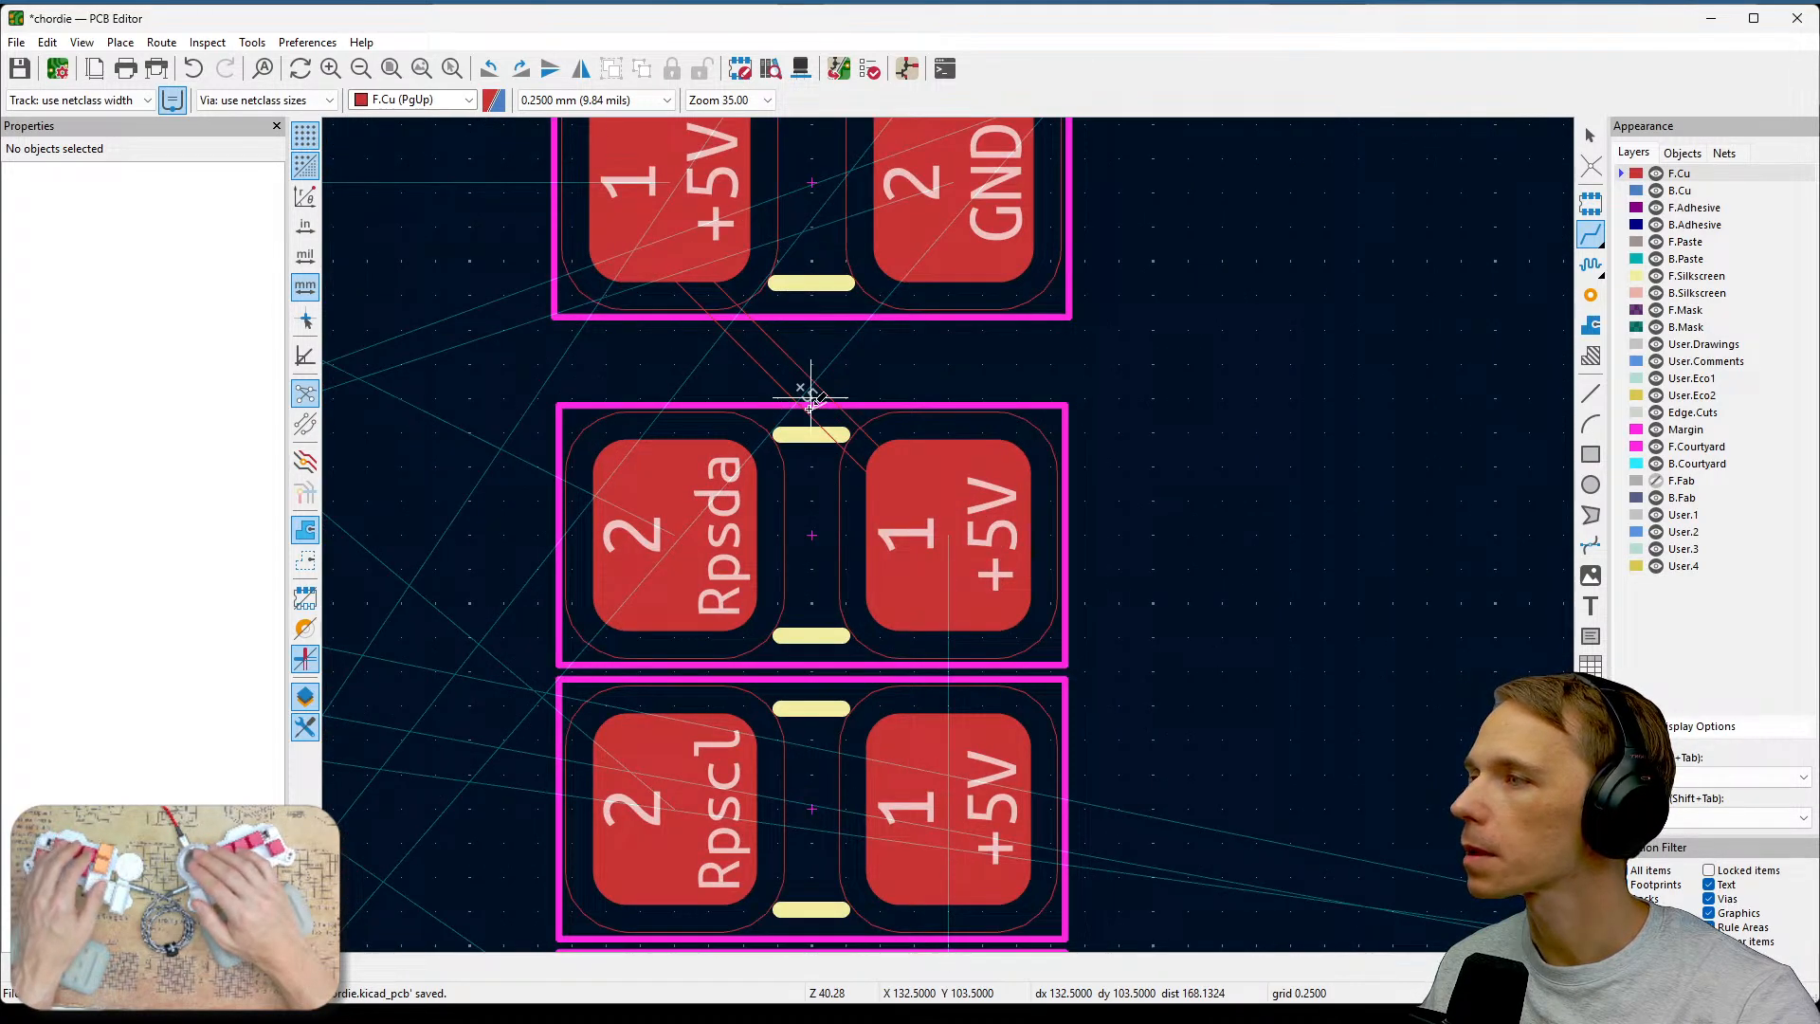
{"action": "middle_click_drag", "start_coordinate": [1125, 406], "coordinate": [1267, 366]}
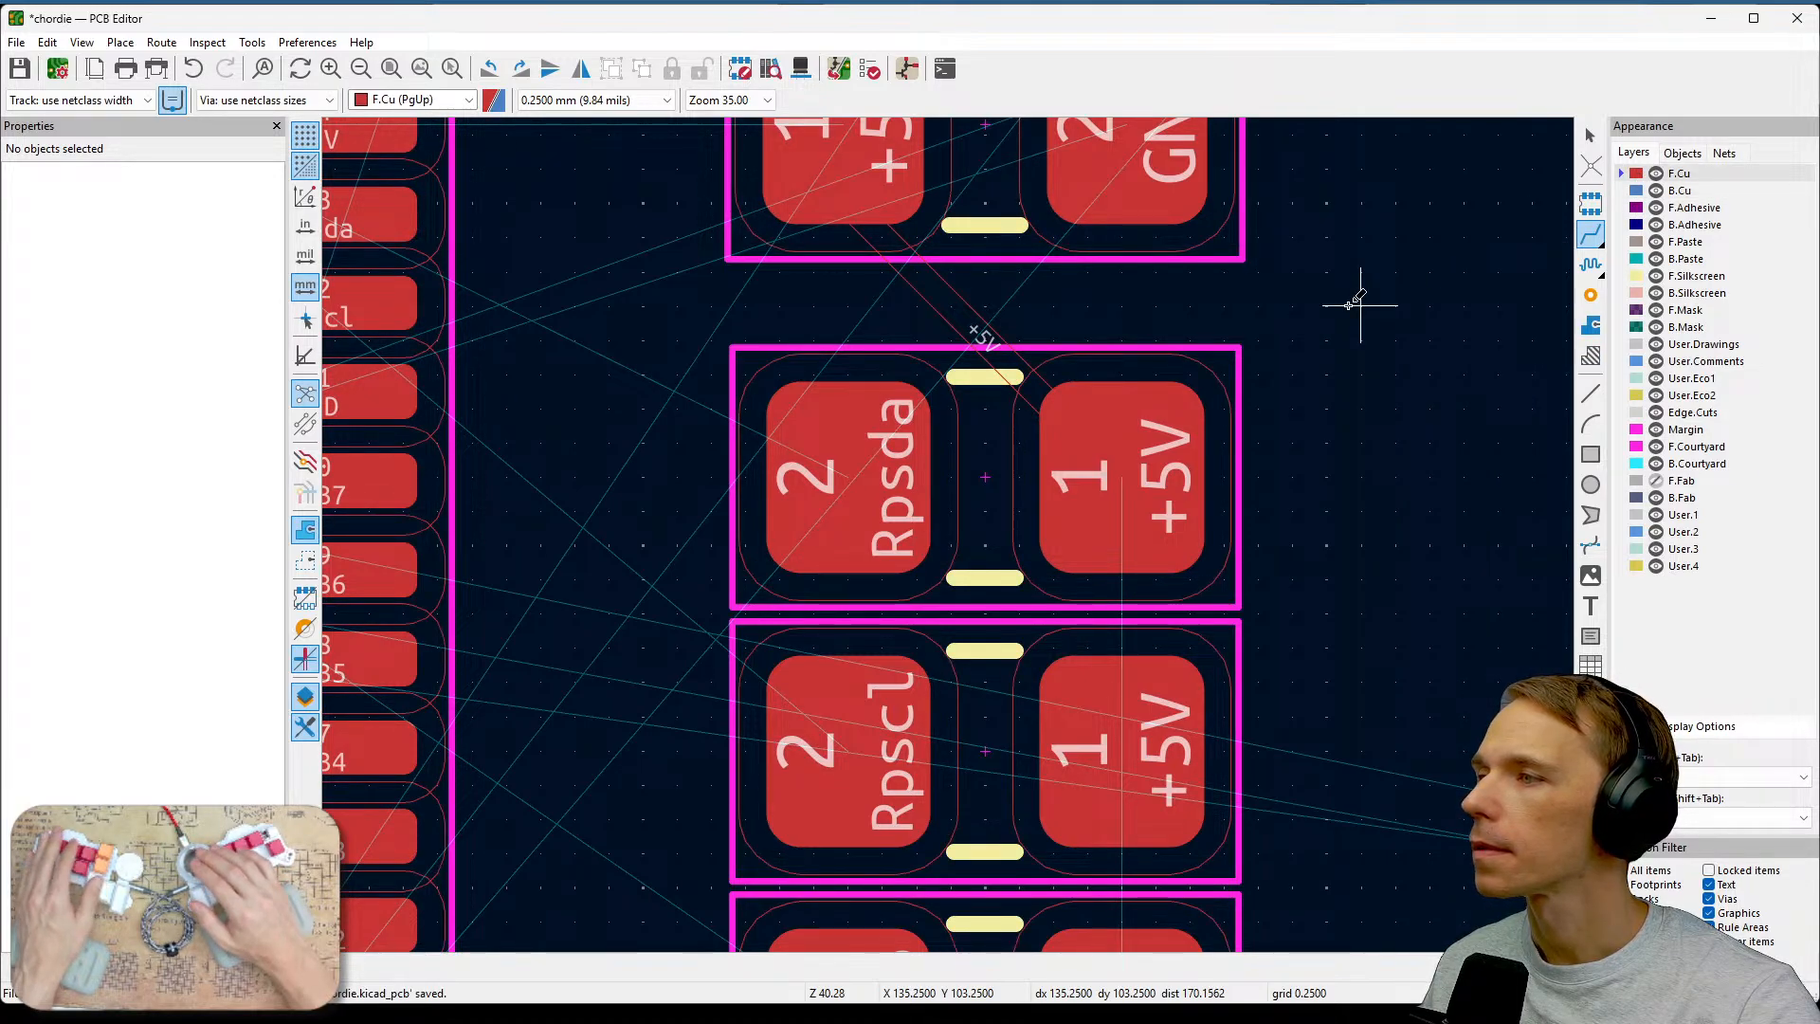
{"action": "scroll", "coordinate": [1360, 305], "scroll_direction": "down", "scroll_amount": 1}
{"action": "middle_click_drag", "start_coordinate": [834, 650], "coordinate": [1258, 534]}
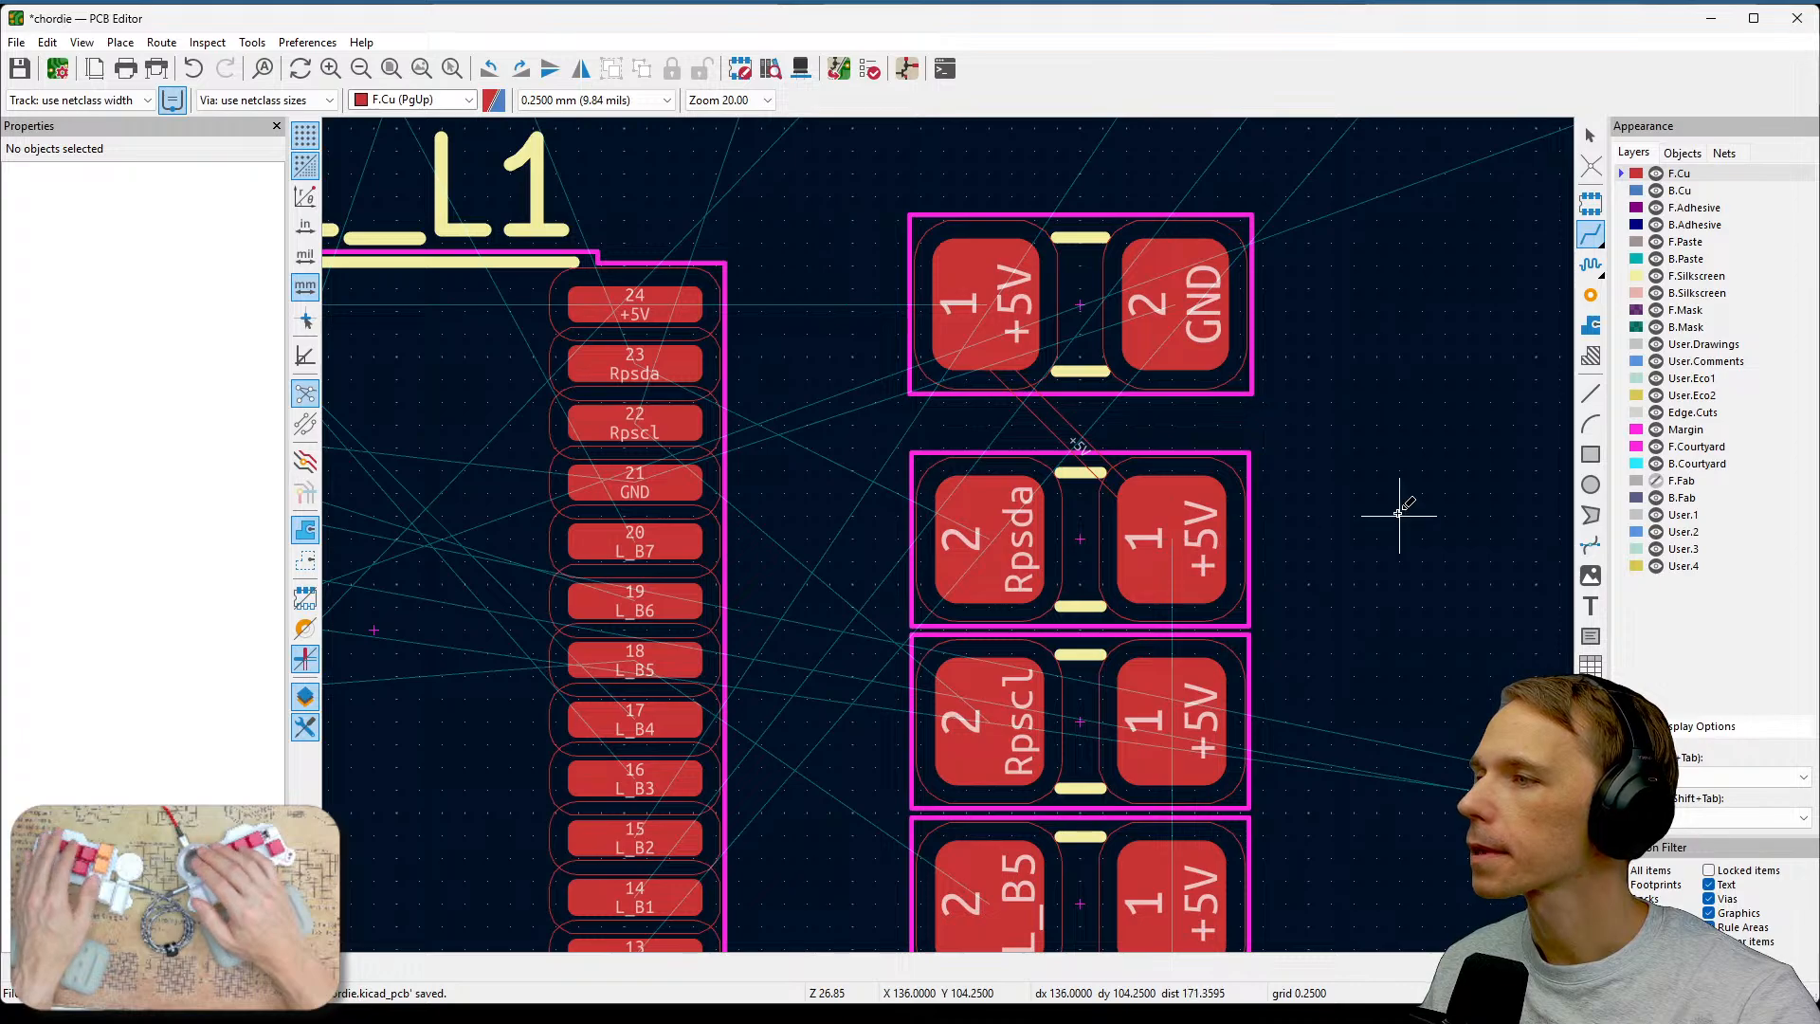
{"action": "scroll", "coordinate": [1397, 514], "scroll_direction": "down", "scroll_amount": 1}
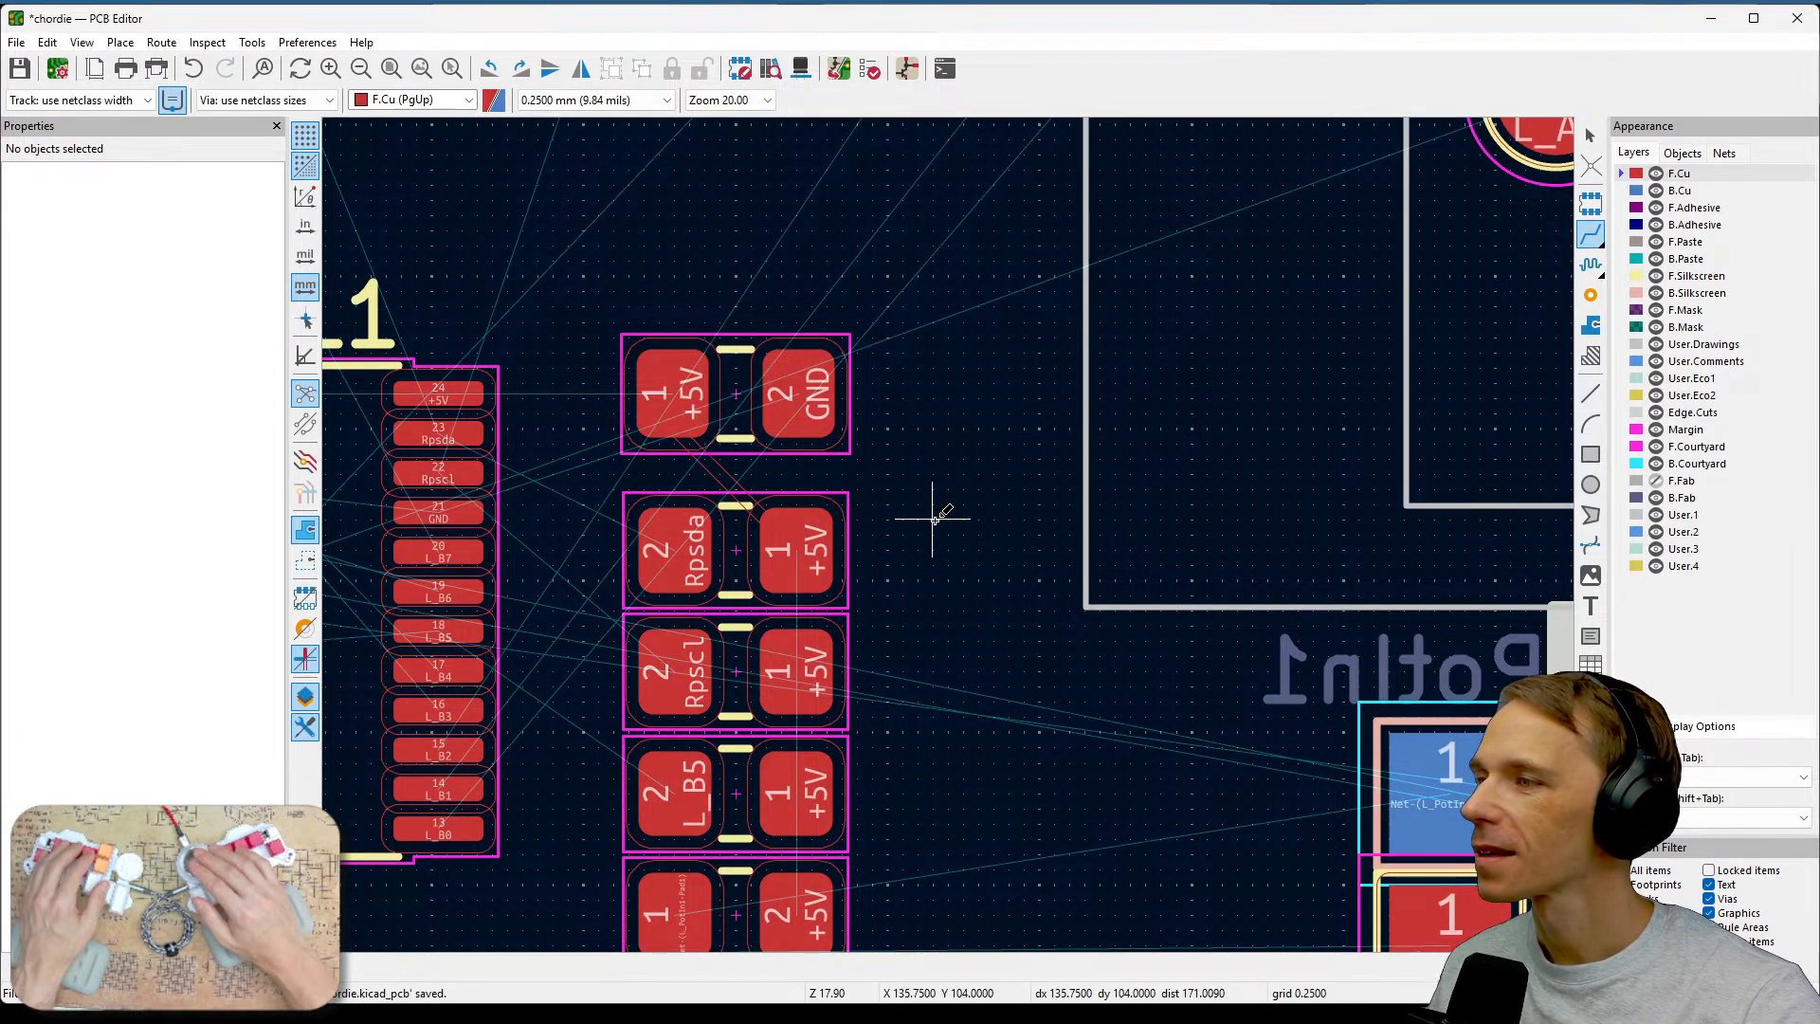
{"action": "middle_click_drag", "start_coordinate": [1023, 540], "coordinate": [1129, 512]}
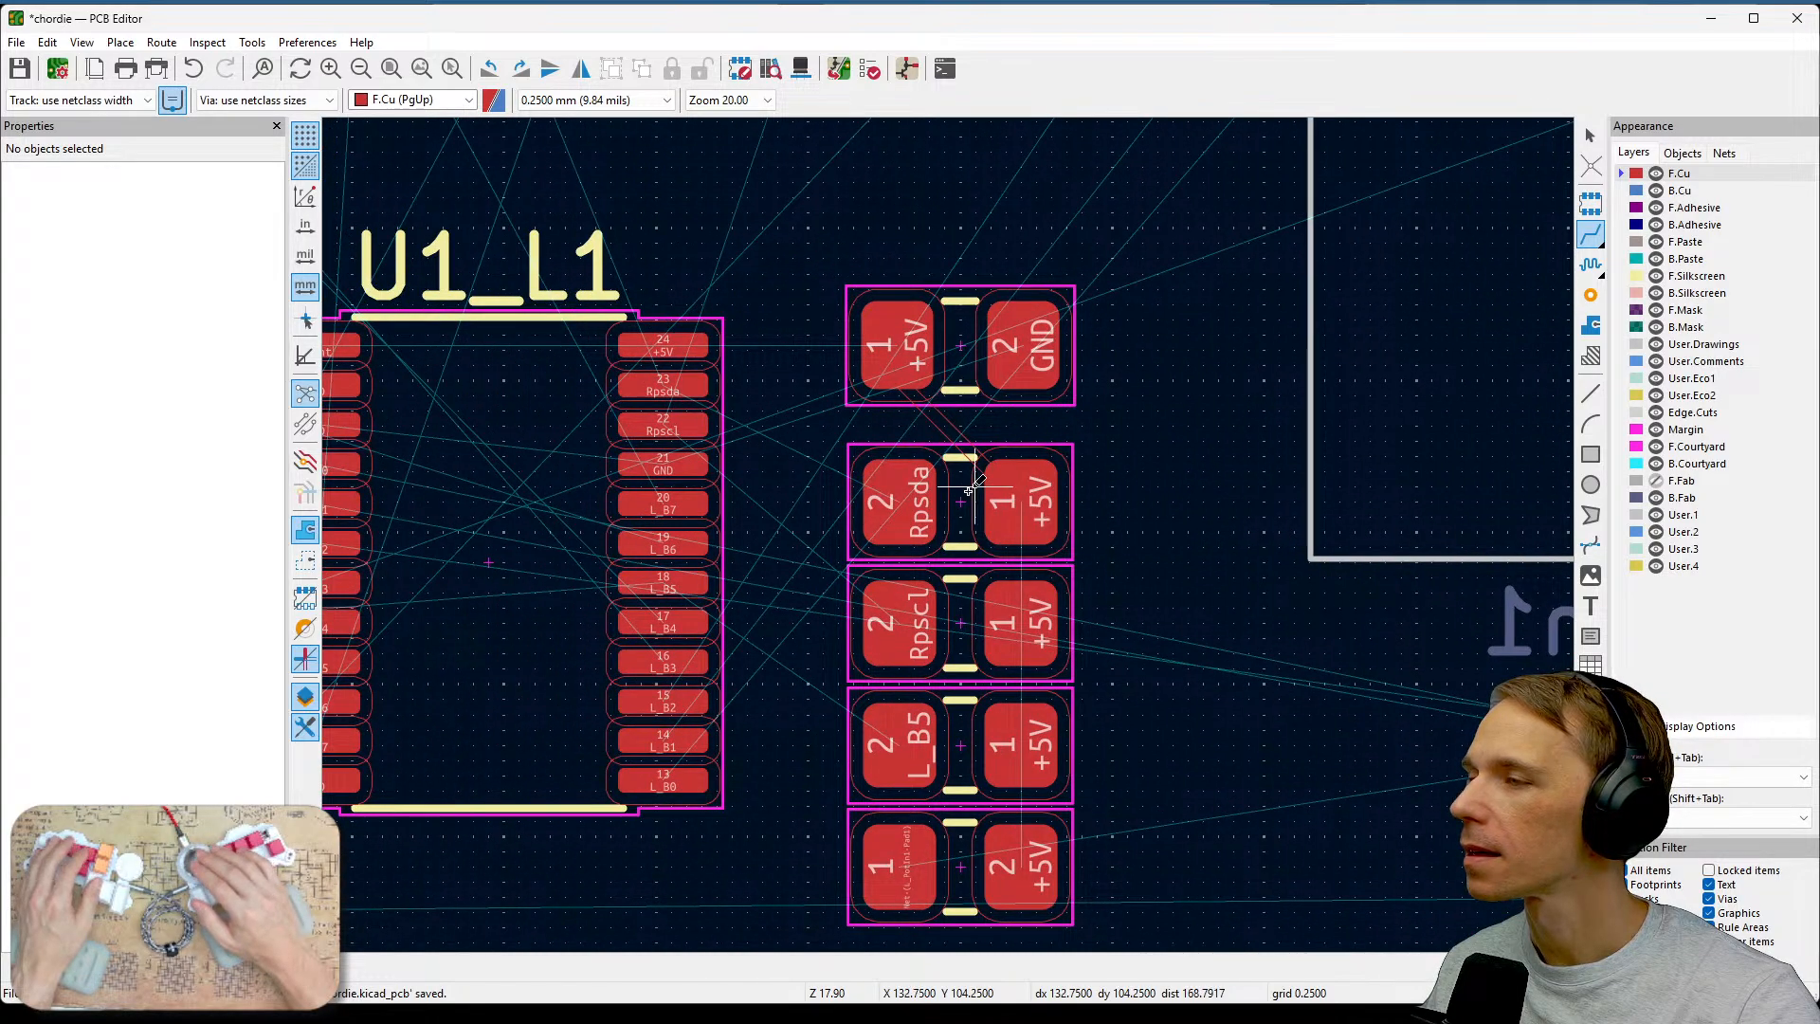
Select the +5V track between the top two resistors and try enabling its solder mask opening.
{"action": "scroll", "coordinate": [968, 490], "scroll_direction": "up", "scroll_amount": 3}
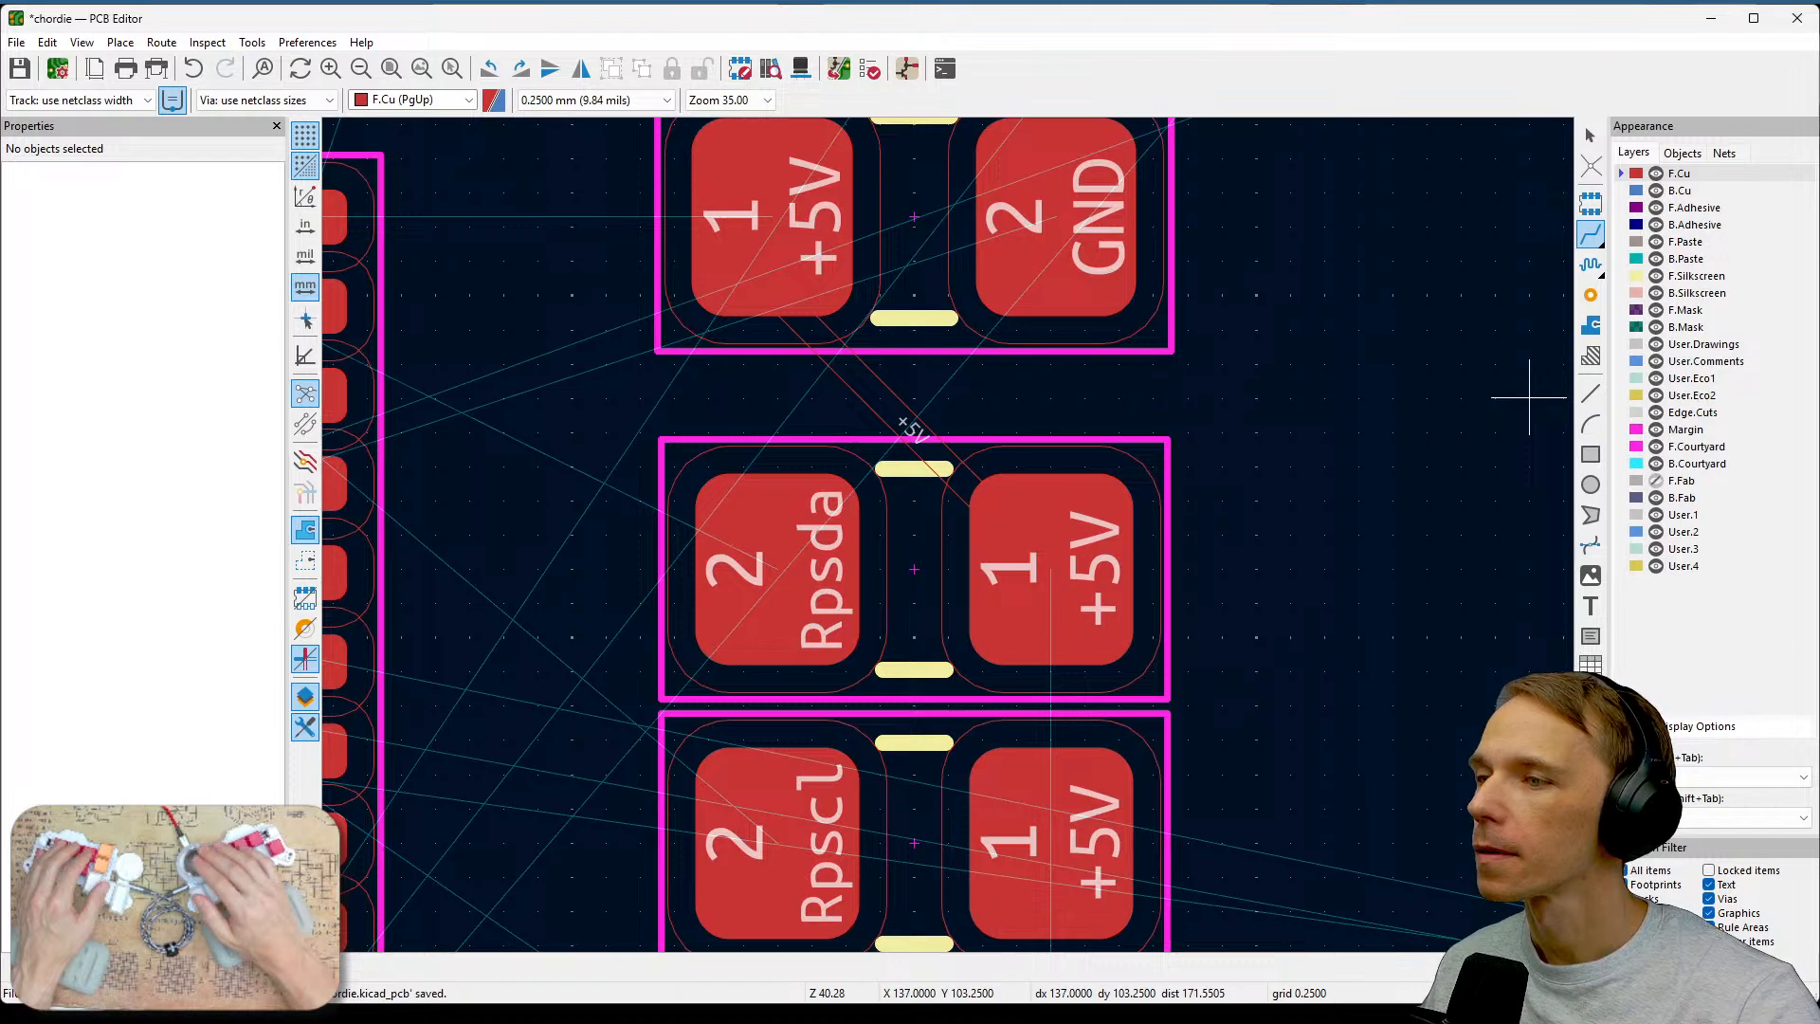
{"action": "key", "text": "Escape"}
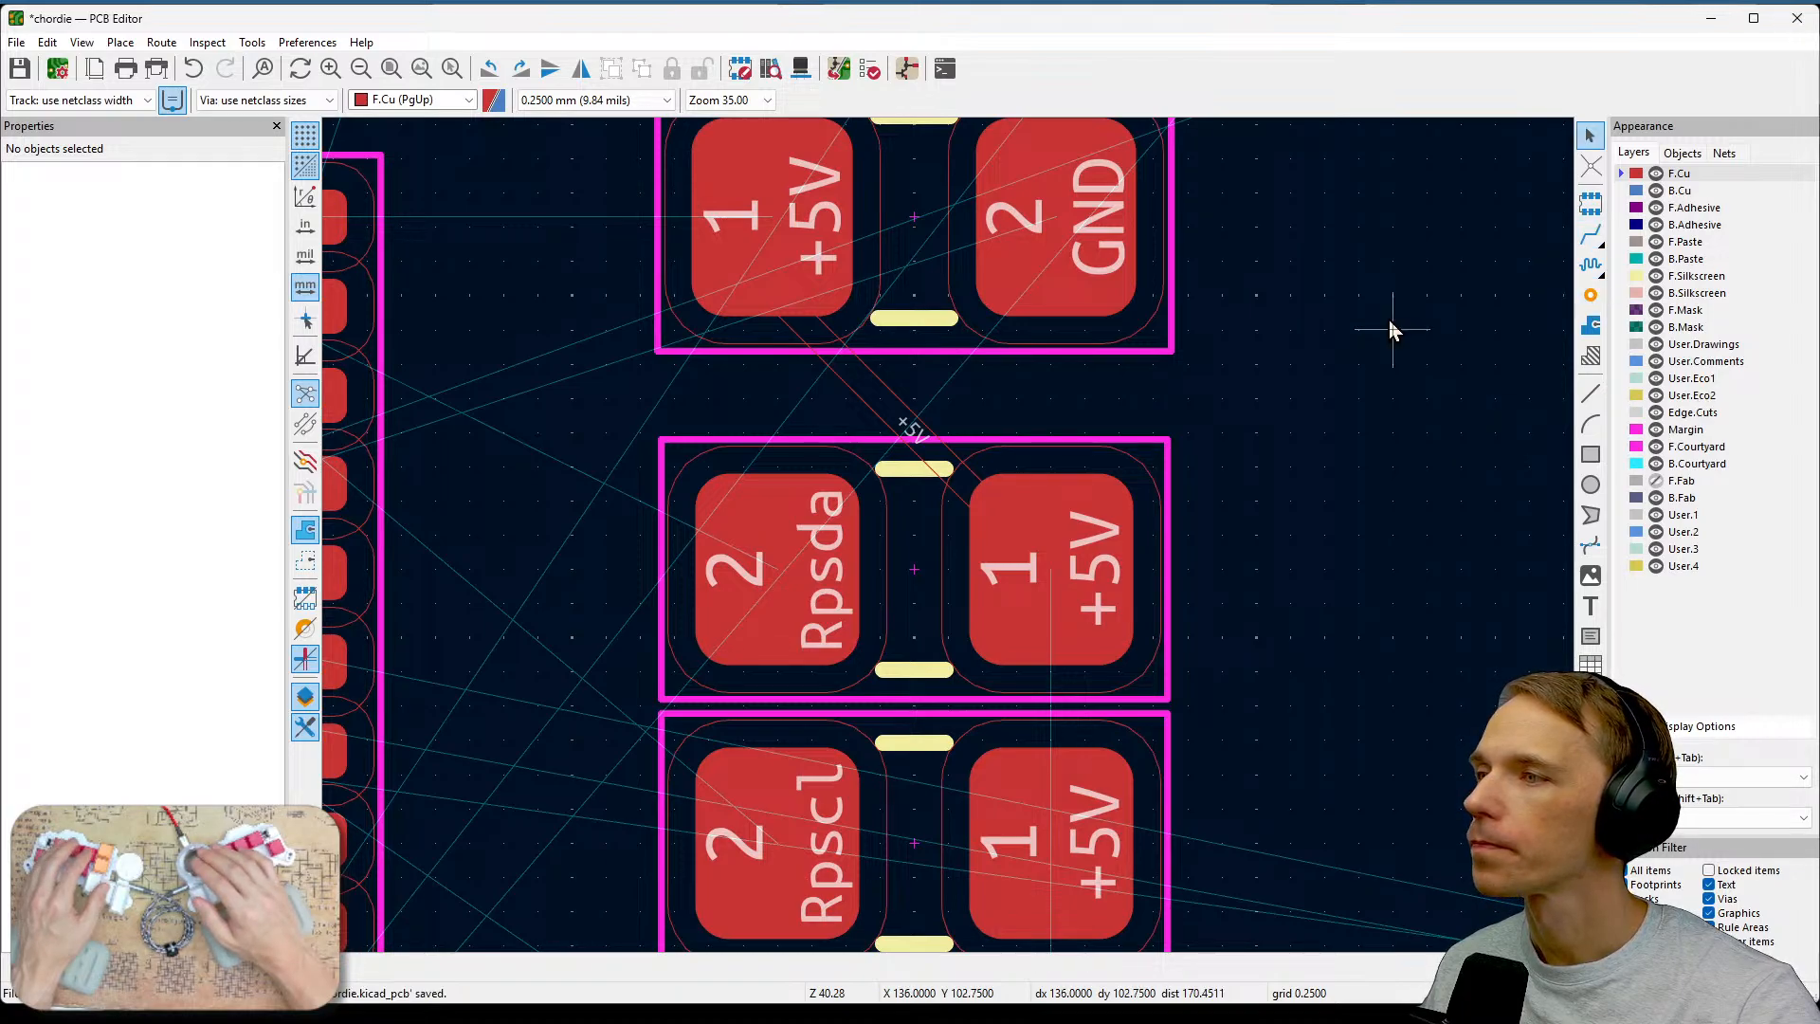
{"action": "left_click", "coordinate": [900, 413]}
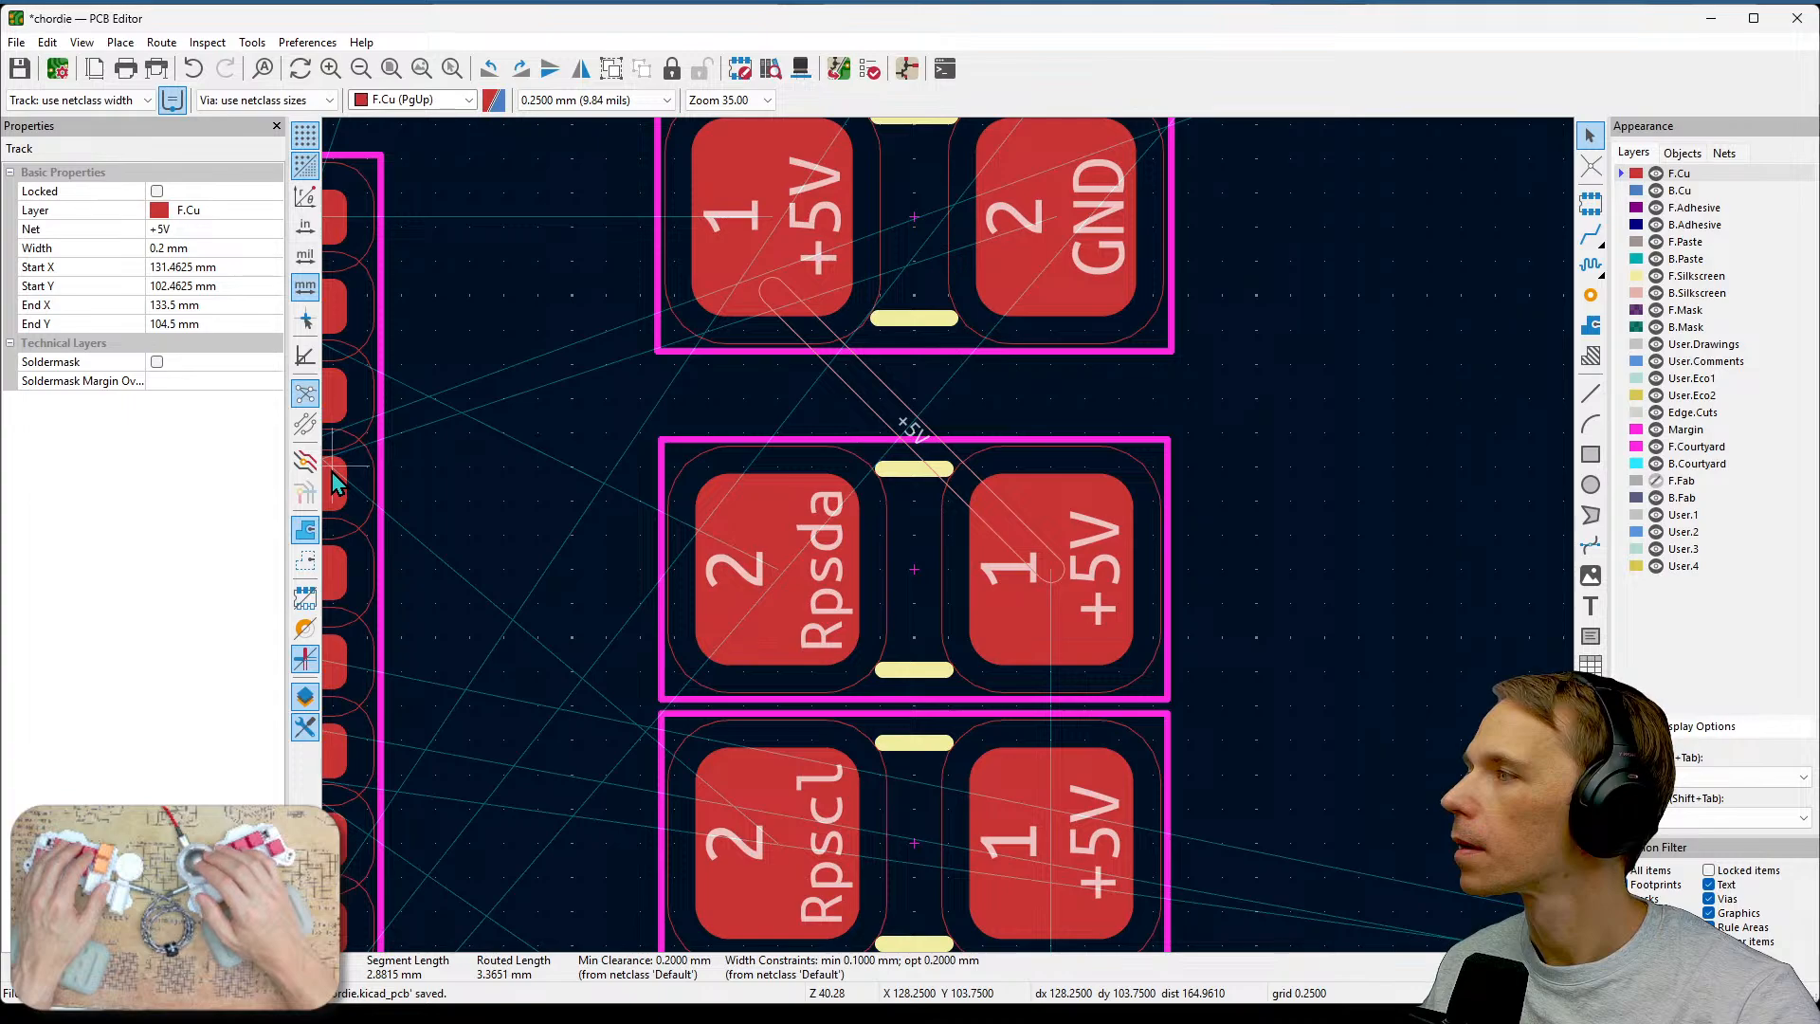
{"action": "left_click", "coordinate": [151, 351]}
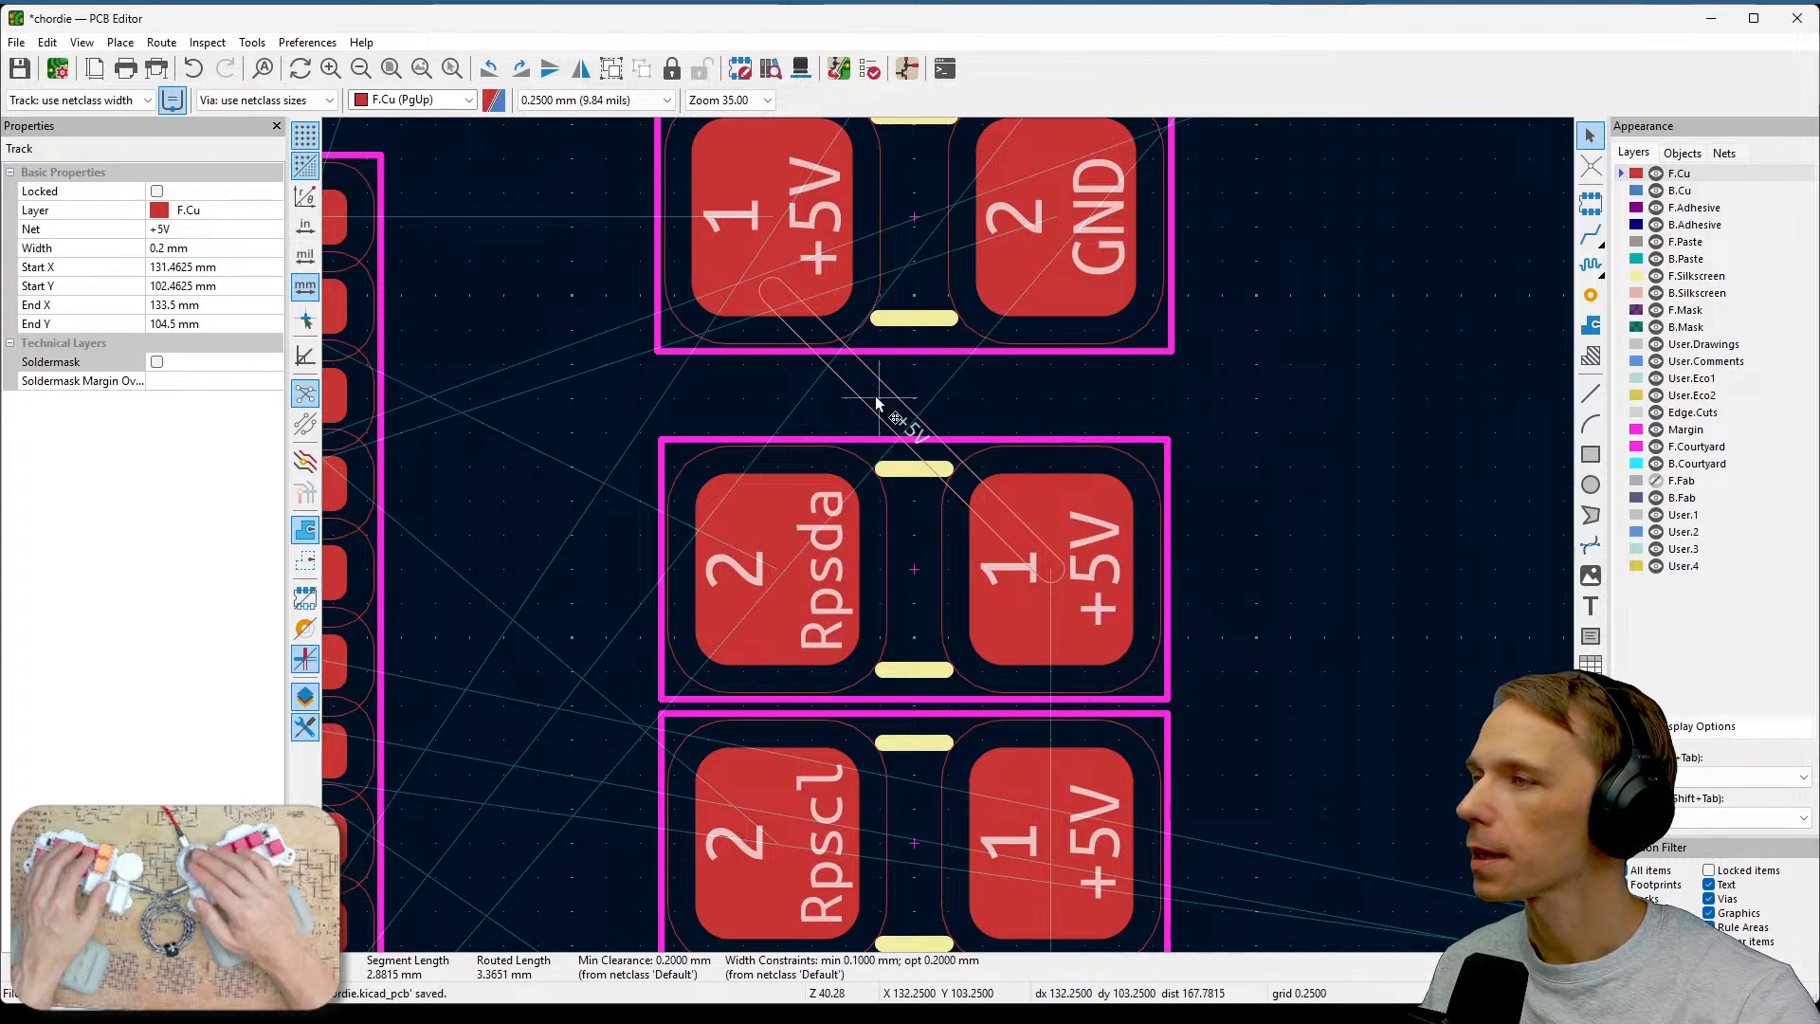
{"action": "key", "text": "Escape"}
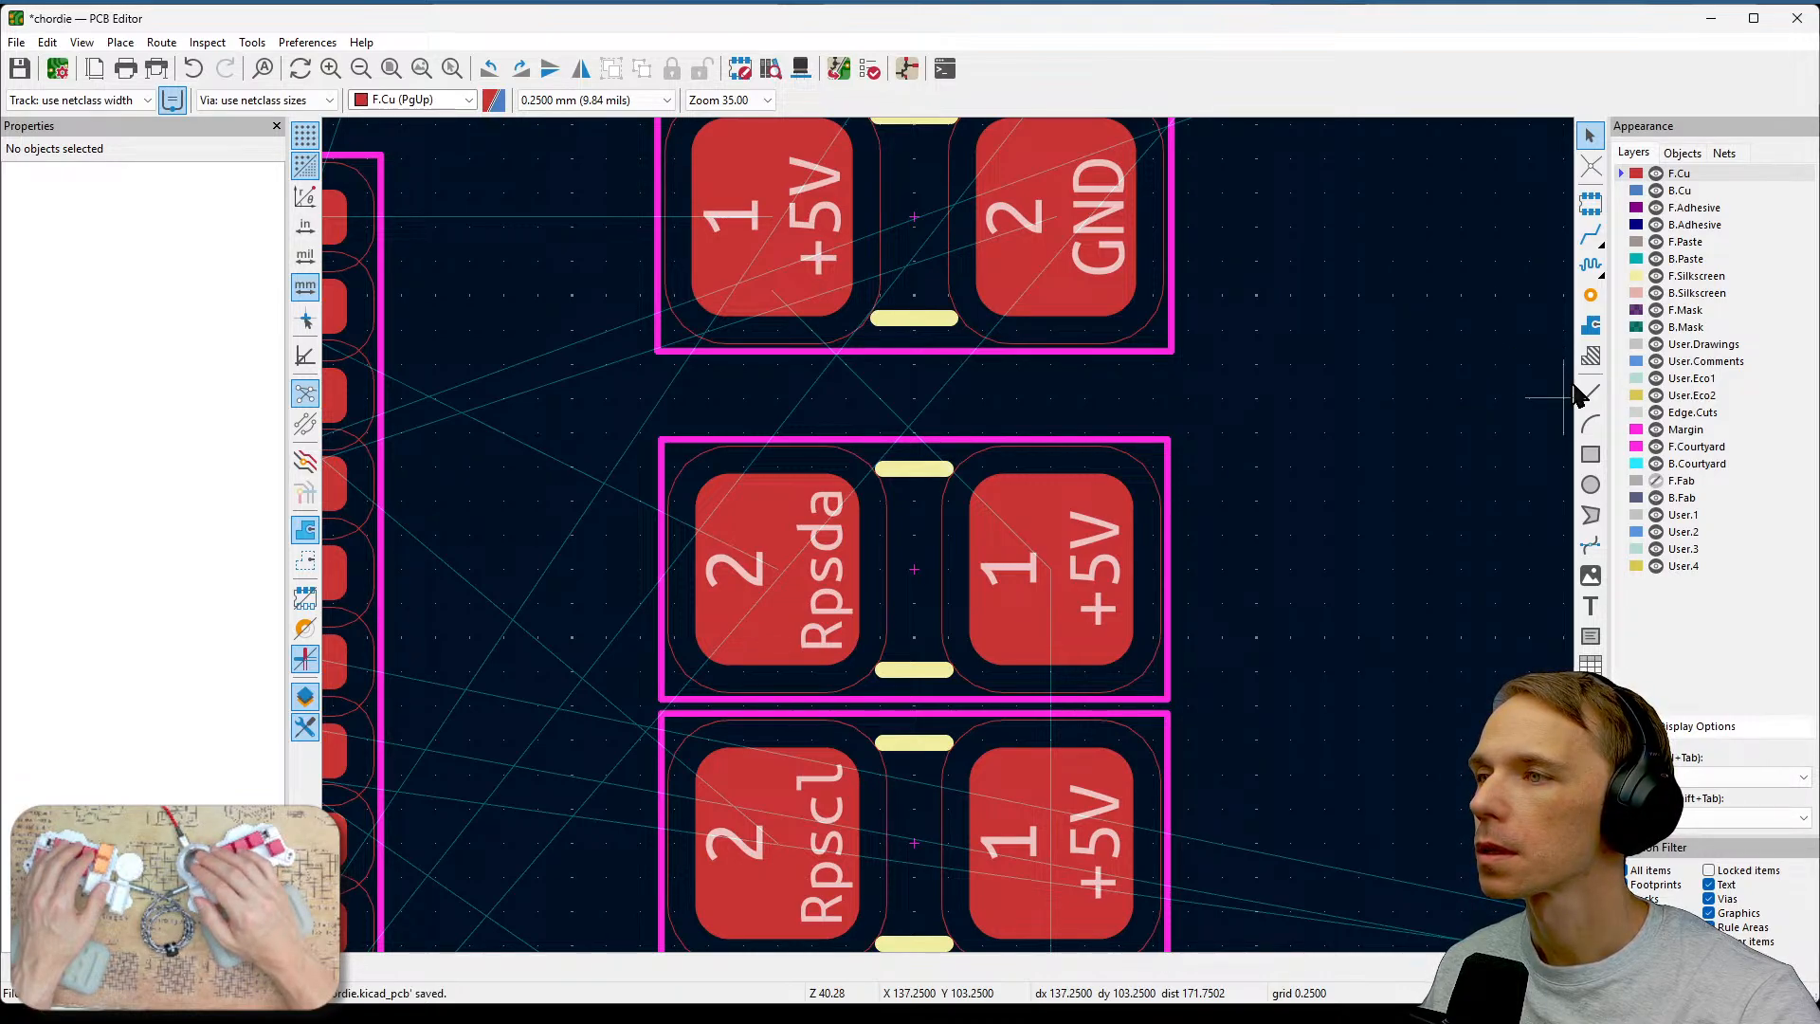
Try drawing a front solder mask line over the +5V track between the top two resistors, then delete it.
{"action": "left_click", "coordinate": [1684, 311]}
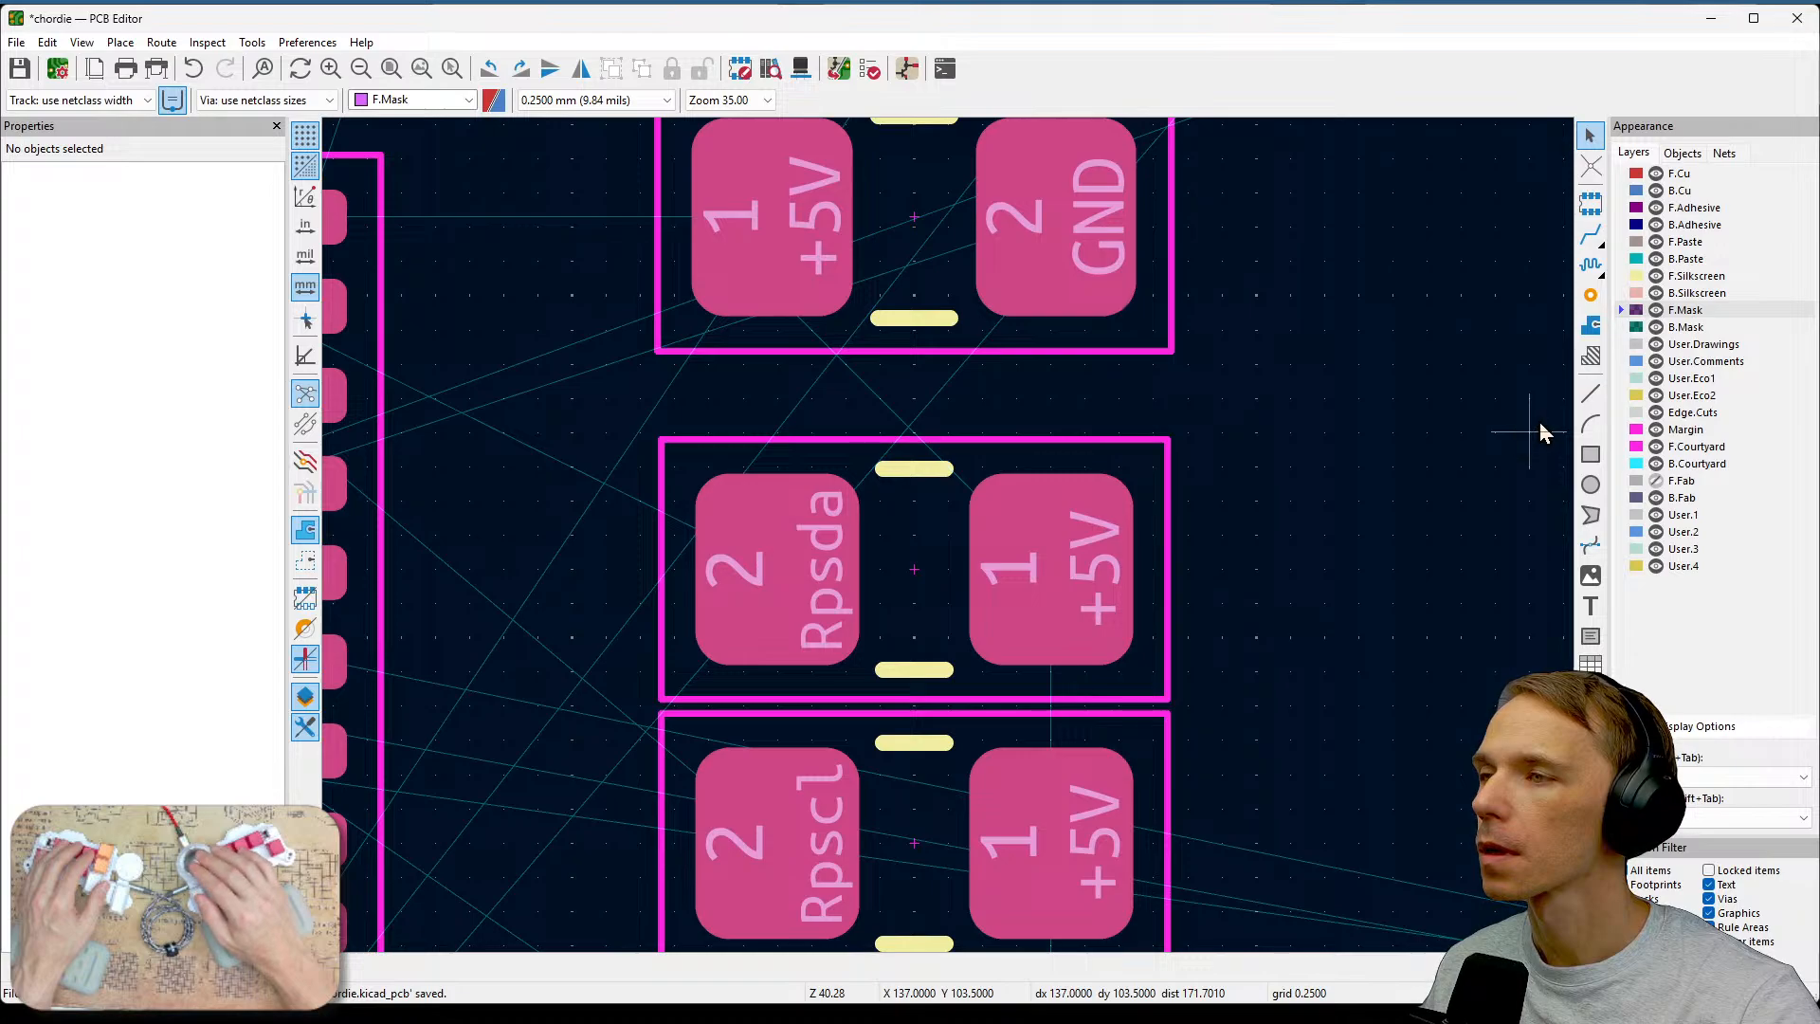
{"action": "left_click", "coordinate": [1590, 394]}
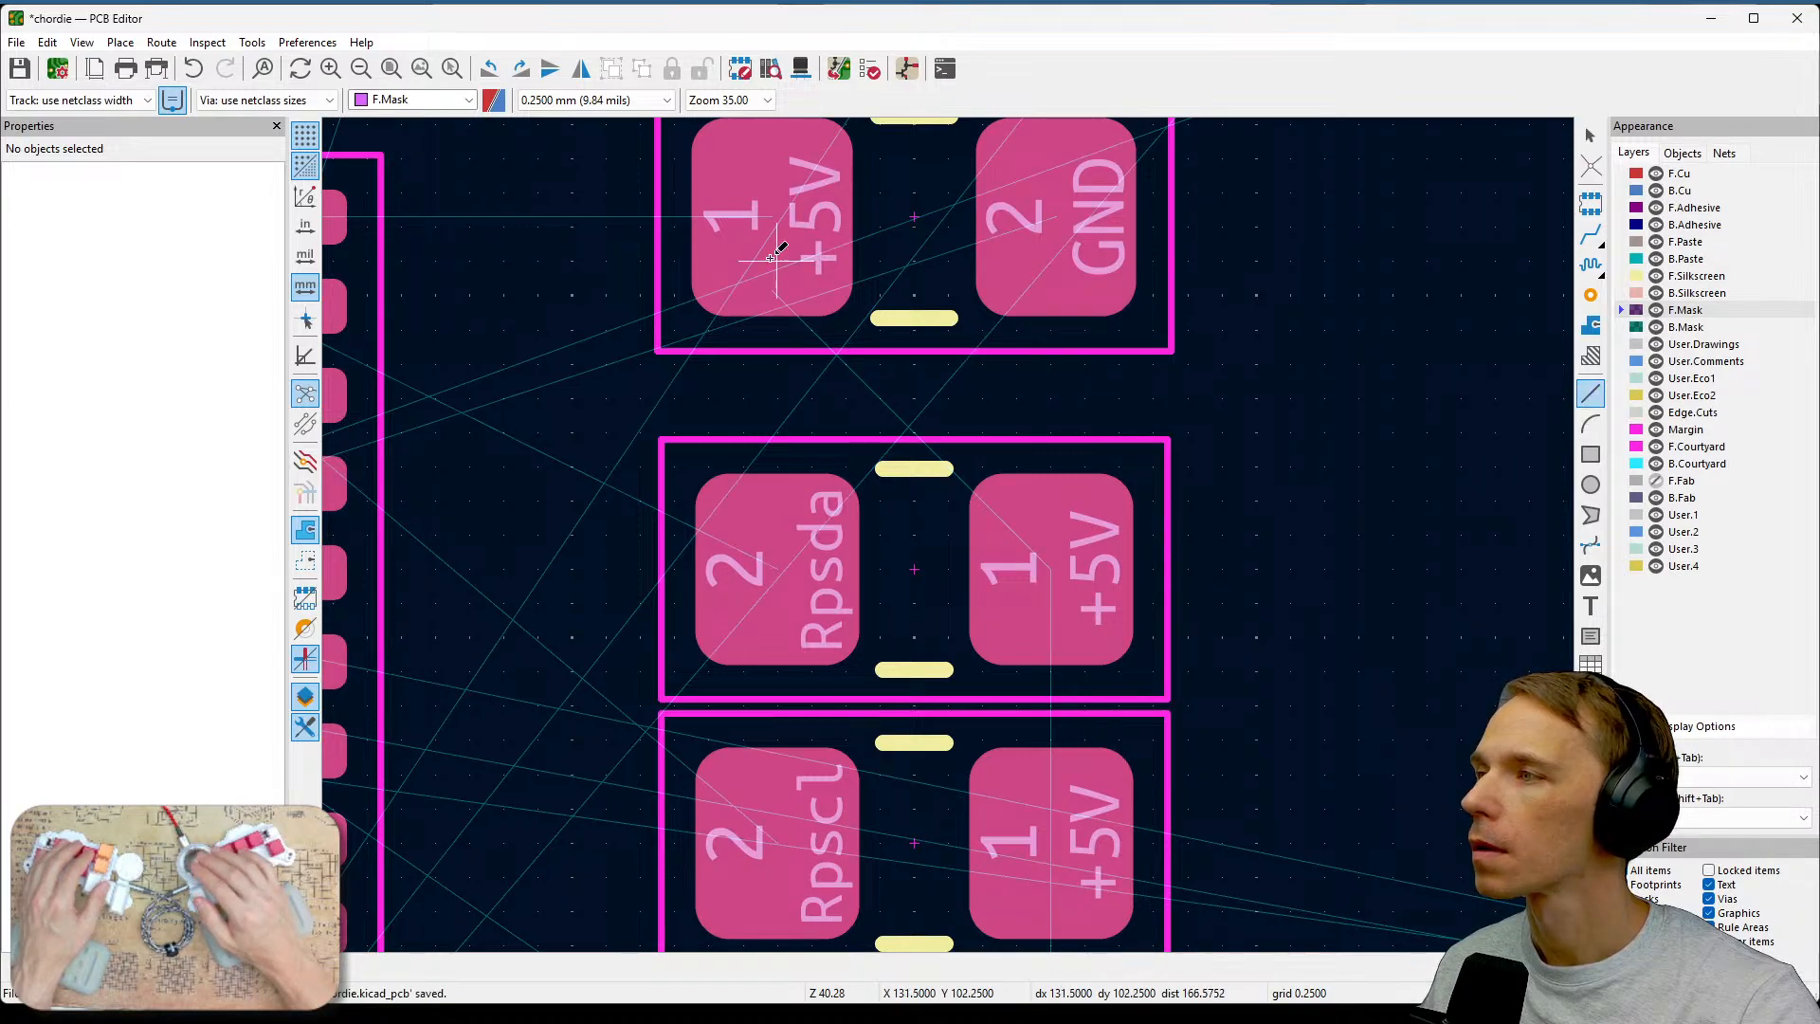
{"action": "left_click", "coordinate": [777, 224]}
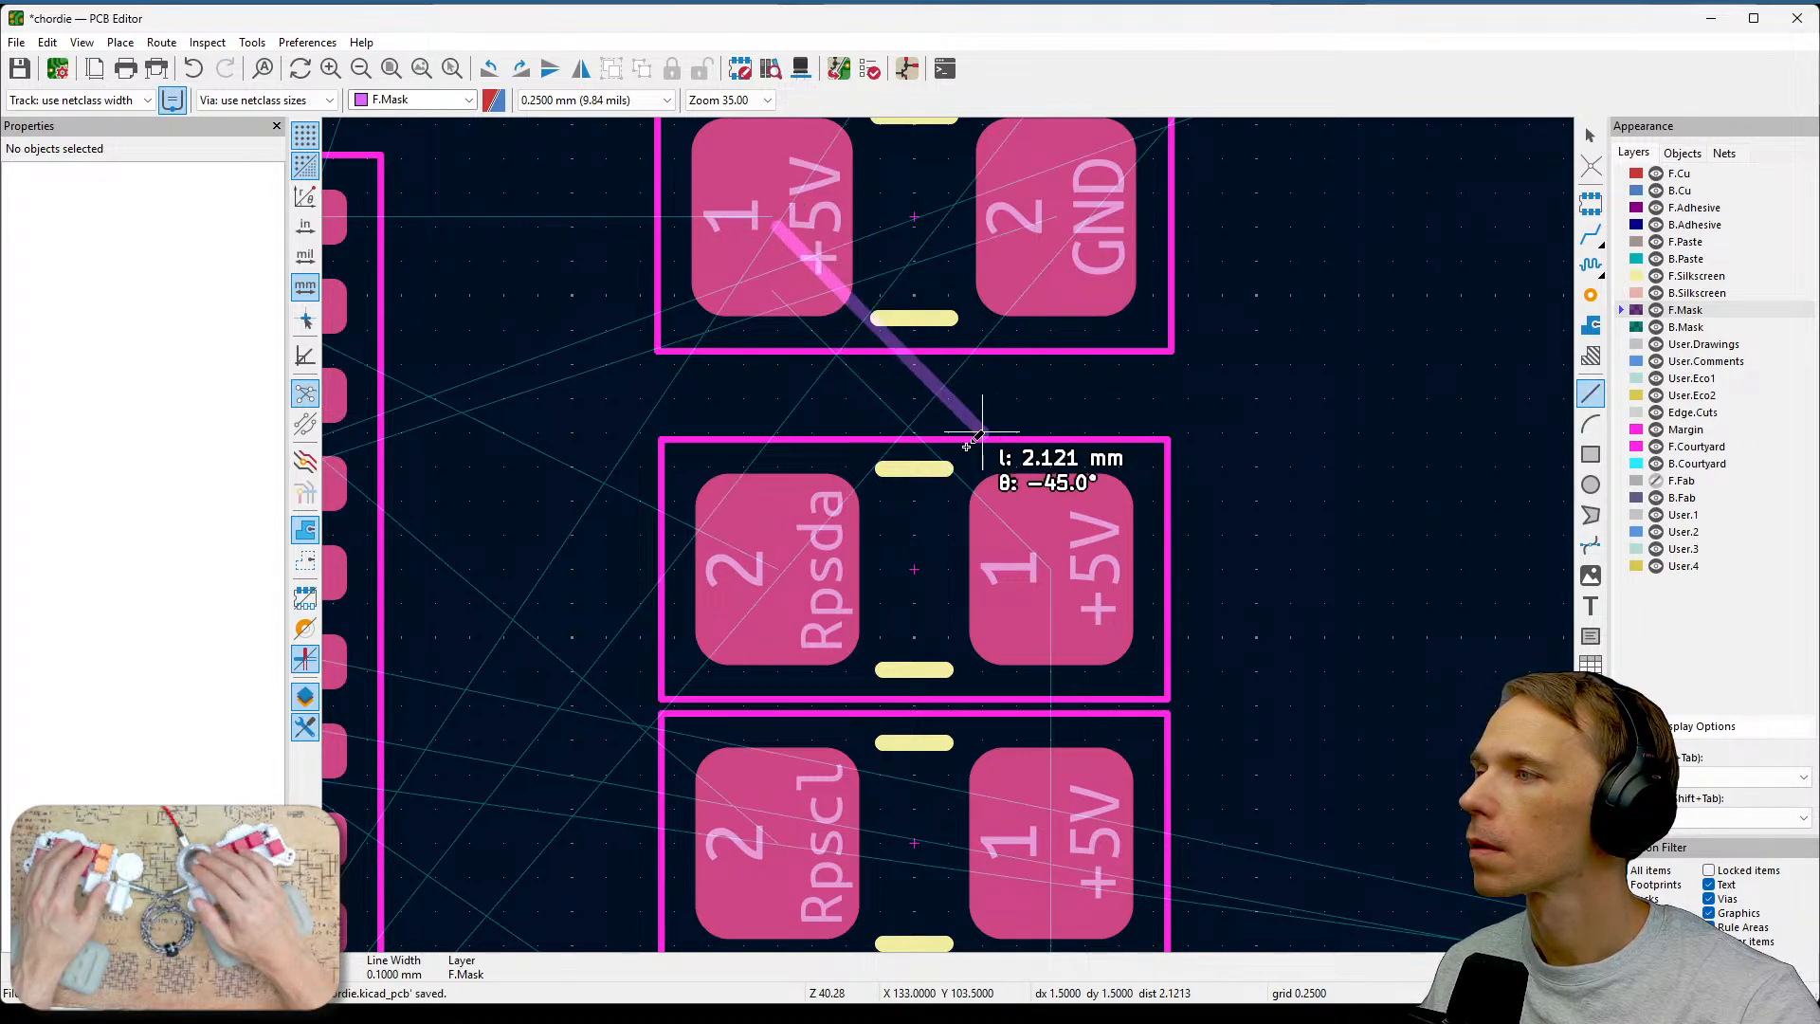
{"action": "left_click", "coordinate": [1050, 559]}
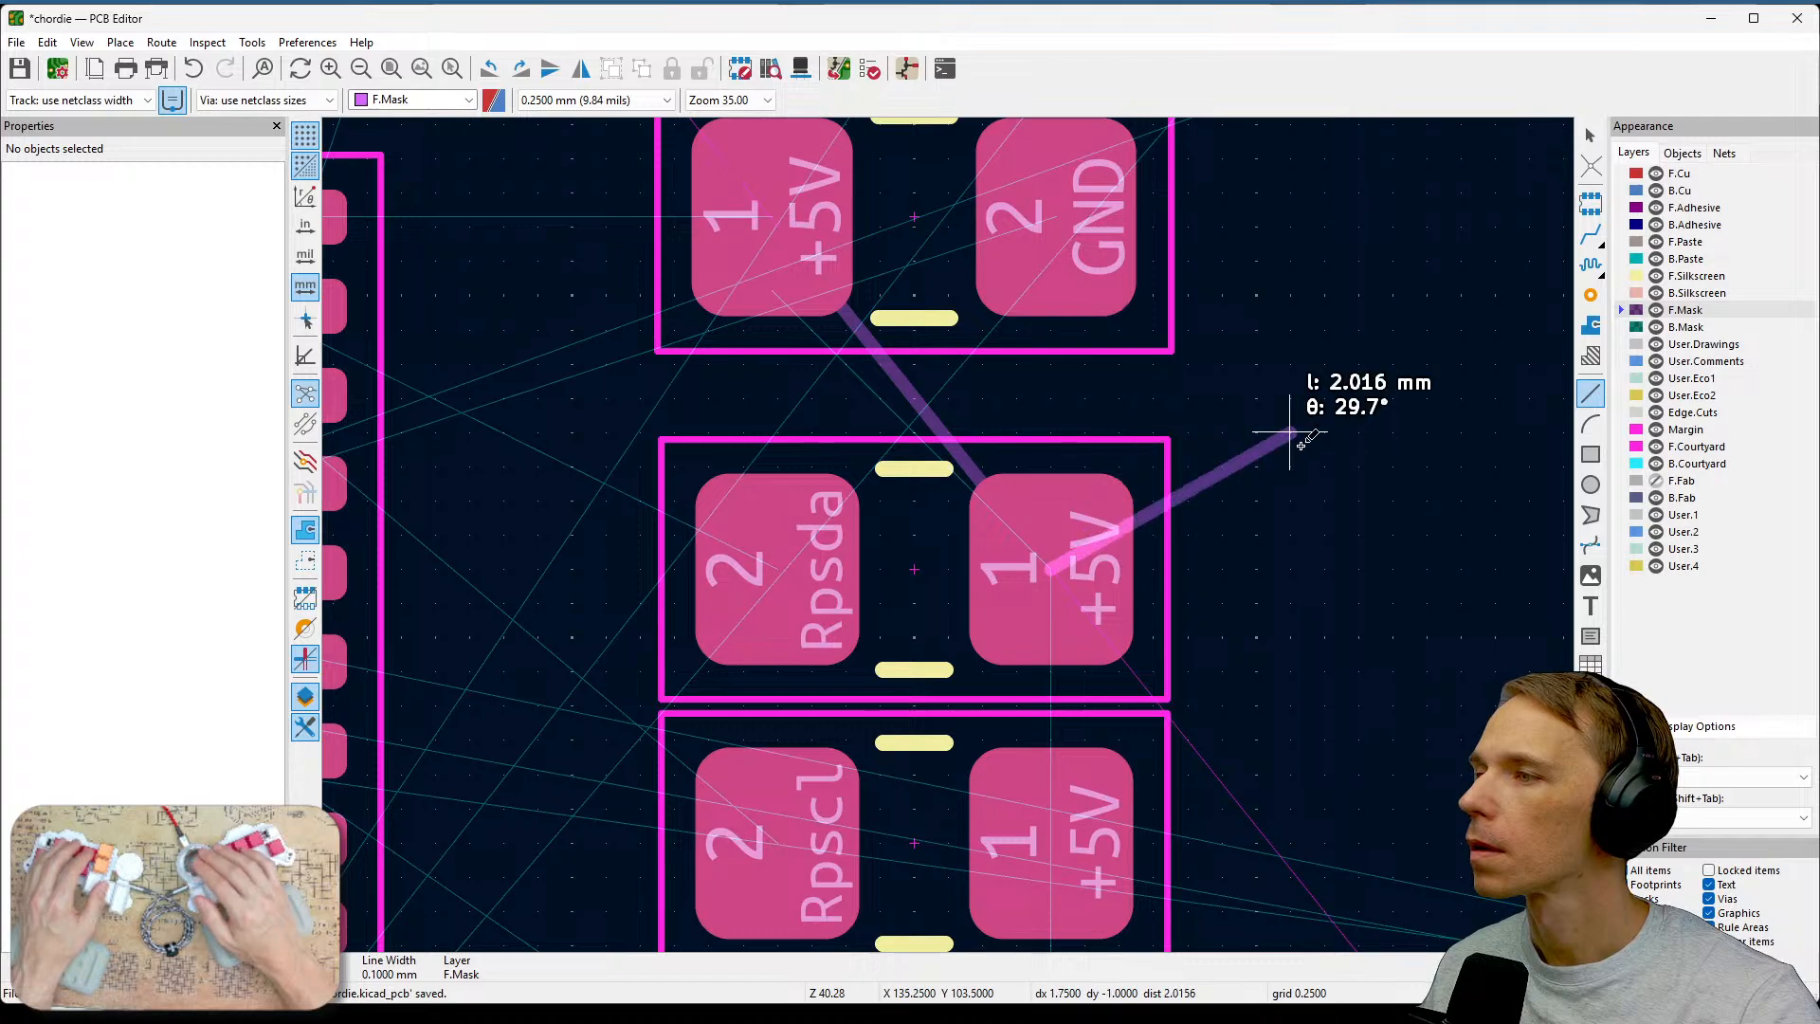
{"action": "key", "text": "Escape"}
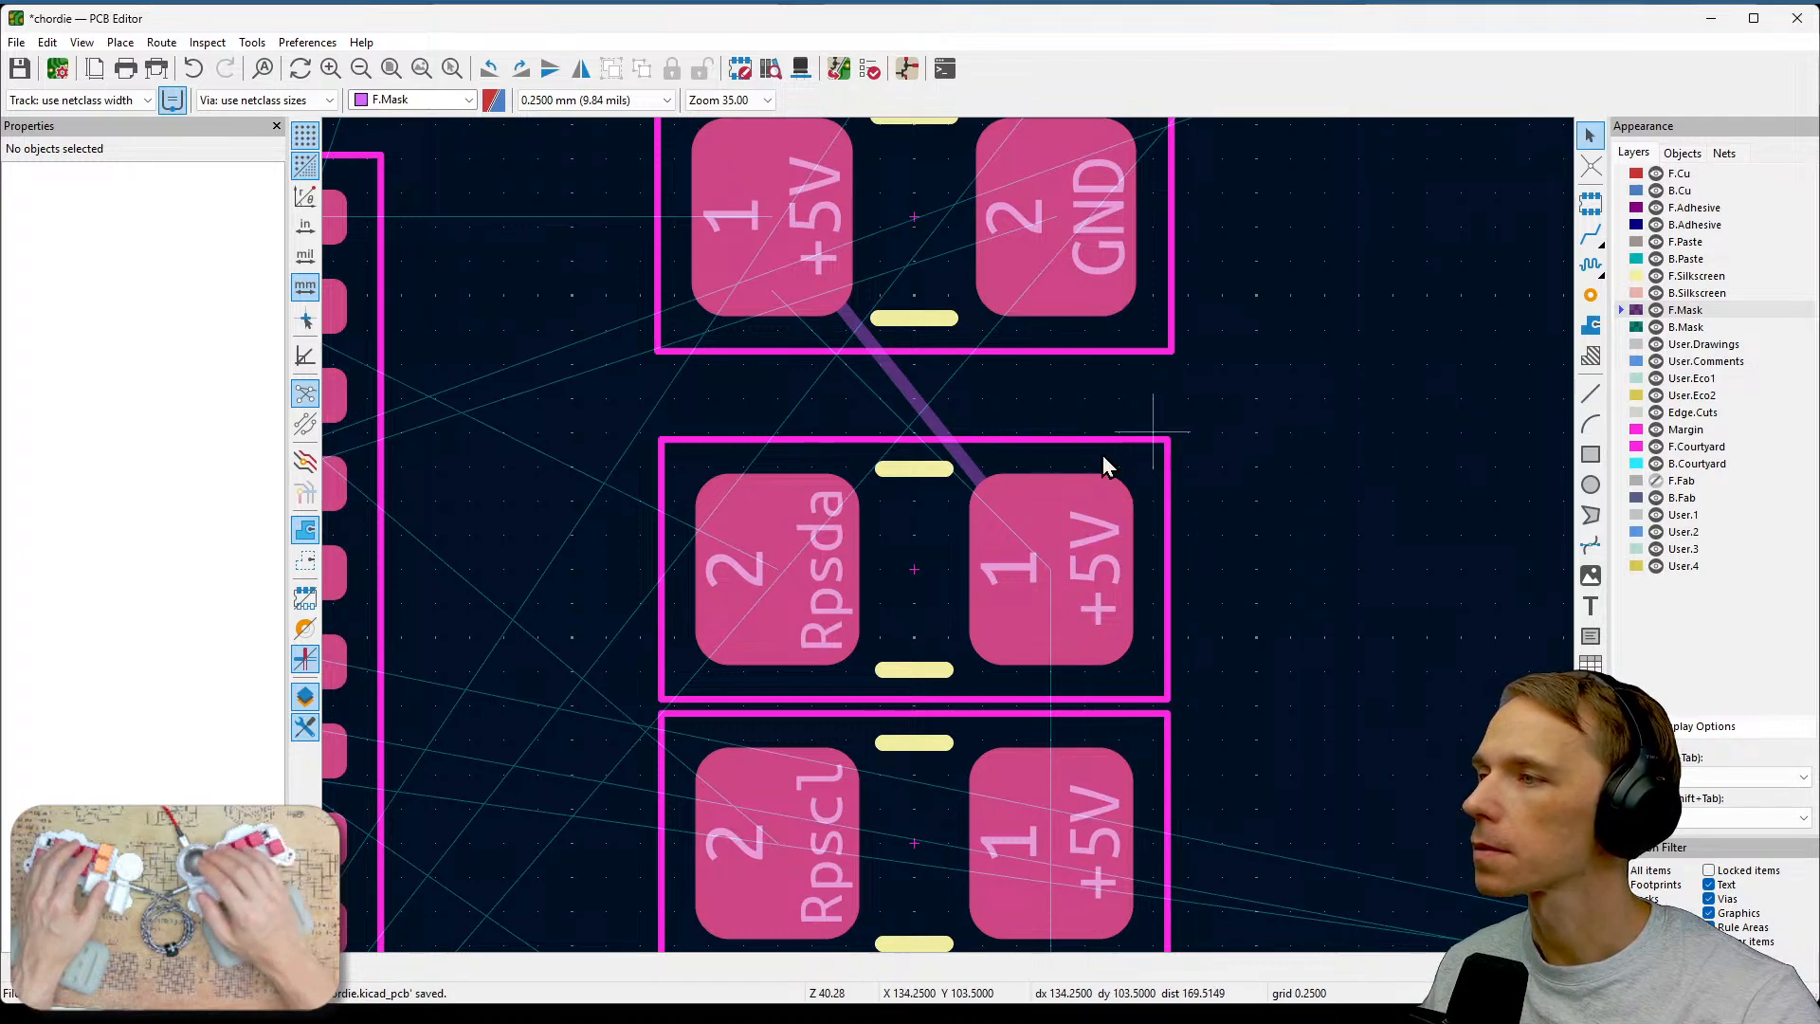
{"action": "key", "text": "Escape"}
{"action": "left_click", "coordinate": [947, 435]}
{"action": "key", "text": "Delete"}
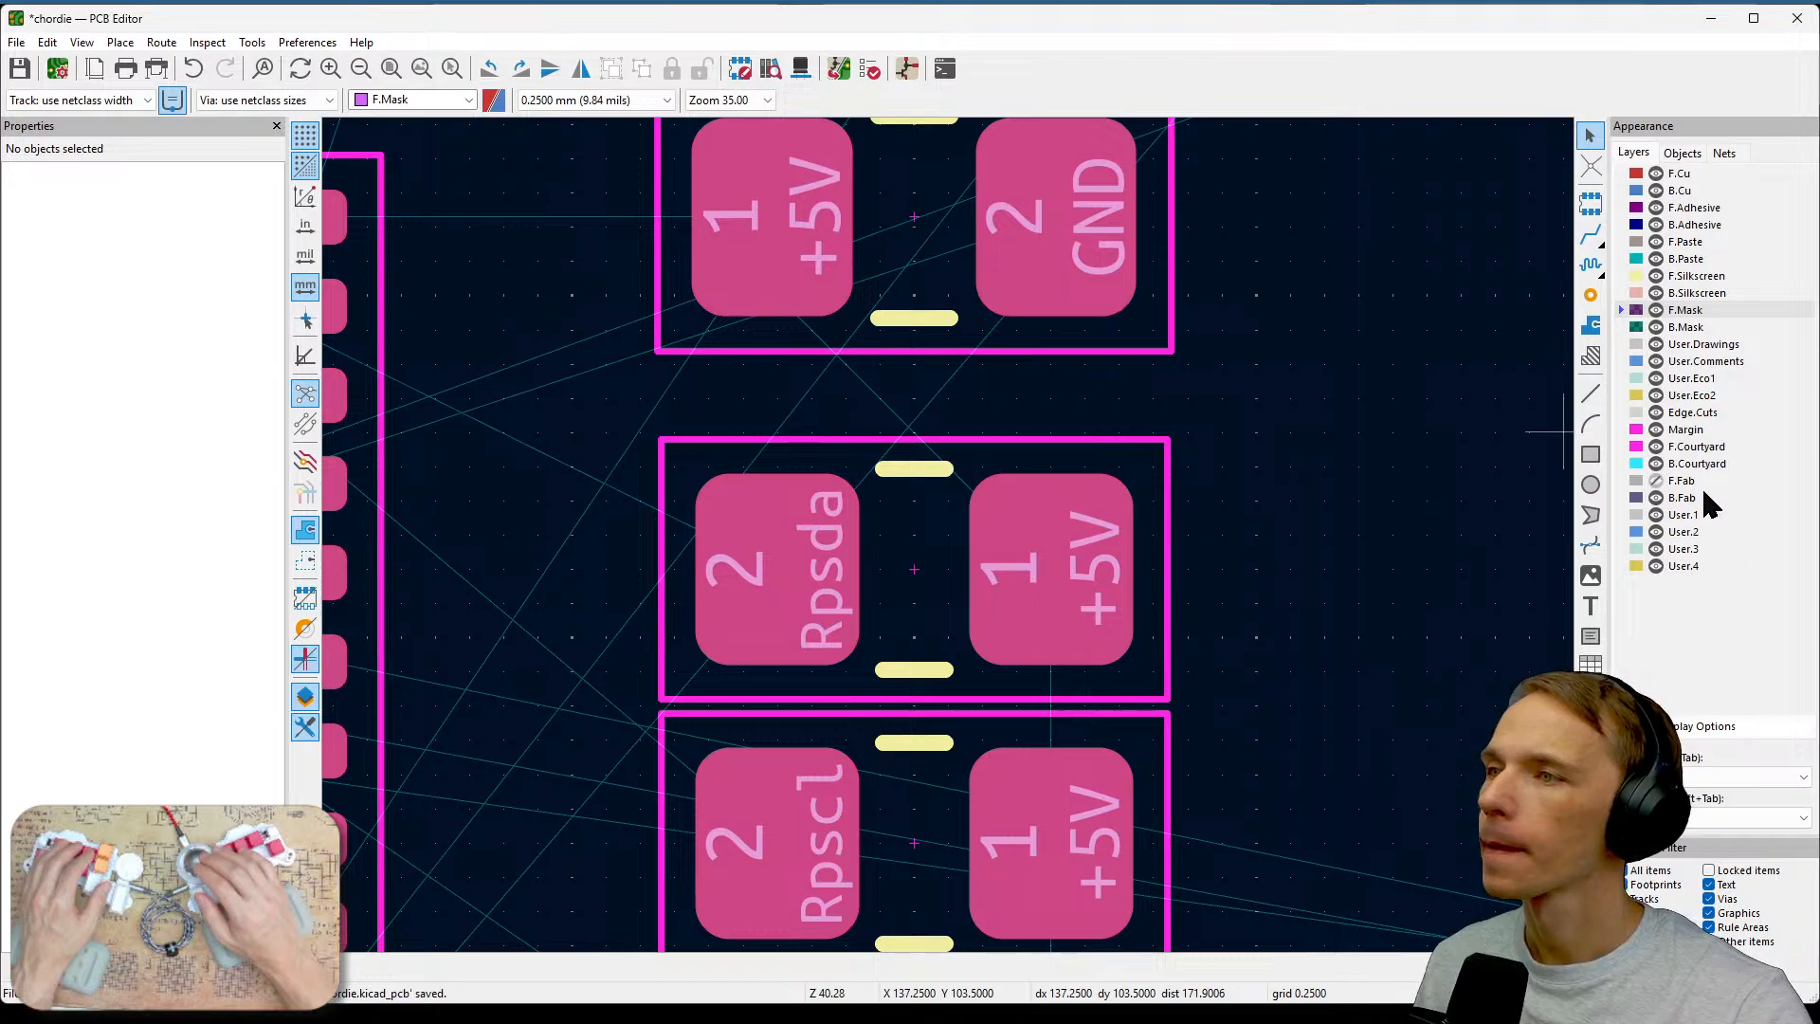
Return to front copper and switch the layer display preset to show all layers around the resistor array.
{"action": "left_click", "coordinate": [1679, 174]}
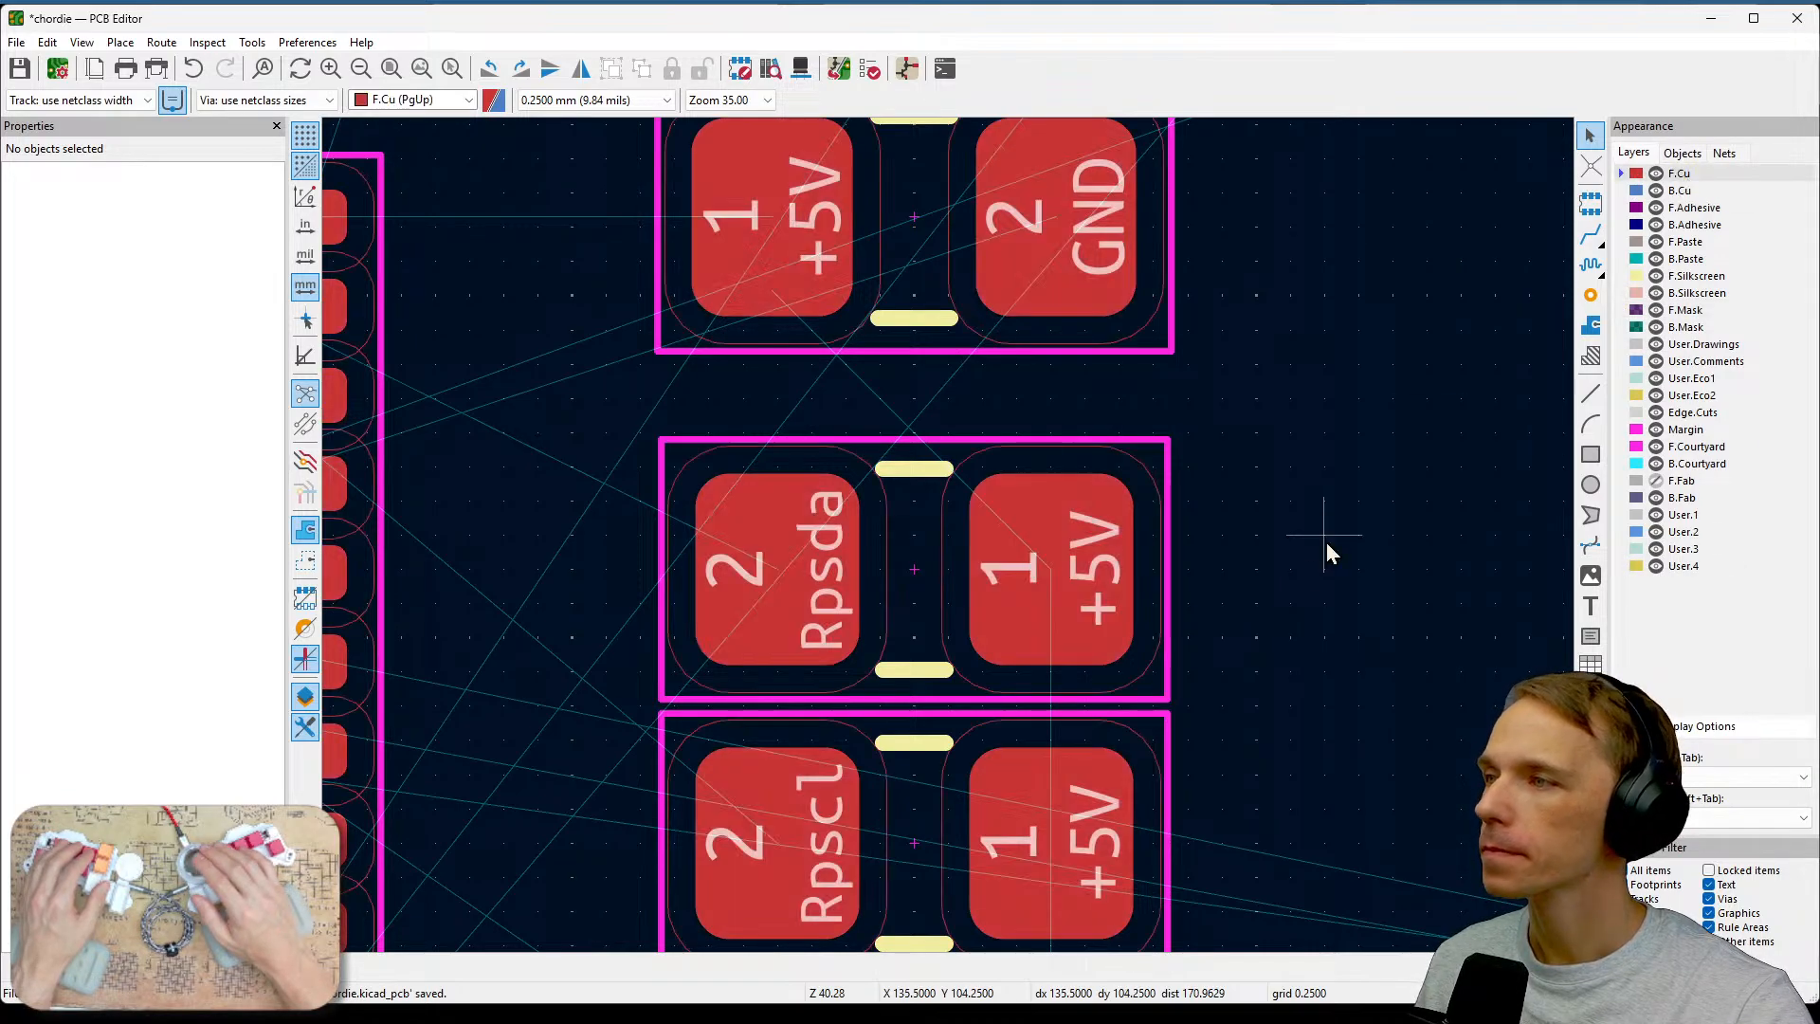
{"action": "scroll", "coordinate": [1279, 516], "scroll_direction": "down", "scroll_amount": 2}
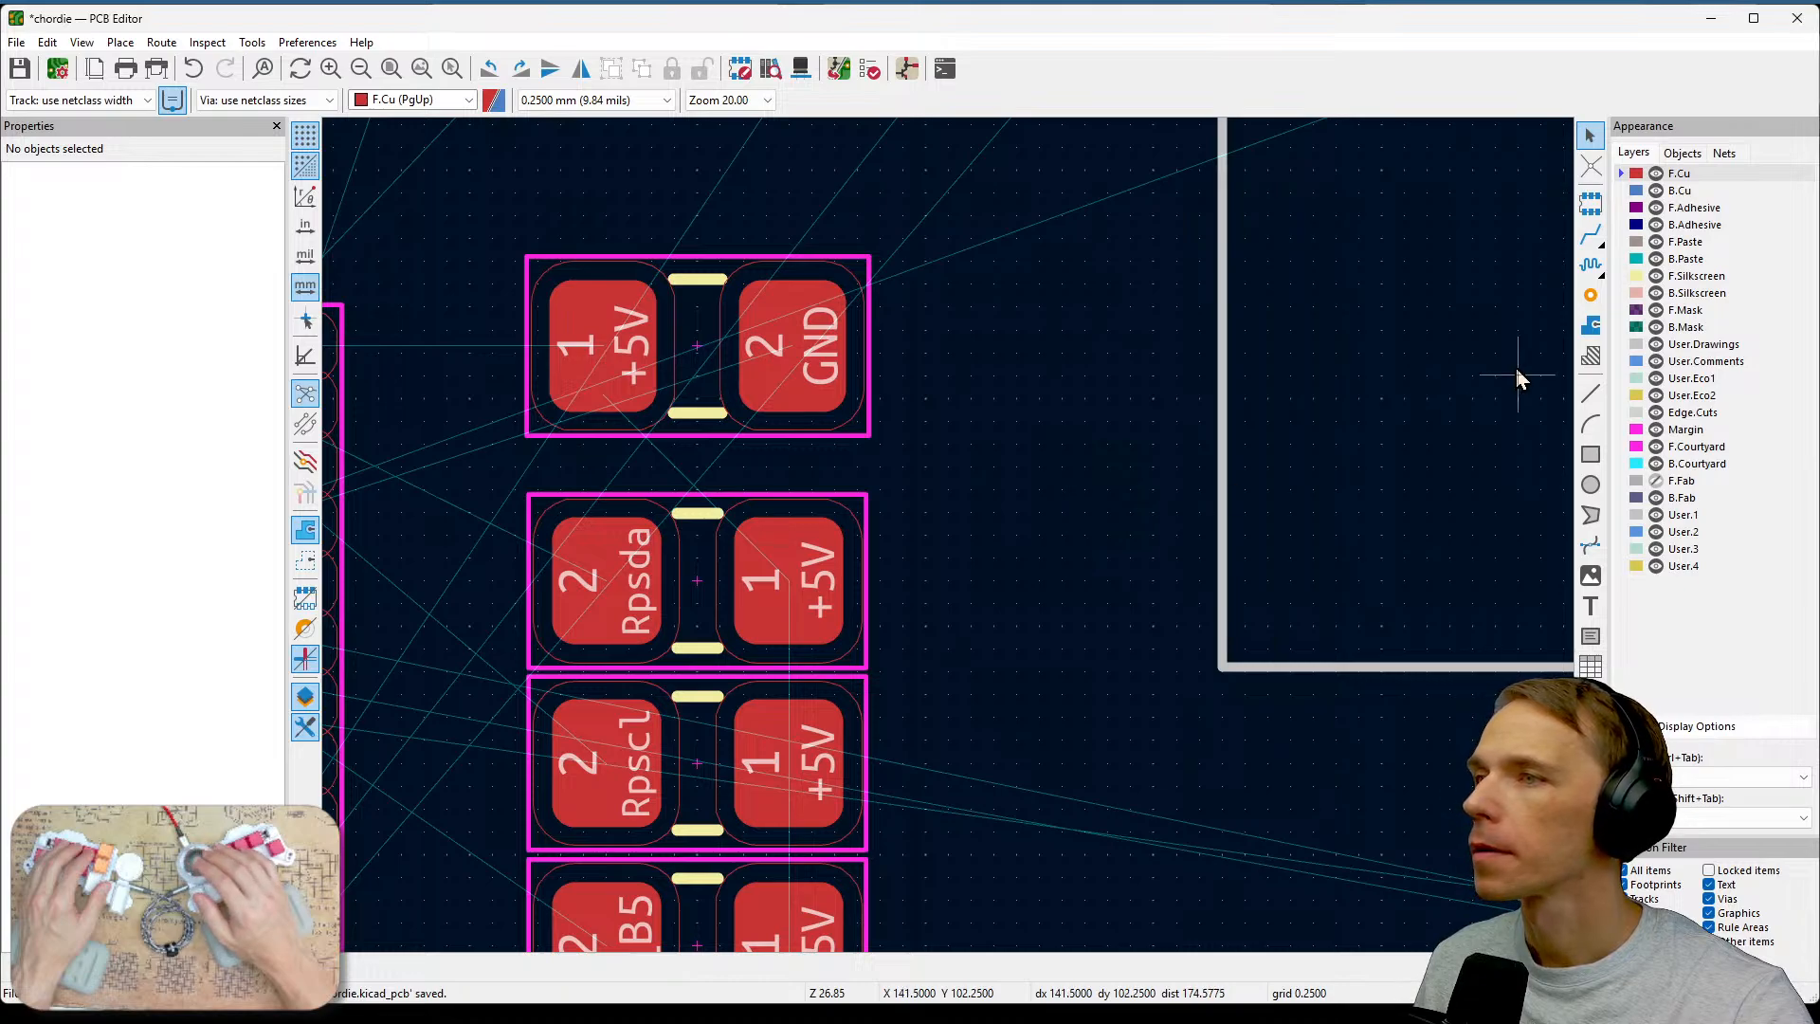
{"action": "left_click", "coordinate": [1696, 149]}
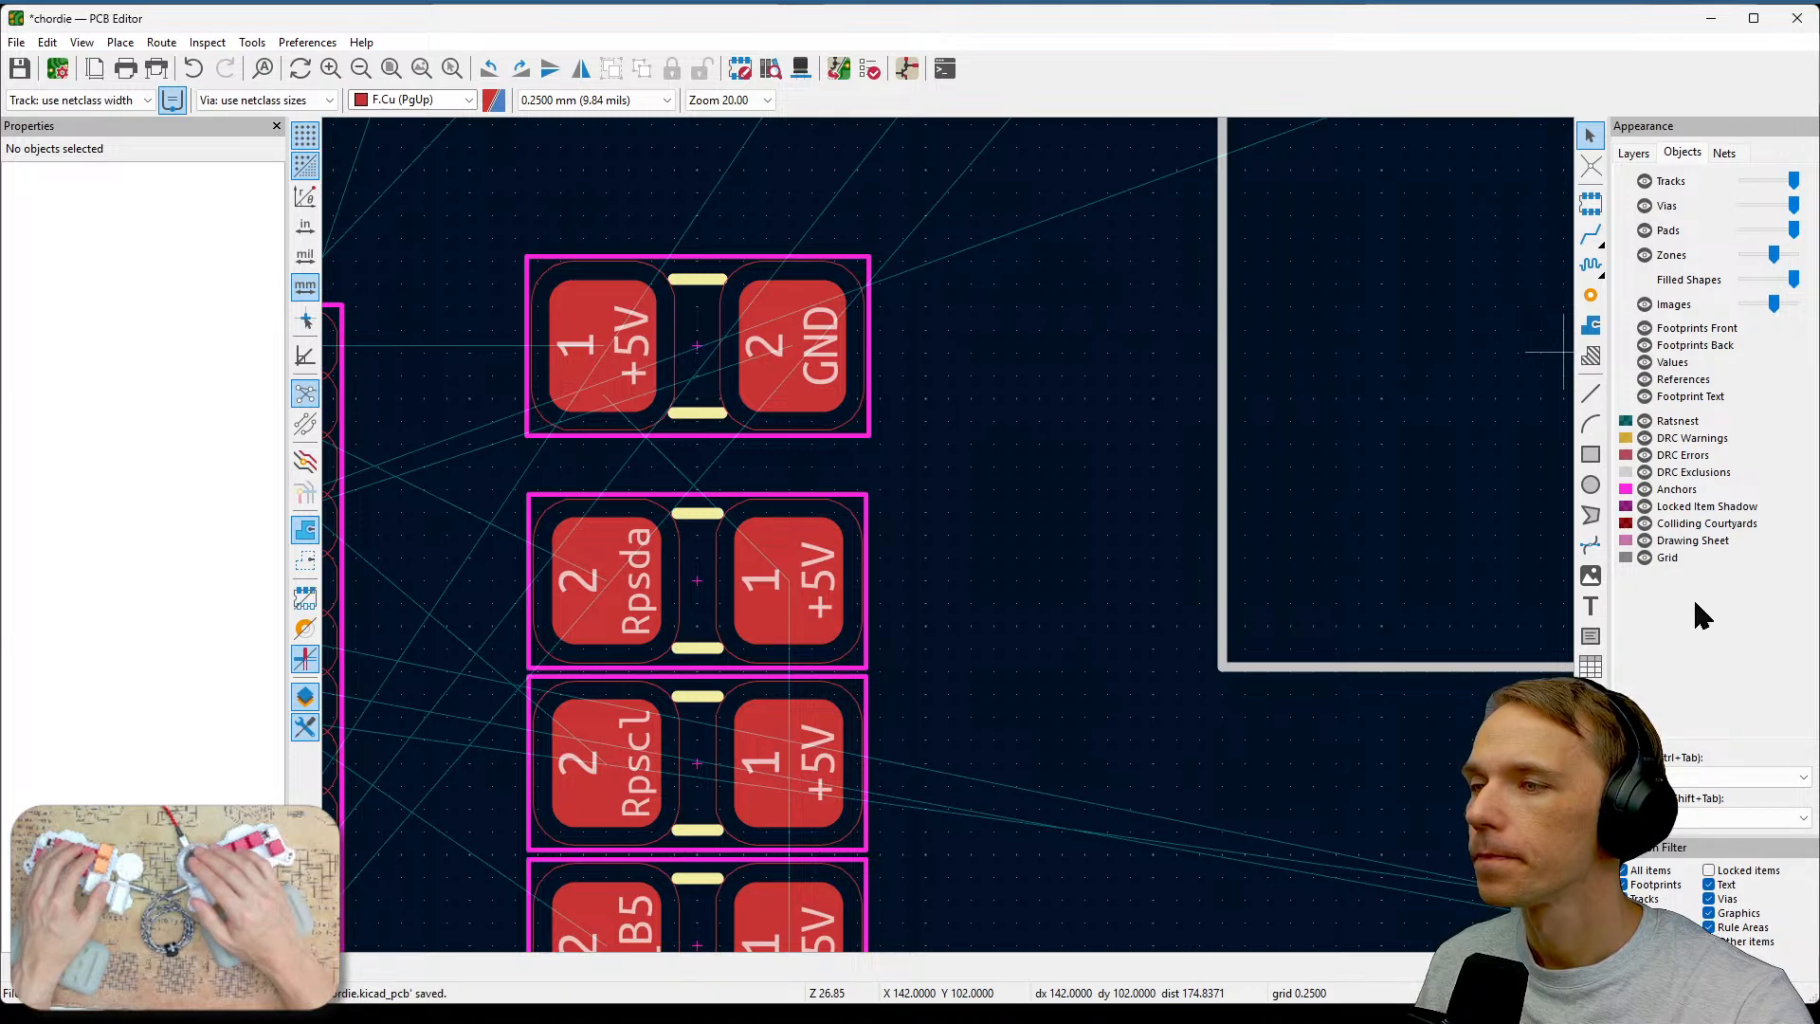
{"action": "left_click", "coordinate": [1803, 816]}
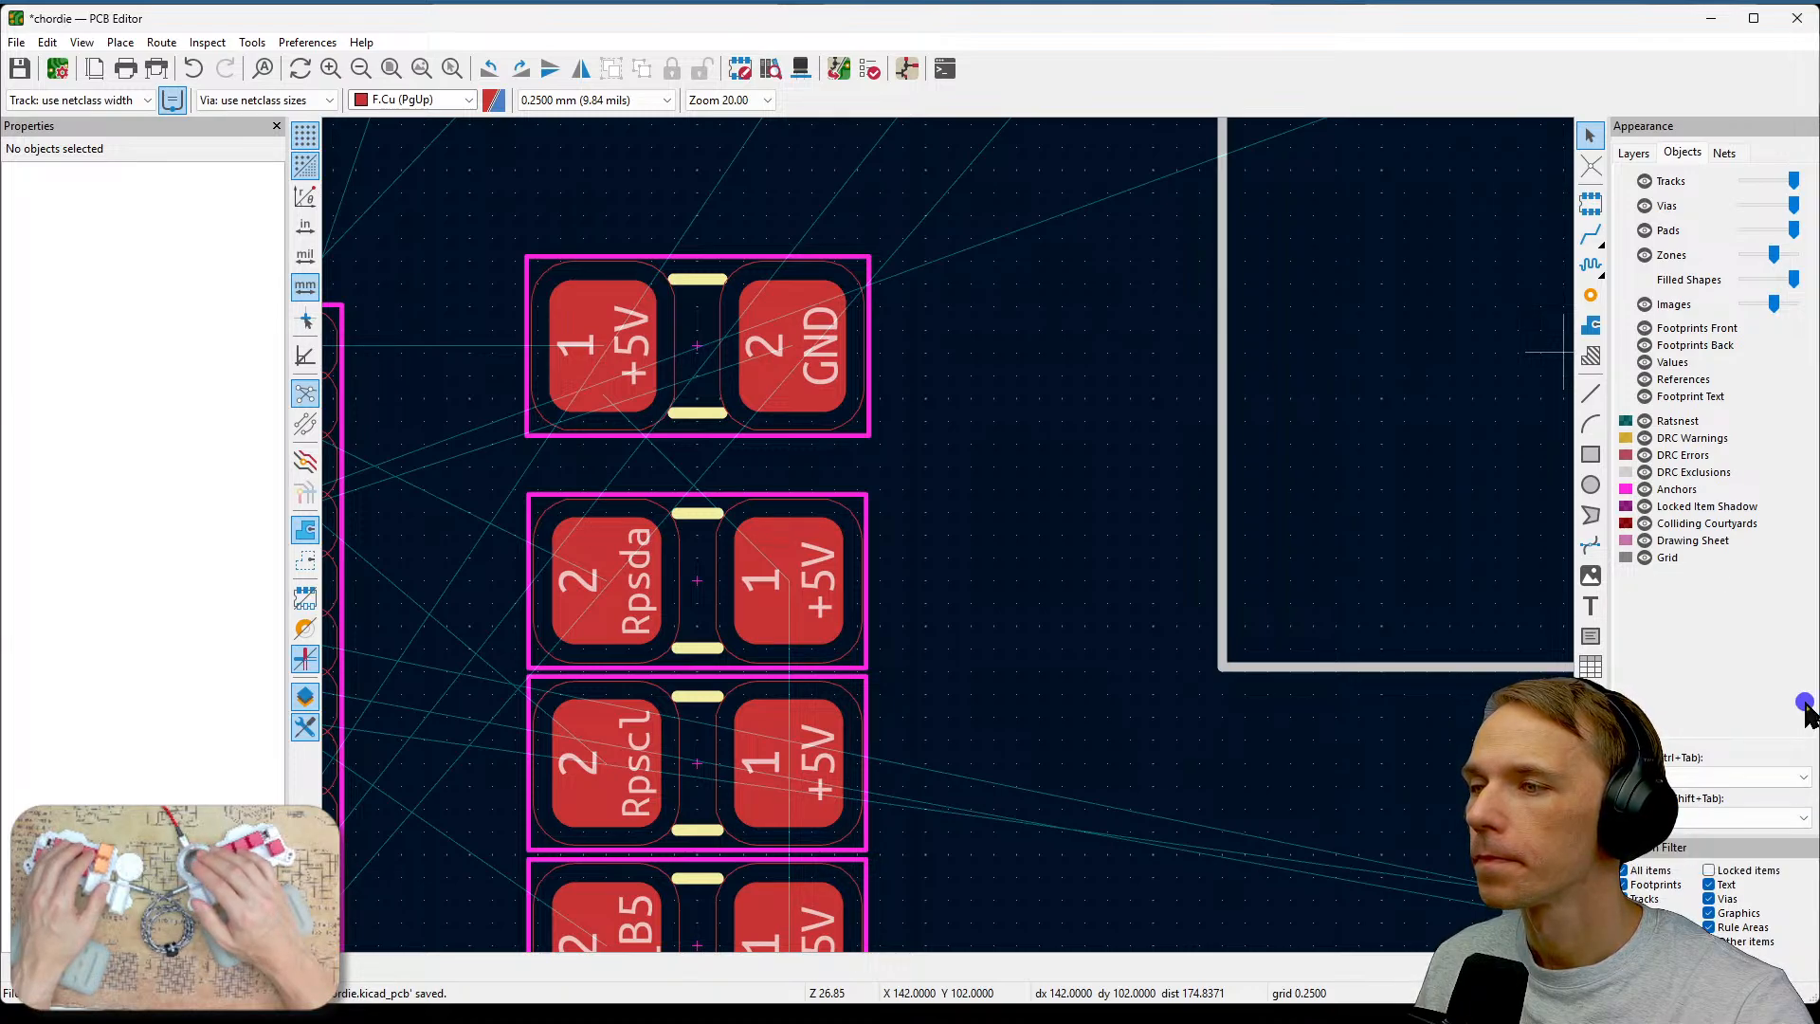
{"action": "left_click", "coordinate": [1803, 777]}
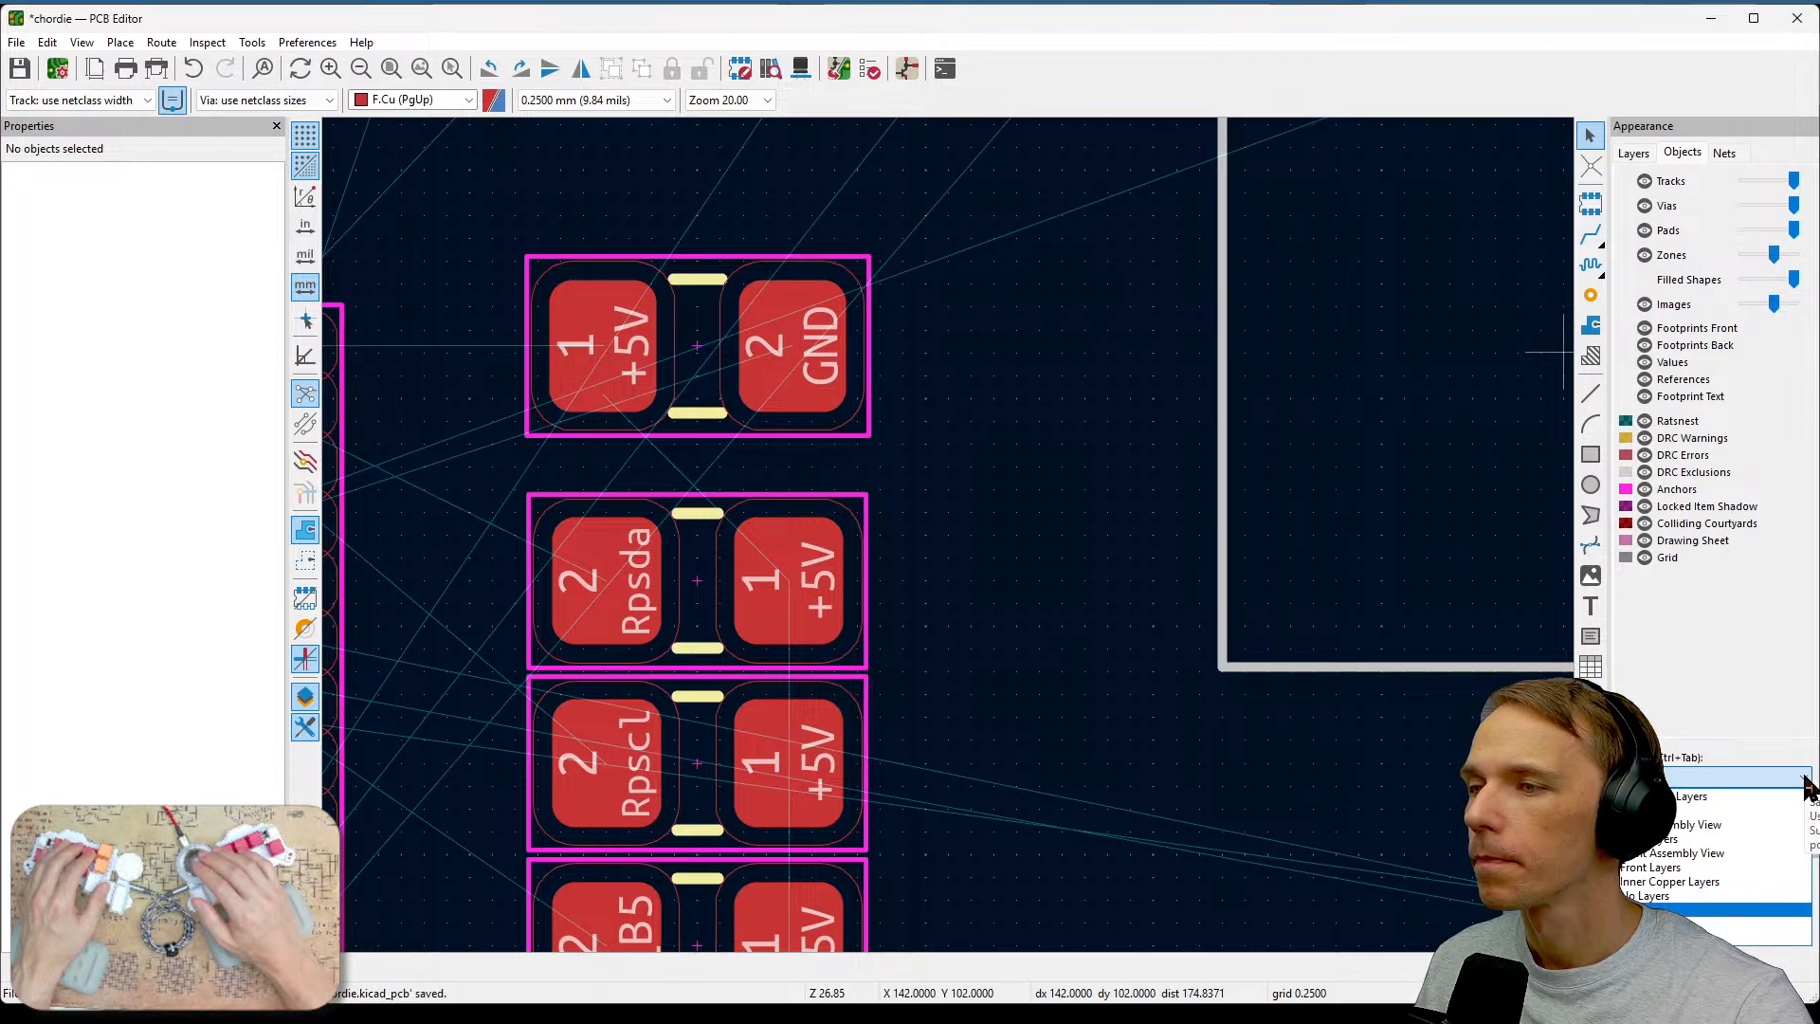
{"action": "left_click", "coordinate": [1756, 813]}
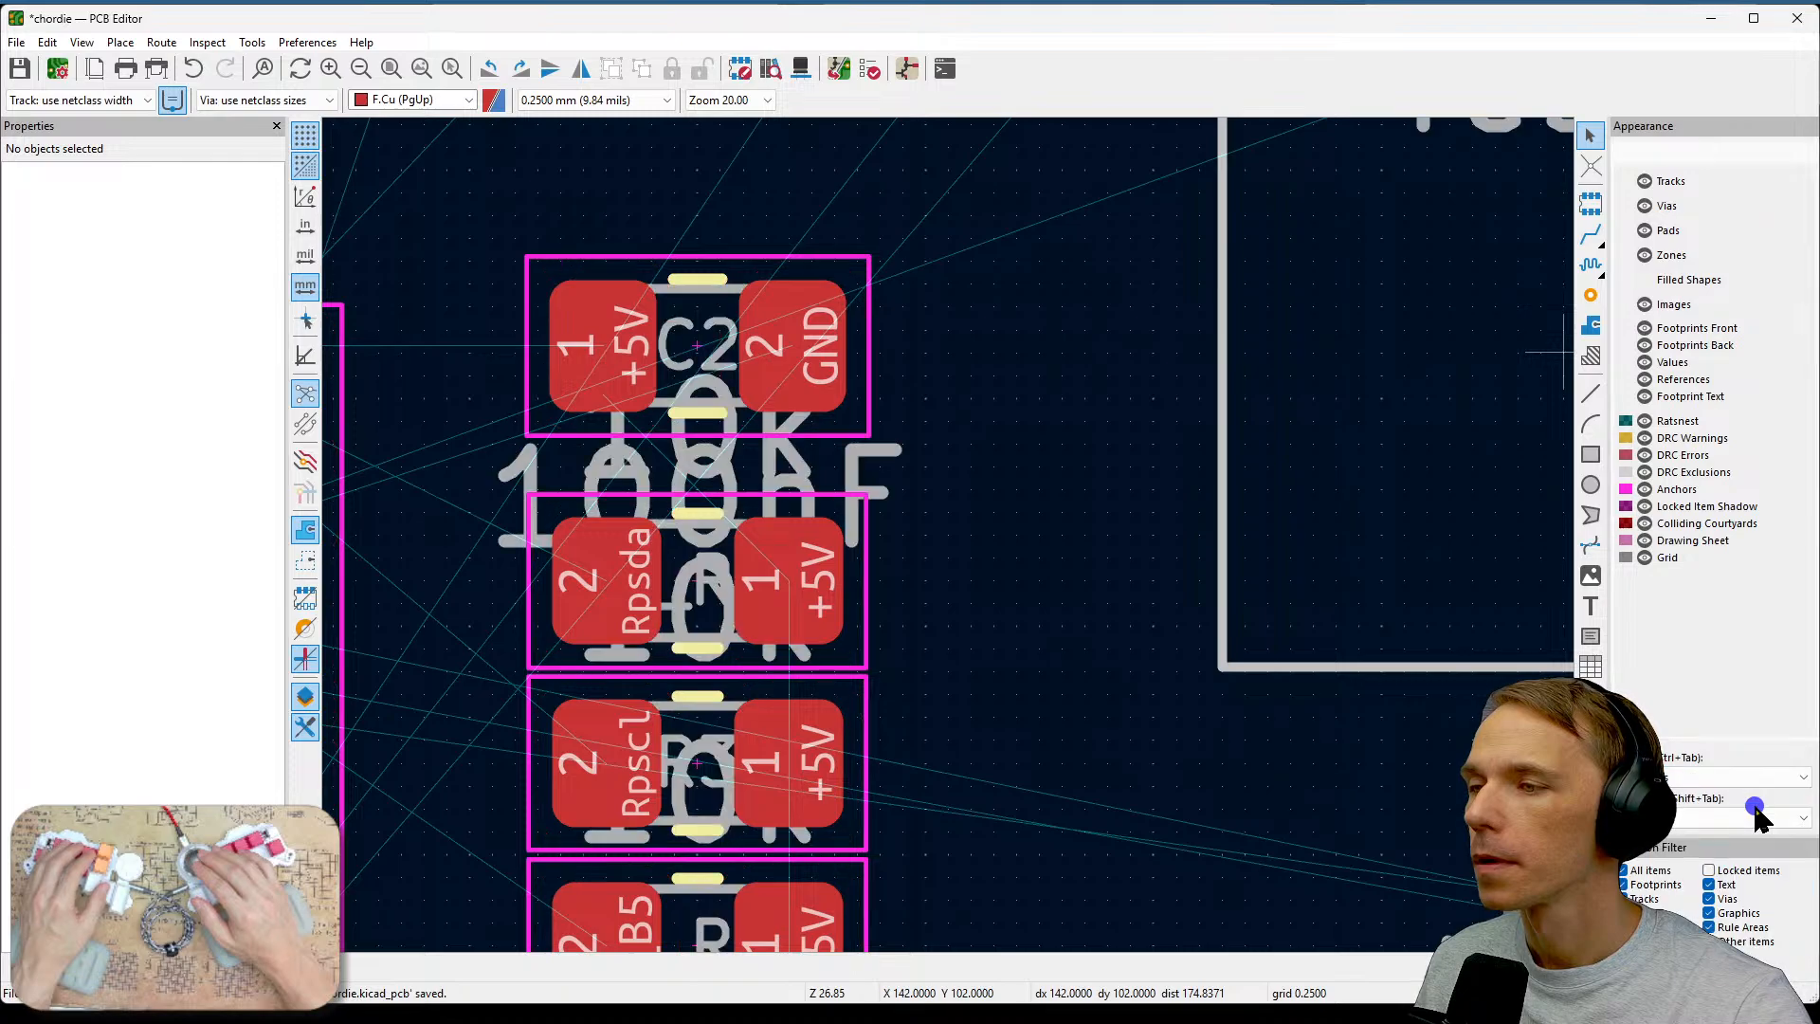
{"action": "scroll", "coordinate": [1160, 697], "scroll_direction": "down", "scroll_amount": 3}
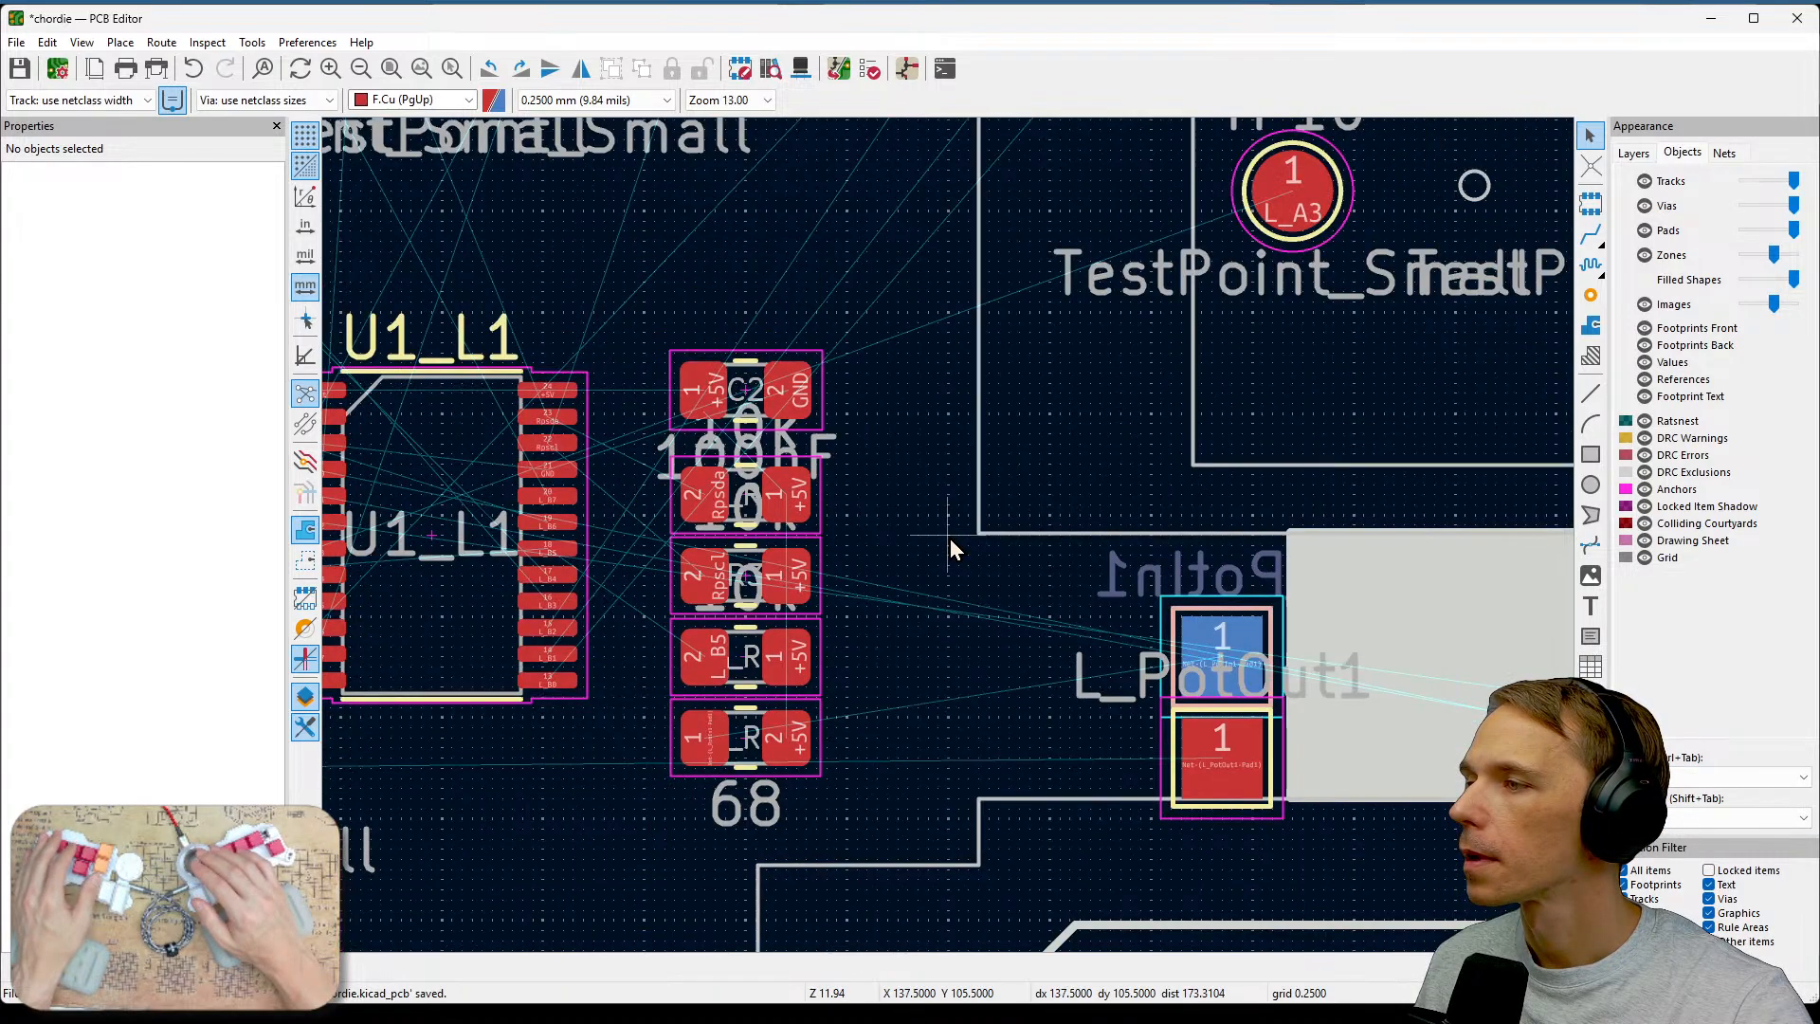
{"action": "middle_click_drag", "start_coordinate": [937, 527], "coordinate": [1160, 630]}
{"action": "scroll", "coordinate": [1071, 559], "scroll_direction": "up", "scroll_amount": 2}
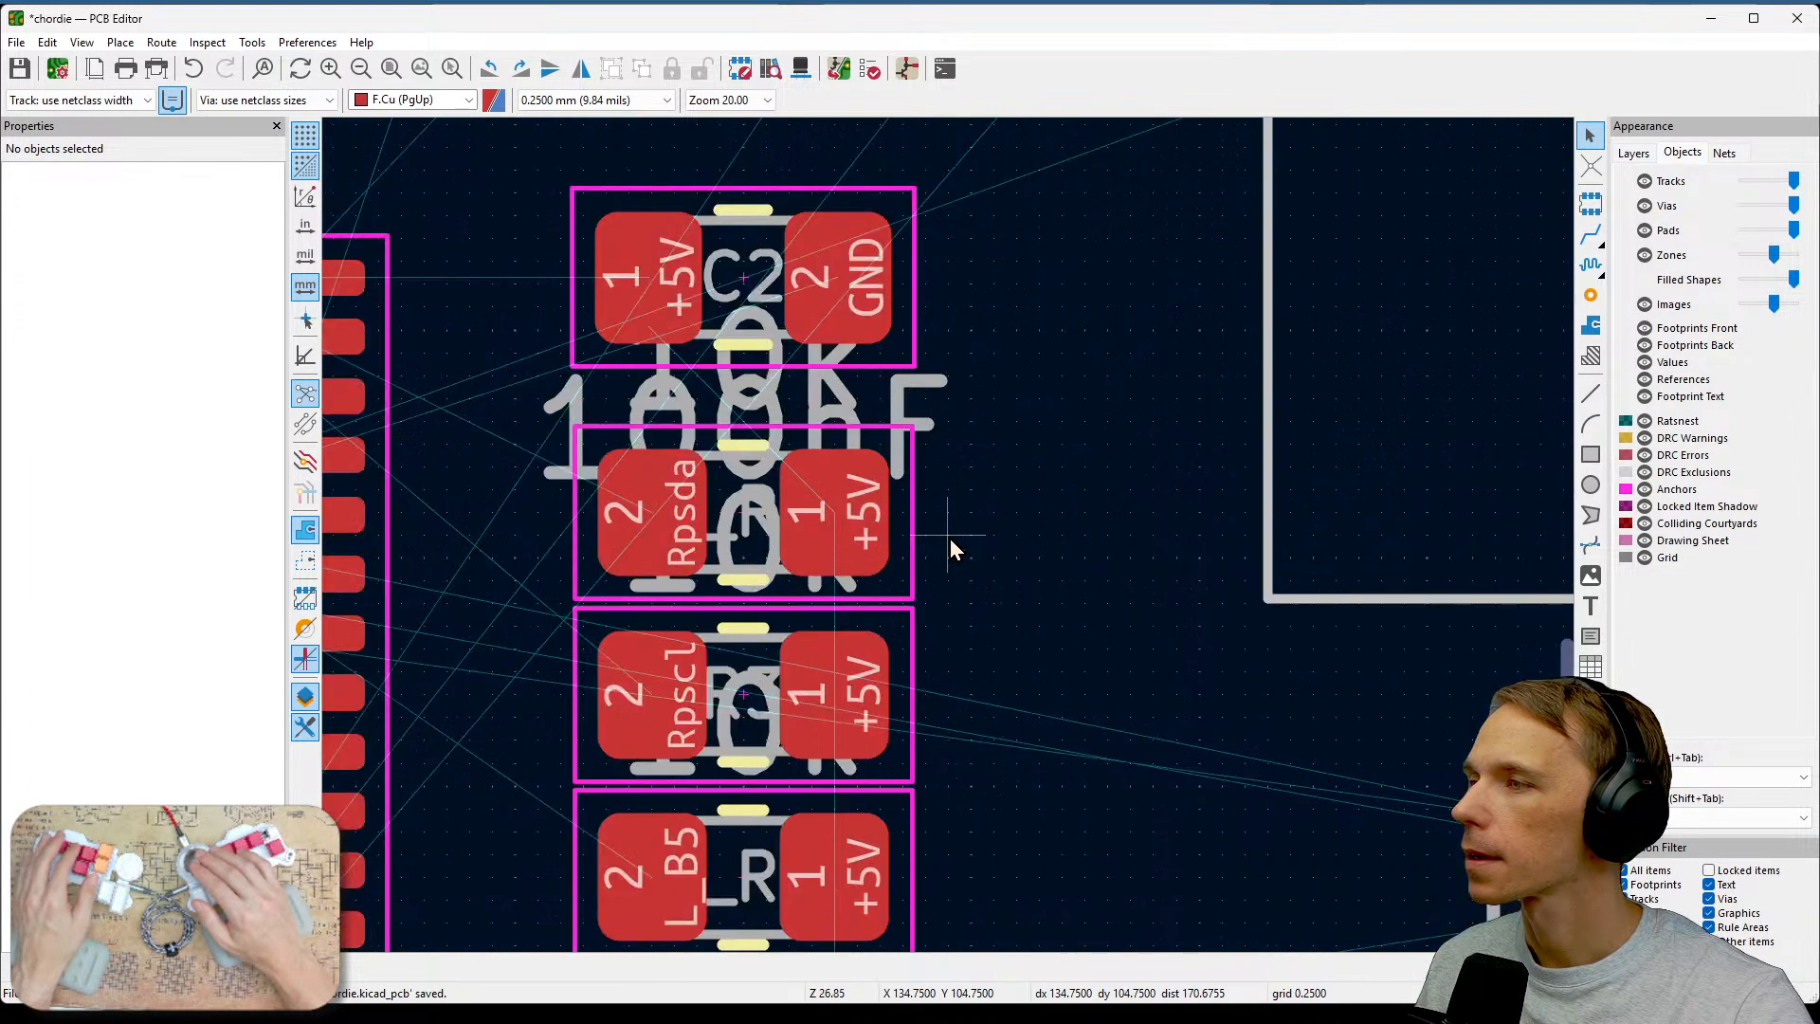
{"action": "scroll", "coordinate": [949, 538], "scroll_direction": "up", "scroll_amount": 2}
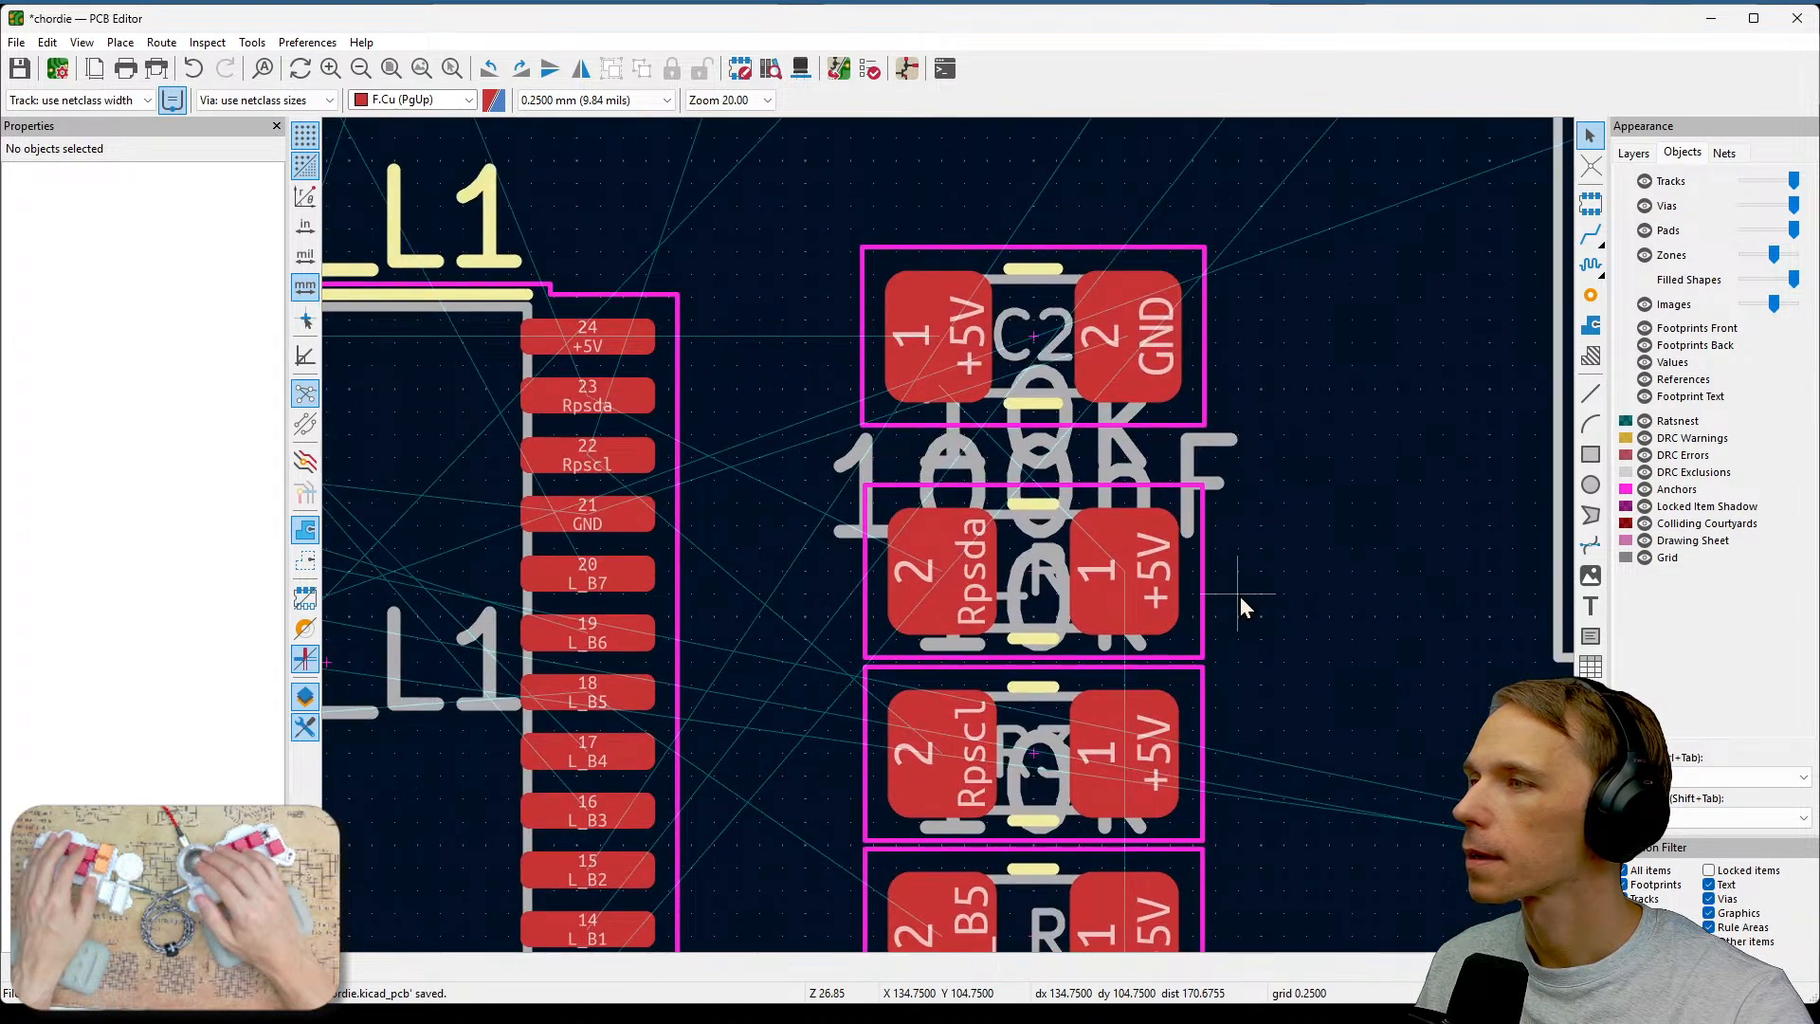
Route a +5V track from the C2 capacitor's +5V pad to the Rpsda resistor's +5V pad.
{"action": "left_click", "coordinate": [1591, 234]}
{"action": "left_click", "coordinate": [938, 360]}
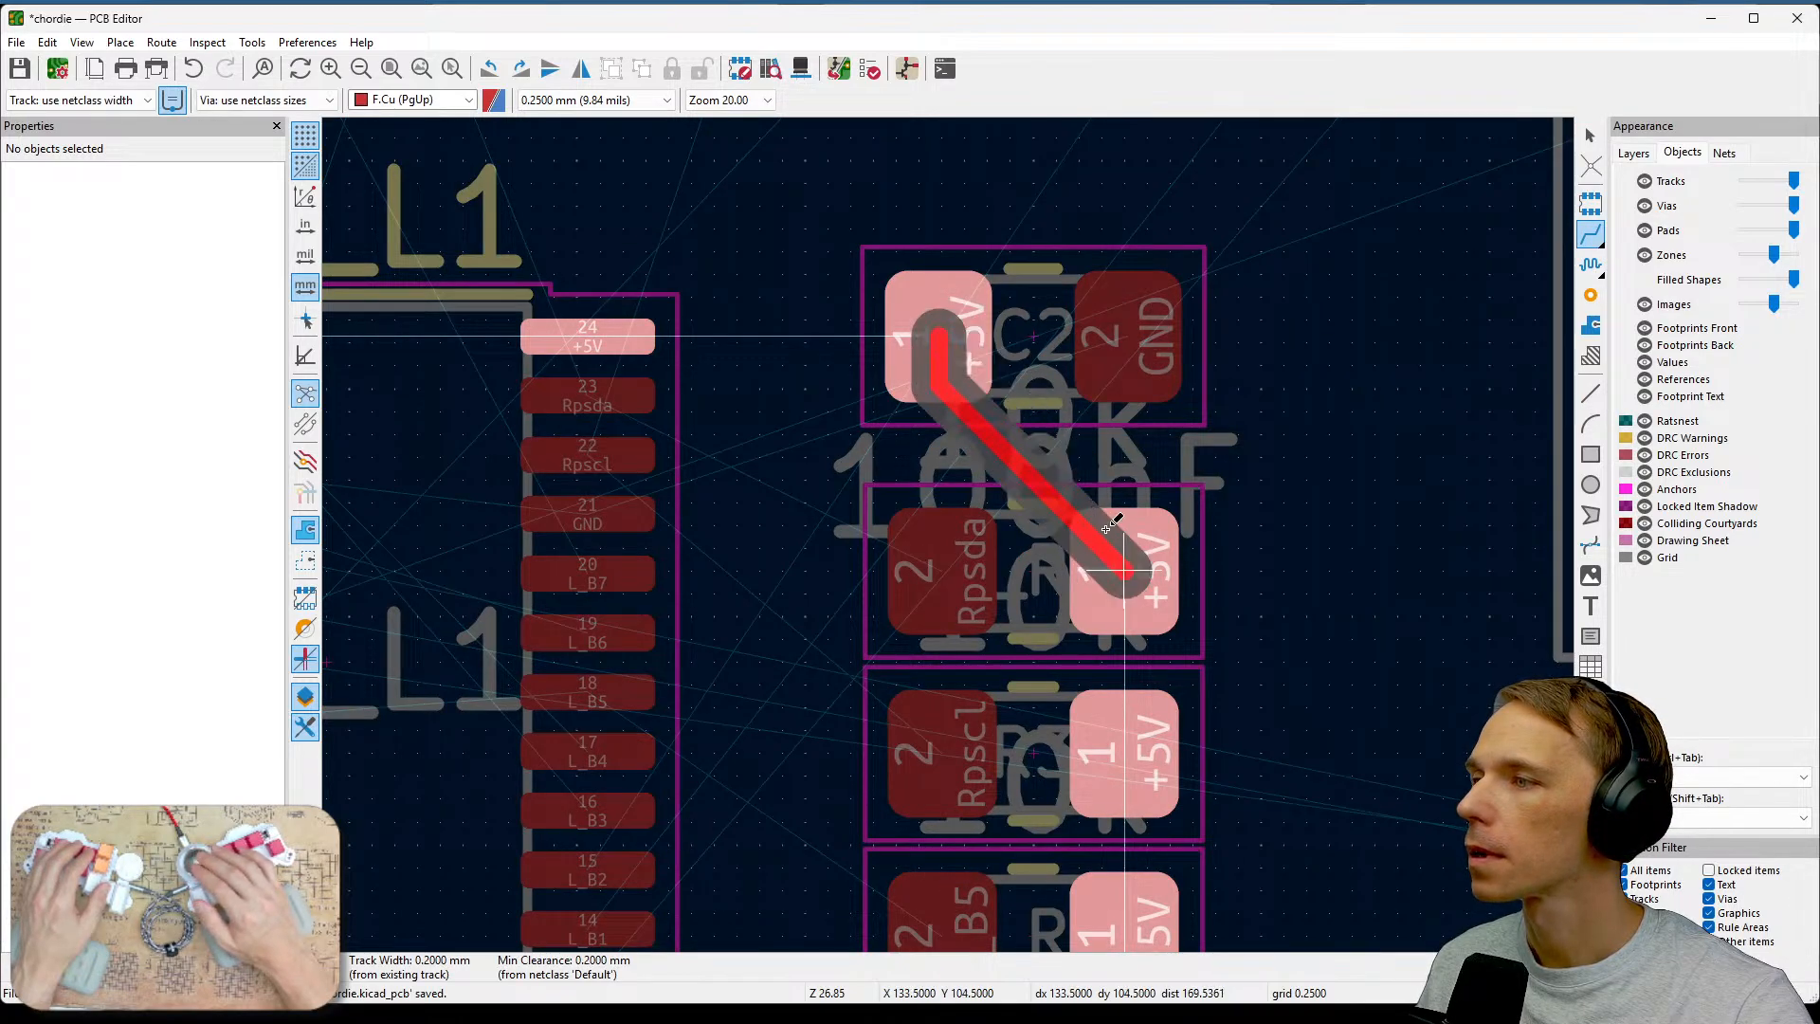
{"action": "left_click", "coordinate": [1115, 529]}
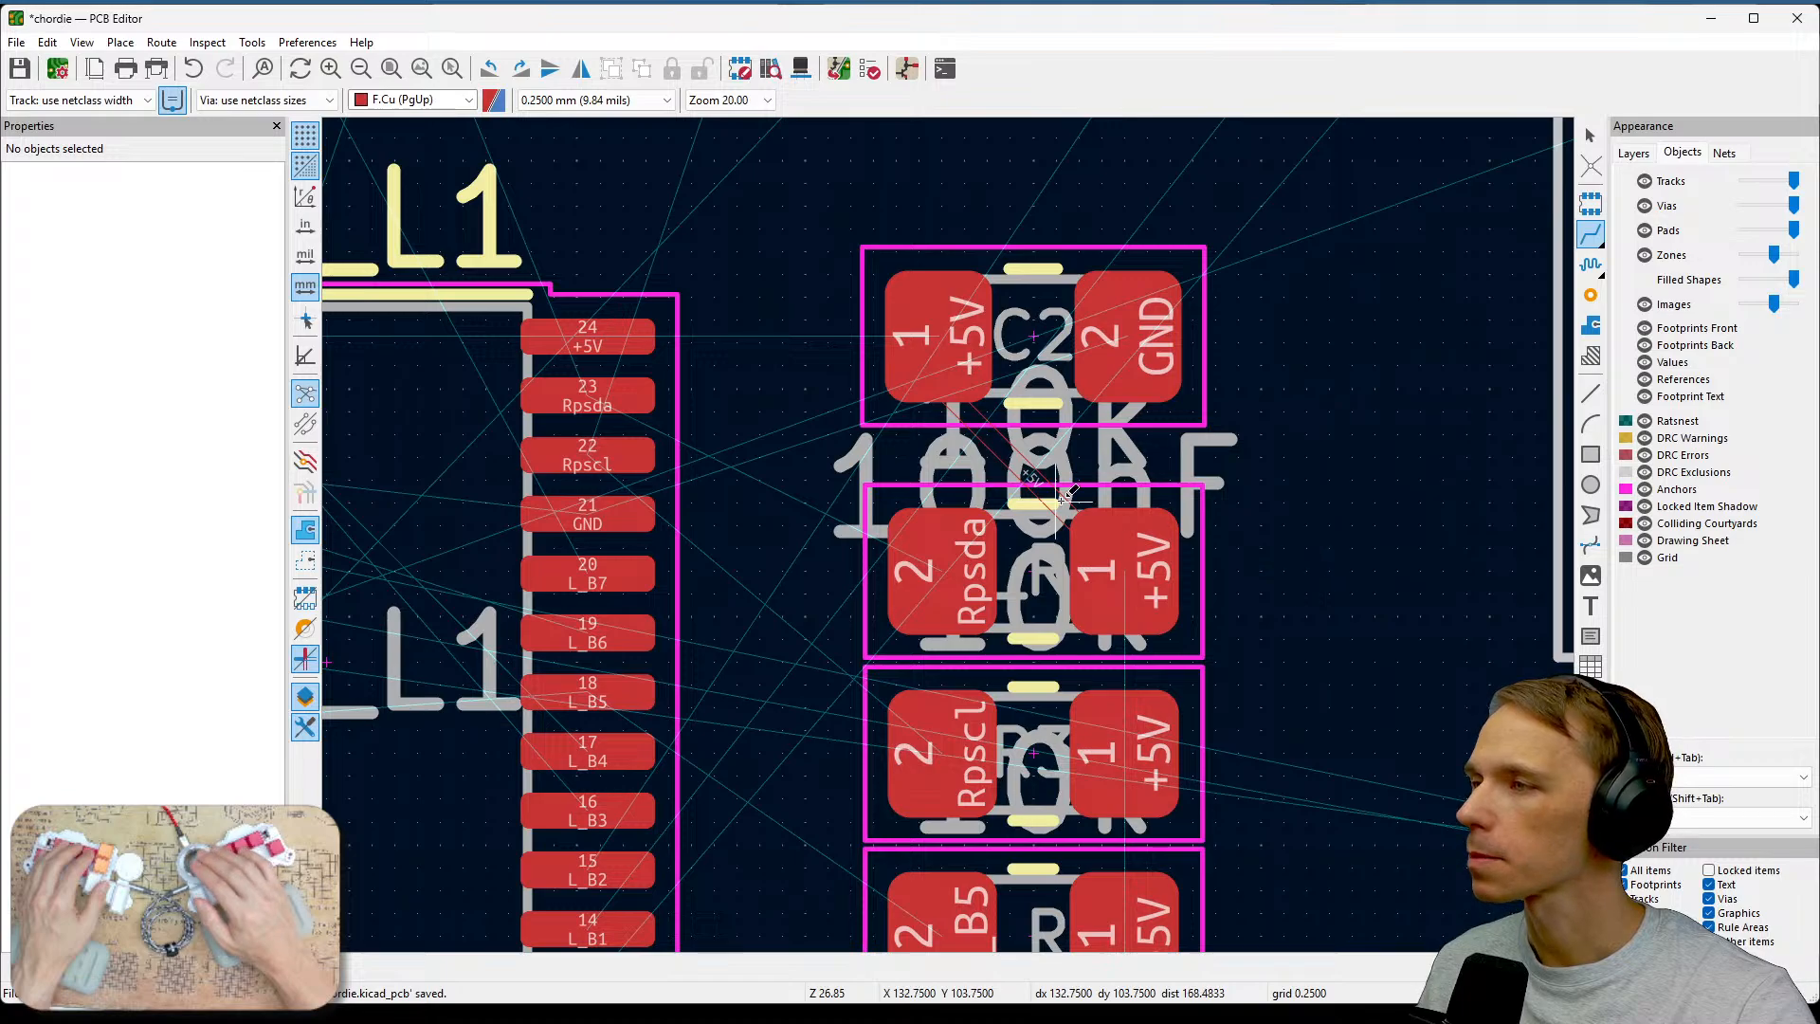
{"action": "scroll", "coordinate": [1008, 464], "scroll_direction": "up", "scroll_amount": 5}
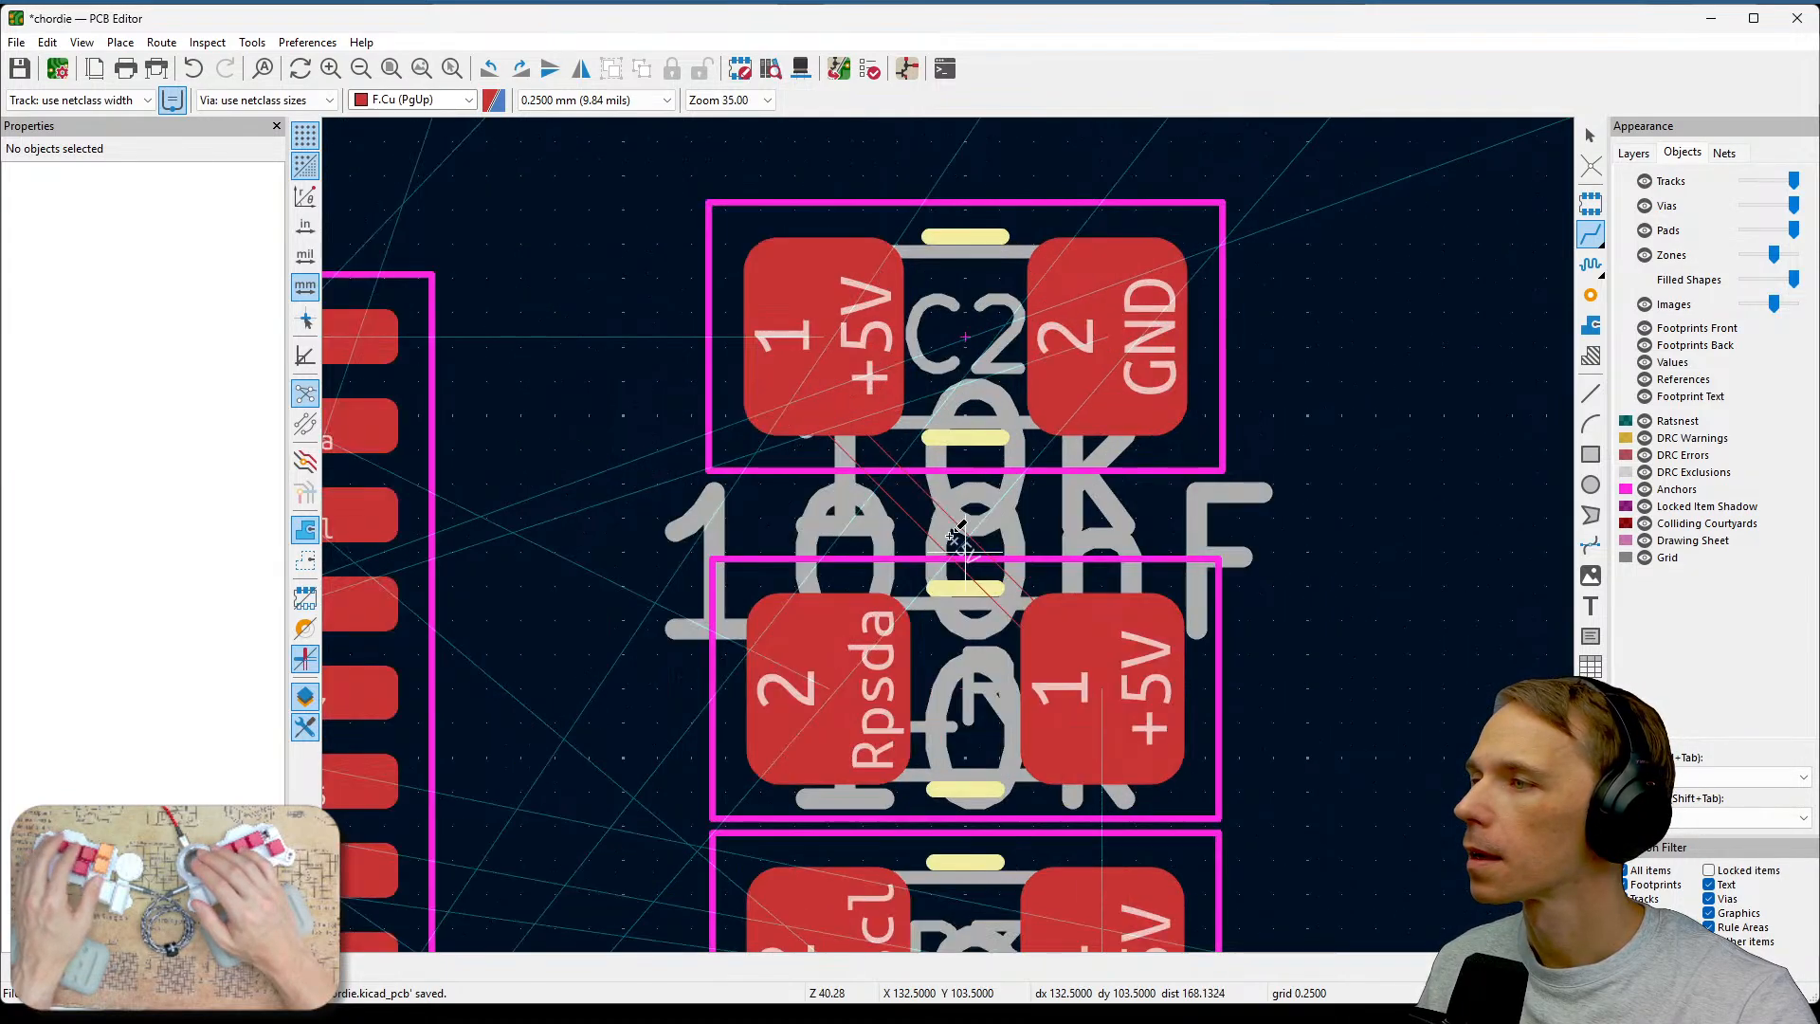
{"action": "scroll", "coordinate": [958, 527], "scroll_direction": "down", "scroll_amount": 10}
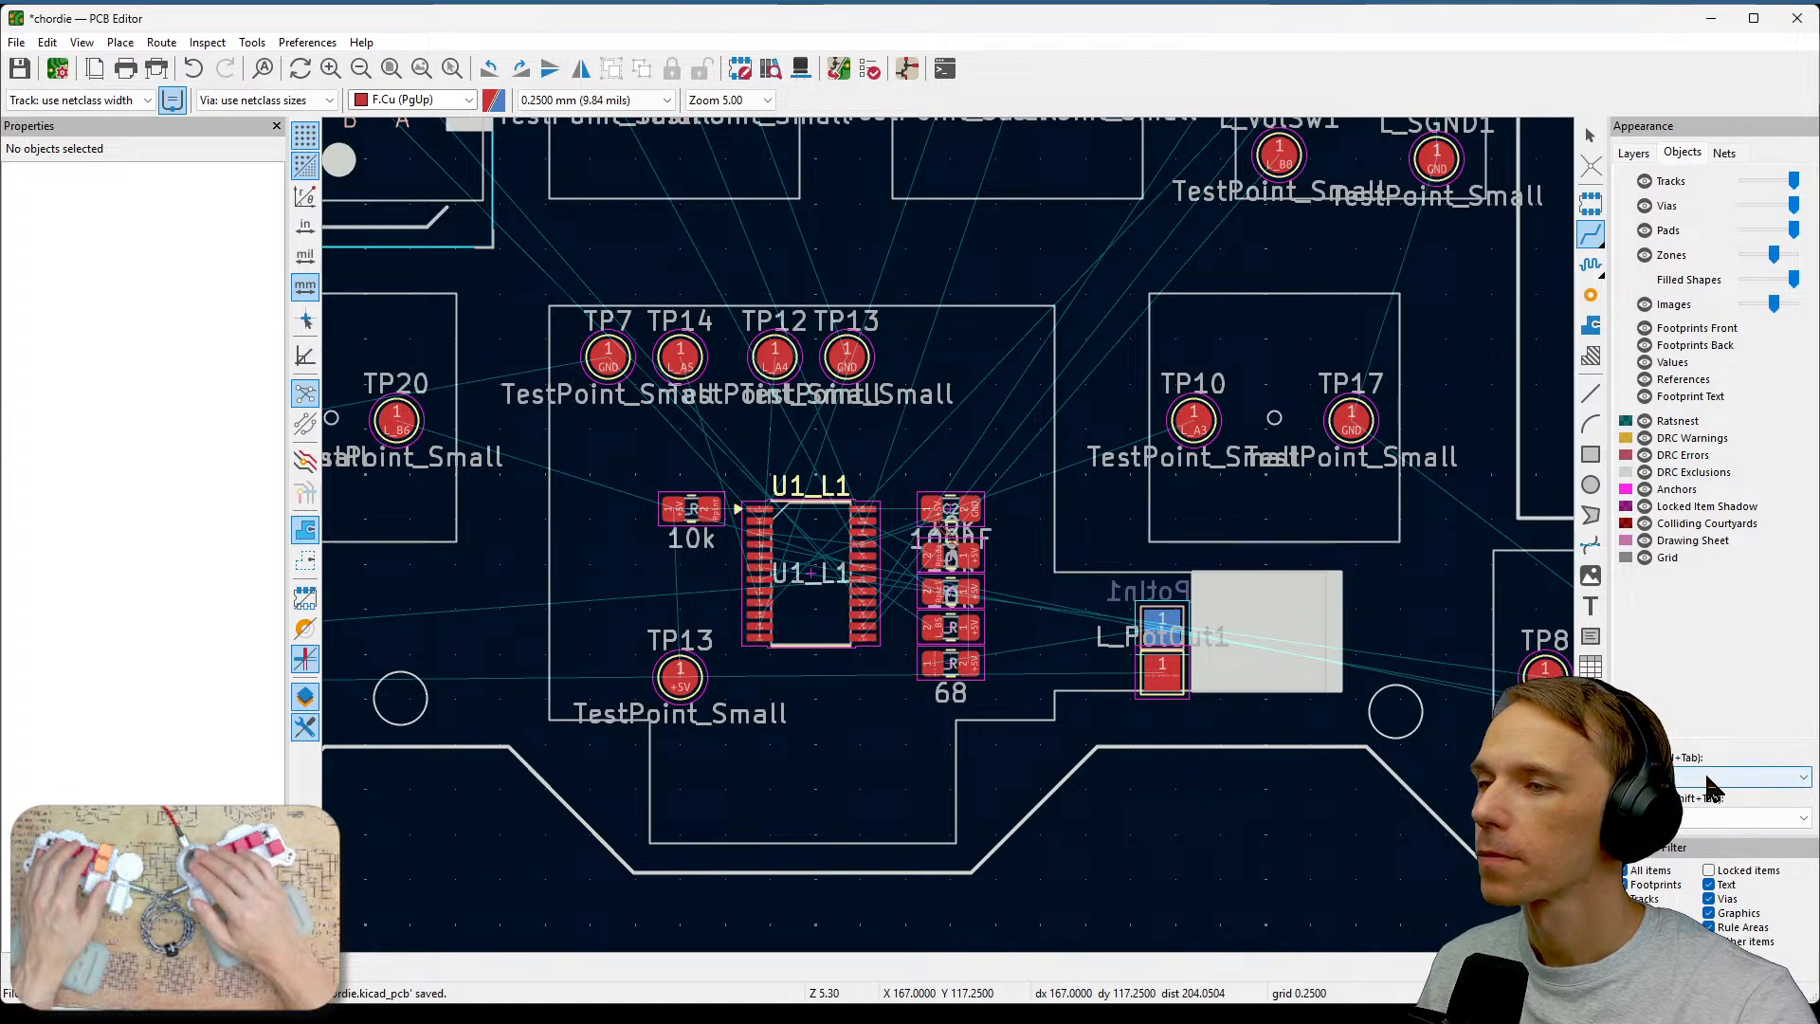
Cycle through the layer display presets to inspect the resistor array area on different layers.
{"action": "left_click", "coordinate": [1742, 777]}
{"action": "left_click", "coordinate": [1742, 799]}
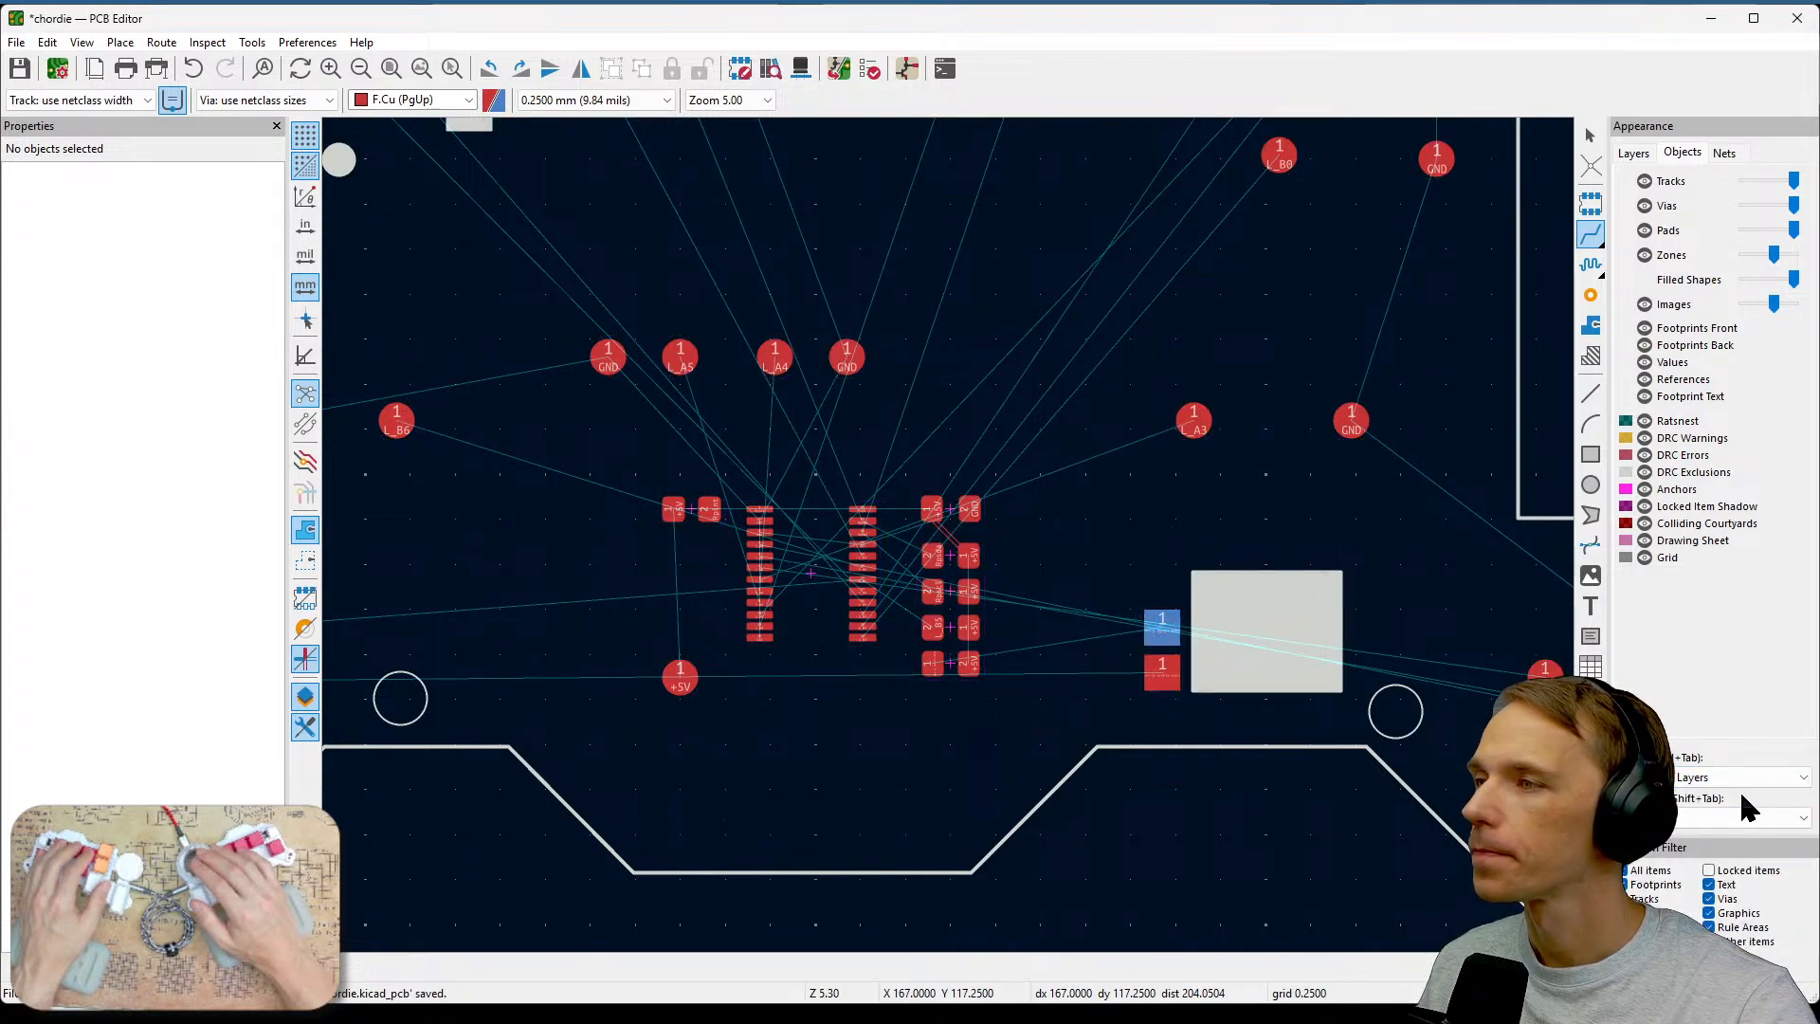
{"action": "left_click", "coordinate": [1714, 779]}
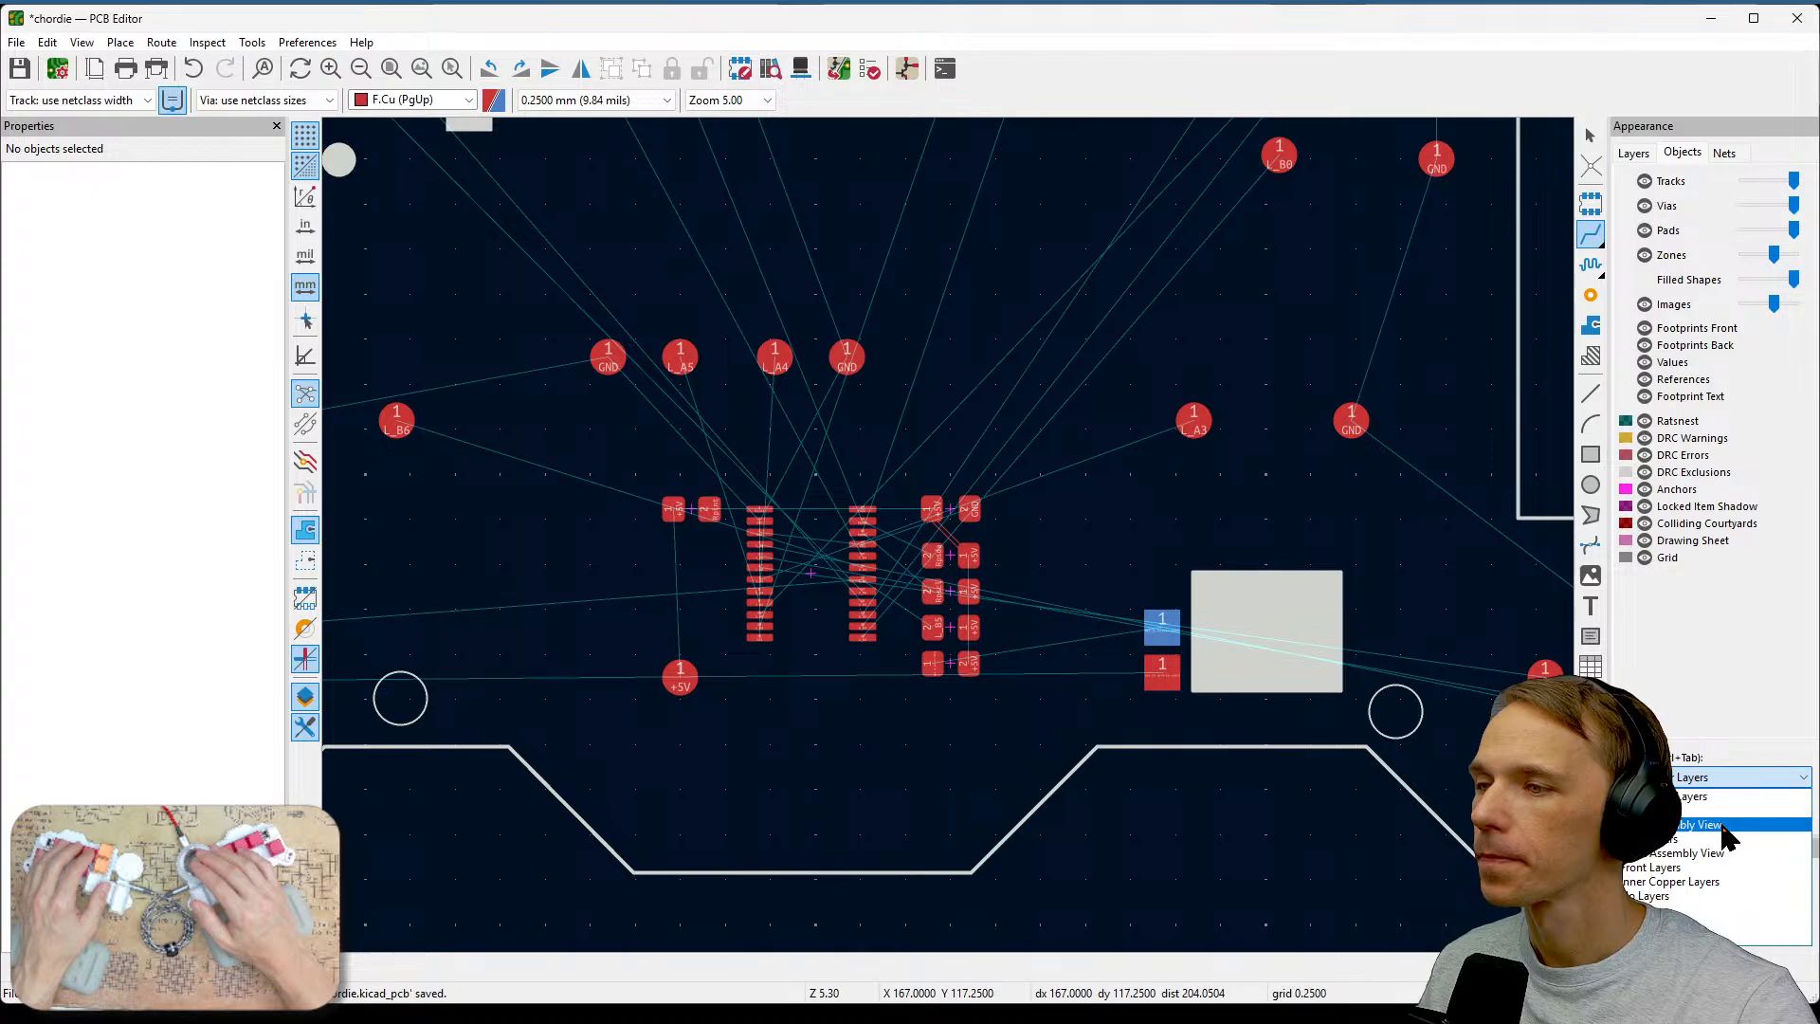
{"action": "left_click", "coordinate": [1722, 825]}
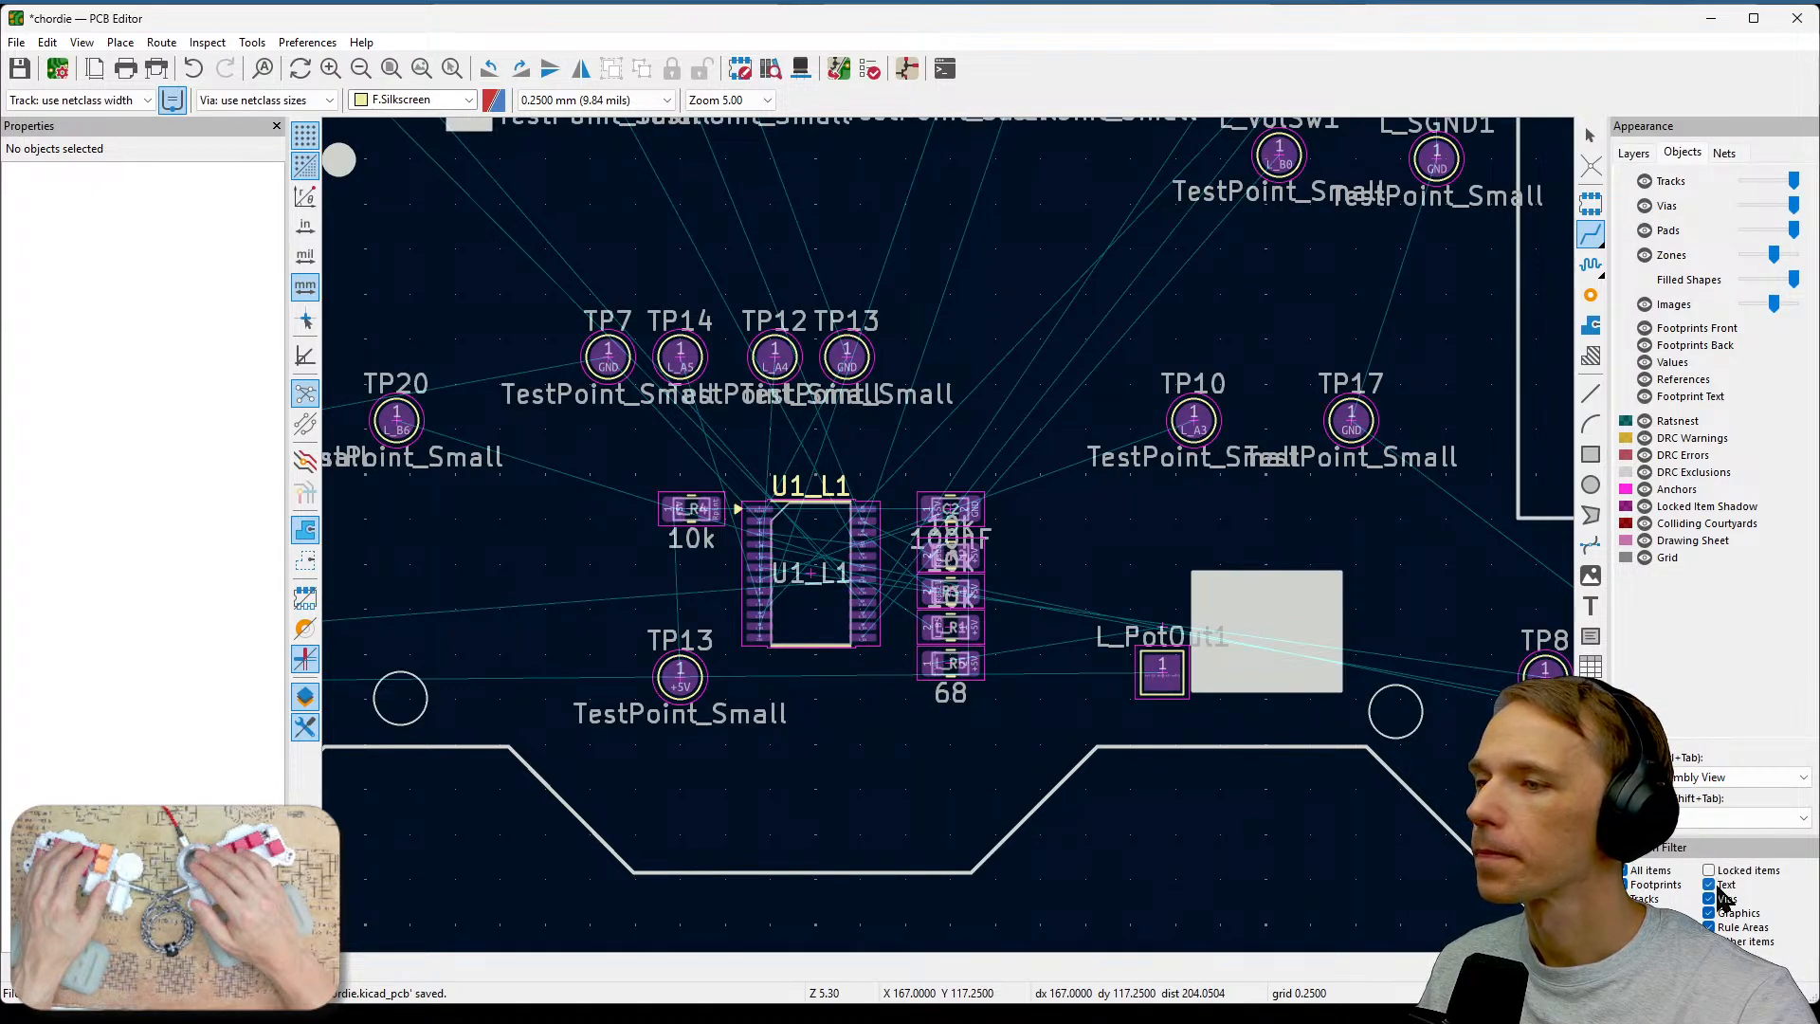
{"action": "left_click", "coordinate": [1712, 779]}
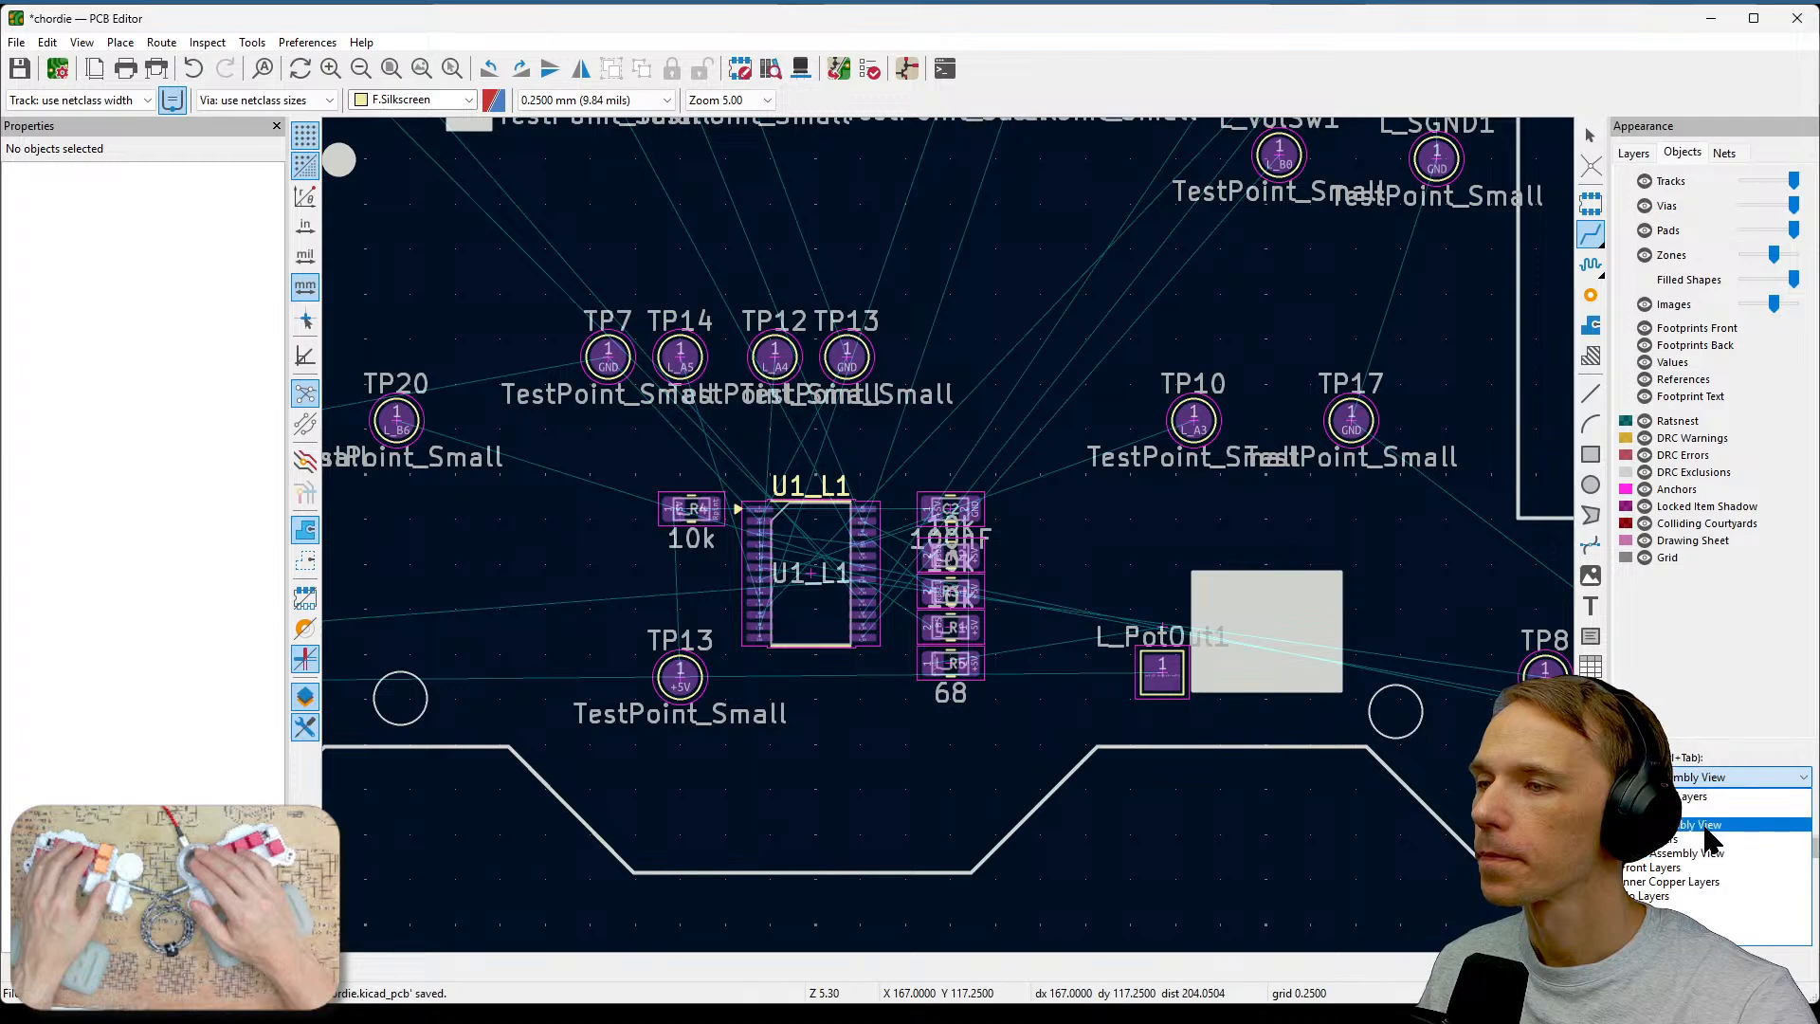
{"action": "left_click", "coordinate": [1703, 867]}
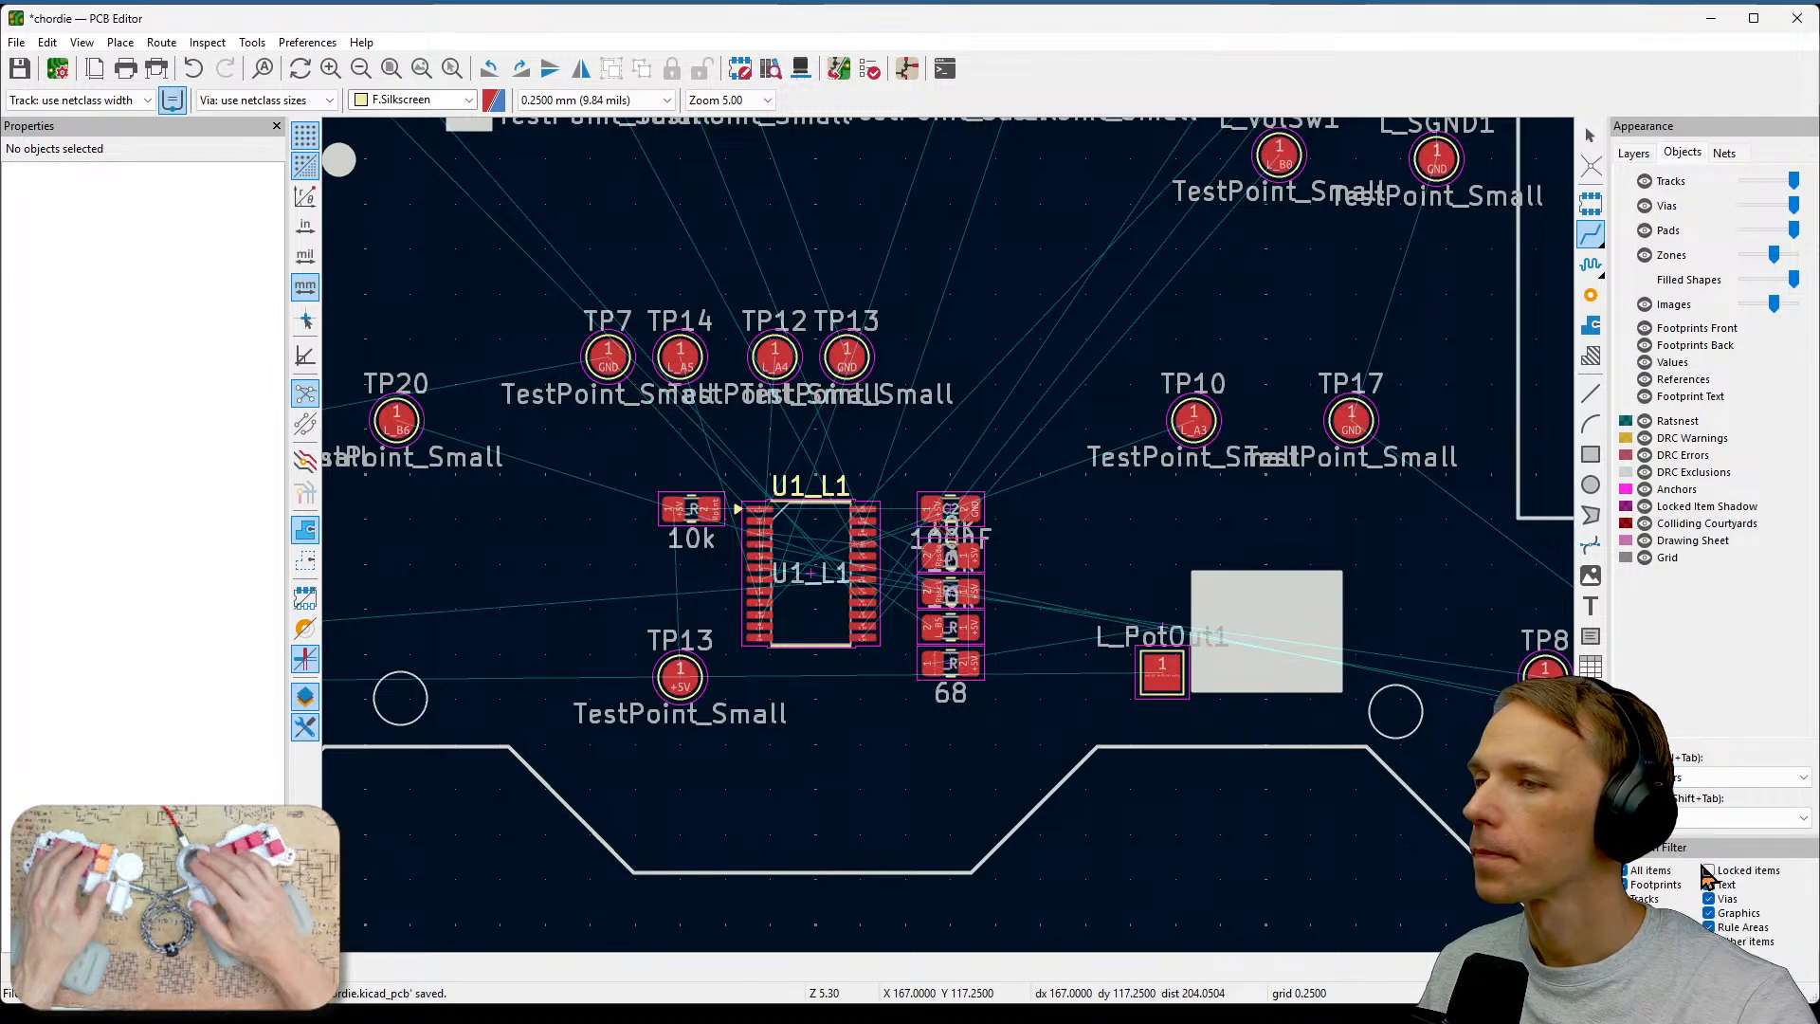
{"action": "left_click", "coordinate": [1710, 777]}
{"action": "left_click", "coordinate": [1696, 908]}
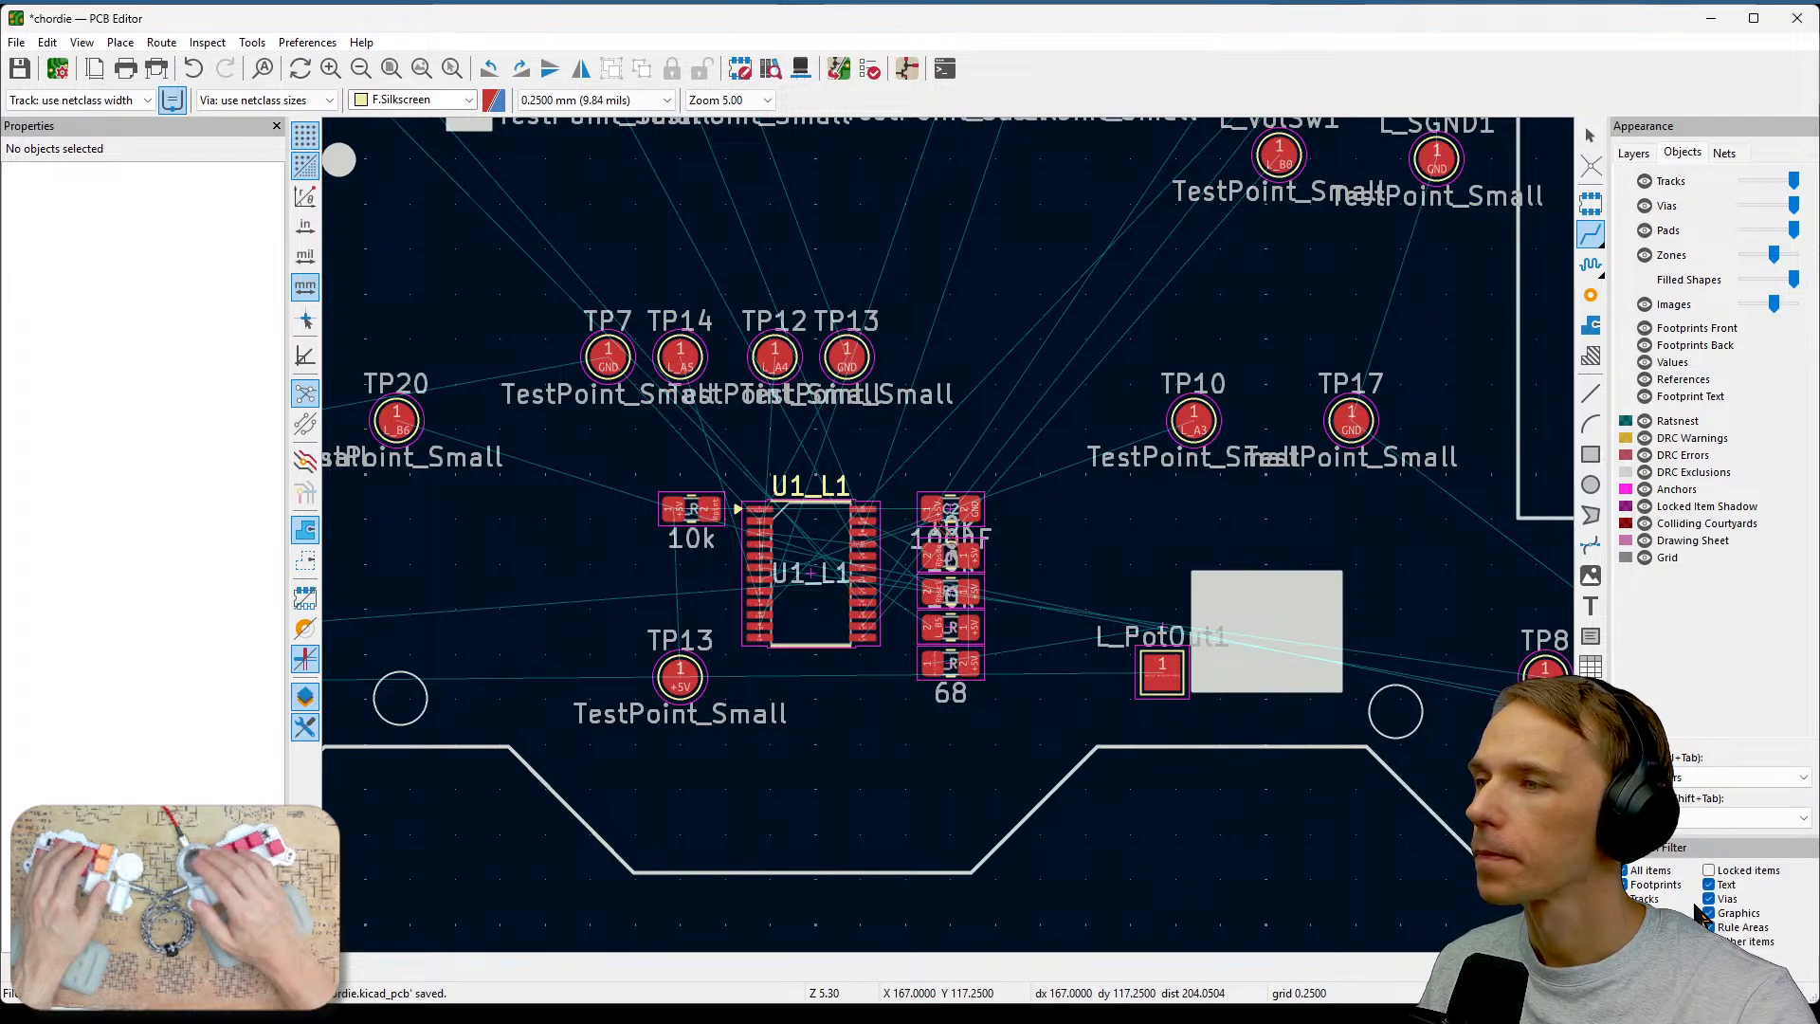
{"action": "middle_click_drag", "start_coordinate": [1063, 547], "coordinate": [1203, 594]}
{"action": "left_click", "coordinate": [1686, 777]}
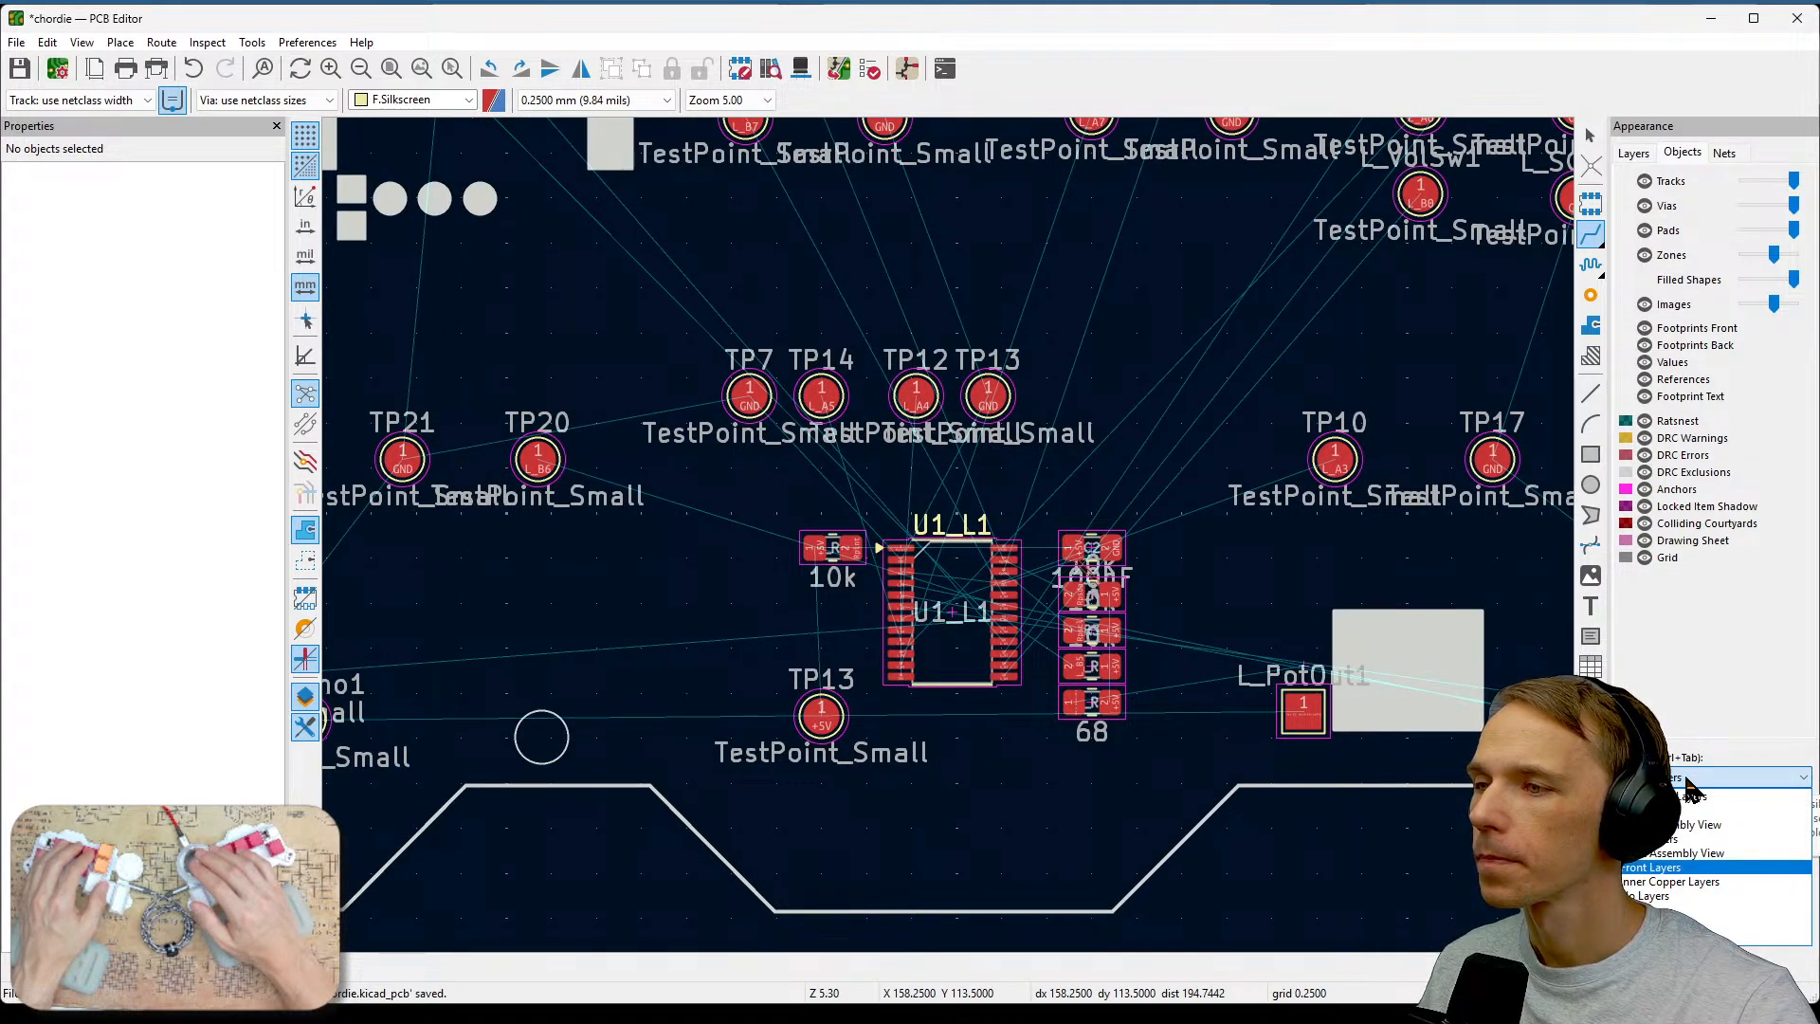
{"action": "left_click", "coordinate": [1718, 718]}
{"action": "left_click", "coordinate": [1680, 779]}
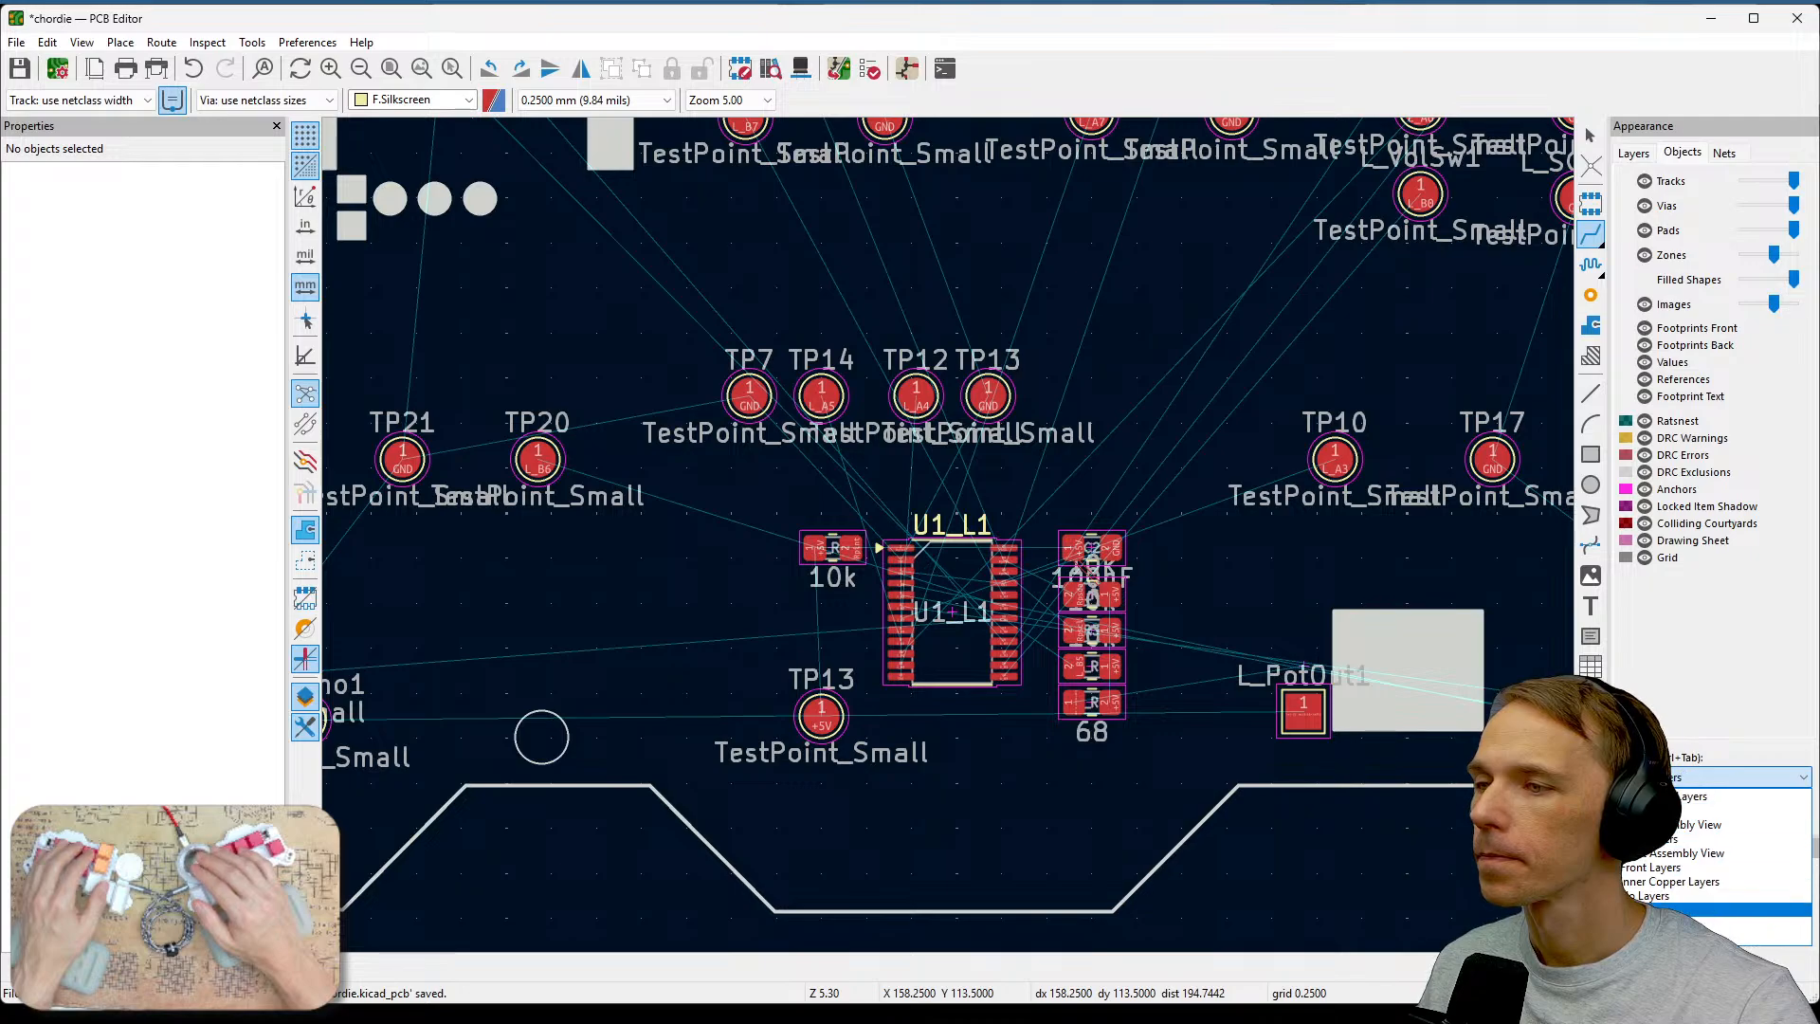
{"action": "left_click", "coordinate": [1647, 909]}
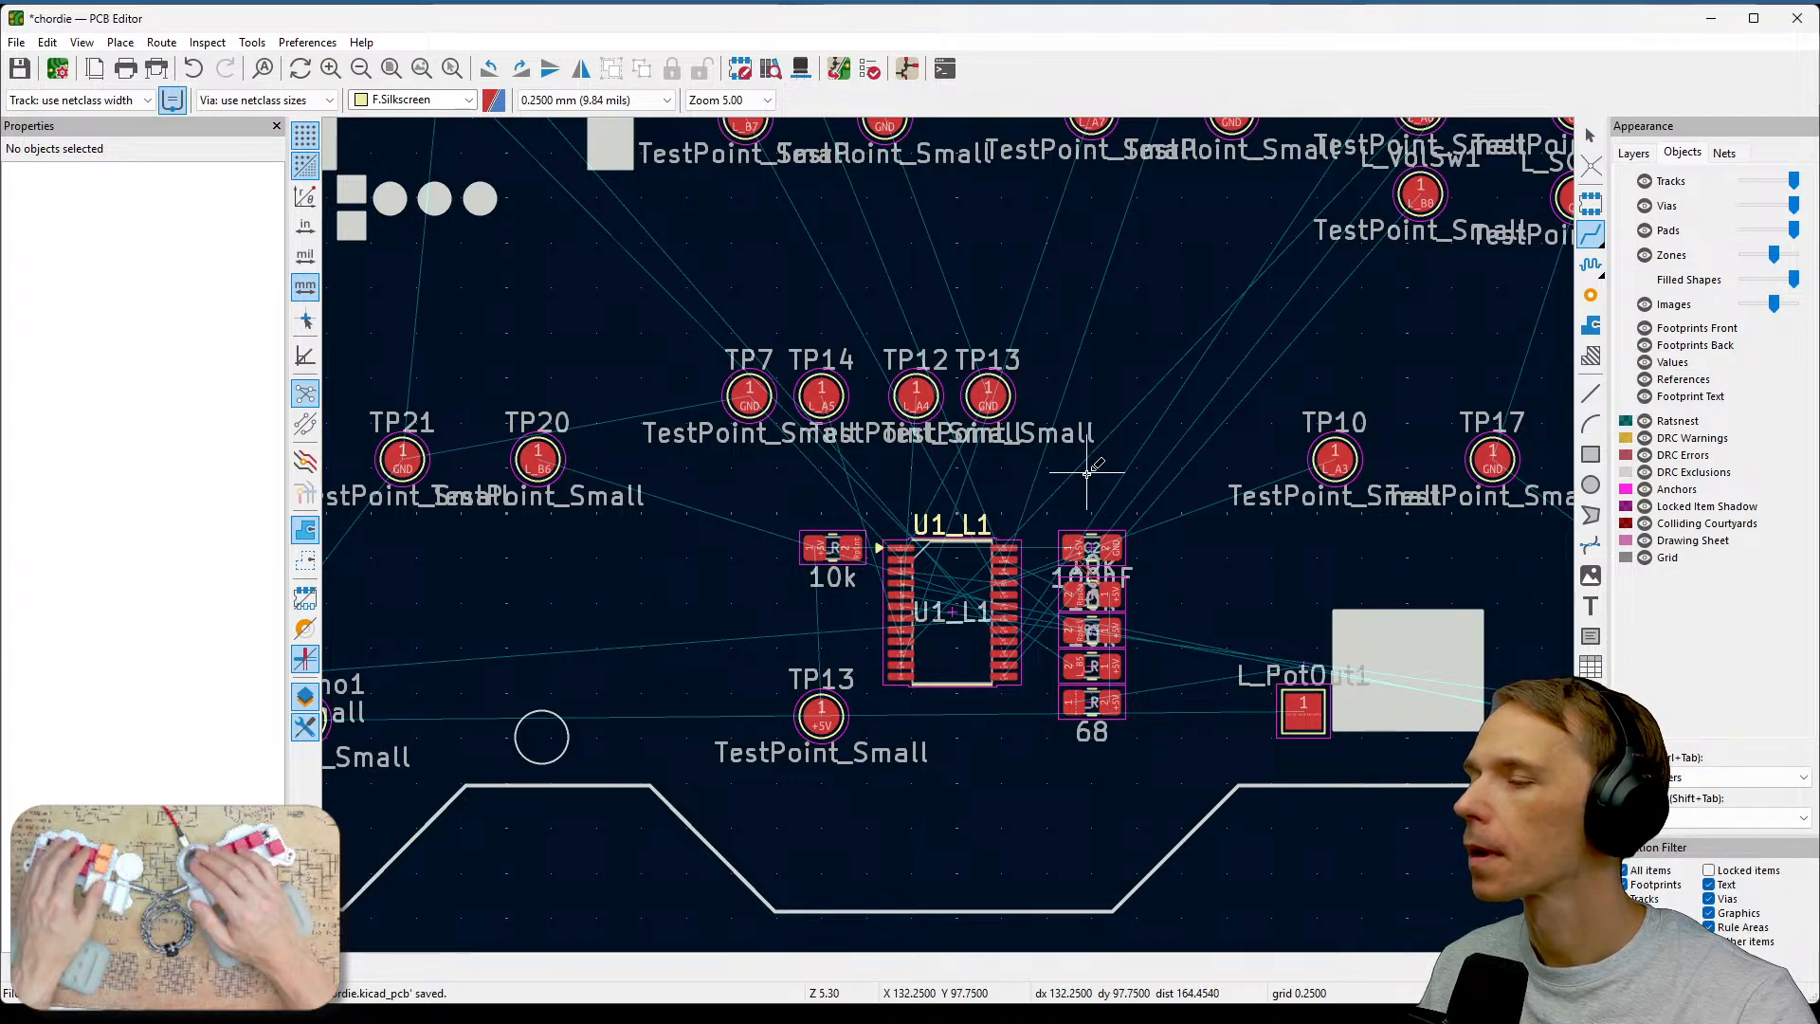
{"action": "scroll", "coordinate": [1088, 477], "scroll_direction": "up", "scroll_amount": 1}
{"action": "key", "text": "Page_Up"}
{"action": "scroll", "coordinate": [1105, 627], "scroll_direction": "up", "scroll_amount": 1}
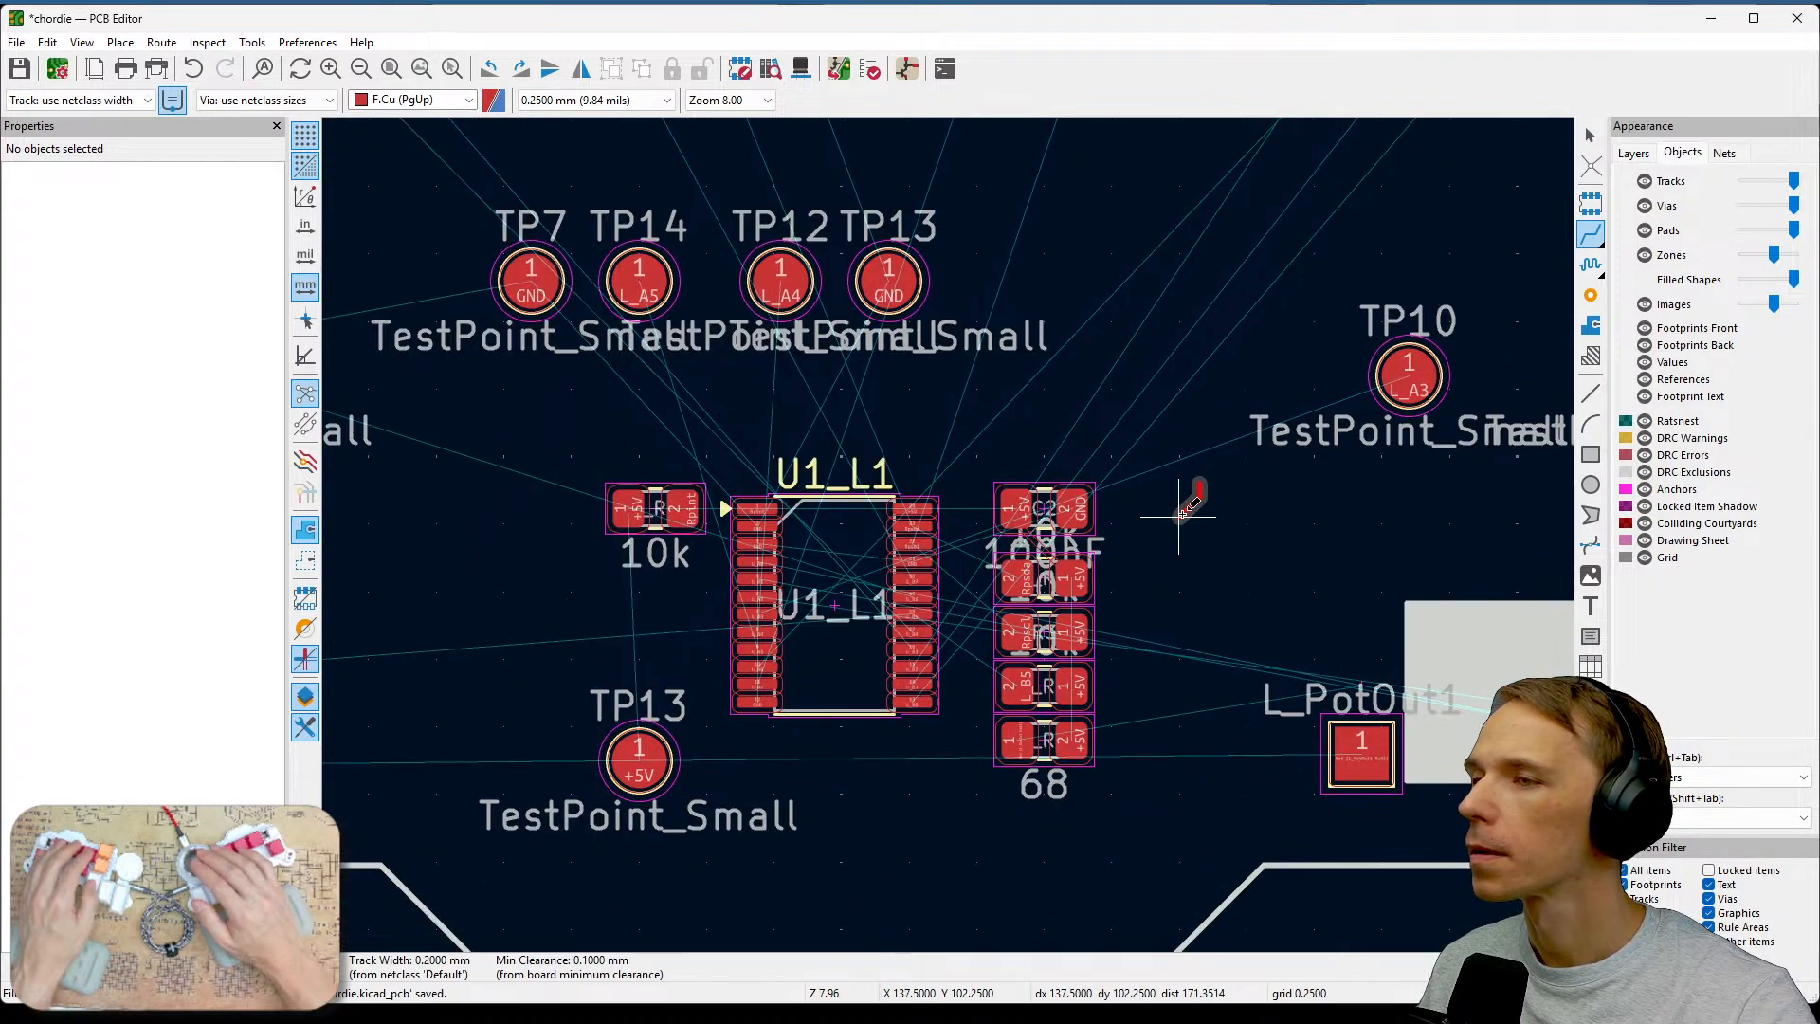
{"action": "left_click", "coordinate": [1735, 777]}
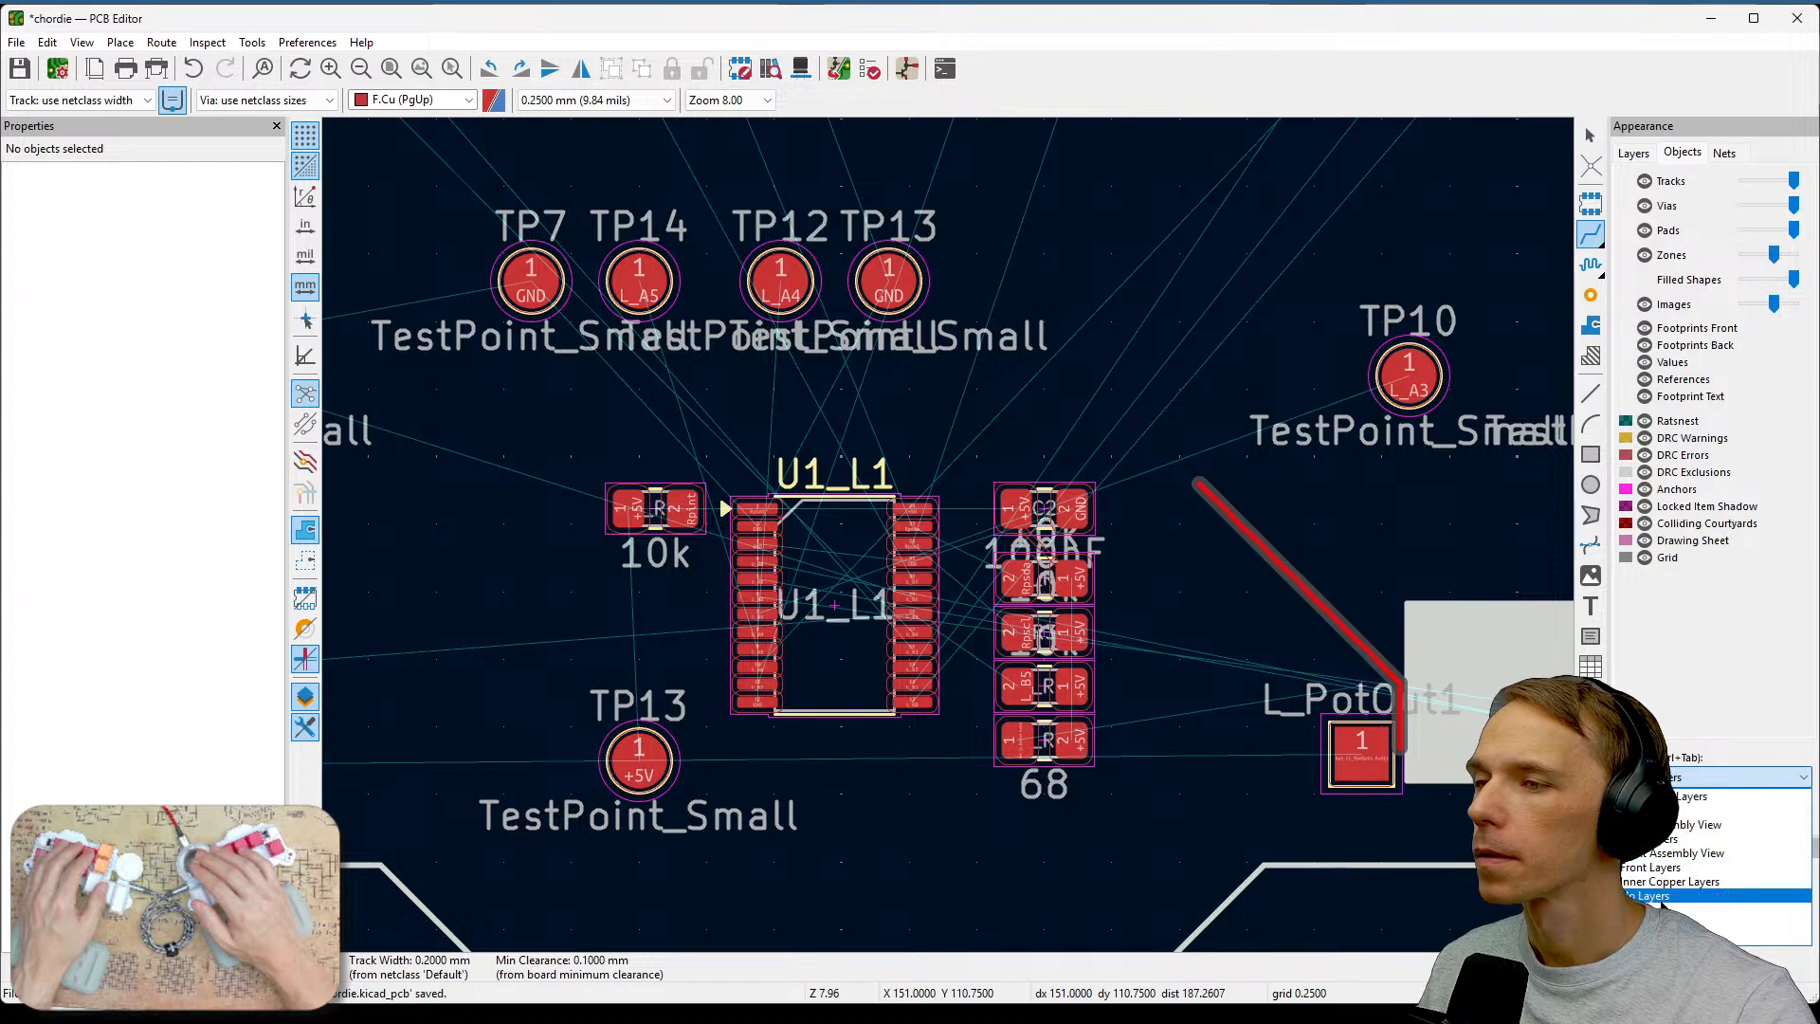
{"action": "left_click", "coordinate": [1663, 896]}
{"action": "left_click", "coordinate": [1734, 777]}
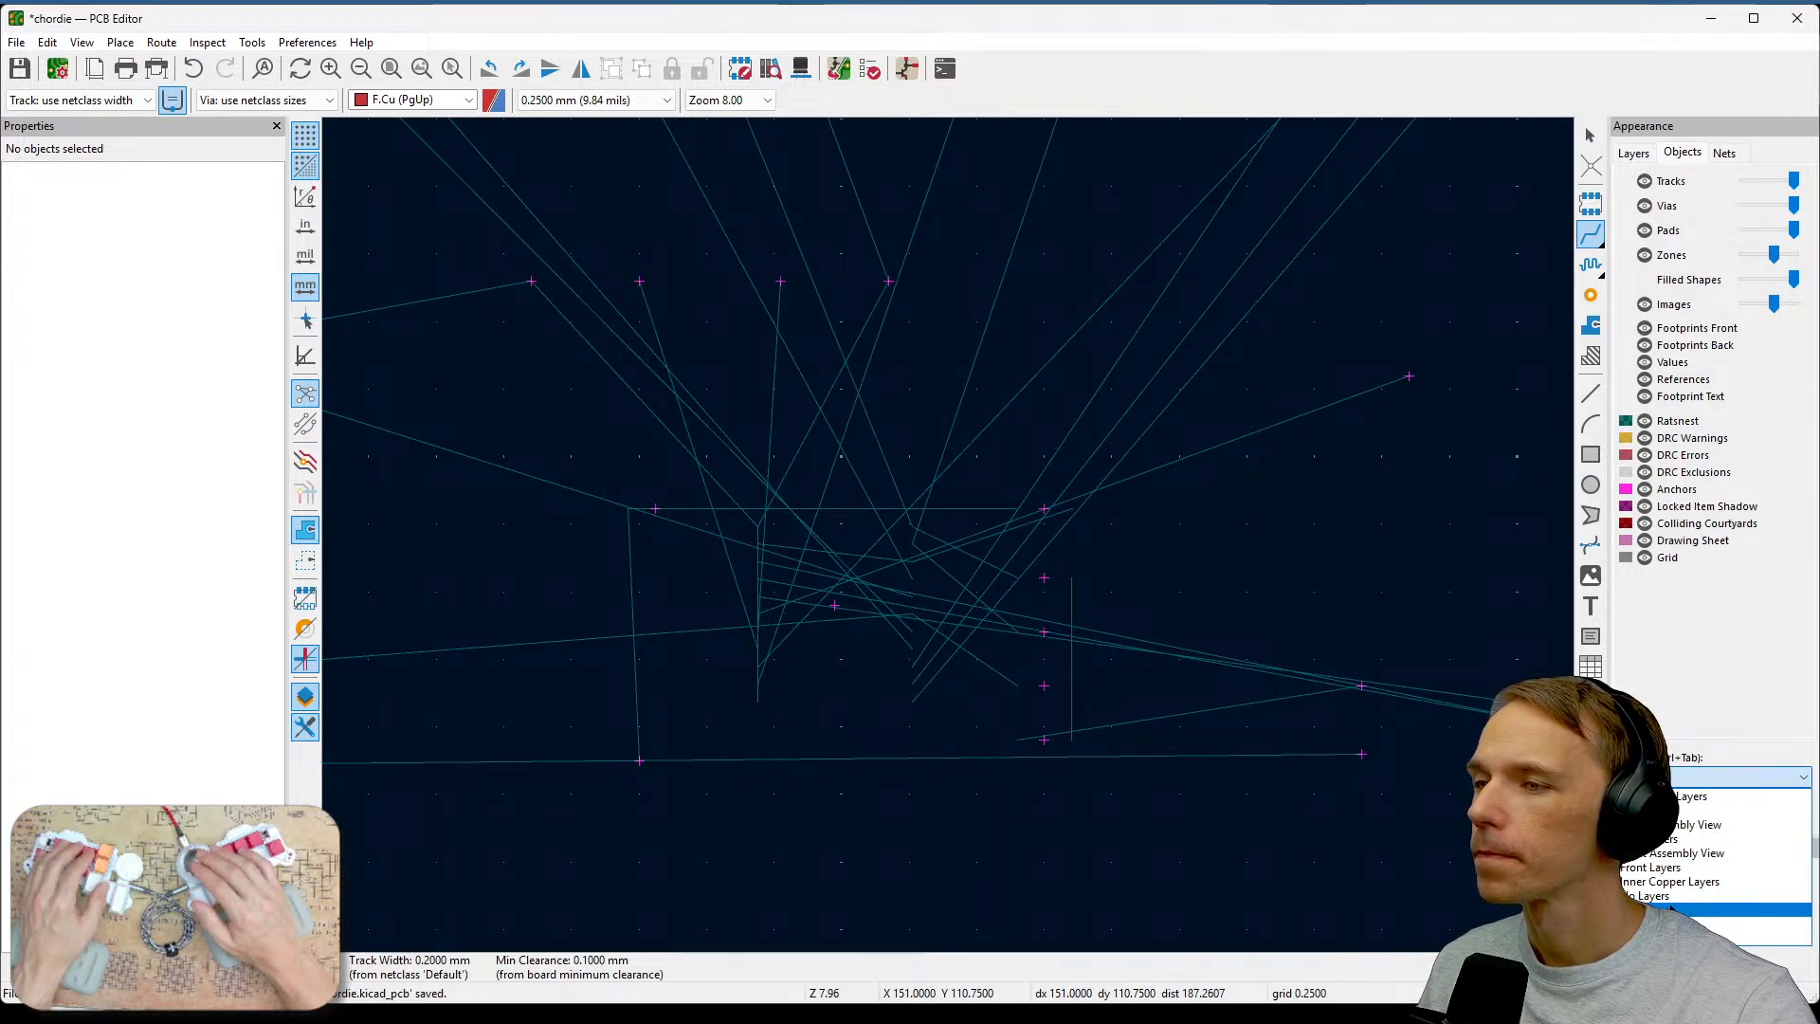
{"action": "left_click", "coordinate": [1682, 796]}
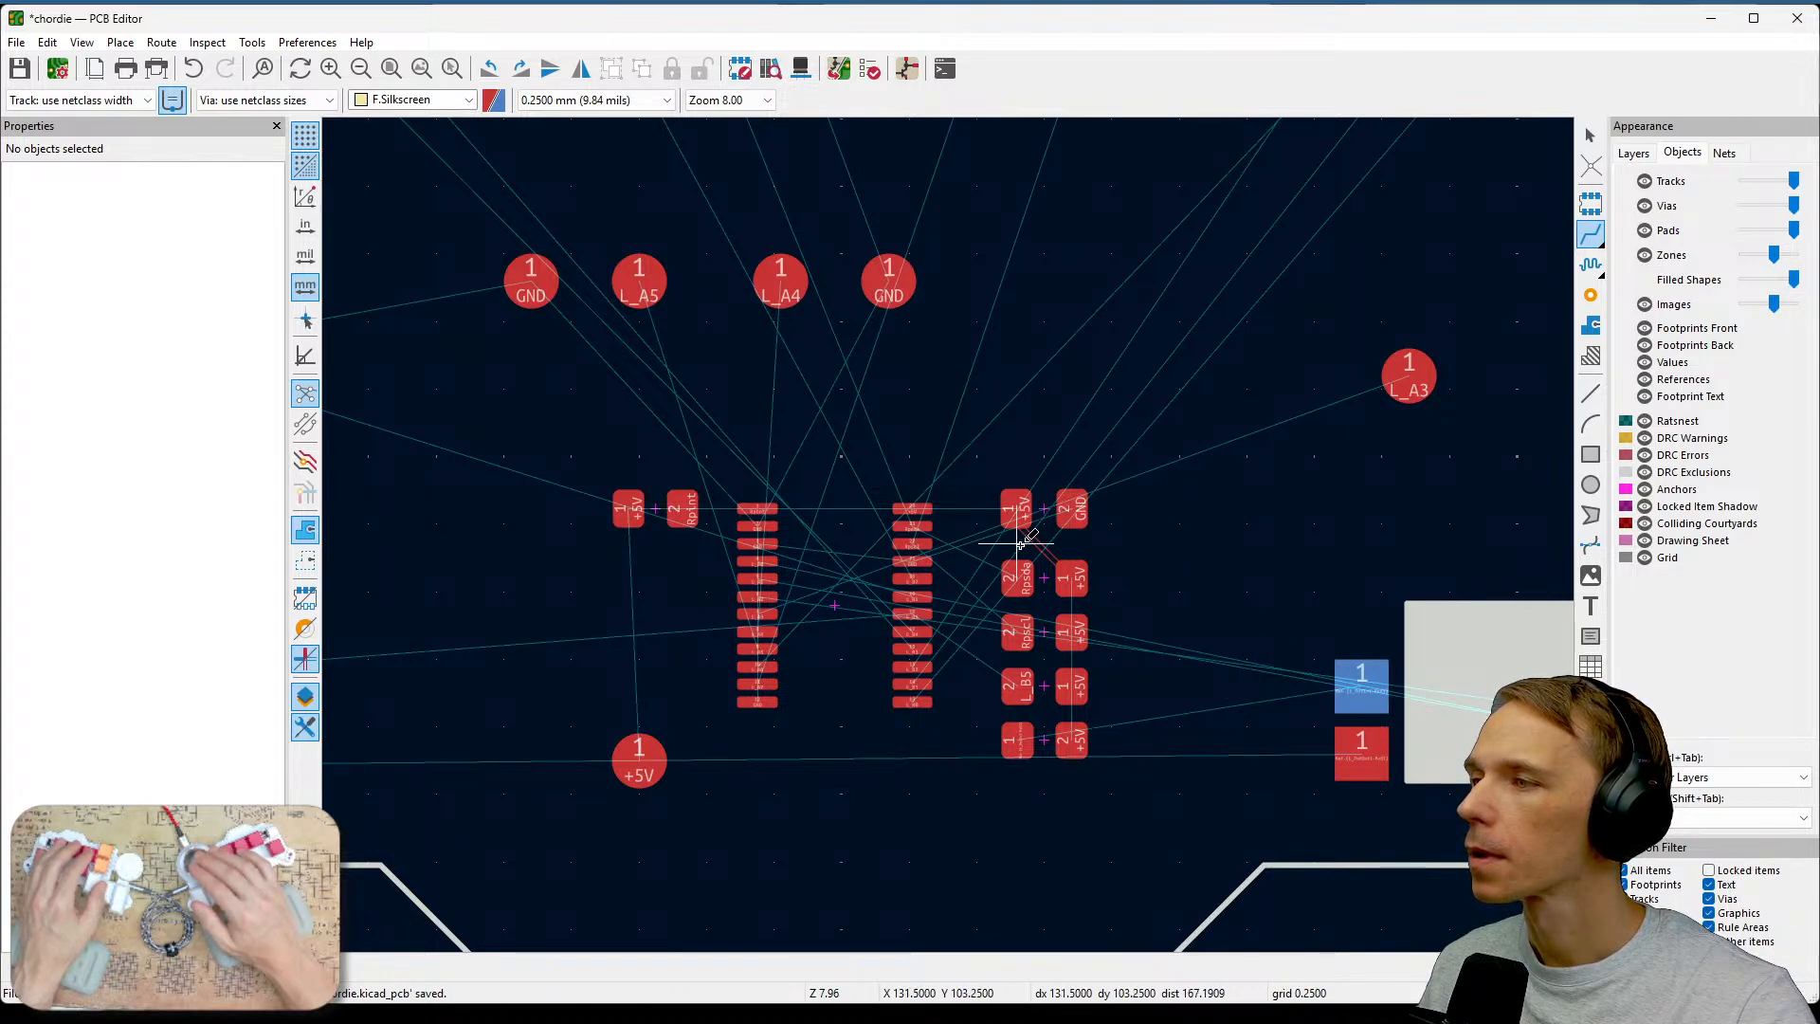
Zoom in on the +5V track between the top two resistors, then restore the all-layers preset.
{"action": "scroll", "coordinate": [1024, 528], "scroll_direction": "up", "scroll_amount": 3}
{"action": "scroll", "coordinate": [967, 524], "scroll_direction": "up", "scroll_amount": 4}
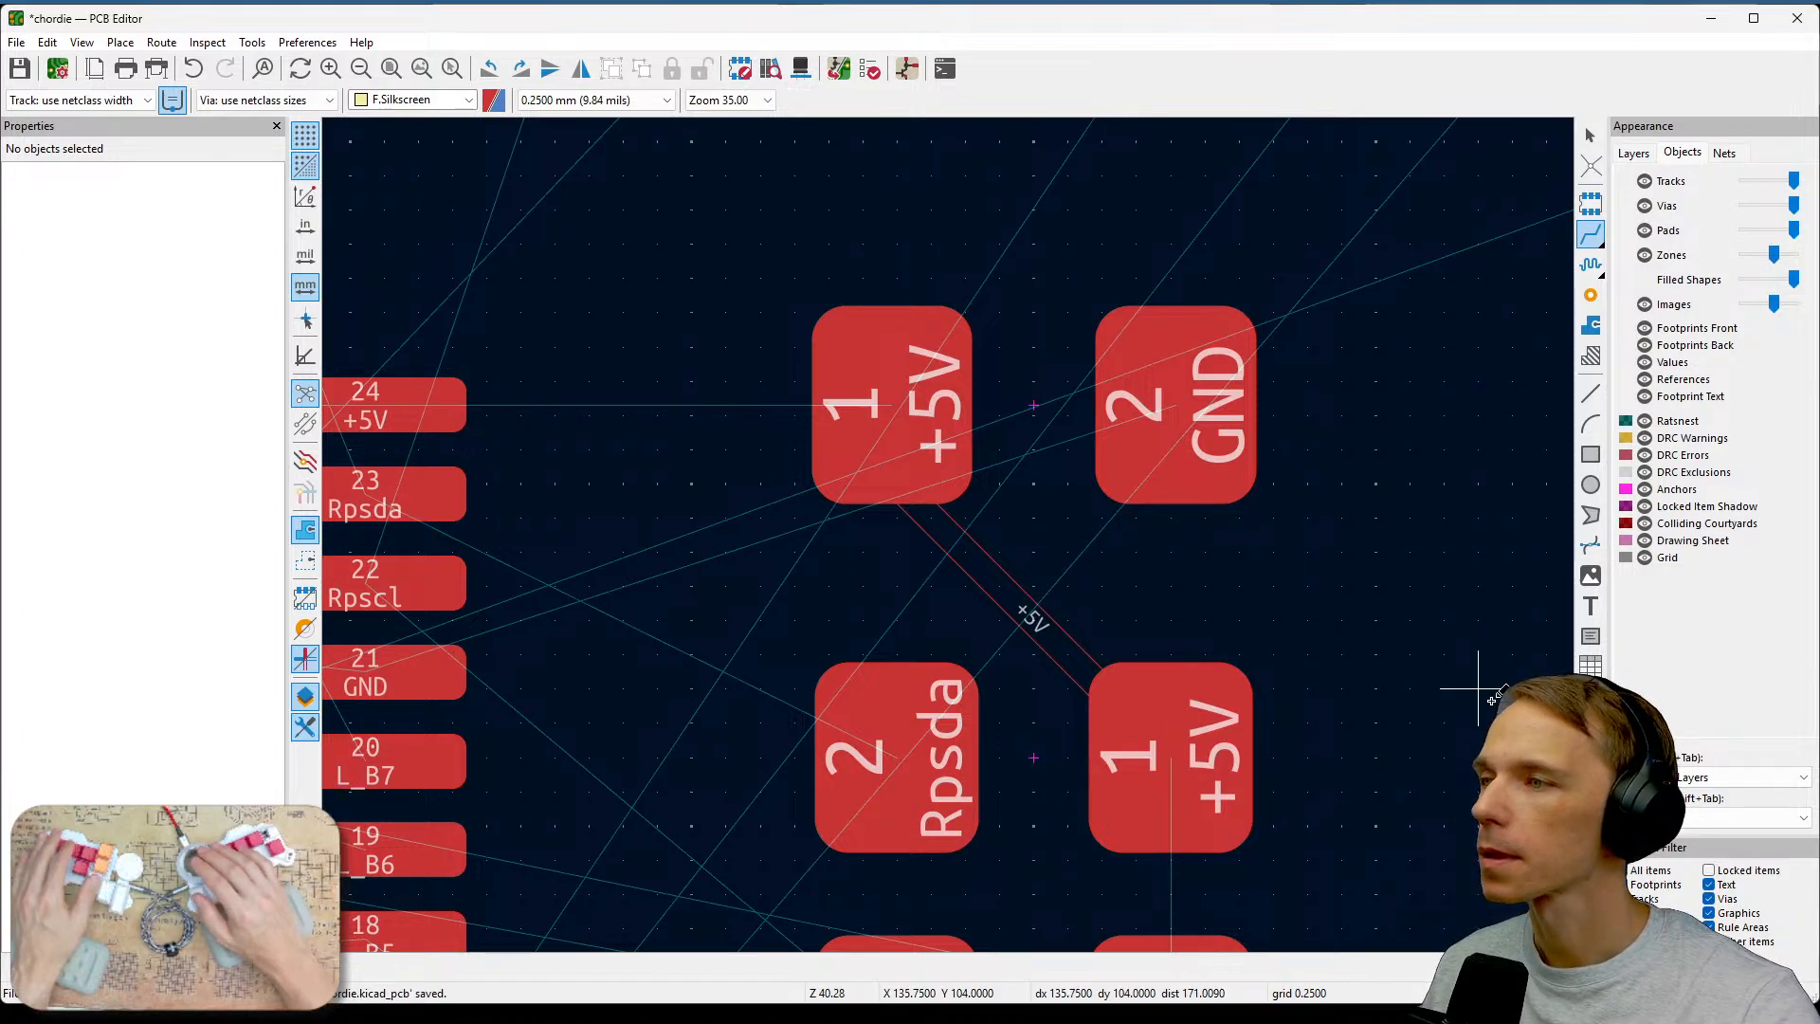
{"action": "scroll", "coordinate": [1494, 698], "scroll_direction": "down", "scroll_amount": 3}
{"action": "scroll", "coordinate": [958, 524], "scroll_direction": "down", "scroll_amount": 2}
{"action": "scroll", "coordinate": [1121, 480], "scroll_direction": "up", "scroll_amount": 1}
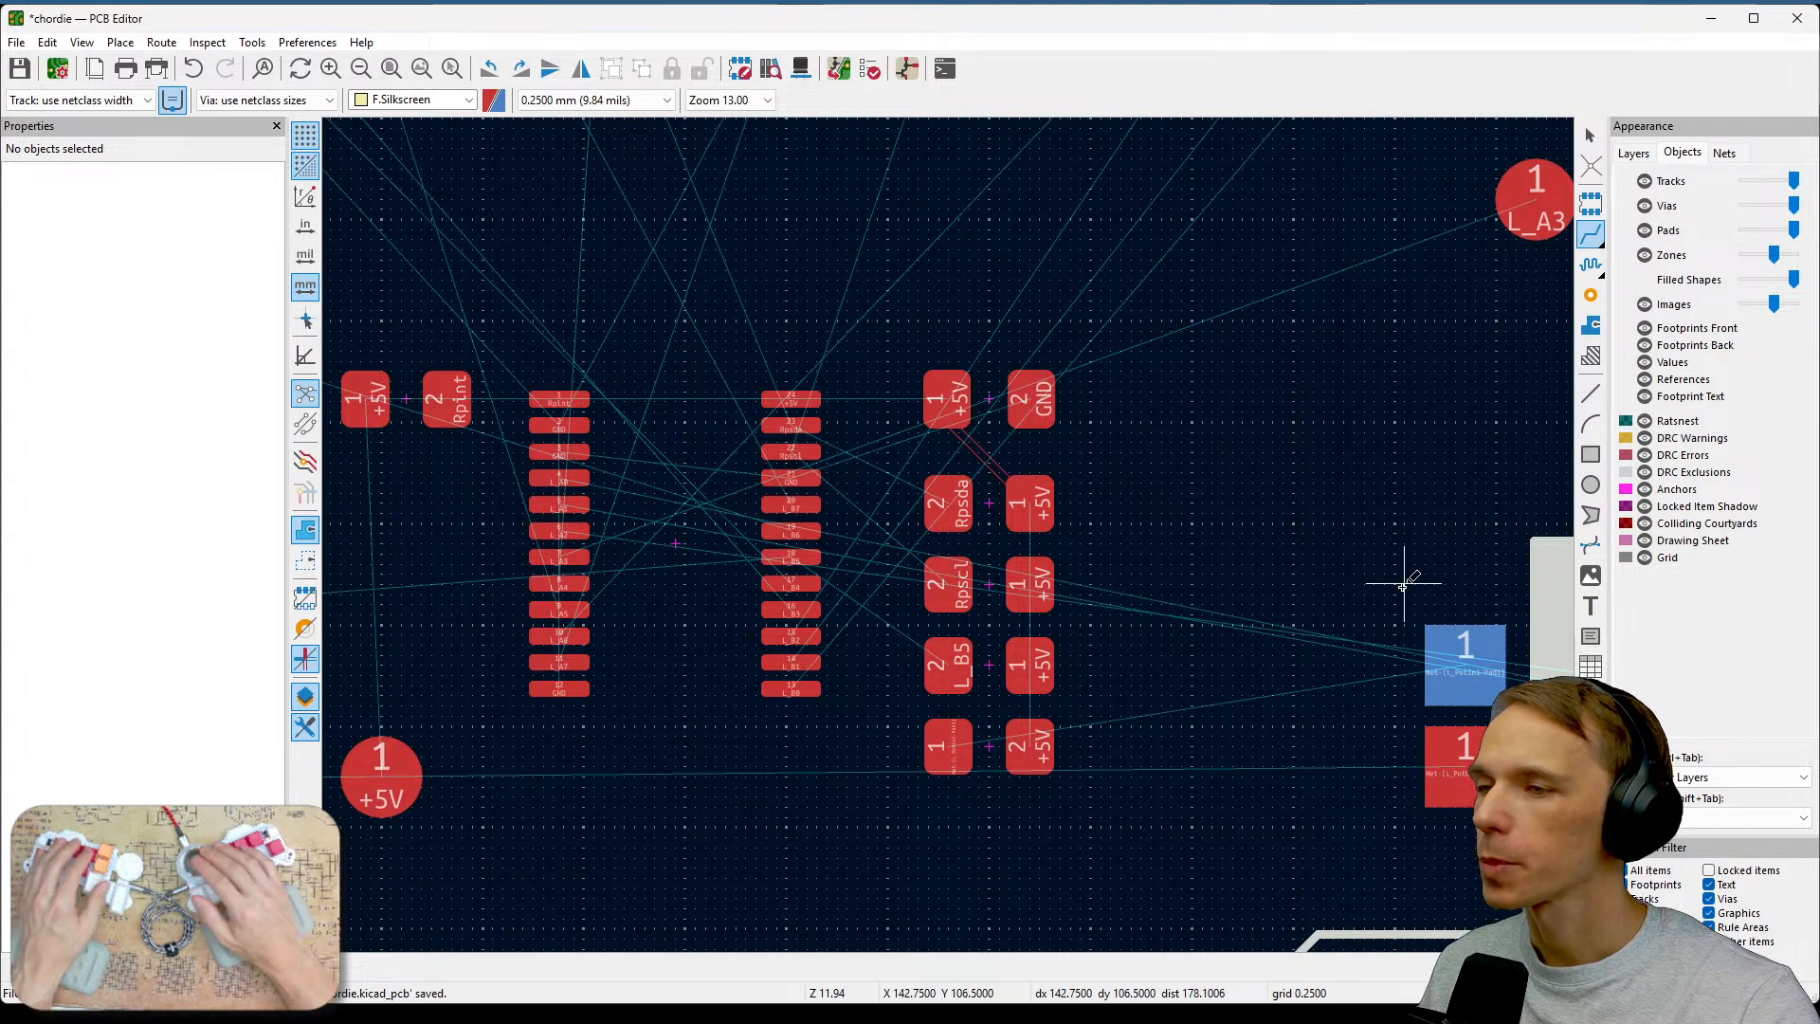
{"action": "left_click", "coordinate": [1762, 777]}
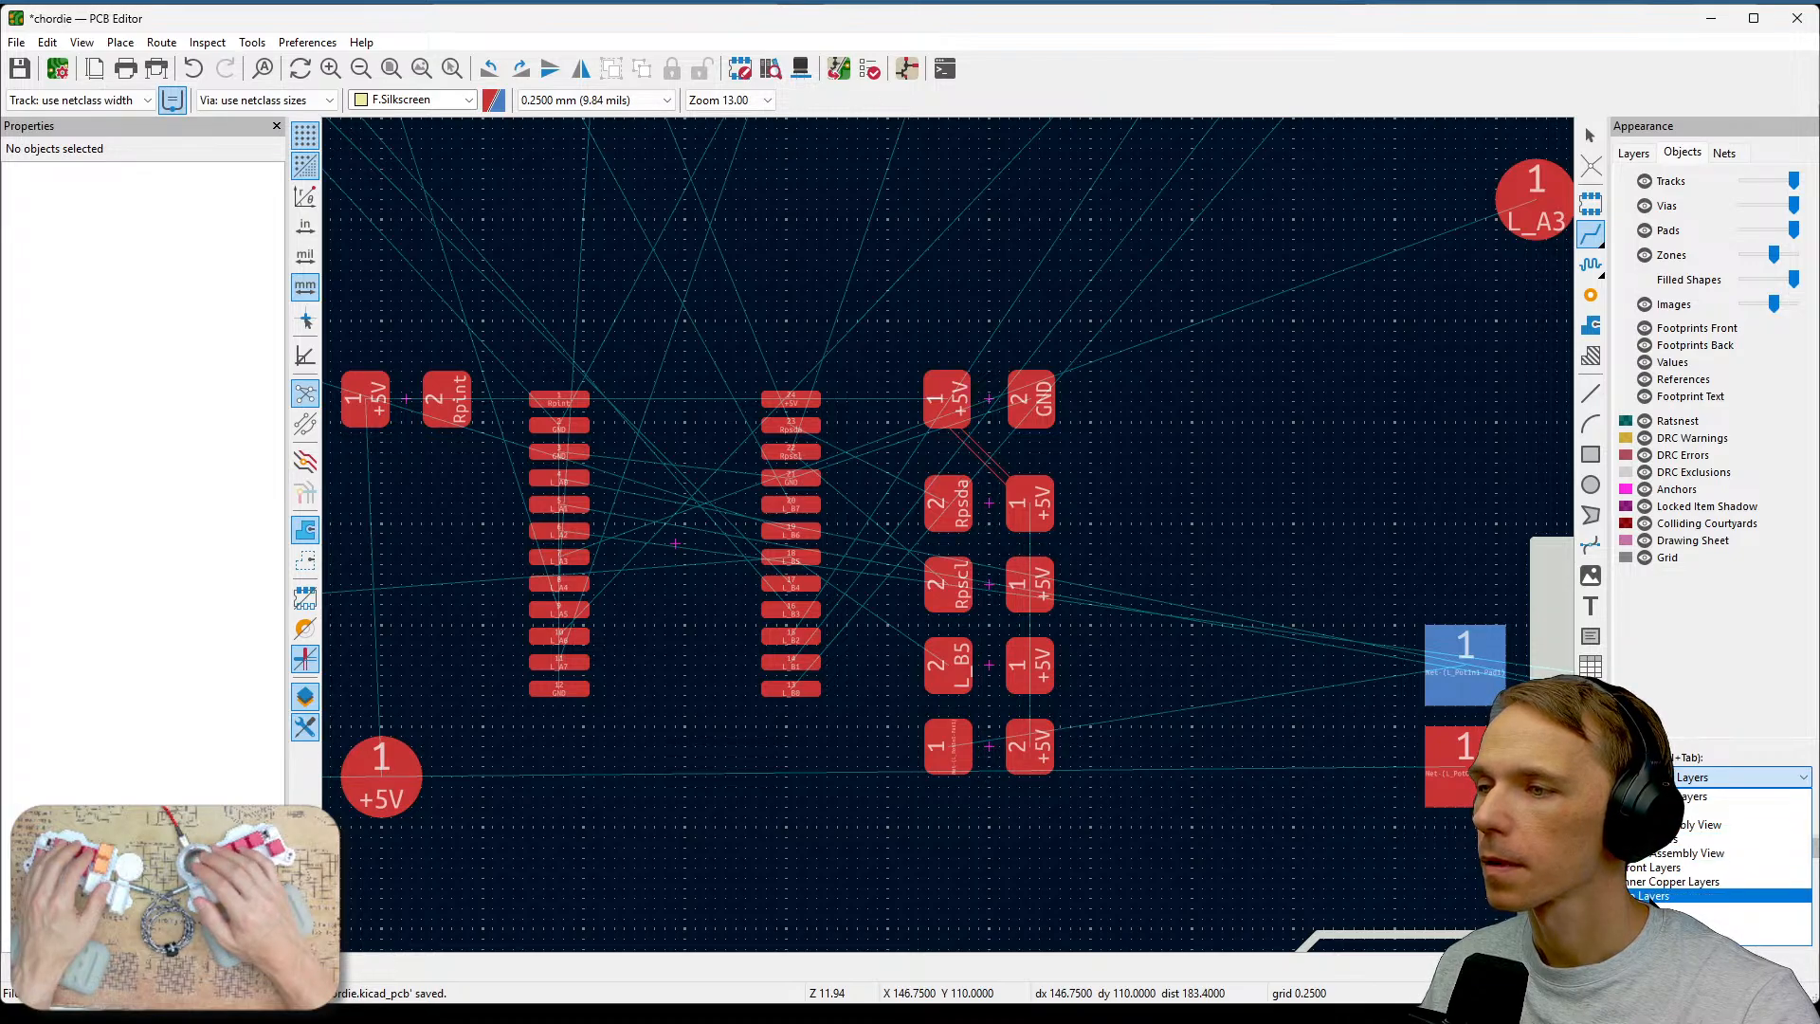
{"action": "left_click", "coordinate": [1215, 588]}
{"action": "scroll", "coordinate": [955, 531], "scroll_direction": "down", "scroll_amount": 8}
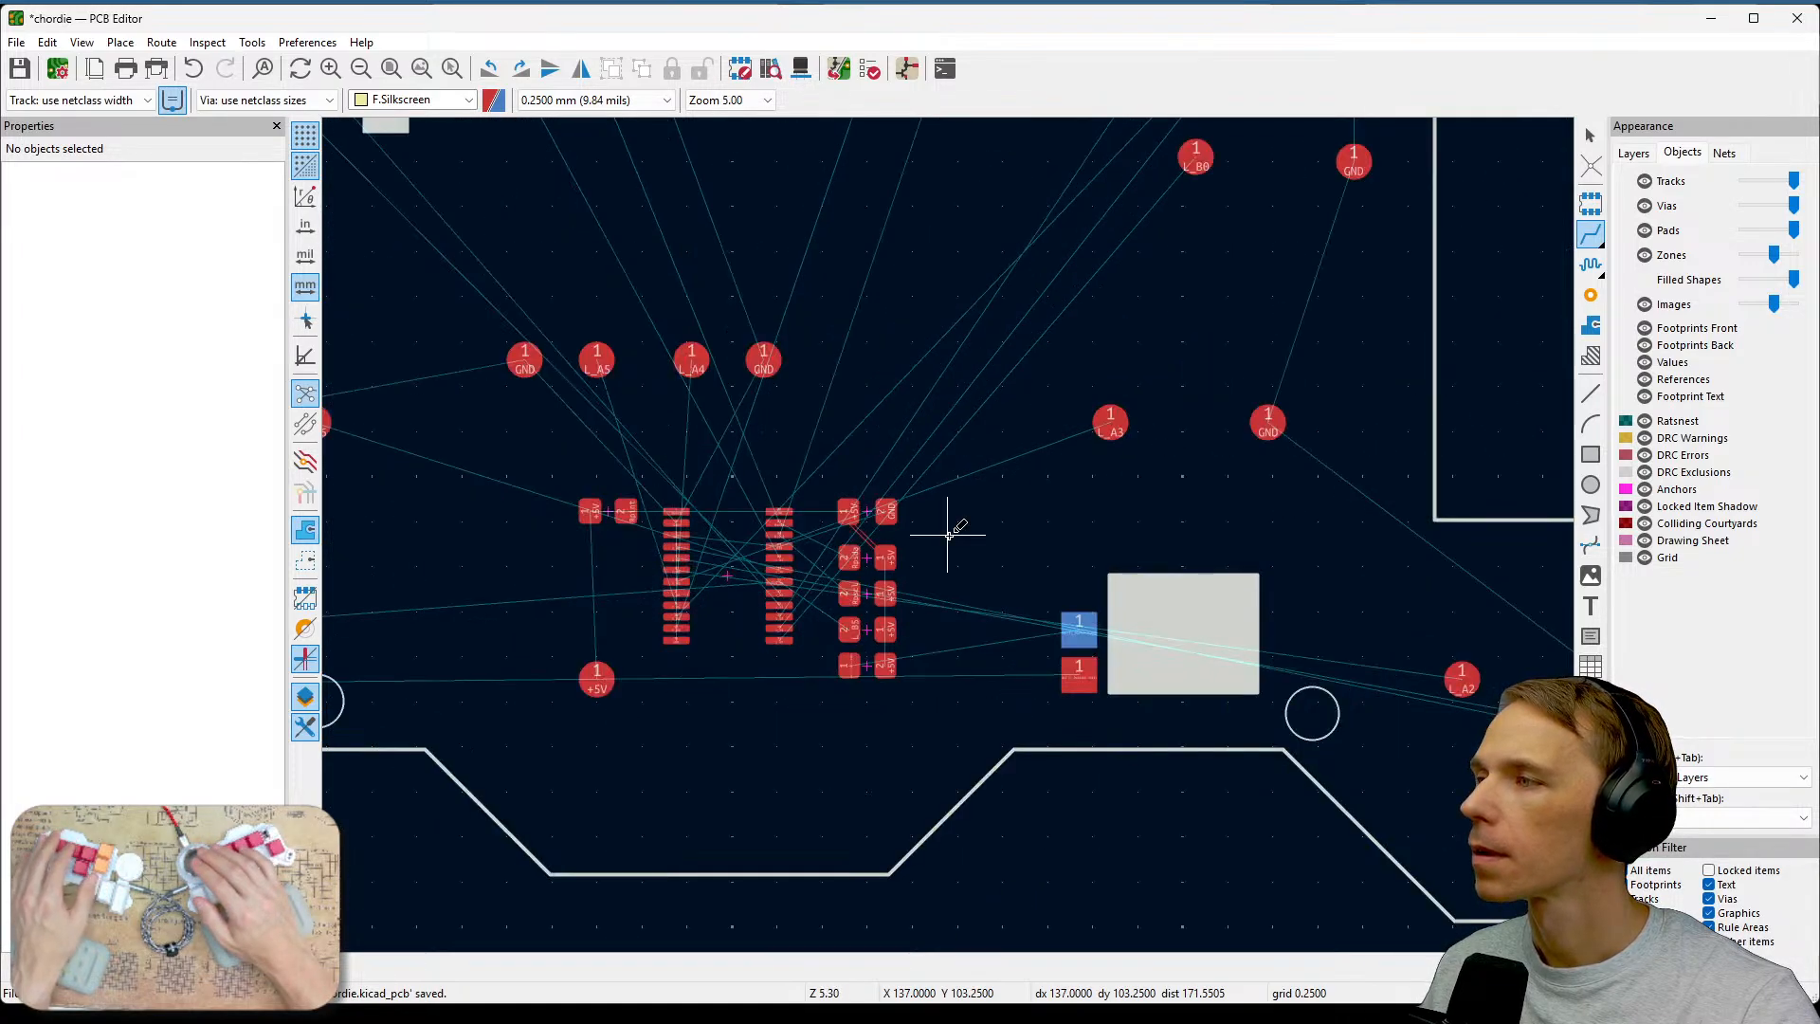
{"action": "scroll", "coordinate": [949, 530], "scroll_direction": "up", "scroll_amount": 6}
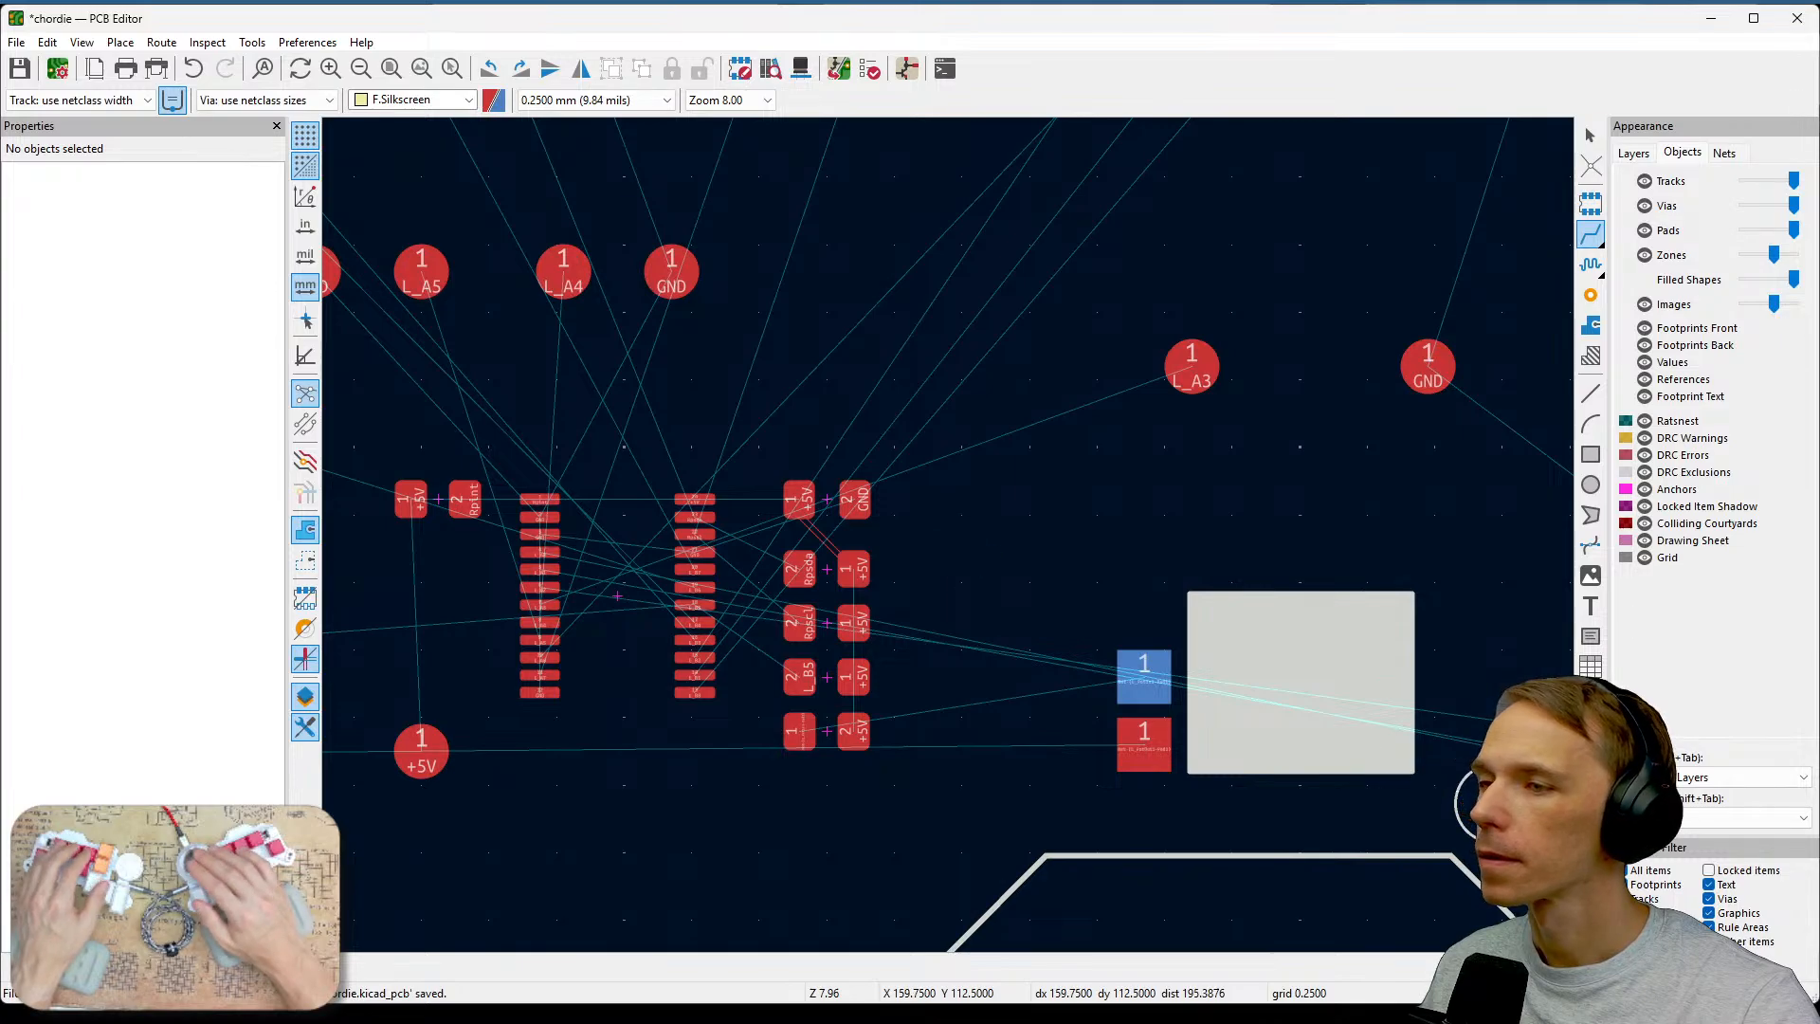
{"action": "left_click", "coordinate": [1755, 777]}
{"action": "left_click", "coordinate": [1751, 796]}
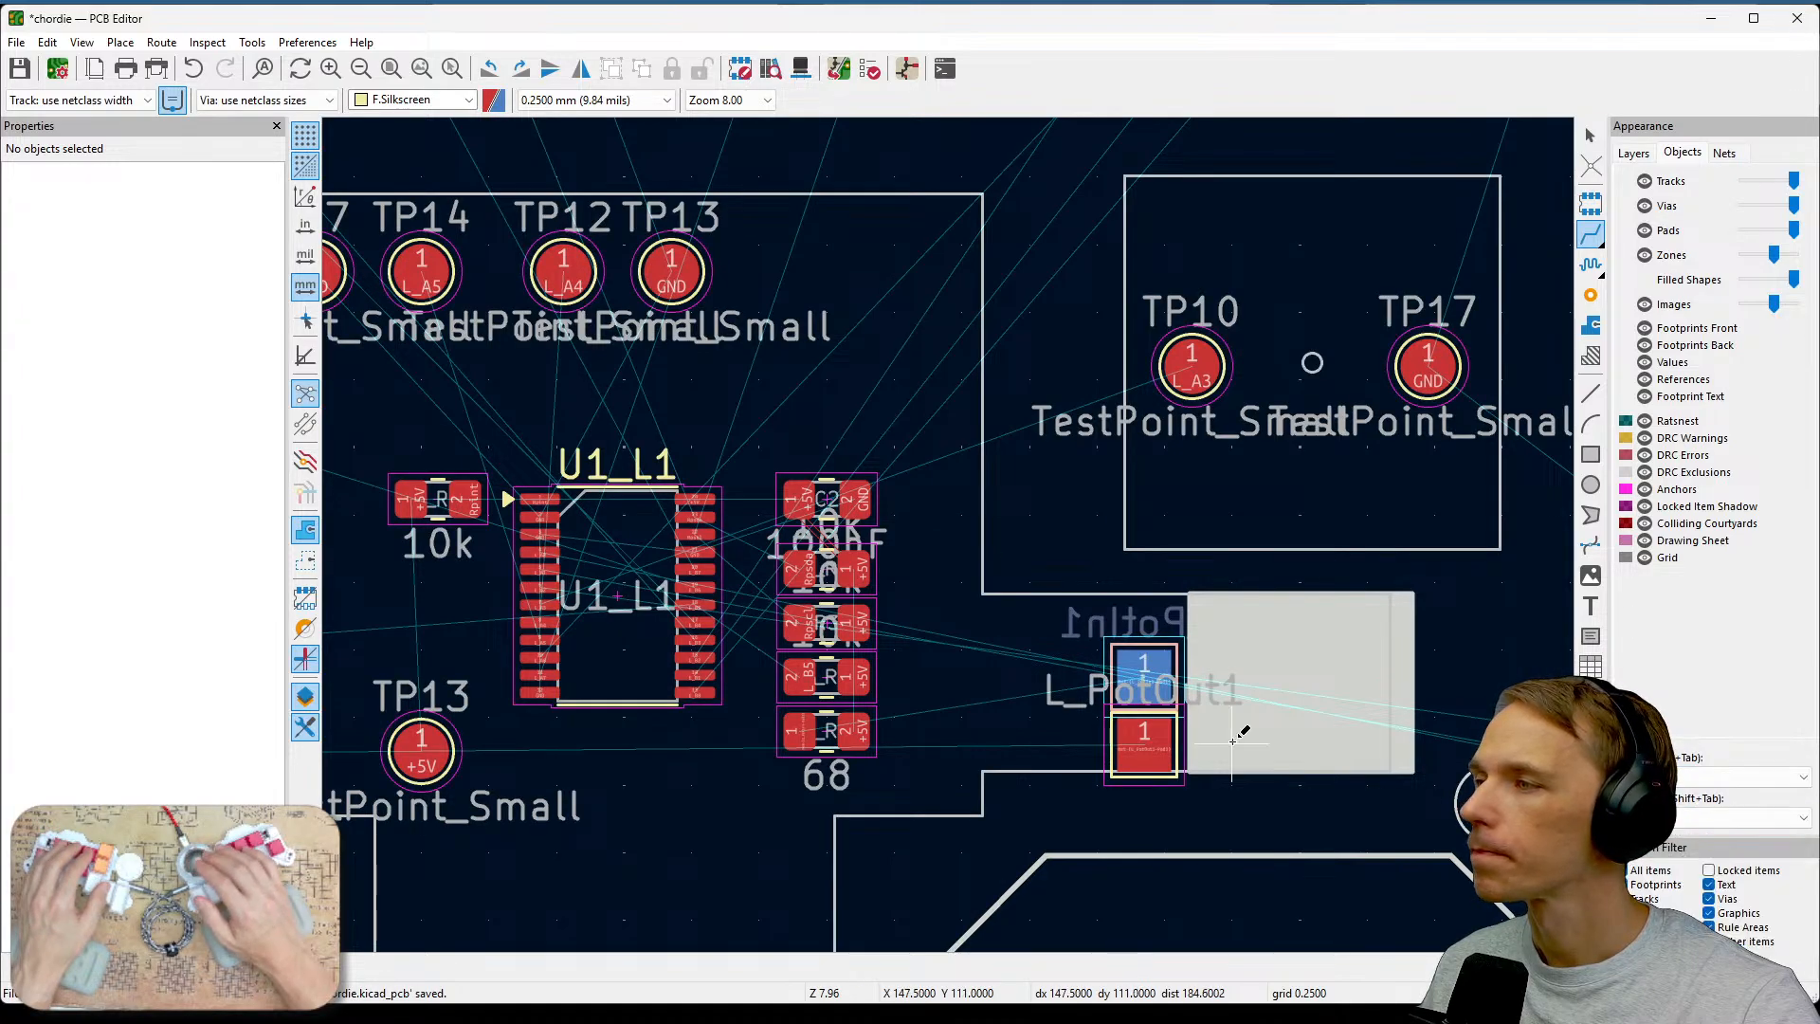
{"action": "middle_click_drag", "start_coordinate": [975, 627], "coordinate": [1107, 518]}
{"action": "scroll", "coordinate": [1107, 518], "scroll_direction": "down", "scroll_amount": 3}
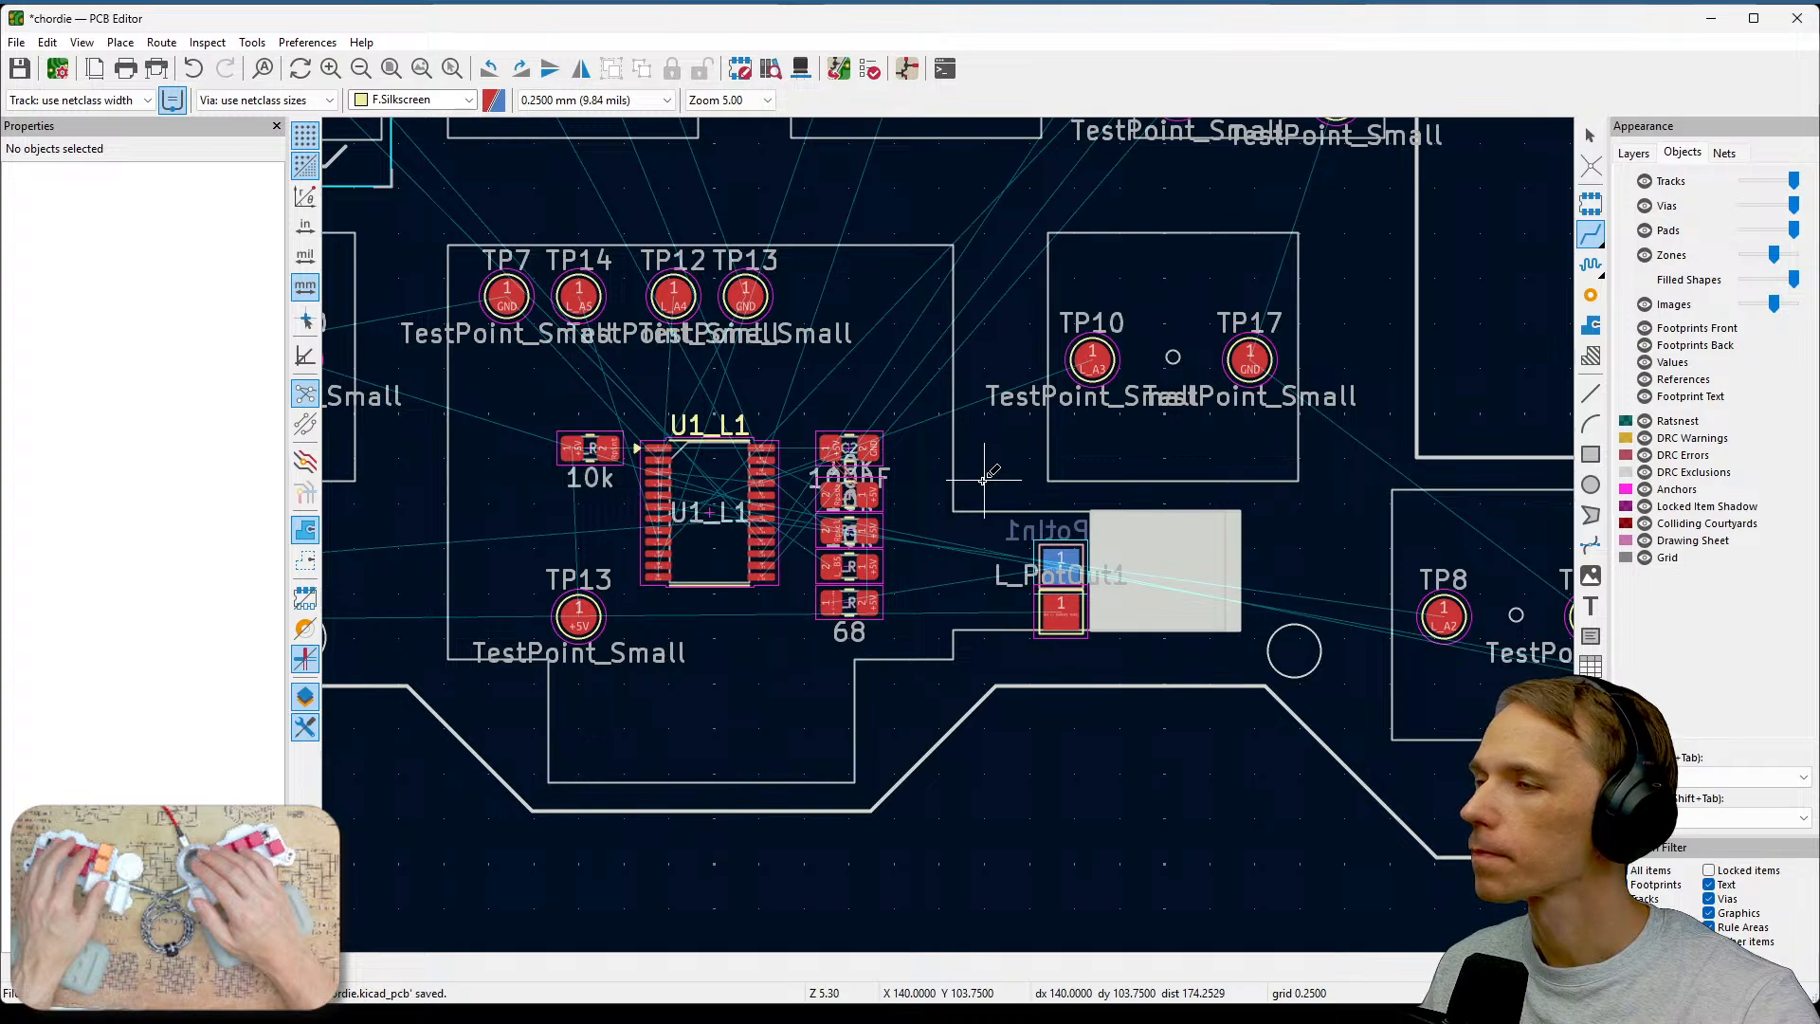
Hide the TestPoint_Small value labels of test points TP10 and TP17.
{"action": "key", "text": "Escape"}
{"action": "left_click", "coordinate": [1033, 404]}
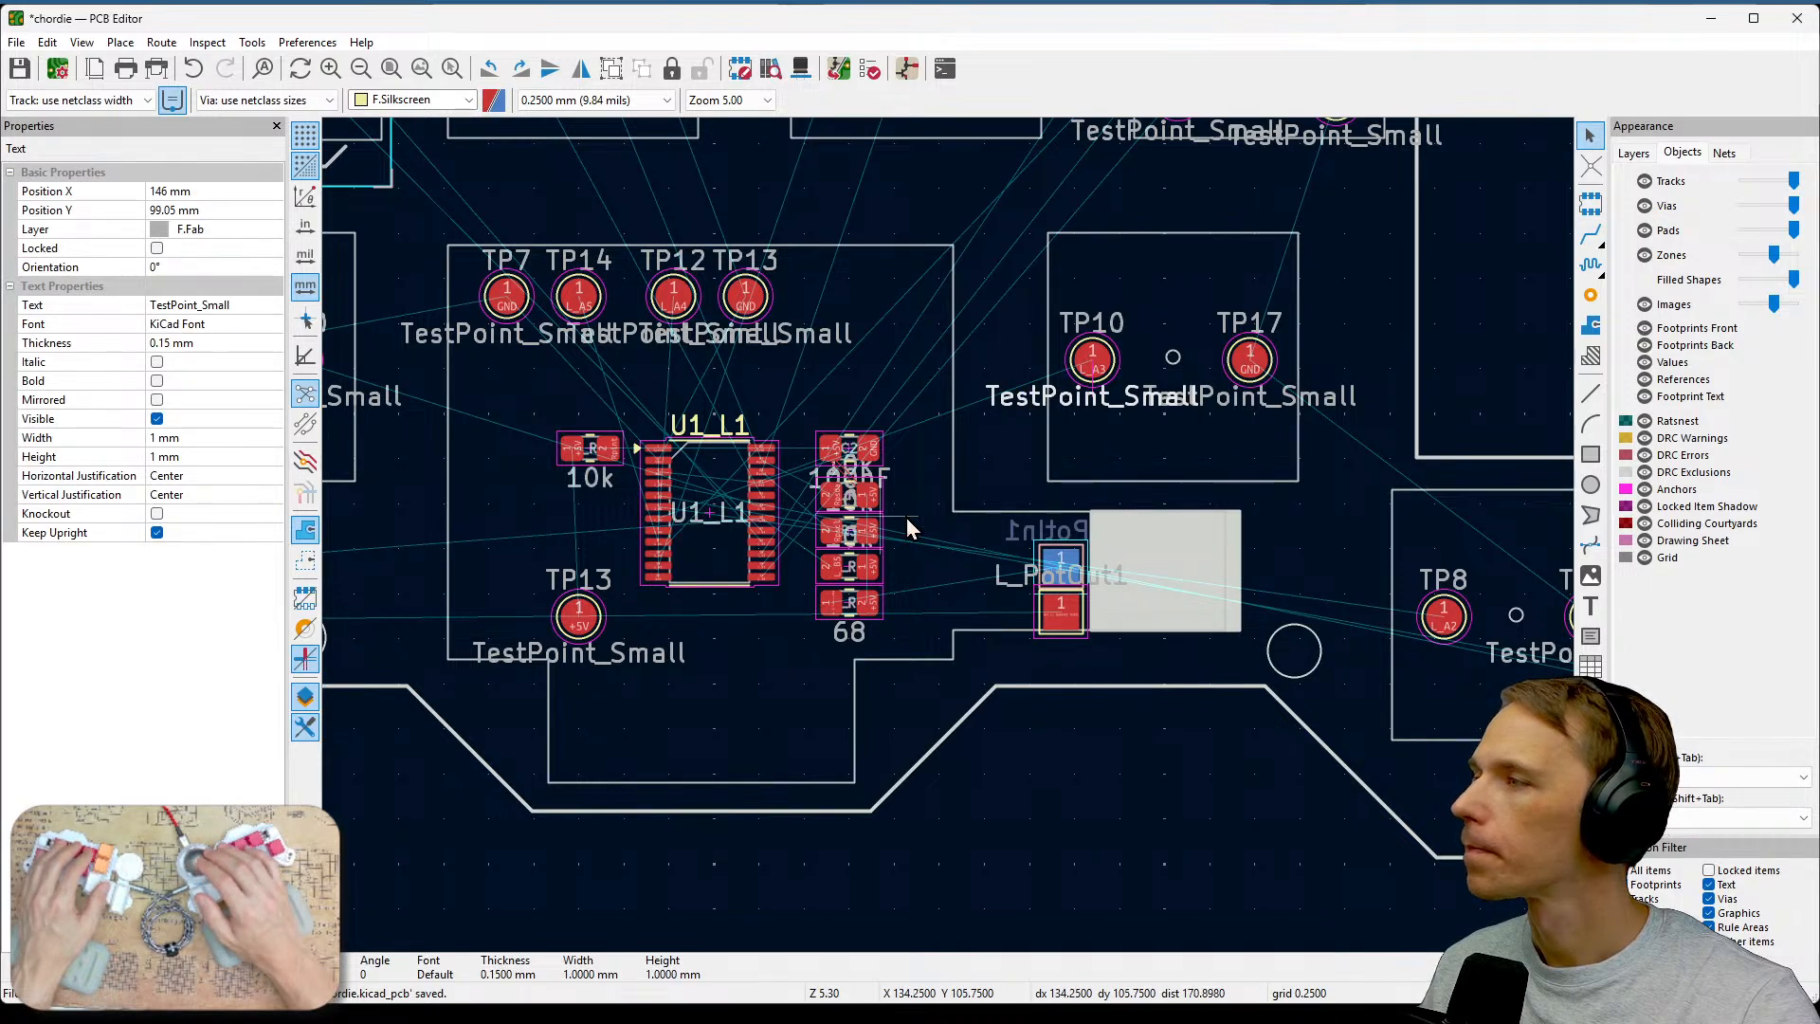
{"action": "left_click", "coordinate": [157, 419]}
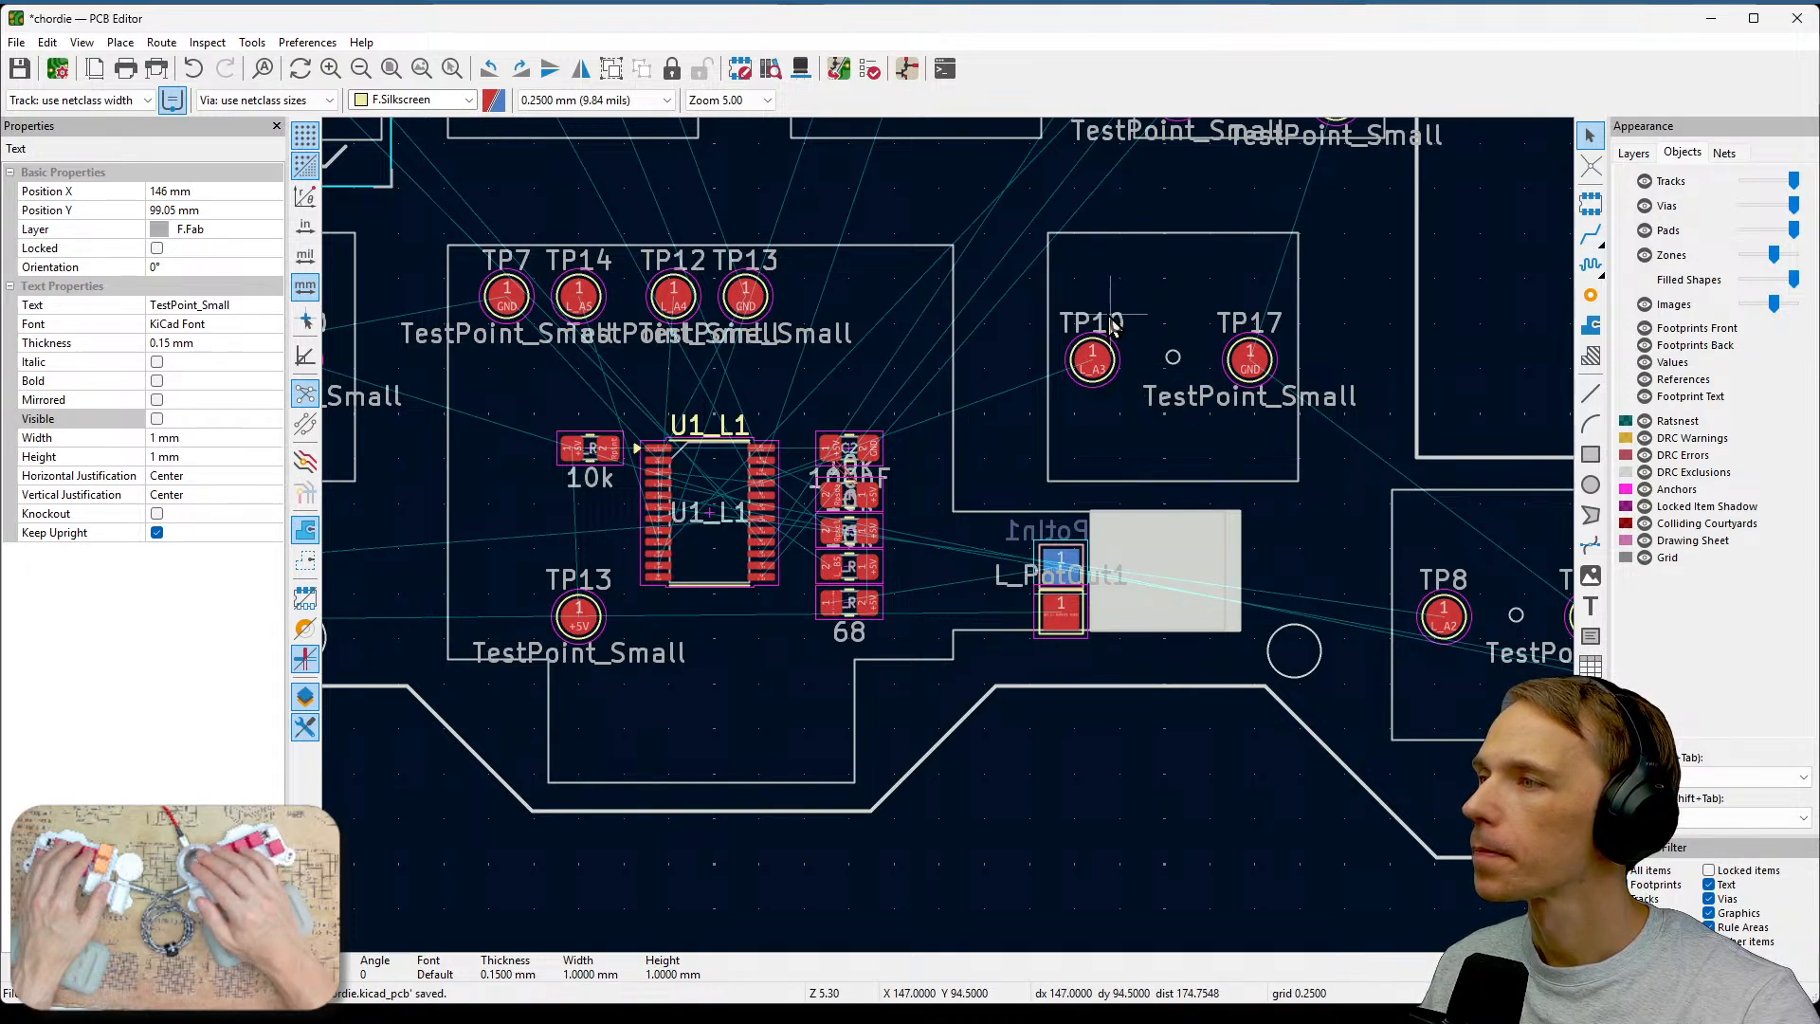
{"action": "left_click", "coordinate": [1212, 389]}
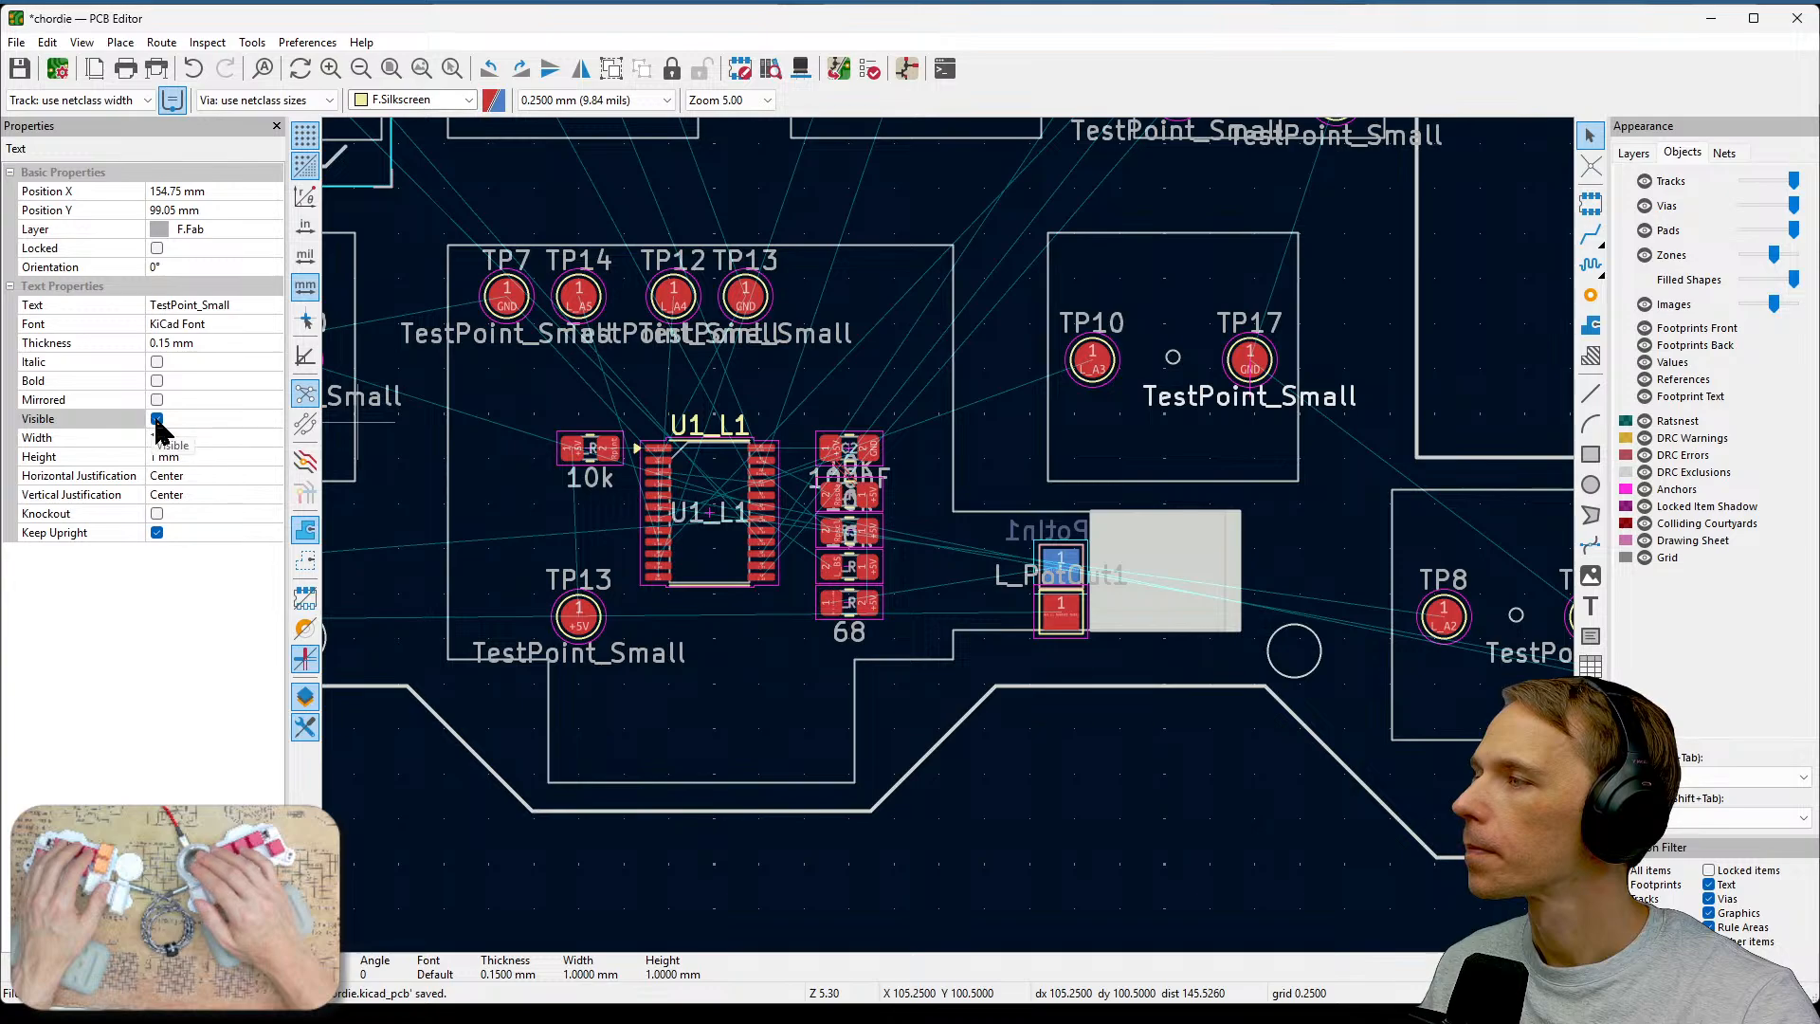
{"action": "left_click", "coordinate": [156, 419]}
{"action": "middle_click_drag", "start_coordinate": [1007, 453], "coordinate": [1178, 423]}
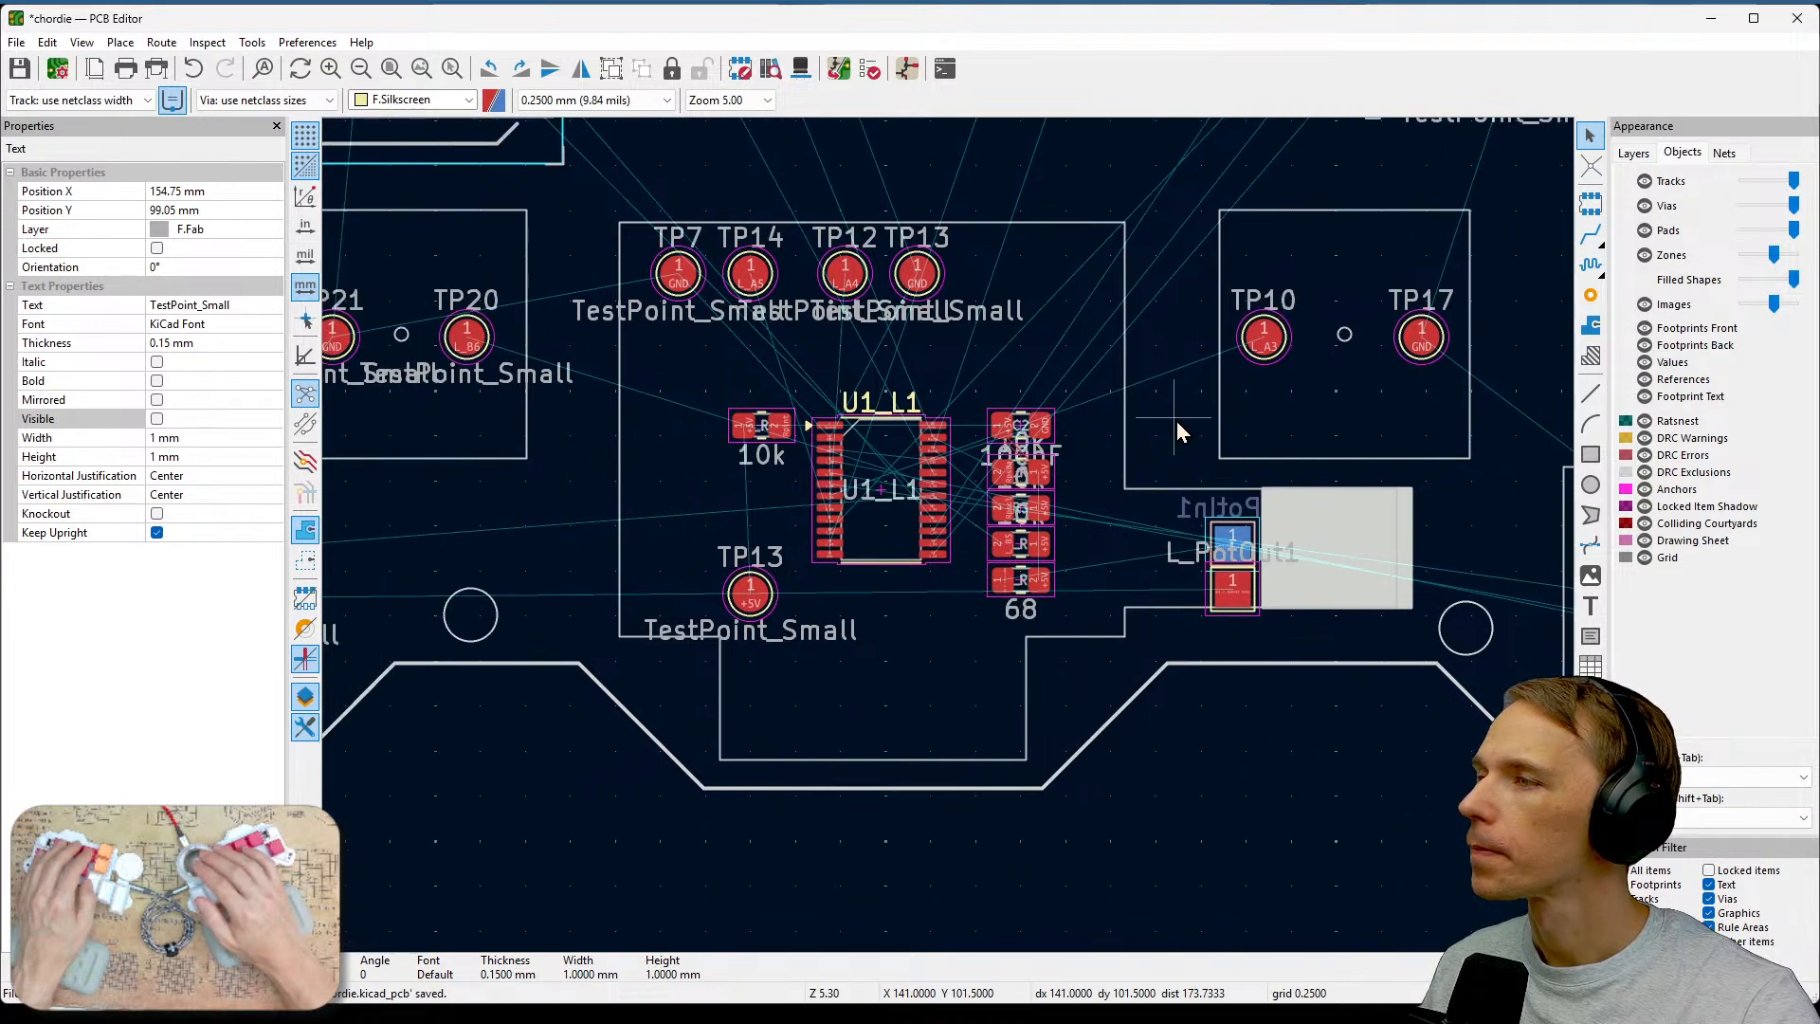
{"action": "left_click", "coordinate": [986, 315]}
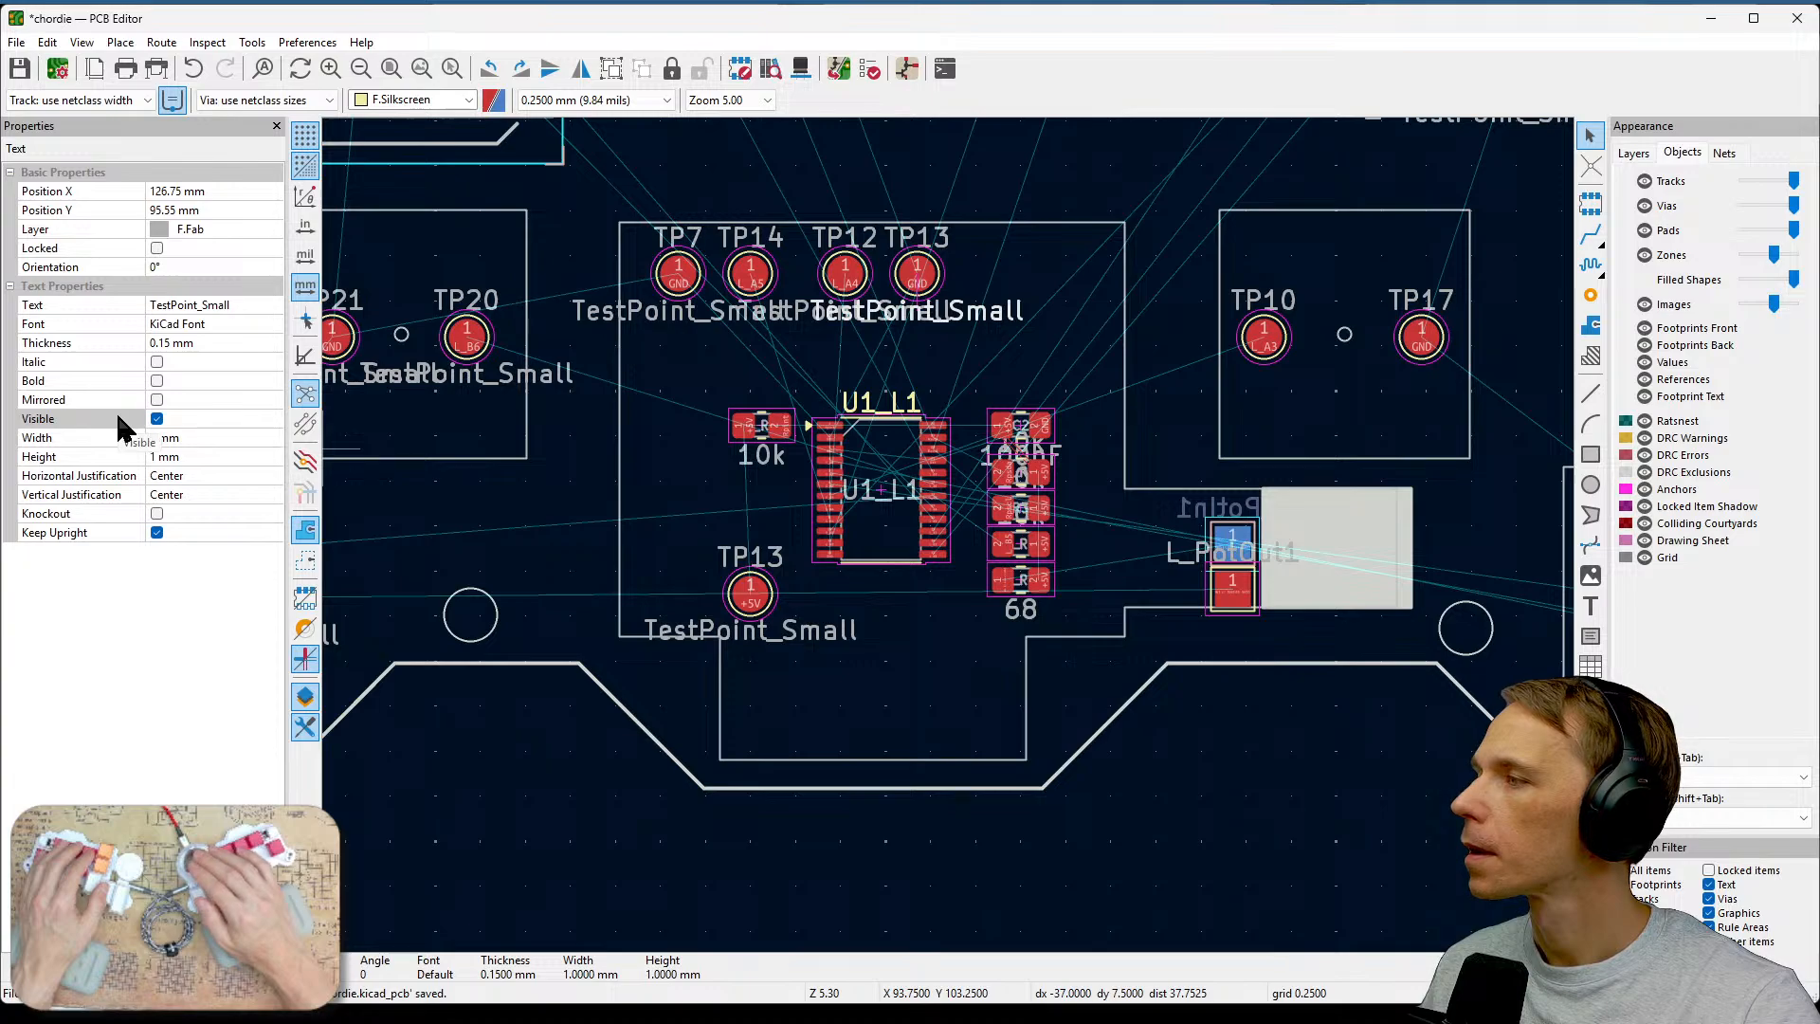
{"action": "left_click", "coordinate": [1025, 345]}
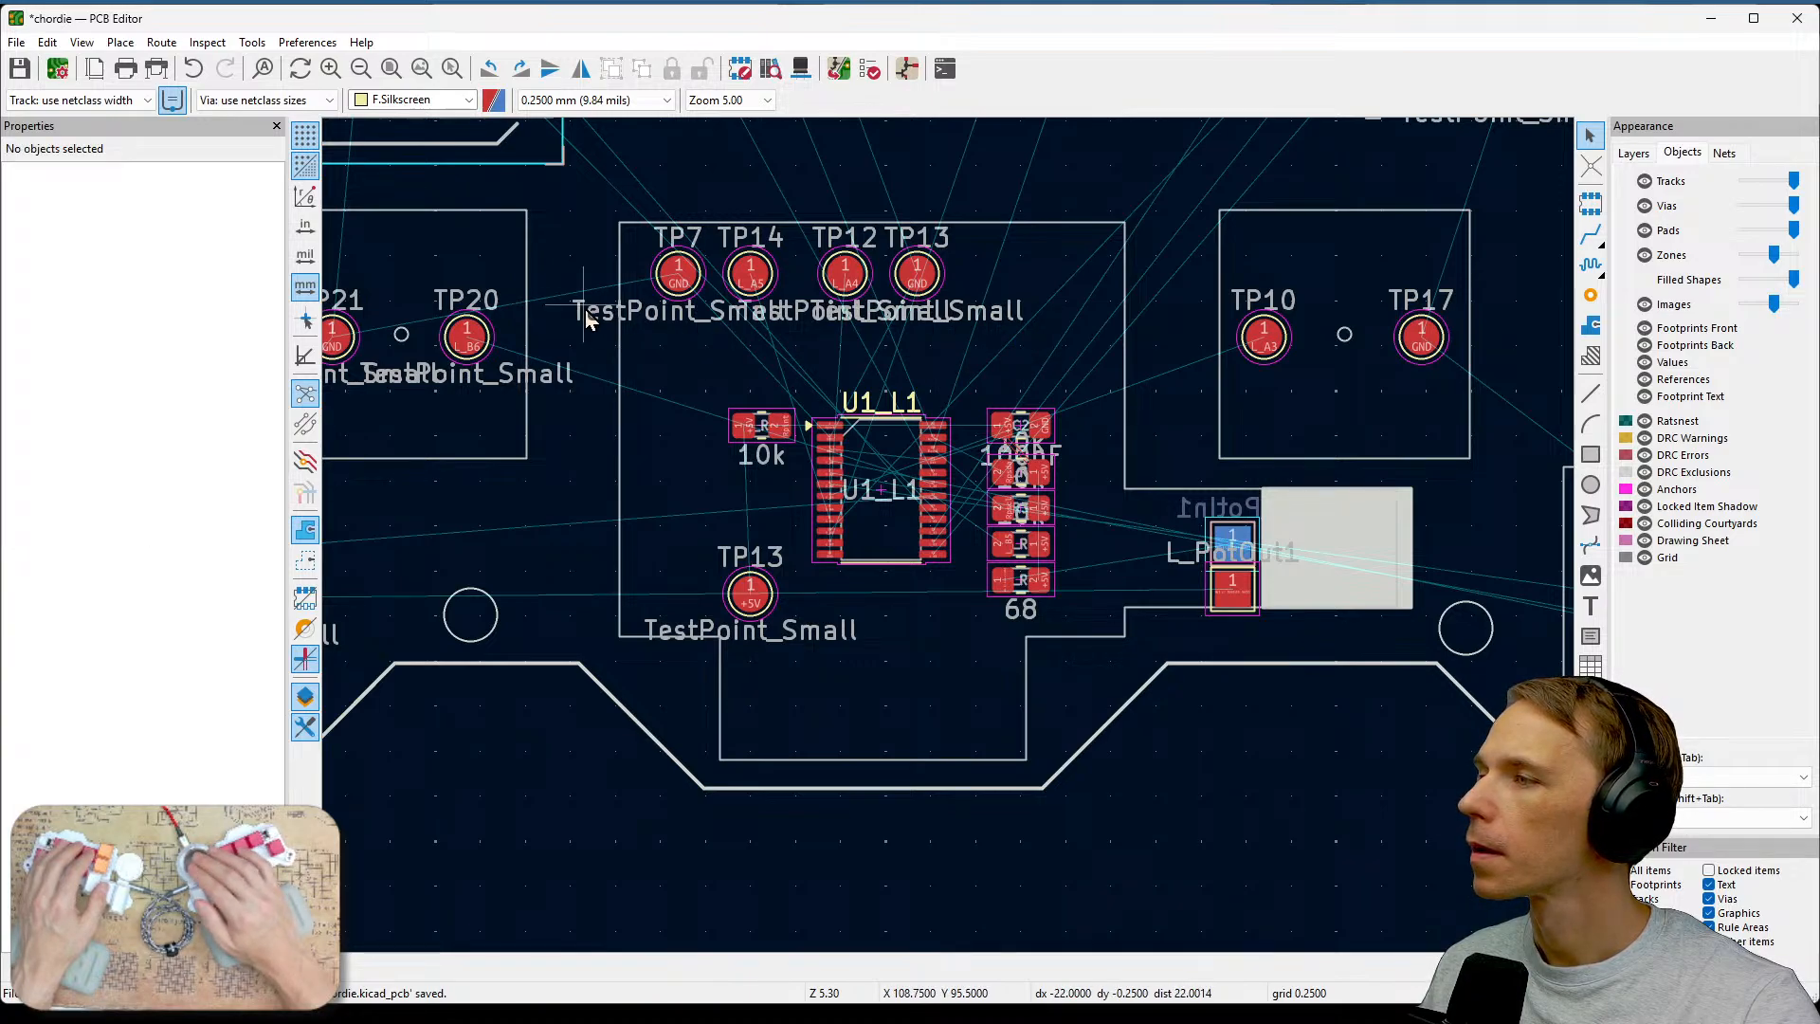
{"action": "left_click_drag", "start_coordinate": [560, 191], "coordinate": [1072, 364]}
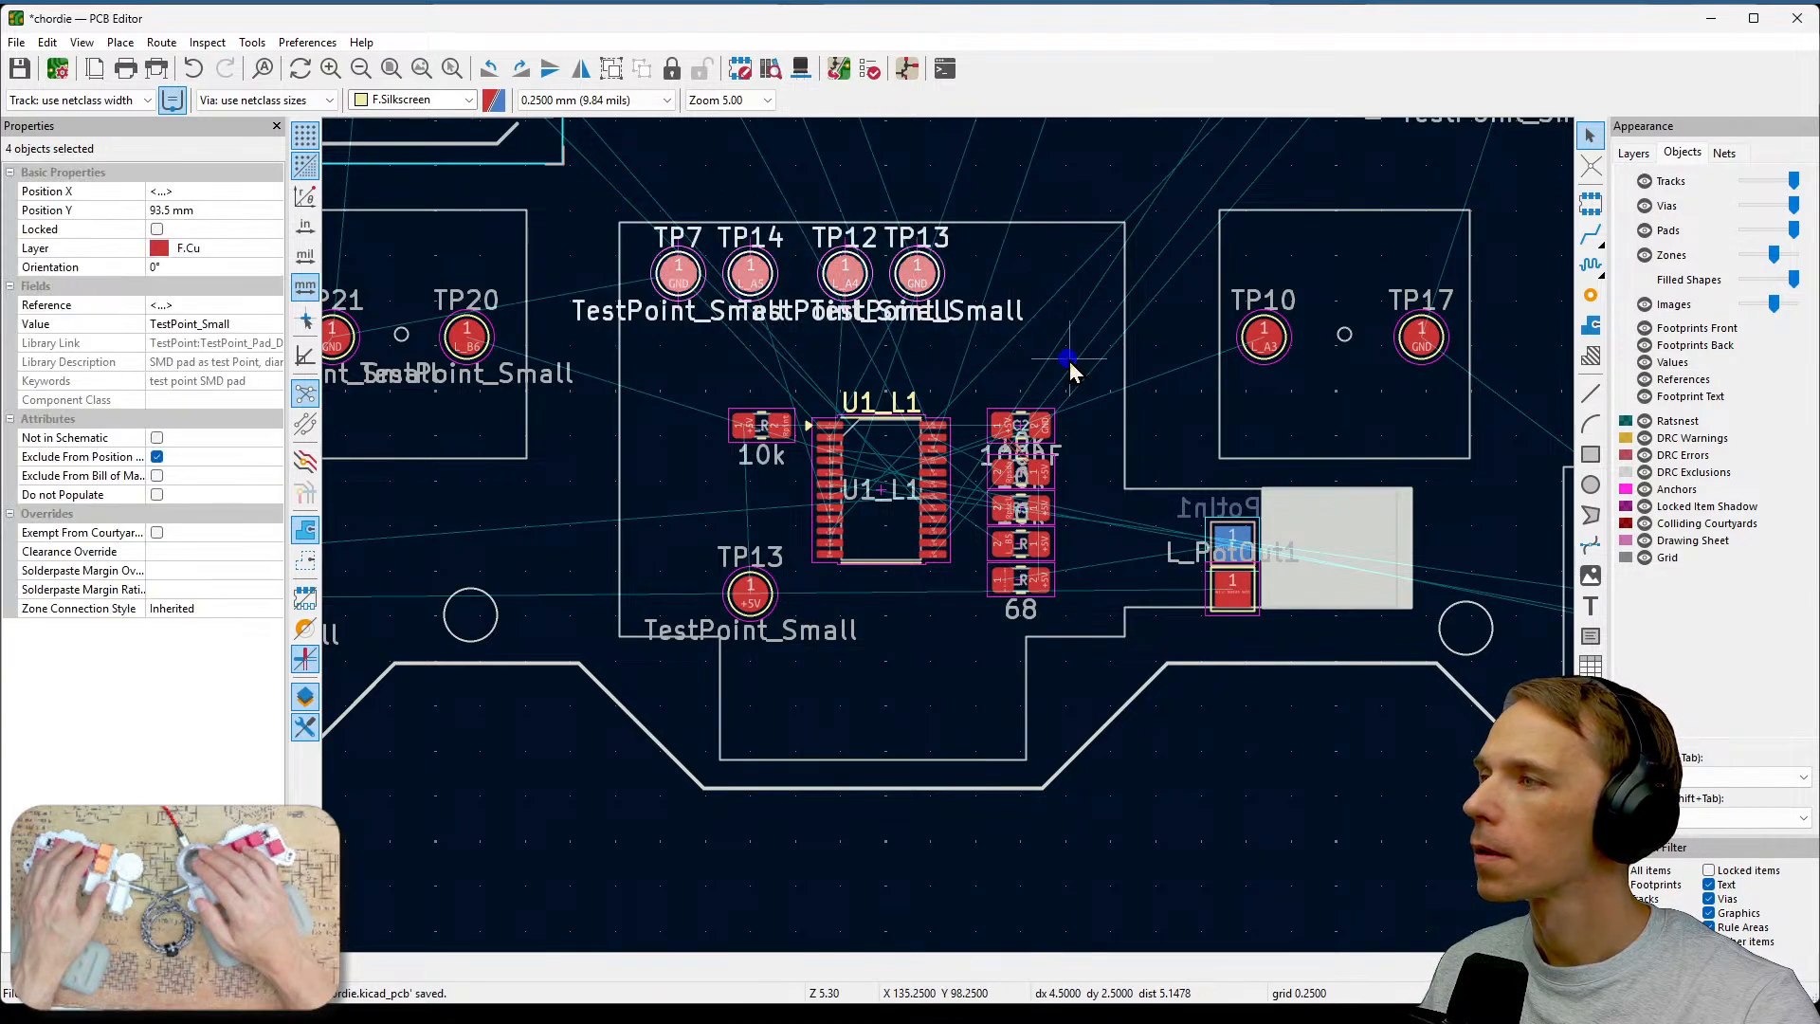
{"action": "key", "text": "Escape"}
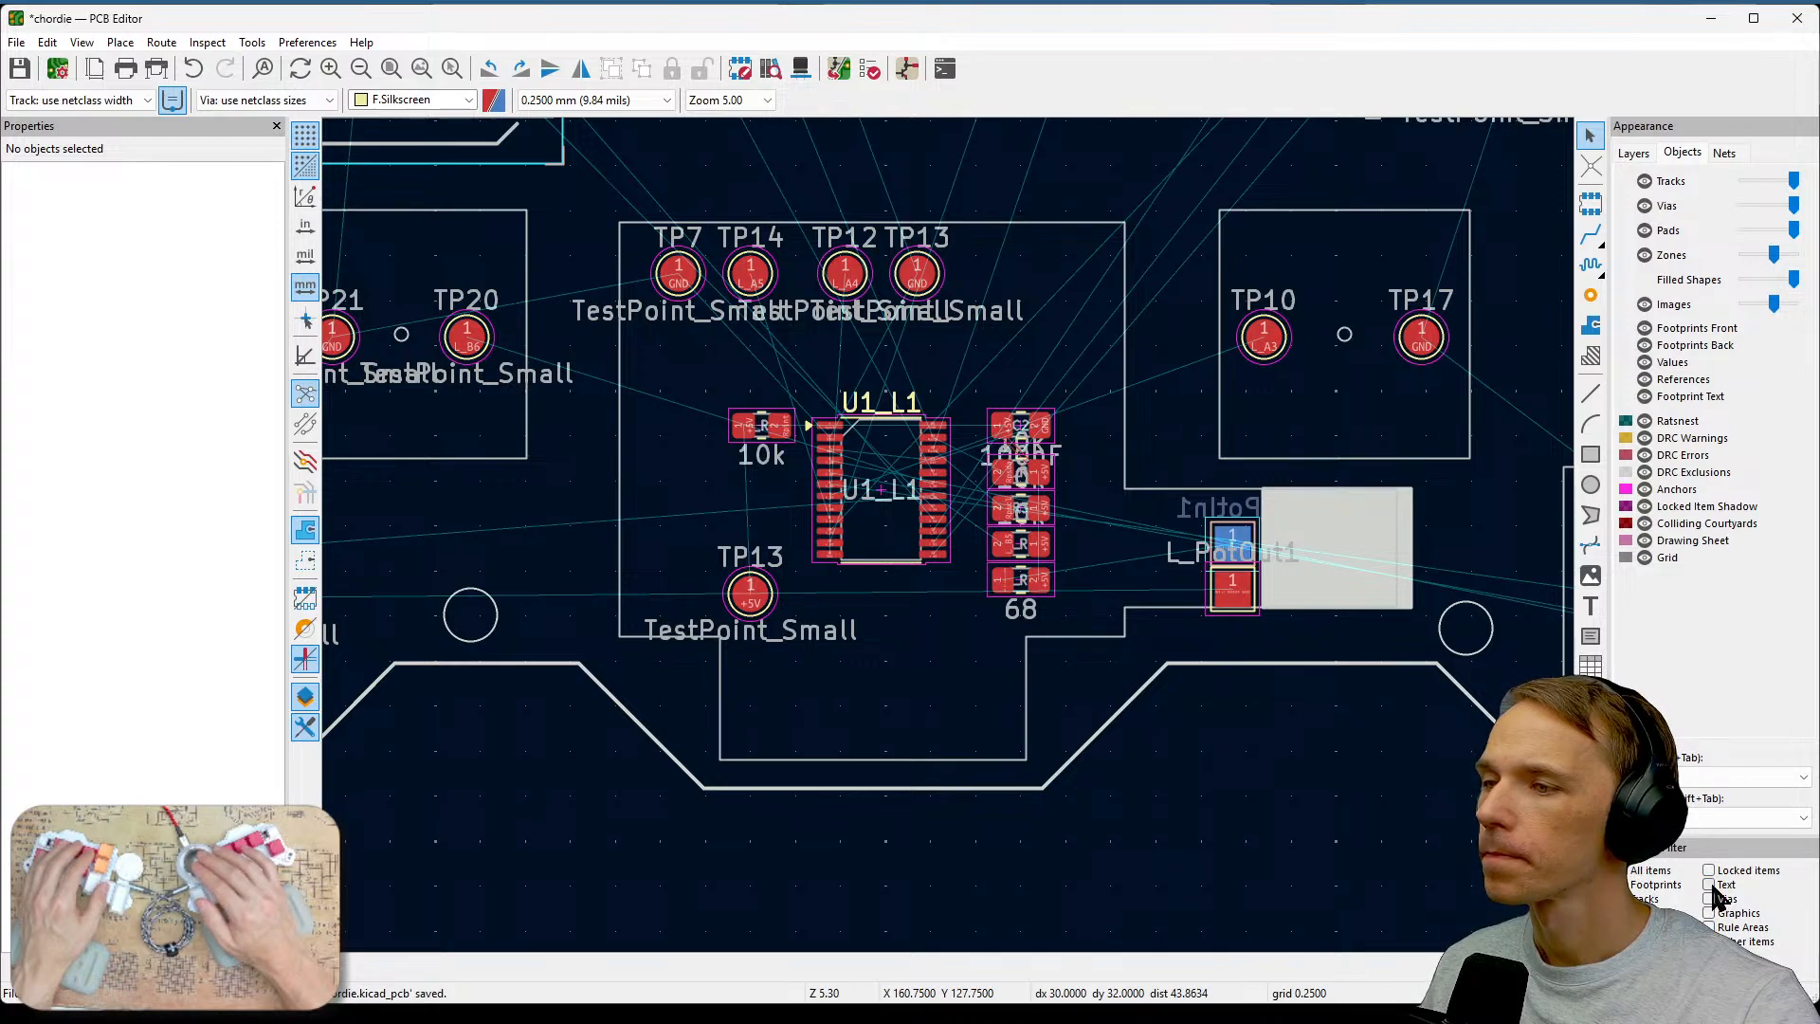
Select the test point reference and value labels to inspect their text layer properties.
{"action": "left_click_drag", "start_coordinate": [609, 198], "coordinate": [1064, 348]}
{"action": "left_click_drag", "start_coordinate": [548, 202], "coordinate": [1035, 341]}
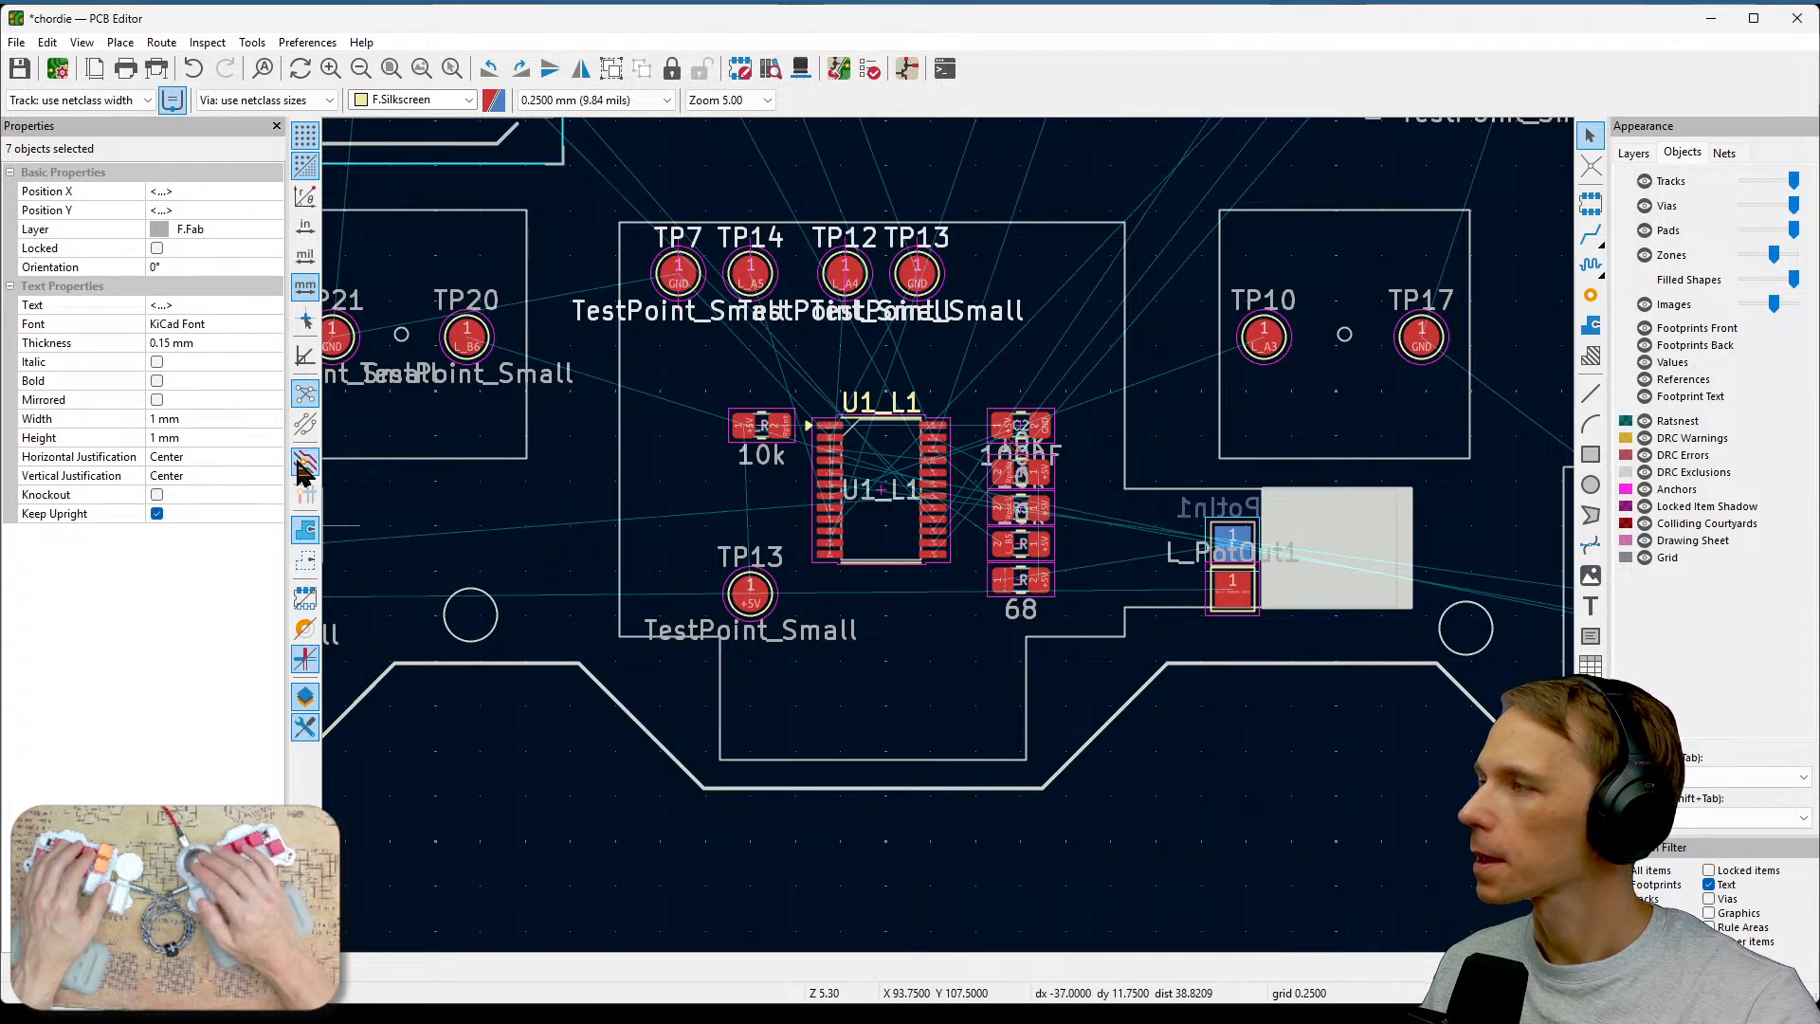
{"action": "left_click", "coordinate": [690, 384]}
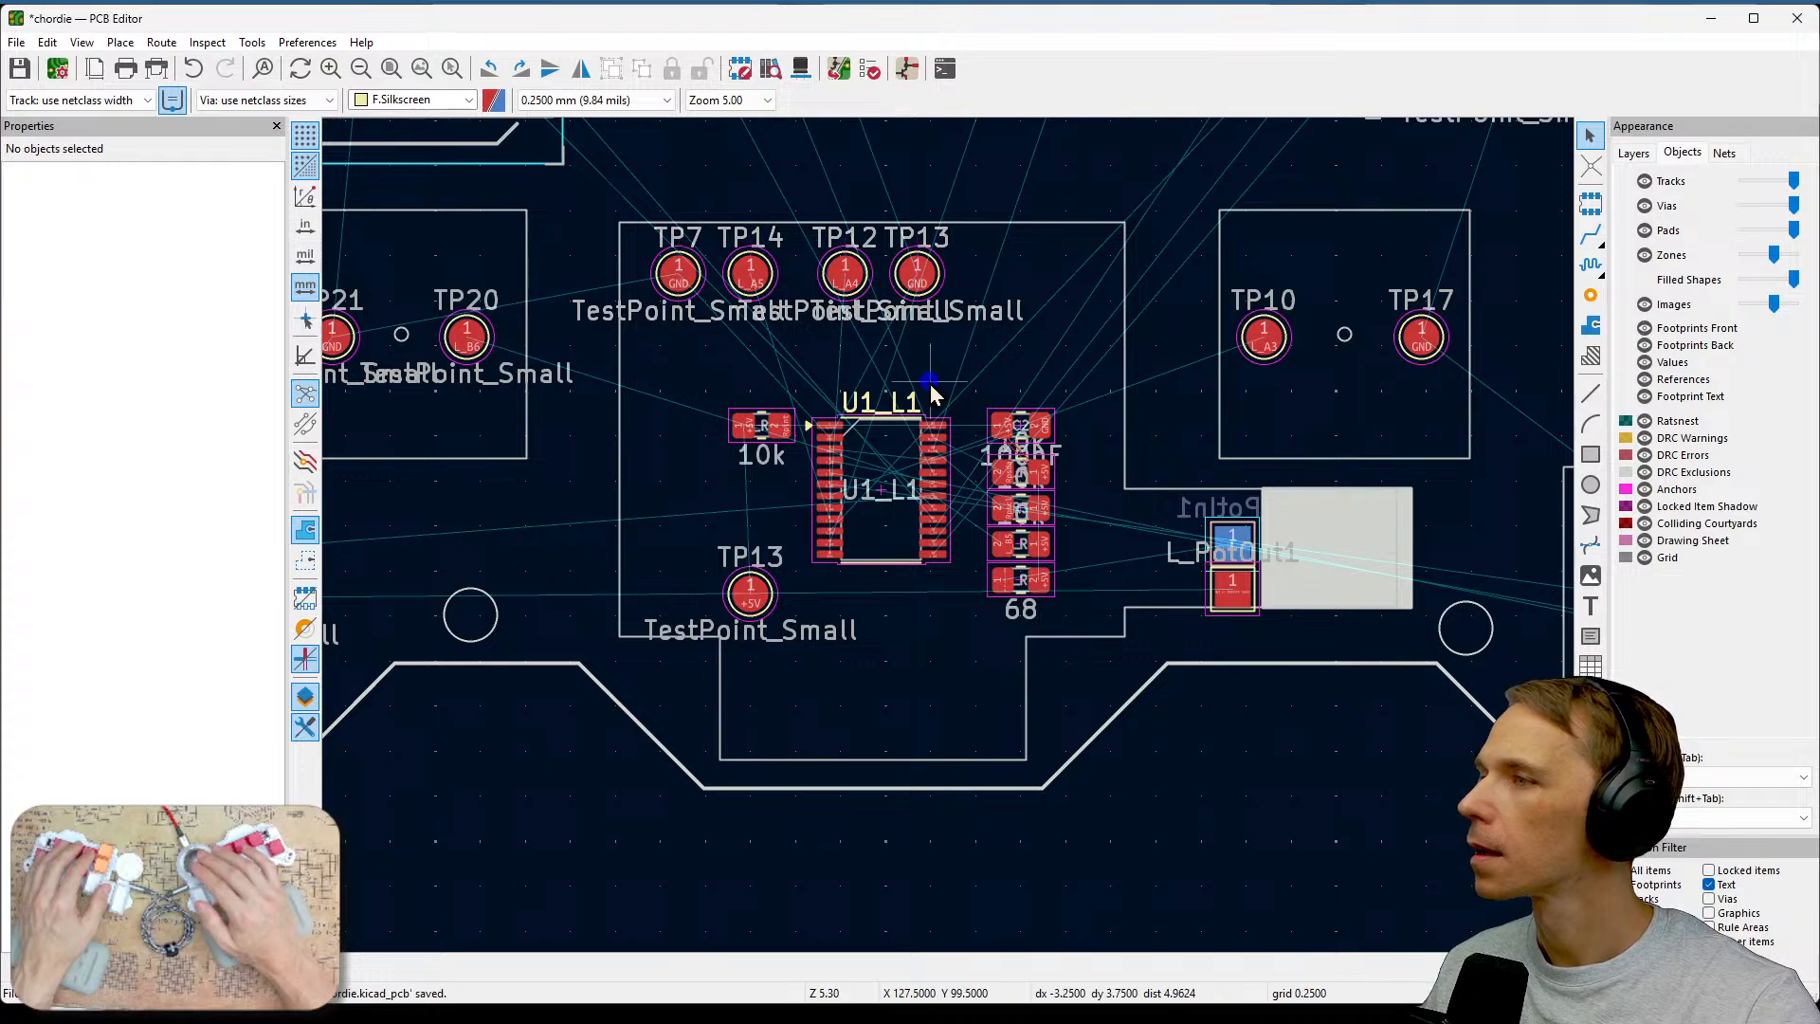
{"action": "left_click_drag", "start_coordinate": [628, 202], "coordinate": [981, 256]}
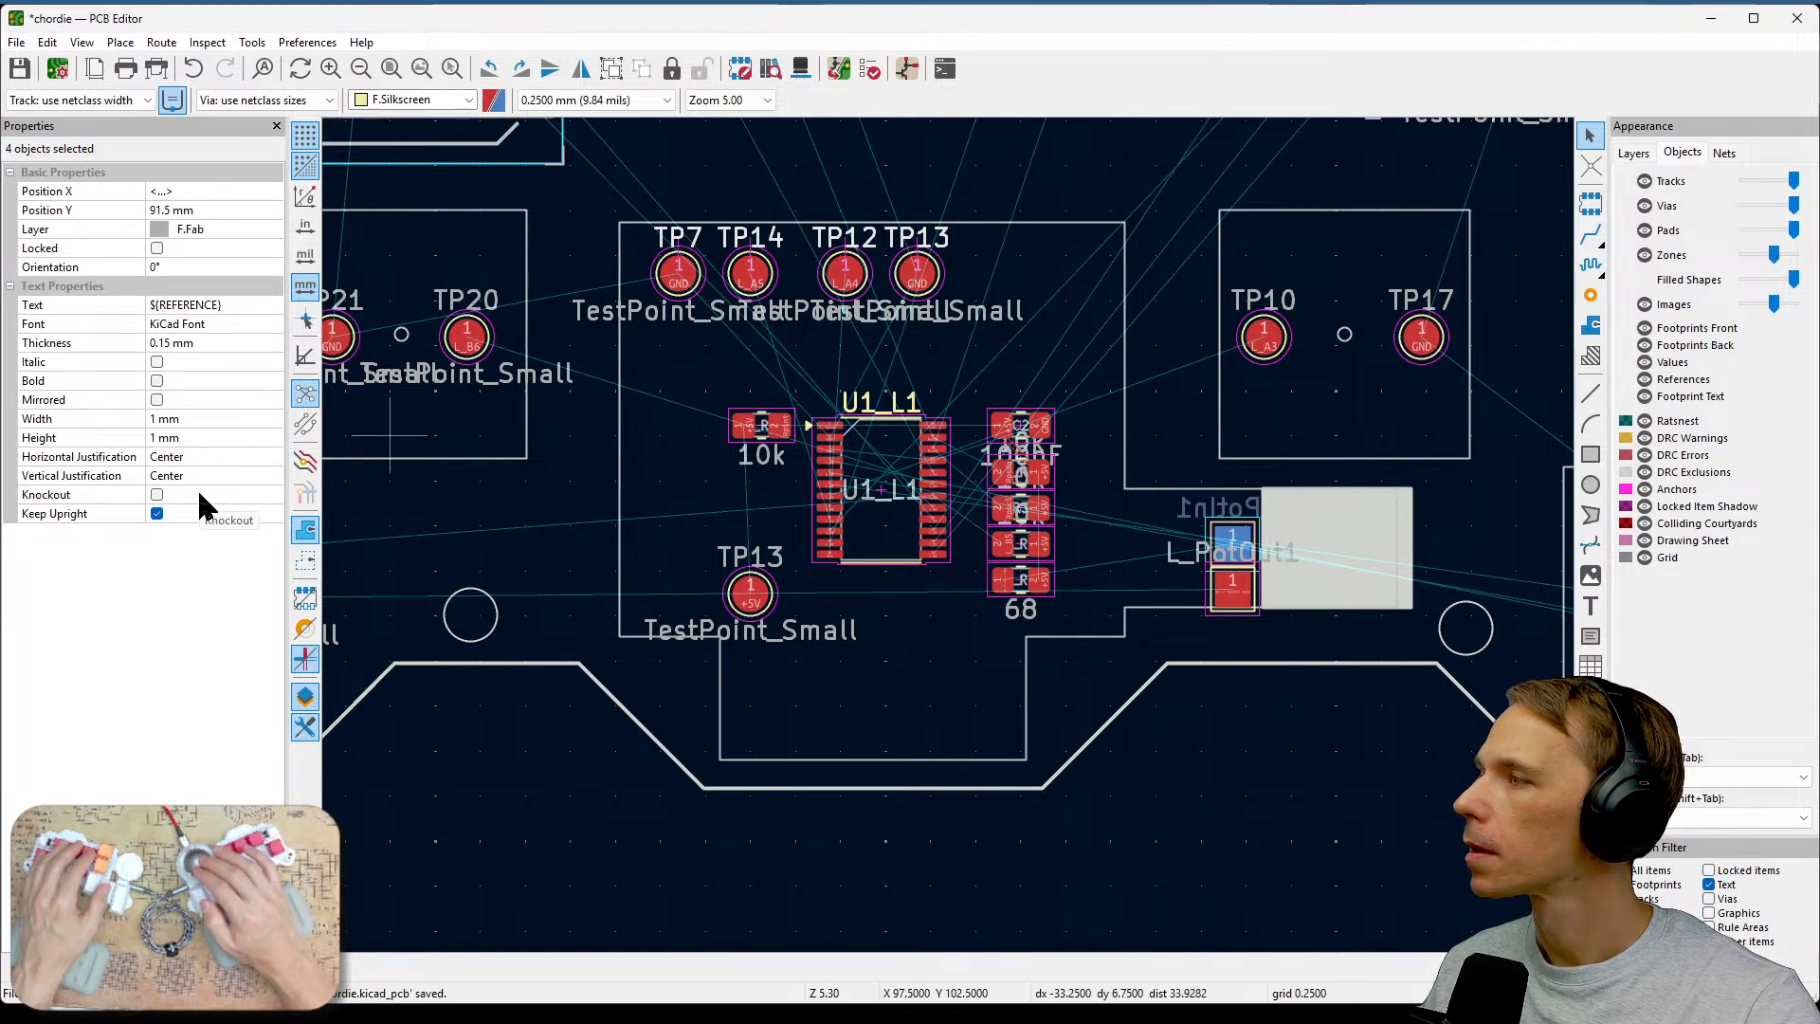
{"action": "left_click", "coordinate": [754, 355]}
{"action": "left_click", "coordinate": [680, 238]}
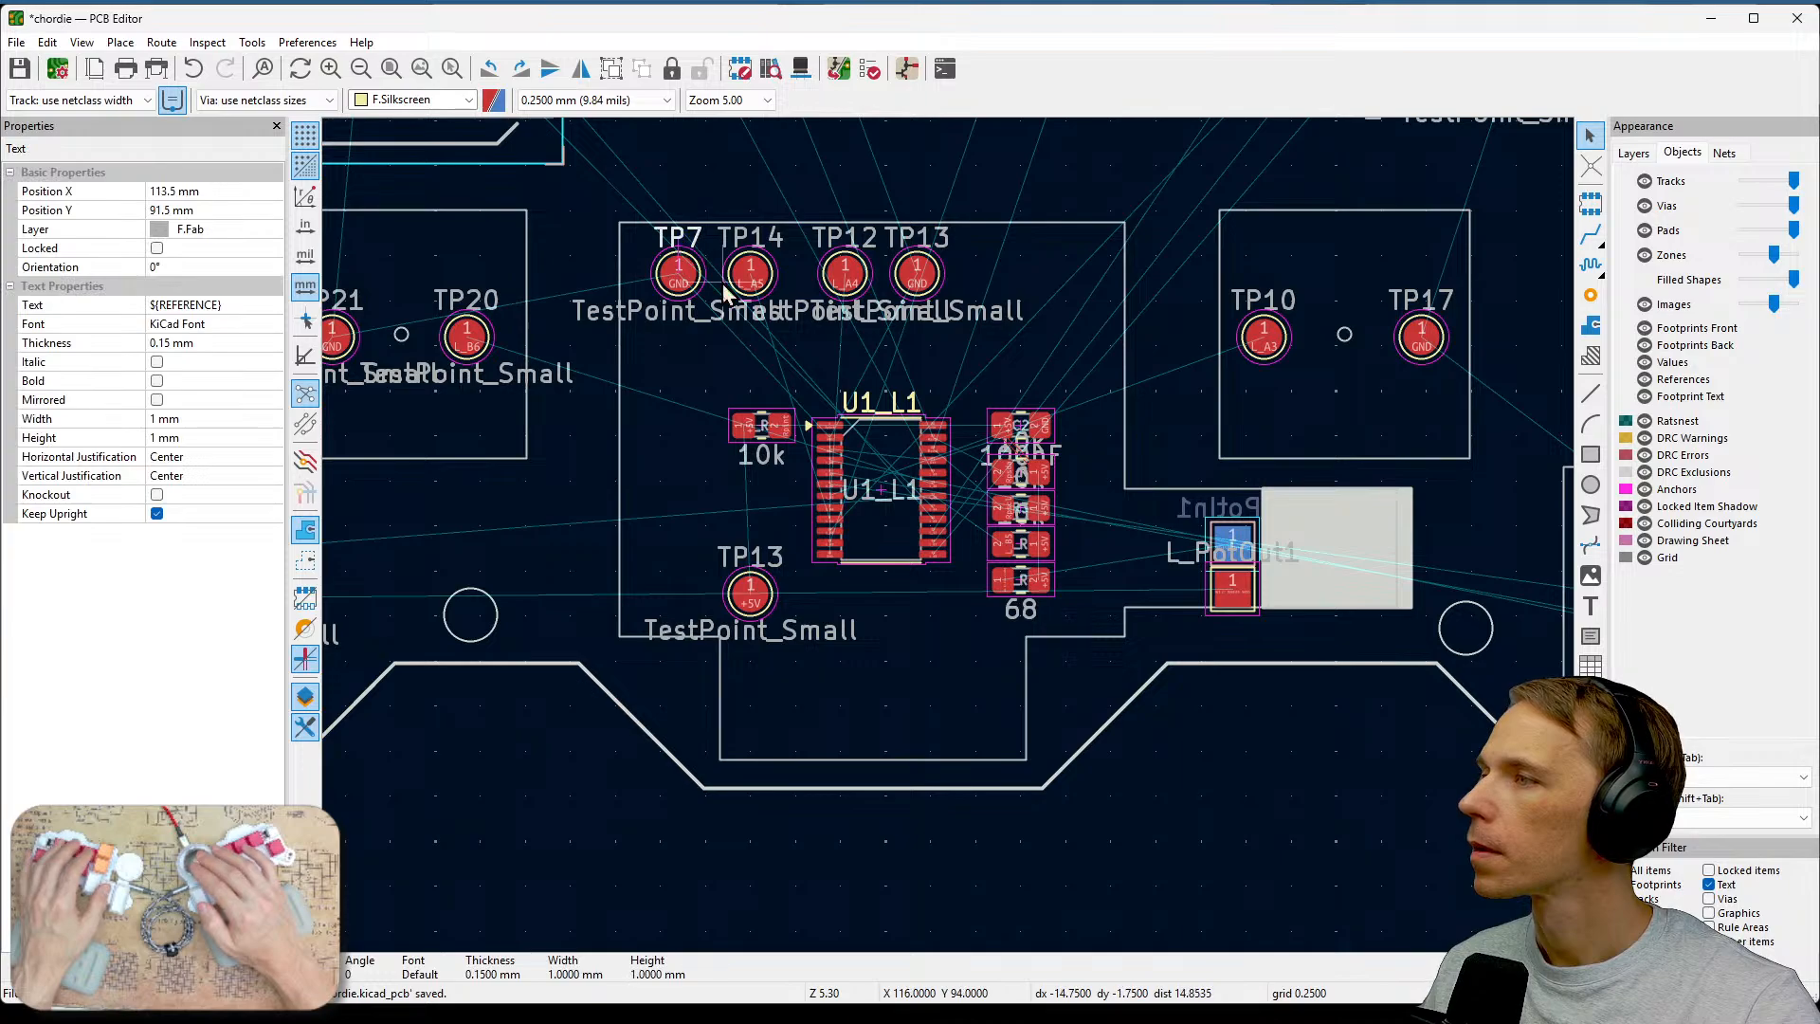
{"action": "left_click", "coordinate": [750, 238], "text": "shift"}
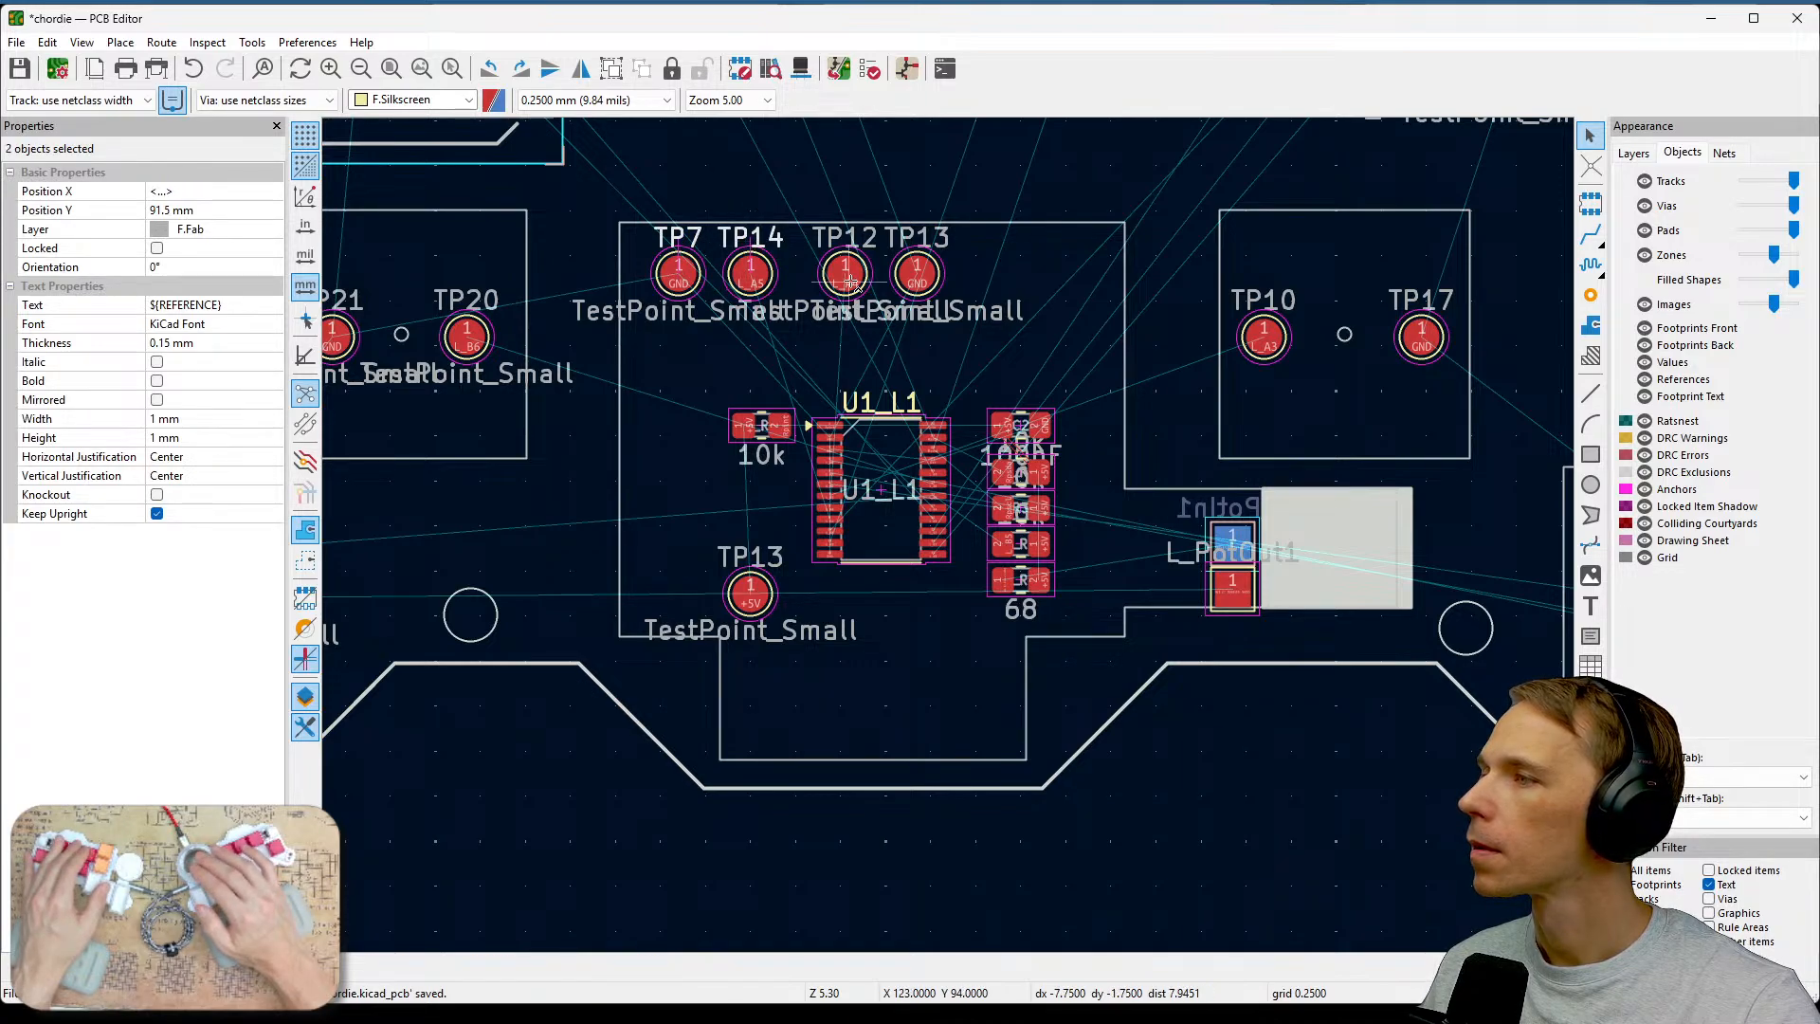
{"action": "left_click", "coordinate": [722, 343]}
{"action": "left_click", "coordinate": [680, 238]}
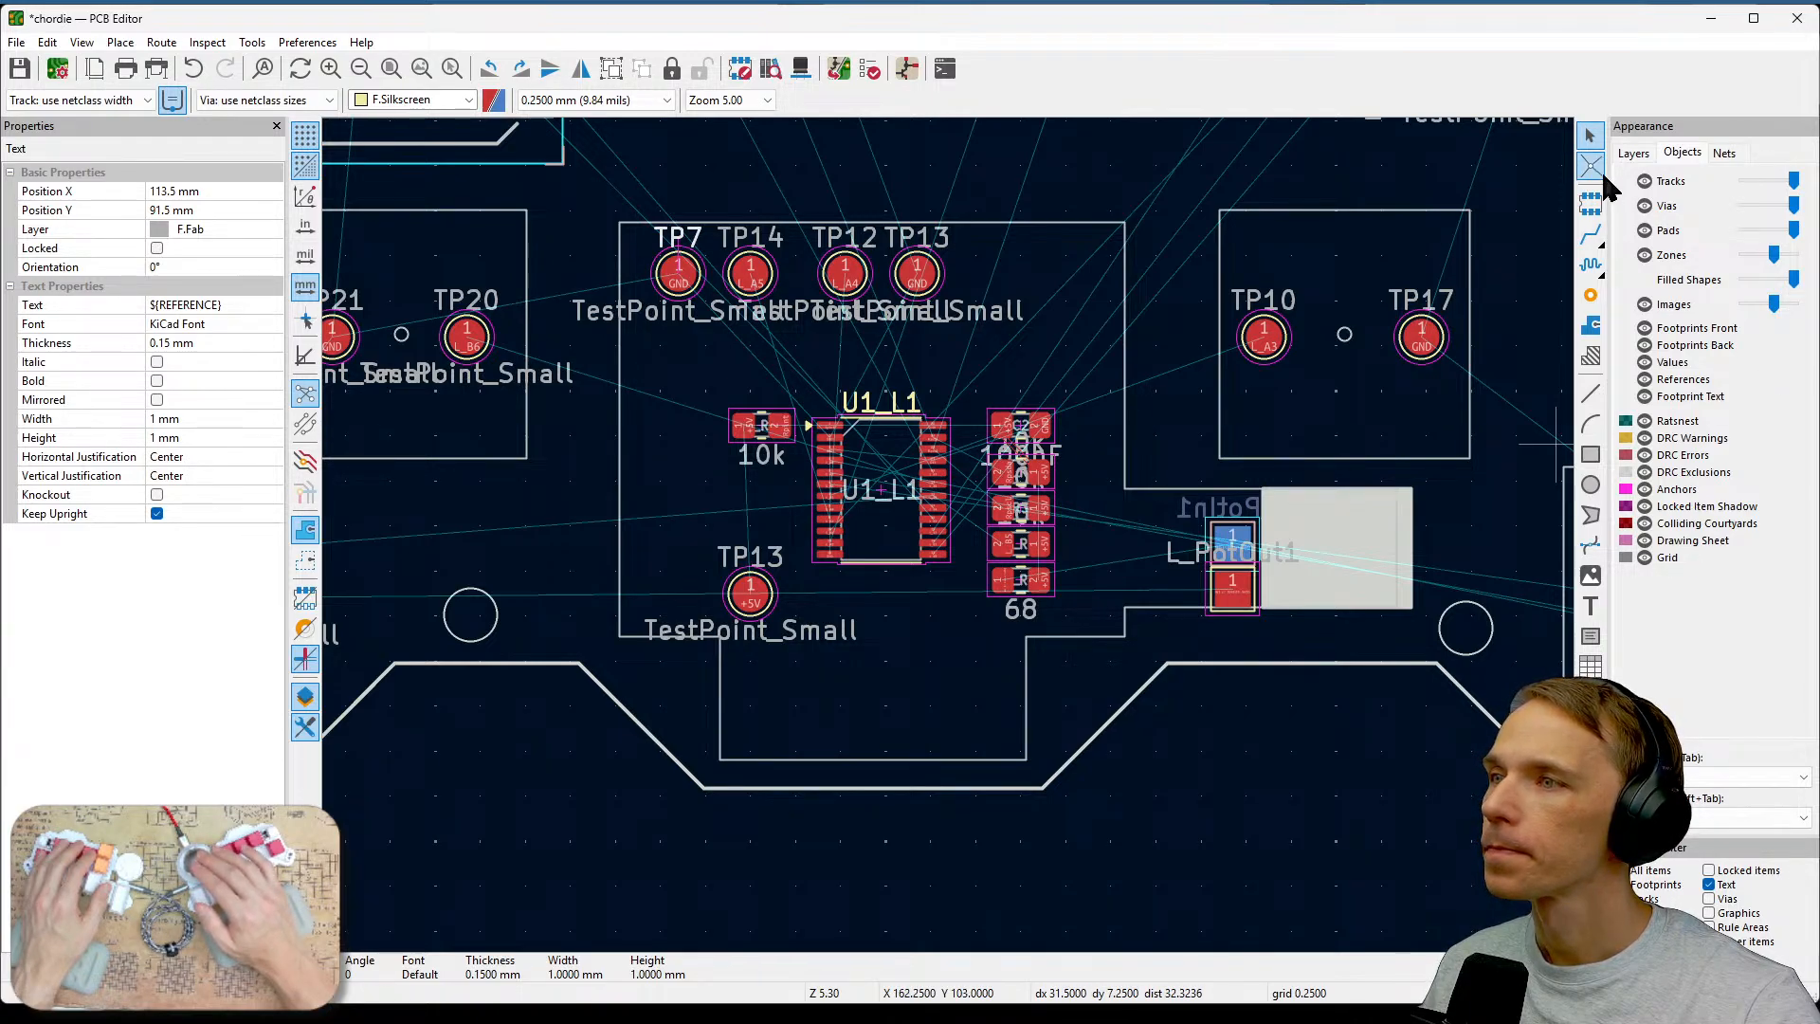
Hide the F.Fab layer so the fabrication labels disappear from the board view.
{"action": "left_click", "coordinate": [1633, 152]}
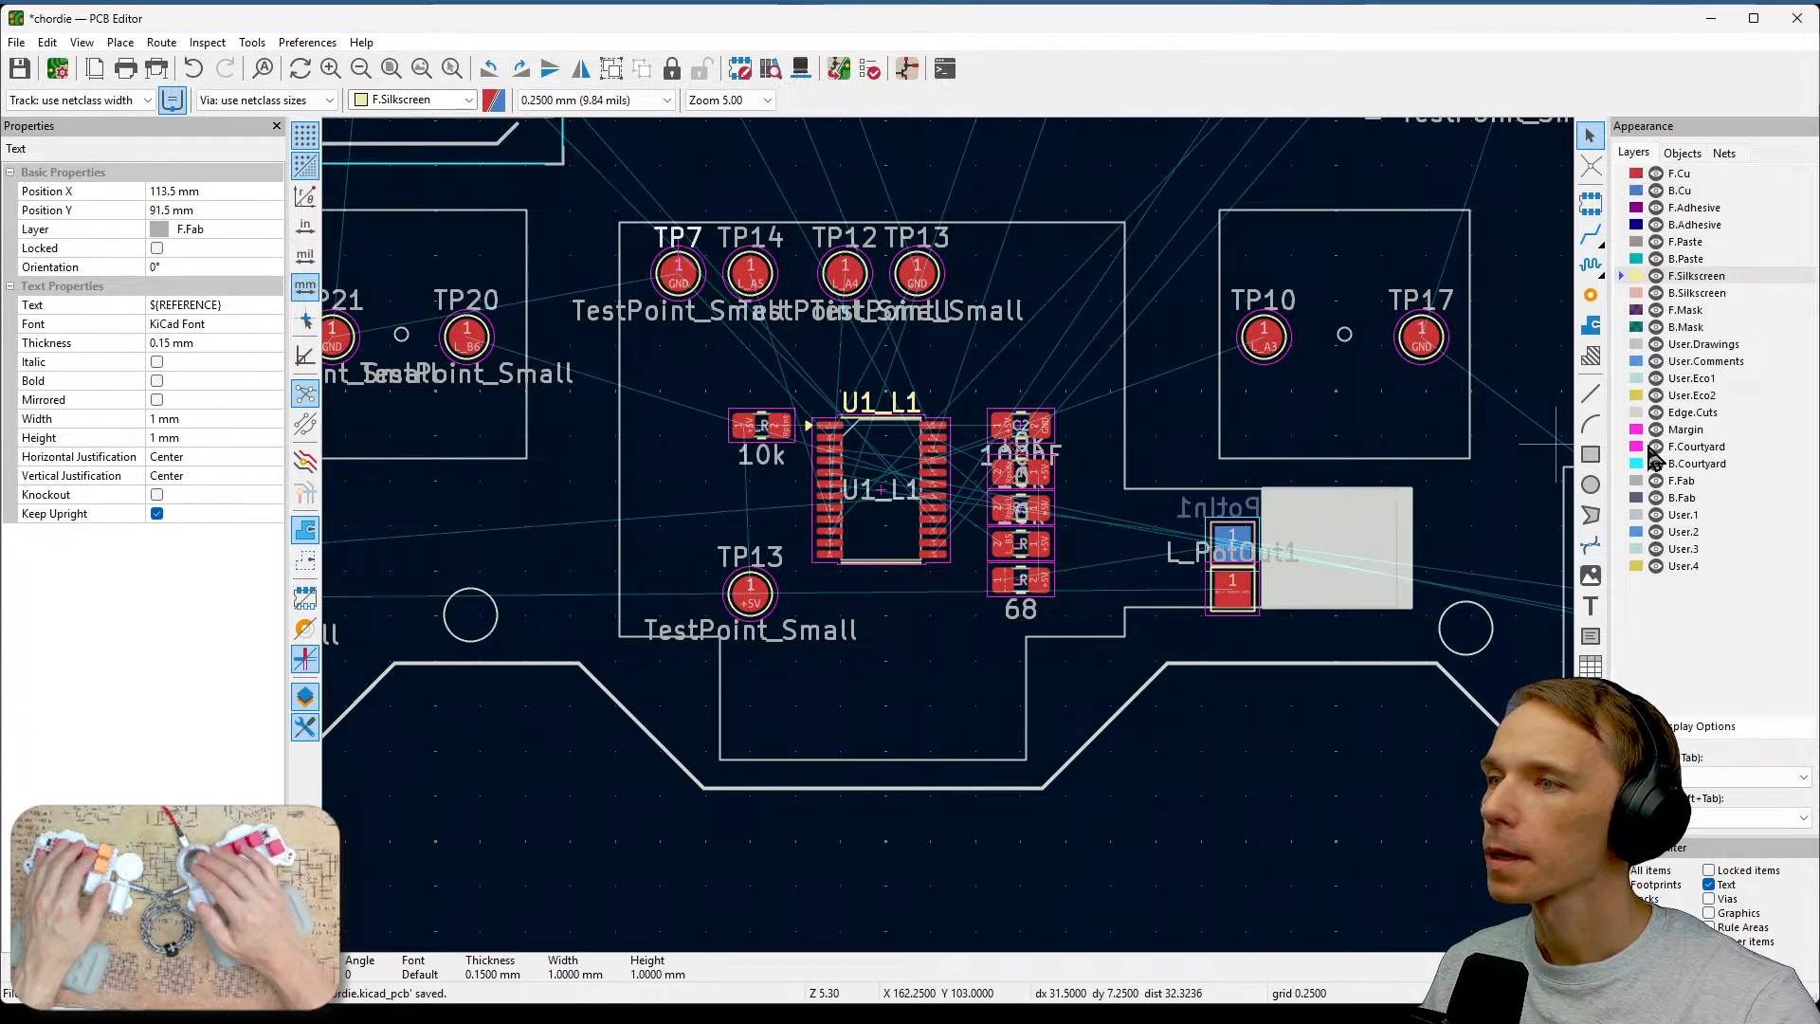
{"action": "left_click", "coordinate": [1656, 481]}
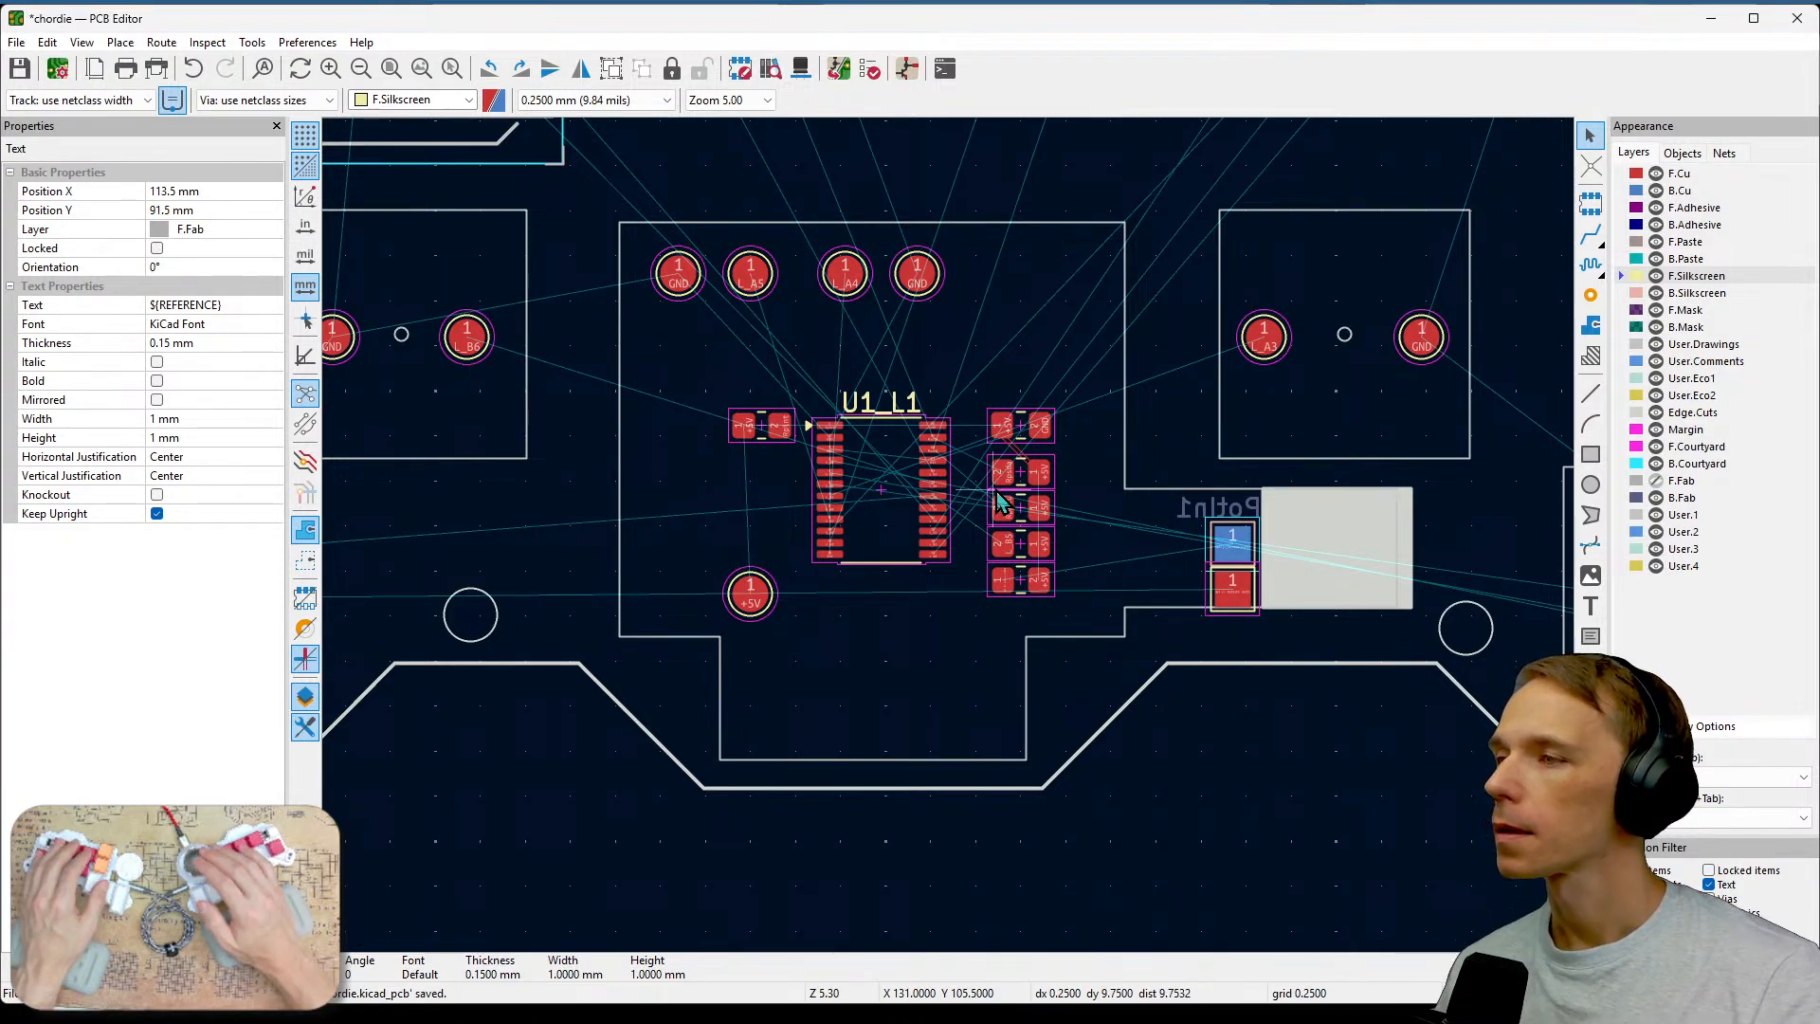
Zoom in on the resistor array and save the board.
{"action": "scroll", "coordinate": [974, 441], "scroll_direction": "up", "scroll_amount": 3}
{"action": "scroll", "coordinate": [1074, 585], "scroll_direction": "up", "scroll_amount": 1}
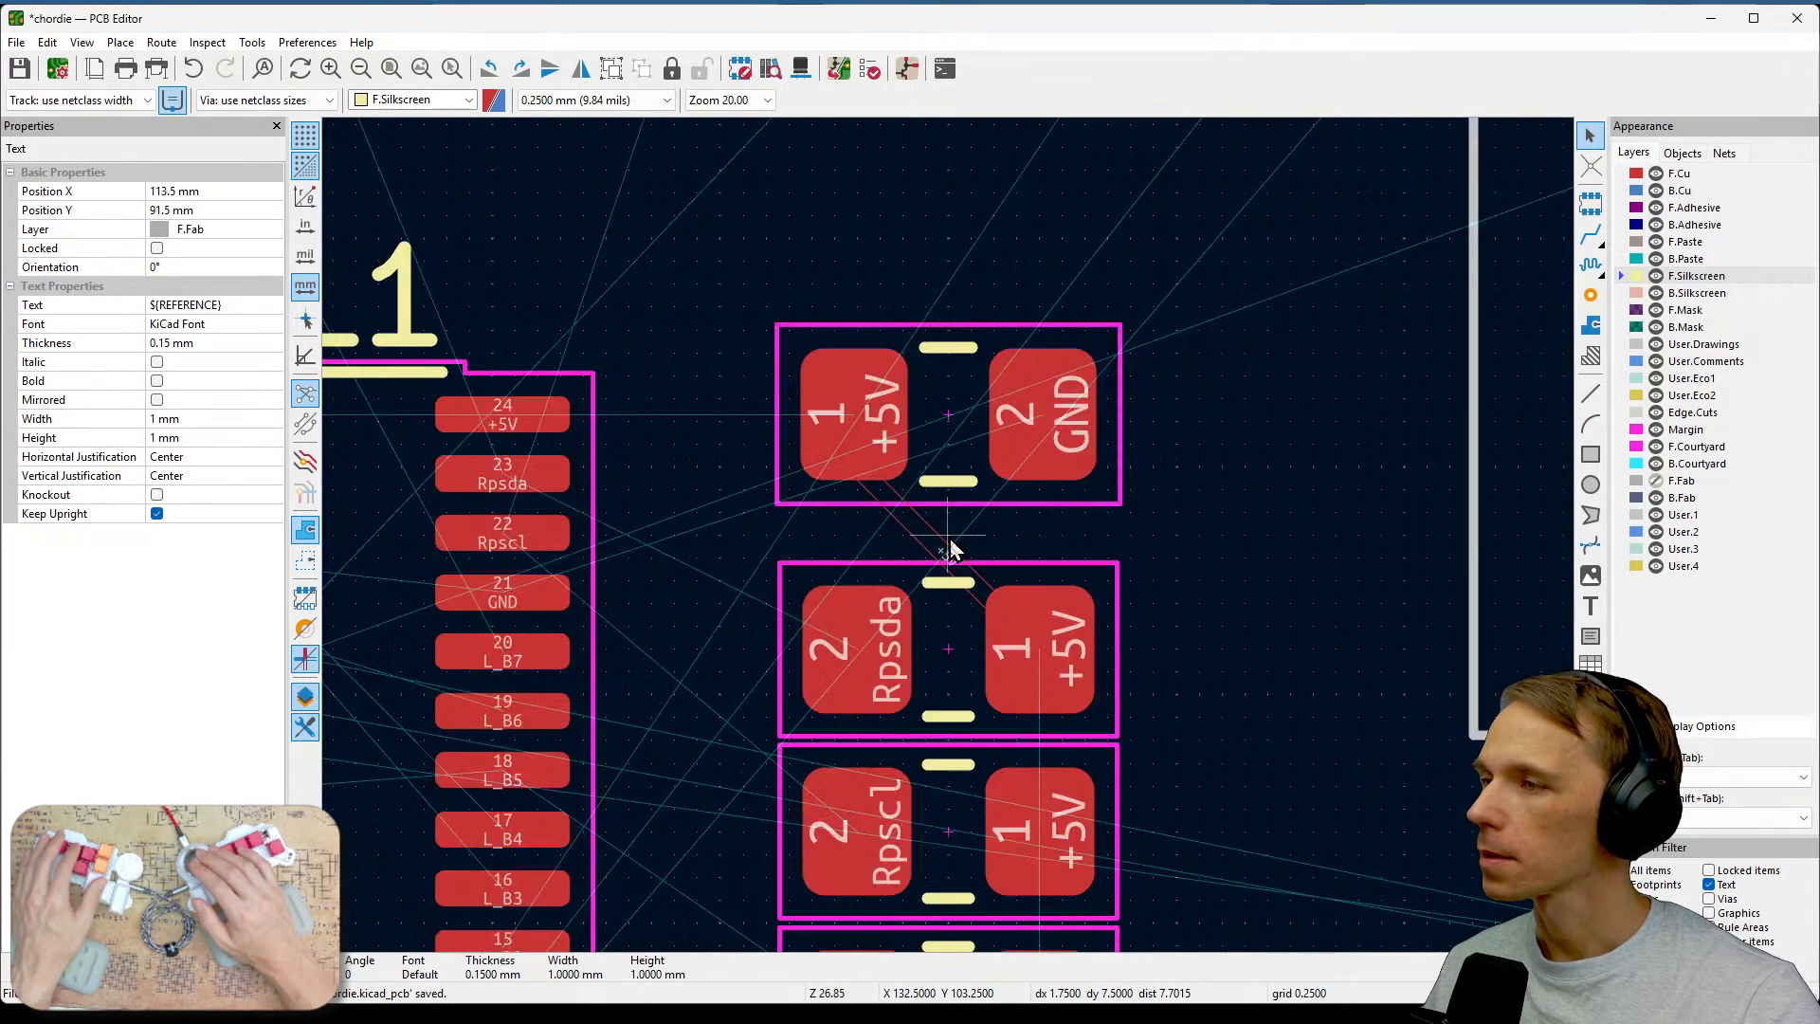
{"action": "scroll", "coordinate": [1101, 531], "scroll_direction": "up", "scroll_amount": 1}
{"action": "key", "text": "Escape"}
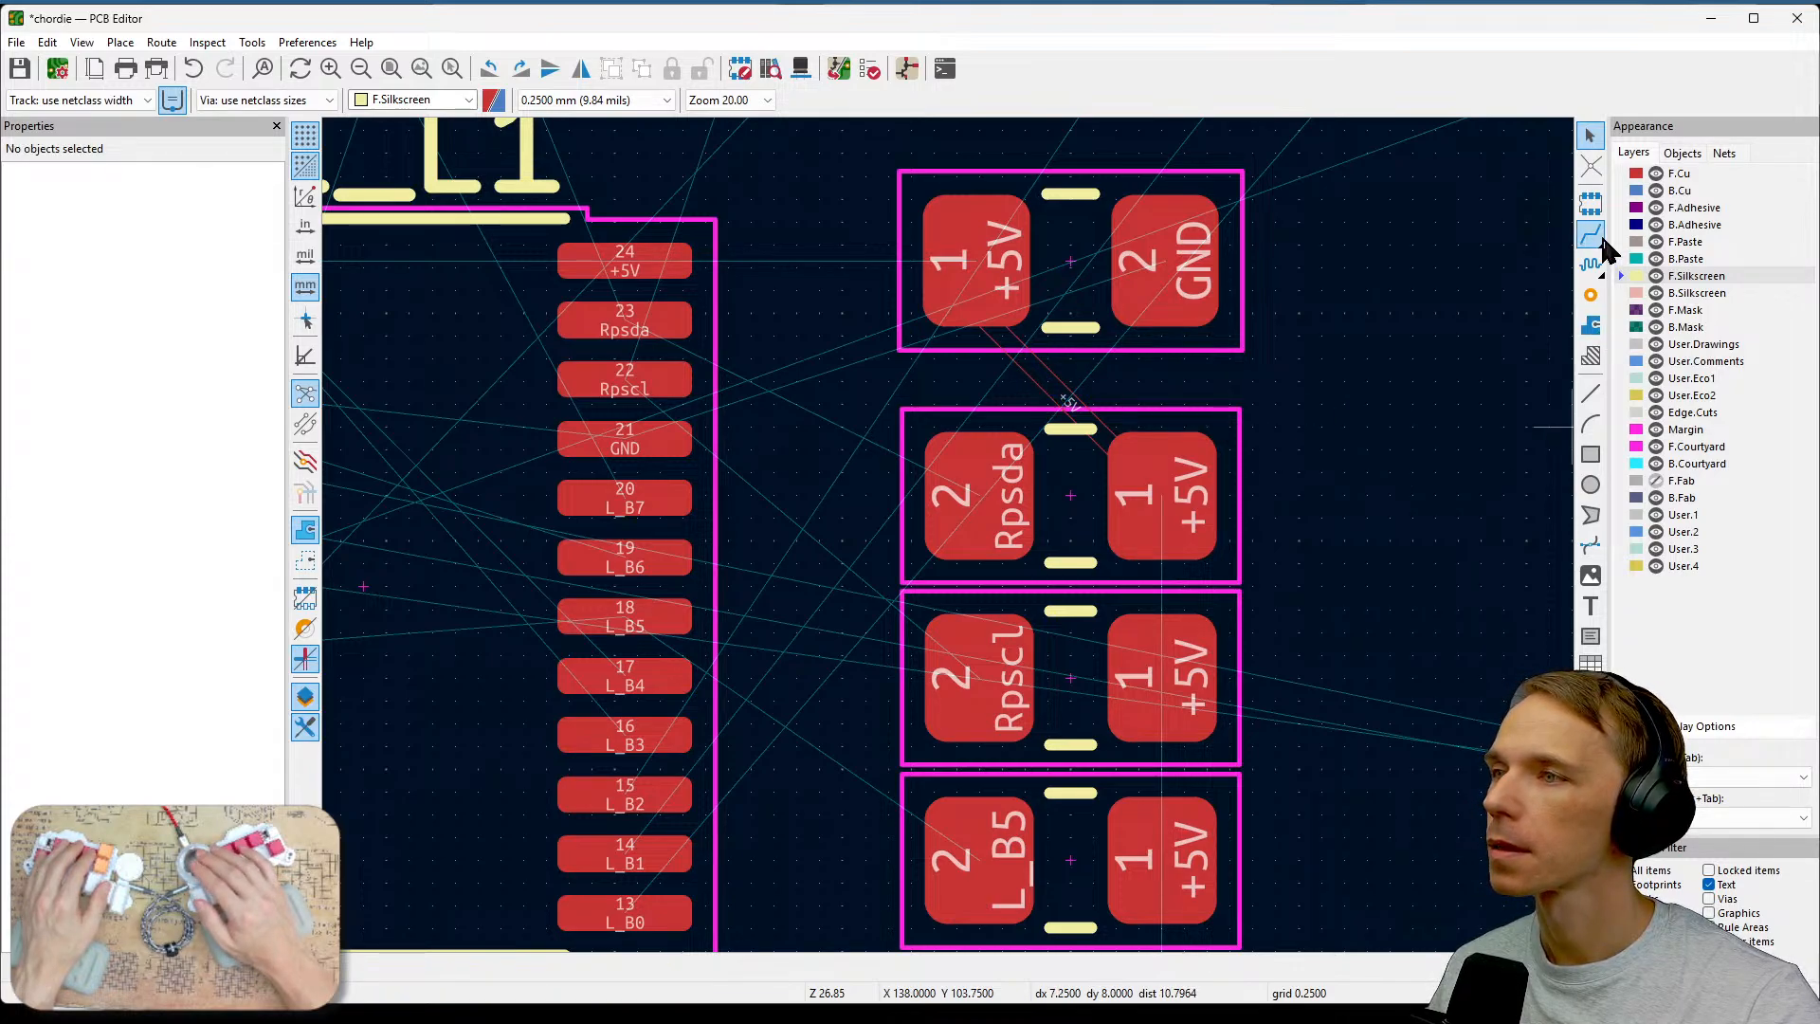
{"action": "key", "text": "ctrl+s"}
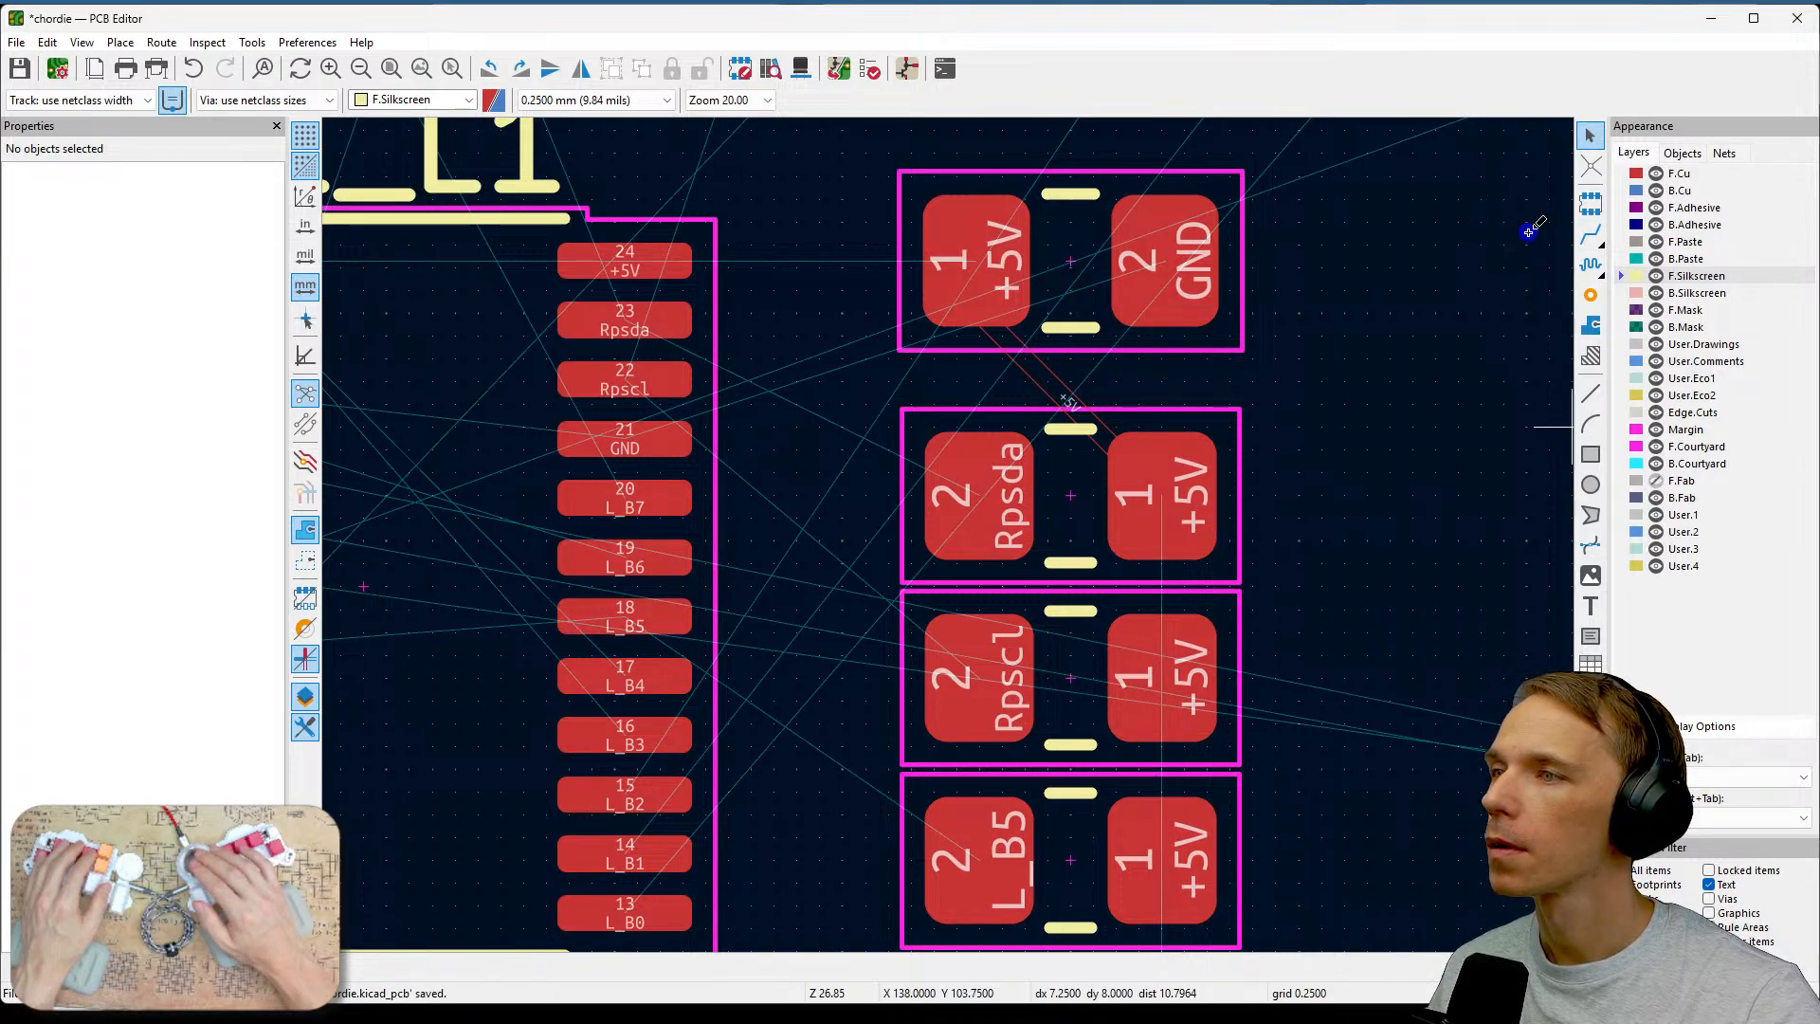
Turn off sketch mode so tracks display filled, then save the board.
{"action": "left_click", "coordinate": [1599, 243]}
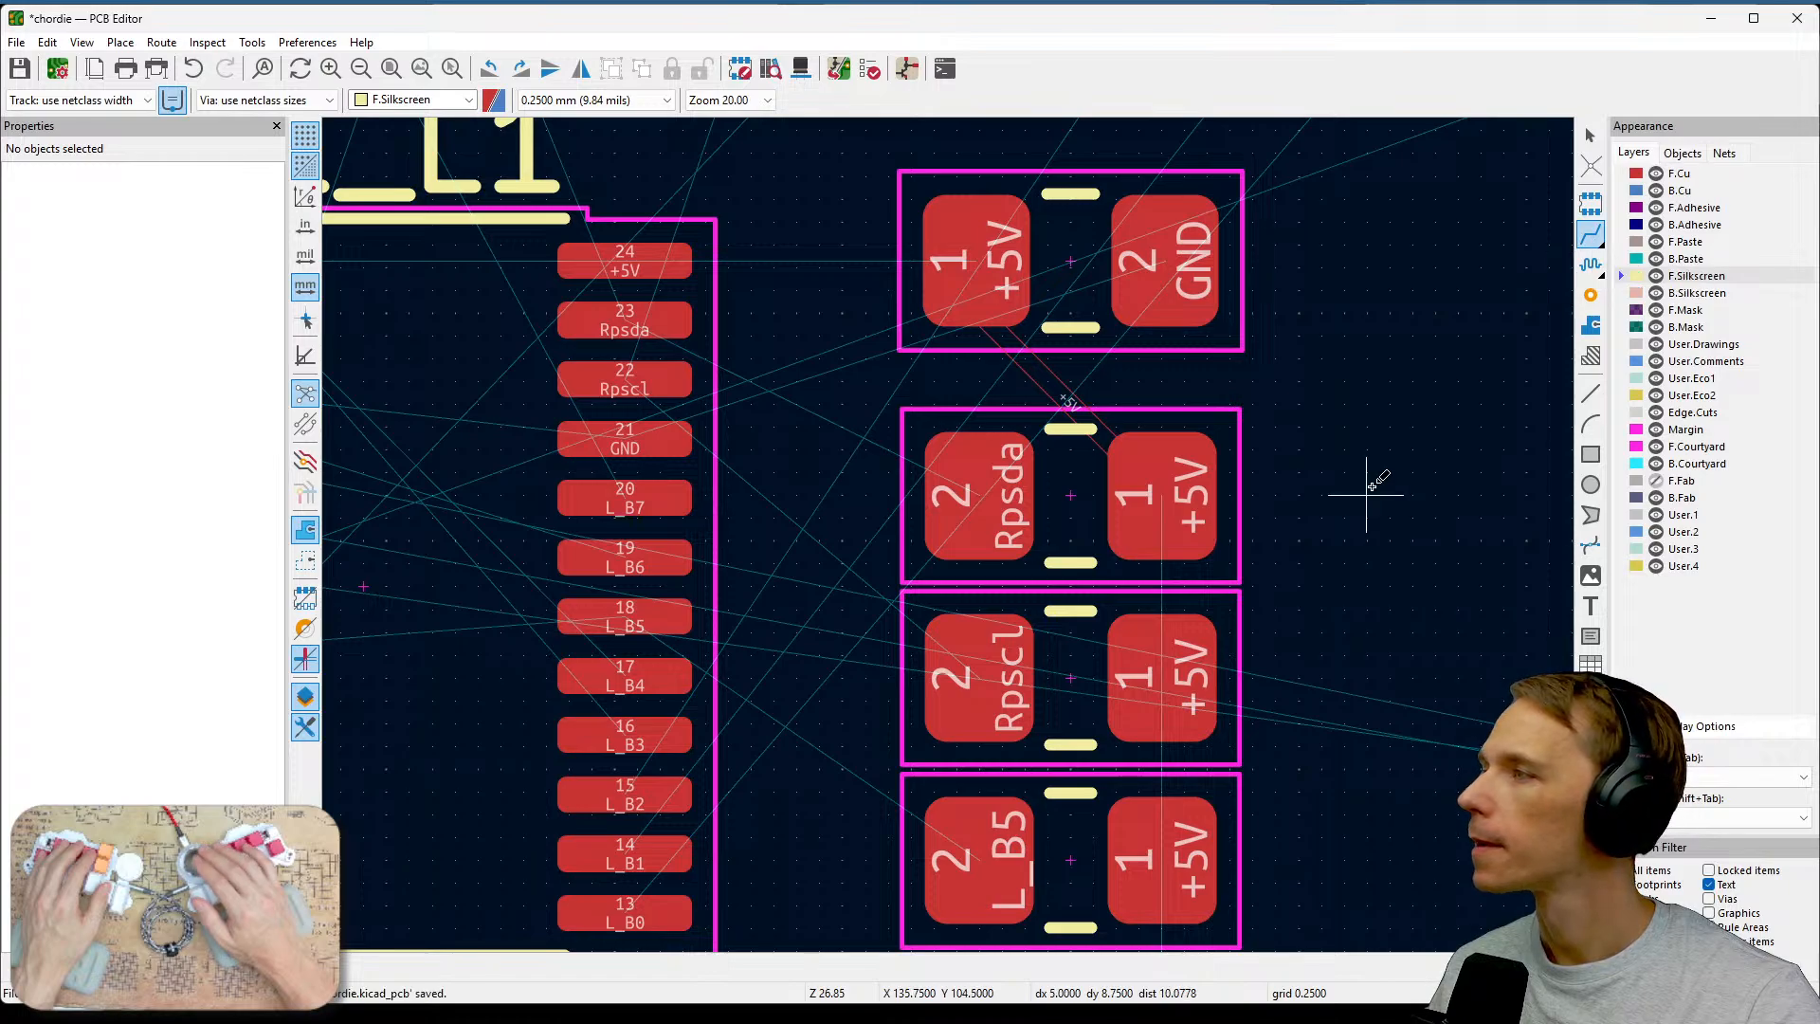
{"action": "left_click", "coordinate": [303, 464]}
{"action": "left_click", "coordinate": [303, 464]}
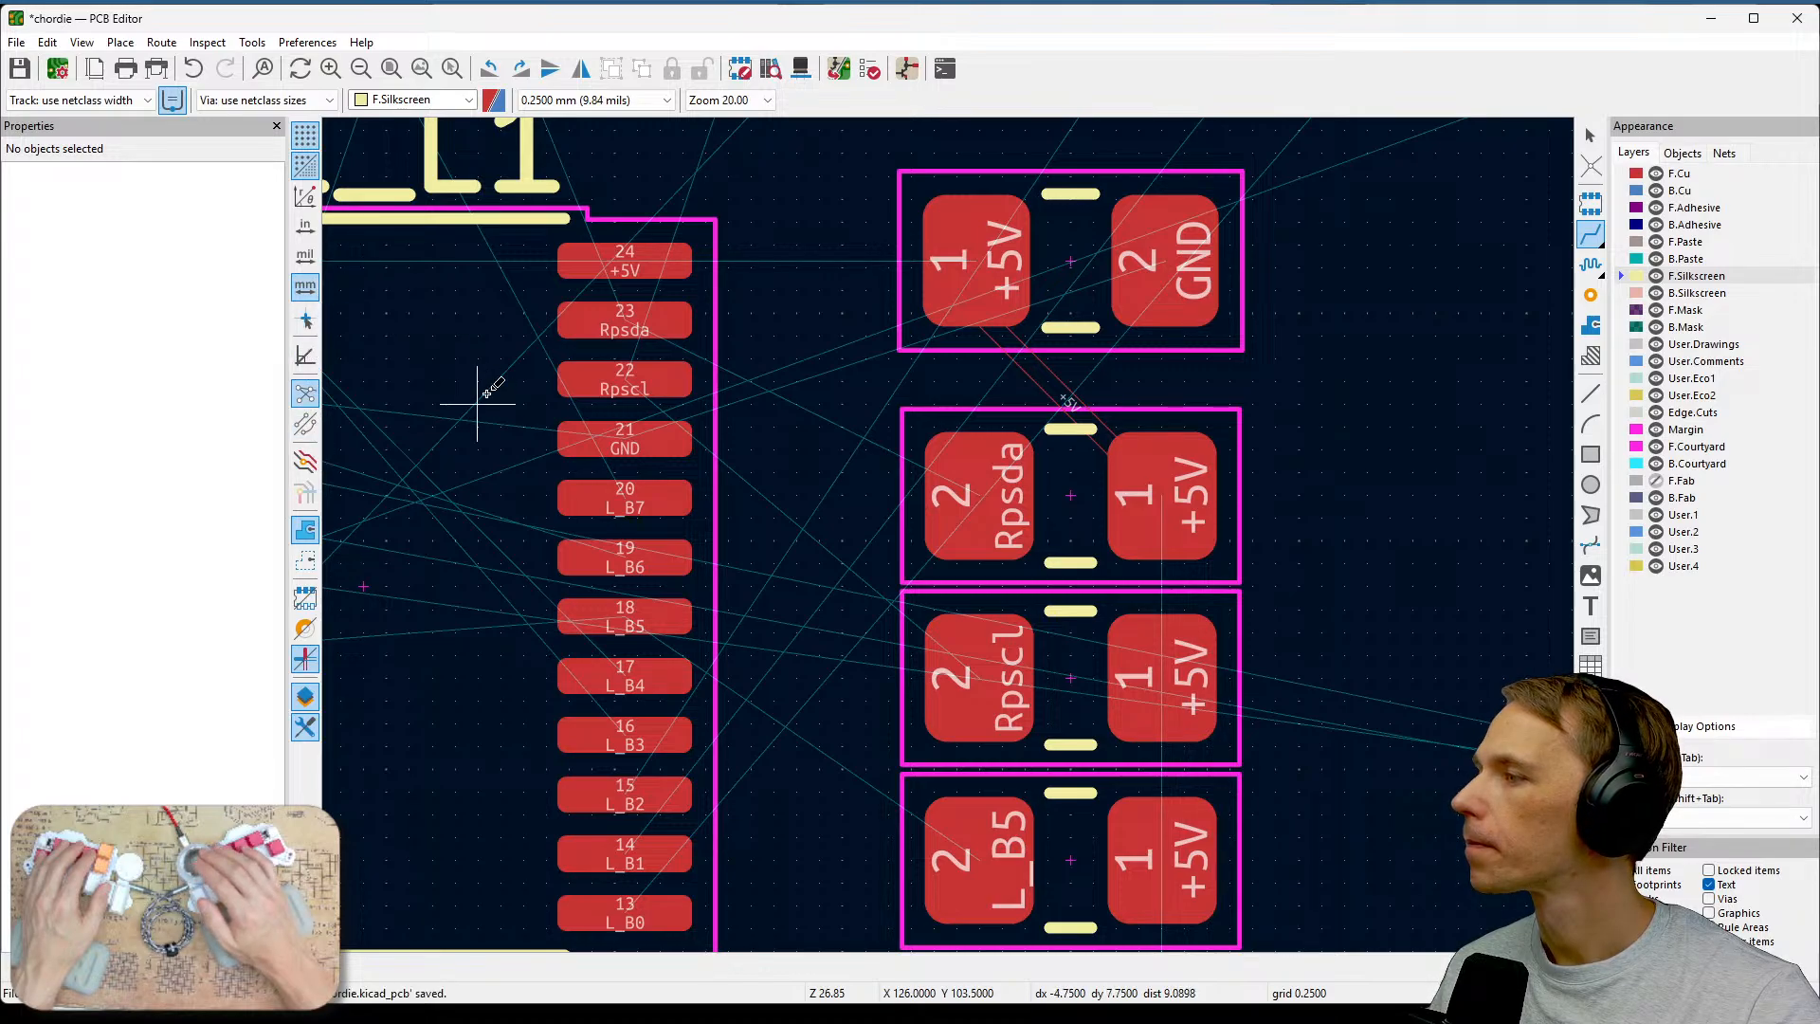
{"action": "left_click", "coordinate": [305, 664]}
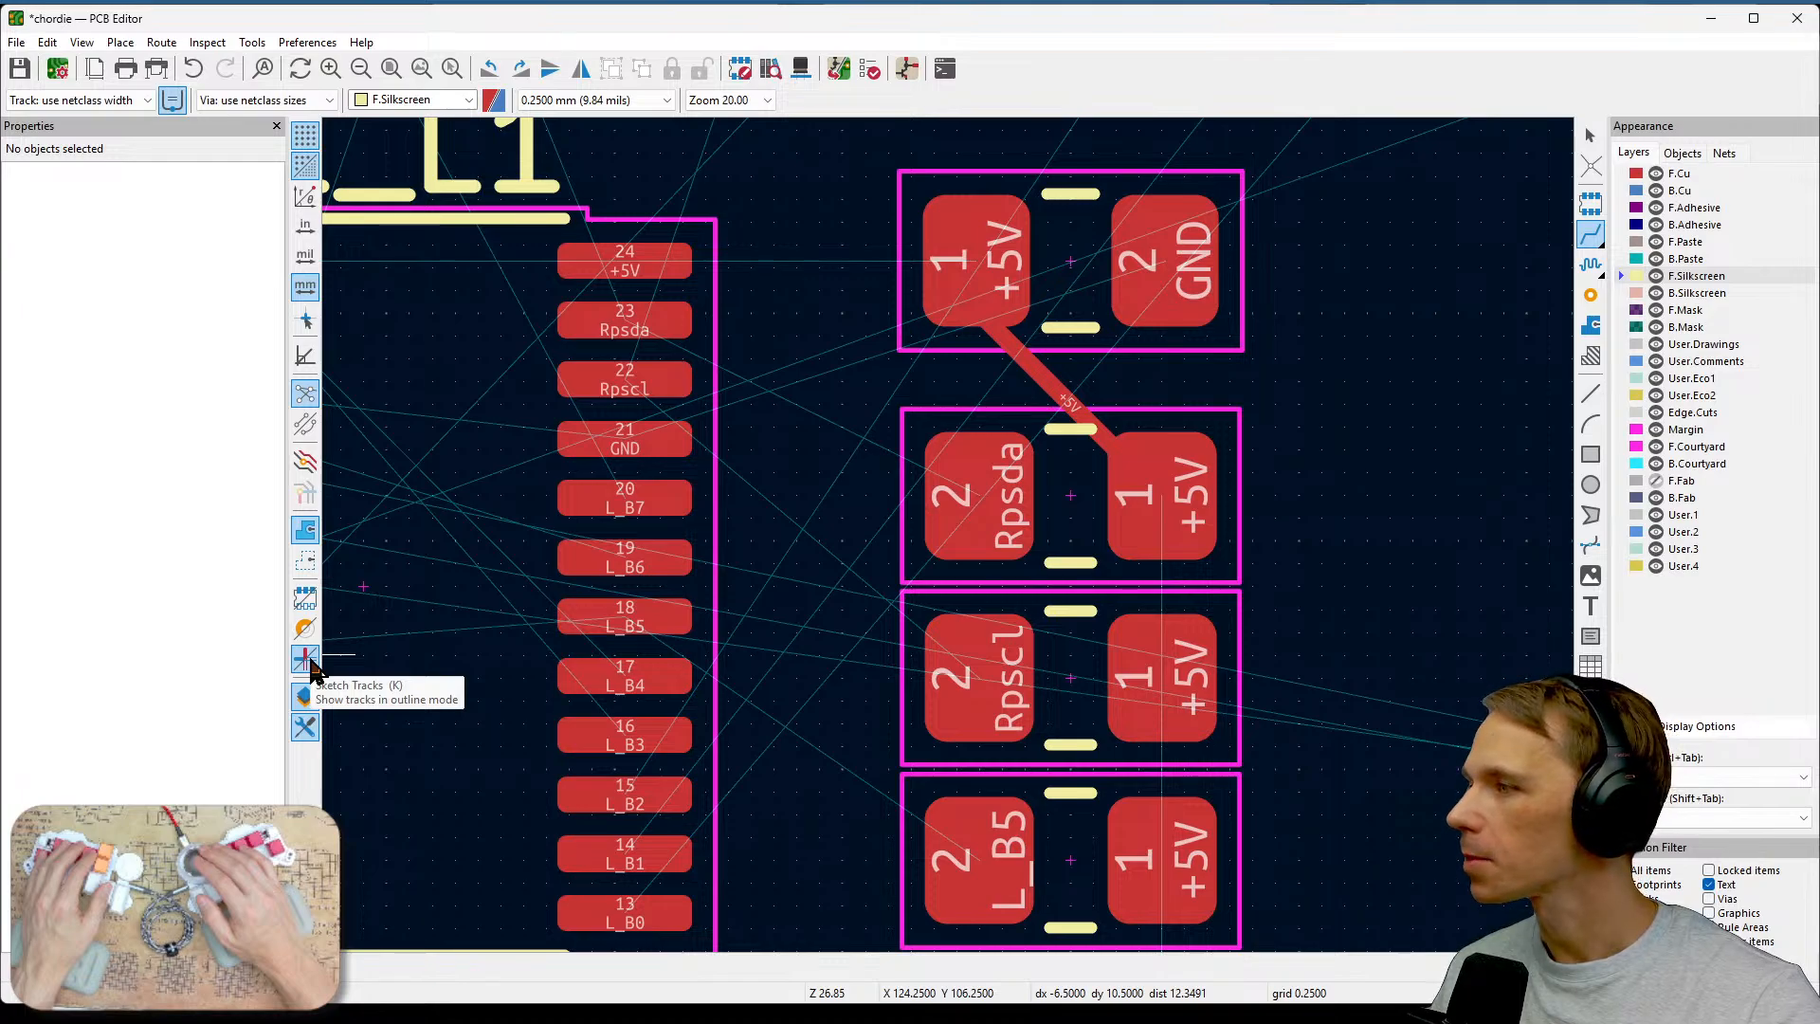
{"action": "key", "text": "ctrl+s"}
Route the +5V track down the resistor column from Rpsda through Rpscl and L_B5 to the bottom resistor's +5V pad.
{"action": "scroll", "coordinate": [1355, 474], "scroll_direction": "down", "scroll_amount": 2}
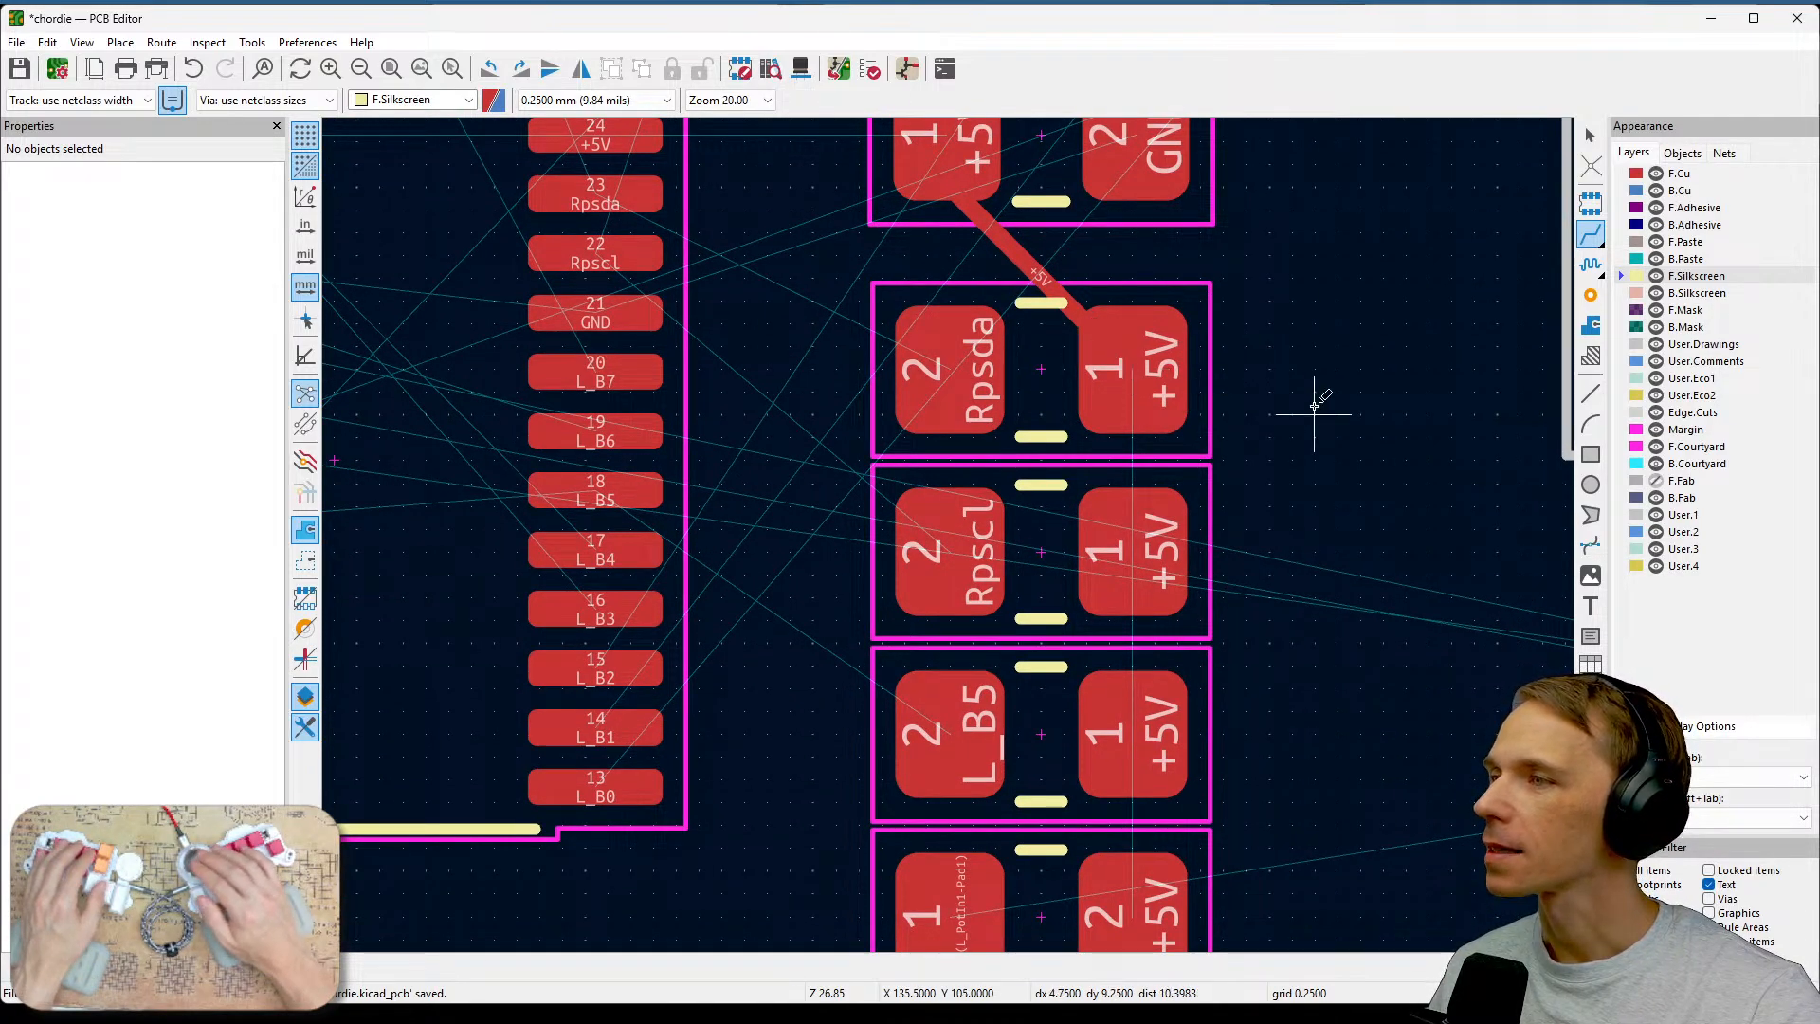
{"action": "scroll", "coordinate": [1312, 398], "scroll_direction": "up", "scroll_amount": 2}
{"action": "scroll", "coordinate": [1293, 379], "scroll_direction": "down", "scroll_amount": 2}
{"action": "left_click", "coordinate": [1151, 336]}
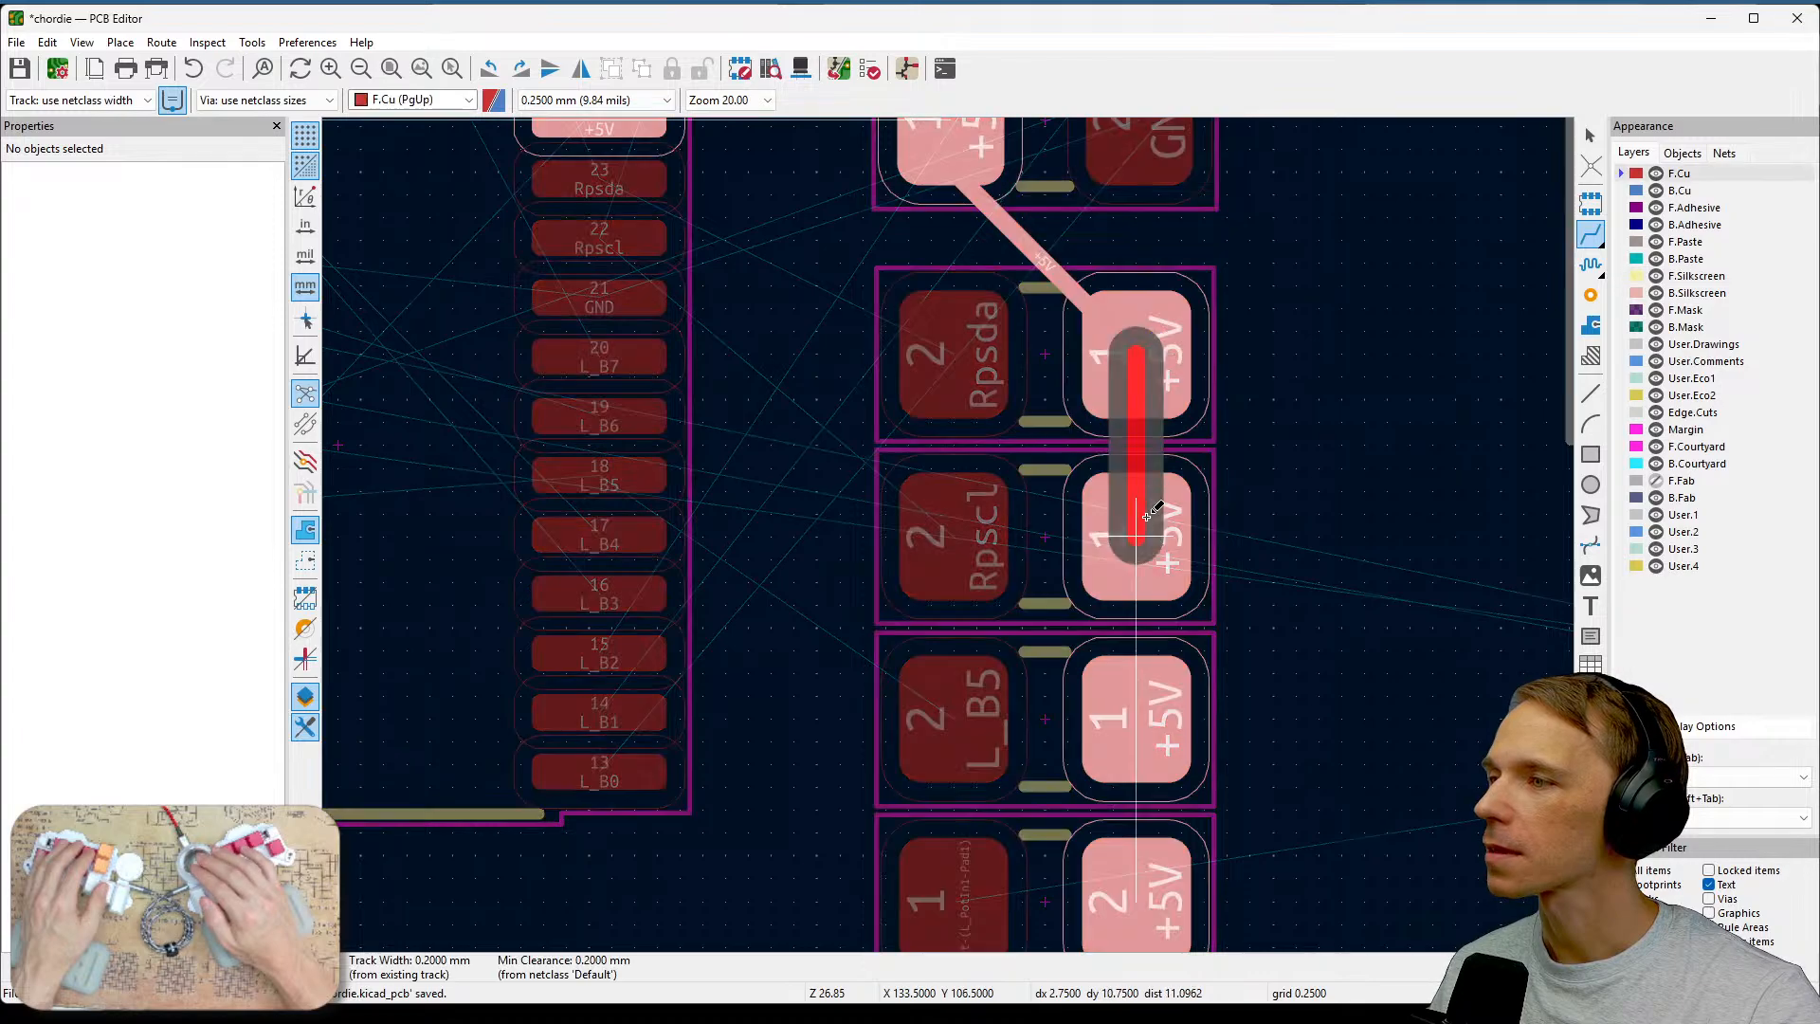
{"action": "left_click", "coordinate": [1140, 569]}
{"action": "scroll", "coordinate": [1308, 474], "scroll_direction": "down", "scroll_amount": 3}
{"action": "left_click", "coordinate": [1142, 274]}
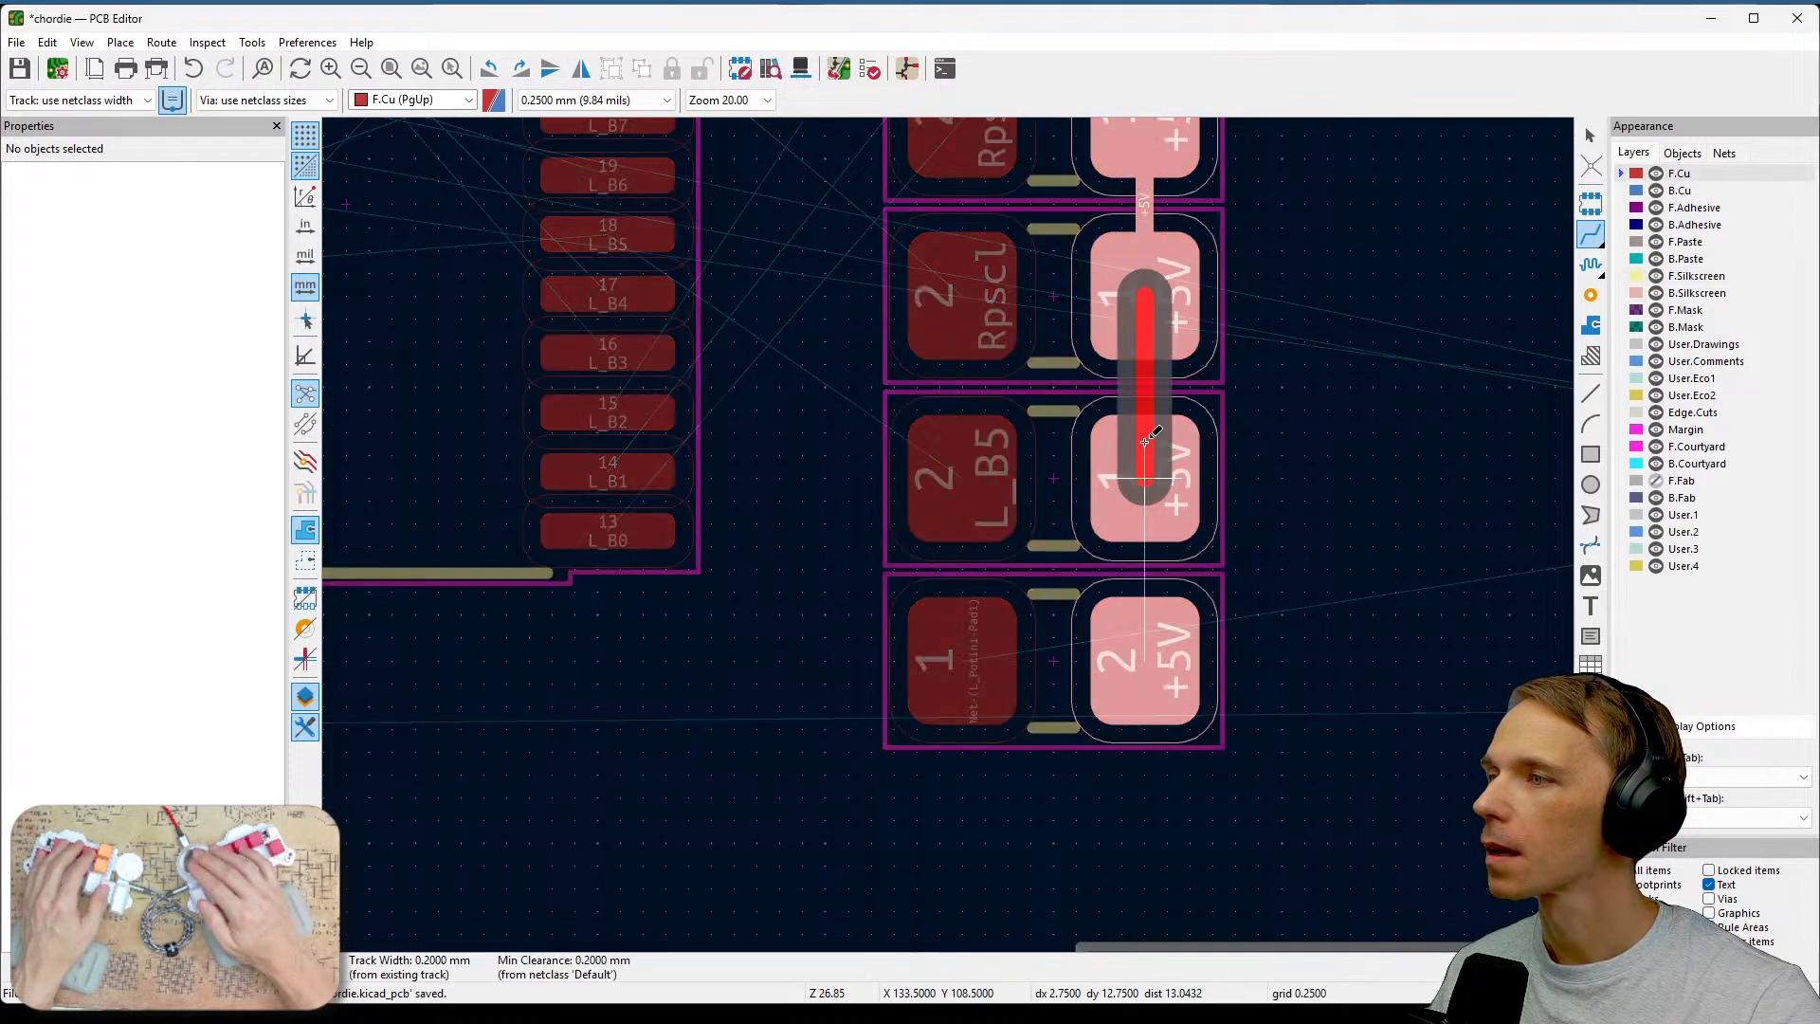
{"action": "left_click", "coordinate": [1144, 459]}
{"action": "left_click", "coordinate": [1148, 483]}
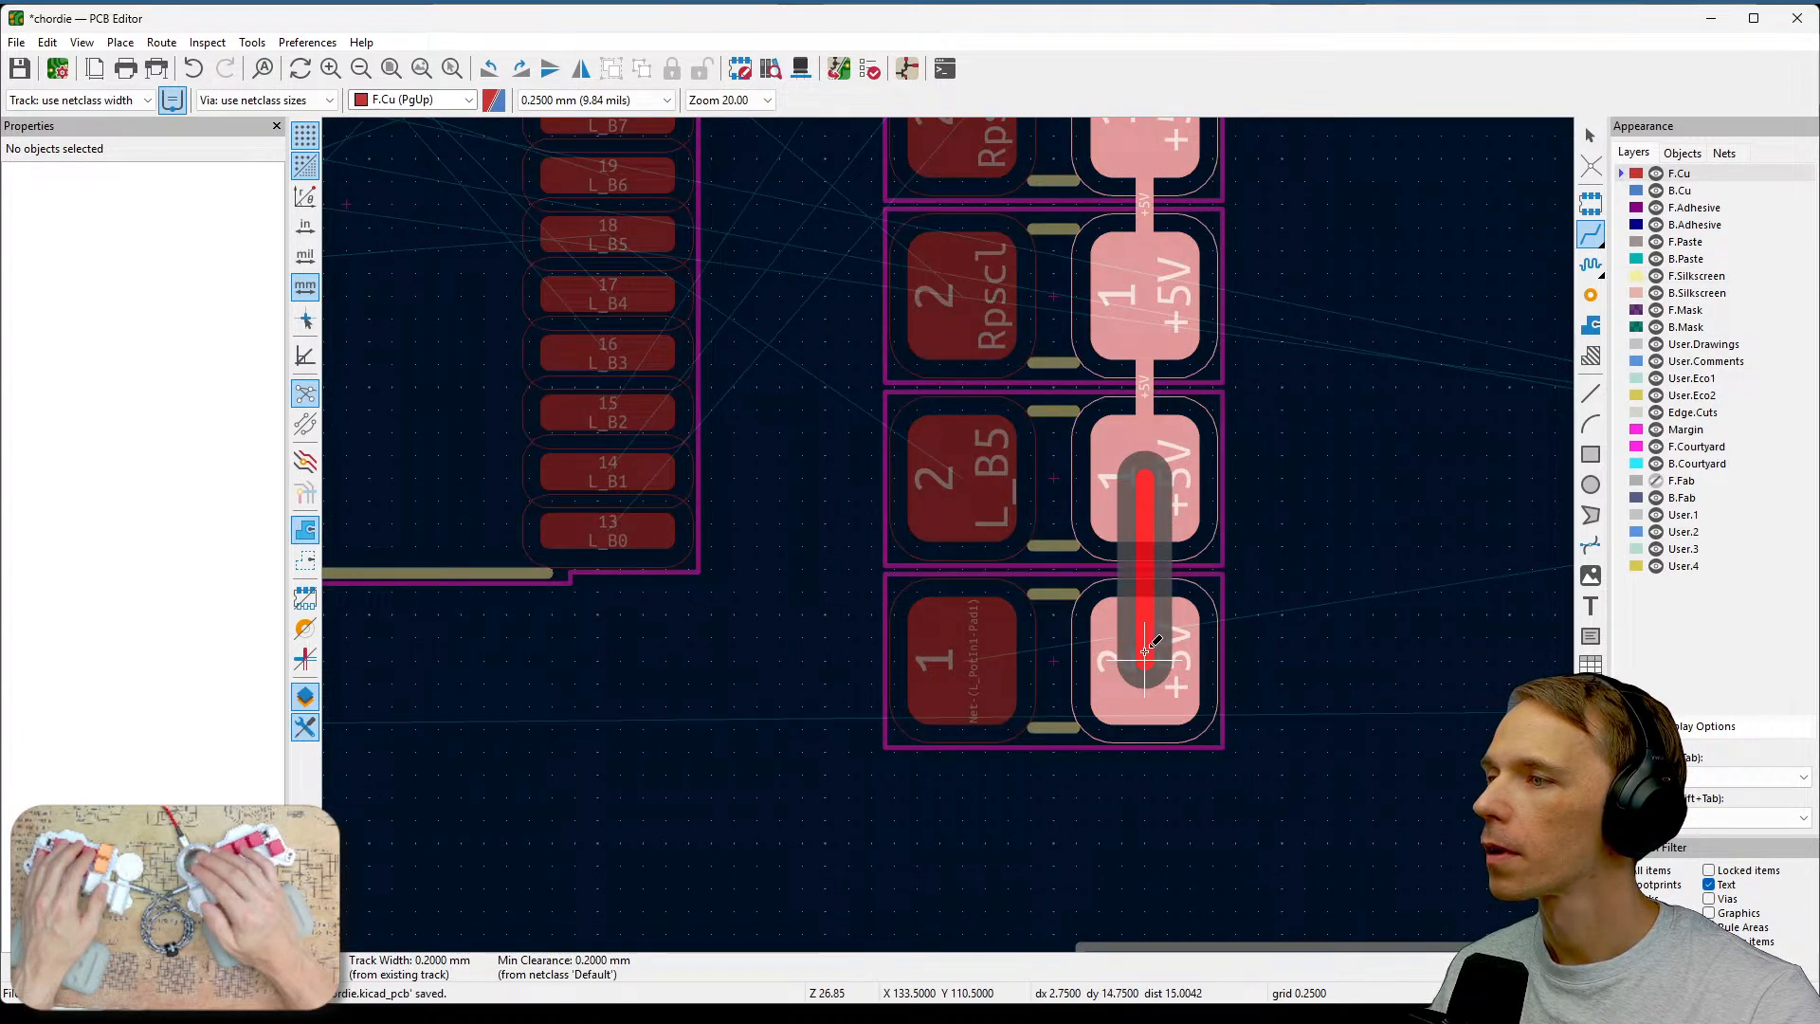
{"action": "left_click", "coordinate": [1145, 652]}
Pan and zoom around the board to examine the test pads and resistor placement.
{"action": "scroll", "coordinate": [947, 521], "scroll_direction": "down", "scroll_amount": 3}
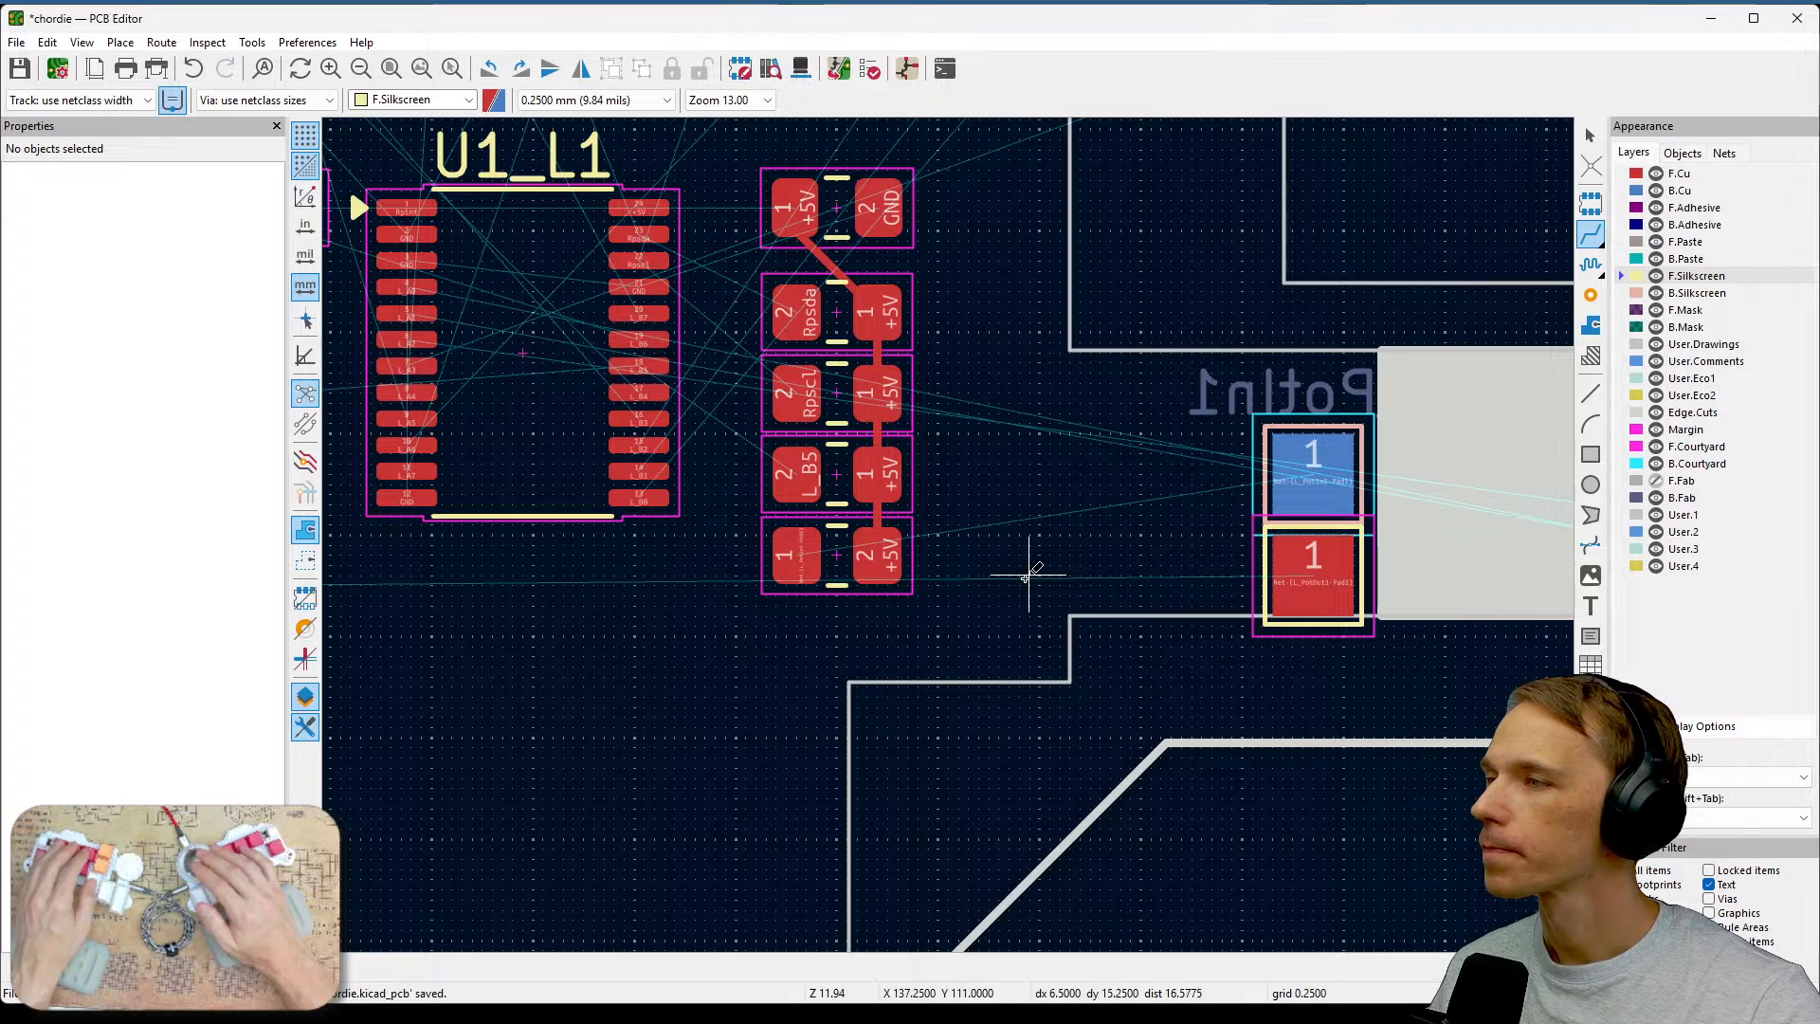
{"action": "middle_click_drag", "start_coordinate": [967, 618], "coordinate": [1209, 684]}
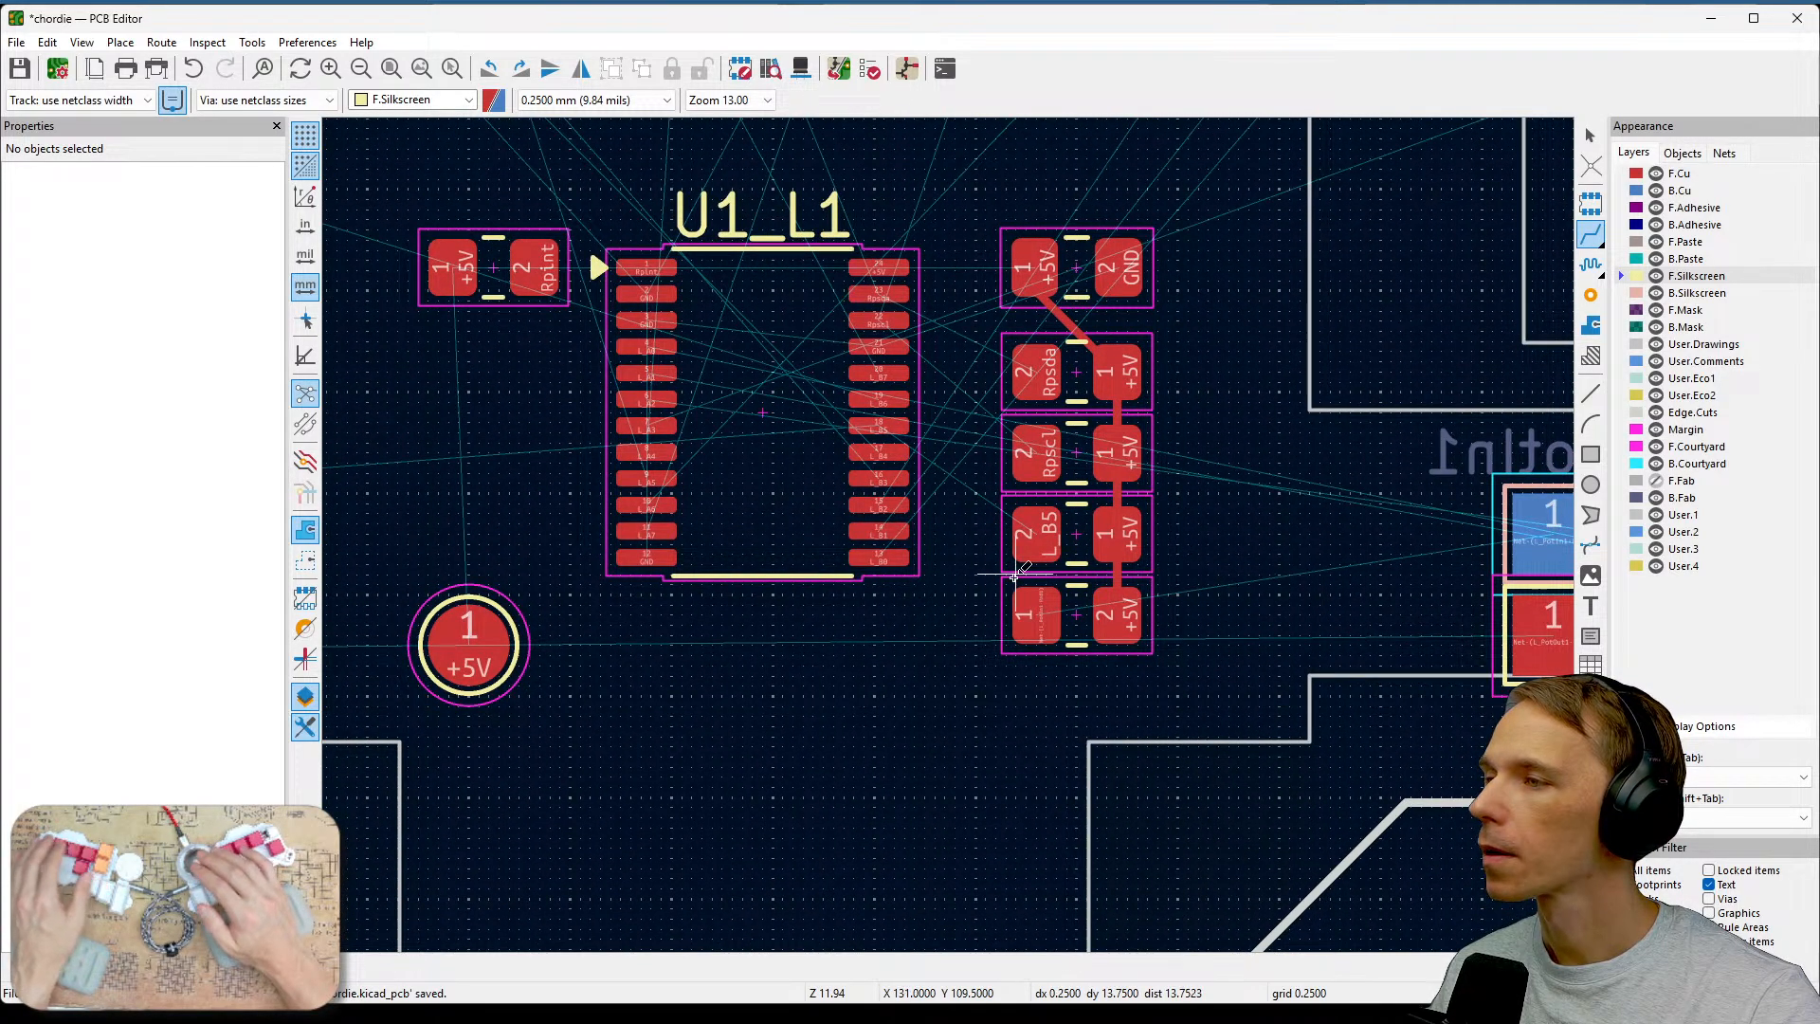
{"action": "scroll", "coordinate": [1015, 573], "scroll_direction": "up", "scroll_amount": 2}
{"action": "middle_click_drag", "start_coordinate": [1015, 573], "coordinate": [954, 532]}
{"action": "scroll", "coordinate": [954, 531], "scroll_direction": "down", "scroll_amount": 4}
{"action": "middle_click_drag", "start_coordinate": [814, 648], "coordinate": [1371, 567]}
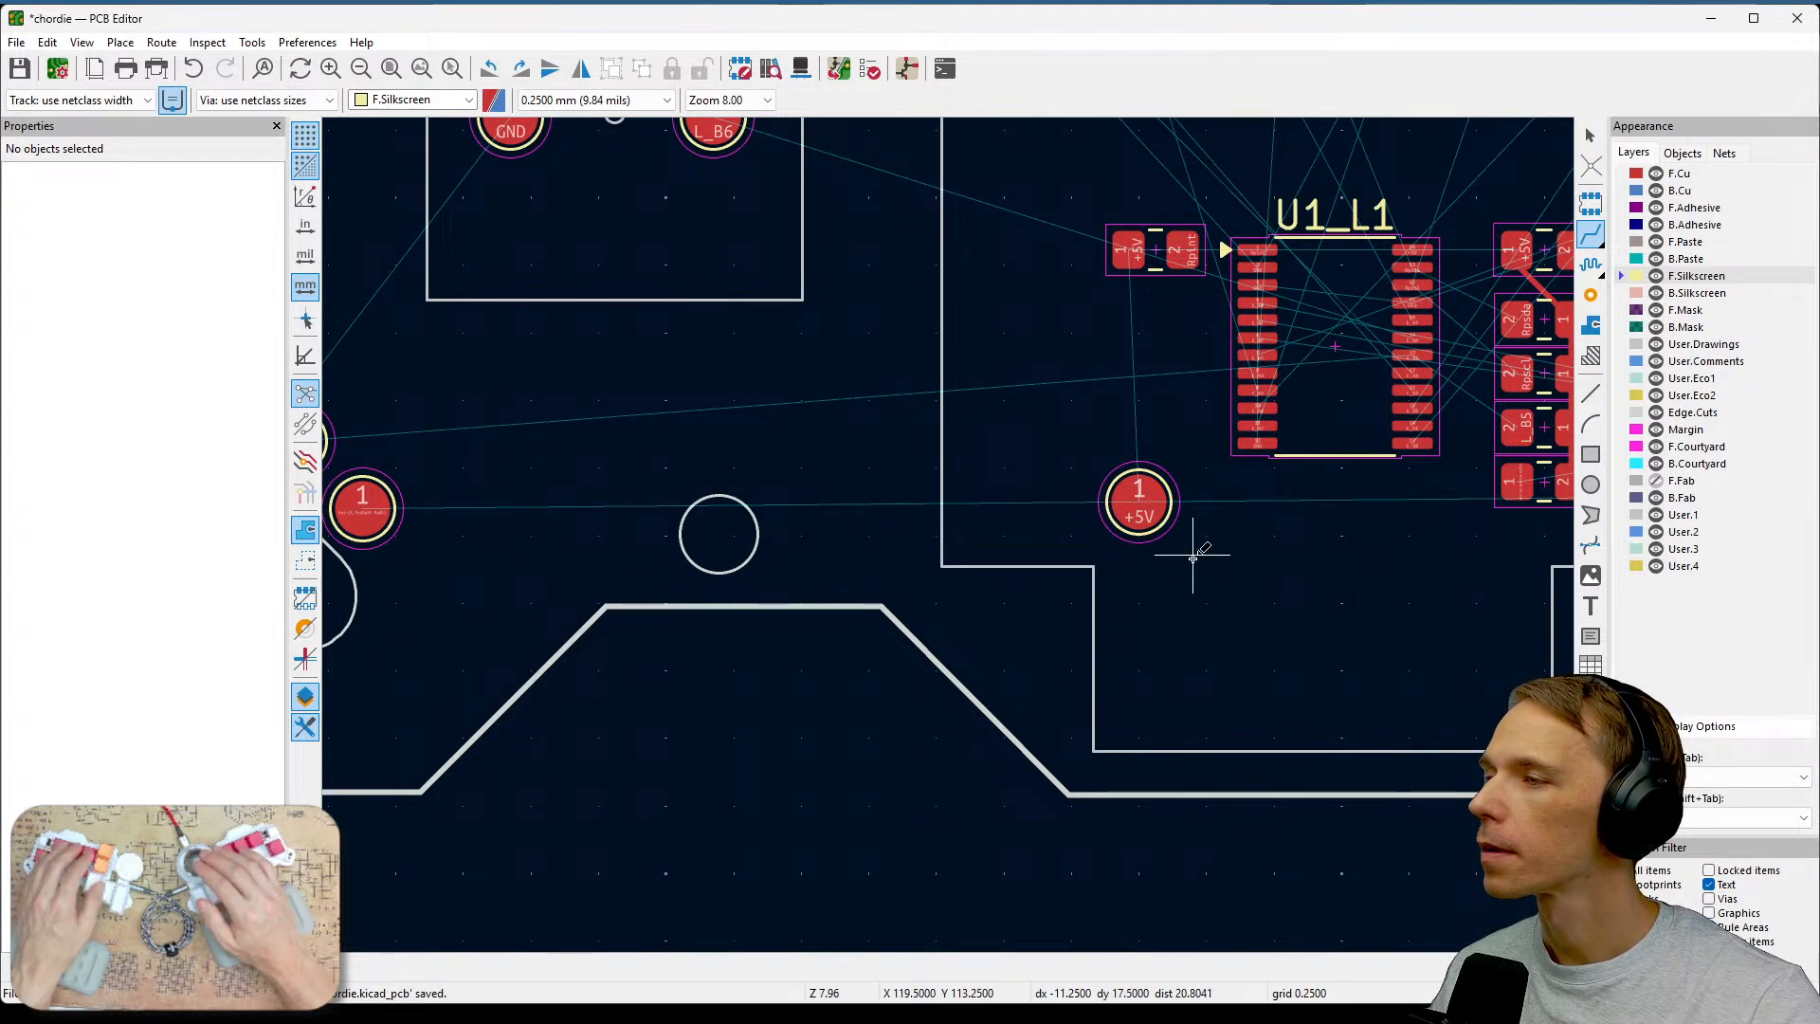
{"action": "middle_click_drag", "start_coordinate": [1077, 398], "coordinate": [1284, 514]}
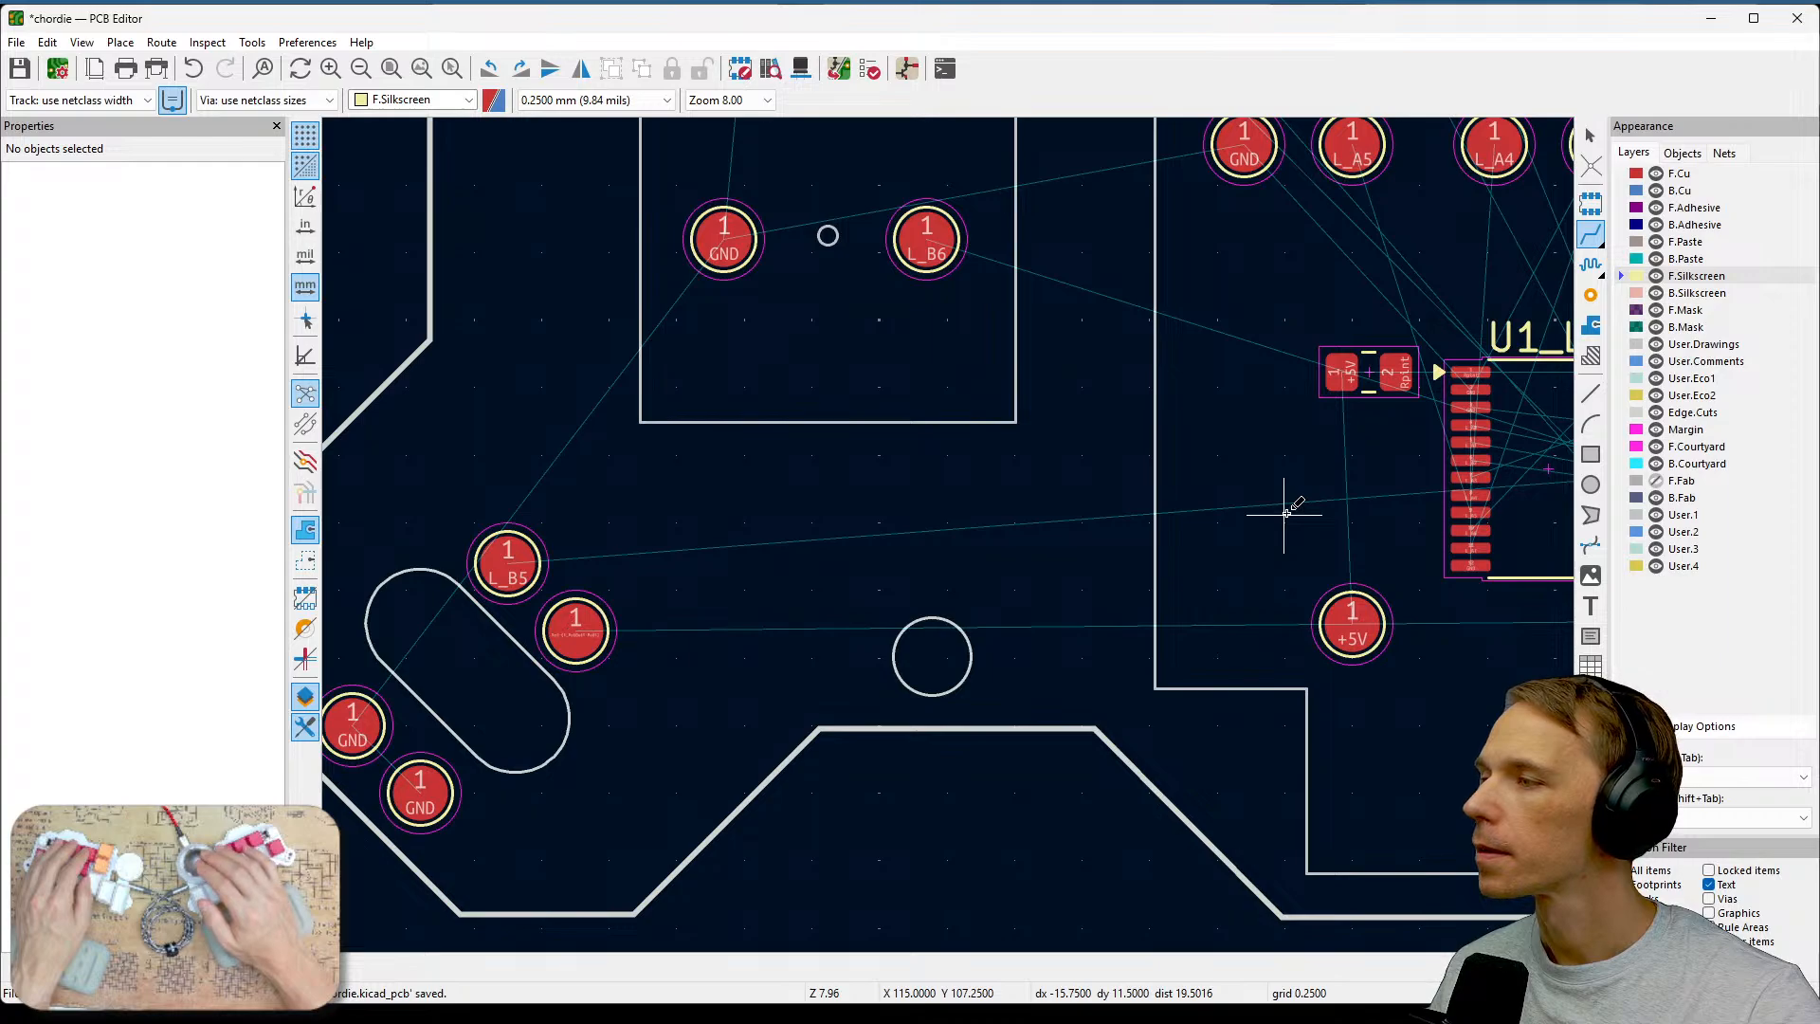
{"action": "scroll", "coordinate": [699, 670], "scroll_direction": "up", "scroll_amount": 3}
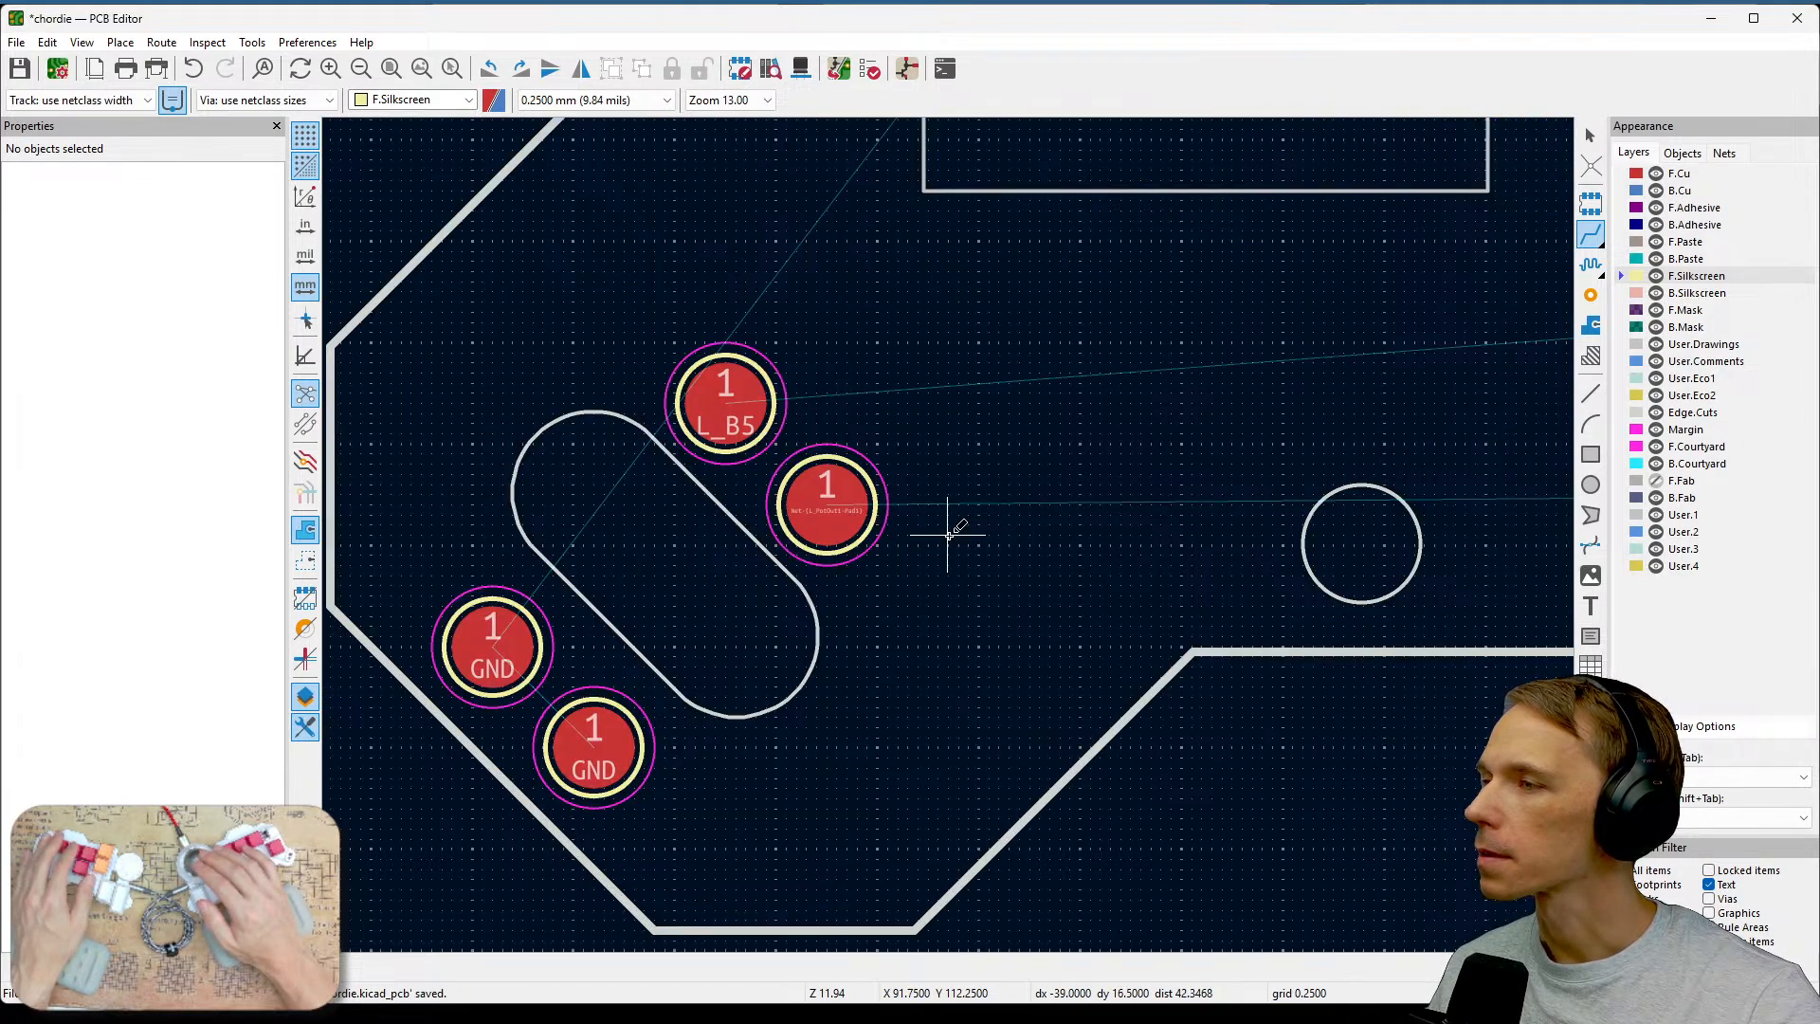
{"action": "scroll", "coordinate": [948, 536], "scroll_direction": "down", "scroll_amount": 2}
{"action": "middle_click_drag", "start_coordinate": [1292, 513], "coordinate": [826, 649]}
{"action": "middle_click_drag", "start_coordinate": [1215, 577], "coordinate": [952, 619]}
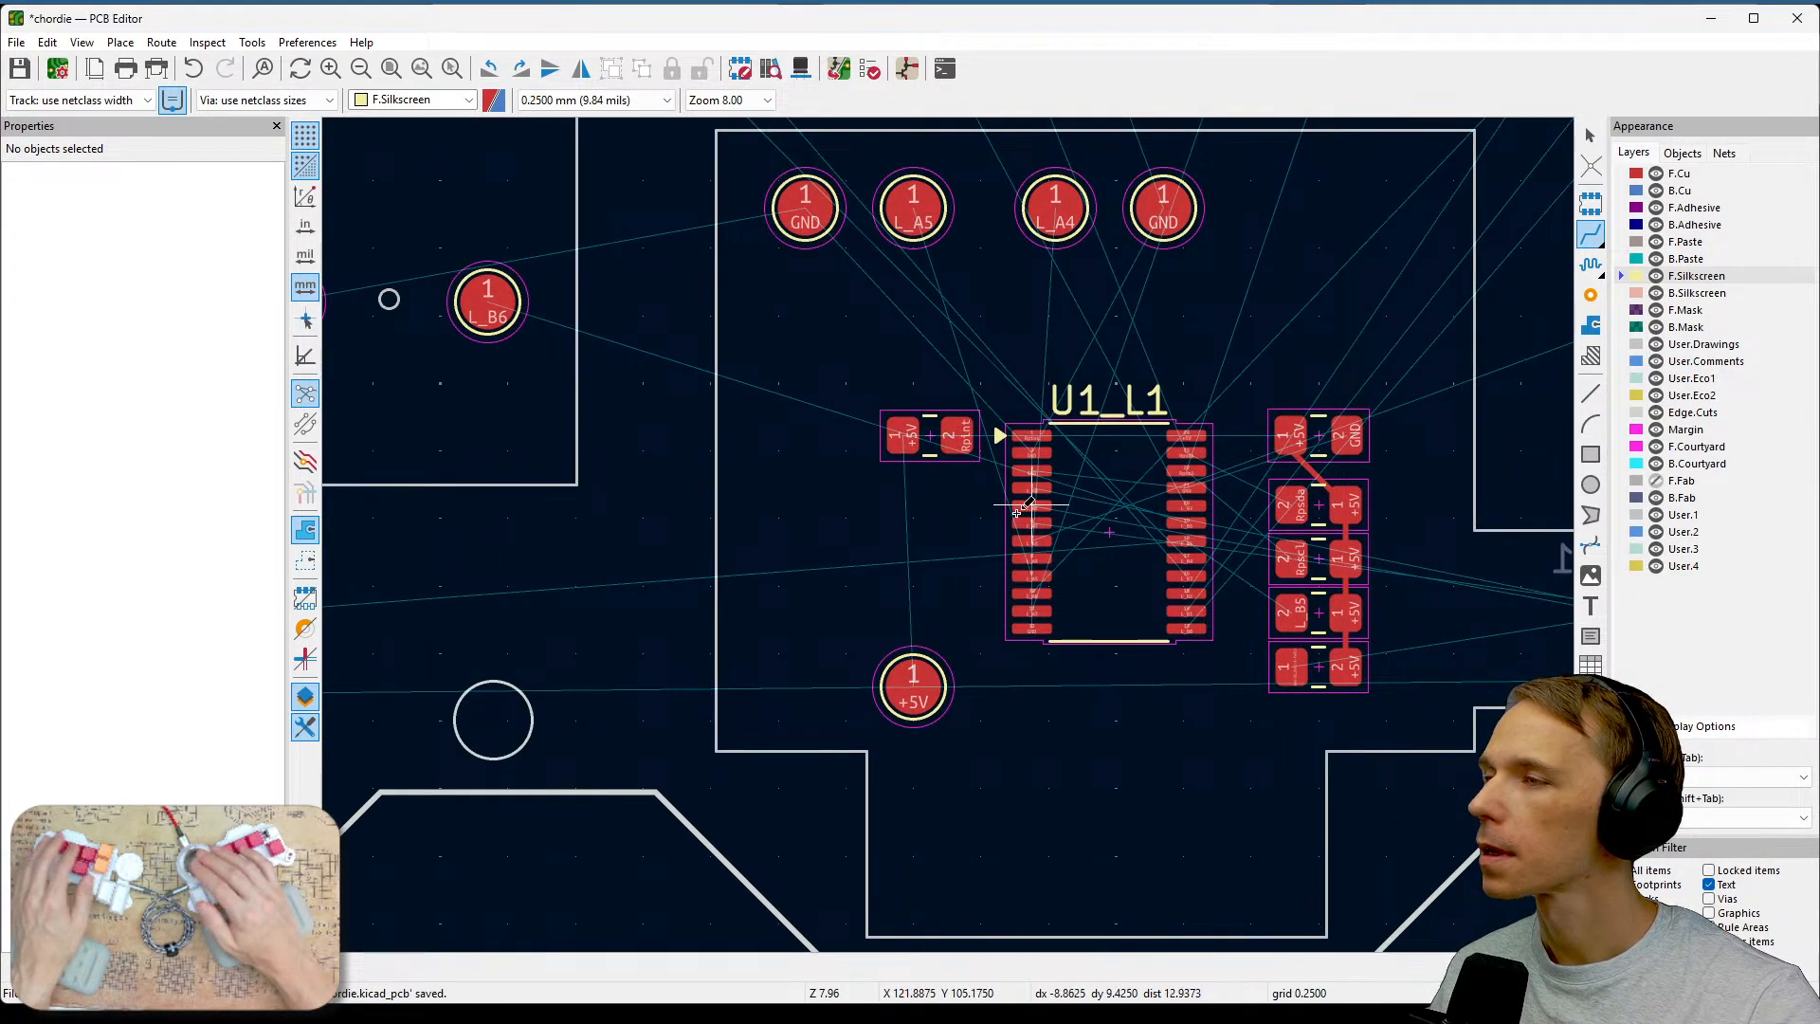
Route a track from the Rpint resistor's pad 2 to U1 pin 1 (Rpint).
{"action": "scroll", "coordinate": [1017, 512], "scroll_direction": "up", "scroll_amount": 3}
{"action": "middle_click_drag", "start_coordinate": [831, 408], "coordinate": [1036, 569]}
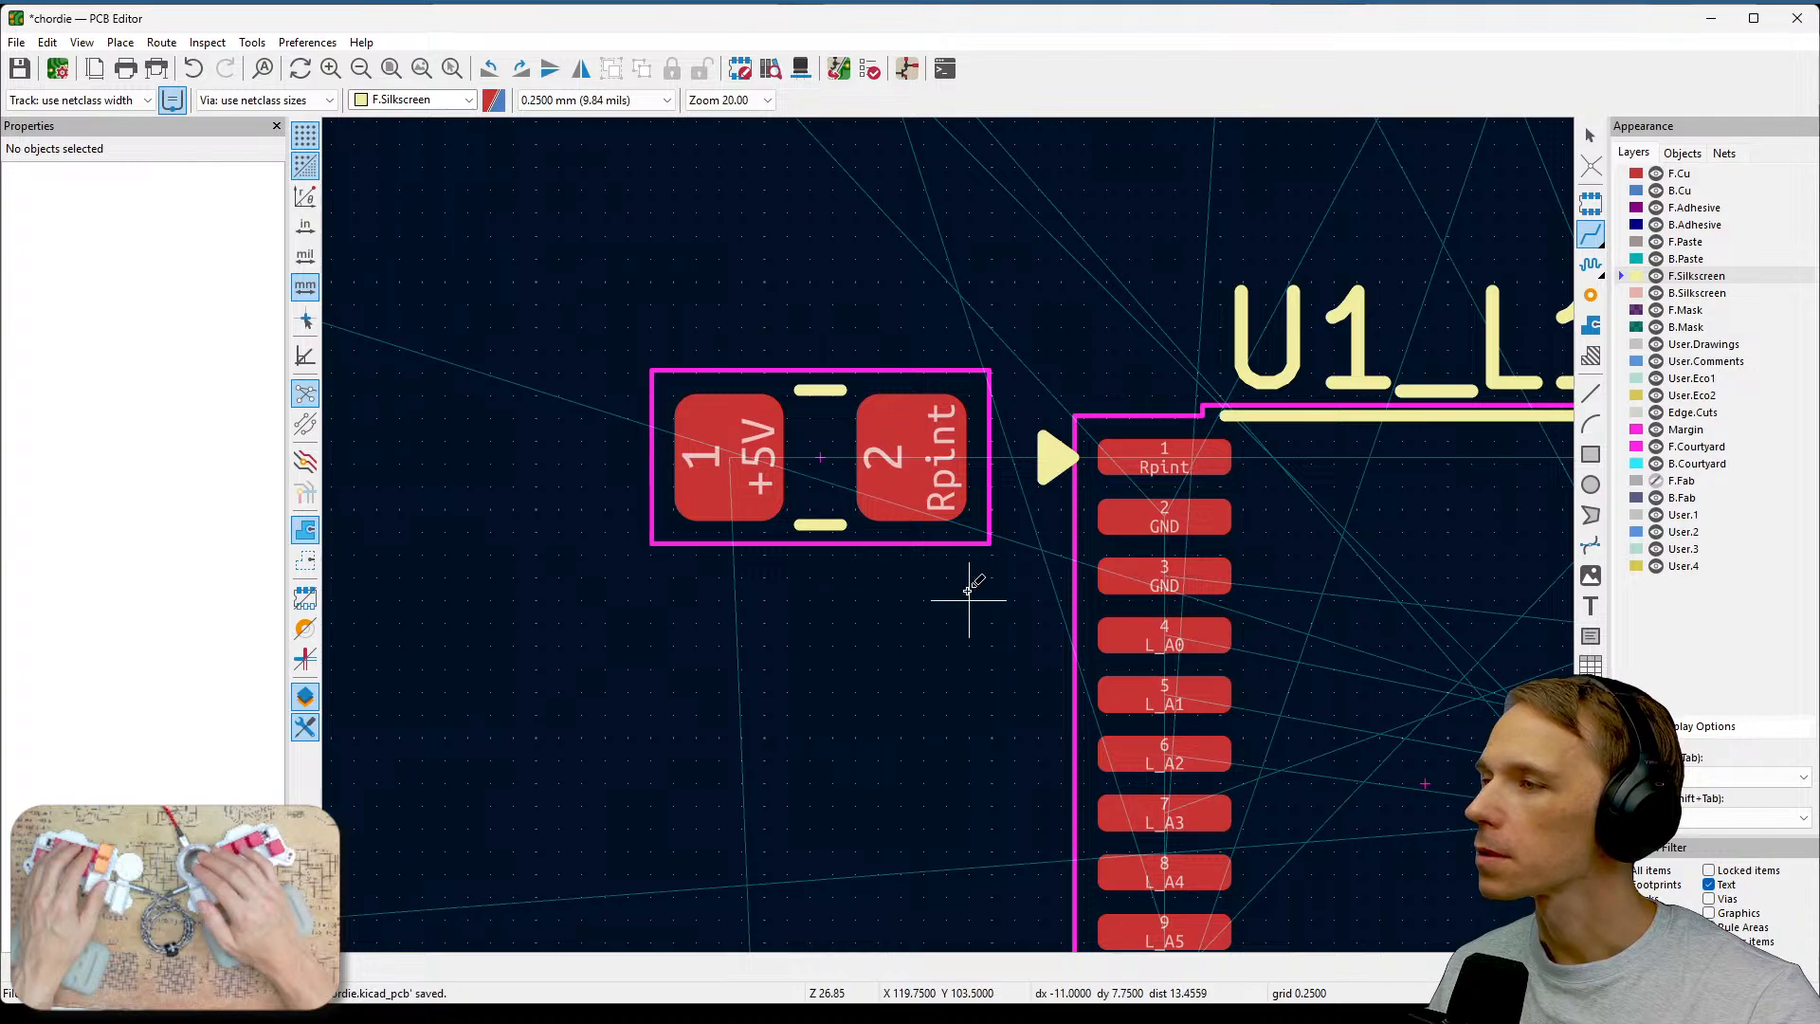
{"action": "left_click", "coordinate": [910, 458]}
{"action": "left_click", "coordinate": [1107, 453]}
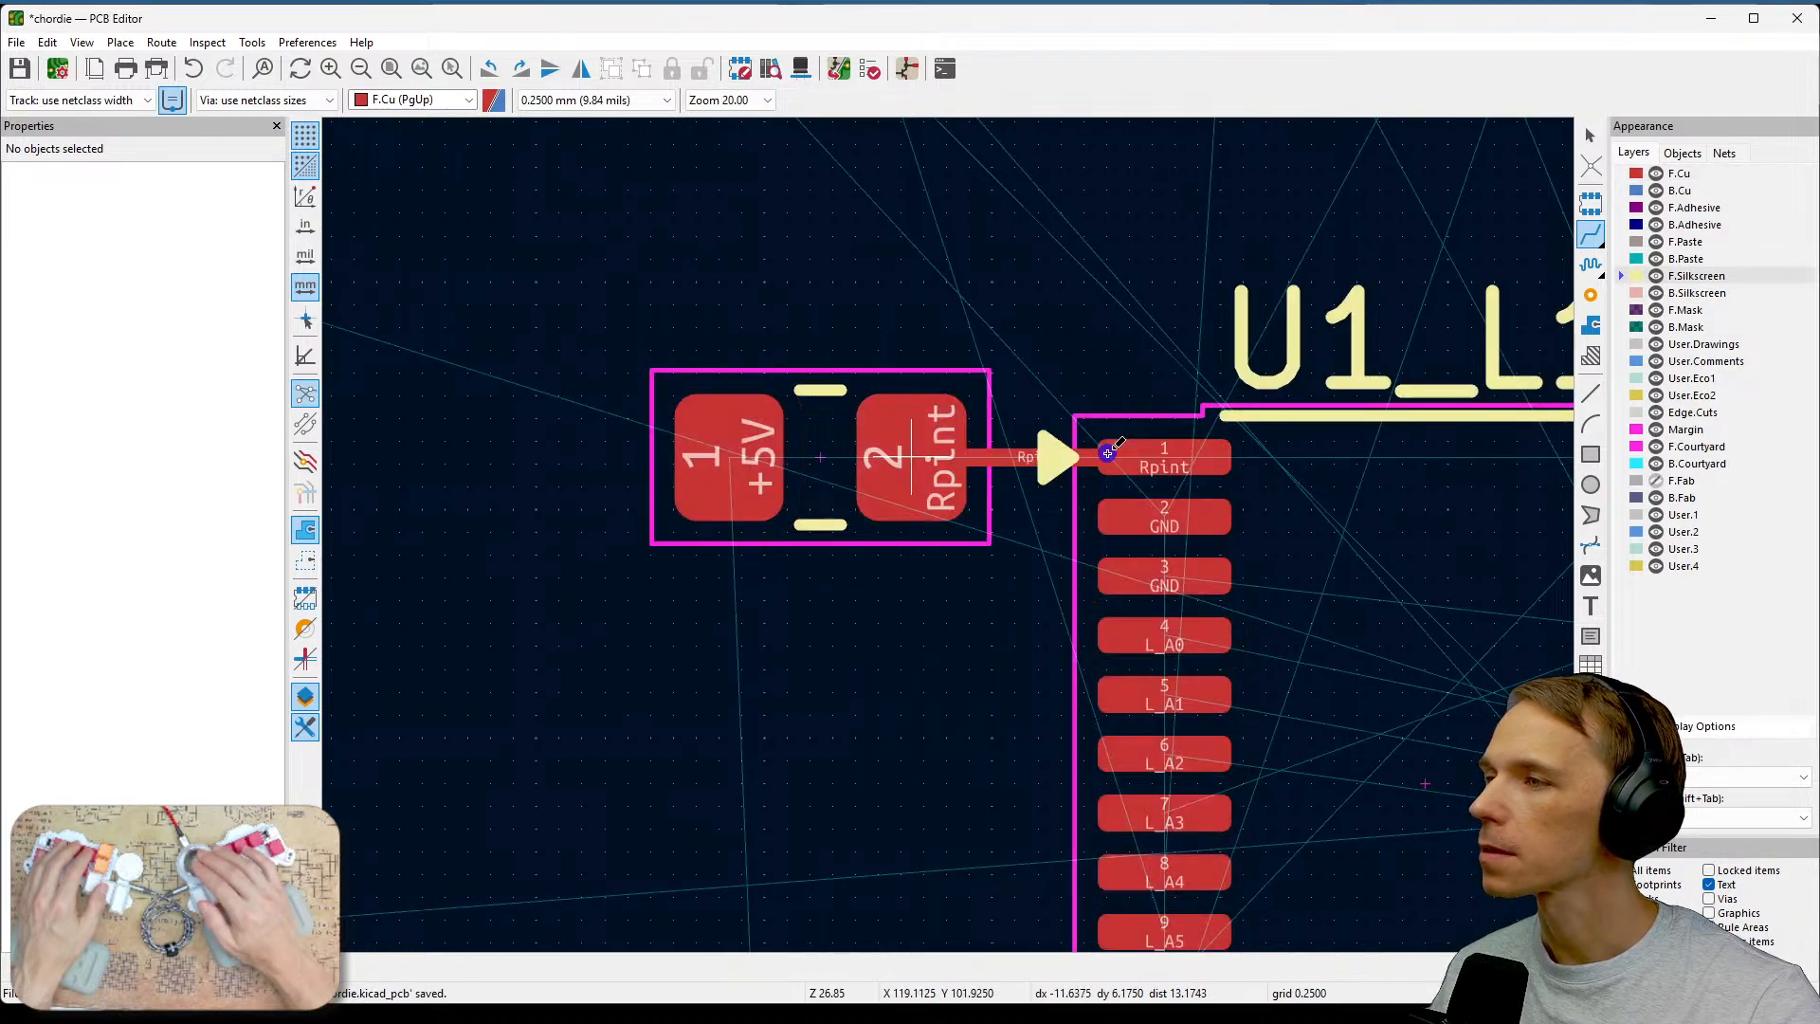
{"action": "key", "text": "Escape"}
Route a +5V track from U1 pin 24 to the top resistor's +5V pad.
{"action": "middle_click_drag", "start_coordinate": [1048, 630], "coordinate": [792, 641]}
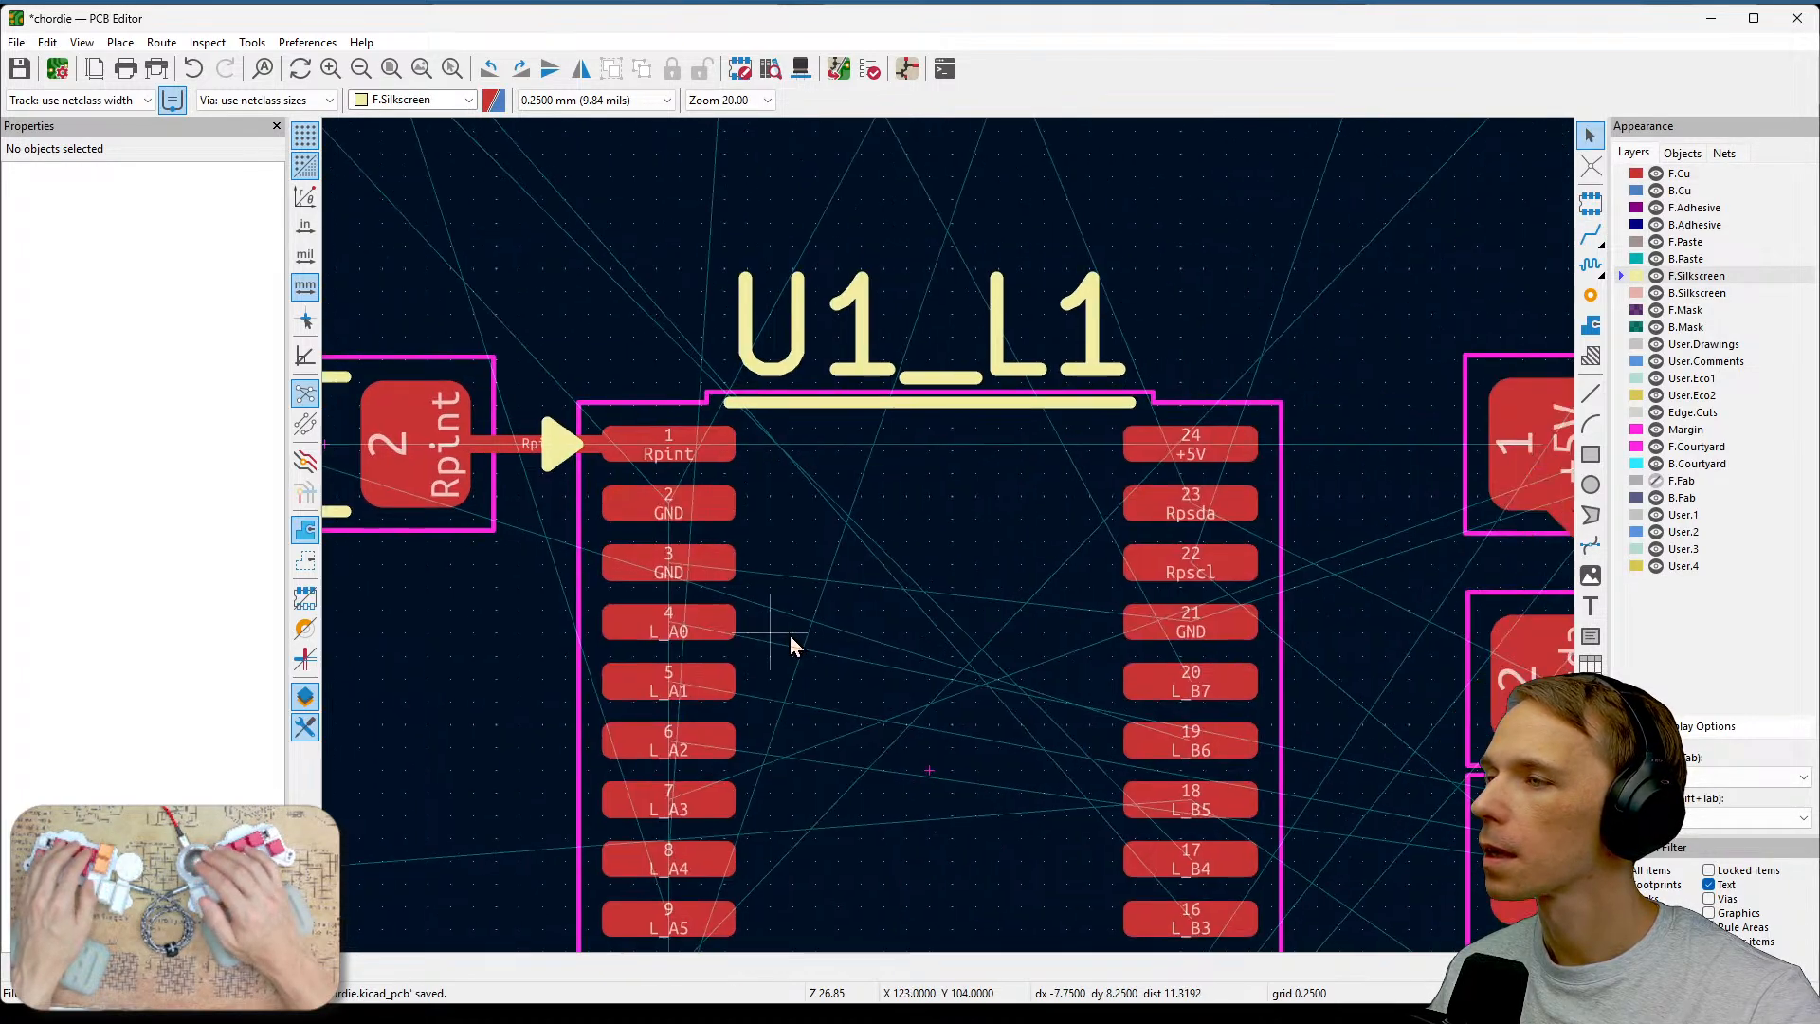
{"action": "middle_click_drag", "start_coordinate": [1312, 508], "coordinate": [1048, 526]}
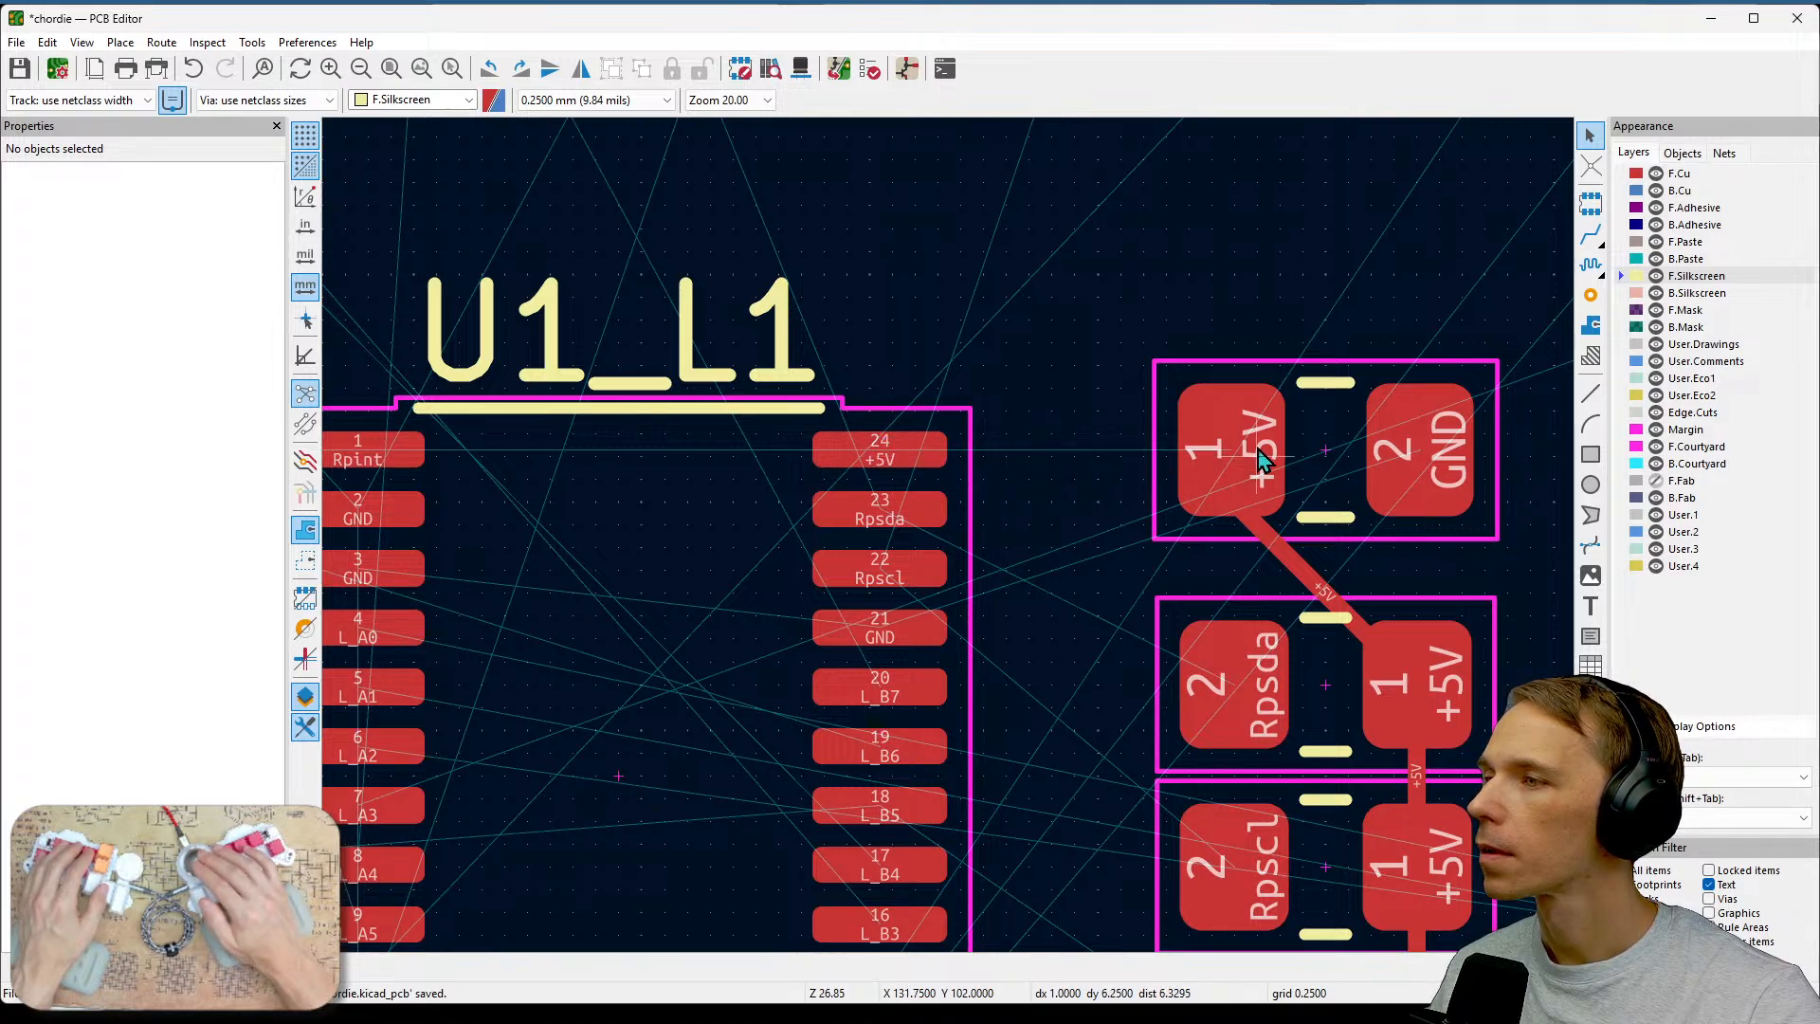
{"action": "middle_click_drag", "start_coordinate": [961, 543], "coordinate": [1524, 359]}
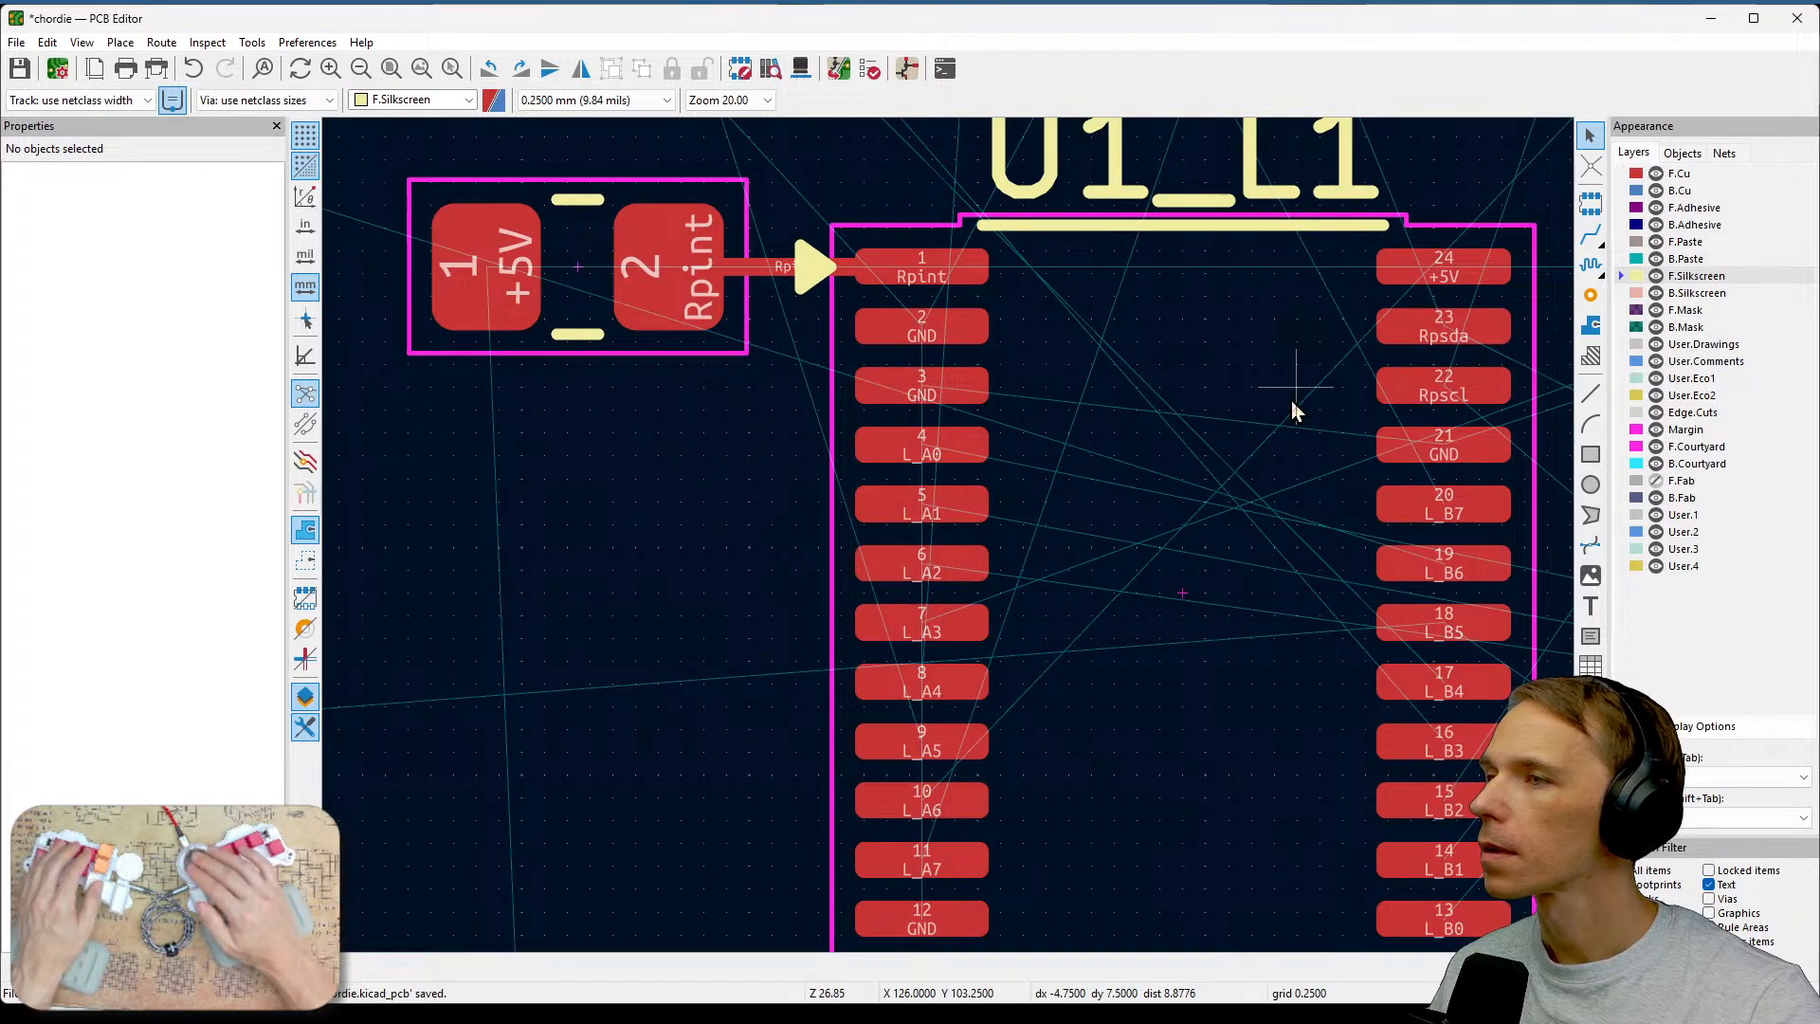
{"action": "middle_click_drag", "start_coordinate": [1294, 398], "coordinate": [913, 580]}
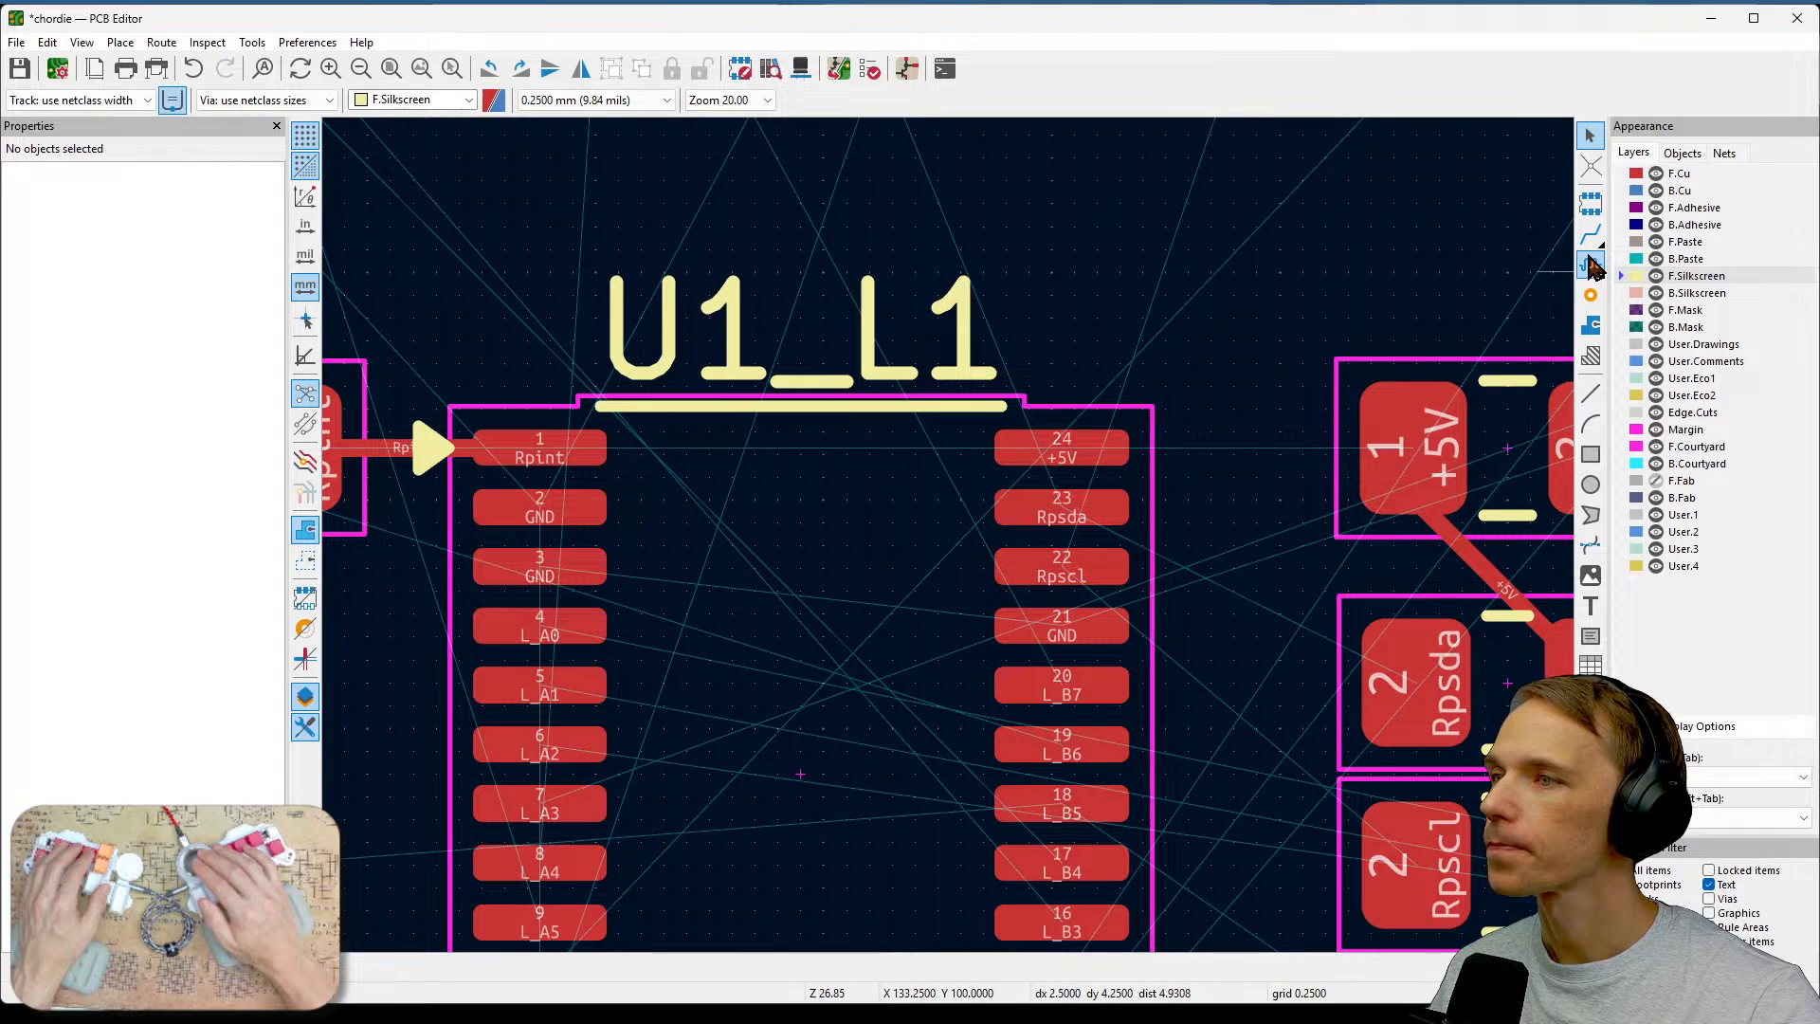
{"action": "key", "text": "x"}
{"action": "left_click", "coordinate": [1072, 451]}
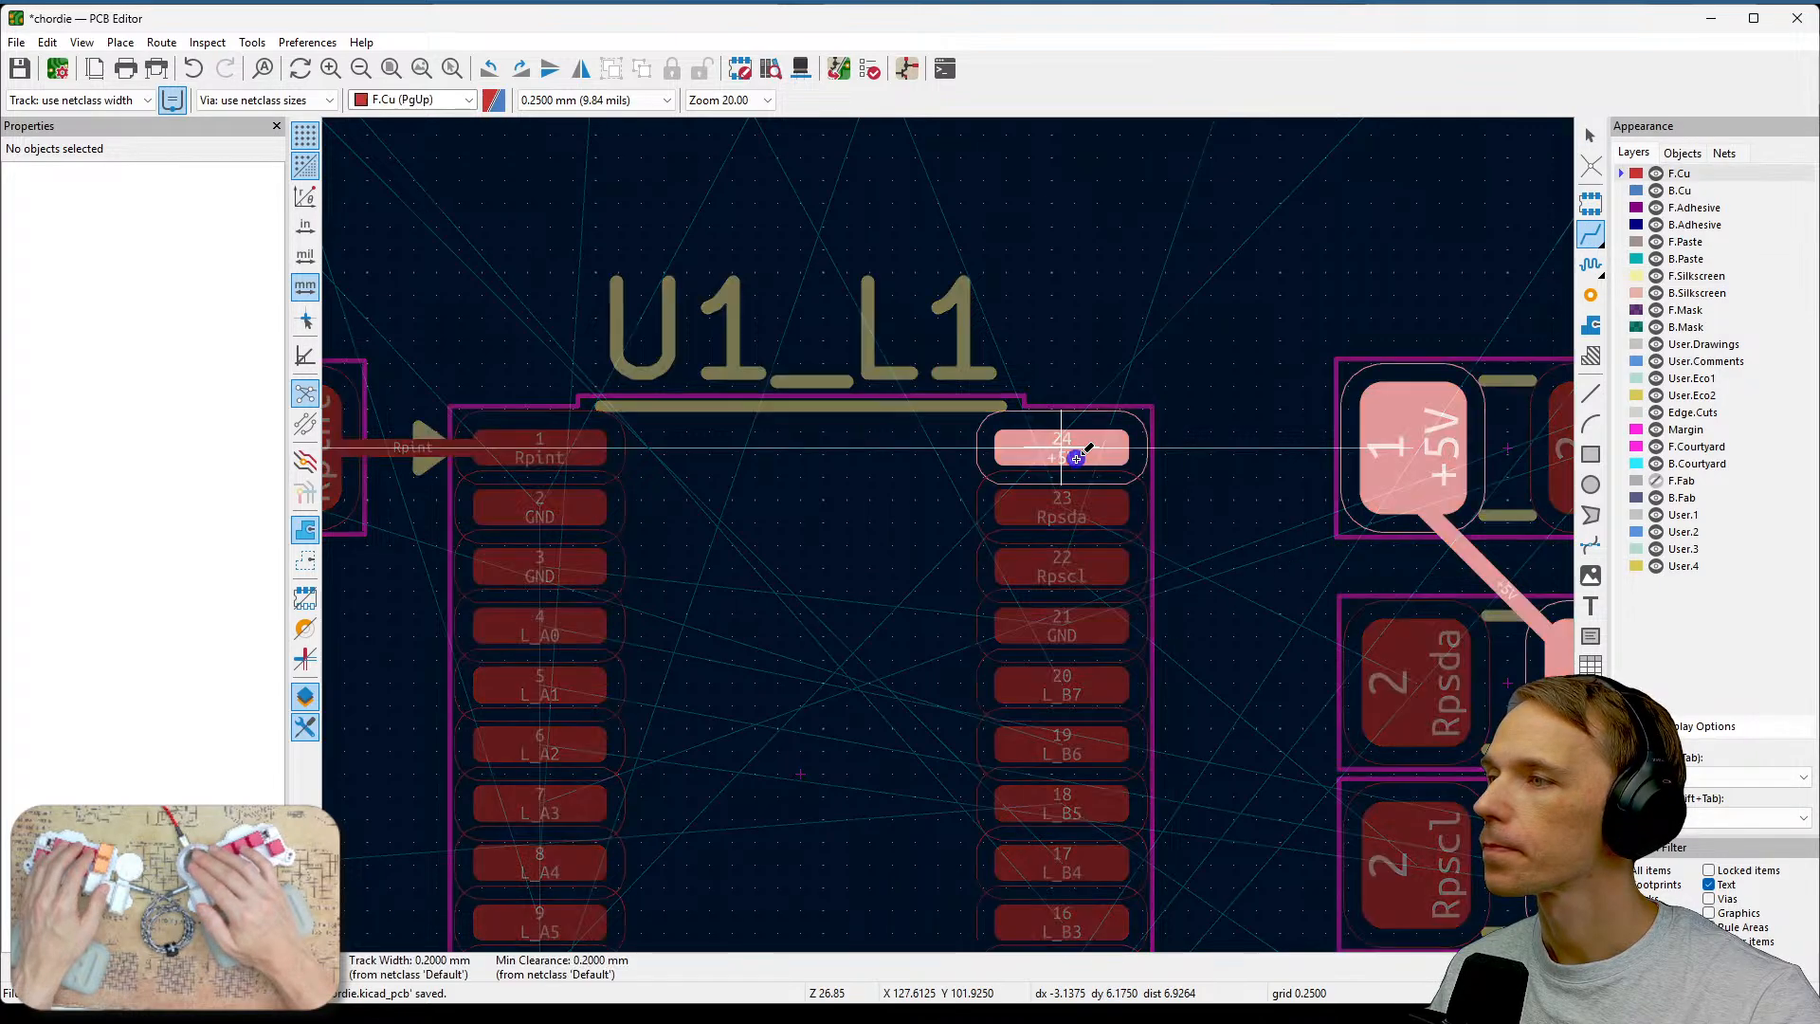
{"action": "left_click", "coordinate": [1355, 444]}
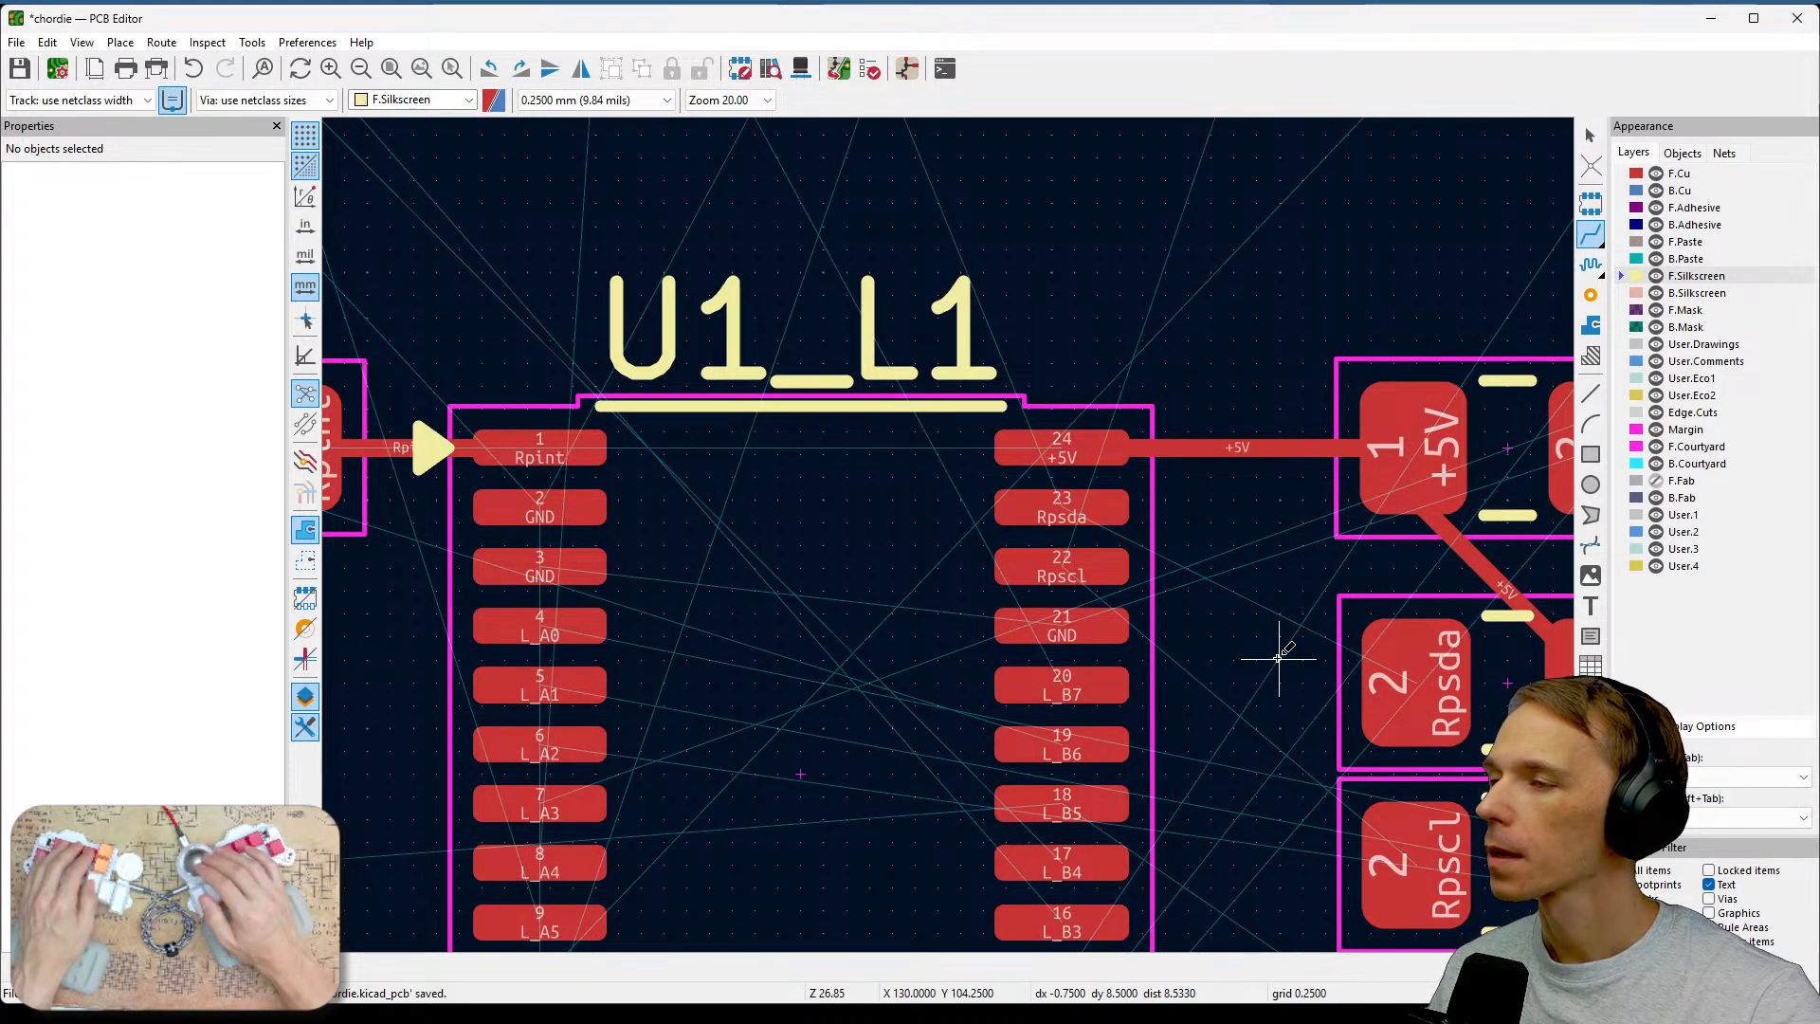
Route the Rpsda track from U1 pin 23 to the Rpsda resistor's pad 2.
{"action": "middle_click_drag", "start_coordinate": [1280, 656], "coordinate": [1225, 587]}
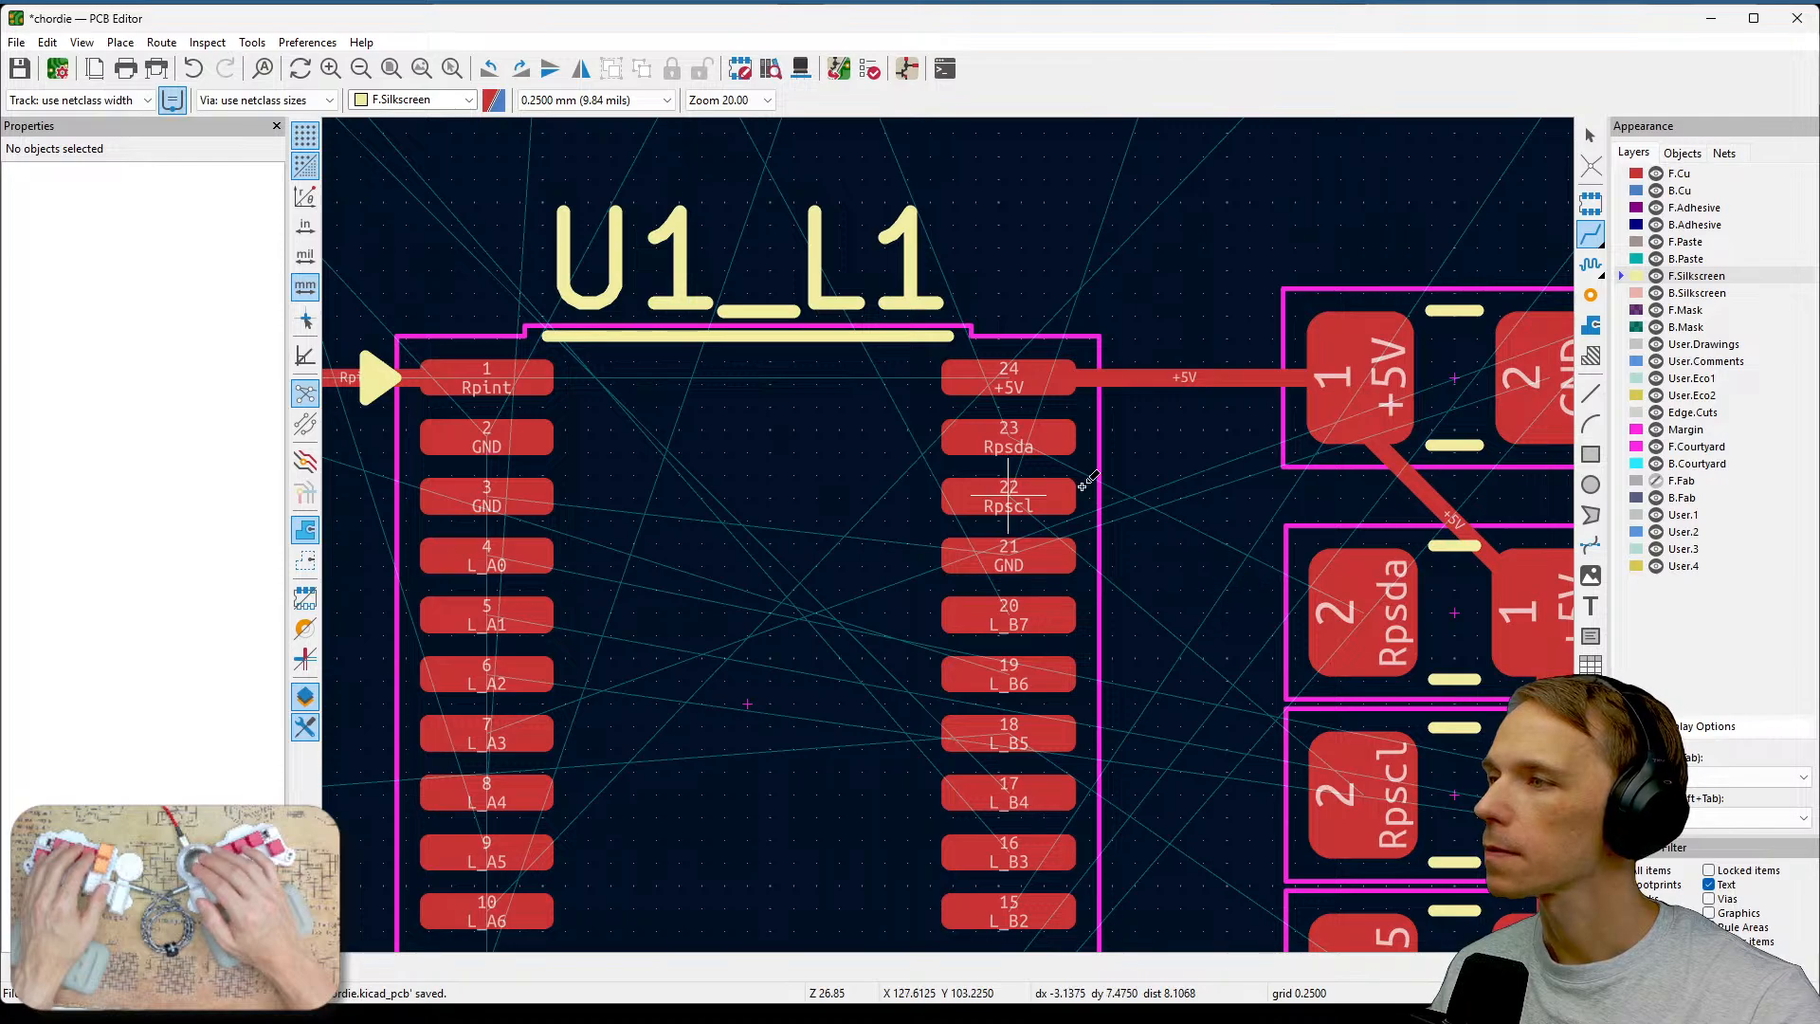
{"action": "left_click", "coordinate": [1037, 443]}
{"action": "left_click", "coordinate": [1357, 609]}
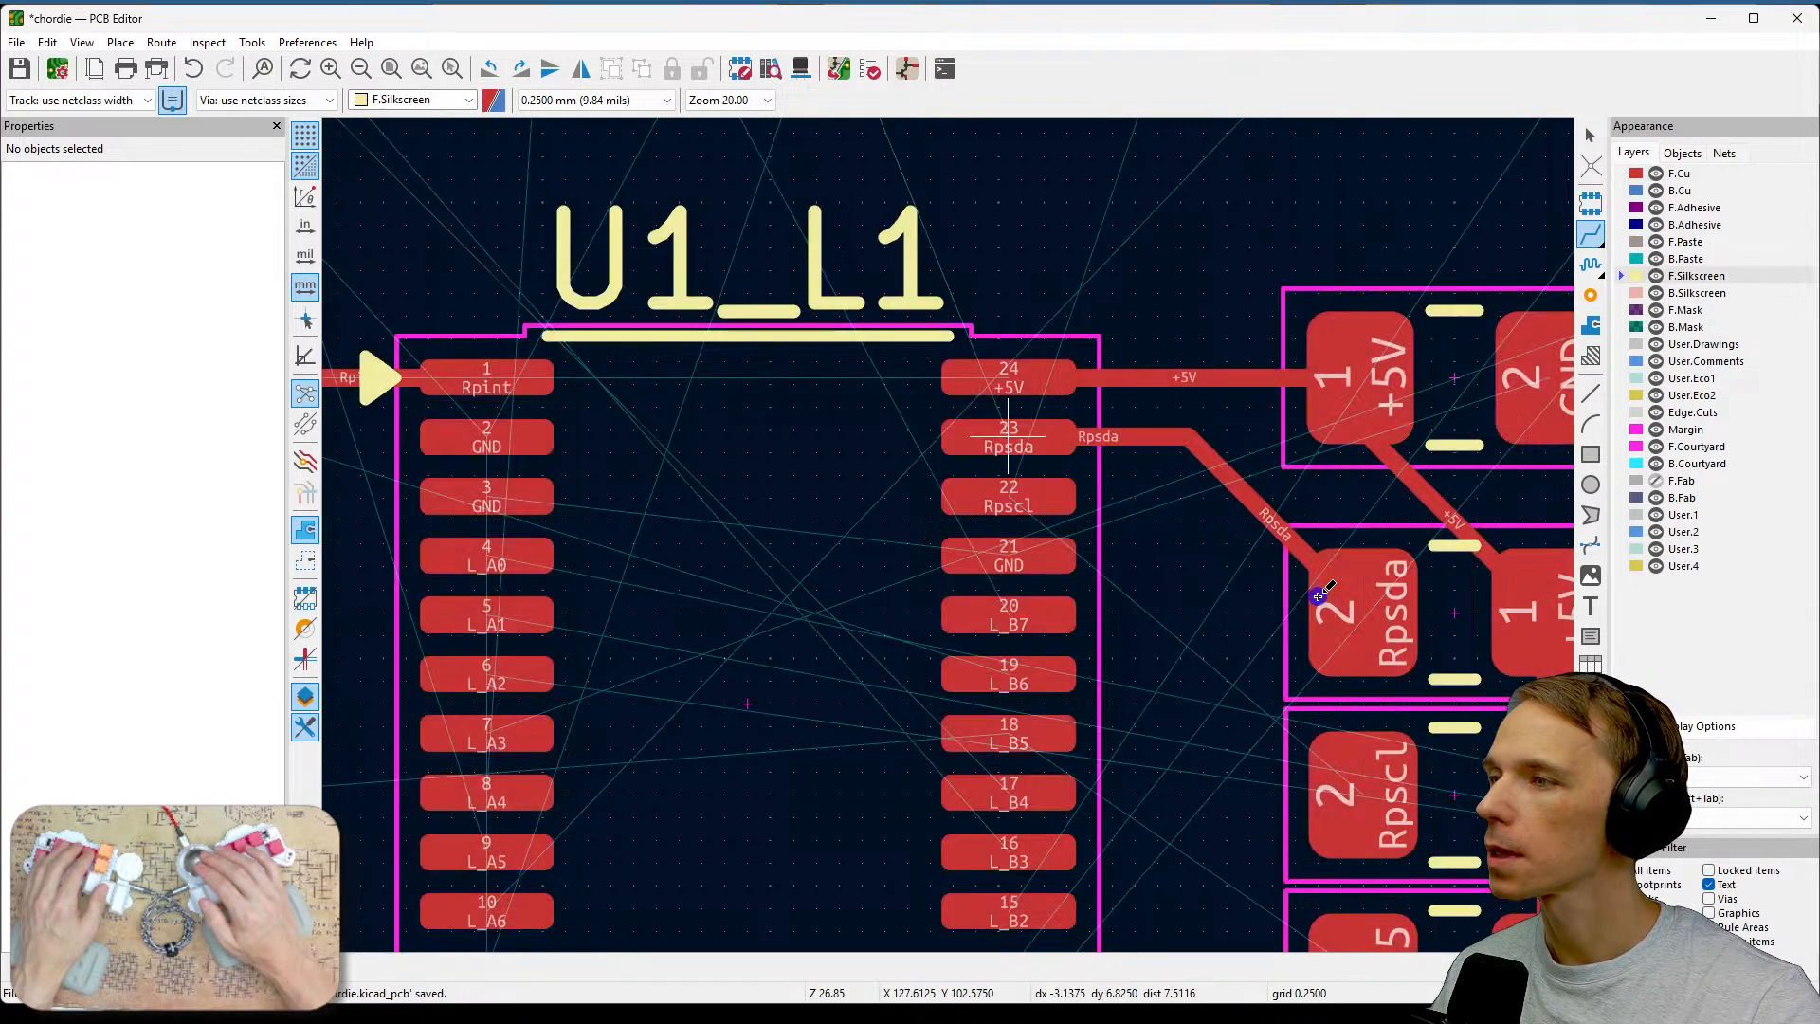
Route the Rpscl track from U1 pin 22 to the Rpscl resistor's pad 2.
{"action": "left_click", "coordinate": [1025, 512]}
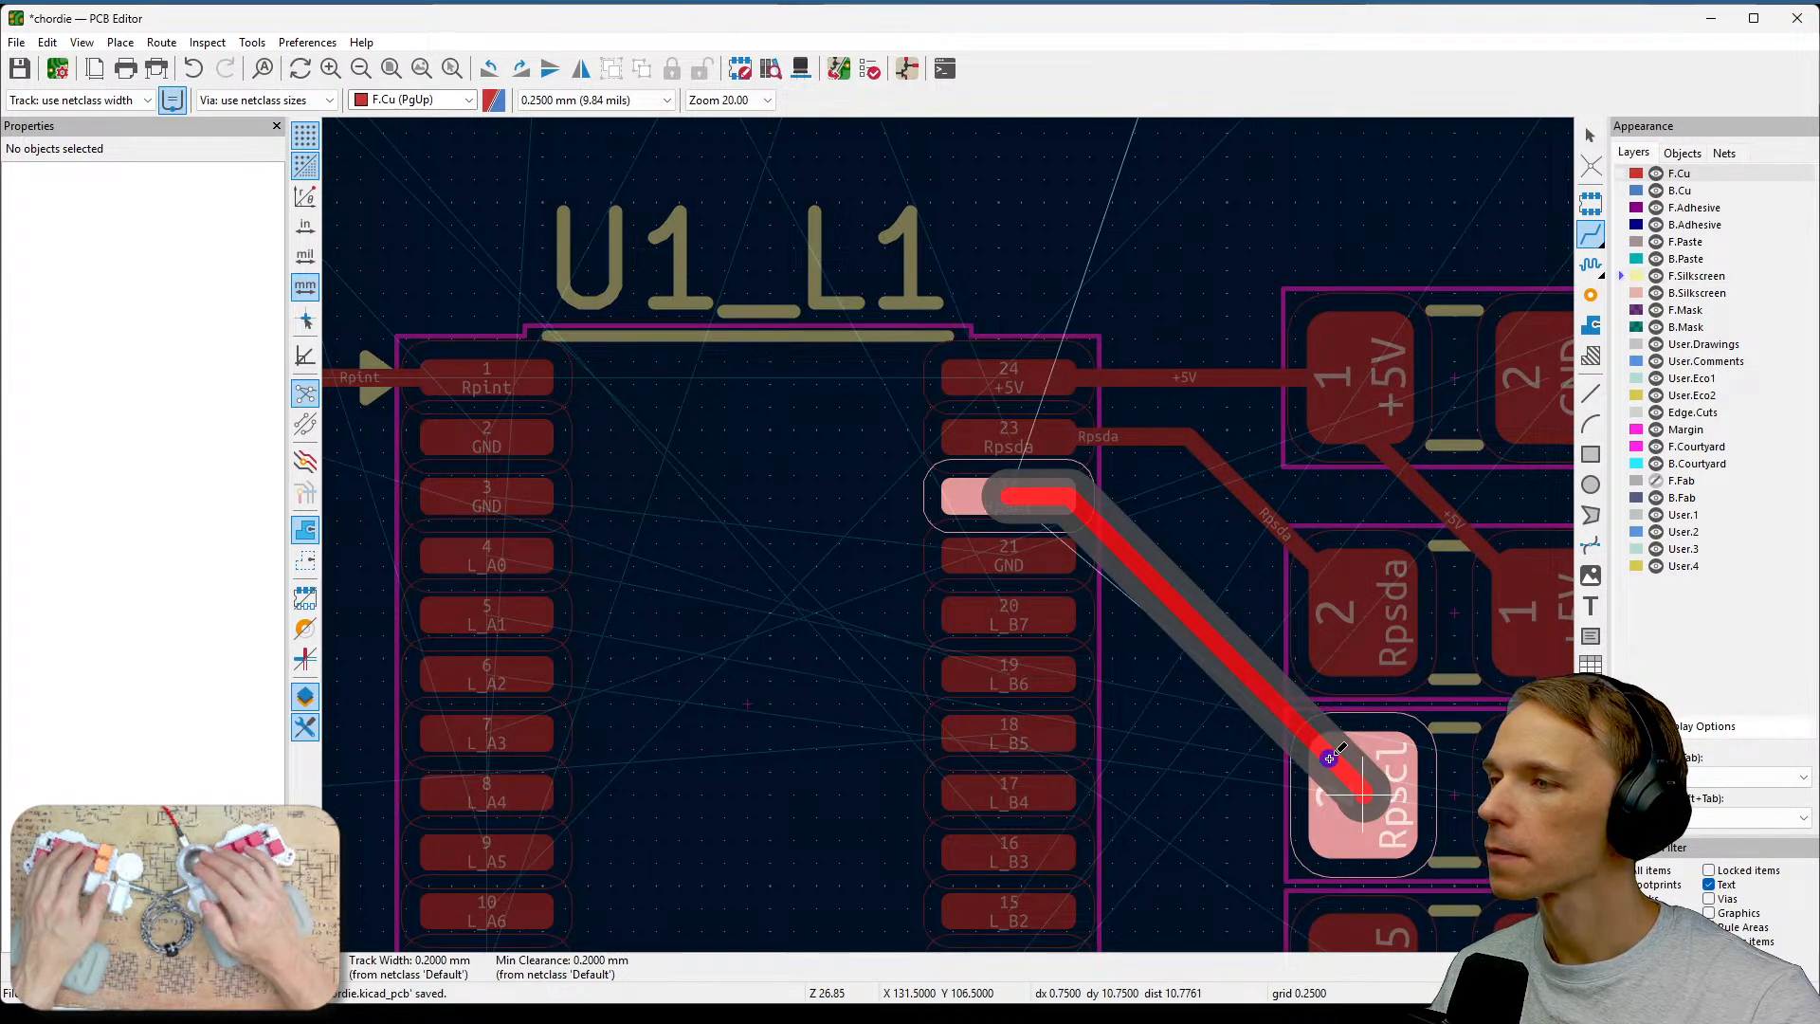
{"action": "left_click", "coordinate": [1330, 756]}
Route the L_B5 track from U1 pin 18 to the L_B5 resistor's pad 2.
{"action": "middle_click_drag", "start_coordinate": [1270, 830], "coordinate": [1240, 651]}
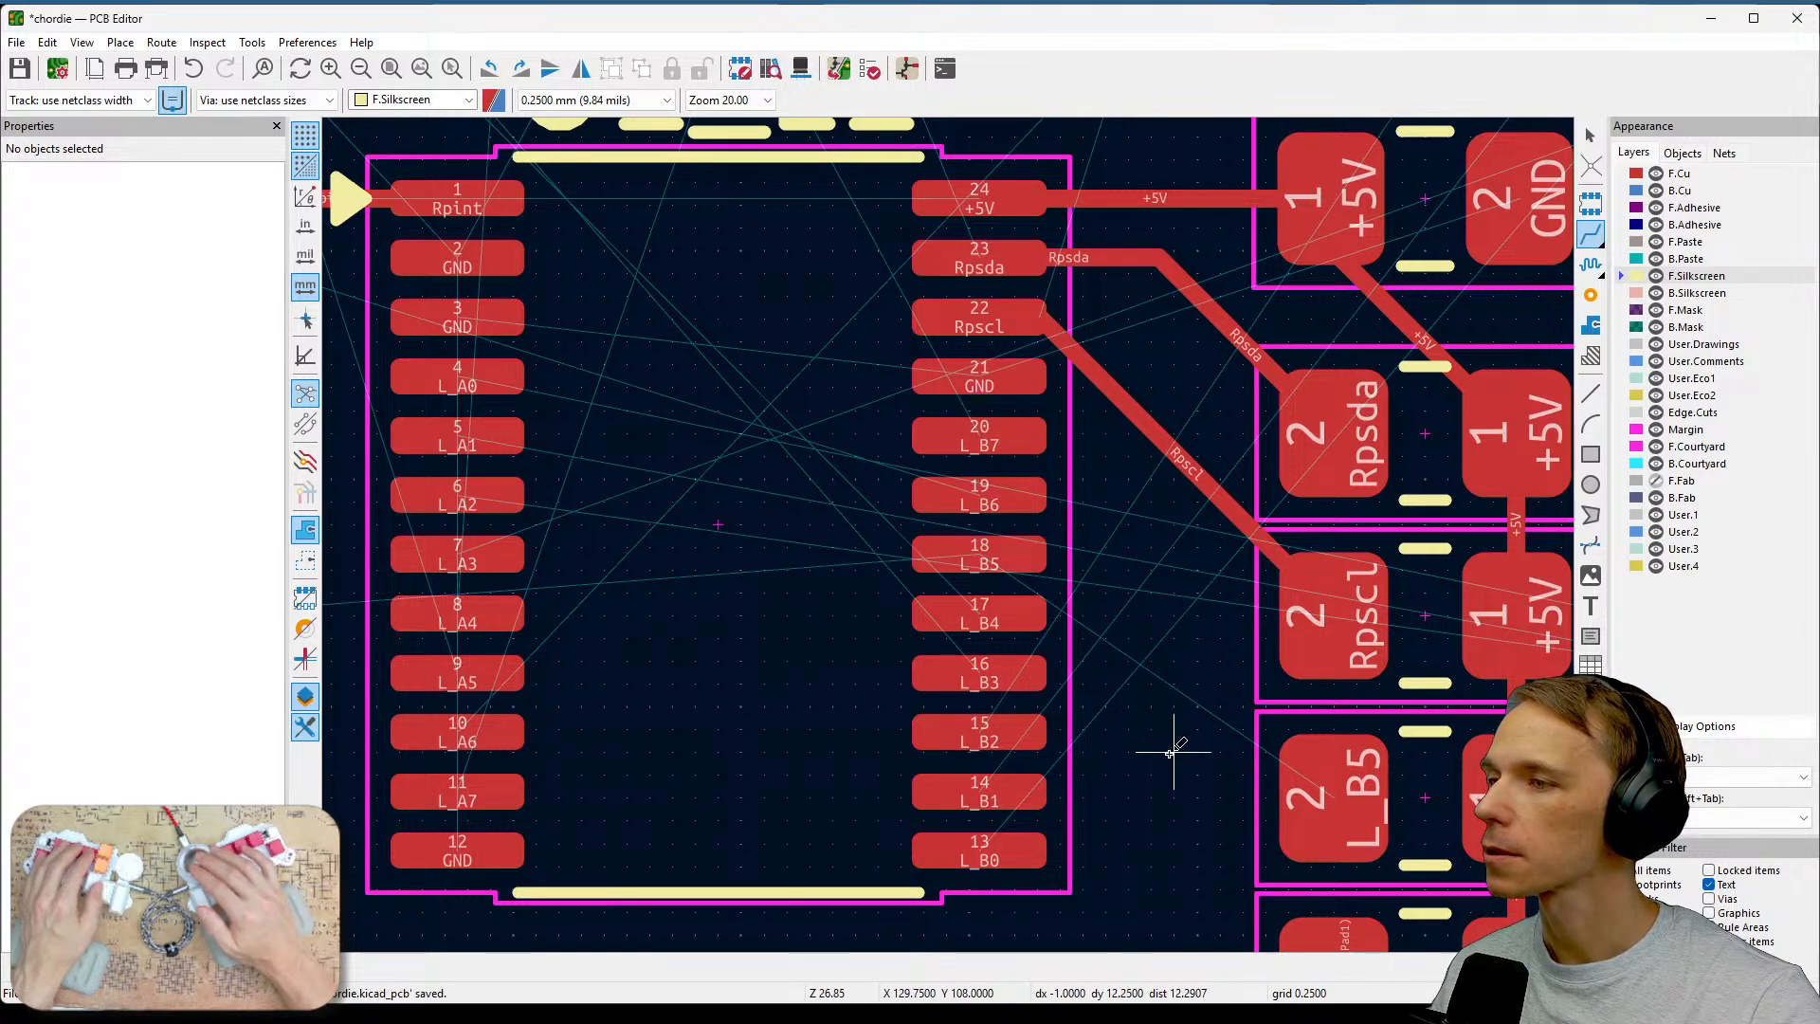
{"action": "middle_click_drag", "start_coordinate": [1174, 739], "coordinate": [1174, 657]}
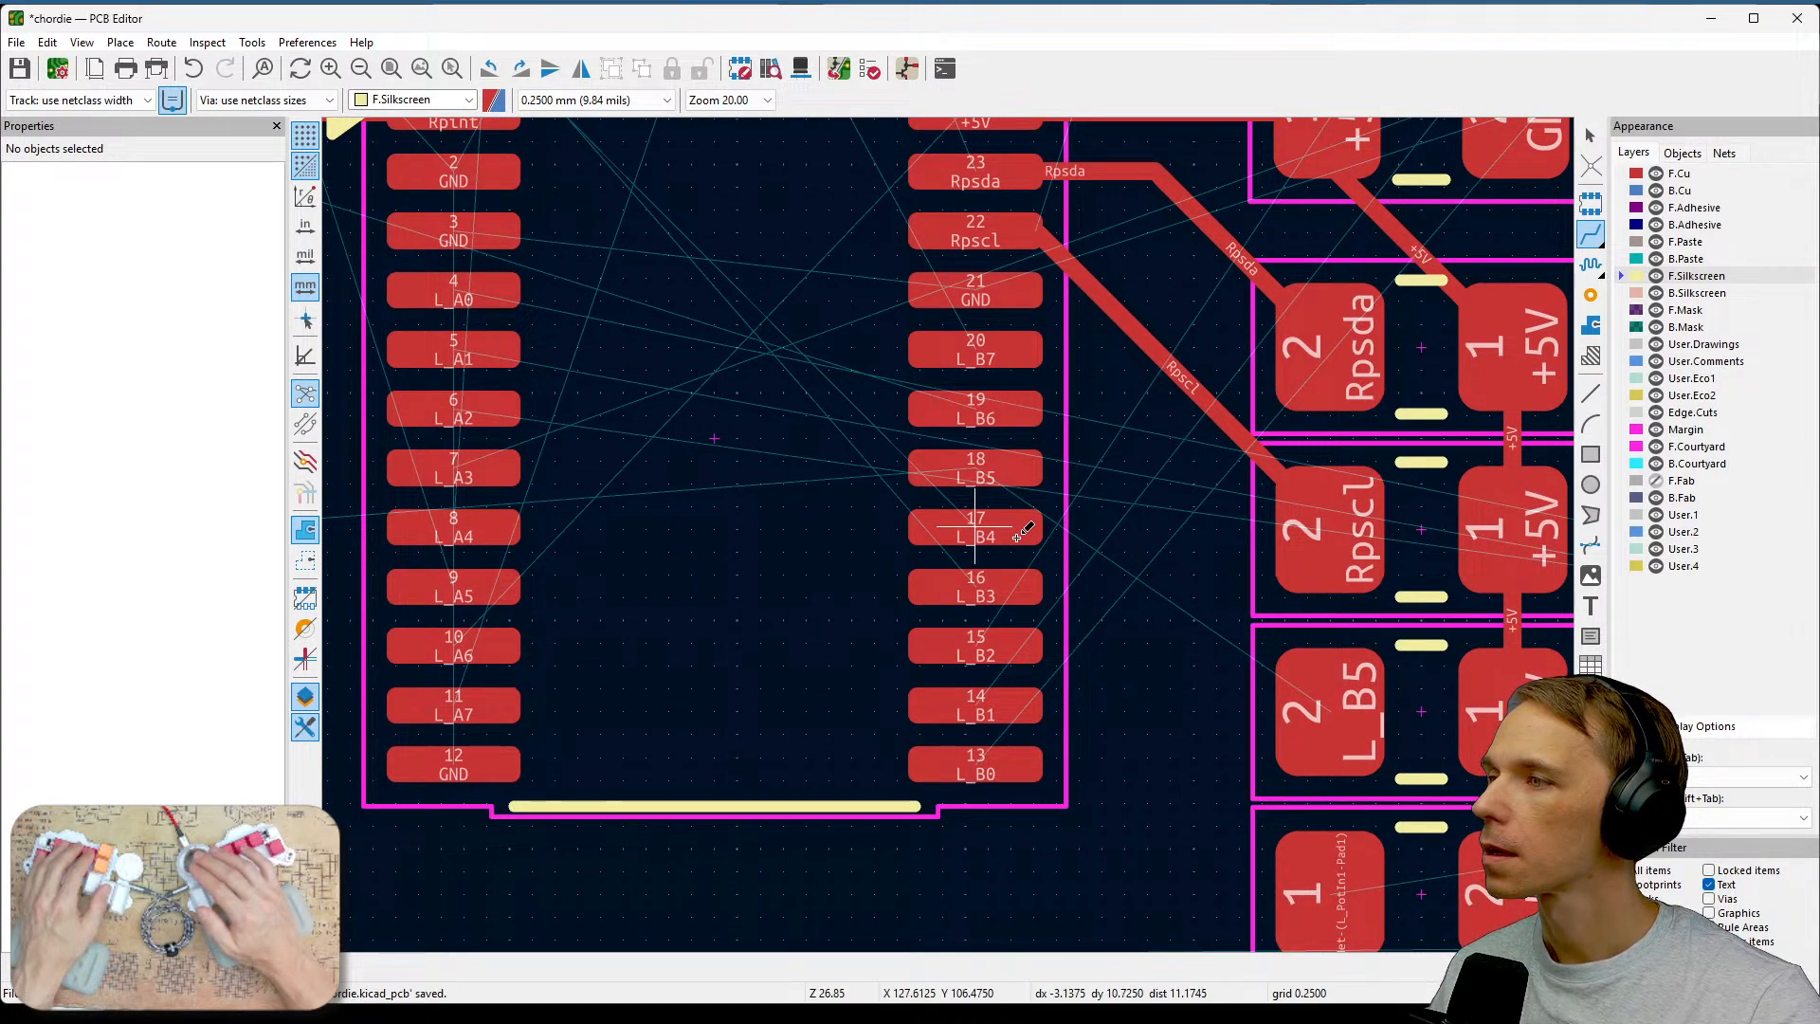
{"action": "left_click", "coordinate": [990, 462]}
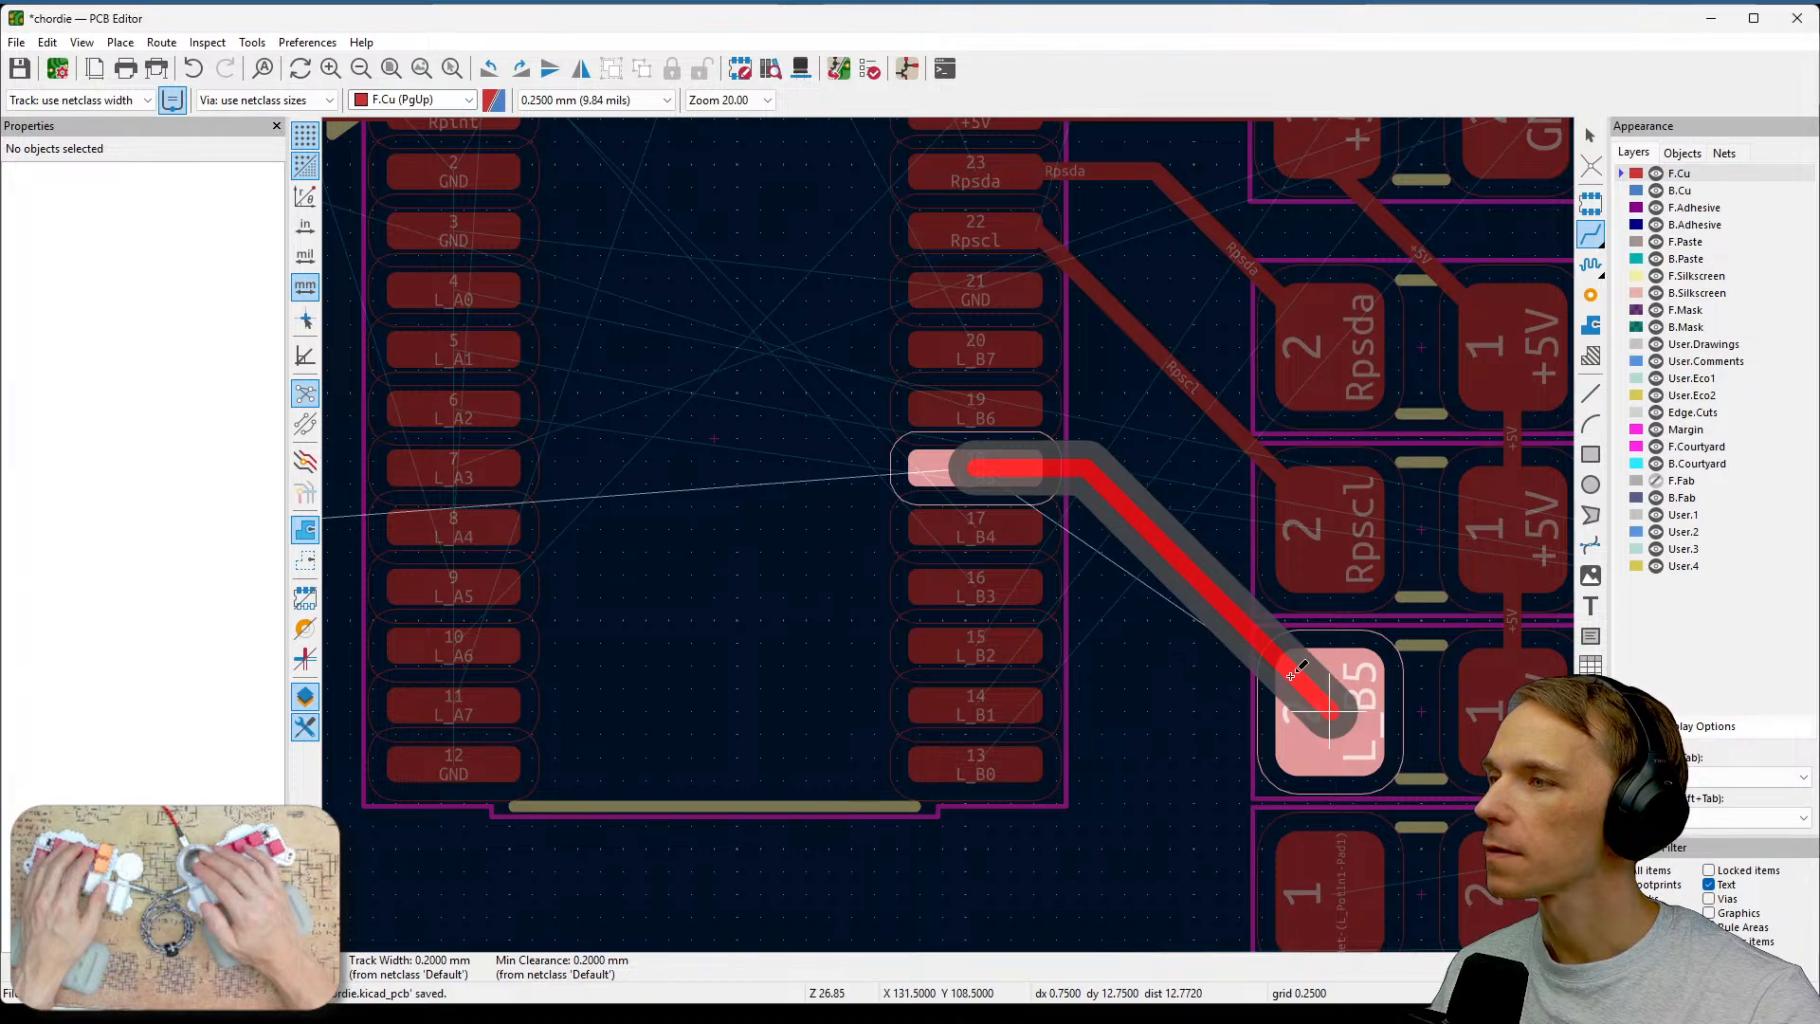
{"action": "left_click", "coordinate": [1261, 674]}
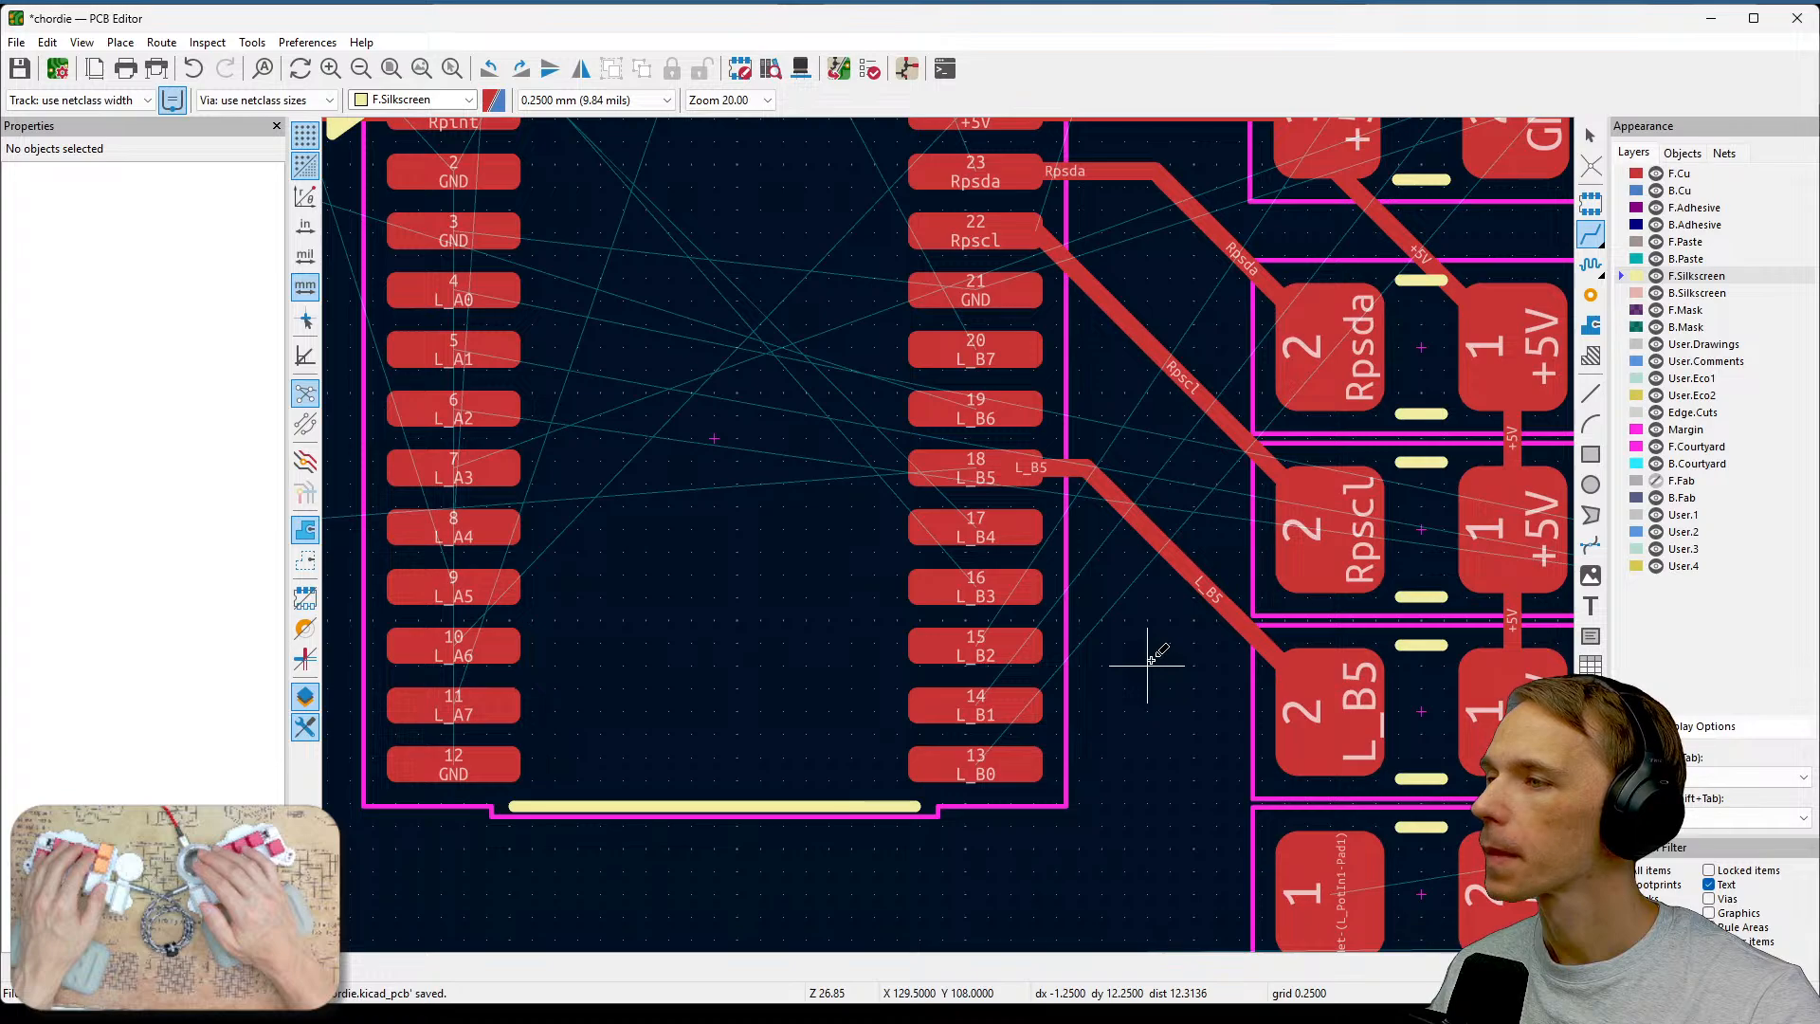
Route a short track leftward from pad 1 of the bottom resistor and end it there.
{"action": "scroll", "coordinate": [1151, 659], "scroll_direction": "down", "scroll_amount": 2}
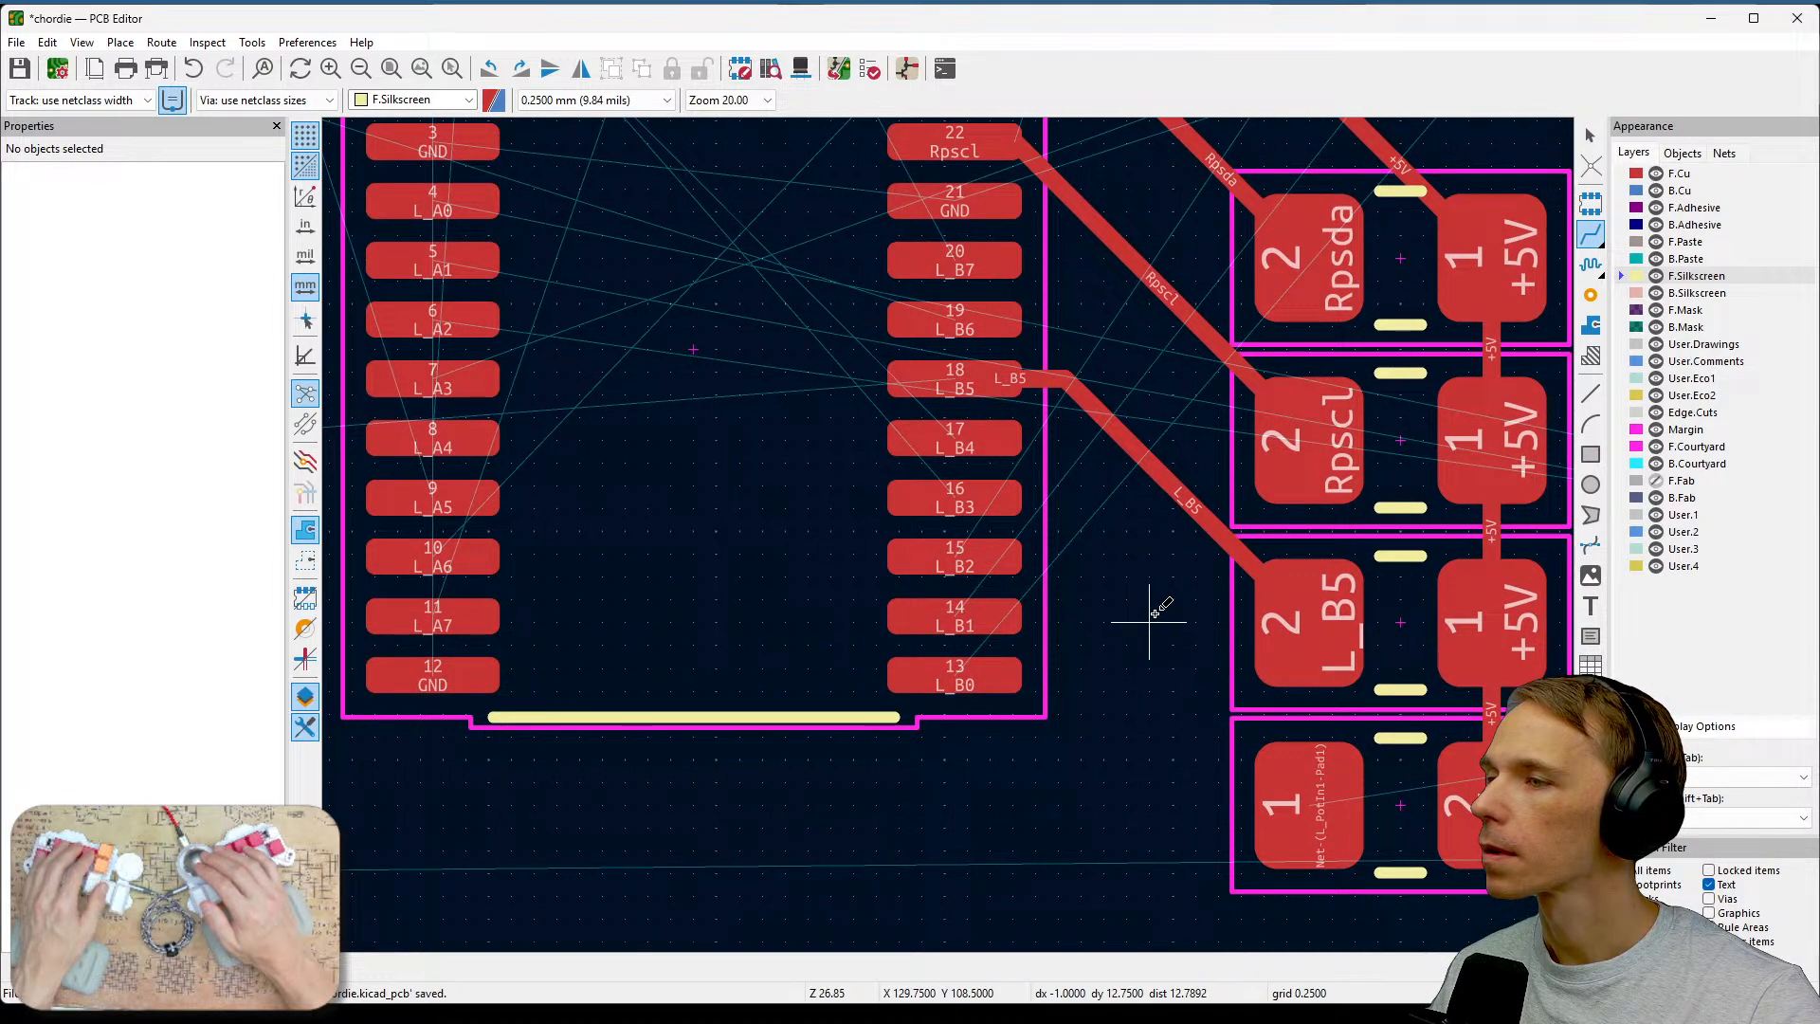
{"action": "middle_click_drag", "start_coordinate": [1177, 765], "coordinate": [1052, 597]}
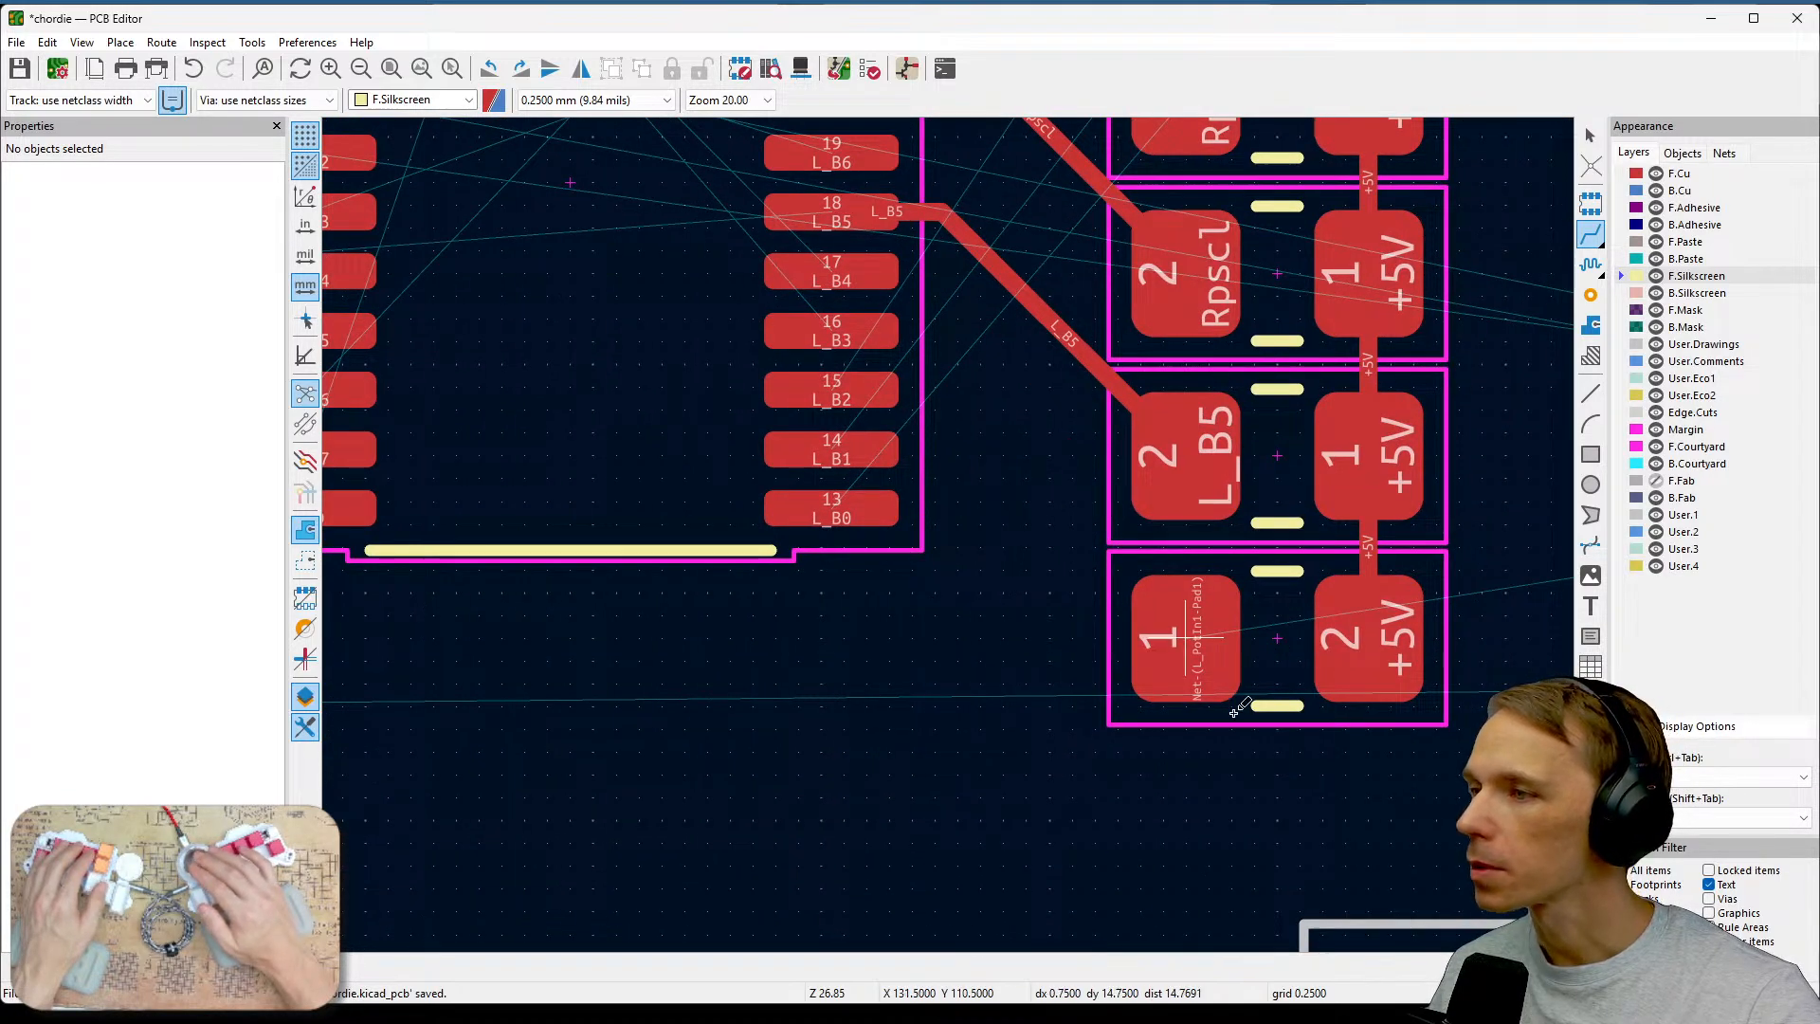
{"action": "middle_click_drag", "start_coordinate": [1210, 712], "coordinate": [851, 628]}
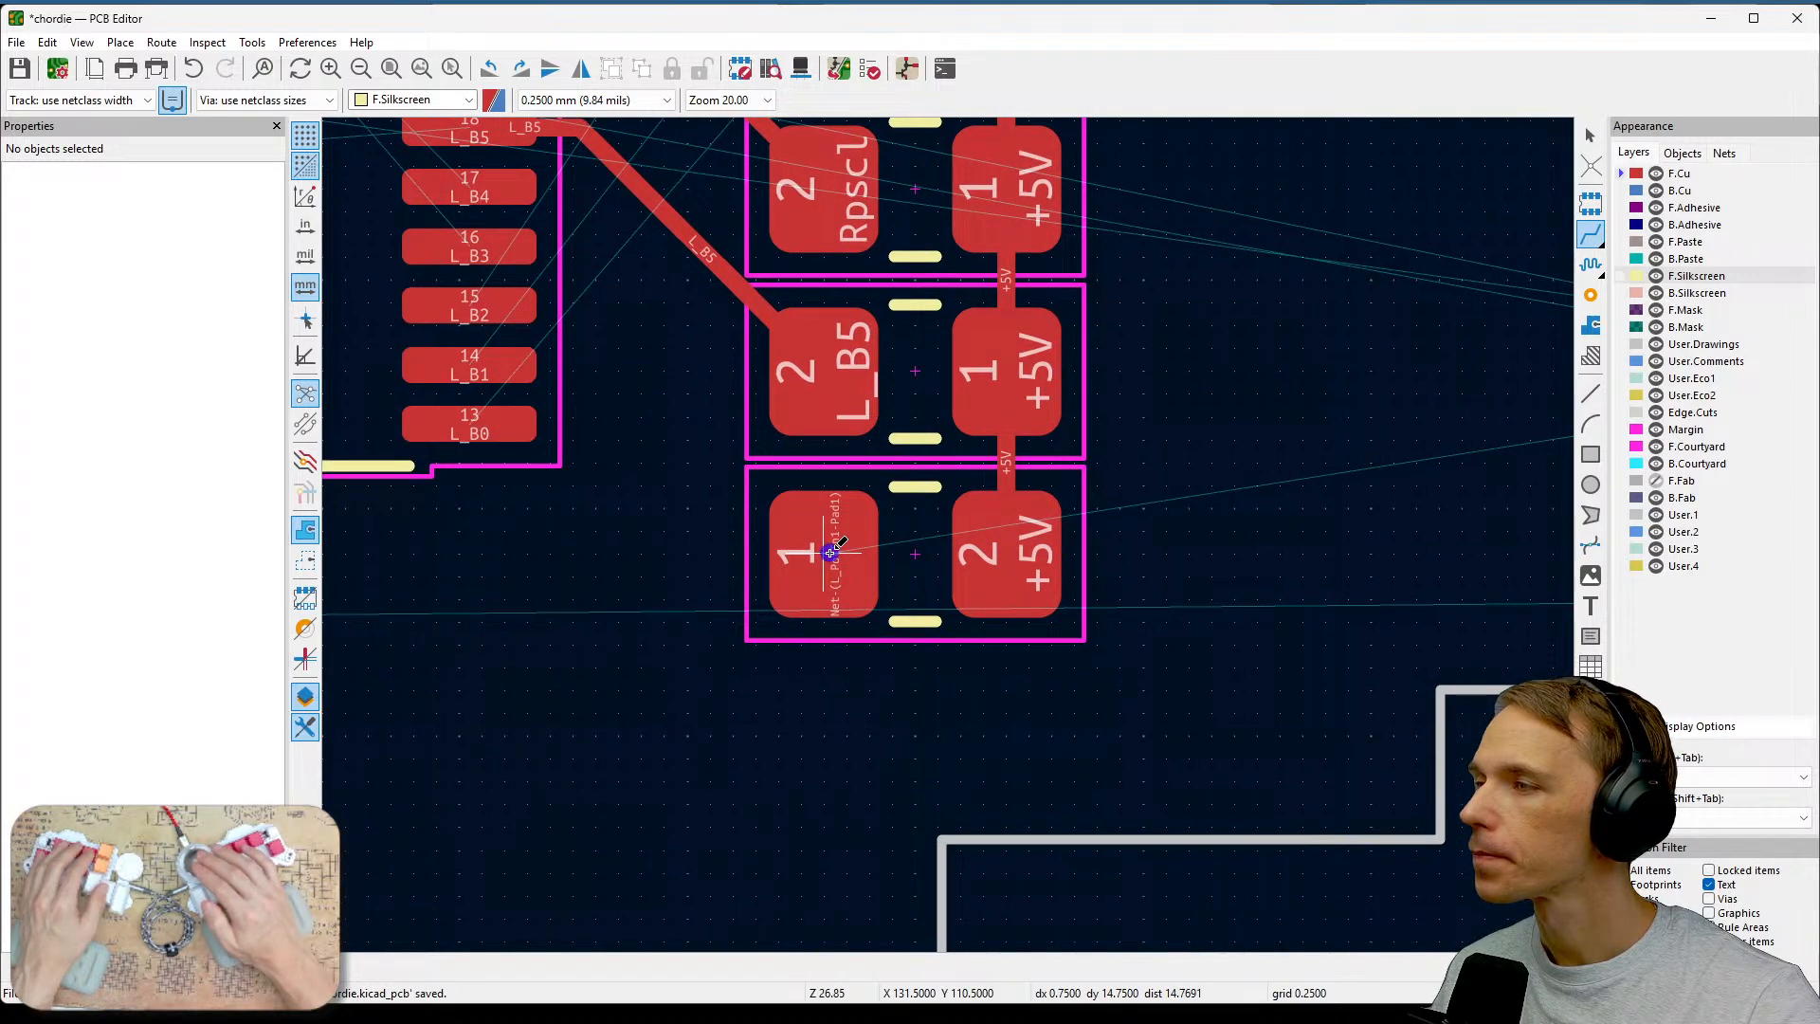
{"action": "left_click", "coordinate": [830, 552]}
{"action": "left_click", "coordinate": [687, 552]}
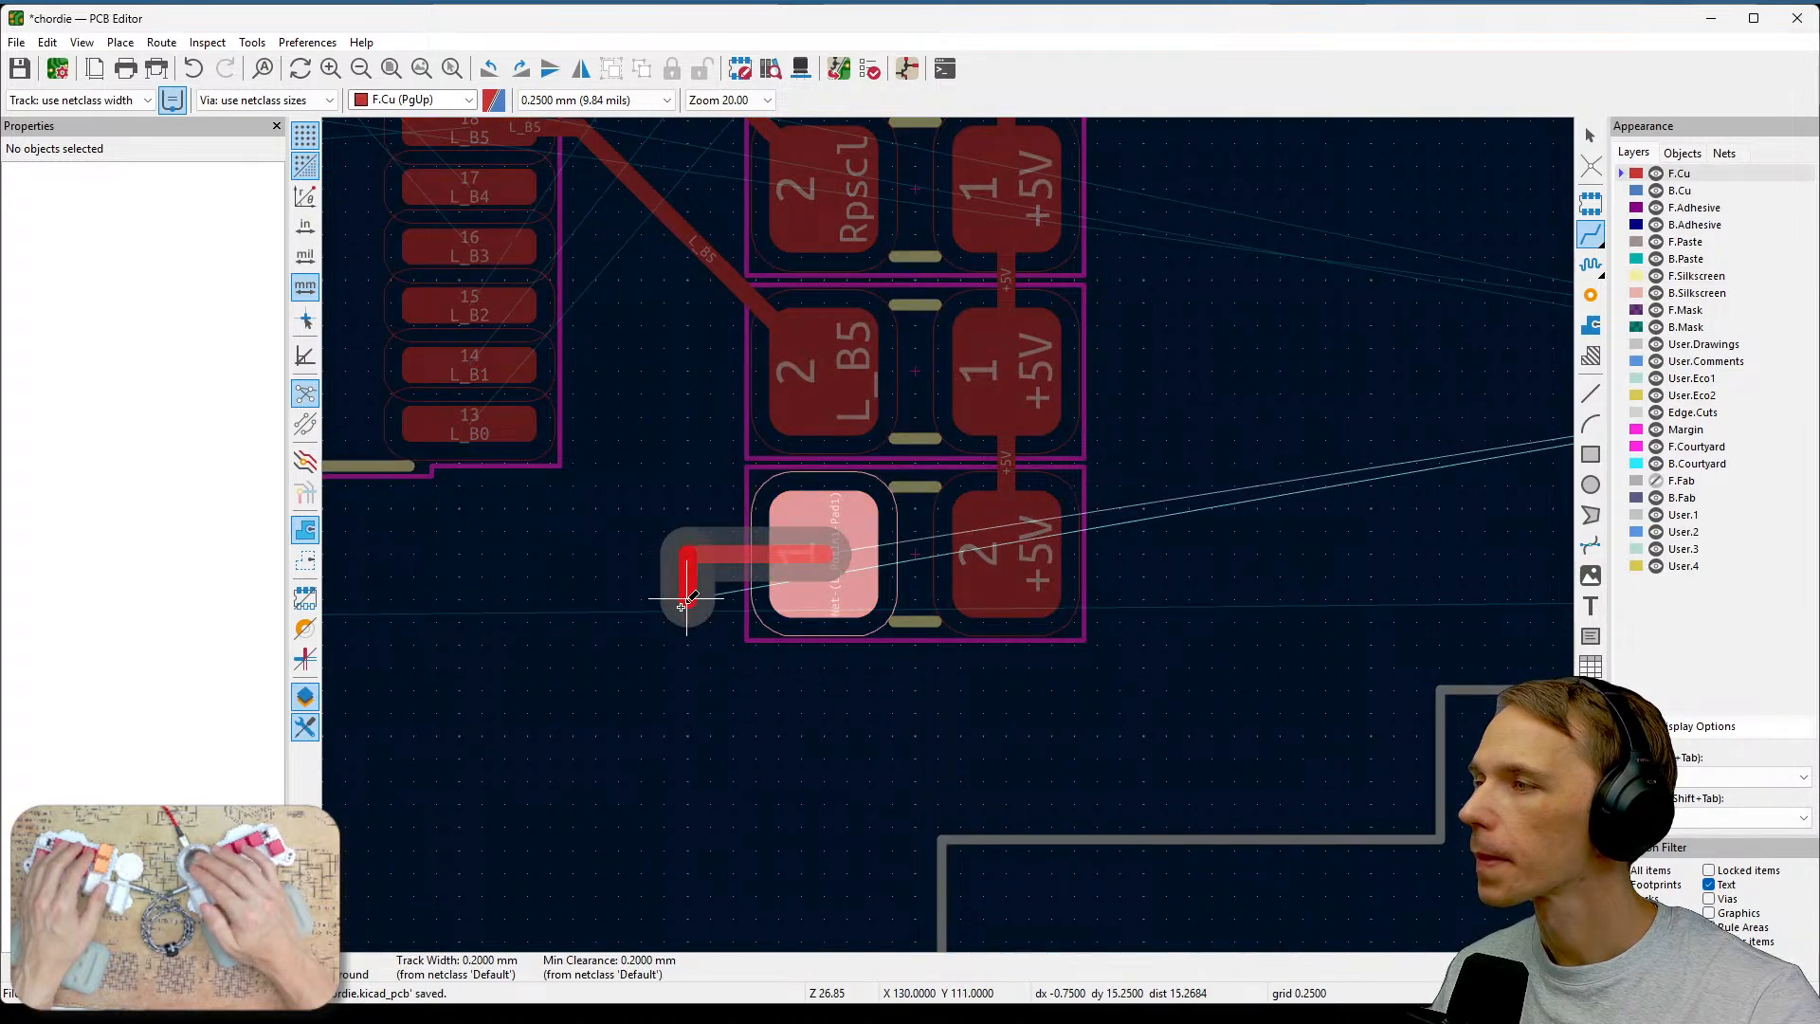
{"action": "key", "text": "Escape"}
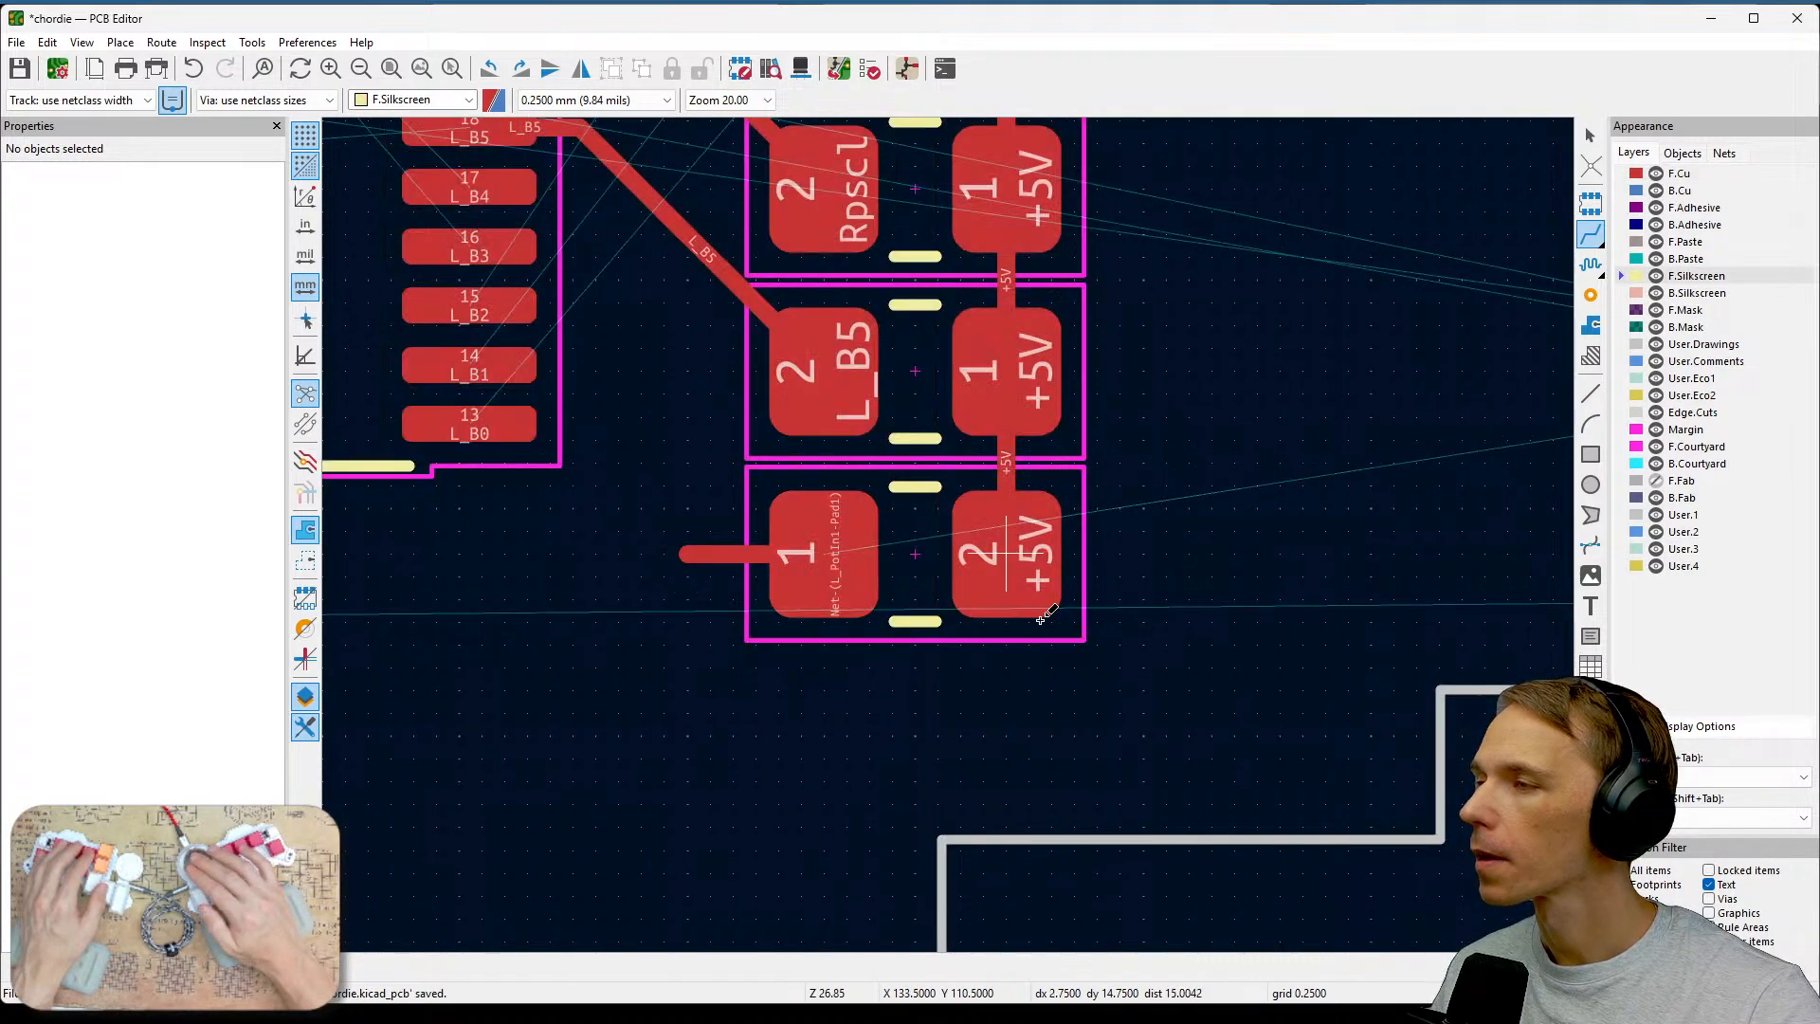
Place a via at the end of the short track from the bottom resistor's pad 1.
{"action": "left_click", "coordinate": [1589, 298]}
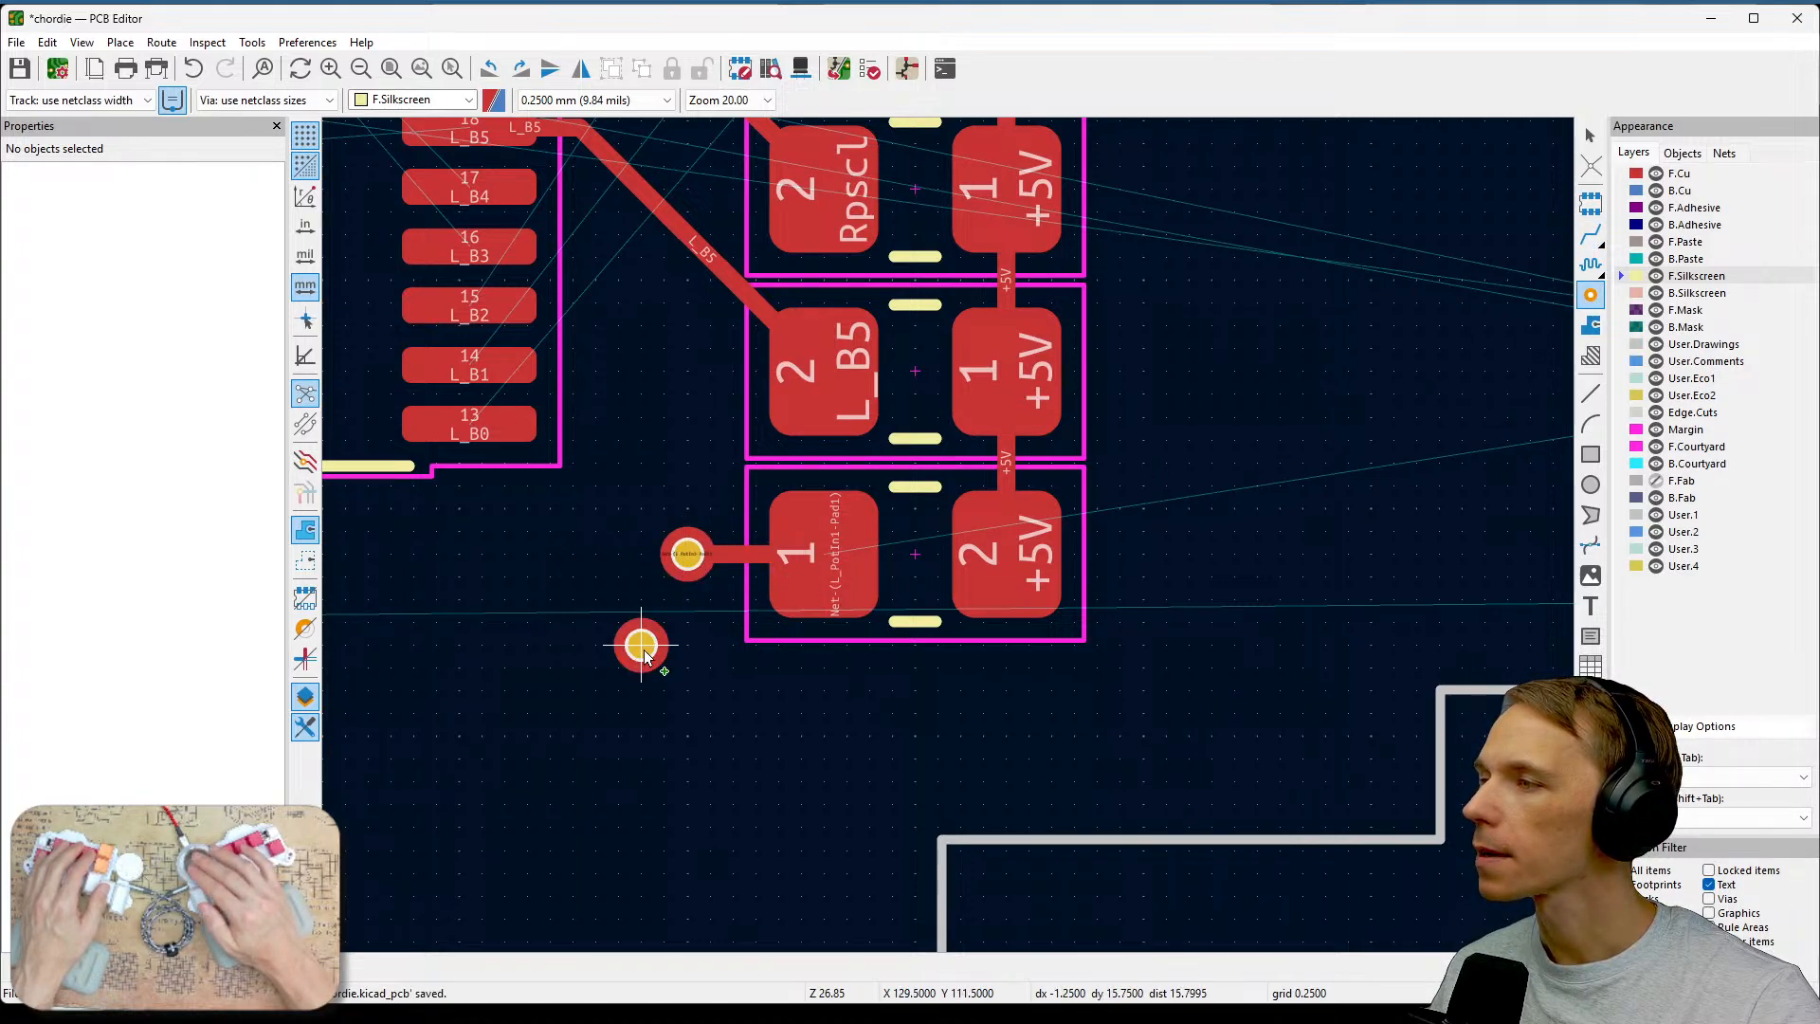
{"action": "key", "text": "Escape"}
{"action": "scroll", "coordinate": [708, 533], "scroll_direction": "up", "scroll_amount": 5}
{"action": "scroll", "coordinate": [950, 538], "scroll_direction": "down", "scroll_amount": 3}
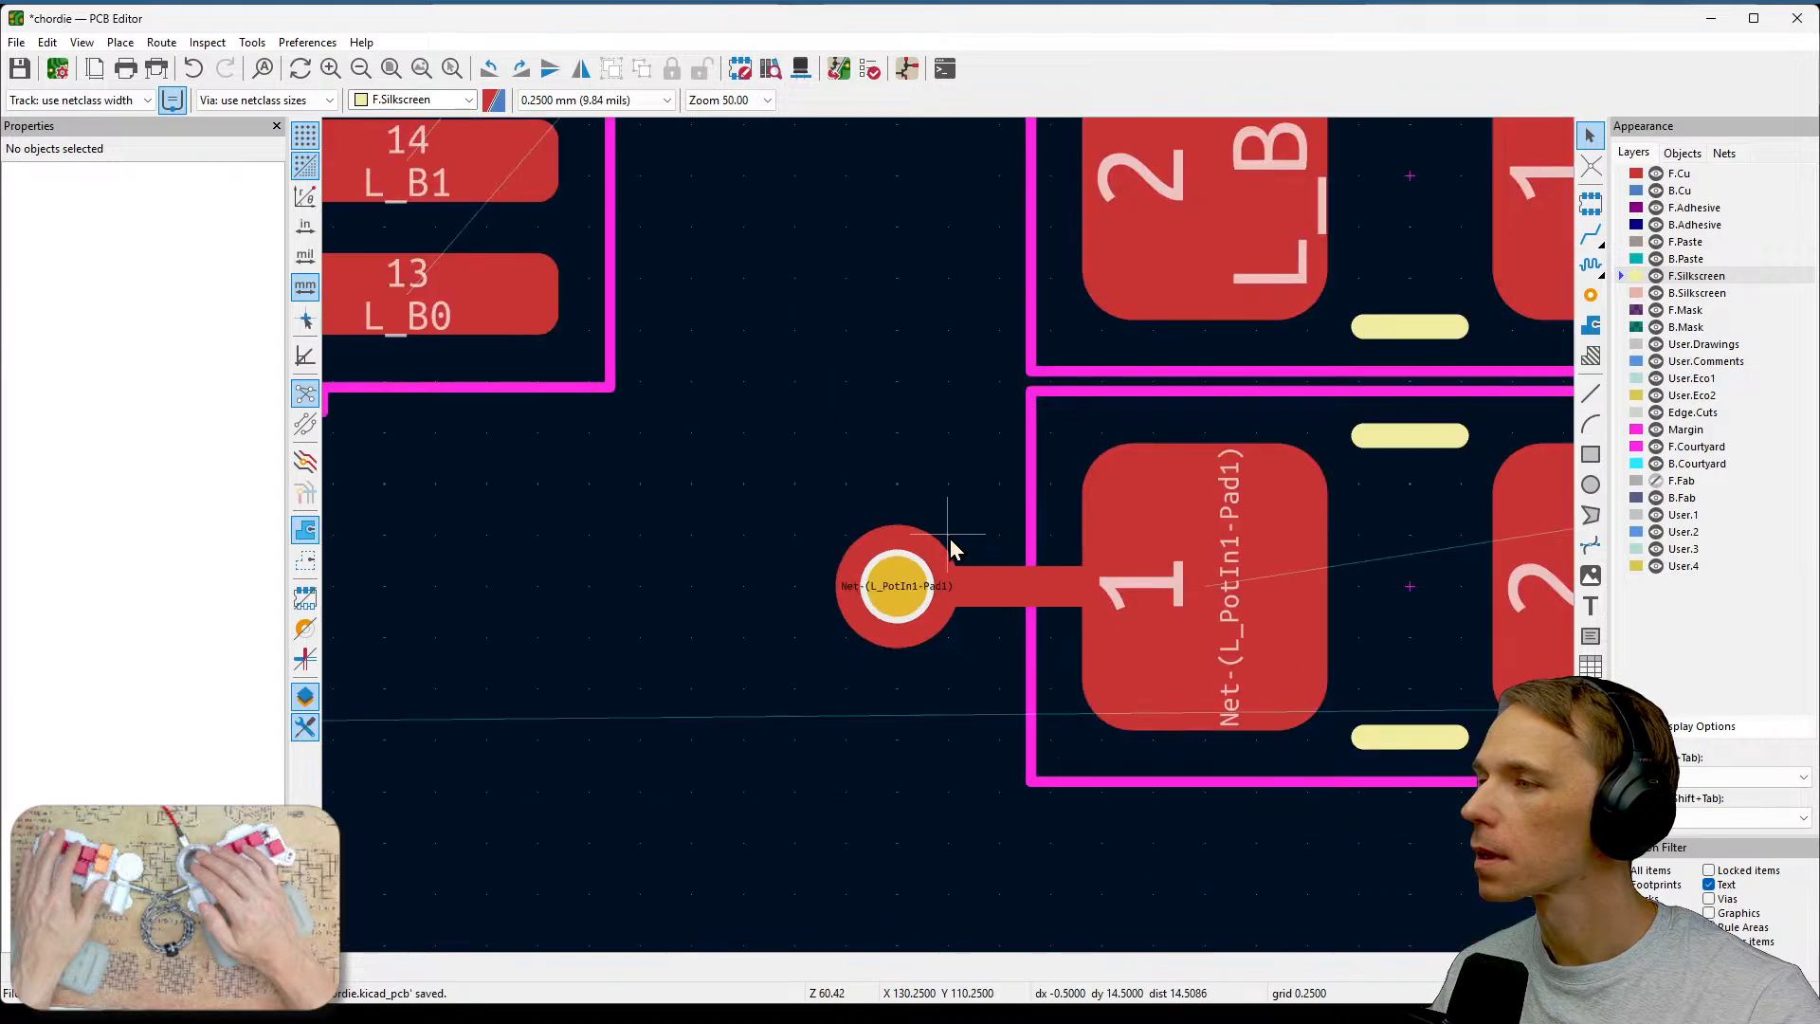
{"action": "scroll", "coordinate": [950, 539], "scroll_direction": "down", "scroll_amount": 5}
{"action": "scroll", "coordinate": [1266, 555], "scroll_direction": "up", "scroll_amount": 2}
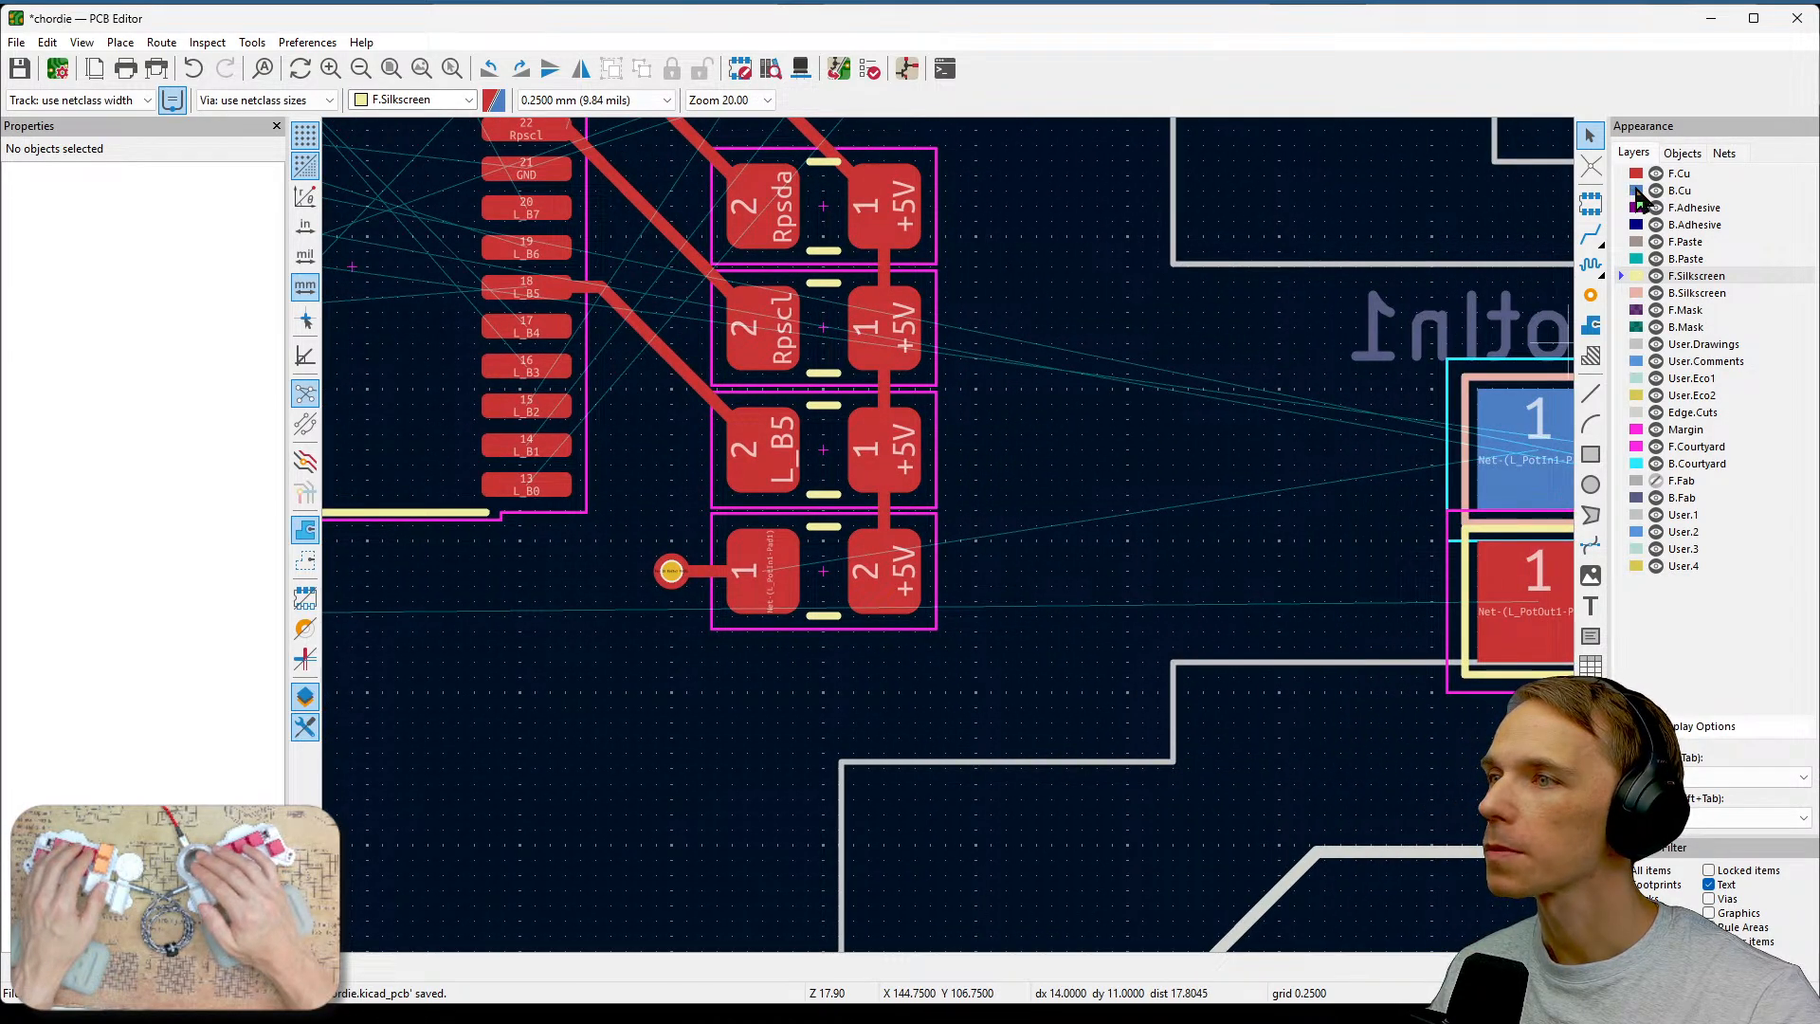
Route a back-copper track from the new via to pad 1 of the Potin1 footprint.
{"action": "left_click", "coordinate": [1641, 191]}
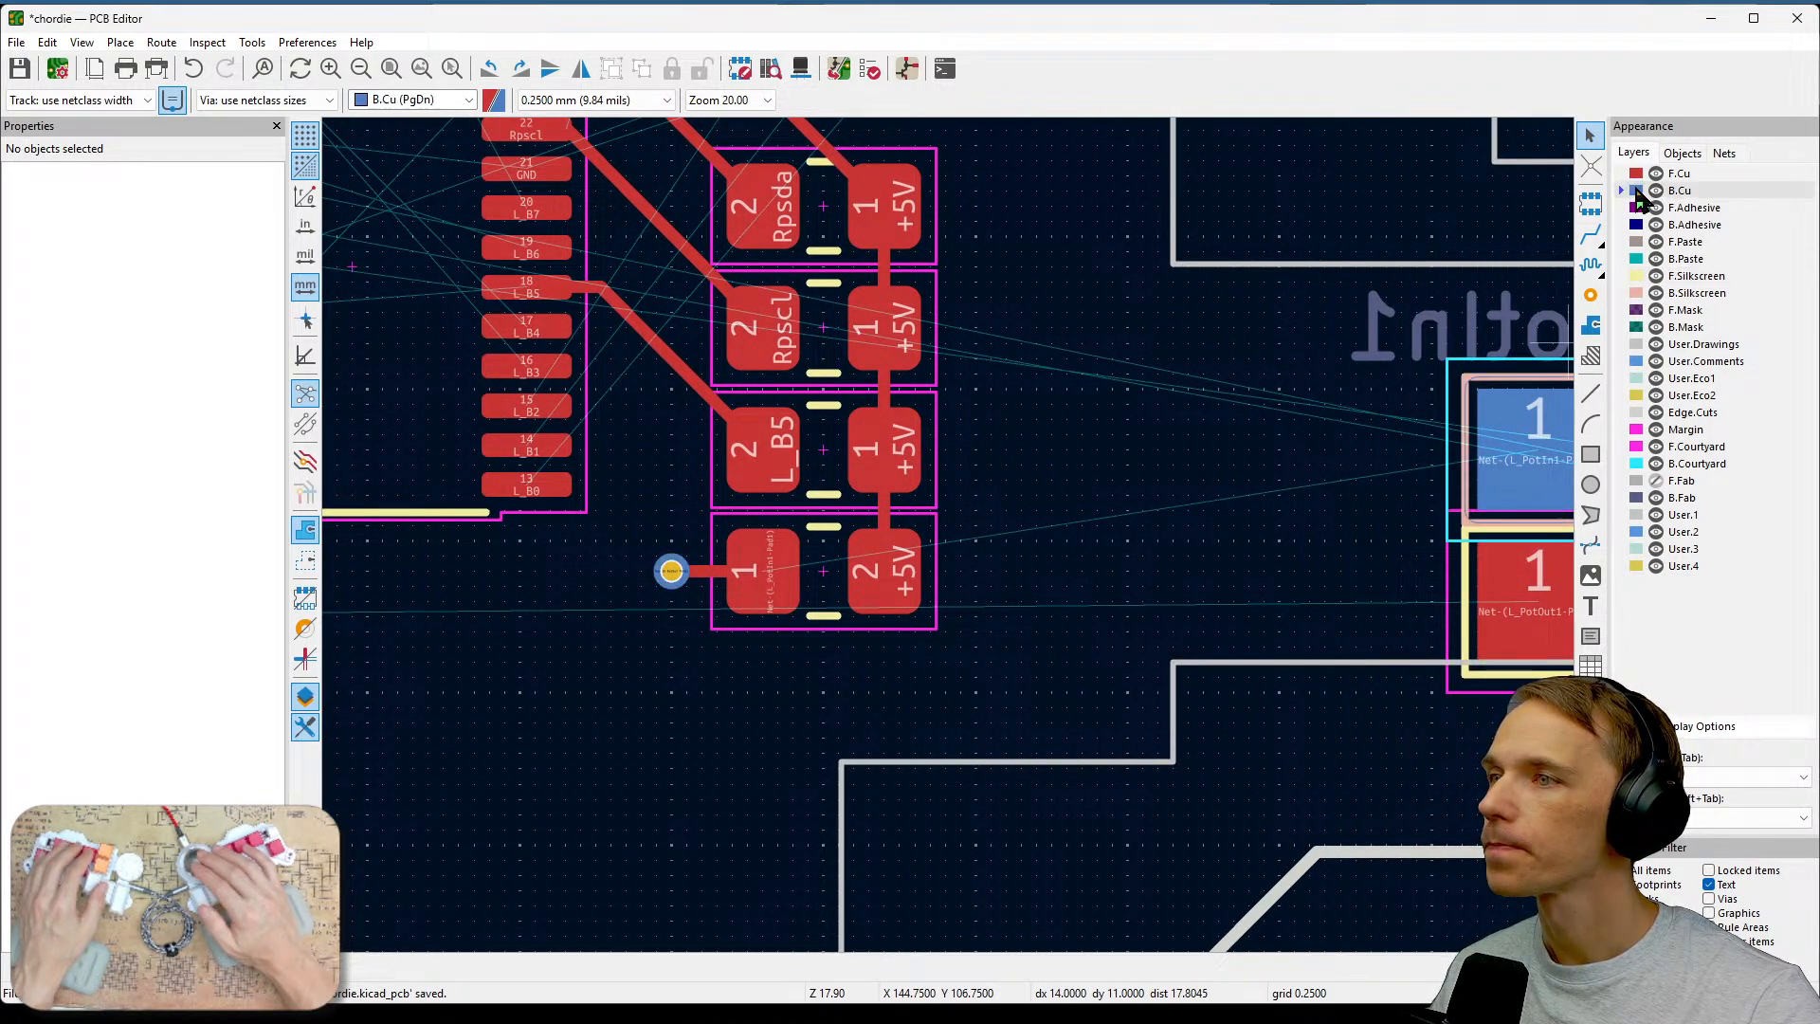
{"action": "left_click", "coordinate": [1591, 234]}
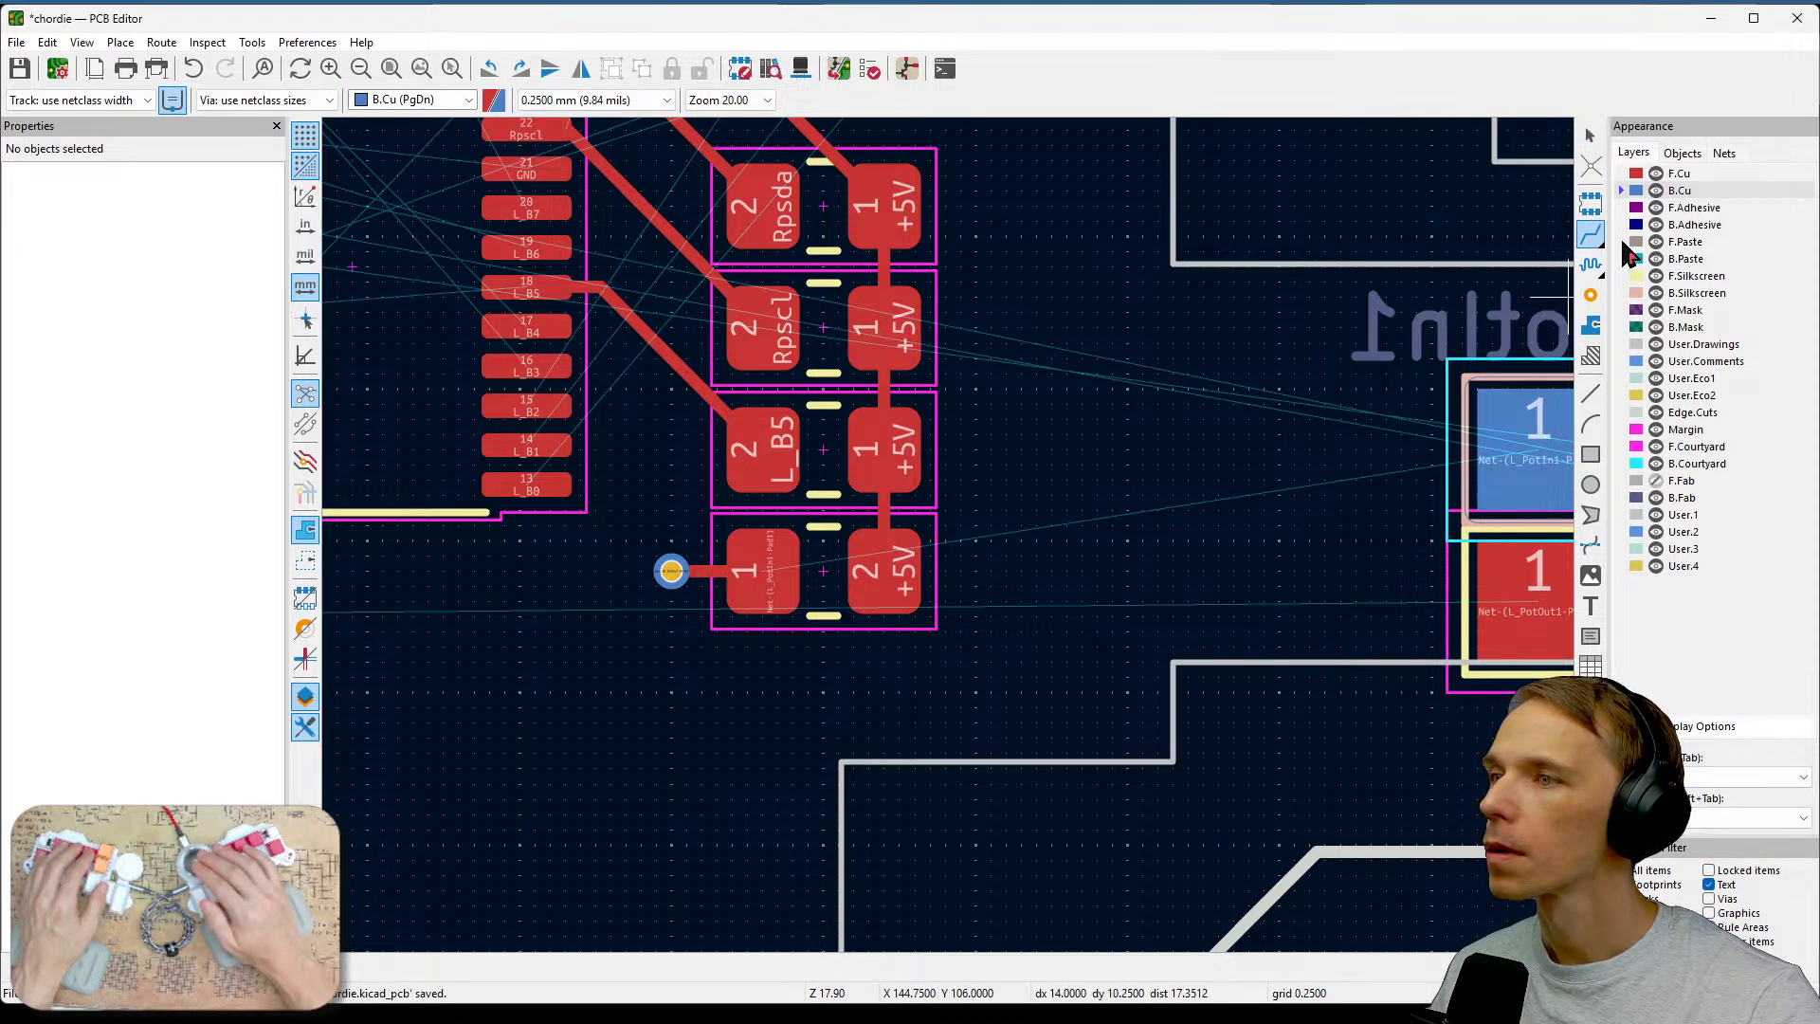
{"action": "left_click", "coordinate": [1636, 175]}
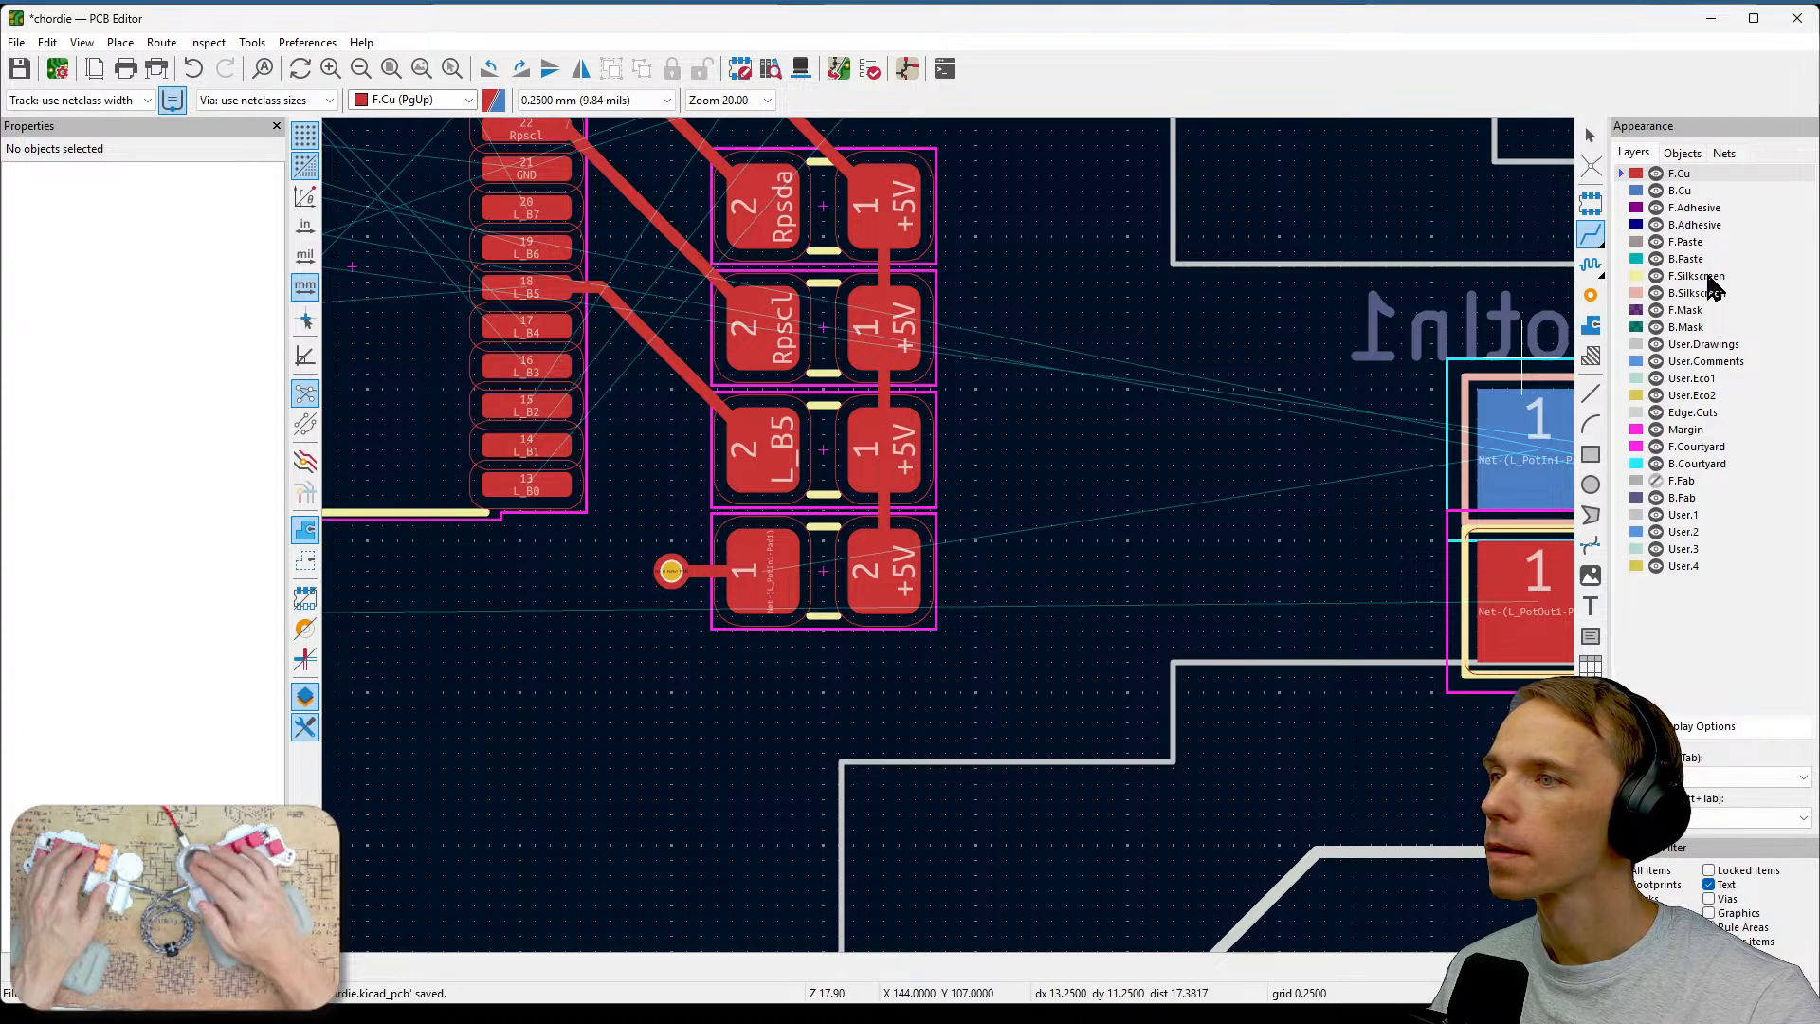
{"action": "left_click", "coordinate": [1635, 191]}
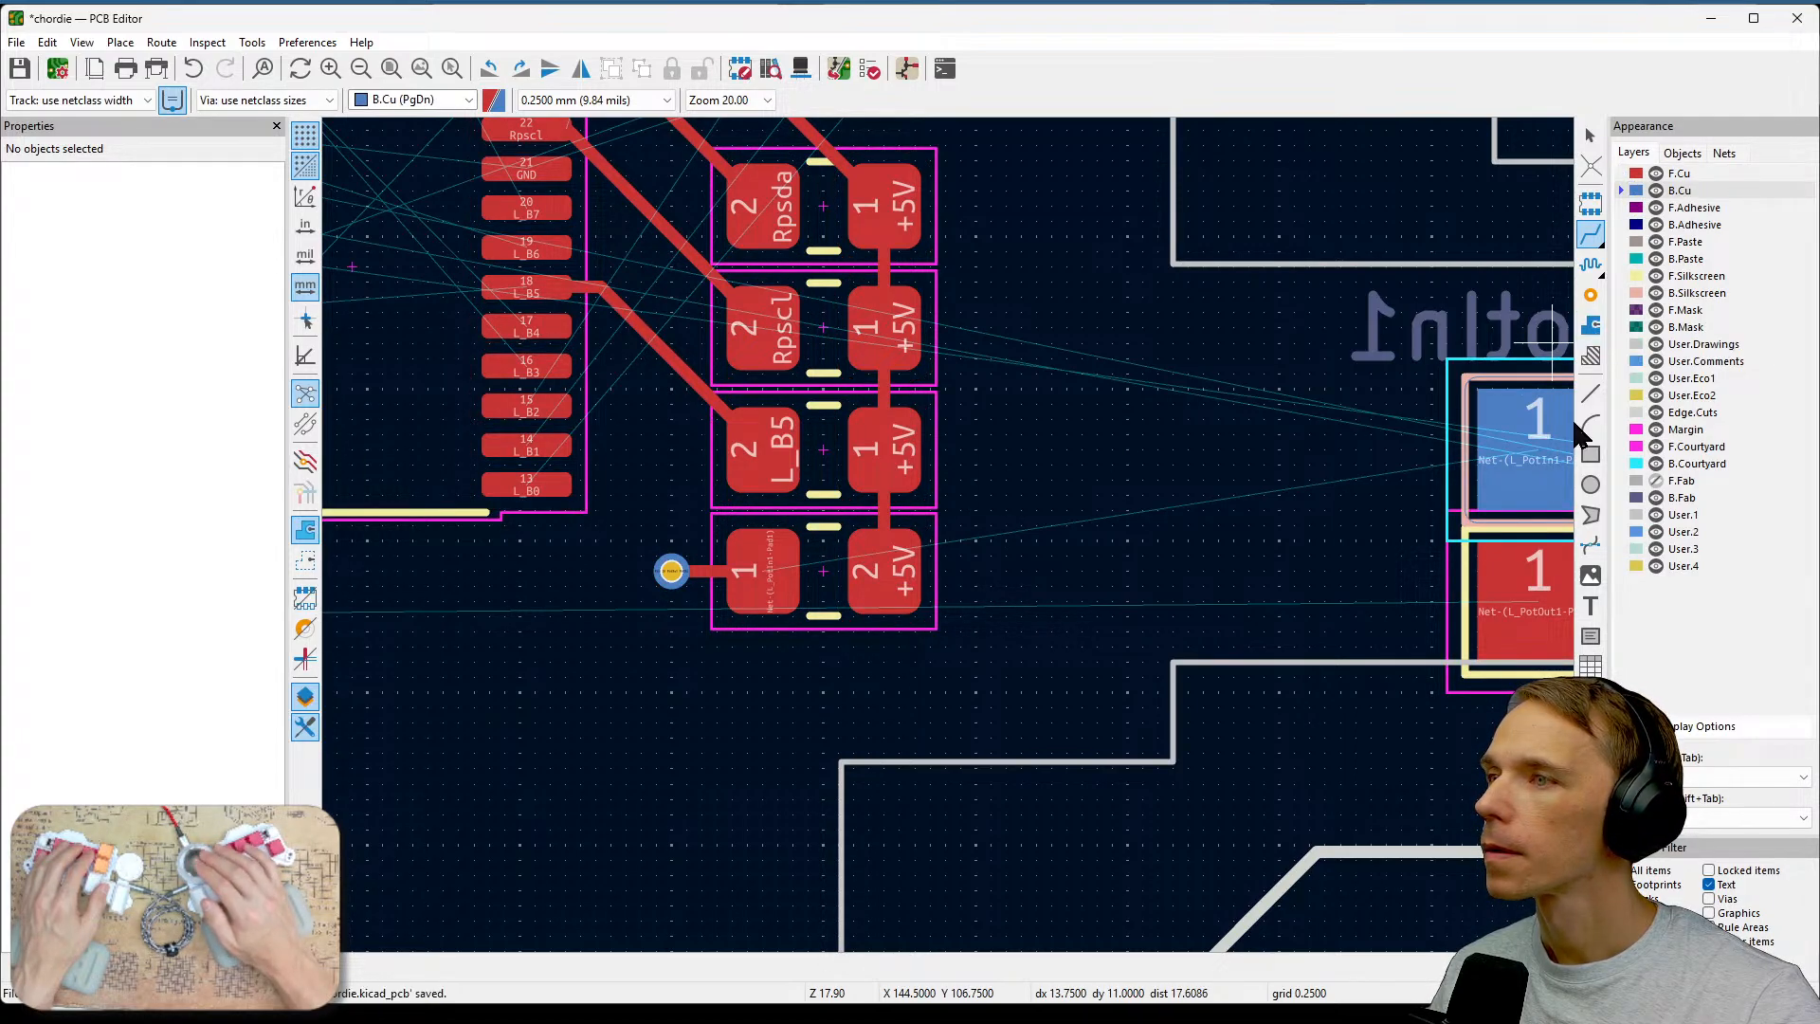
{"action": "left_click", "coordinate": [671, 569]}
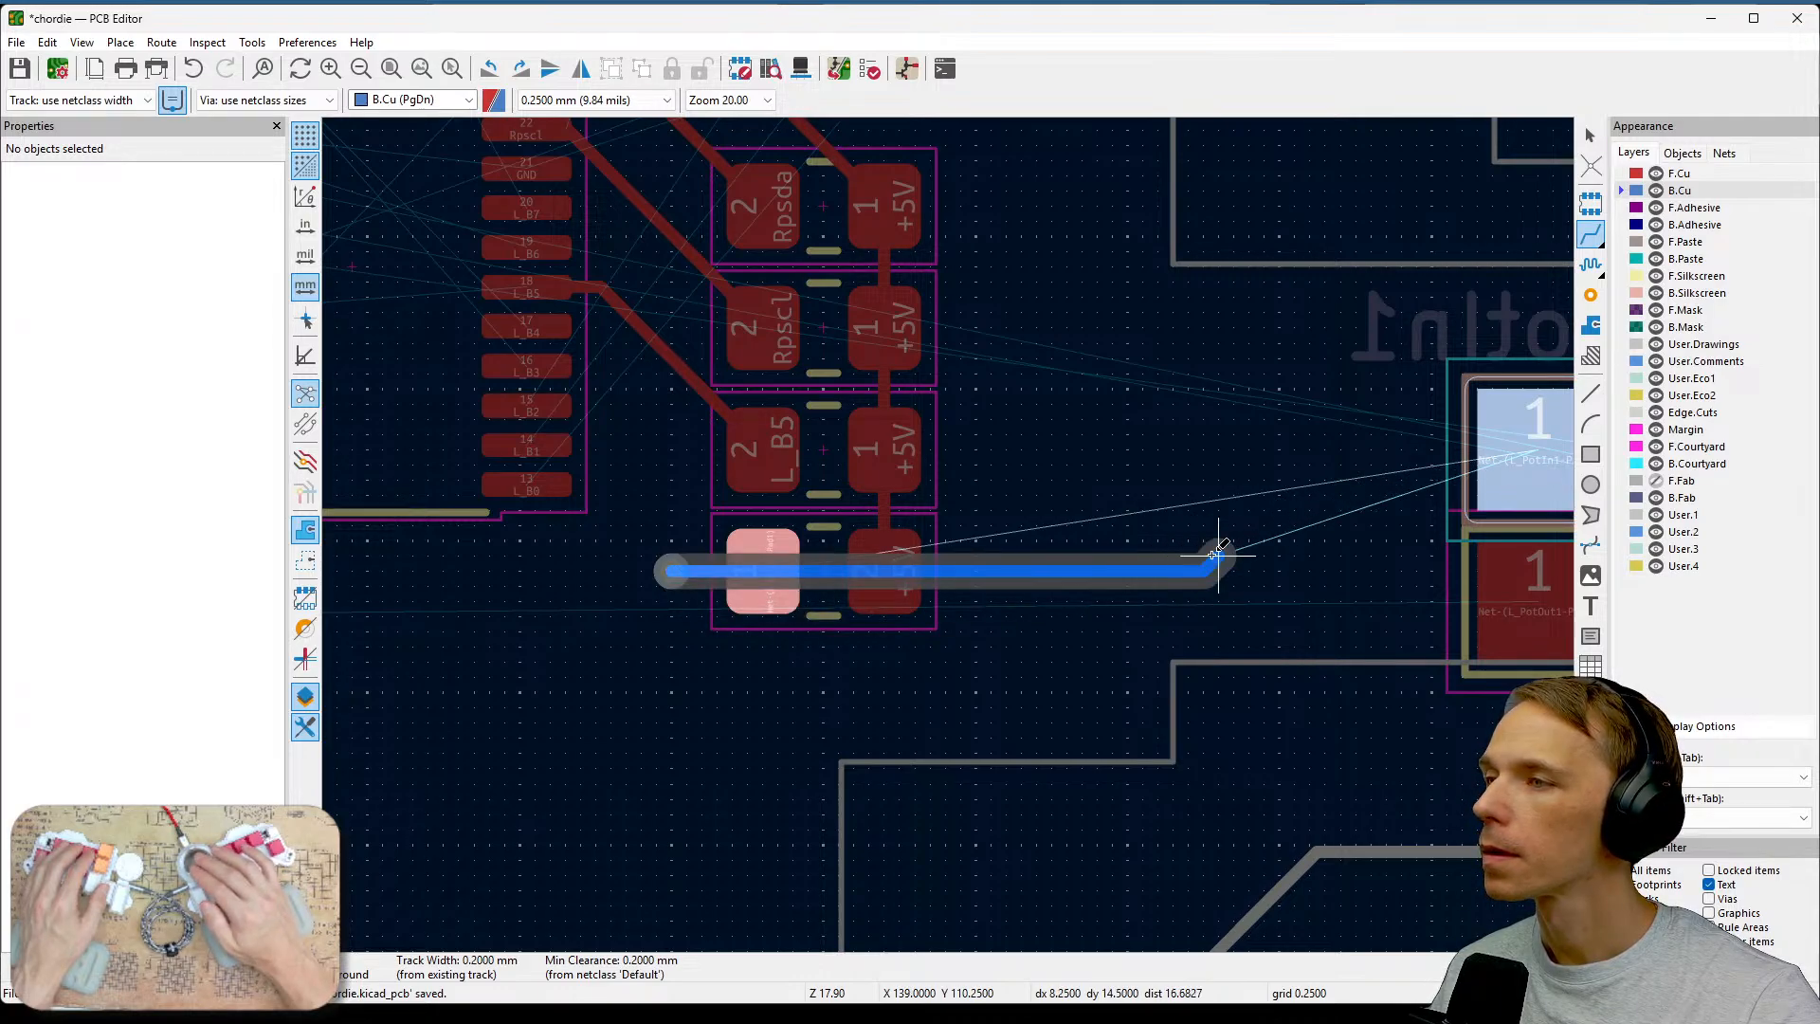
{"action": "left_click", "coordinate": [1294, 447]}
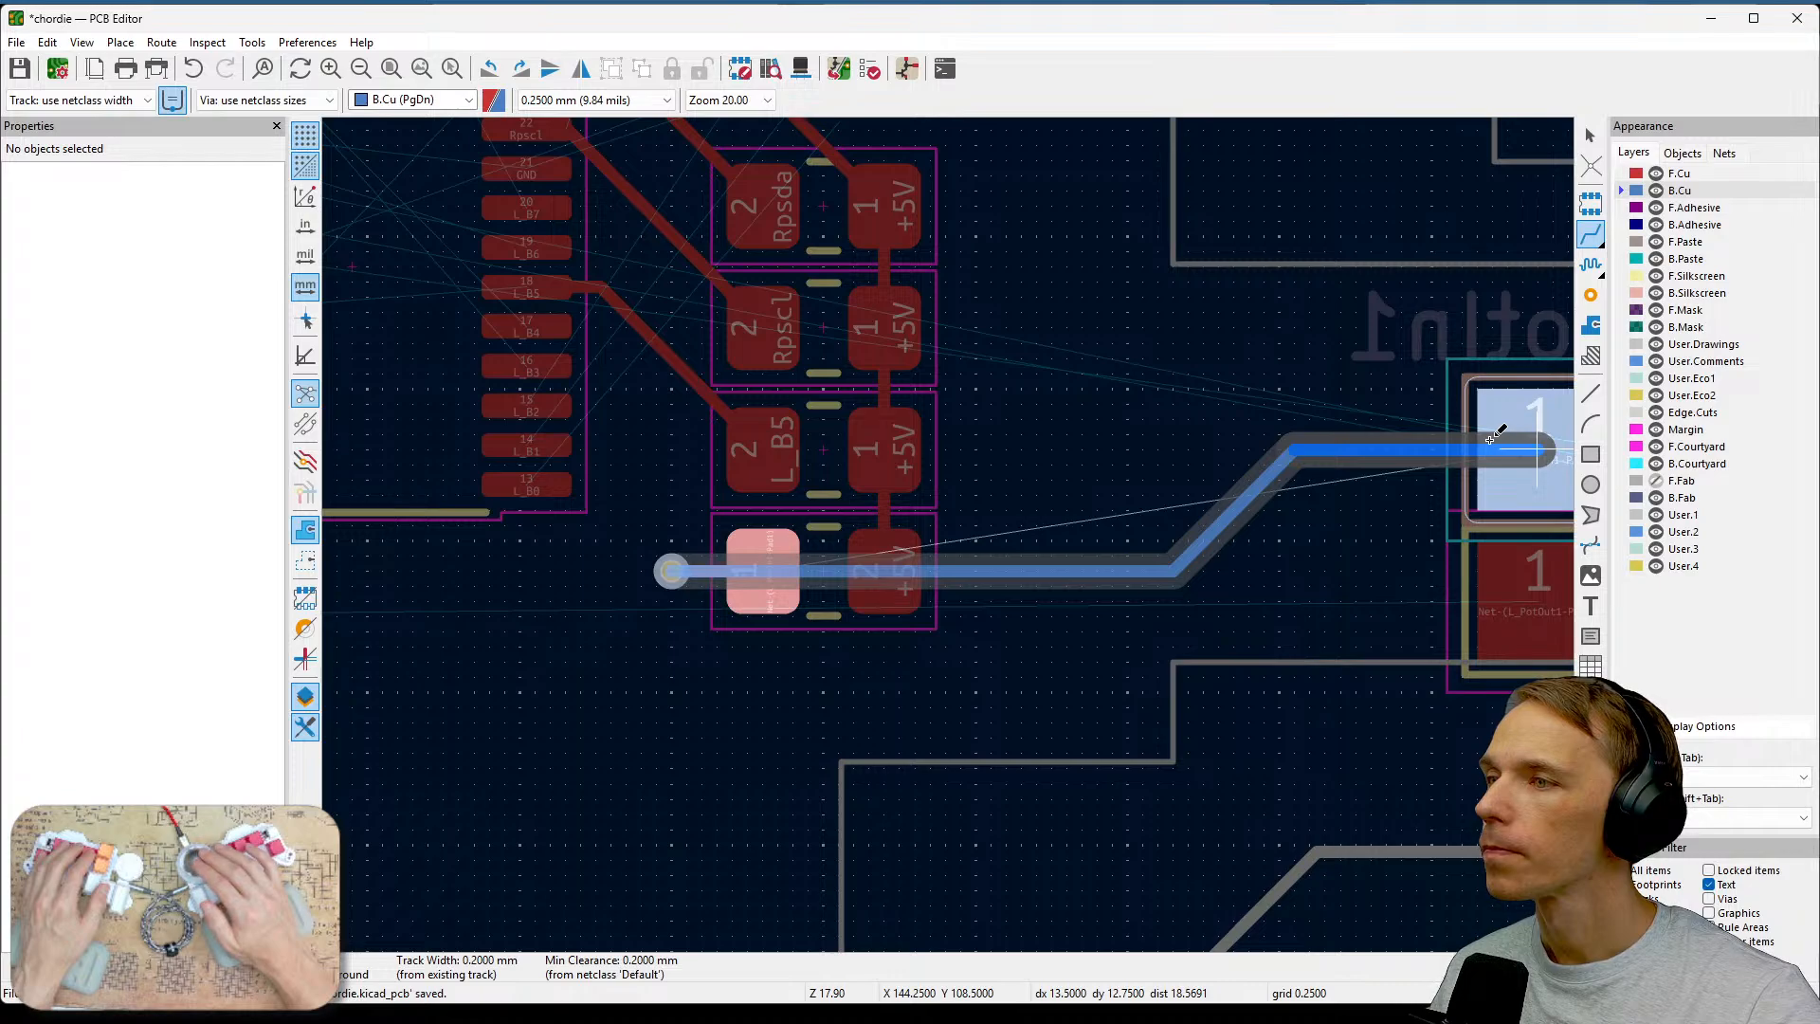
{"action": "left_click", "coordinate": [1490, 438]}
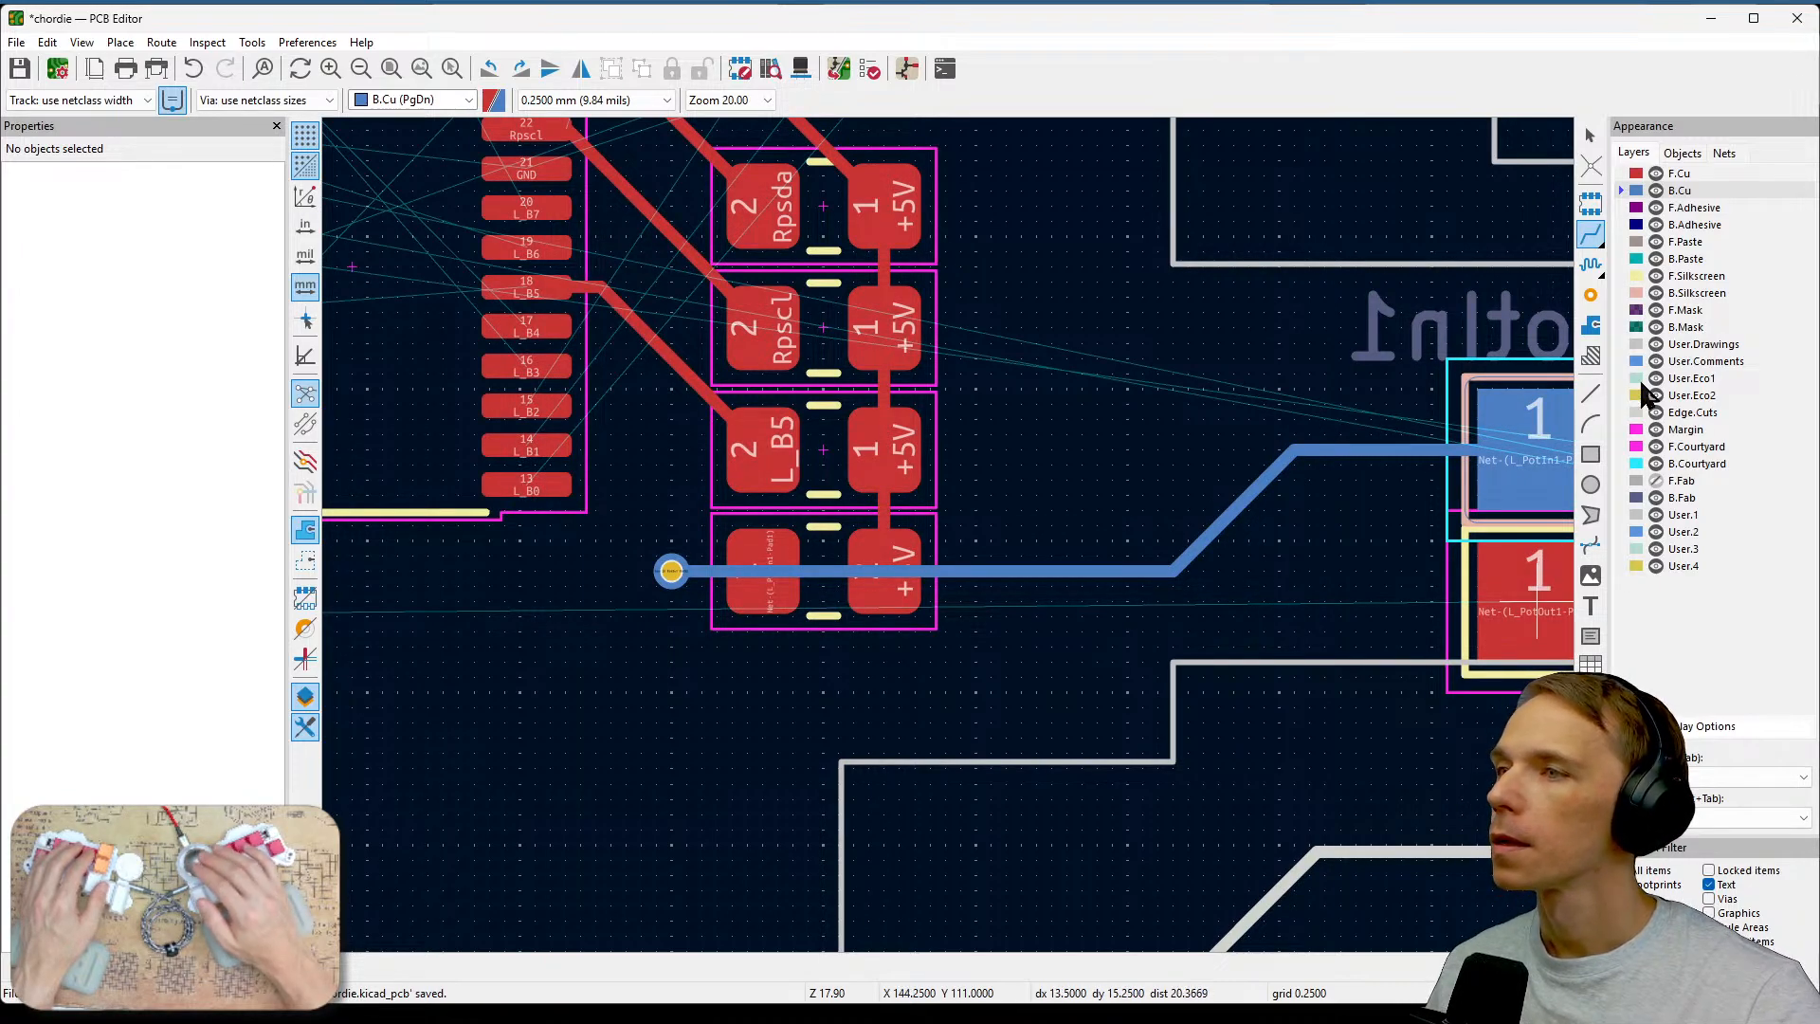
Route a front-copper track from the L_PotOut1 test pad rightward along the lower board edge toward the controller.
{"action": "left_click", "coordinate": [1636, 174]}
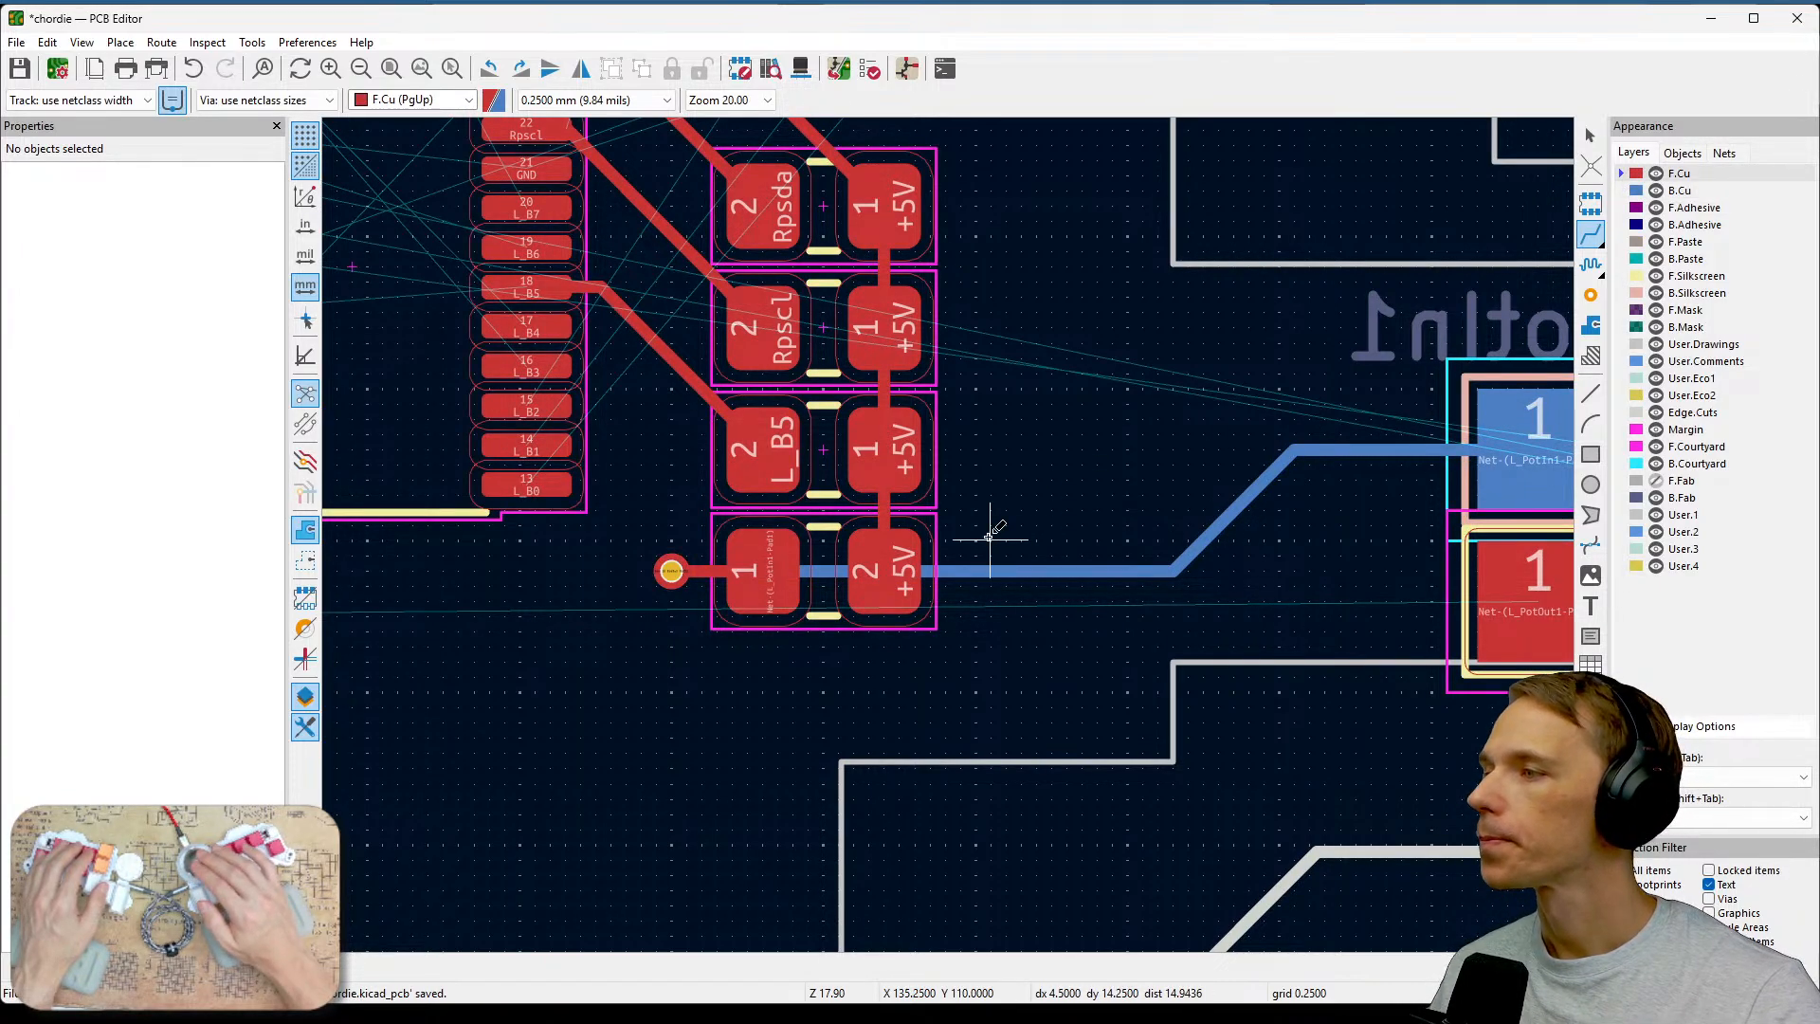
{"action": "scroll", "coordinate": [1149, 512], "scroll_direction": "down", "scroll_amount": 2}
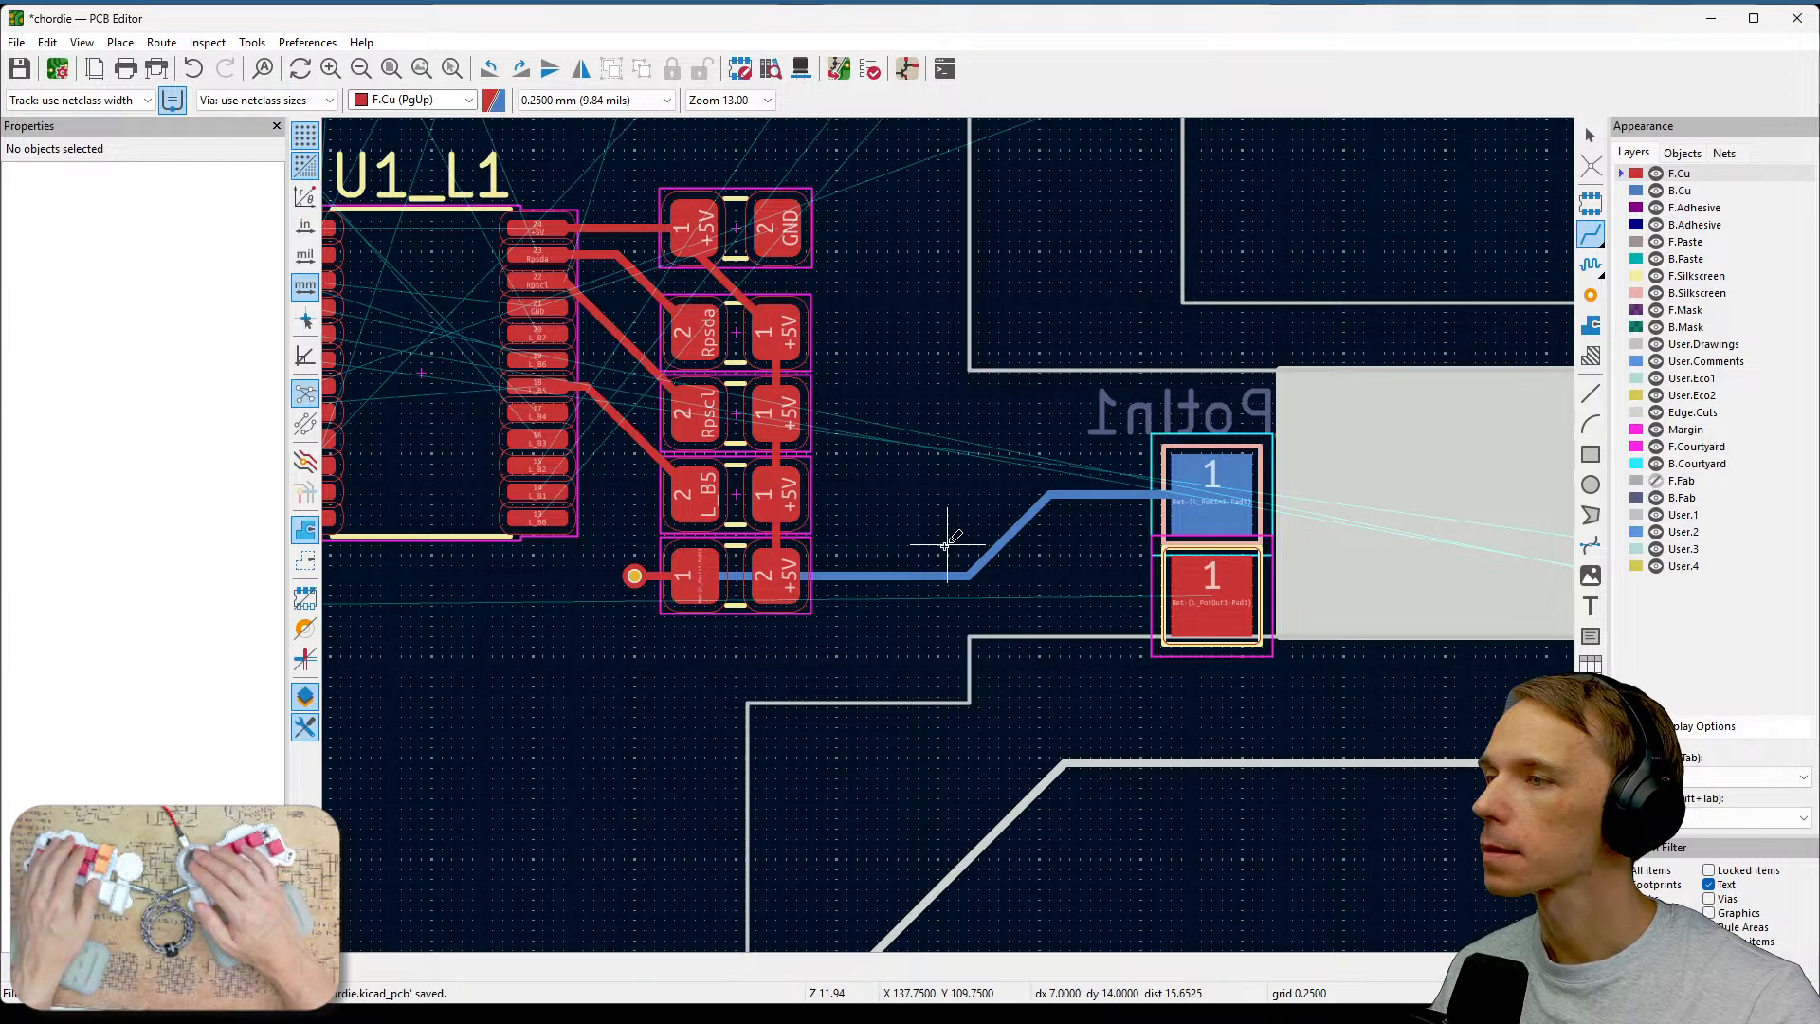
{"action": "middle_click_drag", "start_coordinate": [872, 569], "coordinate": [1418, 430]}
{"action": "scroll", "coordinate": [955, 506], "scroll_direction": "down", "scroll_amount": 1}
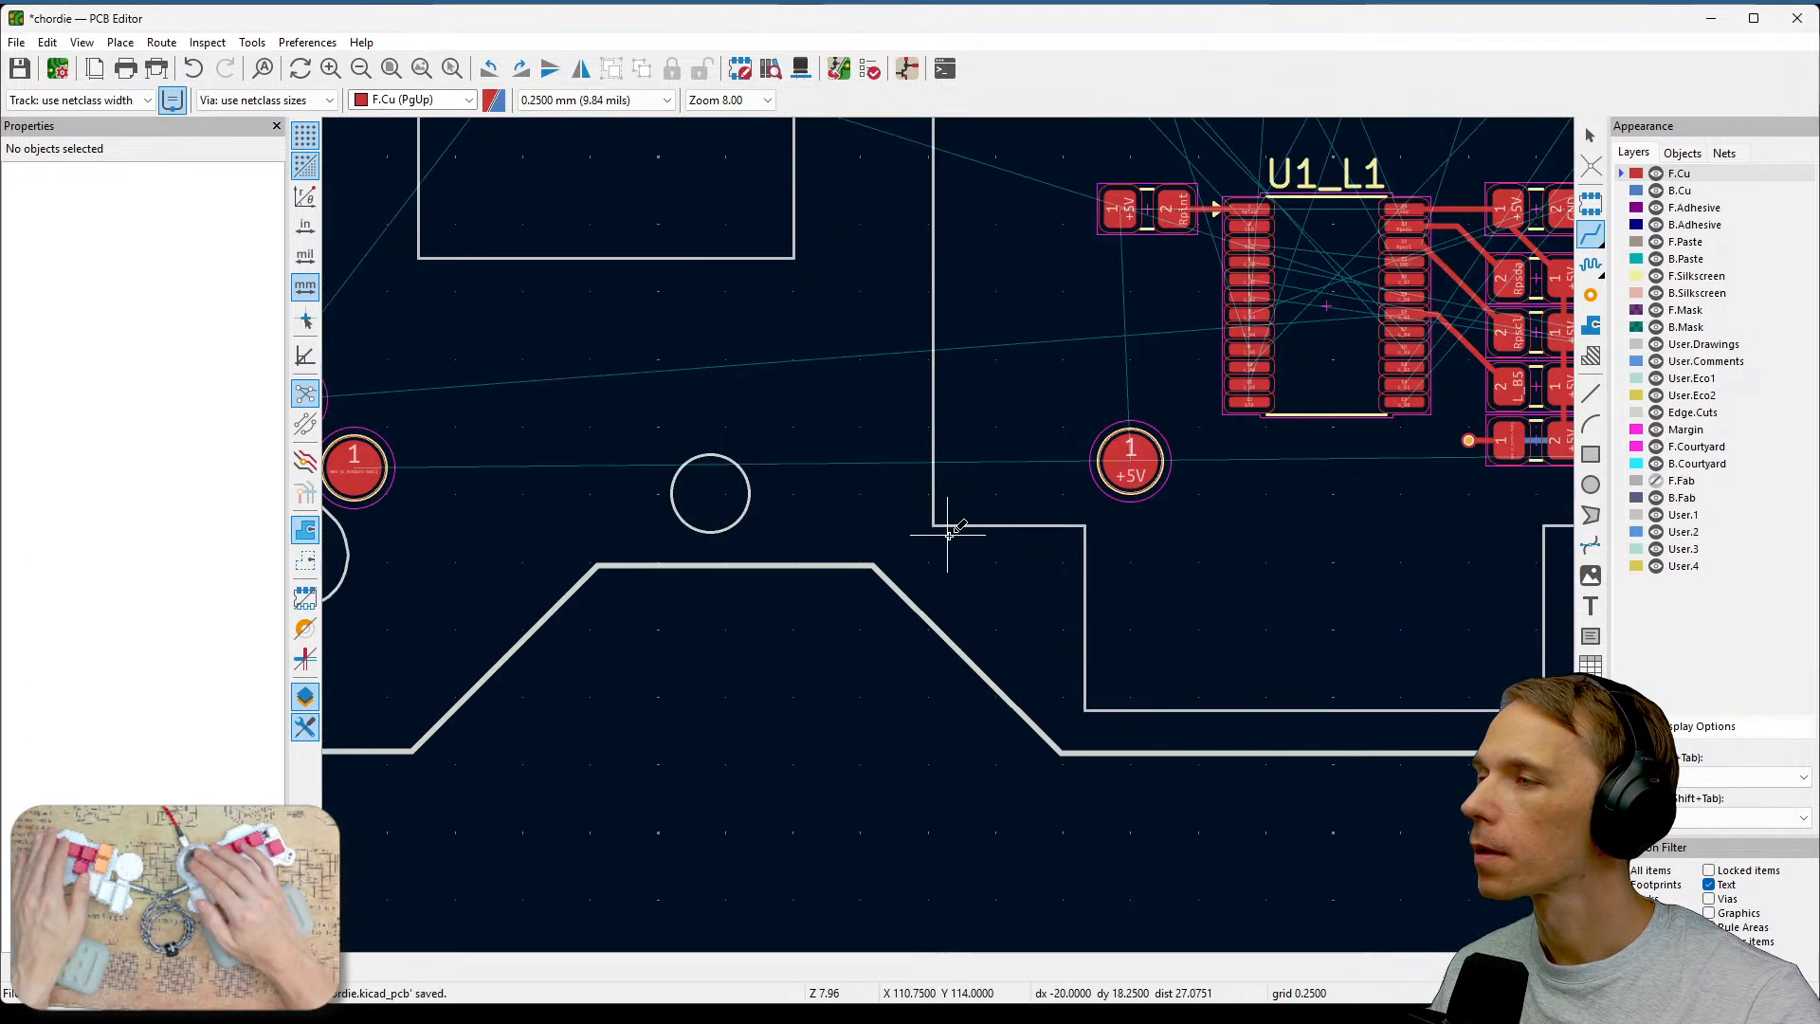
{"action": "middle_click_drag", "start_coordinate": [947, 533], "coordinate": [1390, 439]}
{"action": "scroll", "coordinate": [954, 520], "scroll_direction": "up", "scroll_amount": 1}
{"action": "scroll", "coordinate": [948, 534], "scroll_direction": "up", "scroll_amount": 1}
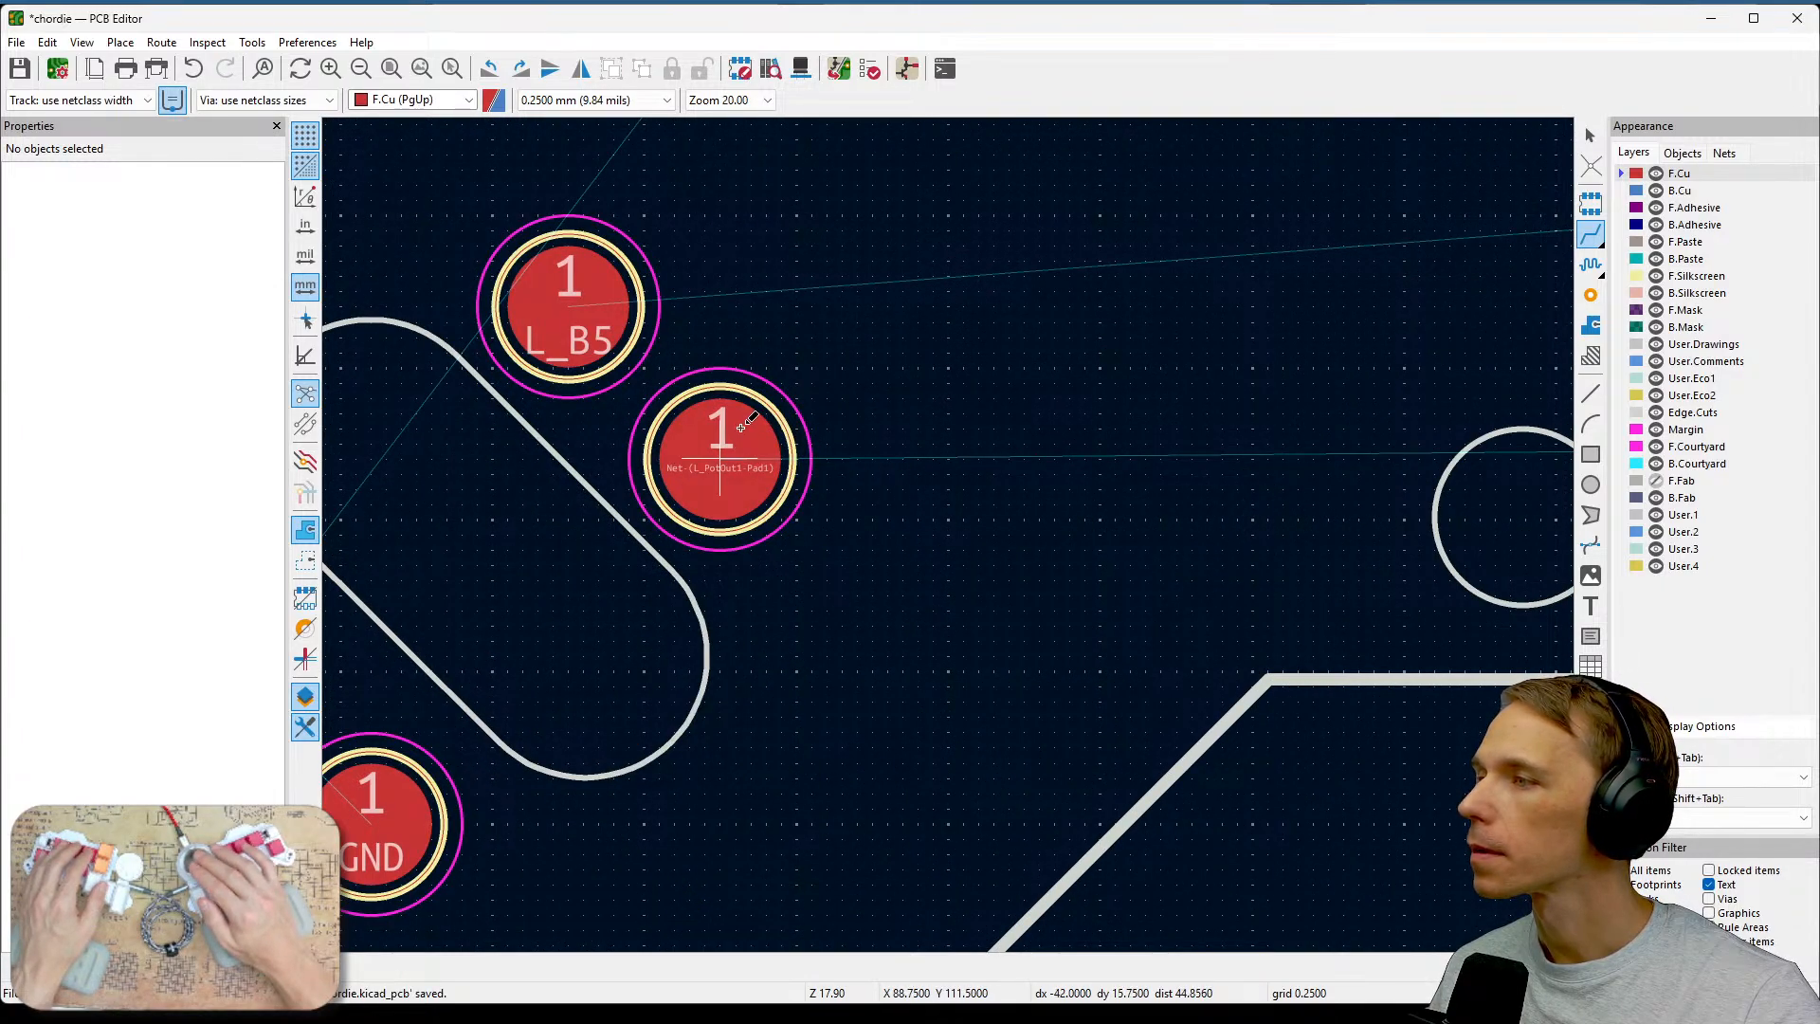
{"action": "left_click", "coordinate": [741, 427]}
{"action": "scroll", "coordinate": [1069, 439], "scroll_direction": "down", "scroll_amount": 3}
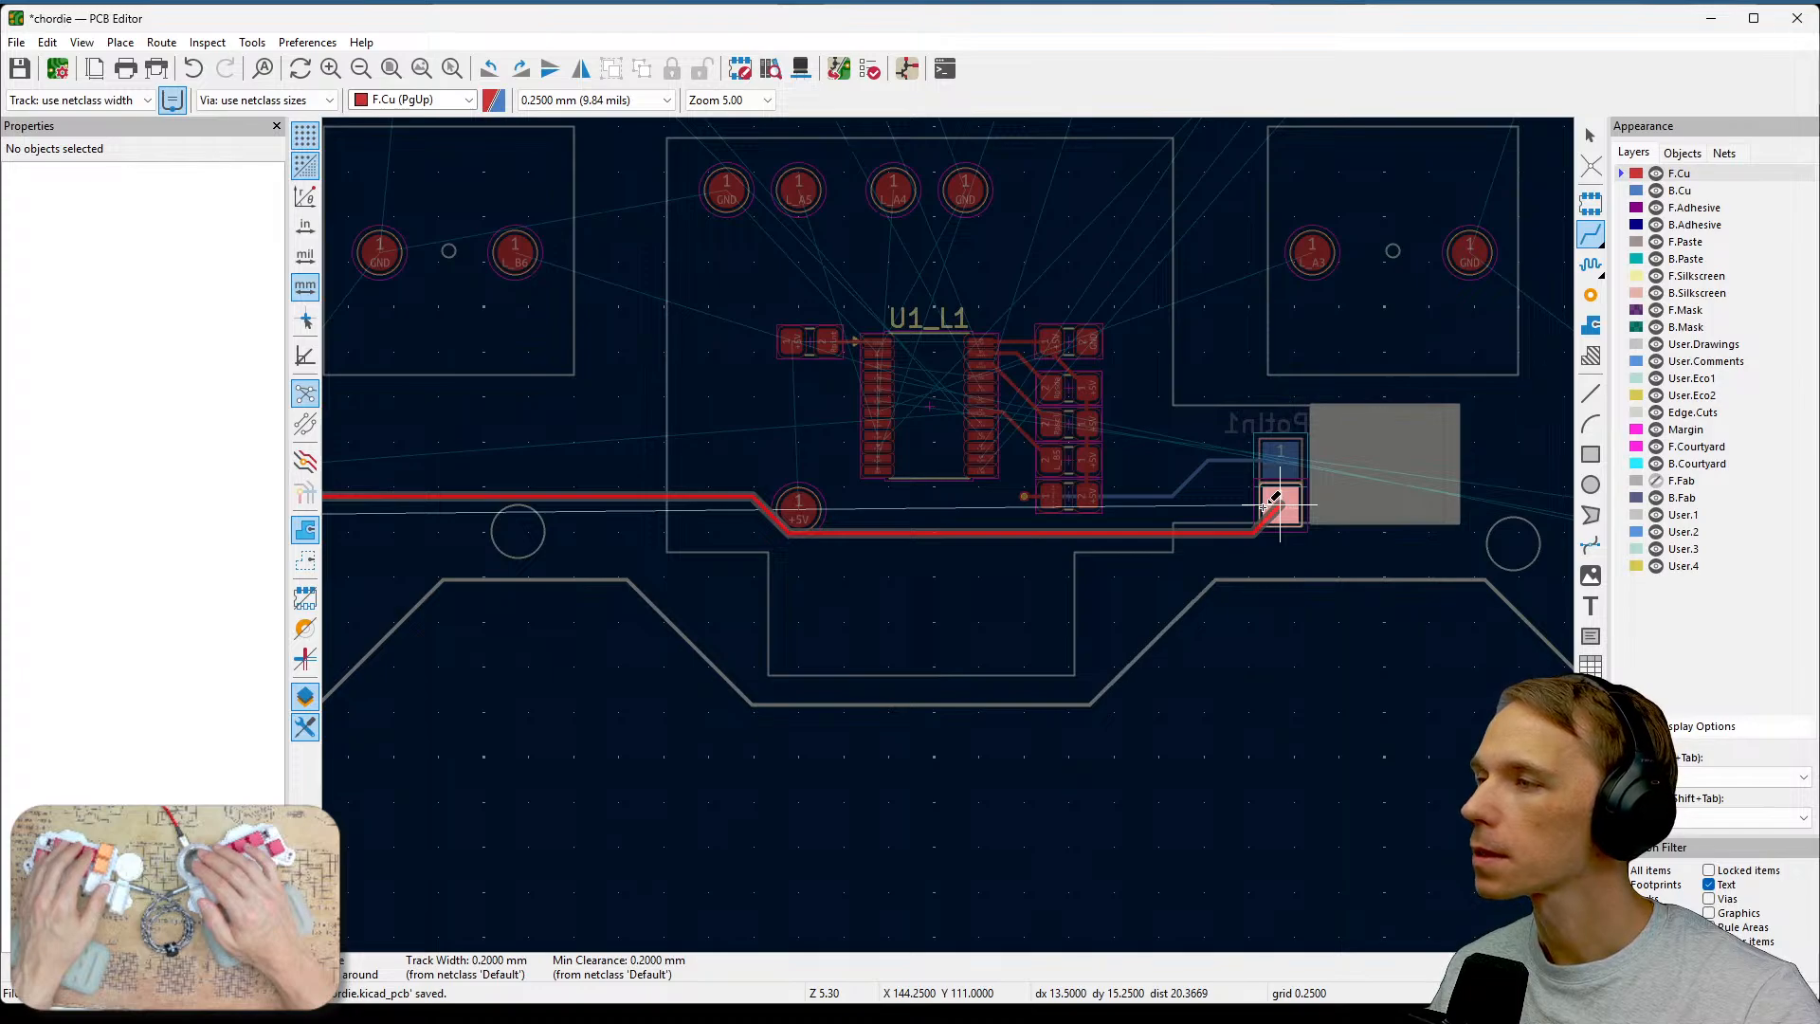
{"action": "middle_click_drag", "start_coordinate": [727, 519], "coordinate": [904, 471]}
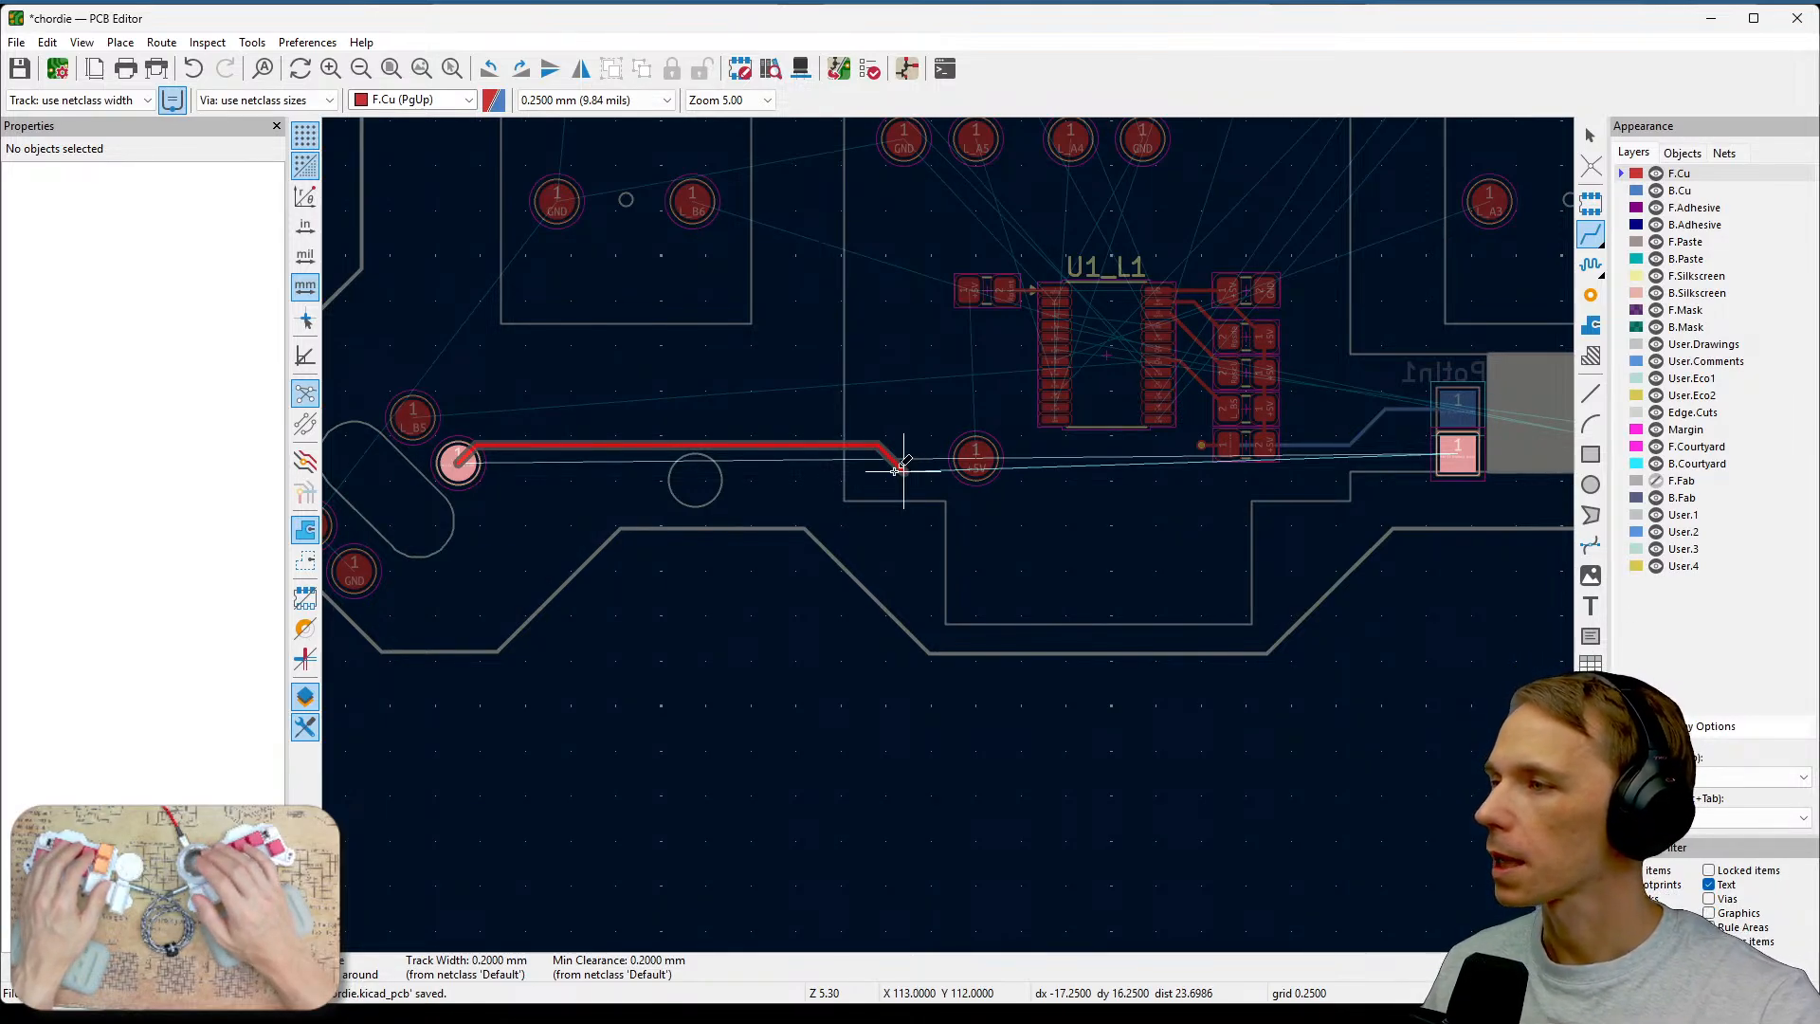
{"action": "scroll", "coordinate": [606, 503], "scroll_direction": "up", "scroll_amount": 2}
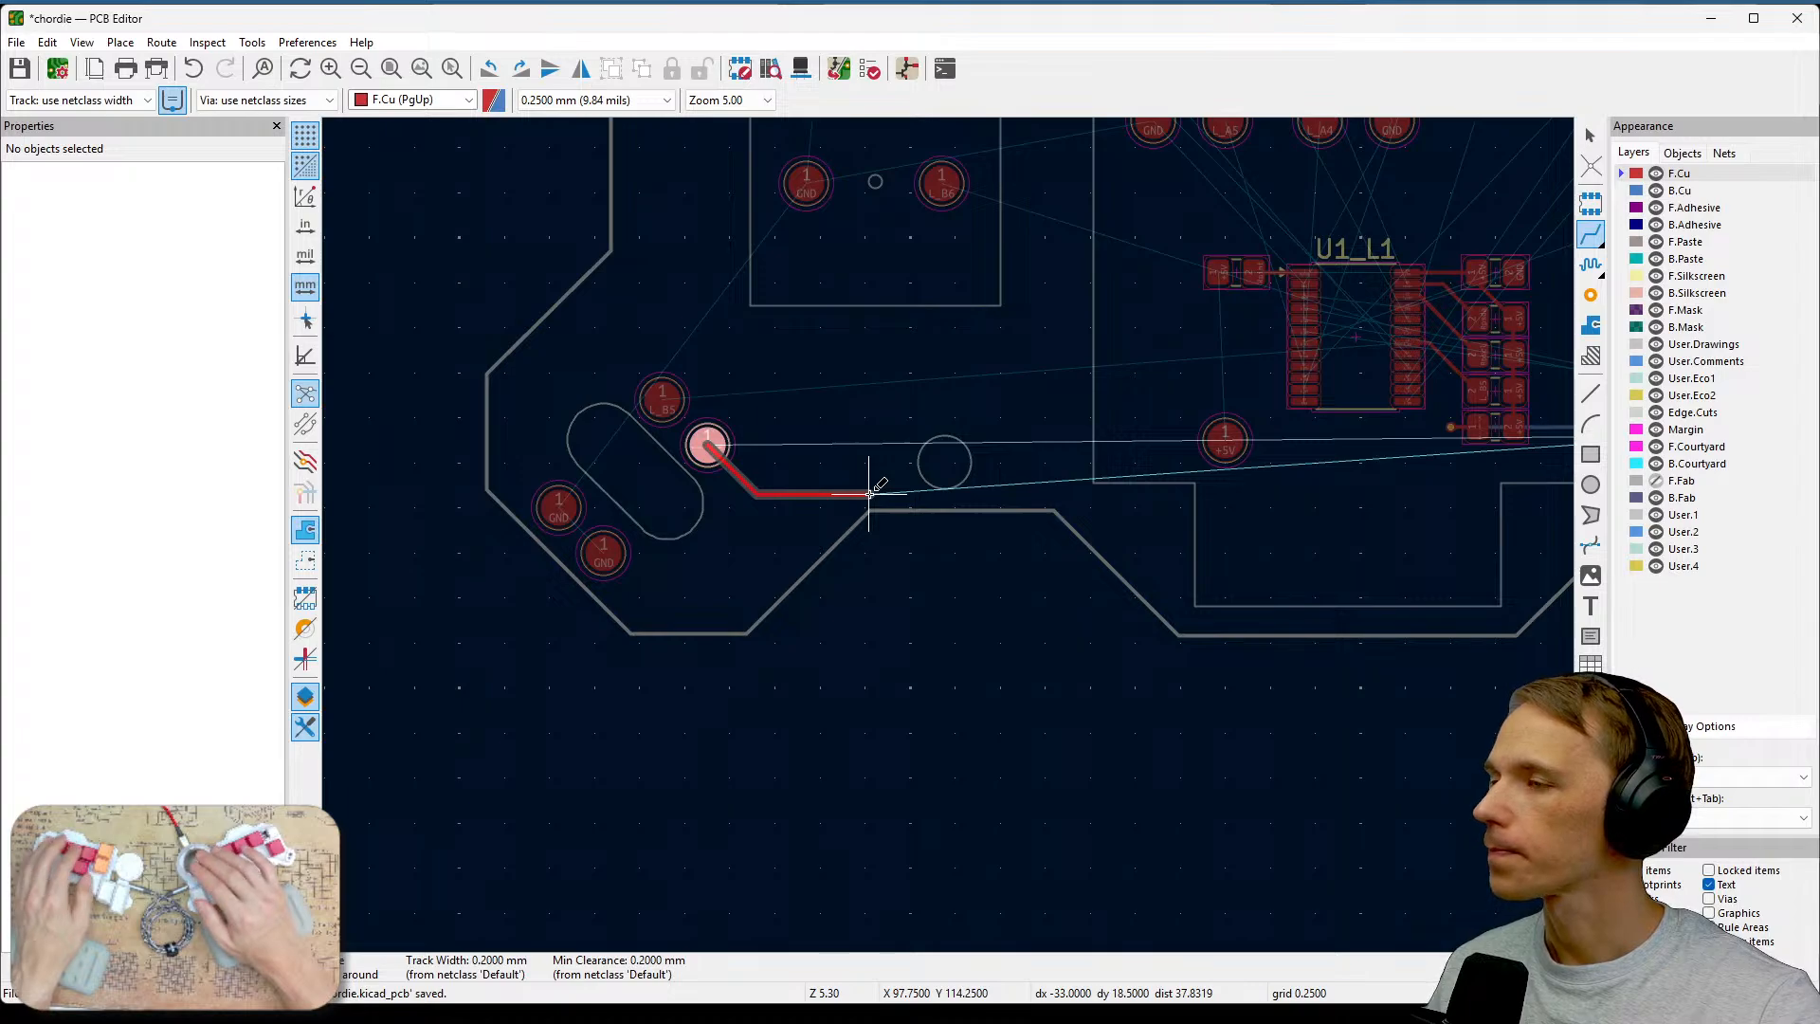
{"action": "scroll", "coordinate": [865, 491], "scroll_direction": "up", "scroll_amount": 2}
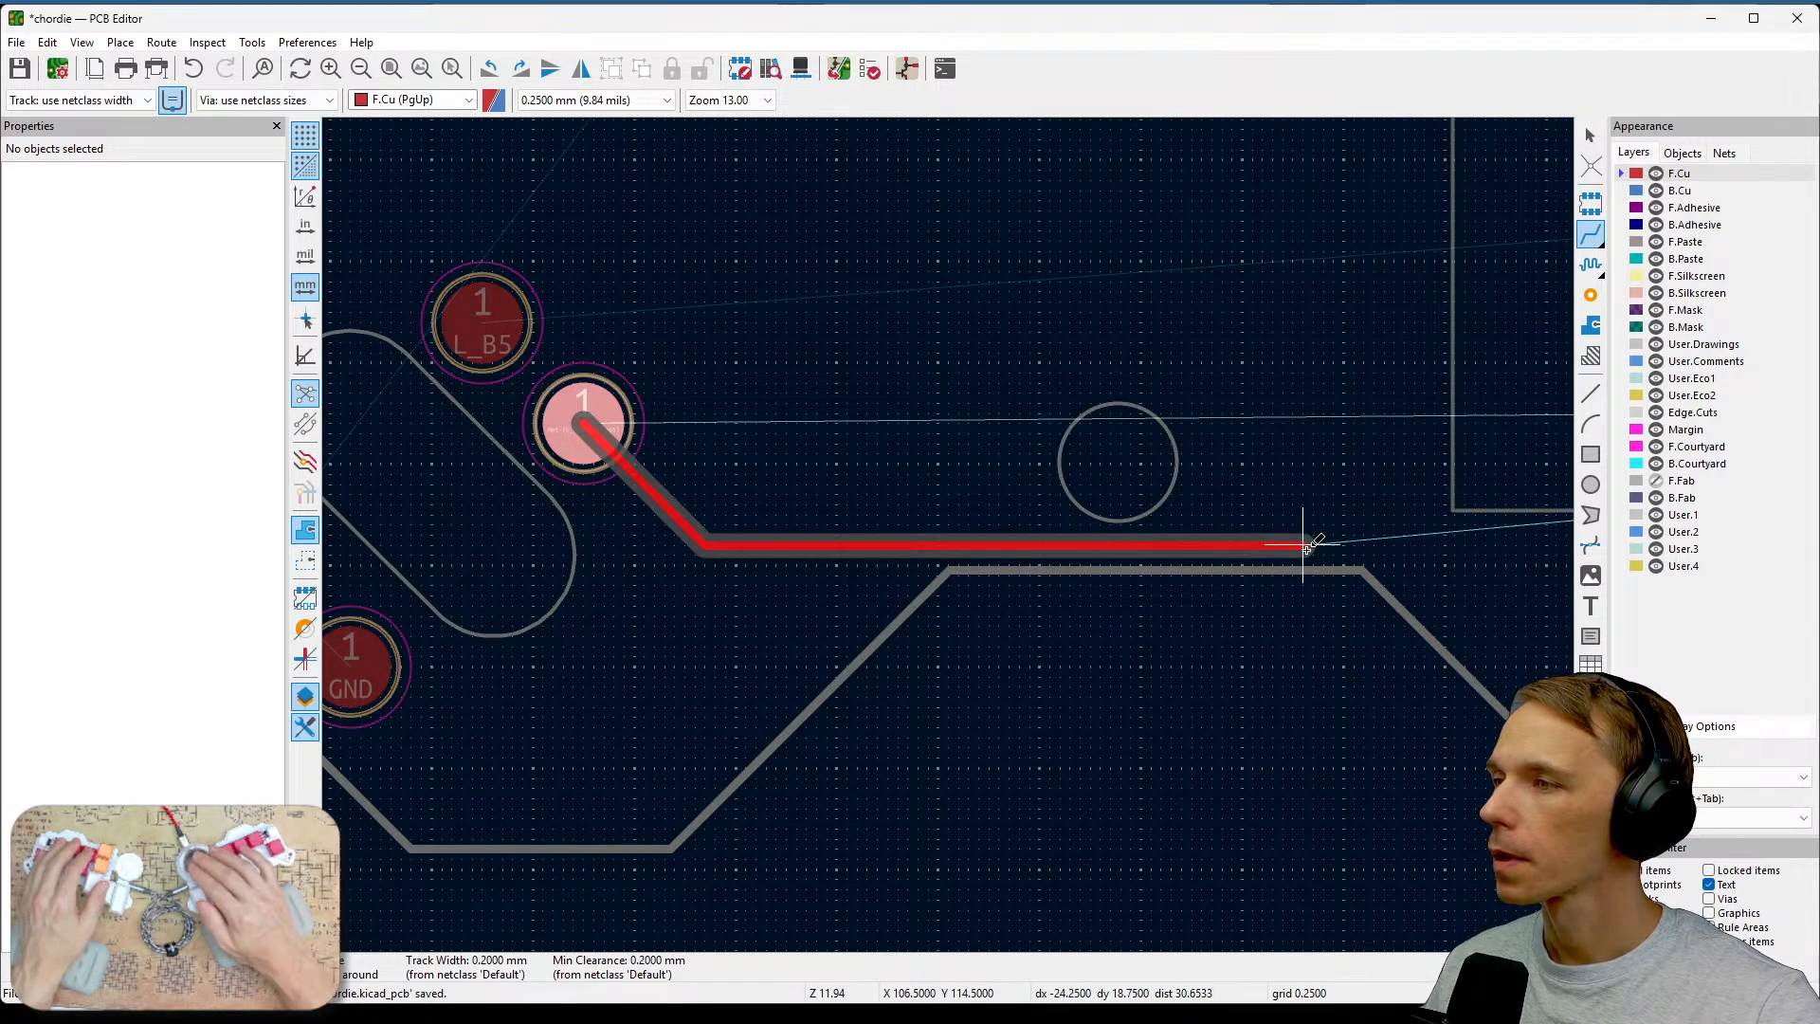
{"action": "scroll", "coordinate": [1431, 520], "scroll_direction": "down", "scroll_amount": 5}
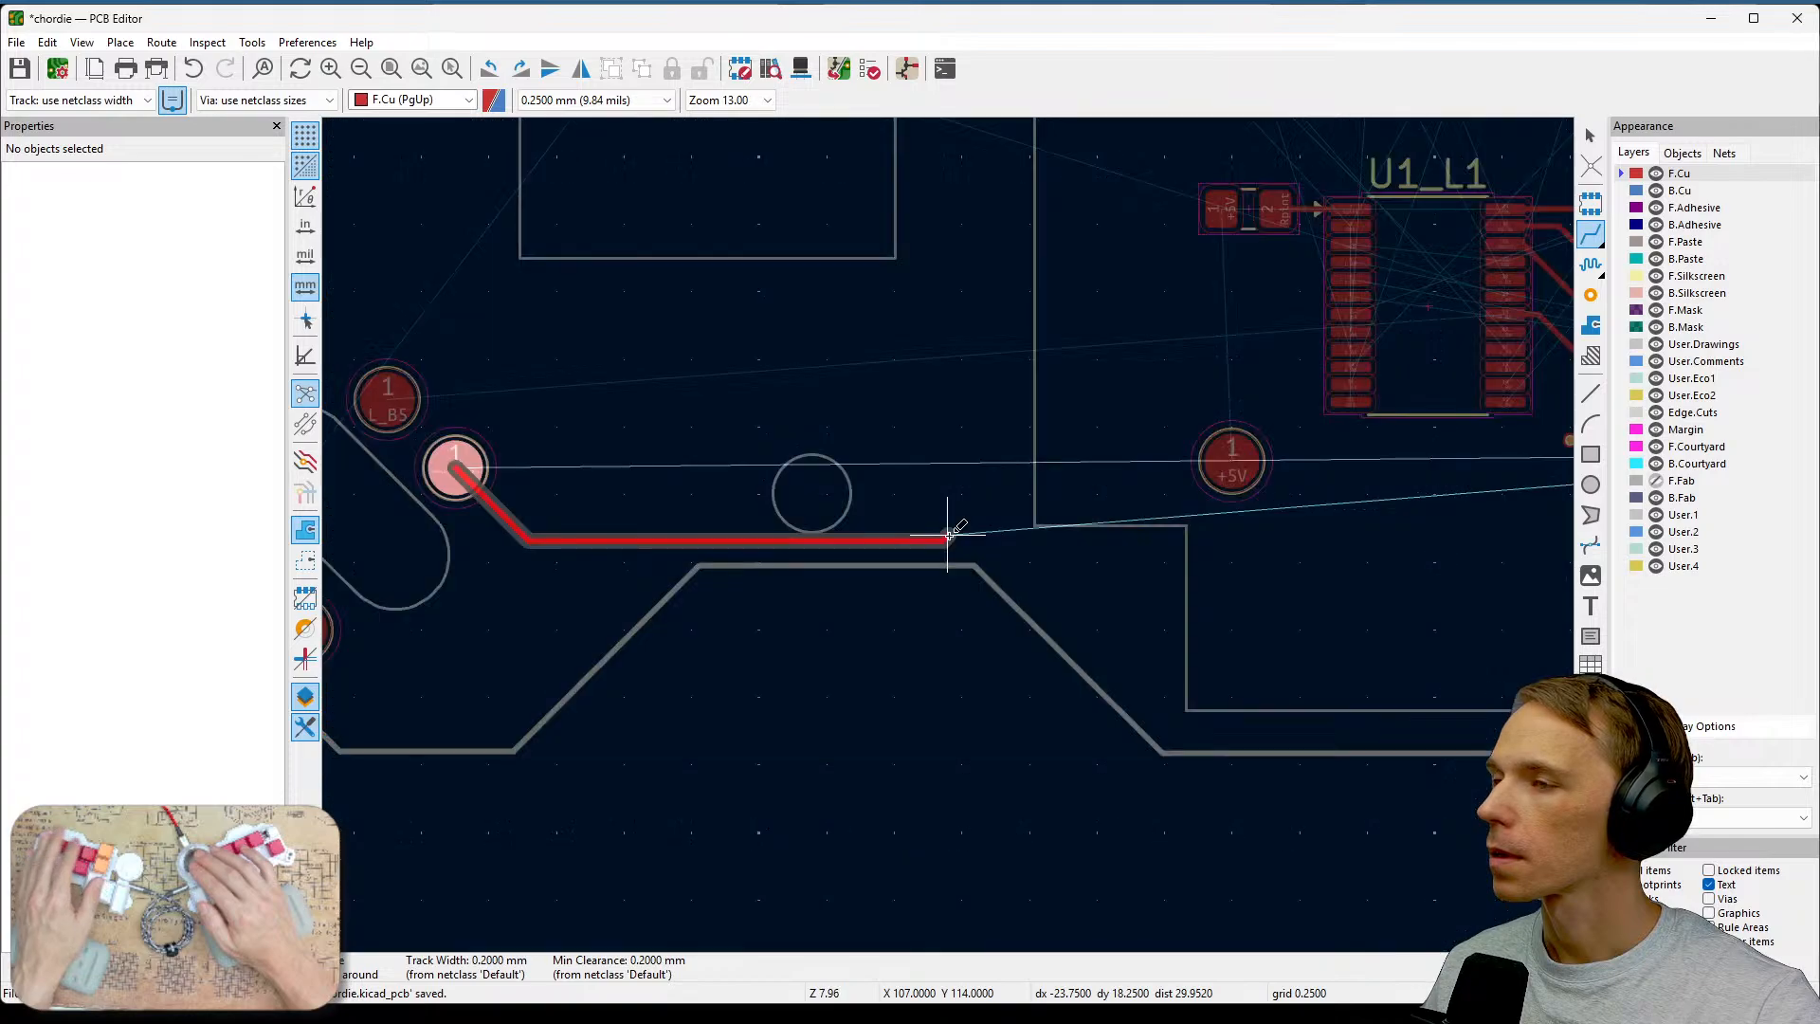
{"action": "scroll", "coordinate": [1079, 579], "scroll_direction": "up", "scroll_amount": 6}
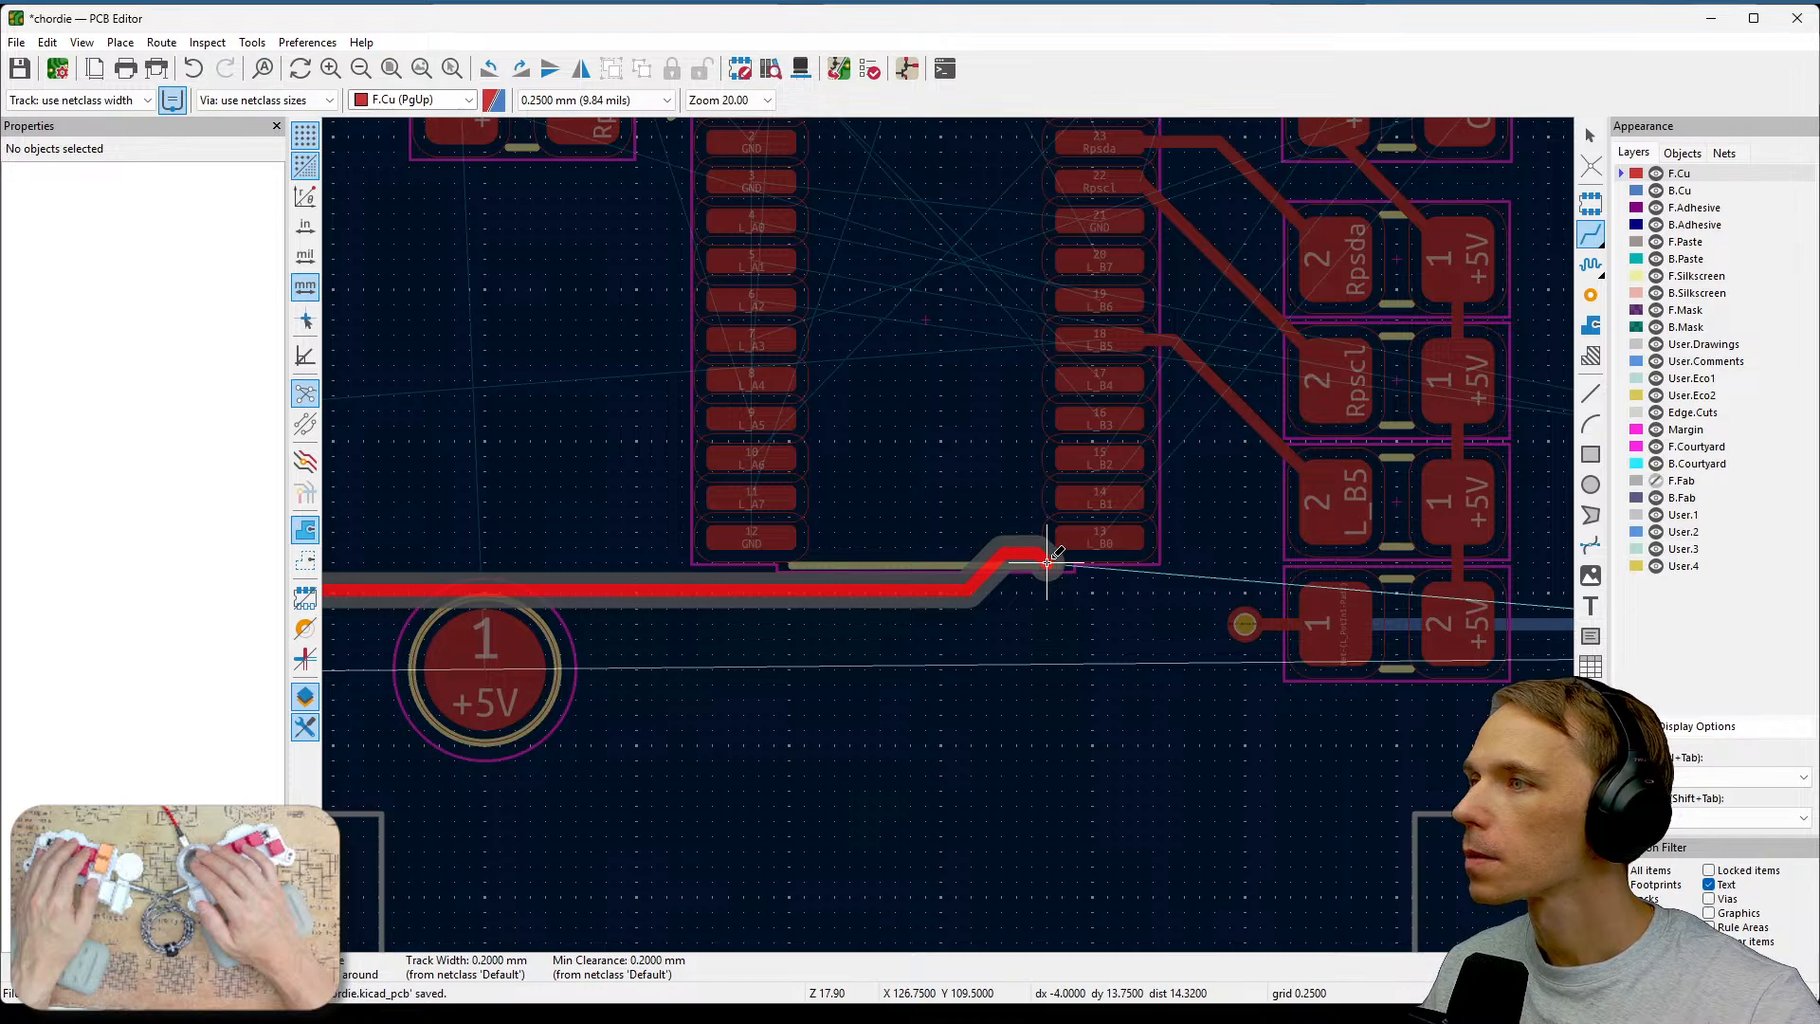
{"action": "middle_click_drag", "start_coordinate": [861, 740], "coordinate": [1385, 558]}
{"action": "middle_click_drag", "start_coordinate": [792, 621], "coordinate": [1503, 414]}
{"action": "middle_click_drag", "start_coordinate": [884, 472], "coordinate": [1378, 514]}
{"action": "scroll", "coordinate": [1178, 532], "scroll_direction": "down", "scroll_amount": 2}
{"action": "middle_click_drag", "start_coordinate": [785, 561], "coordinate": [1306, 467]}
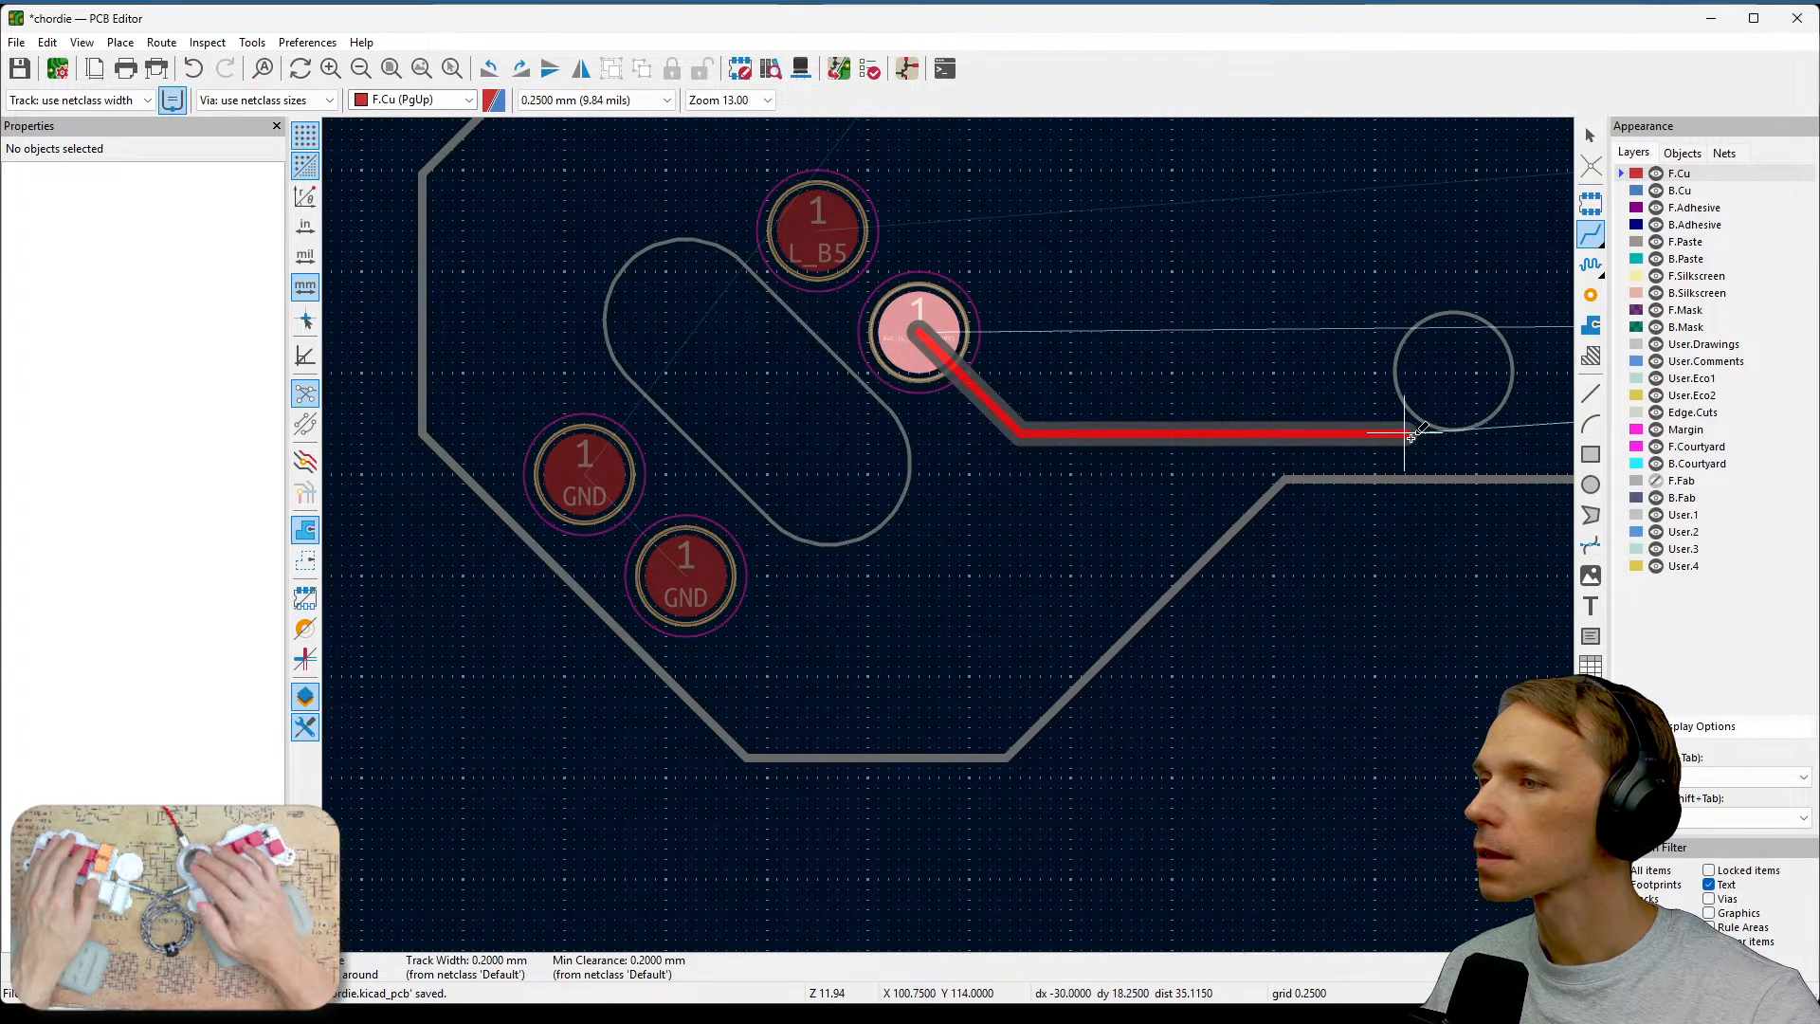
{"action": "left_click", "coordinate": [1531, 463]}
{"action": "key", "text": "Escape"}
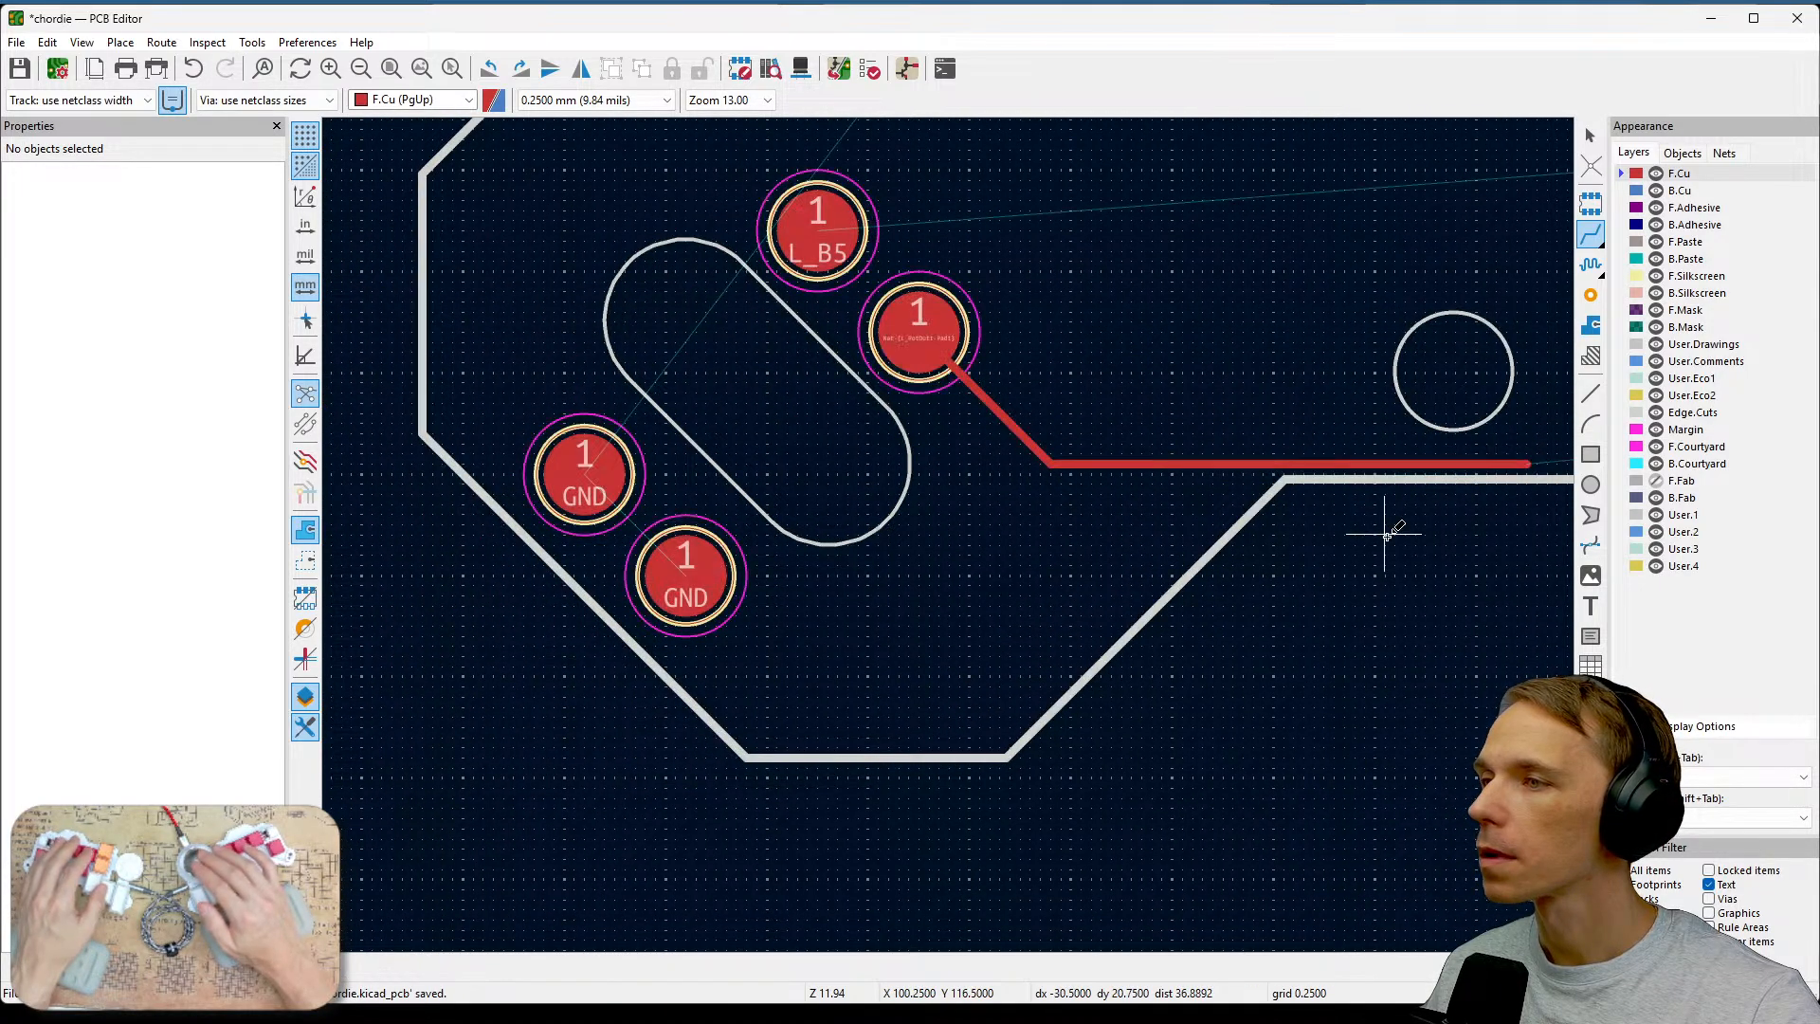
Route a front-copper track from the L_B5 test pad rightward along the lower board edge, parallel to the previous track.
{"action": "left_click", "coordinate": [812, 228]}
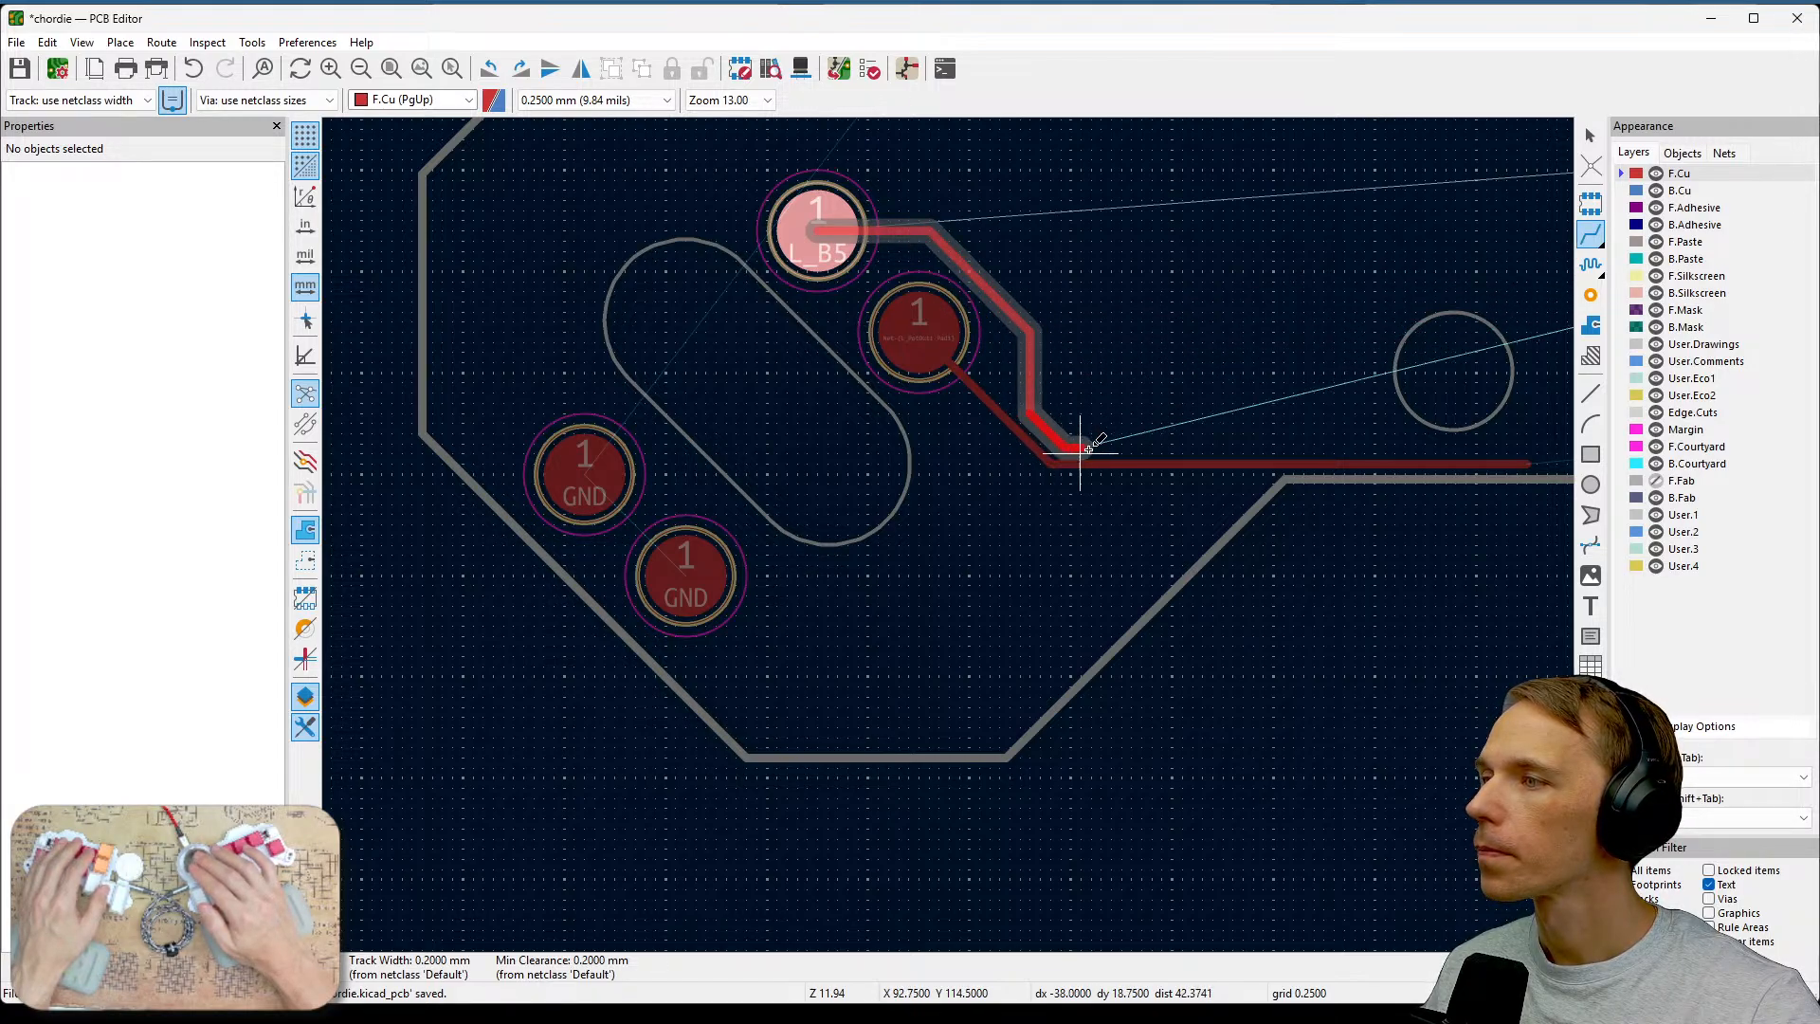
{"action": "left_click", "coordinate": [1522, 460]}
{"action": "key", "text": "Escape"}
{"action": "middle_click_drag", "start_coordinate": [1457, 503], "coordinate": [1246, 618]}
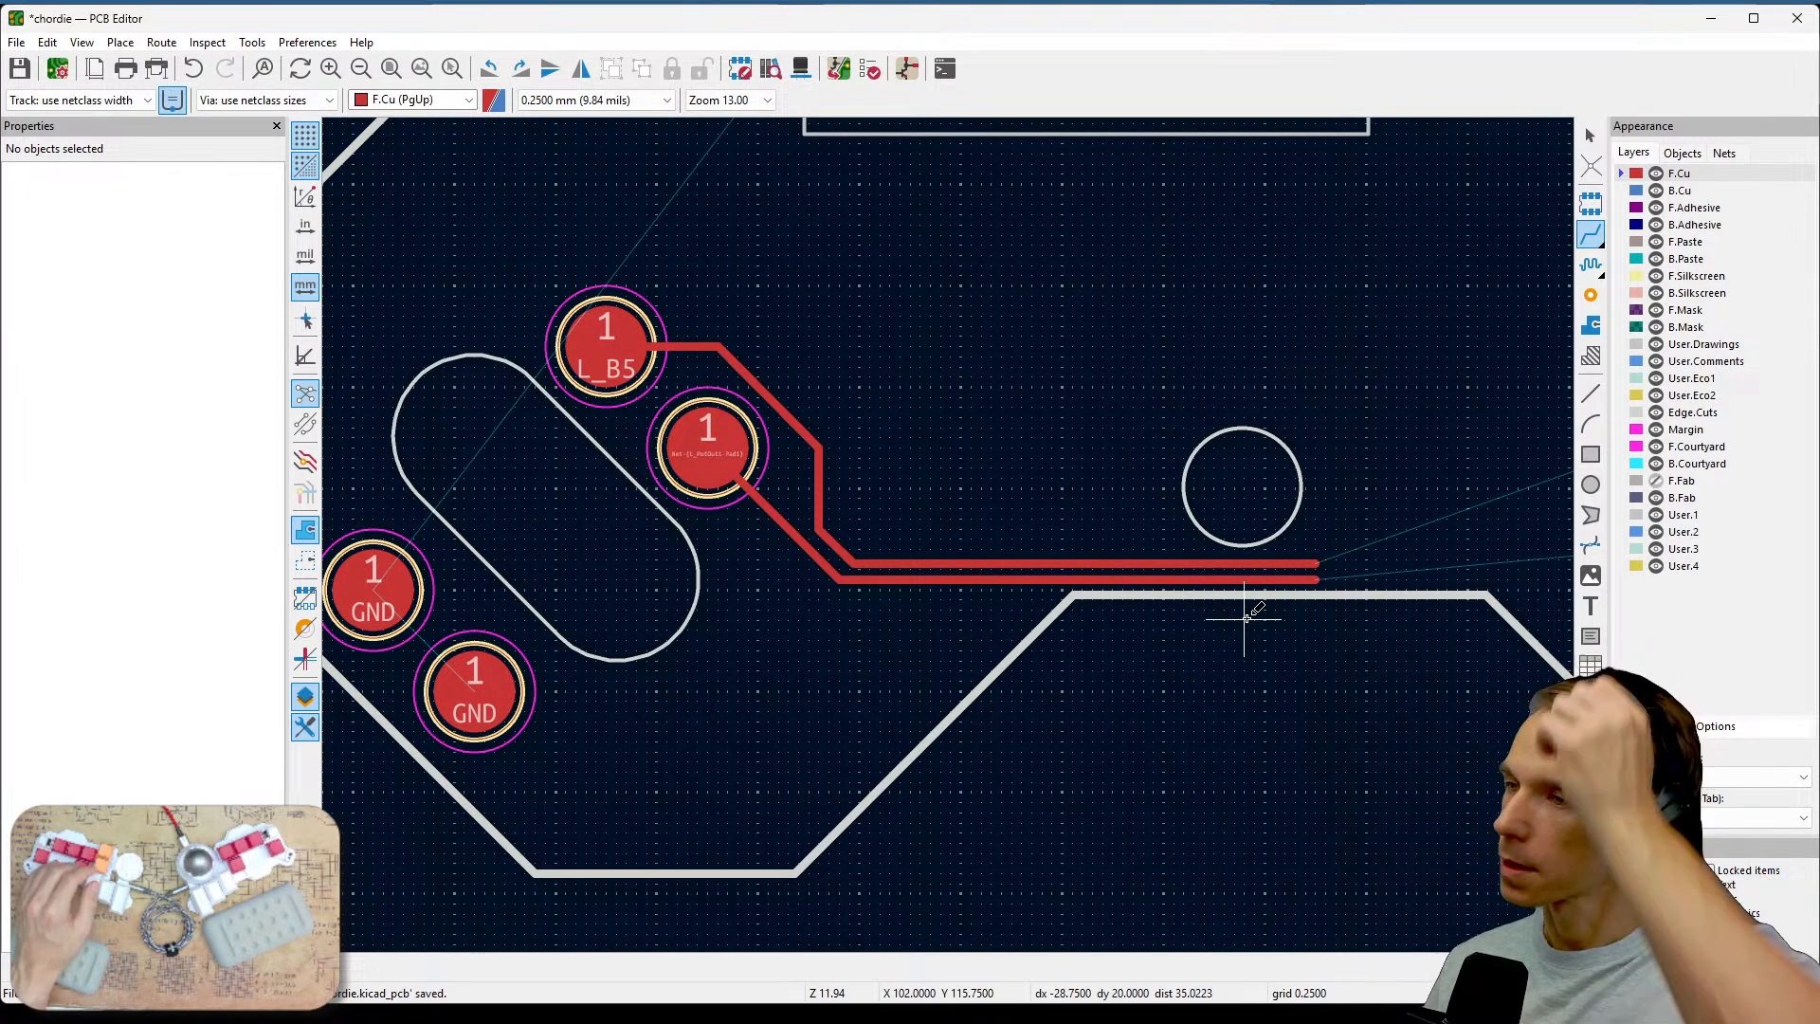
Run the design rules check and inspect the listed violations, starting with the annular-width error on the Potin1 via.
{"action": "left_click", "coordinate": [870, 70]}
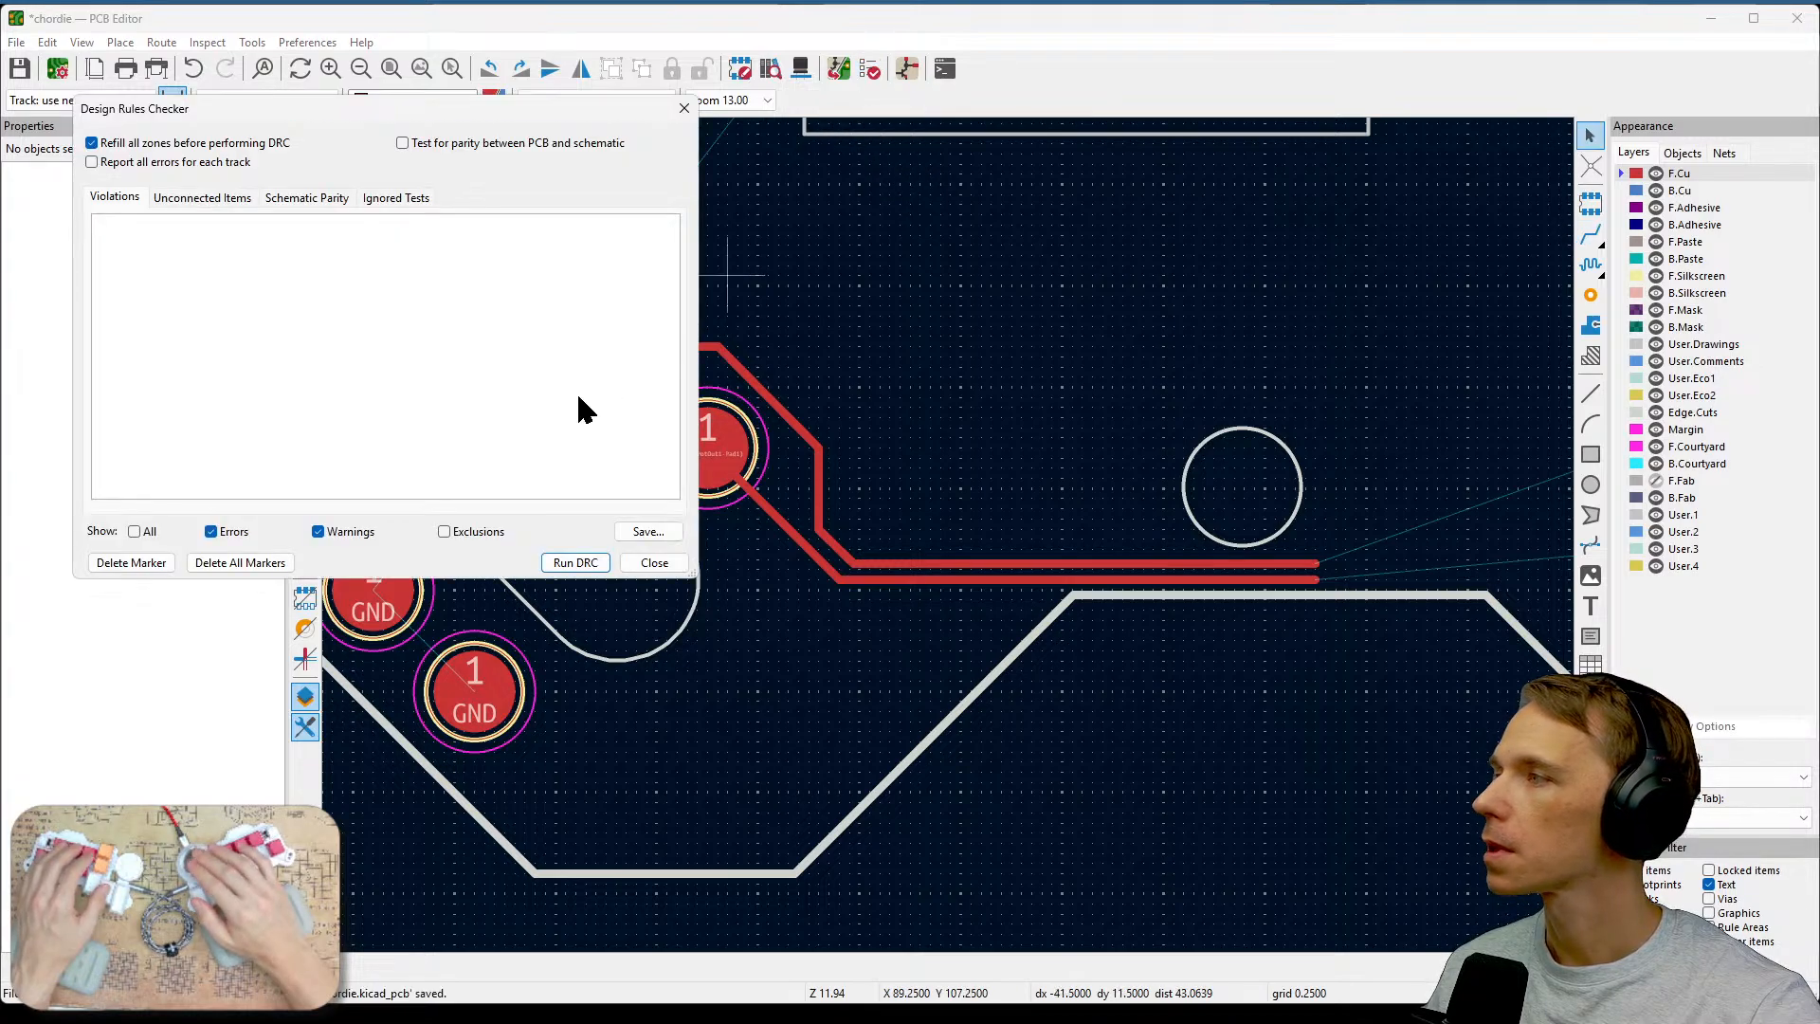
{"action": "left_click", "coordinate": [565, 564]}
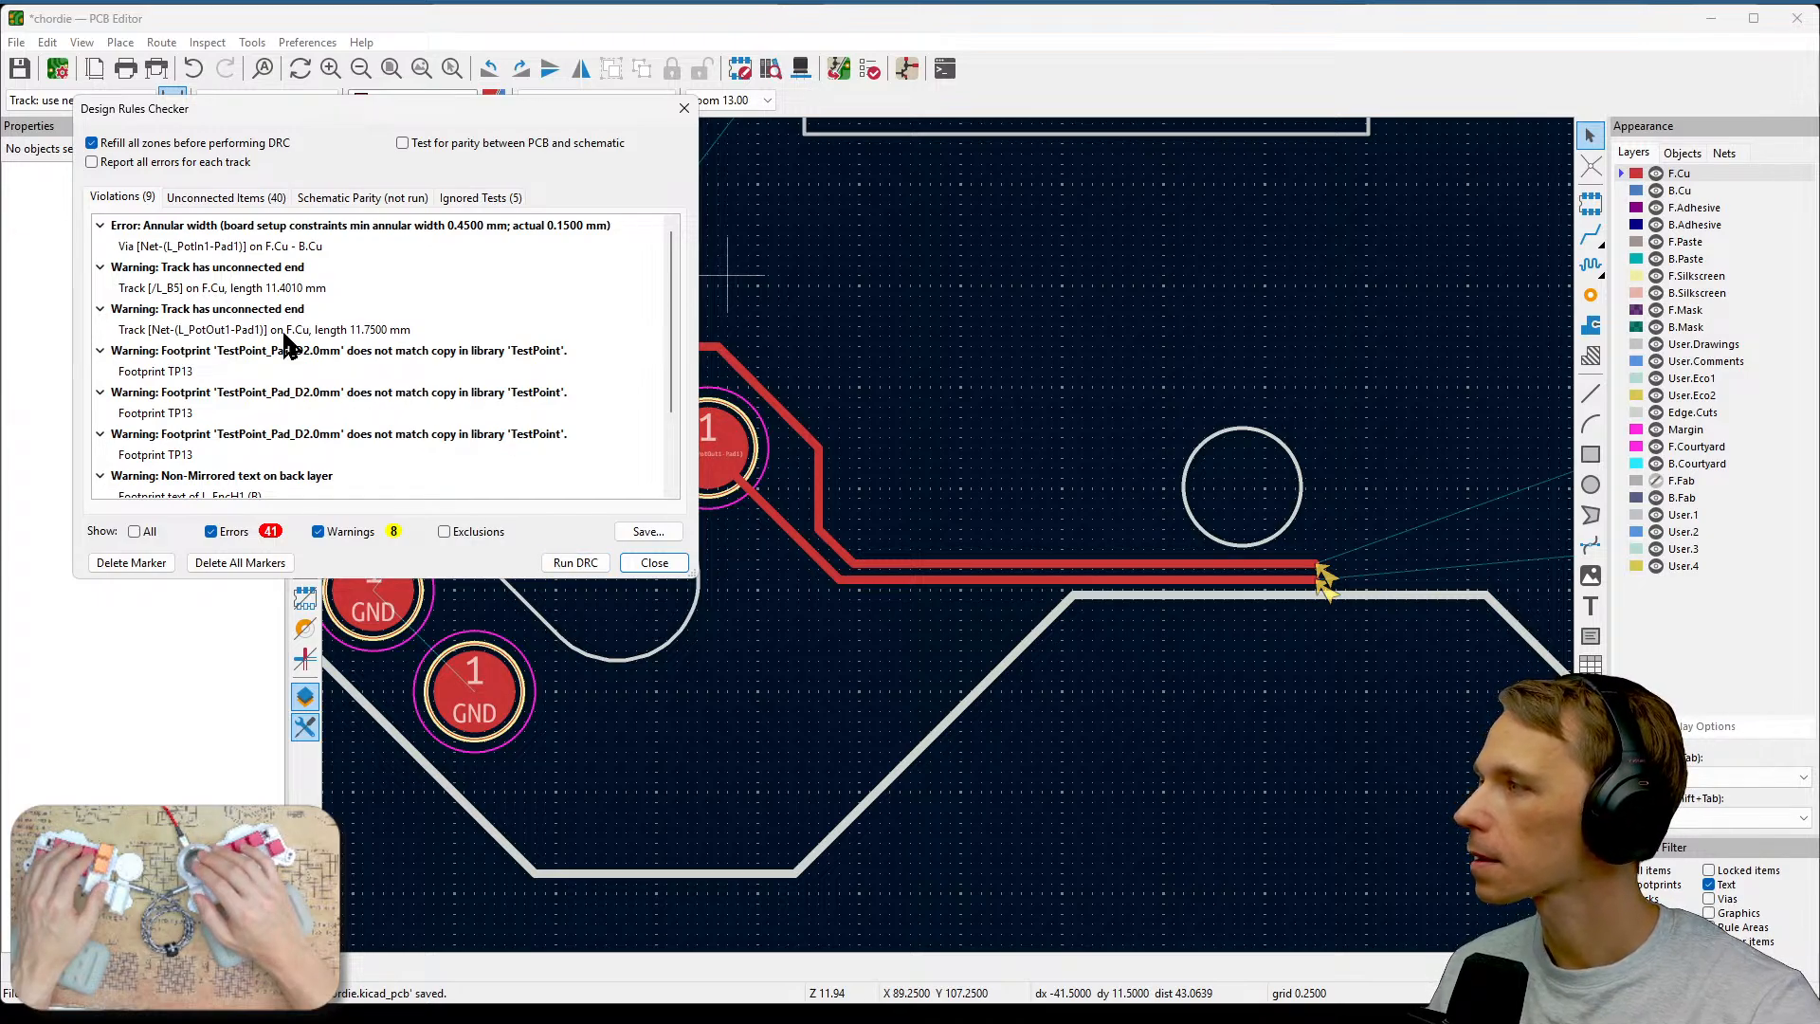
{"action": "left_click", "coordinate": [252, 248]}
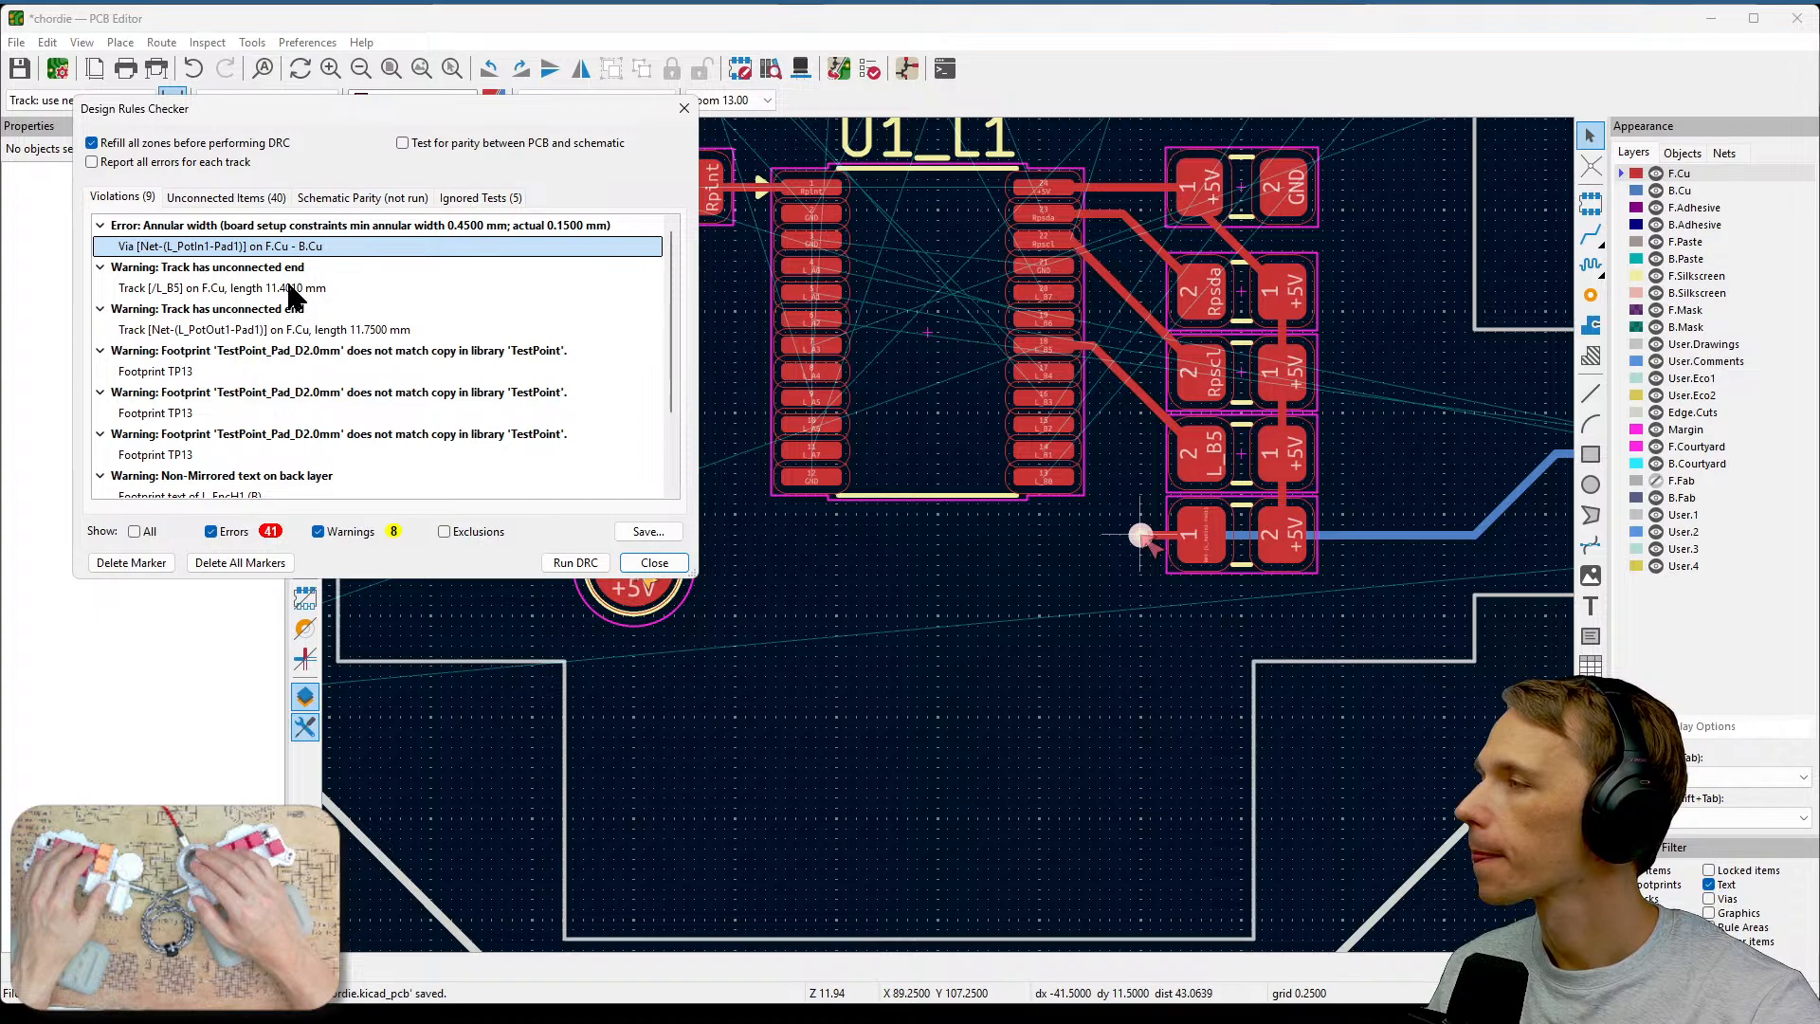
{"action": "left_click_drag", "start_coordinate": [668, 314], "coordinate": [667, 376]}
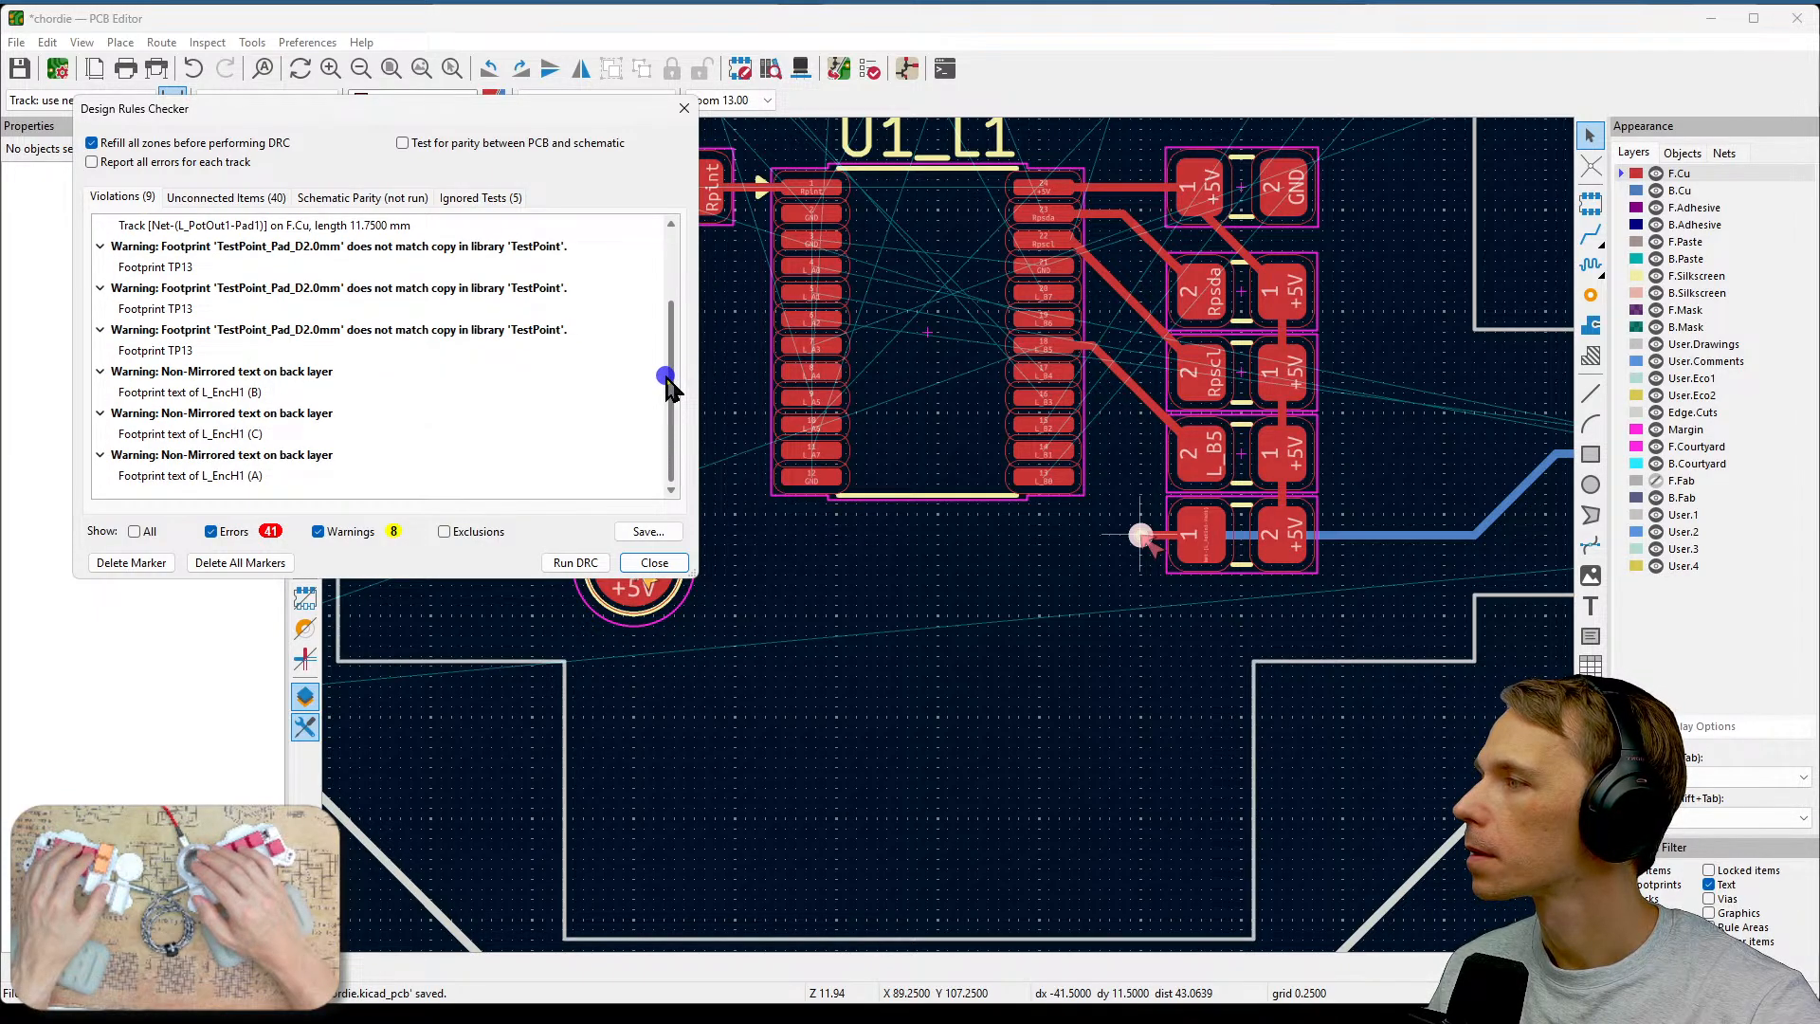
{"action": "left_click_drag", "start_coordinate": [668, 376], "coordinate": [667, 294]}
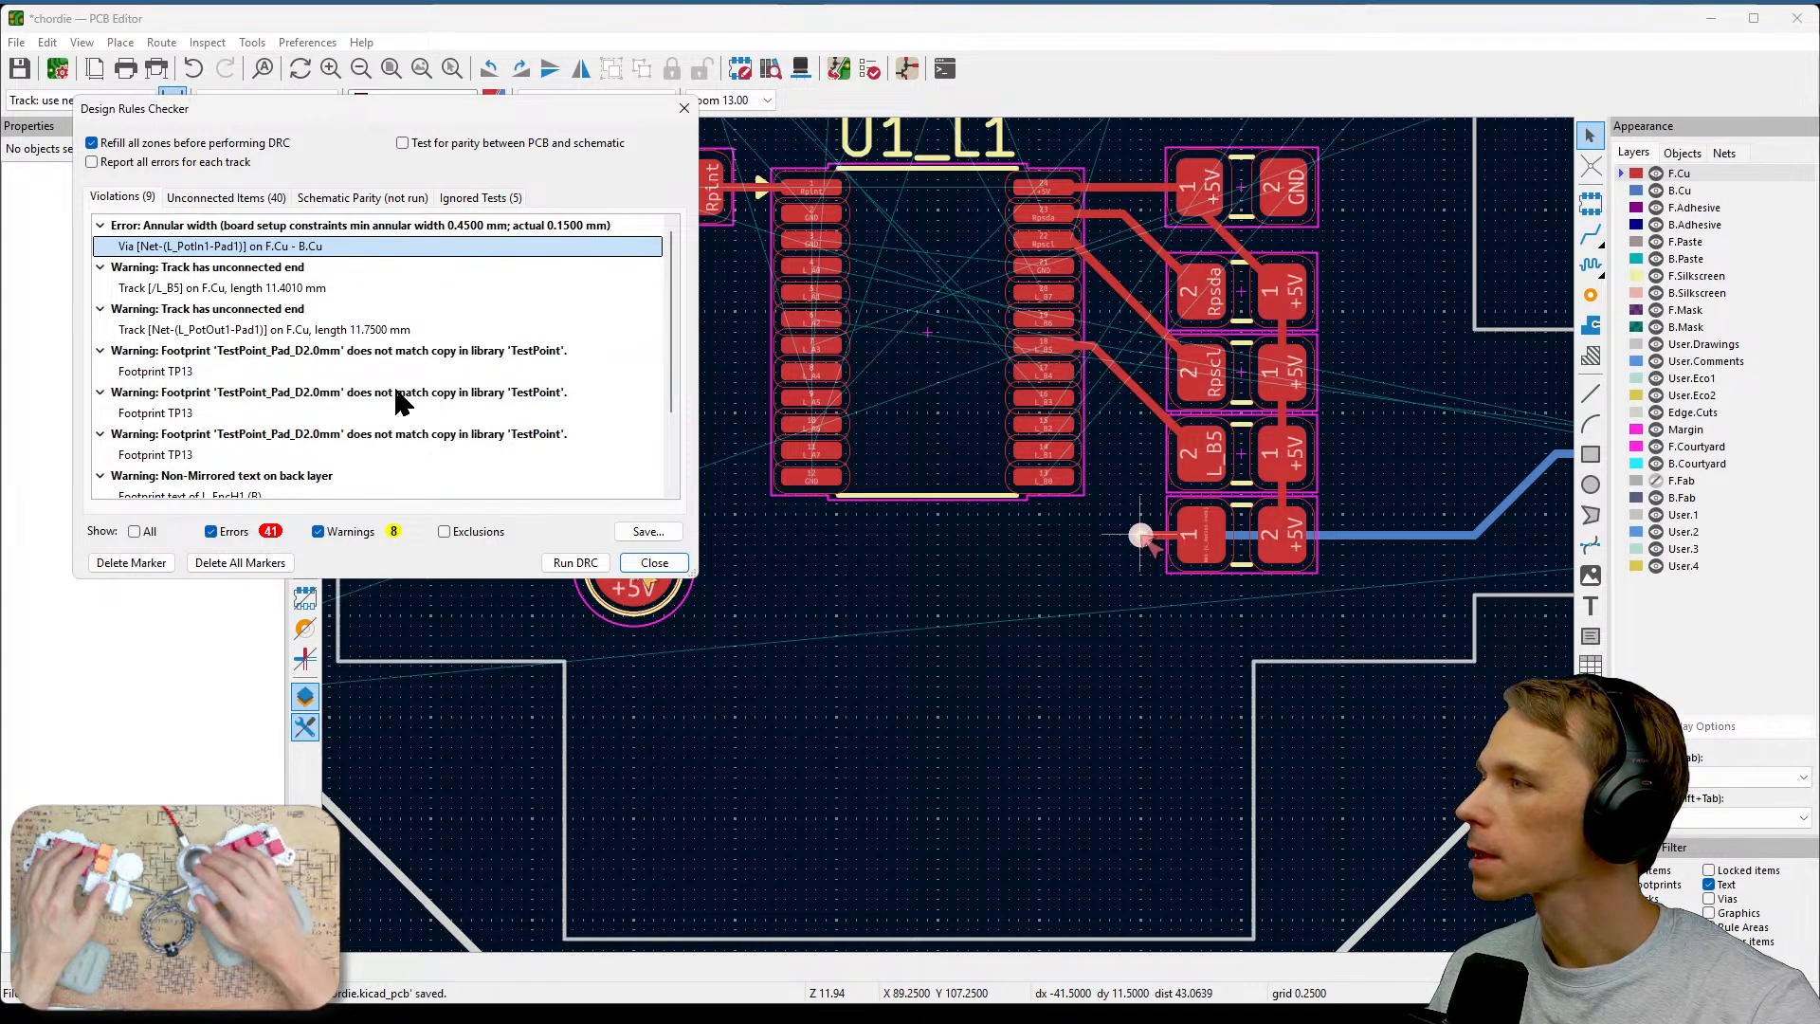
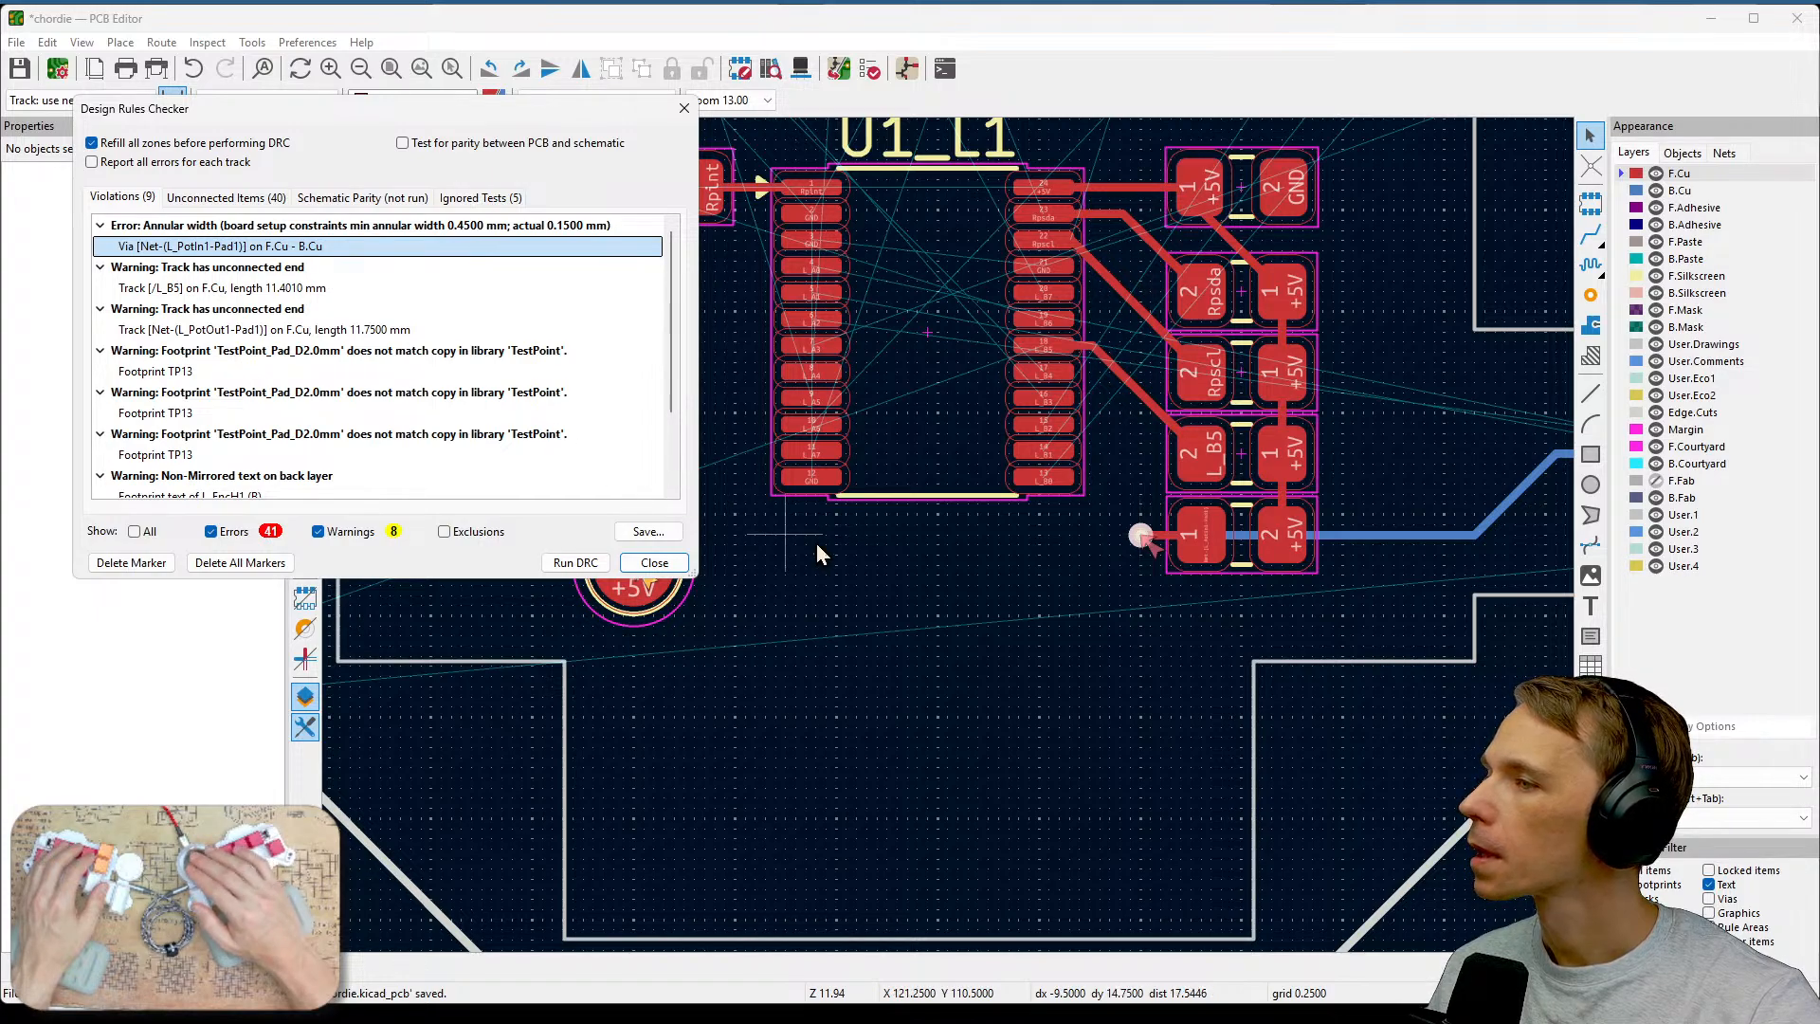
Close the design rules checker and save the board, examining the via beside the Potin1 resistor pad.
{"action": "left_click", "coordinate": [679, 567]}
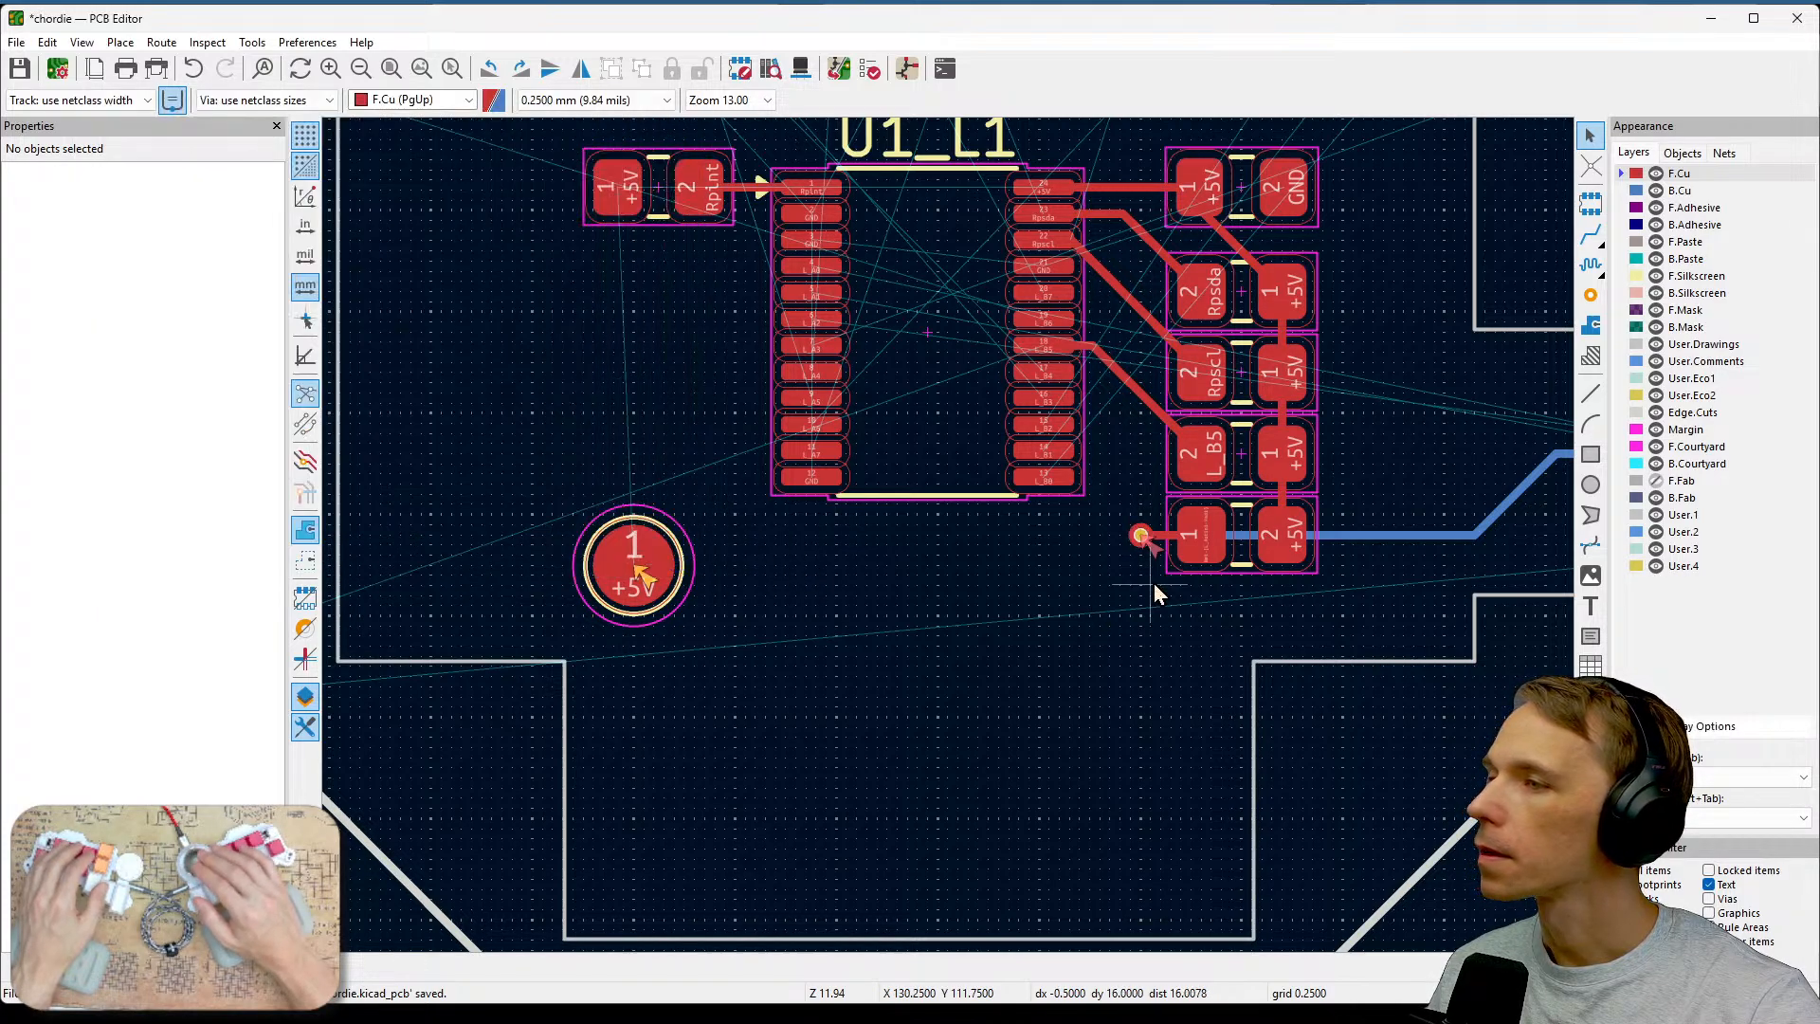
{"action": "scroll", "coordinate": [951, 542], "scroll_direction": "up", "scroll_amount": 8}
{"action": "middle_click_drag", "start_coordinate": [951, 542], "coordinate": [912, 768]}
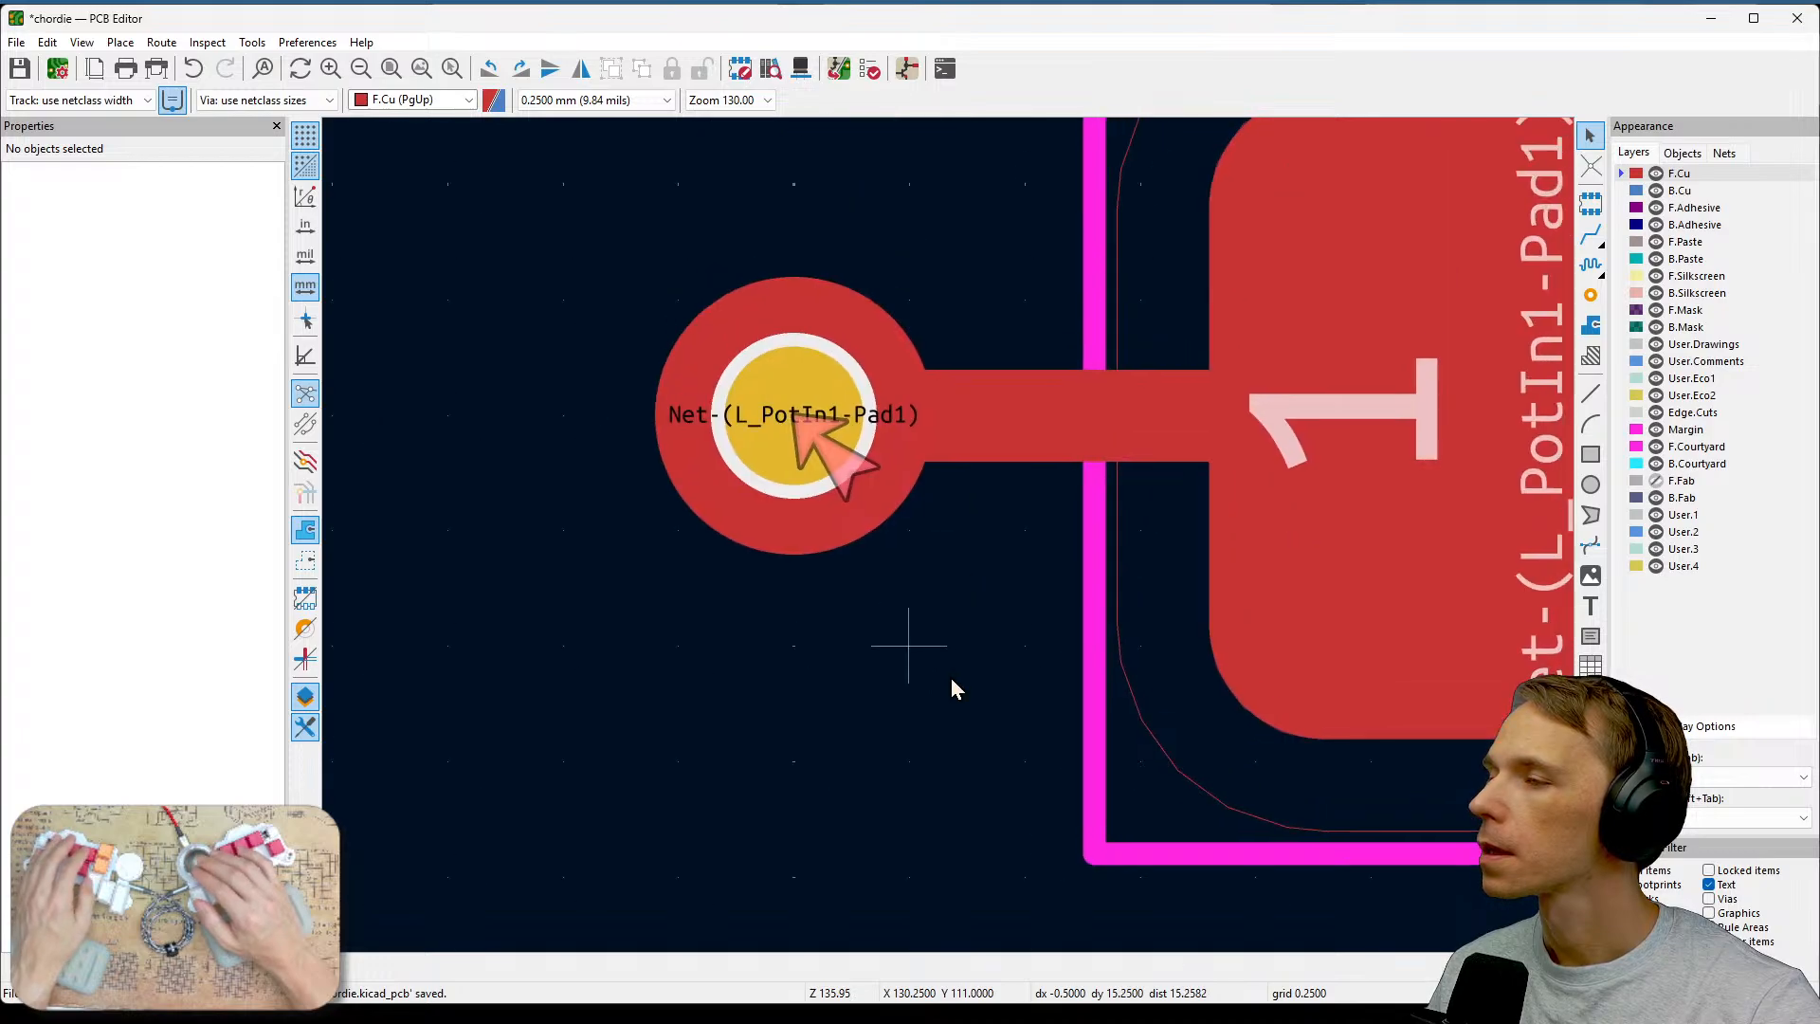
{"action": "scroll", "coordinate": [1030, 647], "scroll_direction": "down", "scroll_amount": 6}
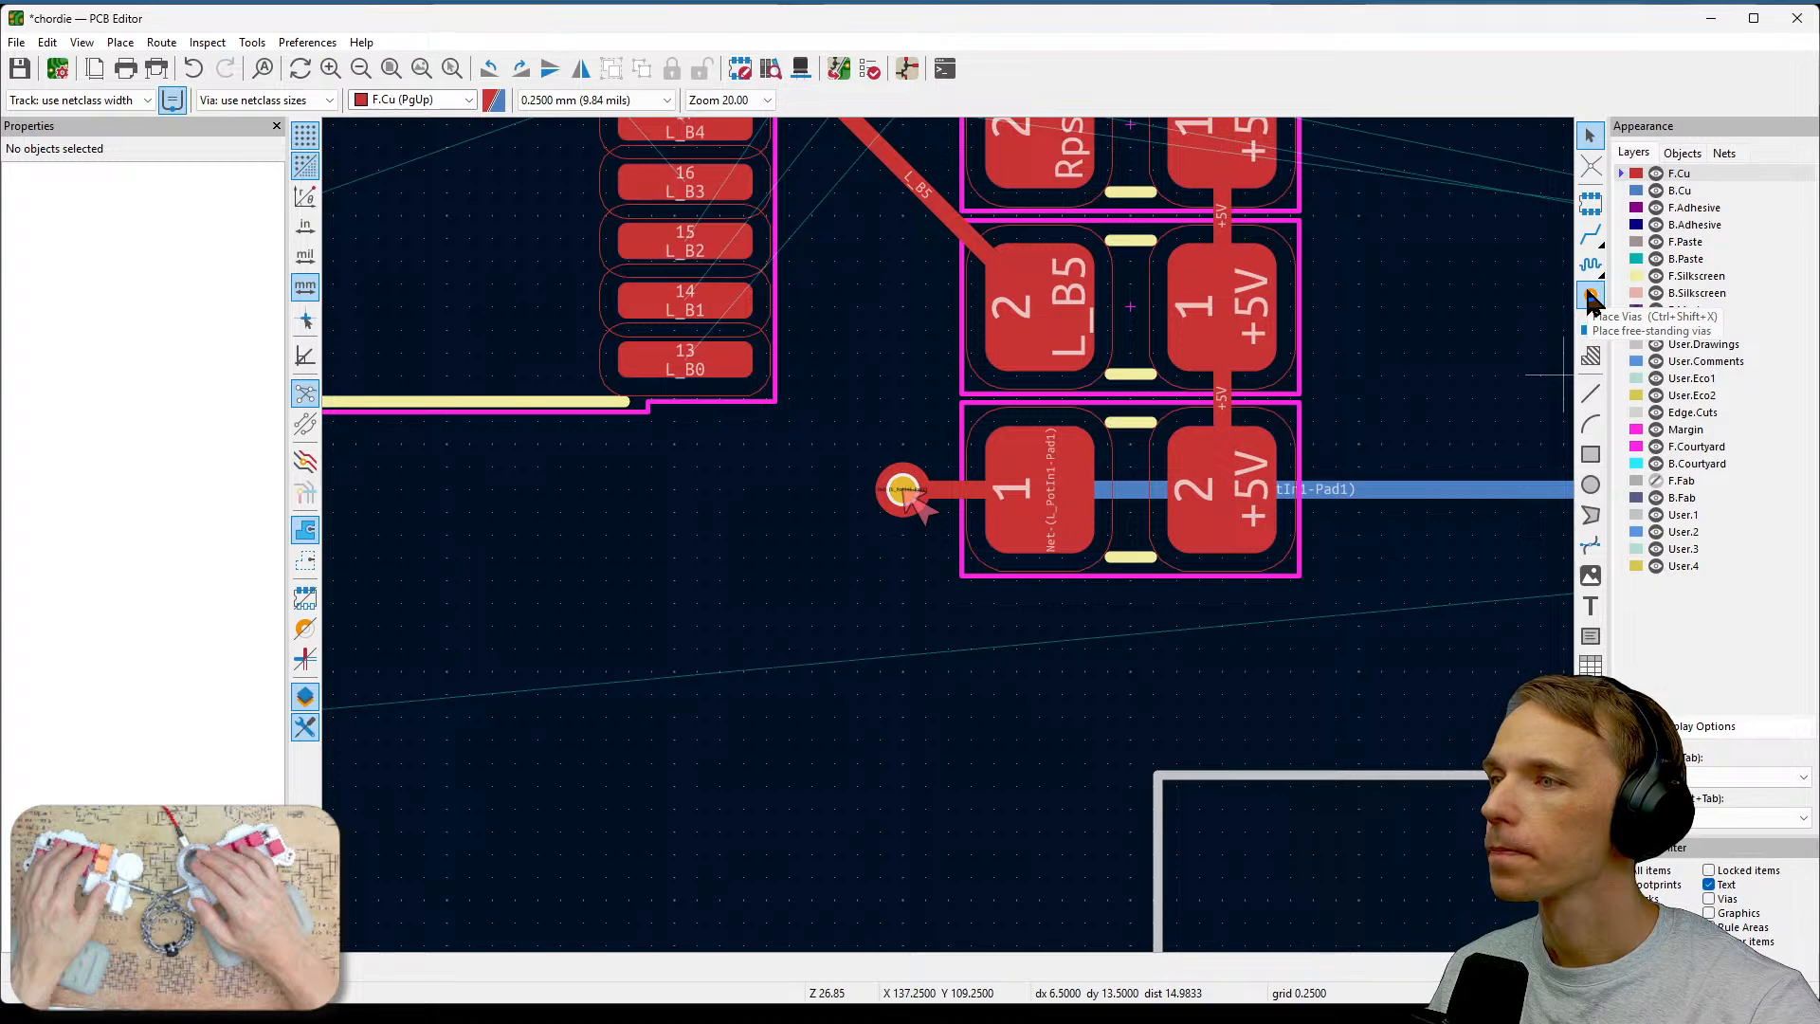
{"action": "key", "text": "ctrl+s"}
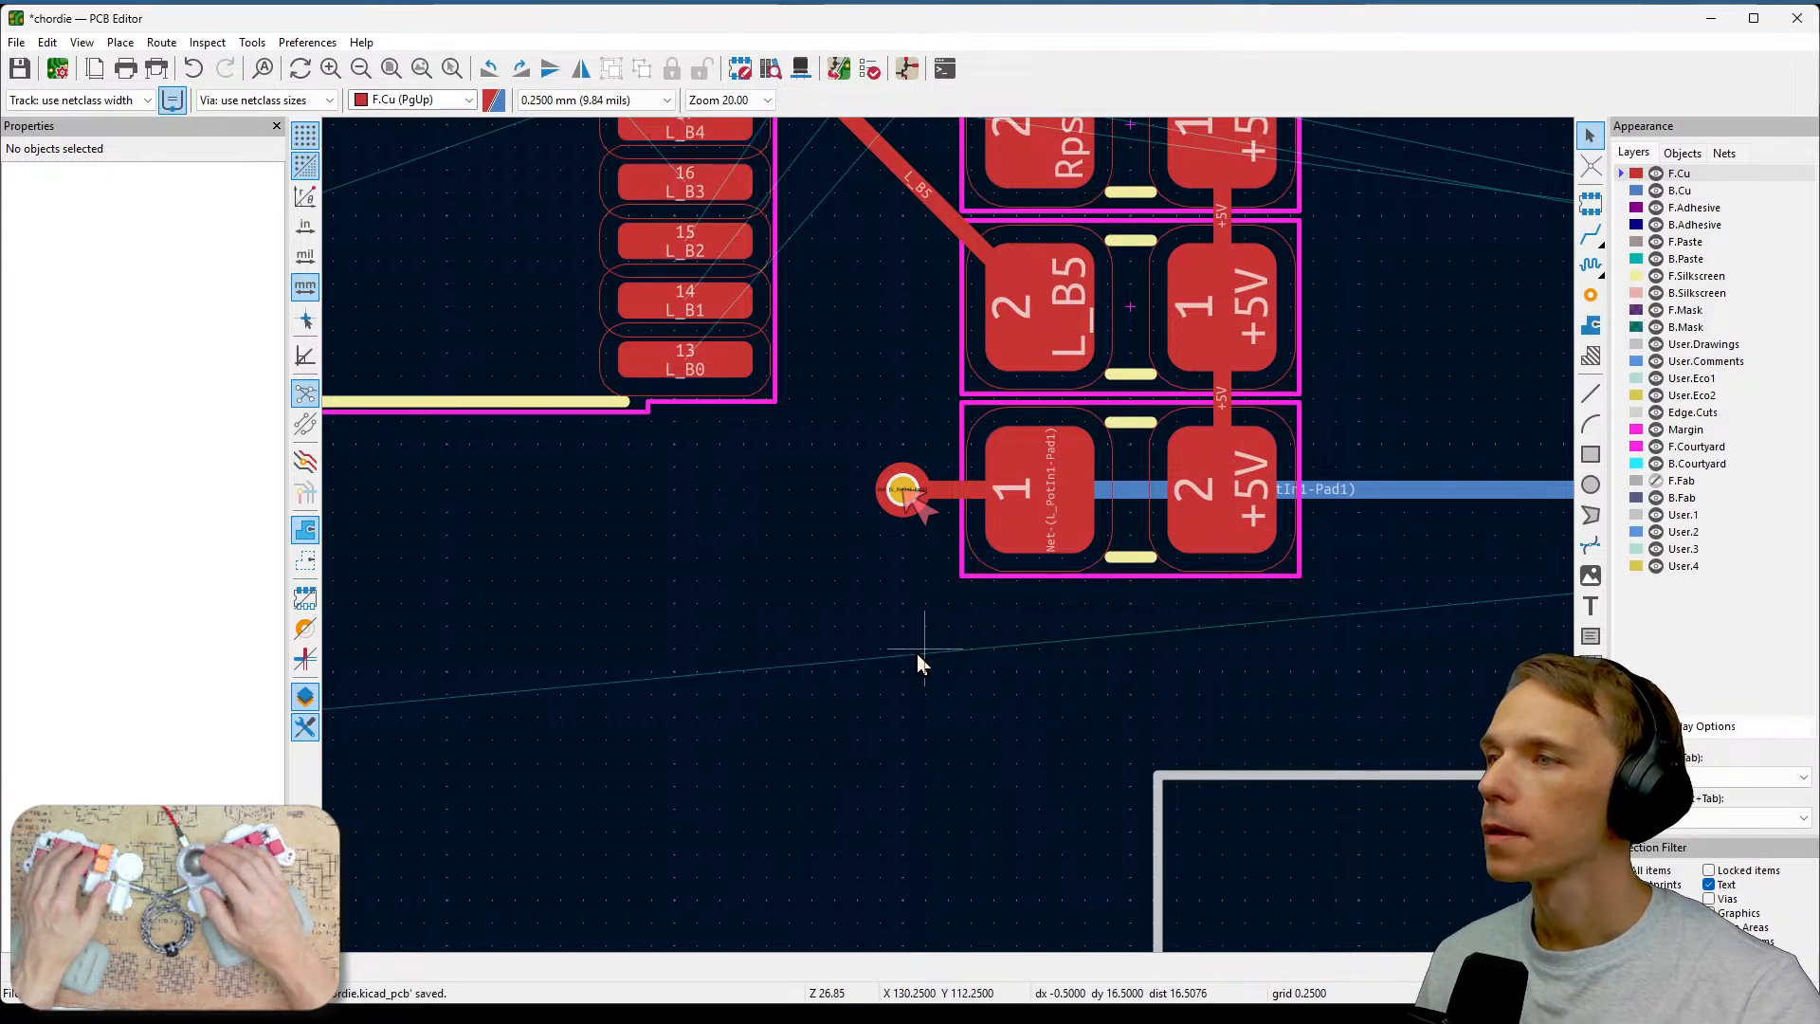
{"action": "scroll", "coordinate": [905, 493], "scroll_direction": "up", "scroll_amount": 5}
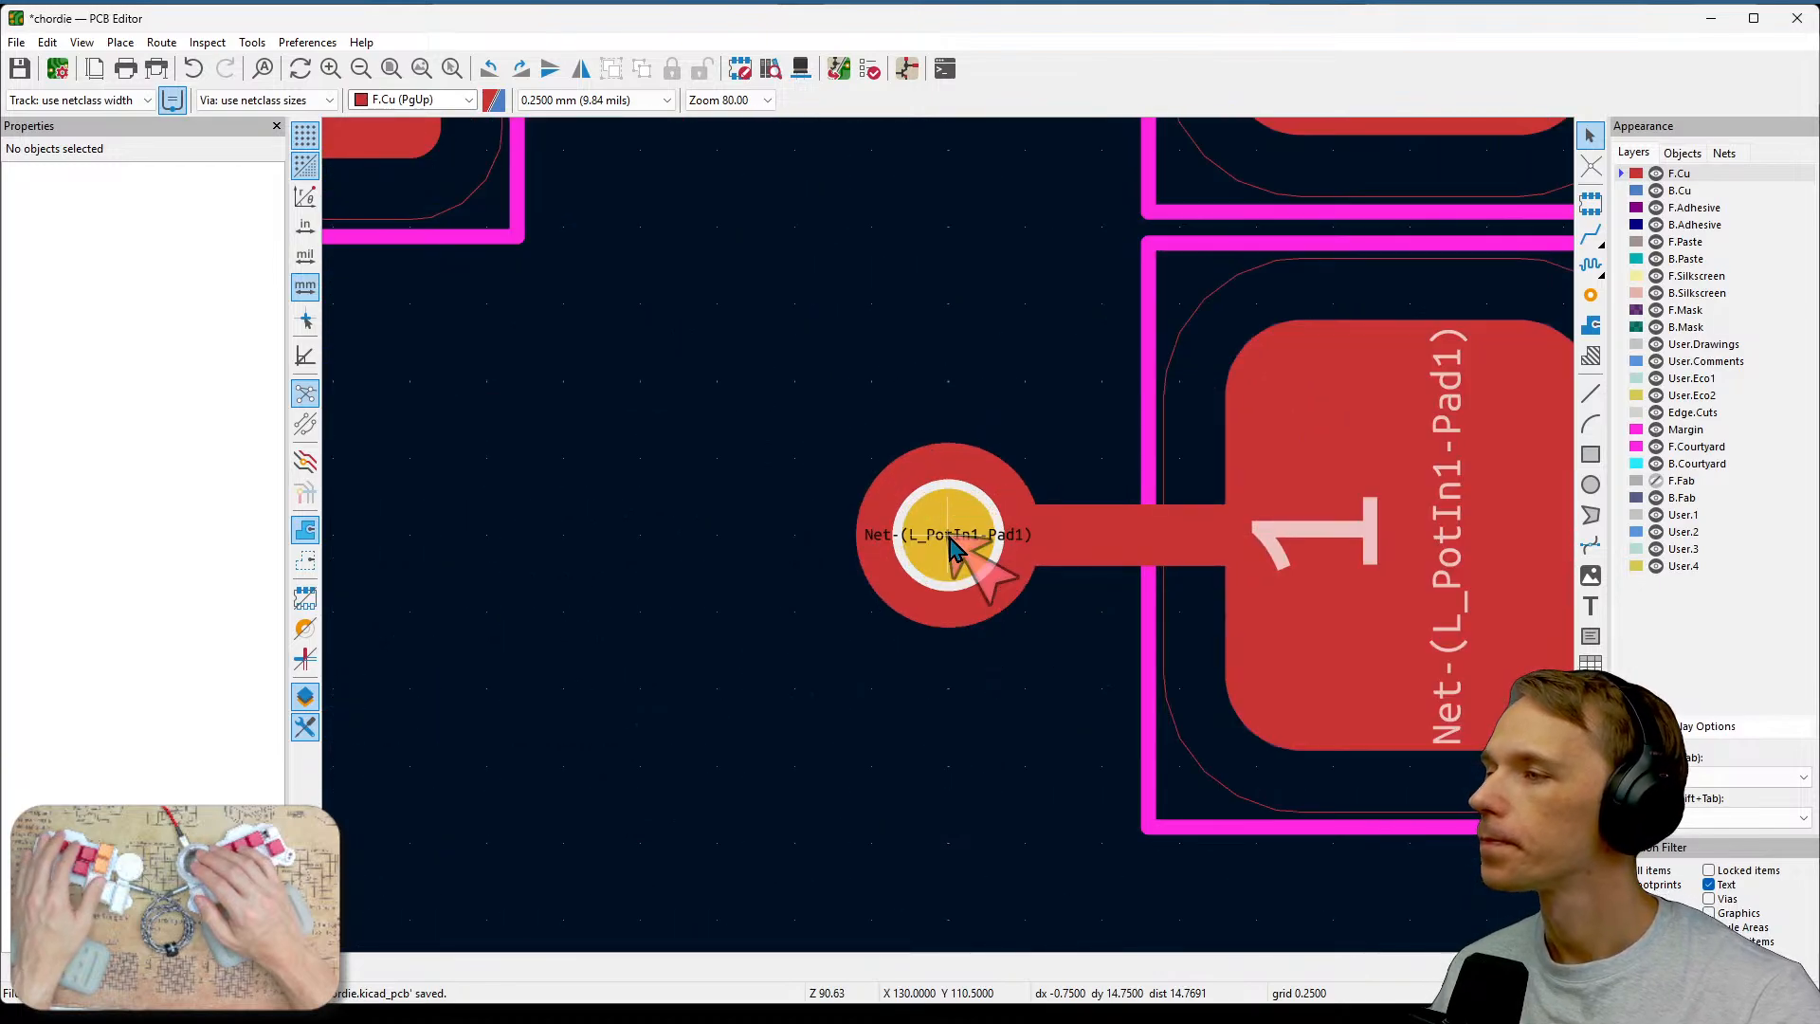
{"action": "scroll", "coordinate": [976, 561], "scroll_direction": "down", "scroll_amount": 5}
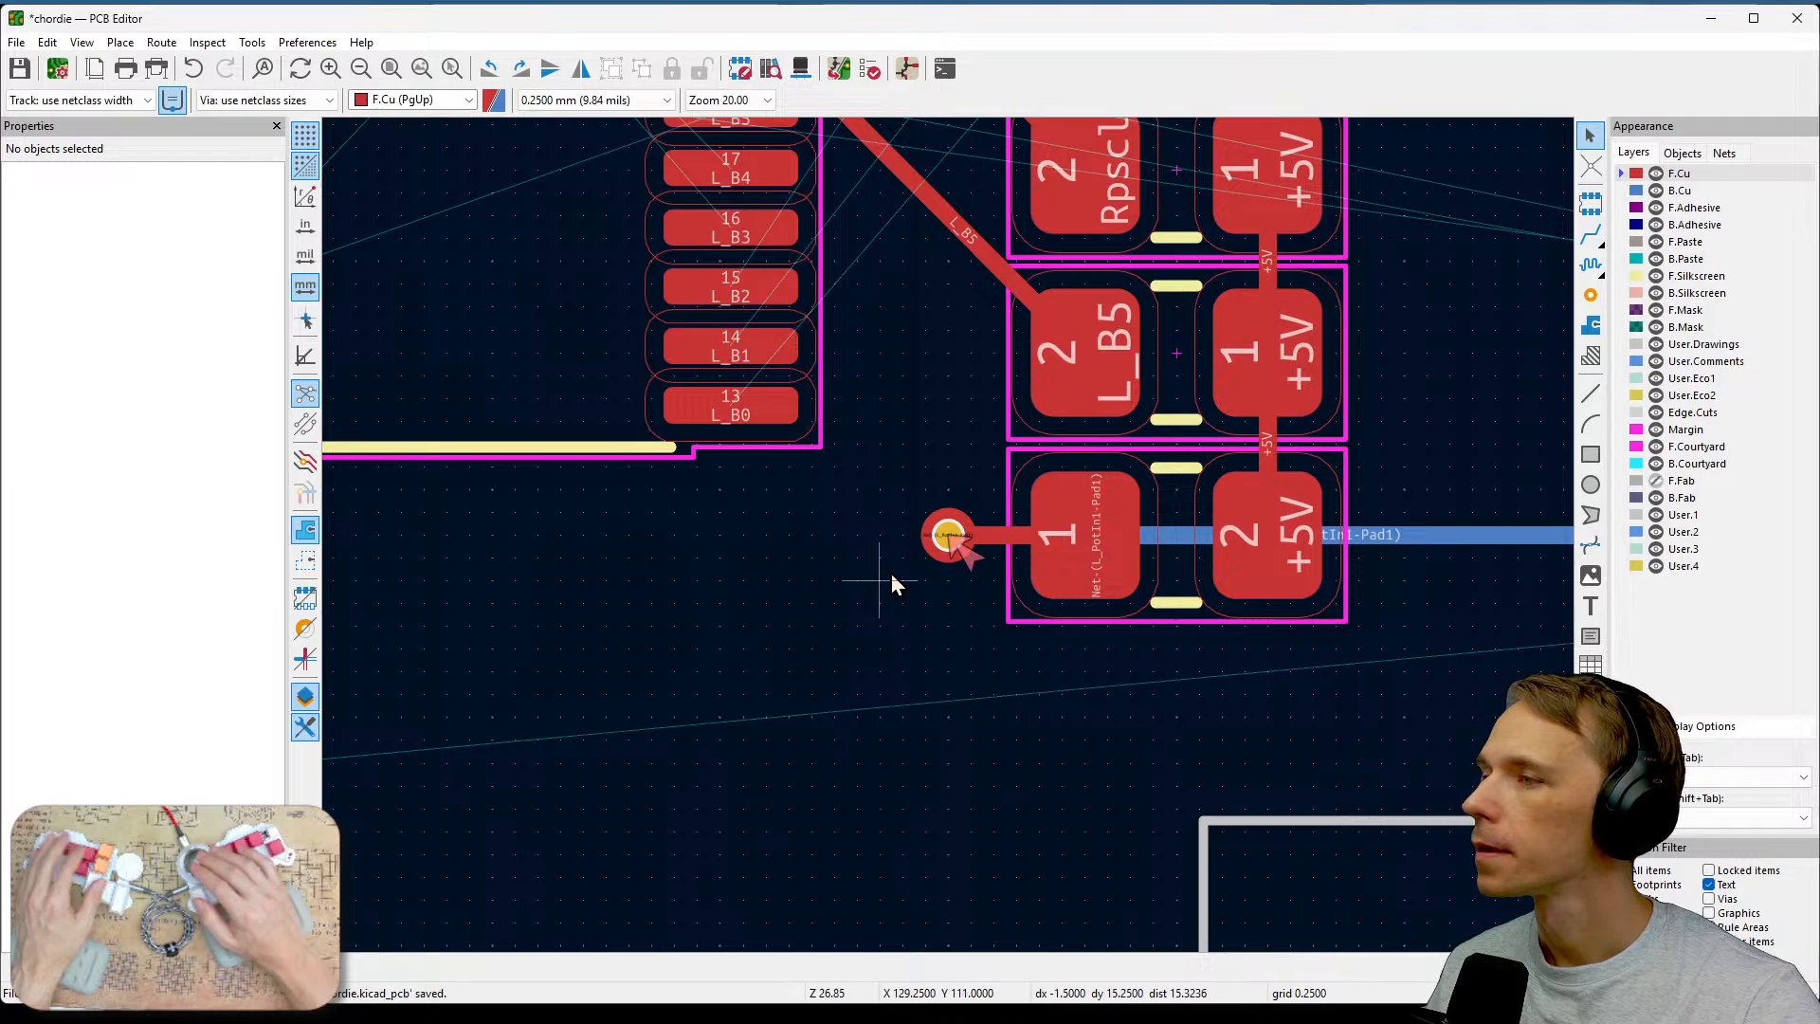
{"action": "scroll", "coordinate": [889, 573], "scroll_direction": "down", "scroll_amount": 4}
Follow the two front-copper tracks along the lower board edge to examine where they end.
{"action": "middle_click_drag", "start_coordinate": [749, 668], "coordinate": [1323, 497]}
{"action": "middle_click_drag", "start_coordinate": [818, 546], "coordinate": [1128, 548]}
{"action": "scroll", "coordinate": [1079, 488], "scroll_direction": "up", "scroll_amount": 2}
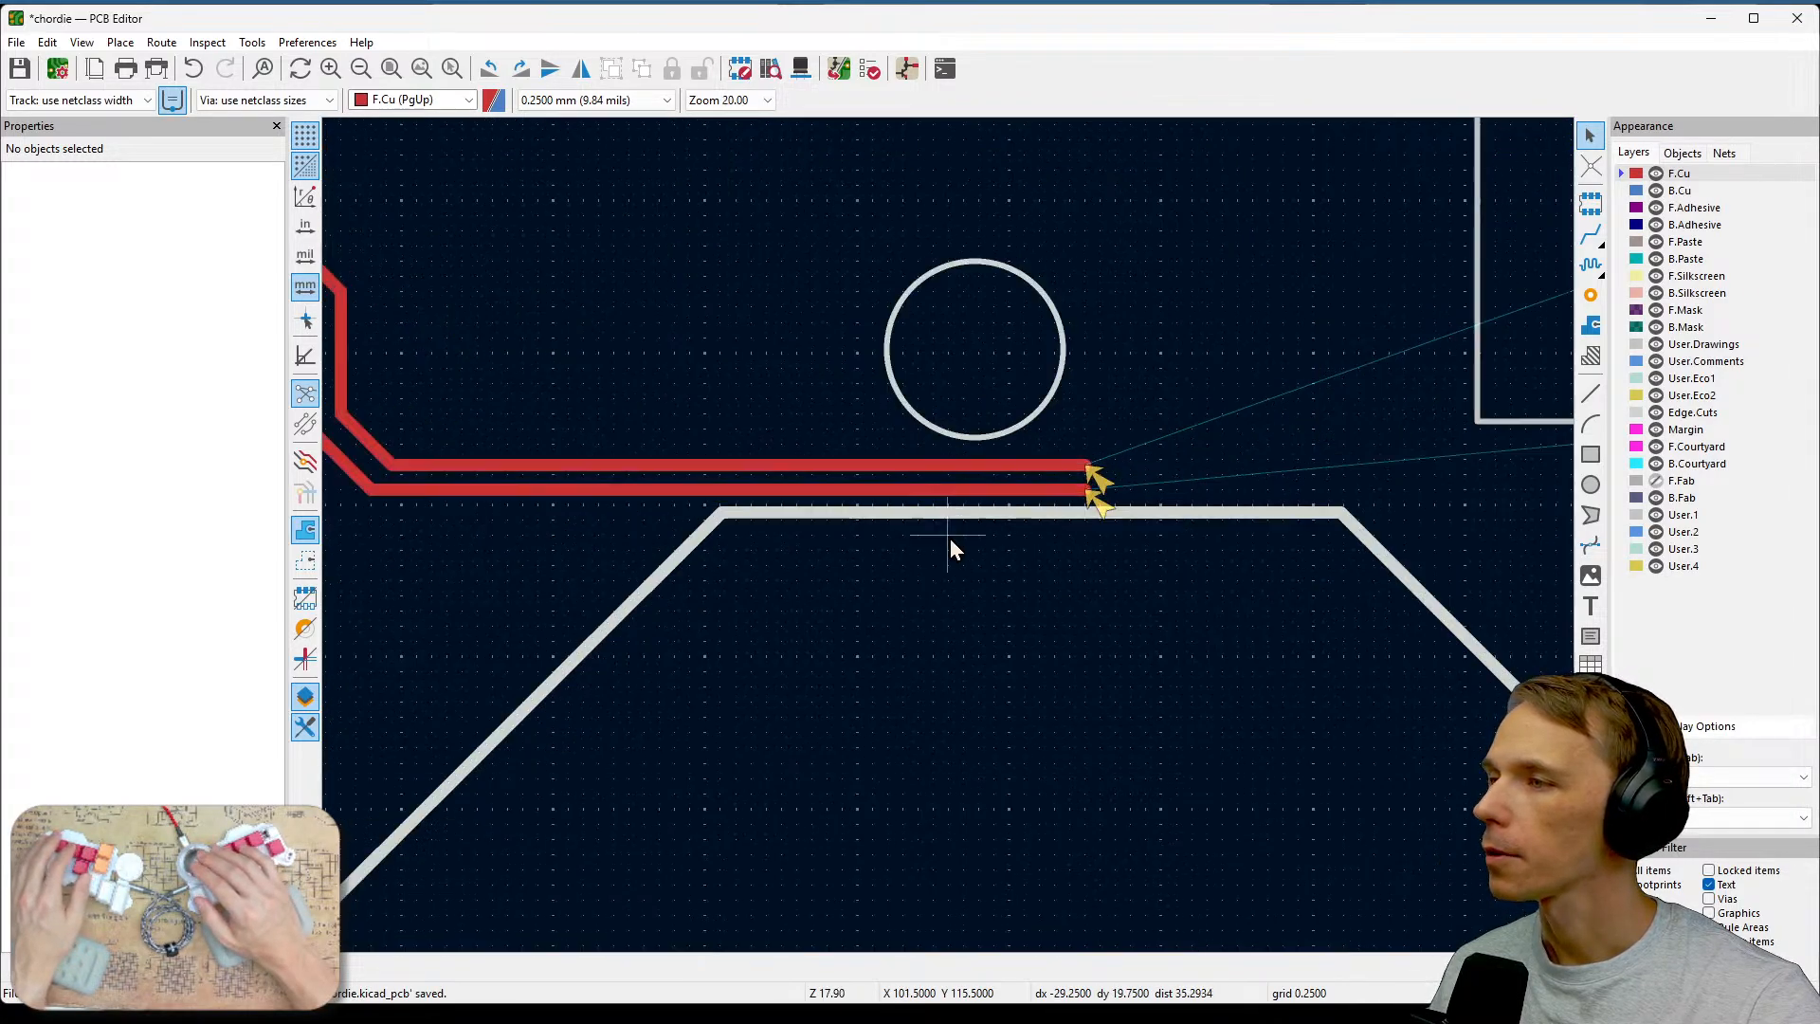
{"action": "middle_click_drag", "start_coordinate": [999, 488], "coordinate": [1306, 507]}
{"action": "scroll", "coordinate": [1350, 520], "scroll_direction": "down", "scroll_amount": 2}
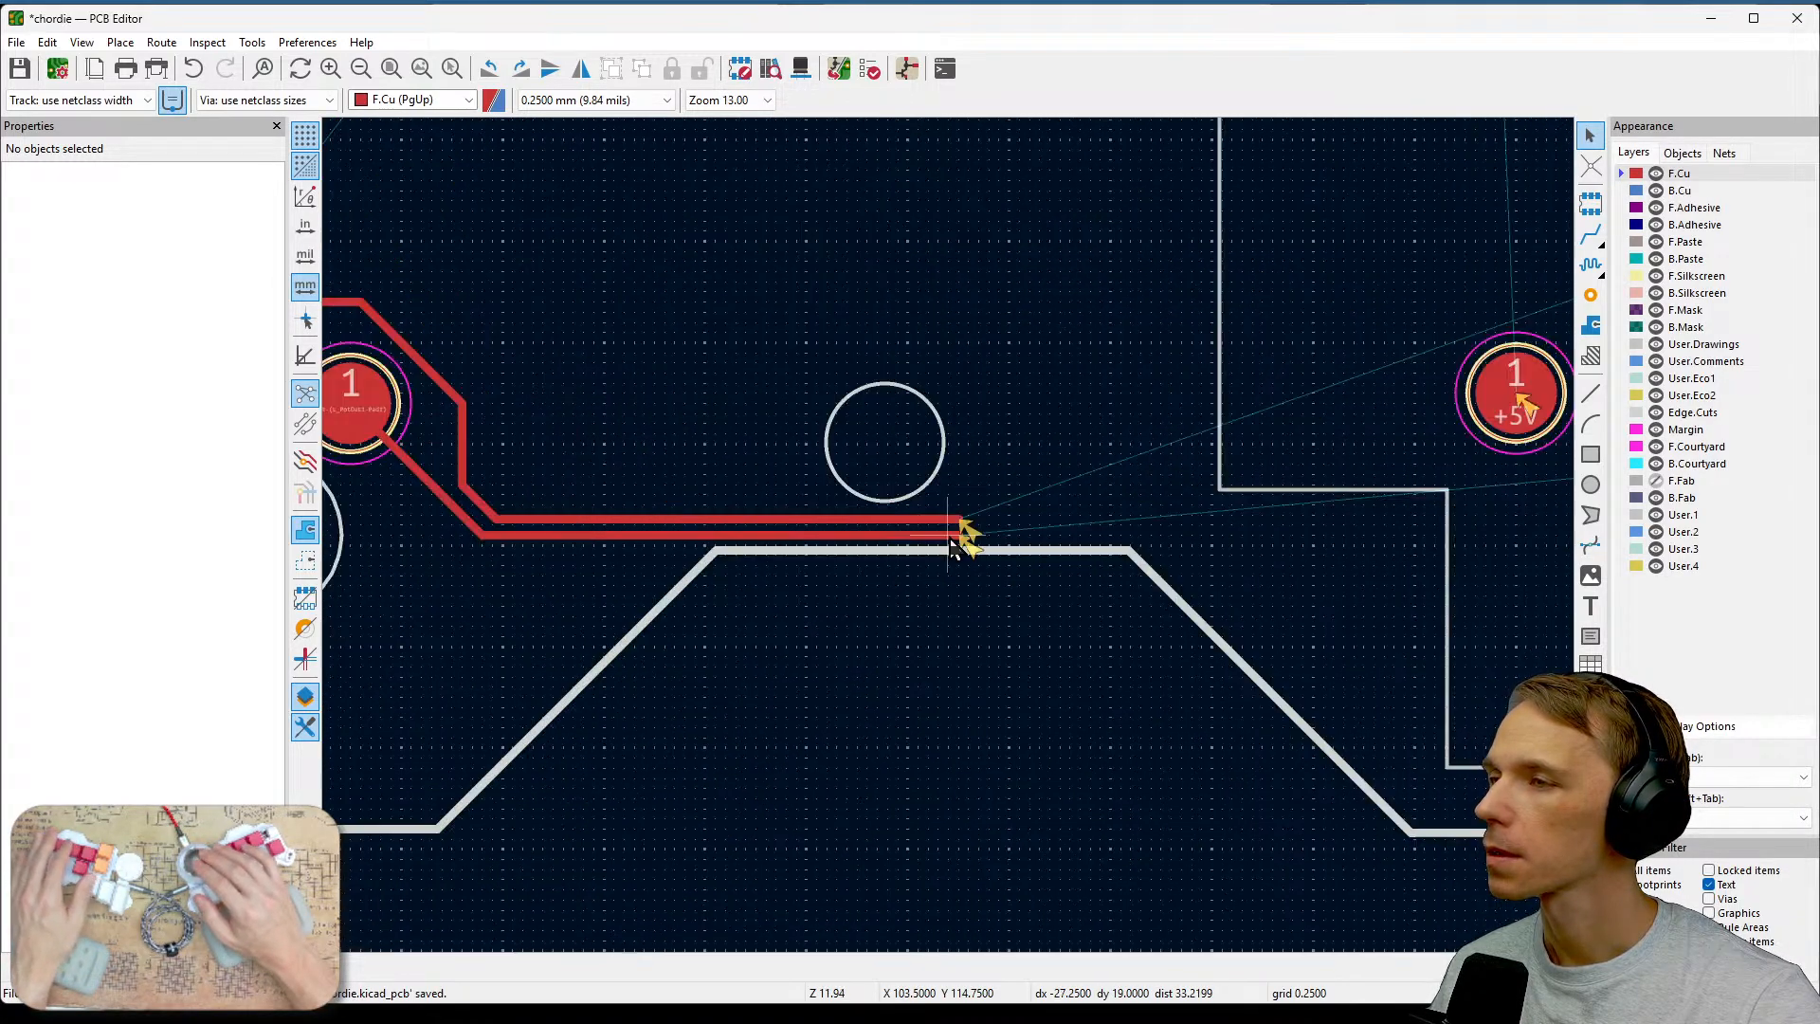
{"action": "middle_click_drag", "start_coordinate": [857, 560], "coordinate": [1168, 588]}
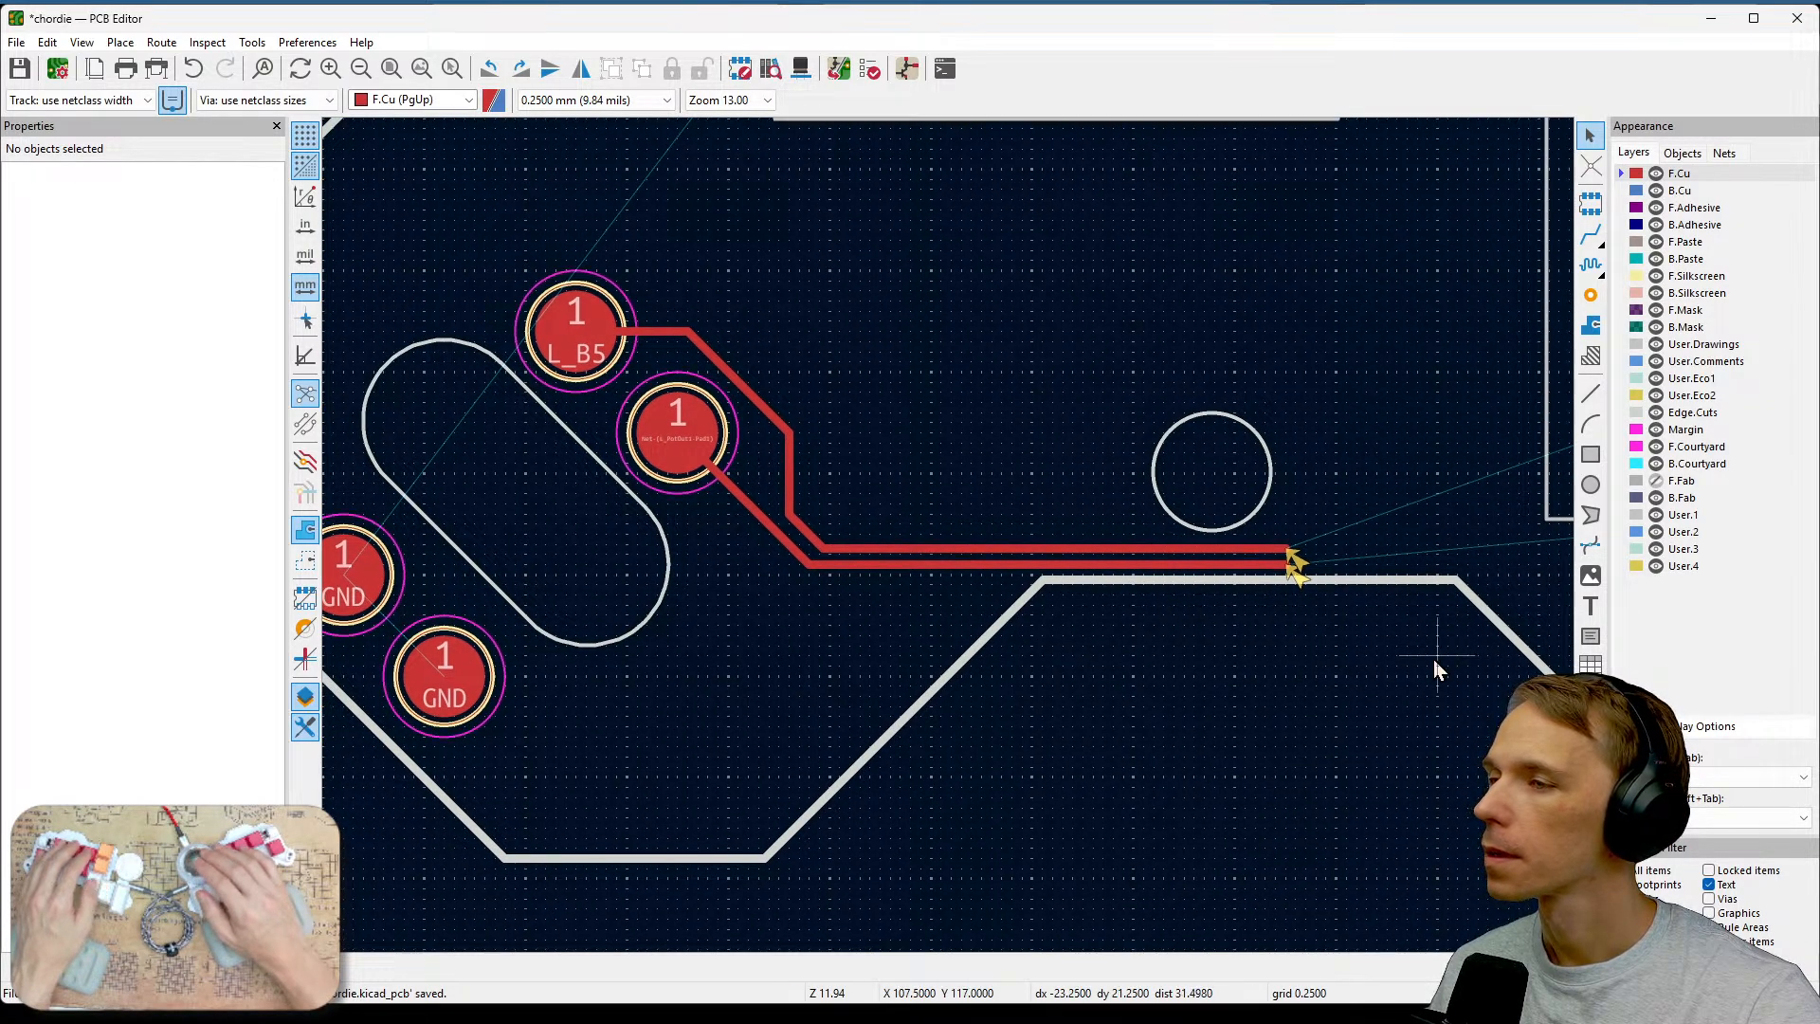
{"action": "middle_click_drag", "start_coordinate": [1430, 662], "coordinate": [794, 711]}
{"action": "middle_click_drag", "start_coordinate": [1207, 675], "coordinate": [1391, 589]}
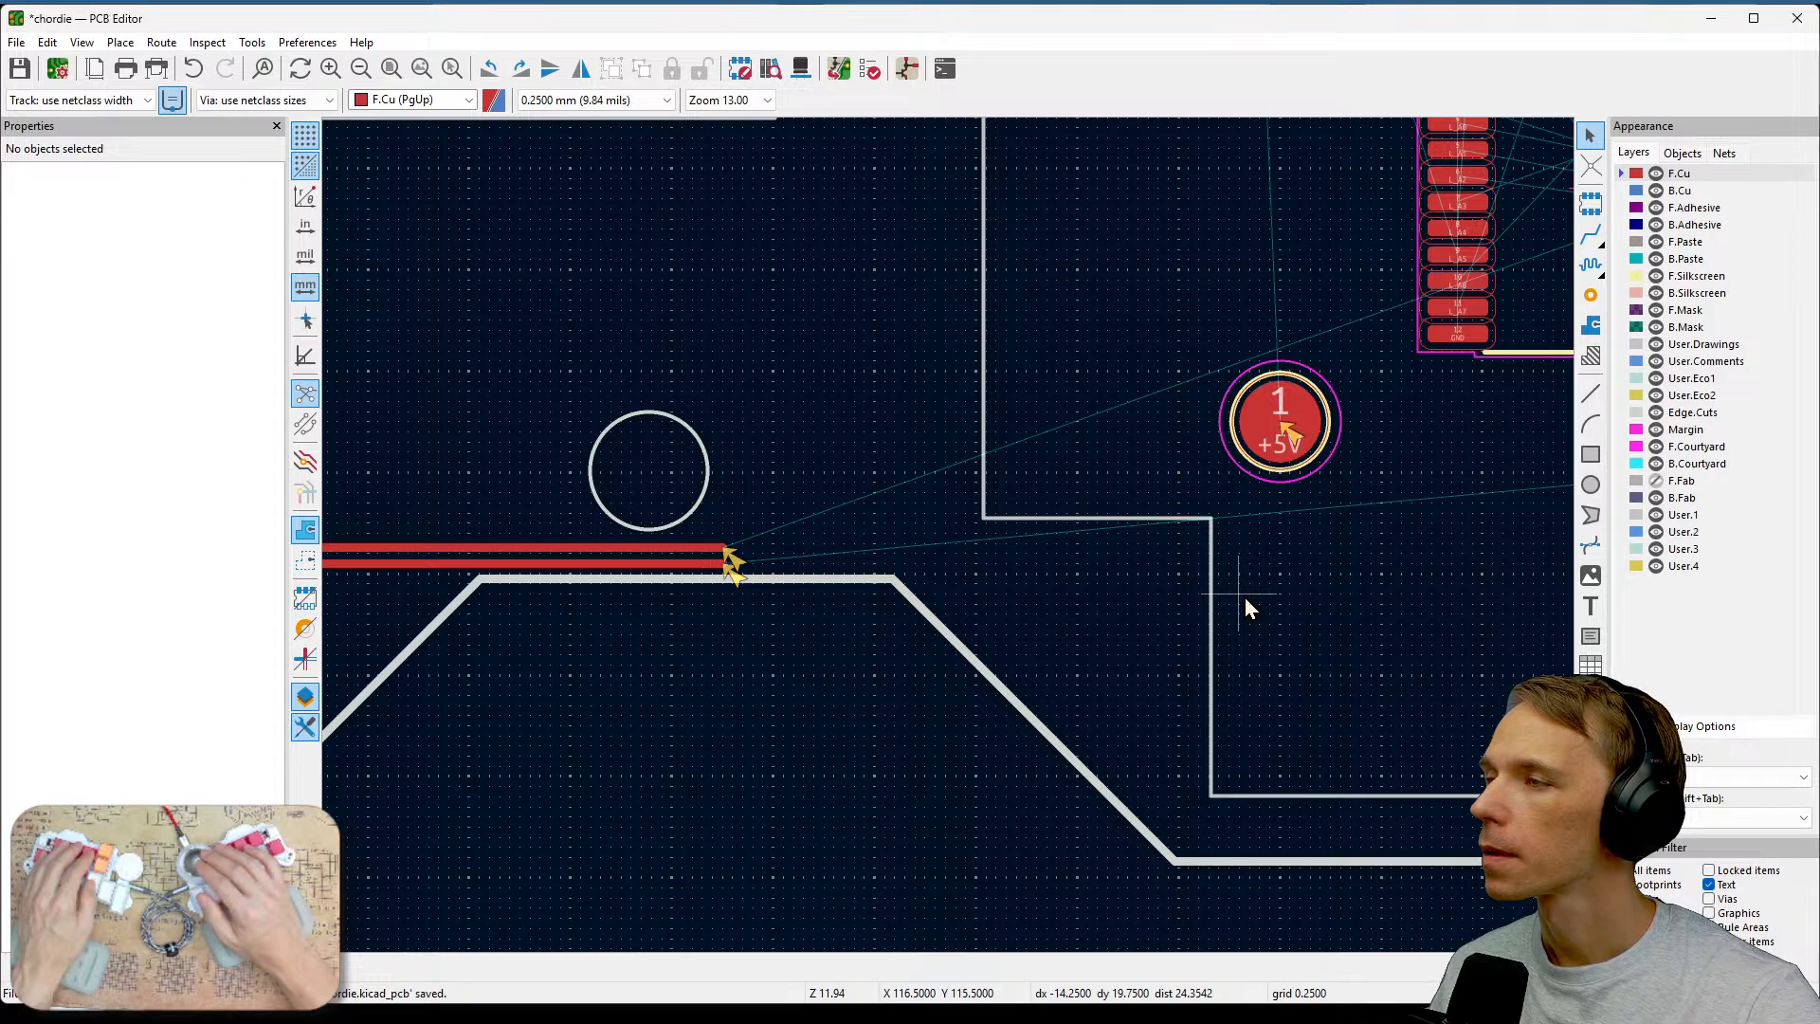
{"action": "middle_click_drag", "start_coordinate": [1244, 606], "coordinate": [1182, 593]}
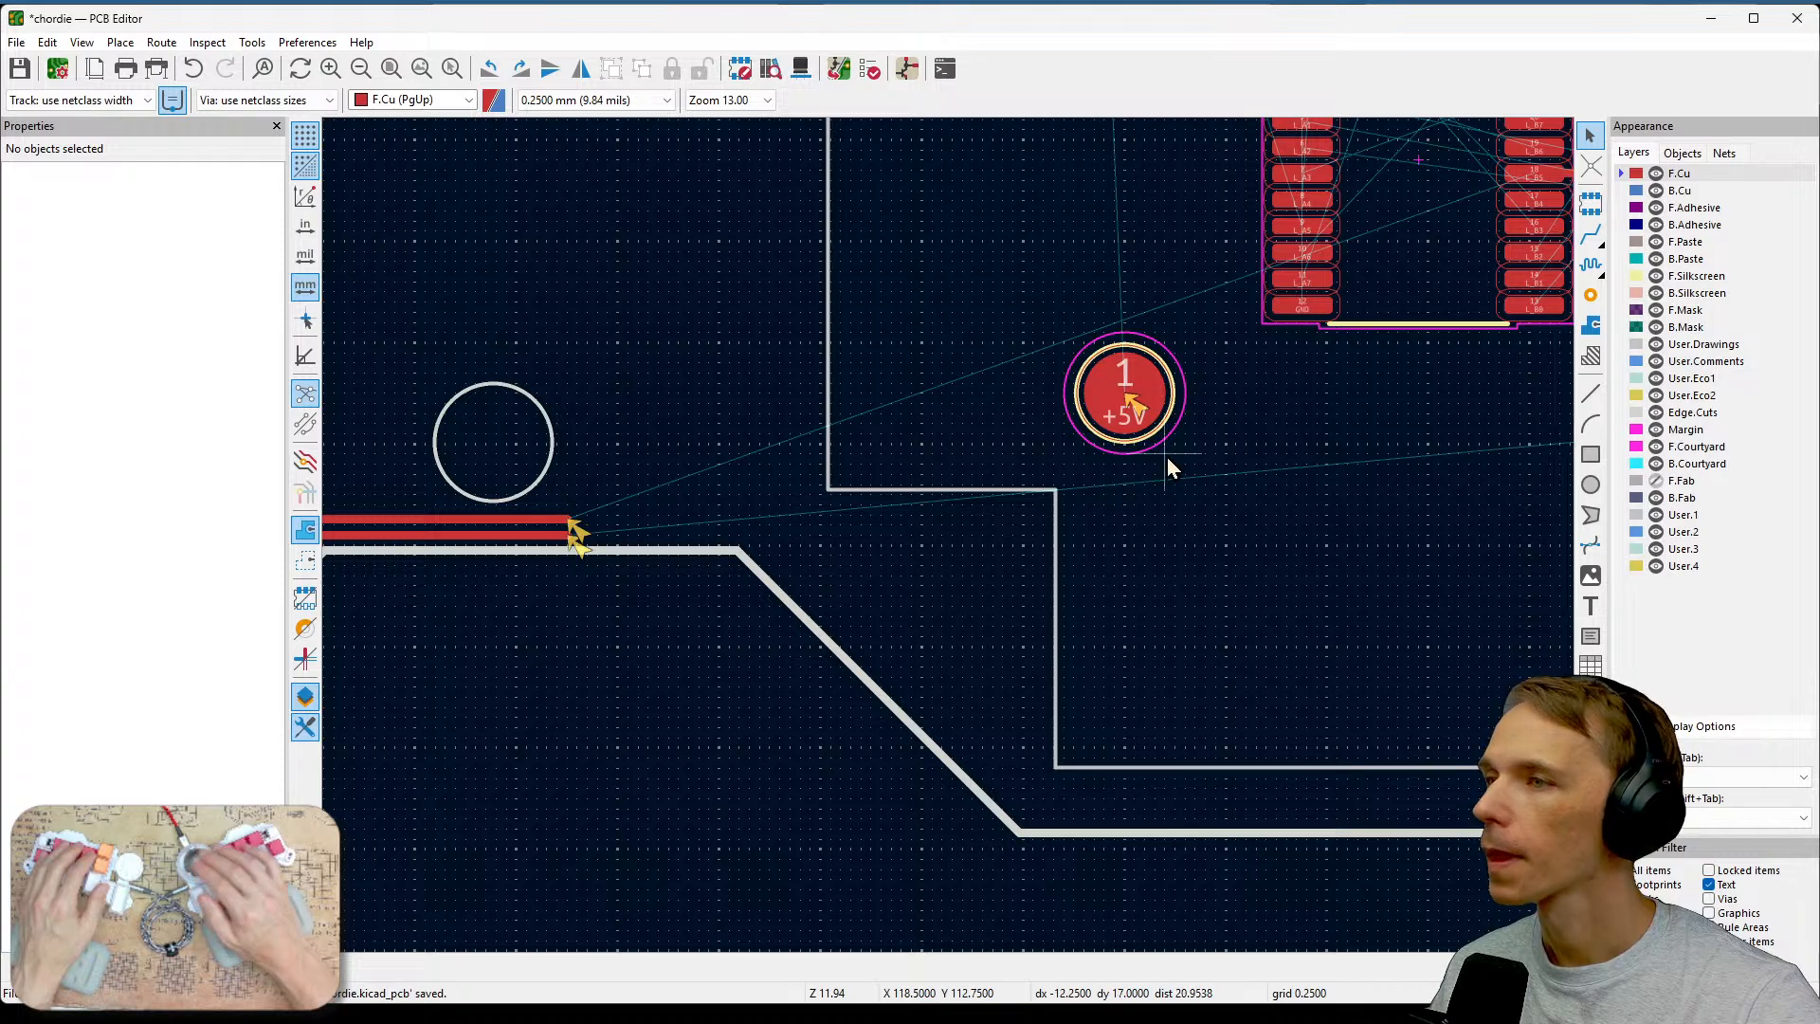
Extend the lower L_PotOut1 front-copper track along the board outline, down the diagonal edge and rightward toward the controller.
{"action": "left_click", "coordinate": [1589, 234]}
{"action": "scroll", "coordinate": [962, 507], "scroll_direction": "down", "scroll_amount": 1}
{"action": "scroll", "coordinate": [1087, 504], "scroll_direction": "up", "scroll_amount": 1}
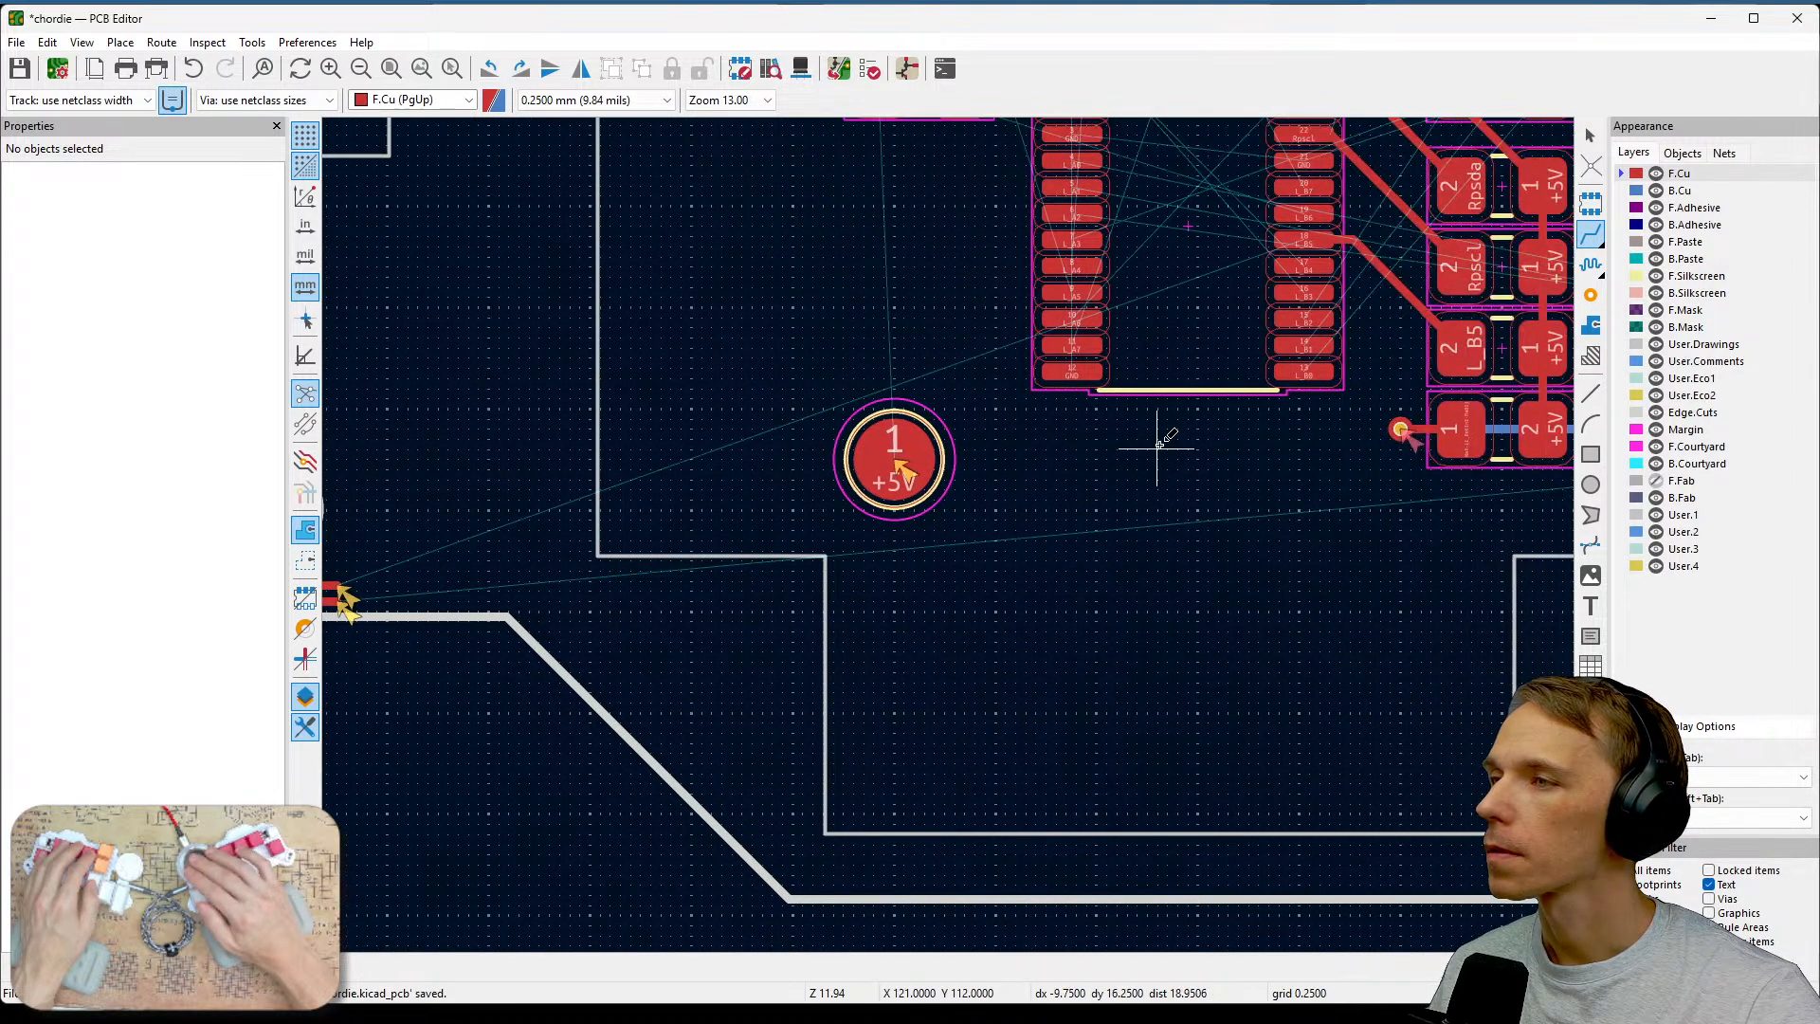
{"action": "scroll", "coordinate": [1342, 348], "scroll_direction": "up", "scroll_amount": 1}
{"action": "scroll", "coordinate": [949, 536], "scroll_direction": "down", "scroll_amount": 2}
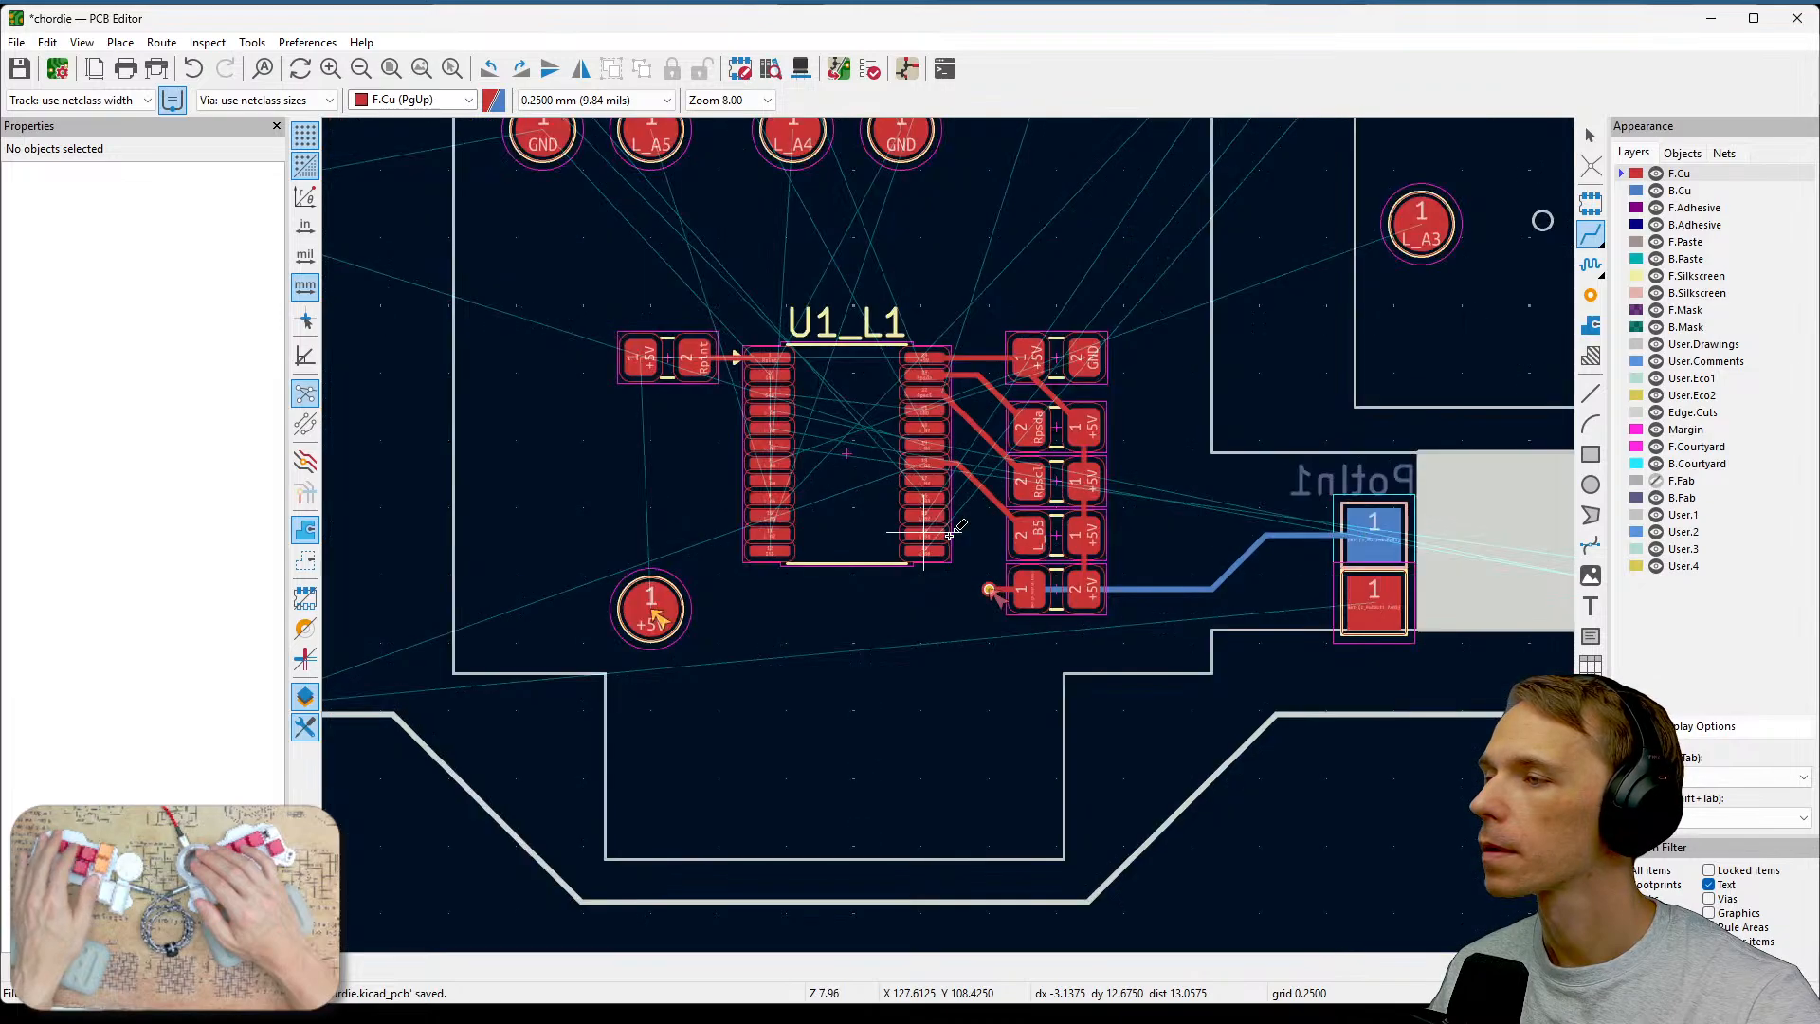
{"action": "middle_click_drag", "start_coordinate": [828, 654], "coordinate": [1541, 427]}
{"action": "scroll", "coordinate": [1072, 506], "scroll_direction": "up", "scroll_amount": 2}
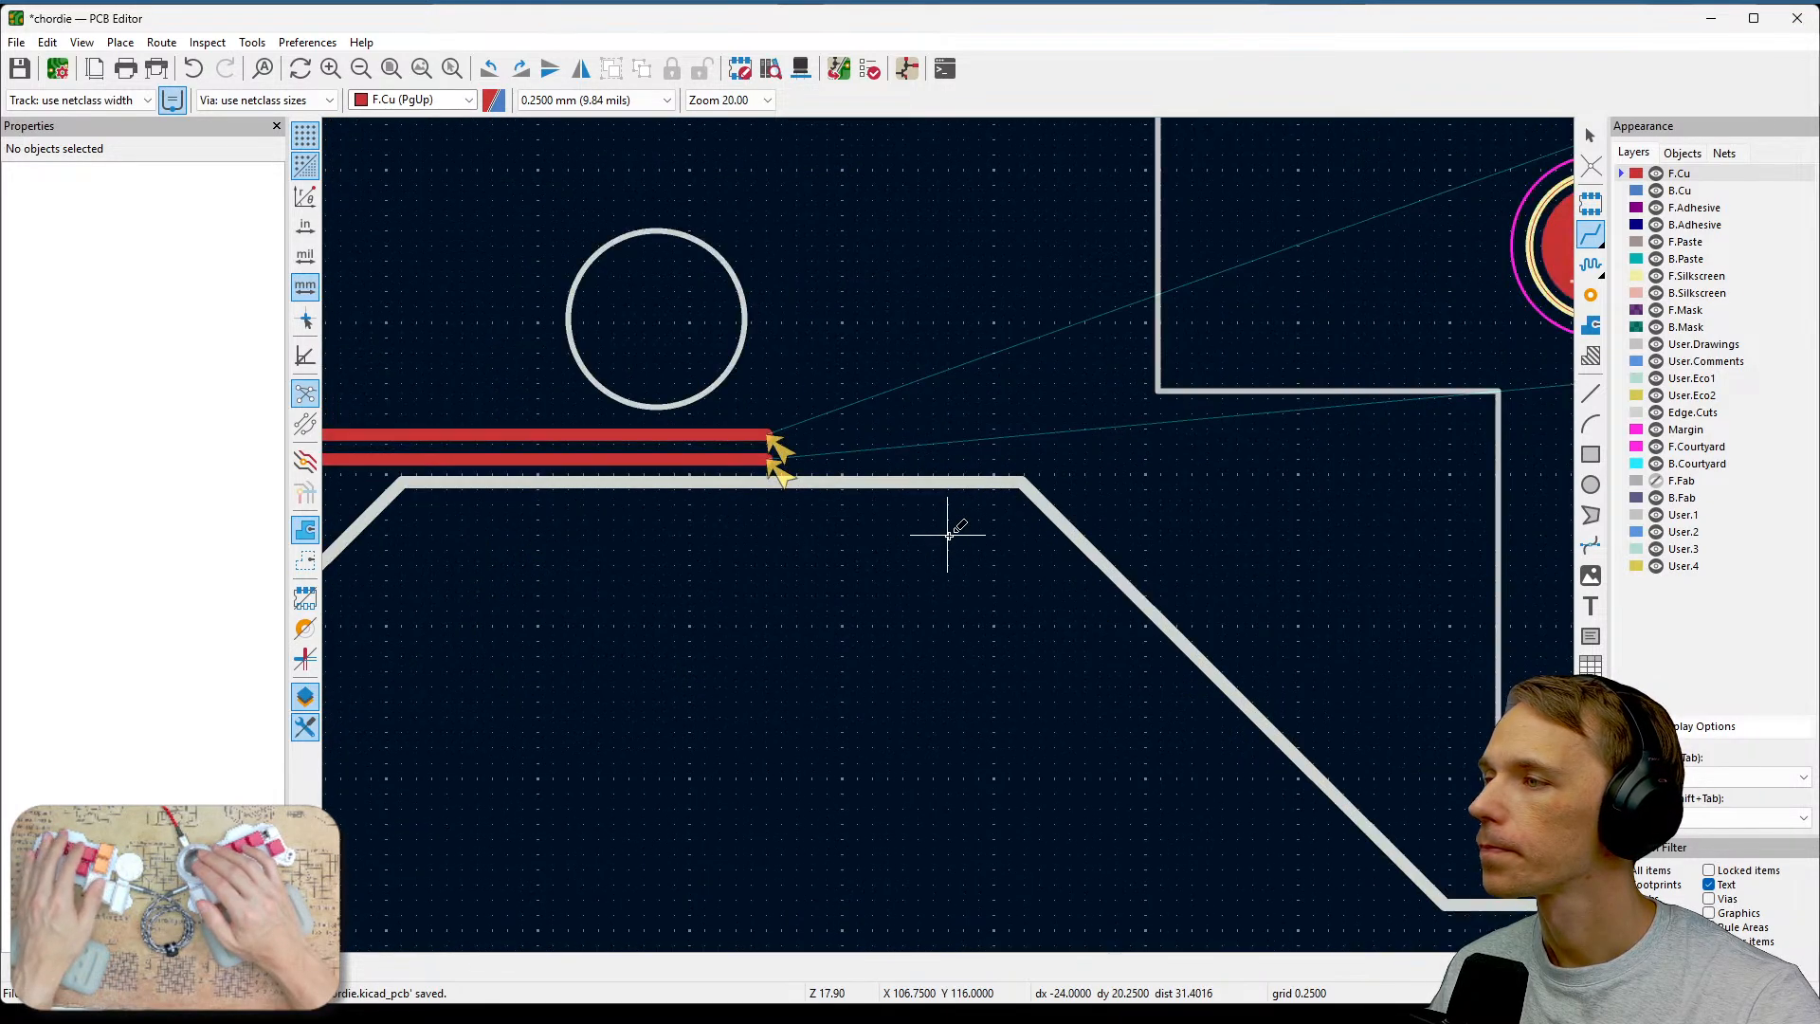
{"action": "left_click", "coordinate": [767, 463]}
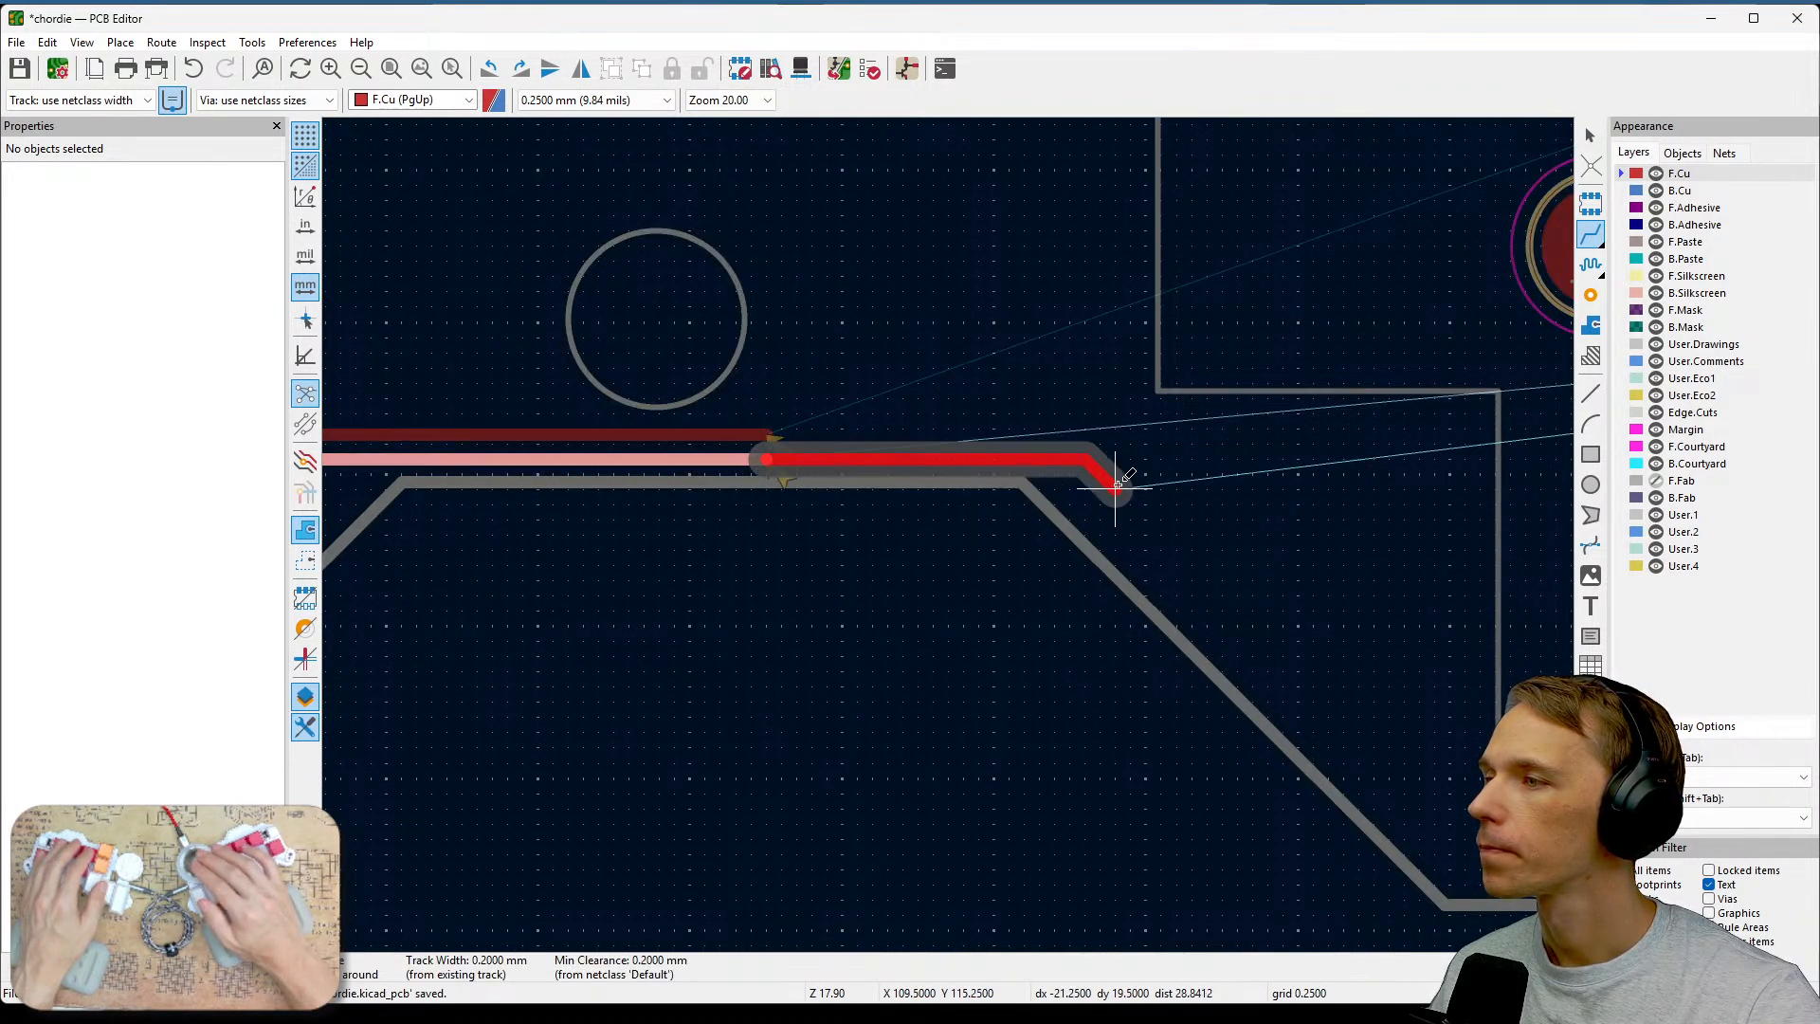
{"action": "left_click", "coordinate": [1083, 503]}
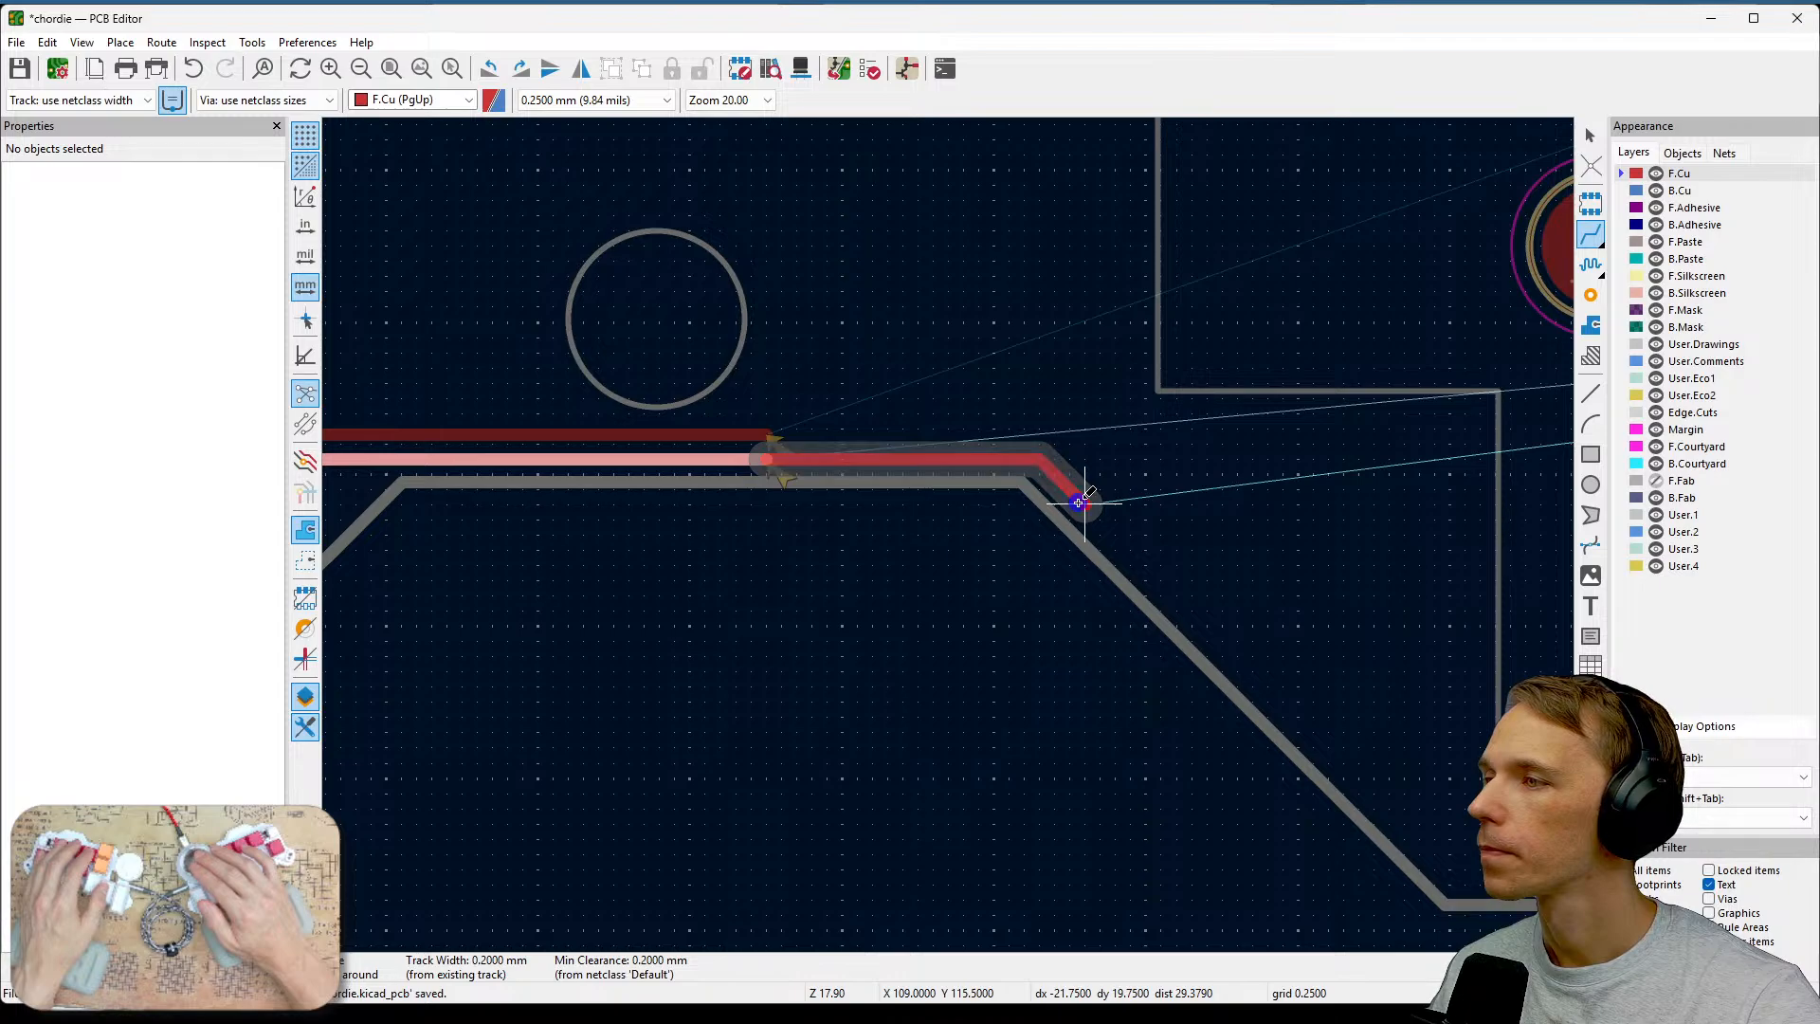
{"action": "middle_click_drag", "start_coordinate": [1344, 690], "coordinate": [986, 564]}
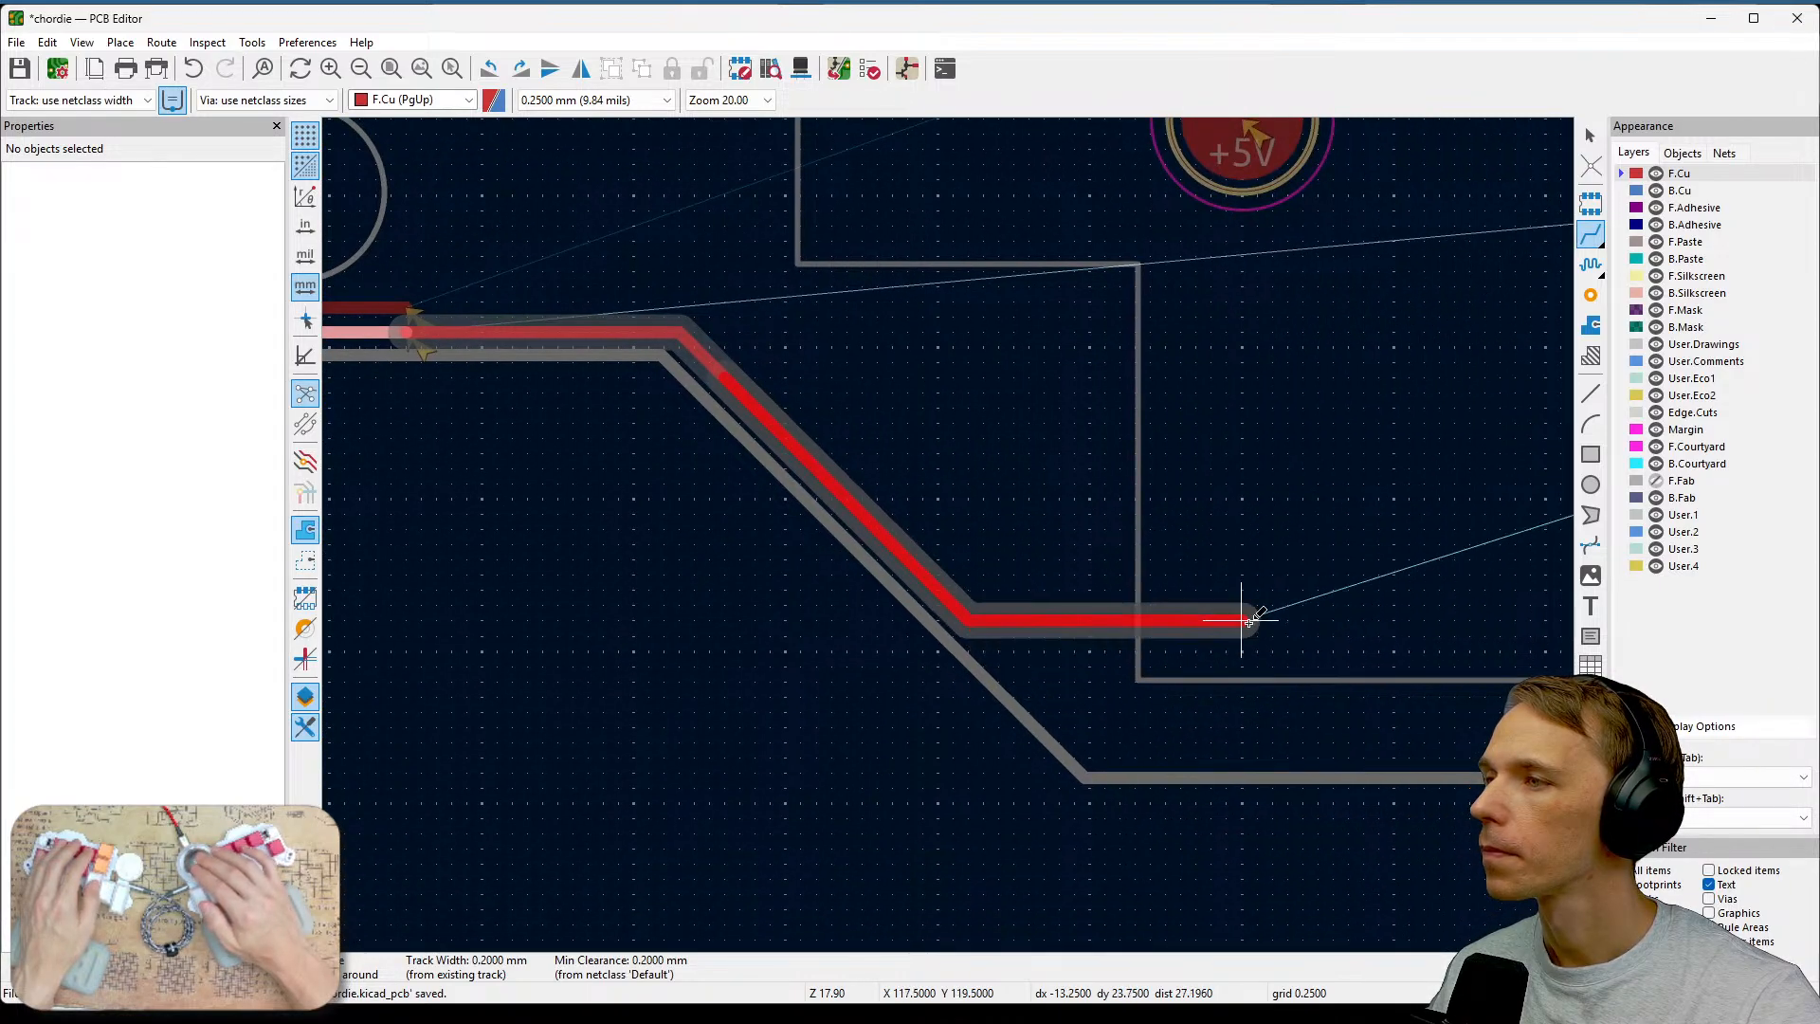
{"action": "scroll", "coordinate": [1238, 617], "scroll_direction": "down", "scroll_amount": 3}
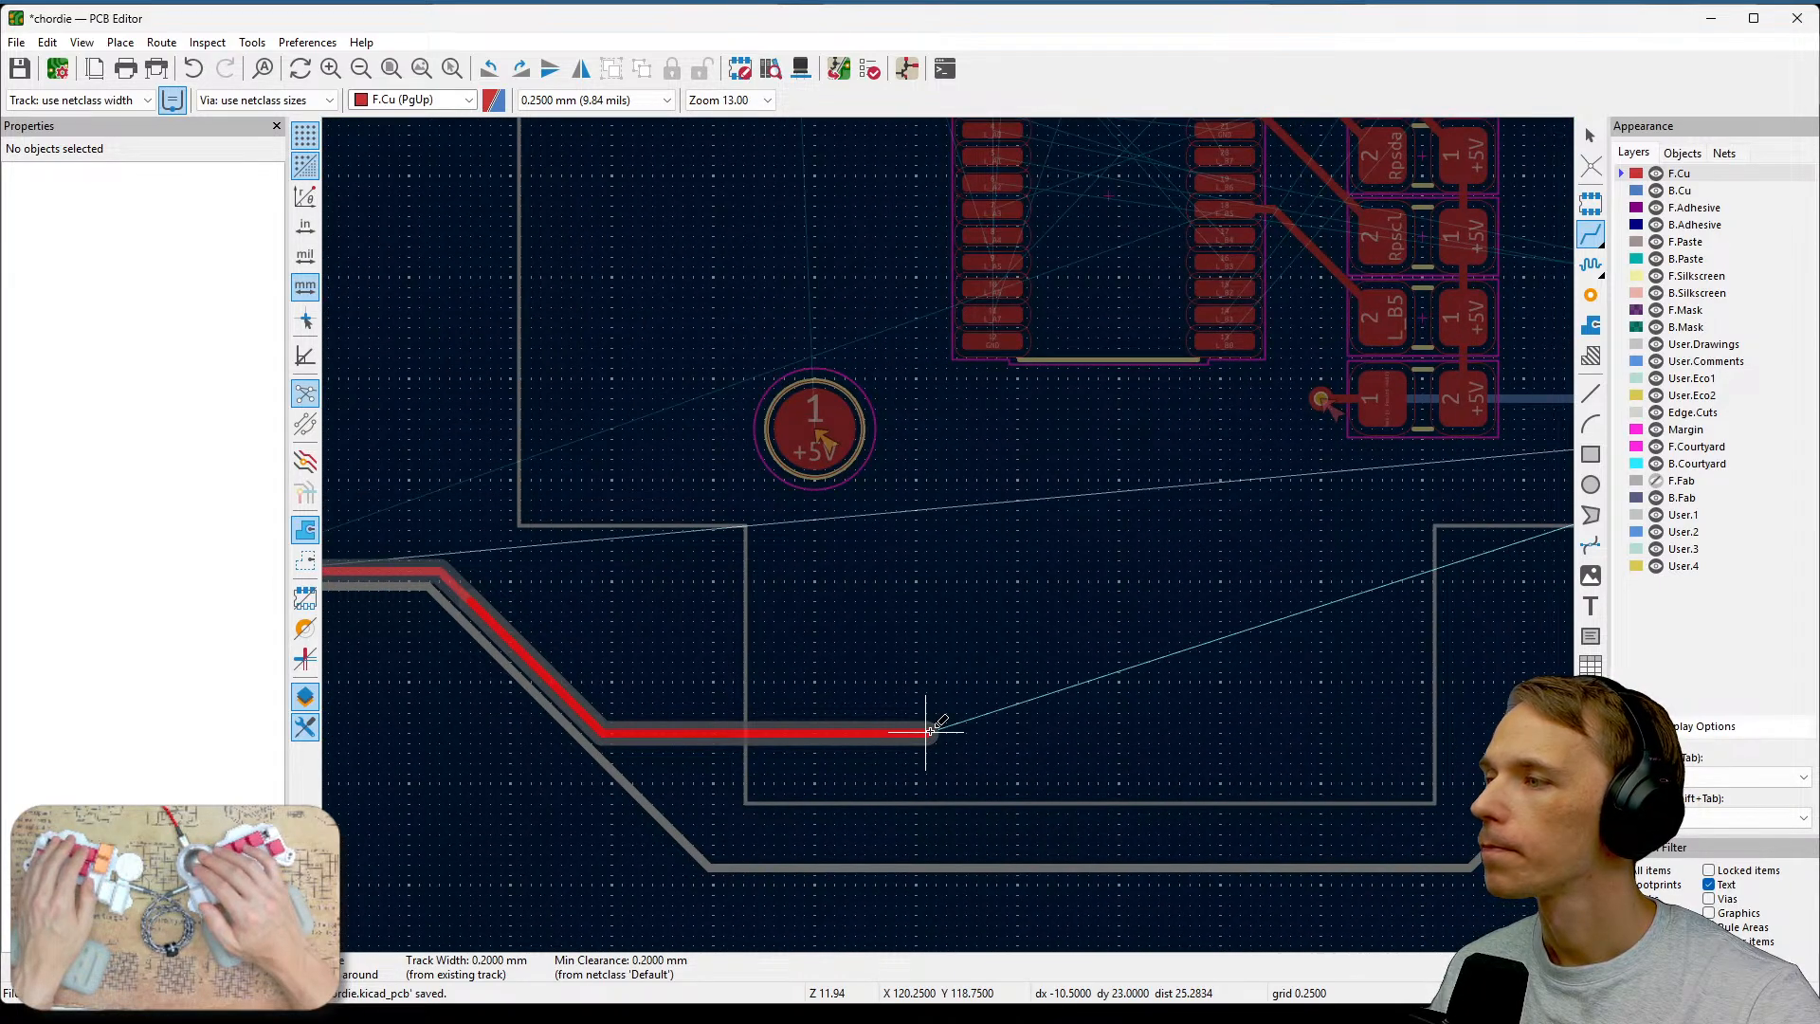
{"action": "middle_click_drag", "start_coordinate": [929, 730], "coordinate": [954, 658]}
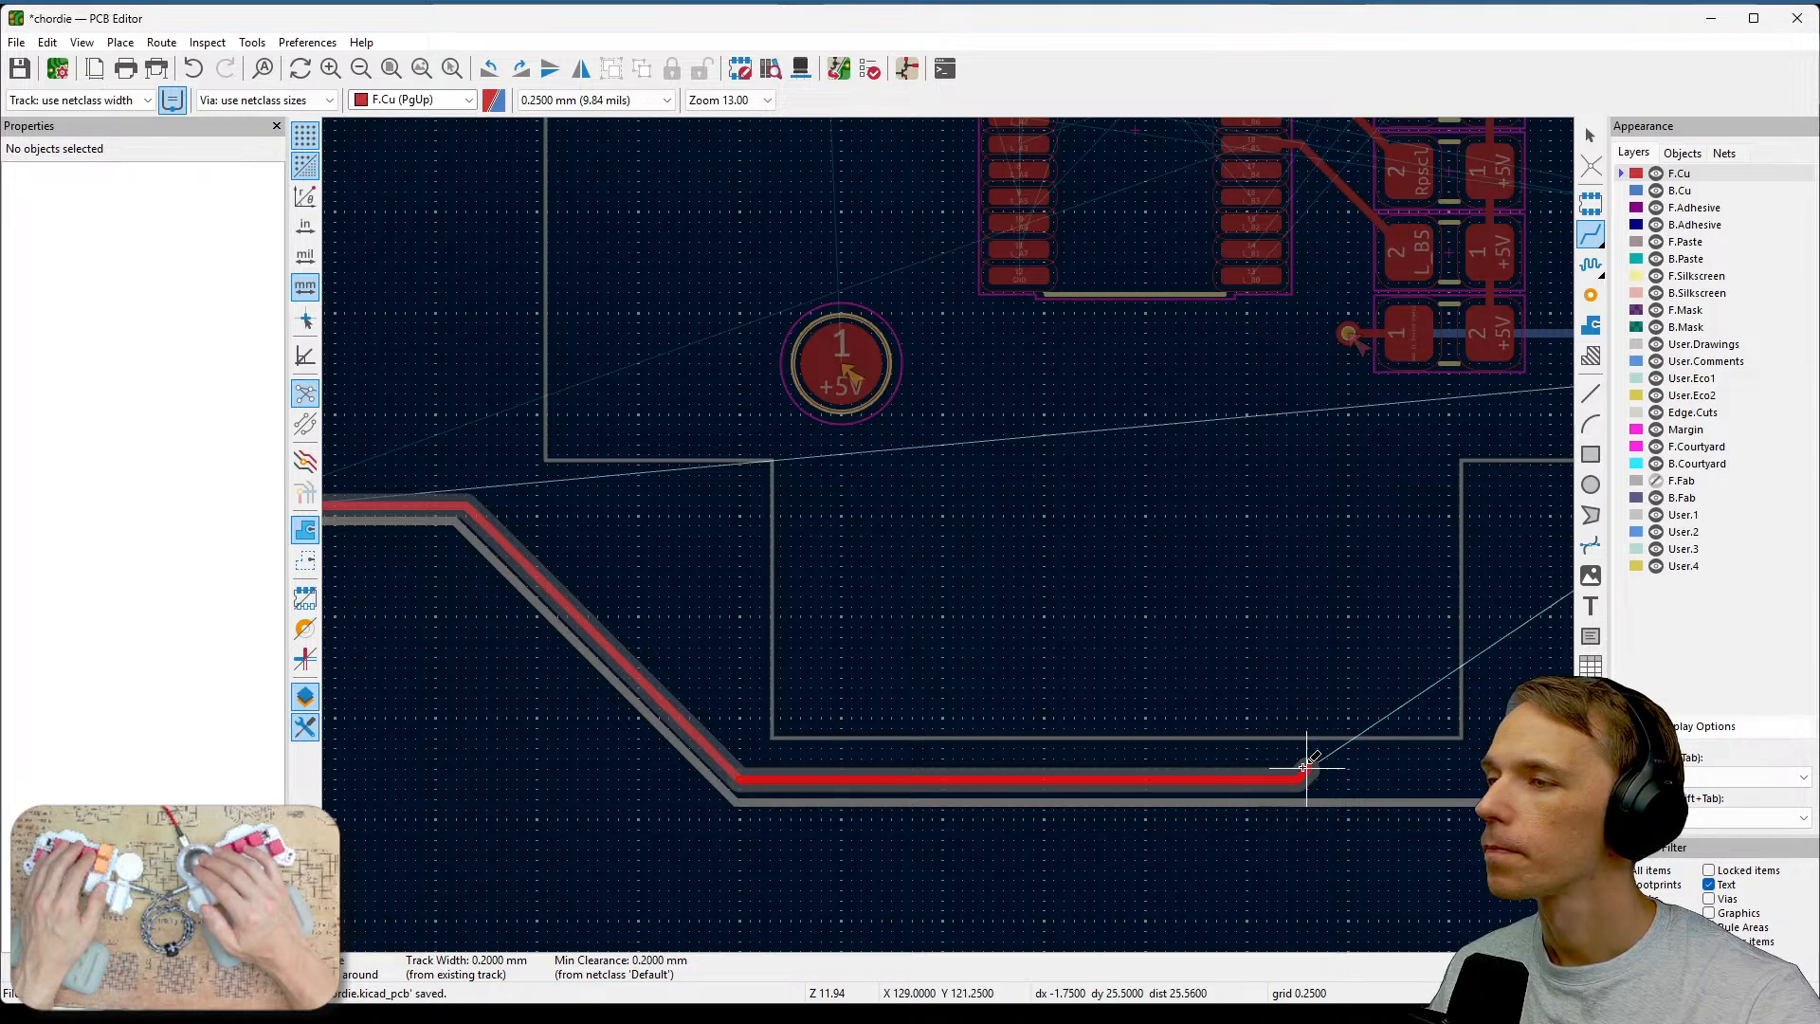
{"action": "scroll", "coordinate": [1311, 426], "scroll_direction": "up", "scroll_amount": 3}
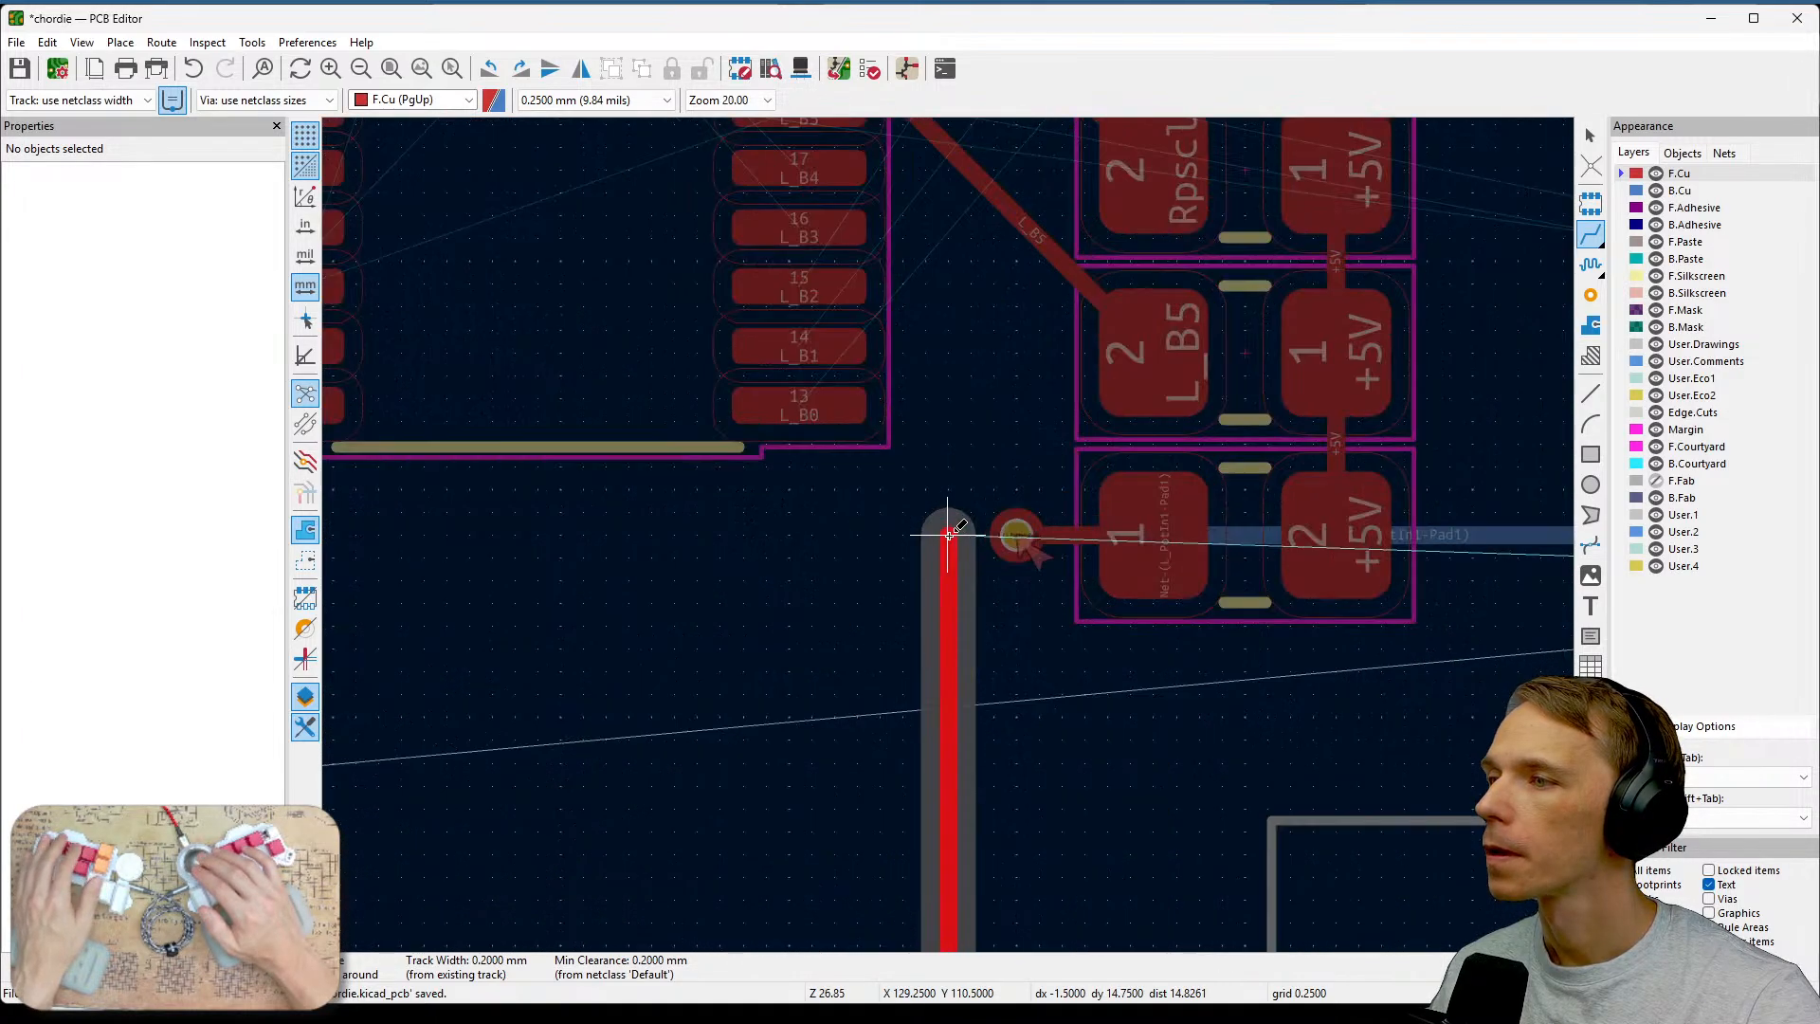
{"action": "middle_click_drag", "start_coordinate": [949, 534], "coordinate": [1054, 758]}
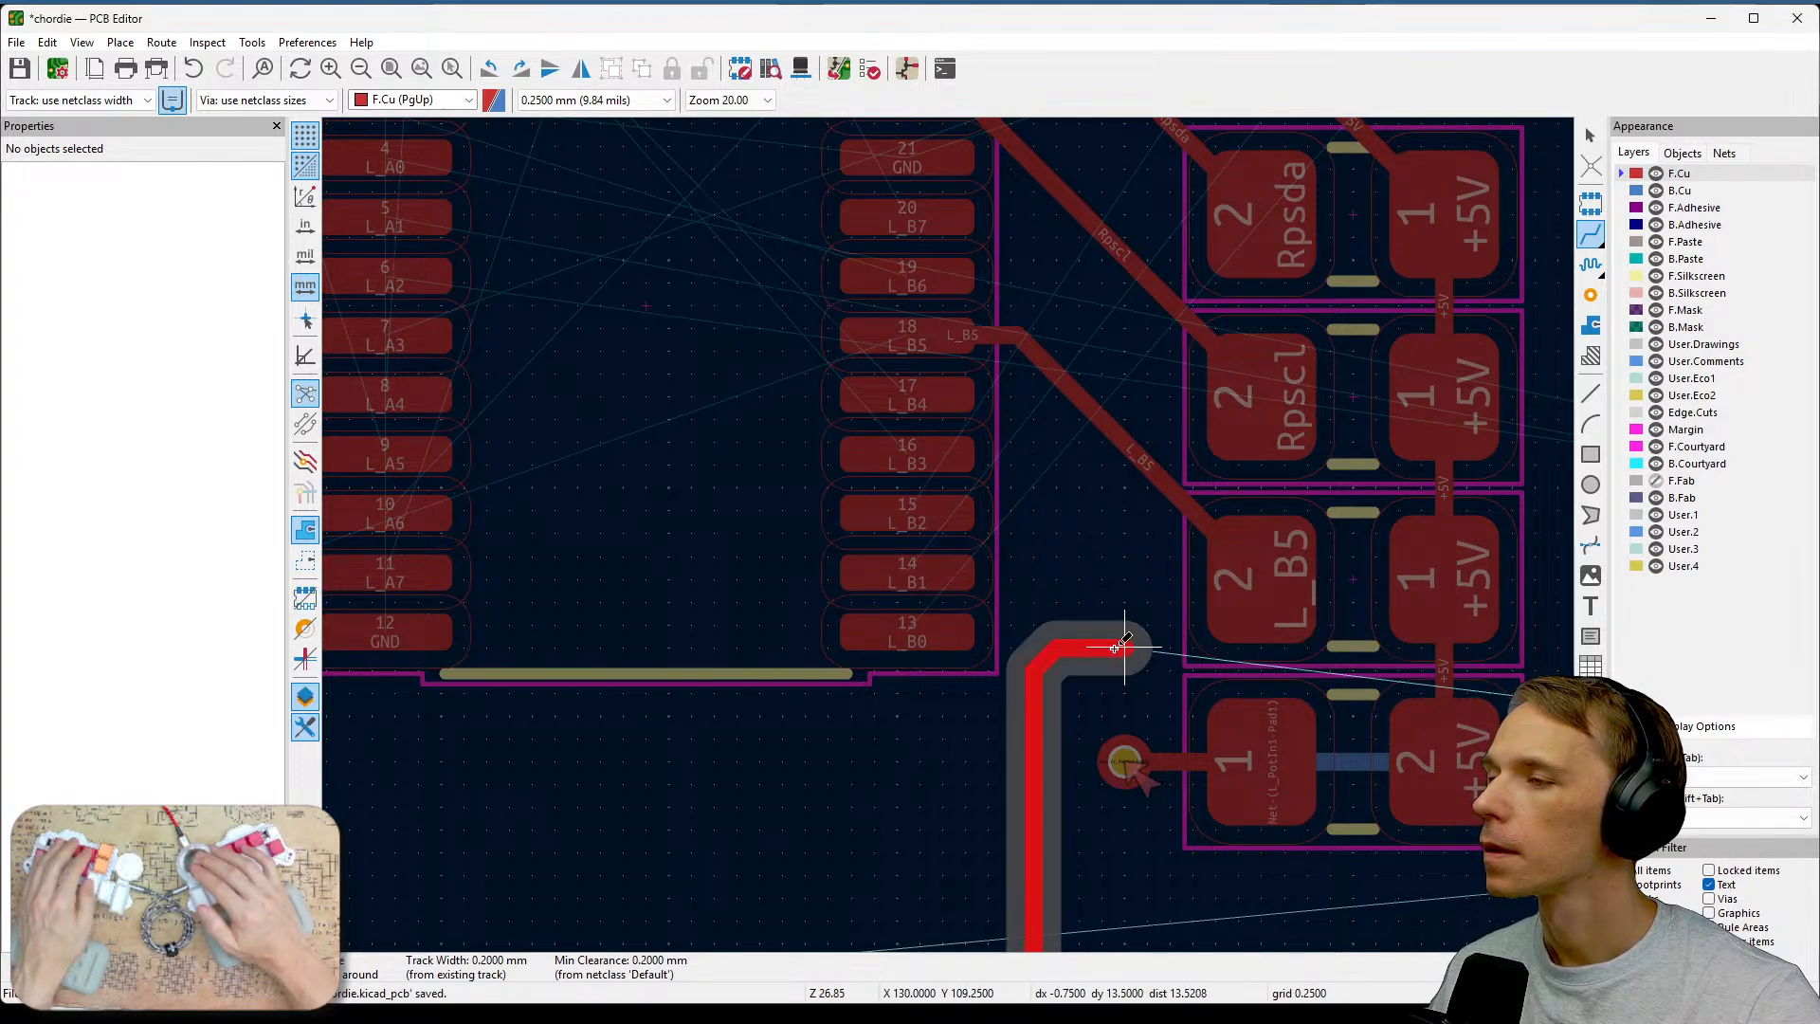
{"action": "scroll", "coordinate": [1124, 647], "scroll_direction": "down", "scroll_amount": 3}
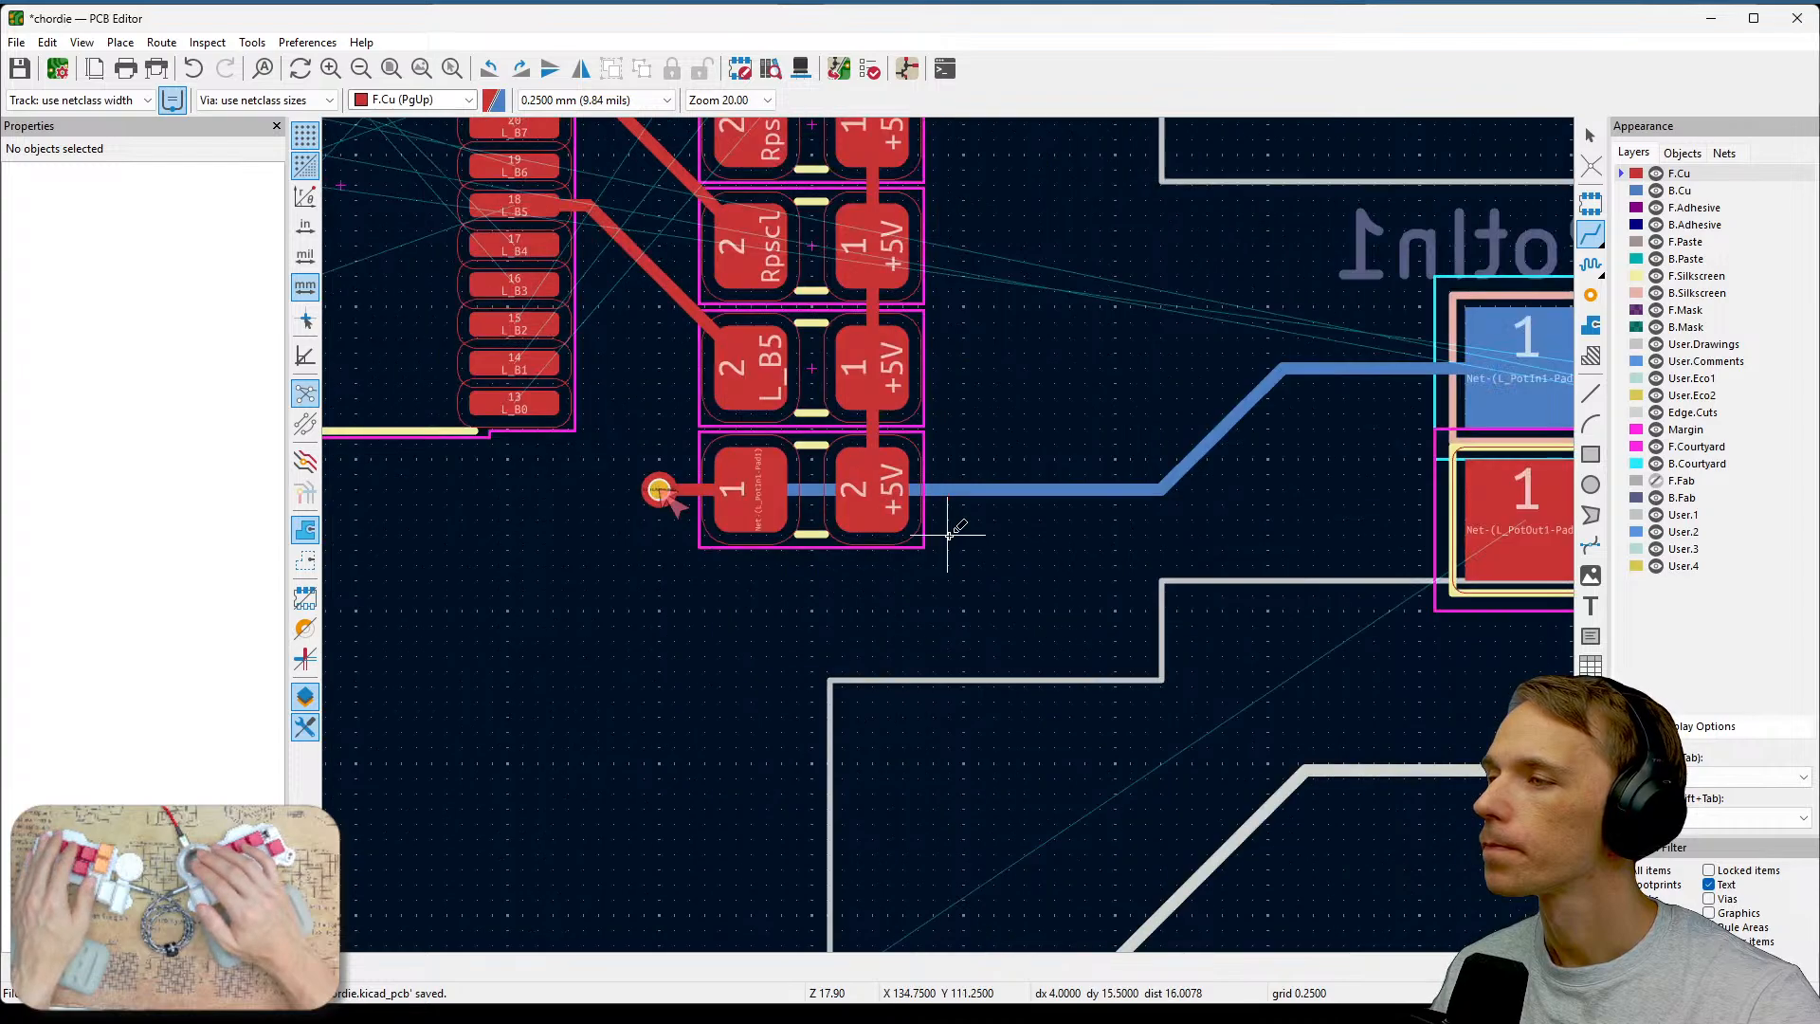
{"action": "middle_click_drag", "start_coordinate": [942, 569], "coordinate": [1504, 383]}
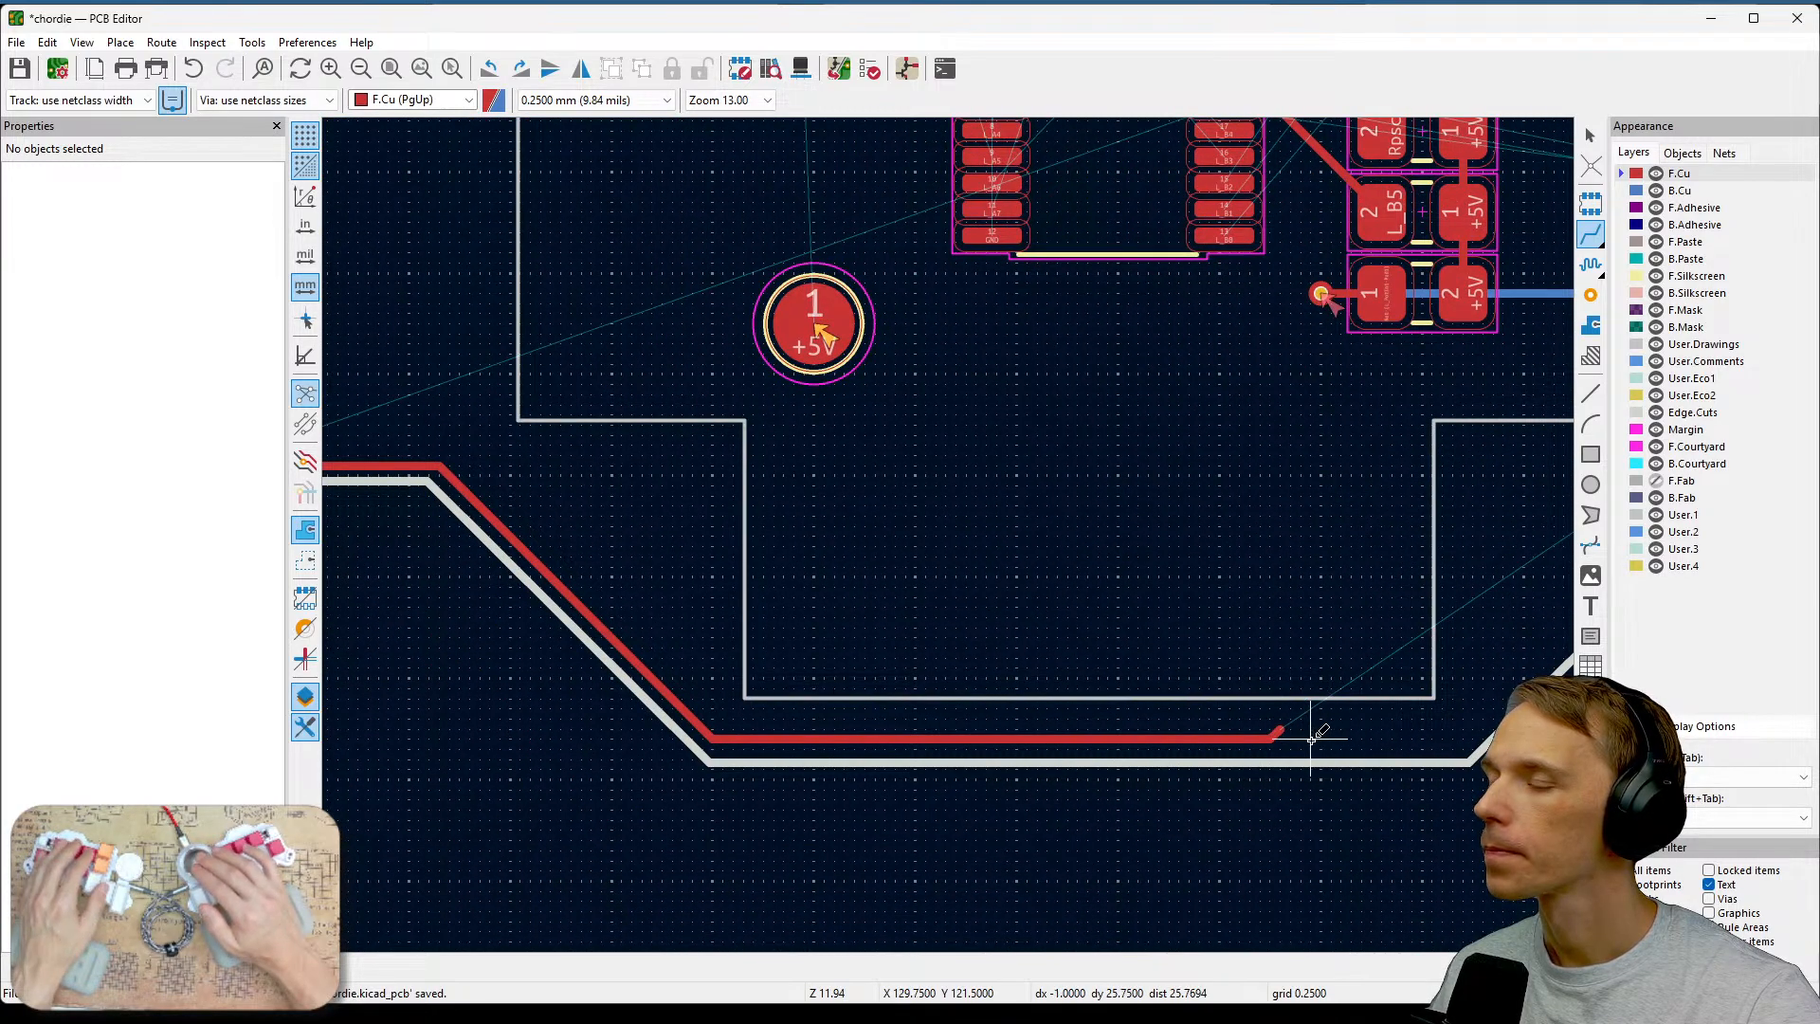
{"action": "scroll", "coordinate": [1312, 739], "scroll_direction": "up", "scroll_amount": 2}
{"action": "left_click", "coordinate": [897, 521]}
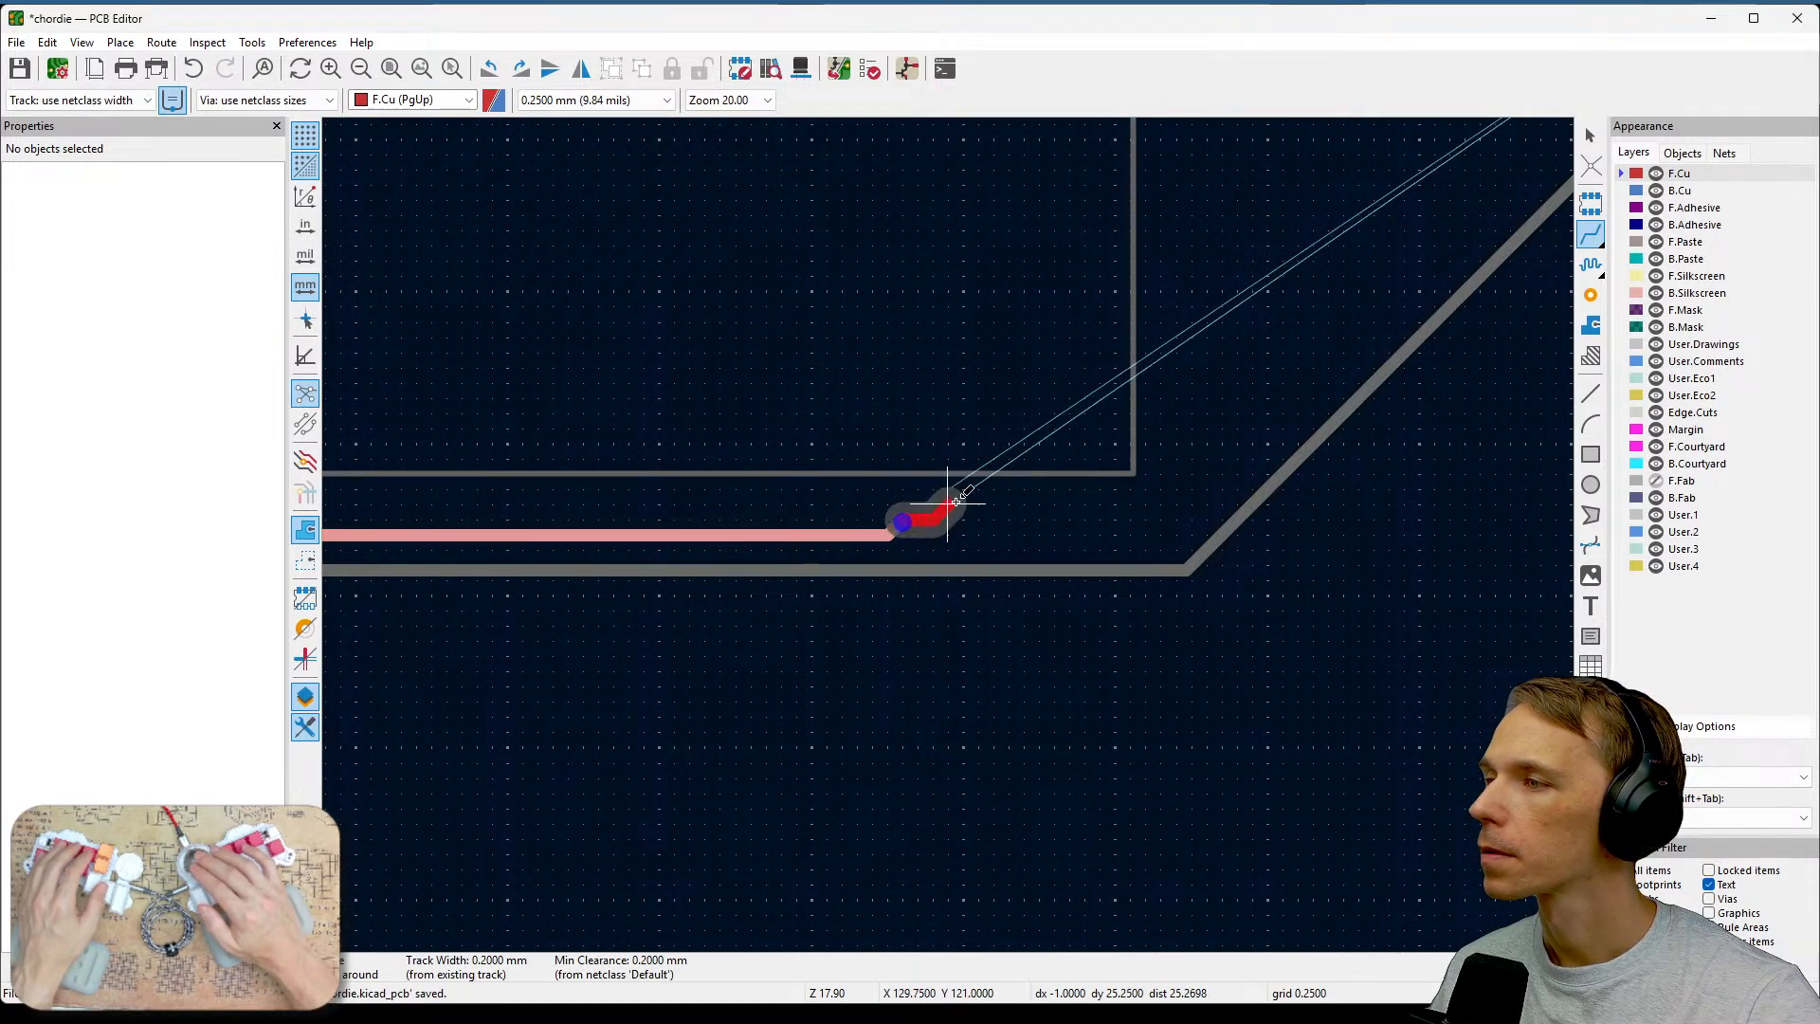
{"action": "key", "text": "Escape"}
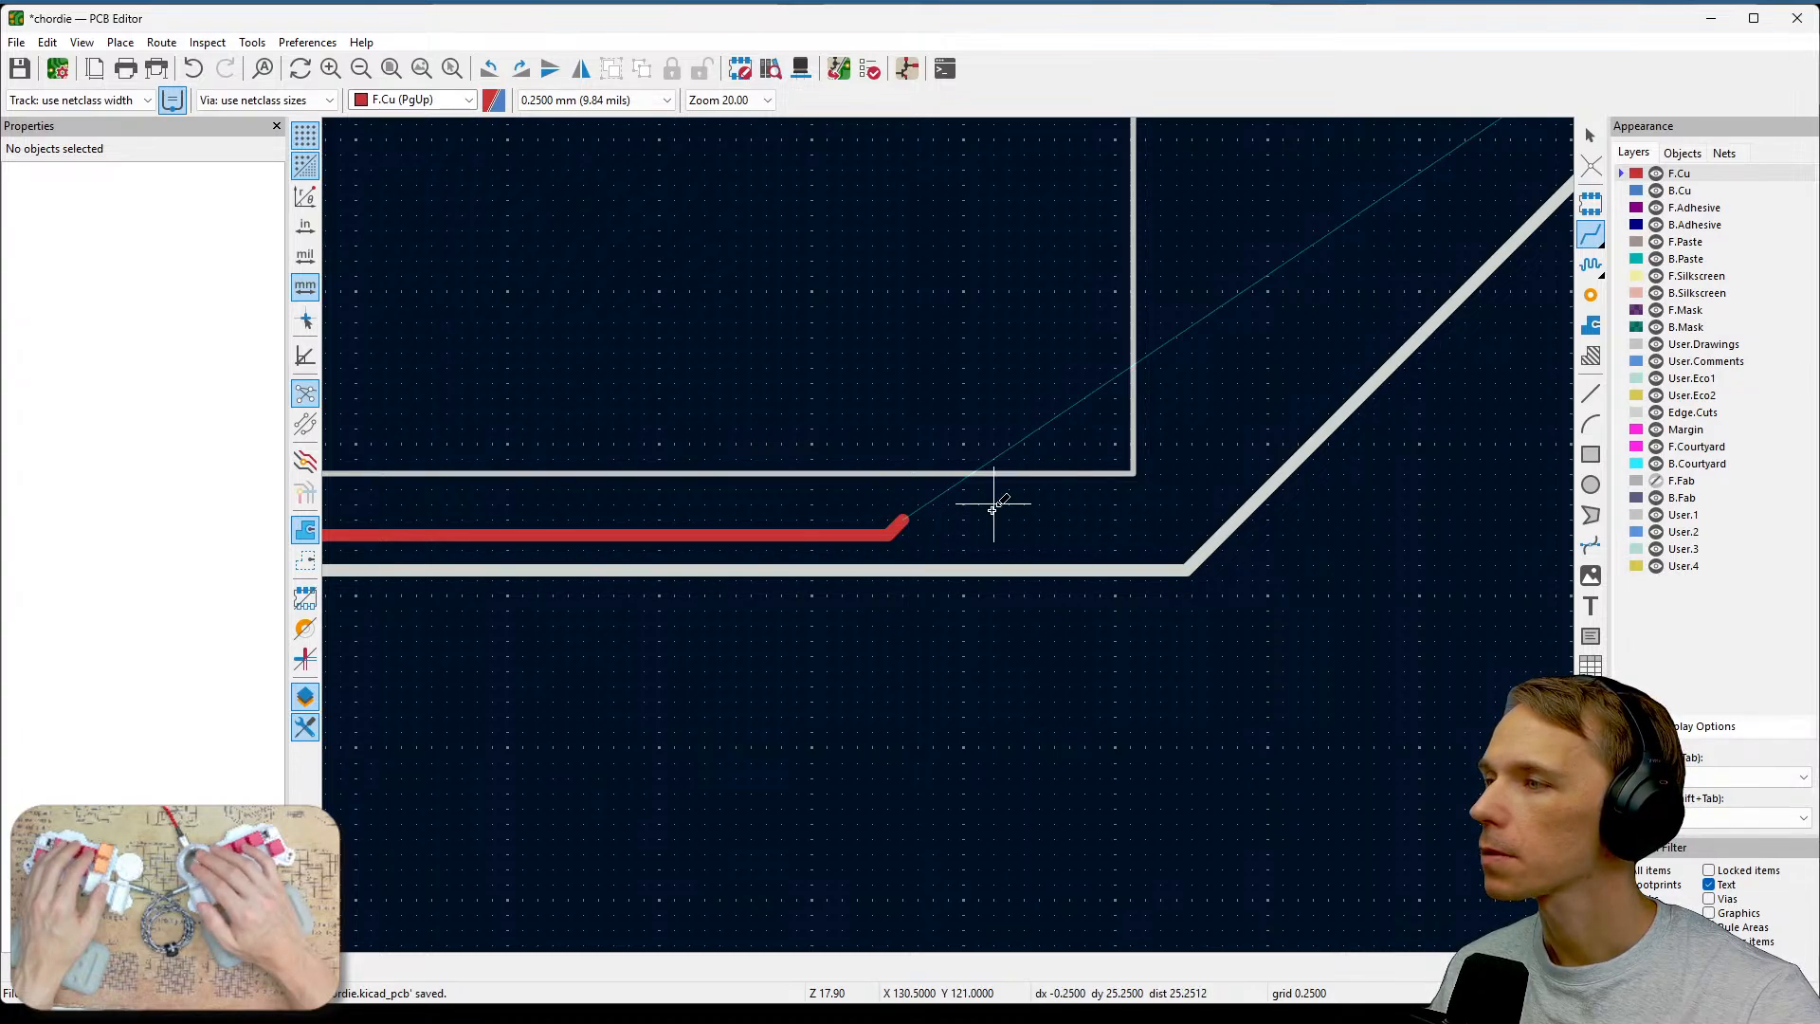
{"action": "key", "text": "Escape"}
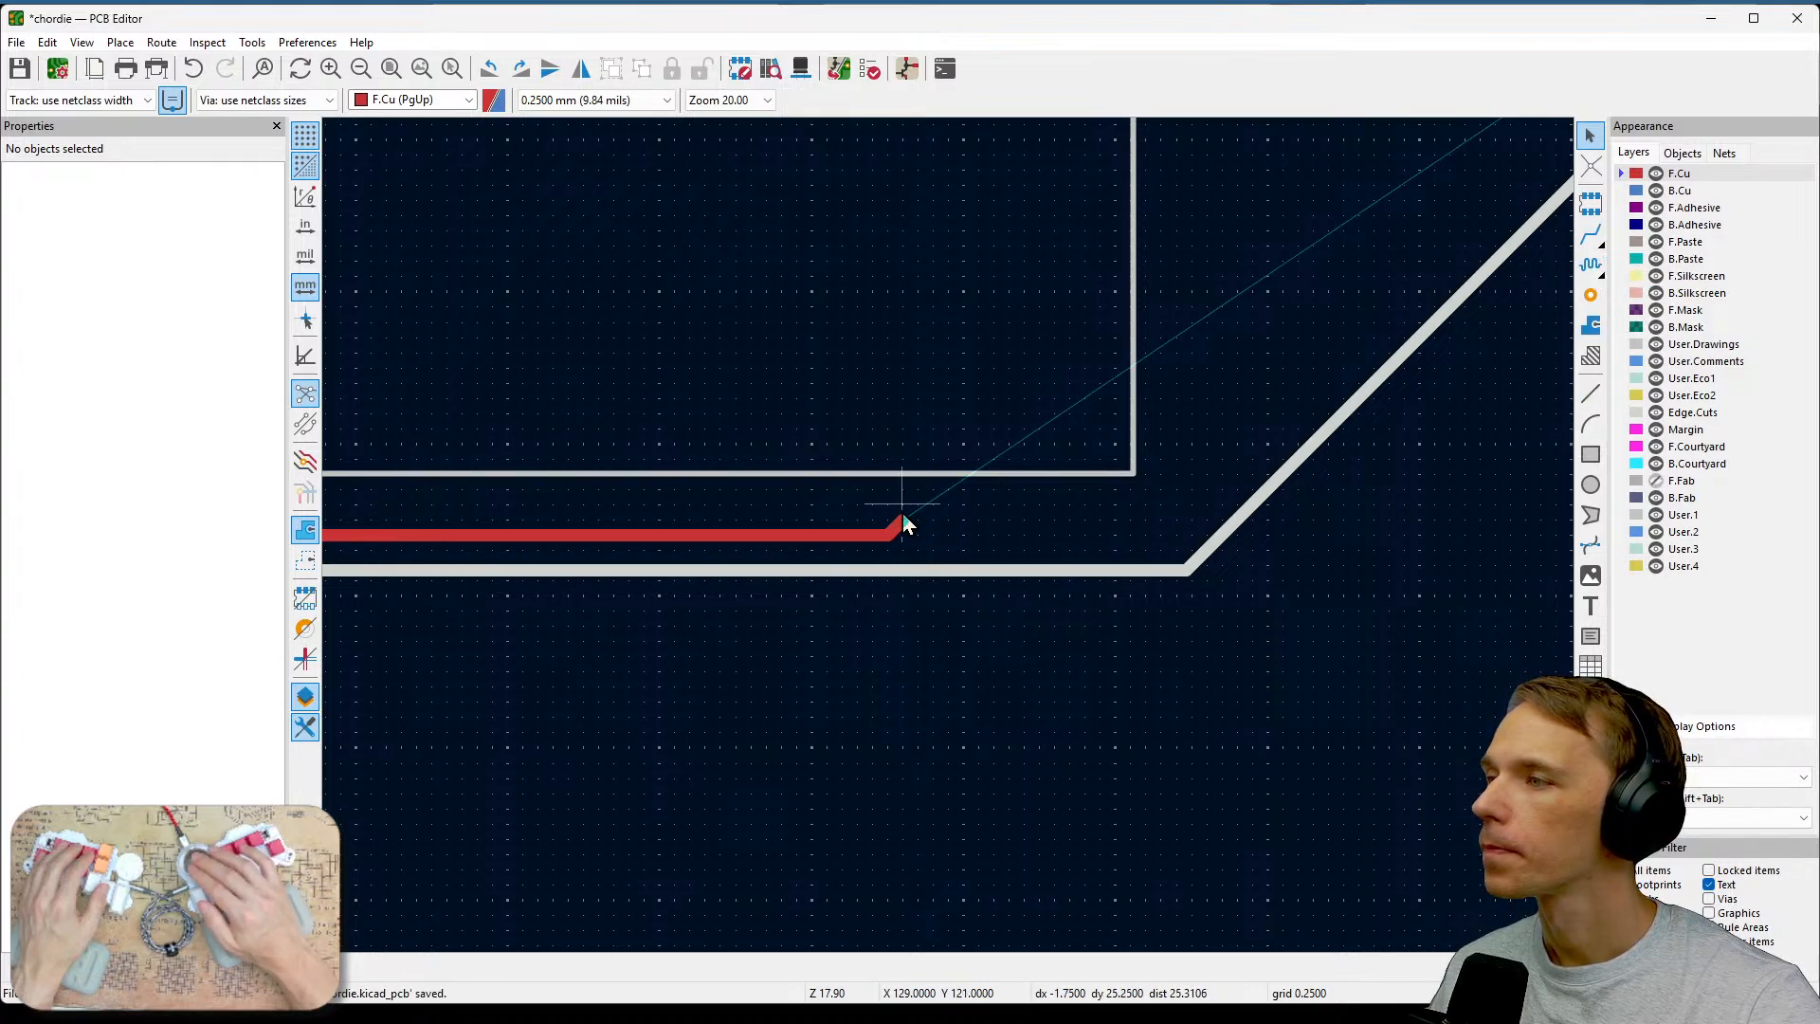
Save the board.
{"action": "right_click", "coordinate": [873, 538]}
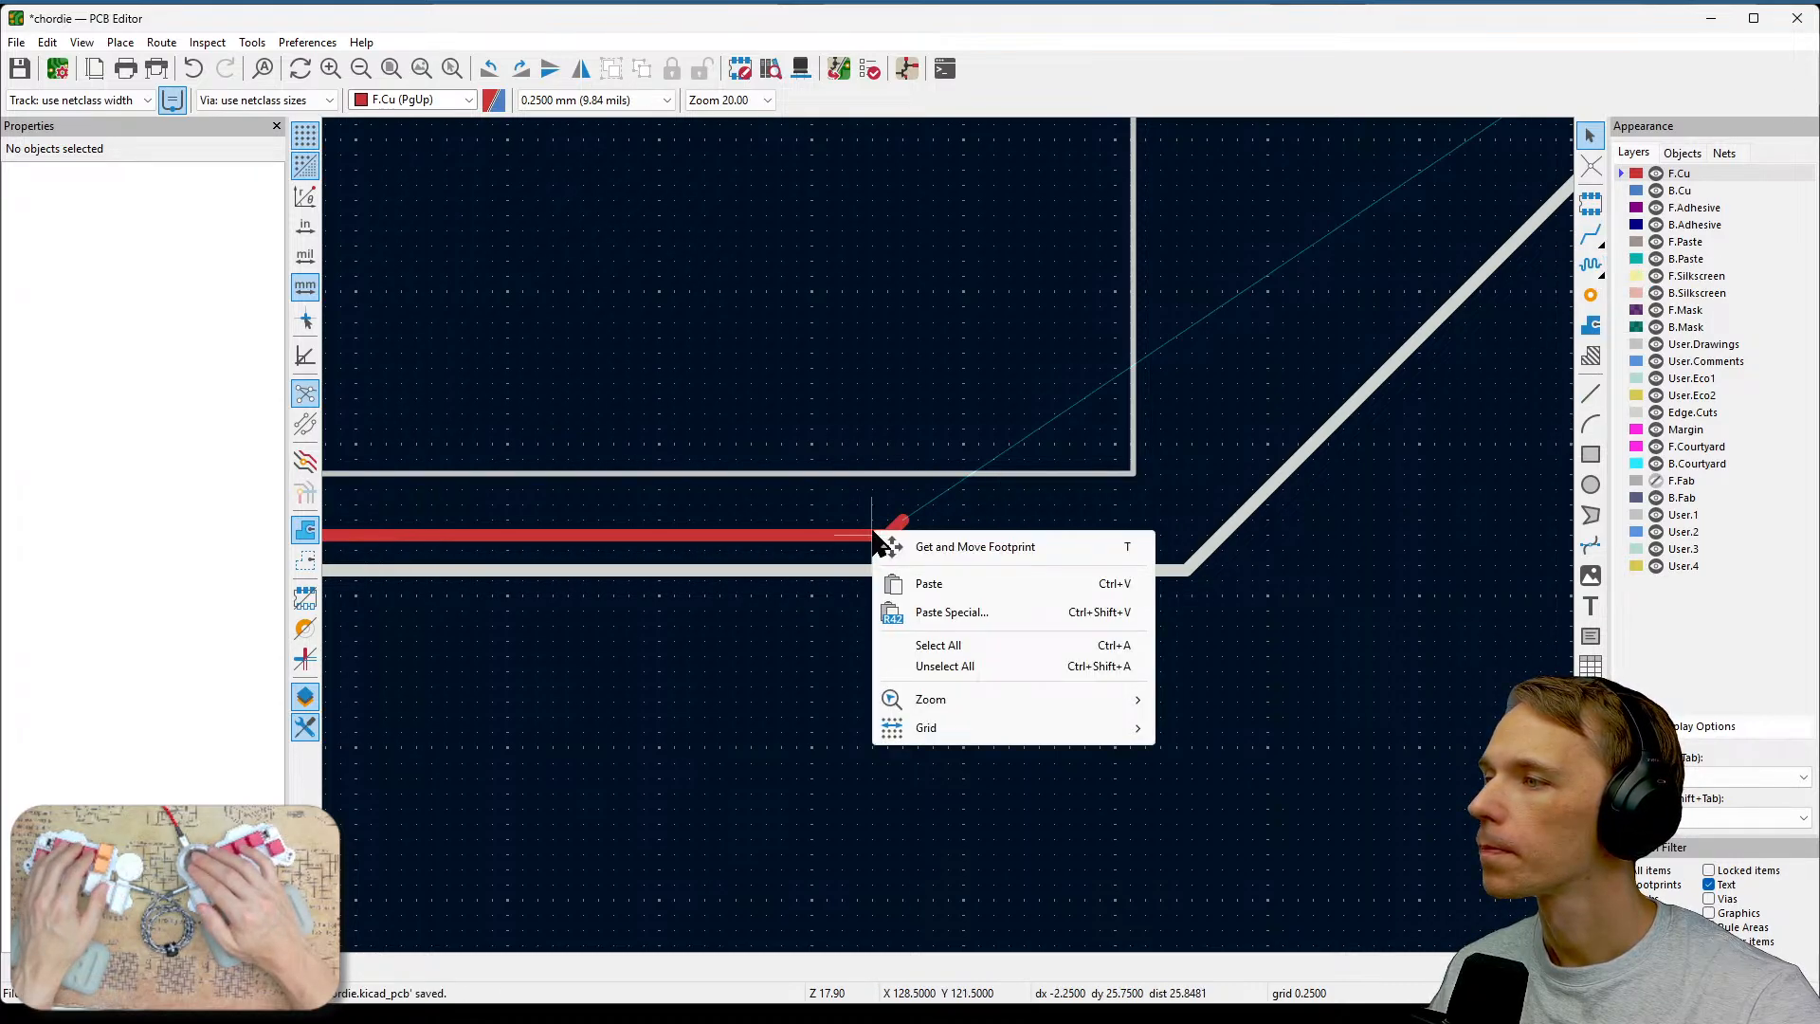
{"action": "left_click", "coordinate": [1016, 492]}
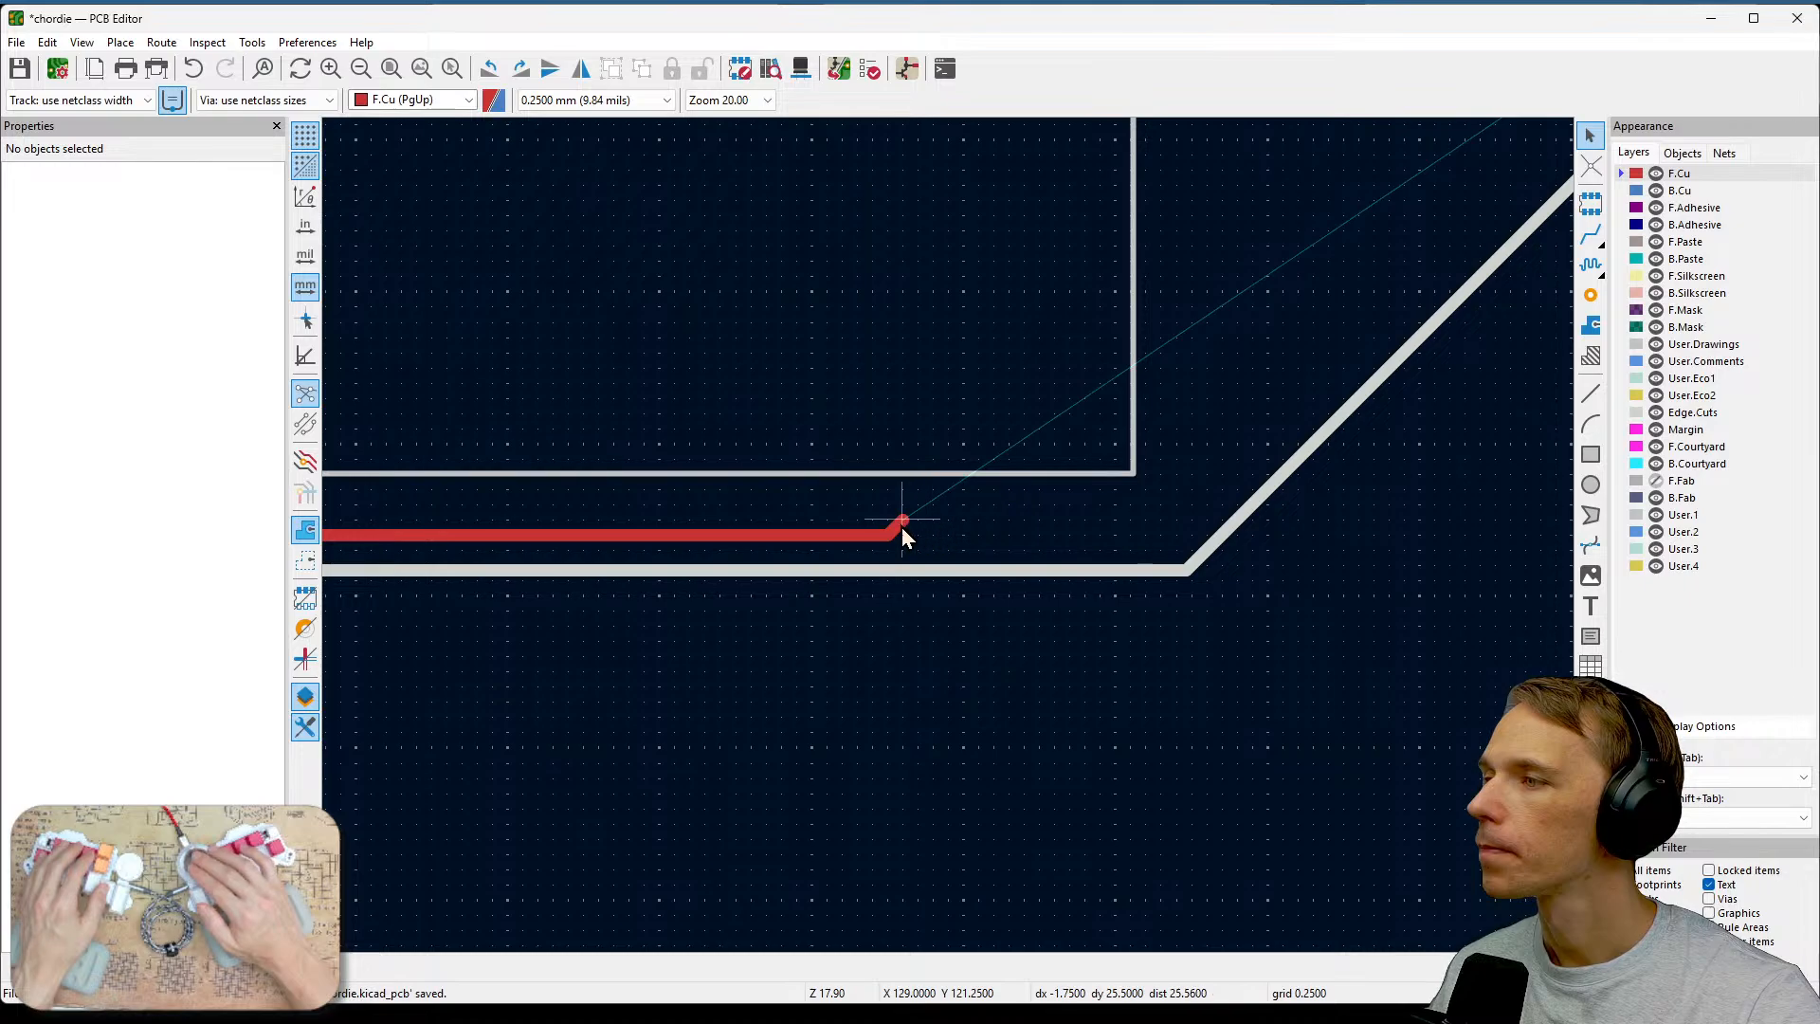
{"action": "middle_click_drag", "start_coordinate": [903, 529], "coordinate": [1300, 506]}
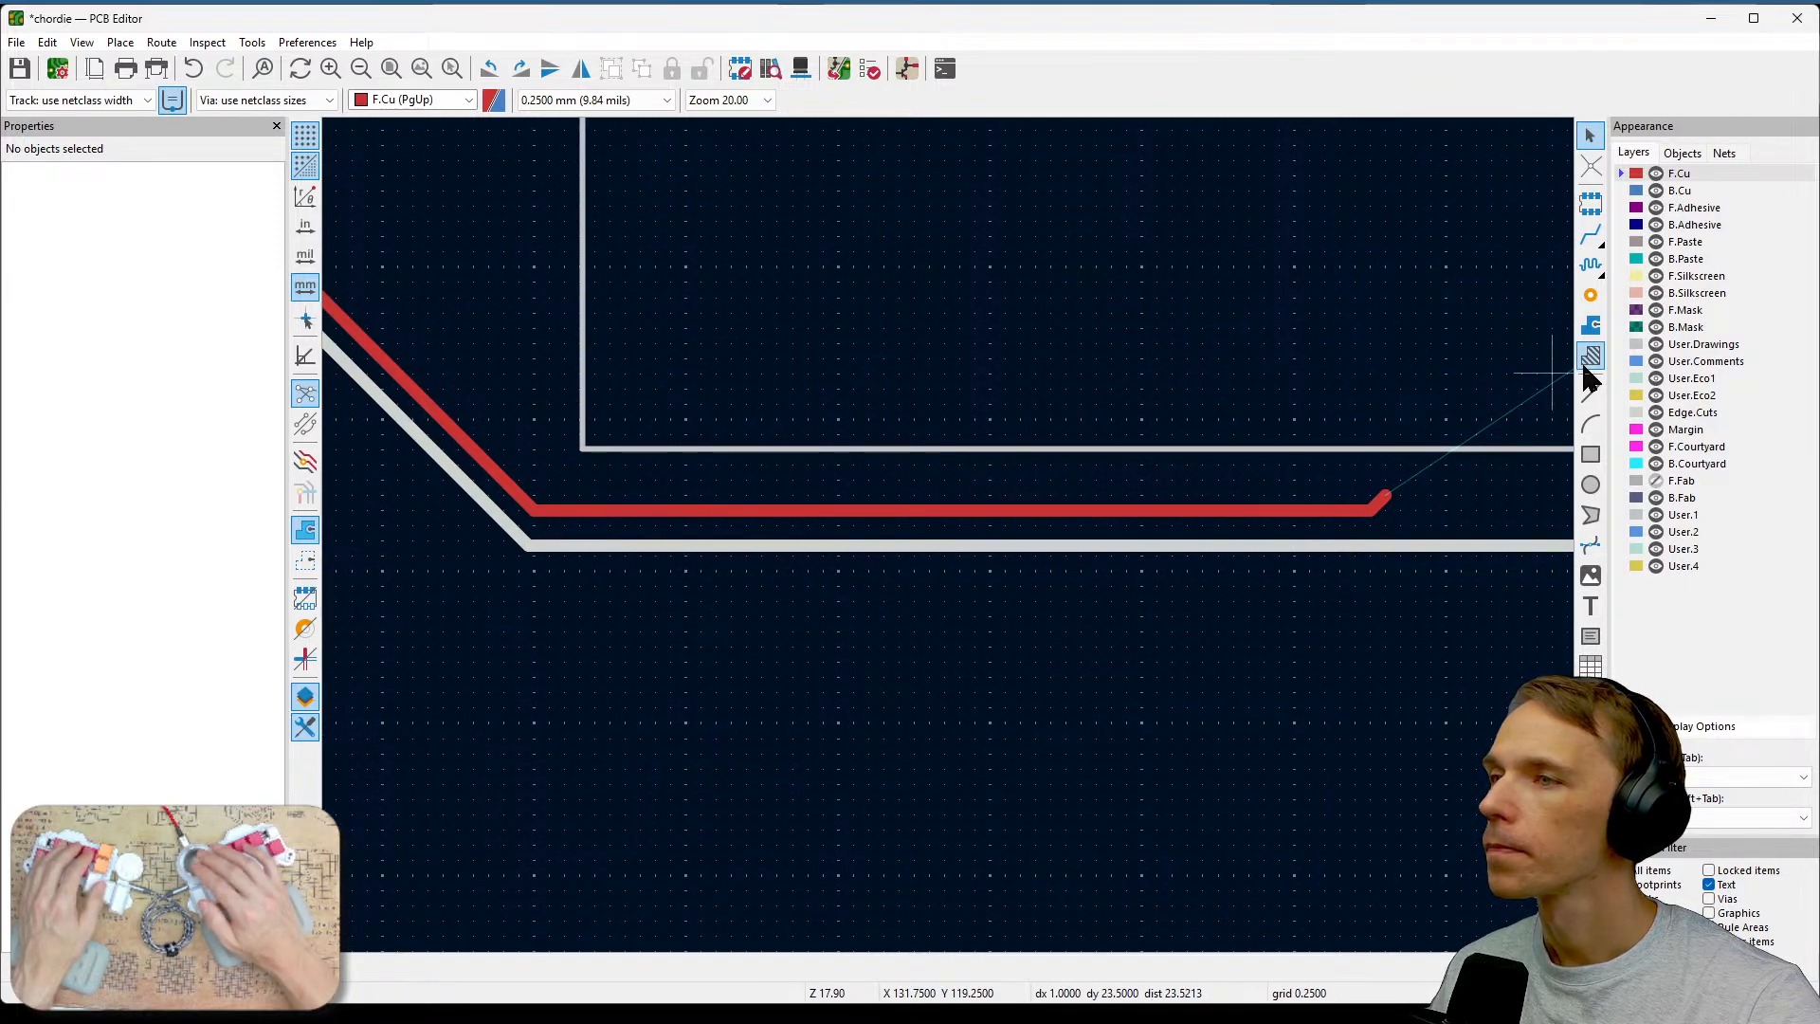
{"action": "left_click", "coordinate": [1590, 234]}
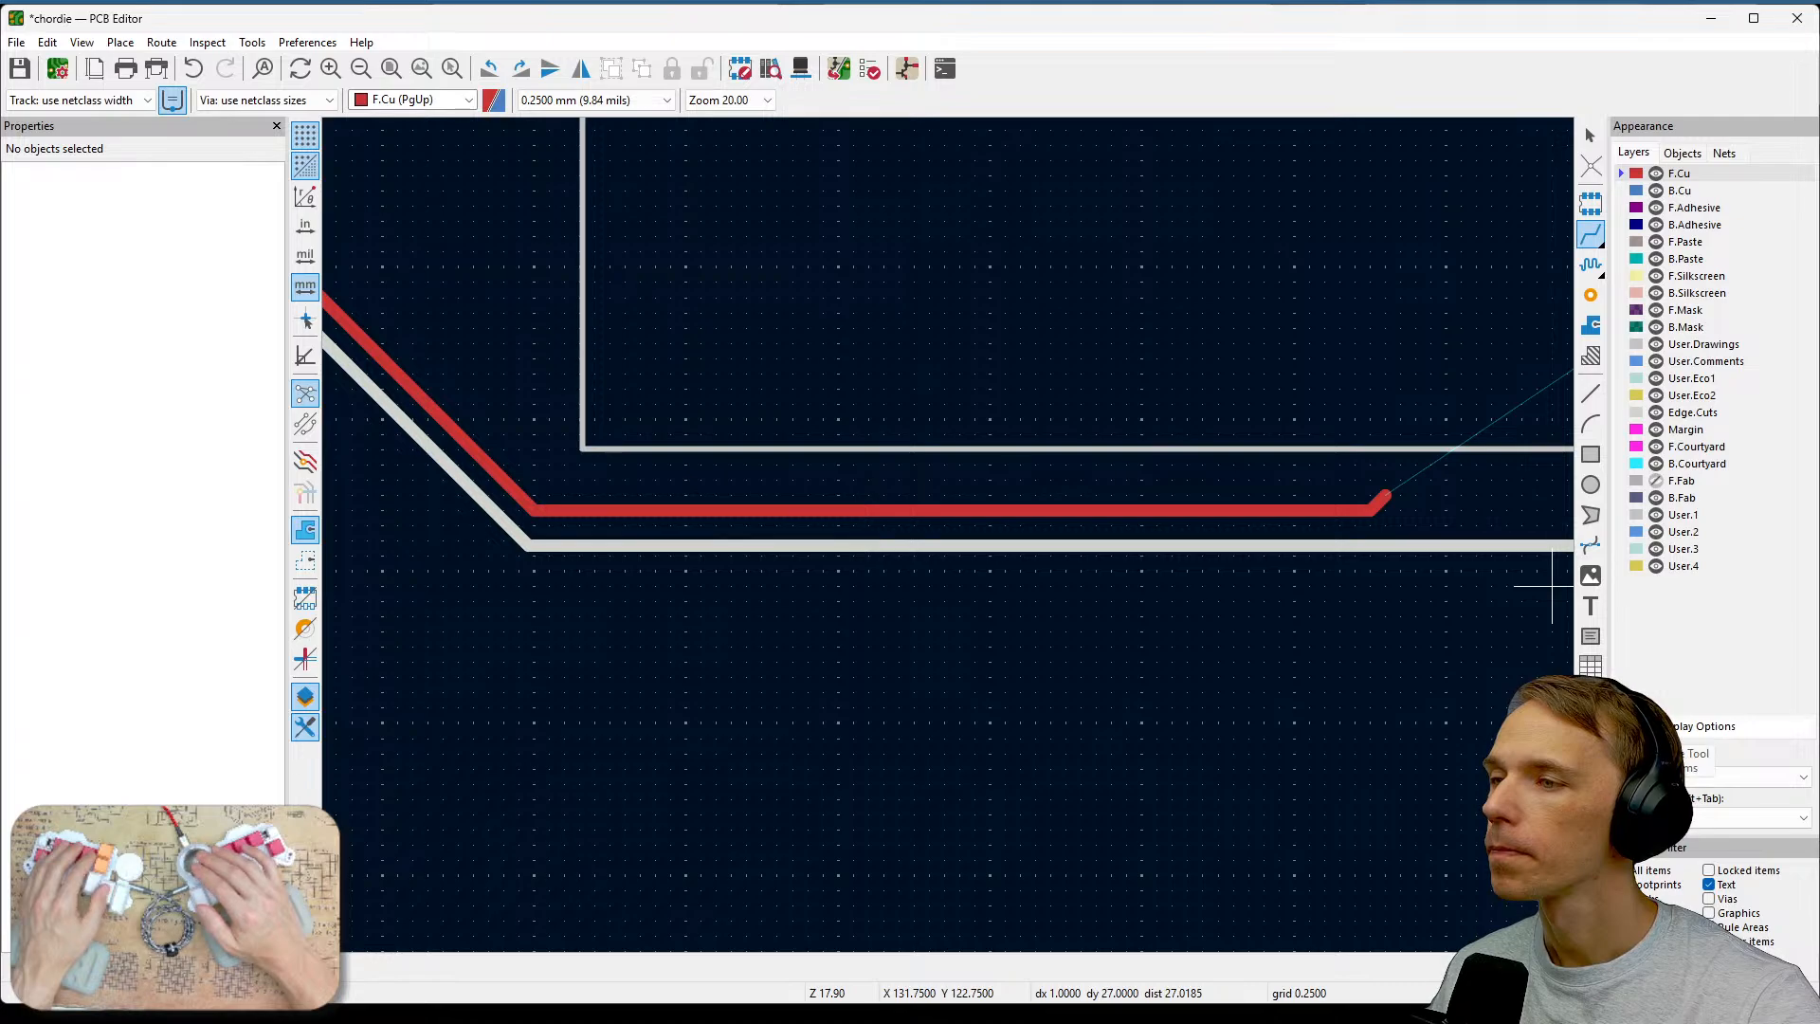
{"action": "key", "text": "ctrl+s"}
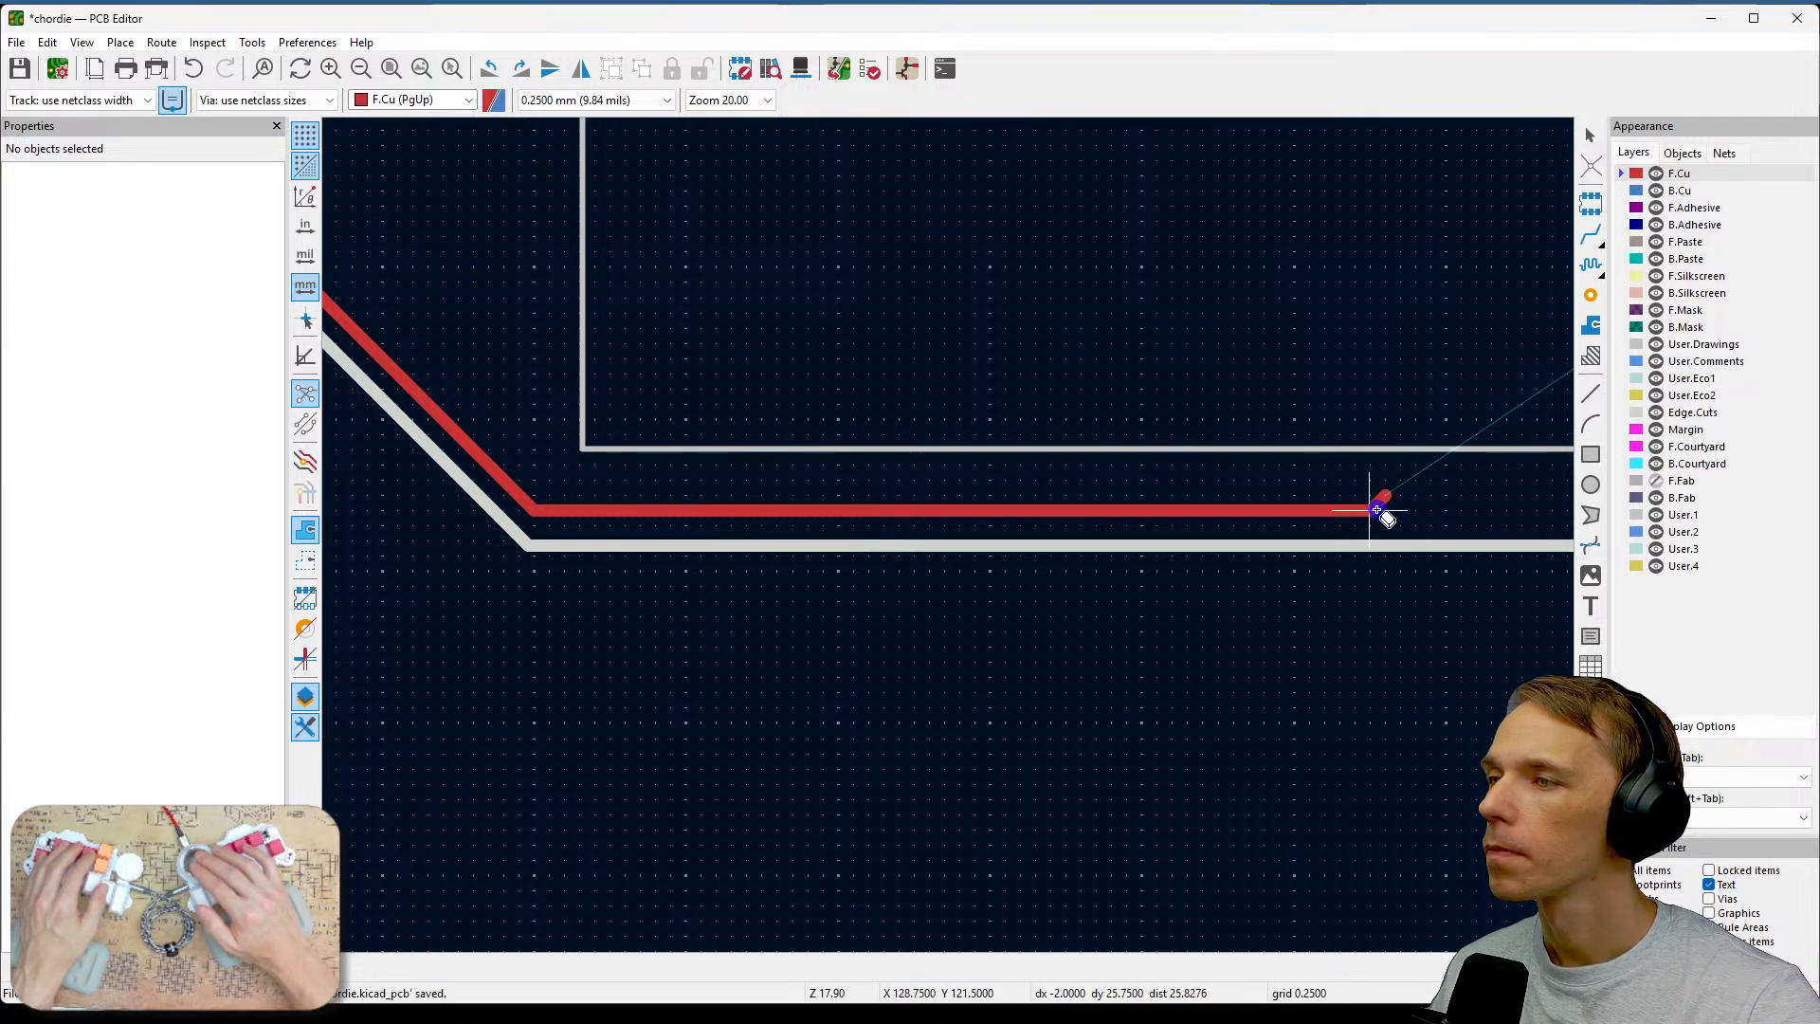
{"action": "key", "text": "Escape"}
{"action": "middle_click_drag", "start_coordinate": [1463, 503], "coordinate": [1297, 547]}
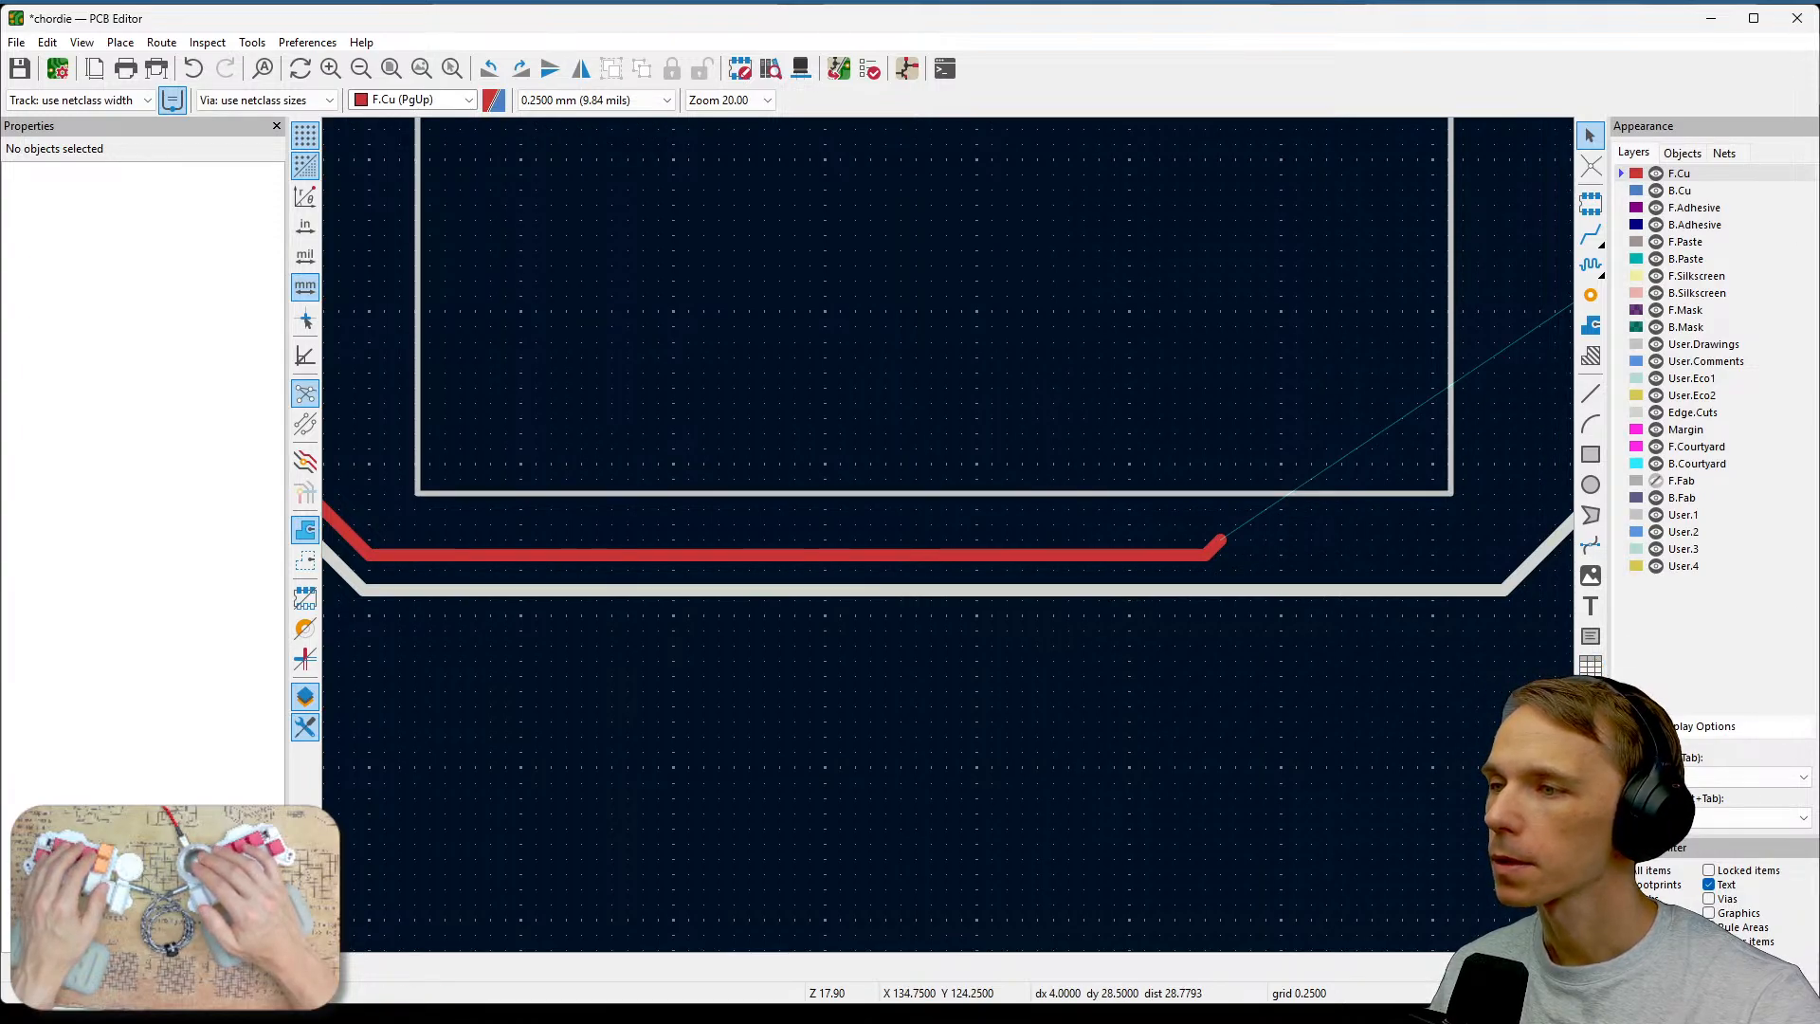
{"action": "left_click", "coordinate": [1590, 795]}
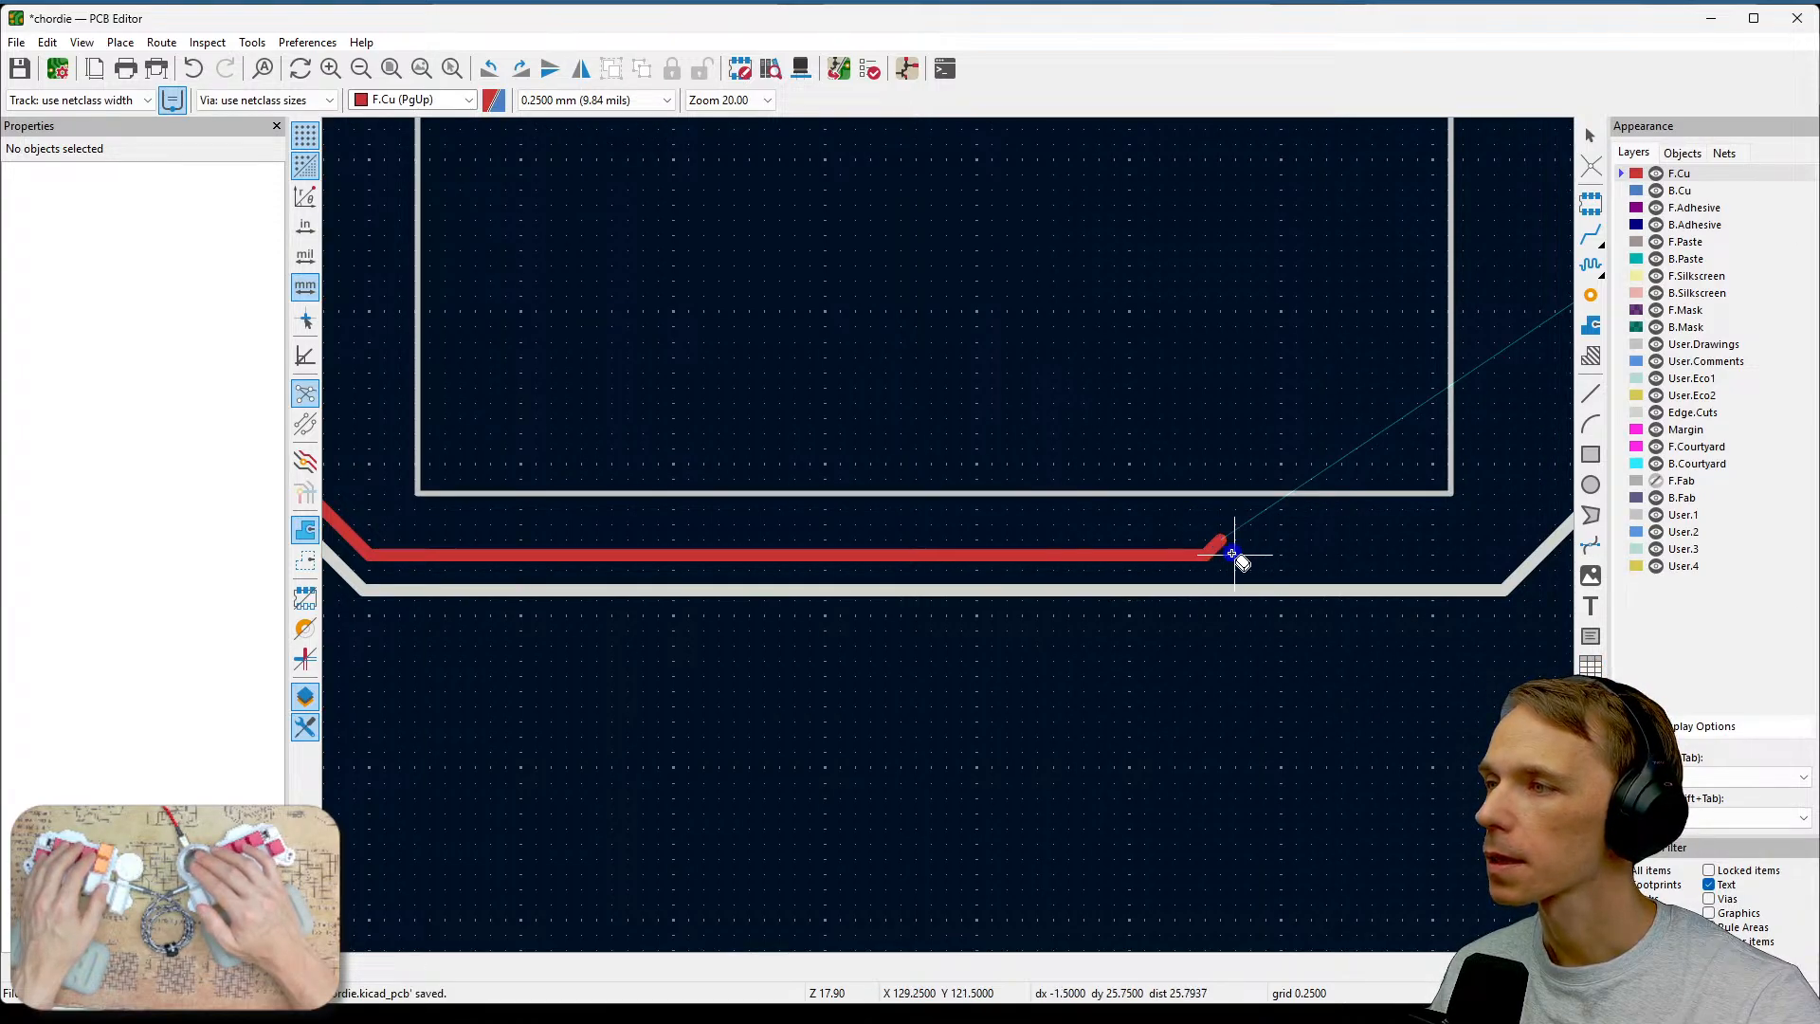
{"action": "key", "text": "Escape"}
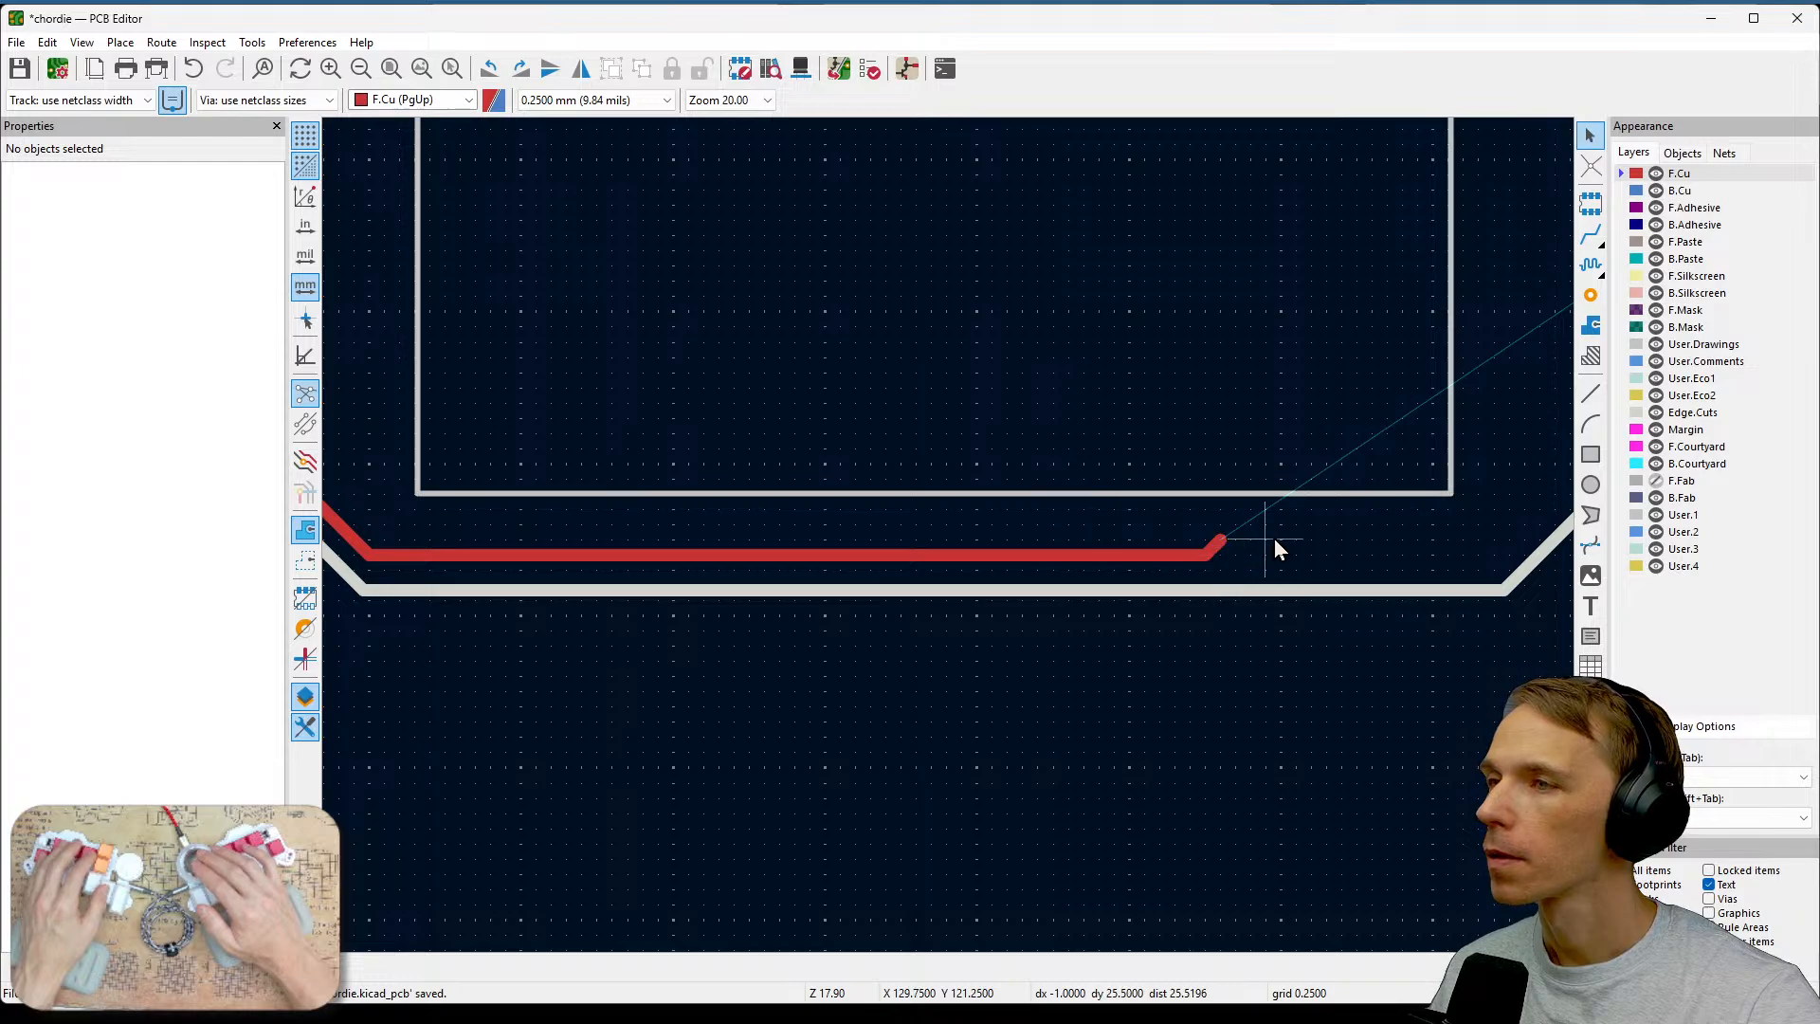
{"action": "scroll", "coordinate": [1361, 536], "scroll_direction": "down", "scroll_amount": 1}
{"action": "middle_click_drag", "start_coordinate": [896, 609], "coordinate": [1215, 606]}
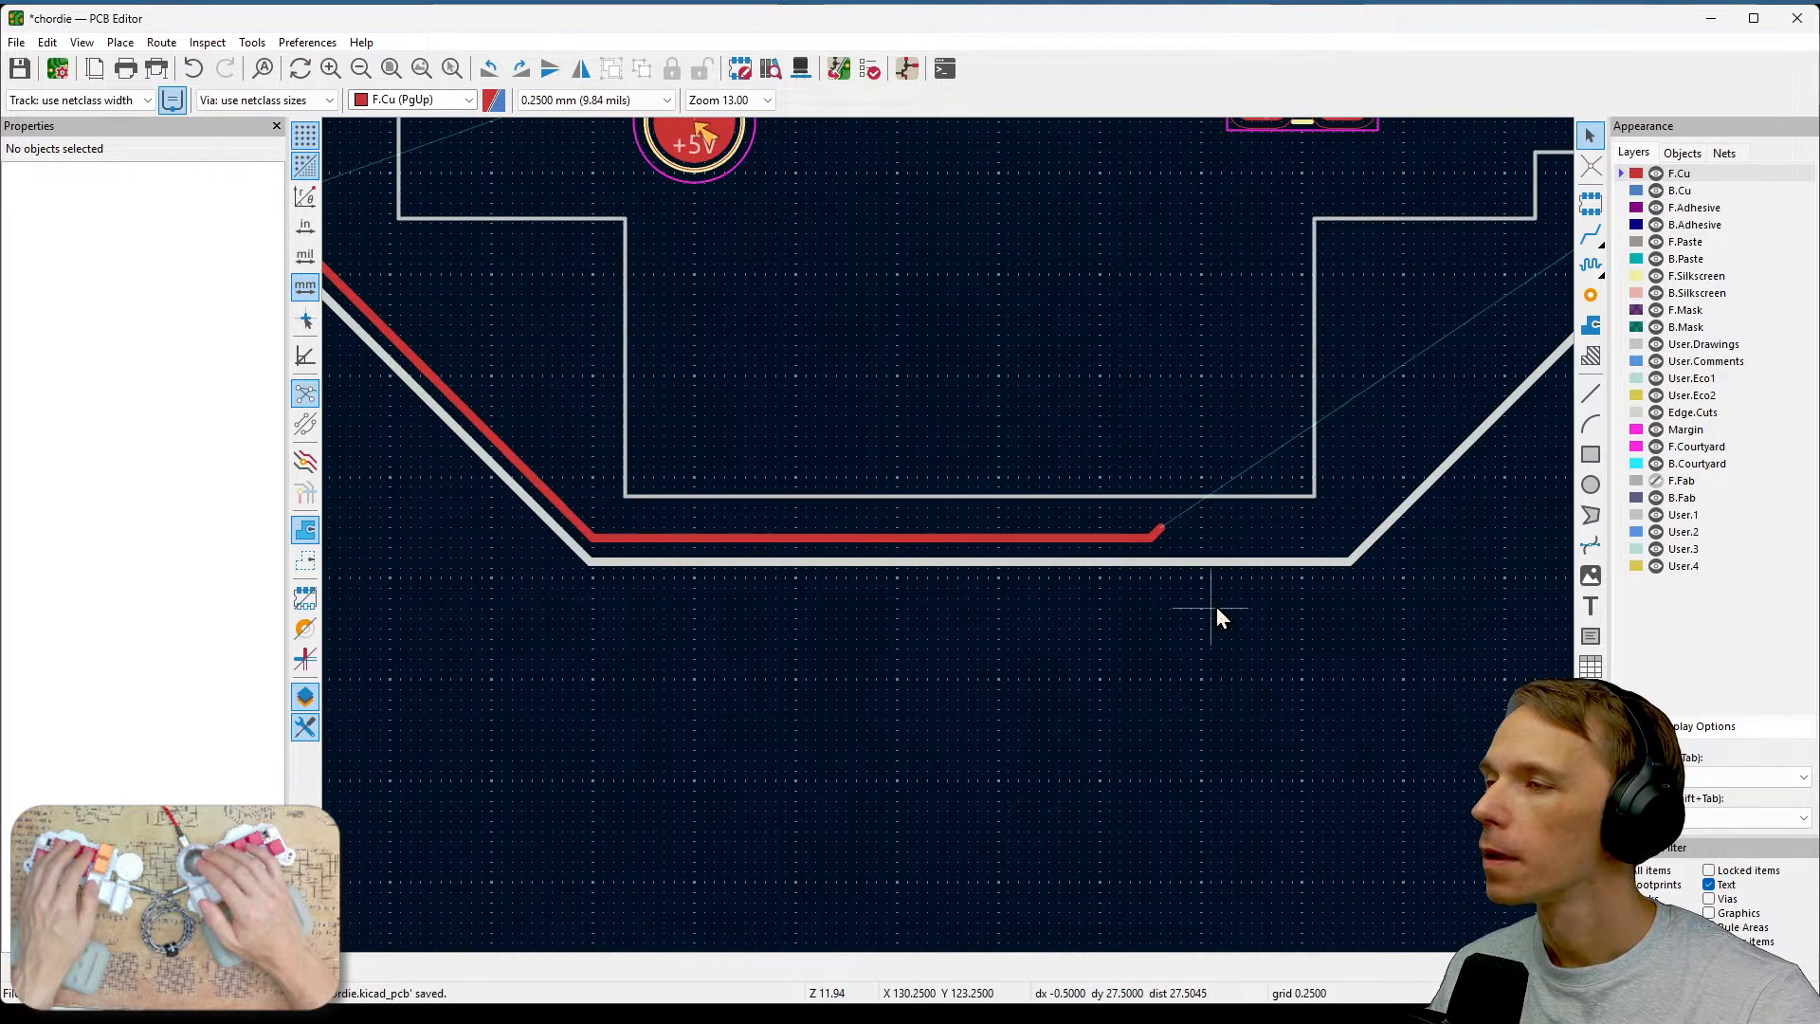
Examine the lower front-copper tracks along the board edge and save the board again.
{"action": "middle_click_drag", "start_coordinate": [1051, 589], "coordinate": [1463, 839]}
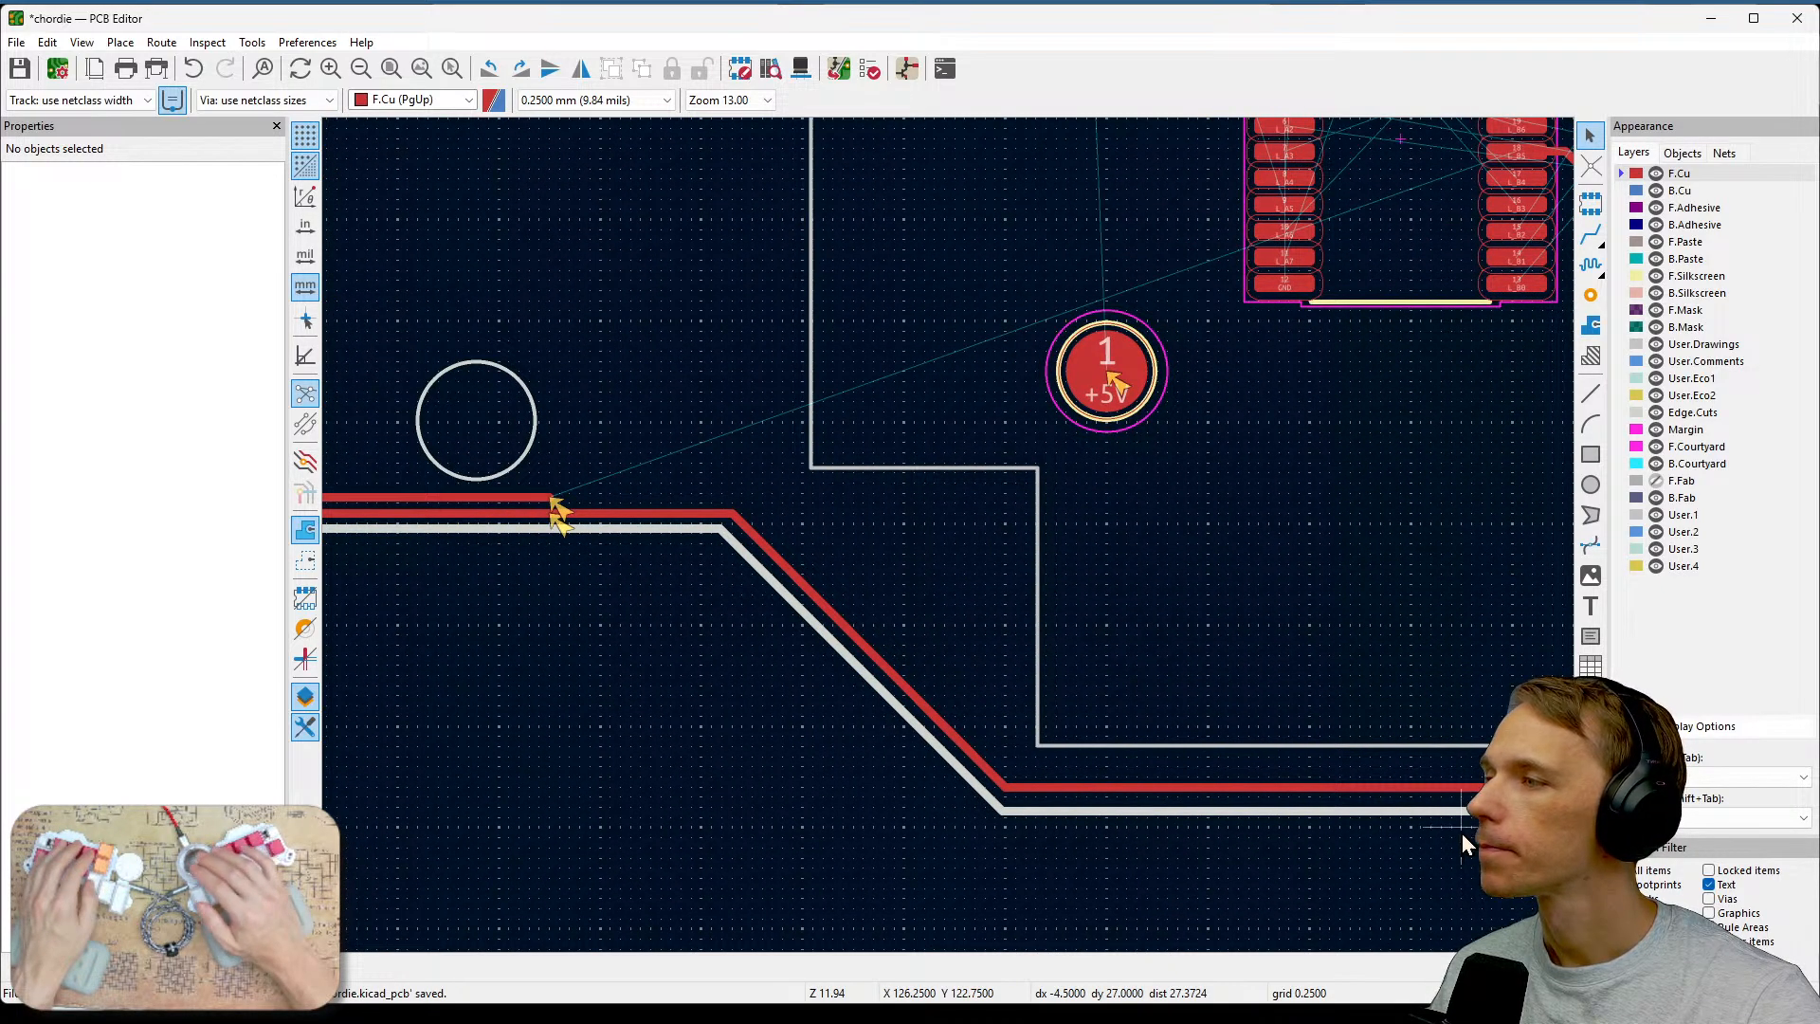
{"action": "left_click_drag", "start_coordinate": [1389, 807], "coordinate": [1132, 715]}
{"action": "middle_click_drag", "start_coordinate": [1251, 691], "coordinate": [849, 526]}
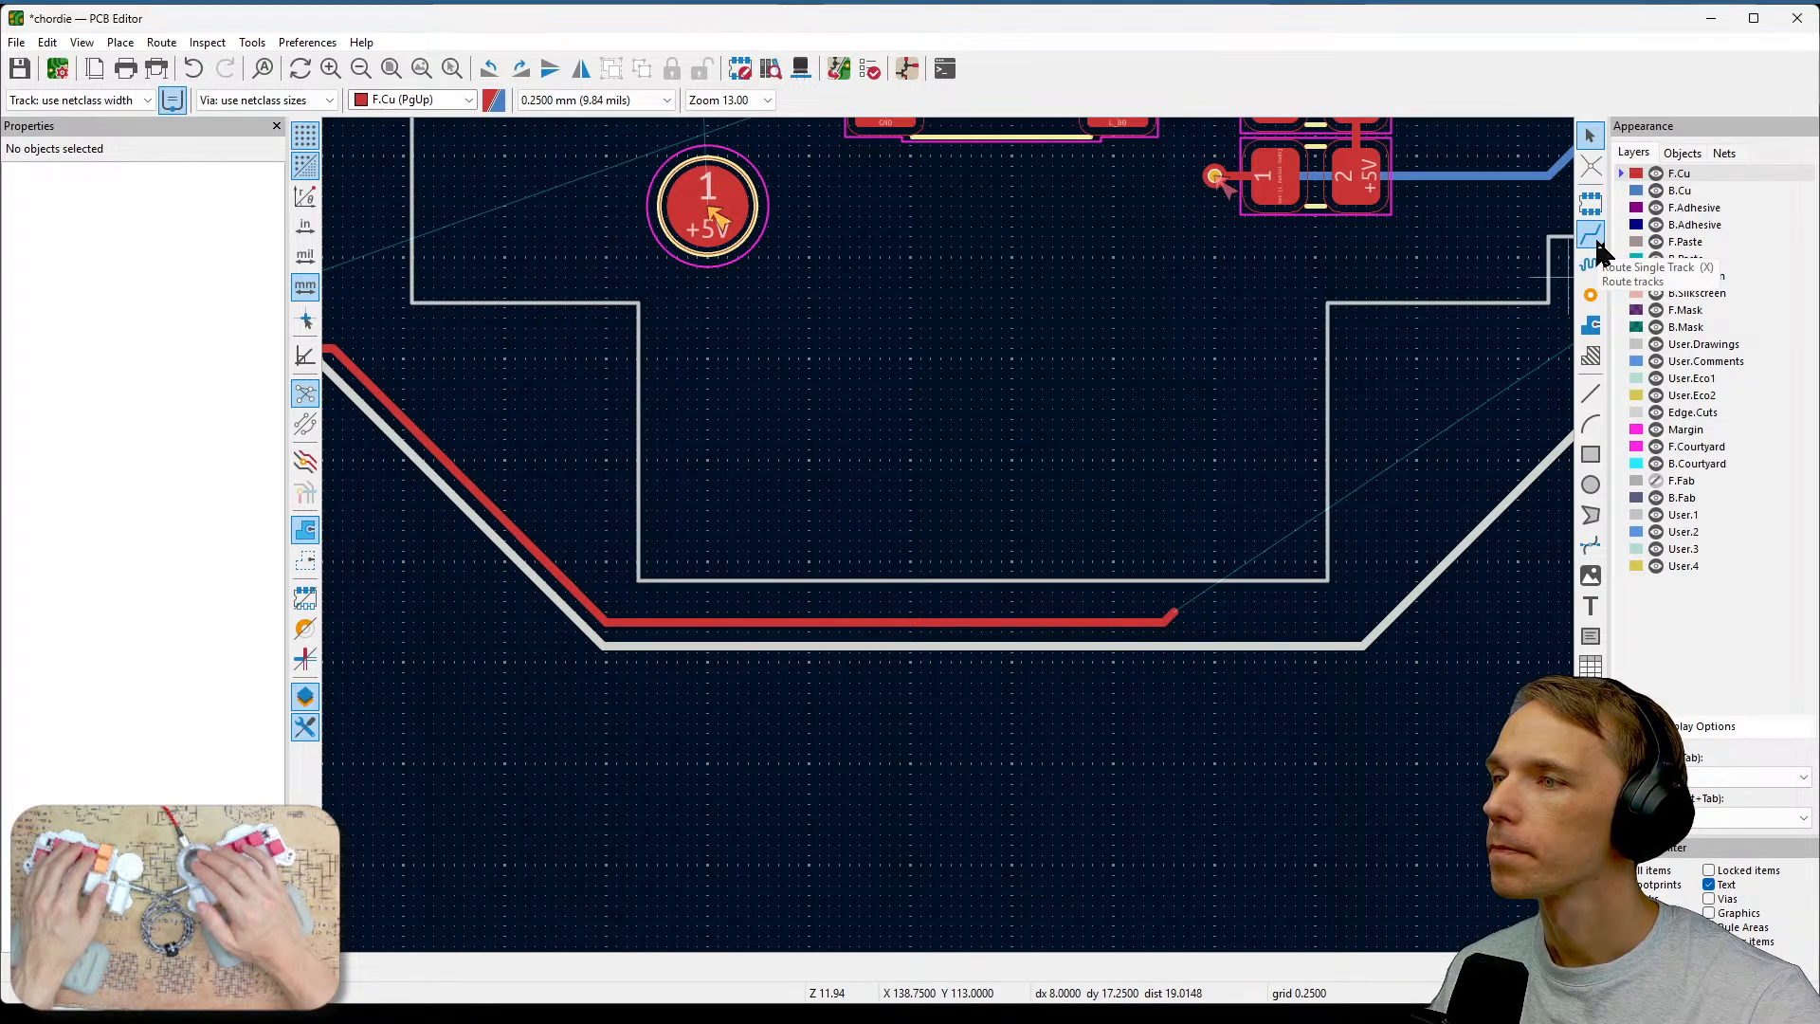
{"action": "key", "text": "ctrl+s"}
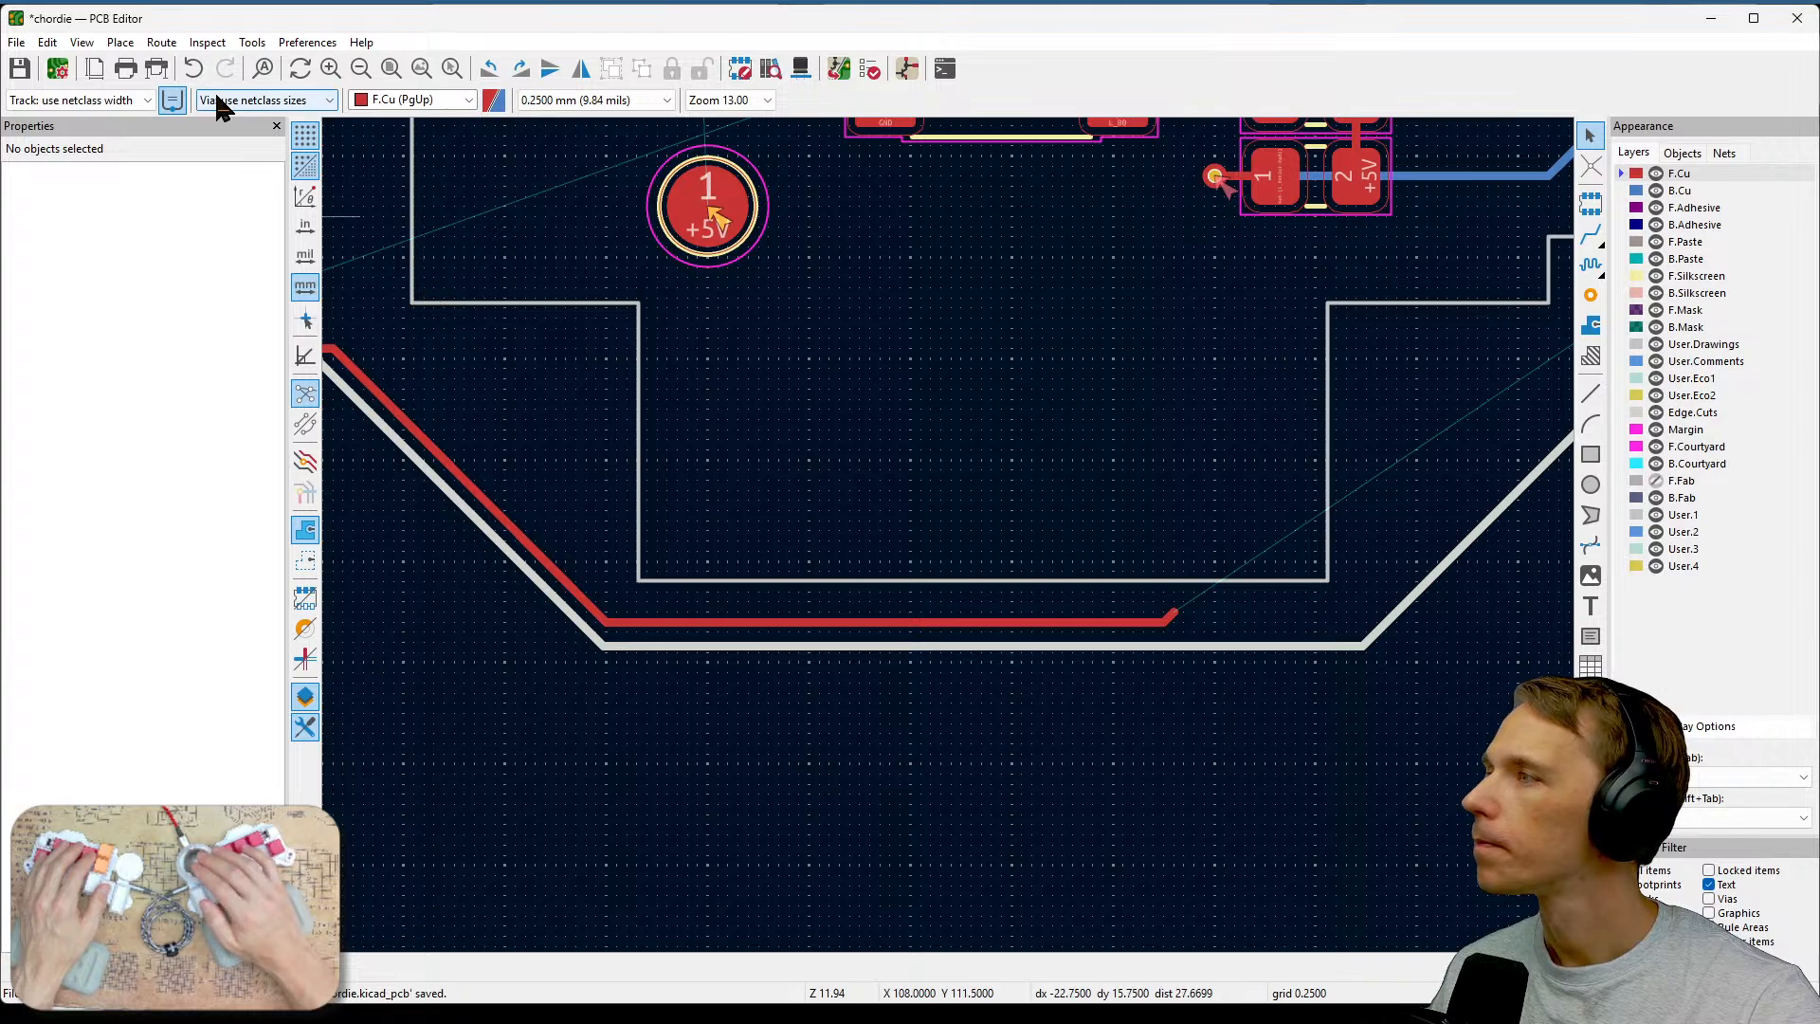
{"action": "left_click", "coordinate": [163, 43]}
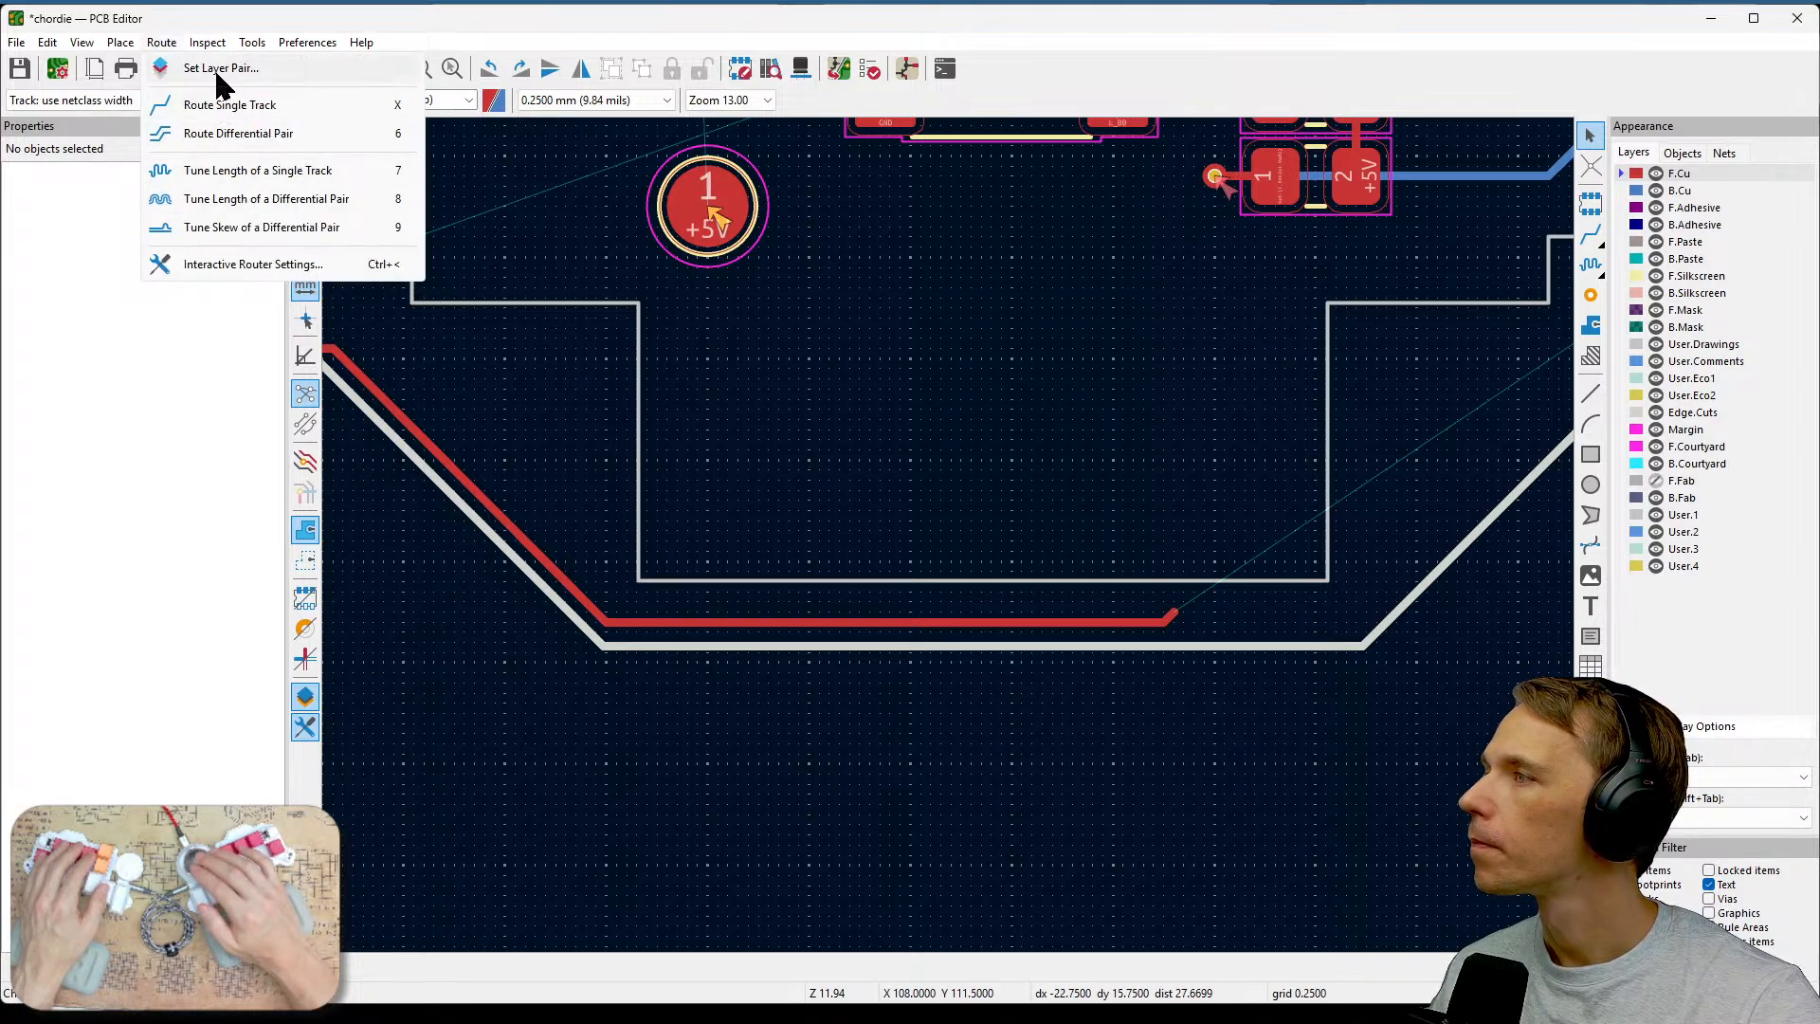
{"action": "mouse_move", "coordinate": [123, 47]}
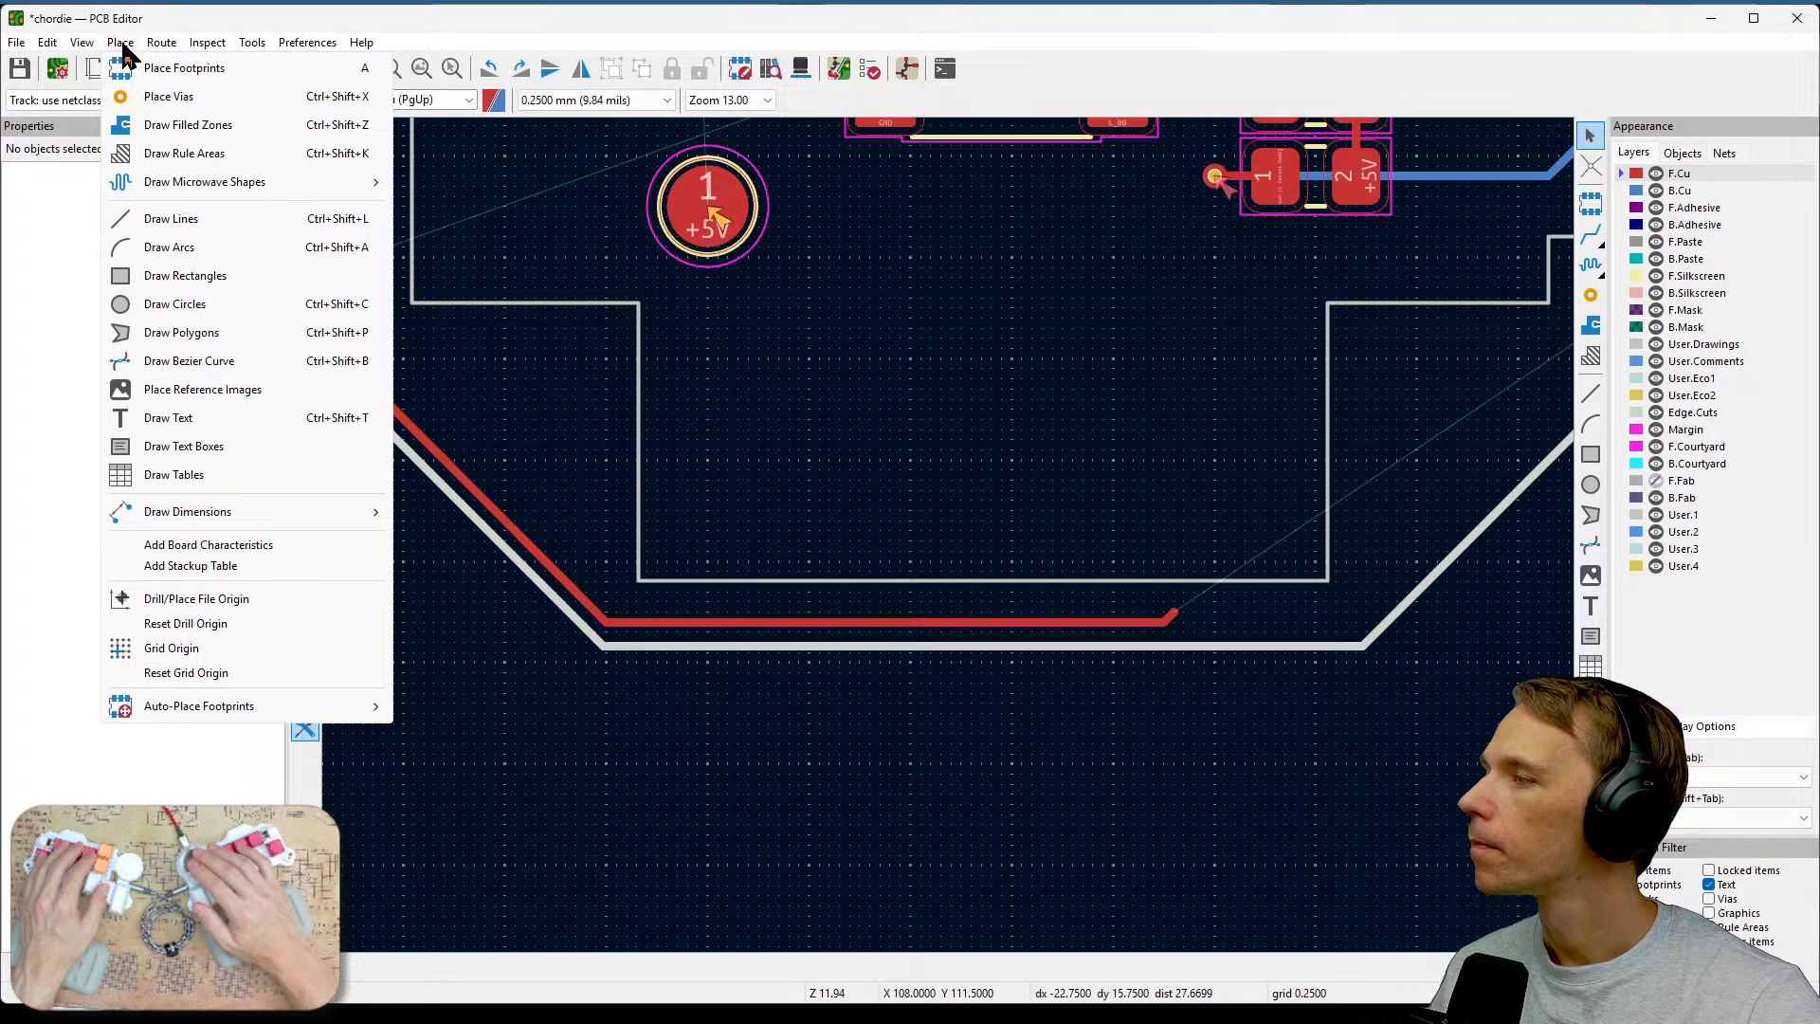
{"action": "left_click", "coordinate": [1073, 702]}
Inspect the ratsnest line leaving the end of the lower L_PotOut1 front-copper track.
{"action": "scroll", "coordinate": [1175, 616], "scroll_direction": "up", "scroll_amount": 2}
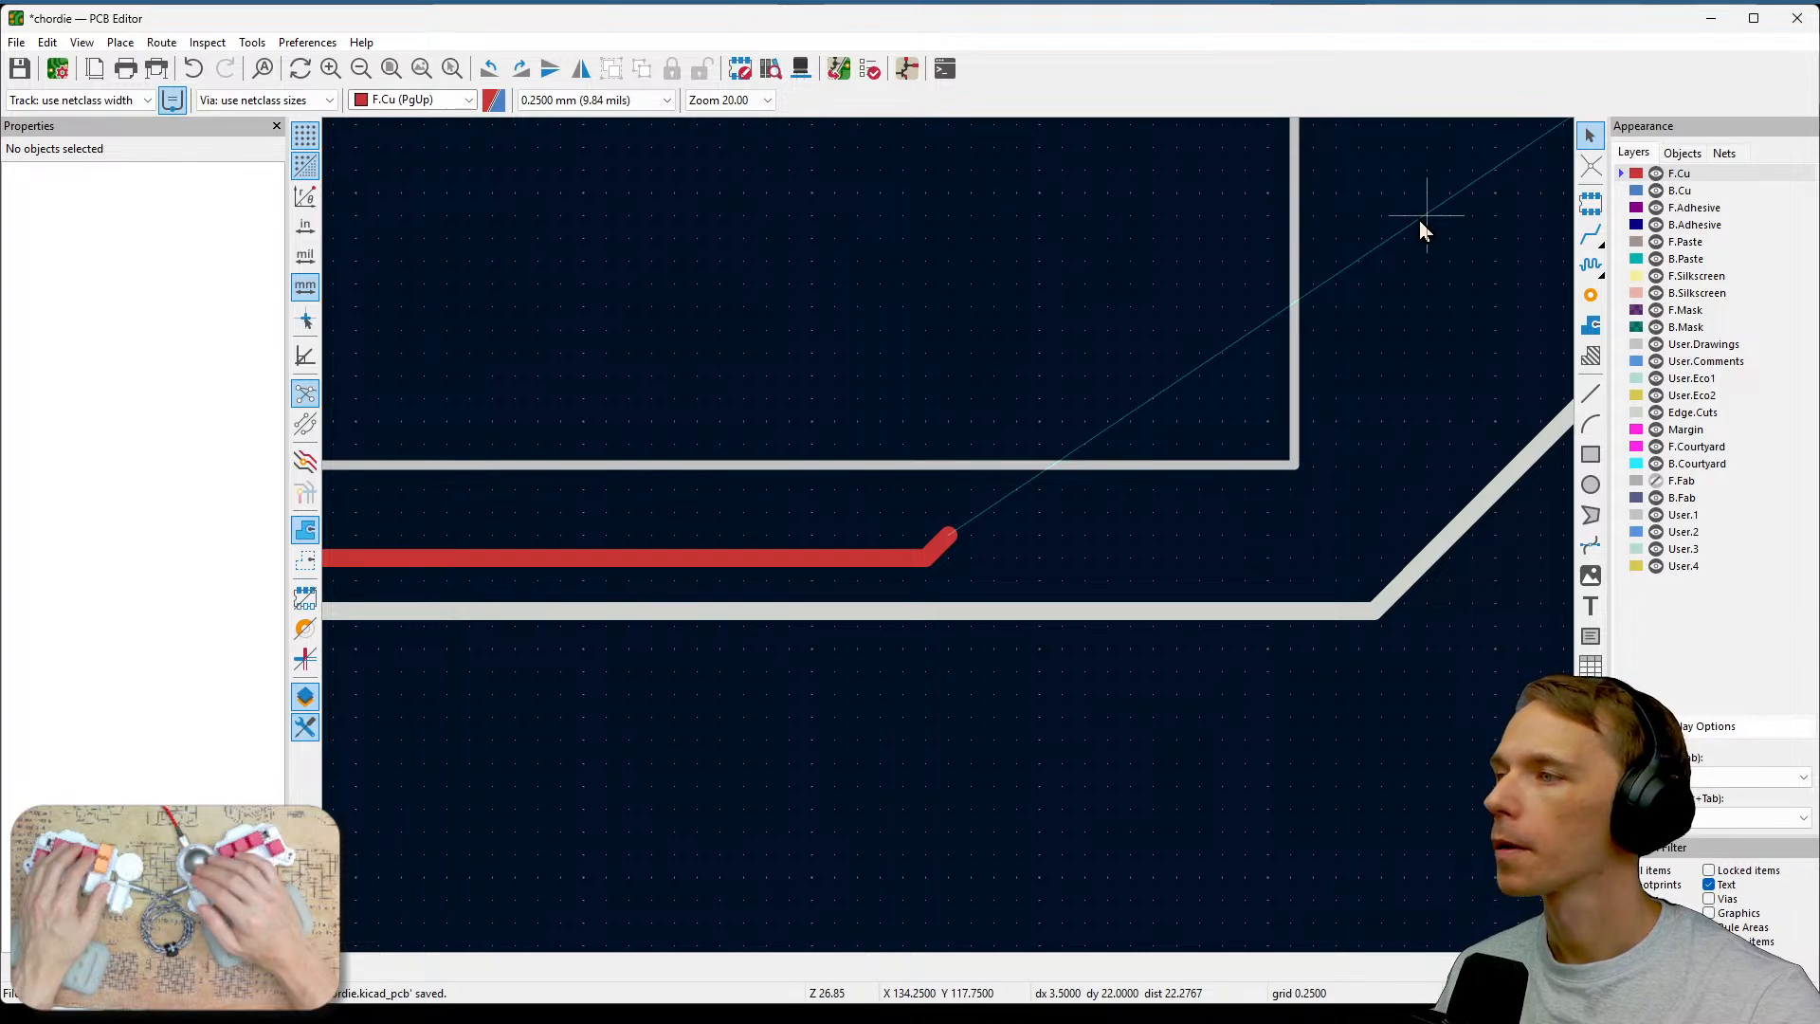
{"action": "middle_click_drag", "start_coordinate": [1112, 561], "coordinate": [1215, 543]}
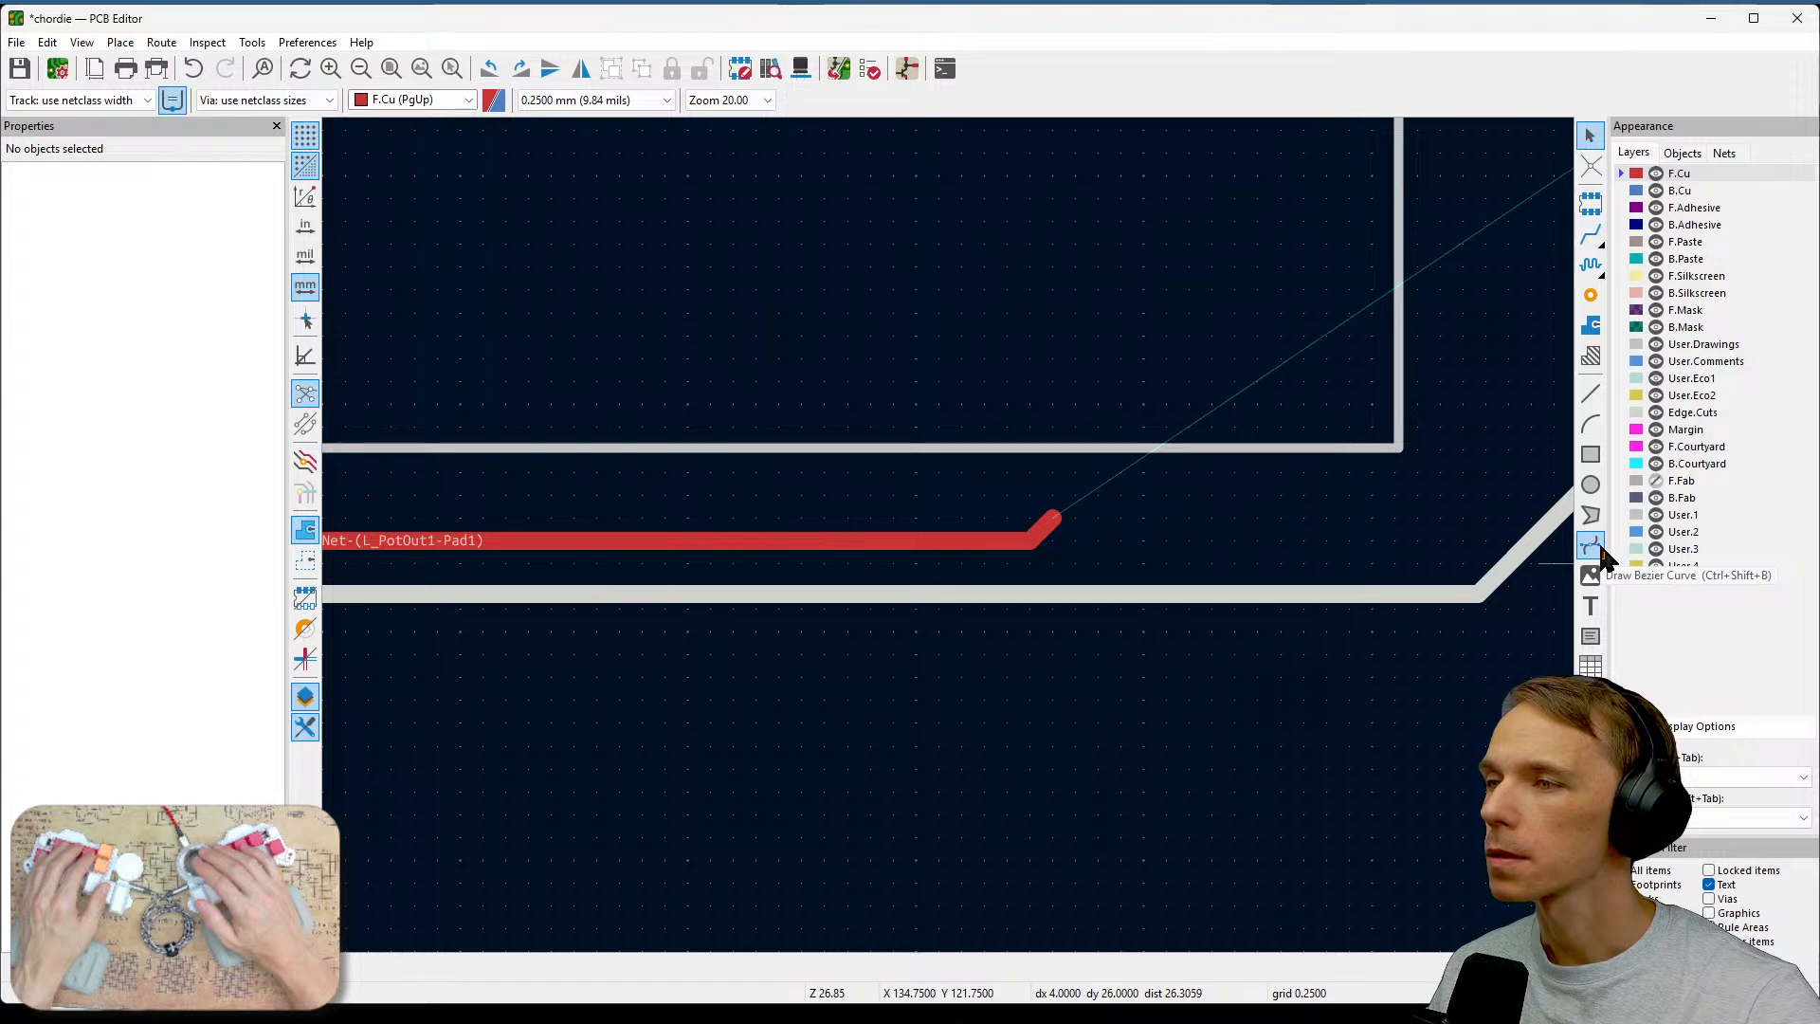
{"action": "left_click", "coordinate": [1596, 172]}
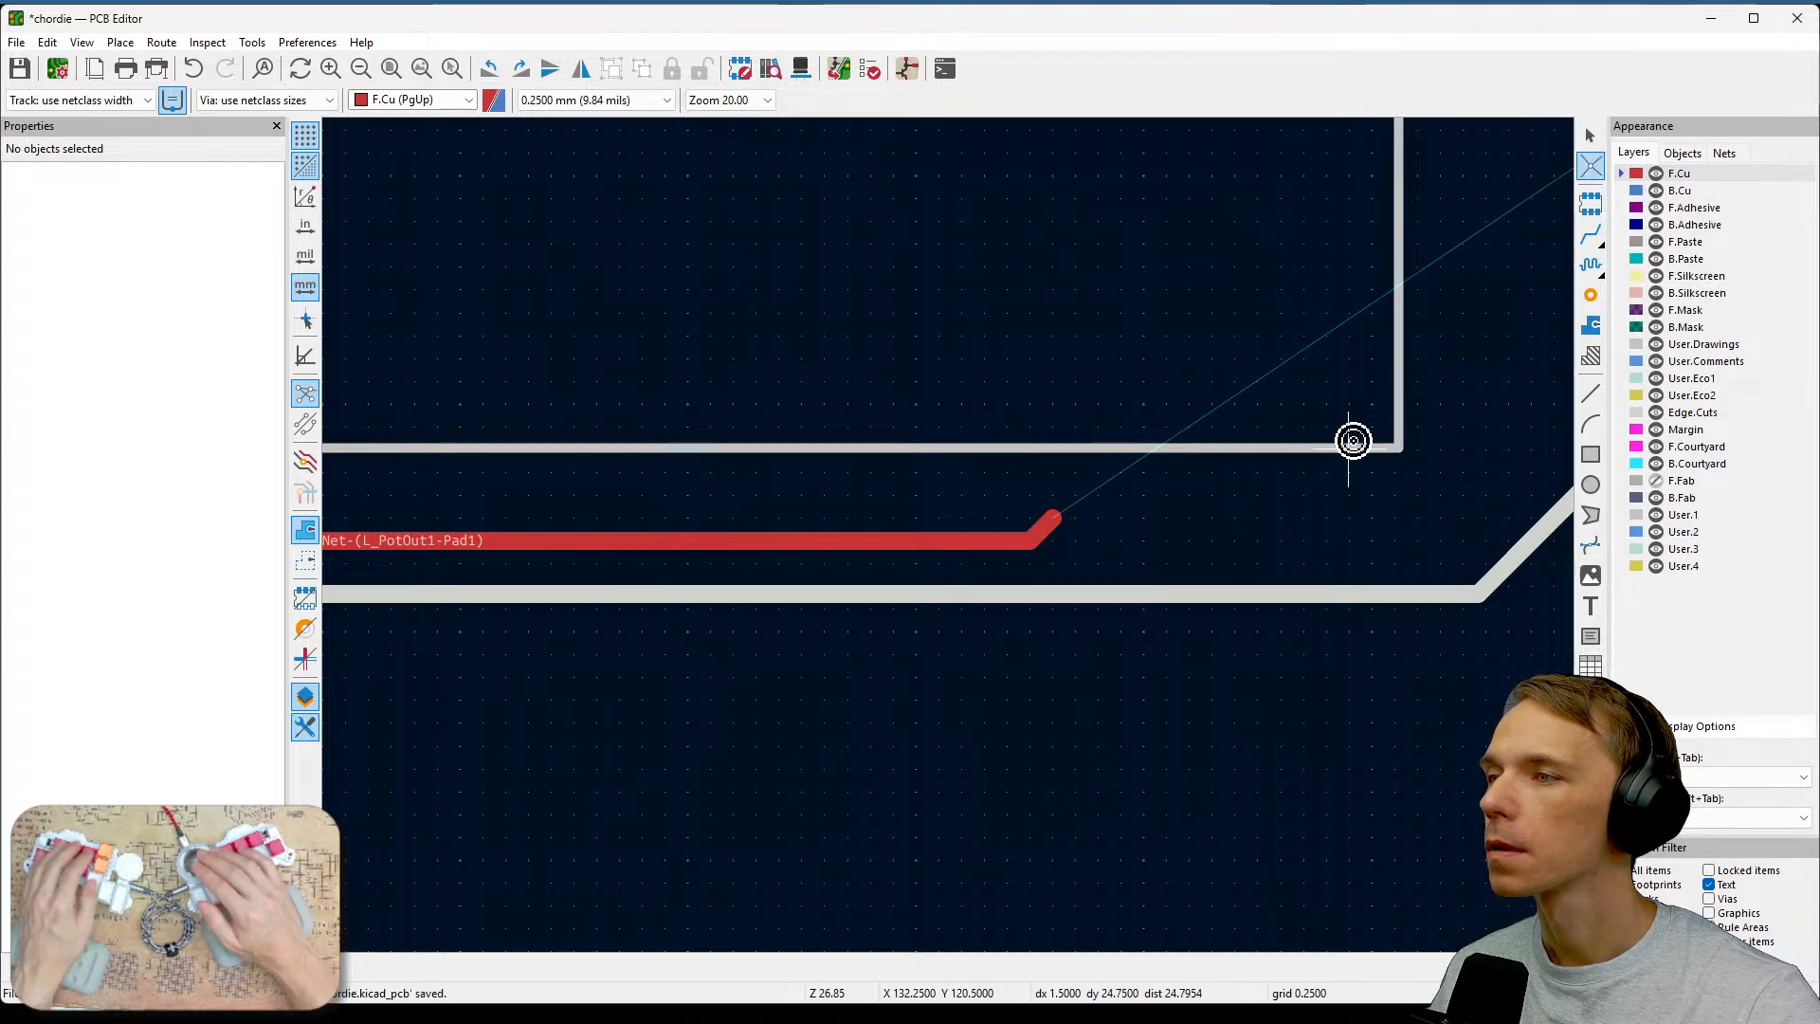
{"action": "scroll", "coordinate": [948, 527], "scroll_direction": "down", "scroll_amount": 3}
{"action": "key", "text": "Escape"}
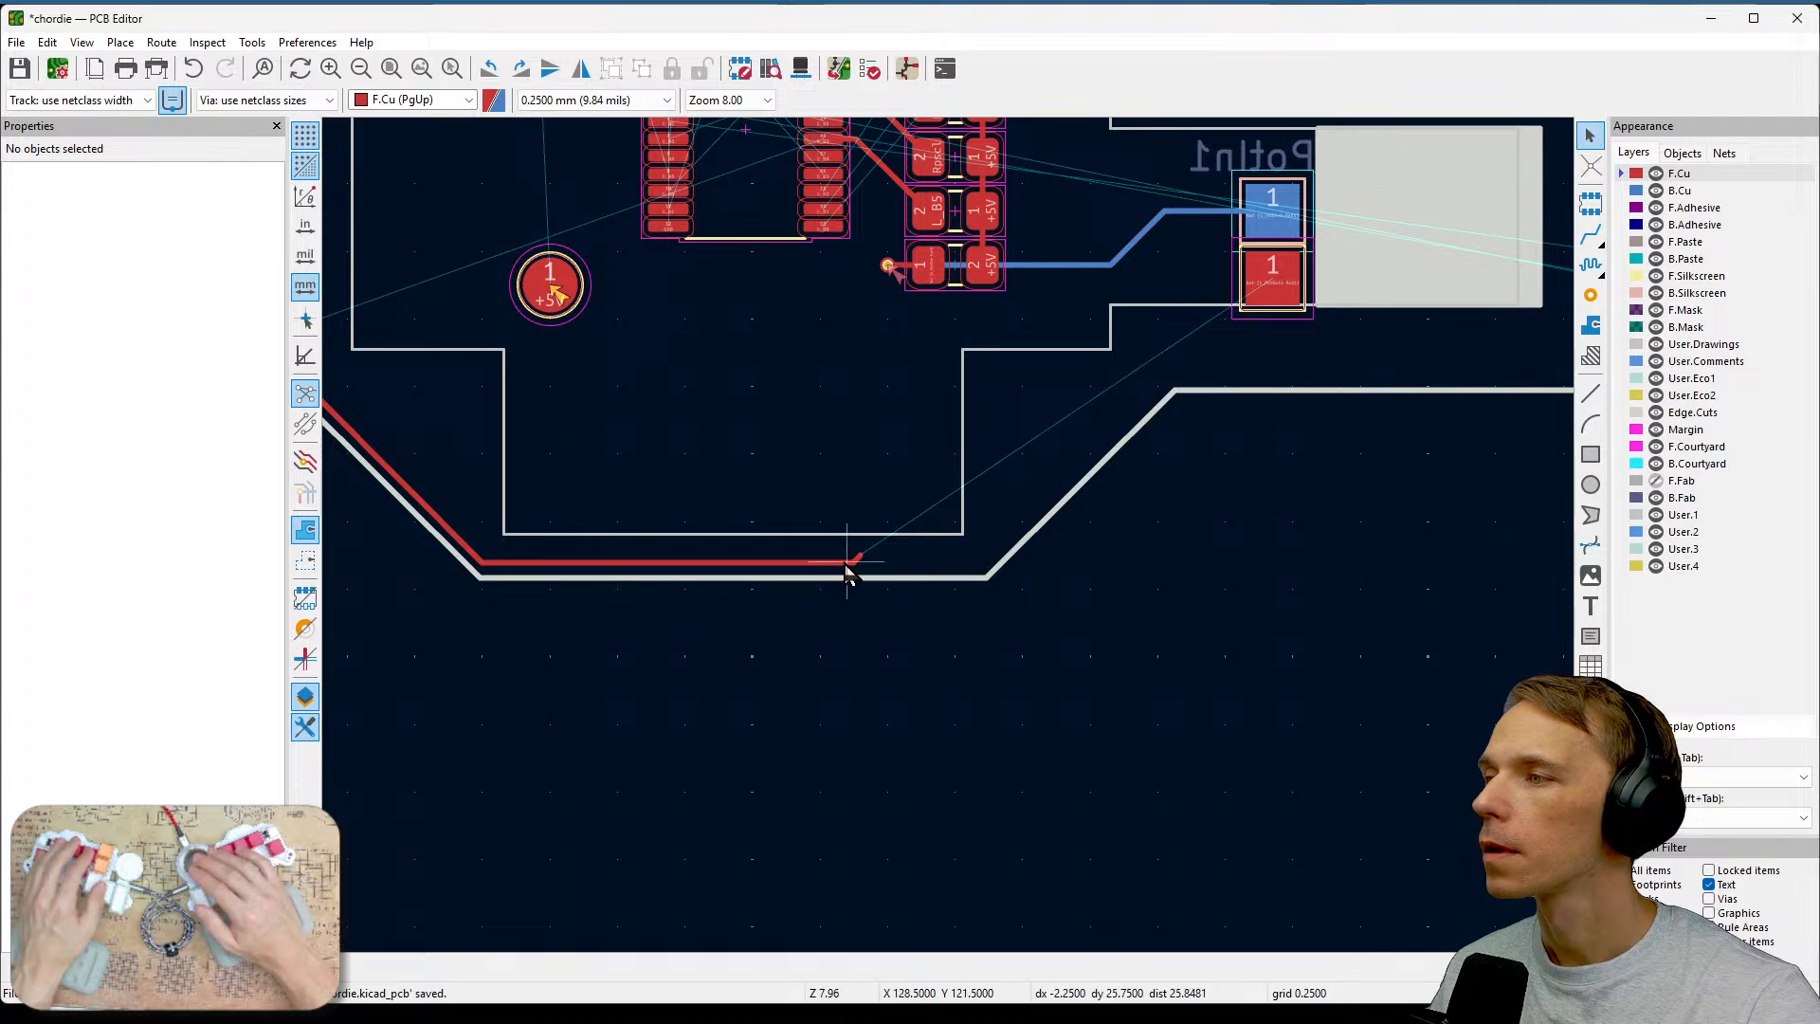
{"action": "scroll", "coordinate": [849, 568], "scroll_direction": "up", "scroll_amount": 3}
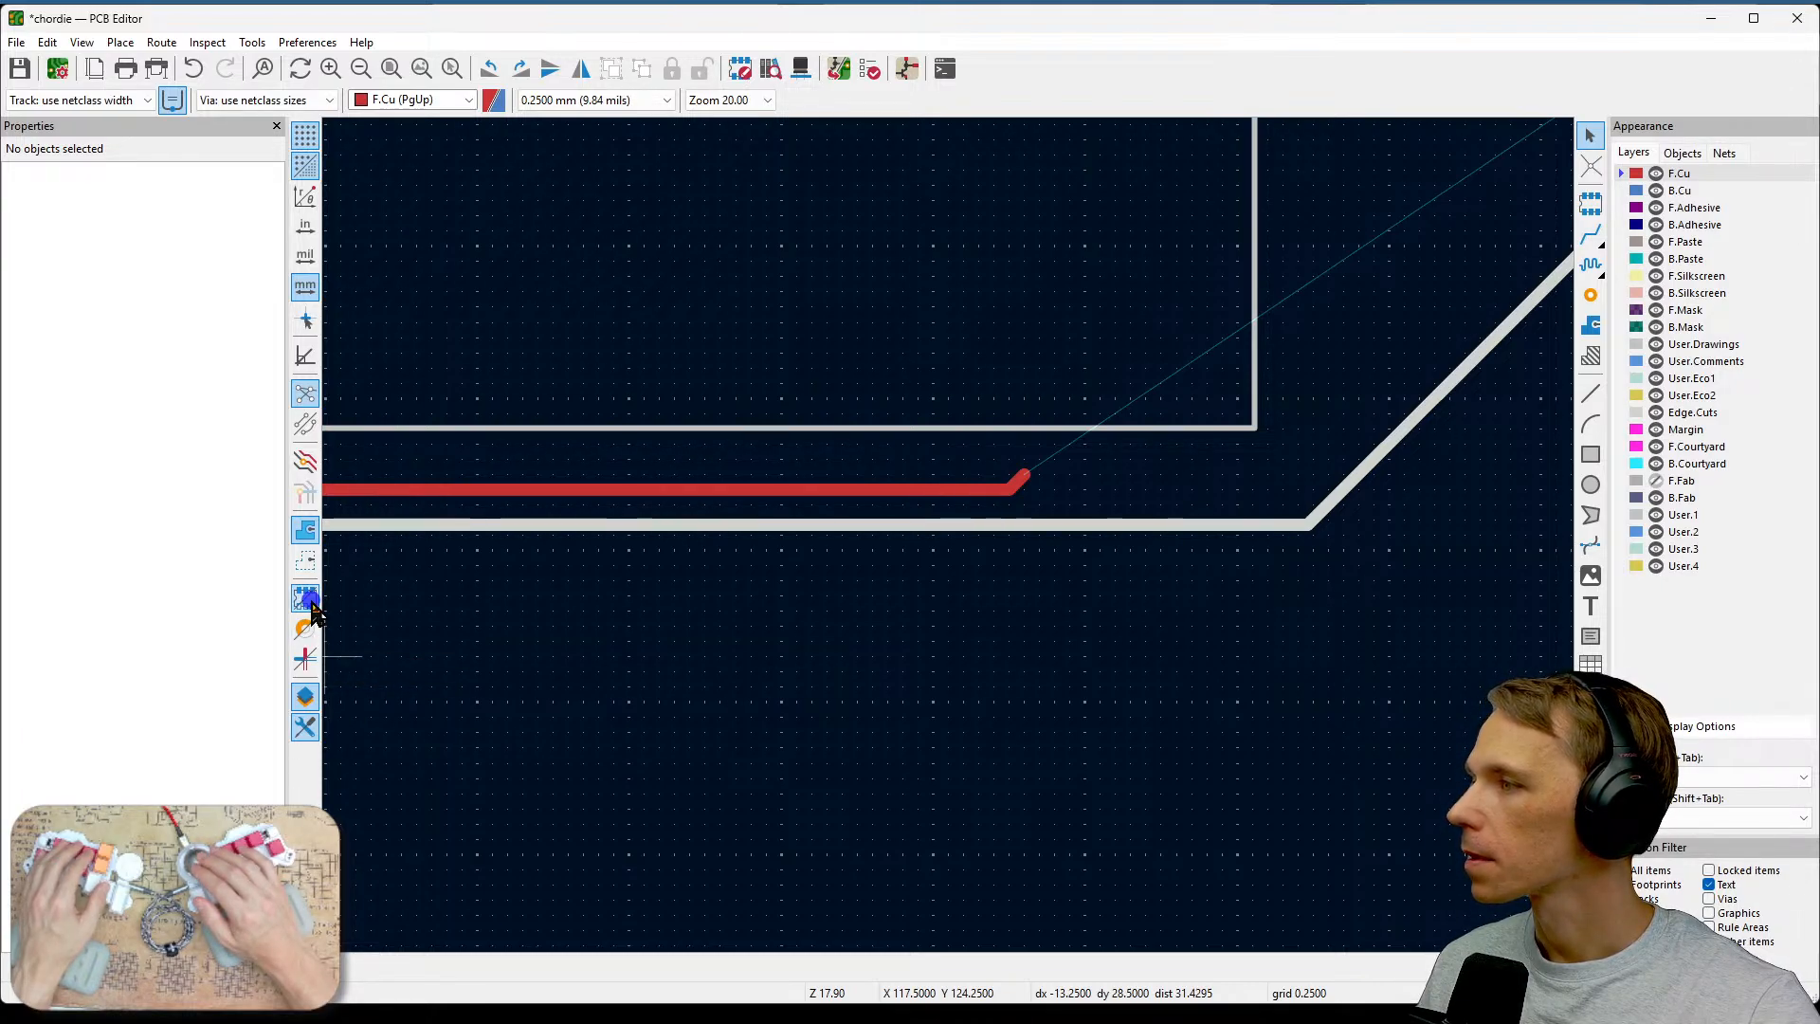
{"action": "scroll", "coordinate": [723, 524], "scroll_direction": "down", "scroll_amount": 5}
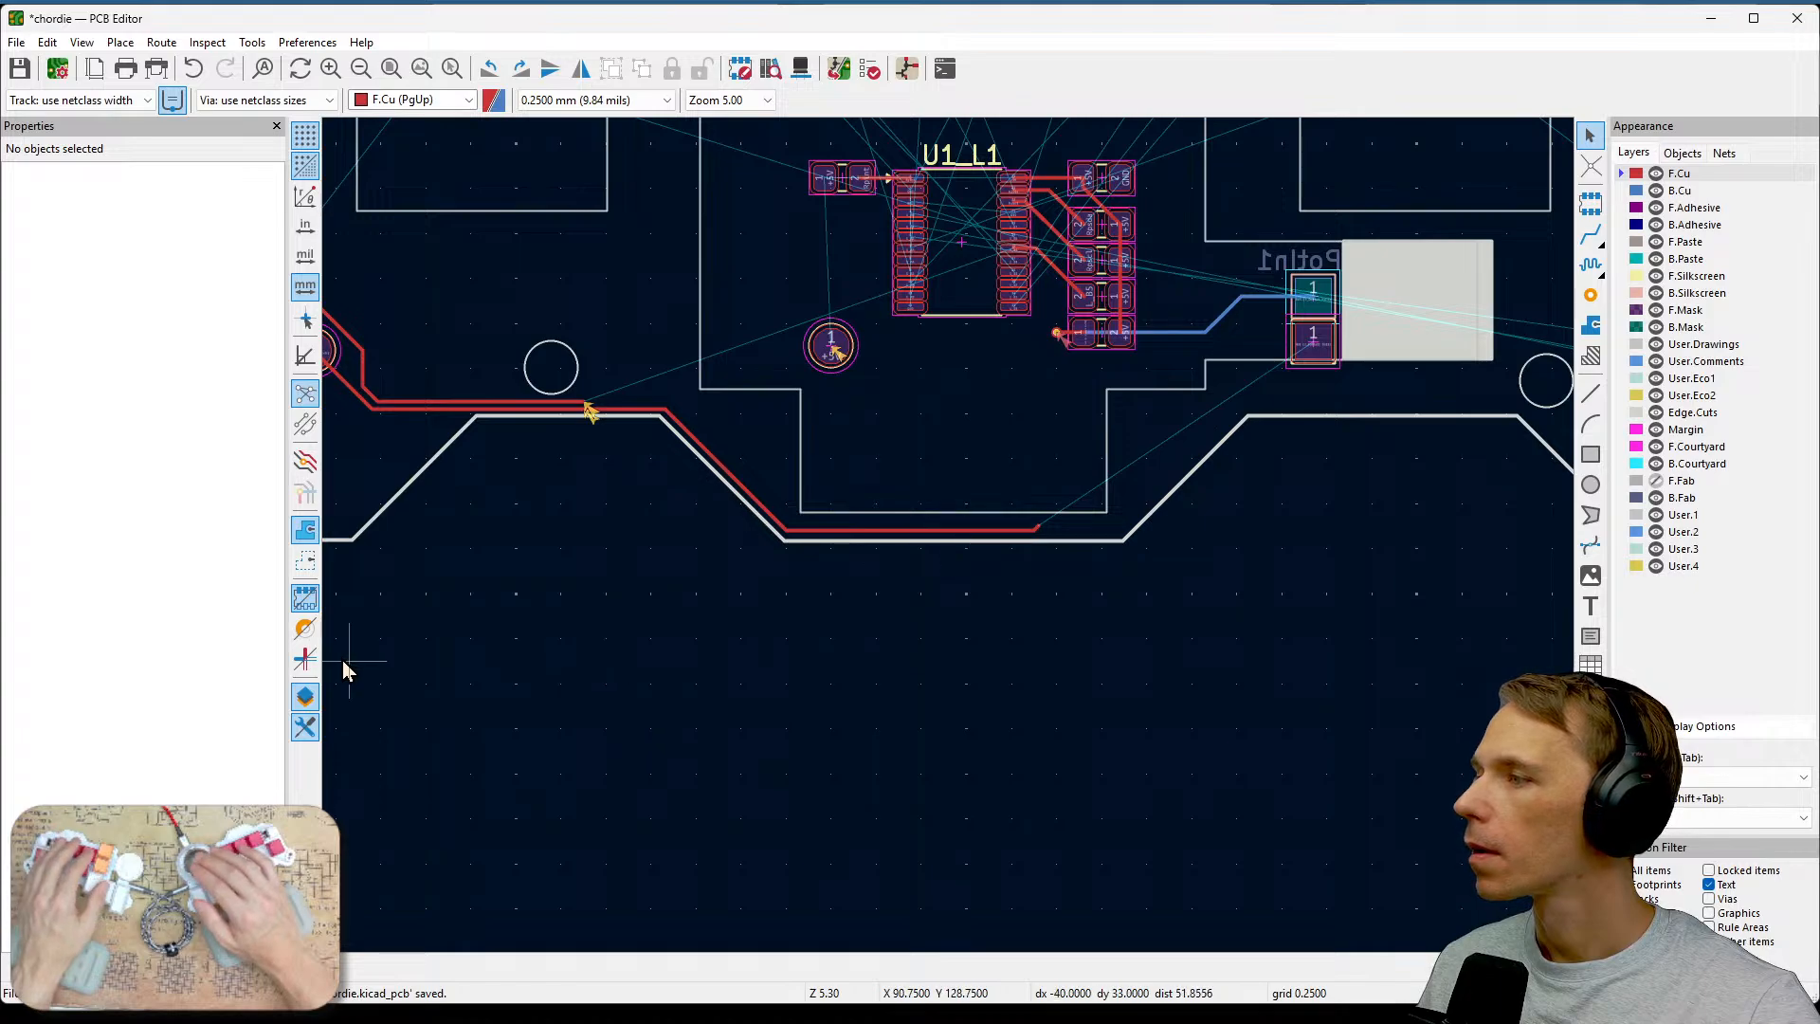
{"action": "left_click", "coordinate": [305, 627]}
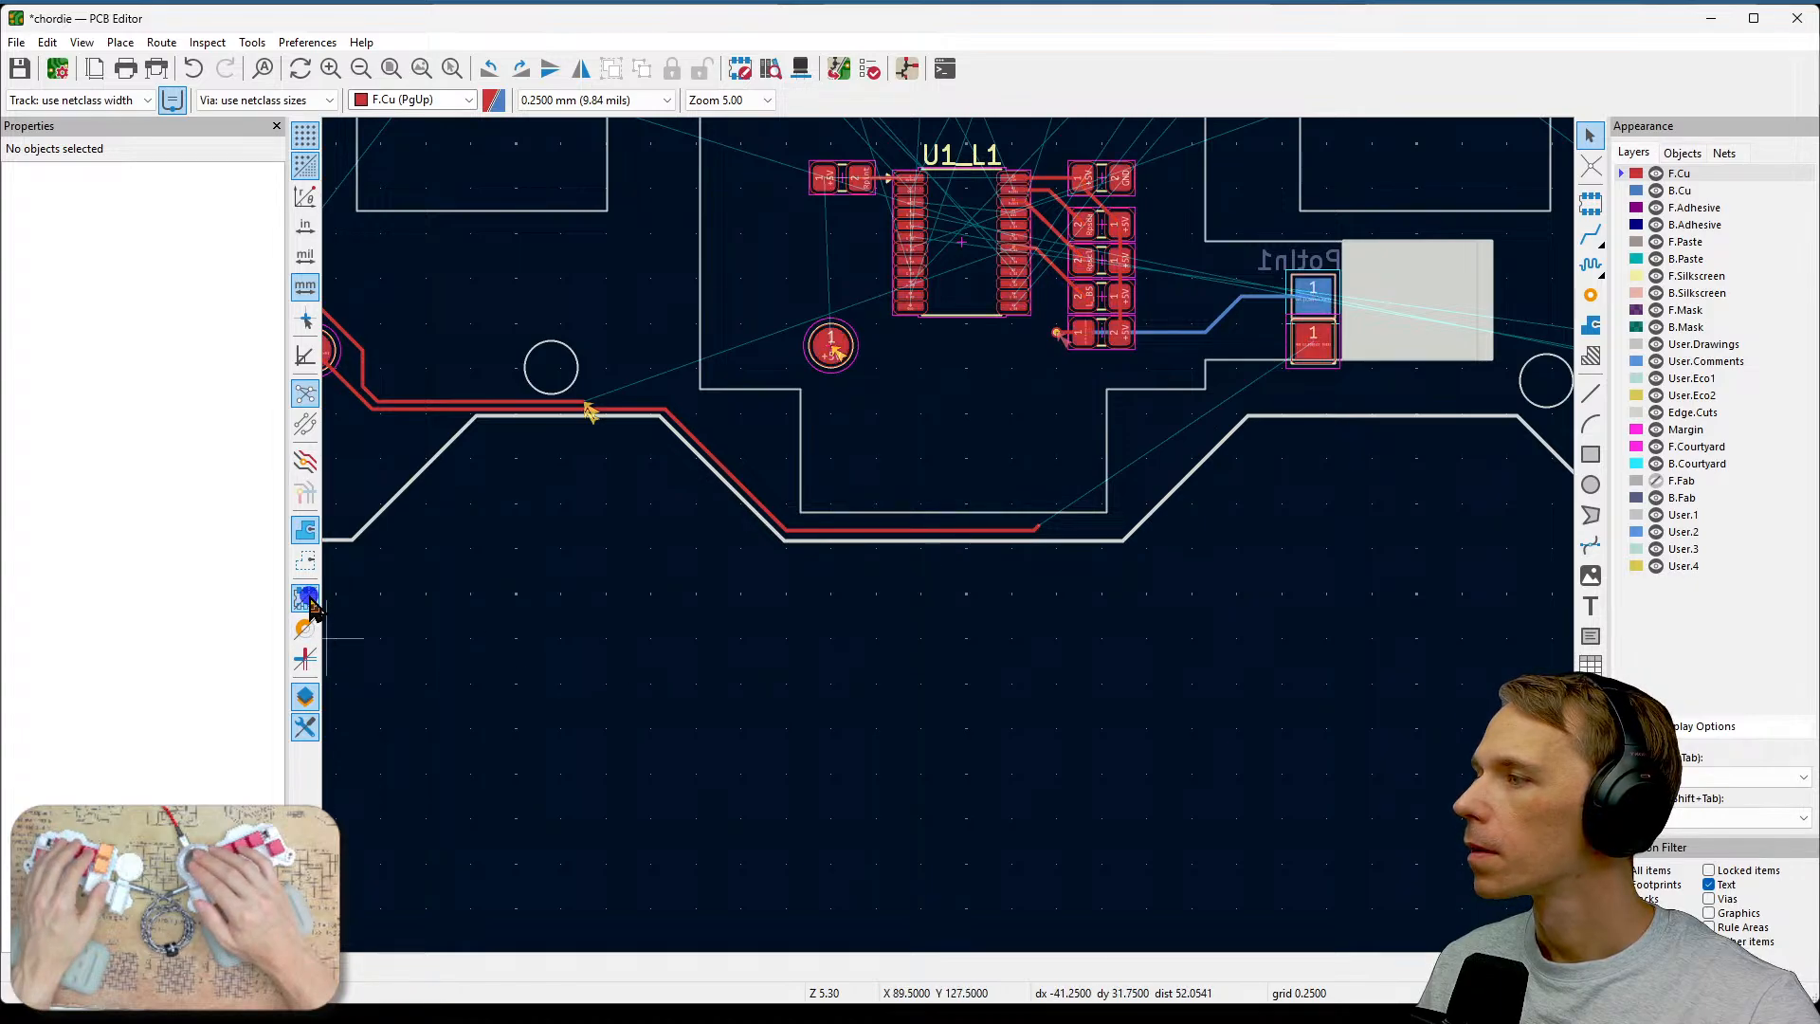
{"action": "left_click", "coordinate": [305, 663]}
{"action": "left_click", "coordinate": [305, 663]}
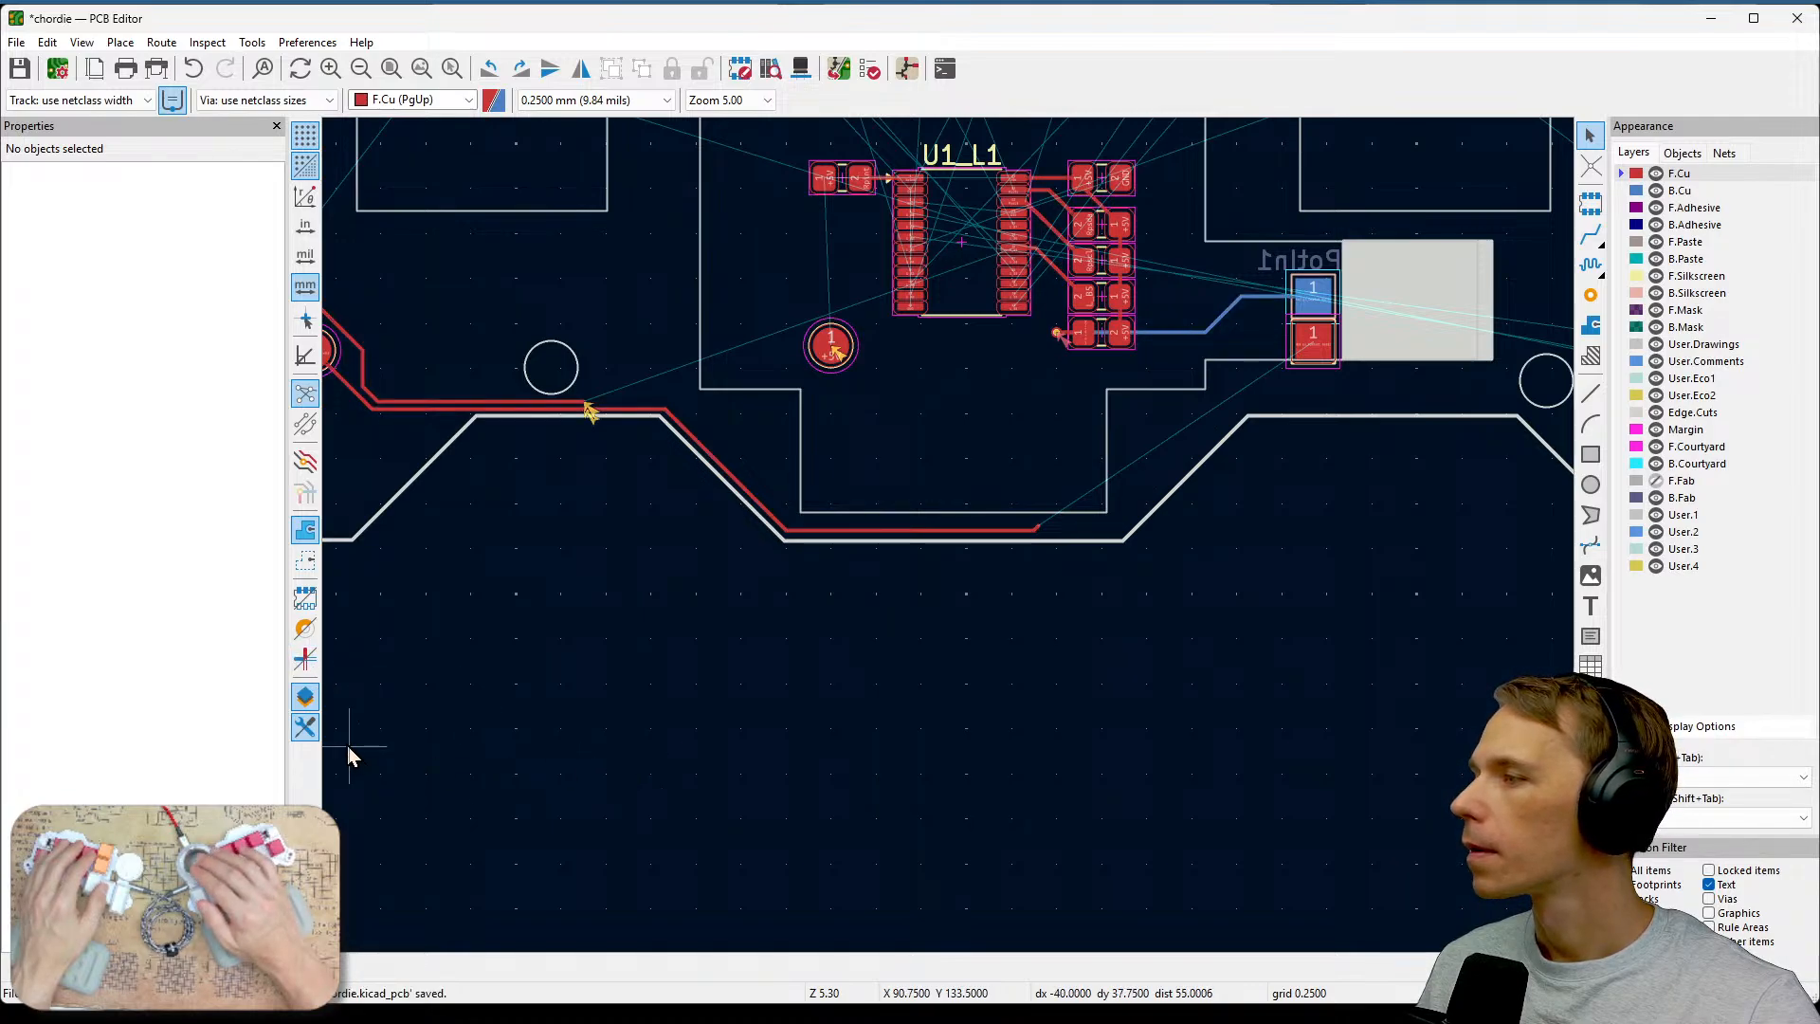
{"action": "left_click", "coordinate": [305, 462]}
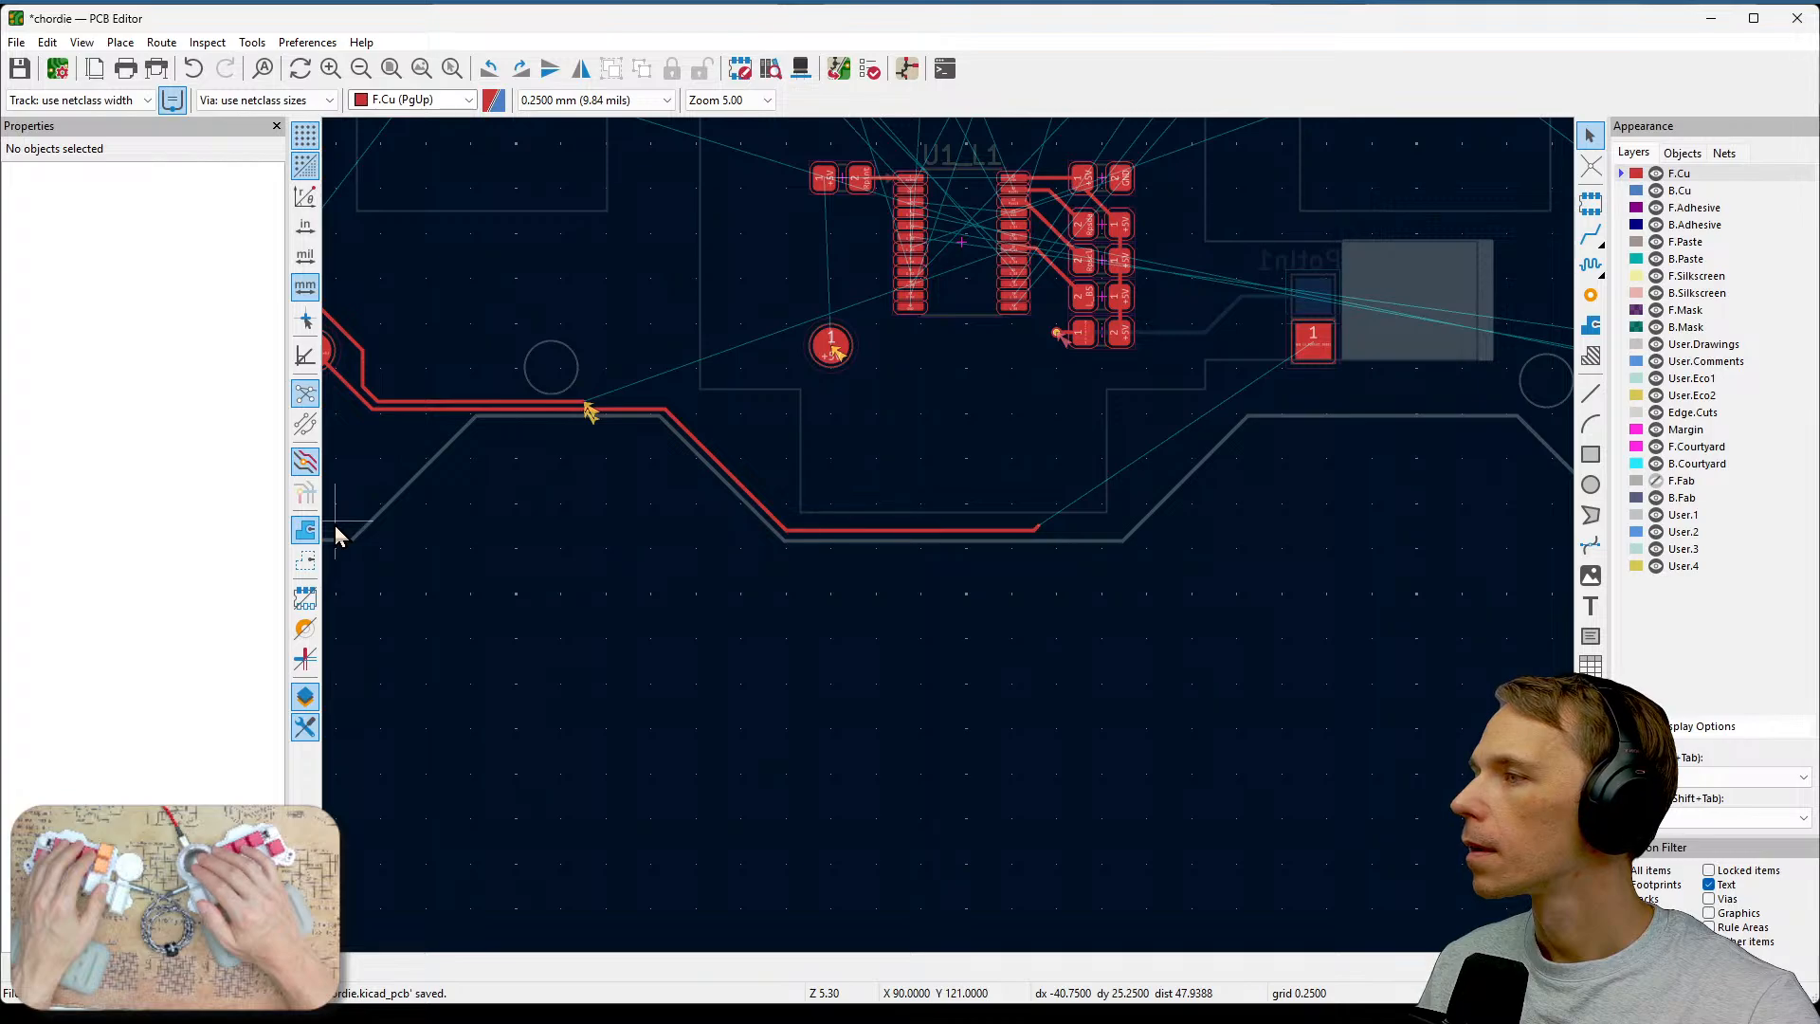
{"action": "left_click", "coordinate": [306, 462]}
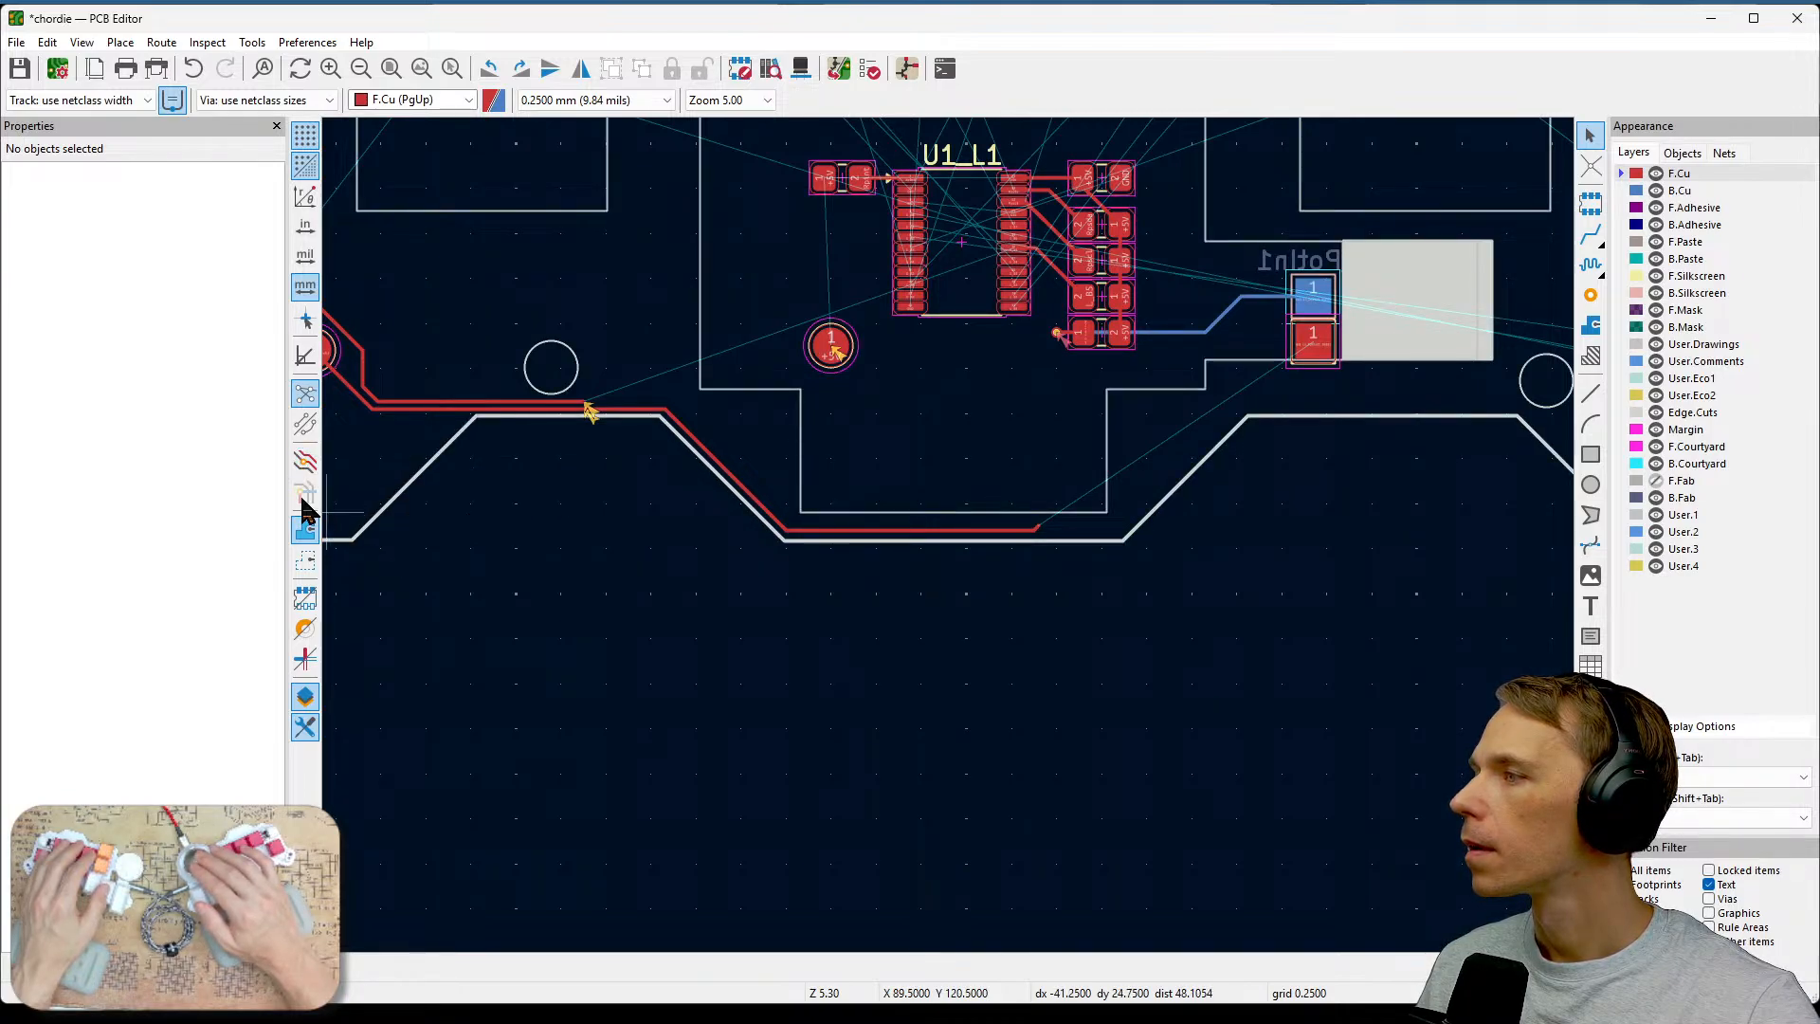
{"action": "left_click", "coordinate": [305, 427]}
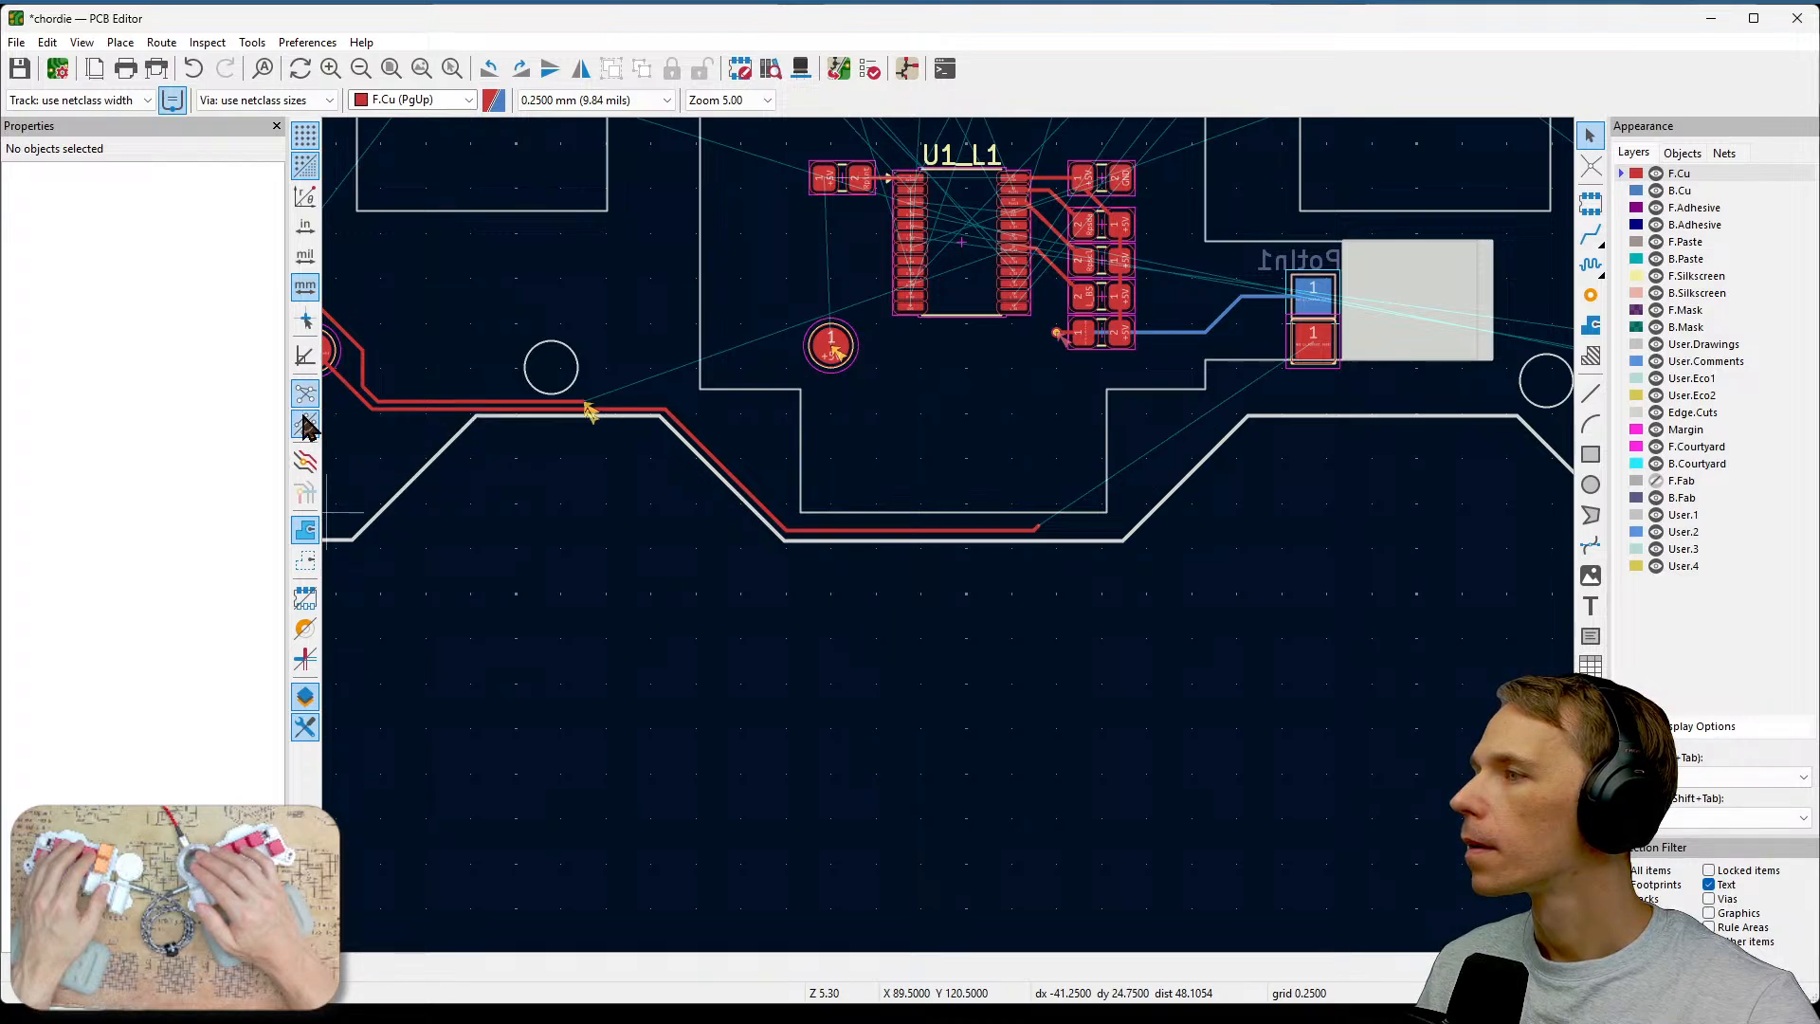
{"action": "left_click", "coordinate": [305, 427]}
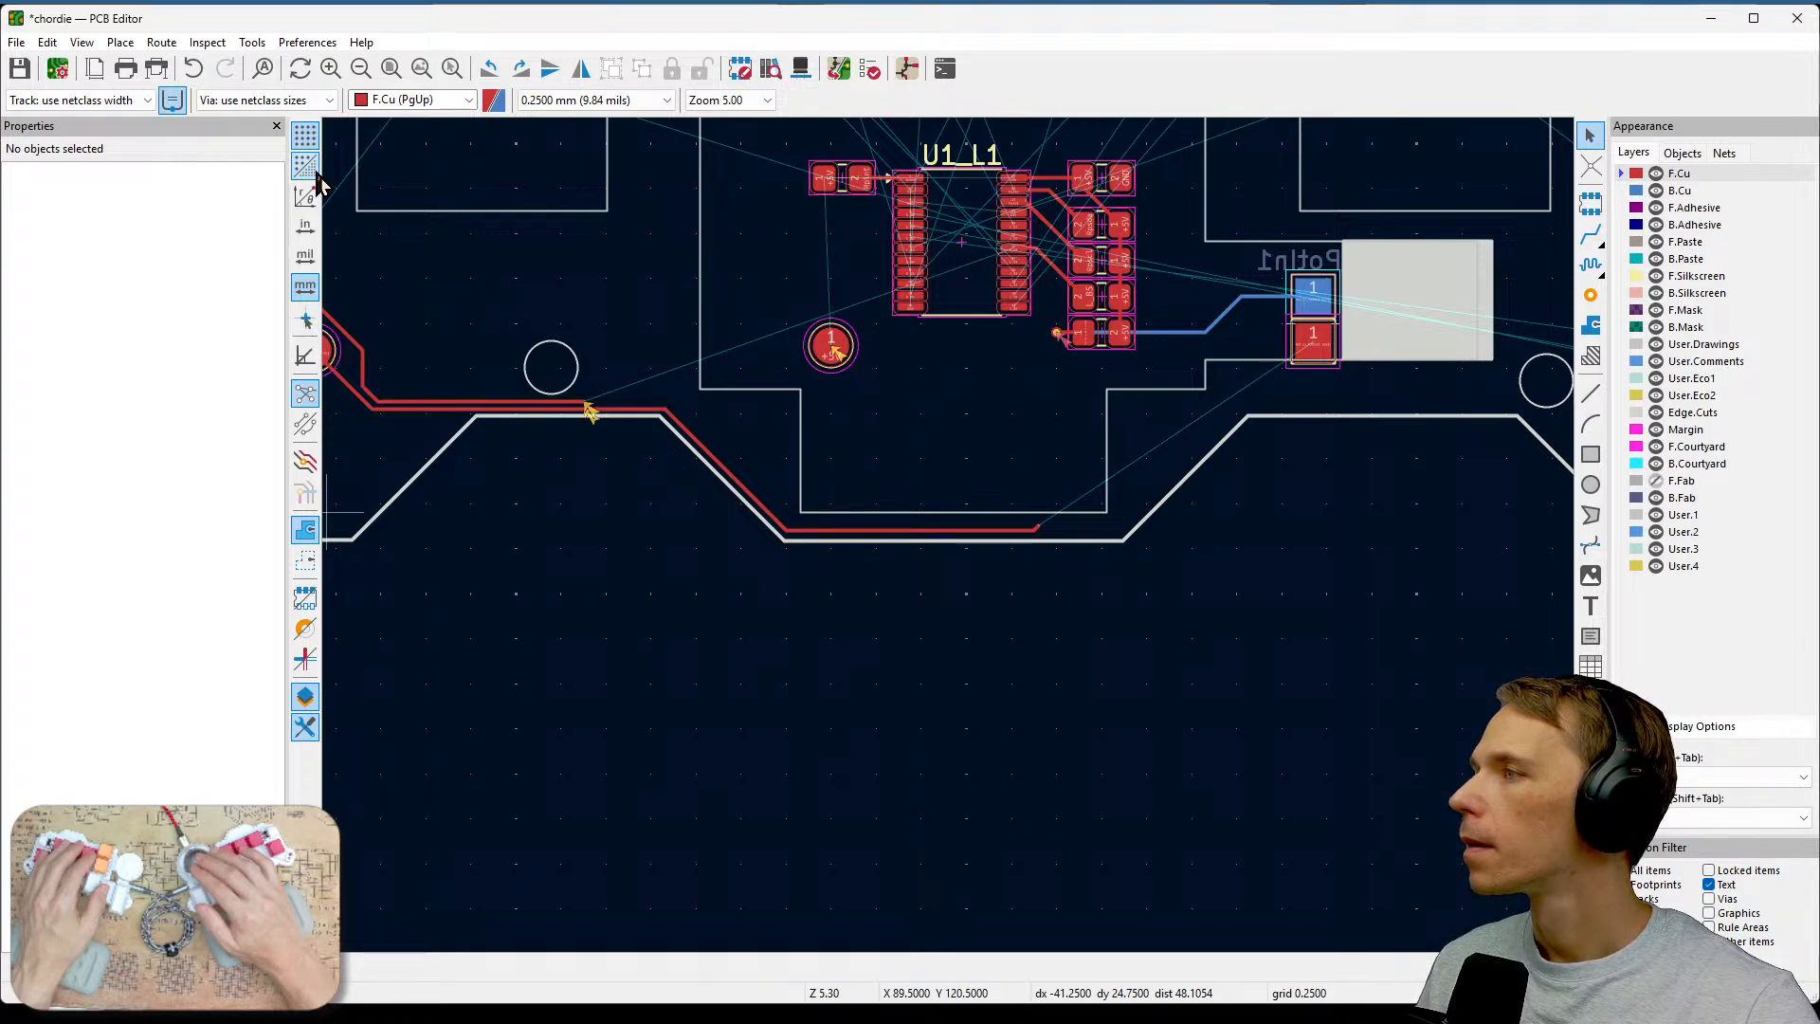
Save the board and delete the short diagonal stub at the end of the lower L_PotOut1 track.
{"action": "key", "text": "ctrl+s"}
{"action": "scroll", "coordinate": [1022, 614], "scroll_direction": "up", "scroll_amount": 5}
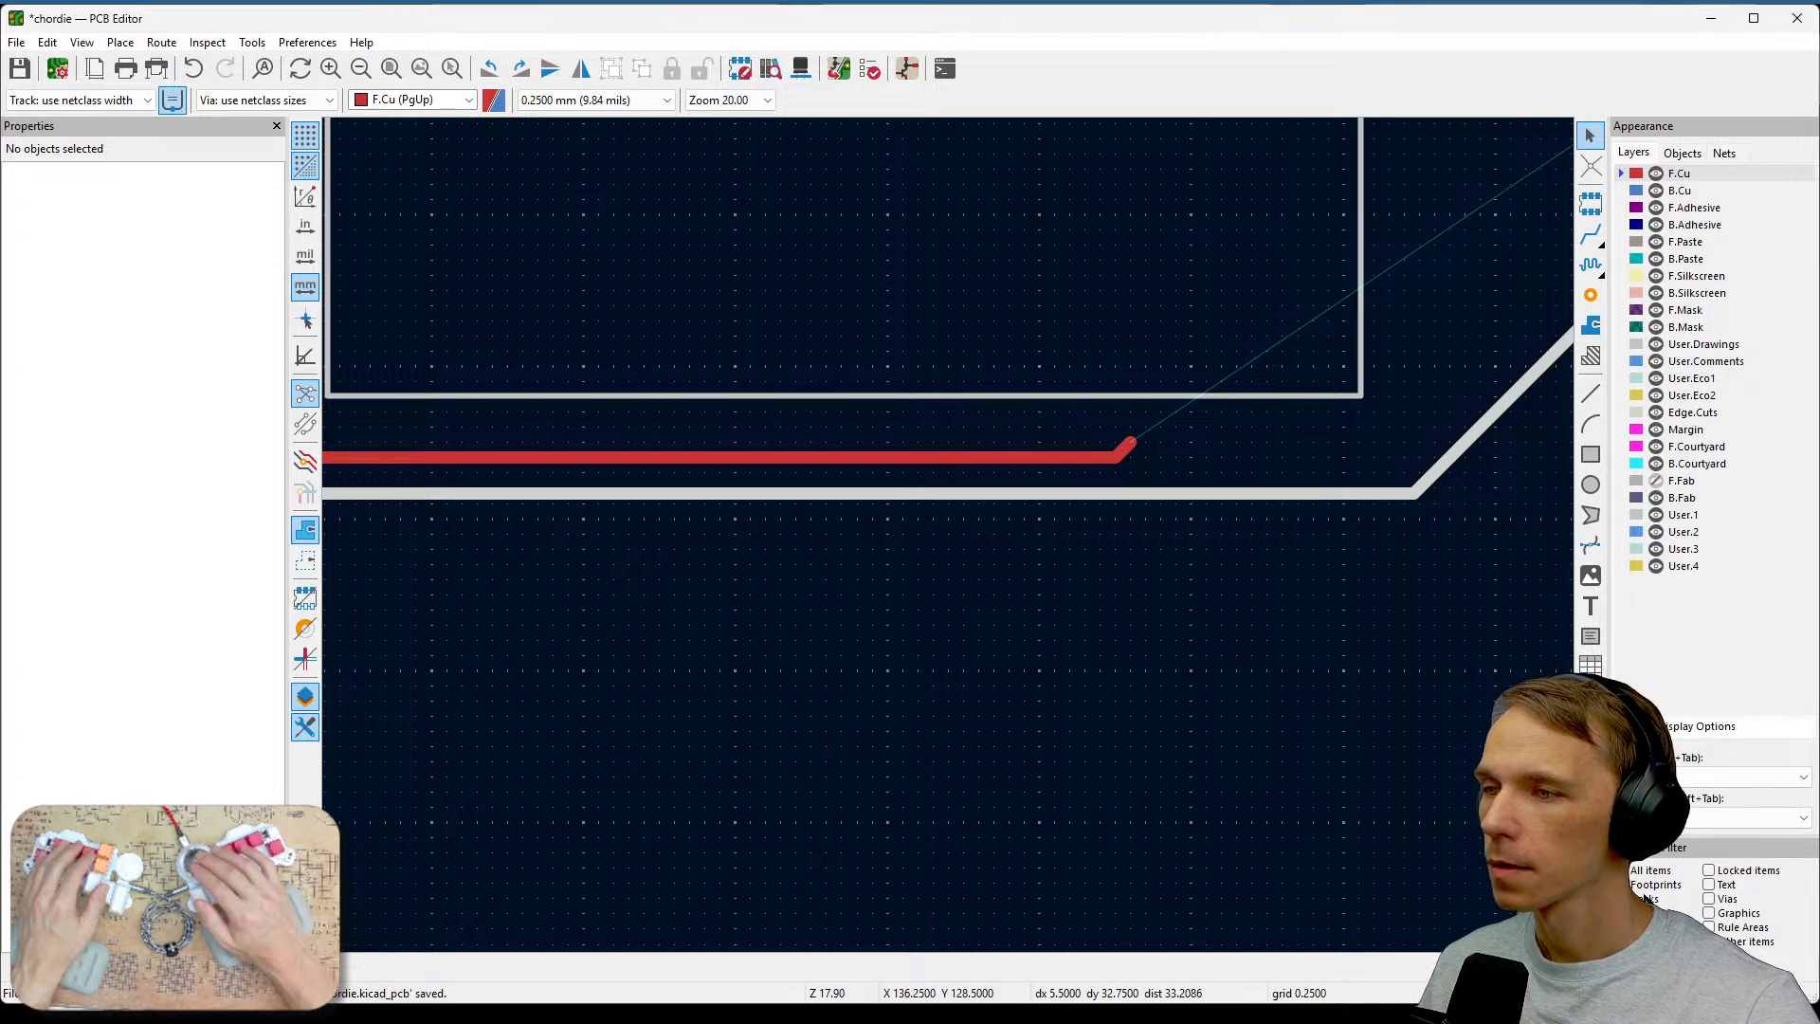
{"action": "left_click", "coordinate": [1129, 451]}
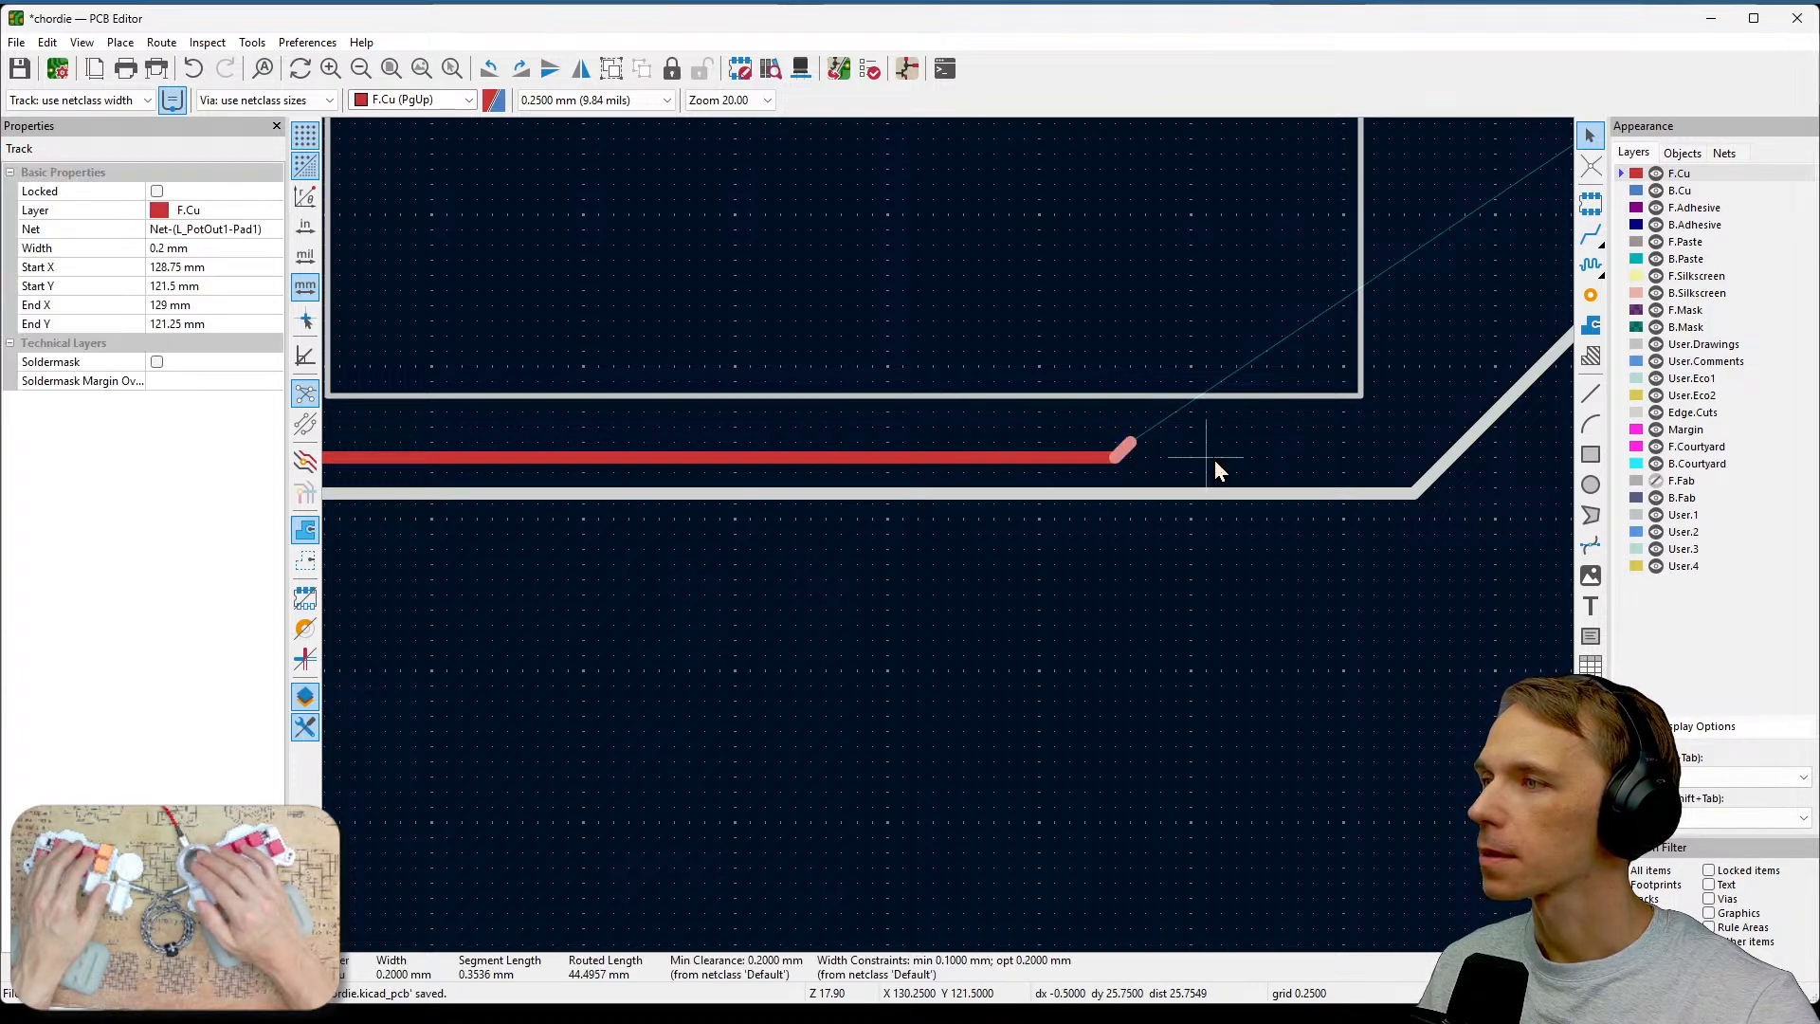
{"action": "key", "text": "Delete"}
Route the L_PotOut1 track from its end up along the diagonal board edge to the lower Potin1 pad.
{"action": "scroll", "coordinate": [953, 549], "scroll_direction": "down", "scroll_amount": 3}
{"action": "scroll", "coordinate": [949, 538], "scroll_direction": "up", "scroll_amount": 1}
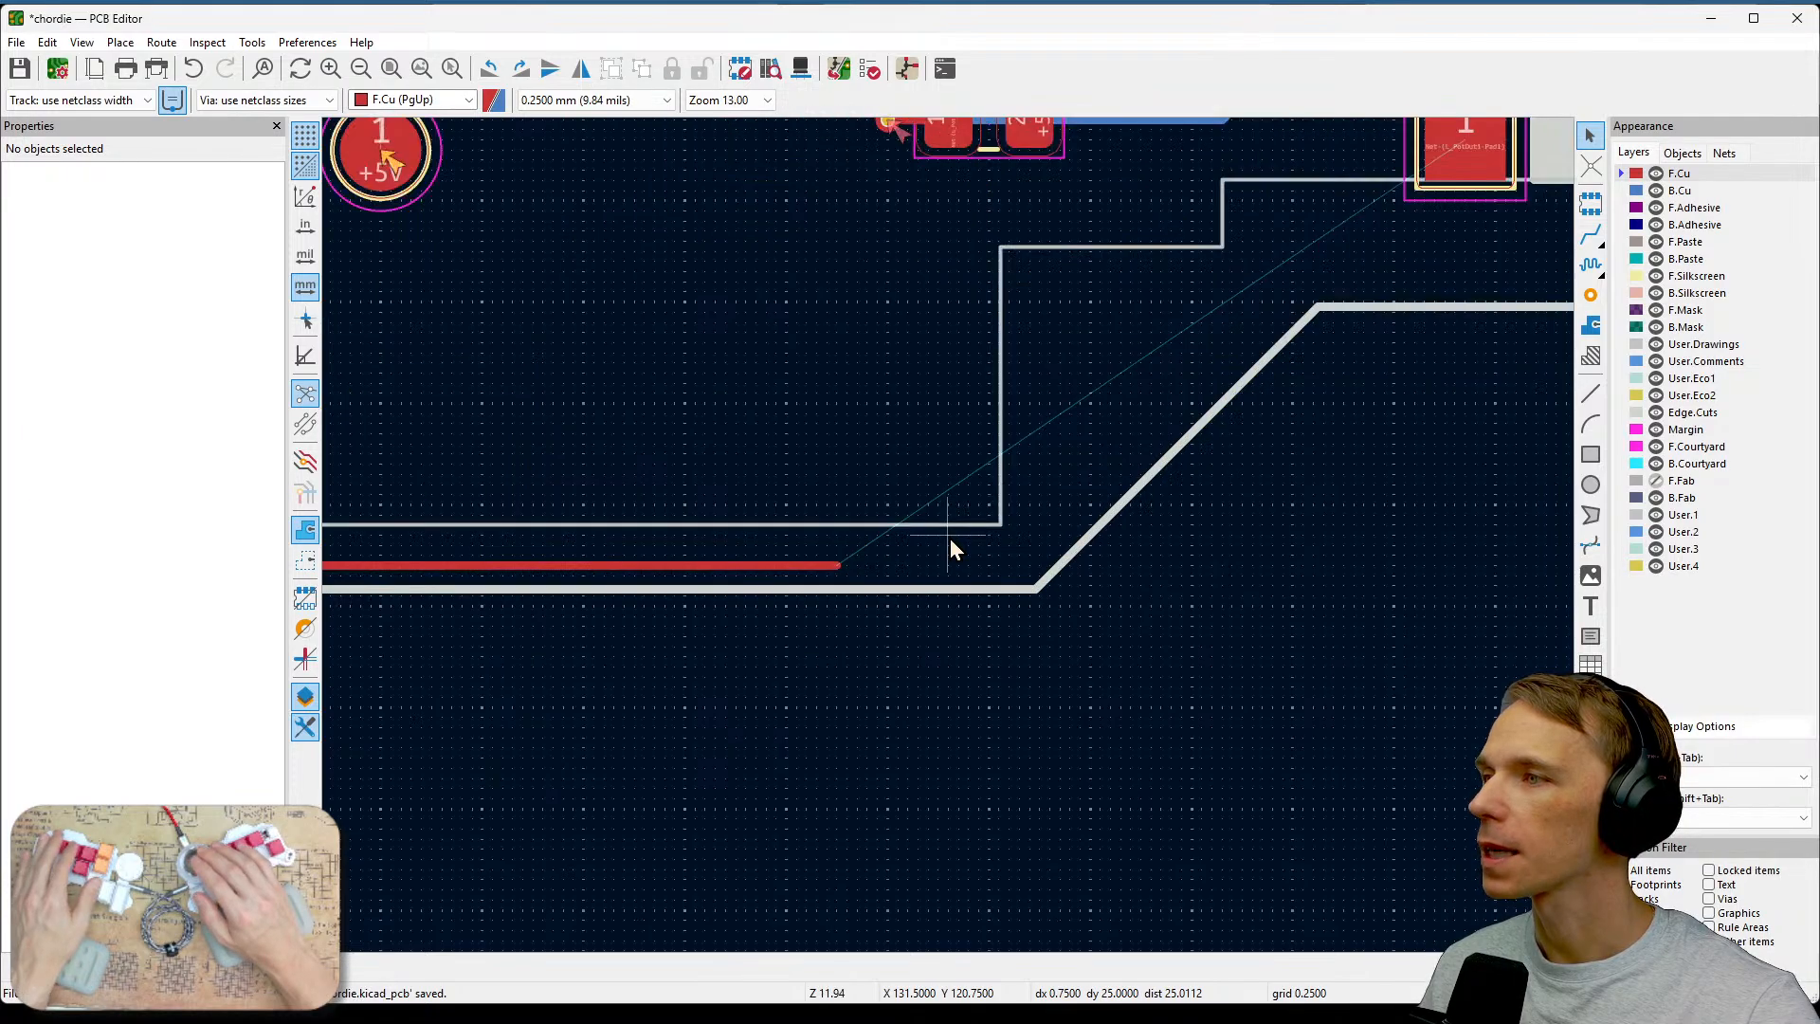
{"action": "middle_click_drag", "start_coordinate": [1162, 474], "coordinate": [988, 662]}
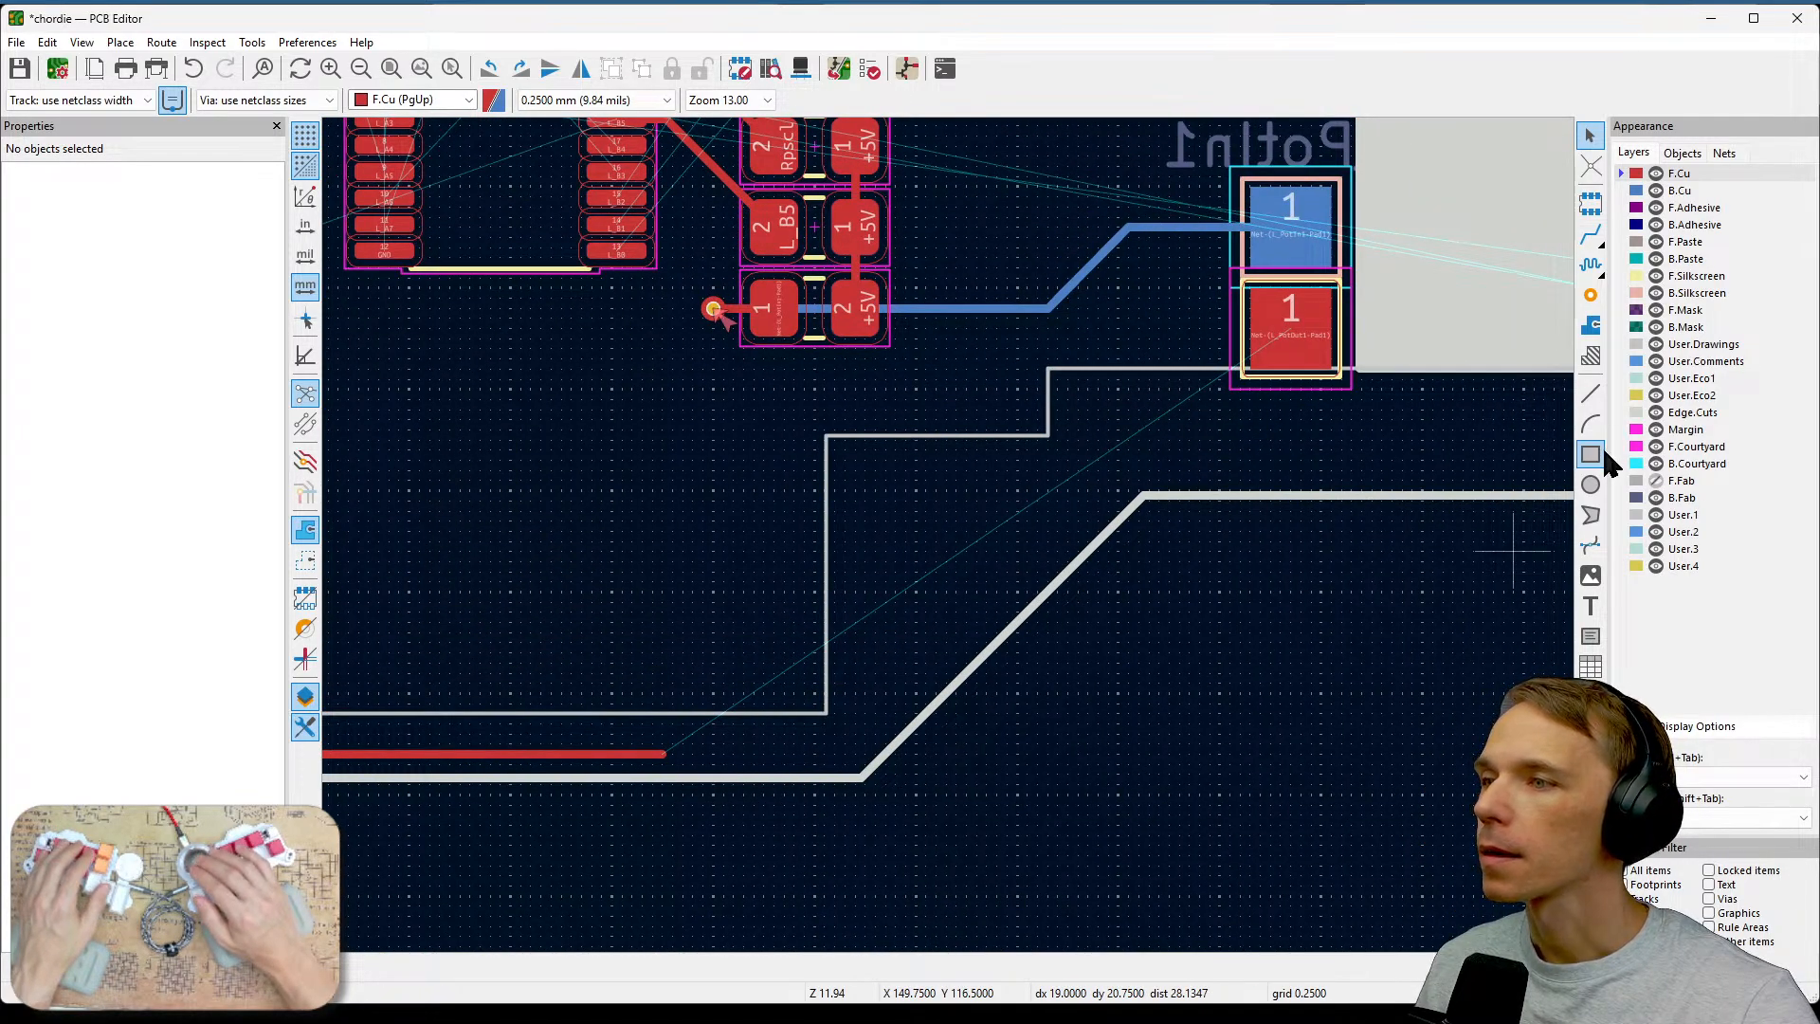
{"action": "left_click", "coordinate": [1593, 239]}
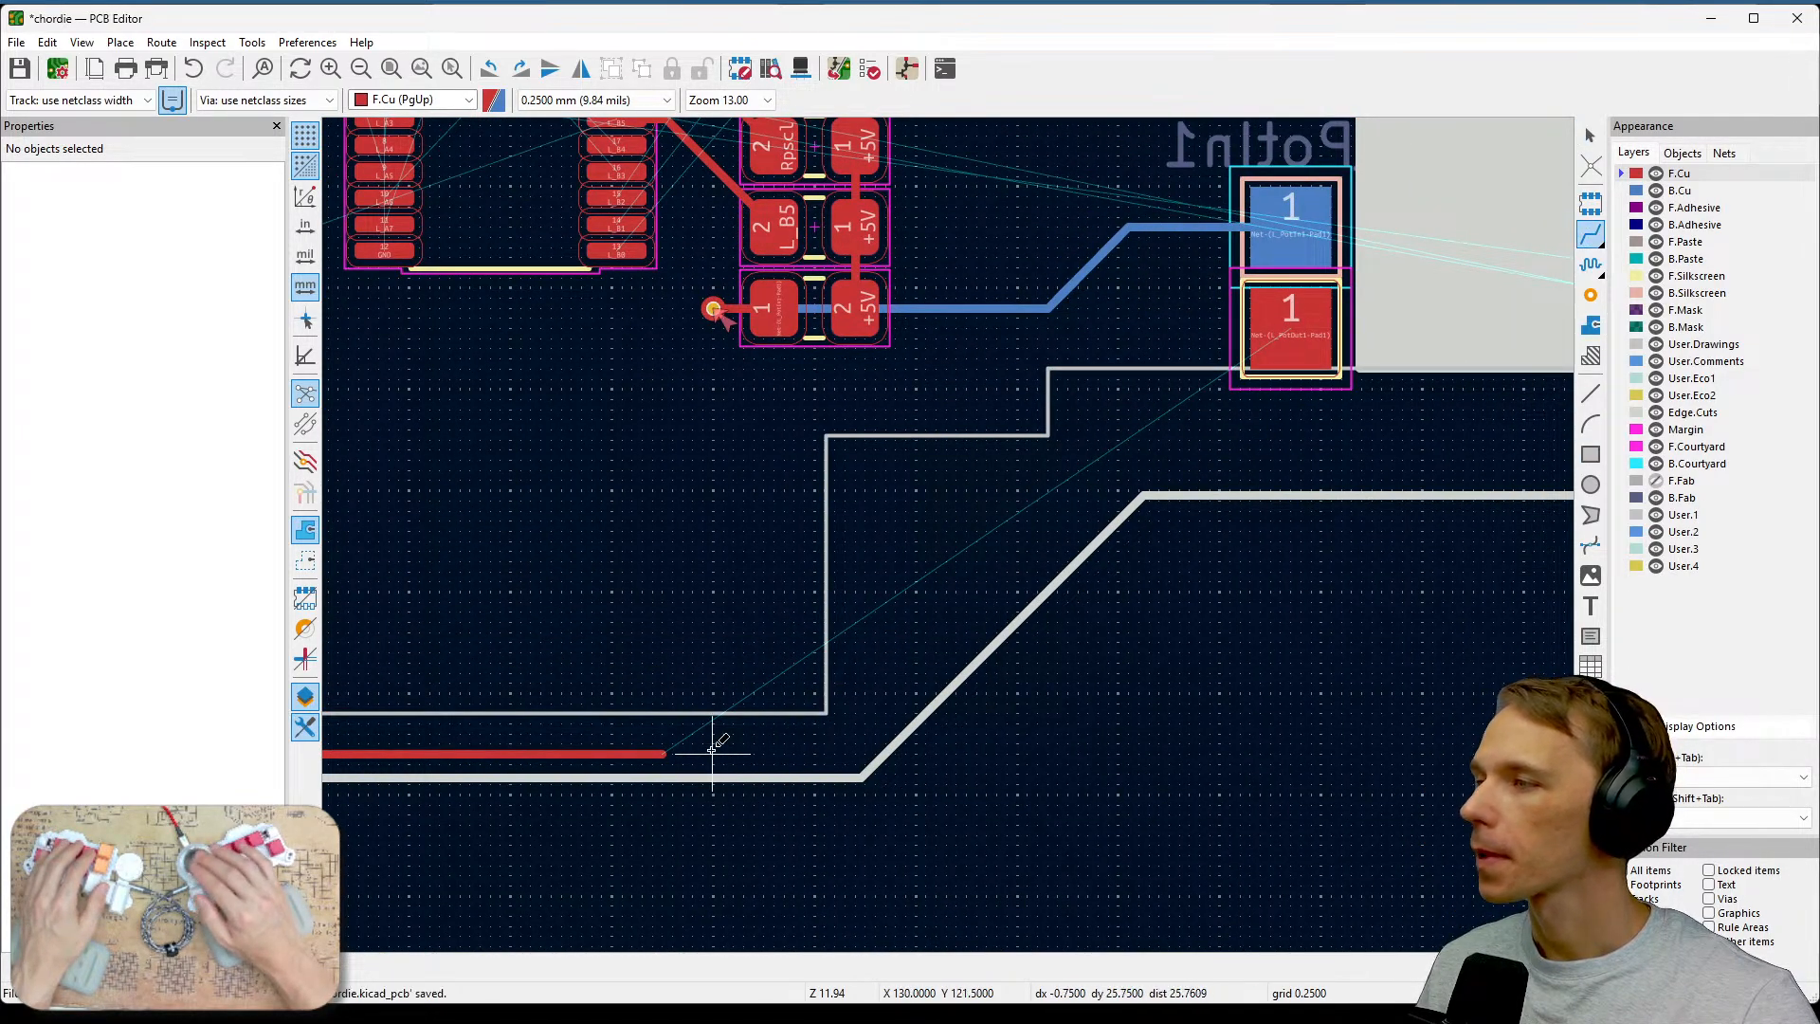
{"action": "left_click", "coordinate": [665, 753]}
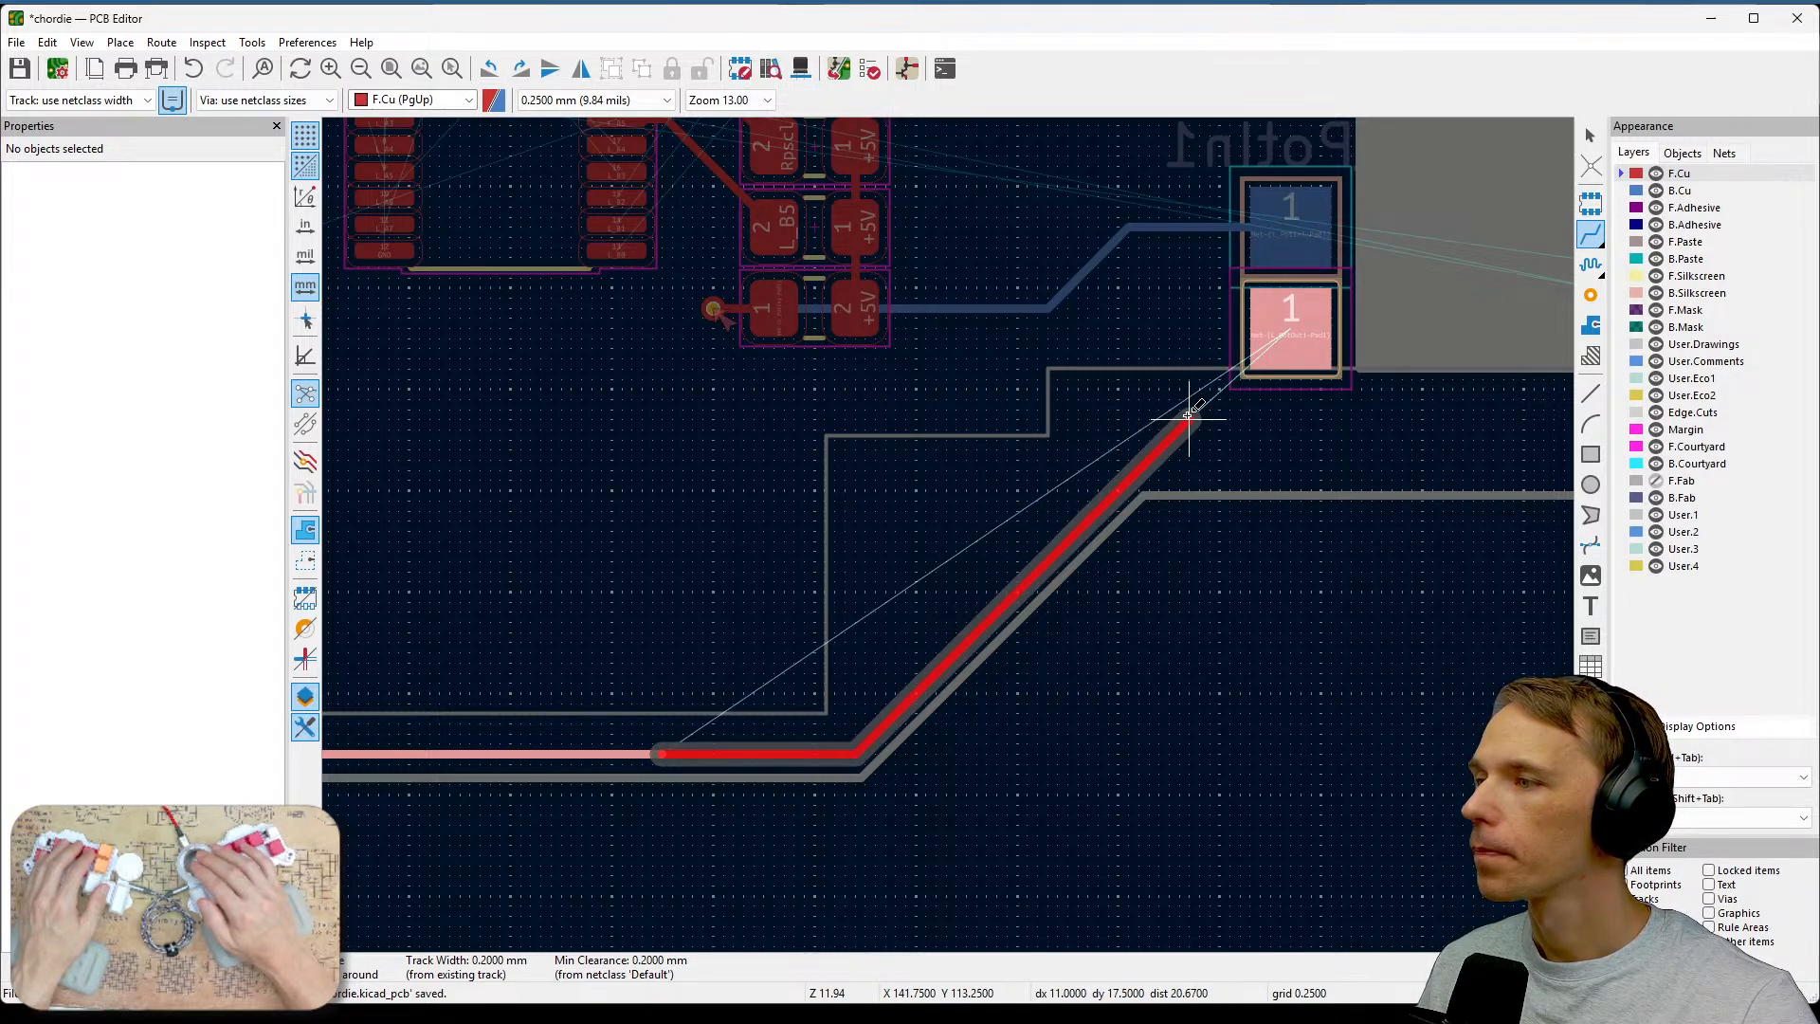
{"action": "left_click", "coordinate": [1187, 415]}
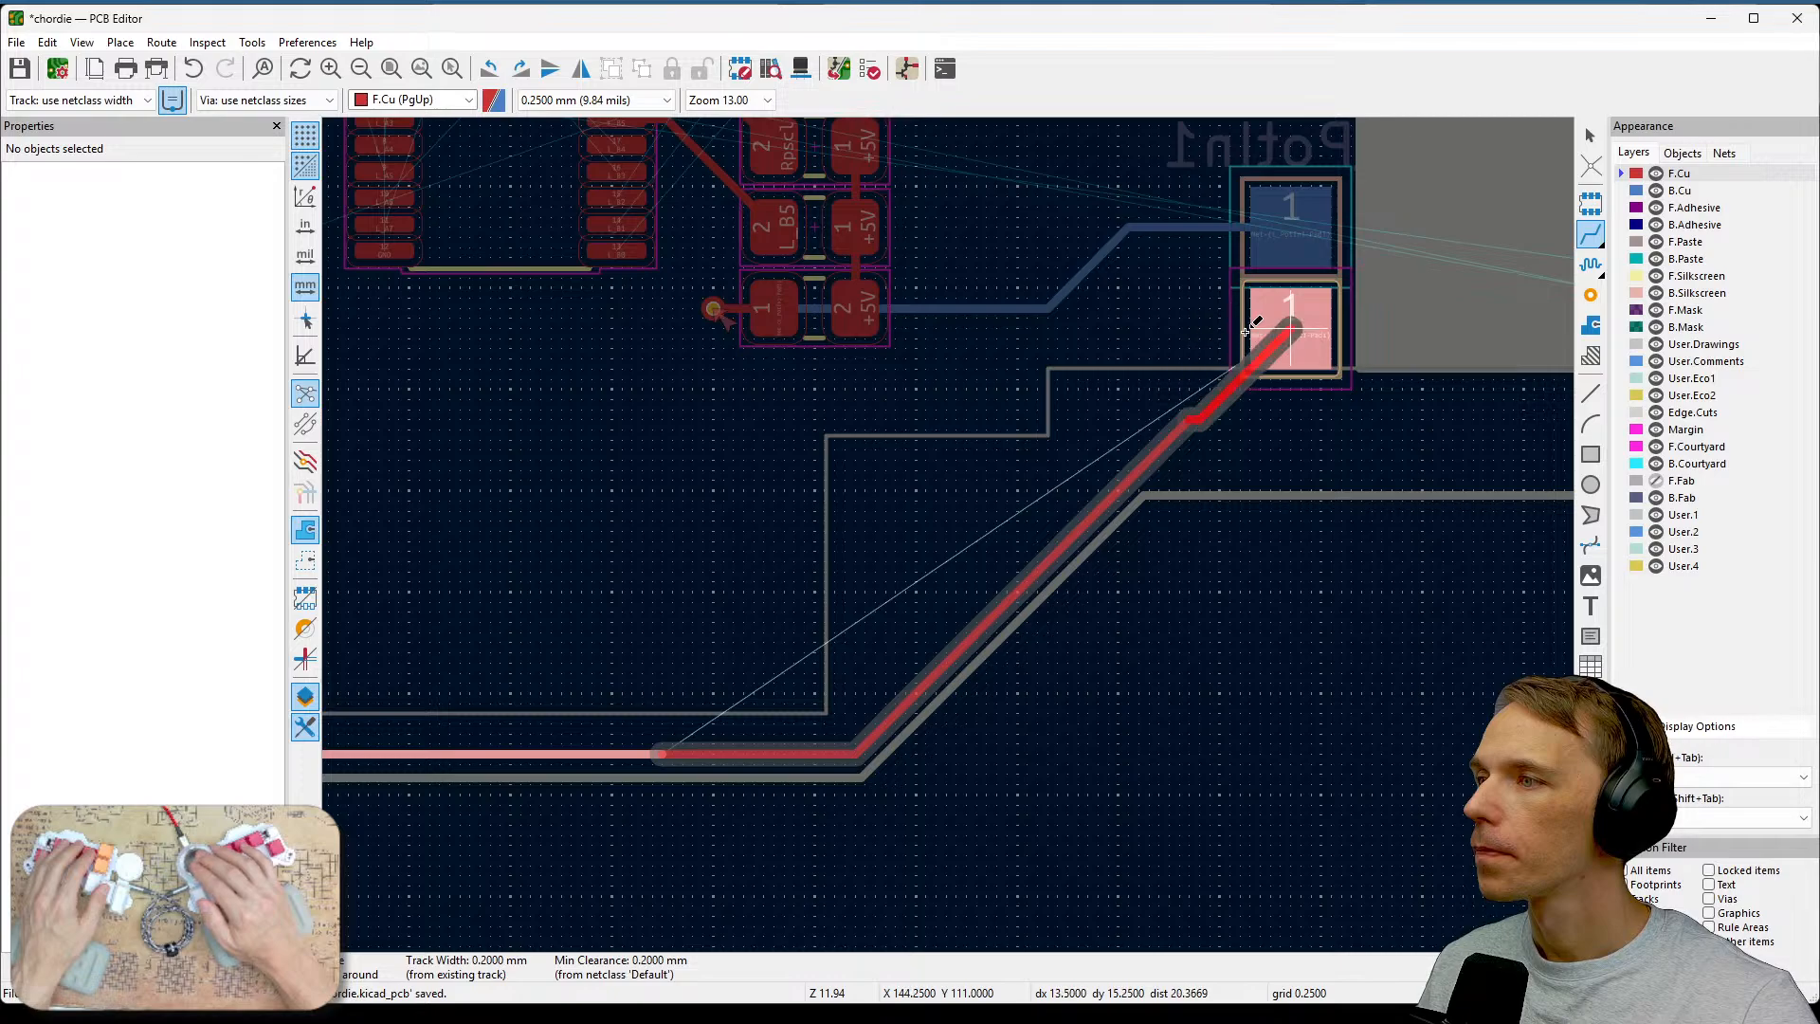
{"action": "left_click", "coordinate": [1213, 334]}
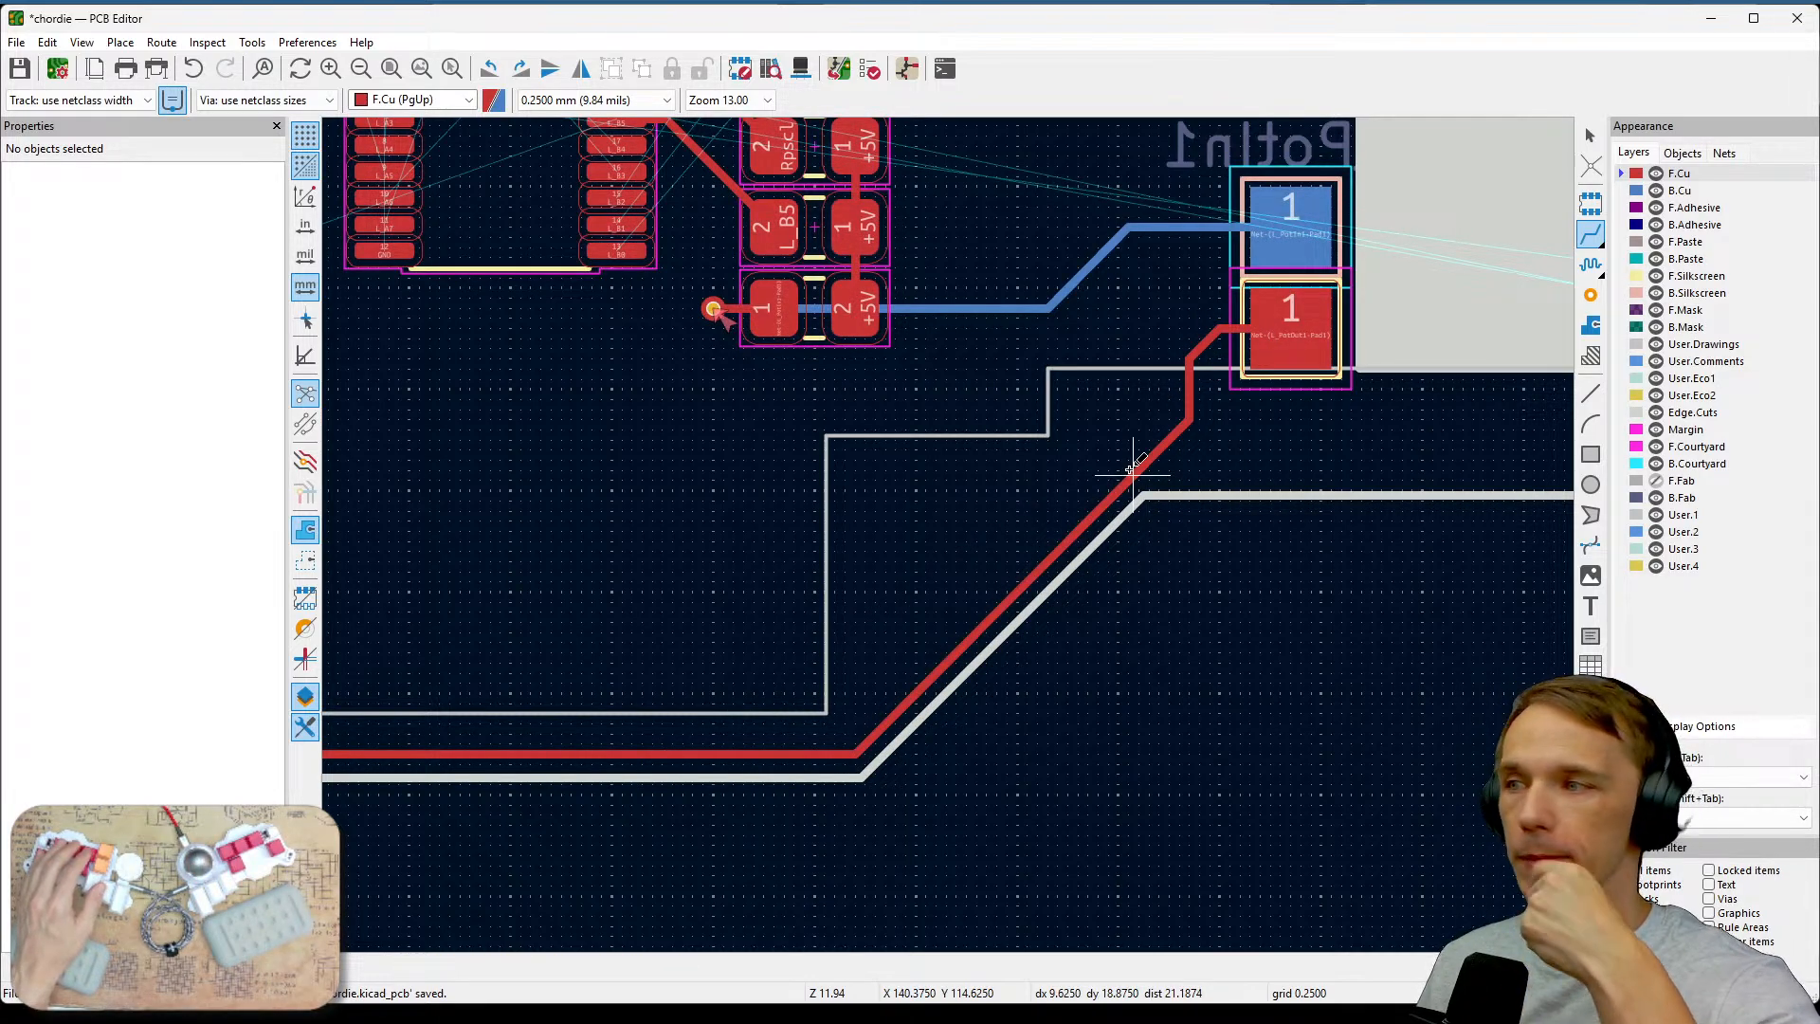
Route the other front-copper track along the lower board edge, down the diagonal and up toward the resistor via.
{"action": "key", "text": "F4"}
{"action": "middle_click_drag", "start_coordinate": [674, 610], "coordinate": [1429, 600]}
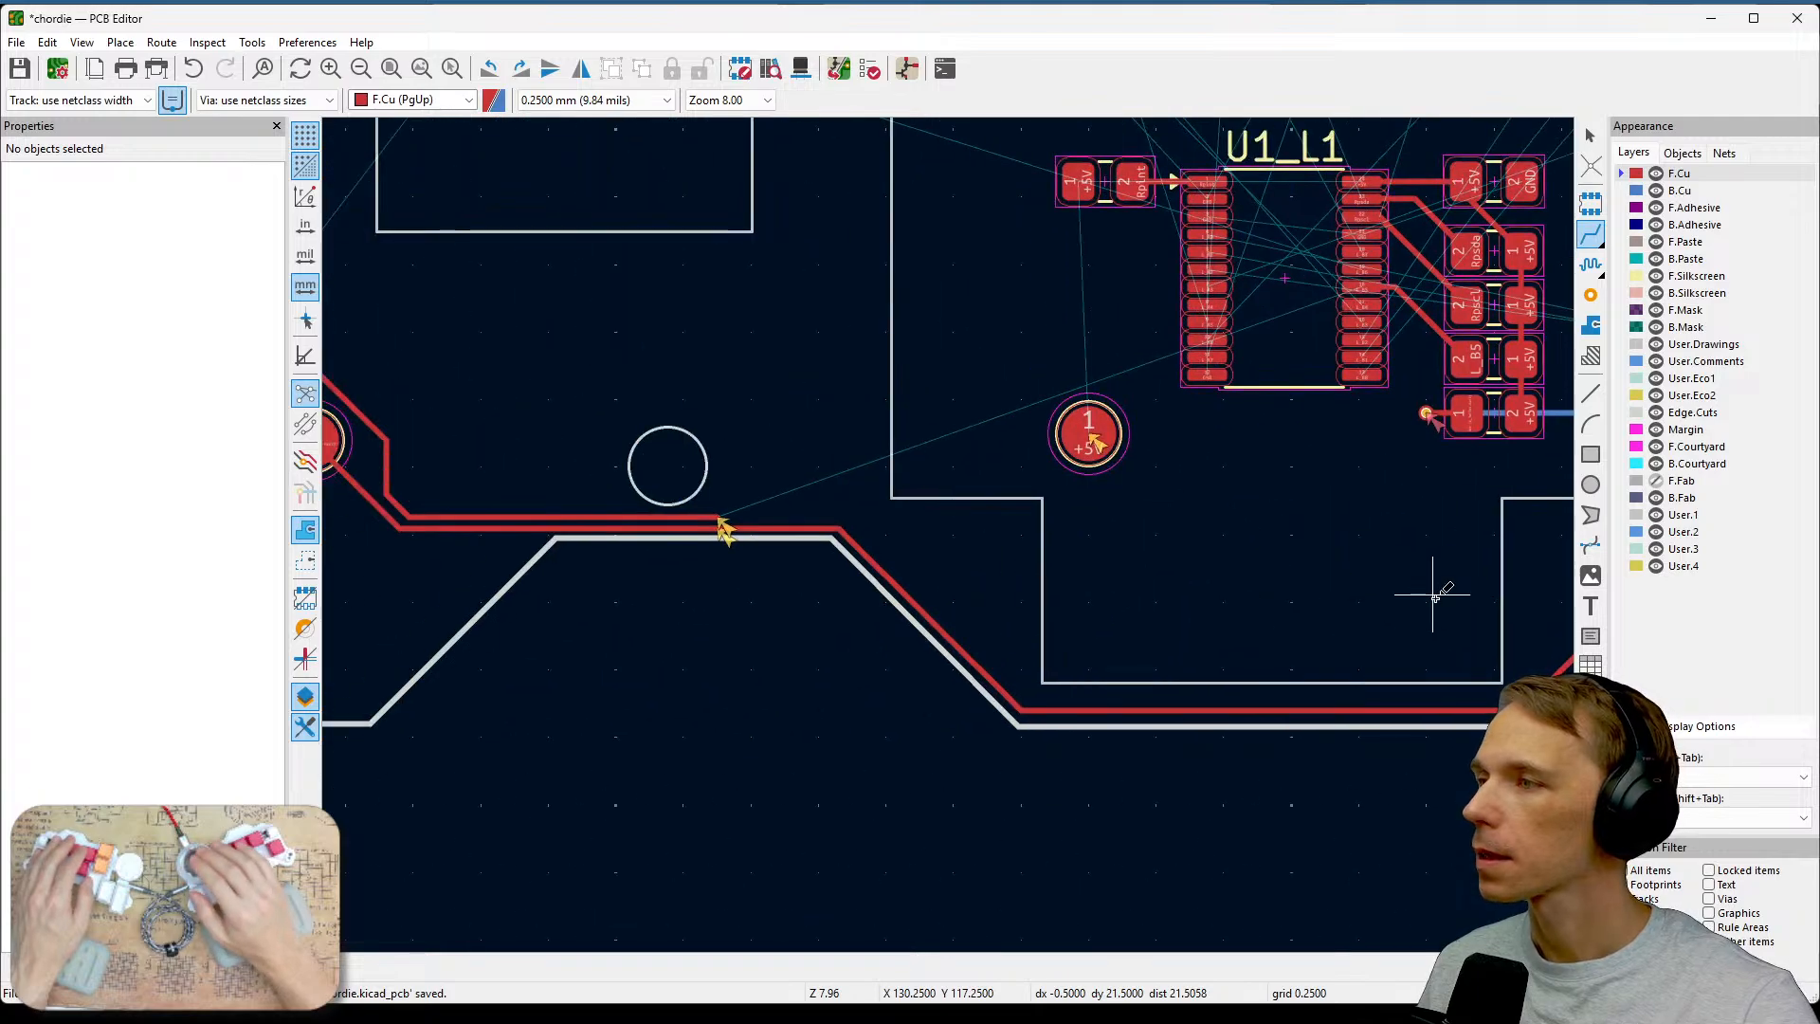
{"action": "scroll", "coordinate": [722, 524], "scroll_direction": "up", "scroll_amount": 4}
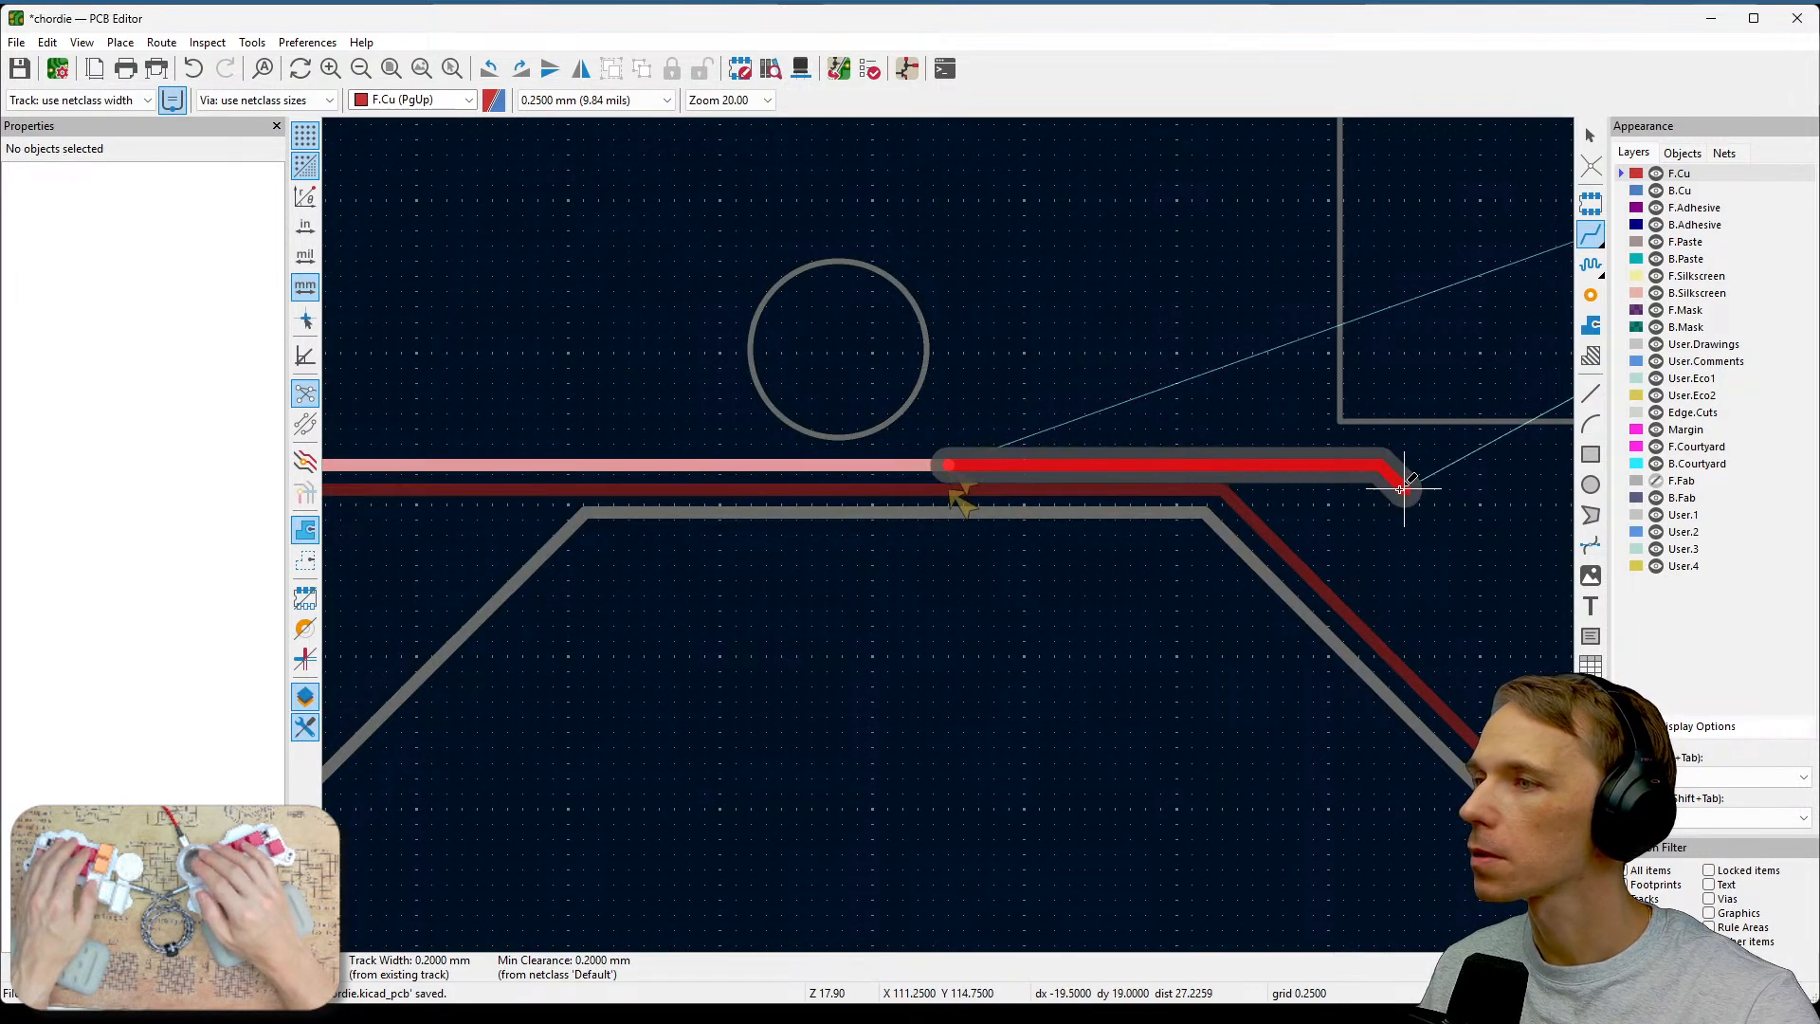
{"action": "scroll", "coordinate": [1401, 487], "scroll_direction": "down", "scroll_amount": 2}
{"action": "middle_click_drag", "start_coordinate": [948, 535], "coordinate": [601, 520]}
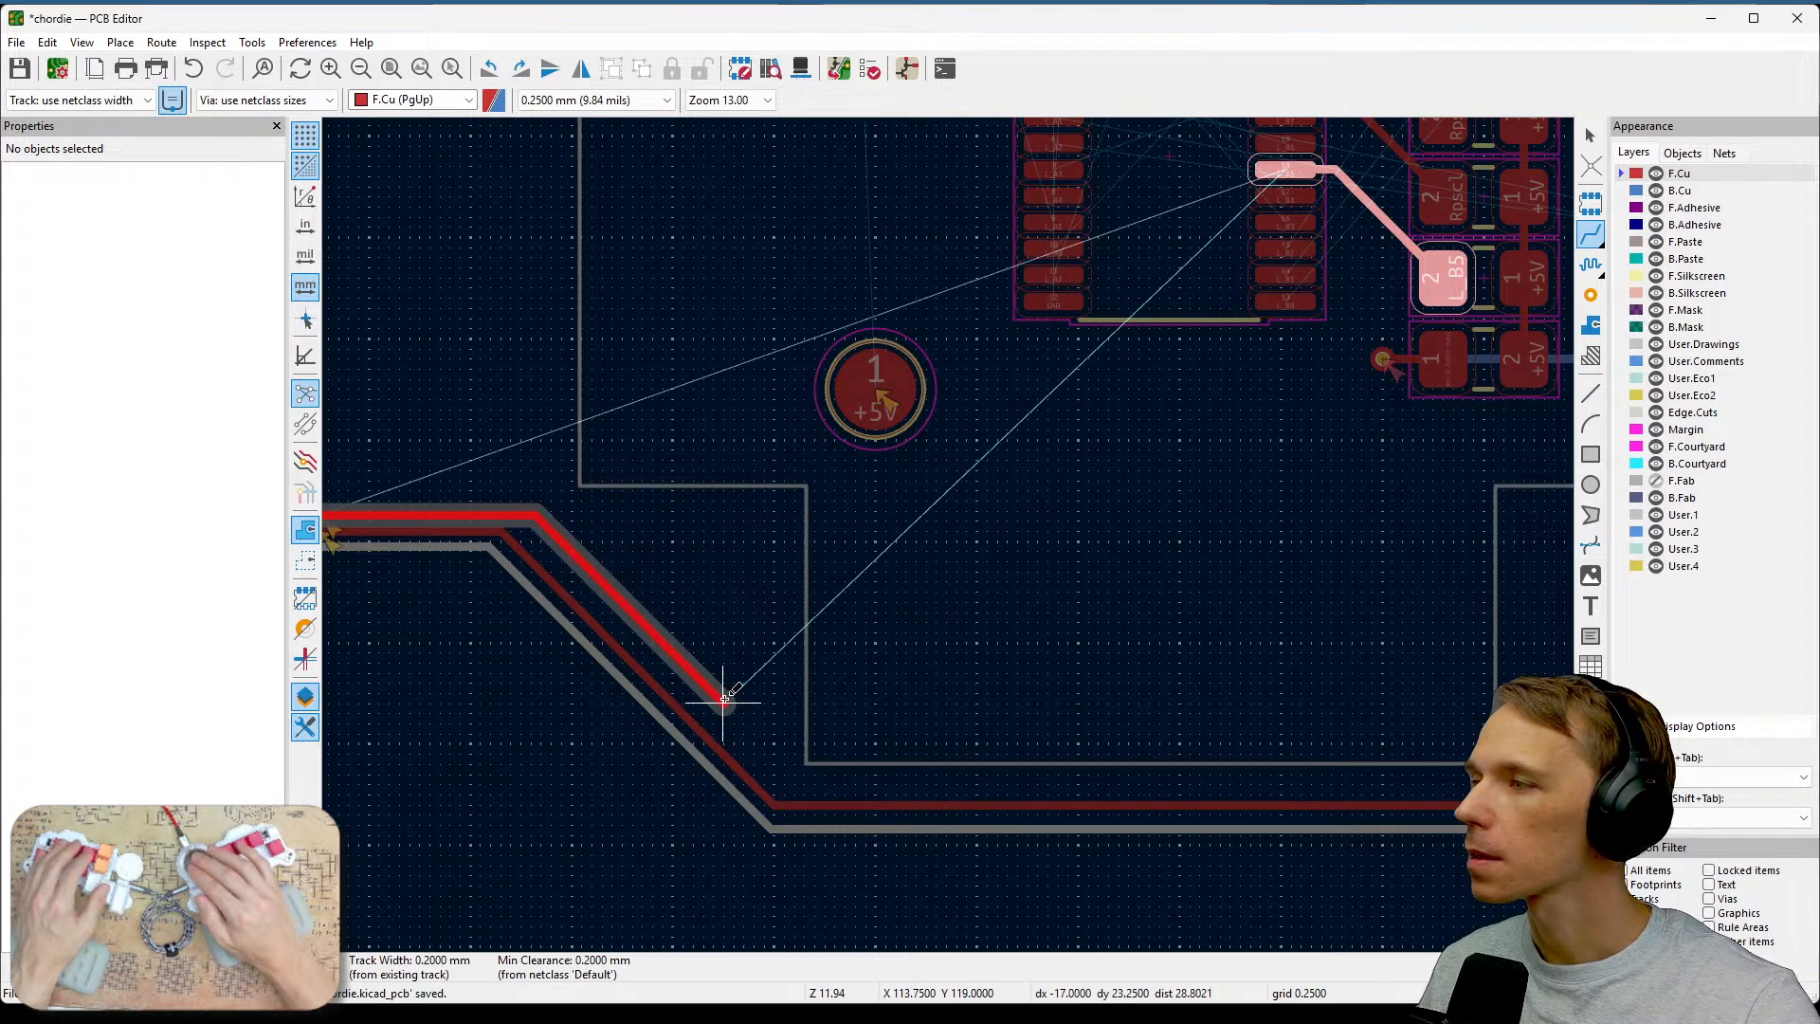
{"action": "left_click", "coordinate": [783, 783]}
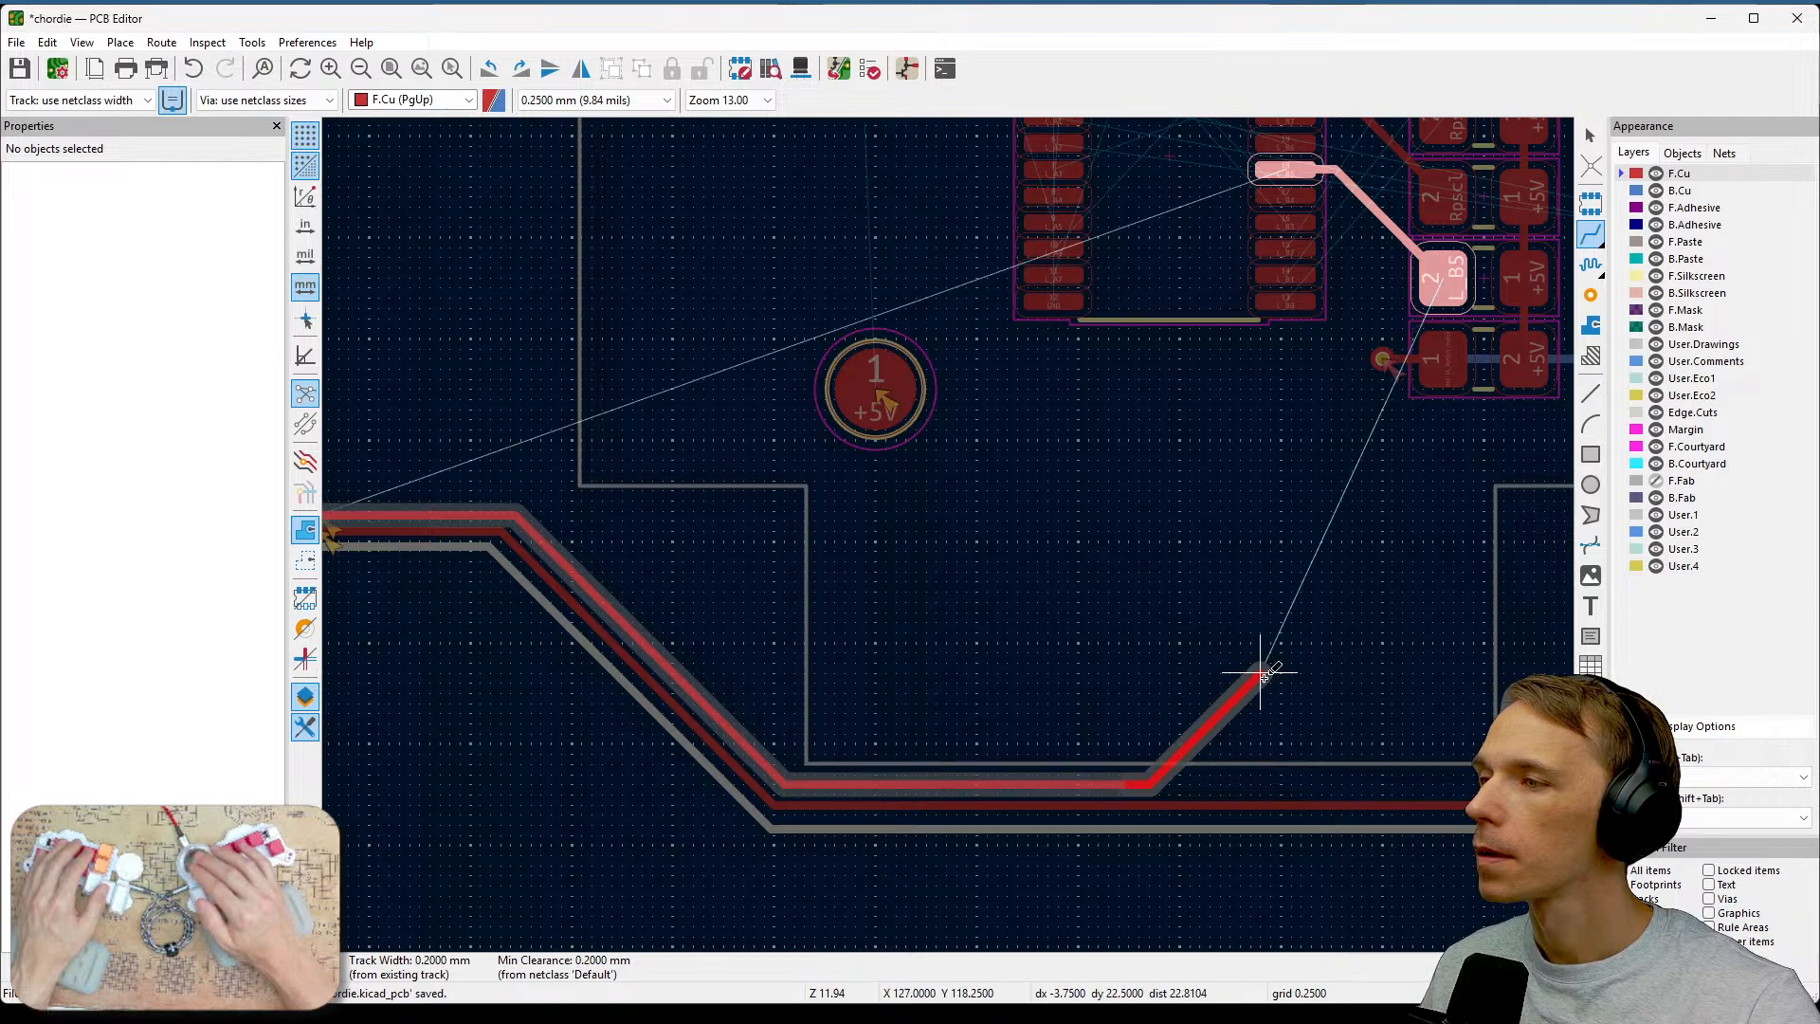
{"action": "left_click", "coordinate": [1351, 511]}
{"action": "key", "text": "Escape"}
Enable vias in the selection filter and select the via beside the resistor's L_PotIn1 pad.
{"action": "middle_click_drag", "start_coordinate": [1421, 520], "coordinate": [1323, 596]}
{"action": "scroll", "coordinate": [1426, 473], "scroll_direction": "up", "scroll_amount": 3}
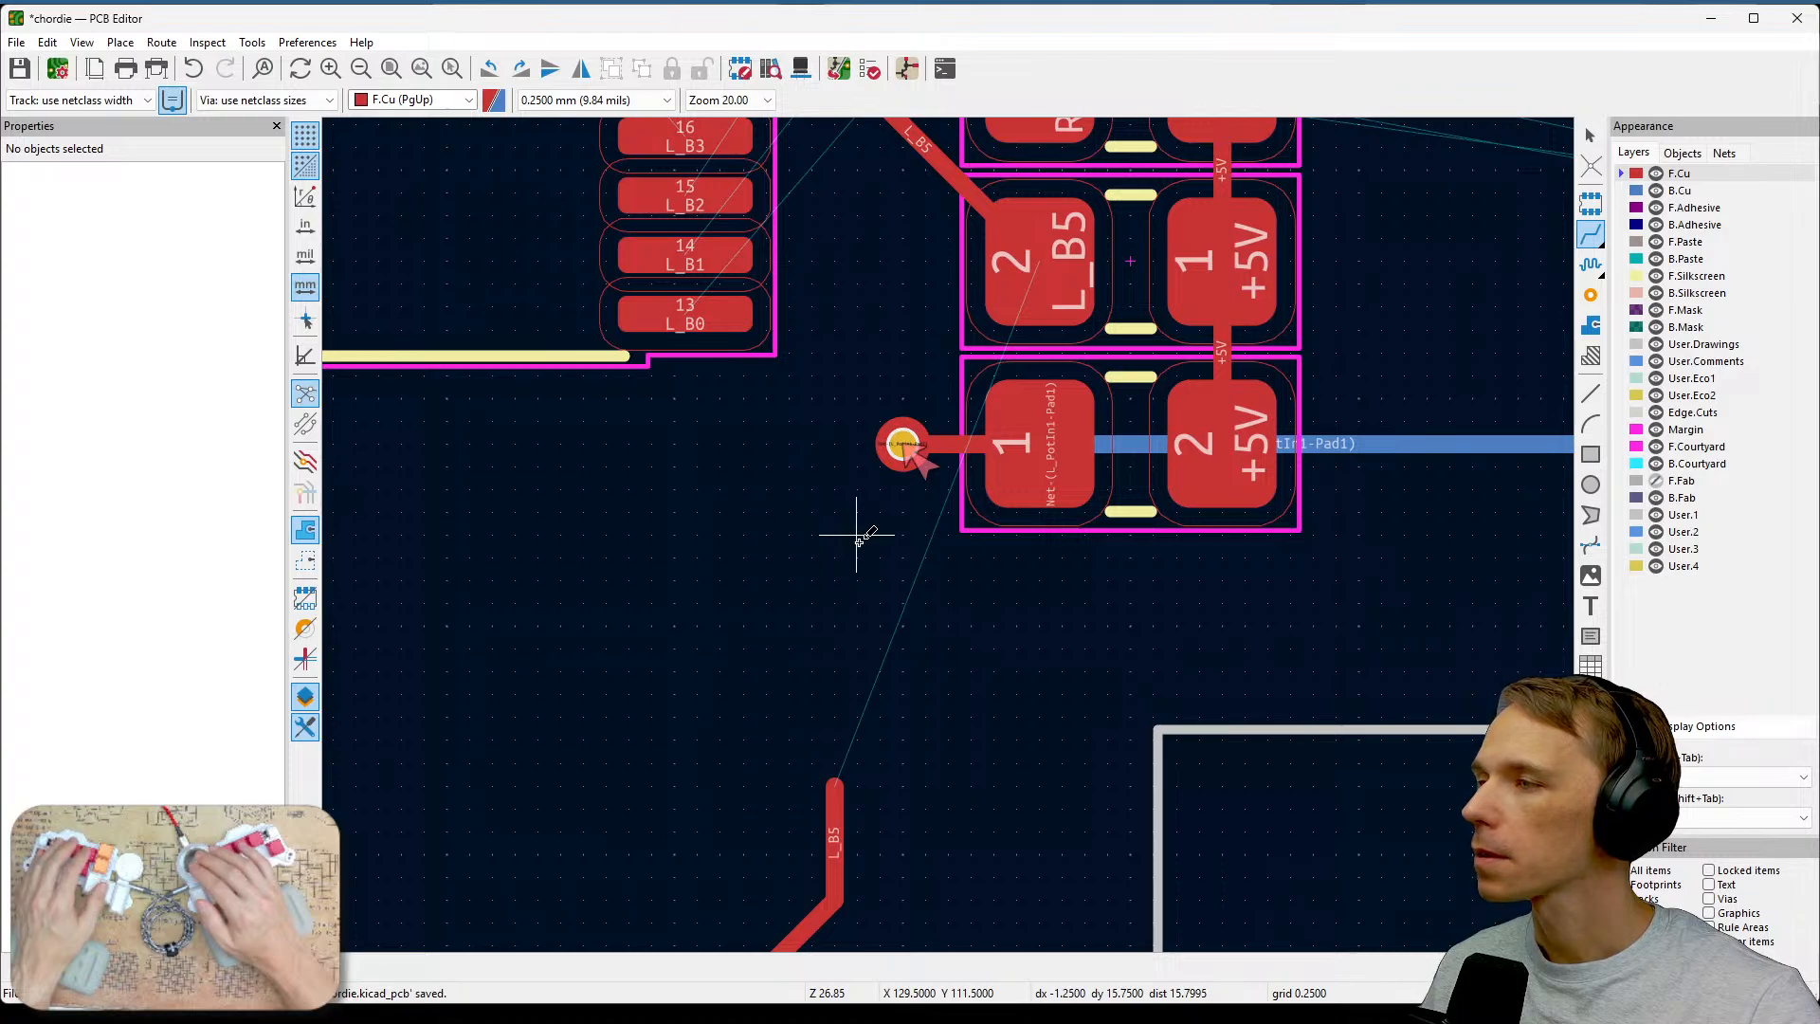
{"action": "scroll", "coordinate": [869, 517], "scroll_direction": "up", "scroll_amount": 4}
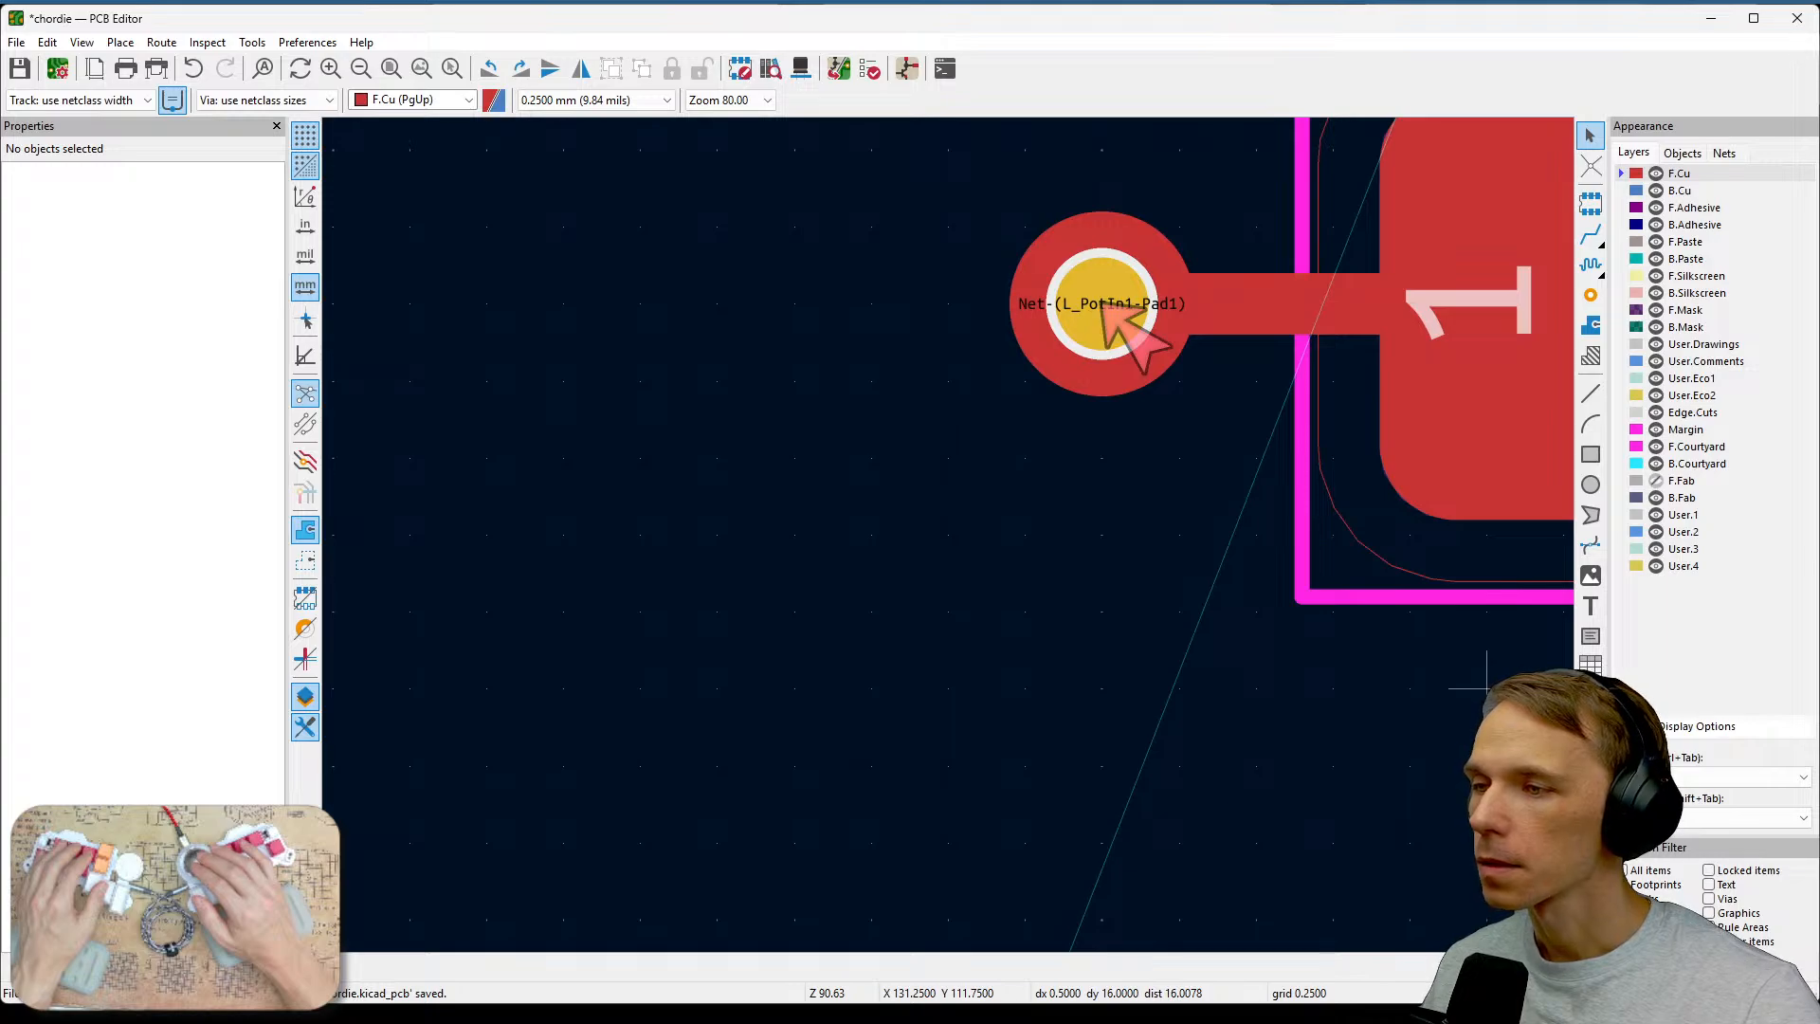
{"action": "left_click", "coordinate": [1709, 899]}
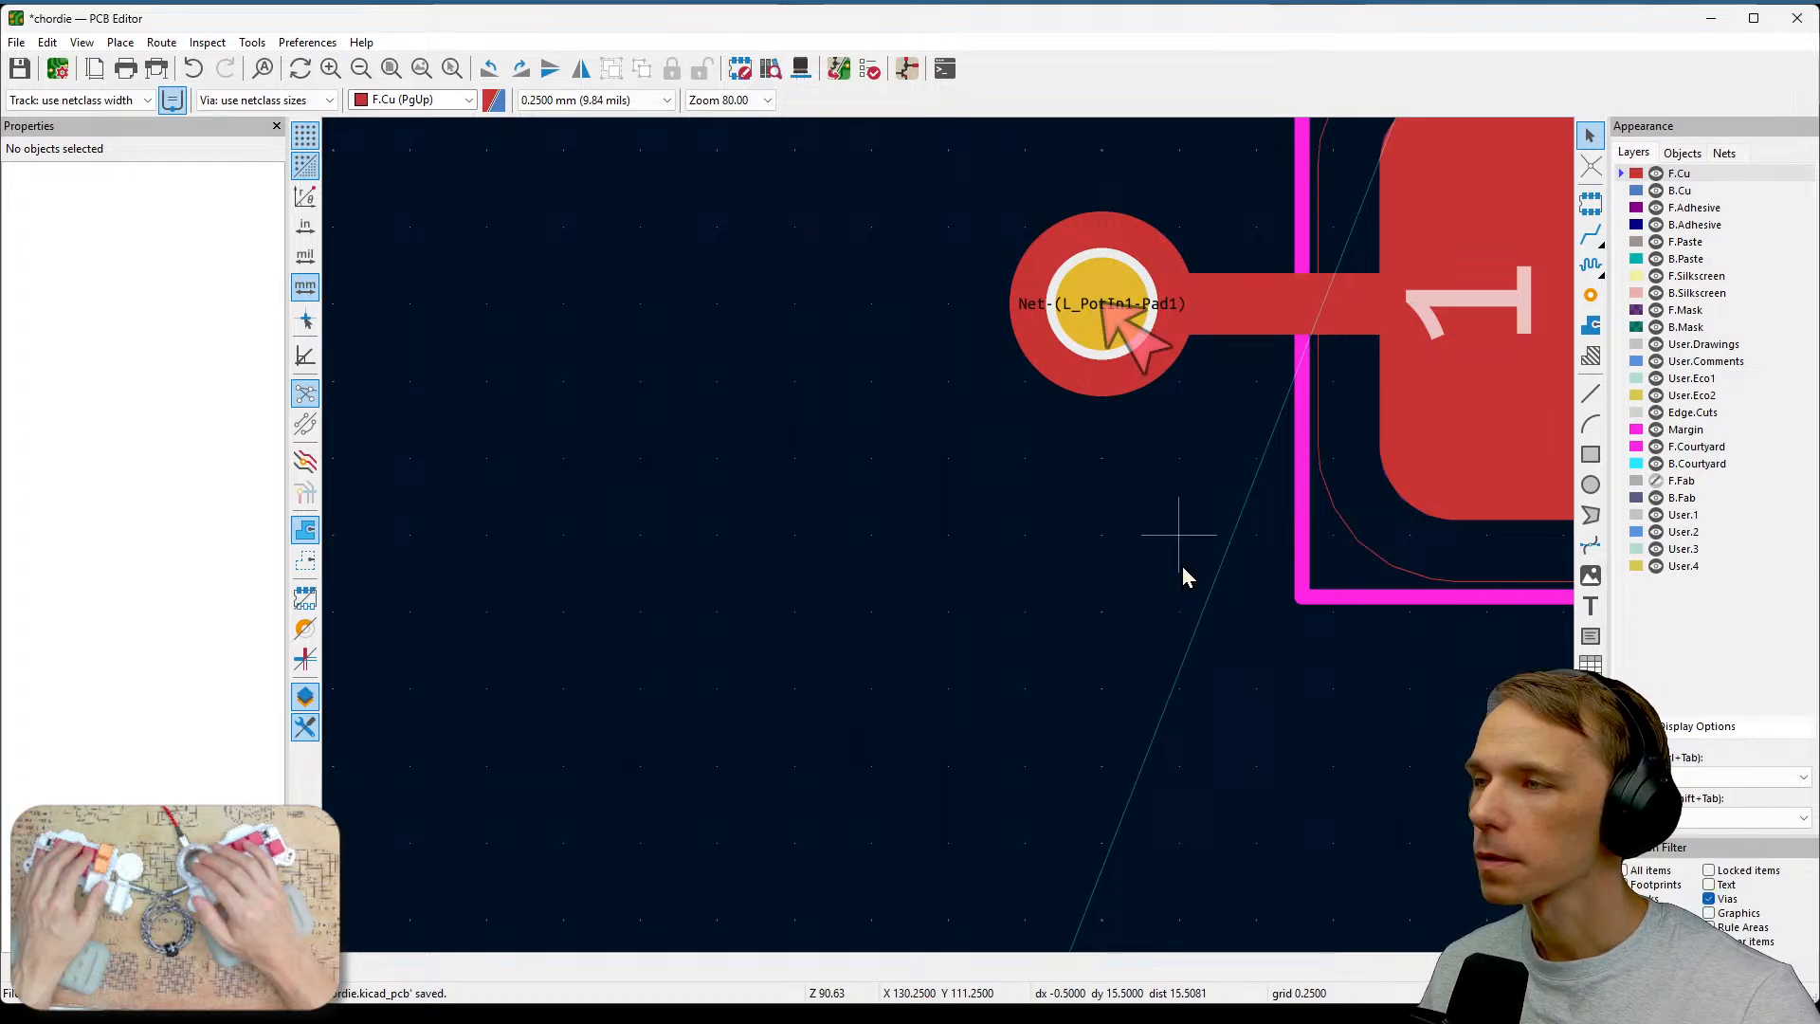
{"action": "left_click", "coordinate": [1109, 373]}
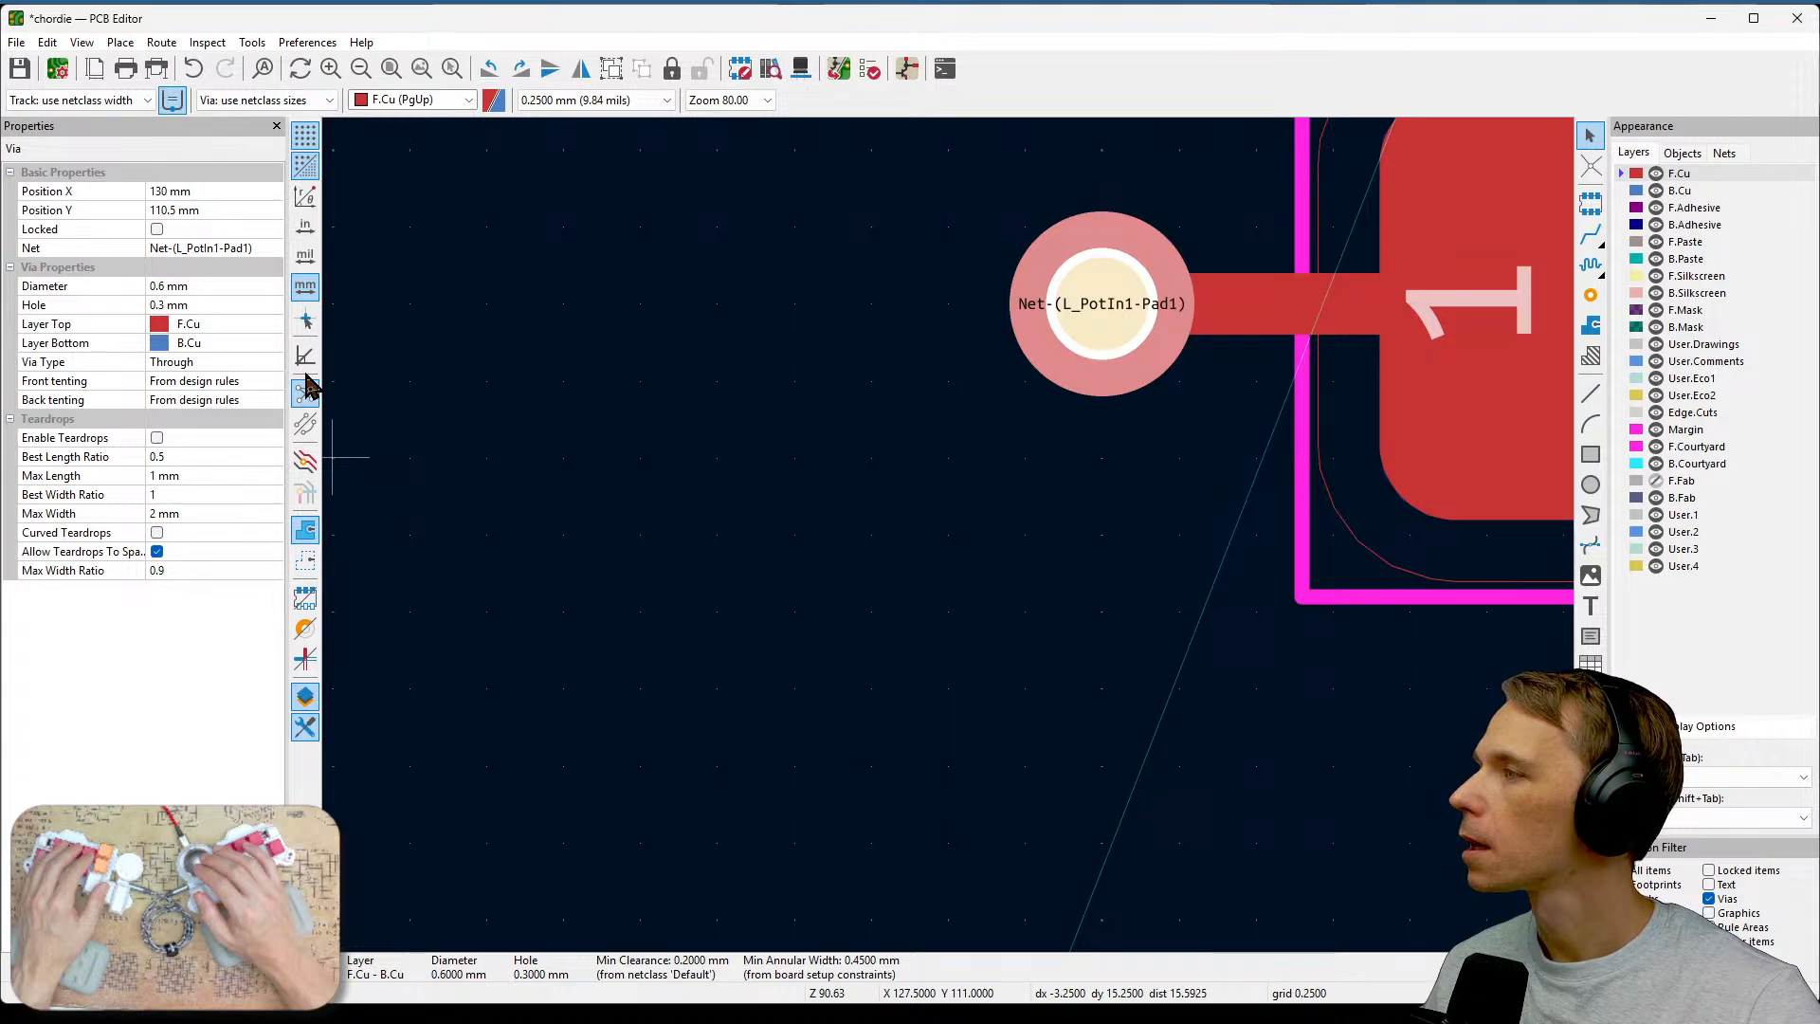
Save the board, run the design rules check and select the via's annular width error before closing the checker.
{"action": "key", "text": "ctrl+s"}
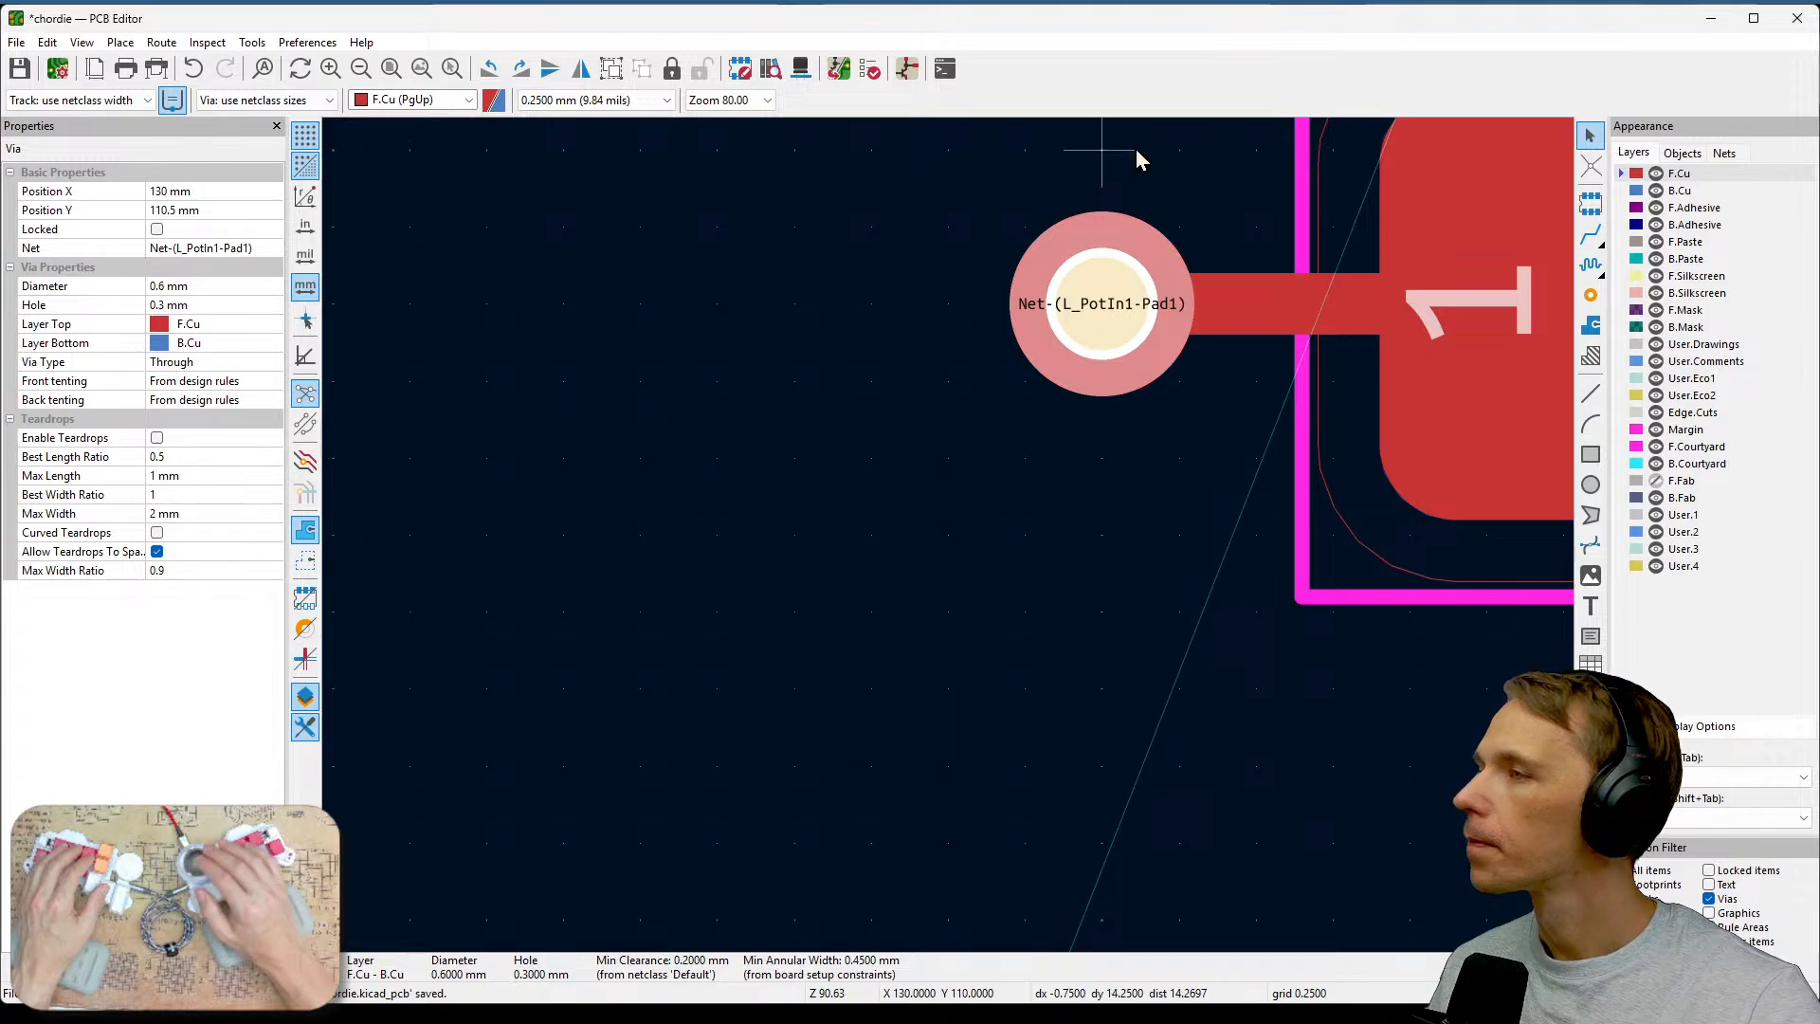
{"action": "left_click", "coordinate": [867, 71]}
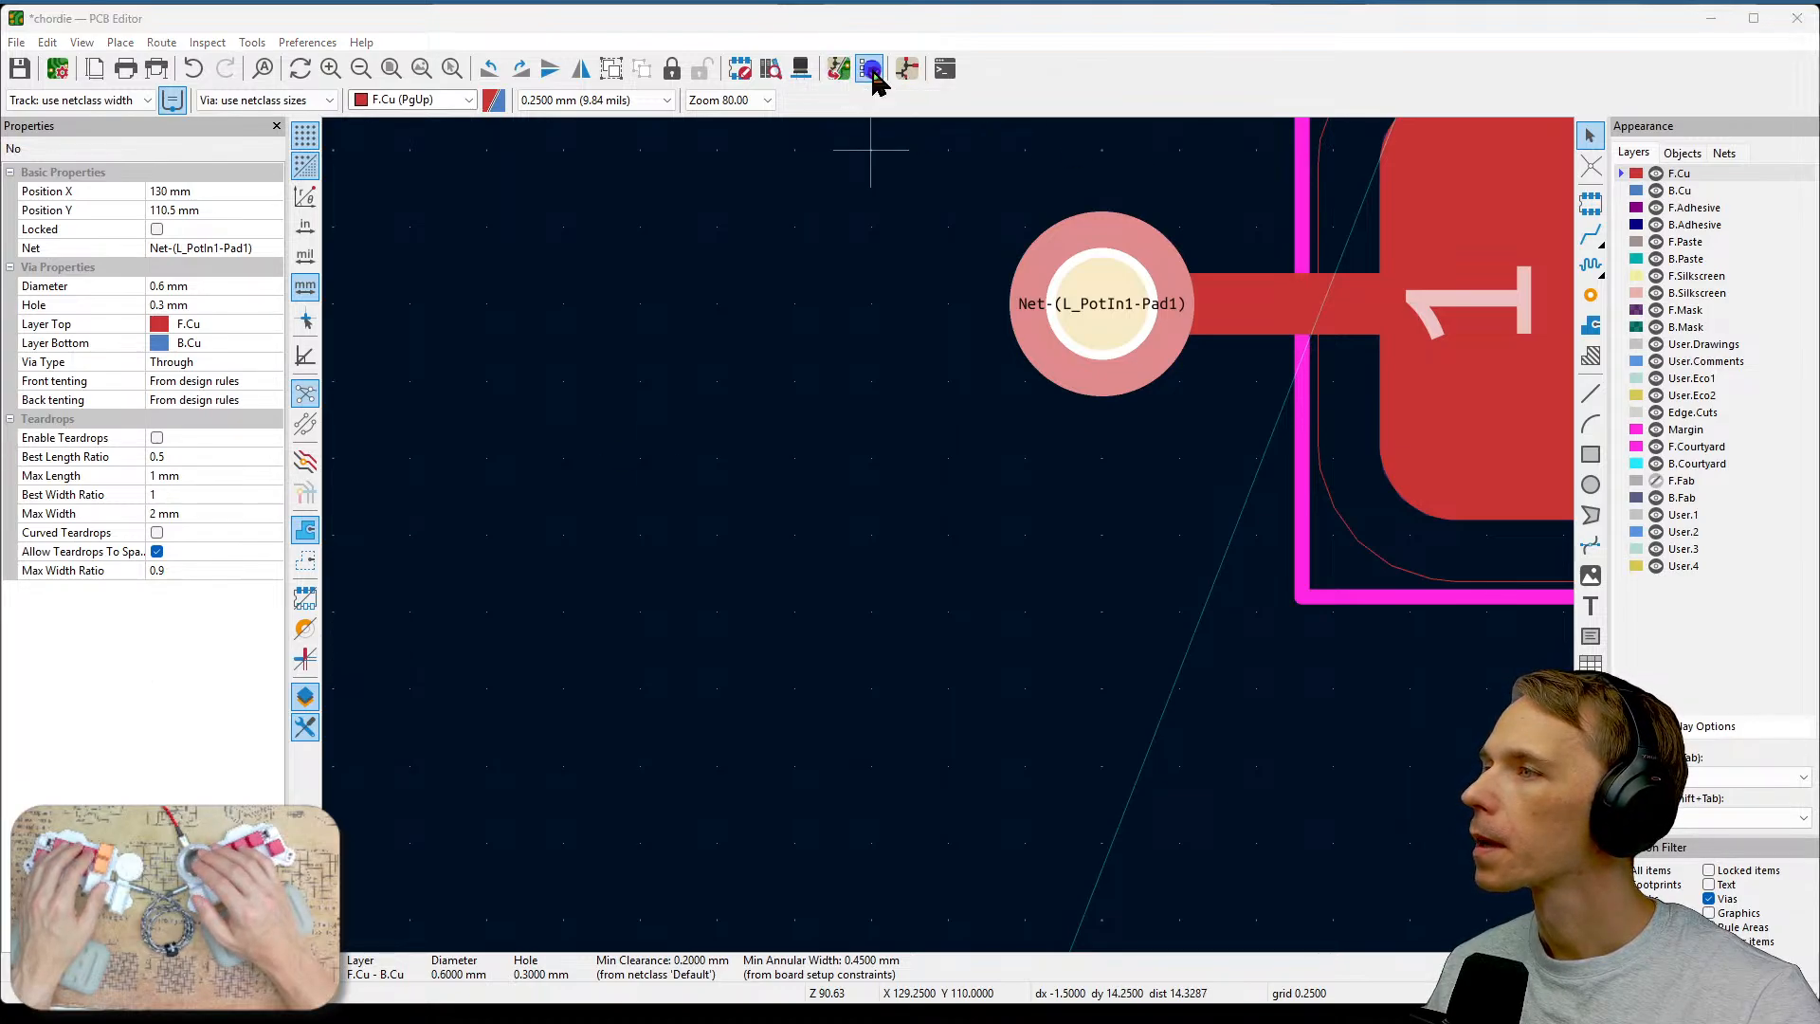
{"action": "left_click", "coordinate": [569, 563]}
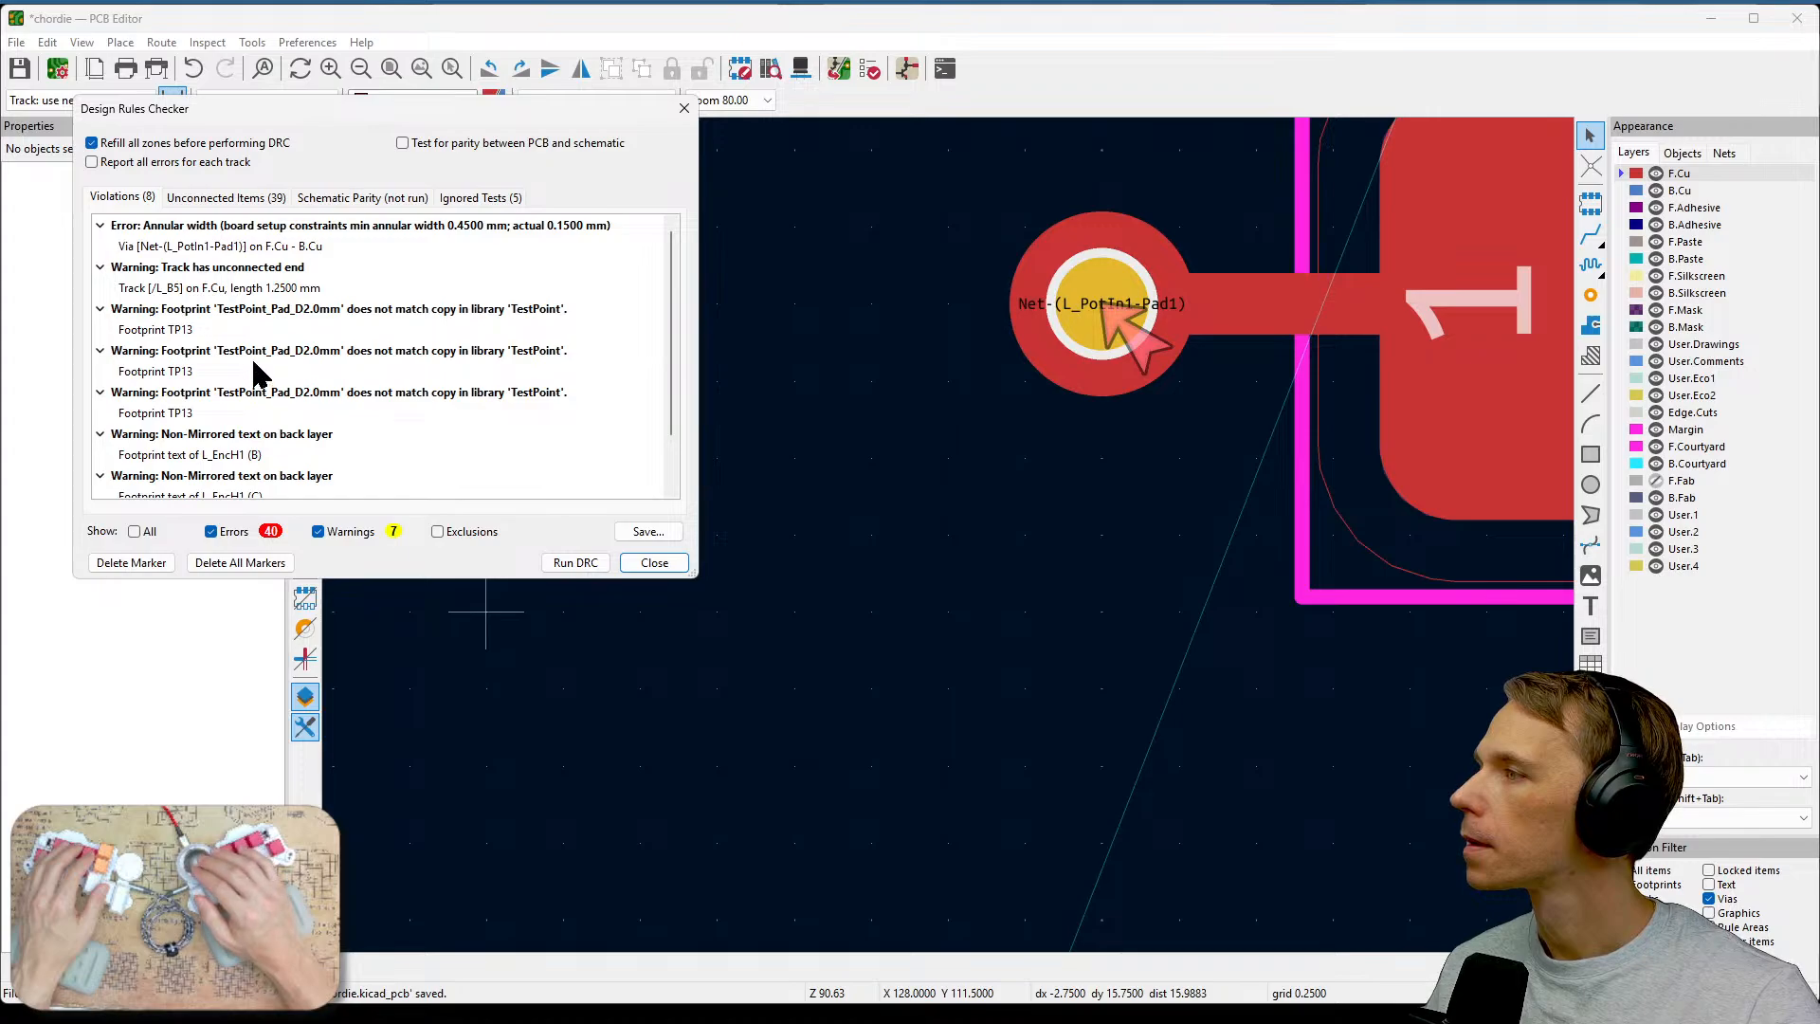
{"action": "left_click", "coordinate": [272, 247]}
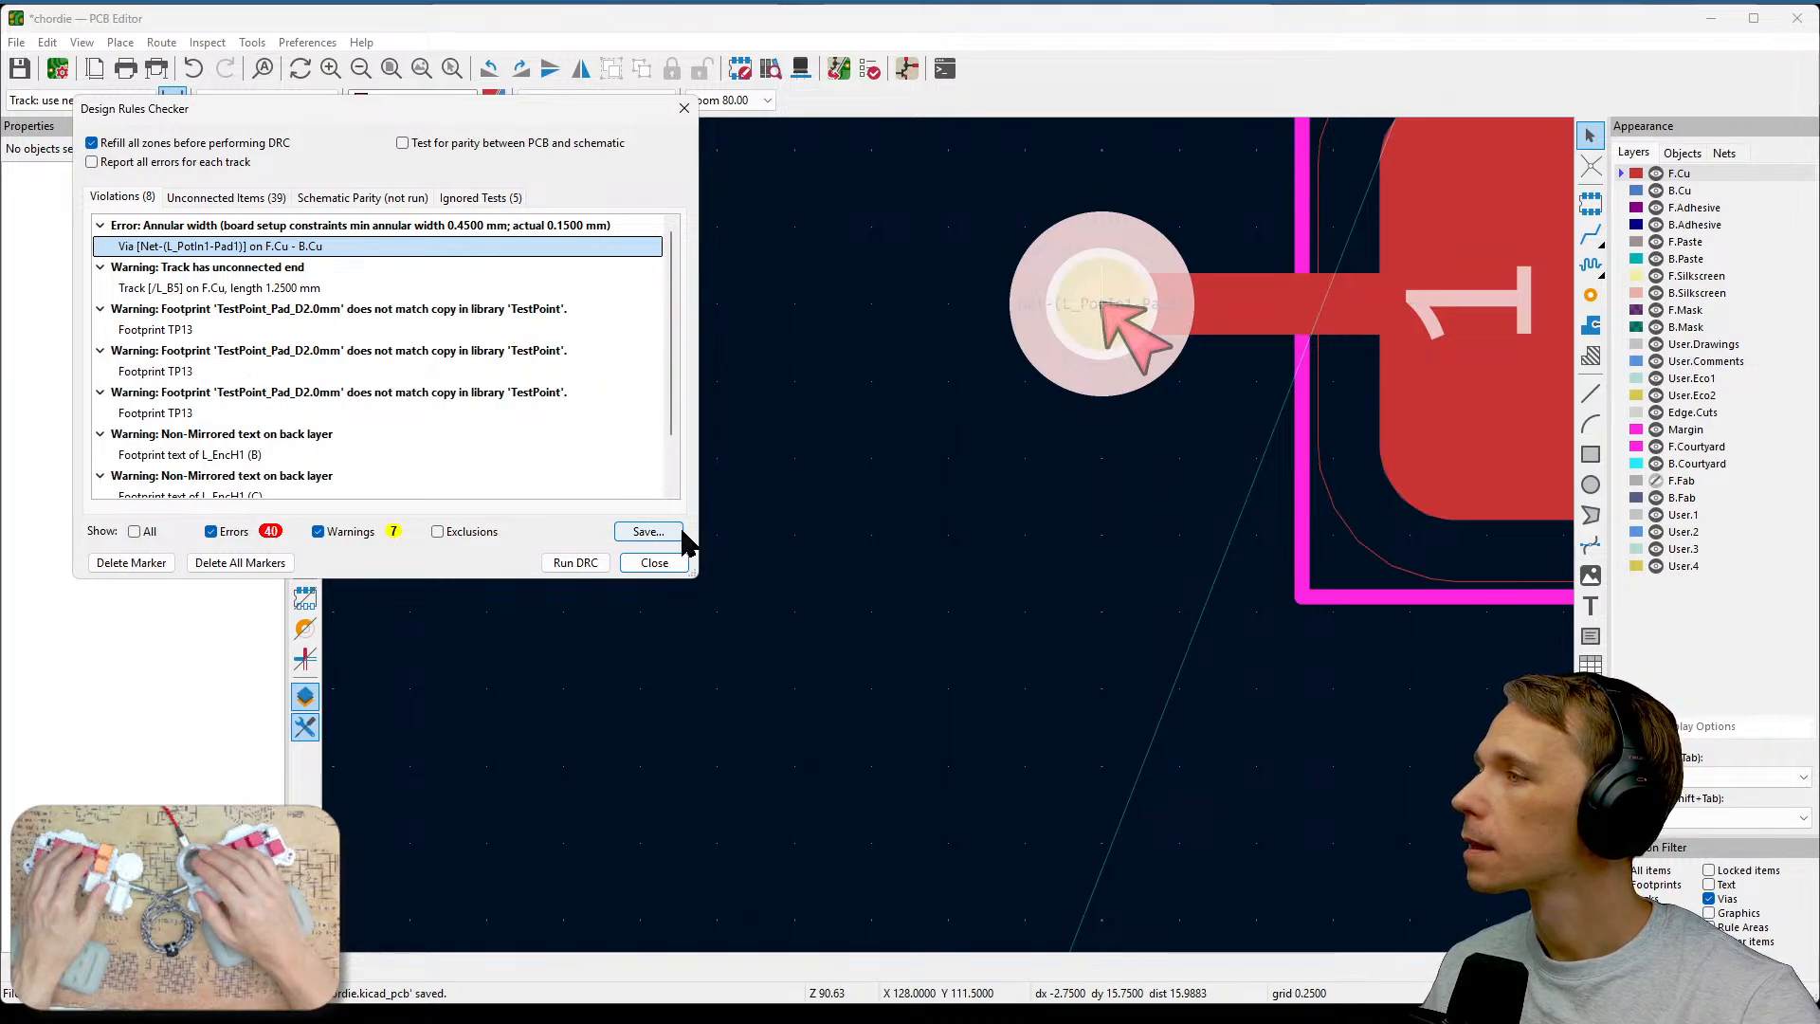
{"action": "left_click", "coordinate": [661, 562]}
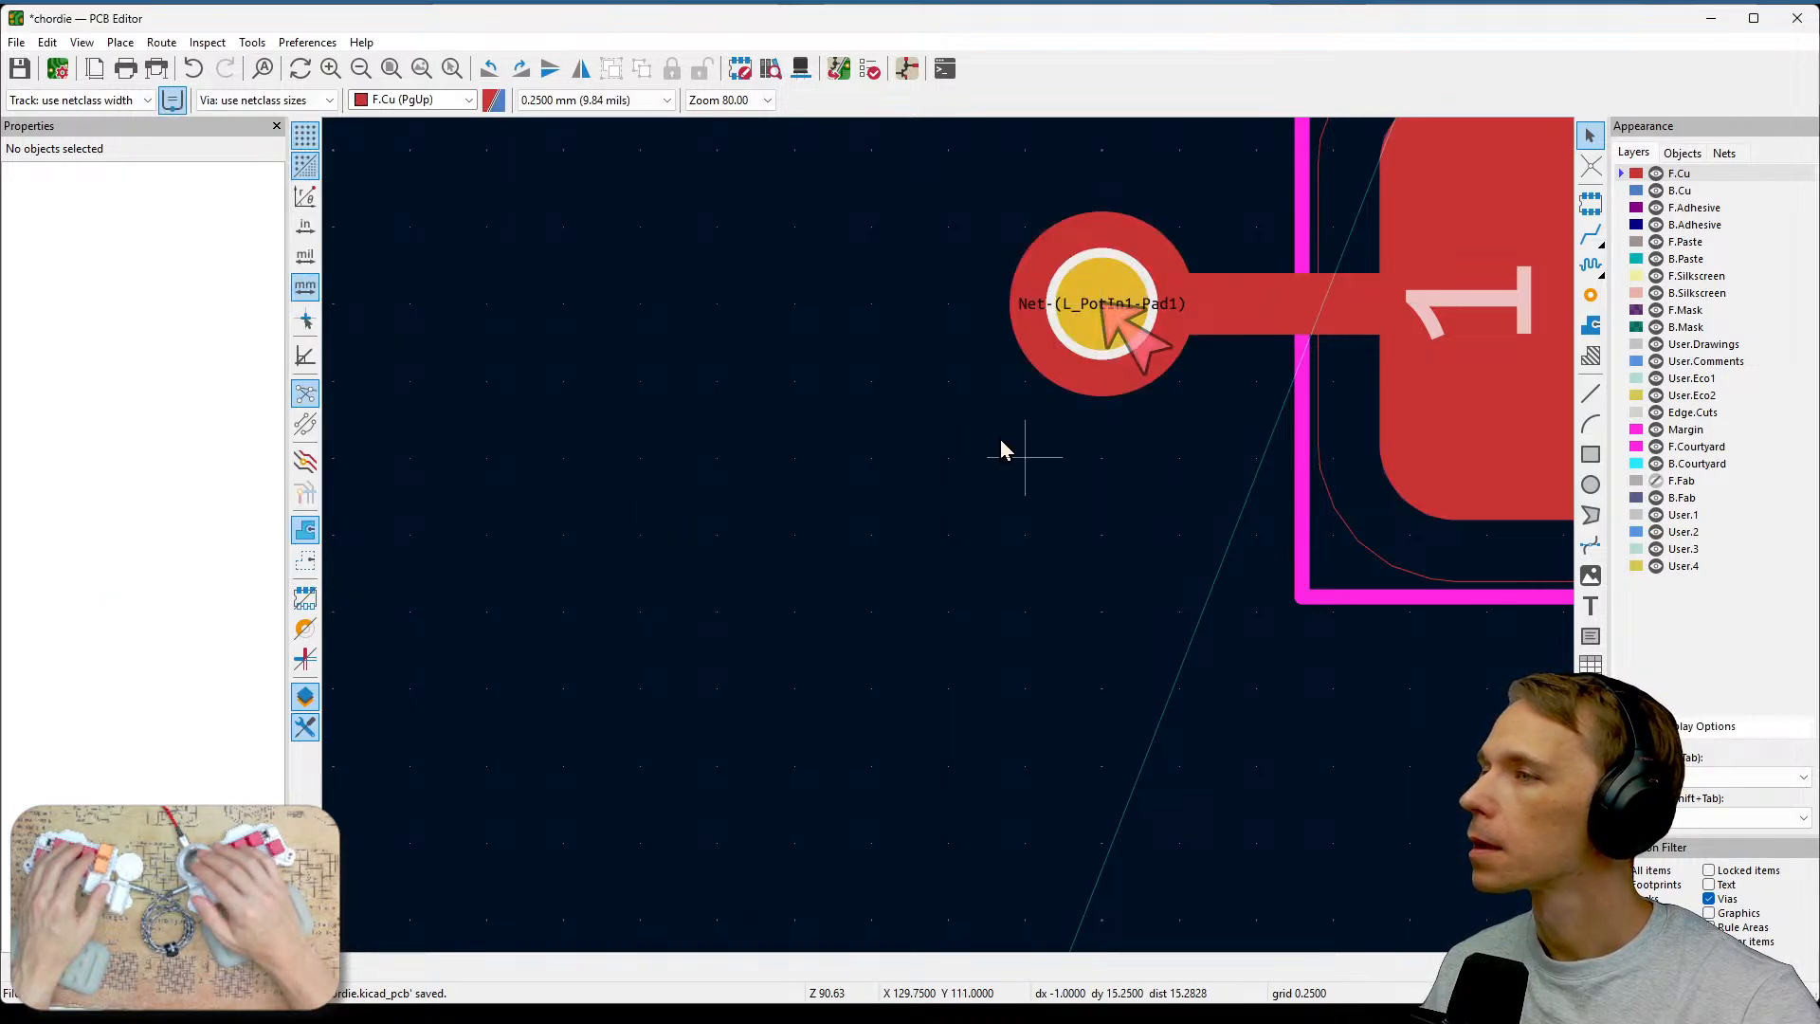
Select the via again, save the board, and open the design rule constraints in Board Setup.
{"action": "left_click", "coordinate": [1081, 320]}
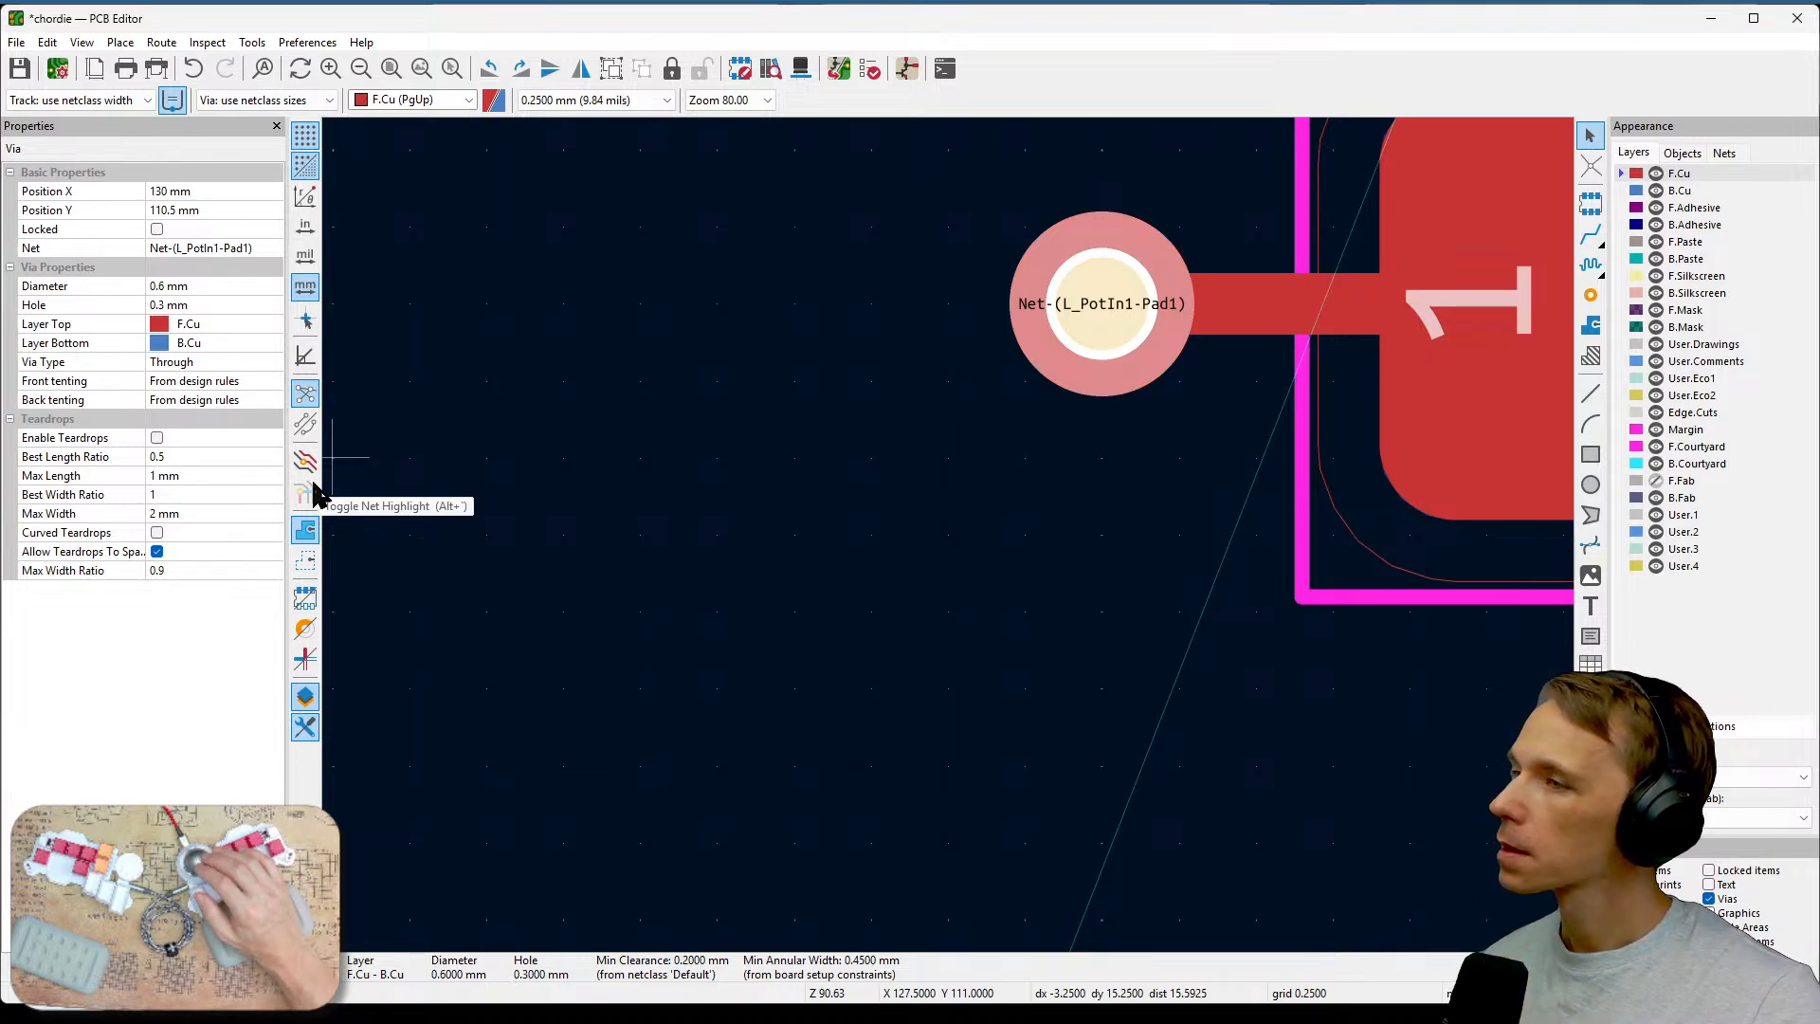
{"action": "key", "text": "ctrl+s"}
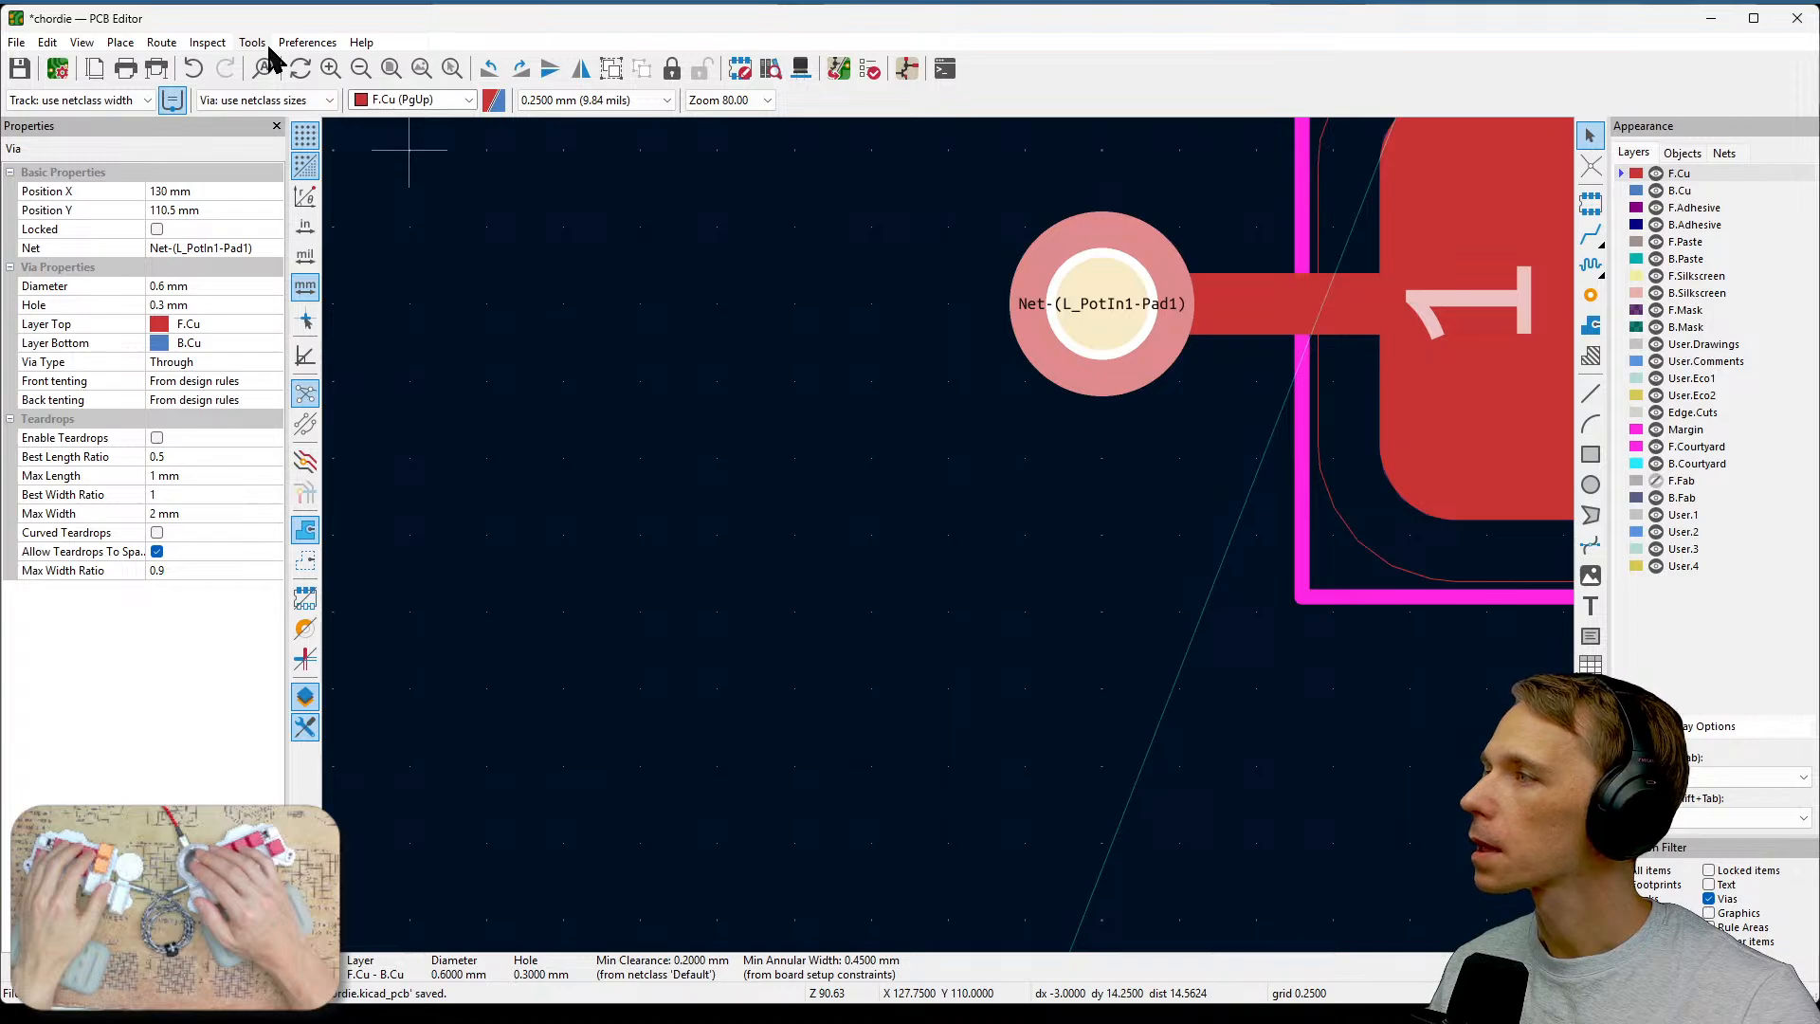
{"action": "left_click", "coordinate": [52, 42]}
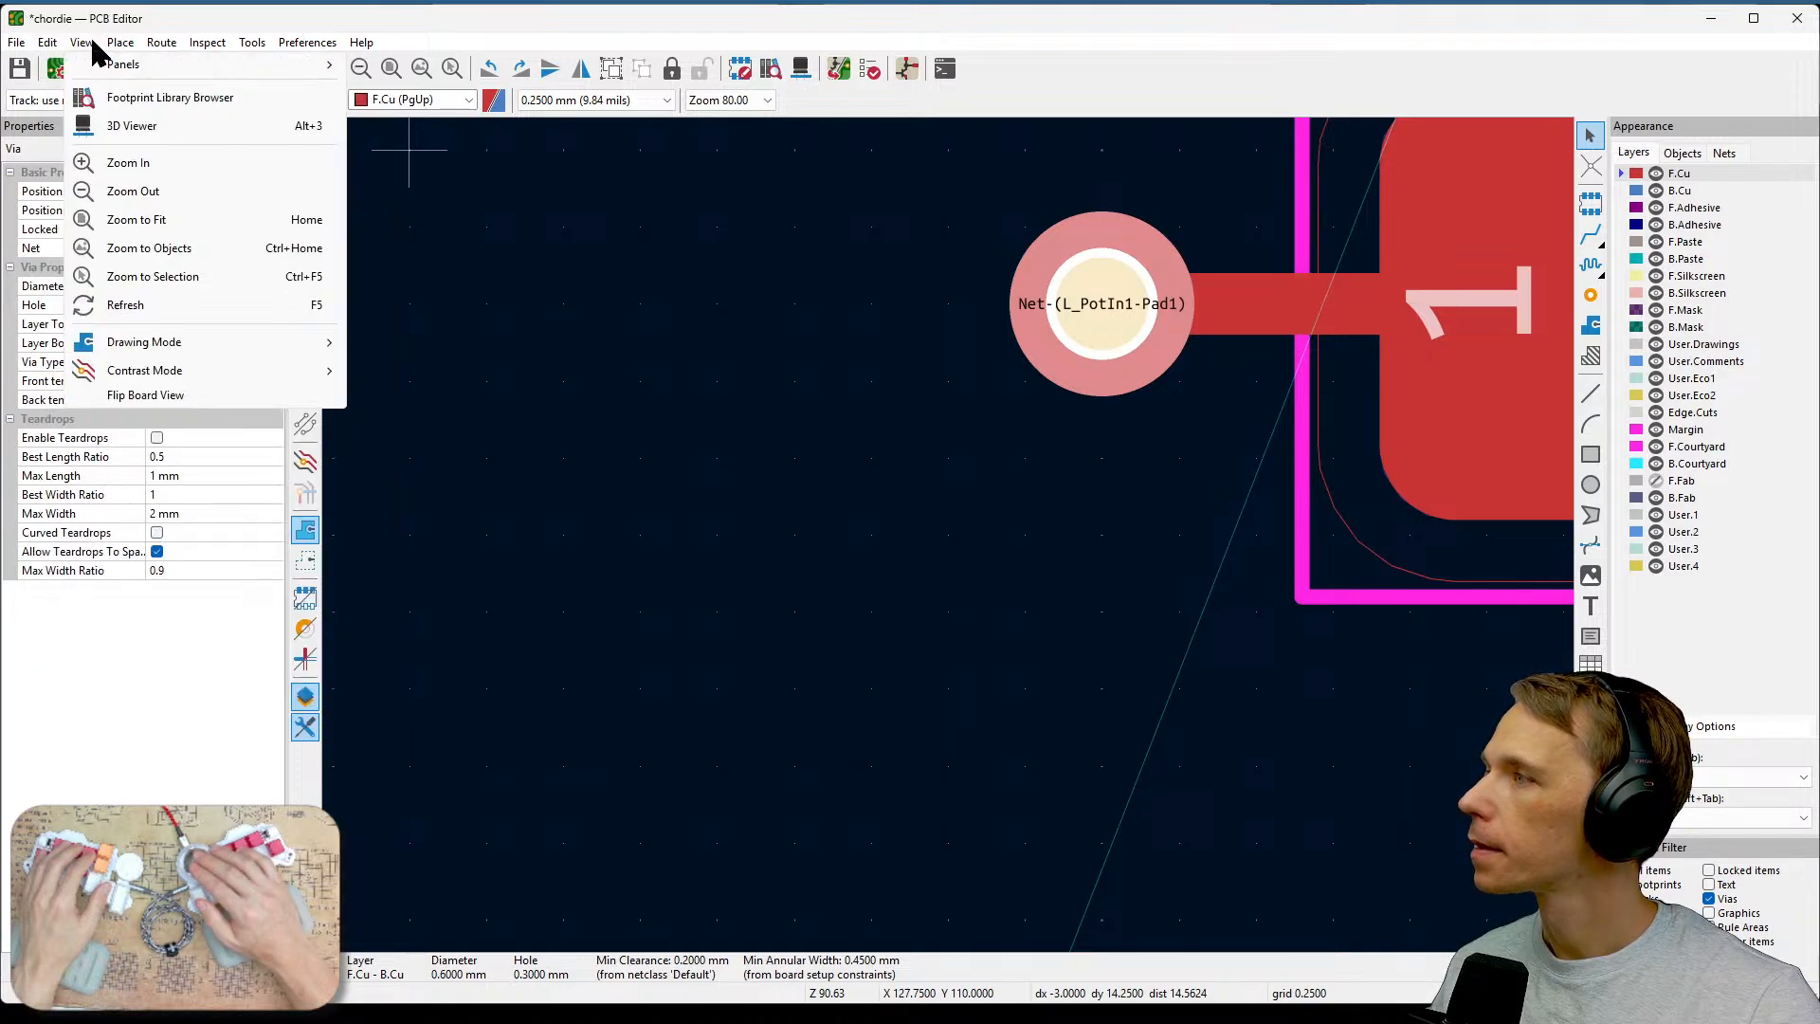
{"action": "mouse_move", "coordinate": [208, 43]}
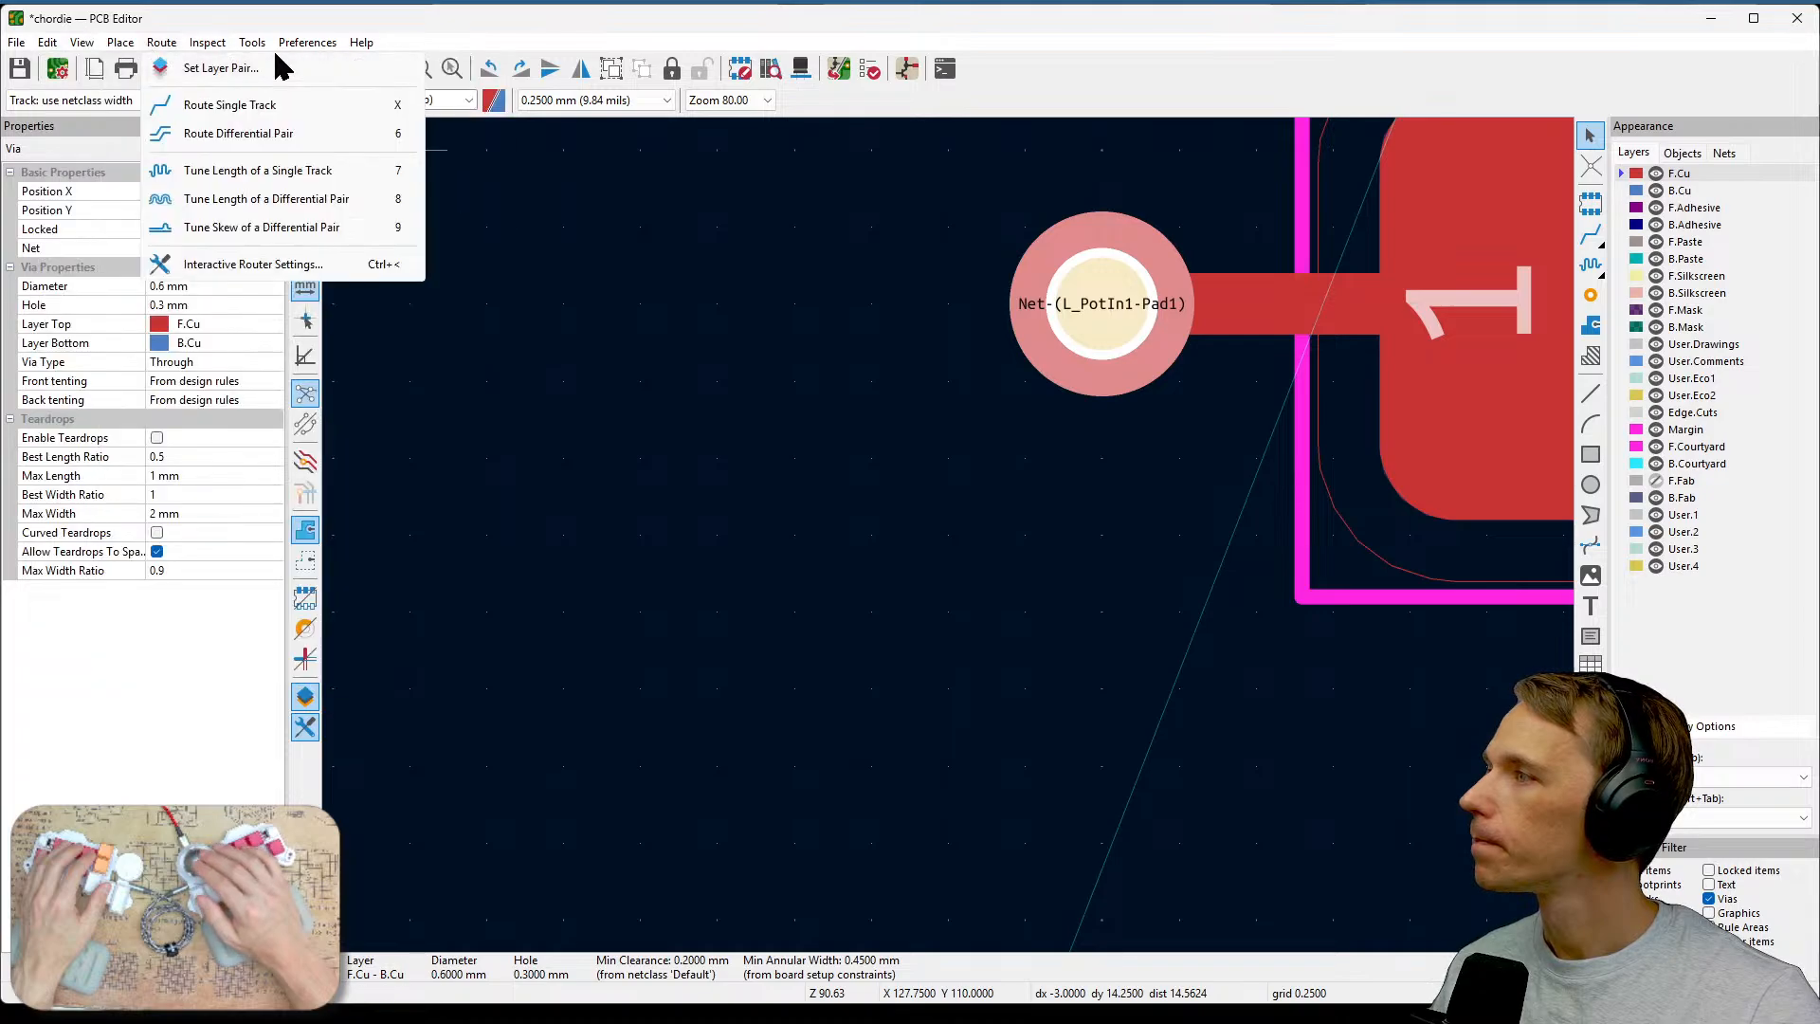
{"action": "left_click", "coordinate": [427, 4]}
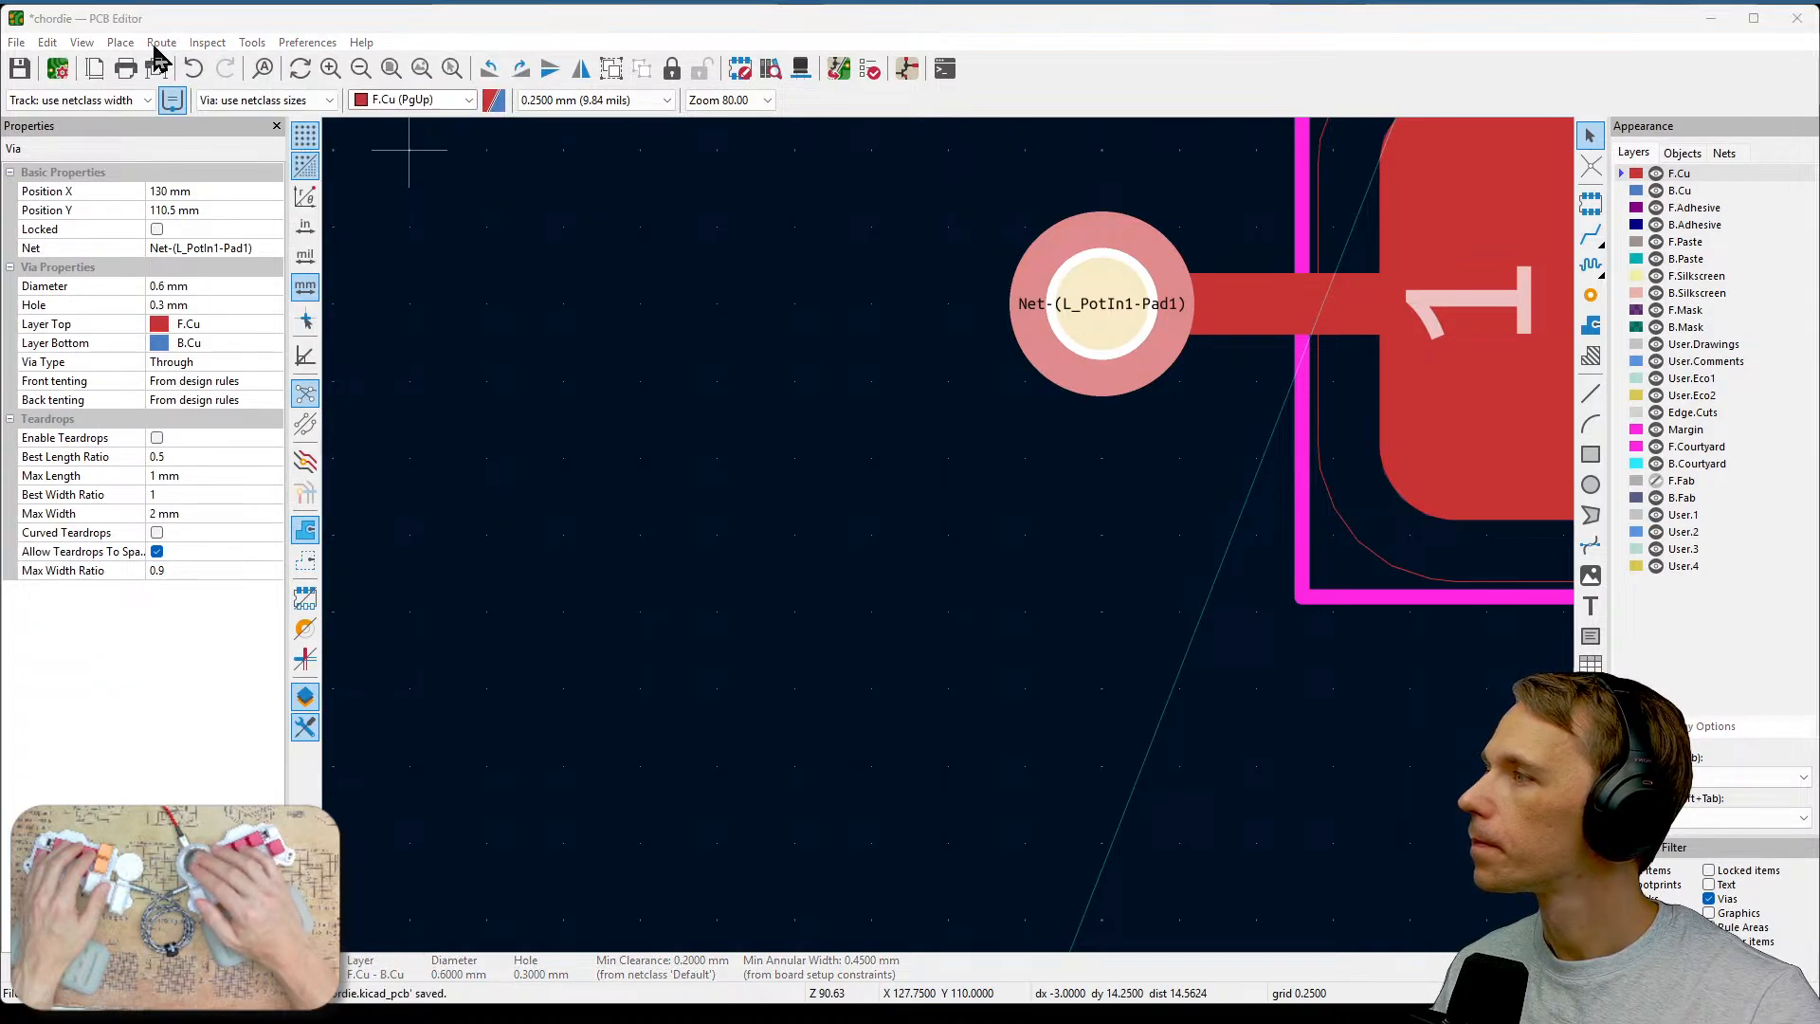
{"action": "left_click", "coordinate": [54, 68]}
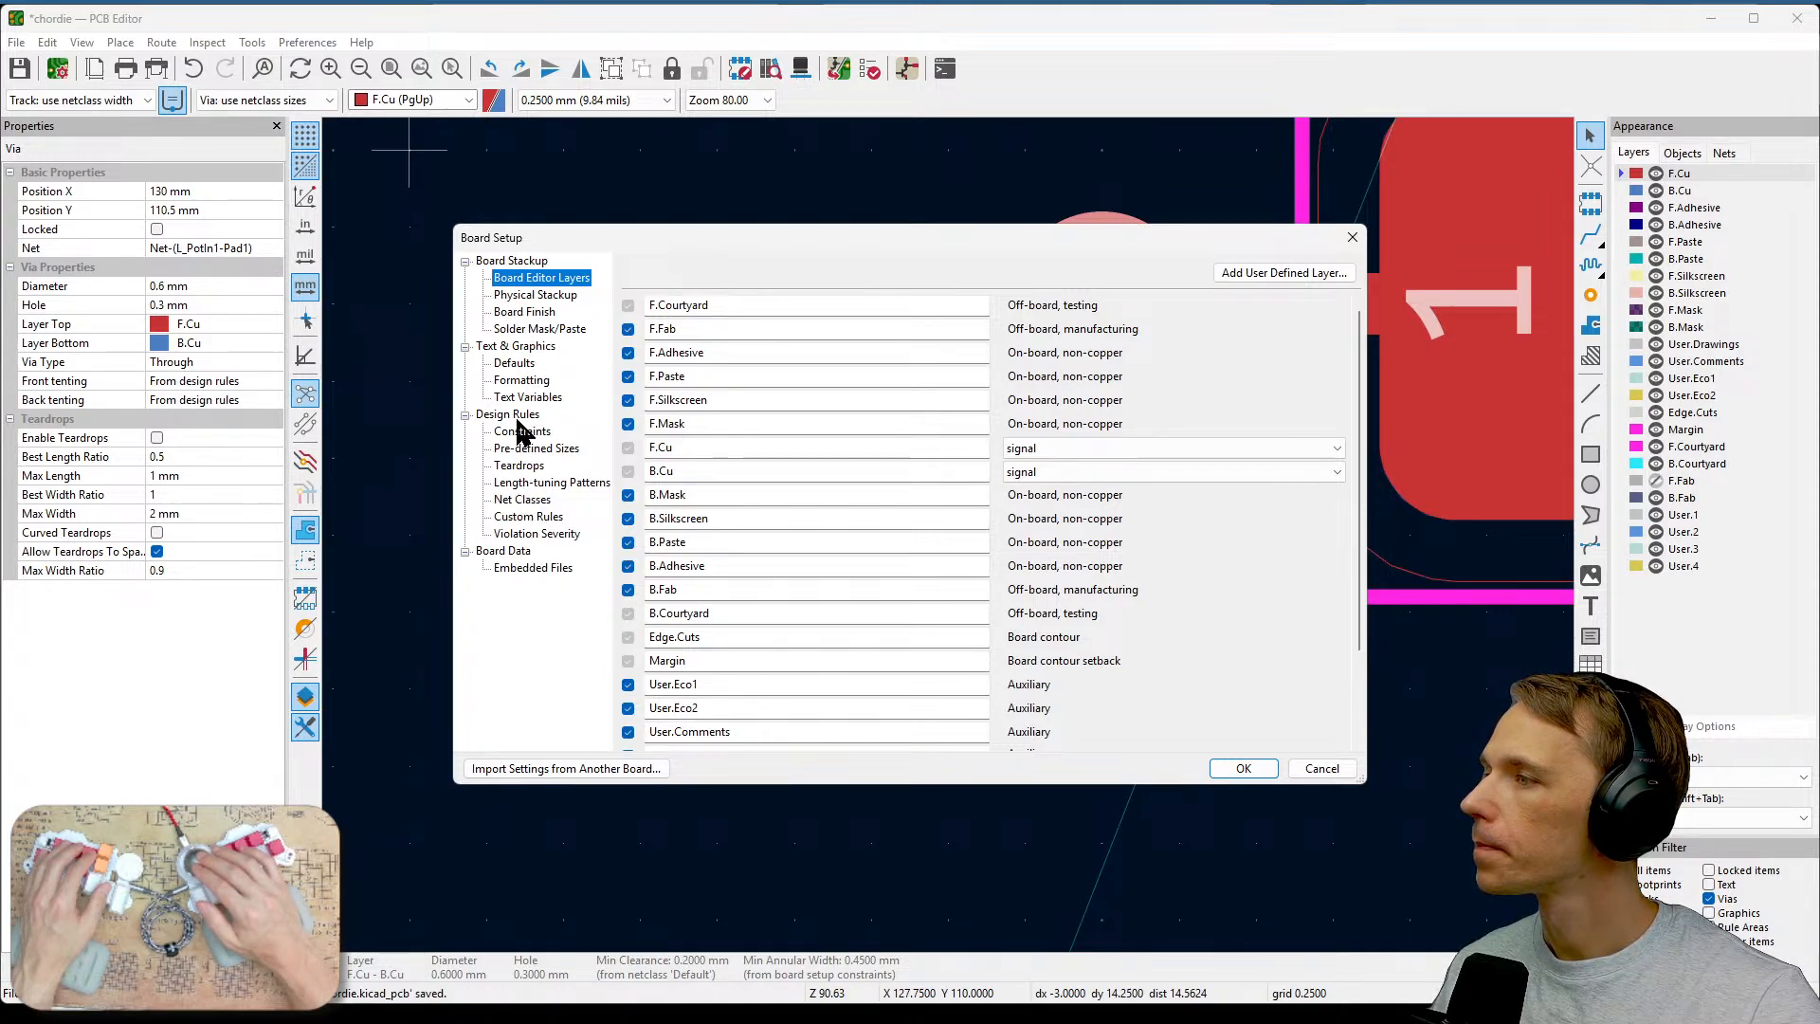
{"action": "left_click", "coordinate": [527, 416]}
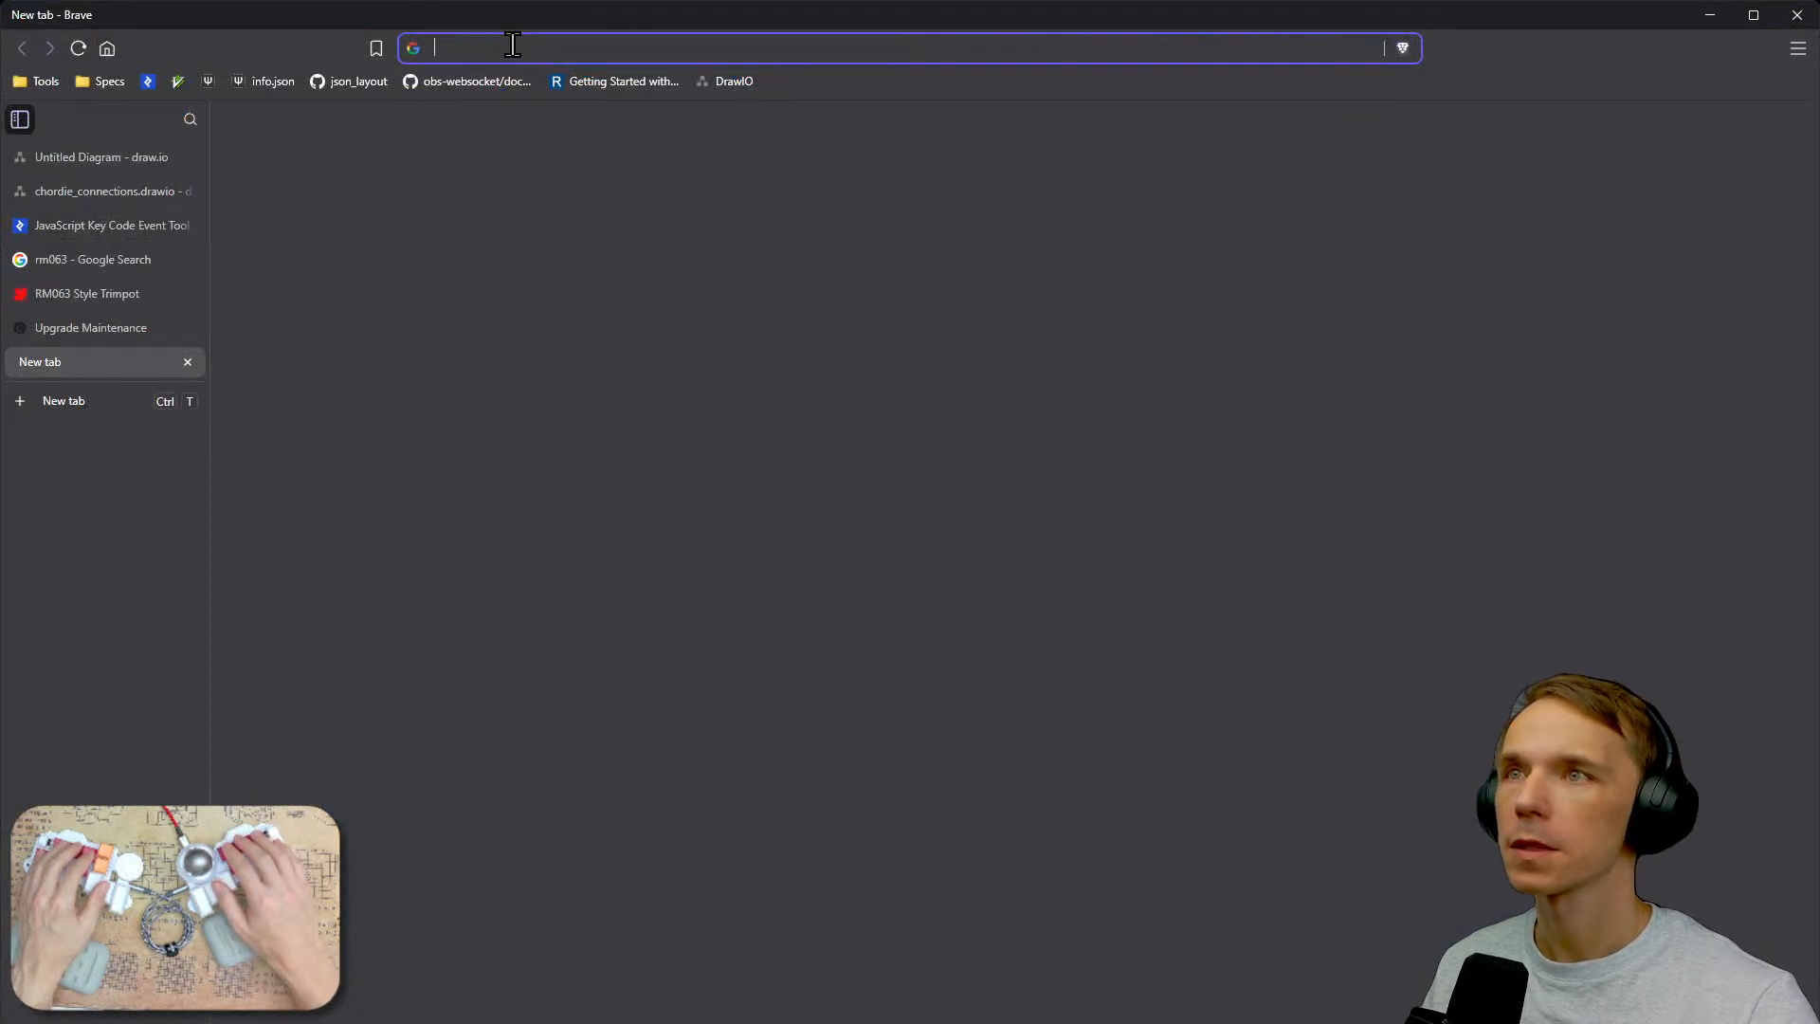
Switch to the browser and search the web for "jlcpcb capabilities".
{"action": "type", "text": "jlcp"}
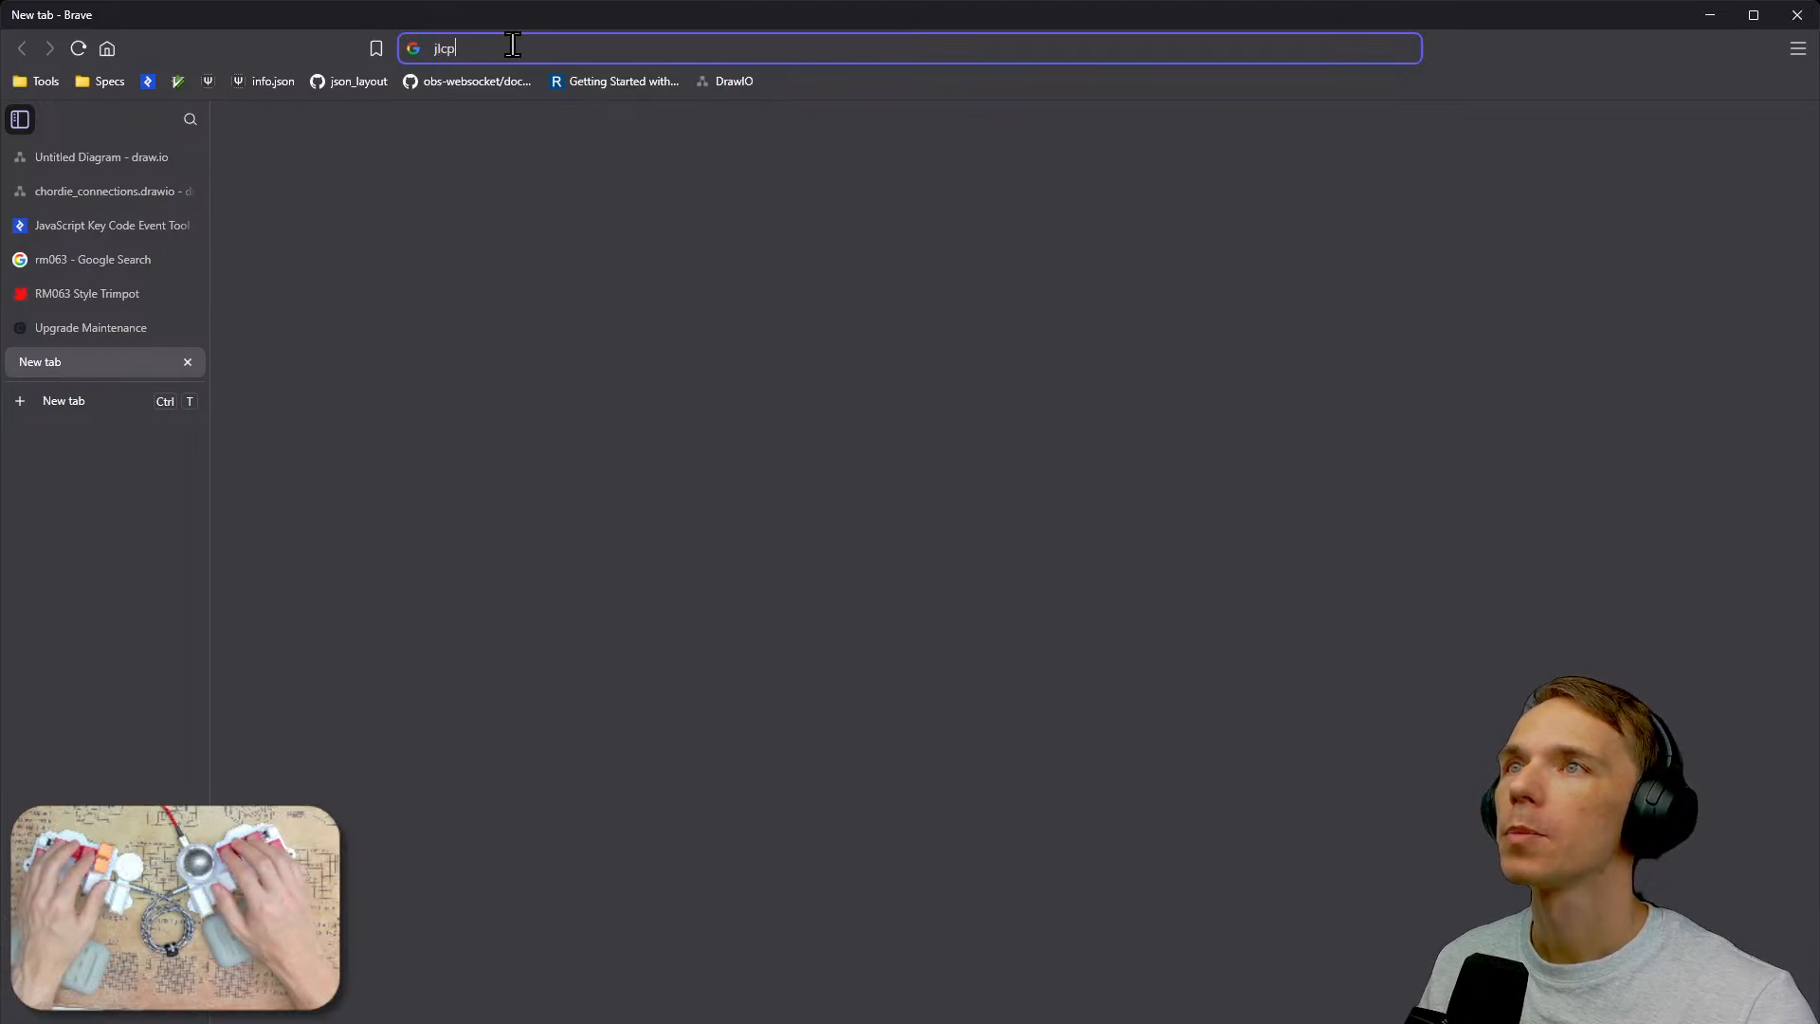
{"action": "type", "text": "cb capa"}
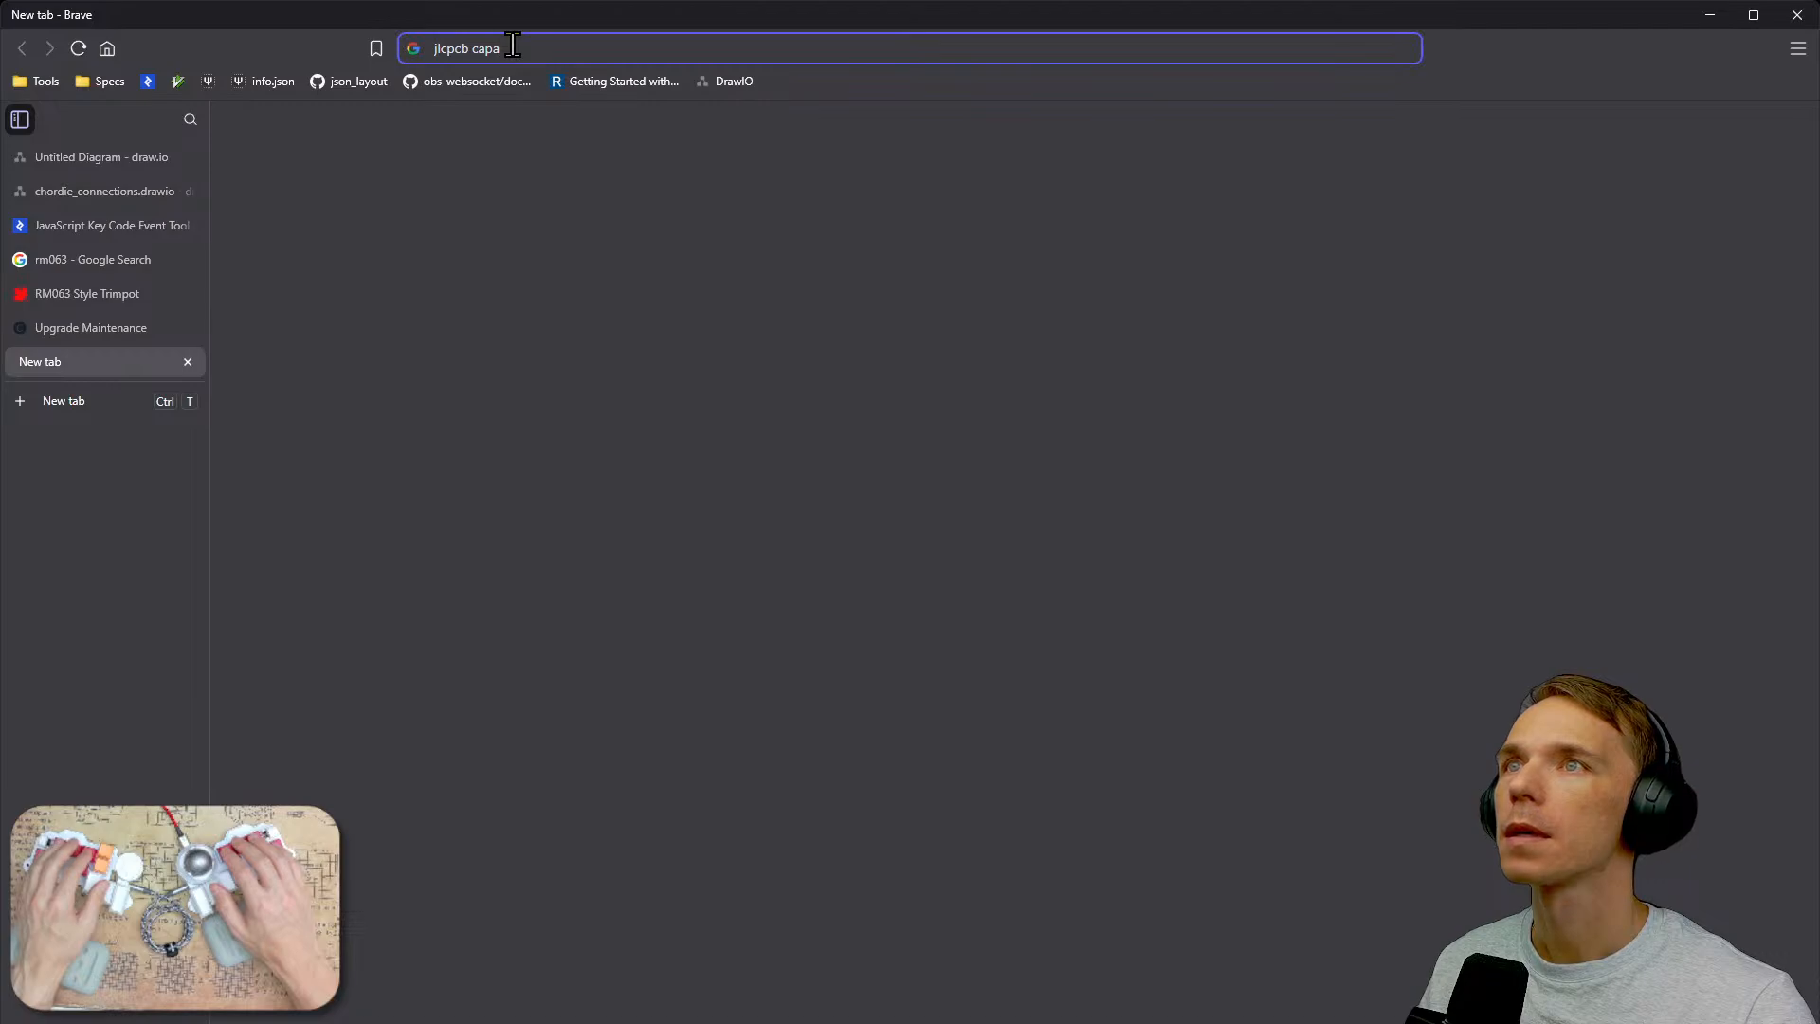
{"action": "type", "text": "bil"}
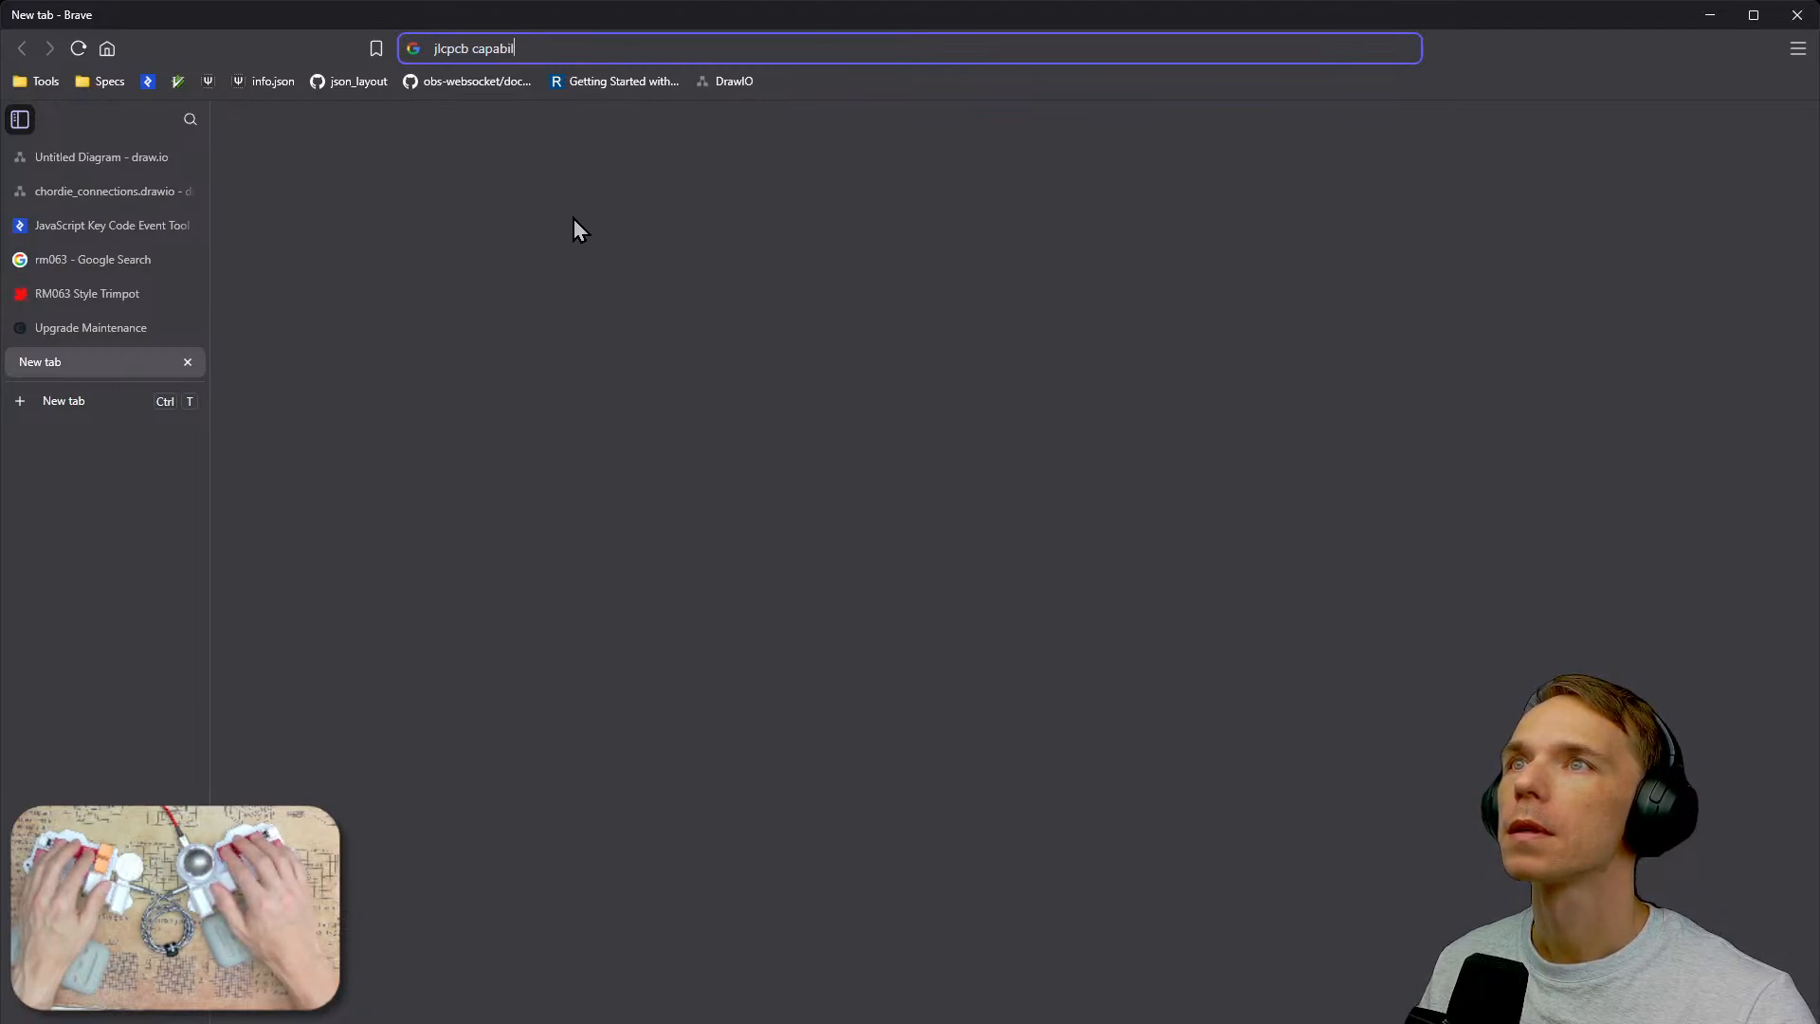
{"action": "type", "text": "ities"}
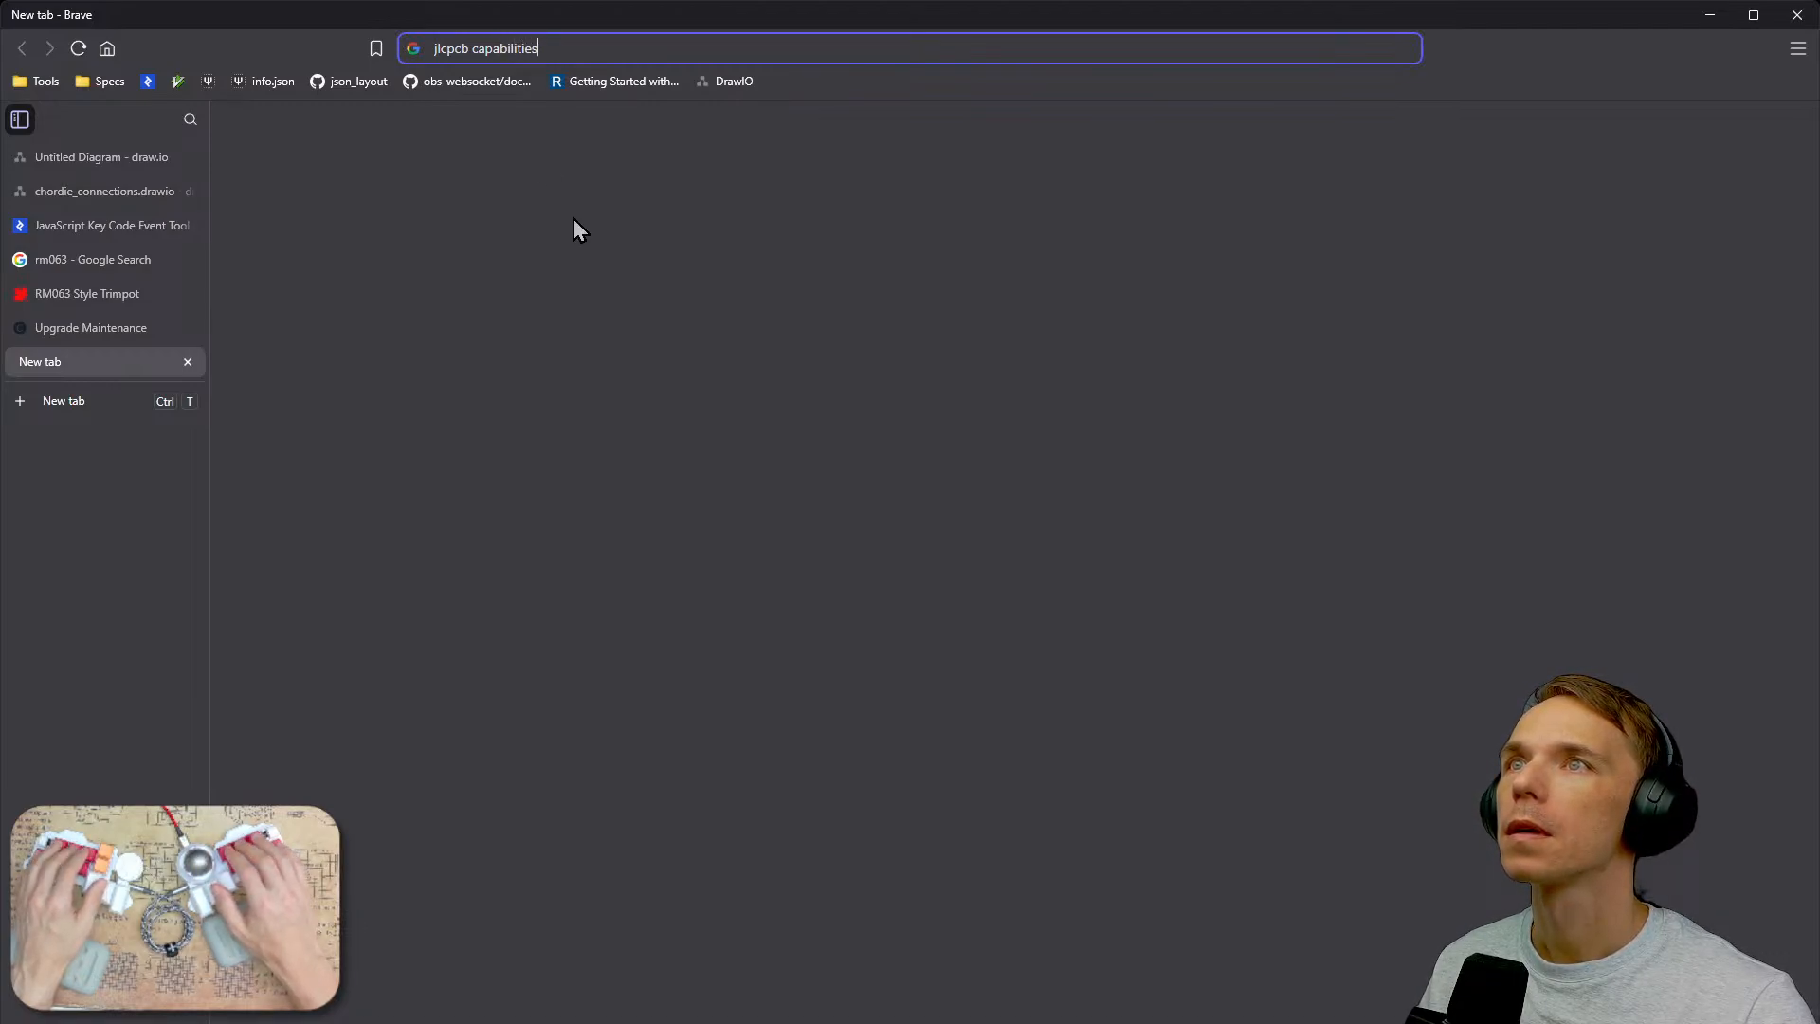
{"action": "key", "text": "Return"}
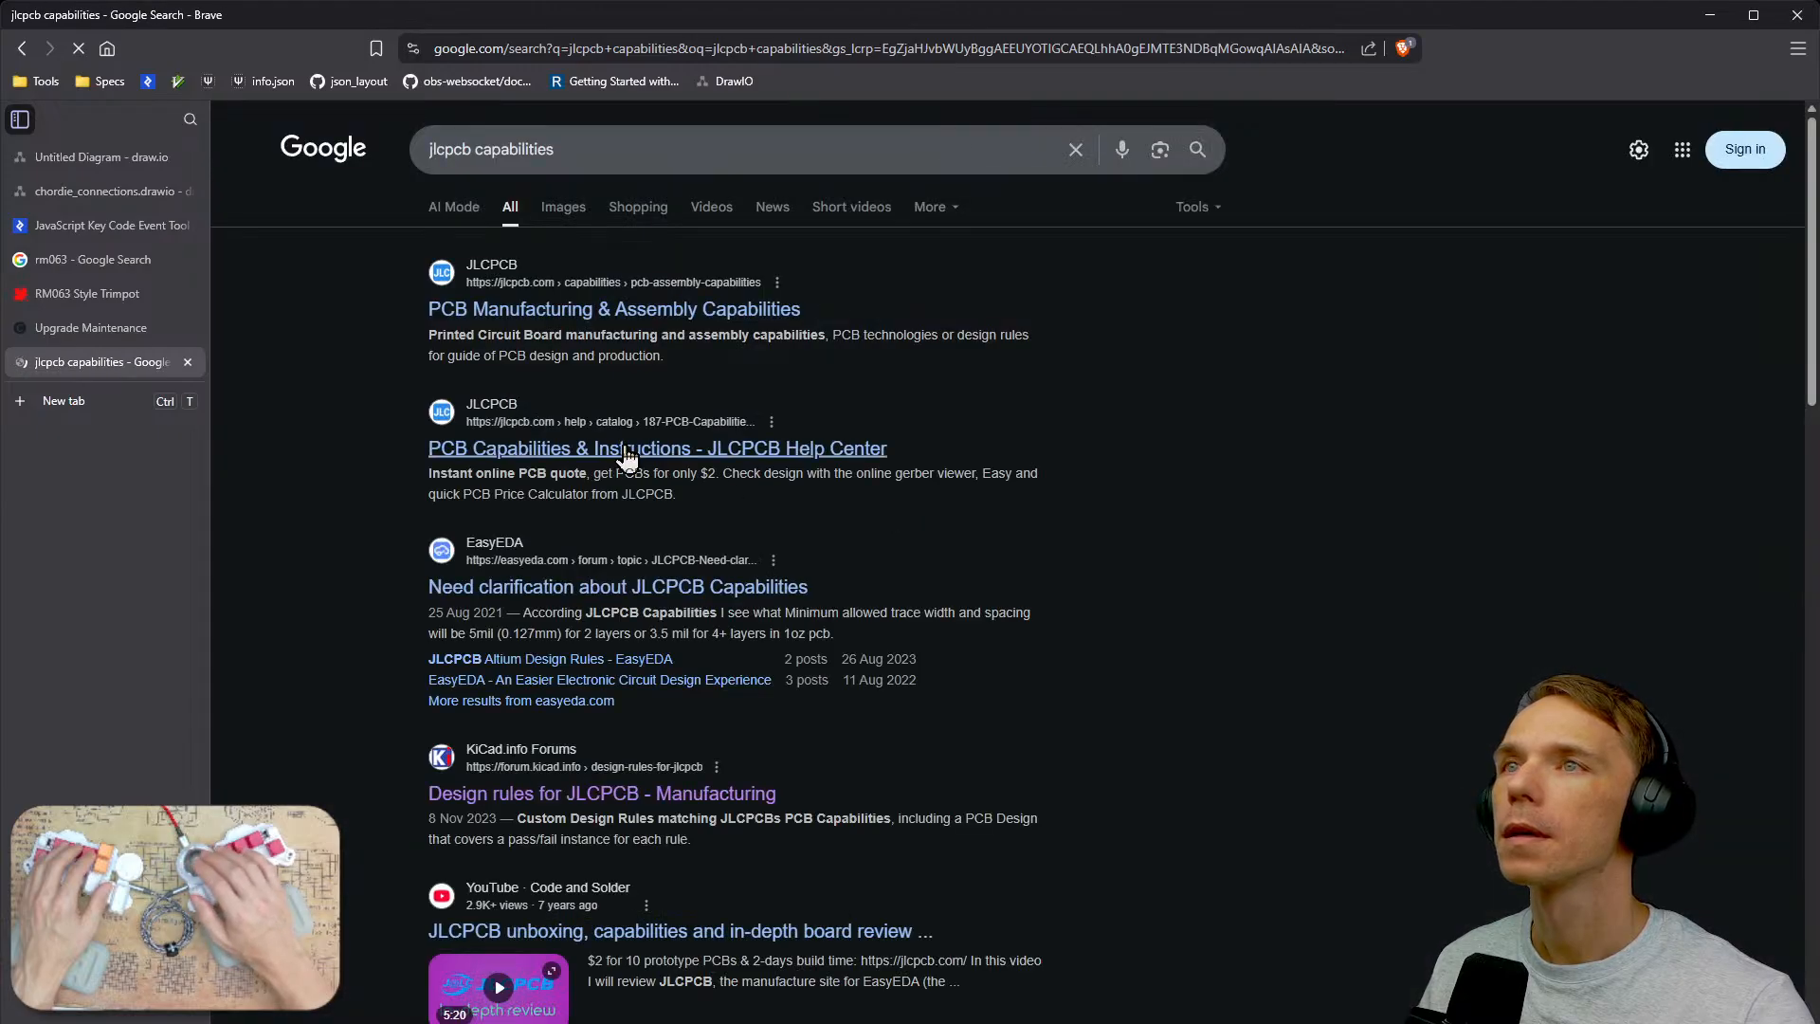
Open JLCPCB's PCB Manufacturing & Assembly Capabilities page, block its notification request, and scroll through the assembly capabilities.
{"action": "middle_click", "coordinate": [659, 311]}
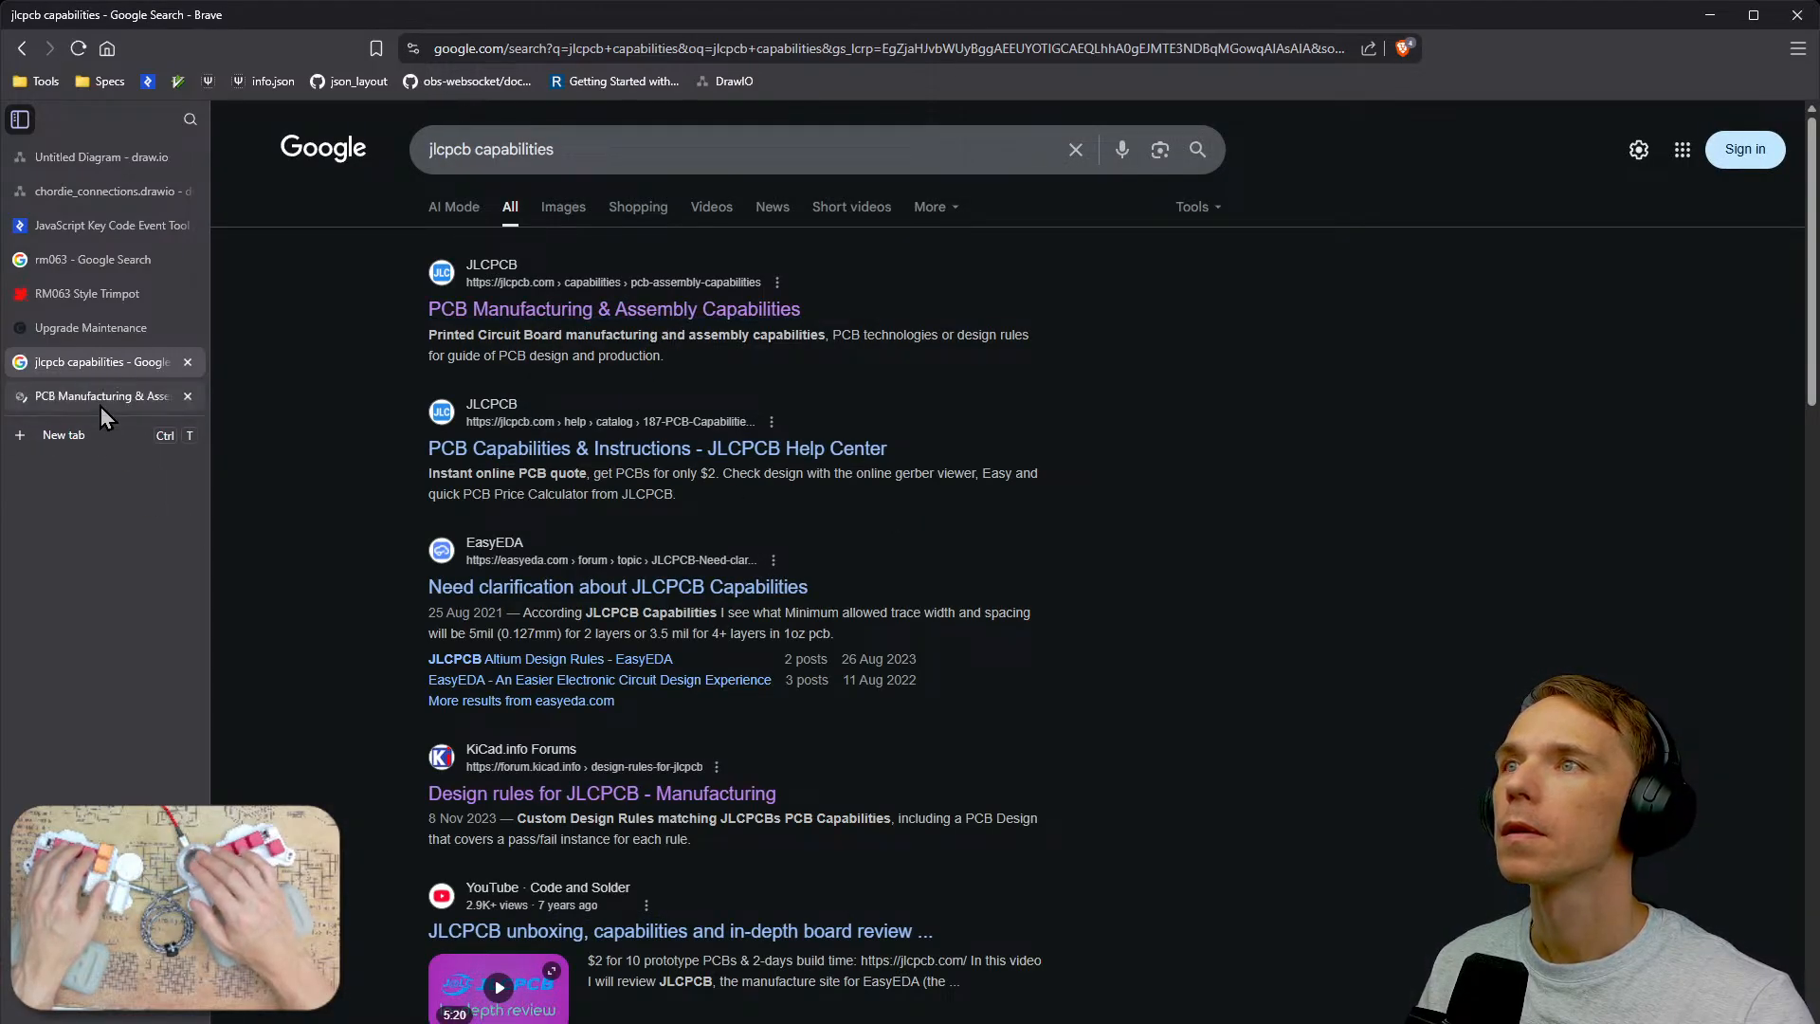
{"action": "left_click", "coordinate": [101, 406]}
{"action": "scroll", "coordinate": [1192, 788], "scroll_direction": "down", "scroll_amount": 4}
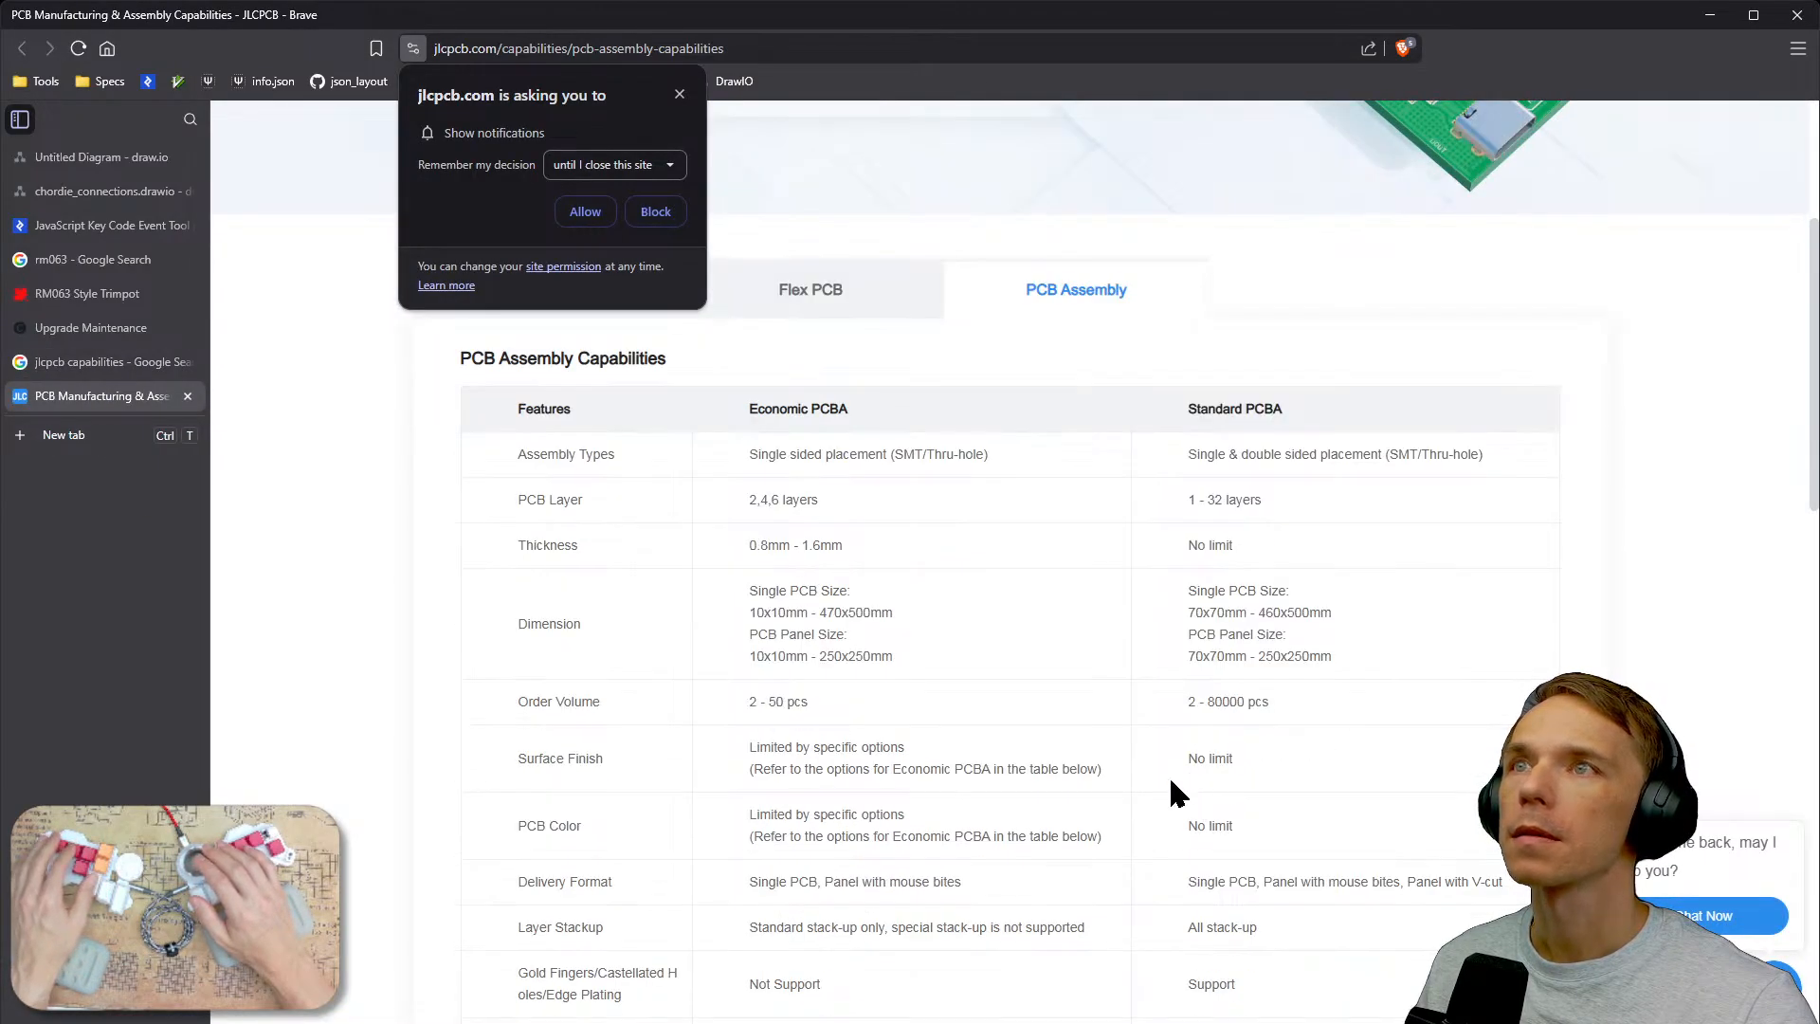
{"action": "left_click", "coordinate": [654, 210]}
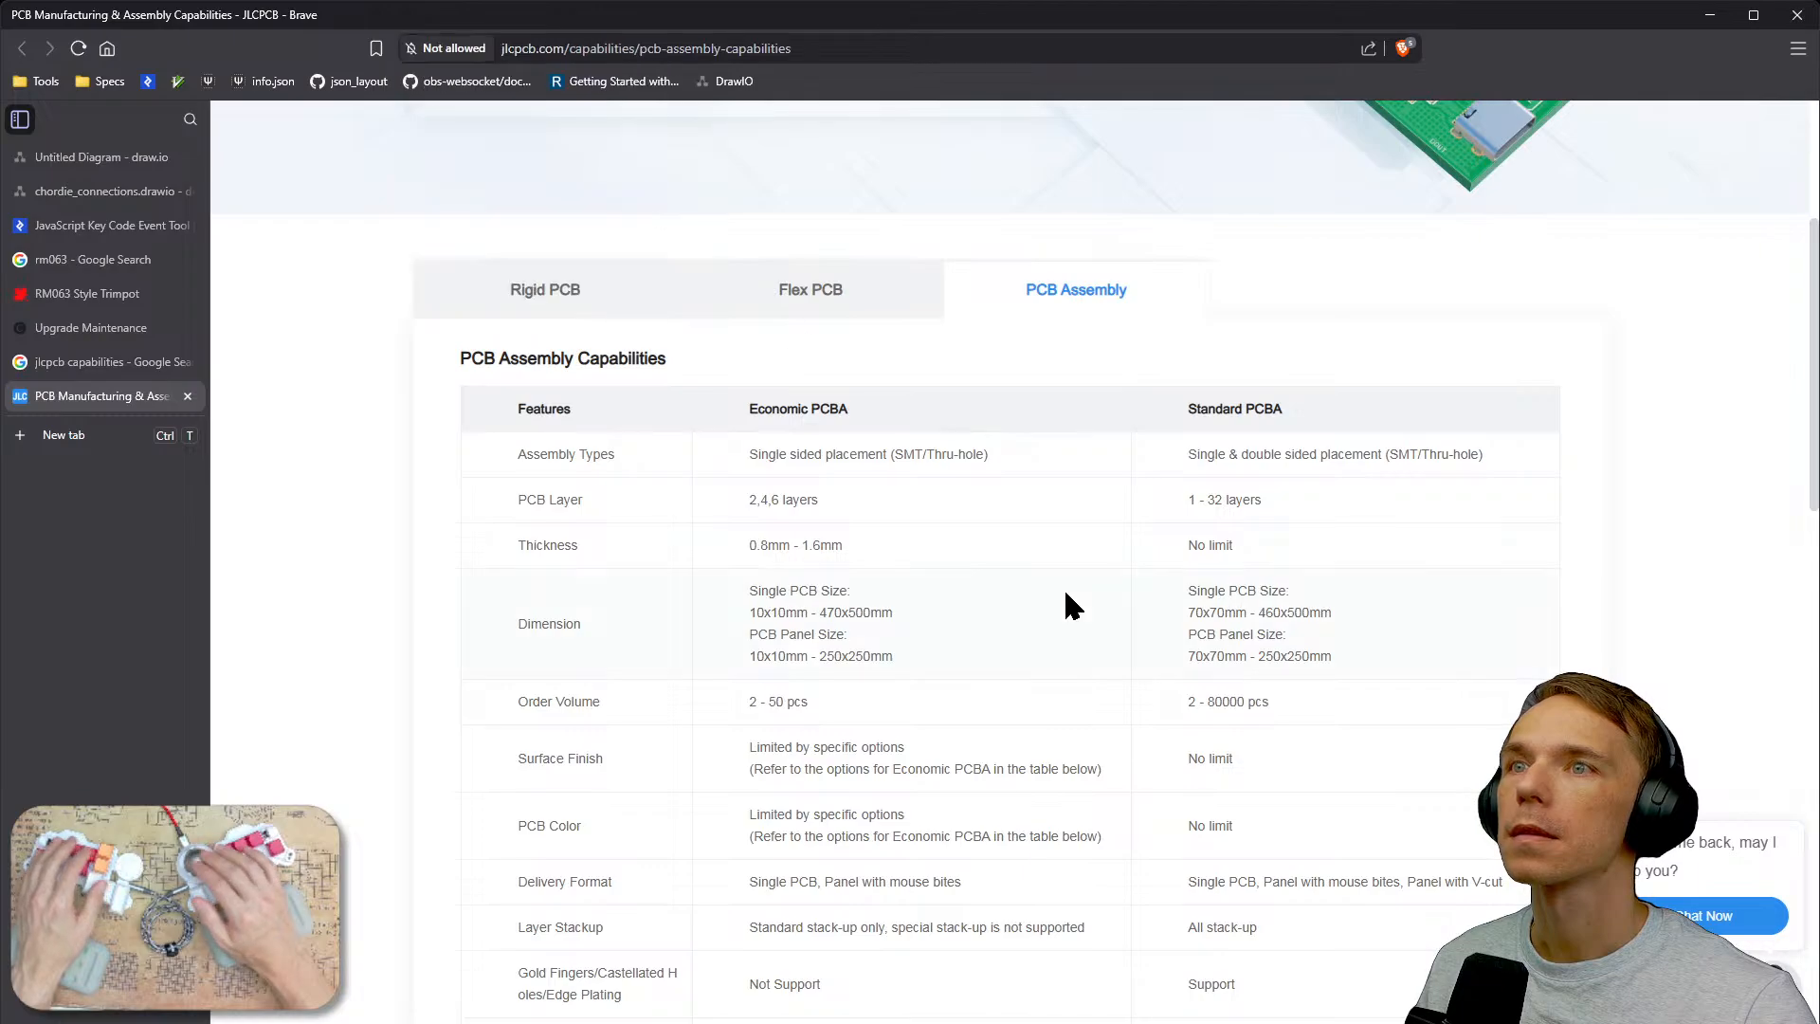
{"action": "scroll", "coordinate": [1063, 587], "scroll_direction": "down", "scroll_amount": 3}
{"action": "scroll", "coordinate": [1063, 588], "scroll_direction": "down", "scroll_amount": 5}
{"action": "scroll", "coordinate": [1065, 596], "scroll_direction": "down", "scroll_amount": 2}
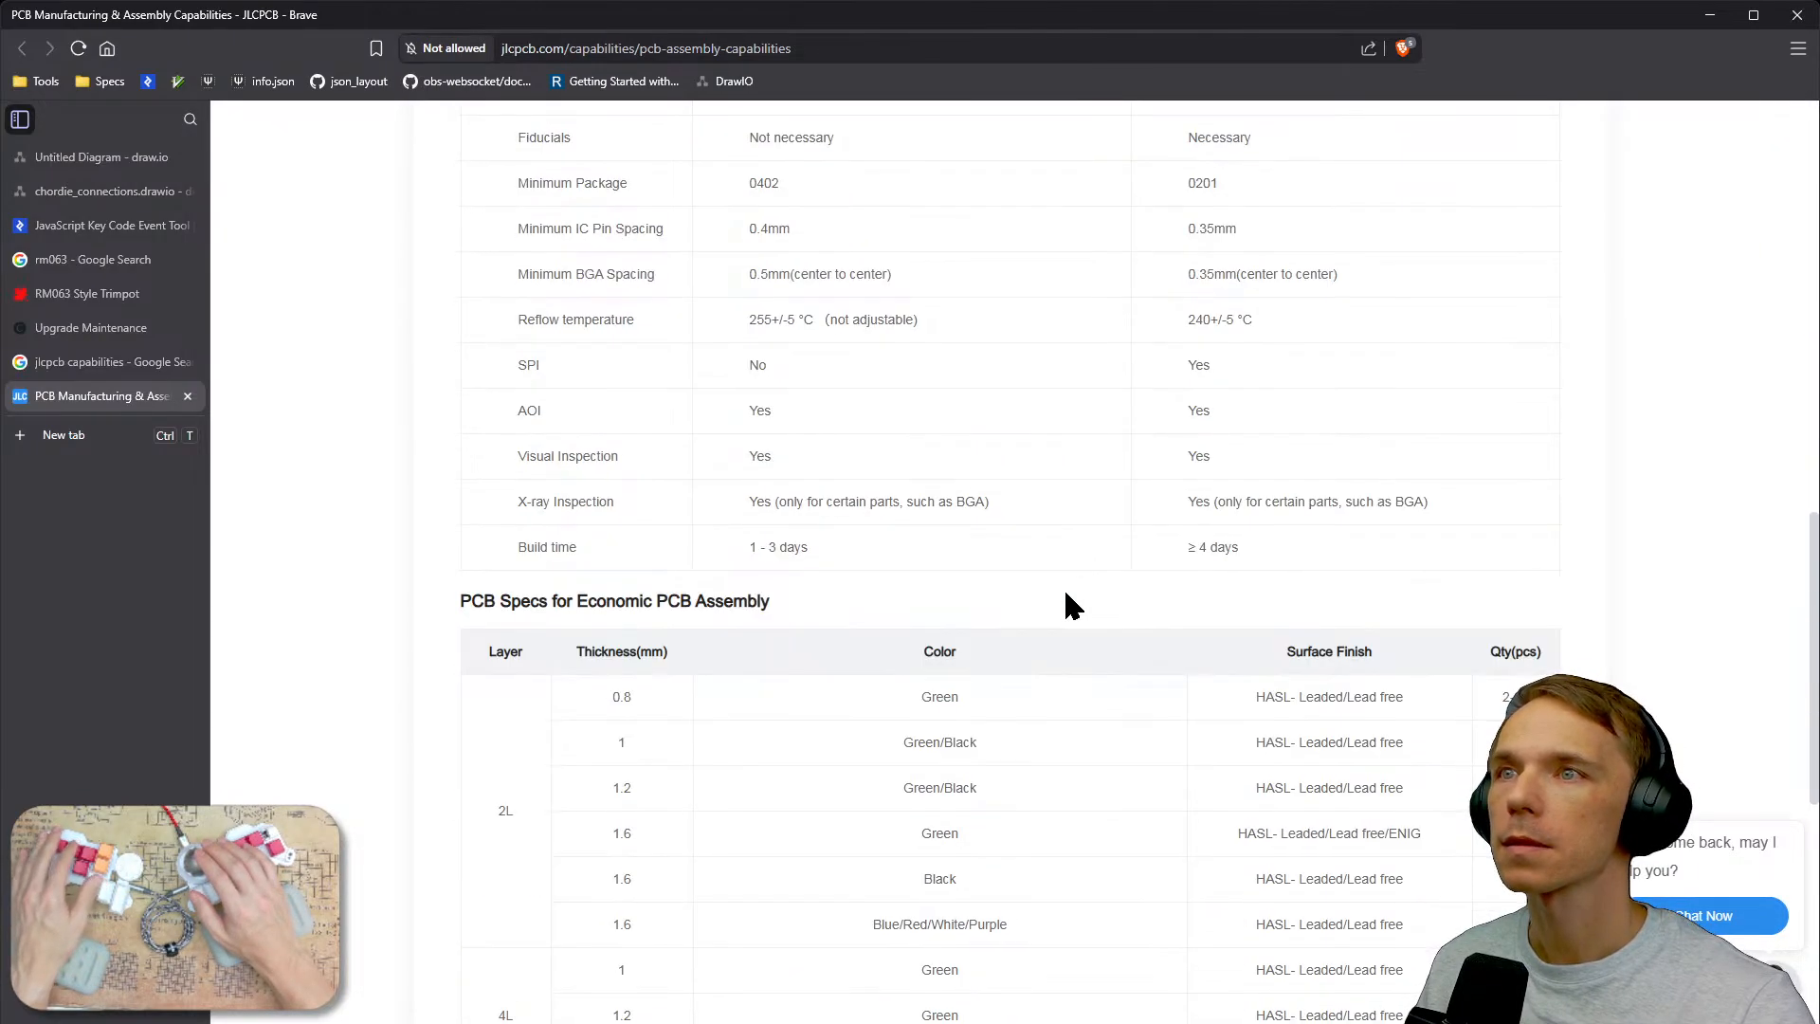
{"action": "scroll", "coordinate": [1065, 596], "scroll_direction": "down", "scroll_amount": 5}
{"action": "scroll", "coordinate": [1065, 596], "scroll_direction": "up", "scroll_amount": 15}
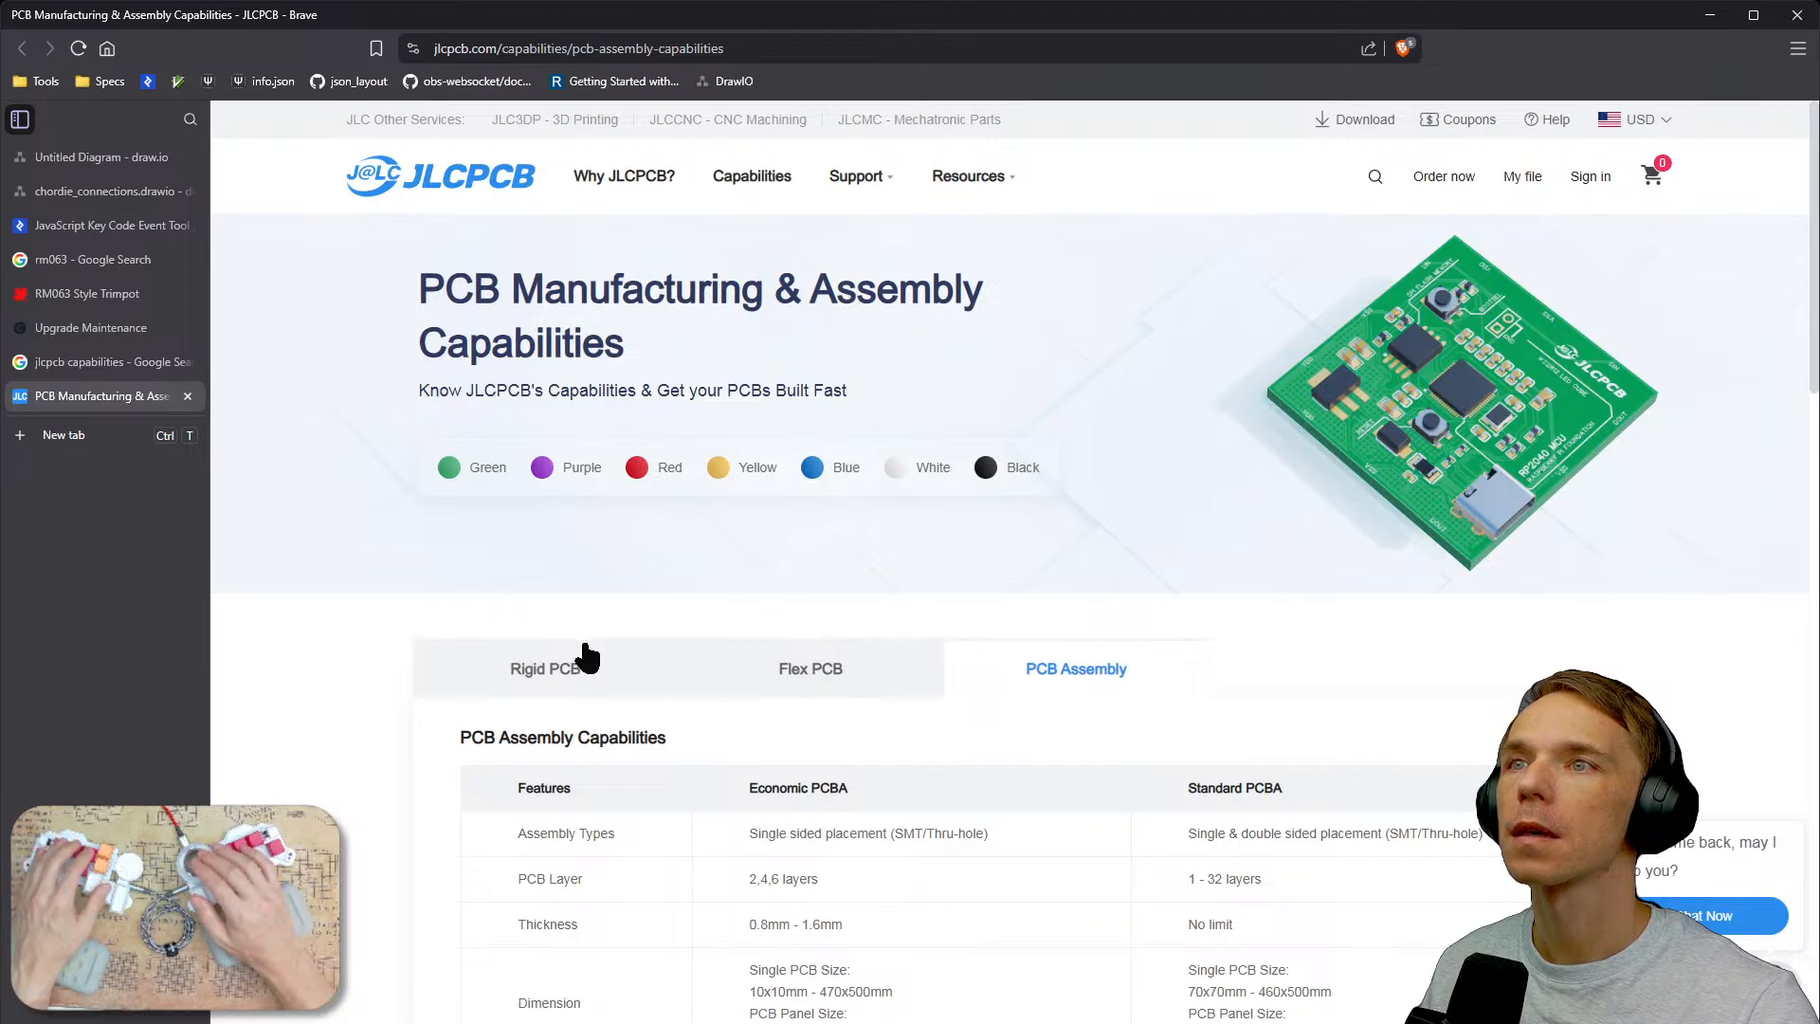
Review the Rigid PCB capabilities, expanding the Drilling section to read the drill diameter limits.
{"action": "left_click", "coordinate": [557, 673]}
{"action": "scroll", "coordinate": [1044, 852], "scroll_direction": "down", "scroll_amount": 3}
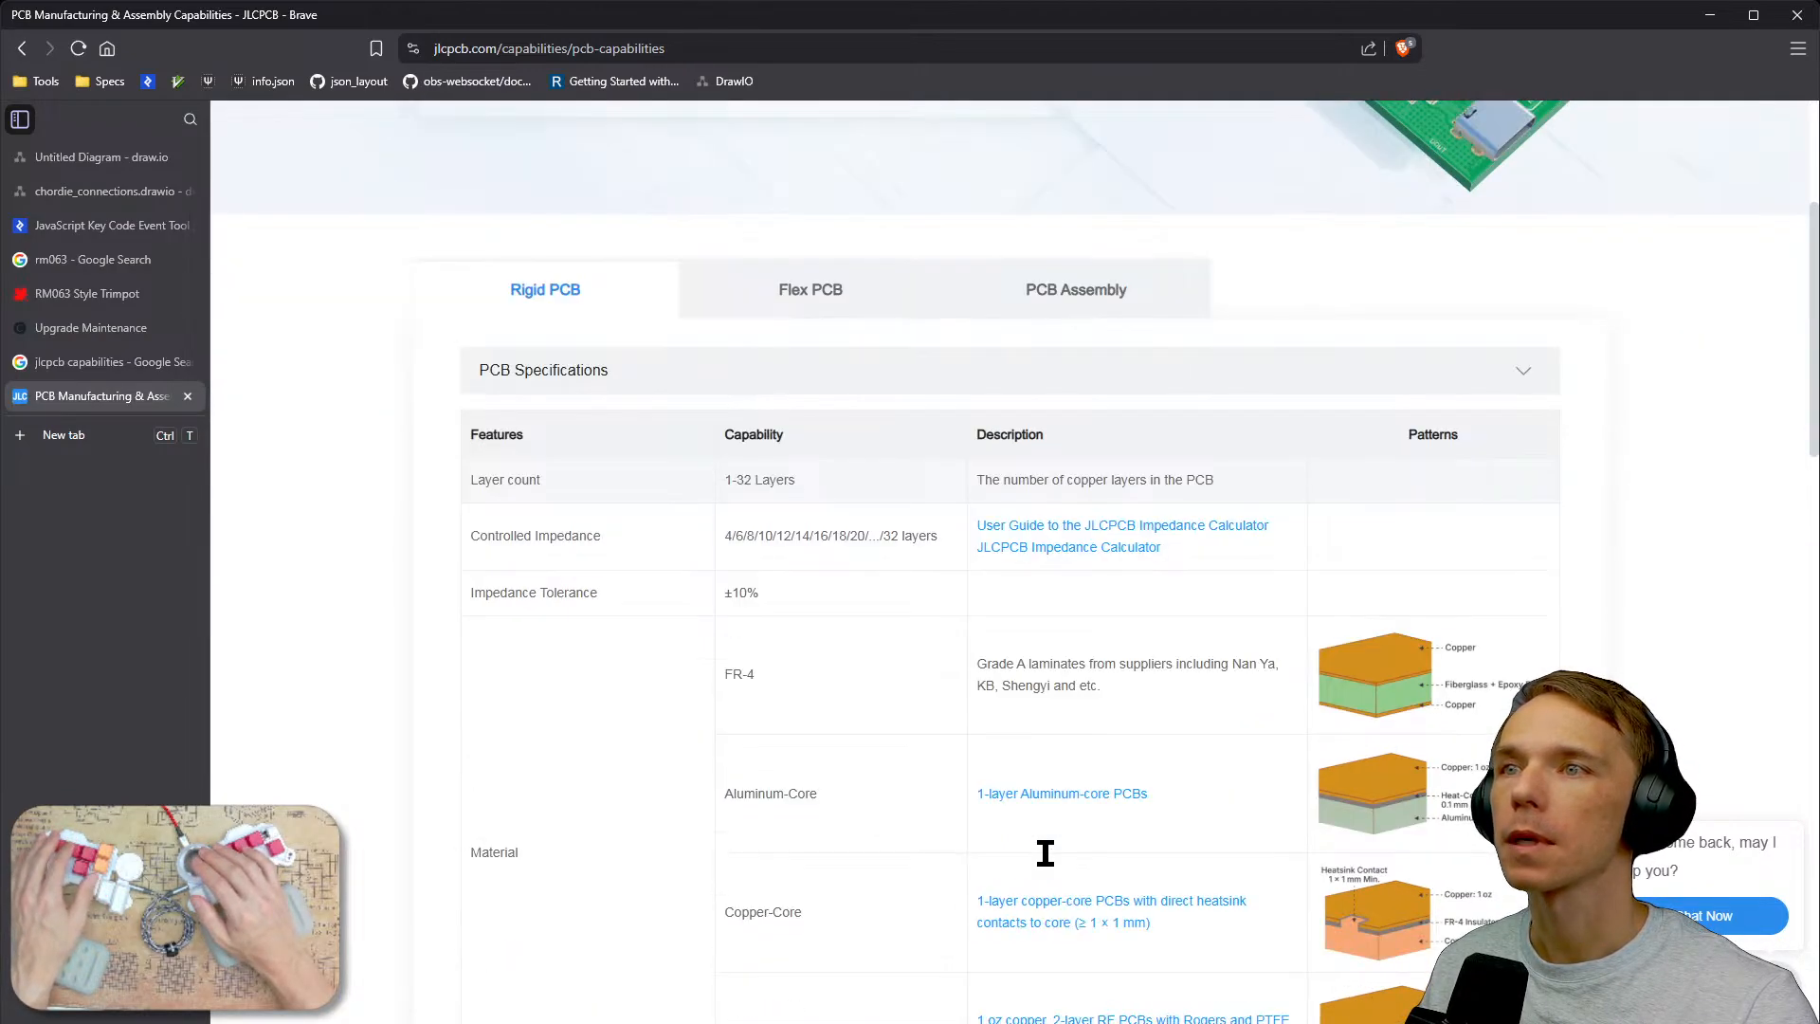
{"action": "scroll", "coordinate": [1045, 852], "scroll_direction": "down", "scroll_amount": 5}
{"action": "scroll", "coordinate": [1046, 862], "scroll_direction": "down", "scroll_amount": 4}
{"action": "scroll", "coordinate": [1046, 864], "scroll_direction": "down", "scroll_amount": 1}
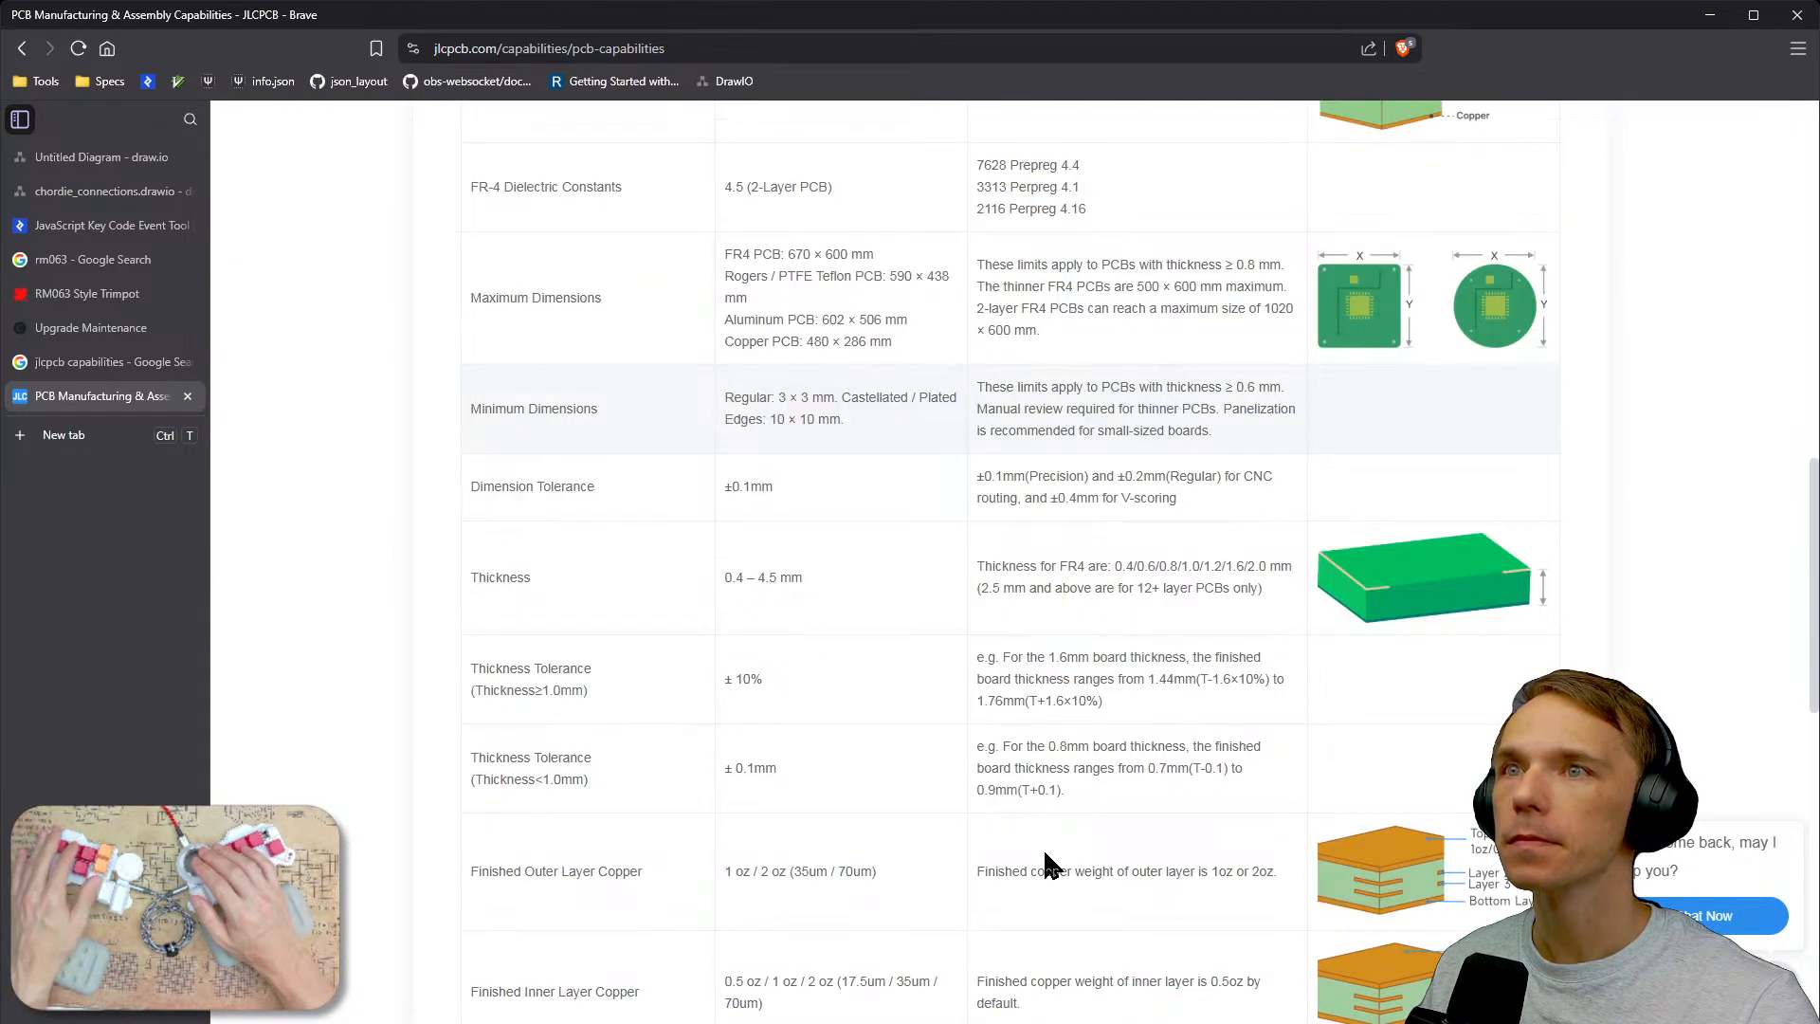
{"action": "scroll", "coordinate": [1046, 864], "scroll_direction": "up", "scroll_amount": 7}
{"action": "scroll", "coordinate": [1043, 852], "scroll_direction": "down", "scroll_amount": 15}
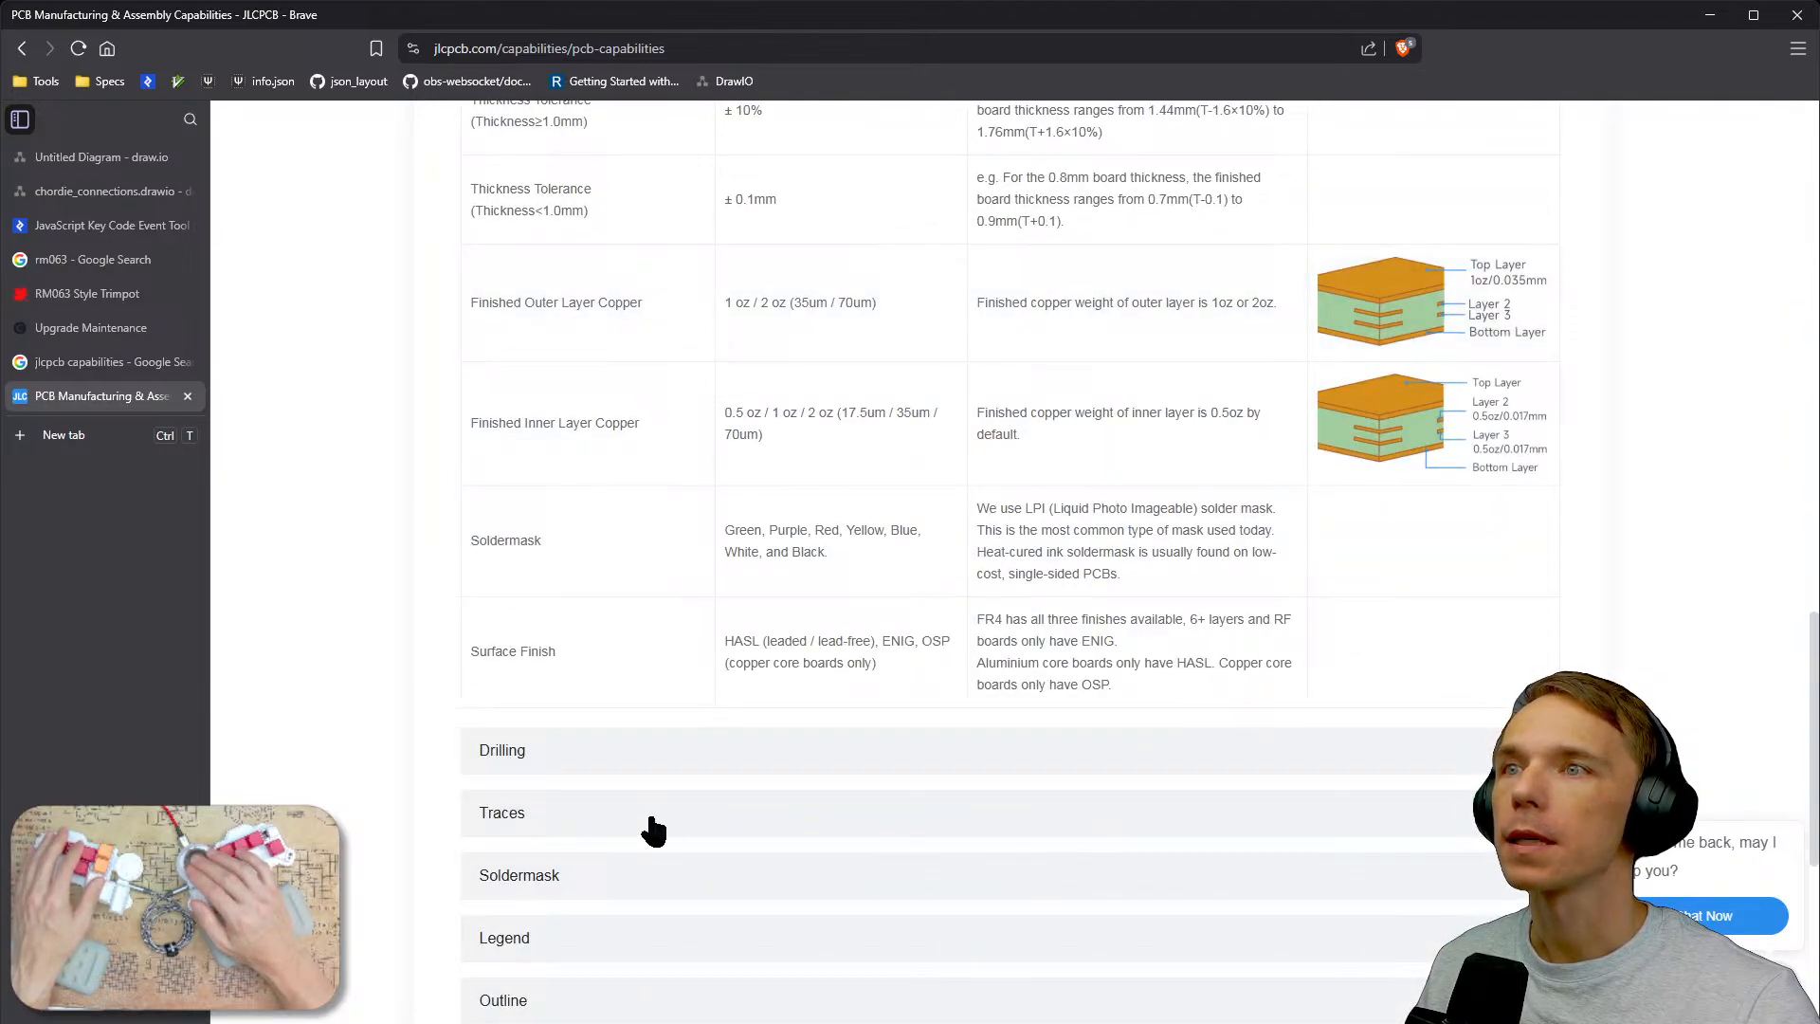
{"action": "left_click", "coordinate": [629, 747]}
{"action": "scroll", "coordinate": [888, 657], "scroll_direction": "down", "scroll_amount": 4}
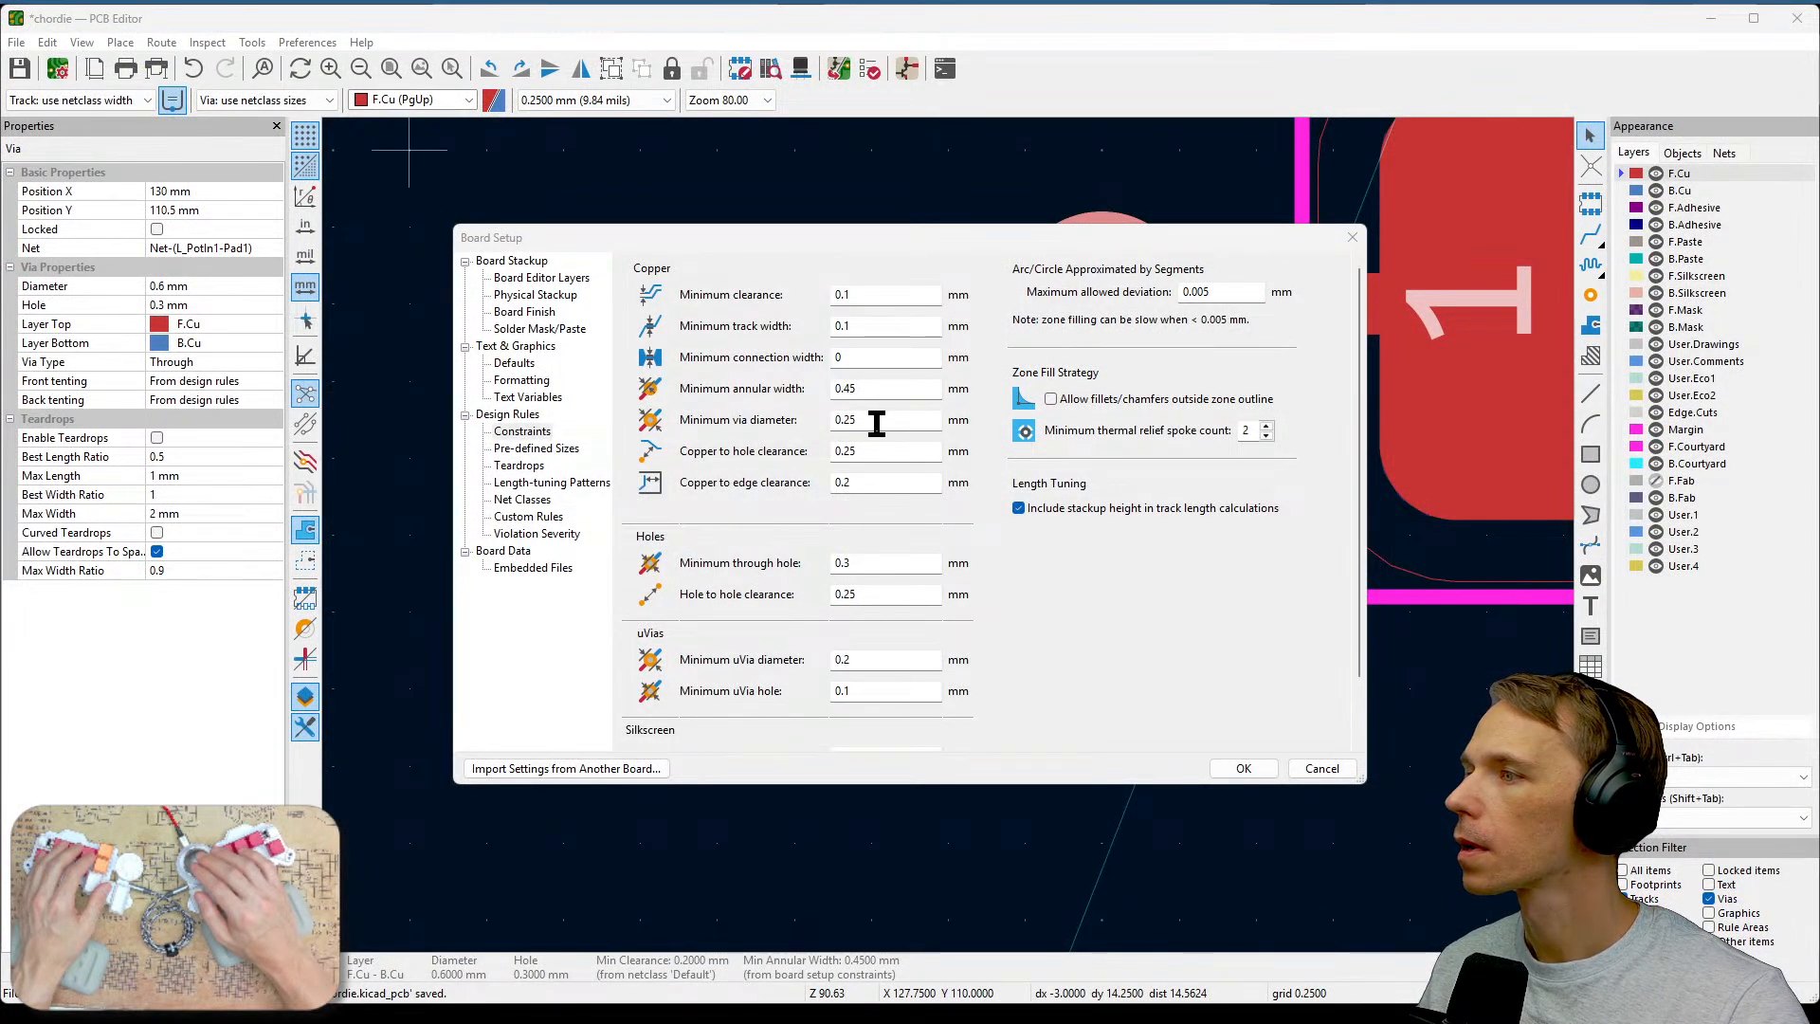
Set the minimum via diameter and minimum annular width constraints to 0.15 mm.
{"action": "left_click", "coordinate": [877, 419]}
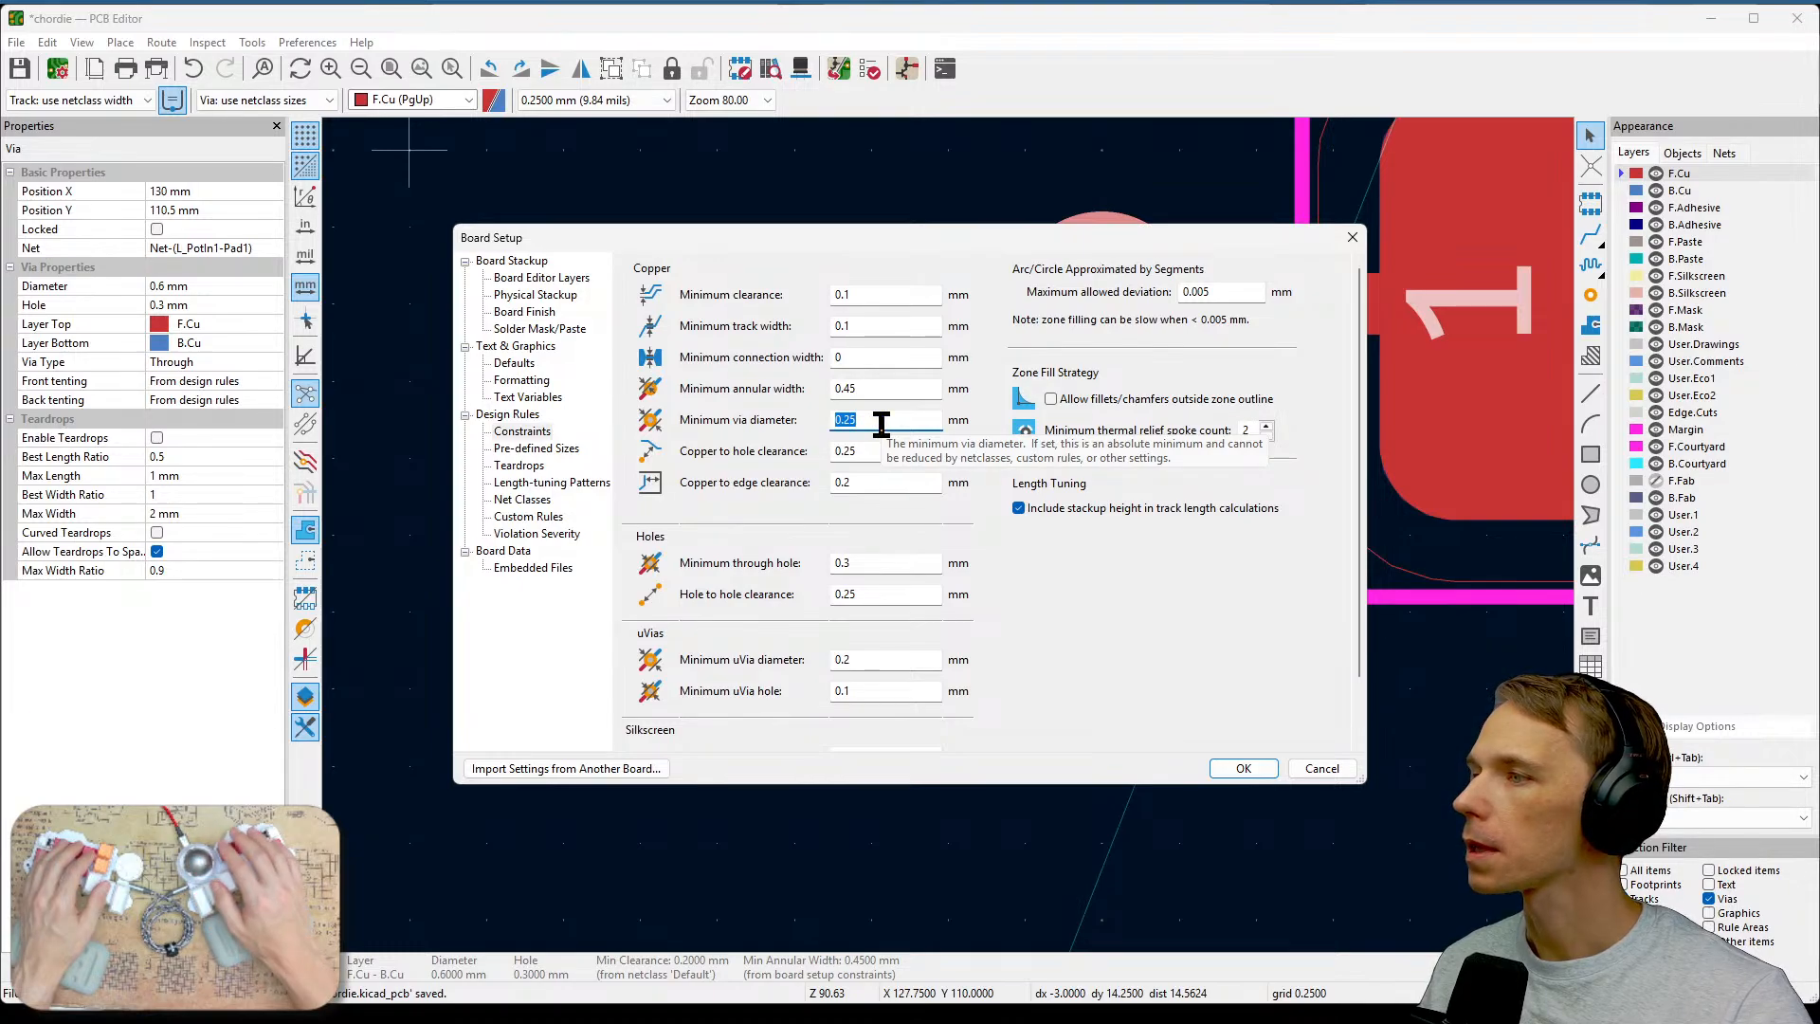
{"action": "key", "text": "BackSpace"}
{"action": "key", "text": "BackSpace"}
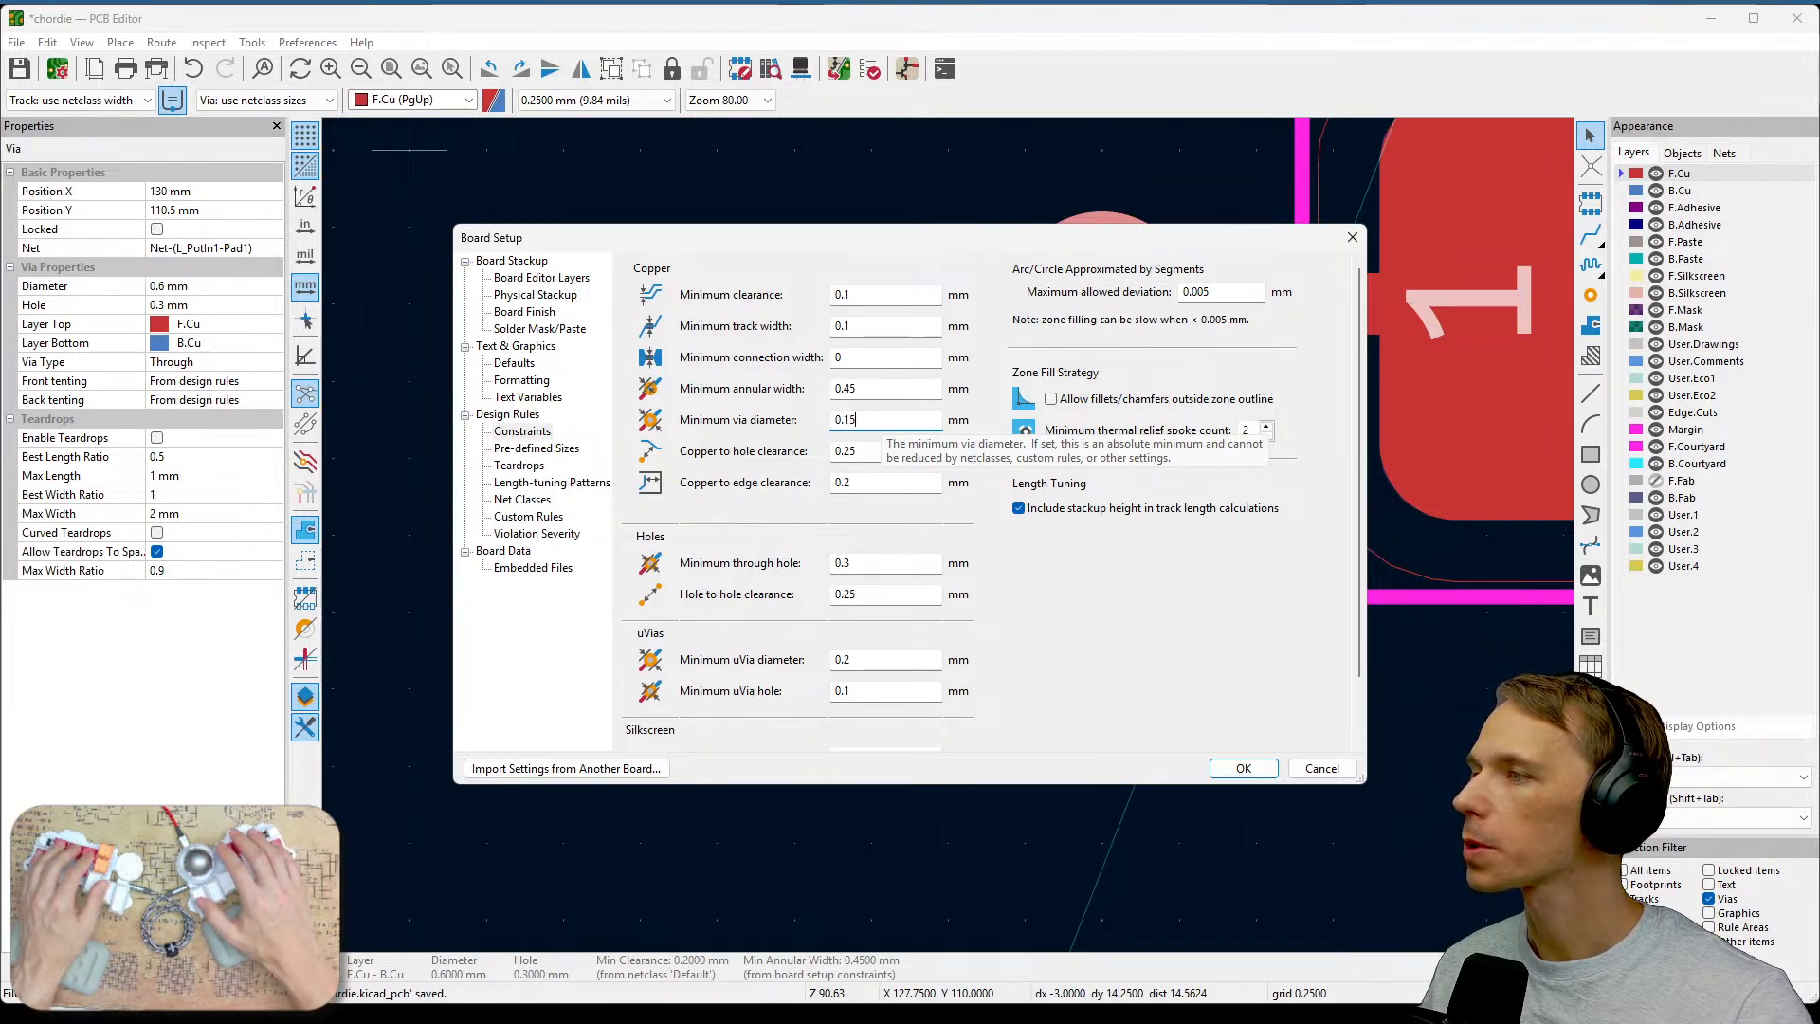
{"action": "type", "text": "15"}
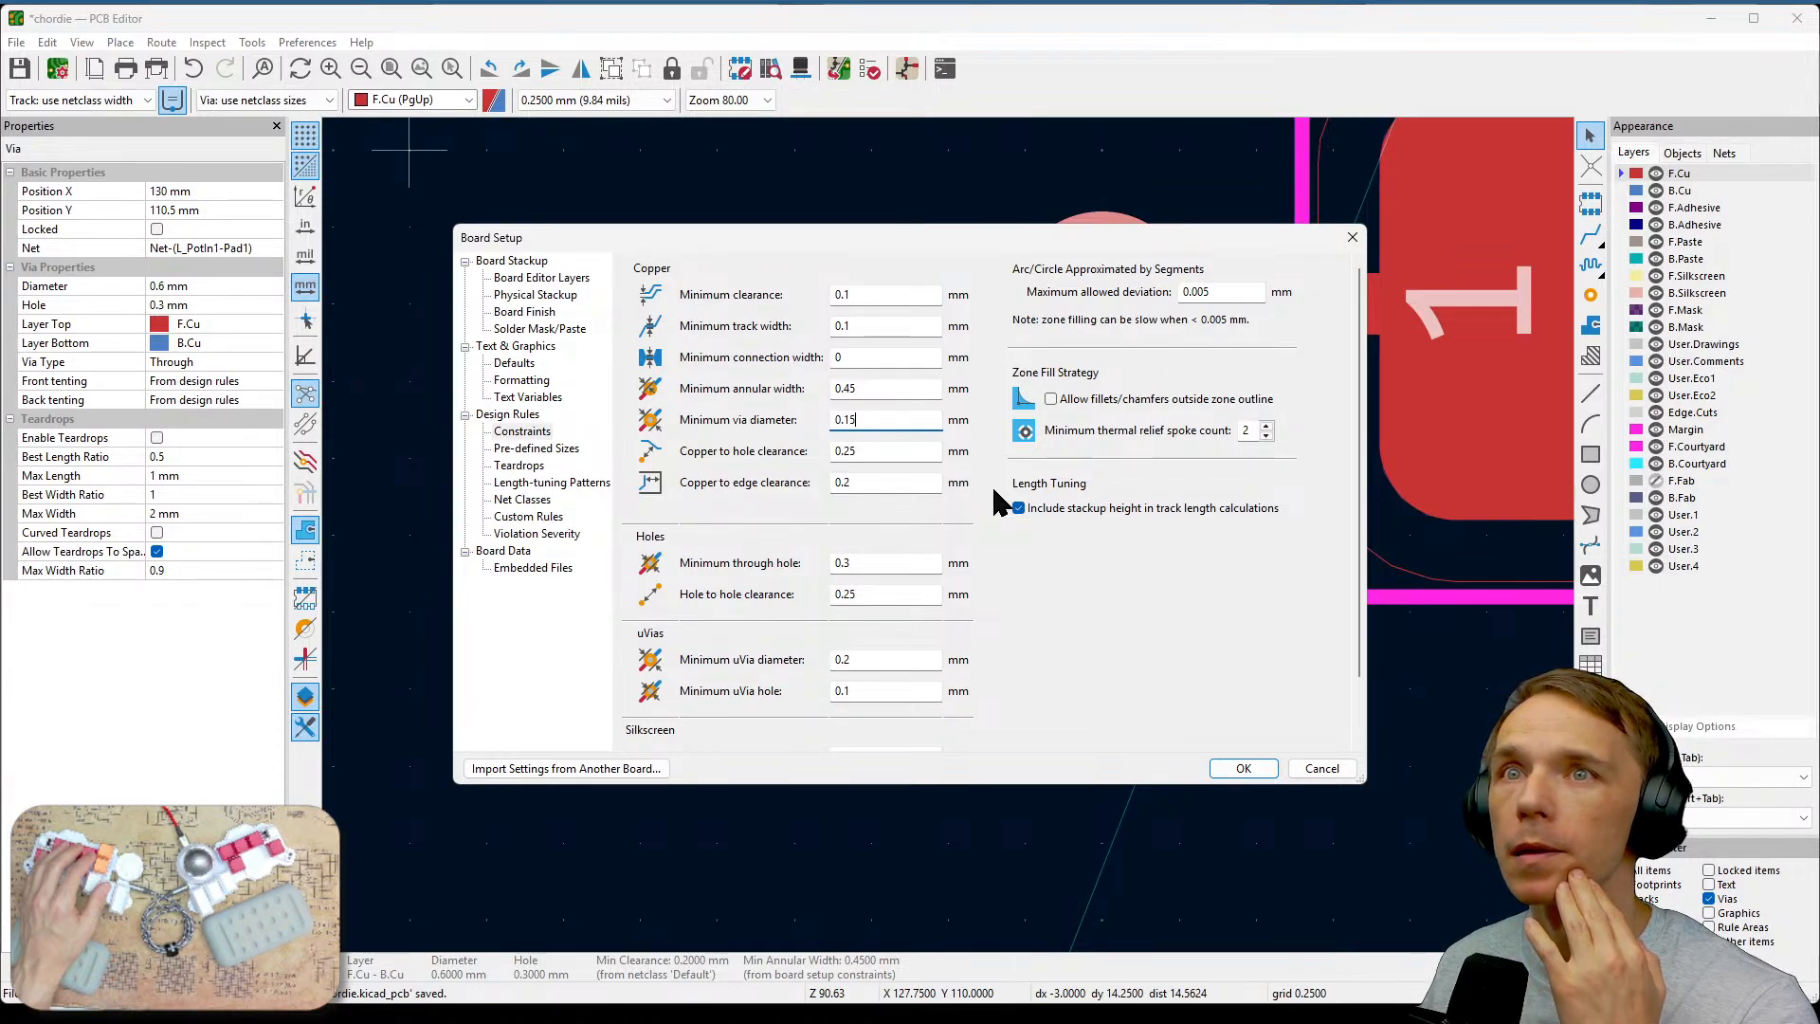
{"action": "left_click", "coordinate": [901, 393]}
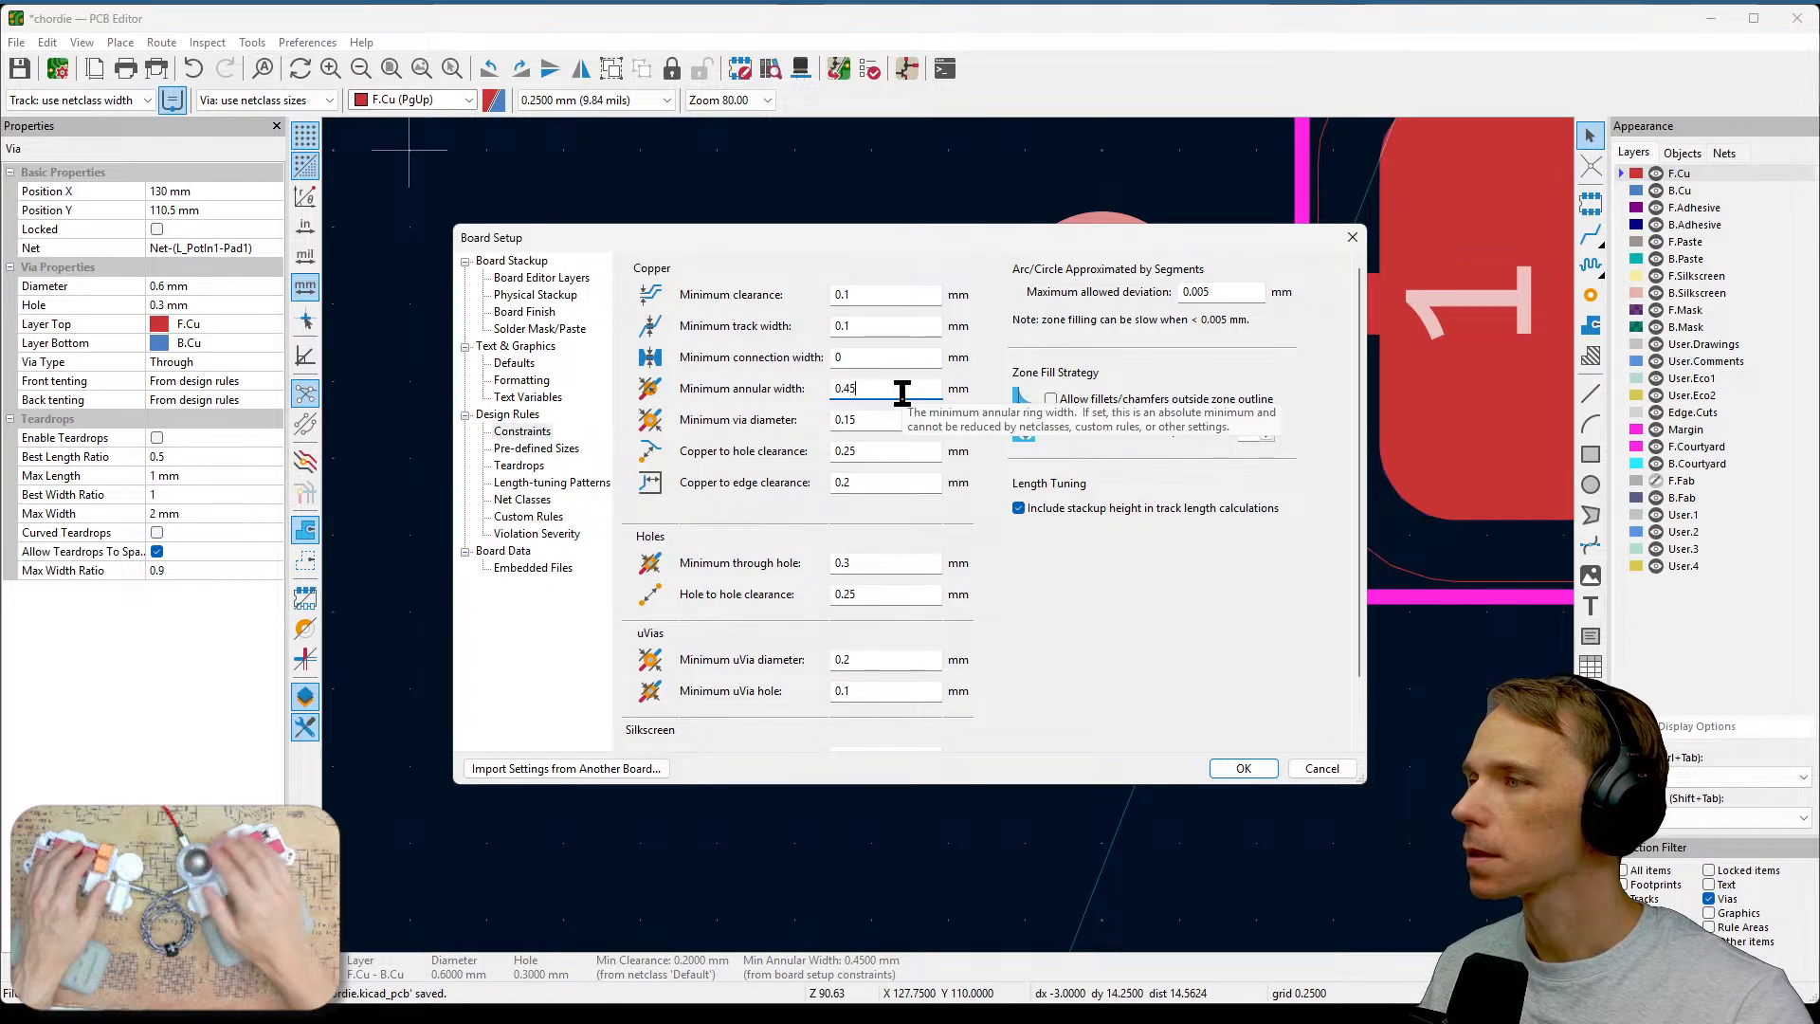
{"action": "key", "text": "BackSpace"}
{"action": "key", "text": "BackSpace"}
{"action": "type", "text": "15"}
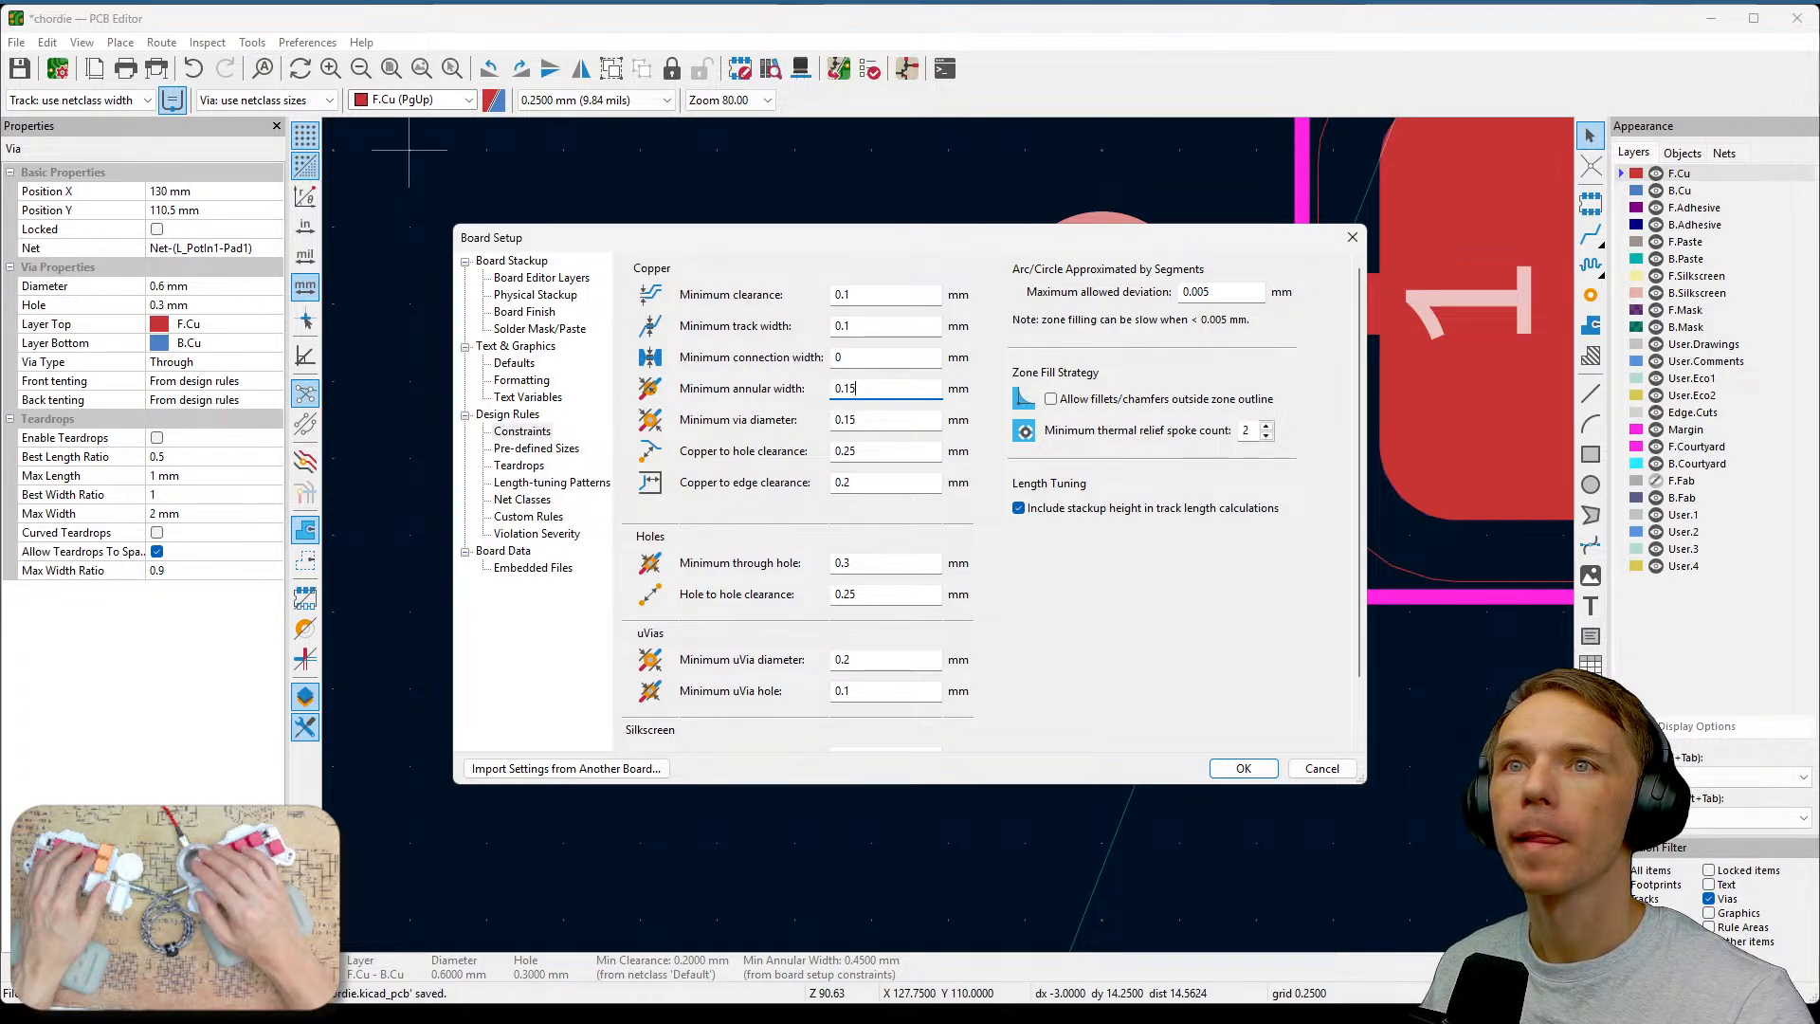
Apply the updated constraints and rerun the design rules check.
{"action": "key", "text": "alt+Tab"}
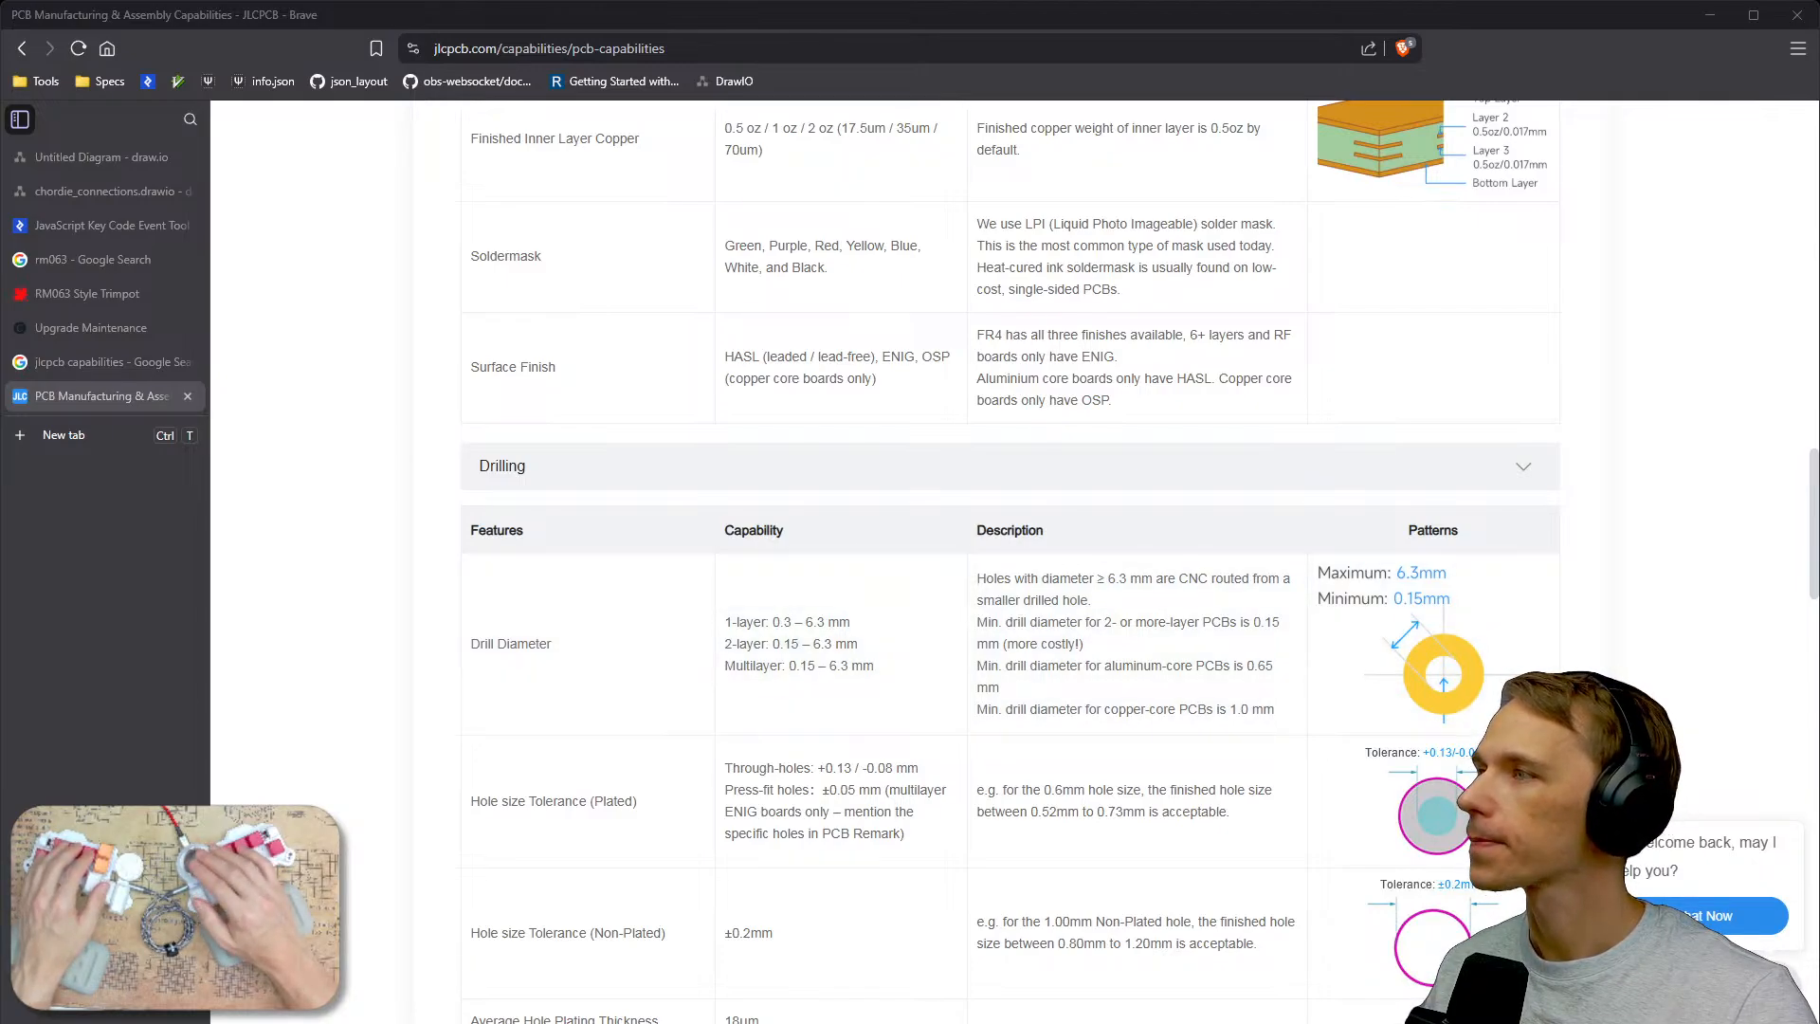
{"action": "key", "text": "alt+Tab"}
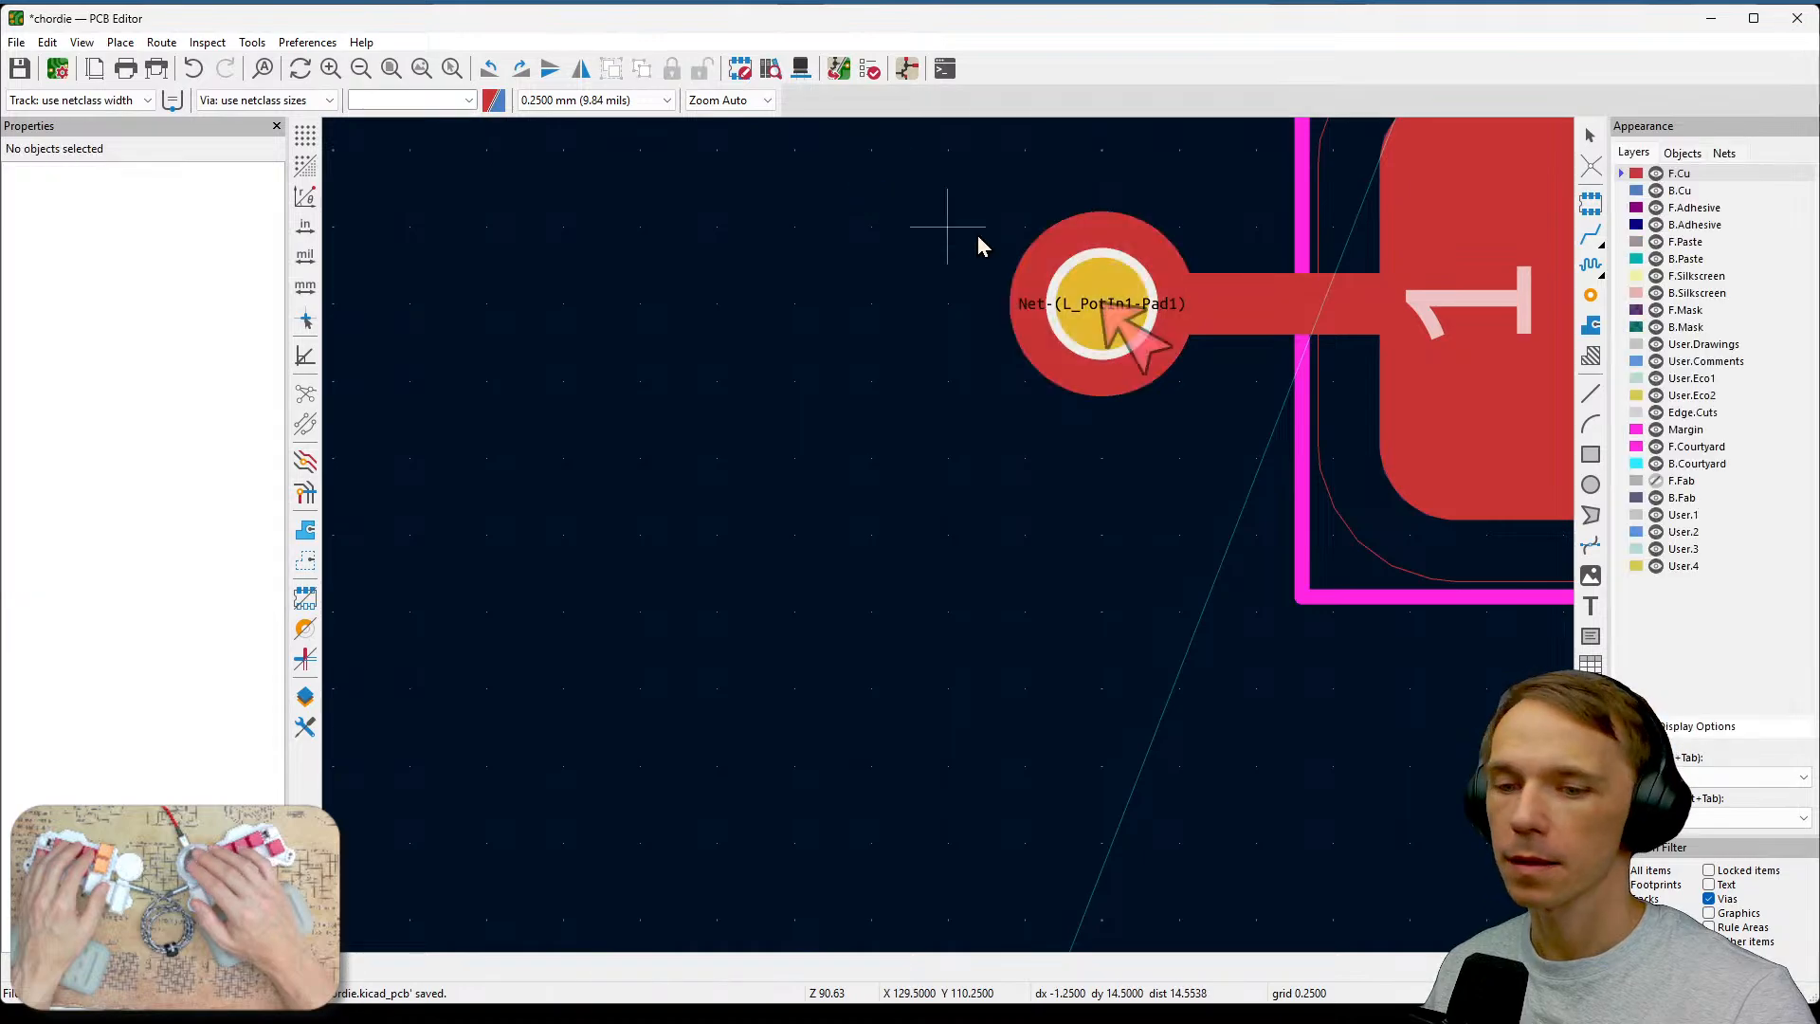
{"action": "left_click", "coordinate": [868, 84]}
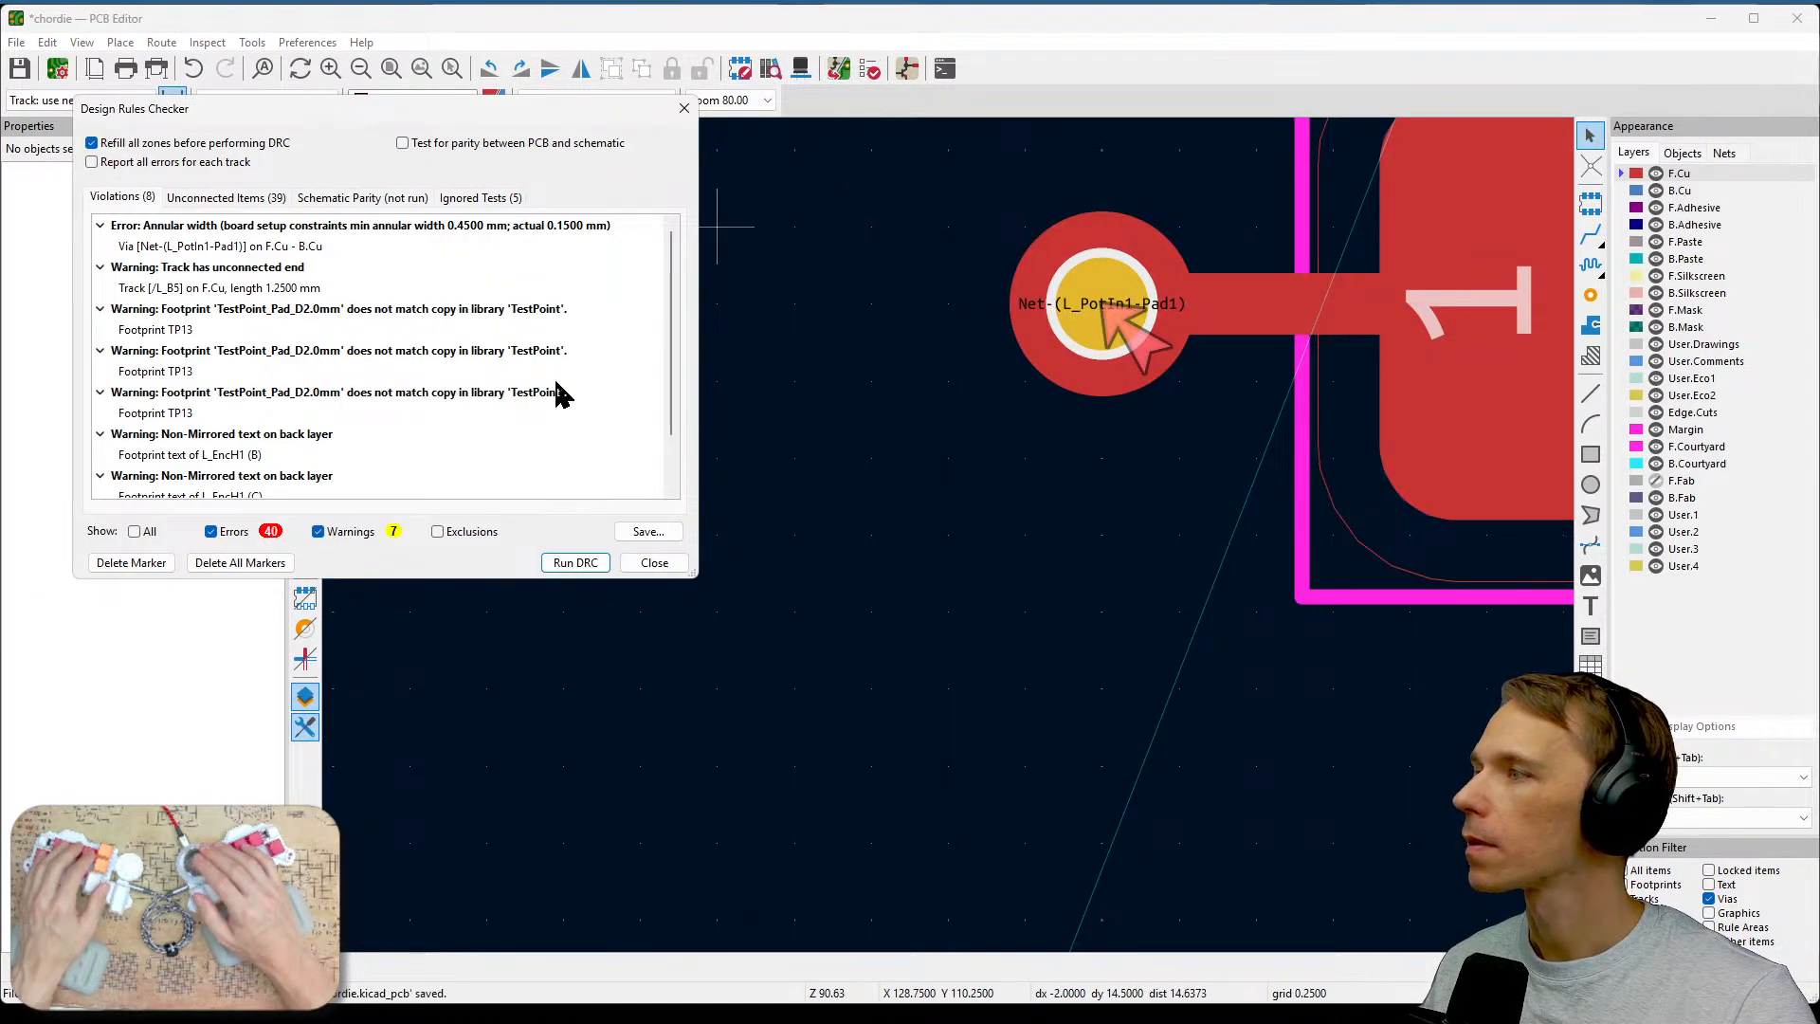
{"action": "left_click", "coordinate": [572, 562]}
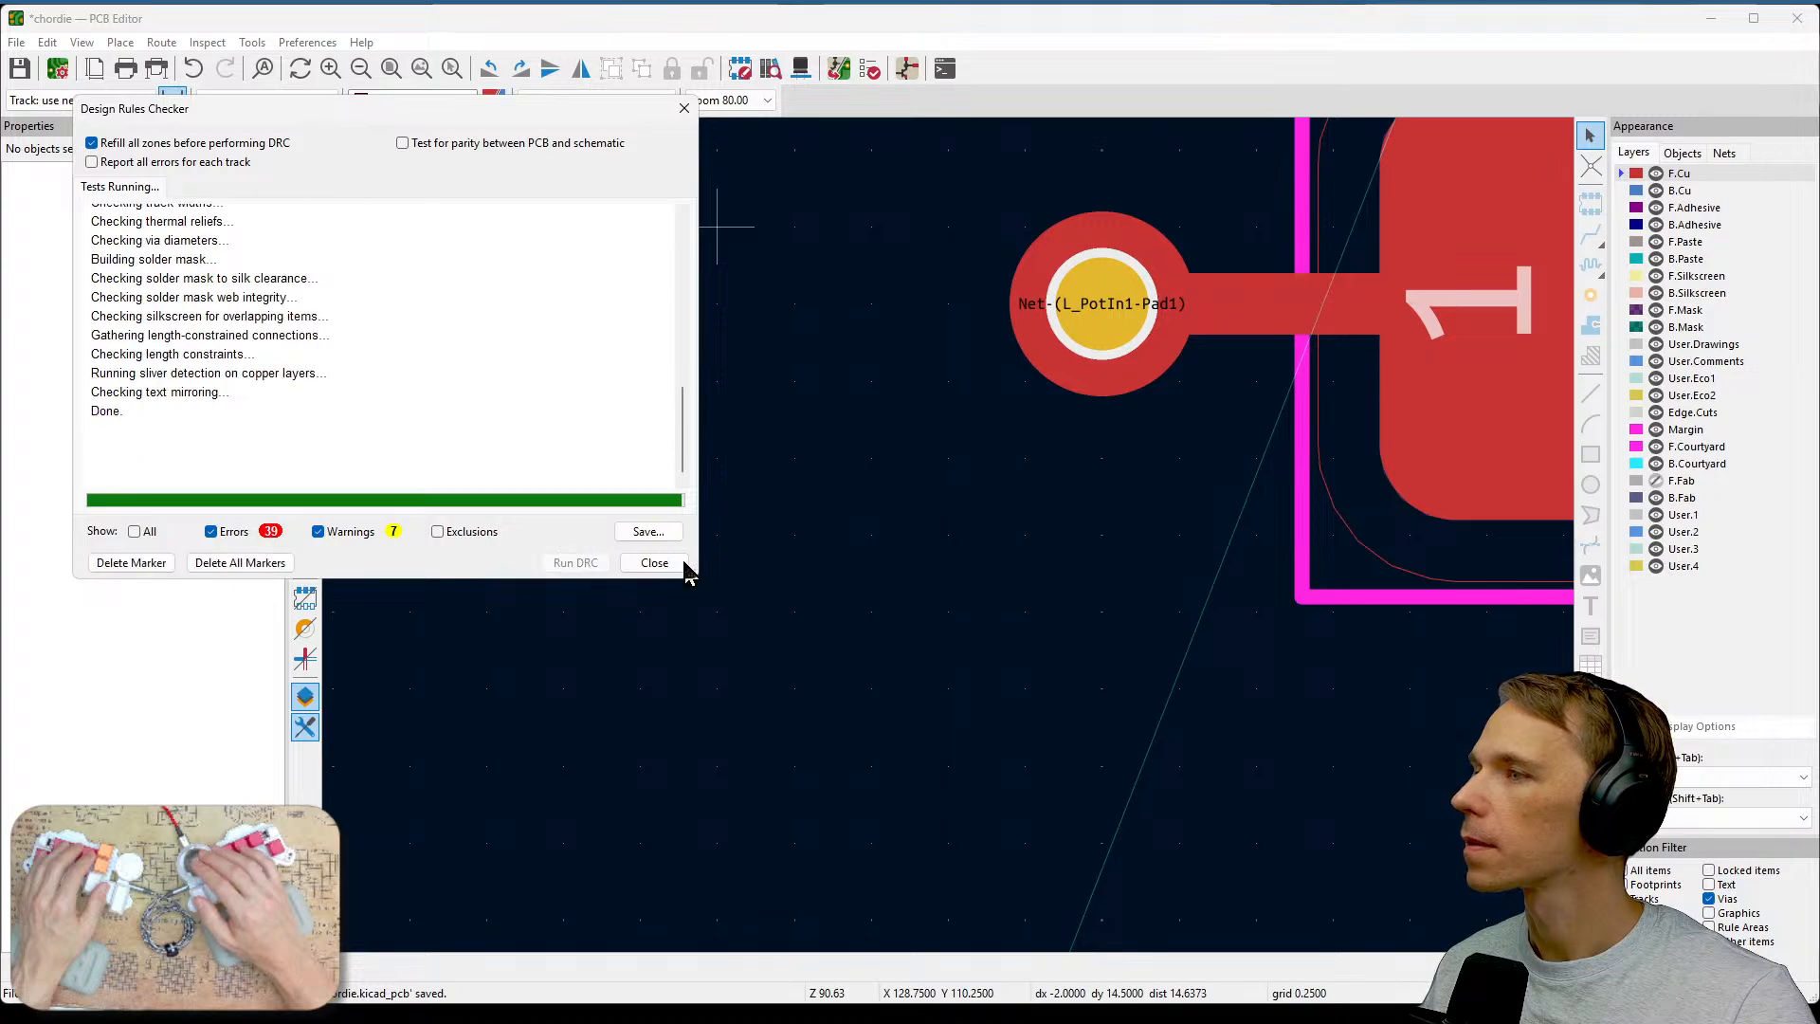
Scroll through the remaining DRC violations and close the Design Rules Checker.
{"action": "scroll", "coordinate": [475, 395], "scroll_direction": "down", "scroll_amount": 1}
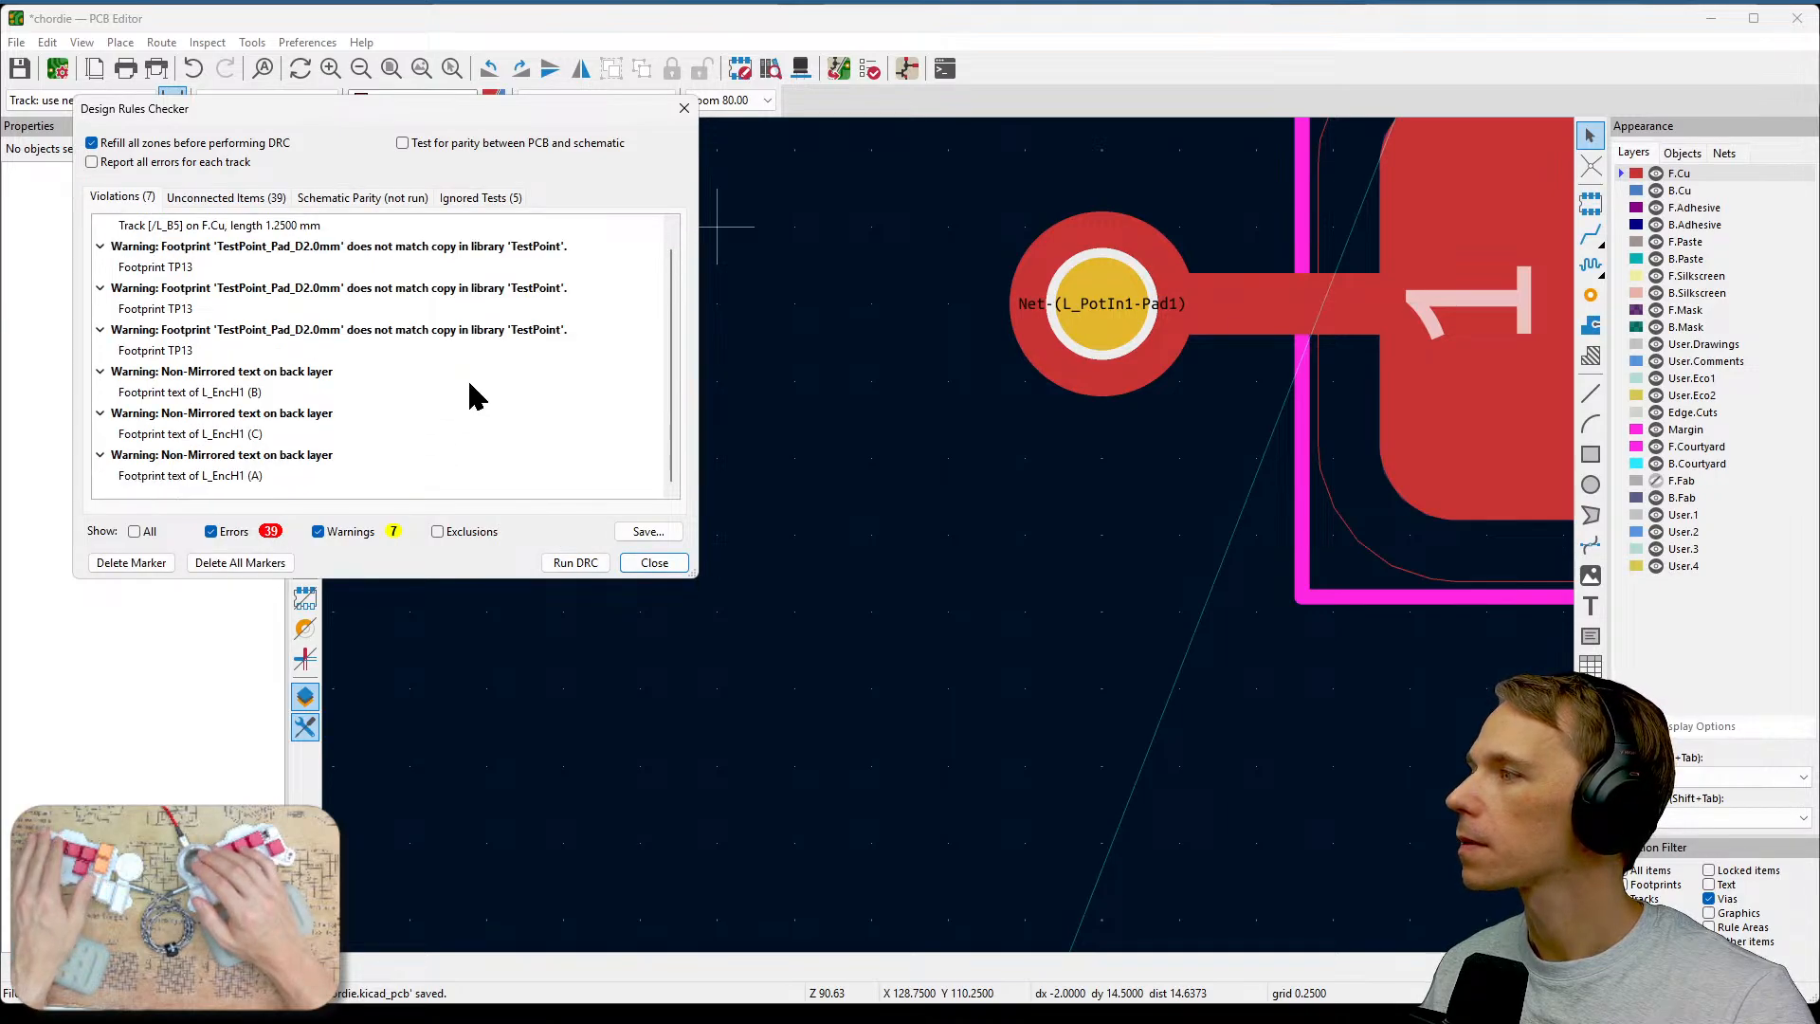
{"action": "left_click", "coordinate": [653, 563]}
Route a track from the dangling end of the L_B5 trace up to pad 2 of the L_B5 resistor.
{"action": "scroll", "coordinate": [950, 538], "scroll_direction": "down", "scroll_amount": 5}
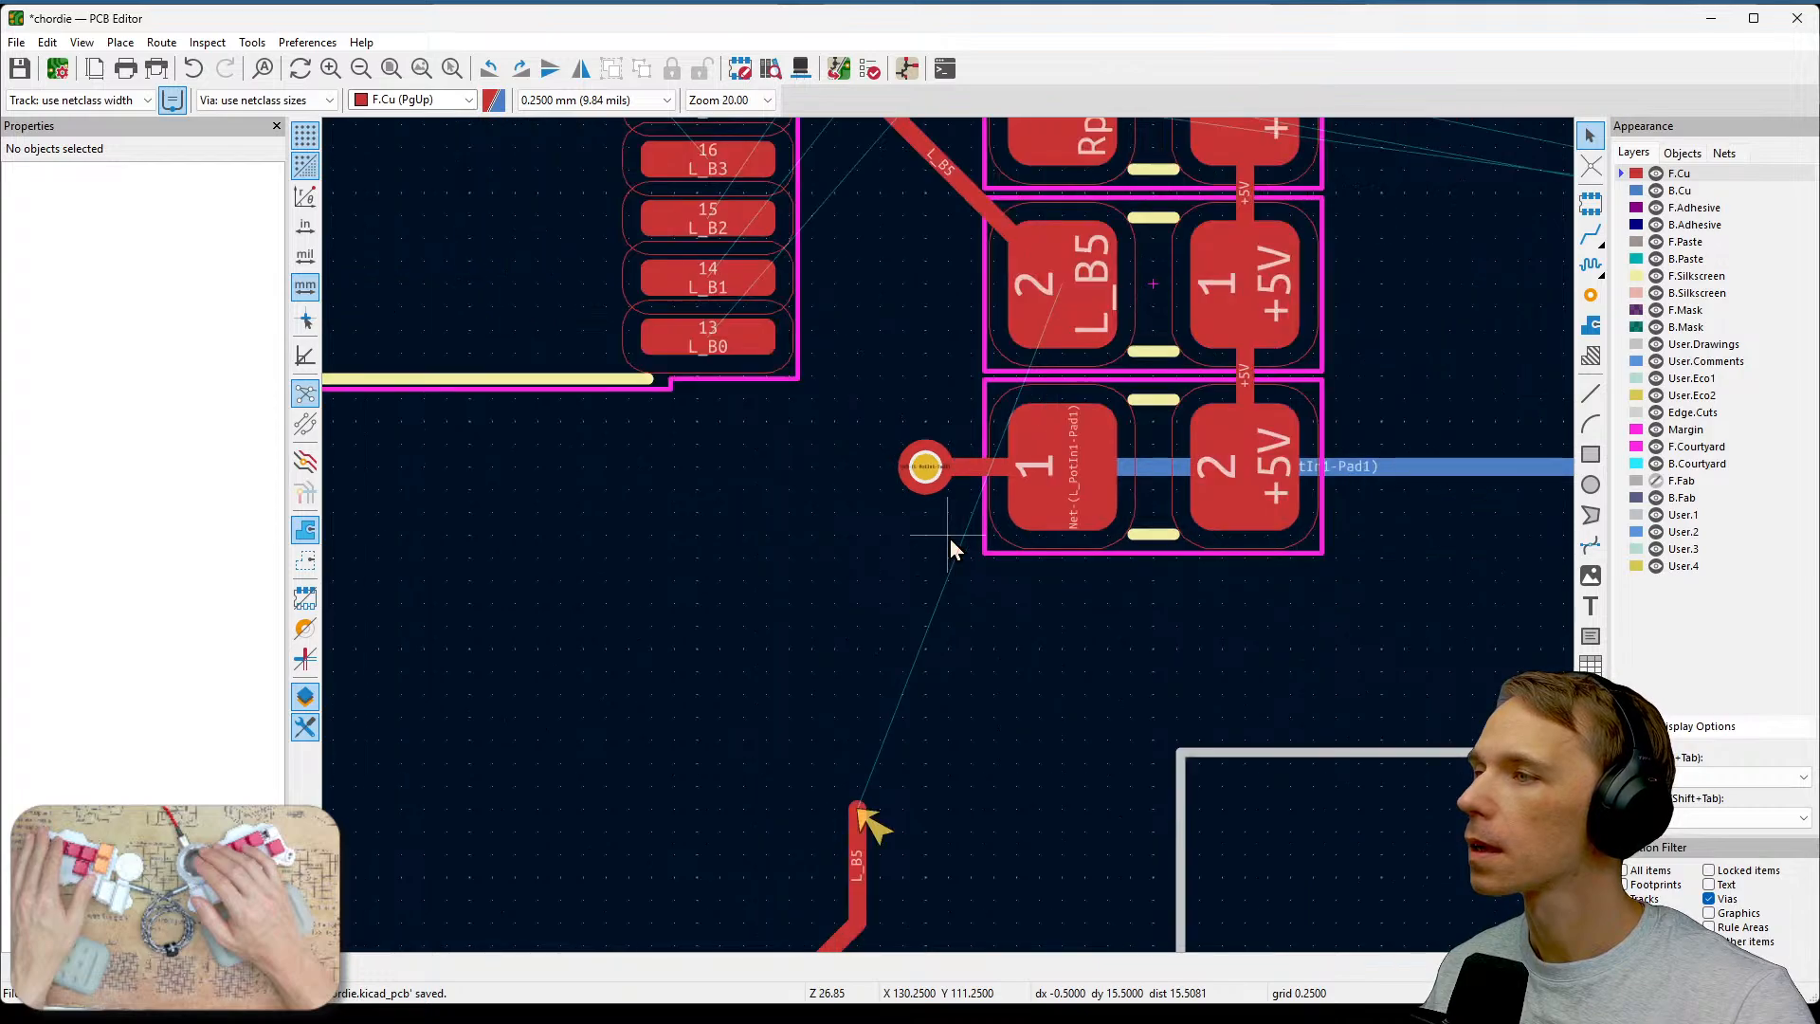
{"action": "scroll", "coordinate": [950, 538], "scroll_direction": "down", "scroll_amount": 1}
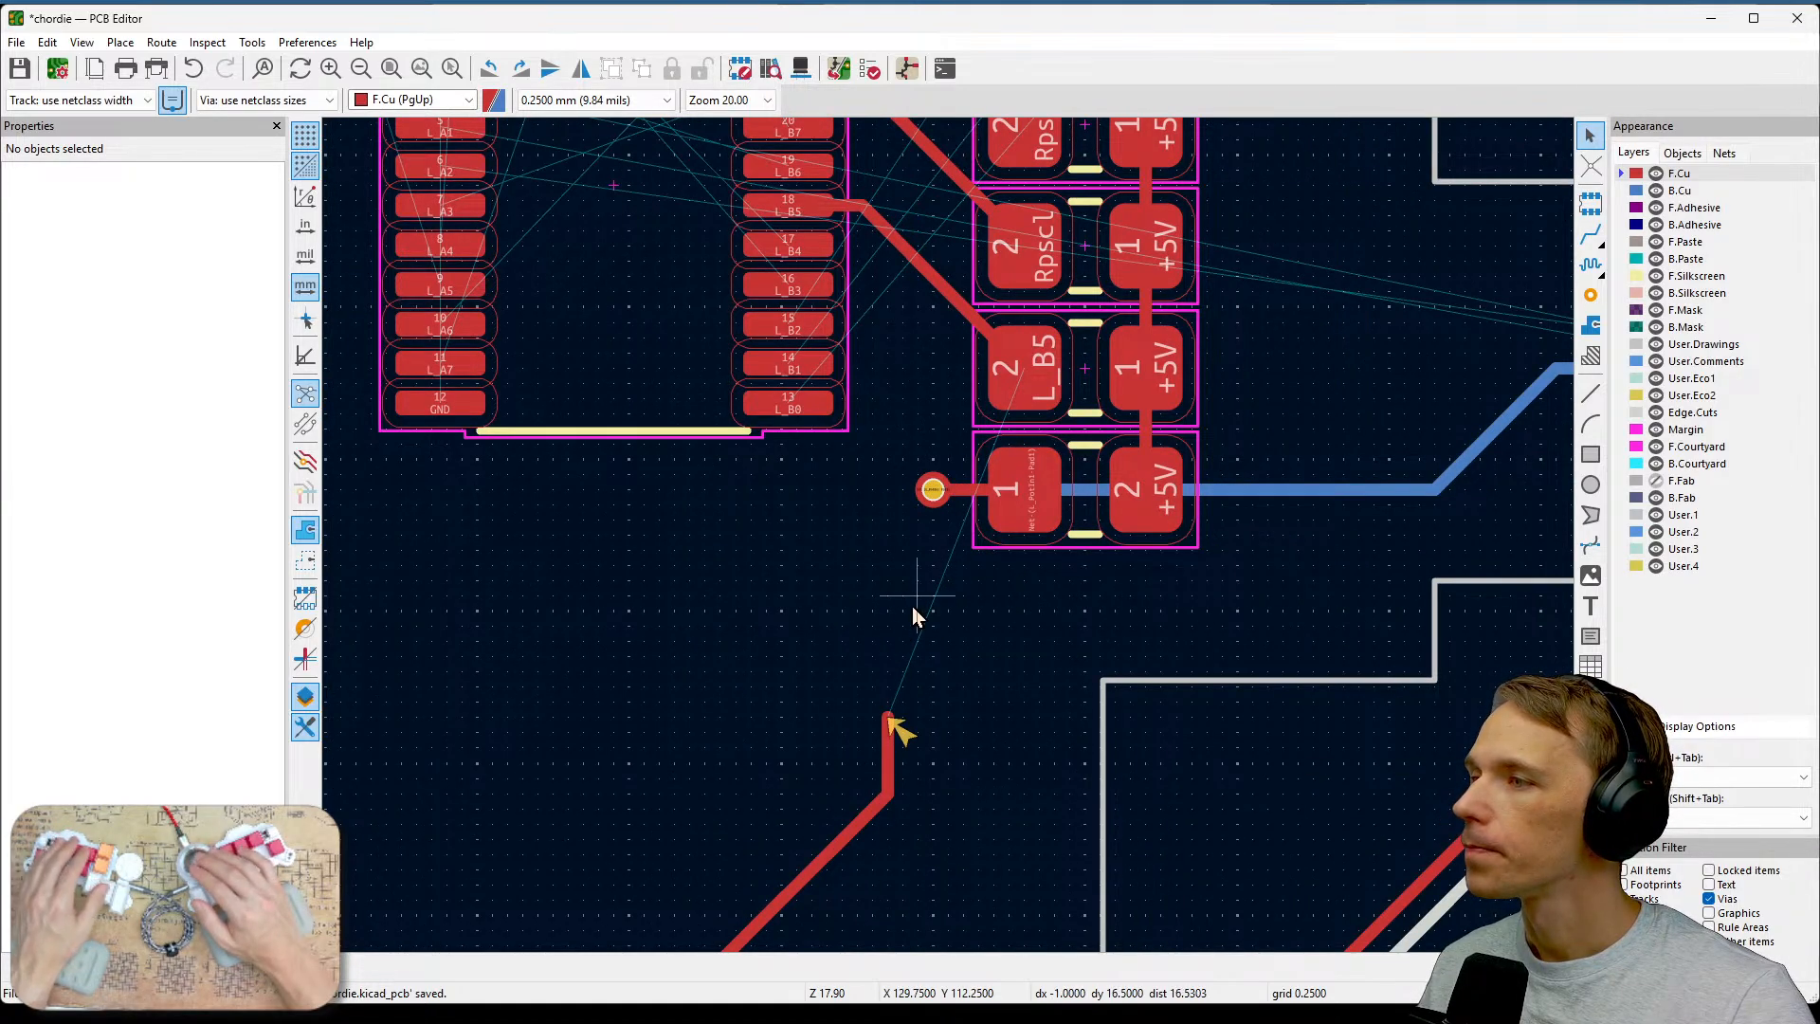
{"action": "scroll", "coordinate": [925, 612], "scroll_direction": "up", "scroll_amount": 1}
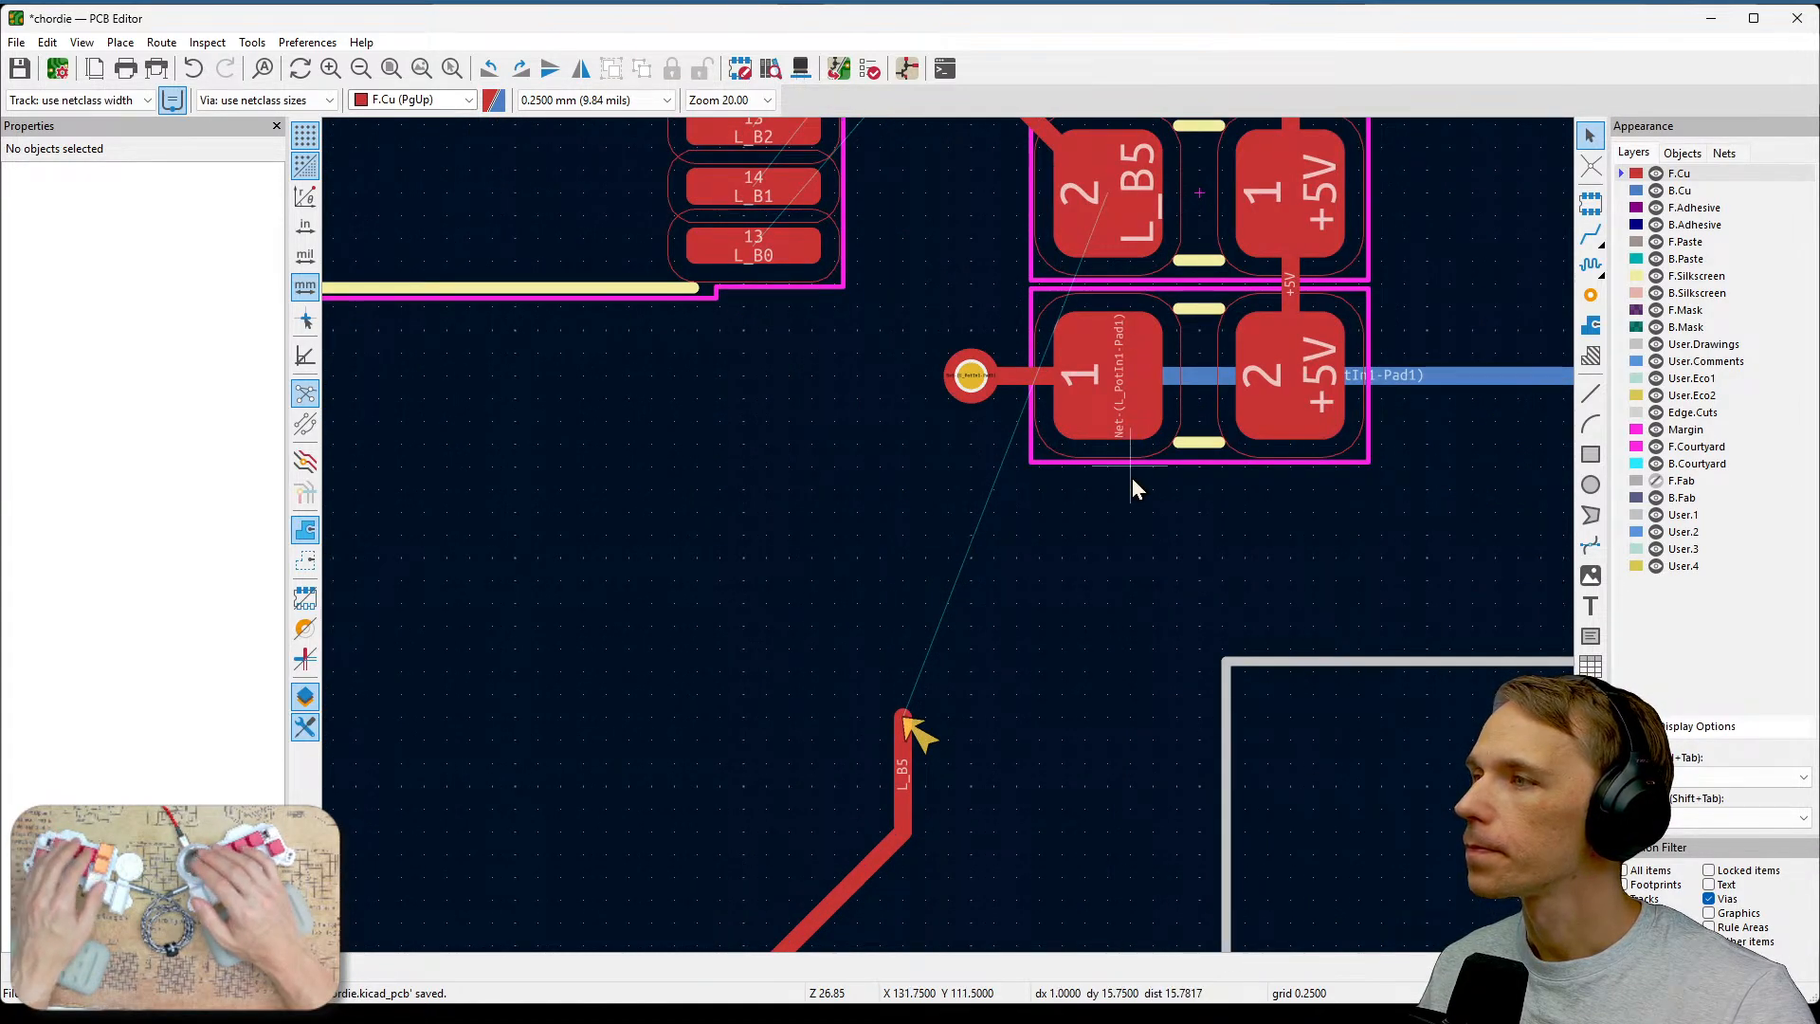
{"action": "mouse_move", "coordinate": [1130, 483]}
{"action": "middle_mouse_down"}
{"action": "mouse_move", "coordinate": [1300, 768]}
{"action": "mouse_move", "coordinate": [1345, 427]}
{"action": "middle_mouse_up"}
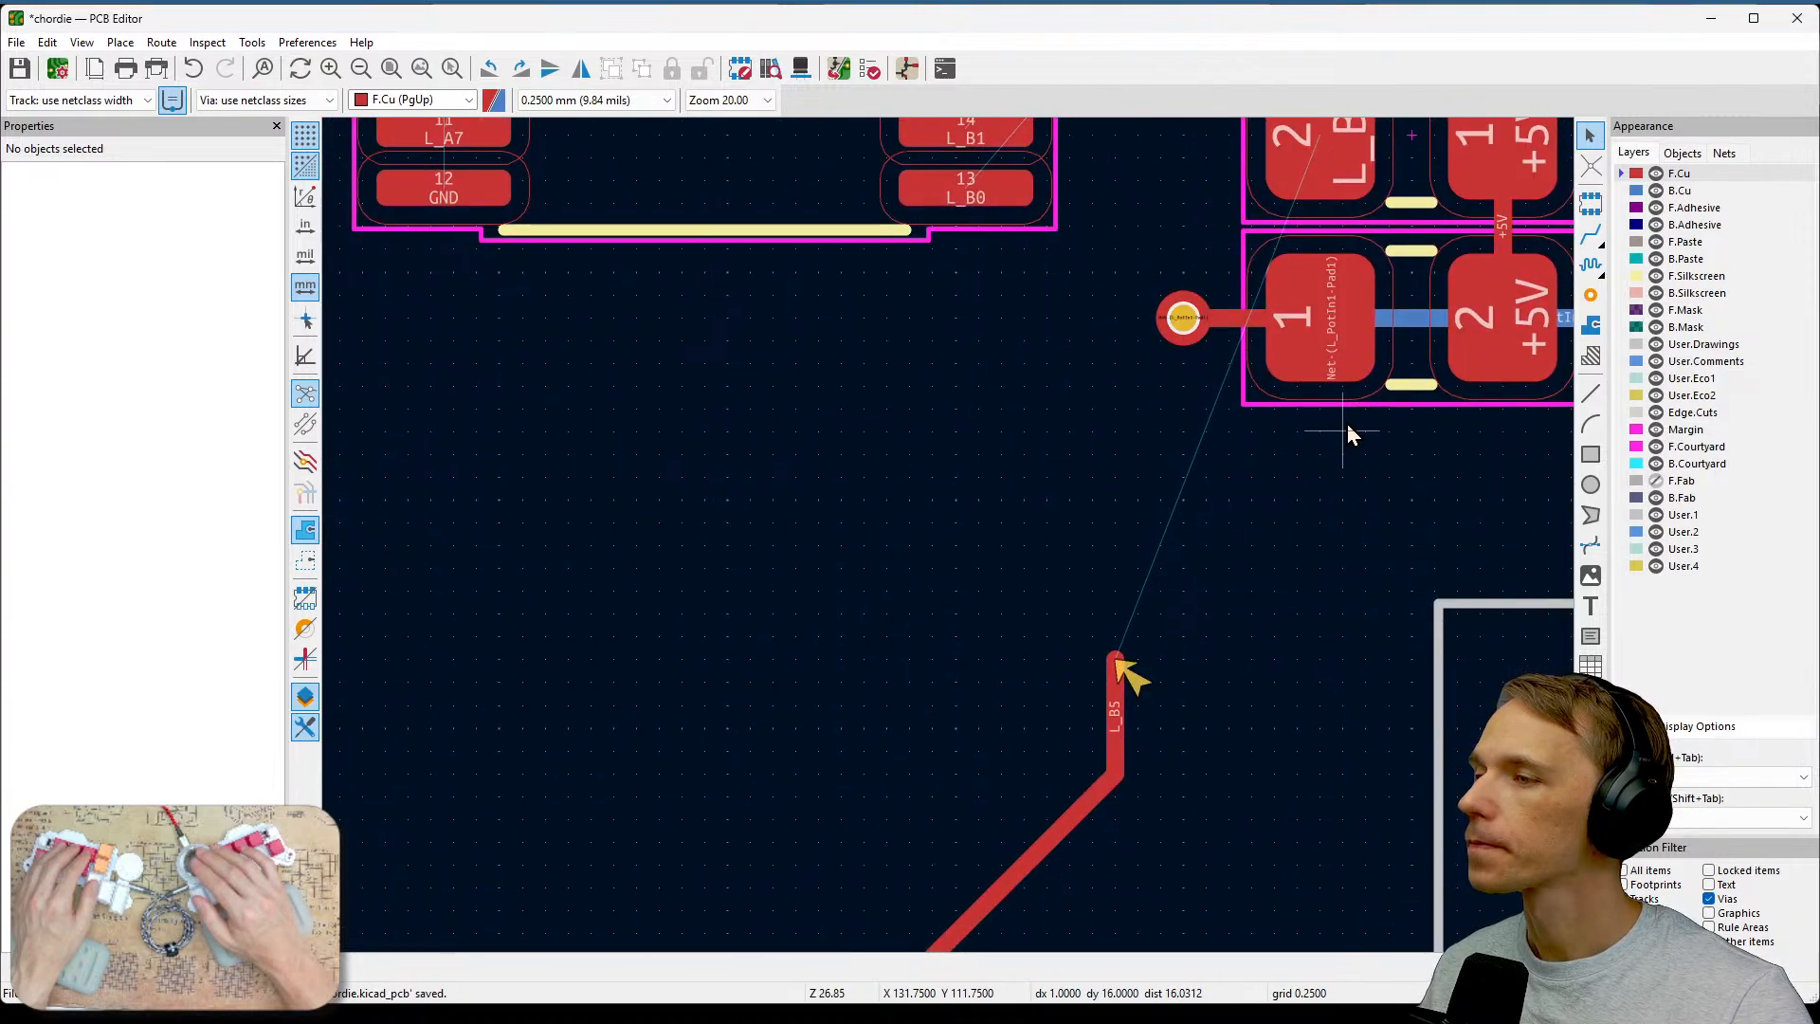
{"action": "middle_click_drag", "start_coordinate": [1215, 520], "coordinate": [1240, 673]}
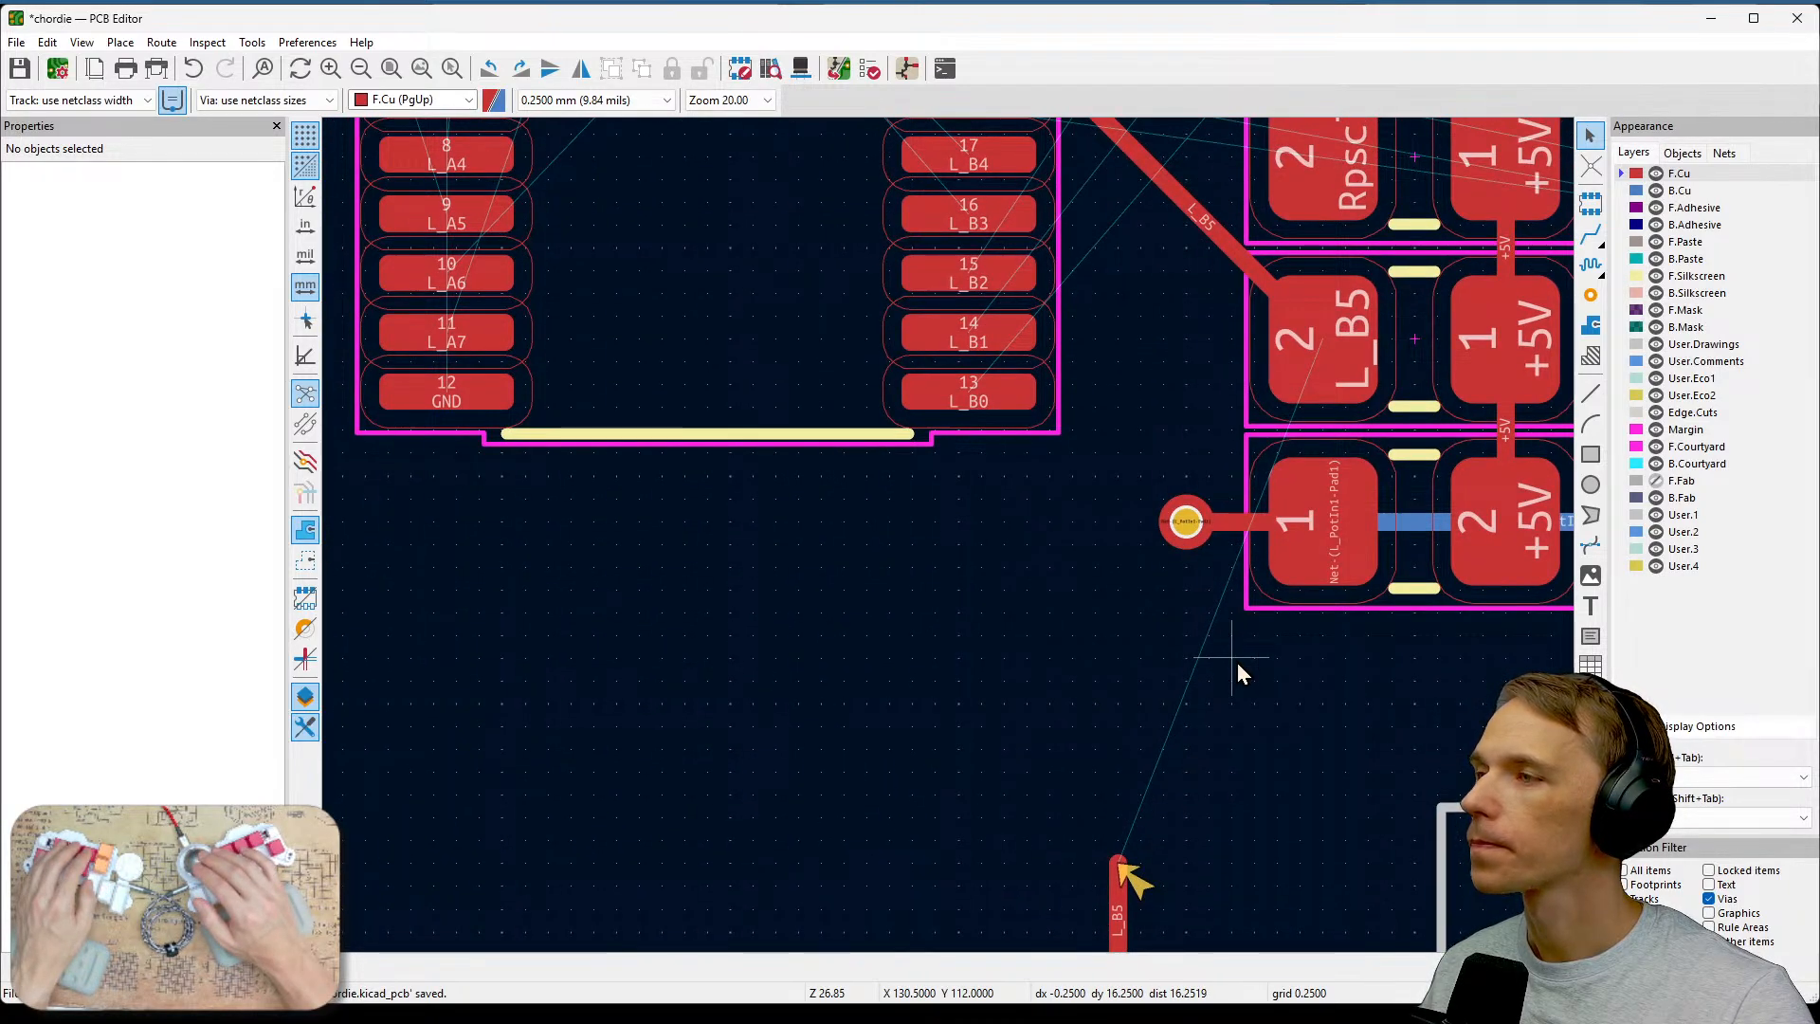
{"action": "left_click", "coordinate": [1120, 886]}
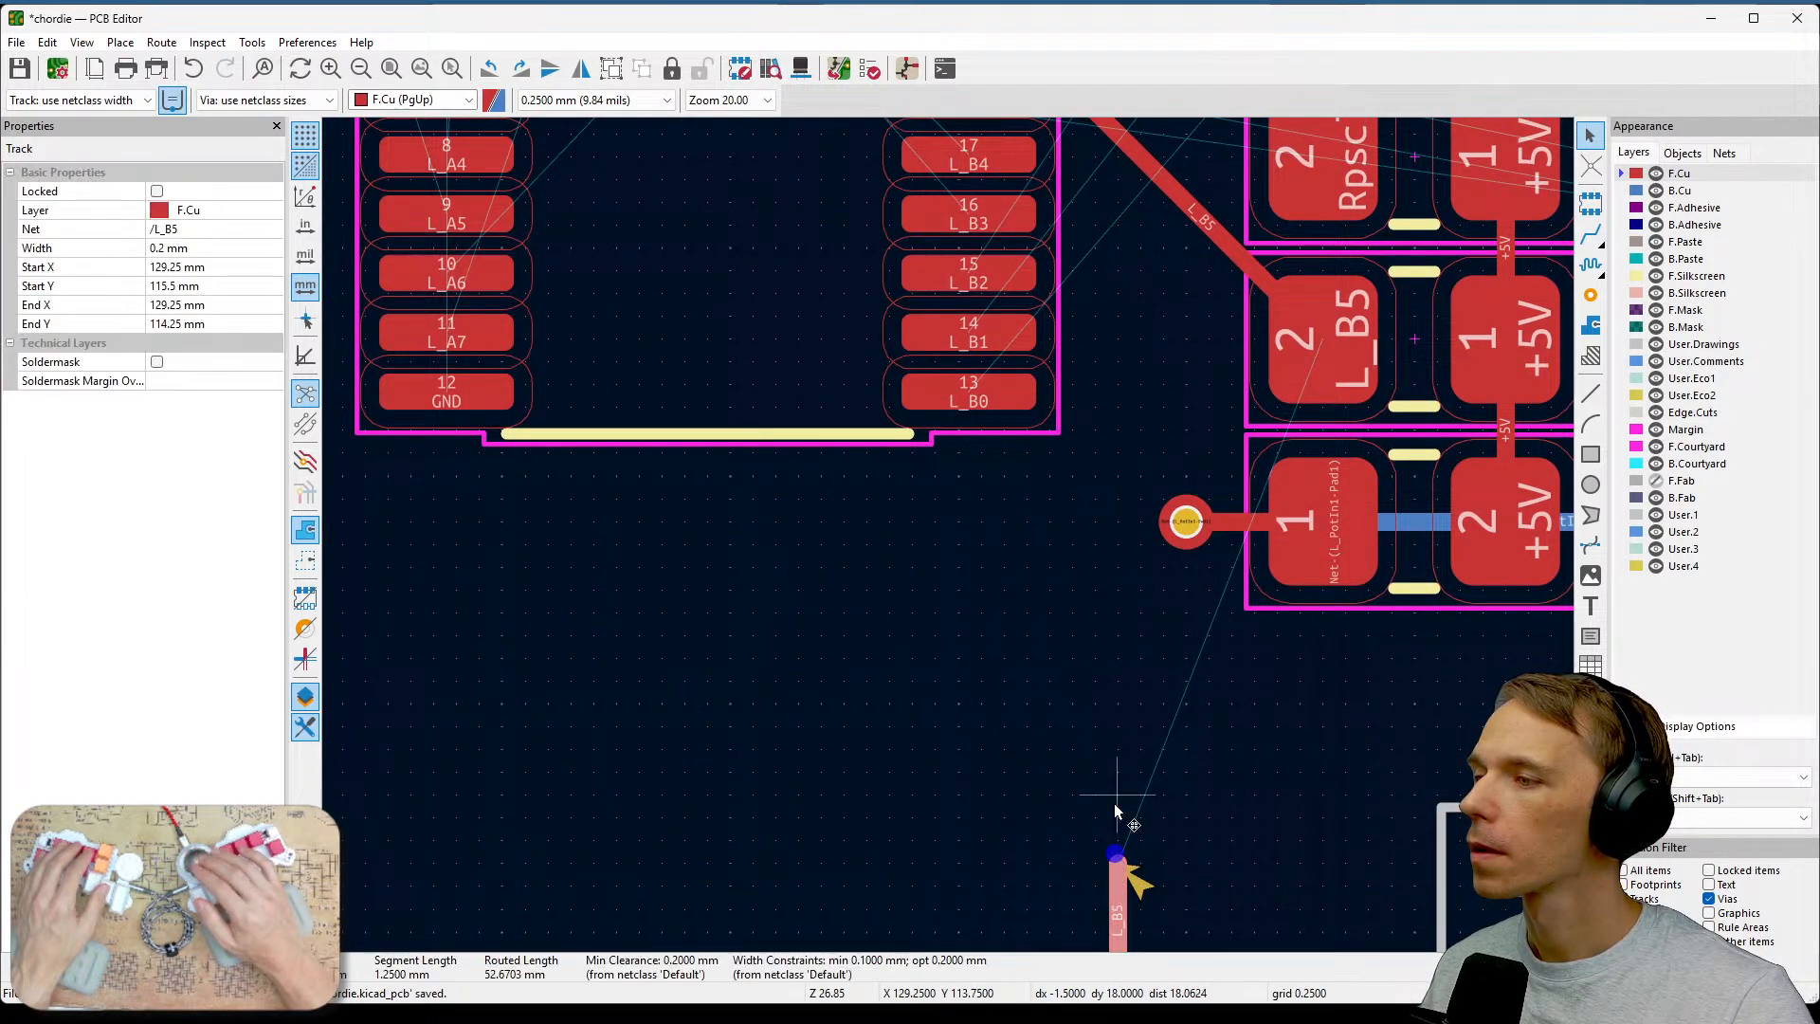
{"action": "key", "text": "Escape"}
{"action": "left_click", "coordinate": [1590, 233]}
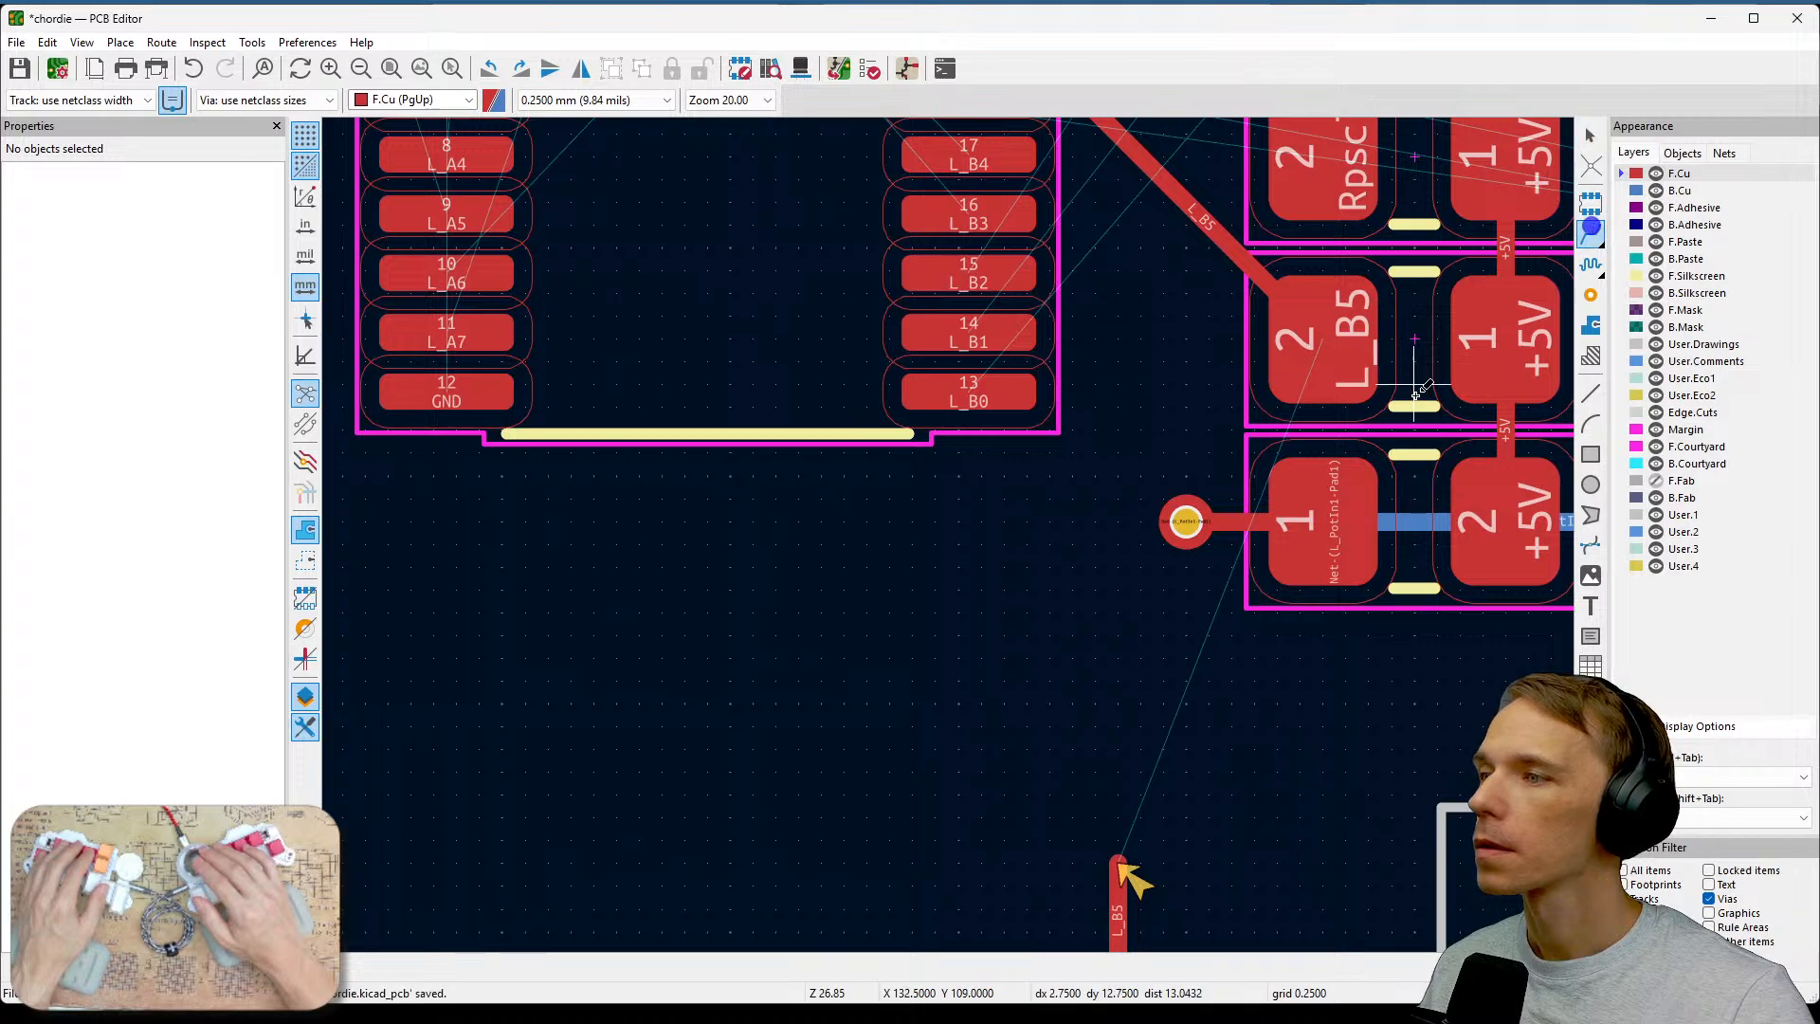
{"action": "scroll", "coordinate": [1119, 862], "scroll_direction": "up", "scroll_amount": 4}
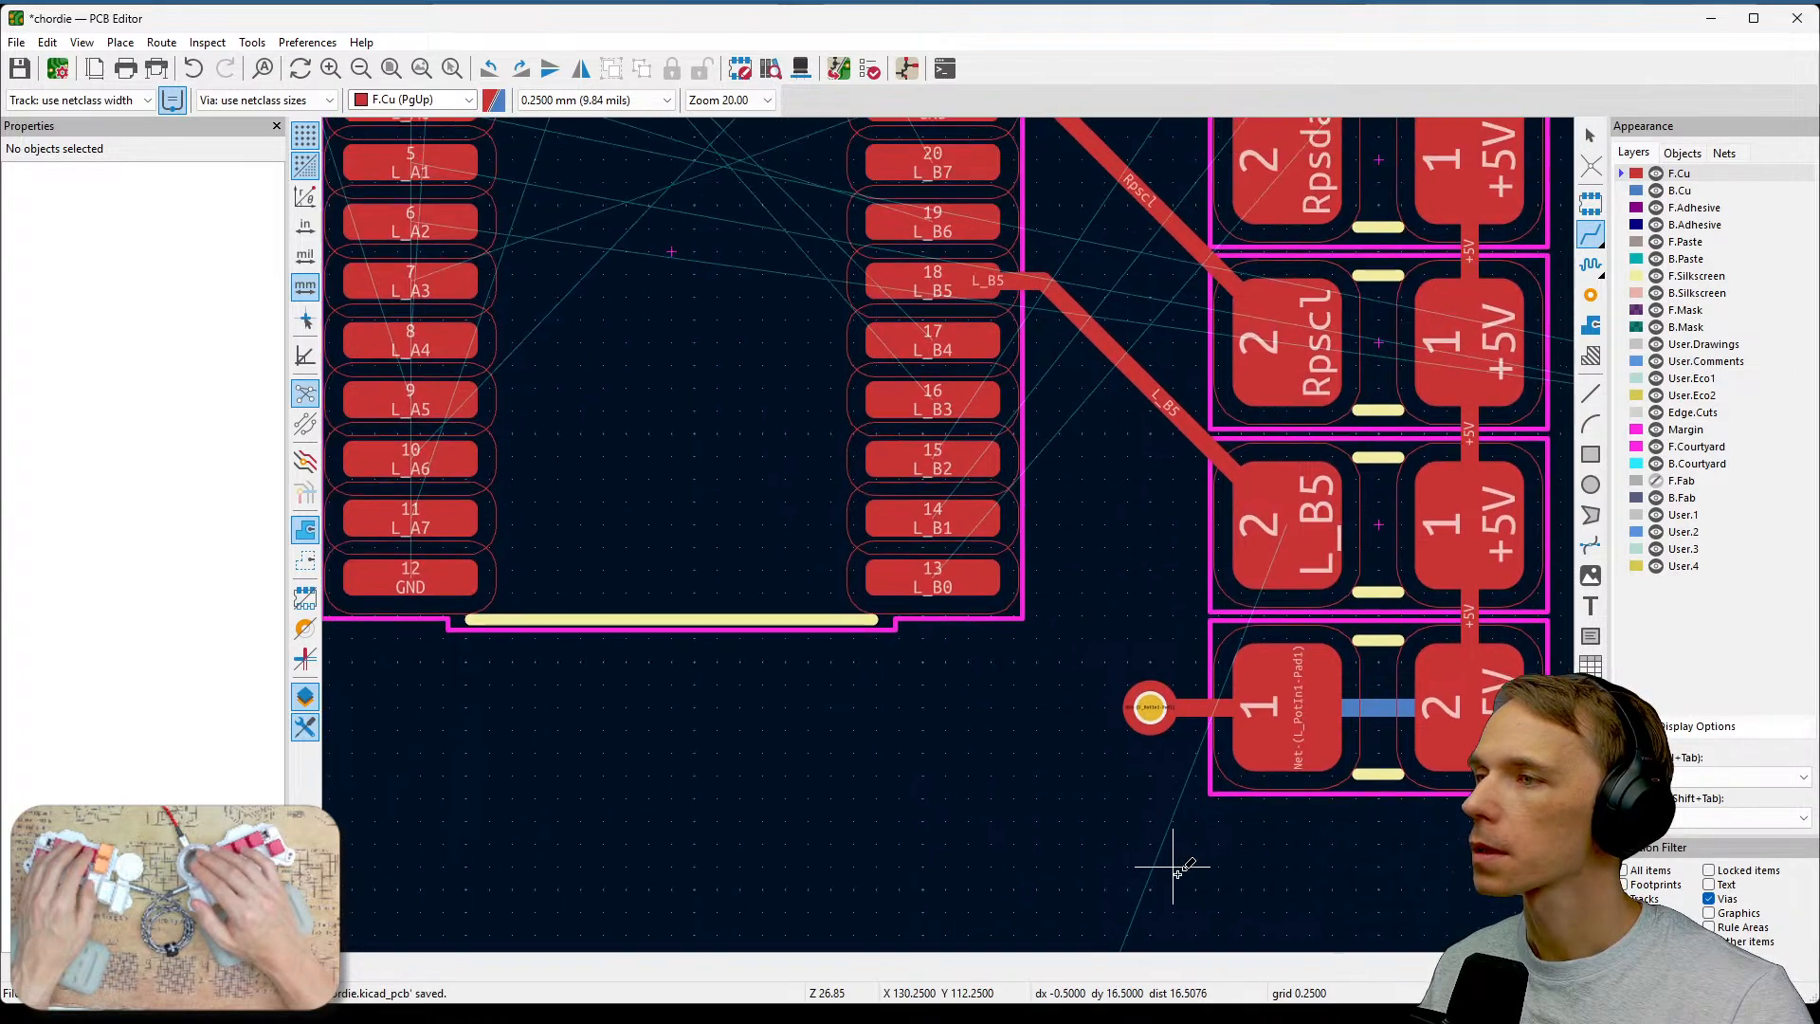
{"action": "middle_click_drag", "start_coordinate": [1156, 815], "coordinate": [1137, 684]}
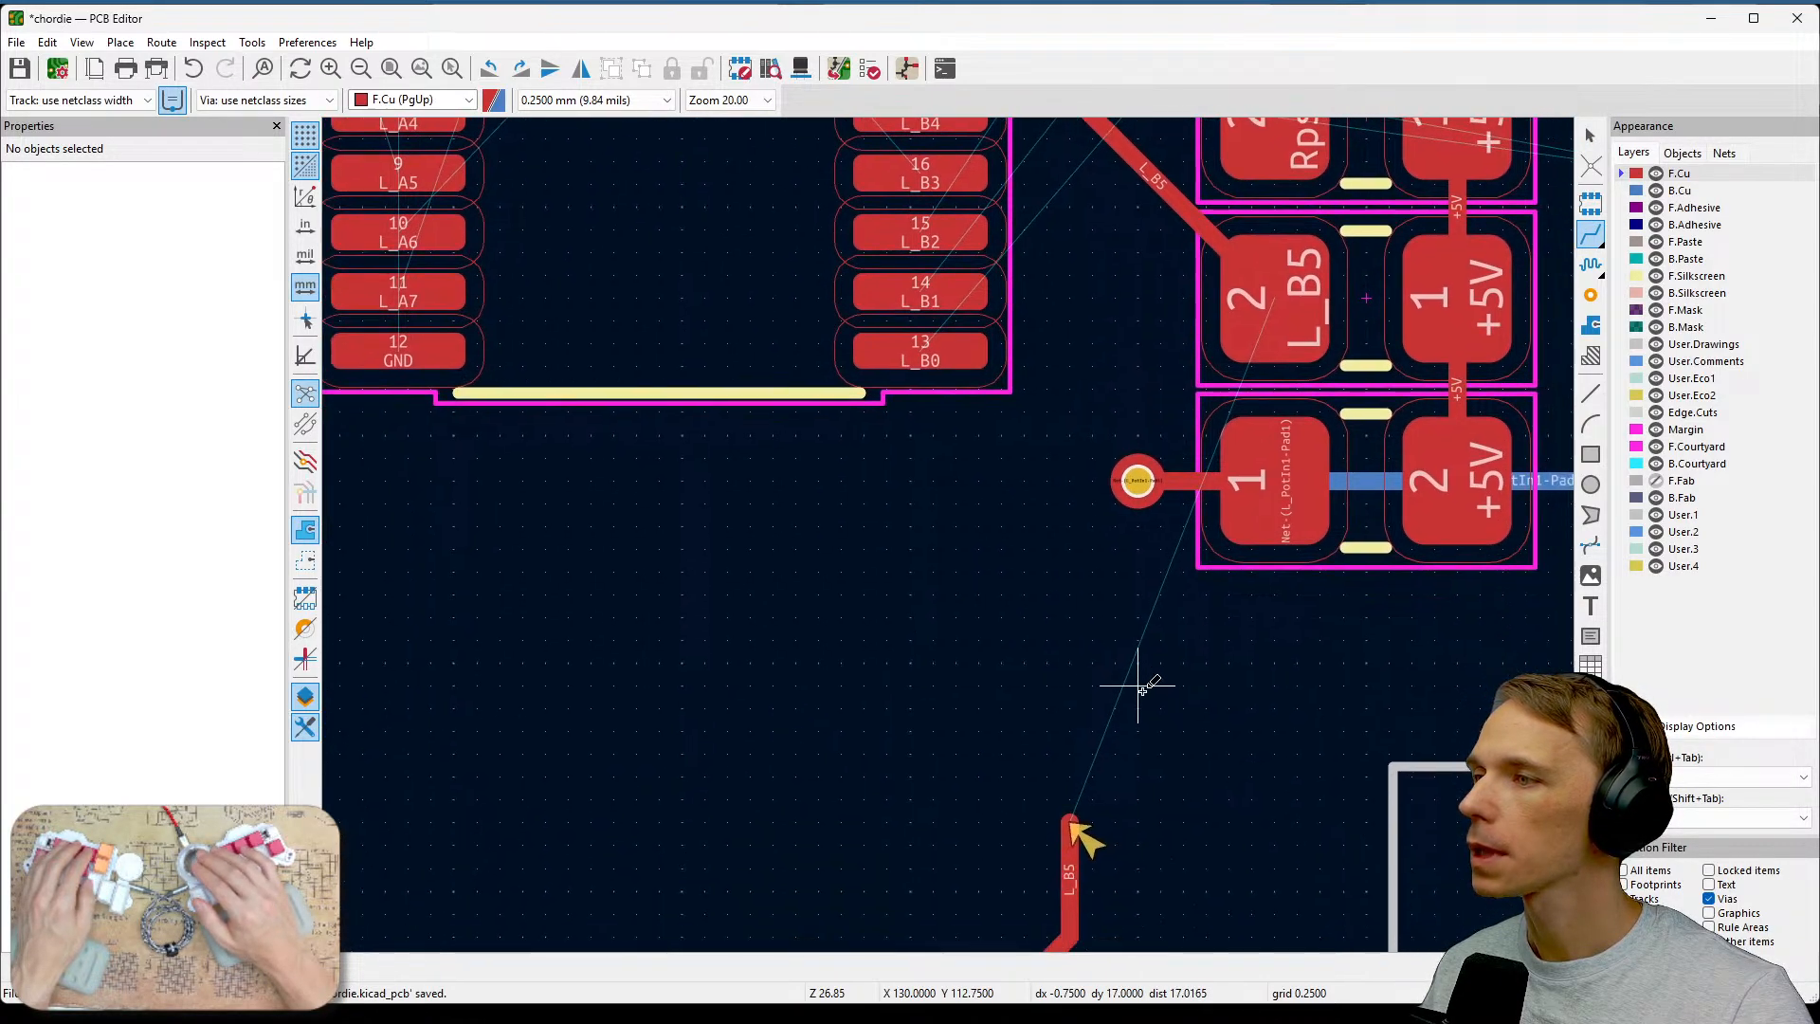
{"action": "left_click", "coordinate": [1077, 820]}
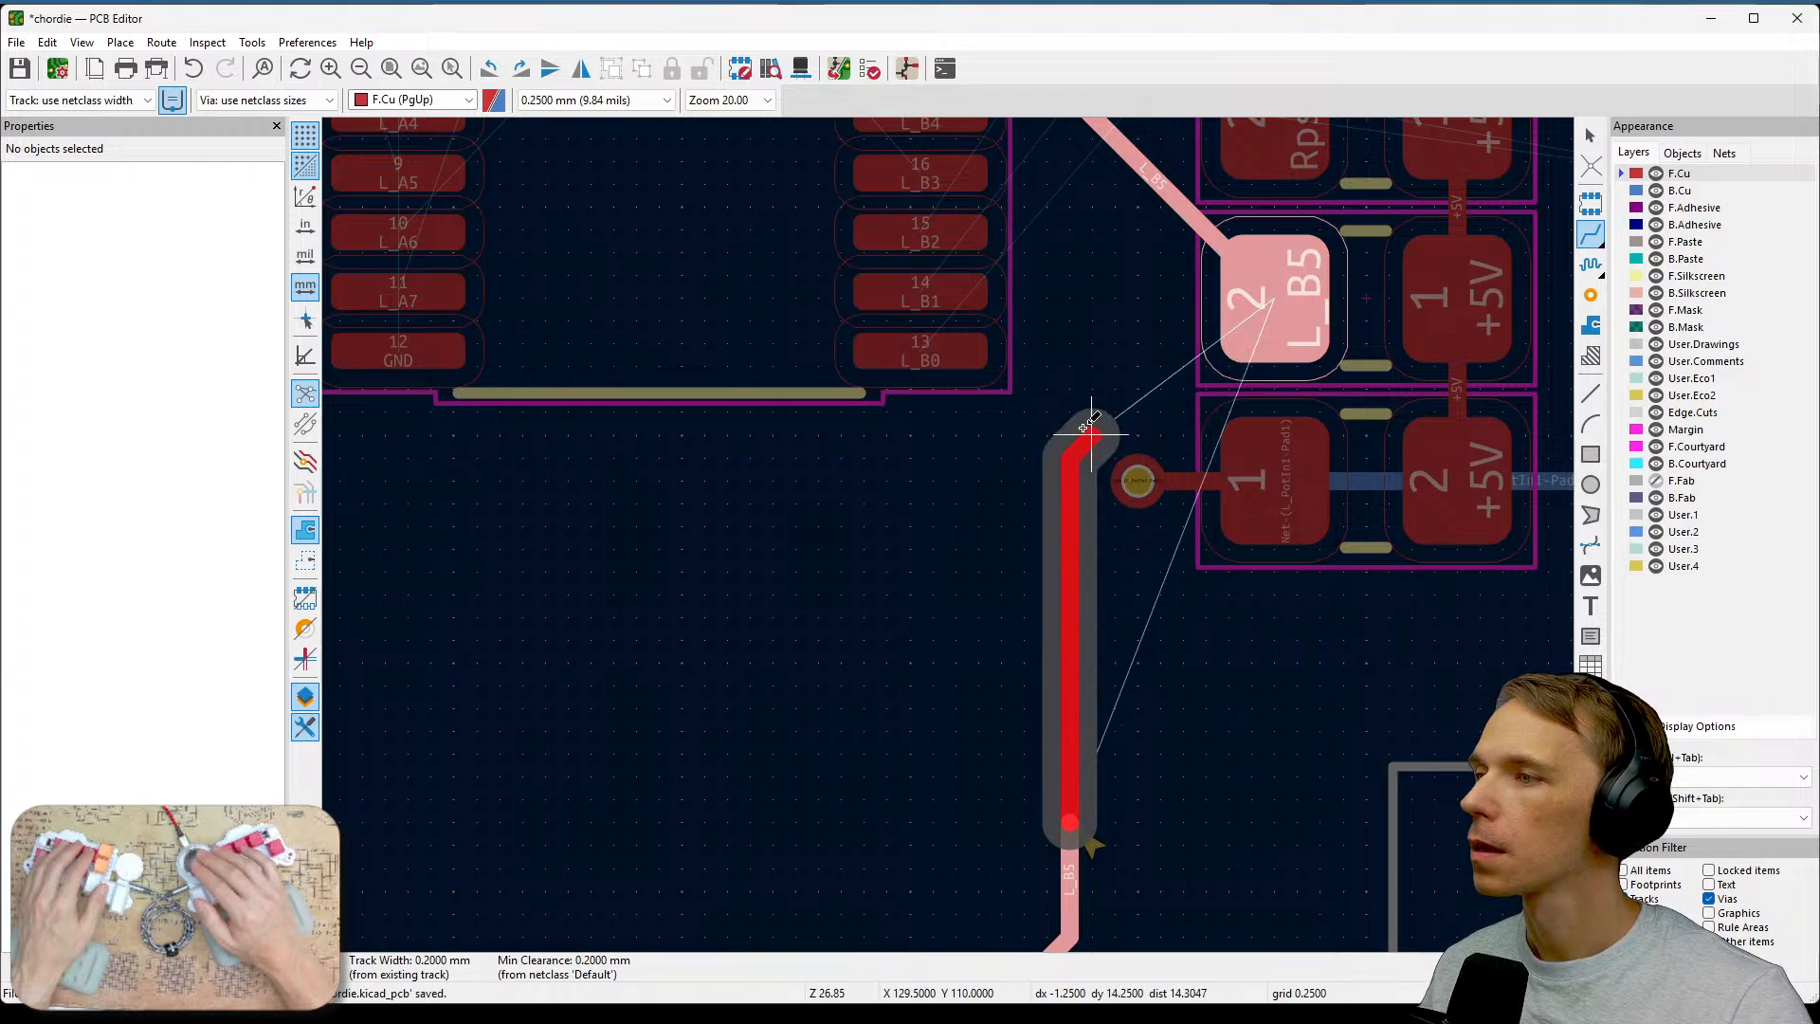
{"action": "left_click", "coordinate": [1218, 305]}
Reshape the L_B5 track by dragging its diagonal segment into a straight vertical run down to the lower trace.
{"action": "scroll", "coordinate": [948, 536], "scroll_direction": "down", "scroll_amount": 3}
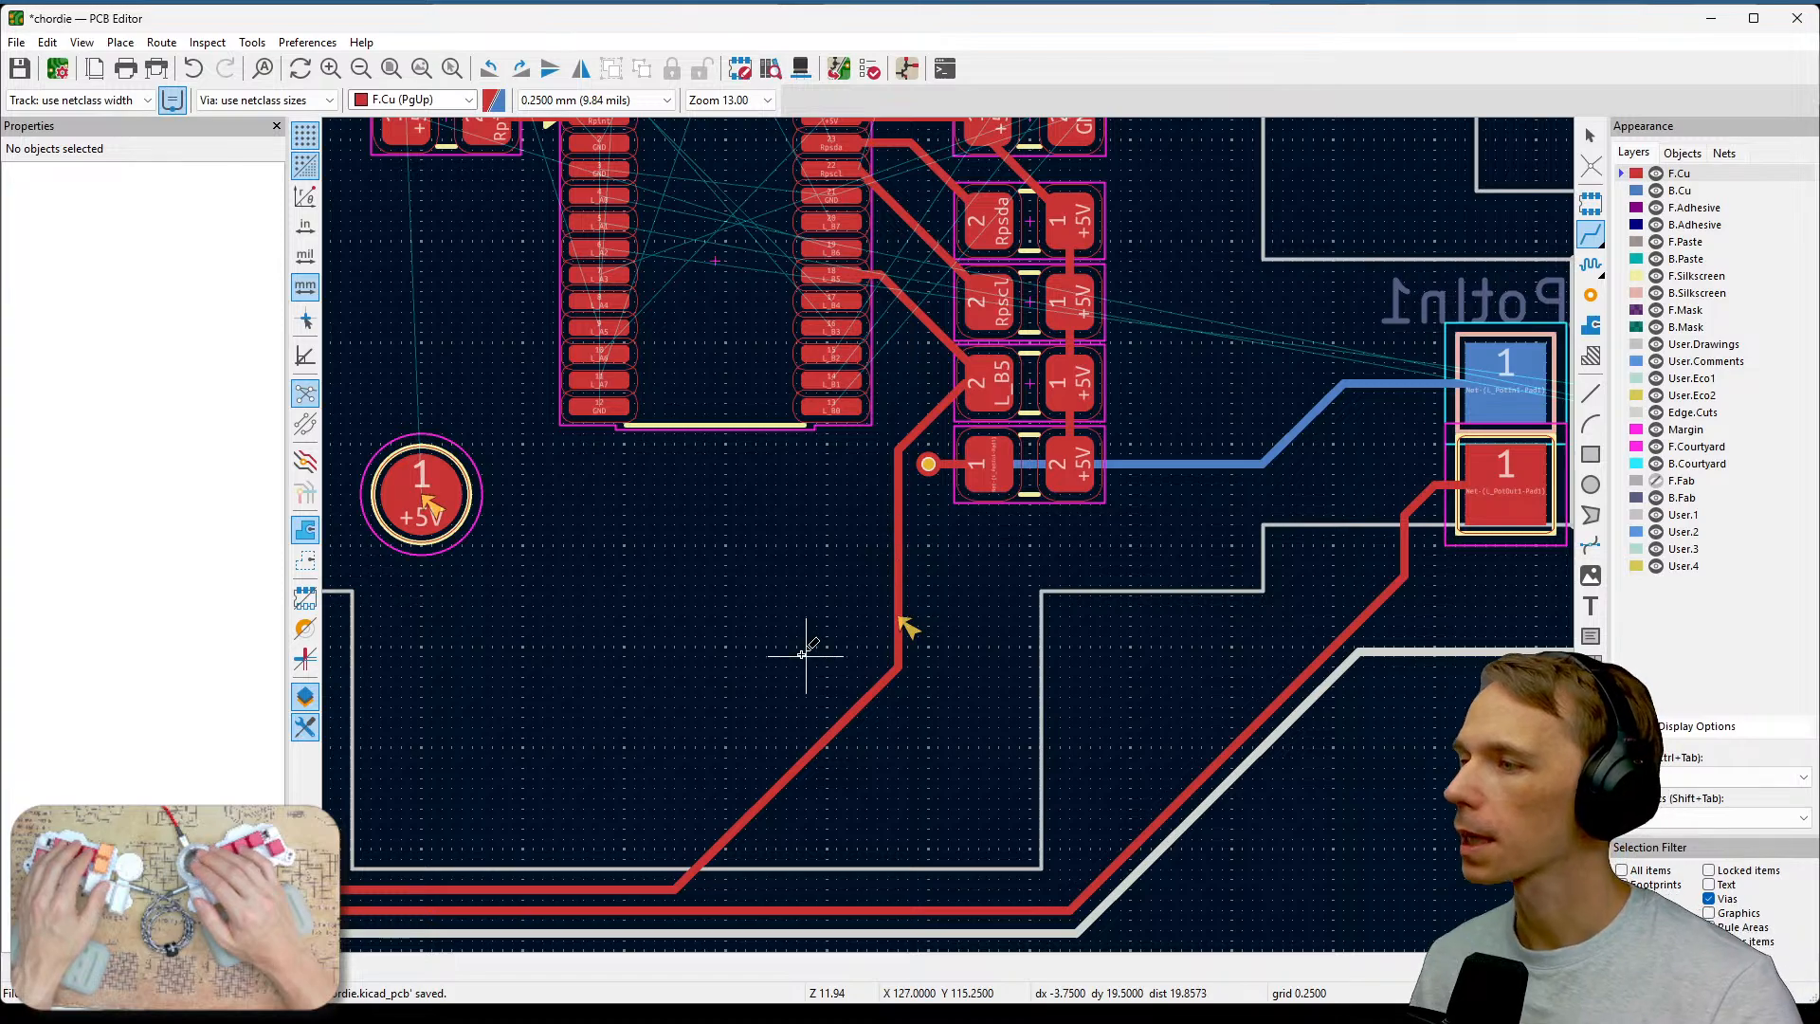
{"action": "key", "text": "Escape"}
{"action": "left_click", "coordinate": [825, 749]}
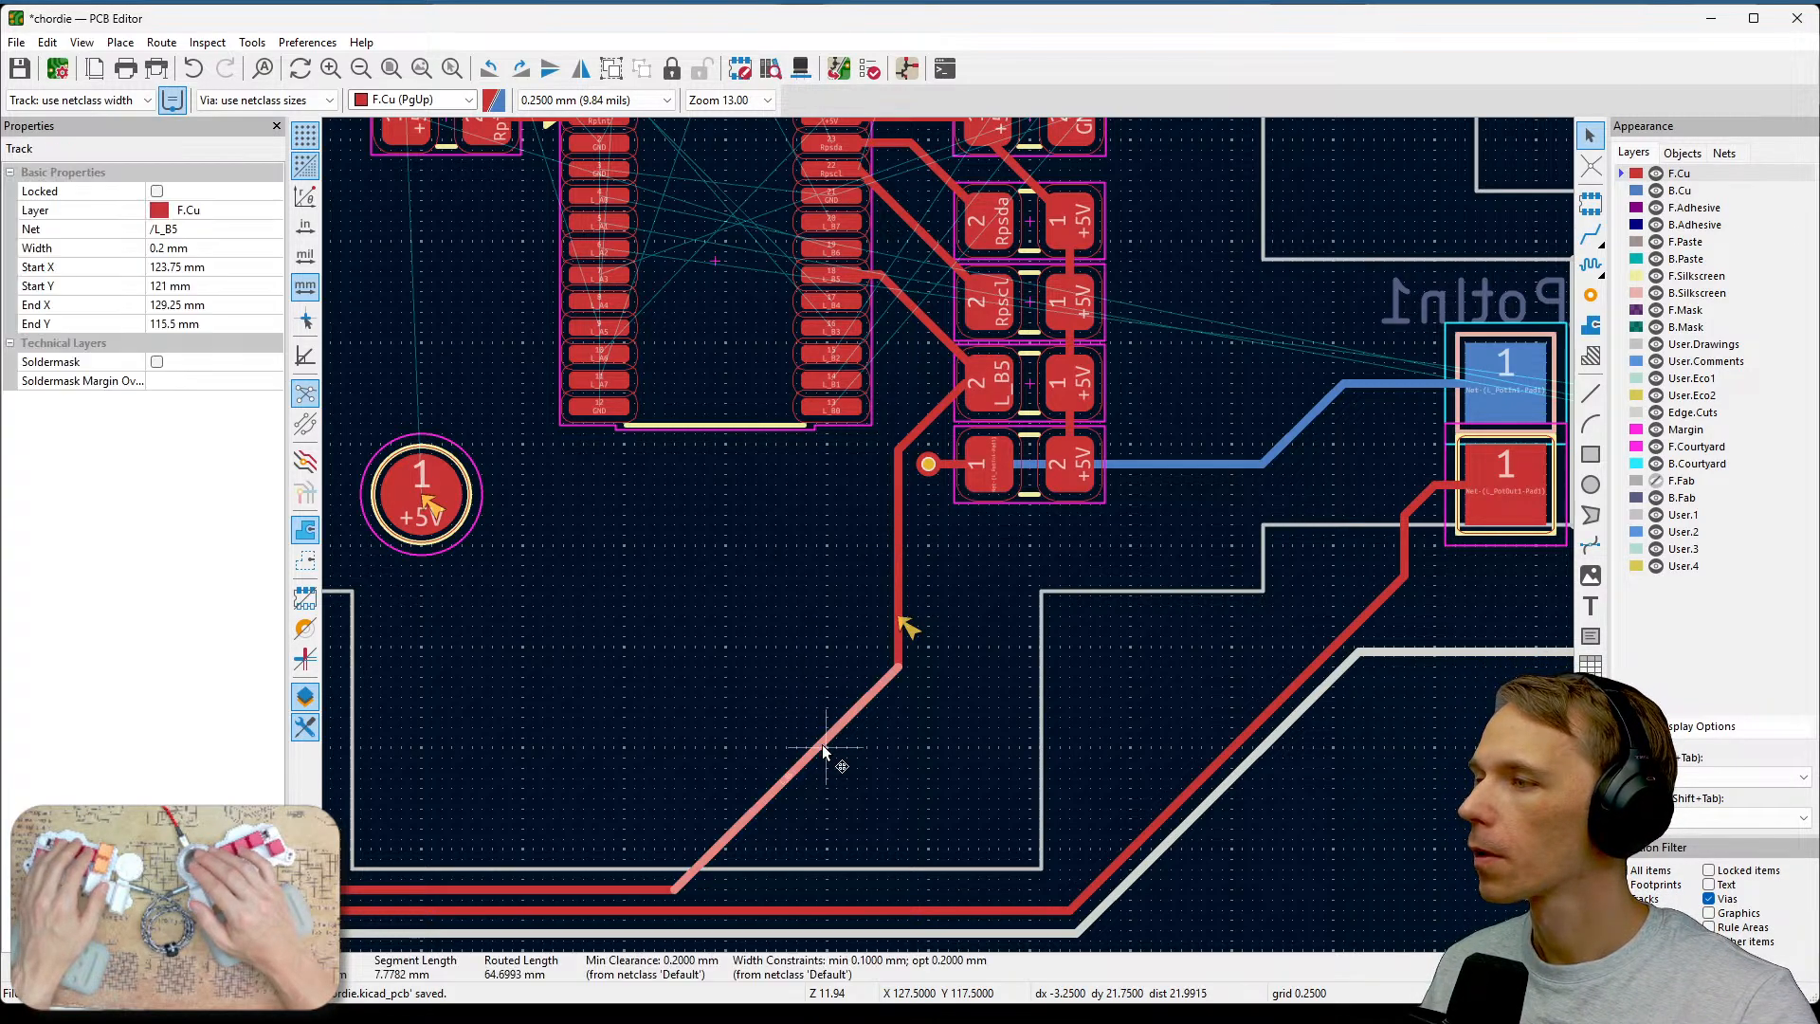
{"action": "left_click_drag", "start_coordinate": [825, 756], "coordinate": [901, 872]}
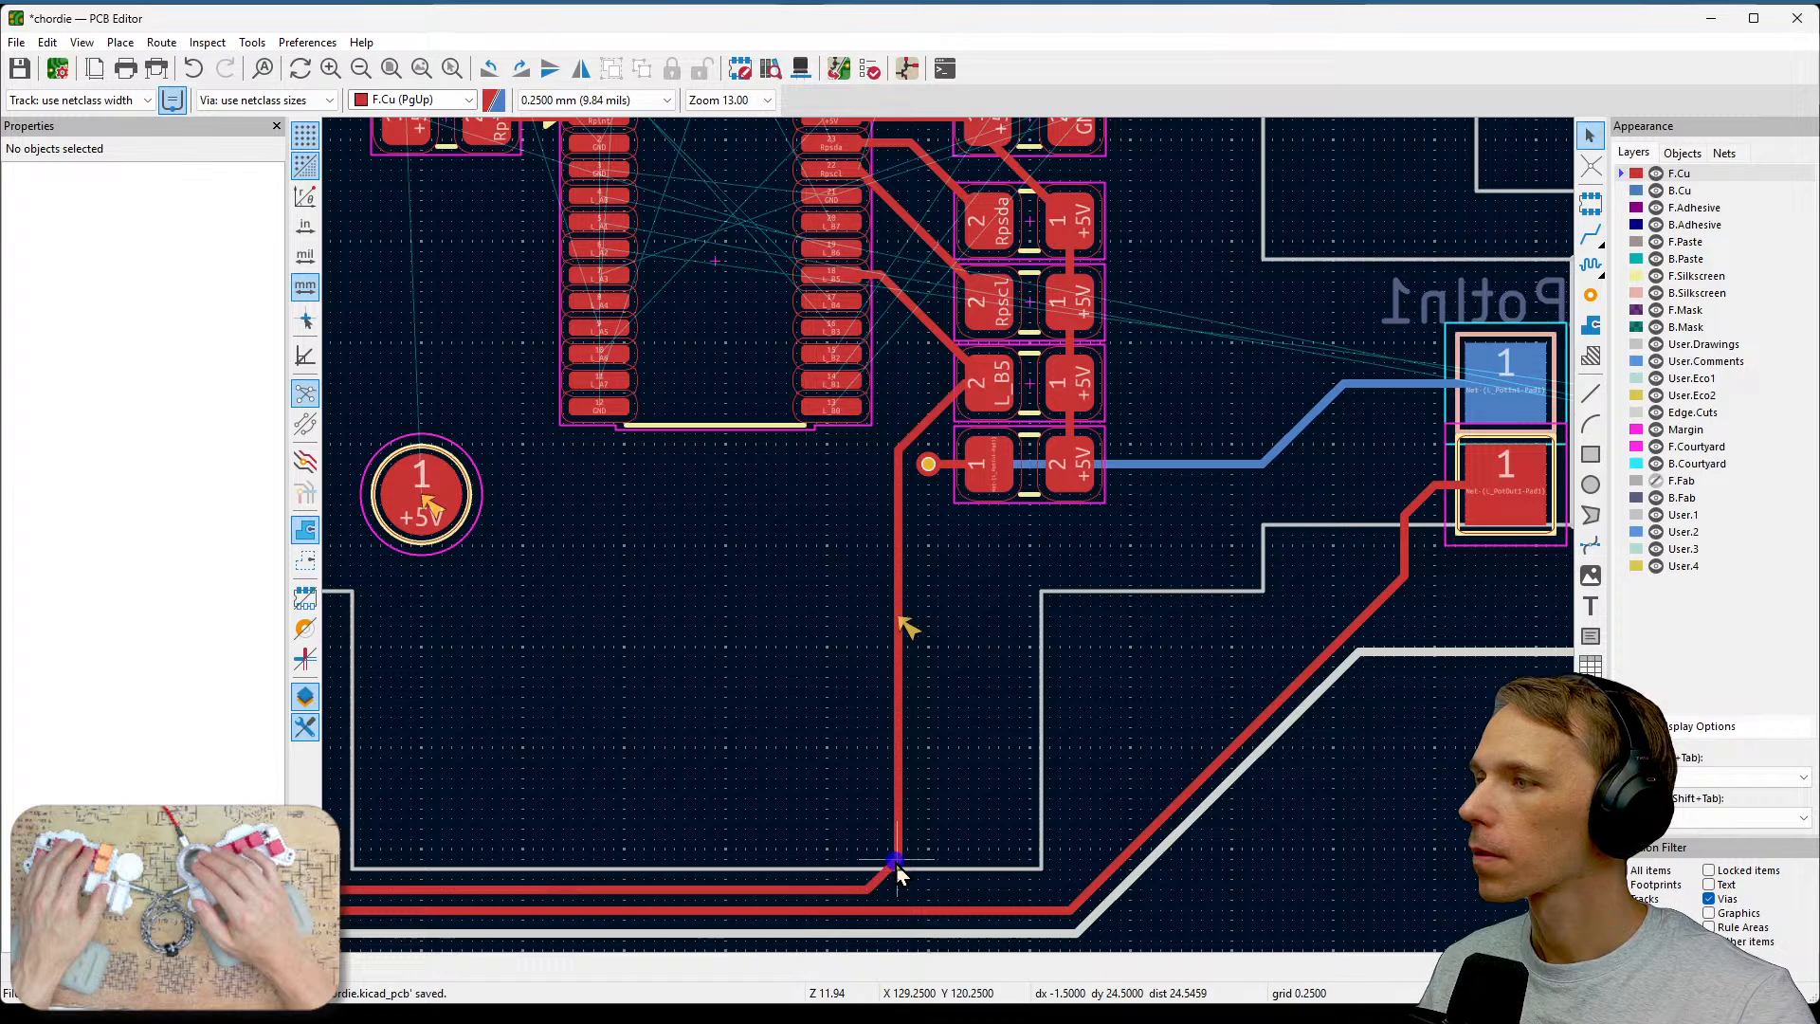
Survey the board layout around the U1_L1 module, resistors and test points, briefly checking the schematic.
{"action": "right_click_drag", "start_coordinate": [982, 805], "coordinate": [1288, 778]}
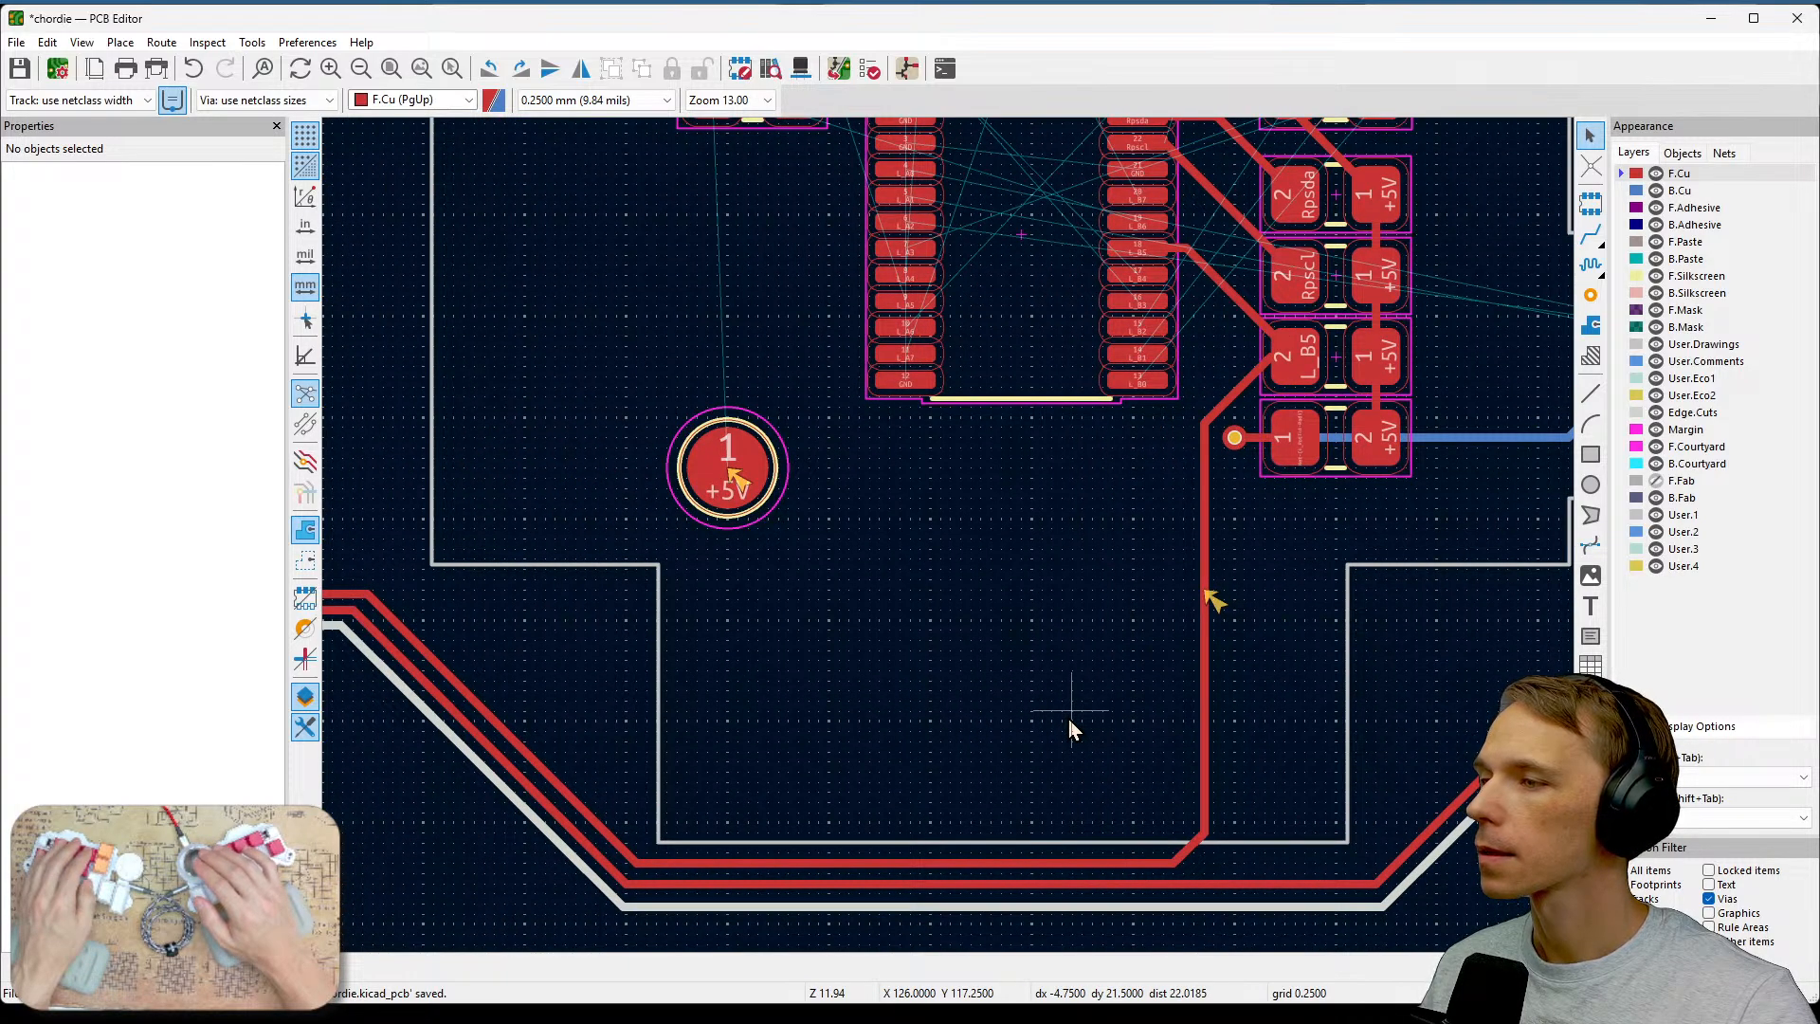
{"action": "right_click_drag", "start_coordinate": [834, 643], "coordinate": [1348, 678]}
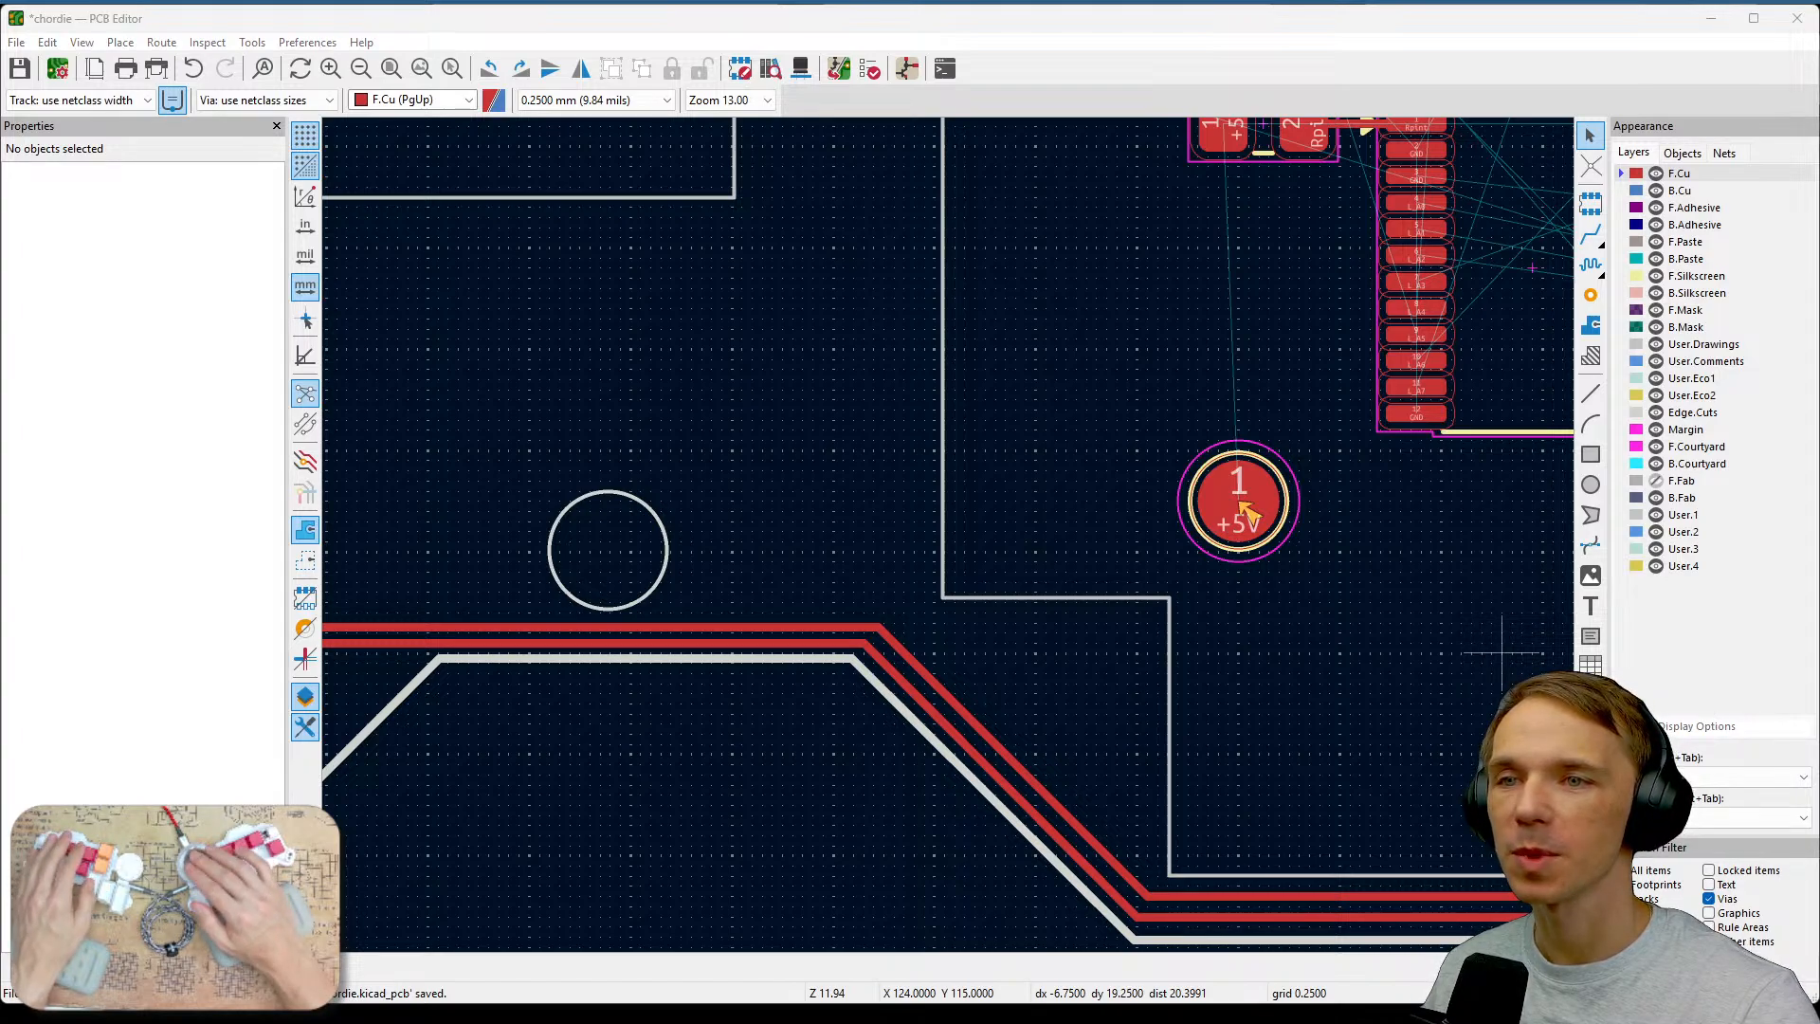
{"action": "key", "text": "alt+Tab"}
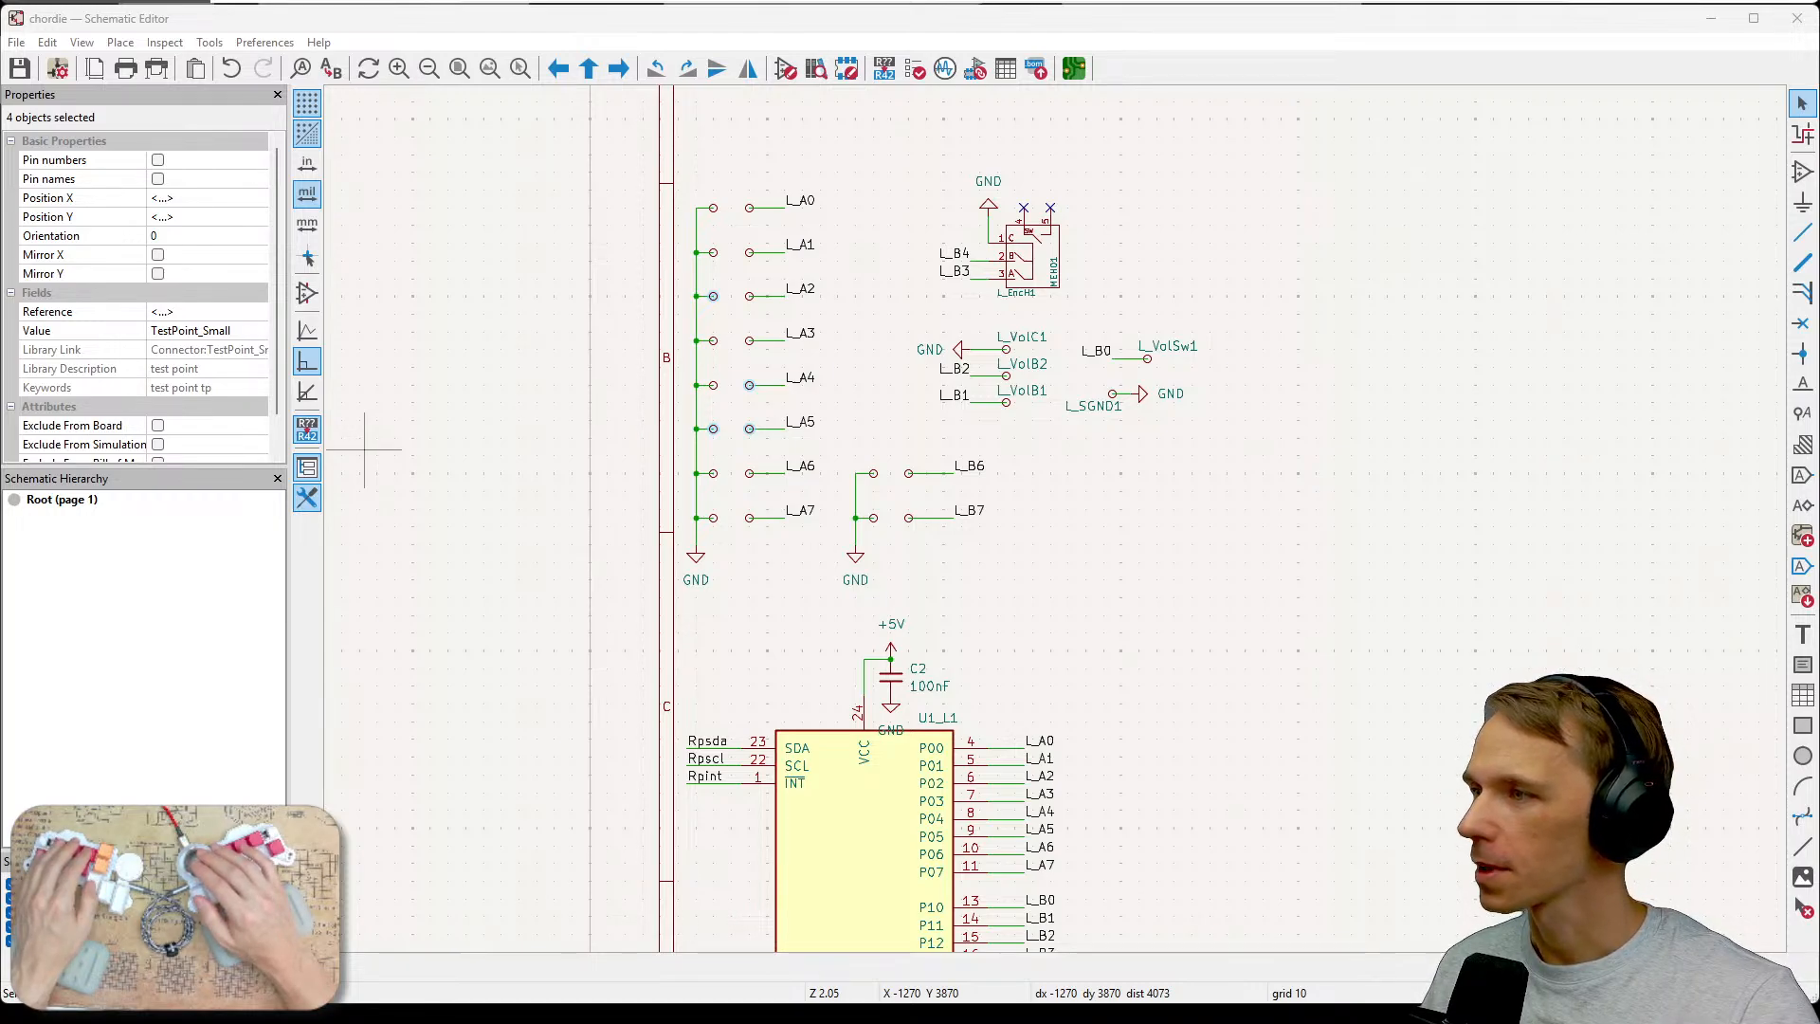
{"action": "key", "text": "alt+Tab"}
{"action": "left_click_drag", "start_coordinate": [742, 418], "coordinate": [1010, 442]}
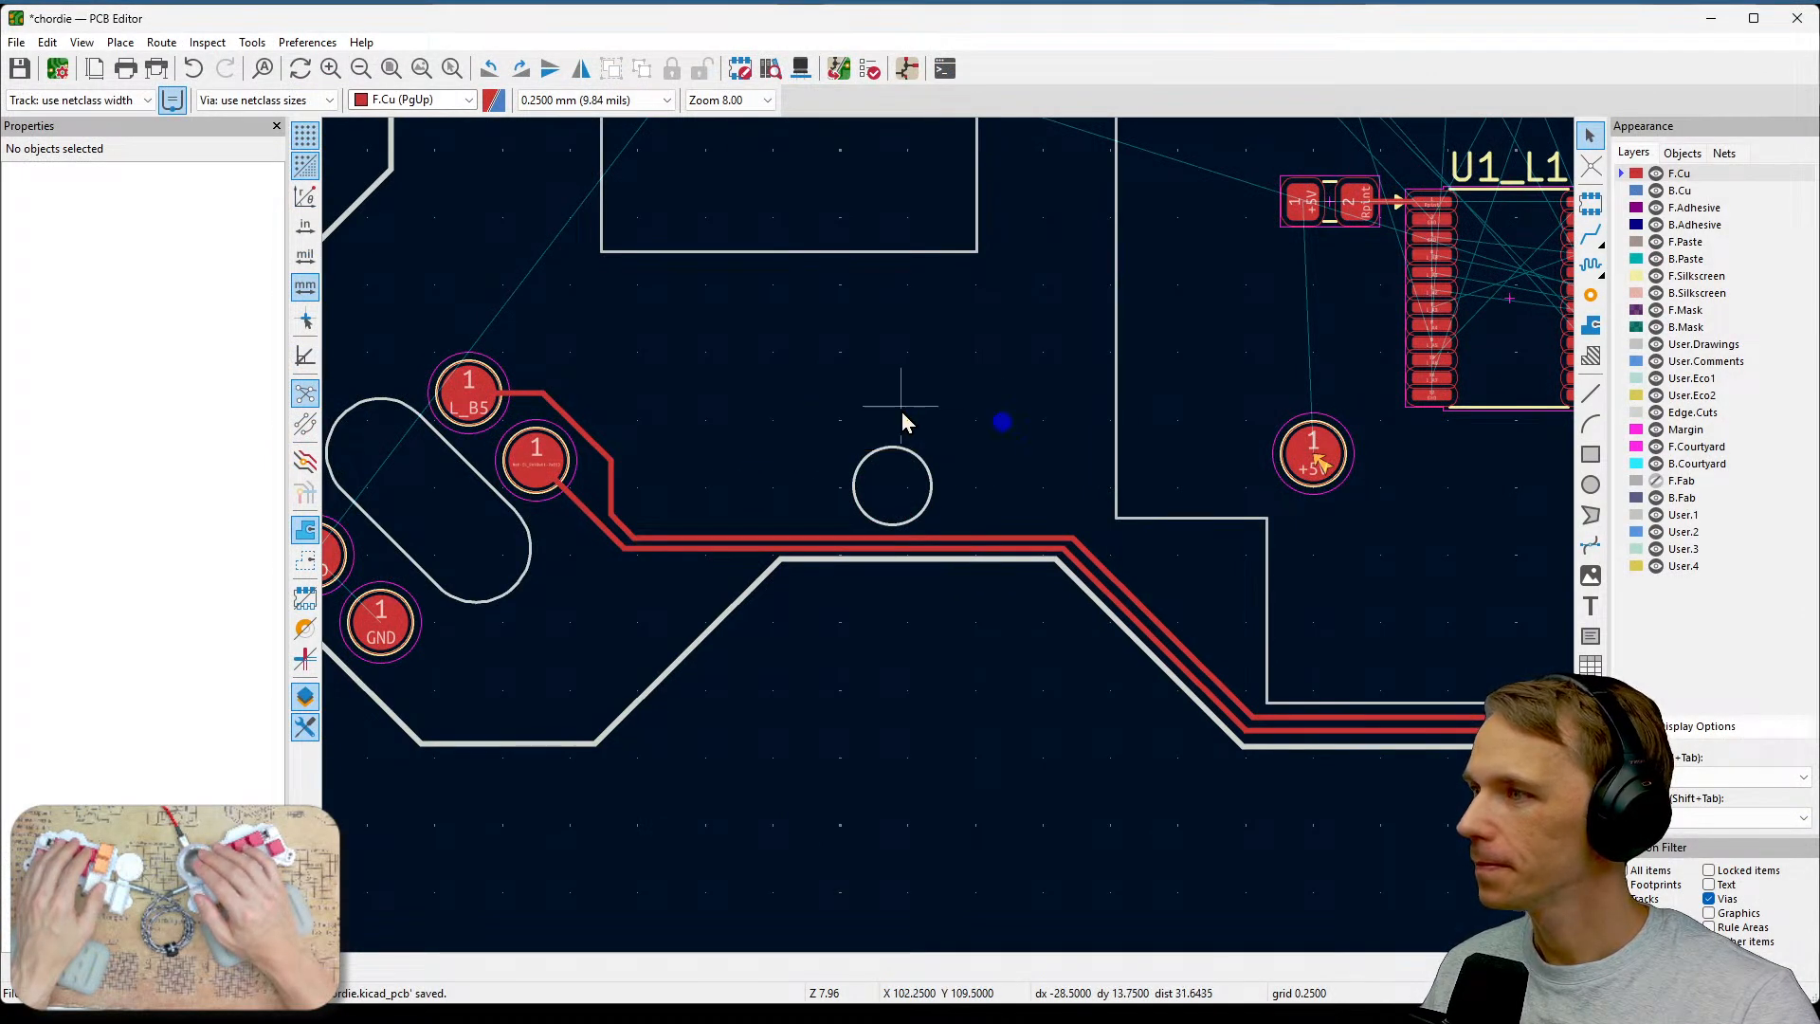
{"action": "middle_click_drag", "start_coordinate": [901, 411], "coordinate": [925, 711]}
{"action": "scroll", "coordinate": [1248, 379], "scroll_direction": "down", "scroll_amount": 2}
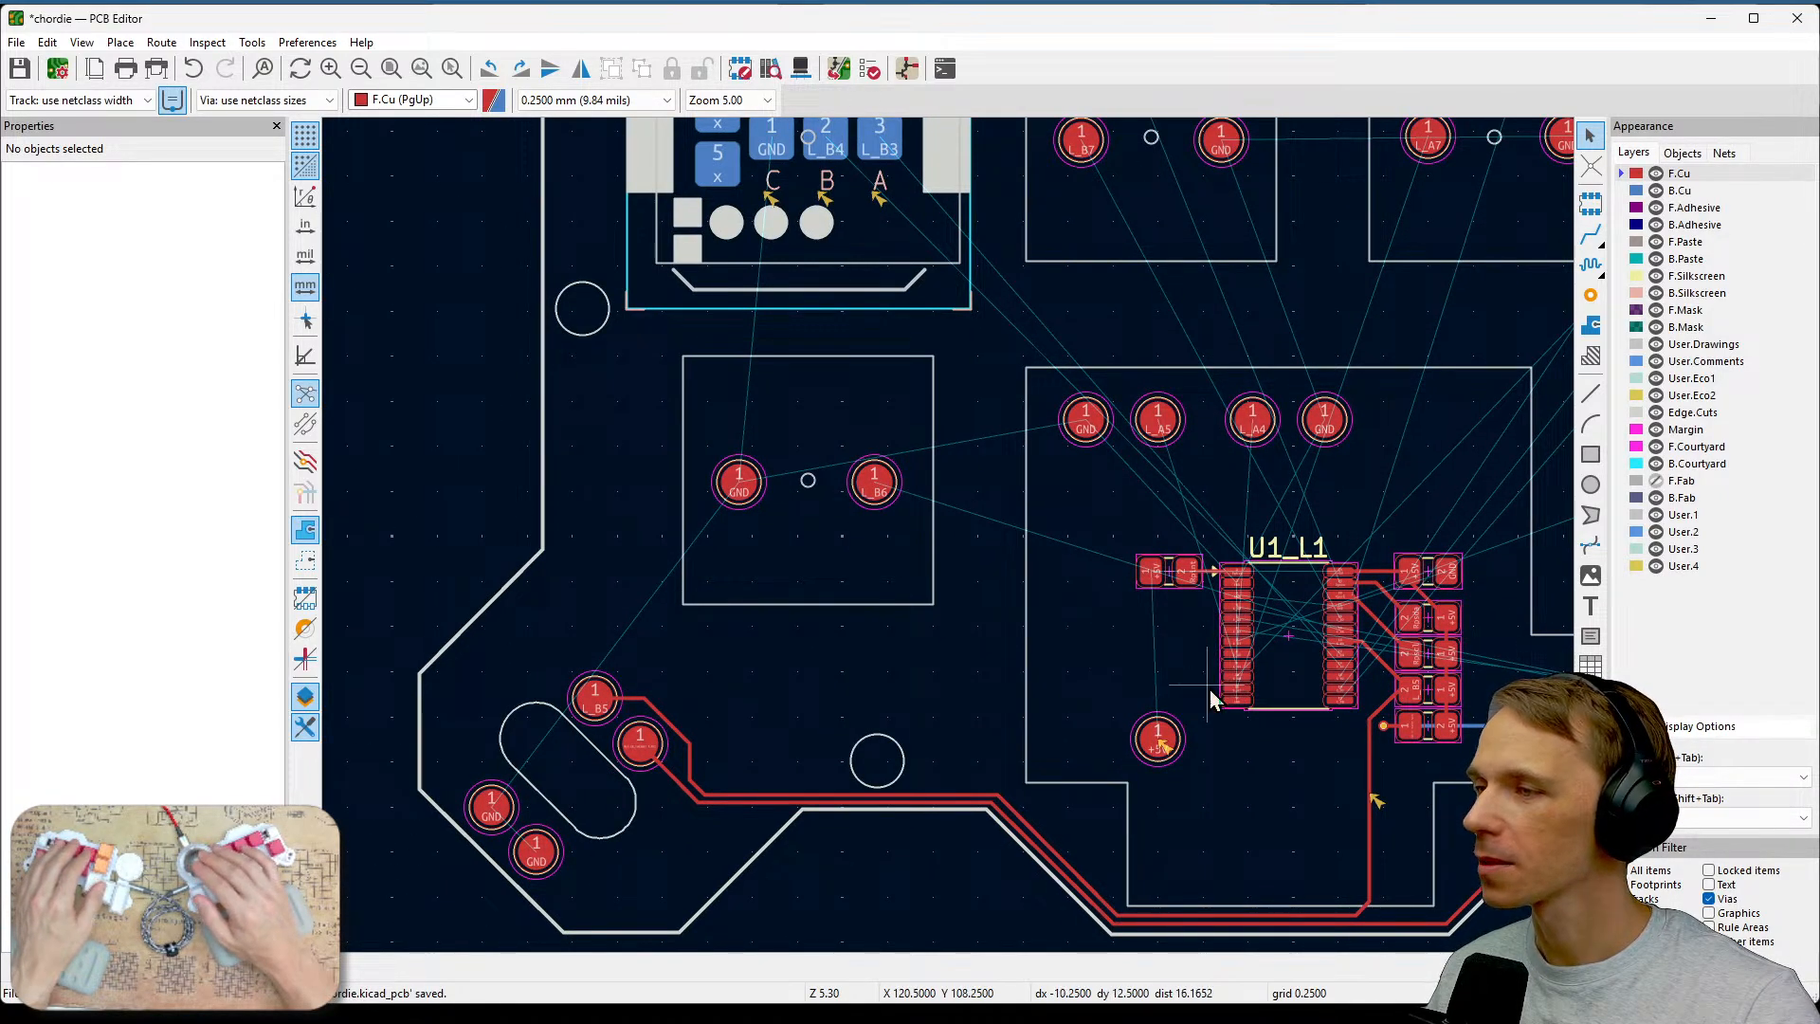
{"action": "scroll", "coordinate": [1209, 690], "scroll_direction": "up", "scroll_amount": 4}
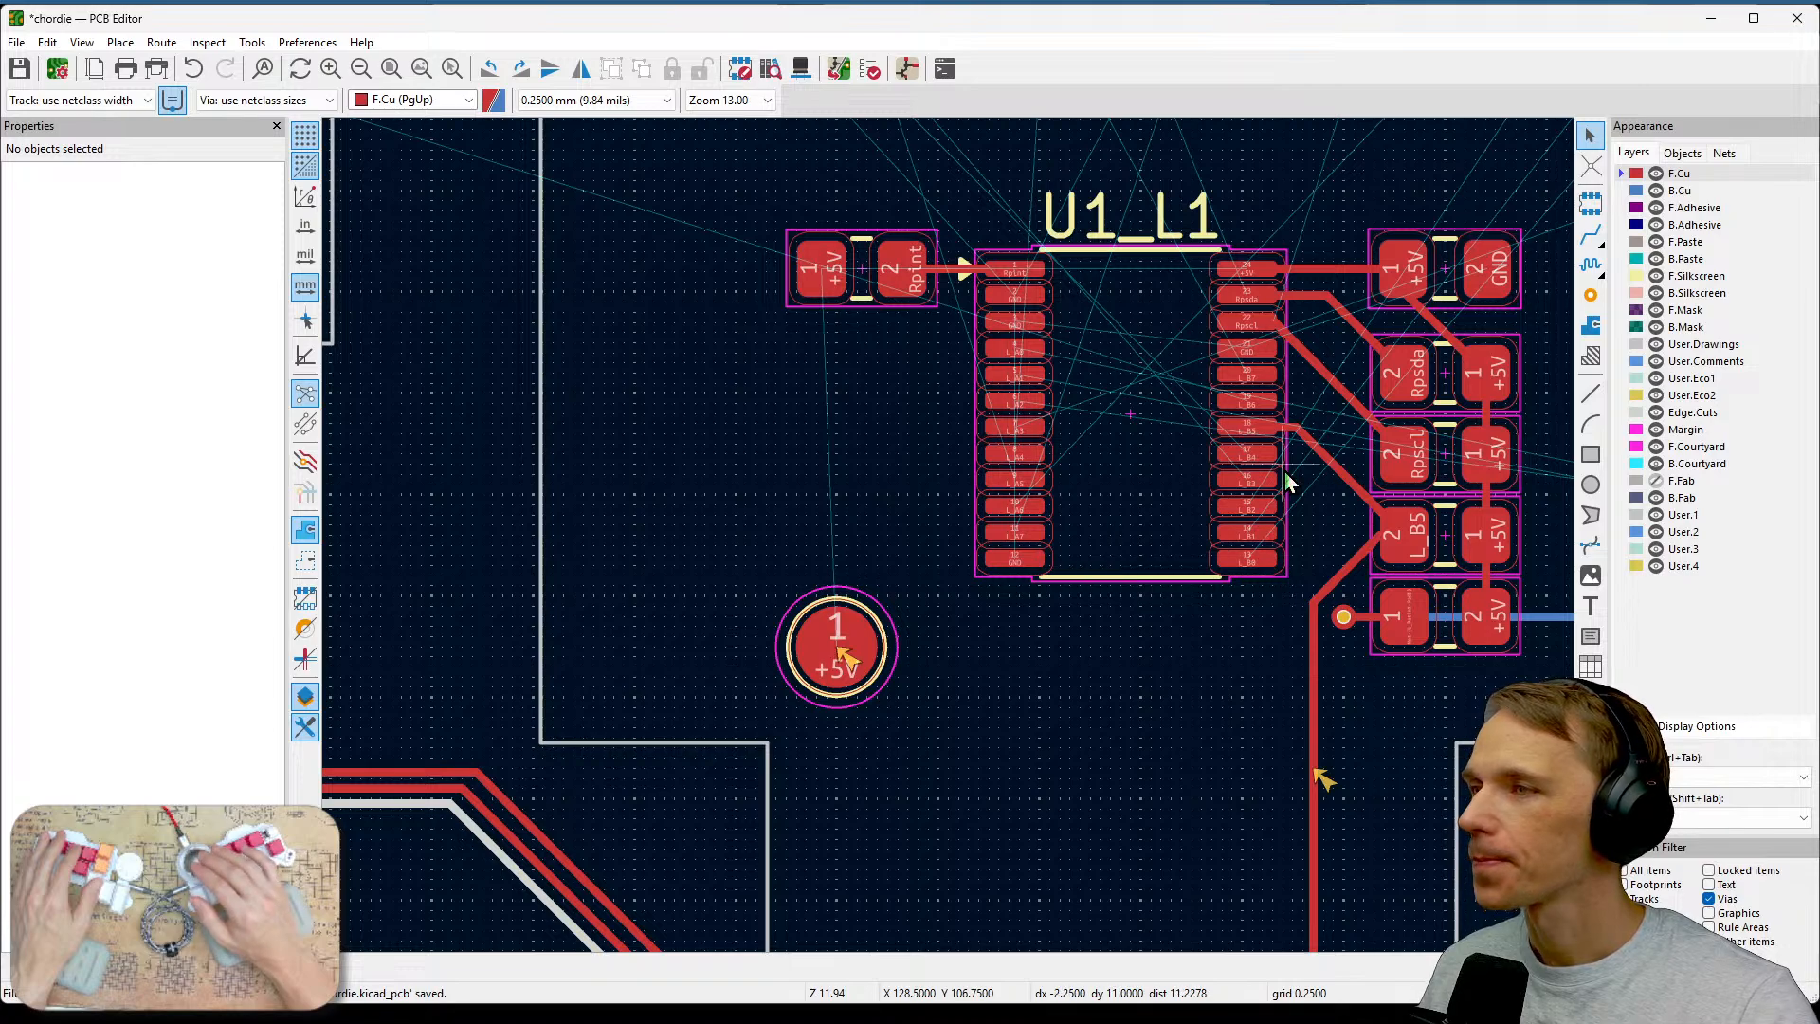
{"action": "scroll", "coordinate": [1283, 470], "scroll_direction": "up", "scroll_amount": 1}
{"action": "middle_click_drag", "start_coordinate": [642, 639], "coordinate": [1213, 563]}
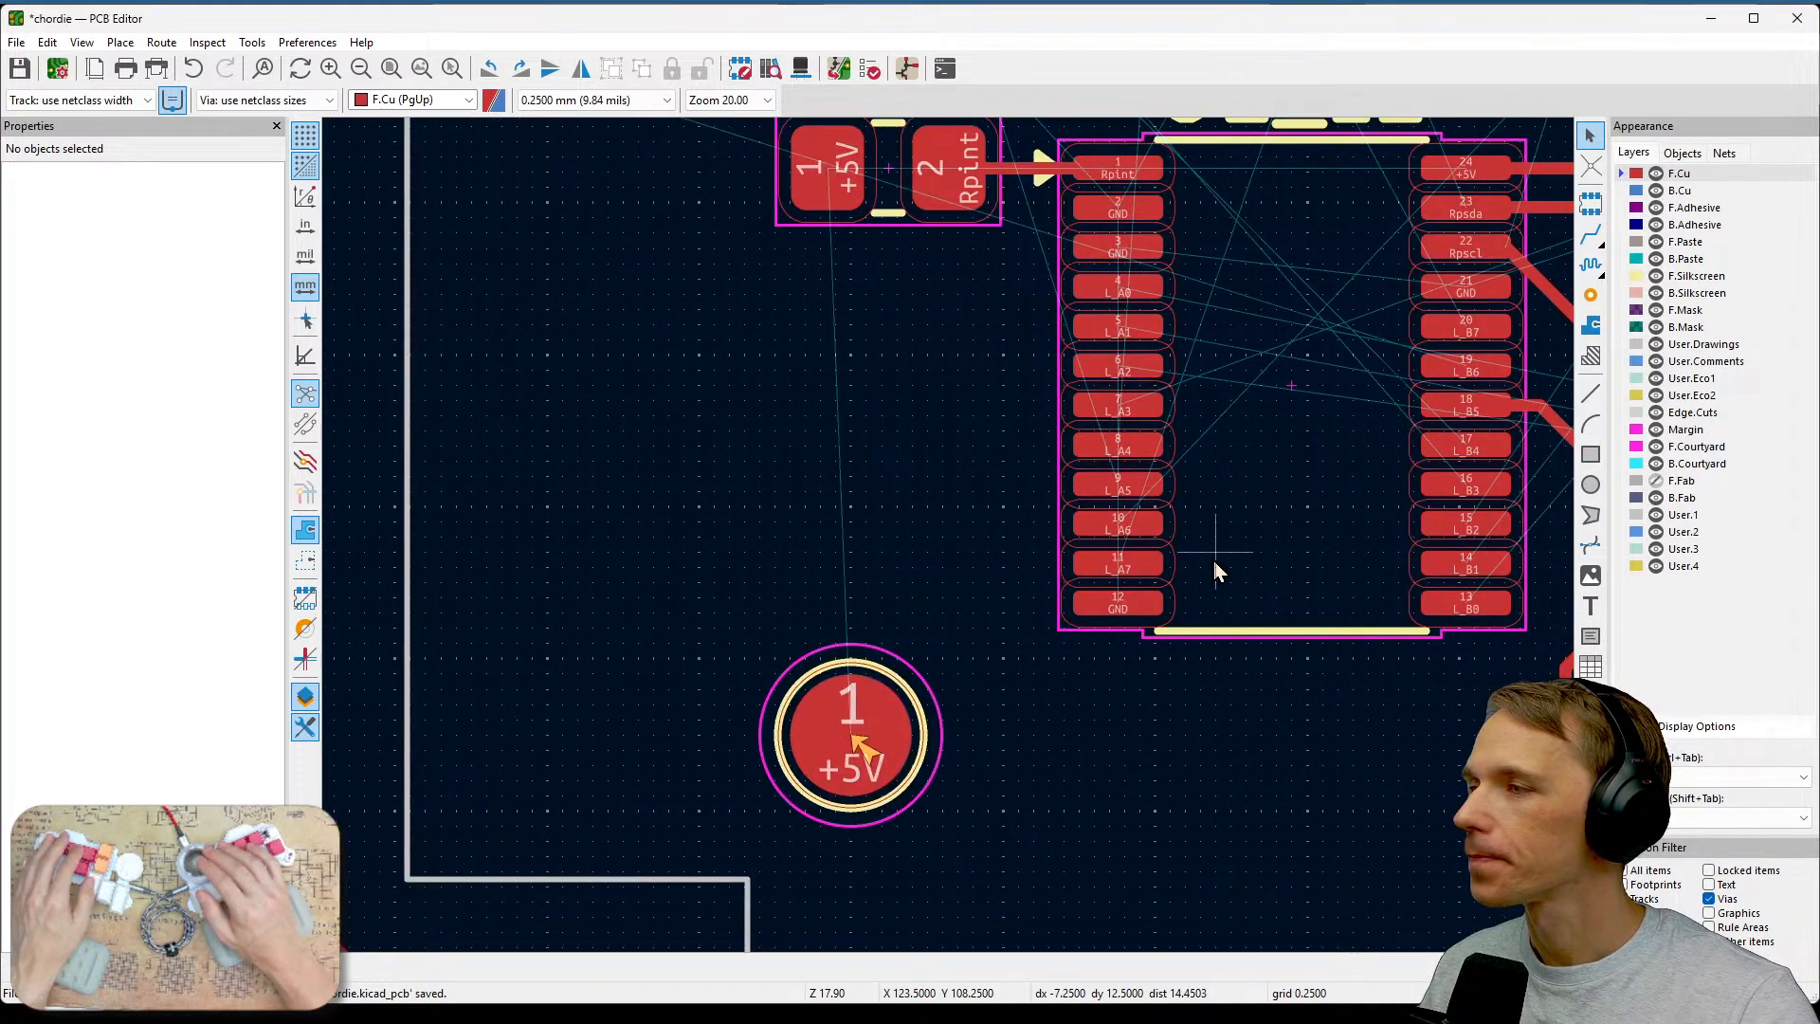
{"action": "middle_click_drag", "start_coordinate": [828, 515], "coordinate": [983, 591]}
{"action": "scroll", "coordinate": [980, 532], "scroll_direction": "down", "scroll_amount": 1}
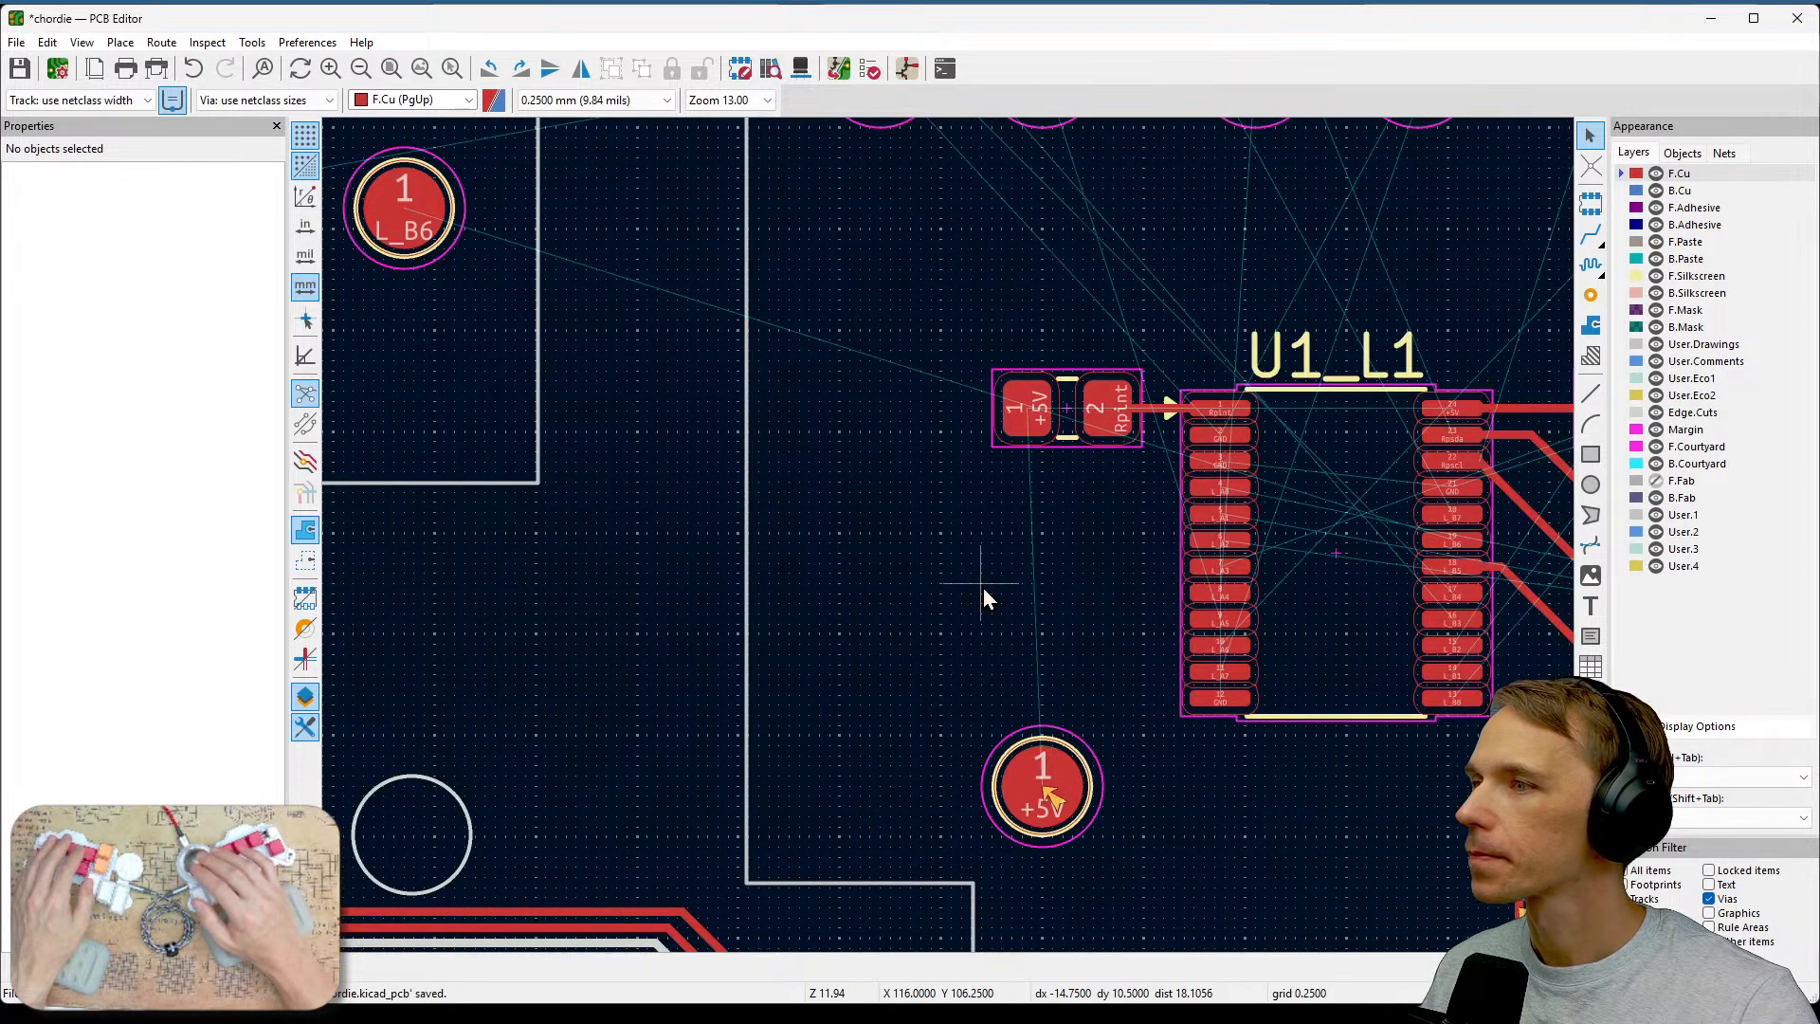
{"action": "scroll", "coordinate": [1429, 571], "scroll_direction": "up", "scroll_amount": 1}
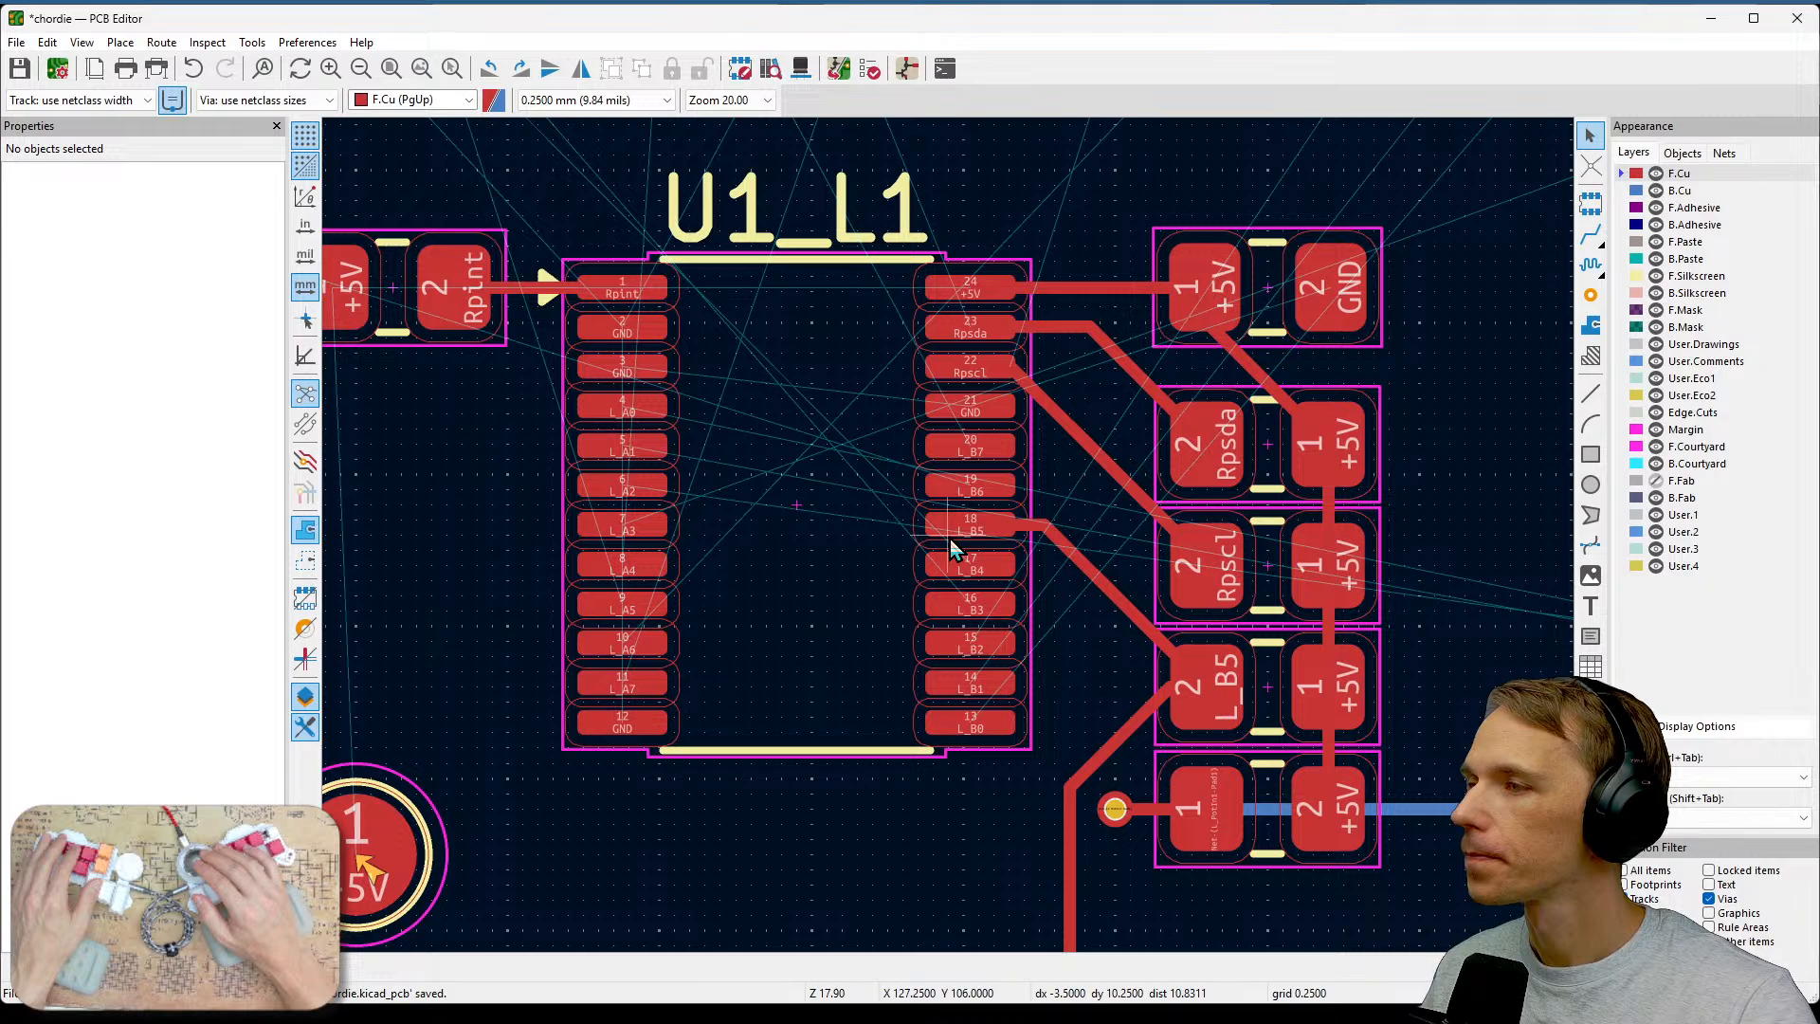
{"action": "scroll", "coordinate": [950, 538], "scroll_direction": "up", "scroll_amount": 1}
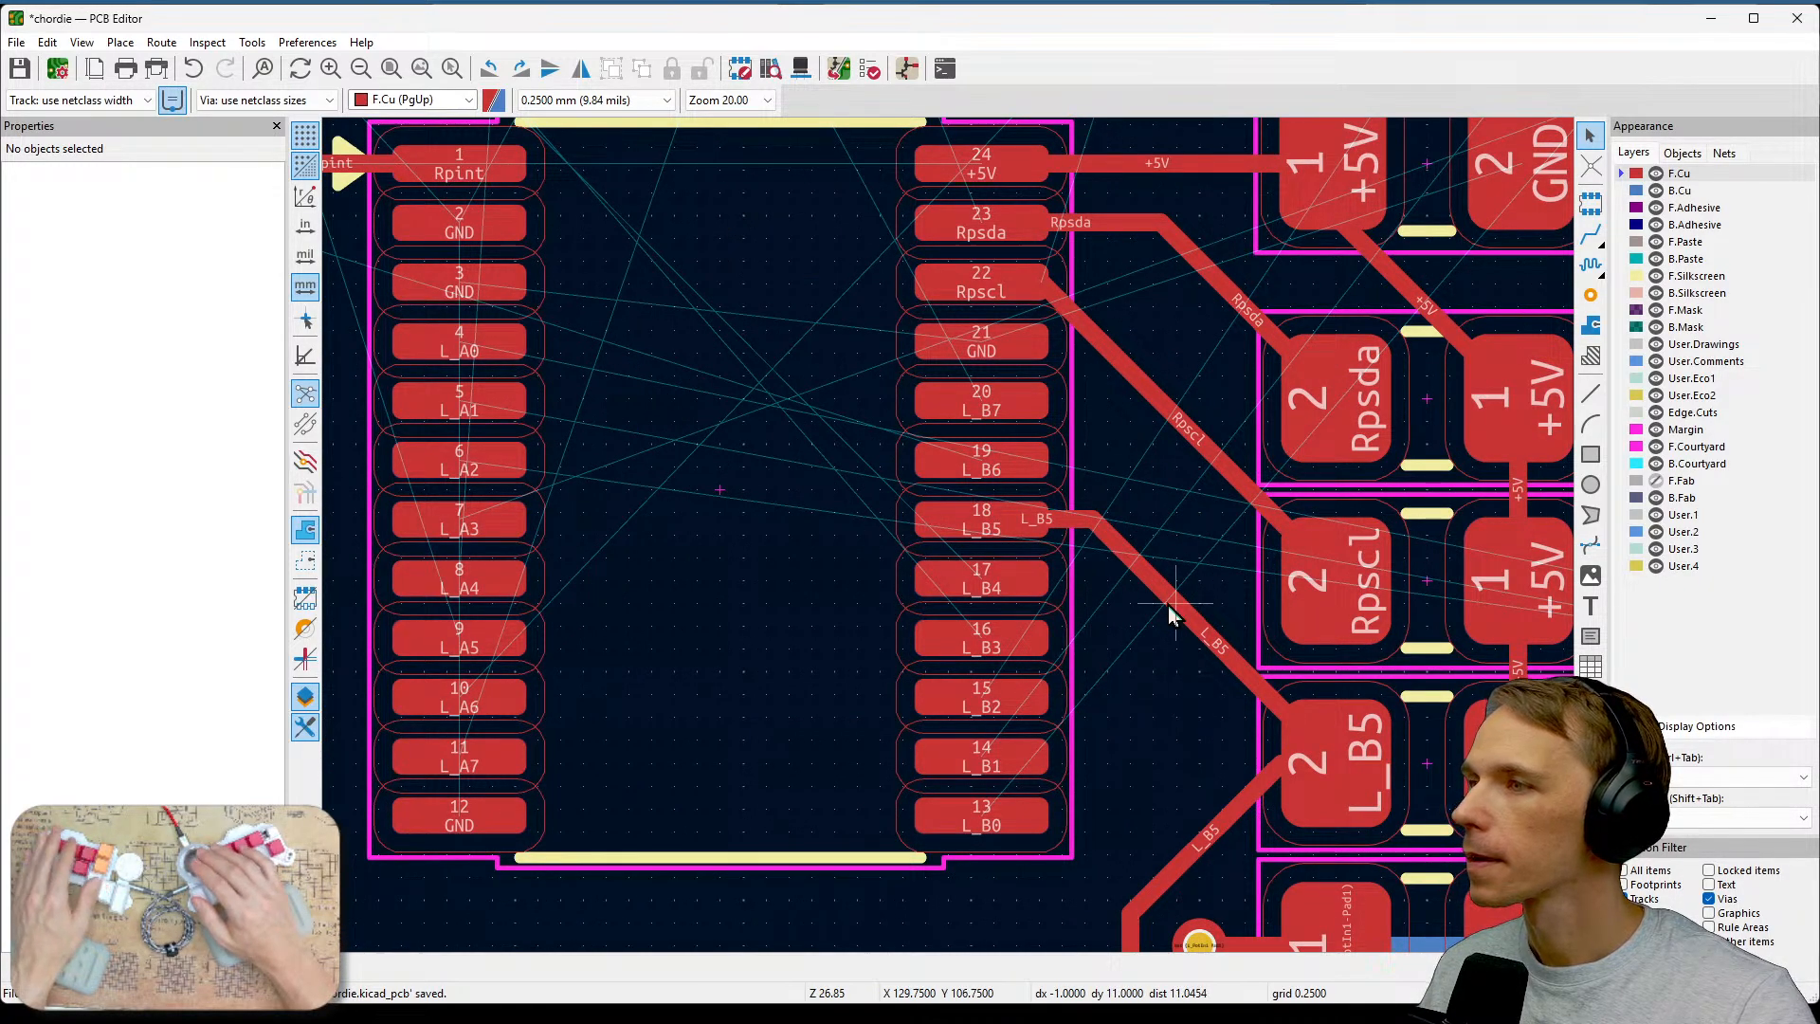
{"action": "scroll", "coordinate": [1168, 605], "scroll_direction": "down", "scroll_amount": 2}
{"action": "scroll", "coordinate": [1168, 417], "scroll_direction": "down", "scroll_amount": 1}
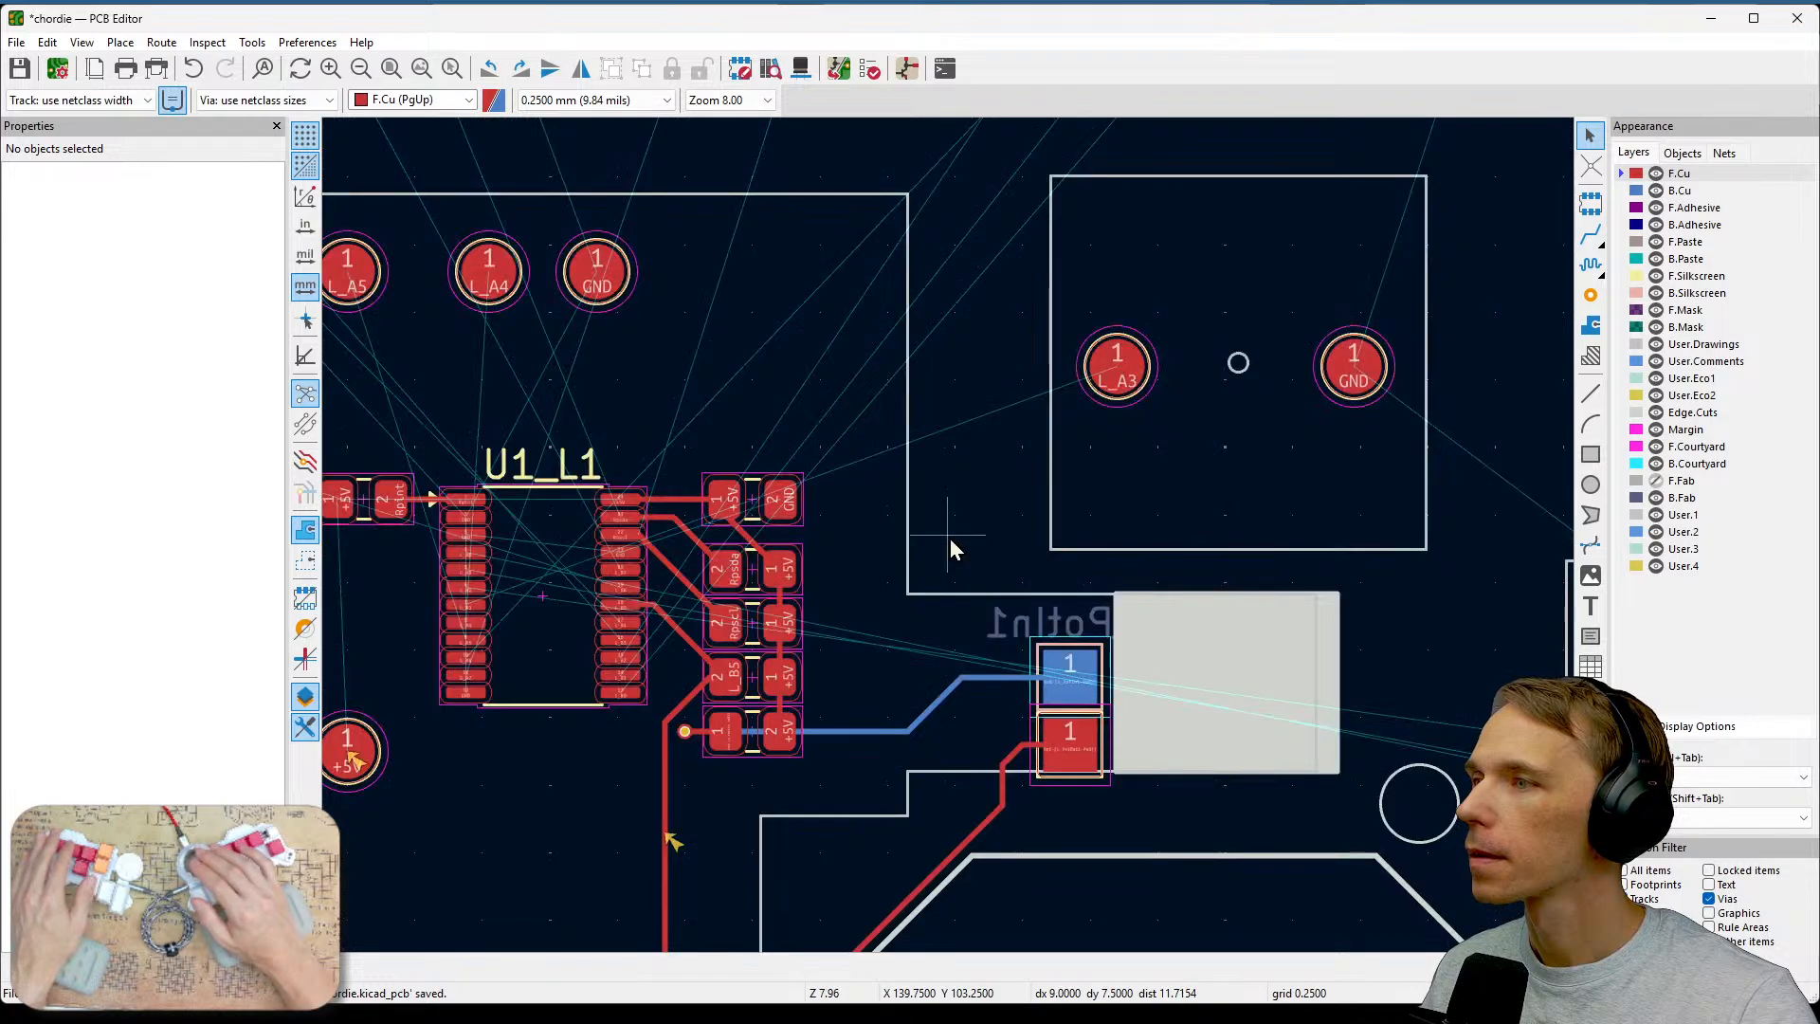
{"action": "left_click_drag", "start_coordinate": [1309, 536], "coordinate": [1097, 406]}
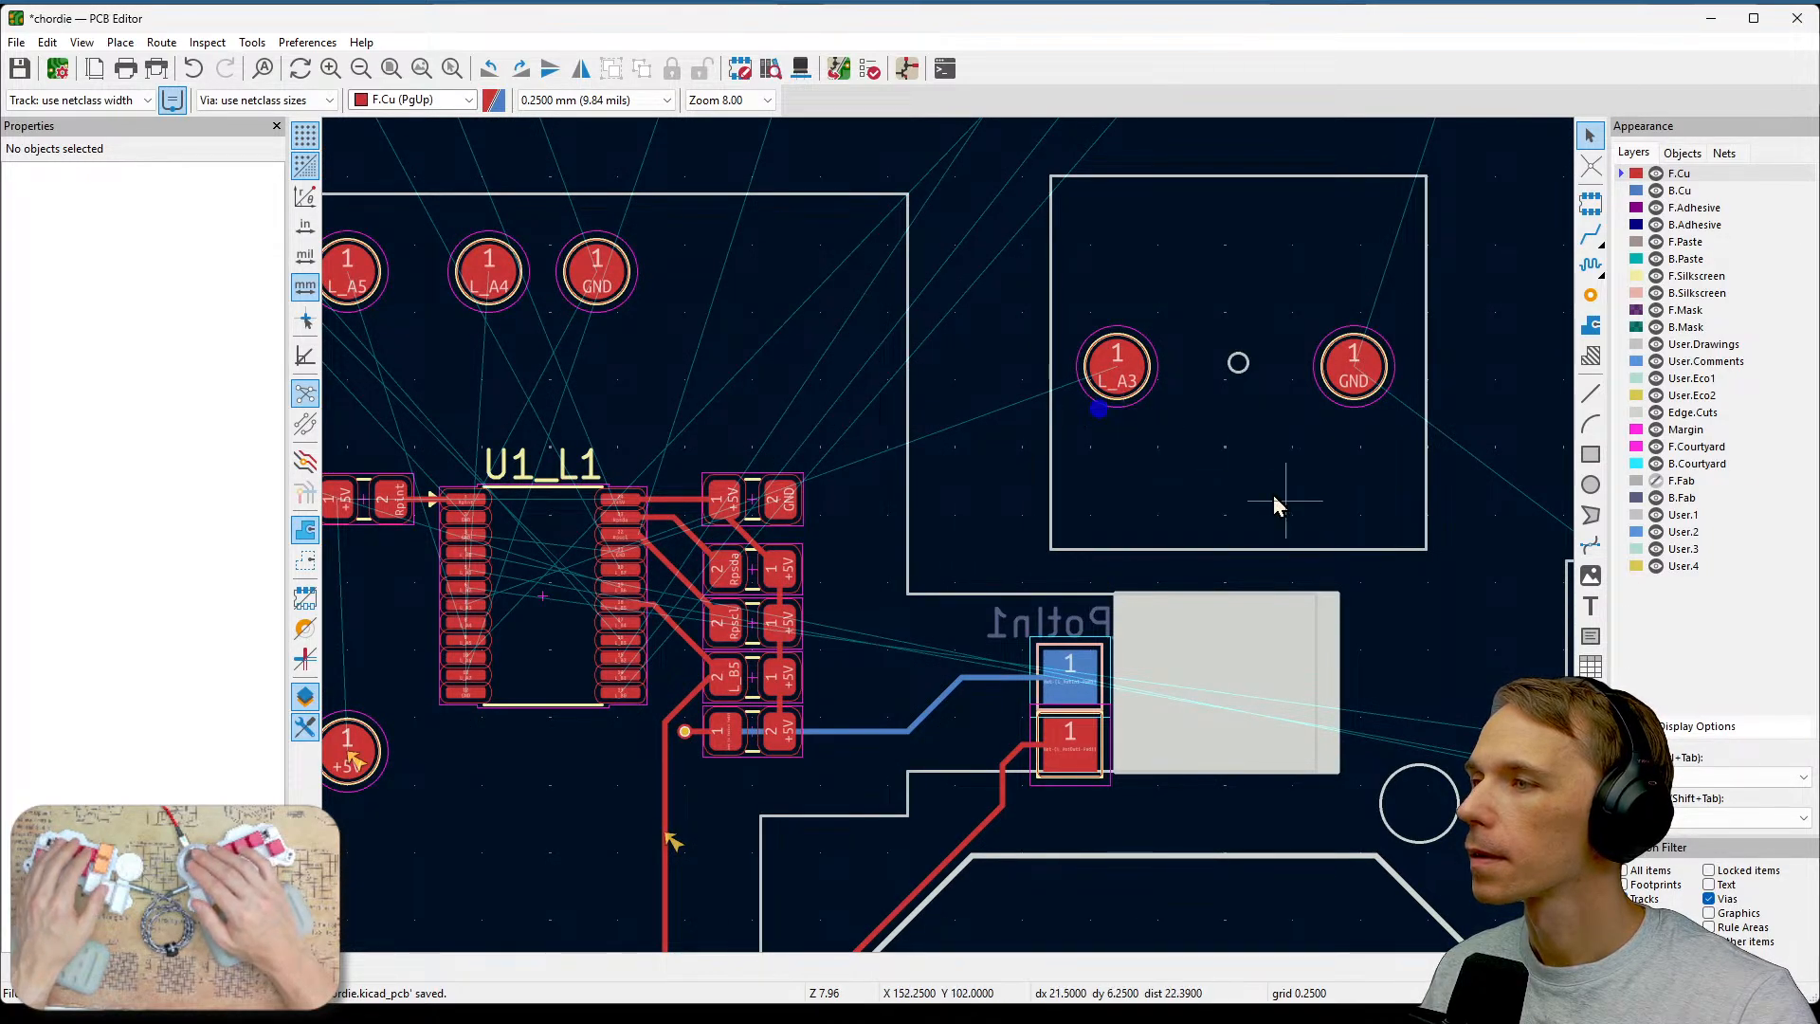
{"action": "middle_click_drag", "start_coordinate": [1304, 520], "coordinate": [1054, 379]}
{"action": "scroll", "coordinate": [1059, 389], "scroll_direction": "down", "scroll_amount": 1}
{"action": "middle_click_drag", "start_coordinate": [1146, 731], "coordinate": [1569, 554]}
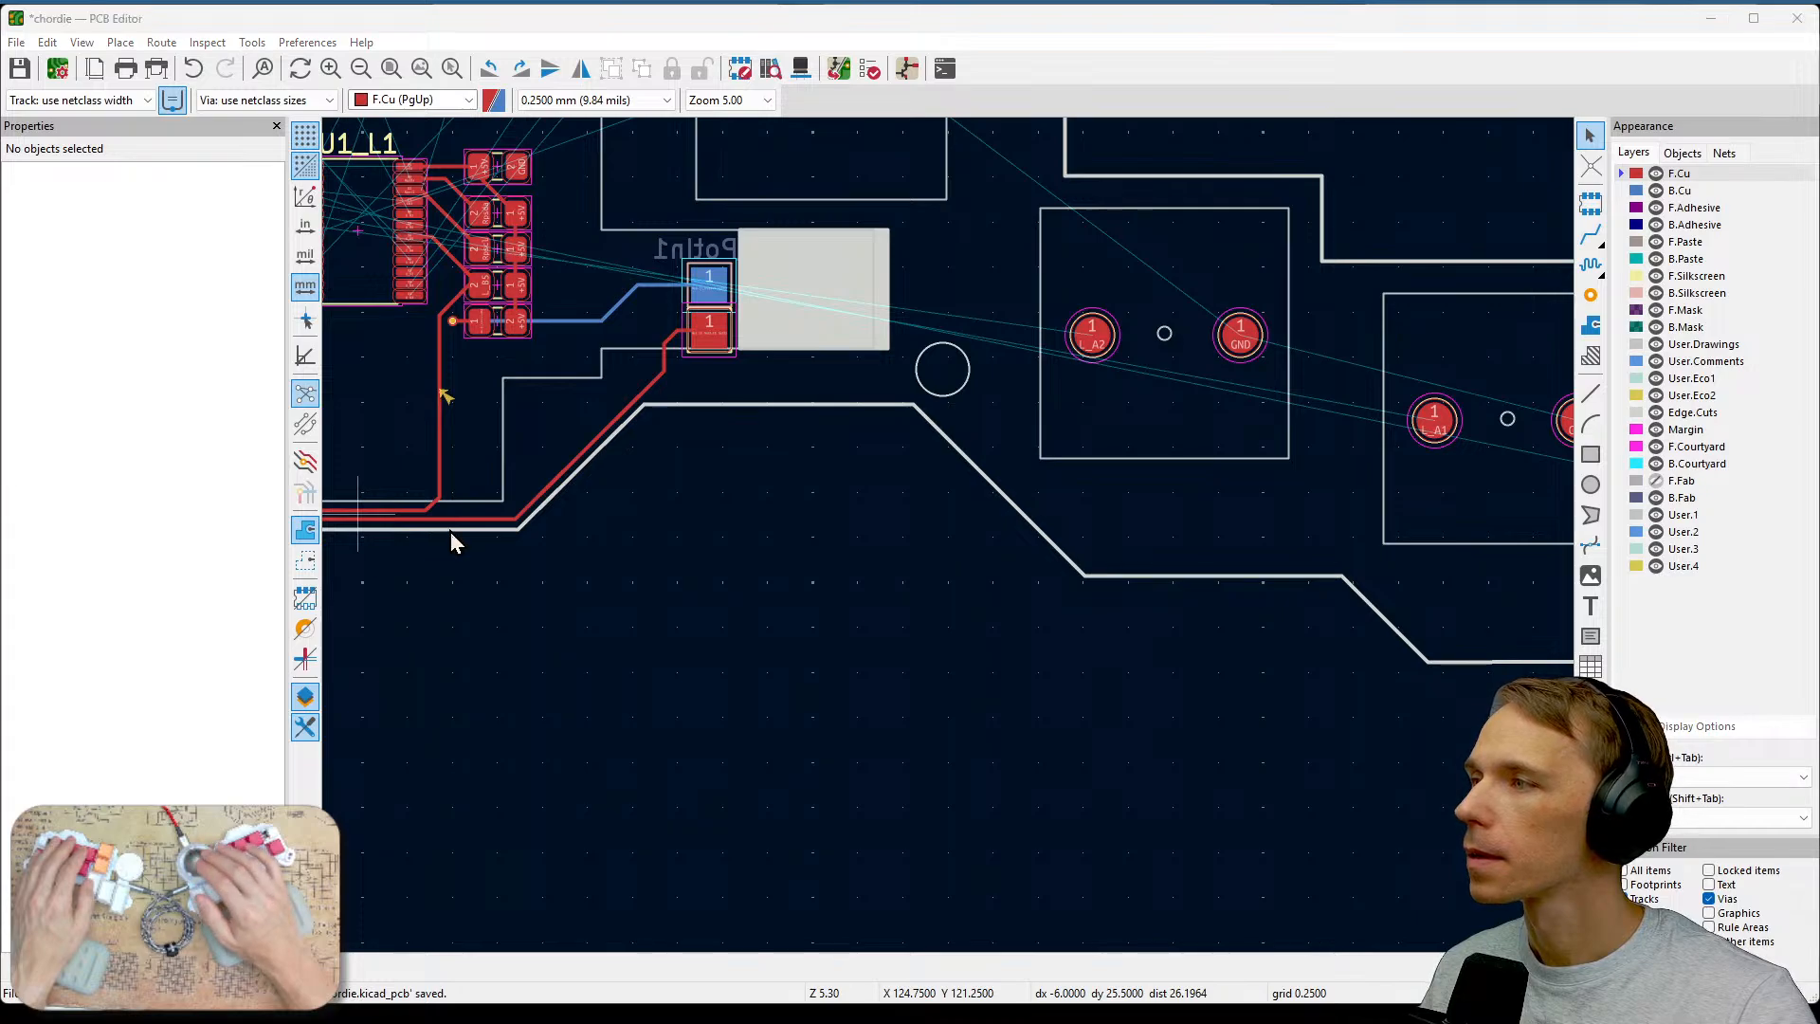
{"action": "scroll", "coordinate": [611, 425], "scroll_direction": "up", "scroll_amount": 6}
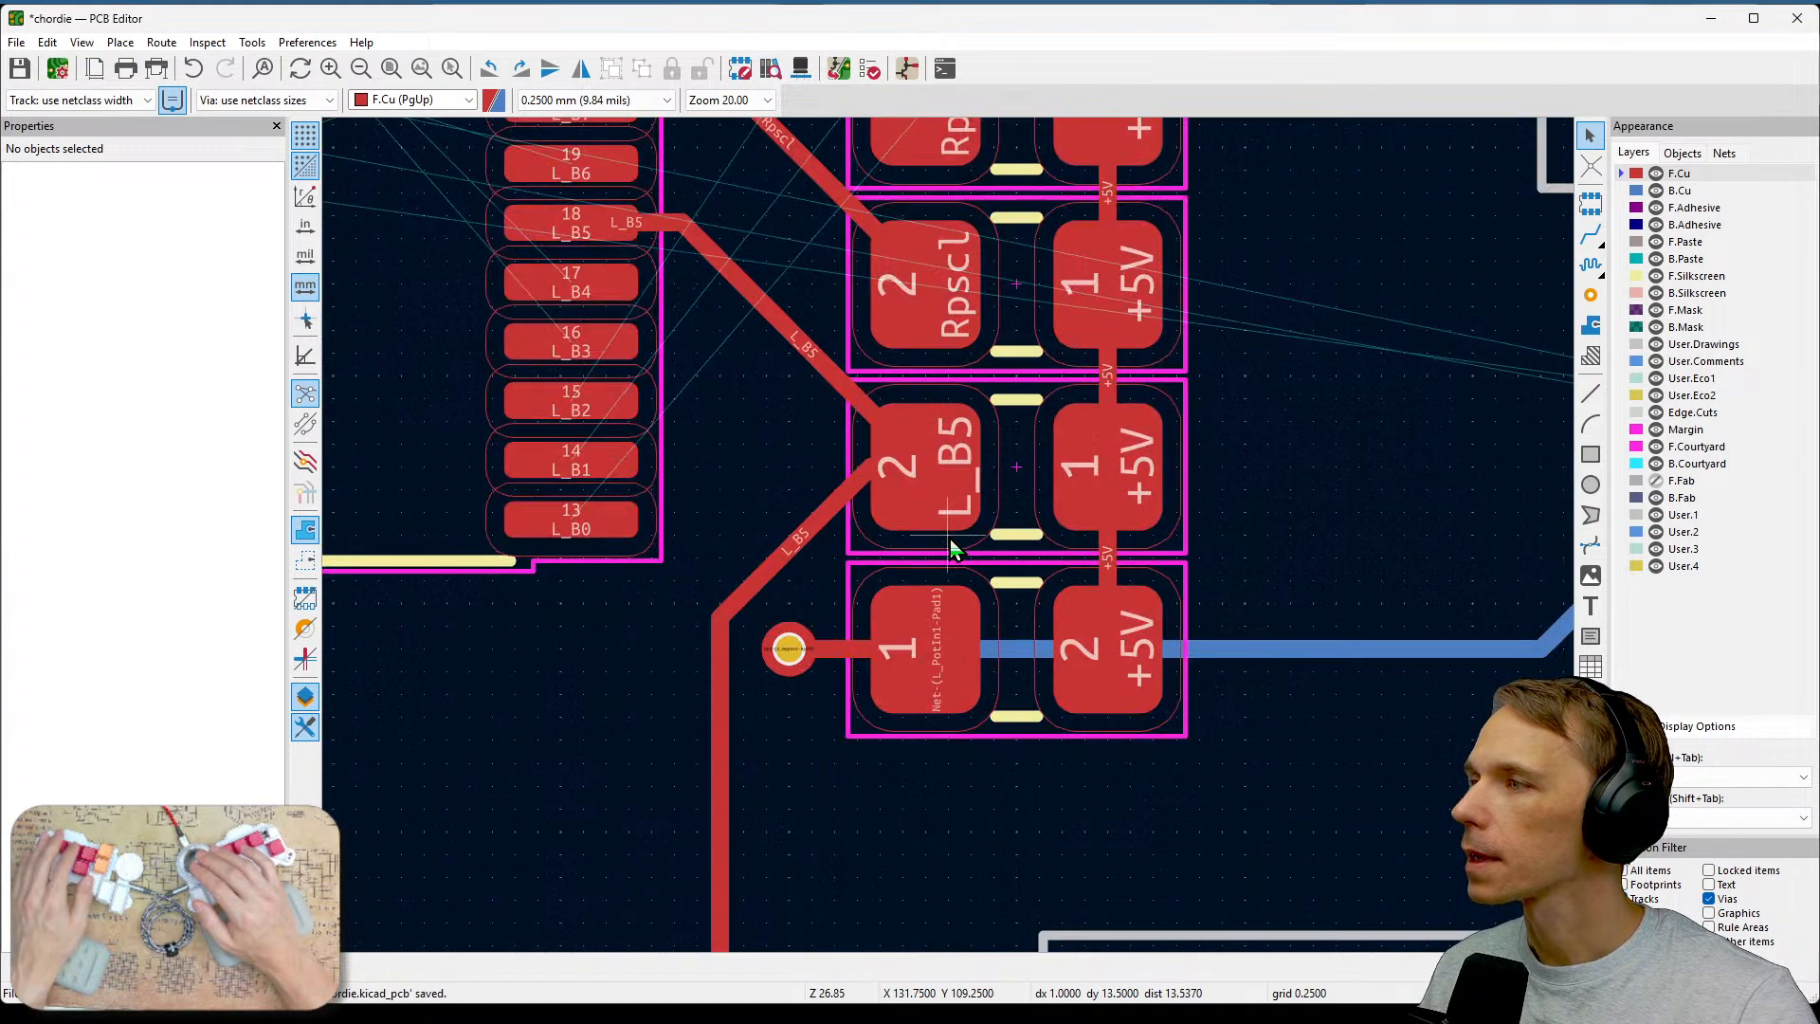
{"action": "middle_click_drag", "start_coordinate": [972, 553], "coordinate": [1325, 764]}
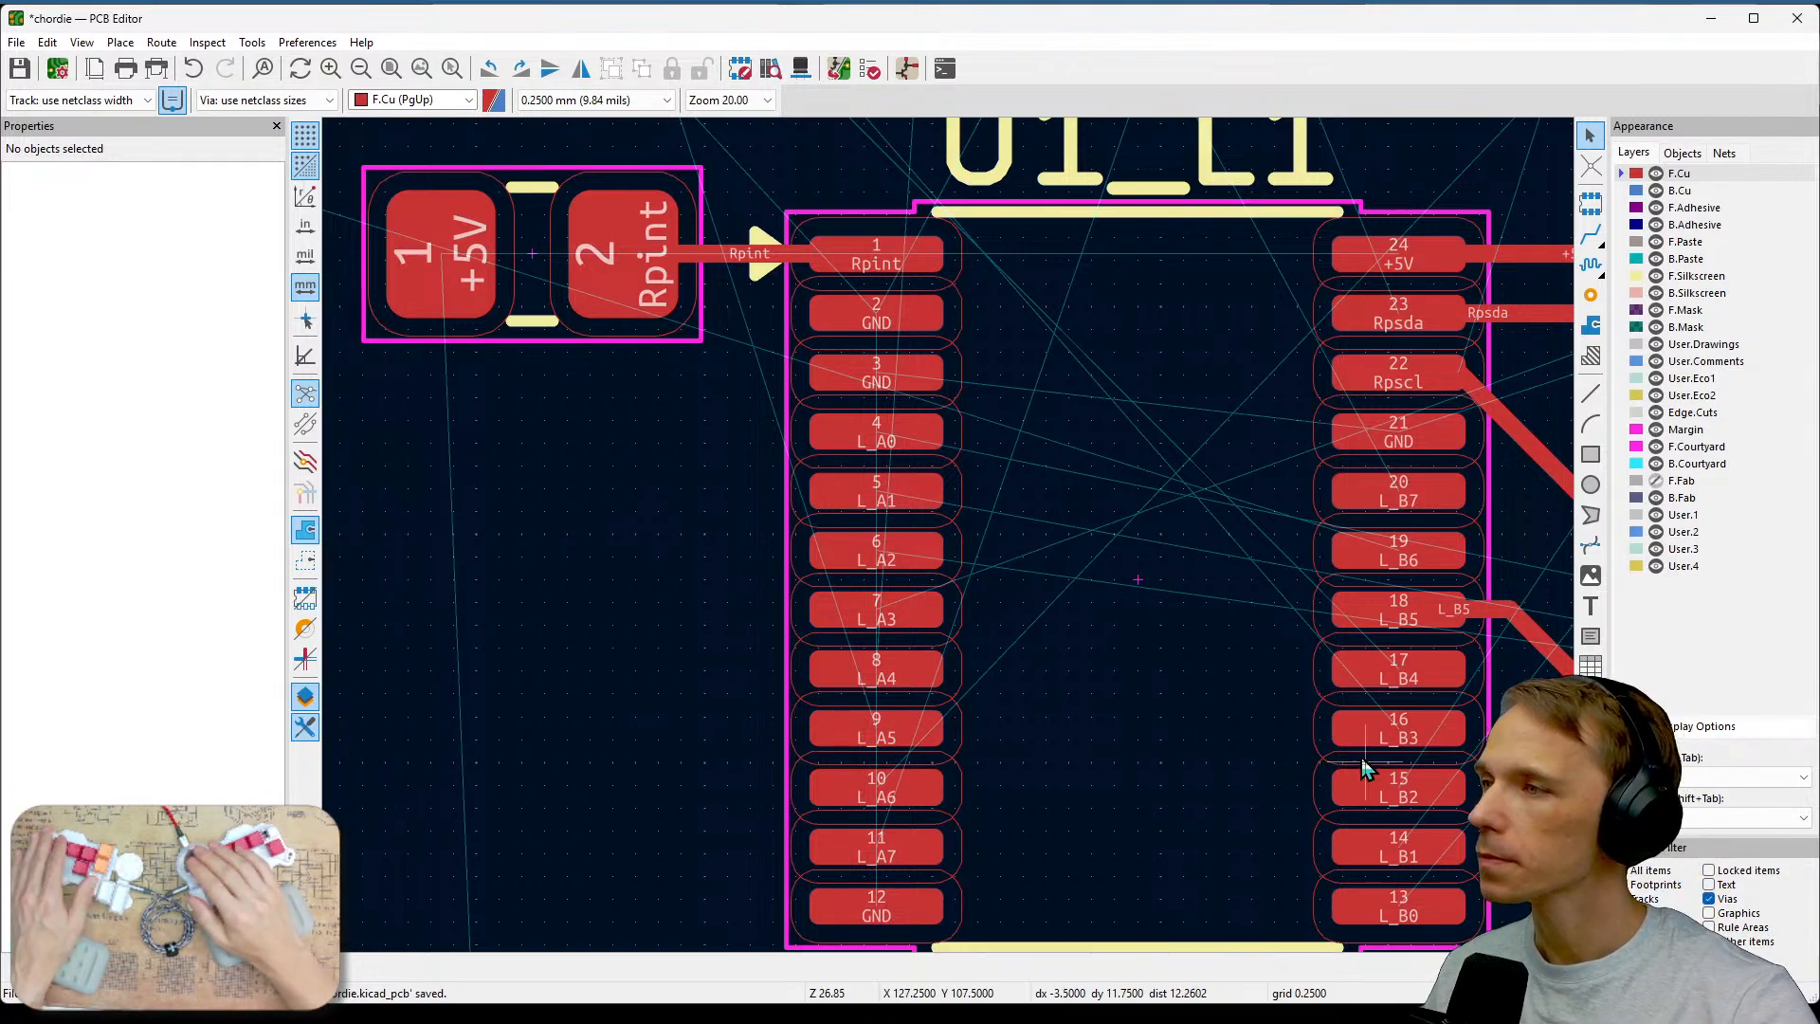
{"action": "scroll", "coordinate": [1325, 764], "scroll_direction": "down", "scroll_amount": 5}
{"action": "scroll", "coordinate": [950, 548], "scroll_direction": "down", "scroll_amount": 1}
{"action": "scroll", "coordinate": [986, 644], "scroll_direction": "down", "scroll_amount": 1}
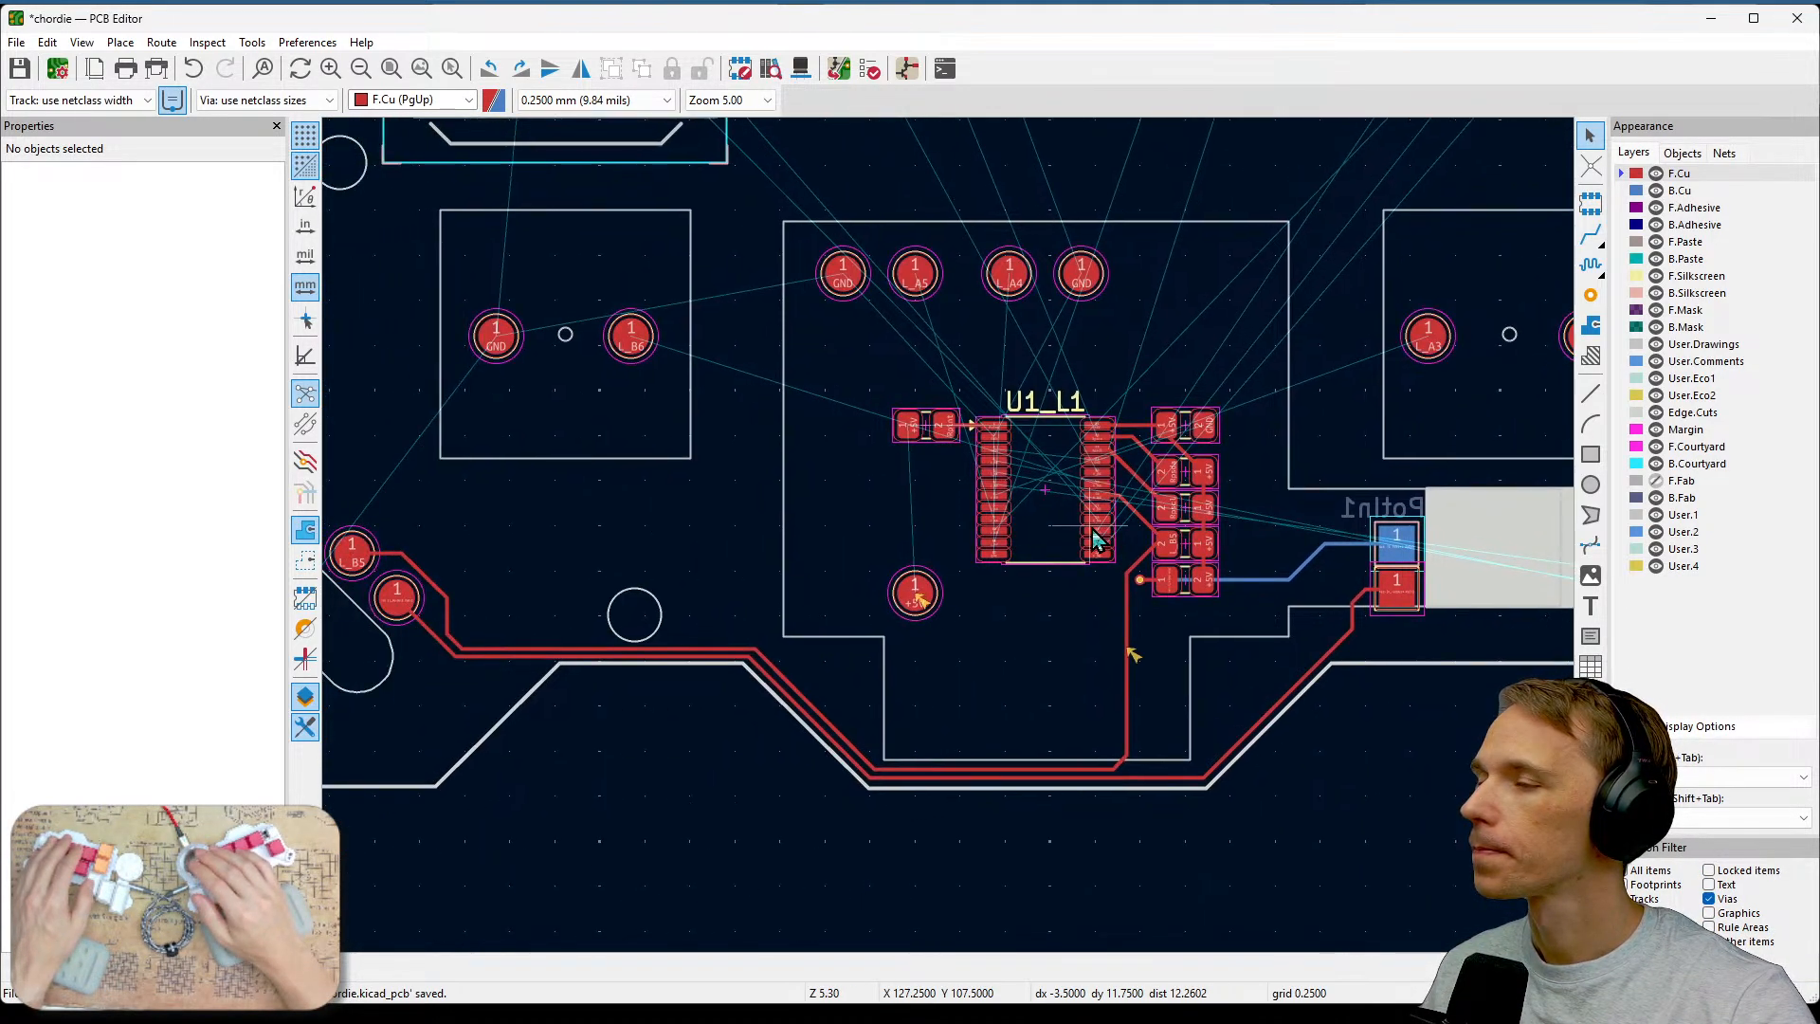
{"action": "middle_click_drag", "start_coordinate": [1096, 539], "coordinate": [1061, 542]}
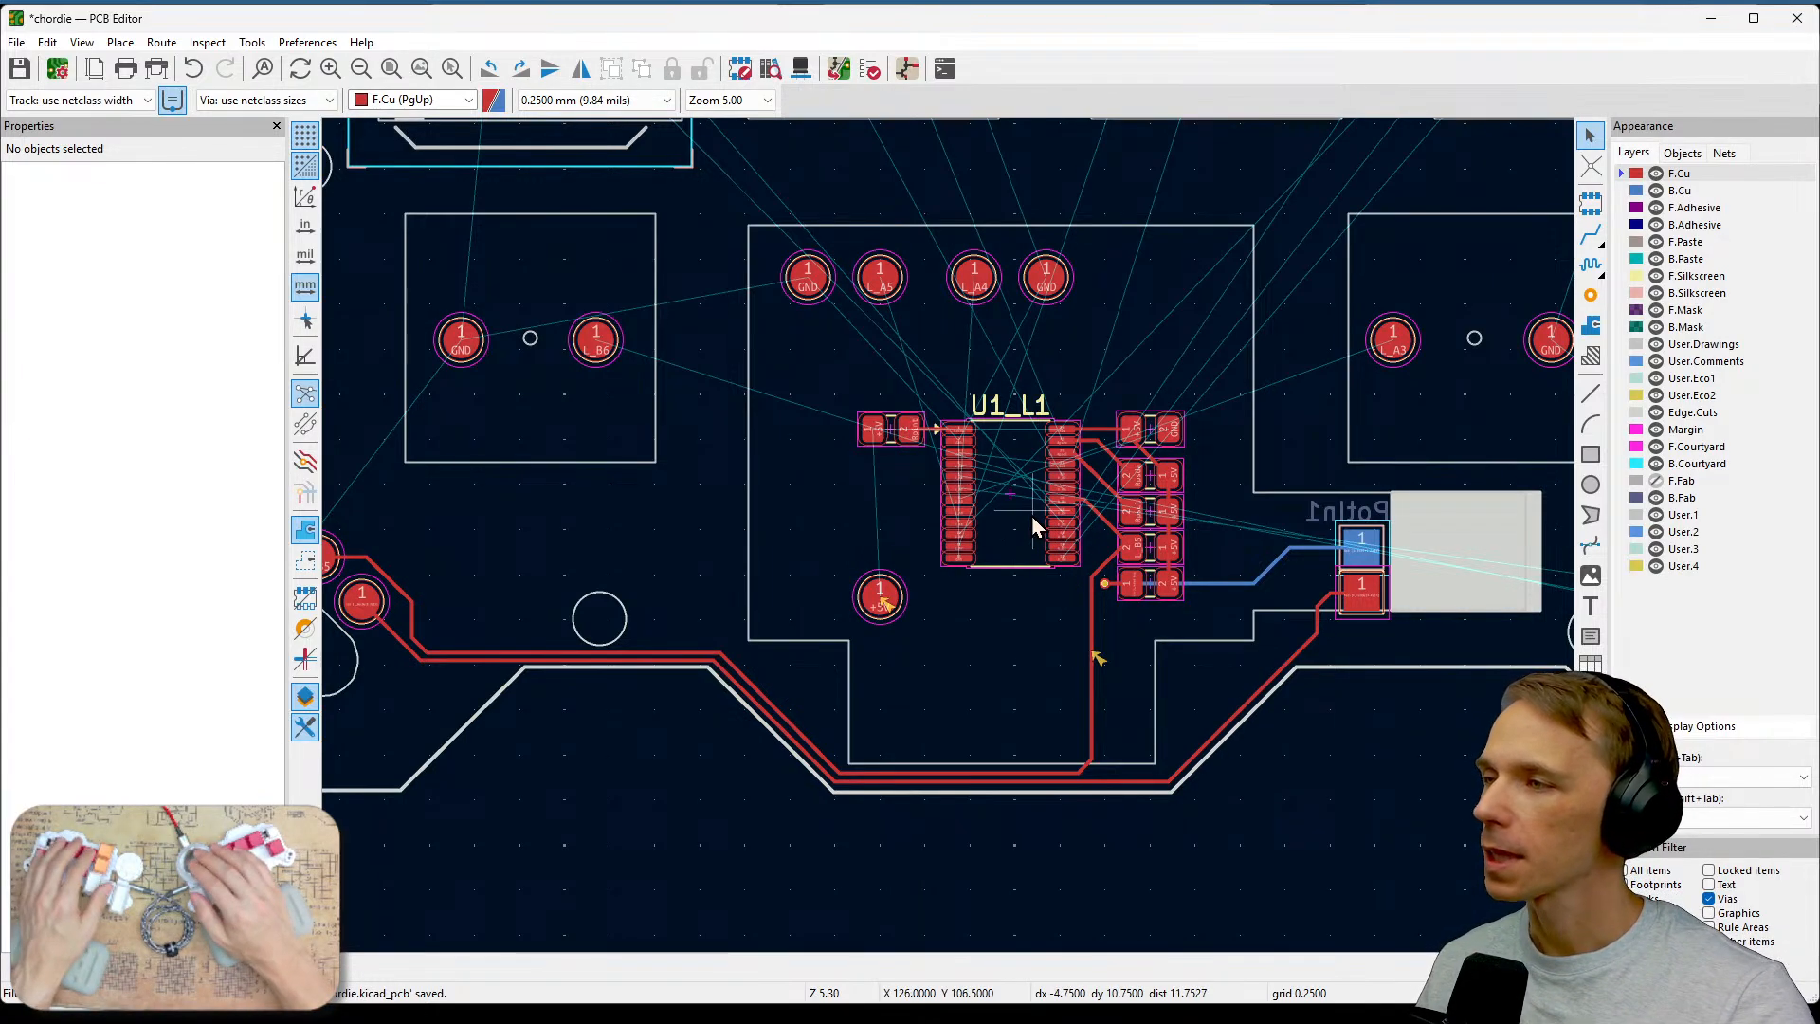
{"action": "scroll", "coordinate": [1031, 525], "scroll_direction": "up", "scroll_amount": 5}
{"action": "middle_click_drag", "start_coordinate": [901, 679], "coordinate": [1043, 515]}
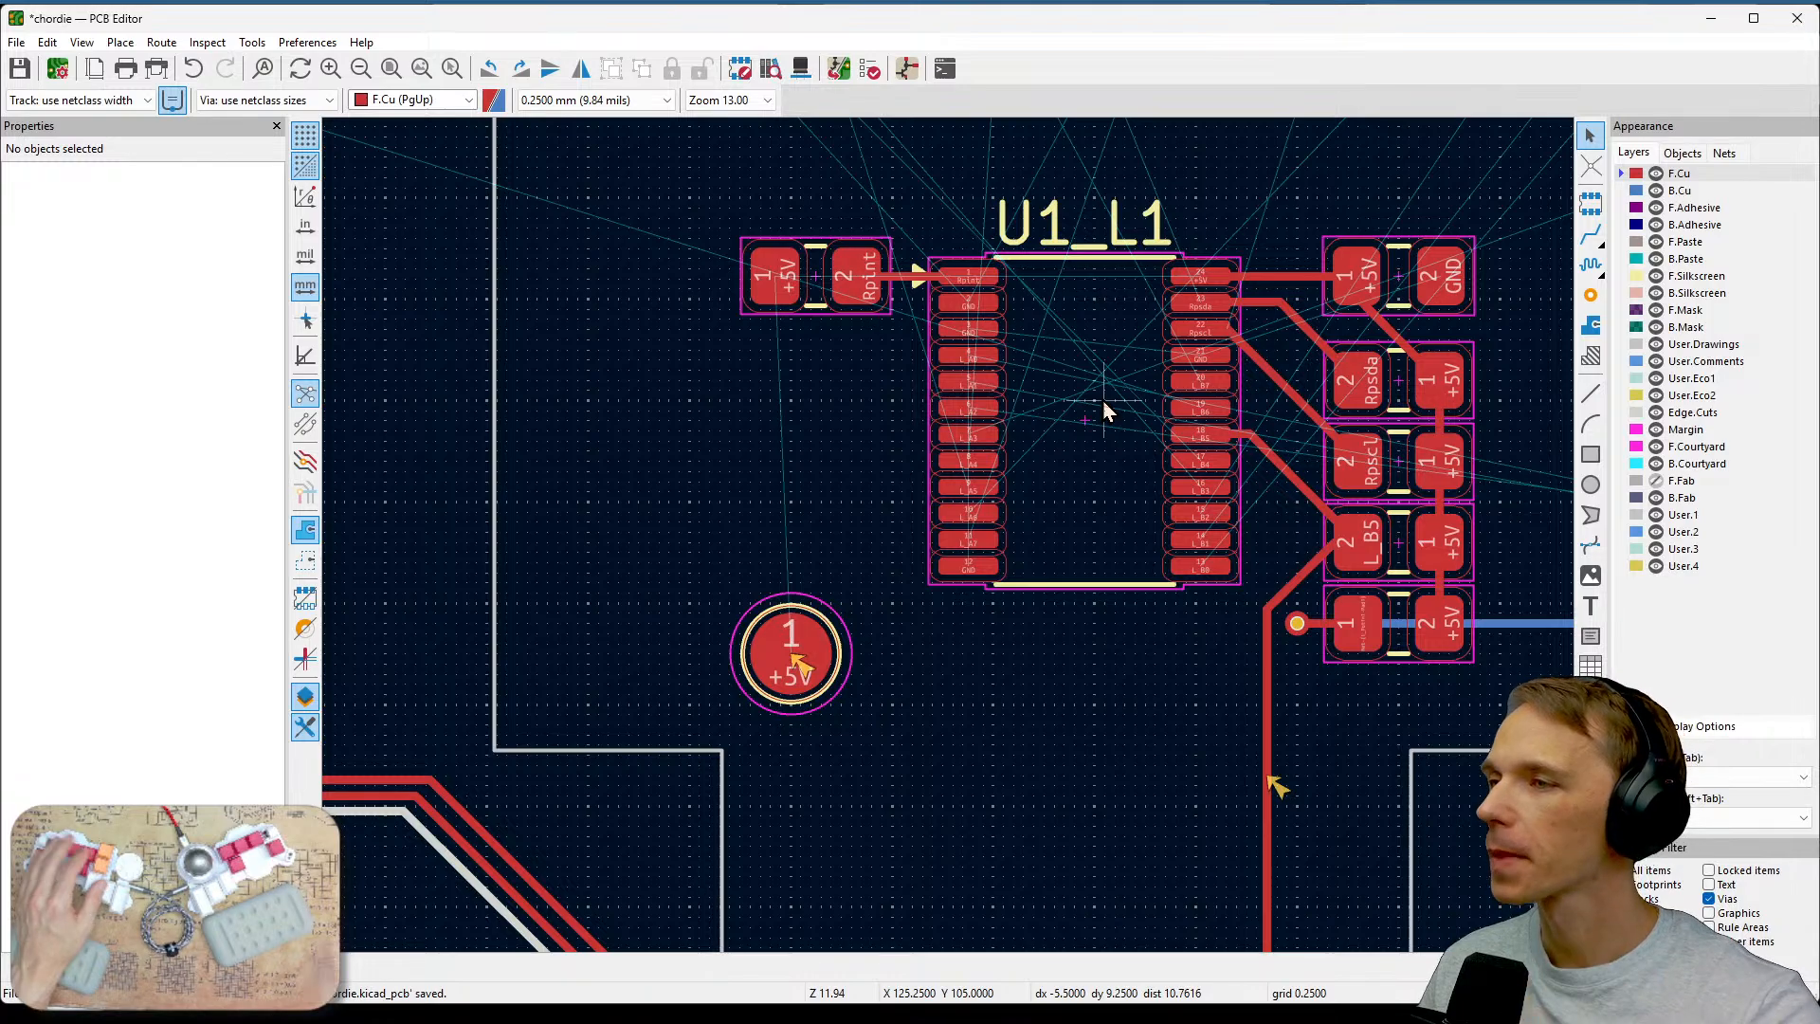
{"action": "scroll", "coordinate": [1106, 410], "scroll_direction": "down", "scroll_amount": 3}
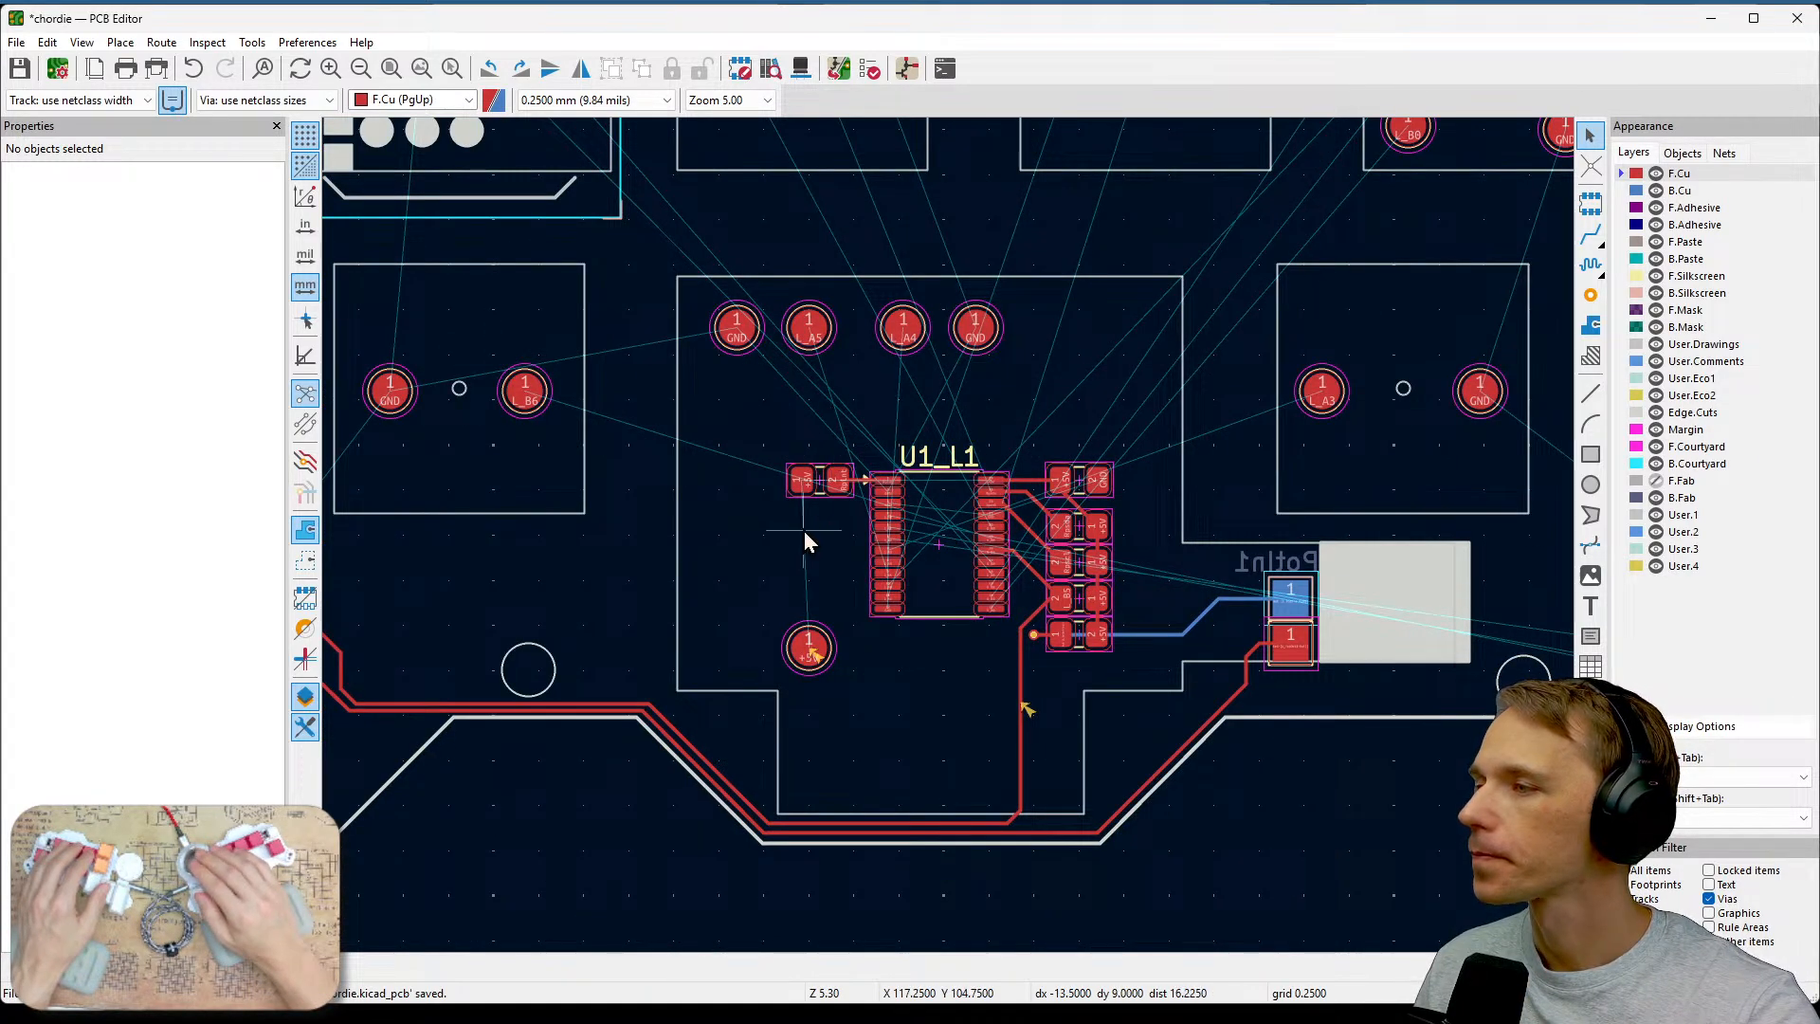
Select the U1_L1 module with its surrounding resistors and tracks, including all item types, and move the group up and right.
{"action": "left_click_drag", "start_coordinate": [768, 429], "coordinate": [1132, 690]}
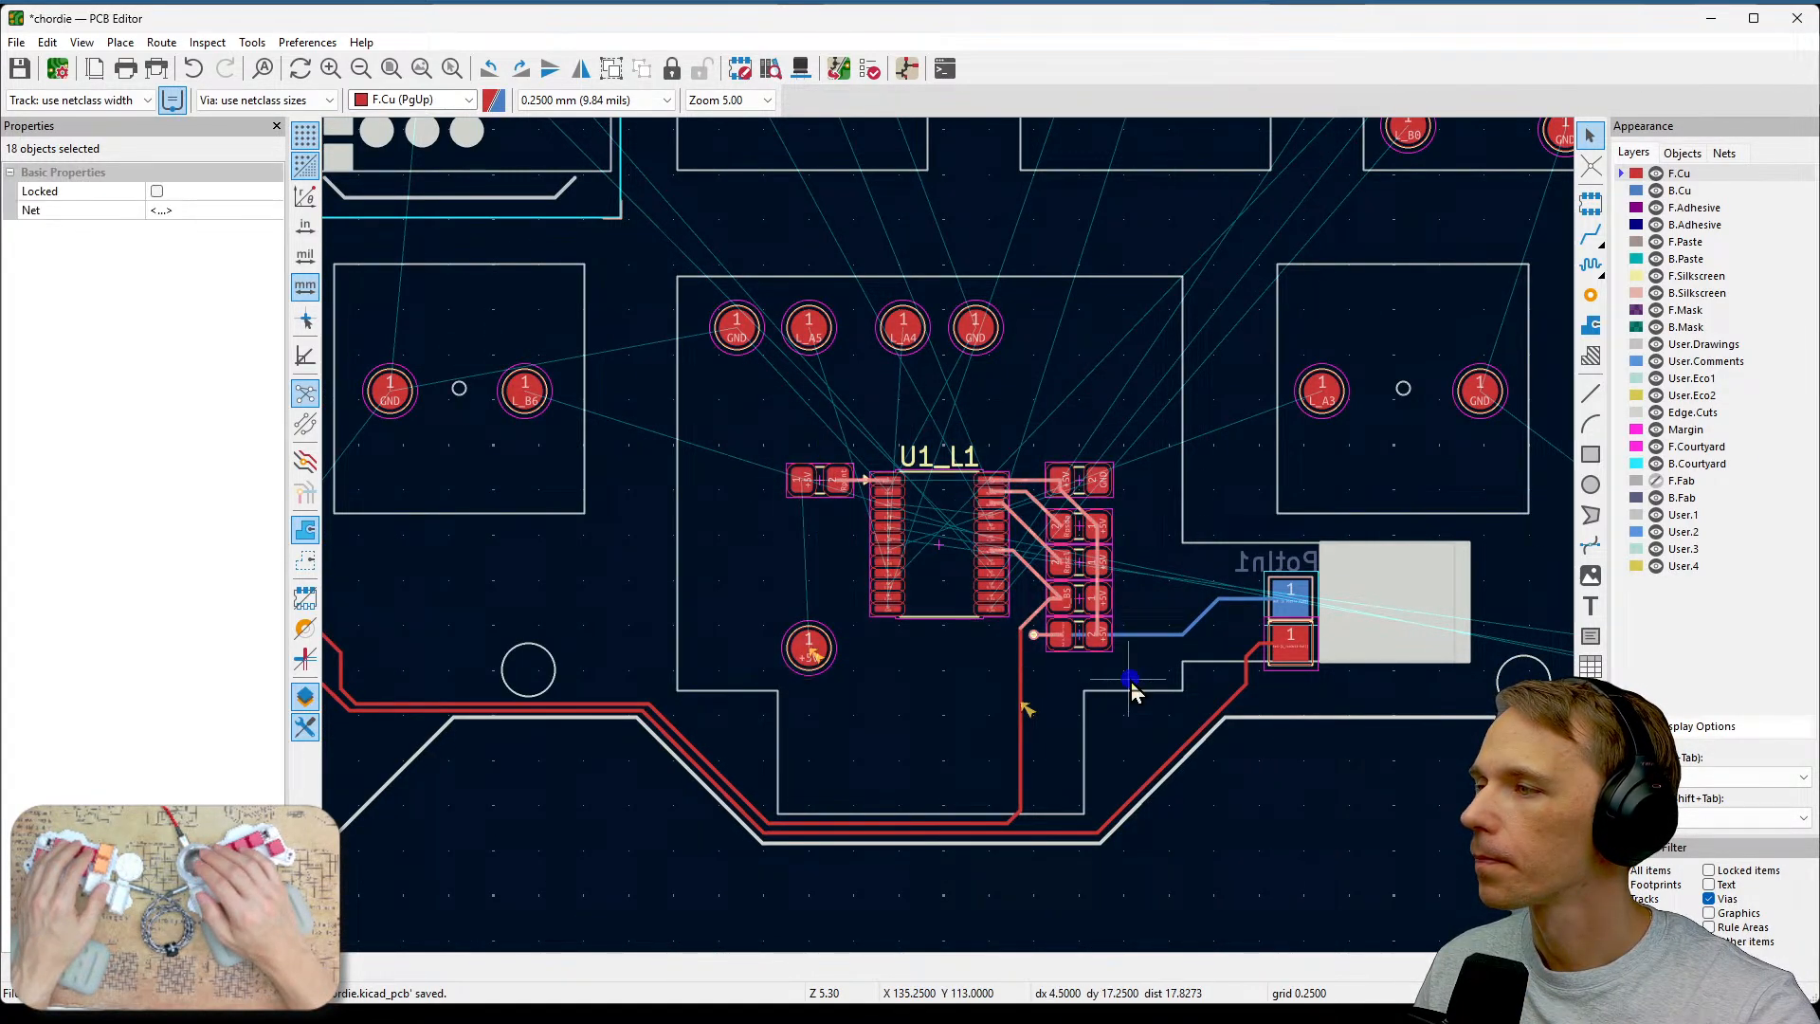
{"action": "left_click", "coordinate": [1639, 872]}
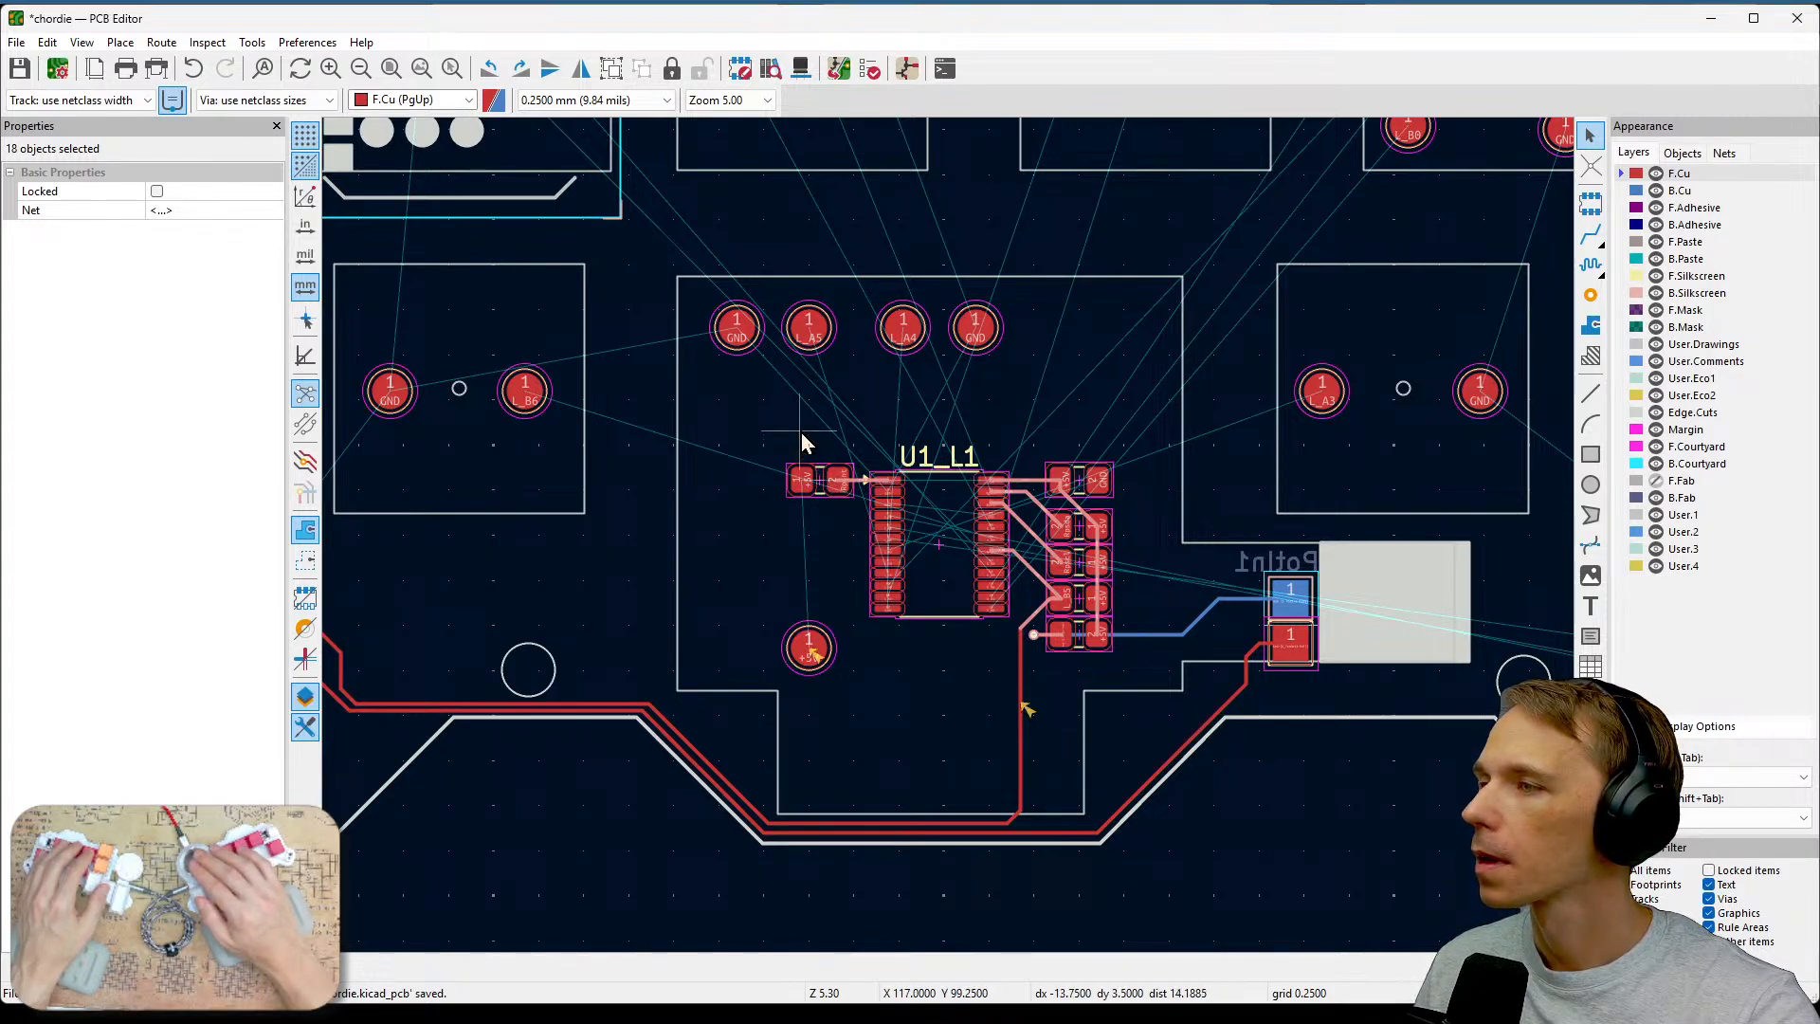
{"action": "left_click", "coordinate": [765, 420]}
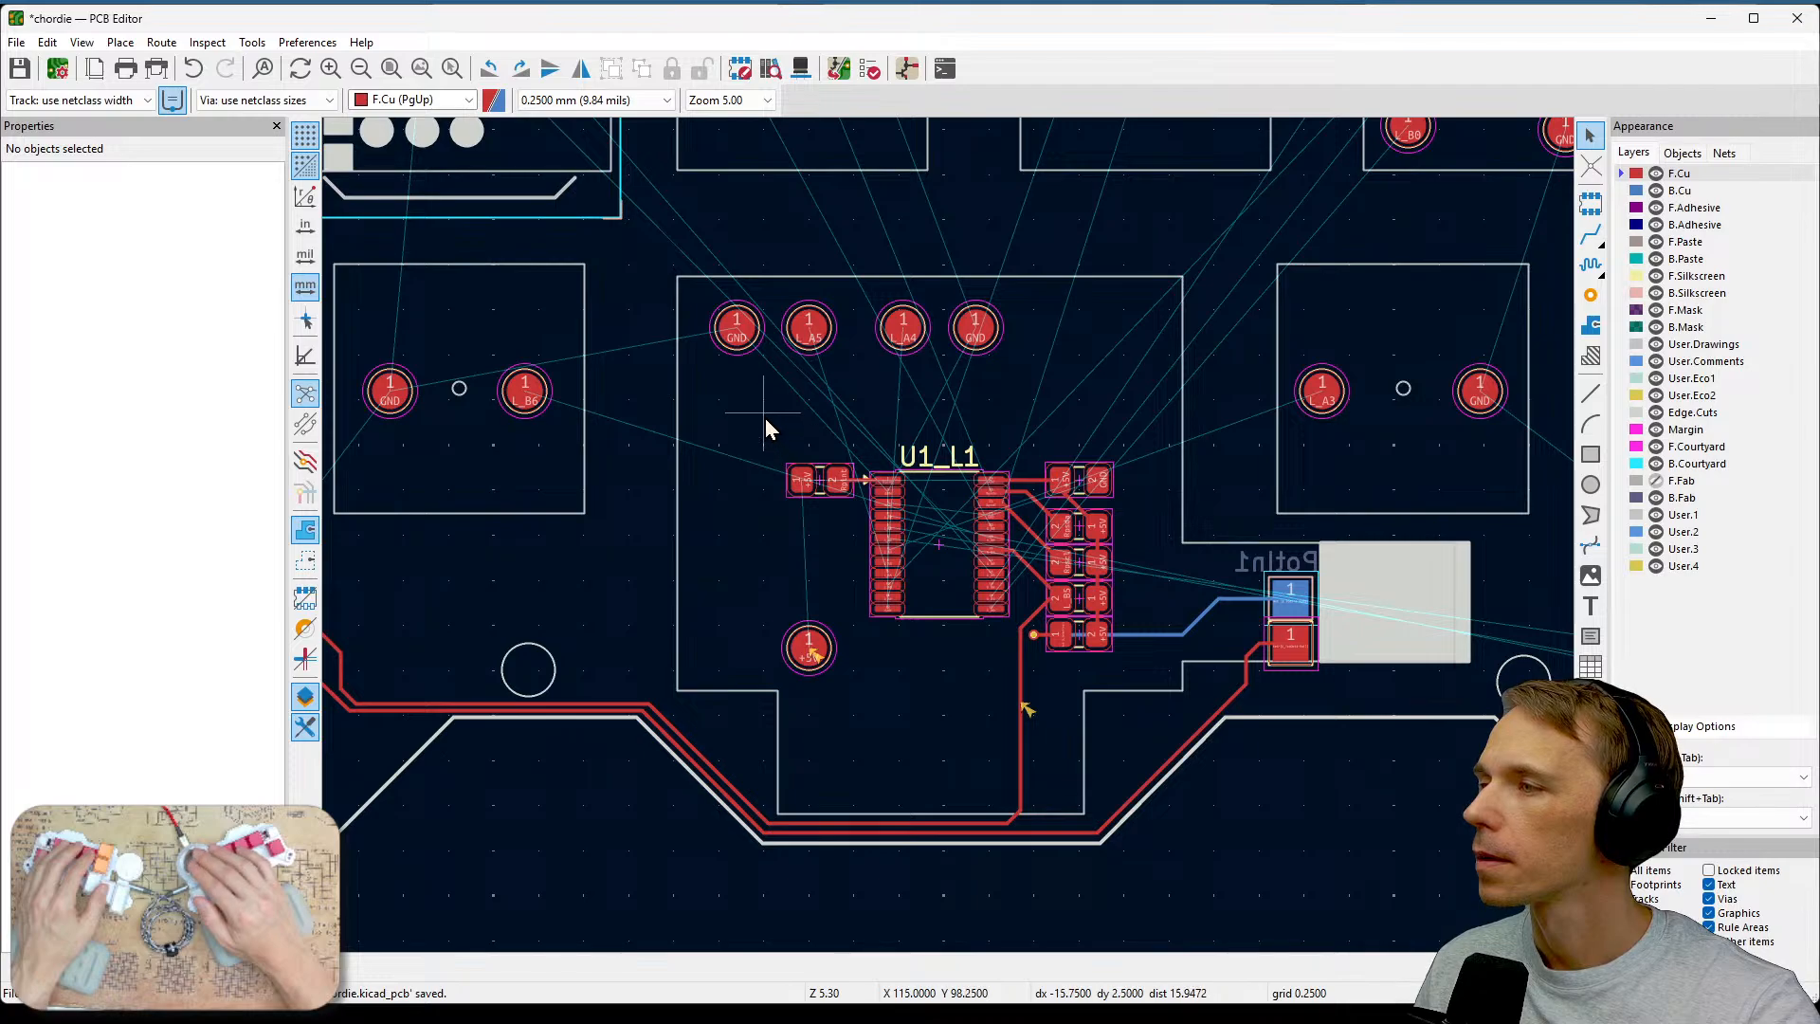
{"action": "left_click_drag", "start_coordinate": [765, 428], "coordinate": [1122, 685]}
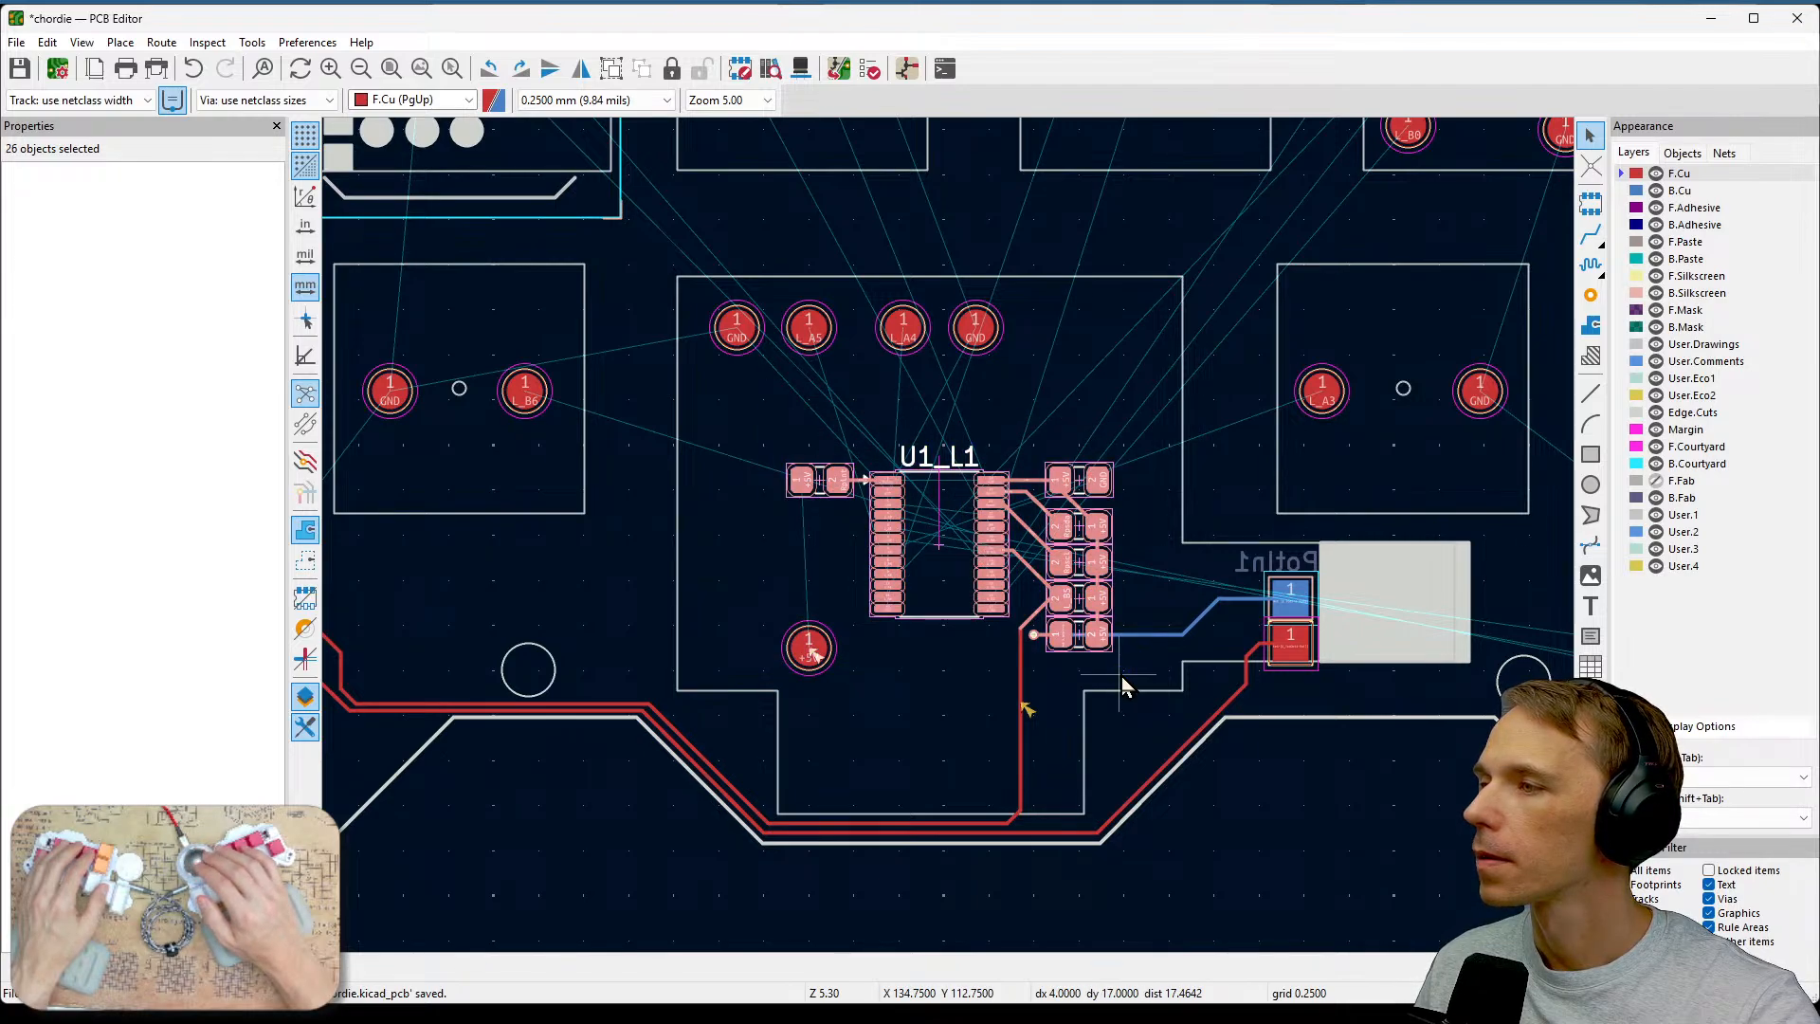
{"action": "left_click_drag", "start_coordinate": [936, 542], "coordinate": [992, 449]}
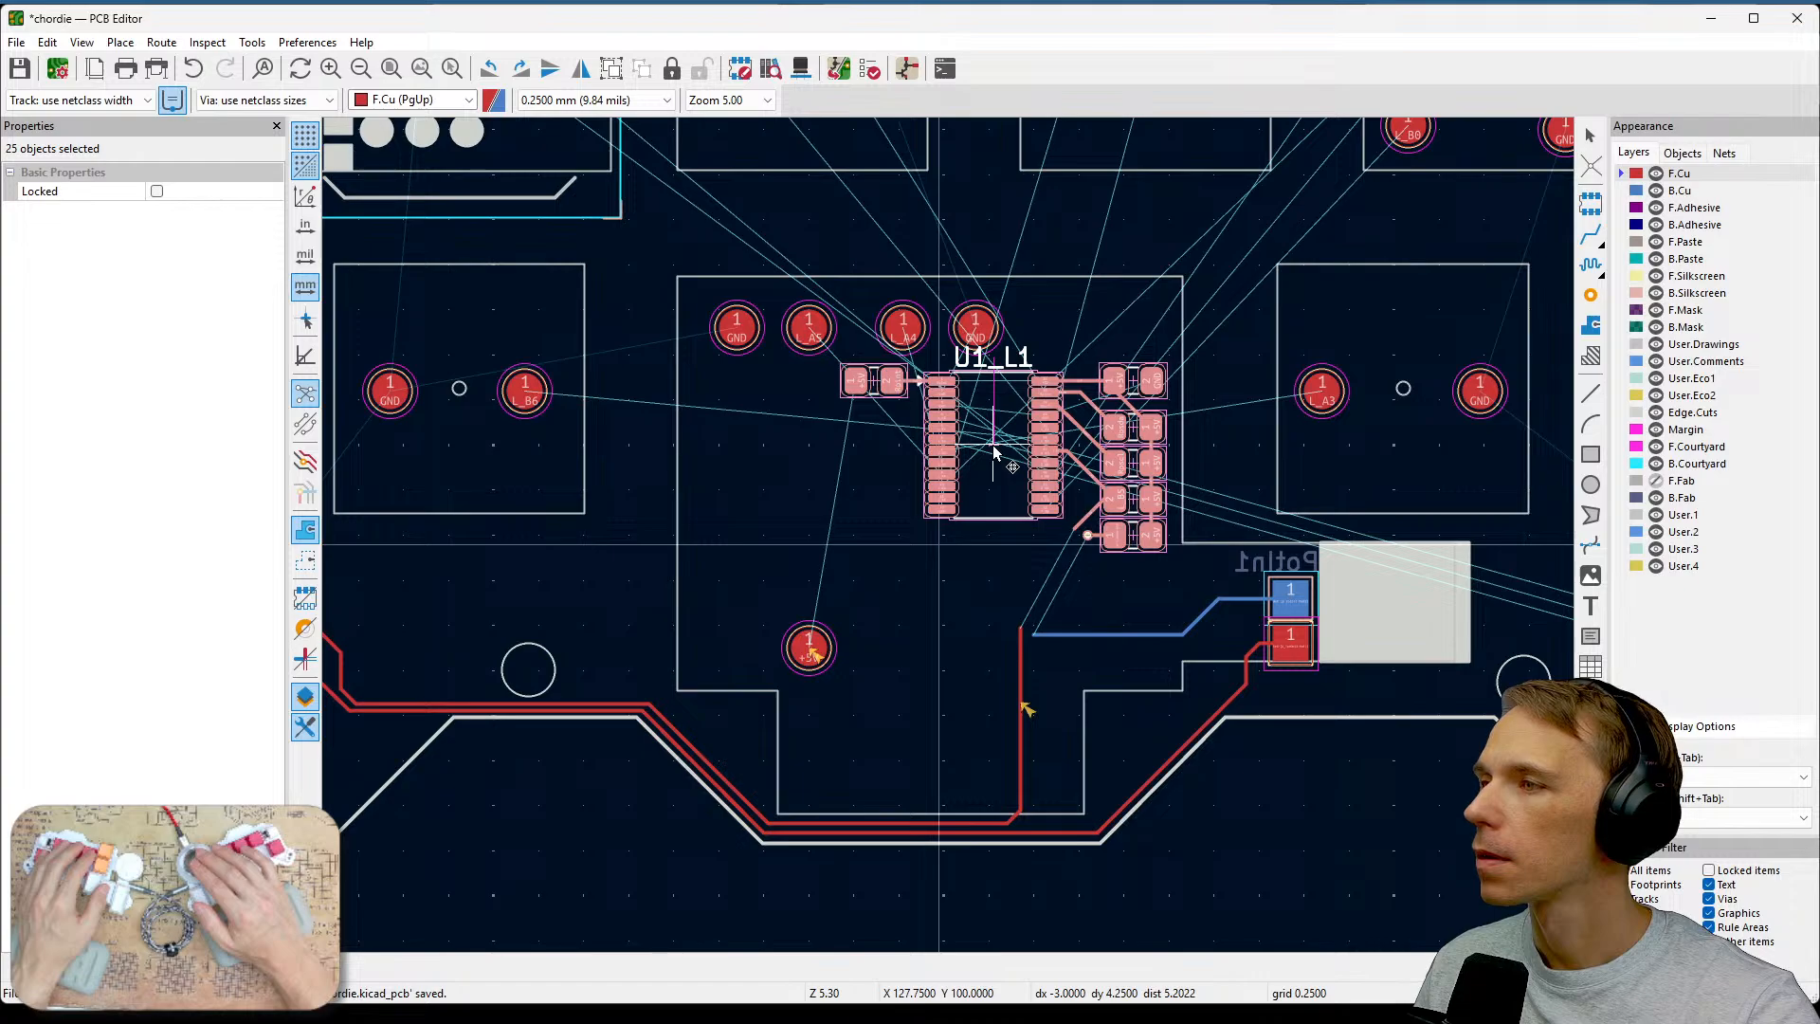
{"action": "left_click", "coordinate": [947, 623]}
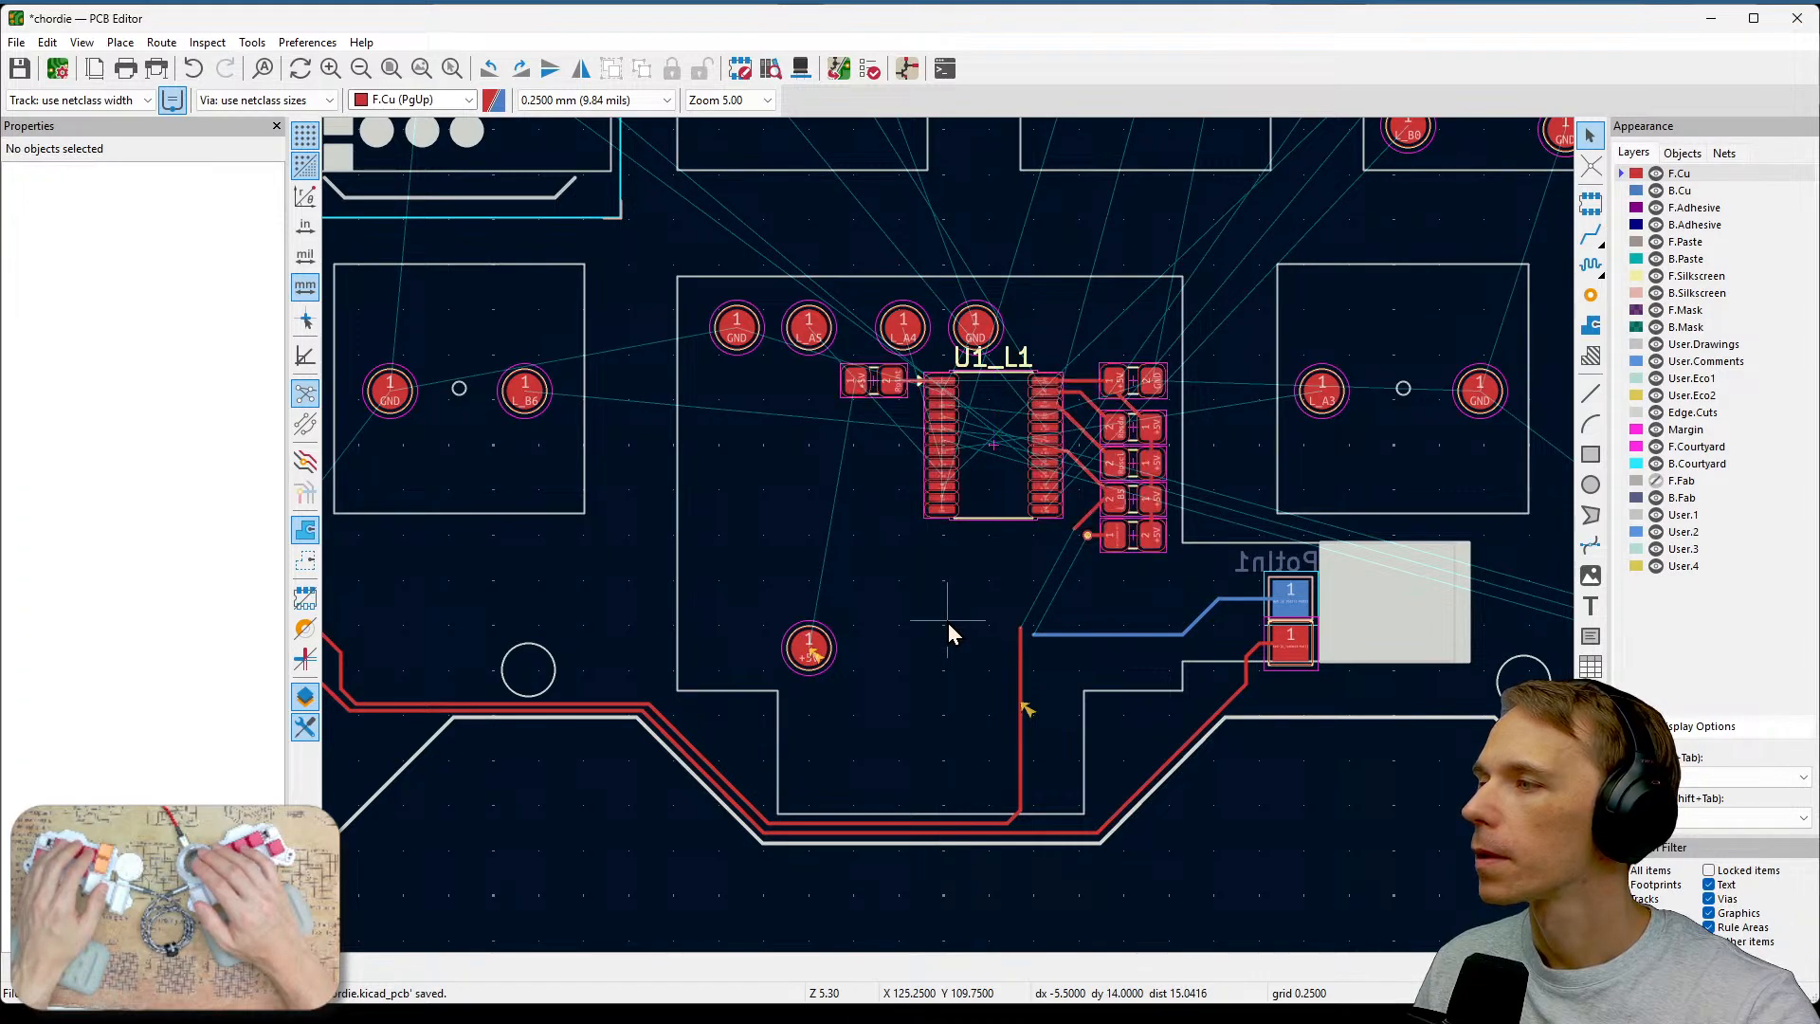
Delete the two back-copper track segments running from the via to the Potin1 pad 1.
{"action": "scroll", "coordinate": [936, 595], "scroll_direction": "up", "scroll_amount": 2}
{"action": "scroll", "coordinate": [949, 538], "scroll_direction": "down", "scroll_amount": 1}
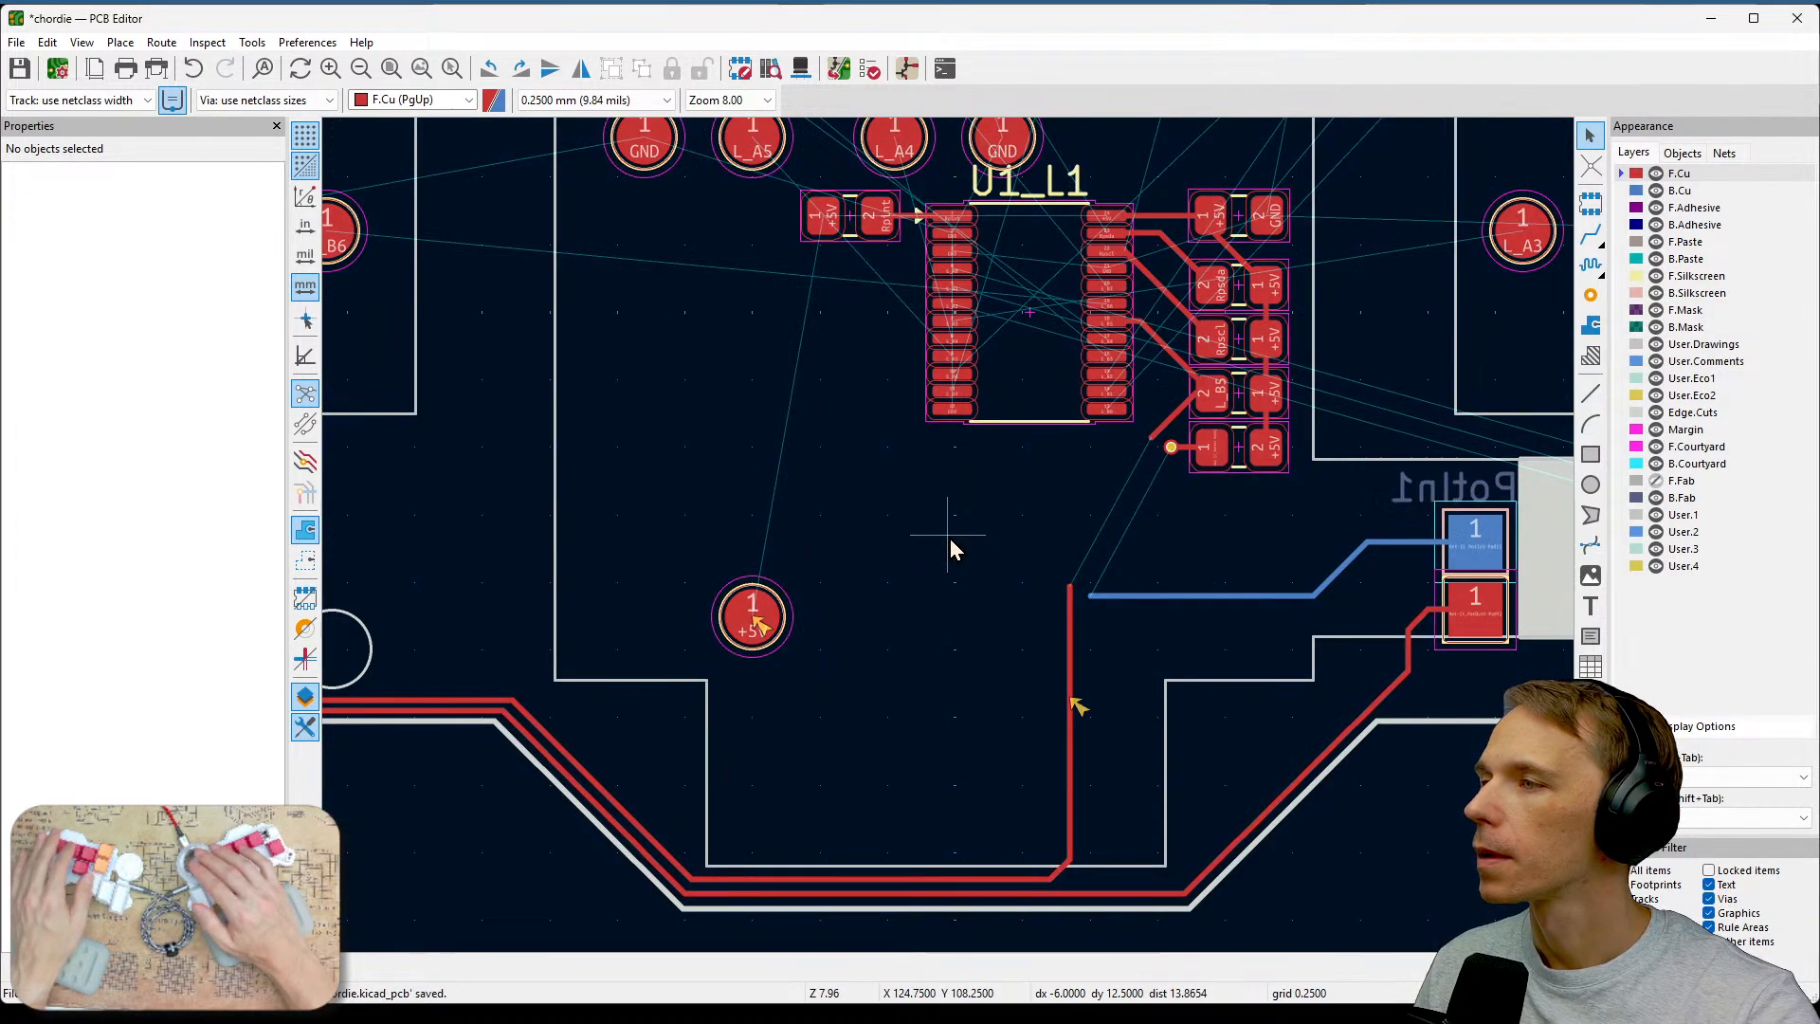
{"action": "middle_click_drag", "start_coordinate": [917, 496], "coordinate": [1010, 622]}
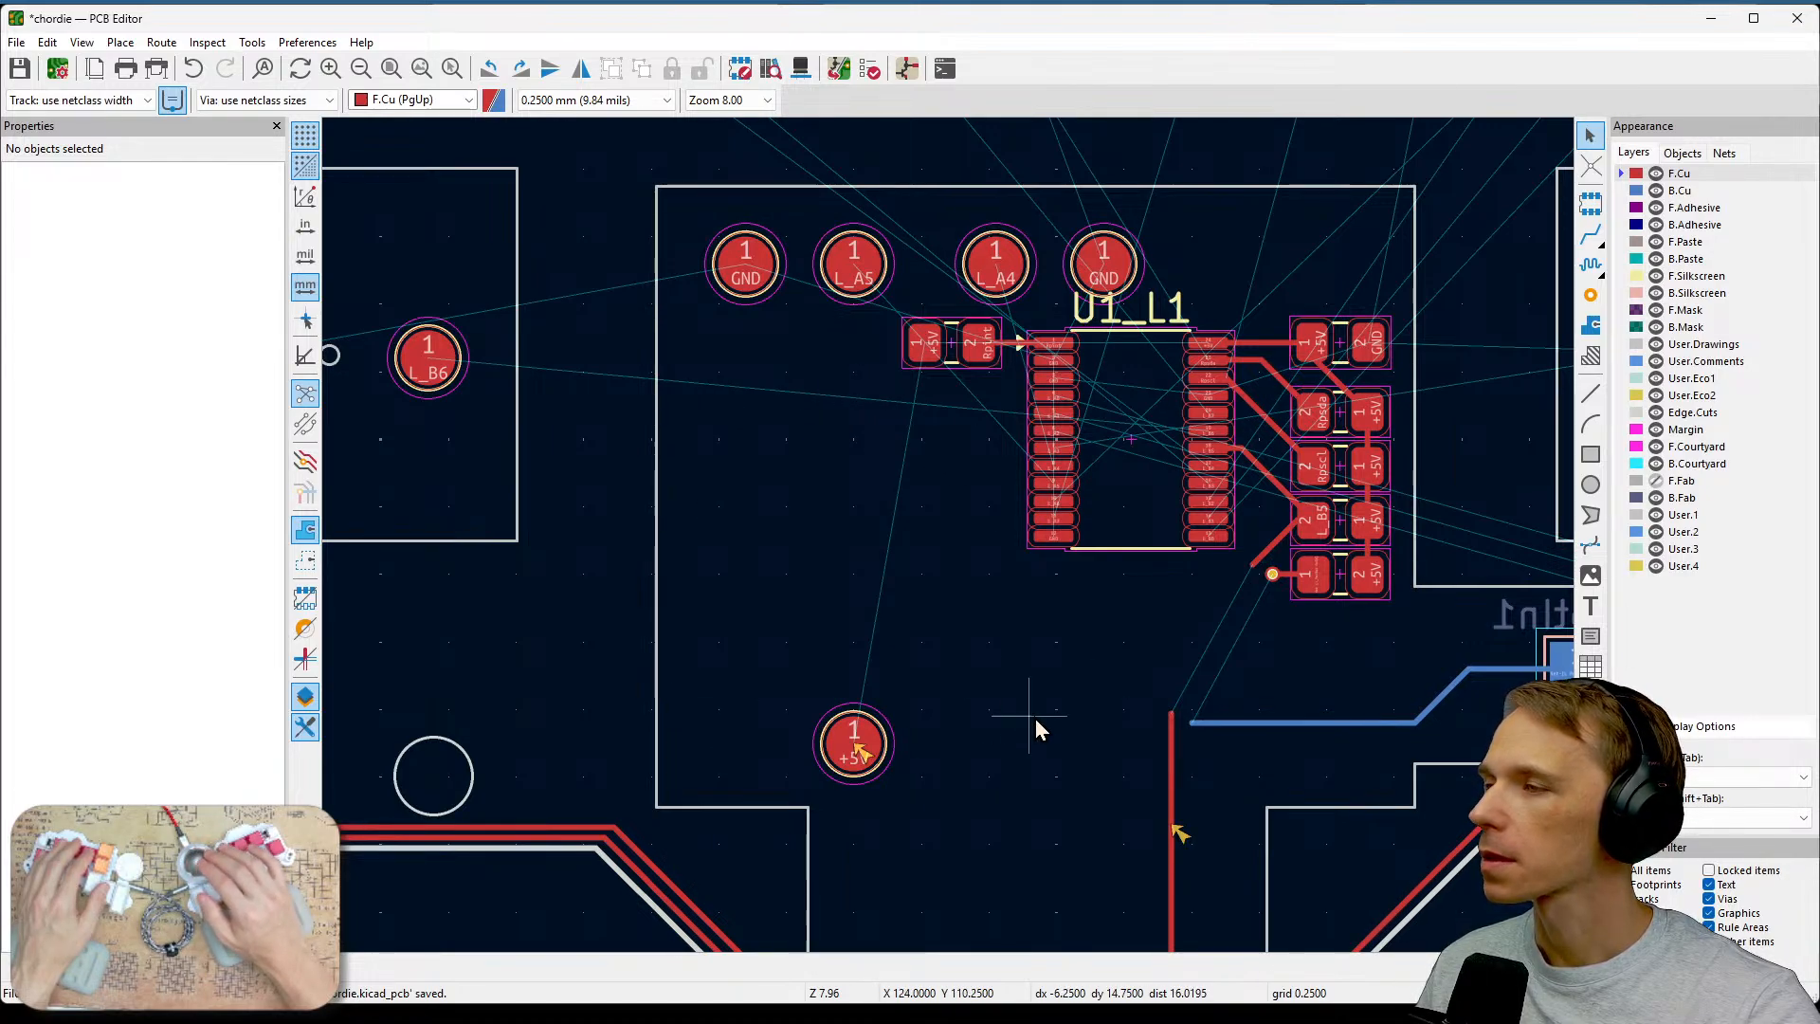
{"action": "middle_click_drag", "start_coordinate": [1132, 659], "coordinate": [1028, 800]}
{"action": "scroll", "coordinate": [1111, 607], "scroll_direction": "up", "scroll_amount": 1}
{"action": "scroll", "coordinate": [950, 538], "scroll_direction": "down", "scroll_amount": 1}
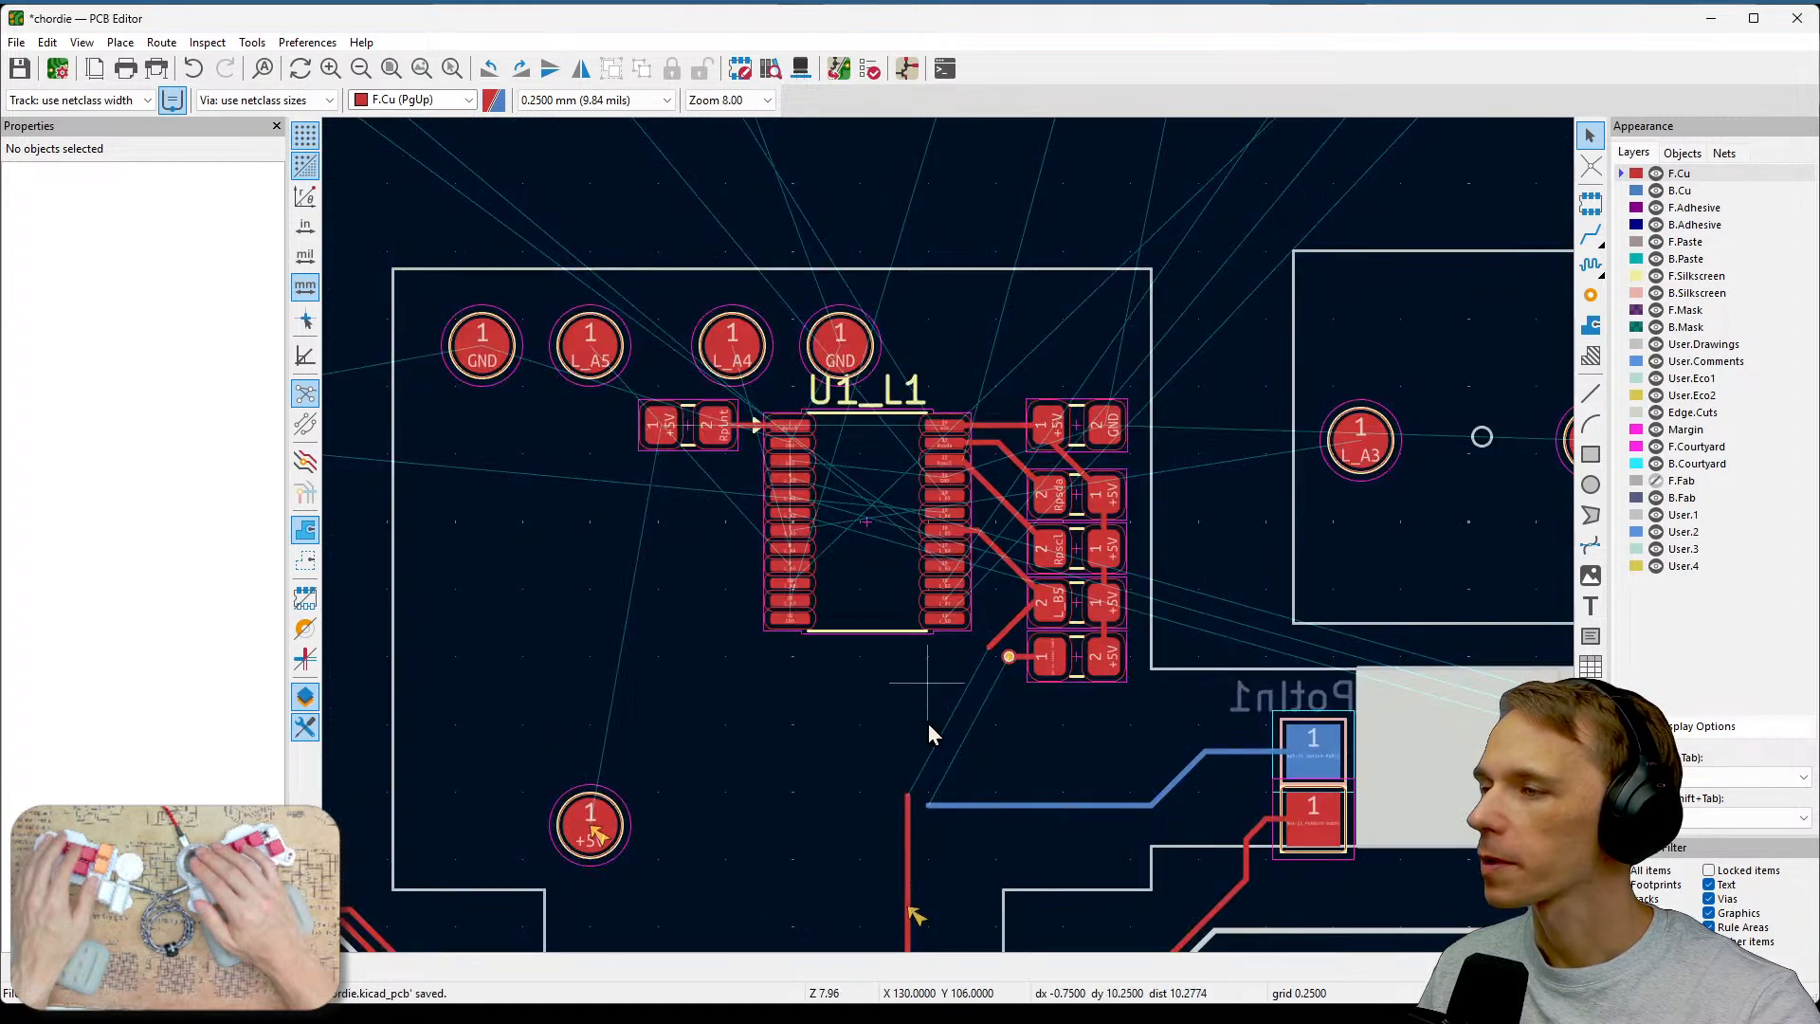
{"action": "scroll", "coordinate": [930, 724], "scroll_direction": "up", "scroll_amount": 1}
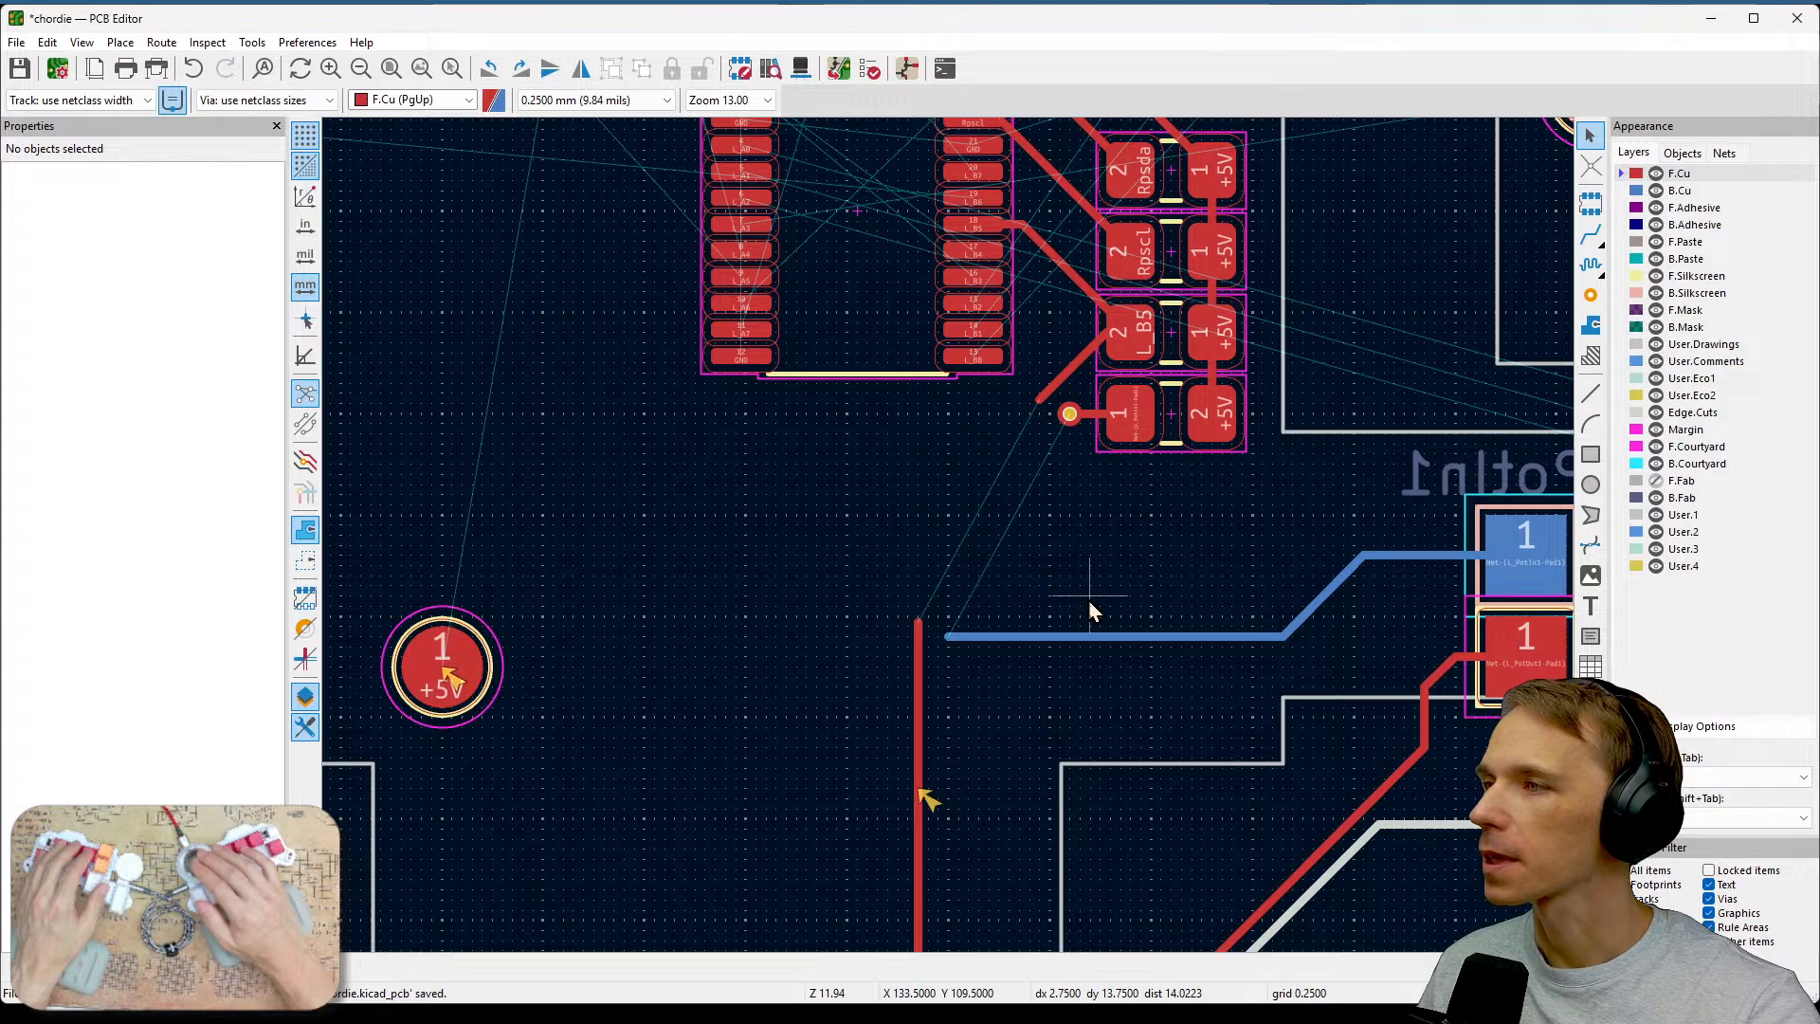
{"action": "left_click", "coordinate": [1120, 636]}
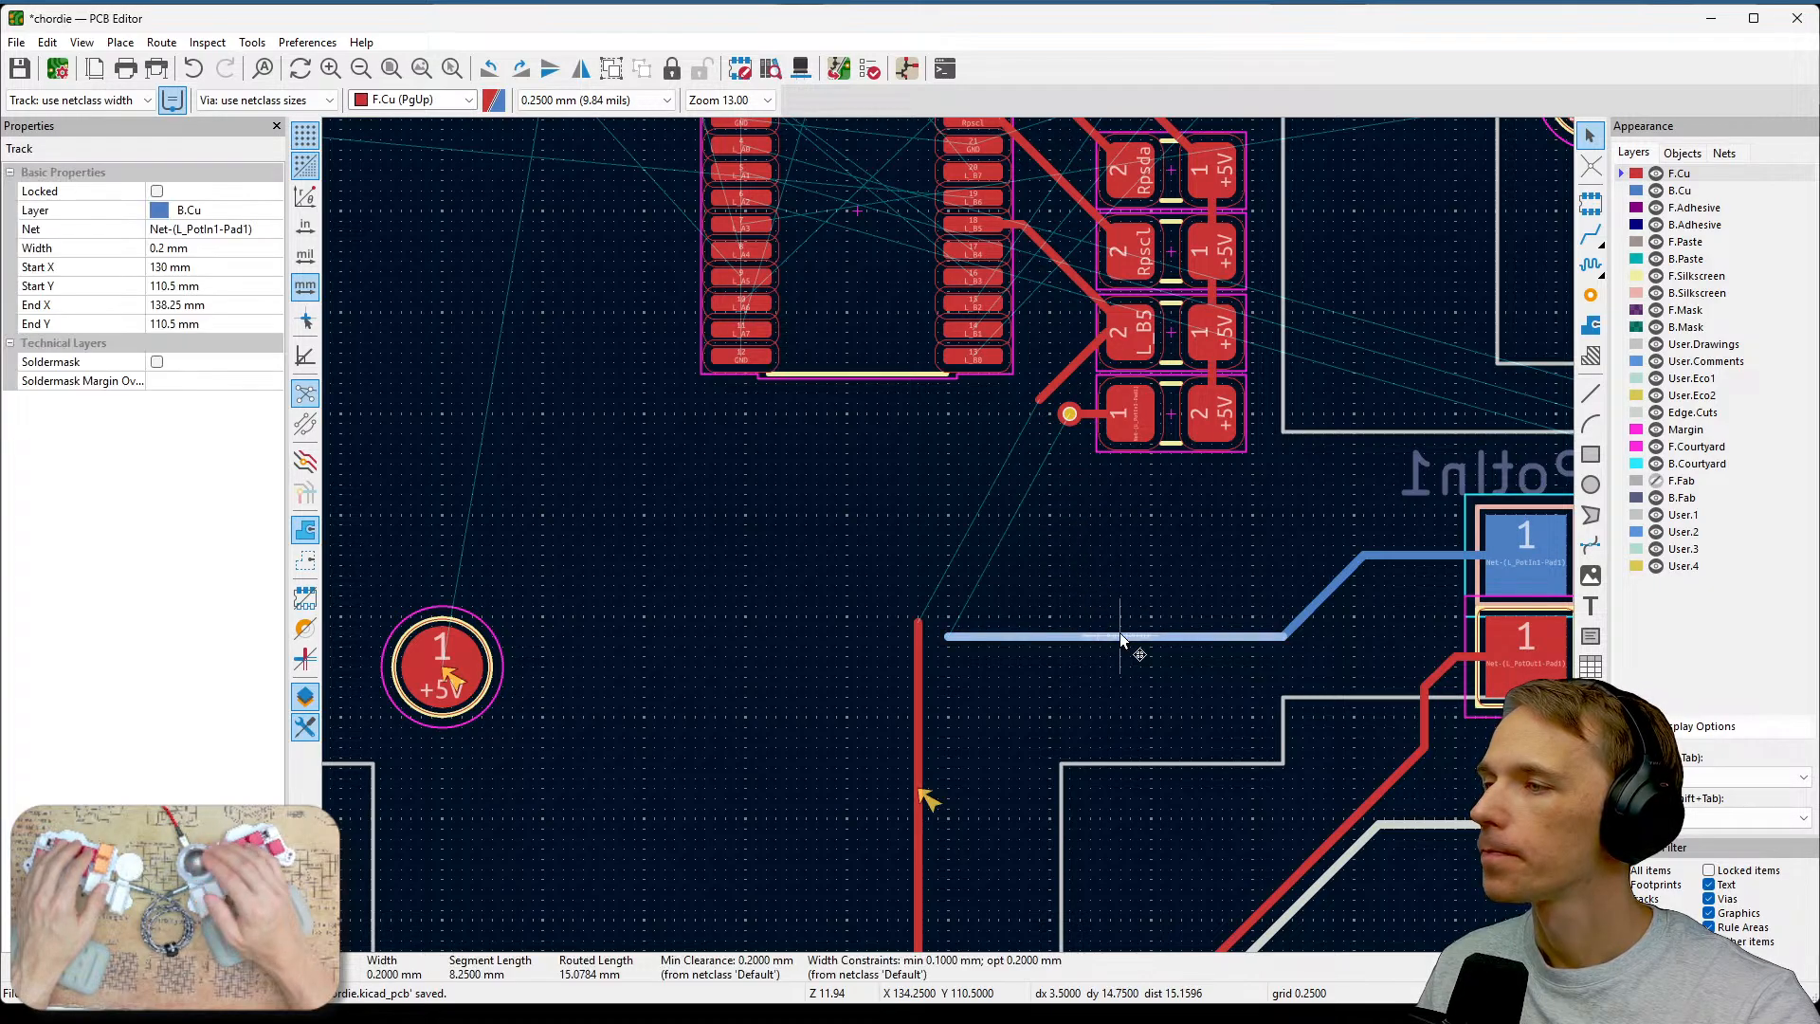
{"action": "key", "text": "Delete"}
{"action": "left_click", "coordinate": [1306, 622]}
{"action": "key", "text": "Delete"}
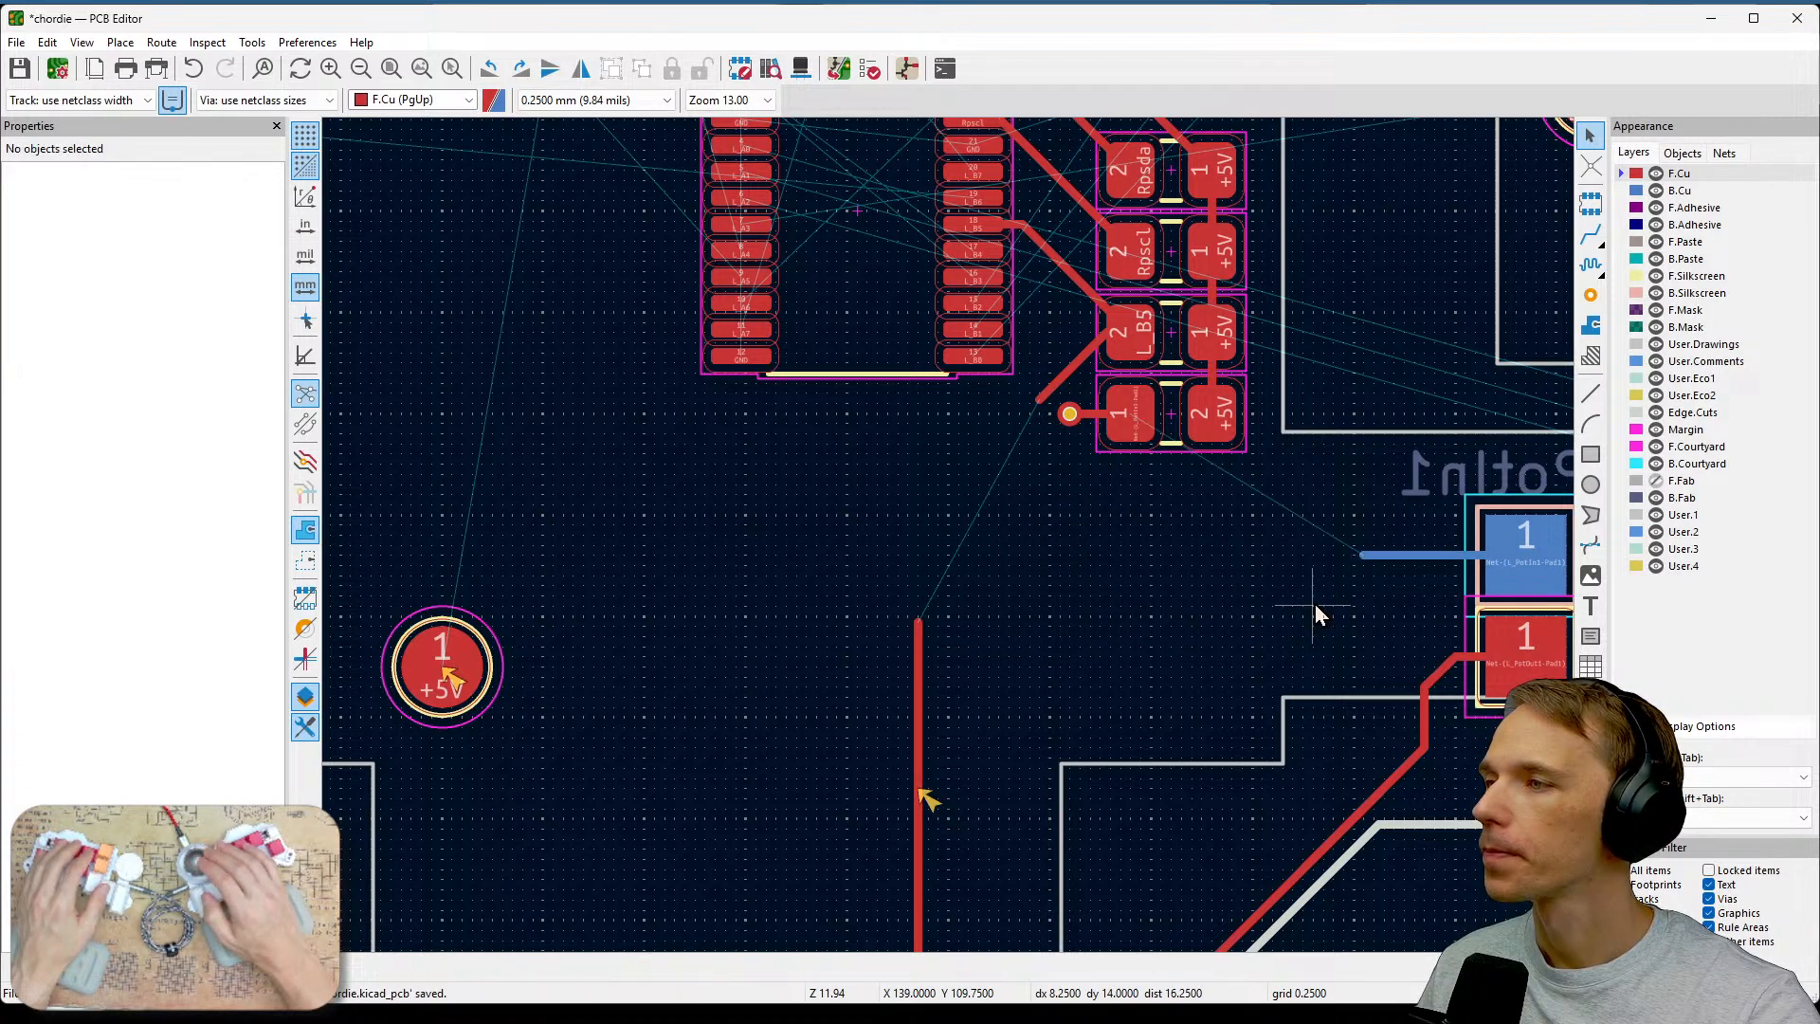
Route a back-copper track from the via beside the lowest resistor to the remaining track stub at Potin1 pad 1.
{"action": "left_click", "coordinate": [1592, 236]}
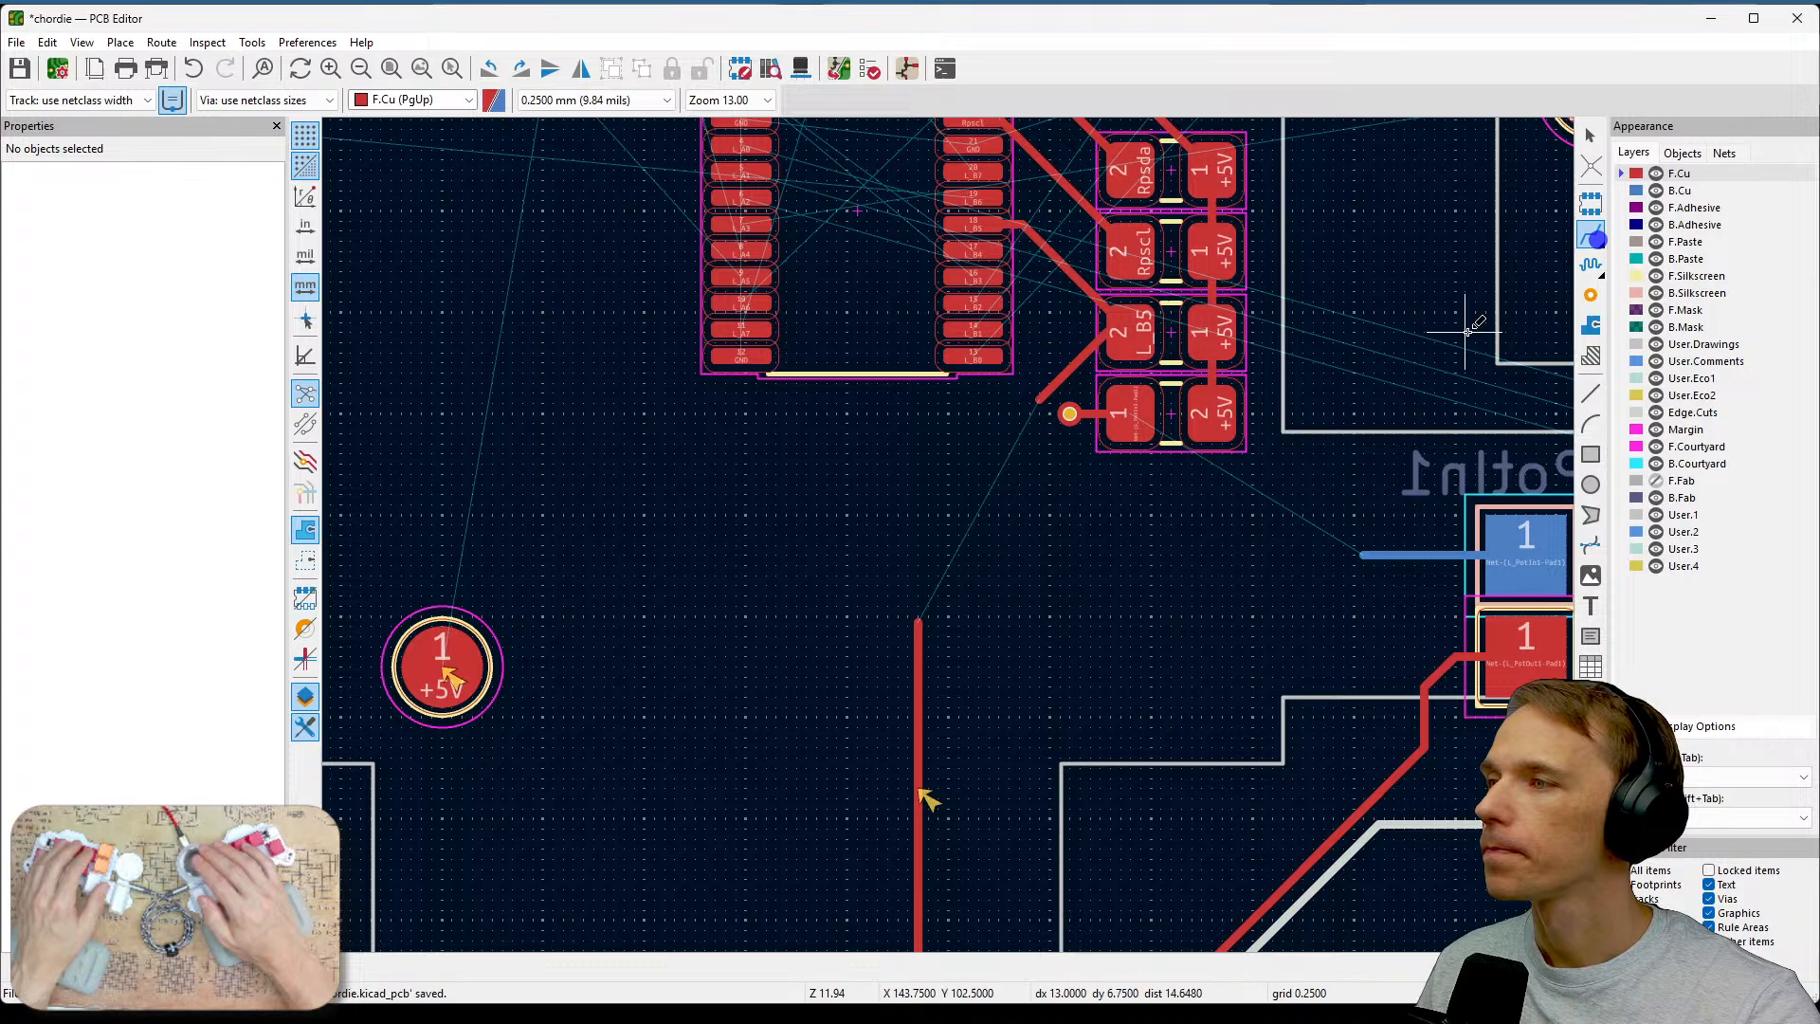
{"action": "left_click", "coordinate": [1071, 414]}
{"action": "key", "text": "Escape"}
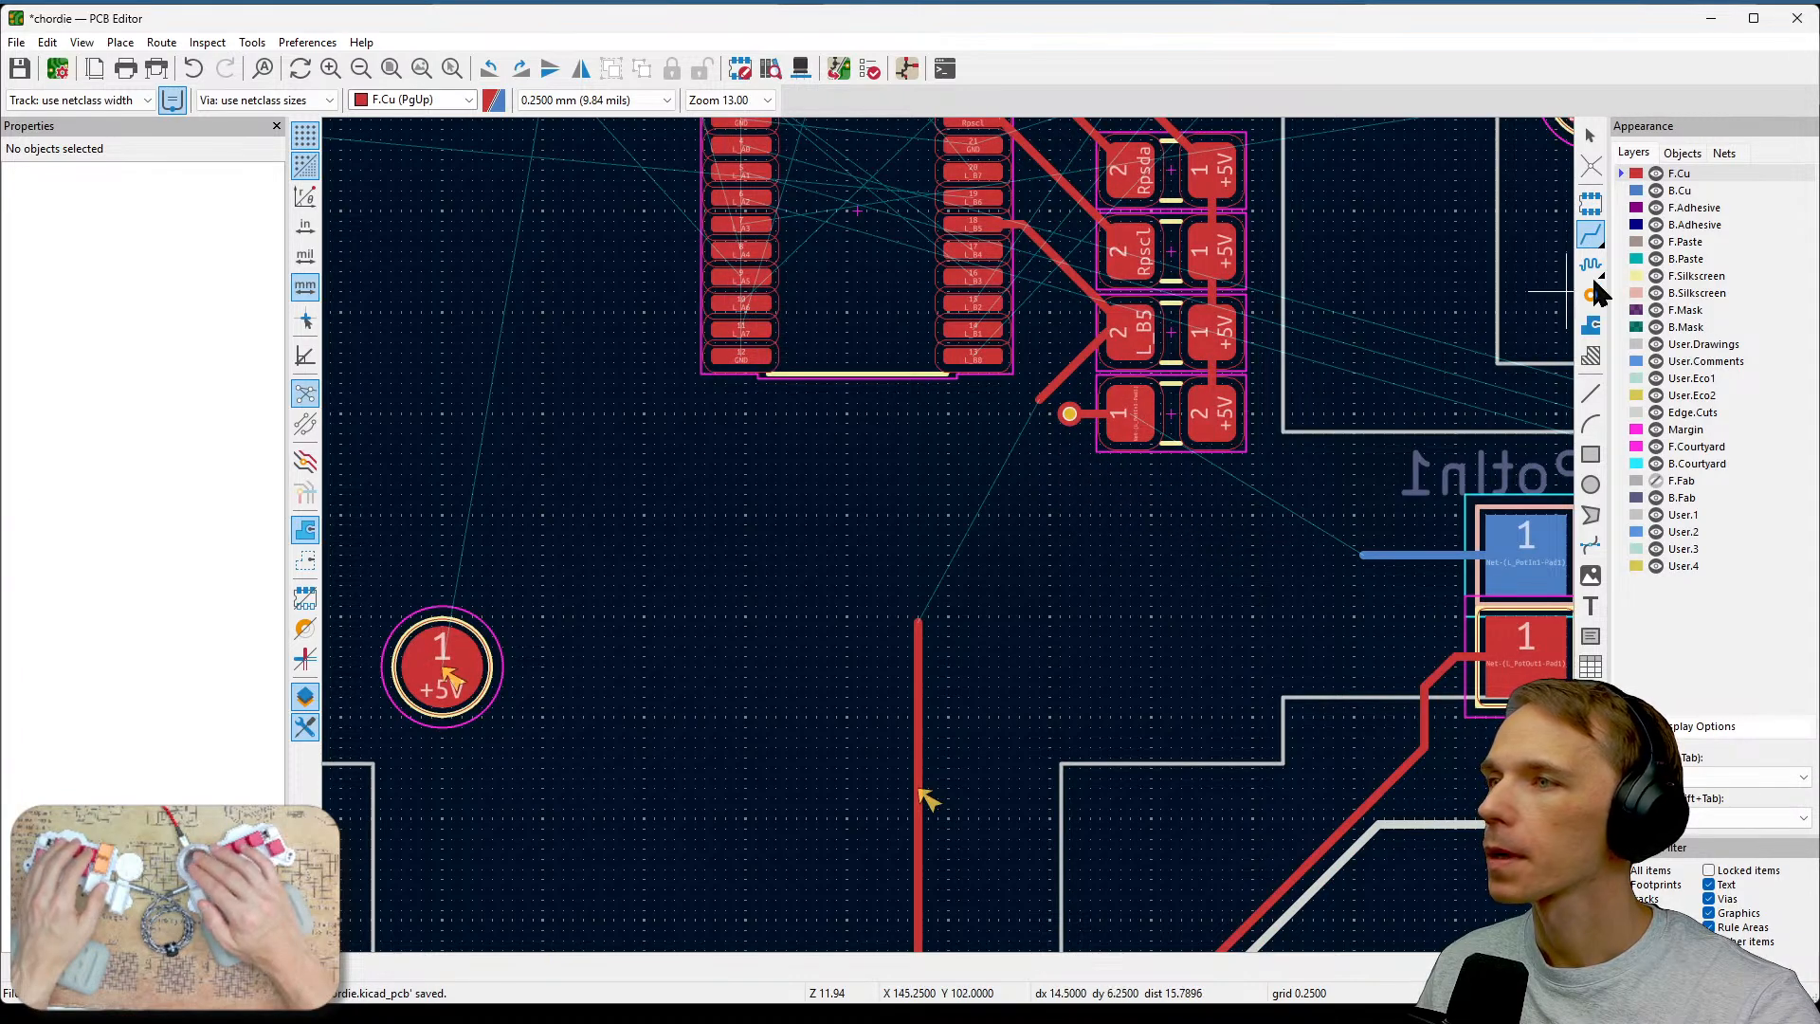
{"action": "left_click", "coordinate": [1647, 191]}
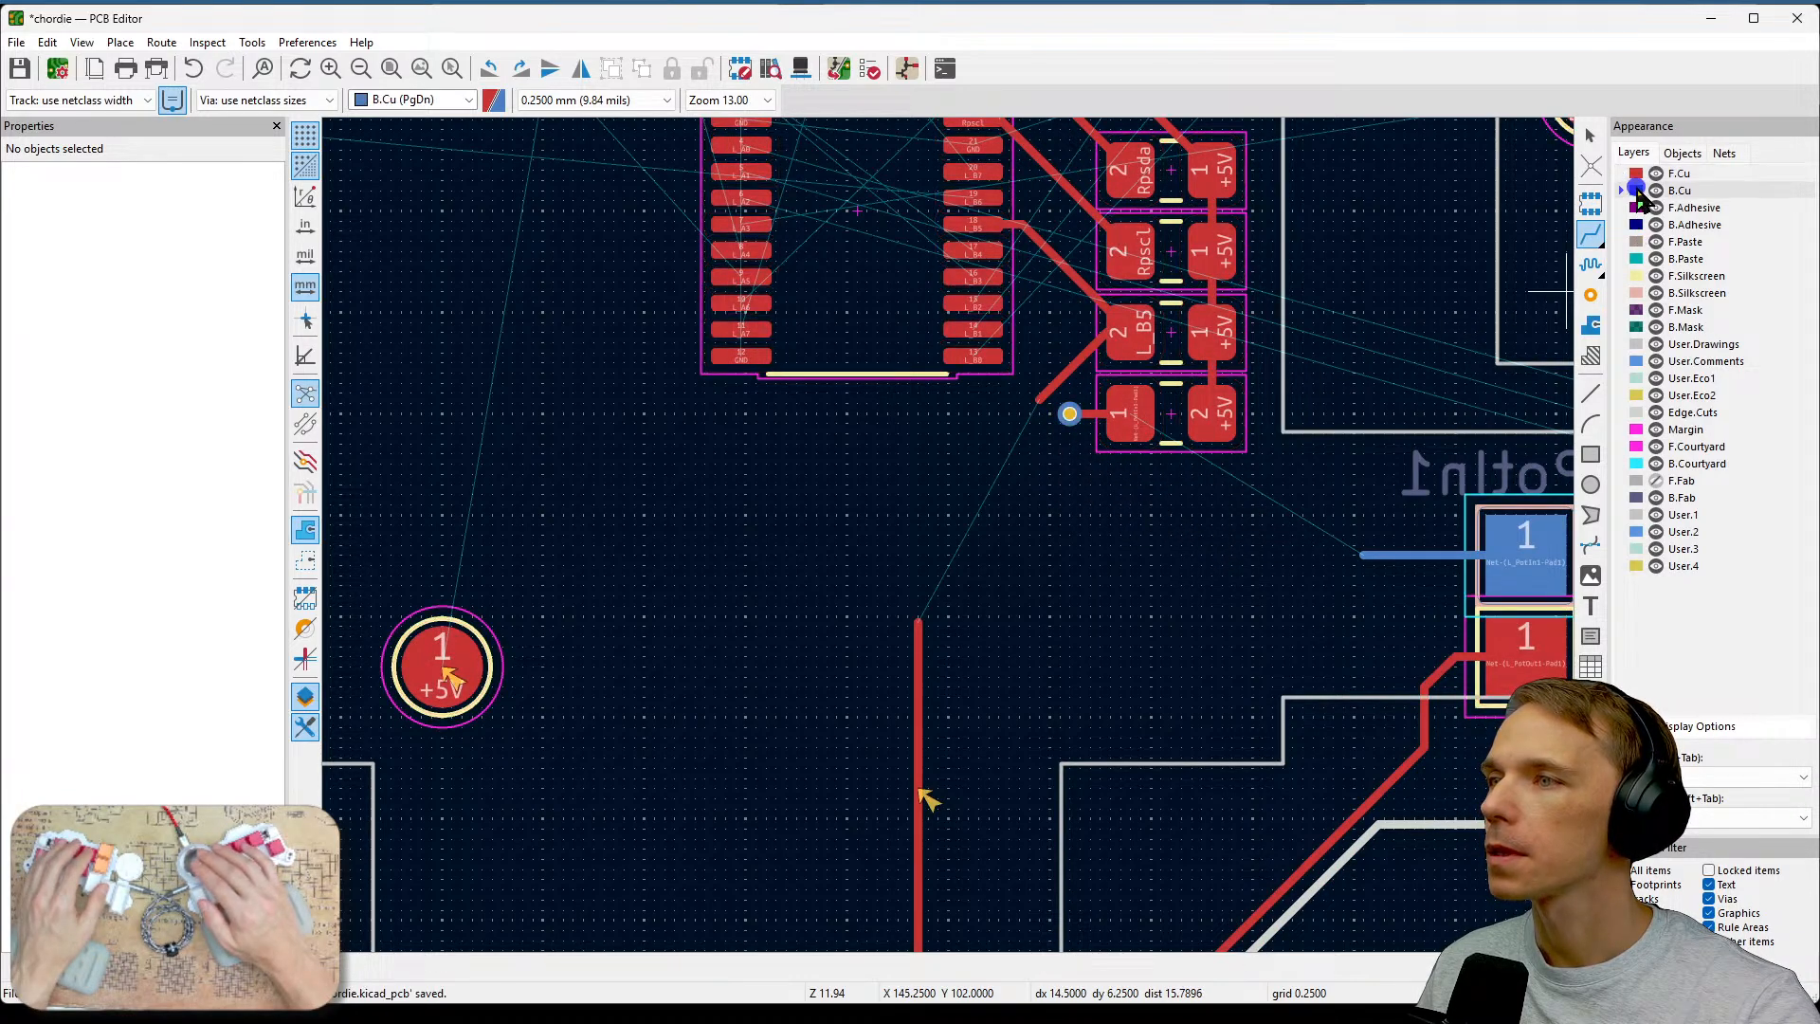
{"action": "left_click", "coordinate": [1069, 414]}
{"action": "left_click", "coordinate": [1363, 555]}
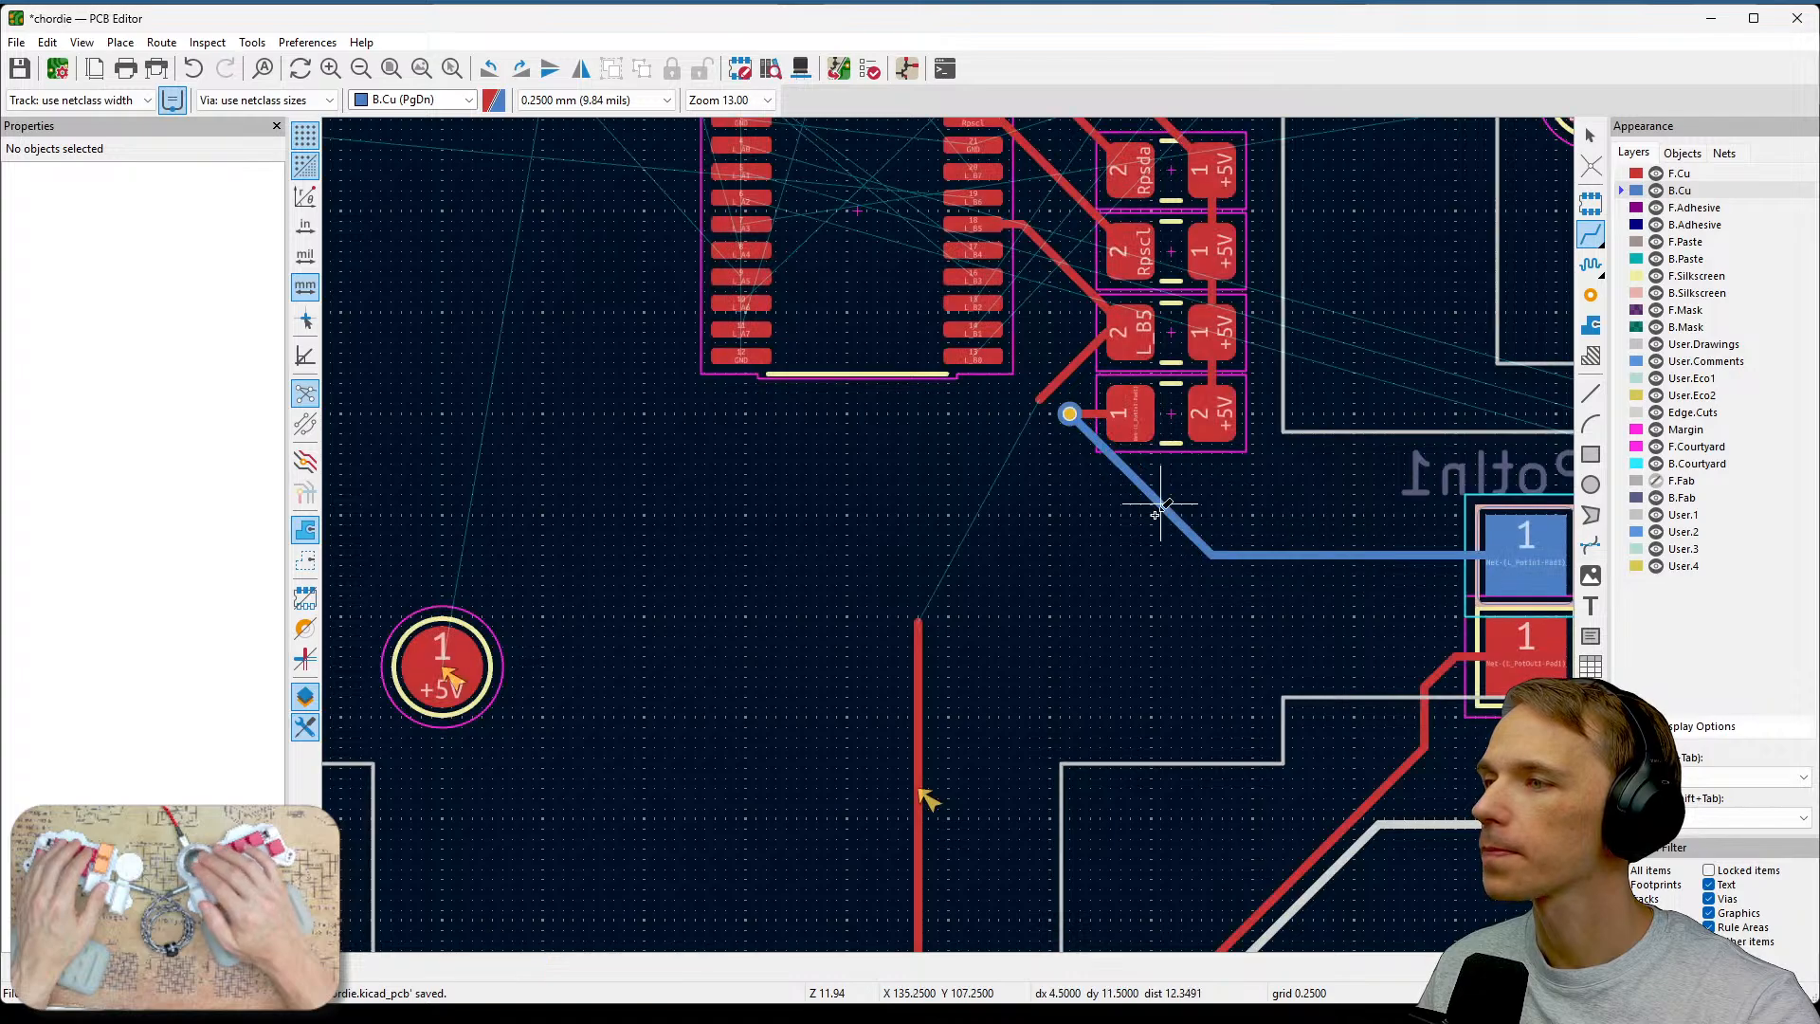
Switch to front copper and route a track from the top of the vertical L_B5 trace up to the via area.
{"action": "left_click", "coordinate": [1637, 177]}
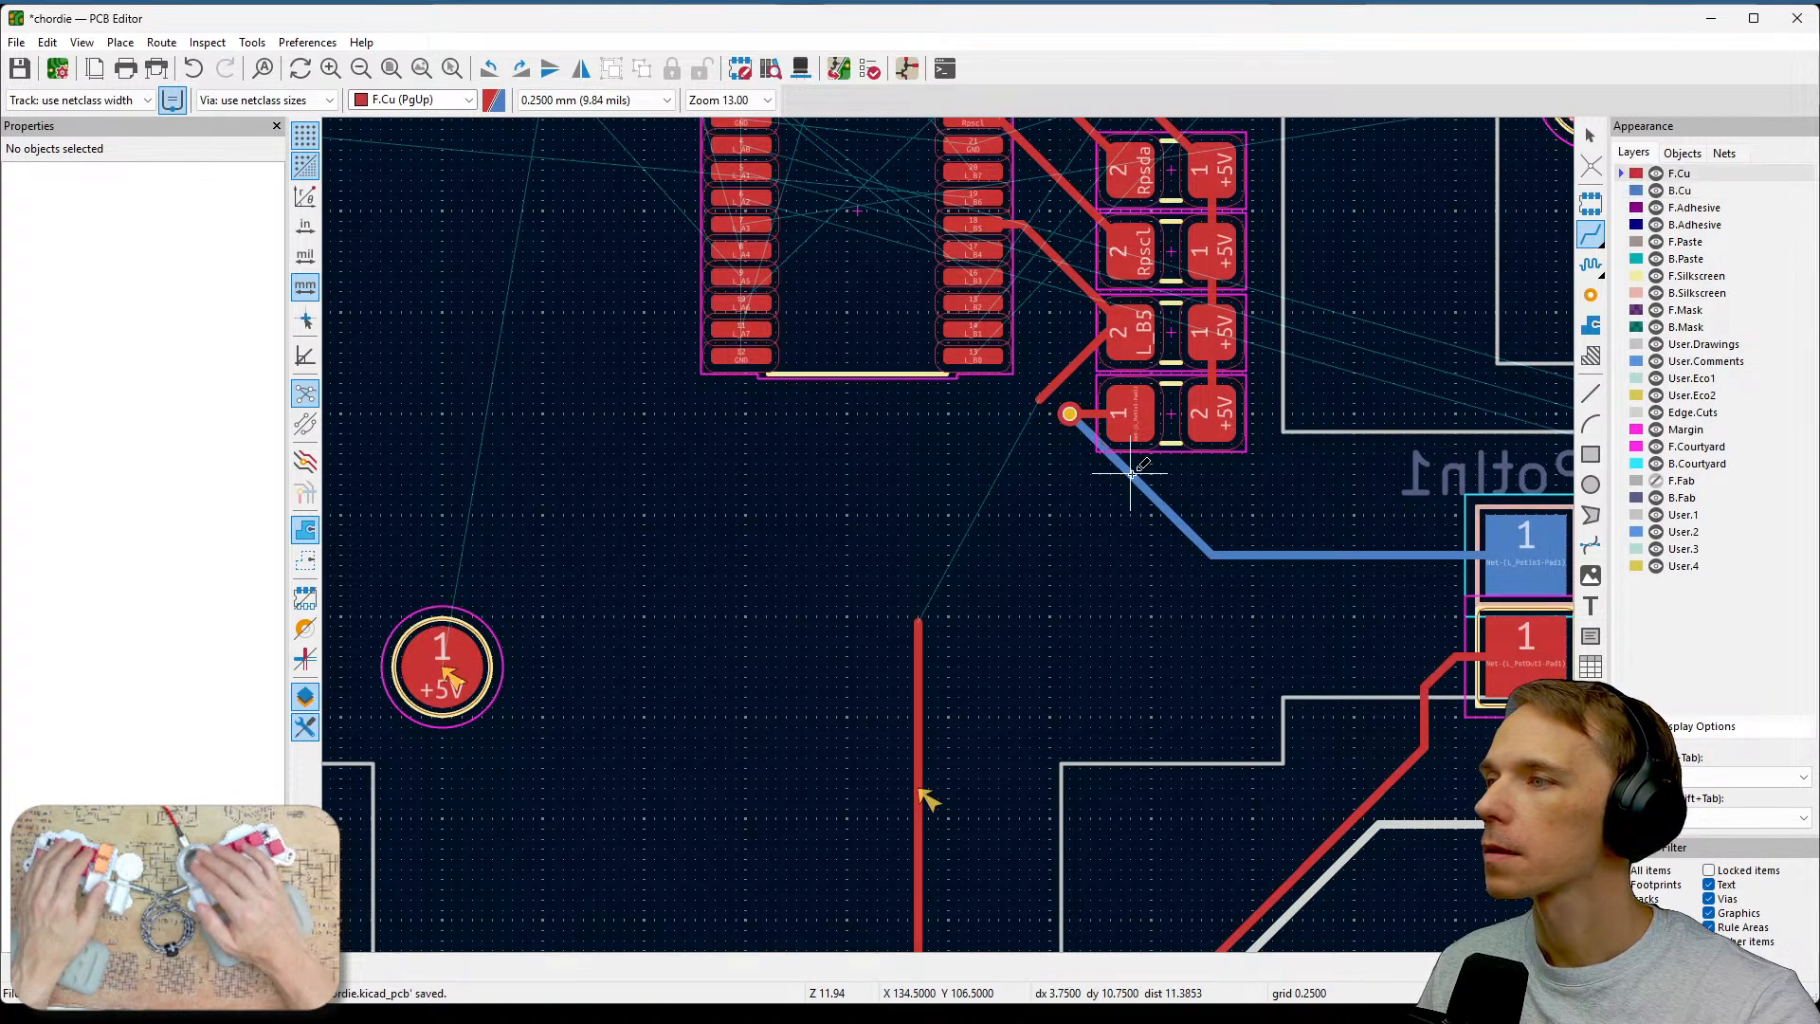
{"action": "middle_click_drag", "start_coordinate": [1132, 475], "coordinate": [1236, 534]}
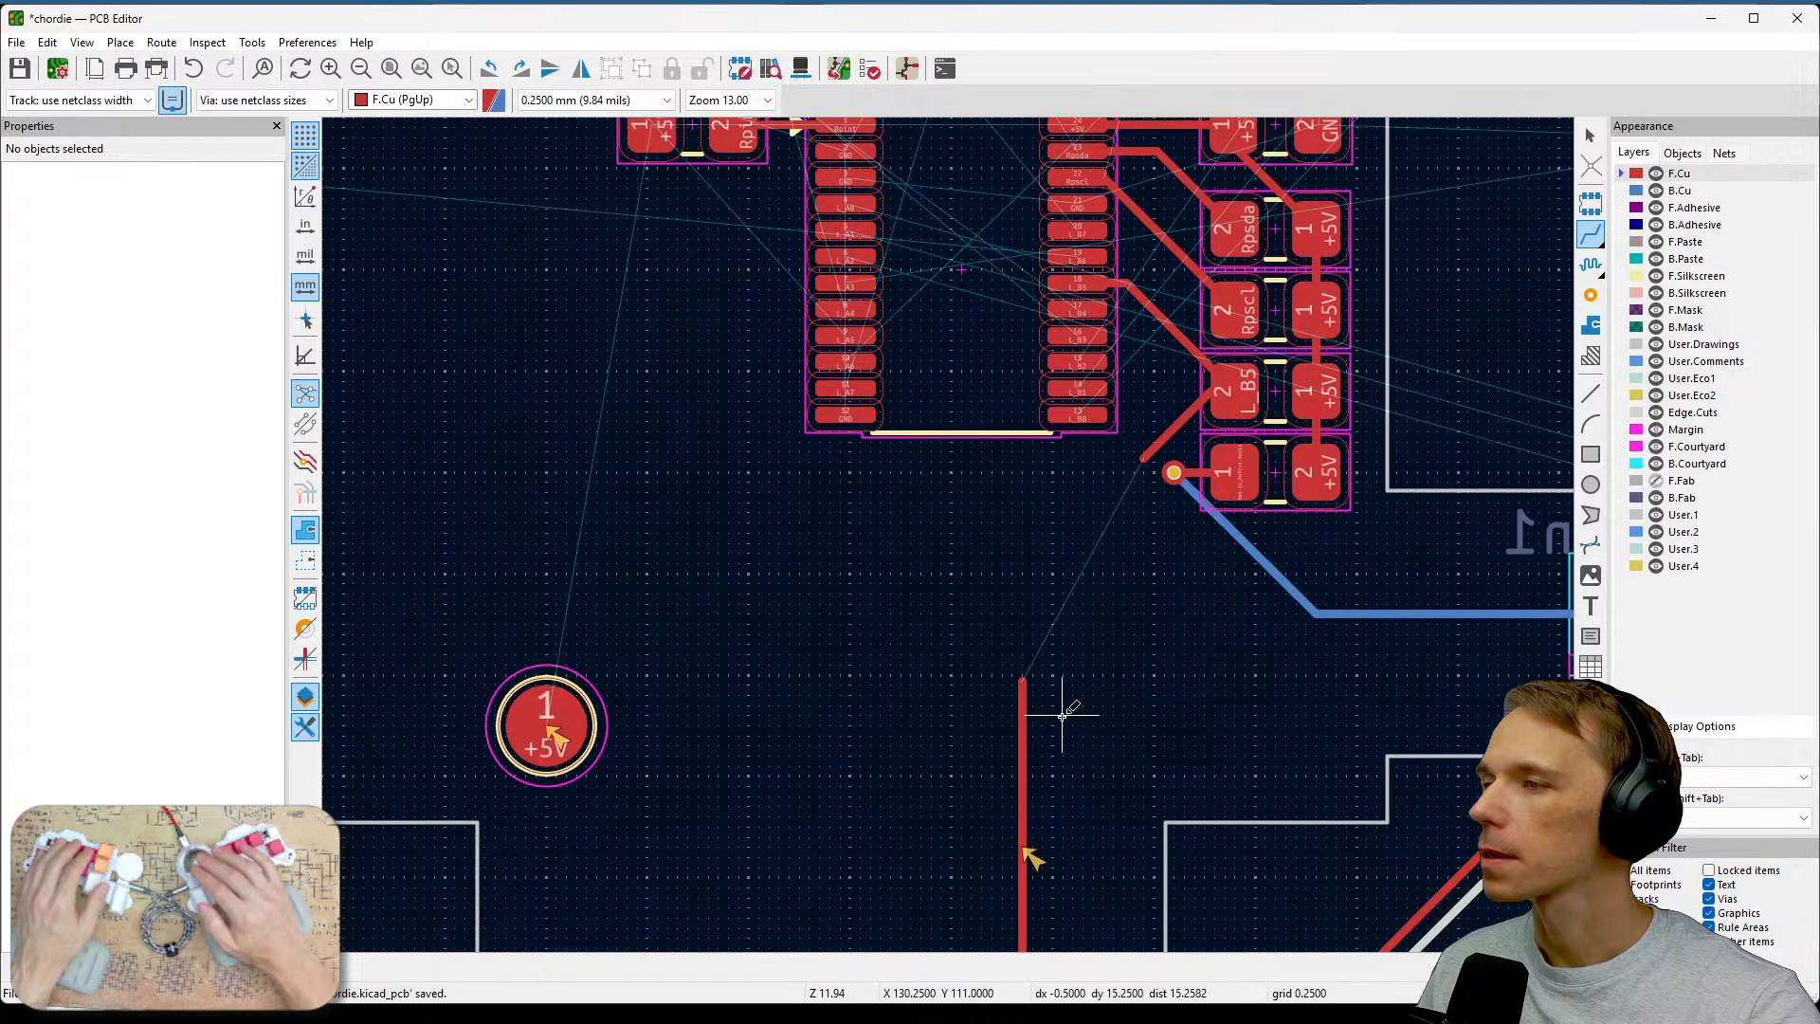
{"action": "left_click", "coordinate": [1022, 670]}
{"action": "left_click", "coordinate": [1149, 478]}
{"action": "scroll", "coordinate": [1086, 542], "scroll_direction": "down", "scroll_amount": 3}
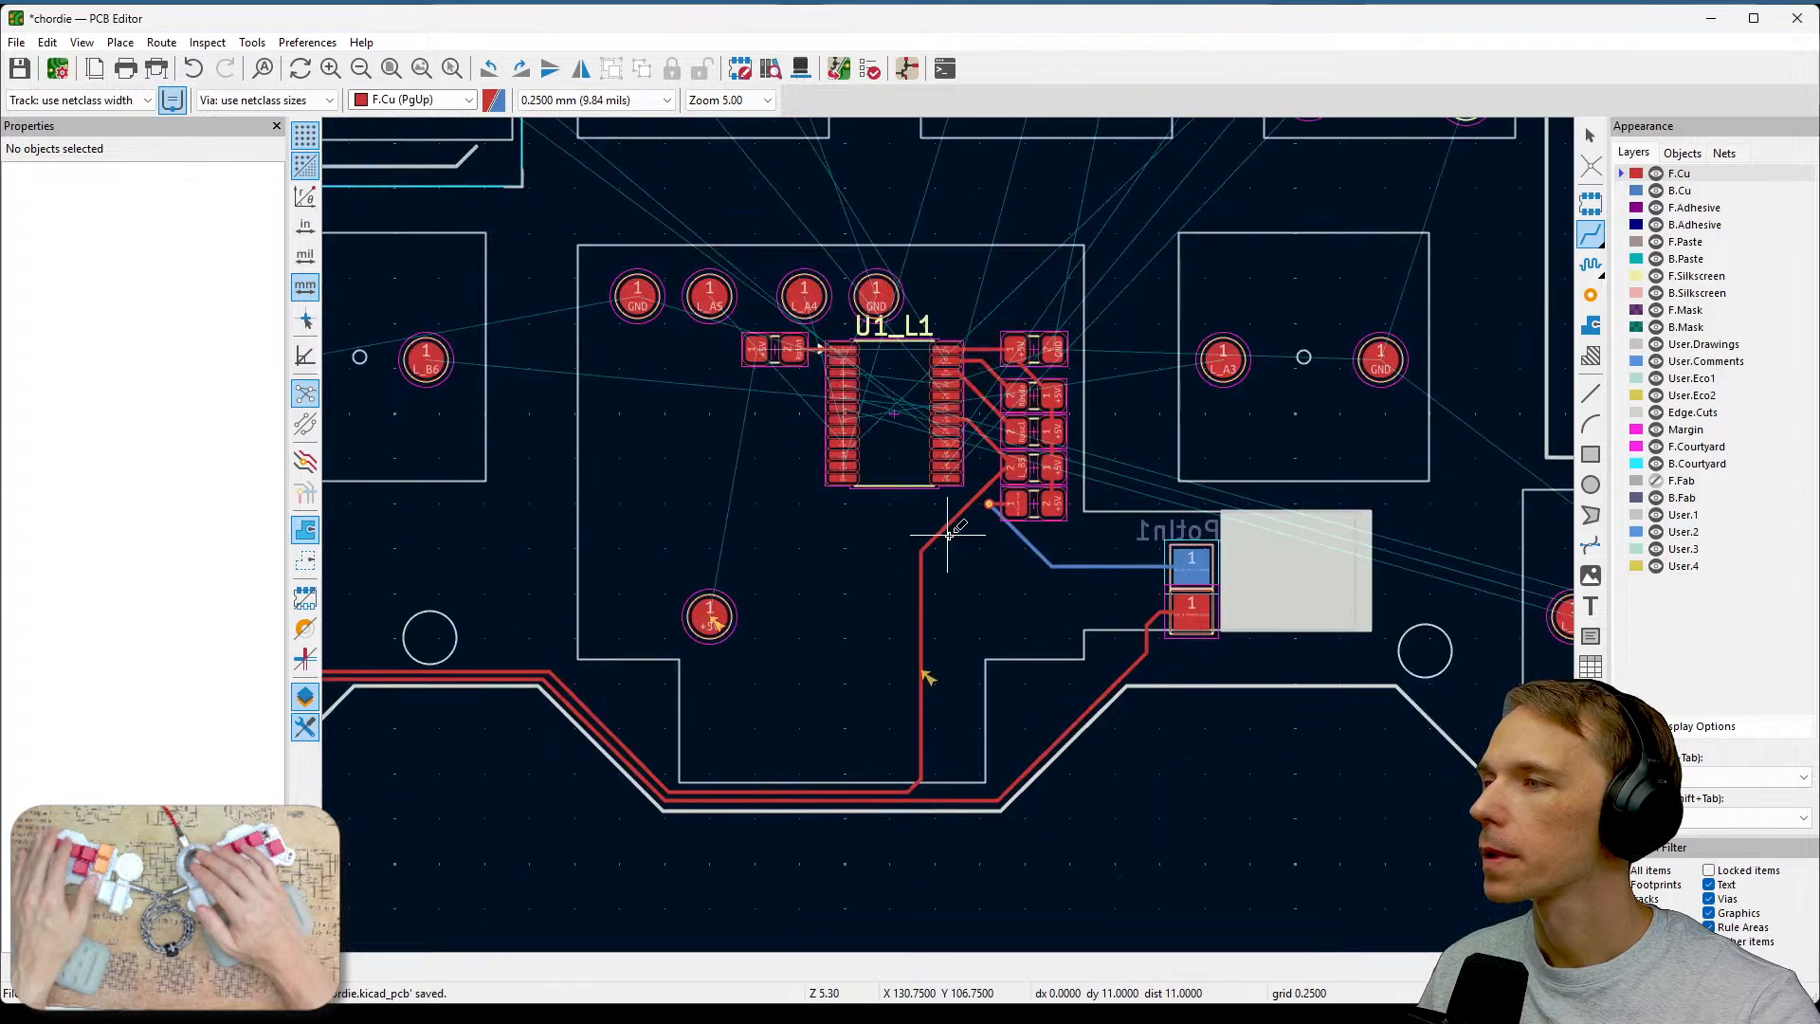
{"action": "middle_click_drag", "start_coordinate": [840, 589], "coordinate": [933, 607]}
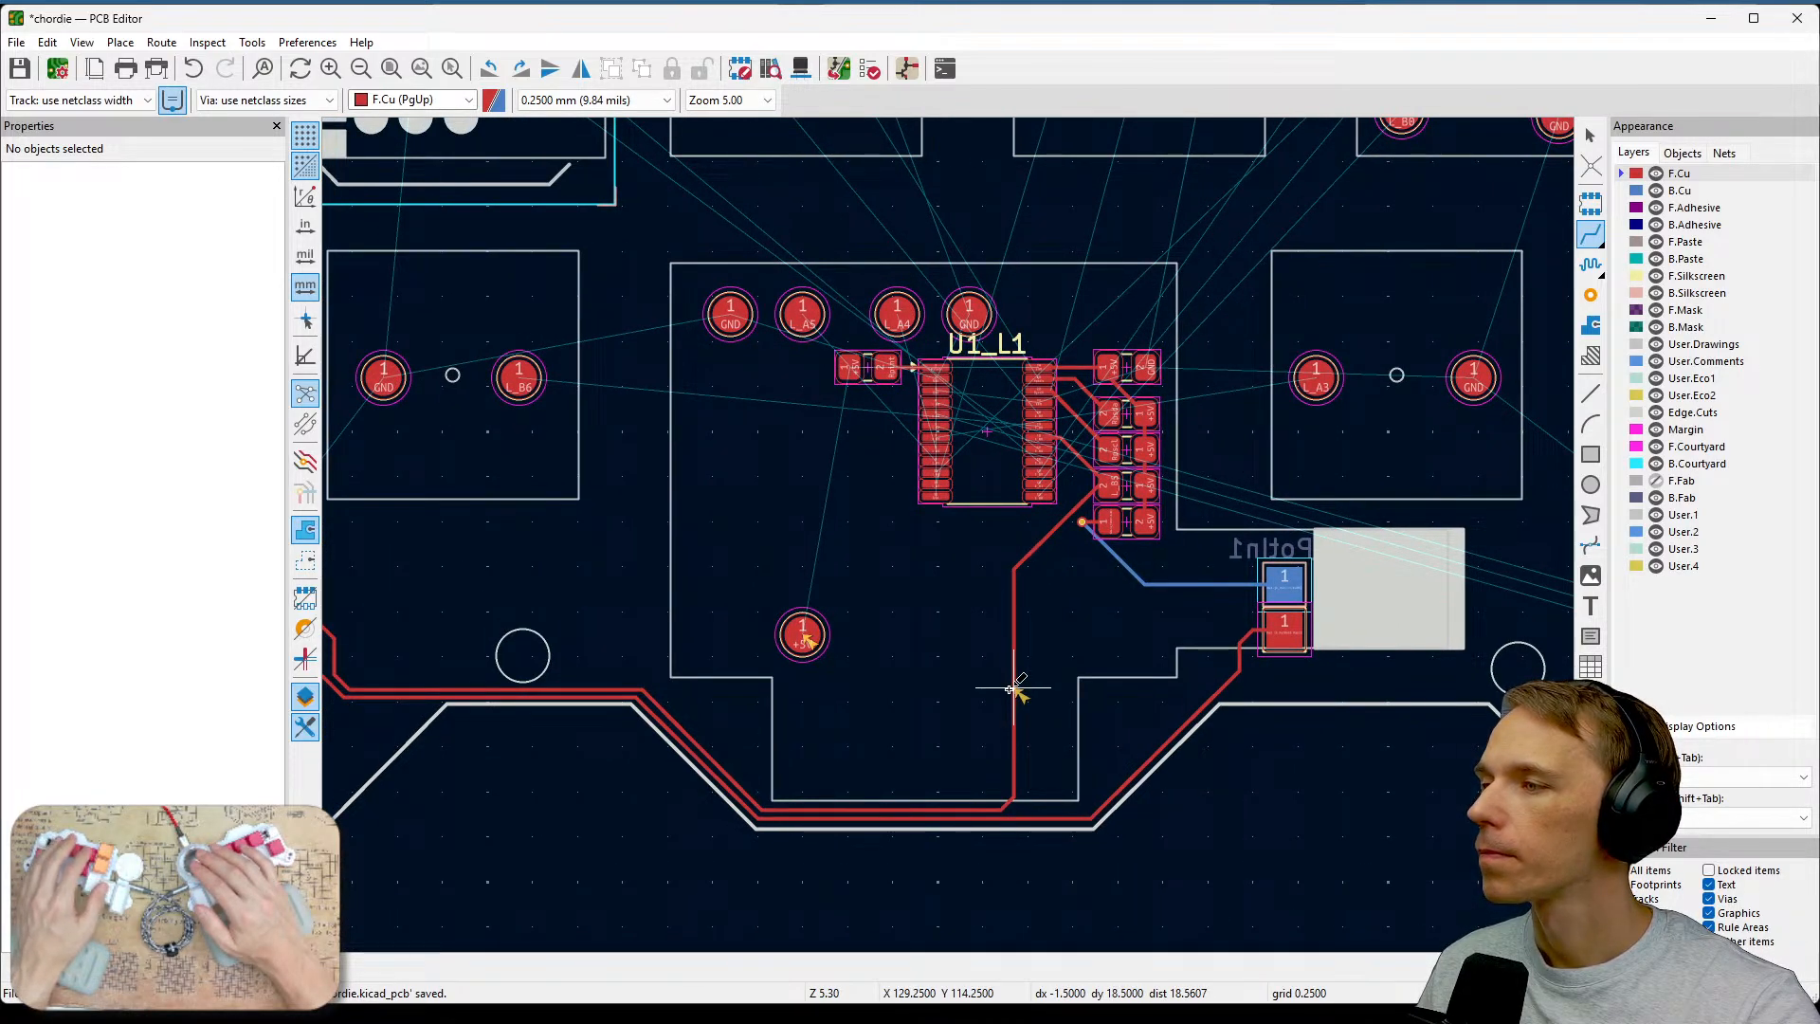
{"action": "key", "text": "Escape"}
Reshape the new L_B5 track into a straight vertical run up to the via.
{"action": "scroll", "coordinate": [1013, 687], "scroll_direction": "up", "scroll_amount": 3}
{"action": "left_click", "coordinate": [936, 491]}
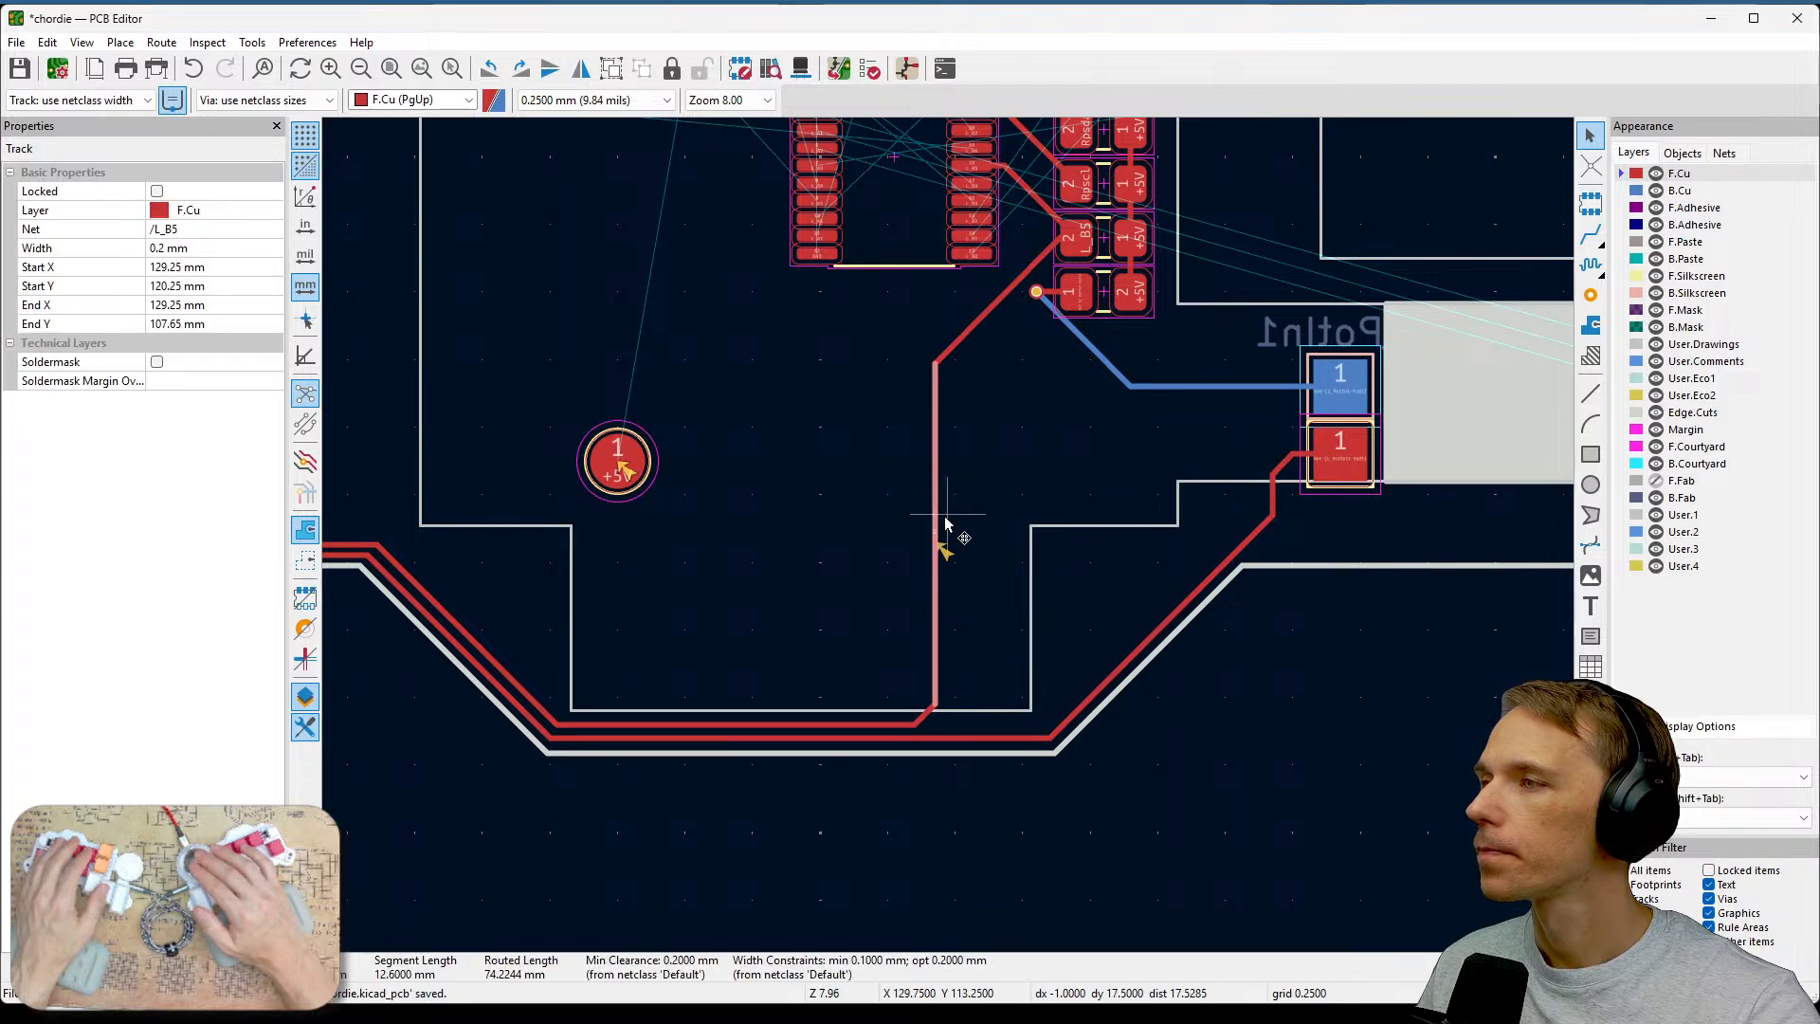
{"action": "left_click_drag", "start_coordinate": [940, 514], "coordinate": [1022, 538]}
{"action": "left_click_drag", "start_coordinate": [1004, 641], "coordinate": [1015, 712]}
{"action": "left_click", "coordinate": [987, 660]}
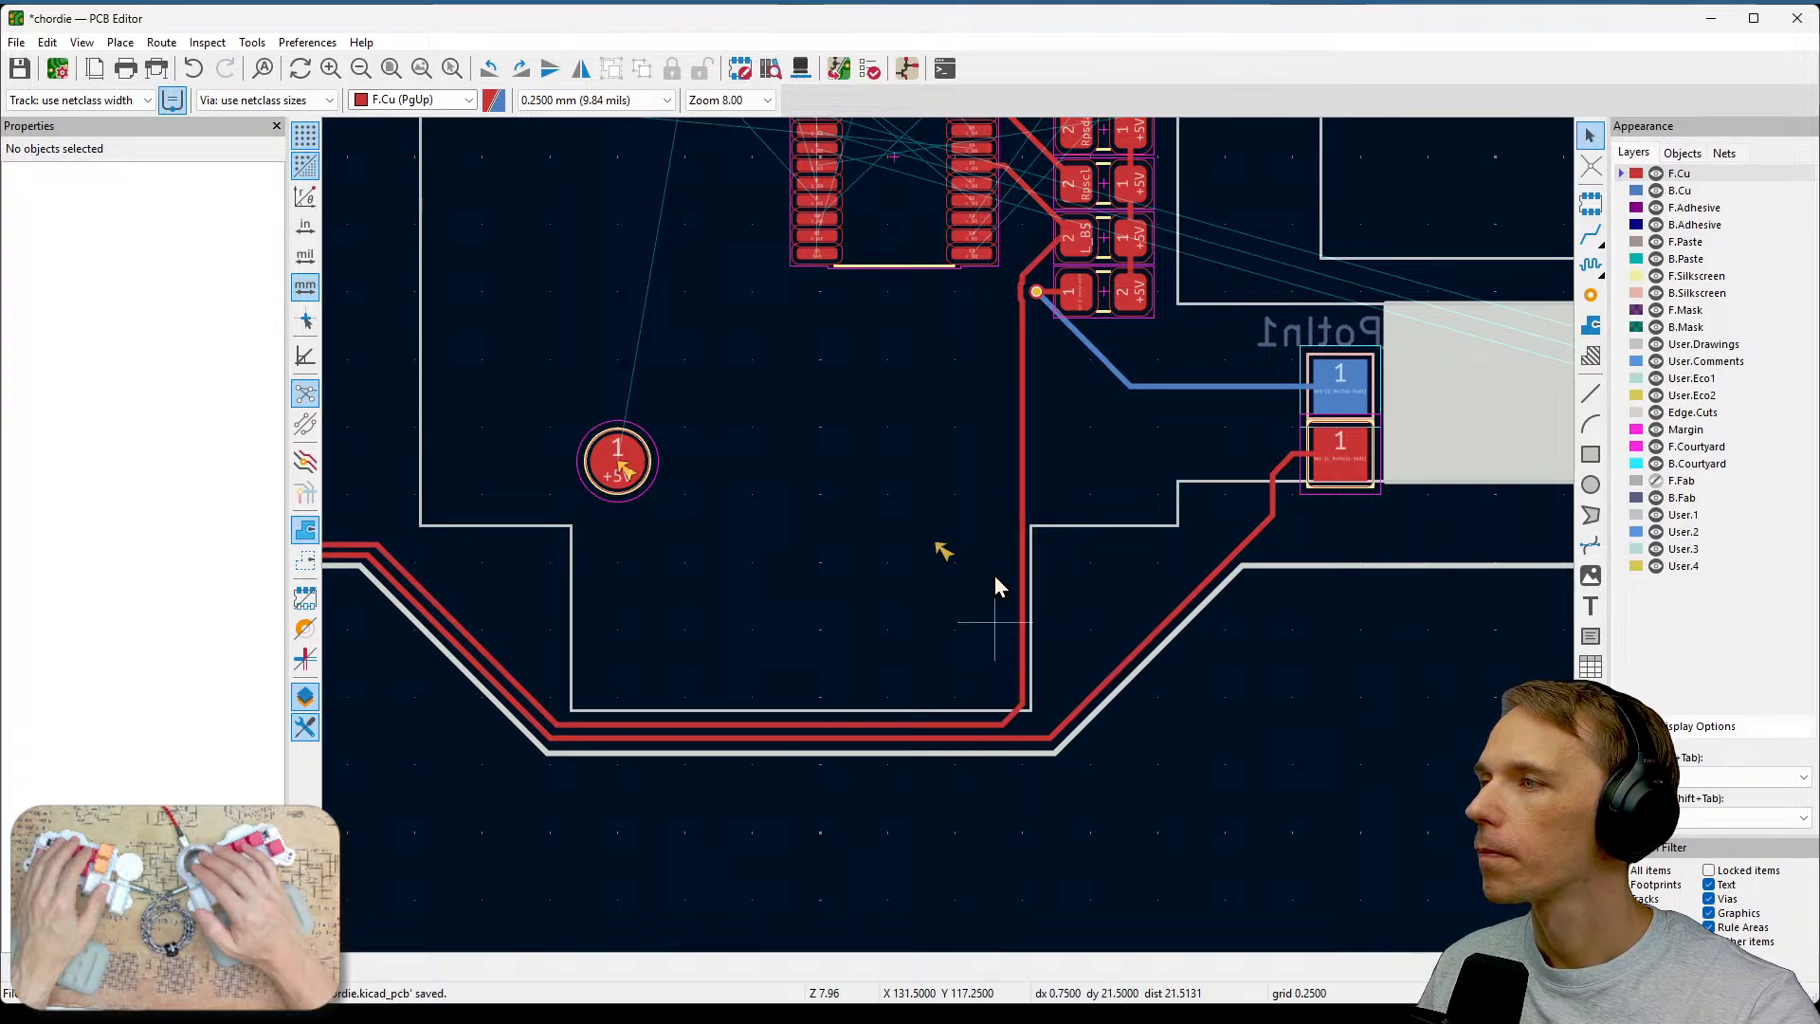
{"action": "left_click", "coordinate": [1024, 477]}
{"action": "key", "text": "Escape"}
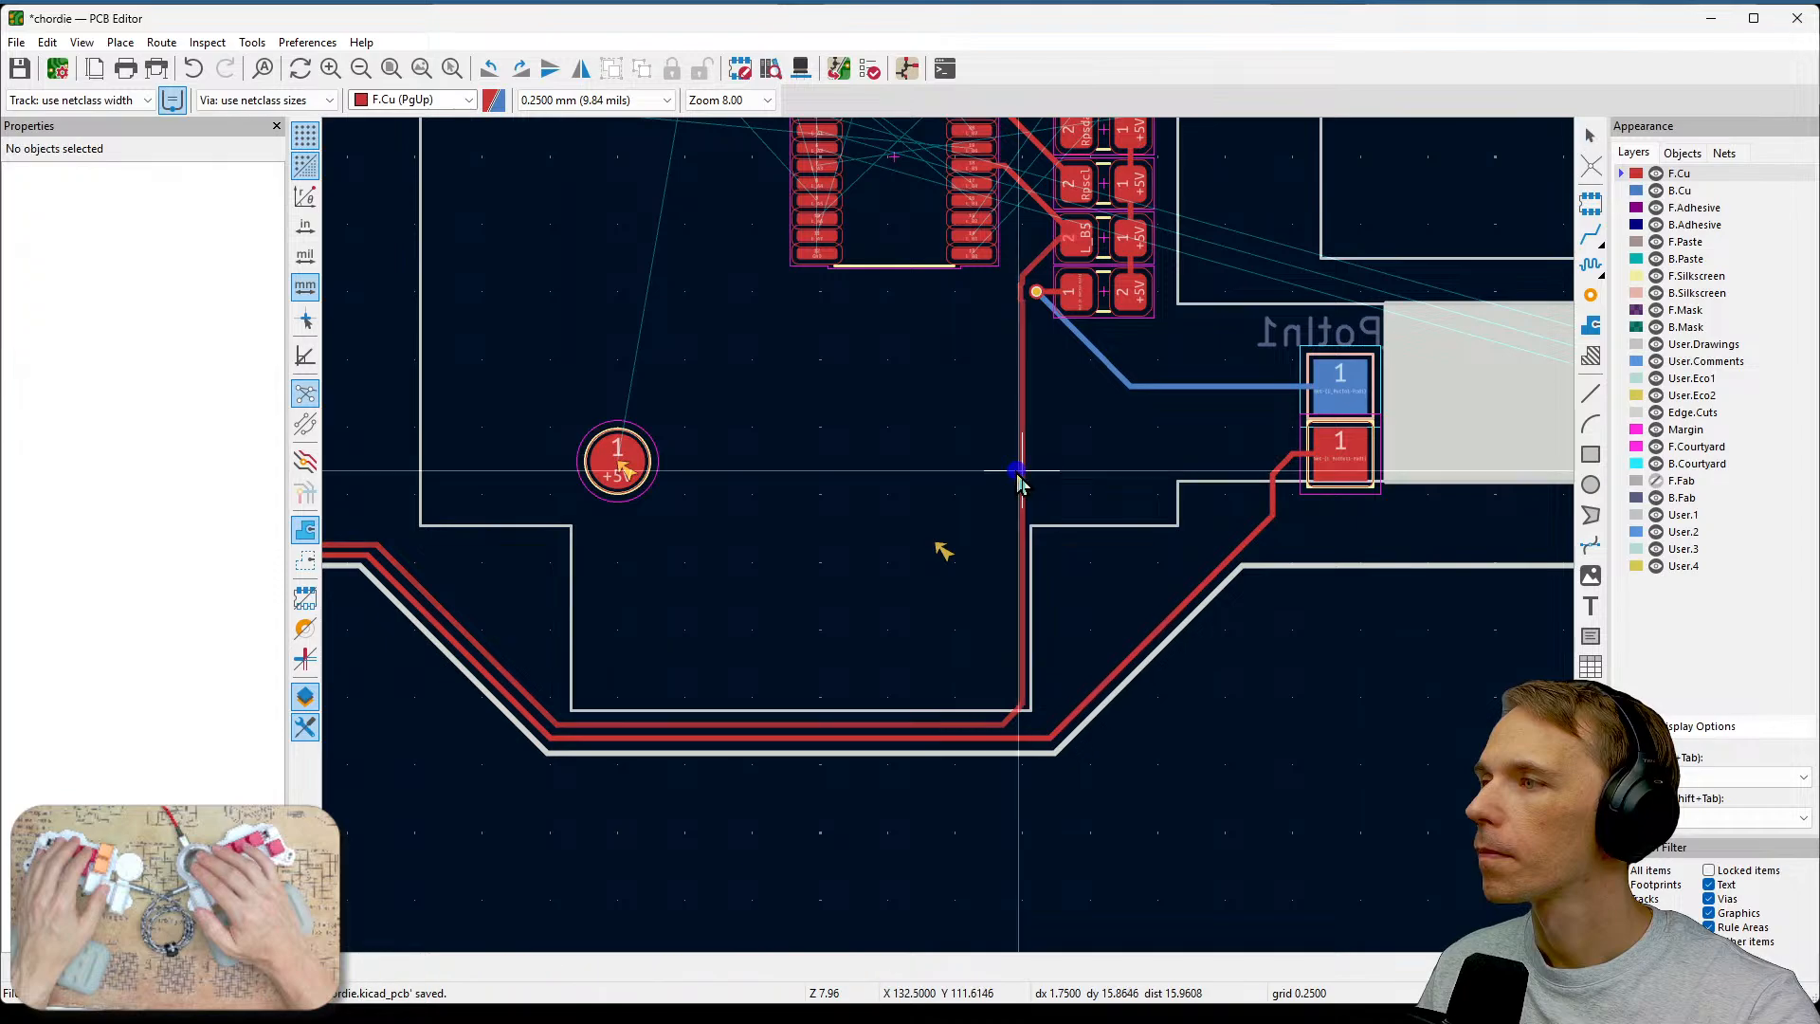
Shift the vertical L_B5 track left of the via and delete its short connecting segment near the via.
{"action": "scroll", "coordinate": [999, 357], "scroll_direction": "up", "scroll_amount": 5}
{"action": "scroll", "coordinate": [950, 538], "scroll_direction": "down", "scroll_amount": 2}
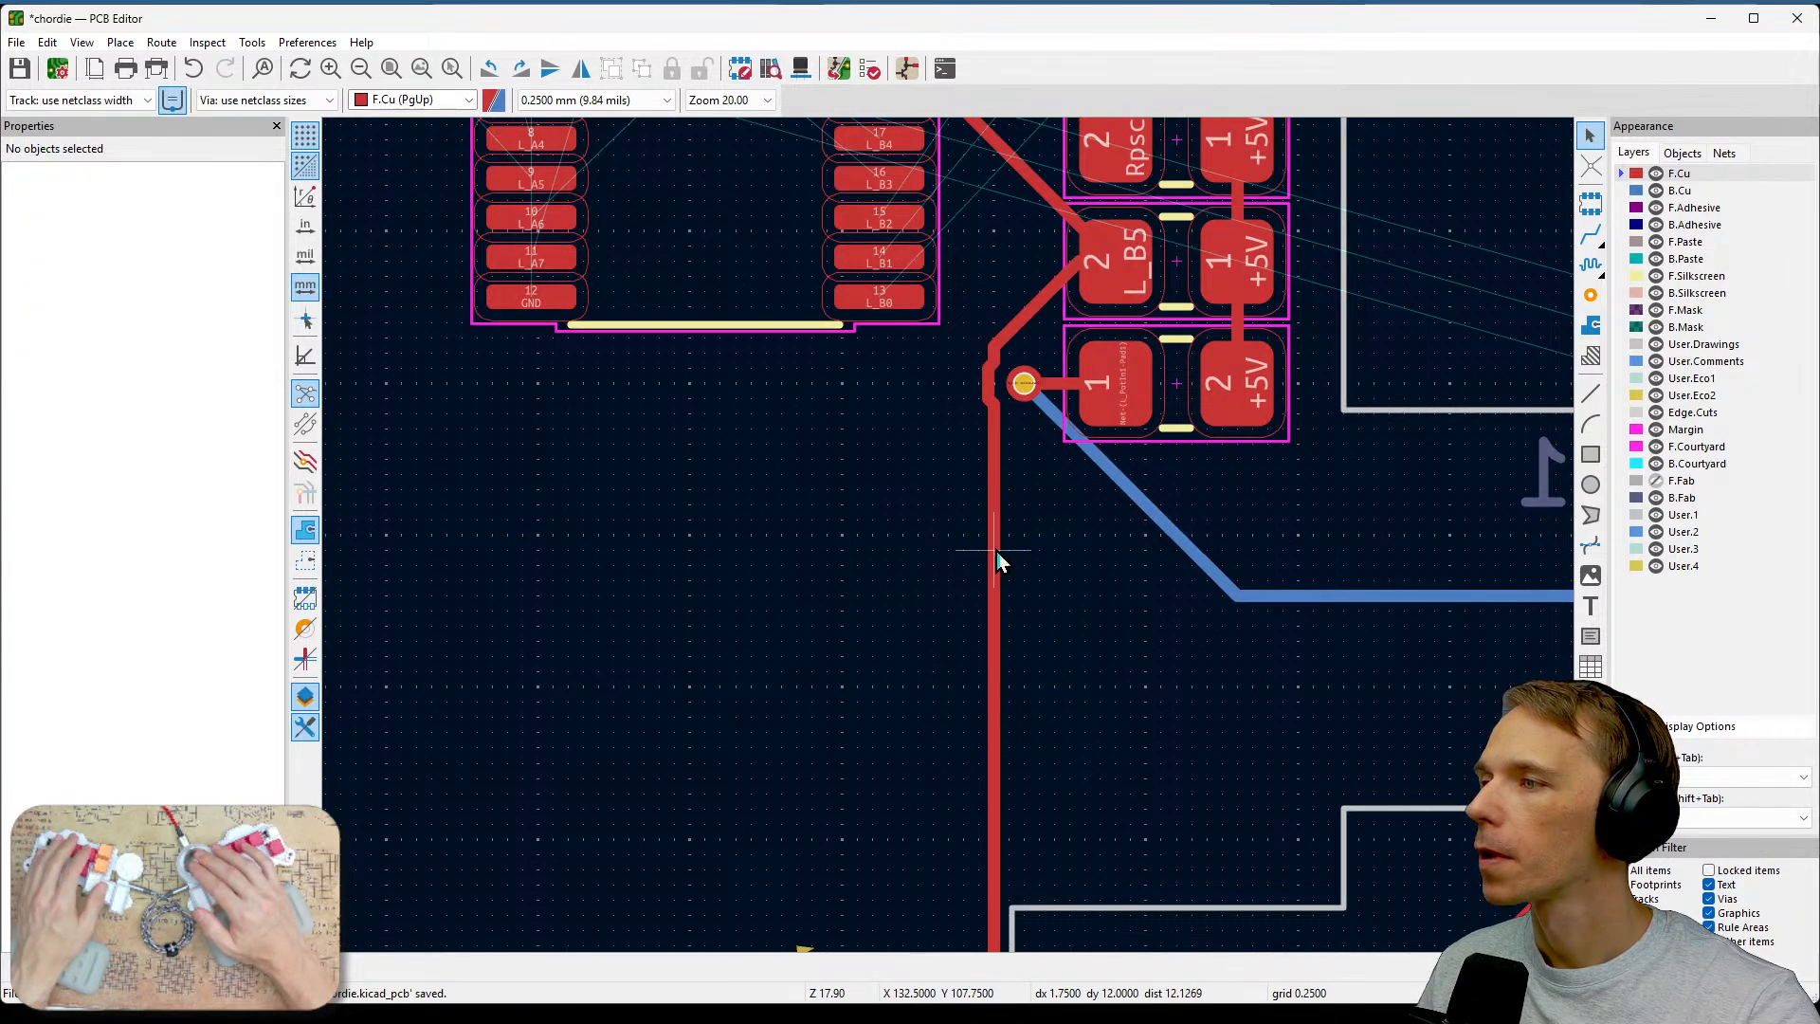
{"action": "left_click_drag", "start_coordinate": [997, 552], "coordinate": [980, 587]}
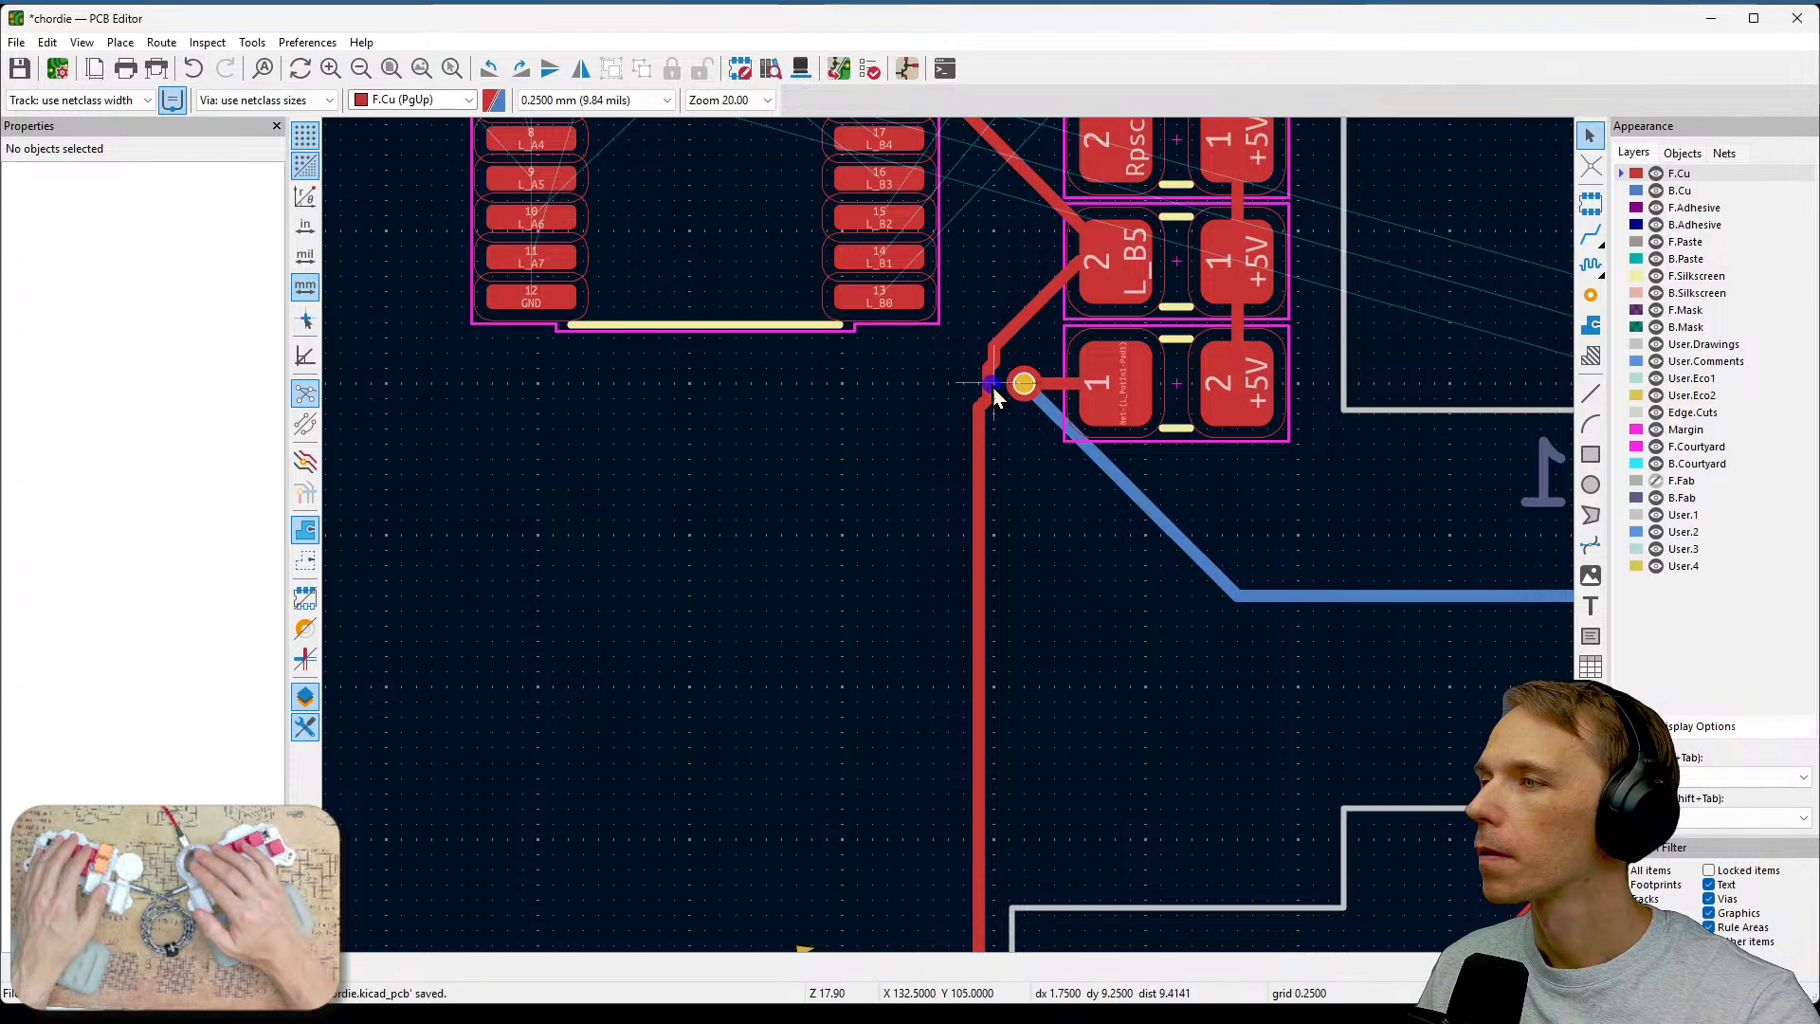
{"action": "left_click_drag", "start_coordinate": [990, 385], "coordinate": [968, 421]}
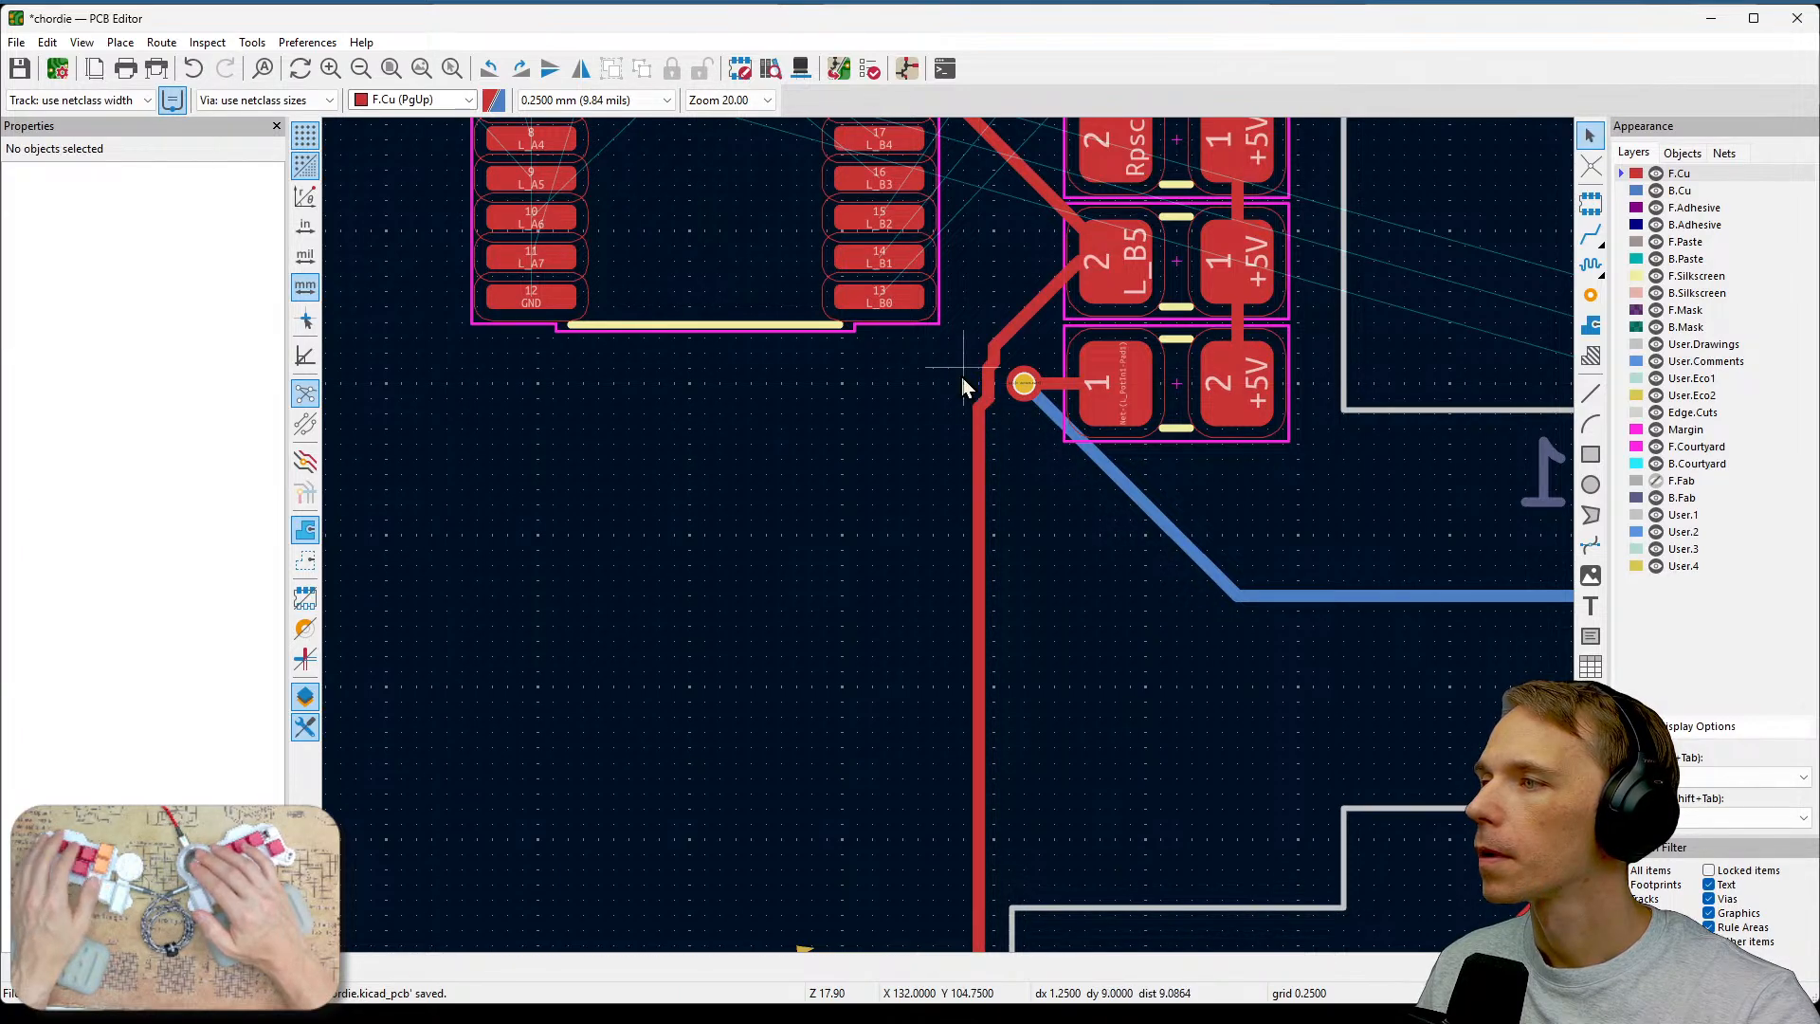
{"action": "left_click", "coordinate": [986, 386]}
{"action": "key", "text": "Delete"}
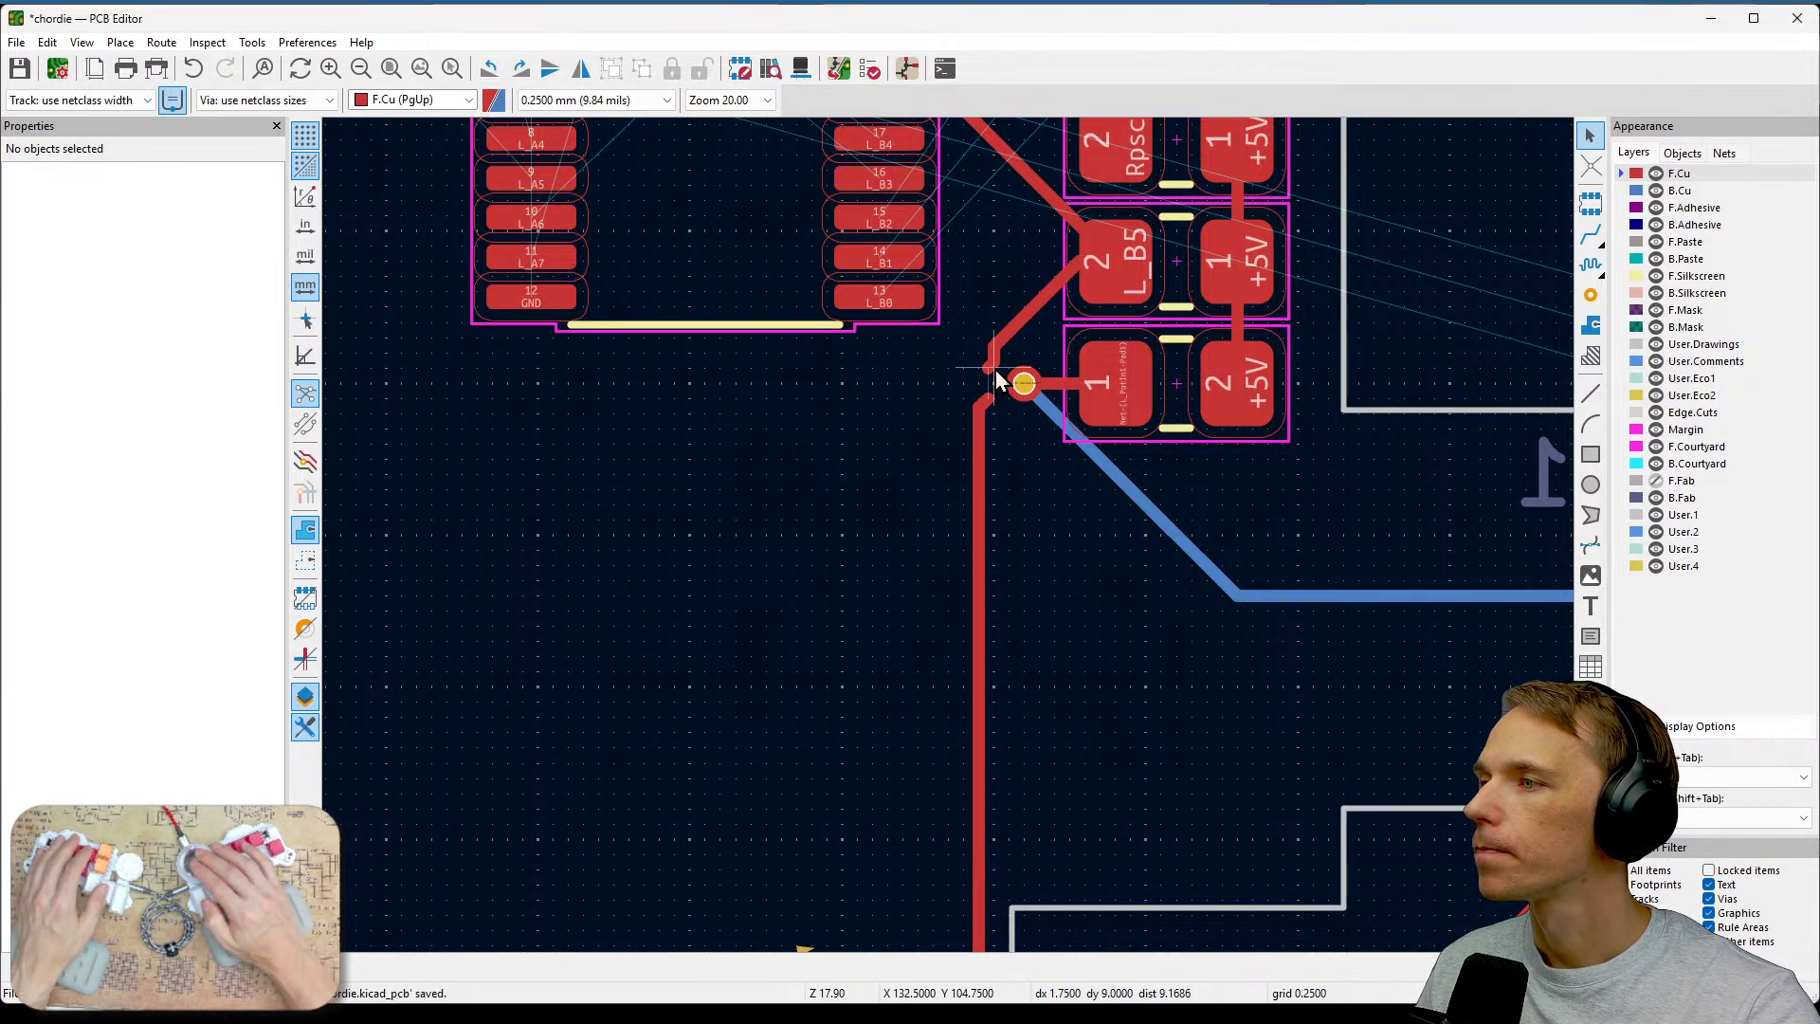
Delete the leftover short L_B5 track stubs between the diagonal run and the vertical run beside the via.
{"action": "left_click", "coordinate": [995, 379]}
{"action": "key", "text": "Escape"}
{"action": "scroll", "coordinate": [973, 364], "scroll_direction": "up", "scroll_amount": 2}
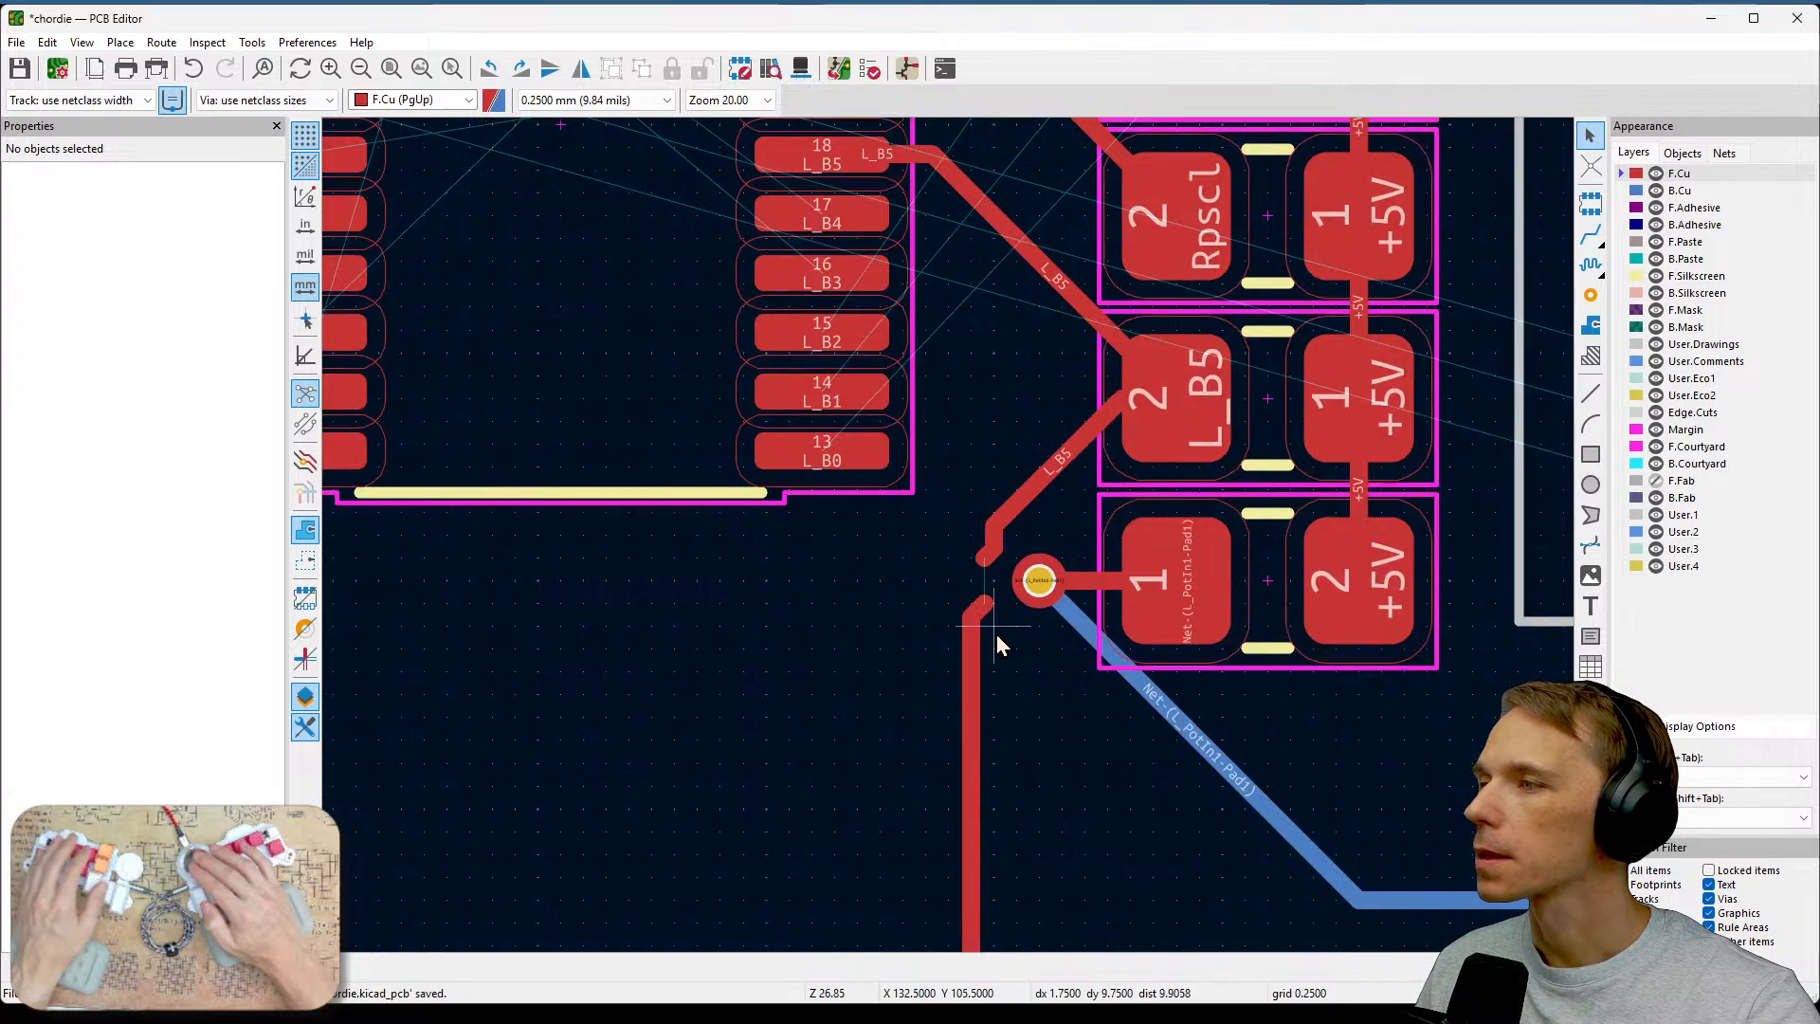
{"action": "left_click", "coordinate": [997, 554]}
{"action": "left_click", "coordinate": [995, 519]}
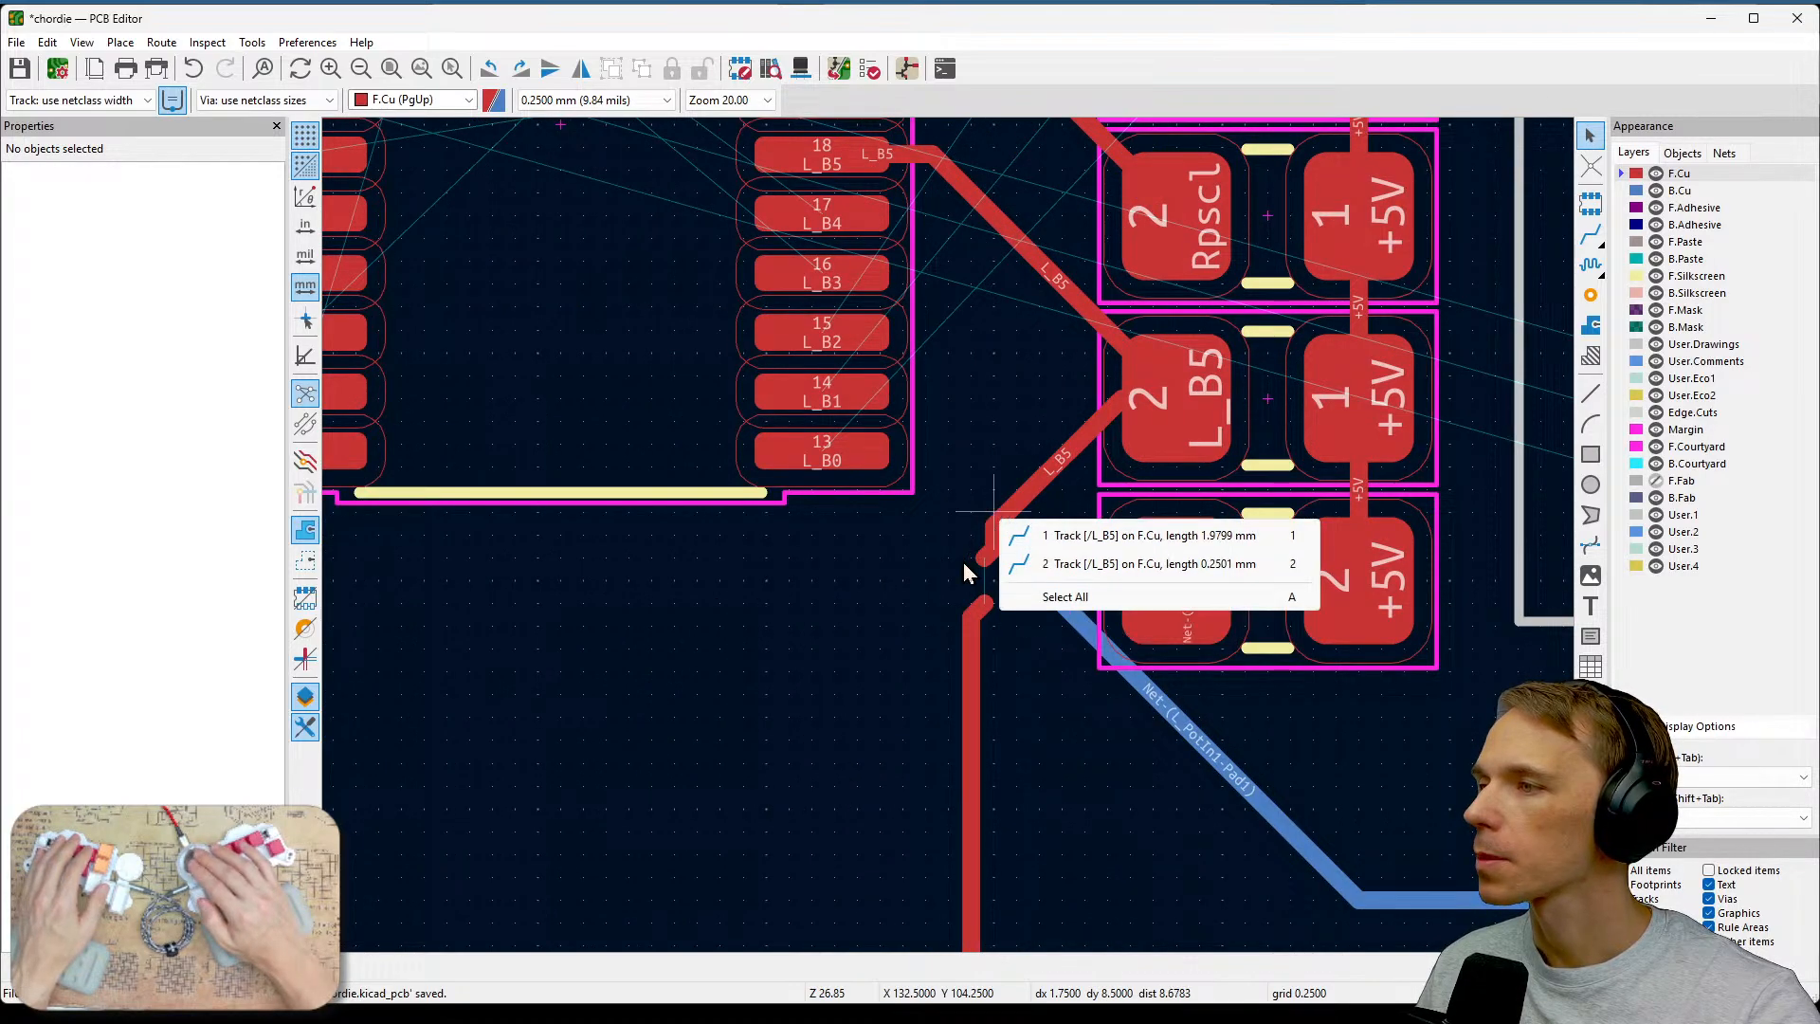
{"action": "key", "text": "Escape"}
{"action": "scroll", "coordinate": [963, 583], "scroll_direction": "up", "scroll_amount": 2}
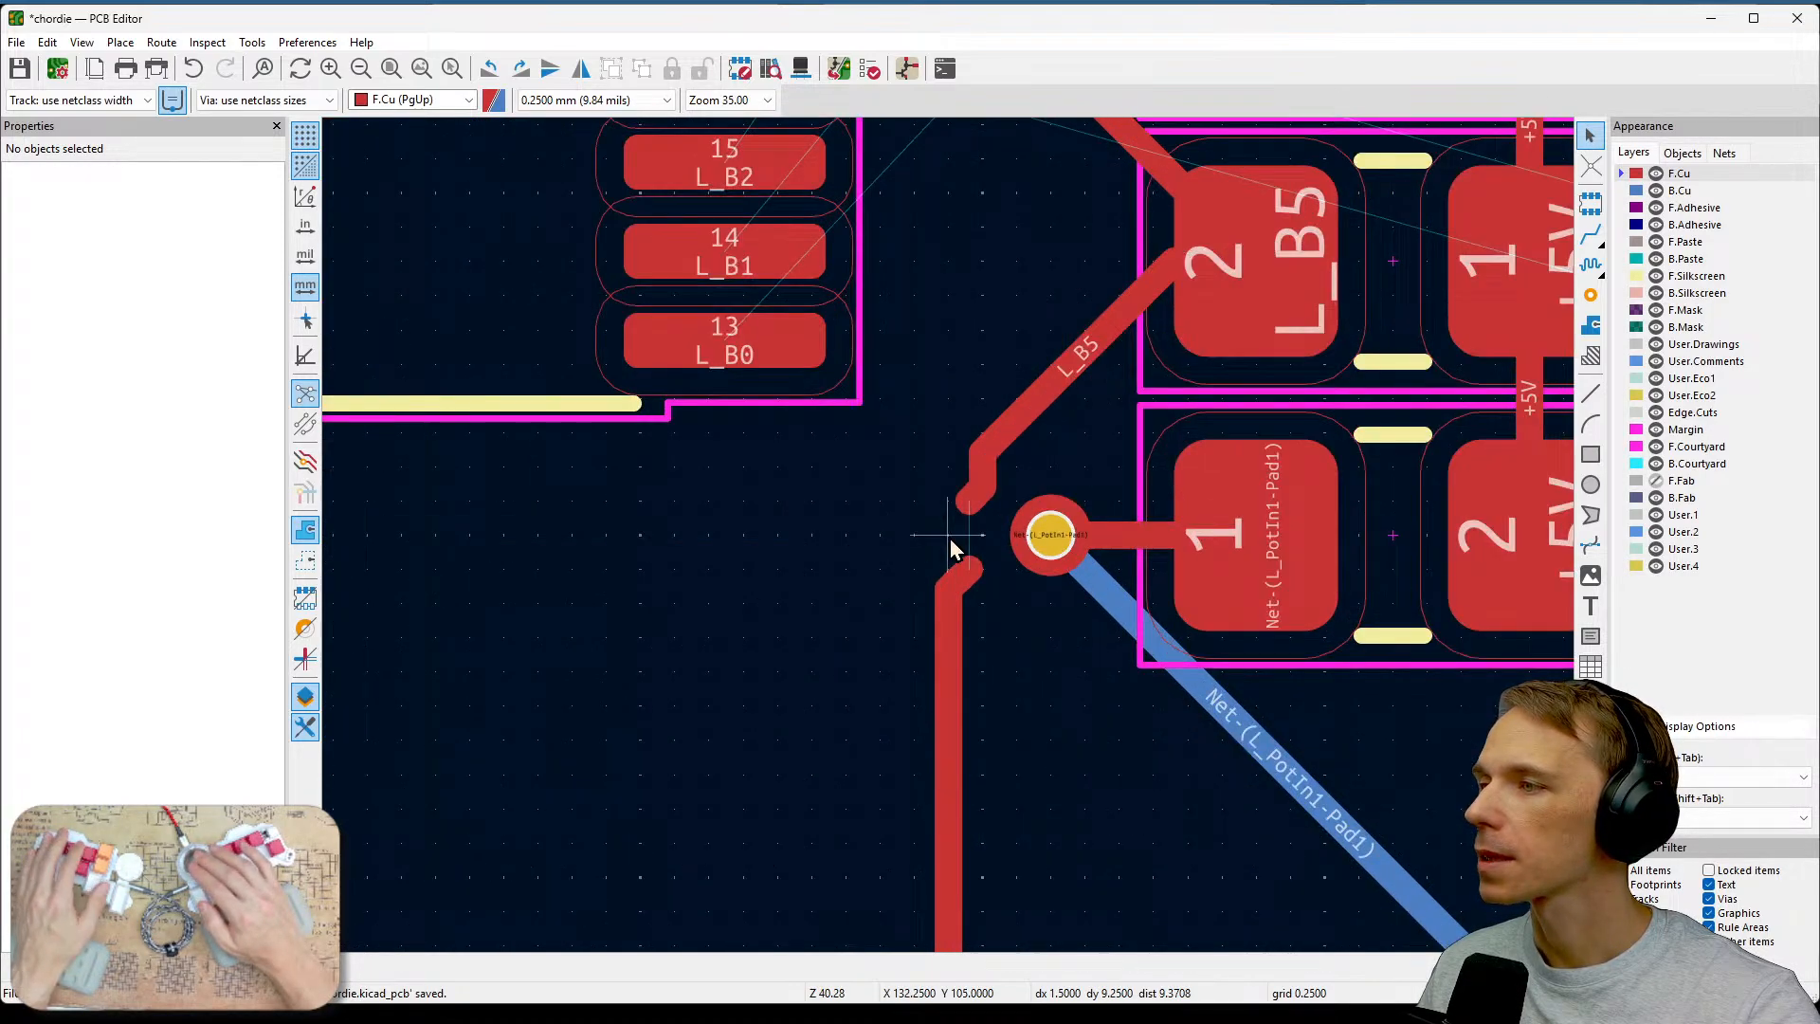
{"action": "left_click", "coordinate": [982, 493]}
{"action": "key", "text": "Escape"}
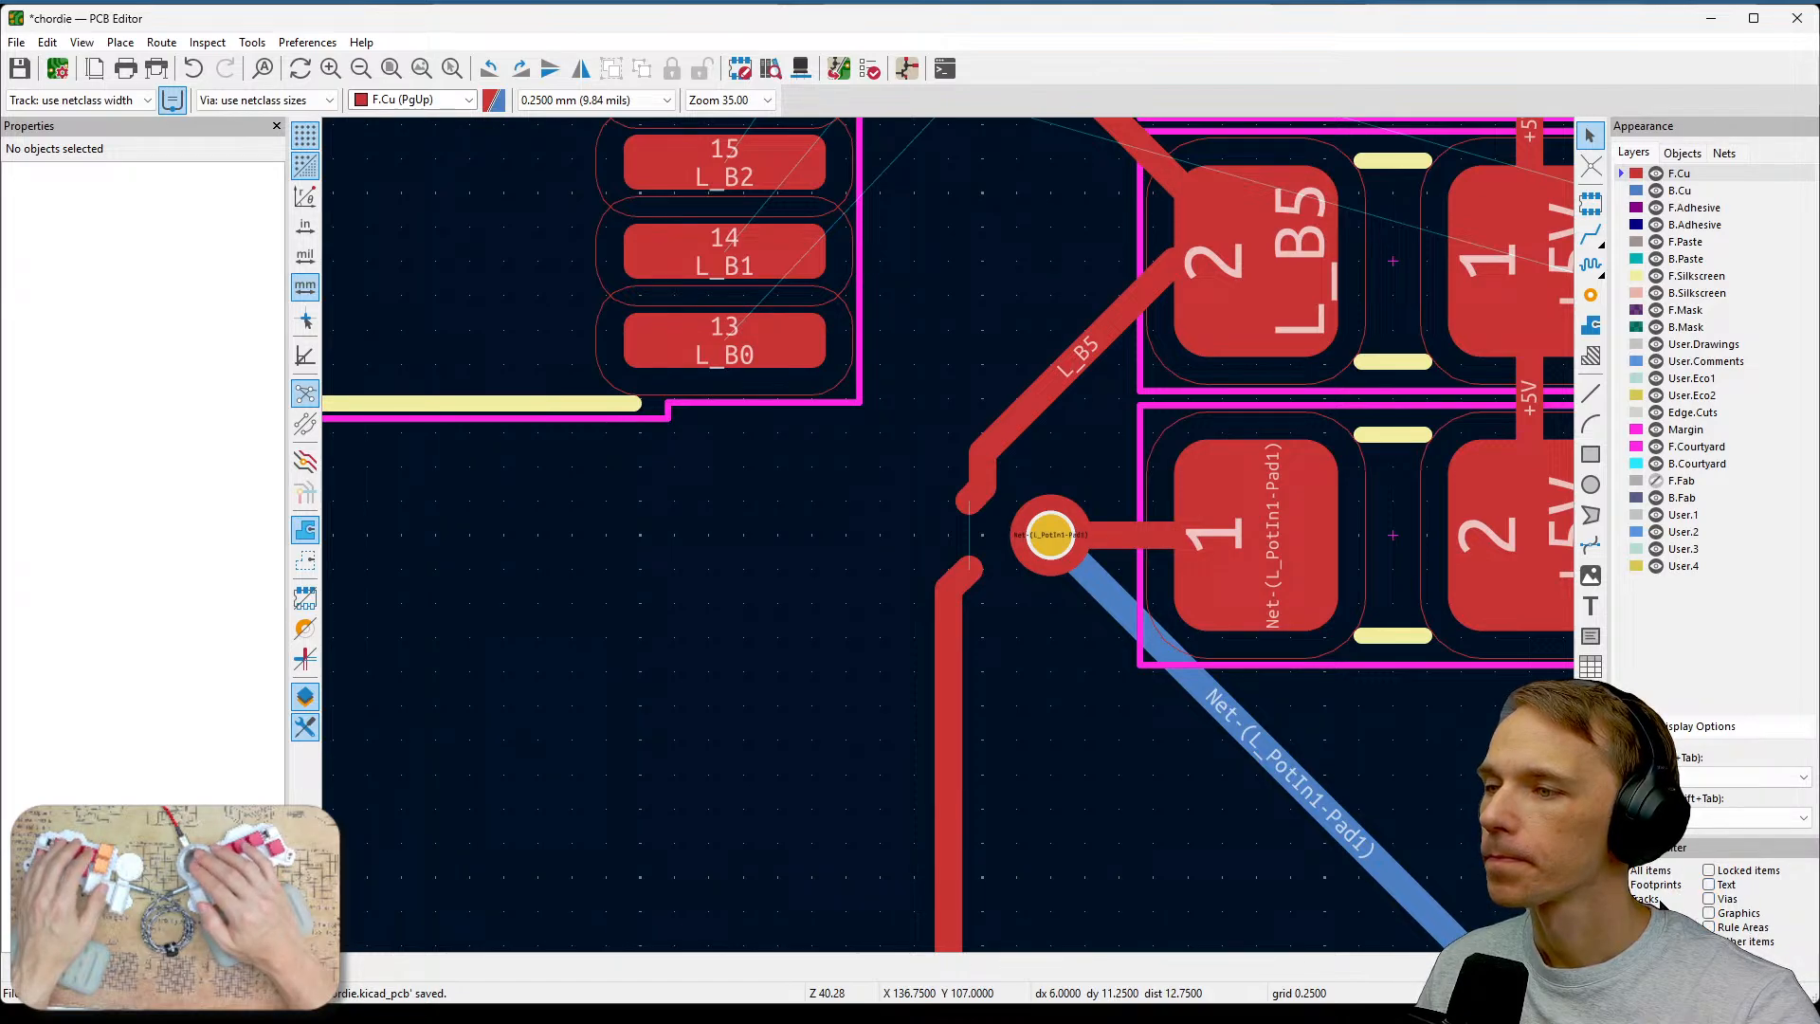
{"action": "left_click", "coordinate": [966, 485]}
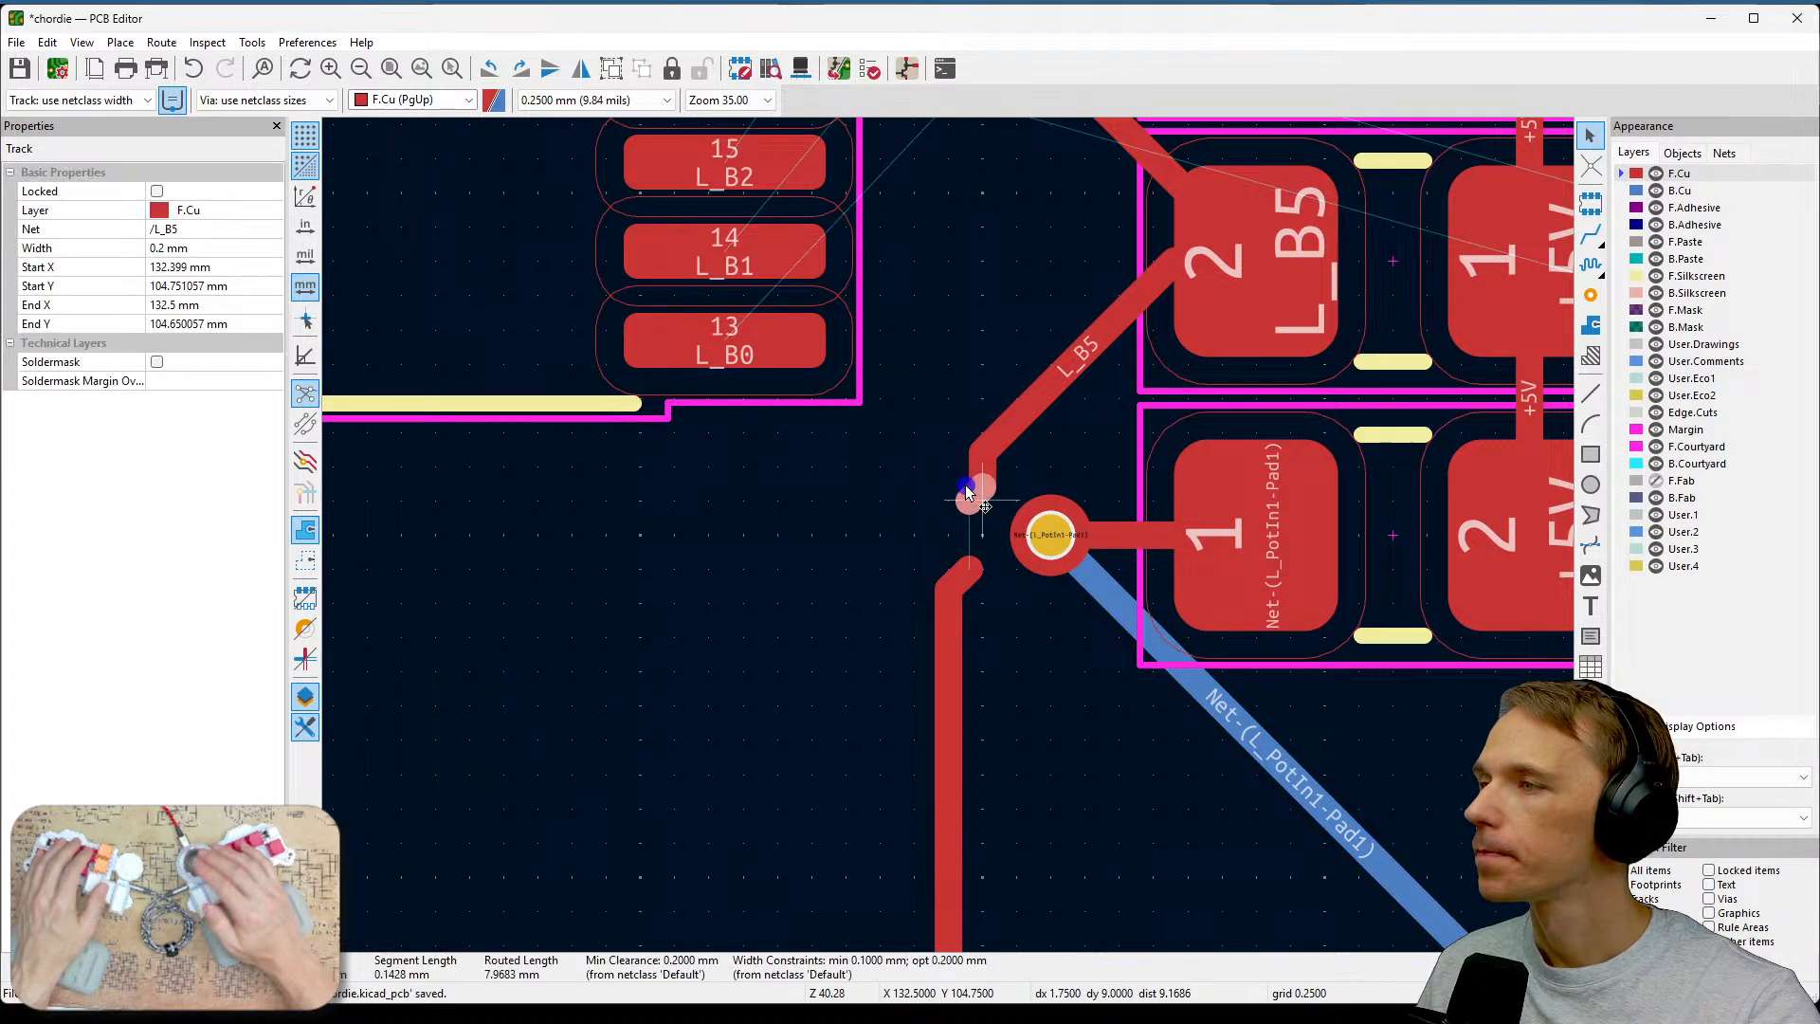
{"action": "key", "text": "Escape"}
{"action": "left_click", "coordinate": [982, 484]}
{"action": "key", "text": "Delete"}
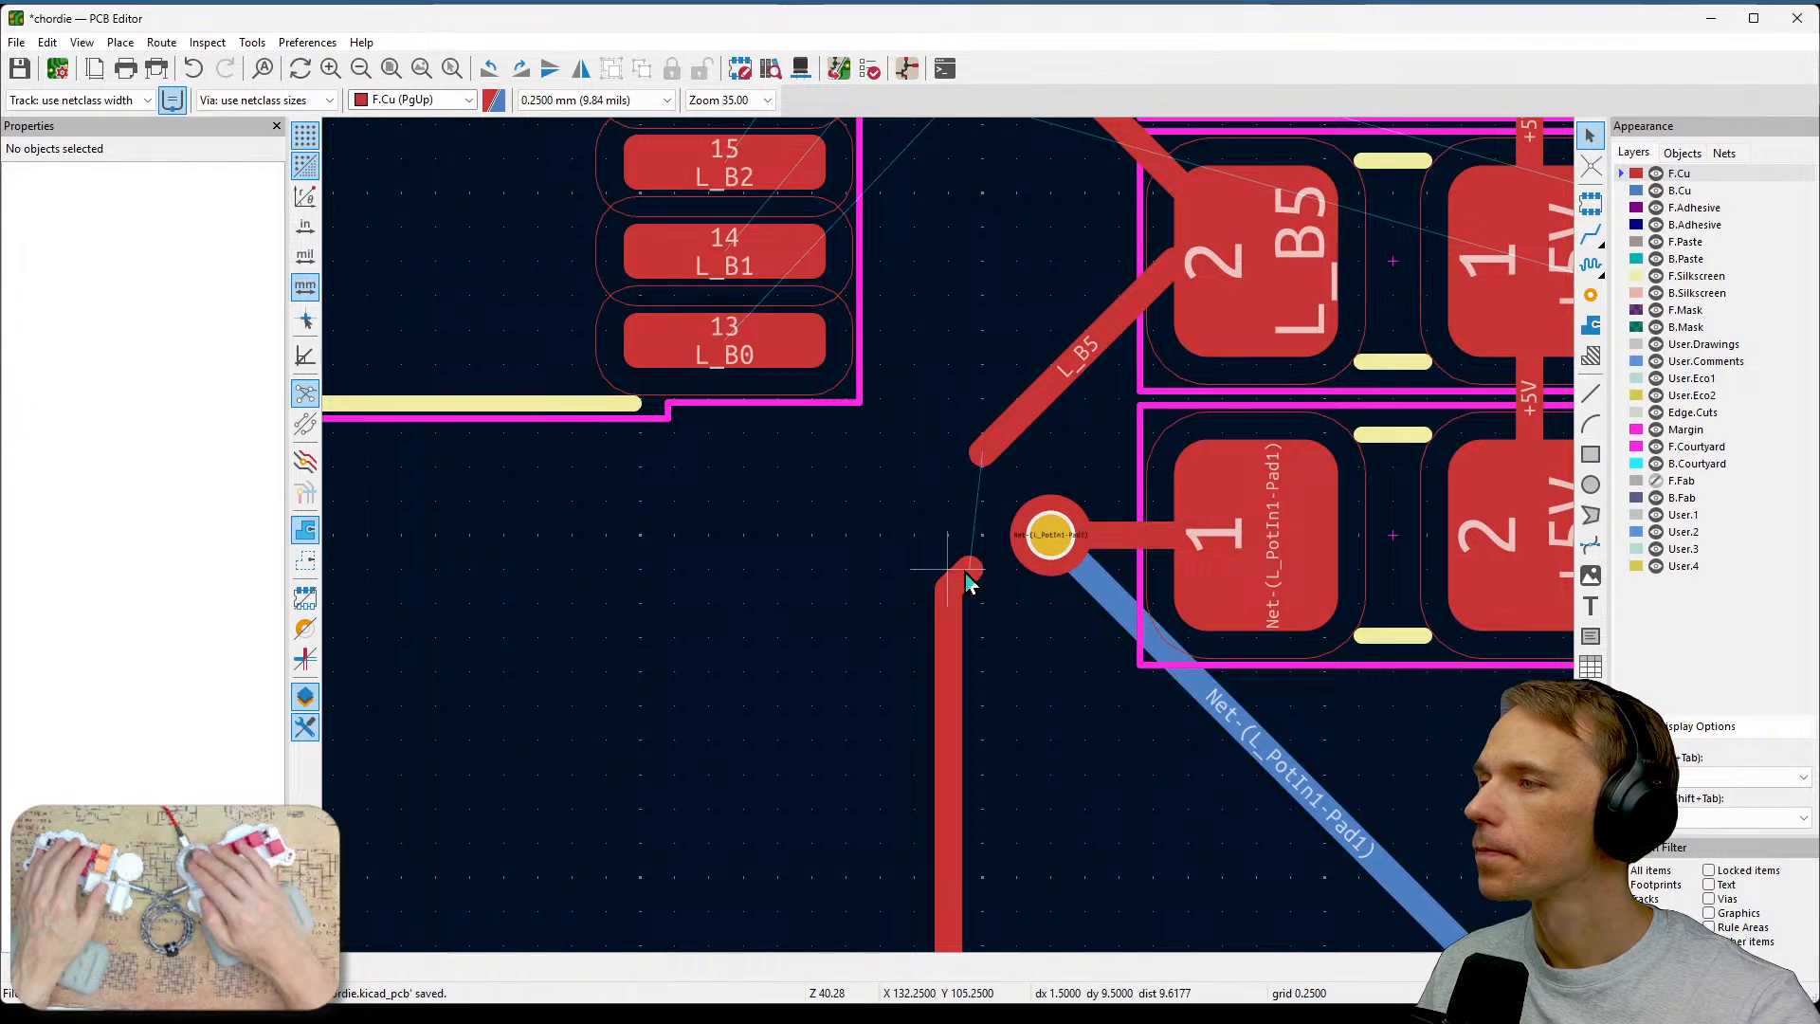
{"action": "left_click", "coordinate": [959, 575]}
{"action": "key", "text": "Delete"}
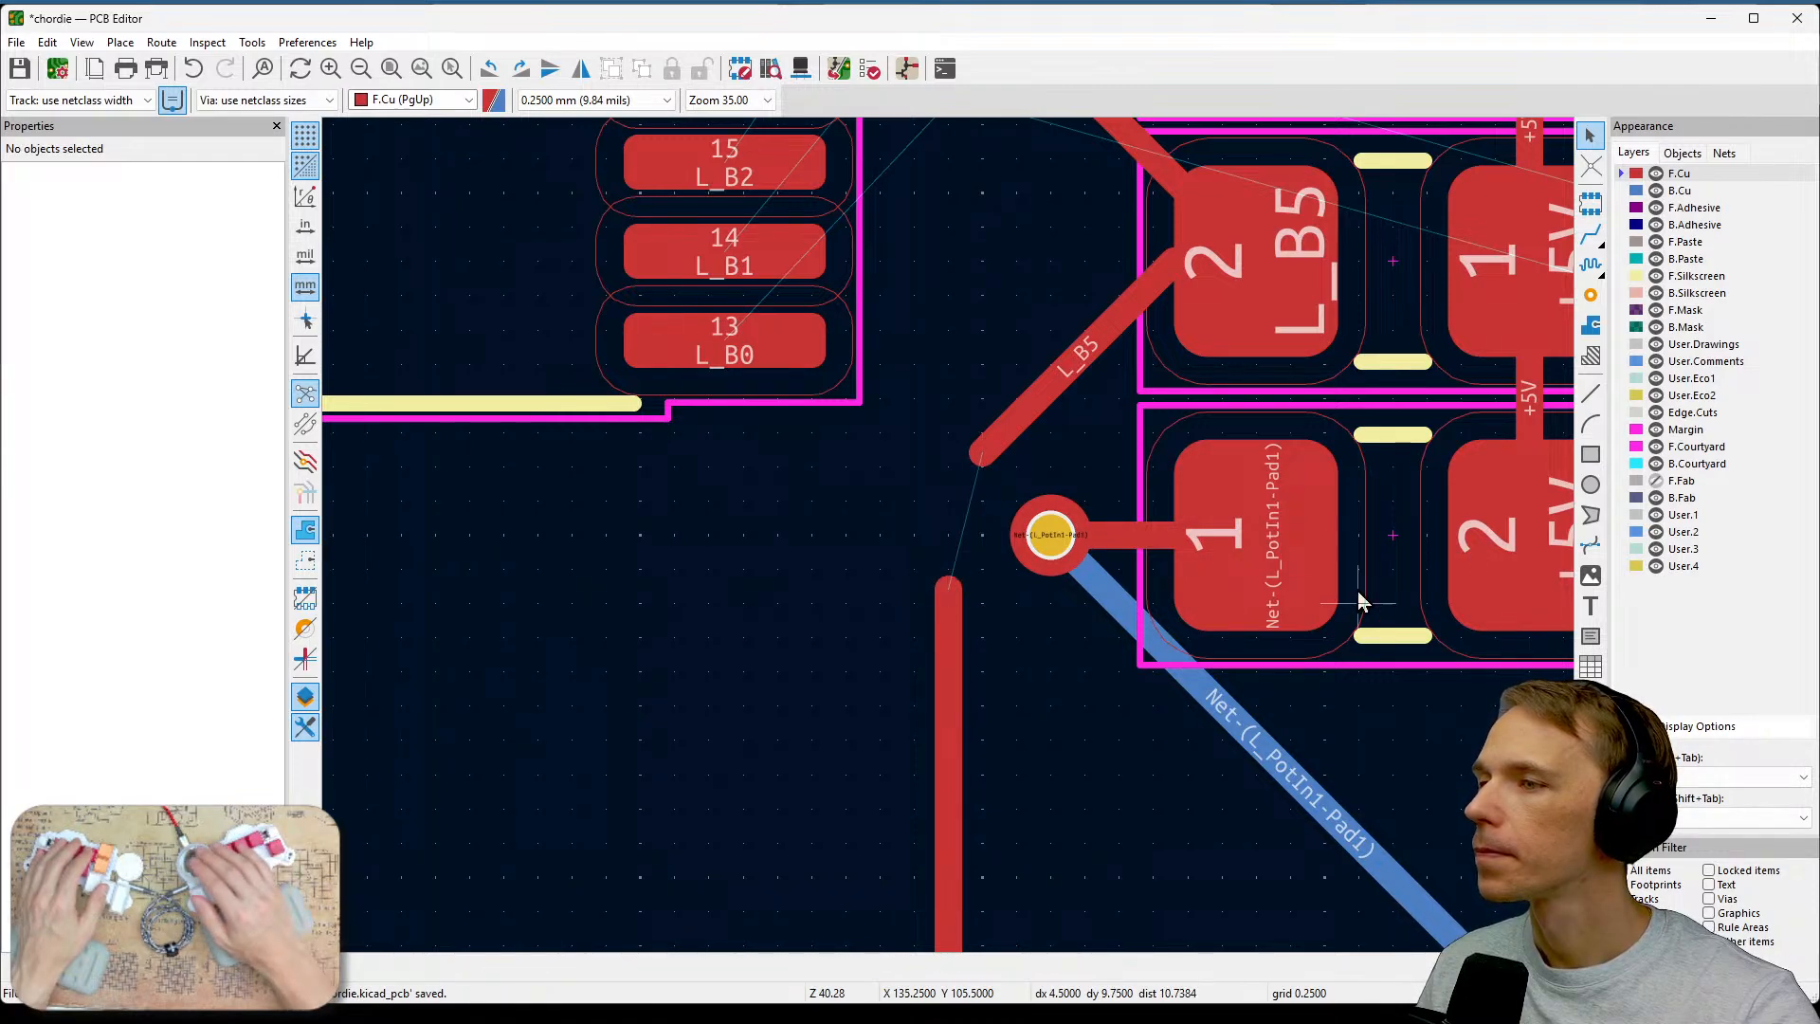
Route a front copper track joining the top of the vertical L_B5 run to the end of the diagonal L_B5 trace.
{"action": "left_click", "coordinate": [1590, 233]}
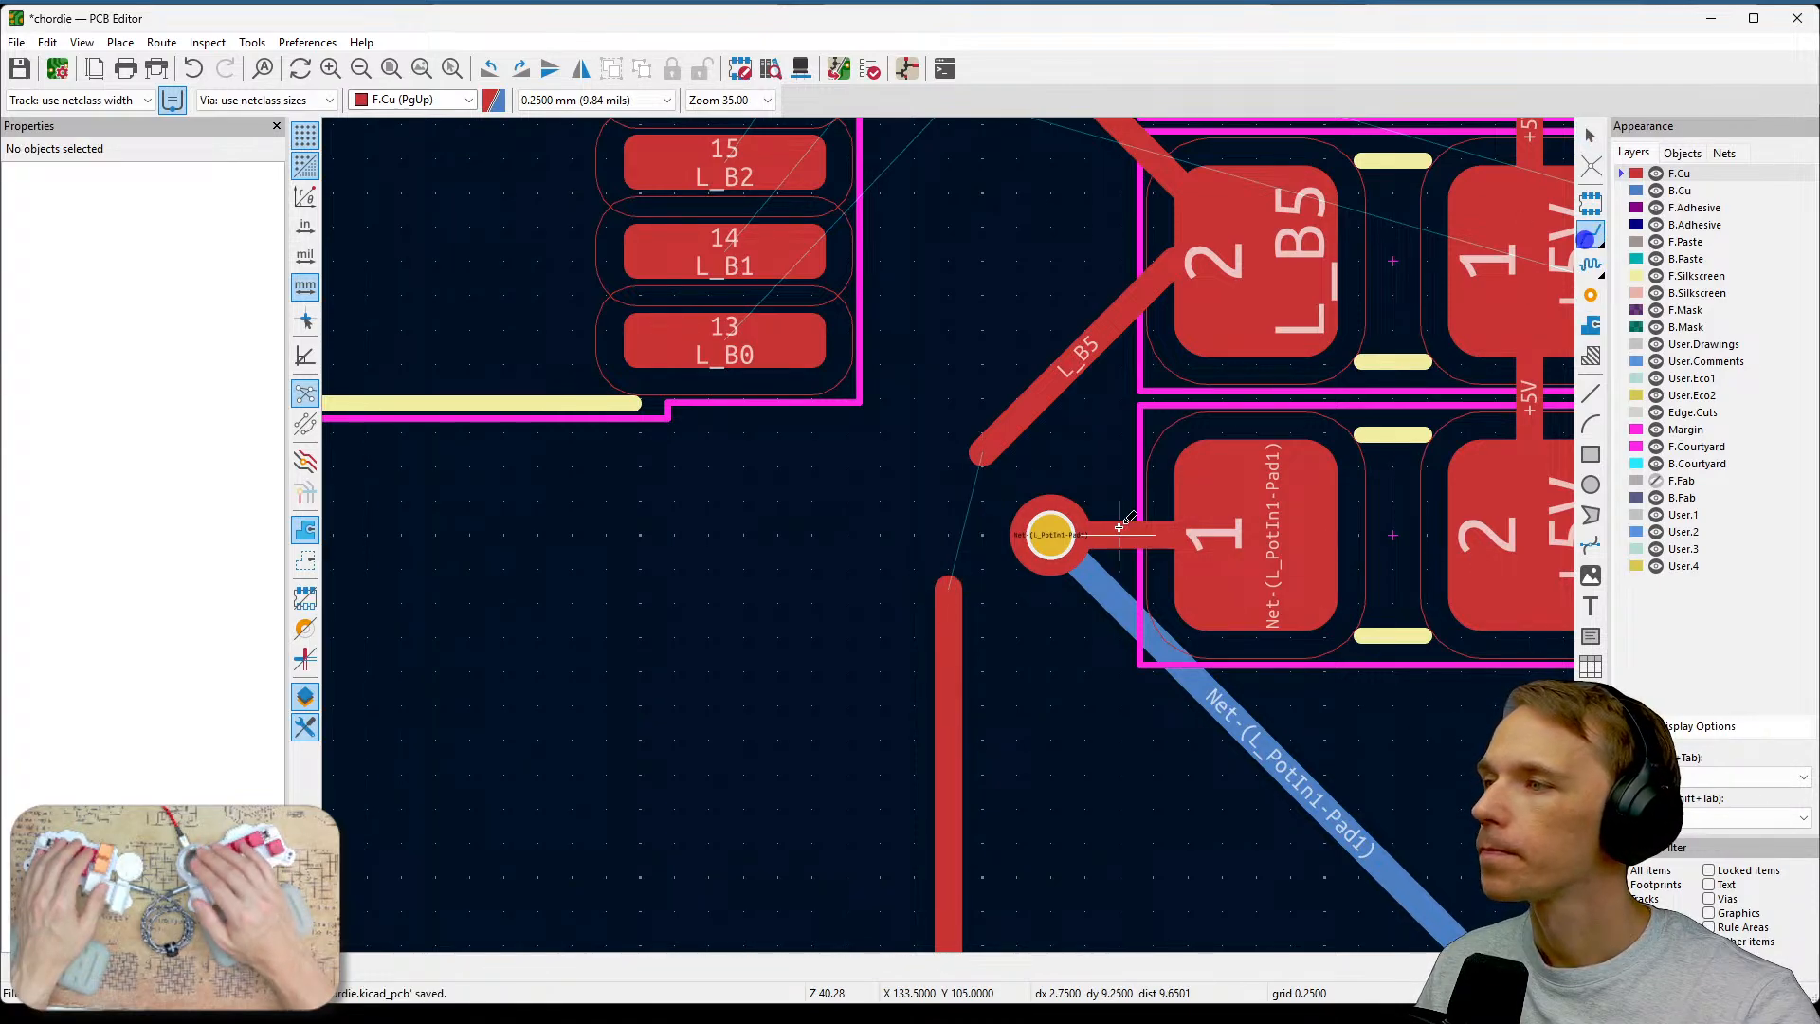
{"action": "left_click", "coordinate": [948, 589]}
{"action": "left_click", "coordinate": [994, 468]}
{"action": "scroll", "coordinate": [948, 534], "scroll_direction": "down", "scroll_amount": 7}
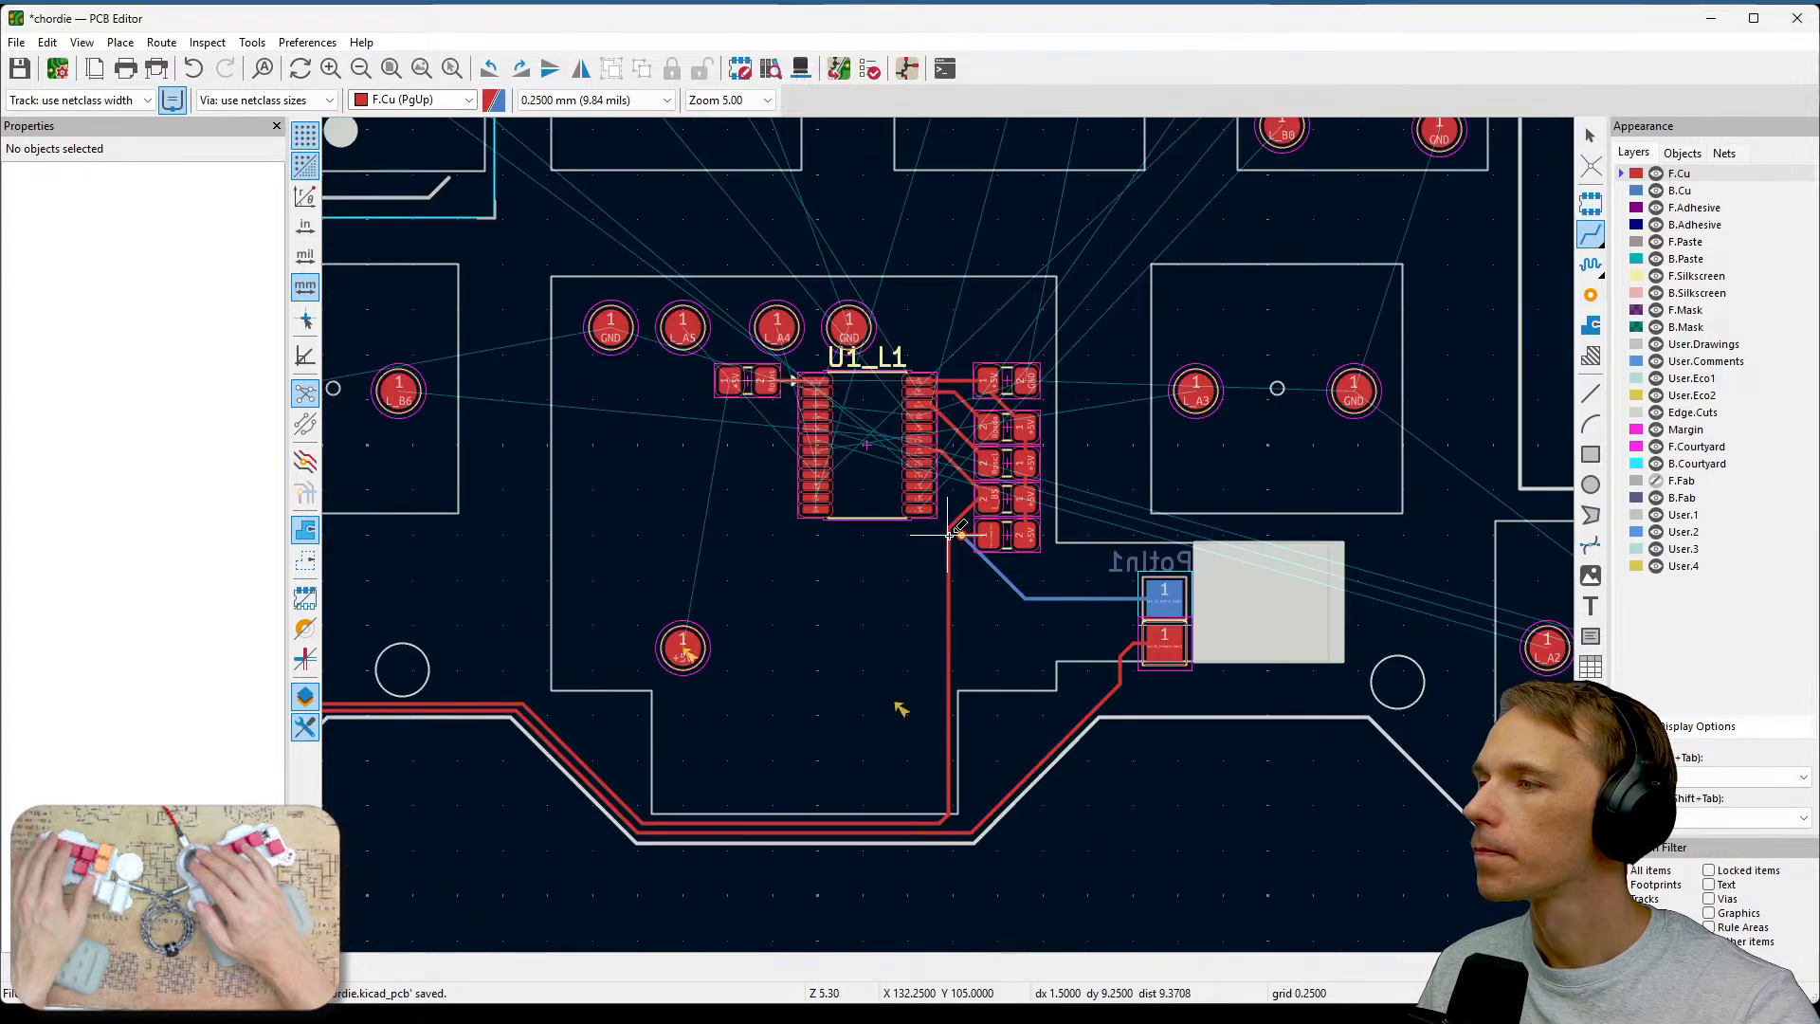
Examine the routing around U1_L1, its resistors and the Potin1 footprint across the board.
{"action": "scroll", "coordinate": [931, 574], "scroll_direction": "up", "scroll_amount": 3}
{"action": "scroll", "coordinate": [948, 535], "scroll_direction": "down", "scroll_amount": 7}
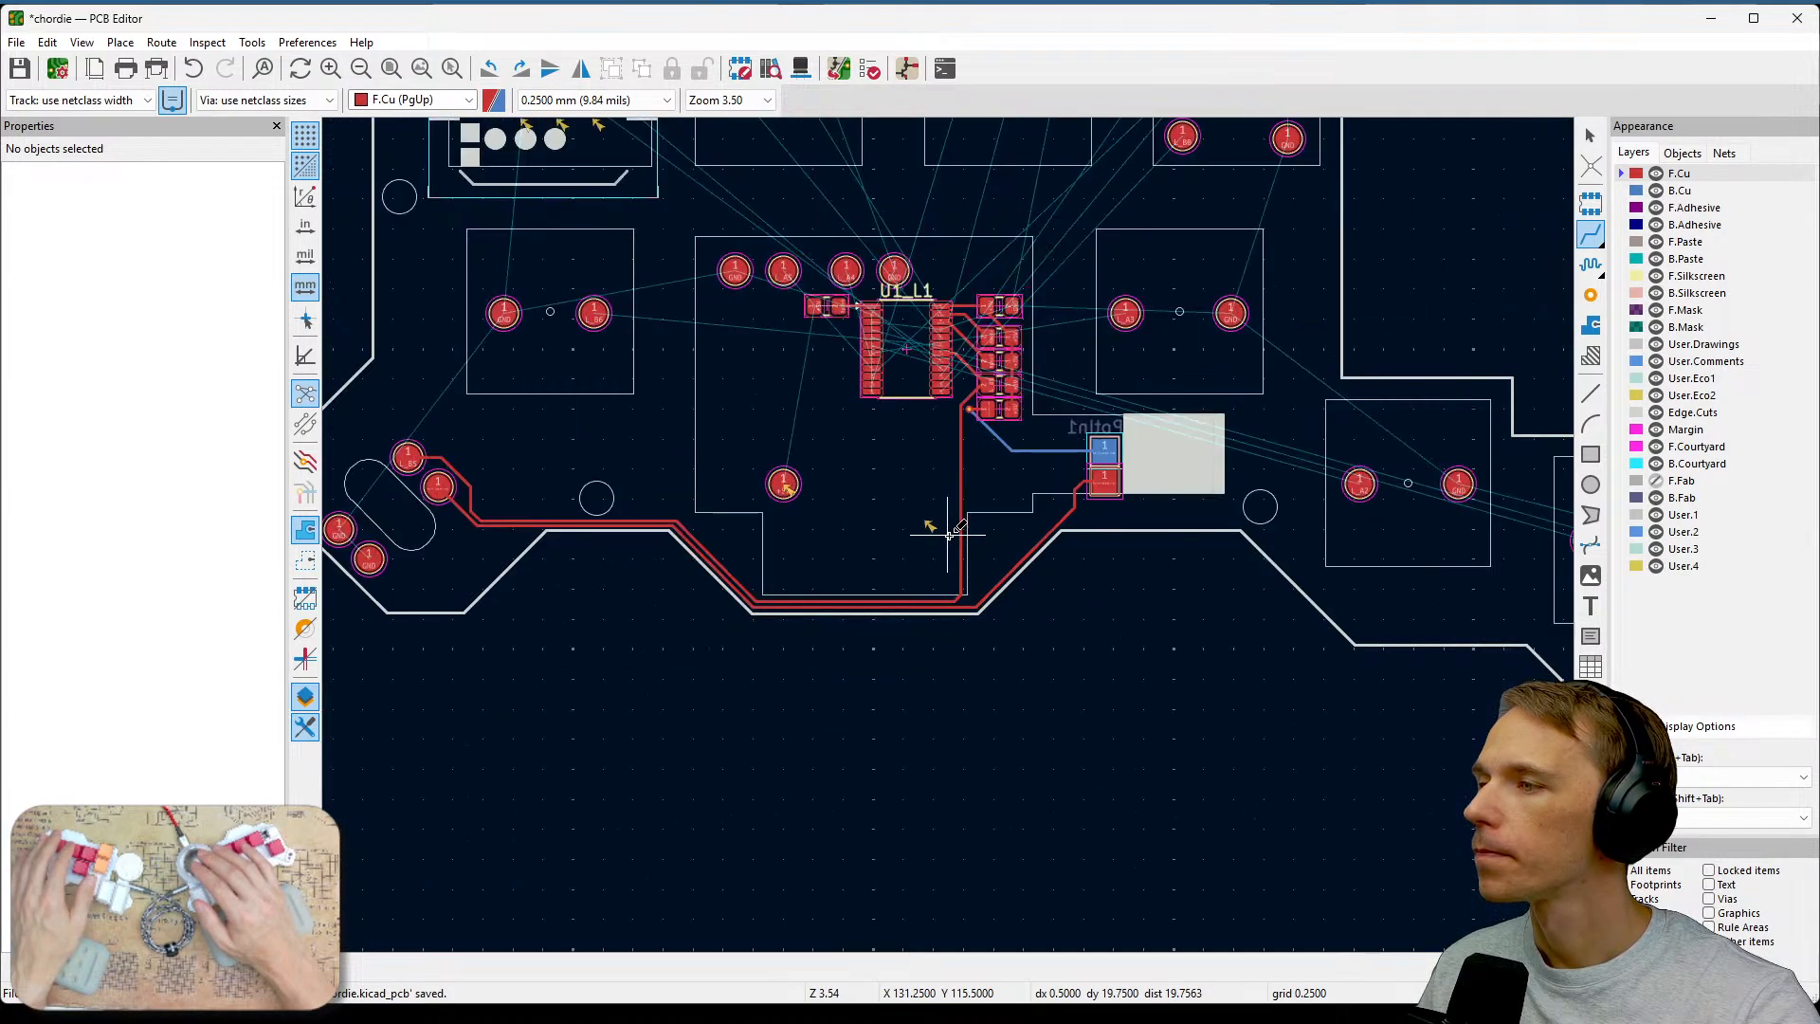
{"action": "scroll", "coordinate": [988, 493], "scroll_direction": "up", "scroll_amount": 2}
{"action": "scroll", "coordinate": [988, 493], "scroll_direction": "up", "scroll_amount": 4}
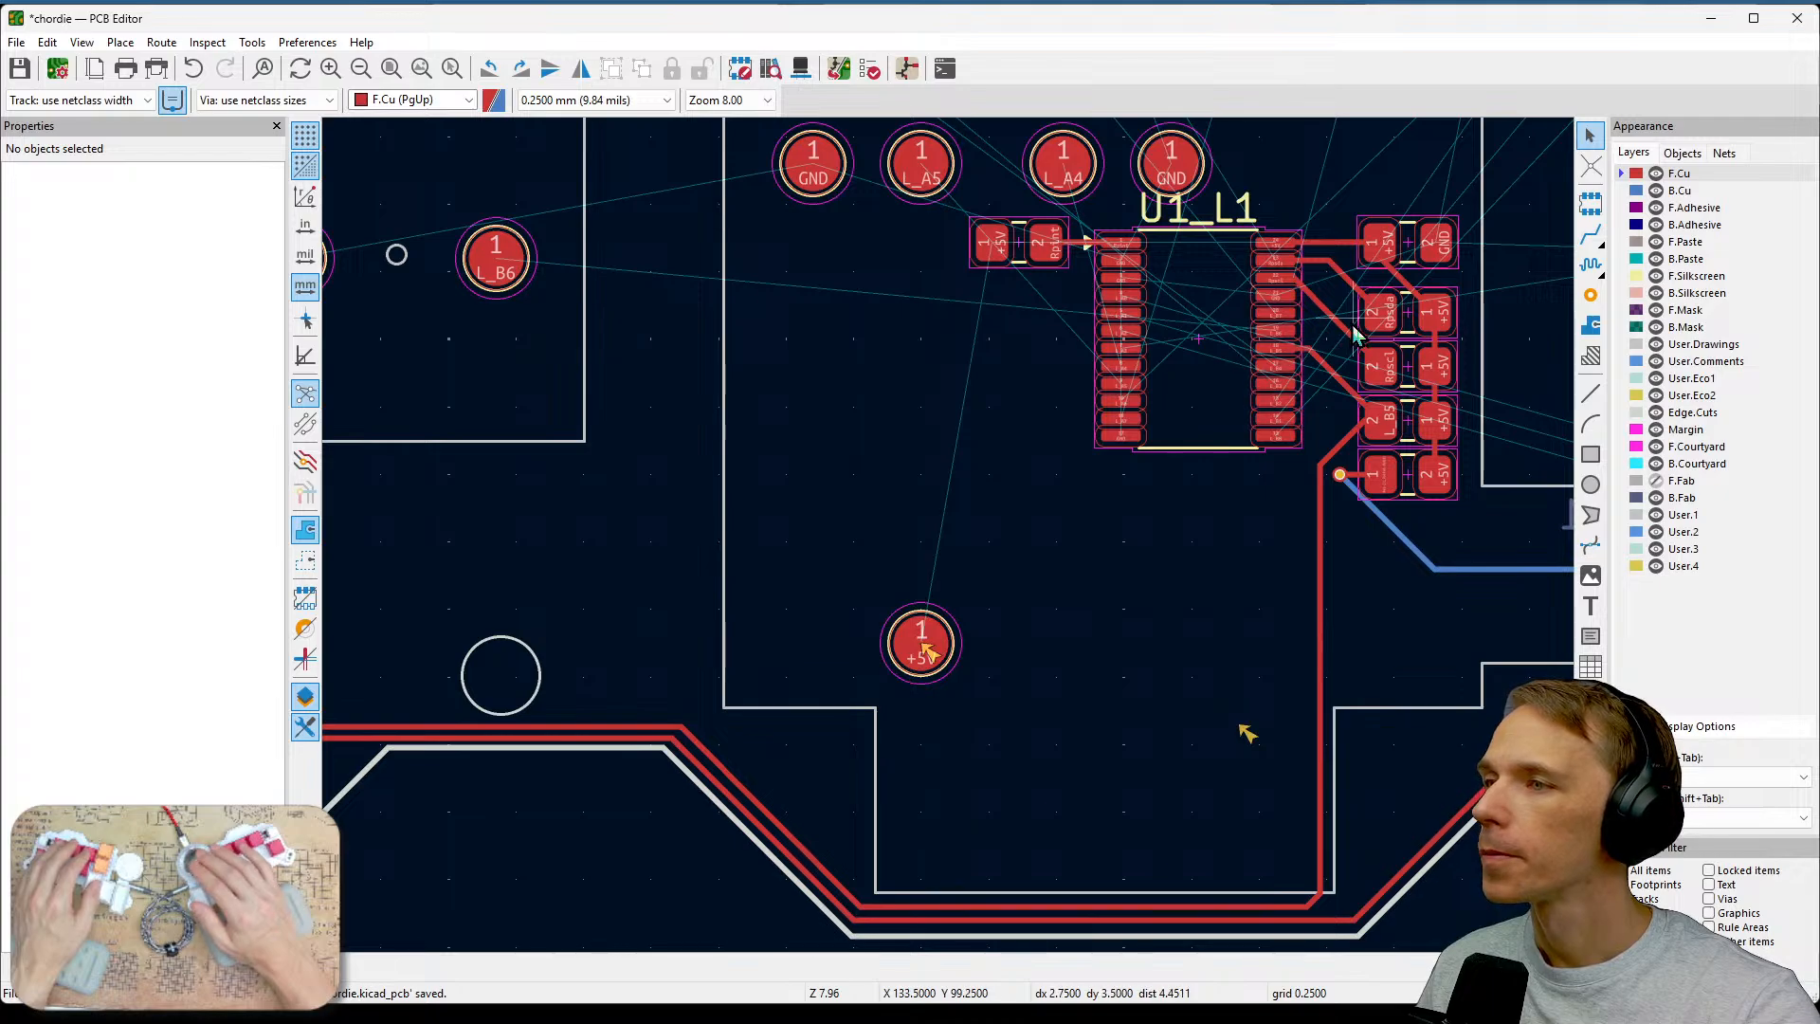
{"action": "scroll", "coordinate": [1435, 471], "scroll_direction": "up", "scroll_amount": 2}
{"action": "middle_click_drag", "start_coordinate": [893, 555], "coordinate": [1053, 556]}
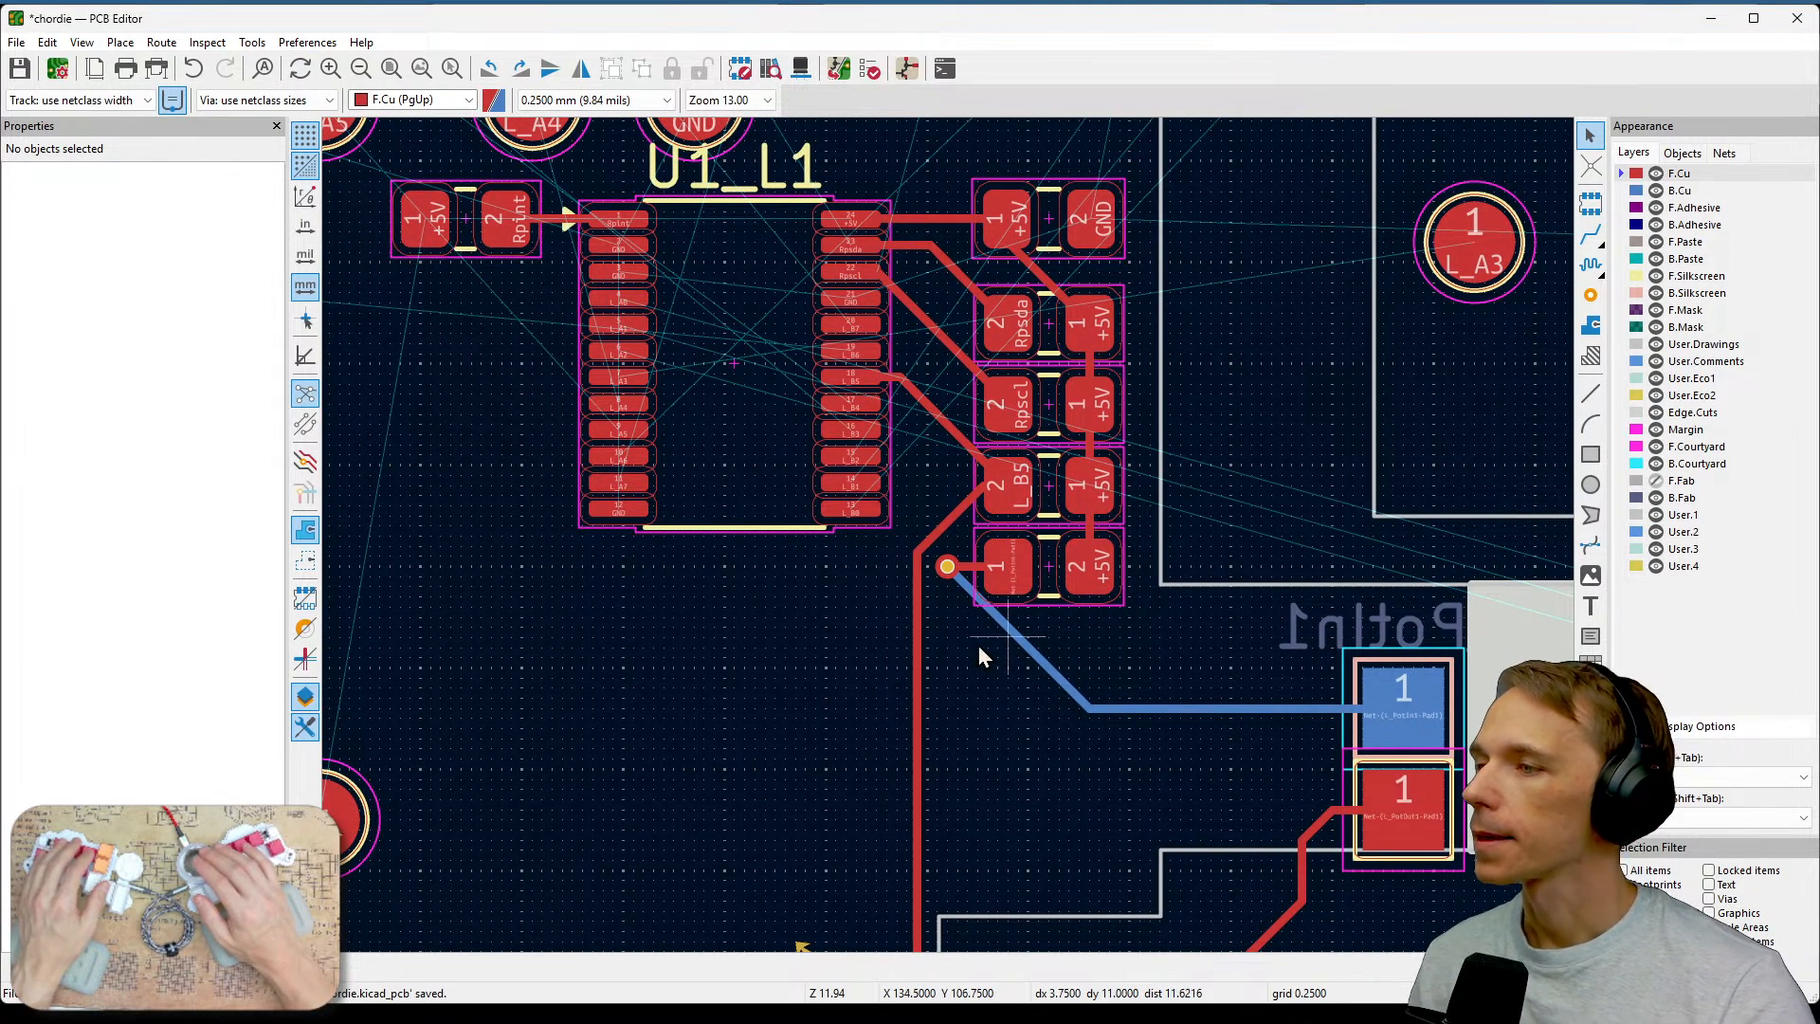
{"action": "middle_click_drag", "start_coordinate": [978, 645], "coordinate": [1319, 728]}
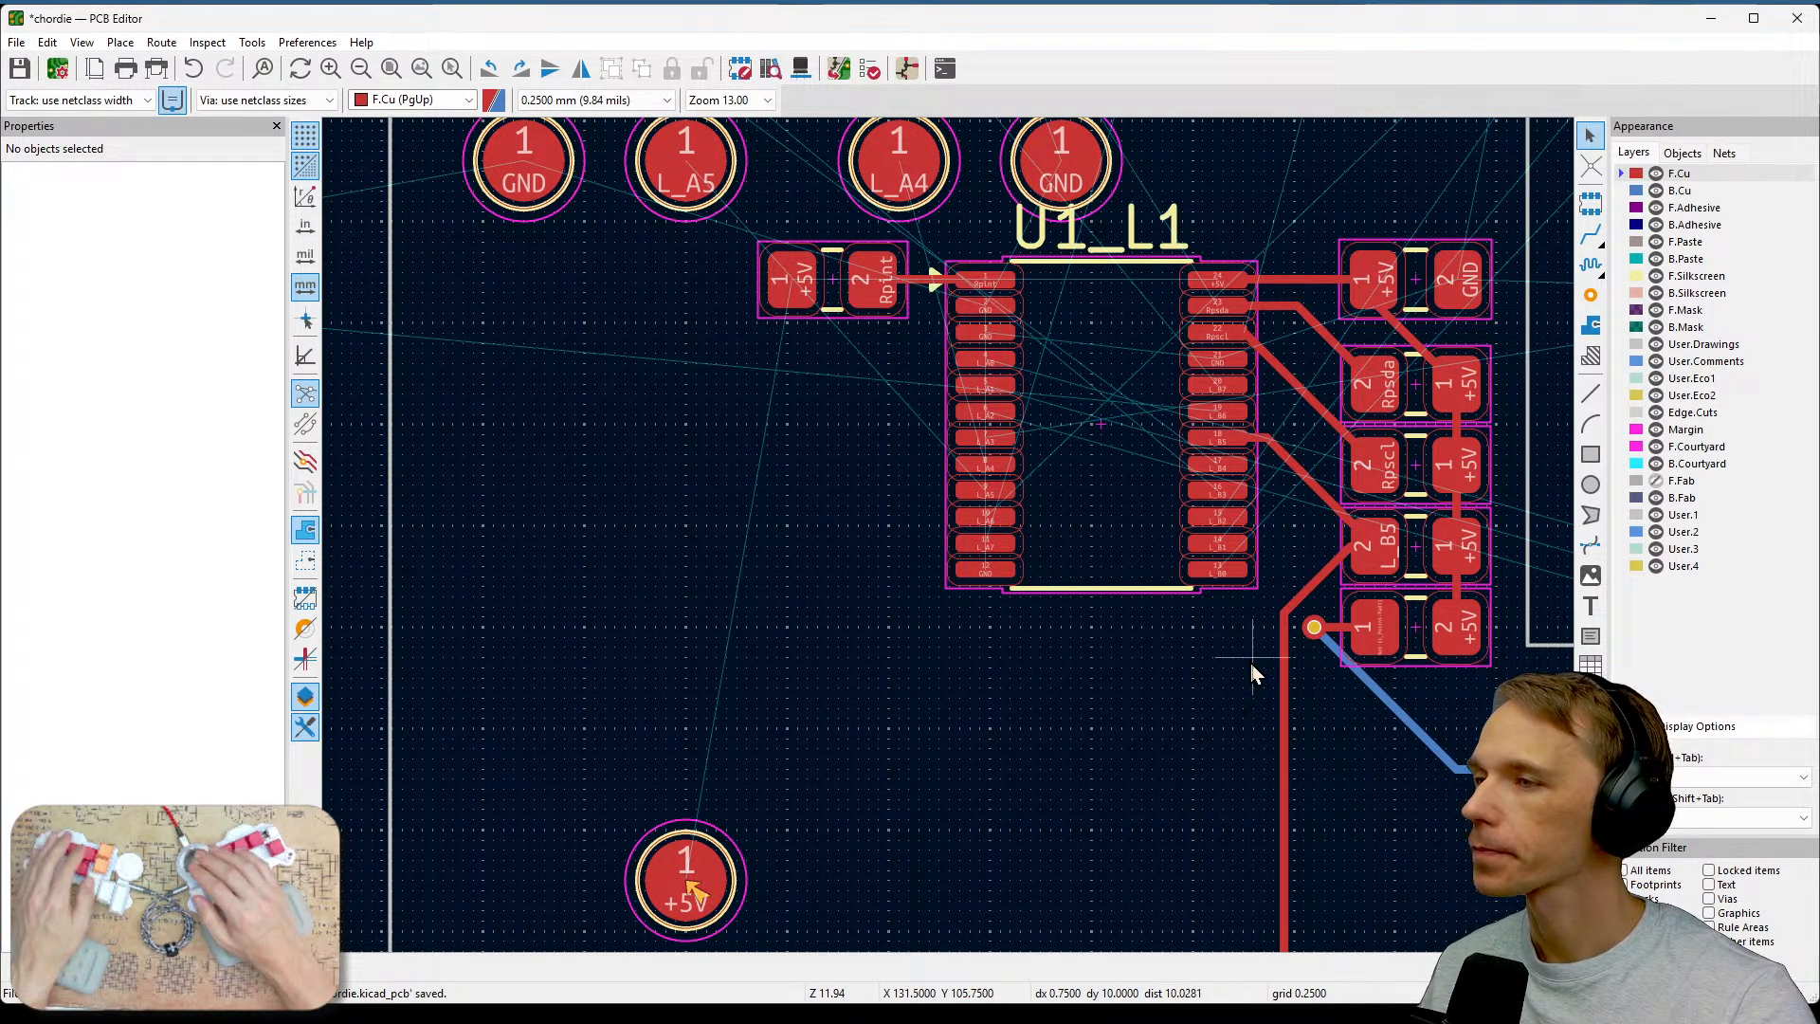
{"action": "middle_click_drag", "start_coordinate": [1250, 666], "coordinate": [1171, 766]}
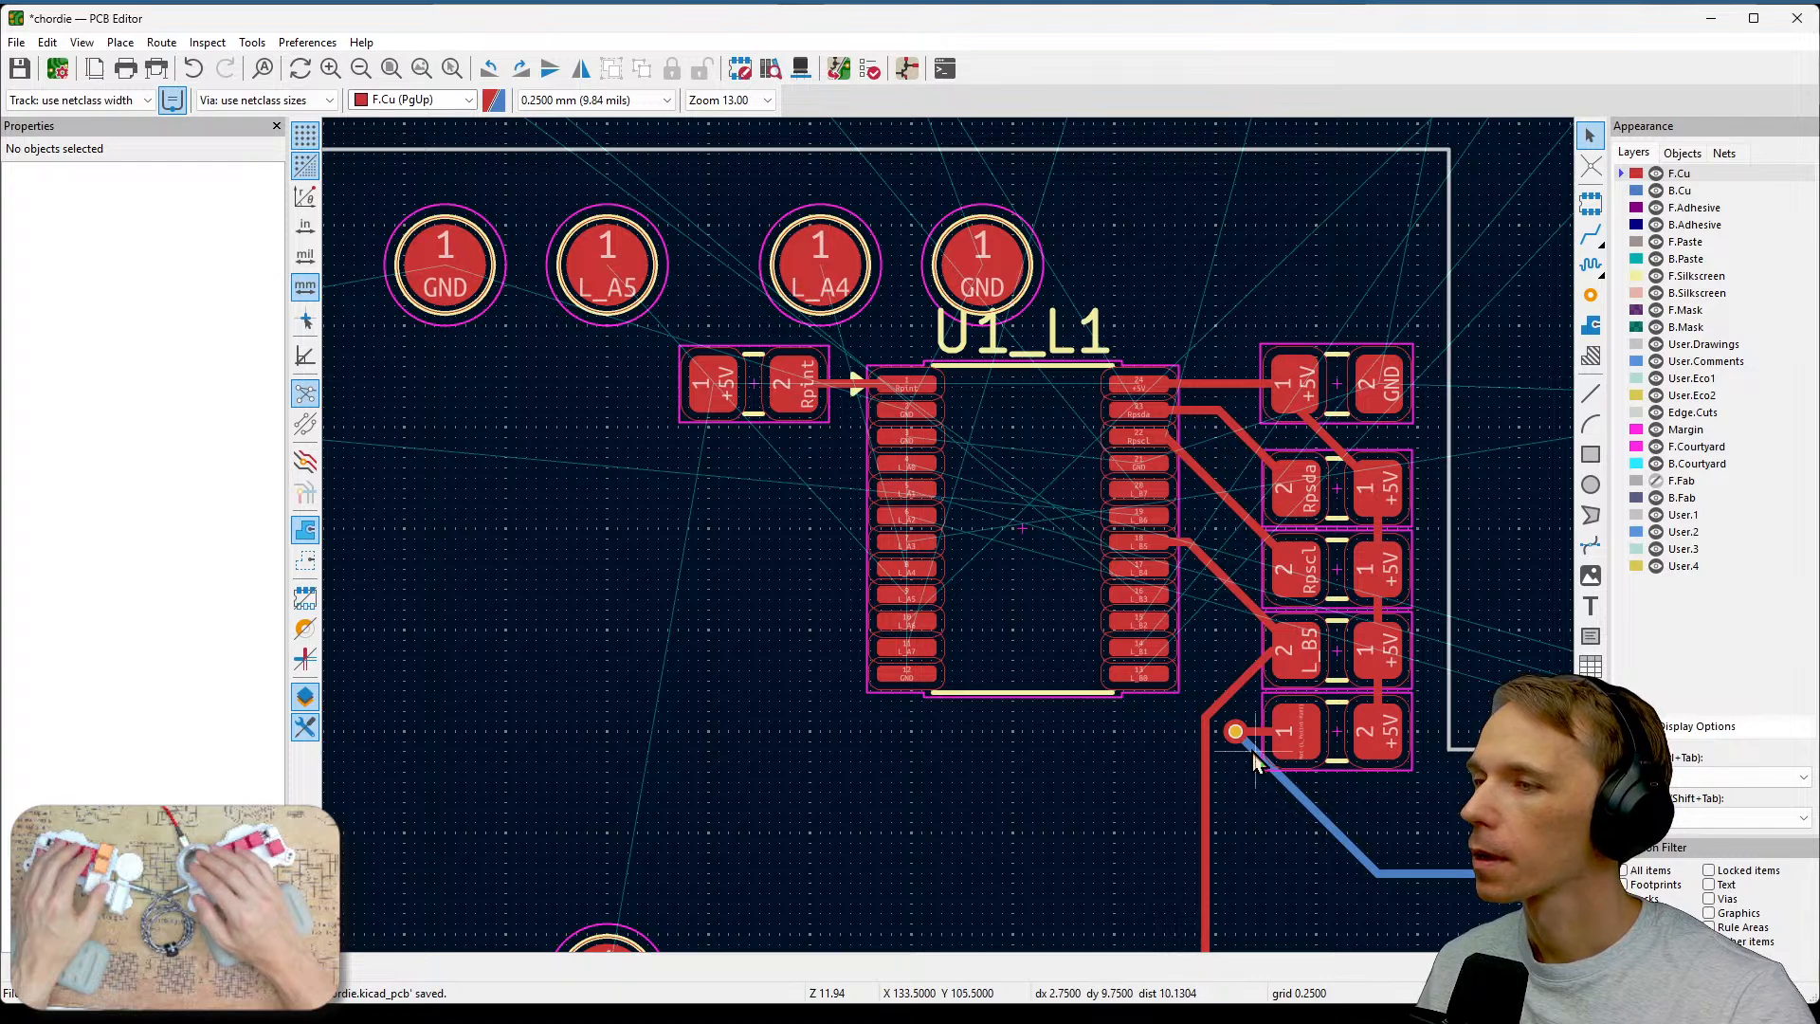
{"action": "scroll", "coordinate": [1228, 711], "scroll_direction": "down", "scroll_amount": 2}
{"action": "middle_click_drag", "start_coordinate": [844, 481], "coordinate": [1094, 552]}
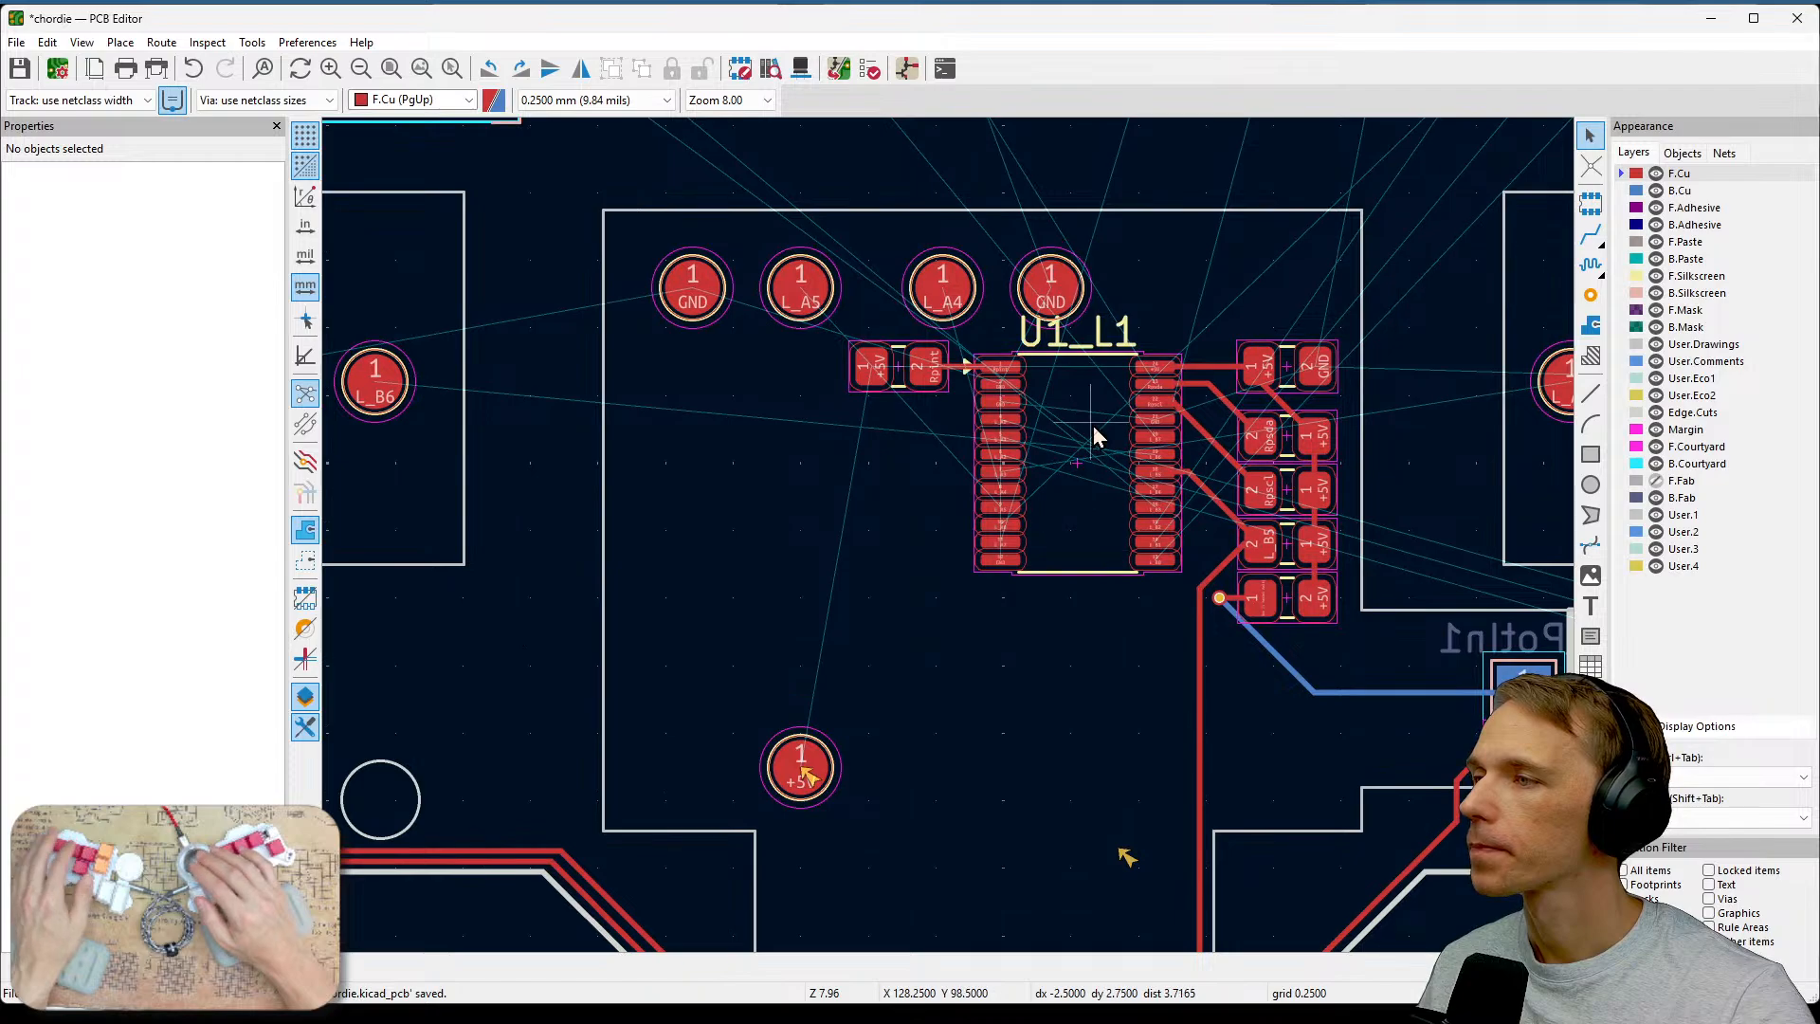
{"action": "scroll", "coordinate": [1094, 427], "scroll_direction": "up", "scroll_amount": 2}
{"action": "scroll", "coordinate": [949, 538], "scroll_direction": "up", "scroll_amount": 1}
{"action": "scroll", "coordinate": [949, 538], "scroll_direction": "down", "scroll_amount": 2}
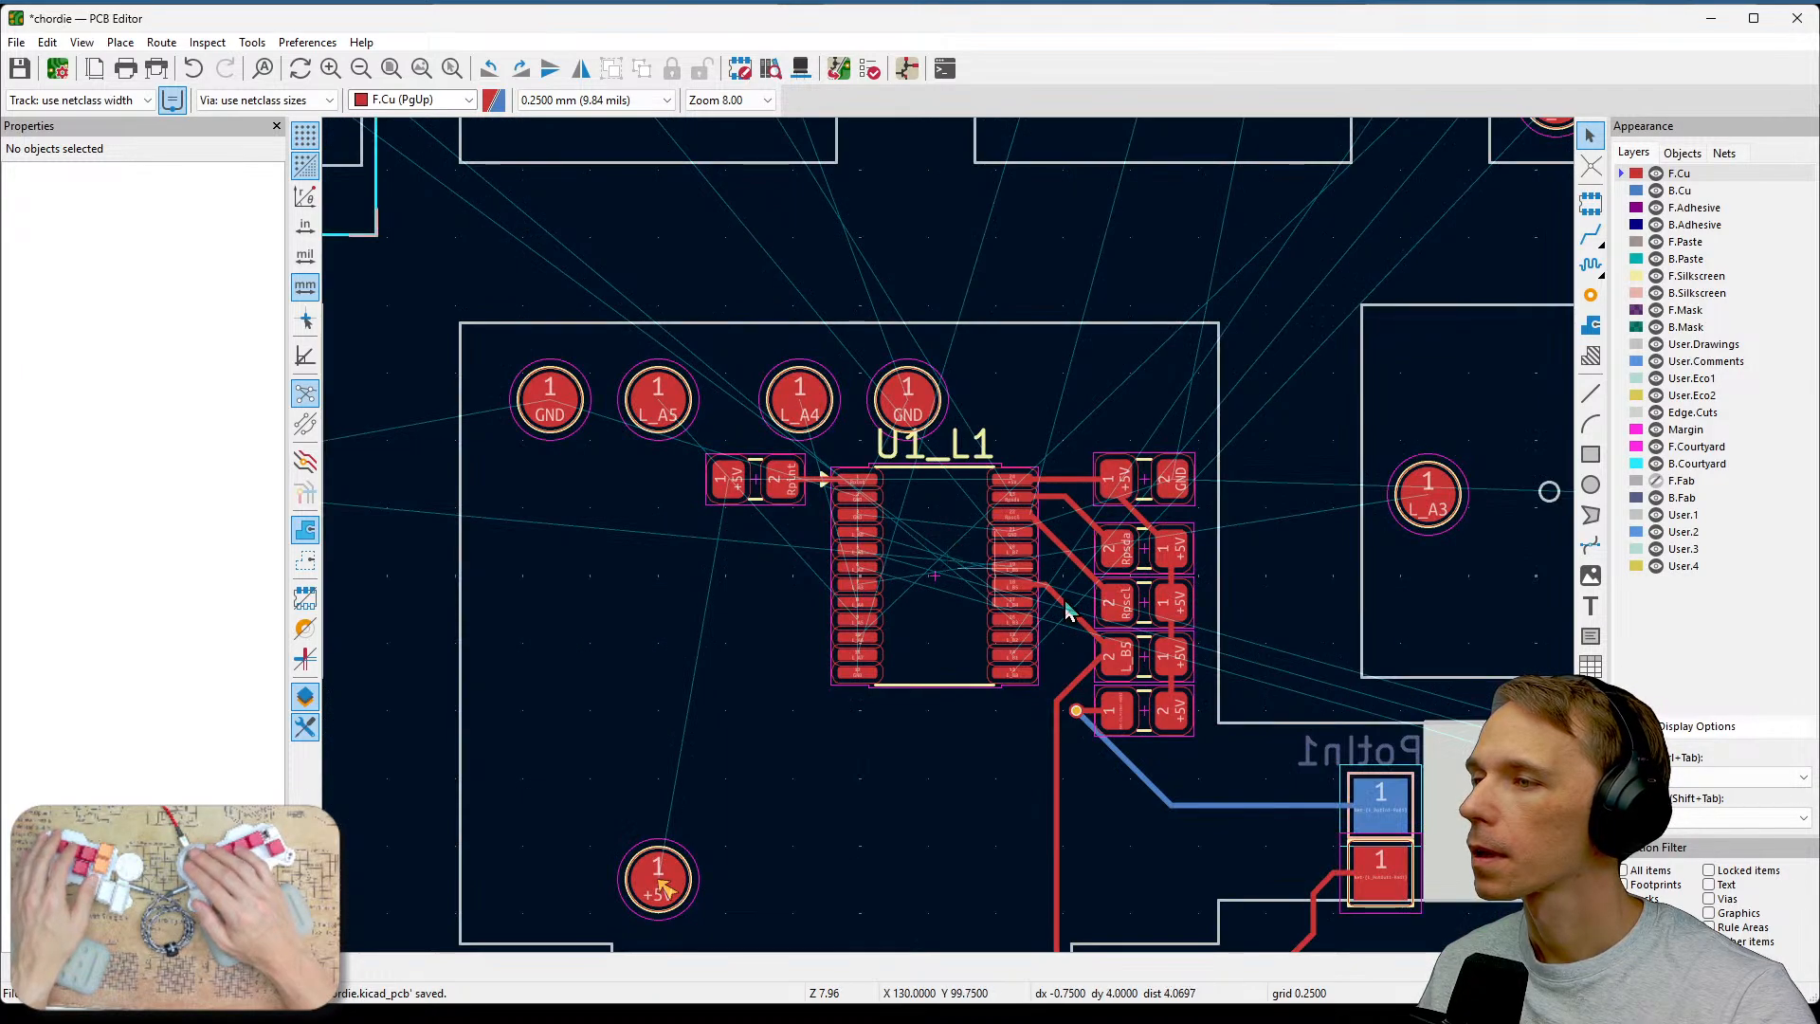
{"action": "middle_click_drag", "start_coordinate": [1261, 732], "coordinate": [795, 553]}
{"action": "middle_click_drag", "start_coordinate": [1259, 708], "coordinate": [1059, 551]}
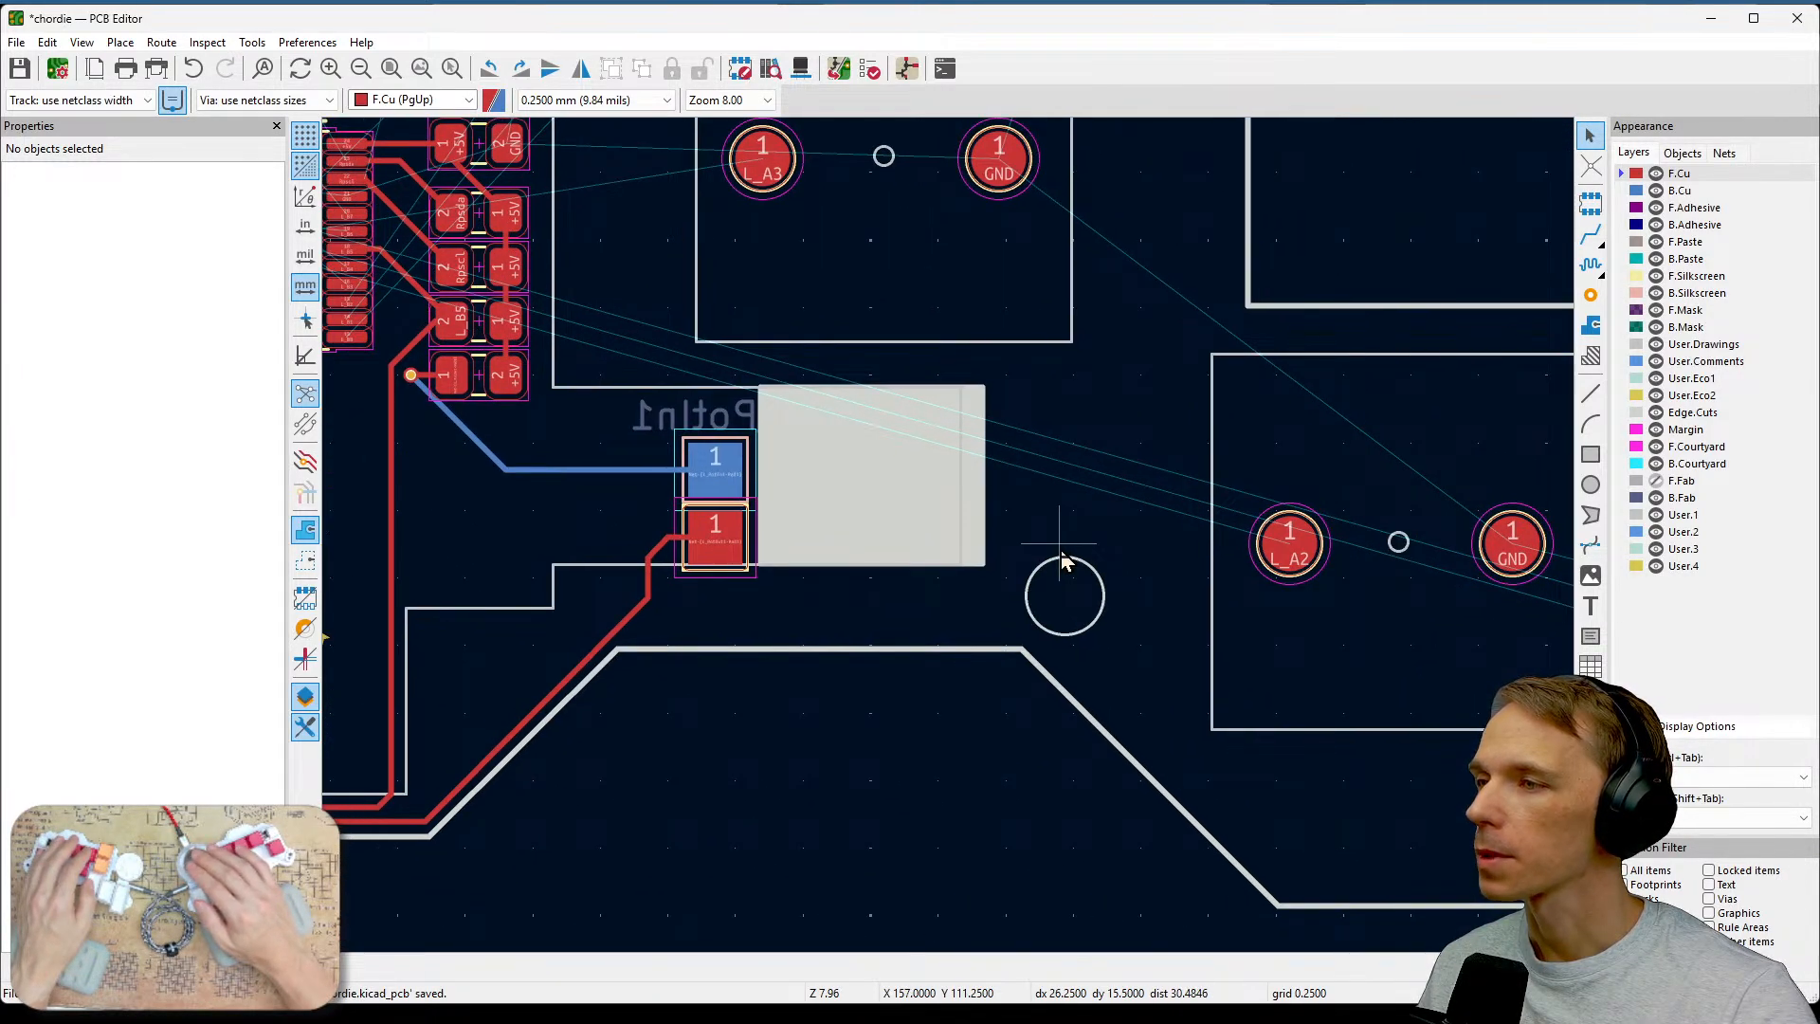
{"action": "middle_click_drag", "start_coordinate": [1217, 565], "coordinate": [1426, 625]}
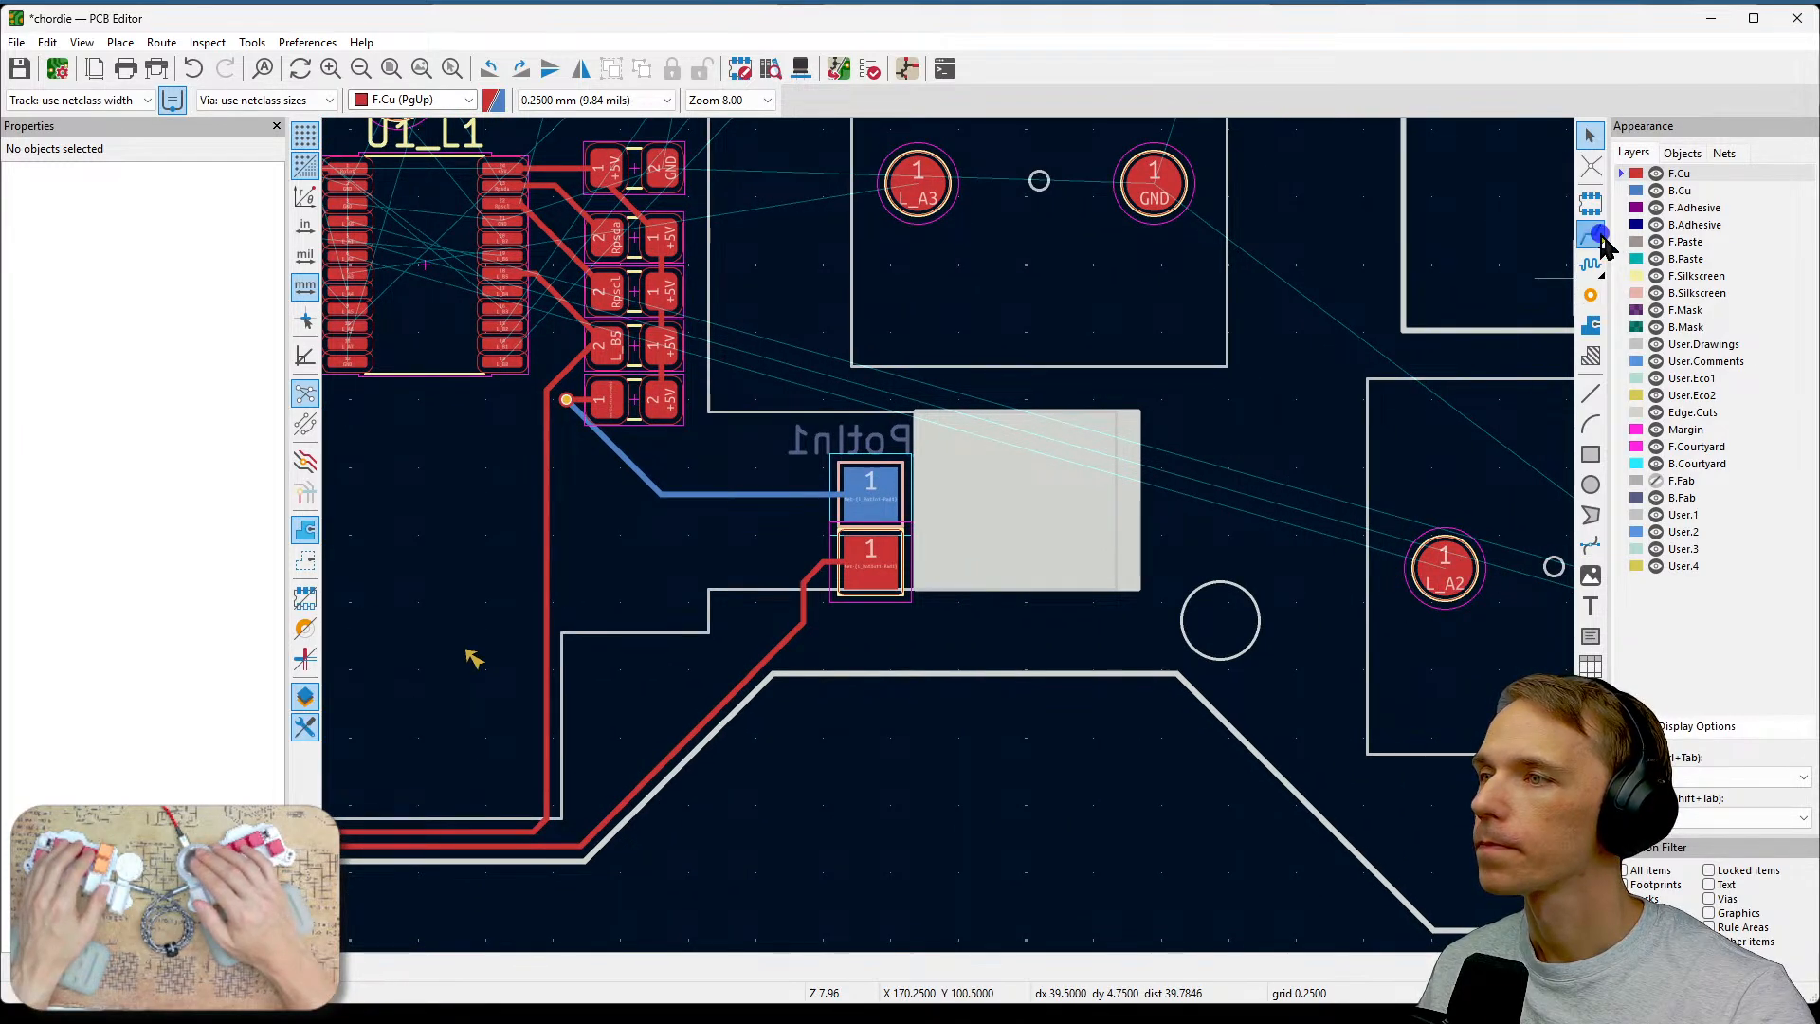
{"action": "left_click", "coordinate": [1598, 237]}
{"action": "left_click", "coordinate": [1444, 568]}
{"action": "middle_click_drag", "start_coordinate": [853, 346], "coordinate": [1261, 463]}
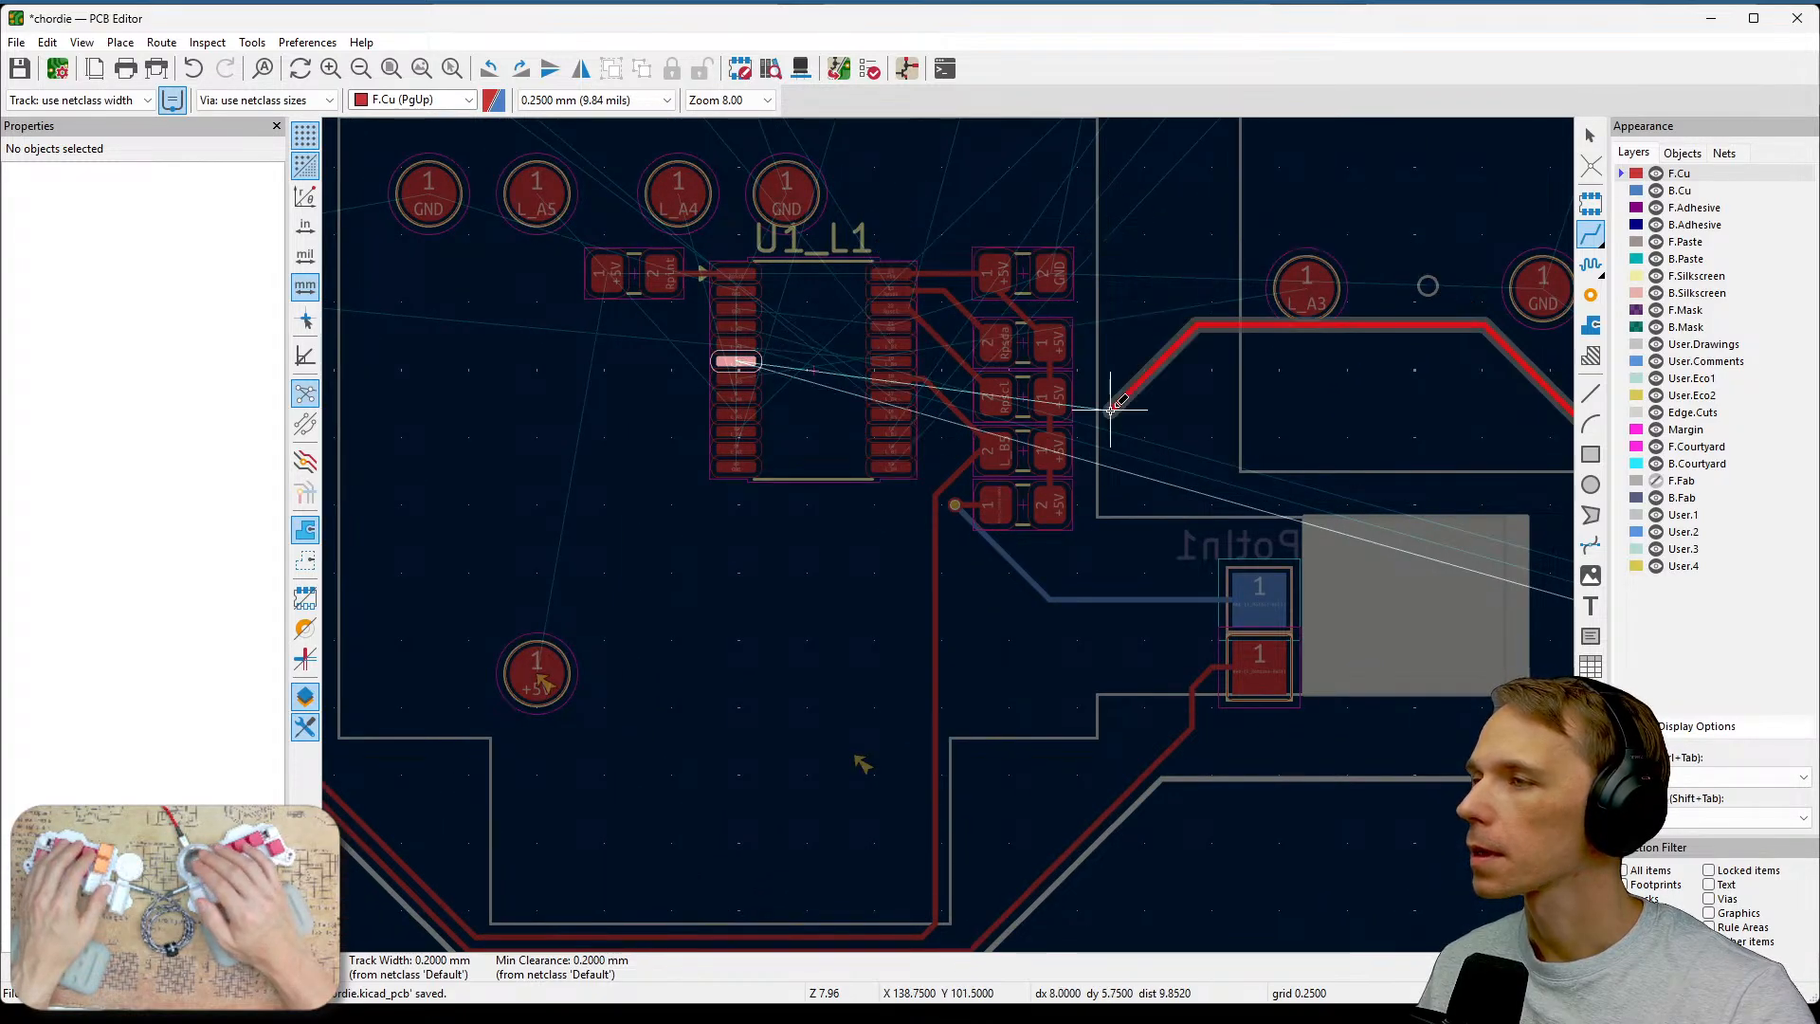
{"action": "key", "text": "Escape"}
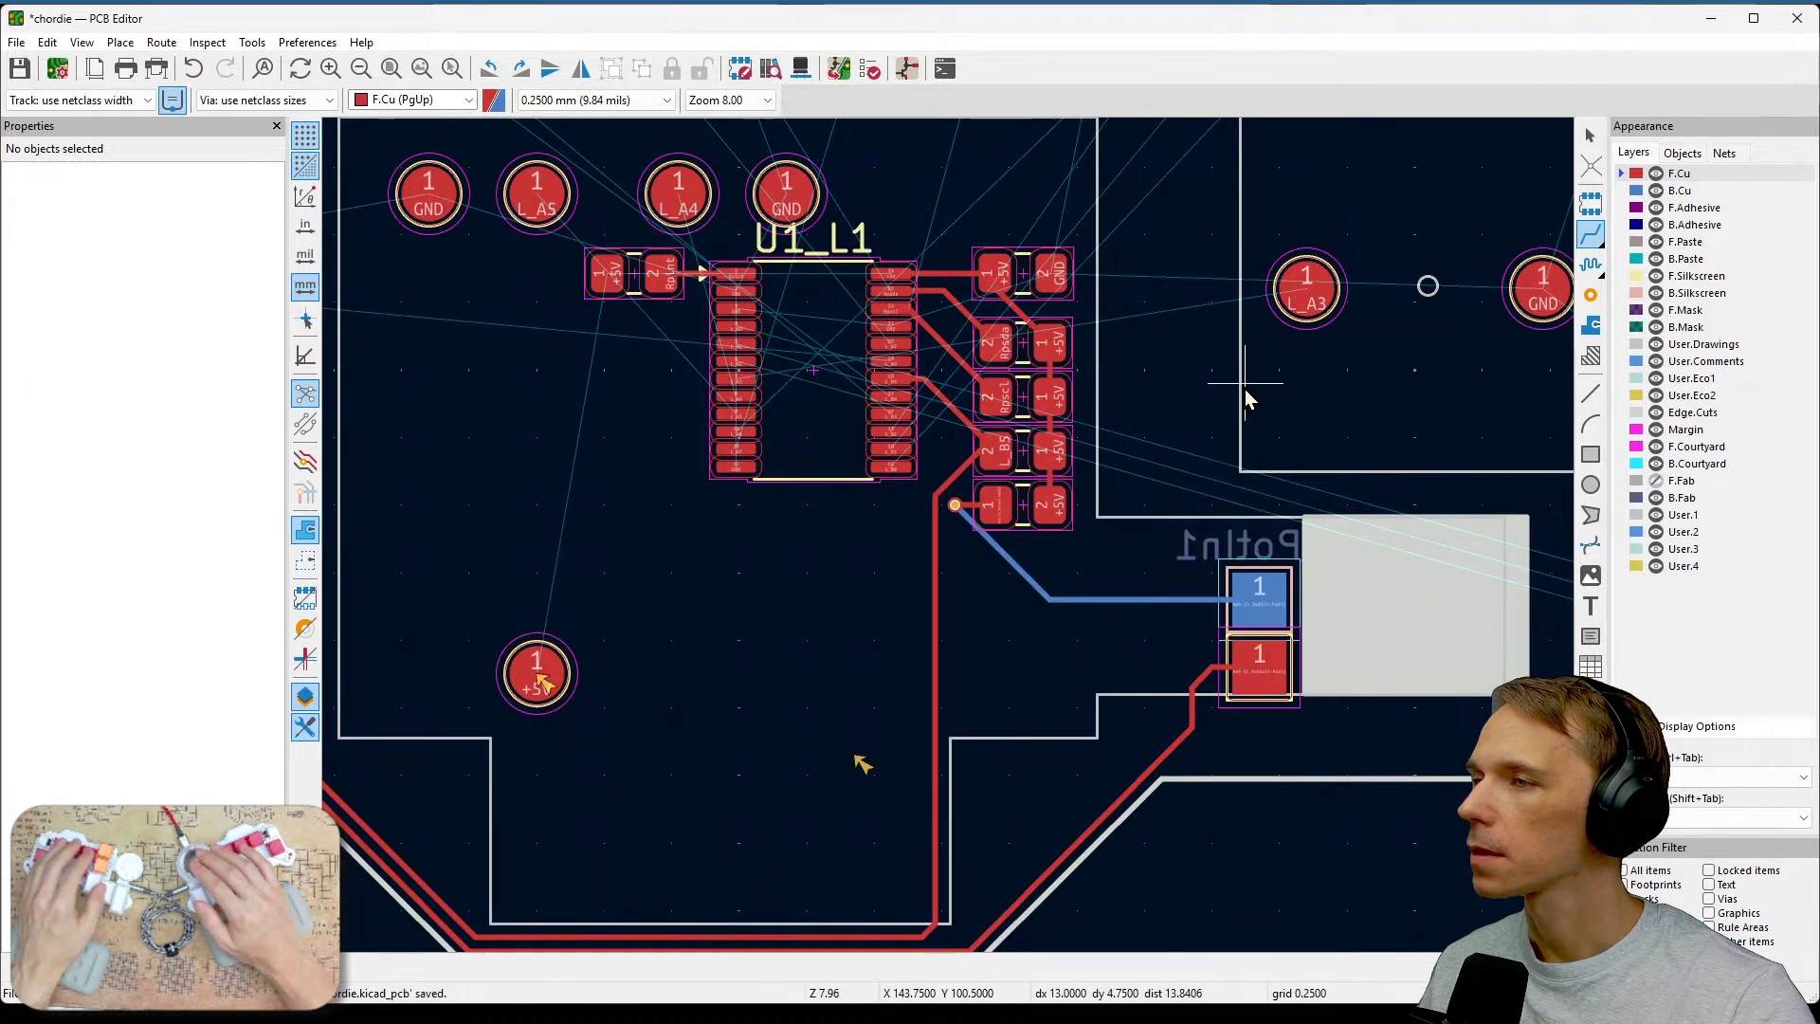
Inspect the U1_L1 pins closely, briefly toggling back copper visibility off and on.
{"action": "scroll", "coordinate": [749, 415], "scroll_direction": "up", "scroll_amount": 3}
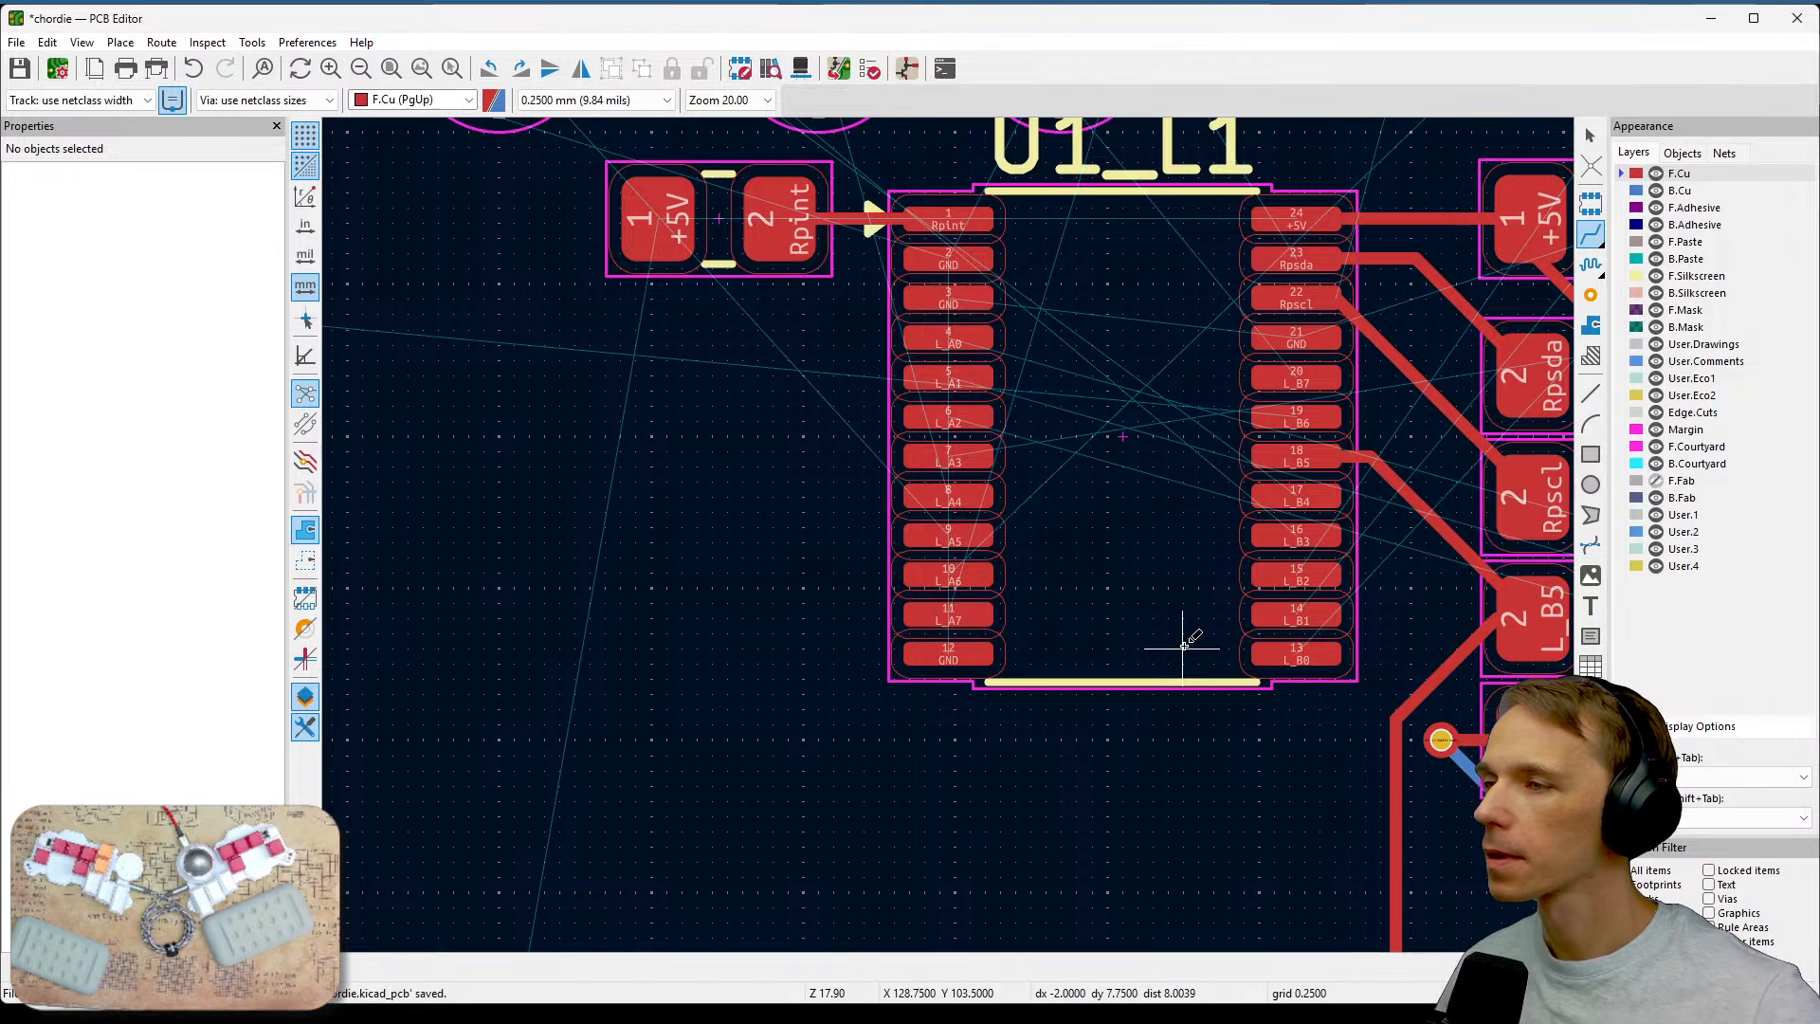
{"action": "key", "text": "F4"}
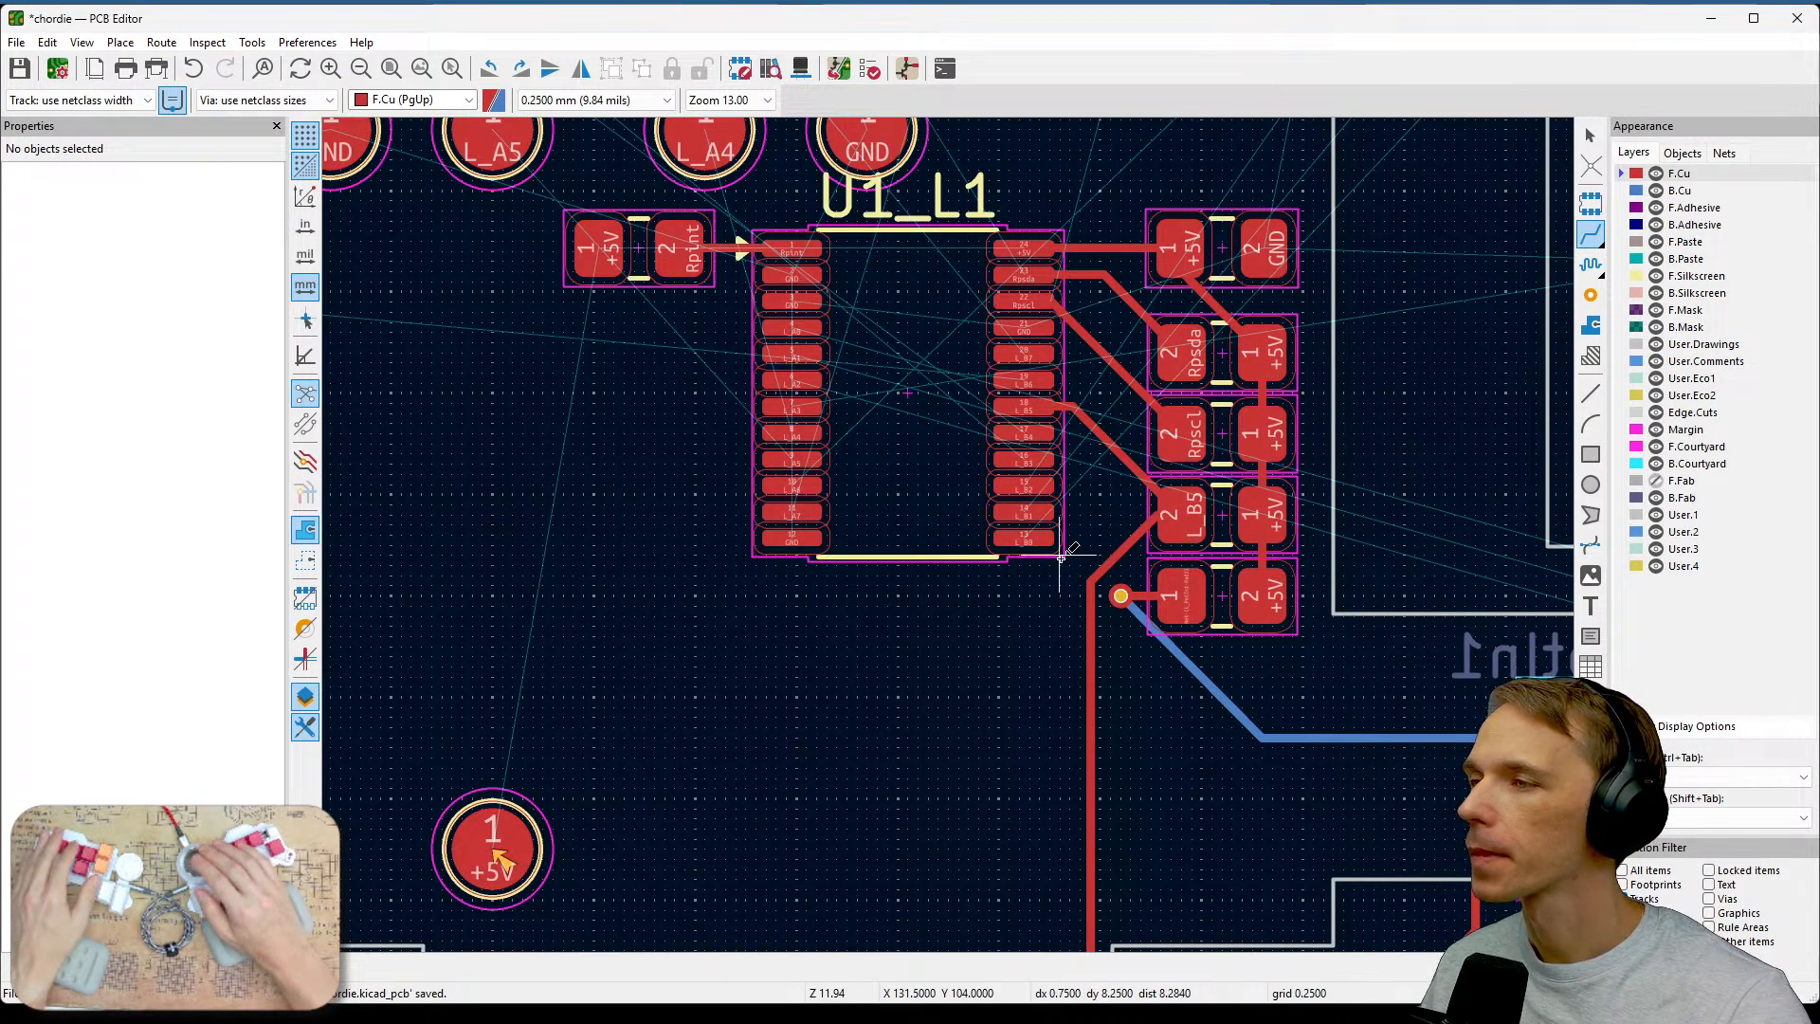
{"action": "scroll", "coordinate": [1061, 555], "scroll_direction": "down", "scroll_amount": 2}
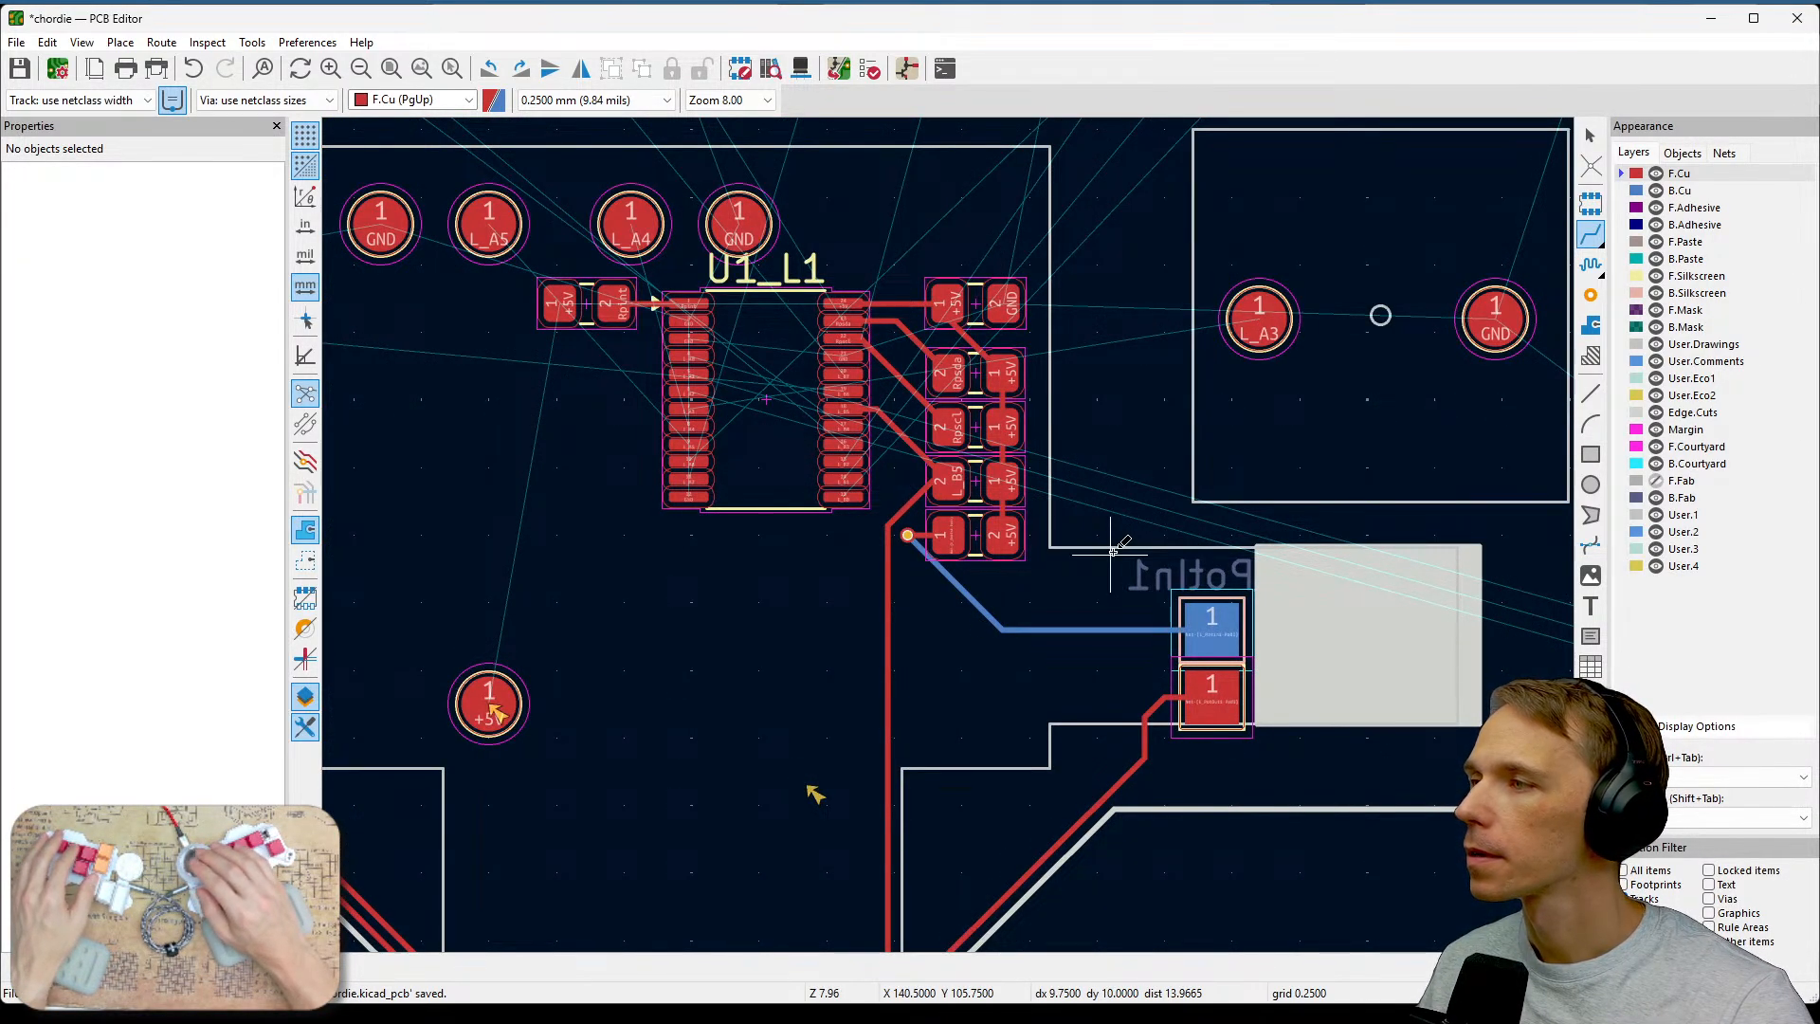
{"action": "scroll", "coordinate": [824, 446], "scroll_direction": "up", "scroll_amount": 3}
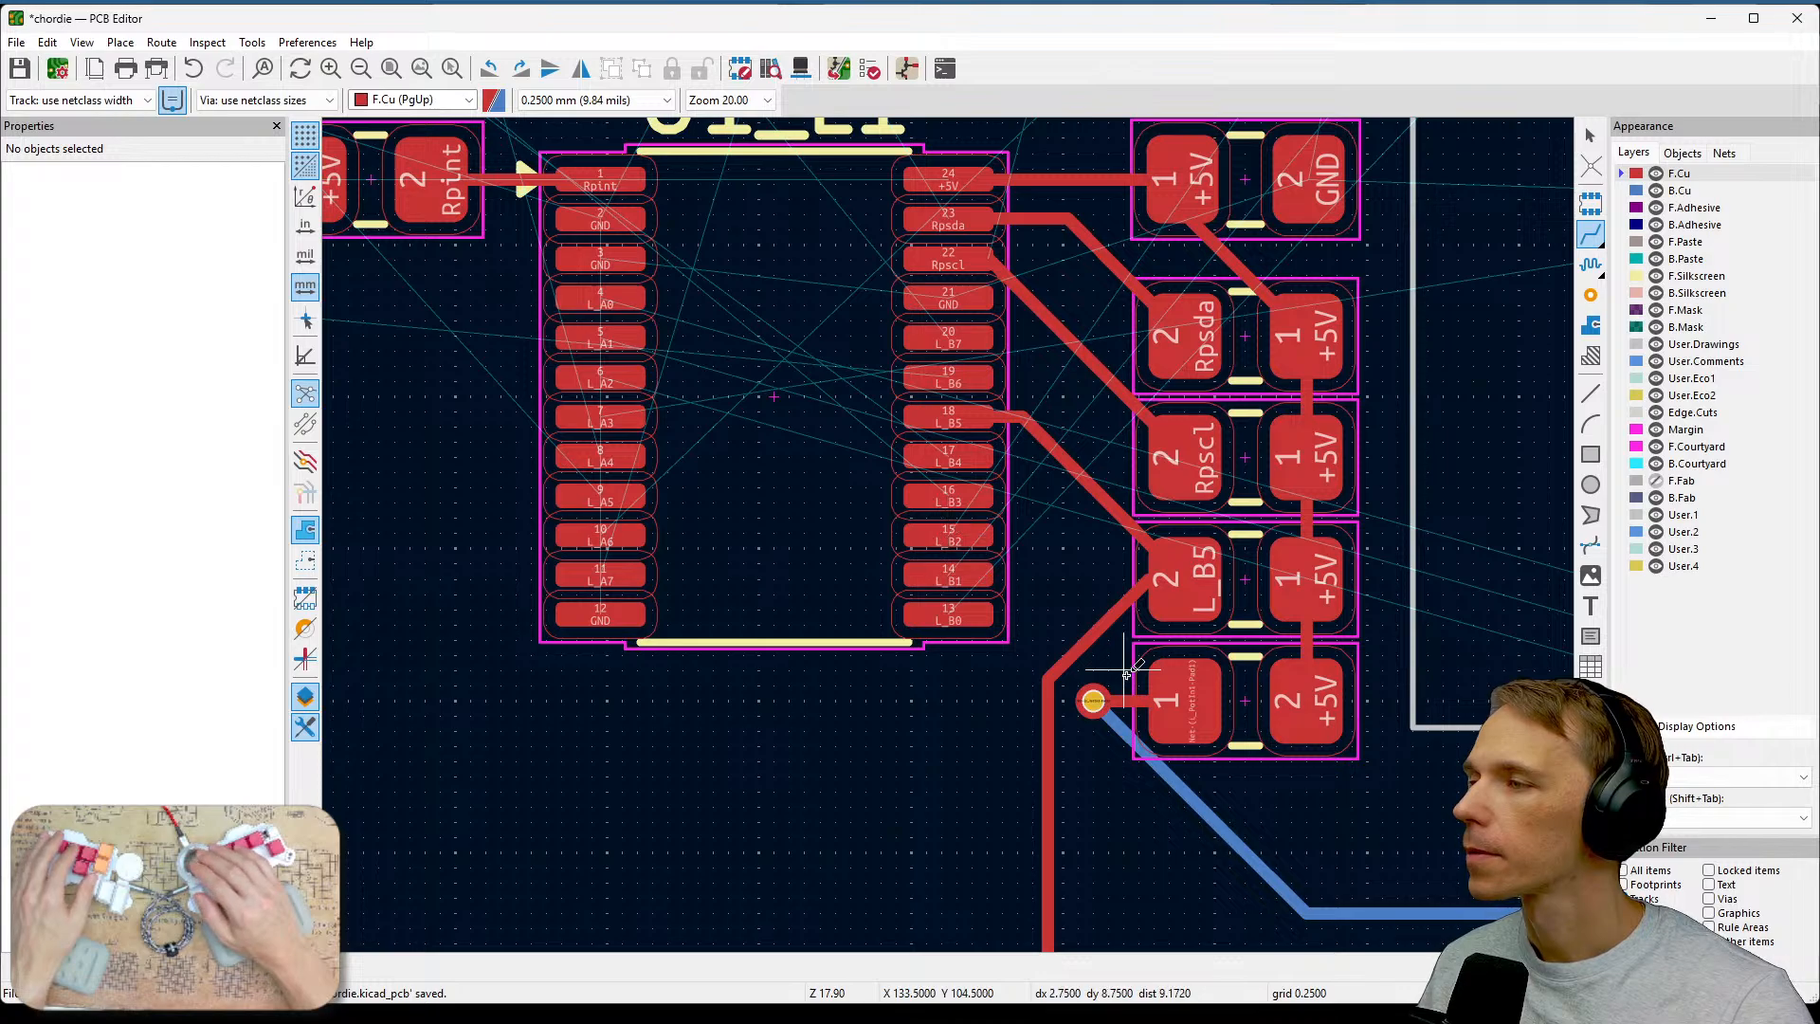
{"action": "scroll", "coordinate": [1128, 673], "scroll_direction": "down", "scroll_amount": 1}
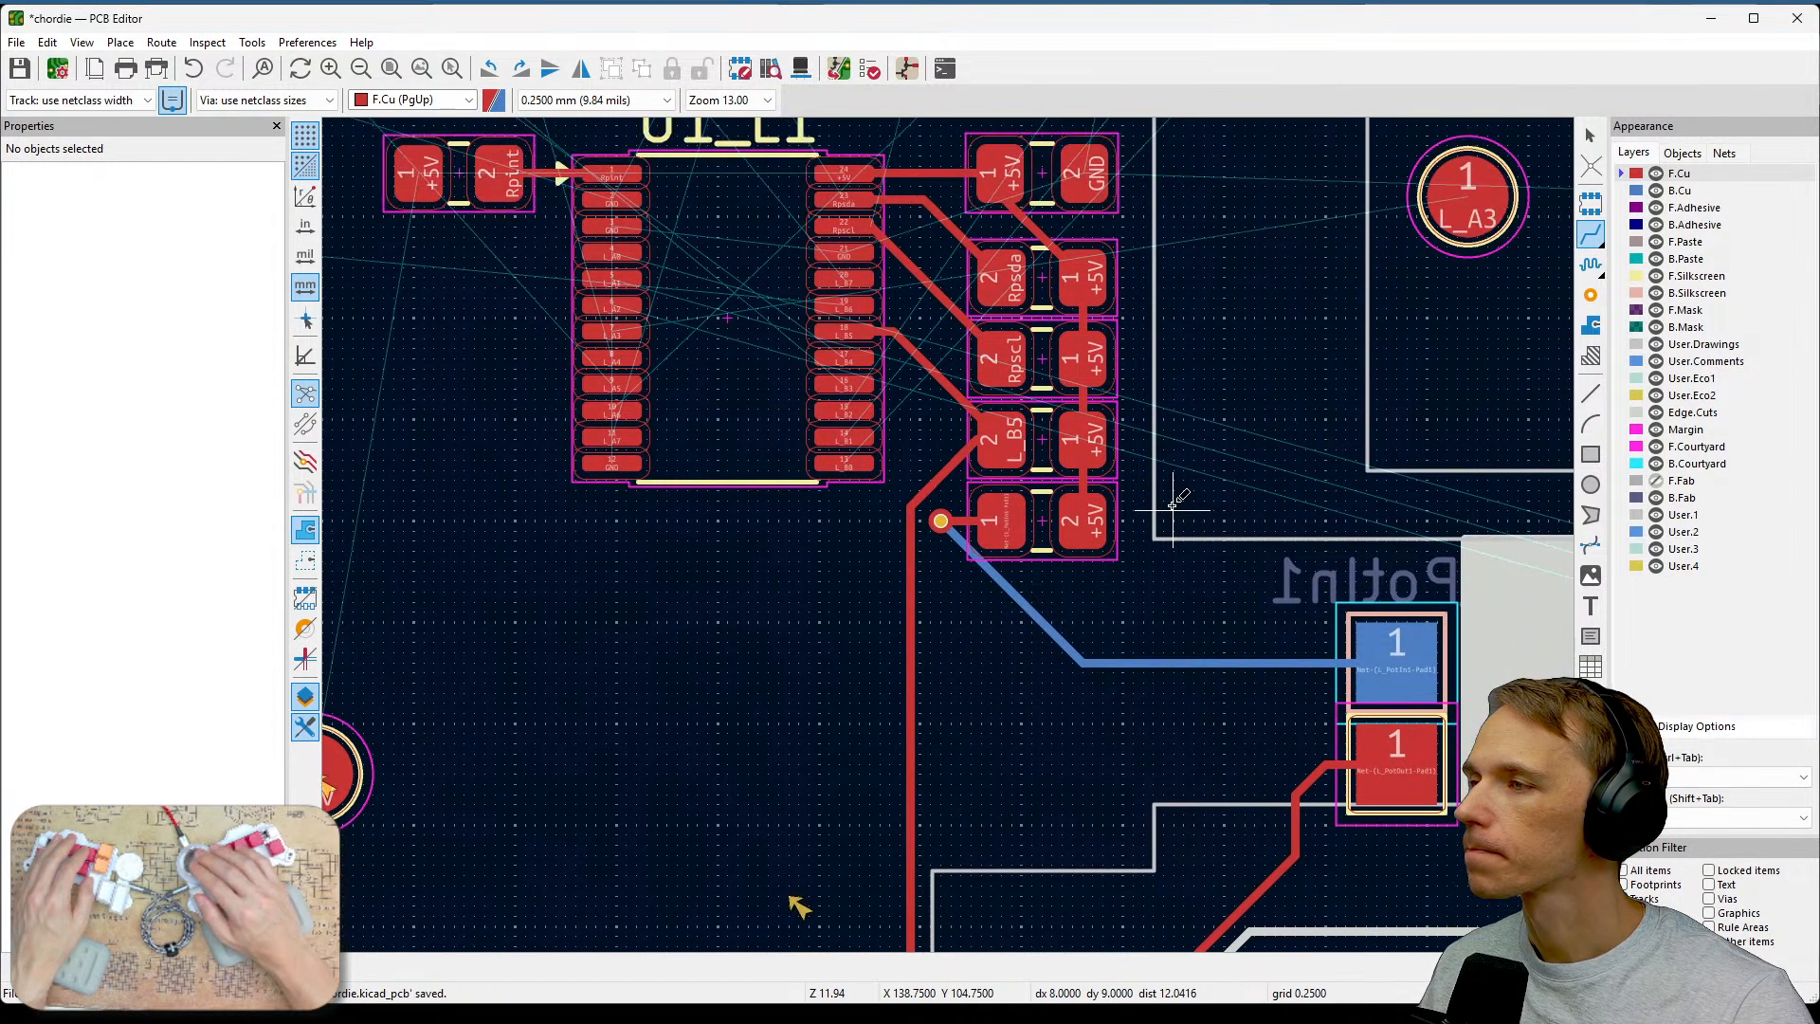
{"action": "scroll", "coordinate": [947, 490], "scroll_direction": "up", "scroll_amount": 2}
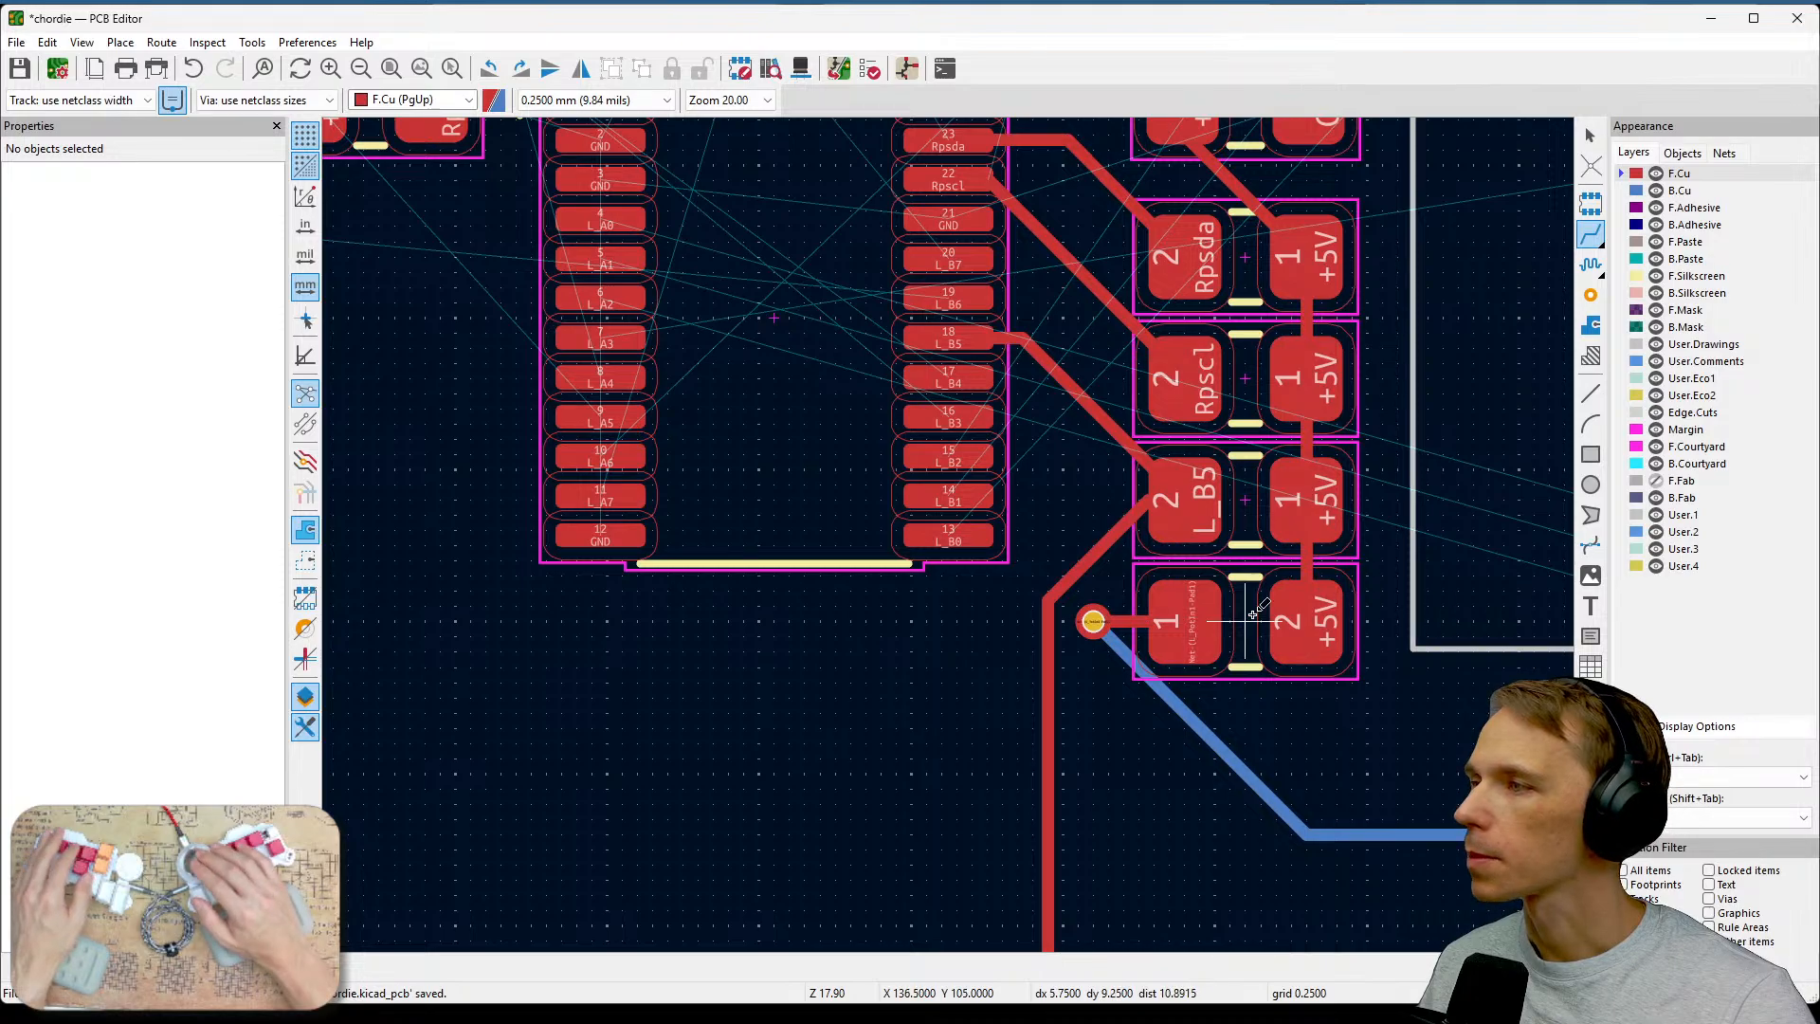
{"action": "middle_click_drag", "start_coordinate": [804, 453], "coordinate": [1340, 496]}
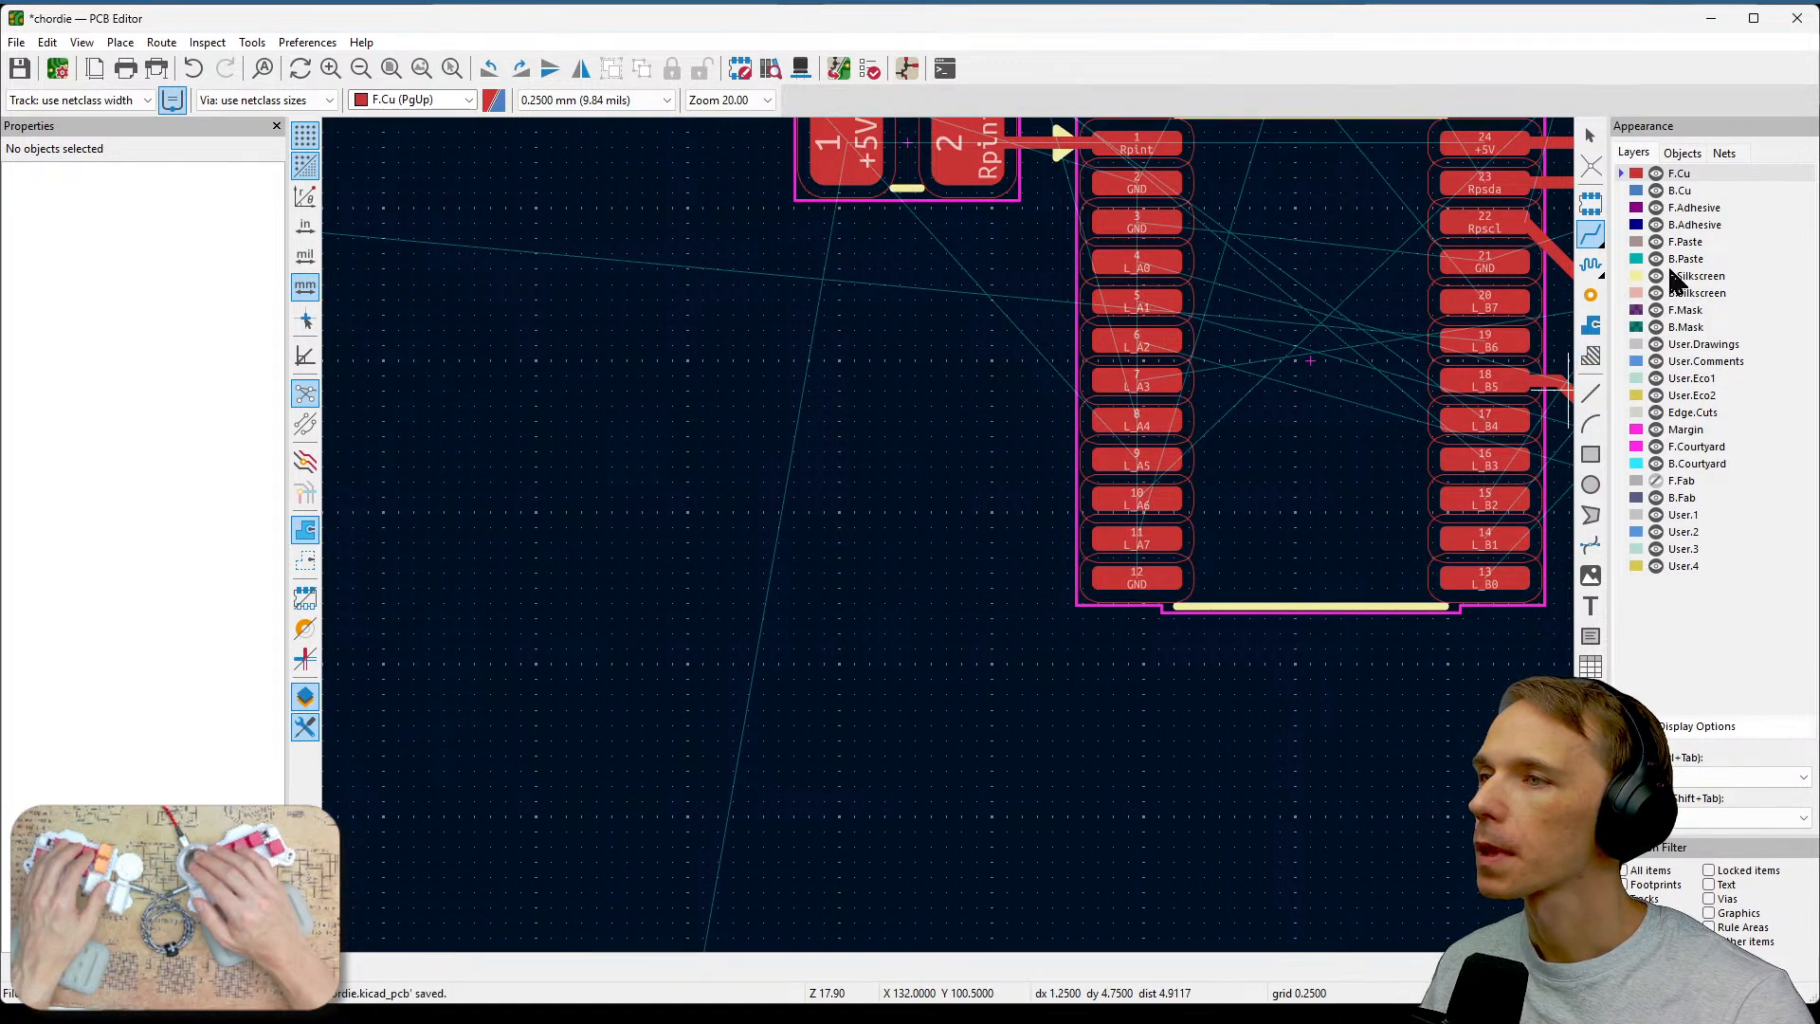
{"action": "left_click", "coordinate": [1644, 192]}
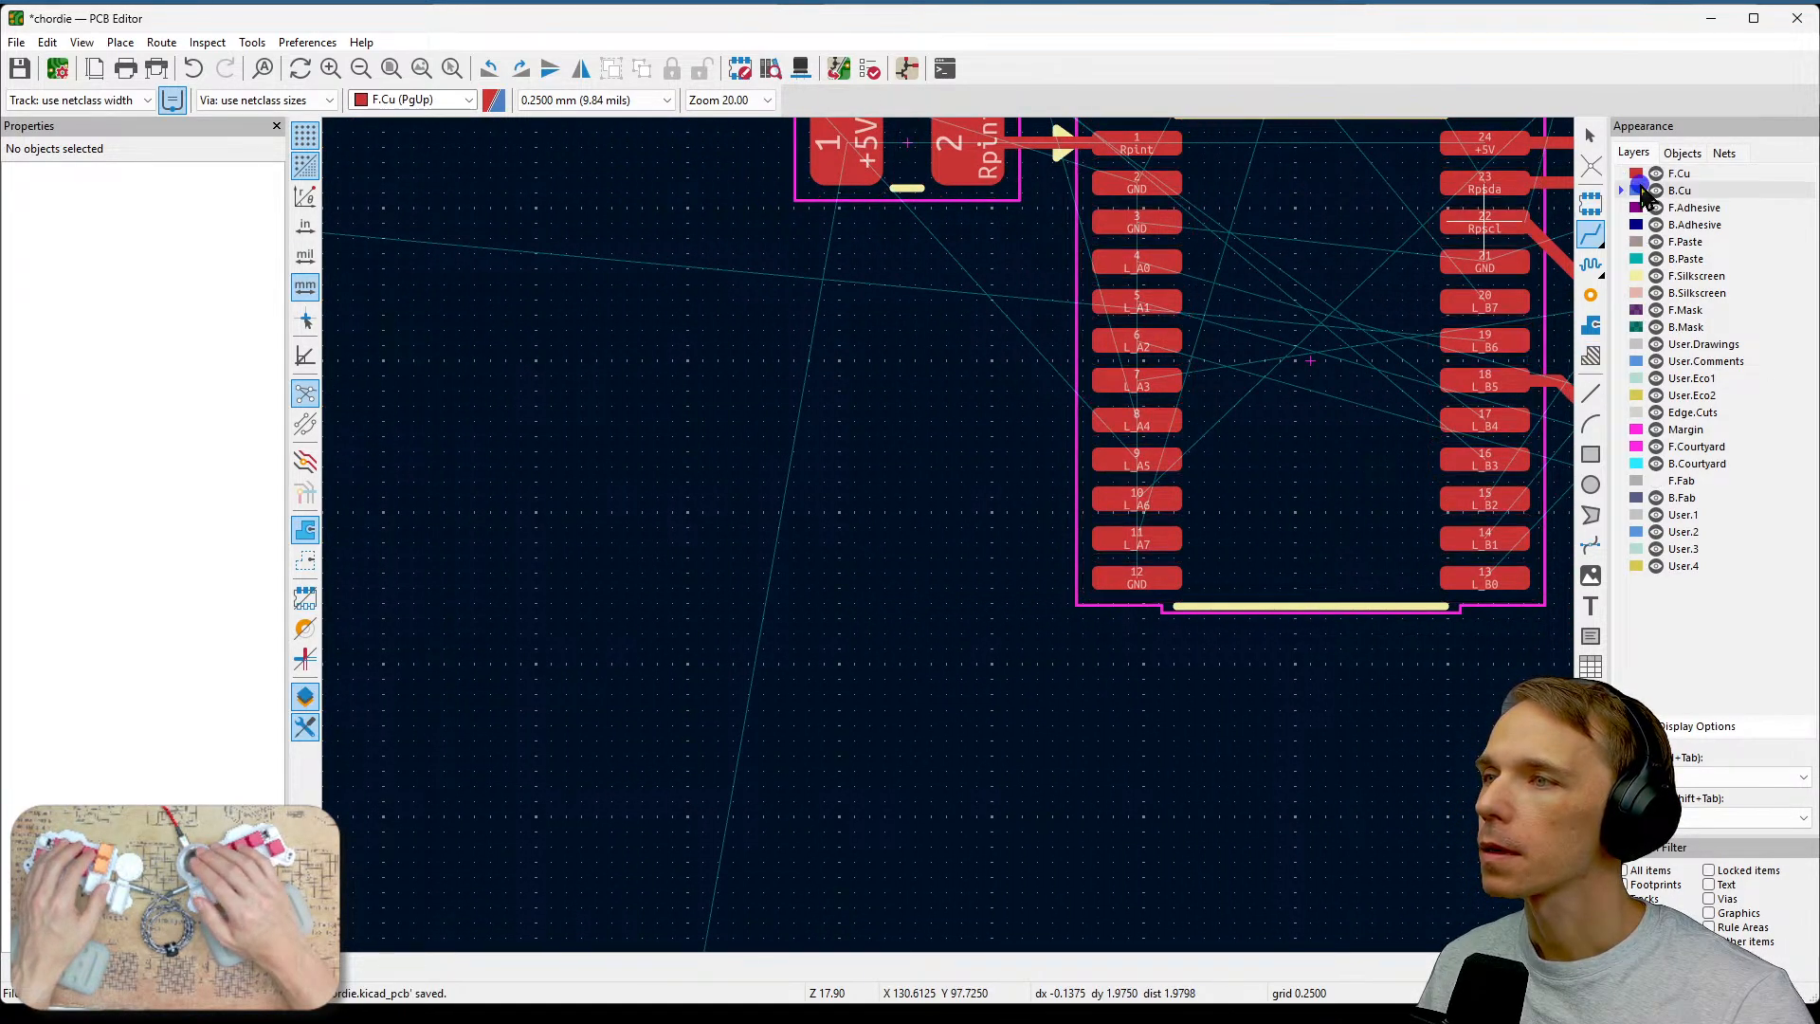
{"action": "left_click", "coordinate": [1645, 174]}
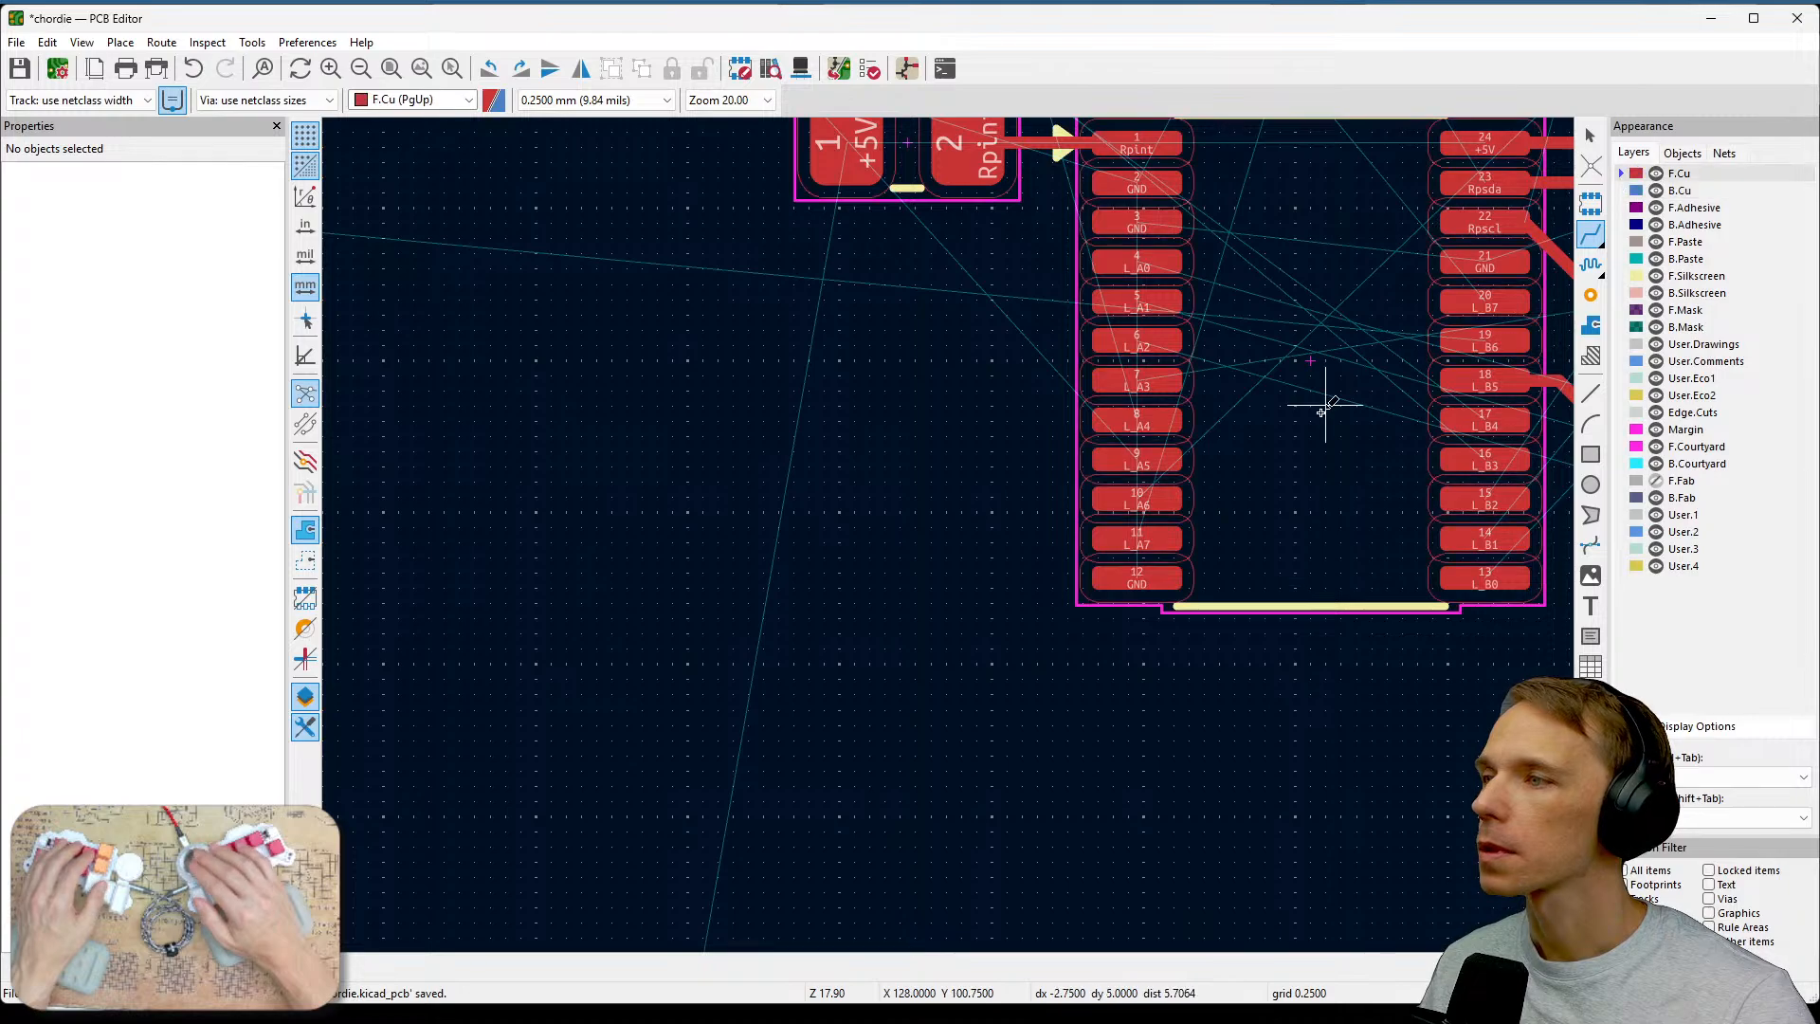
{"action": "scroll", "coordinate": [1320, 394], "scroll_direction": "up", "scroll_amount": 2}
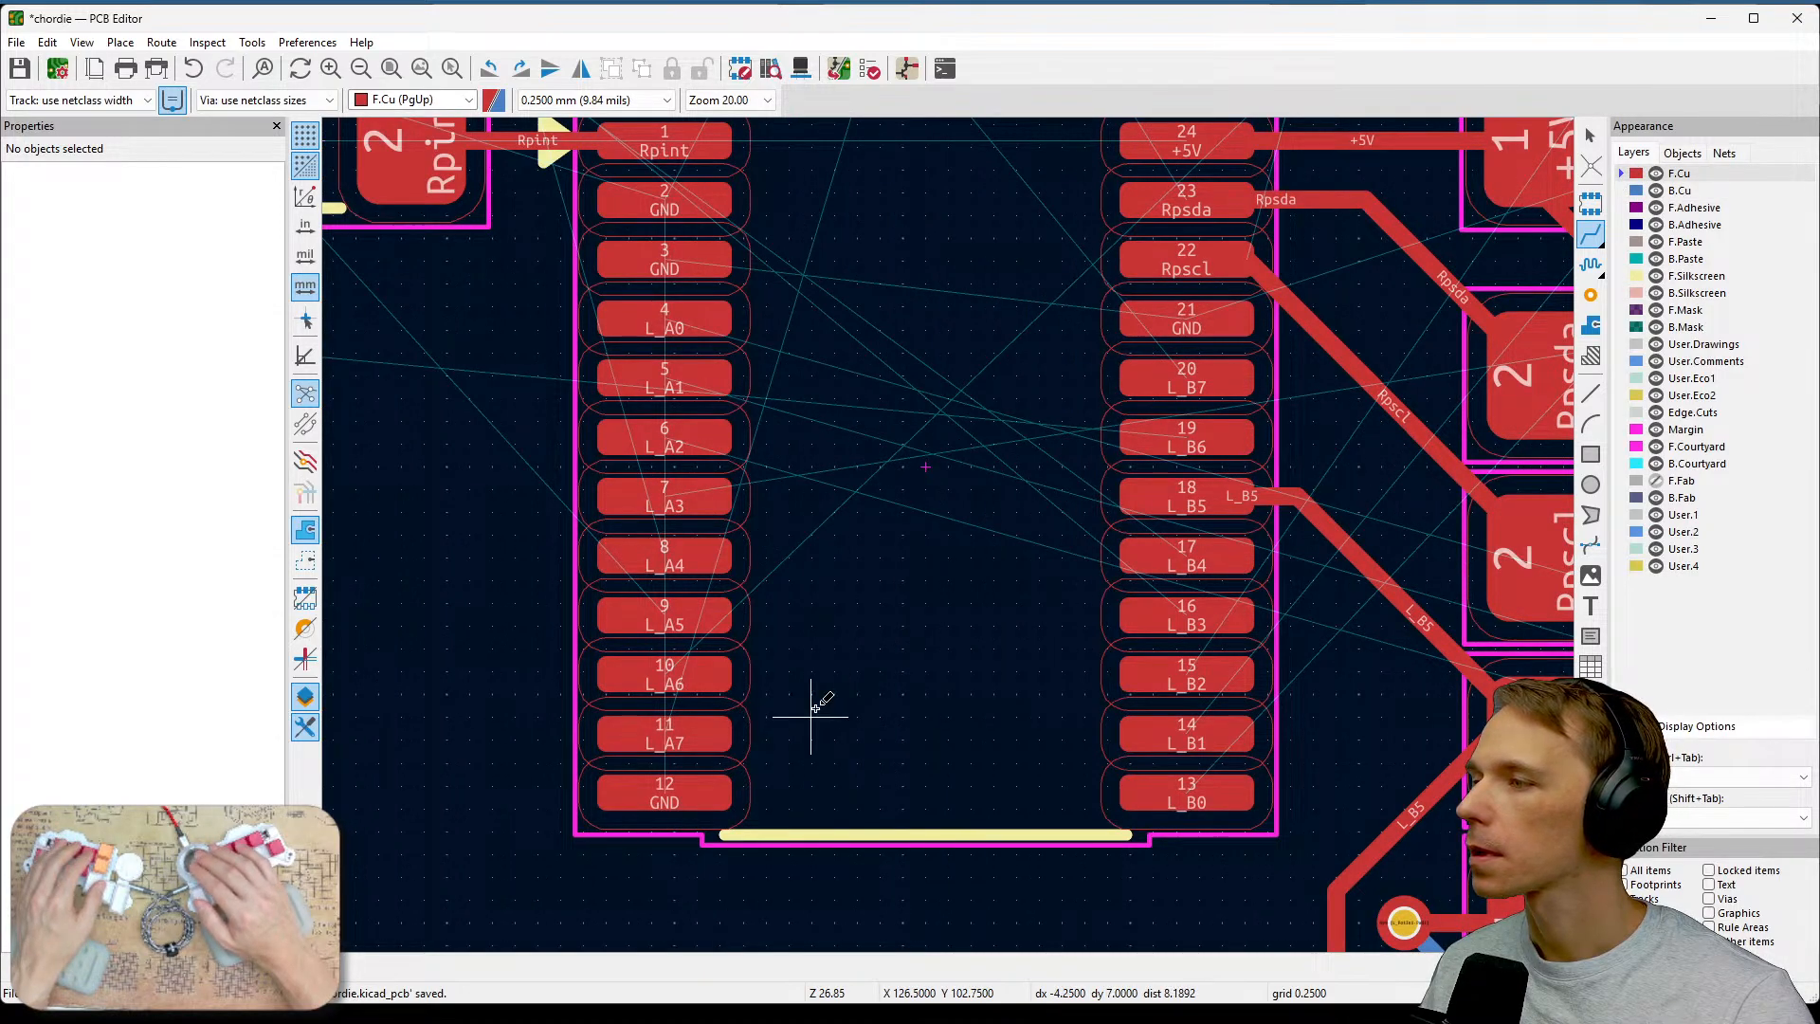
{"action": "scroll", "coordinate": [843, 683], "scroll_direction": "up", "scroll_amount": 2, "text": "shift"}
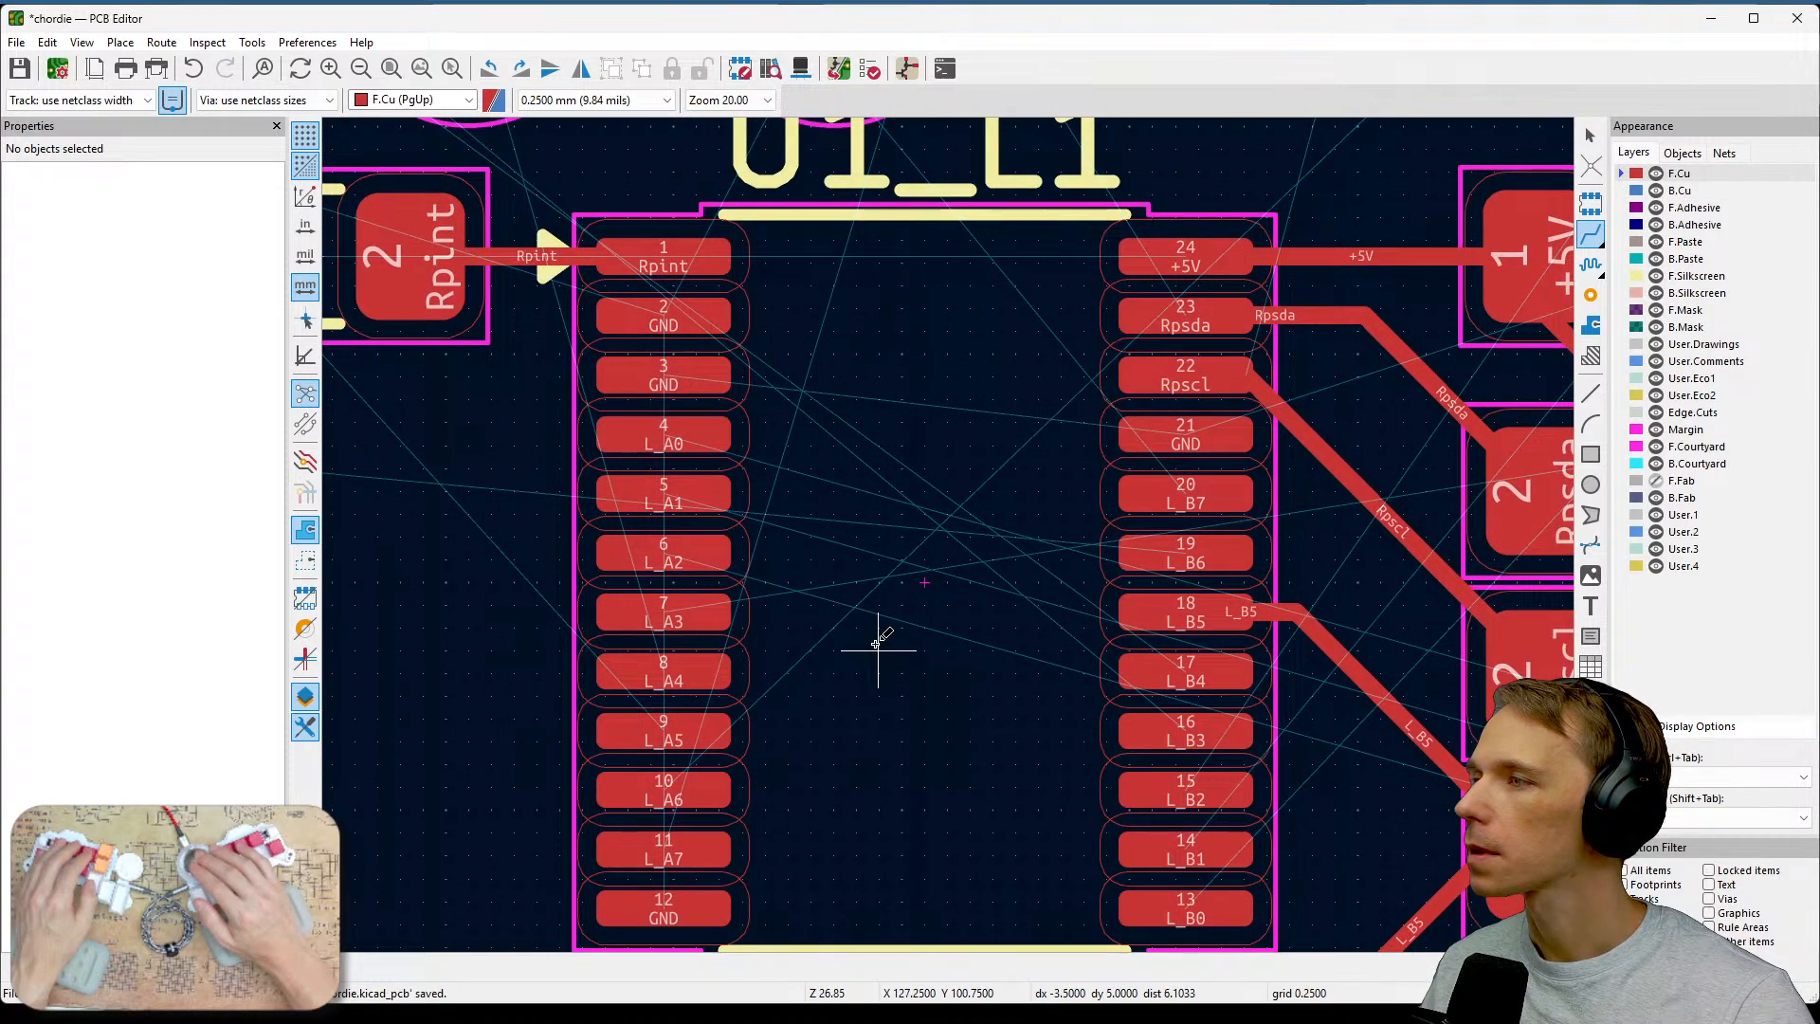
Route a short front copper track leftward out of the L_A0 pin of U1_L1.
{"action": "left_click", "coordinate": [695, 440]}
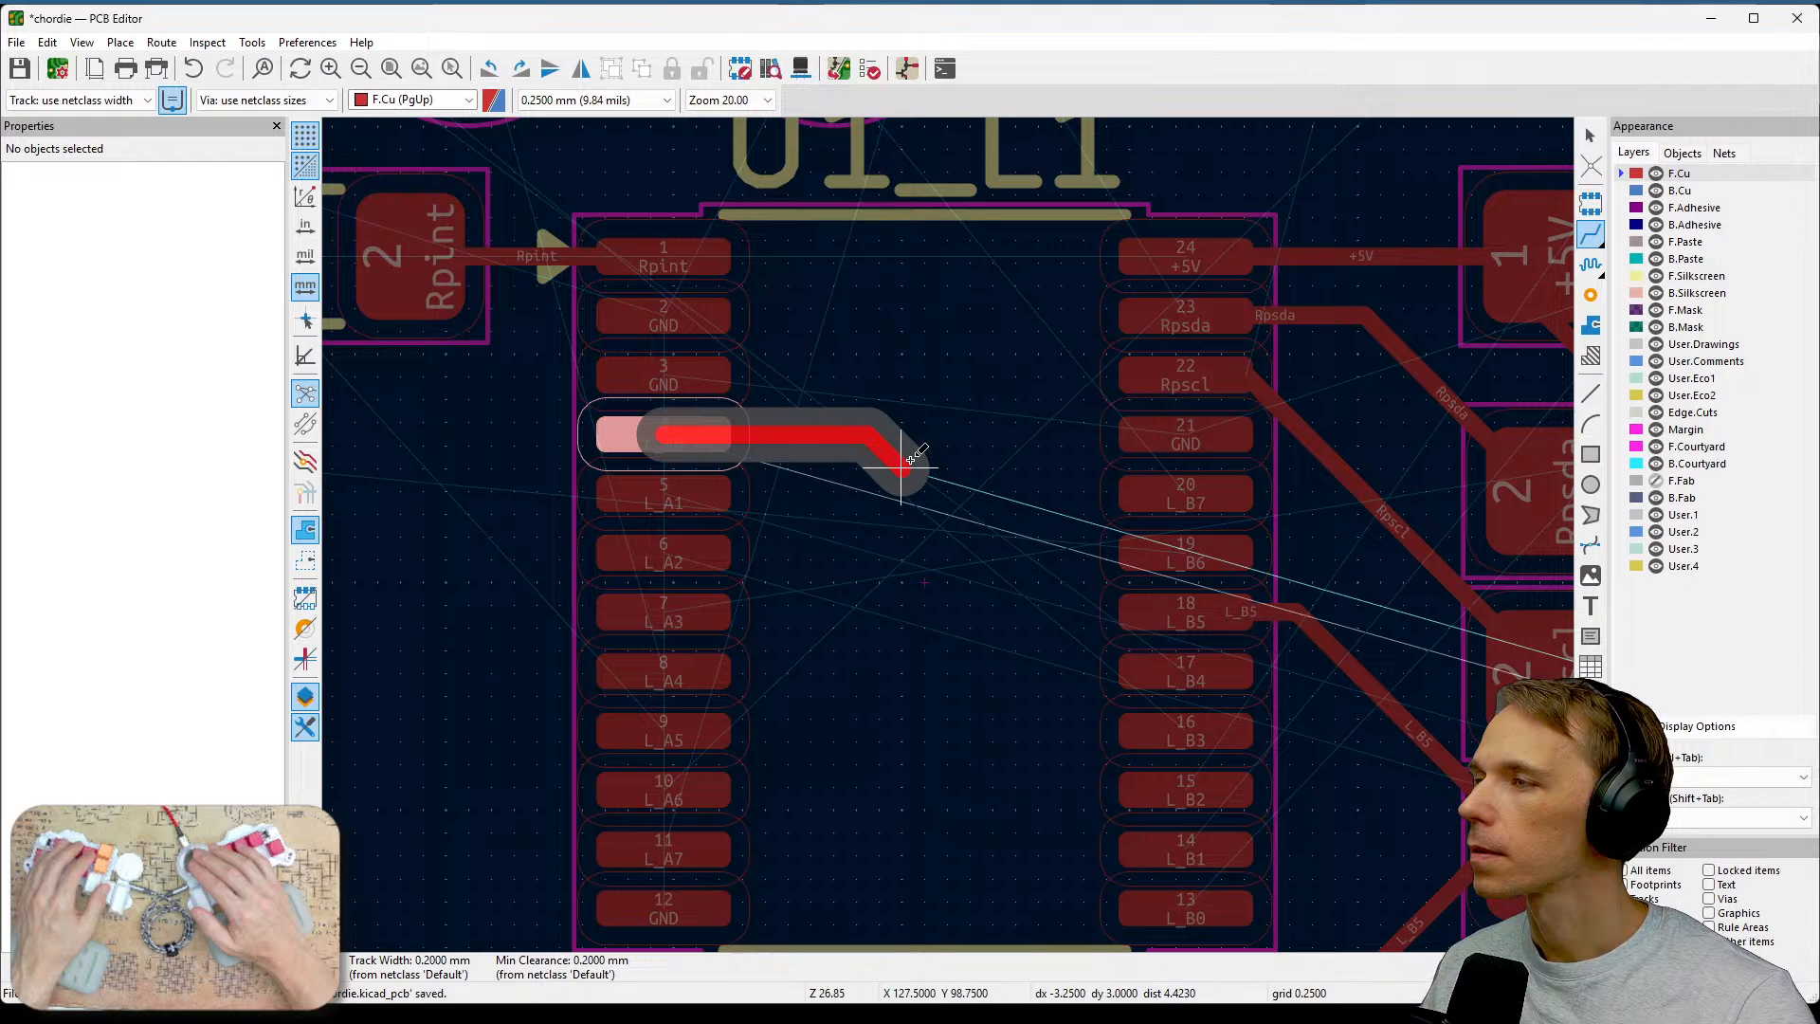
{"action": "middle_click_drag", "start_coordinate": [531, 431], "coordinate": [926, 411]}
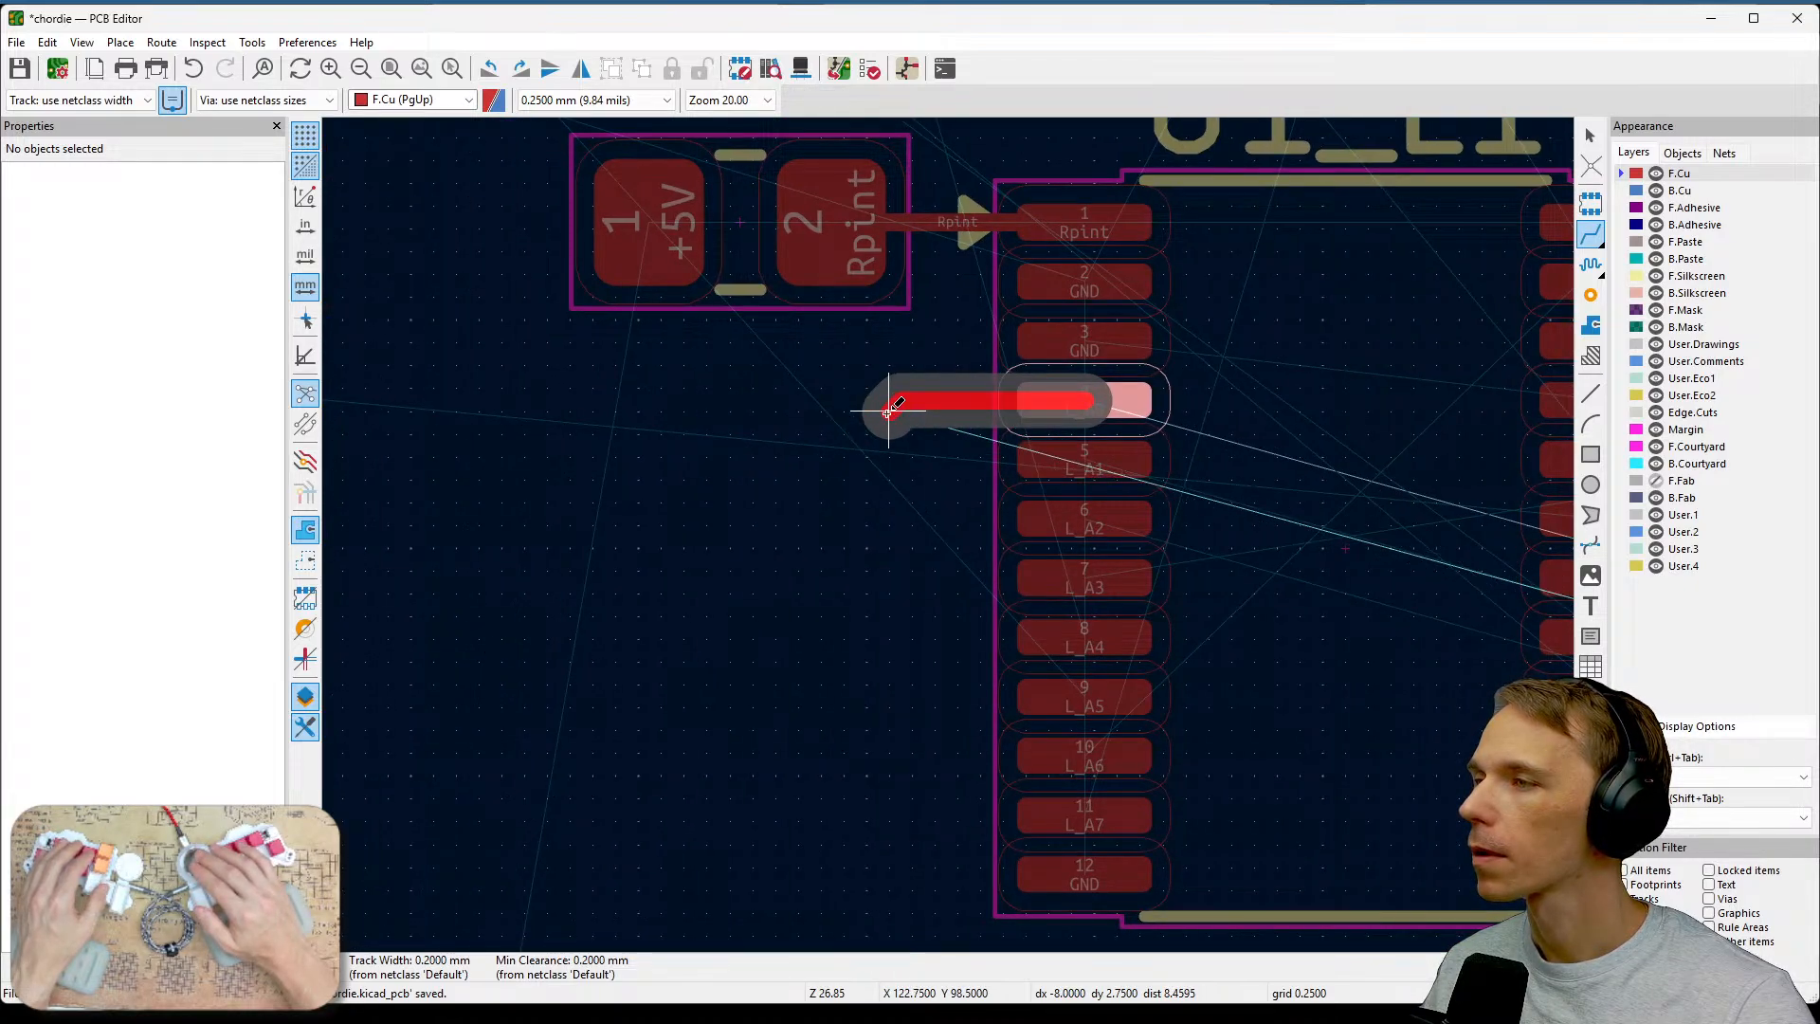
{"action": "left_click", "coordinate": [877, 410]}
{"action": "key", "text": "Escape"}
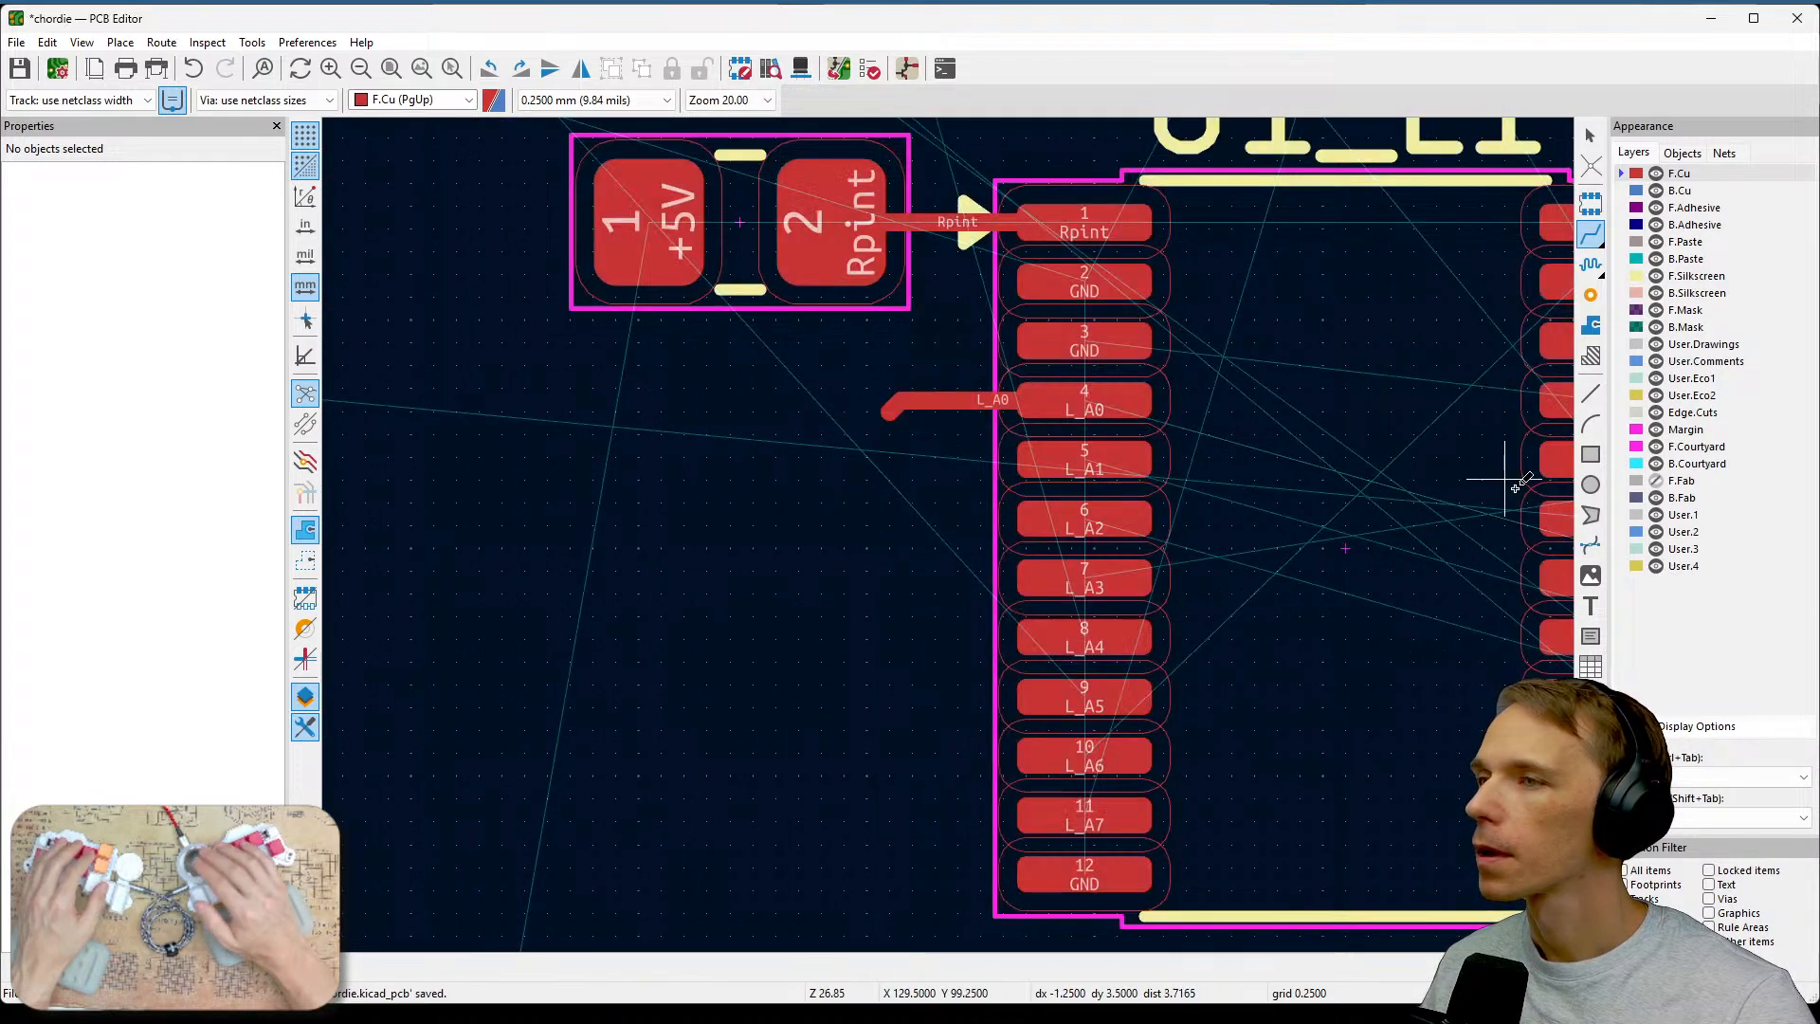
Place a via at the end of the L_A0 track and make back copper the active layer.
{"action": "left_click", "coordinate": [1589, 297]}
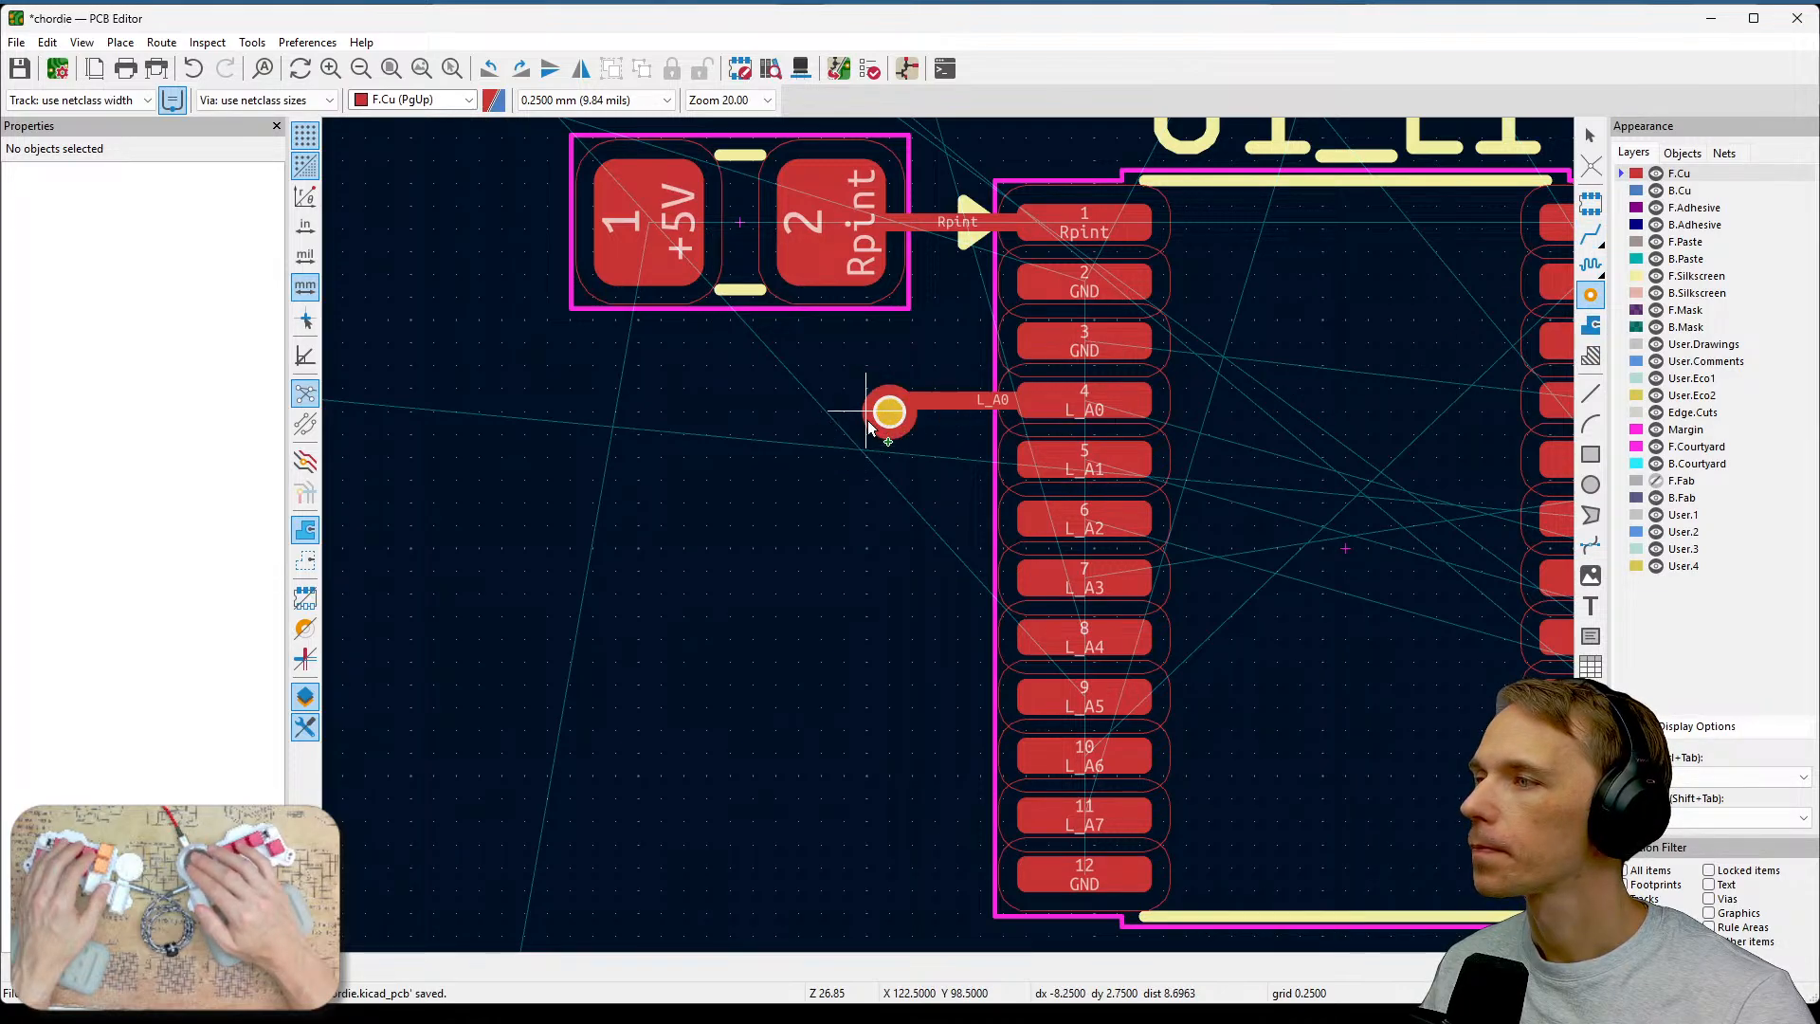
{"action": "left_click", "coordinate": [846, 456]}
{"action": "key", "text": "Escape"}
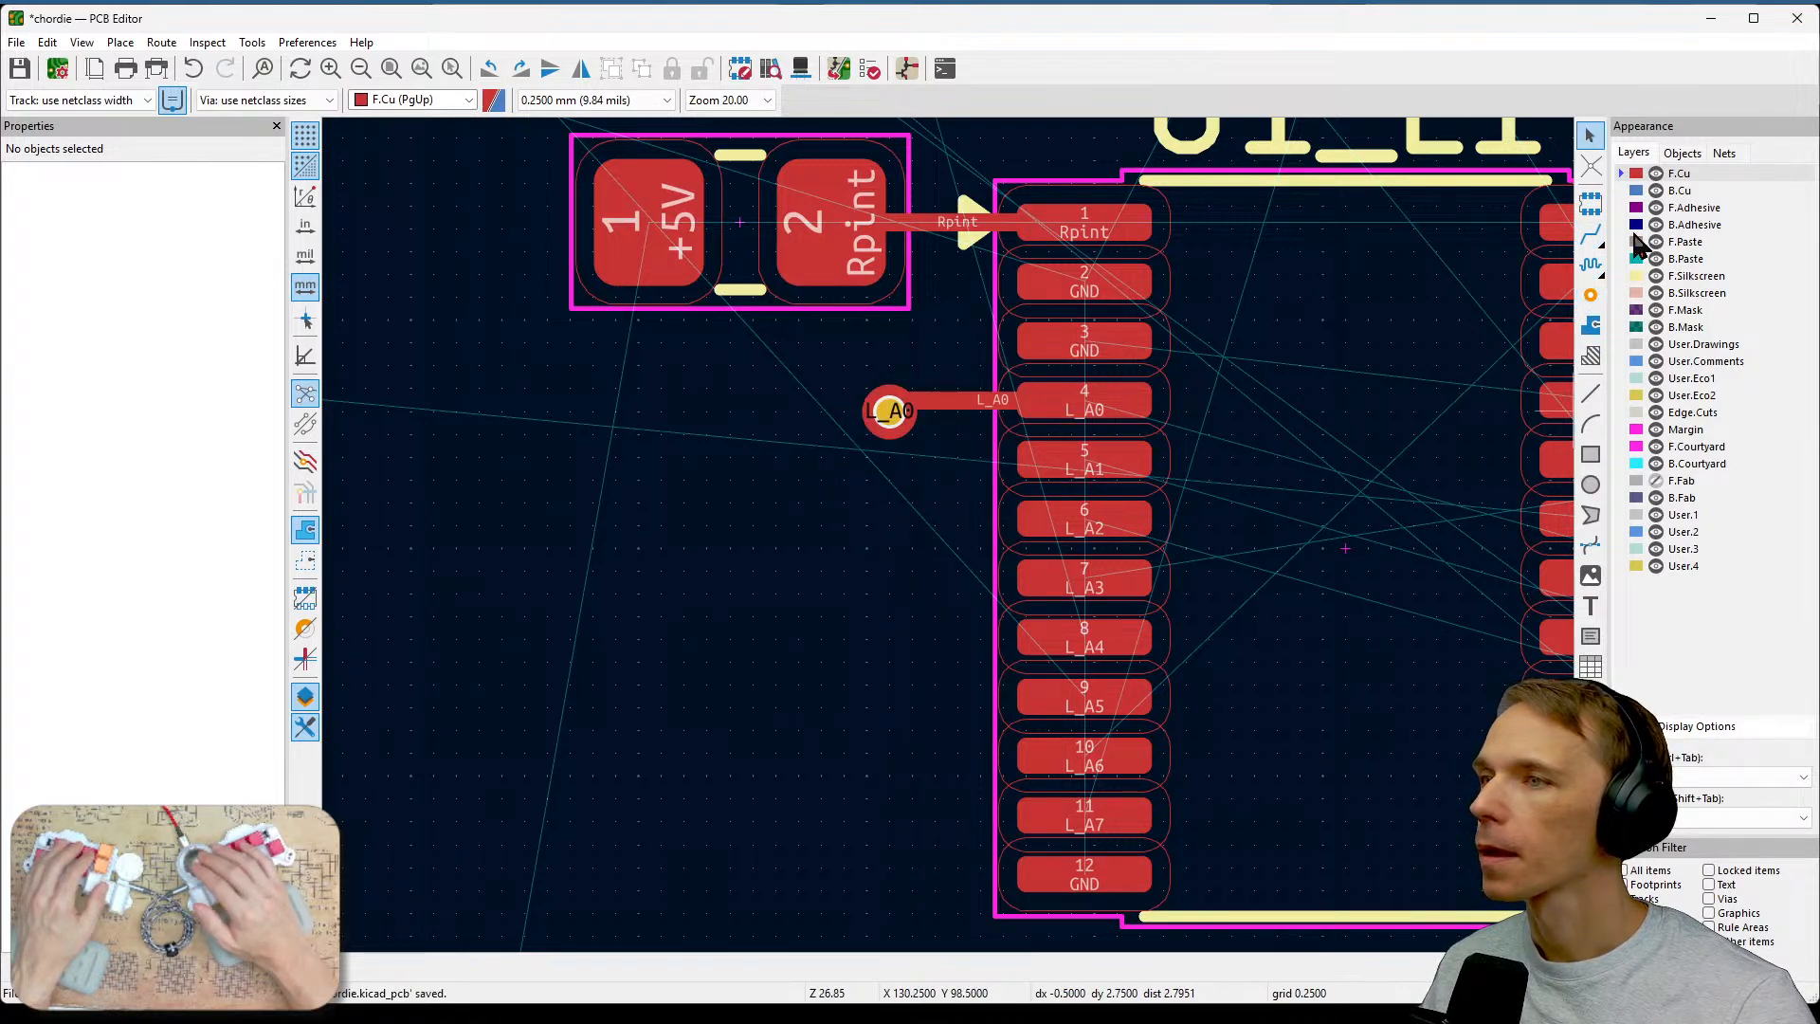
{"action": "left_click", "coordinate": [1632, 190]}
Survey the board to trace the L_A0 connection's path toward its switch for back copper routing.
{"action": "scroll", "coordinate": [1379, 365], "scroll_direction": "down", "scroll_amount": 2}
{"action": "middle_click_drag", "start_coordinate": [1001, 674], "coordinate": [860, 357]}
{"action": "scroll", "coordinate": [860, 358], "scroll_direction": "down", "scroll_amount": 1}
{"action": "middle_click_drag", "start_coordinate": [1355, 807], "coordinate": [1088, 561]}
{"action": "scroll", "coordinate": [1033, 607], "scroll_direction": "down", "scroll_amount": 1}
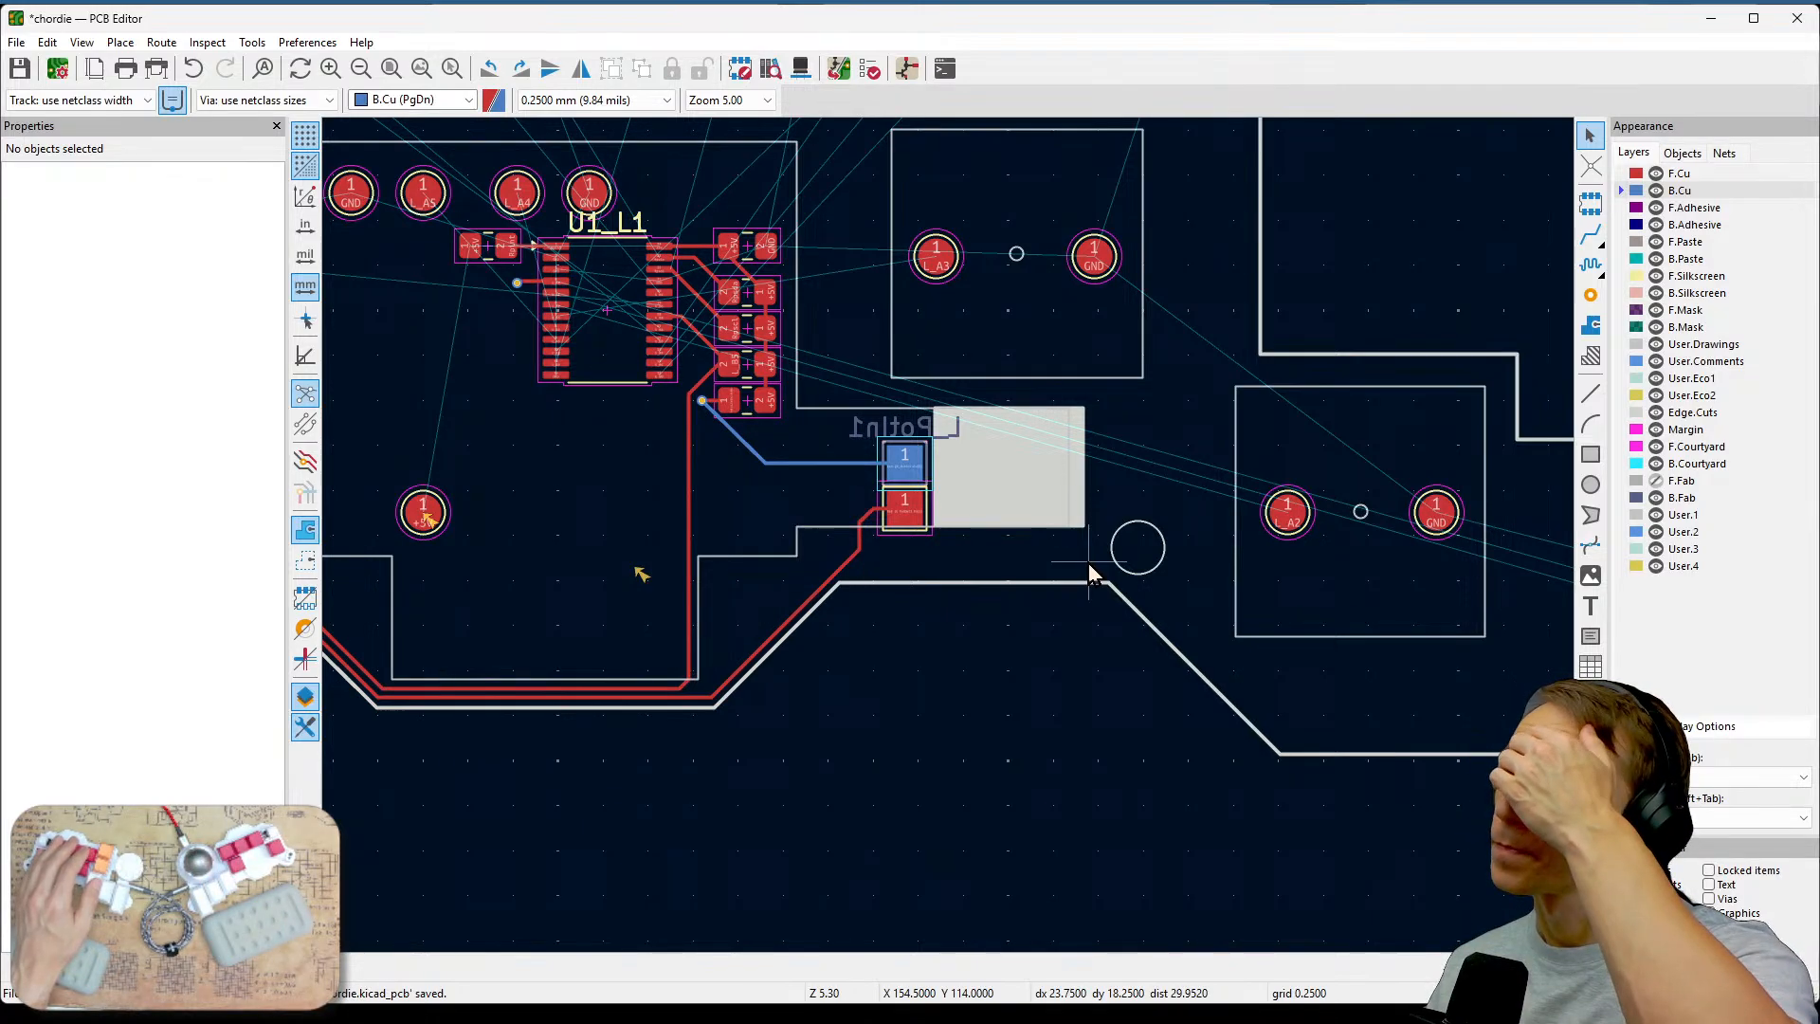
{"action": "scroll", "coordinate": [1088, 562], "scroll_direction": "down", "scroll_amount": 2}
{"action": "middle_click_drag", "start_coordinate": [959, 544], "coordinate": [851, 609]}
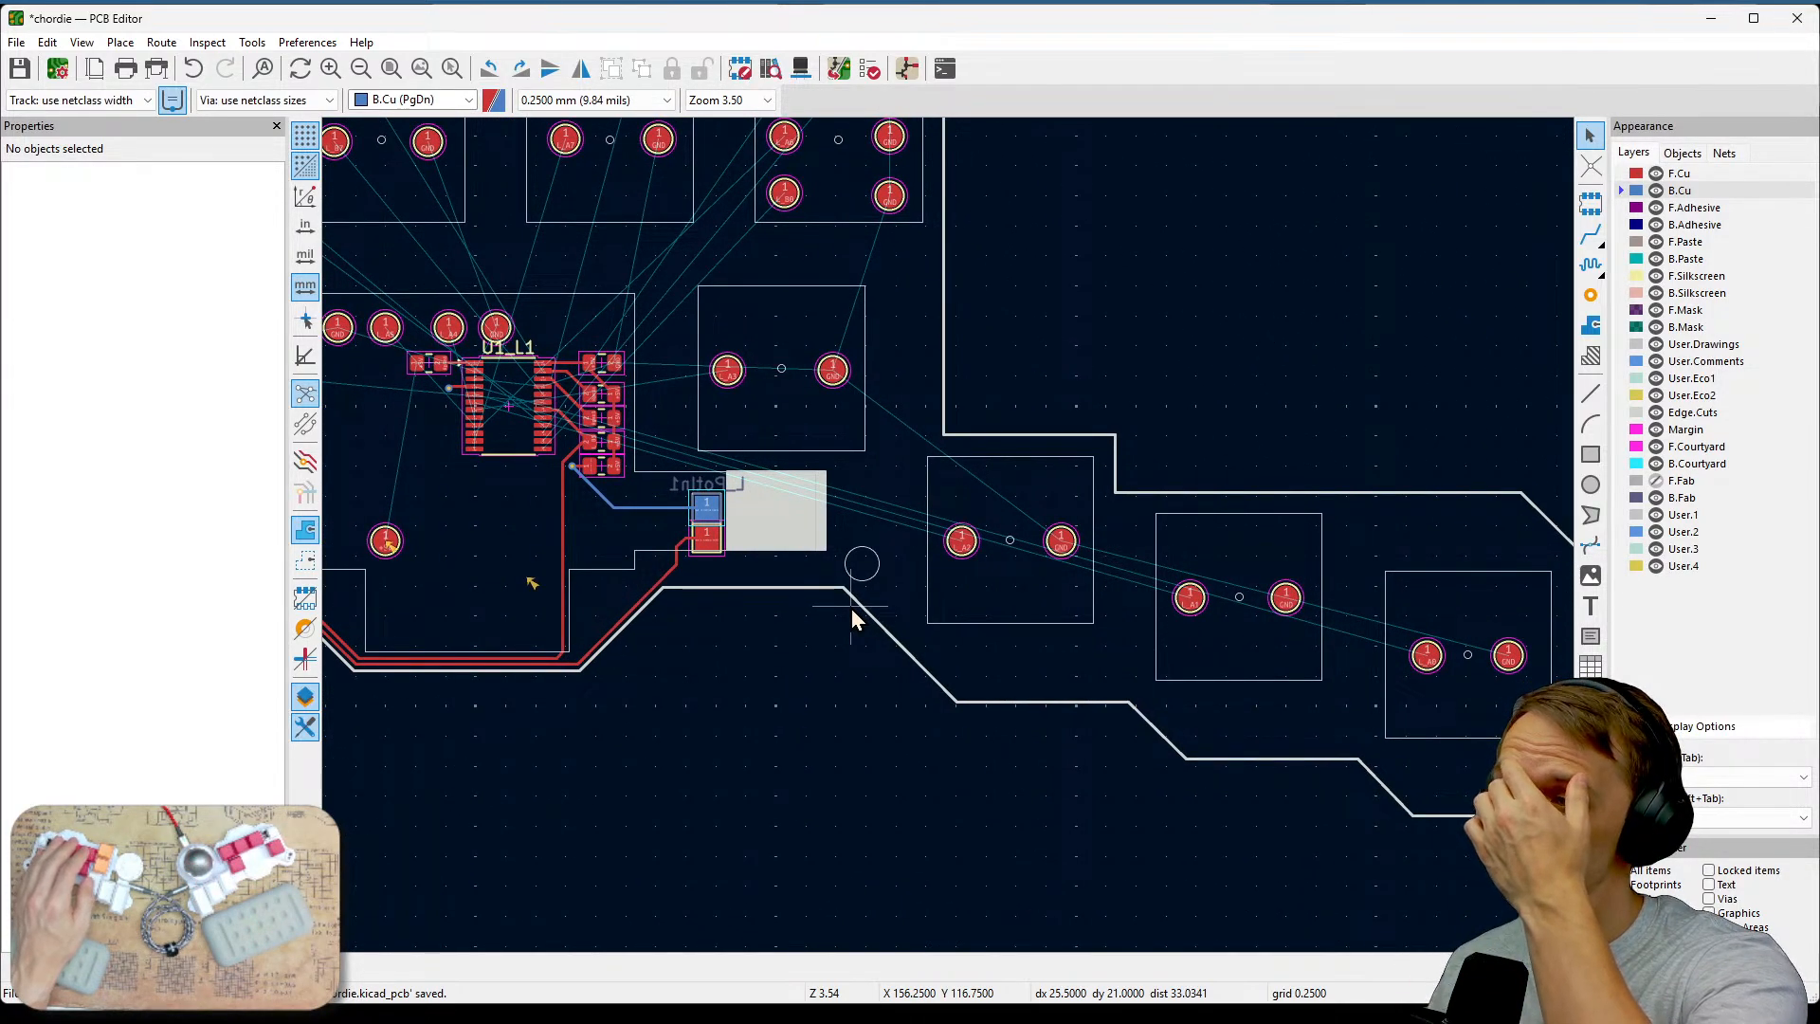
{"action": "middle_click_drag", "start_coordinate": [1077, 698], "coordinate": [1151, 696]}
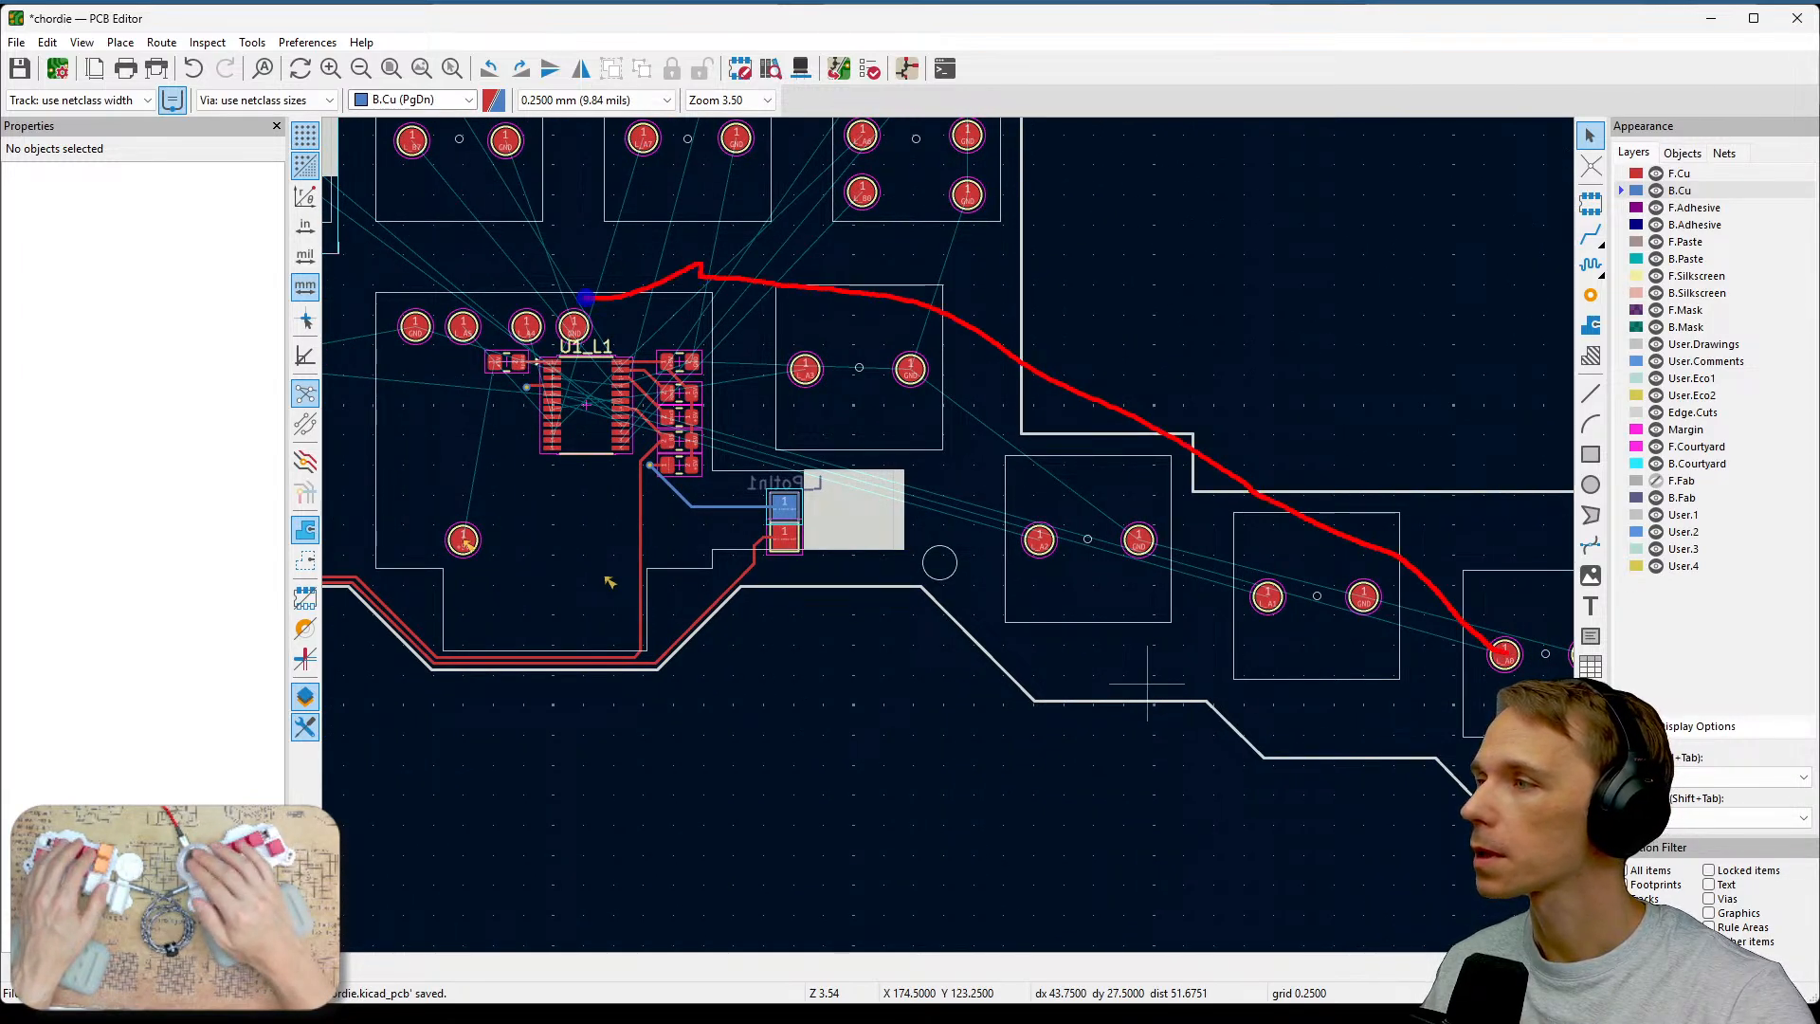
{"action": "scroll", "coordinate": [525, 390], "scroll_direction": "up", "scroll_amount": 5}
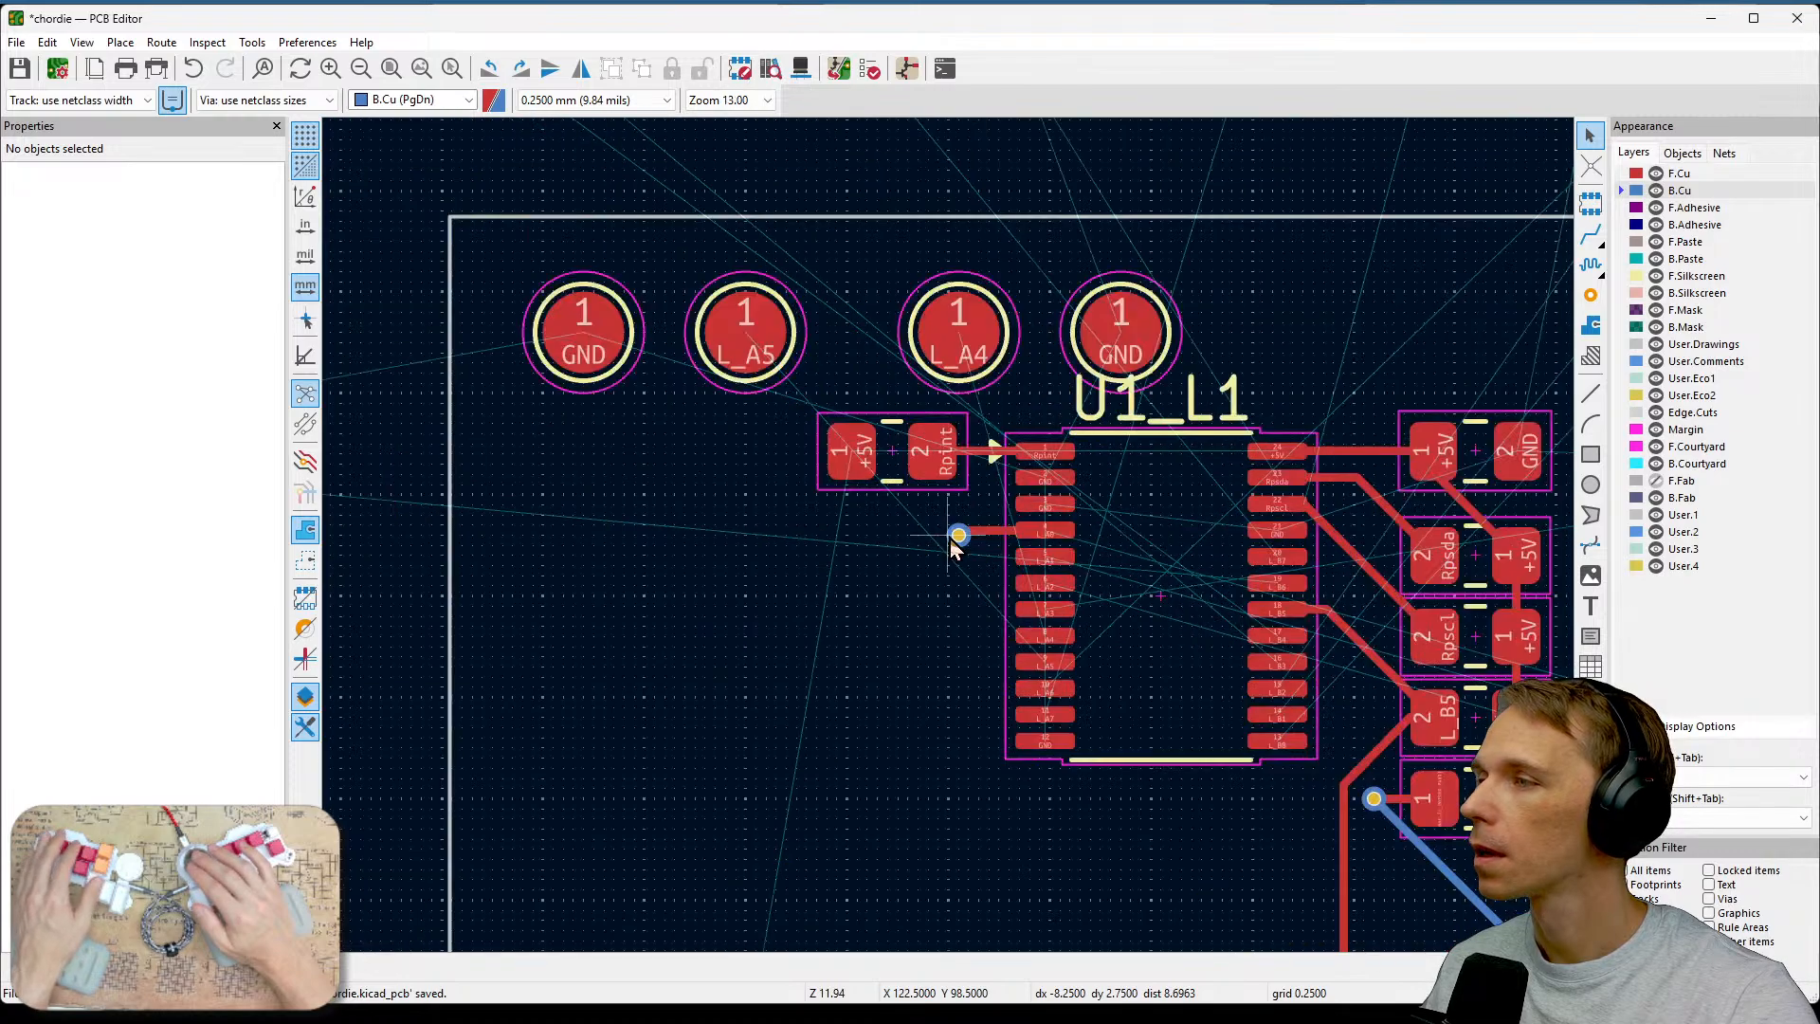
{"action": "scroll", "coordinate": [956, 547], "scroll_direction": "down", "scroll_amount": 2}
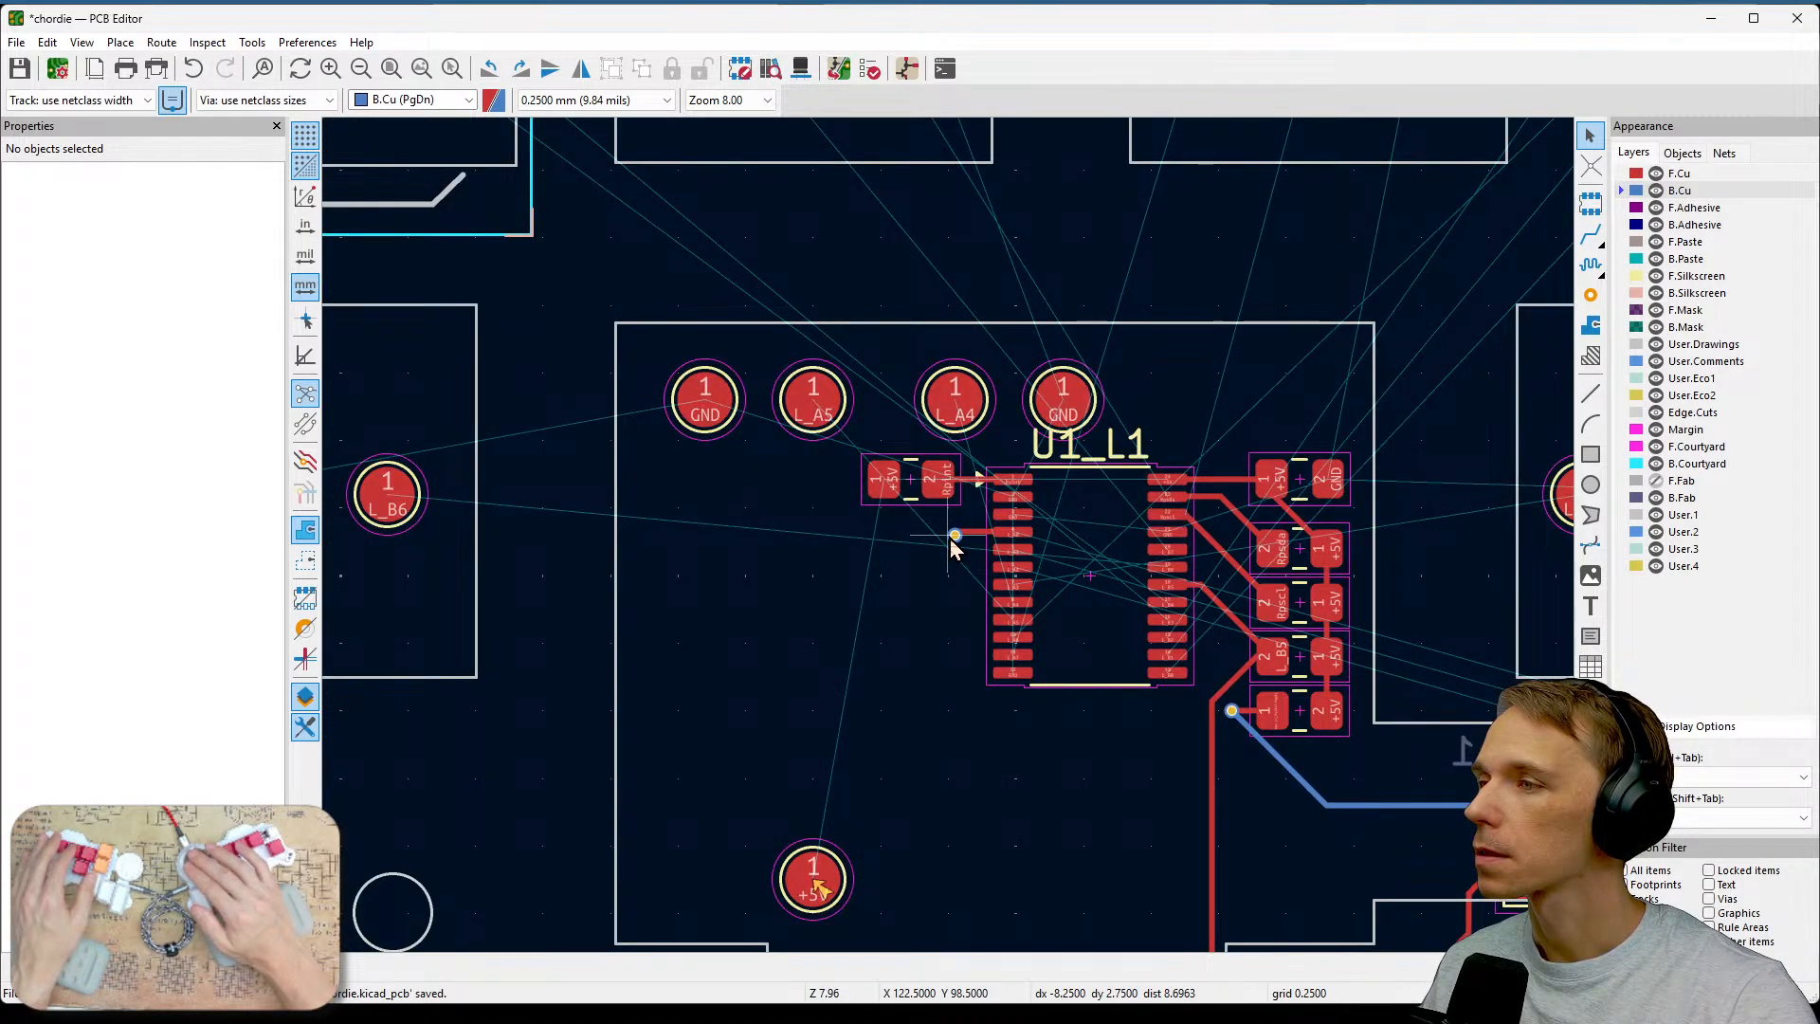
{"action": "scroll", "coordinate": [952, 547], "scroll_direction": "up", "scroll_amount": 3}
{"action": "scroll", "coordinate": [950, 538], "scroll_direction": "down", "scroll_amount": 3}
{"action": "scroll", "coordinate": [952, 540], "scroll_direction": "down", "scroll_amount": 1}
{"action": "scroll", "coordinate": [1222, 592], "scroll_direction": "up", "scroll_amount": 1}
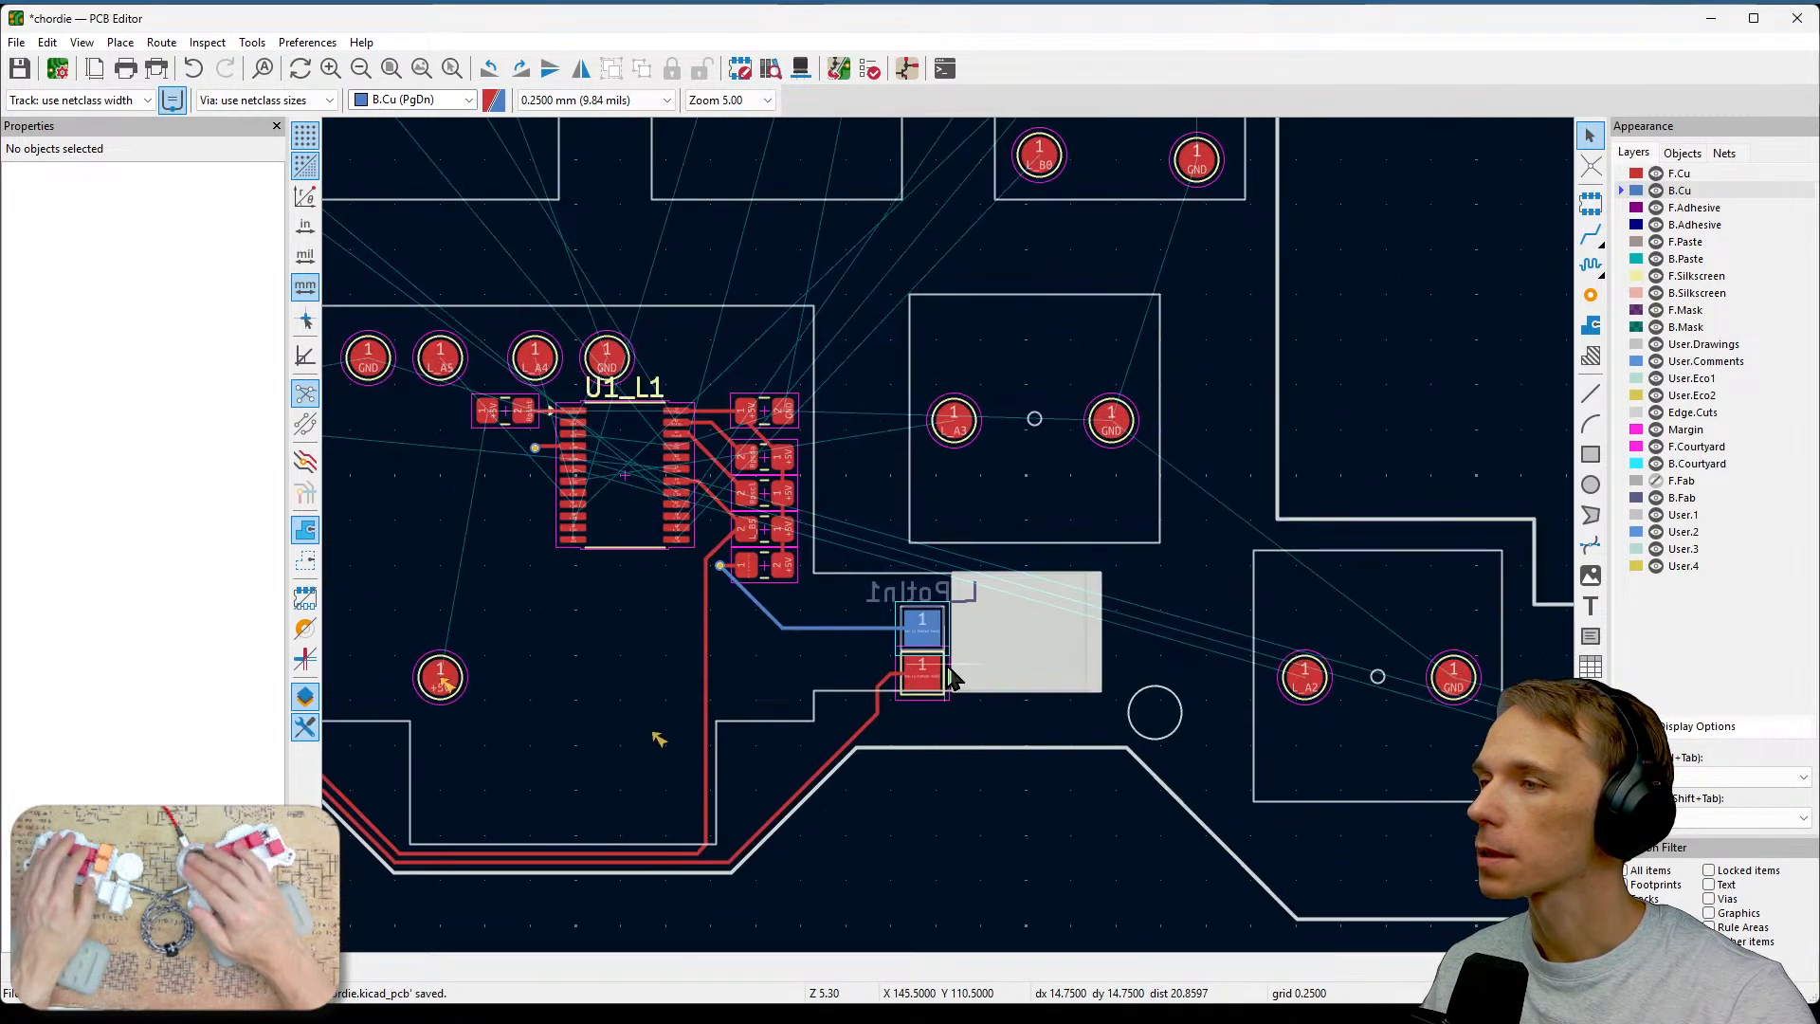
Zoom and pan across the board to the L_A0 and L_A1 switch footprints near the right edge.
{"action": "scroll", "coordinate": [1204, 690], "scroll_direction": "down", "scroll_amount": 1}
{"action": "middle_click_drag", "start_coordinate": [1088, 642], "coordinate": [1090, 682]}
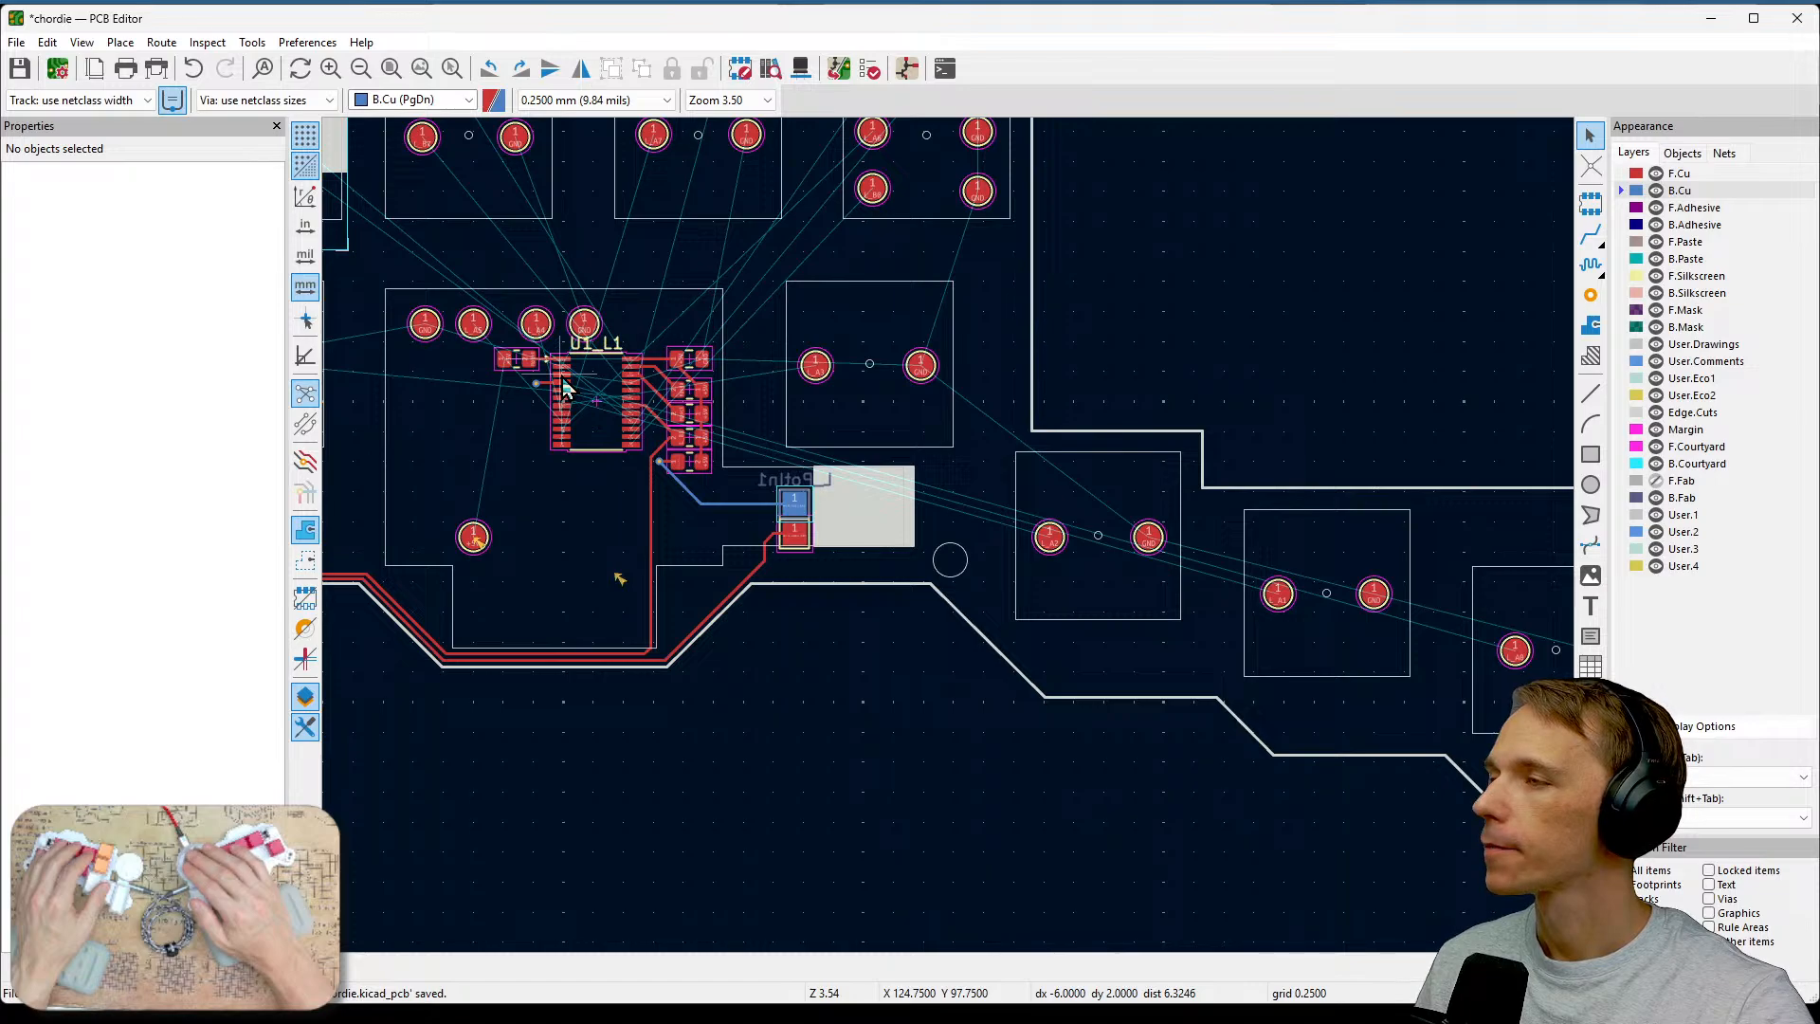
{"action": "scroll", "coordinate": [752, 388], "scroll_direction": "down", "scroll_amount": 3}
{"action": "scroll", "coordinate": [1033, 543], "scroll_direction": "up", "scroll_amount": 3}
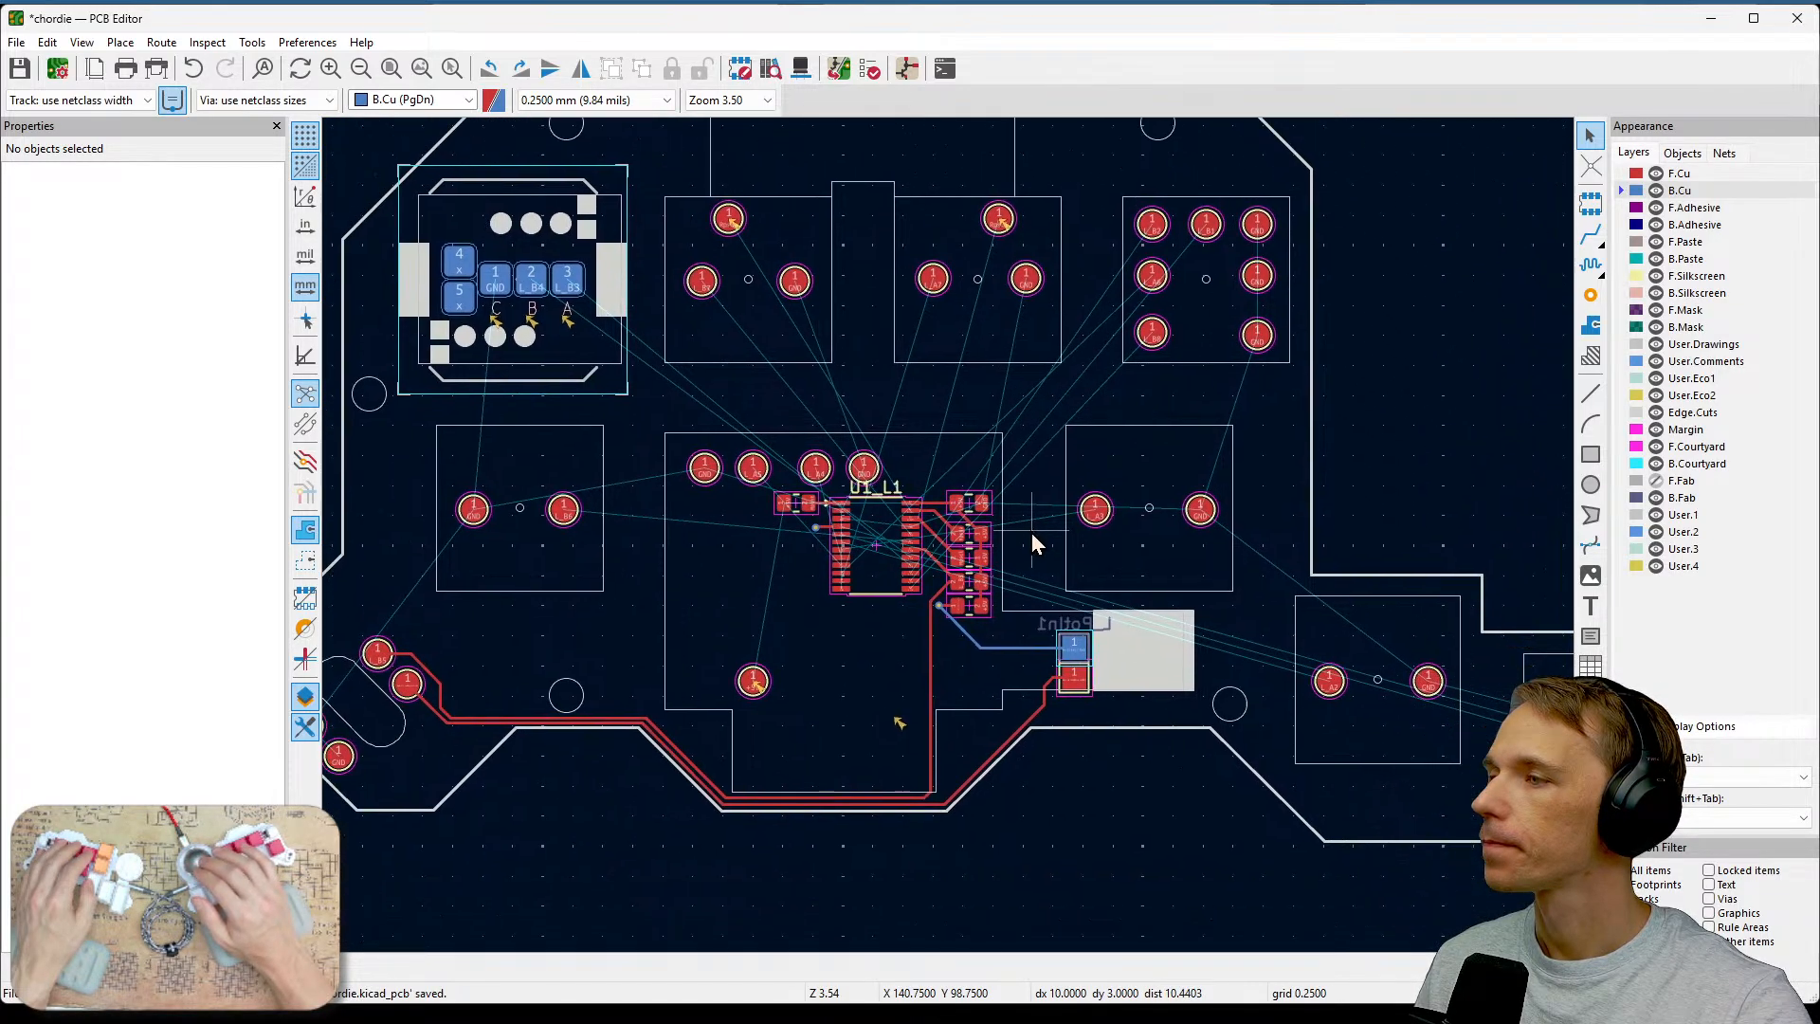
{"action": "middle_click_drag", "start_coordinate": [1033, 535], "coordinate": [779, 359]}
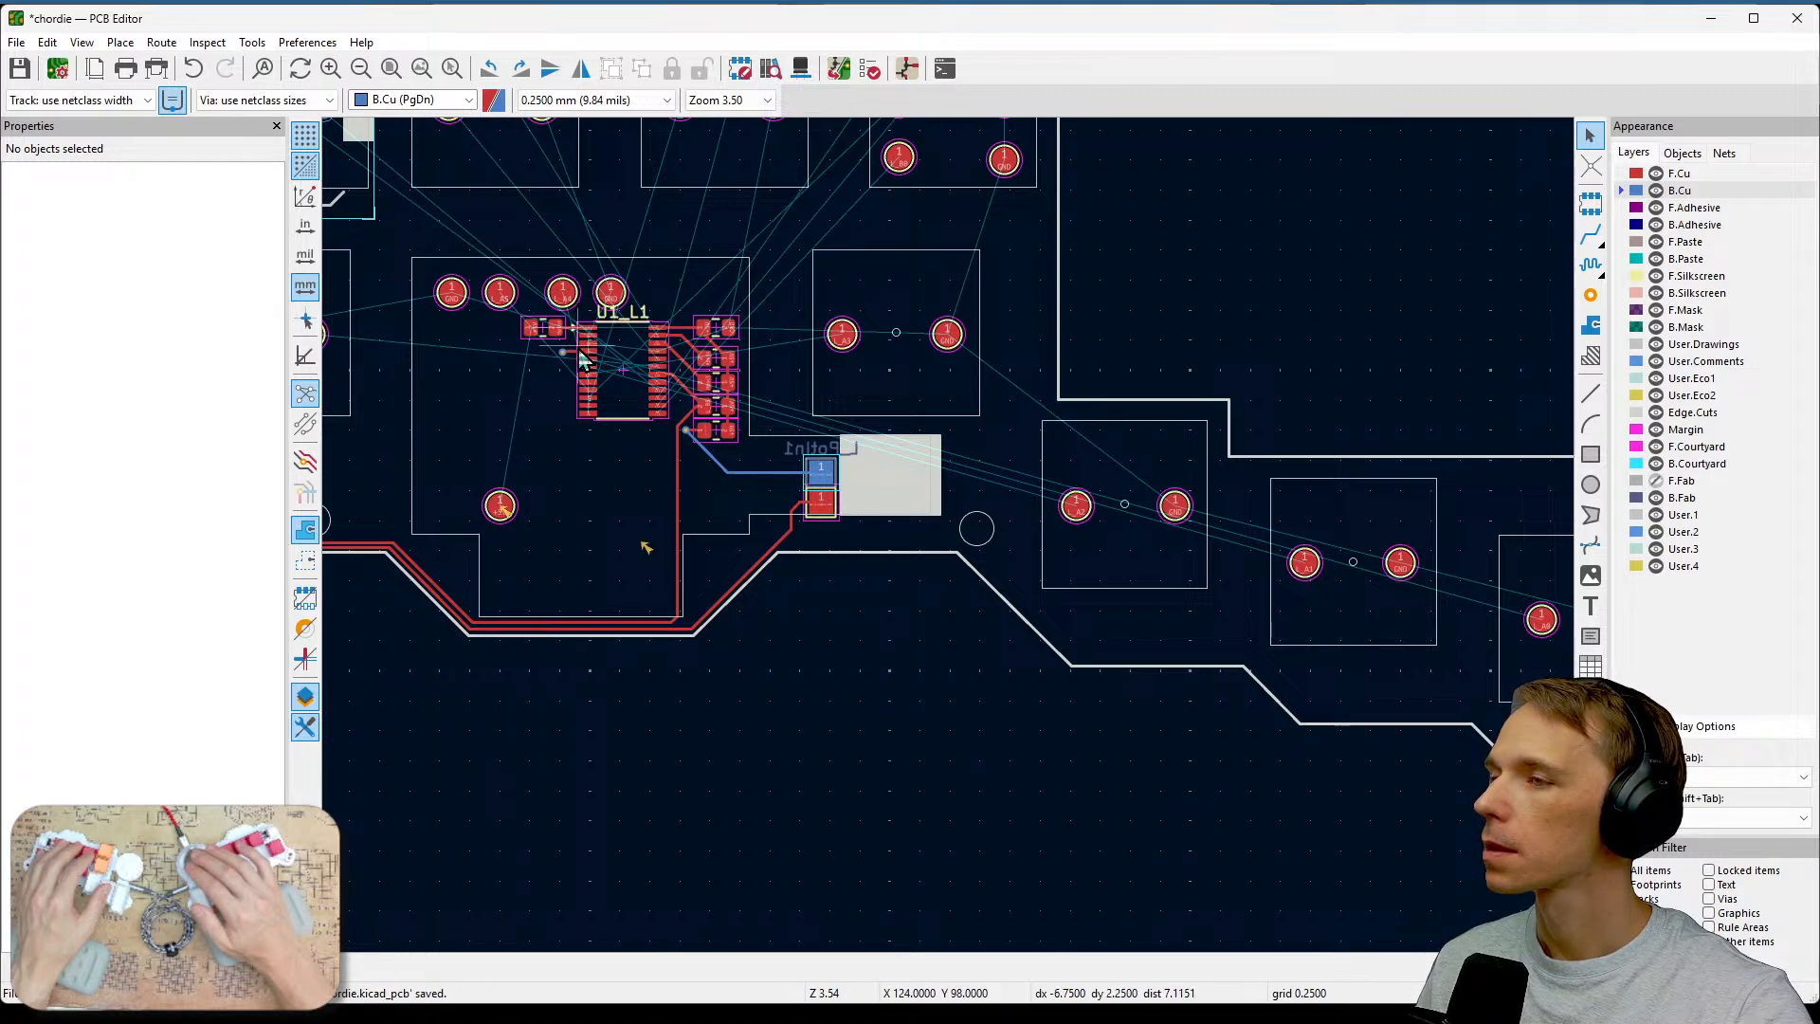
{"action": "scroll", "coordinate": [1103, 504], "scroll_direction": "up", "scroll_amount": 5}
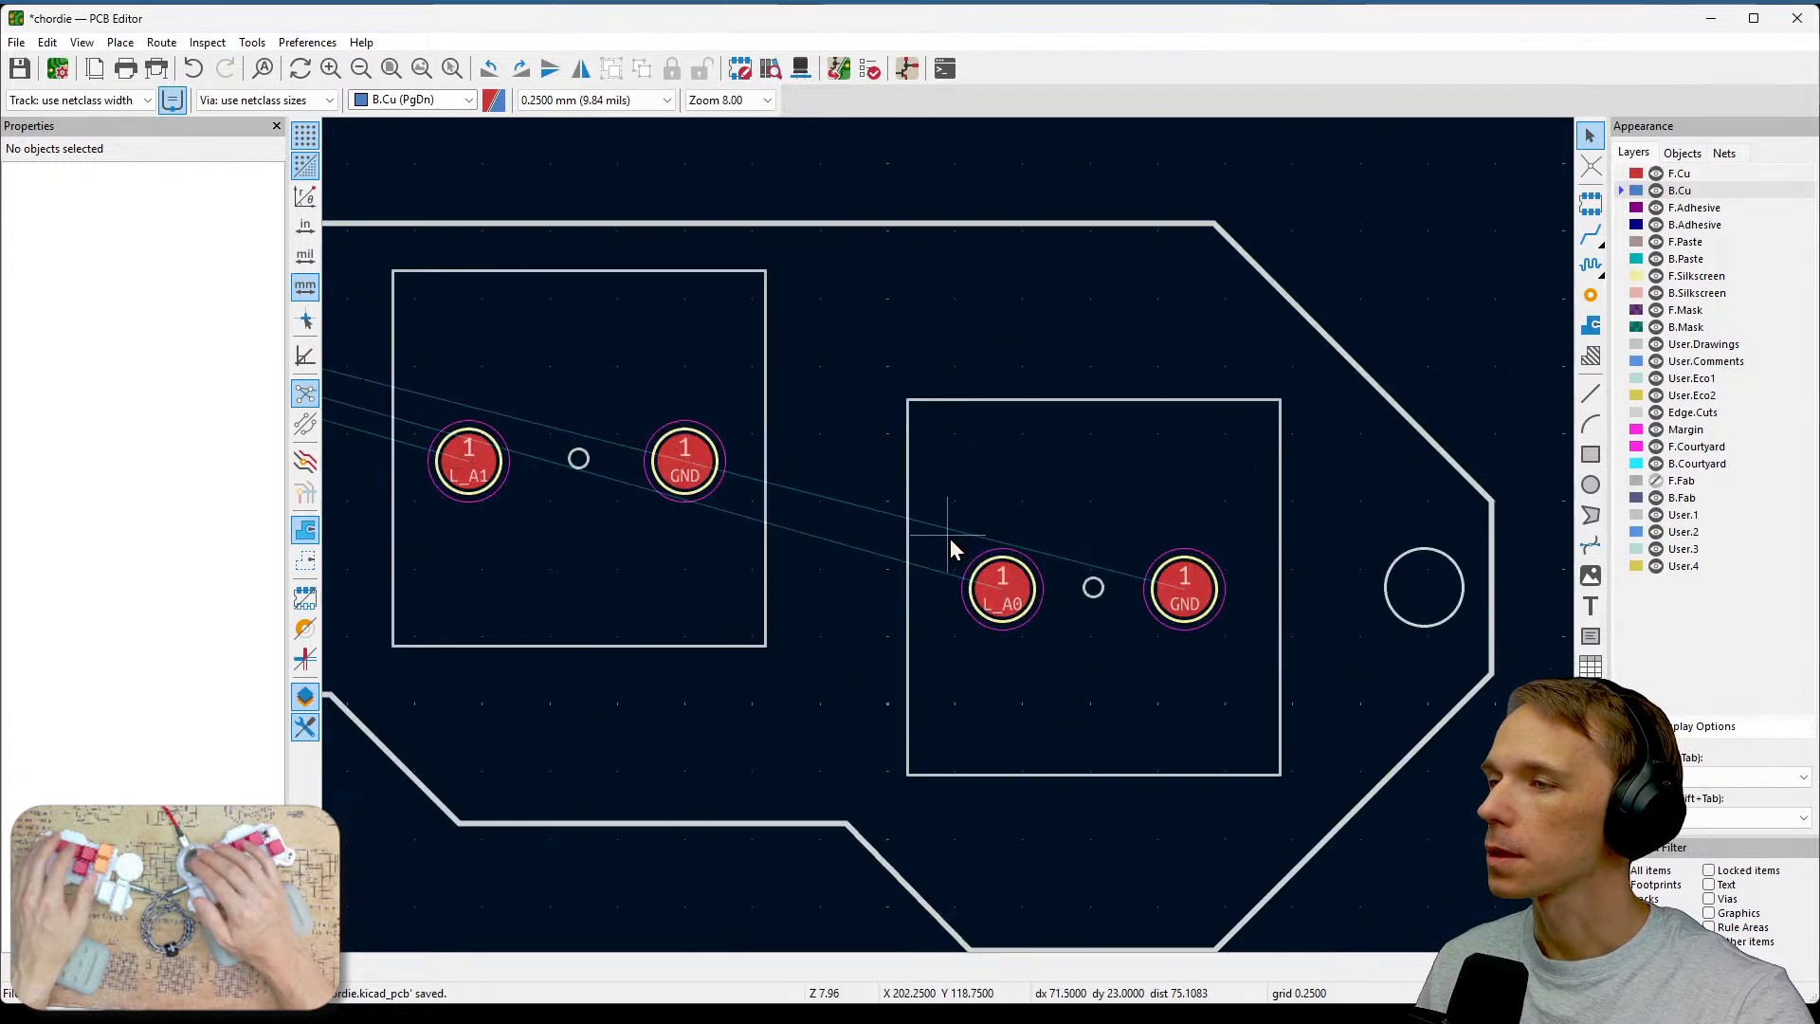
{"action": "scroll", "coordinate": [950, 539], "scroll_direction": "down", "scroll_amount": 2}
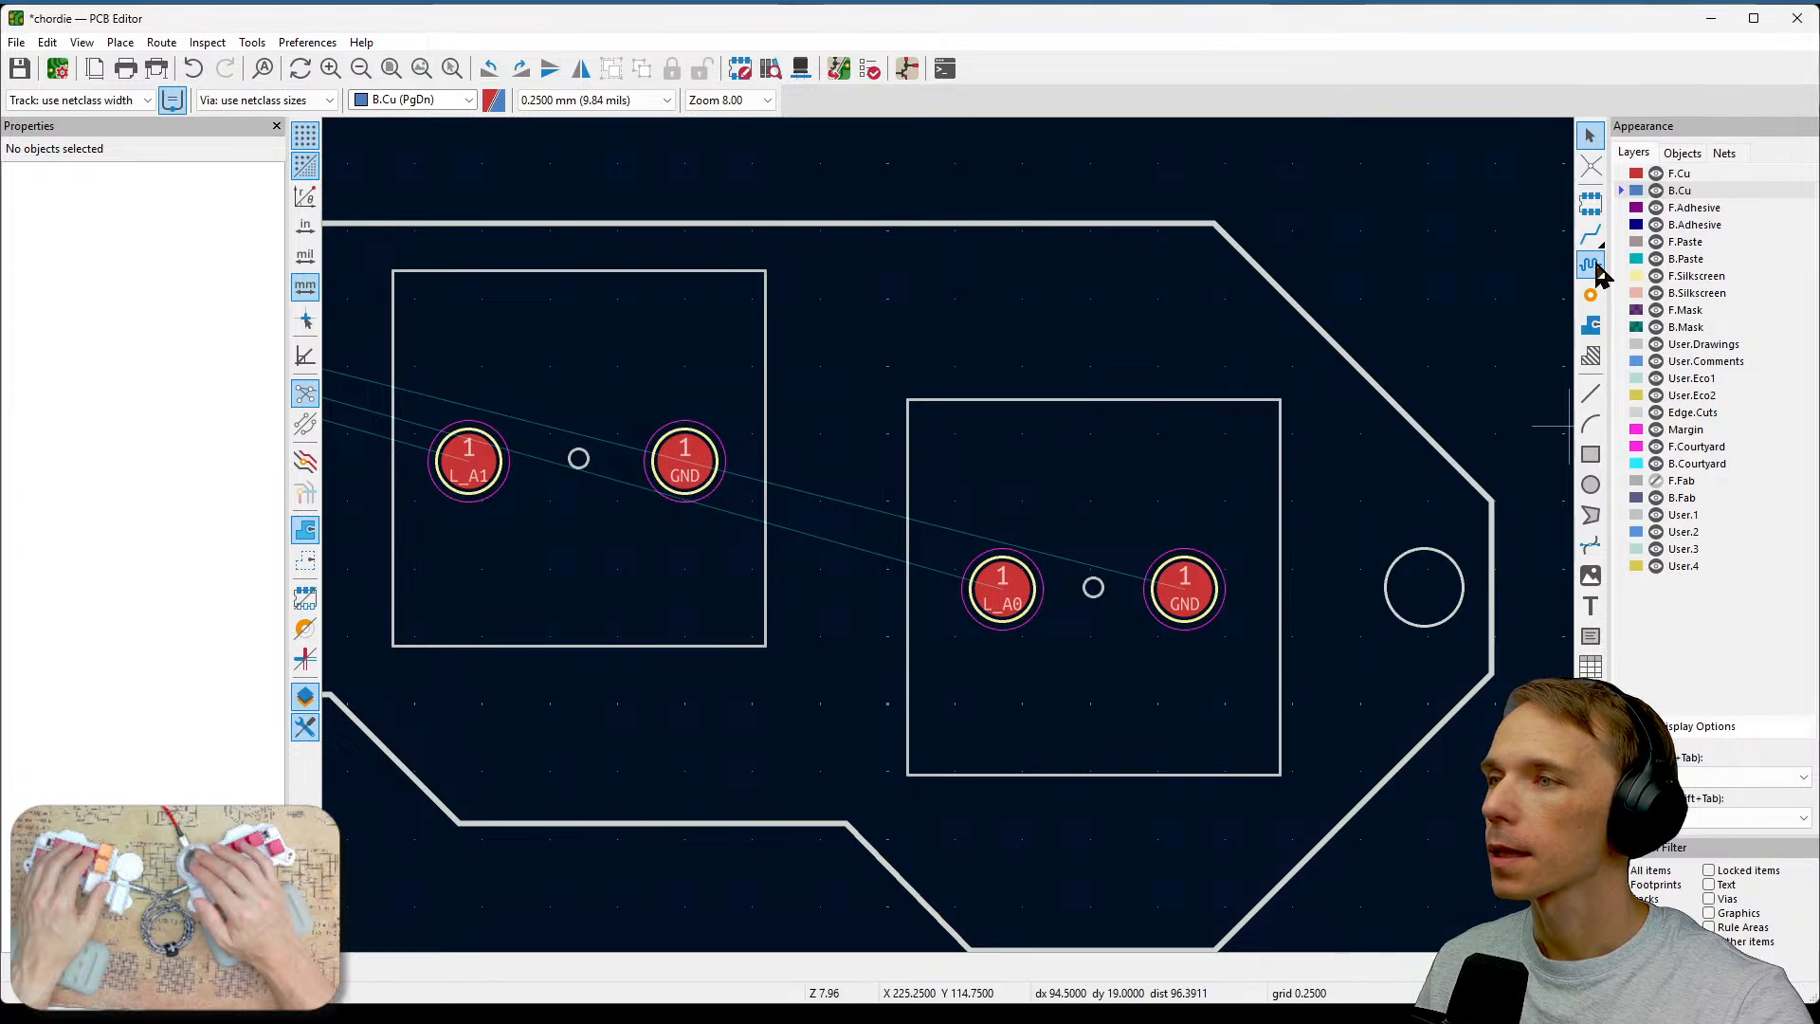
{"action": "left_click", "coordinate": [1019, 596]}
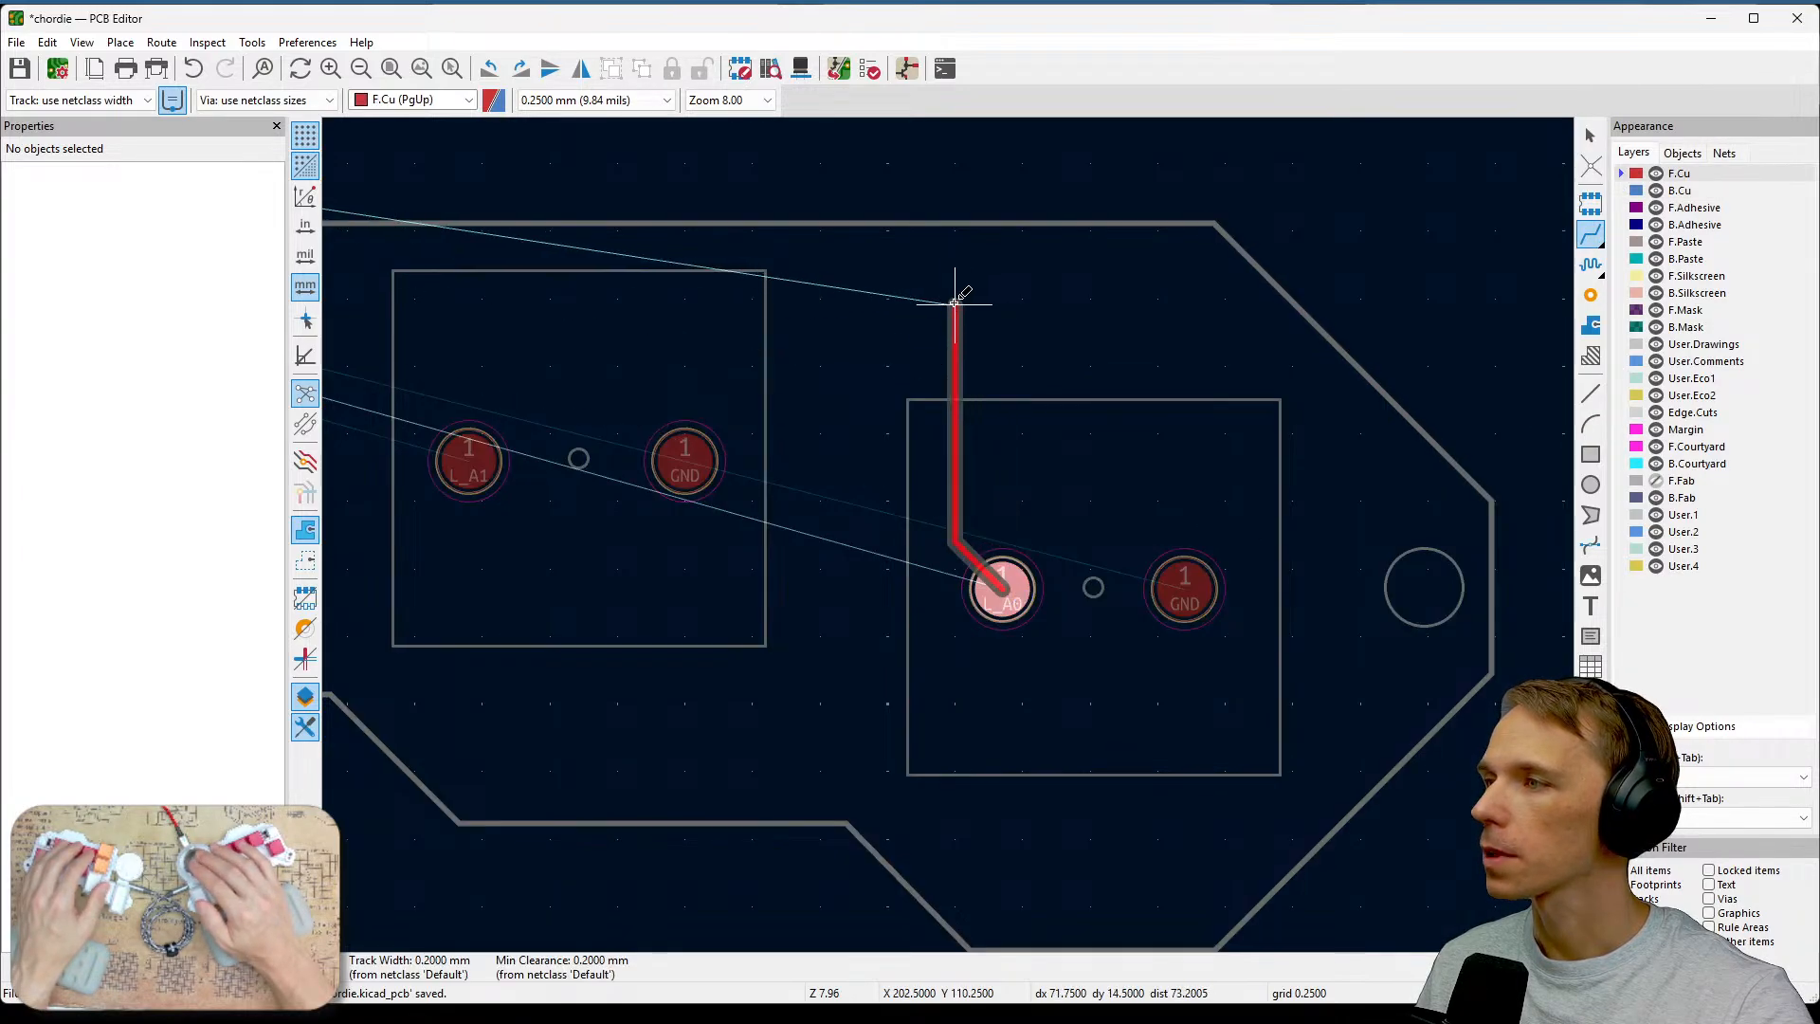
{"action": "middle_click_drag", "start_coordinate": [988, 338], "coordinate": [1216, 418]}
{"action": "key", "text": "Escape"}
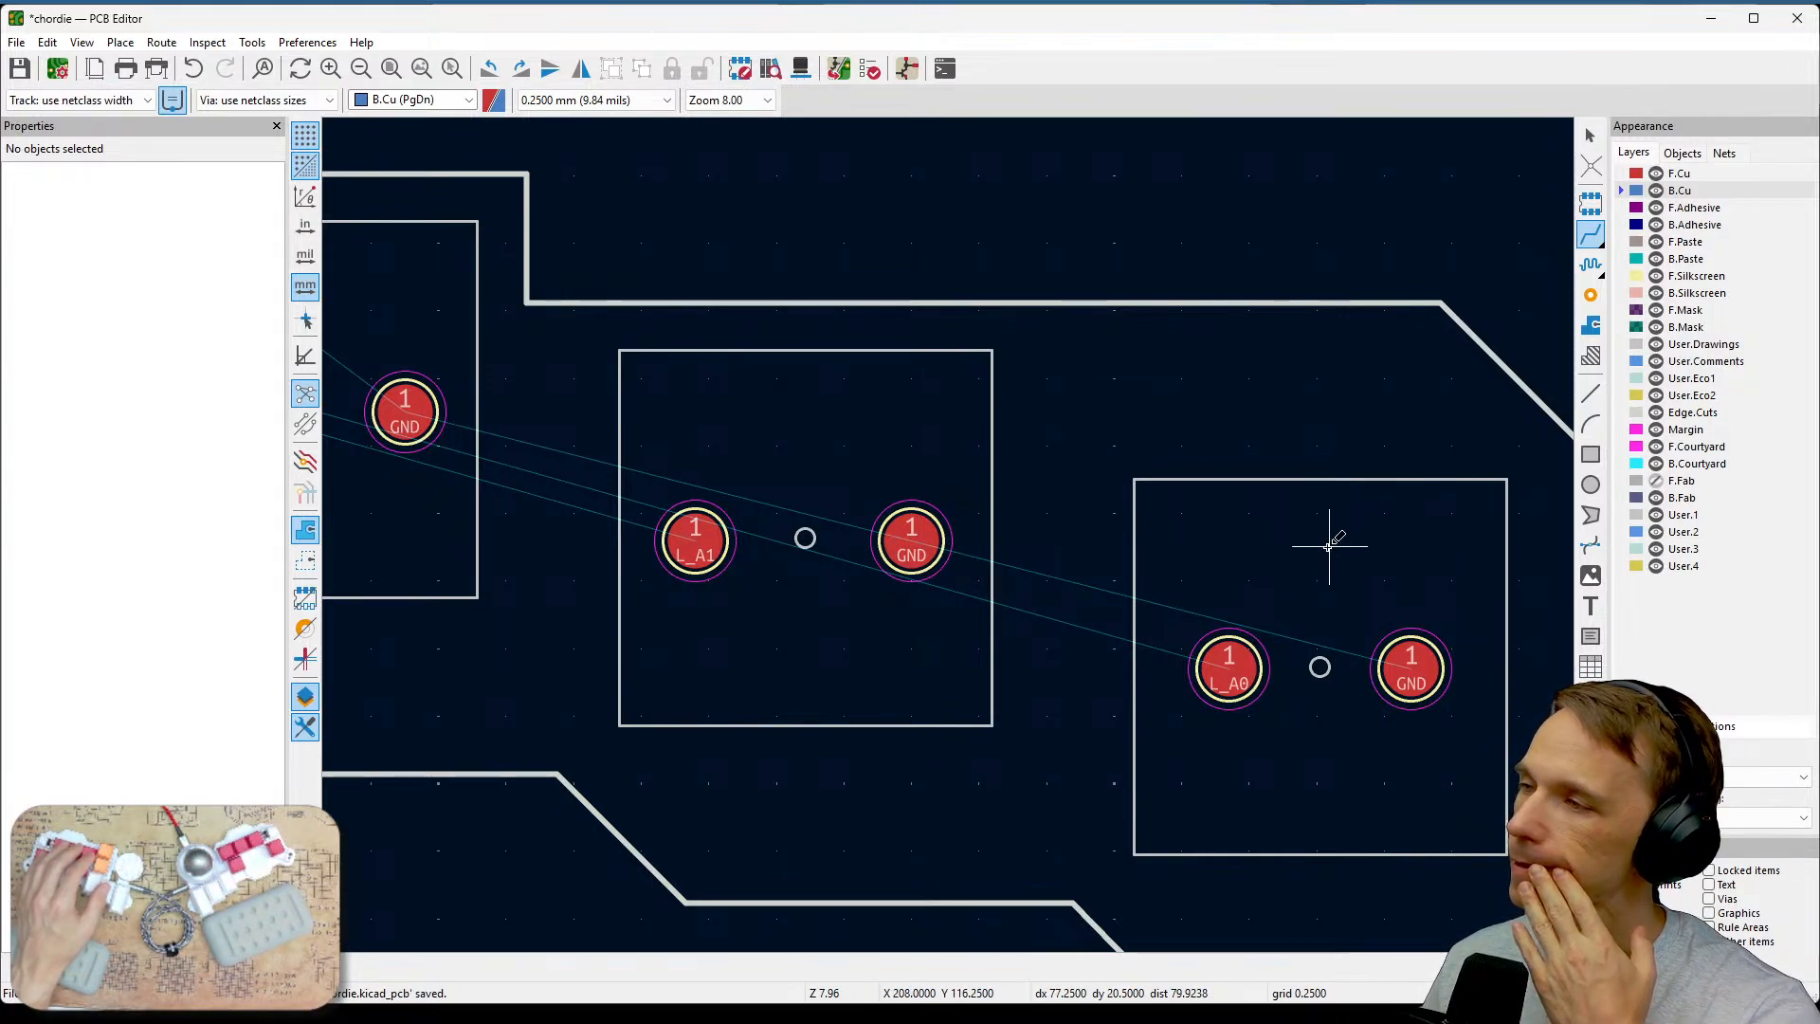
{"action": "scroll", "coordinate": [1328, 546], "scroll_direction": "down", "scroll_amount": 2}
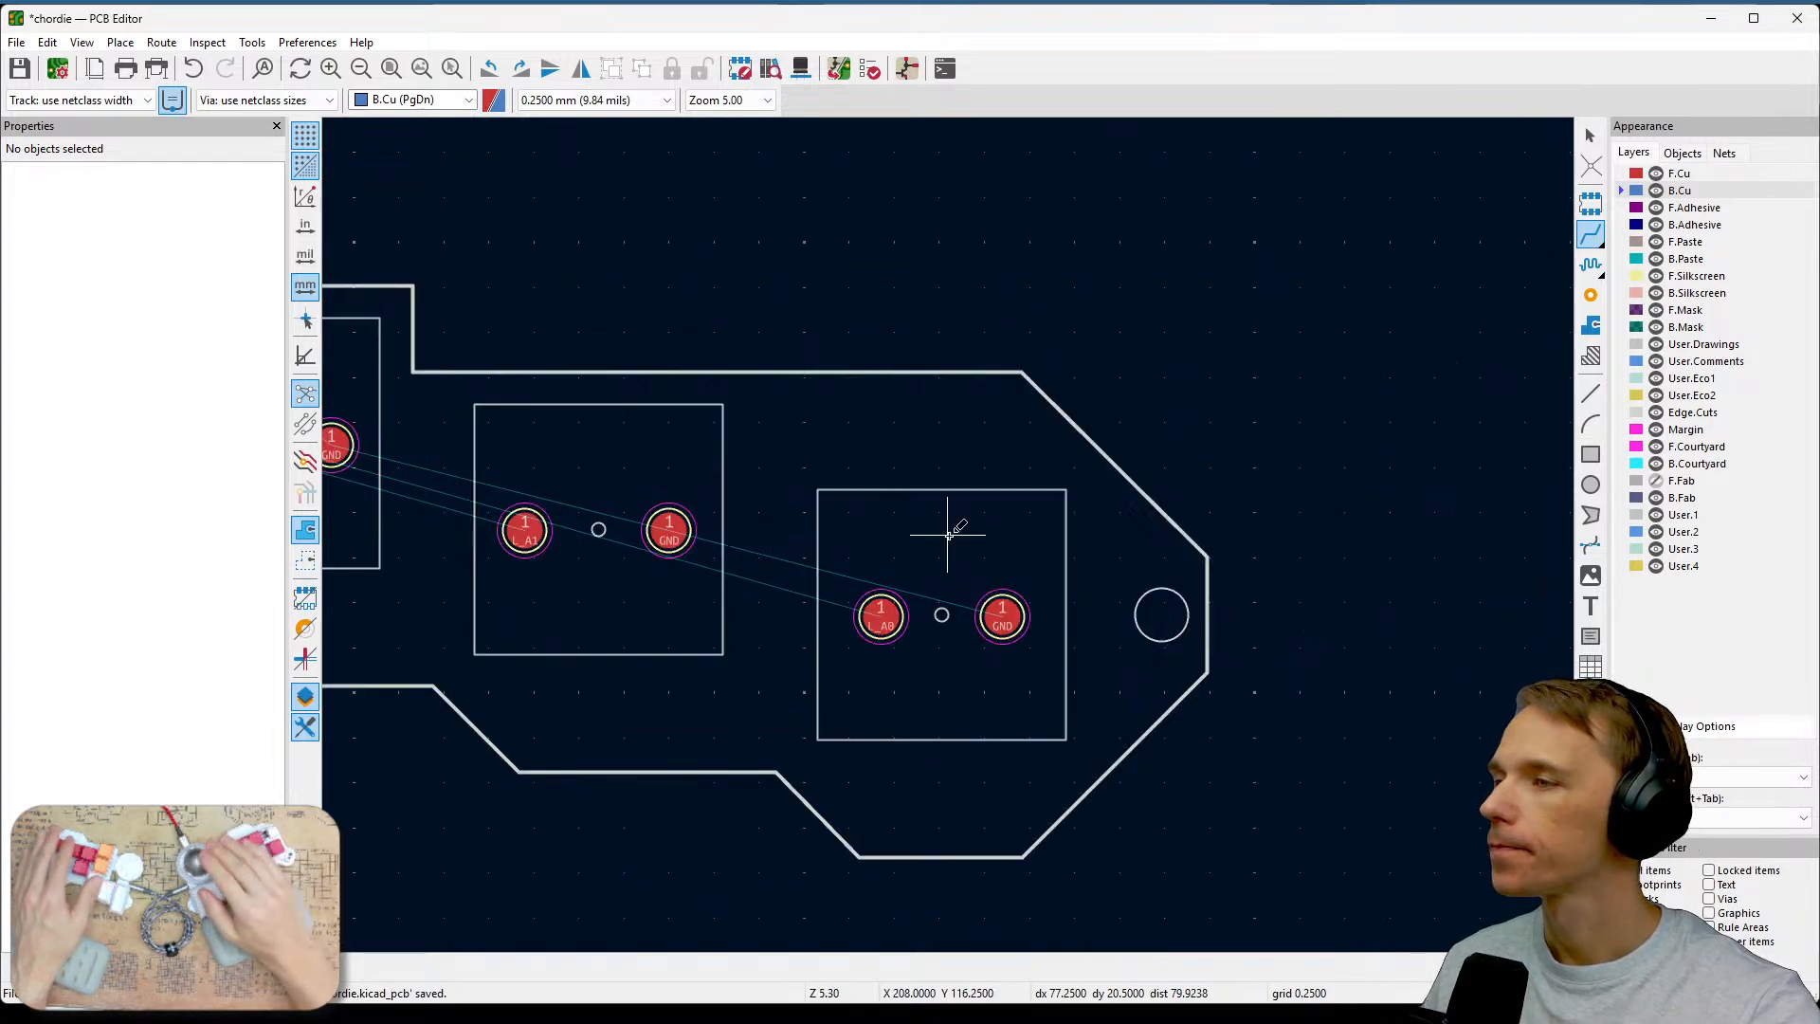
{"action": "scroll", "coordinate": [1250, 599], "scroll_direction": "up", "scroll_amount": 1}
{"action": "left_click", "coordinate": [1285, 701]}
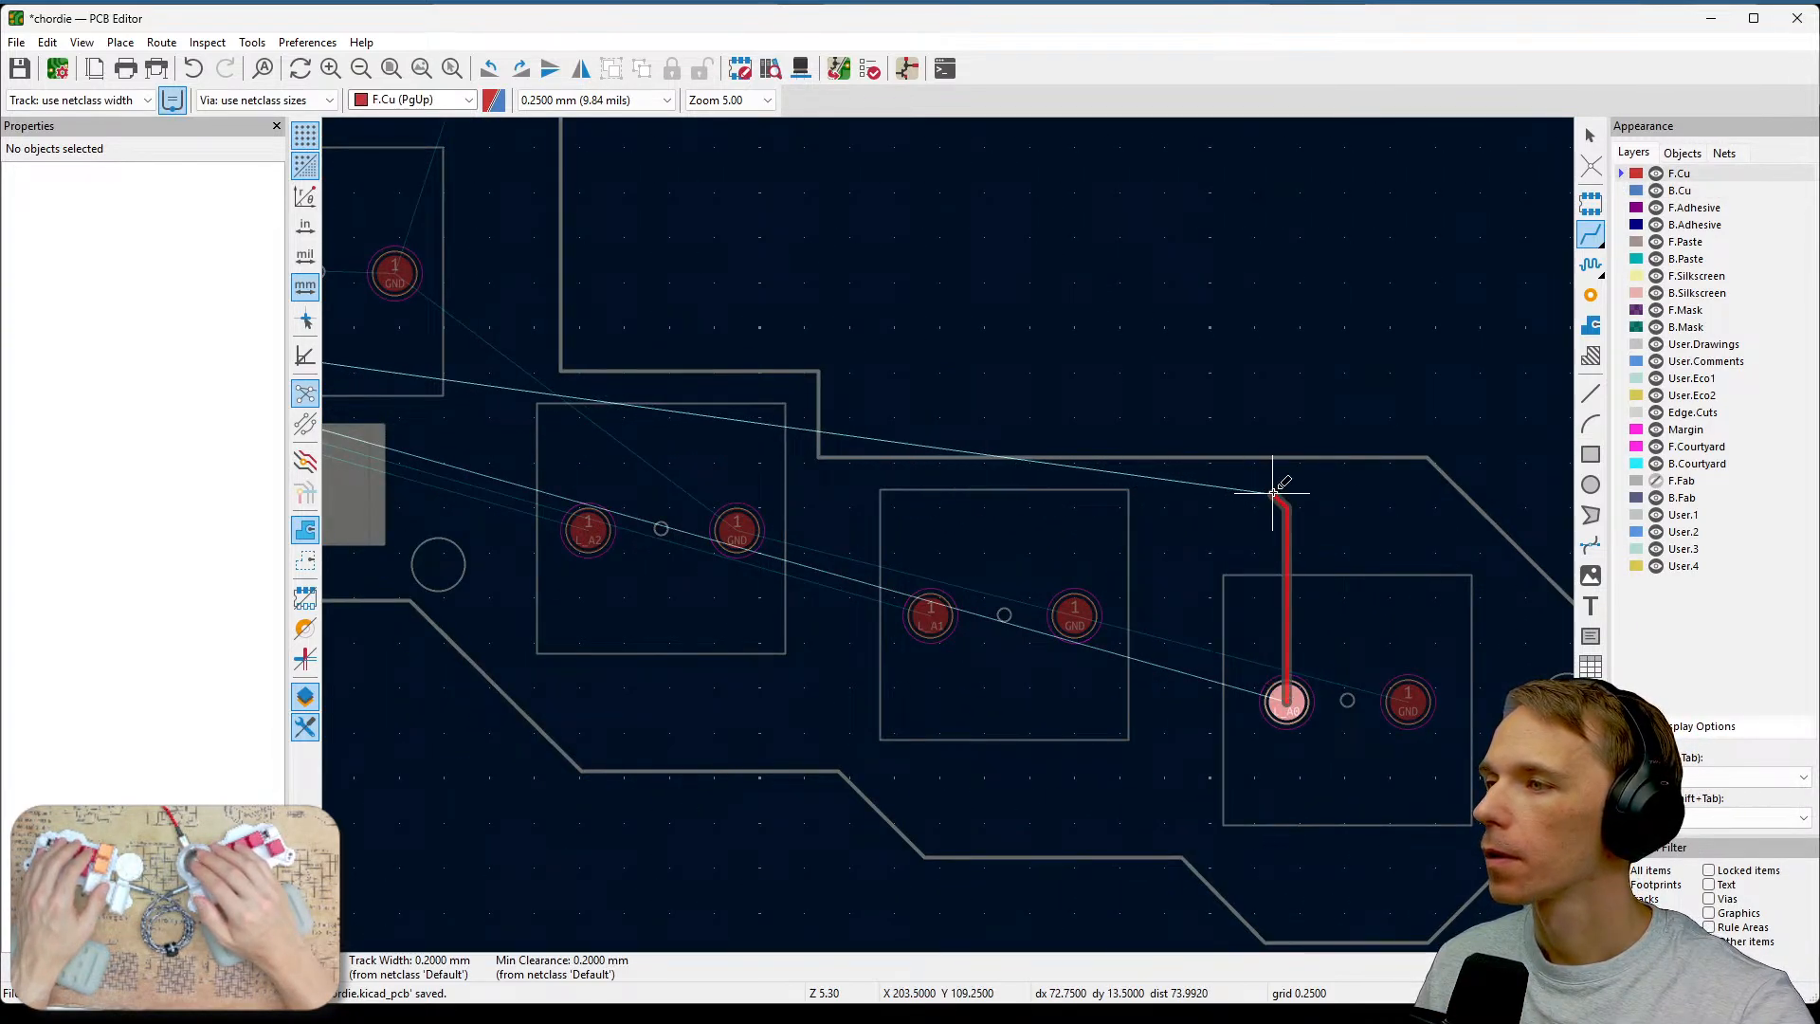
{"action": "scroll", "coordinate": [1177, 463], "scroll_direction": "up", "scroll_amount": 2}
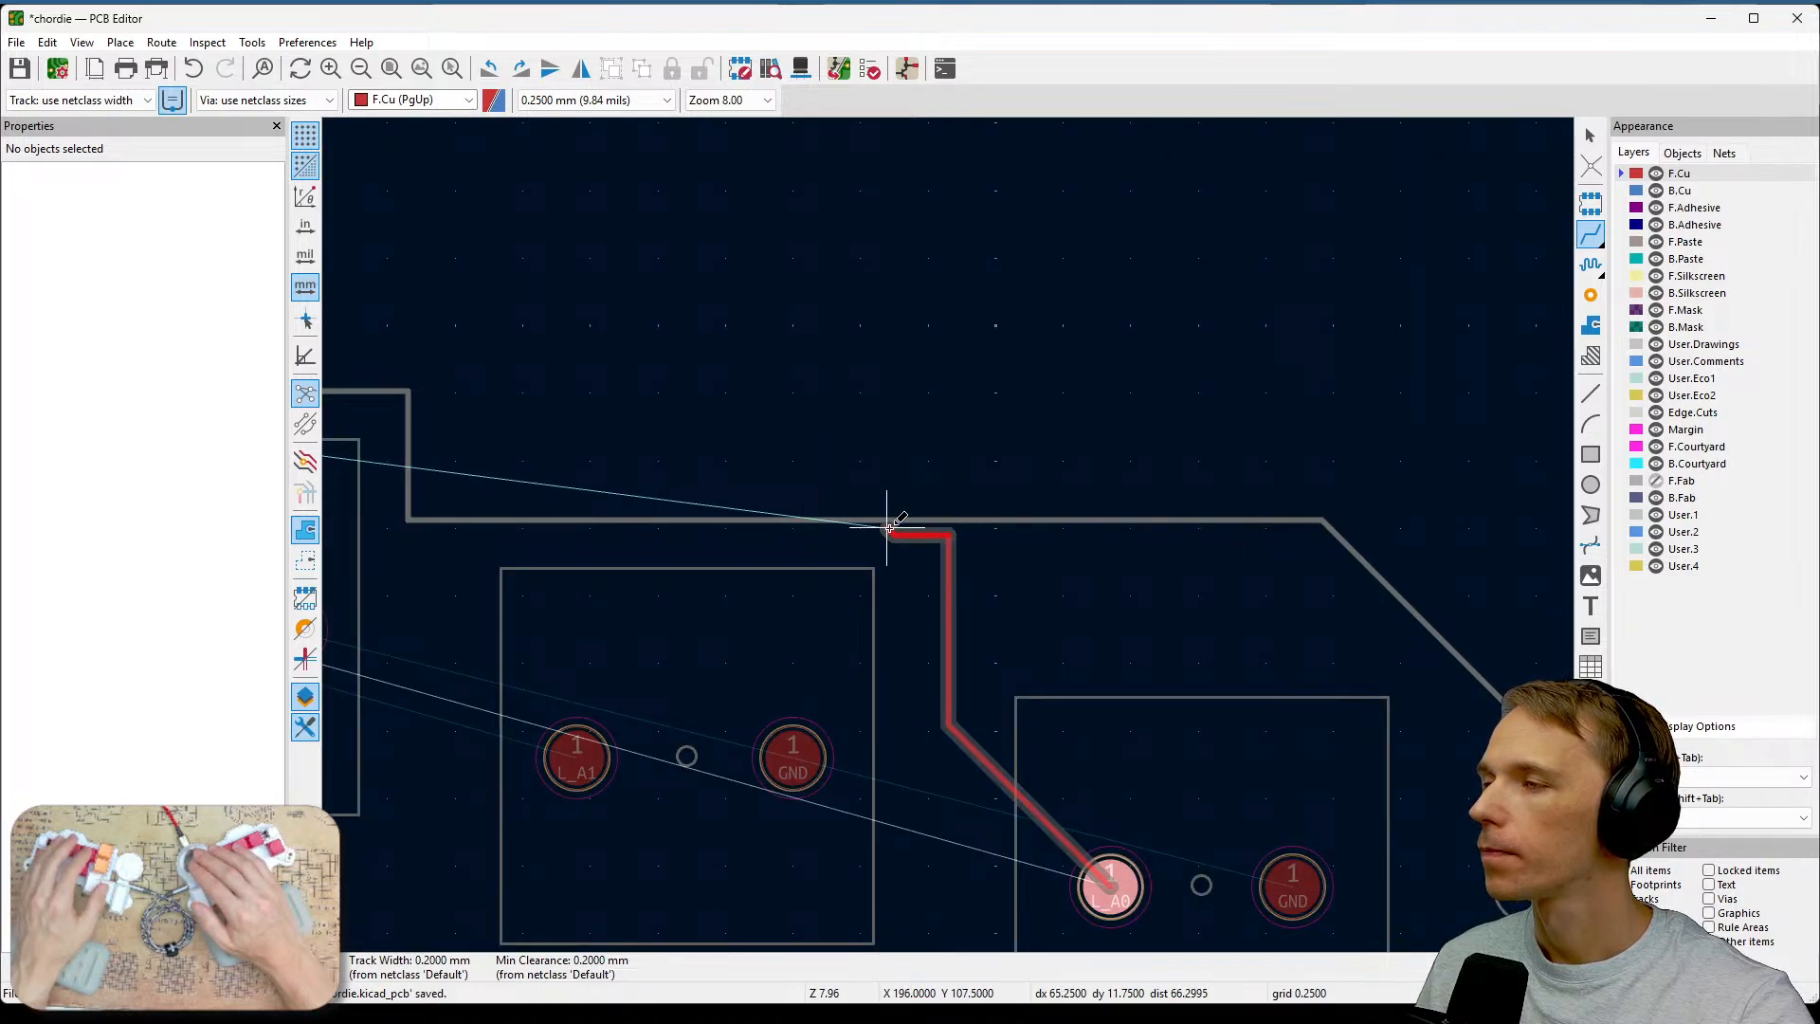
{"action": "key", "text": "Page_Down"}
{"action": "key", "text": "Escape"}
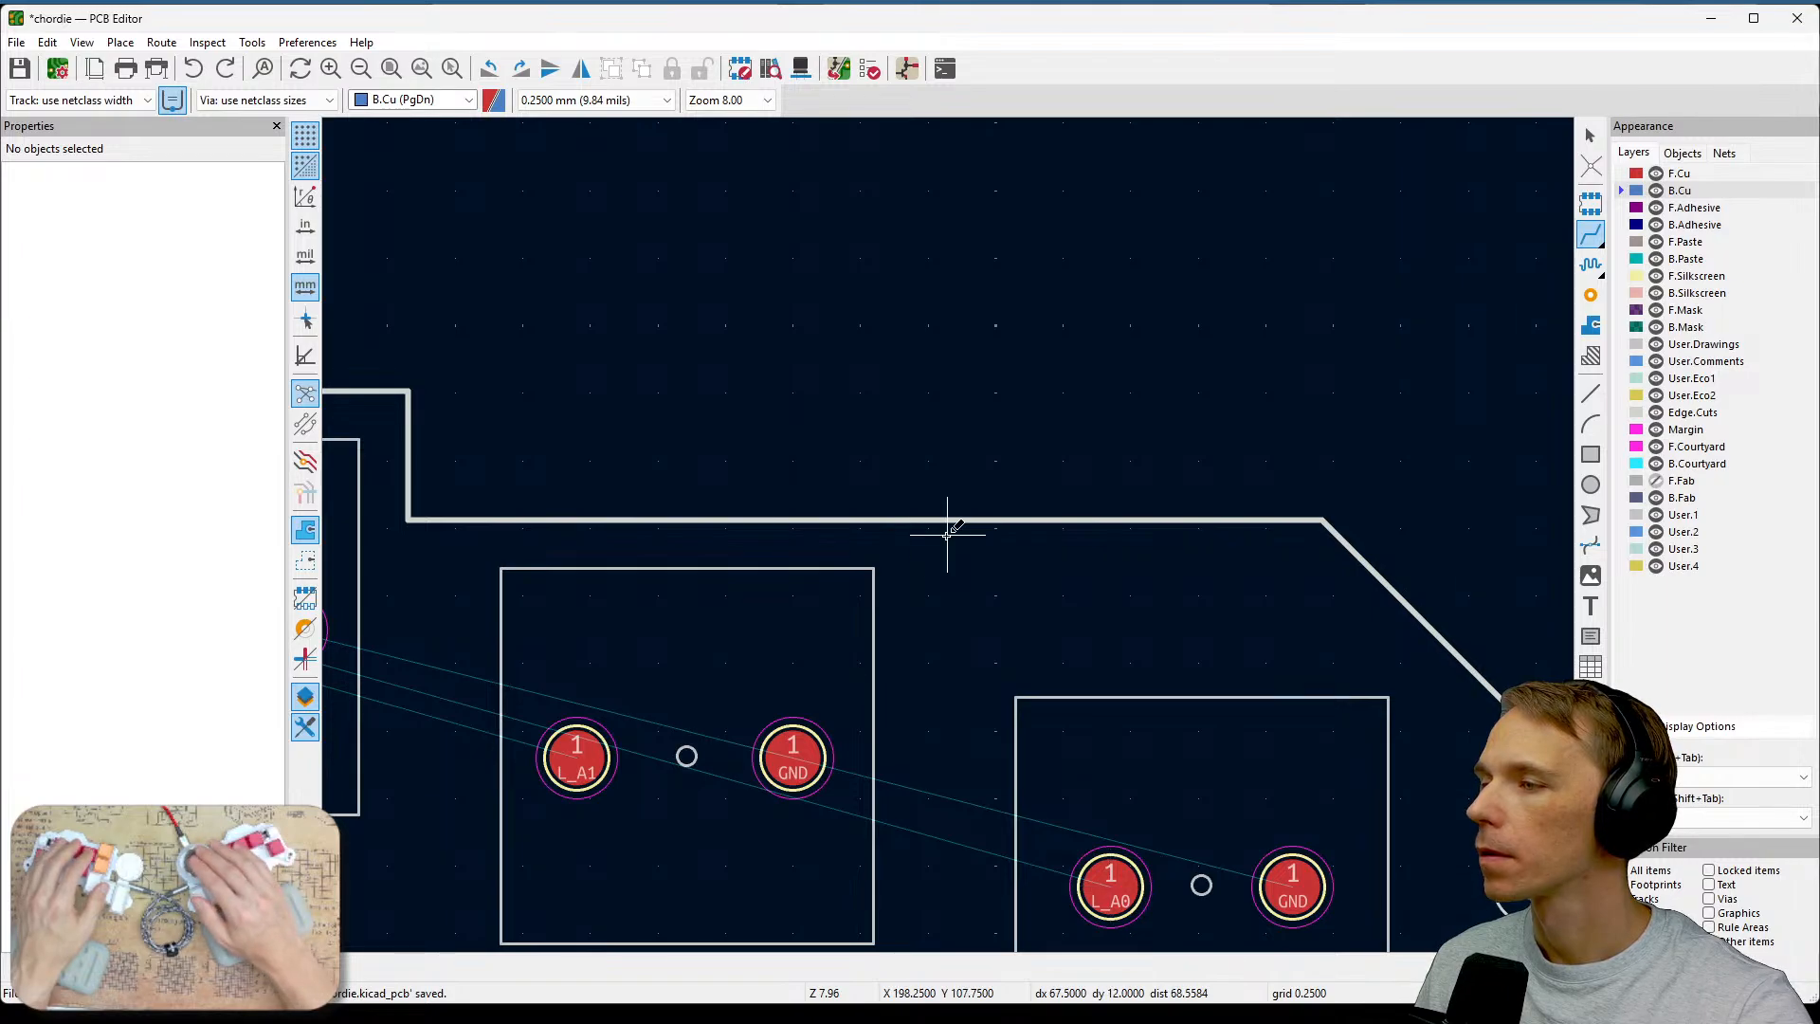
Route a front copper track from the L_A0 switch pad up along the board outline and across toward U1_L1.
{"action": "left_click", "coordinate": [1112, 873]}
{"action": "key", "text": "Page_Up"}
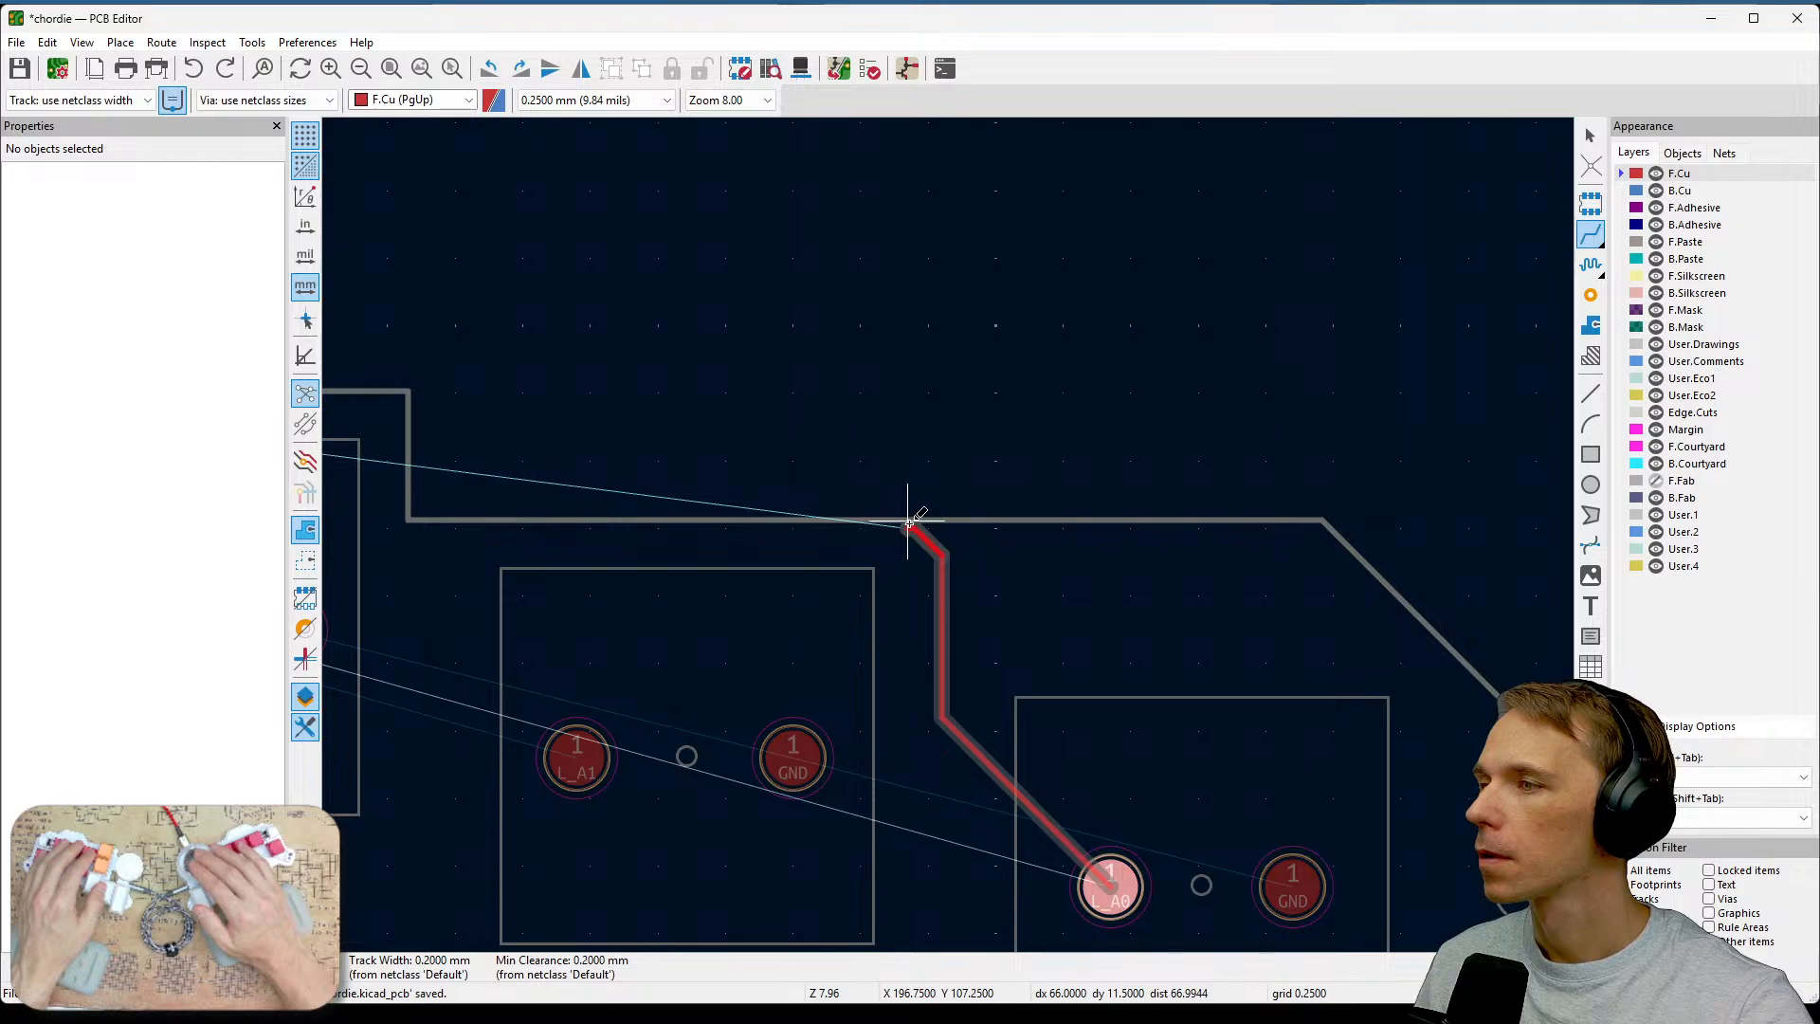
{"action": "middle_click_drag", "start_coordinate": [755, 508], "coordinate": [1370, 488]}
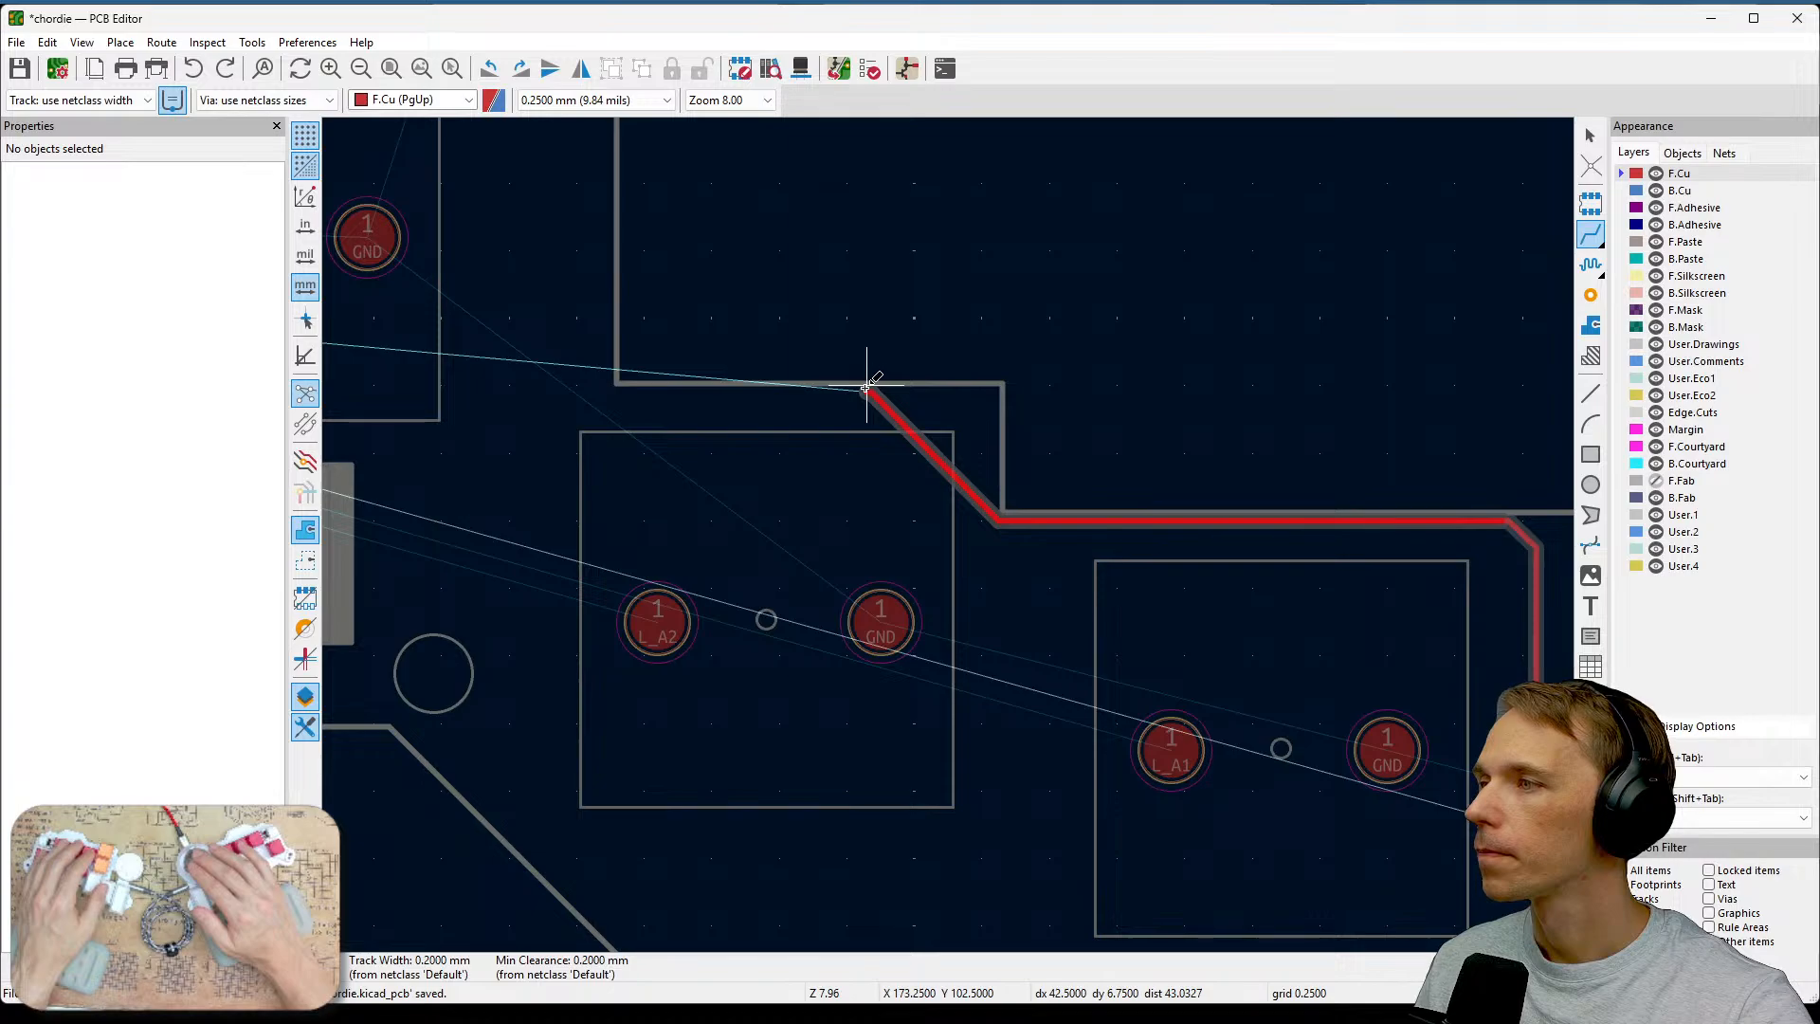
{"action": "middle_click_drag", "start_coordinate": [771, 386], "coordinate": [1052, 425]}
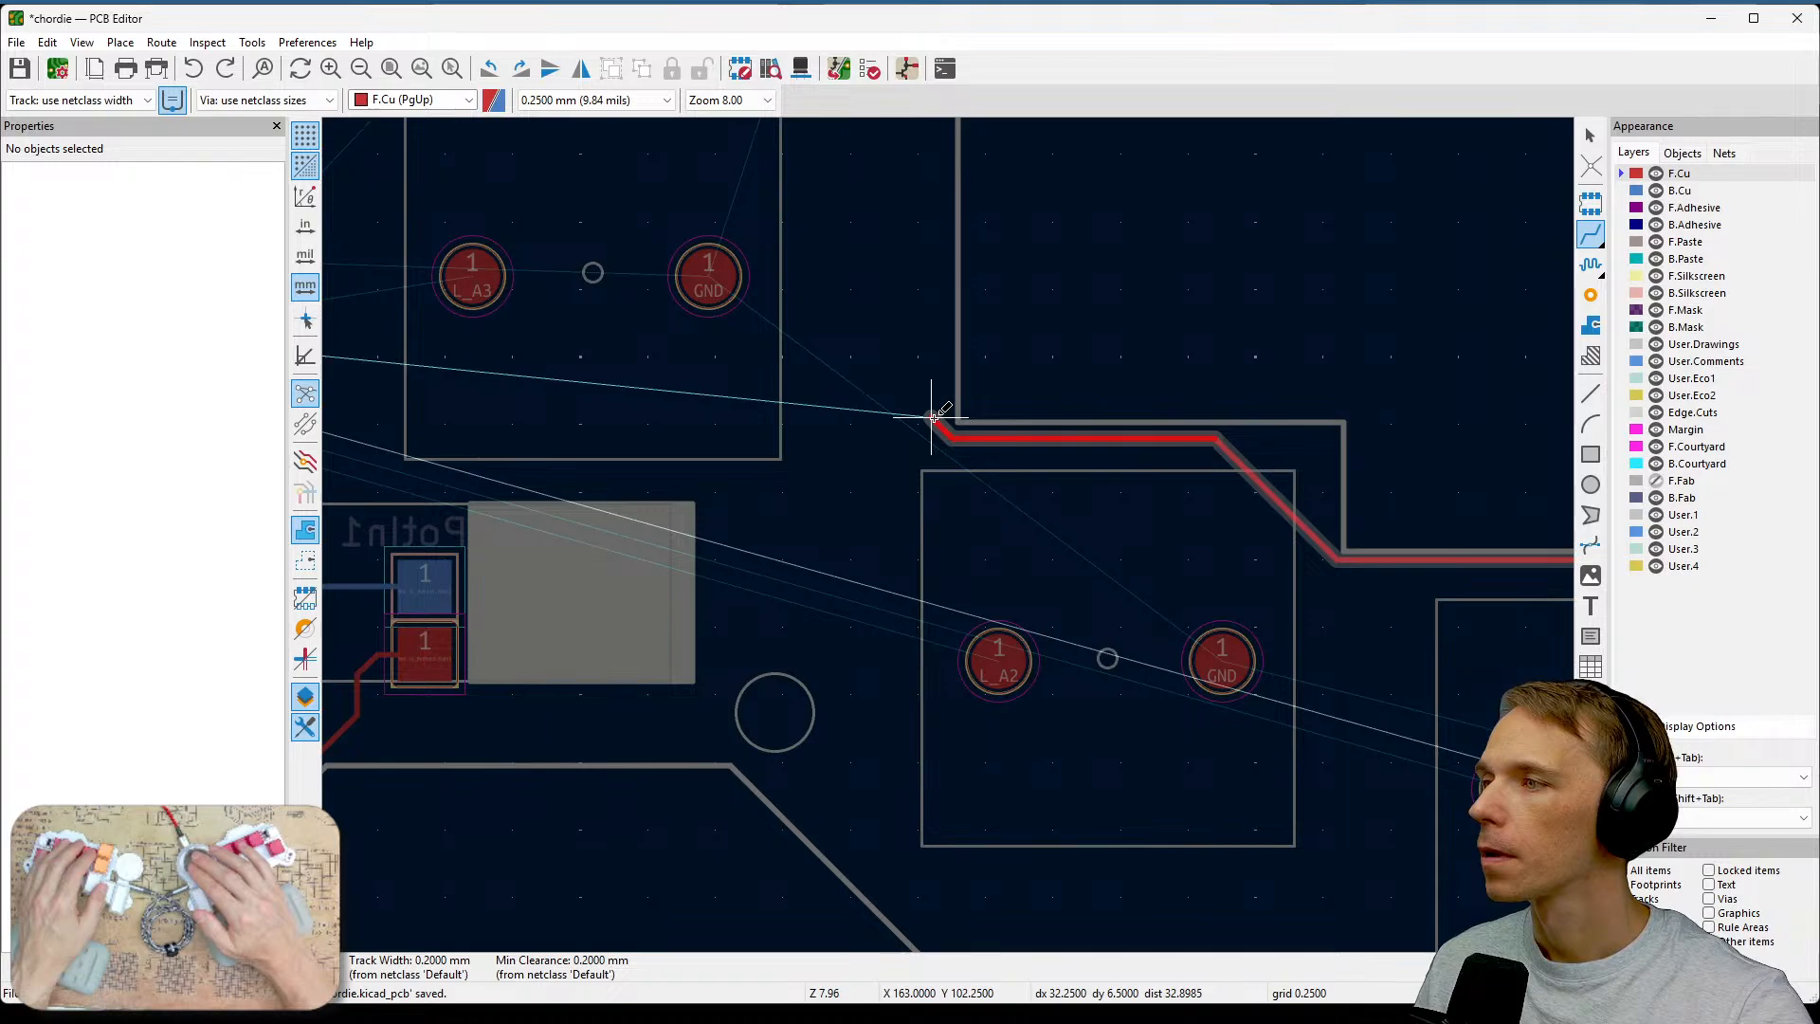
{"action": "middle_click_drag", "start_coordinate": [943, 294], "coordinate": [1243, 512]}
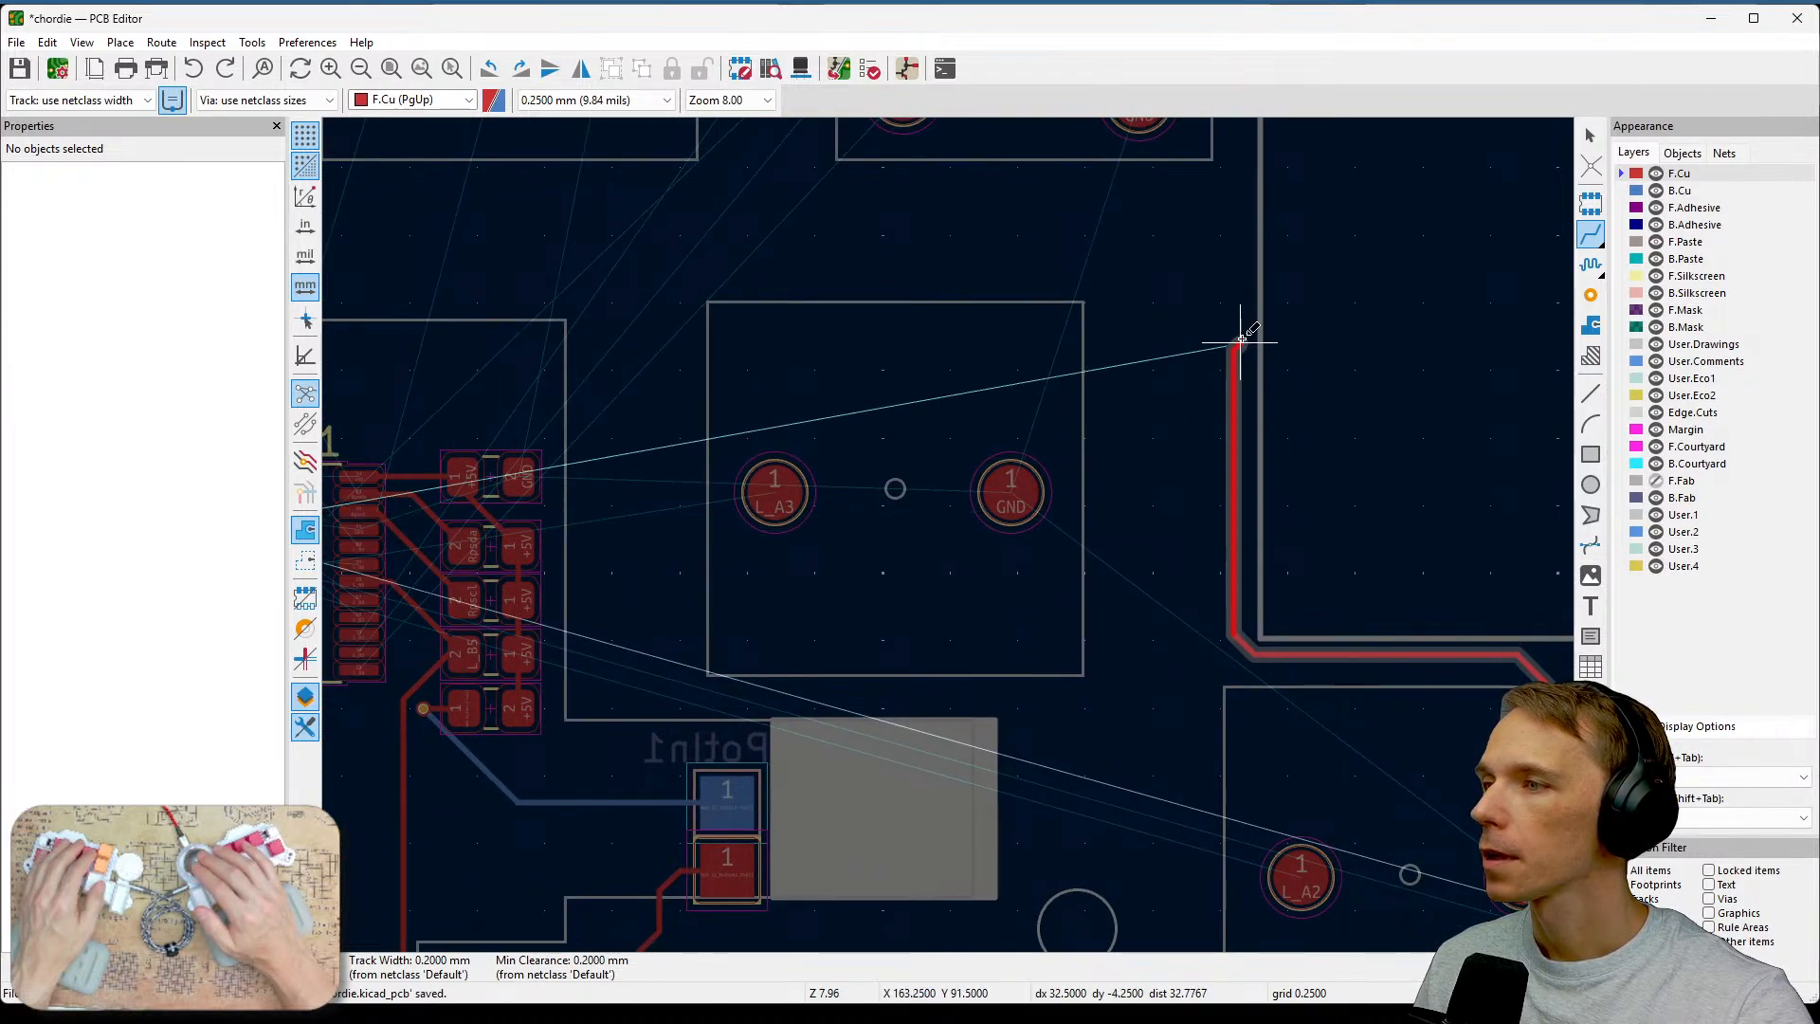
{"action": "left_click", "coordinate": [1212, 213]}
{"action": "middle_click_drag", "start_coordinate": [811, 212], "coordinate": [1515, 265]}
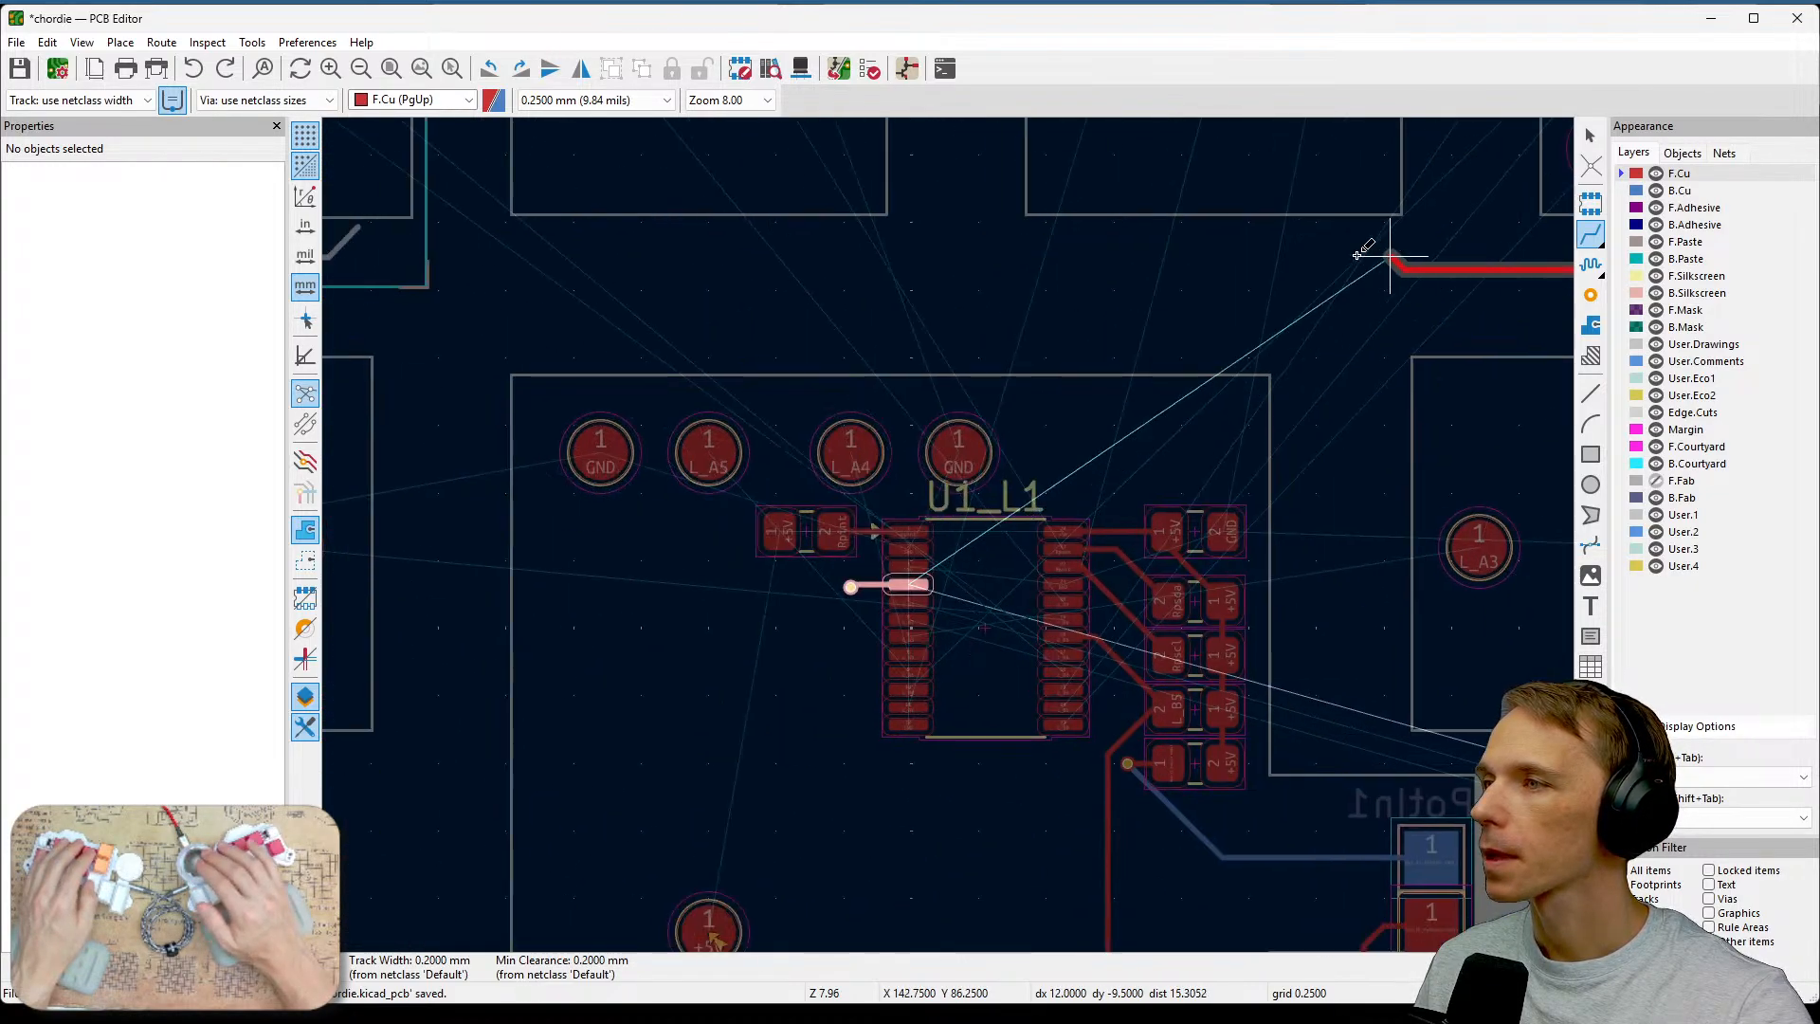
{"action": "left_click", "coordinate": [932, 276]}
{"action": "key", "text": "Escape"}
Start a front copper track from the L_A1 switch pad running up toward the board outline.
{"action": "middle_click_drag", "start_coordinate": [1027, 338], "coordinate": [738, 316]}
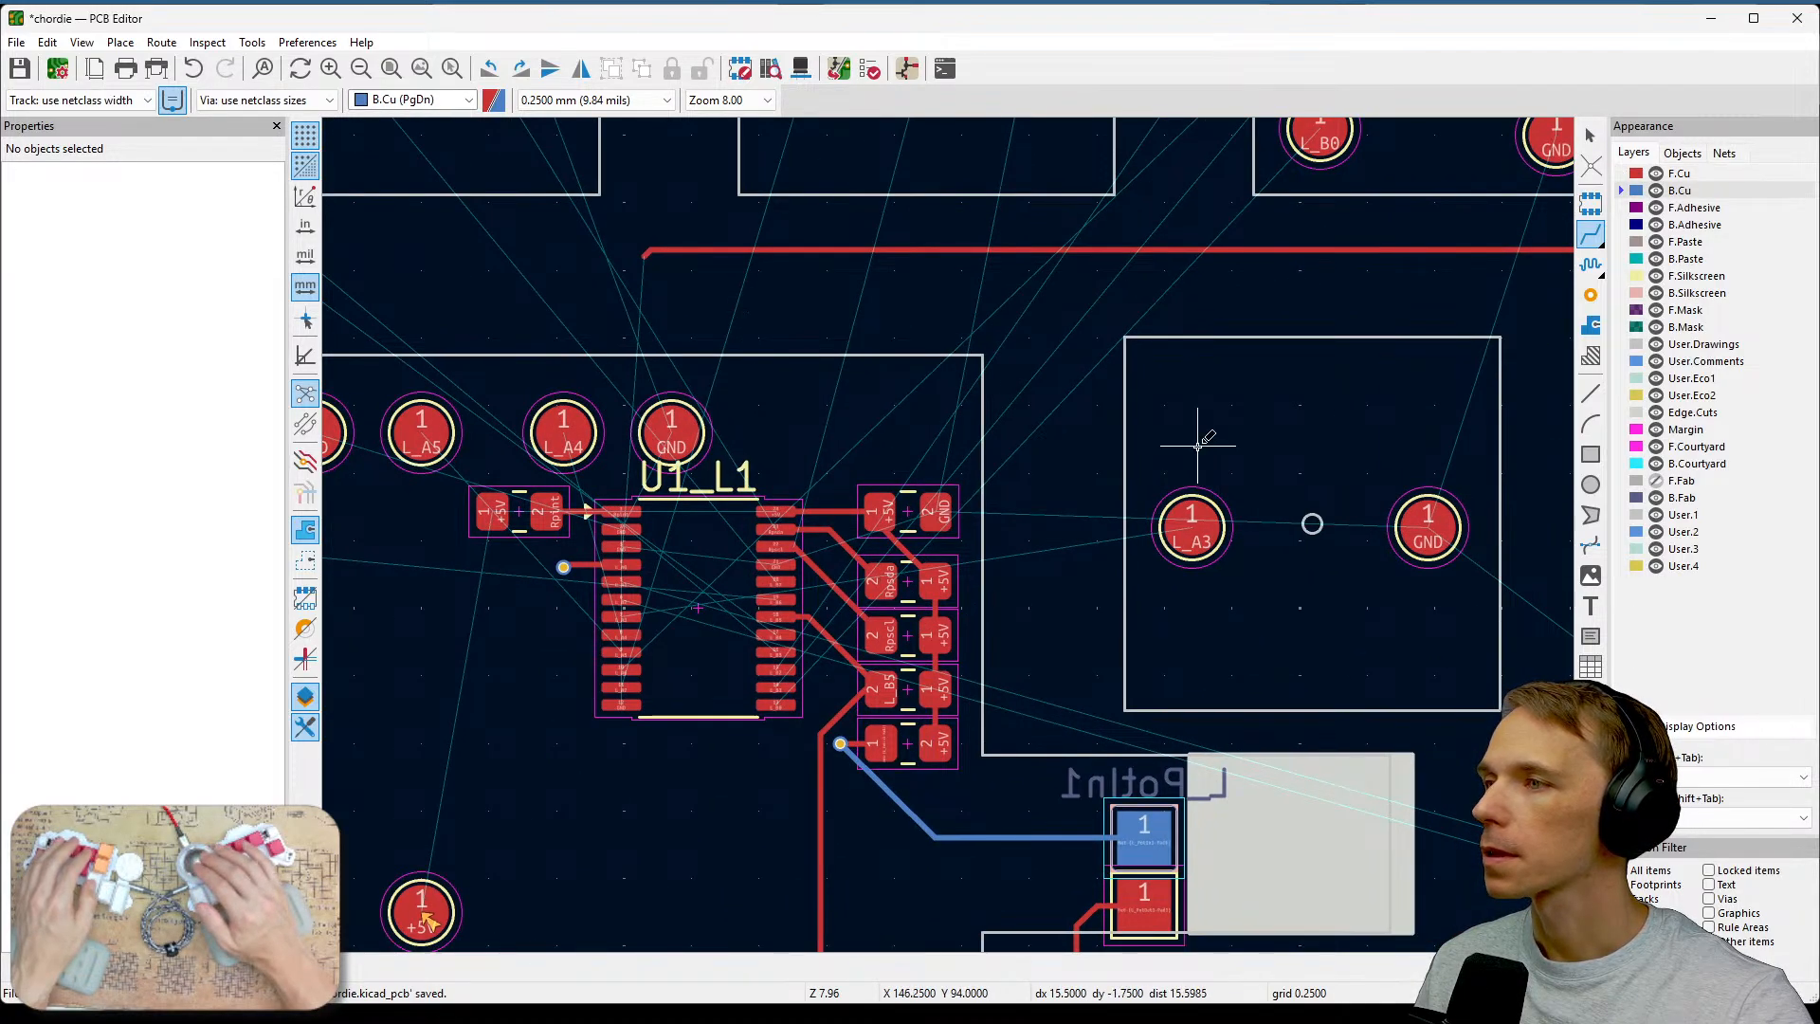
{"action": "middle_click_drag", "start_coordinate": [1373, 416], "coordinate": [749, 278]}
{"action": "middle_click_drag", "start_coordinate": [1377, 717], "coordinate": [869, 496]}
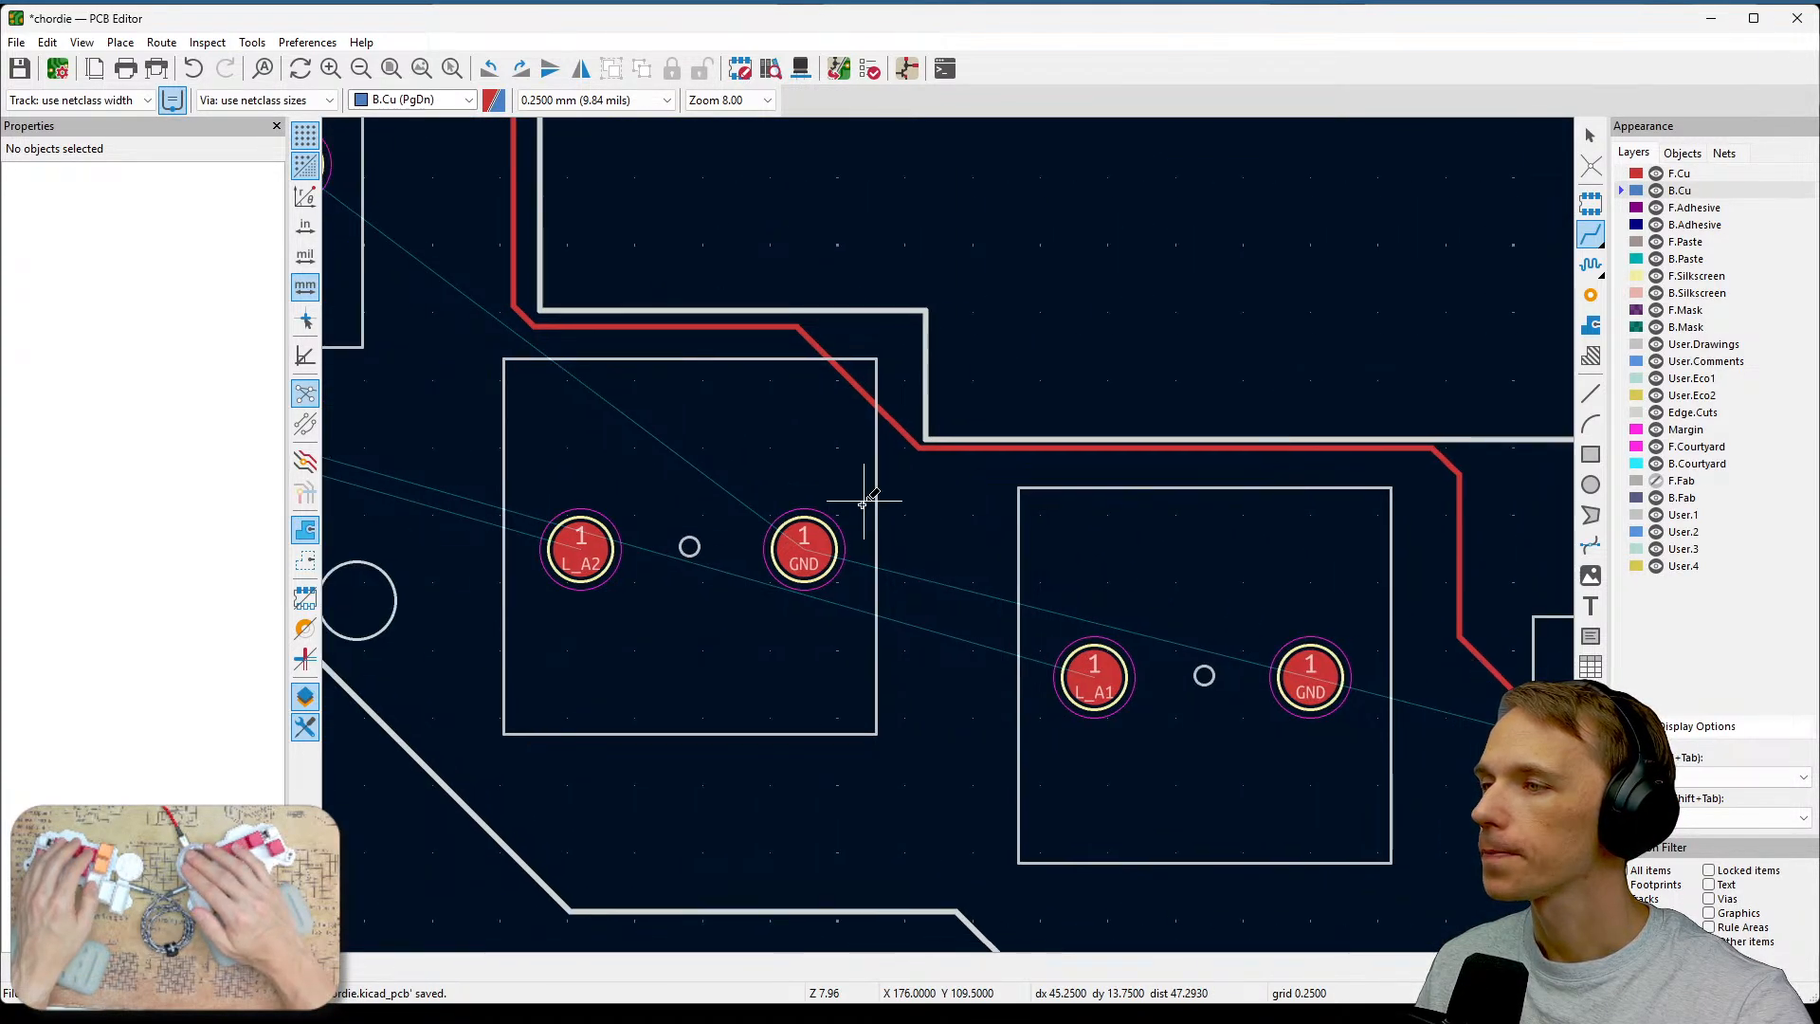
{"action": "middle_click_drag", "start_coordinate": [1283, 682], "coordinate": [1004, 543]}
{"action": "key", "text": "Page_Up"}
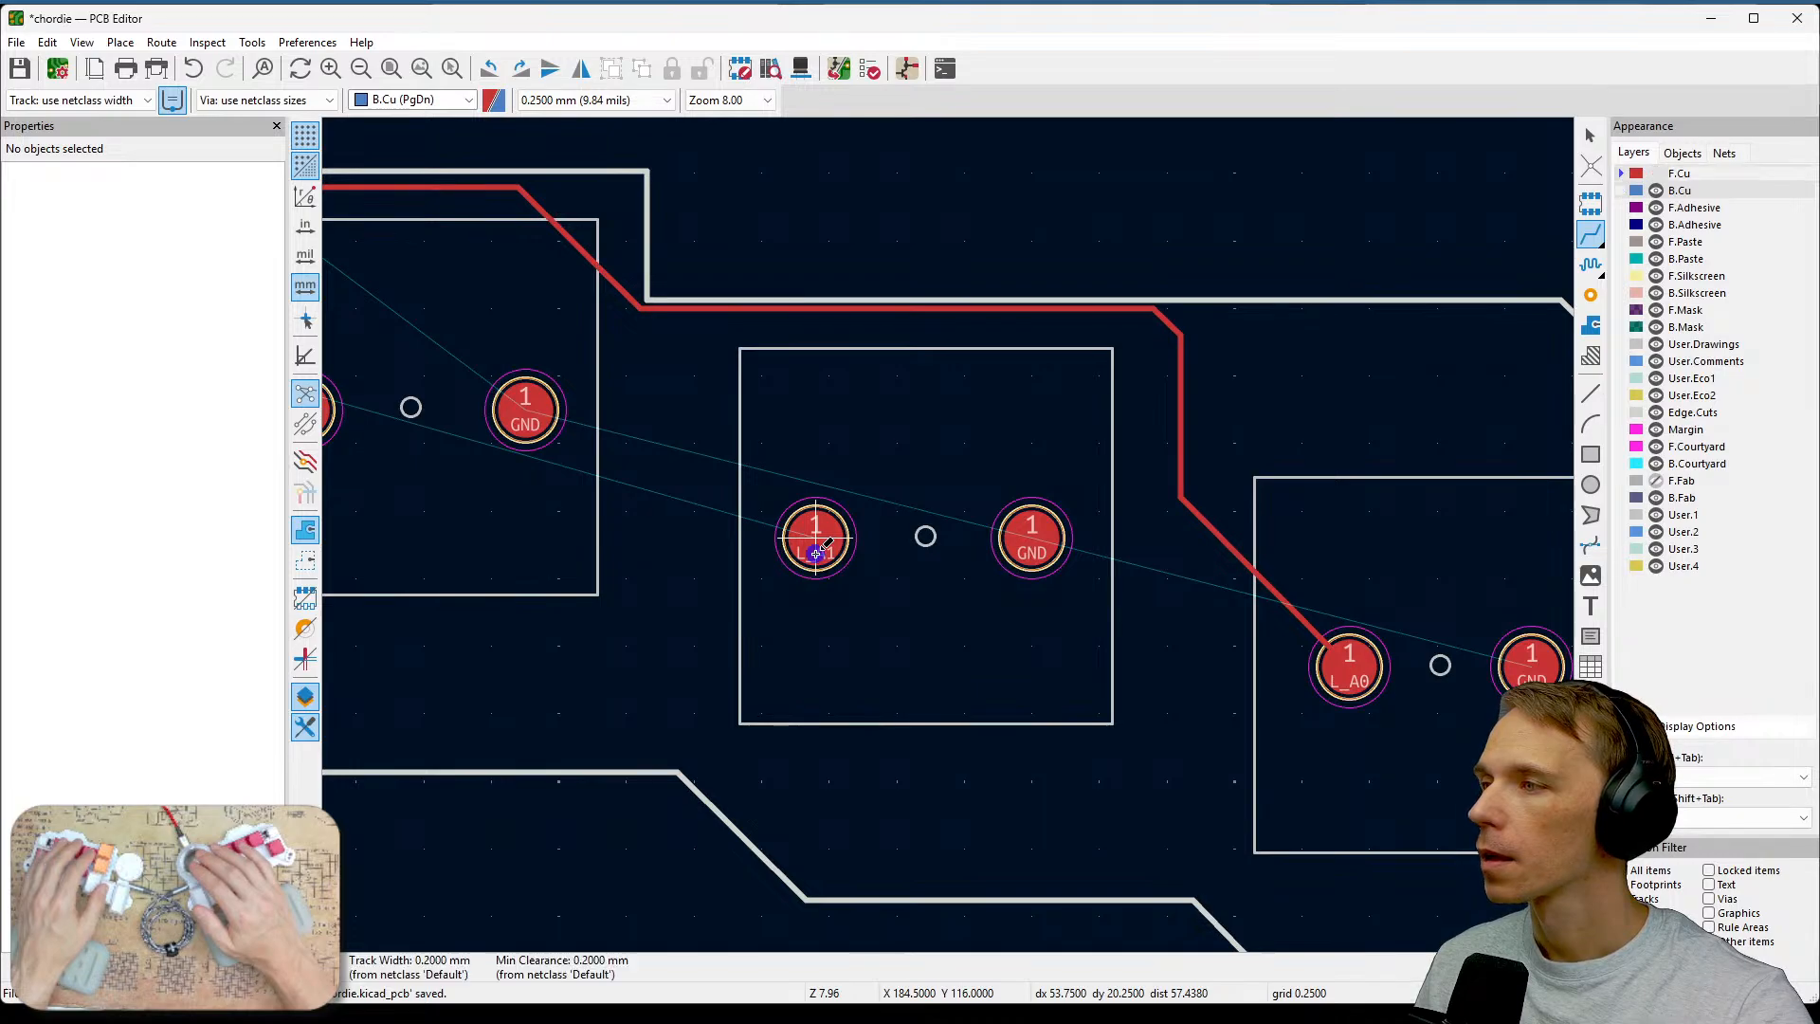
{"action": "left_click", "coordinate": [816, 540]}
{"action": "scroll", "coordinate": [802, 312], "scroll_direction": "up", "scroll_amount": 5}
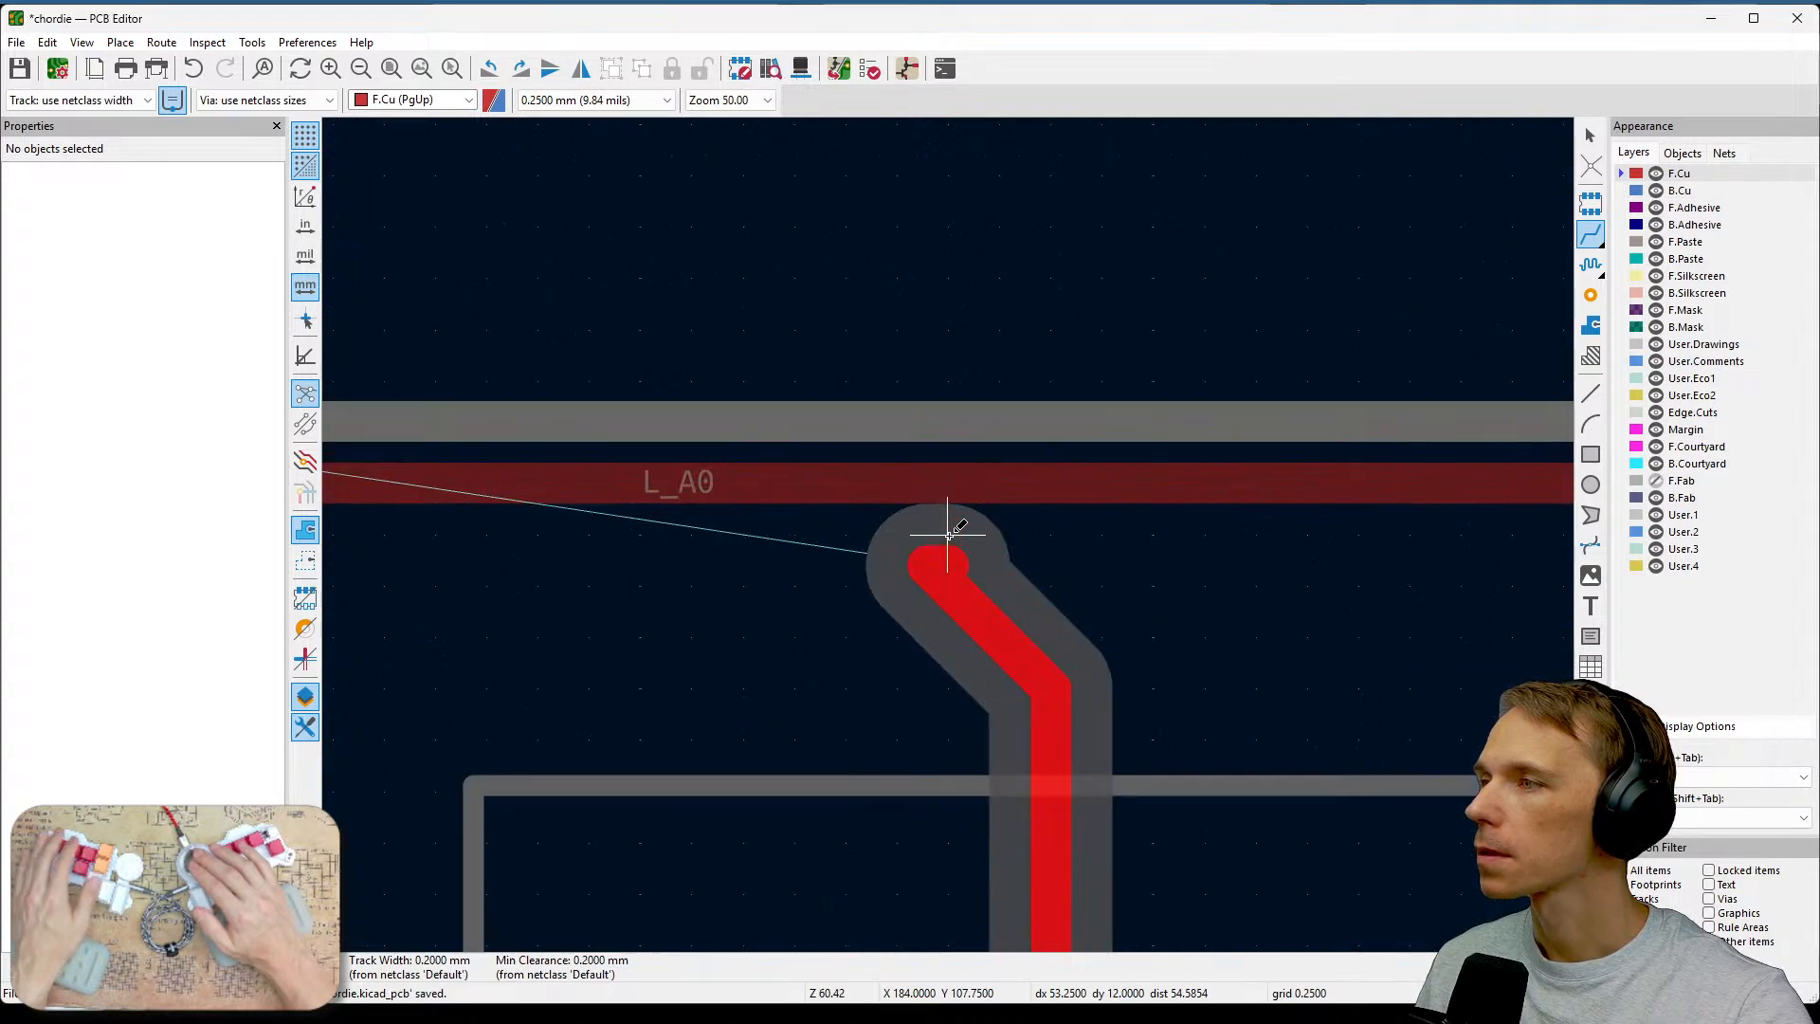
{"action": "scroll", "coordinate": [905, 559], "scroll_direction": "down", "scroll_amount": 3}
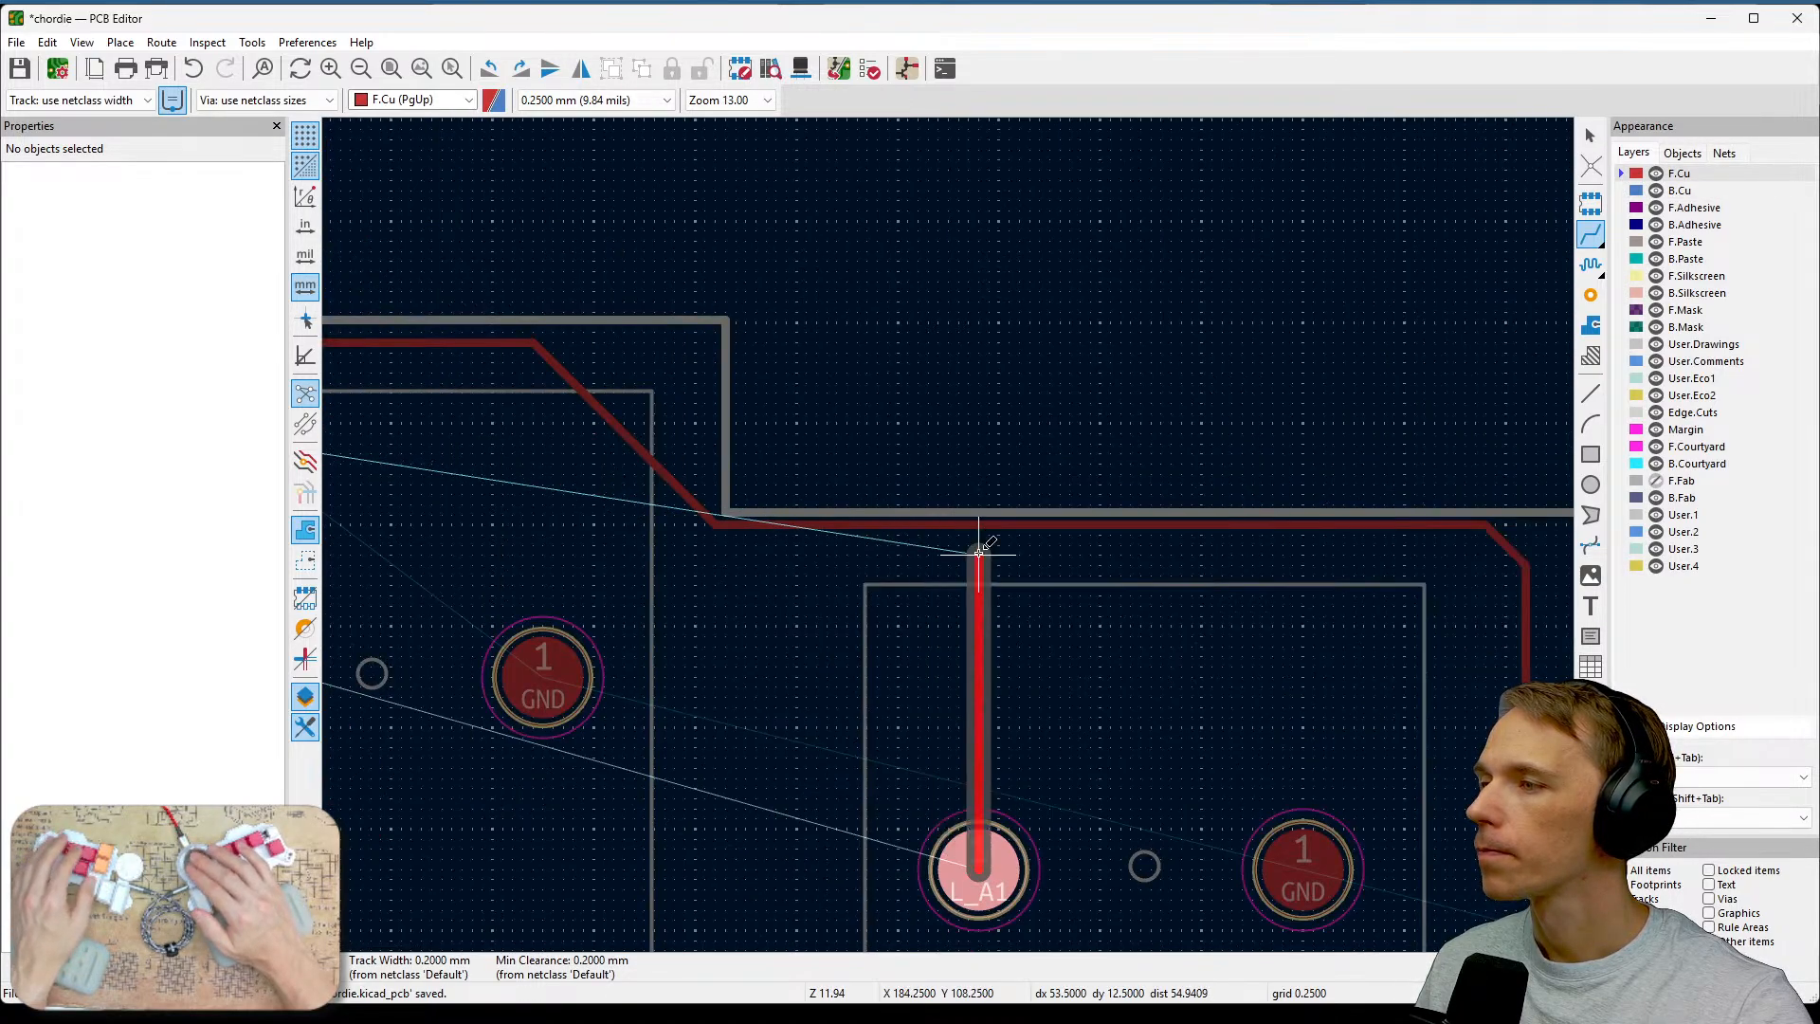
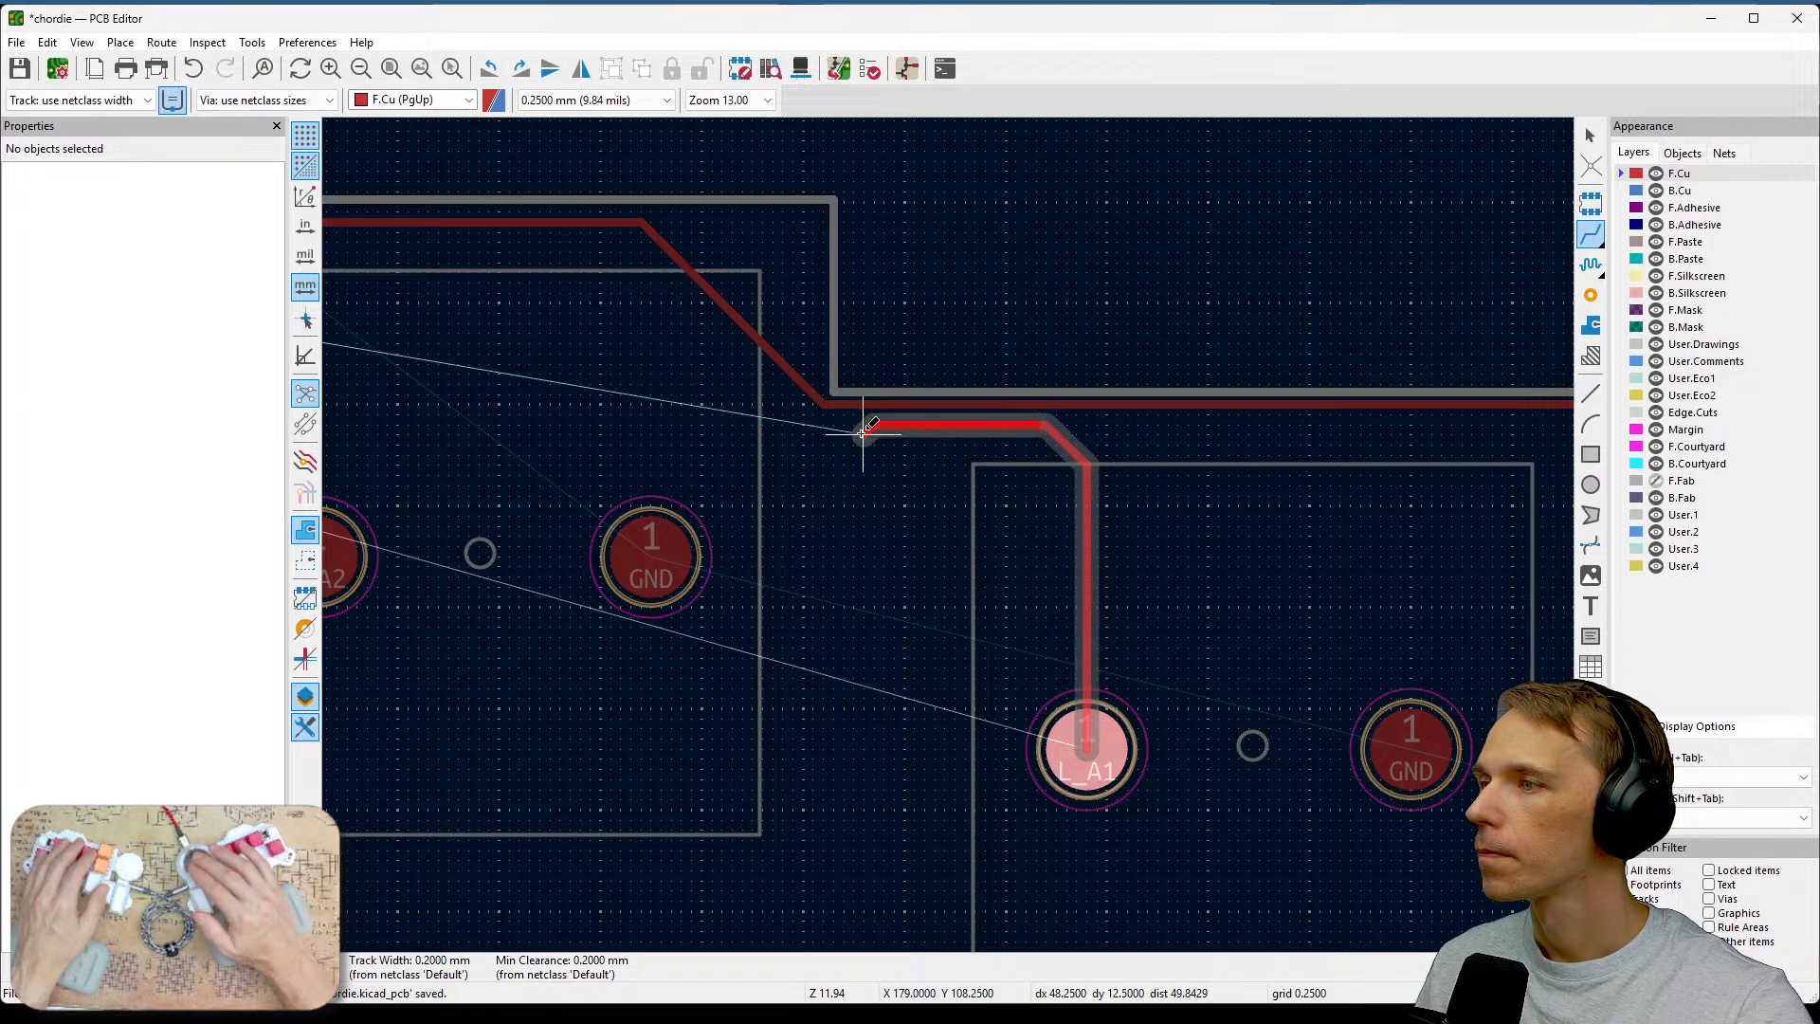
Route the L_A1 track on the front copper from its pad across the board toward the U1 microcontroller.
{"action": "middle_click_drag", "start_coordinate": [743, 373], "coordinate": [1095, 531]}
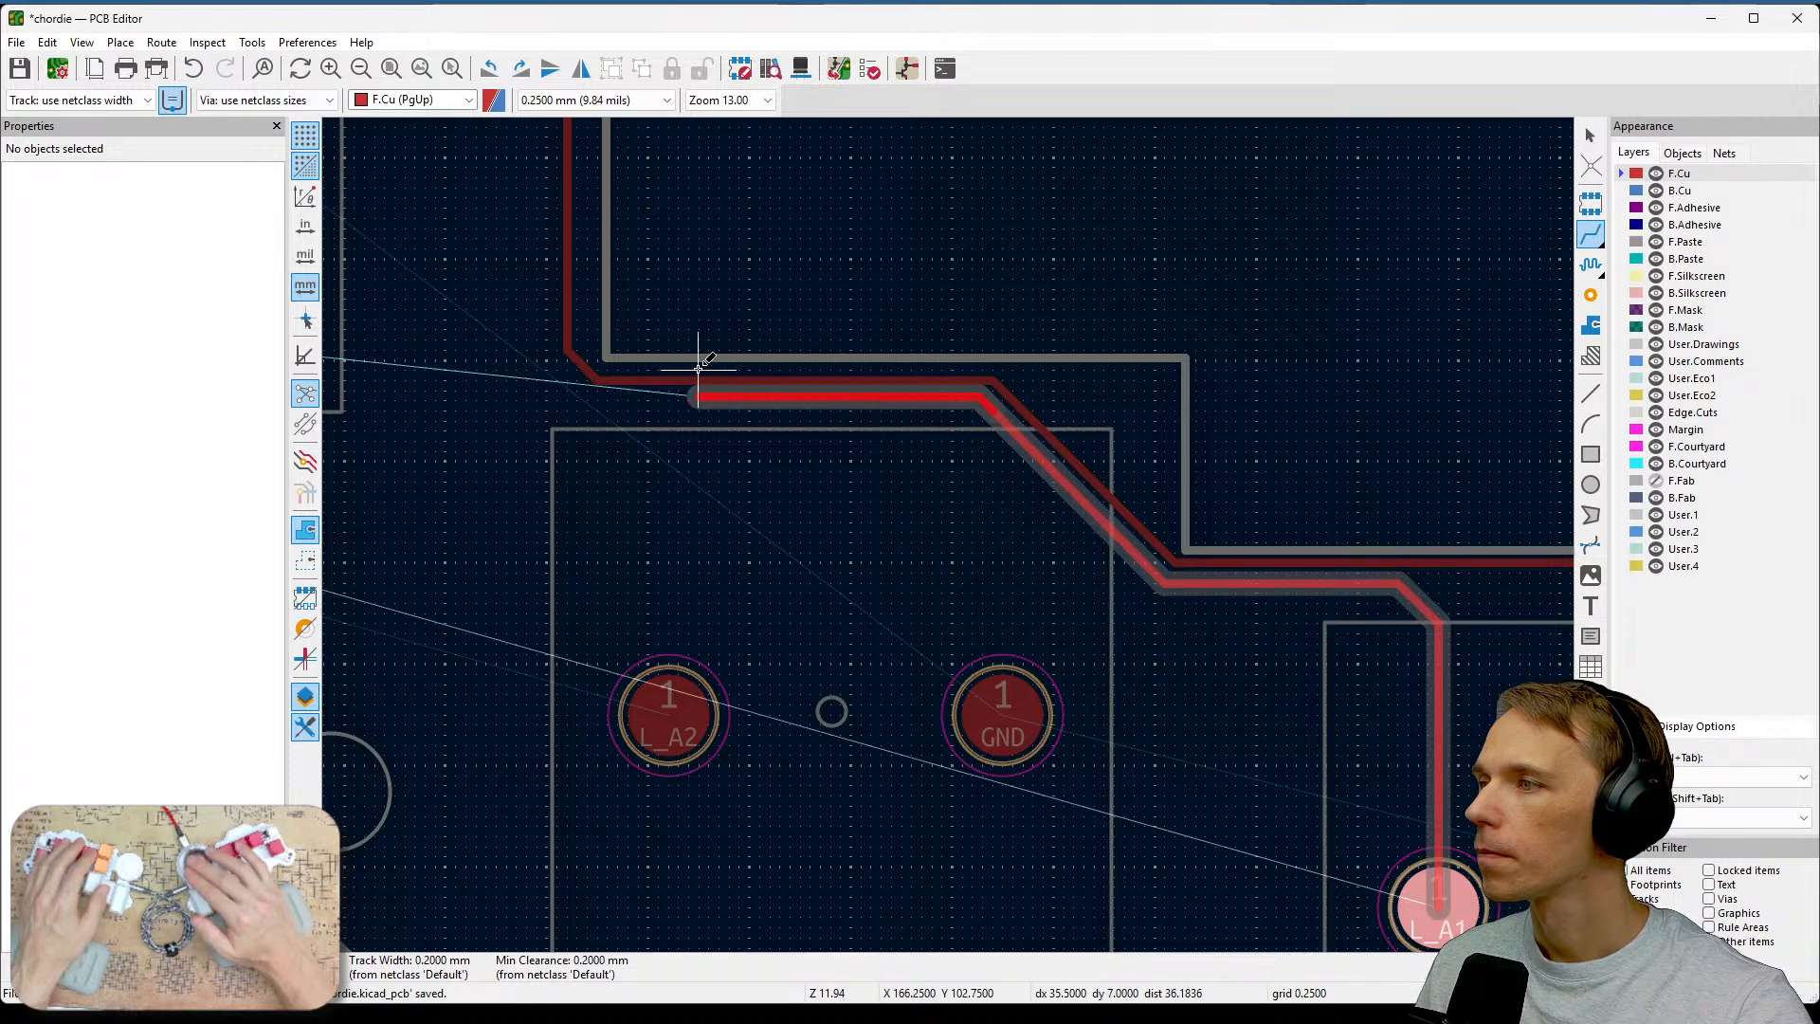
{"action": "middle_click_drag", "start_coordinate": [698, 357], "coordinate": [1119, 455]}
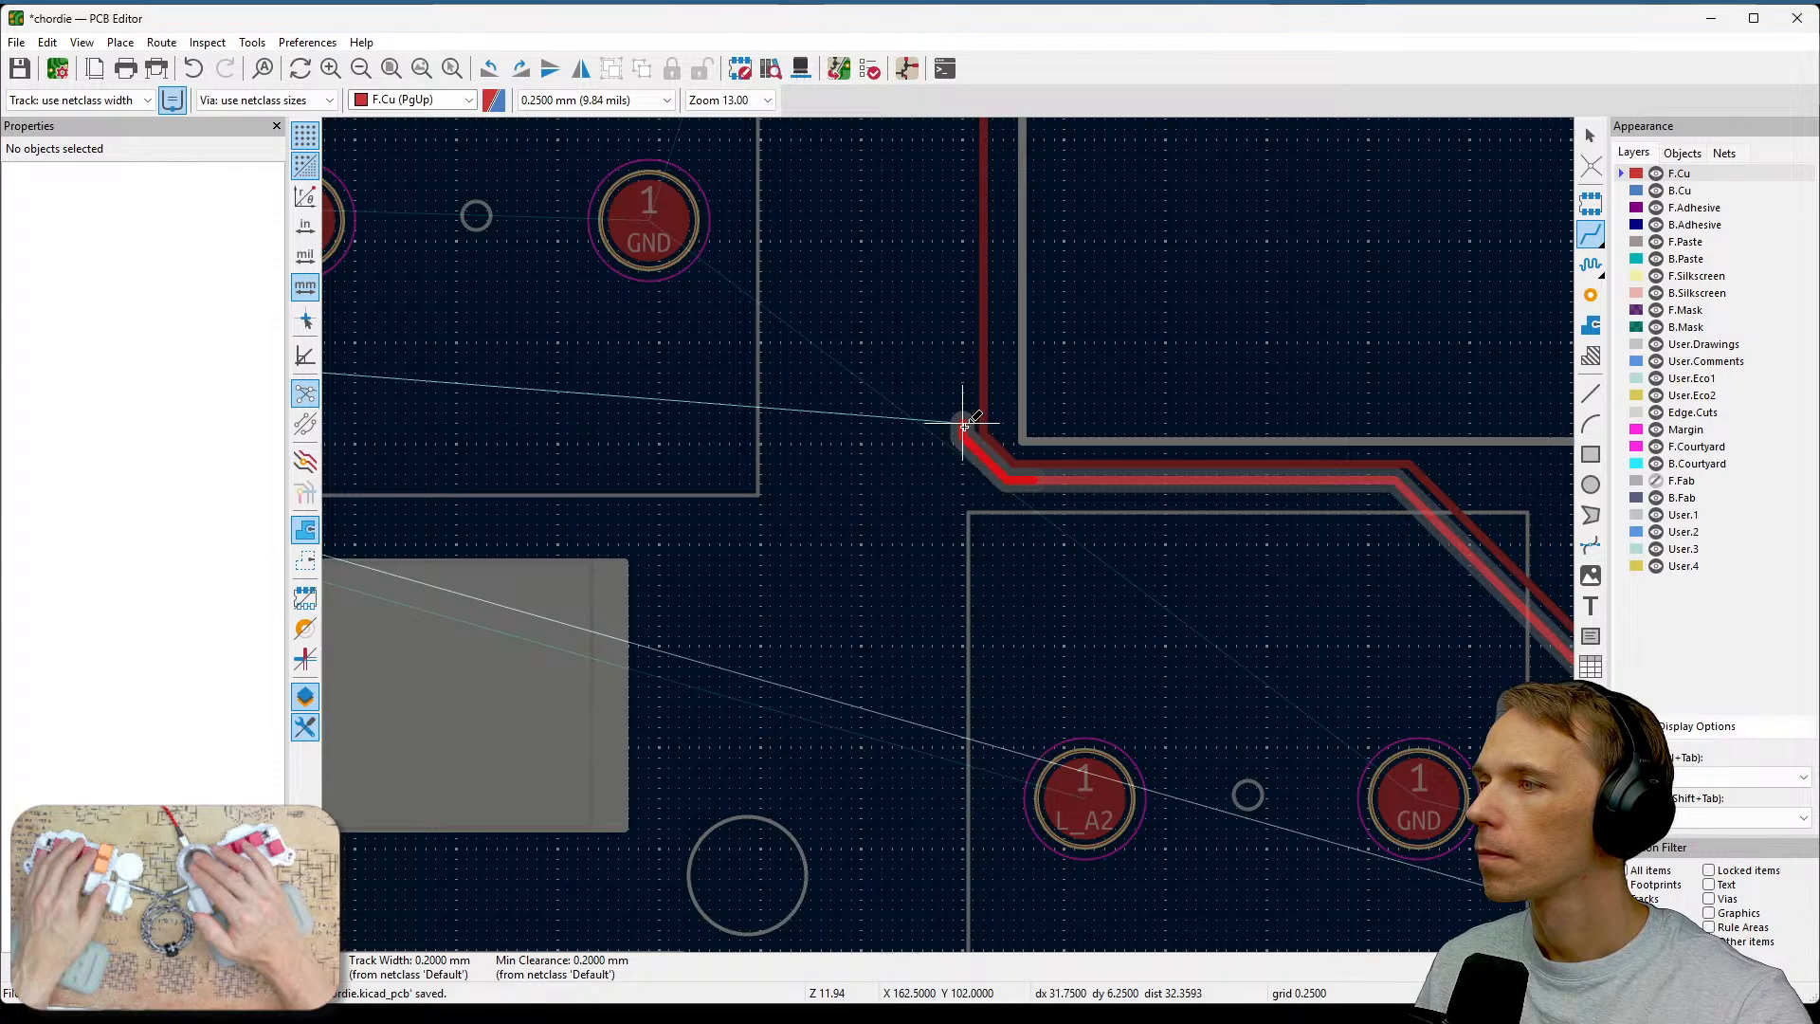
{"action": "middle_click_drag", "start_coordinate": [922, 305], "coordinate": [1240, 618]}
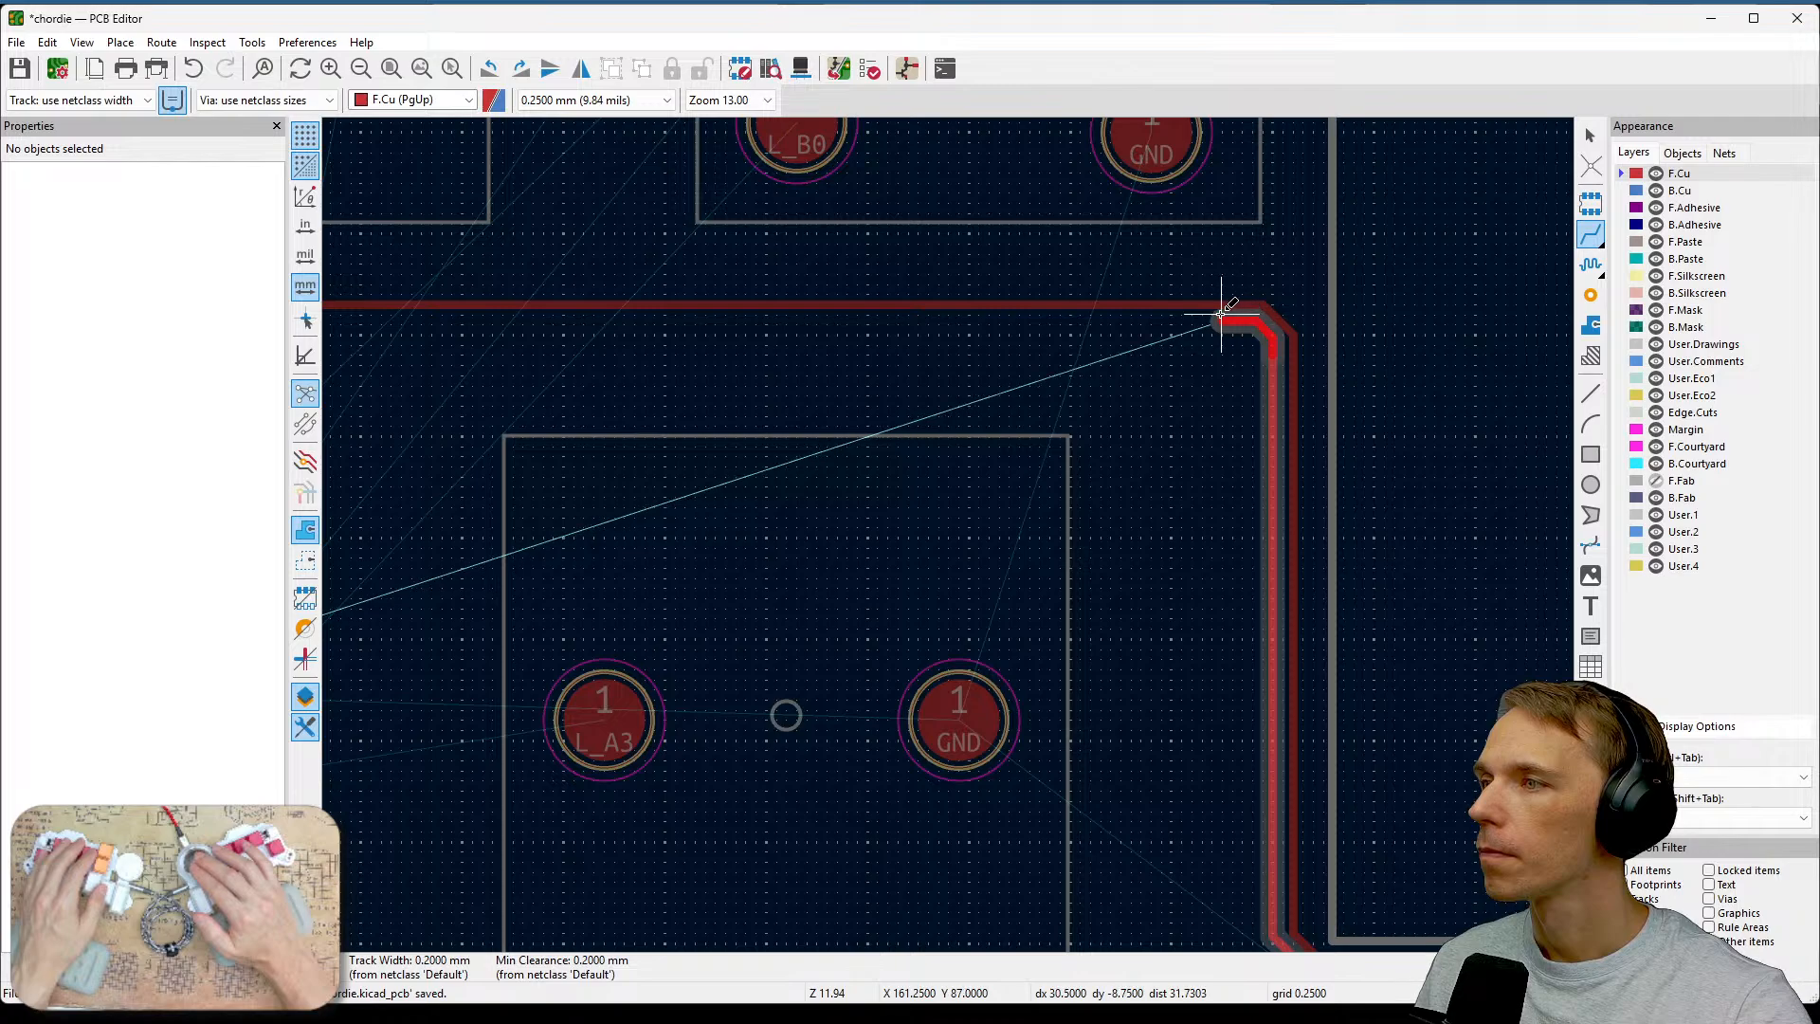
{"action": "middle_click_drag", "start_coordinate": [981, 334], "coordinate": [1546, 386]}
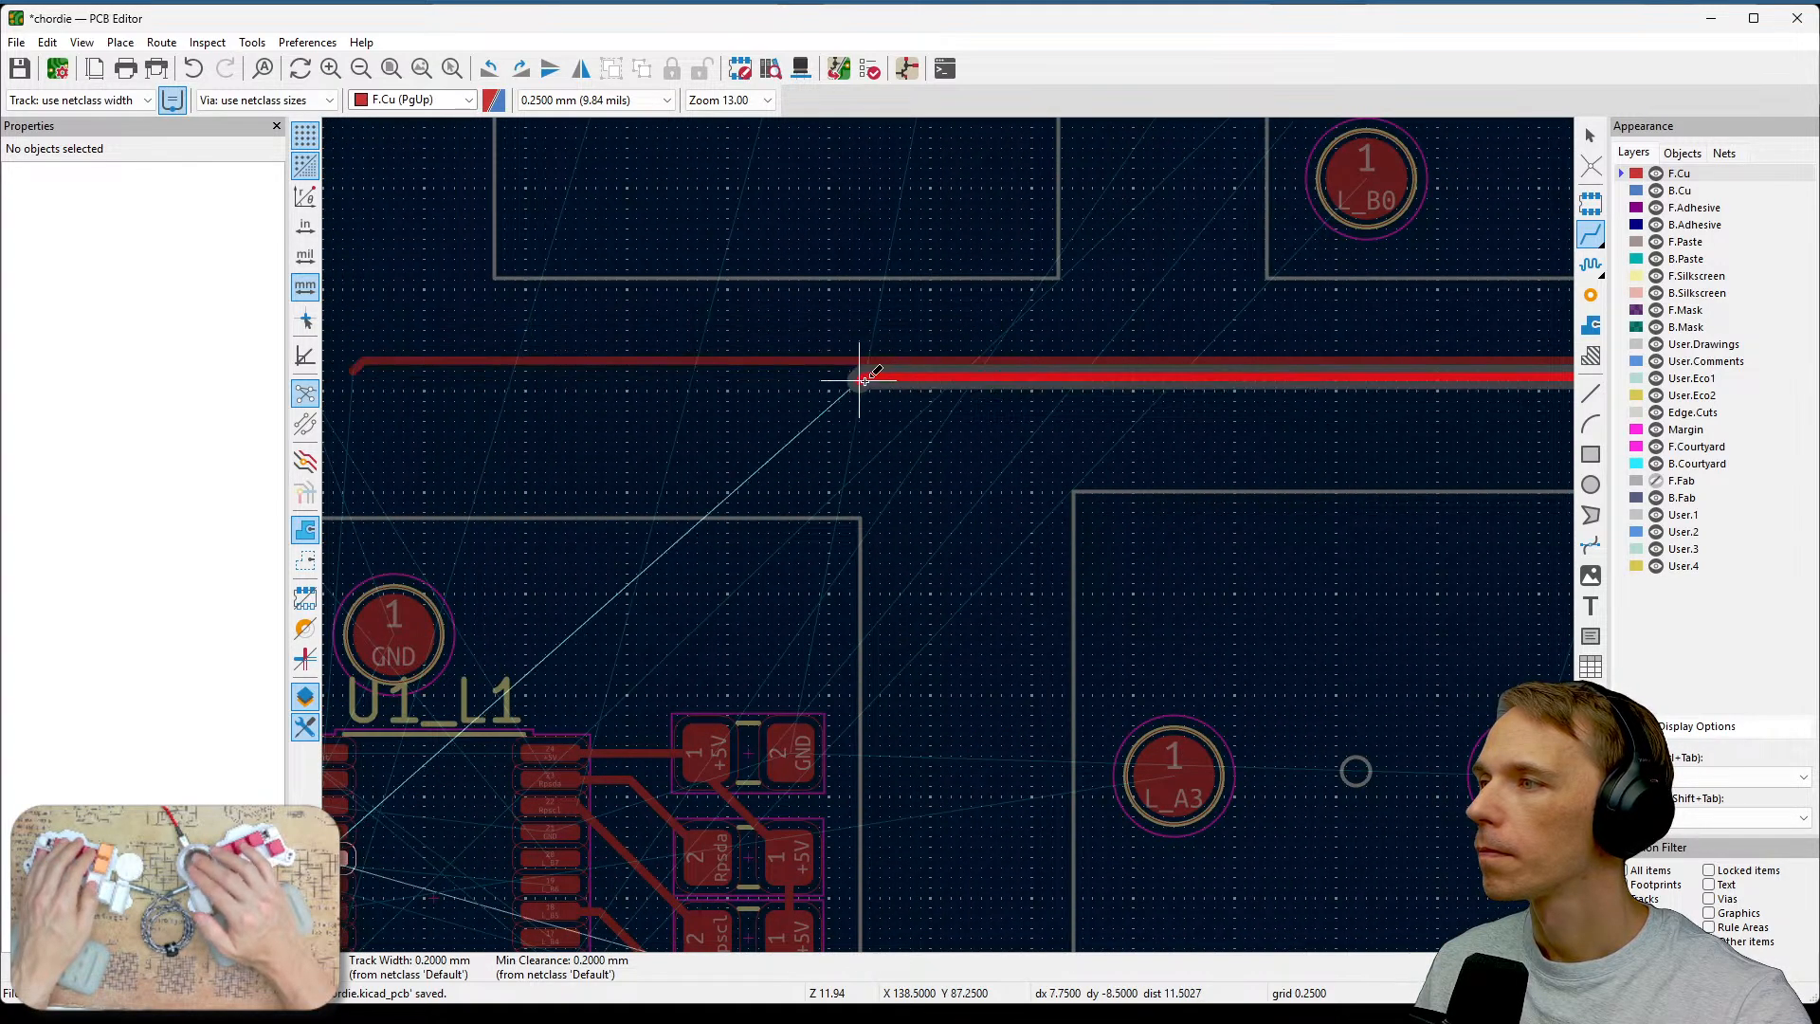
{"action": "middle_click_drag", "start_coordinate": [808, 386], "coordinate": [1214, 389]}
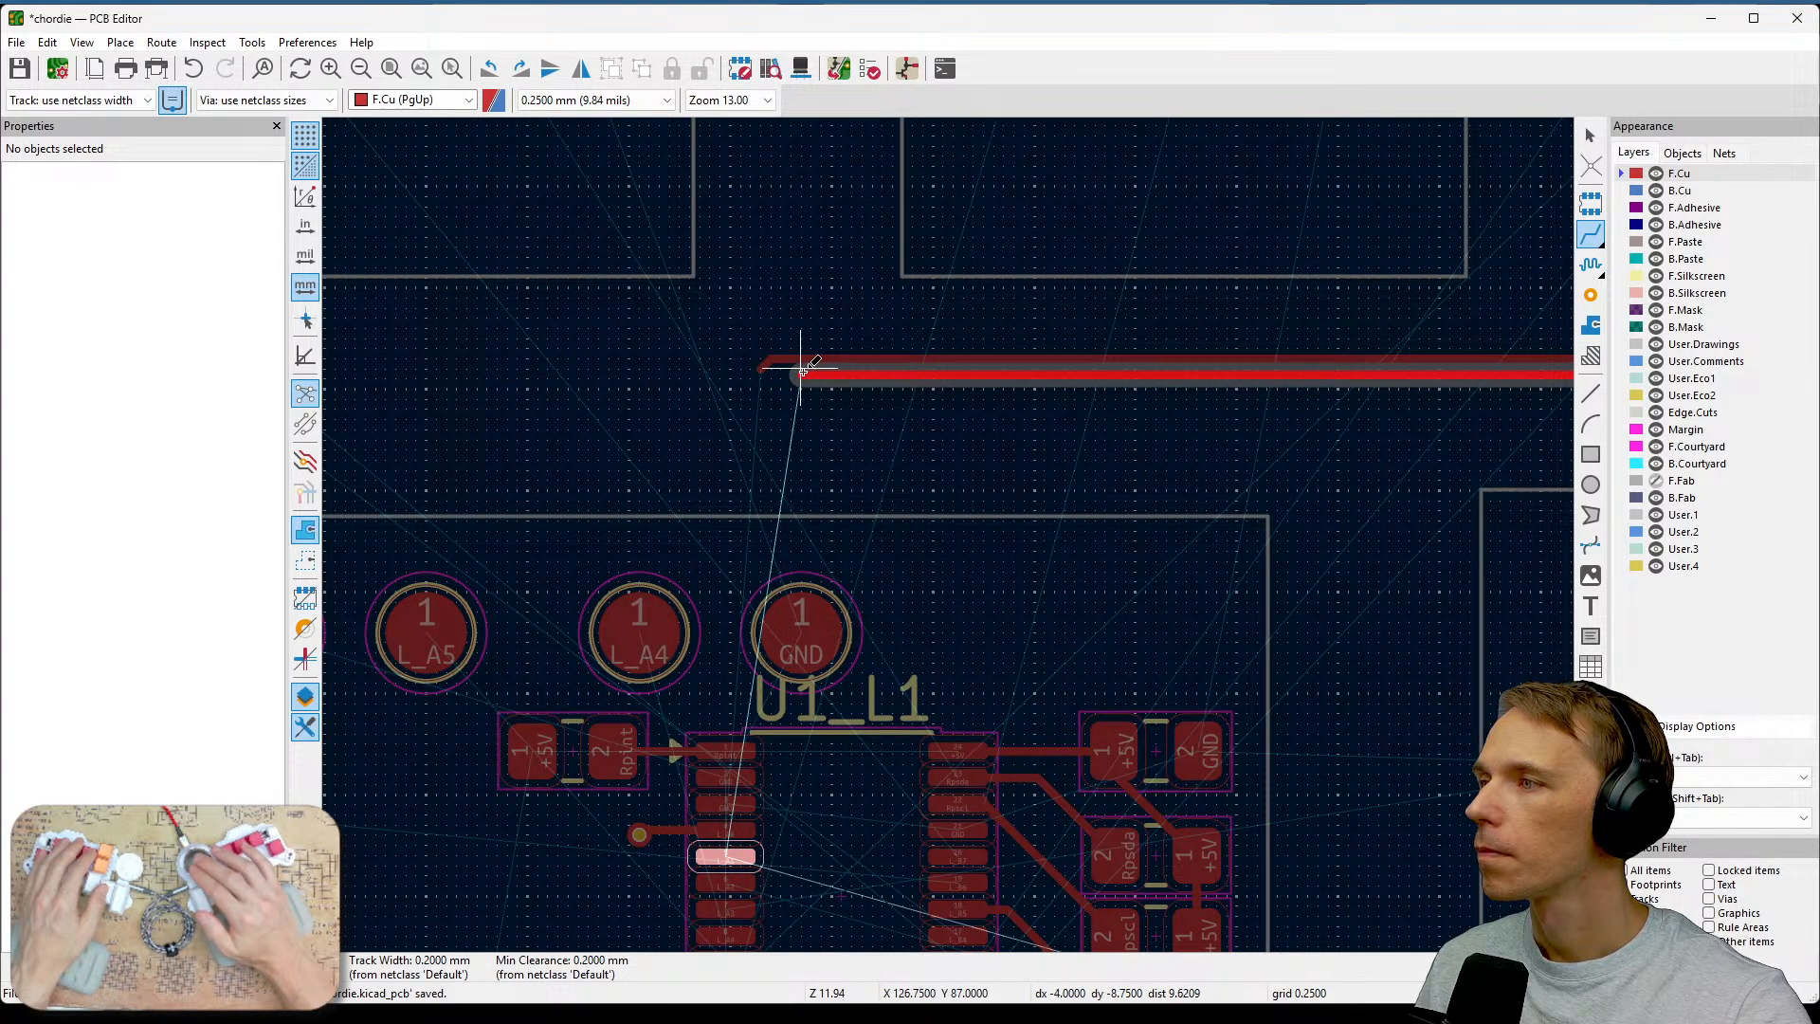
{"action": "key", "text": "Escape"}
Route a front-copper track from the L_A2 switch pad up and alongside the other tracks, ending near U1.
{"action": "middle_click_drag", "start_coordinate": [1288, 580], "coordinate": [916, 379]}
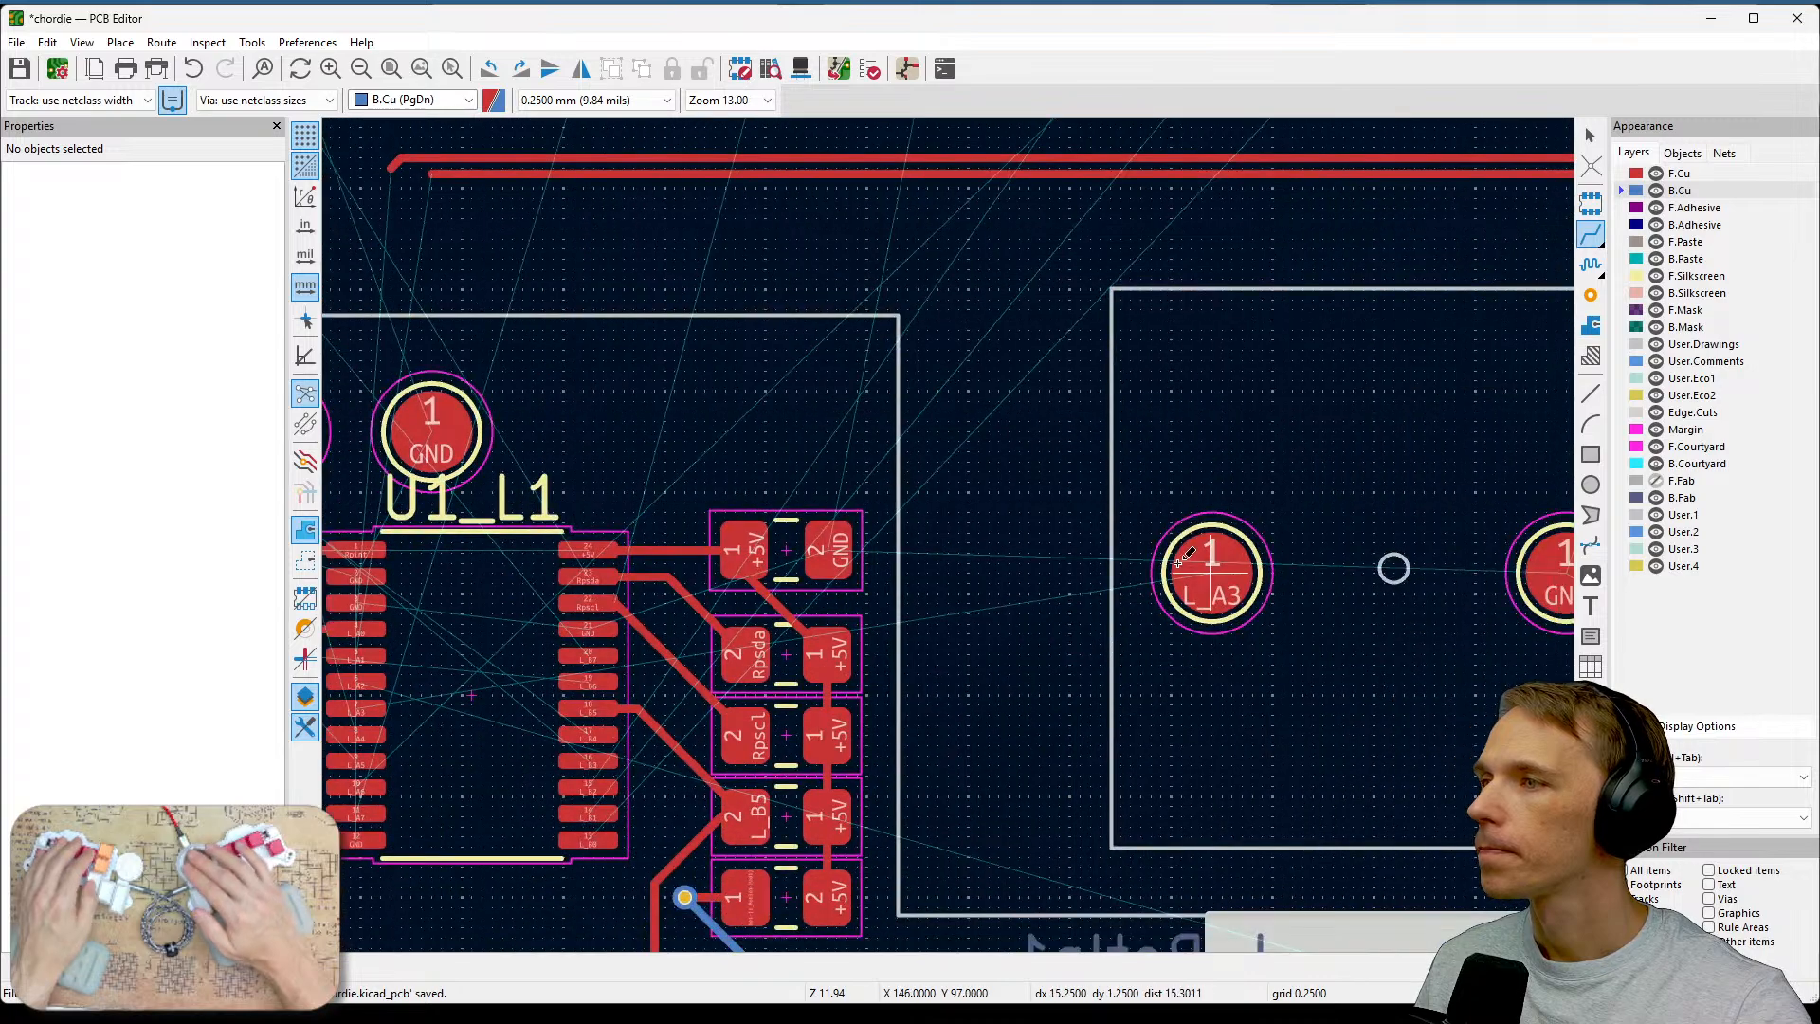
{"action": "scroll", "coordinate": [1210, 572], "scroll_direction": "down", "scroll_amount": 1}
{"action": "middle_click_drag", "start_coordinate": [1196, 729], "coordinate": [862, 531]}
{"action": "middle_click_drag", "start_coordinate": [1259, 809], "coordinate": [1076, 642]}
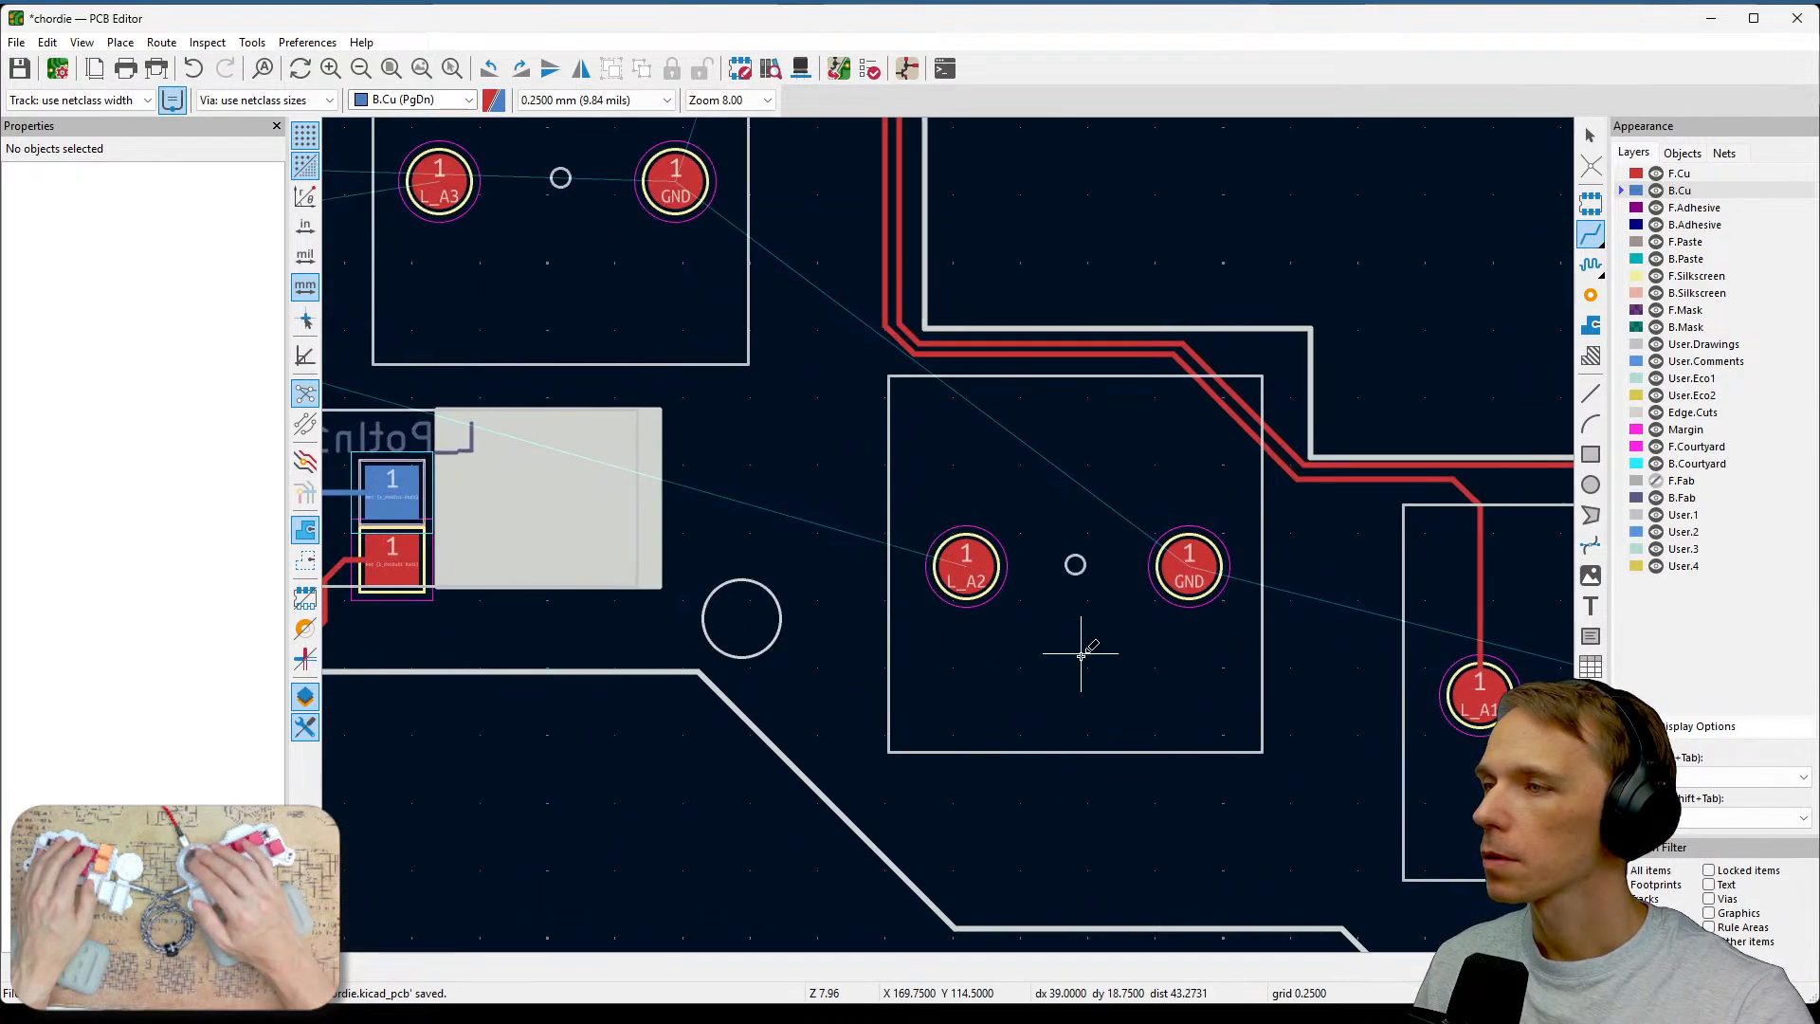
{"action": "key", "text": "Page_Up"}
{"action": "left_click", "coordinate": [967, 557]}
{"action": "scroll", "coordinate": [966, 367], "scroll_direction": "up", "scroll_amount": 3}
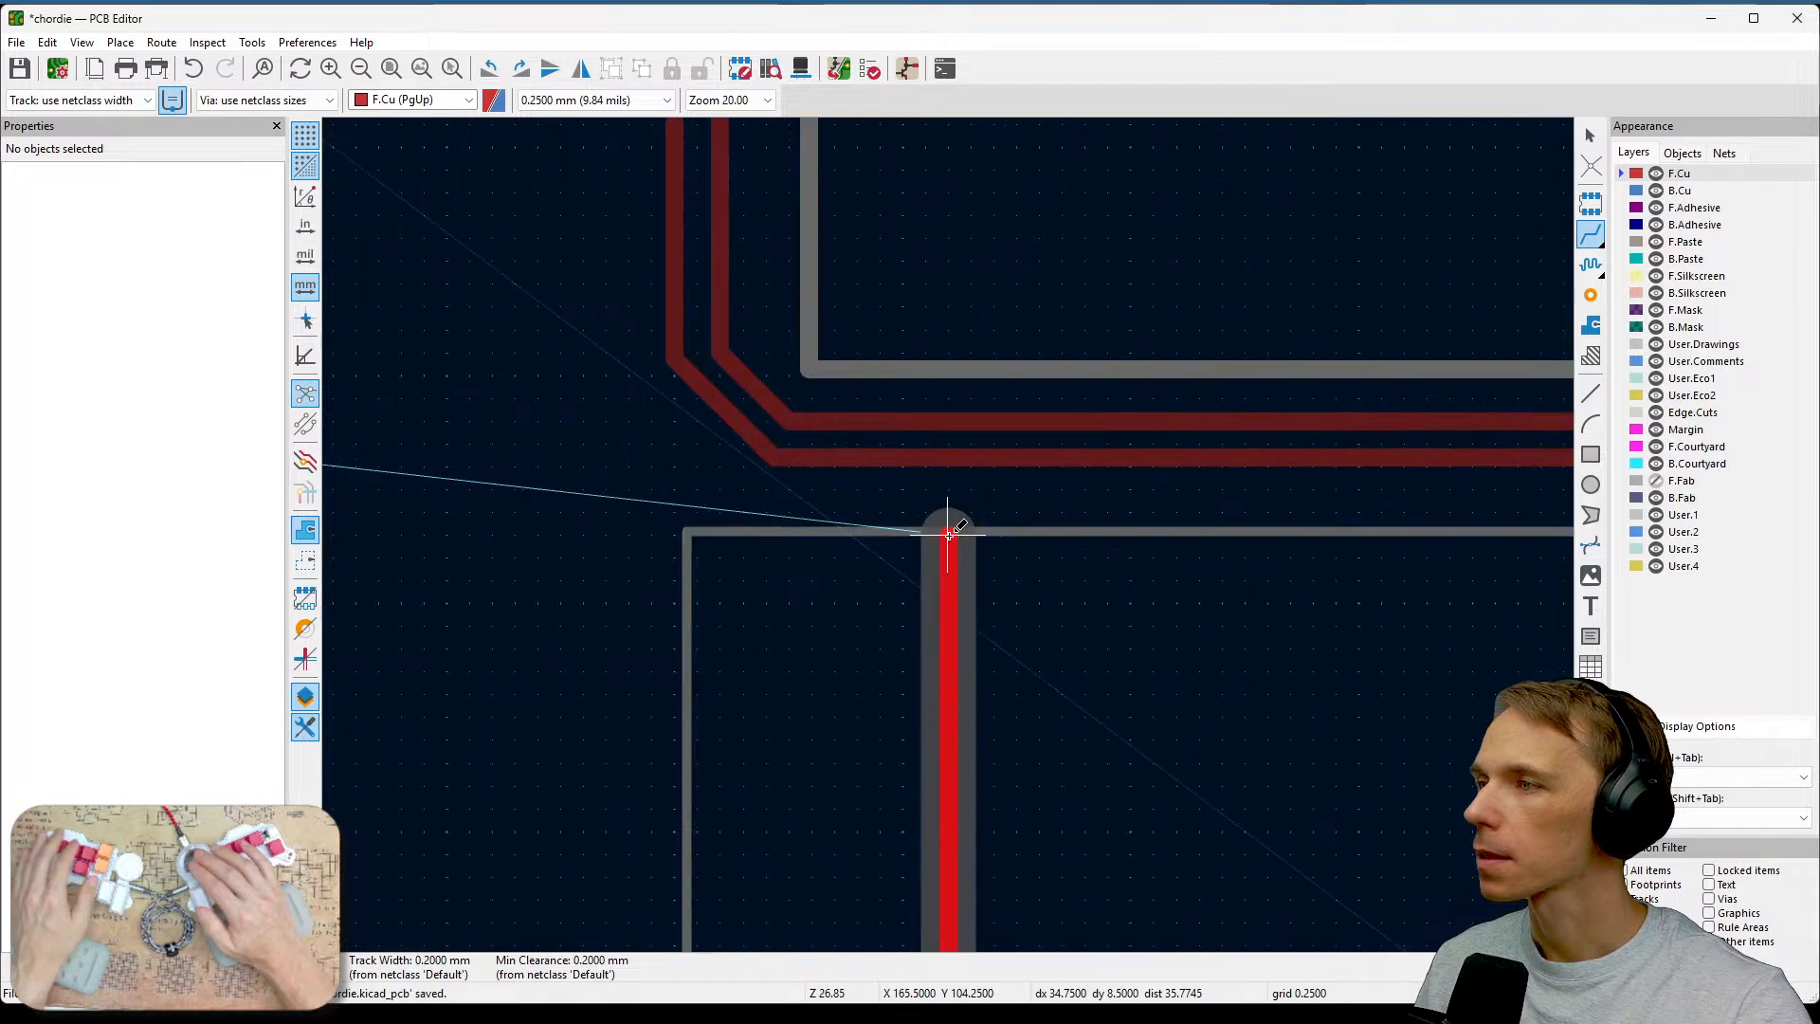
{"action": "left_click", "coordinate": [949, 536]}
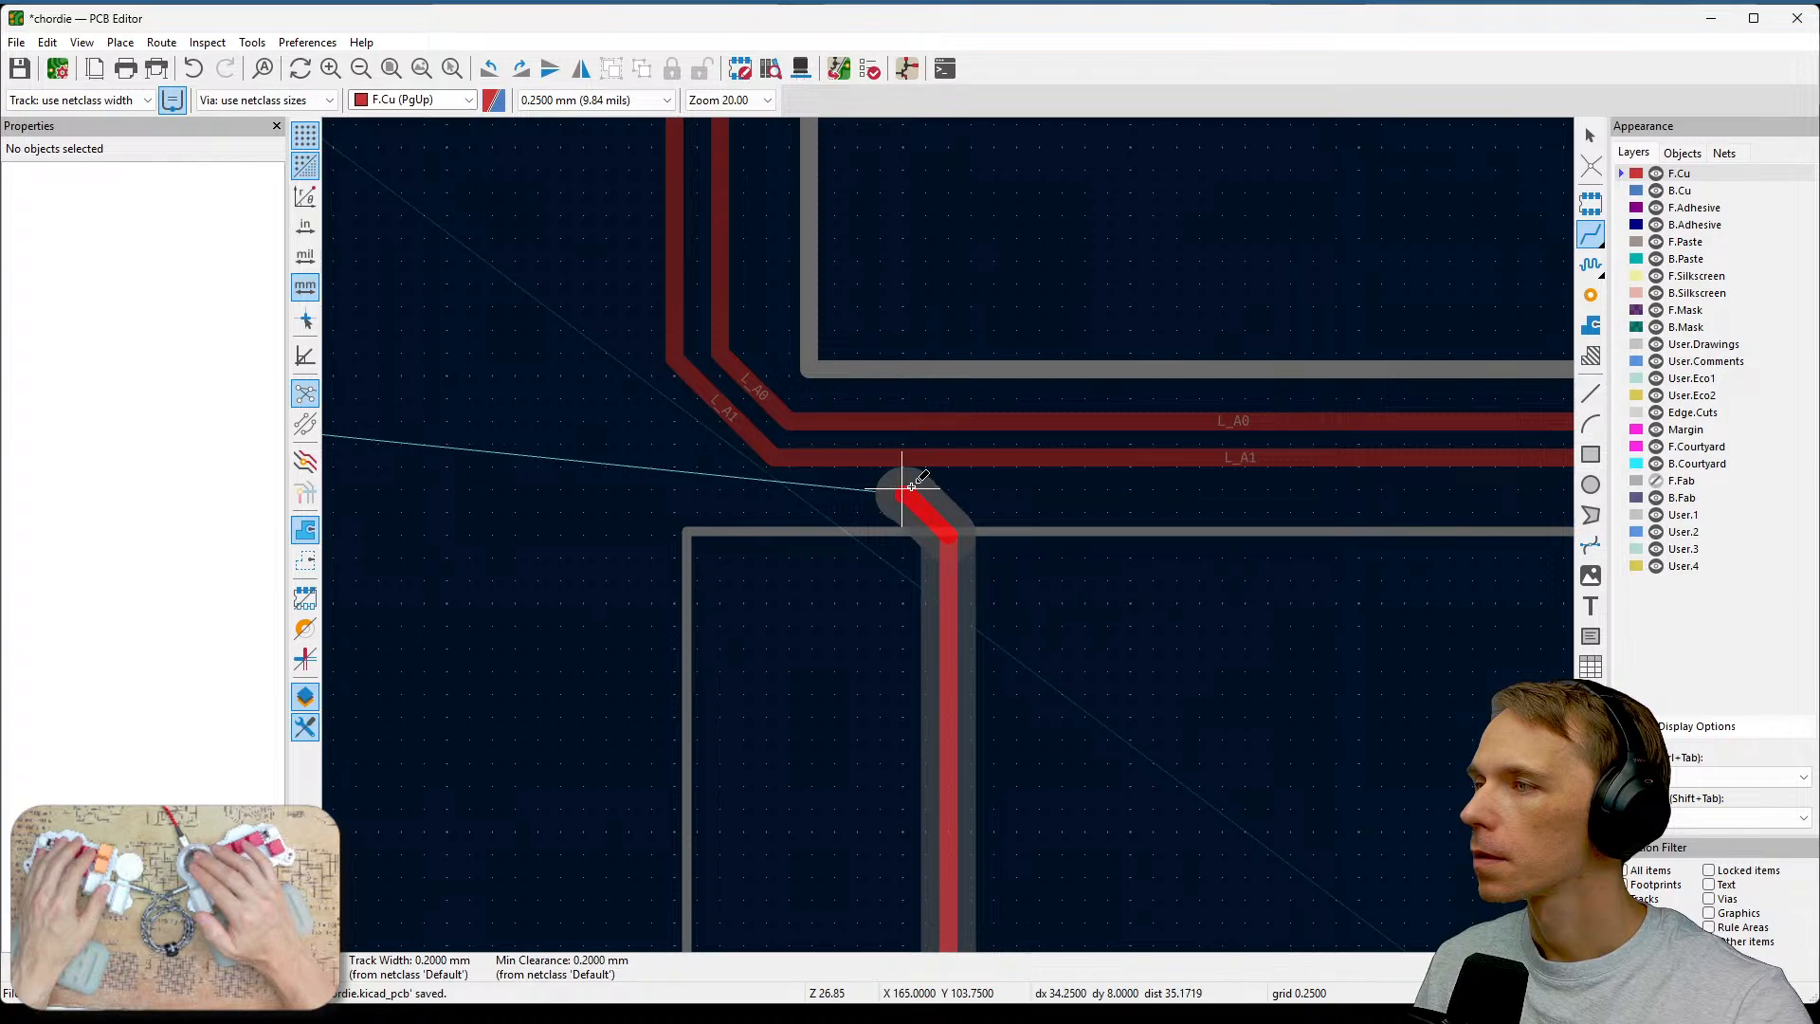
{"action": "left_click", "coordinate": [907, 491]}
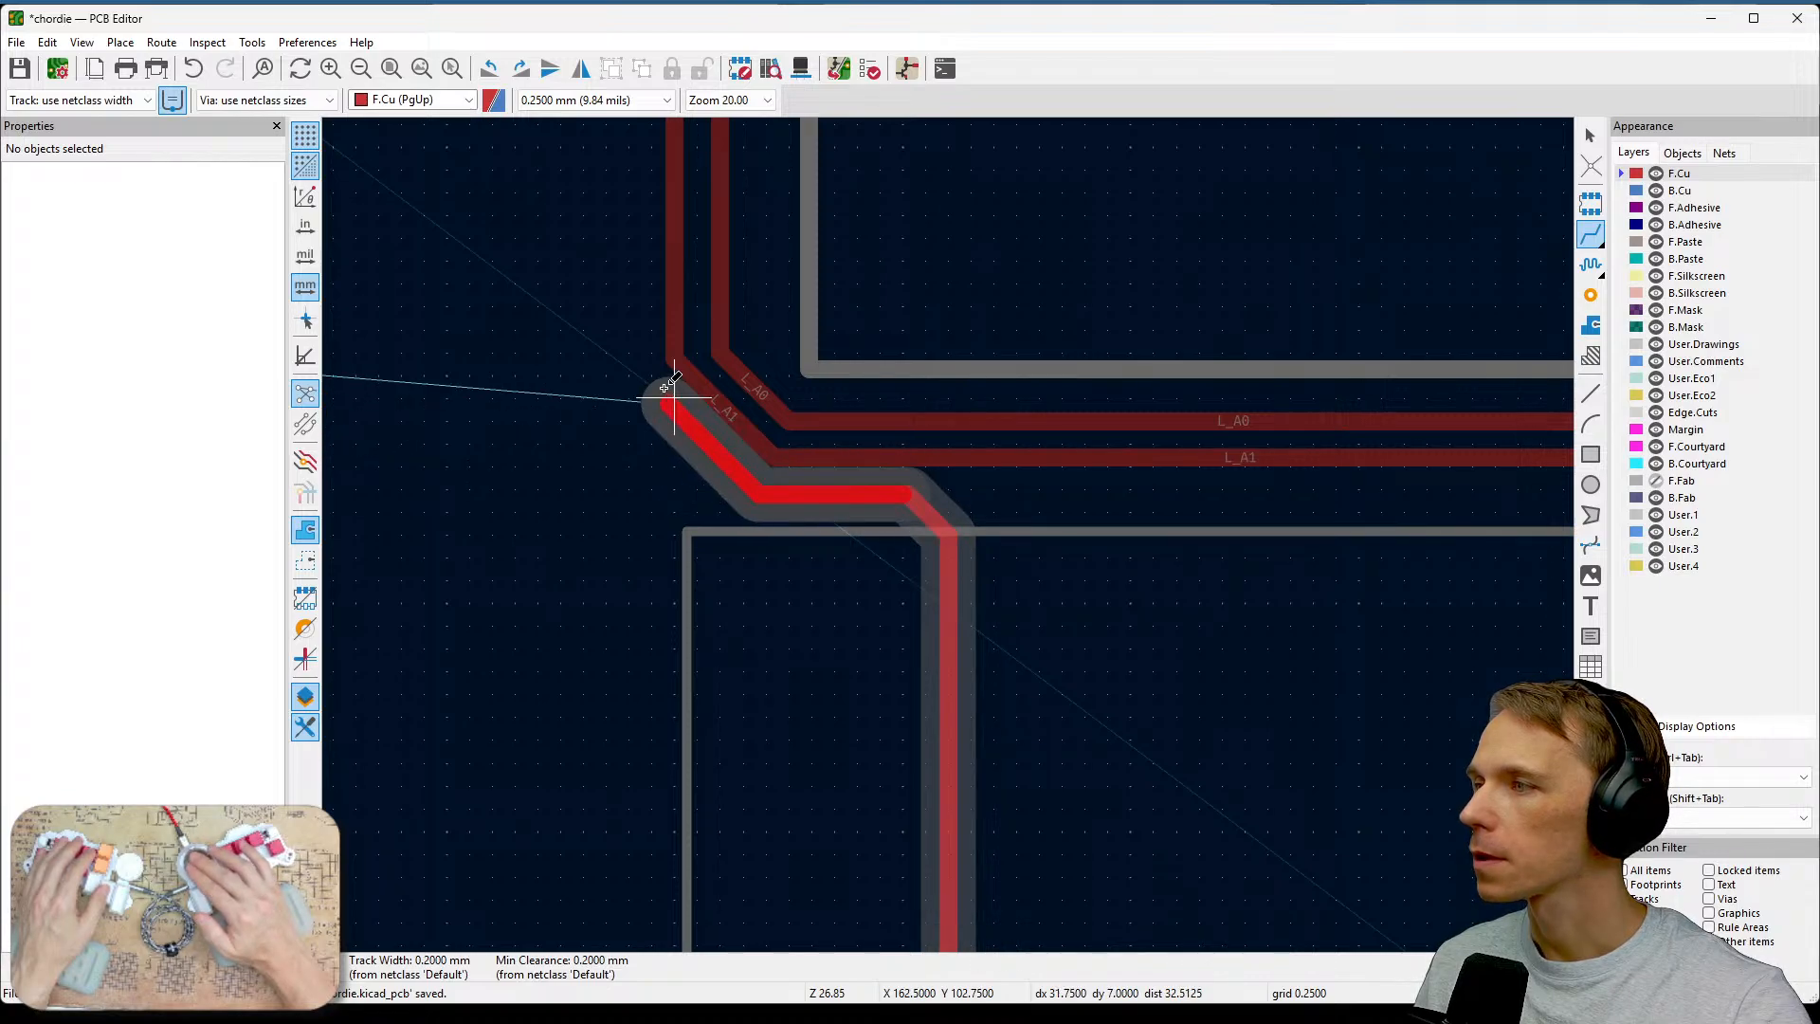
{"action": "middle_click_drag", "start_coordinate": [632, 351], "coordinate": [974, 585]}
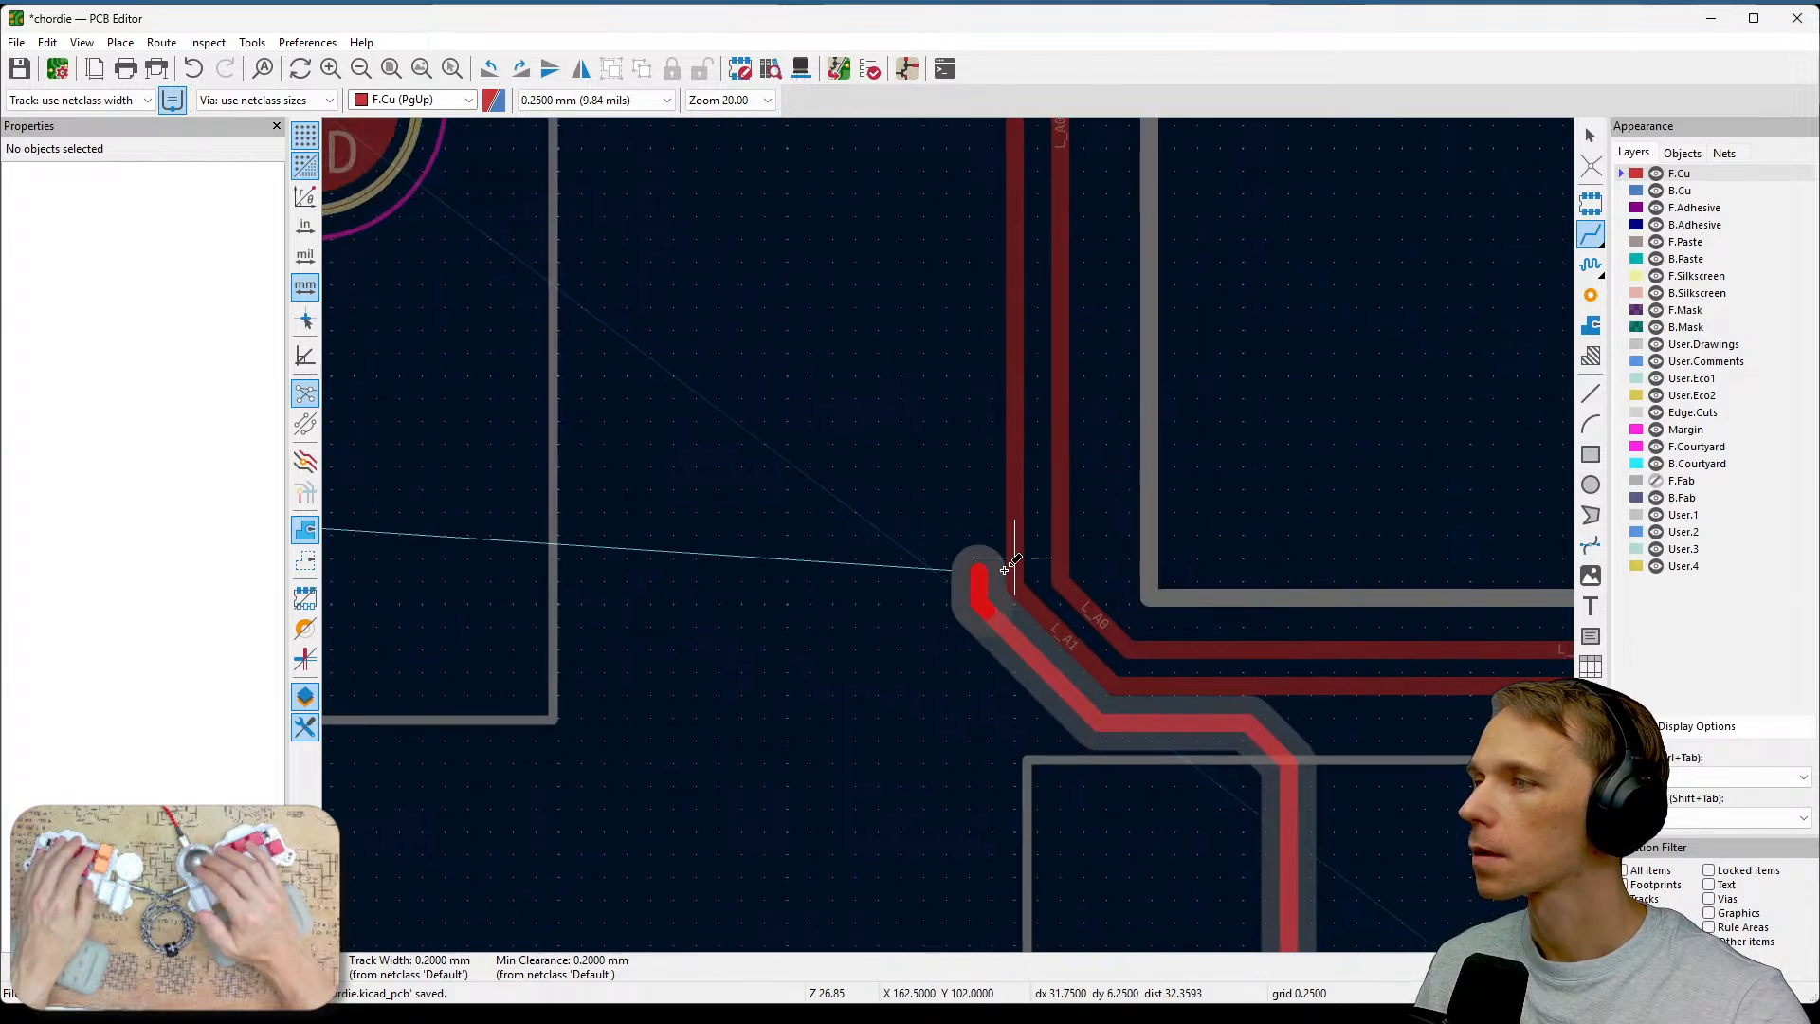
{"action": "middle_click_drag", "start_coordinate": [993, 290], "coordinate": [1036, 638]}
{"action": "middle_click_drag", "start_coordinate": [1059, 325], "coordinate": [1044, 510]}
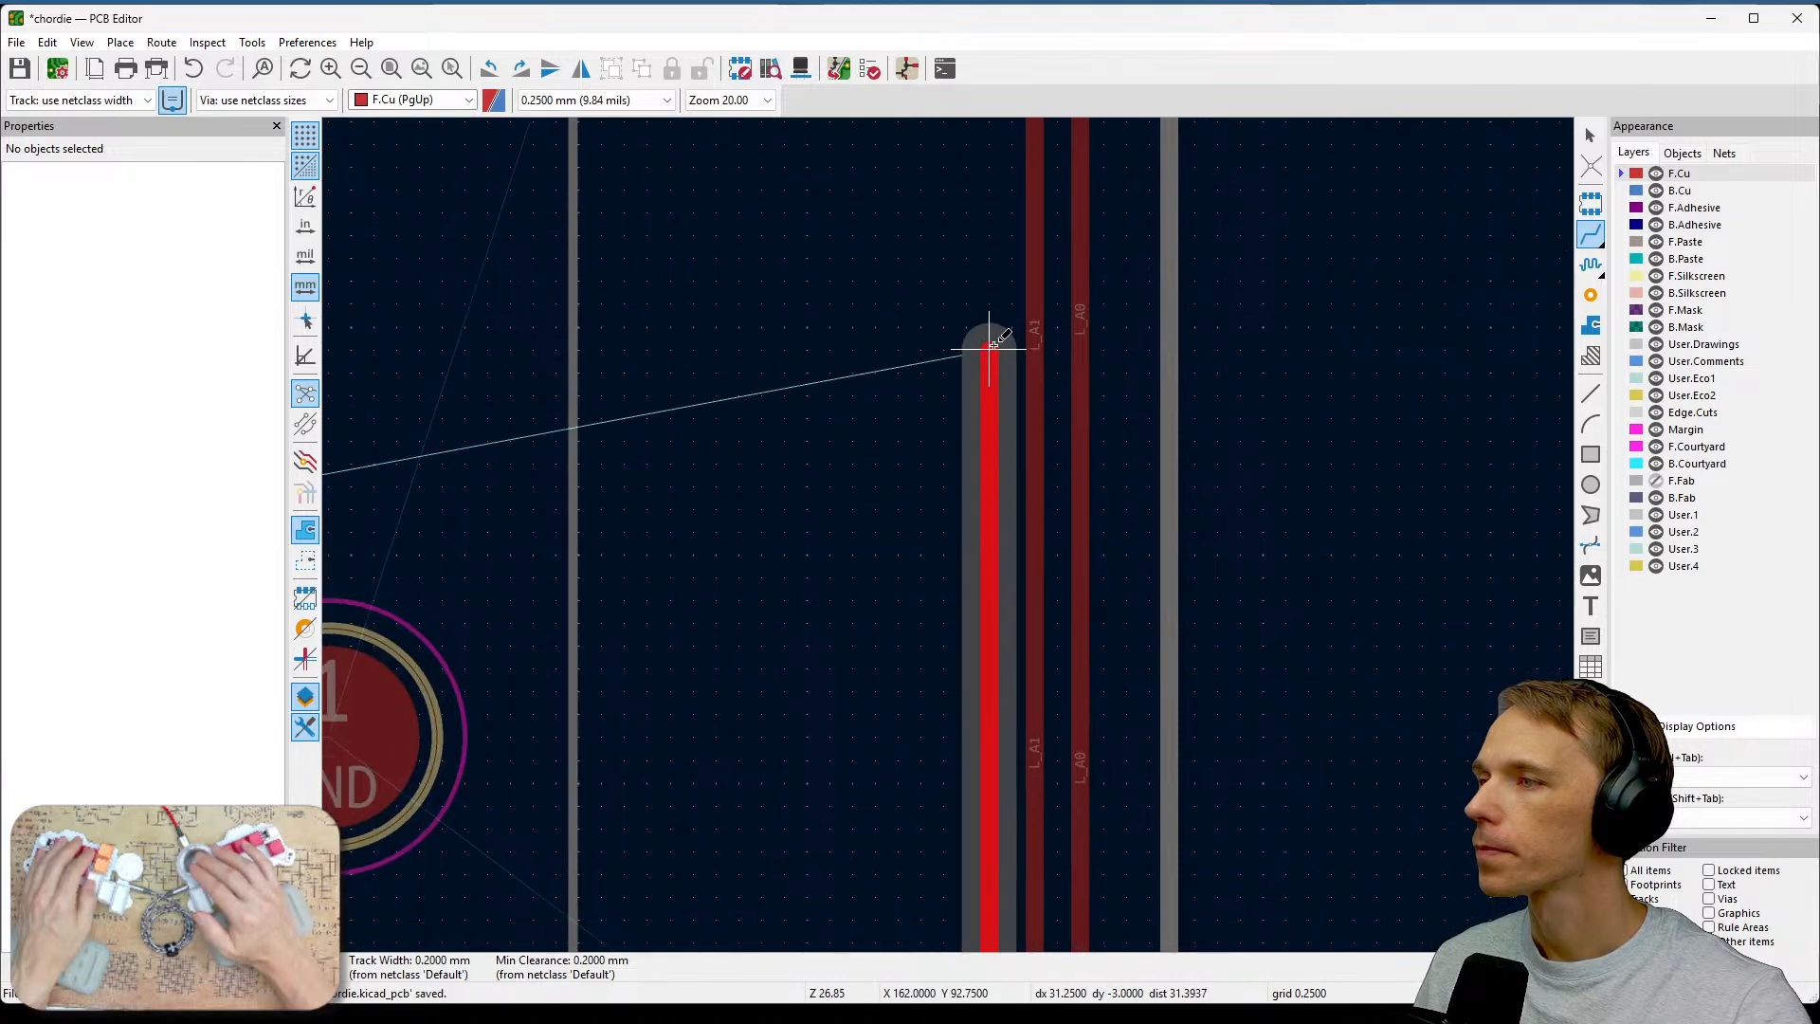
{"action": "scroll", "coordinate": [983, 345], "scroll_direction": "down", "scroll_amount": 3}
{"action": "scroll", "coordinate": [948, 338], "scroll_direction": "up", "scroll_amount": 2}
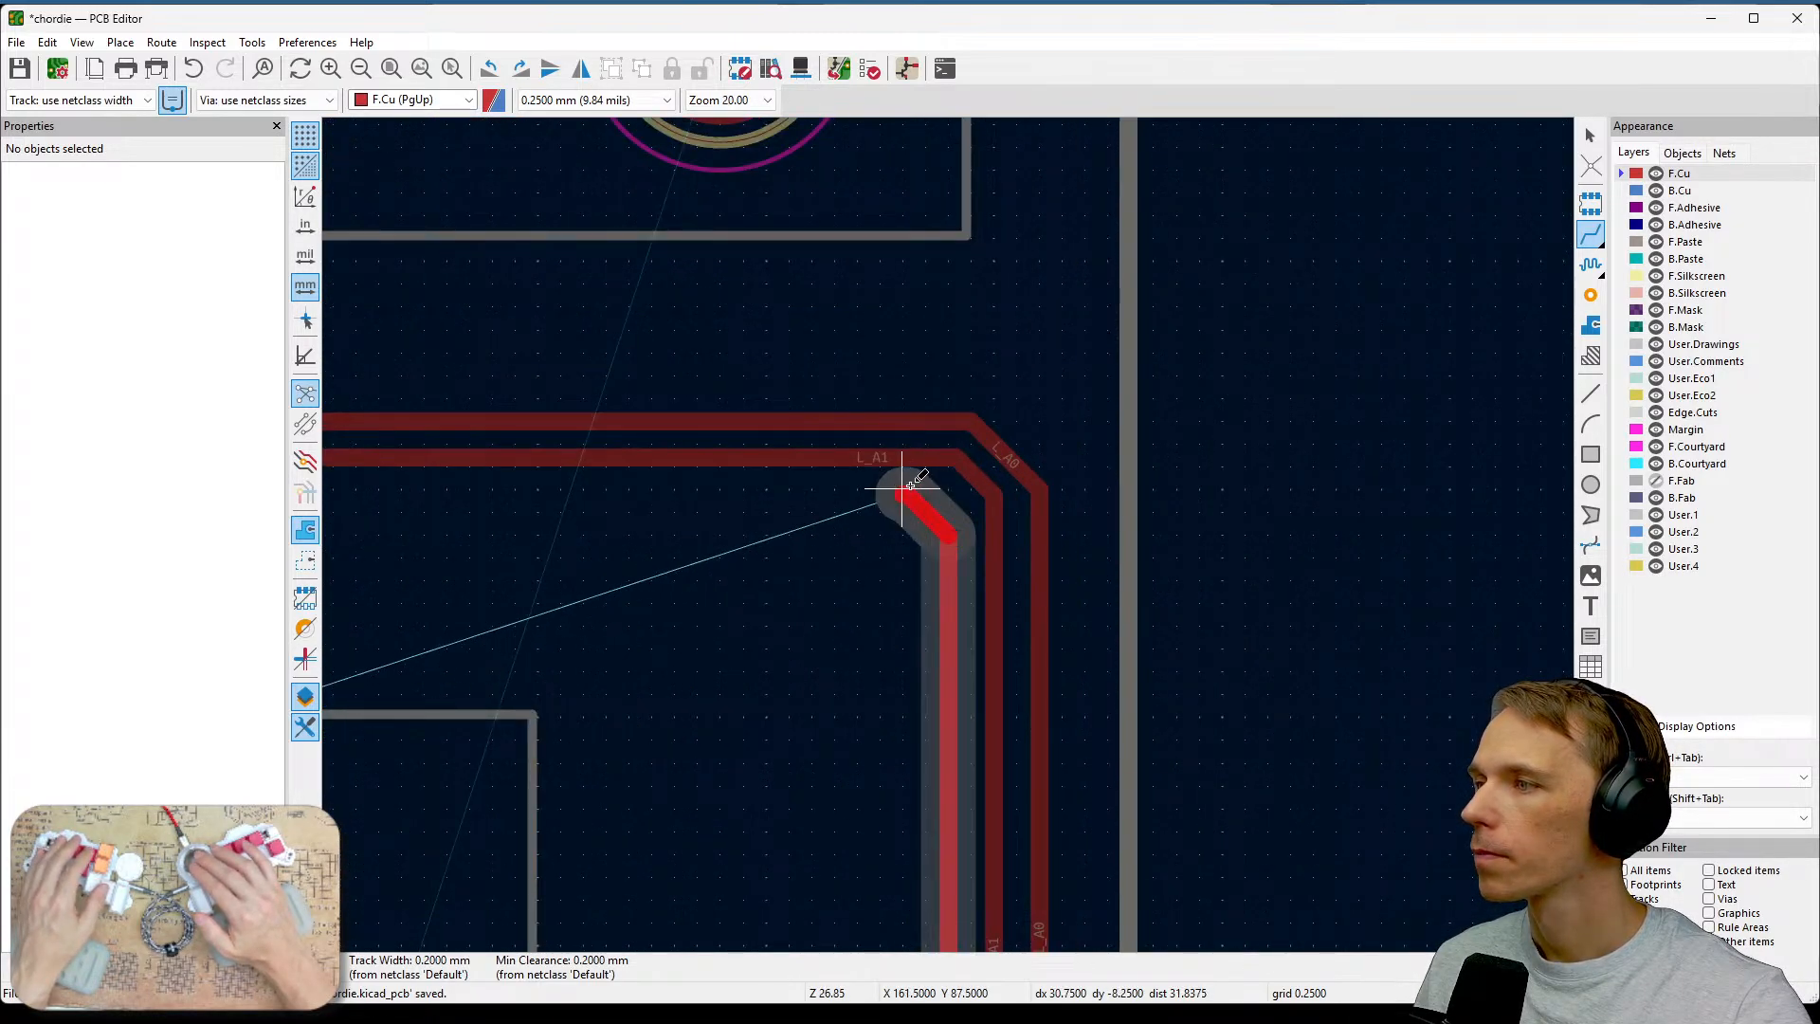
{"action": "middle_click_drag", "start_coordinate": [786, 485], "coordinate": [1381, 487]}
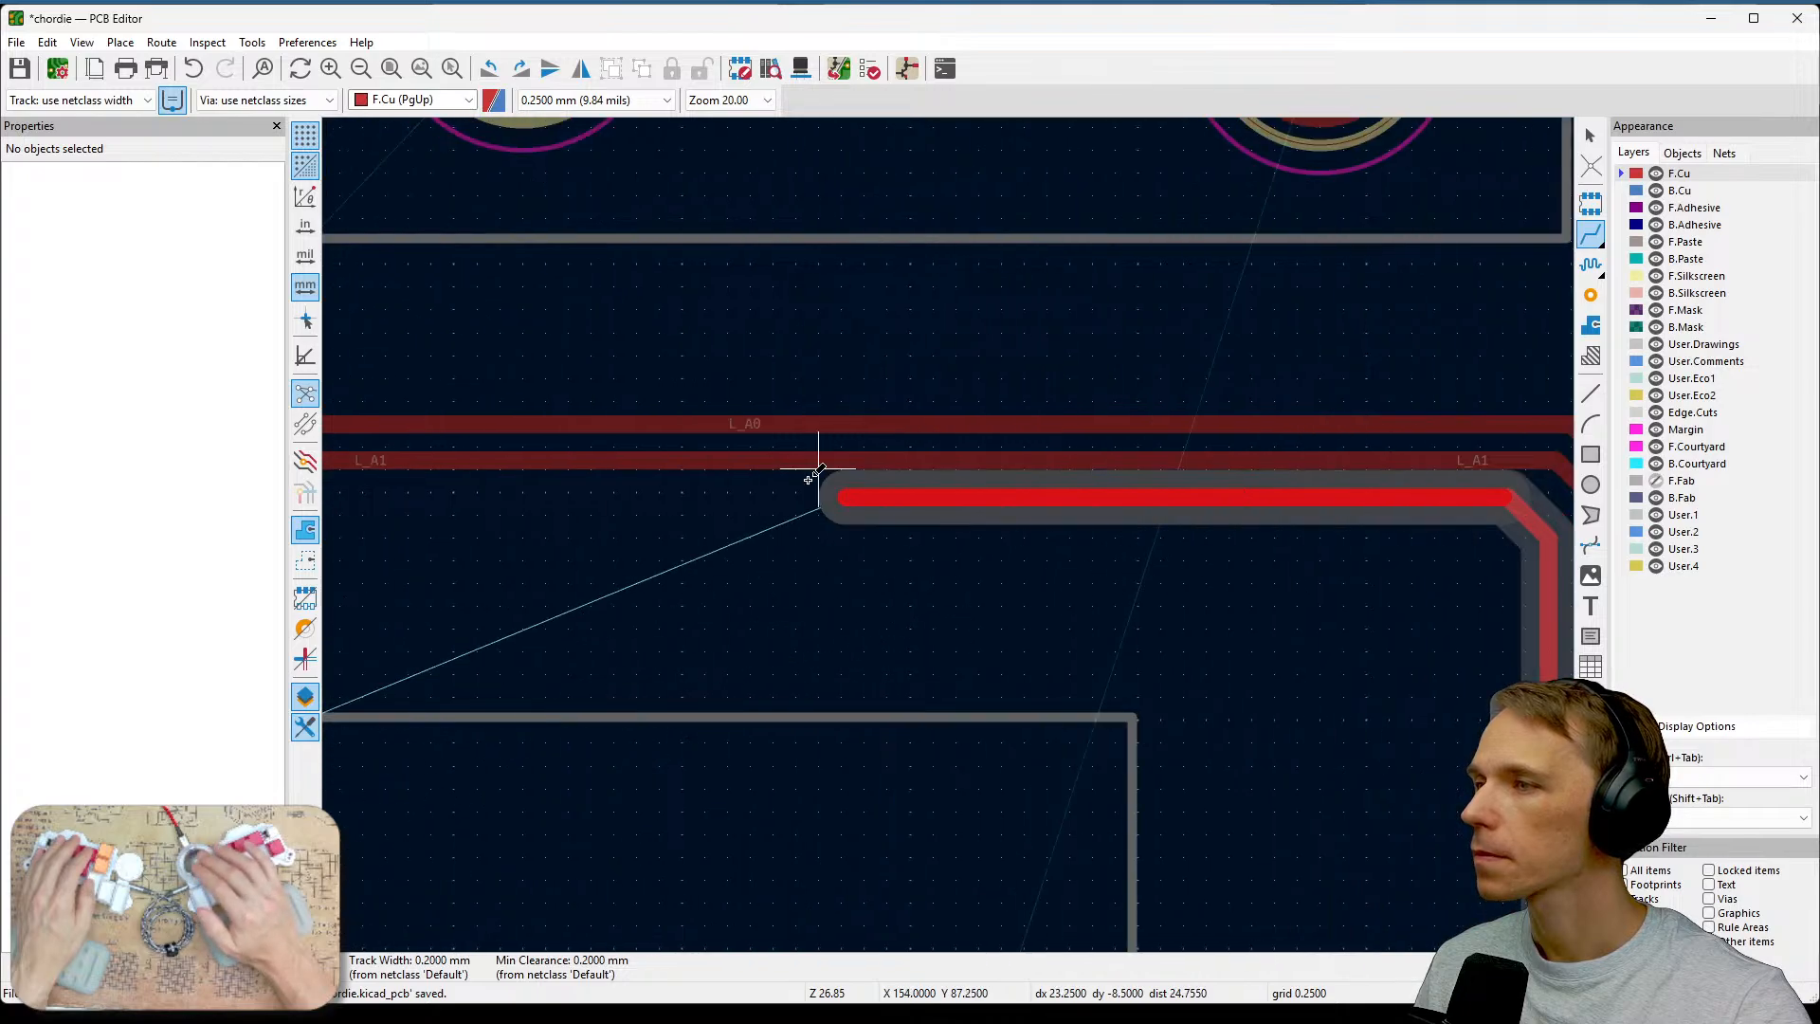
{"action": "scroll", "coordinate": [816, 468], "scroll_direction": "down", "scroll_amount": 2}
{"action": "middle_click_drag", "start_coordinate": [949, 536], "coordinate": [1393, 526]}
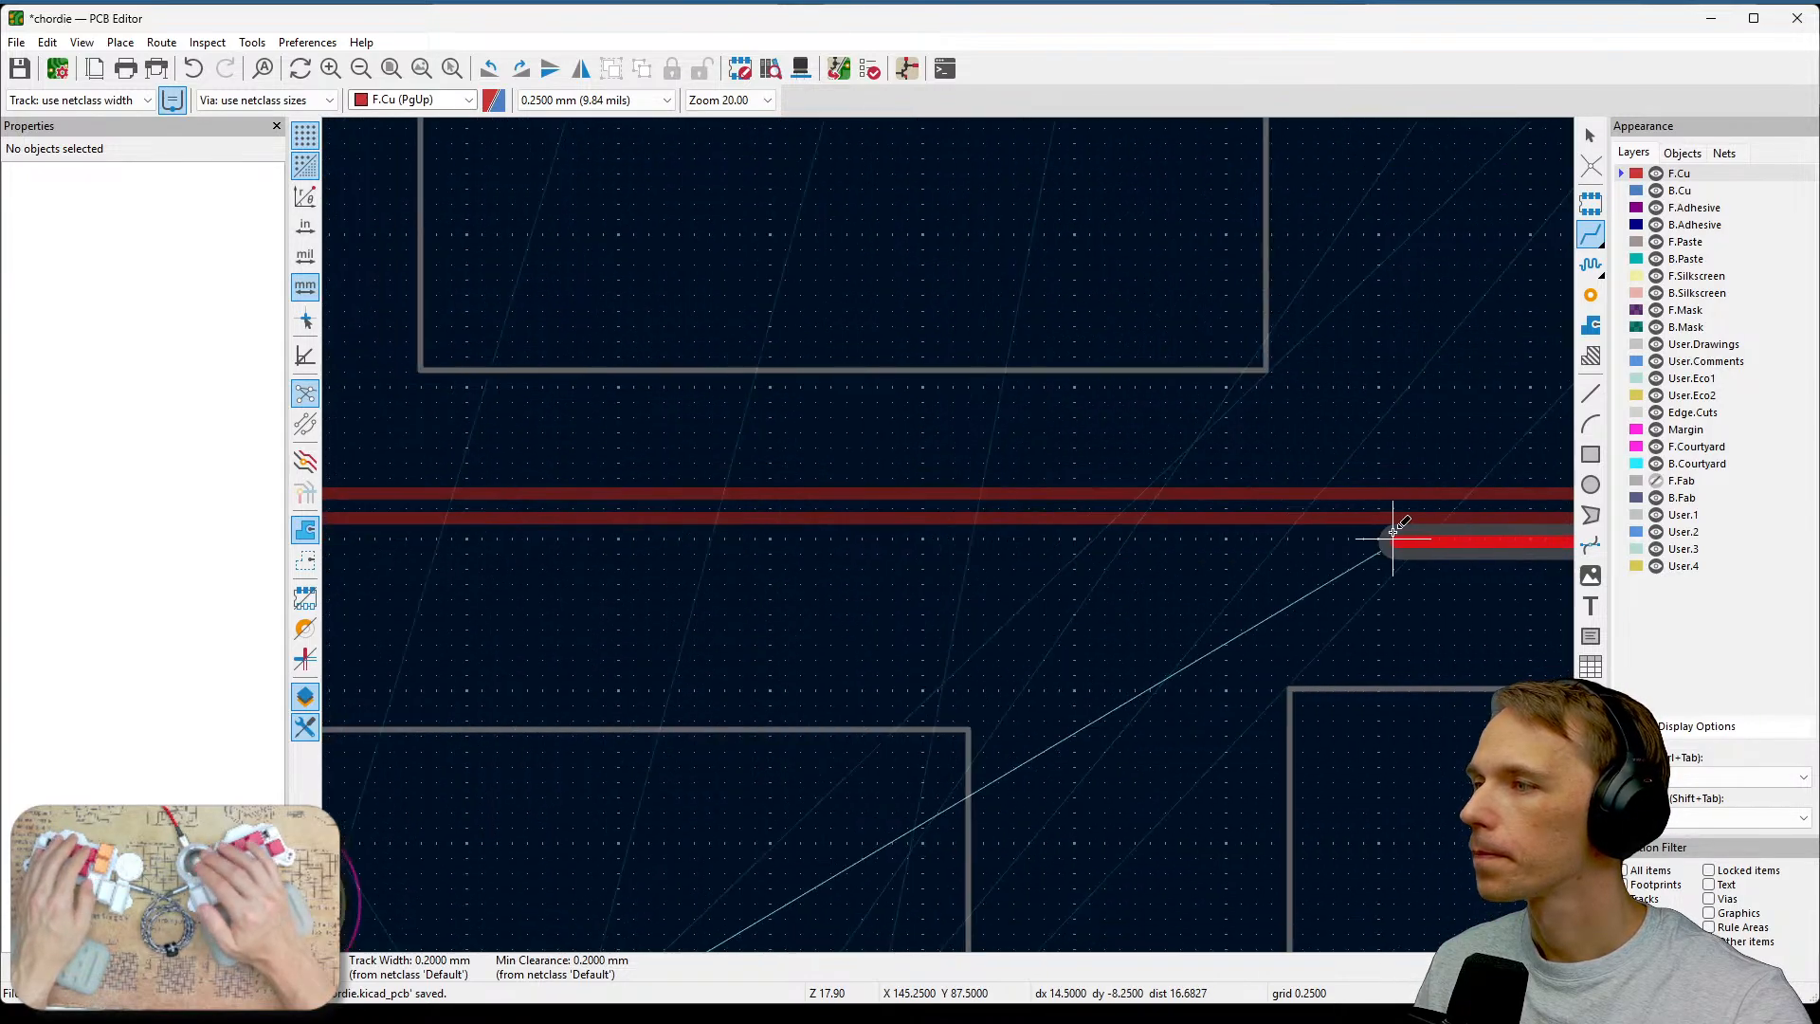
{"action": "middle_click_drag", "start_coordinate": [849, 531], "coordinate": [1313, 557]}
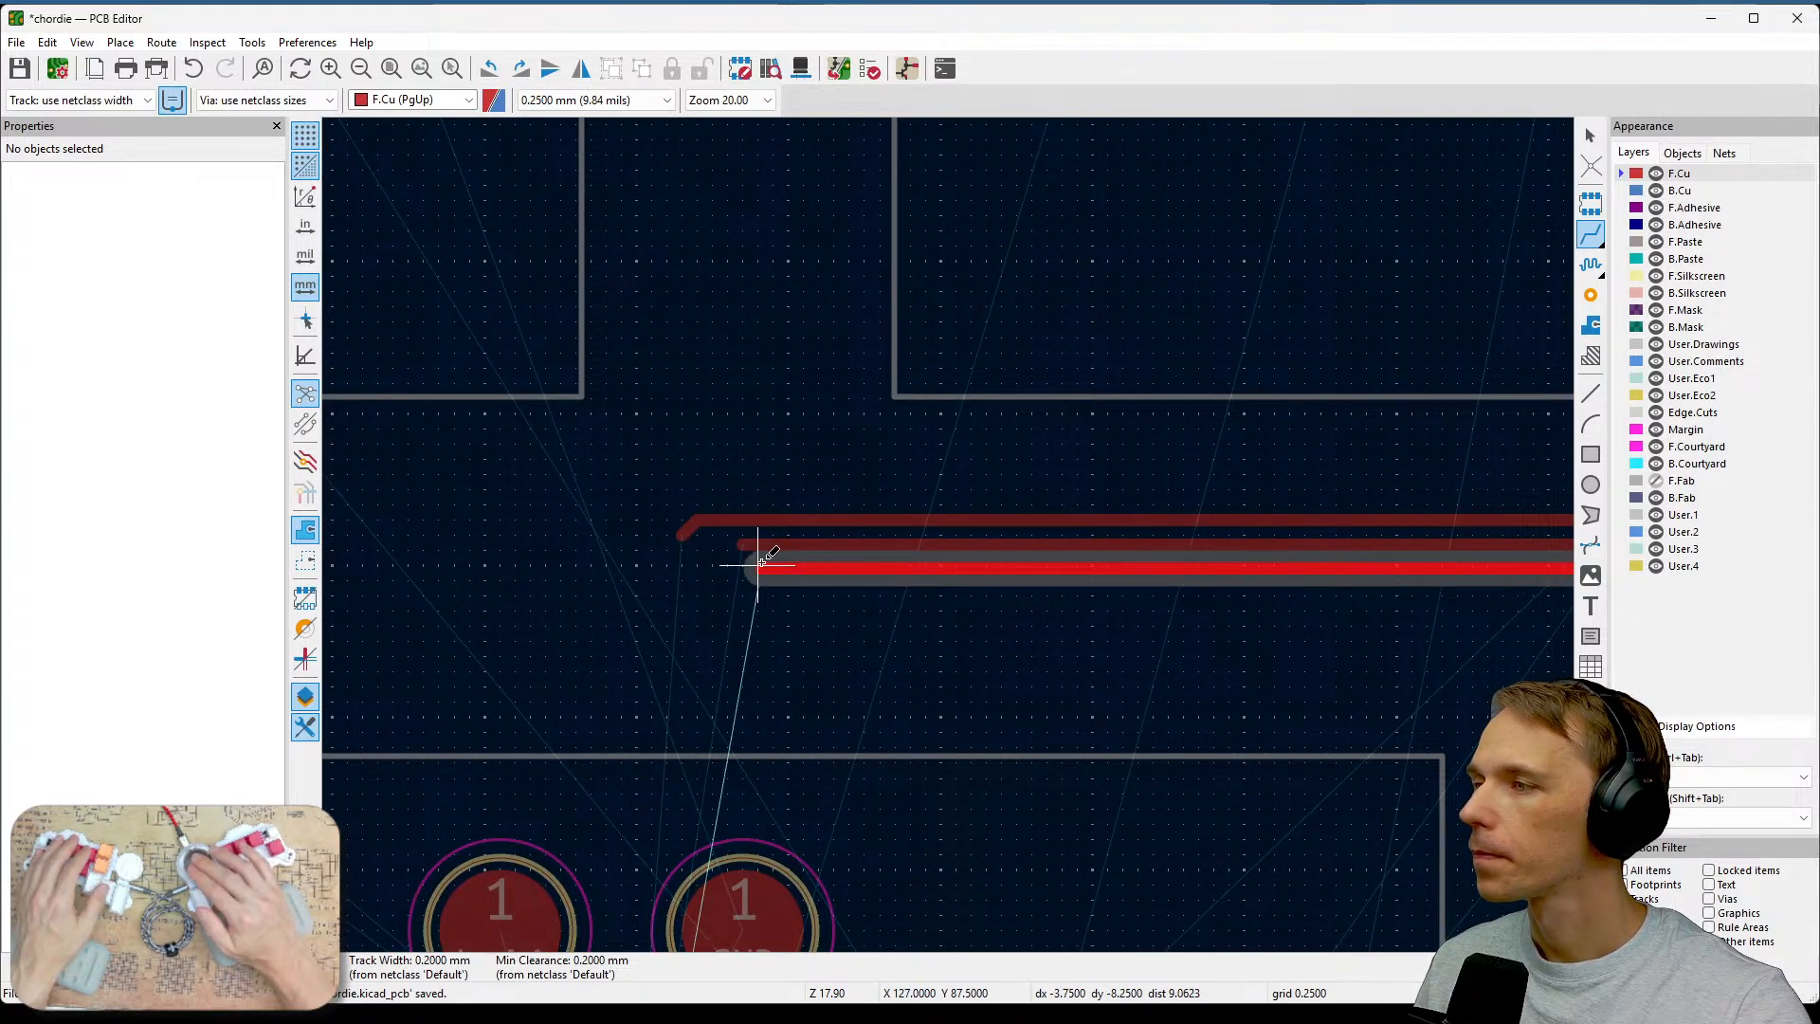
{"action": "double_click", "coordinate": [761, 563]}
Route a front-copper track from the L_A3 switch pad parallel to the bundle, ending near U1, and switch back to the back copper layer.
{"action": "scroll", "coordinate": [1153, 719], "scroll_direction": "down", "scroll_amount": 2}
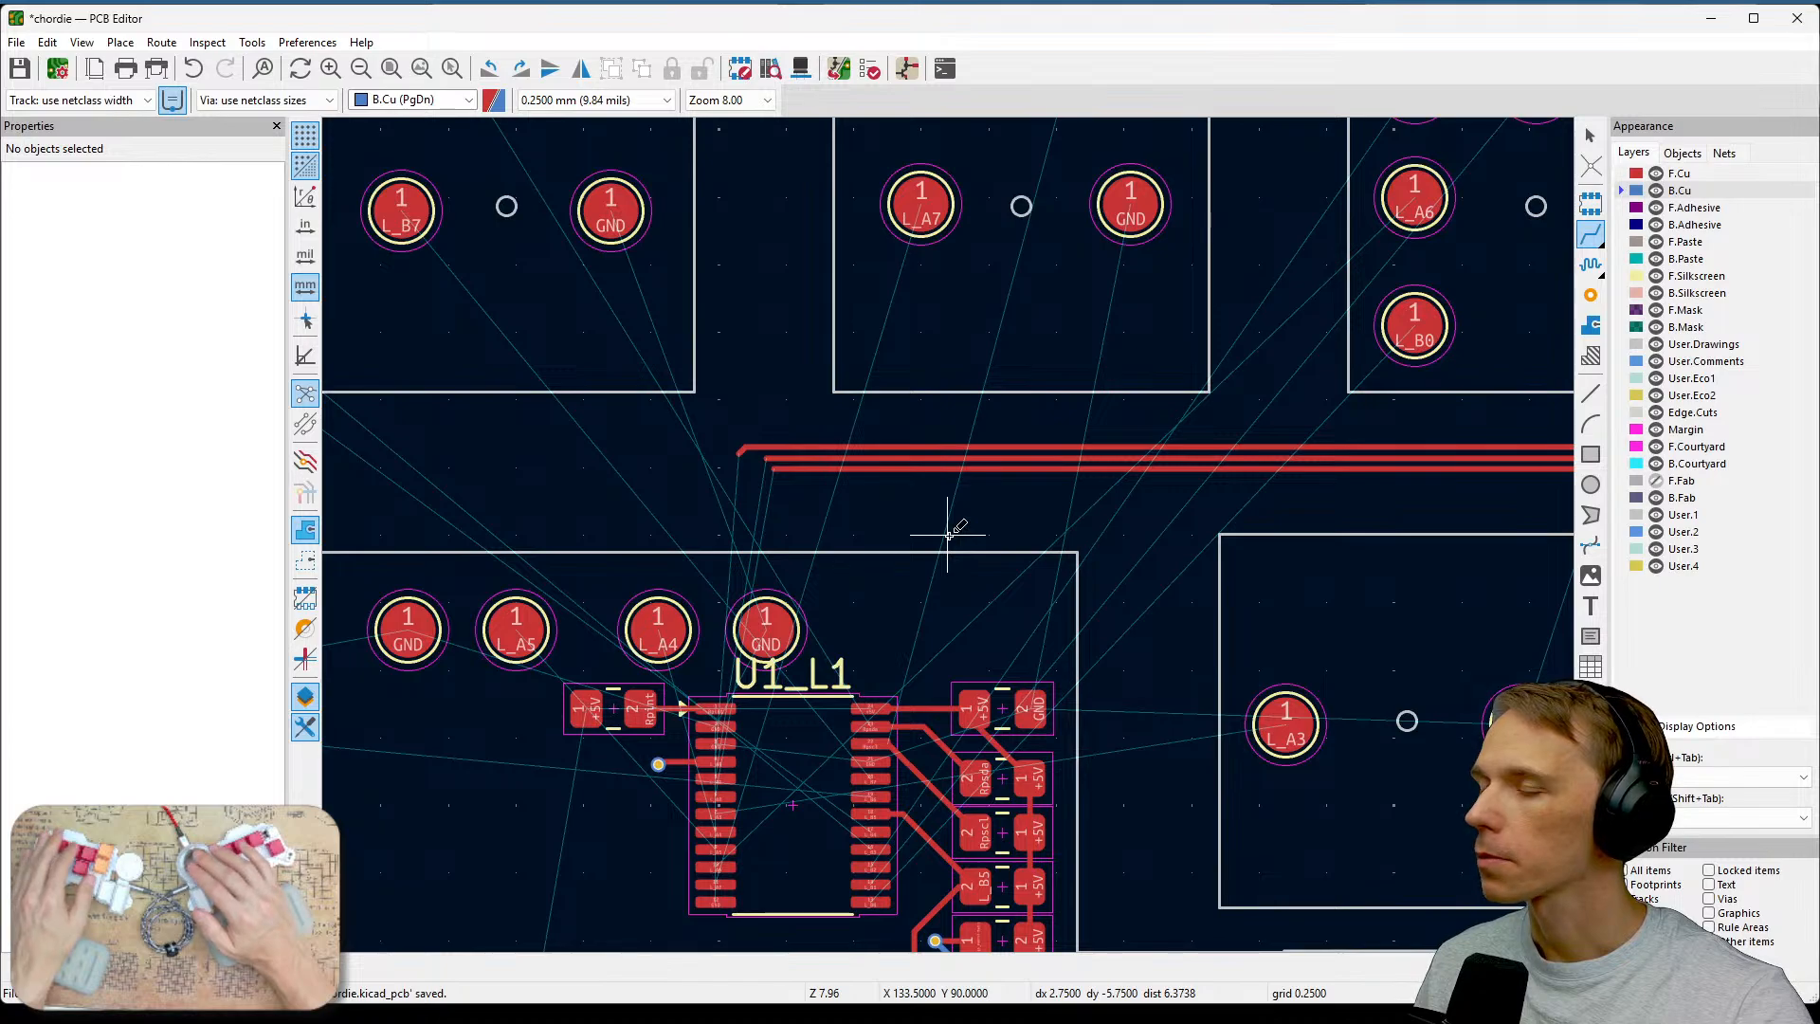
{"action": "scroll", "coordinate": [948, 534], "scroll_direction": "down", "scroll_amount": 2}
{"action": "middle_click_drag", "start_coordinate": [1146, 612], "coordinate": [812, 435]}
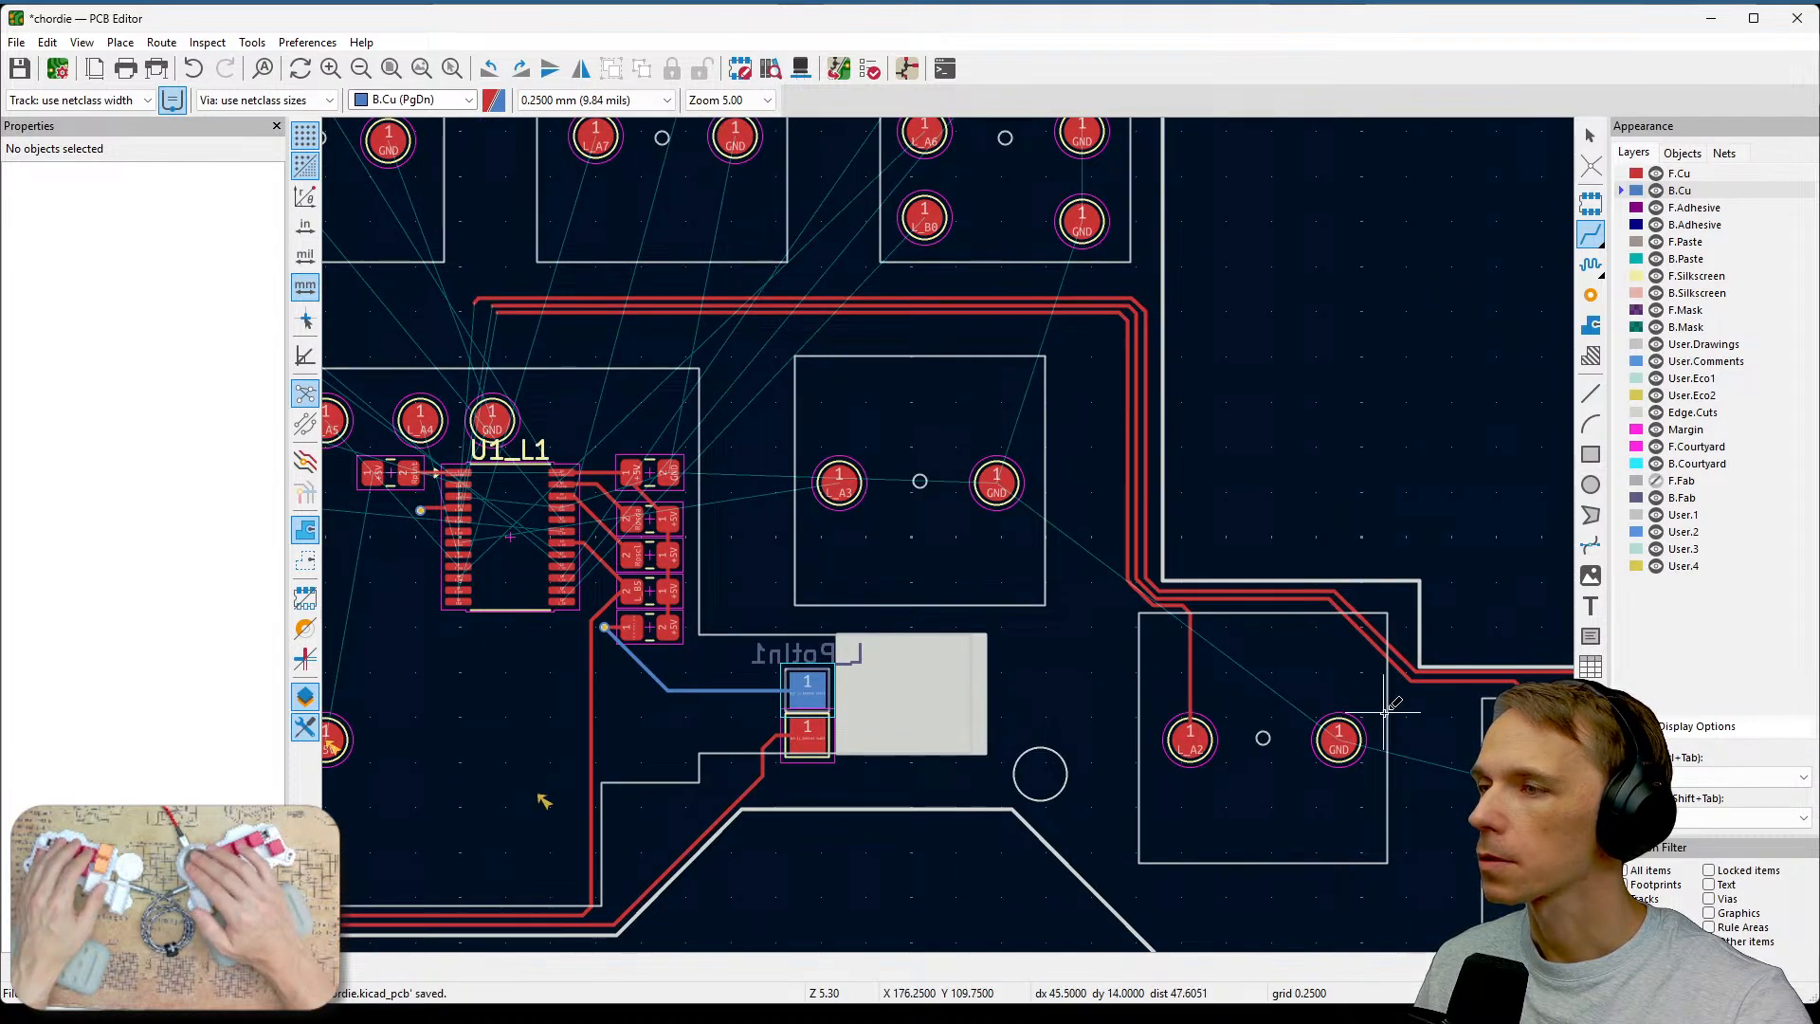
{"action": "middle_click_drag", "start_coordinate": [1343, 625], "coordinate": [1394, 682]}
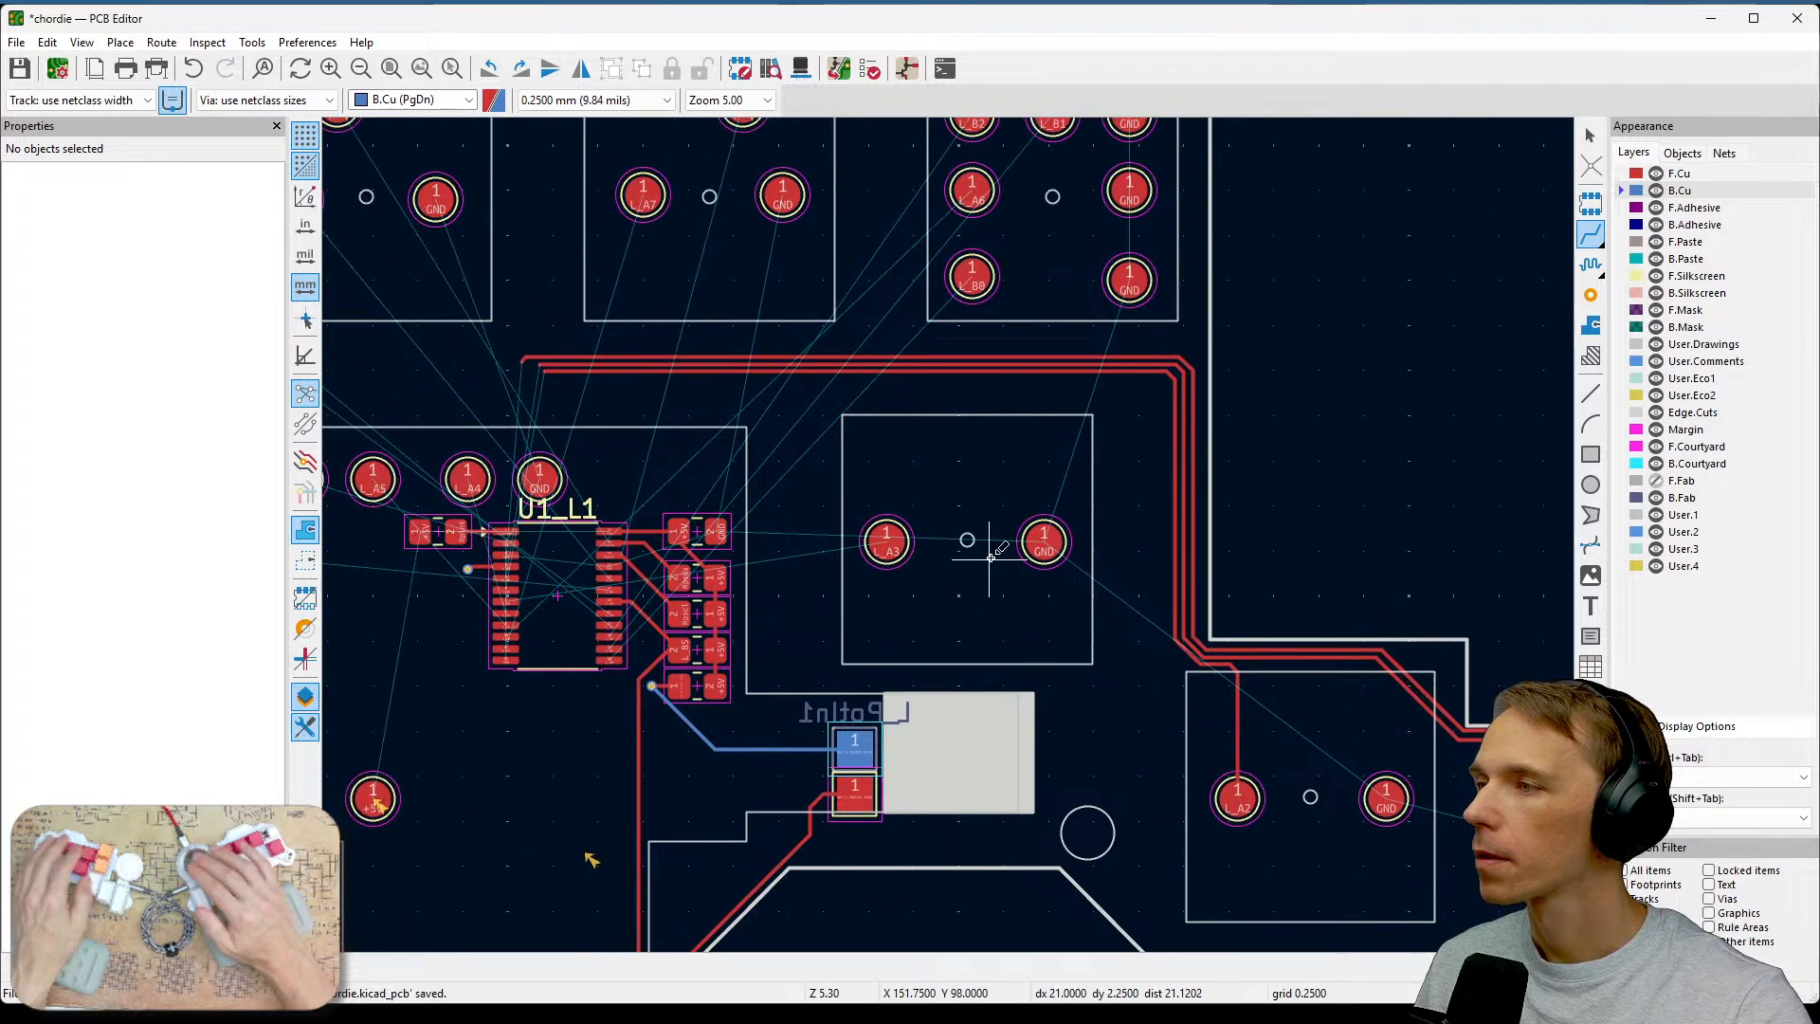
{"action": "scroll", "coordinate": [989, 557], "scroll_direction": "up", "scroll_amount": 1}
{"action": "middle_click_drag", "start_coordinate": [950, 535], "coordinate": [1363, 717]}
{"action": "left_click", "coordinate": [1204, 678]}
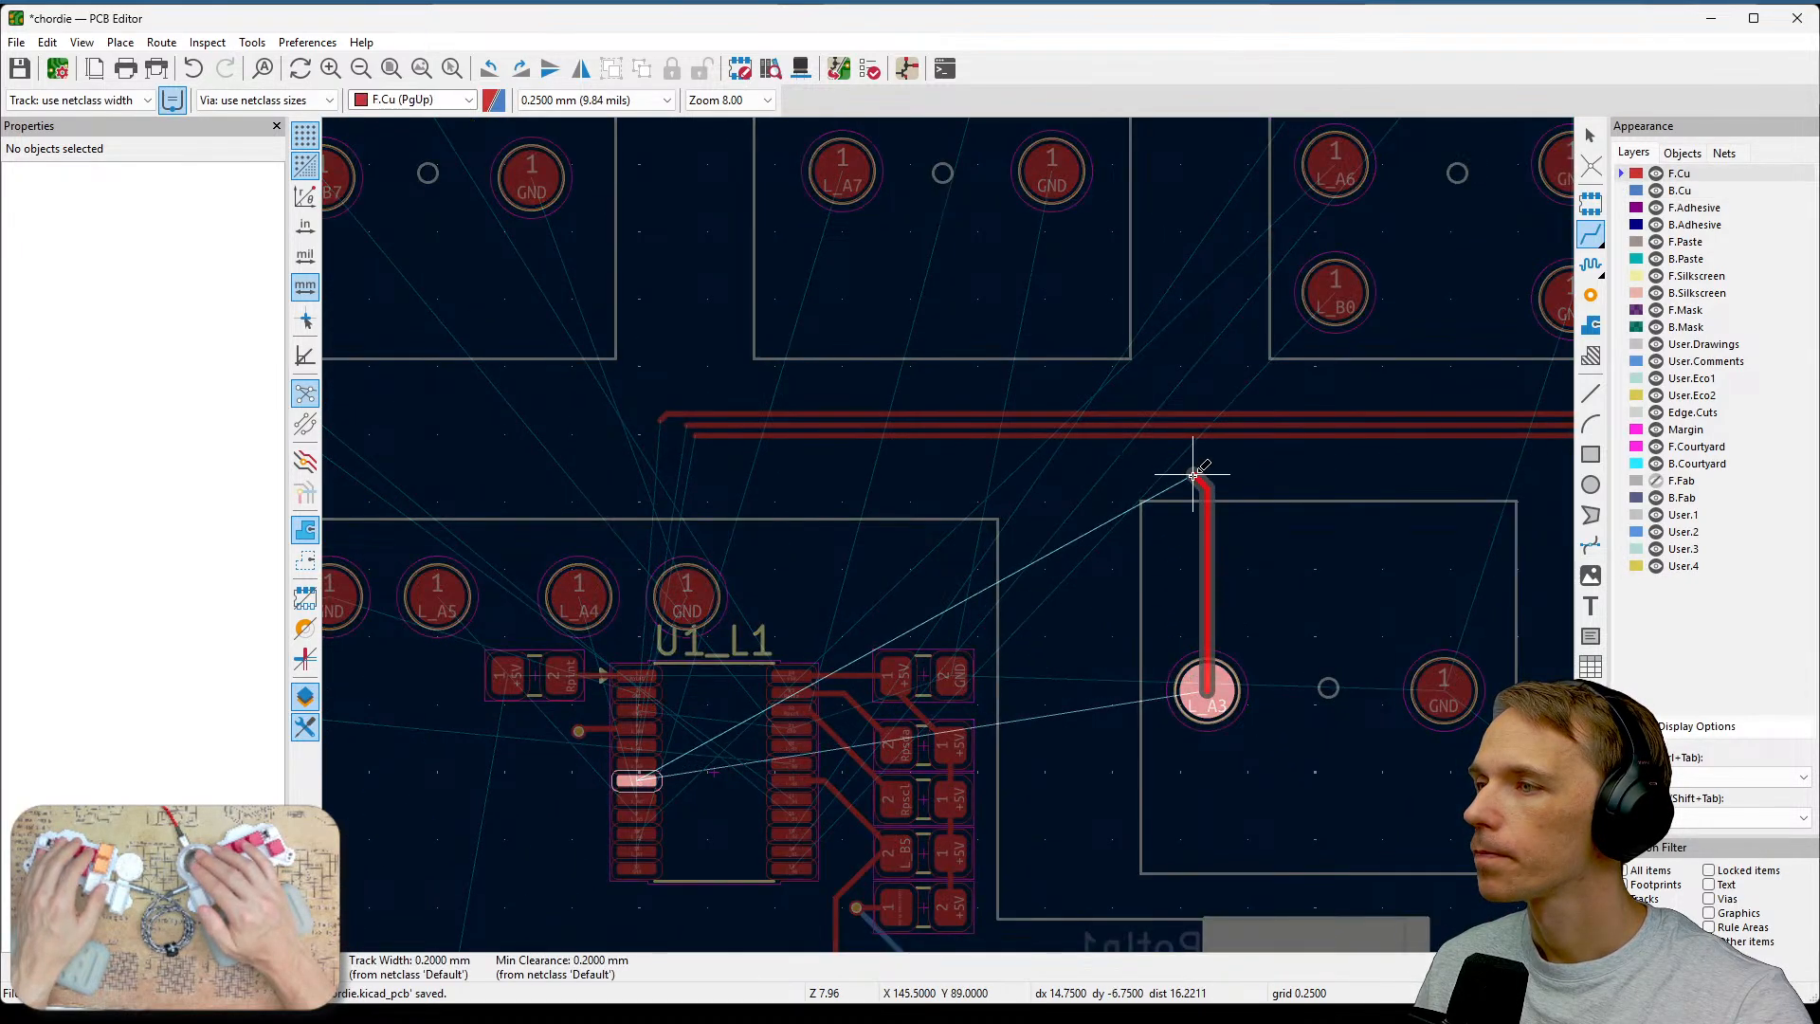
{"action": "scroll", "coordinate": [1203, 453], "scroll_direction": "up", "scroll_amount": 4}
{"action": "left_click", "coordinate": [948, 535]}
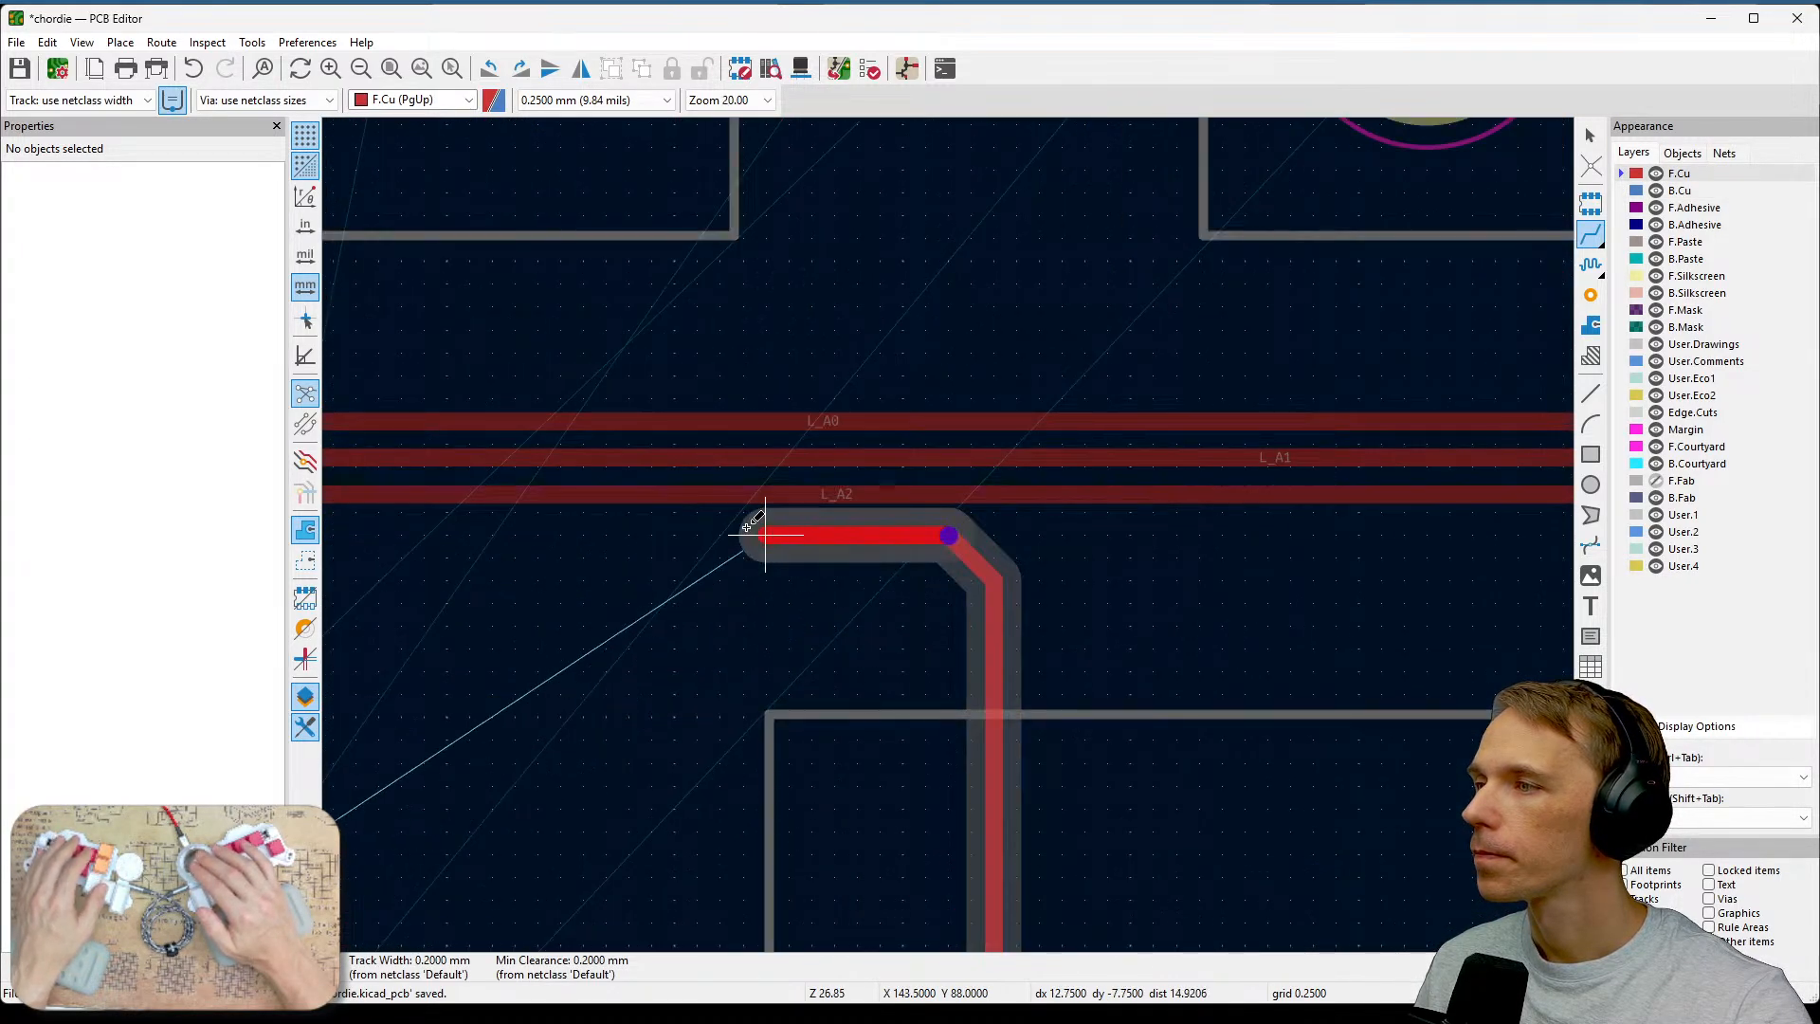
{"action": "middle_click_drag", "start_coordinate": [736, 532], "coordinate": [1357, 593]}
{"action": "middle_click_drag", "start_coordinate": [409, 638], "coordinate": [808, 607]}
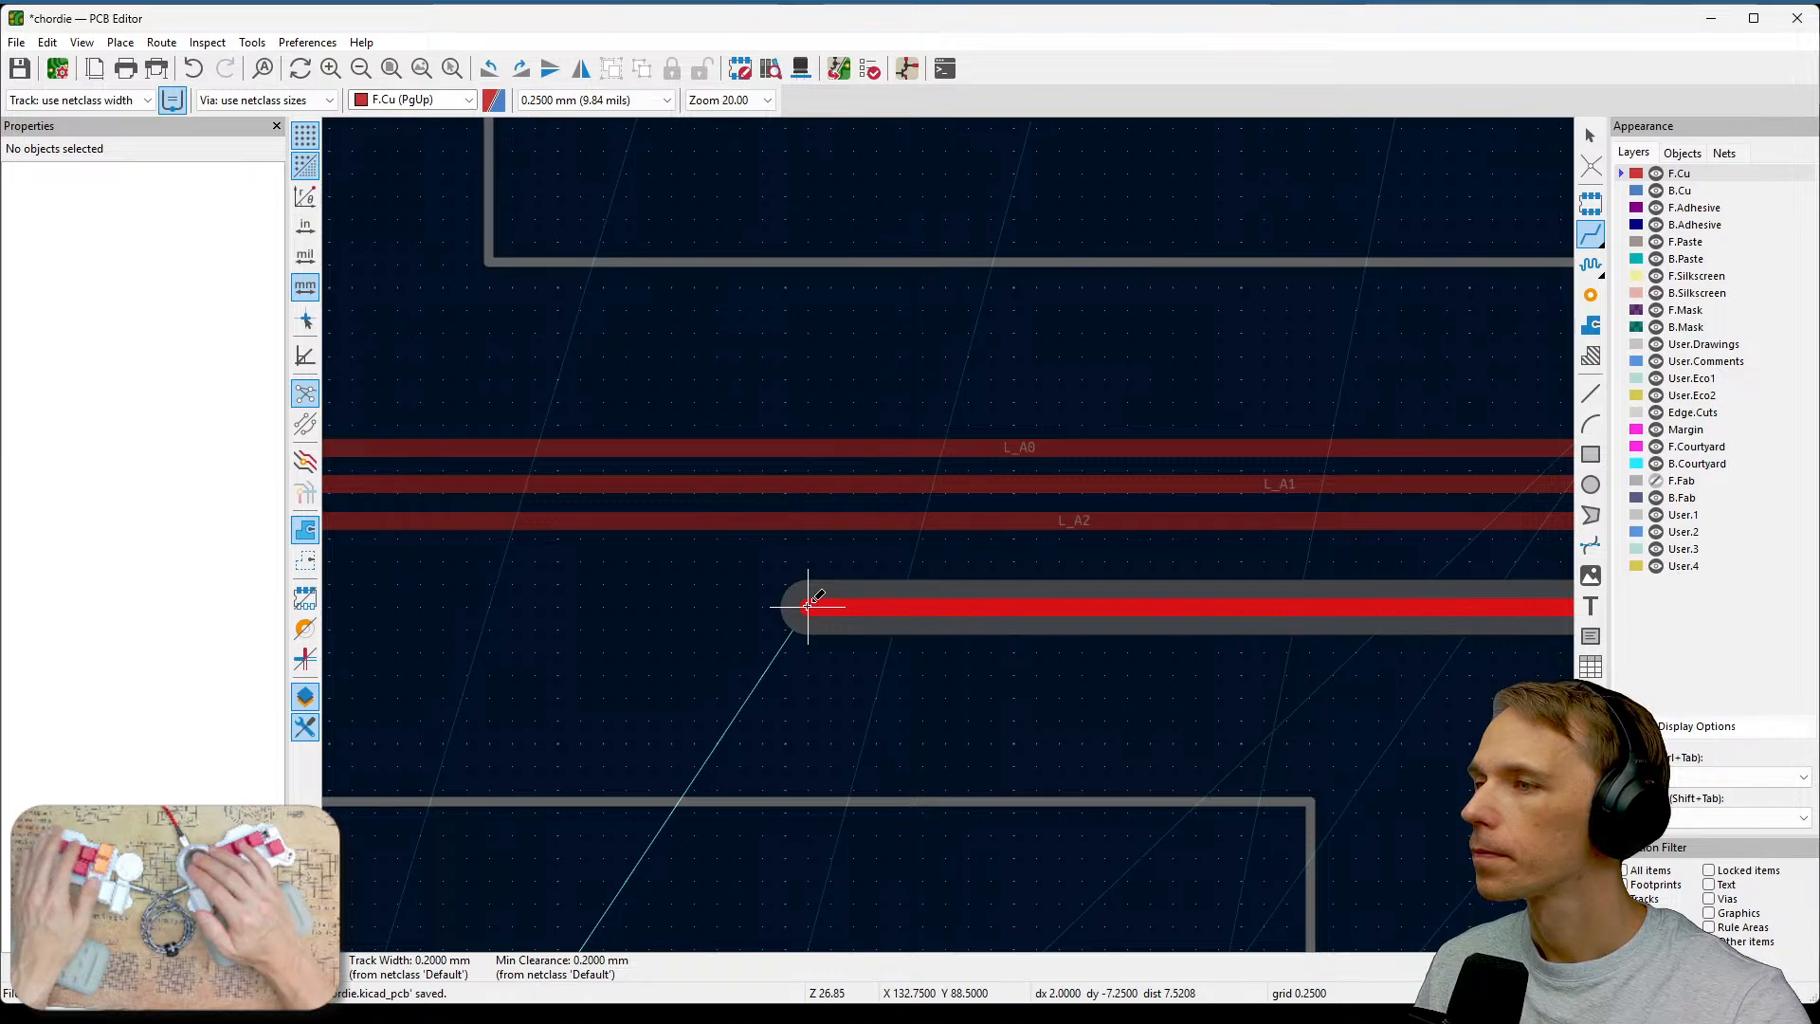
{"action": "scroll", "coordinate": [808, 605], "scroll_direction": "down", "scroll_amount": 3}
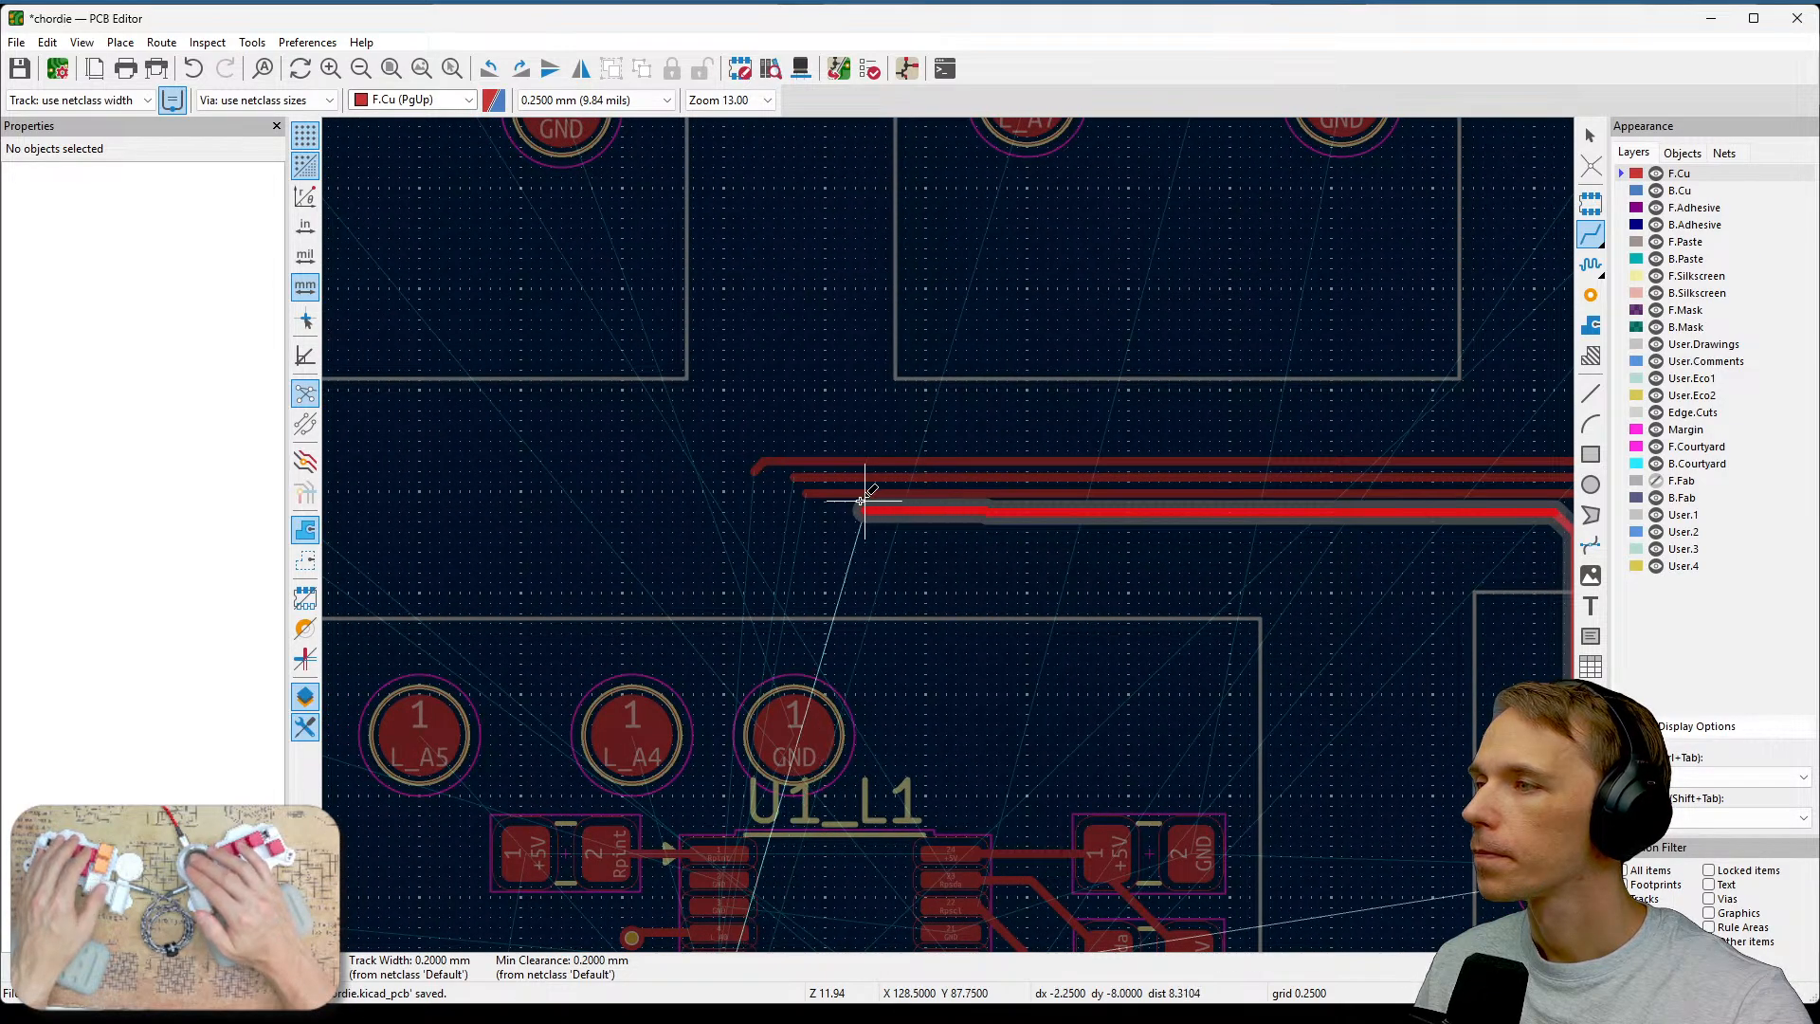
{"action": "double_click", "coordinate": [805, 509]}
{"action": "key", "text": "Page_Down"}
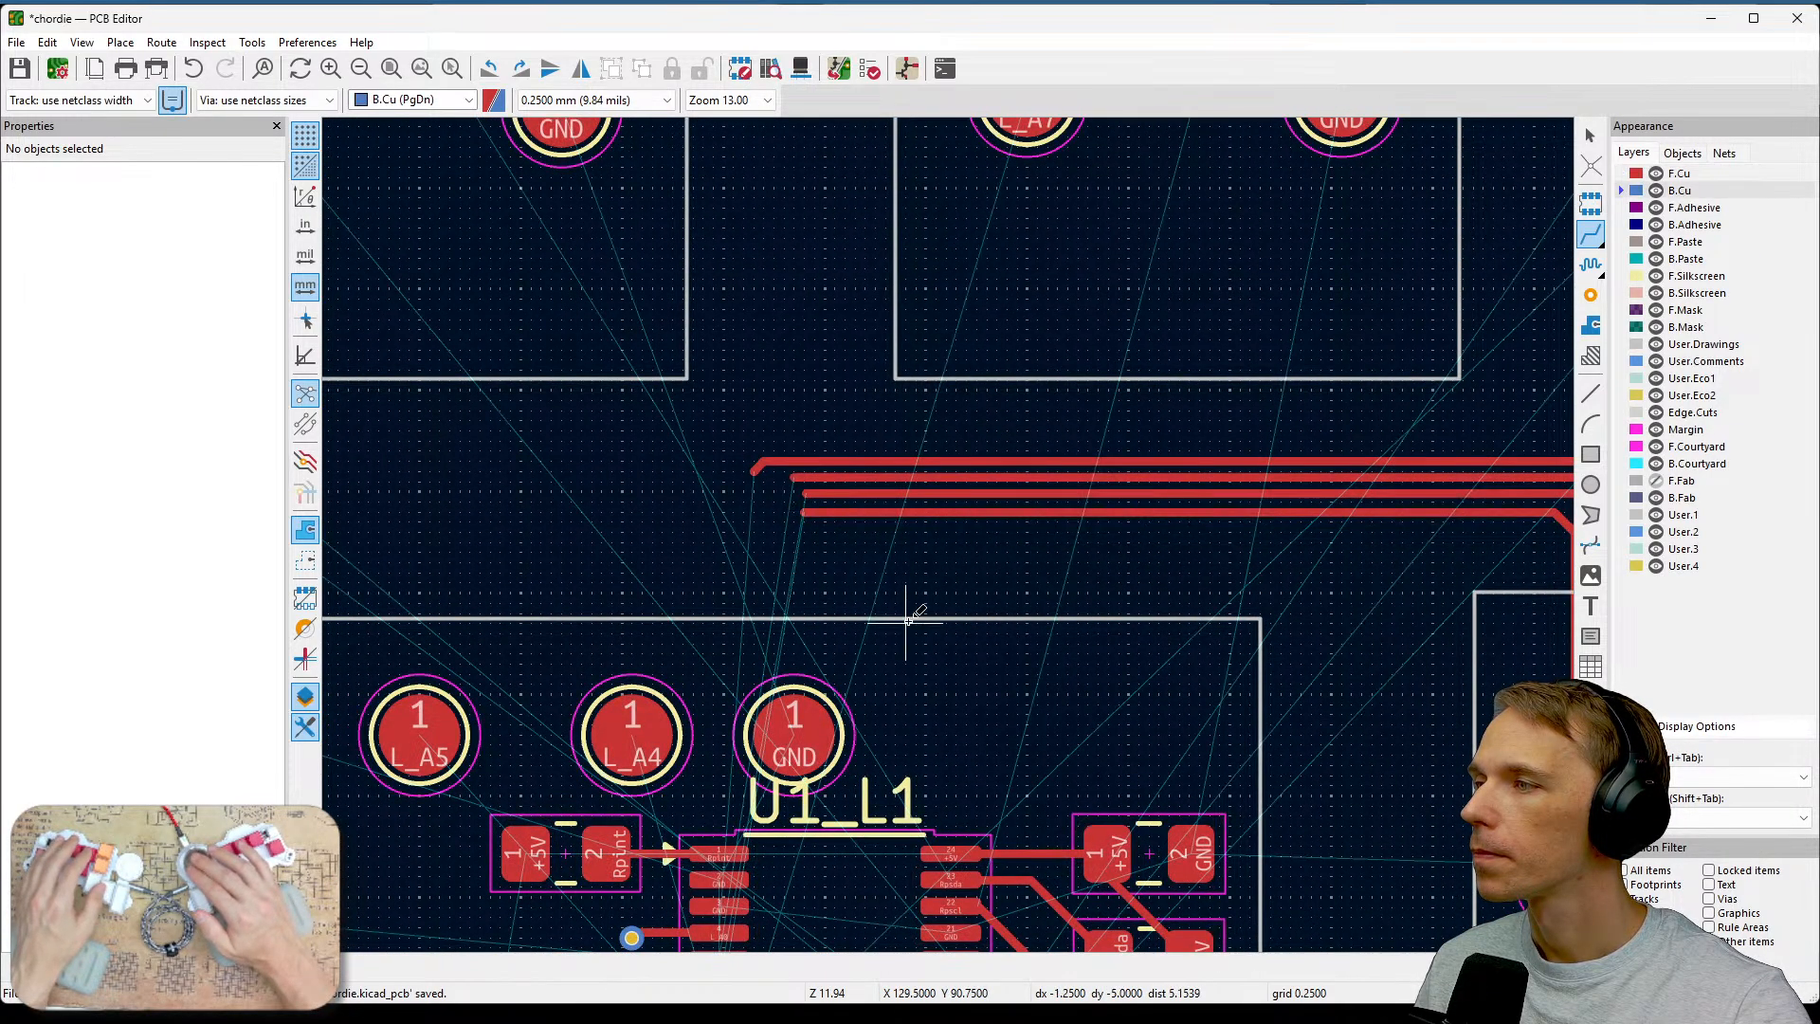
Examine the U1 microcontroller's pin labels around the switch pads.
{"action": "middle_click_drag", "start_coordinate": [1340, 662], "coordinate": [979, 451]}
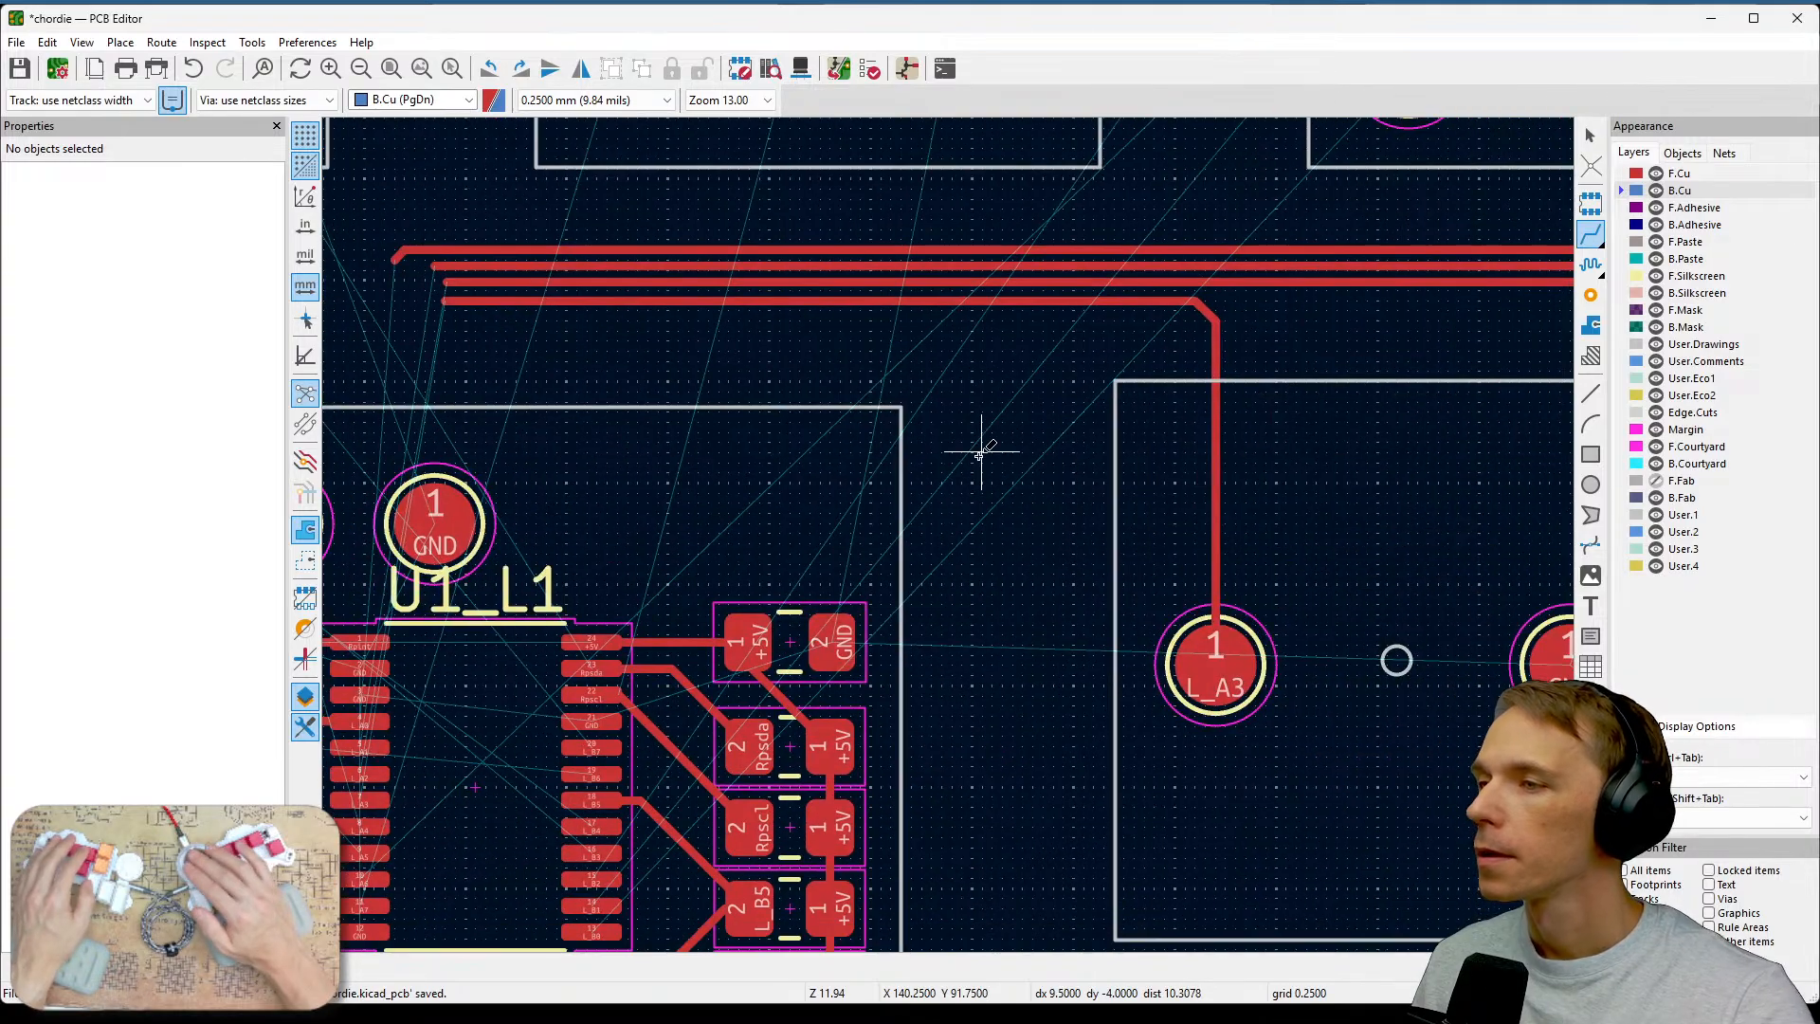
{"action": "middle_click_drag", "start_coordinate": [1136, 551], "coordinate": [1202, 734]}
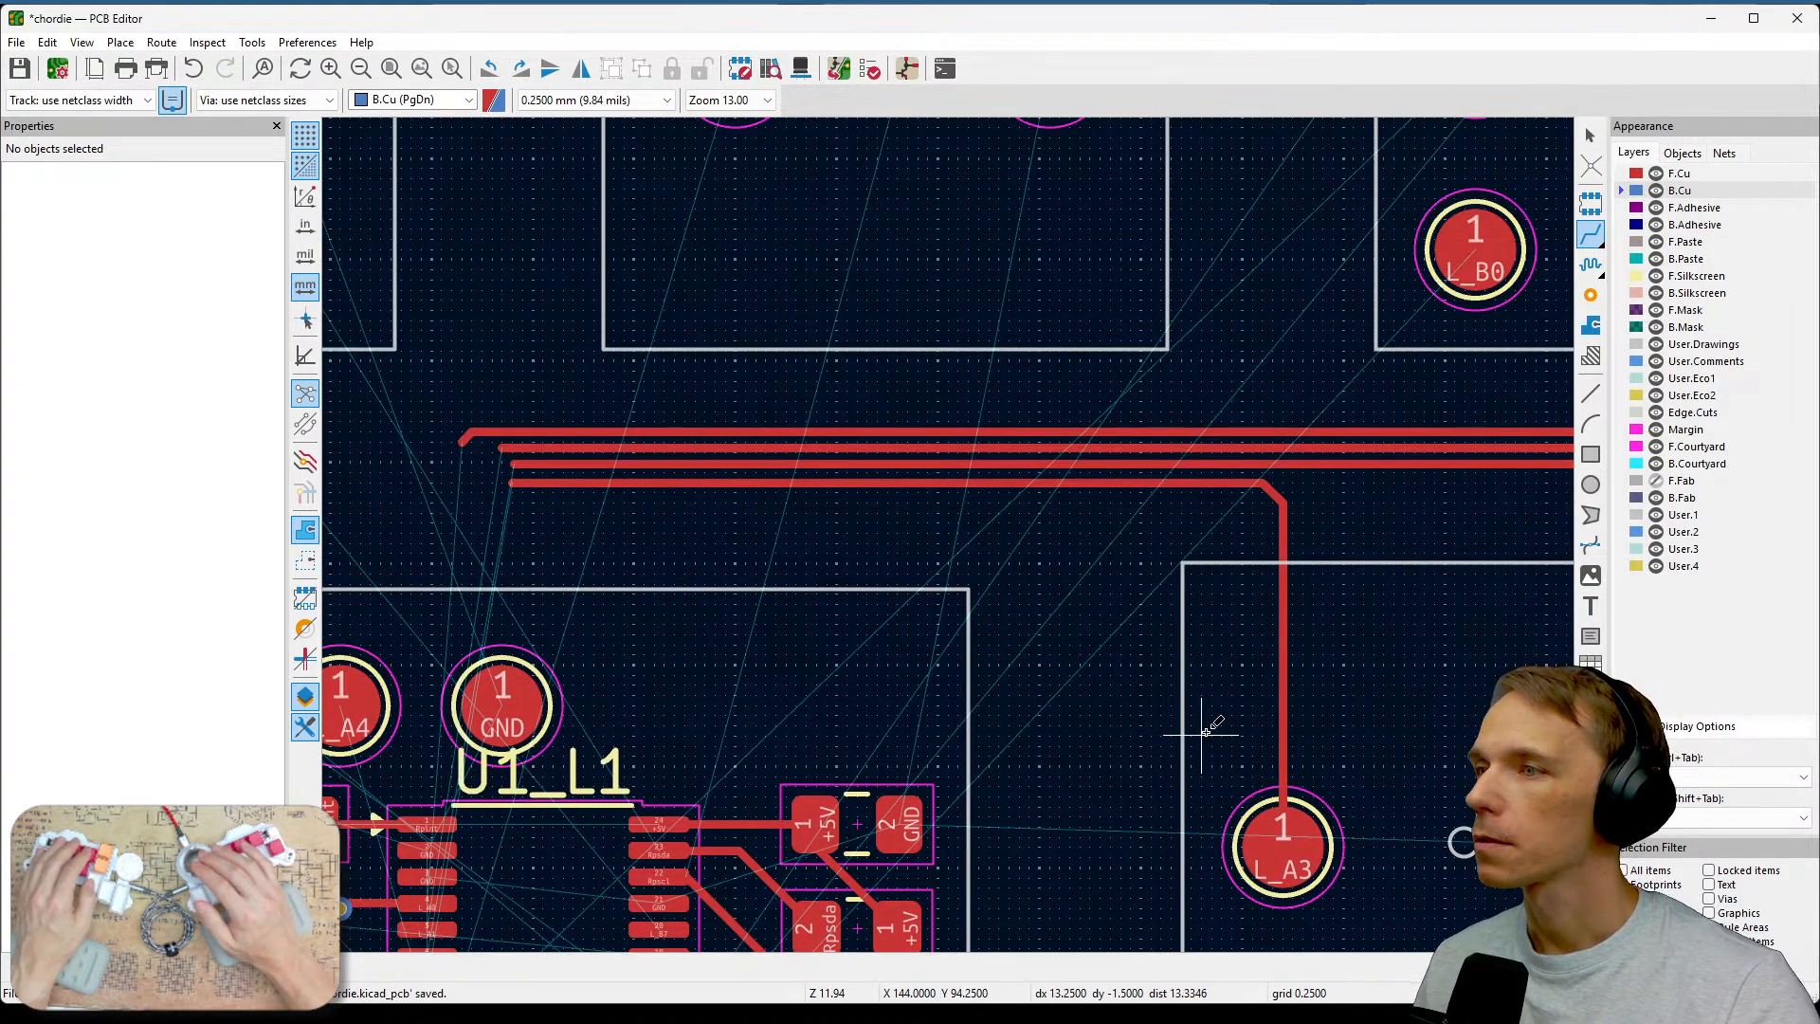
{"action": "mouse_move", "coordinate": [1186, 529]}
{"action": "middle_mouse_down"}
{"action": "mouse_move", "coordinate": [1377, 712]}
{"action": "mouse_move", "coordinate": [938, 598]}
{"action": "mouse_move", "coordinate": [1818, 416]}
{"action": "middle_mouse_up"}
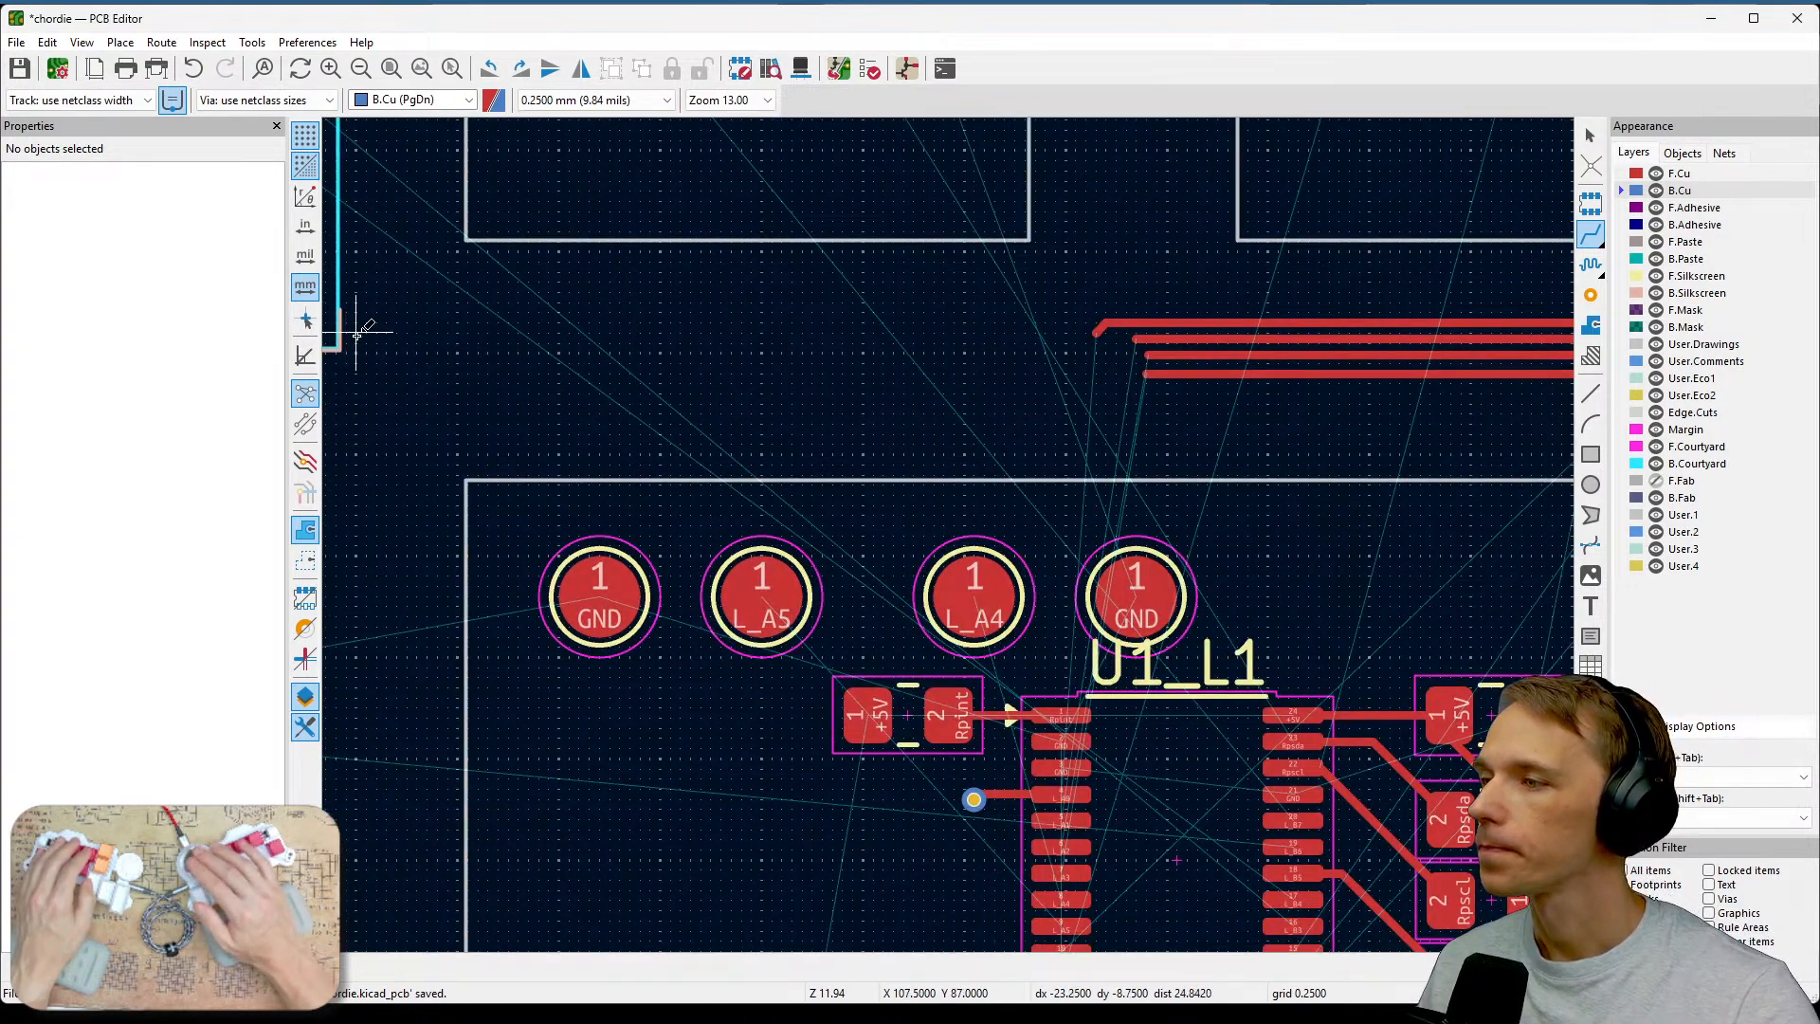
{"action": "middle_click_drag", "start_coordinate": [1377, 814], "coordinate": [1175, 509]}
{"action": "scroll", "coordinate": [1174, 509], "scroll_direction": "up", "scroll_amount": 3}
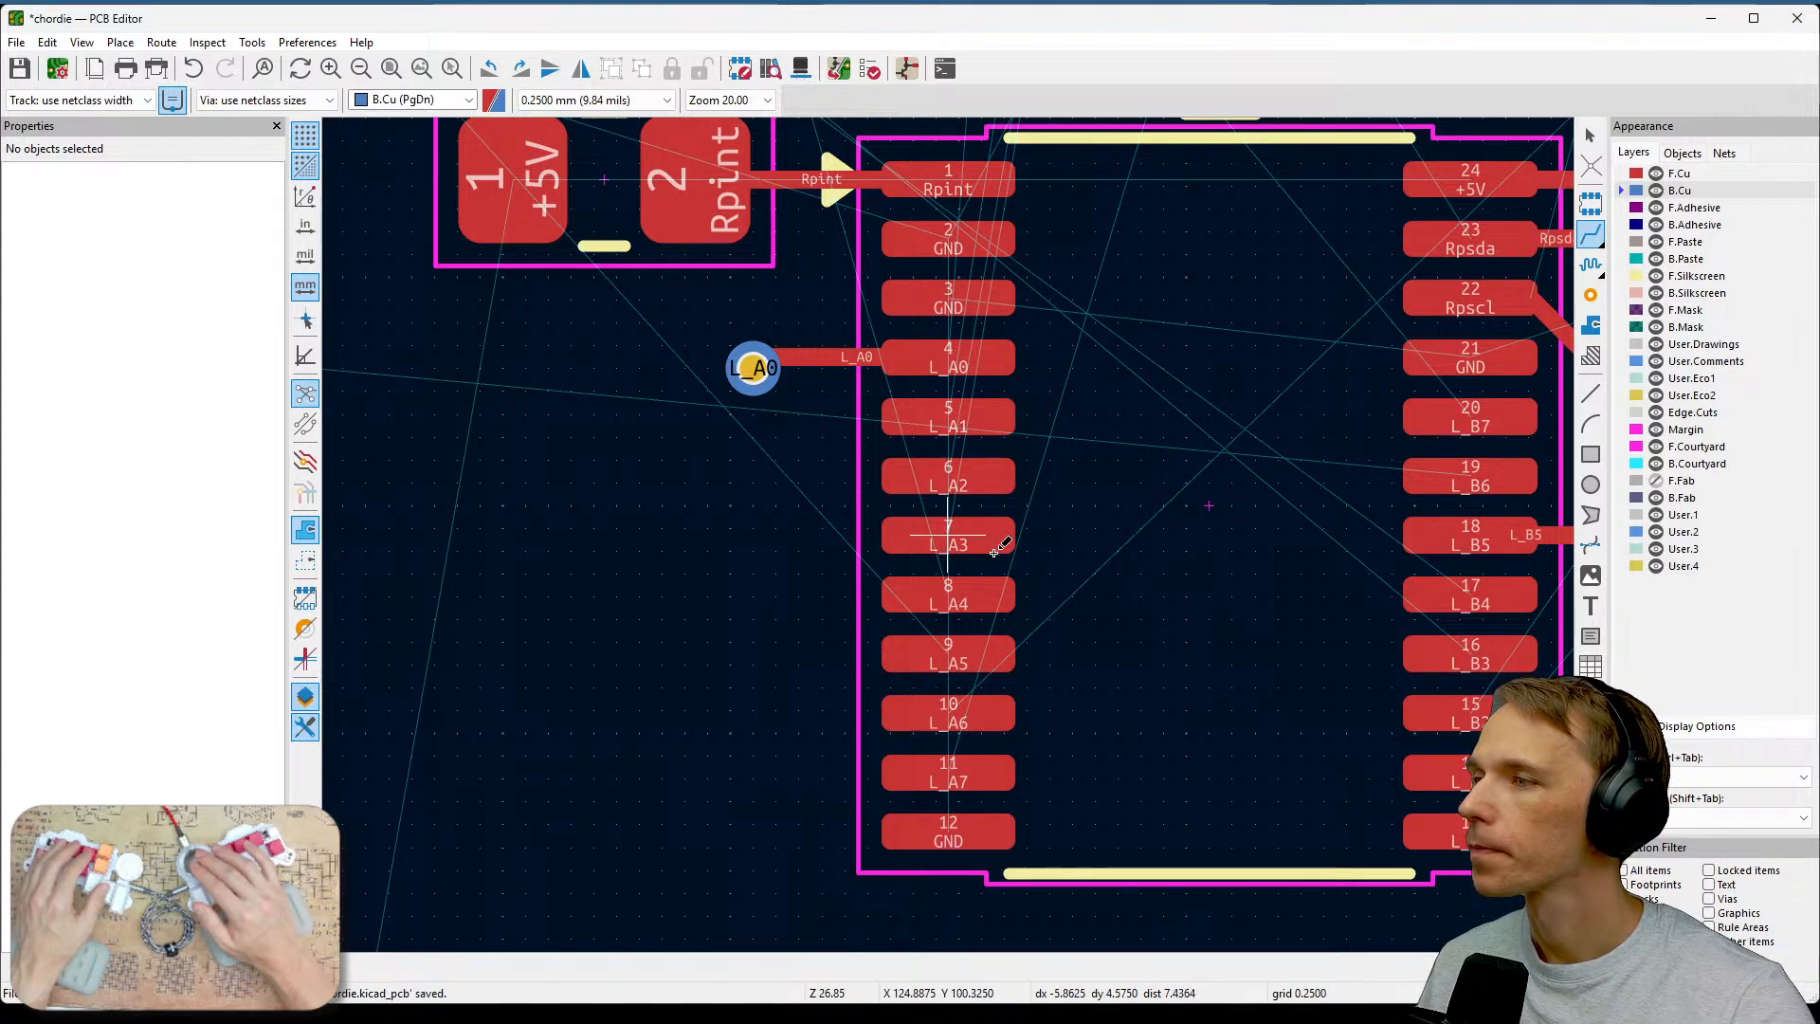
{"action": "scroll", "coordinate": [995, 548], "scroll_direction": "down", "scroll_amount": 2}
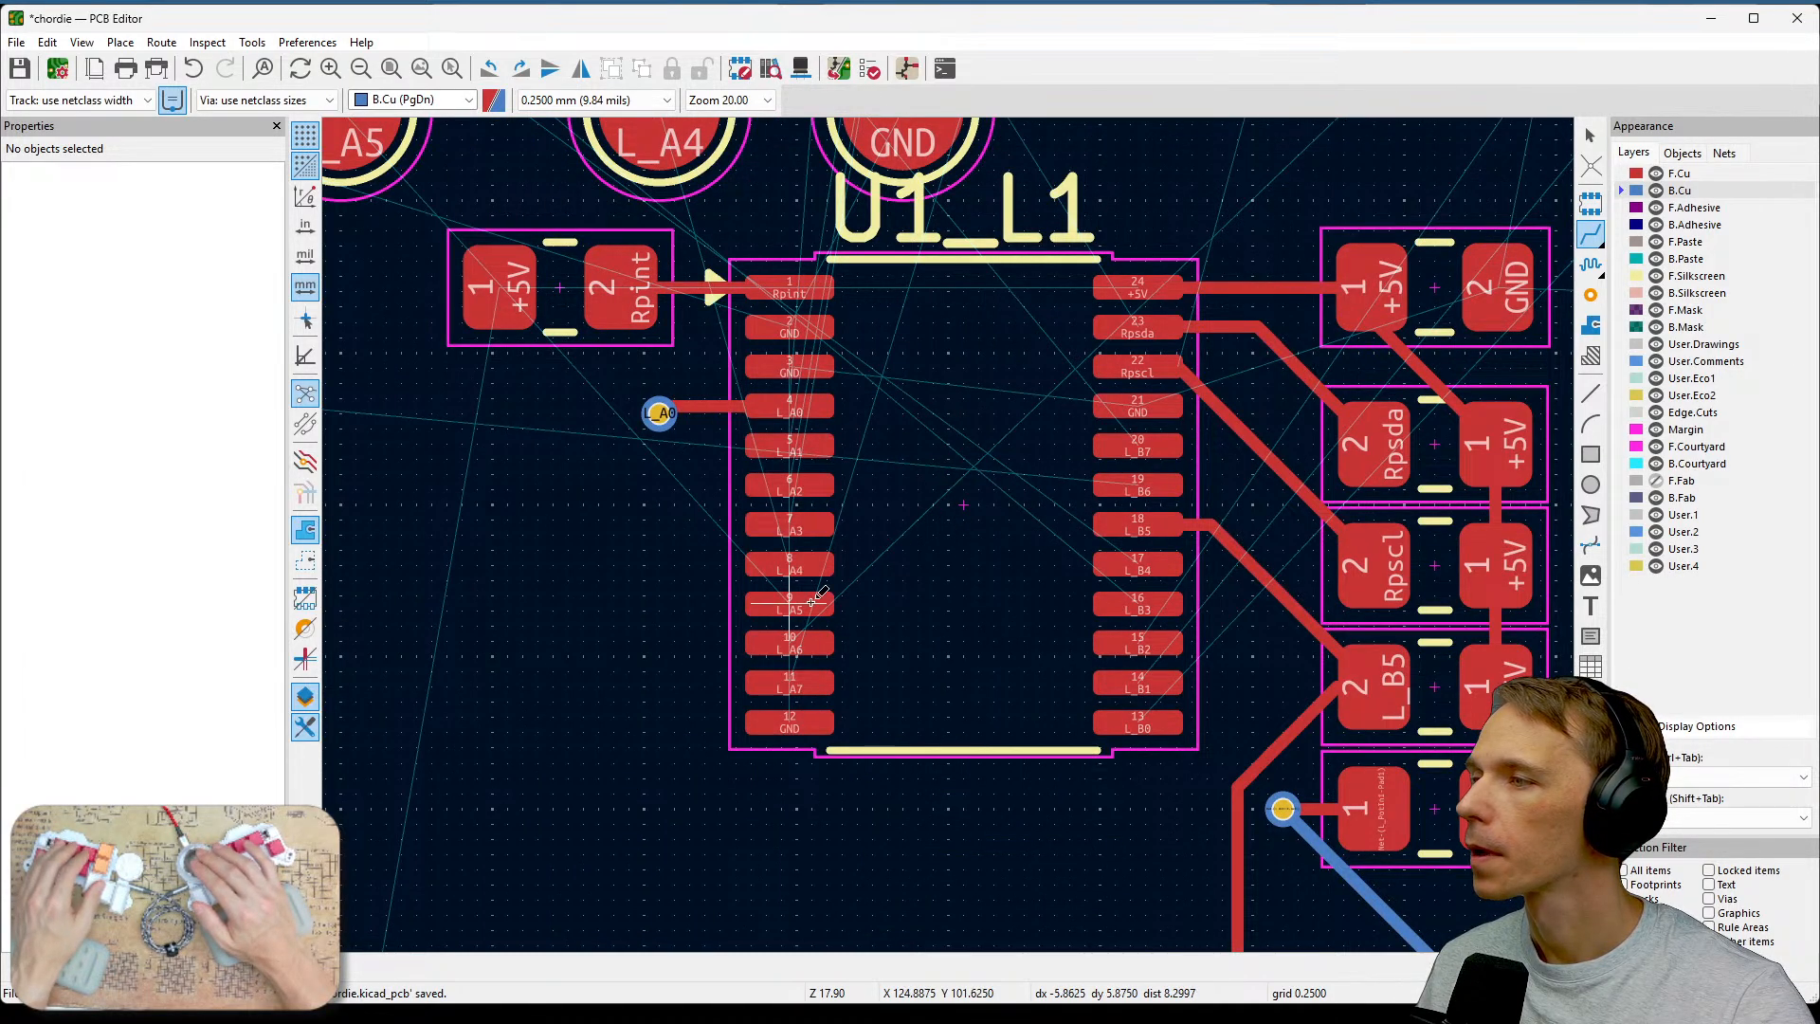
{"action": "scroll", "coordinate": [934, 534], "scroll_direction": "down", "scroll_amount": 1}
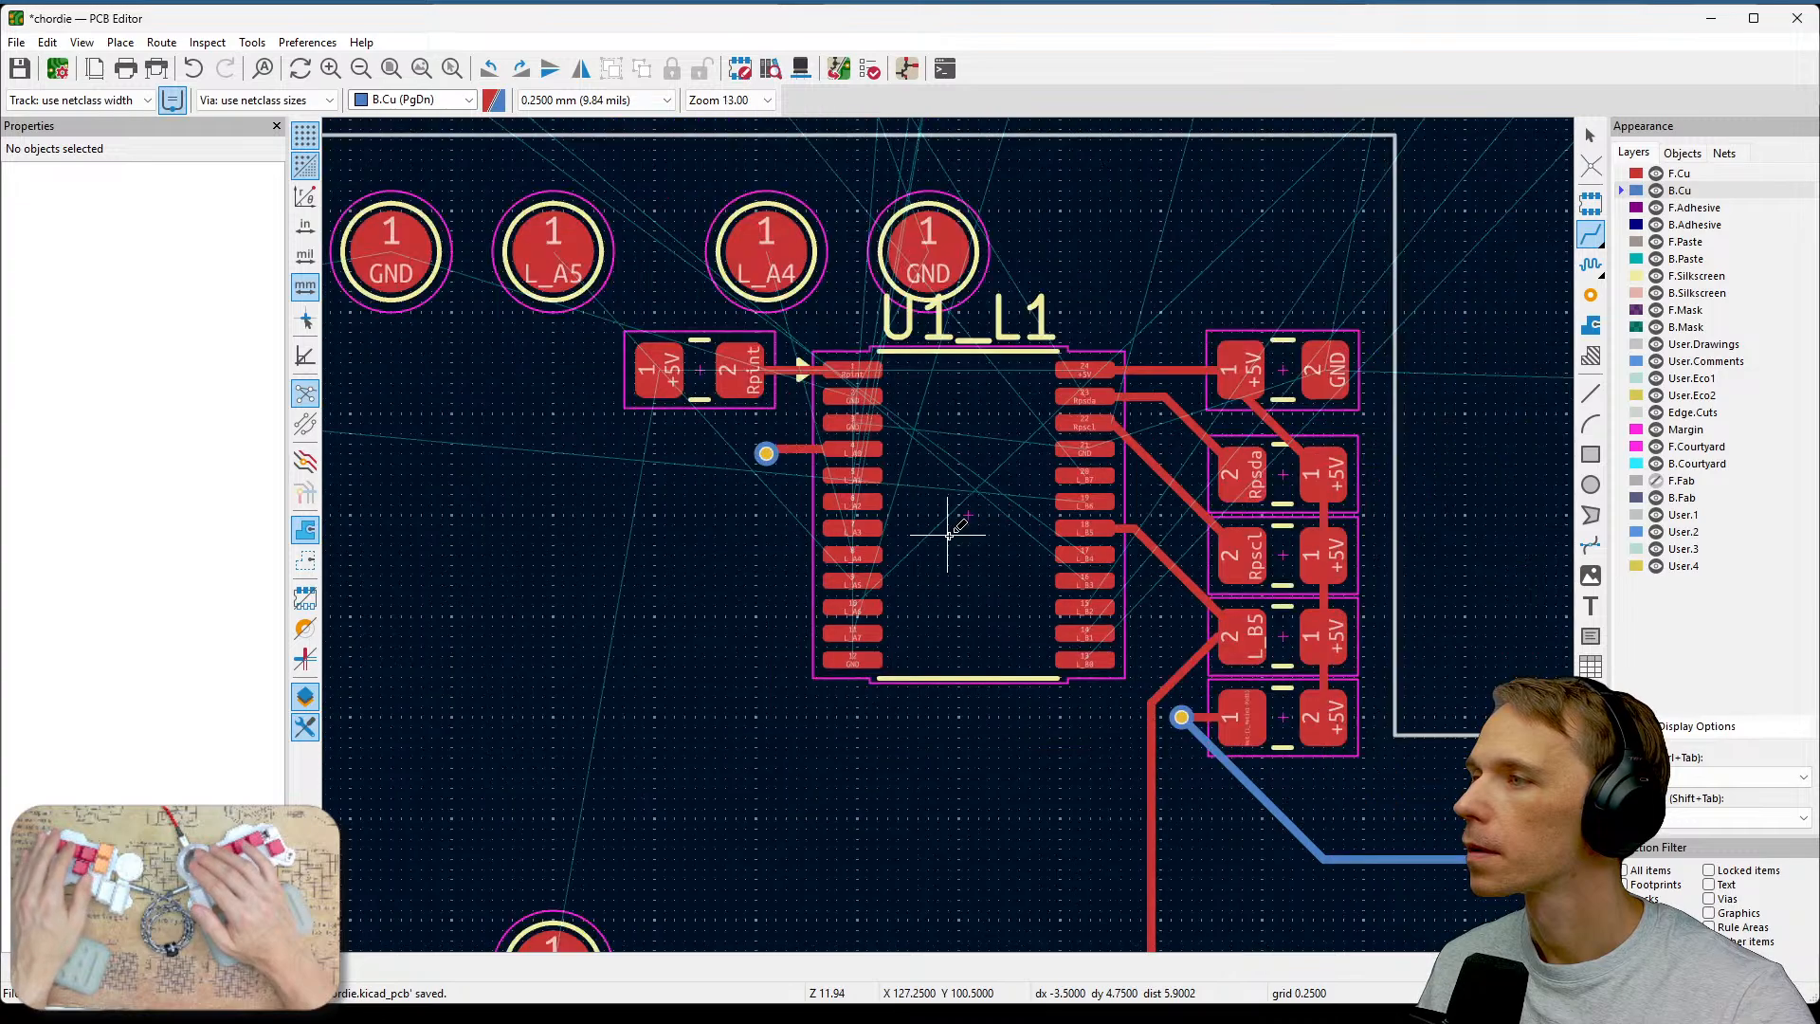
{"action": "middle_click_drag", "start_coordinate": [947, 520], "coordinate": [1232, 663]}
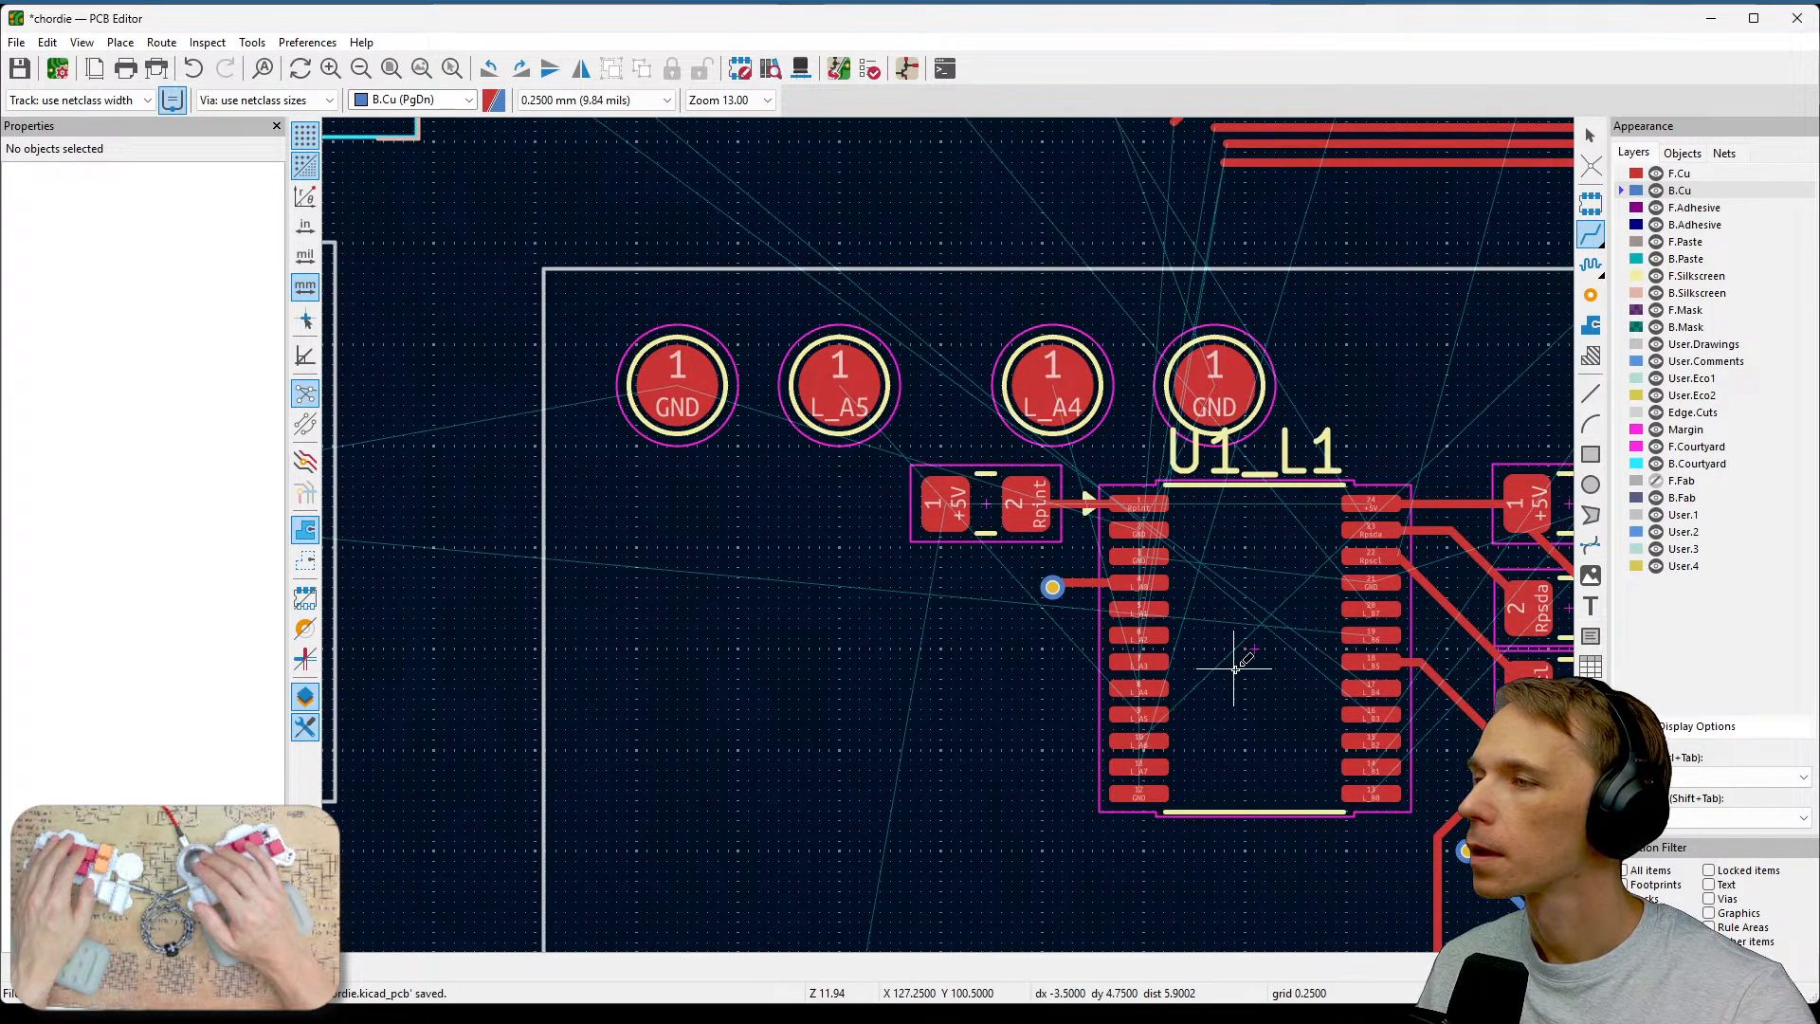
{"action": "scroll", "coordinate": [1048, 588], "scroll_direction": "up", "scroll_amount": 1}
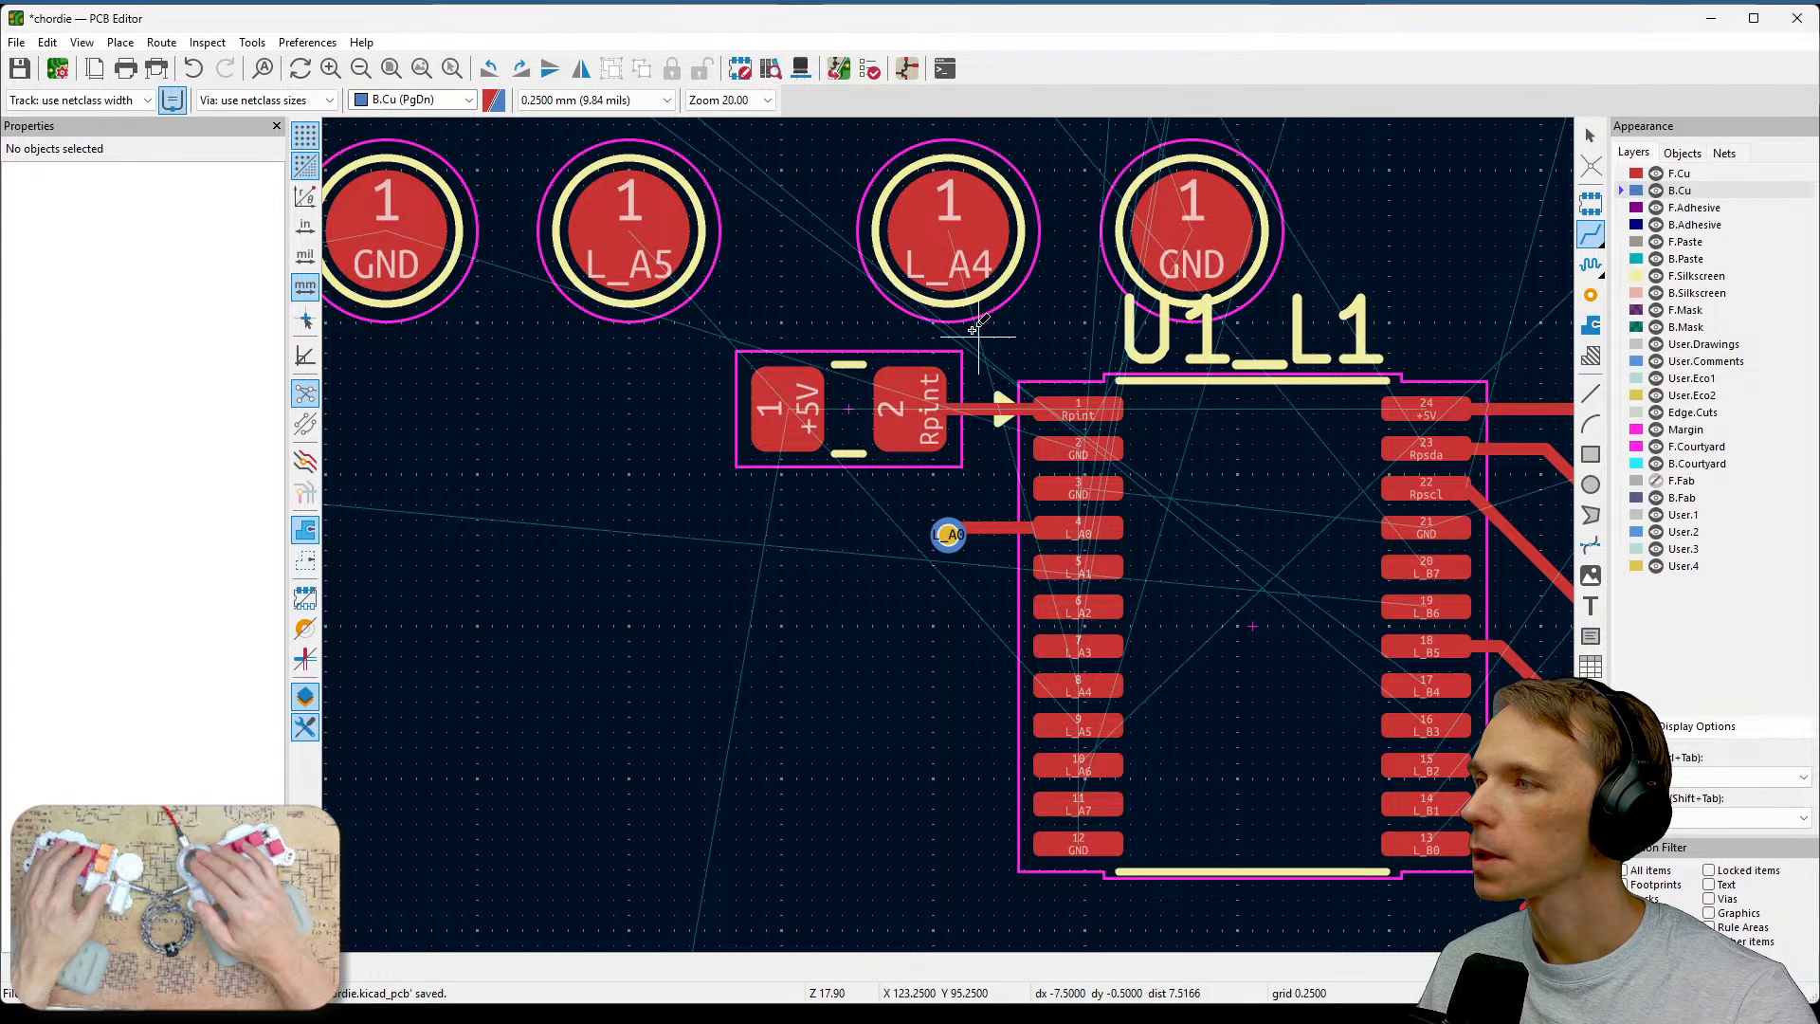
Route a front-copper track from the L_A4 switch pad directly to U1's L_A4 pin, then switch to back copper.
{"action": "left_click", "coordinate": [948, 230]}
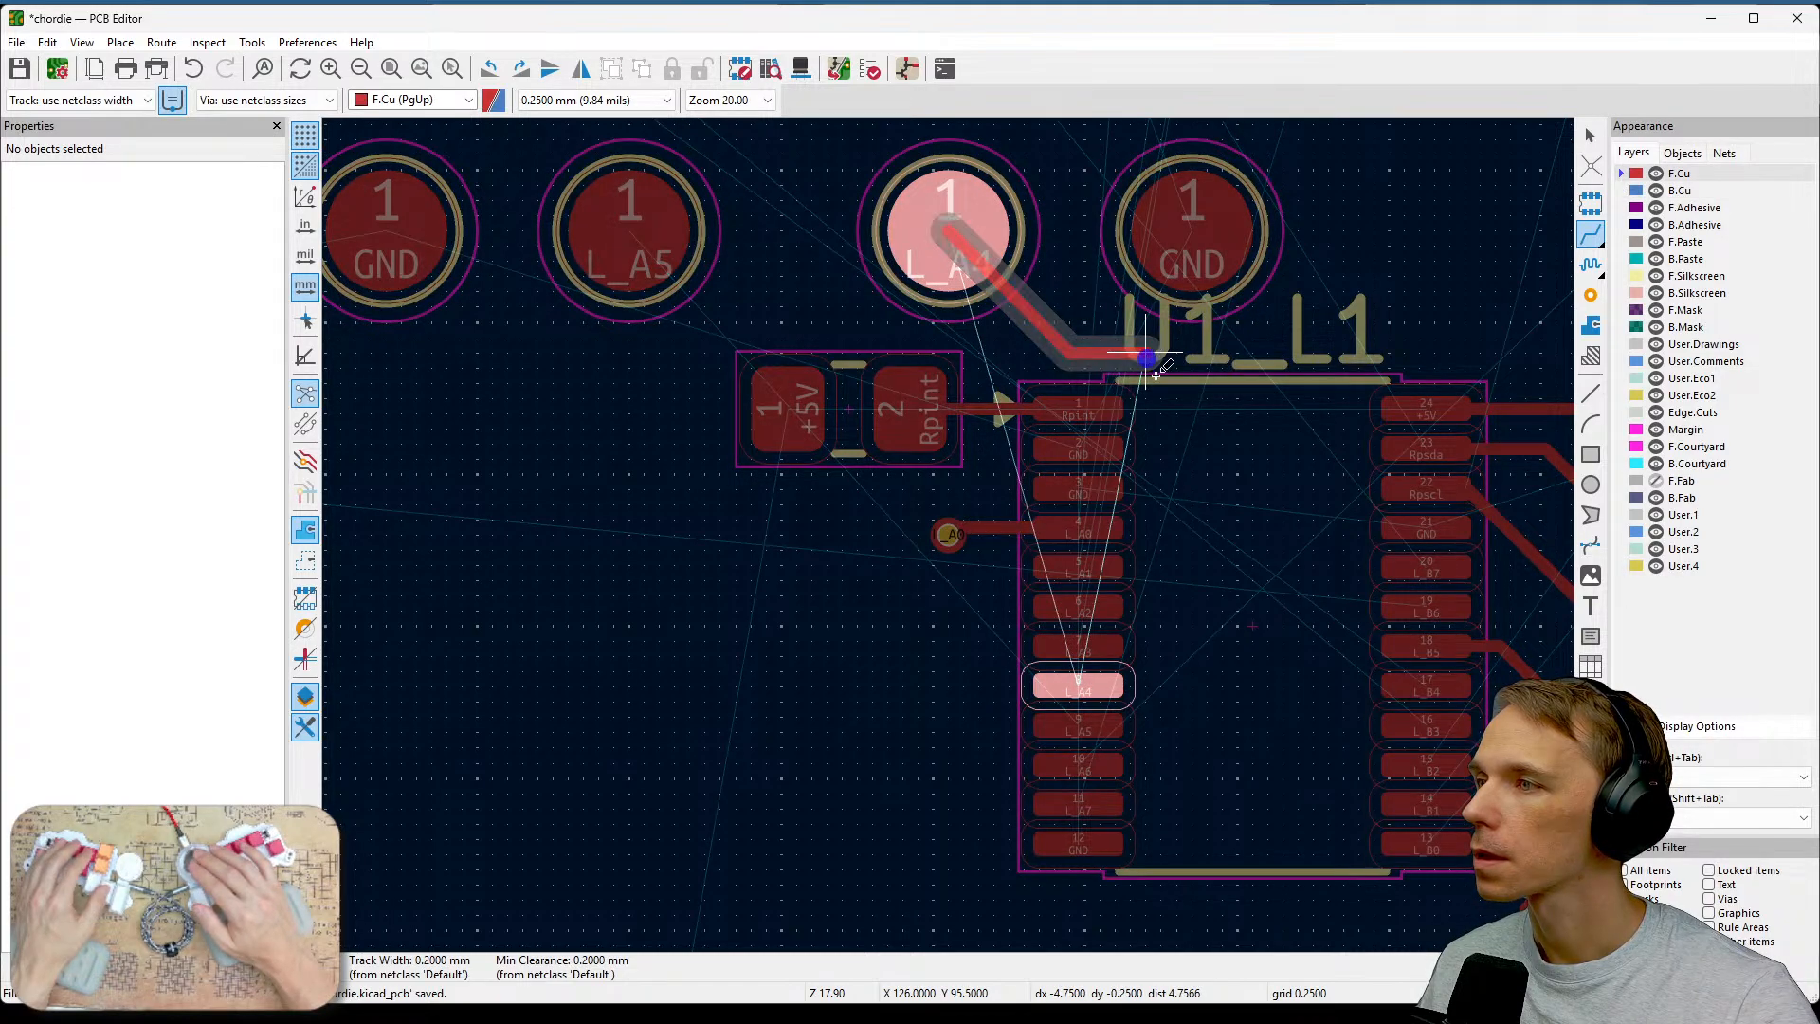
{"action": "left_click", "coordinate": [1148, 356]}
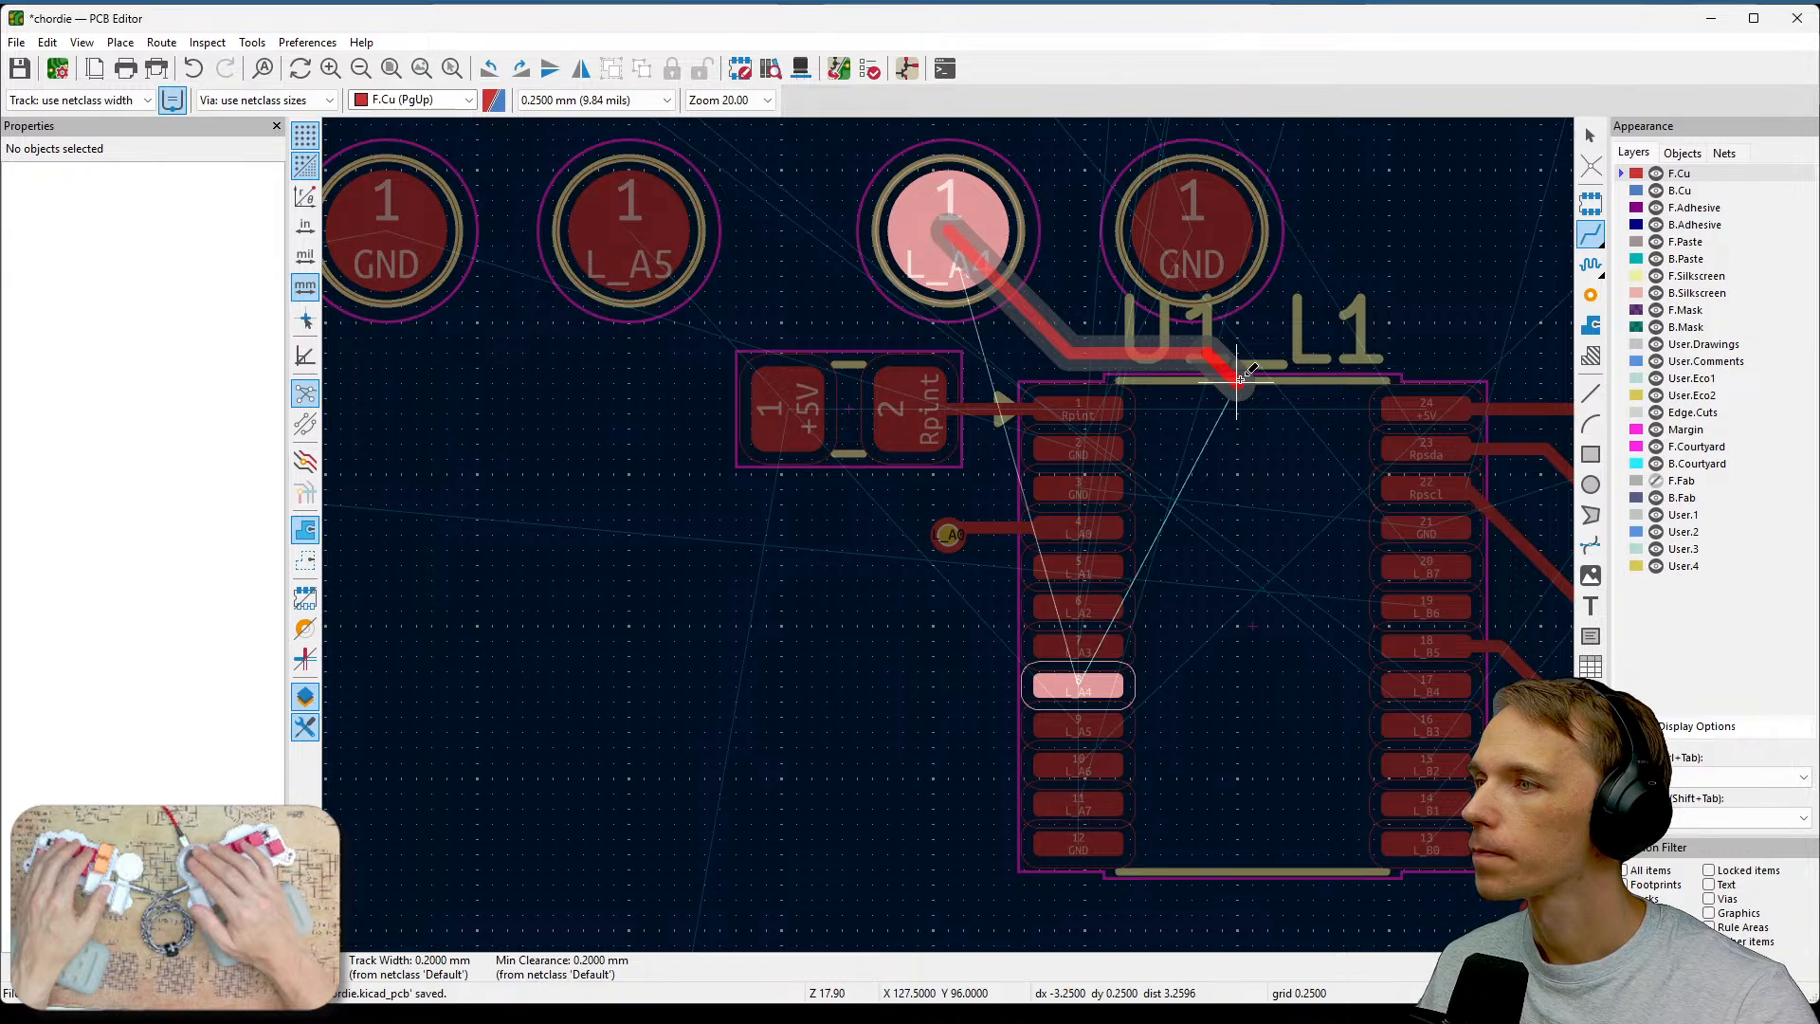
{"action": "left_click", "coordinate": [1131, 688]}
{"action": "key", "text": "Page_Down"}
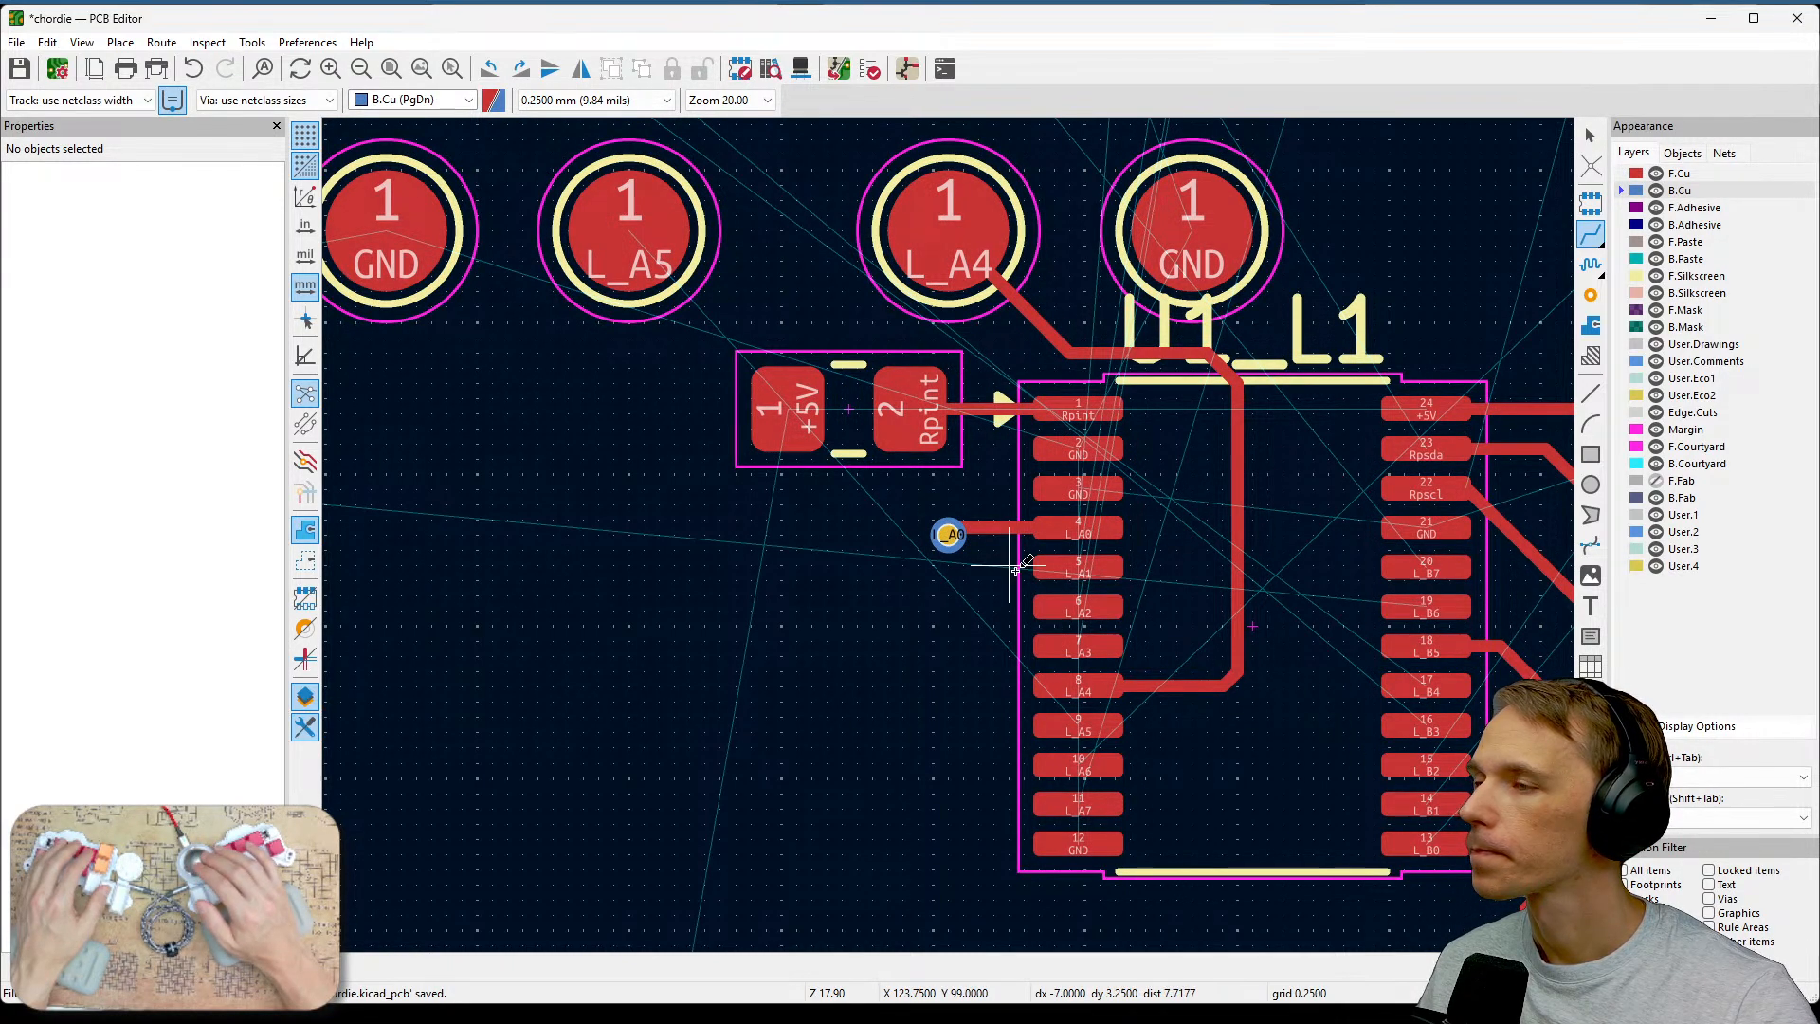
Route a front-copper track from the L_A5 switch pad alongside the bundle towards U1.
{"action": "key", "text": "Page_Up"}
{"action": "left_click", "coordinate": [664, 284]}
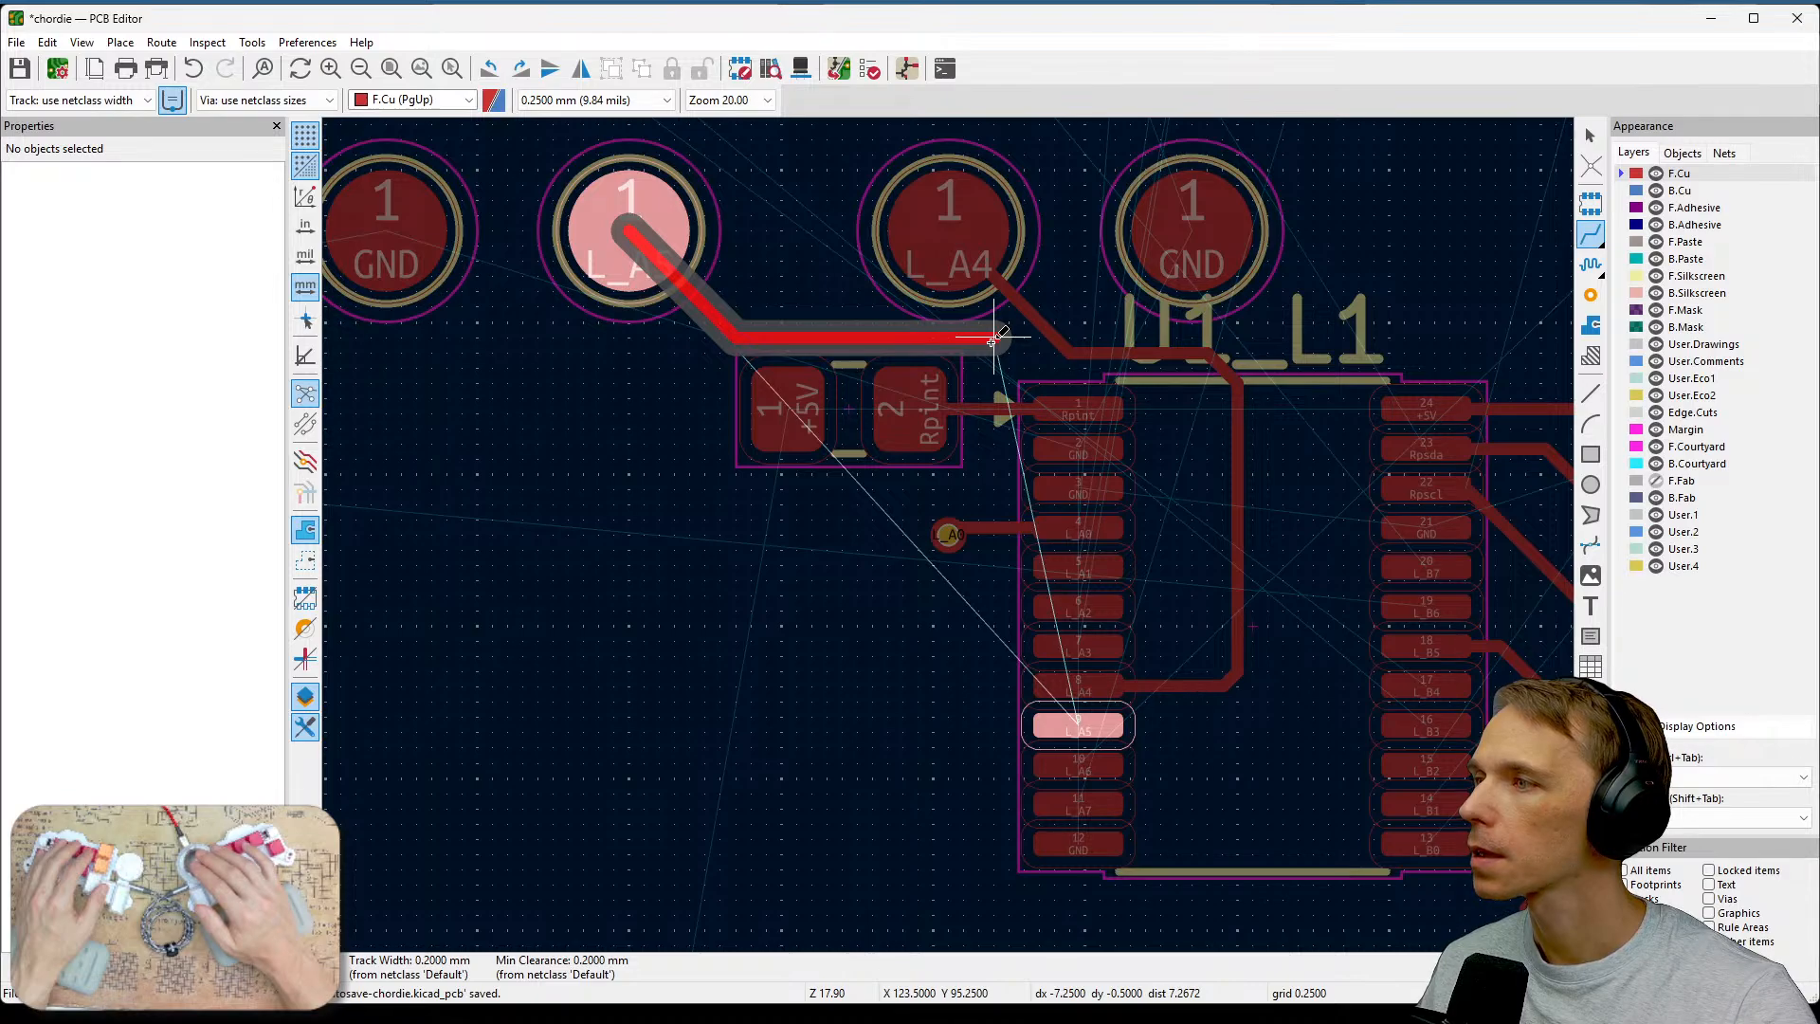
{"action": "left_click", "coordinate": [992, 339]}
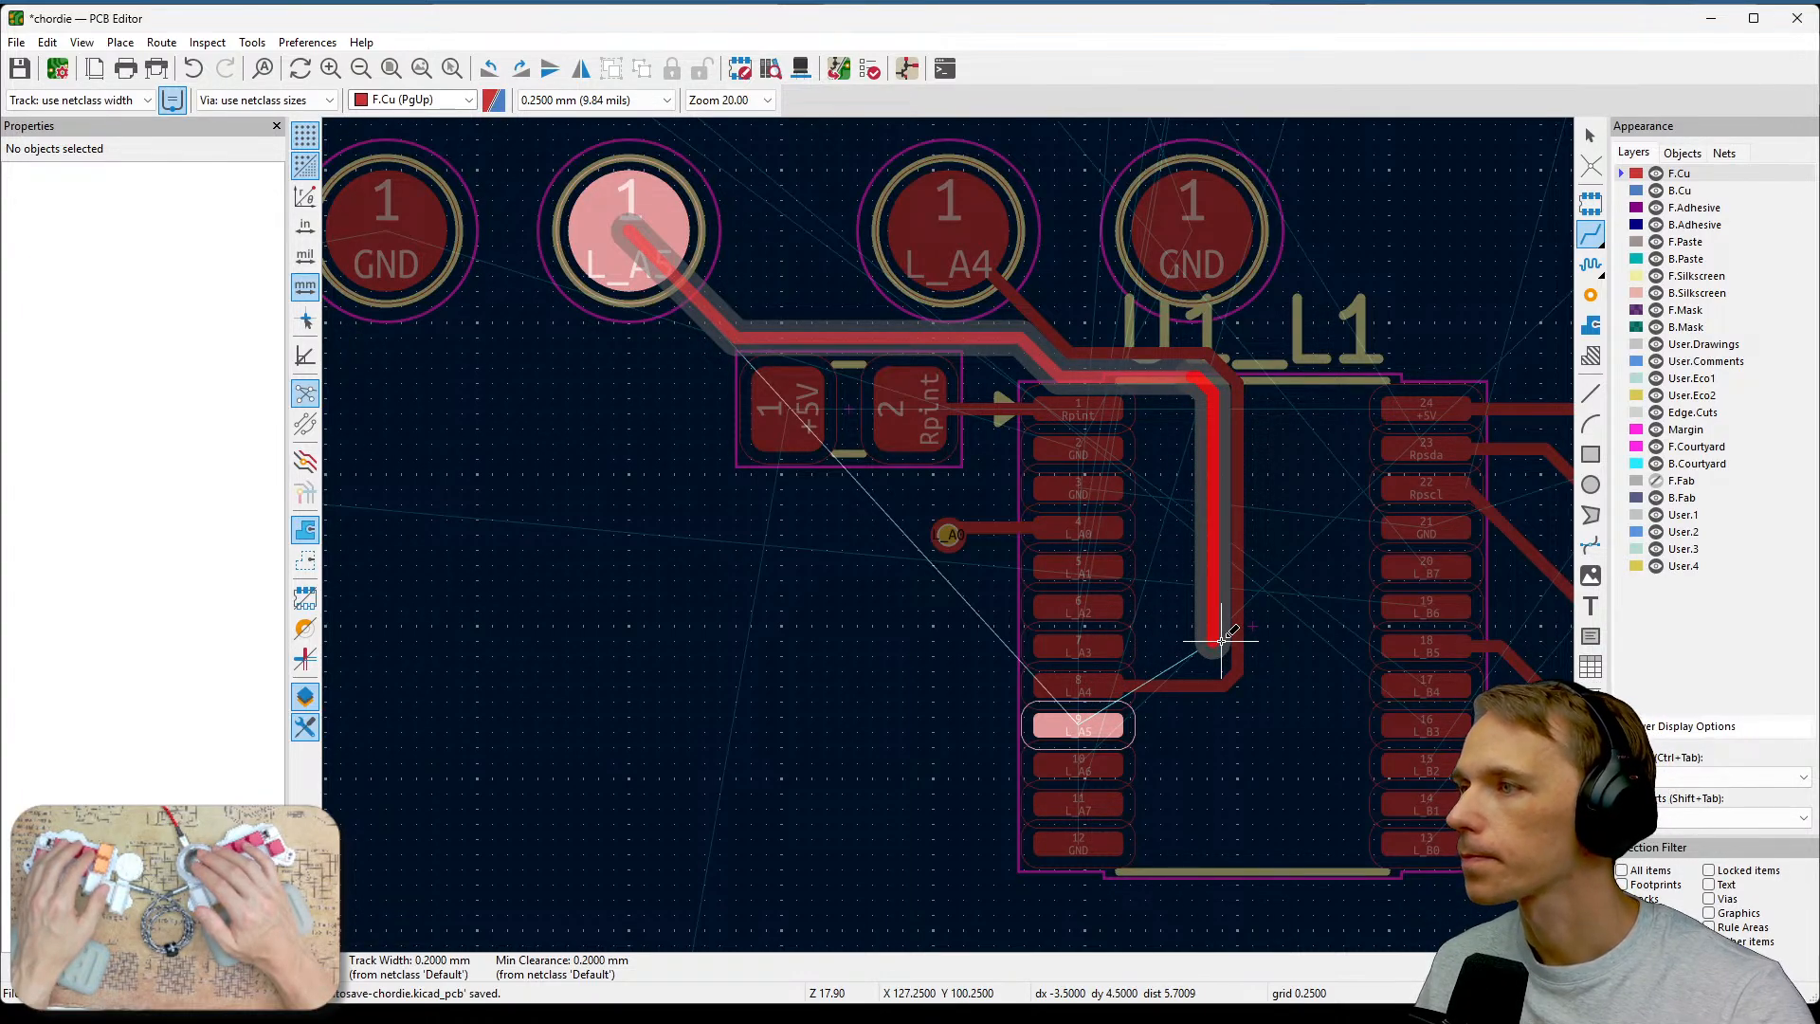
Switch to back copper and delete the vertical and diagonal track segments beside U1's left pins.
{"action": "key", "text": "Escape"}
{"action": "key", "text": "Page_Down"}
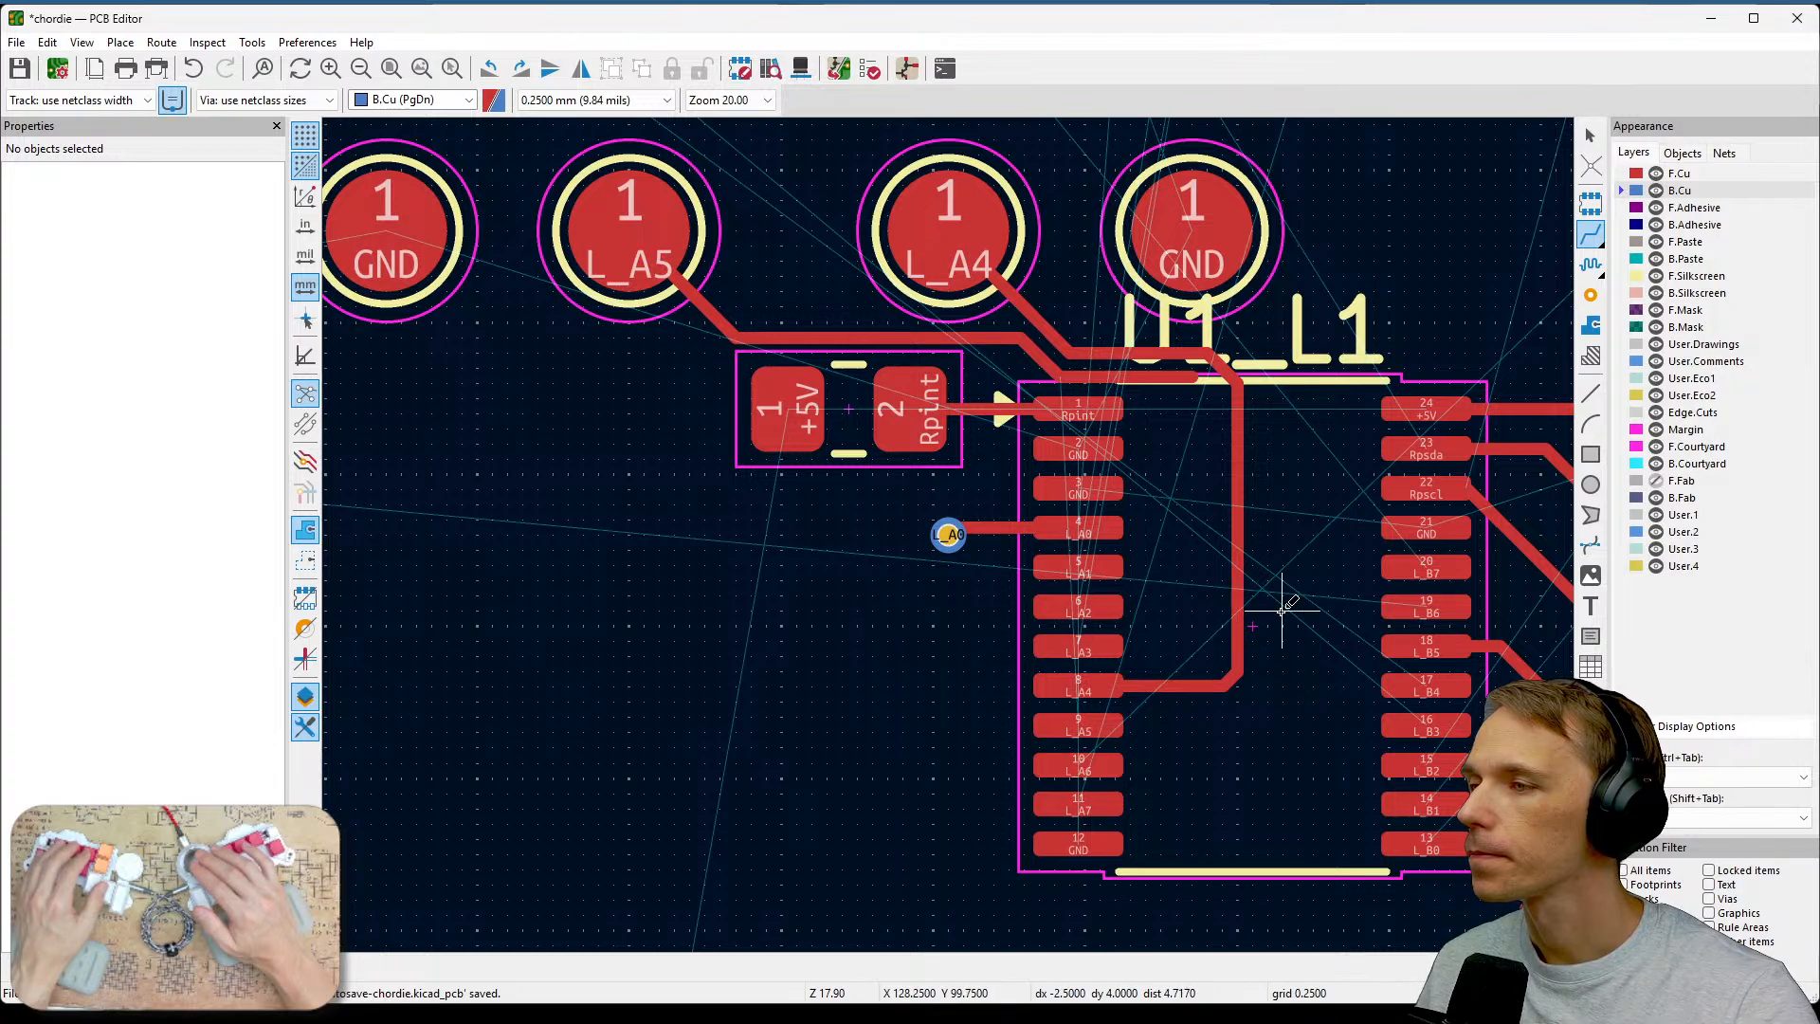
{"action": "key", "text": "Escape"}
{"action": "left_click", "coordinate": [1238, 606]}
{"action": "key", "text": "Delete"}
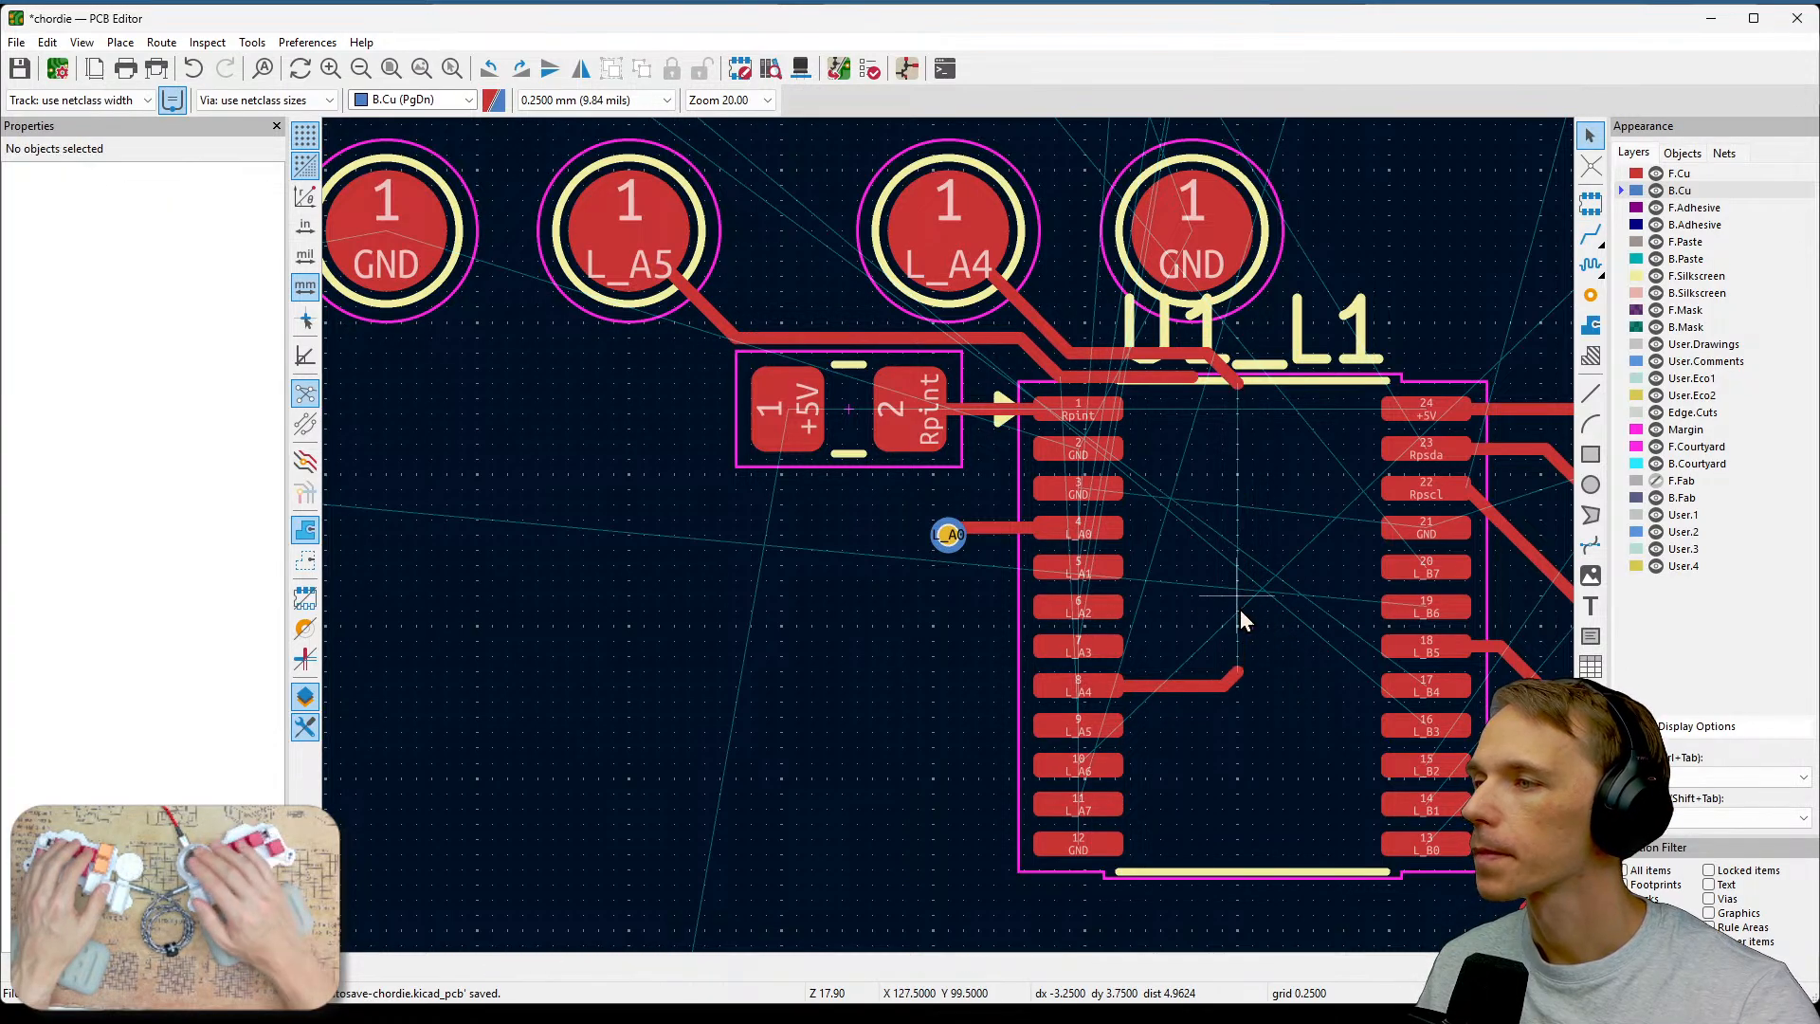
{"action": "left_click", "coordinate": [1214, 686]}
{"action": "key", "text": "Delete"}
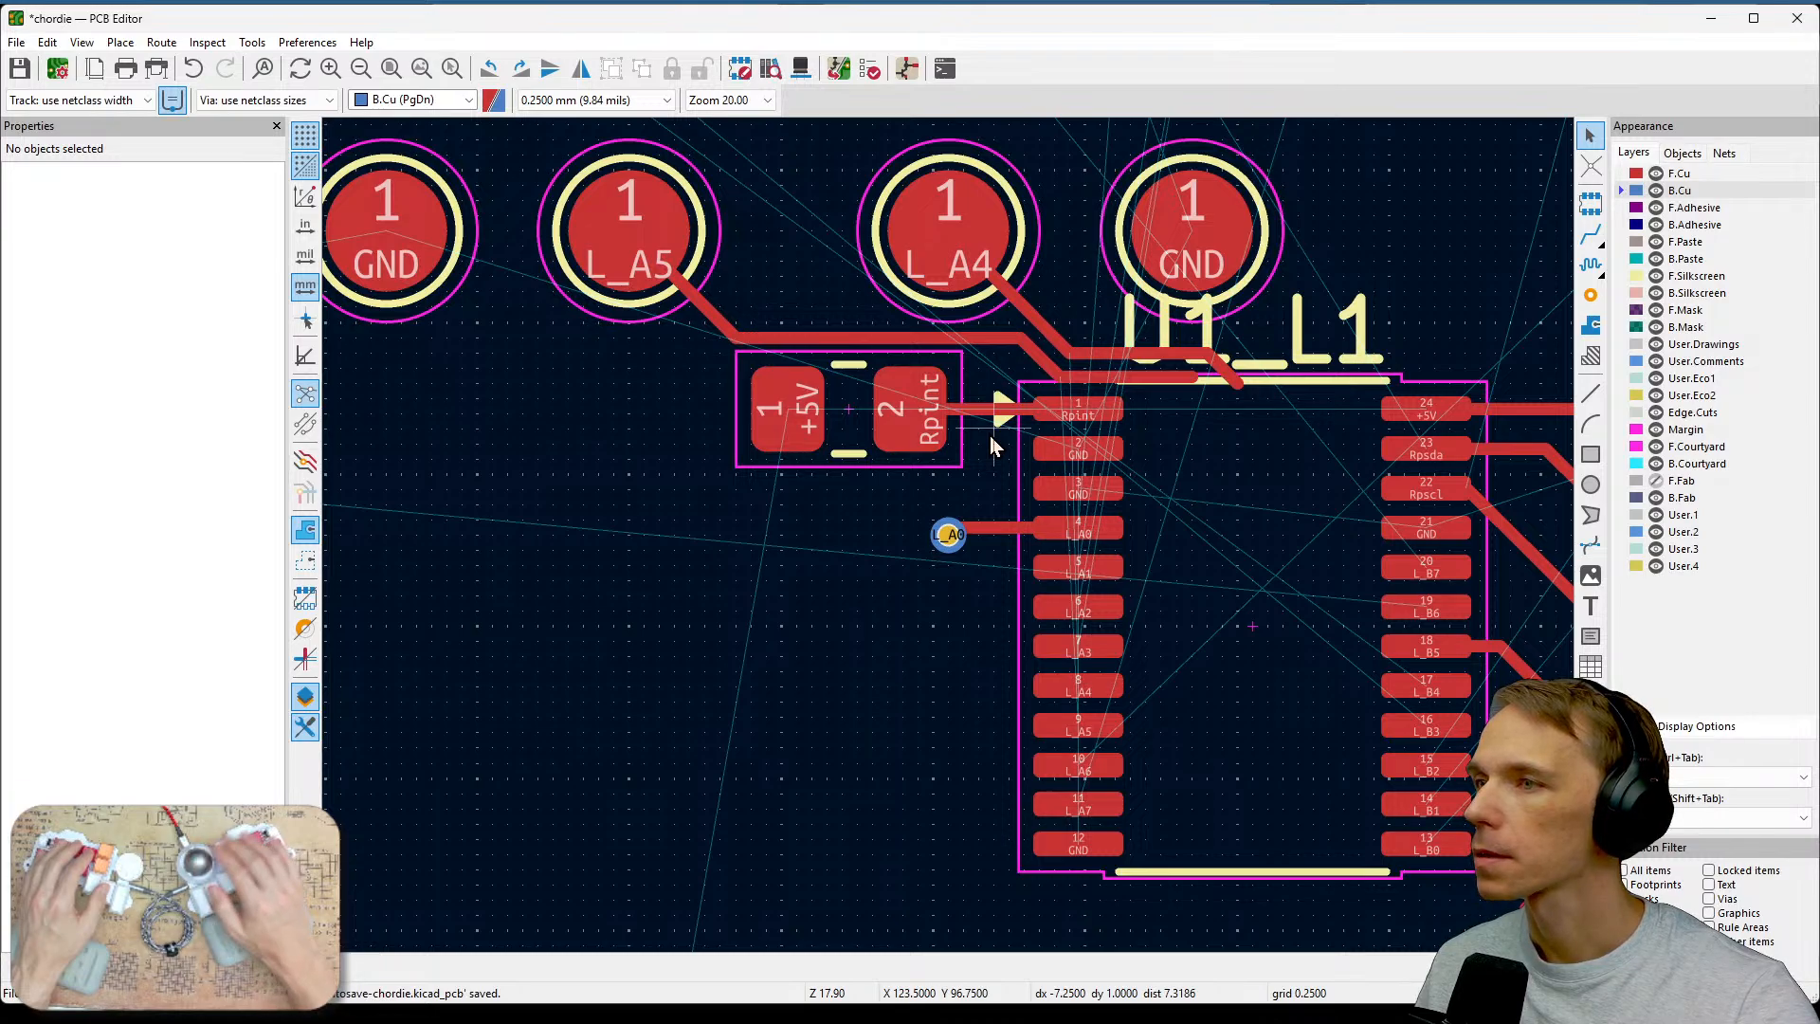
Route a front-copper track from the loose end near U1's top edge down to the L_A5 pin.
{"action": "left_click", "coordinate": [1591, 242]}
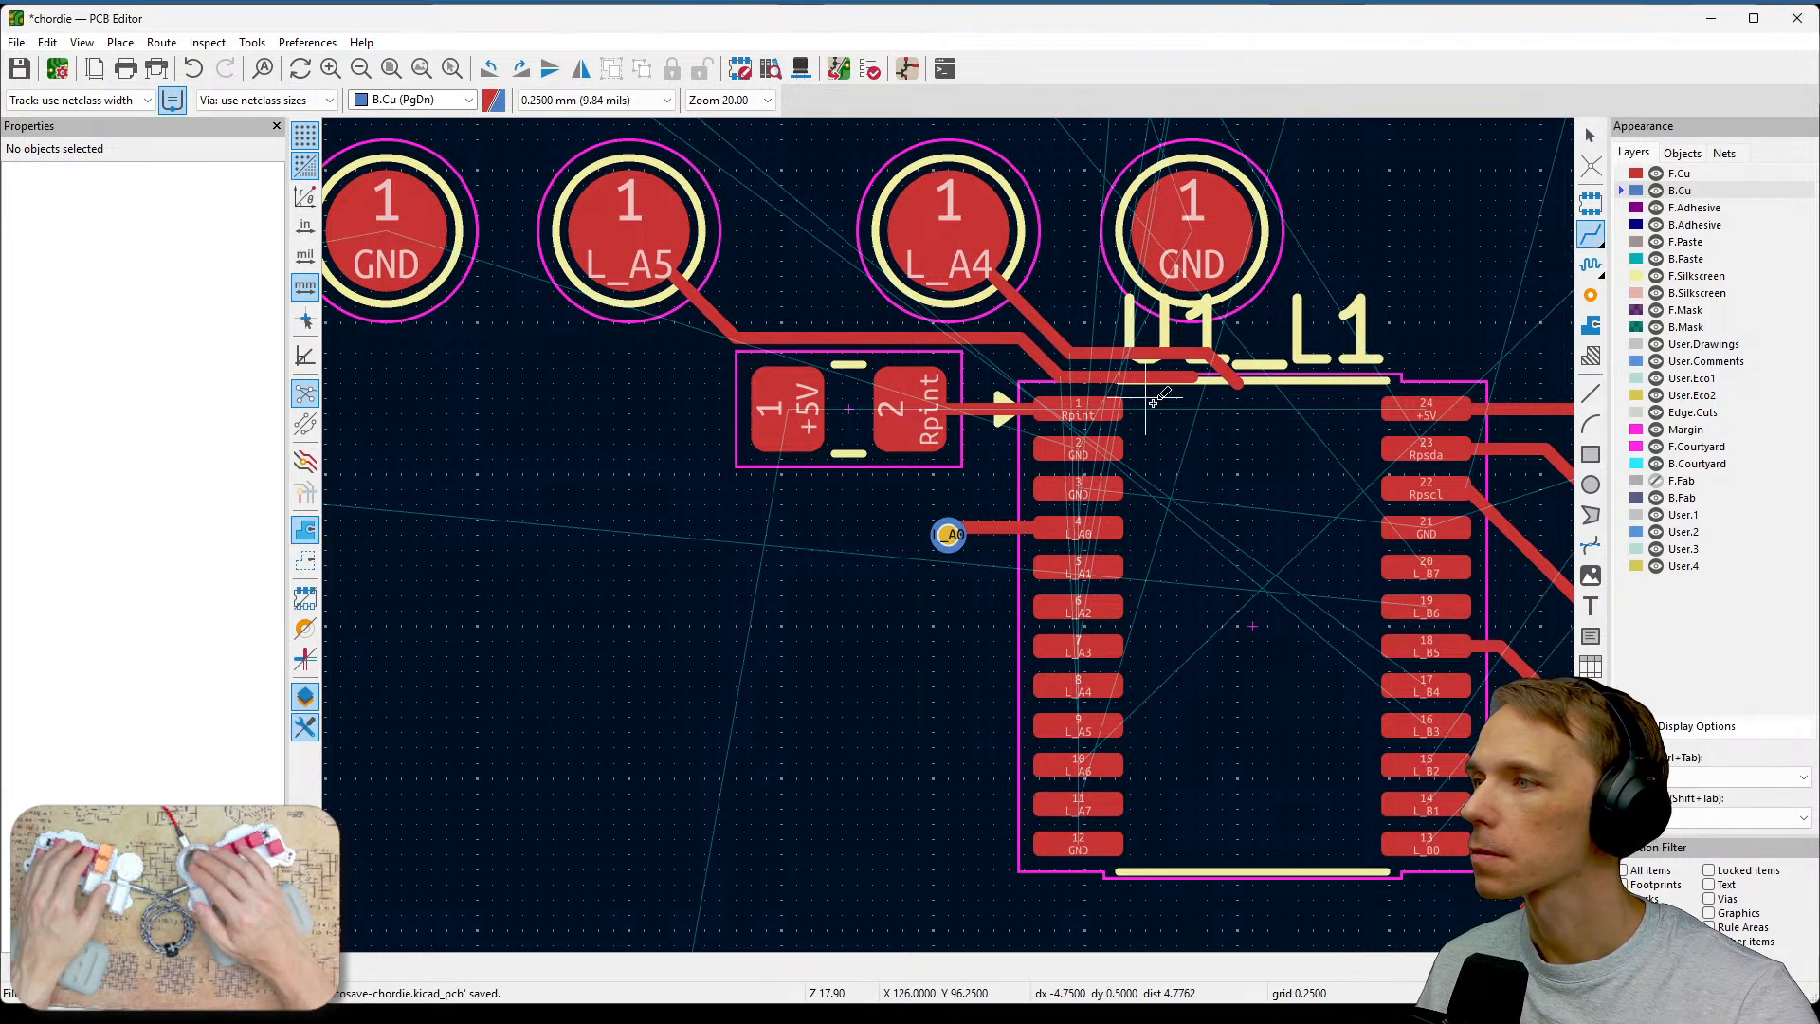
{"action": "left_click", "coordinate": [1191, 379]}
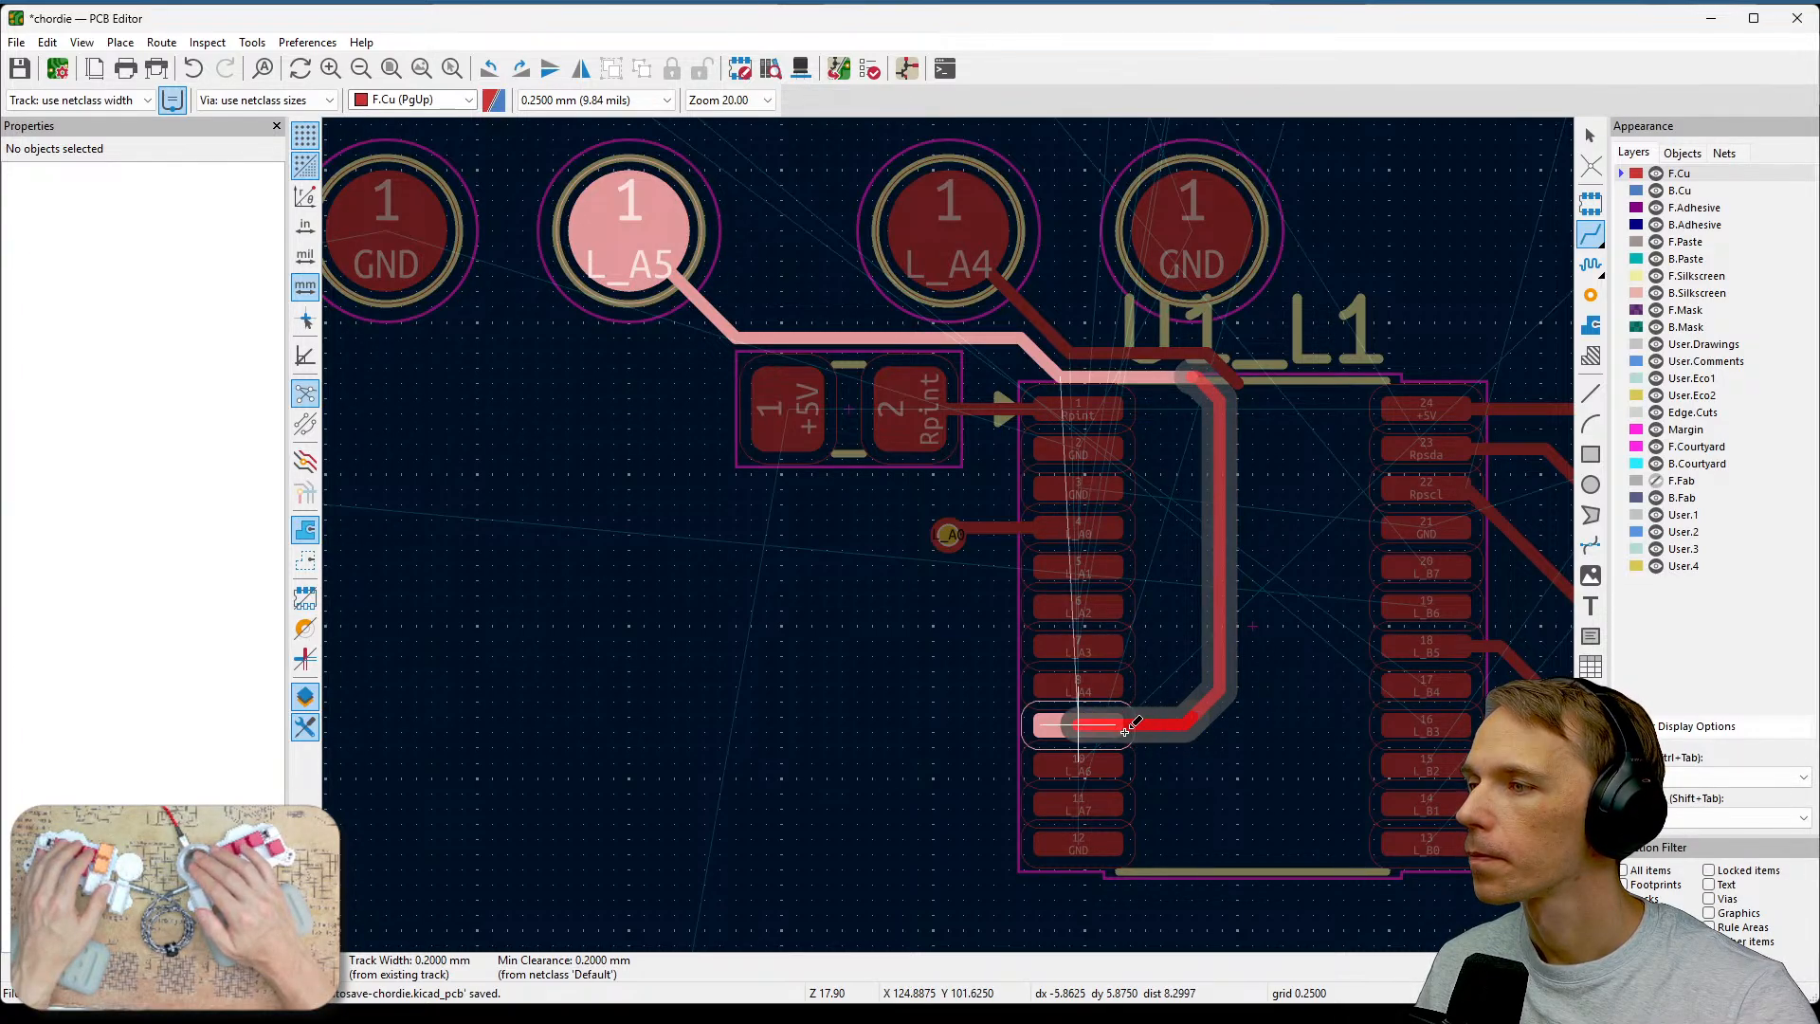
{"action": "left_click", "coordinate": [1180, 730]}
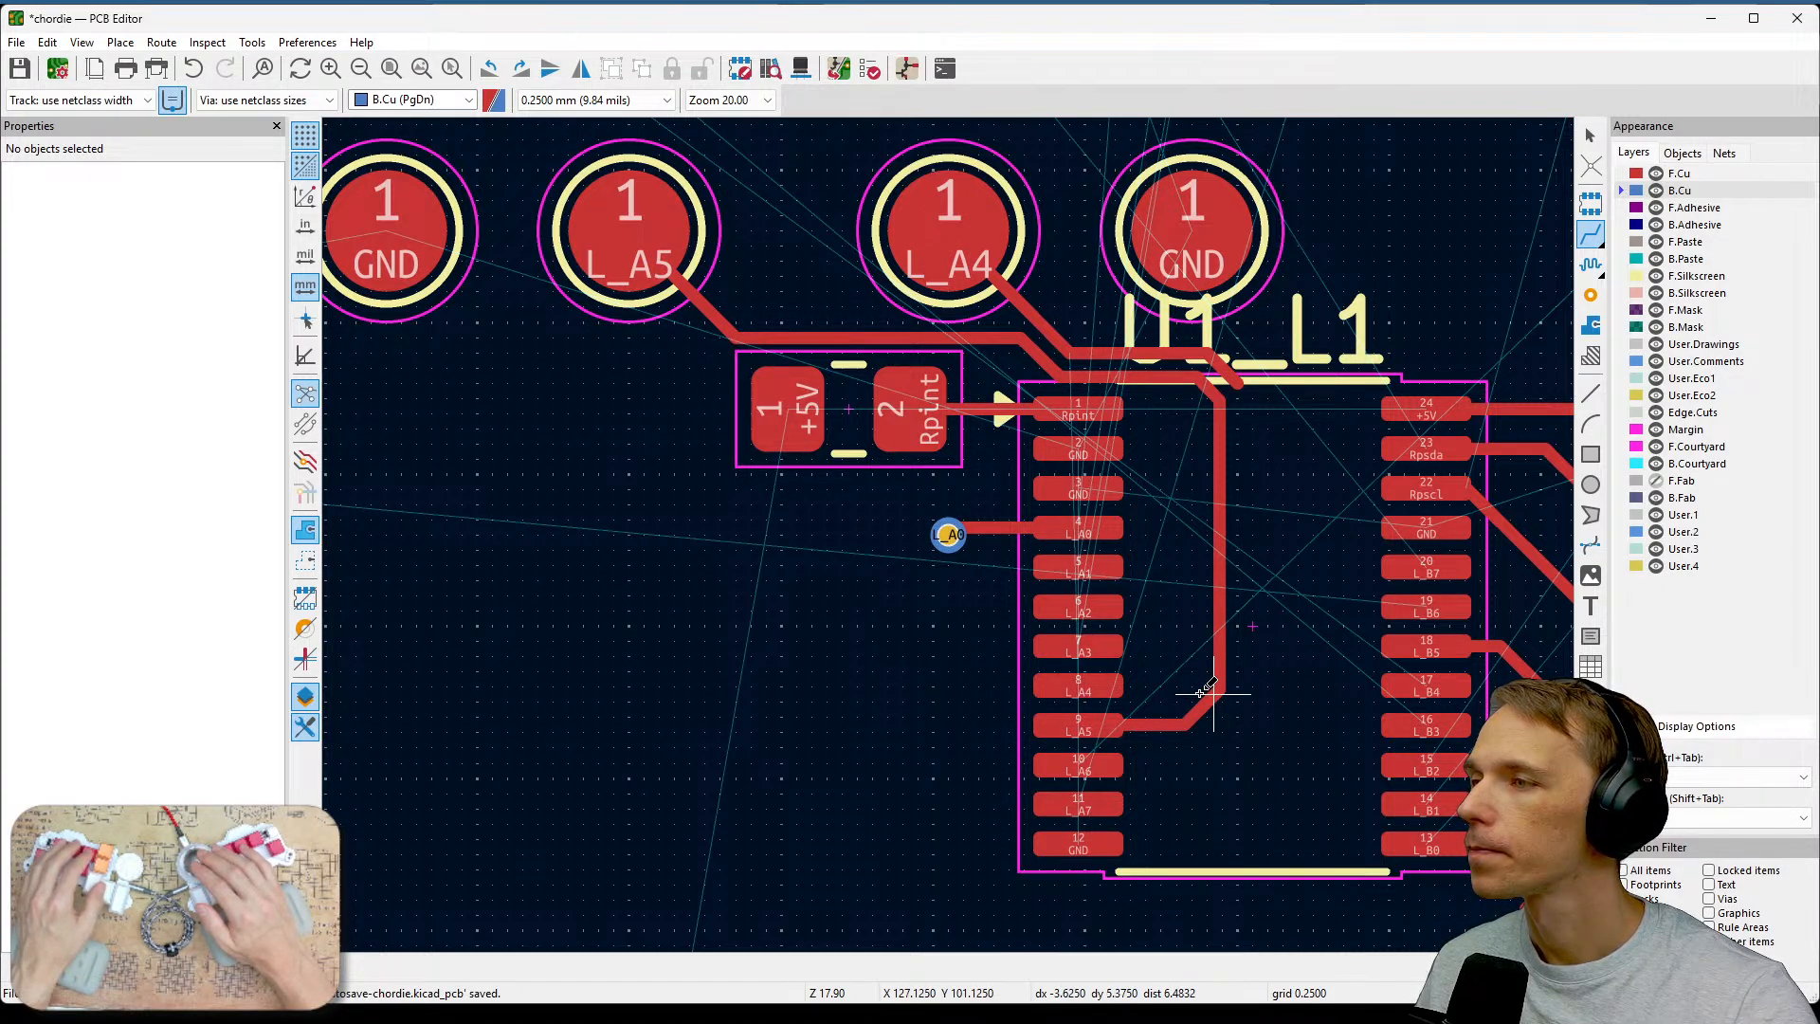
Delete the leftover track segments crossing above U1's top edge.
{"action": "middle_click_drag", "start_coordinate": [1333, 528], "coordinate": [1356, 650]}
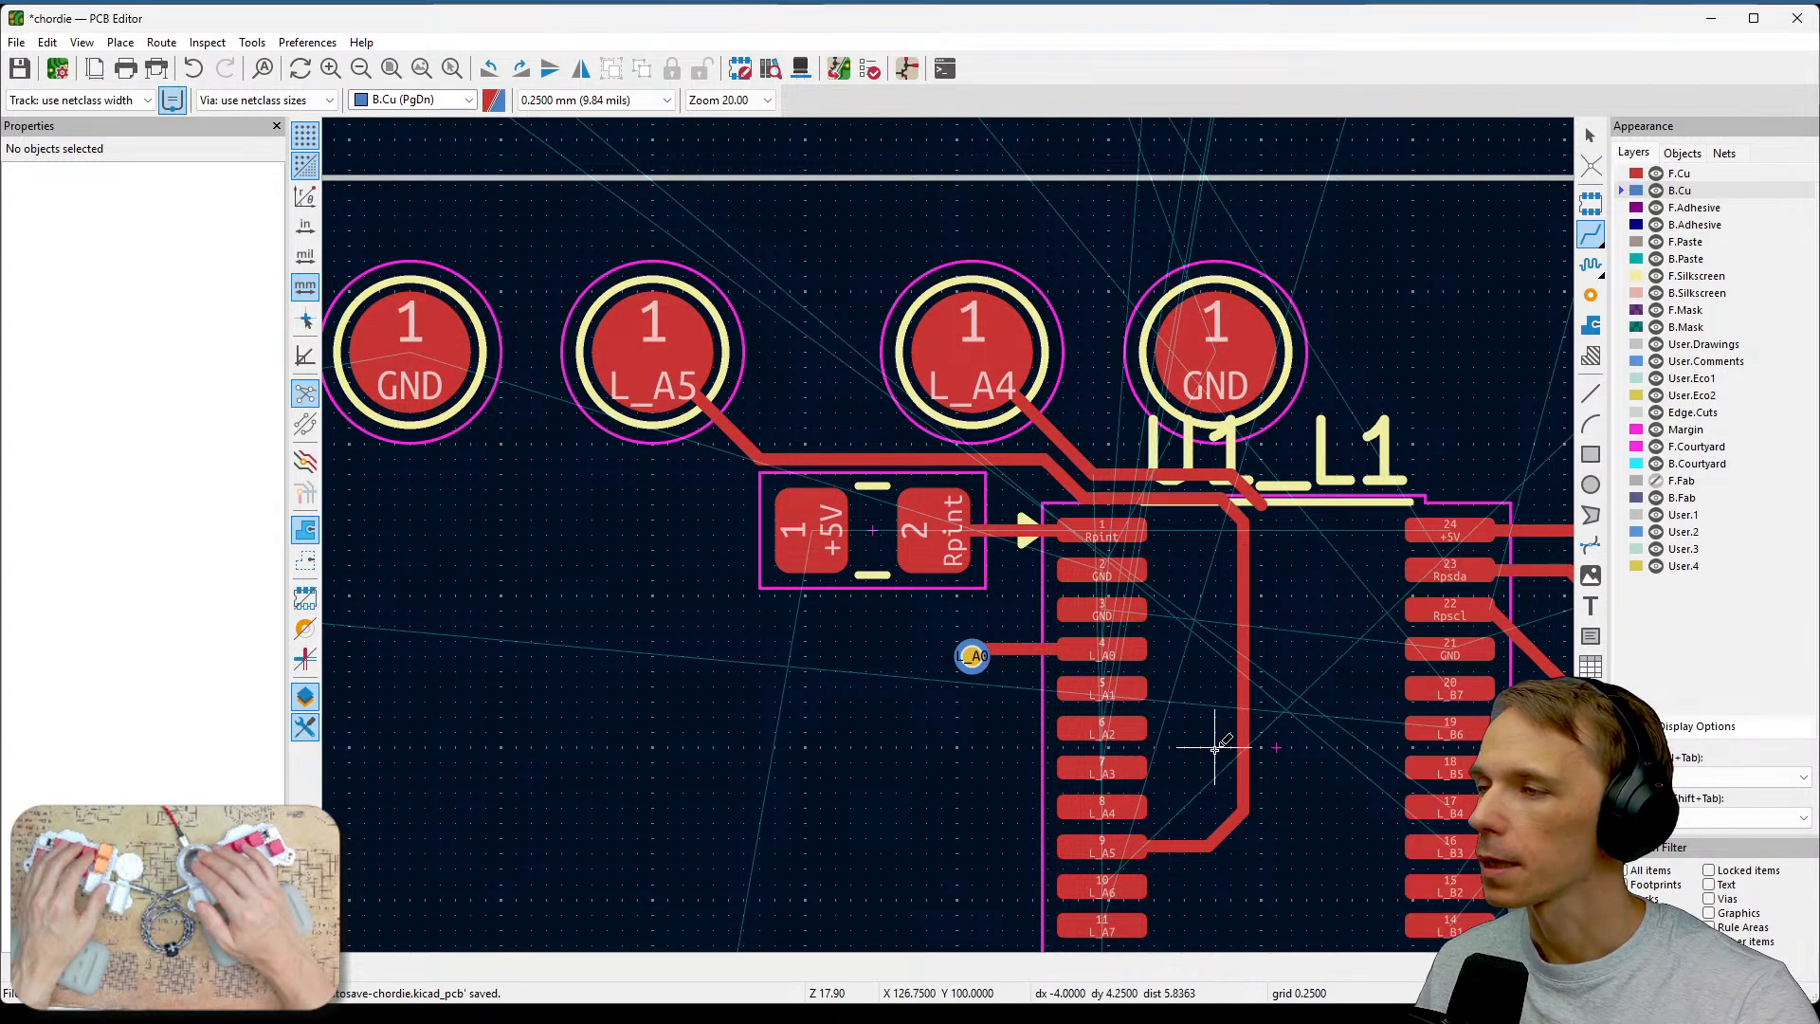
{"action": "key", "text": "Escape"}
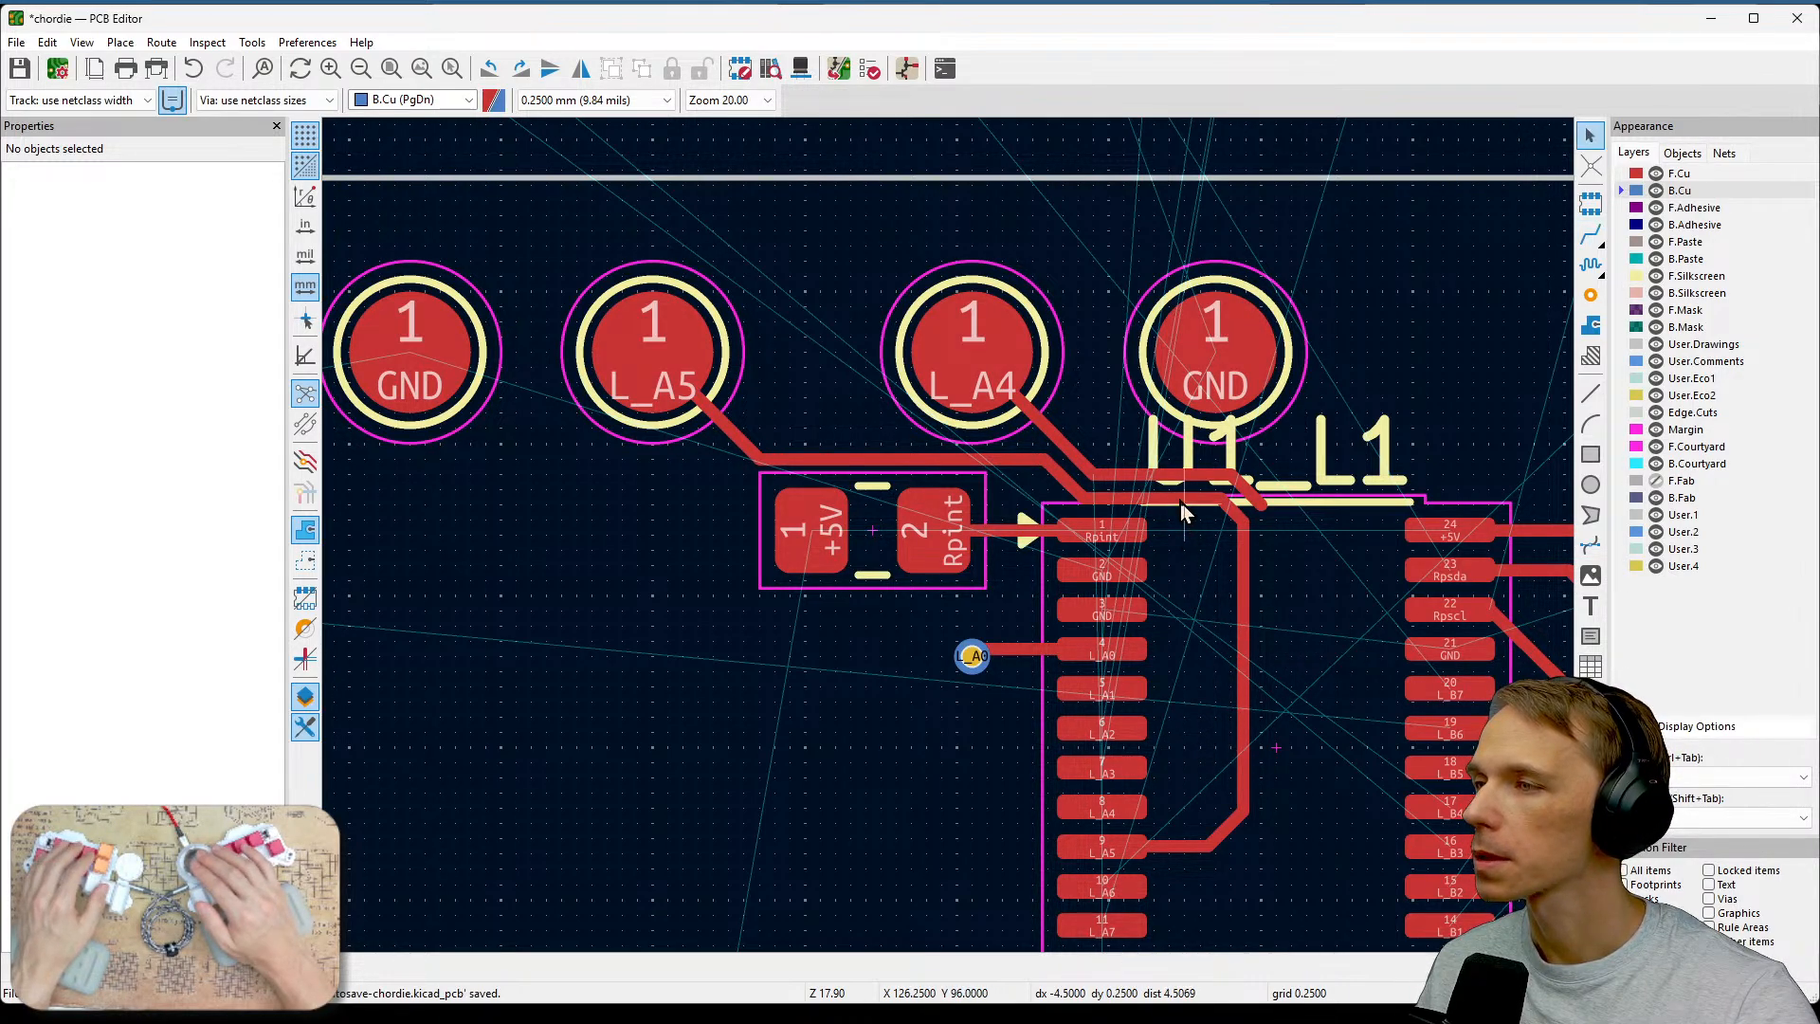
{"action": "left_click", "coordinate": [1141, 473]}
{"action": "key", "text": "Delete"}
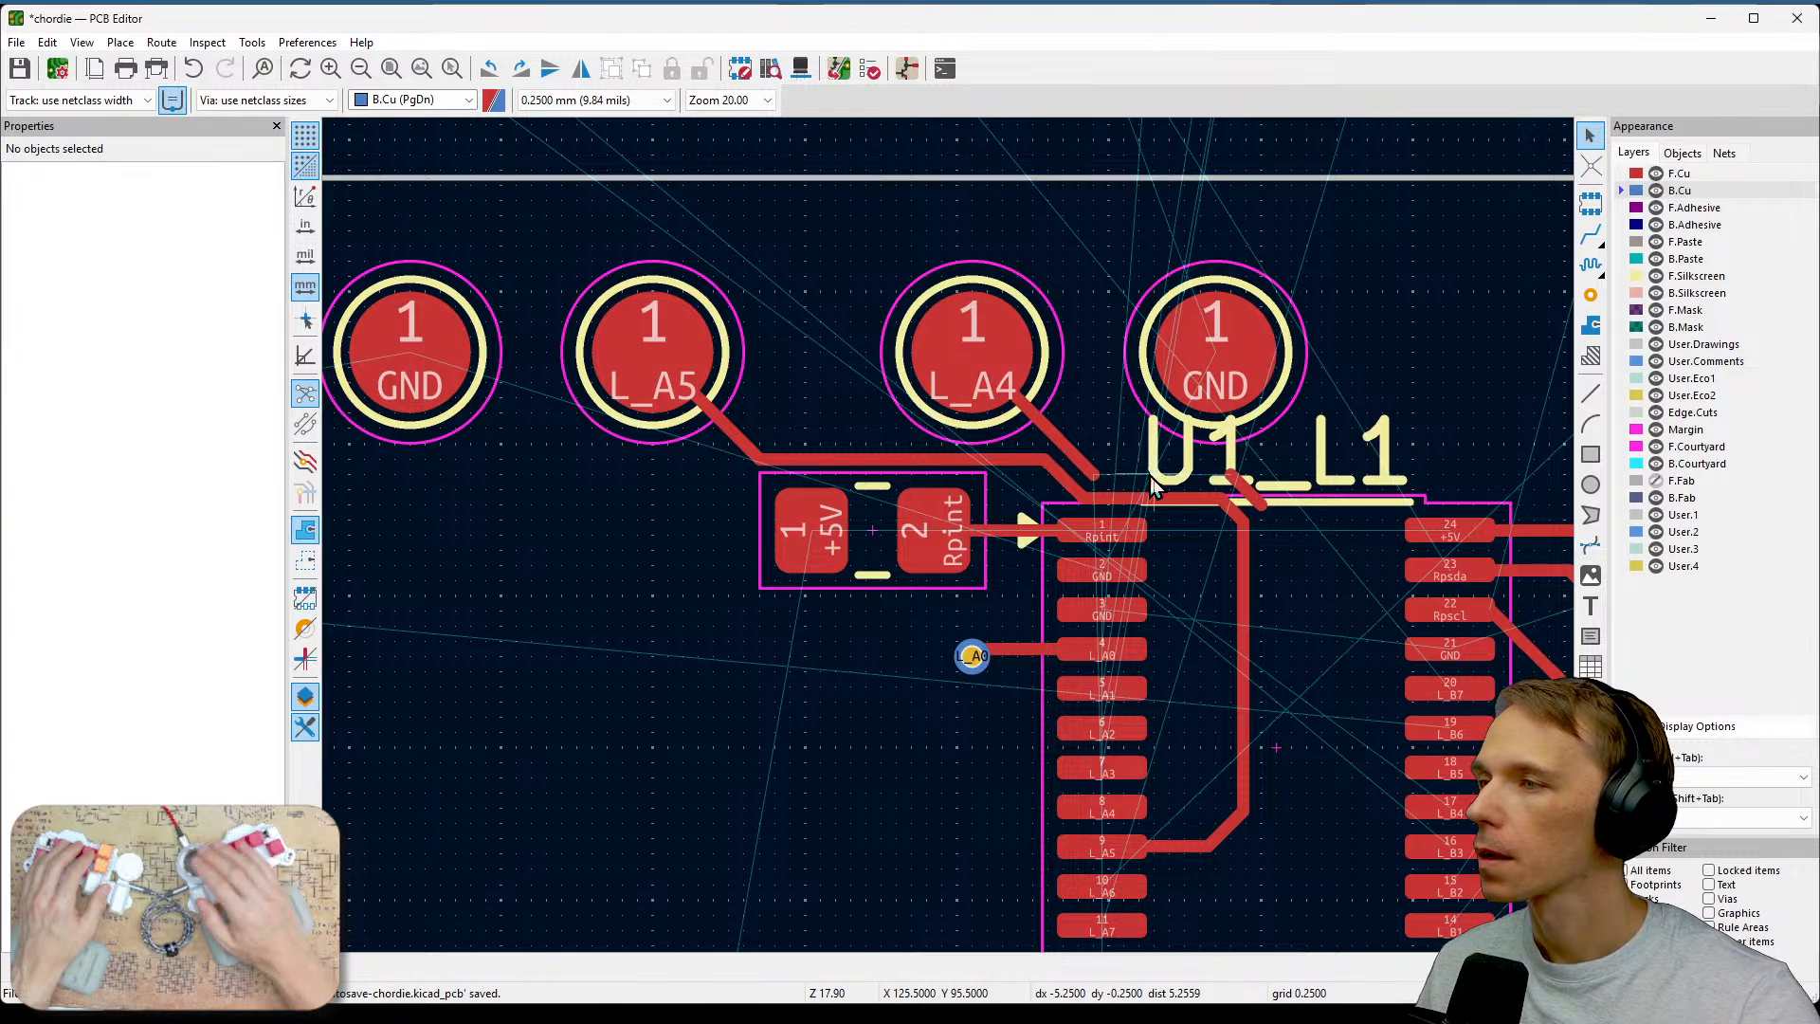
{"action": "left_click", "coordinate": [1248, 495]}
{"action": "key", "text": "Delete"}
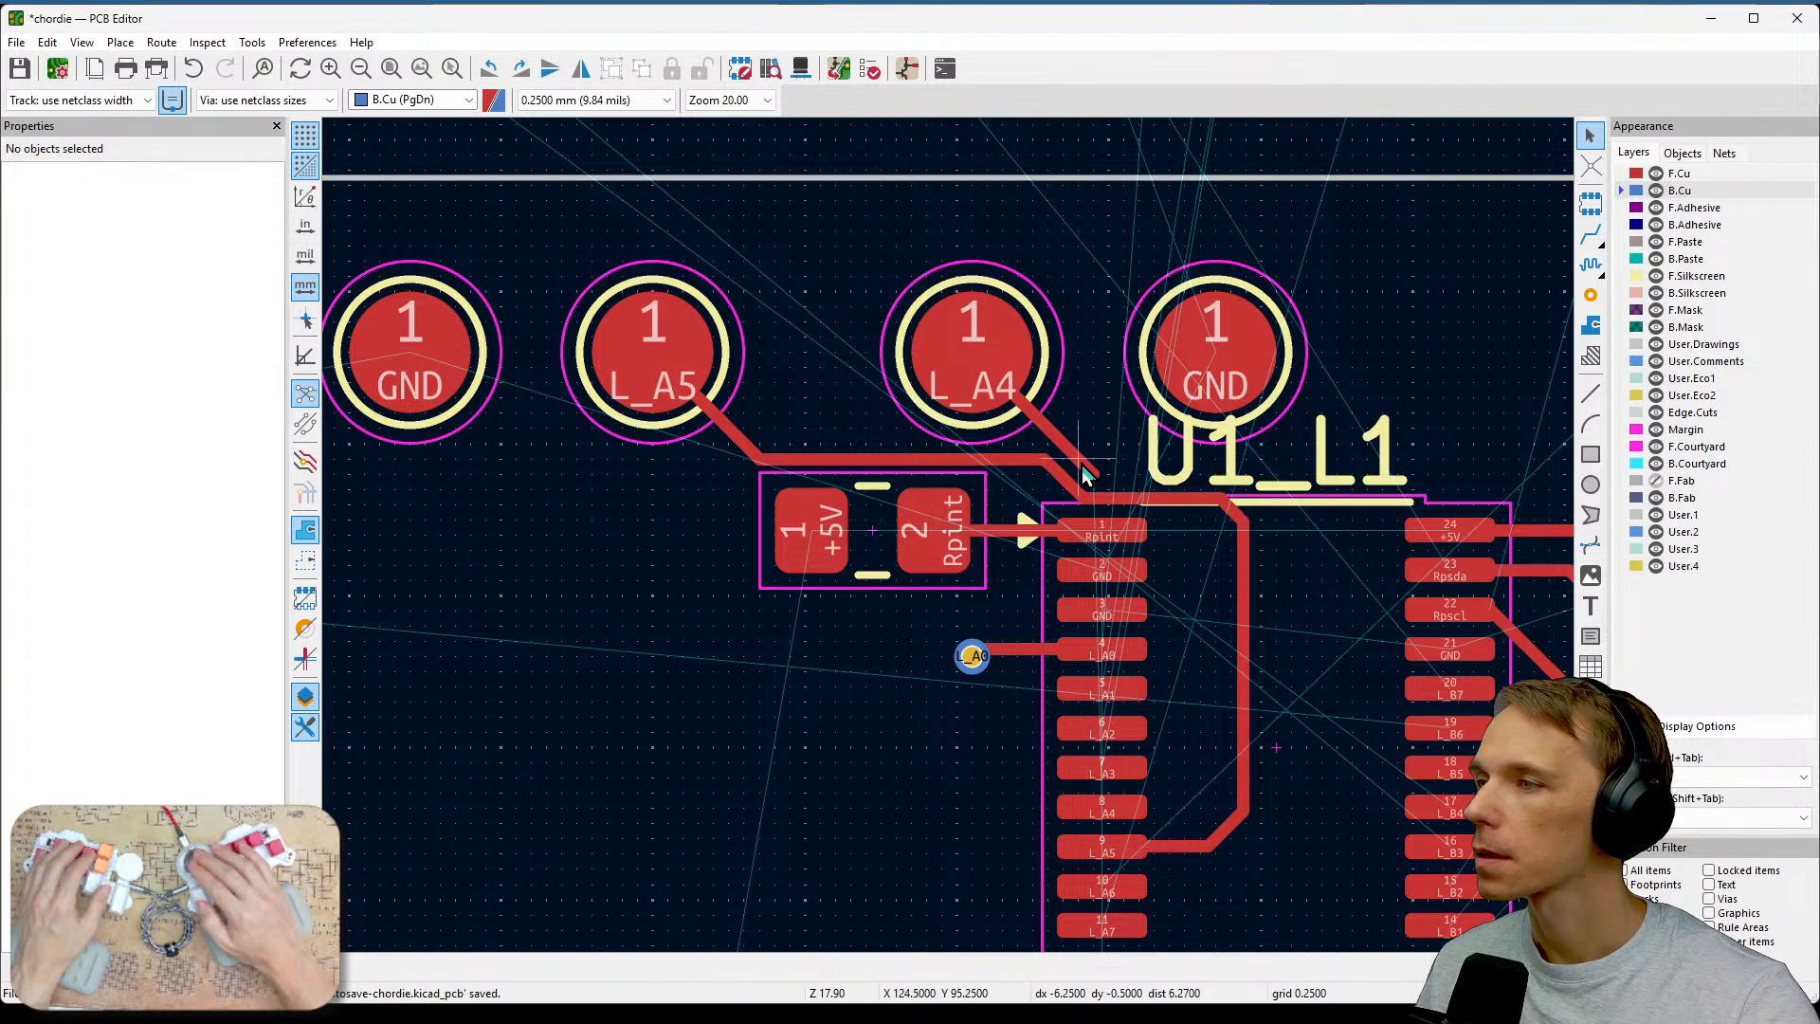
{"action": "left_click", "coordinate": [1071, 457]}
{"action": "key", "text": "Delete"}
Move the L_A5 track segment up above the L_A4 switch pad and delete its angled end segment.
{"action": "left_click", "coordinate": [948, 462]}
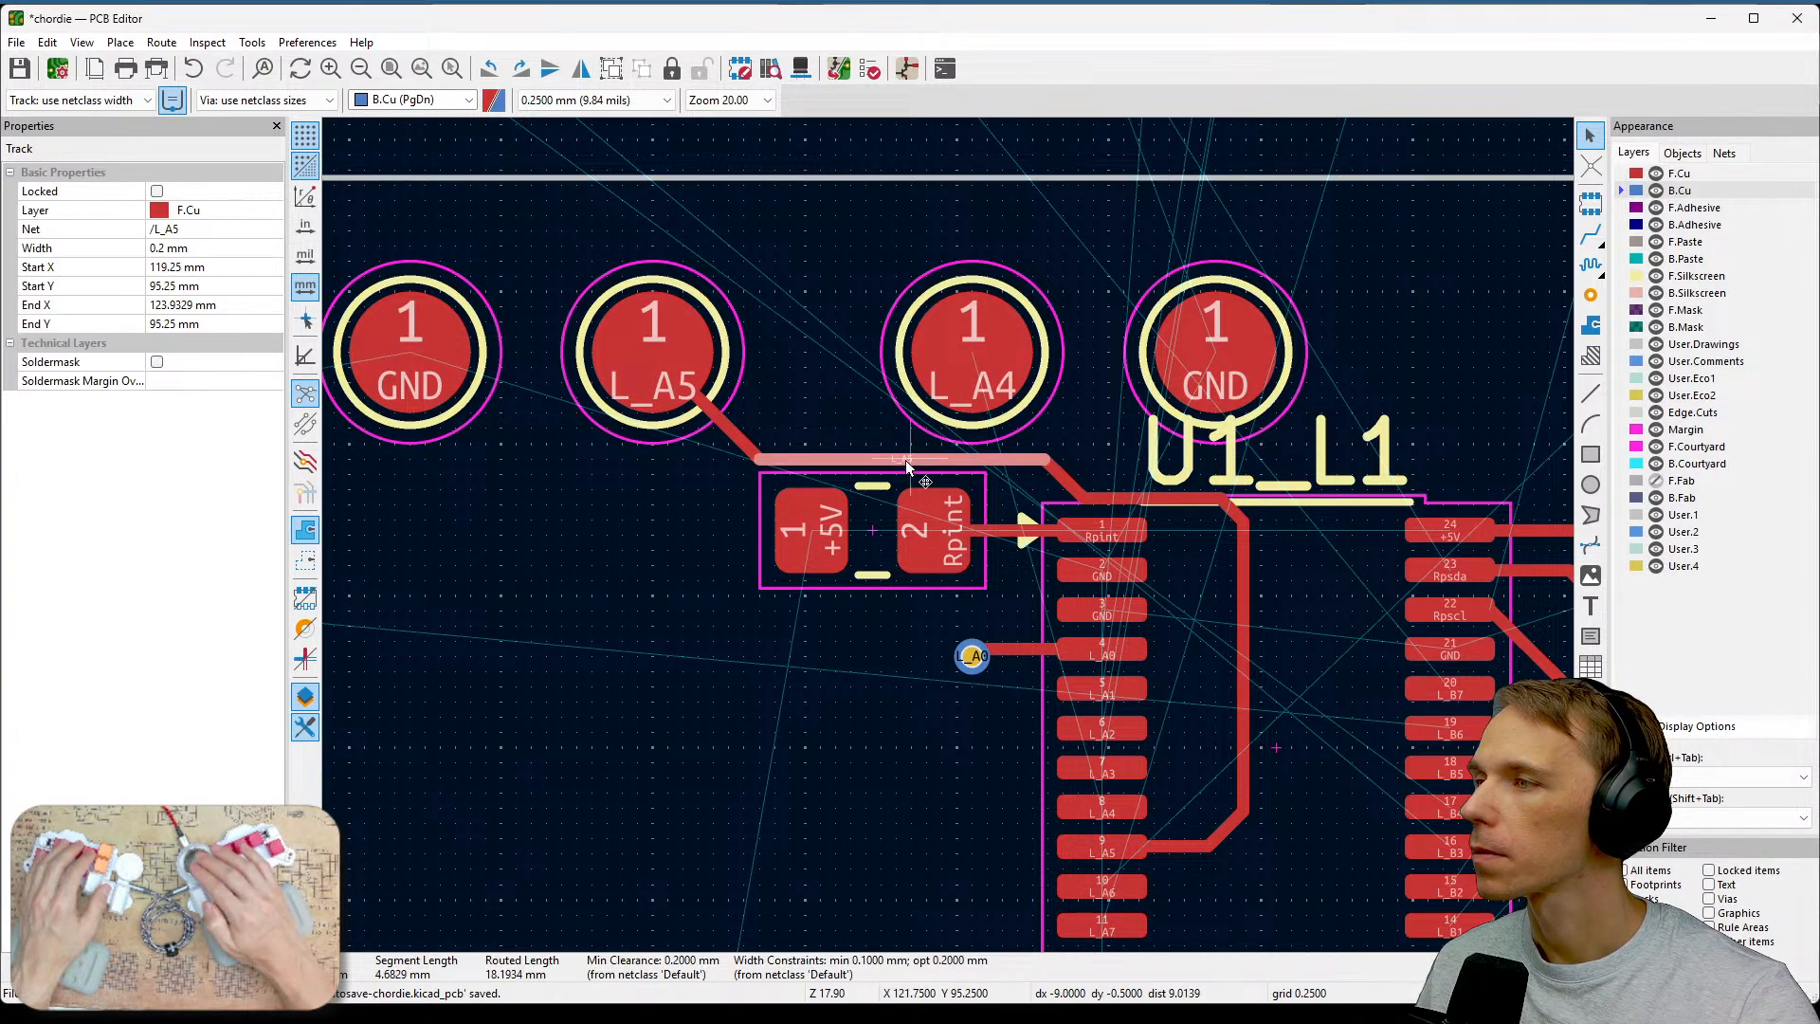
{"action": "left_click_drag", "start_coordinate": [907, 466], "coordinate": [950, 262]}
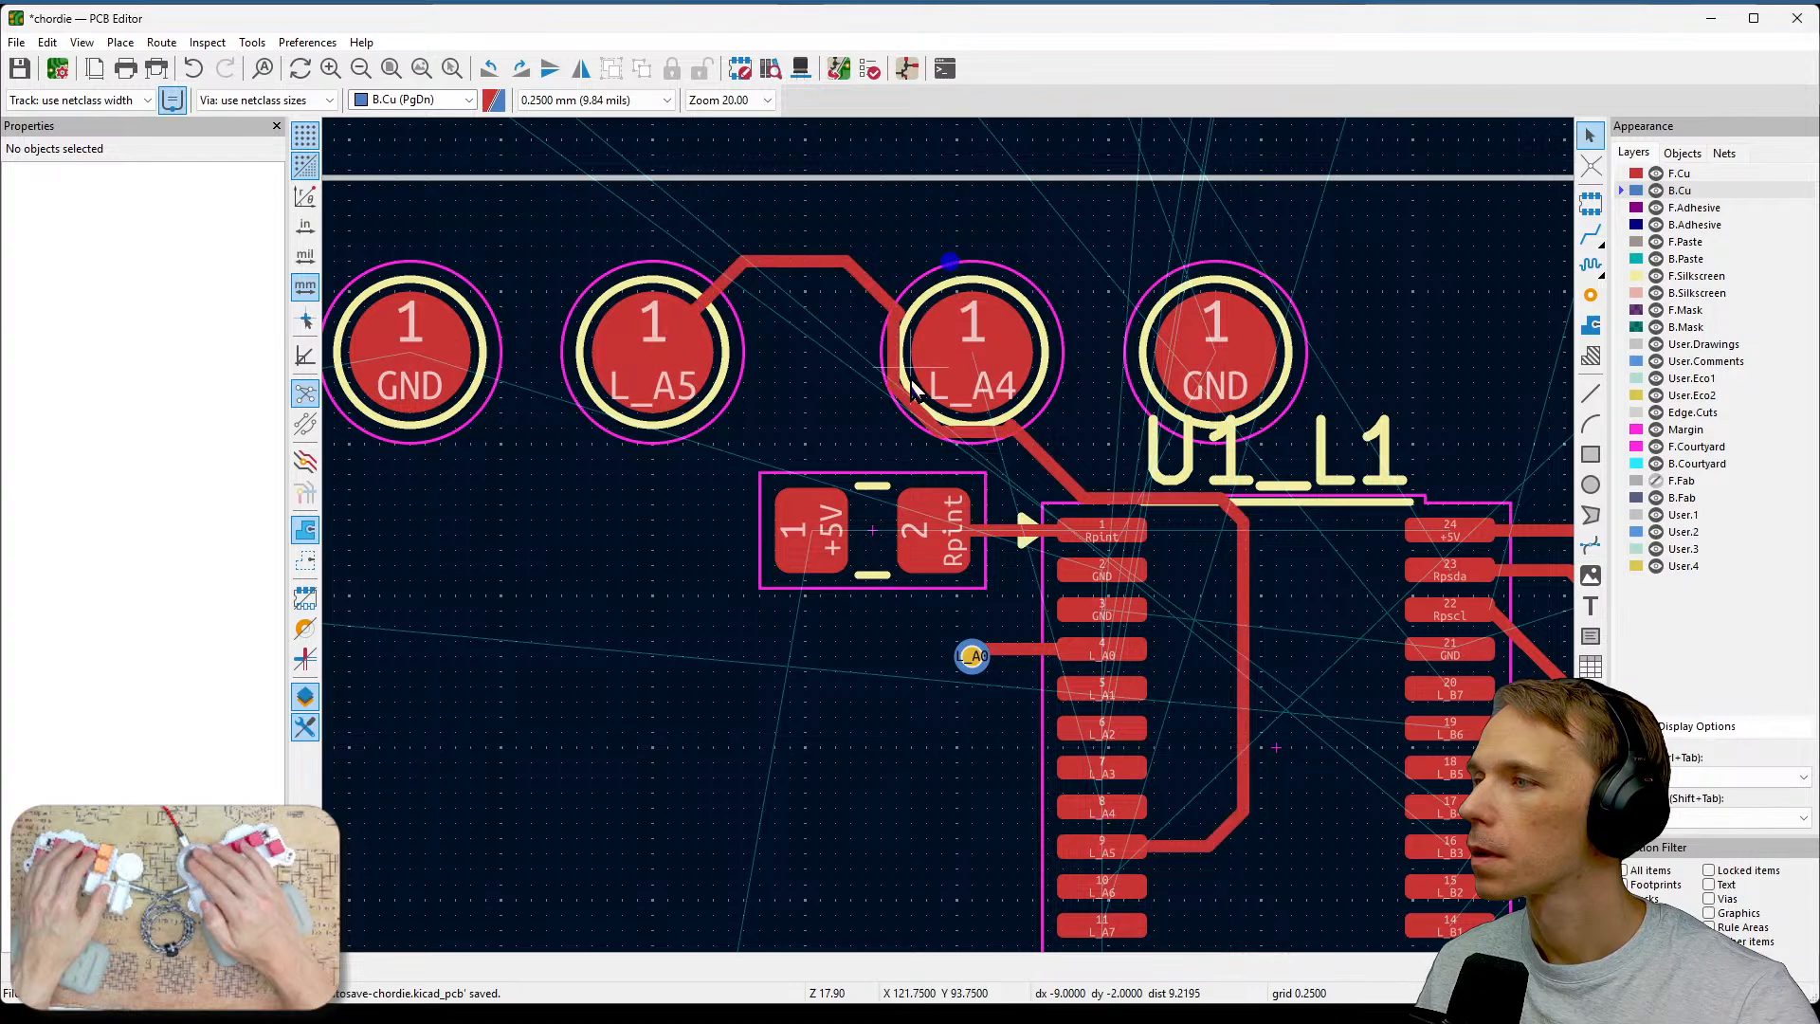
{"action": "left_click", "coordinate": [878, 292]}
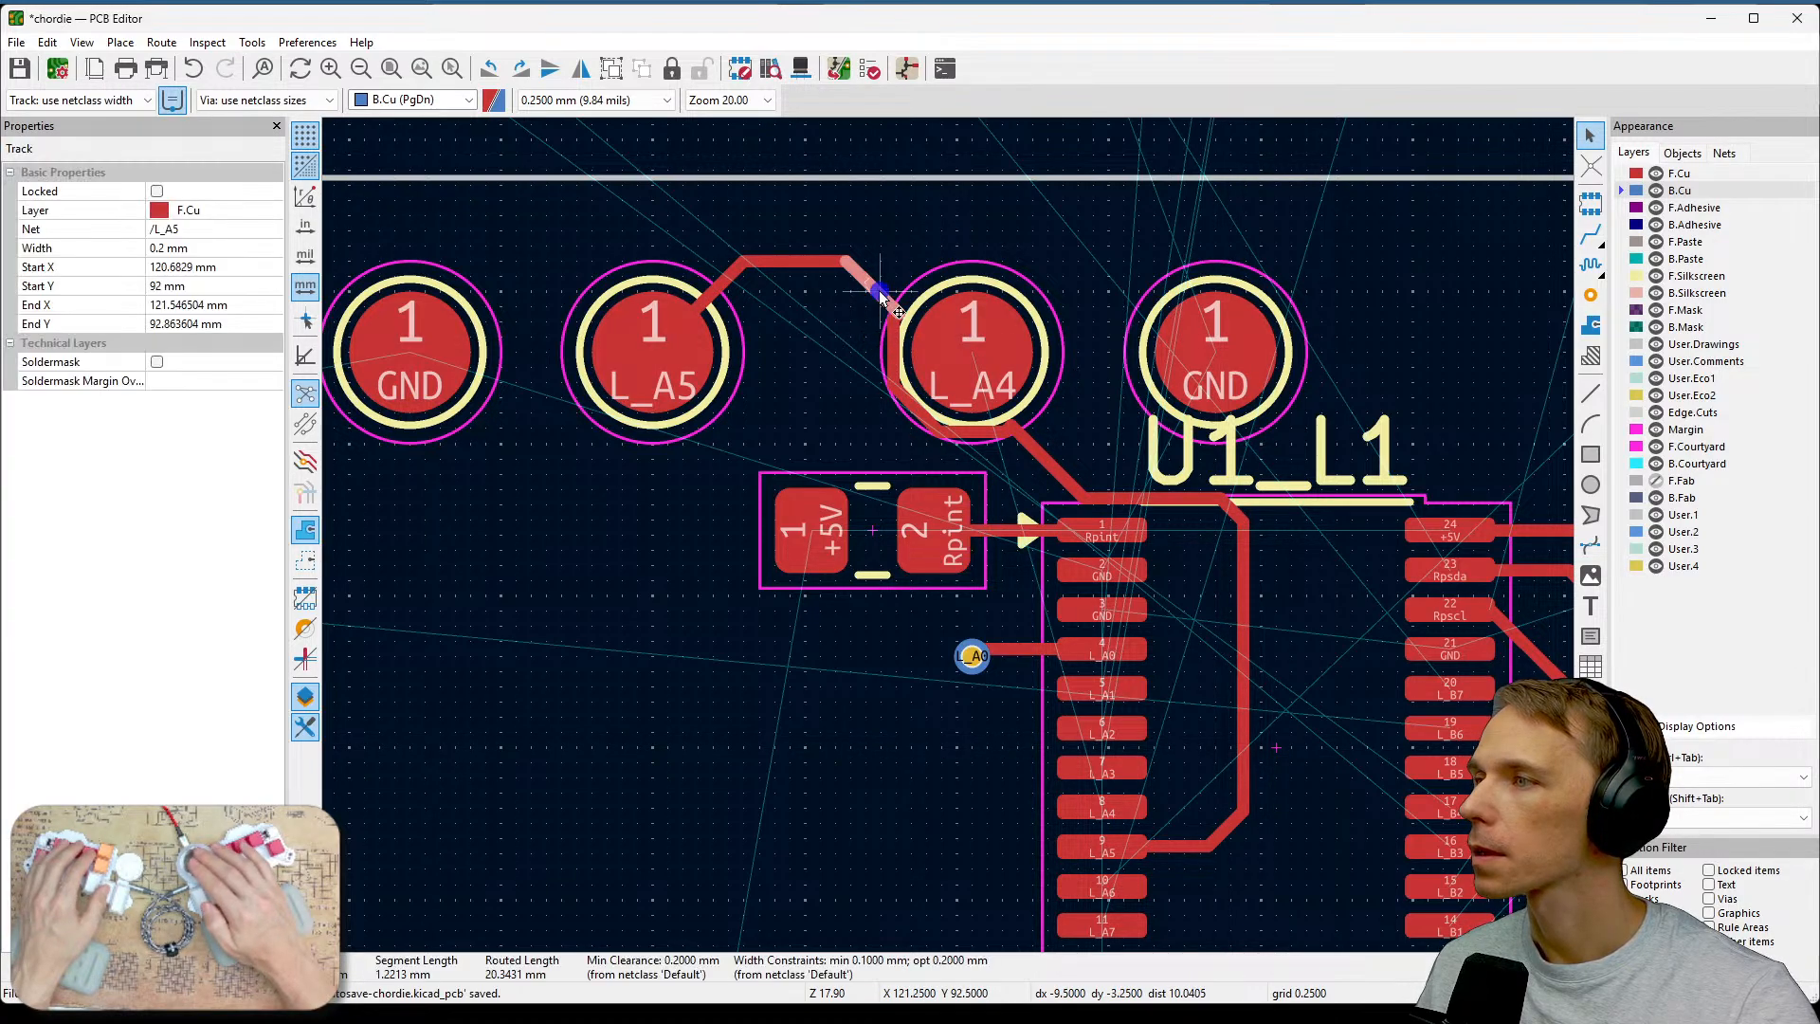
{"action": "key", "text": "Delete"}
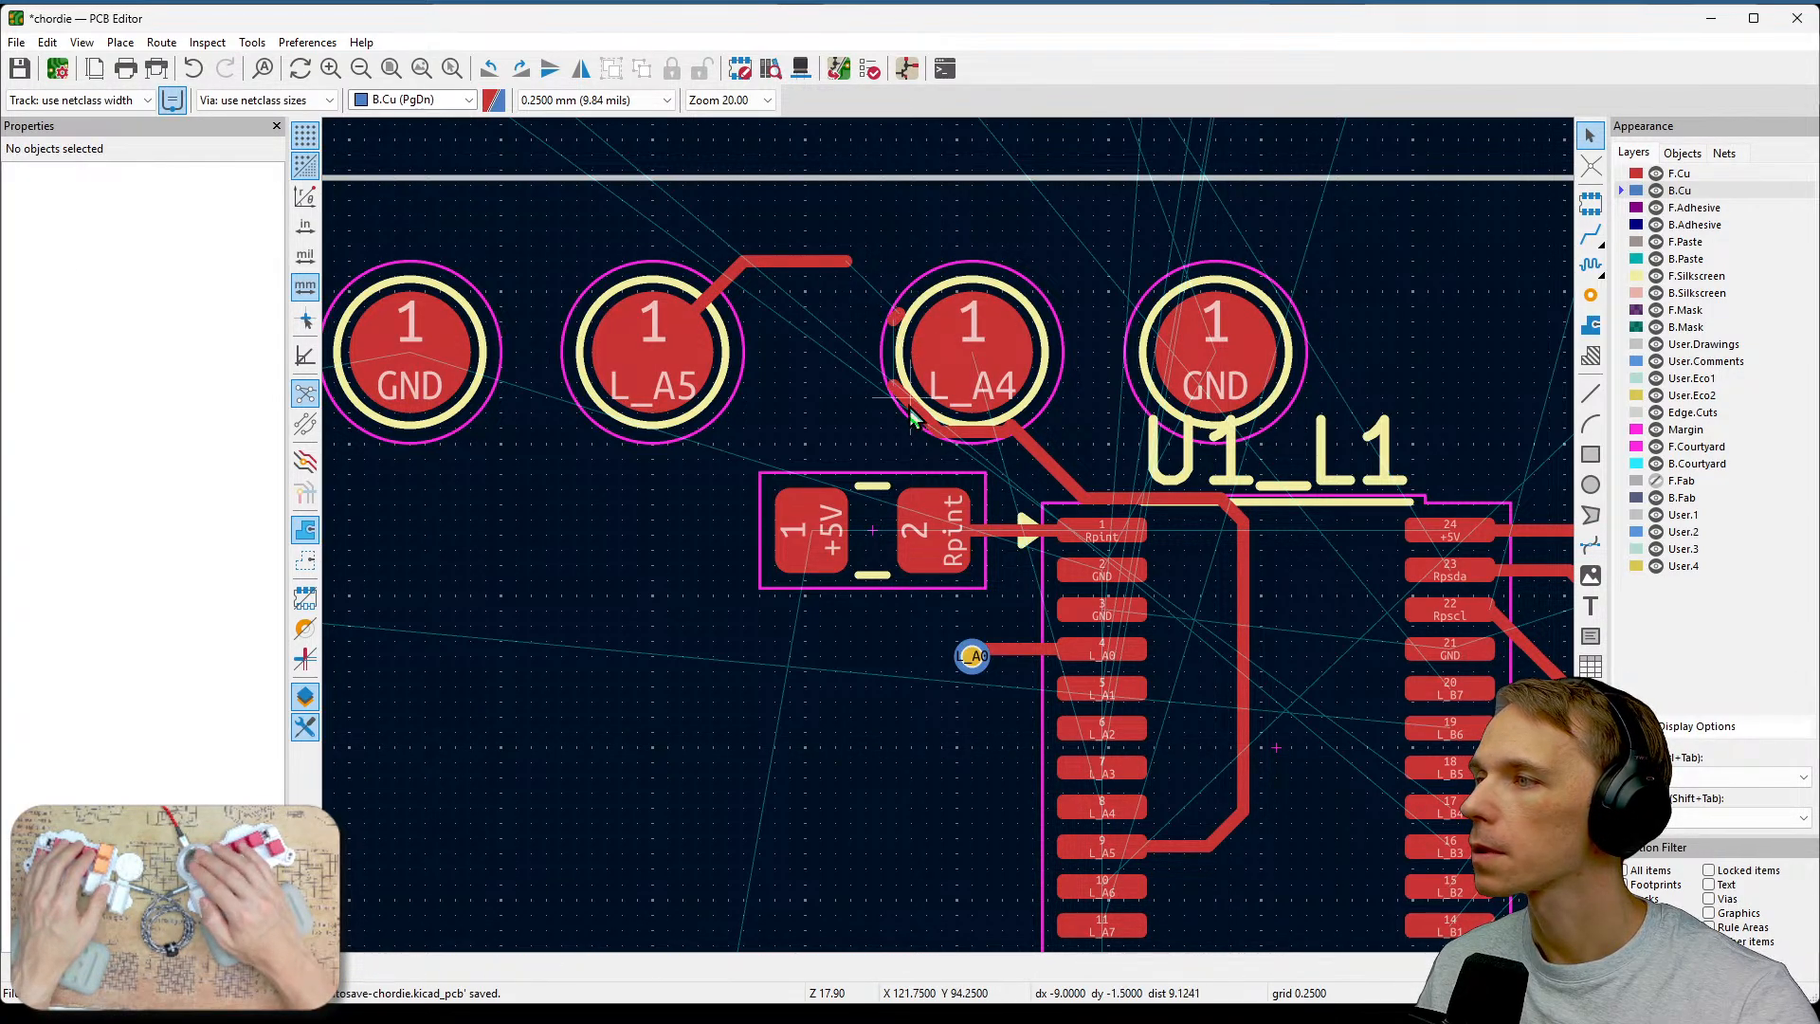
Delete the remaining L_A5 track segments around the L_A4 switch pad and near U1's top.
{"action": "left_click", "coordinate": [909, 408]}
{"action": "key", "text": "Delete"}
{"action": "left_click", "coordinate": [901, 331]}
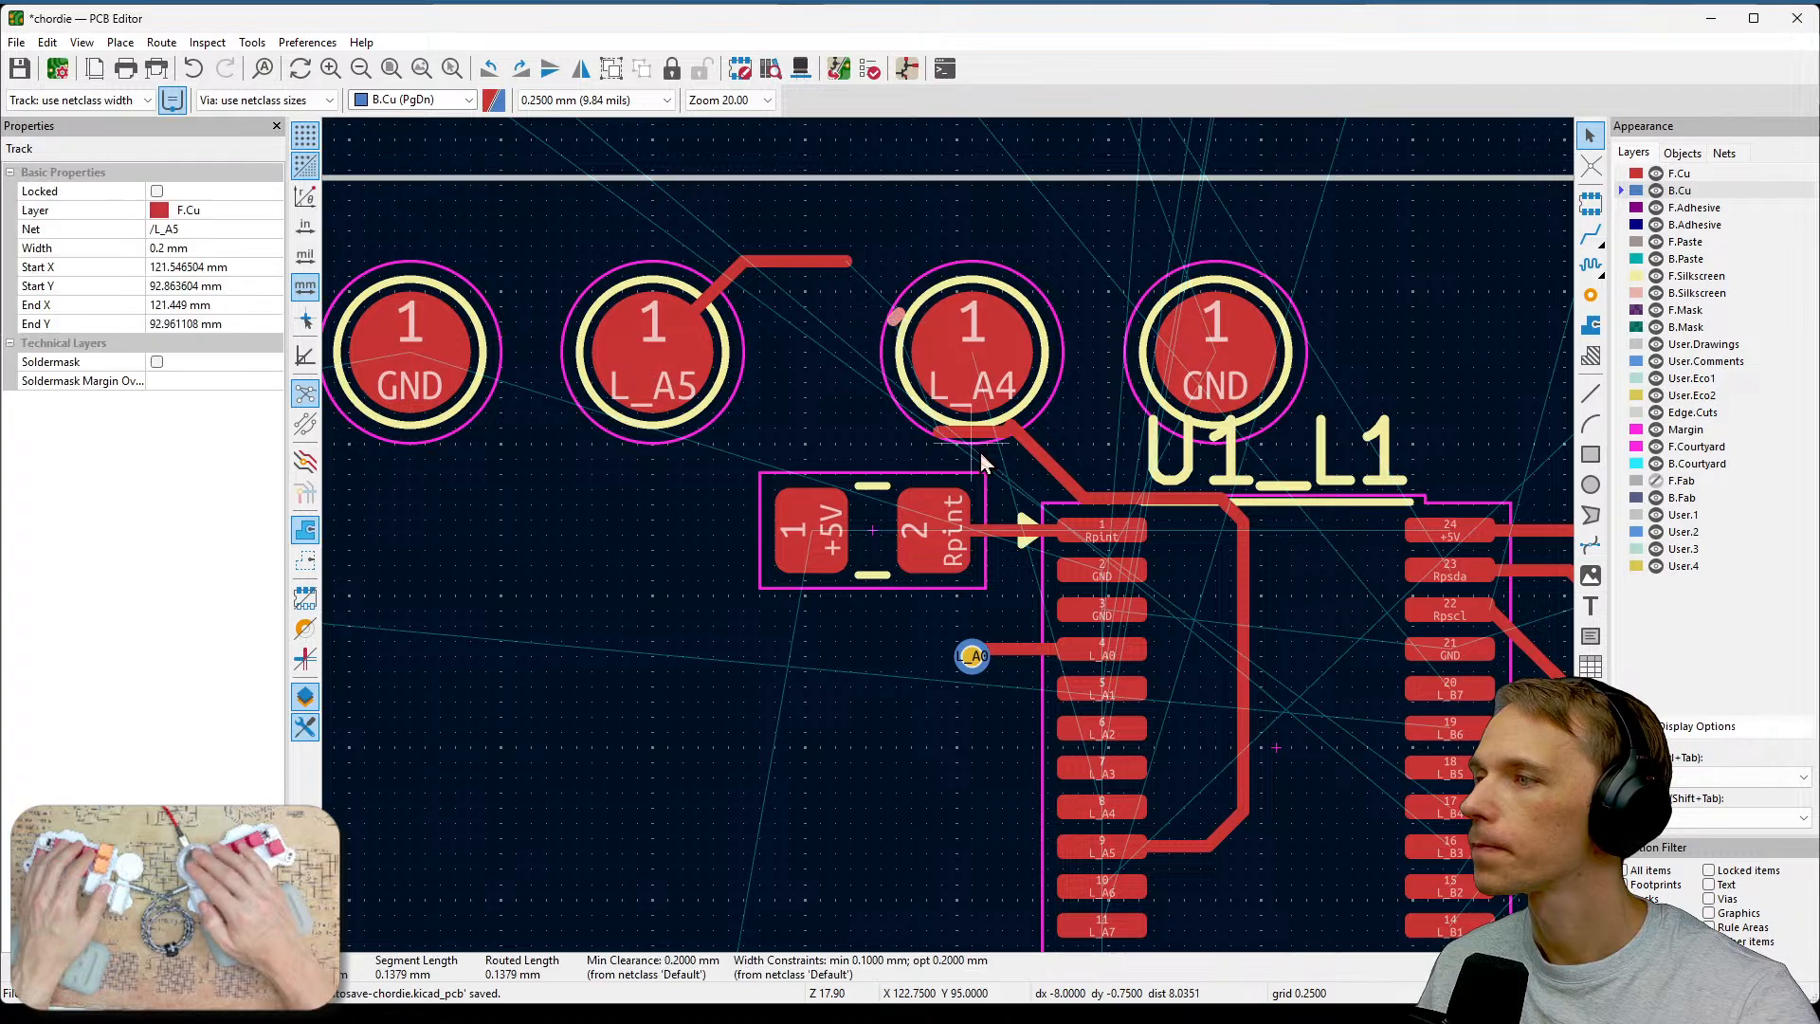
{"action": "key", "text": "Delete"}
{"action": "left_click", "coordinate": [981, 432]}
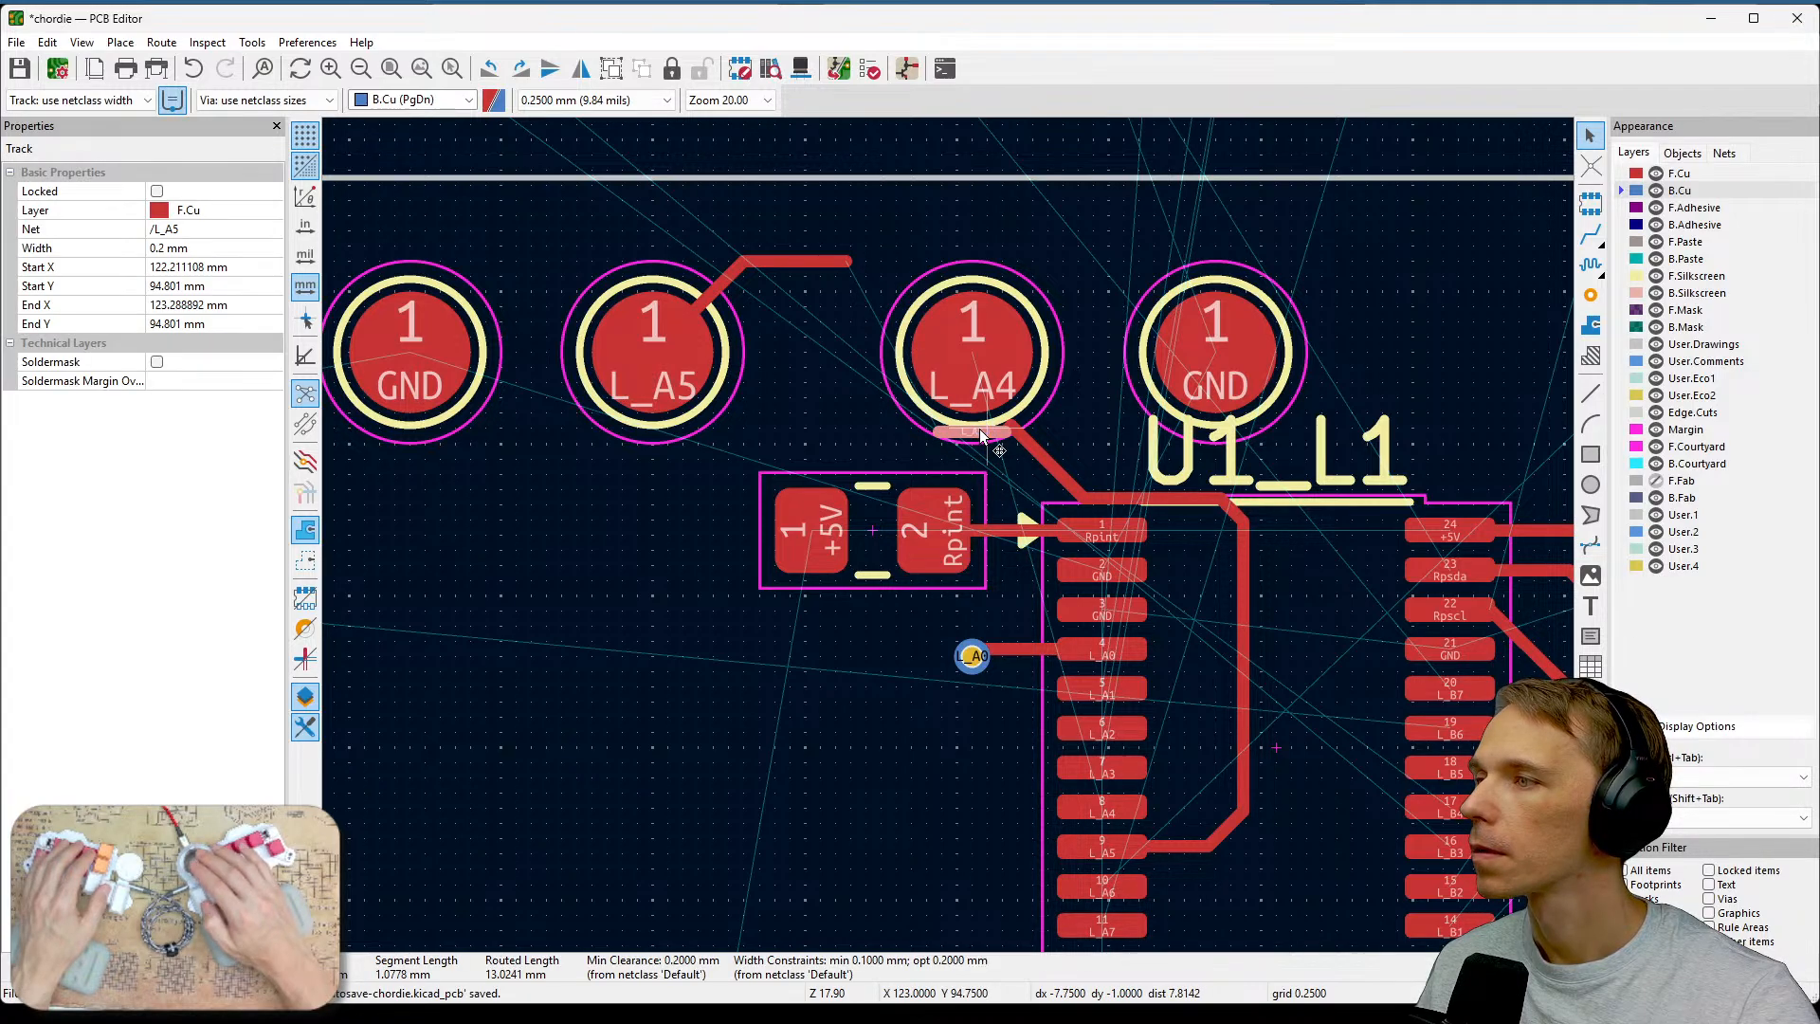
{"action": "key", "text": "Delete"}
{"action": "left_click", "coordinate": [1009, 434]}
{"action": "key", "text": "Delete"}
{"action": "left_click", "coordinate": [1007, 432]}
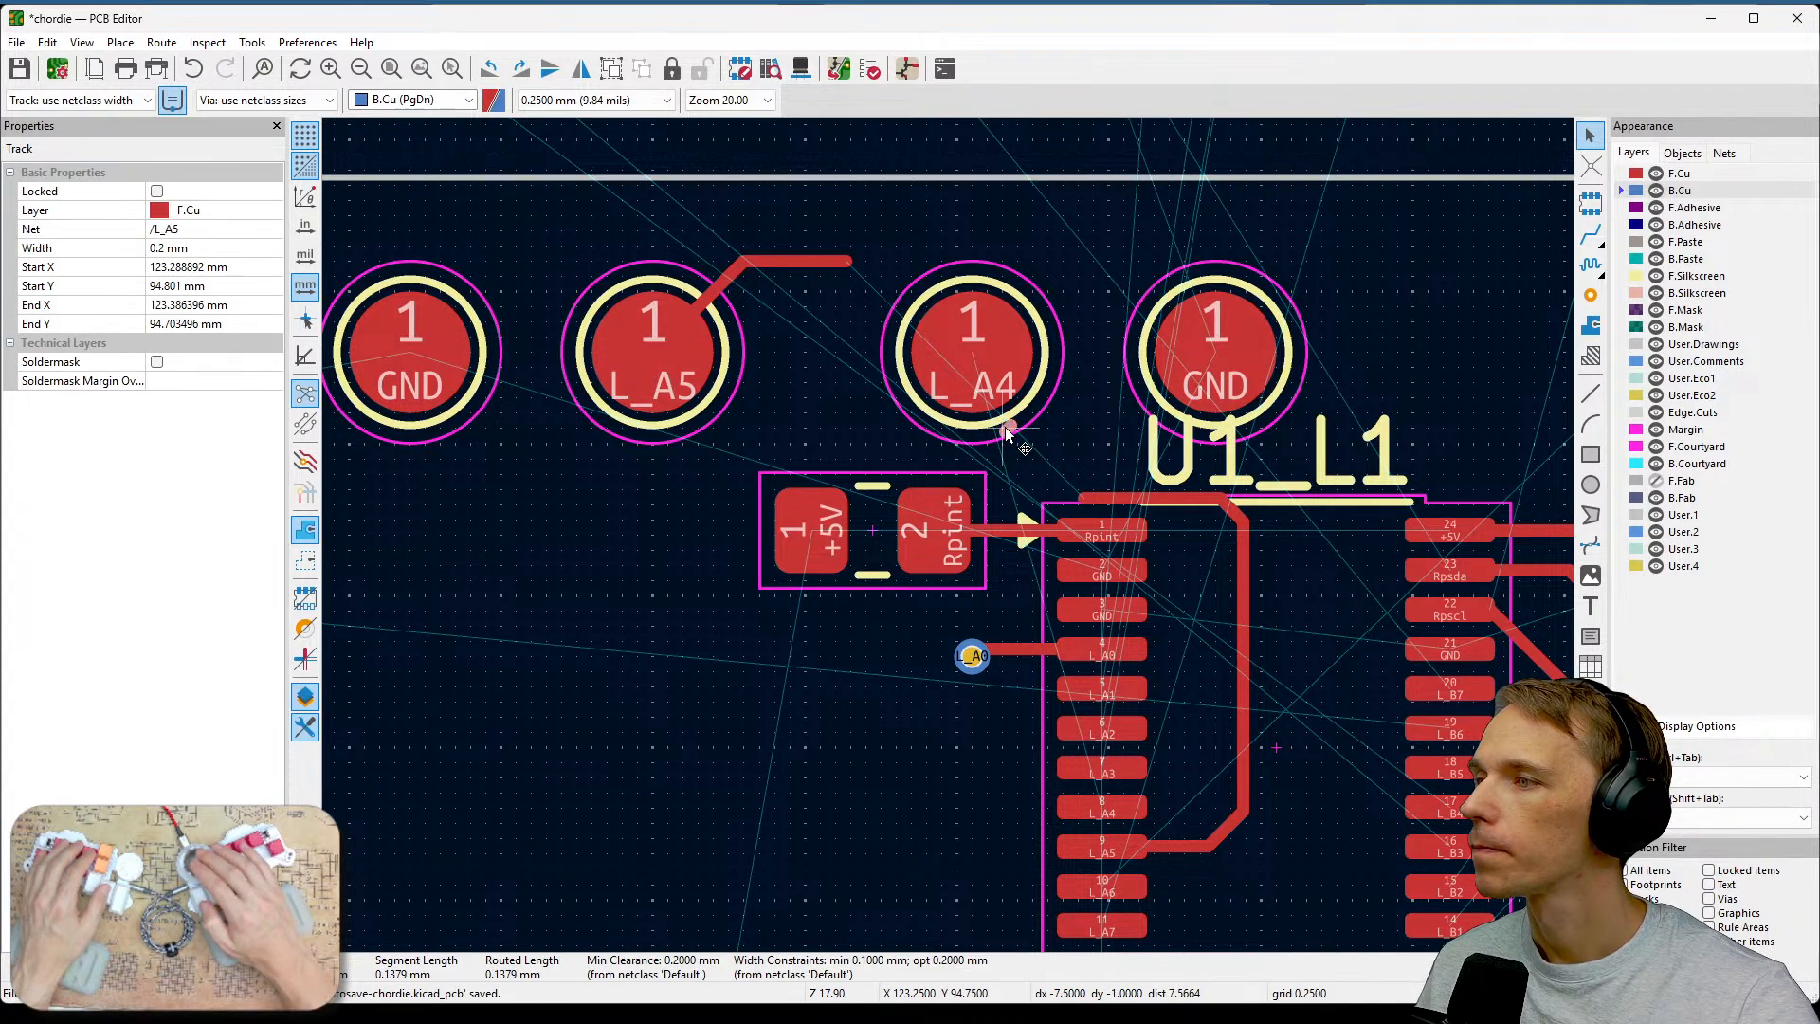
{"action": "key", "text": "Delete"}
{"action": "left_click", "coordinate": [1111, 499]}
{"action": "key", "text": "Delete"}
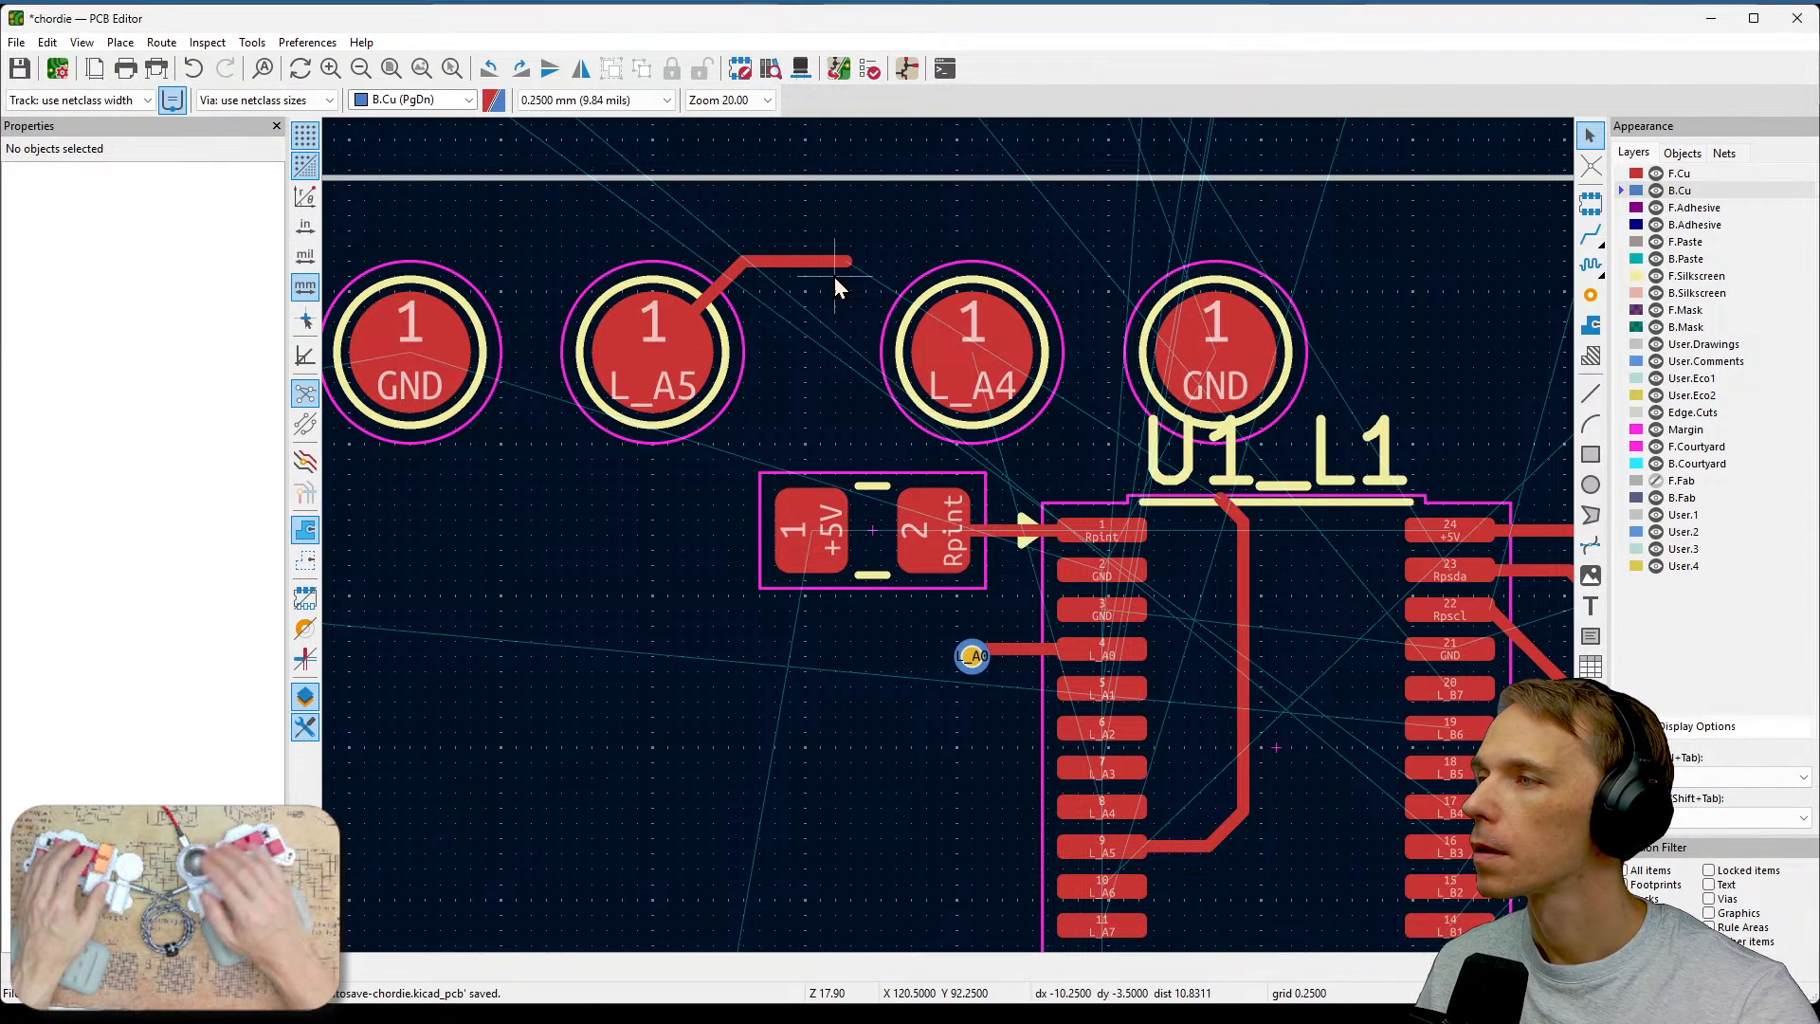
{"action": "left_click", "coordinate": [1591, 237]}
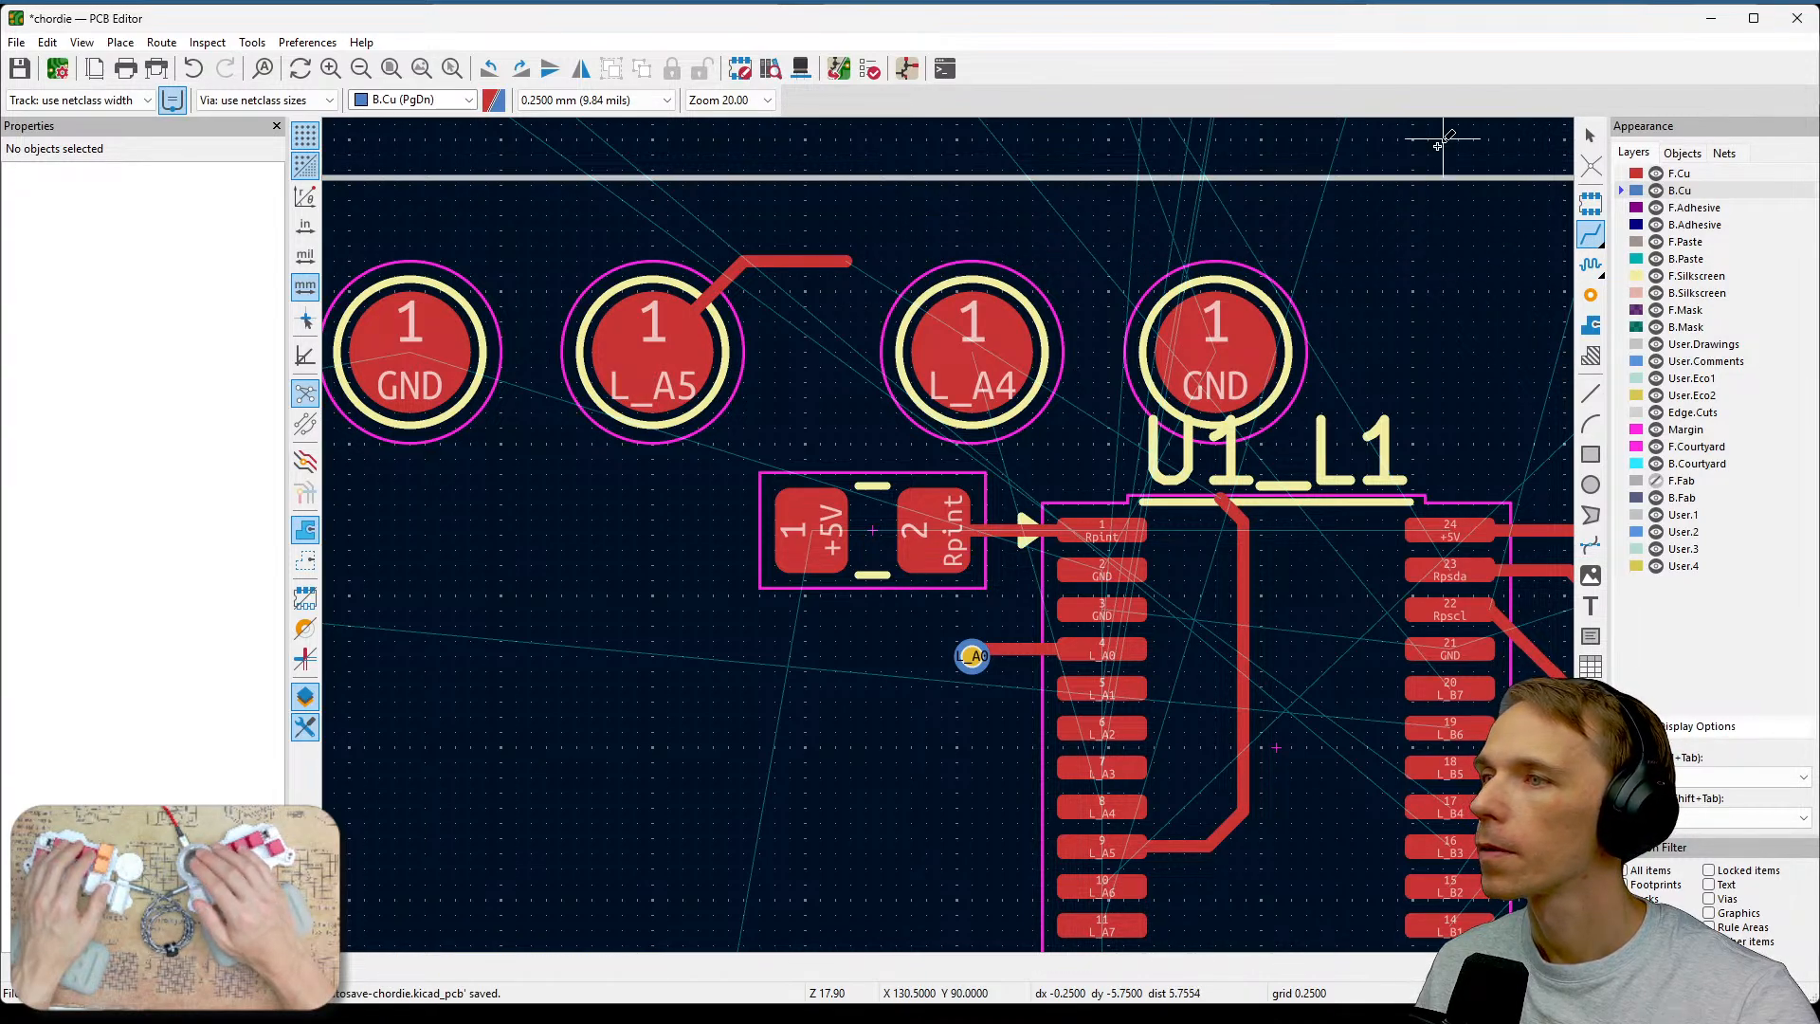
{"action": "key", "text": "Page_Up"}
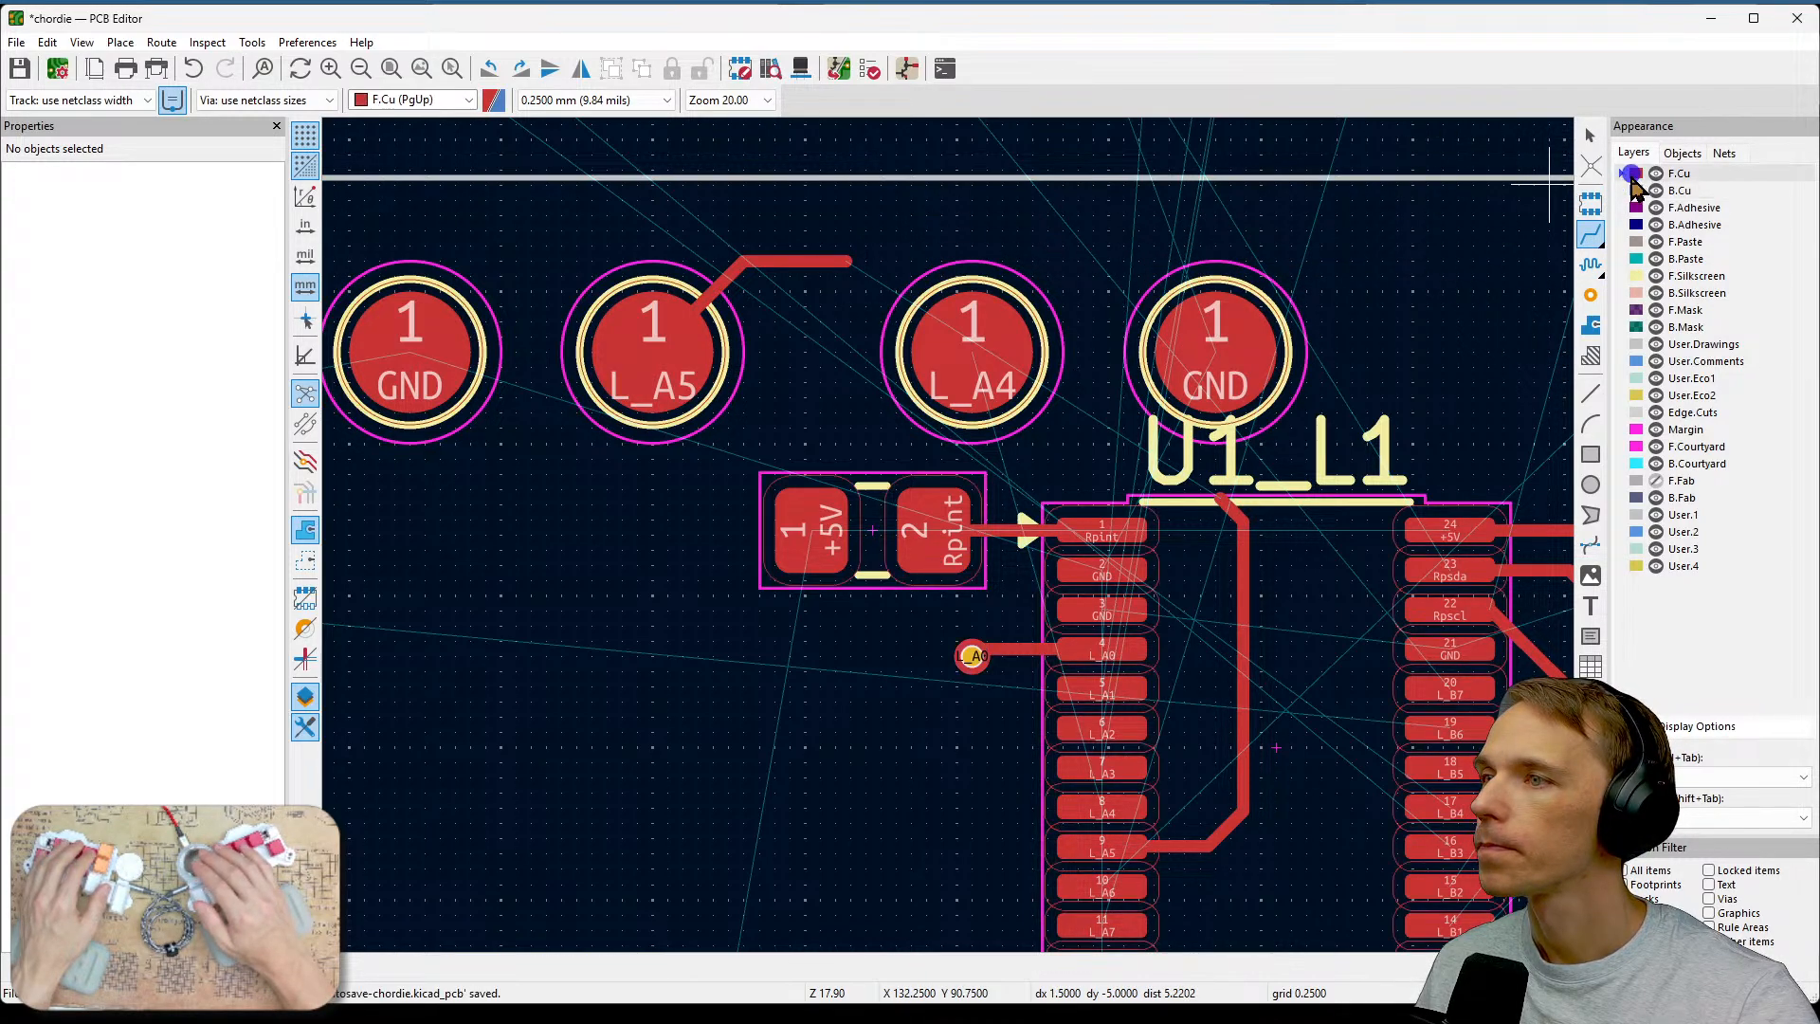
{"action": "left_click", "coordinate": [844, 268]}
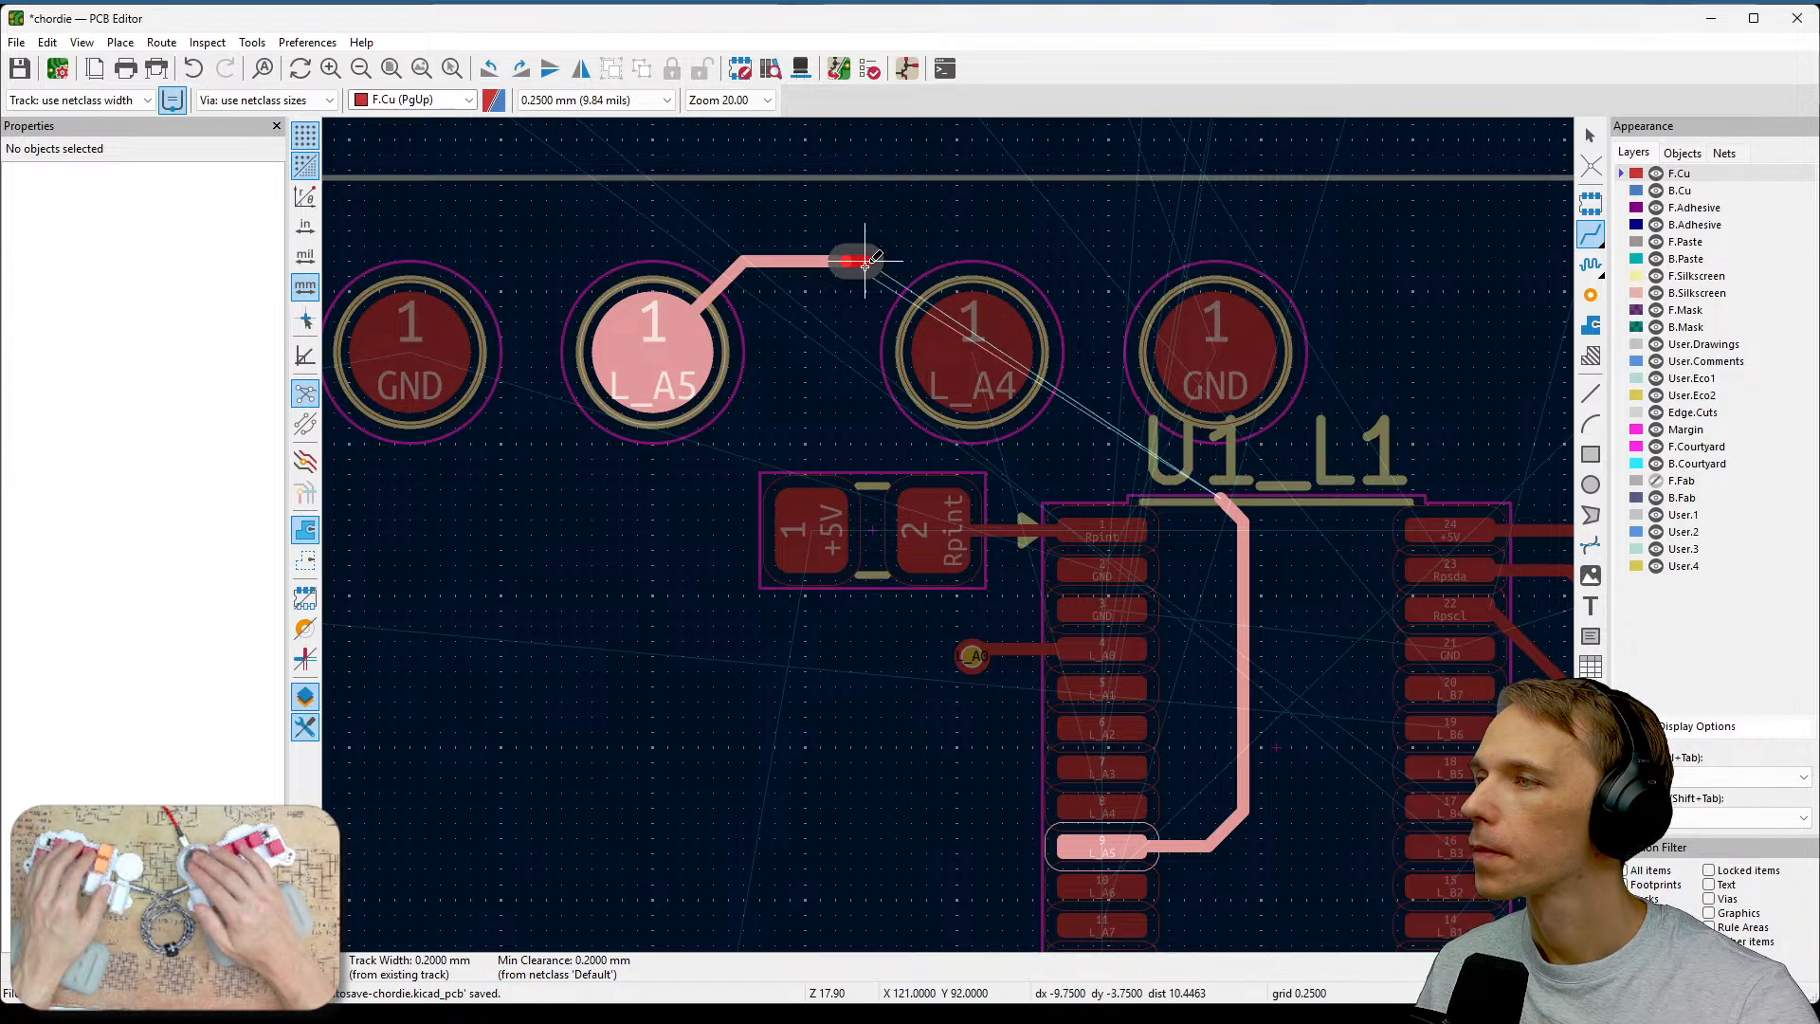
{"action": "key", "text": "Escape"}
{"action": "key", "text": "Escape"}
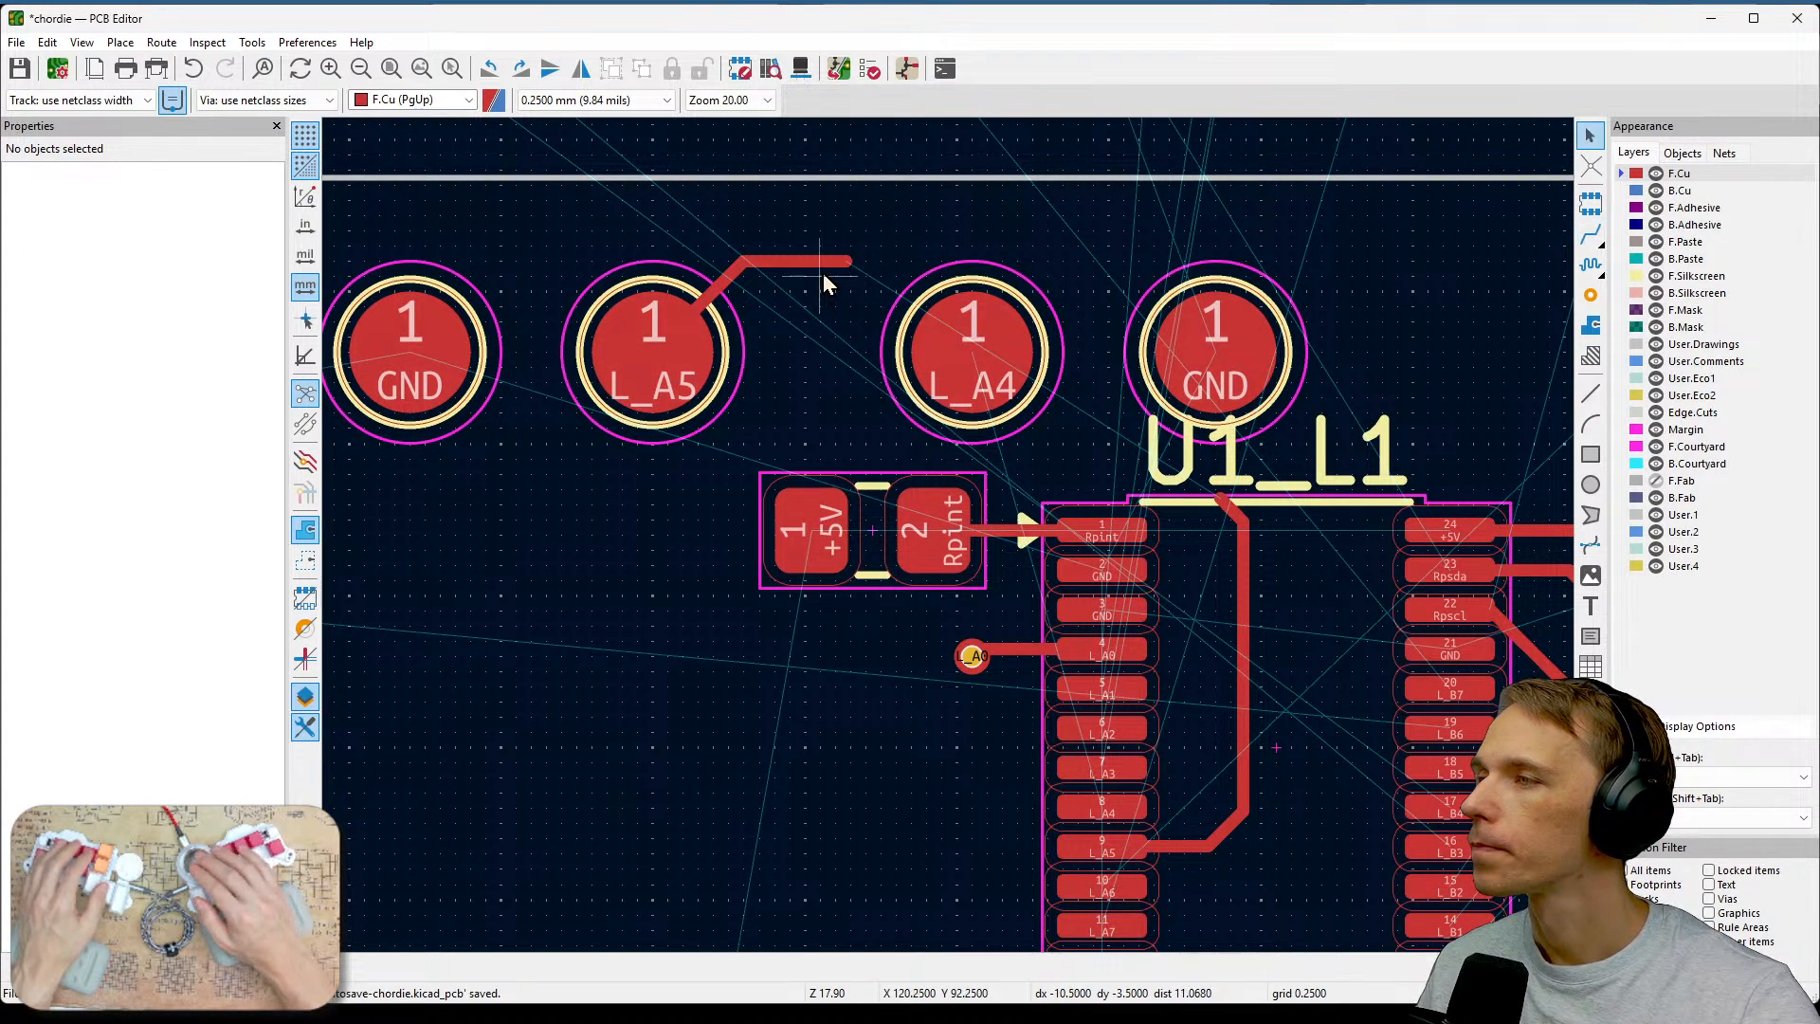
Raise the L_A5 track's loose end above the switch pads and clear the leftover stub segments there.
{"action": "left_click", "coordinate": [822, 269]}
{"action": "key", "text": "d"}
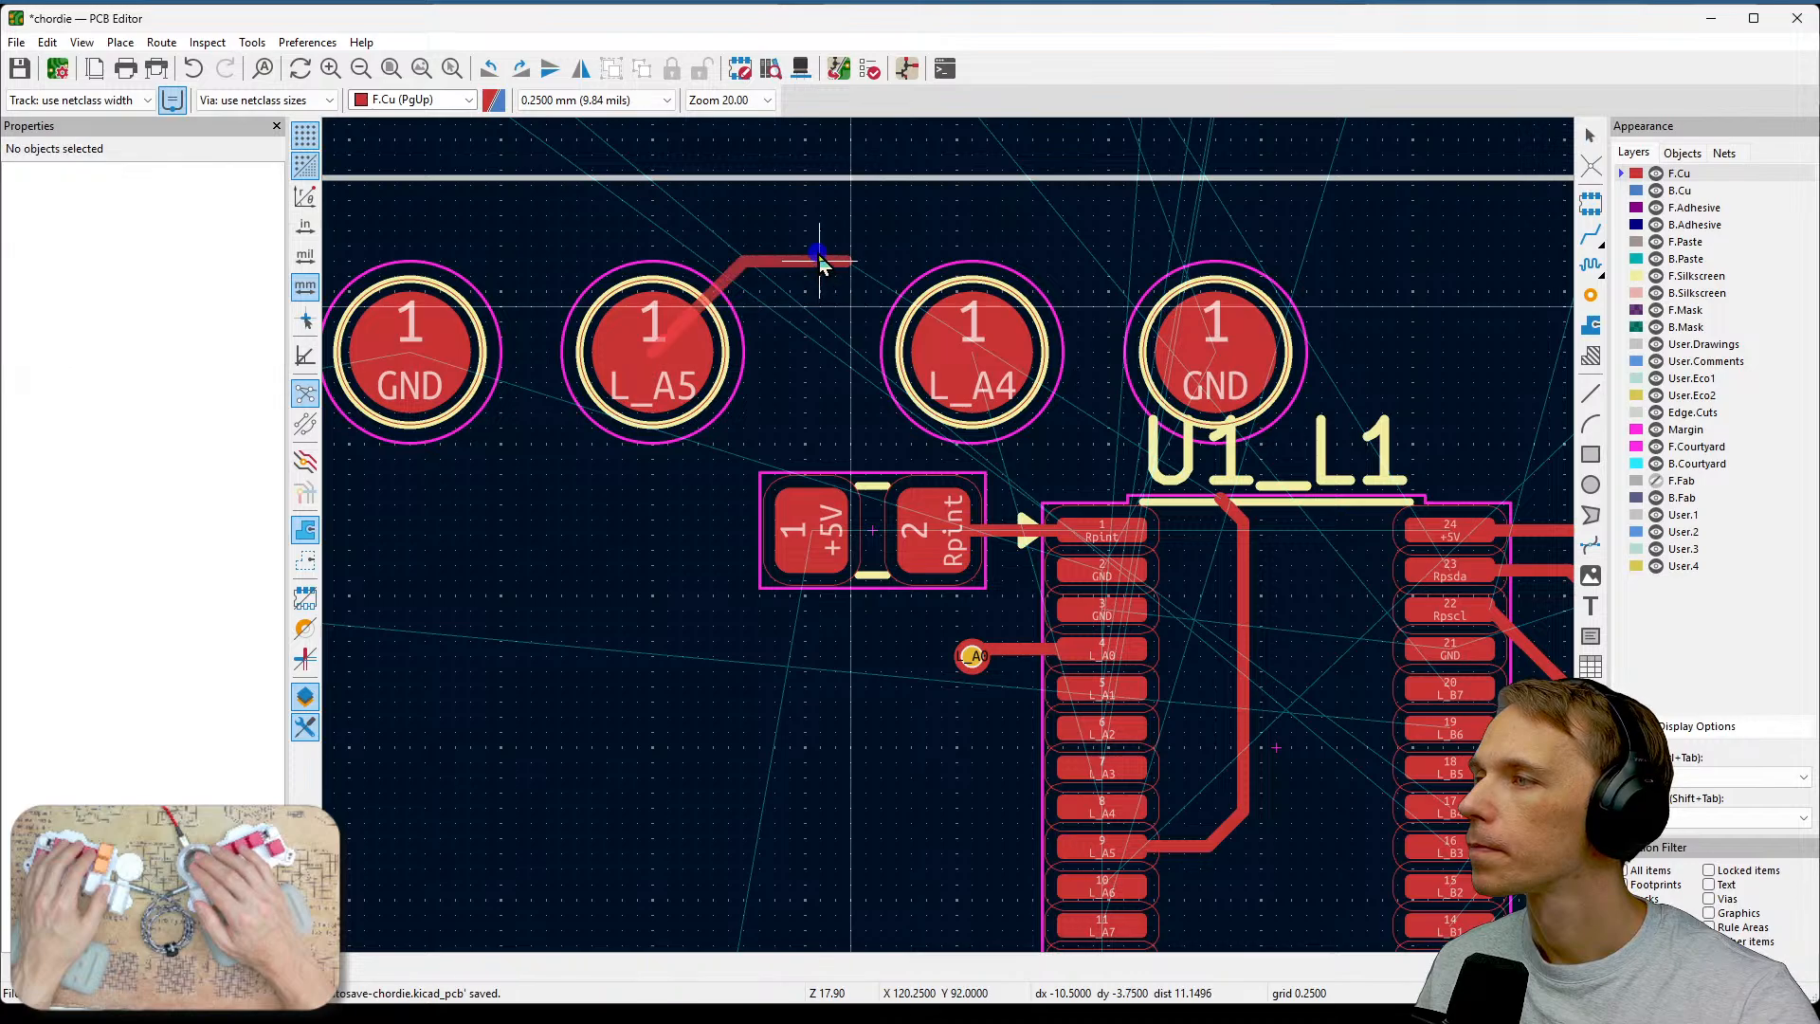
{"action": "left_click", "coordinate": [816, 233]}
{"action": "left_click", "coordinate": [834, 243]}
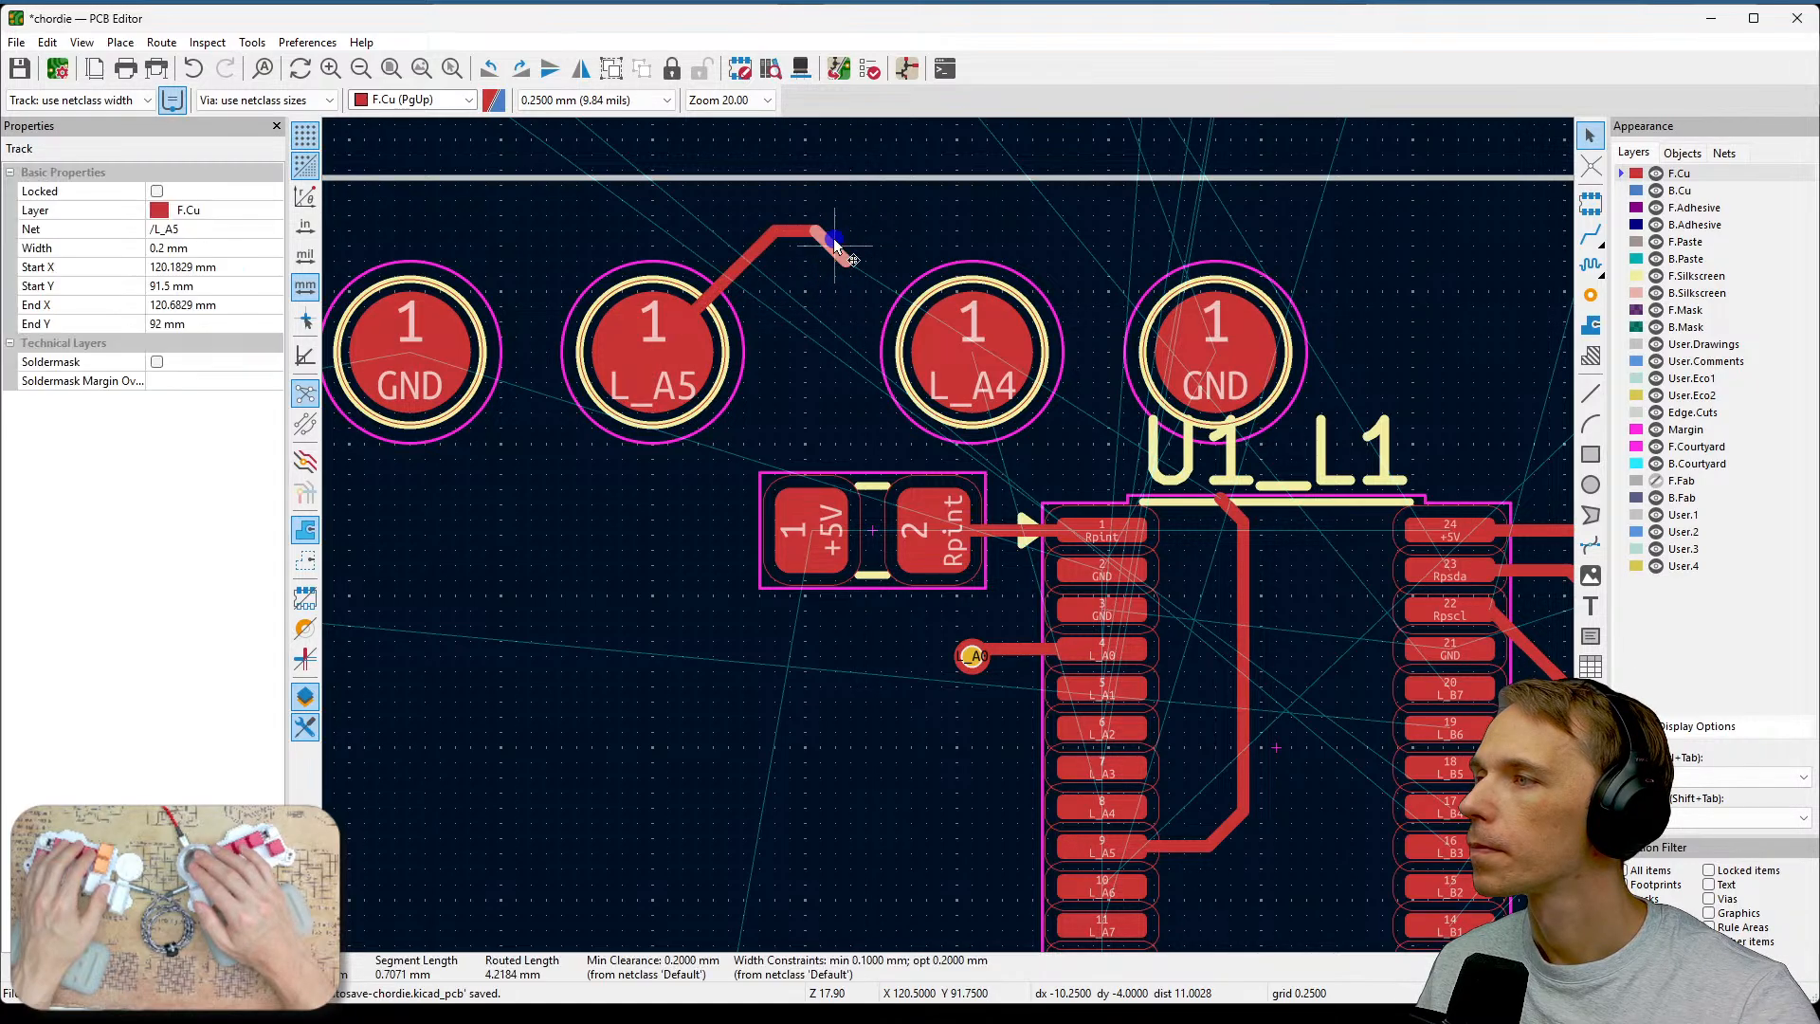
{"action": "key", "text": "Delete"}
{"action": "key", "text": "x"}
{"action": "left_click", "coordinate": [827, 228]}
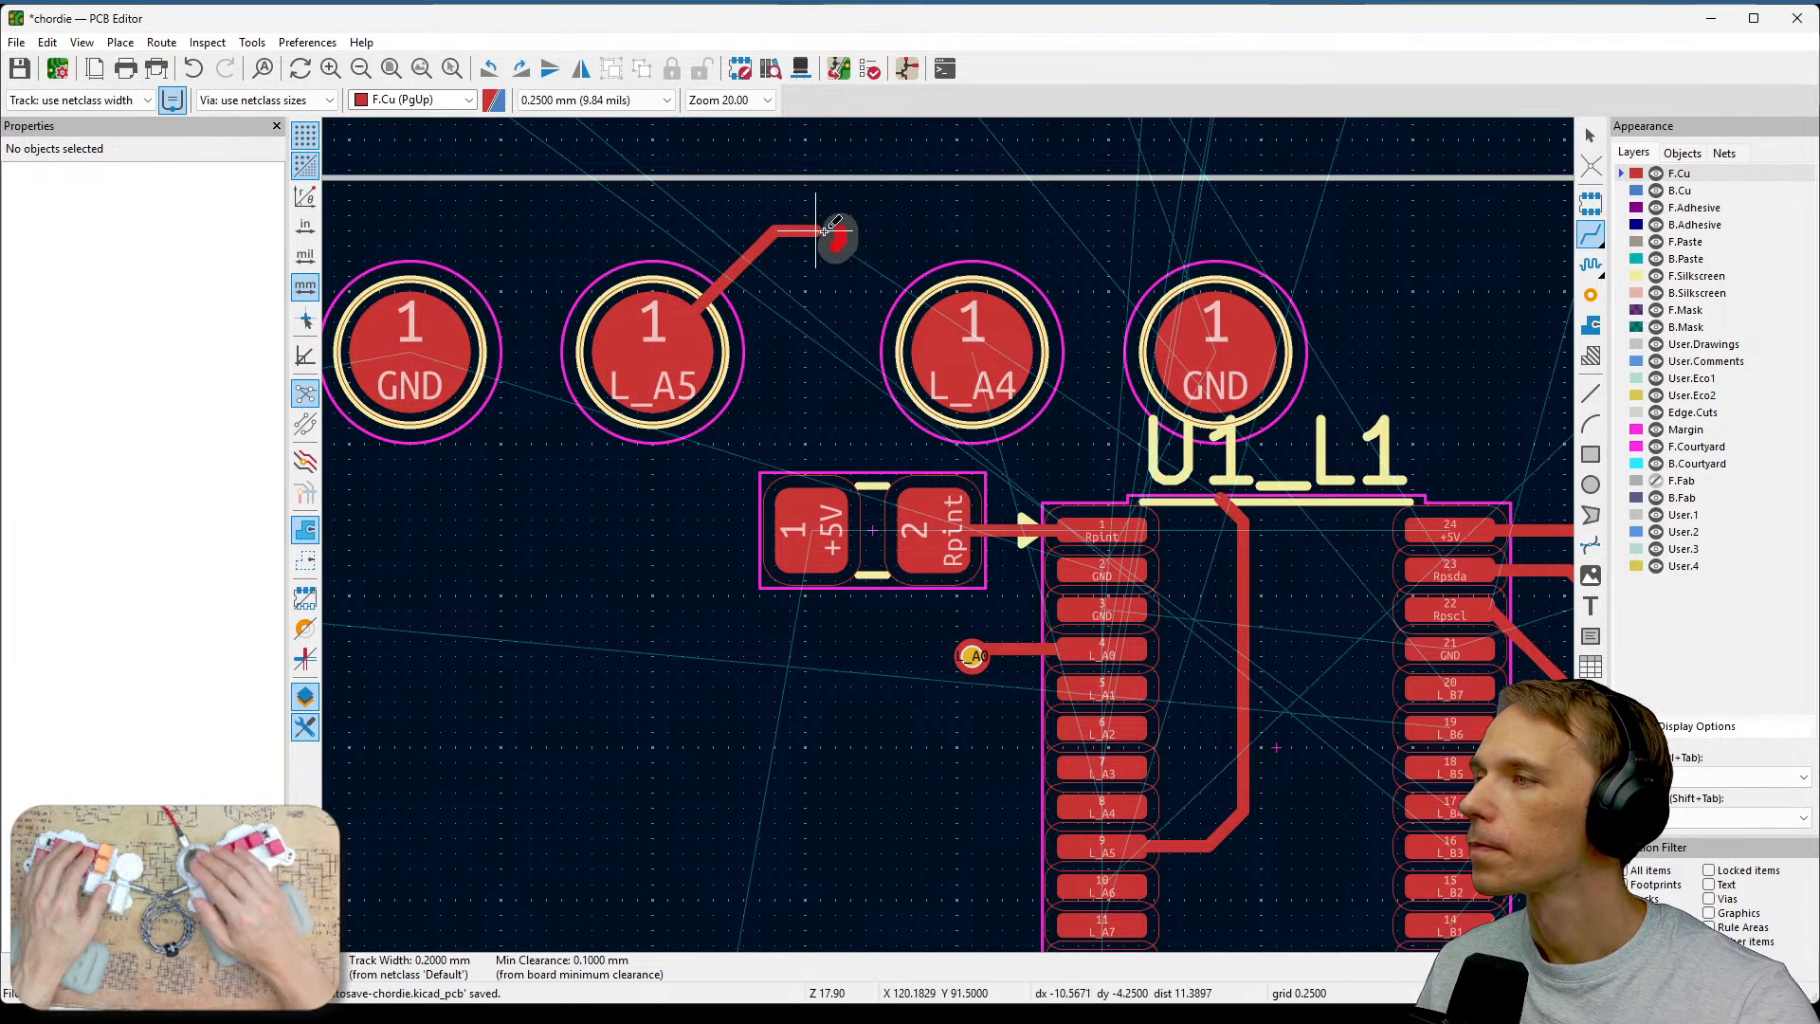
{"action": "key", "text": "Escape"}
{"action": "key", "text": "Escape"}
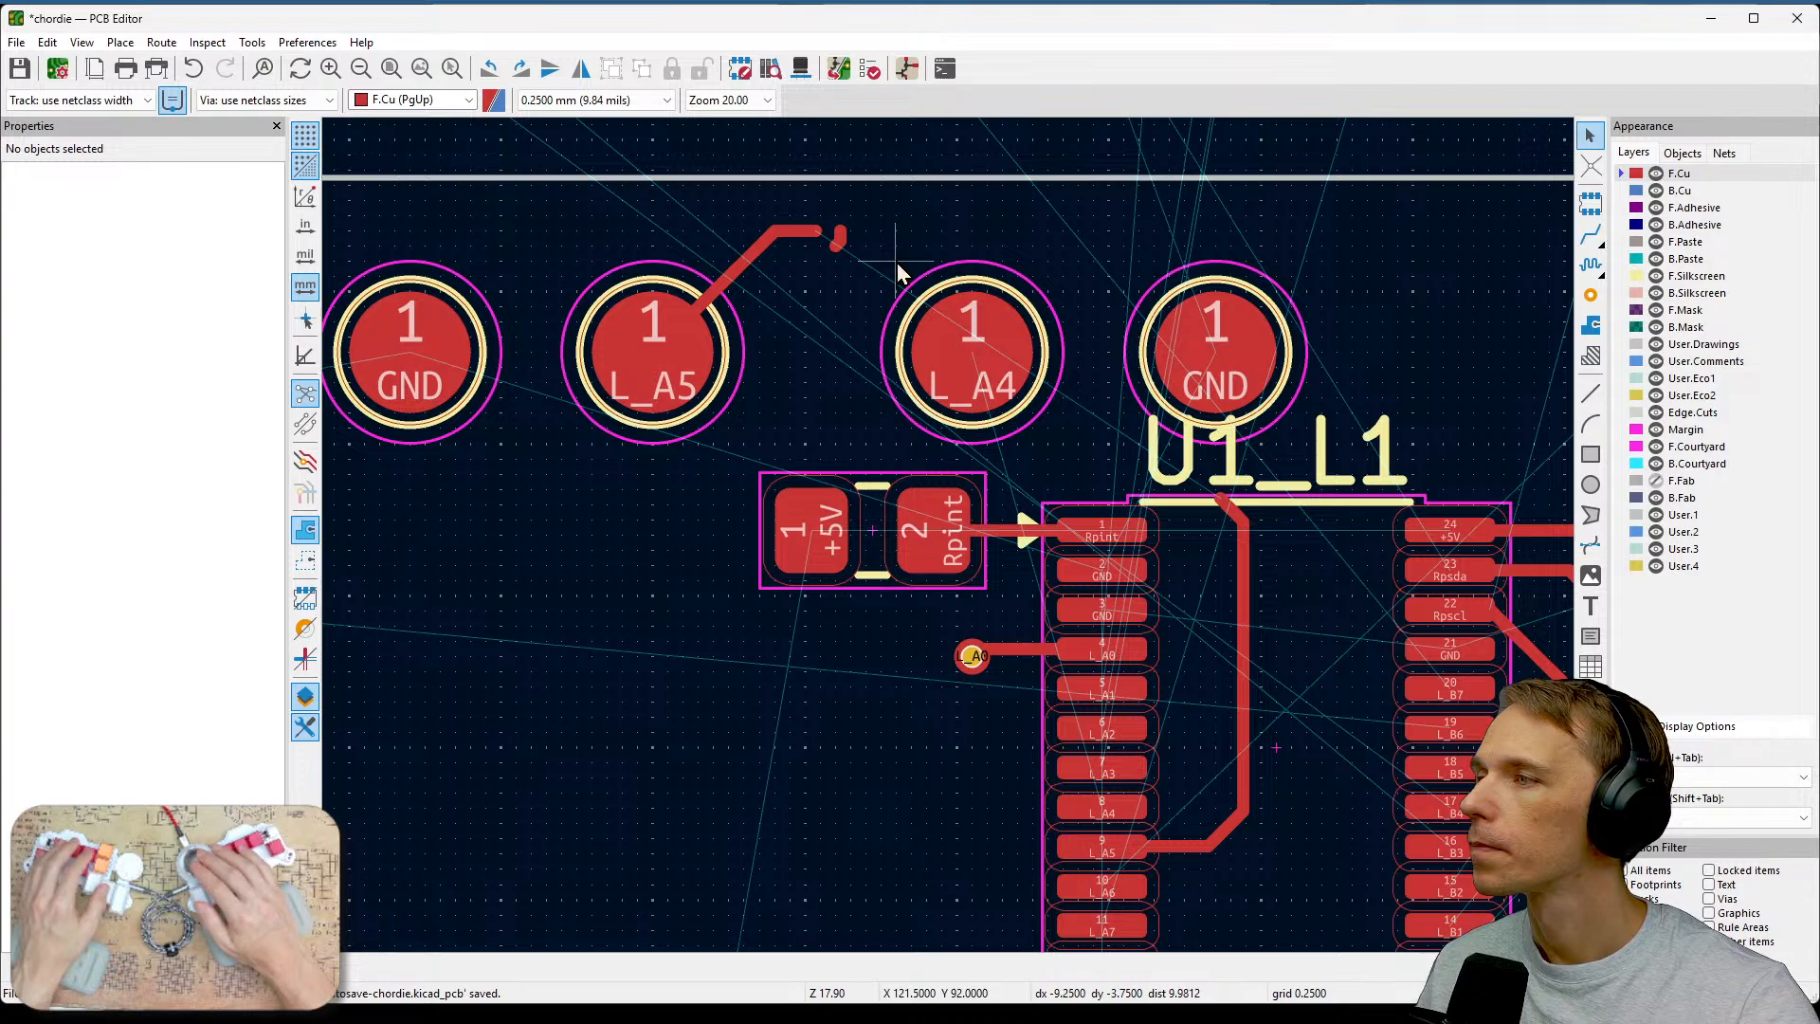
{"action": "left_click", "coordinate": [843, 237]}
{"action": "key", "text": "Escape"}
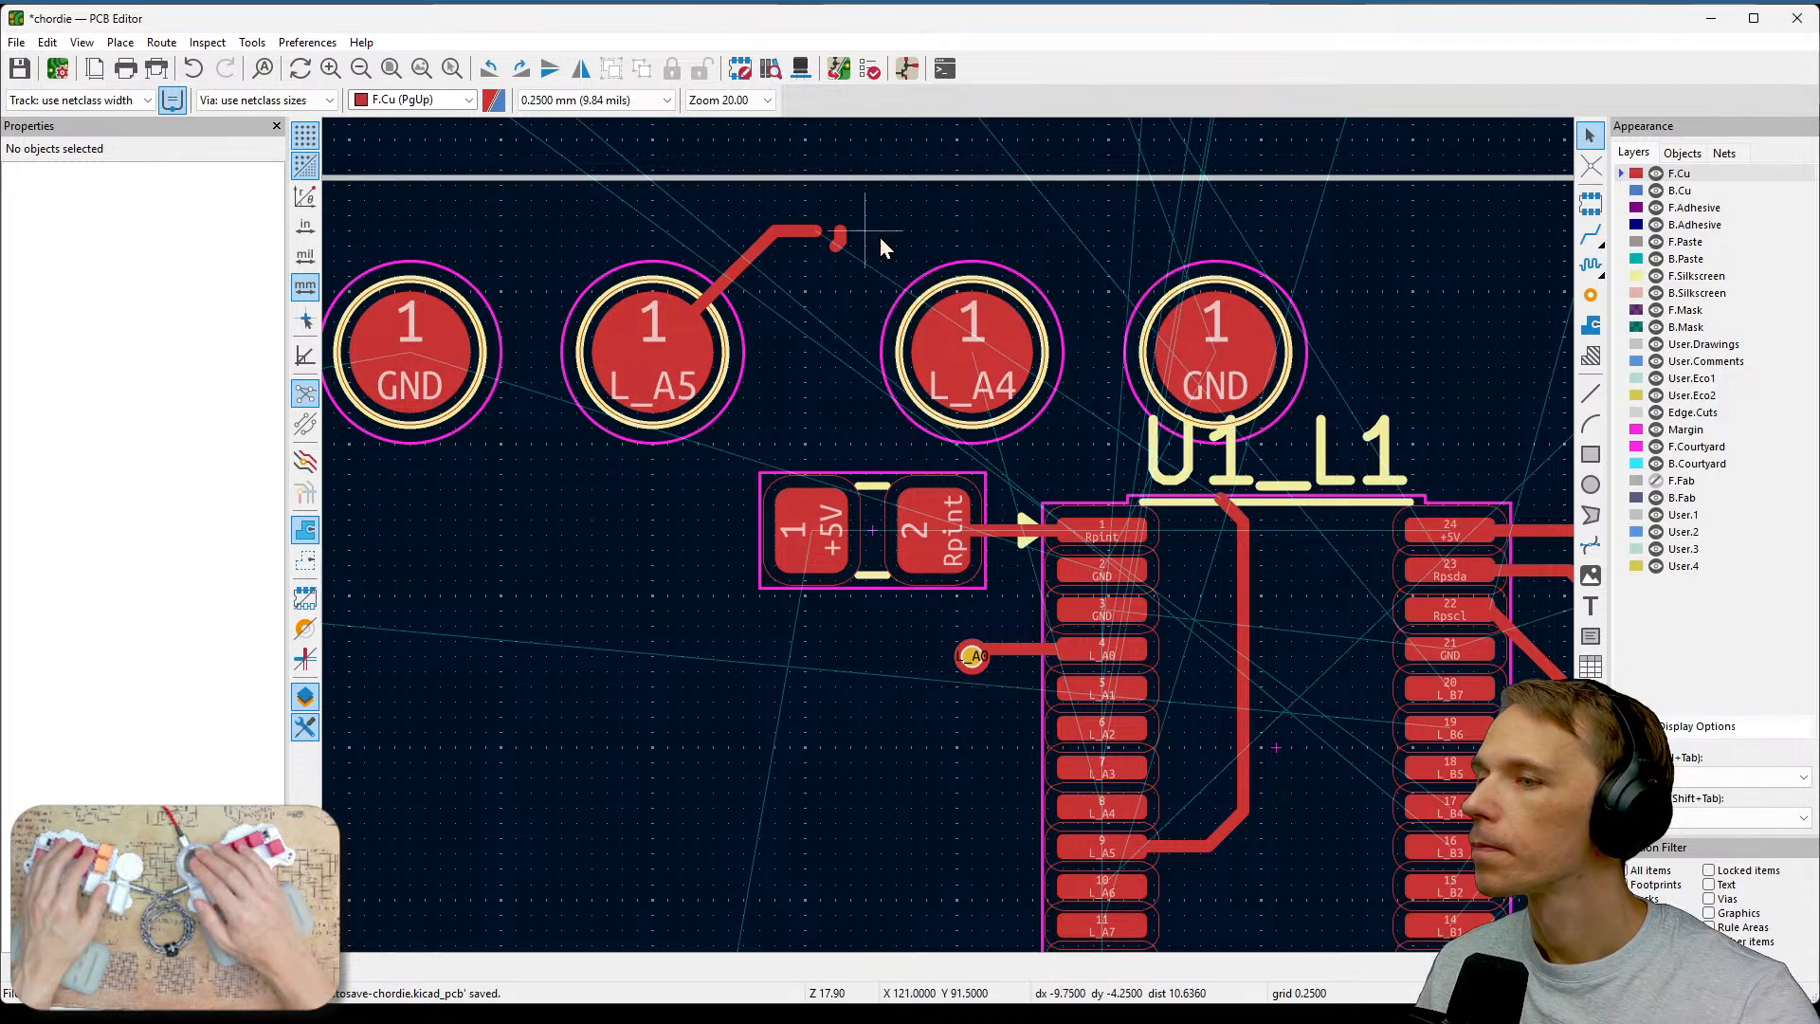
{"action": "left_click_drag", "start_coordinate": [861, 214], "coordinate": [823, 272]}
{"action": "key", "text": "Delete"}
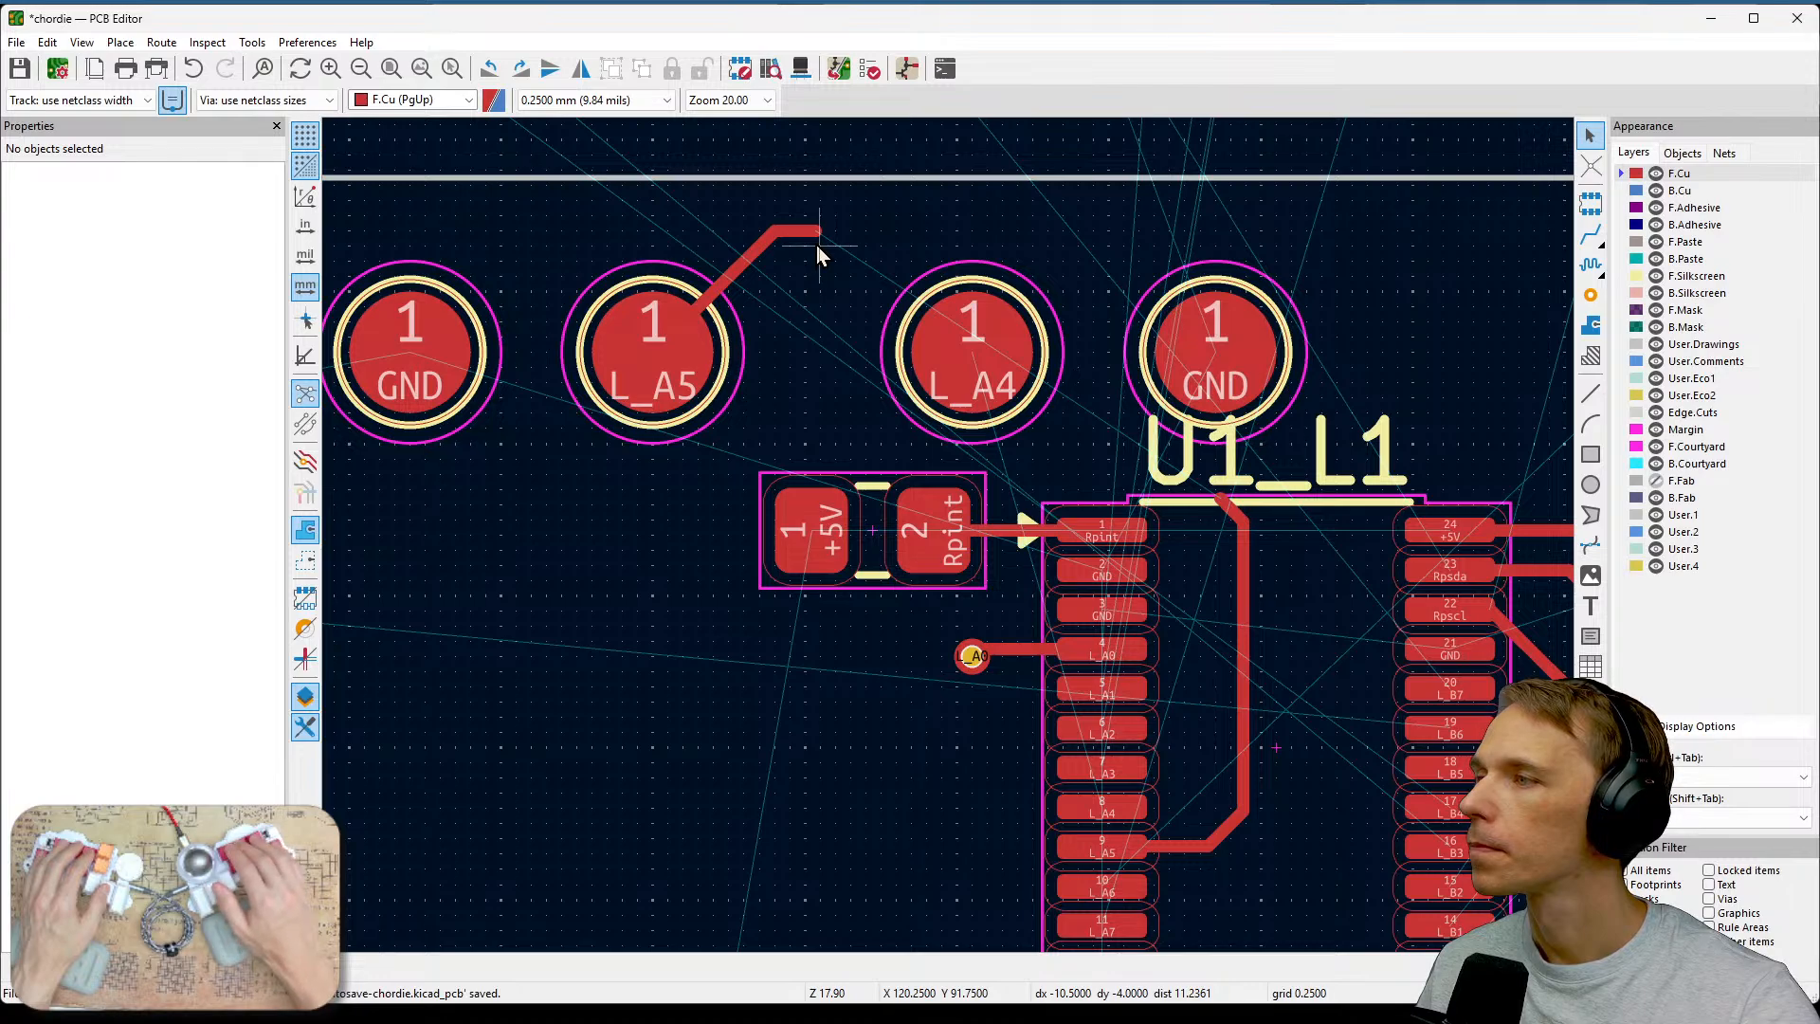
Route the L_A5 track from its loose end past the L_A4 pad to U1's top edge, deleting a stray segment there.
{"action": "key", "text": "x"}
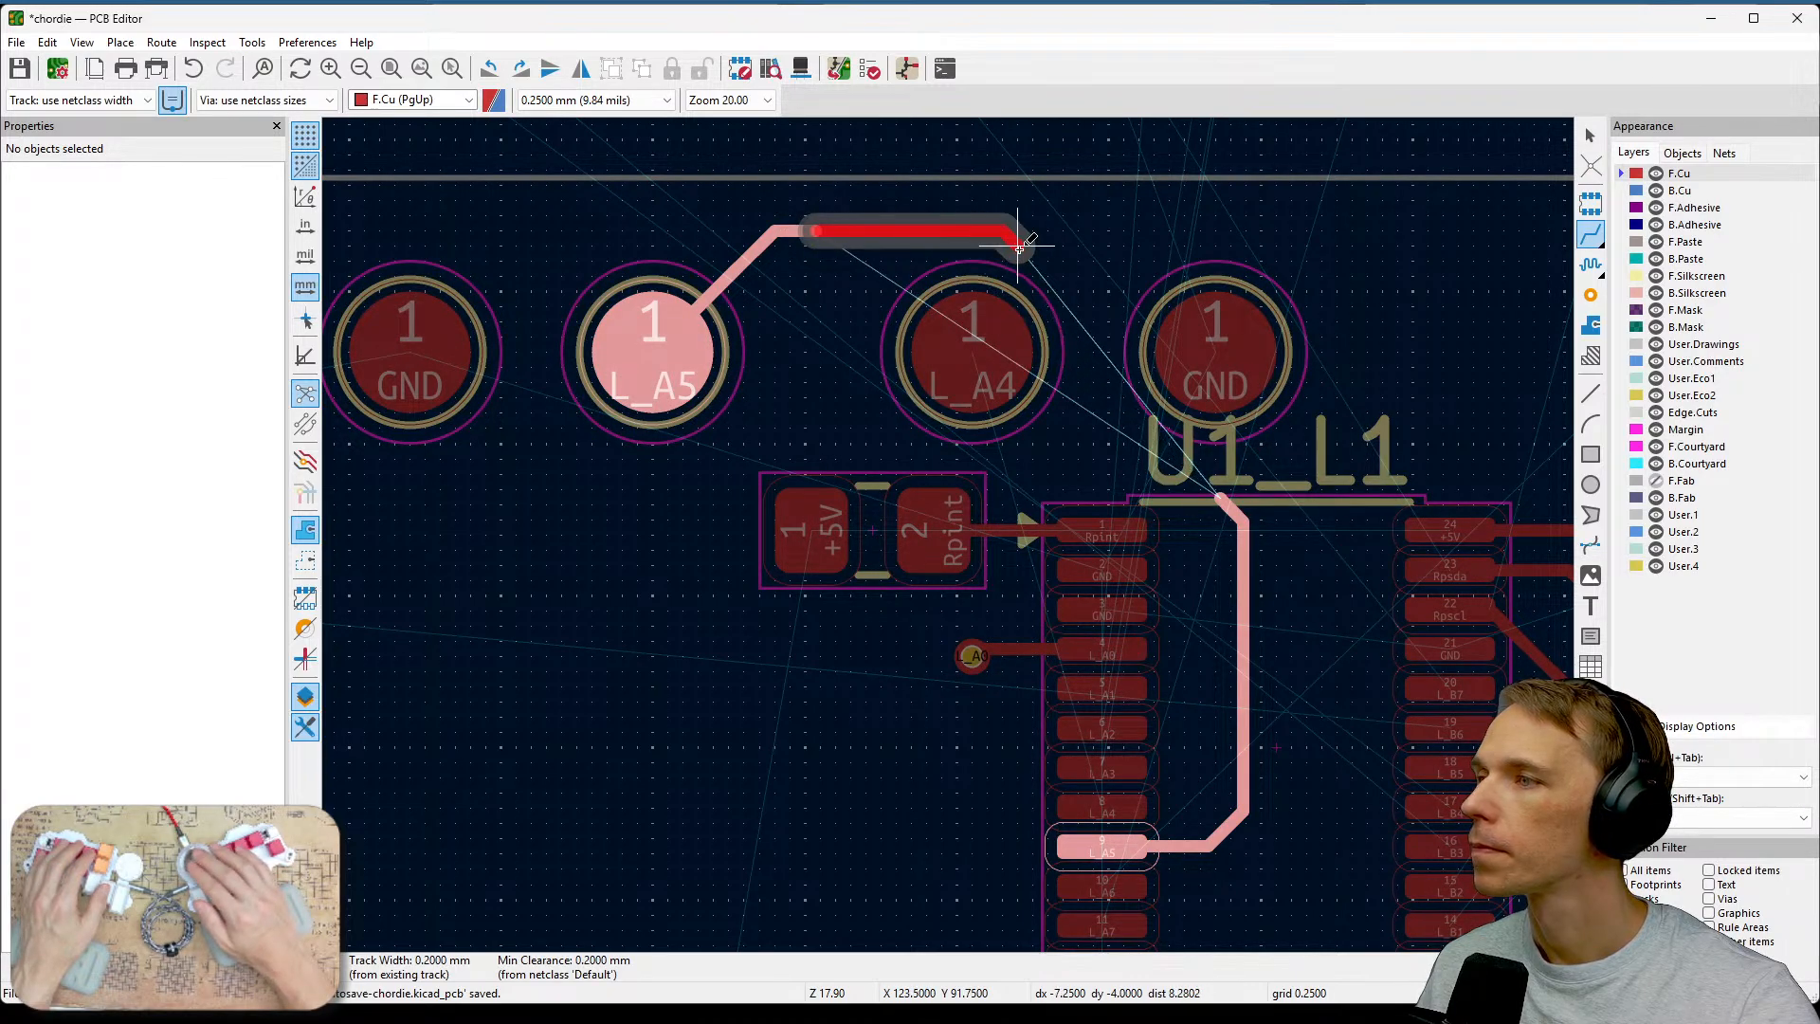
{"action": "left_click", "coordinate": [1090, 258]}
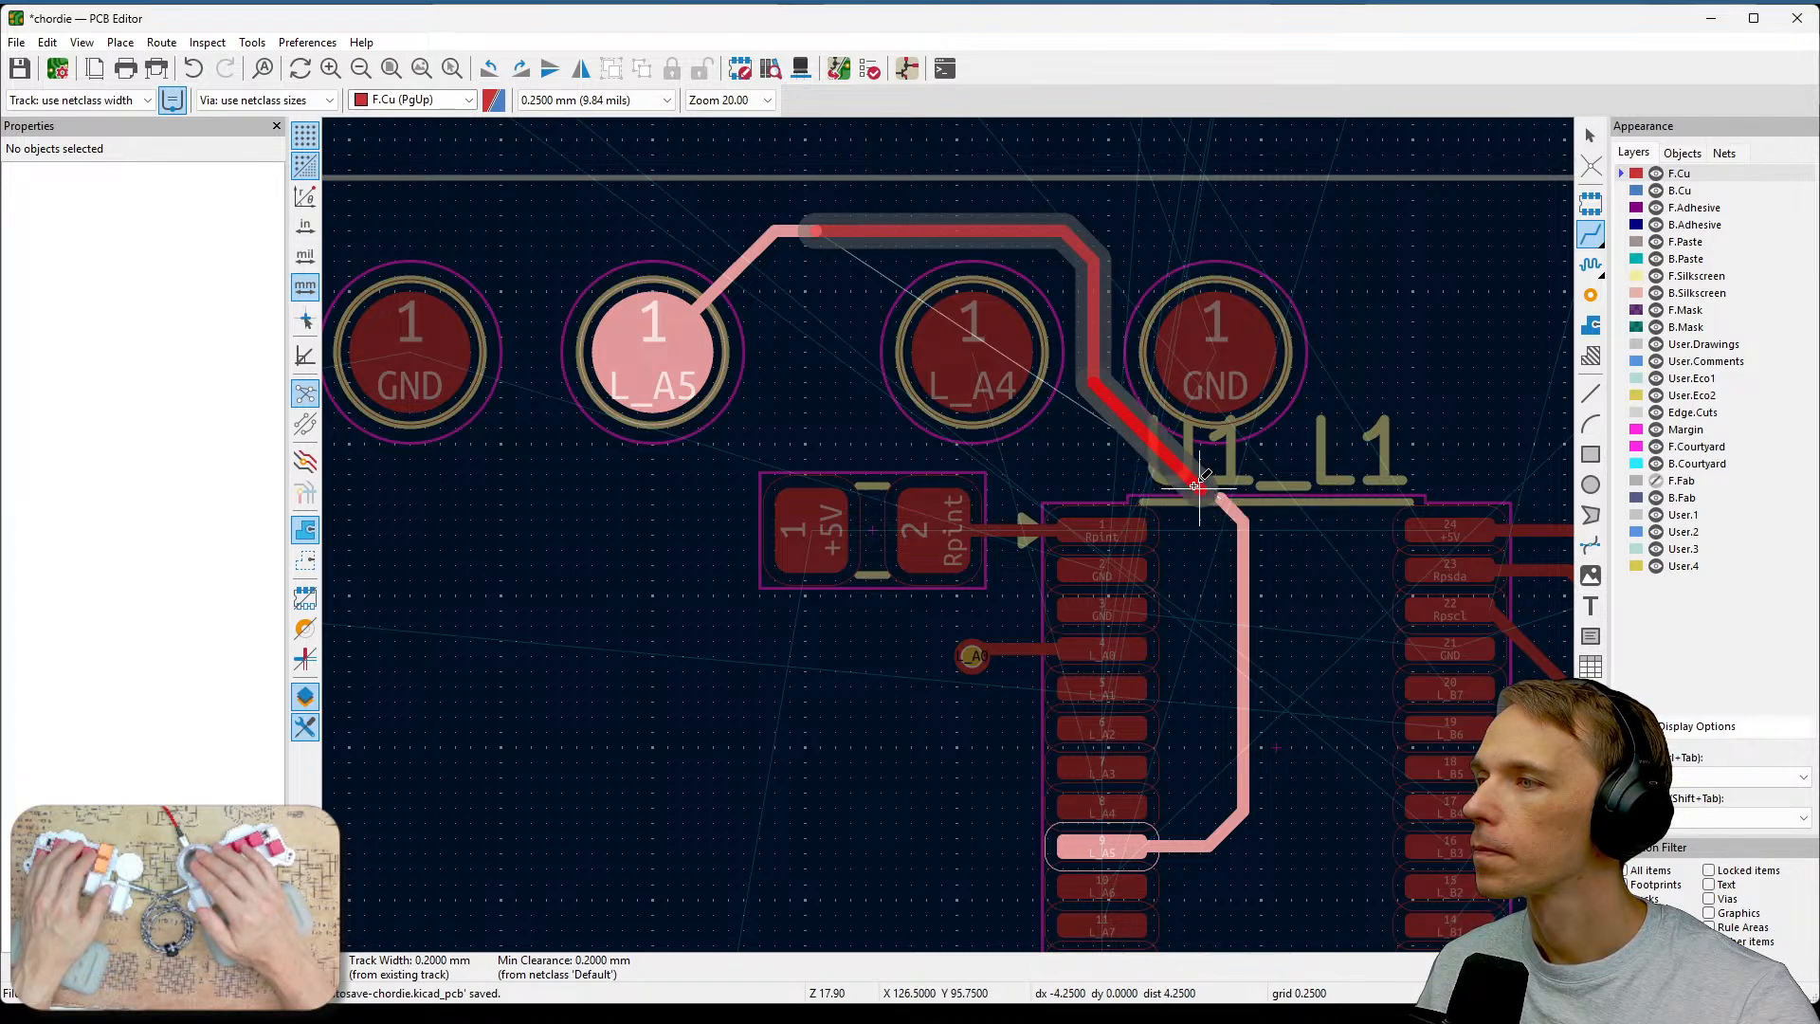
{"action": "left_click", "coordinate": [1187, 486]}
{"action": "scroll", "coordinate": [1188, 486], "scroll_direction": "up", "scroll_amount": 2}
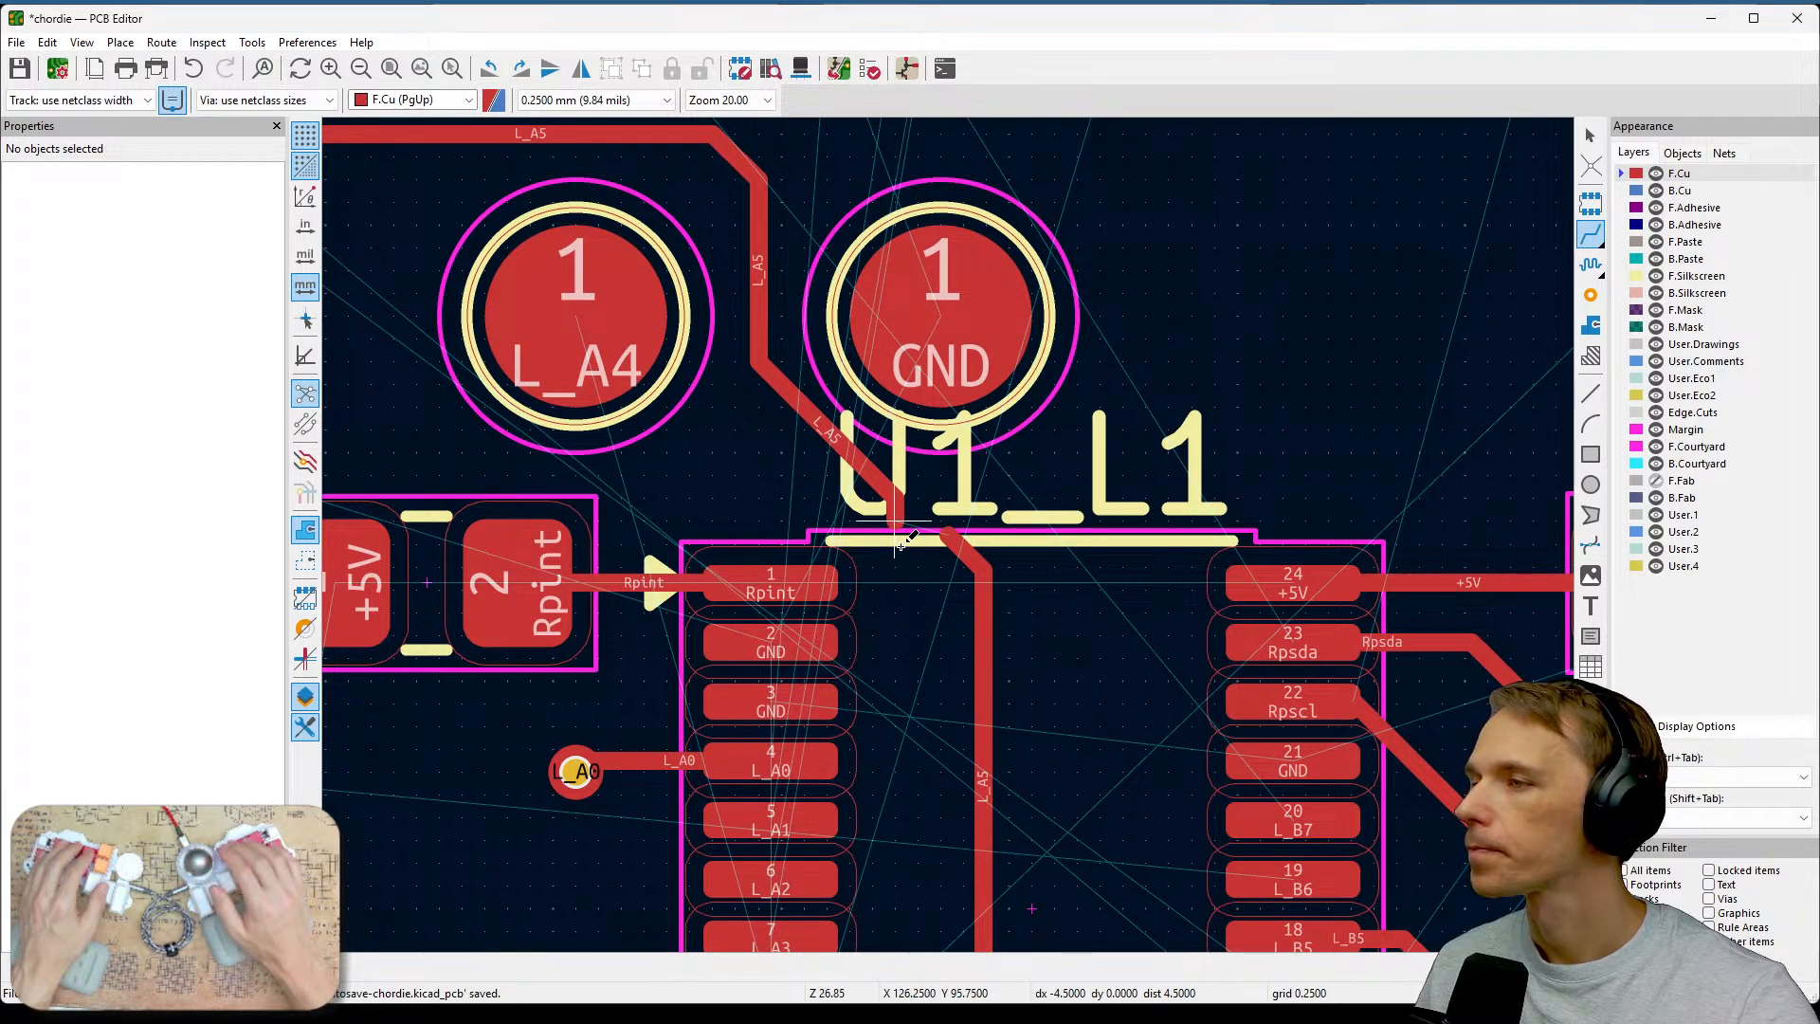
{"action": "key", "text": "q"}
{"action": "key", "text": "Escape"}
{"action": "key", "text": "Escape"}
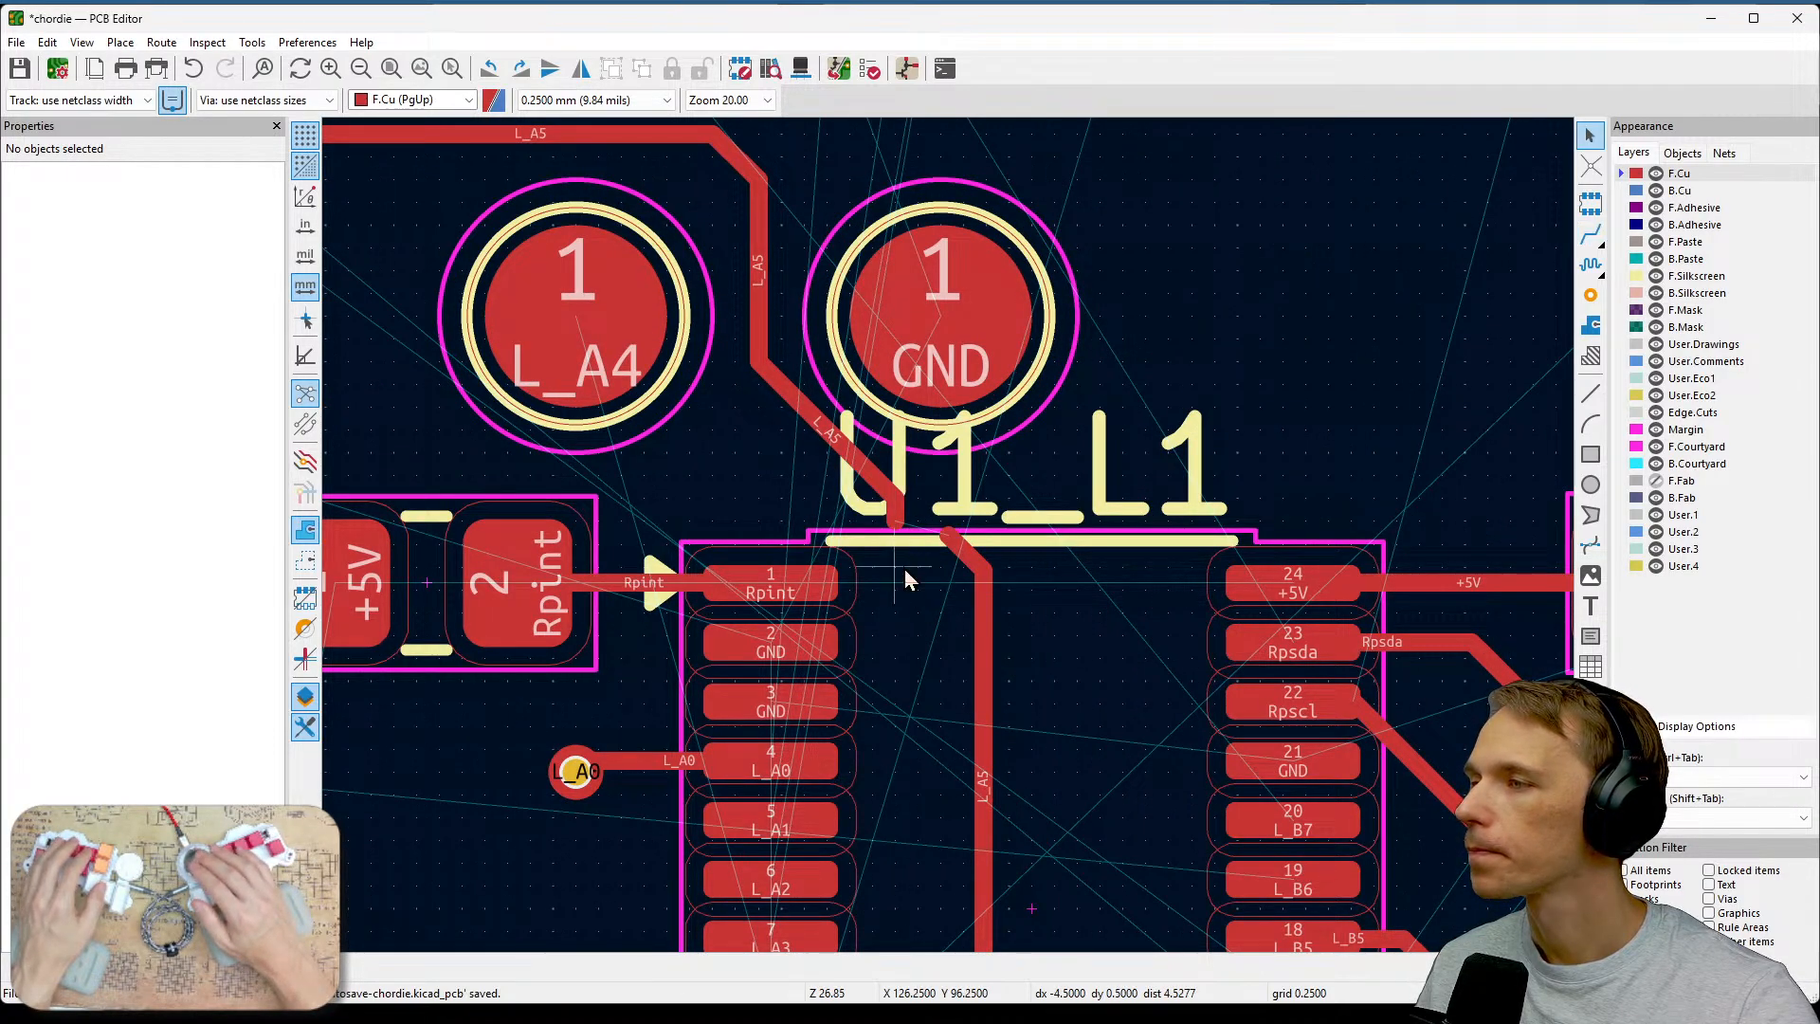
{"action": "left_click", "coordinate": [894, 520]}
{"action": "key", "text": "Delete"}
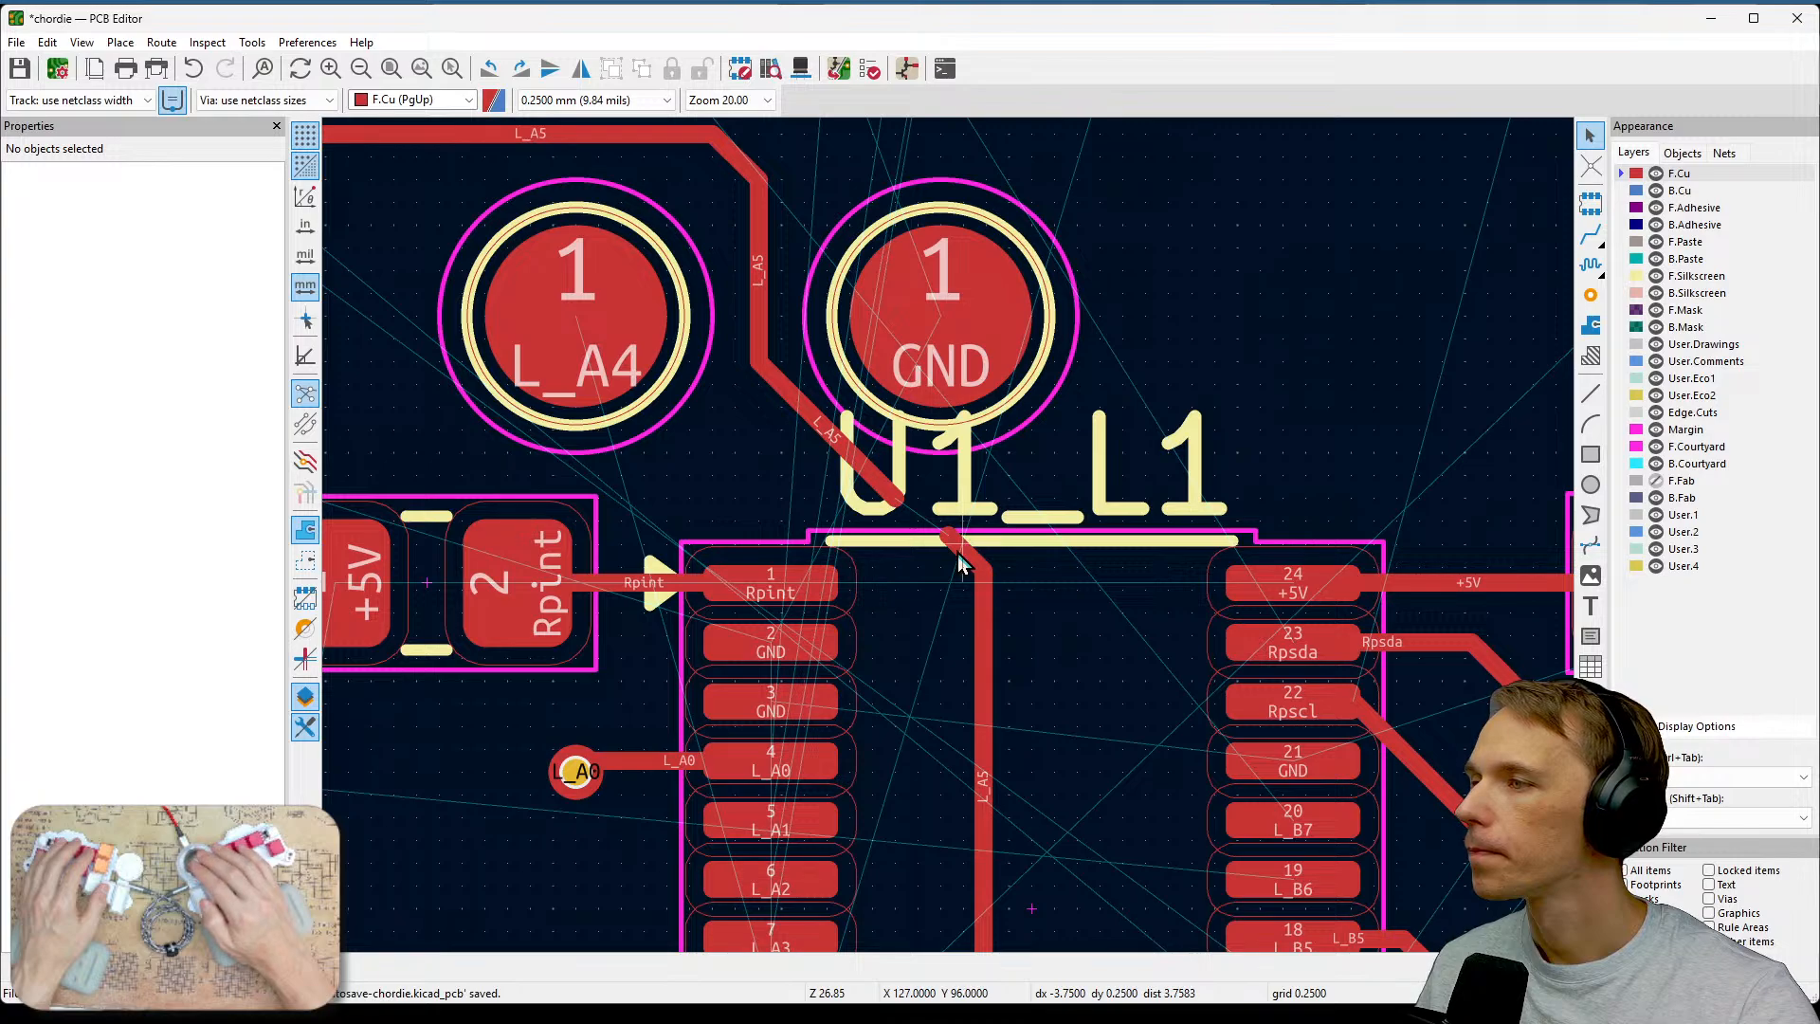
Reconnect the L_A5 track at U1's top edge and delete the two short stray segments left there.
{"action": "key", "text": "x"}
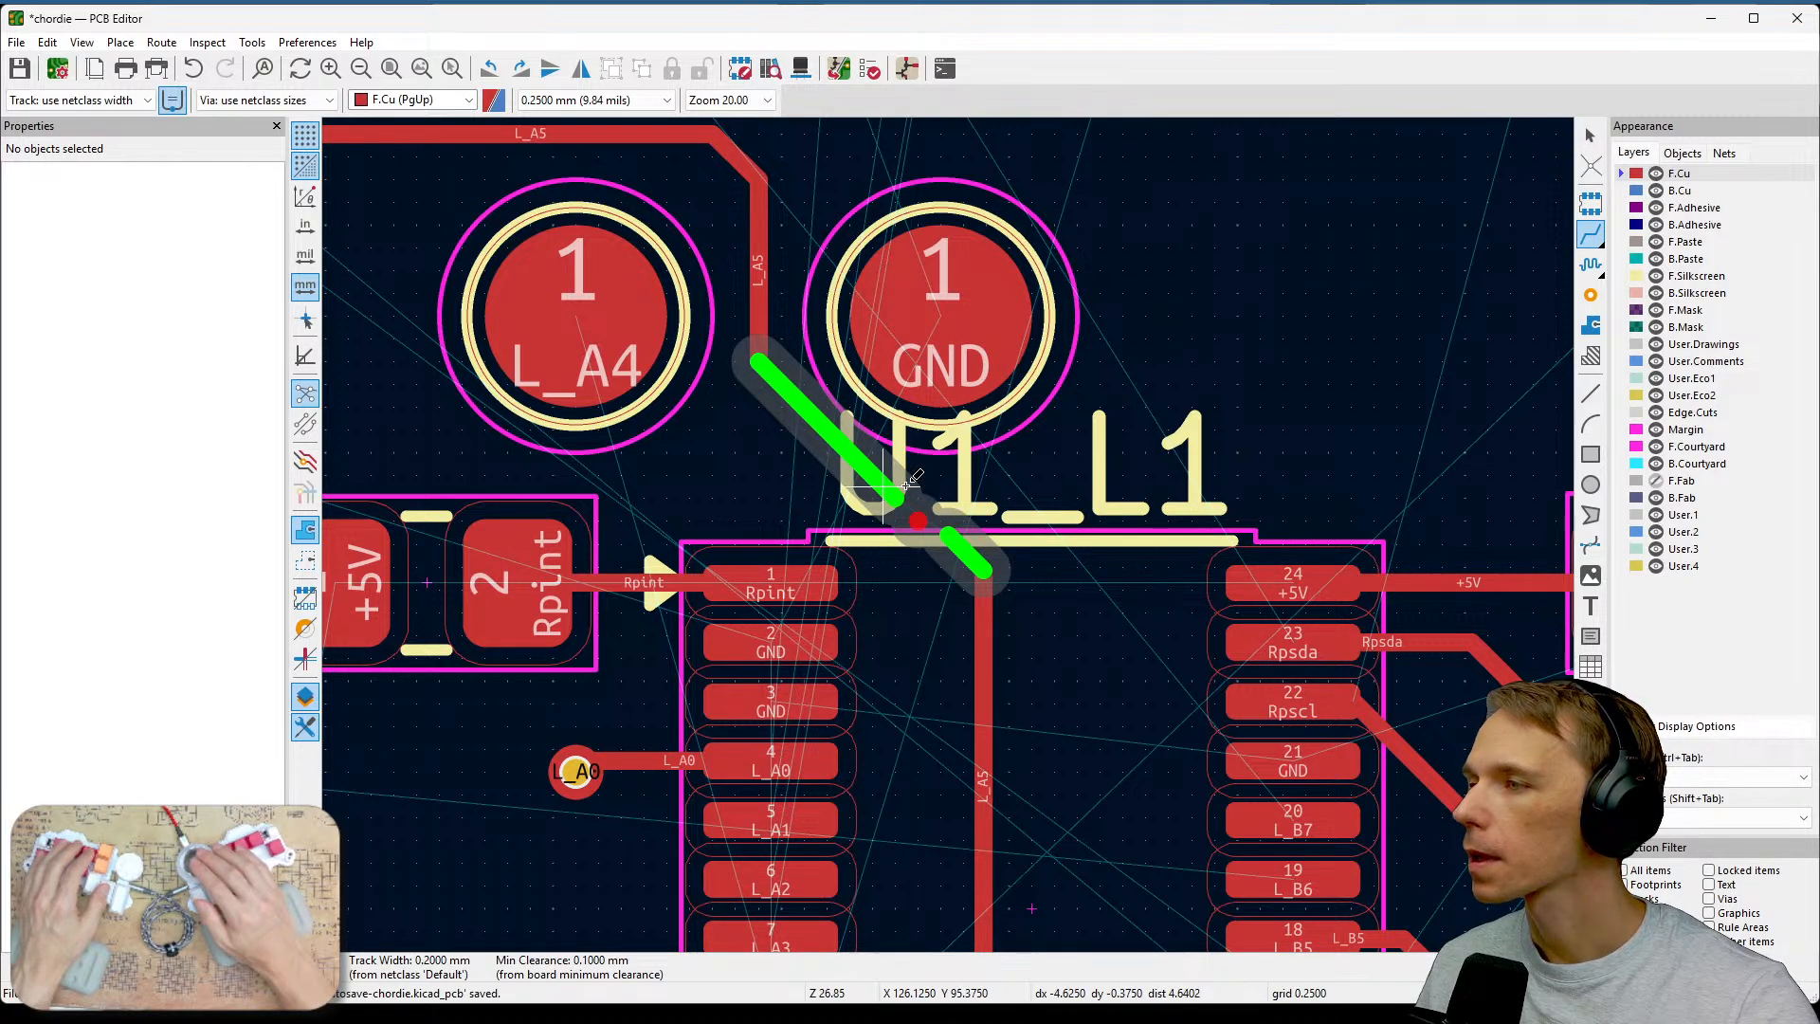
{"action": "left_click", "coordinate": [905, 483]}
{"action": "left_click", "coordinate": [896, 503]}
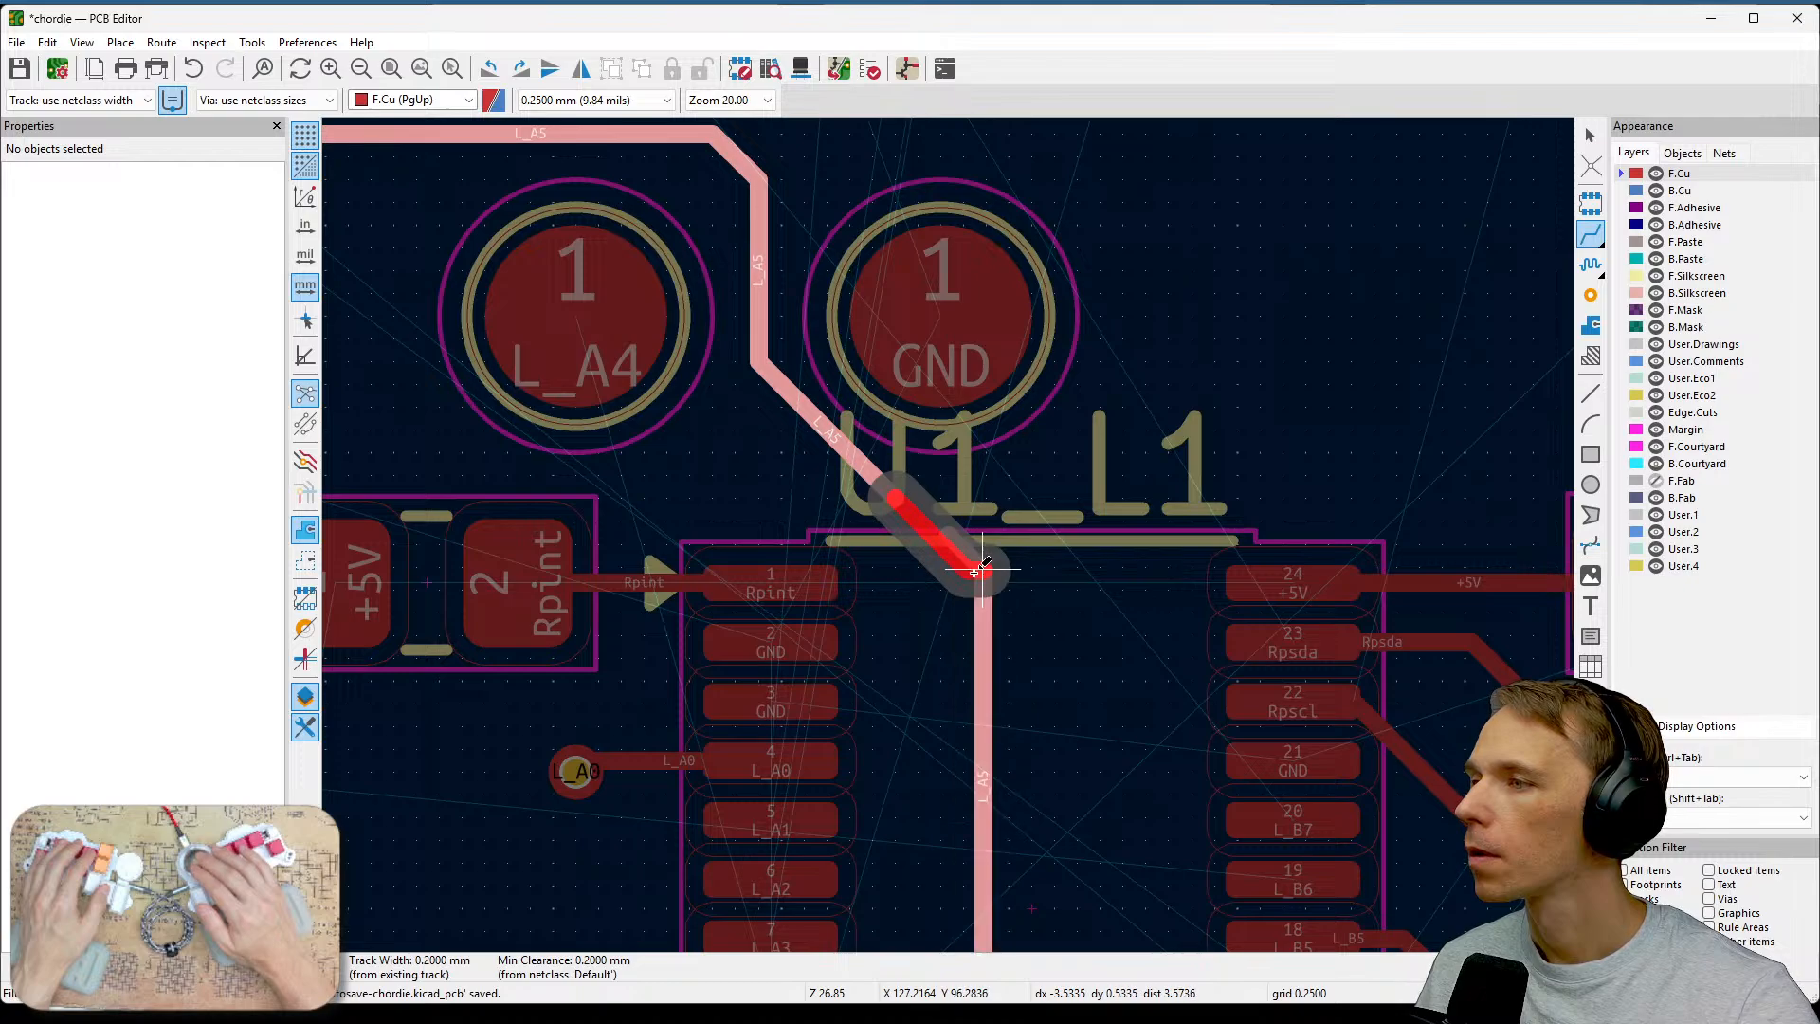
{"action": "left_click", "coordinate": [982, 568]}
{"action": "left_click", "coordinate": [970, 559]}
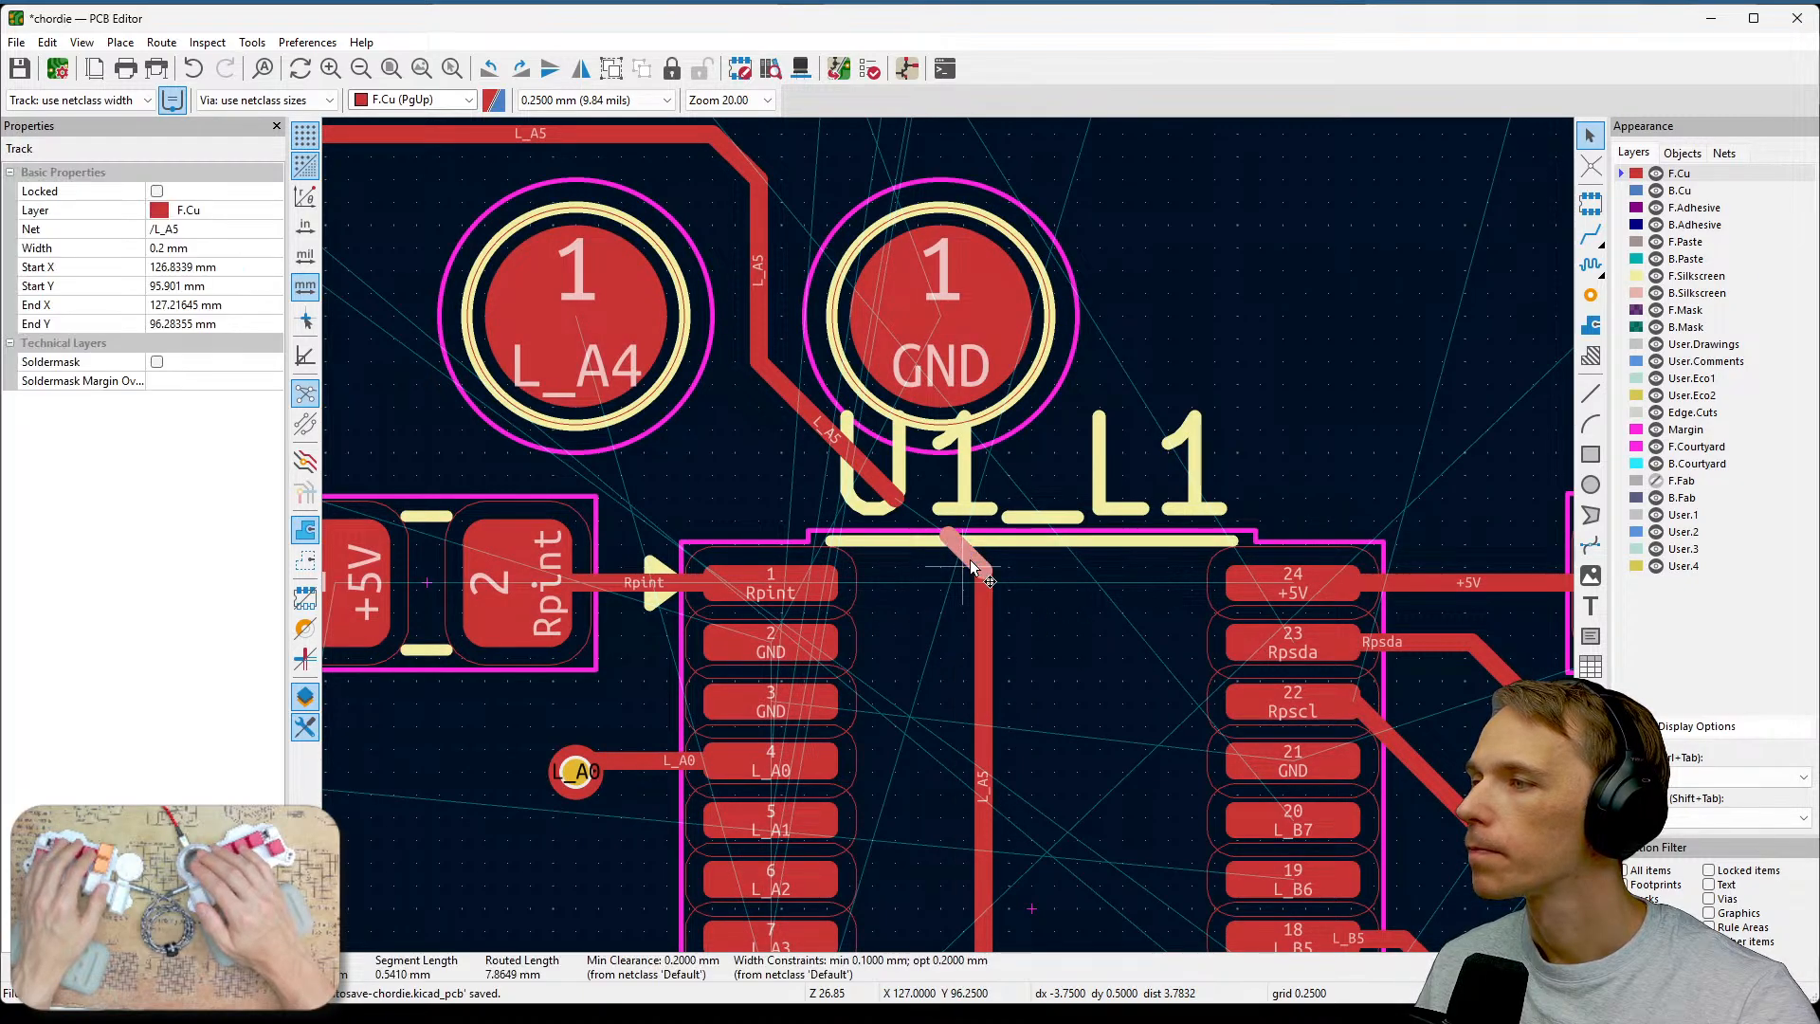
{"action": "key", "text": "Delete"}
{"action": "left_click", "coordinate": [986, 574]}
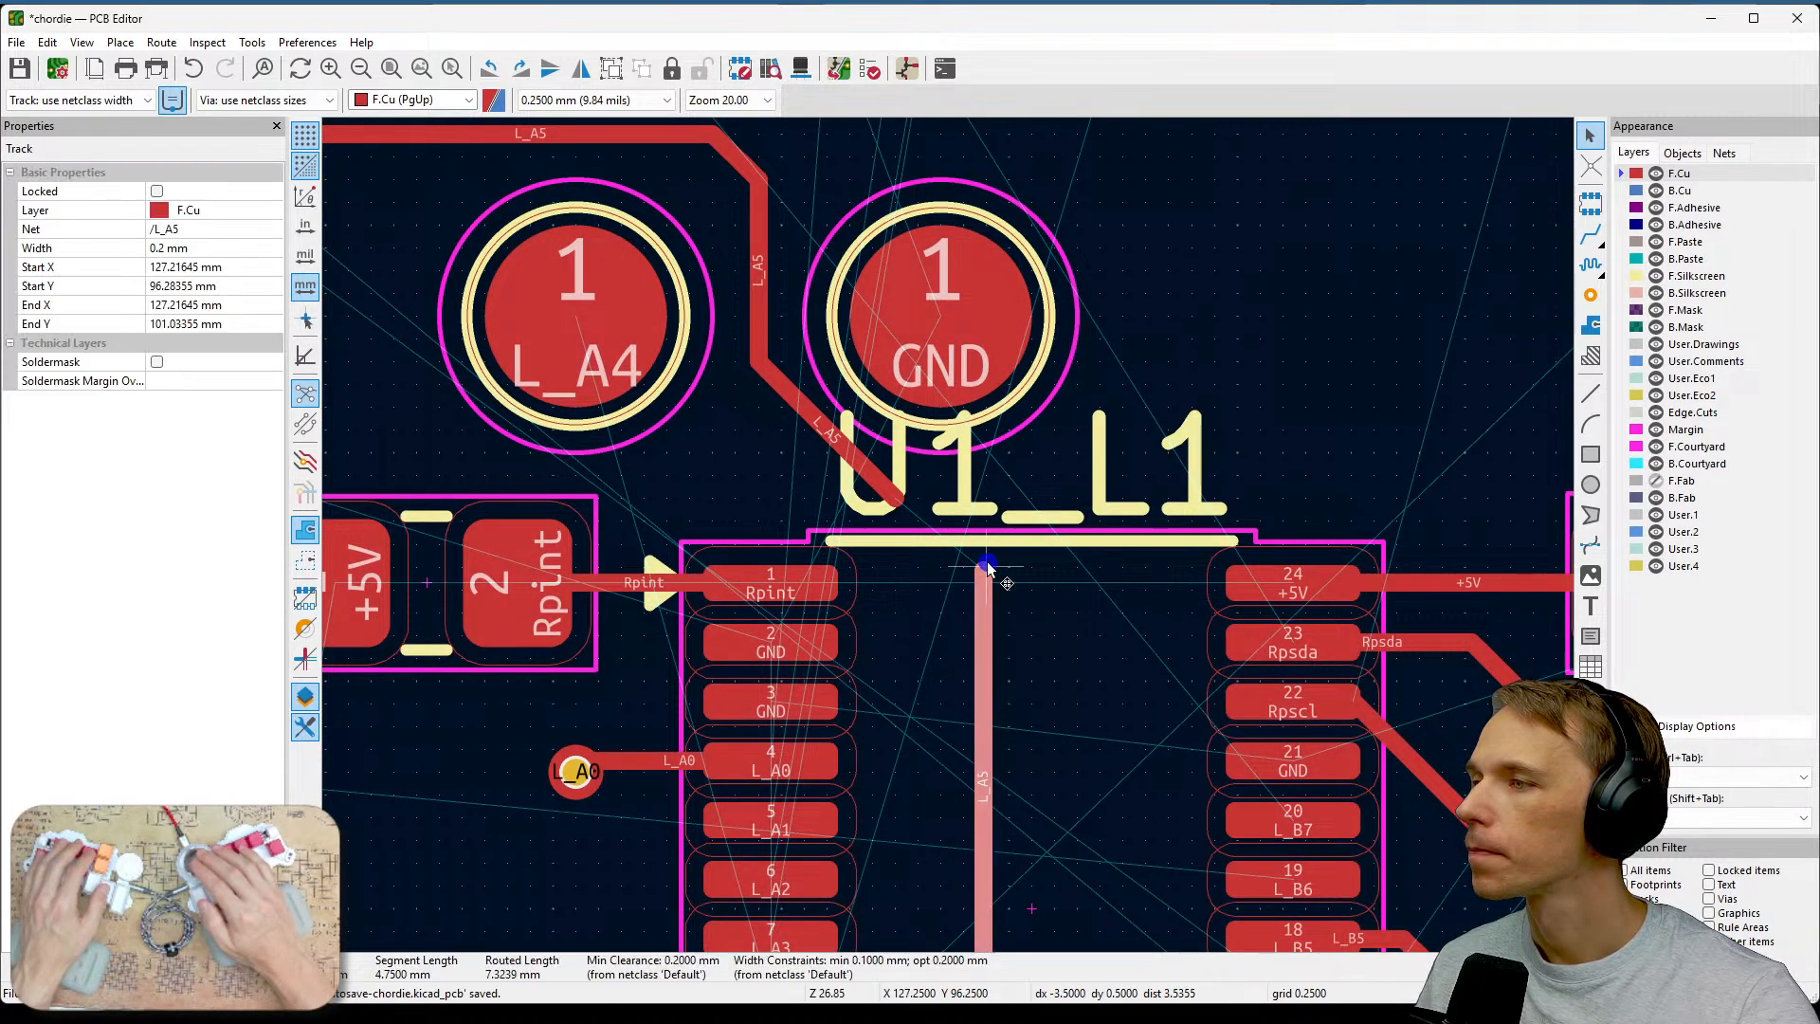
{"action": "key", "text": "Delete"}
{"action": "scroll", "coordinate": [976, 554], "scroll_direction": "down", "scroll_amount": 2}
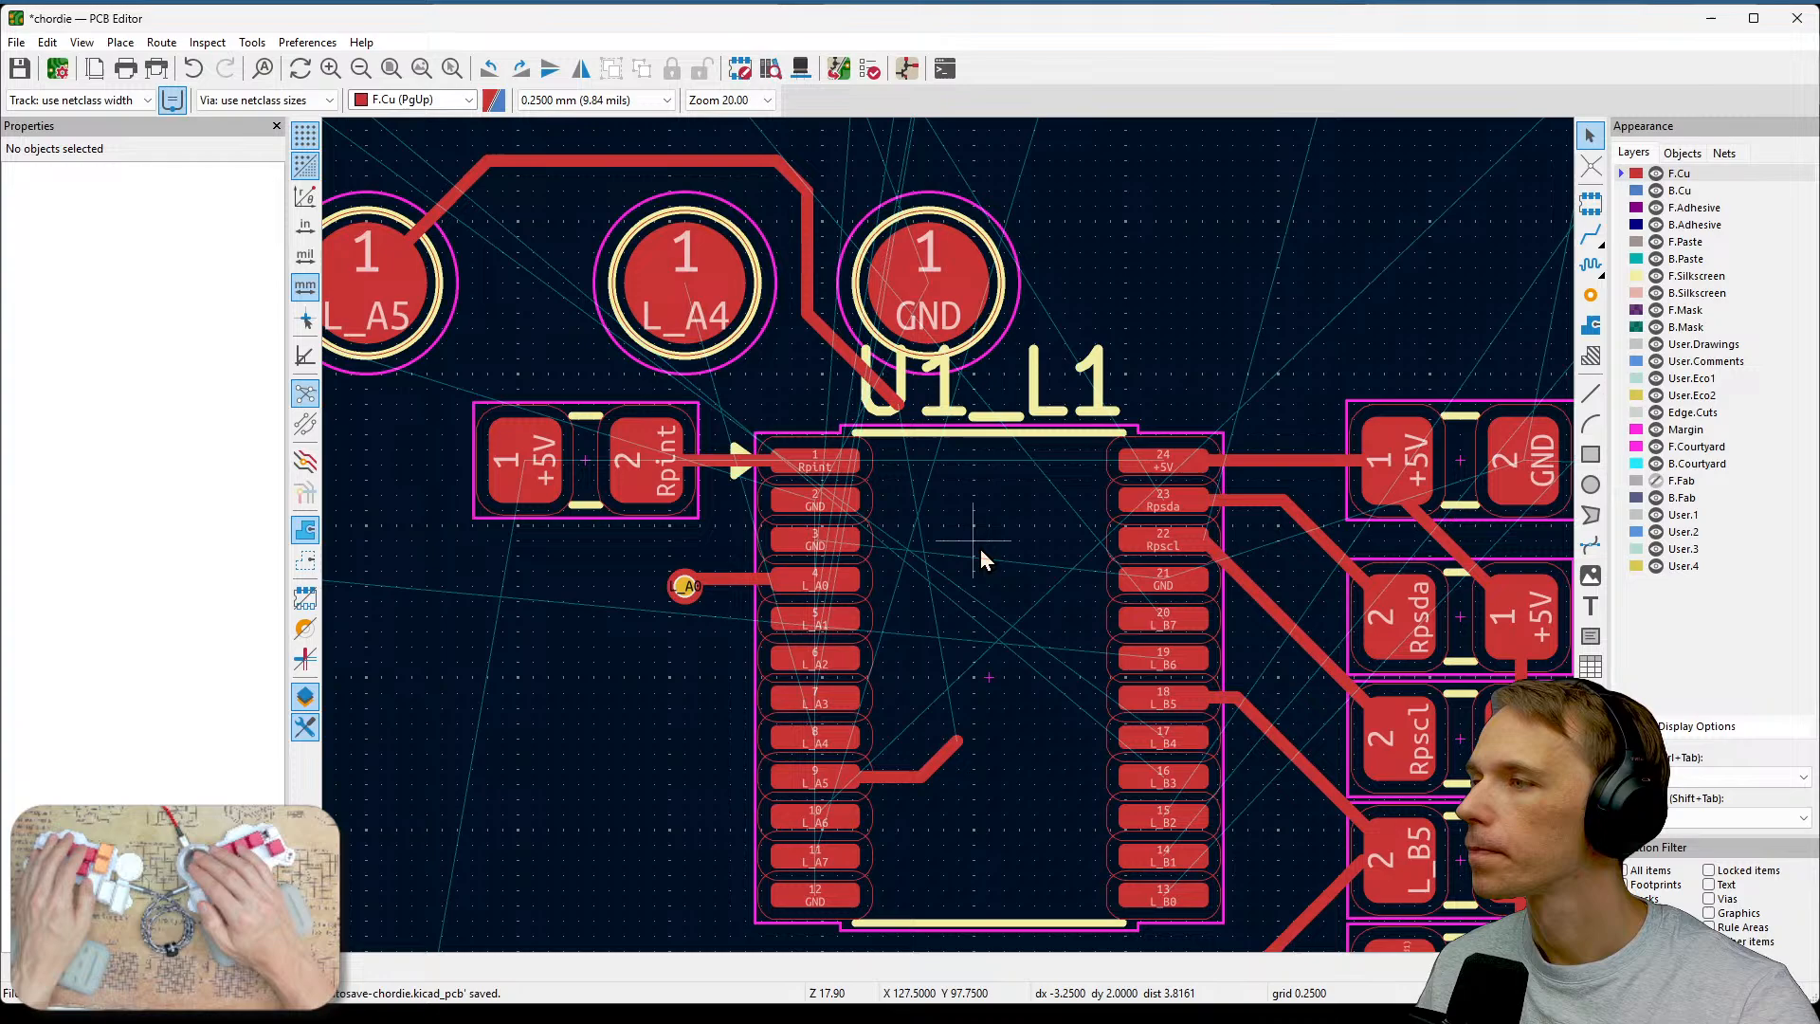
{"action": "key", "text": "x"}
{"action": "left_click", "coordinate": [913, 465]}
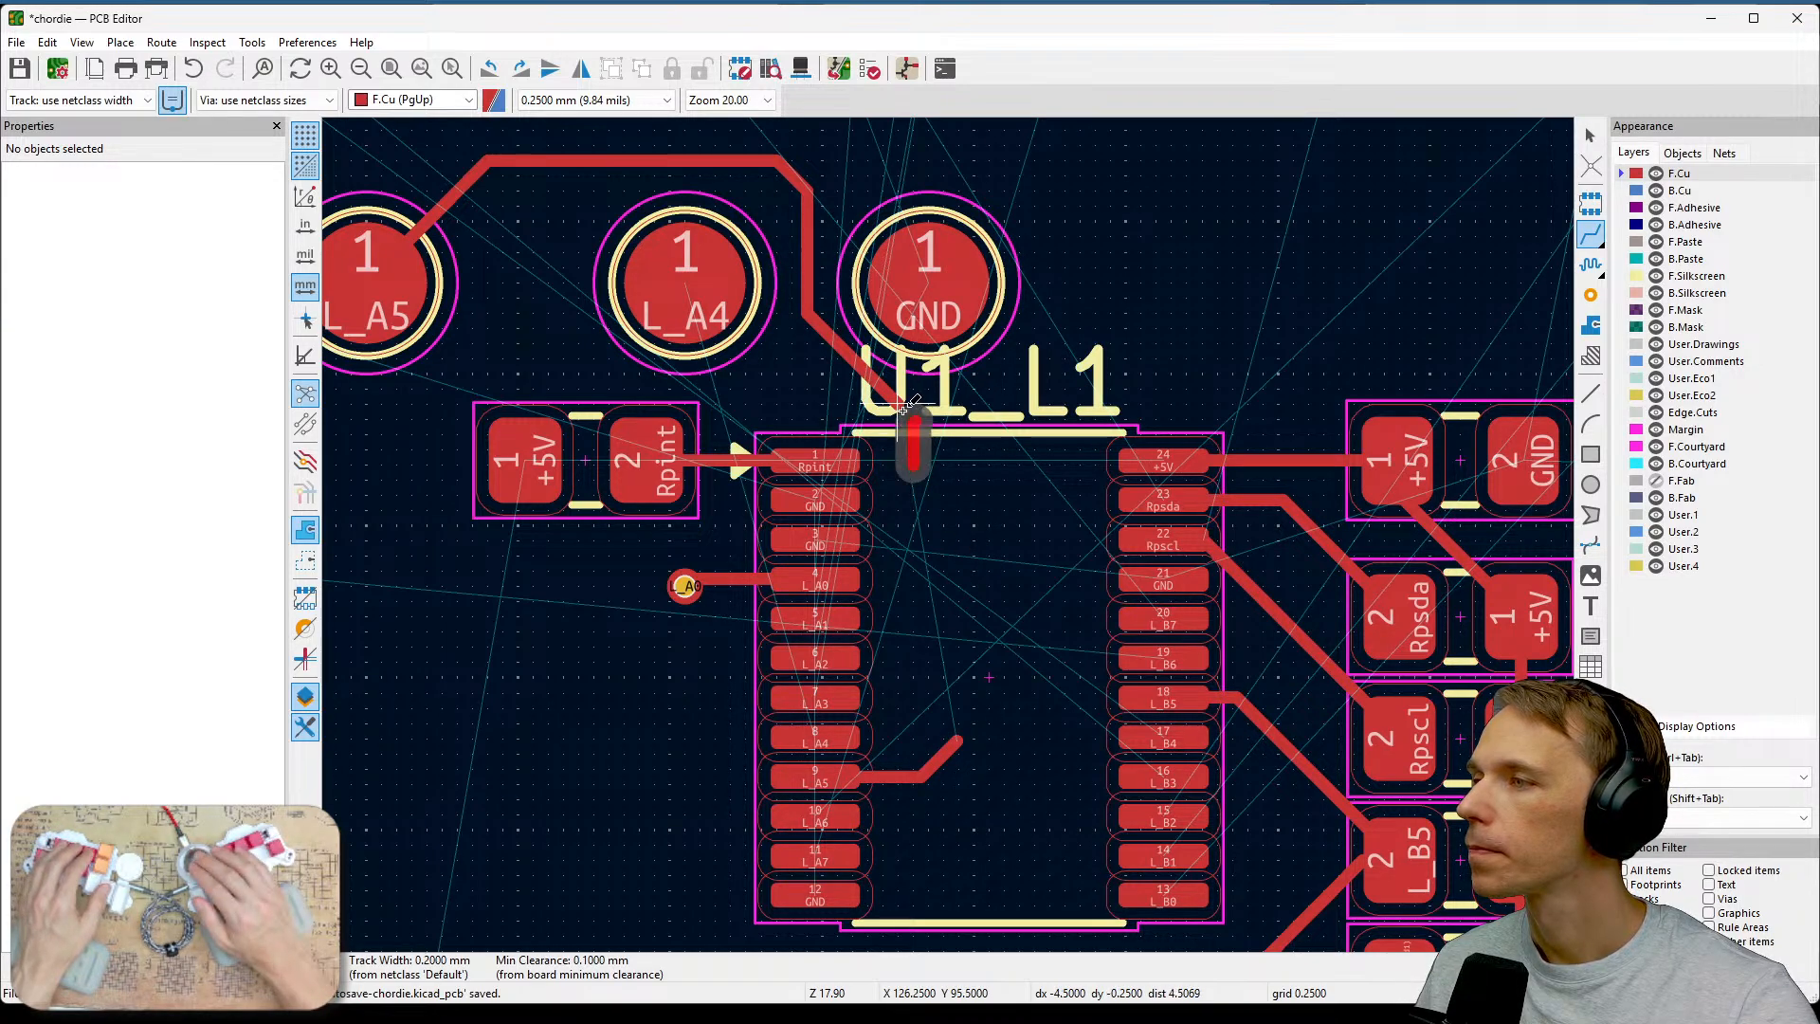
{"action": "key", "text": "Escape"}
Route the L_A5 track from above U1 straight down inside the chip outline to pin 9 (L_A5).
{"action": "scroll", "coordinate": [898, 432], "scroll_direction": "up", "scroll_amount": 3}
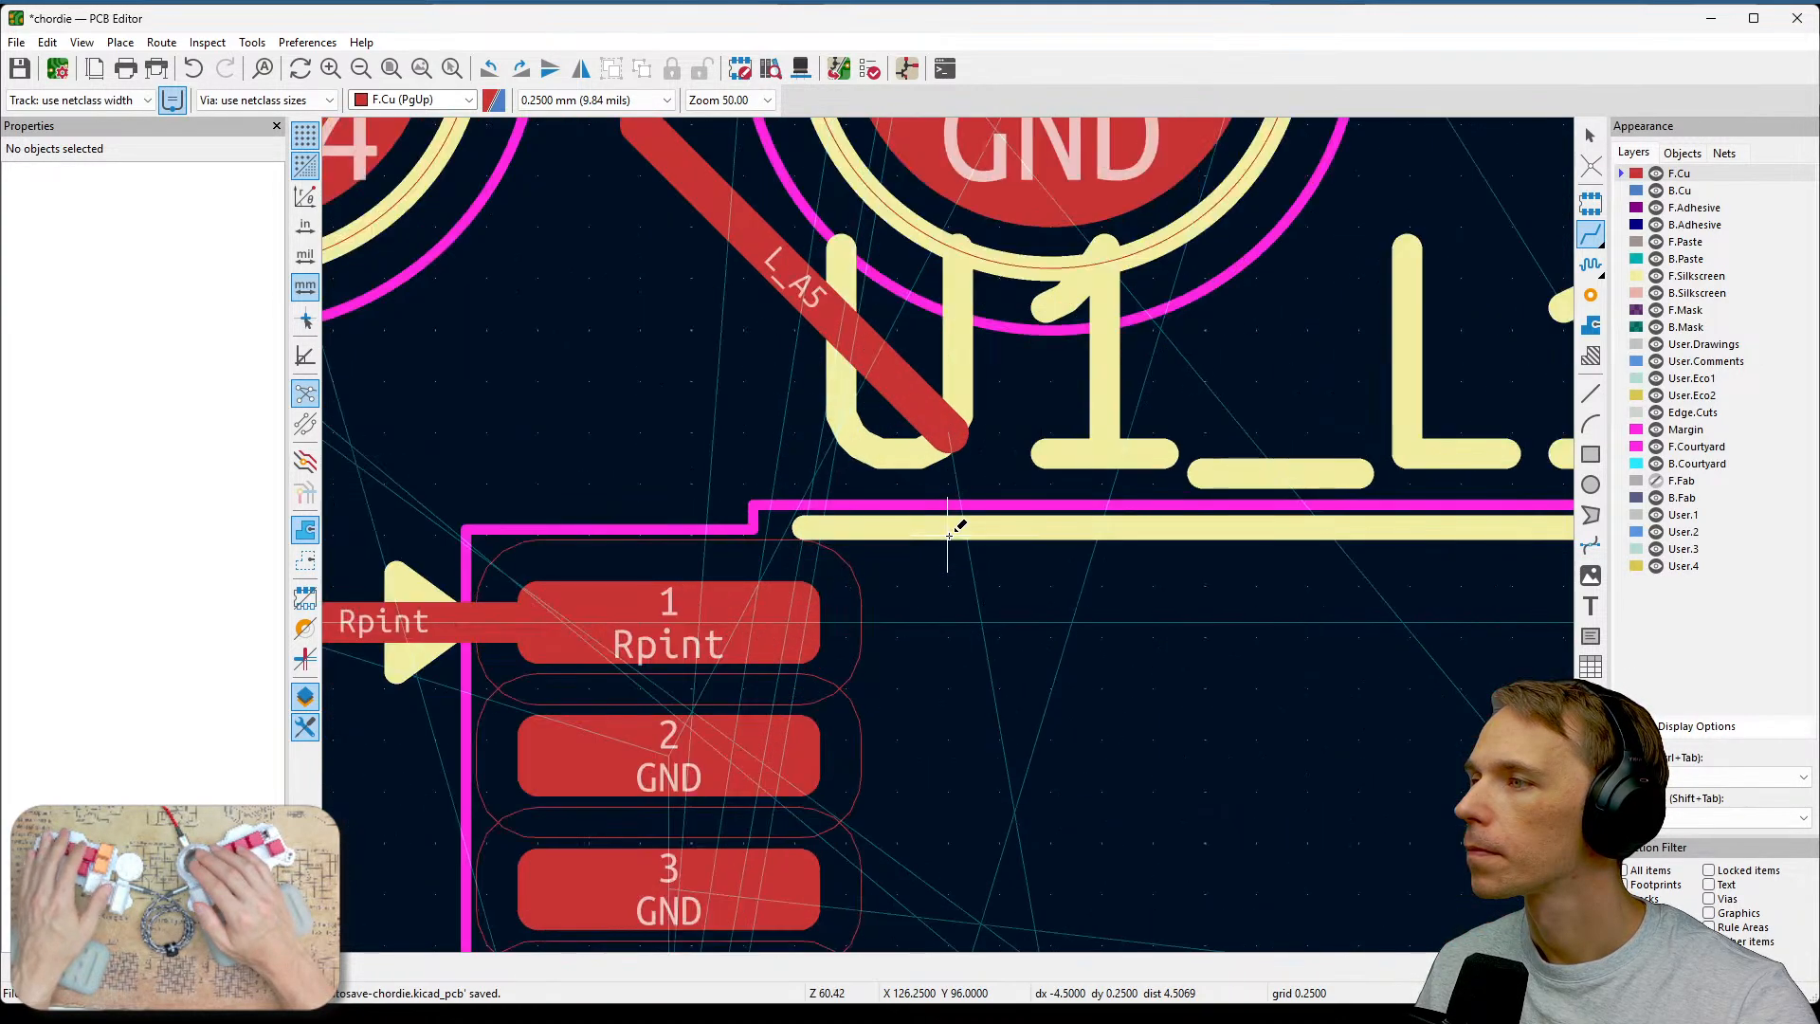
{"action": "scroll", "coordinate": [948, 536], "scroll_direction": "down", "scroll_amount": 2}
{"action": "middle_click_drag", "start_coordinate": [1038, 626], "coordinate": [1021, 484]}
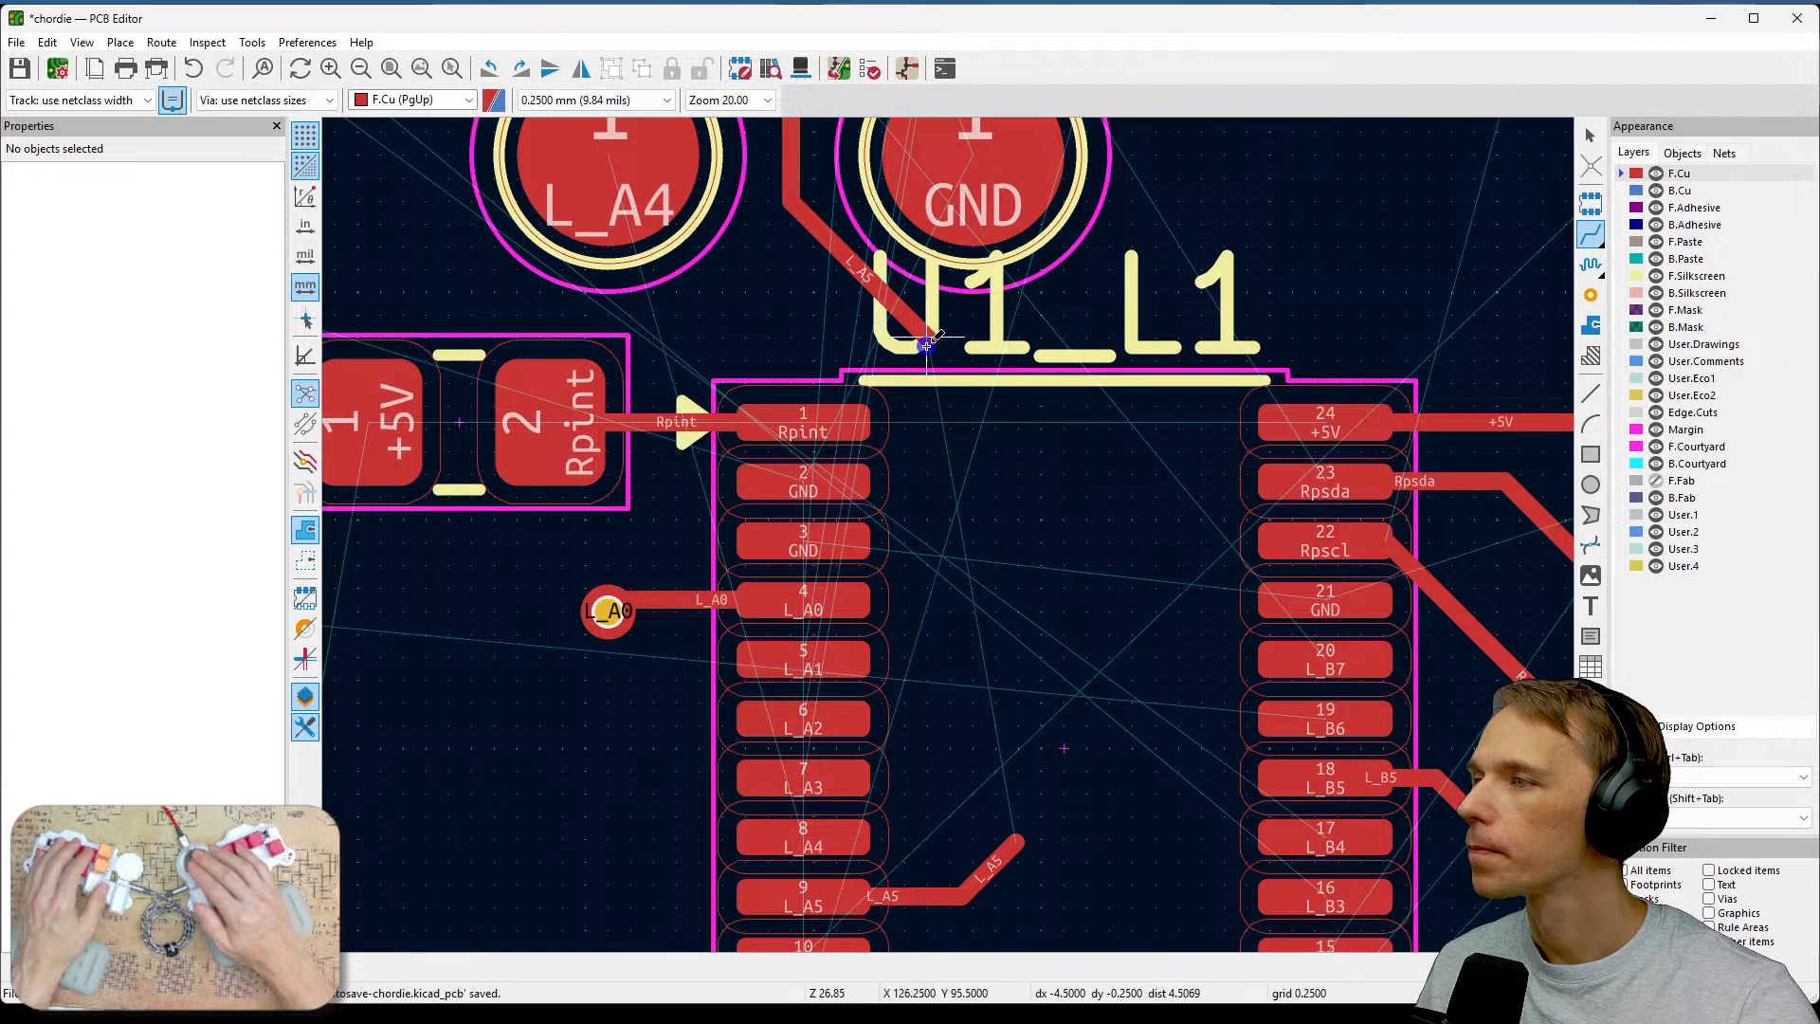
{"action": "left_click", "coordinate": [926, 344]}
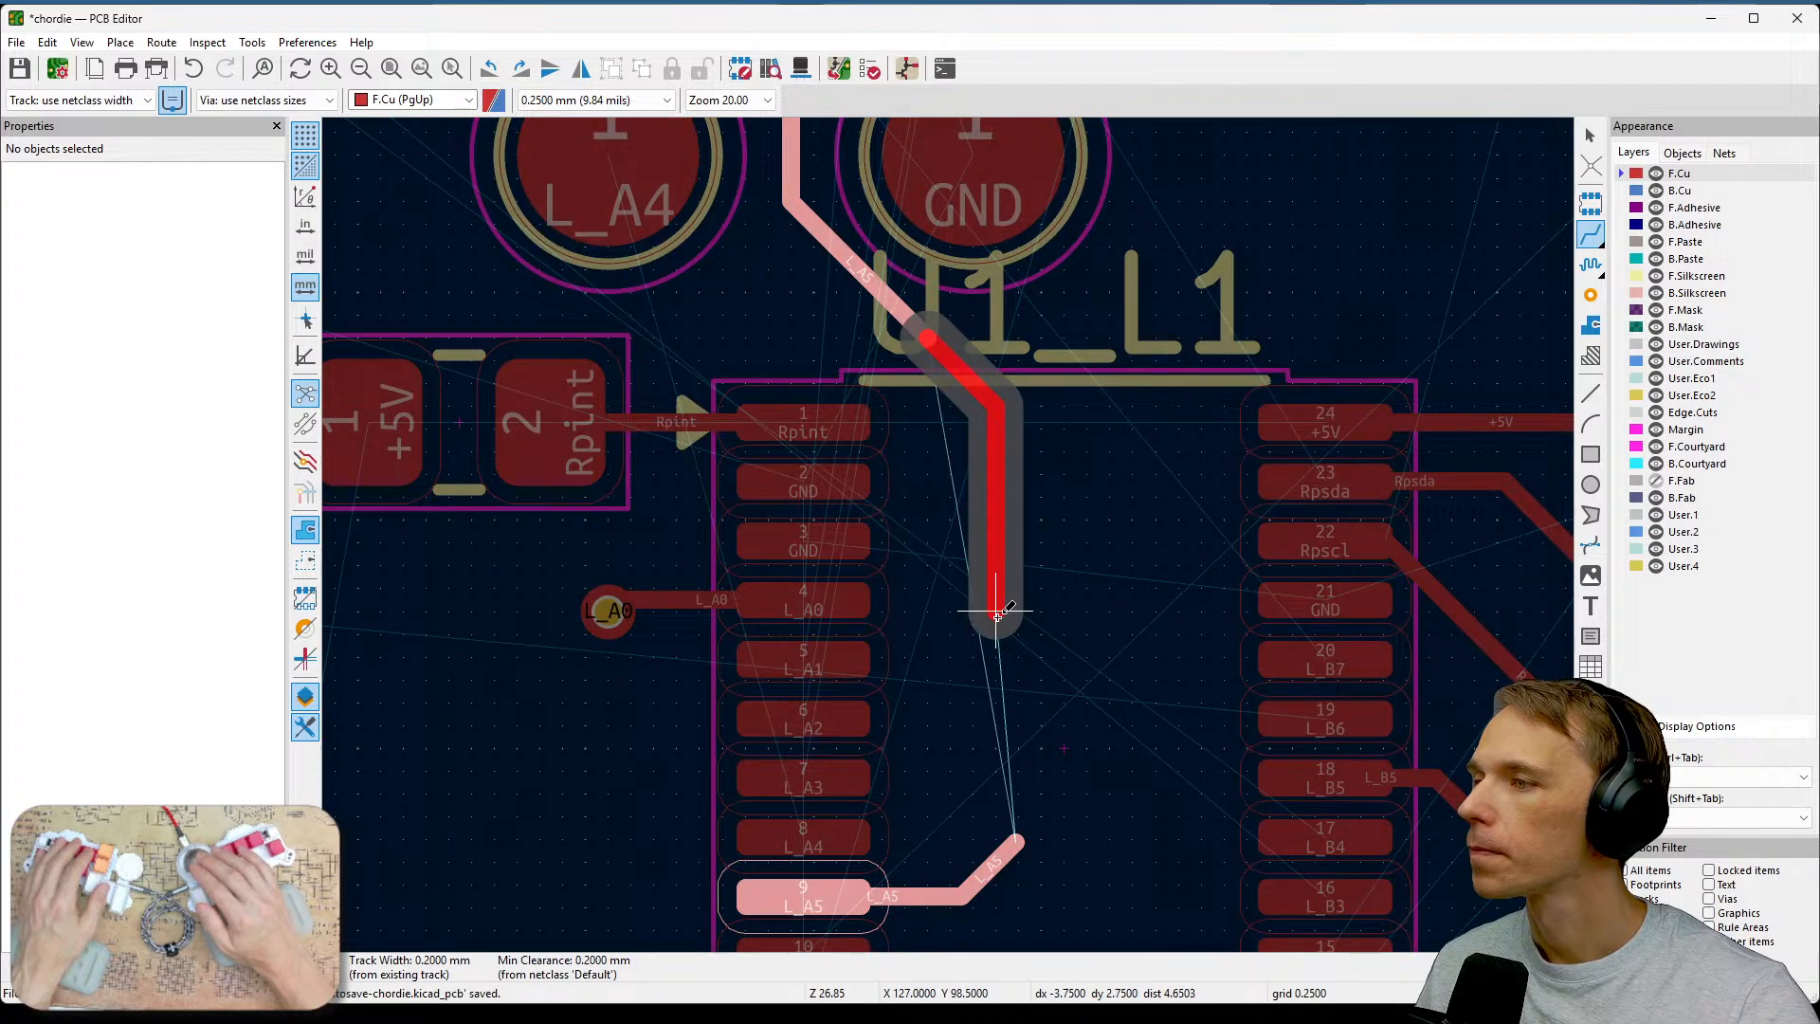
{"action": "left_click", "coordinate": [1017, 838]}
Route the L_A4 track from its switch pad alongside L_A5 down to U1 pin 8 (L_A4).
{"action": "scroll", "coordinate": [1086, 766], "scroll_direction": "down", "scroll_amount": 2}
{"action": "middle_click_drag", "start_coordinate": [791, 366], "coordinate": [980, 425]}
{"action": "left_click", "coordinate": [917, 312]}
{"action": "scroll", "coordinate": [939, 517], "scroll_direction": "up", "scroll_amount": 2}
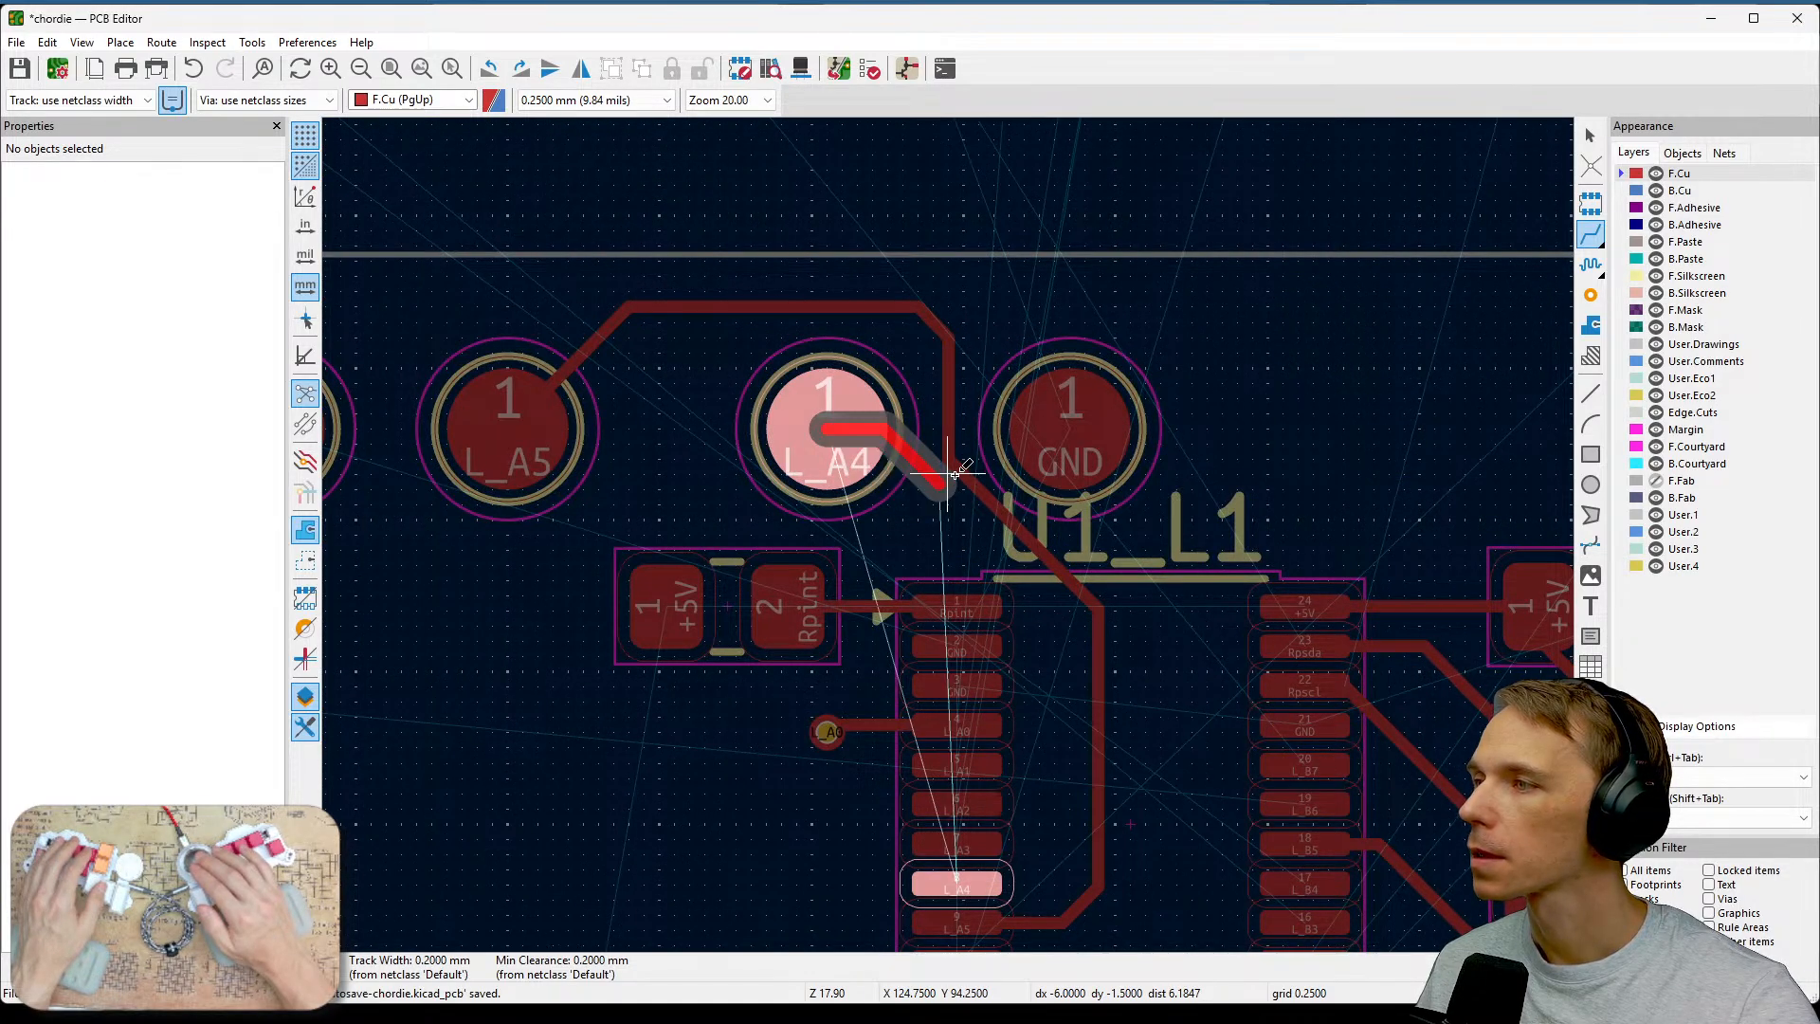
{"action": "scroll", "coordinate": [954, 474], "scroll_direction": "up", "scroll_amount": 2}
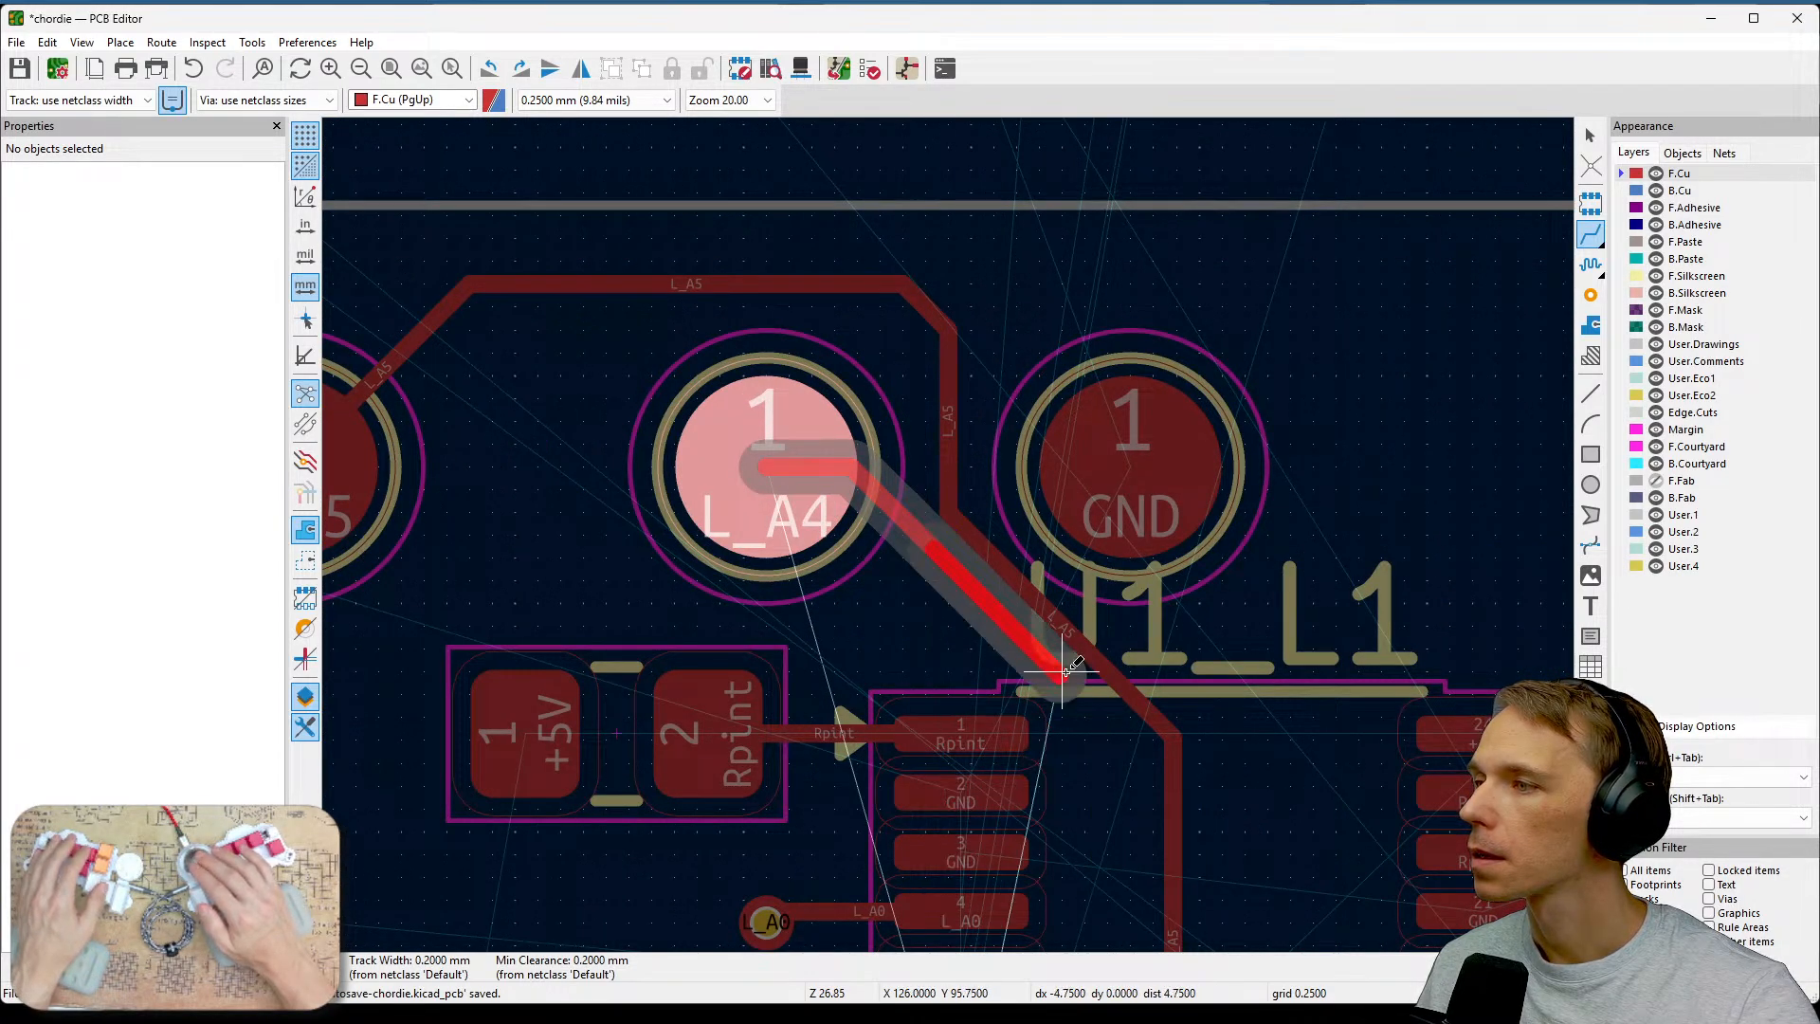
{"action": "left_click", "coordinate": [1143, 741]}
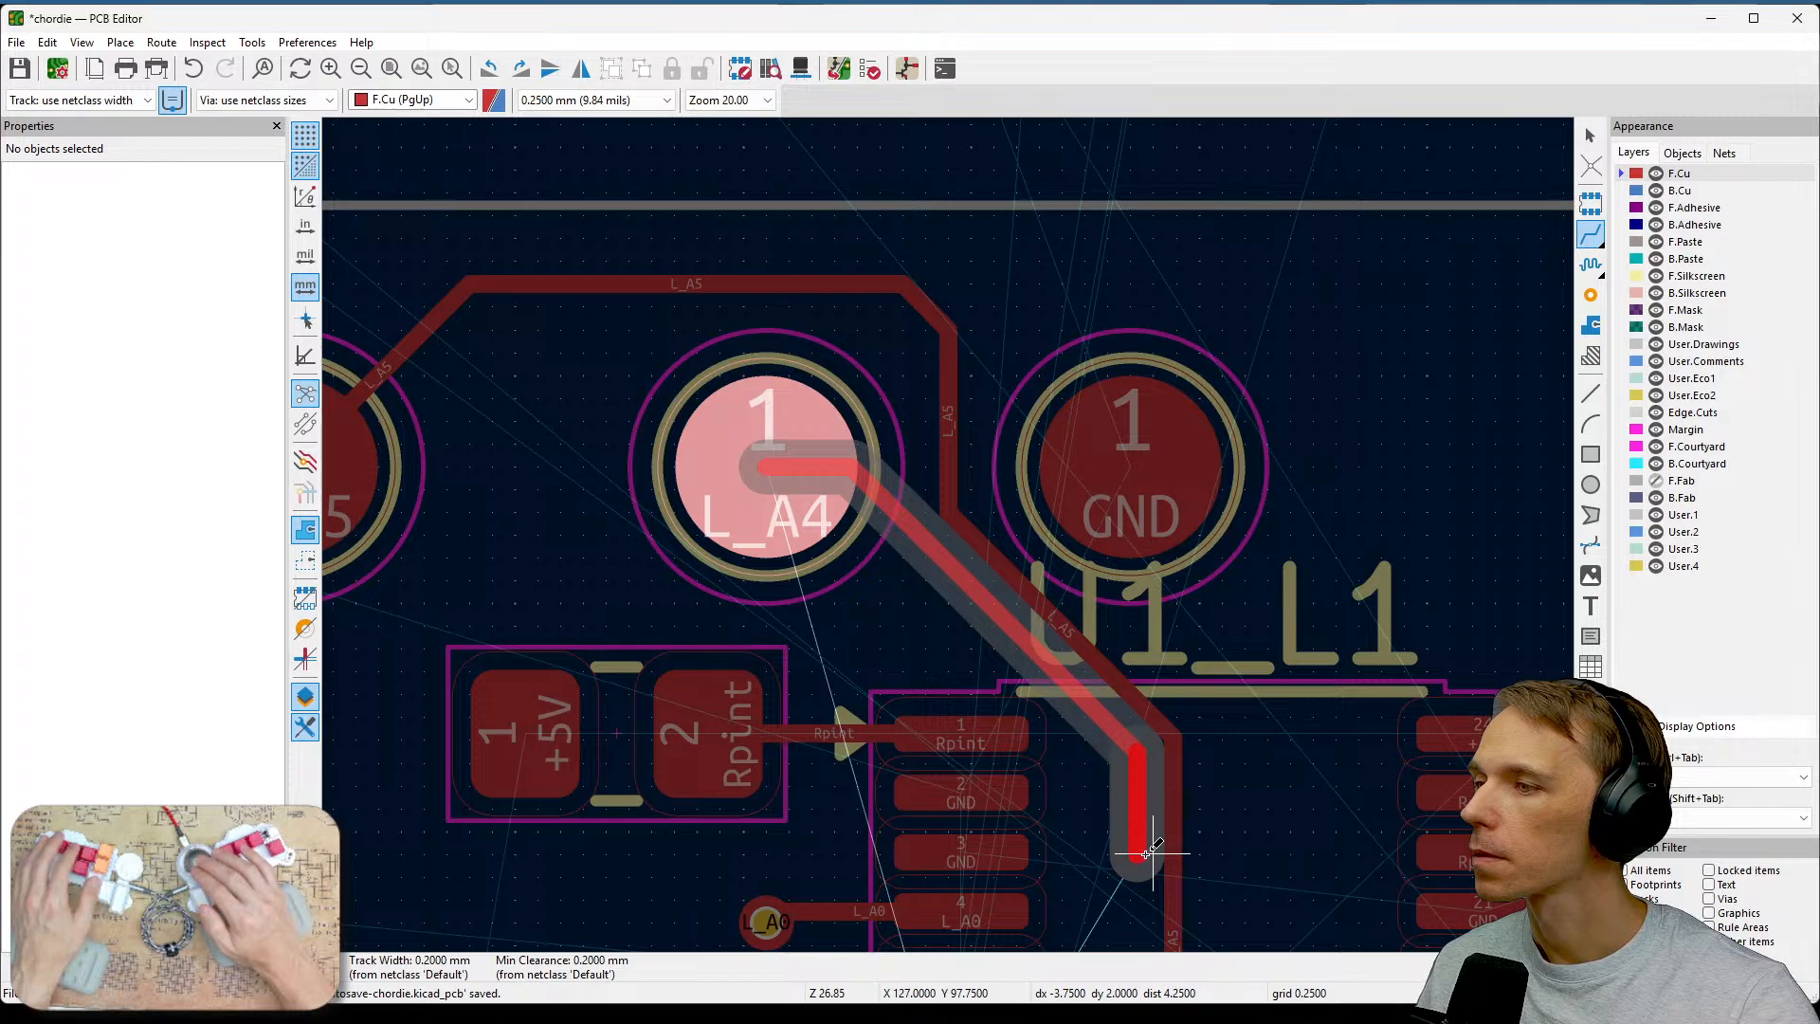
{"action": "middle_click_drag", "start_coordinate": [1151, 846], "coordinate": [1169, 512]}
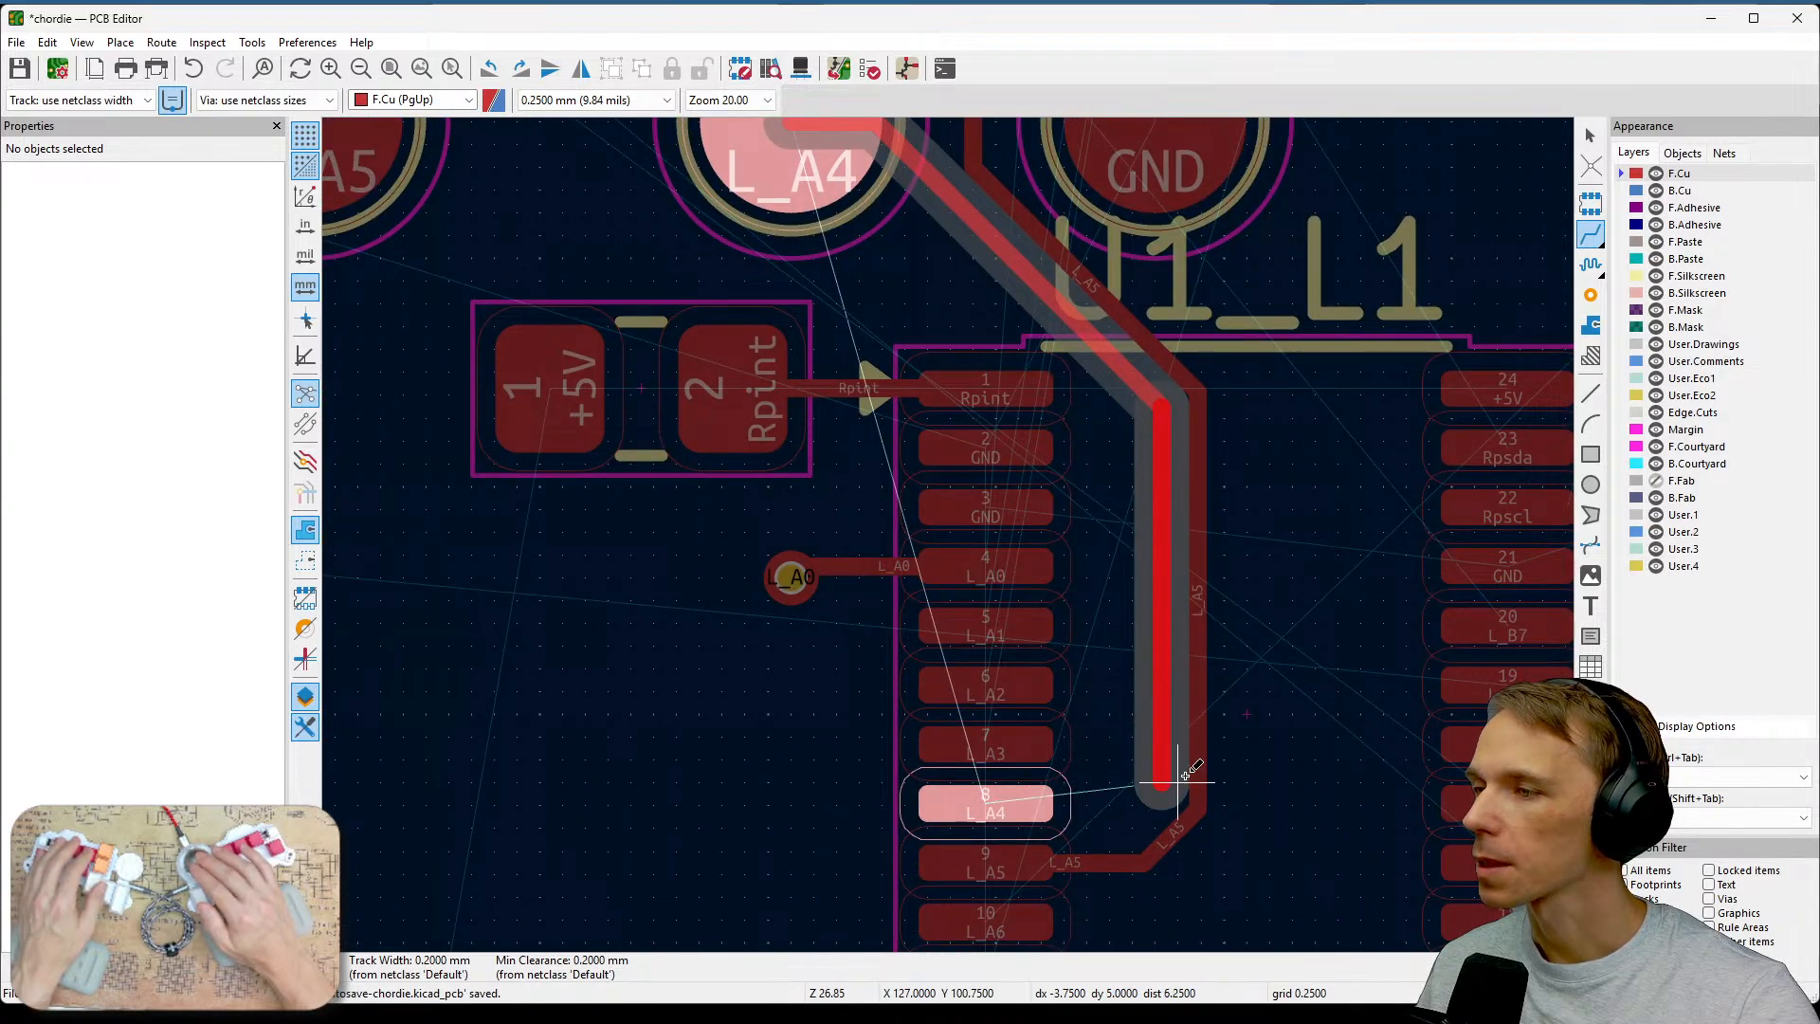
{"action": "left_click", "coordinate": [1052, 804]}
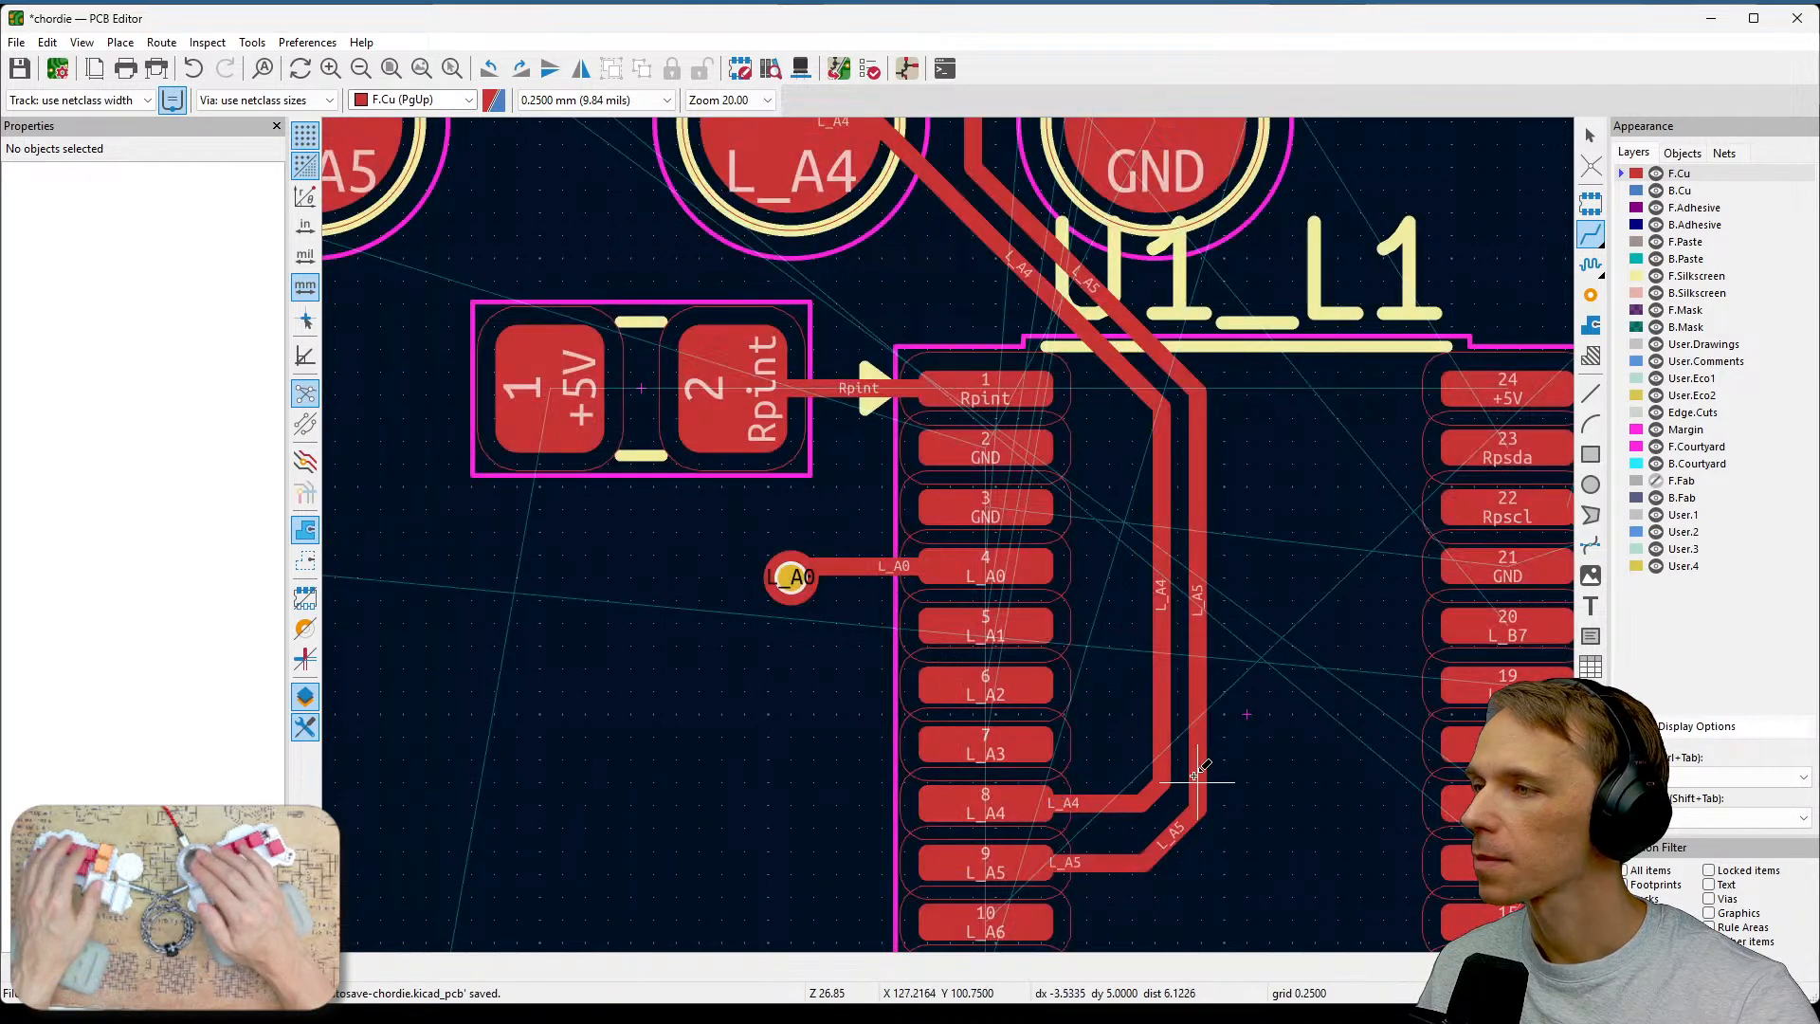
Delete the short leftover L_A5 stub segment at the track's corner above the L_A4 switch pad.
{"action": "scroll", "coordinate": [1069, 685], "scroll_direction": "down", "scroll_amount": 1}
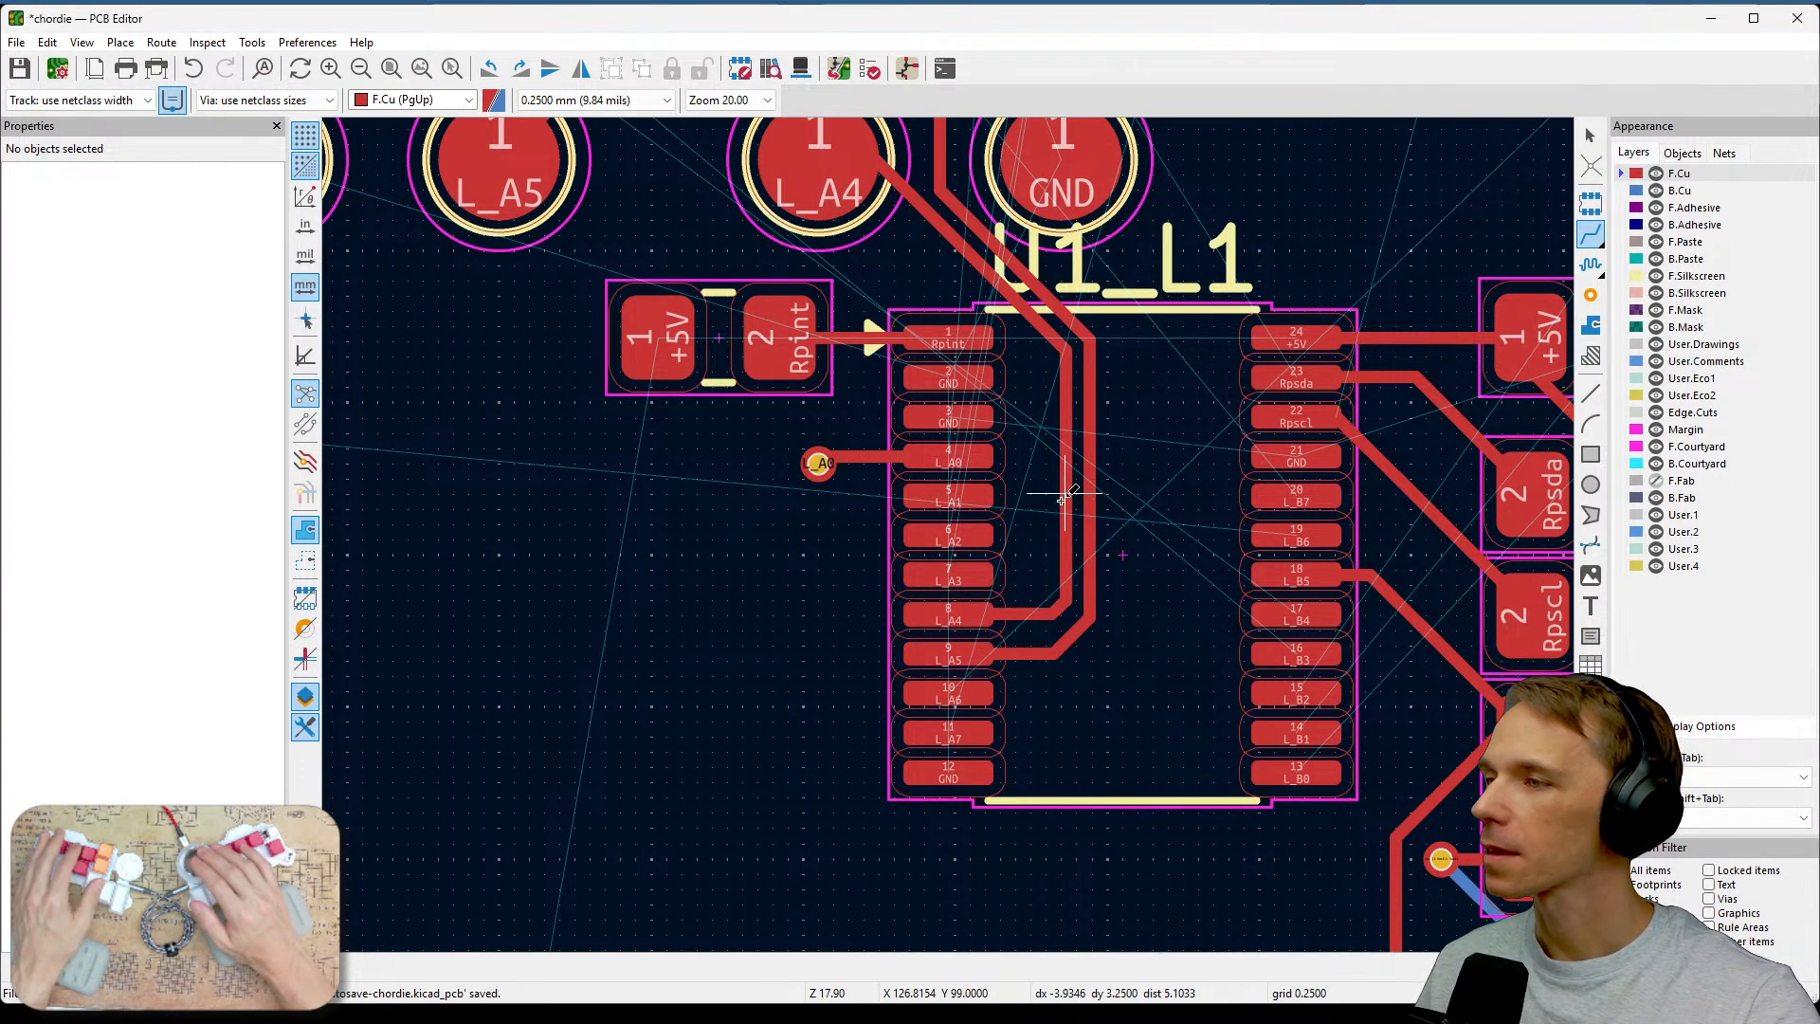
{"action": "scroll", "coordinate": [995, 463], "scroll_direction": "down", "scroll_amount": 1}
{"action": "middle_click_drag", "start_coordinate": [950, 533], "coordinate": [1182, 592]}
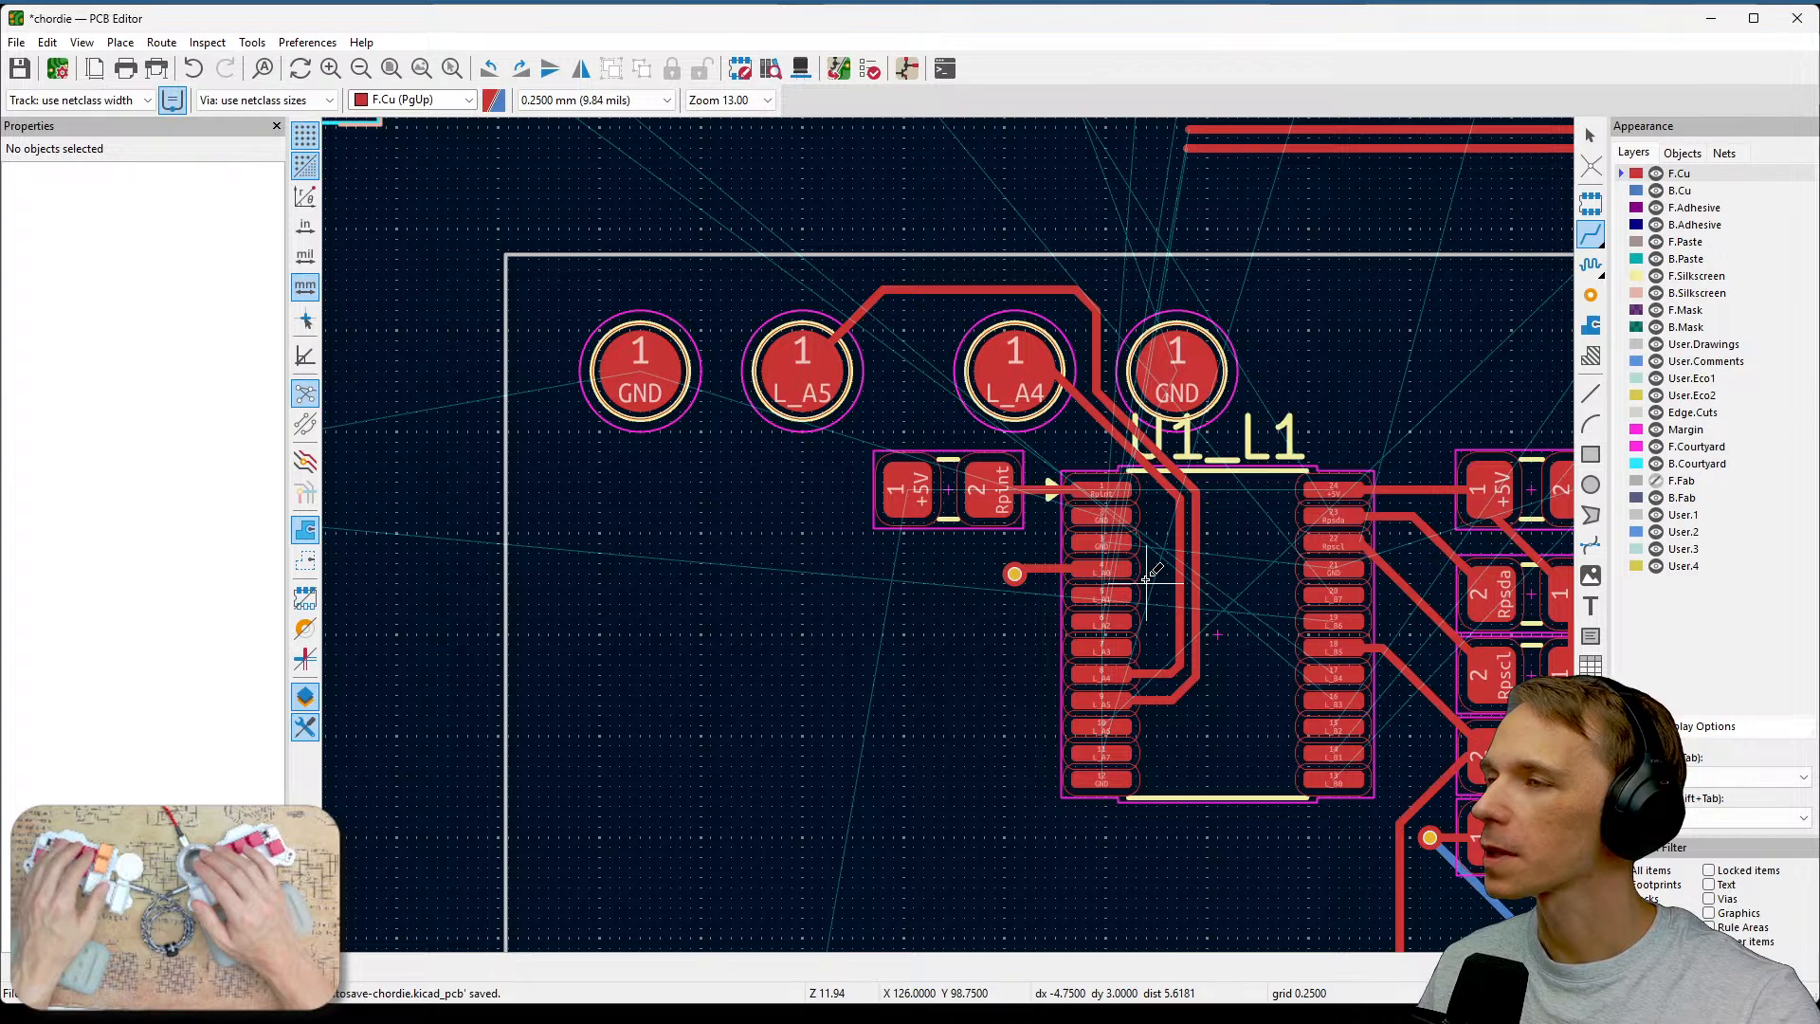
{"action": "key", "text": "Escape"}
{"action": "scroll", "coordinate": [1080, 327], "scroll_direction": "up", "scroll_amount": 1}
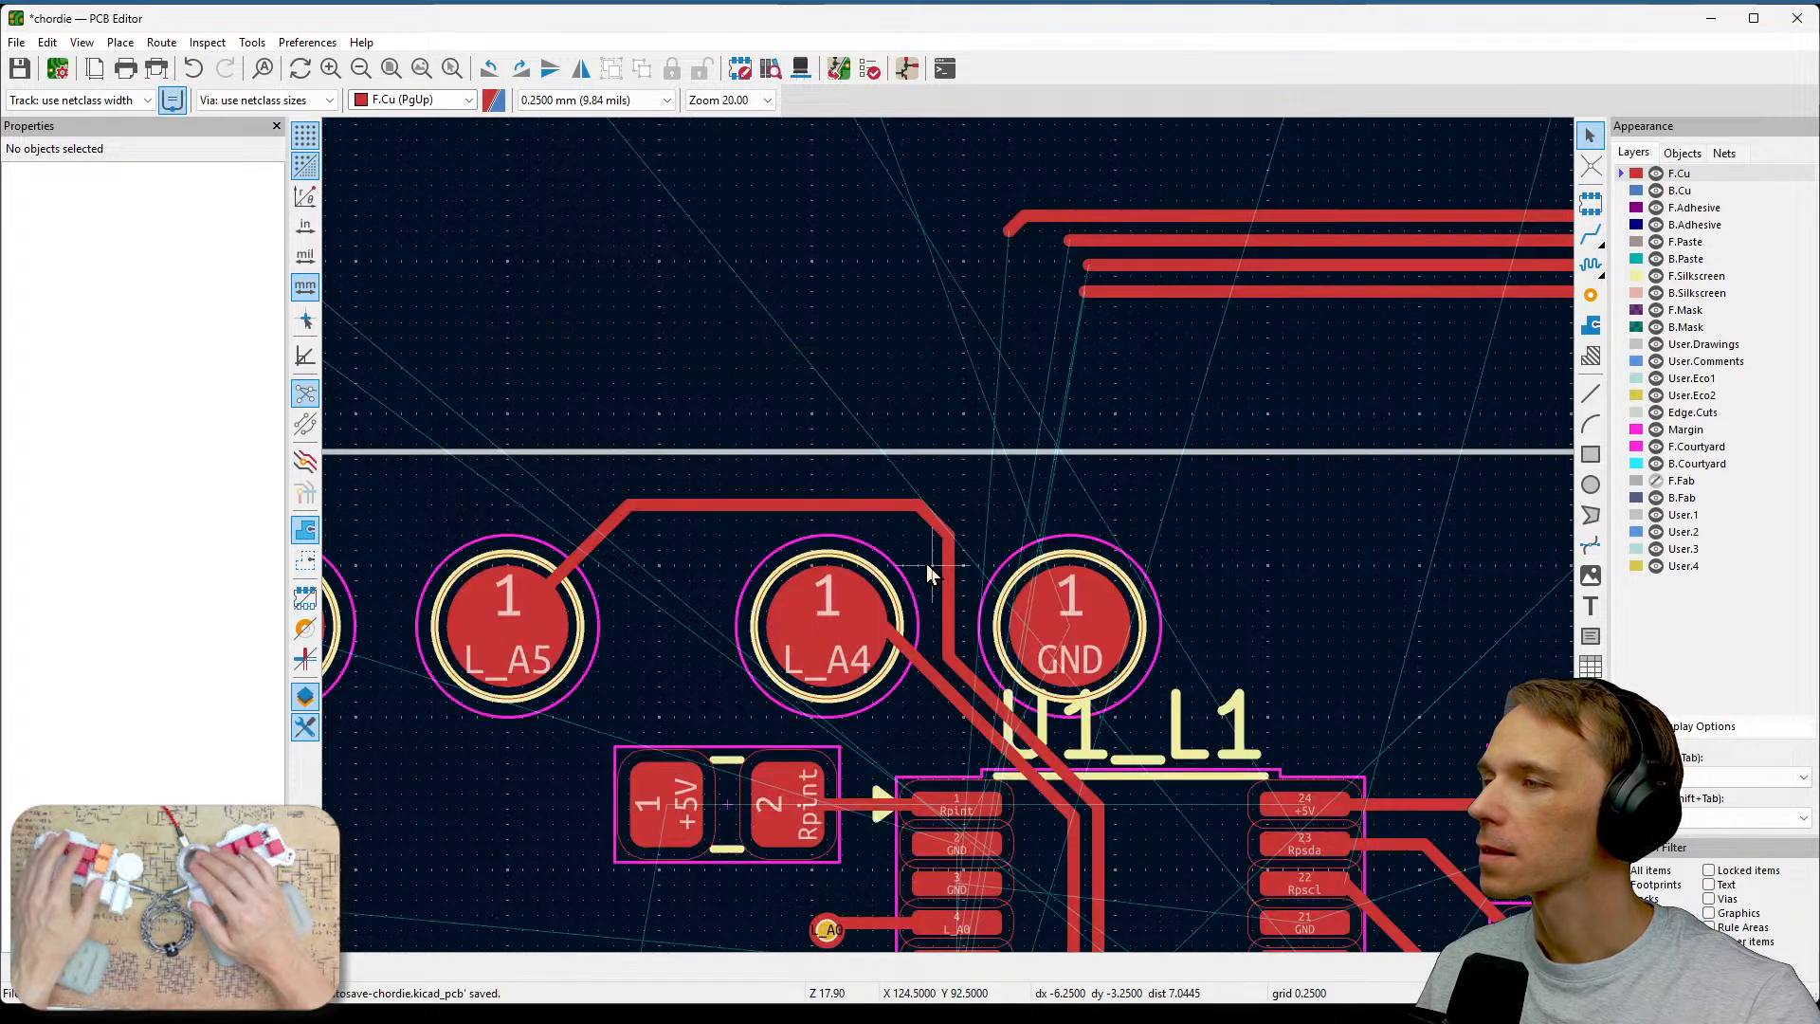
{"action": "left_click", "coordinate": [933, 520]}
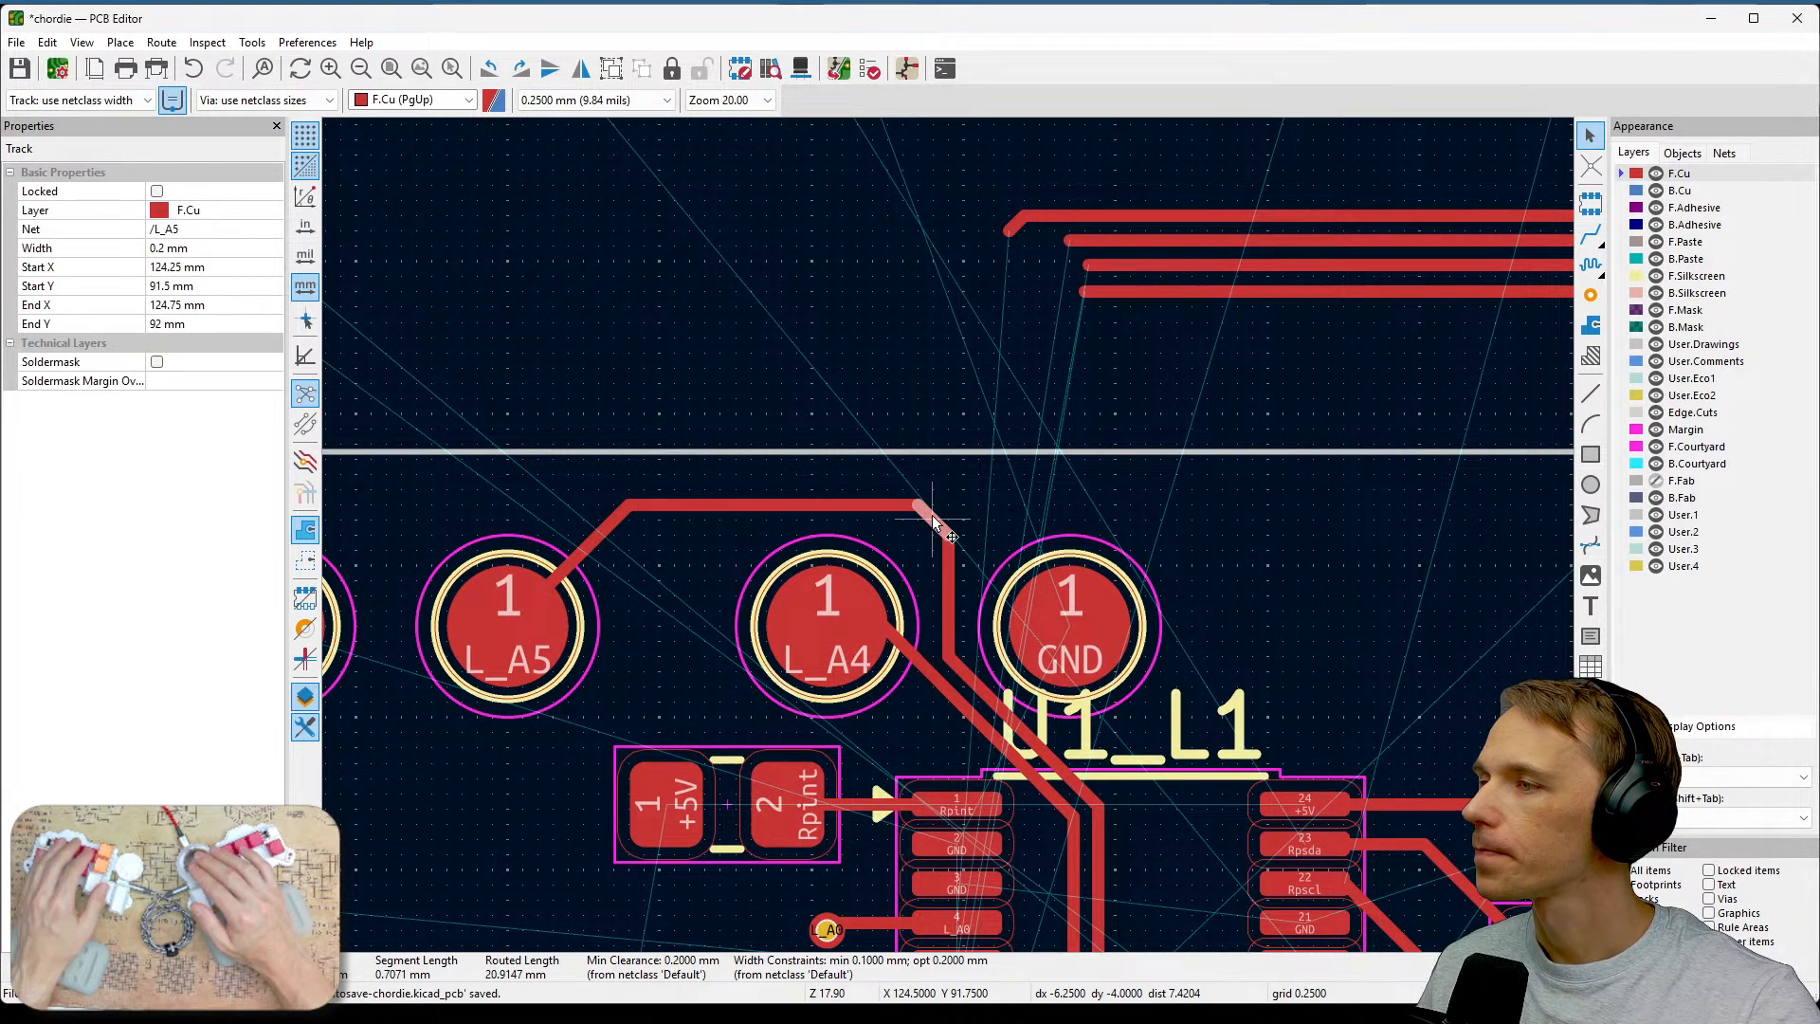
{"action": "key", "text": "Delete"}
{"action": "left_click", "coordinate": [906, 544]}
{"action": "key", "text": "Escape"}
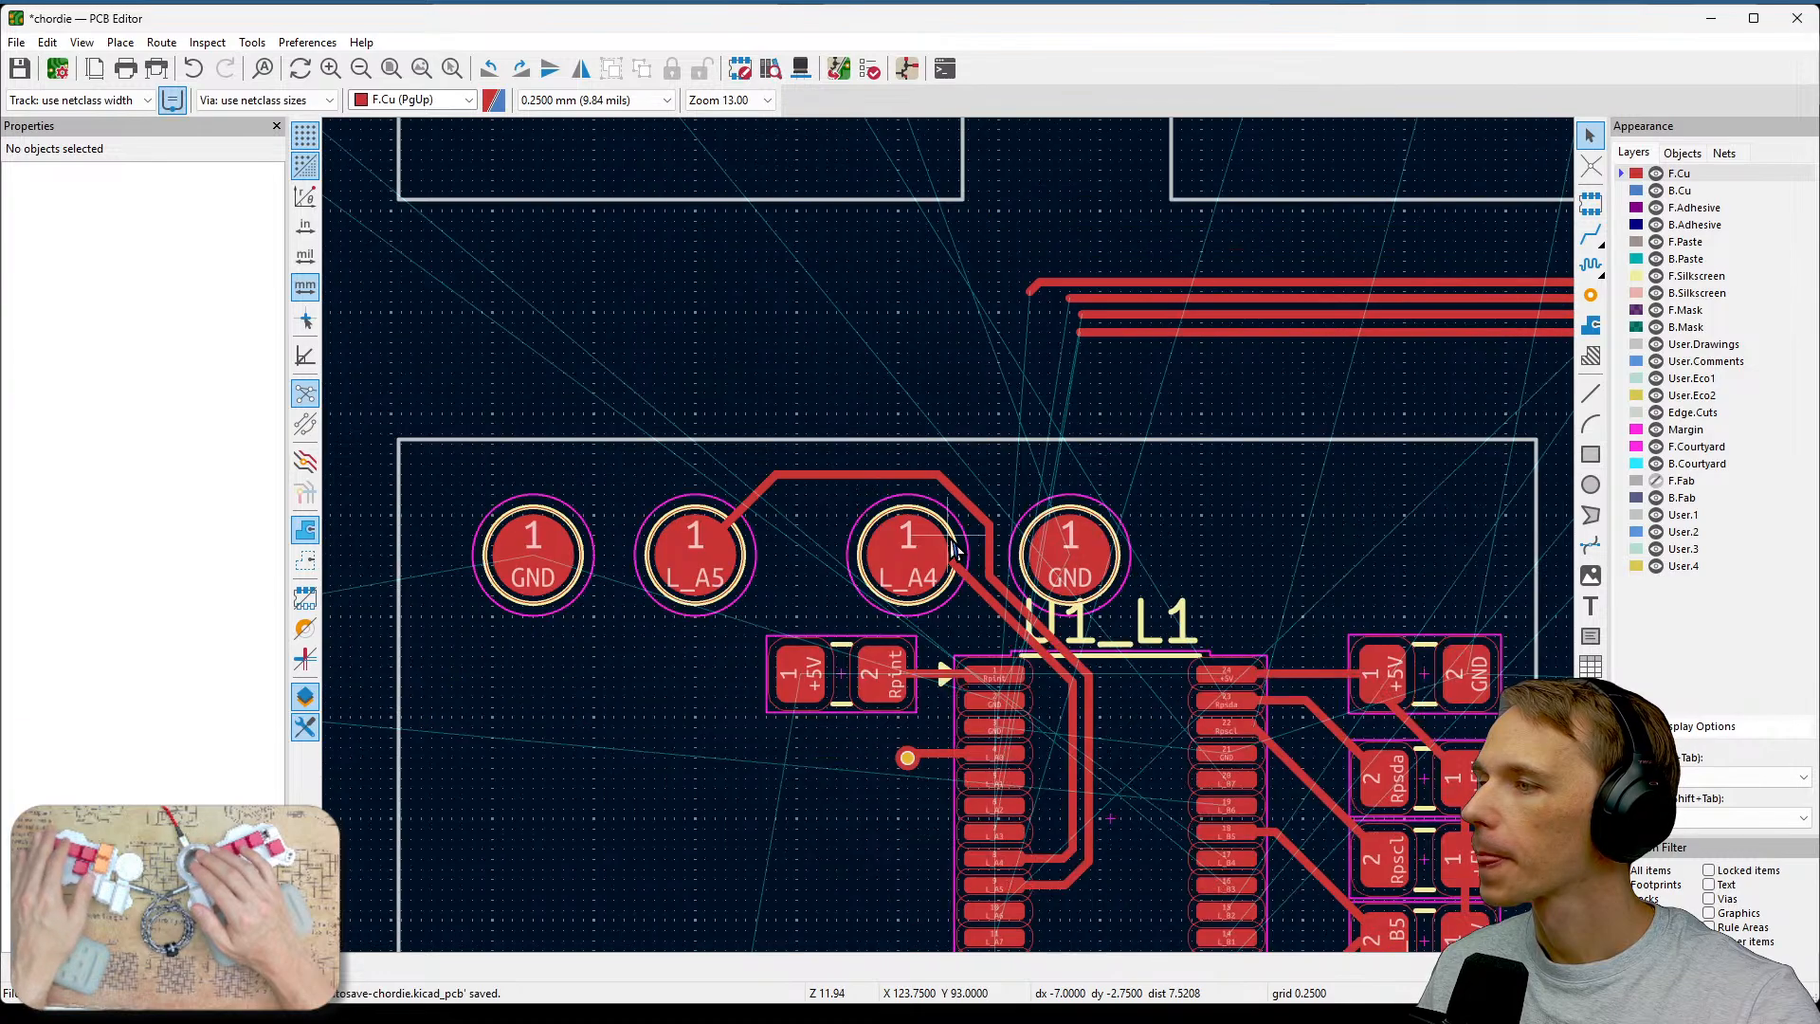
Review the routed tracks and the remaining unrouted connections across the whole board.
{"action": "scroll", "coordinate": [1071, 455], "scroll_direction": "down", "scroll_amount": 1}
{"action": "scroll", "coordinate": [1198, 483], "scroll_direction": "down", "scroll_amount": 1}
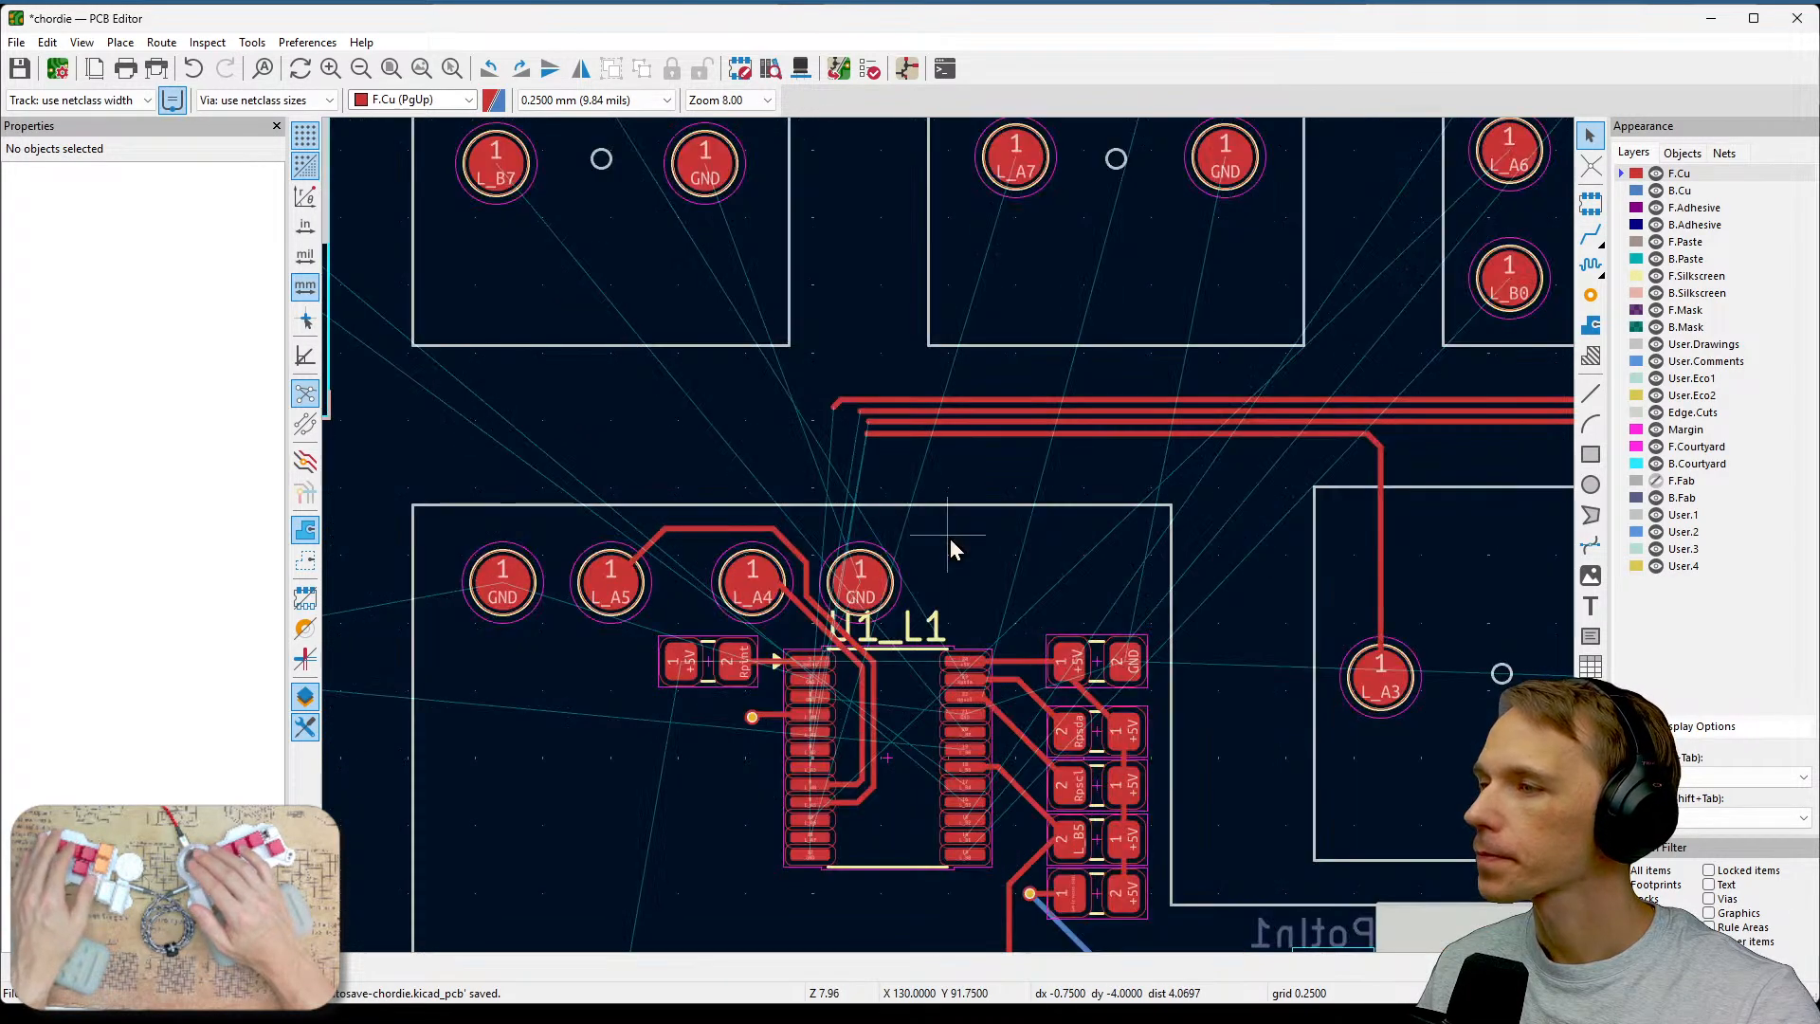
{"action": "middle_click_drag", "start_coordinate": [950, 537], "coordinate": [663, 736]}
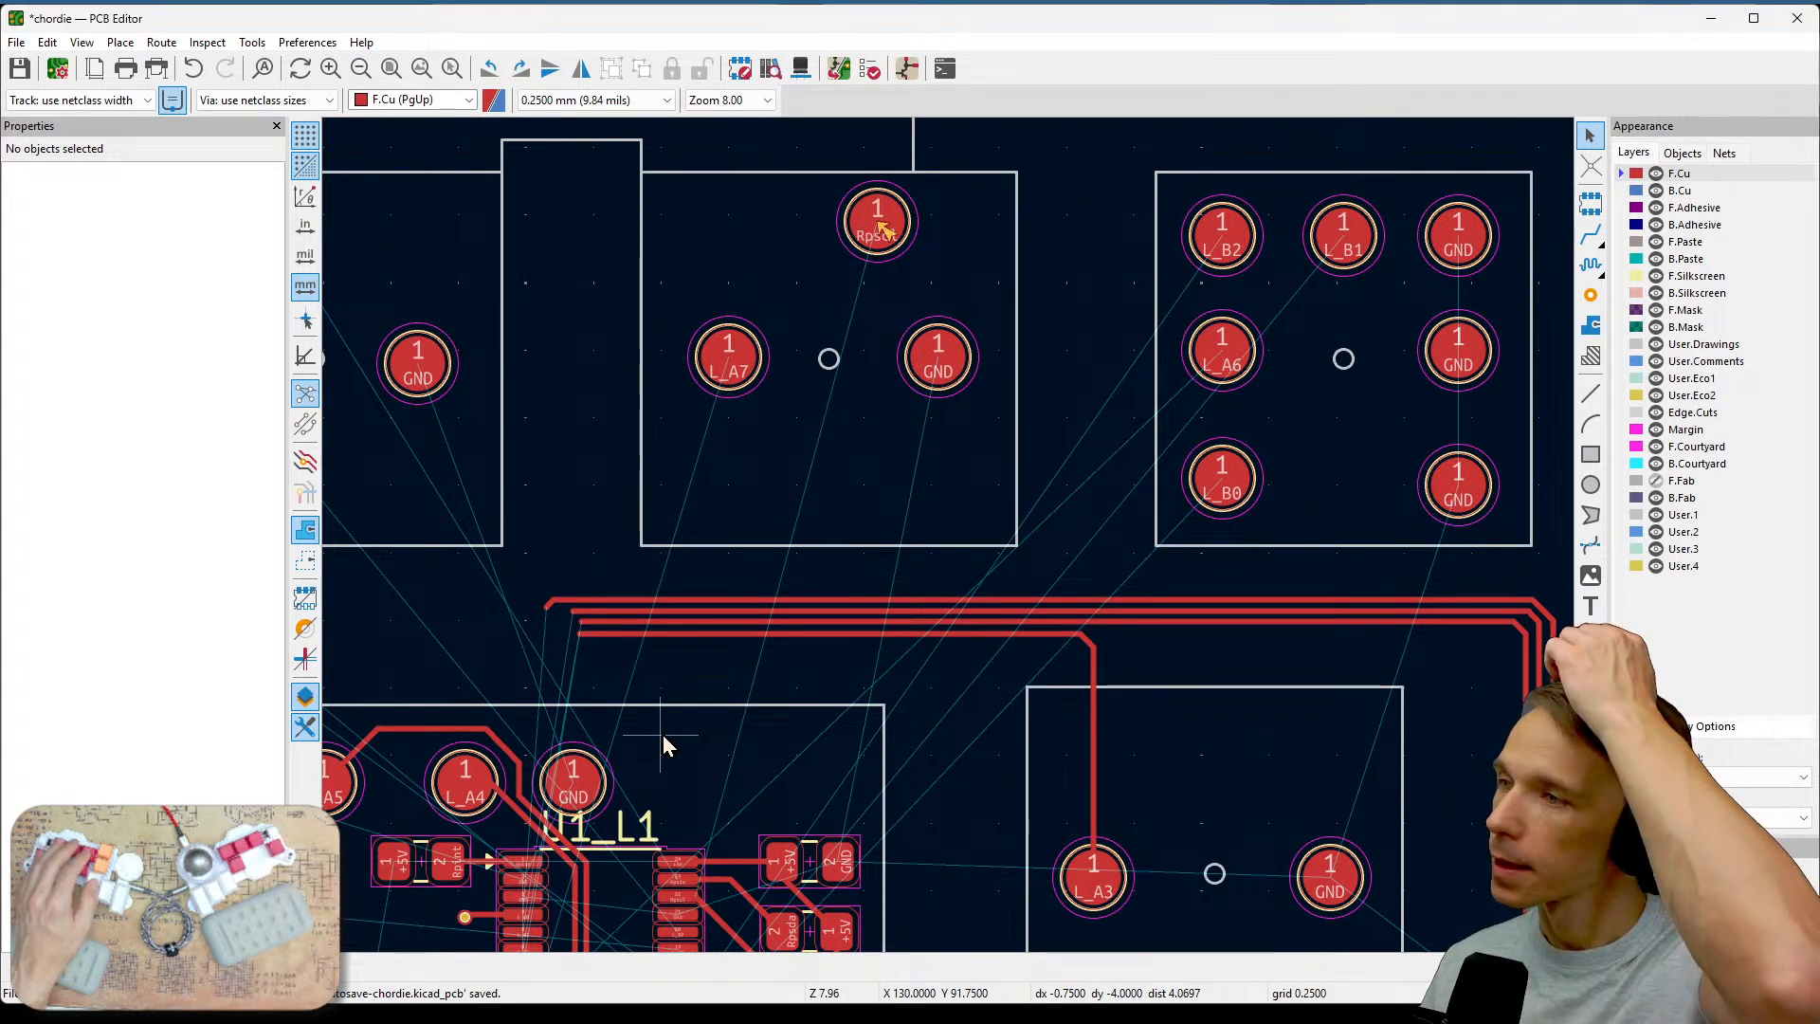
{"action": "middle_click_drag", "start_coordinate": [588, 646], "coordinate": [733, 546]}
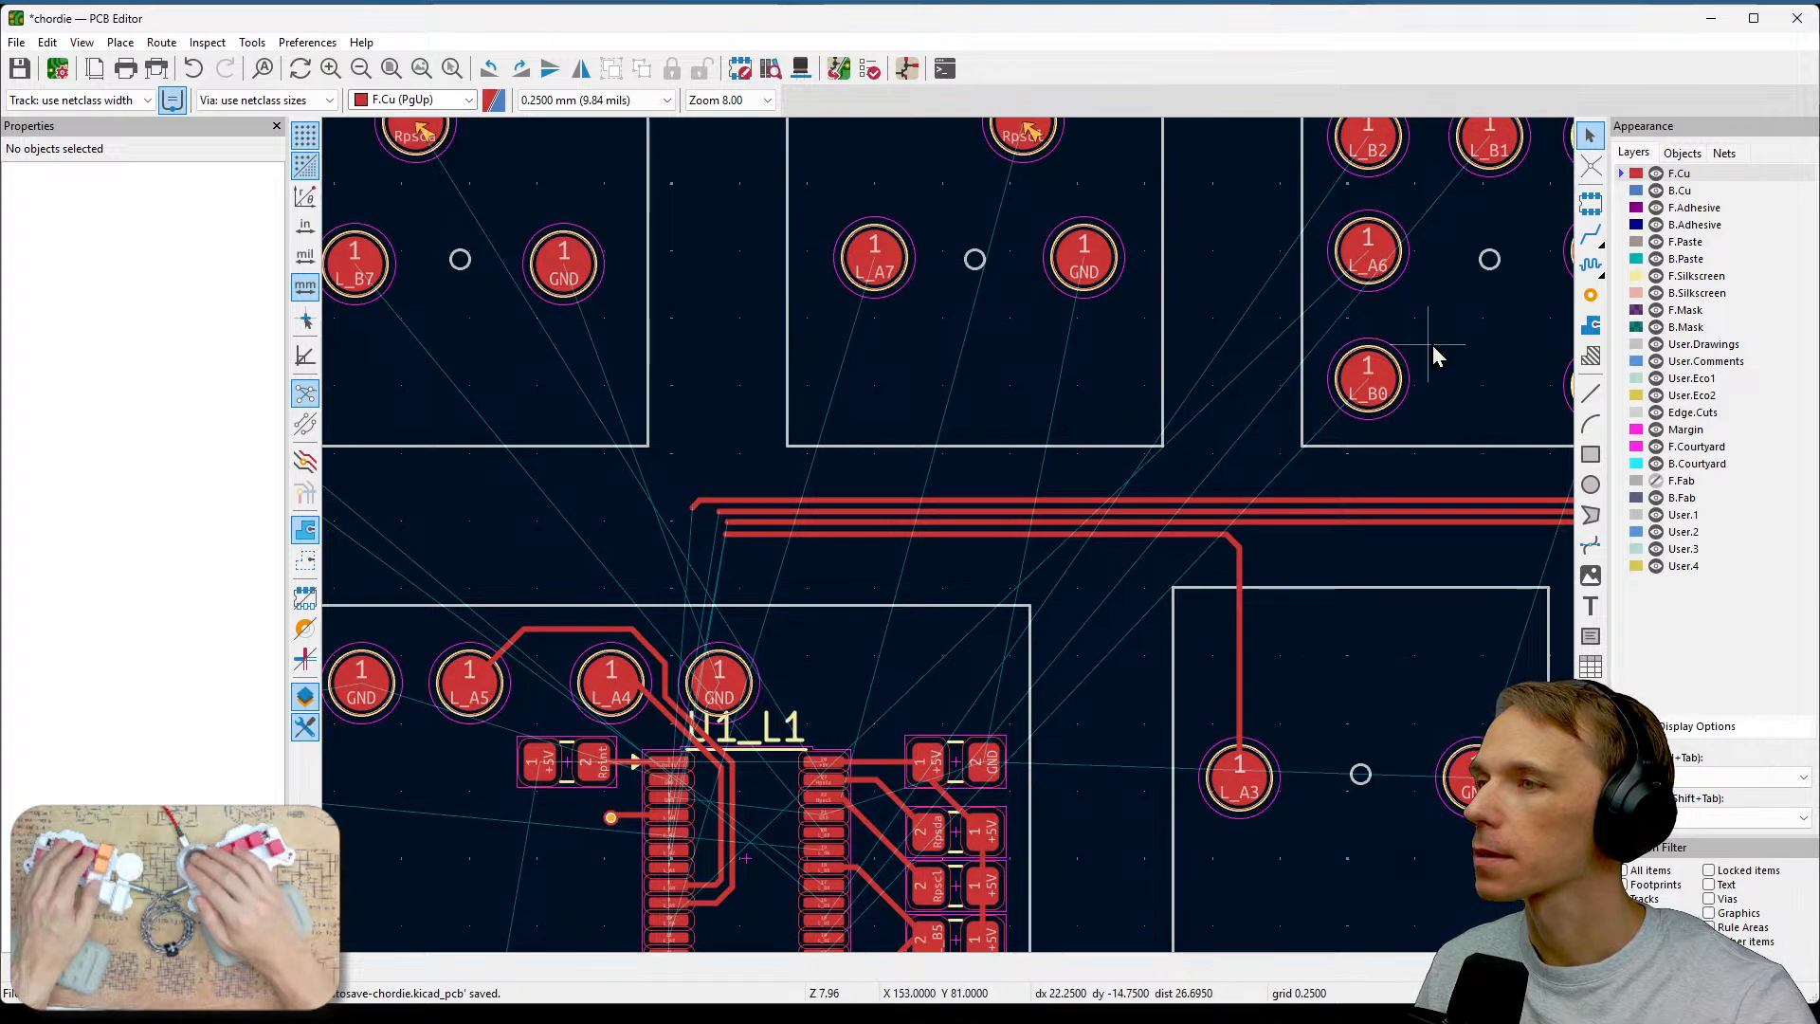
{"action": "middle_click_drag", "start_coordinate": [1433, 353], "coordinate": [1393, 352]}
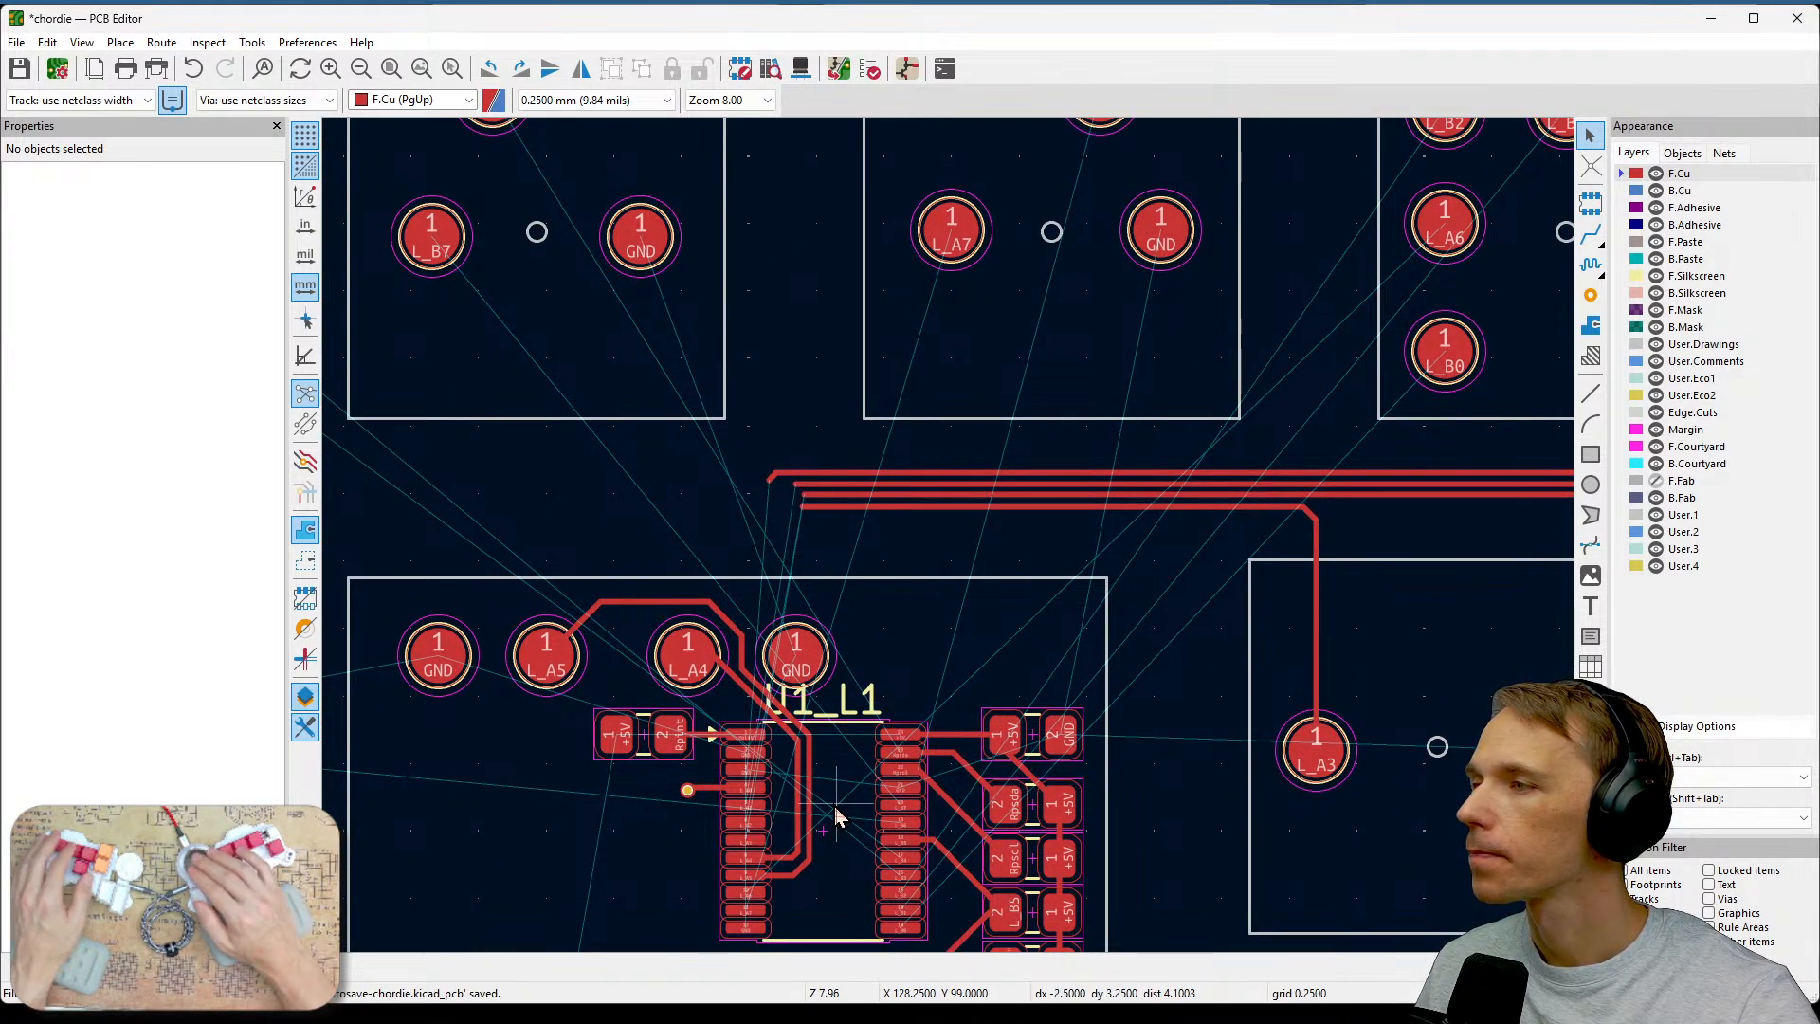
{"action": "scroll", "coordinate": [832, 812], "scroll_direction": "up", "scroll_amount": 3}
{"action": "scroll", "coordinate": [950, 538], "scroll_direction": "up", "scroll_amount": 2}
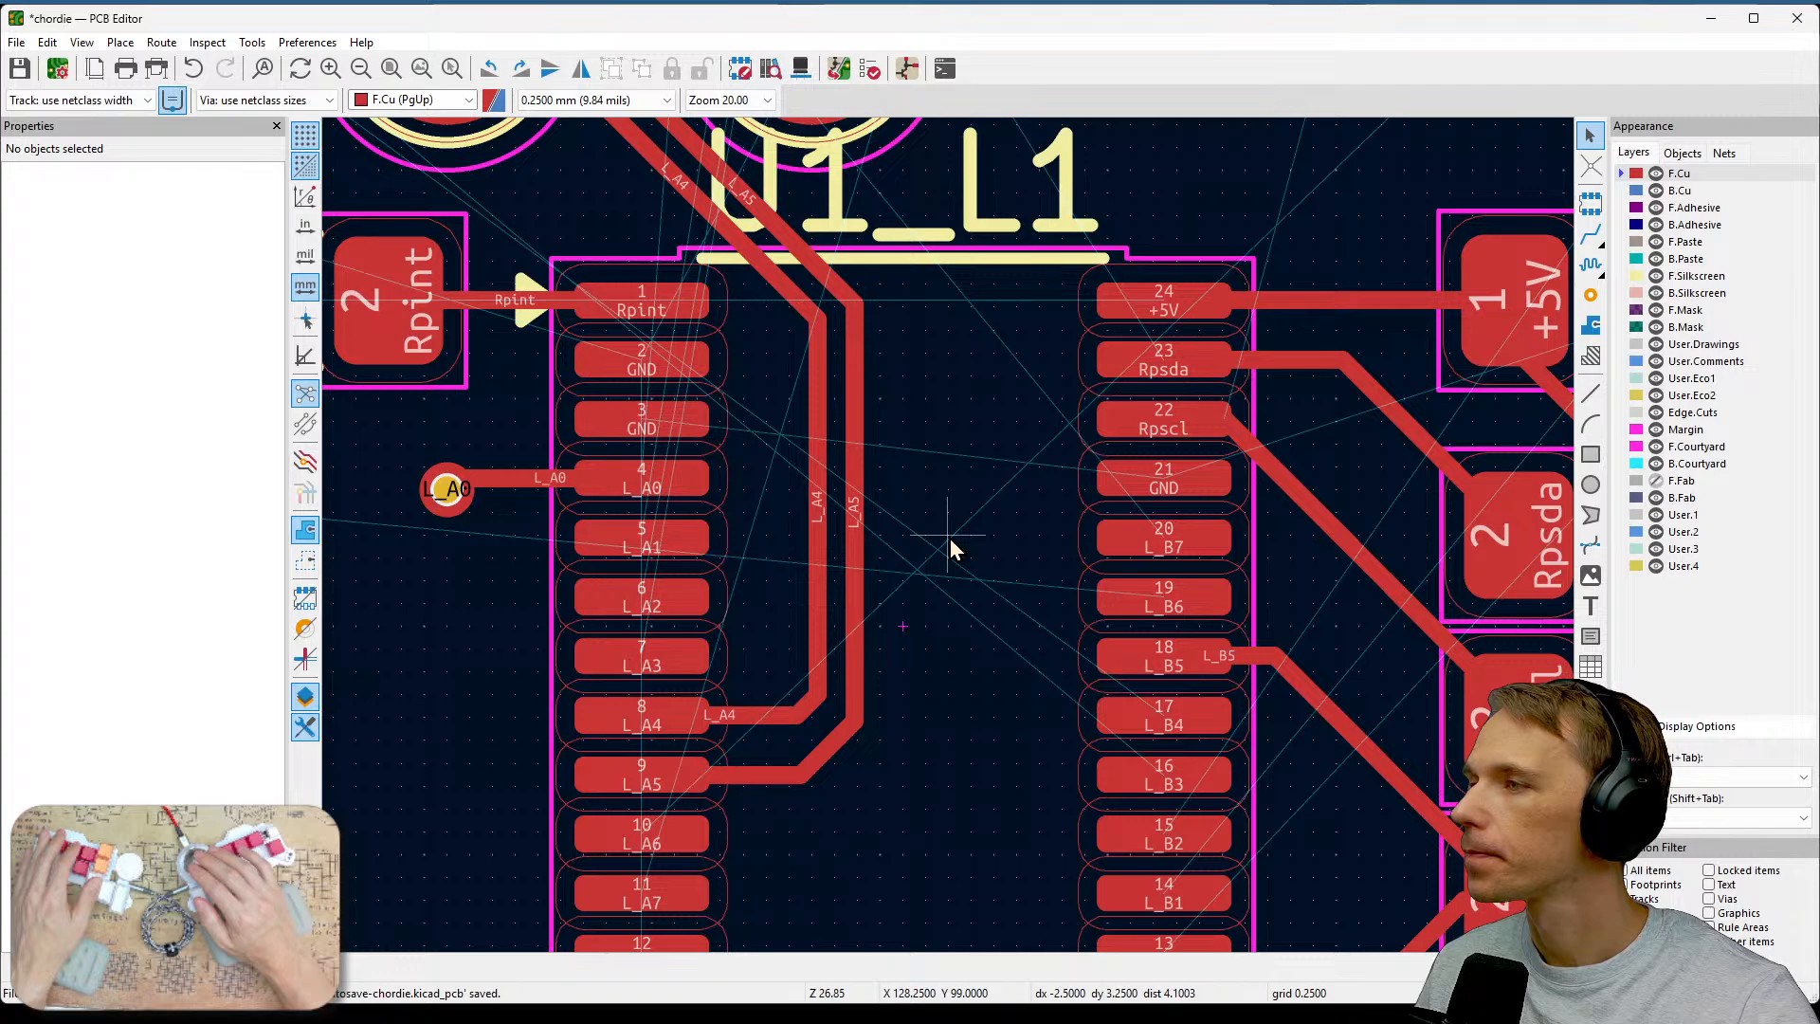
{"action": "scroll", "coordinate": [950, 538], "scroll_direction": "down", "scroll_amount": 5}
{"action": "middle_click_drag", "start_coordinate": [1291, 446], "coordinate": [810, 799]}
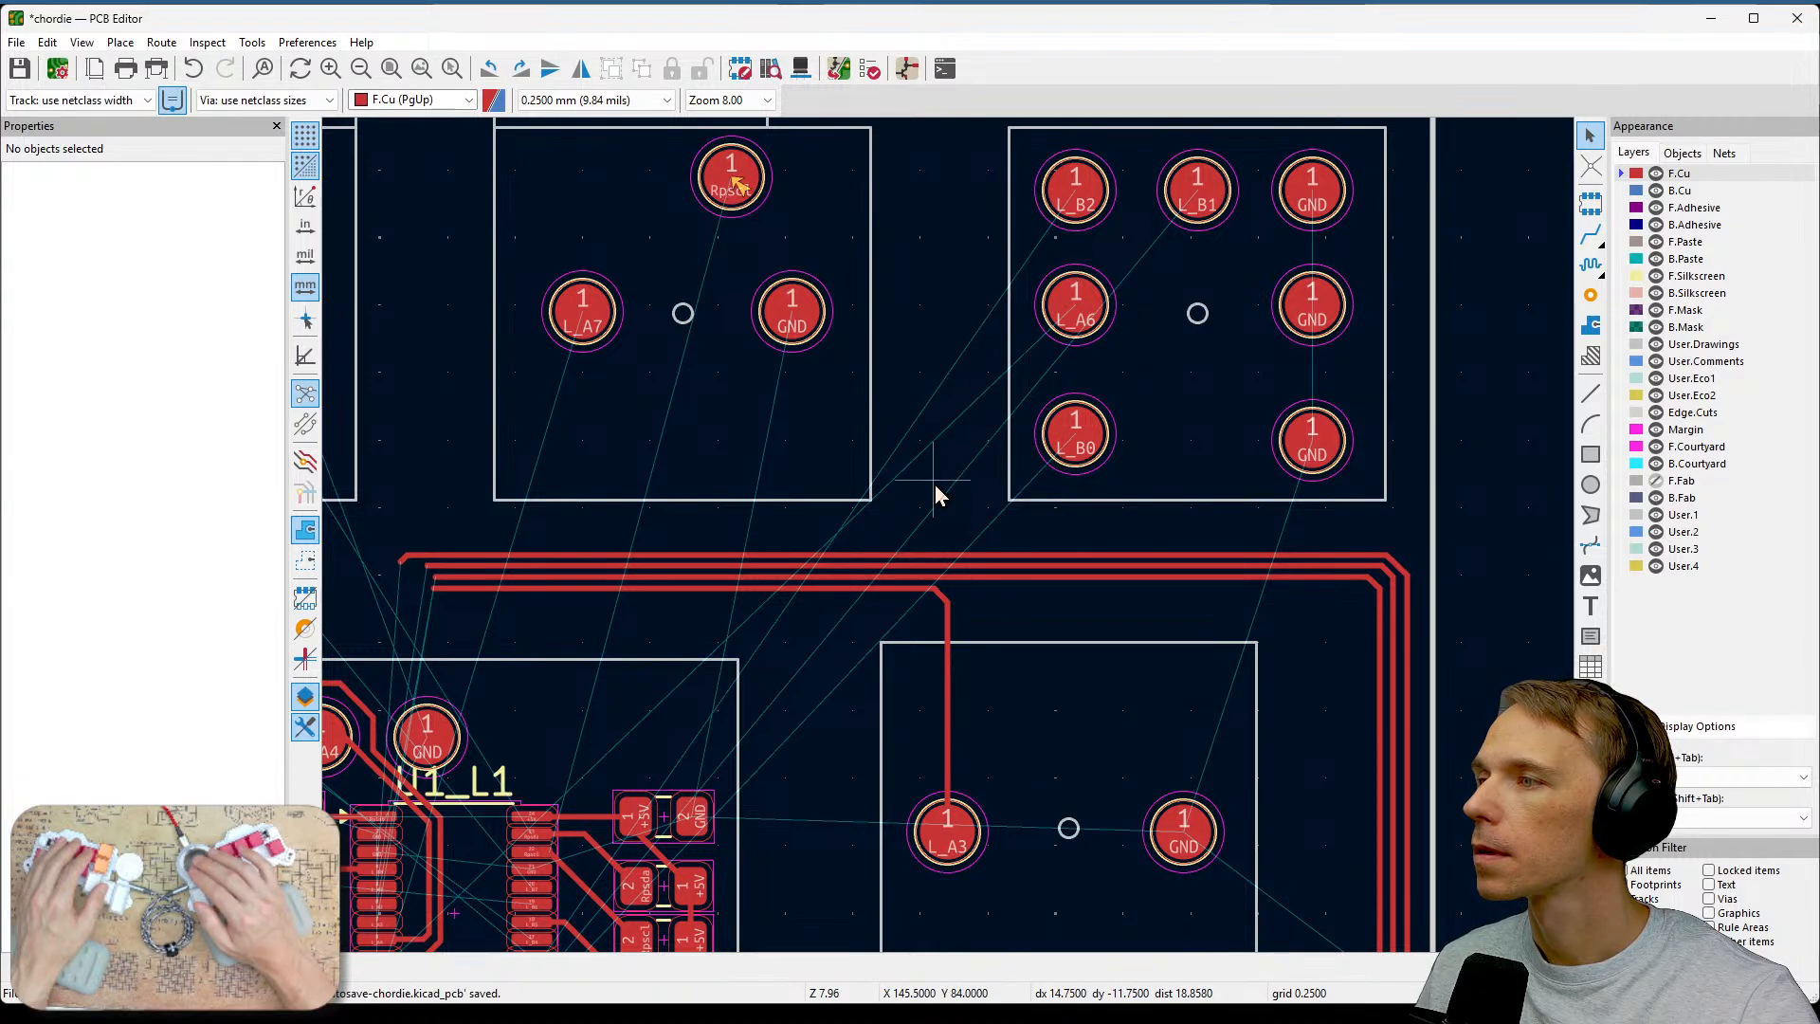
{"action": "middle_click_drag", "start_coordinate": [933, 495], "coordinate": [1366, 256]}
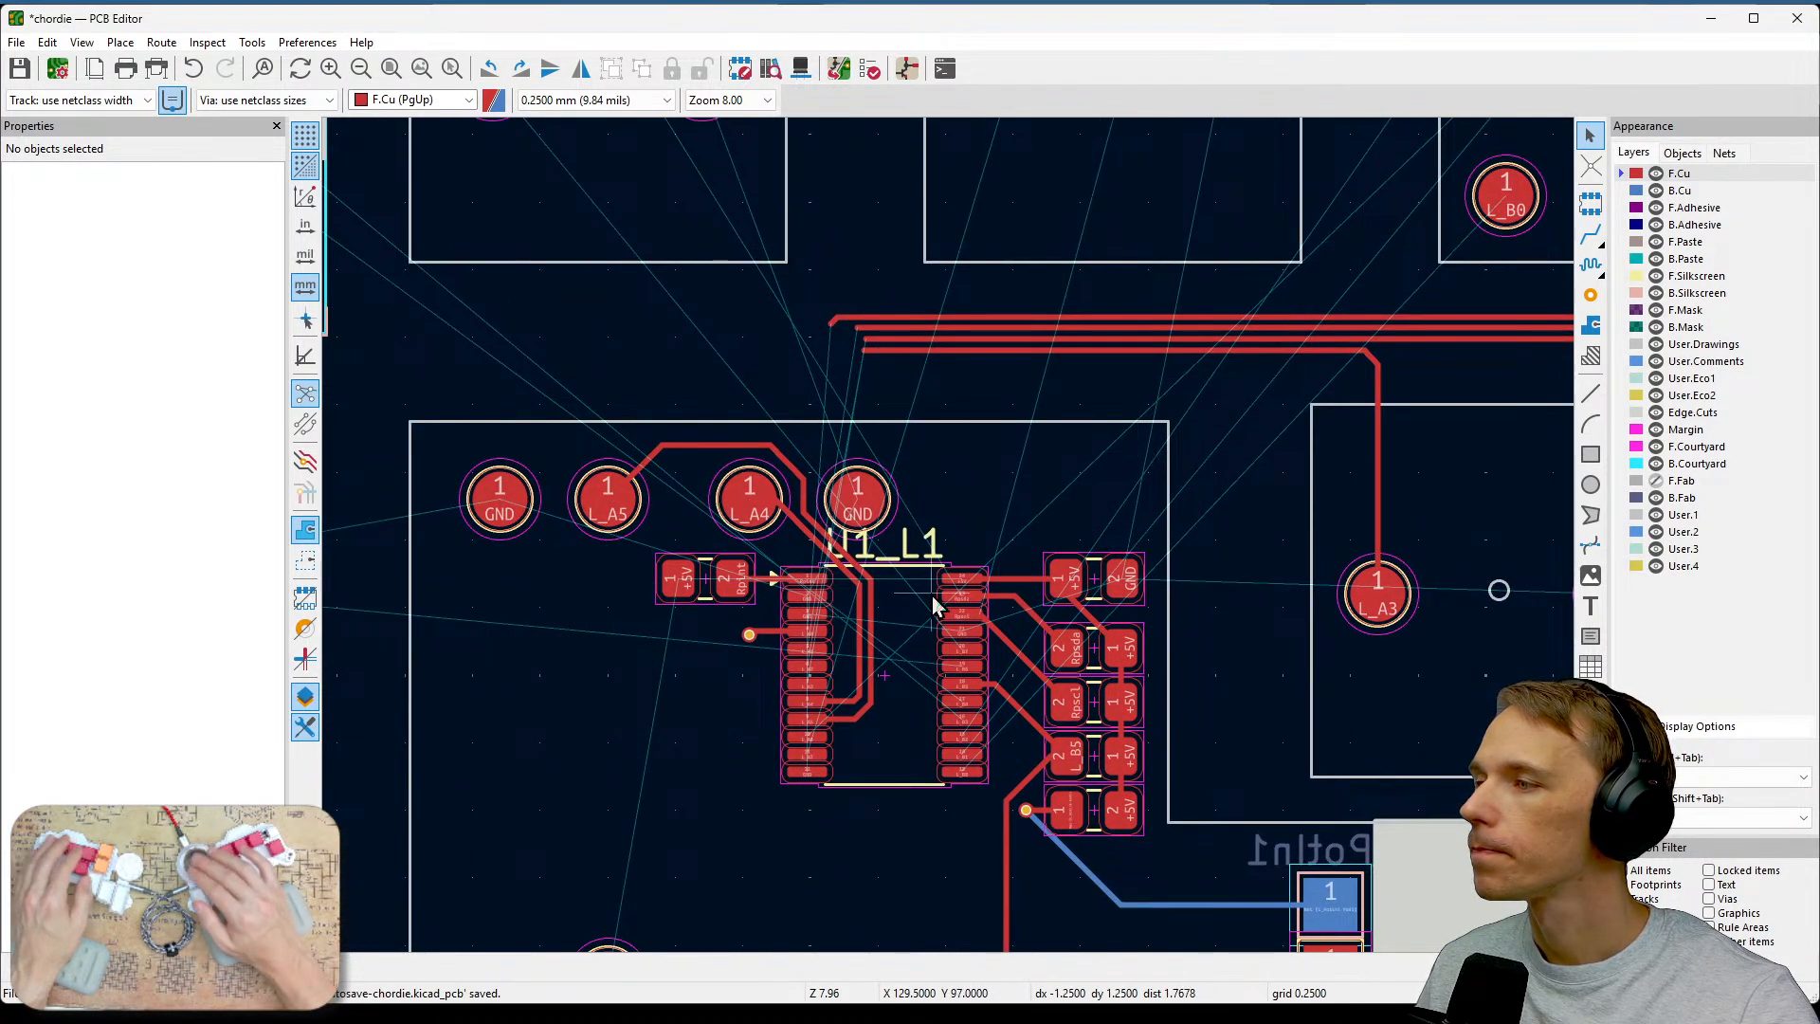
{"action": "scroll", "coordinate": [950, 540], "scroll_direction": "up", "scroll_amount": 3}
{"action": "scroll", "coordinate": [950, 538], "scroll_direction": "up", "scroll_amount": 1}
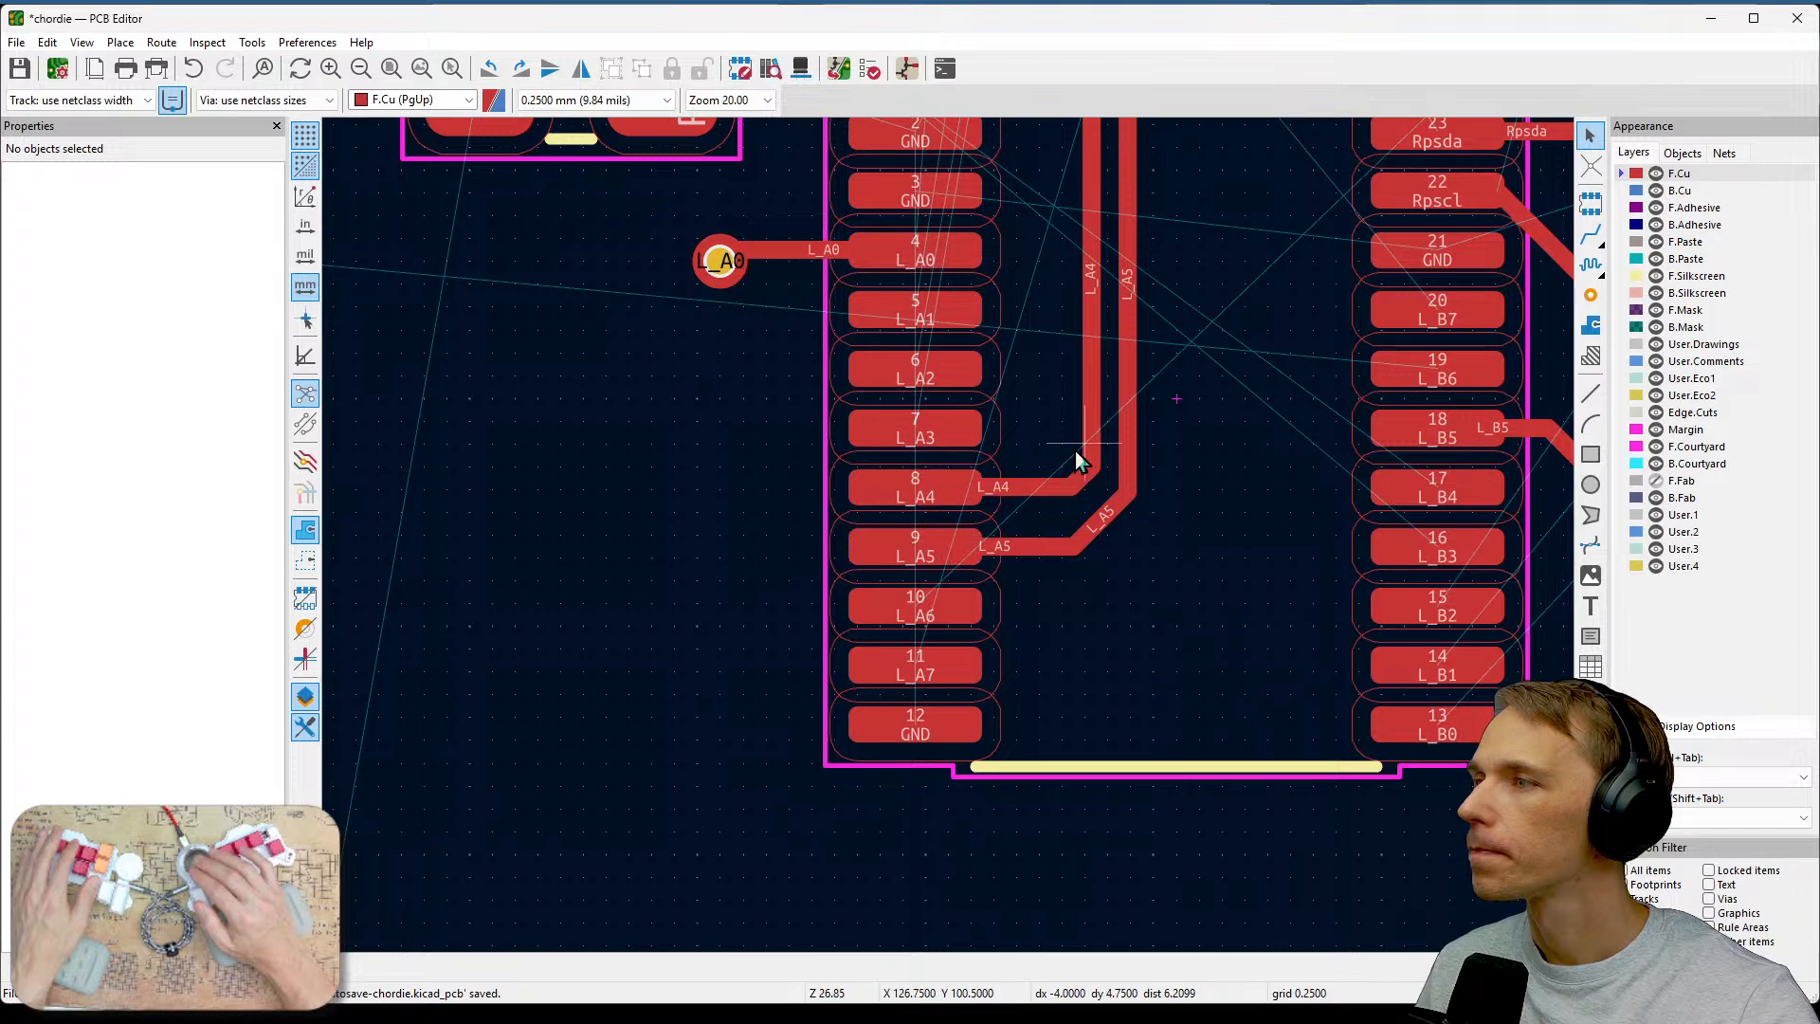
{"action": "middle_click_drag", "start_coordinate": [1075, 451], "coordinate": [1141, 616]}
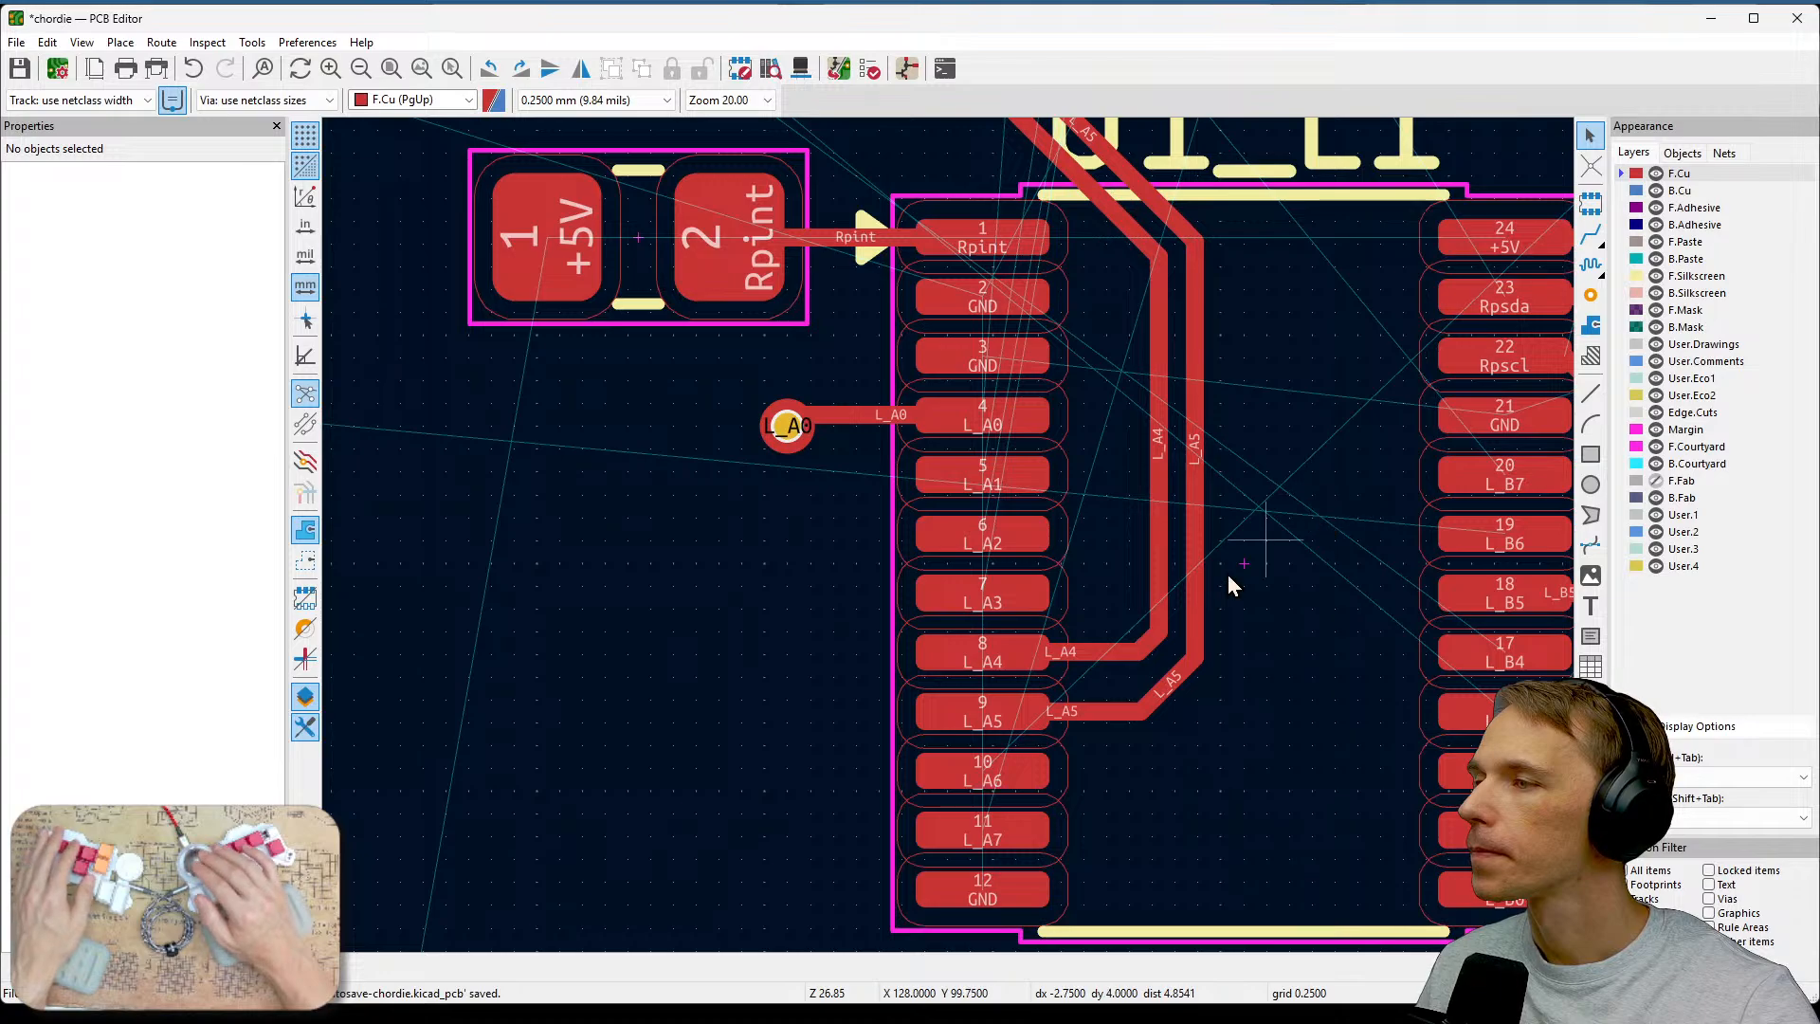
{"action": "scroll", "coordinate": [1124, 700], "scroll_direction": "down", "scroll_amount": 3}
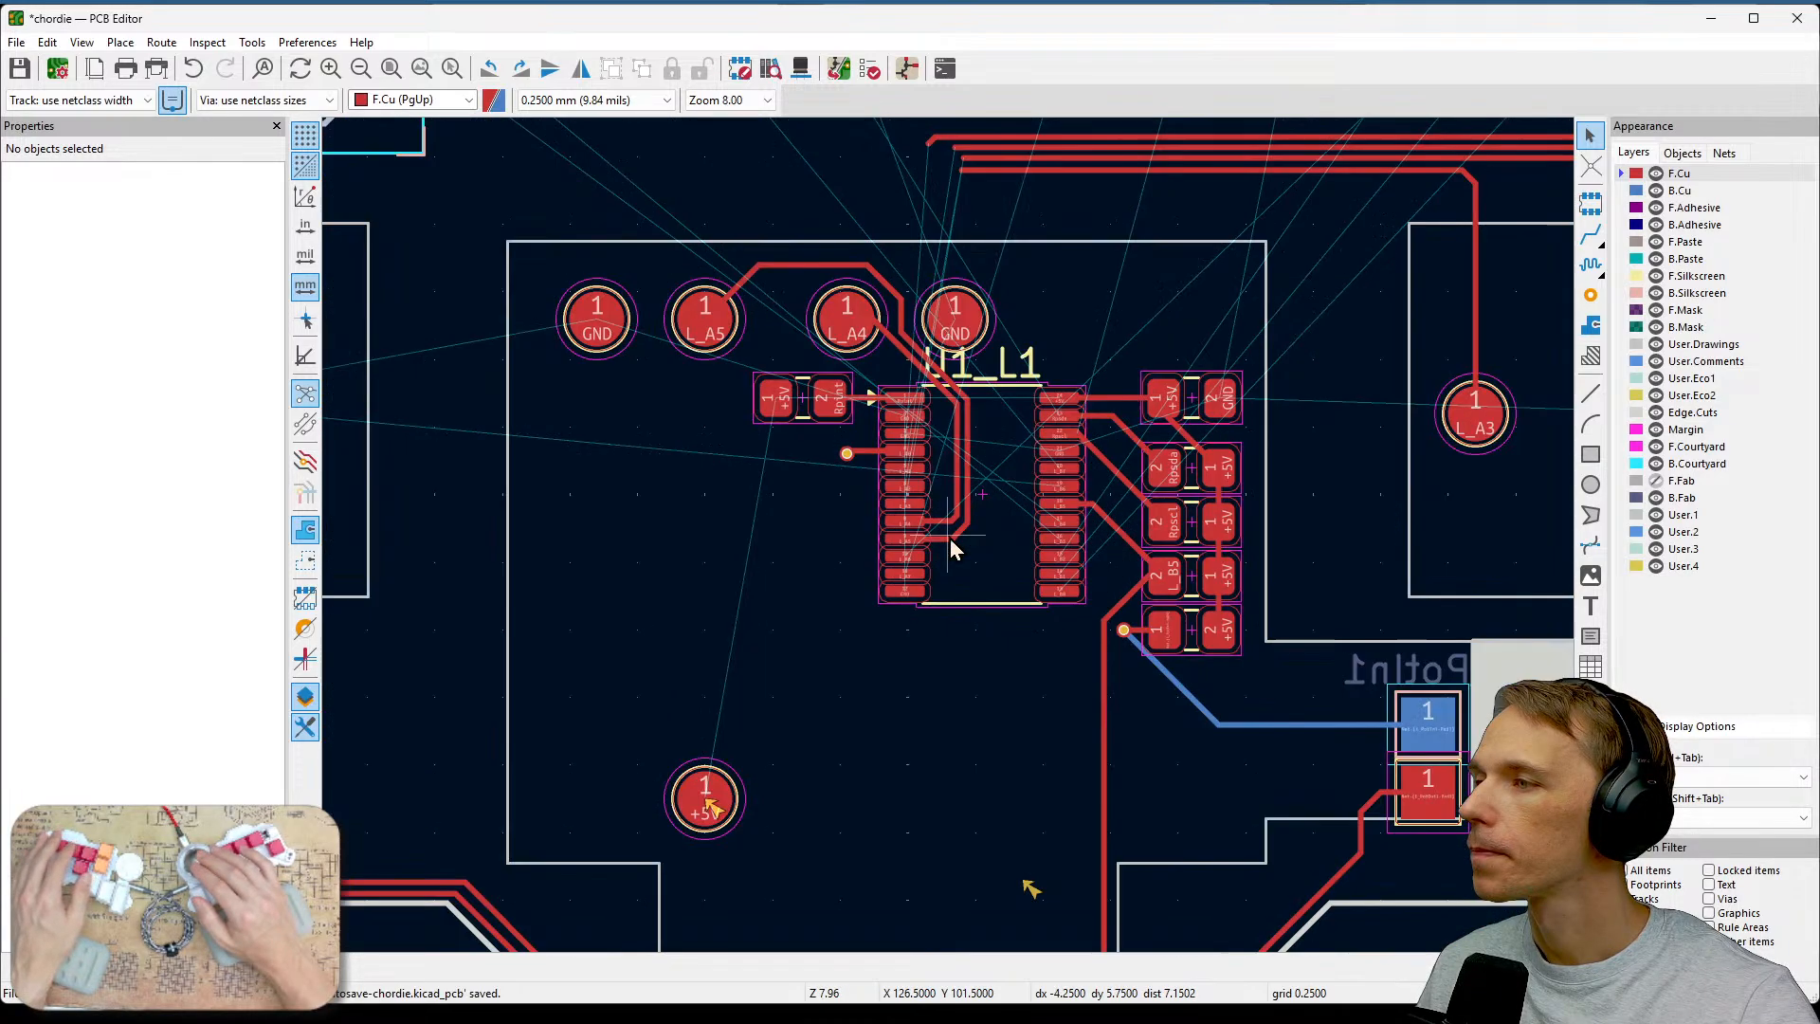
{"action": "middle_click_drag", "start_coordinate": [1128, 362], "coordinate": [910, 659]}
{"action": "middle_click_drag", "start_coordinate": [1130, 491], "coordinate": [1044, 691]}
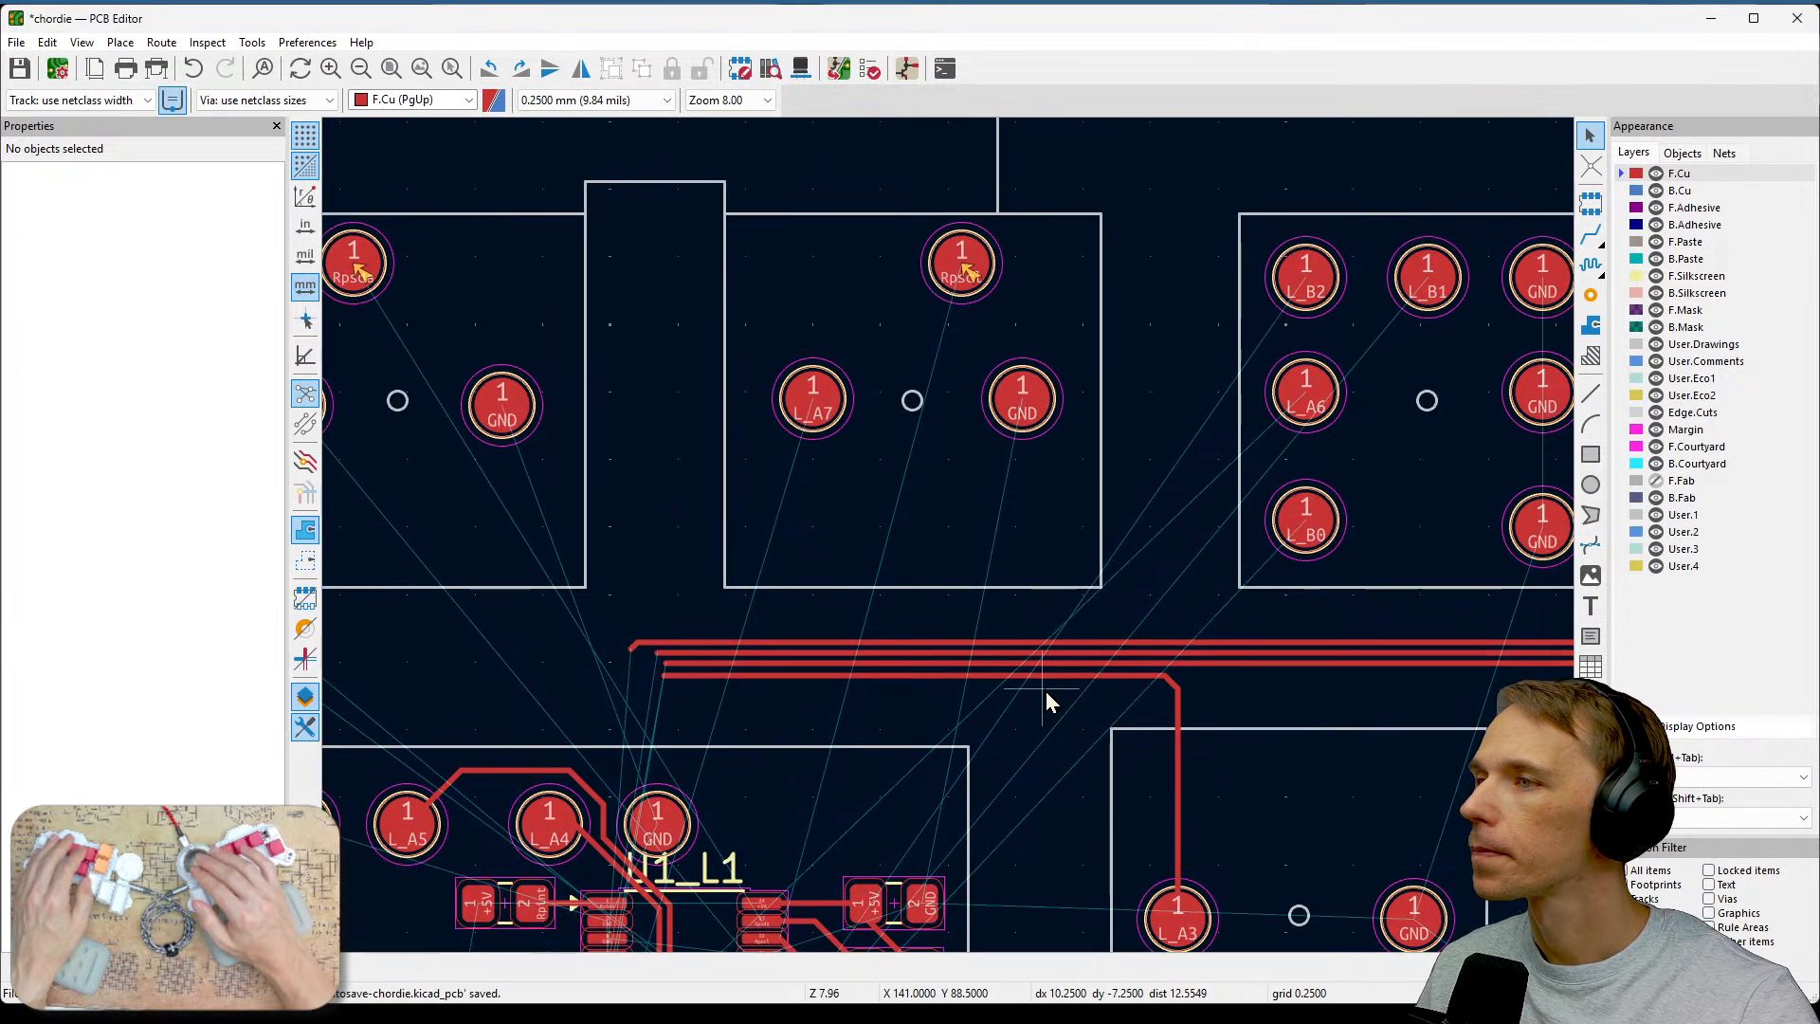
{"action": "middle_click_drag", "start_coordinate": [1349, 743], "coordinate": [1122, 684]}
{"action": "middle_click_drag", "start_coordinate": [1271, 673], "coordinate": [1408, 658]}
{"action": "middle_click_drag", "start_coordinate": [1101, 583], "coordinate": [1383, 772]}
{"action": "middle_click_drag", "start_coordinate": [986, 496], "coordinate": [1340, 731]}
{"action": "middle_click_drag", "start_coordinate": [1202, 537], "coordinate": [1578, 319]}
{"action": "middle_click_drag", "start_coordinate": [1214, 565], "coordinate": [1454, 237]}
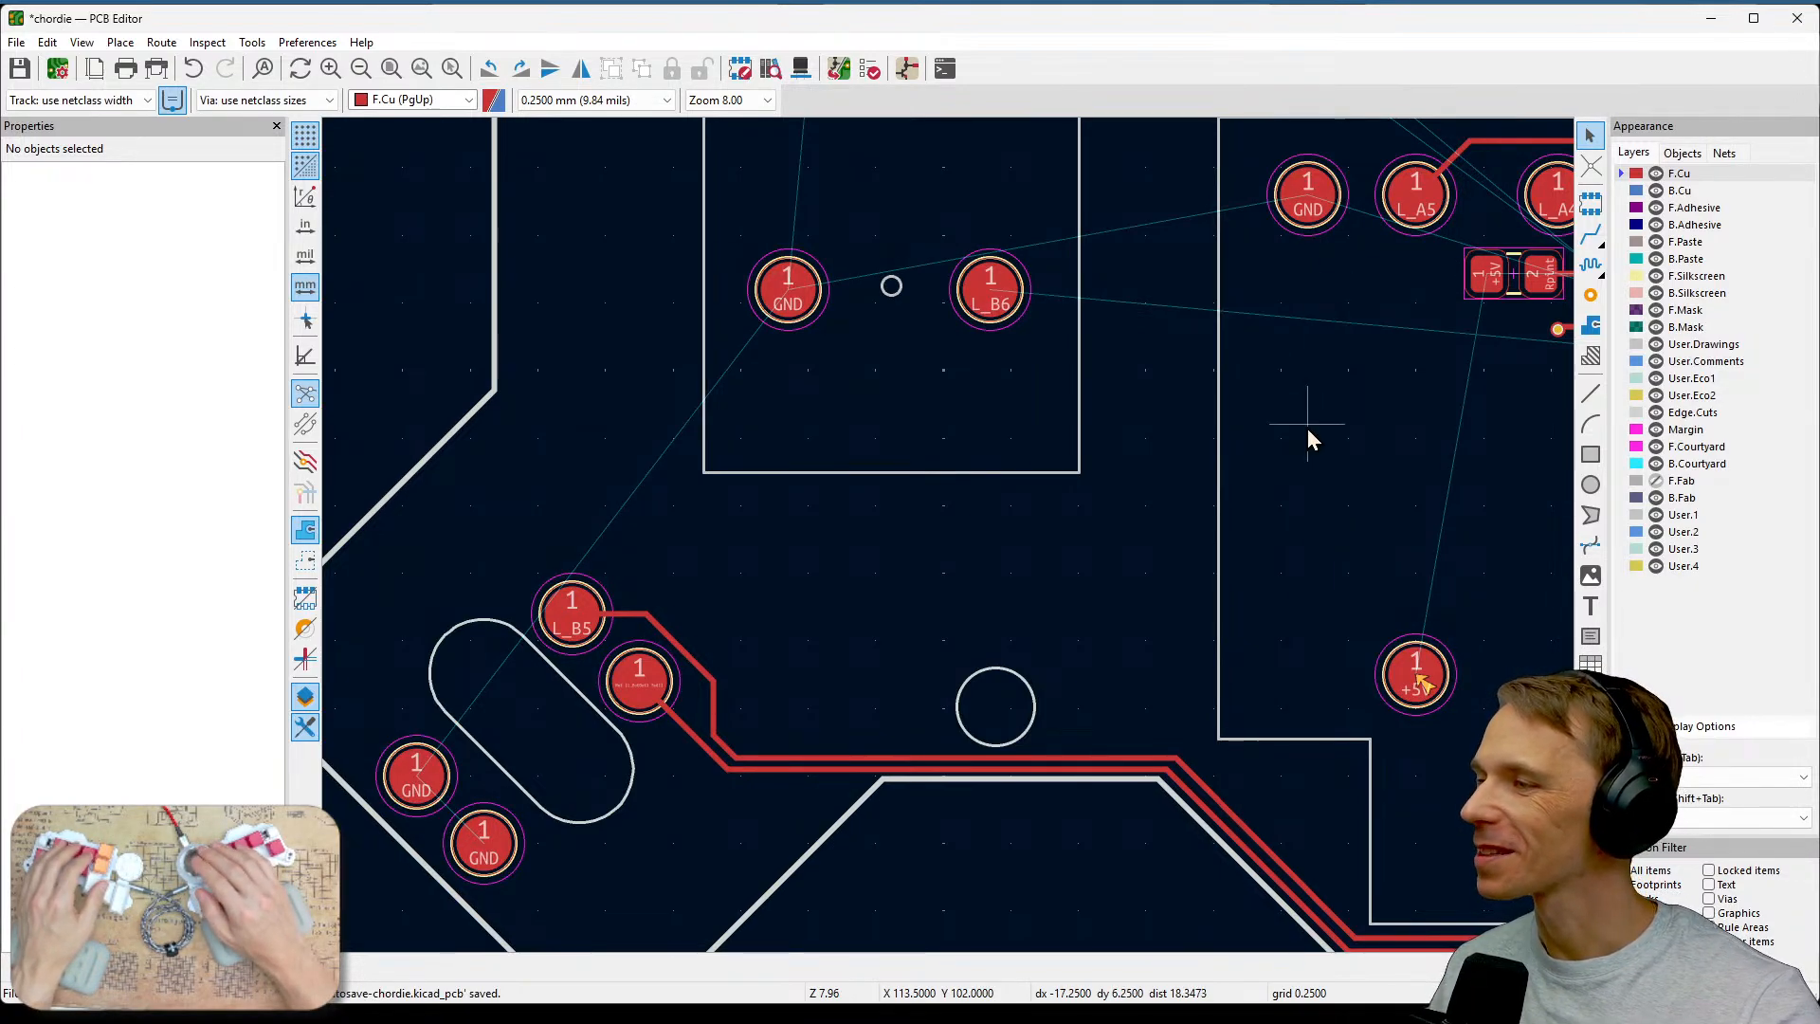
{"action": "scroll", "coordinate": [1306, 429], "scroll_direction": "down", "scroll_amount": 5}
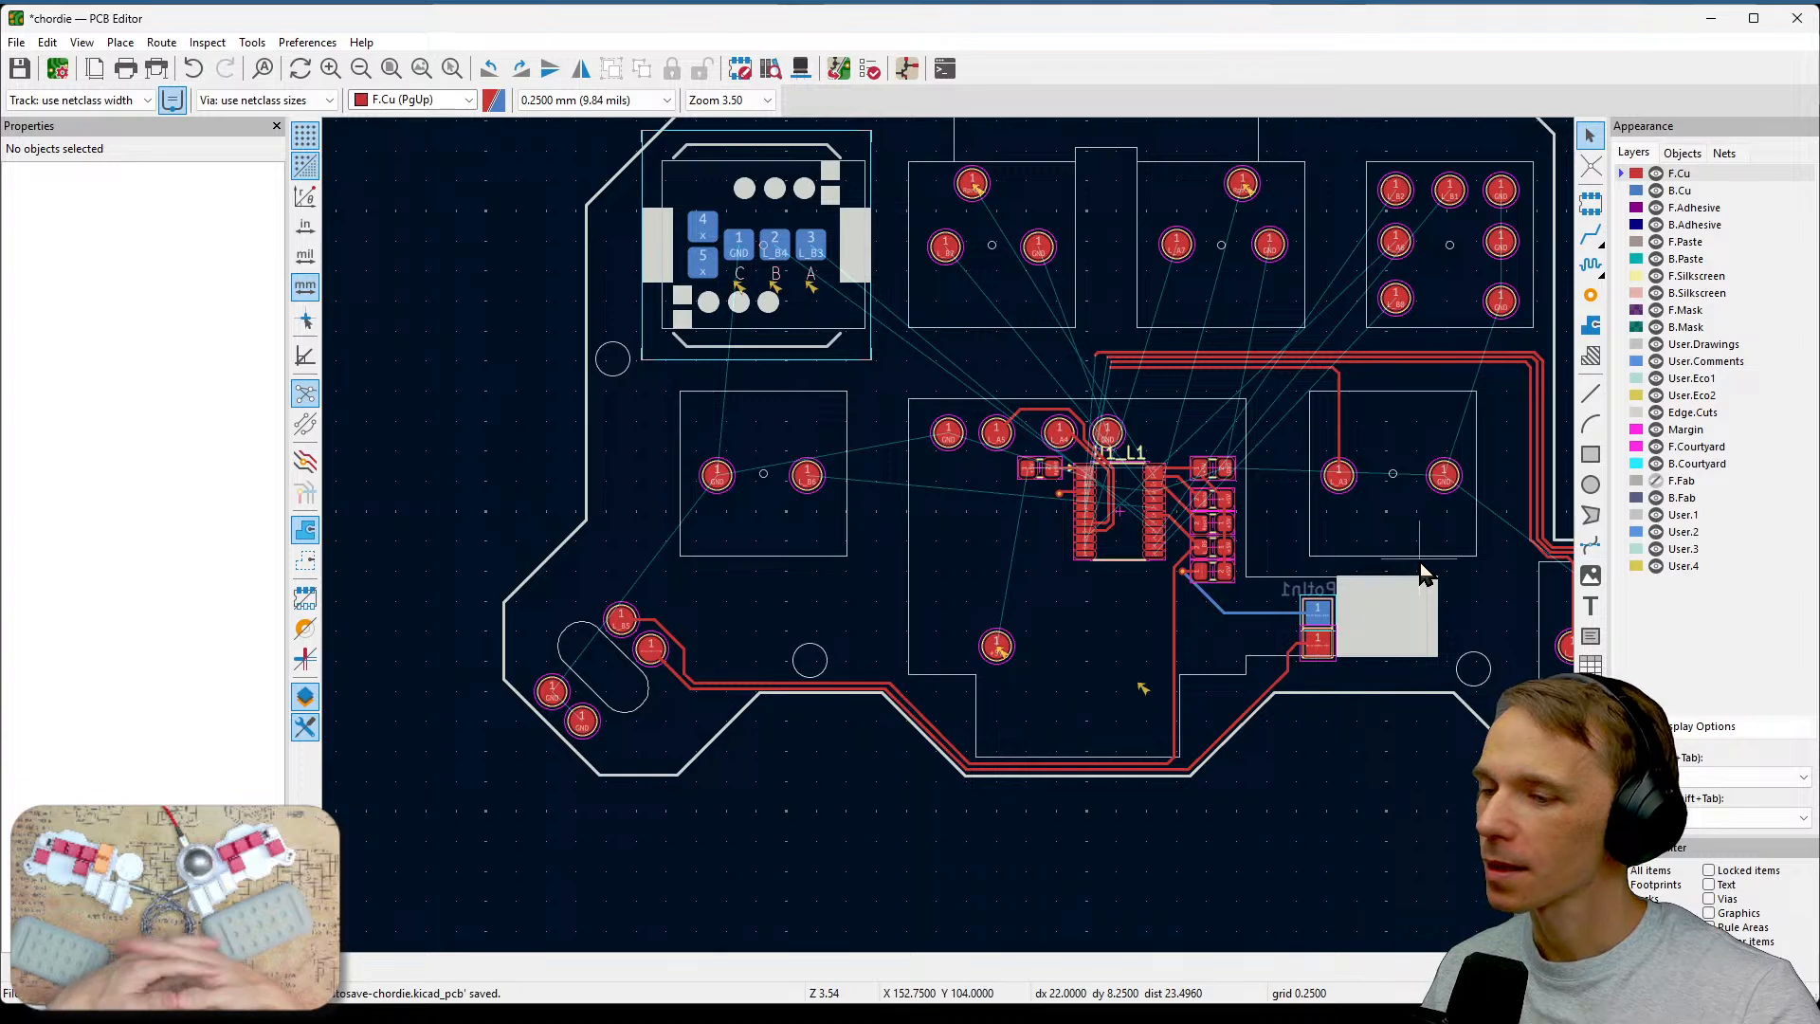
{"action": "middle_click_drag", "start_coordinate": [1477, 618], "coordinate": [1090, 596]}
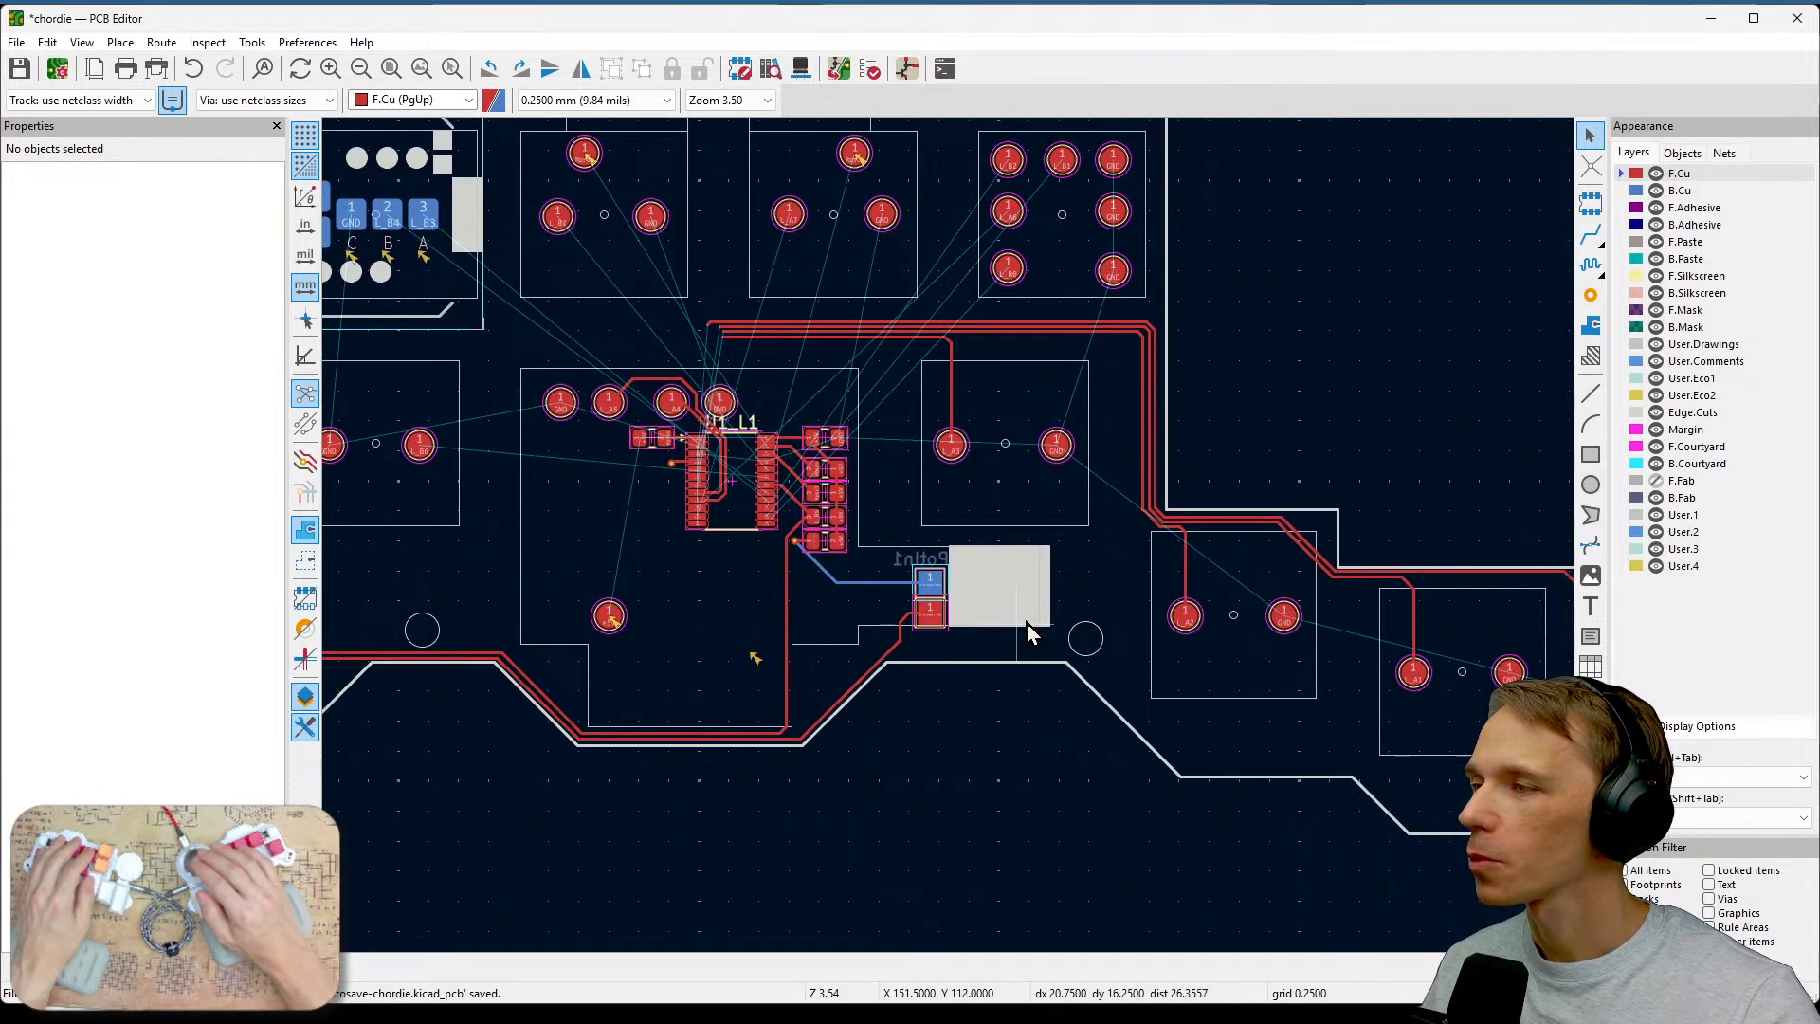
{"action": "middle_click_drag", "start_coordinate": [727, 363], "coordinate": [792, 650]}
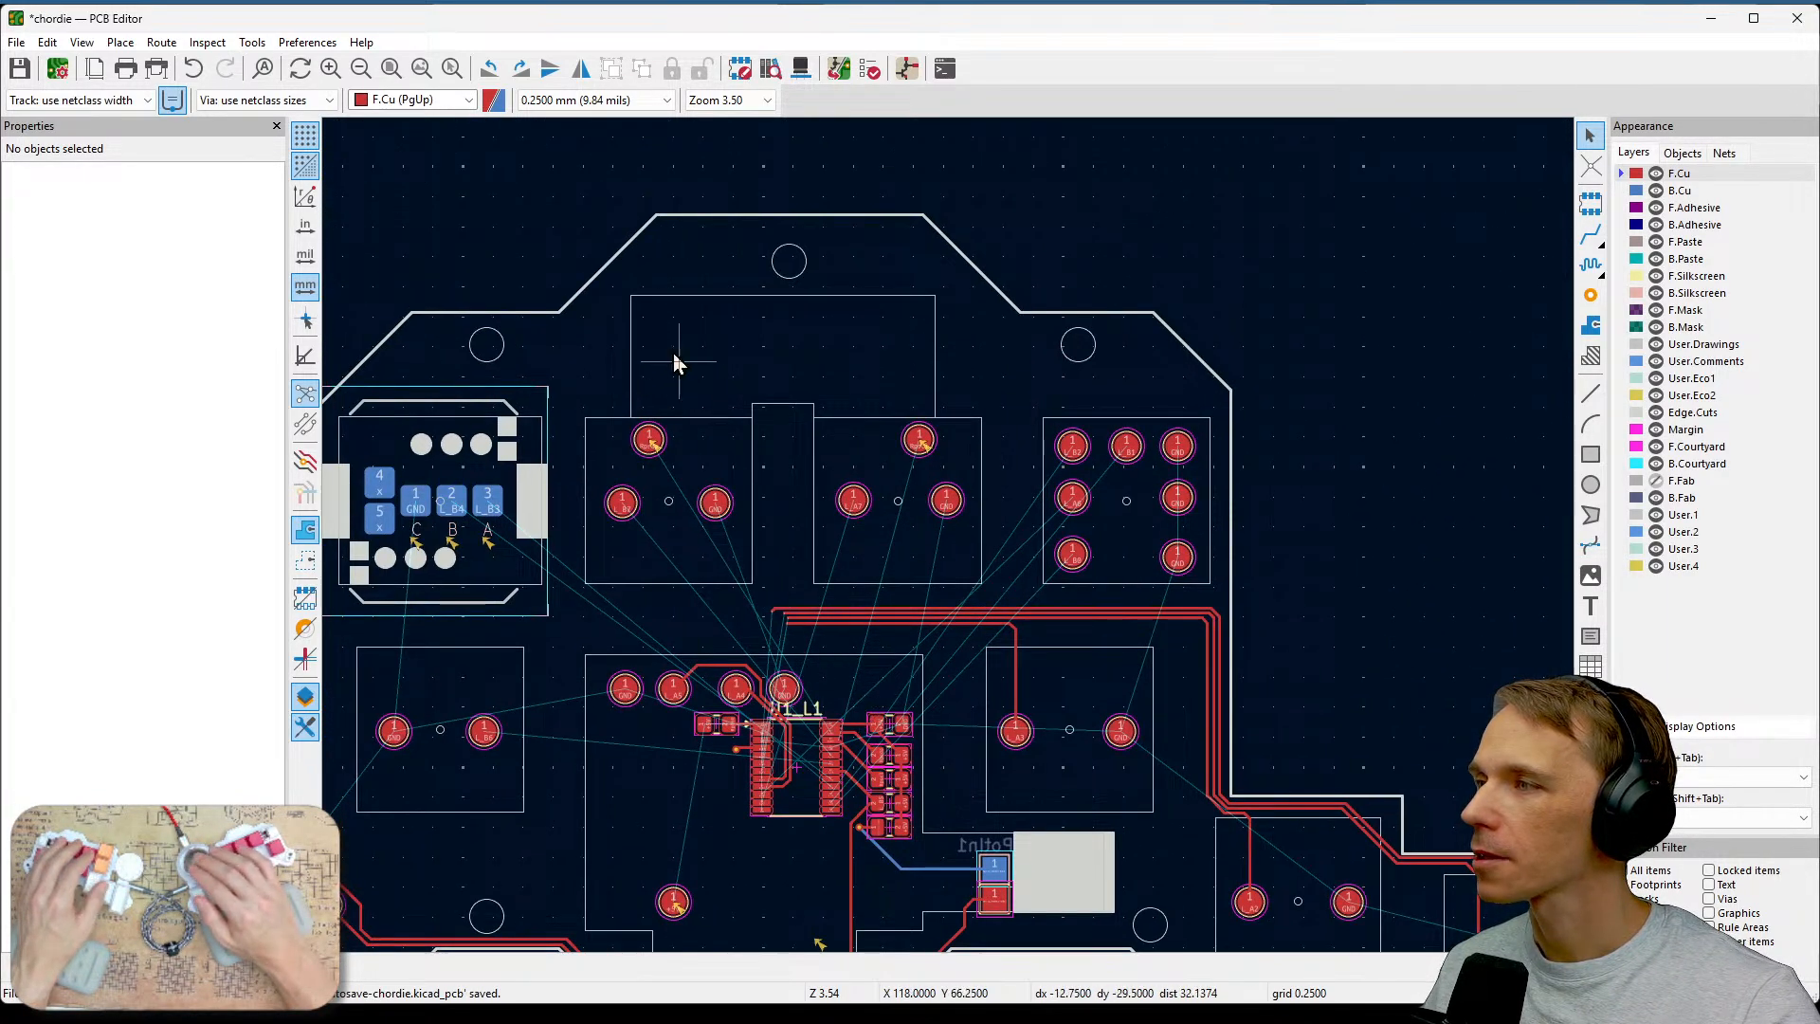
{"action": "scroll", "coordinate": [902, 585], "scroll_direction": "down", "scroll_amount": 3}
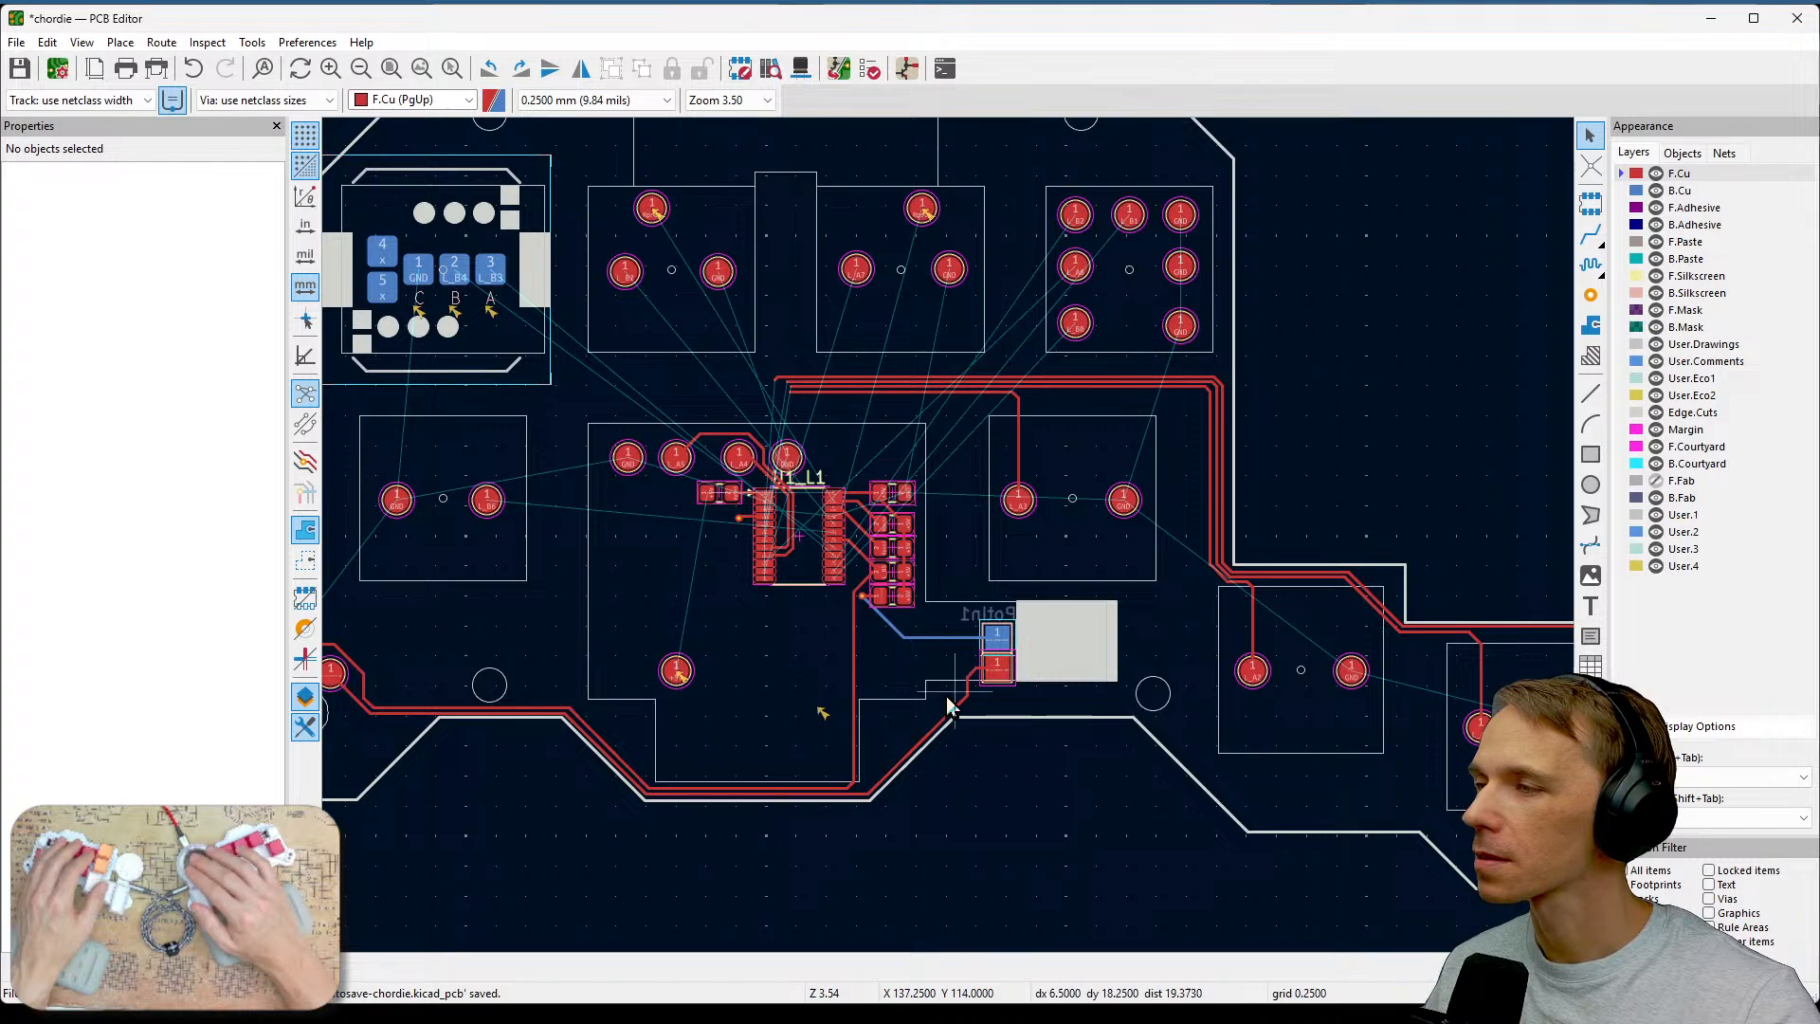
Examine the L_A1 switch pads and inspect the properties of its GND pad.
{"action": "middle_click_drag", "start_coordinate": [1253, 741], "coordinate": [997, 705]}
{"action": "middle_click_drag", "start_coordinate": [1355, 751], "coordinate": [1243, 739]}
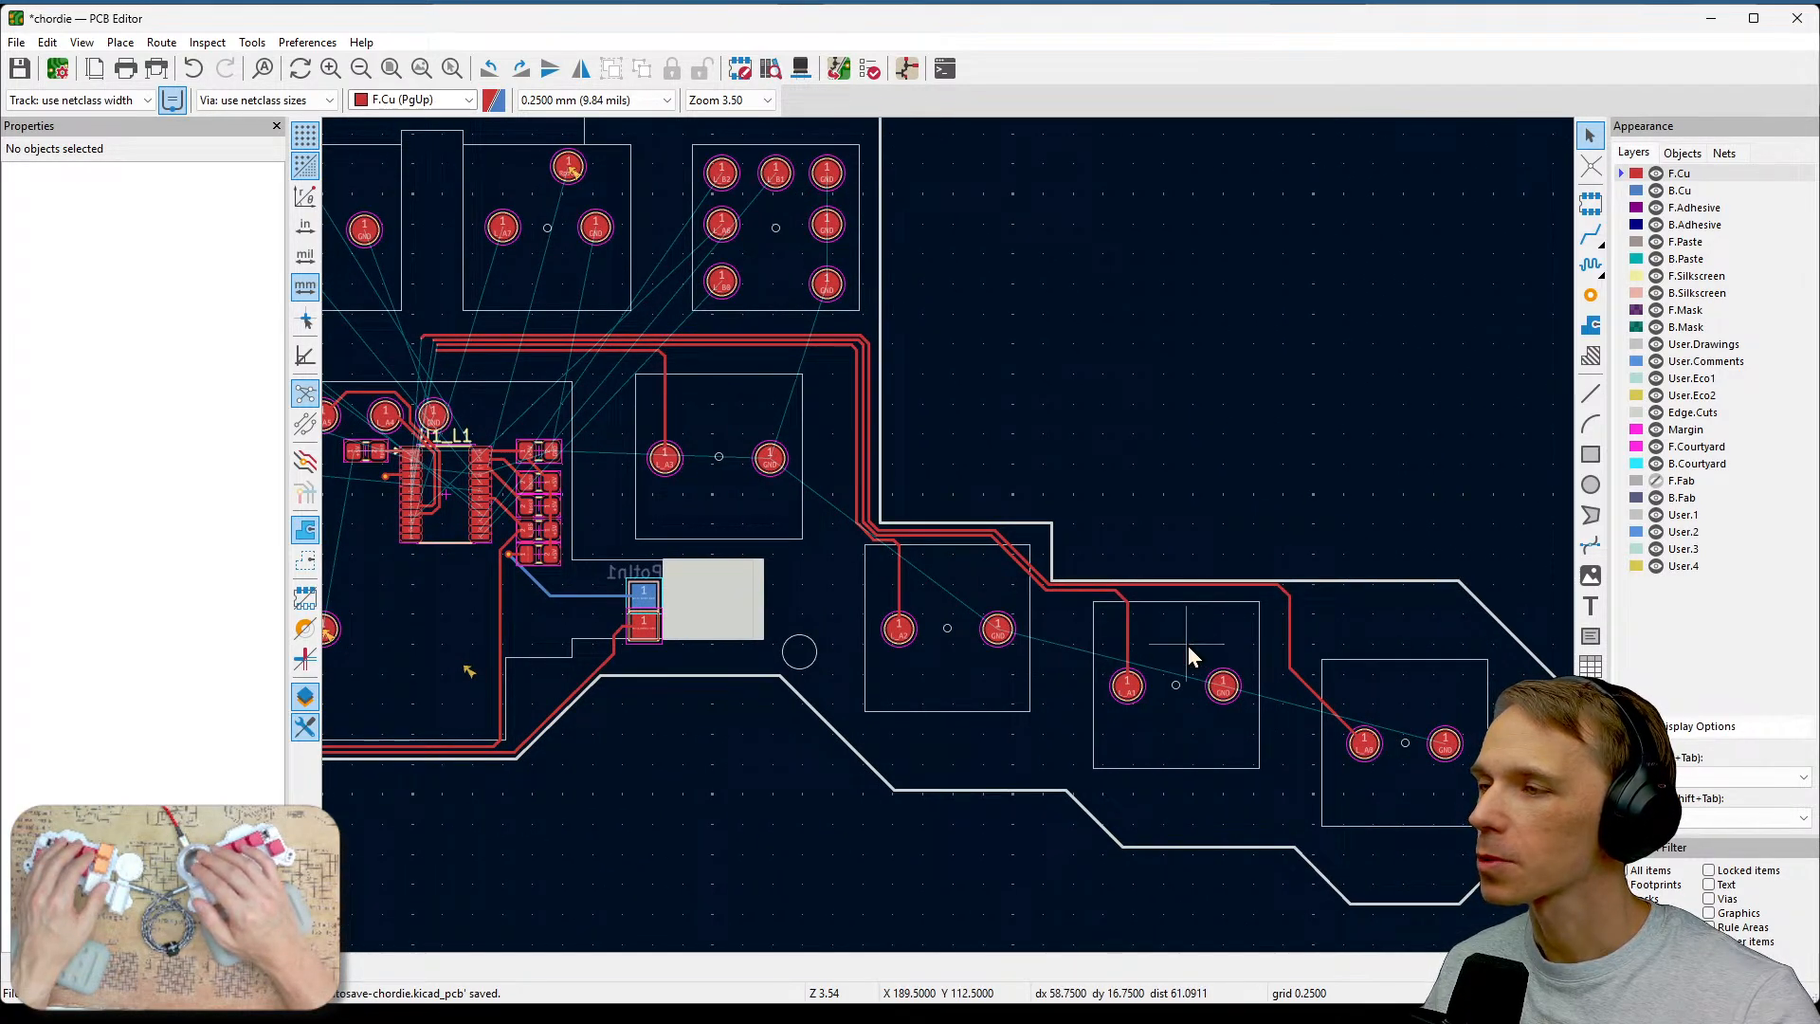
{"action": "scroll", "coordinate": [1190, 648], "scroll_direction": "up", "scroll_amount": 7}
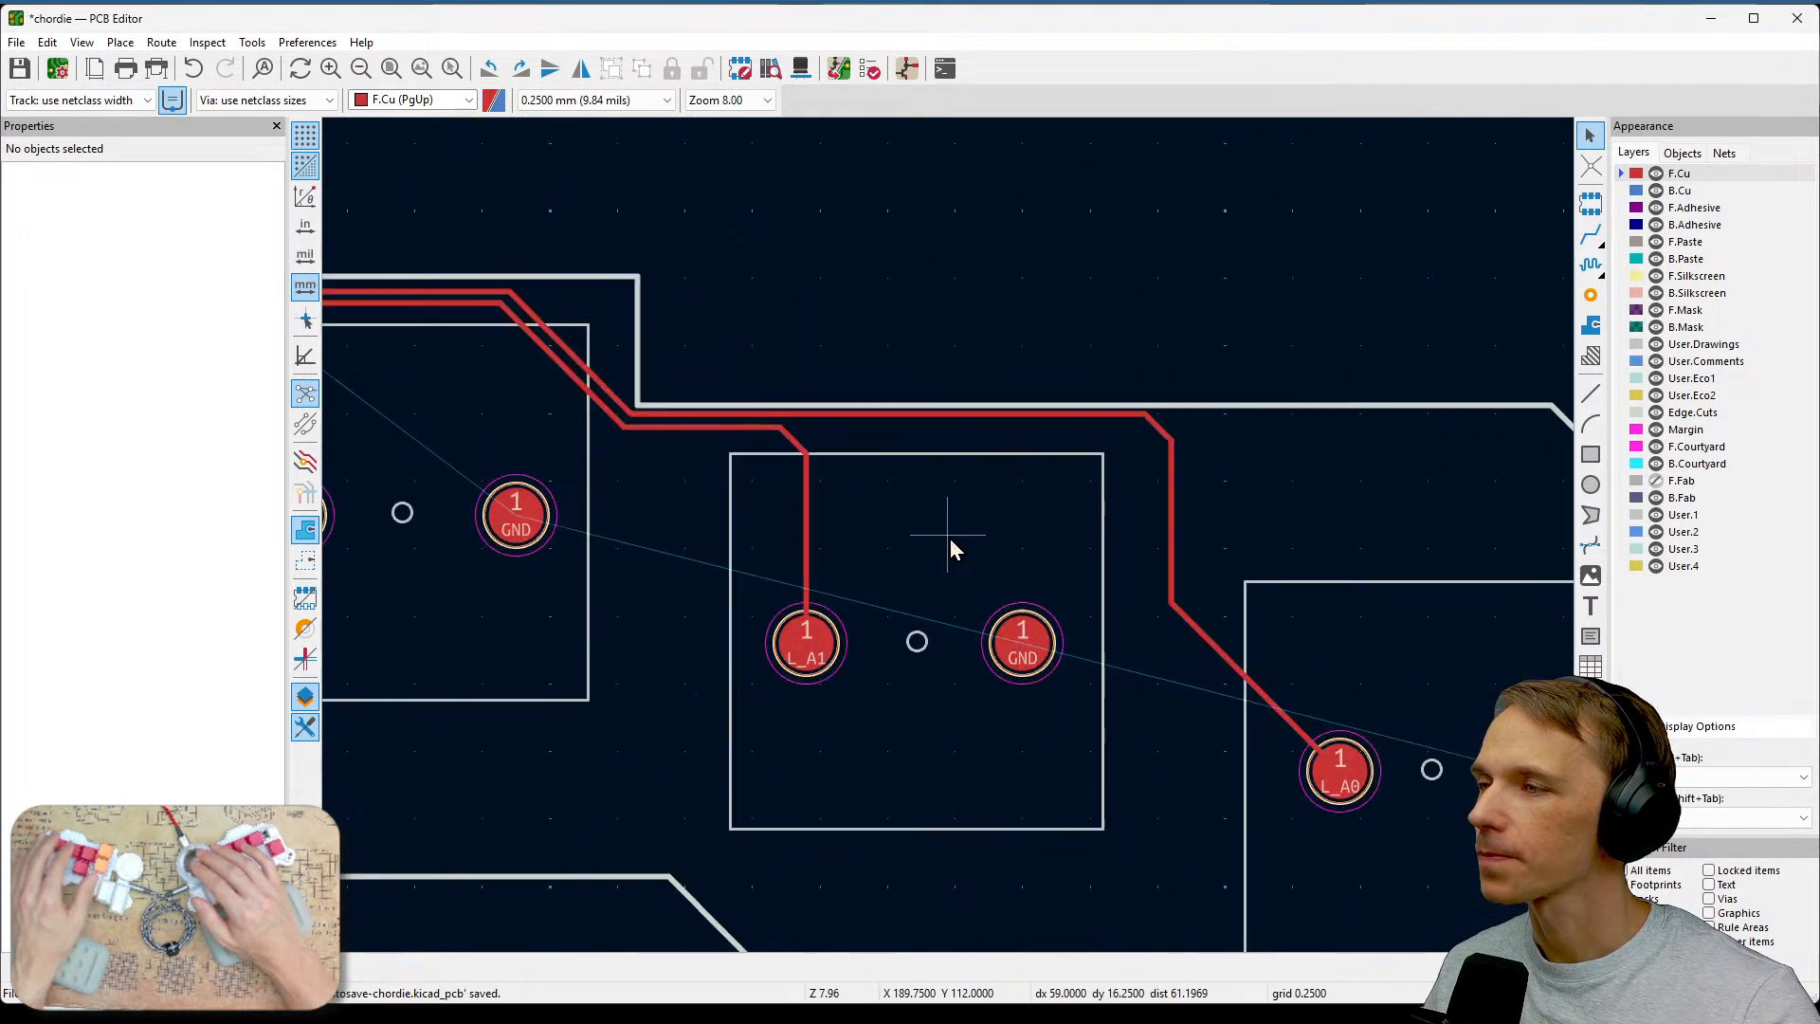
{"action": "left_click", "coordinate": [1654, 871]}
{"action": "left_click", "coordinate": [1058, 694]}
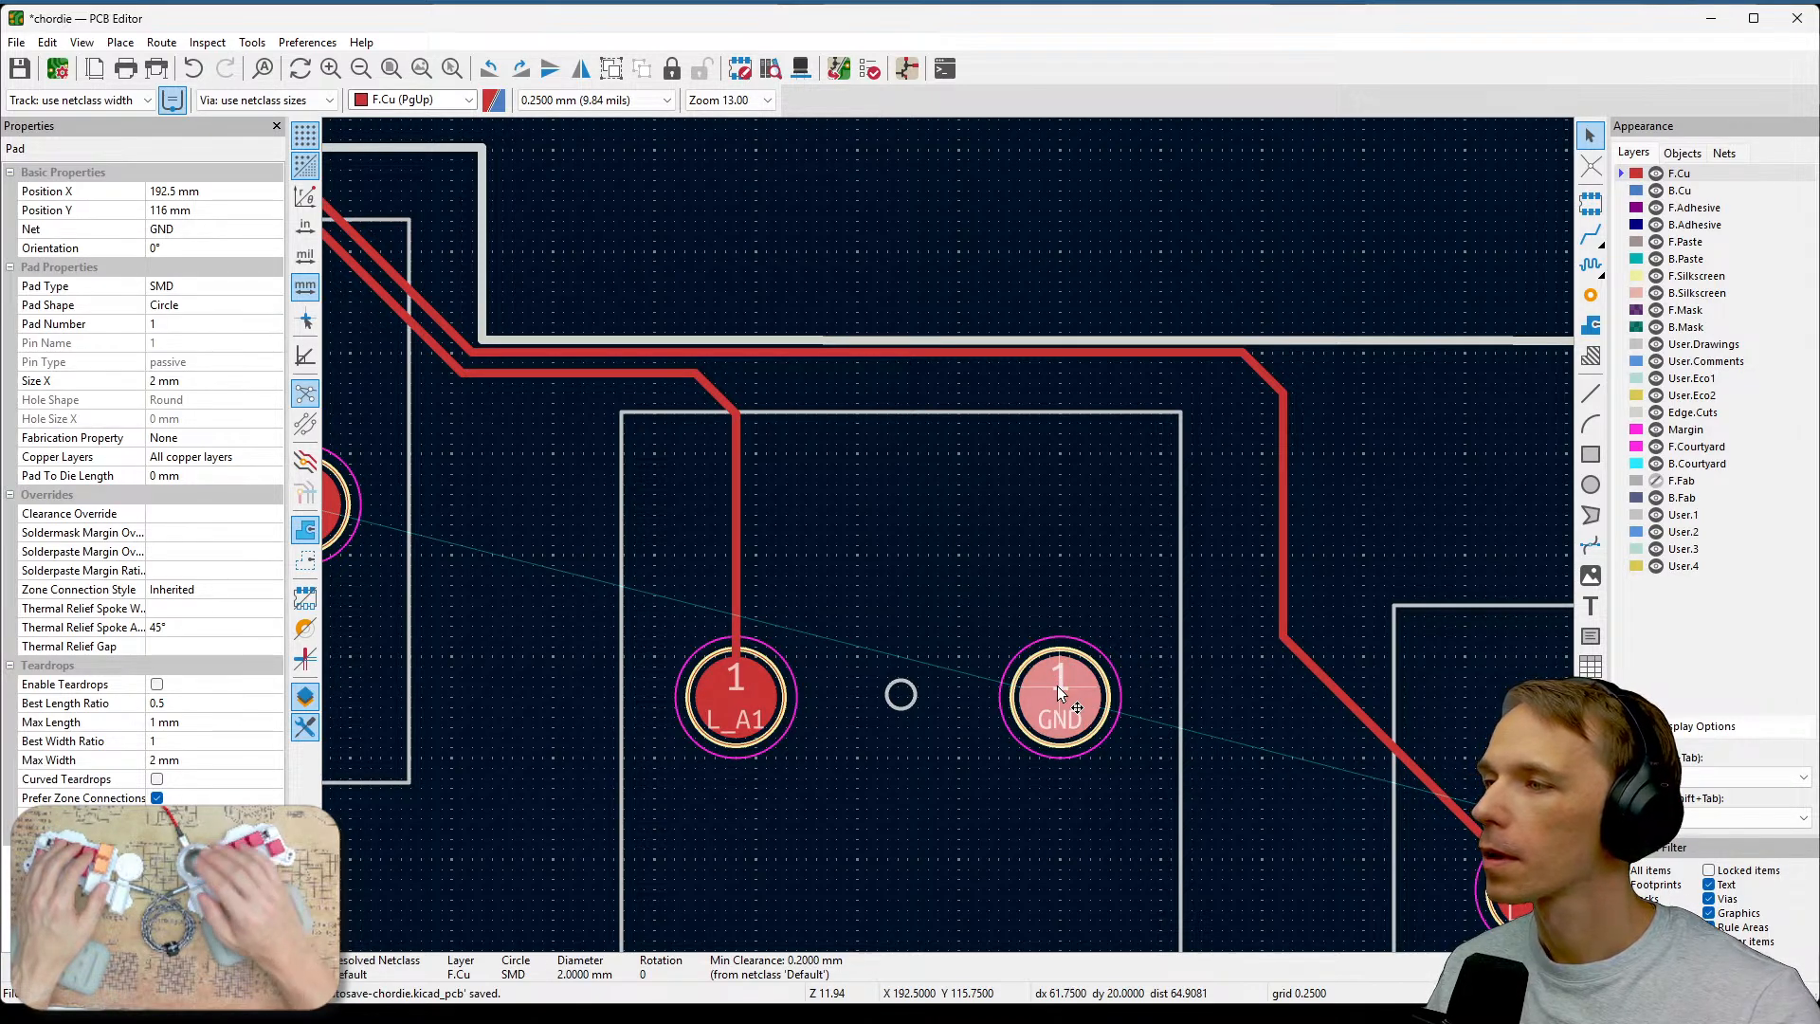
{"action": "left_click", "coordinate": [1077, 602]}
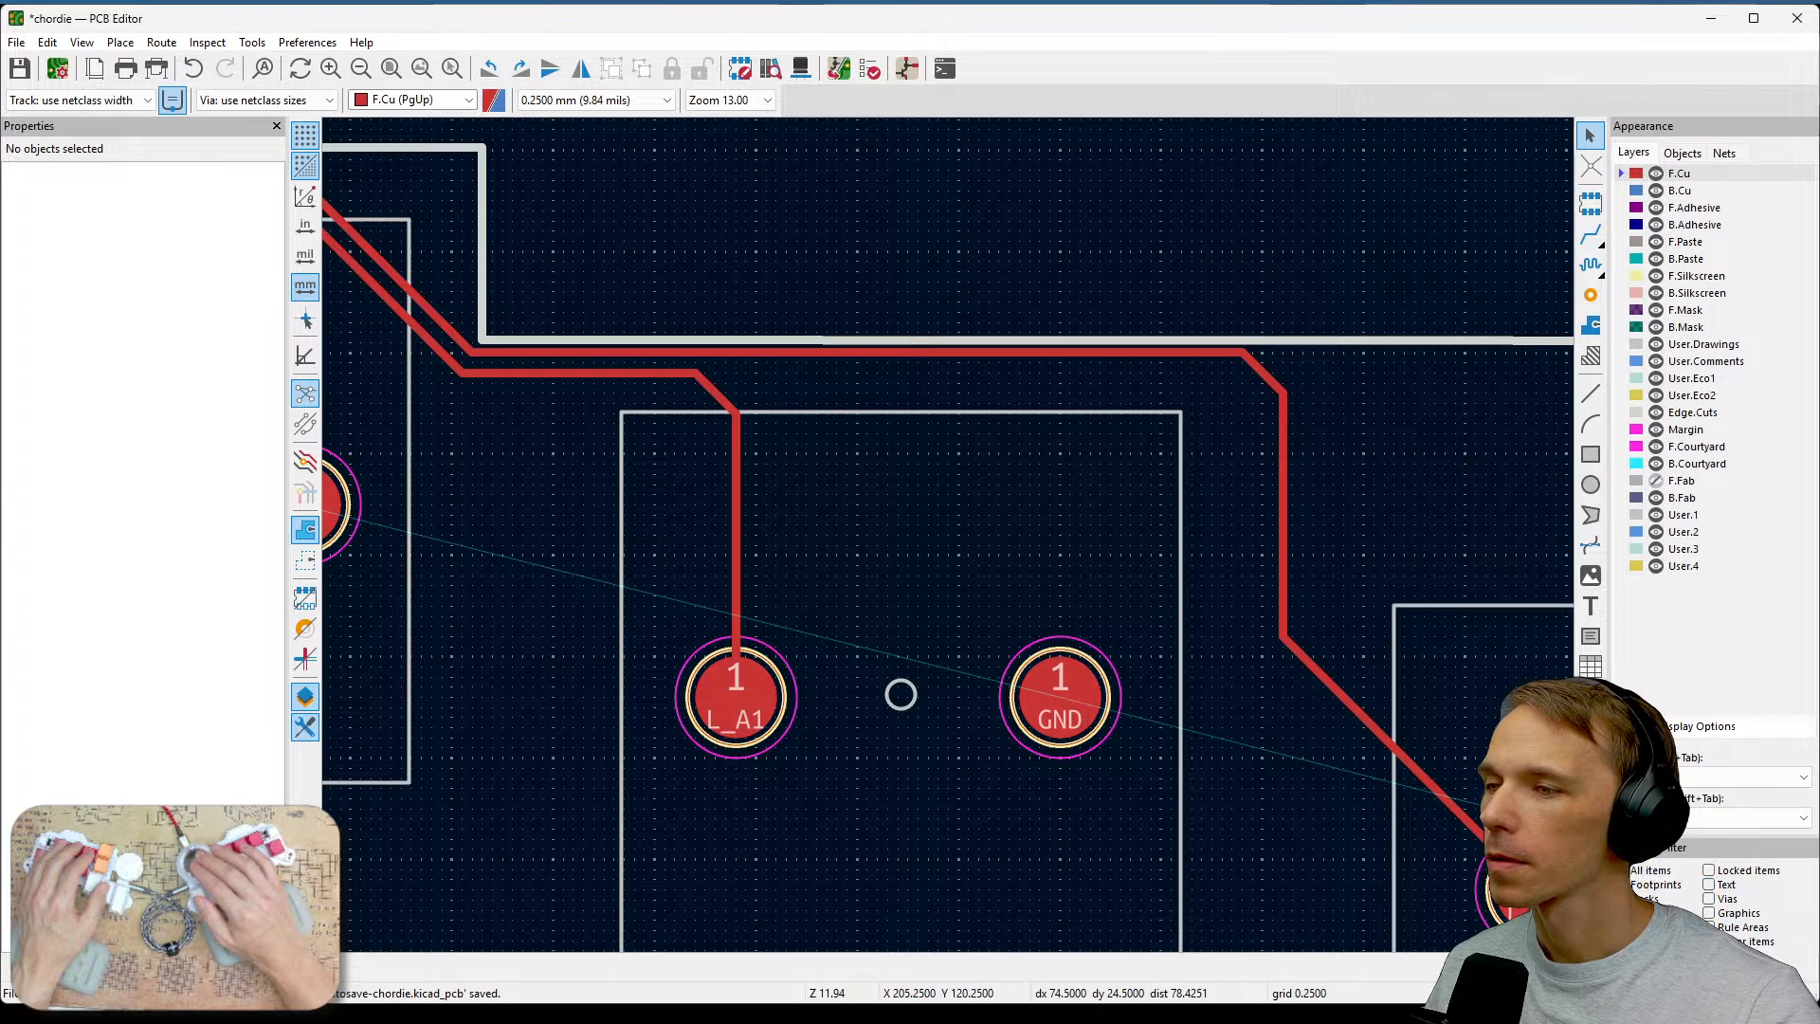
{"action": "scroll", "coordinate": [1188, 696], "scroll_direction": "down", "scroll_amount": 2}
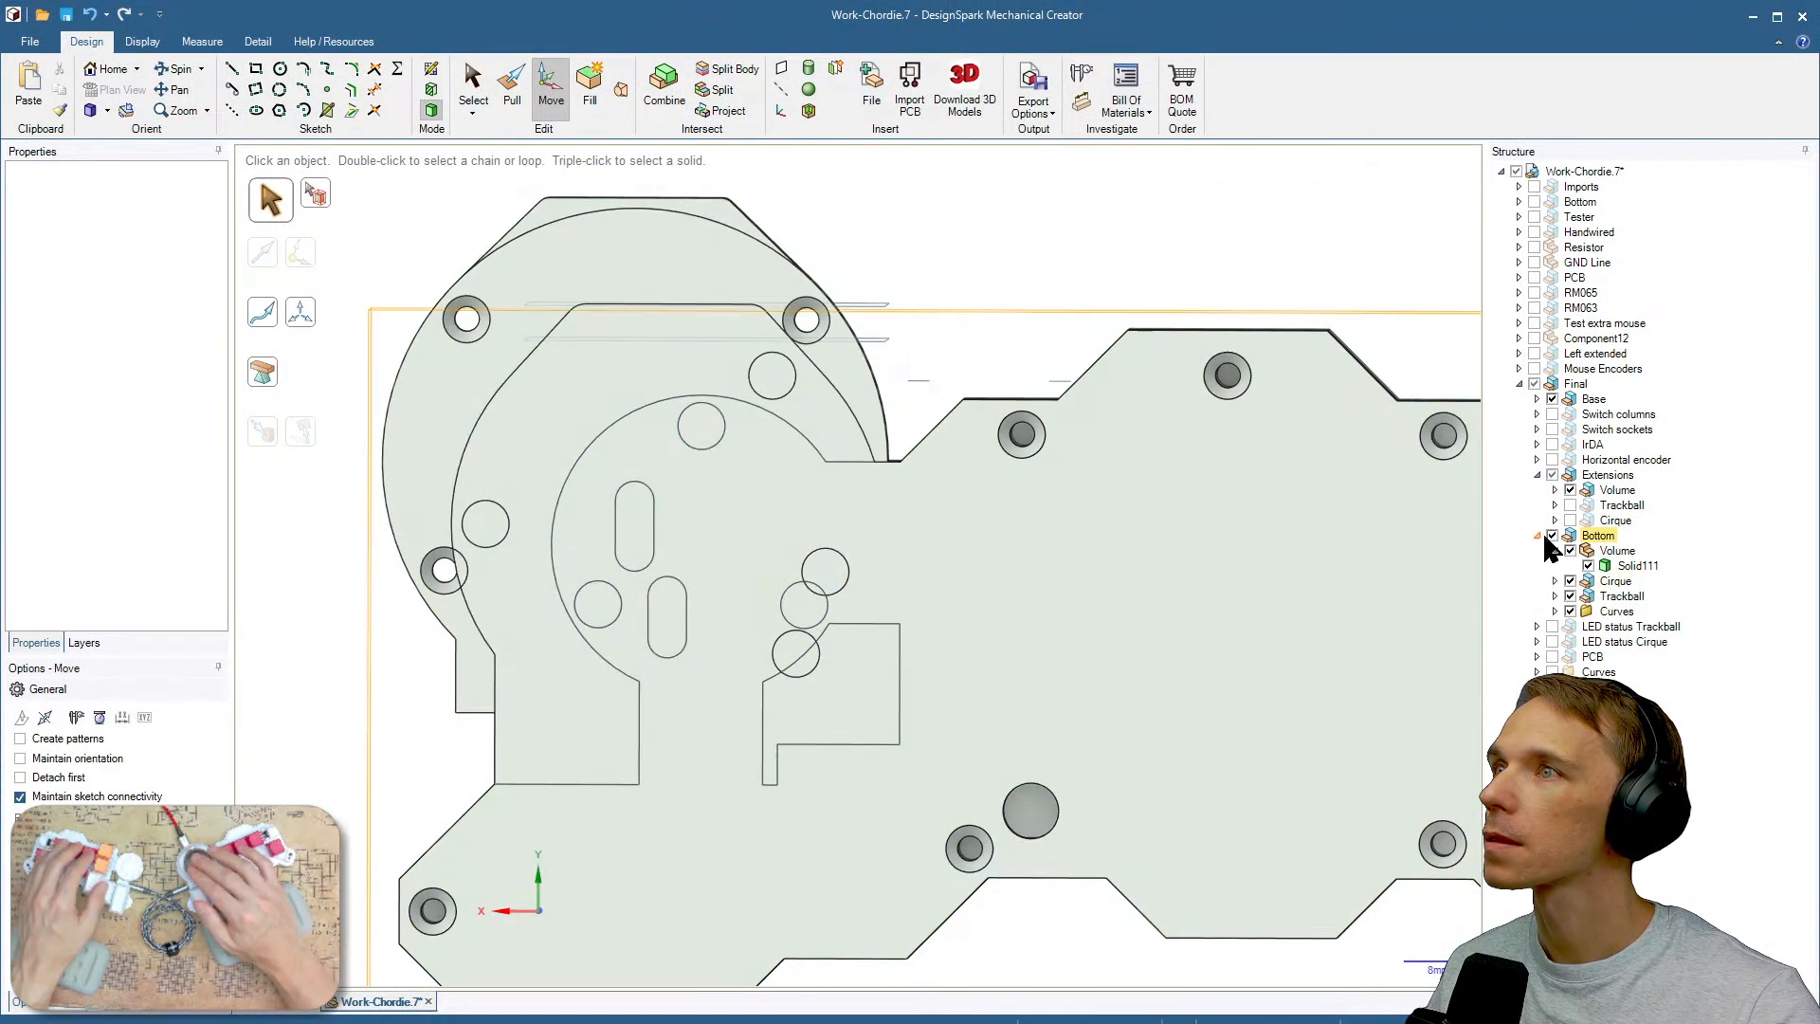
Switch to DesignSpark Mechanical and hide the Bottom group to view the Base plate of the case.
{"action": "left_click", "coordinate": [1552, 536]}
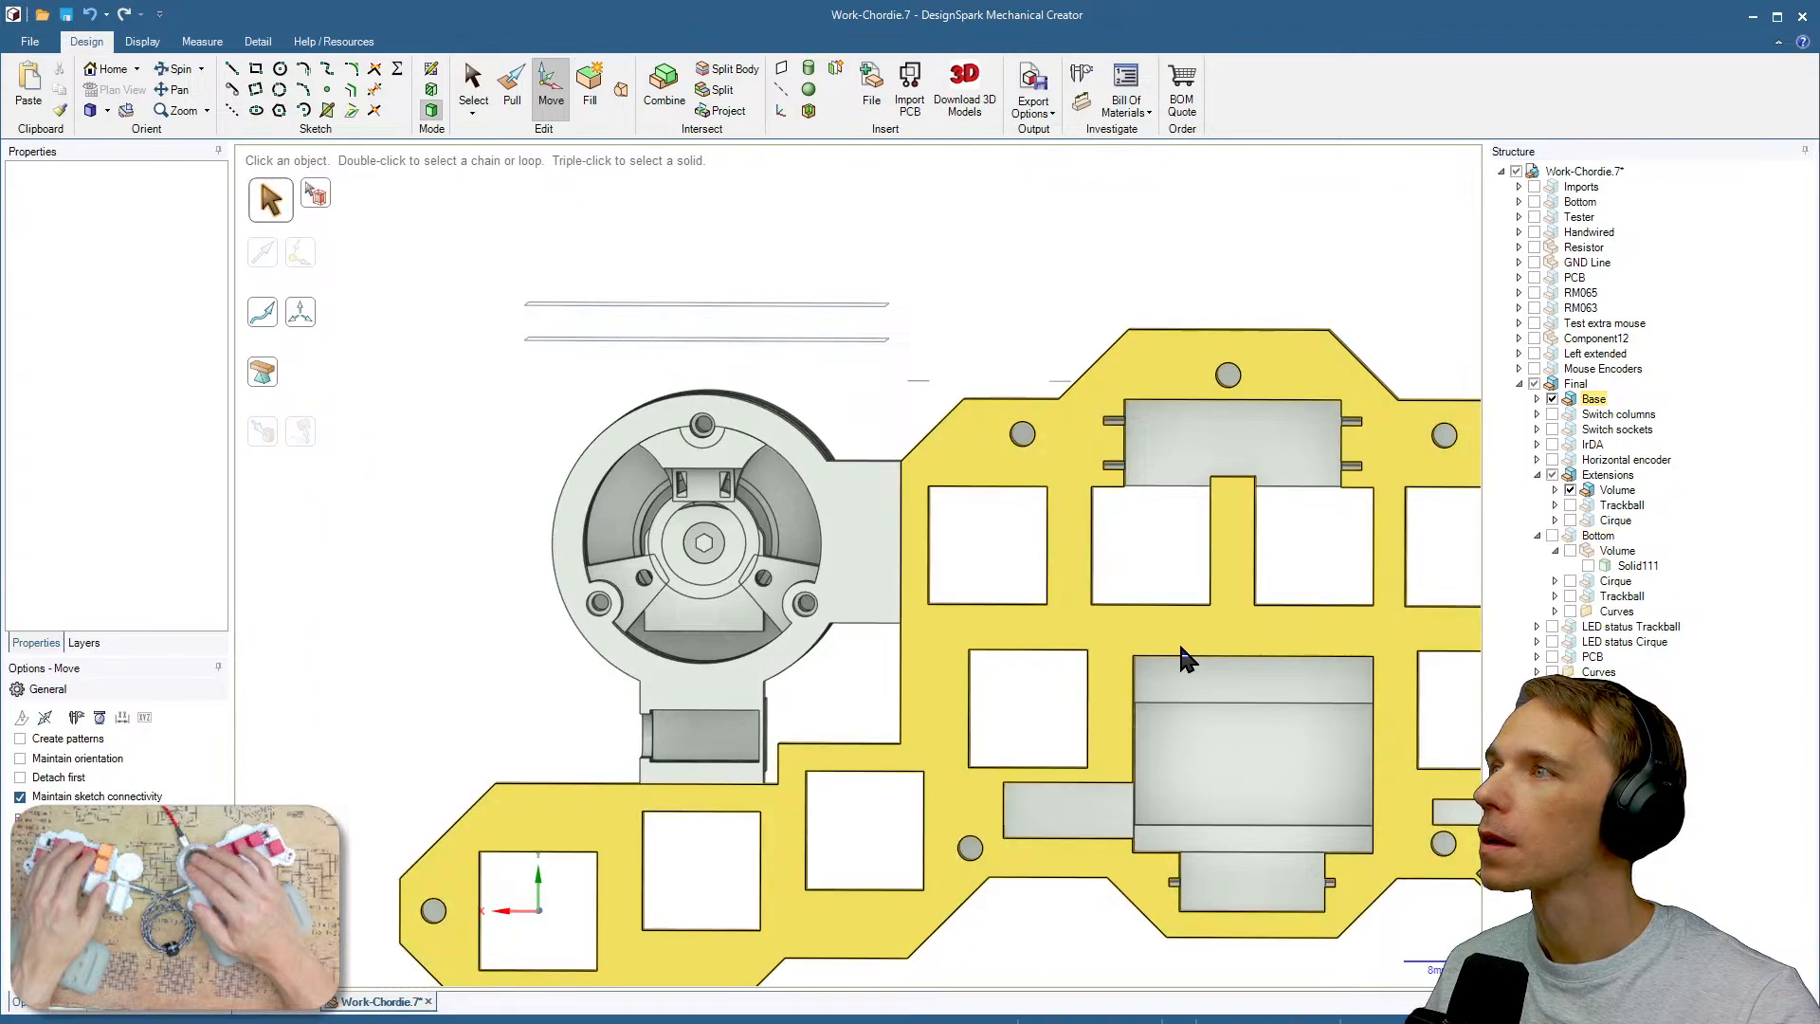
{"action": "scroll", "coordinate": [995, 559], "scroll_direction": "up", "scroll_amount": 2}
{"action": "middle_click_drag", "start_coordinate": [758, 758], "coordinate": [846, 725]}
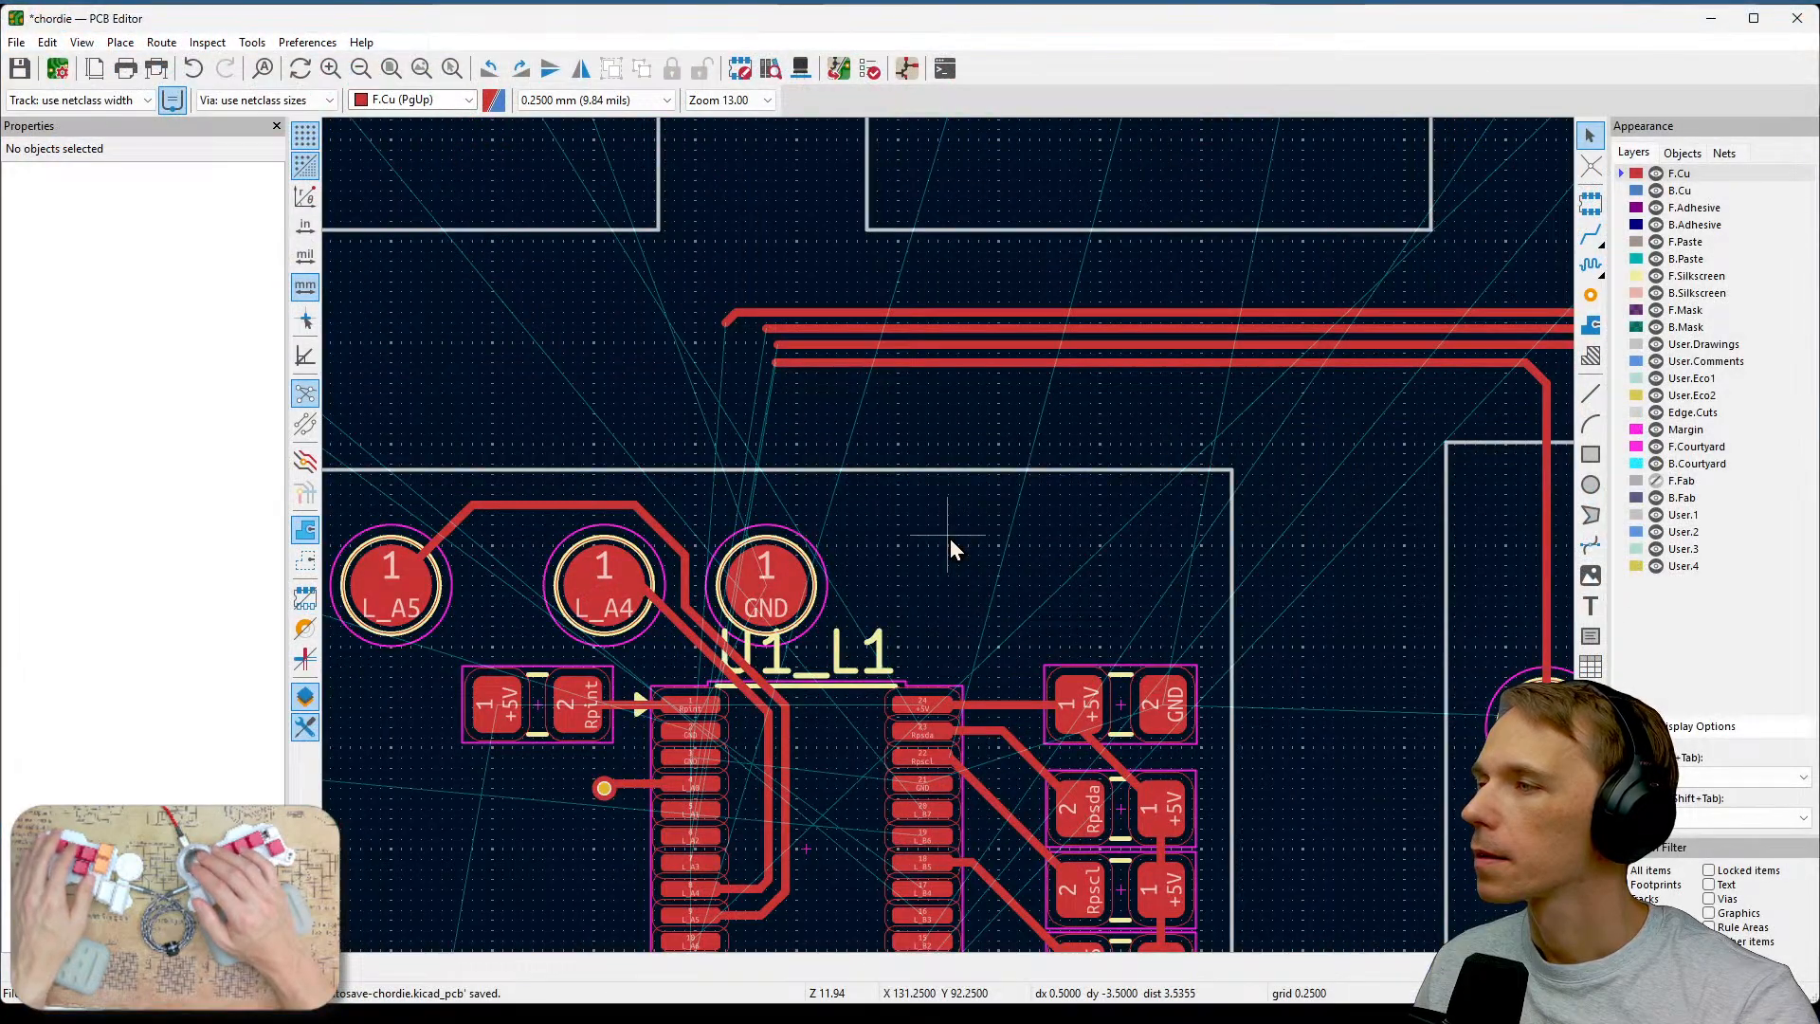
Review the board layout around U1 and the switch pads for routing space toward the remaining connections.
{"action": "middle_click_drag", "start_coordinate": [949, 538], "coordinate": [1253, 338]}
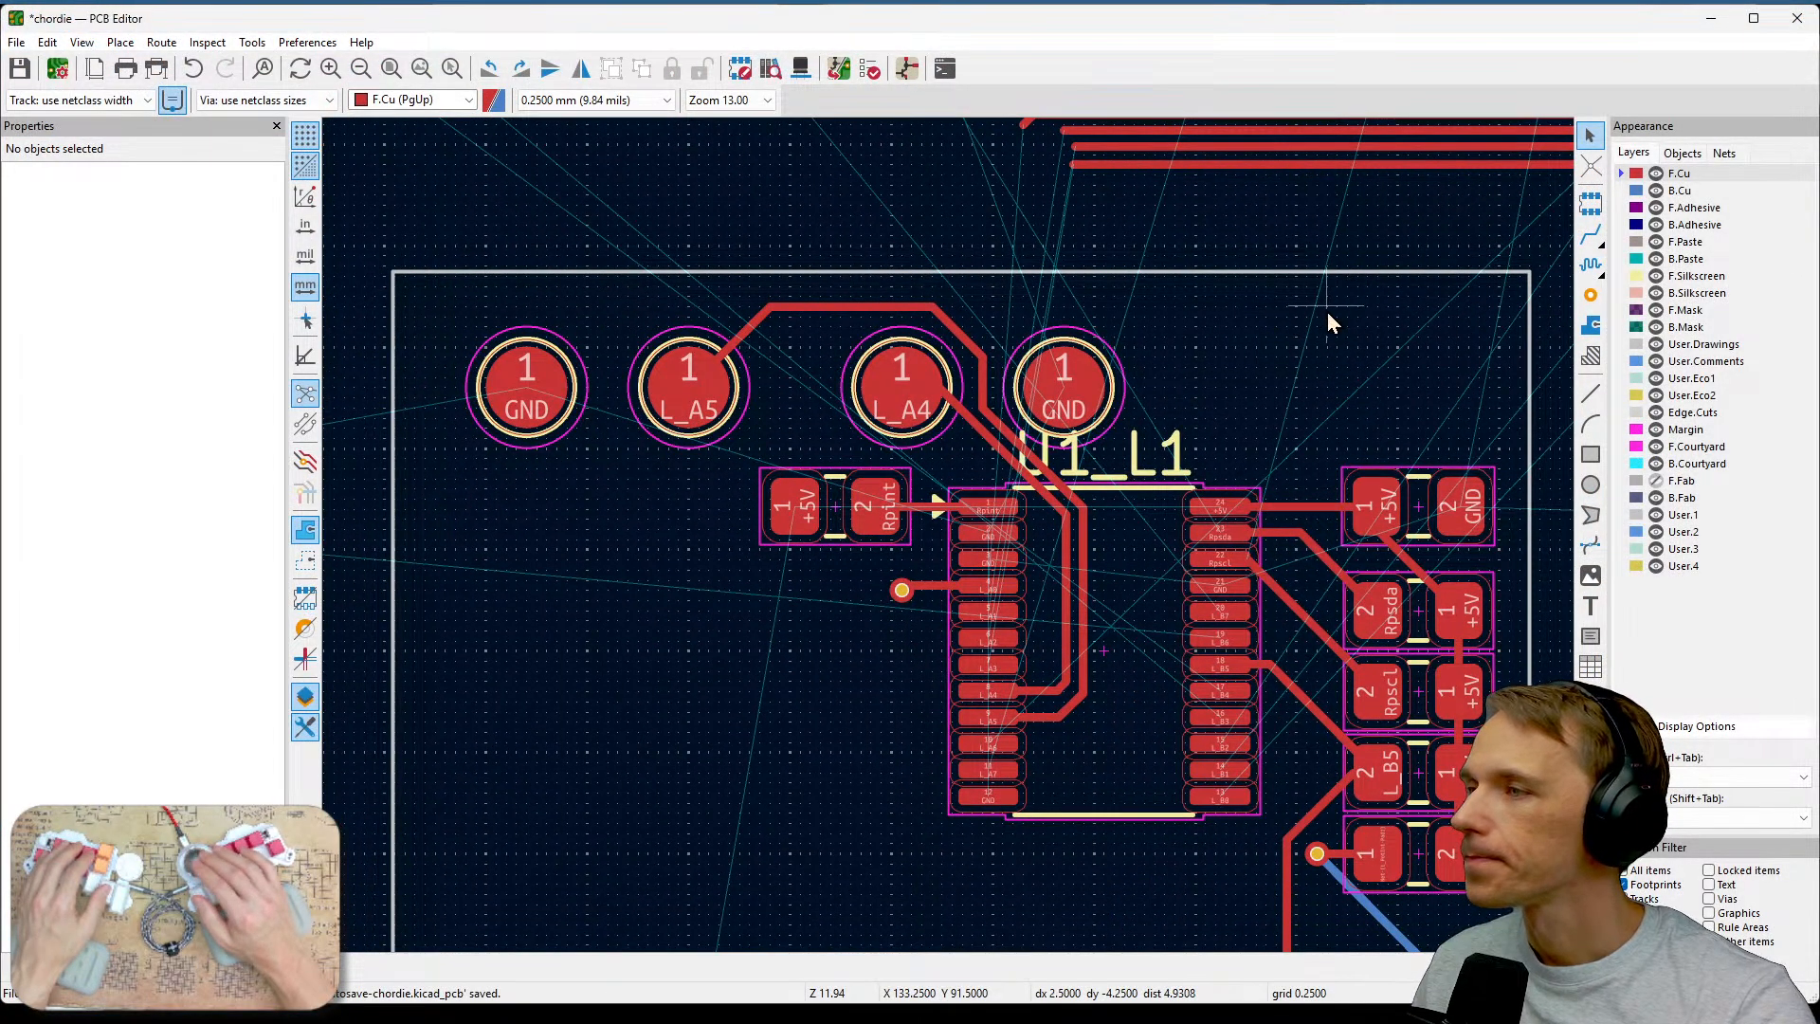
{"action": "middle_click_drag", "start_coordinate": [1340, 373], "coordinate": [1016, 226]}
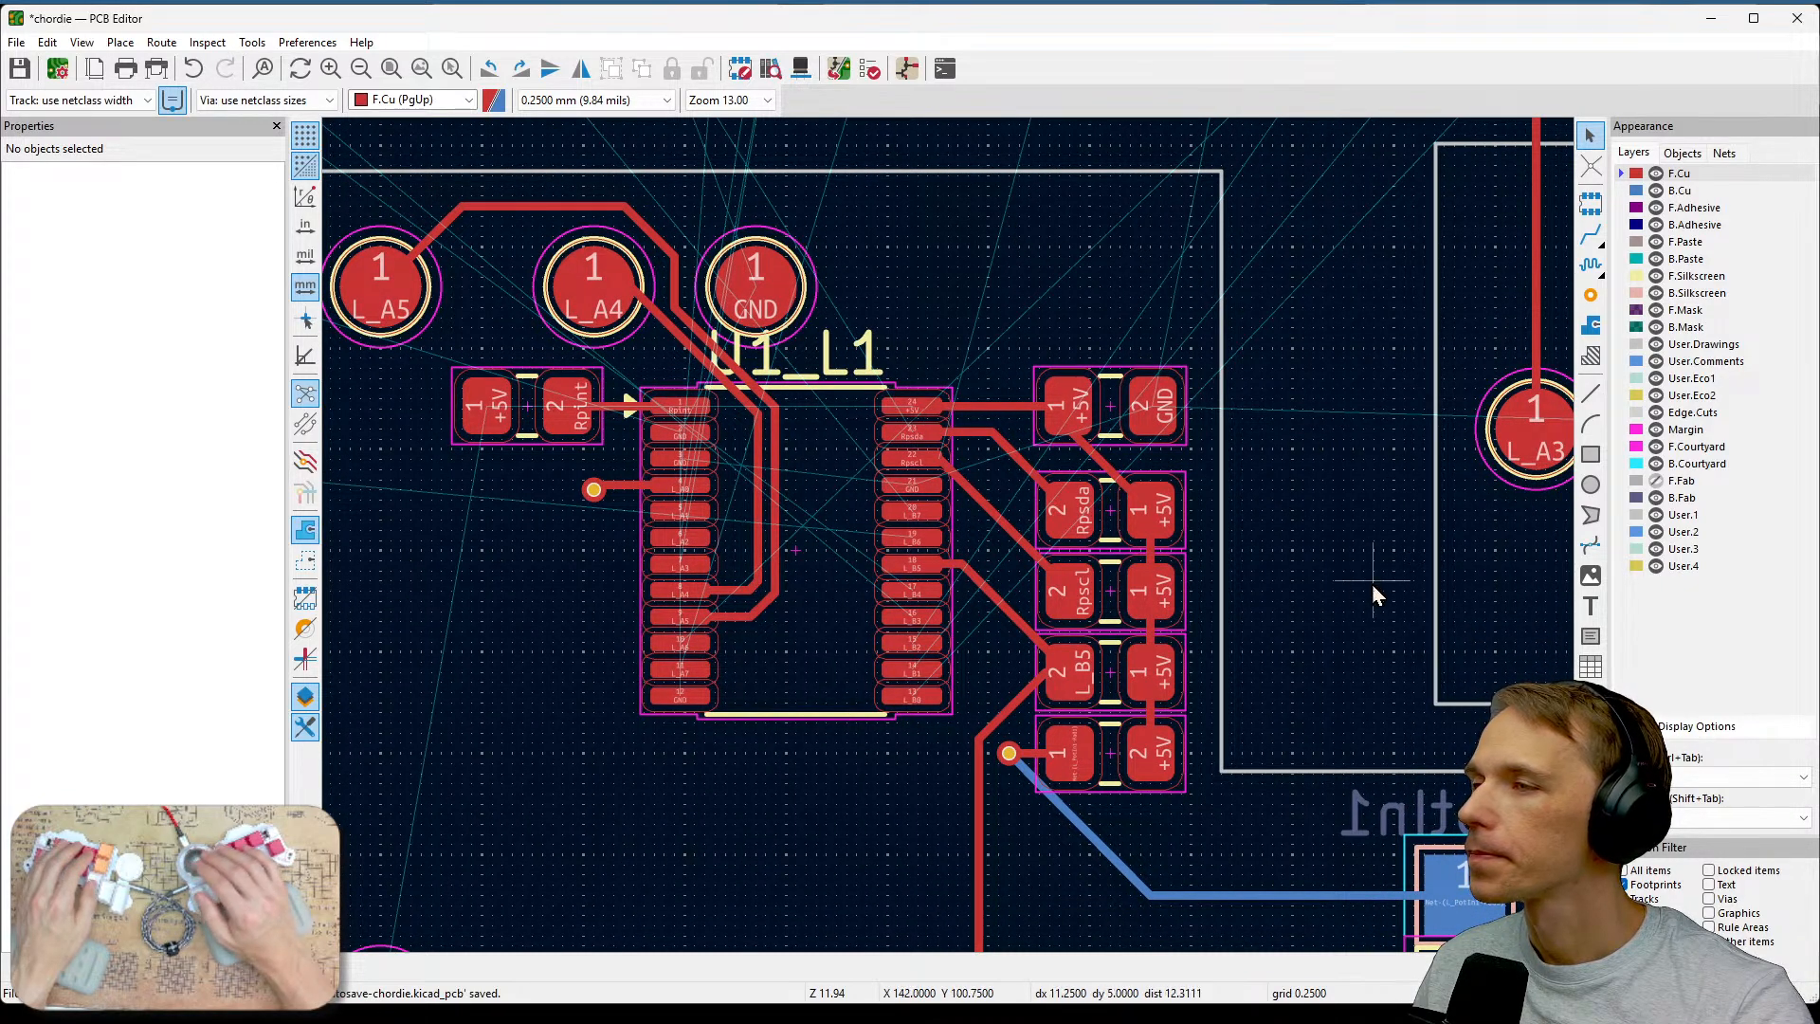
{"action": "middle_click_drag", "start_coordinate": [1372, 588], "coordinate": [860, 616]}
{"action": "scroll", "coordinate": [861, 616], "scroll_direction": "down", "scroll_amount": 3}
{"action": "middle_click_drag", "start_coordinate": [1286, 750], "coordinate": [1319, 710]}
{"action": "middle_click_drag", "start_coordinate": [1258, 390], "coordinate": [1346, 453]}
{"action": "scroll", "coordinate": [1350, 453], "scroll_direction": "up", "scroll_amount": 1}
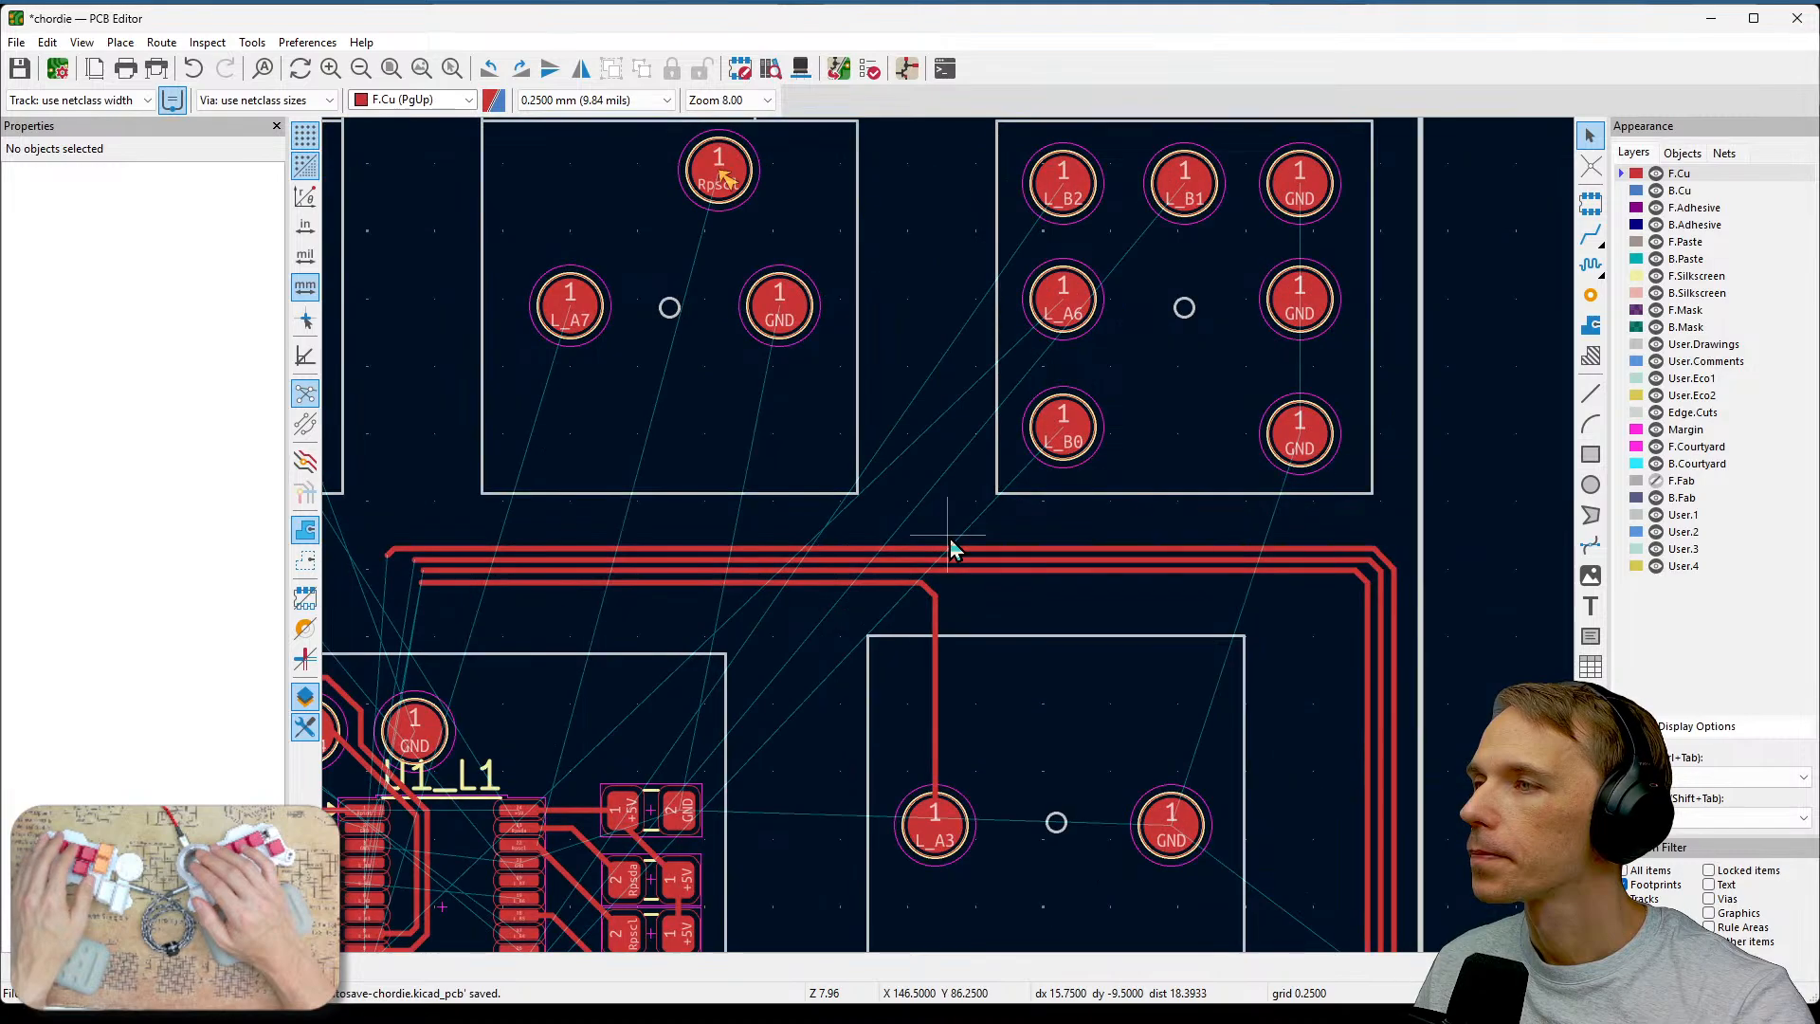
{"action": "middle_click_drag", "start_coordinate": [1247, 508], "coordinate": [1266, 466]}
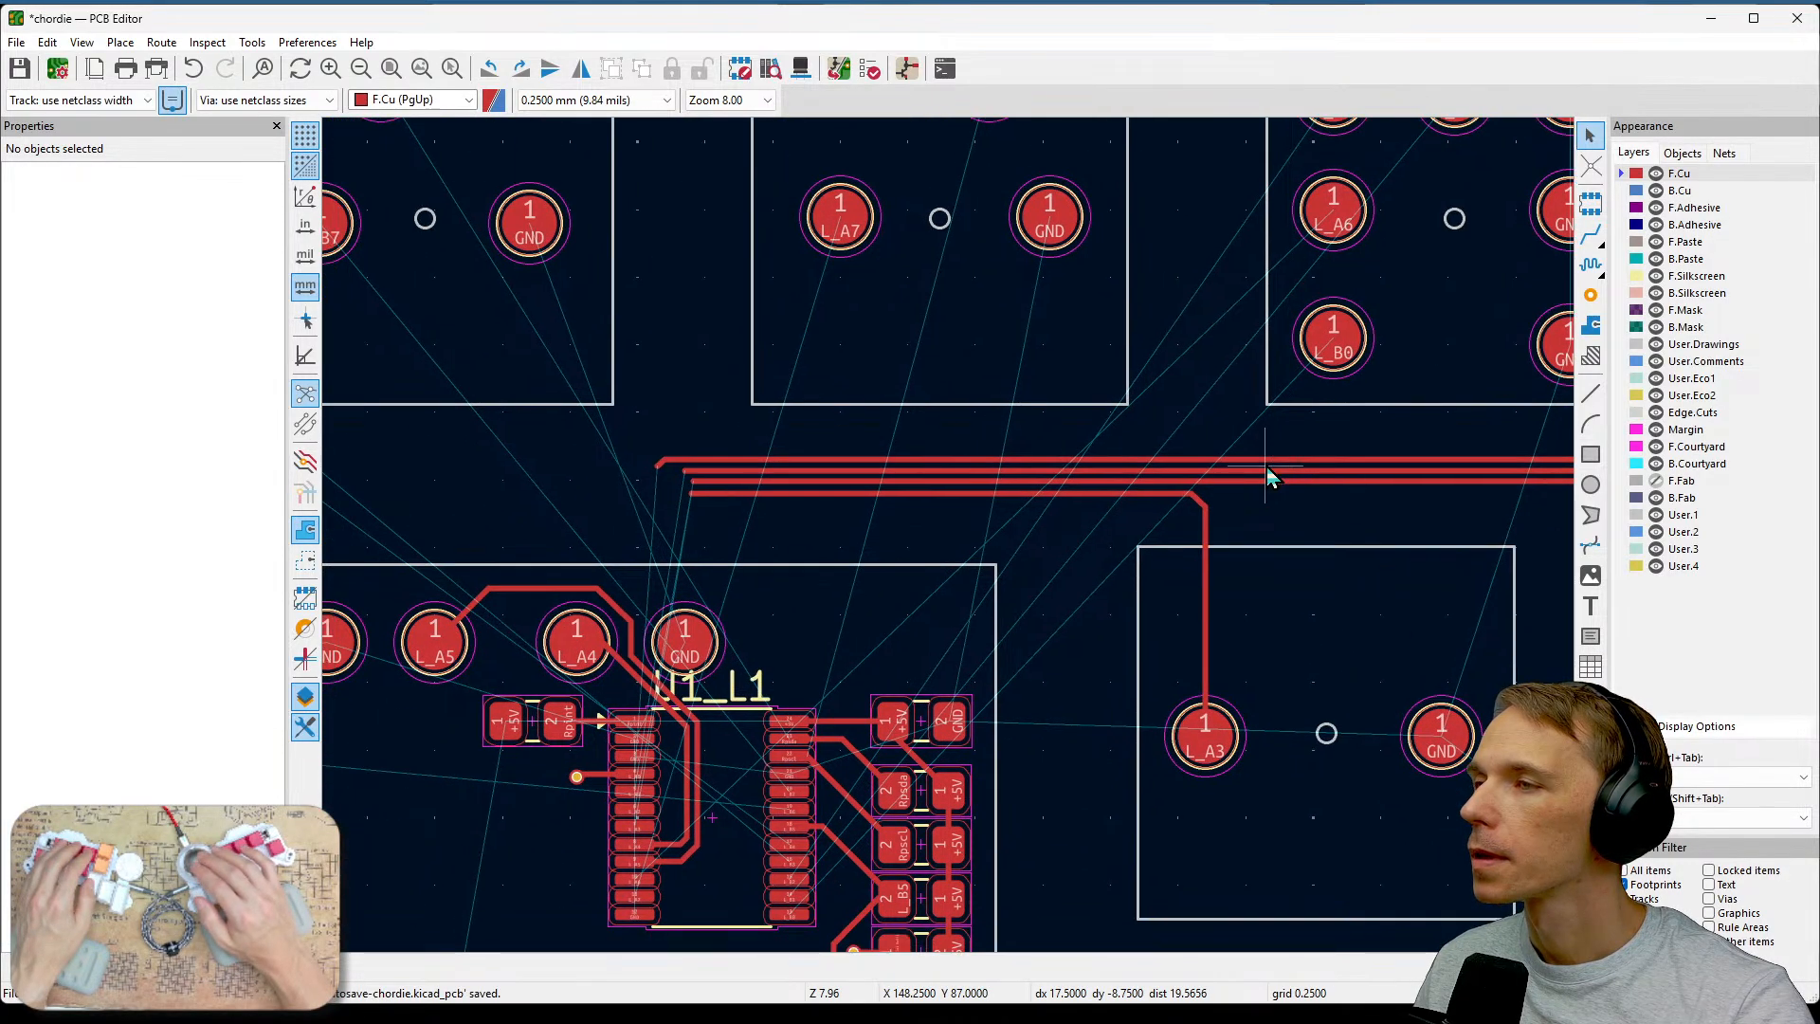
Route the L_A6 track from its switch pad diagonally down to just above the horizontal track bundle.
{"action": "left_click", "coordinate": [1592, 237]}
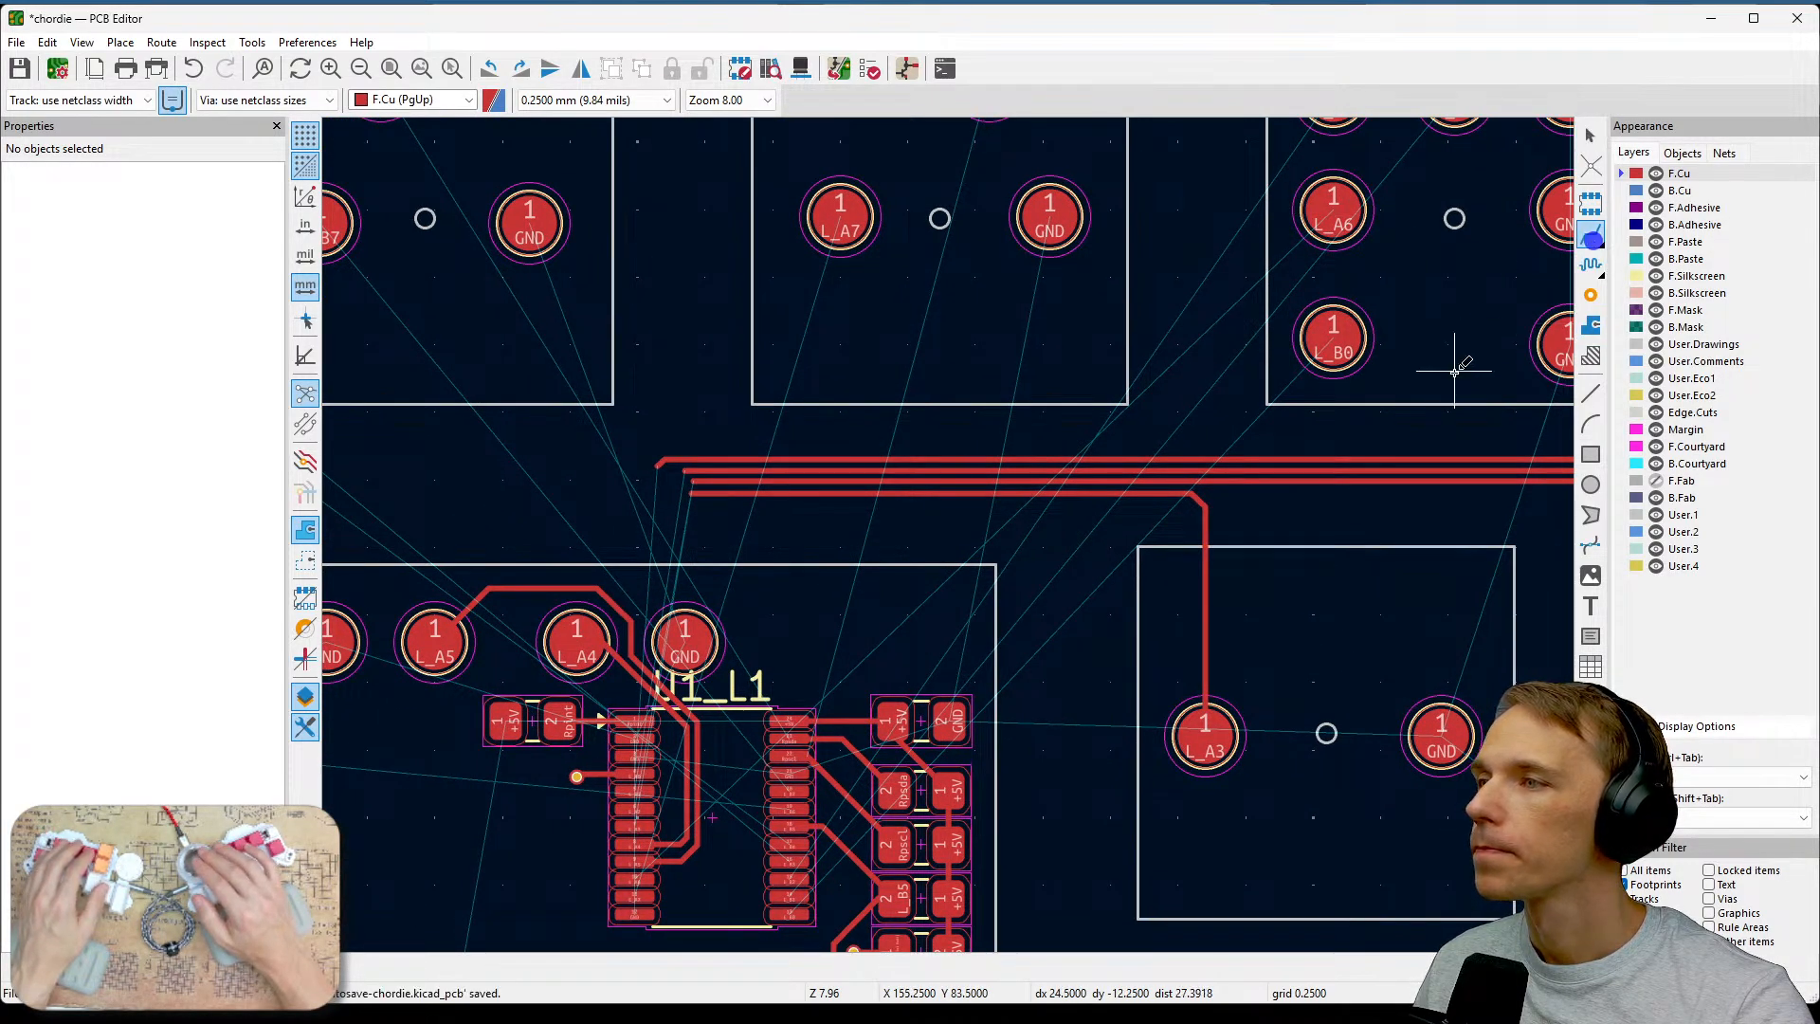
{"action": "middle_click_drag", "start_coordinate": [1450, 361], "coordinate": [1249, 586]}
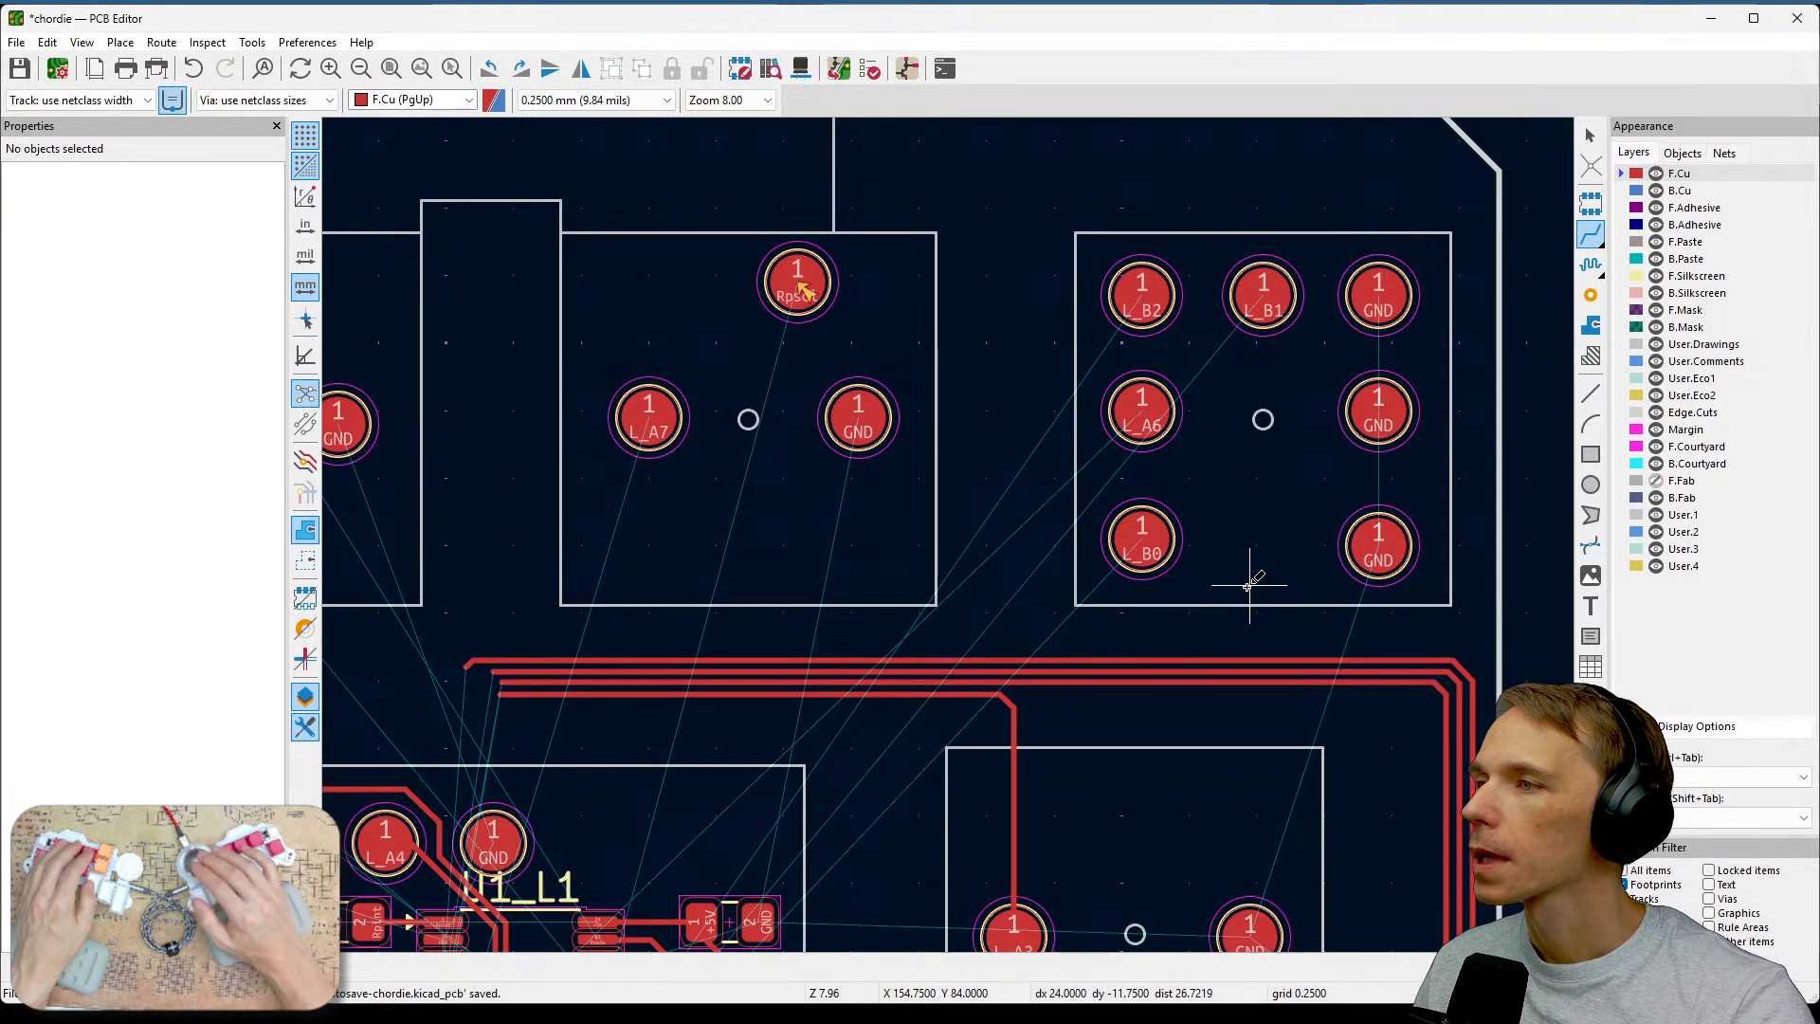
{"action": "middle_click_drag", "start_coordinate": [802, 612], "coordinate": [743, 510]}
{"action": "scroll", "coordinate": [953, 611], "scroll_direction": "down", "scroll_amount": 1}
{"action": "middle_click_drag", "start_coordinate": [952, 612], "coordinate": [615, 203]}
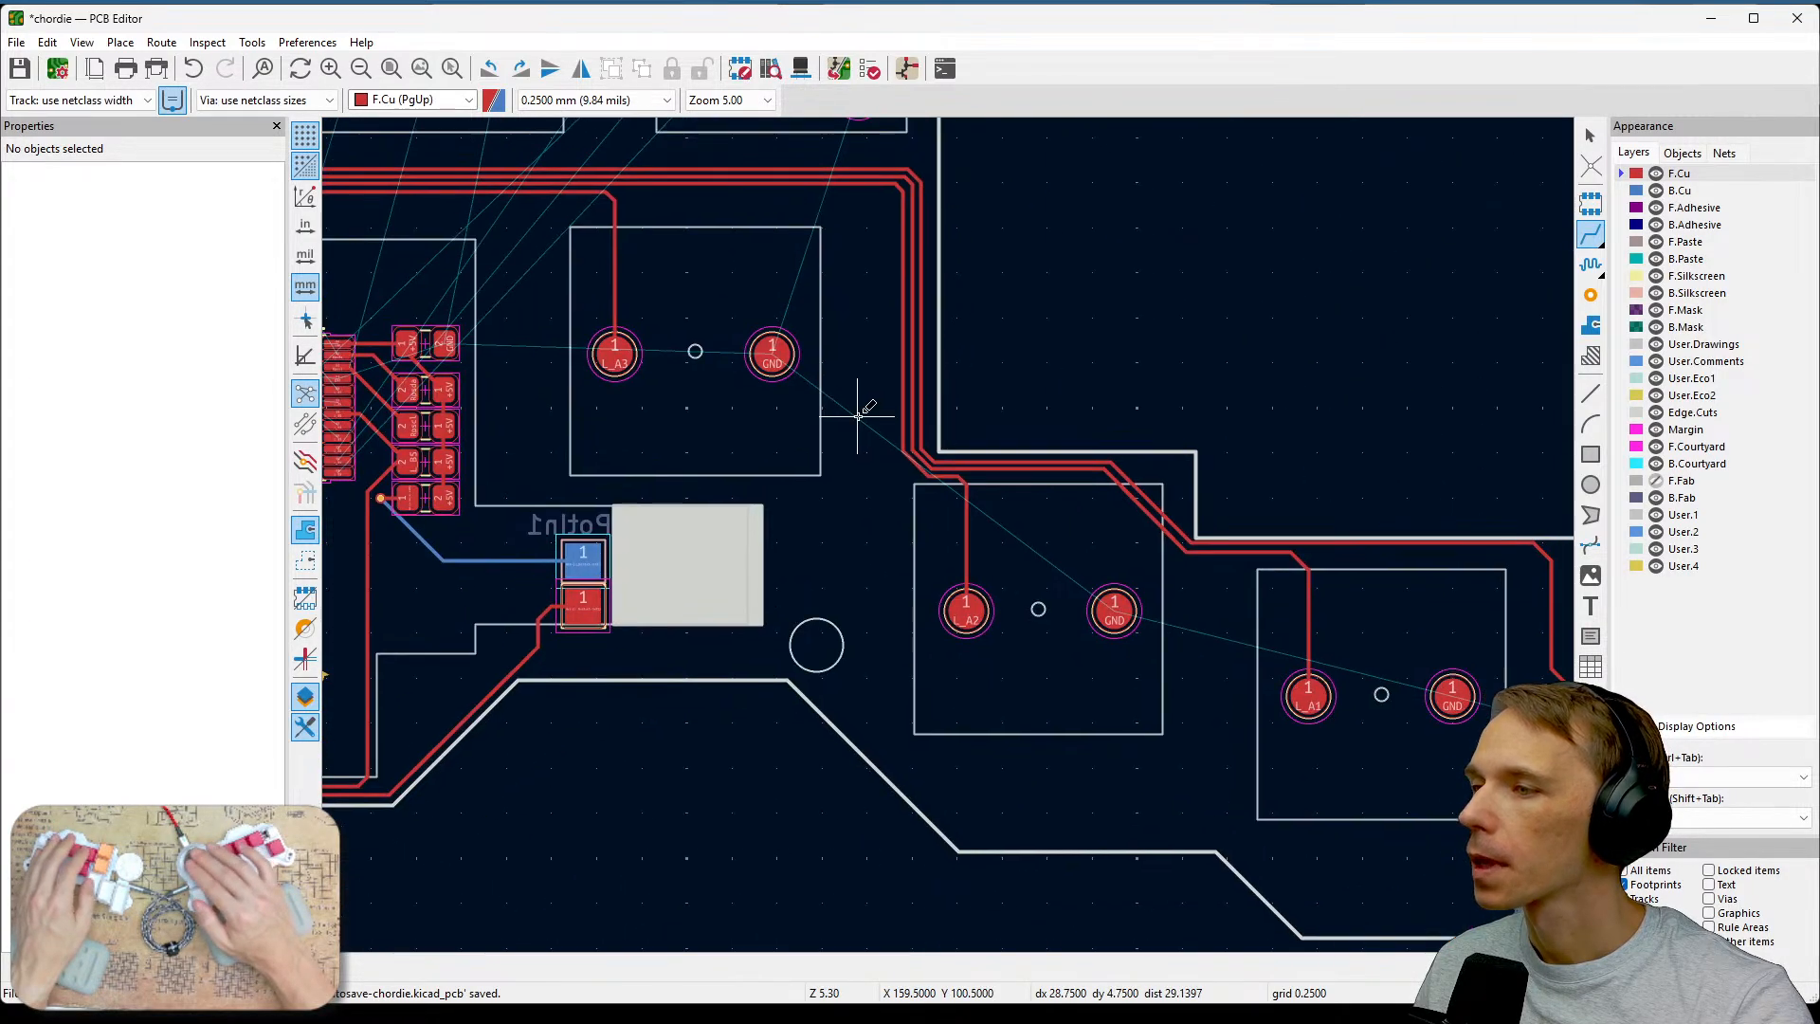
{"action": "middle_click_drag", "start_coordinate": [1365, 729], "coordinate": [1197, 665]}
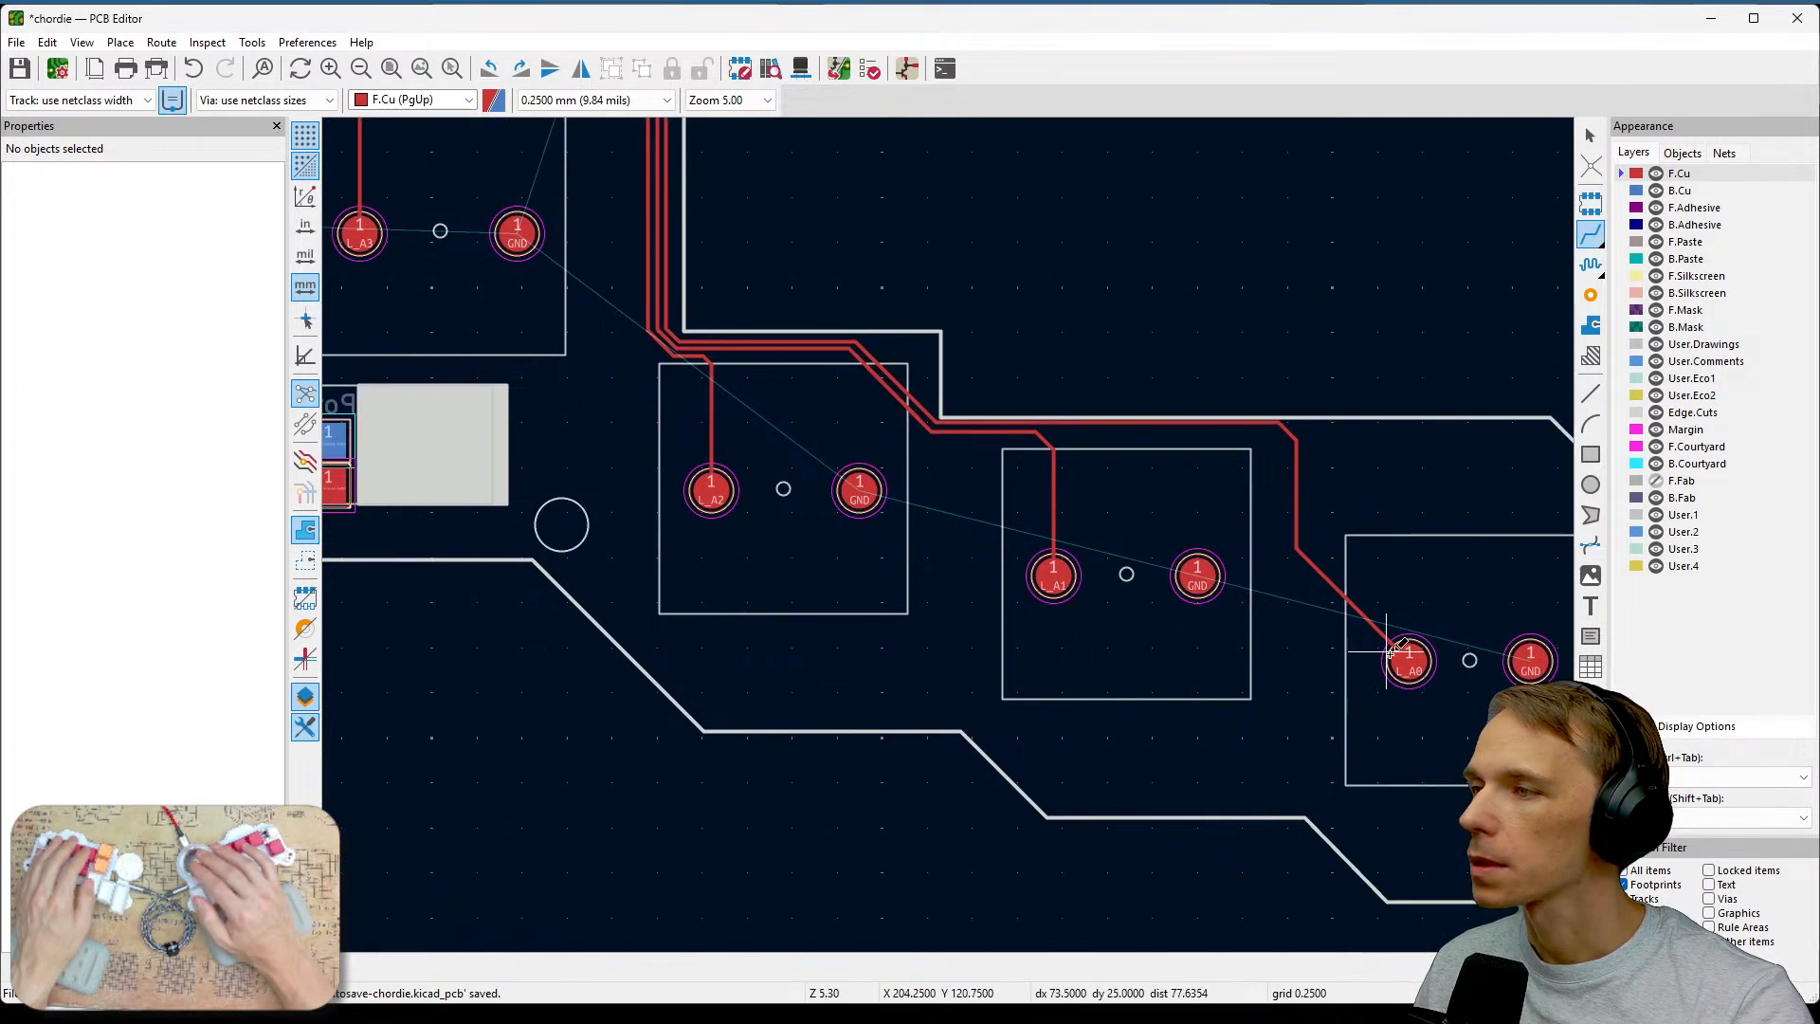
{"action": "middle_click_drag", "start_coordinate": [862, 515], "coordinate": [1345, 756]}
{"action": "middle_click_drag", "start_coordinate": [964, 499], "coordinate": [1235, 590]}
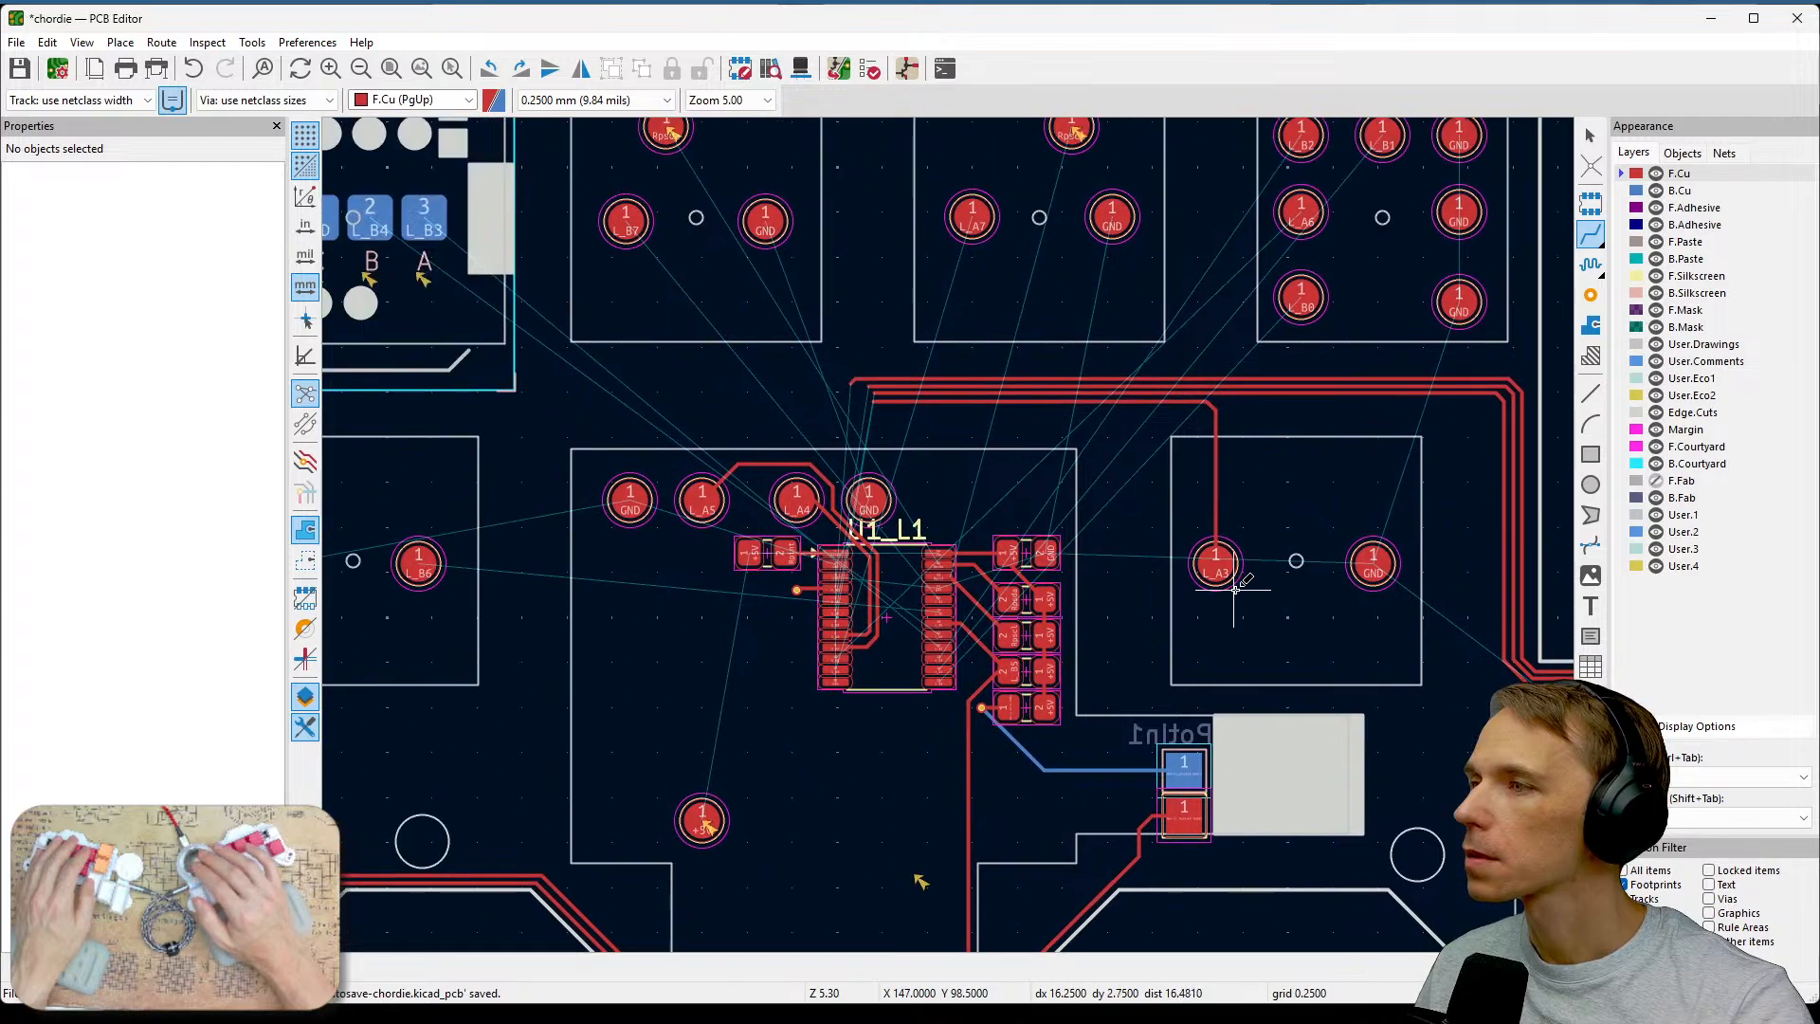
{"action": "middle_click_drag", "start_coordinate": [1178, 463], "coordinate": [1106, 666]}
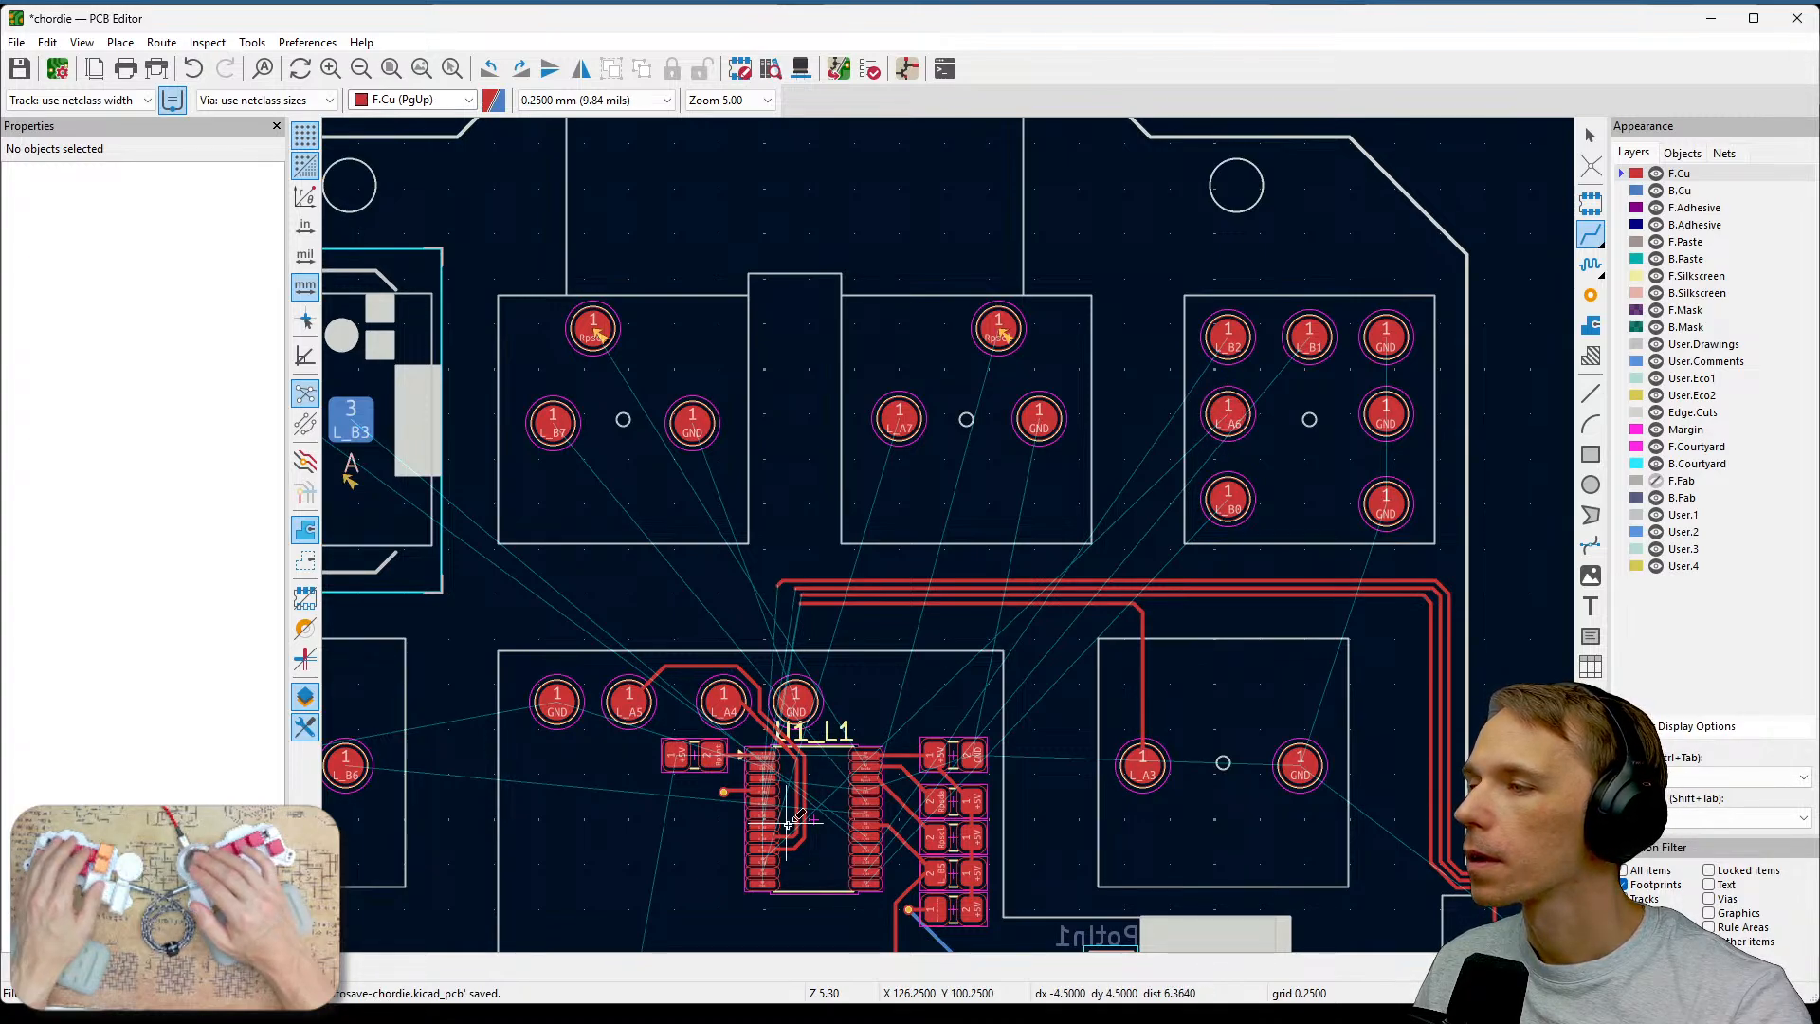
{"action": "scroll", "coordinate": [787, 821], "scroll_direction": "up", "scroll_amount": 5}
{"action": "scroll", "coordinate": [1095, 537], "scroll_direction": "down", "scroll_amount": 1}
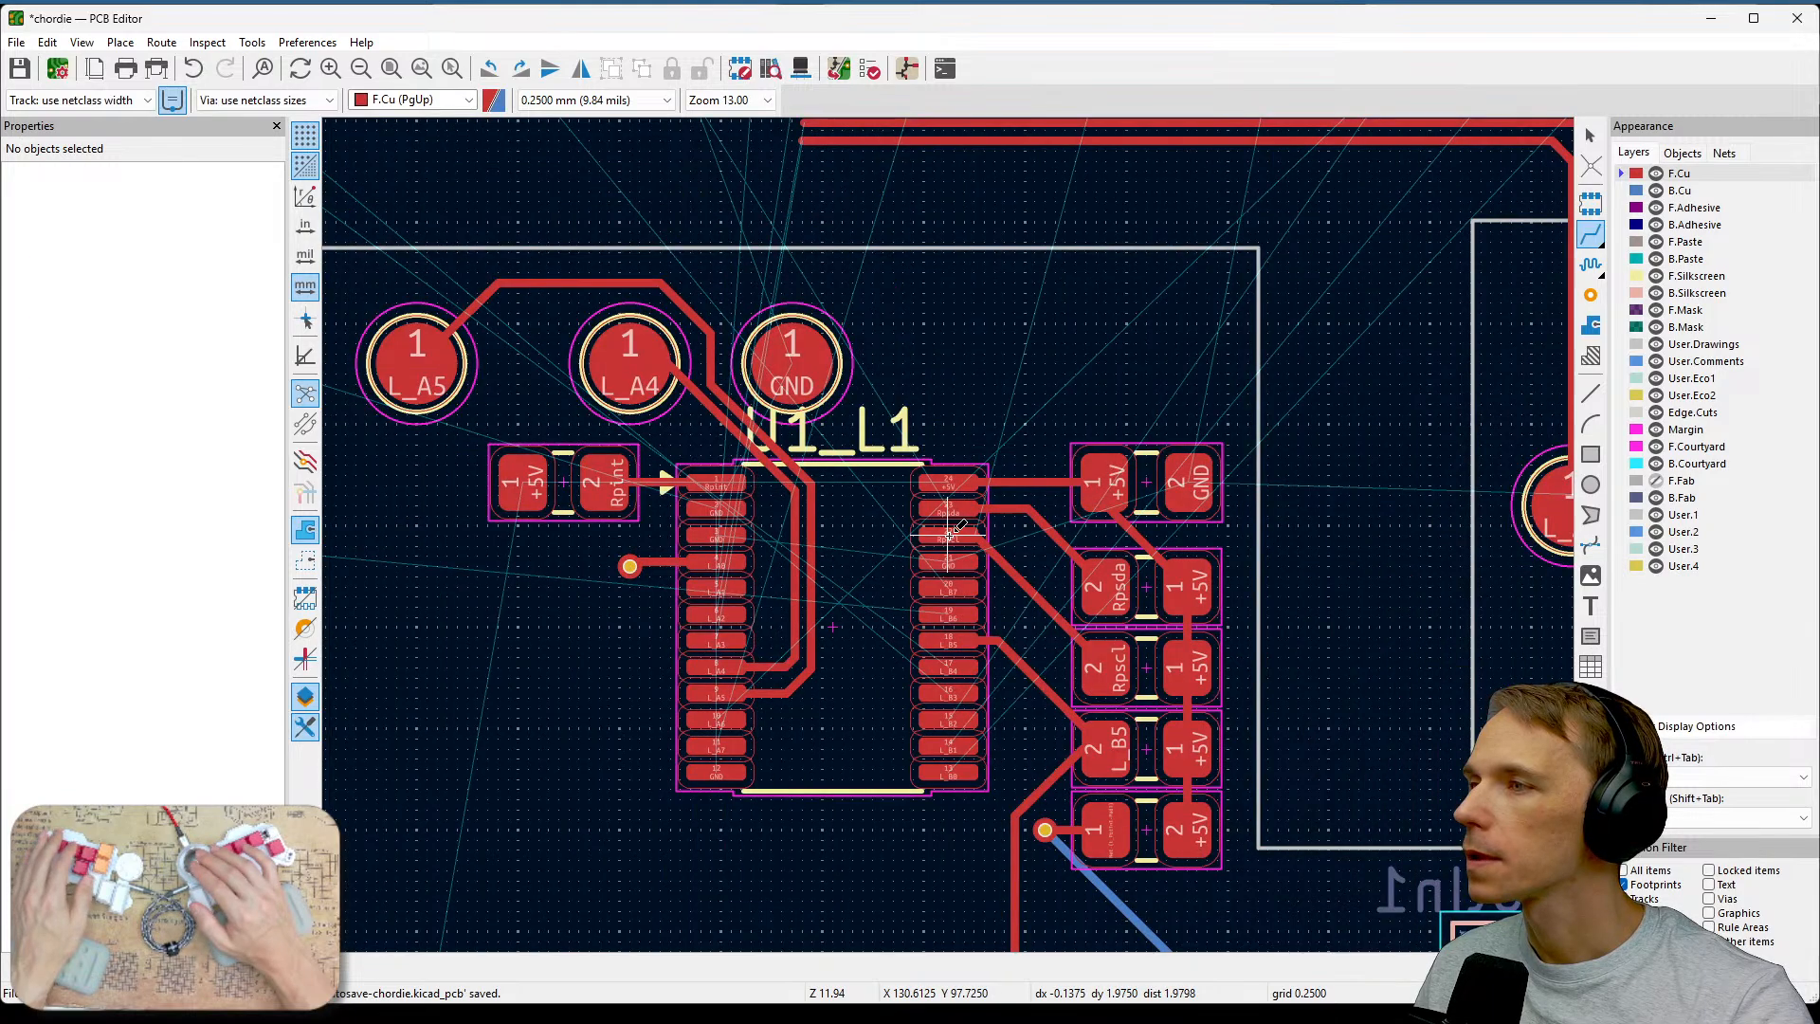
{"action": "middle_click_drag", "start_coordinate": [1133, 365], "coordinate": [957, 664]}
{"action": "scroll", "coordinate": [1230, 398], "scroll_direction": "down", "scroll_amount": 1}
{"action": "middle_click_drag", "start_coordinate": [1005, 493], "coordinate": [961, 559]}
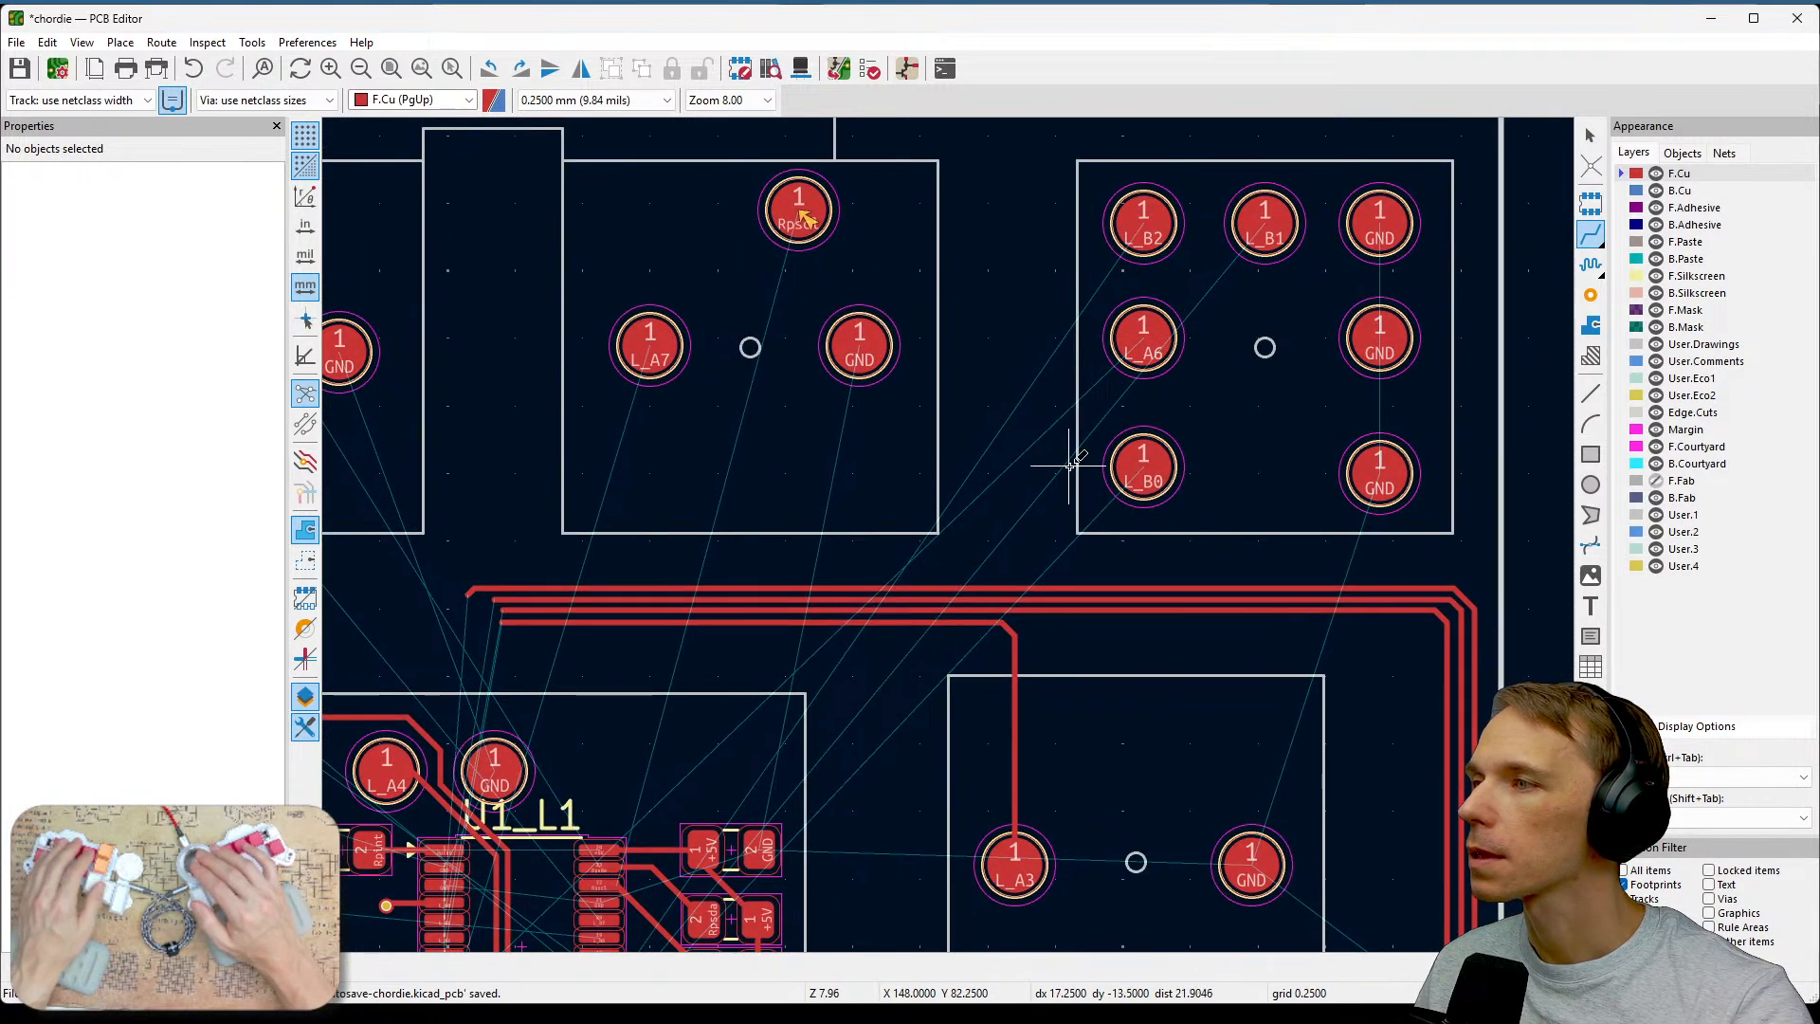
{"action": "left_click", "coordinate": [1143, 337]}
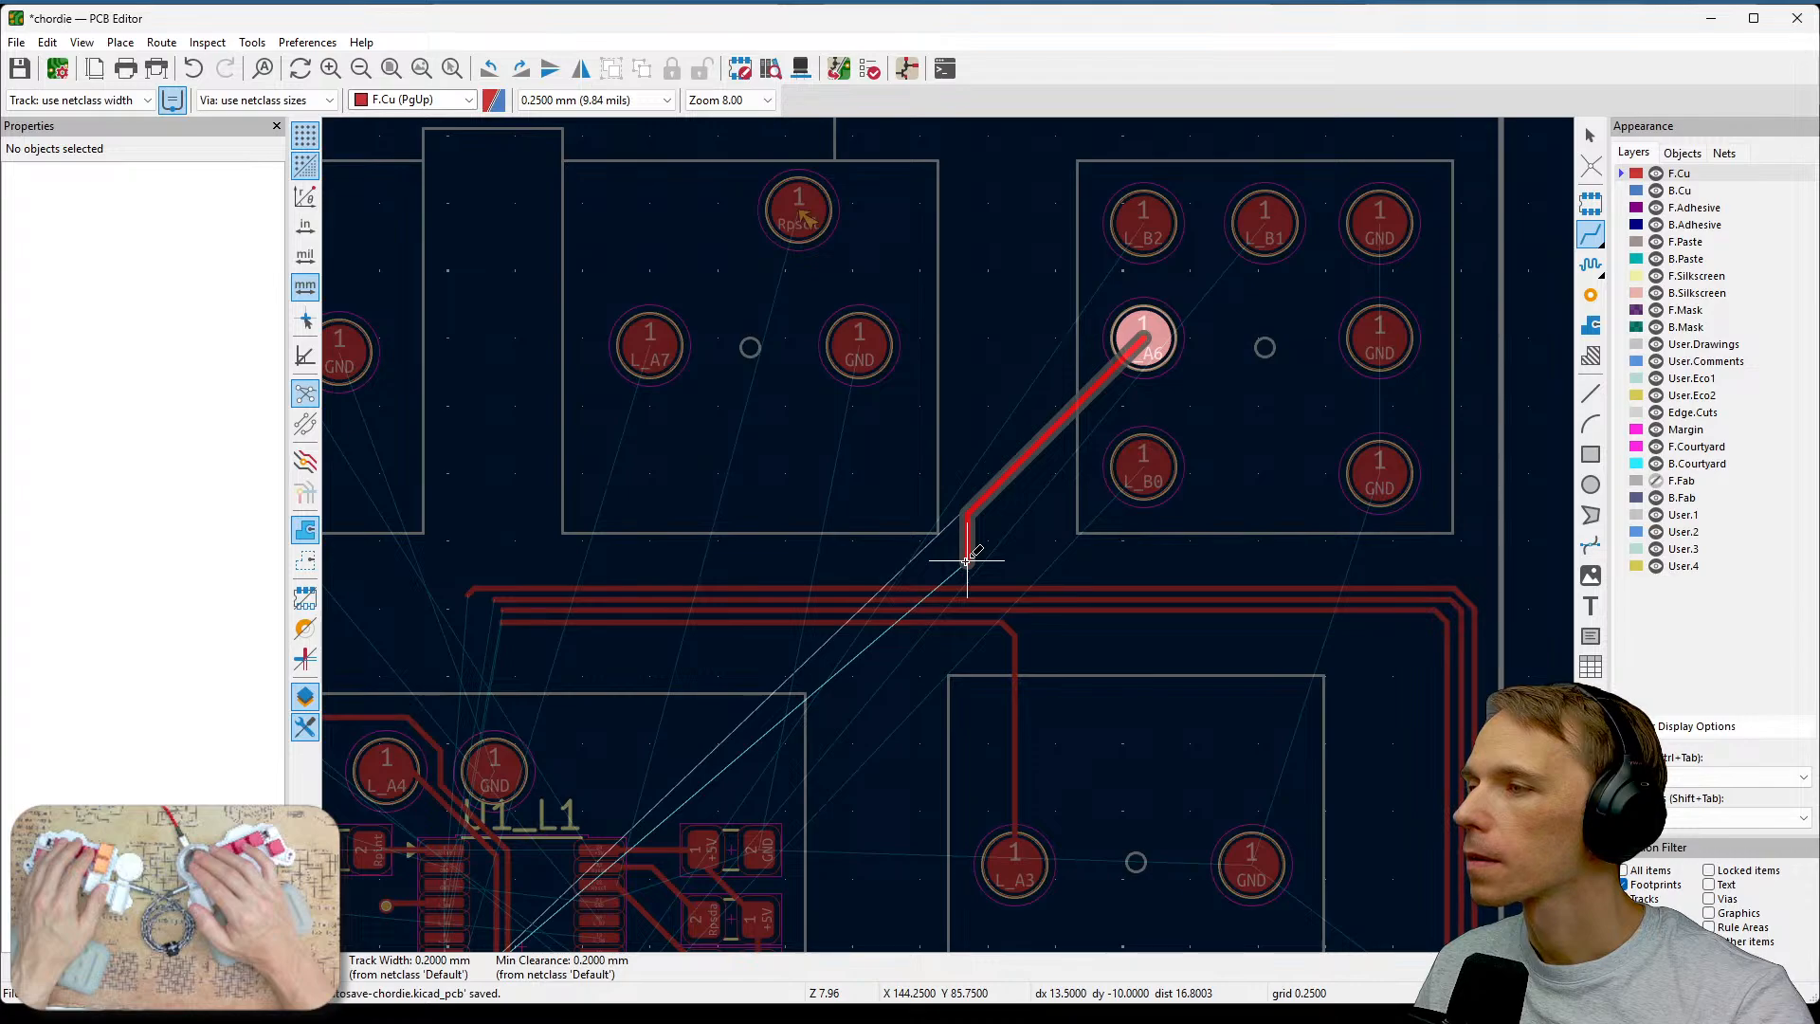
{"action": "double_click", "coordinate": [919, 559]}
Place a via at the lower end of the L_A6 track.
{"action": "scroll", "coordinate": [938, 564], "scroll_direction": "up", "scroll_amount": 2}
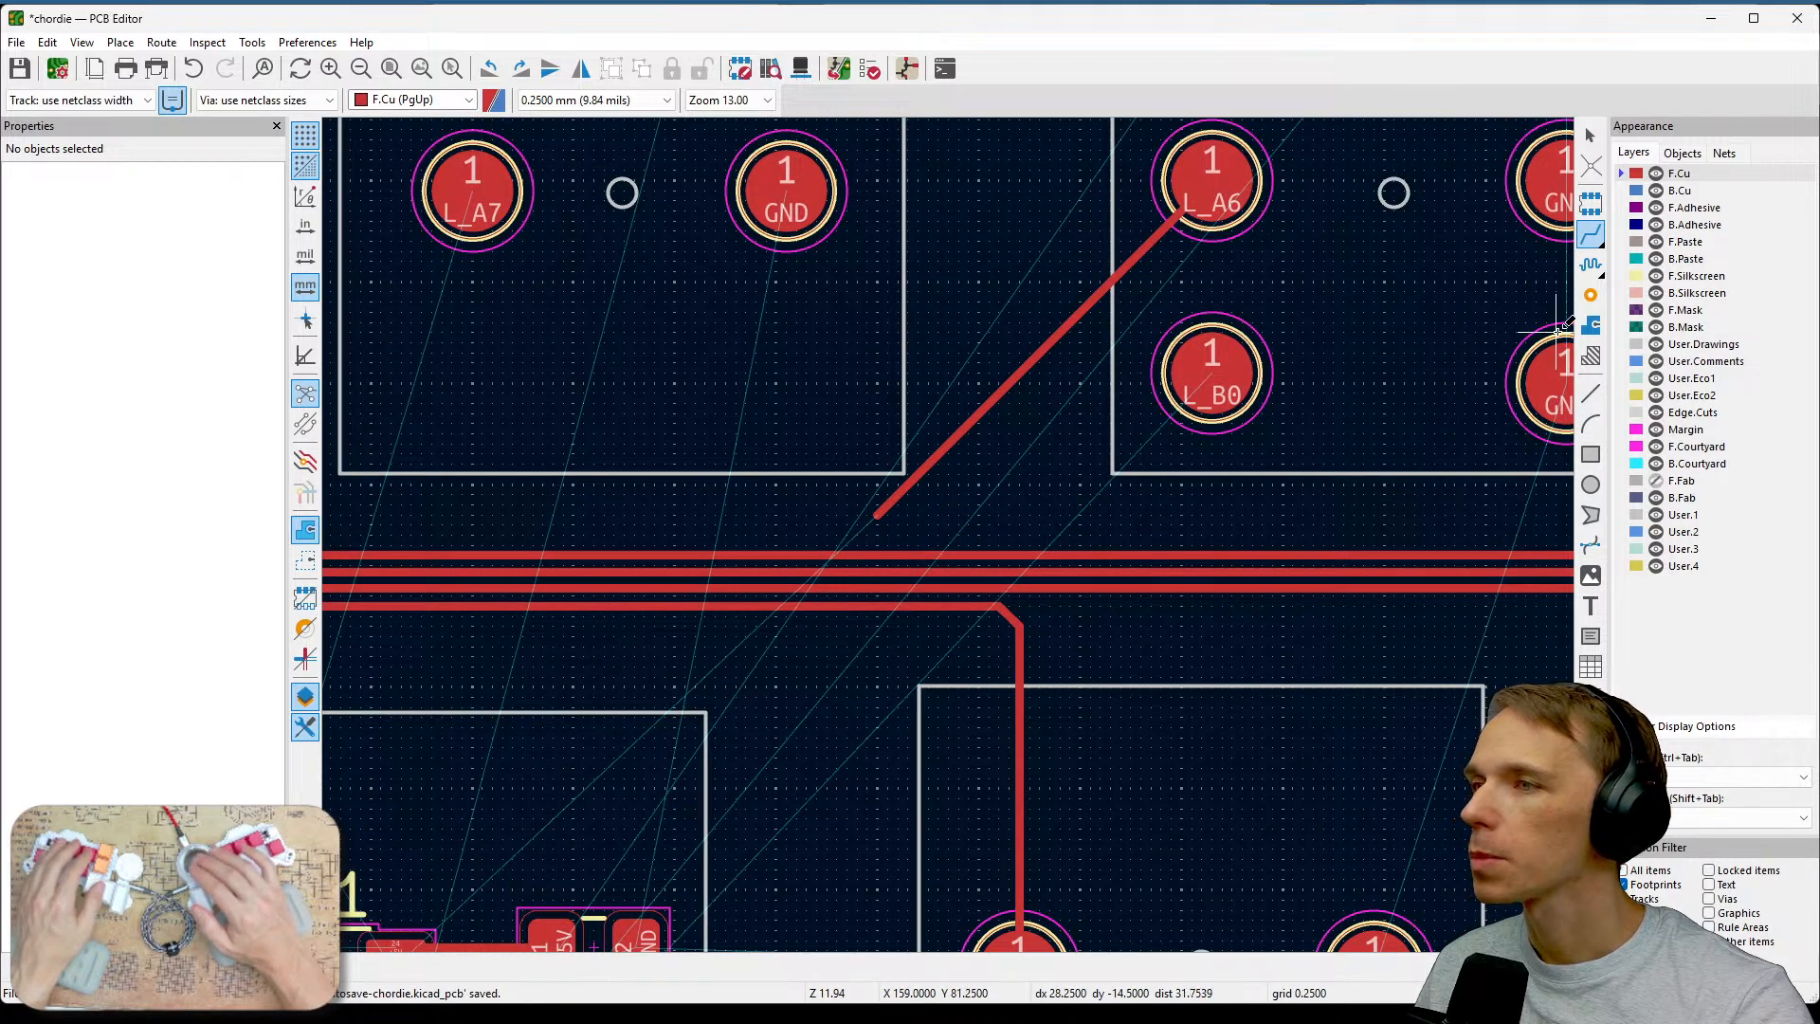
{"action": "left_click", "coordinate": [1590, 294]}
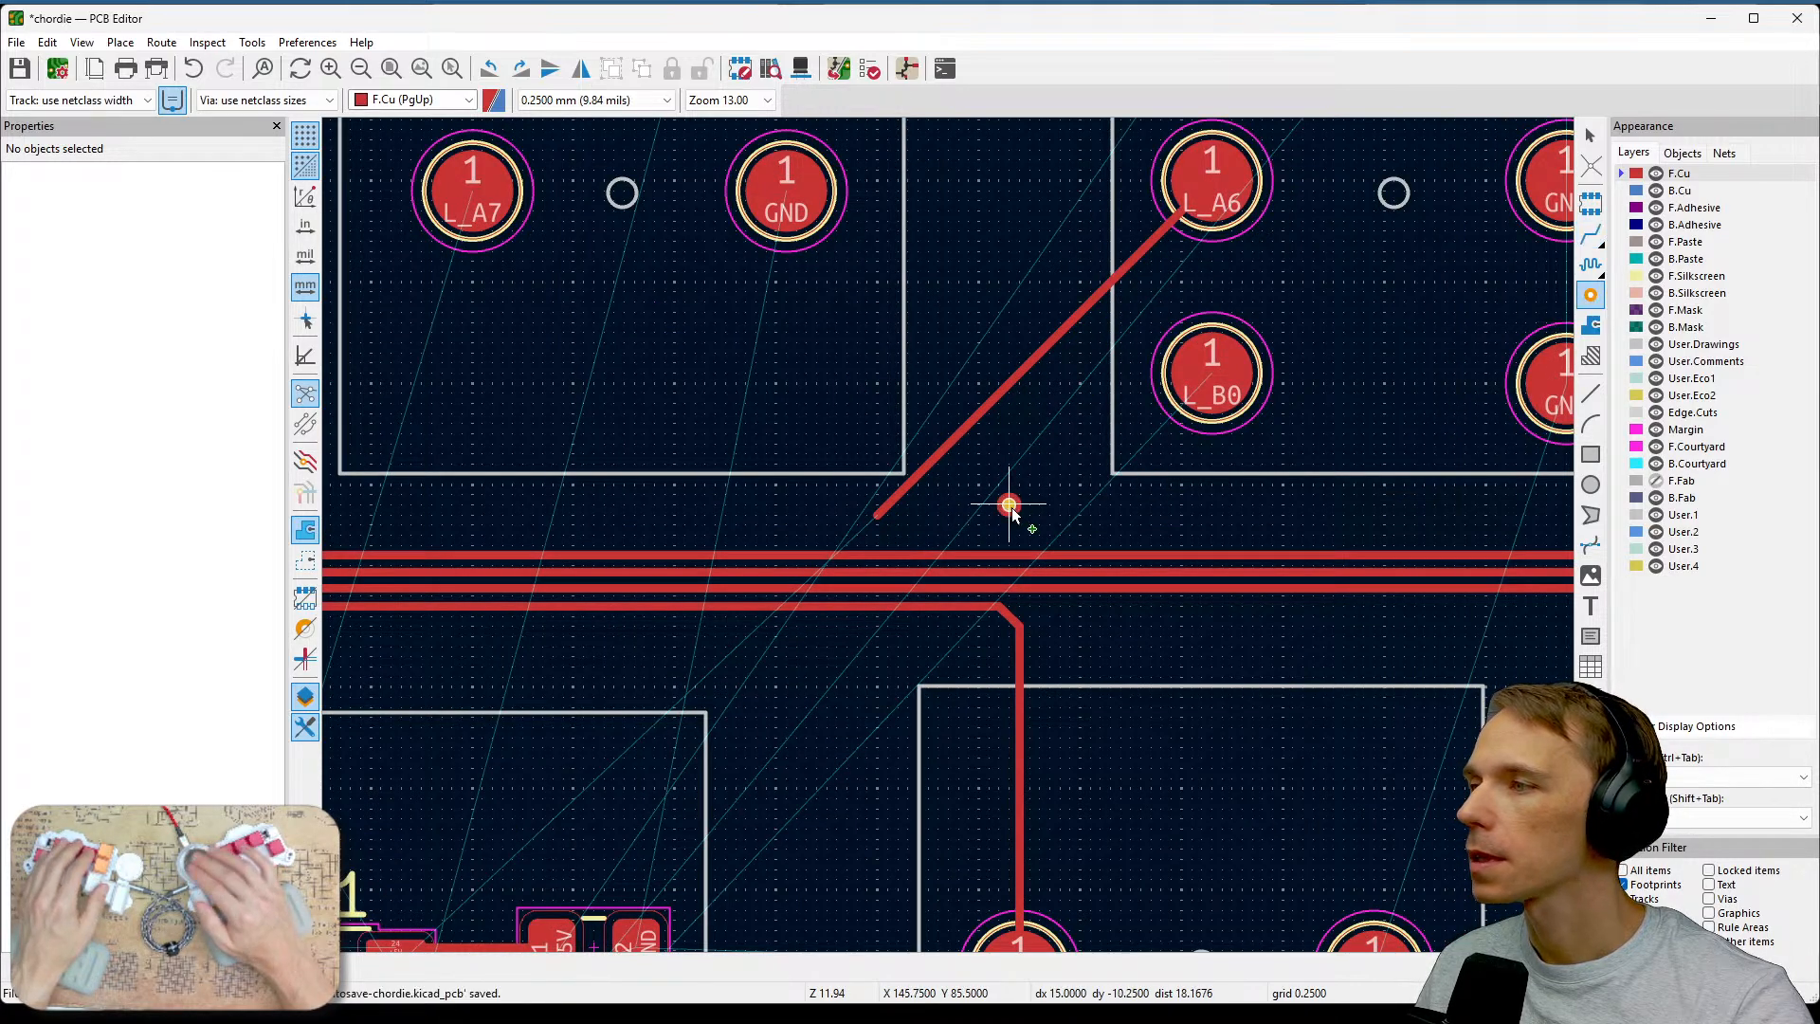
{"action": "left_click", "coordinate": [876, 519]}
{"action": "key", "text": "Escape"}
Switch to the B.Cu layer and route a track from the via straight down beneath the horizontal tracks.
{"action": "key", "text": "Page_Down"}
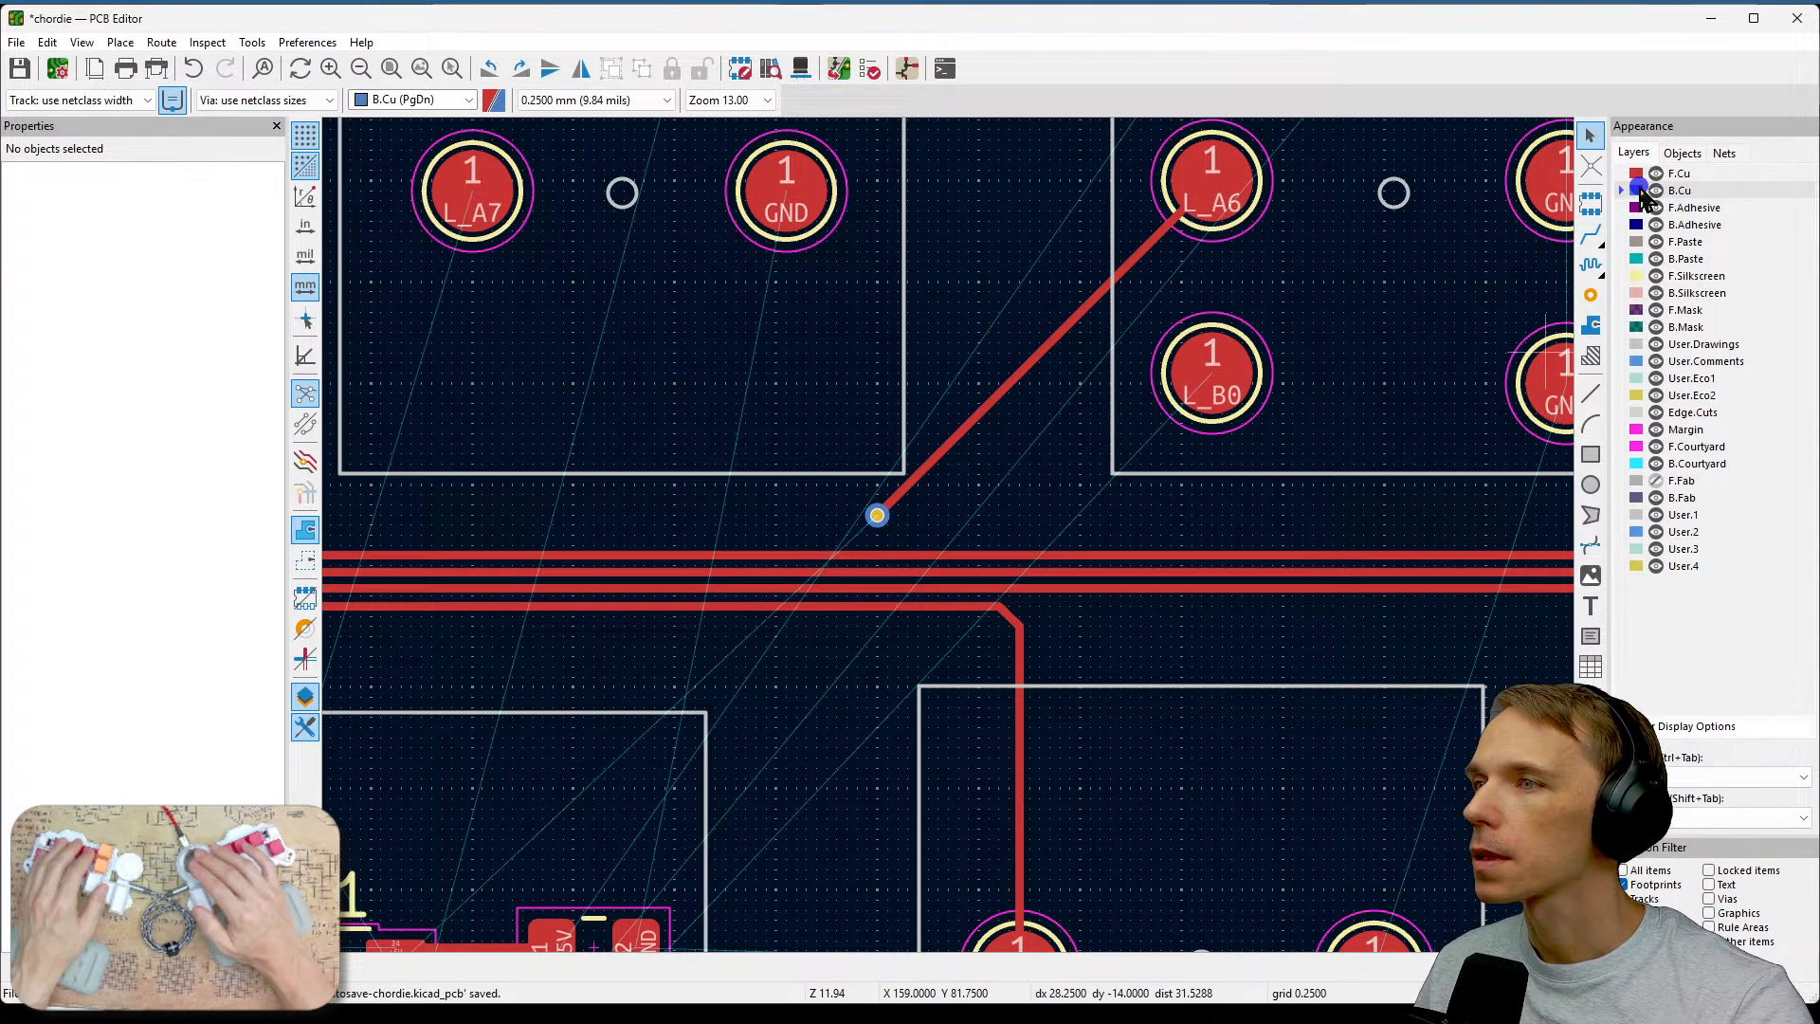
{"action": "left_click", "coordinate": [1587, 244]}
{"action": "middle_click_drag", "start_coordinate": [1029, 555], "coordinate": [1469, 375]}
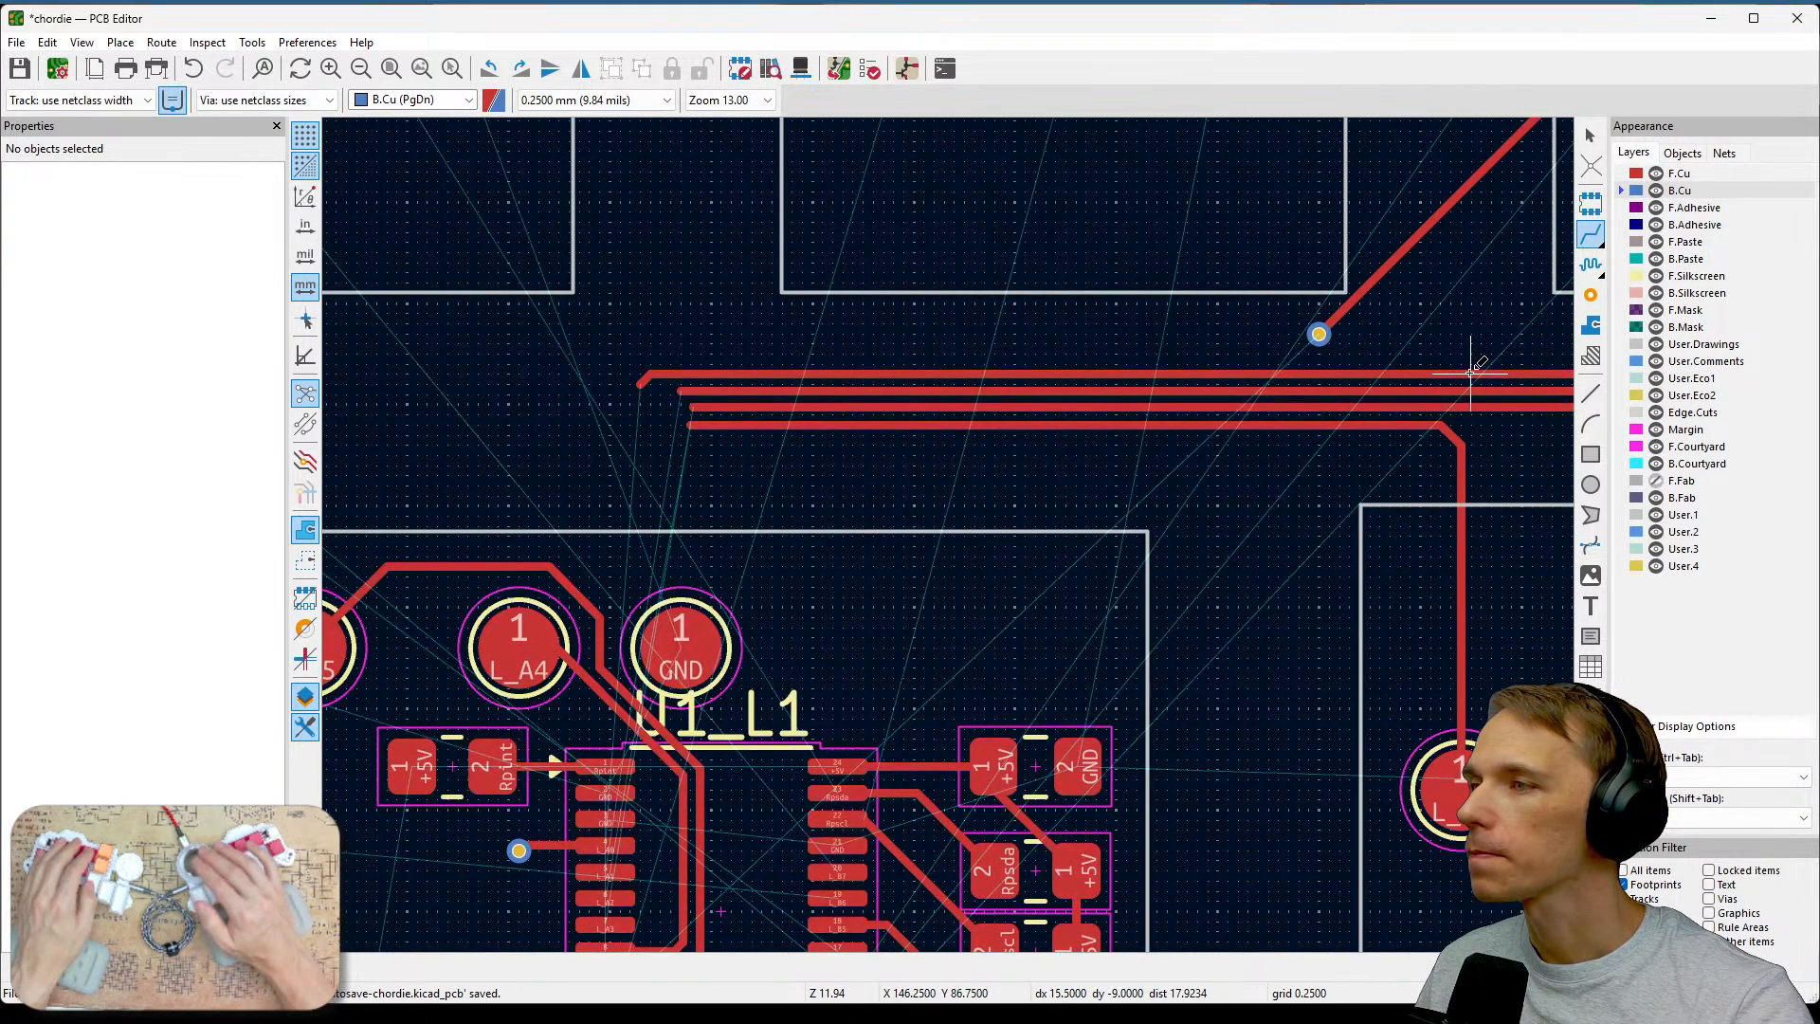
{"action": "left_click", "coordinate": [1317, 334]}
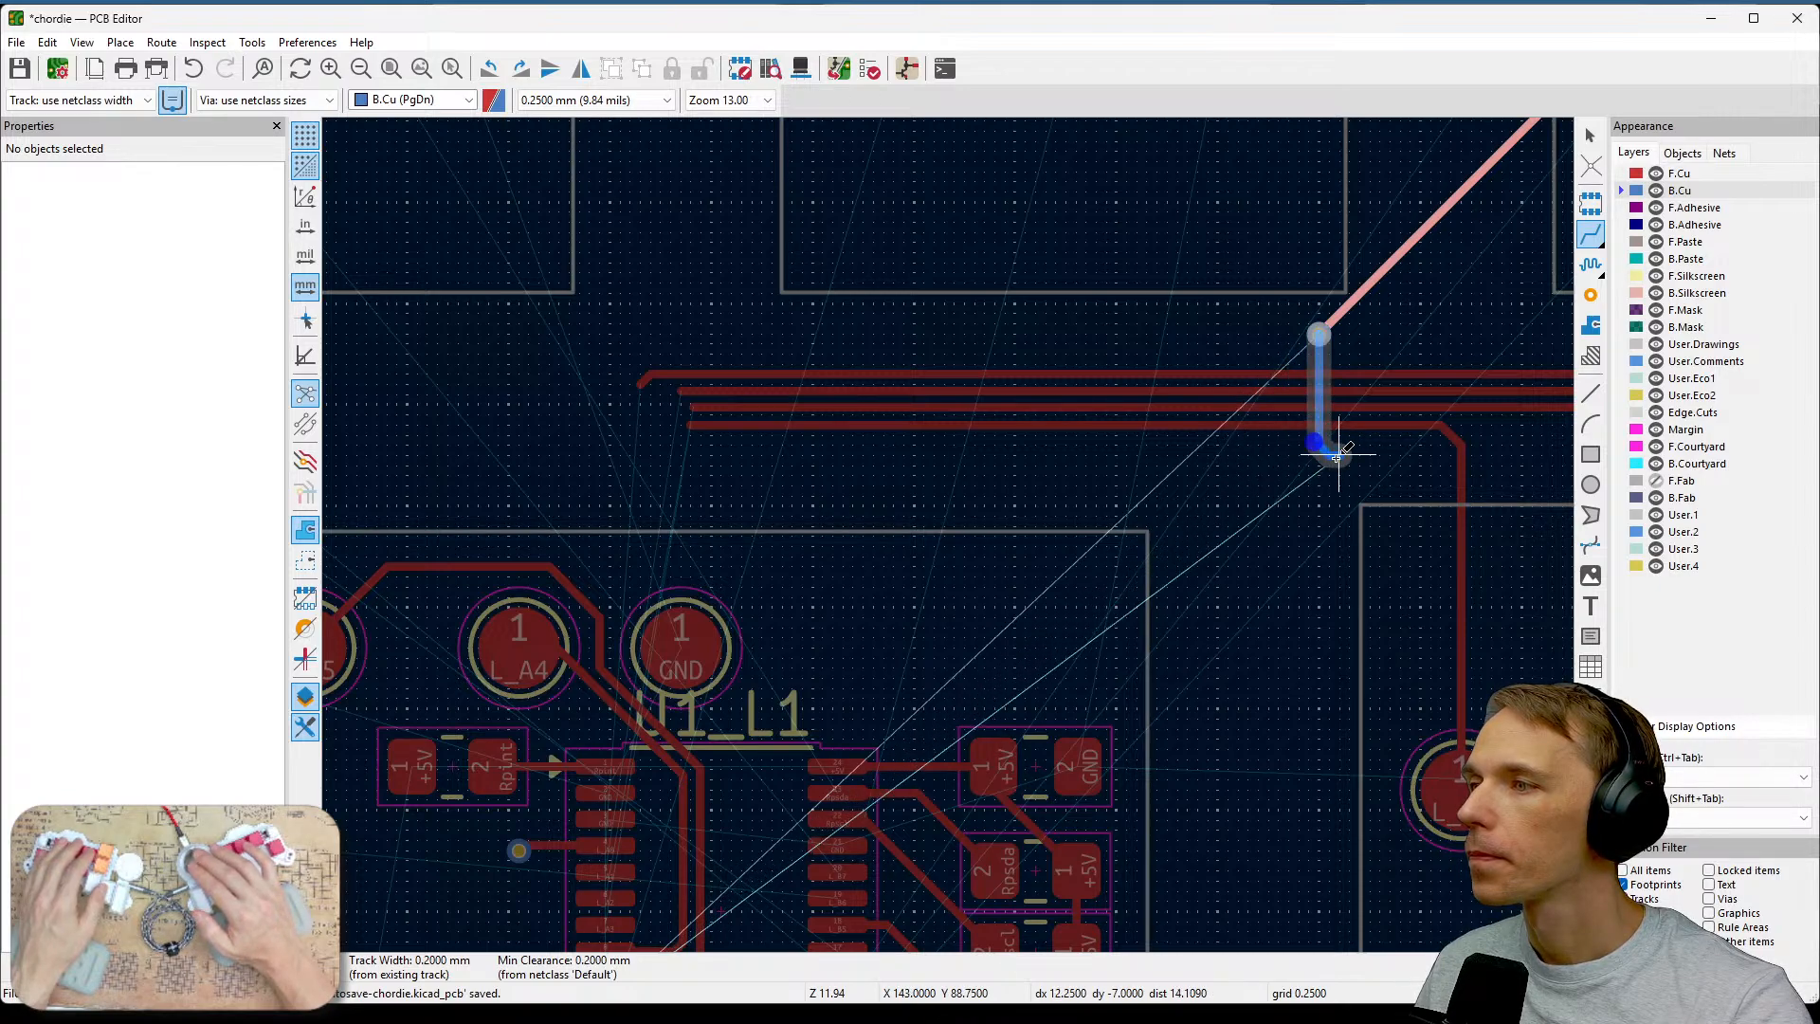
{"action": "double_click", "coordinate": [1322, 445]}
Try to place a via at the lower end of the back-copper L_A6 track on B.Cu and F.Cu.
{"action": "scroll", "coordinate": [1322, 446], "scroll_direction": "up", "scroll_amount": 2}
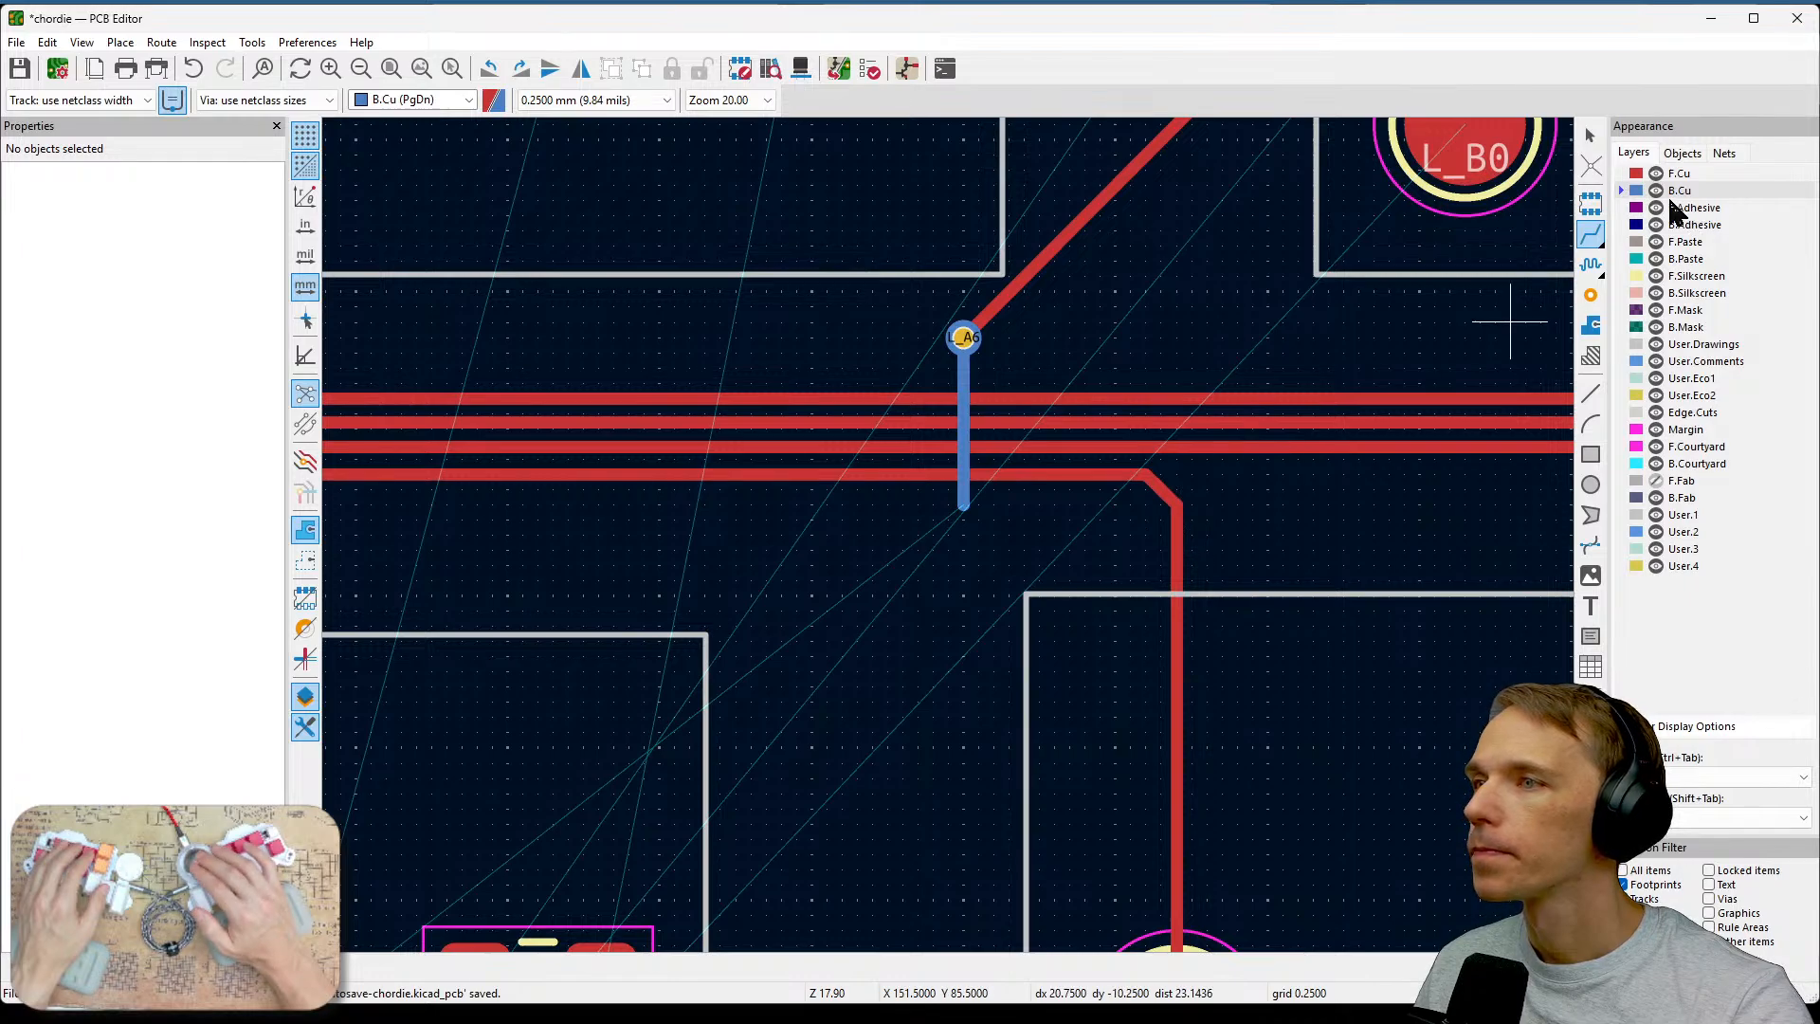
{"action": "left_click", "coordinate": [1591, 295]}
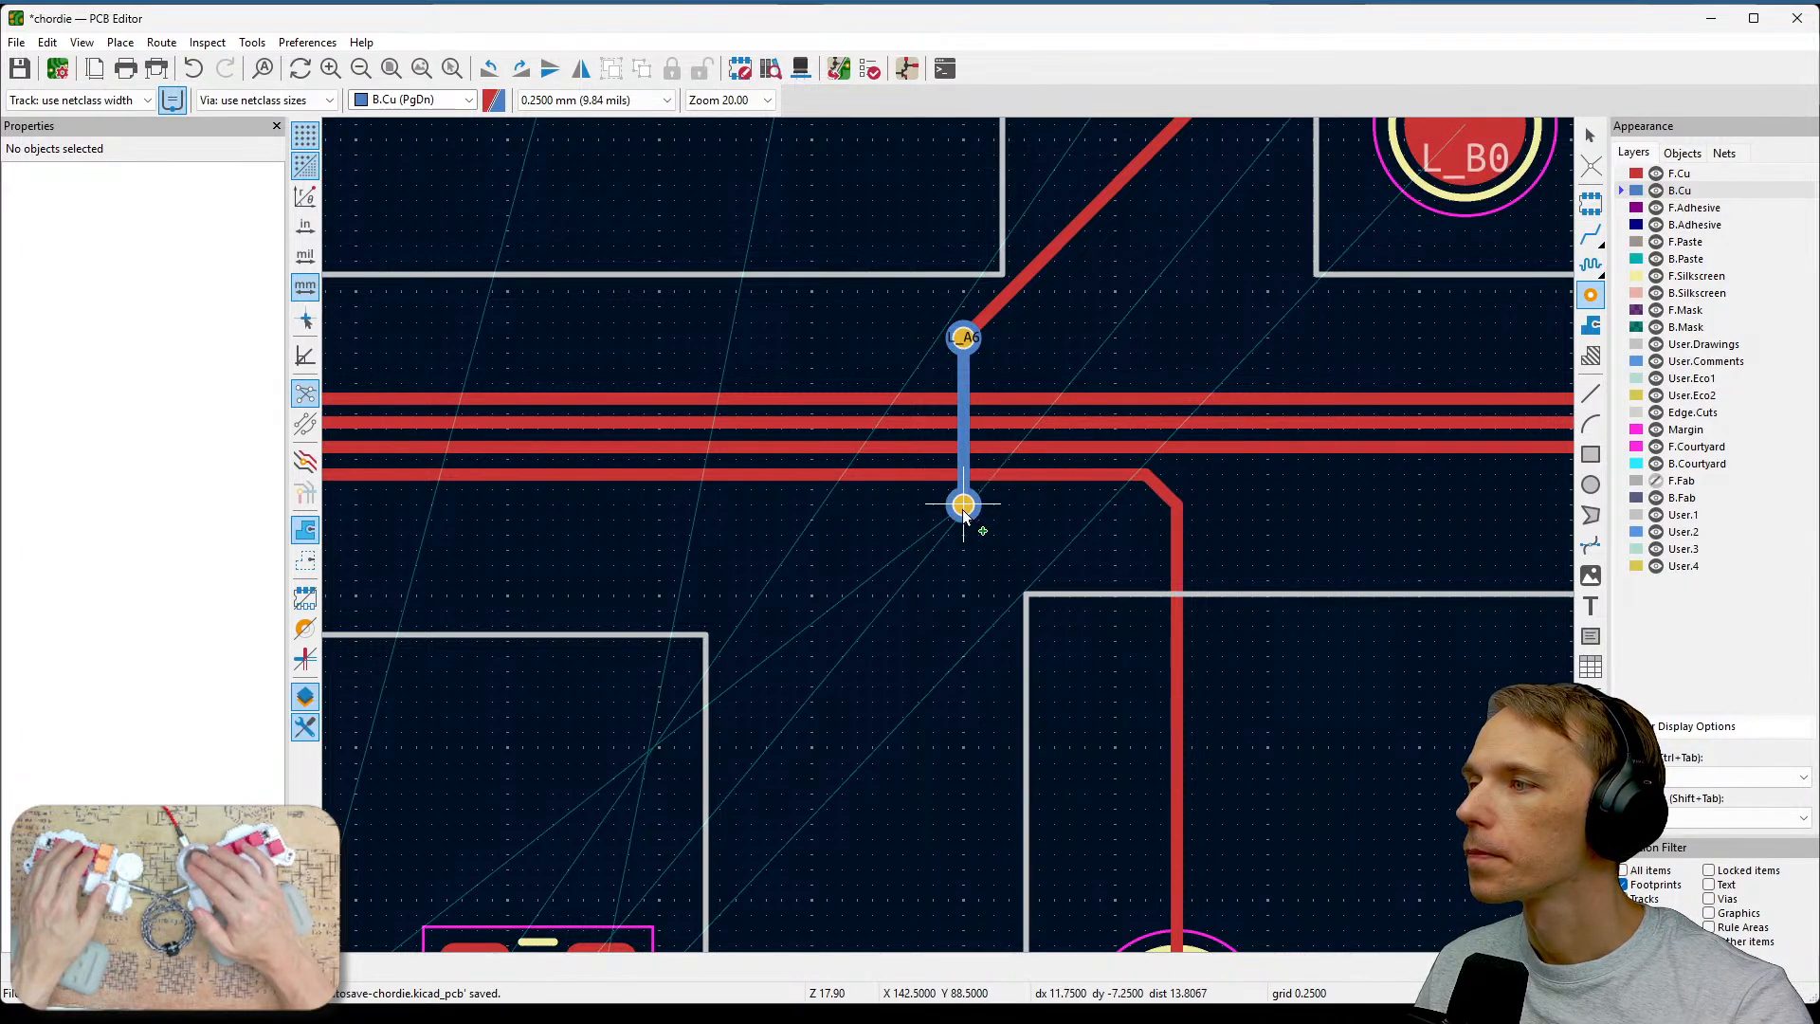
{"action": "left_click", "coordinate": [963, 509]}
{"action": "key", "text": "Escape"}
{"action": "middle_click_drag", "start_coordinate": [917, 589], "coordinate": [1140, 597]}
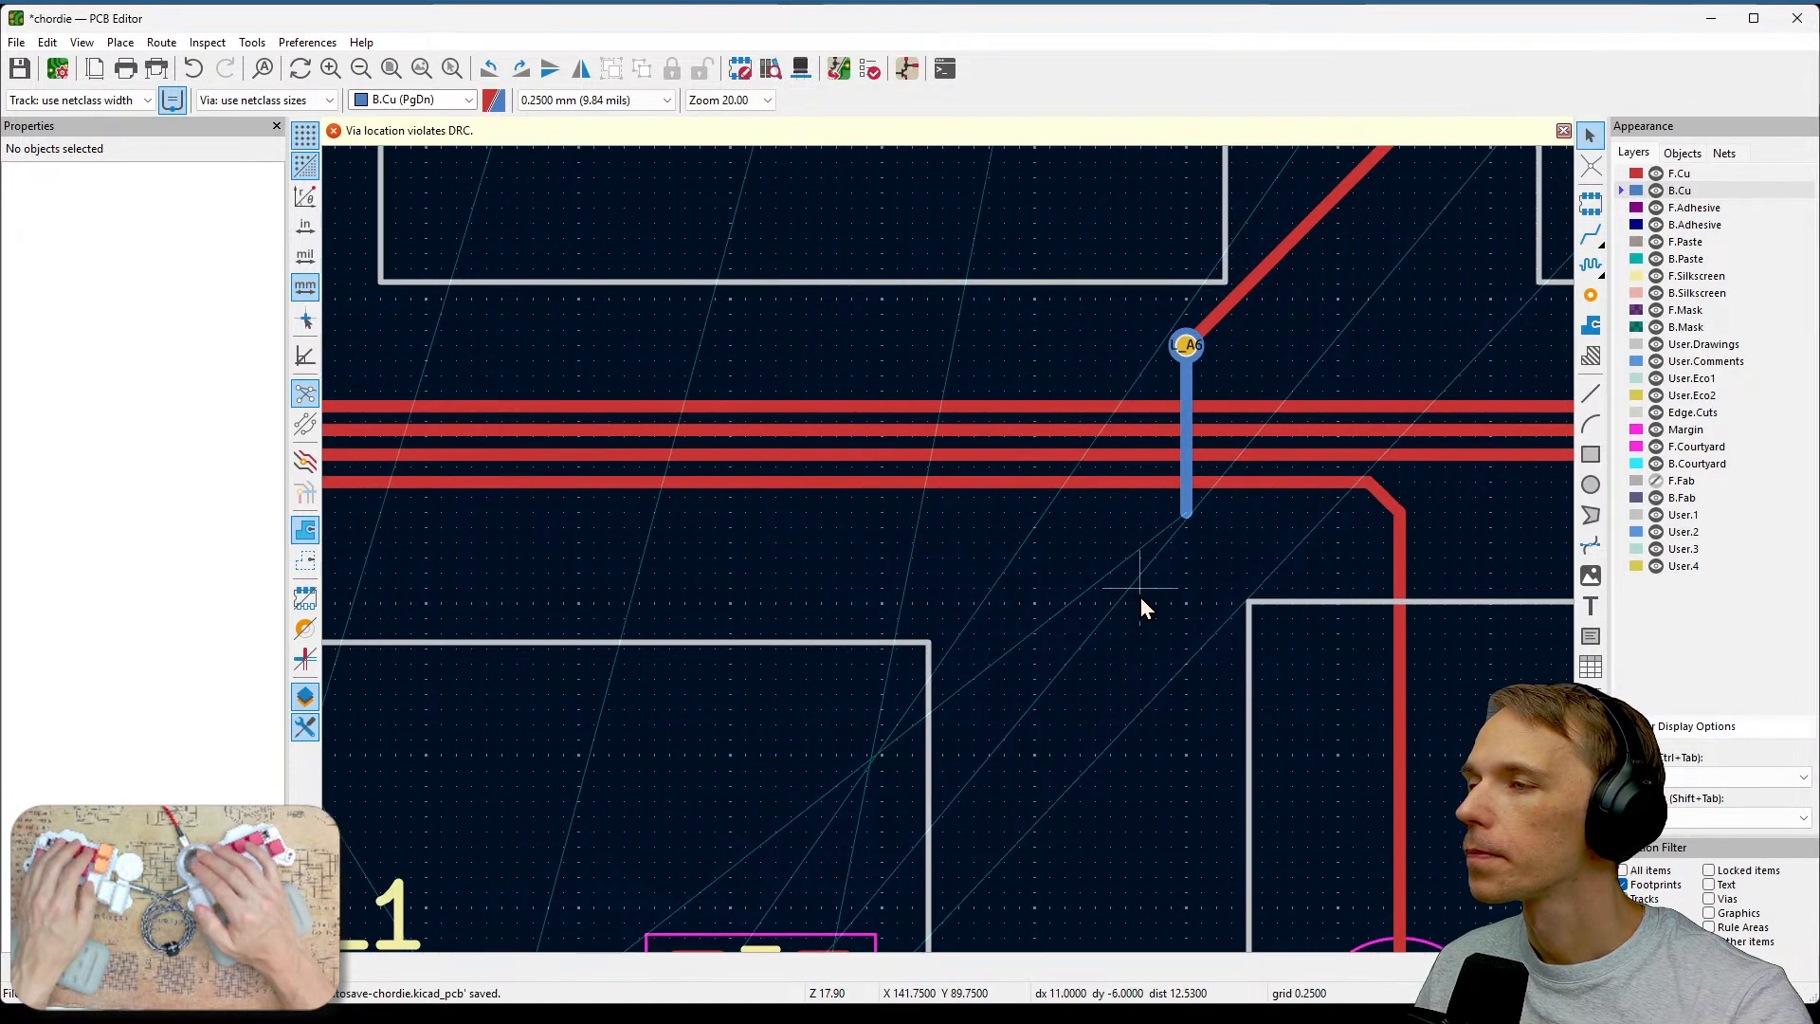
{"action": "left_click", "coordinate": [1590, 295]}
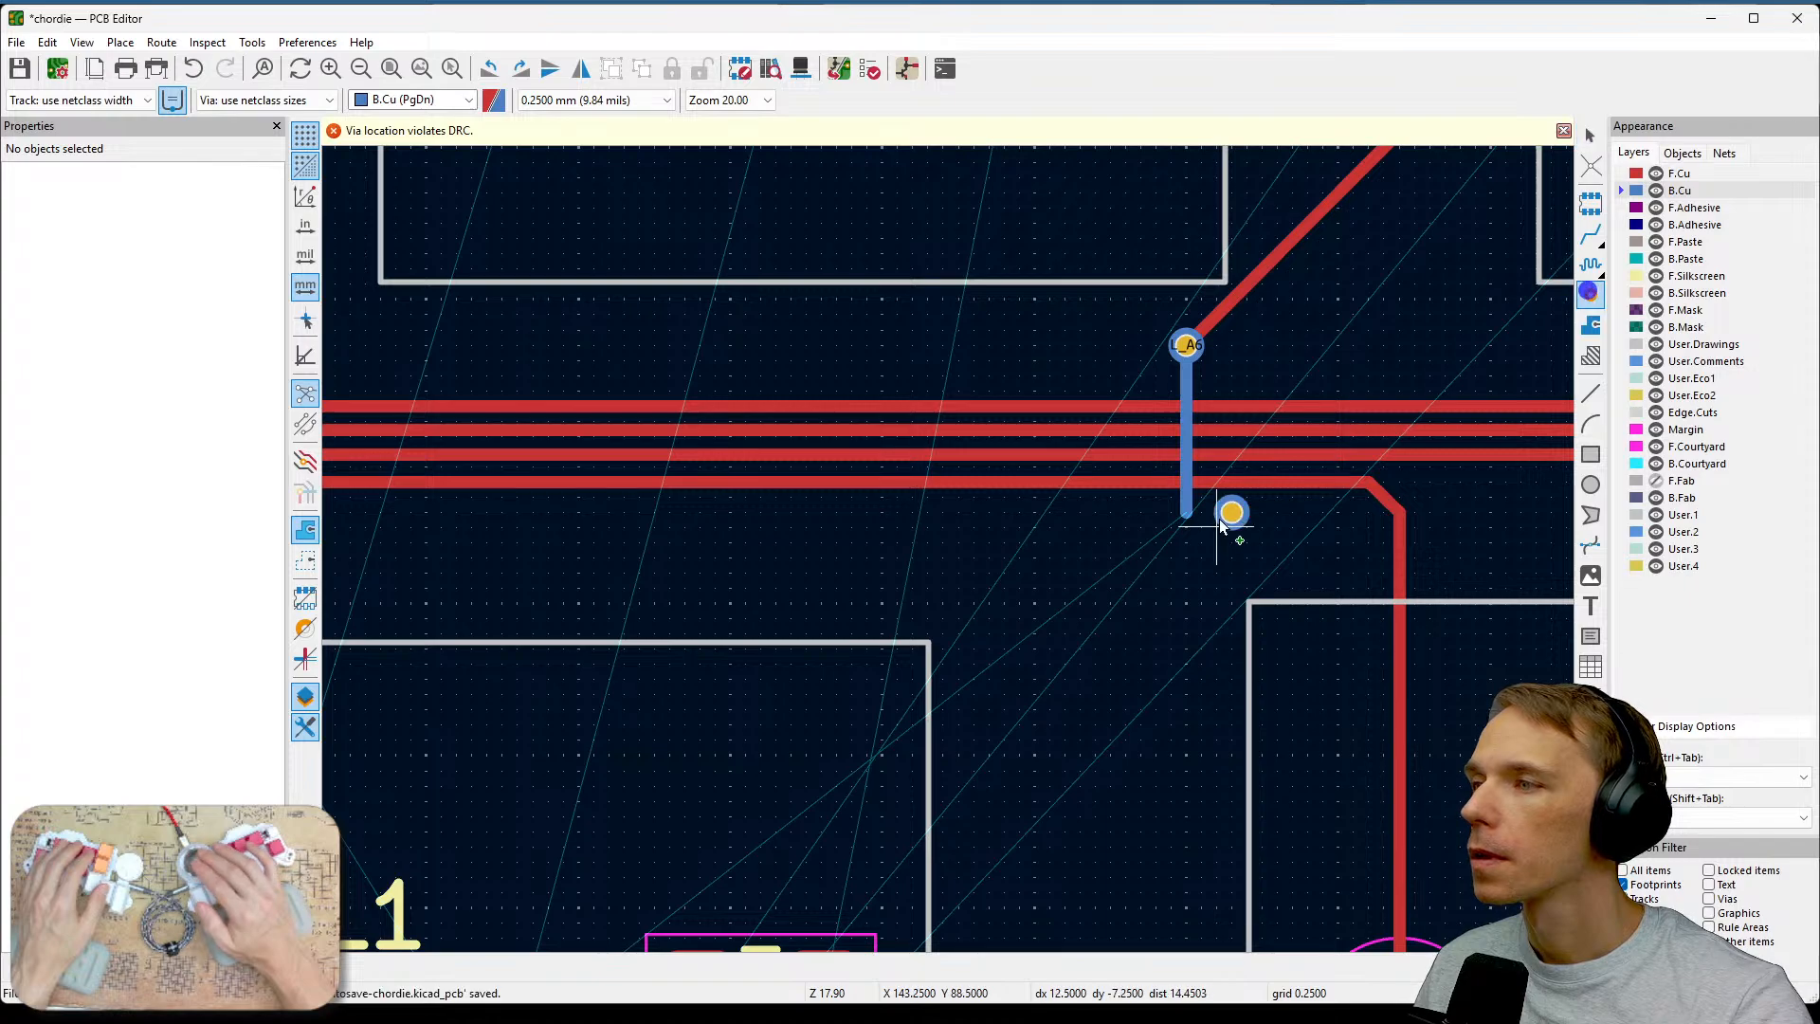
{"action": "key", "text": "Escape"}
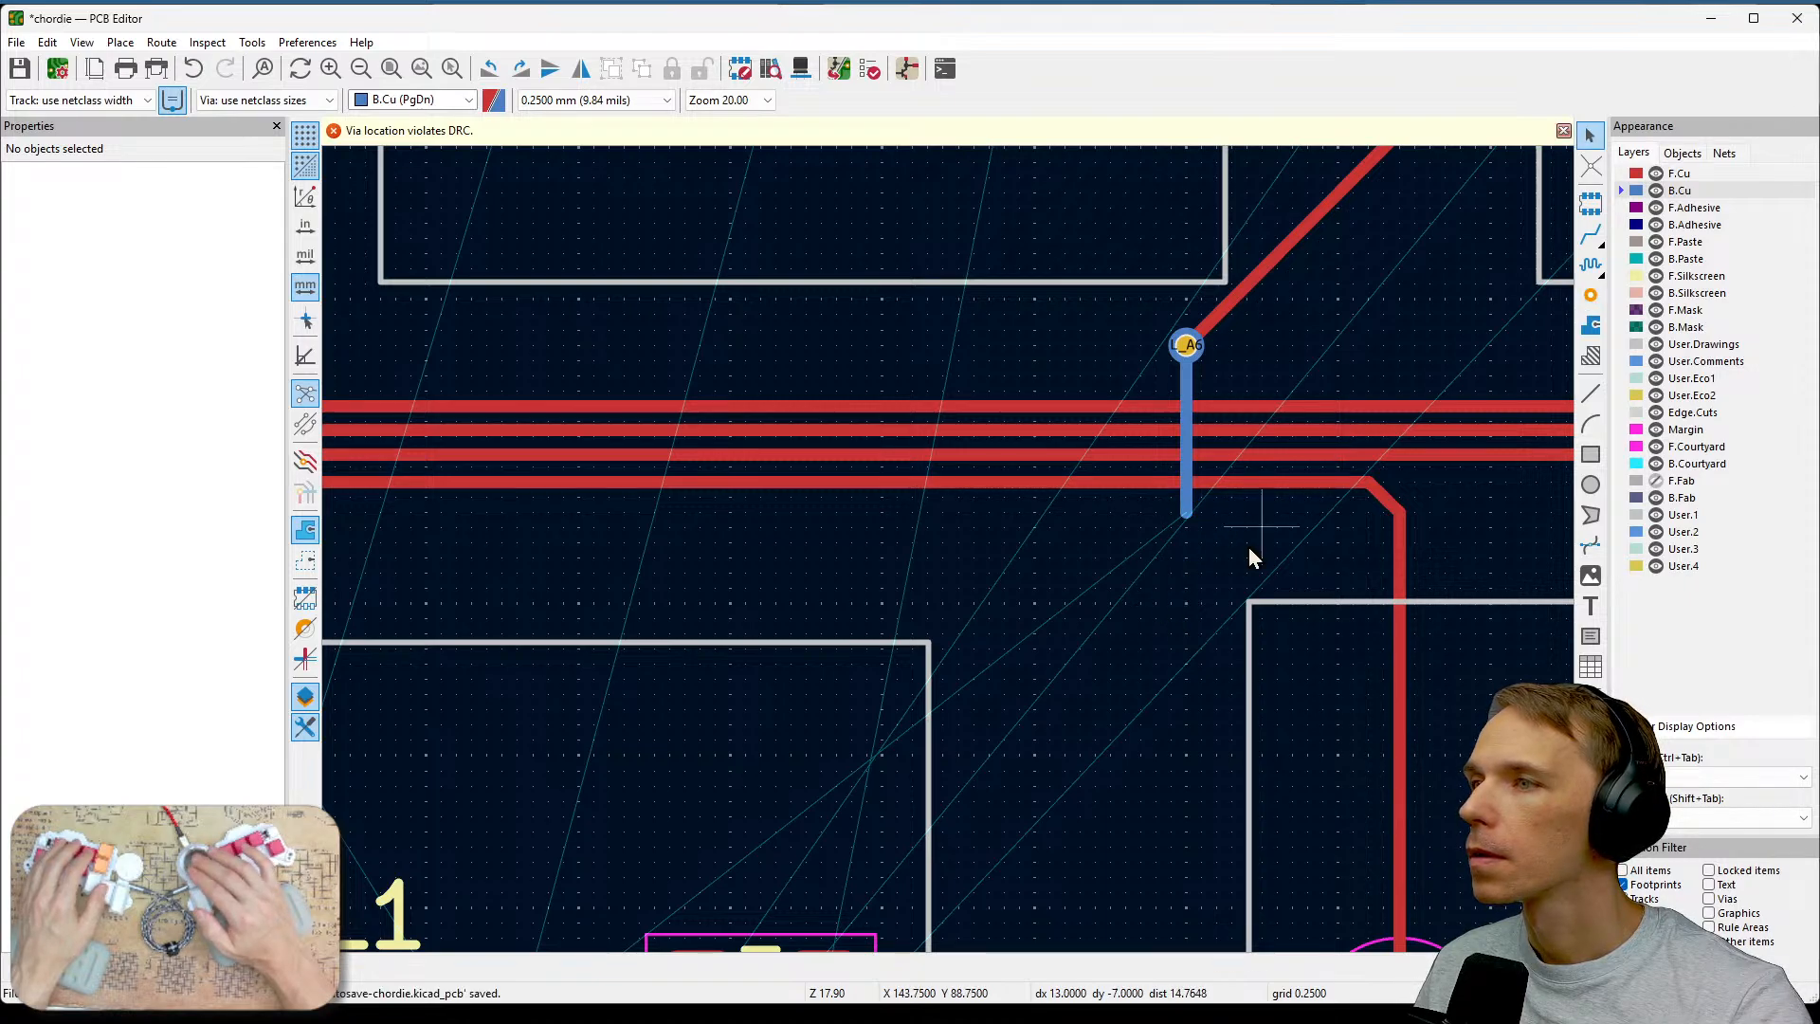
{"action": "left_click", "coordinate": [1635, 174]}
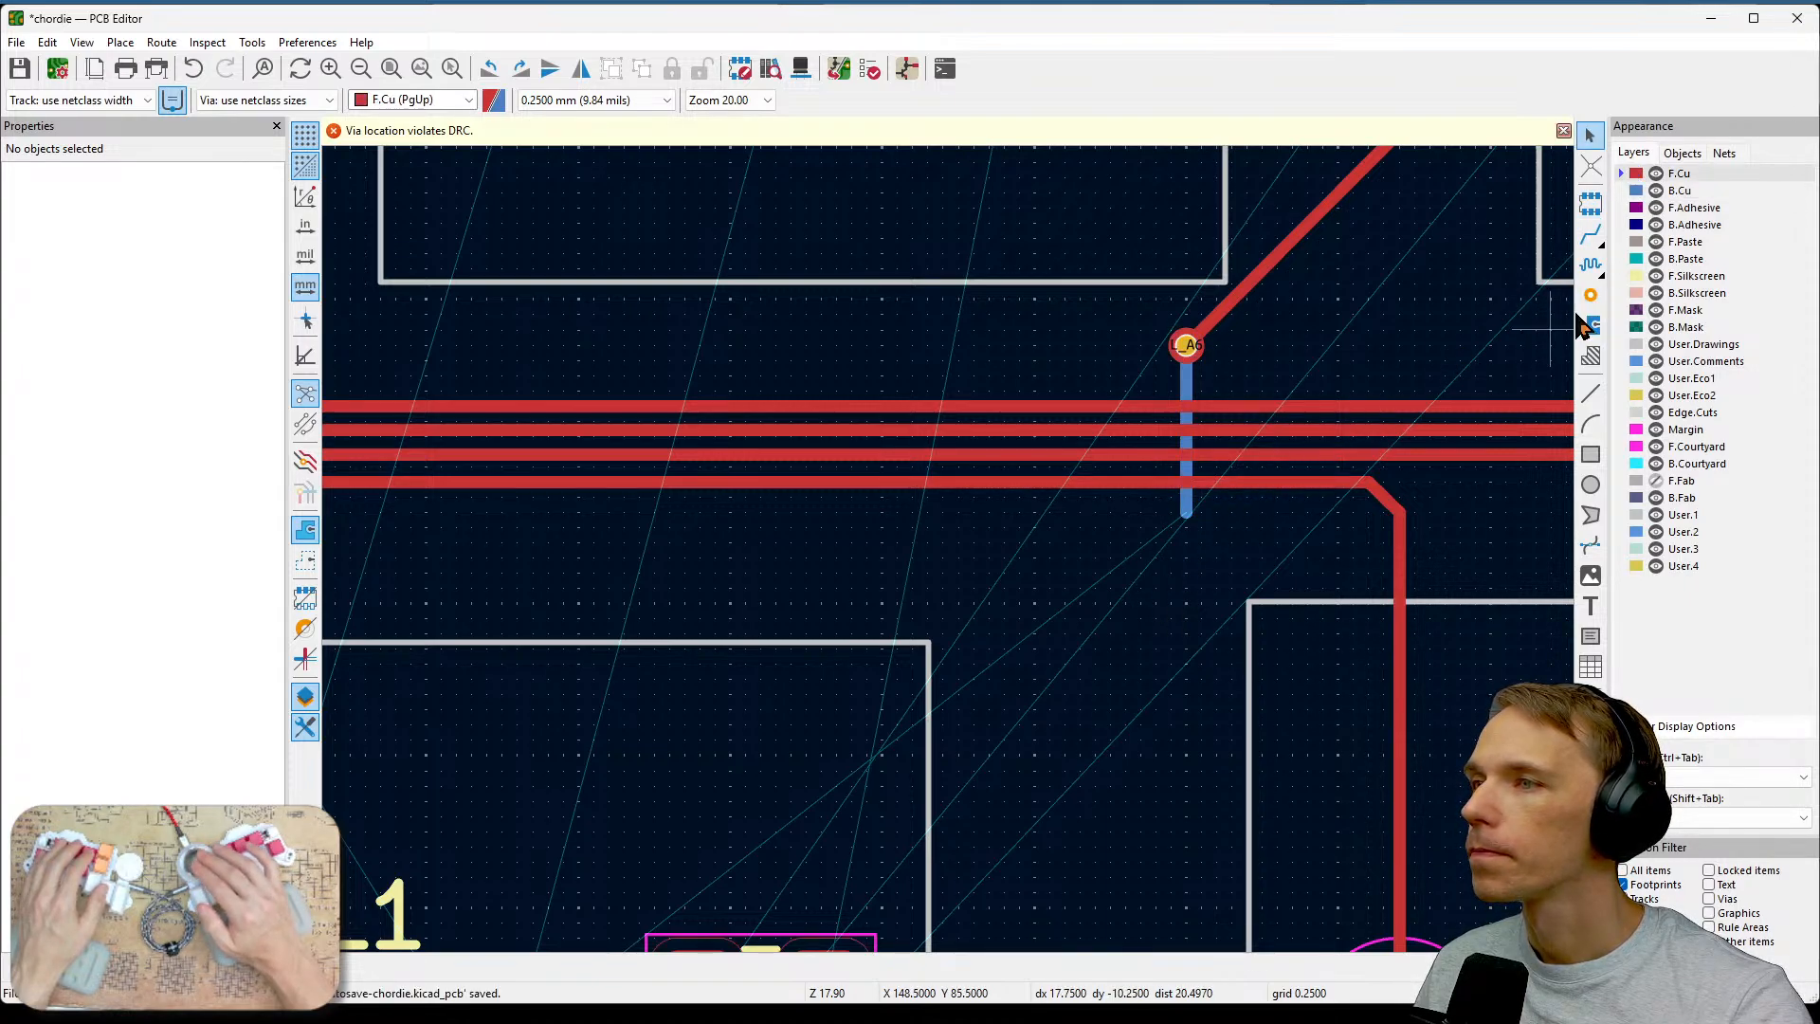
{"action": "left_click", "coordinate": [1590, 295]}
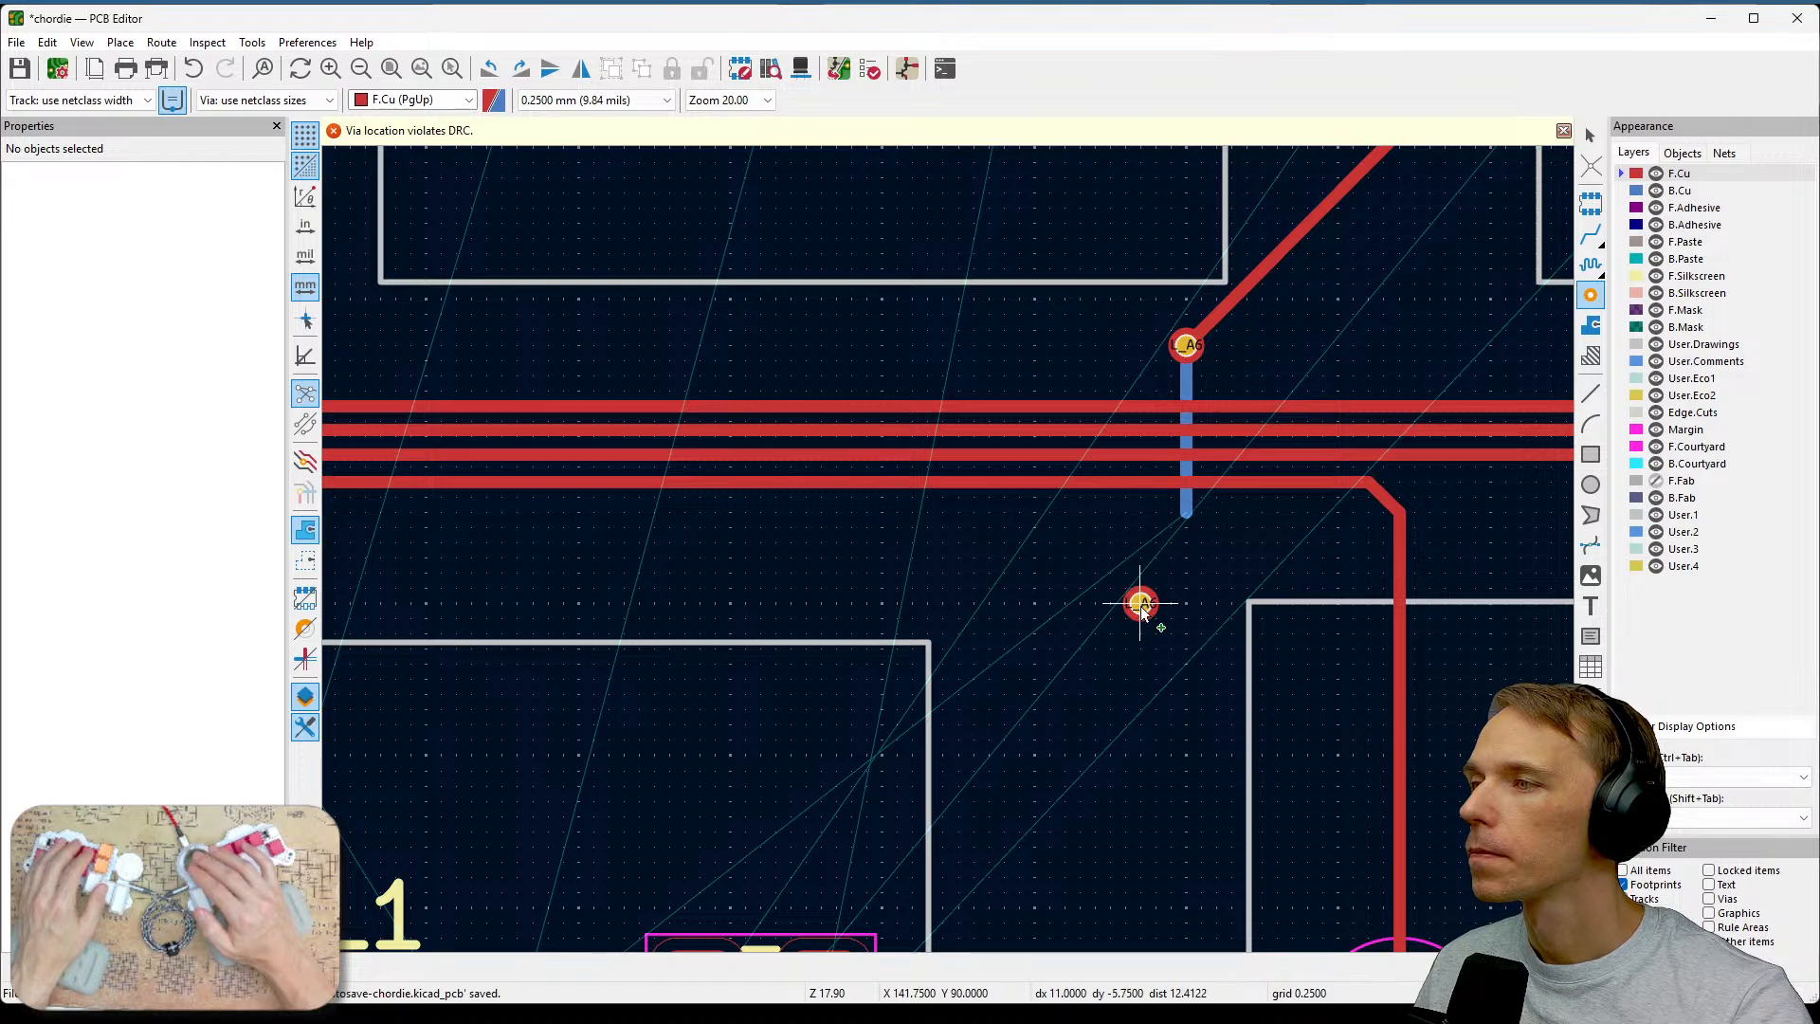
{"action": "key", "text": "Escape"}
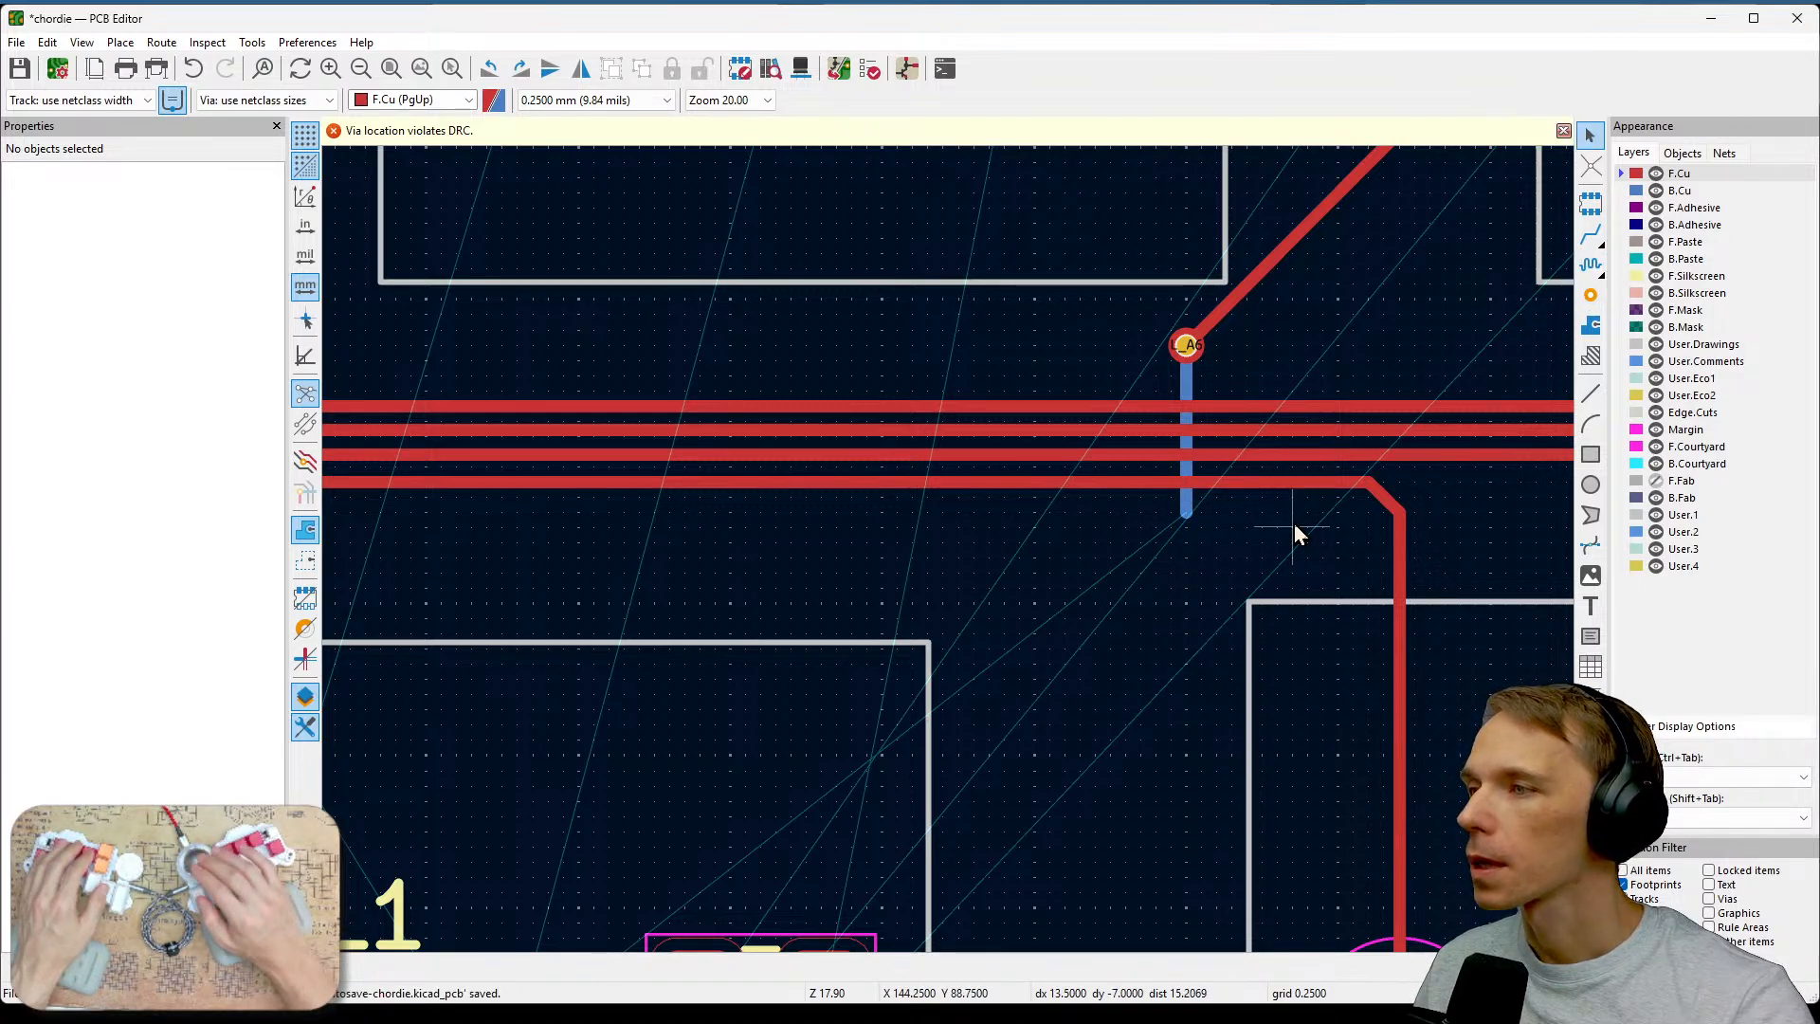
{"action": "left_click", "coordinate": [1590, 234]}
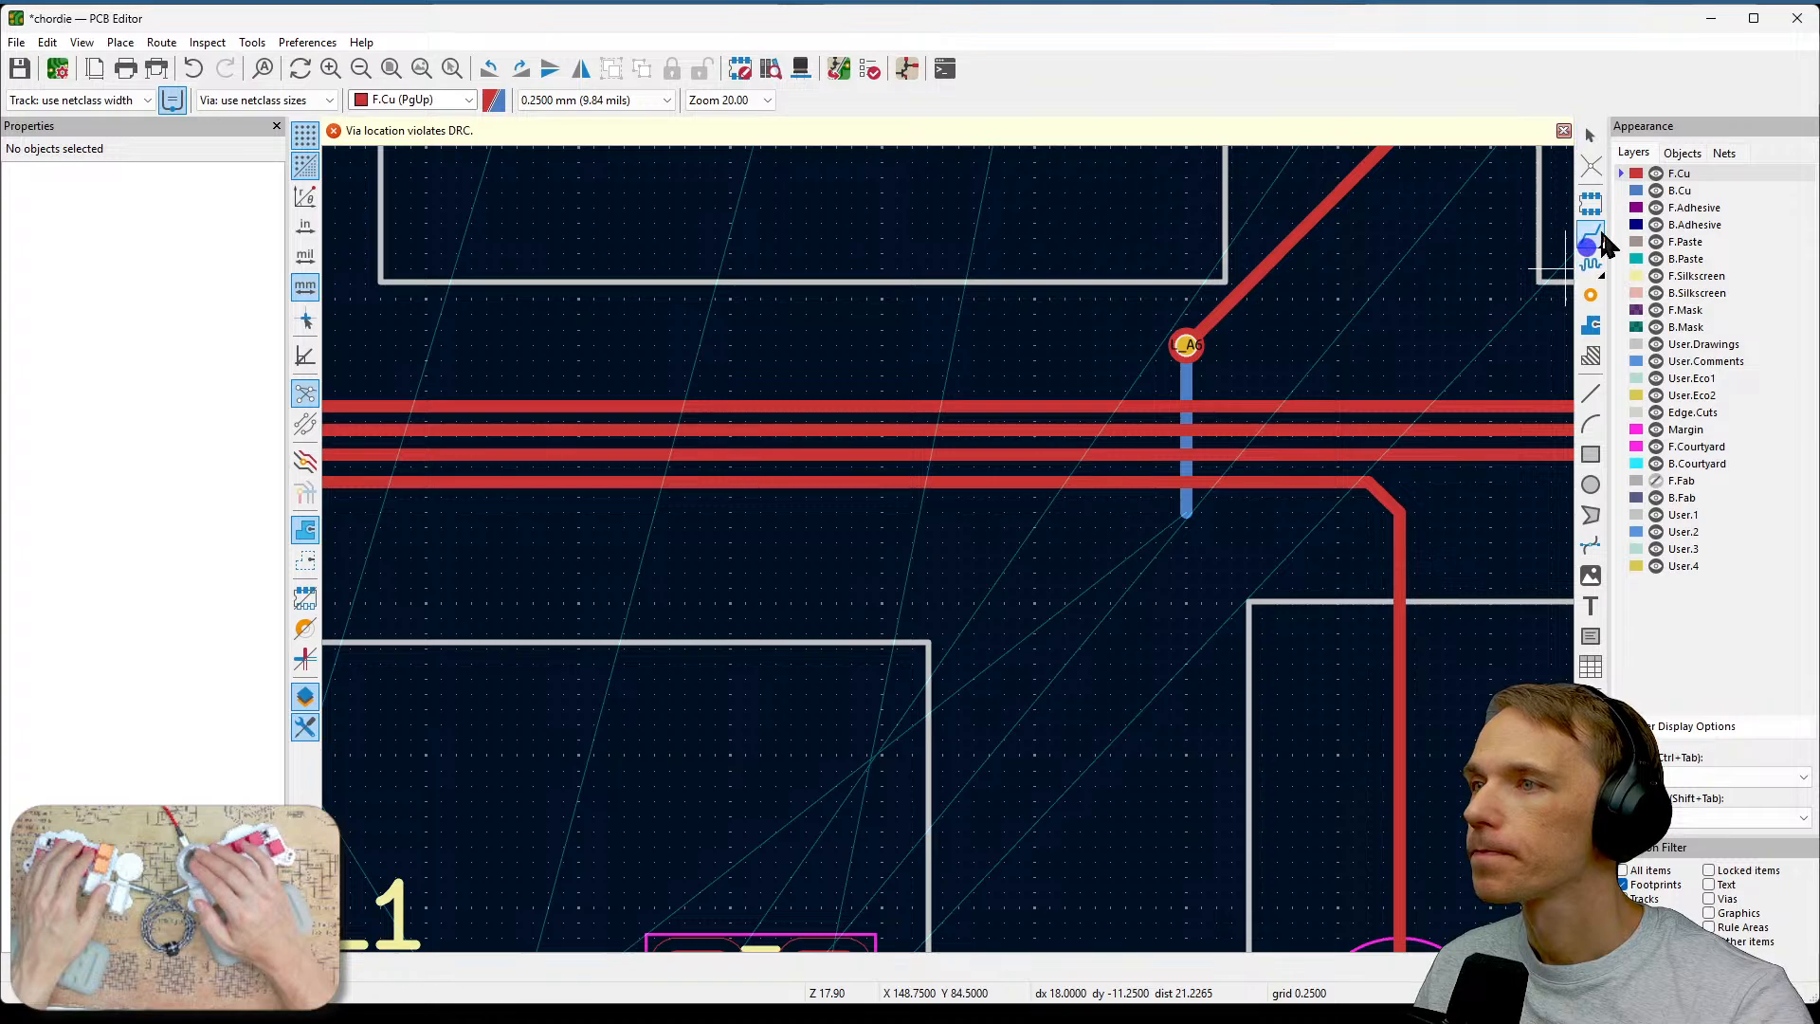
{"action": "left_click", "coordinate": [1647, 190]}
{"action": "left_click", "coordinate": [1188, 524]}
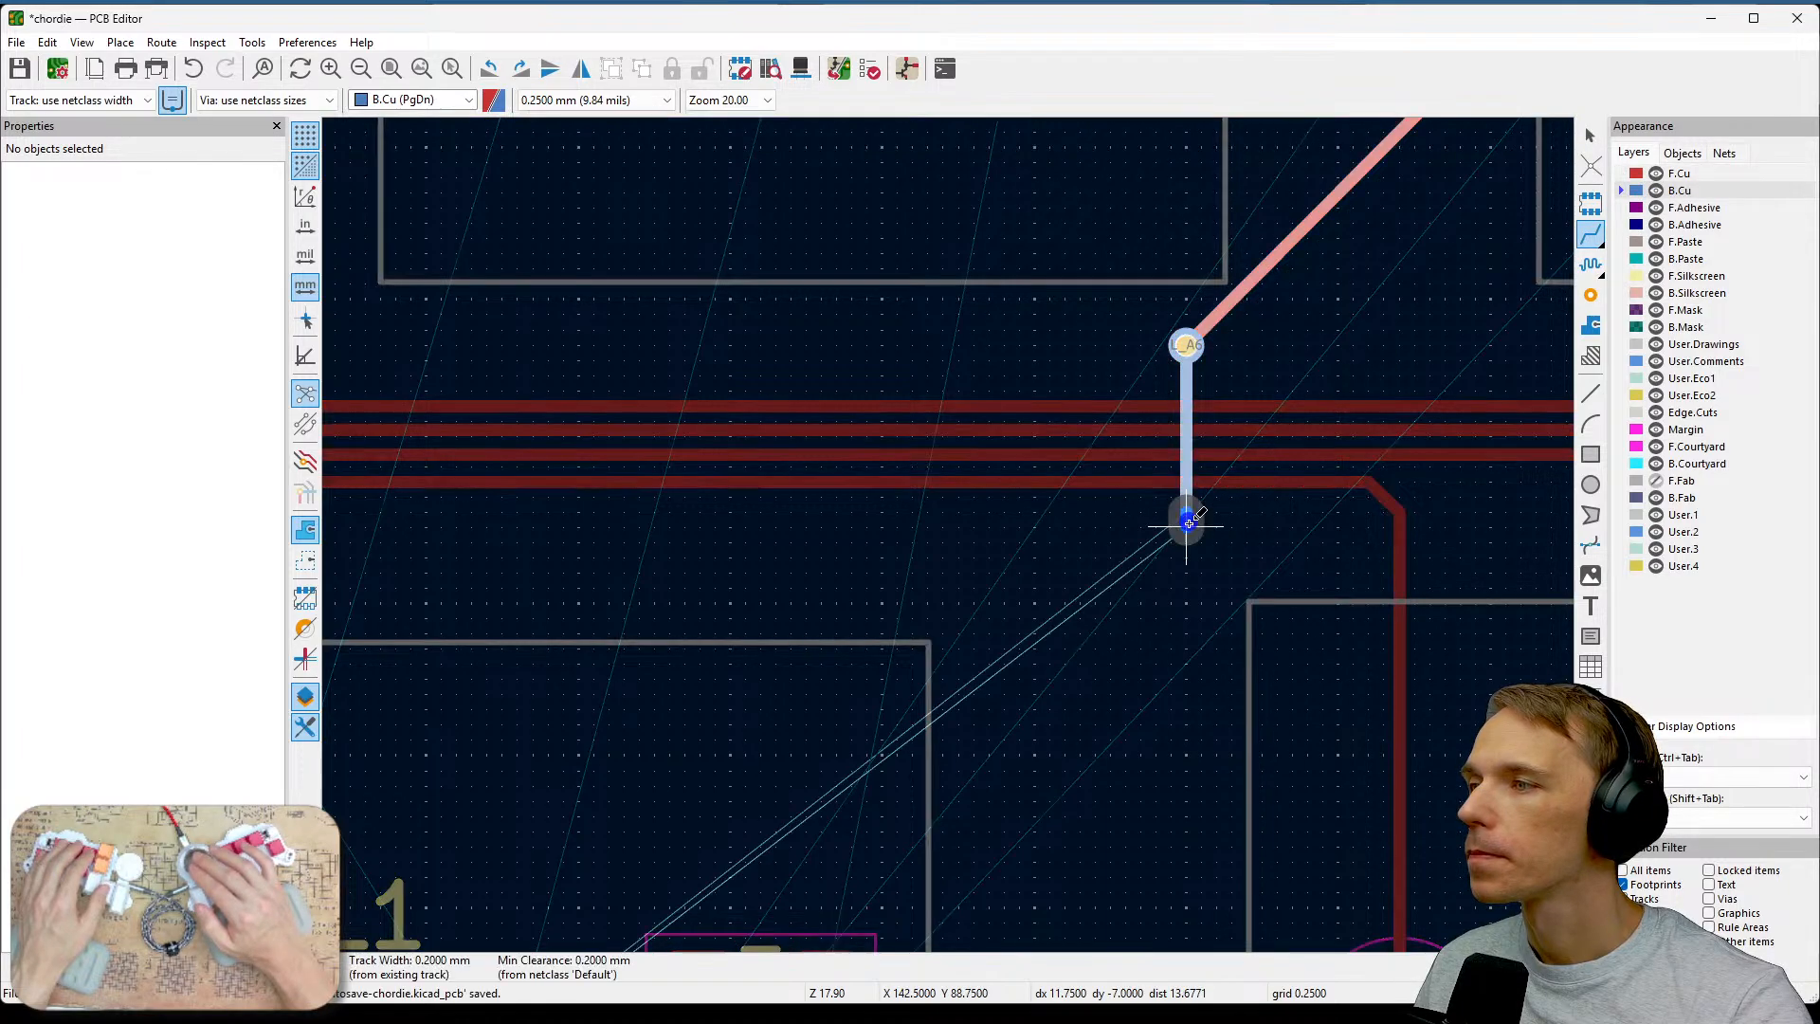
{"action": "key", "text": "Escape"}
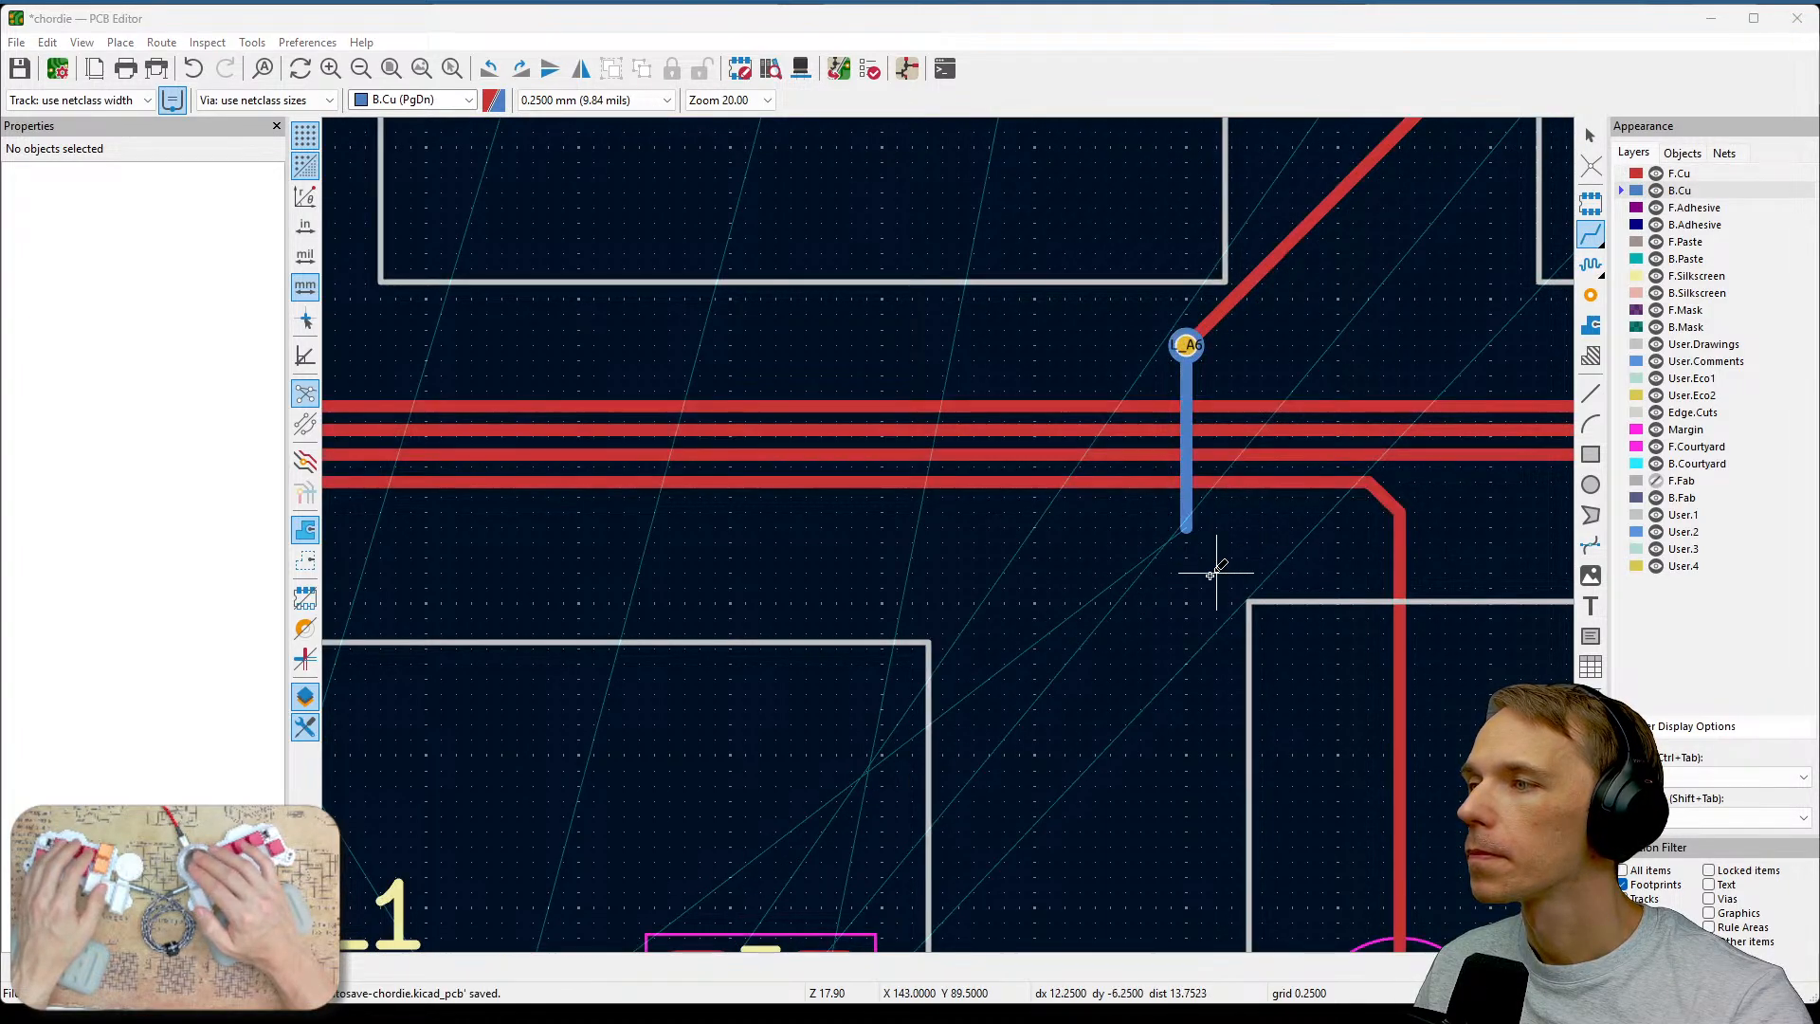
Place a via at the lower end of the back-copper L_A6 track.
{"action": "left_click", "coordinate": [1591, 292]}
{"action": "key", "text": "Escape"}
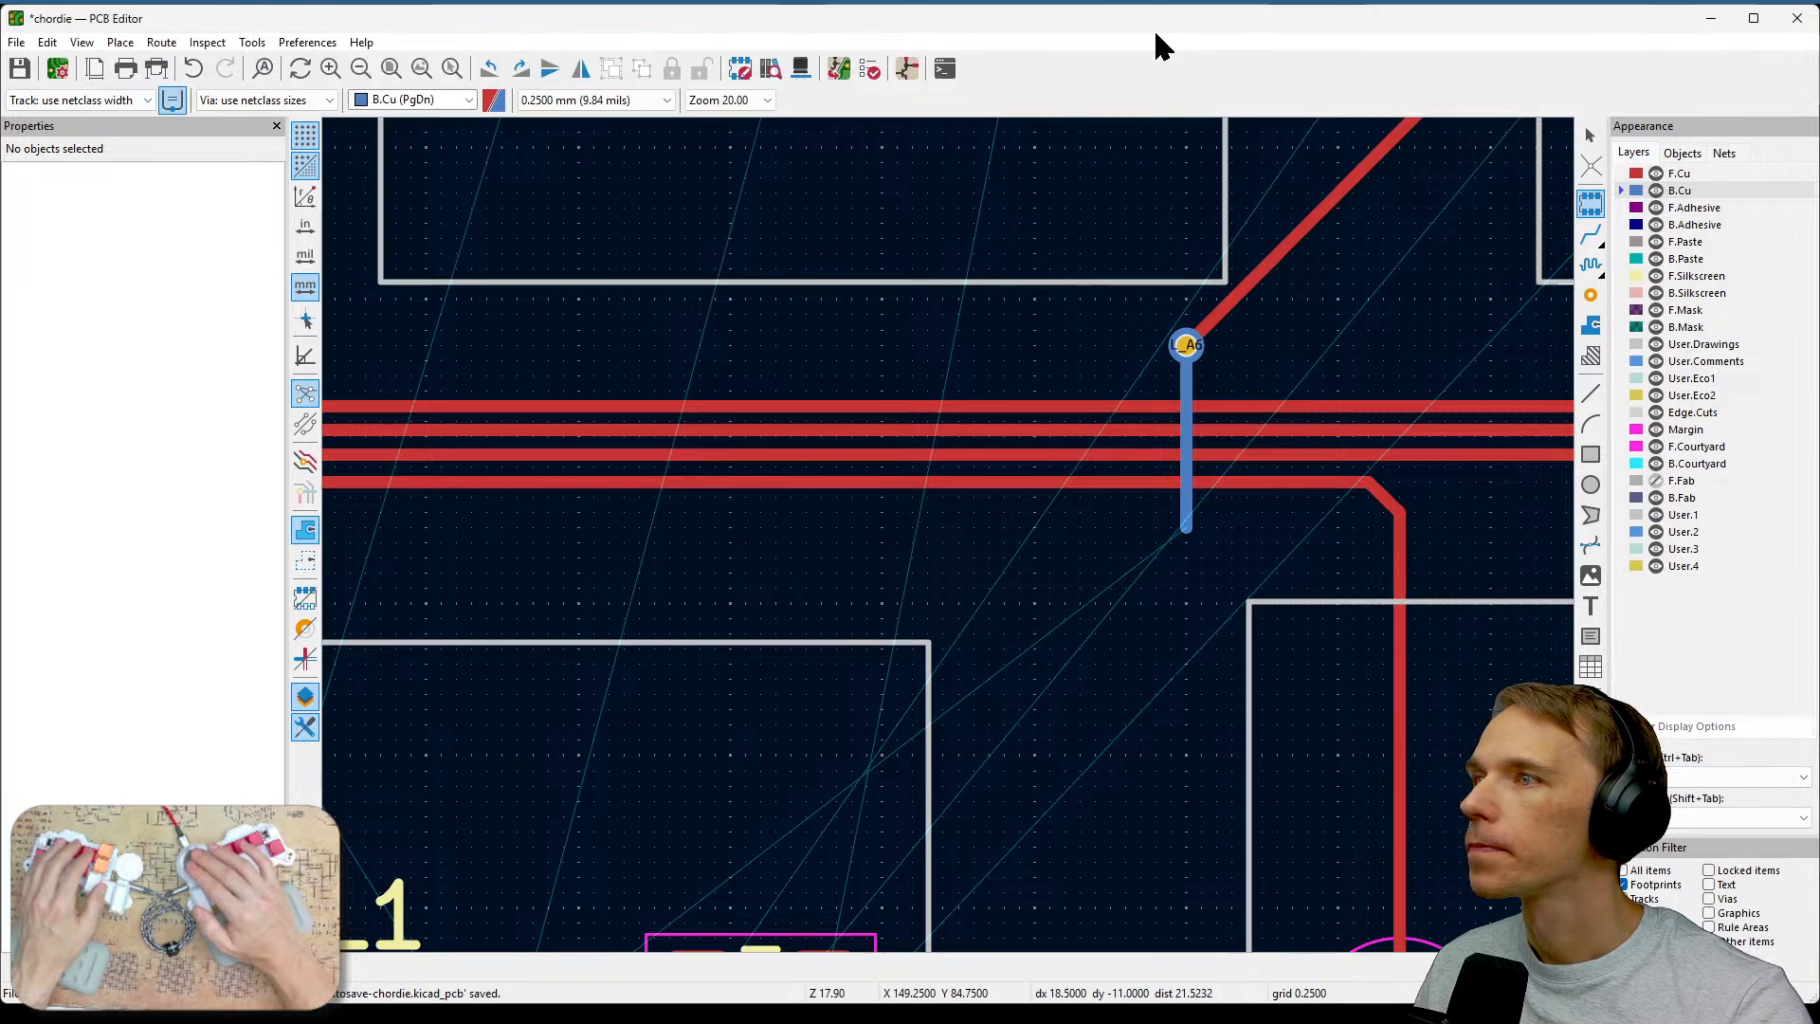
{"action": "left_click", "coordinate": [1590, 294]}
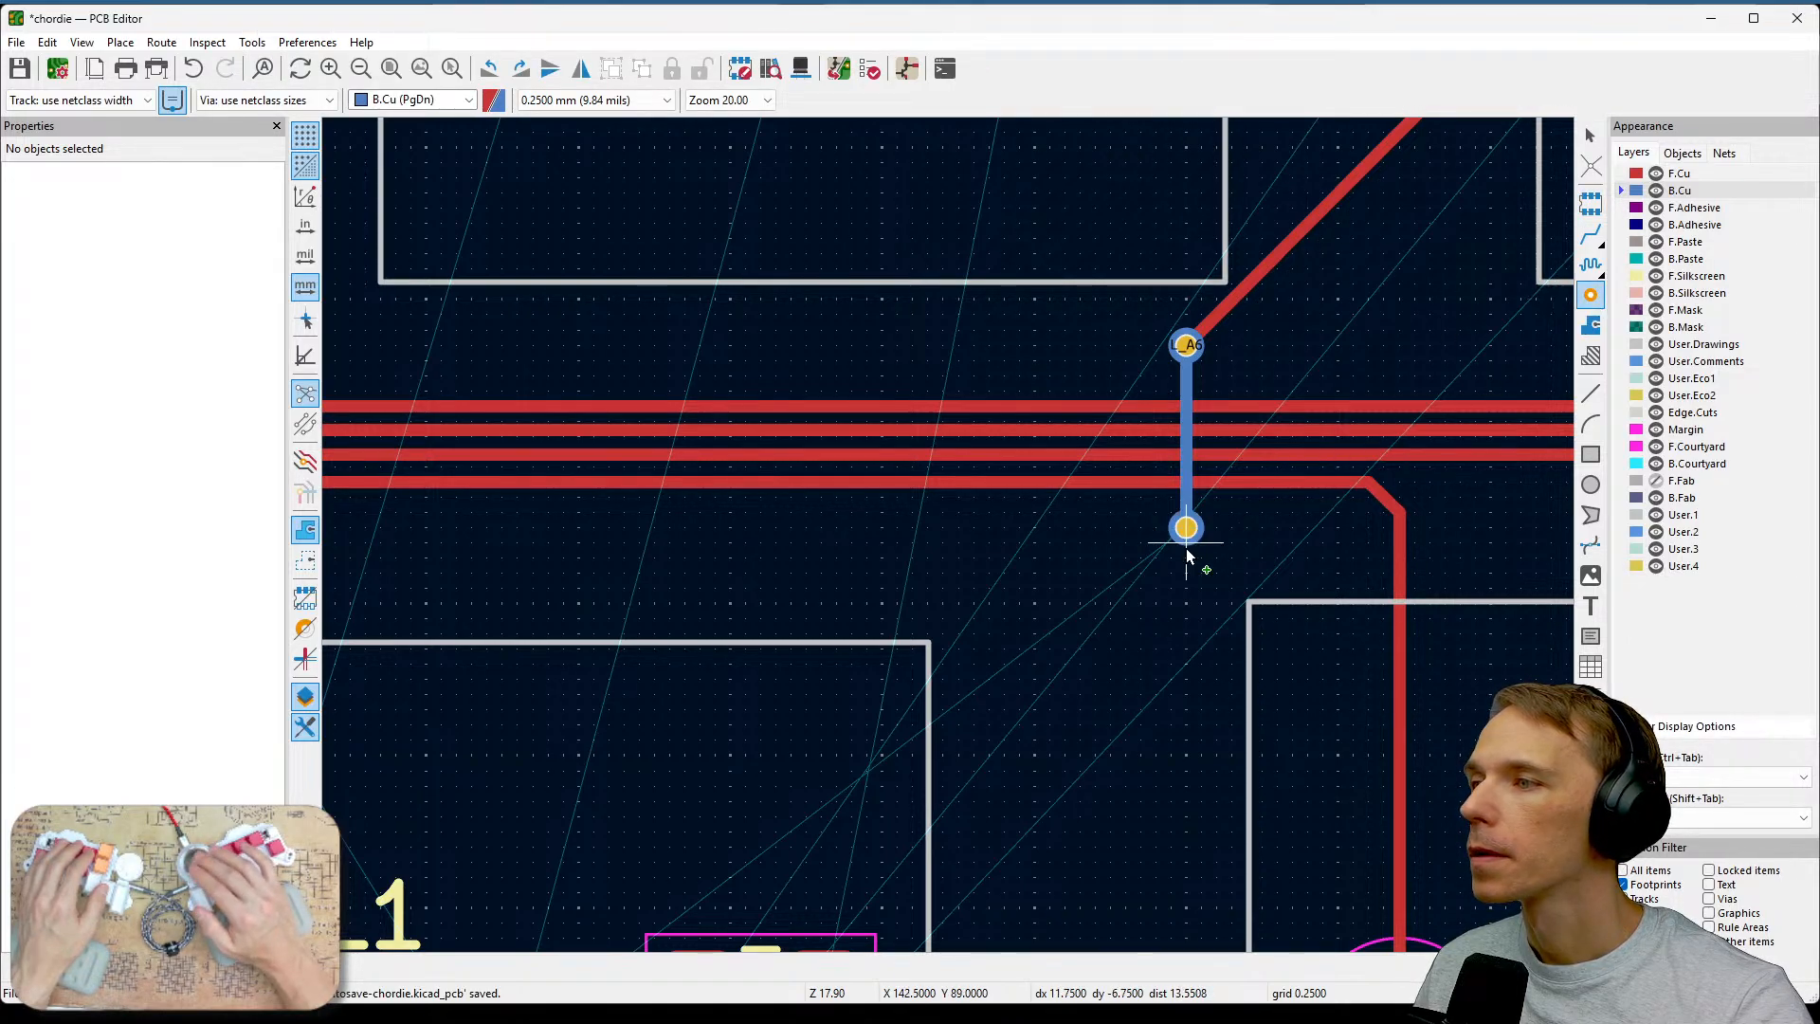
{"action": "left_click", "coordinate": [1187, 543]}
Enable vias in the selection filter.
{"action": "middle_click_drag", "start_coordinate": [1105, 600], "coordinate": [1458, 512]}
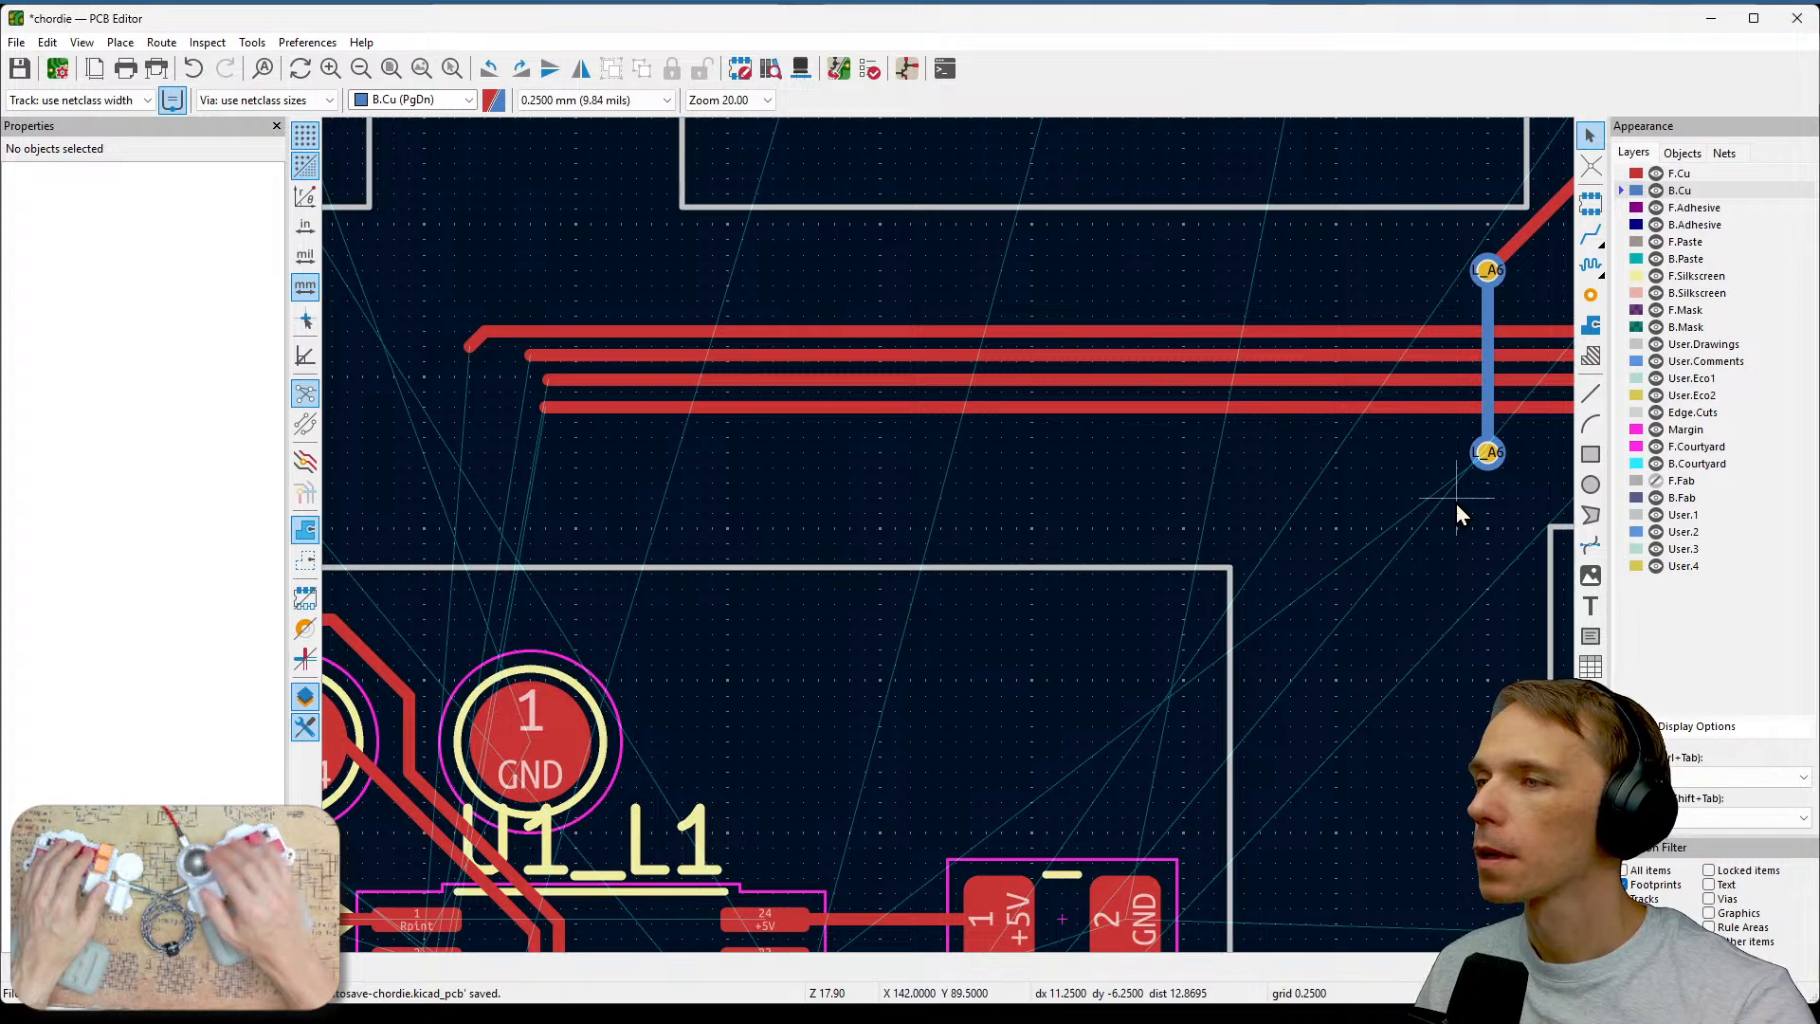
{"action": "scroll", "coordinate": [1495, 457], "scroll_direction": "up", "scroll_amount": 2}
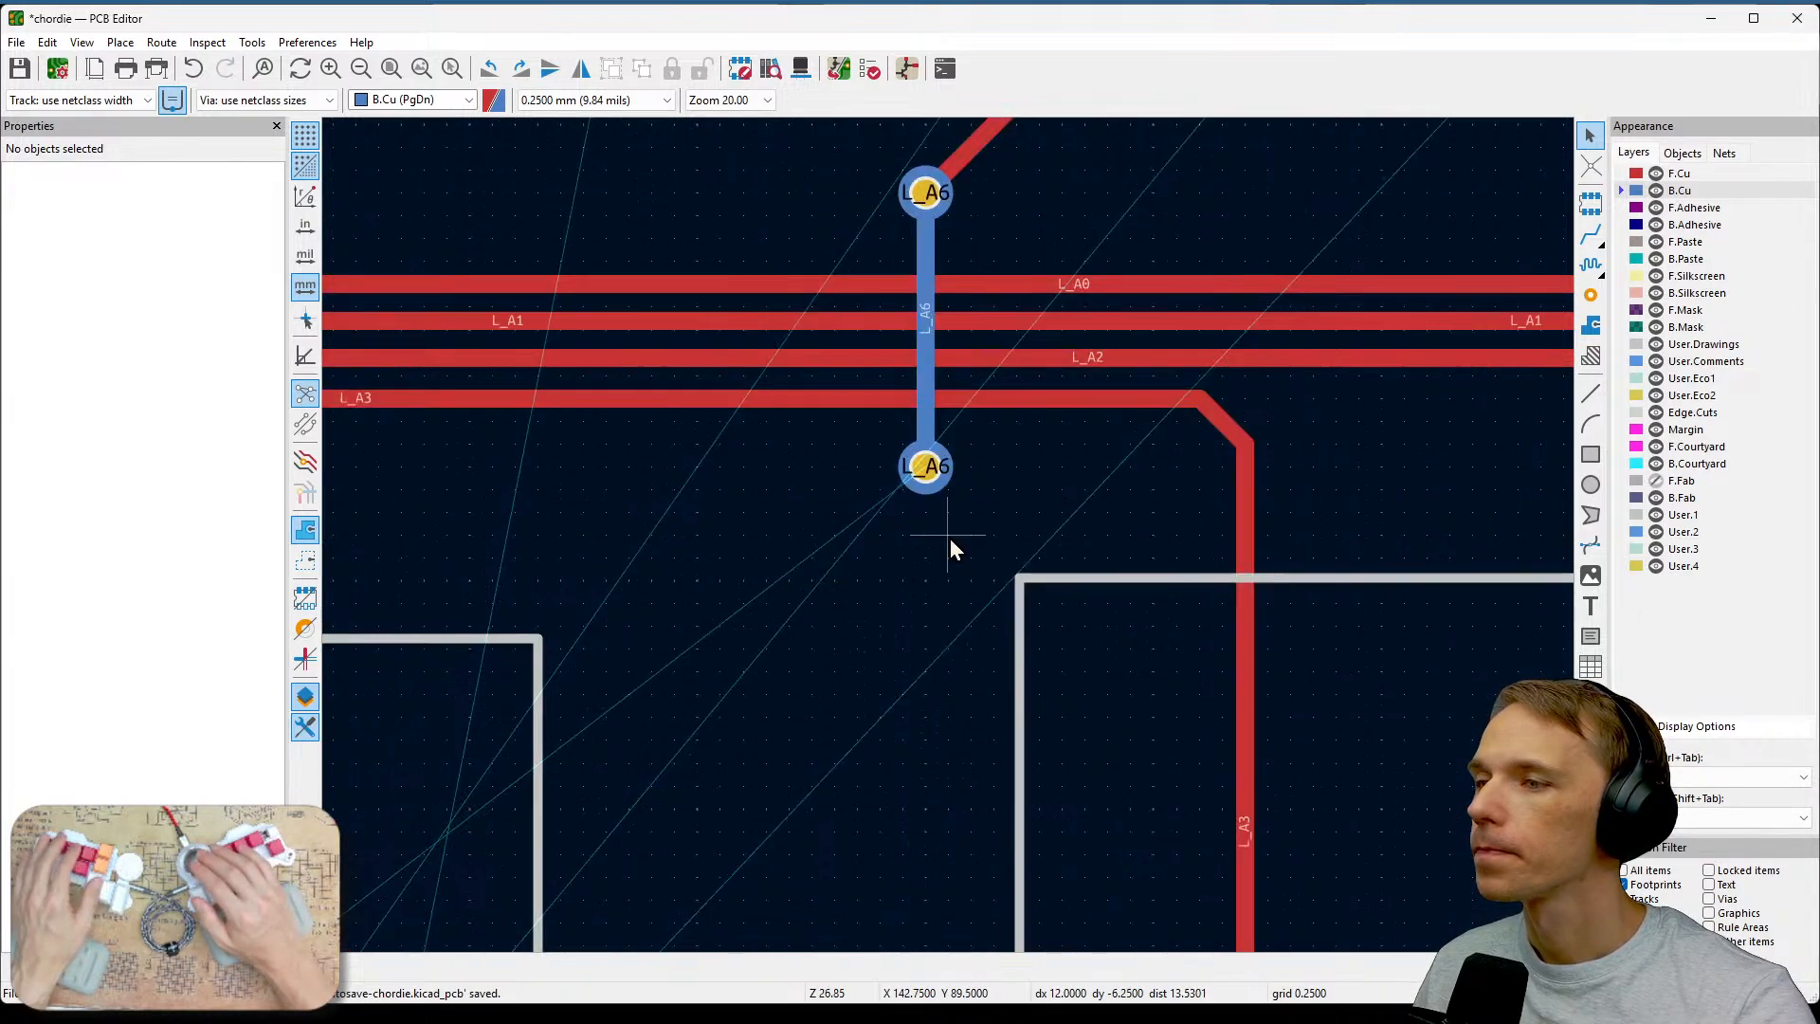
{"action": "left_click", "coordinate": [1721, 899]}
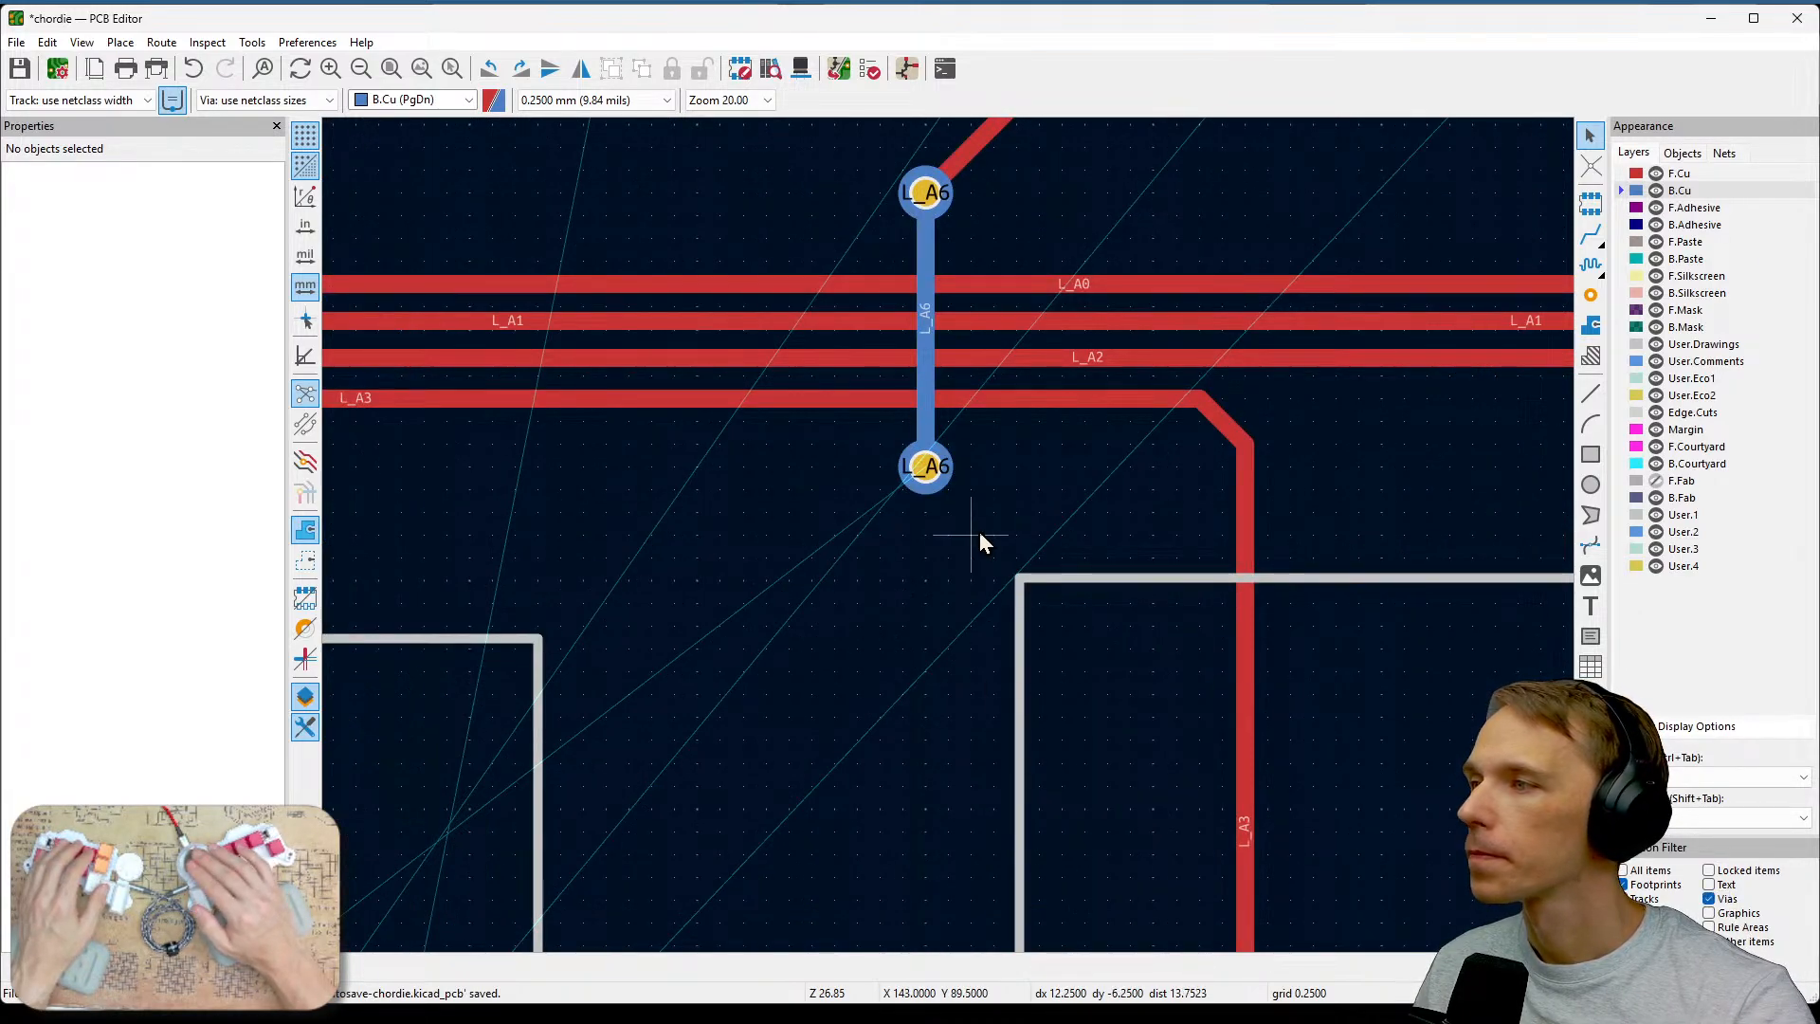
{"action": "left_click", "coordinate": [925, 476]}
{"action": "key", "text": "d"}
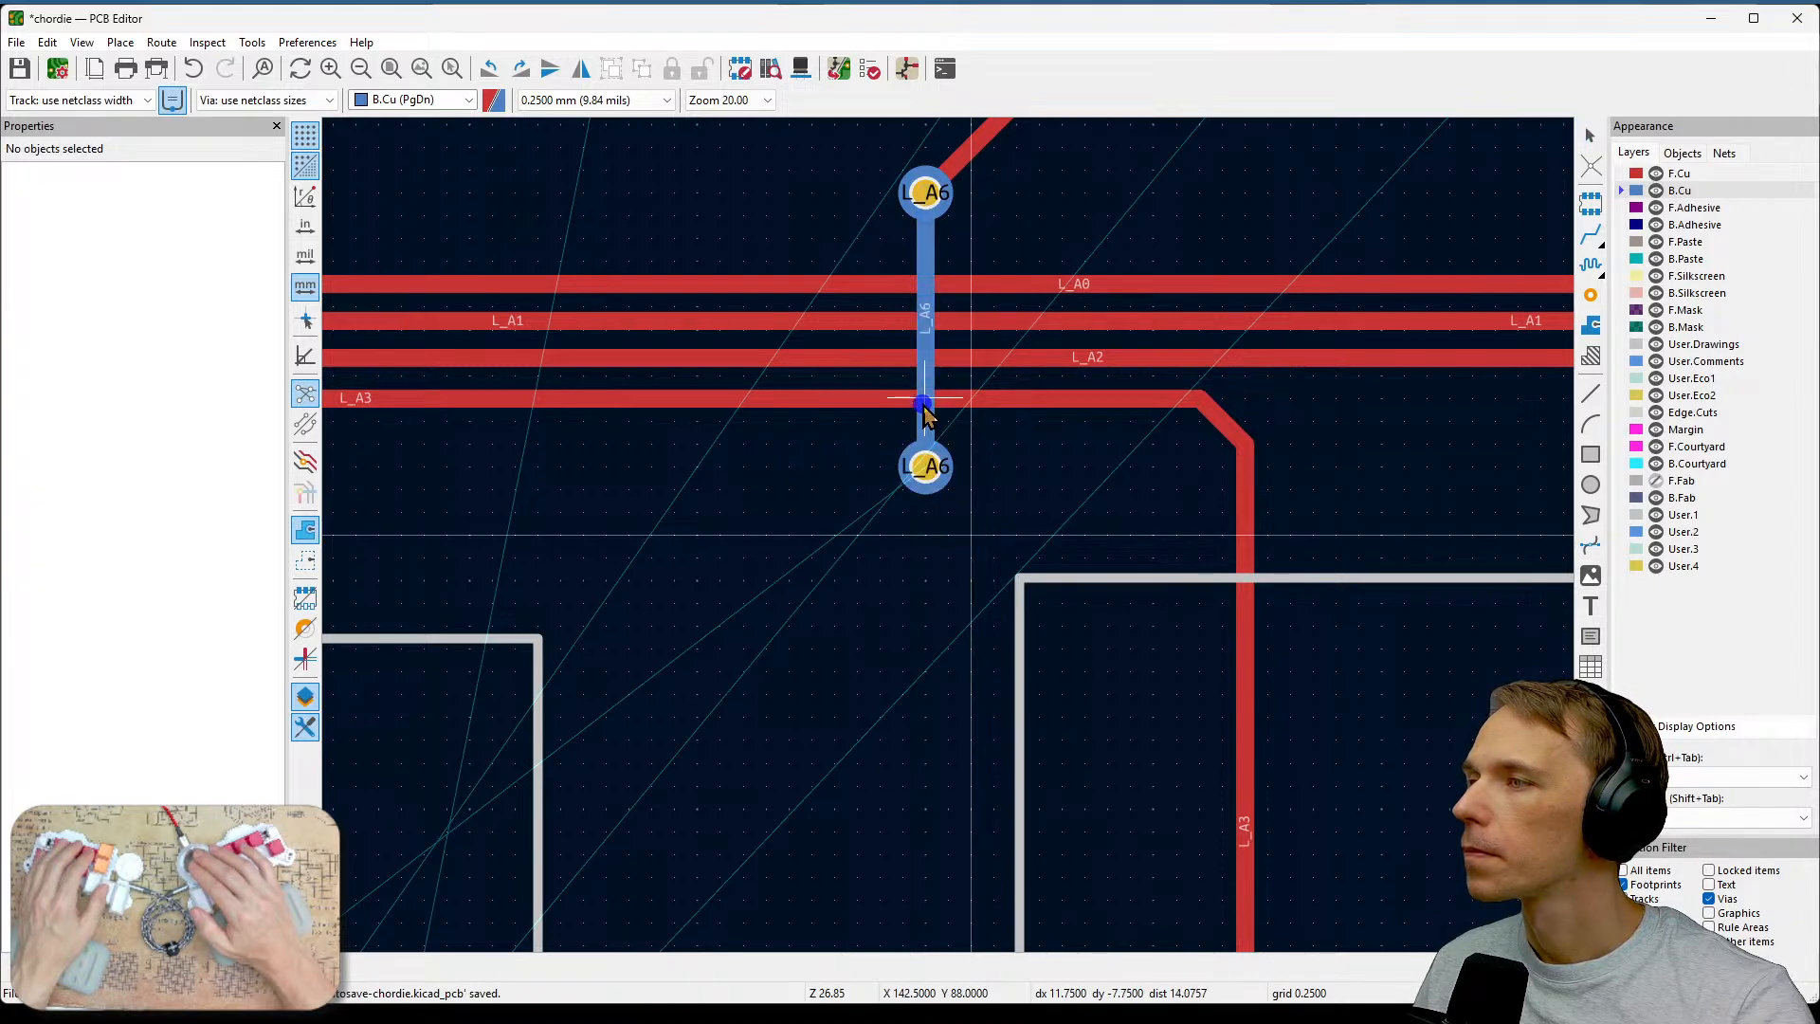
{"action": "key", "text": "Escape"}
{"action": "key", "text": "Escape"}
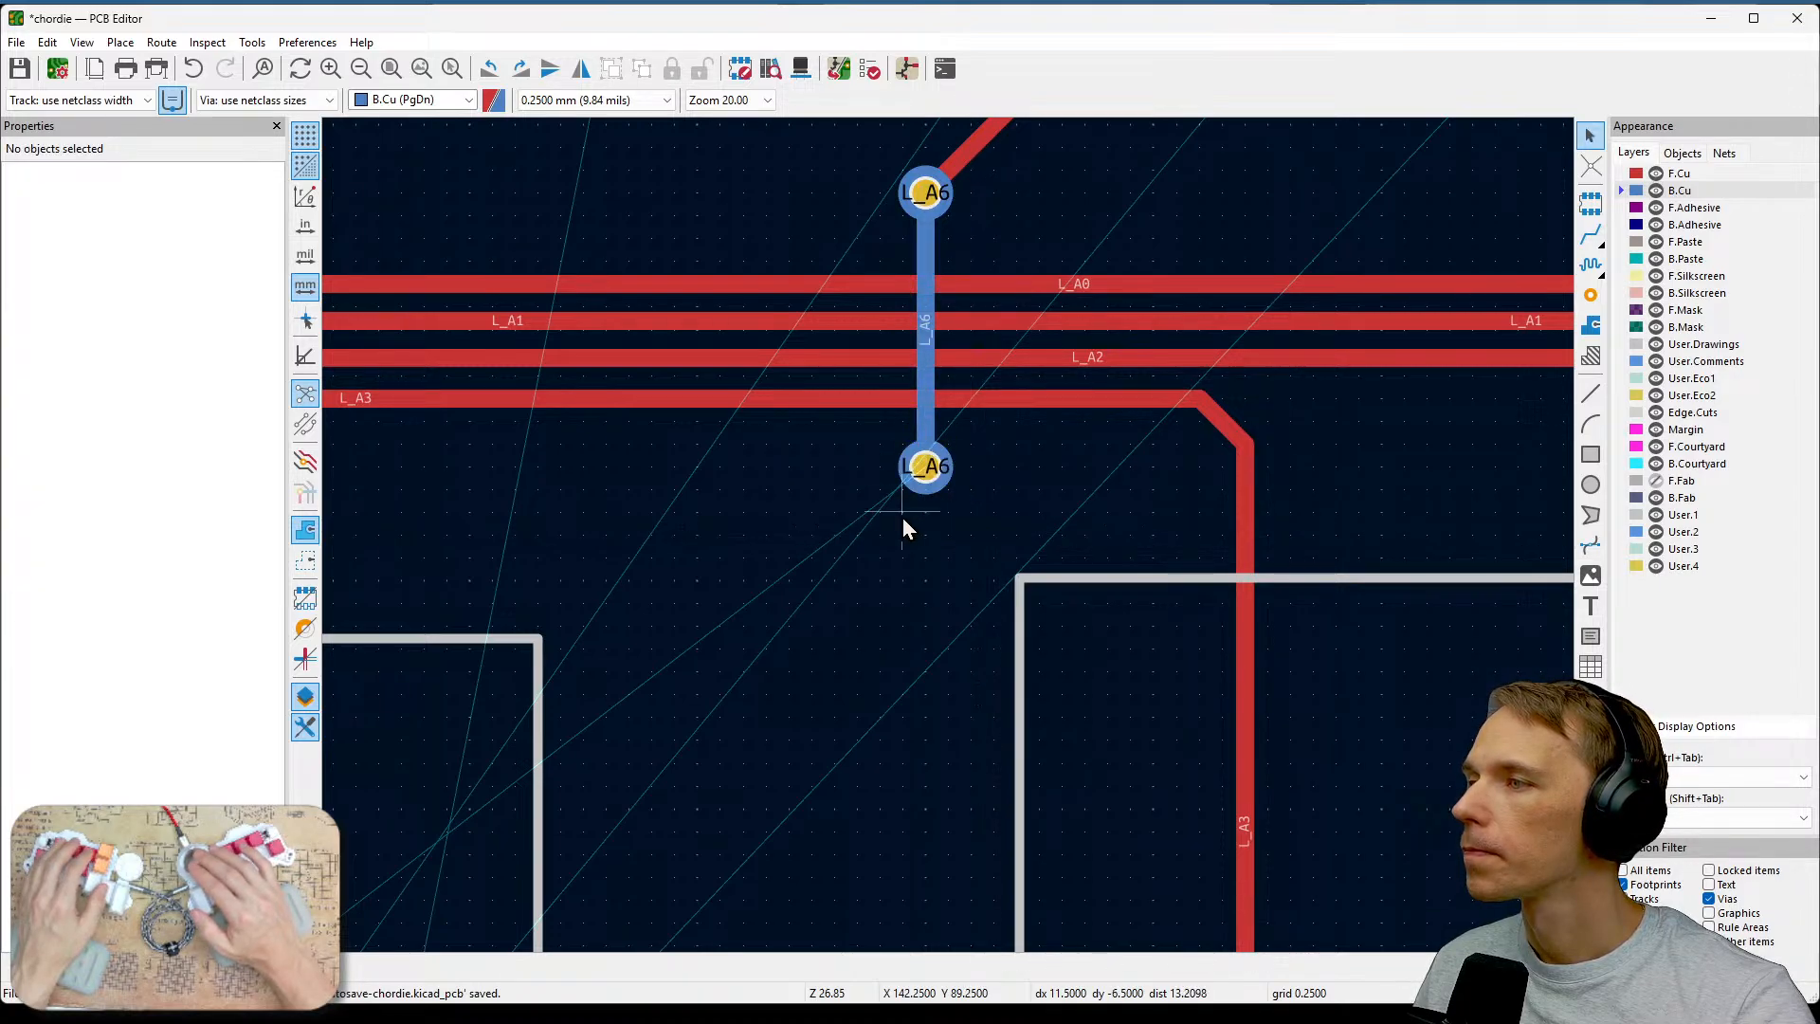
On F.Cu, route the L_A6 track from the lower via leftward alongside the horizontal track bundle.
{"action": "scroll", "coordinate": [954, 551], "scroll_direction": "down", "scroll_amount": 3}
{"action": "middle_click_drag", "start_coordinate": [951, 543], "coordinate": [1400, 479]}
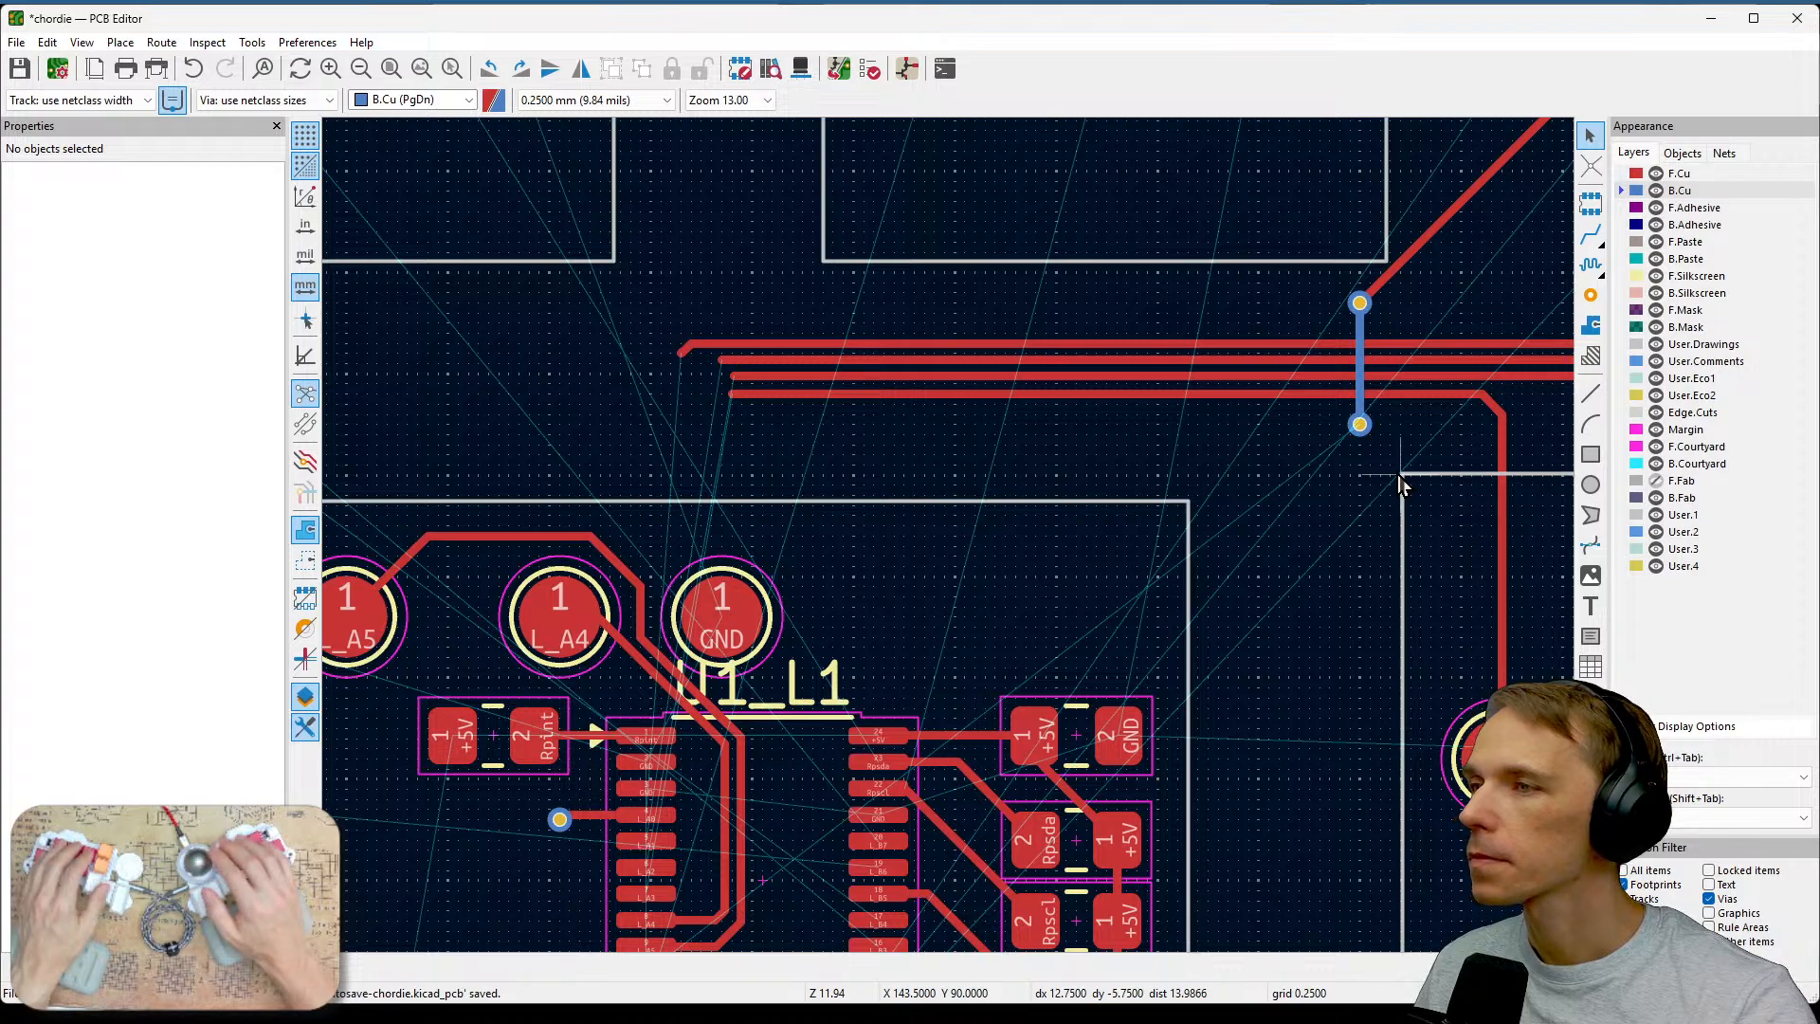
{"action": "key", "text": "x"}
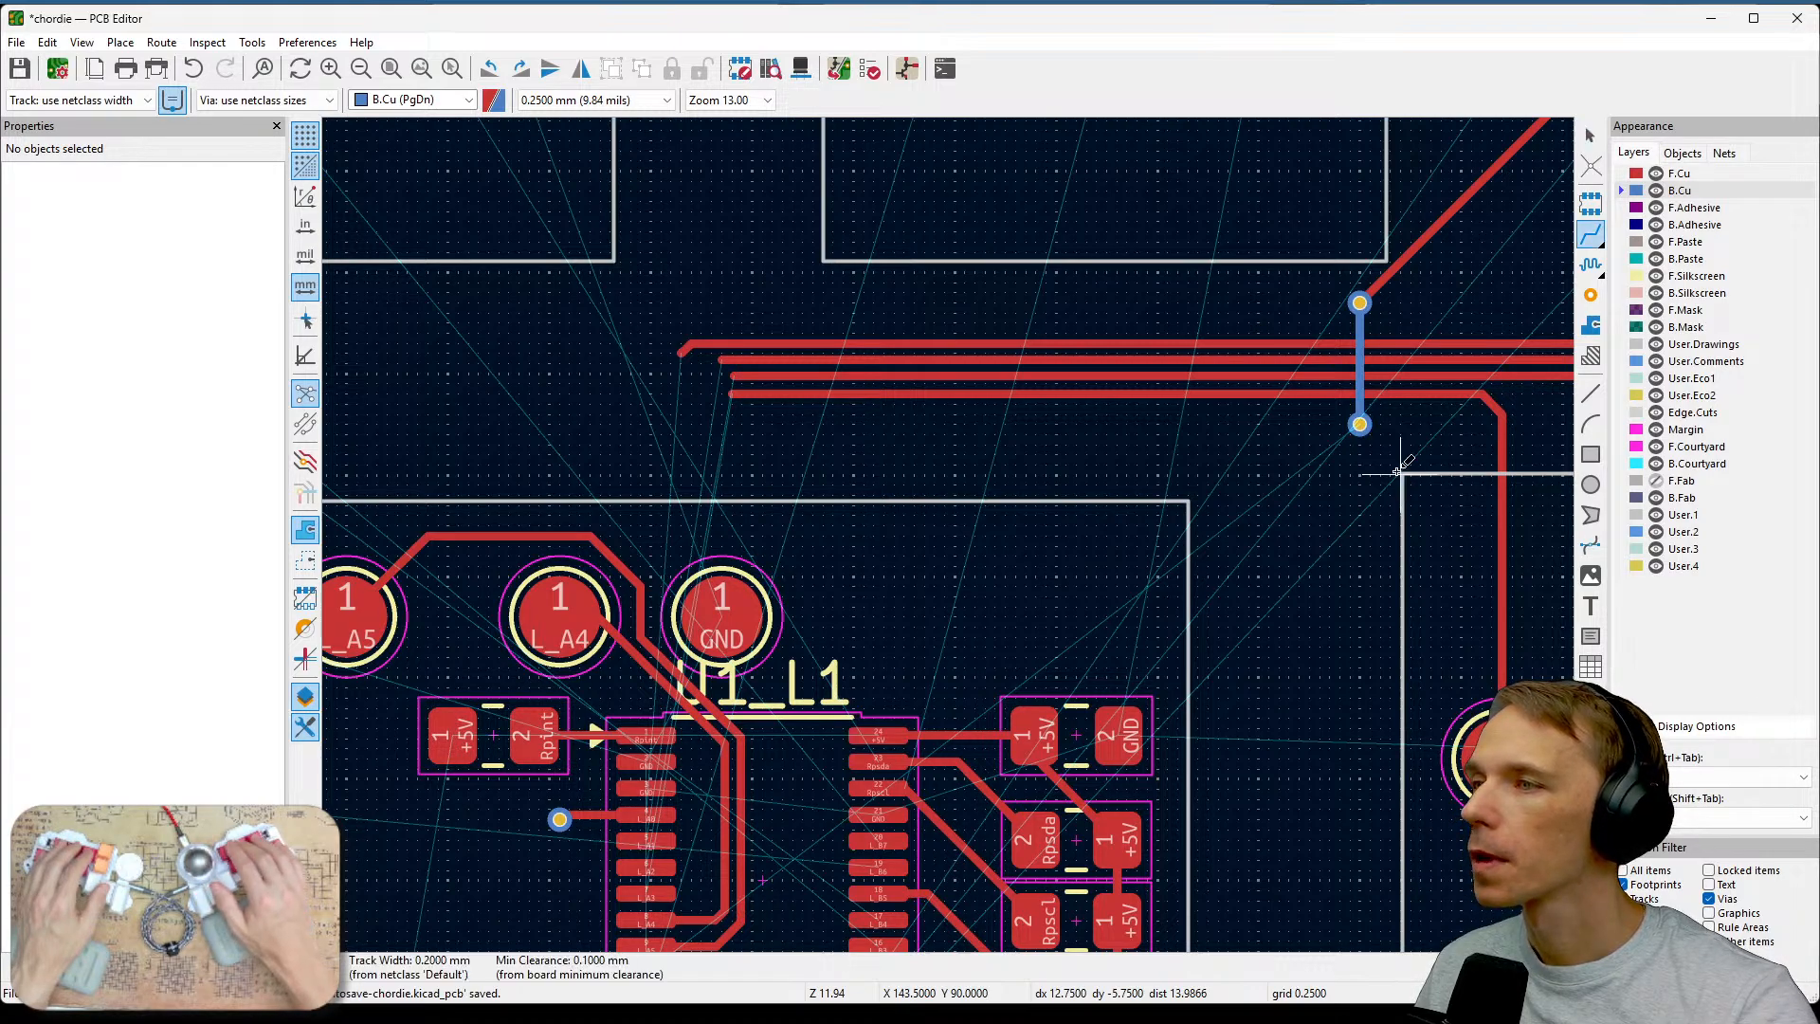
{"action": "left_click", "coordinate": [1638, 175]}
{"action": "left_click", "coordinate": [1359, 424]}
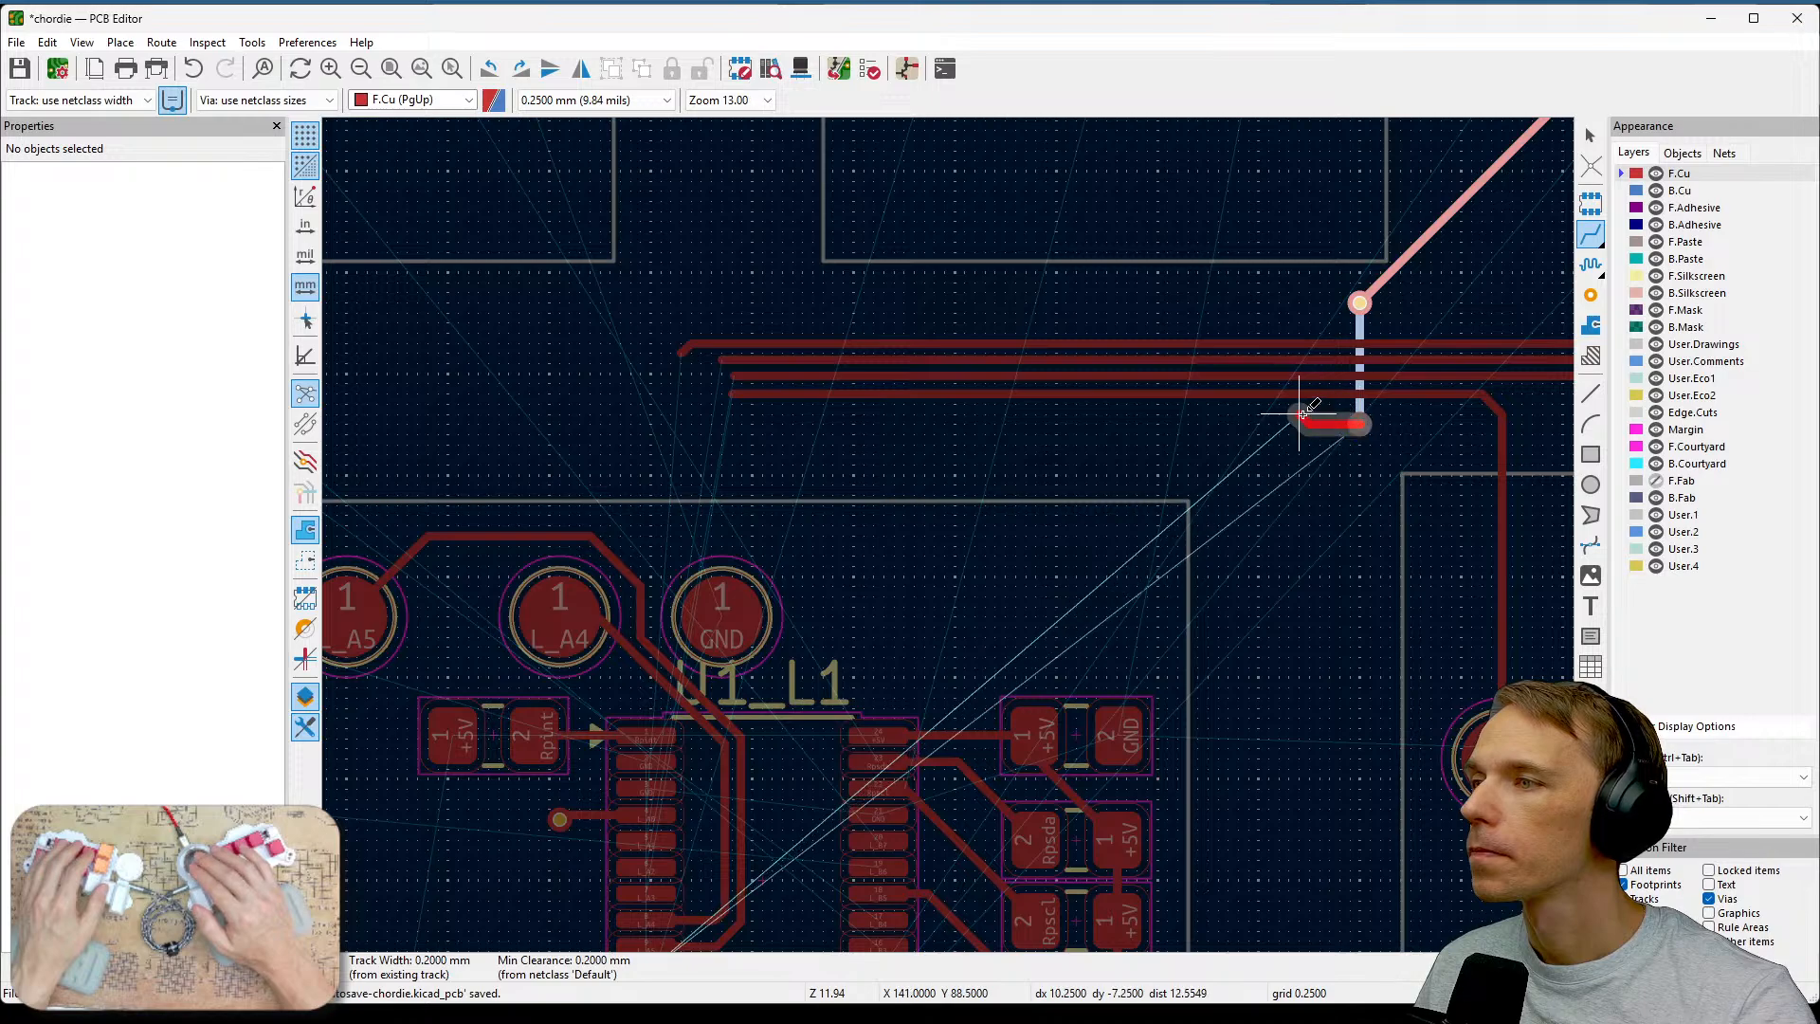
{"action": "left_click", "coordinate": [751, 391]}
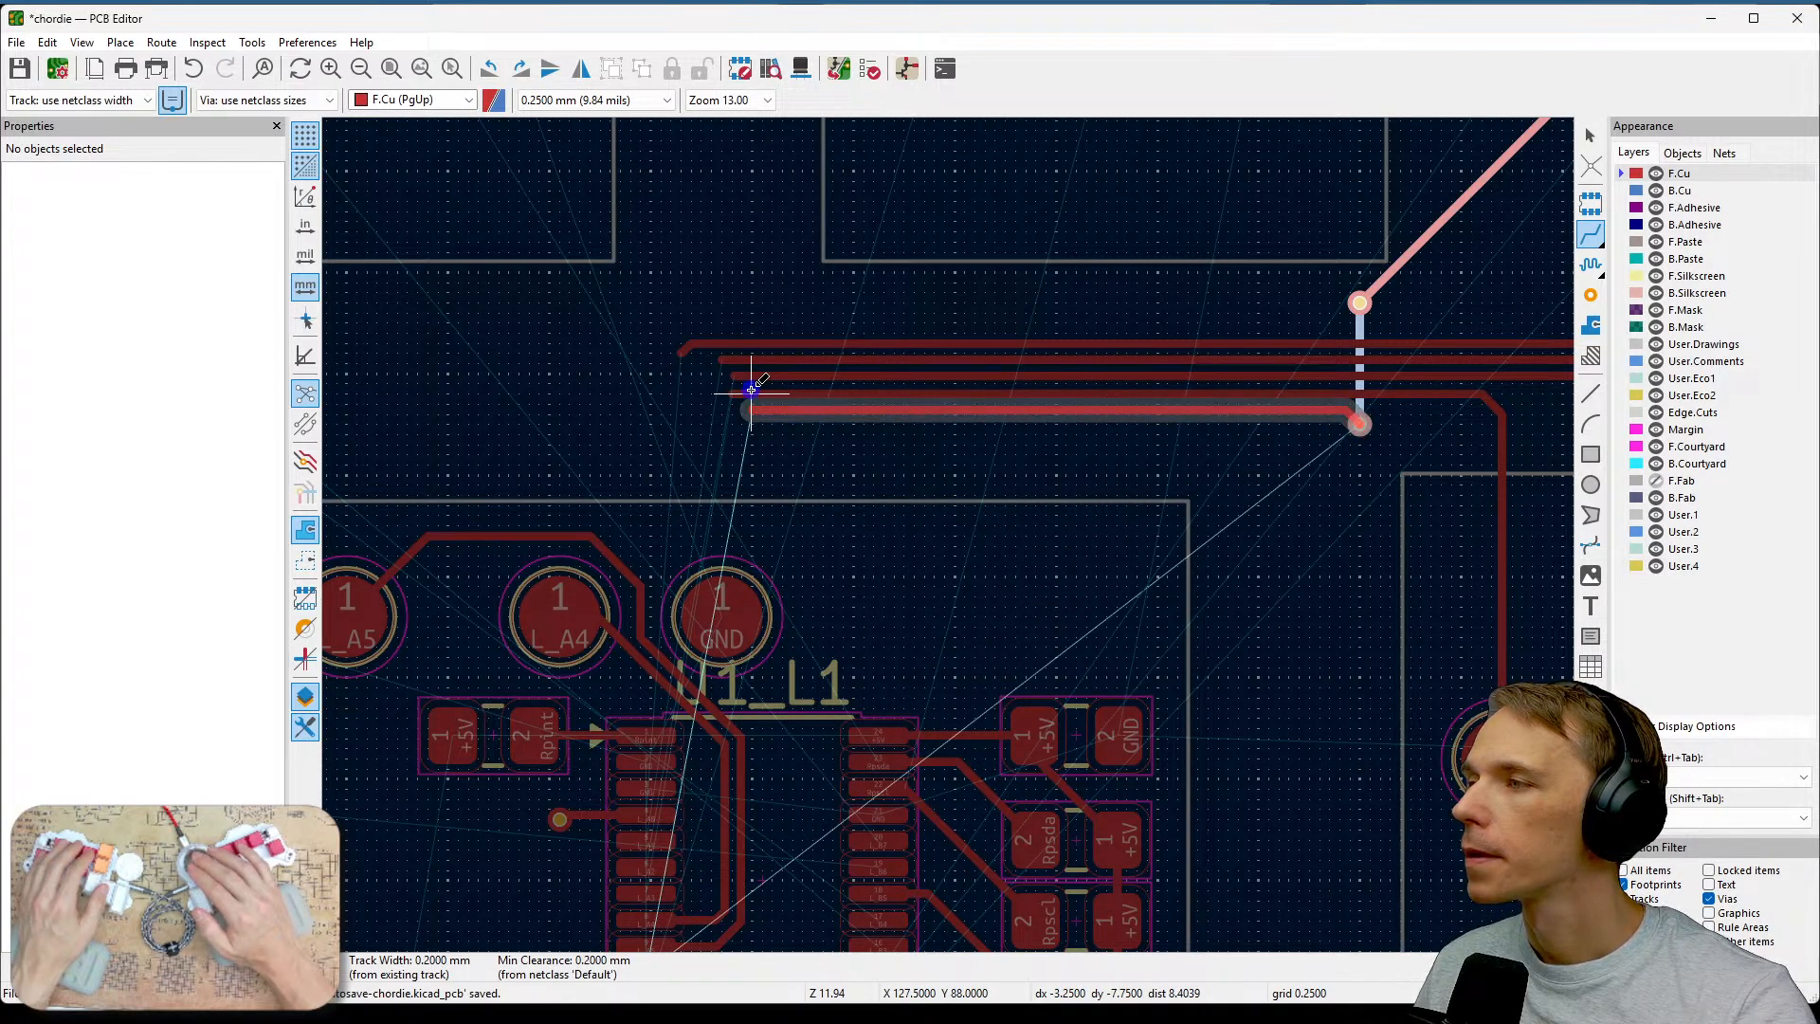
{"action": "key", "text": "Escape"}
Route the L_A7 track from its switch pad straight down to just above the horizontal track bundle.
{"action": "middle_click_drag", "start_coordinate": [1007, 554], "coordinate": [901, 812]}
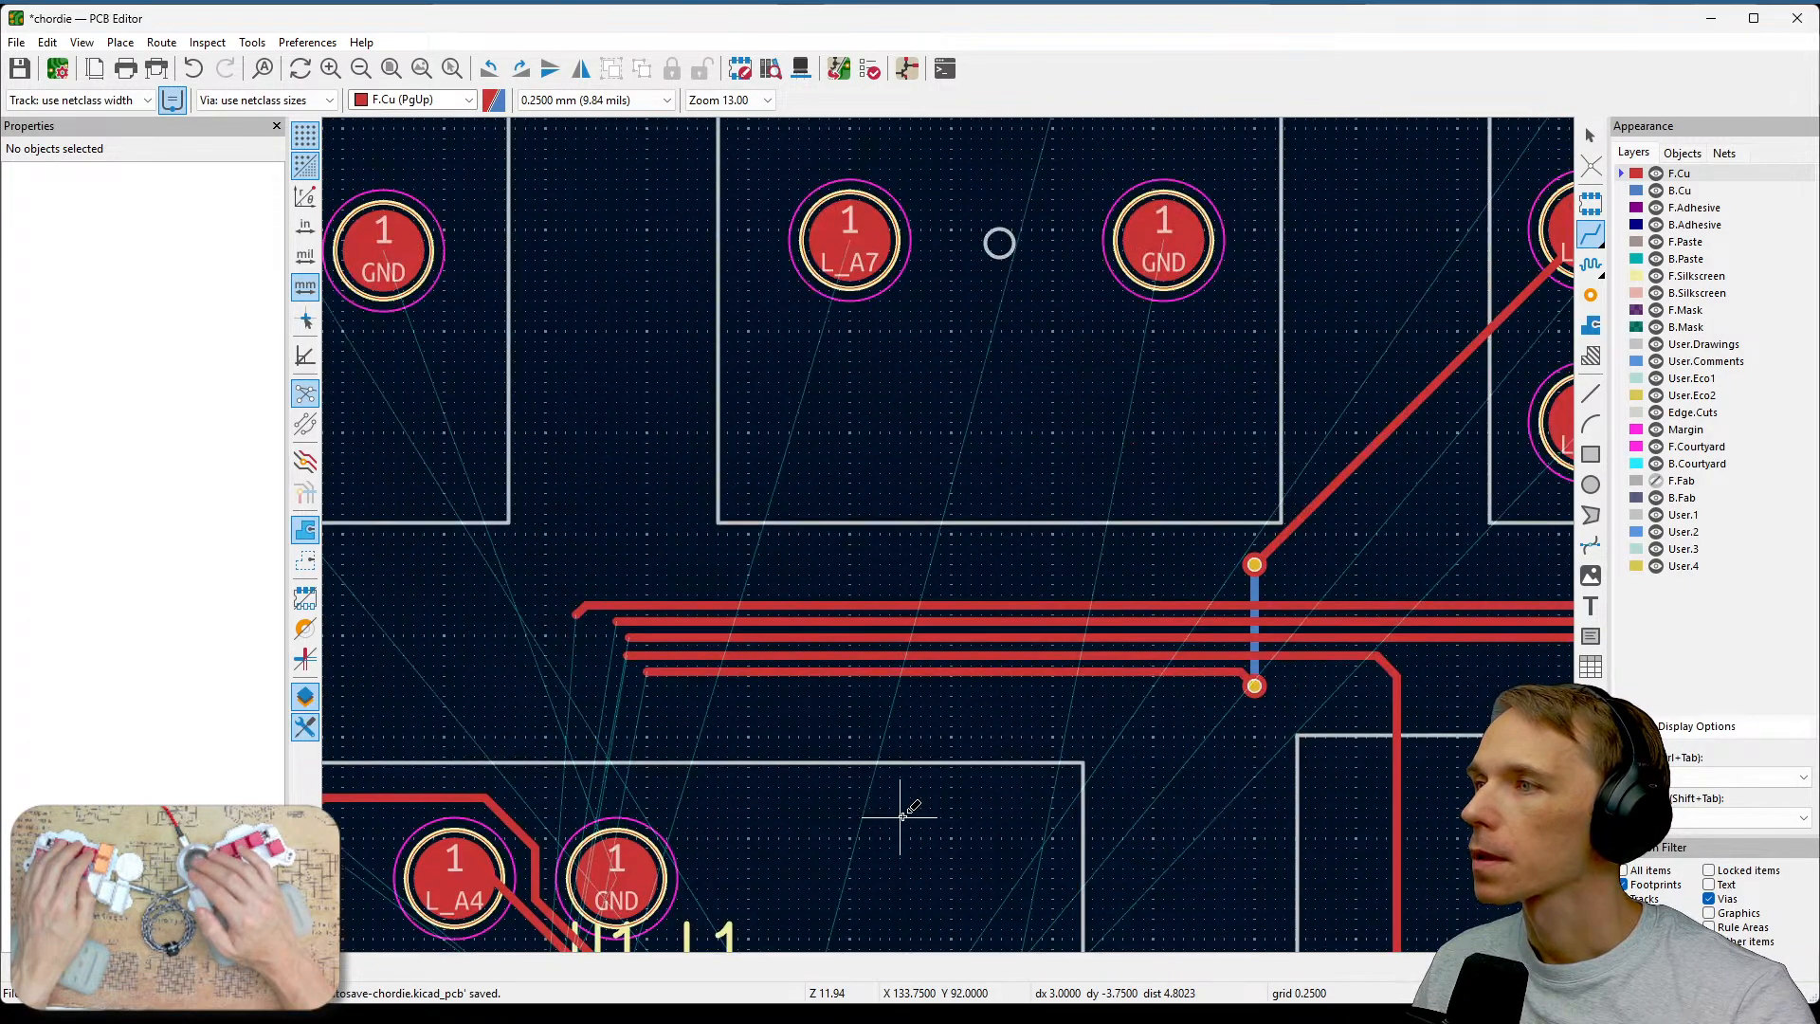
{"action": "middle_click_drag", "start_coordinate": [1224, 482], "coordinate": [1142, 550]}
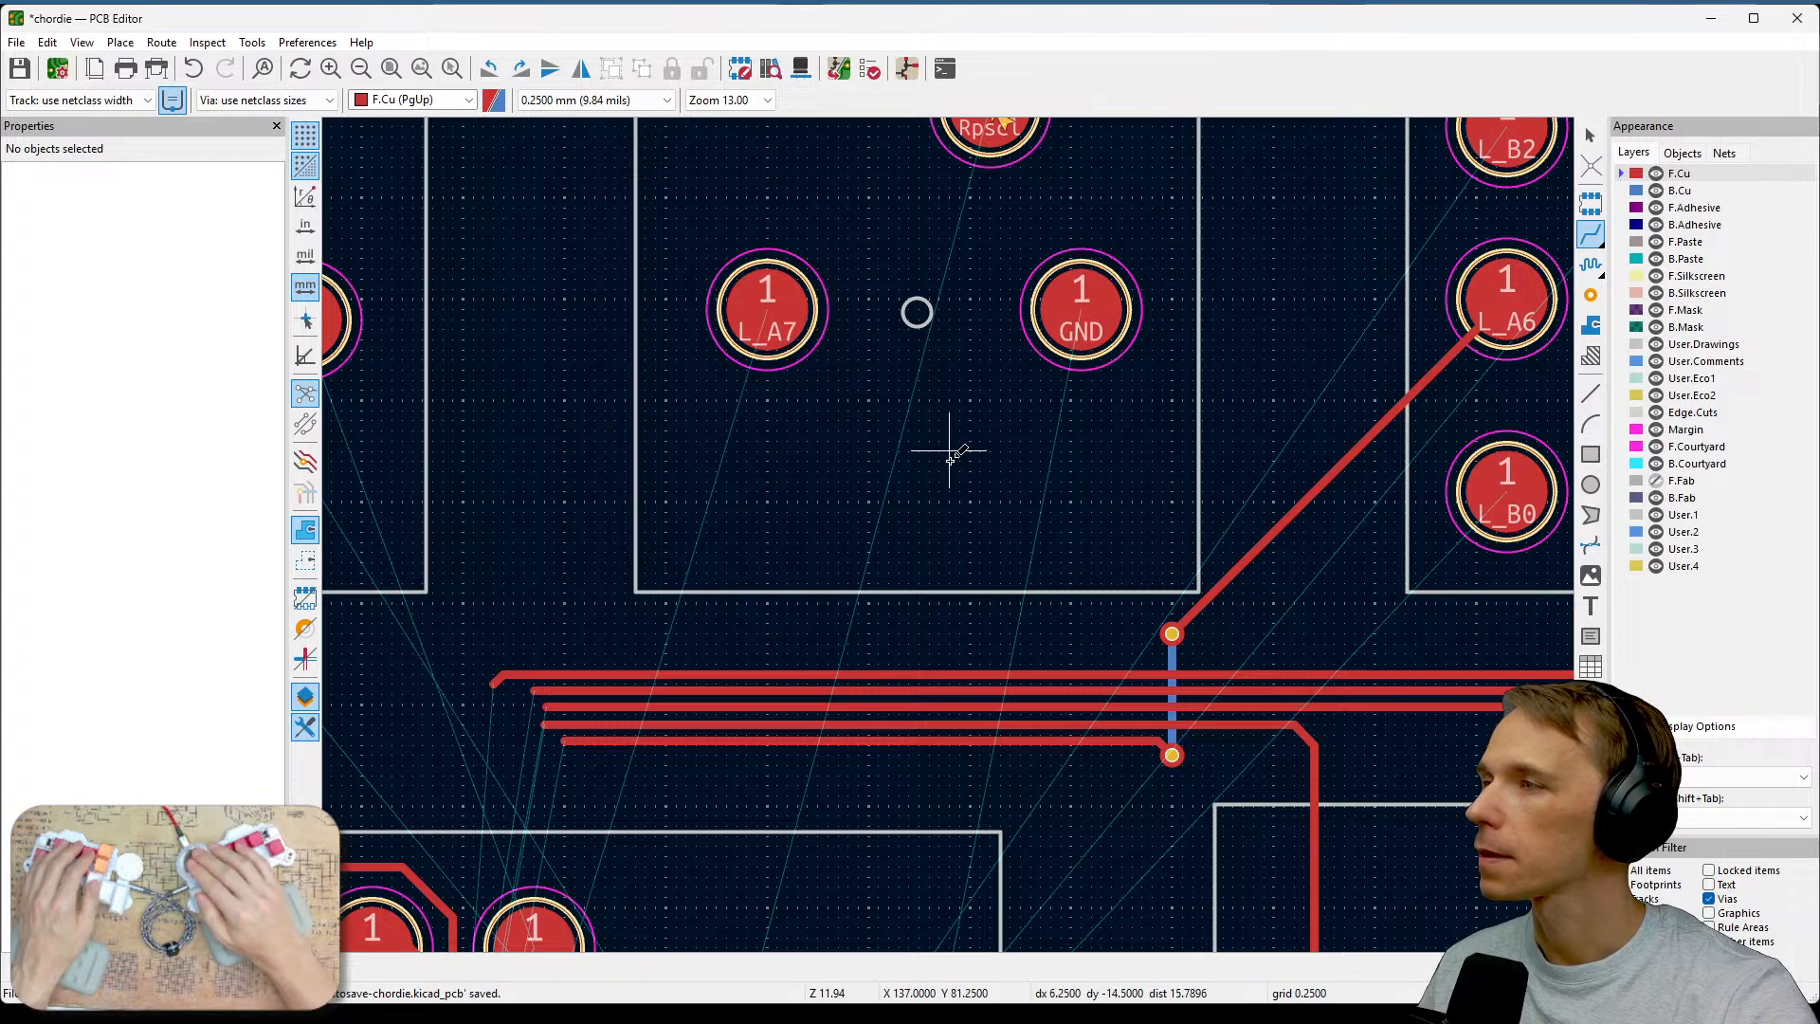
{"action": "middle_click_drag", "start_coordinate": [947, 438], "coordinate": [1033, 396]}
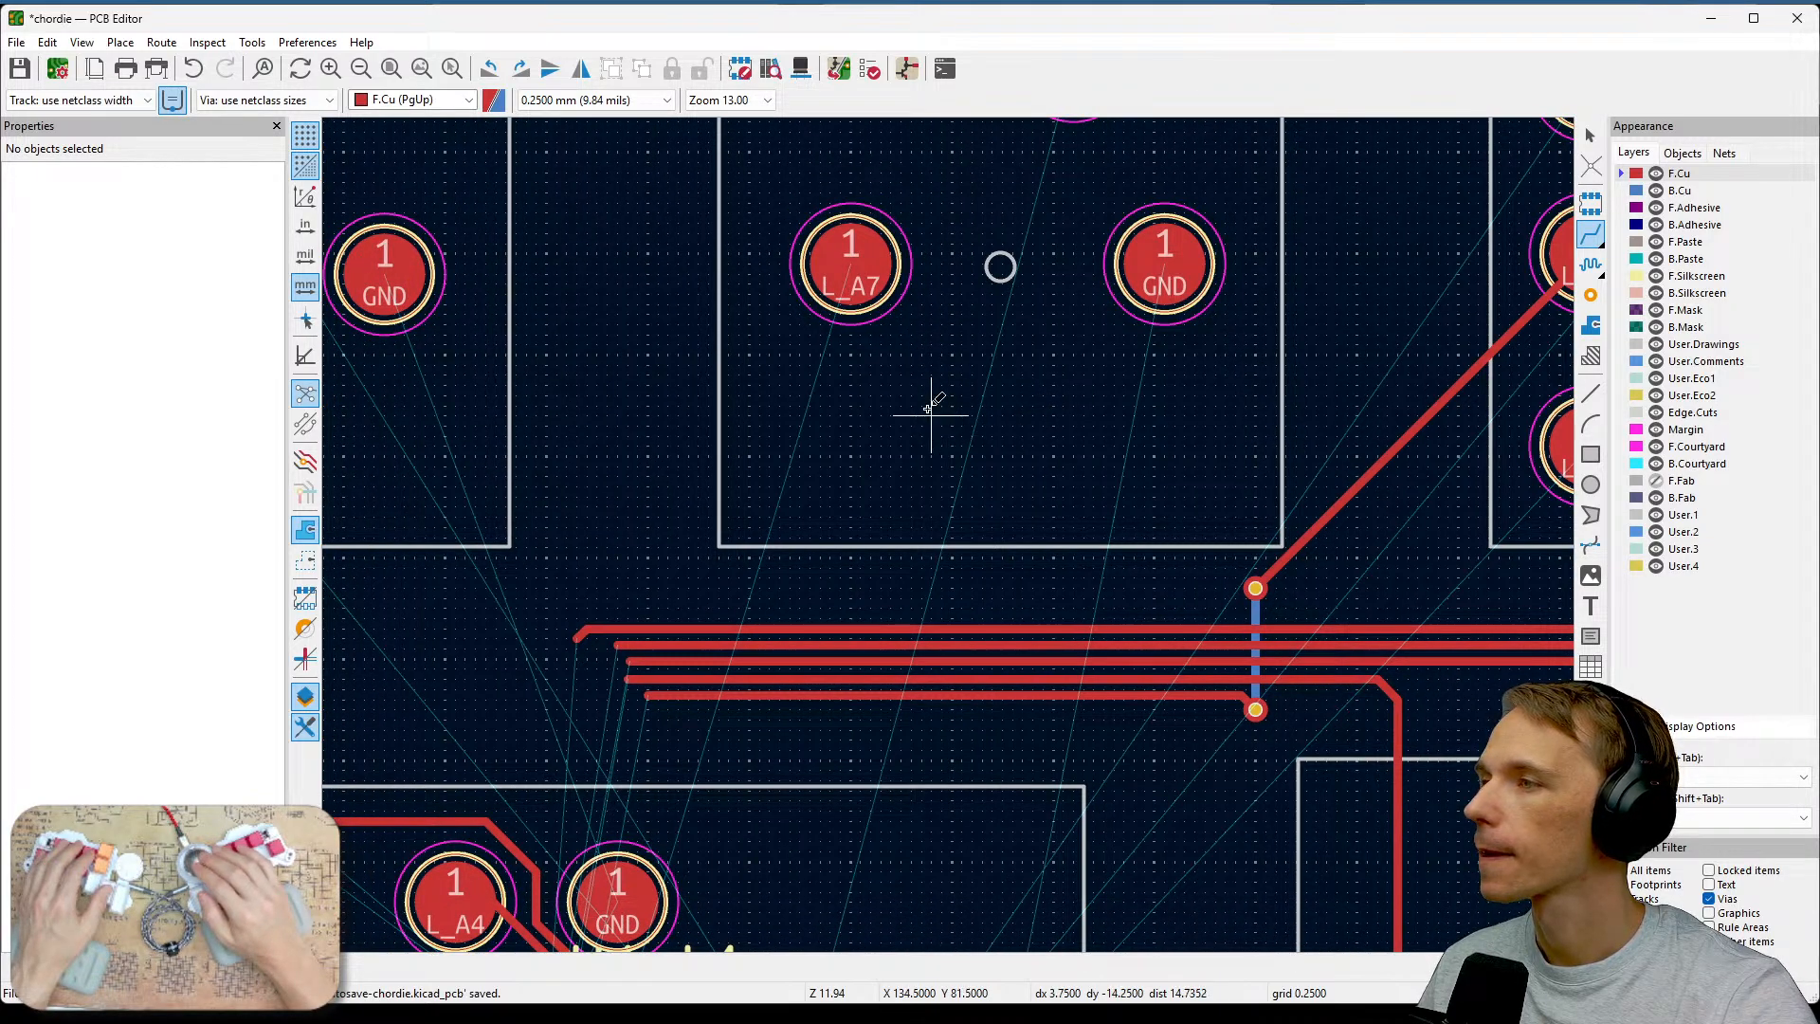
{"action": "left_click", "coordinate": [858, 268]}
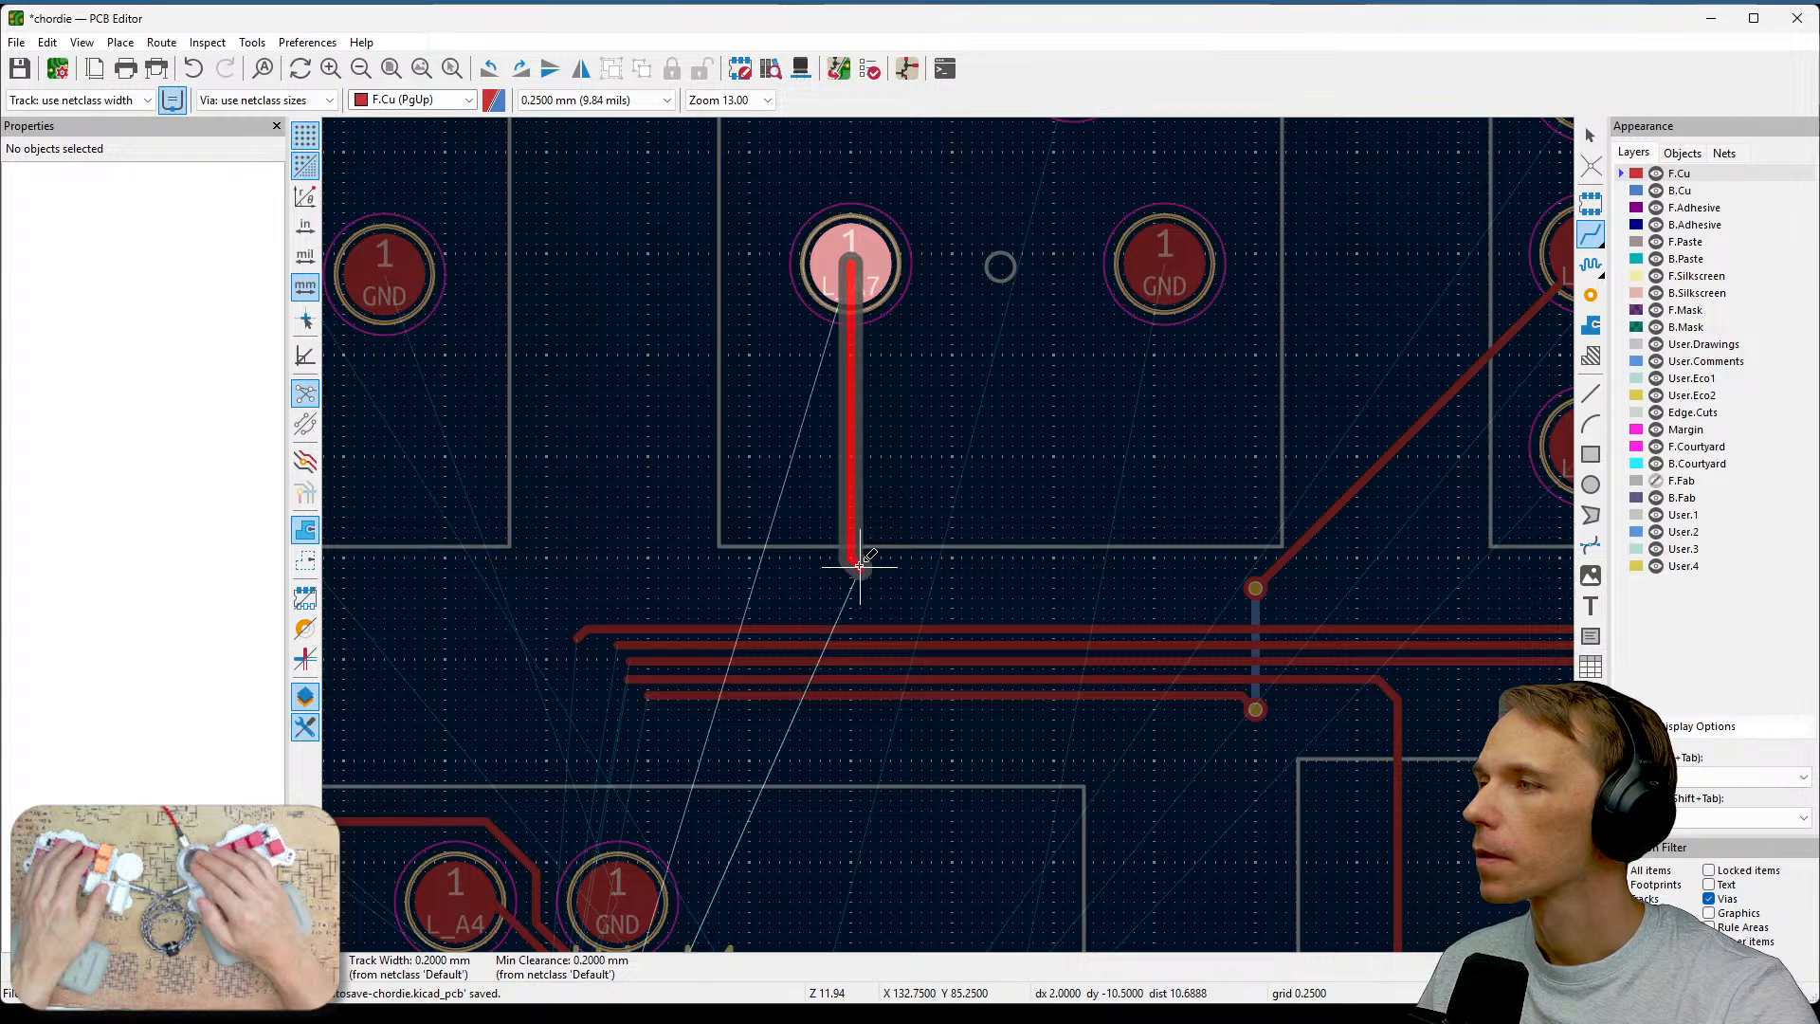
{"action": "left_click", "coordinate": [850, 575]}
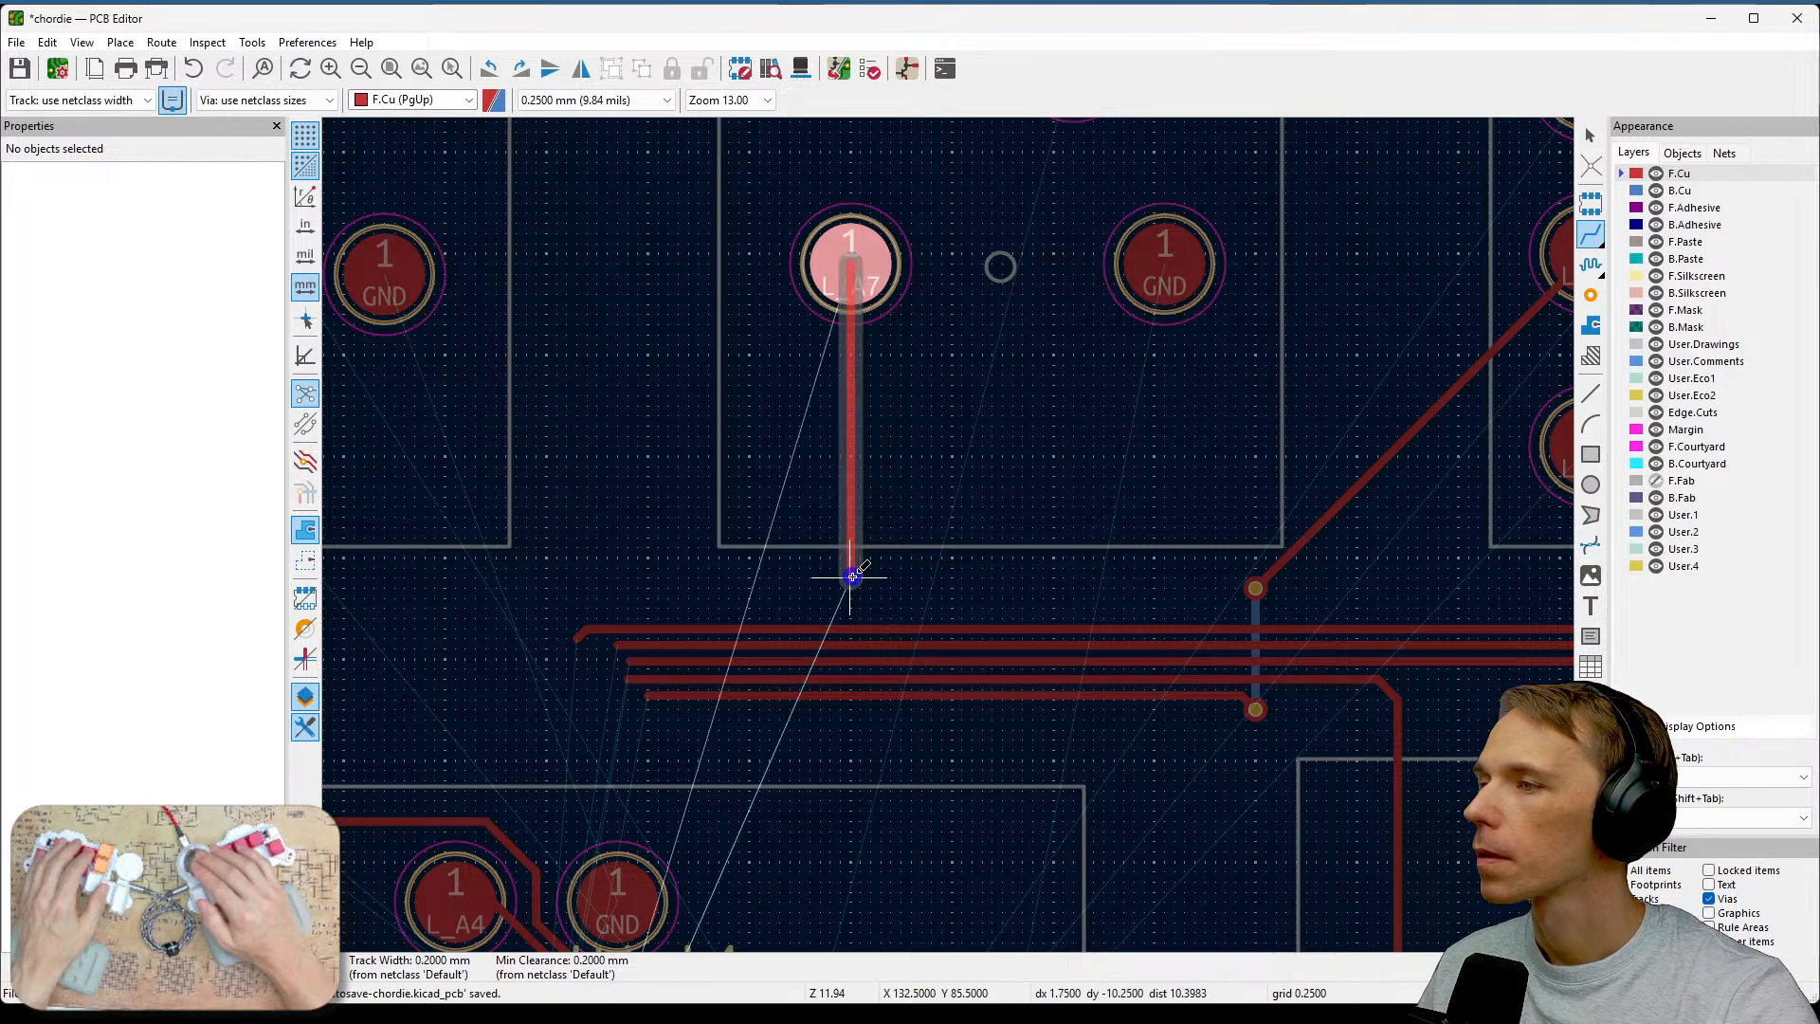
{"action": "key", "text": "Escape"}
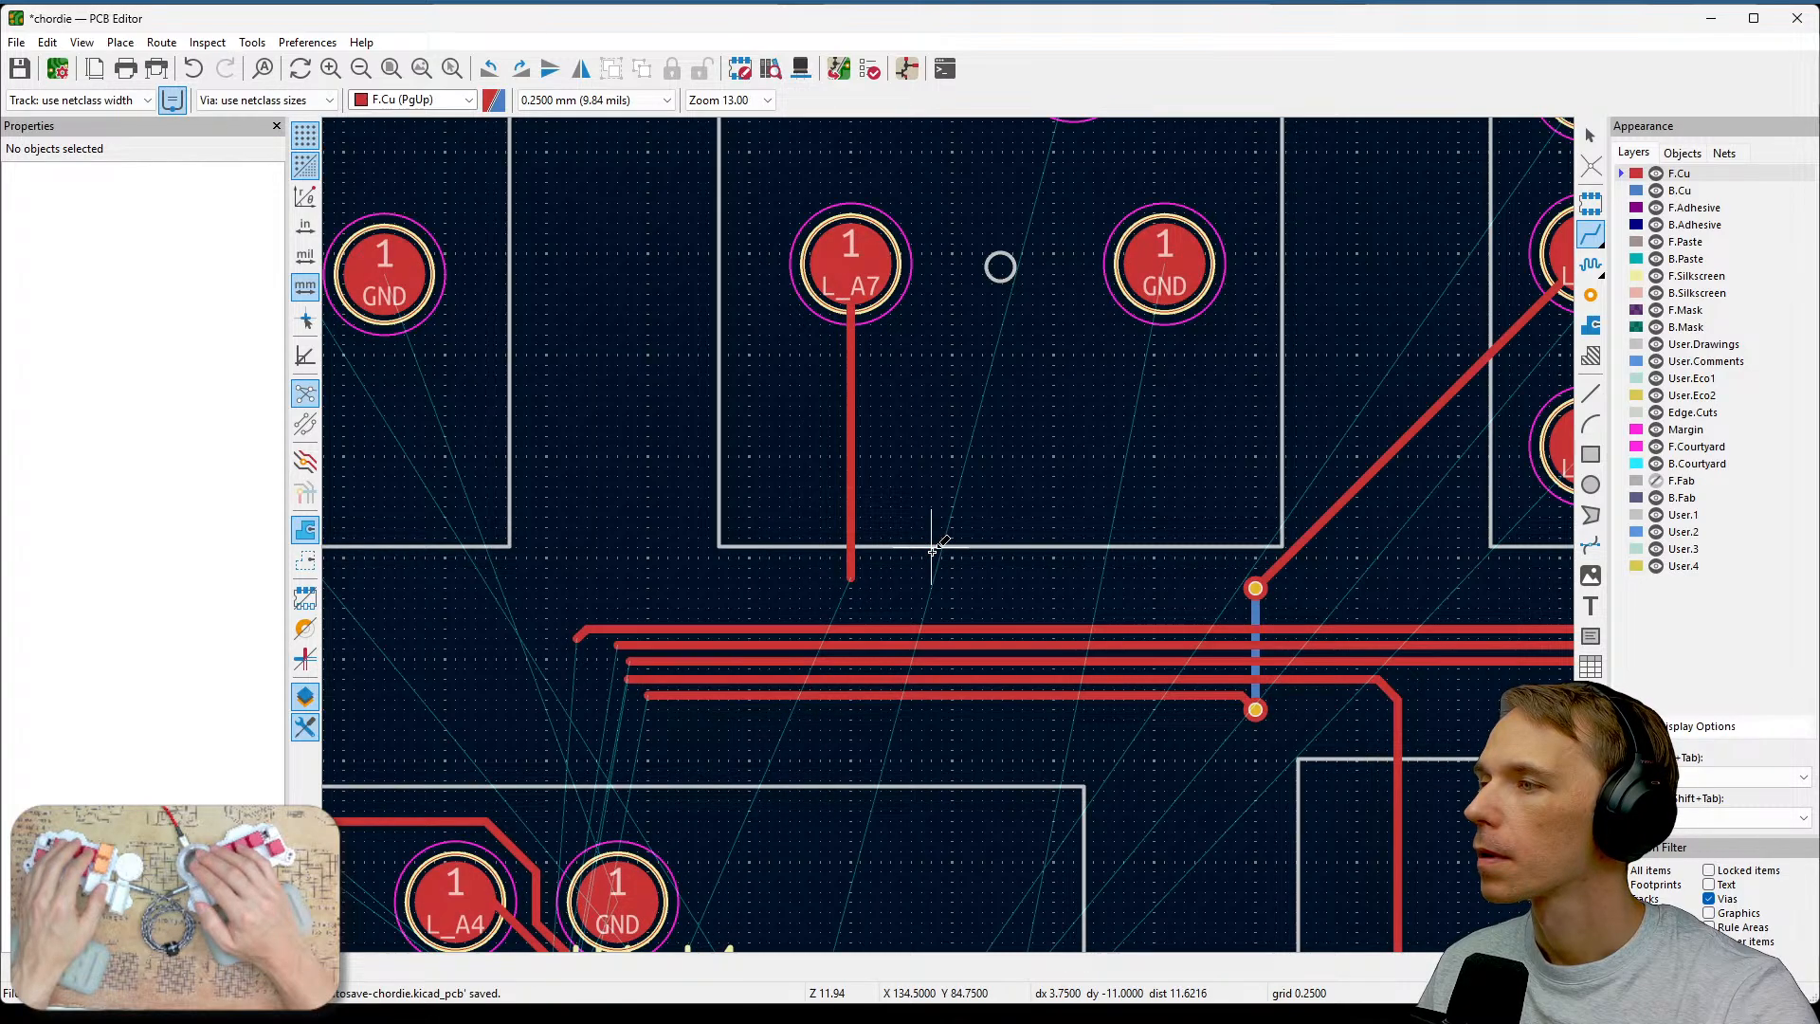
Place a via at the lower end of the L_A7 track.
{"action": "left_click", "coordinate": [1590, 295]}
{"action": "left_click", "coordinate": [850, 577]}
{"action": "key", "text": "Escape"}
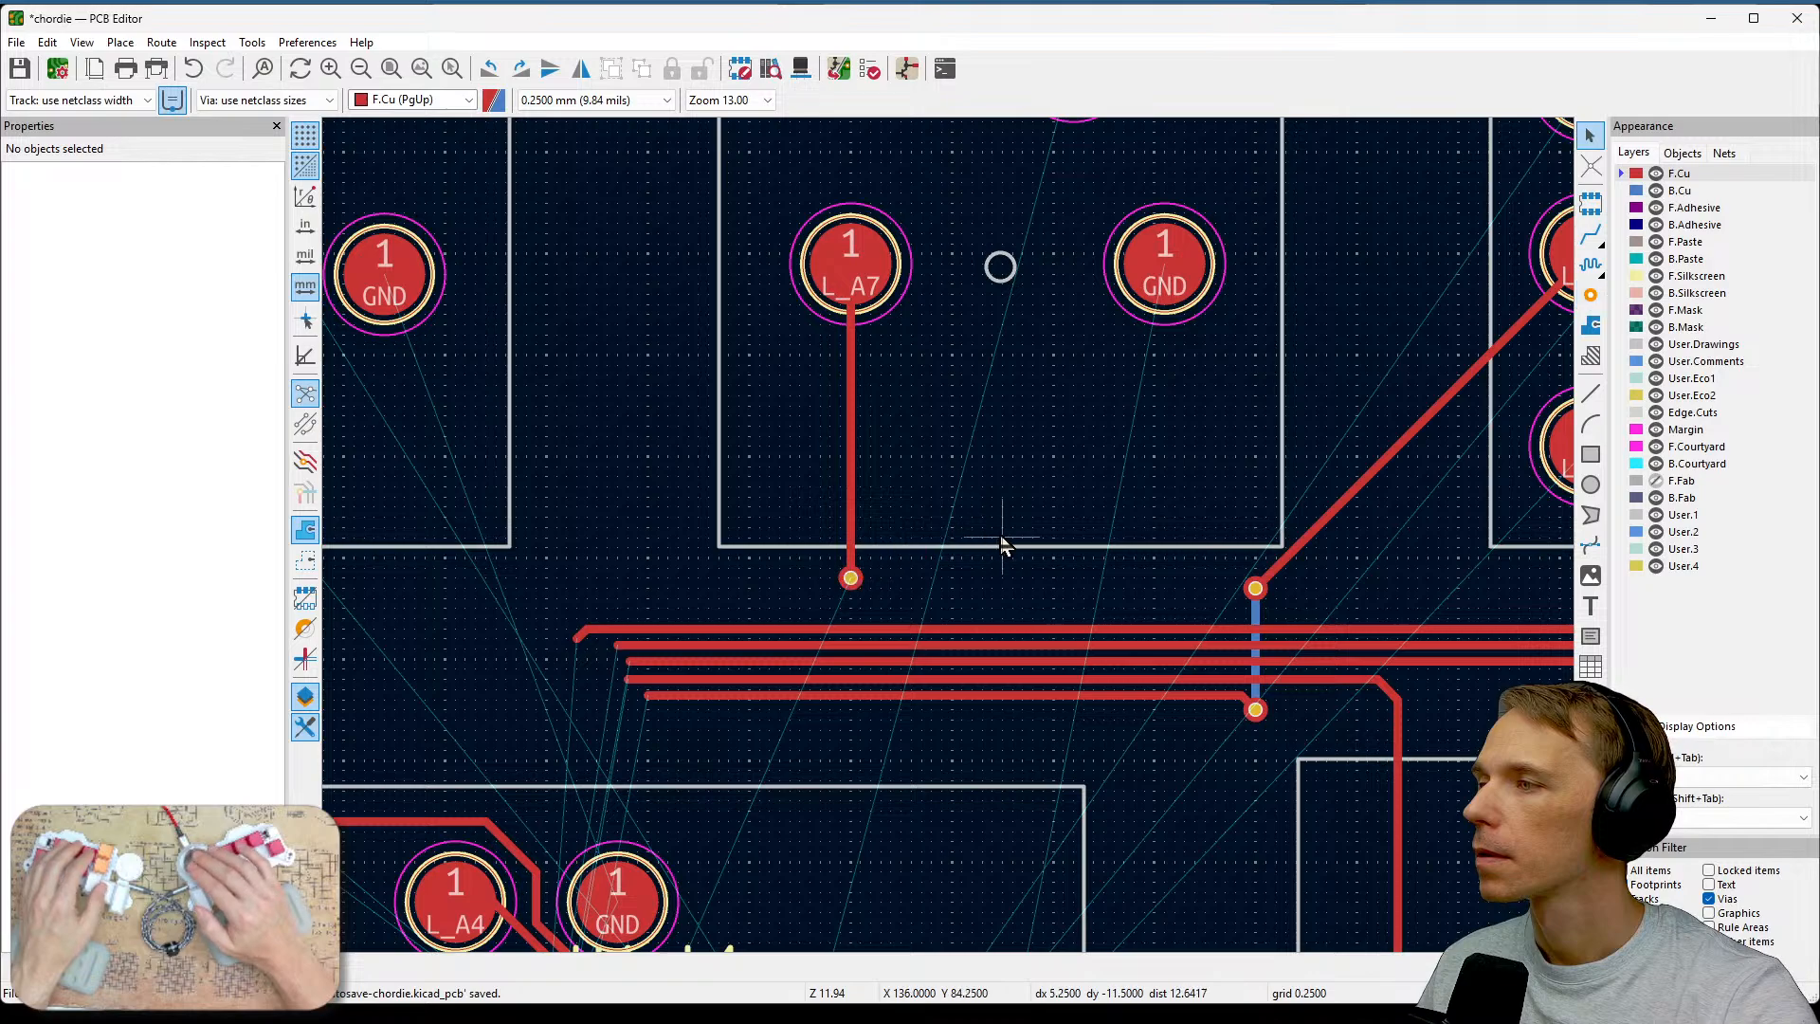
Switch to the B.Cu layer and route the L_A7 track from the via straight down beneath the horizontal tracks.
{"action": "middle_click_drag", "start_coordinate": [999, 540], "coordinate": [1211, 479]}
{"action": "left_click", "coordinate": [1679, 192]}
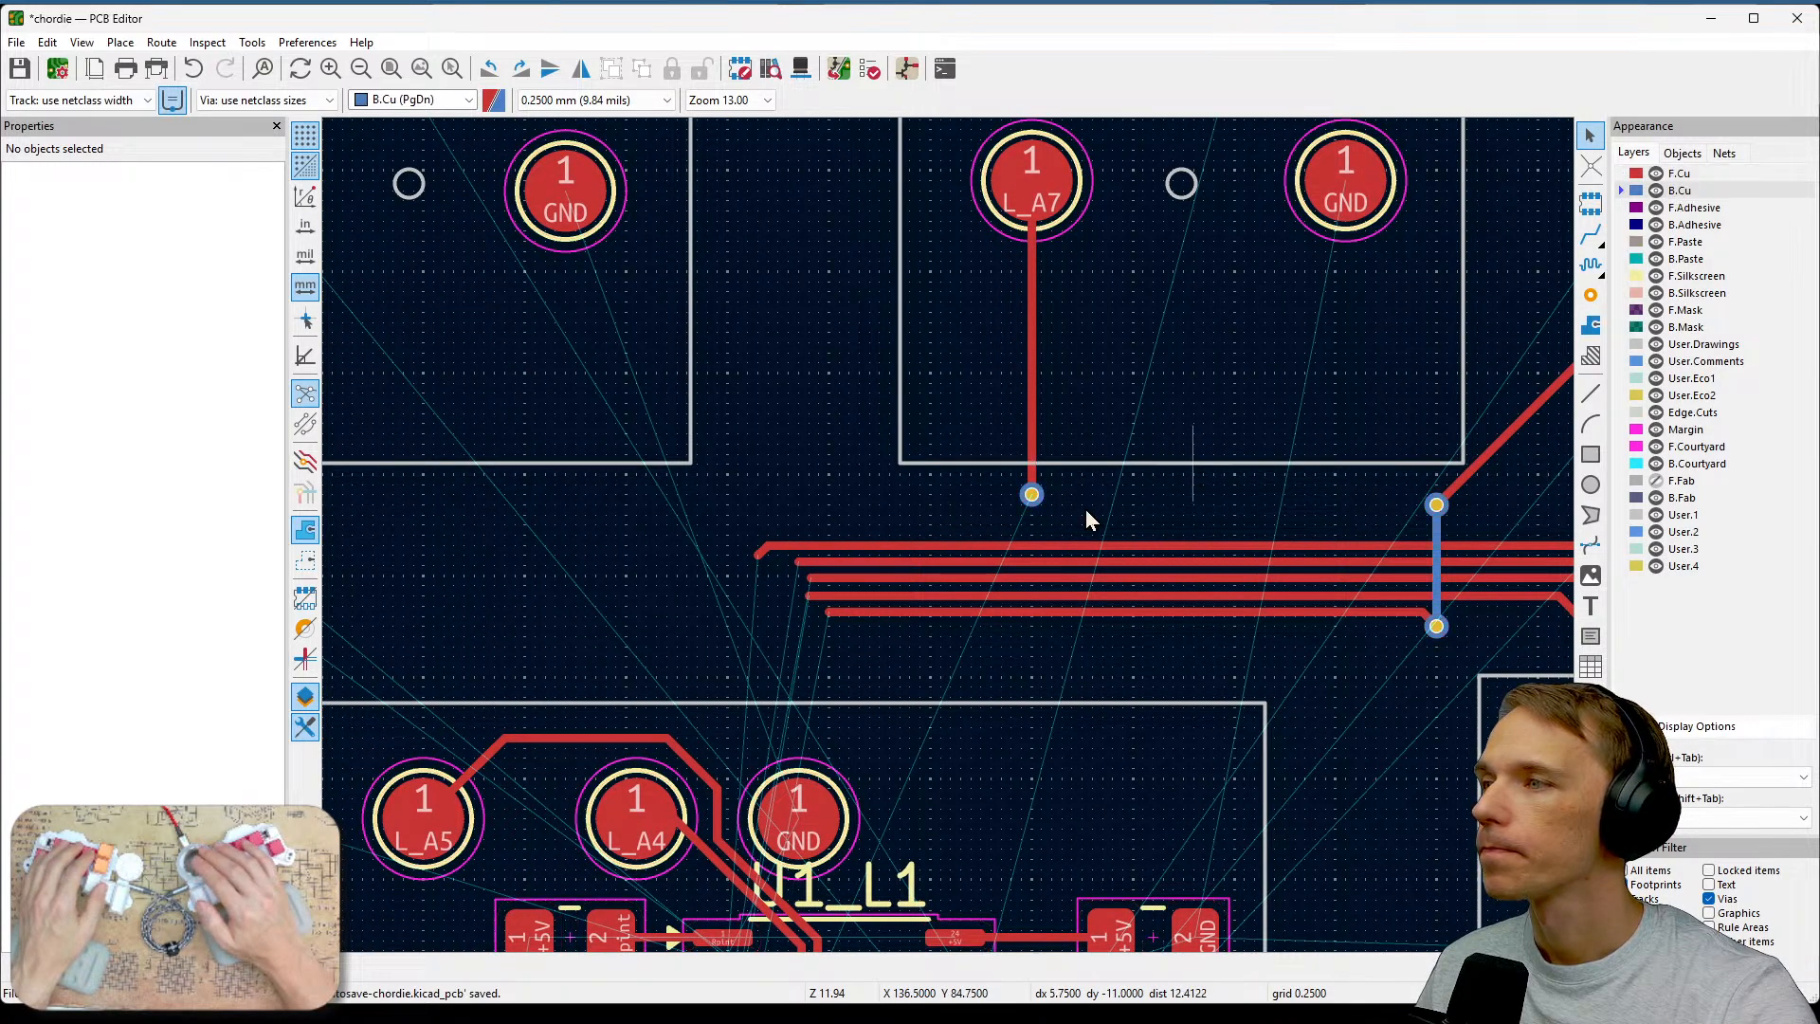
{"action": "left_click", "coordinate": [1033, 495]}
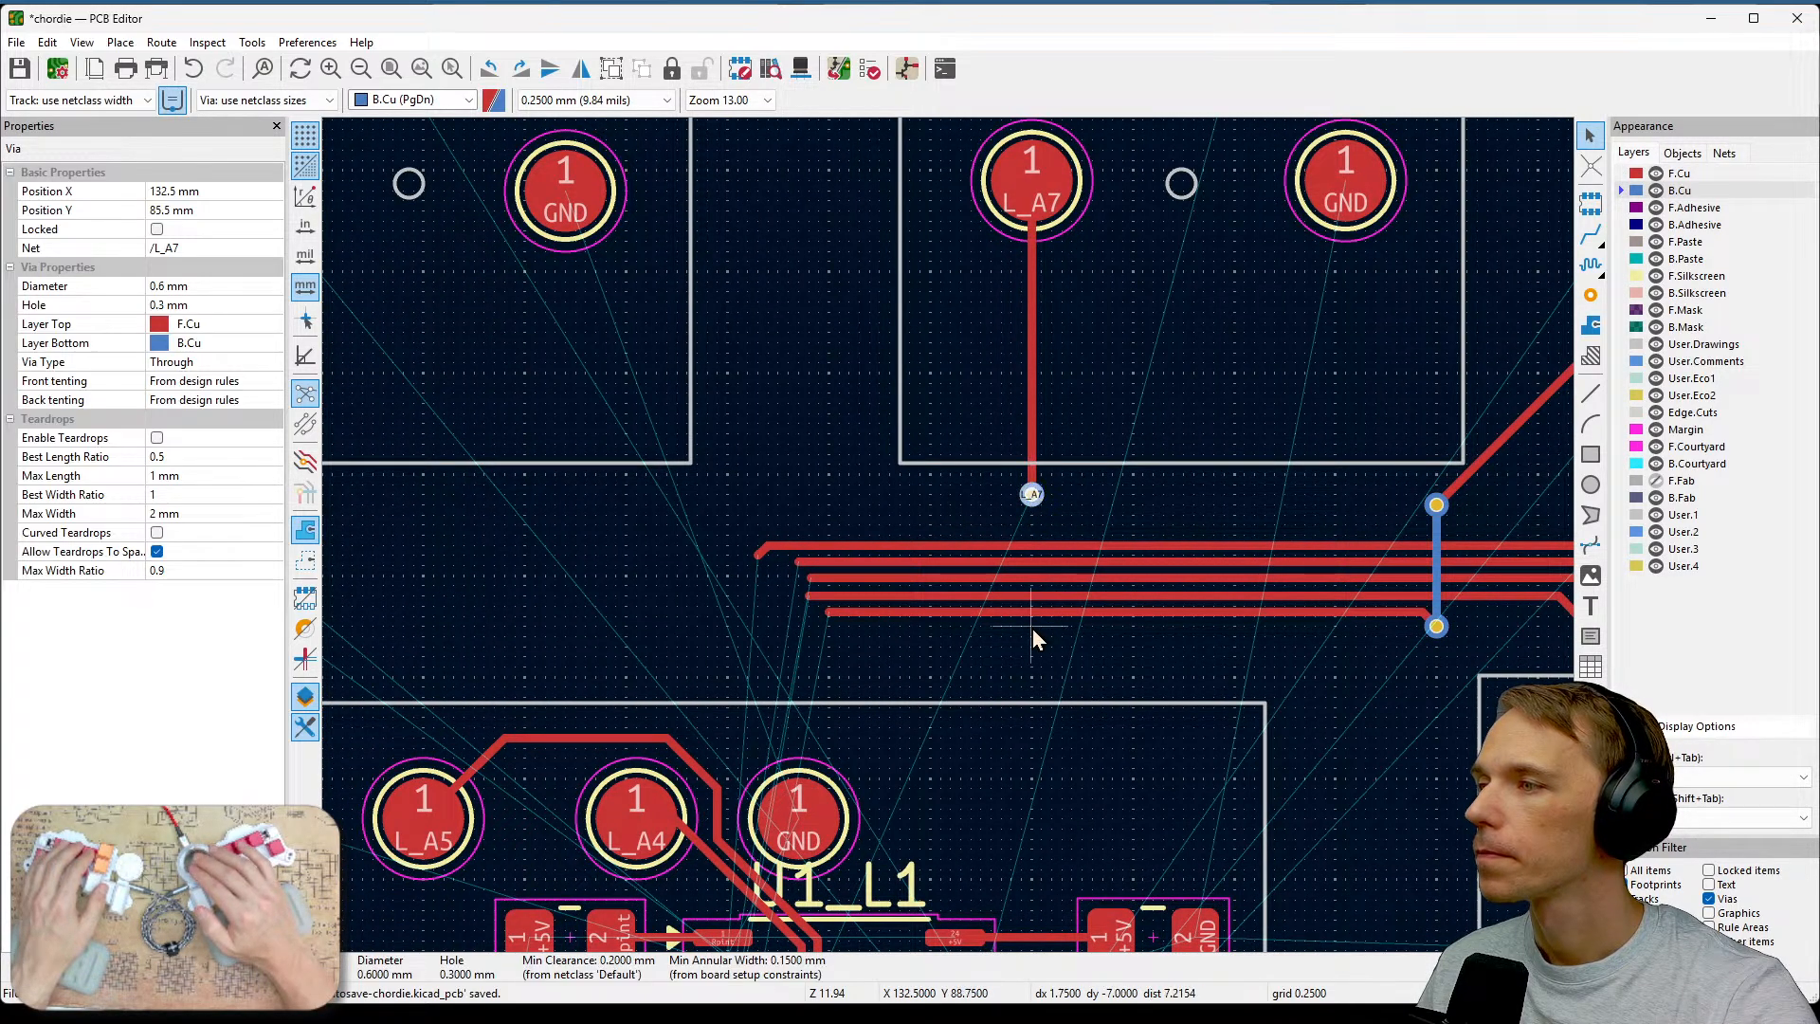
{"action": "left_click", "coordinate": [1591, 234]}
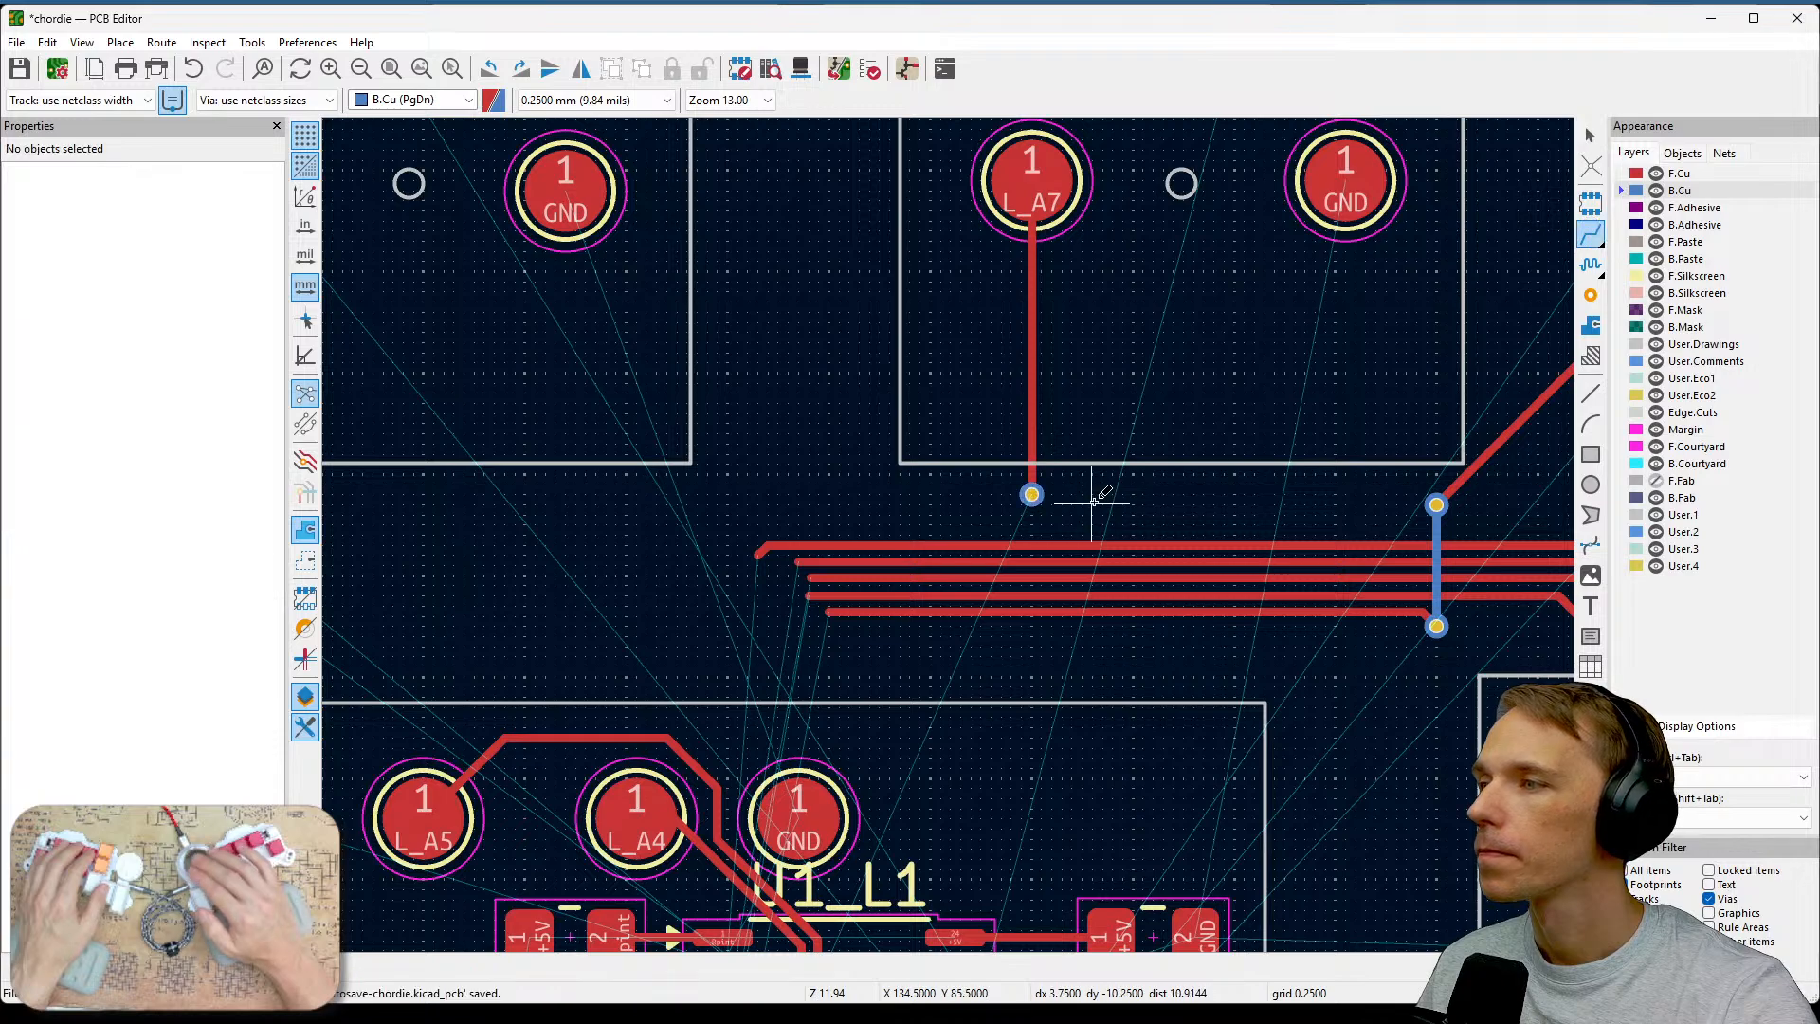
{"action": "left_click", "coordinate": [1032, 494]}
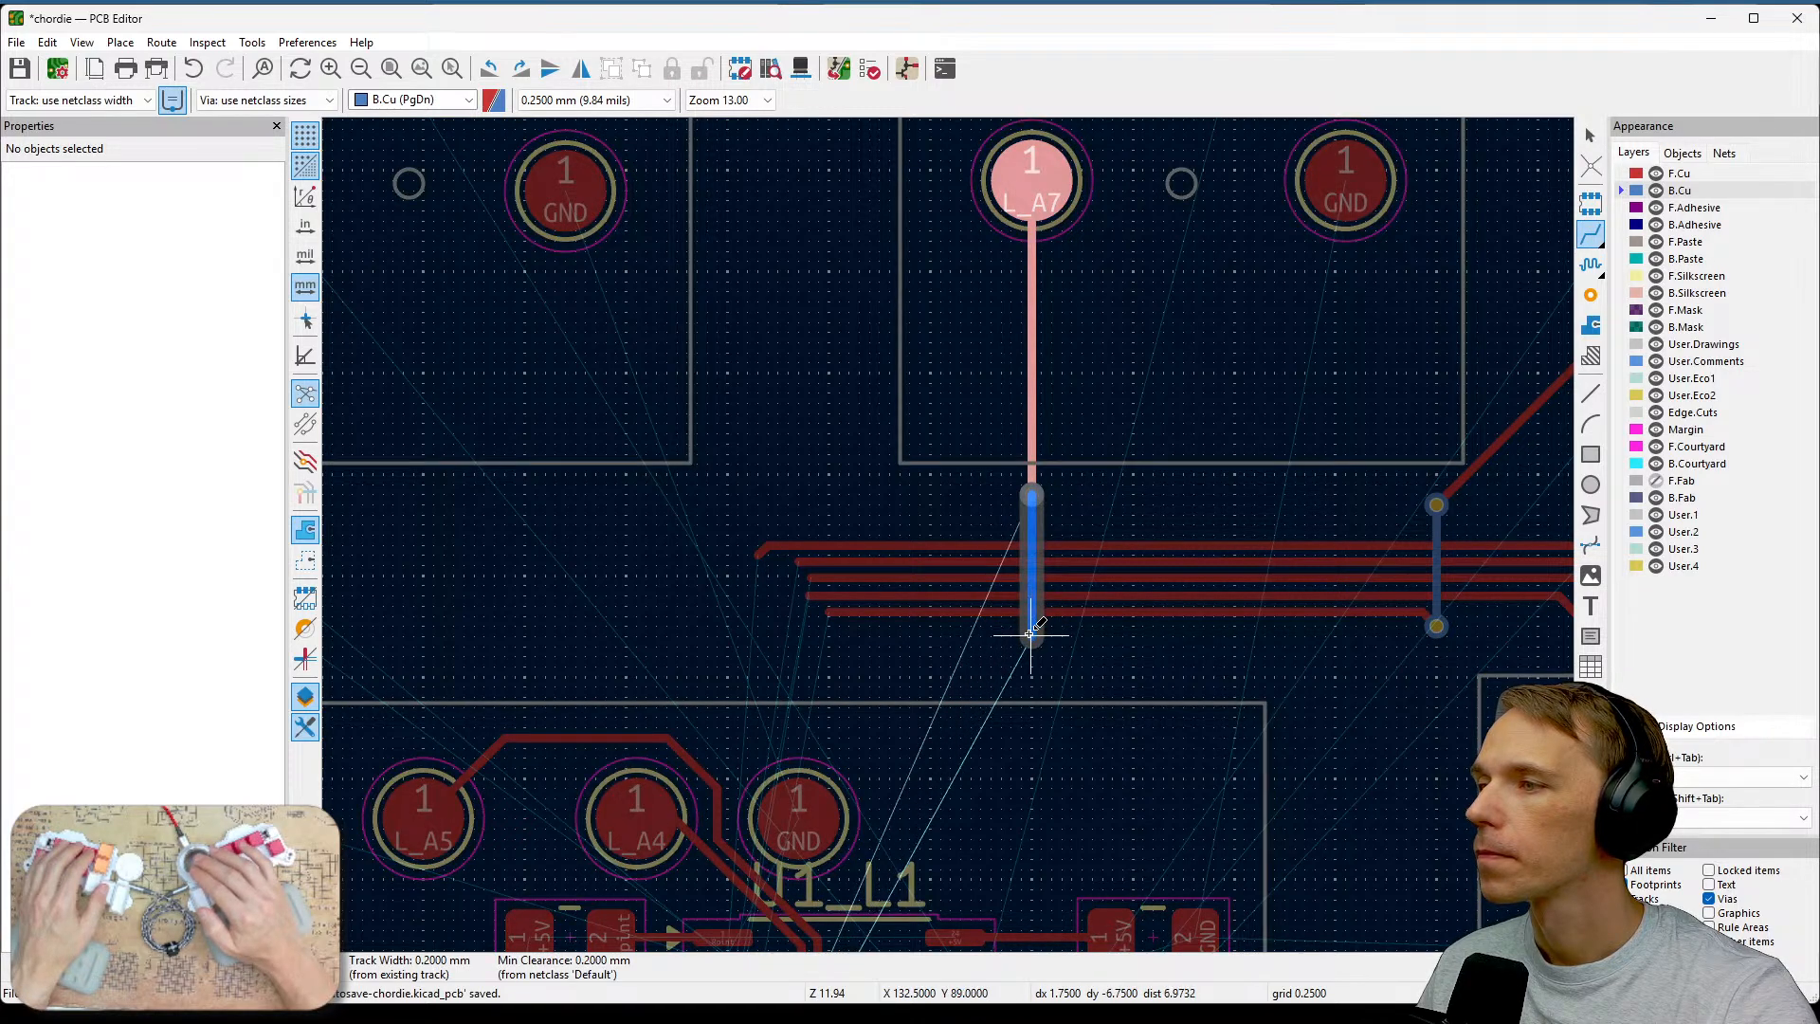
{"action": "double_click", "coordinate": [1032, 633]}
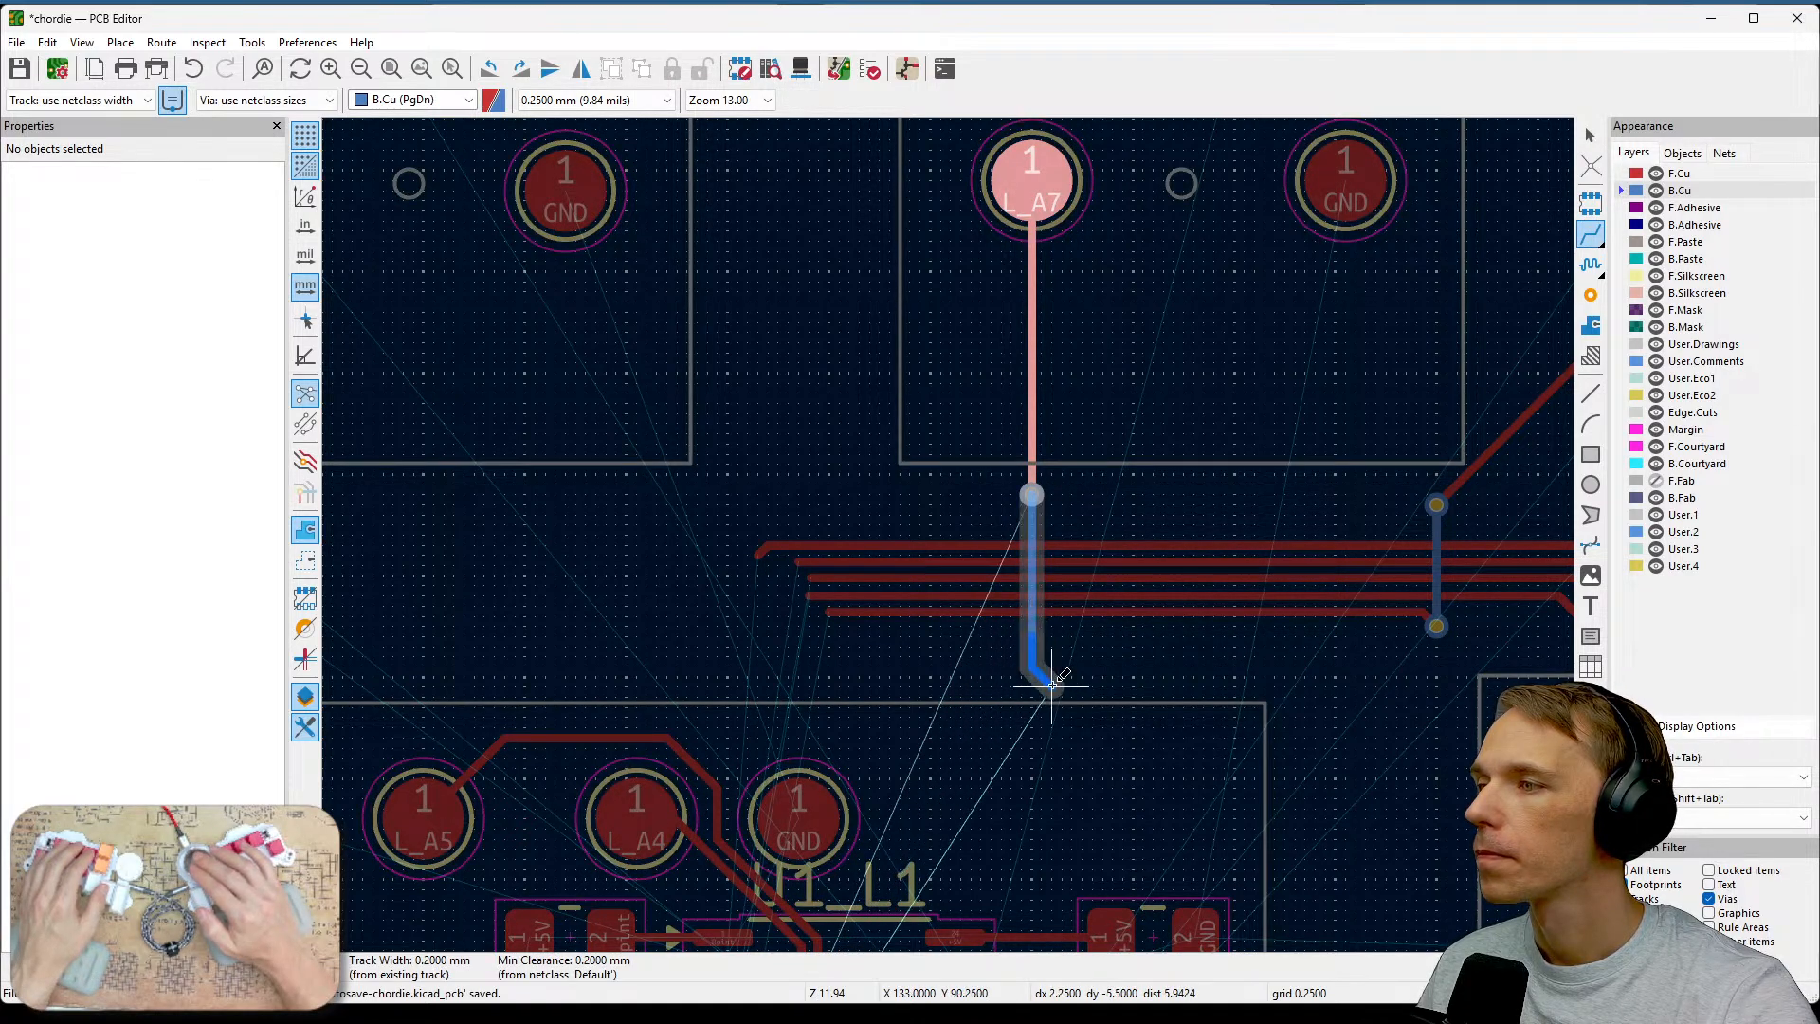
{"action": "scroll", "coordinate": [1076, 637], "scroll_direction": "up", "scroll_amount": 3}
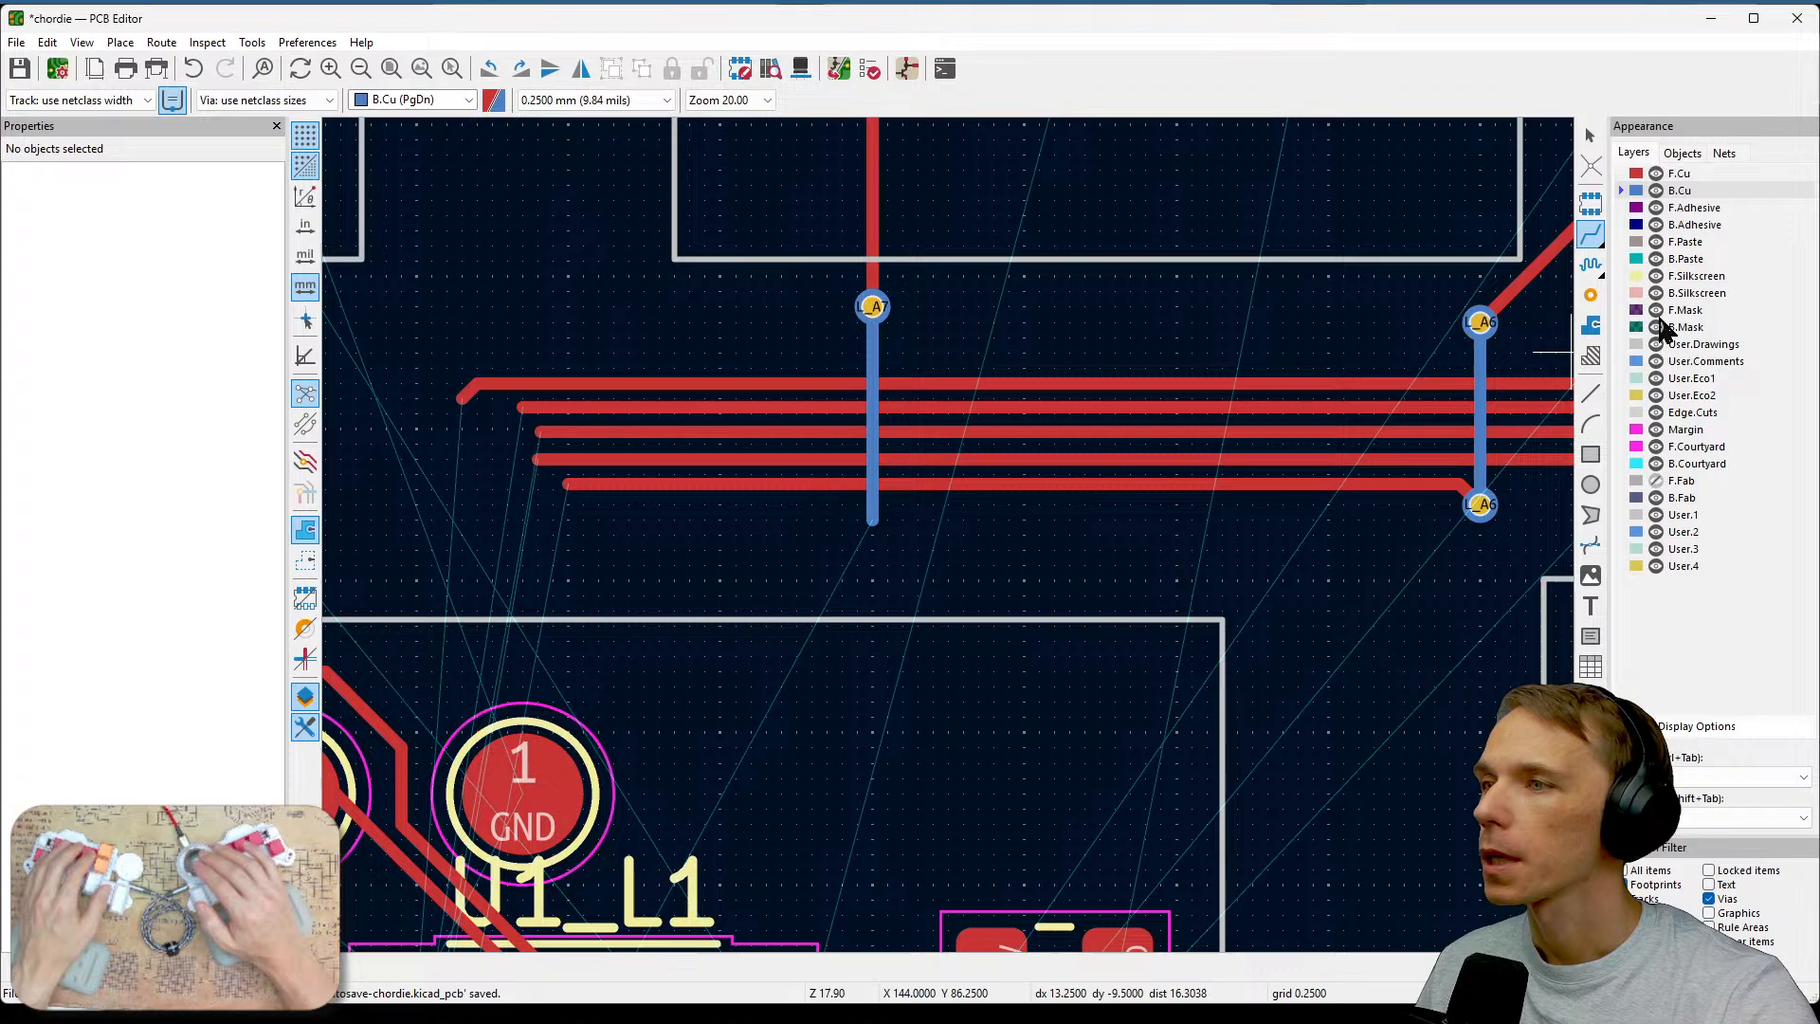
Try to place a via at the lower end of the back-copper L_A7 track.
{"action": "left_click", "coordinate": [1590, 295]}
{"action": "left_click", "coordinate": [880, 531]}
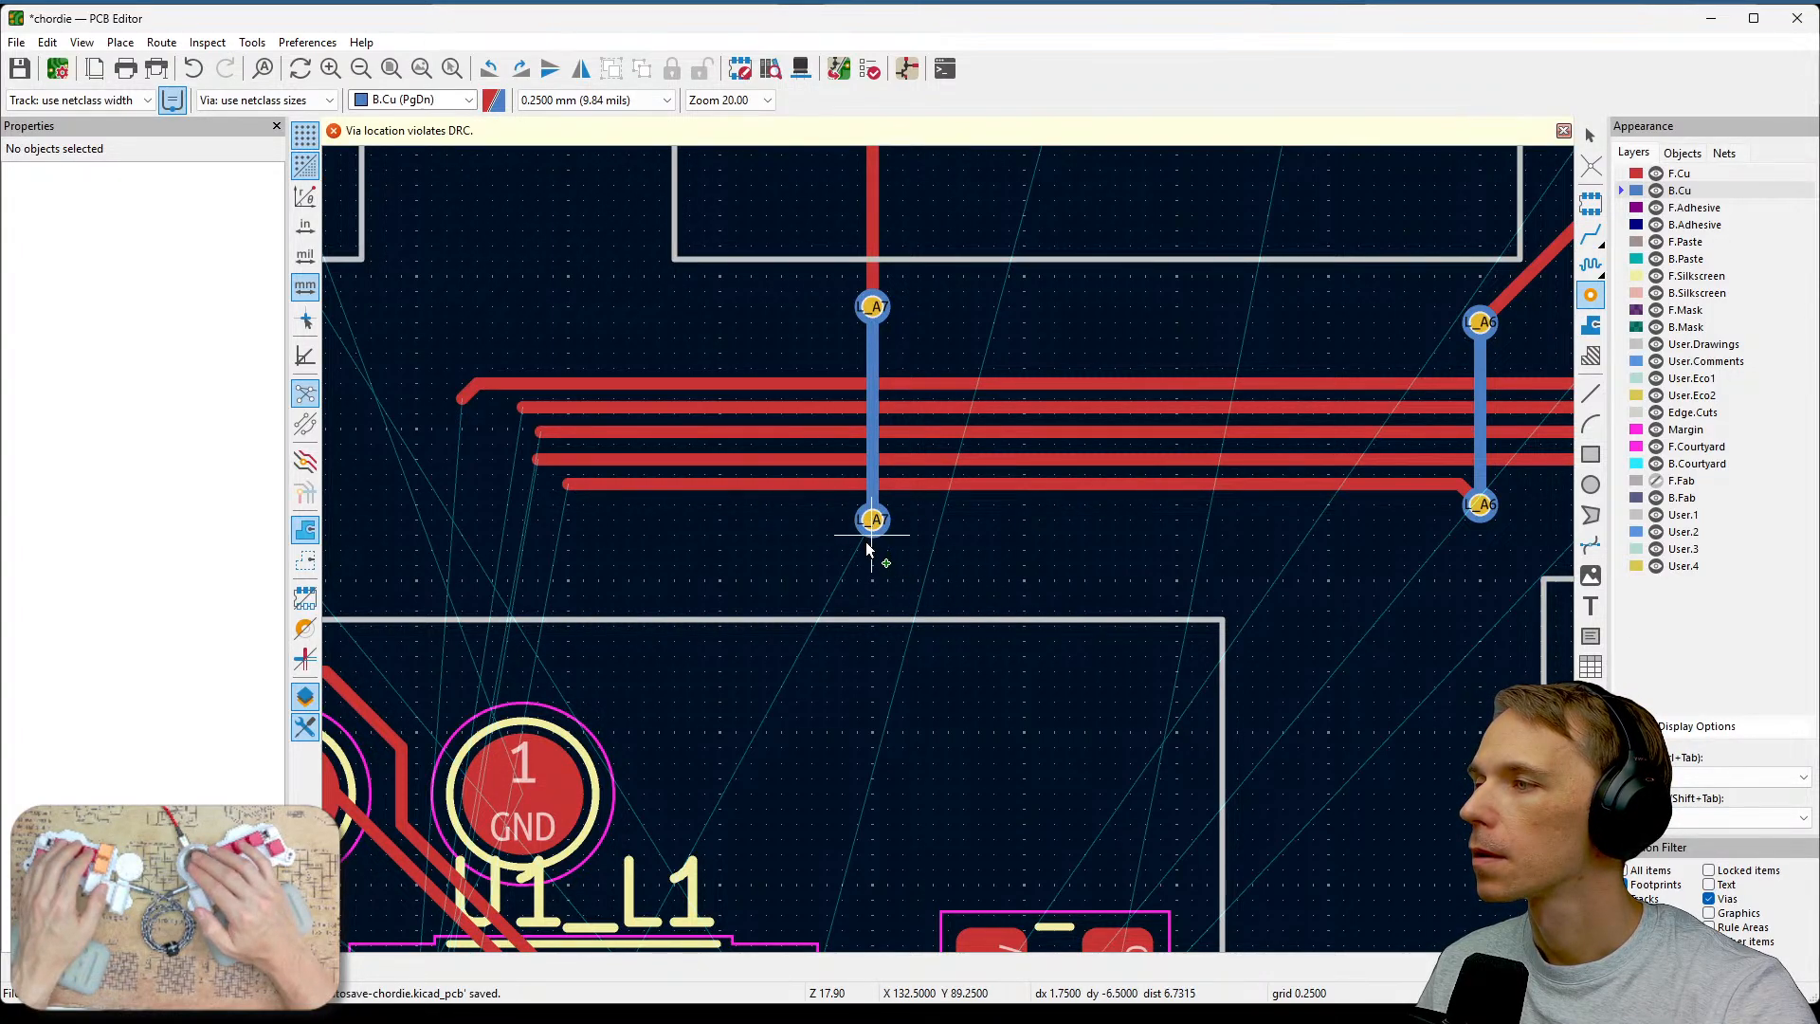
{"action": "key", "text": "Escape"}
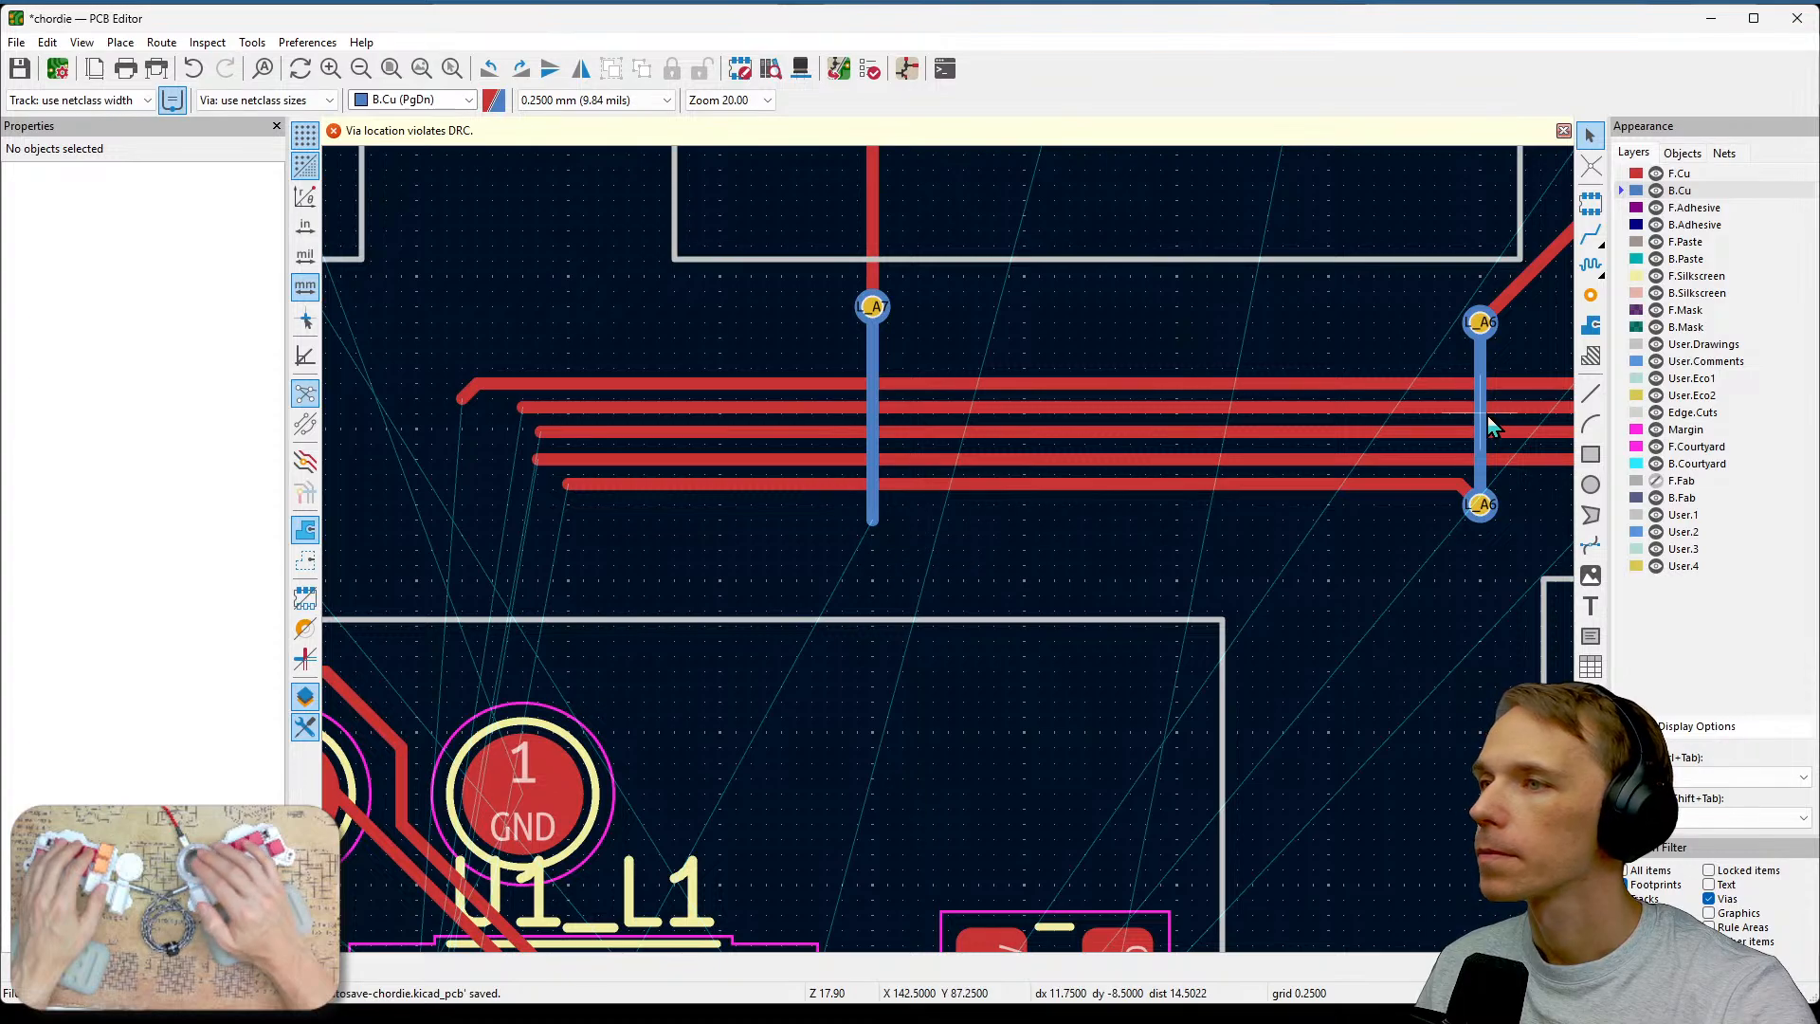
{"action": "key", "text": "x"}
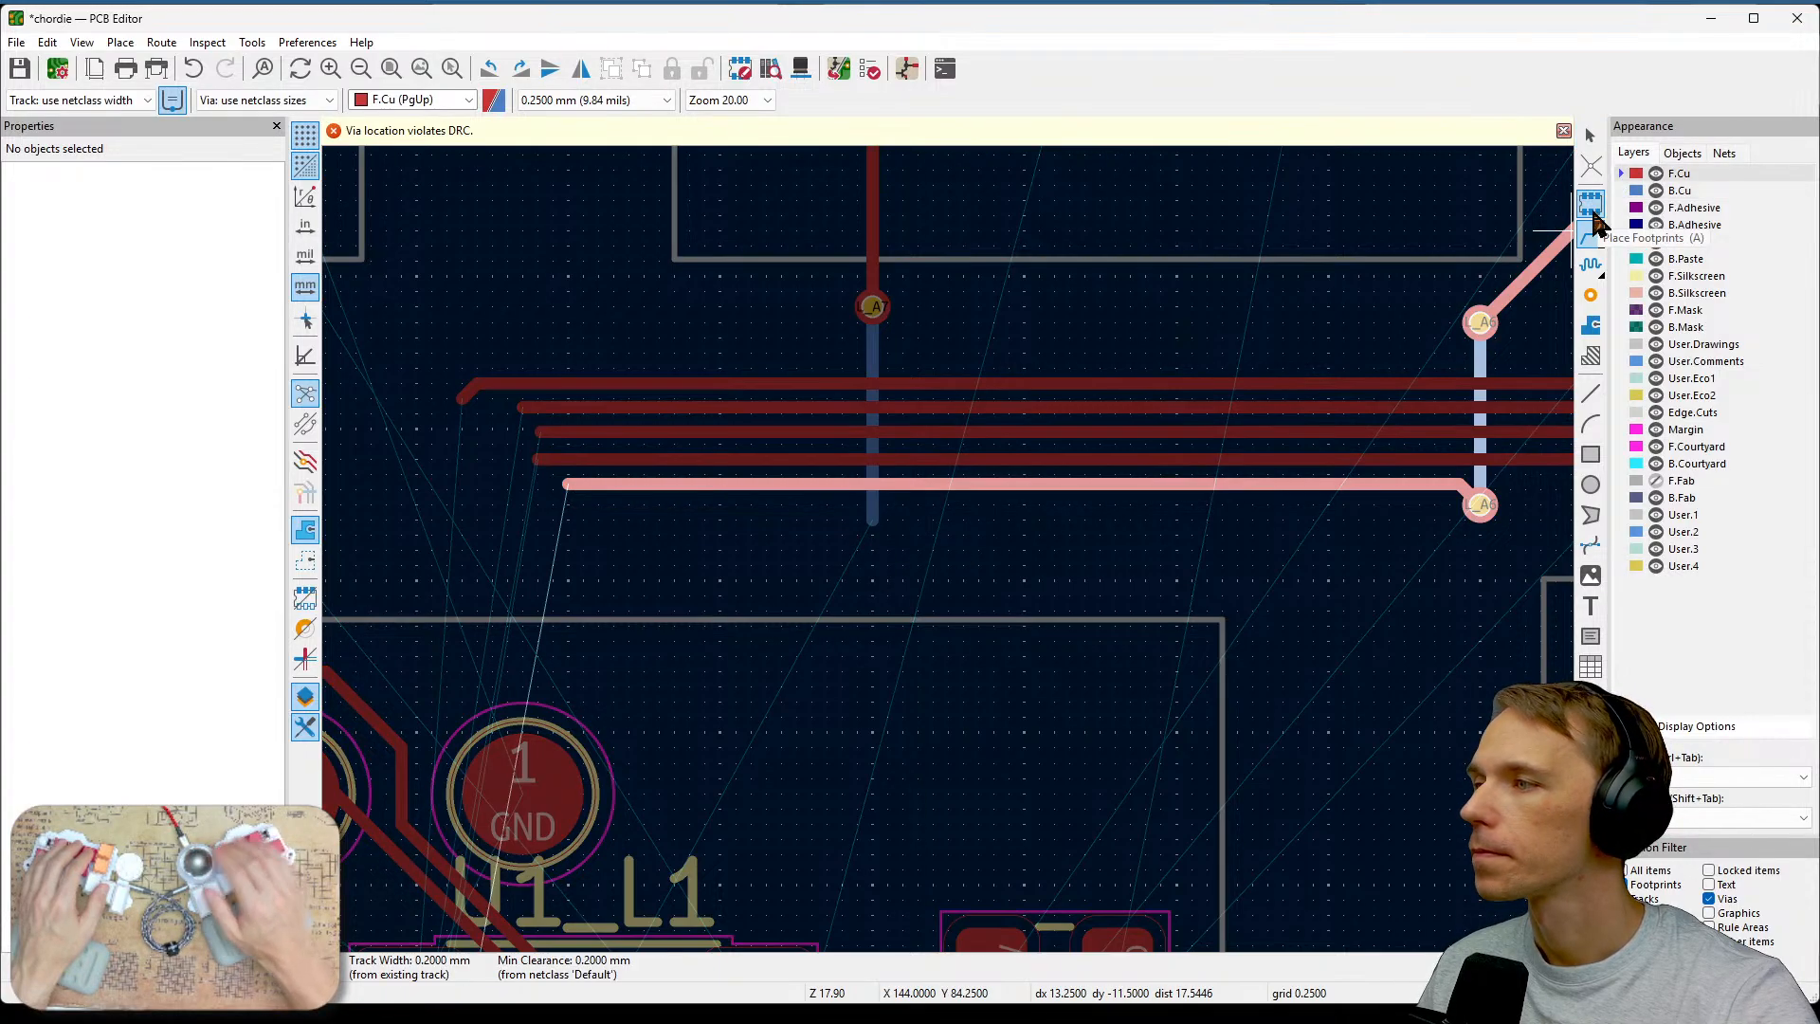
{"action": "key", "text": "Escape"}
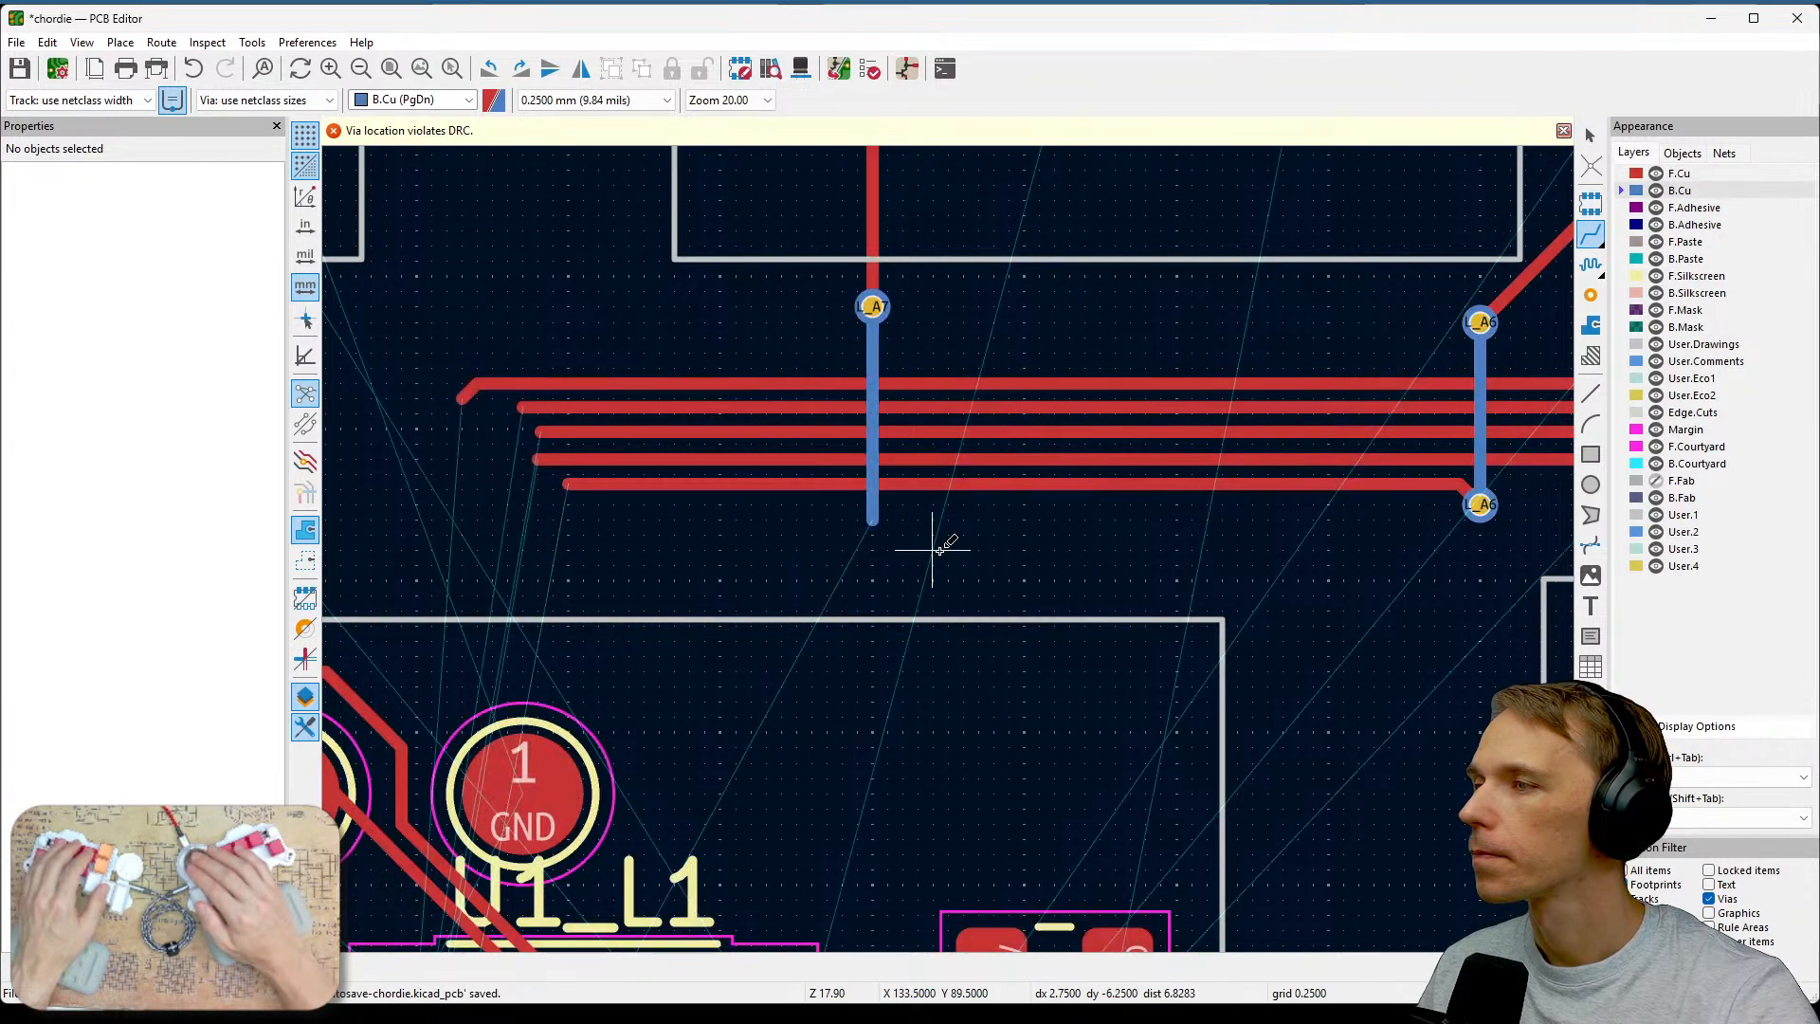
Extend the back-copper L_A7 track slightly downward and place a via at its new end.
{"action": "left_click", "coordinate": [864, 512]}
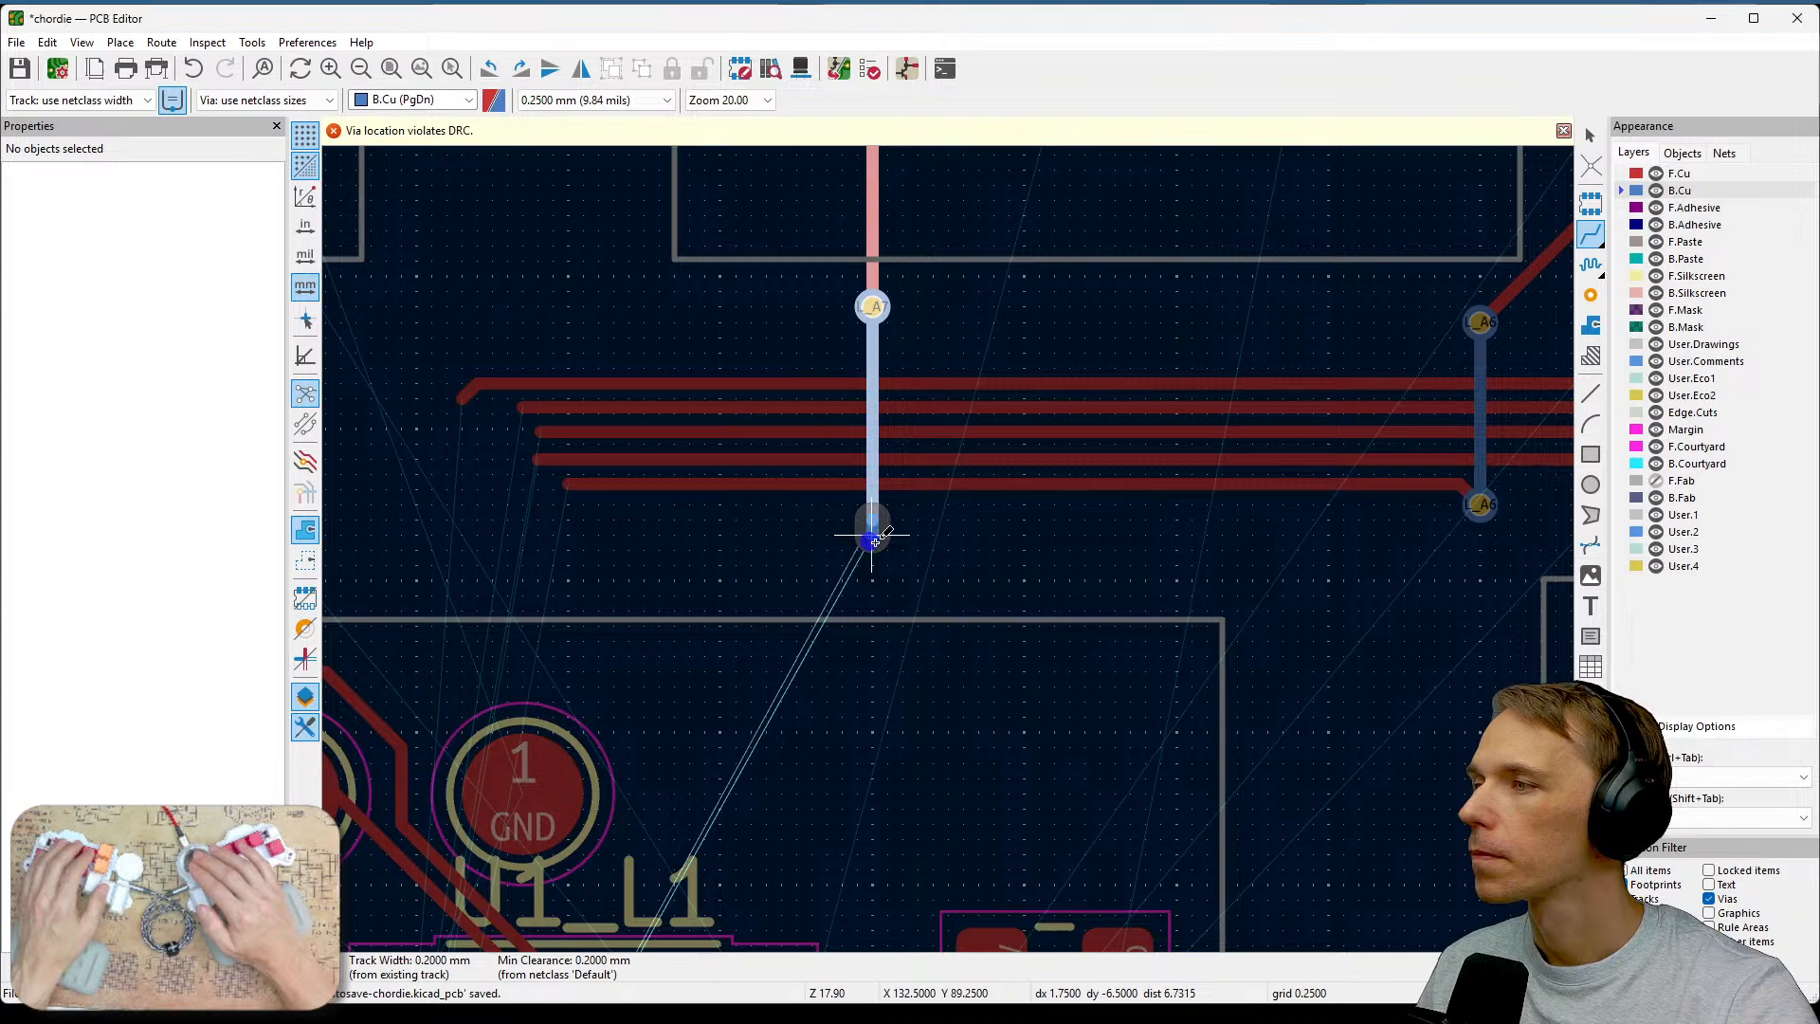
{"action": "double_click", "coordinate": [872, 540]}
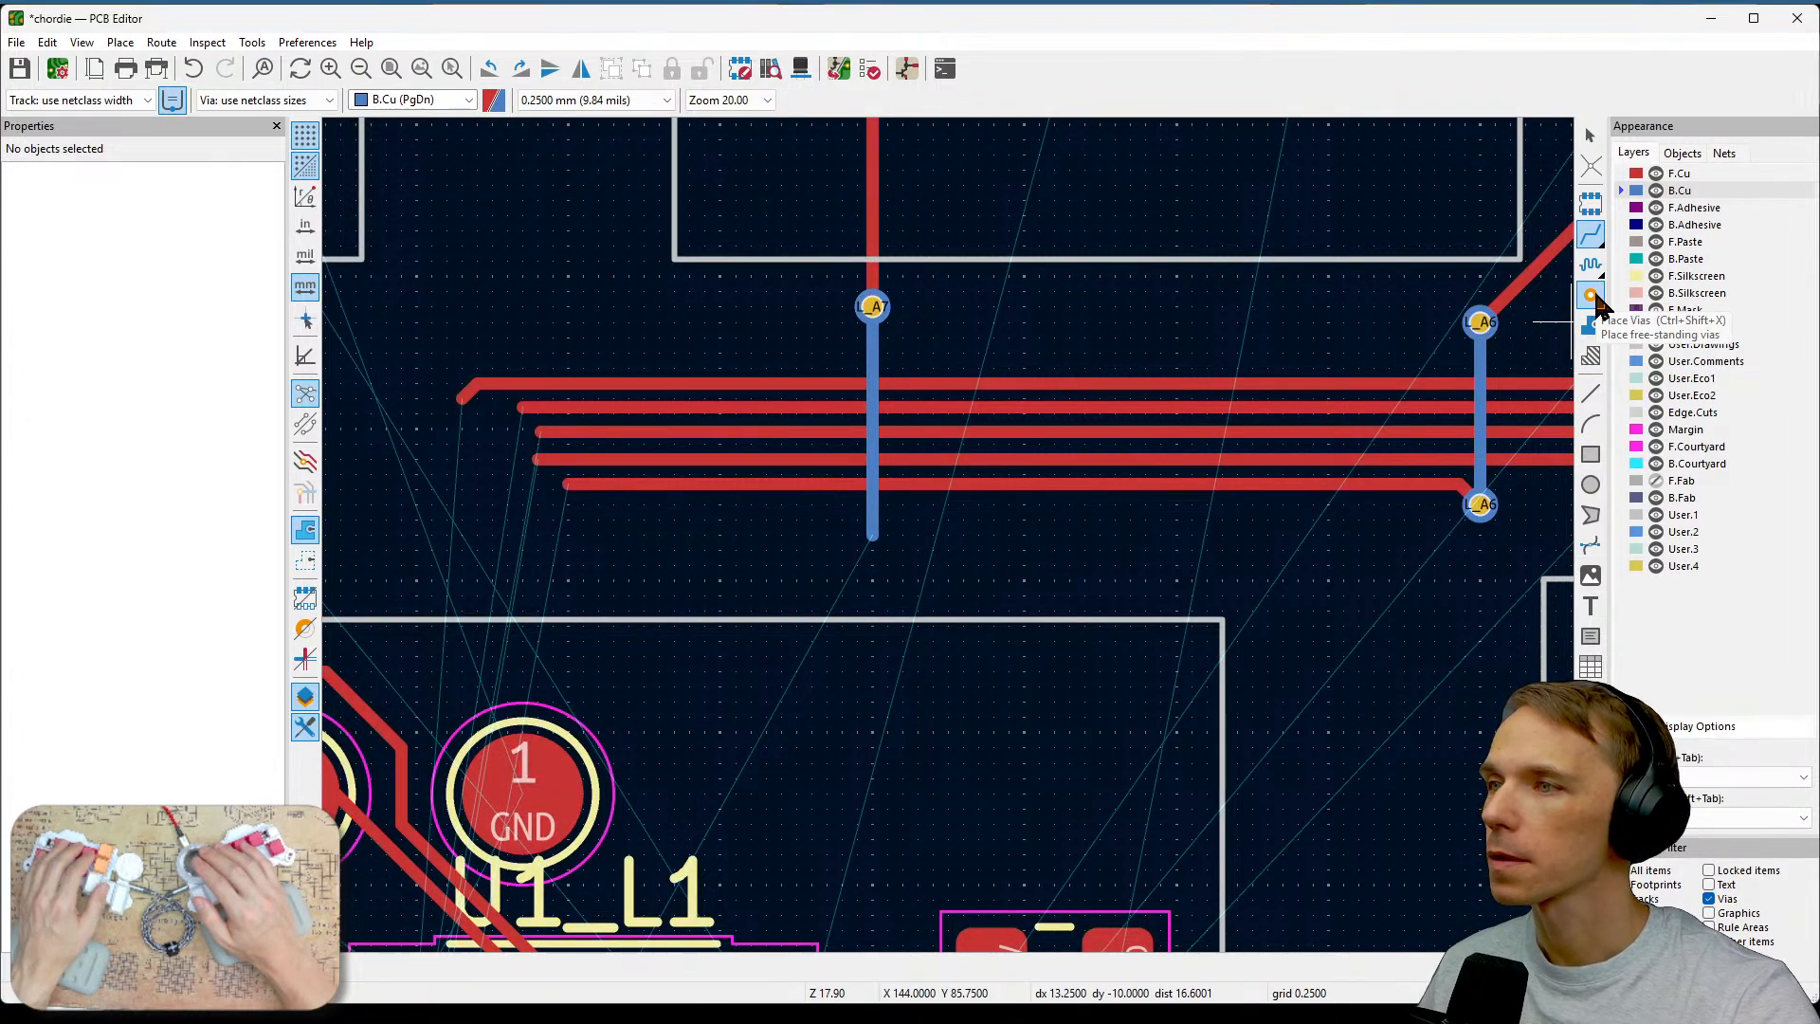
{"action": "left_click", "coordinate": [1591, 296]}
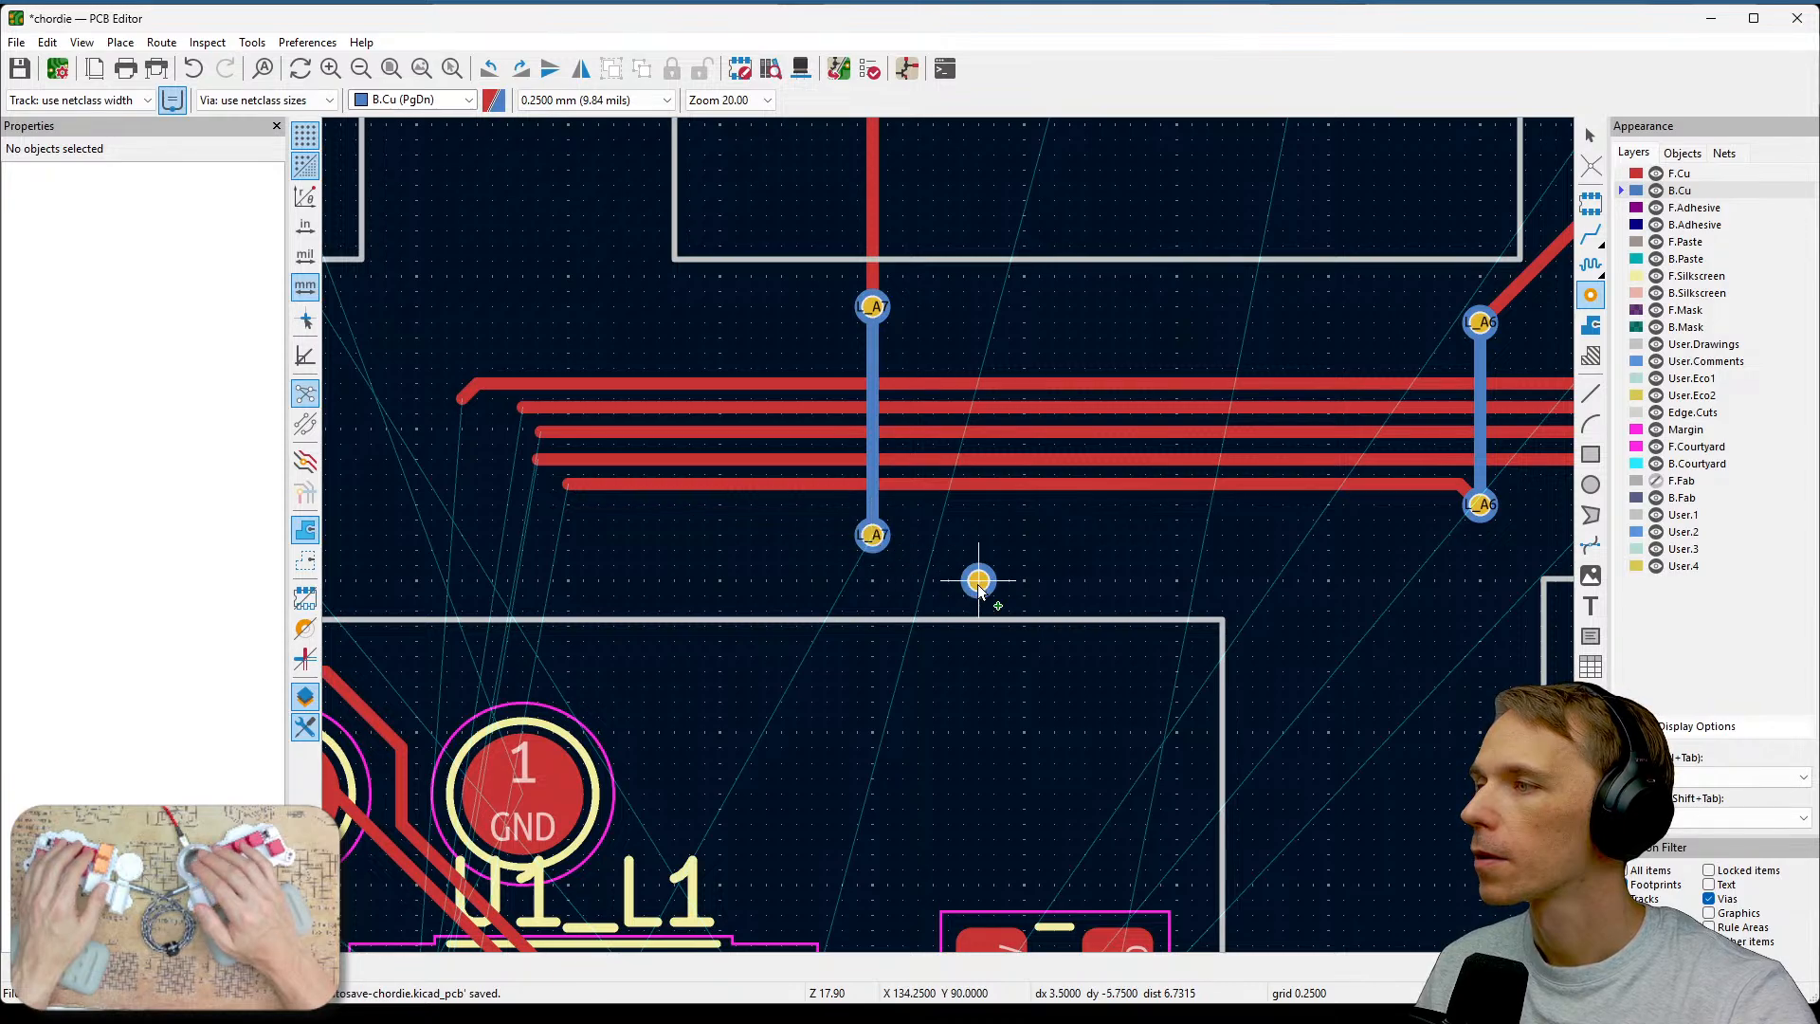
{"action": "key", "text": "Escape"}
{"action": "middle_click_drag", "start_coordinate": [980, 587], "coordinate": [1281, 526]}
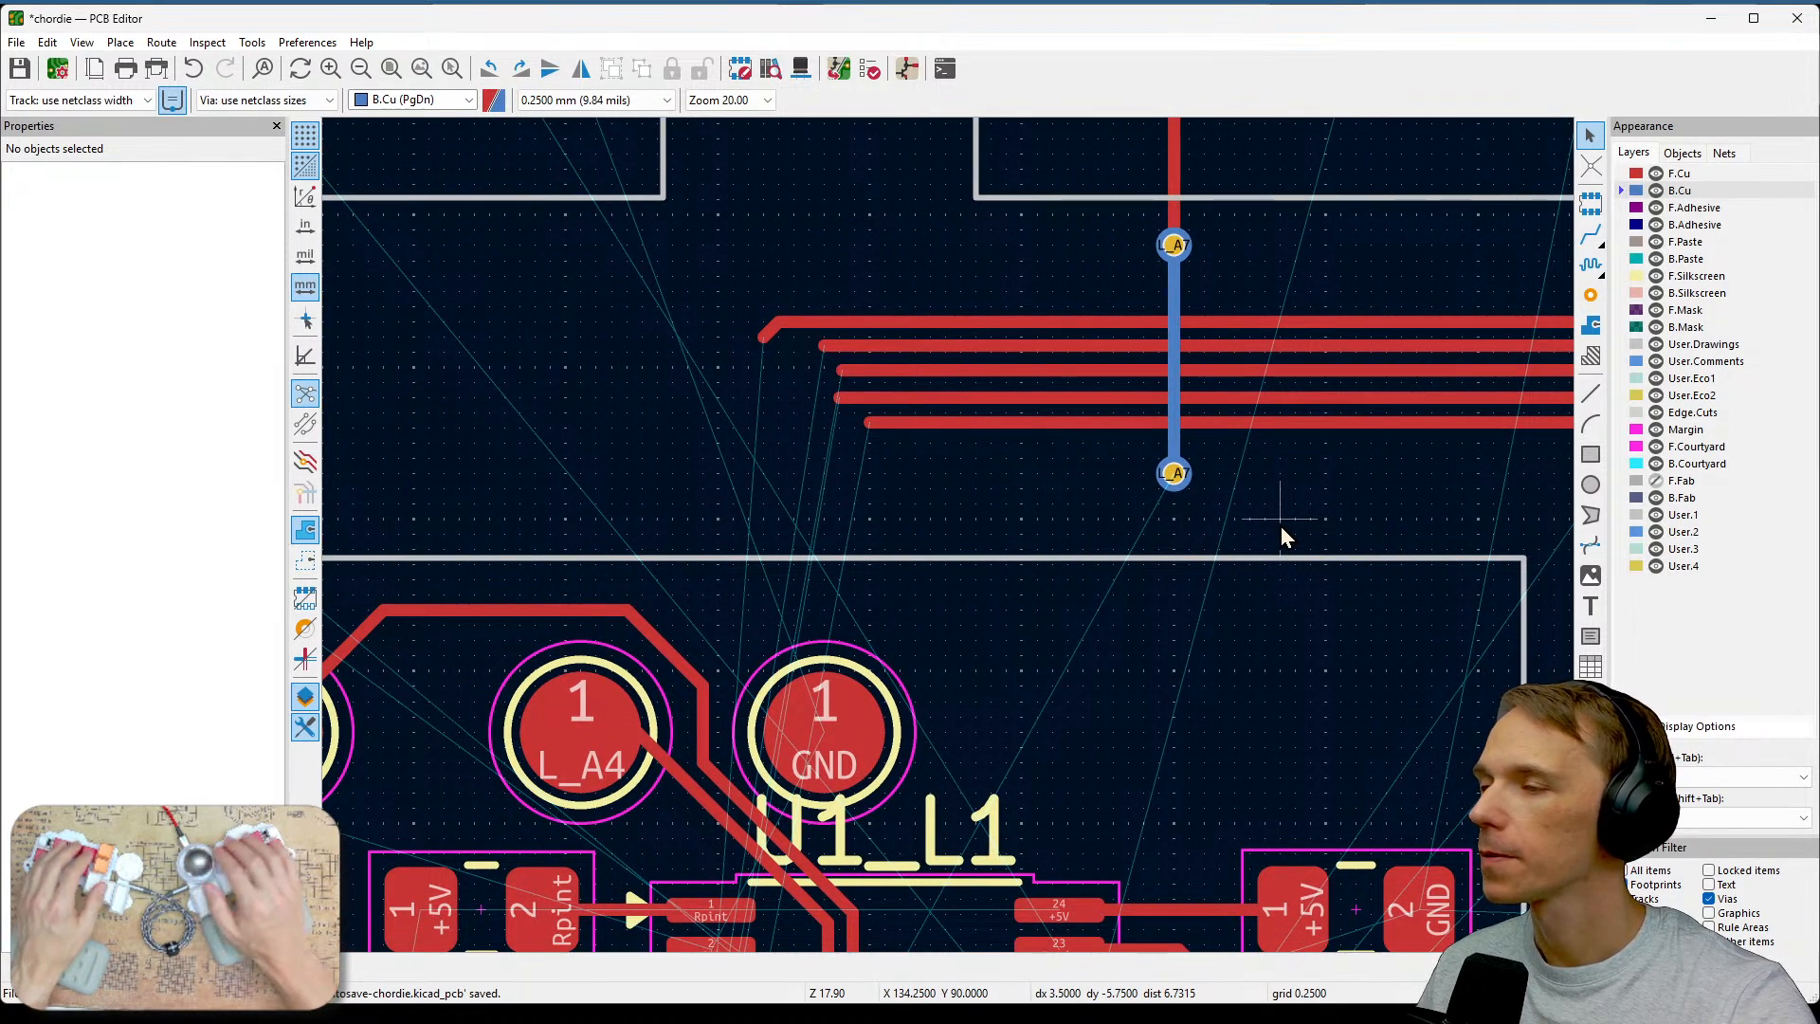
{"action": "left_click", "coordinate": [1174, 475]}
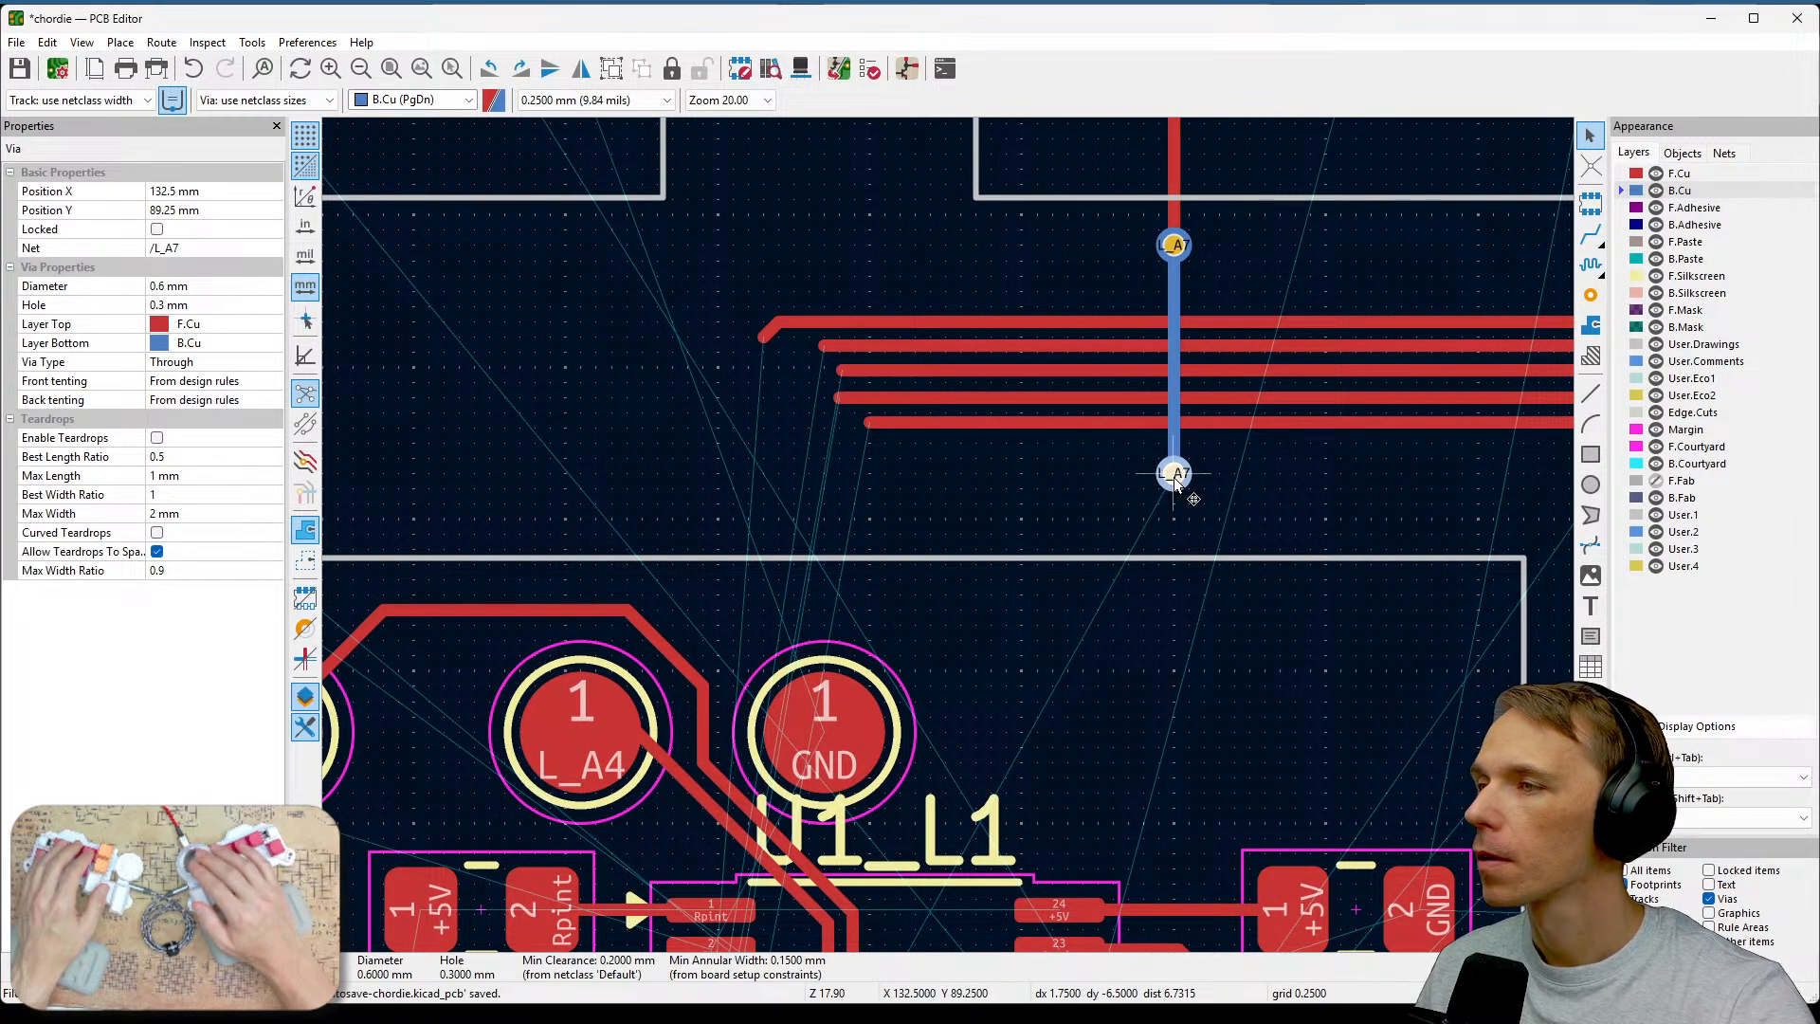
{"action": "key", "text": "m"}
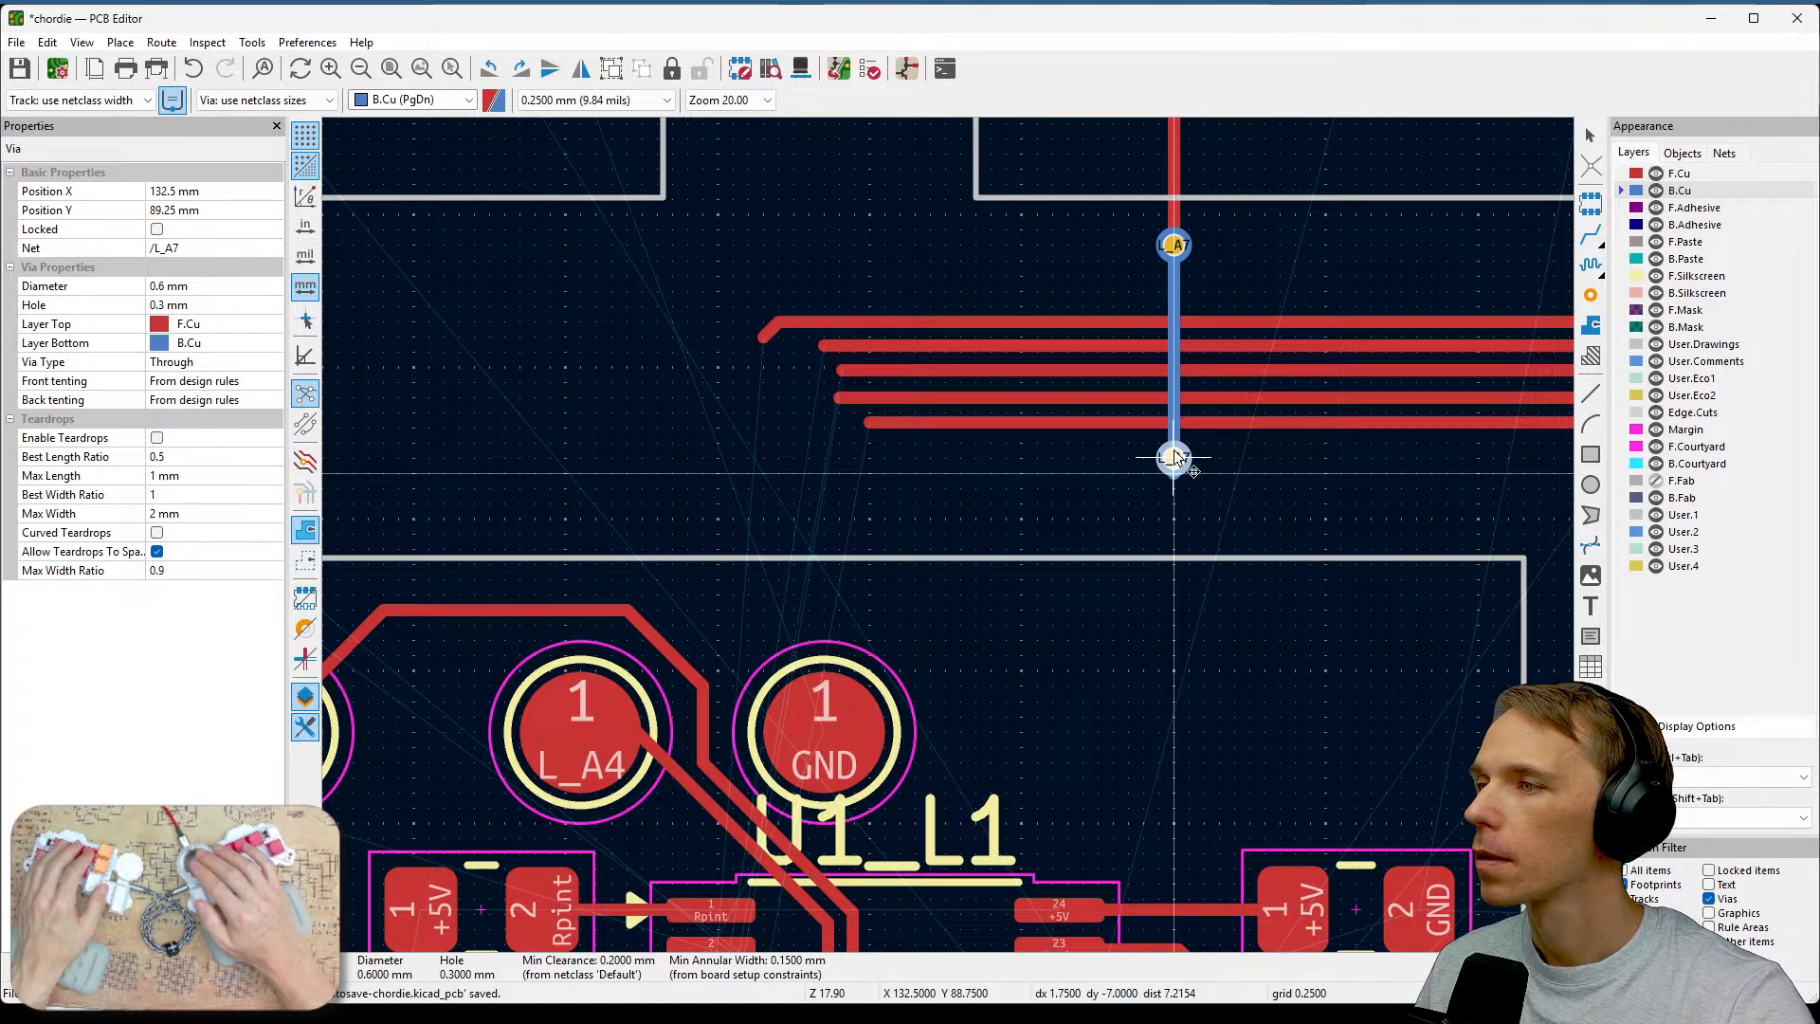
{"action": "key", "text": "Escape"}
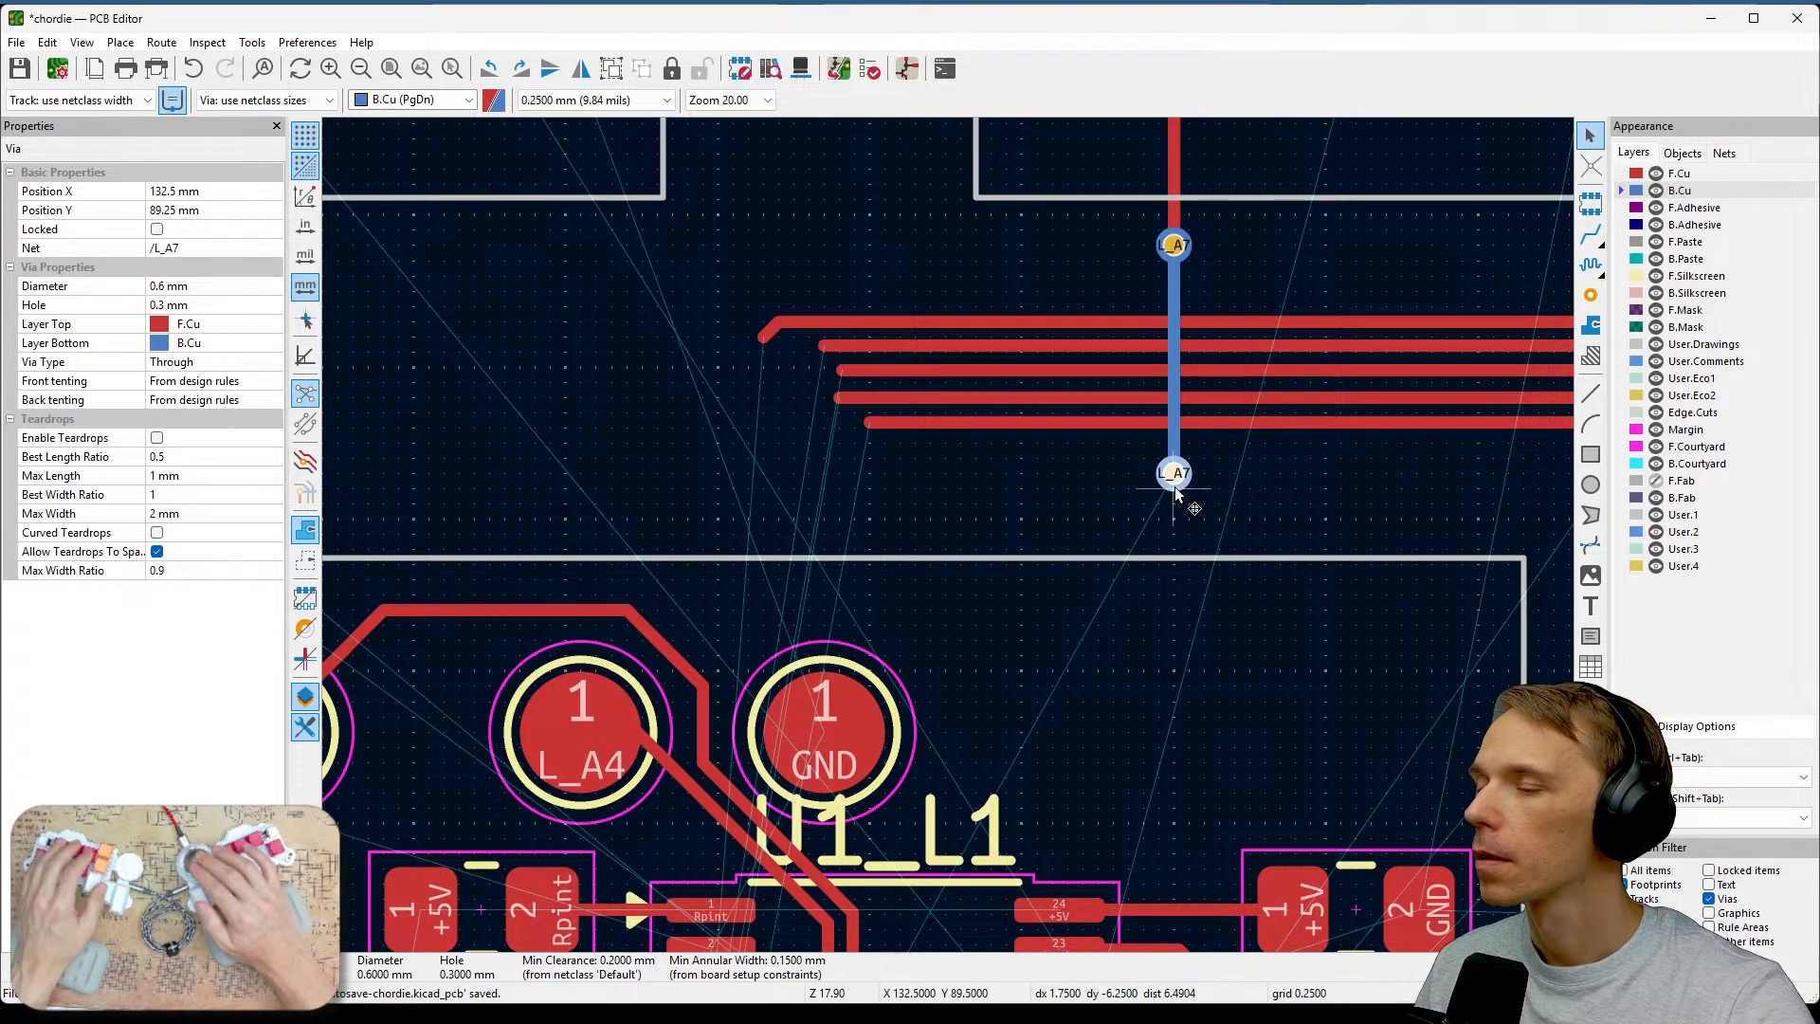
{"action": "key", "text": "Escape"}
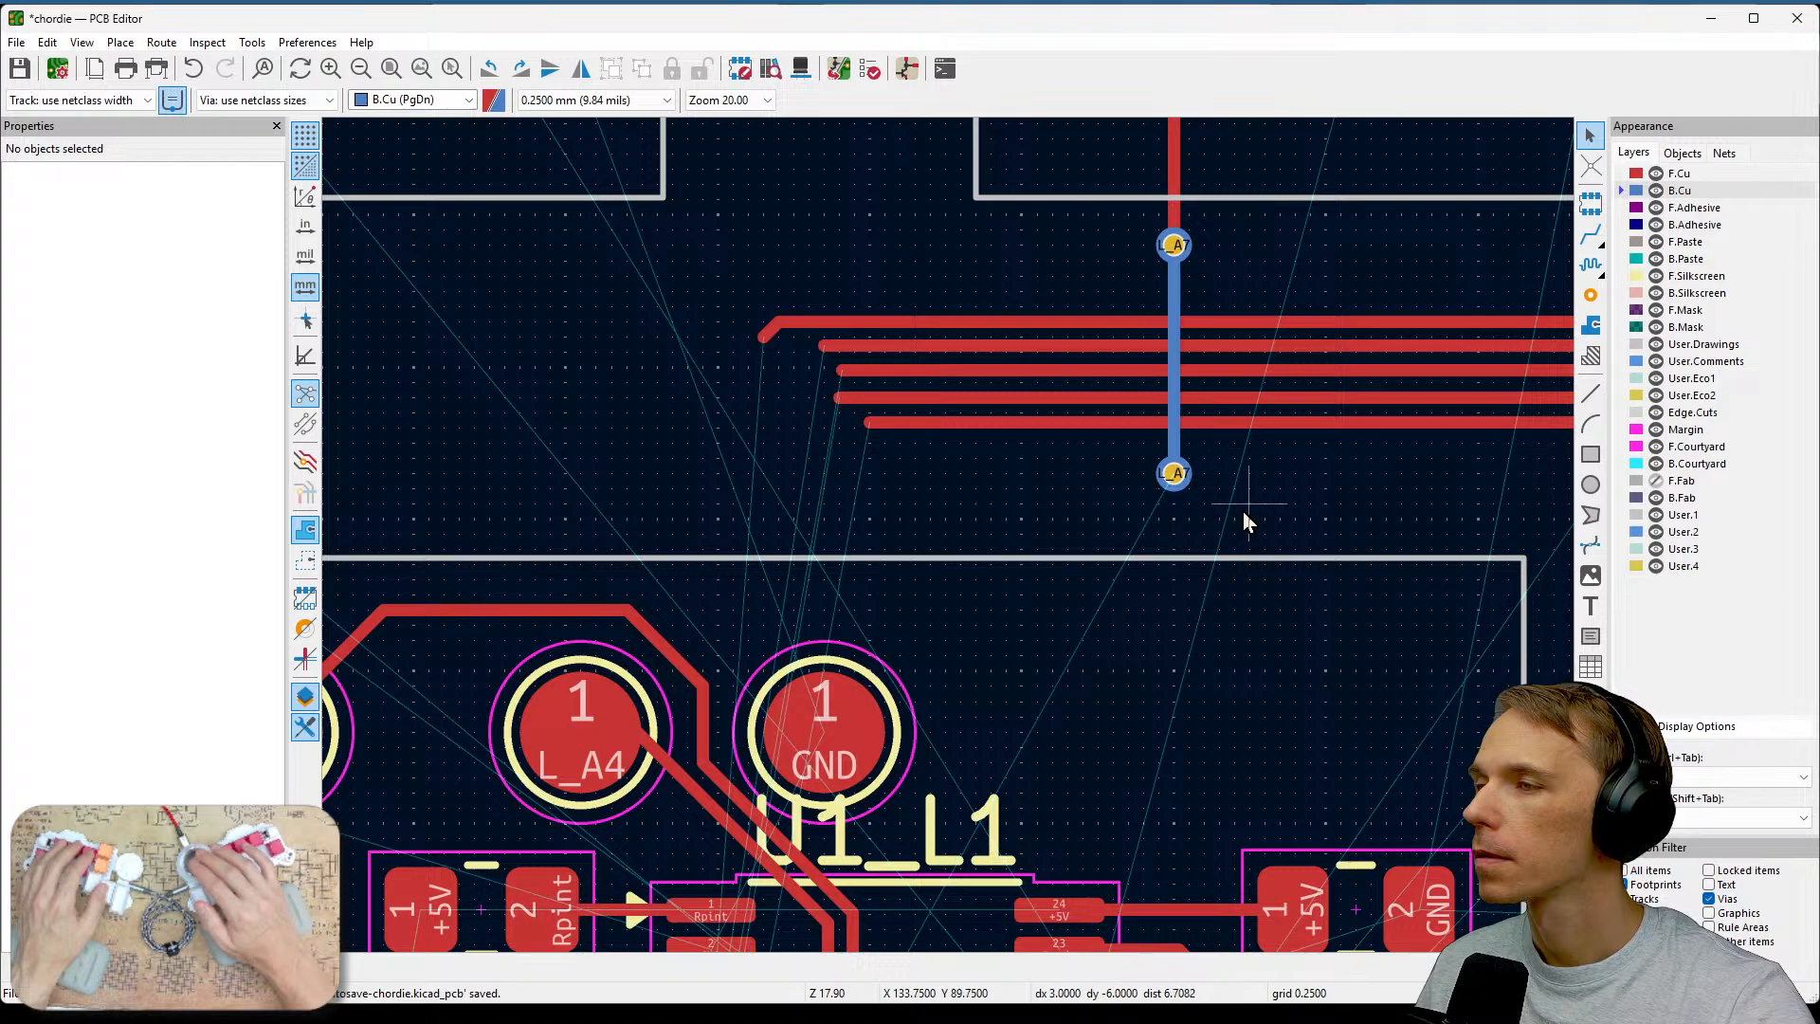
{"action": "middle_click_drag", "start_coordinate": [1231, 557], "coordinate": [1292, 556]}
{"action": "left_click", "coordinate": [1244, 249]}
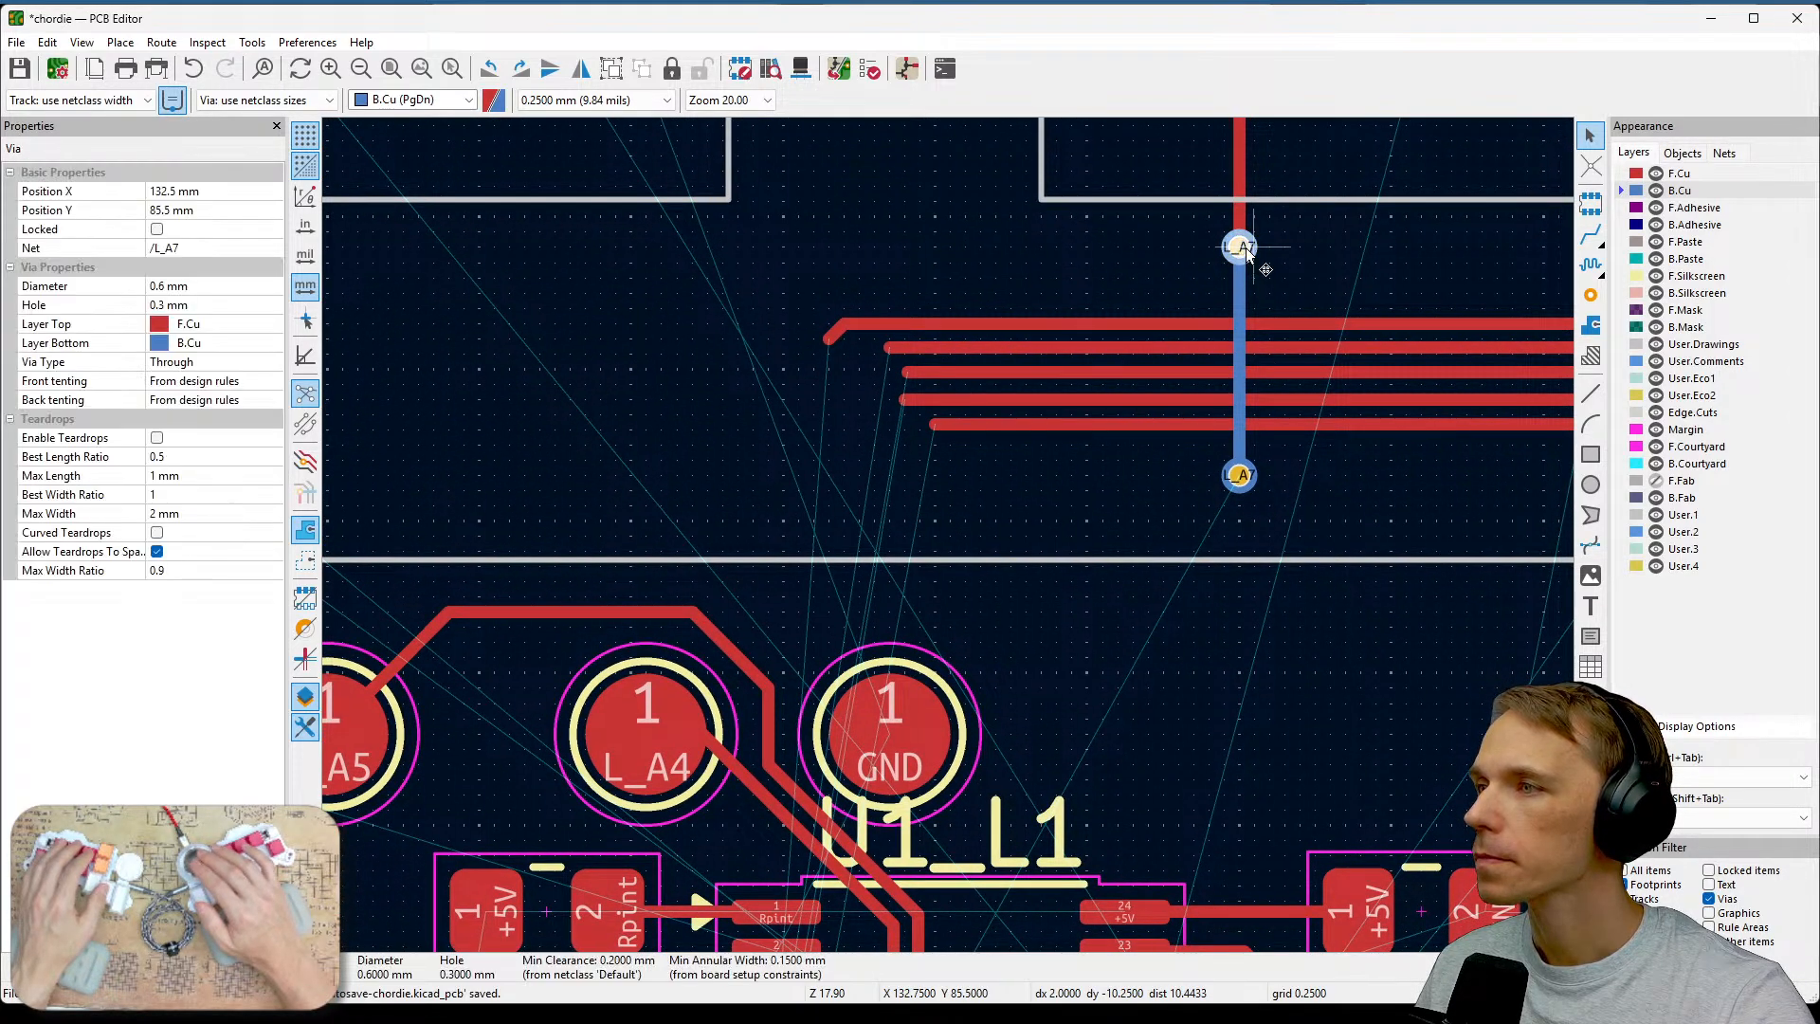
{"action": "key", "text": "m"}
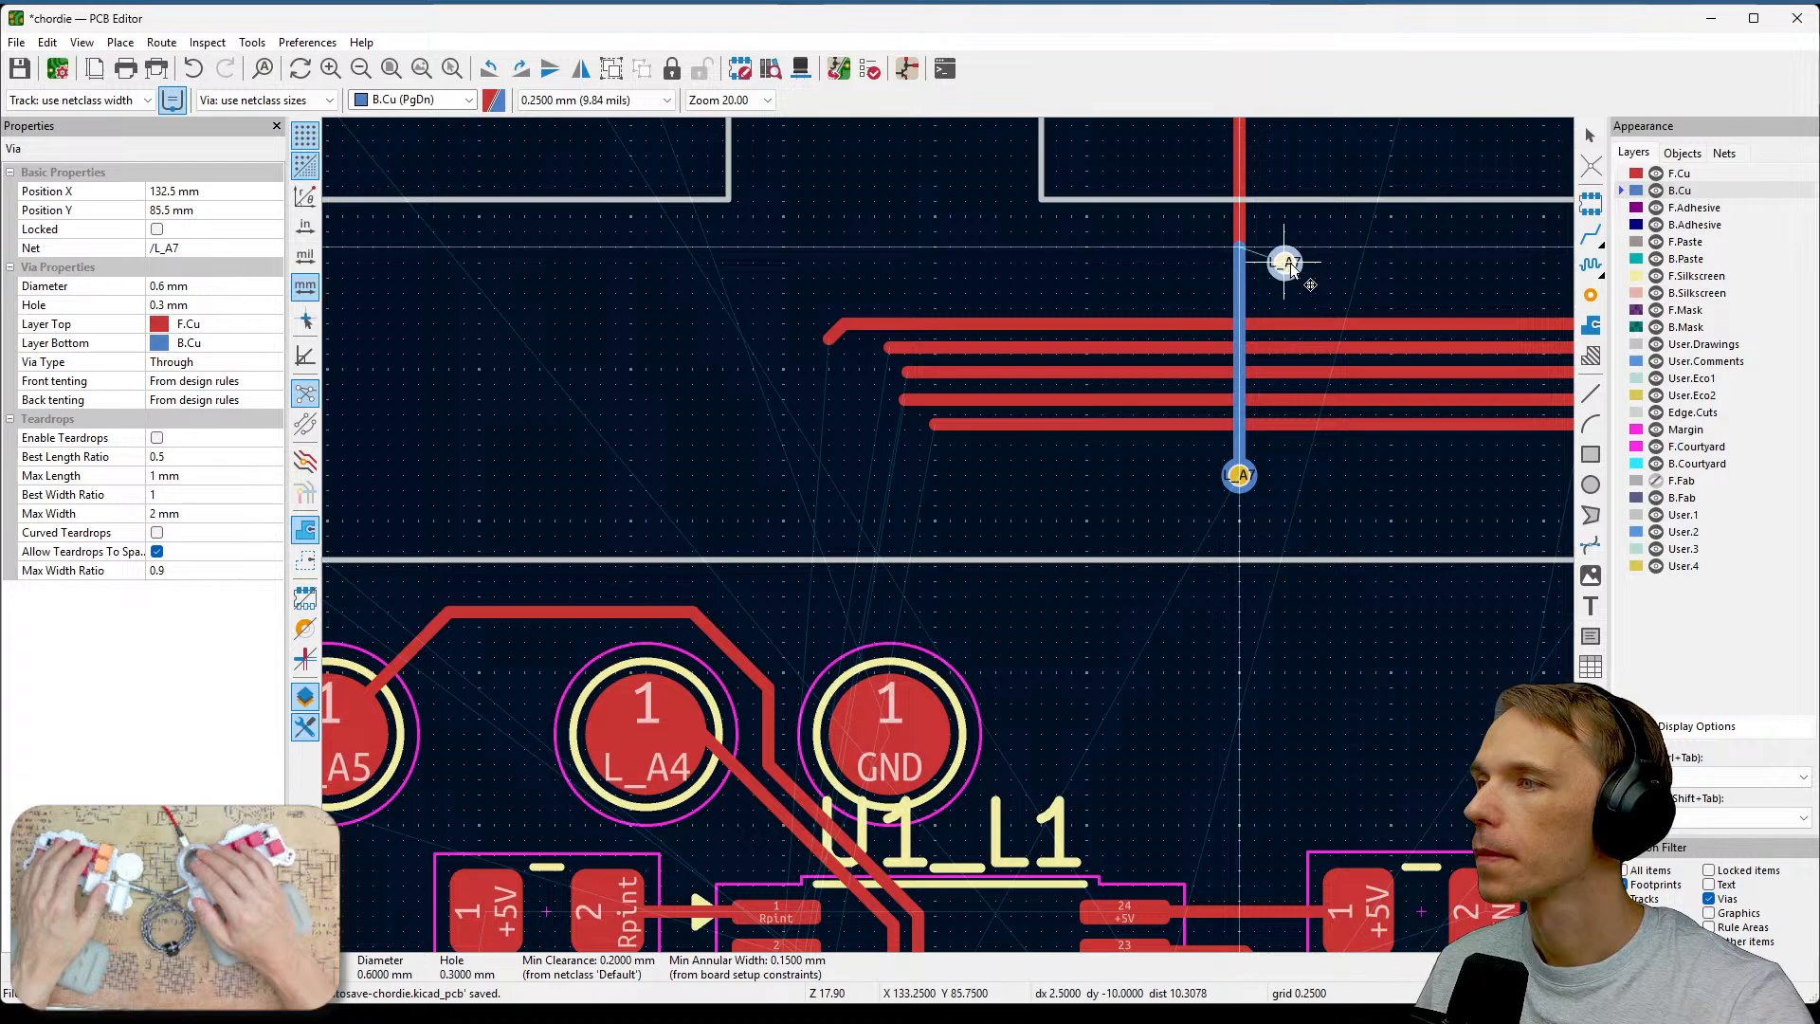
{"action": "key", "text": "Escape"}
{"action": "key", "text": "Escape"}
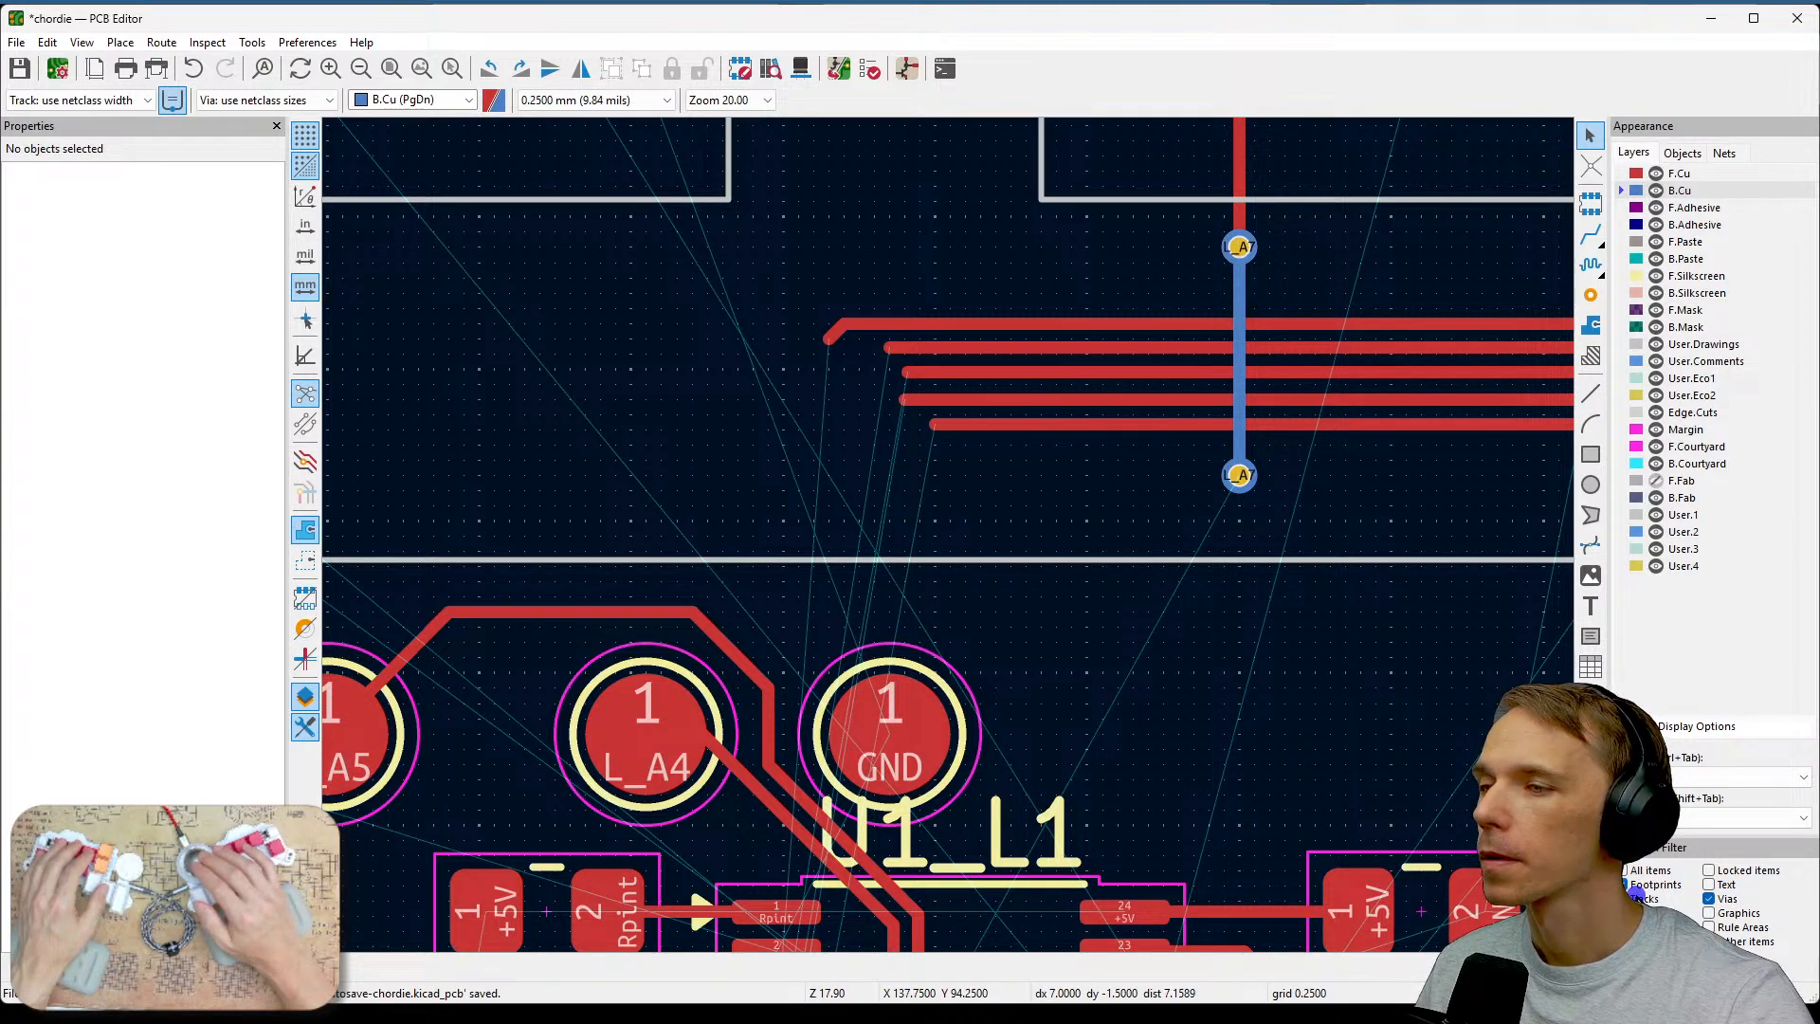
Move the upper L_A7 via slightly down toward the horizontal track bundle.
{"action": "left_click", "coordinate": [1239, 248]}
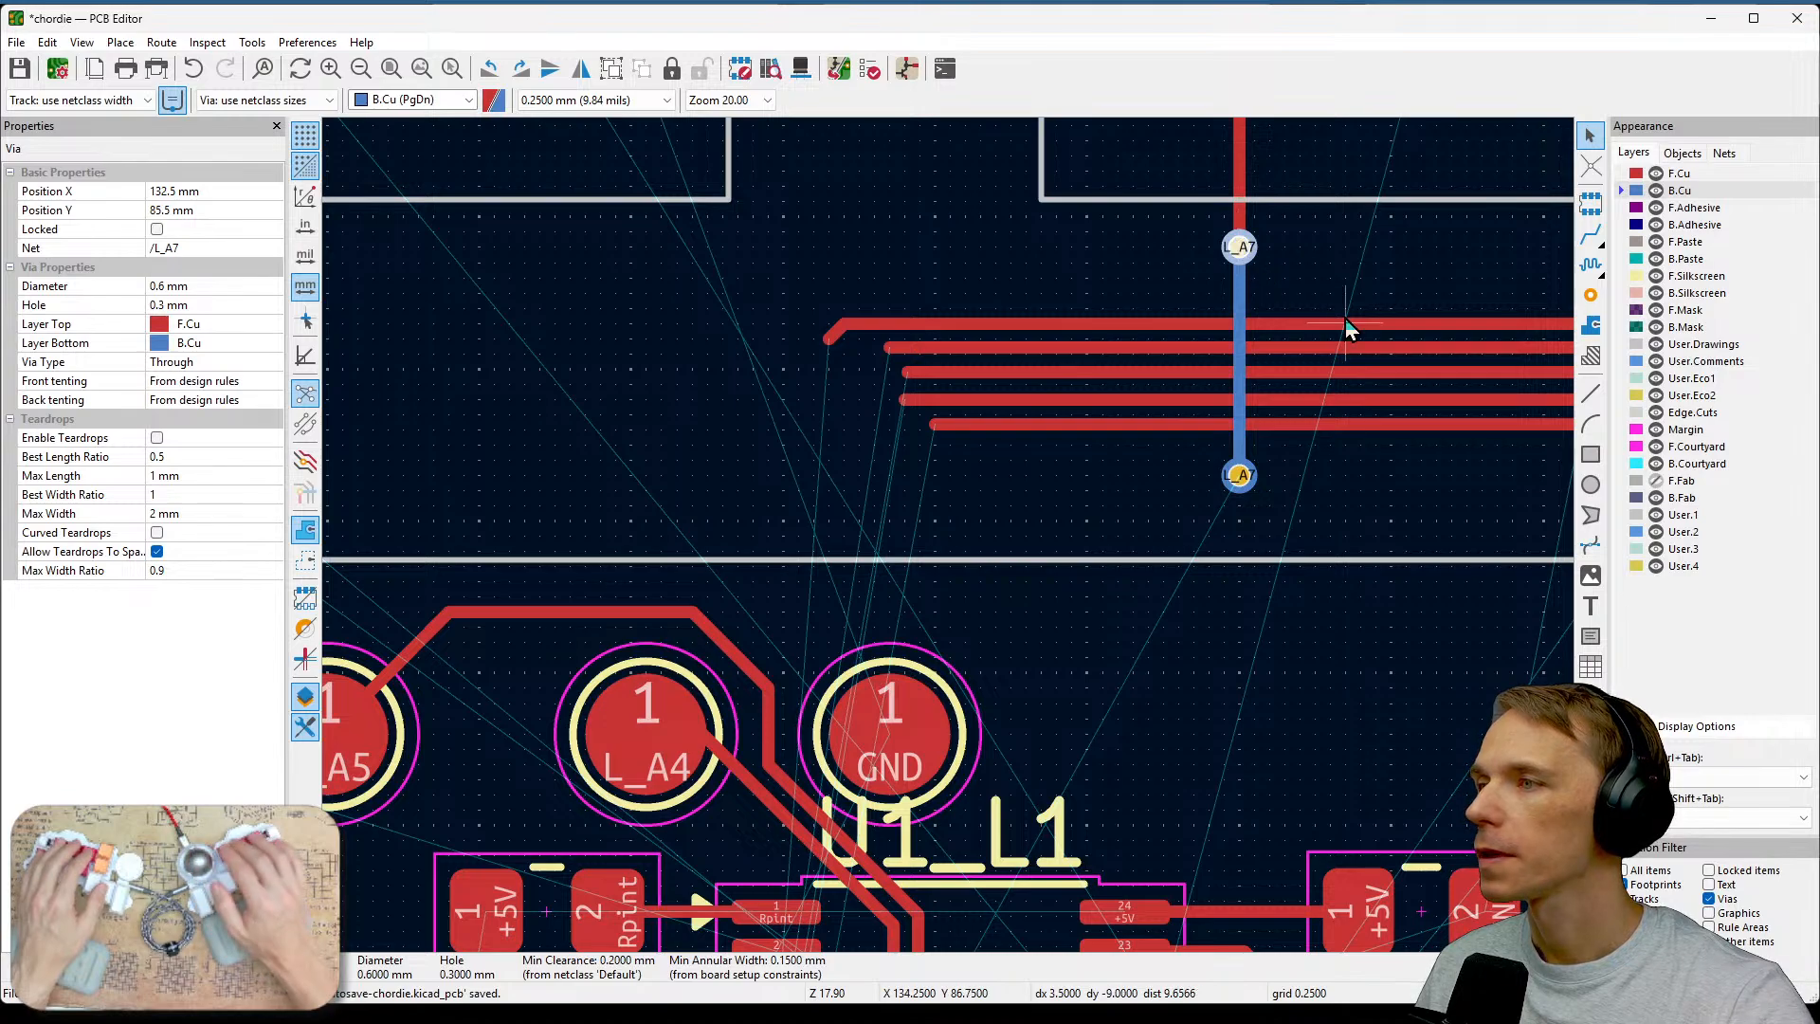
{"action": "key", "text": "m"}
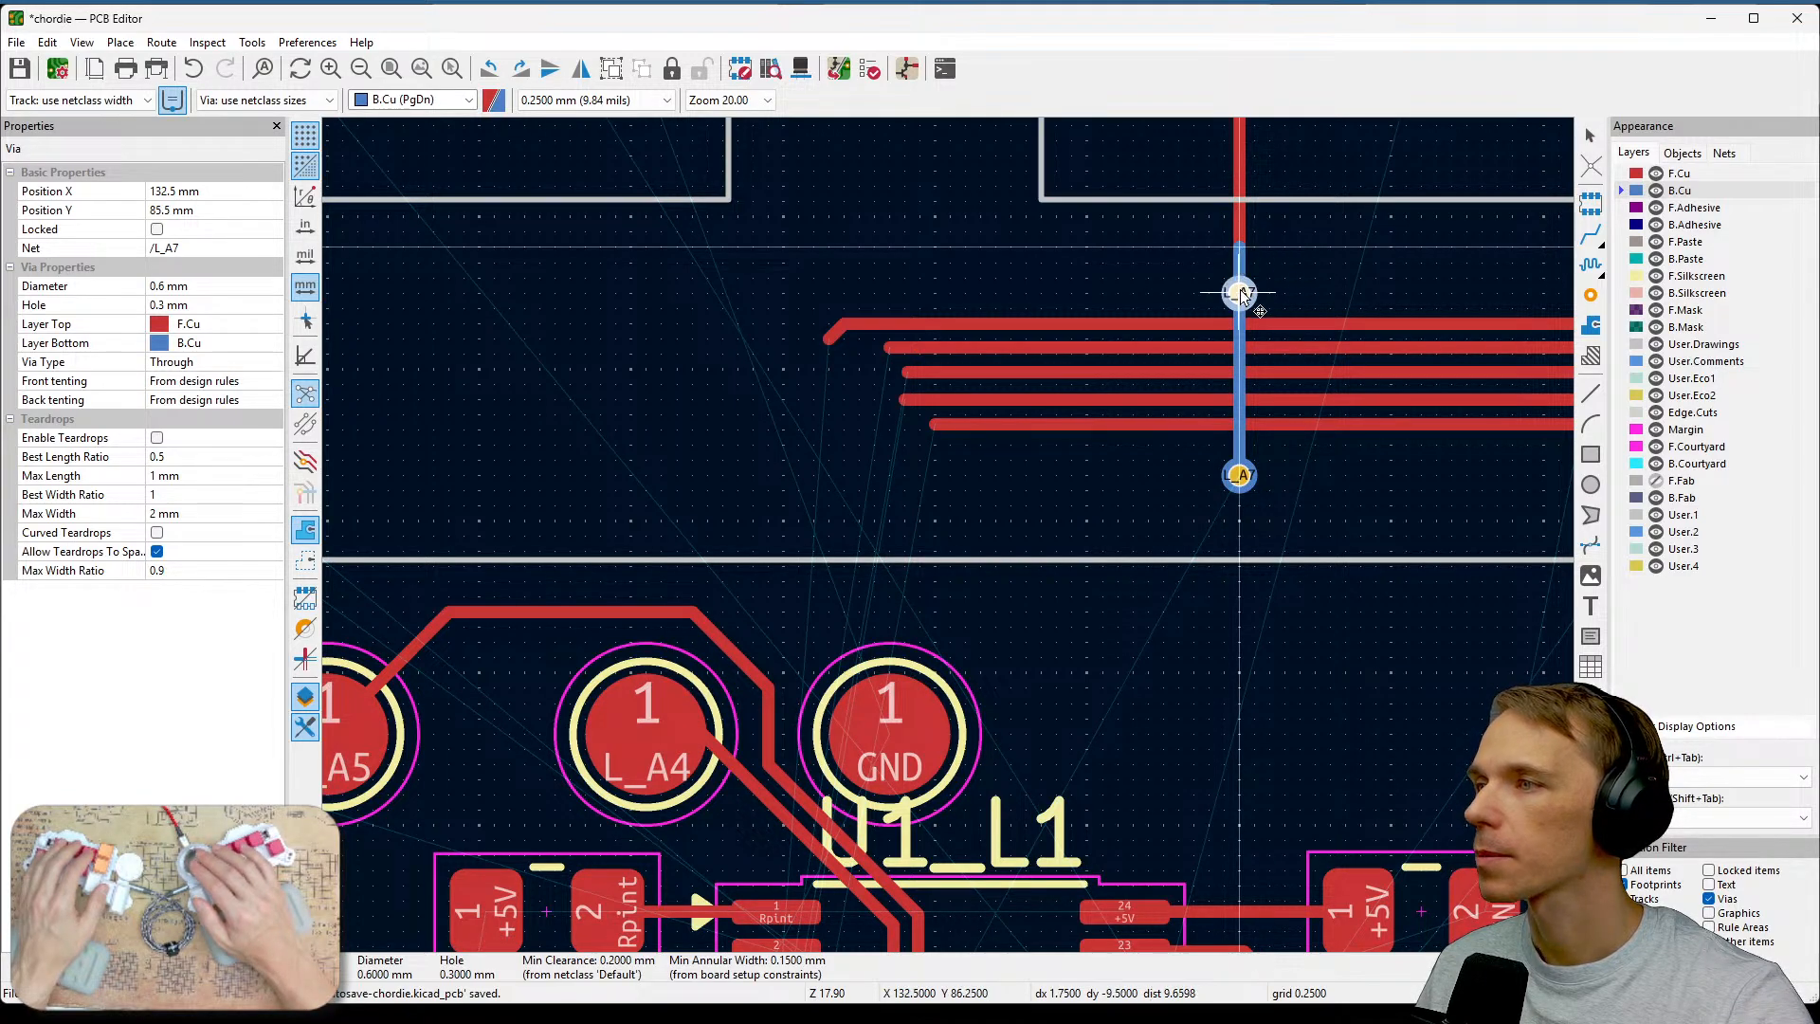
{"action": "left_click", "coordinate": [1238, 294]}
{"action": "key", "text": "Escape"}
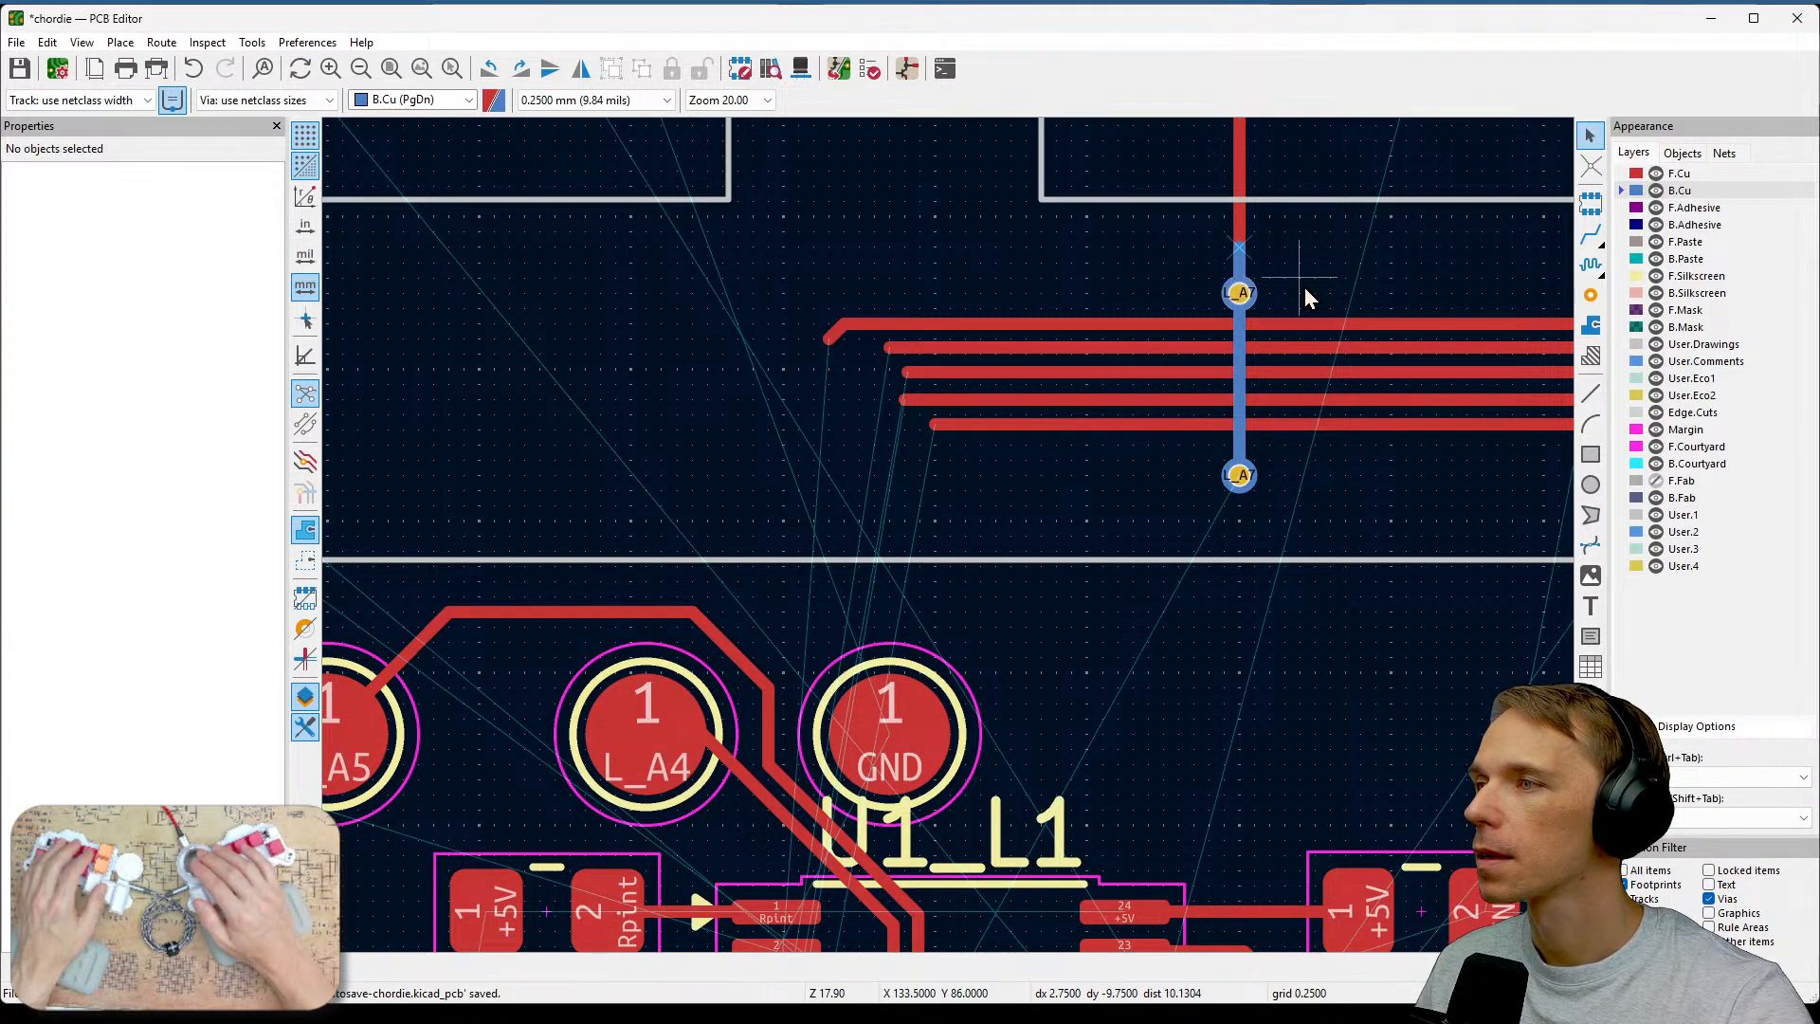
Drag the back-copper L_A7 track sideways to bend it beside the via.
{"action": "left_click", "coordinate": [1238, 254]}
{"action": "key", "text": "d"}
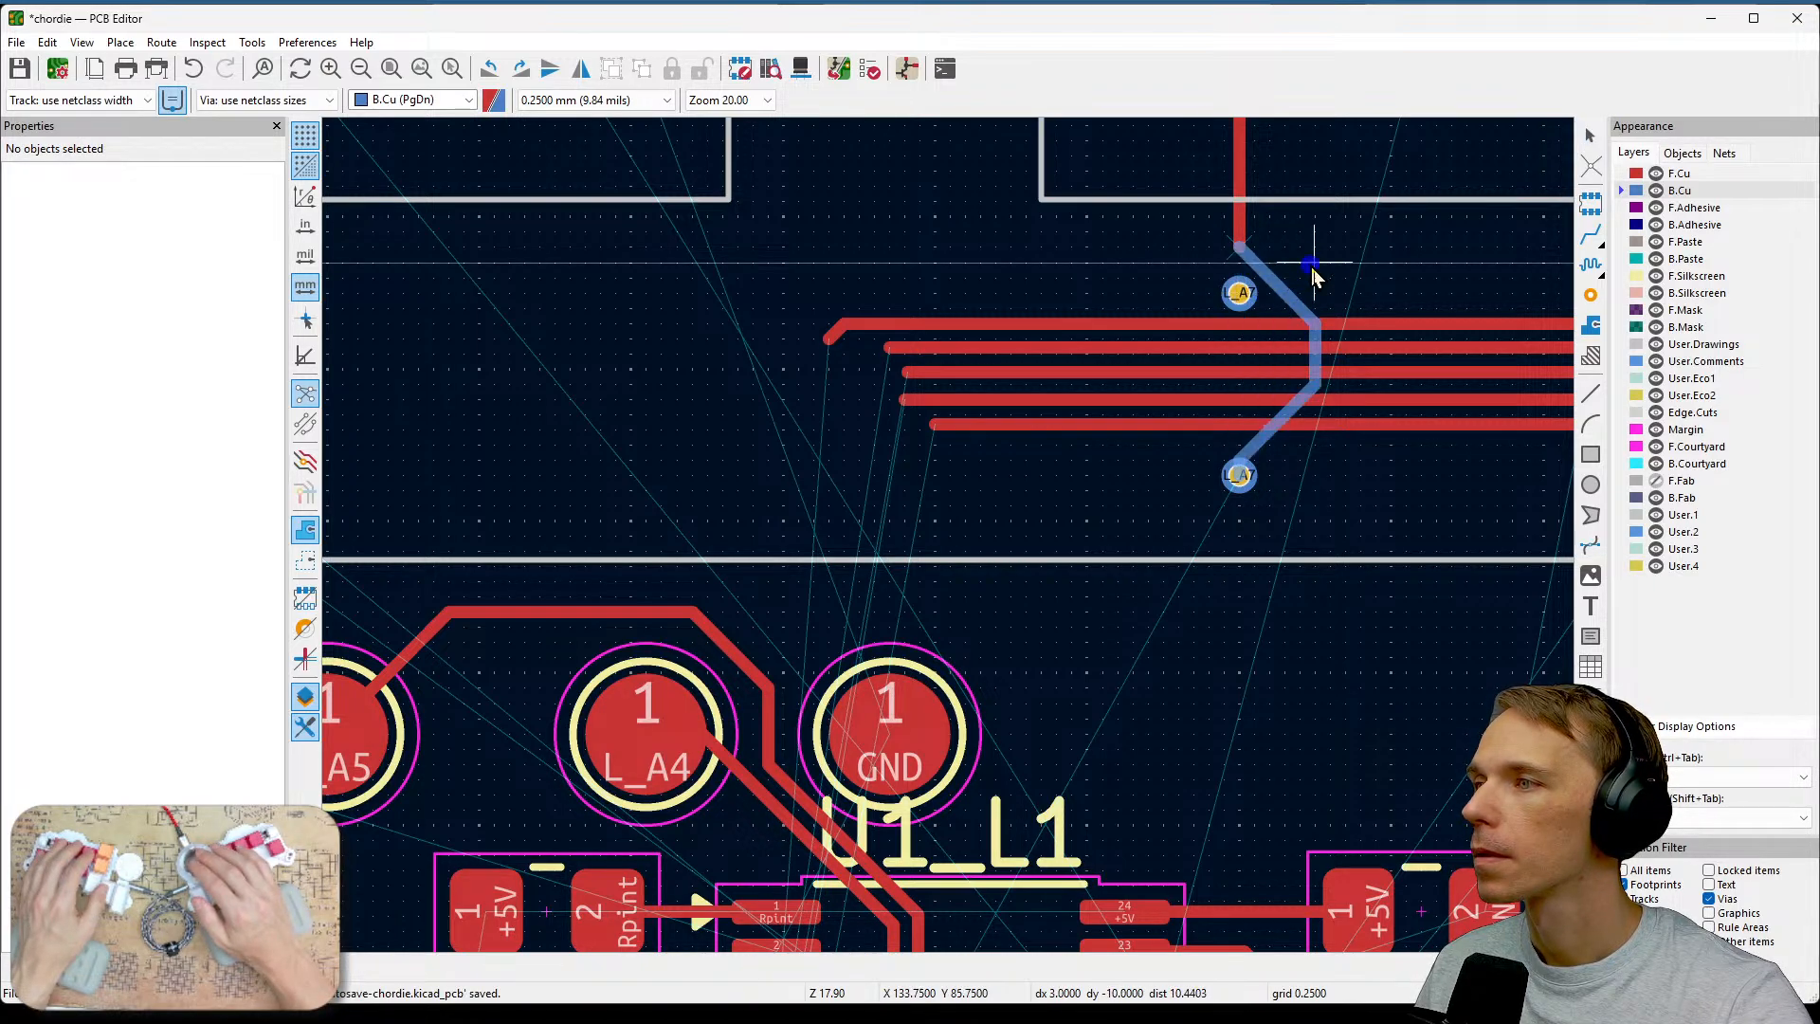
{"action": "left_click", "coordinate": [1309, 271]}
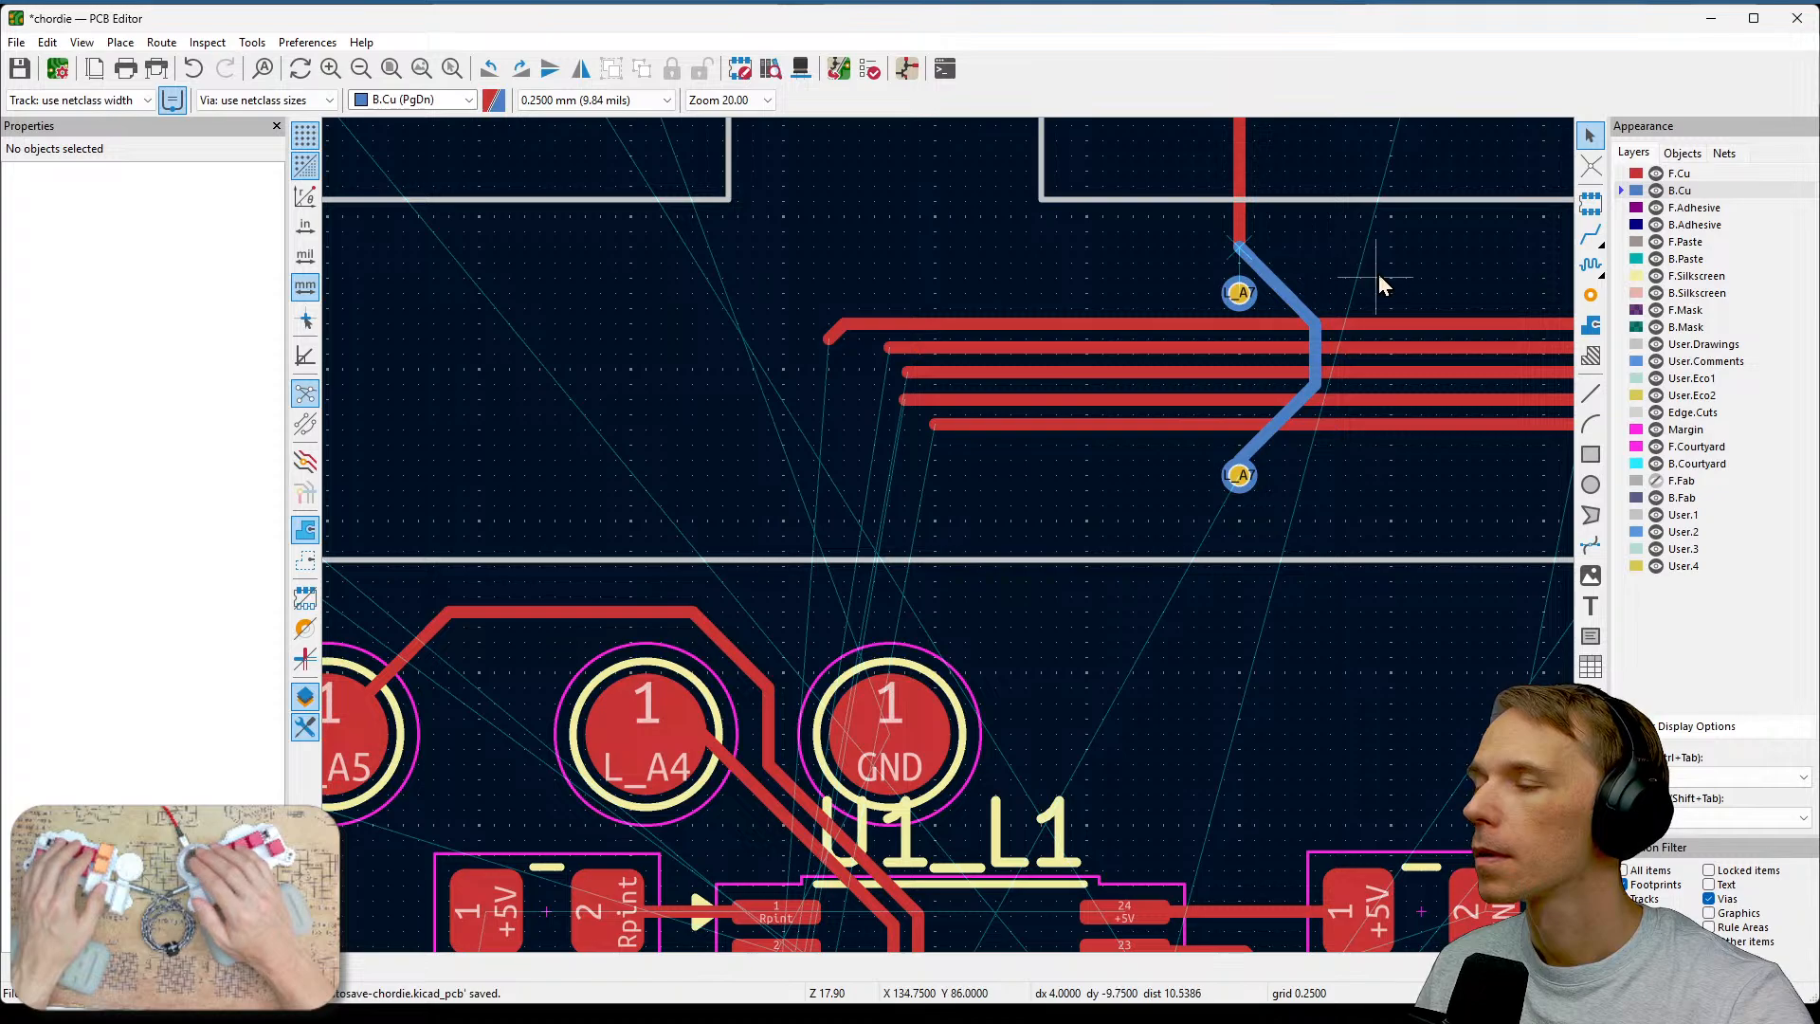
Reposition the upper L_A7 via and delete the diagonal back-copper segment next to it.
{"action": "left_click", "coordinate": [1239, 293]}
{"action": "left_click_drag", "start_coordinate": [1240, 293], "coordinate": [1255, 284]}
{"action": "left_click_drag", "start_coordinate": [1251, 263], "coordinate": [1207, 280]}
{"action": "left_click", "coordinate": [1267, 287]}
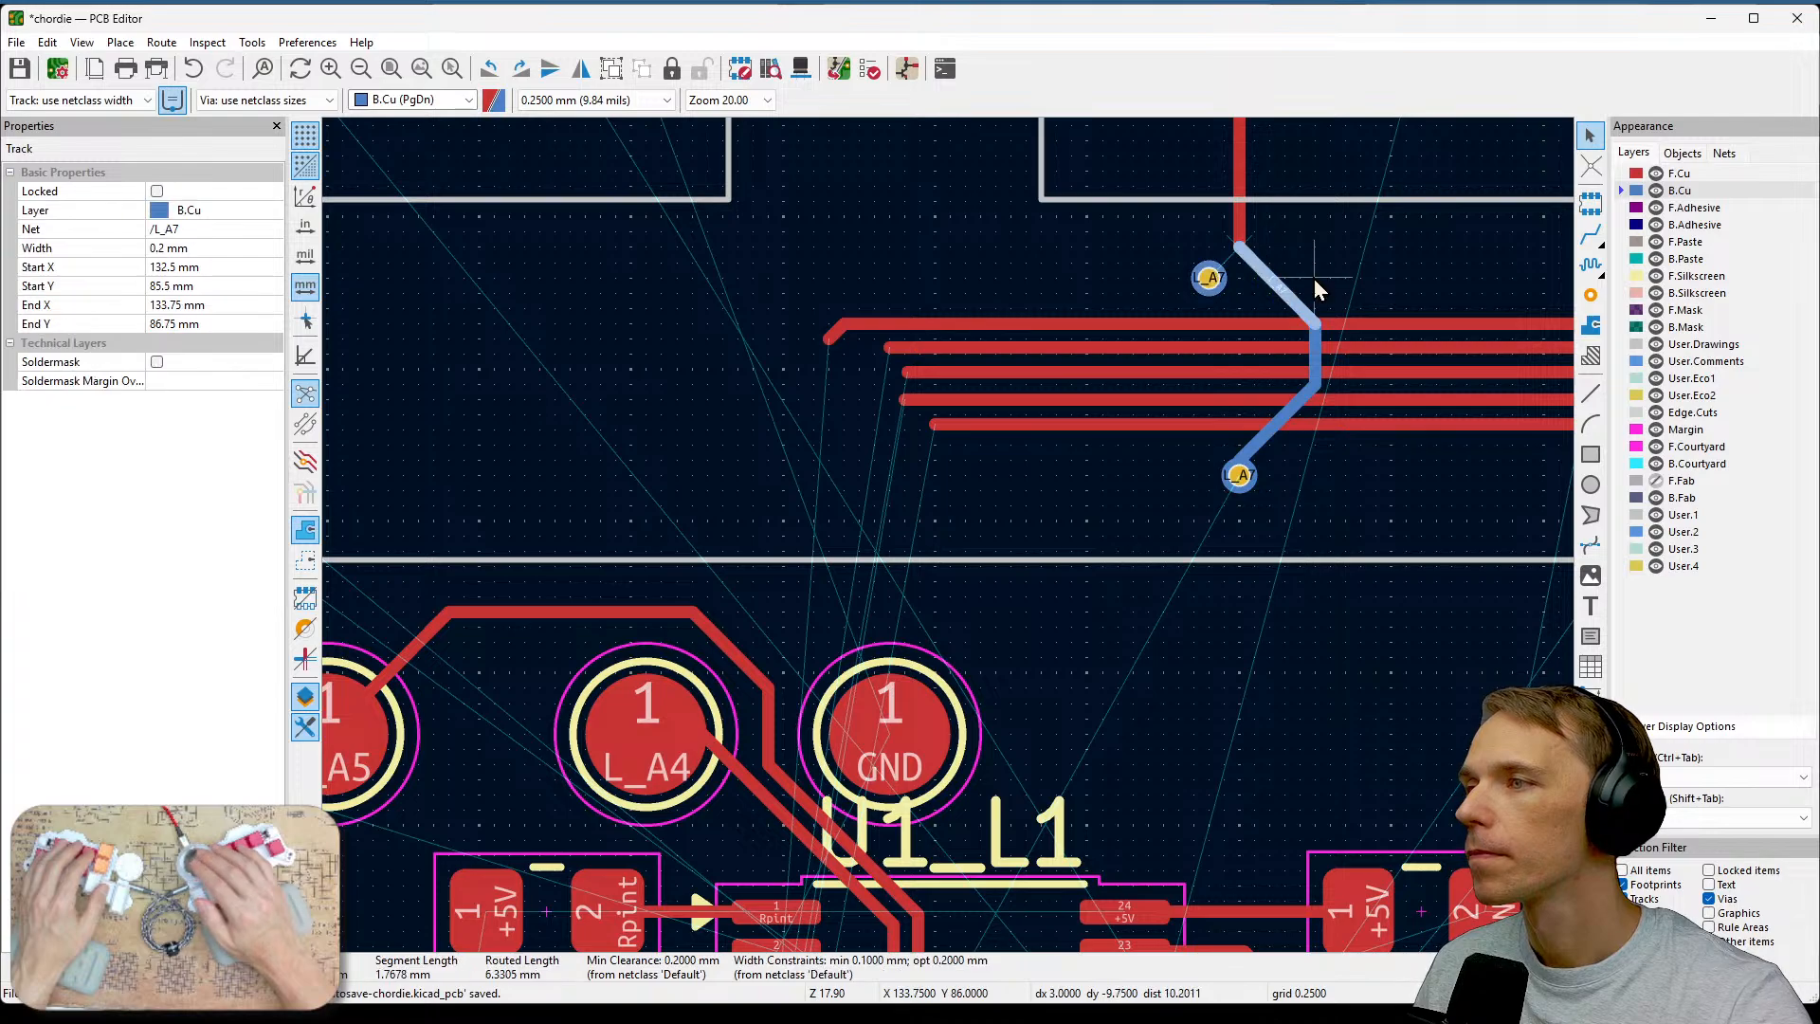
{"action": "key", "text": "Delete"}
{"action": "left_click", "coordinate": [1217, 288]}
{"action": "left_click_drag", "start_coordinate": [1217, 288], "coordinate": [1237, 326]}
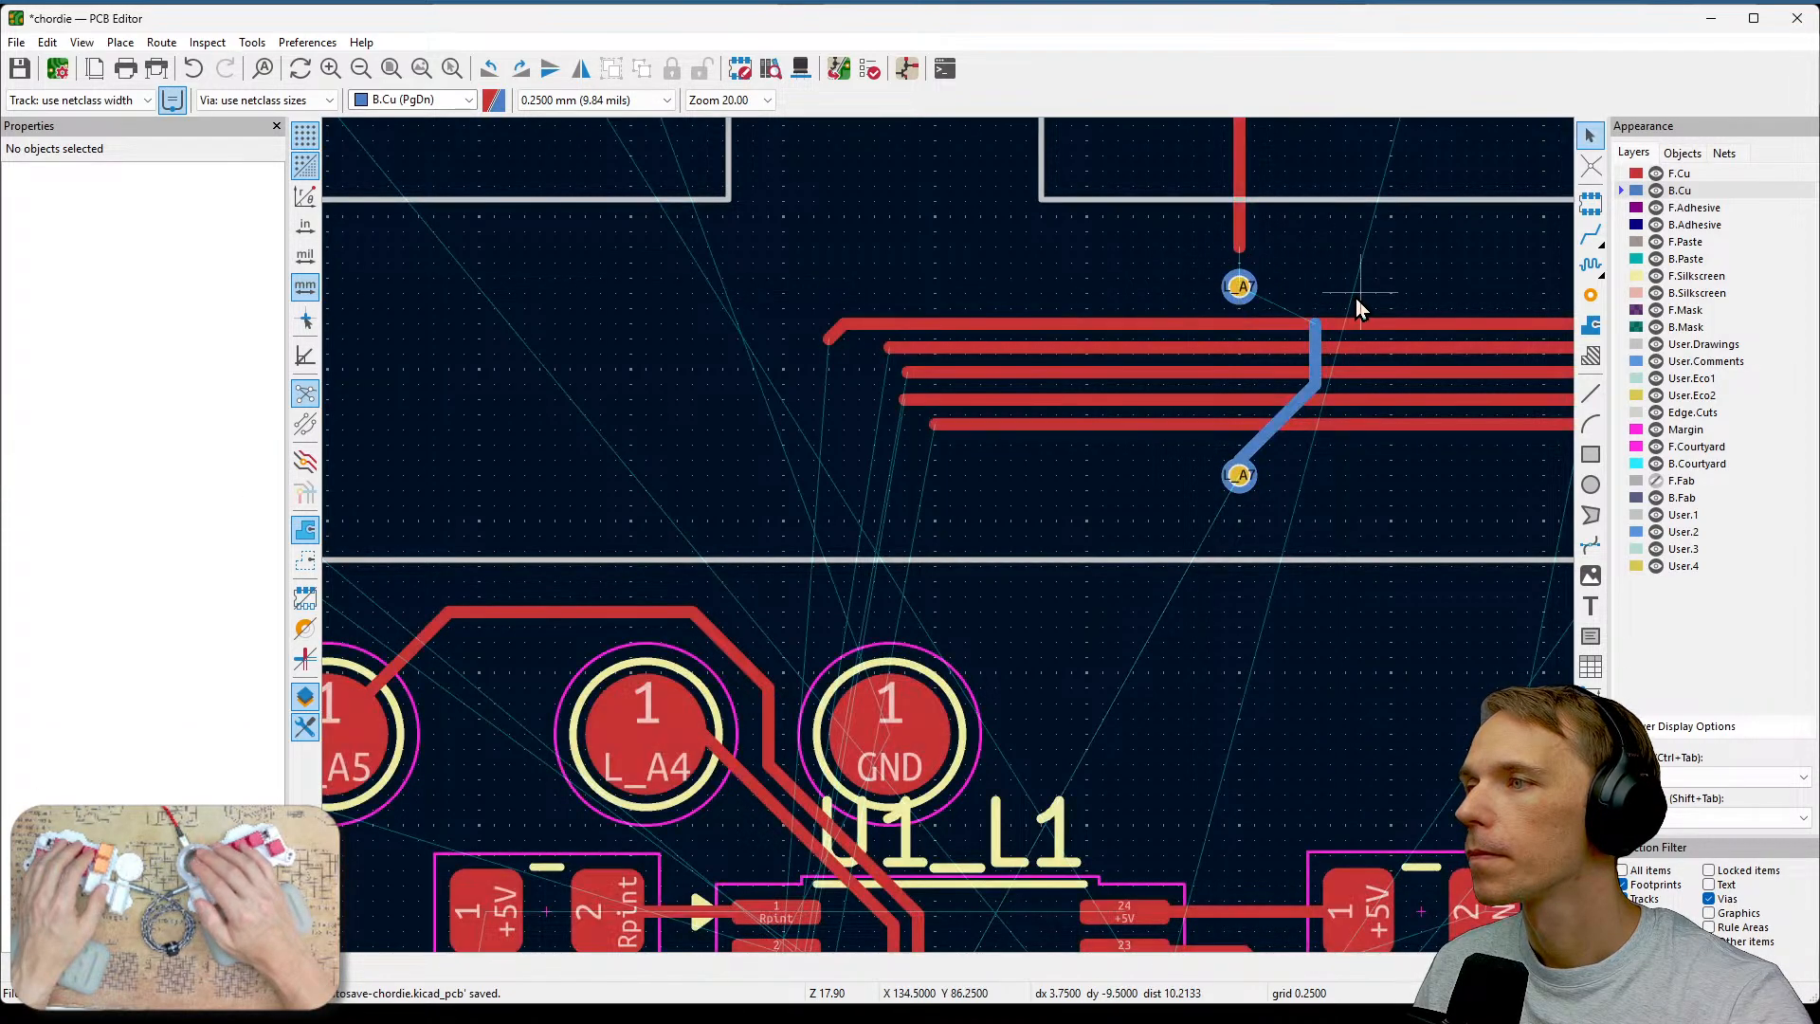
Delete the remaining back-copper L_A7 track segments and the lower via.
{"action": "left_click", "coordinate": [1259, 439]}
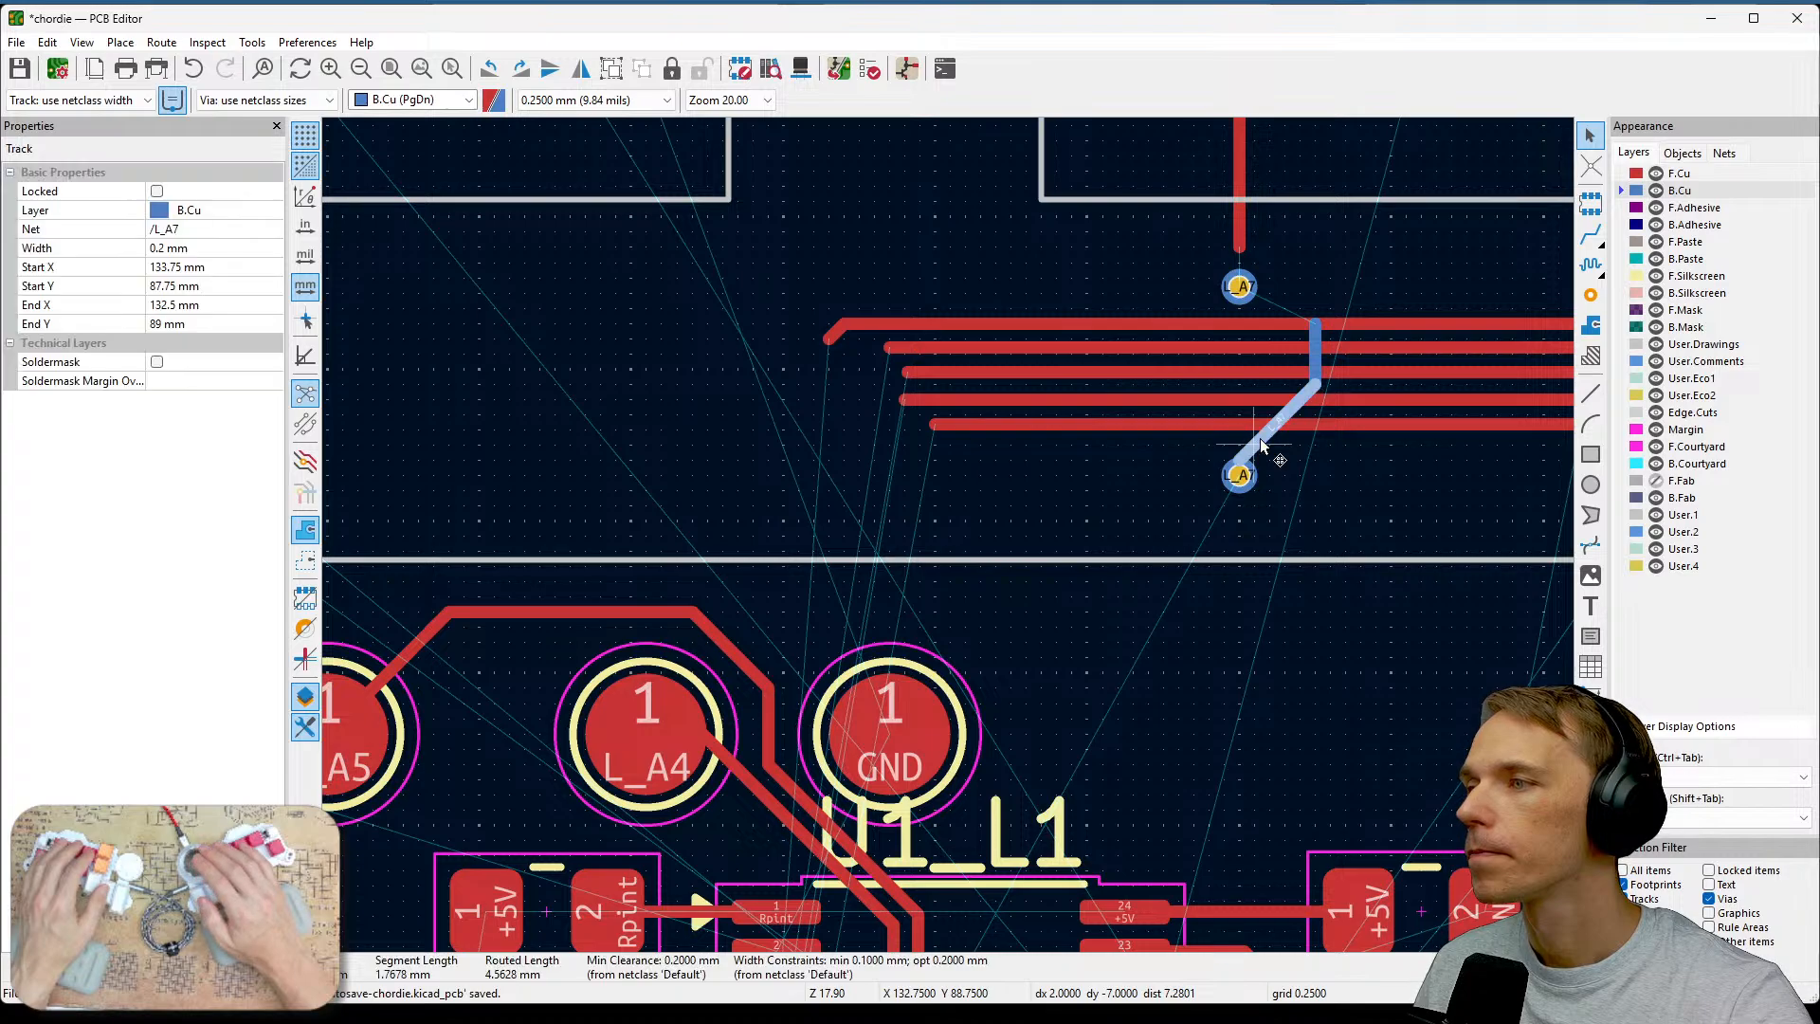
{"action": "key", "text": "Delete"}
{"action": "scroll", "coordinate": [1240, 471], "scroll_direction": "up", "scroll_amount": 3}
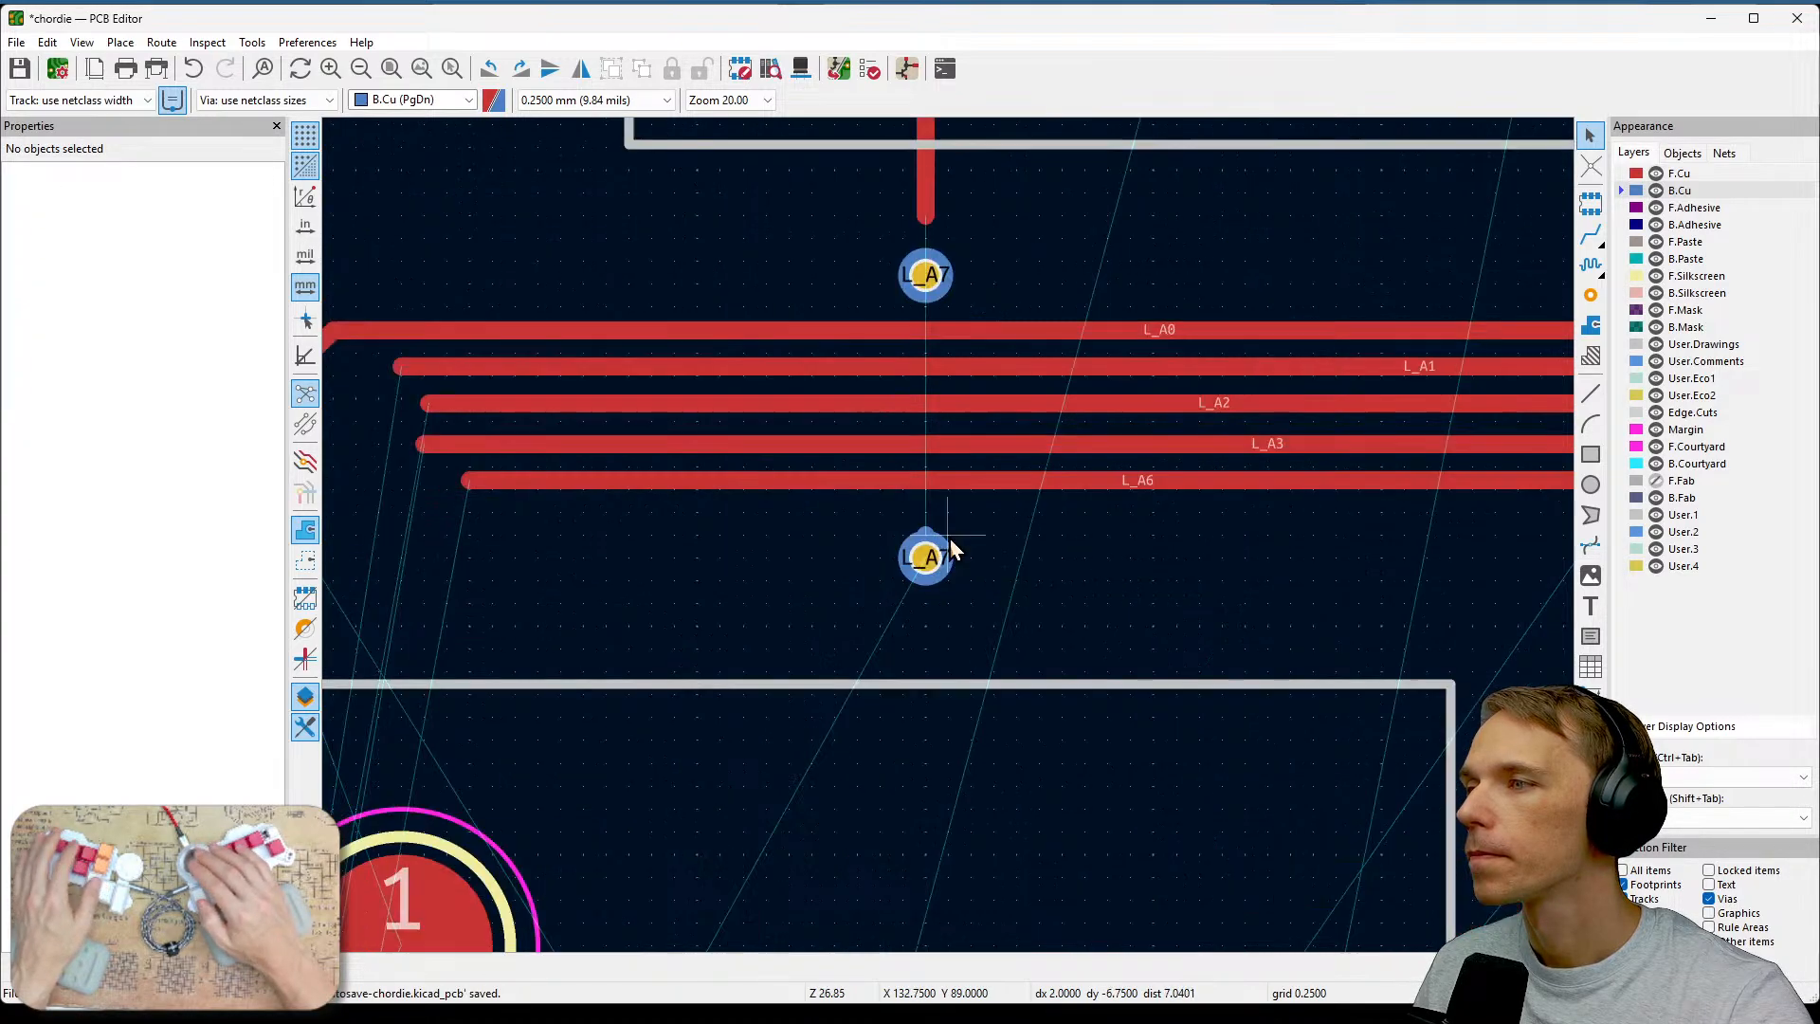
{"action": "left_click", "coordinate": [917, 538]}
{"action": "key", "text": "Delete"}
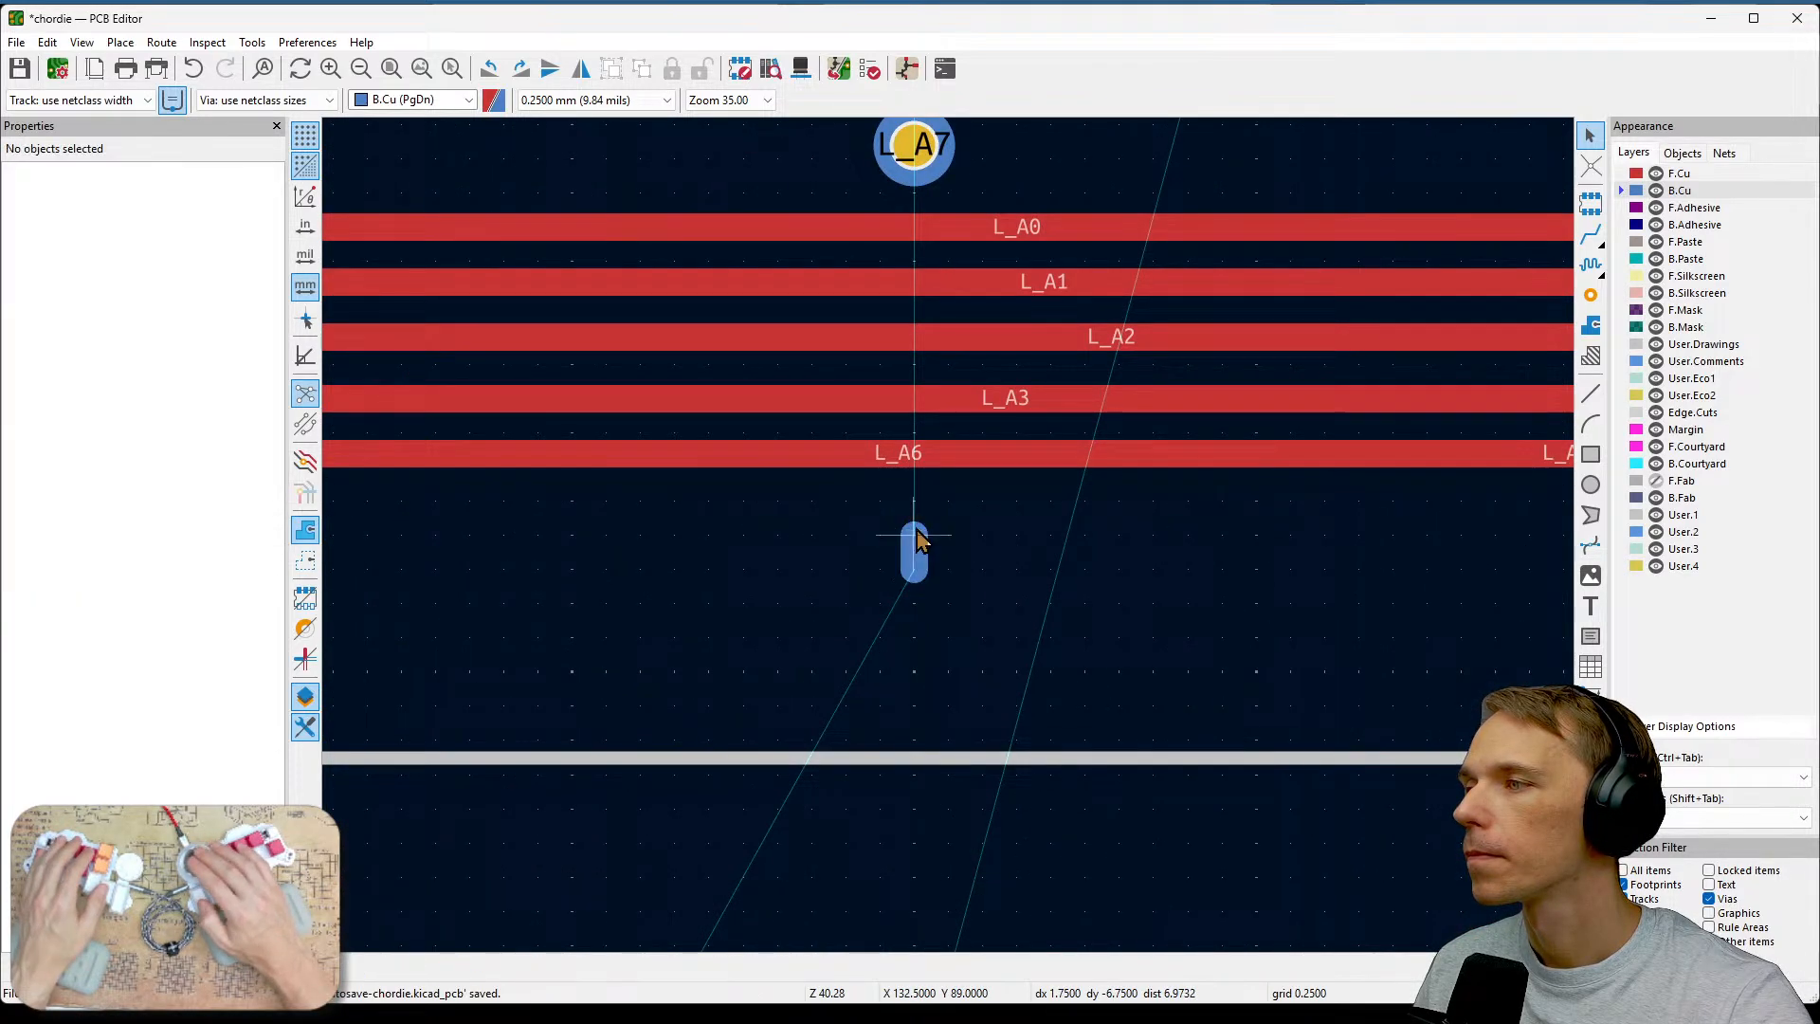
{"action": "left_click", "coordinate": [915, 542]}
{"action": "key", "text": "Delete"}
{"action": "scroll", "coordinate": [917, 546], "scroll_direction": "down", "scroll_amount": 1}
{"action": "middle_click_drag", "start_coordinate": [950, 538], "coordinate": [978, 672]}
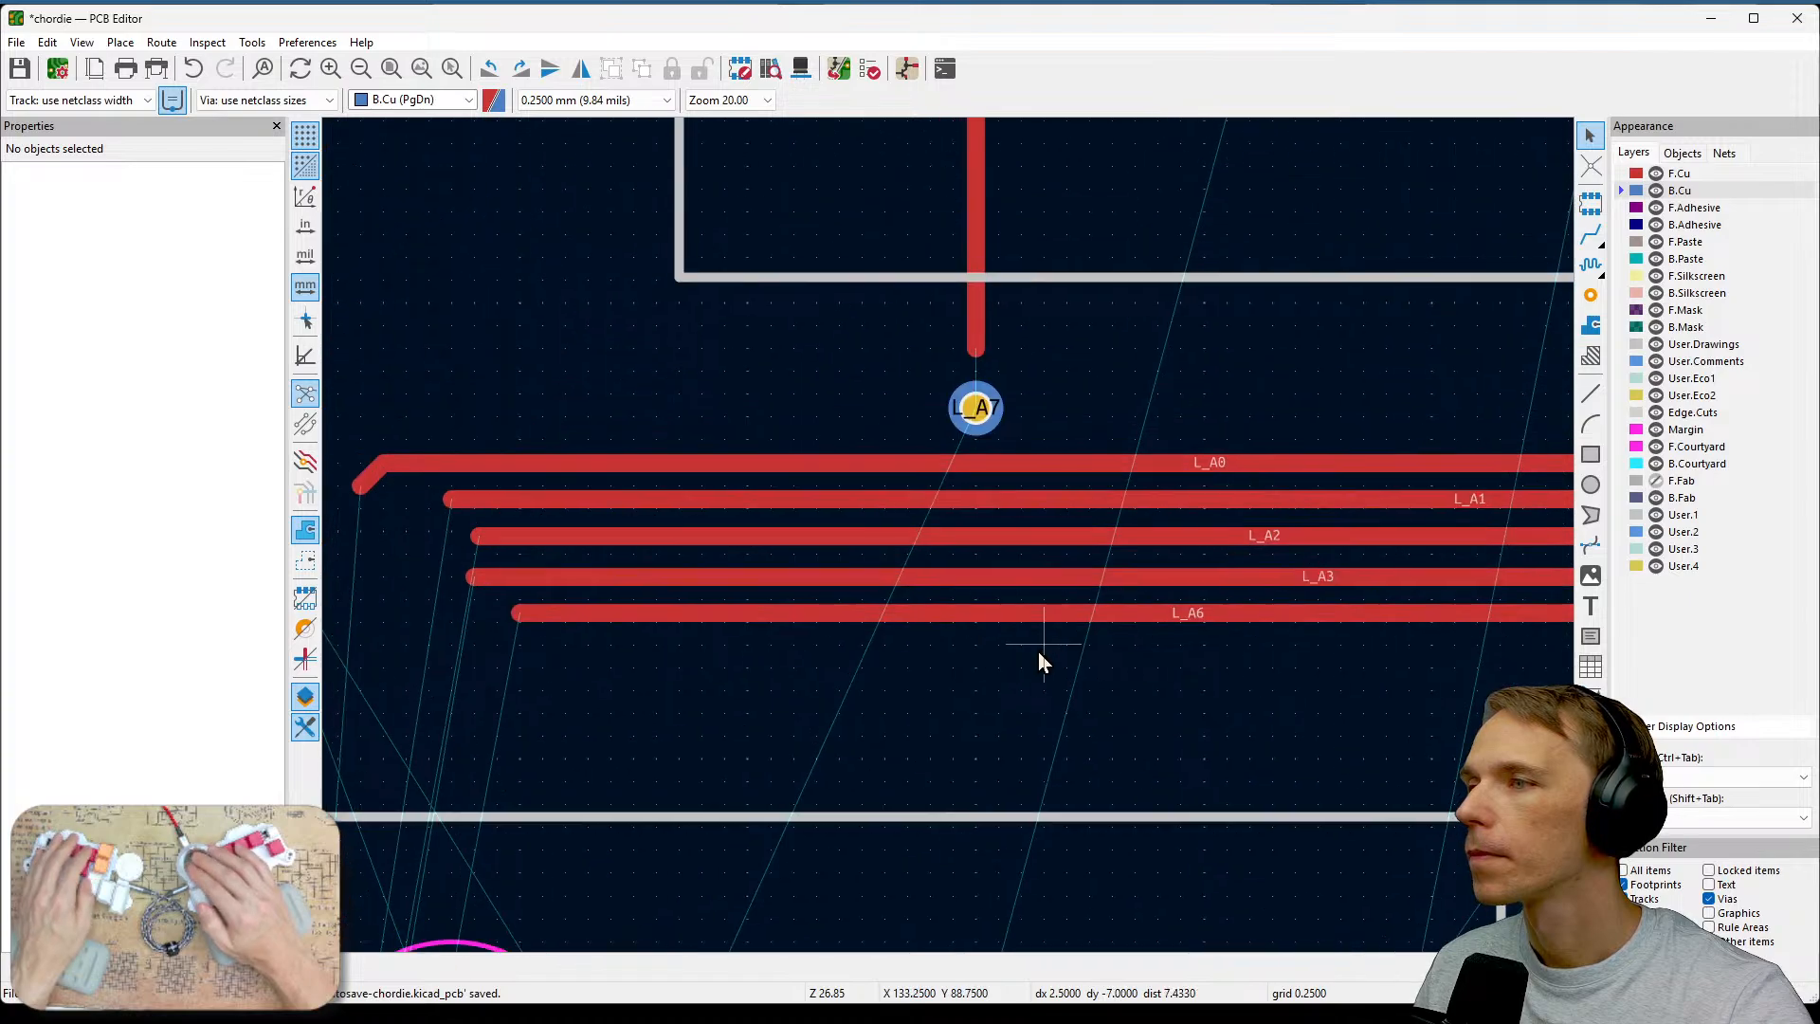
Place a new via below the horizontal track bundle, in line with the upper L_A7 via.
{"action": "left_click", "coordinate": [1590, 294]}
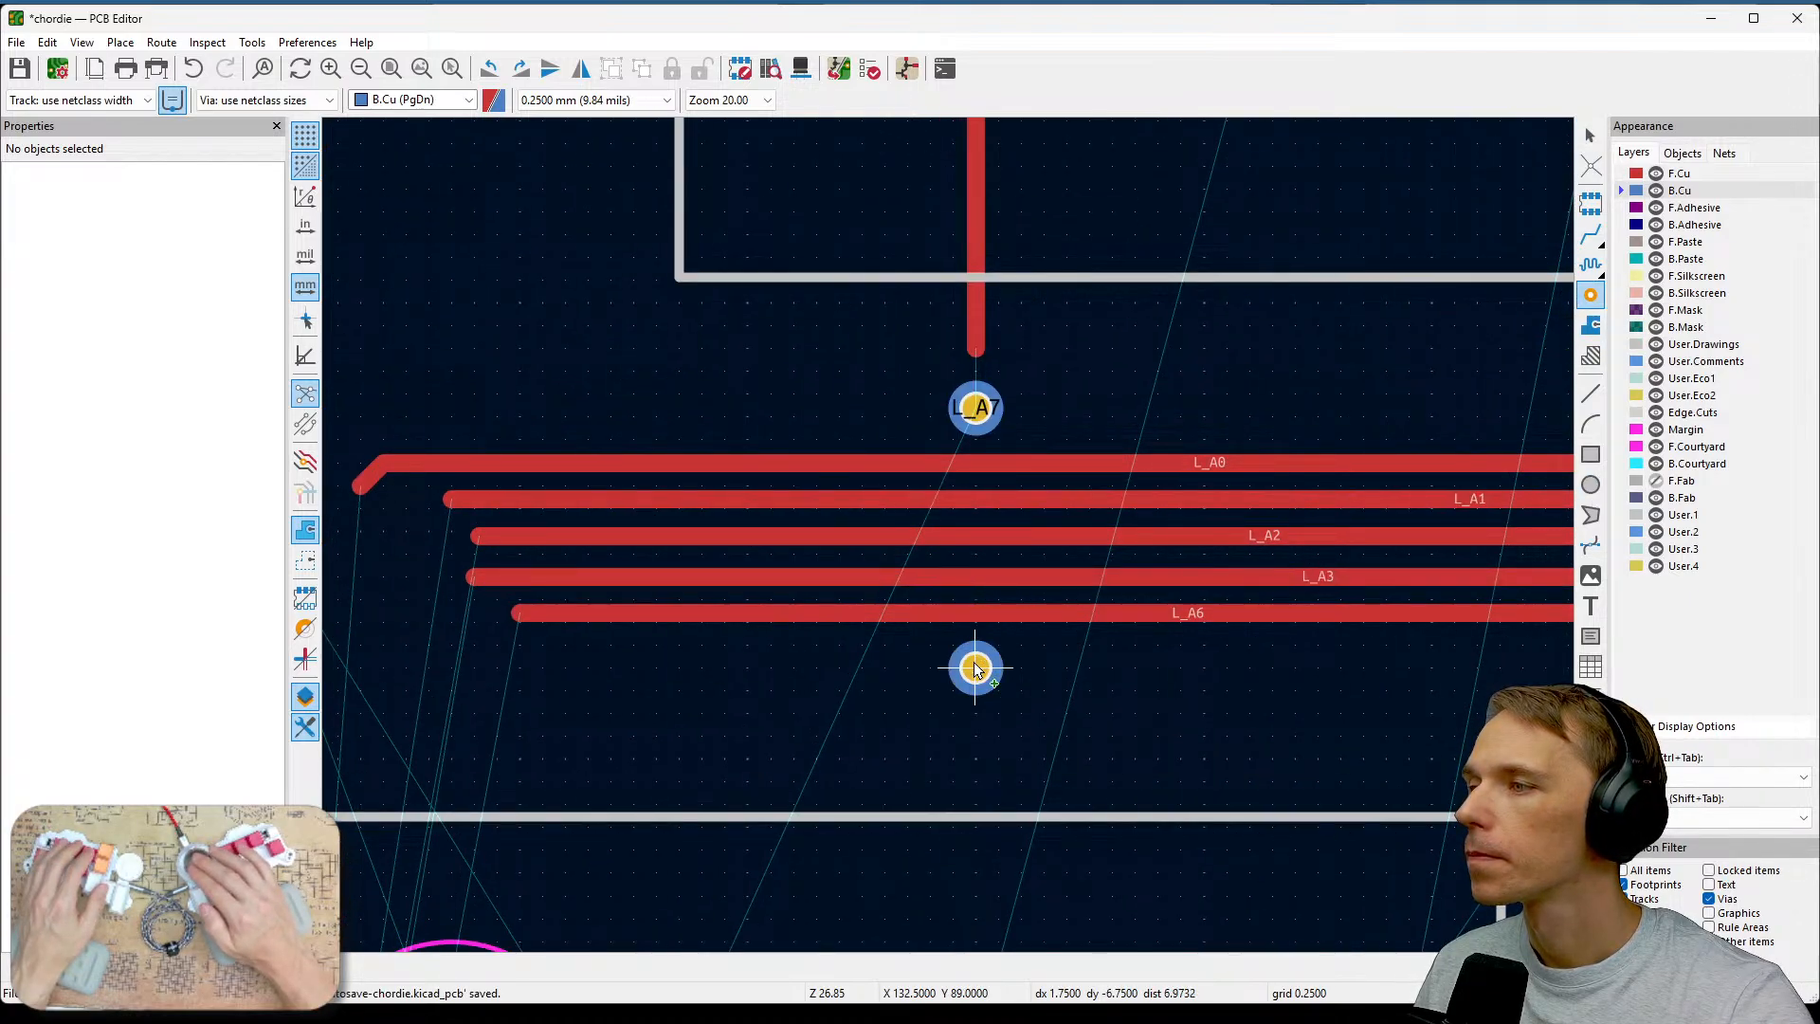
{"action": "left_click", "coordinate": [978, 668]}
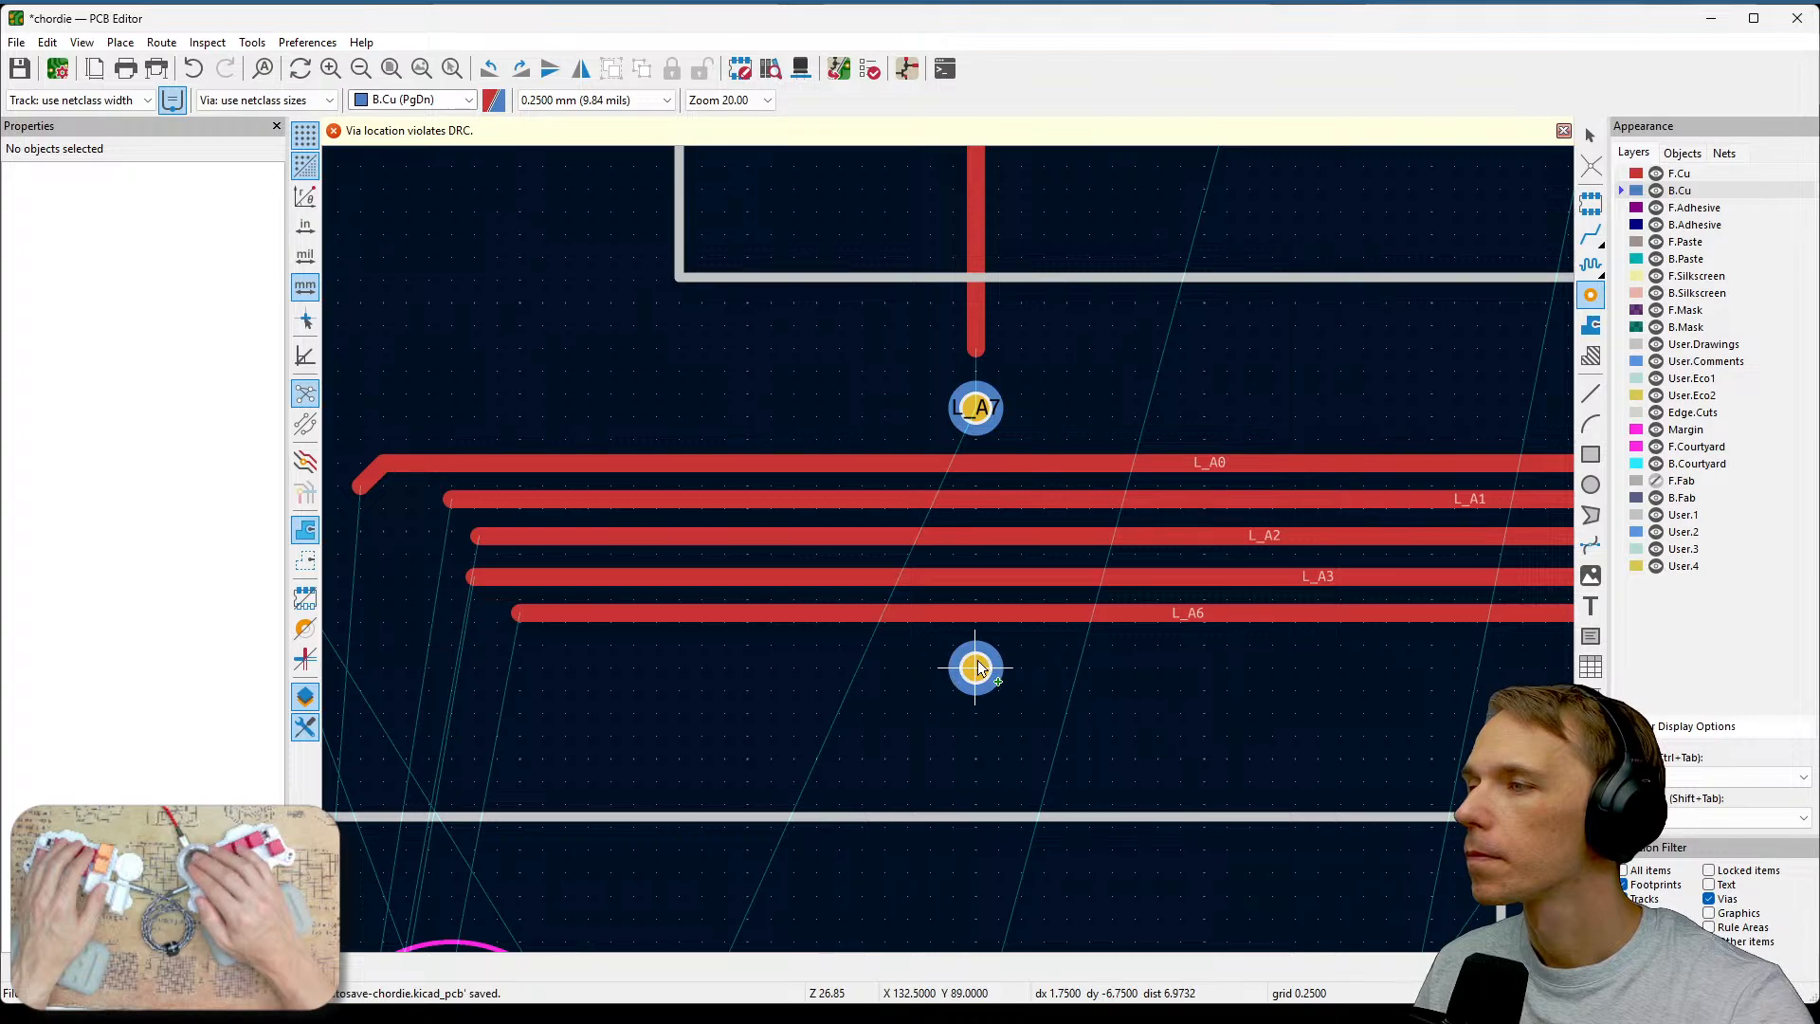
{"action": "left_click", "coordinate": [975, 690]}
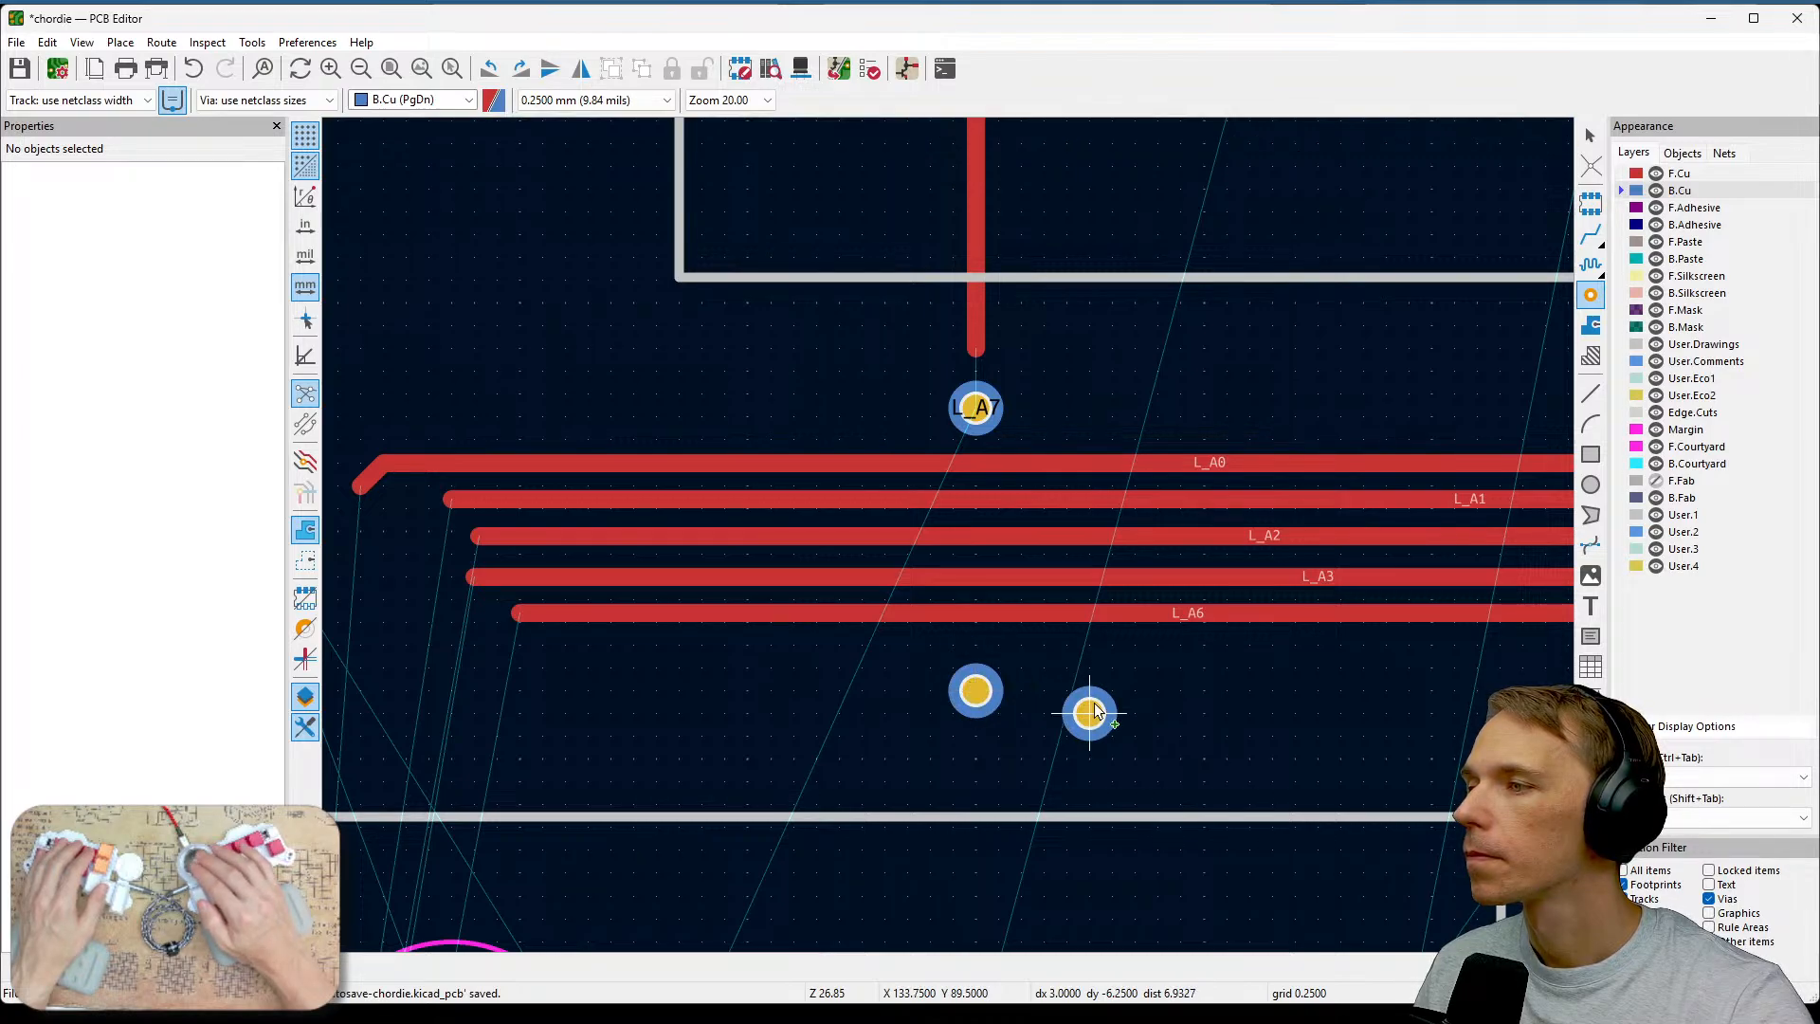
{"action": "key", "text": "Escape"}
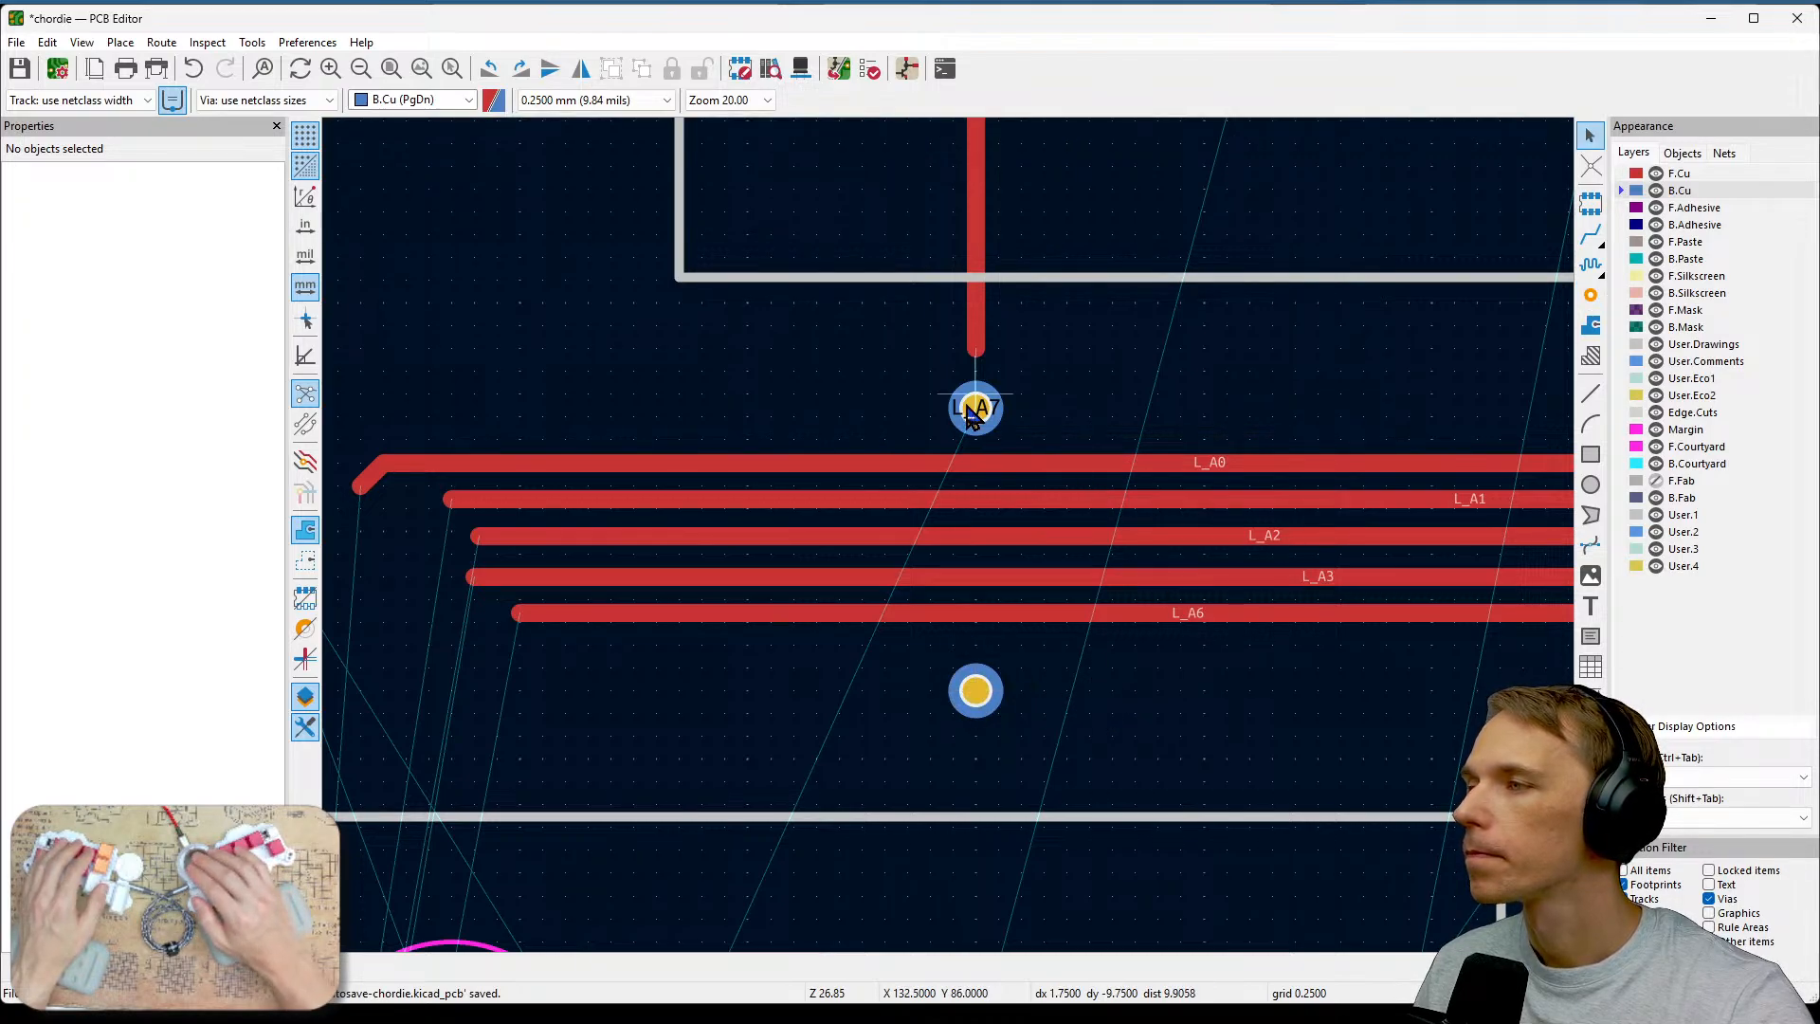
Nudge the upper L_A7 via slightly and move the new lower via up closer to the track bundle.
{"action": "key", "text": "m"}
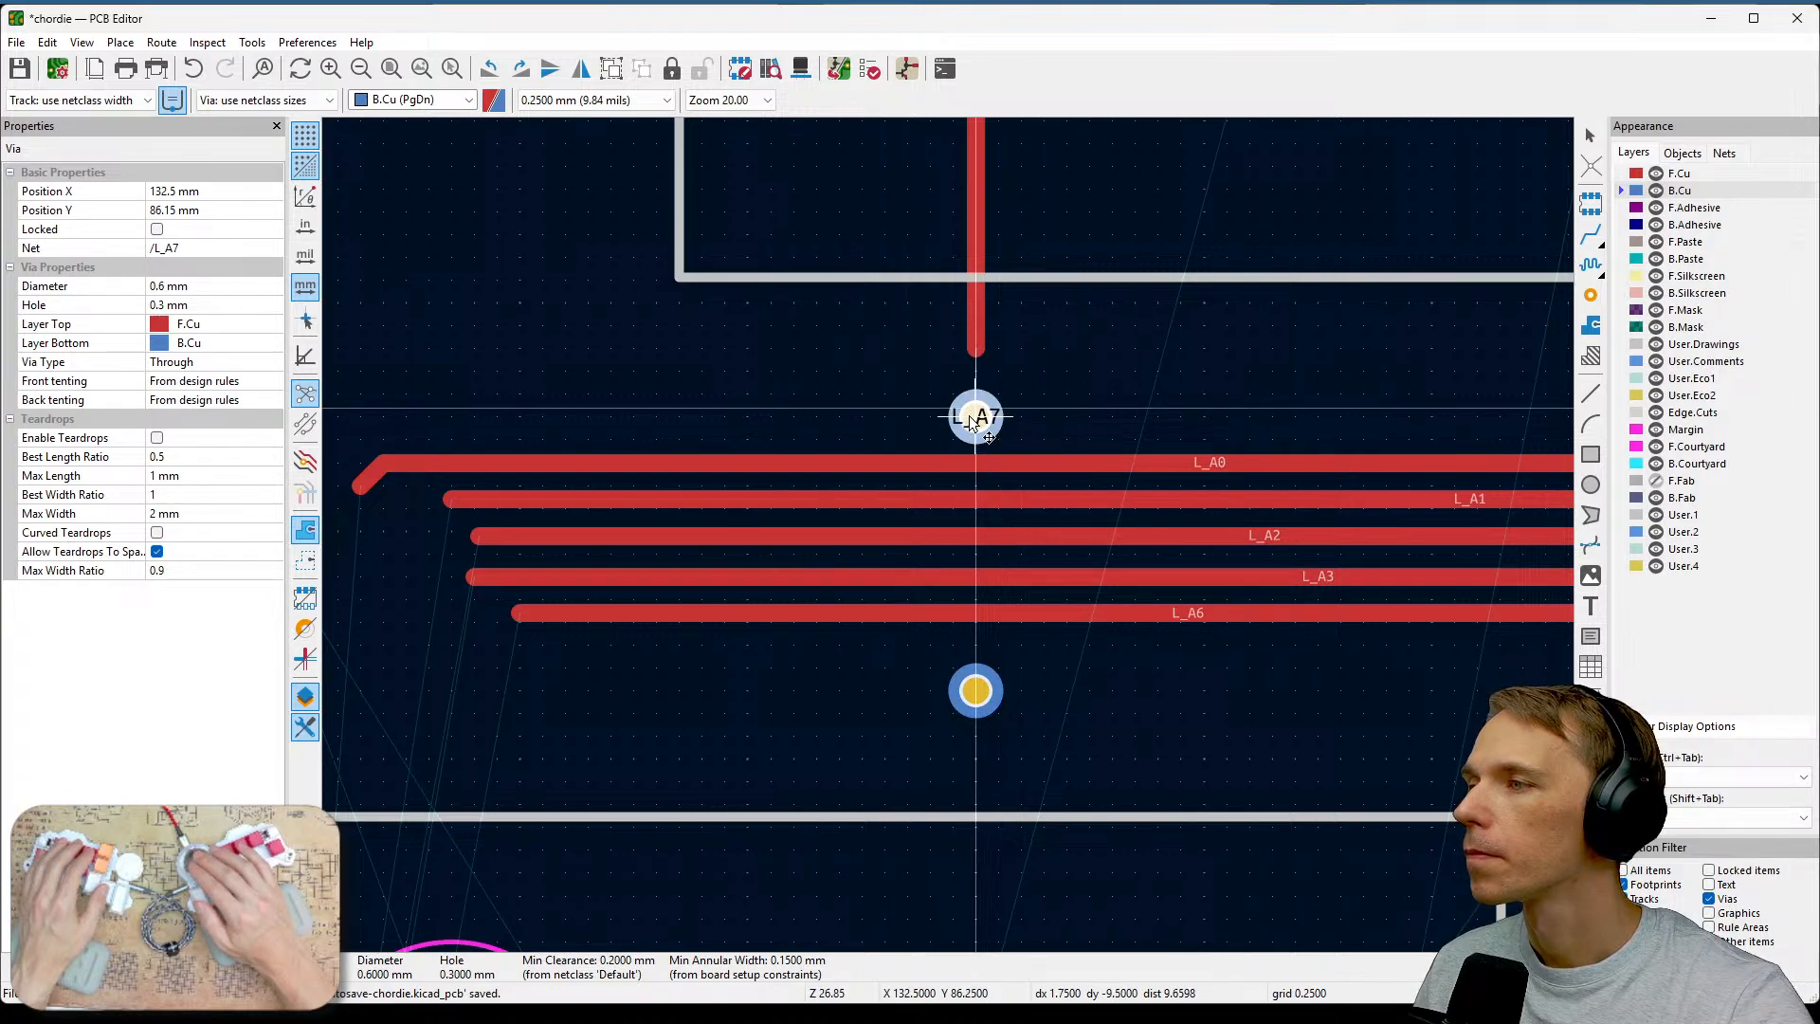
{"action": "left_click", "coordinate": [975, 416]}
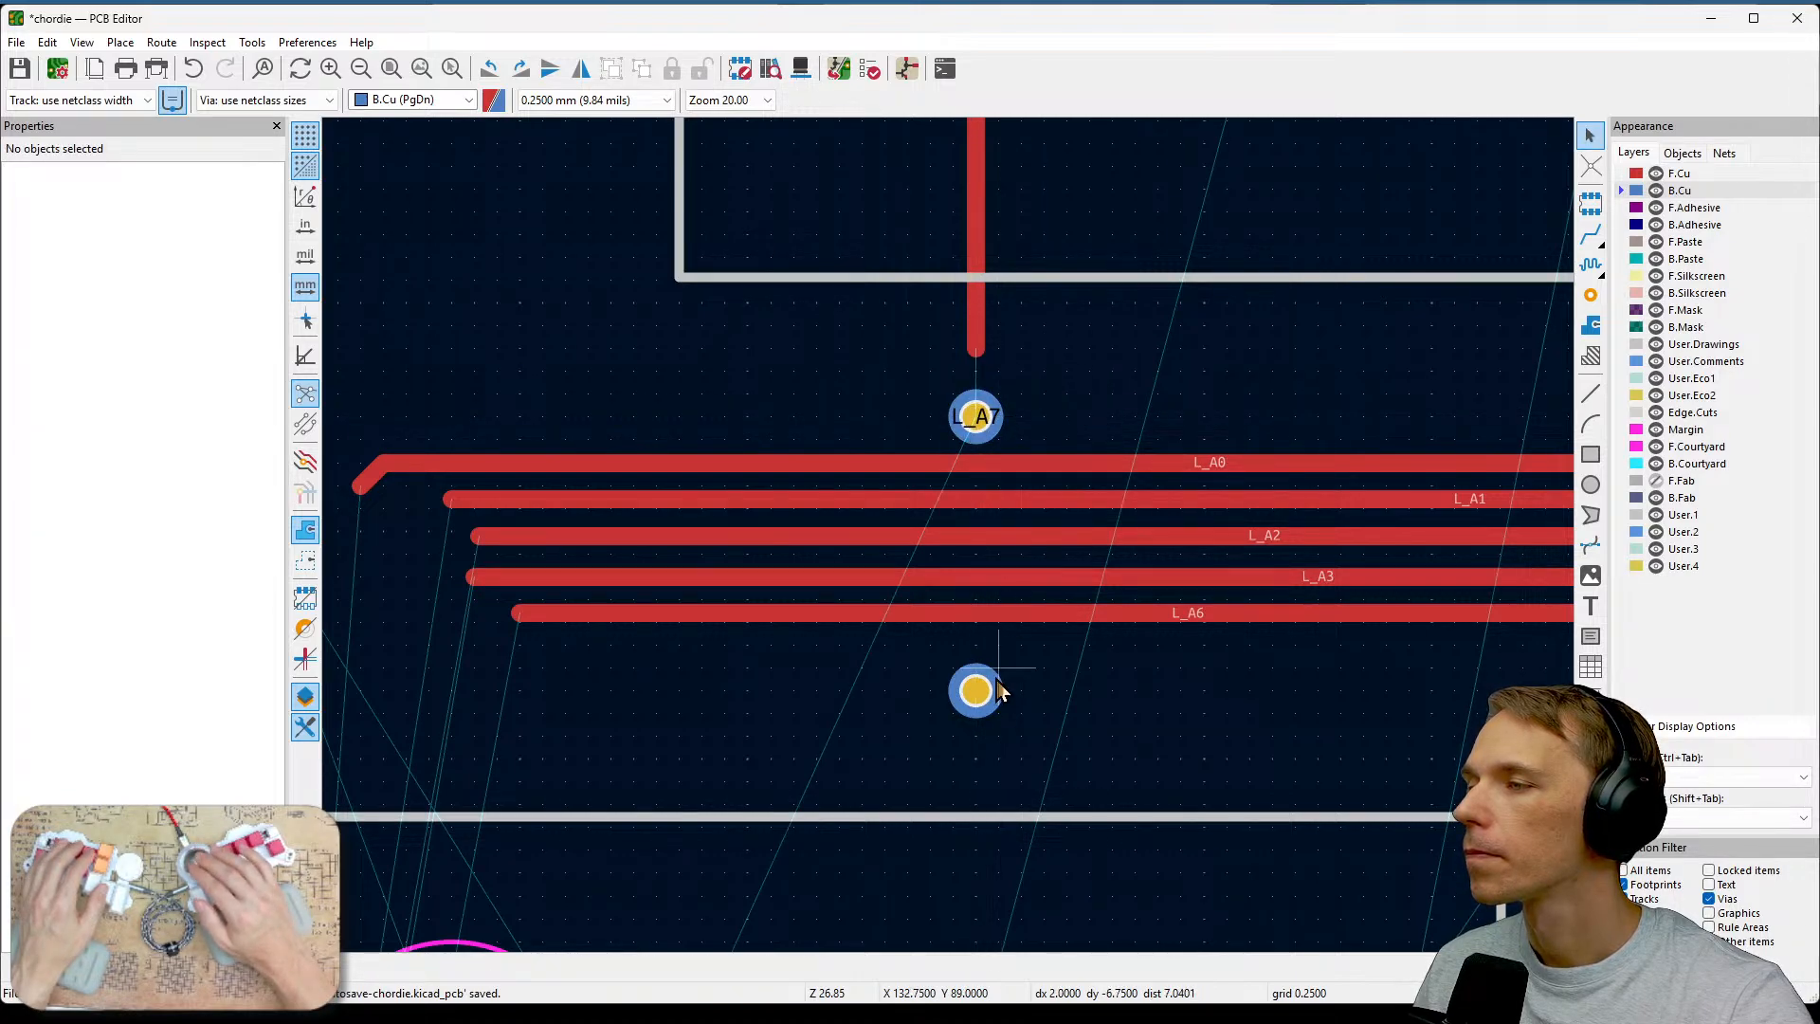
{"action": "key", "text": "m"}
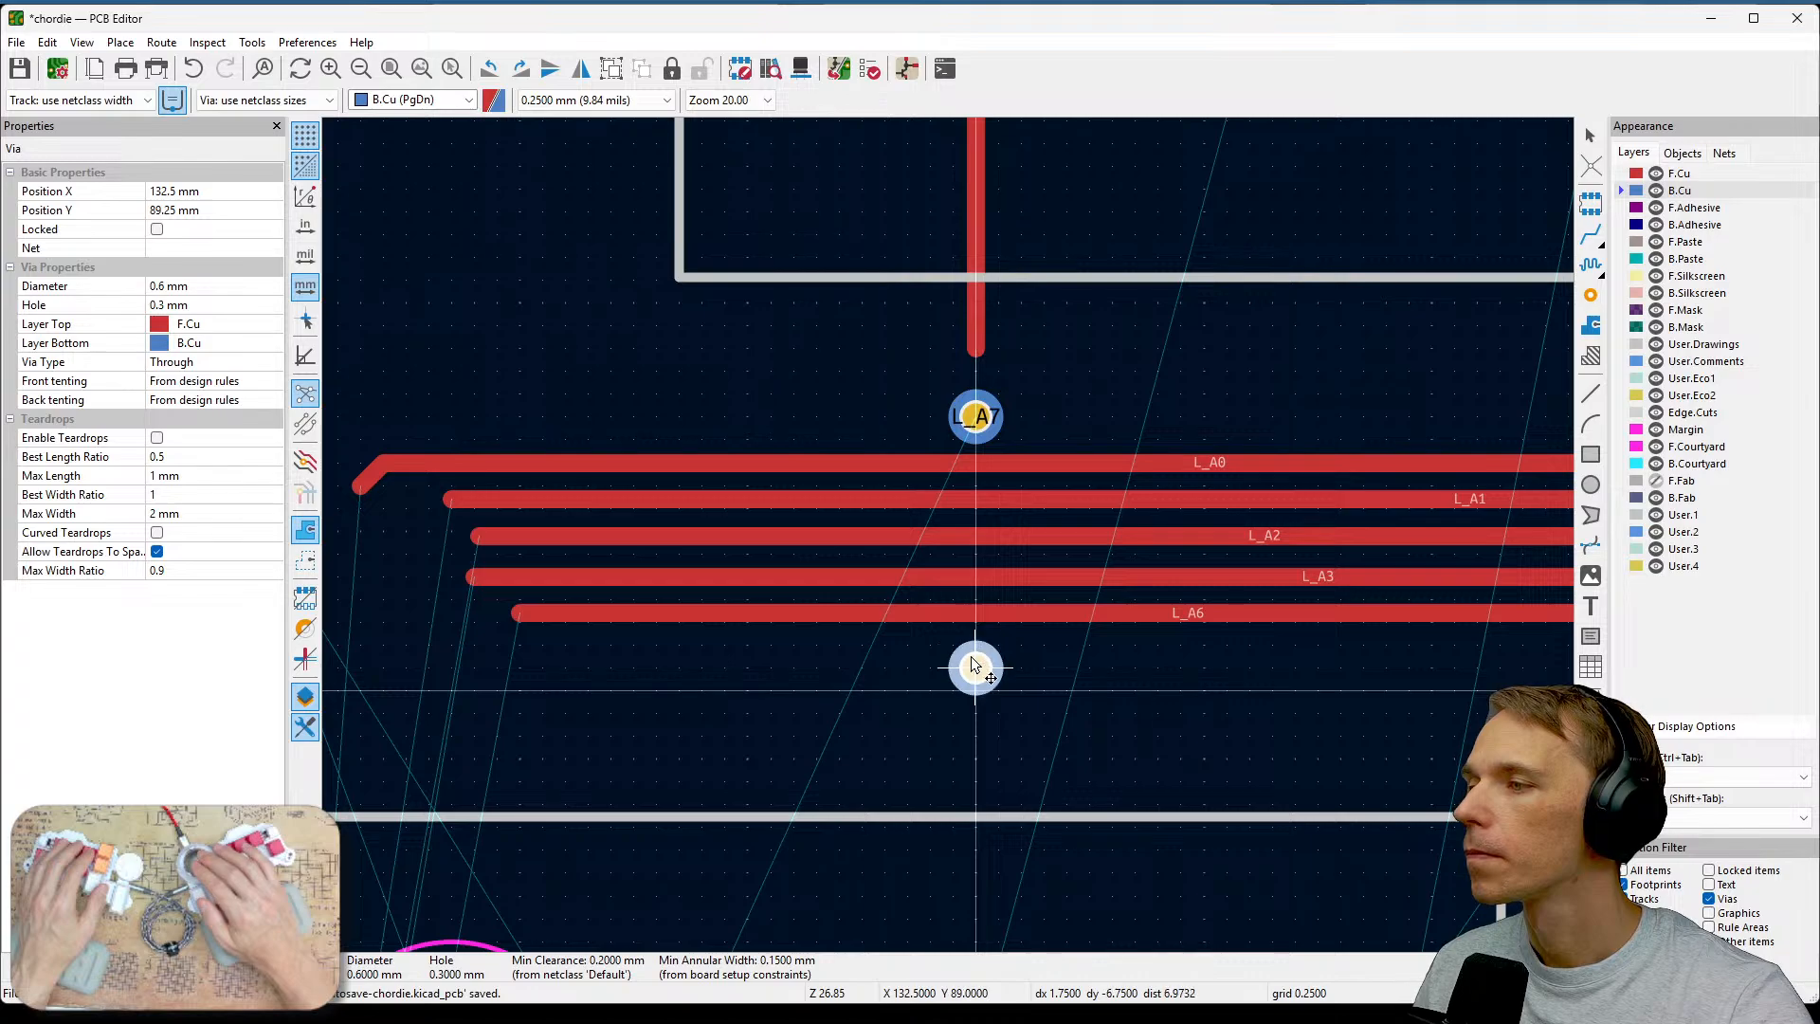
{"action": "left_click", "coordinate": [974, 663]}
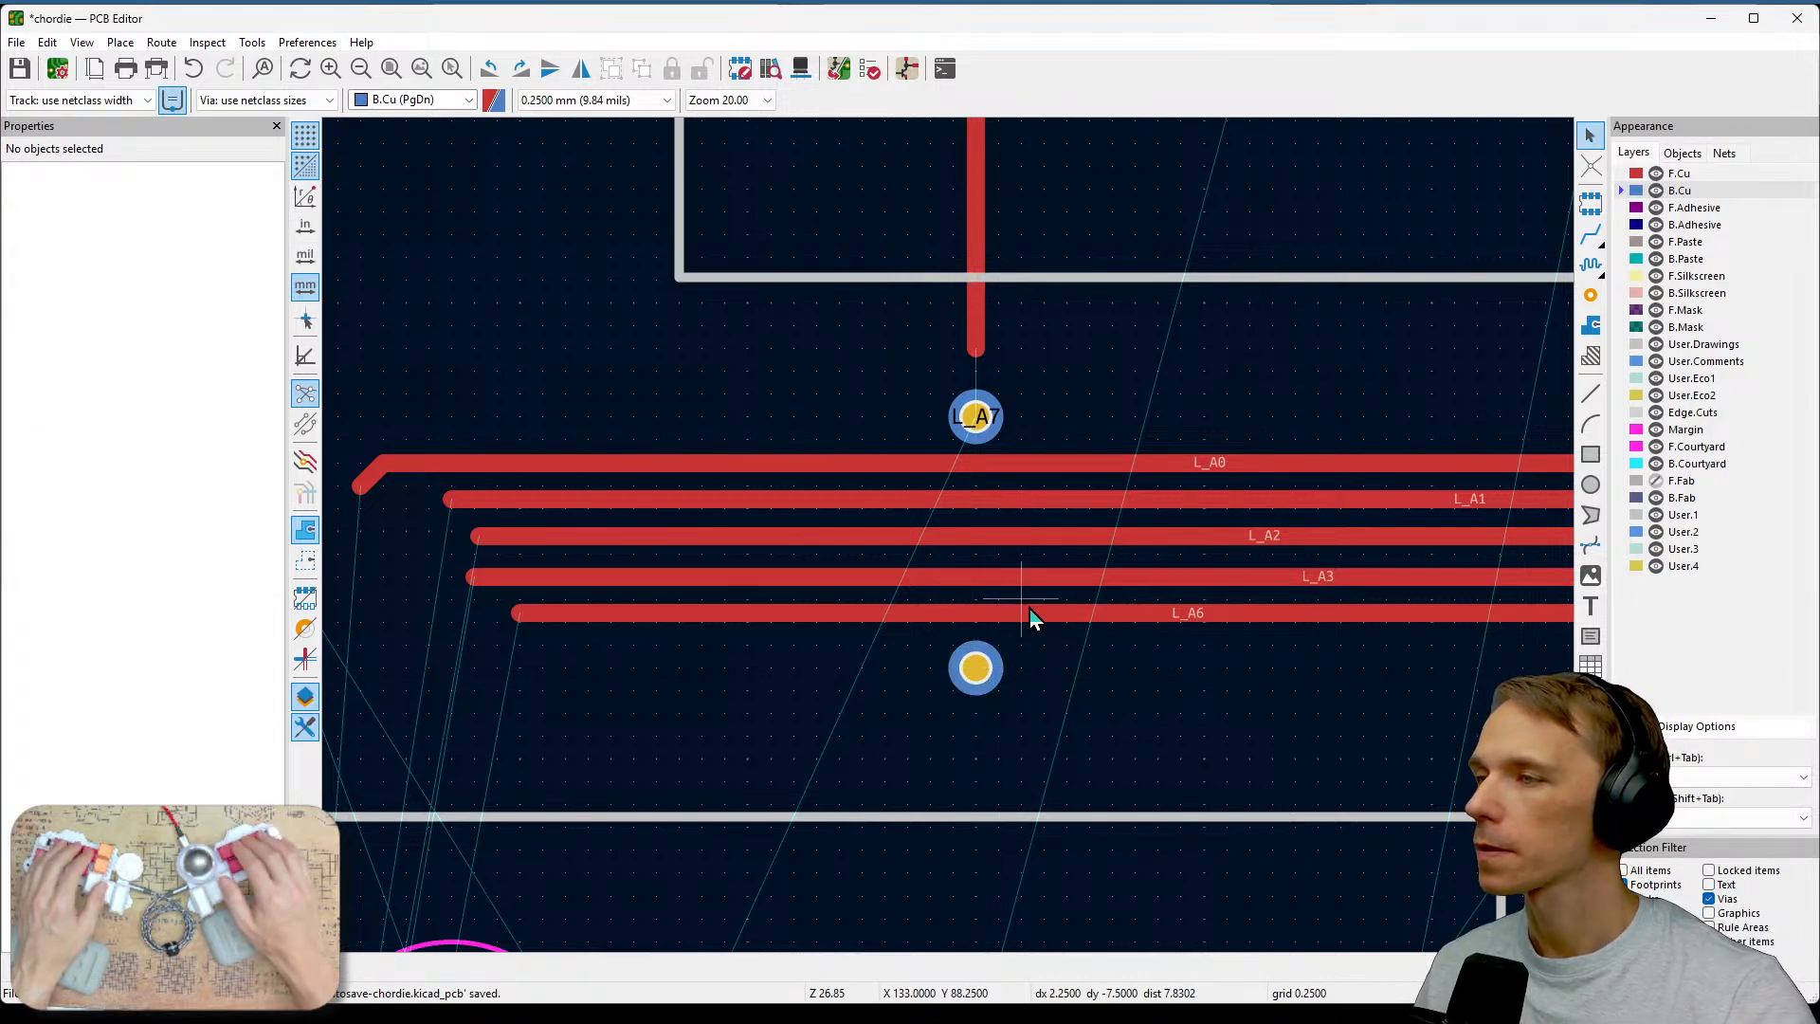
Try to route the front-copper L_A7 track into the upper via on the F.Cu layer.
{"action": "key", "text": "x"}
{"action": "left_click", "coordinate": [990, 613]}
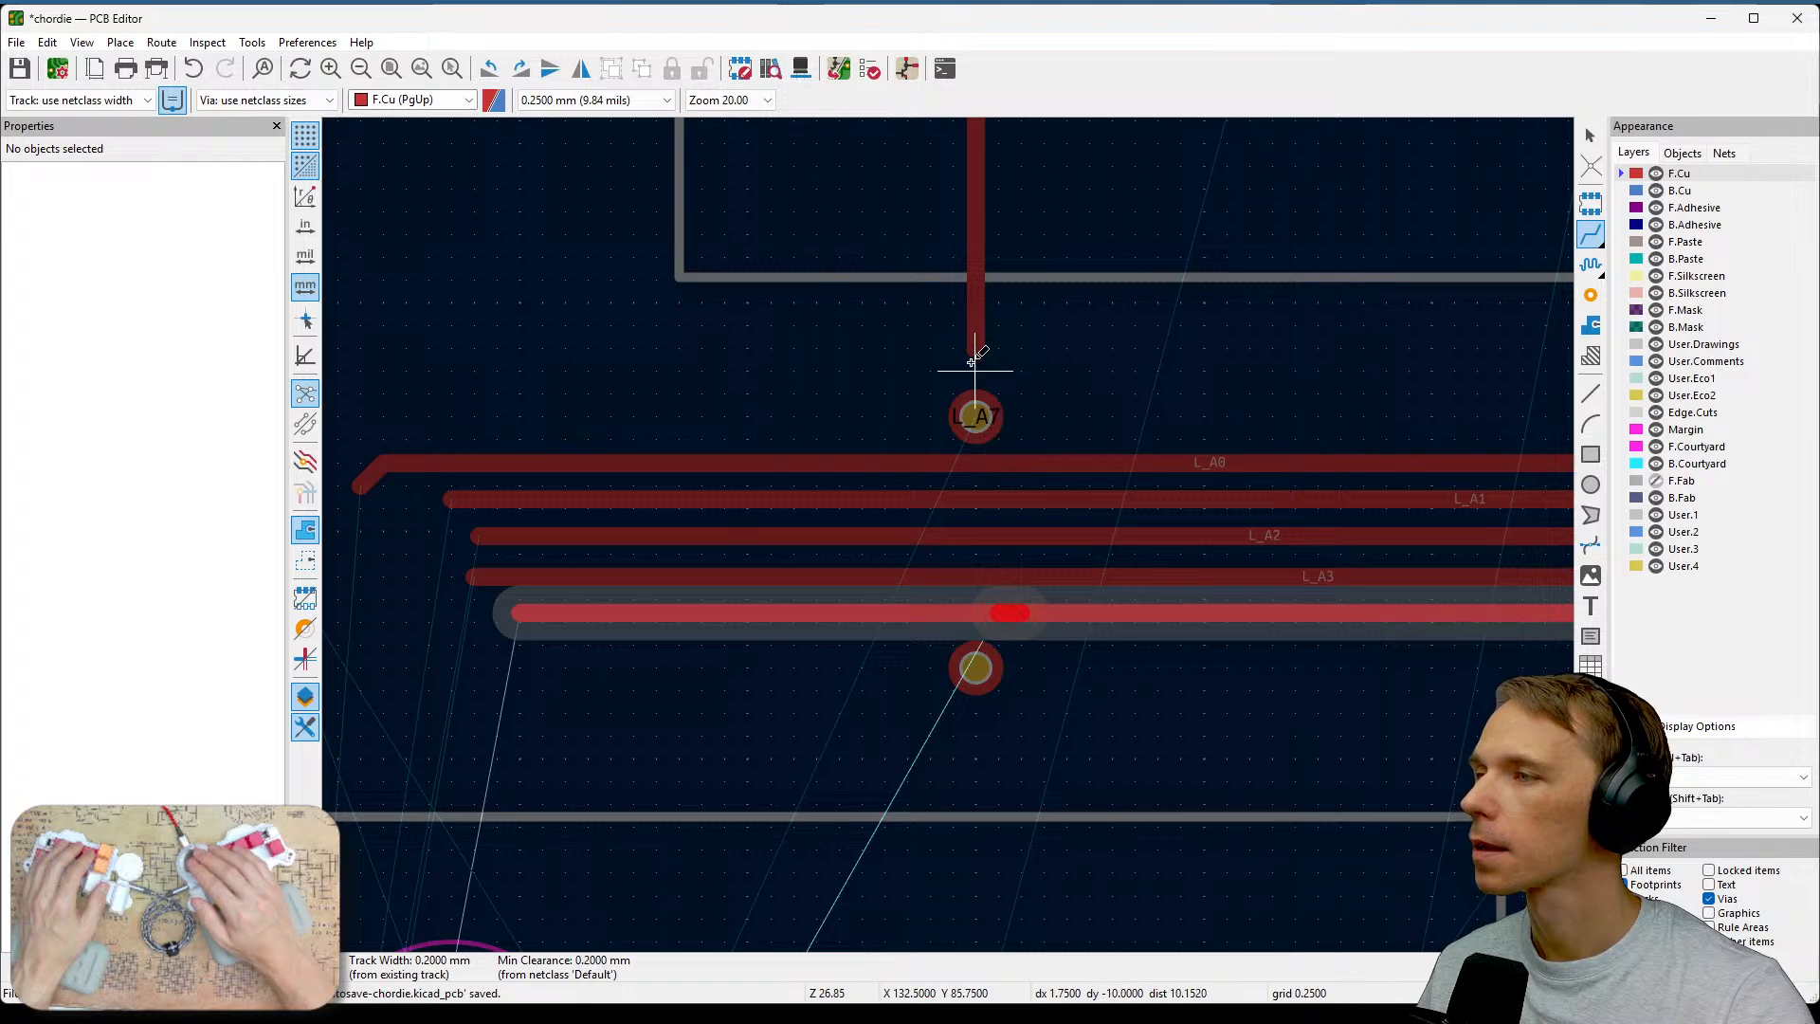
{"action": "key", "text": "Escape"}
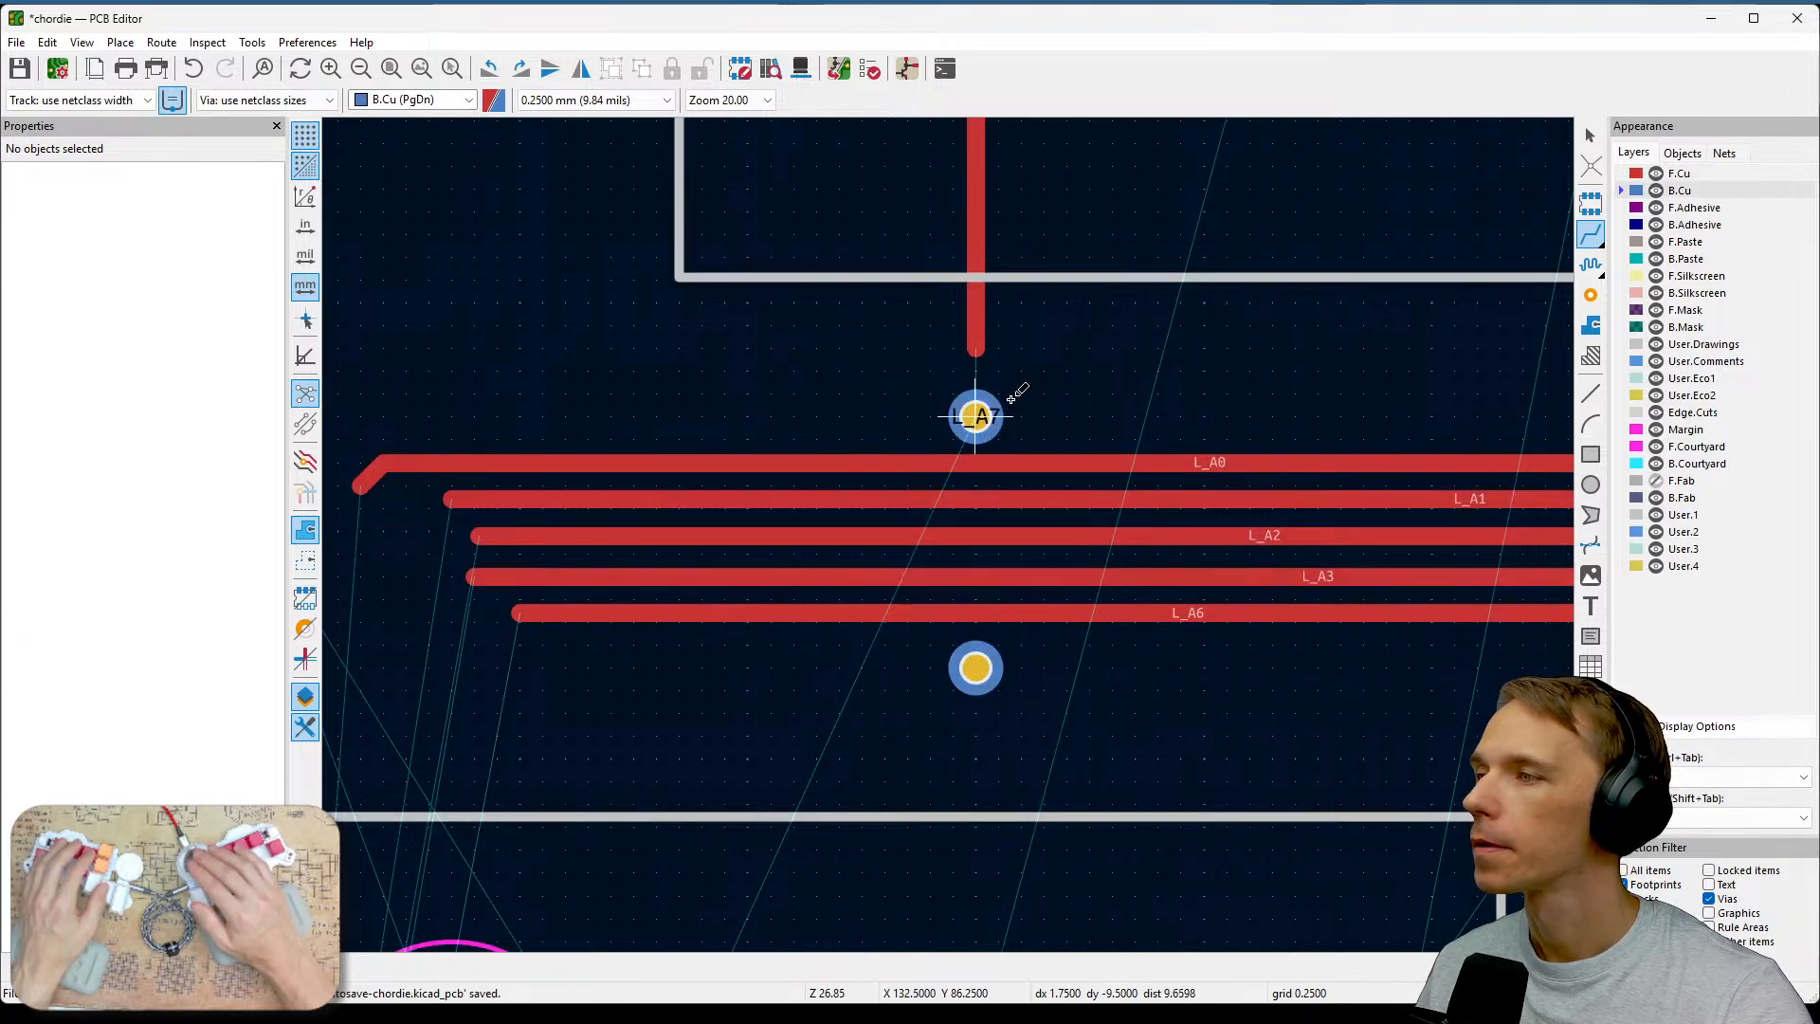
{"action": "left_click", "coordinate": [976, 415]}
{"action": "key", "text": "Escape"}
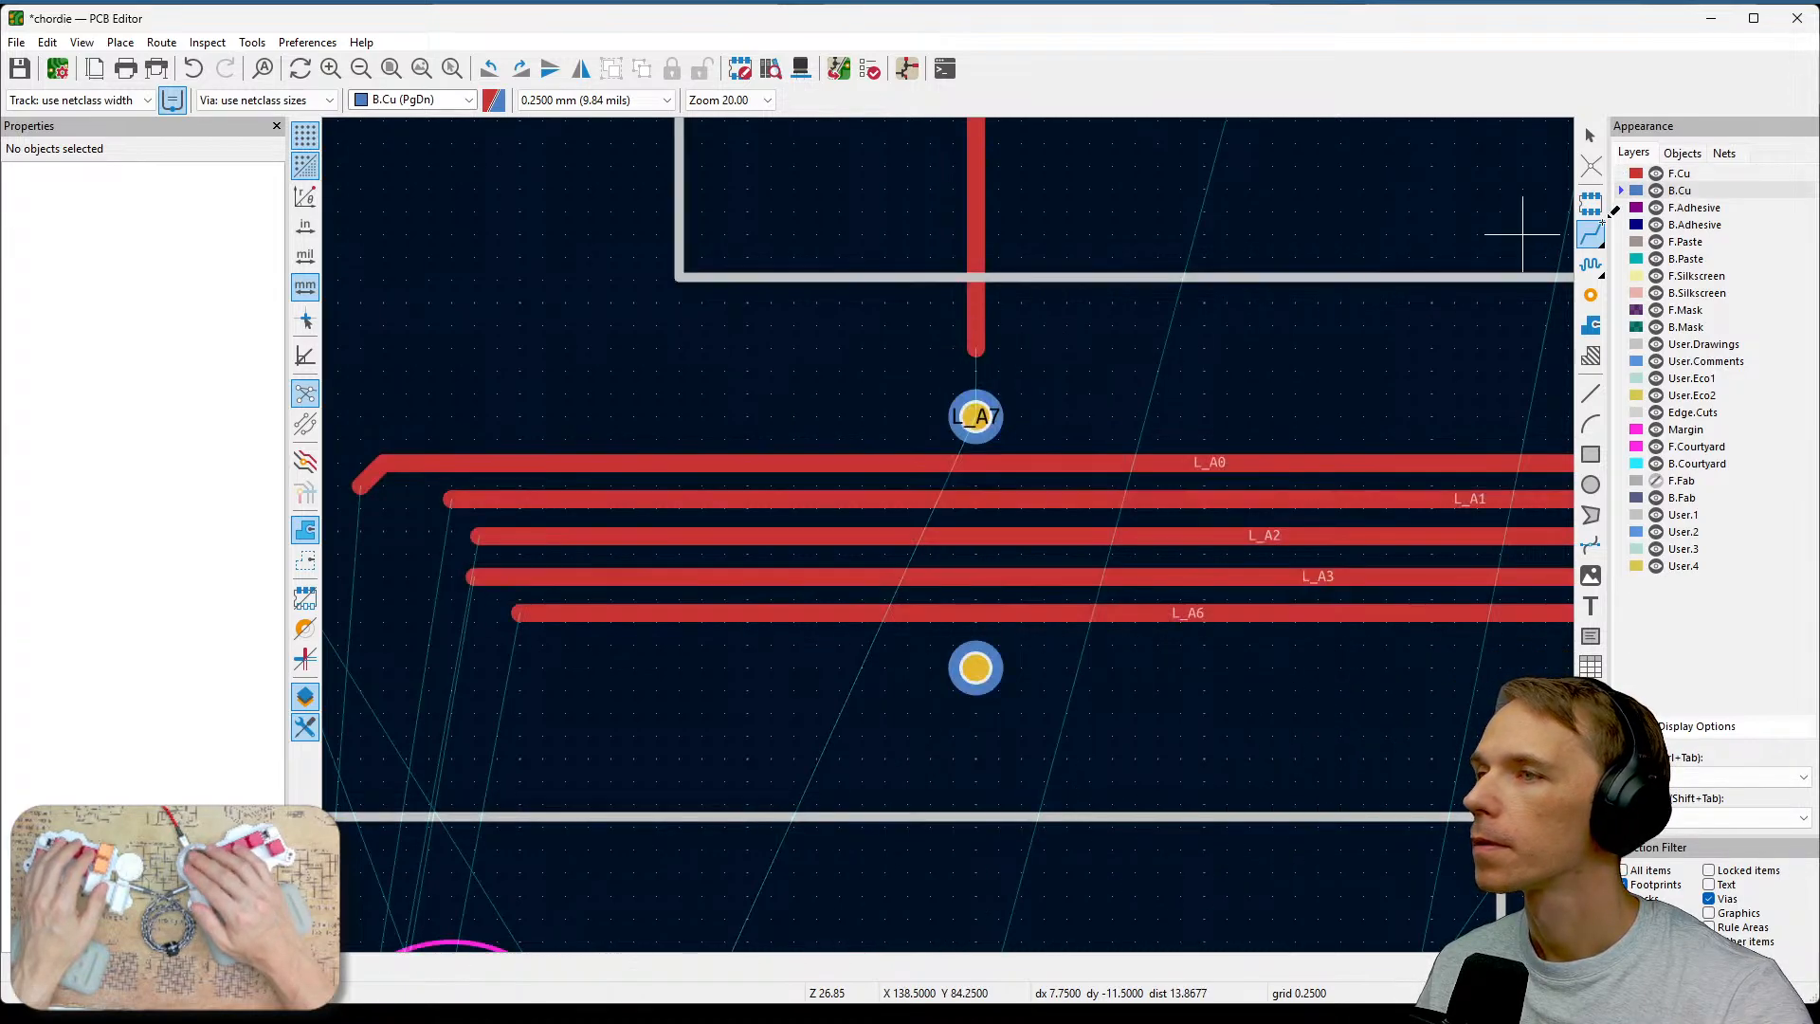
{"action": "left_click", "coordinate": [1638, 175]}
{"action": "left_click", "coordinate": [977, 349]}
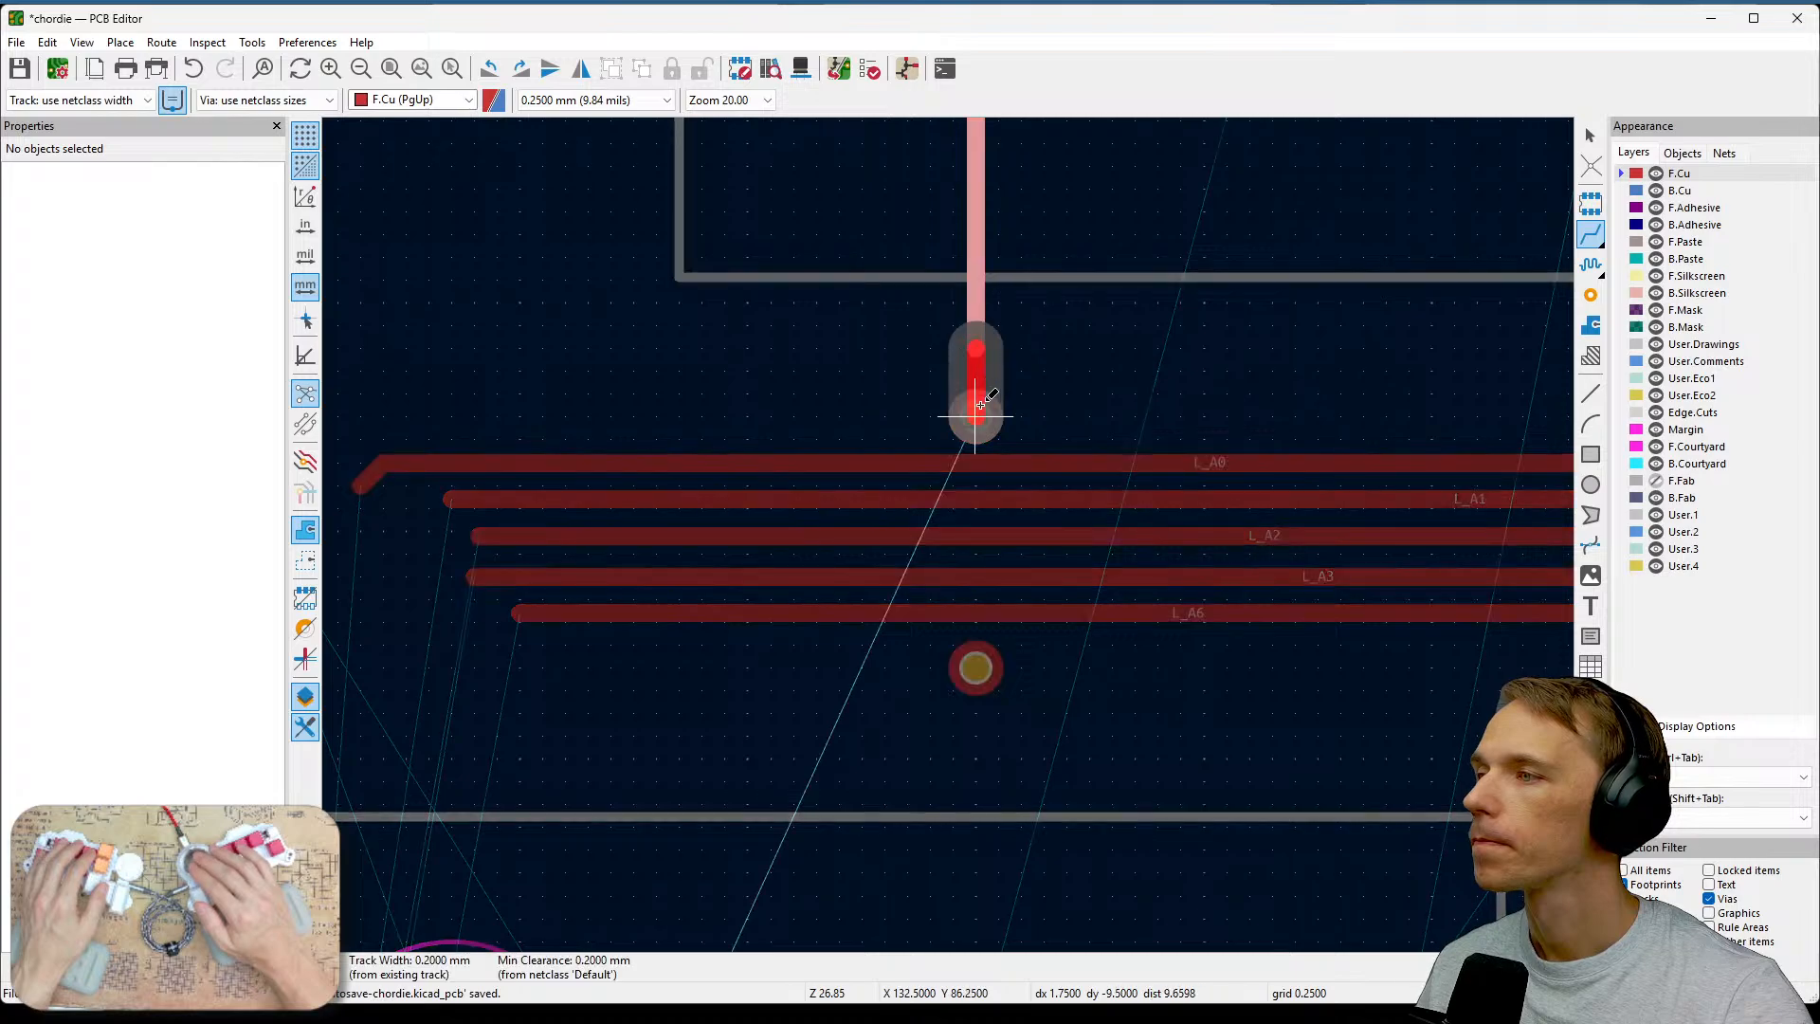
{"action": "left_click", "coordinate": [980, 407]}
{"action": "key", "text": "Escape"}
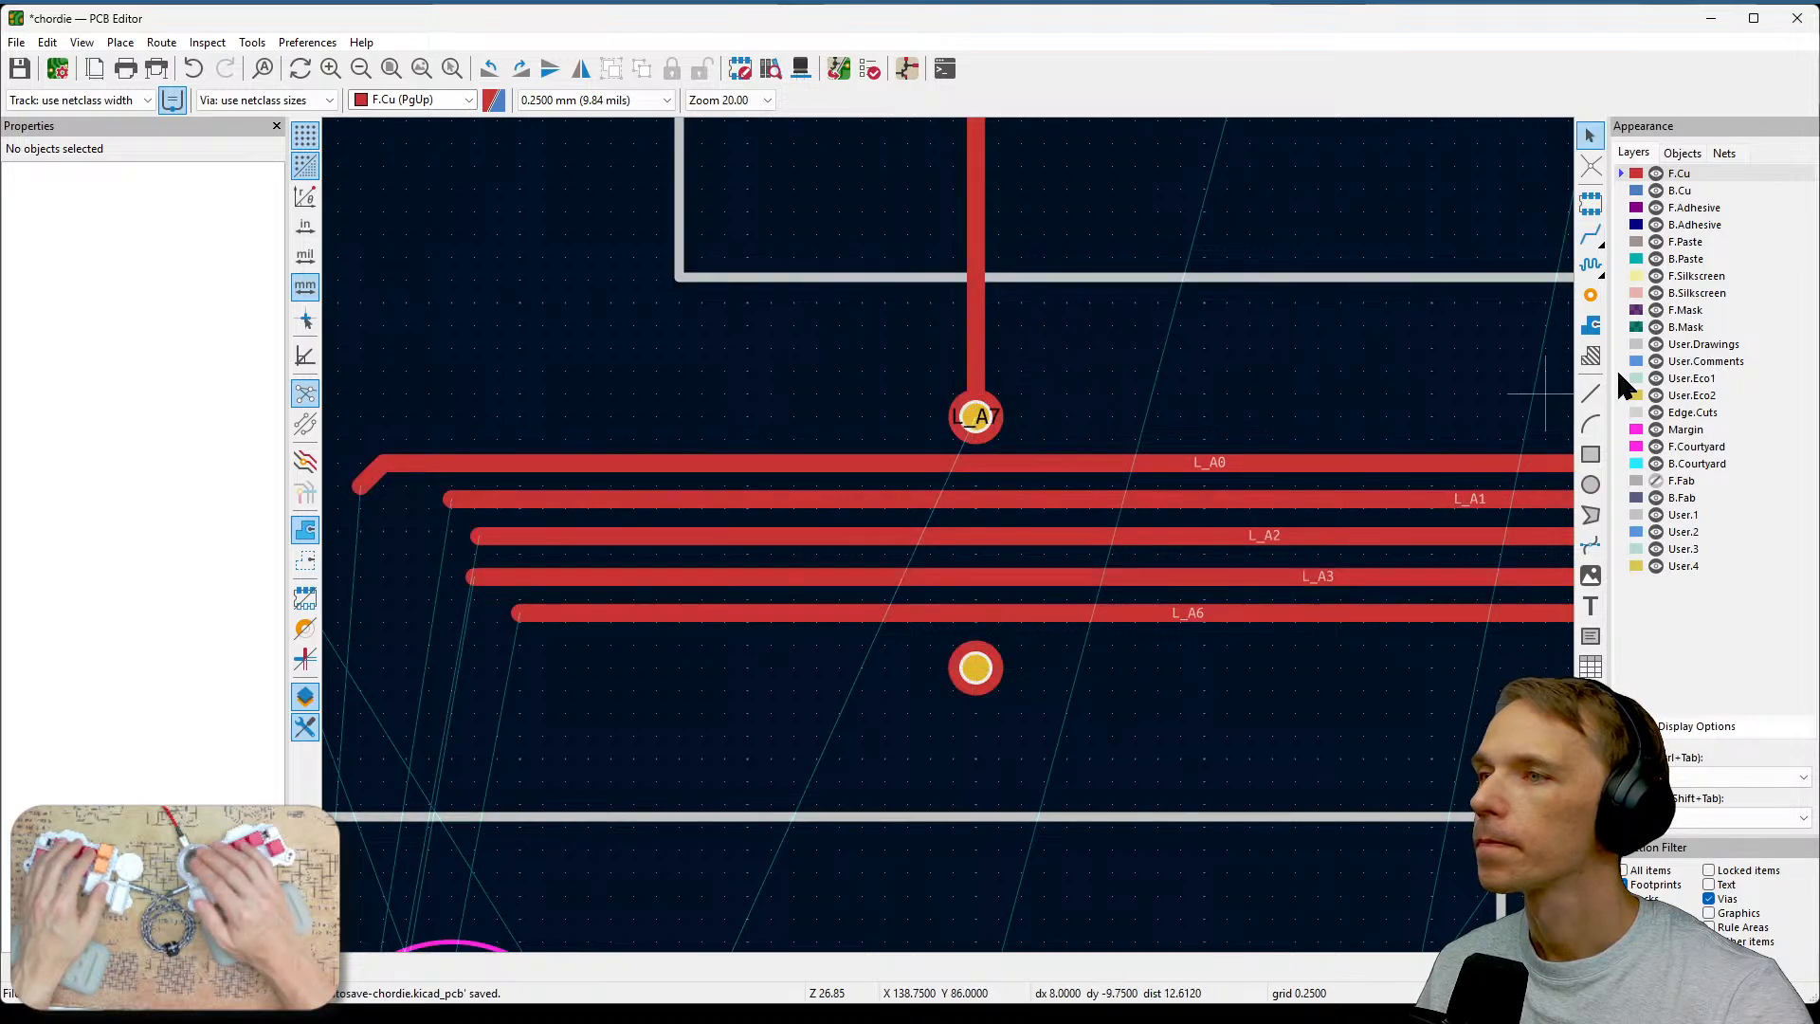
Switch to the B.Cu layer and select the lower and upper vias to inspect their properties.
{"action": "left_click", "coordinate": [1637, 190]}
{"action": "left_click", "coordinate": [979, 422]}
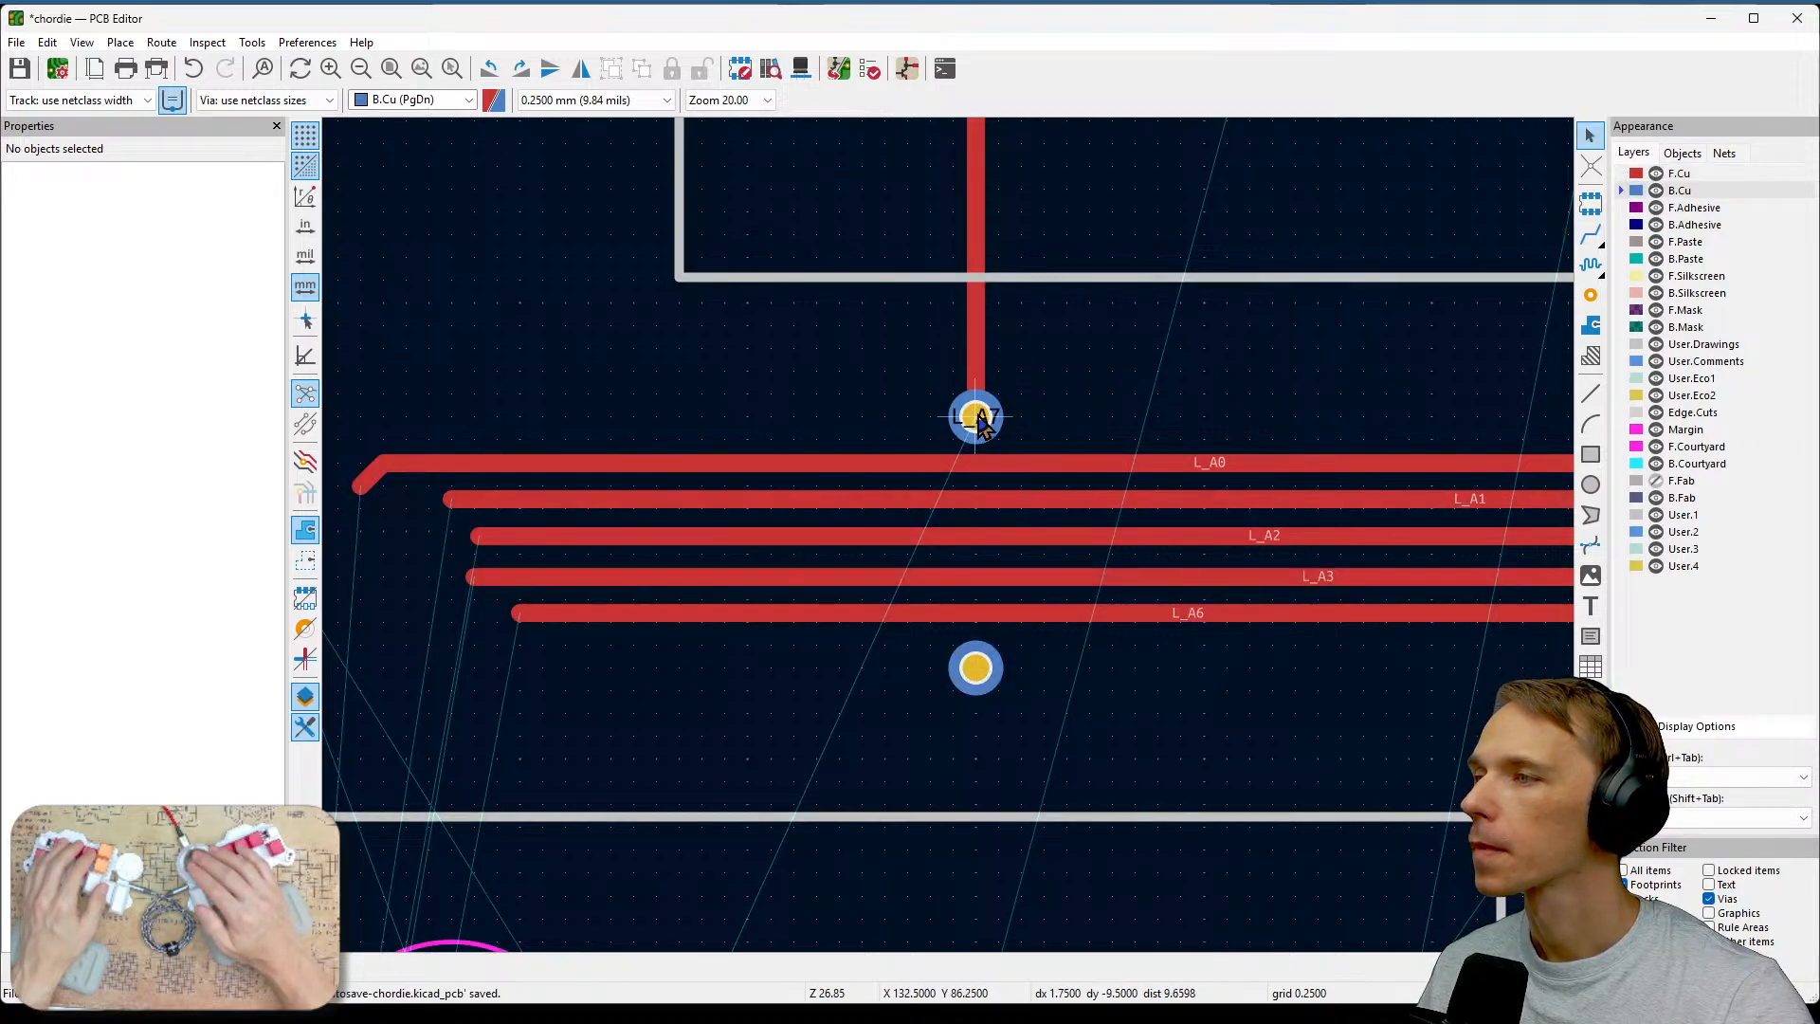
{"action": "left_click", "coordinate": [976, 666]}
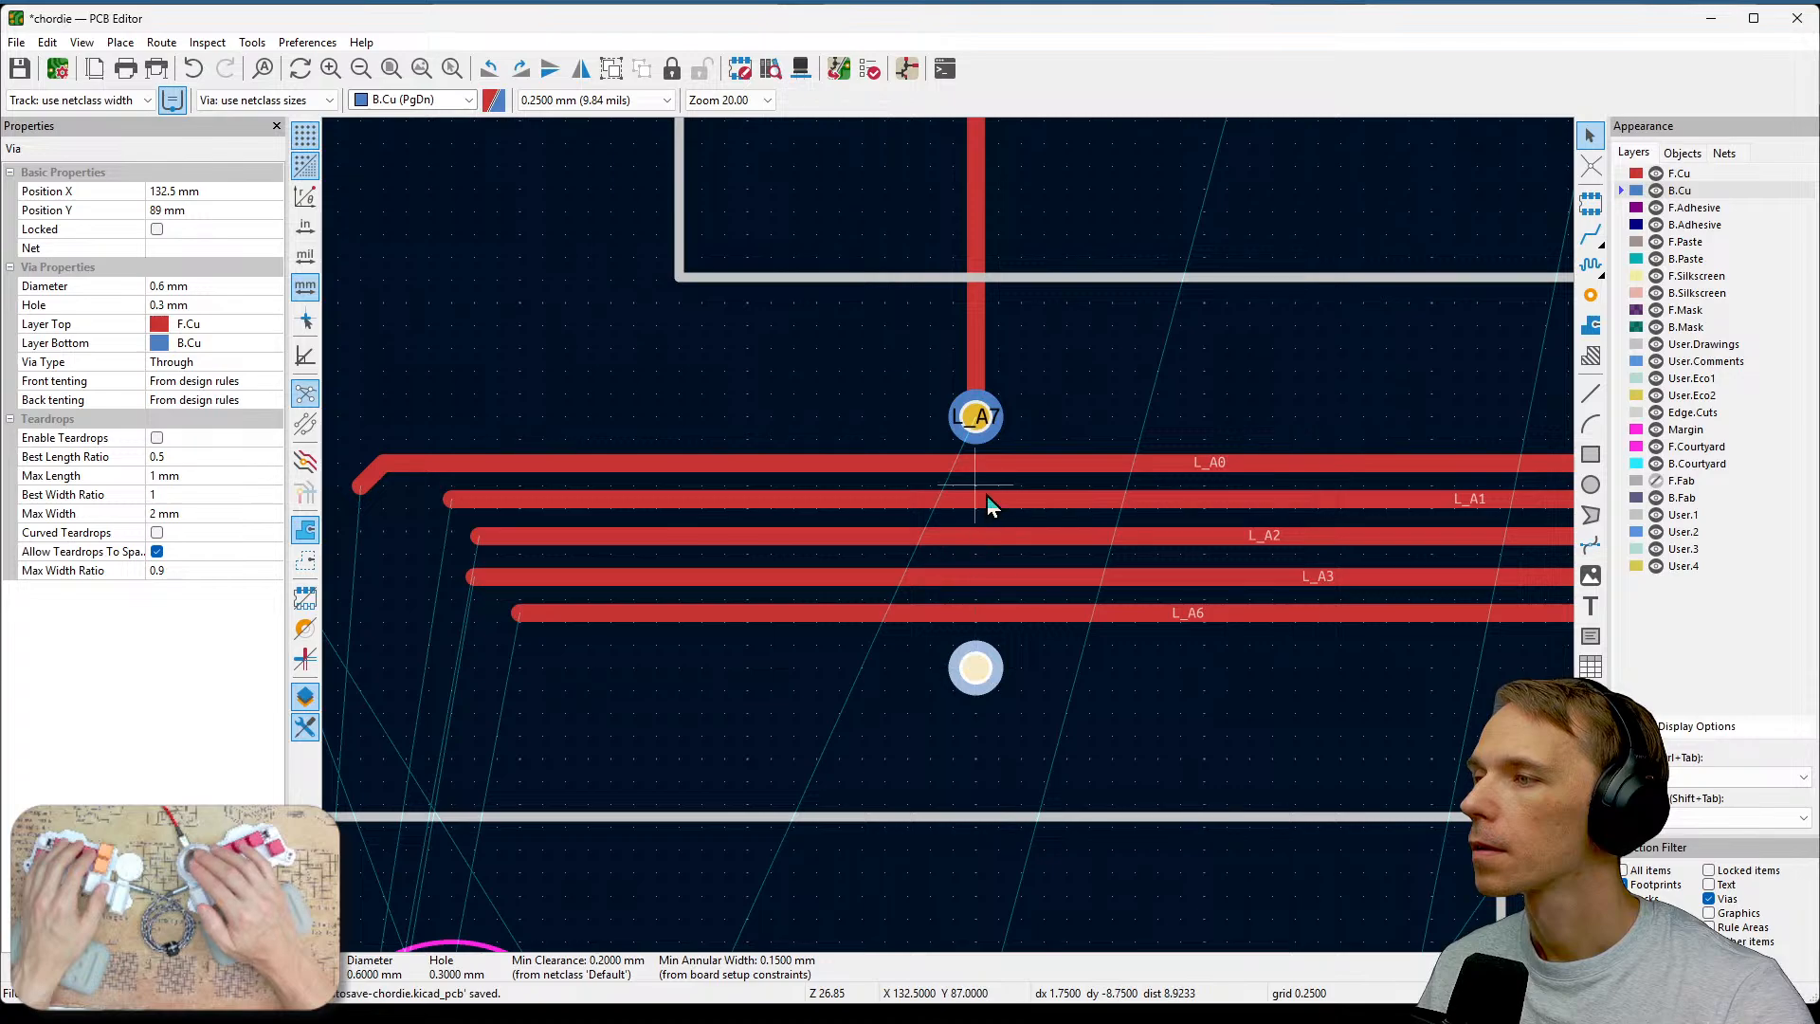
{"action": "key", "text": "Escape"}
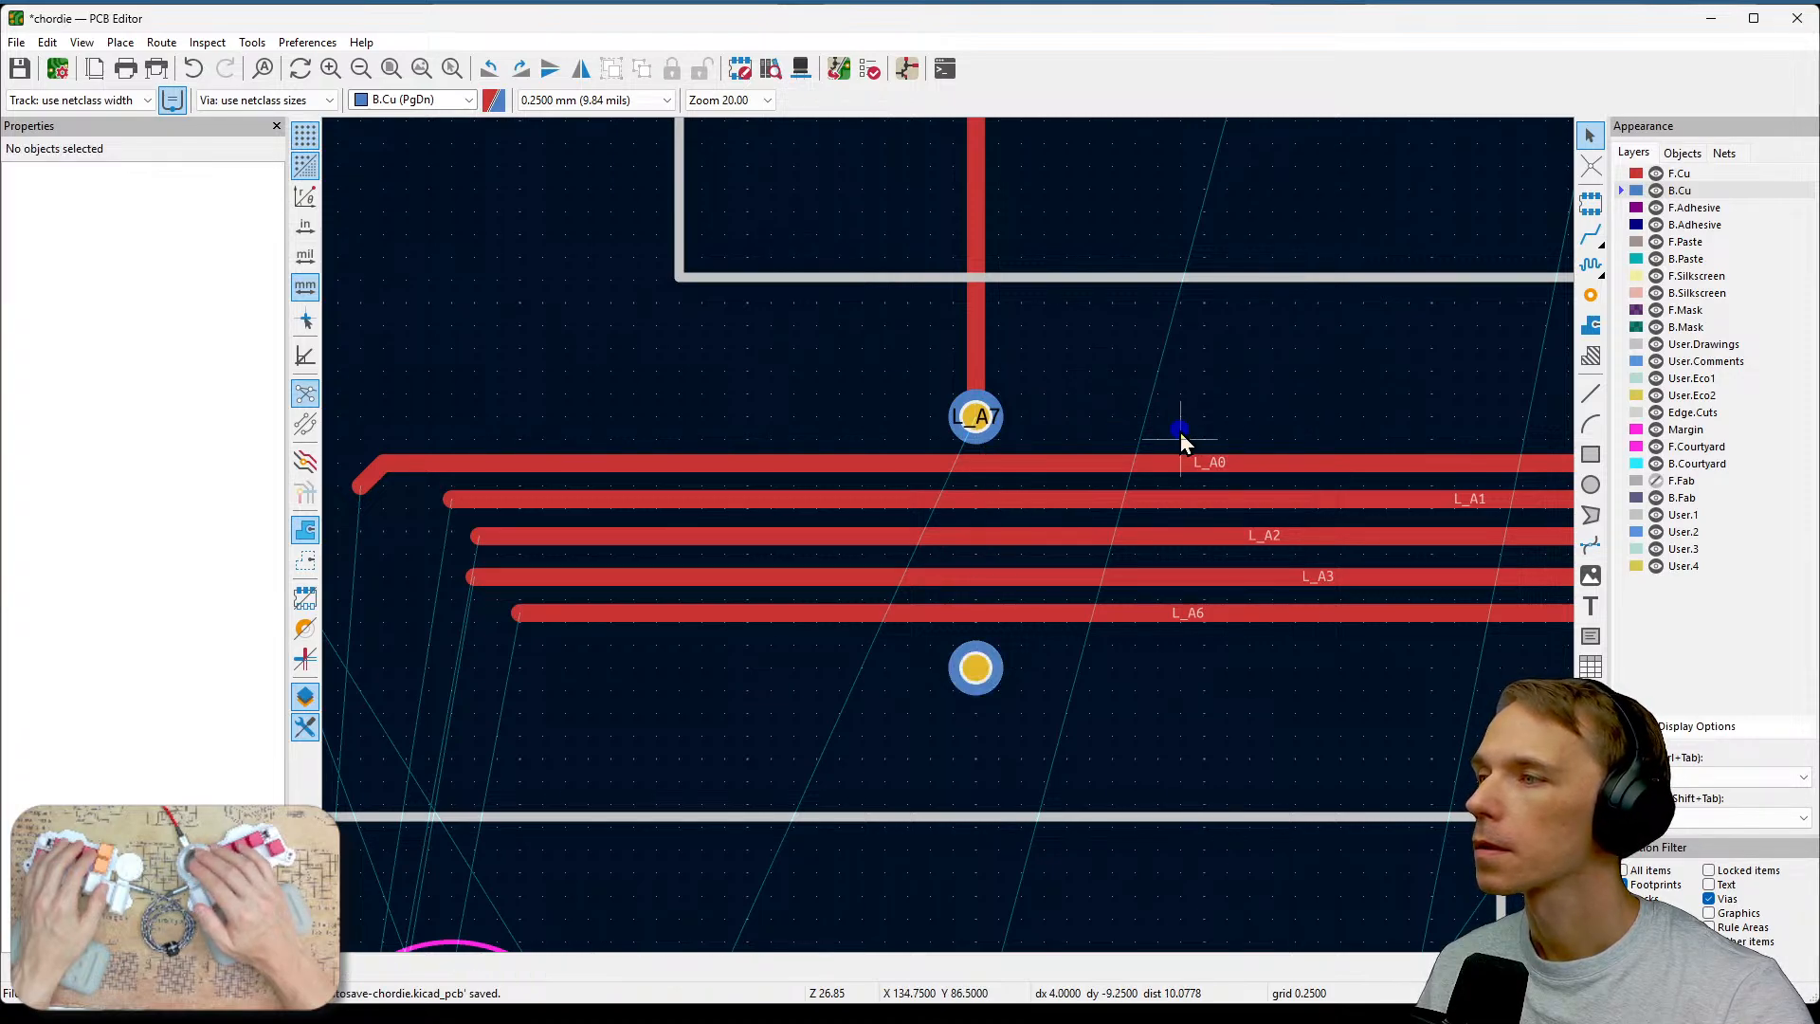
{"action": "left_click", "coordinate": [984, 415]}
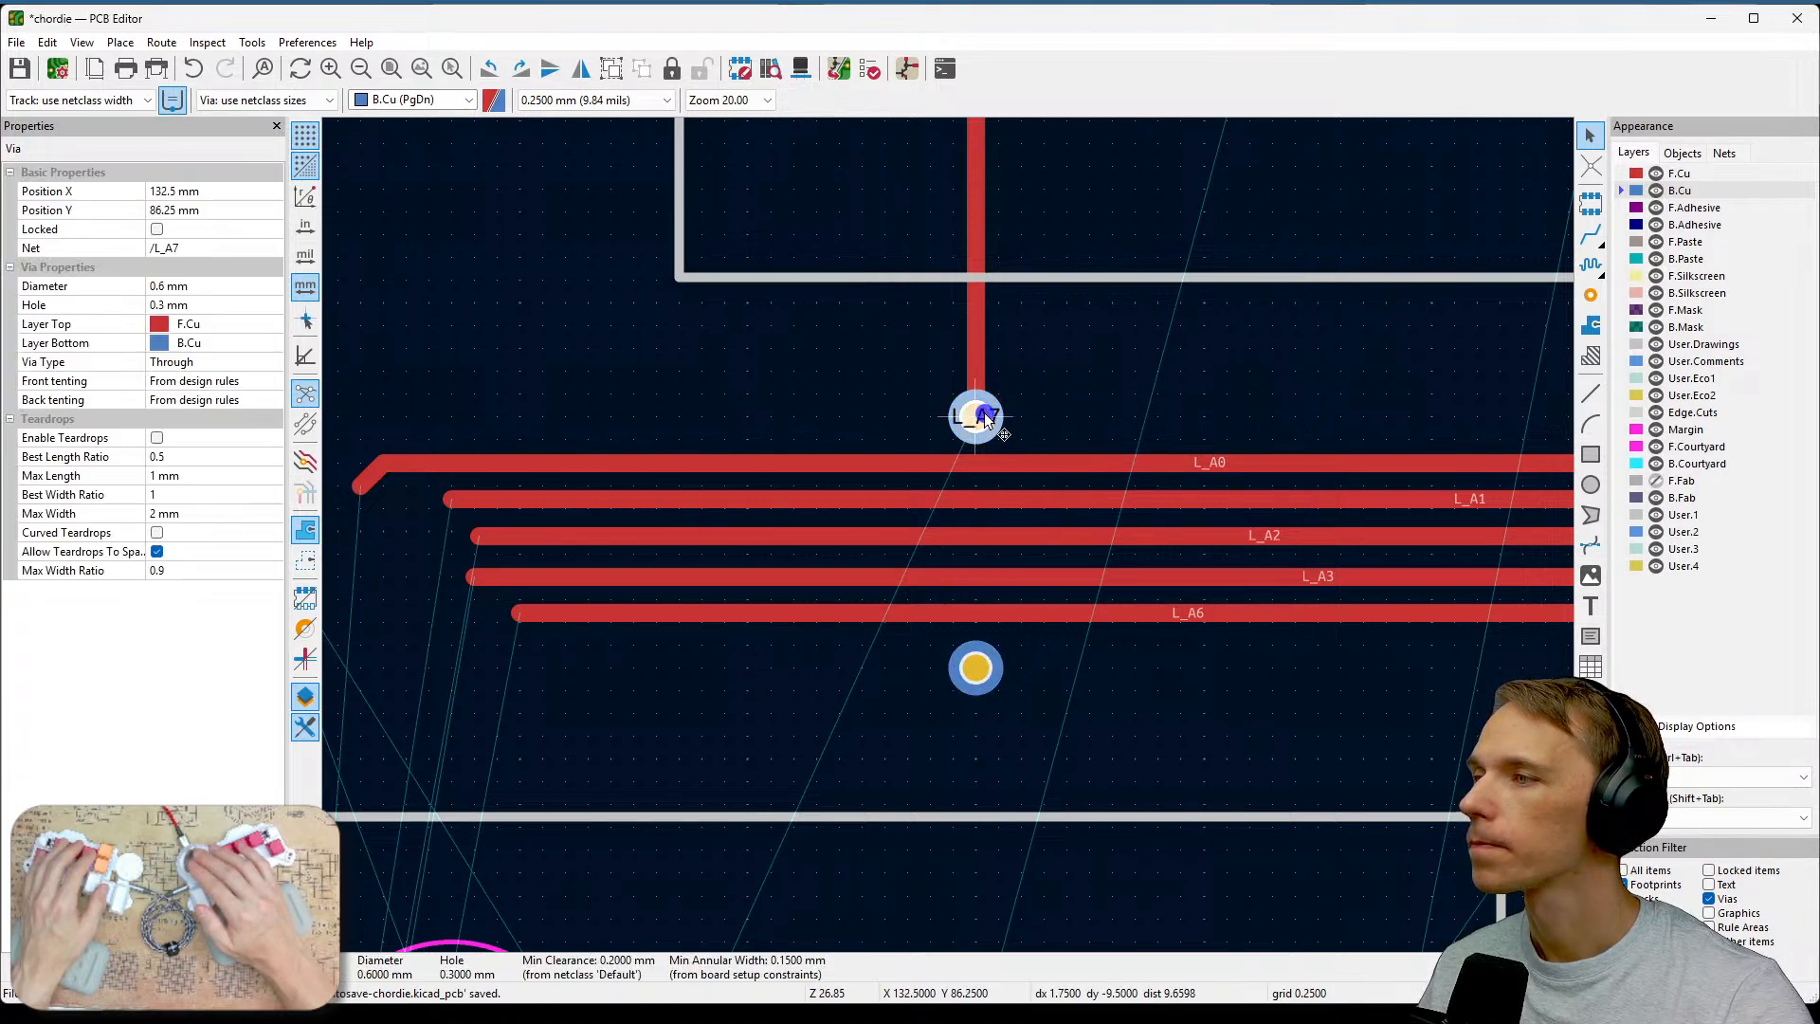
Nudge the upper L_A7 via slightly upward, away from the horizontal track bundle.
{"action": "left_click", "coordinate": [976, 666]}
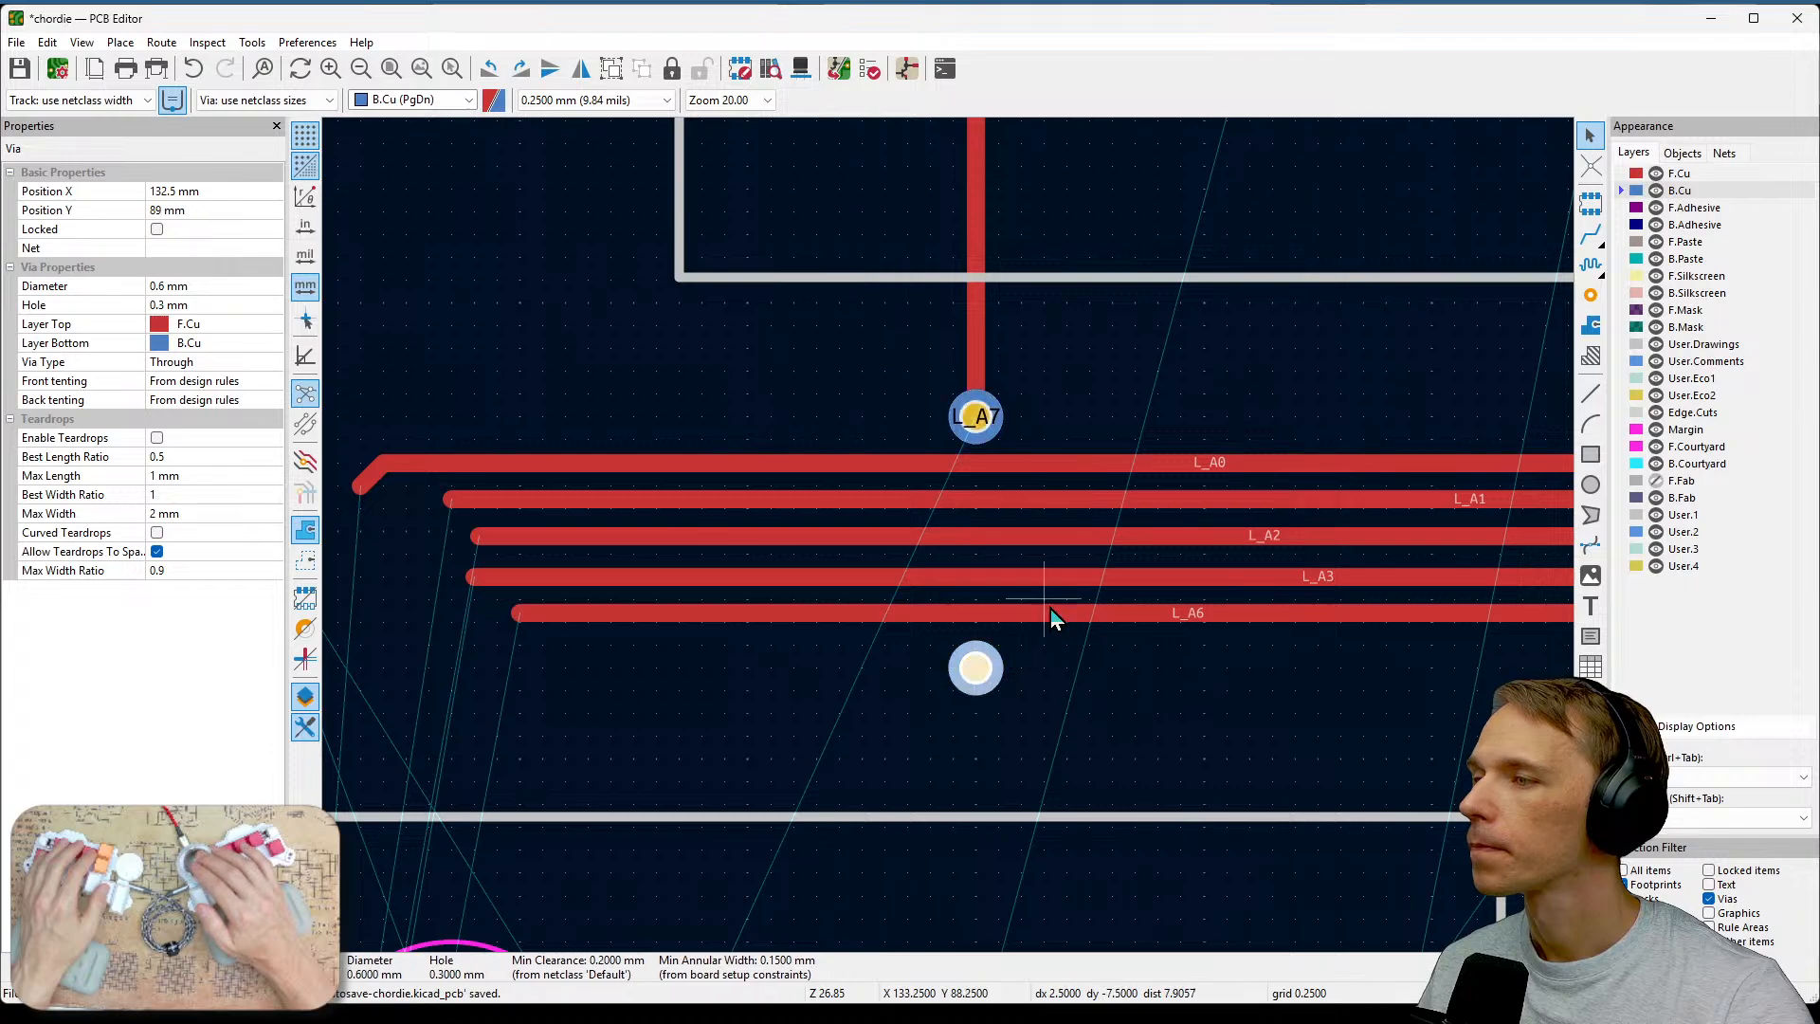
{"action": "key", "text": "Escape"}
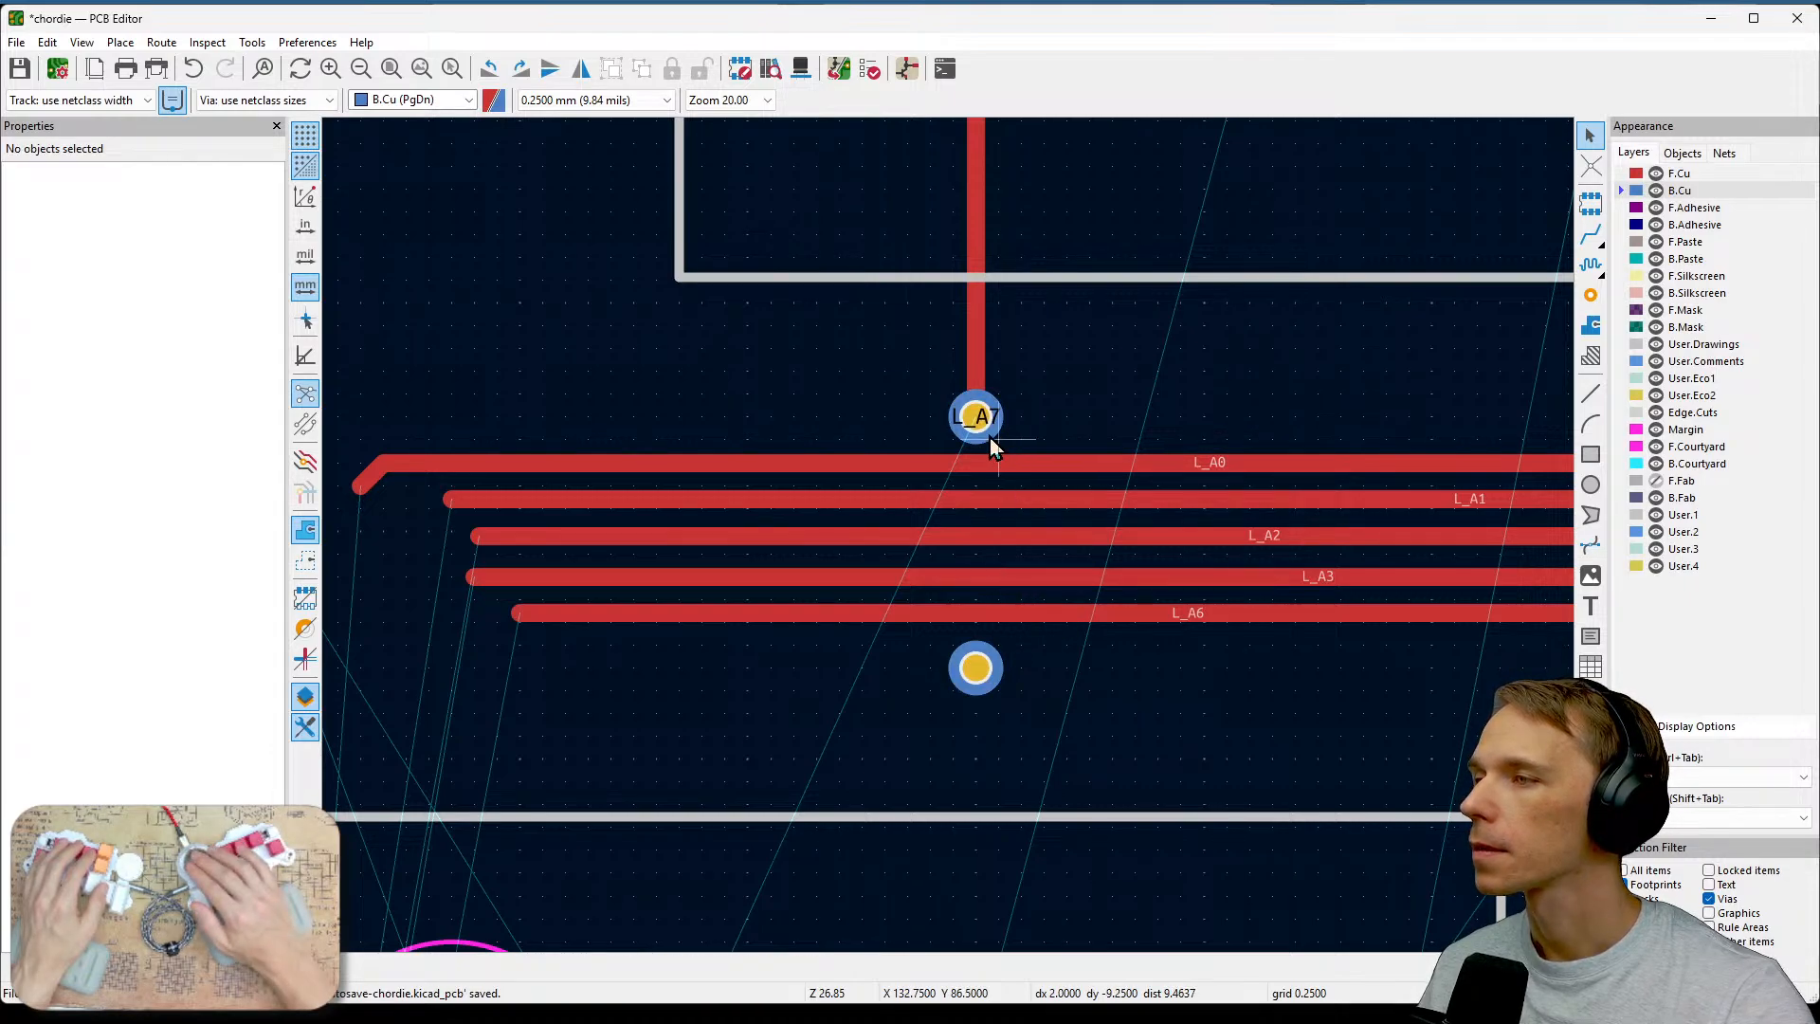
{"action": "left_click", "coordinate": [976, 417]}
{"action": "left_click_drag", "start_coordinate": [976, 417], "coordinate": [1031, 410]}
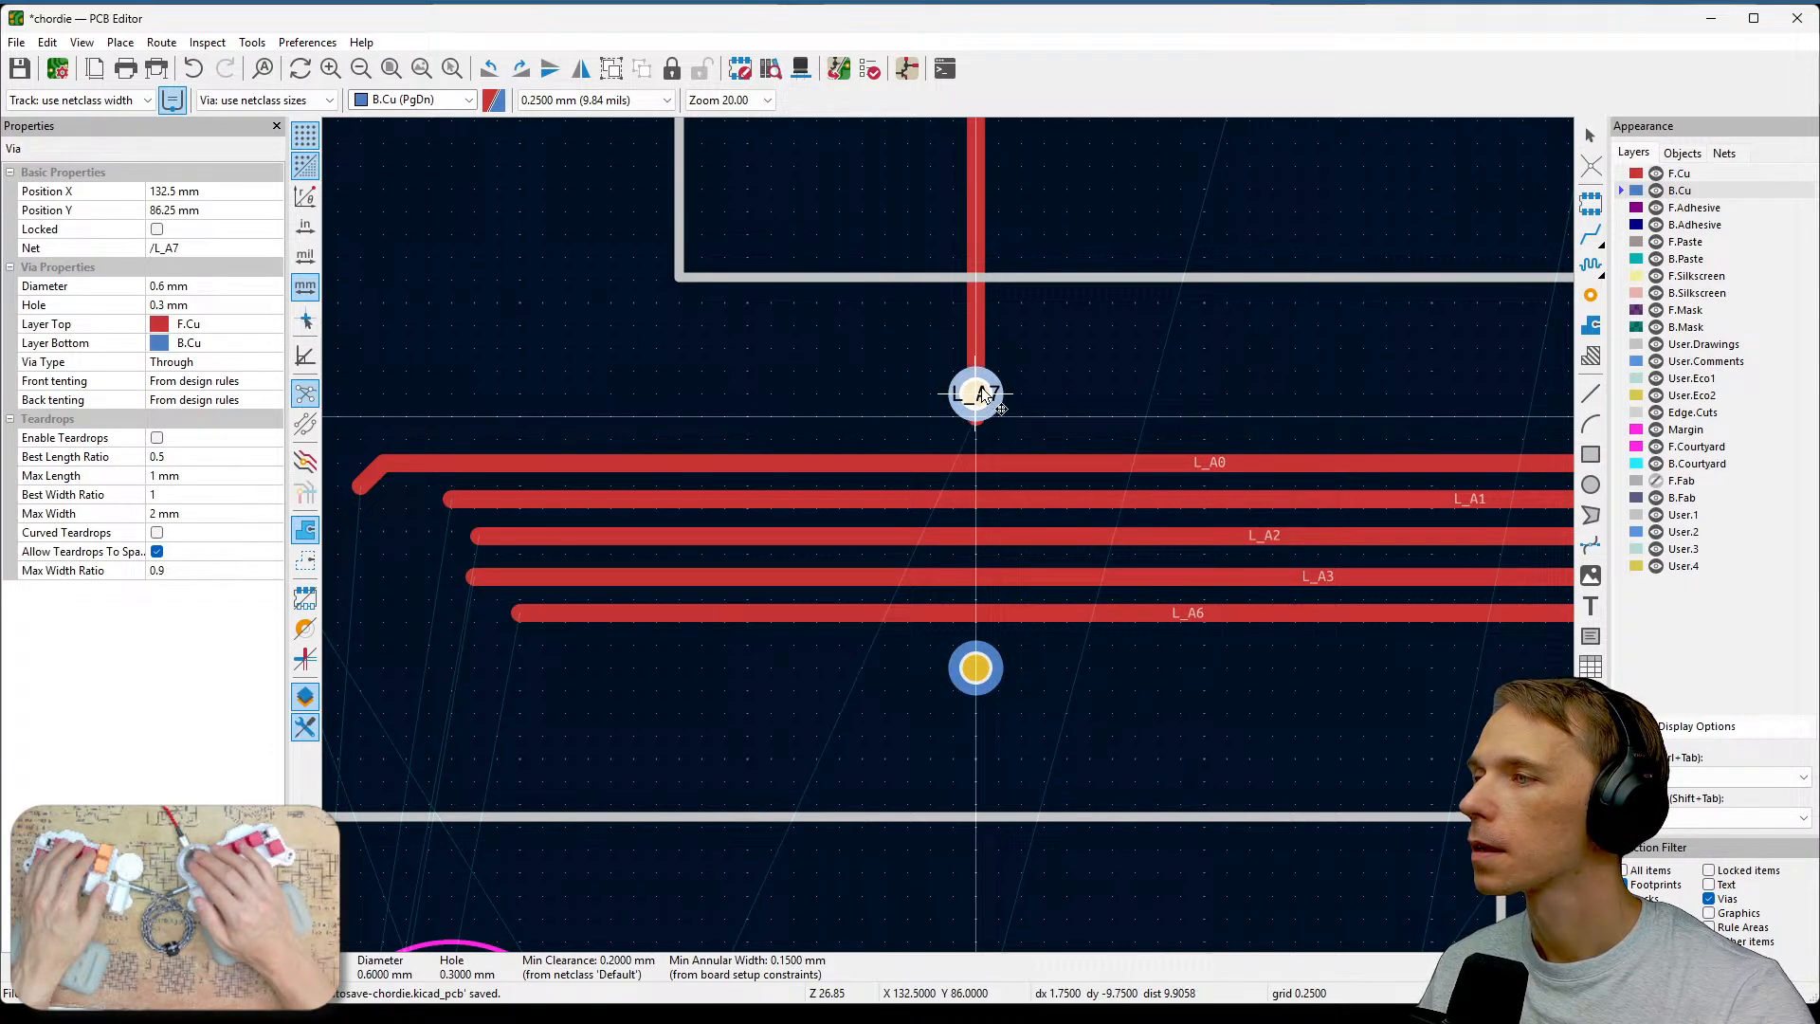
{"action": "key", "text": "Escape"}
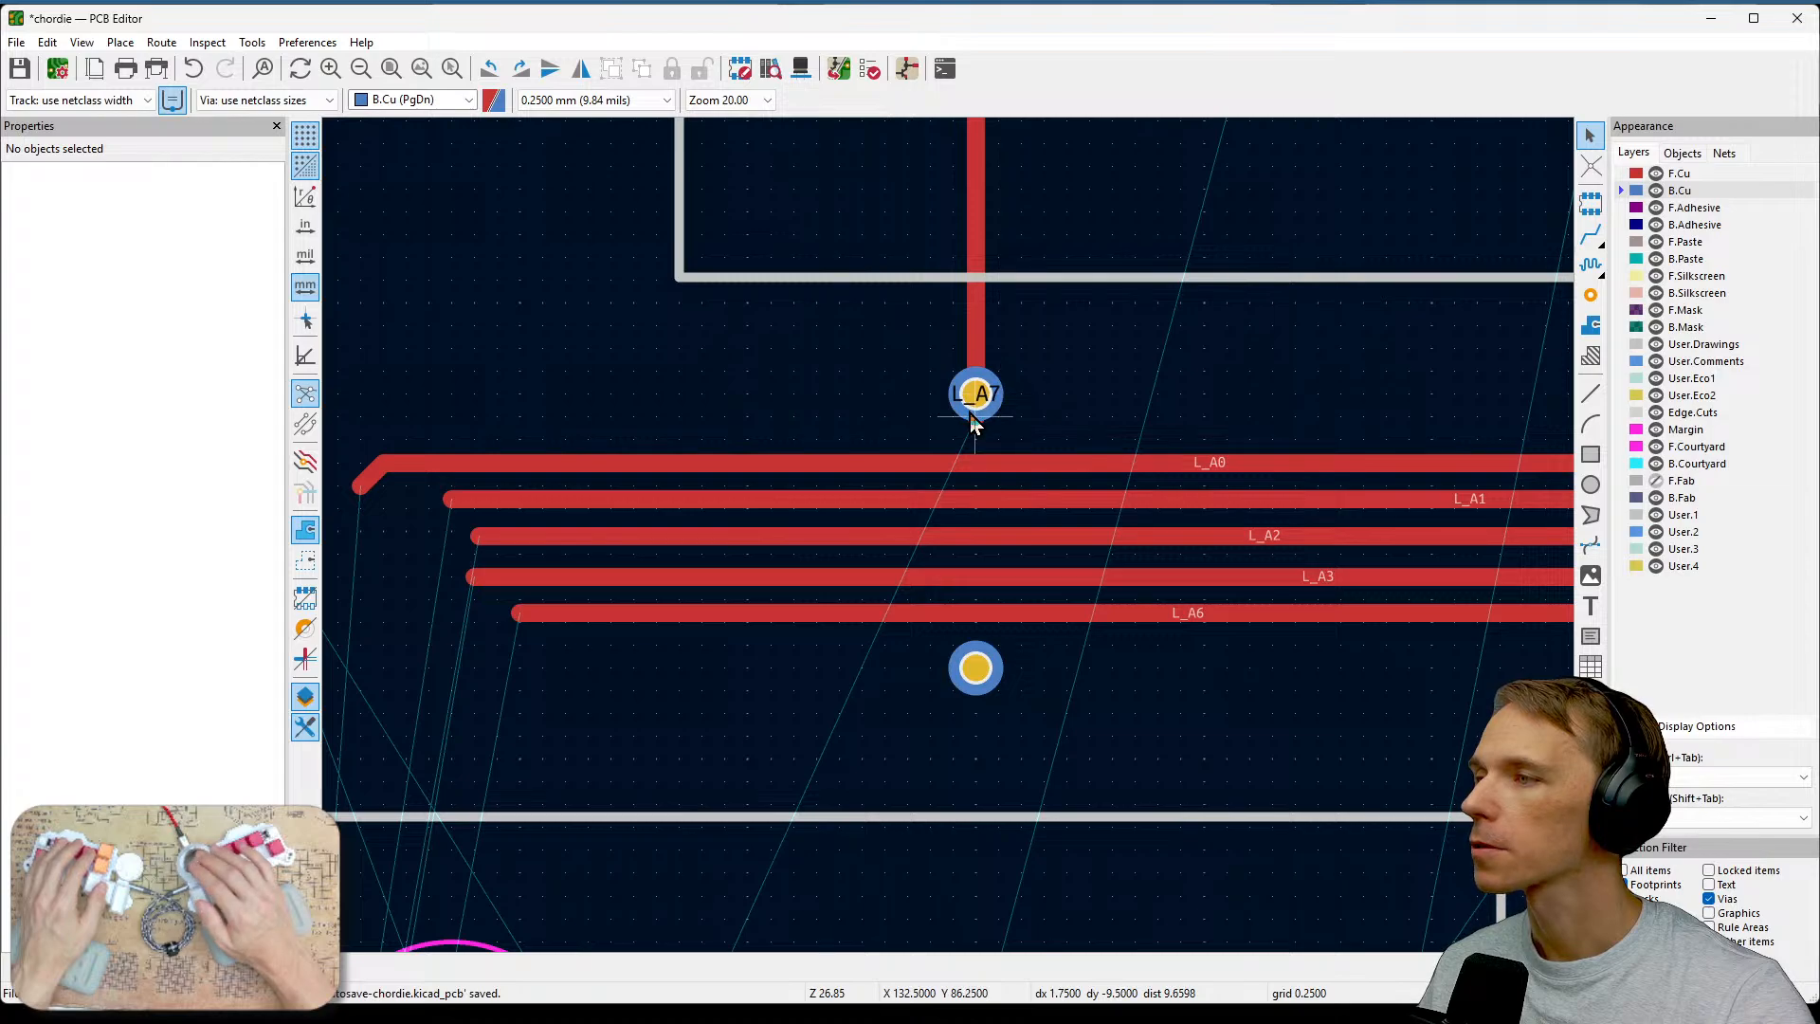
Examine the L_A7 via area and the U1 microcontroller pins to plan the L_A7 route.
{"action": "scroll", "coordinate": [969, 414], "scroll_direction": "up", "scroll_amount": 5}
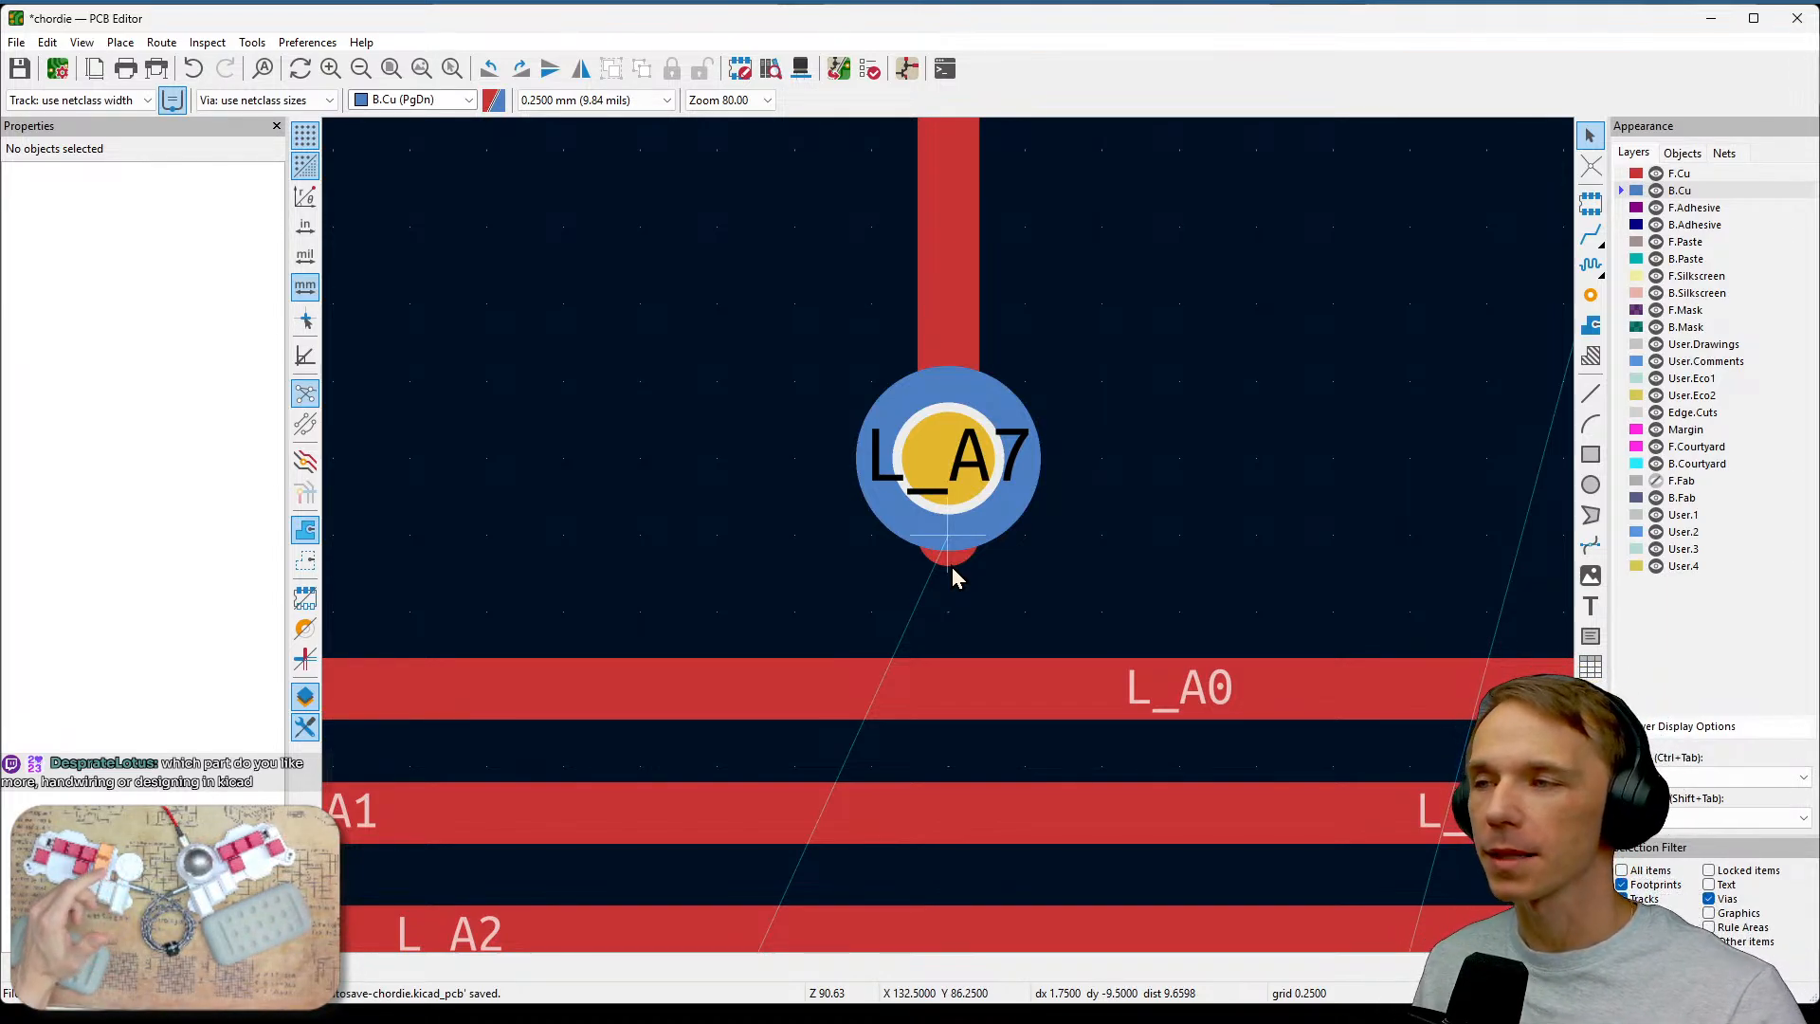
{"action": "scroll", "coordinate": [969, 573], "scroll_direction": "down", "scroll_amount": 4}
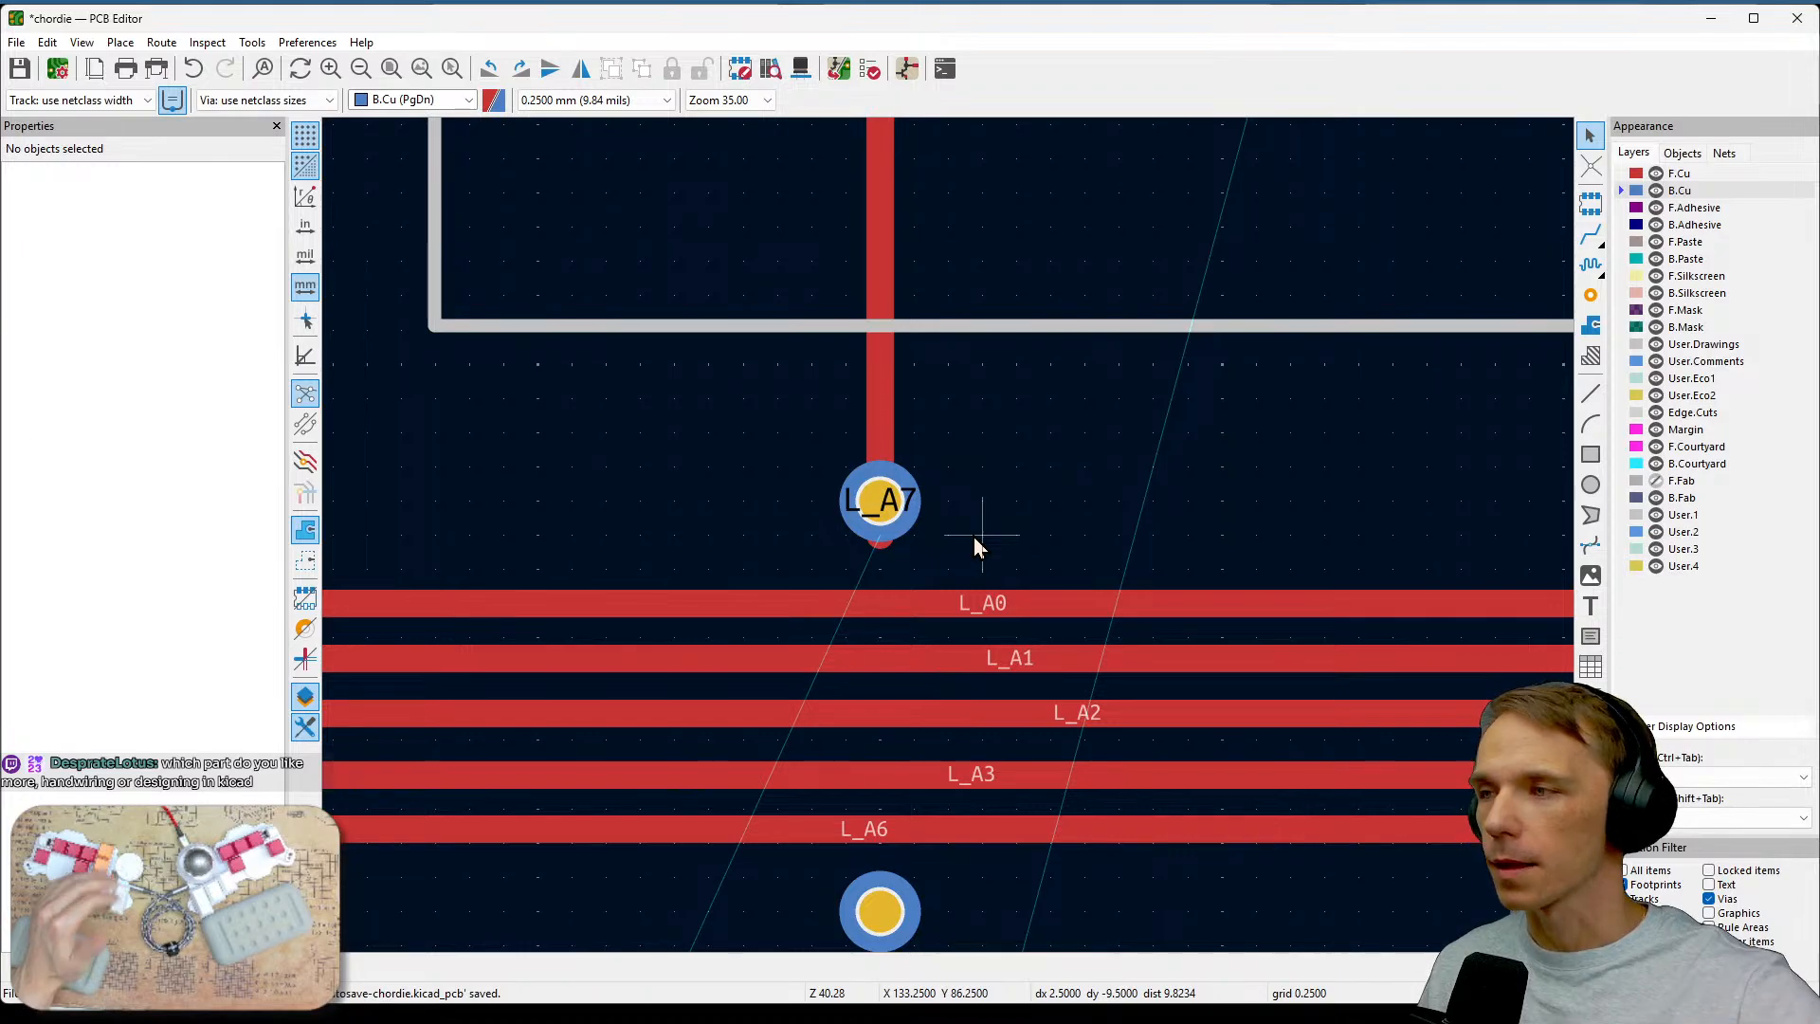
{"action": "scroll", "coordinate": [951, 606], "scroll_direction": "down", "scroll_amount": 2}
{"action": "middle_click_drag", "start_coordinate": [1009, 738], "coordinate": [1242, 408]}
{"action": "scroll", "coordinate": [949, 539], "scroll_direction": "down", "scroll_amount": 2}
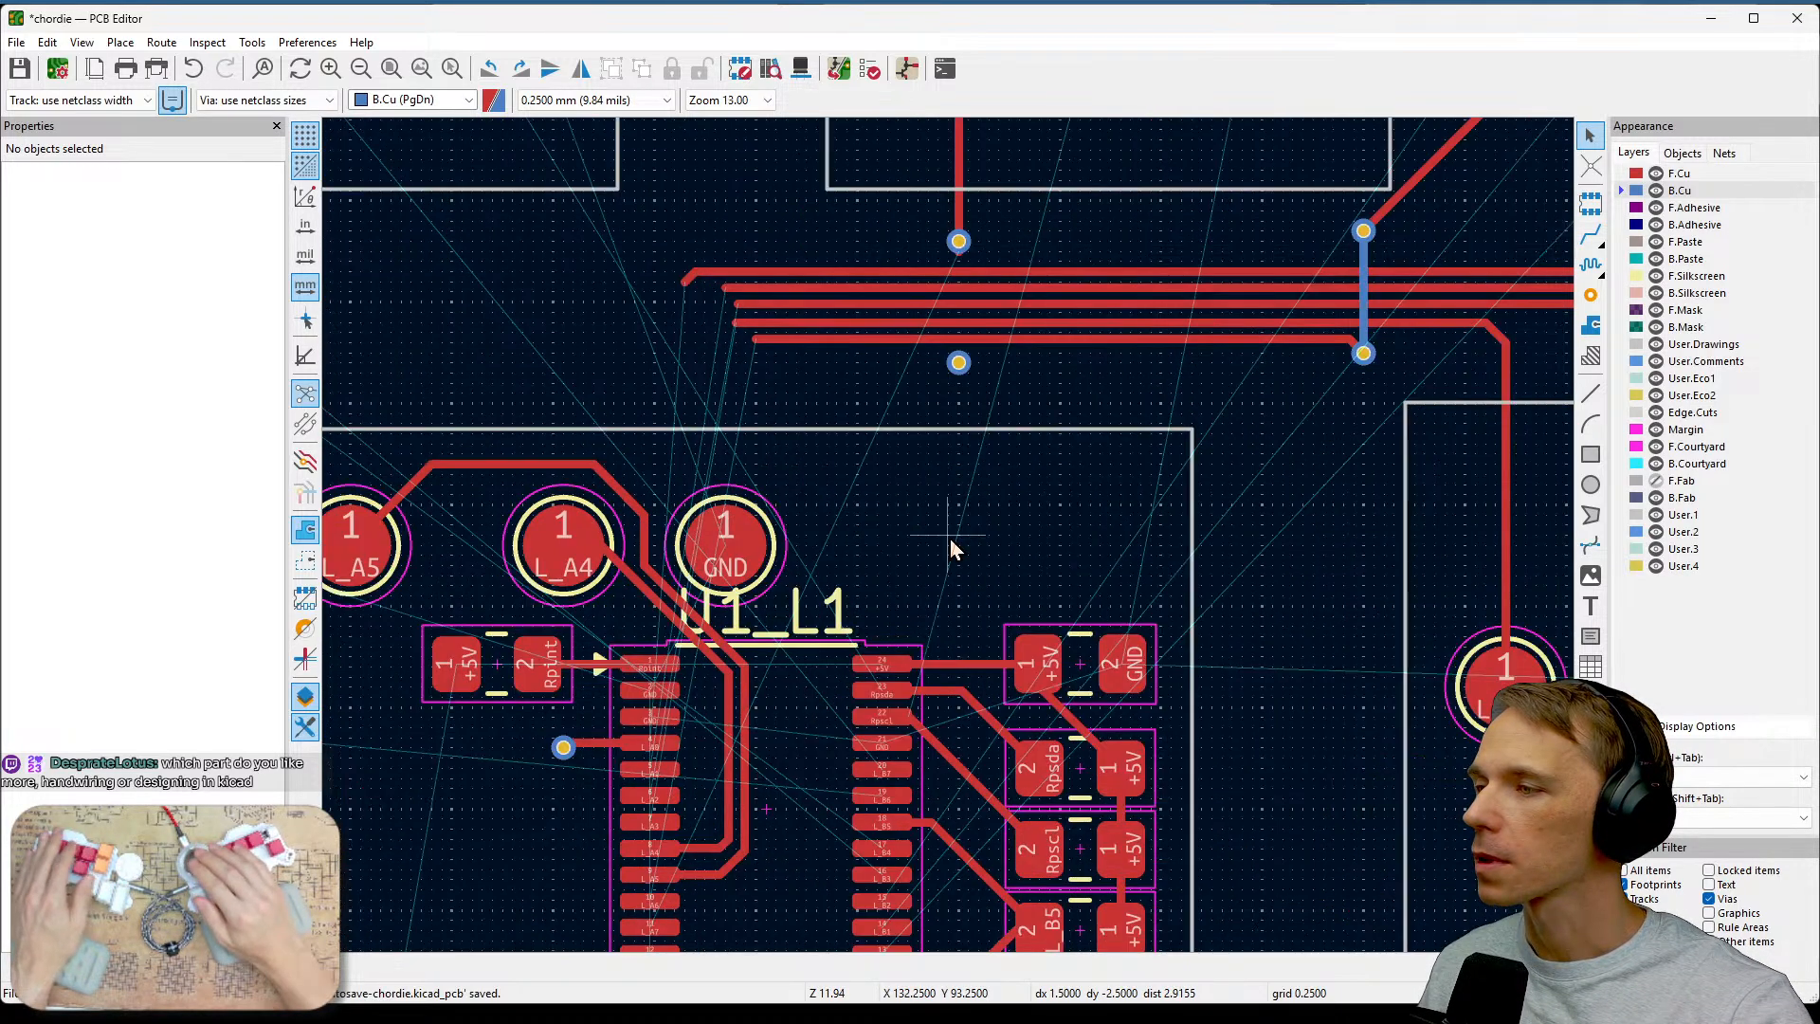
{"action": "middle_click_drag", "start_coordinate": [793, 744], "coordinate": [931, 469]}
{"action": "scroll", "coordinate": [949, 539], "scroll_direction": "up", "scroll_amount": 3}
{"action": "scroll", "coordinate": [949, 539], "scroll_direction": "up", "scroll_amount": 1}
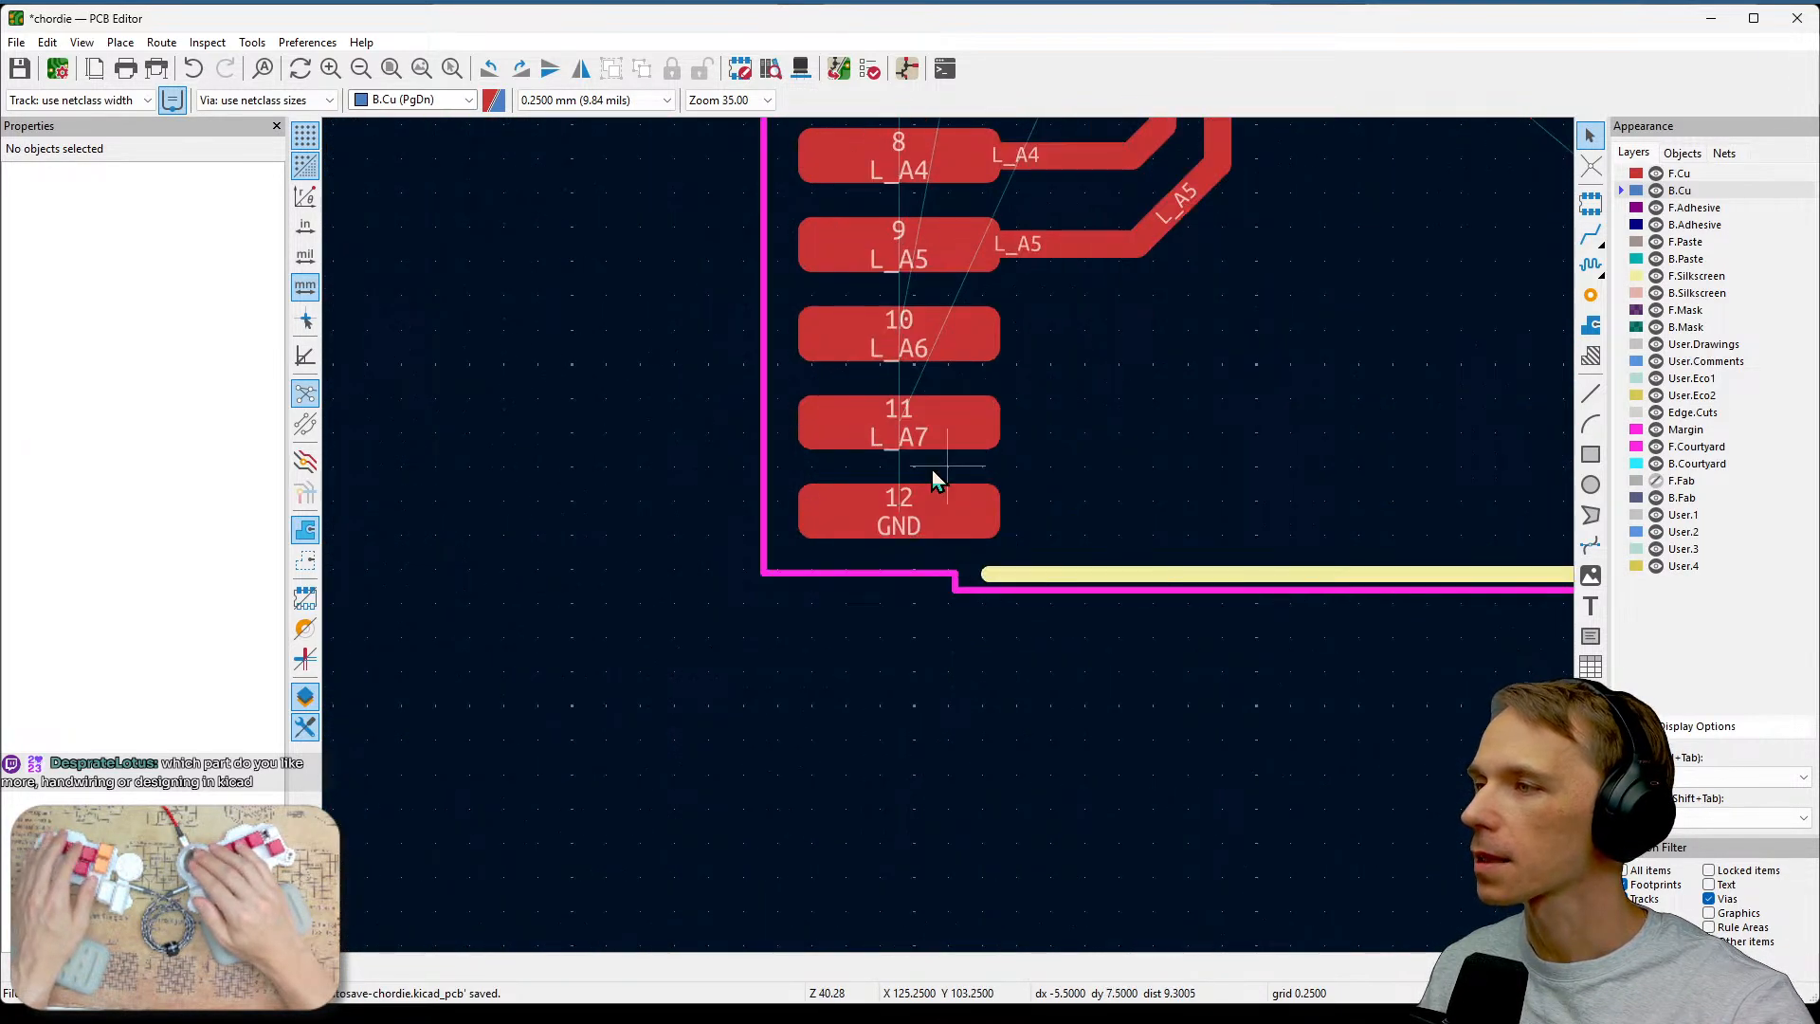
{"action": "middle_click_drag", "start_coordinate": [1032, 404], "coordinate": [996, 639]}
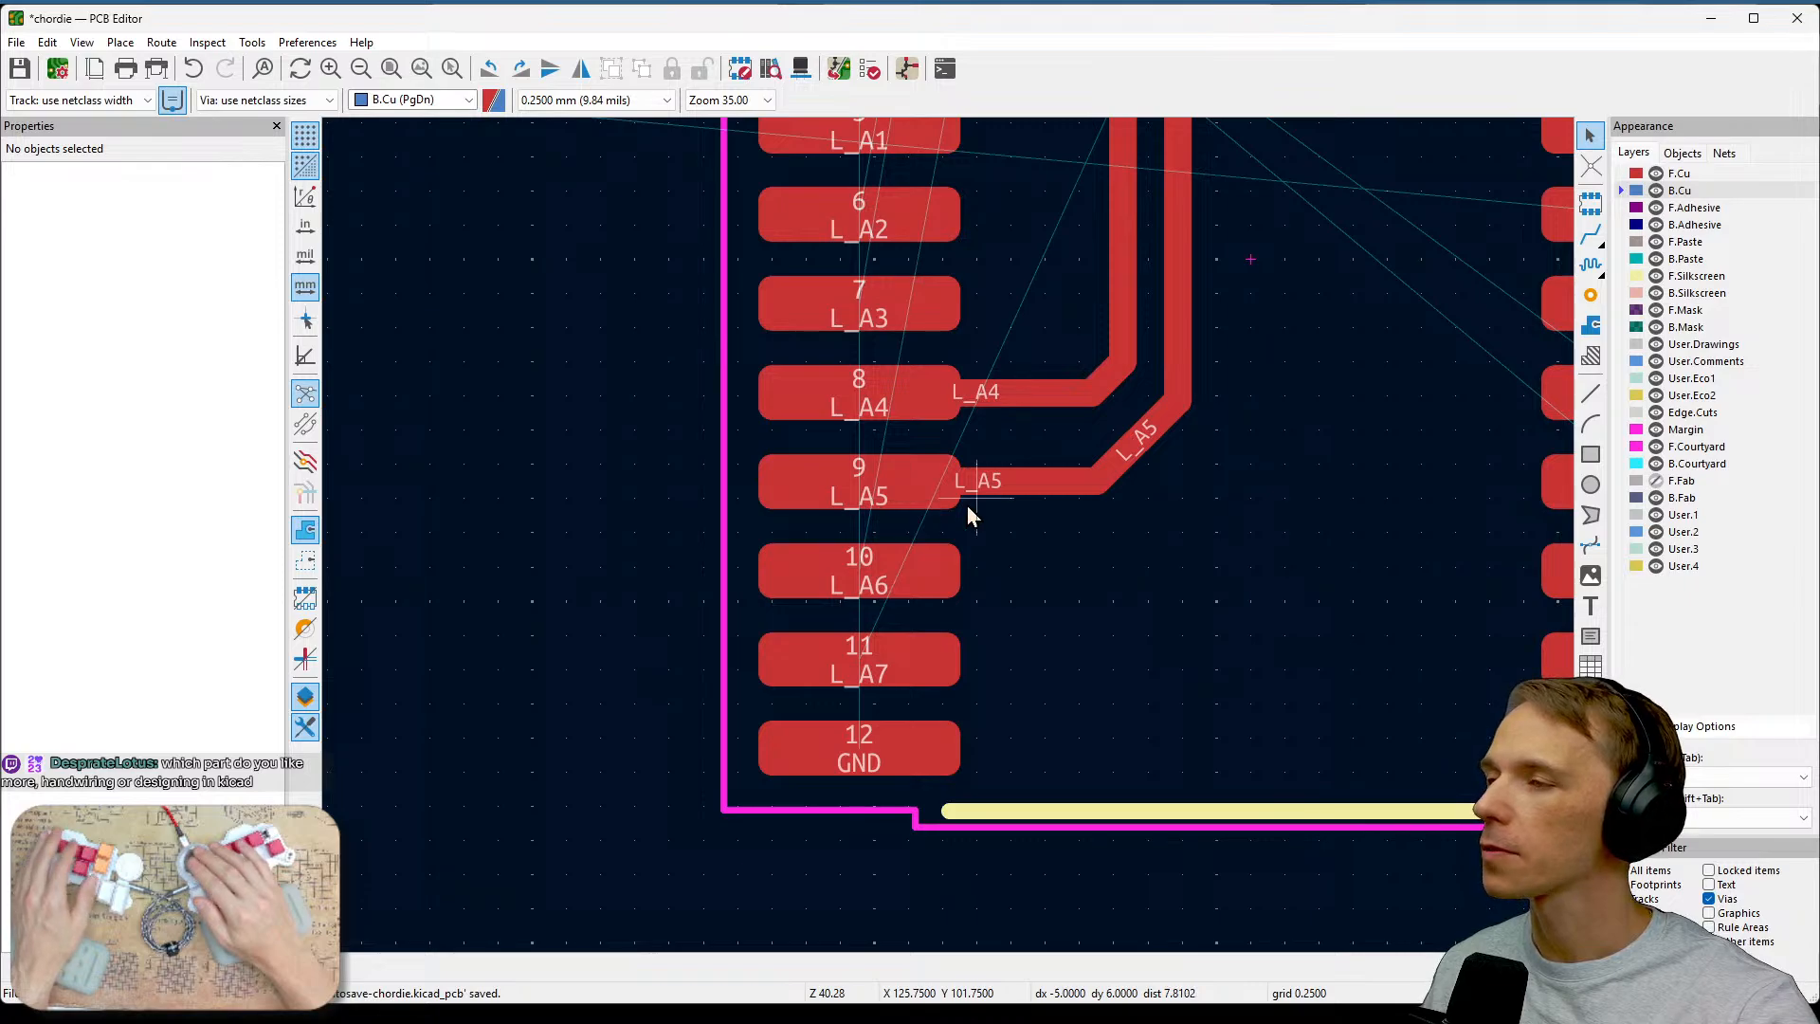
{"action": "scroll", "coordinate": [967, 504], "scroll_direction": "down", "scroll_amount": 3}
{"action": "scroll", "coordinate": [1213, 512], "scroll_direction": "down", "scroll_amount": 1}
{"action": "middle_click_drag", "start_coordinate": [1137, 510], "coordinate": [959, 687]}
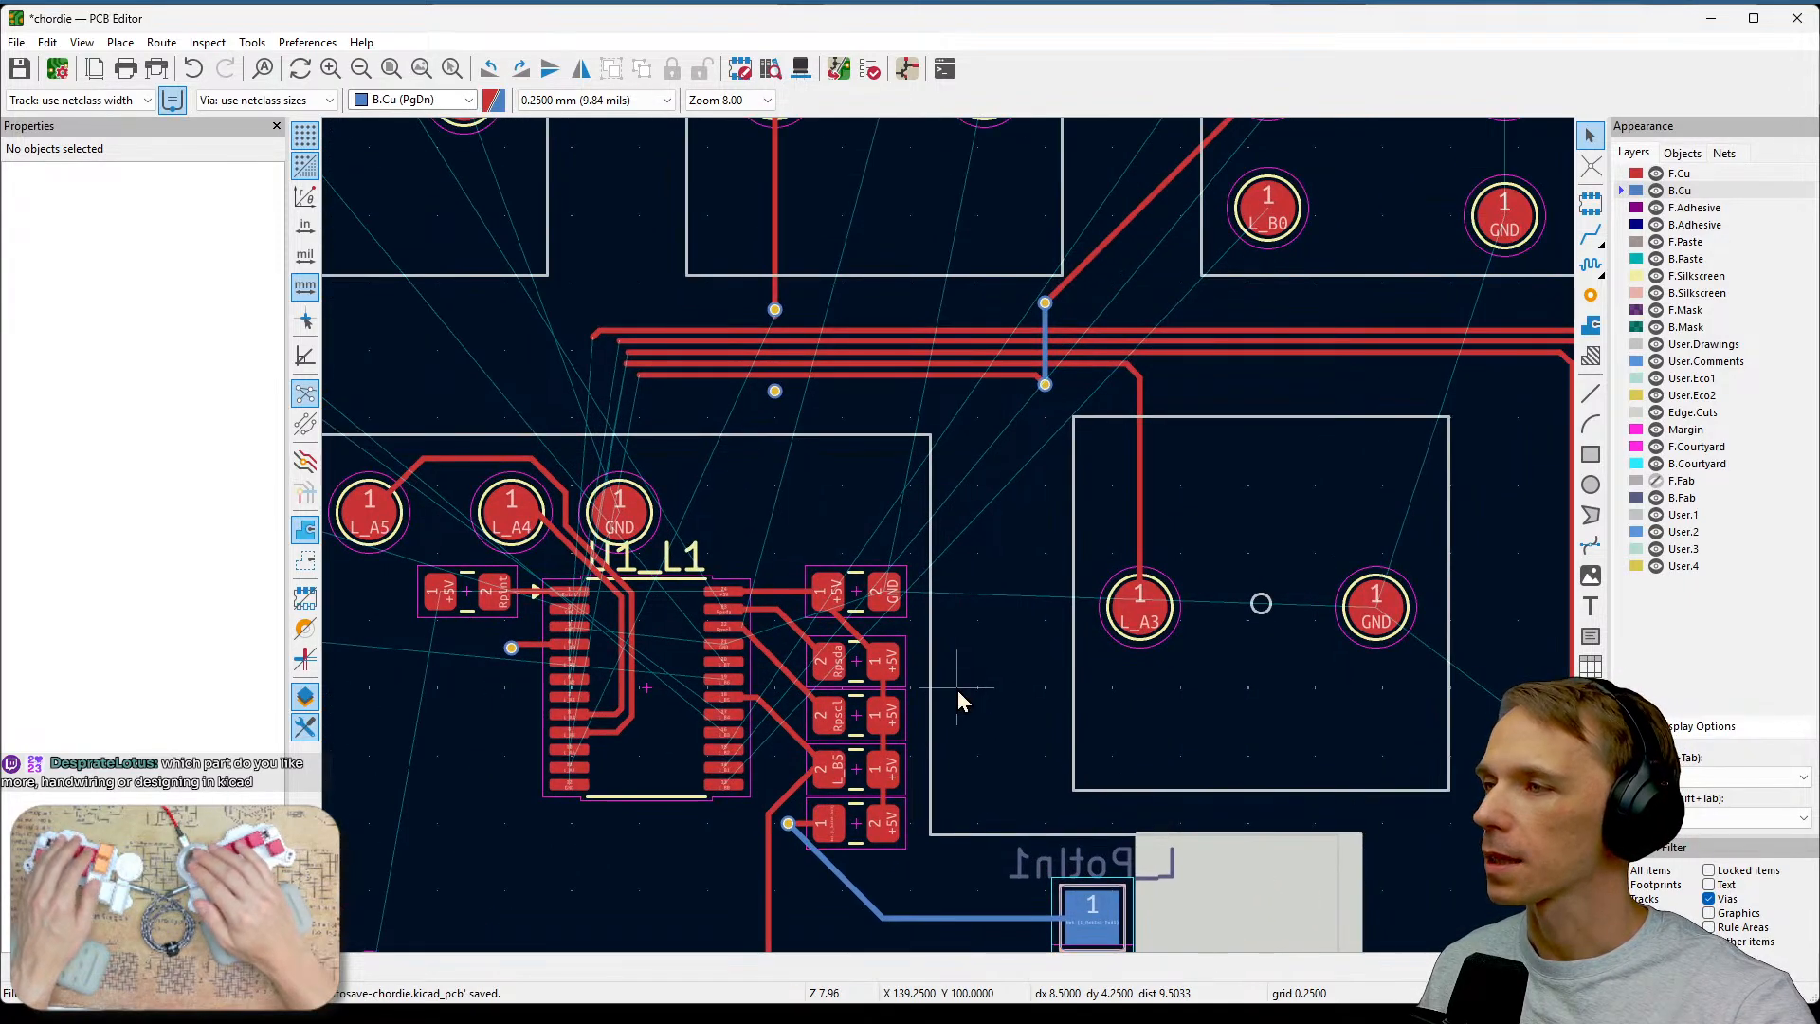
{"action": "middle_click_drag", "start_coordinate": [1192, 672], "coordinate": [976, 668]}
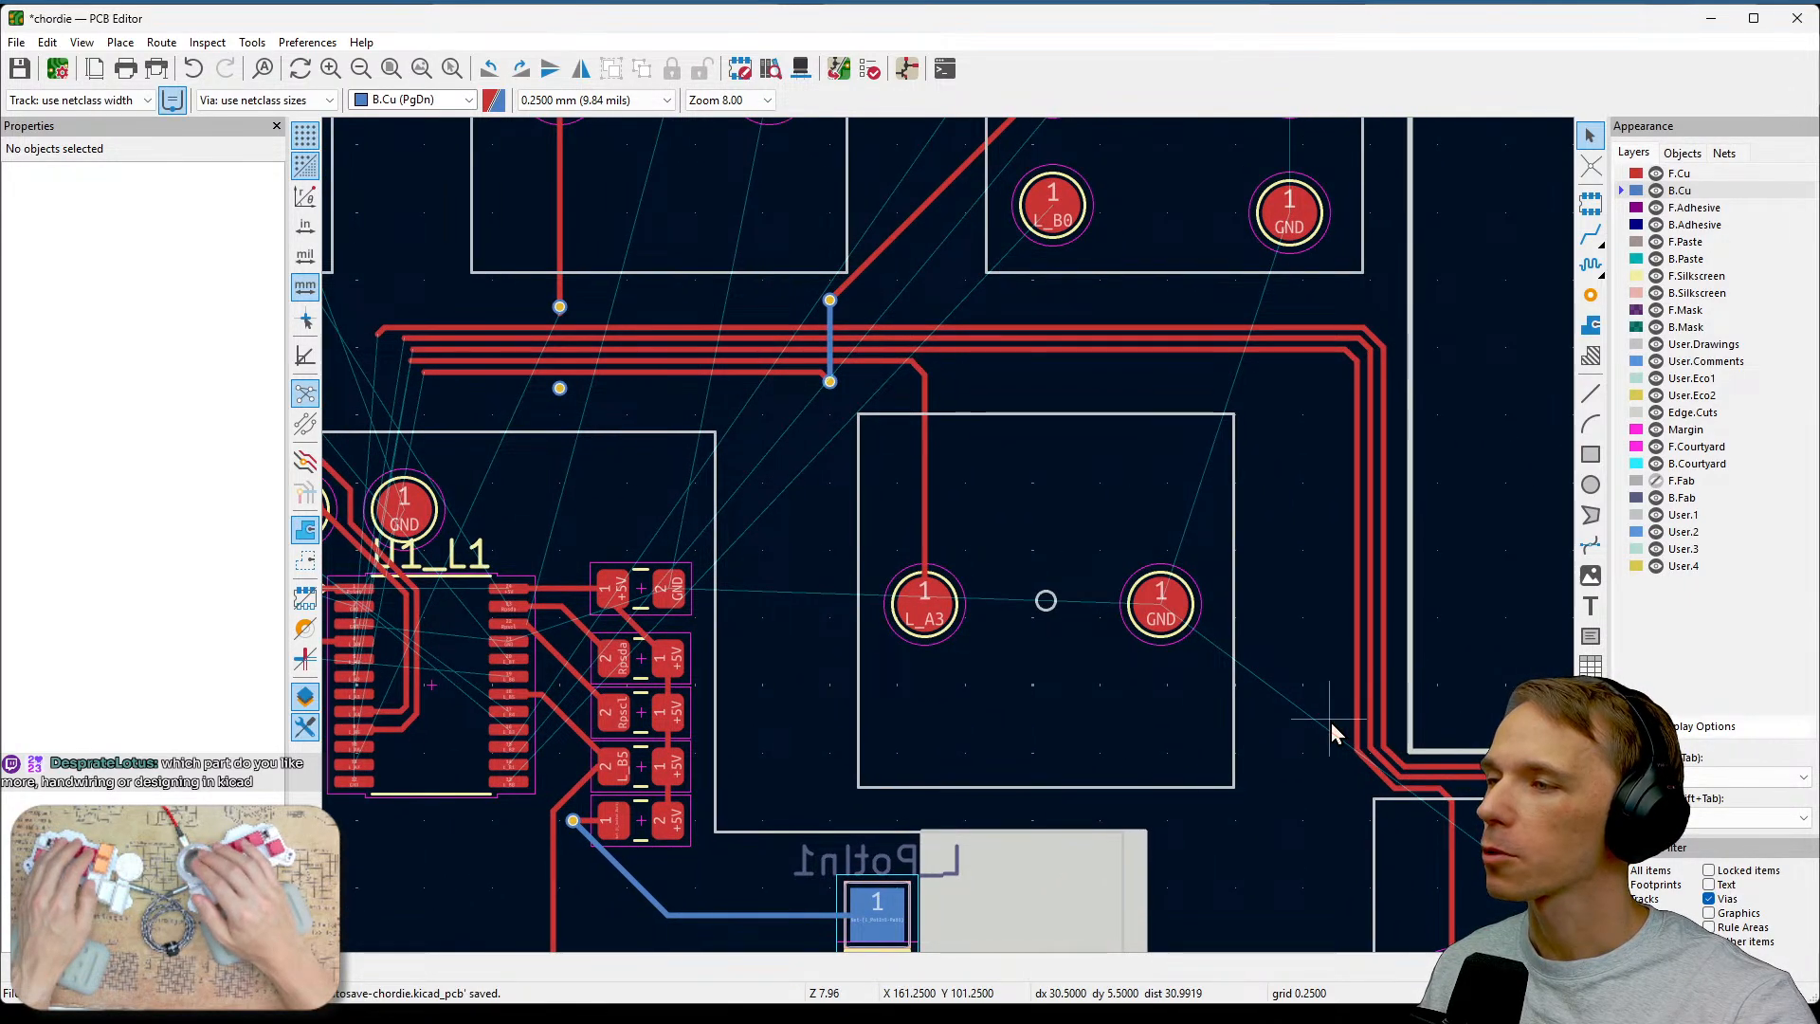
{"action": "middle_click_drag", "start_coordinate": [783, 472], "coordinate": [902, 495]}
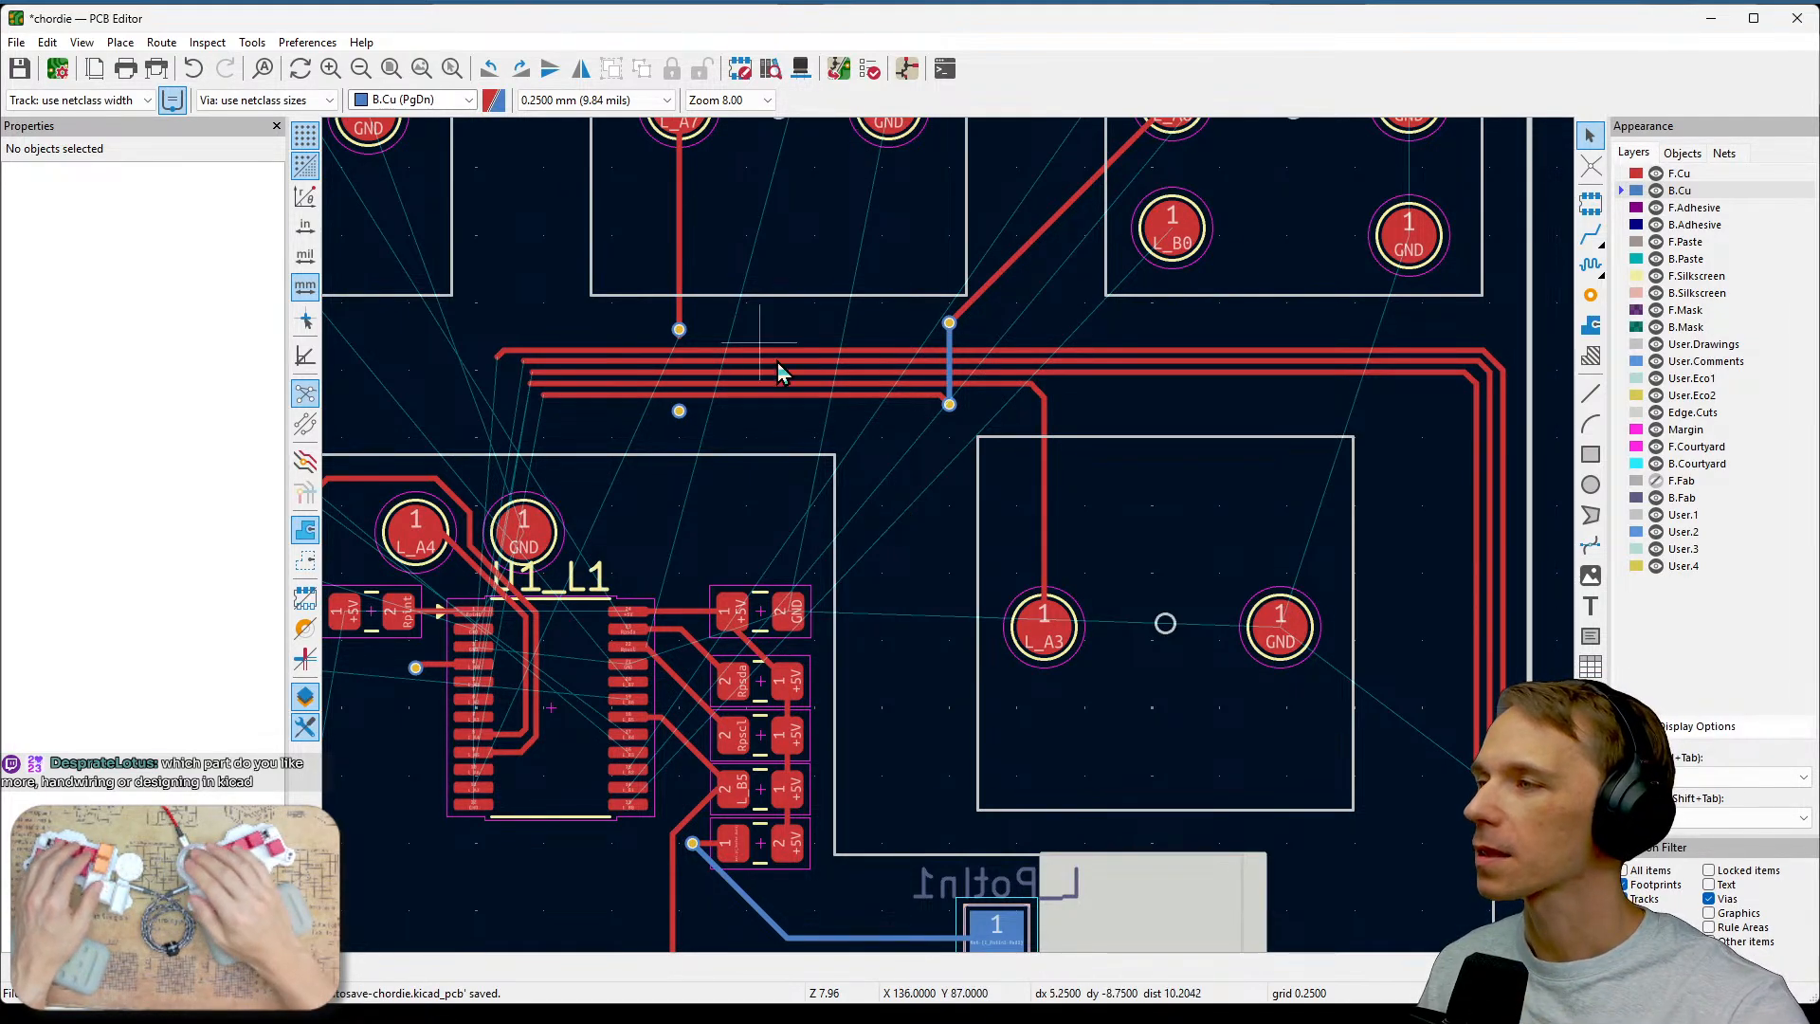
{"action": "scroll", "coordinate": [801, 382], "scroll_direction": "up", "scroll_amount": 2}
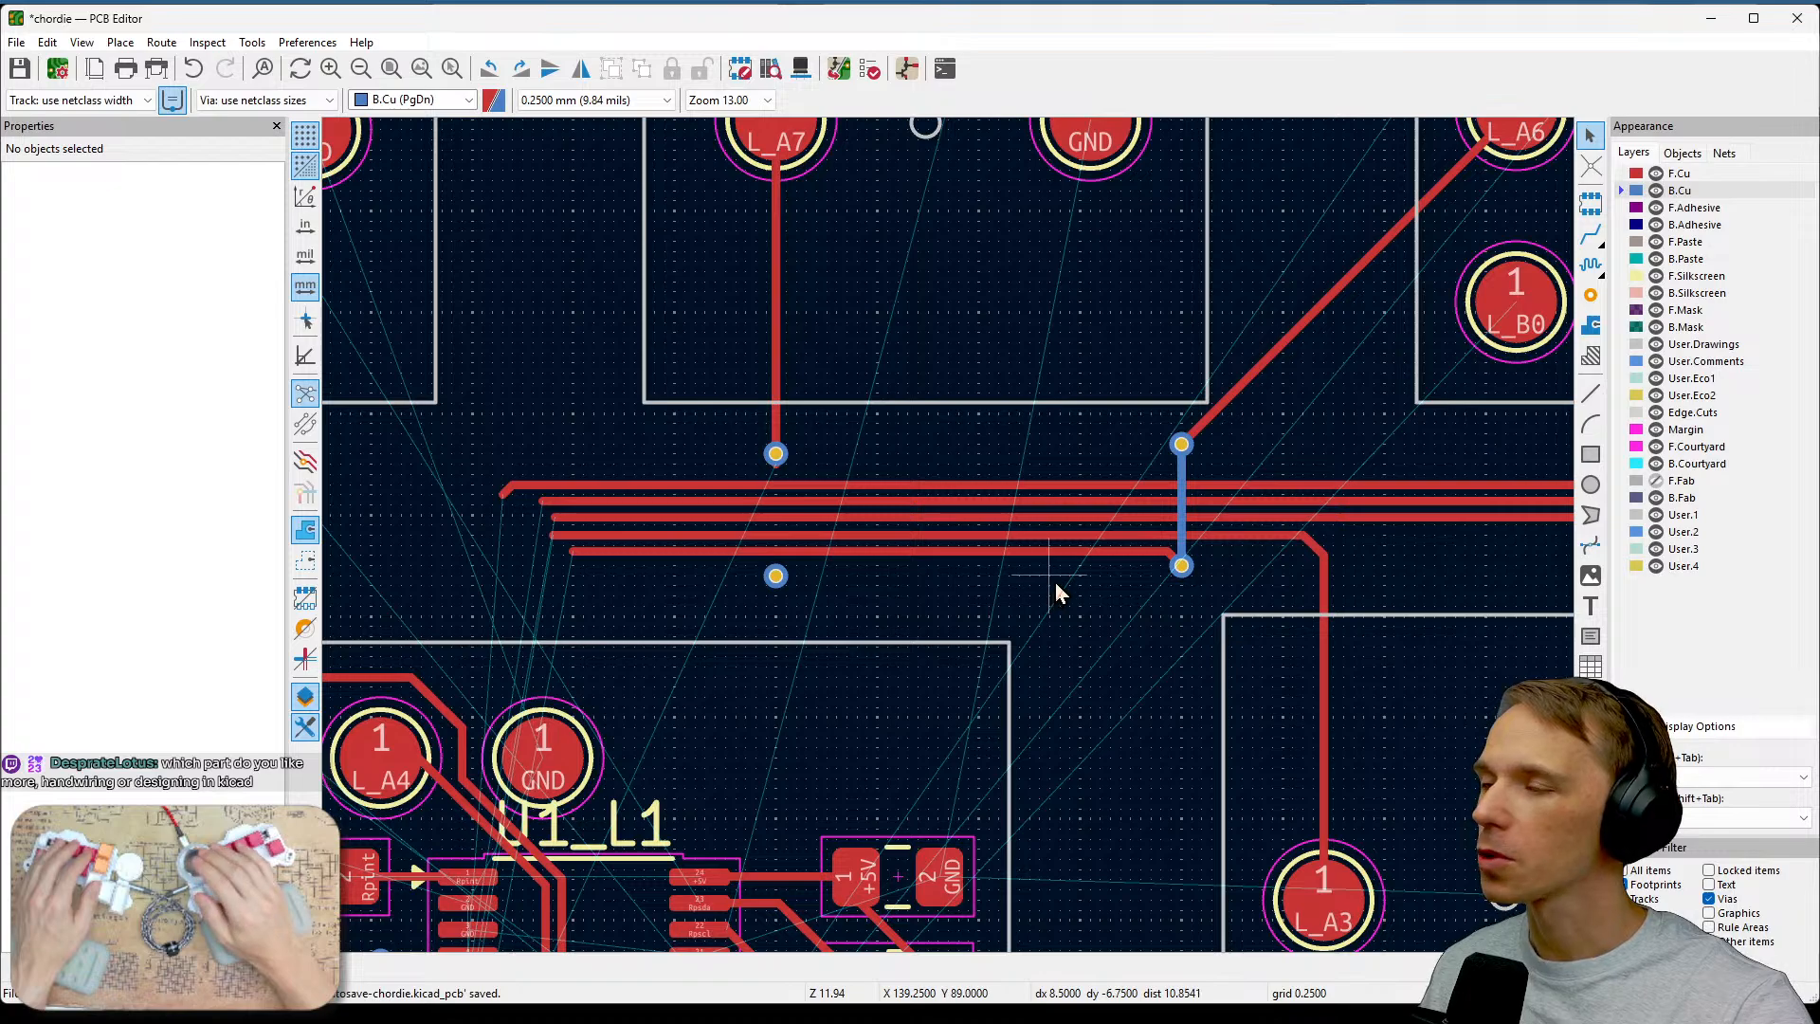
{"action": "scroll", "coordinate": [890, 548], "scroll_direction": "up", "scroll_amount": 2}
{"action": "scroll", "coordinate": [1044, 594], "scroll_direction": "down", "scroll_amount": 3}
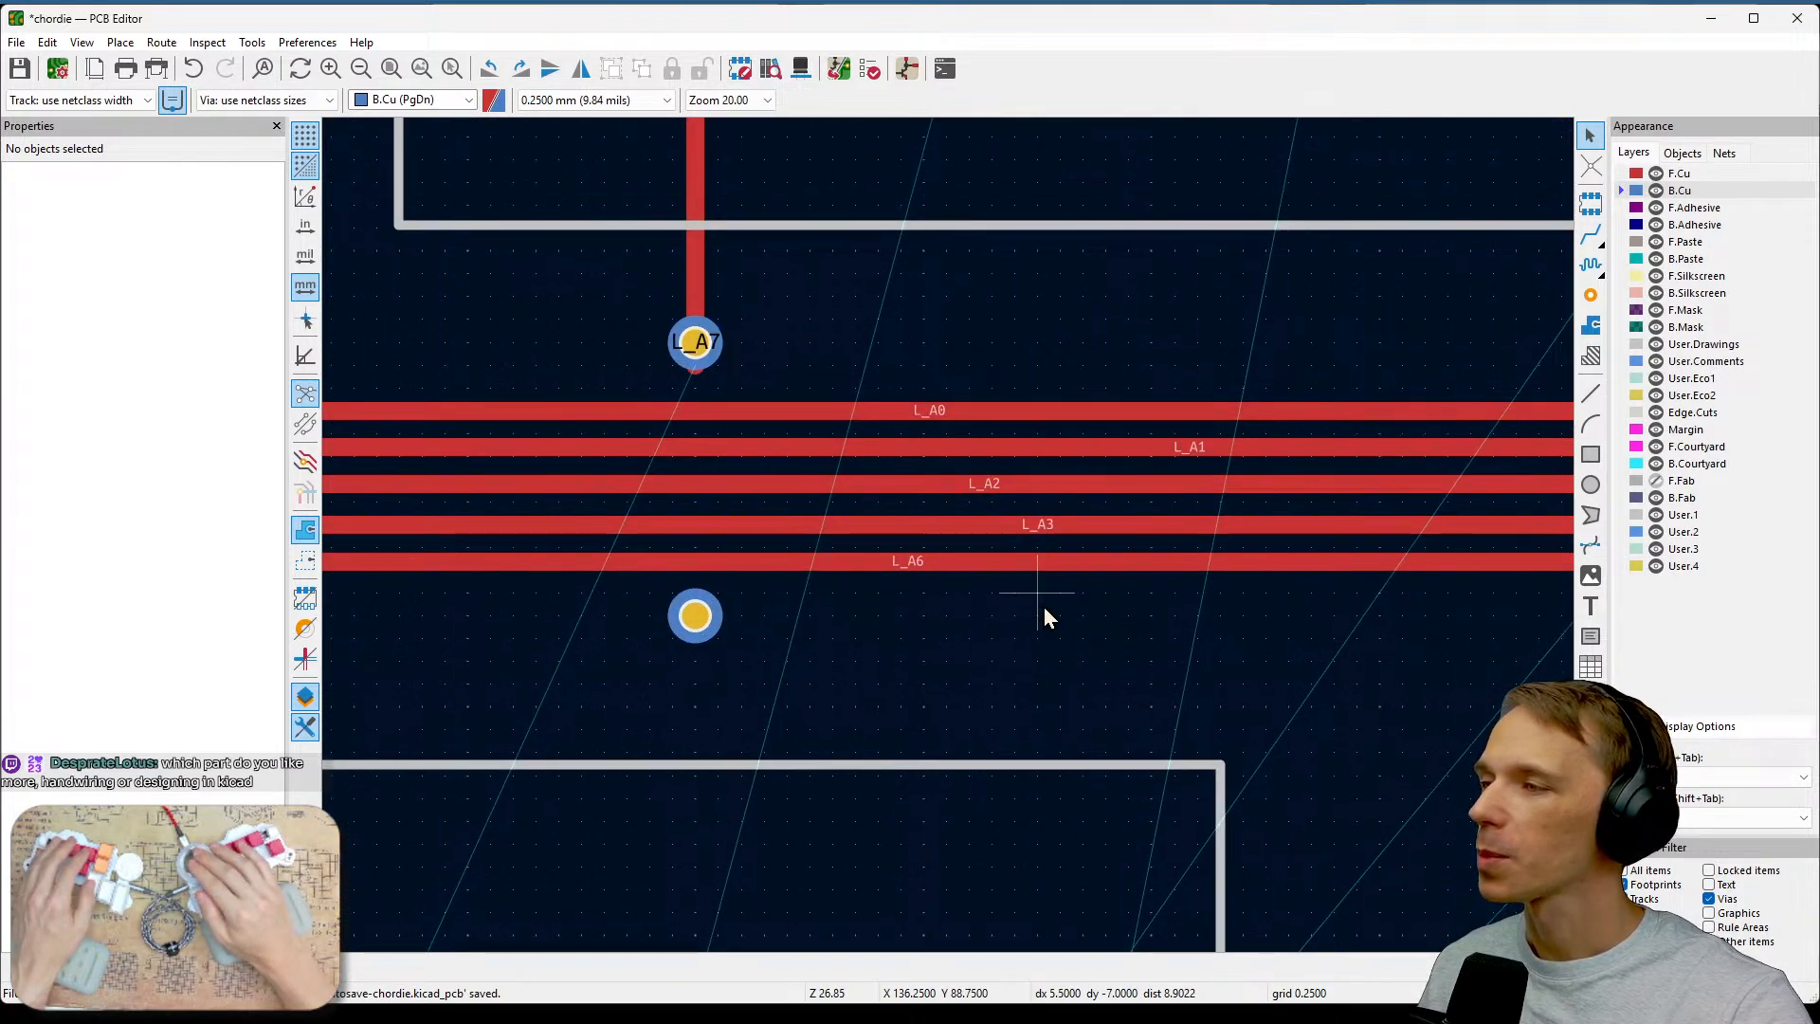
{"action": "middle_click_drag", "start_coordinate": [951, 747], "coordinate": [1050, 549]}
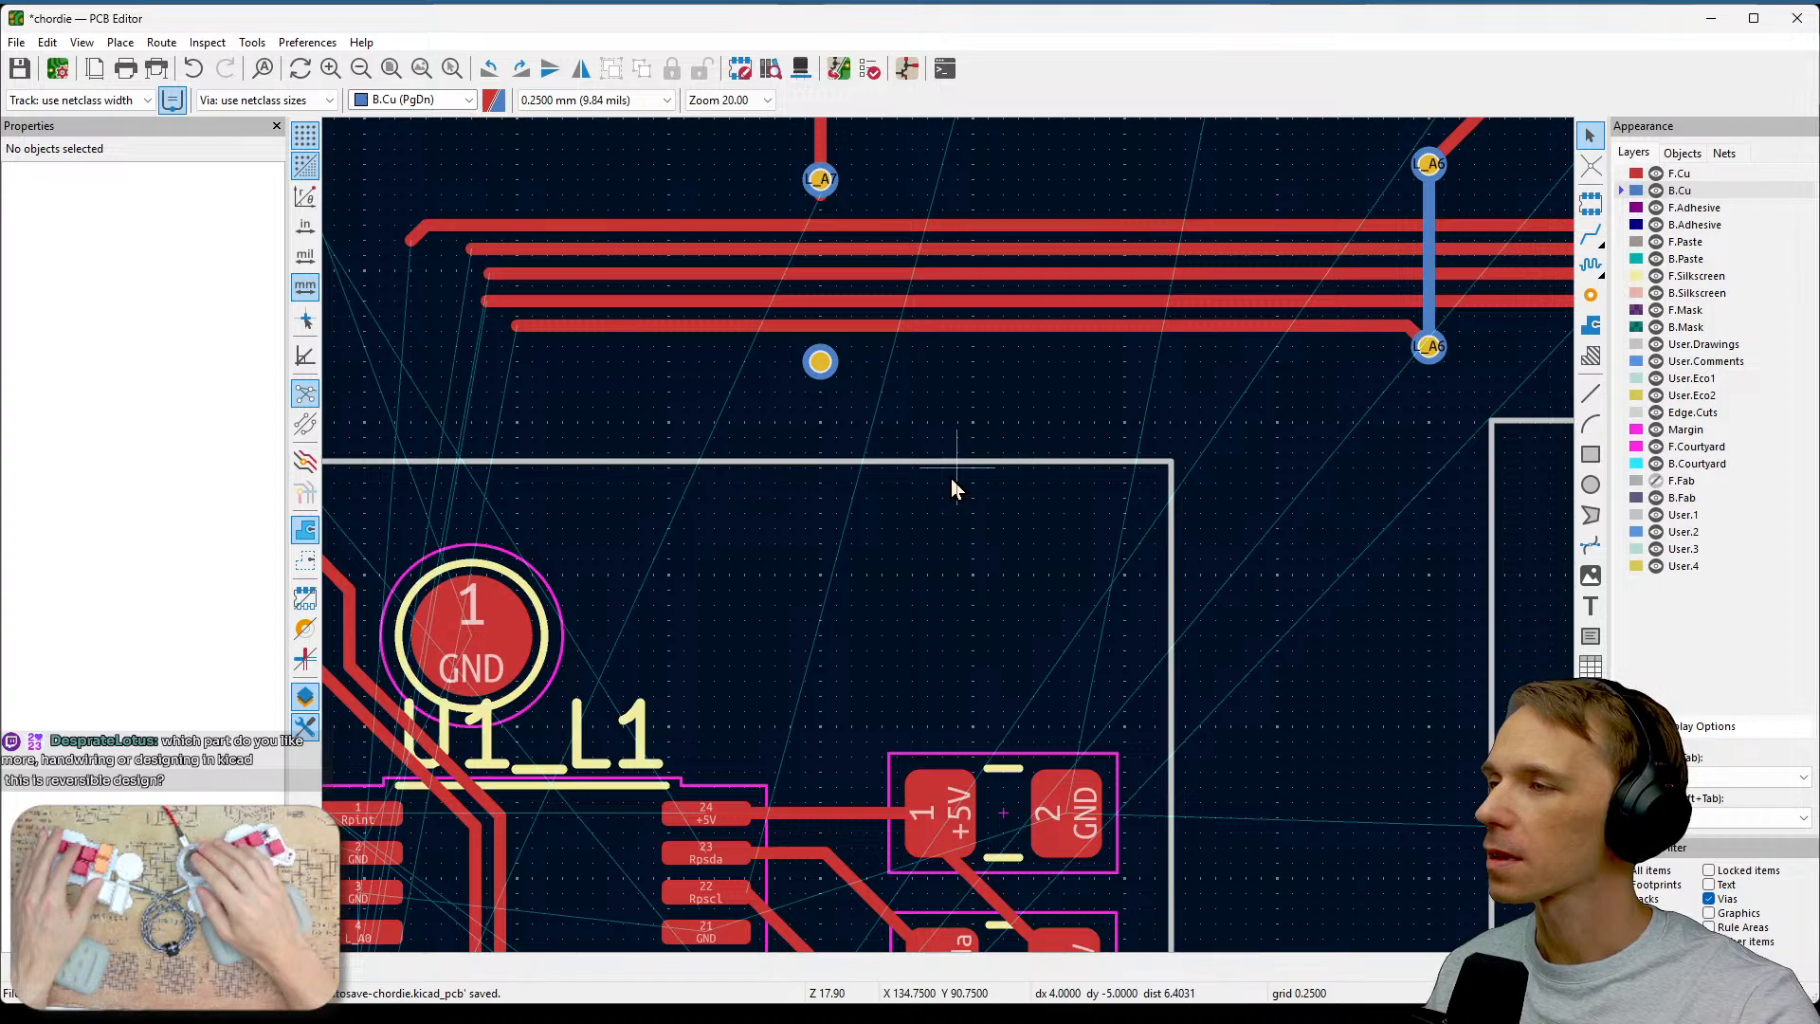
{"action": "scroll", "coordinate": [951, 479], "scroll_direction": "down", "scroll_amount": 2}
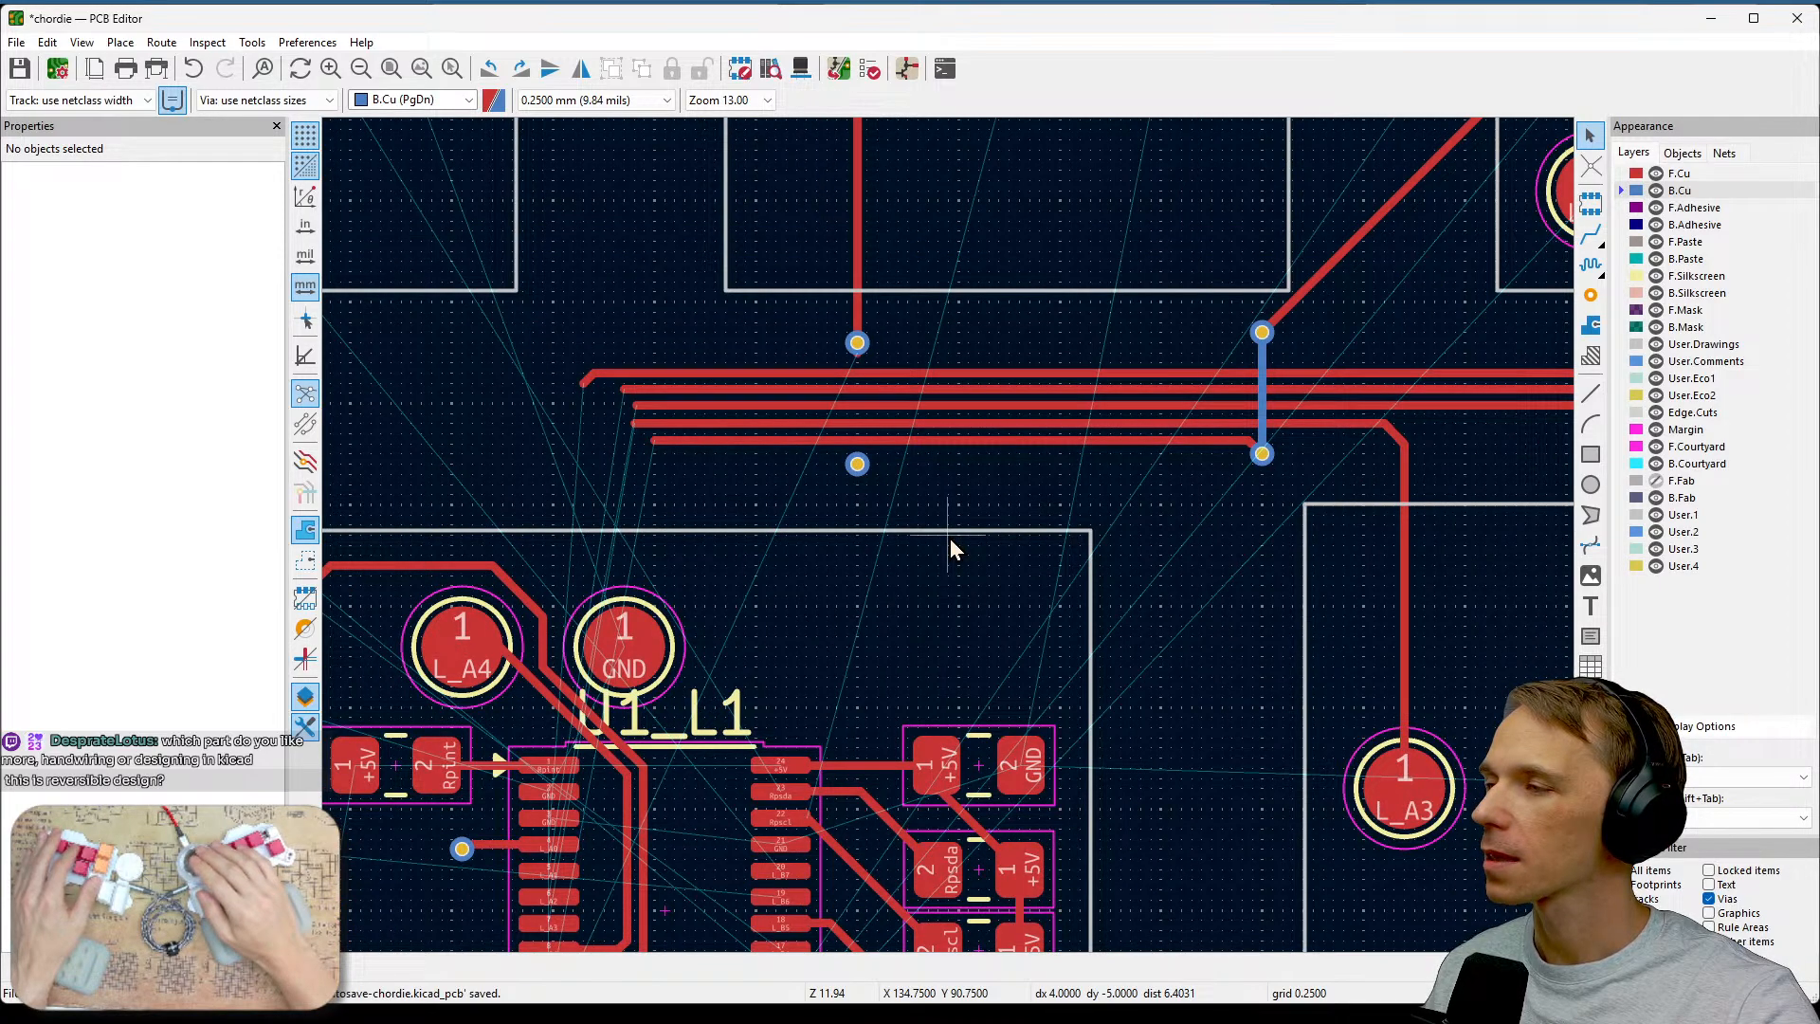
{"action": "scroll", "coordinate": [950, 540], "scroll_direction": "down", "scroll_amount": 2}
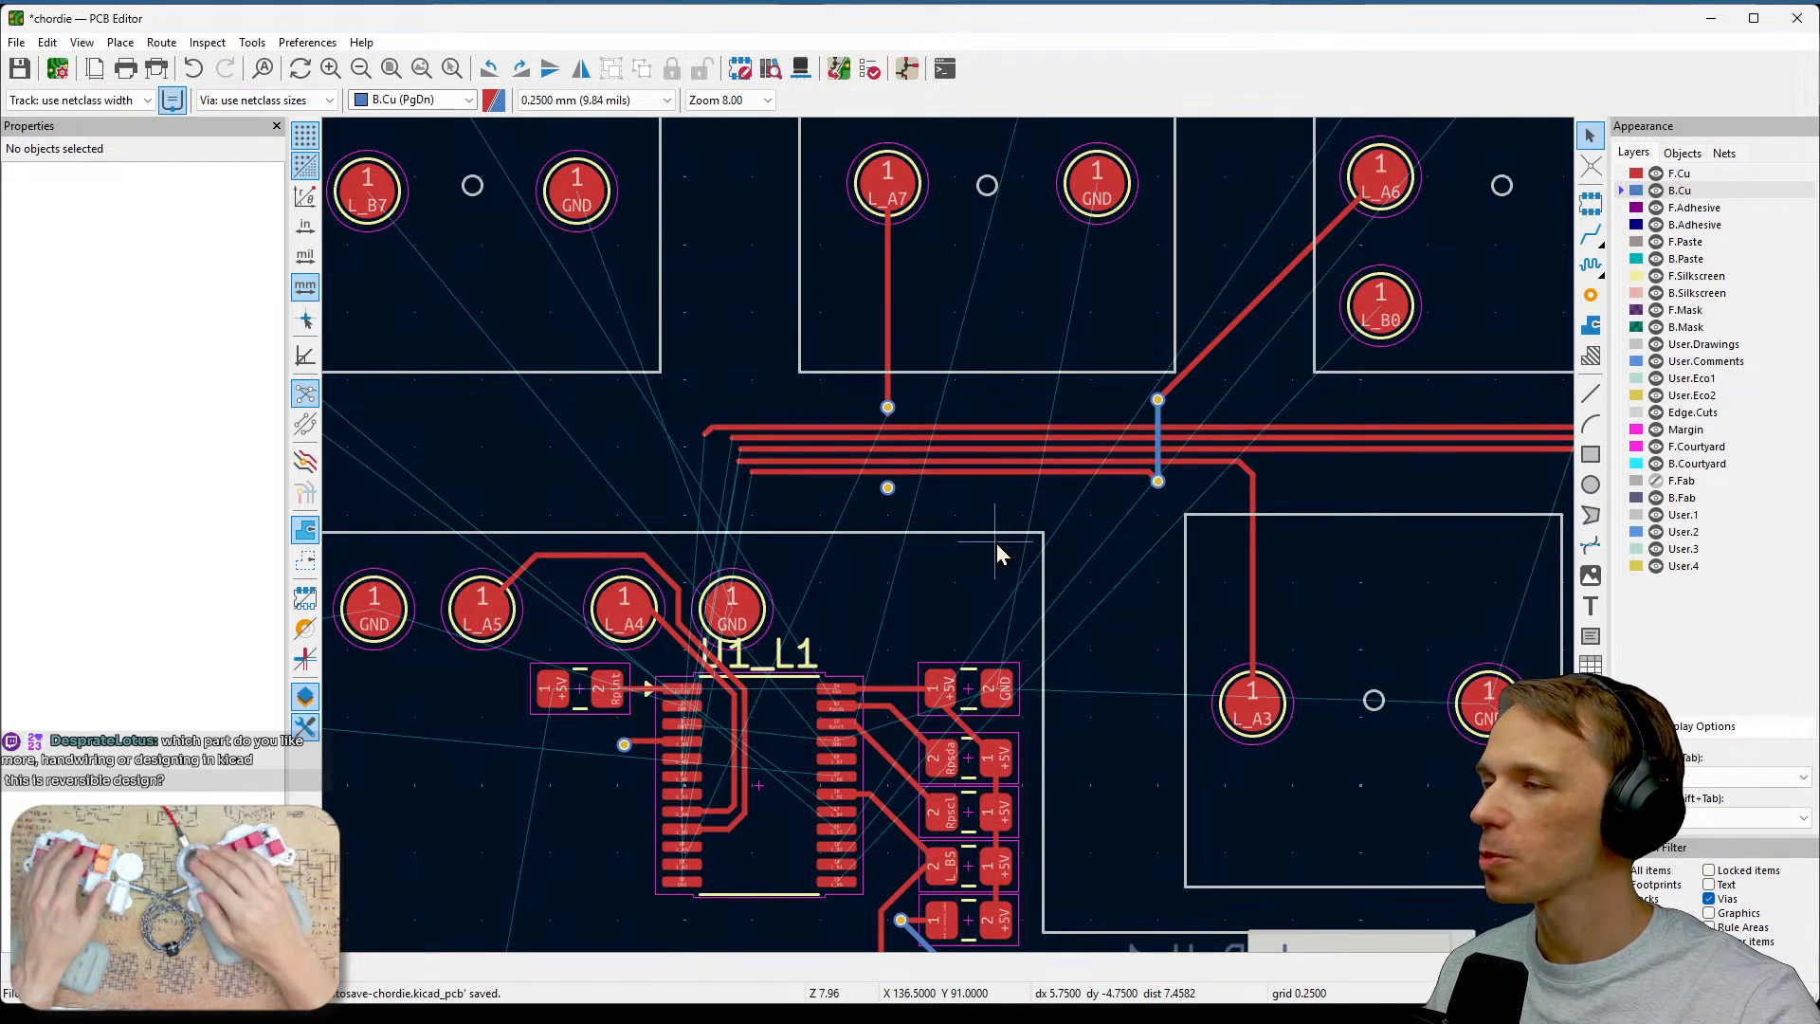
{"action": "middle_click_drag", "start_coordinate": [997, 543], "coordinate": [1175, 497]}
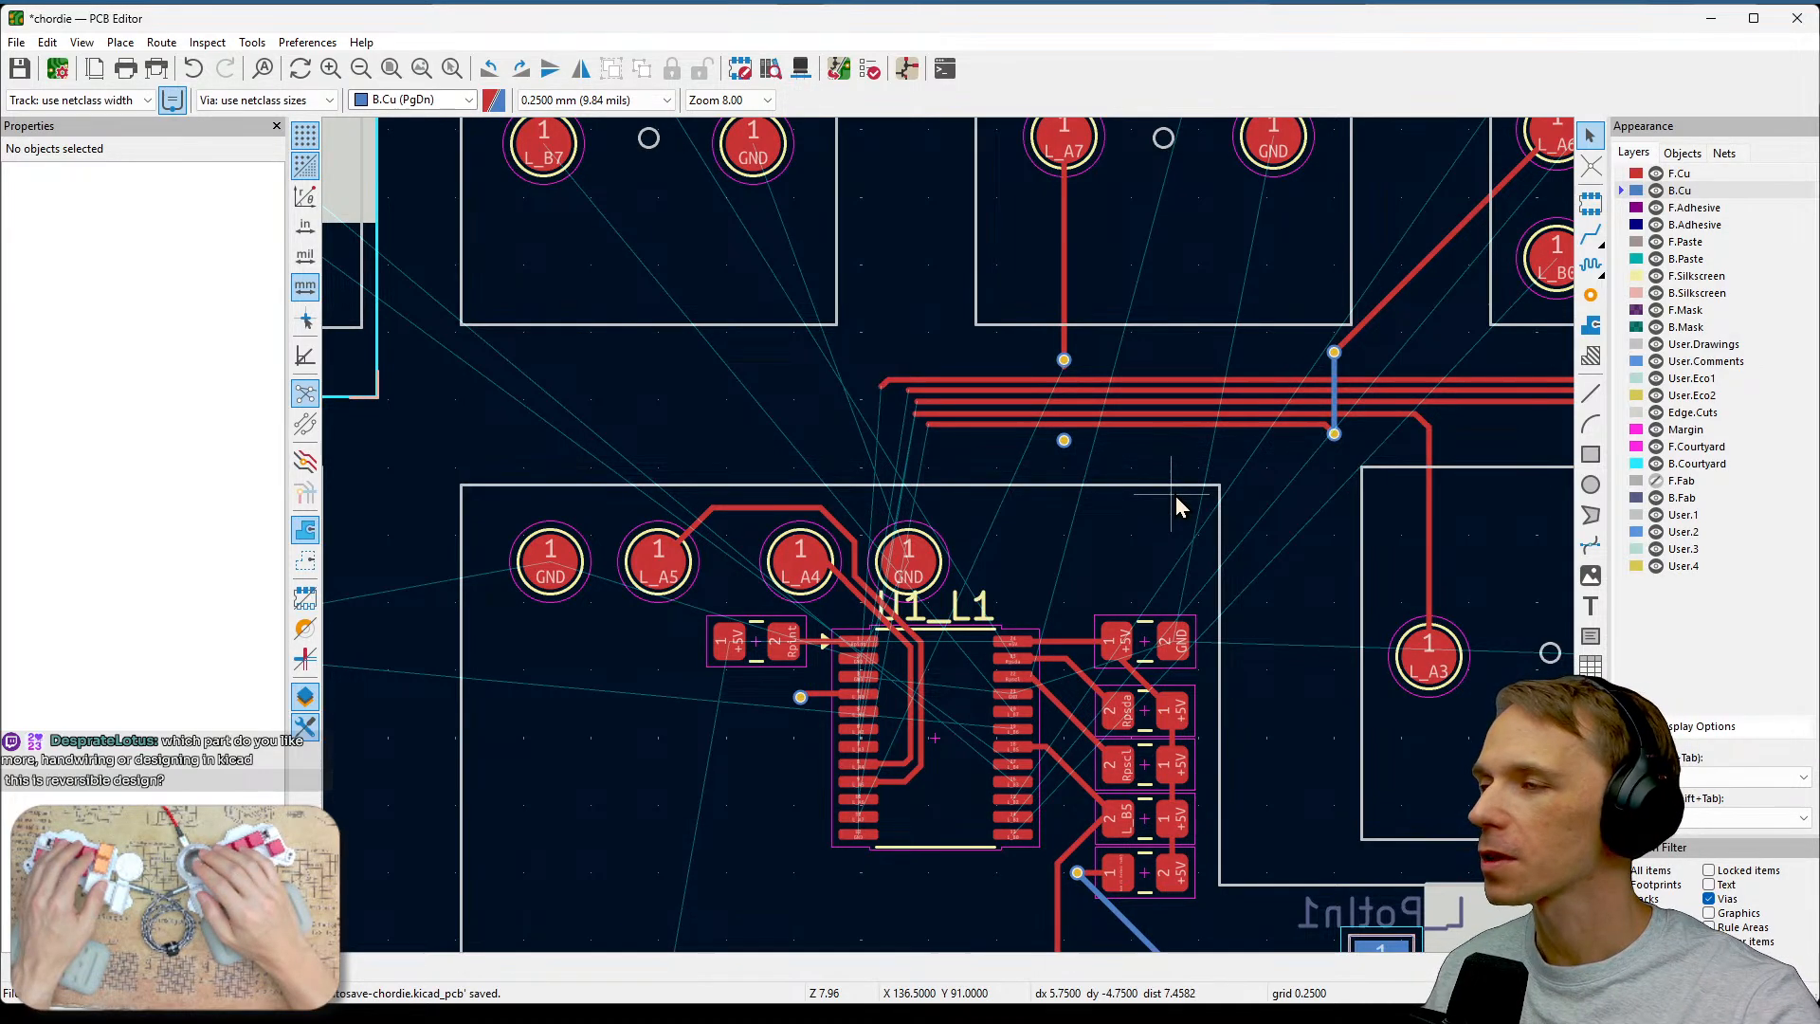
{"action": "scroll", "coordinate": [1185, 502], "scroll_direction": "down", "scroll_amount": 3}
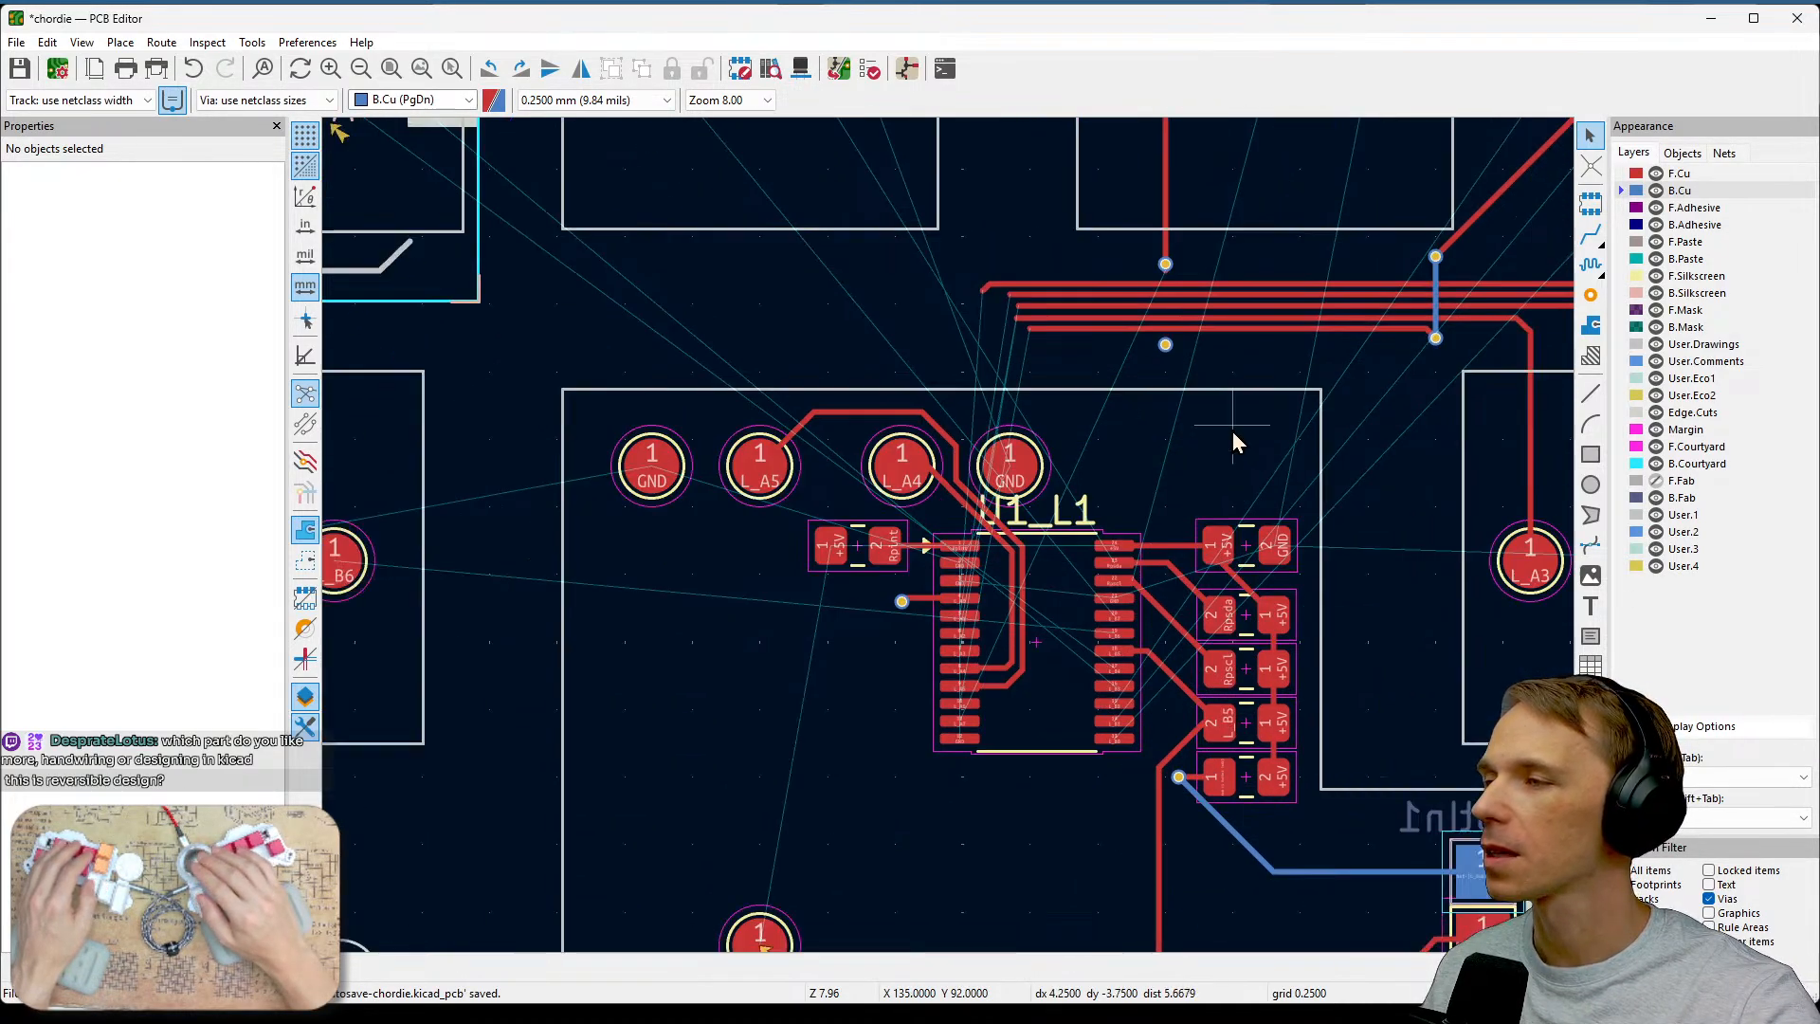
{"action": "middle_click_drag", "start_coordinate": [879, 597], "coordinate": [1007, 580]}
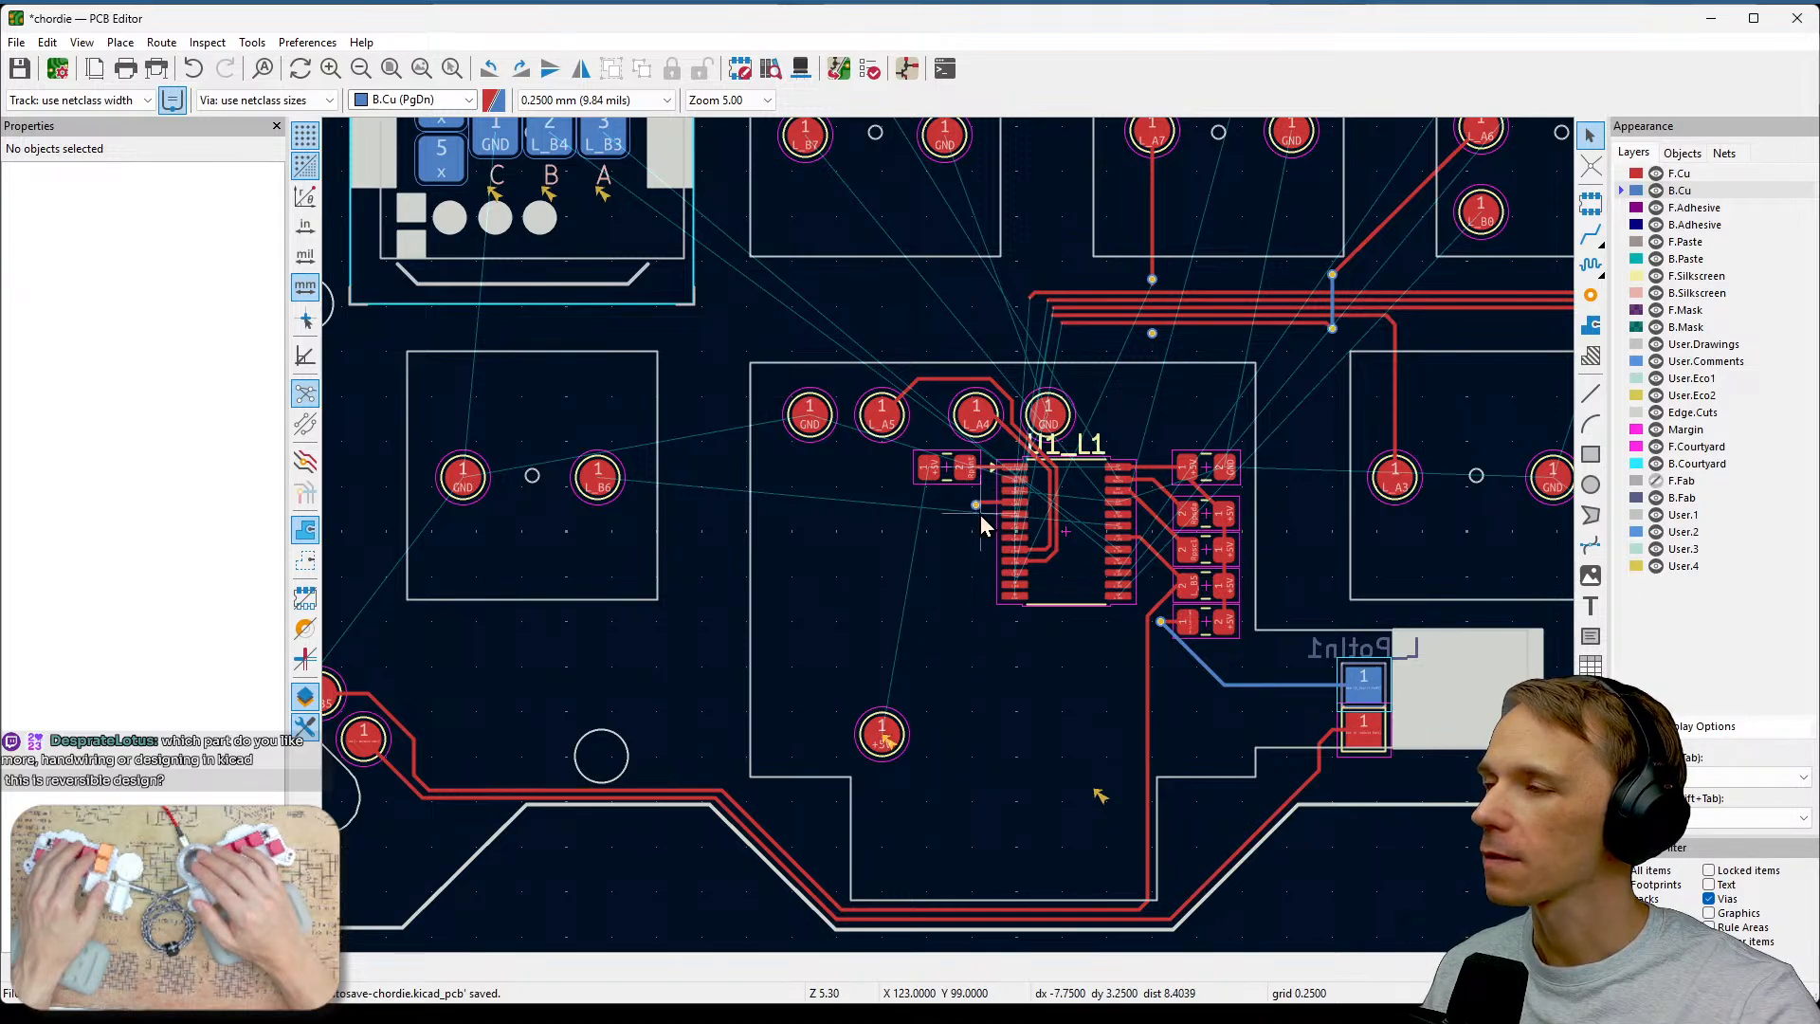
Survey the board layout around U1 and the track bundle, returning to the L_A7 vias.
{"action": "scroll", "coordinate": [976, 526], "scroll_direction": "up", "scroll_amount": 3}
{"action": "scroll", "coordinate": [951, 535], "scroll_direction": "up", "scroll_amount": 2}
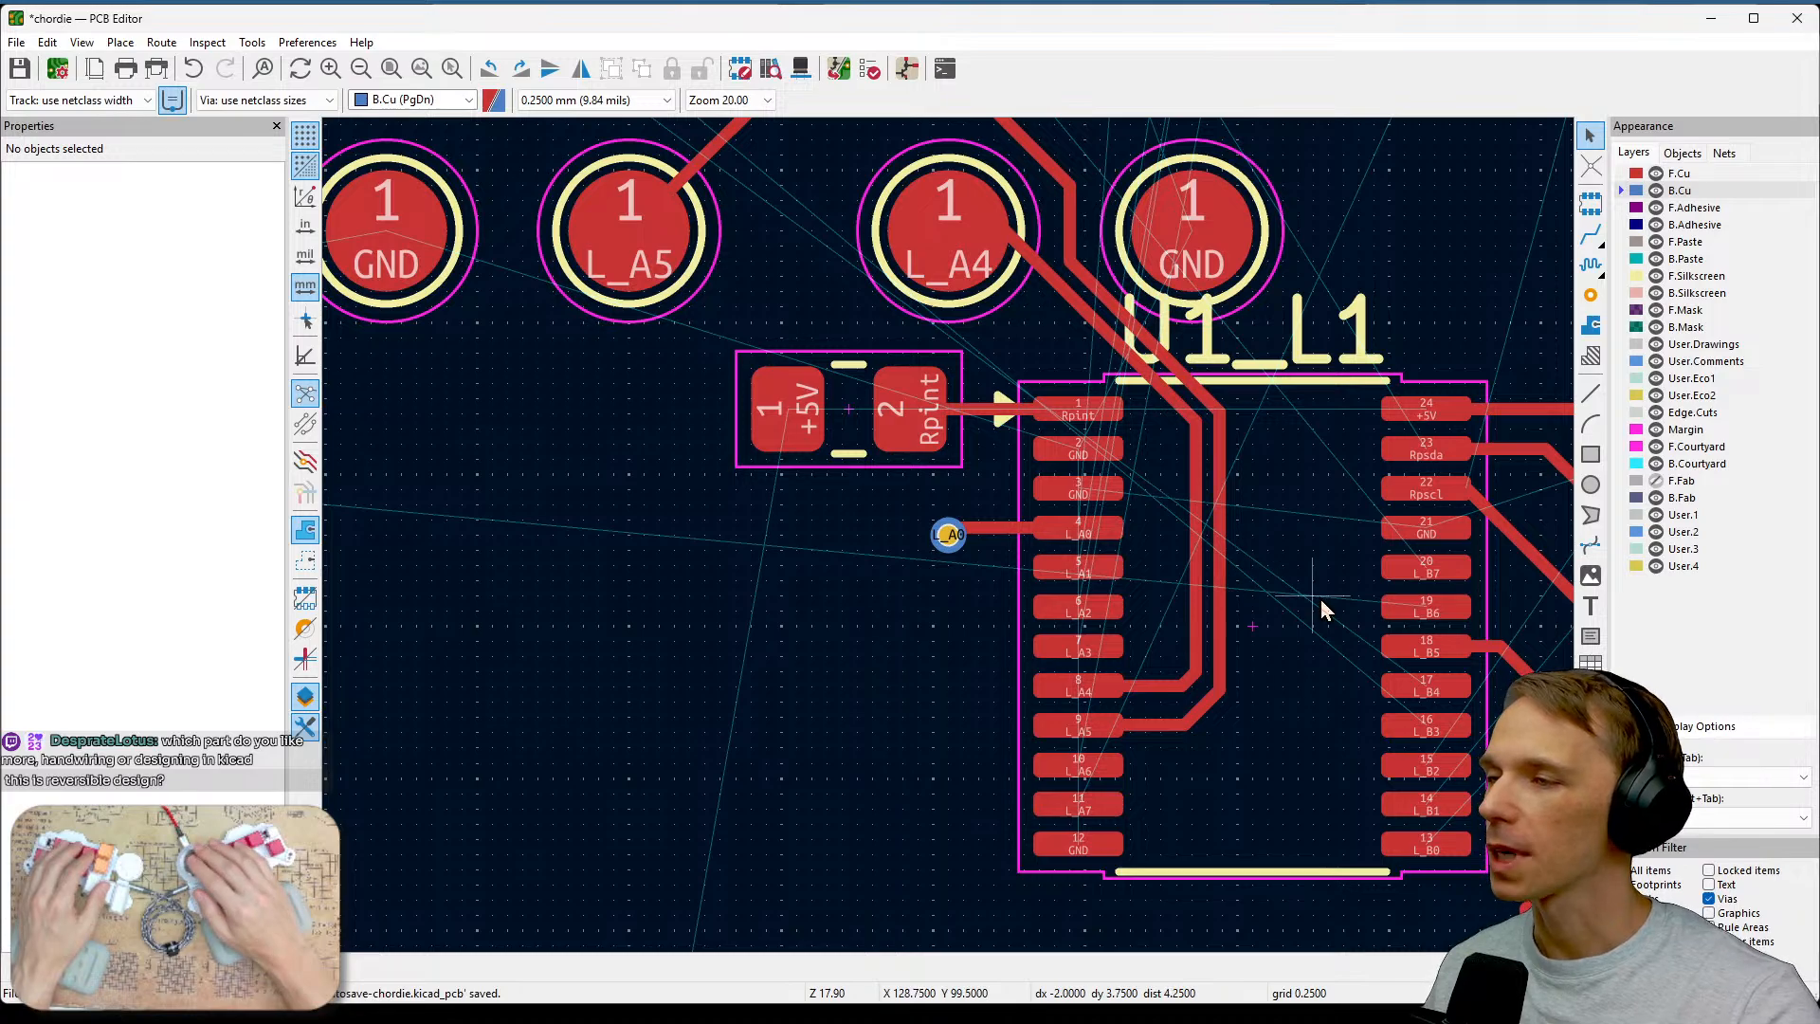
{"action": "scroll", "coordinate": [1372, 607], "scroll_direction": "down", "scroll_amount": 3}
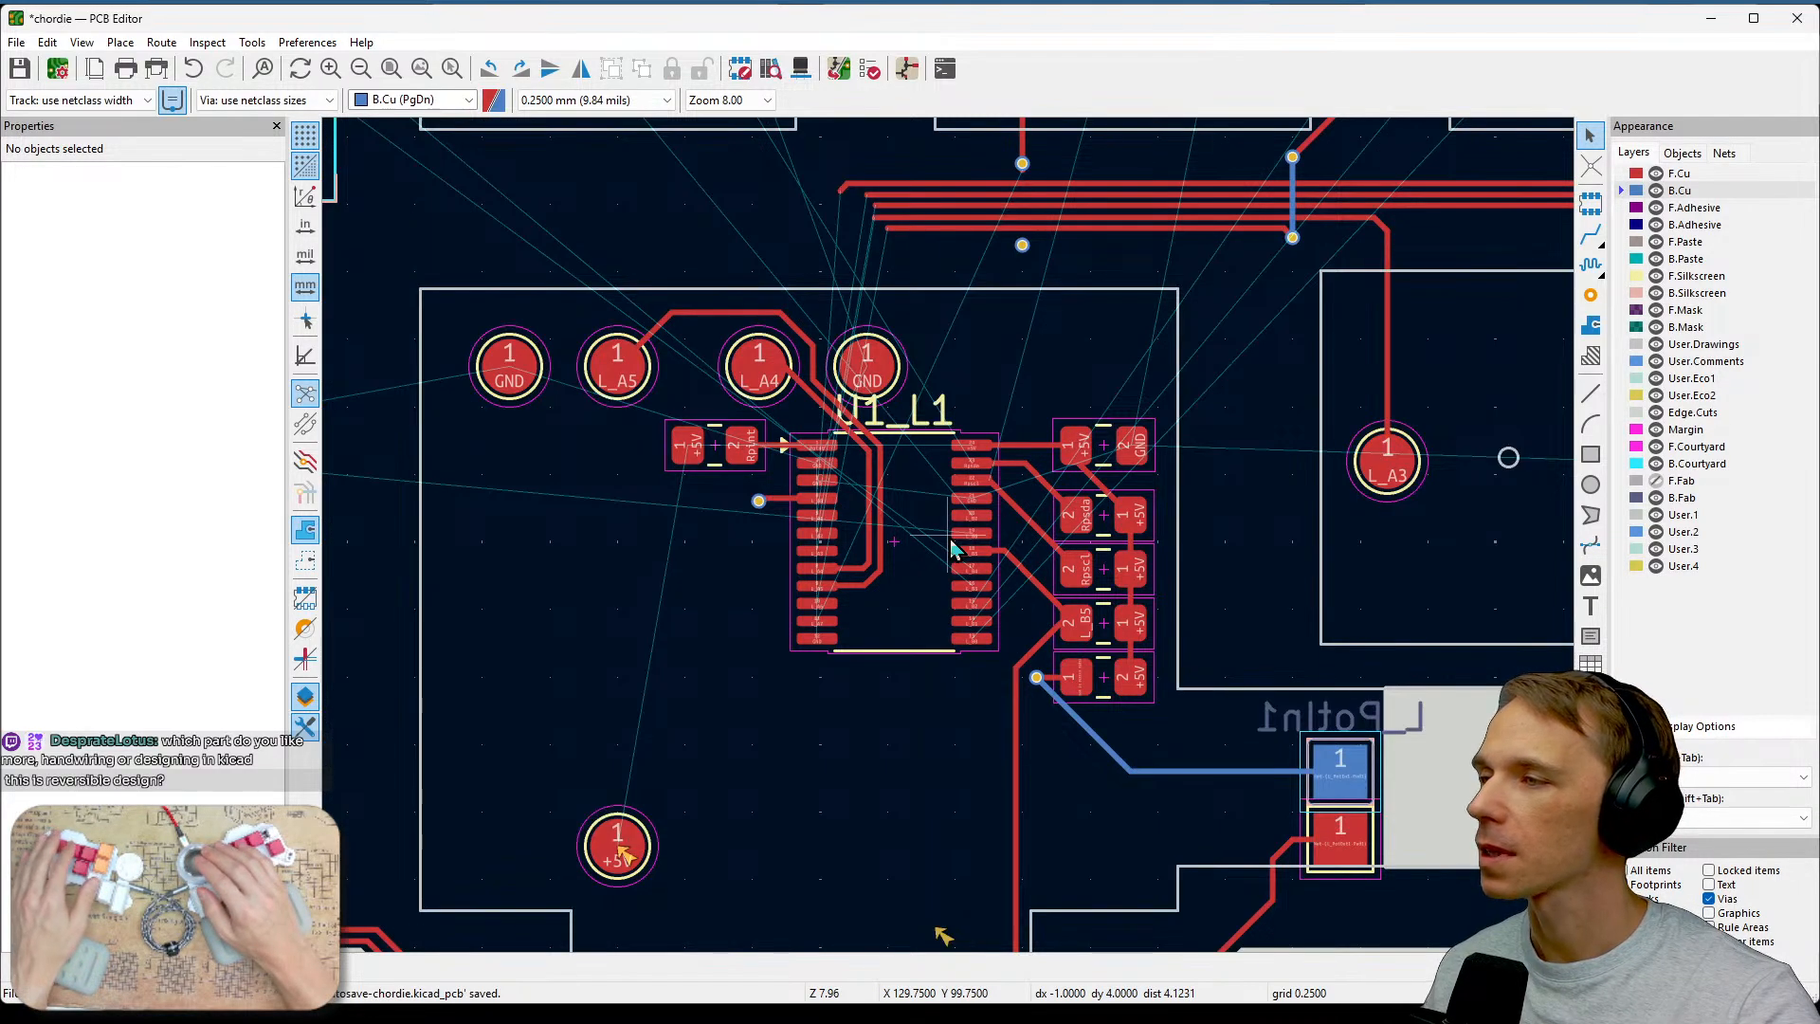
{"action": "scroll", "coordinate": [952, 549], "scroll_direction": "down", "scroll_amount": 2}
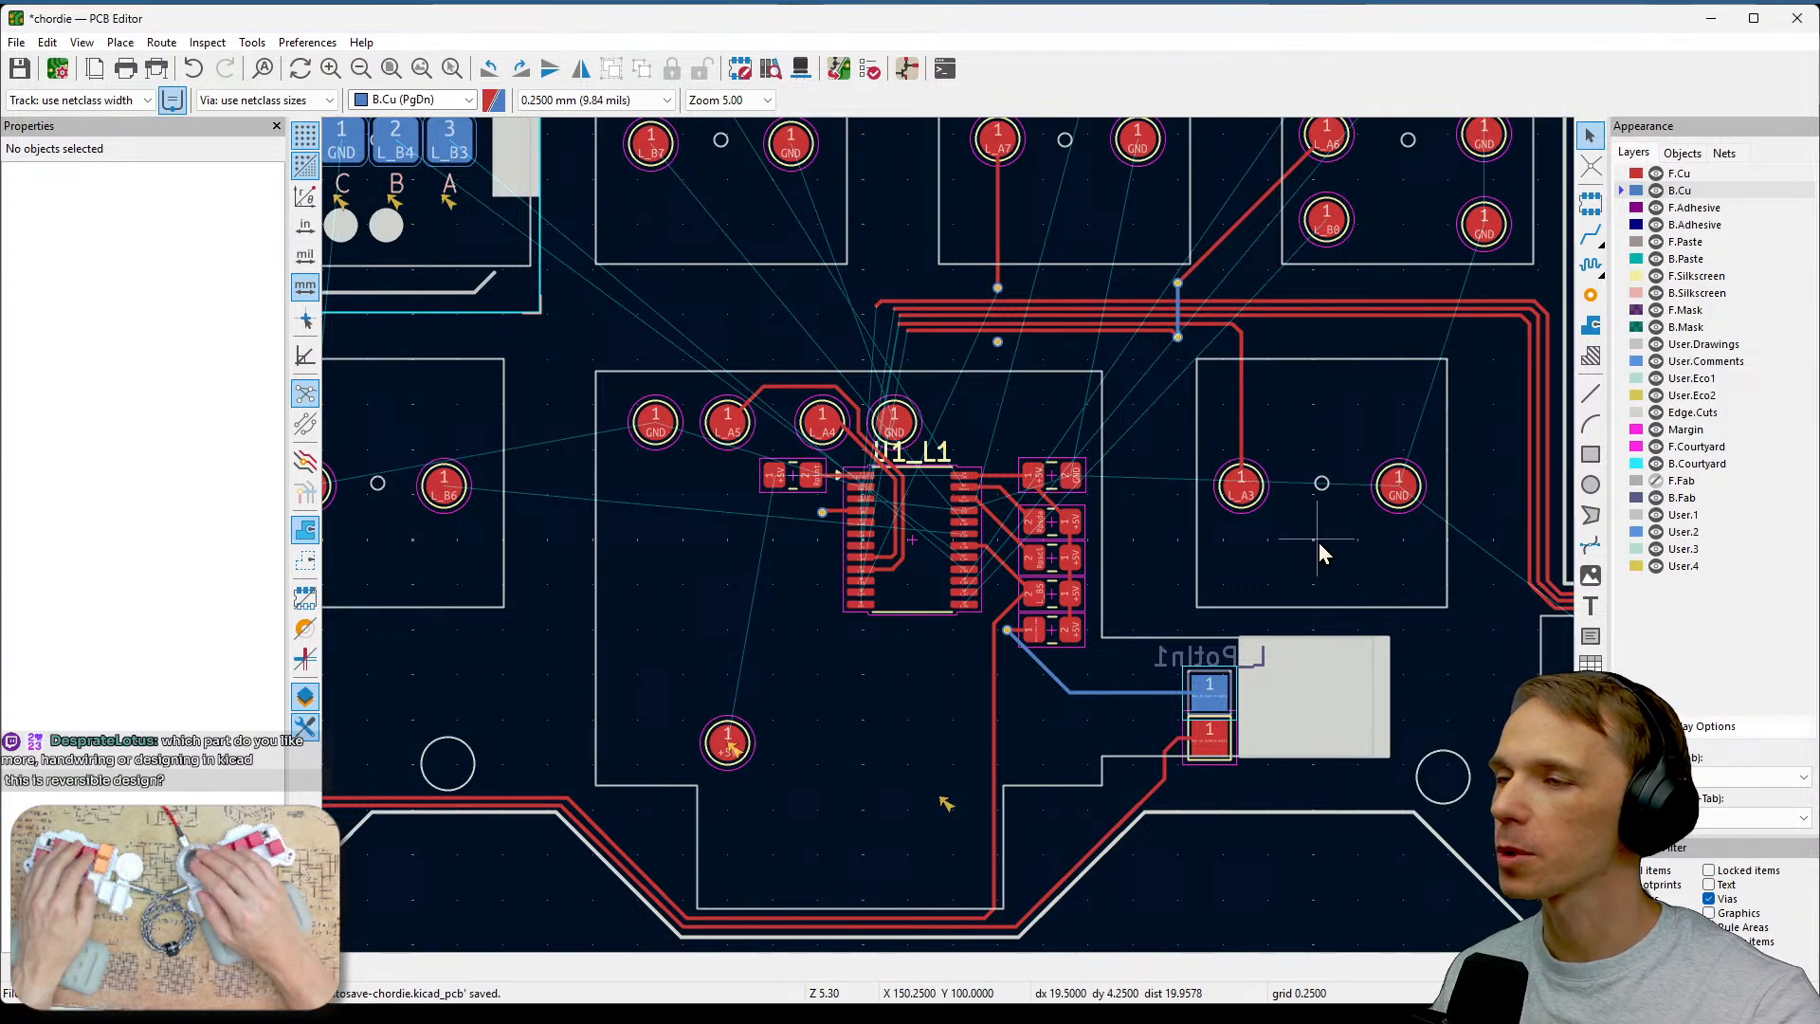
{"action": "scroll", "coordinate": [1317, 542], "scroll_direction": "down", "scroll_amount": 4}
{"action": "scroll", "coordinate": [950, 539], "scroll_direction": "up", "scroll_amount": 2}
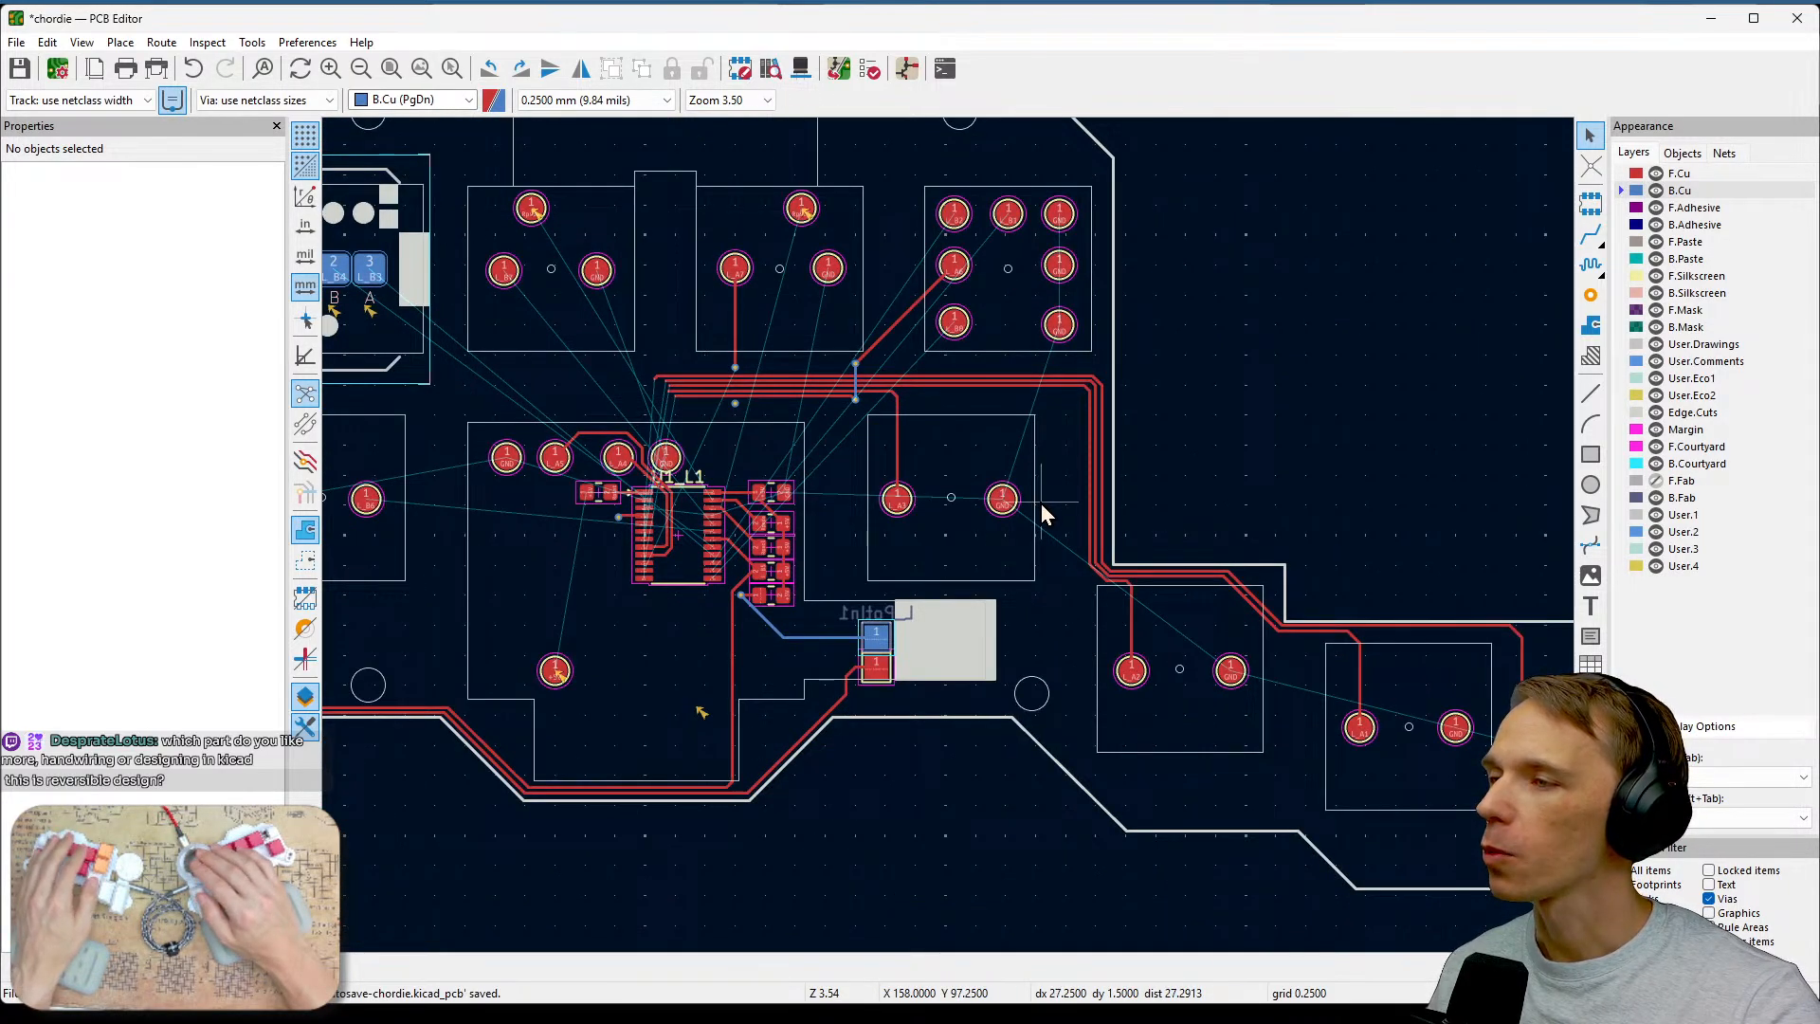
{"action": "middle_click_drag", "start_coordinate": [1095, 474], "coordinate": [1270, 533]}
{"action": "middle_click_drag", "start_coordinate": [1300, 473], "coordinate": [1441, 487]}
{"action": "scroll", "coordinate": [1123, 482], "scroll_direction": "up", "scroll_amount": 2}
{"action": "scroll", "coordinate": [952, 549], "scroll_direction": "up", "scroll_amount": 3}
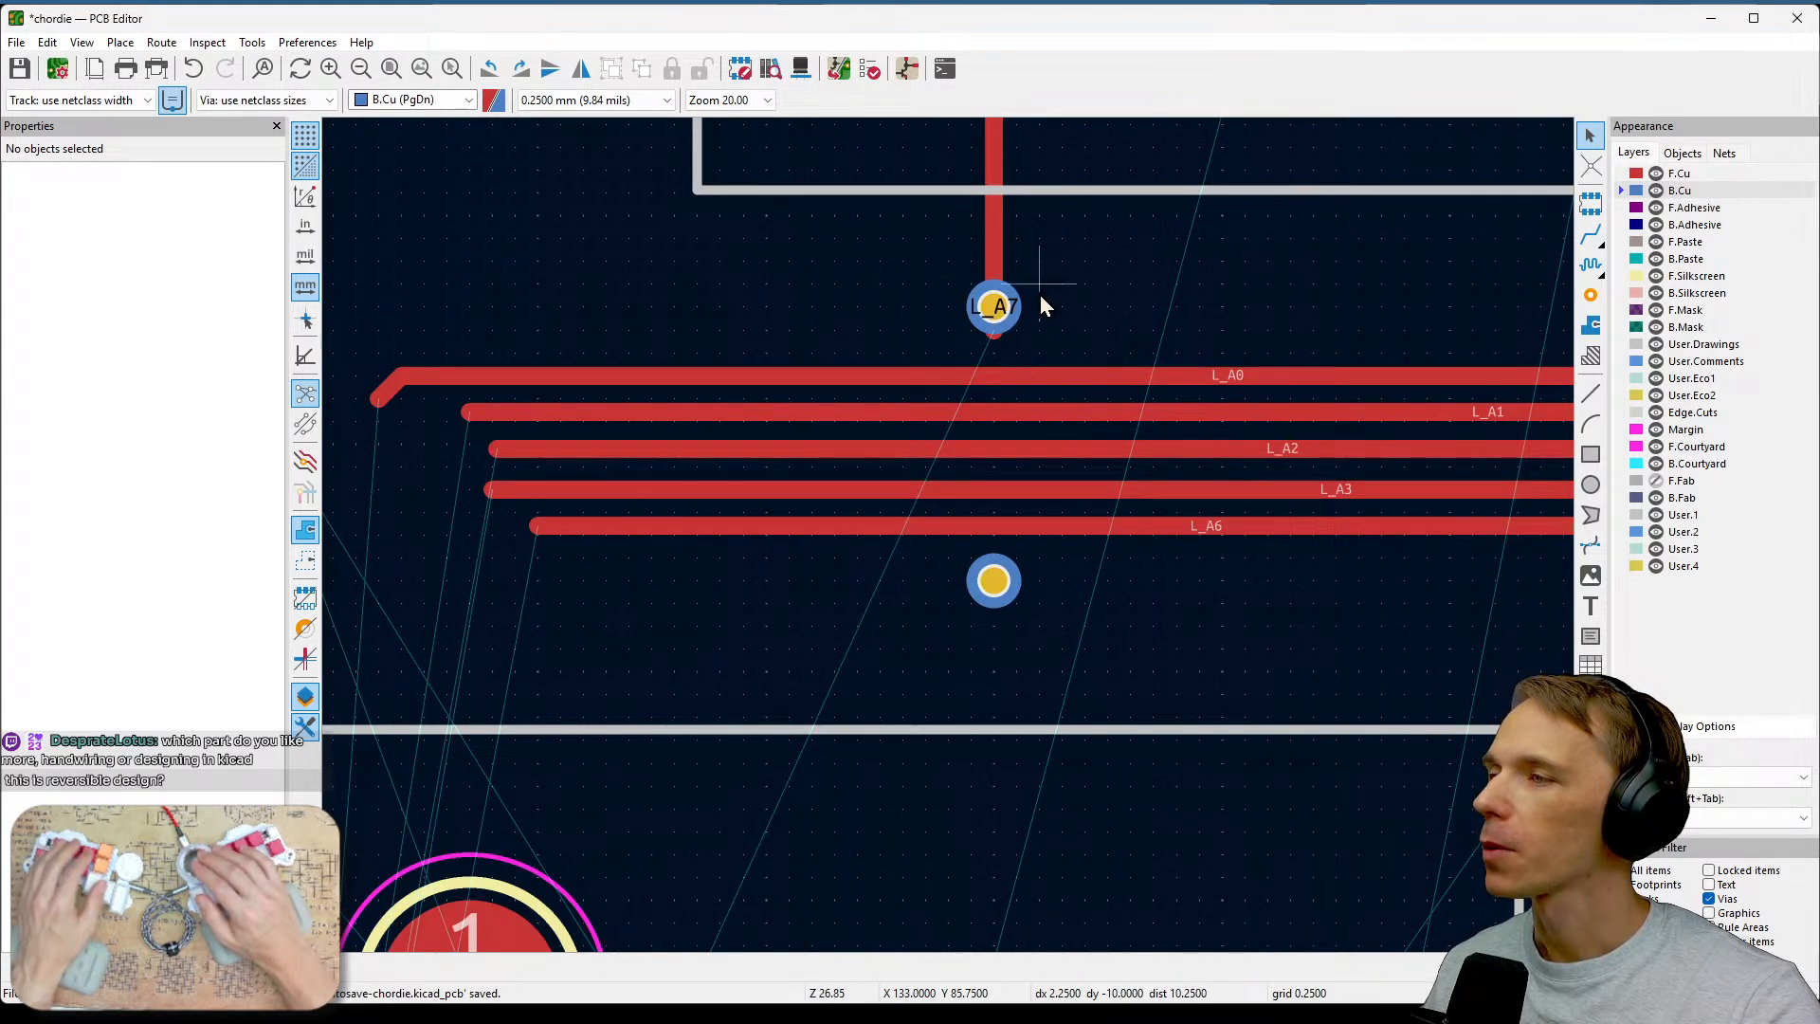
{"action": "scroll", "coordinate": [1039, 294], "scroll_direction": "up", "scroll_amount": 1}
{"action": "middle_click_drag", "start_coordinate": [1020, 542], "coordinate": [1196, 361]}
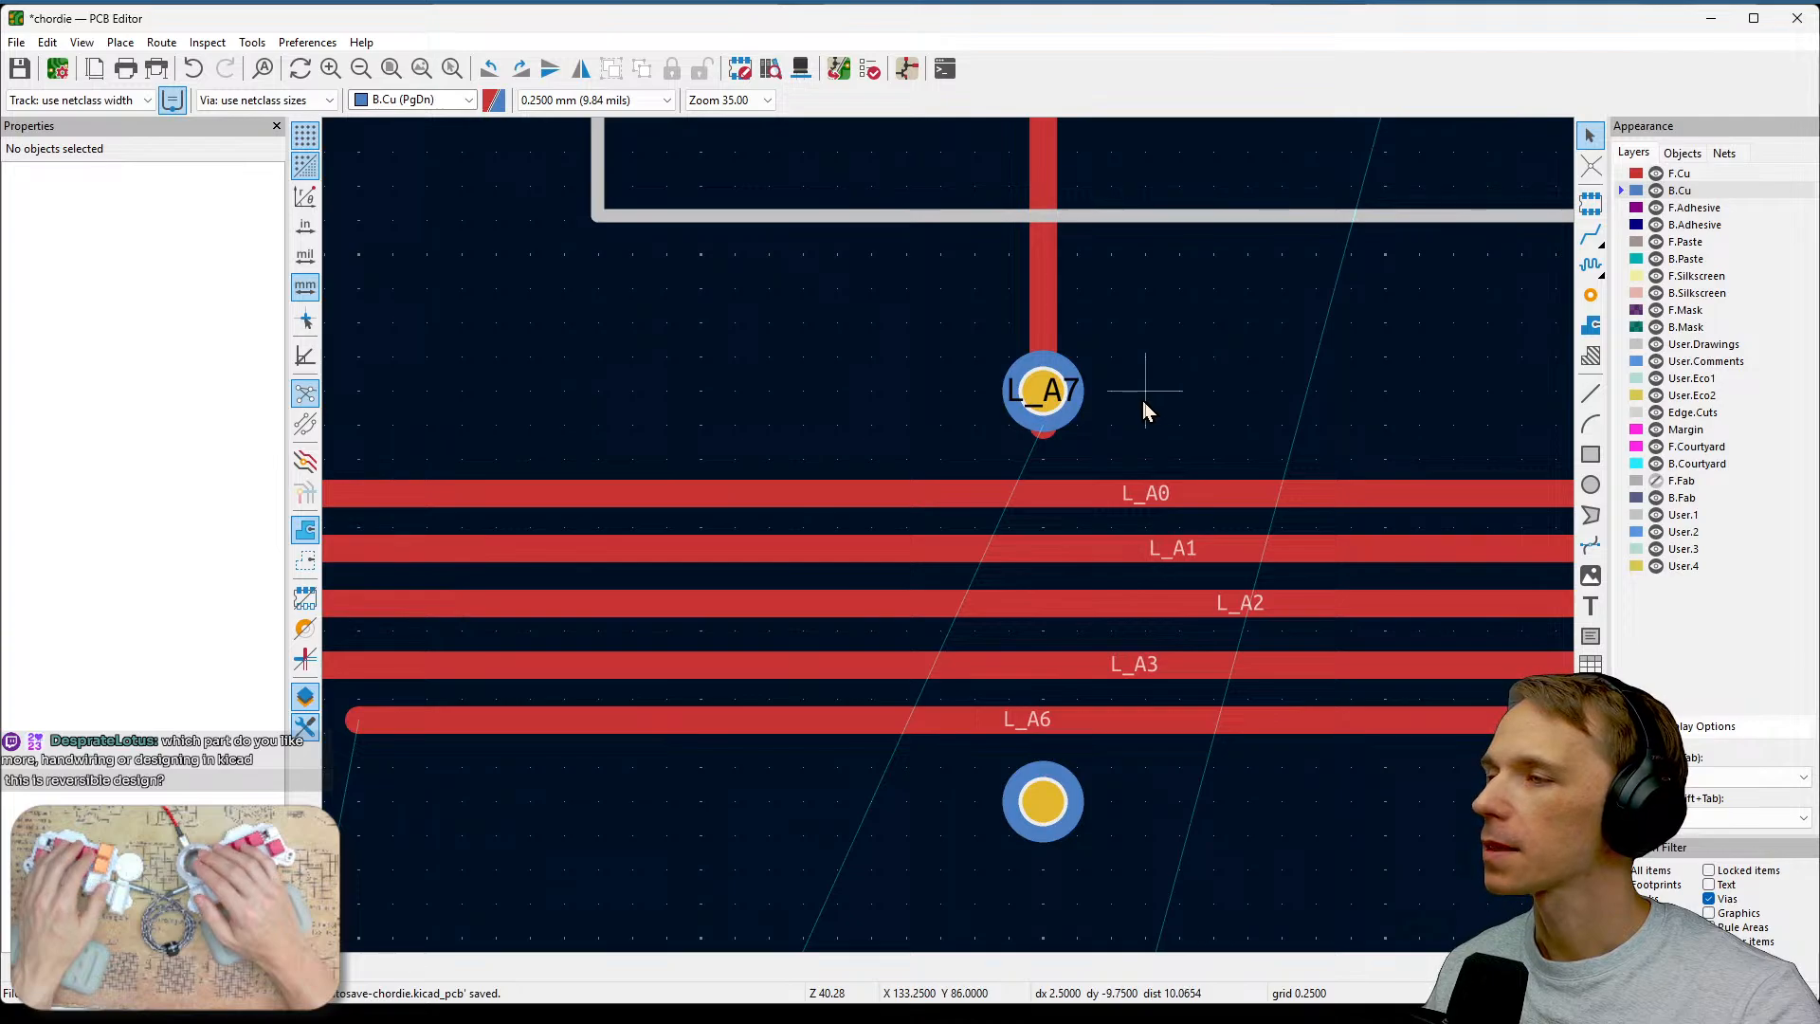
{"action": "left_click", "coordinate": [1043, 389]}
{"action": "key", "text": "m"}
{"action": "key", "text": "Escape"}
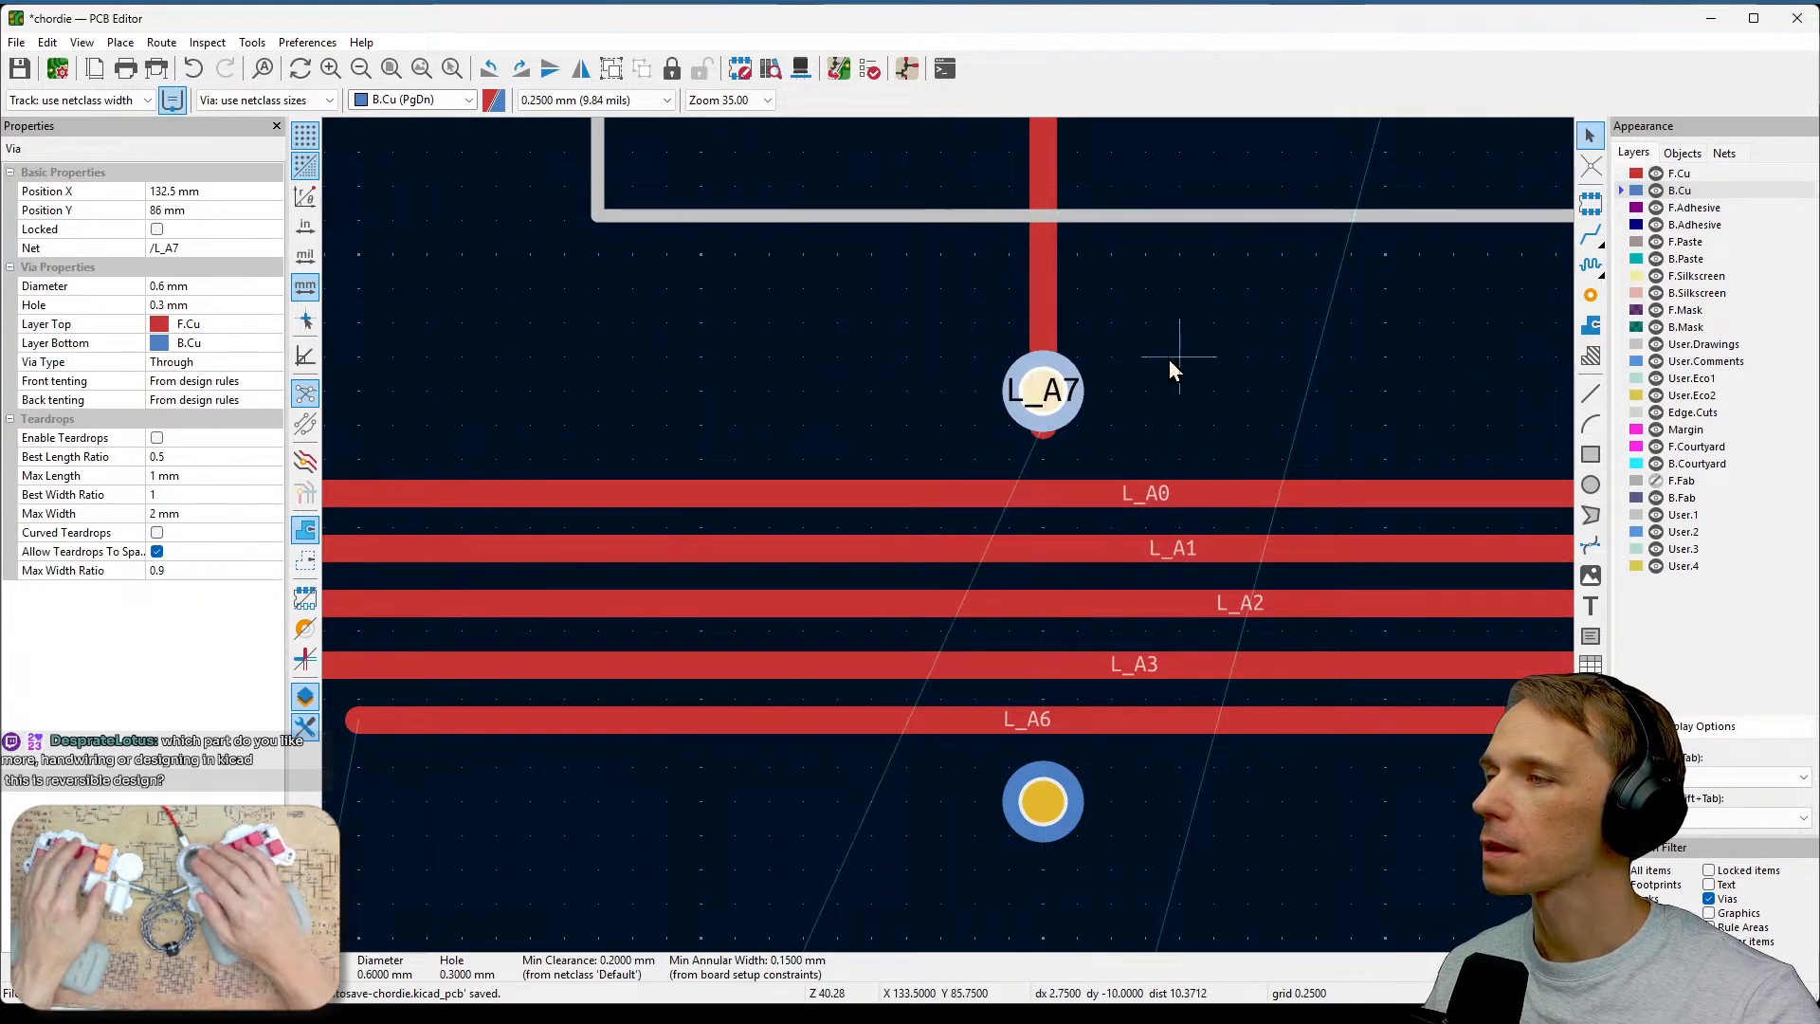
Delete the front-copper L_A7 track segment running down into the upper via.
{"action": "left_click", "coordinate": [1045, 337]}
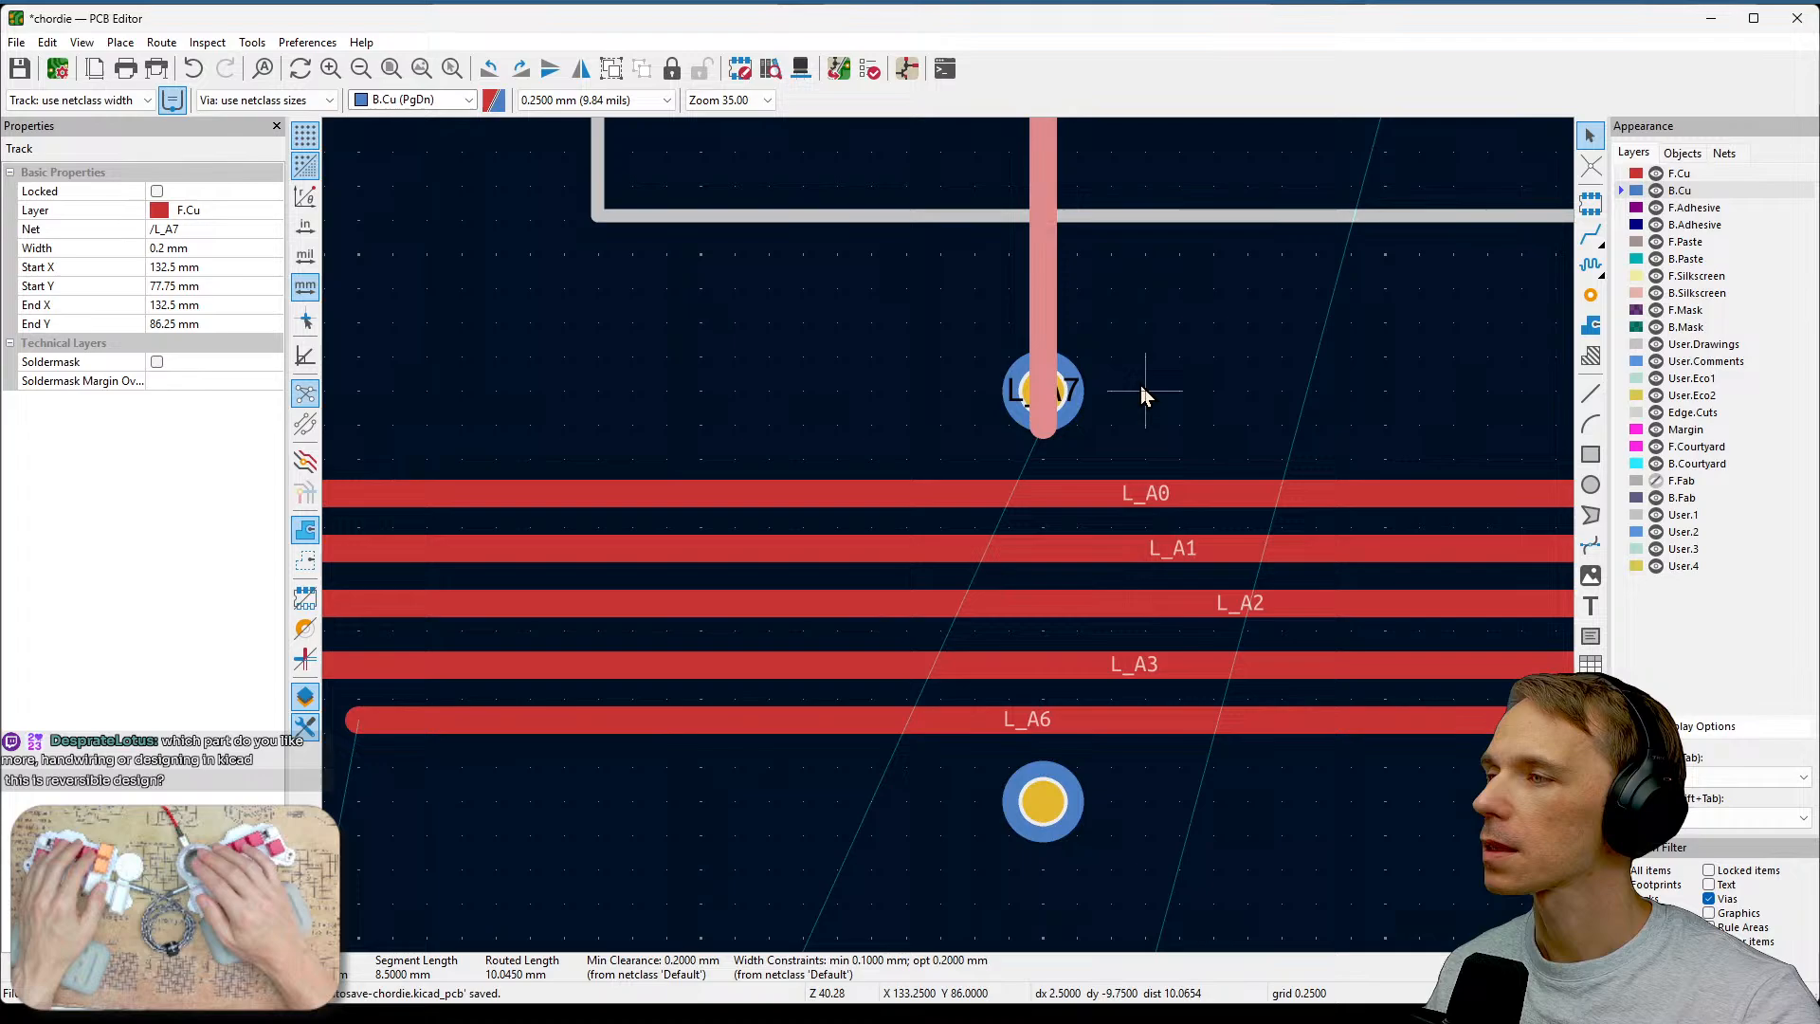
{"action": "left_click", "coordinate": [1044, 412]}
{"action": "left_click", "coordinate": [1055, 313]}
{"action": "middle_click_drag", "start_coordinate": [1170, 288], "coordinate": [1024, 546]}
{"action": "key", "text": "Delete"}
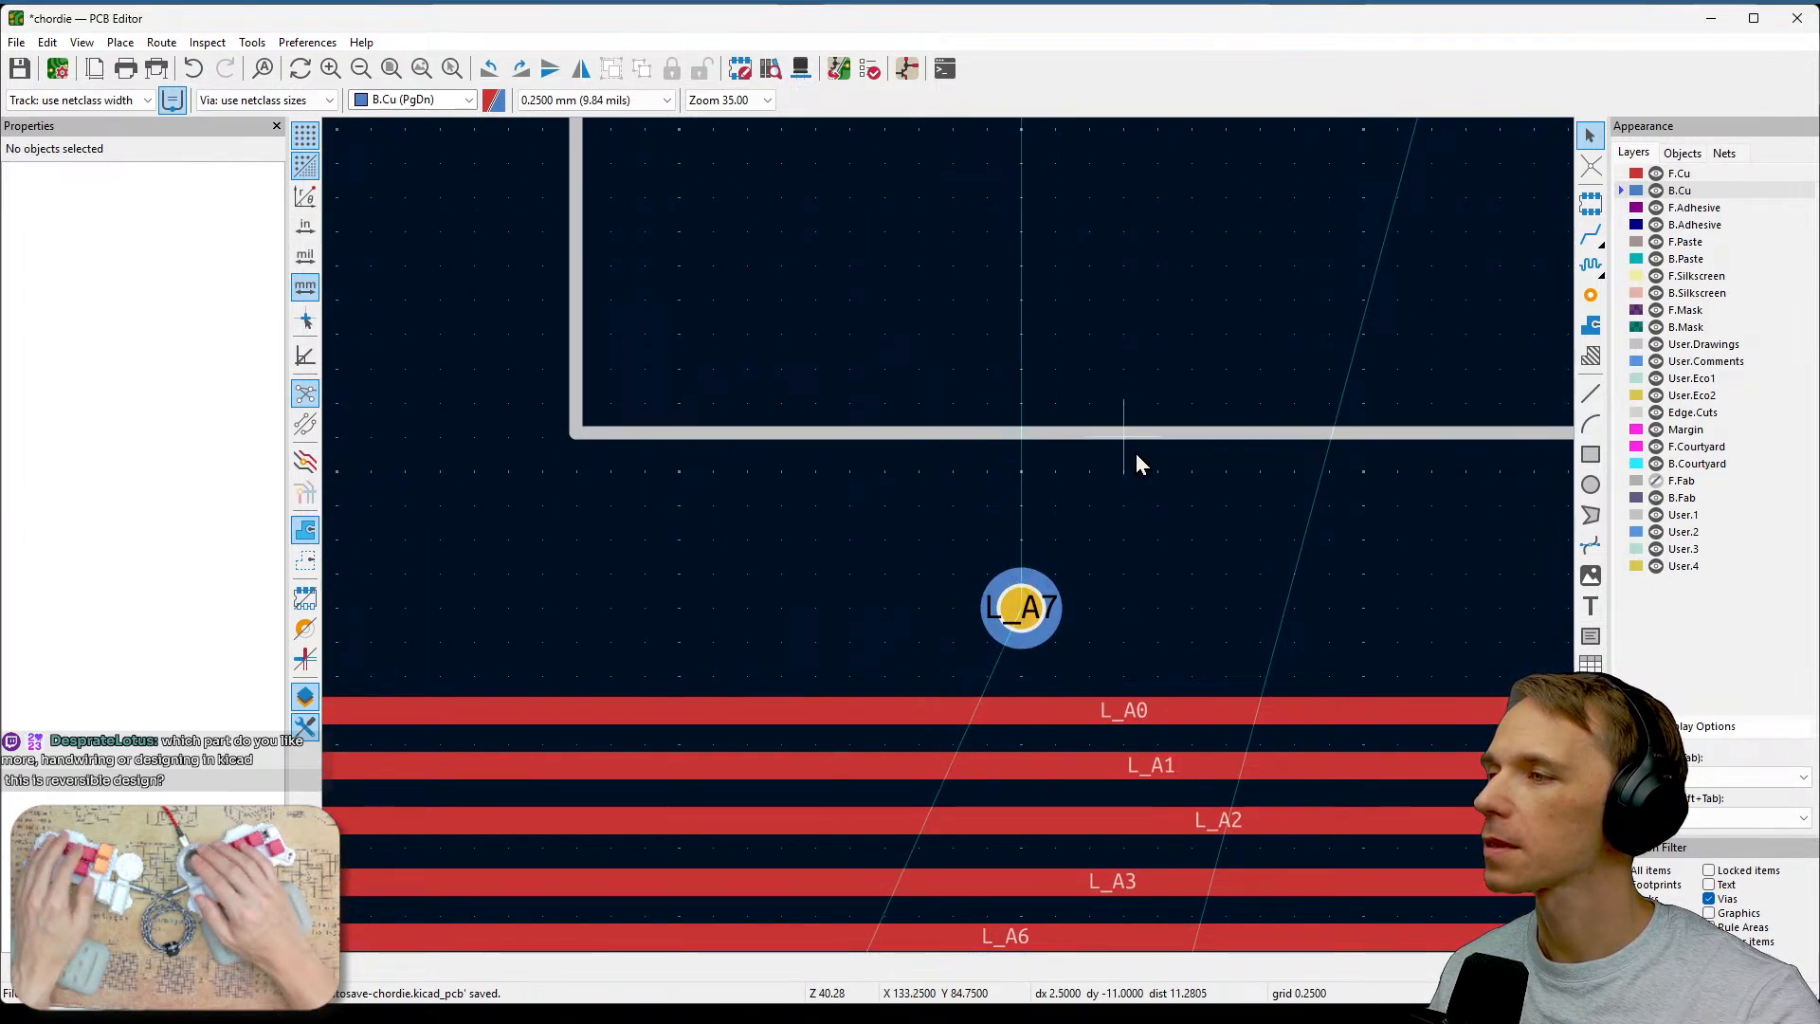
Route a new F.Cu track from the L_A7 switch pad straight down to the upper L_A7 via.
{"action": "scroll", "coordinate": [950, 538], "scroll_direction": "down", "scroll_amount": 4}
{"action": "scroll", "coordinate": [950, 538], "scroll_direction": "up", "scroll_amount": 2}
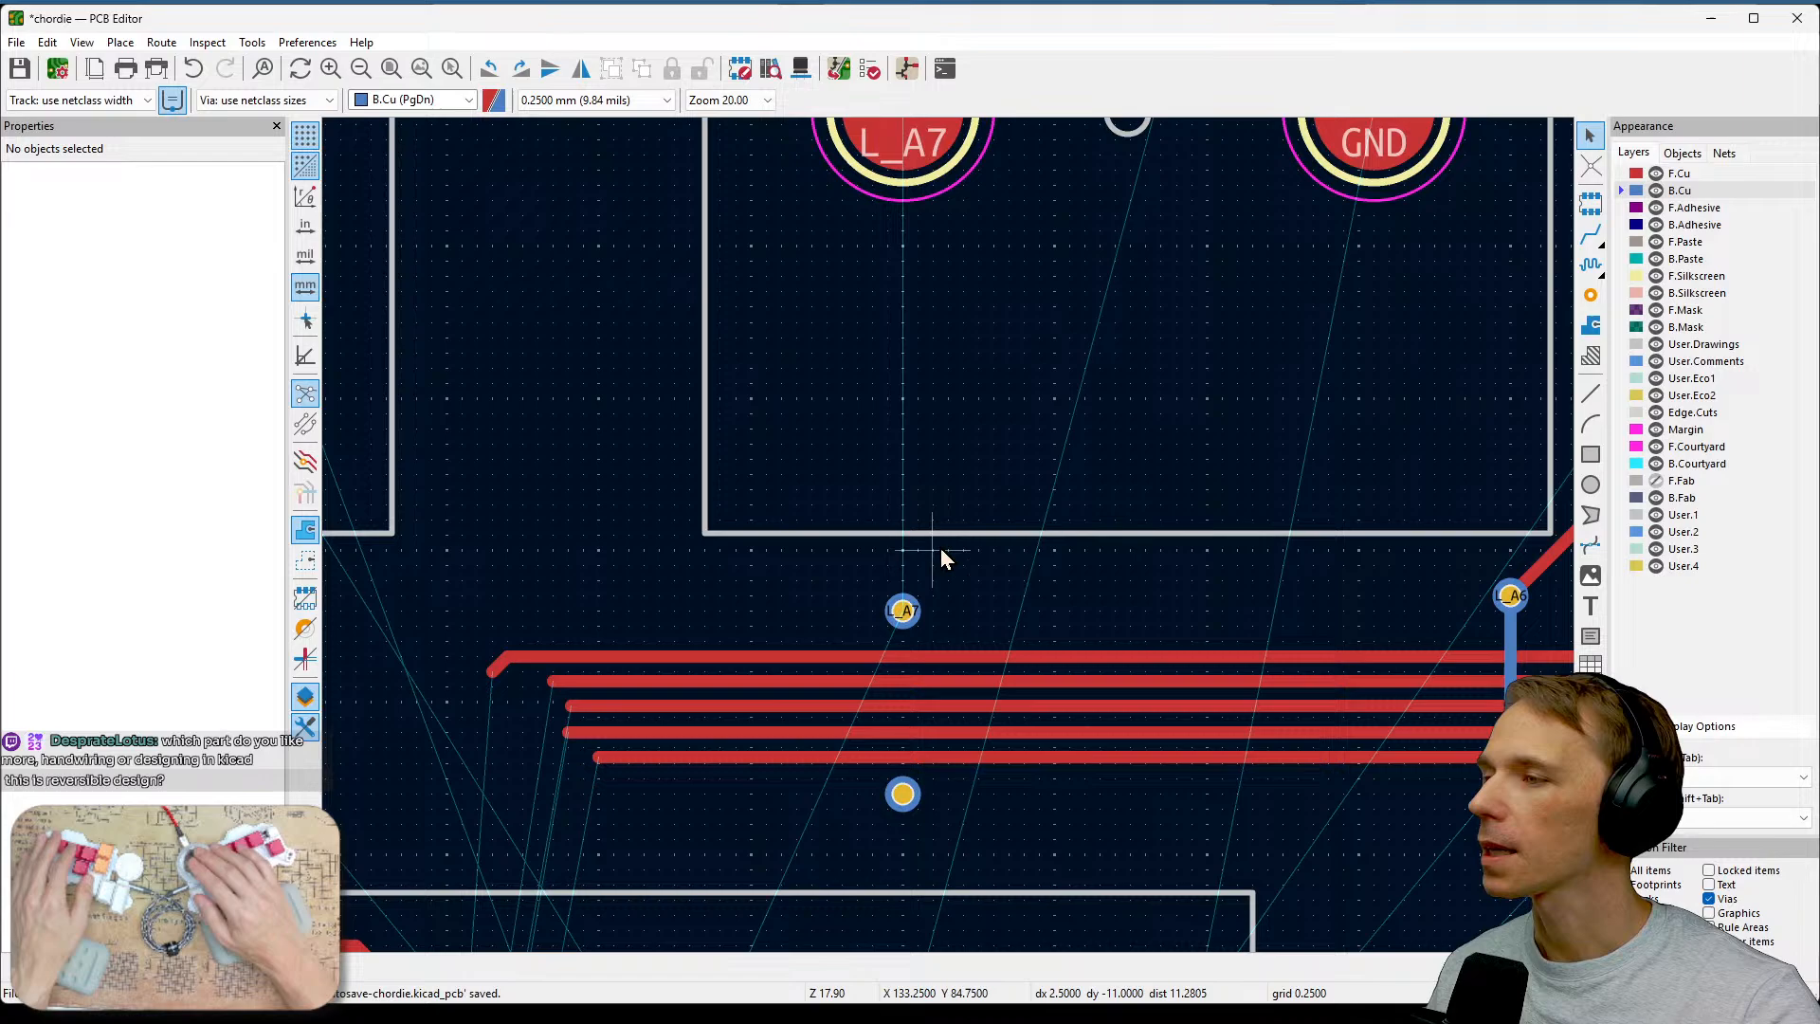
{"action": "left_click", "coordinate": [903, 610]}
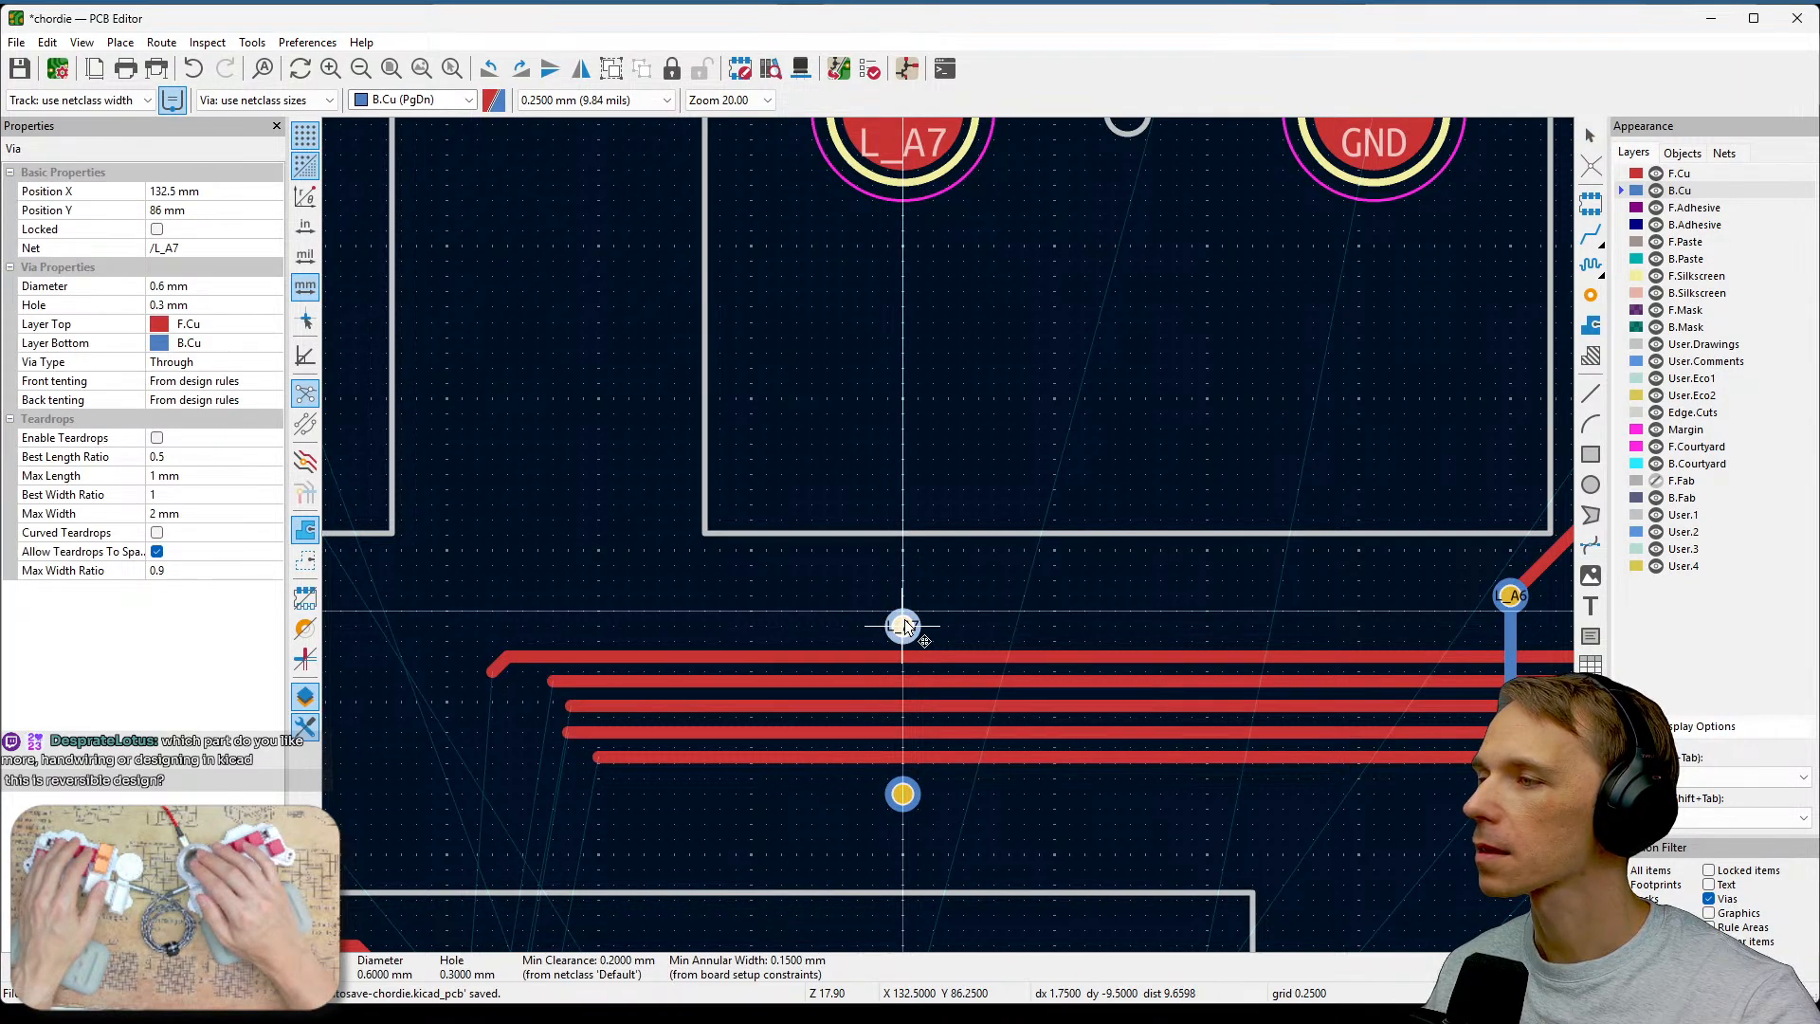
{"action": "key", "text": "Escape"}
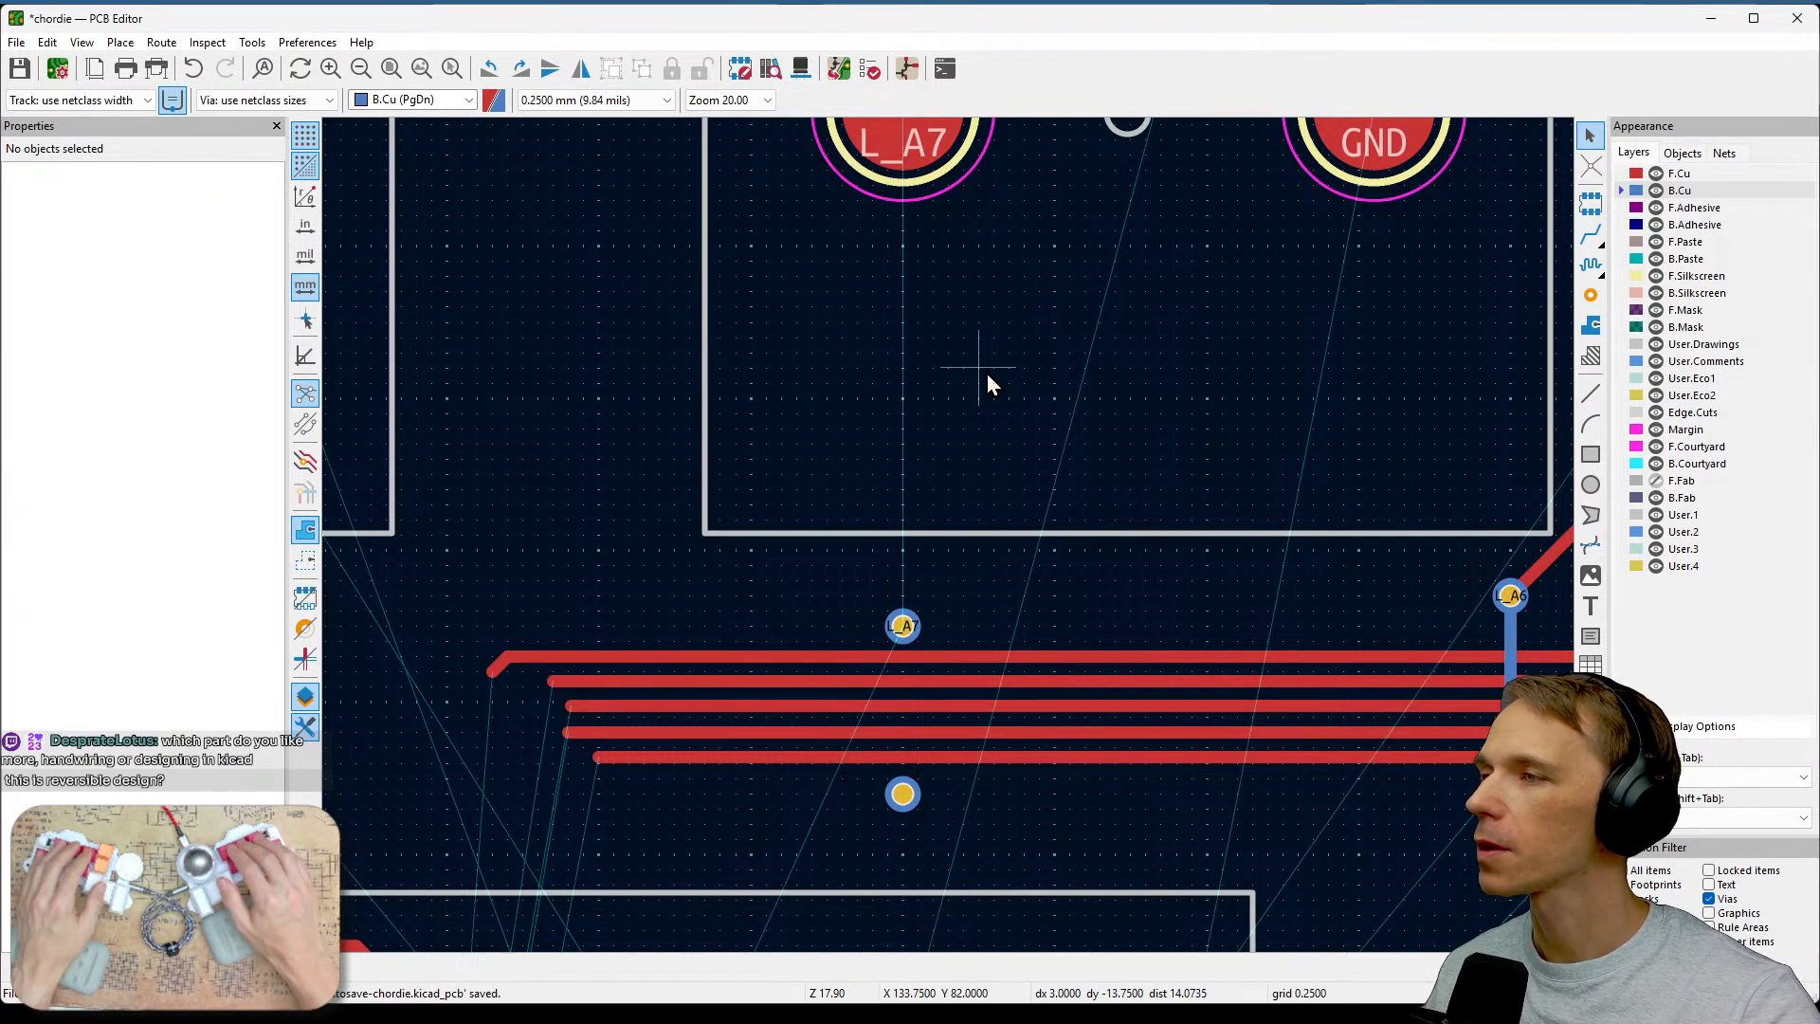
{"action": "key", "text": "x"}
{"action": "key", "text": "Escape"}
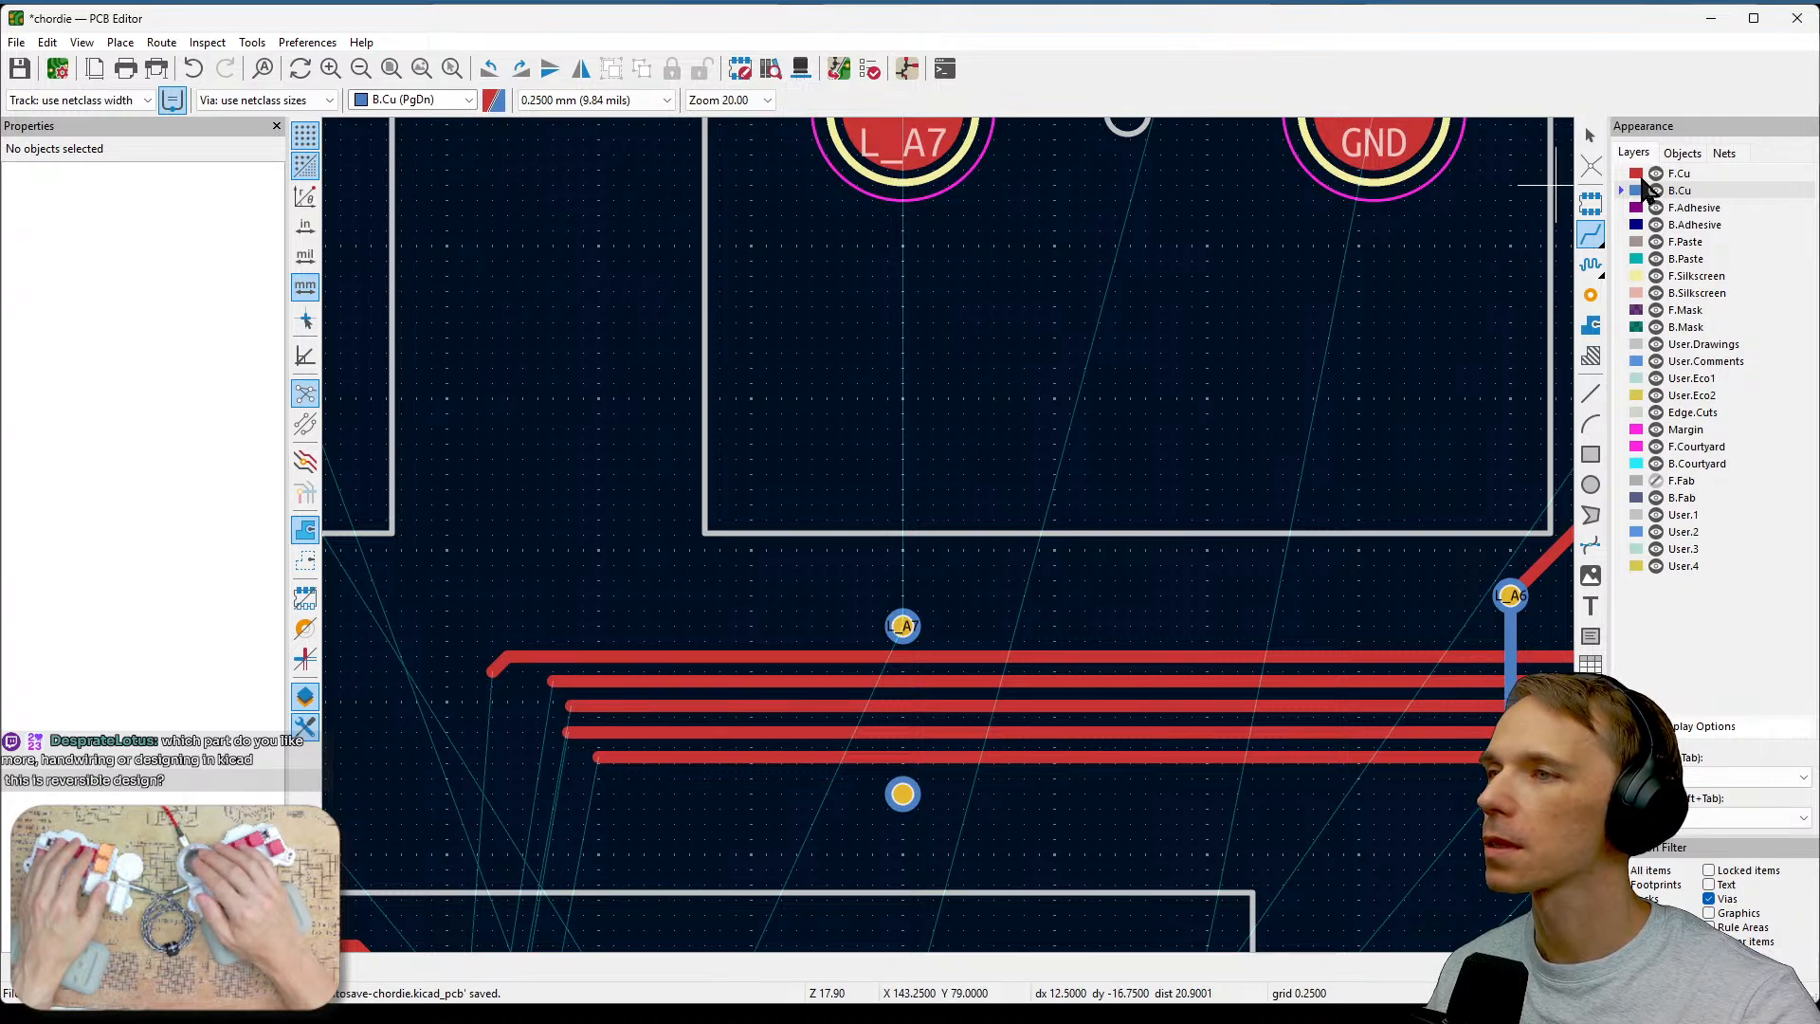
{"action": "key", "text": "Page_Up"}
{"action": "left_click", "coordinate": [902, 144]}
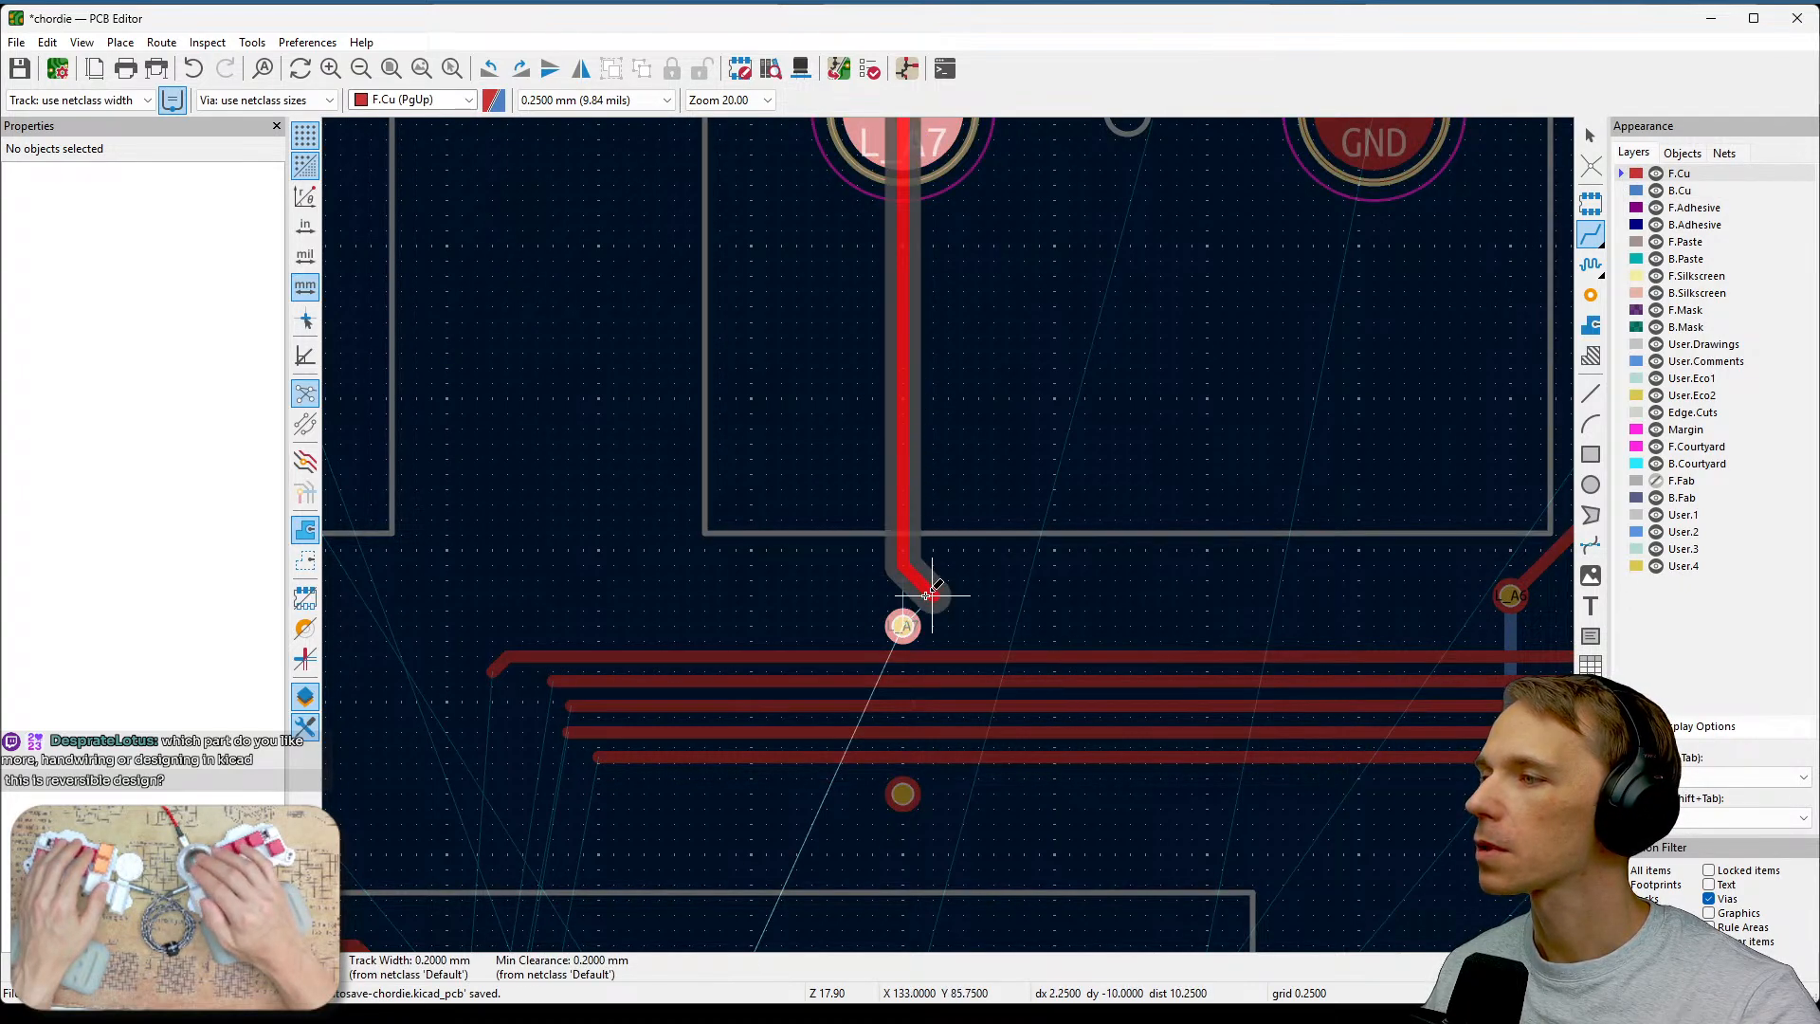
{"action": "left_click", "coordinate": [902, 624]}
{"action": "key", "text": "Escape"}
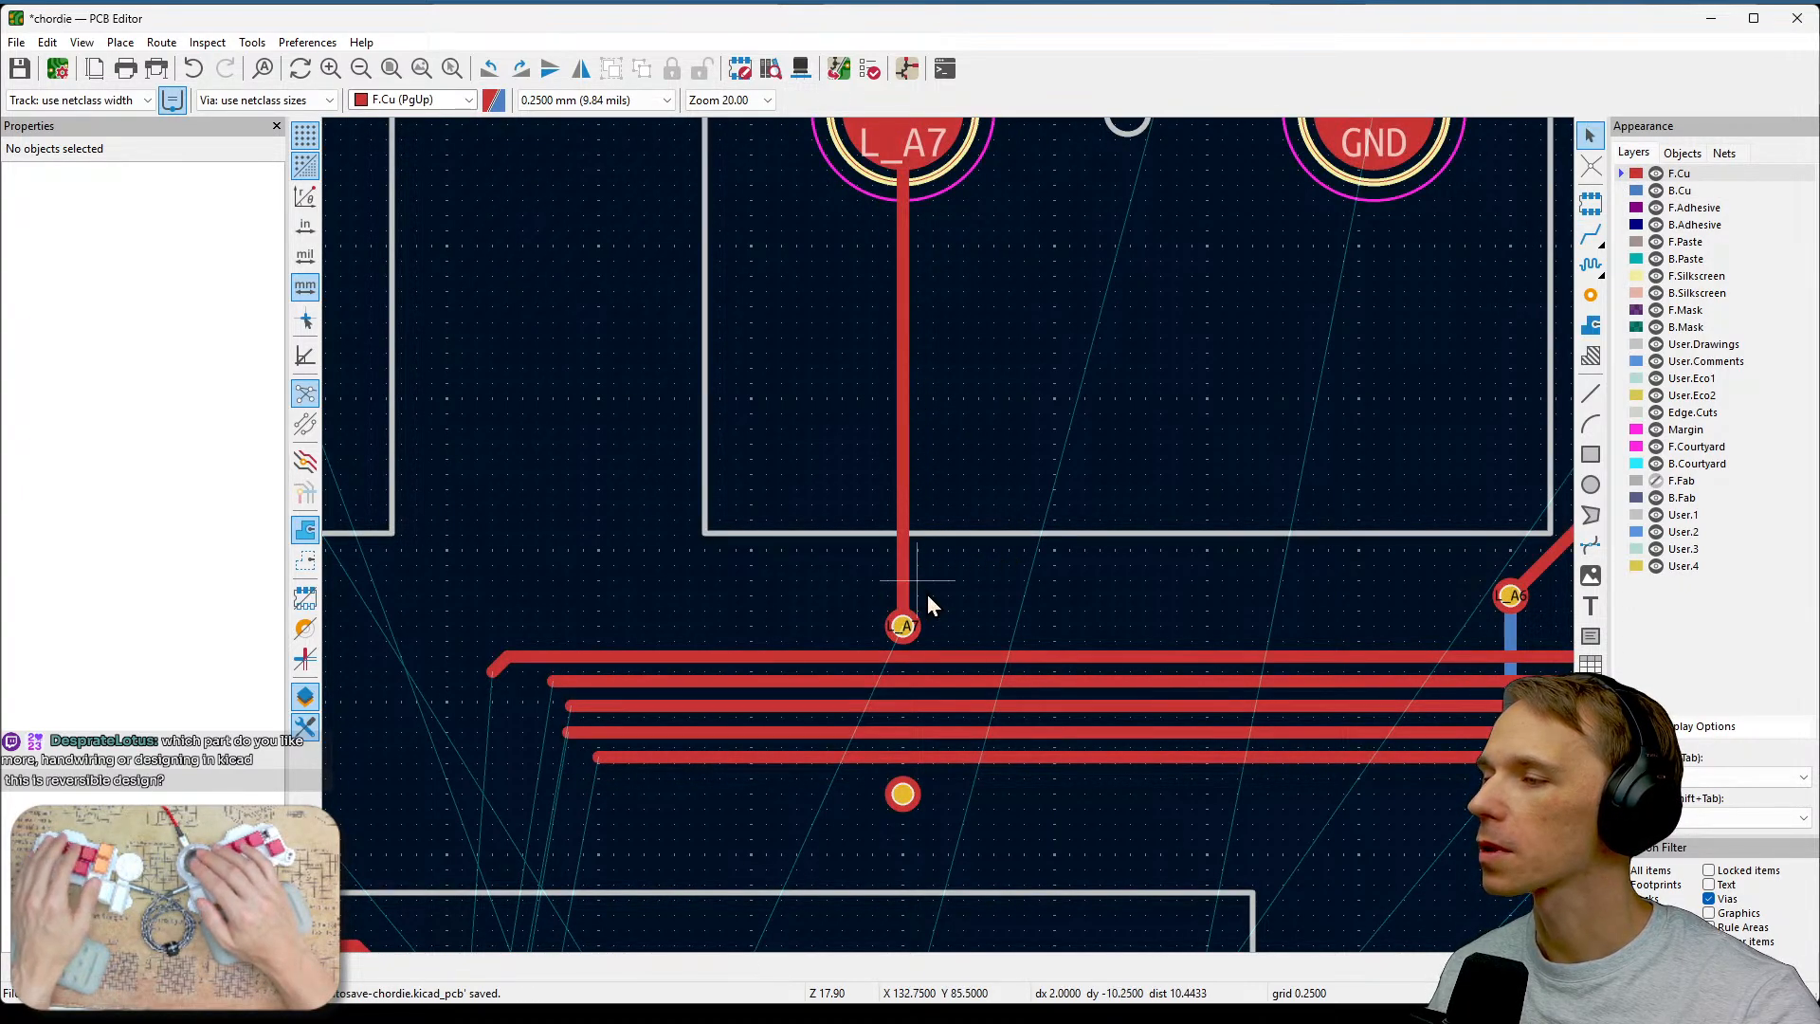
{"action": "left_click", "coordinate": [1591, 233]}
{"action": "left_click", "coordinate": [1640, 192]}
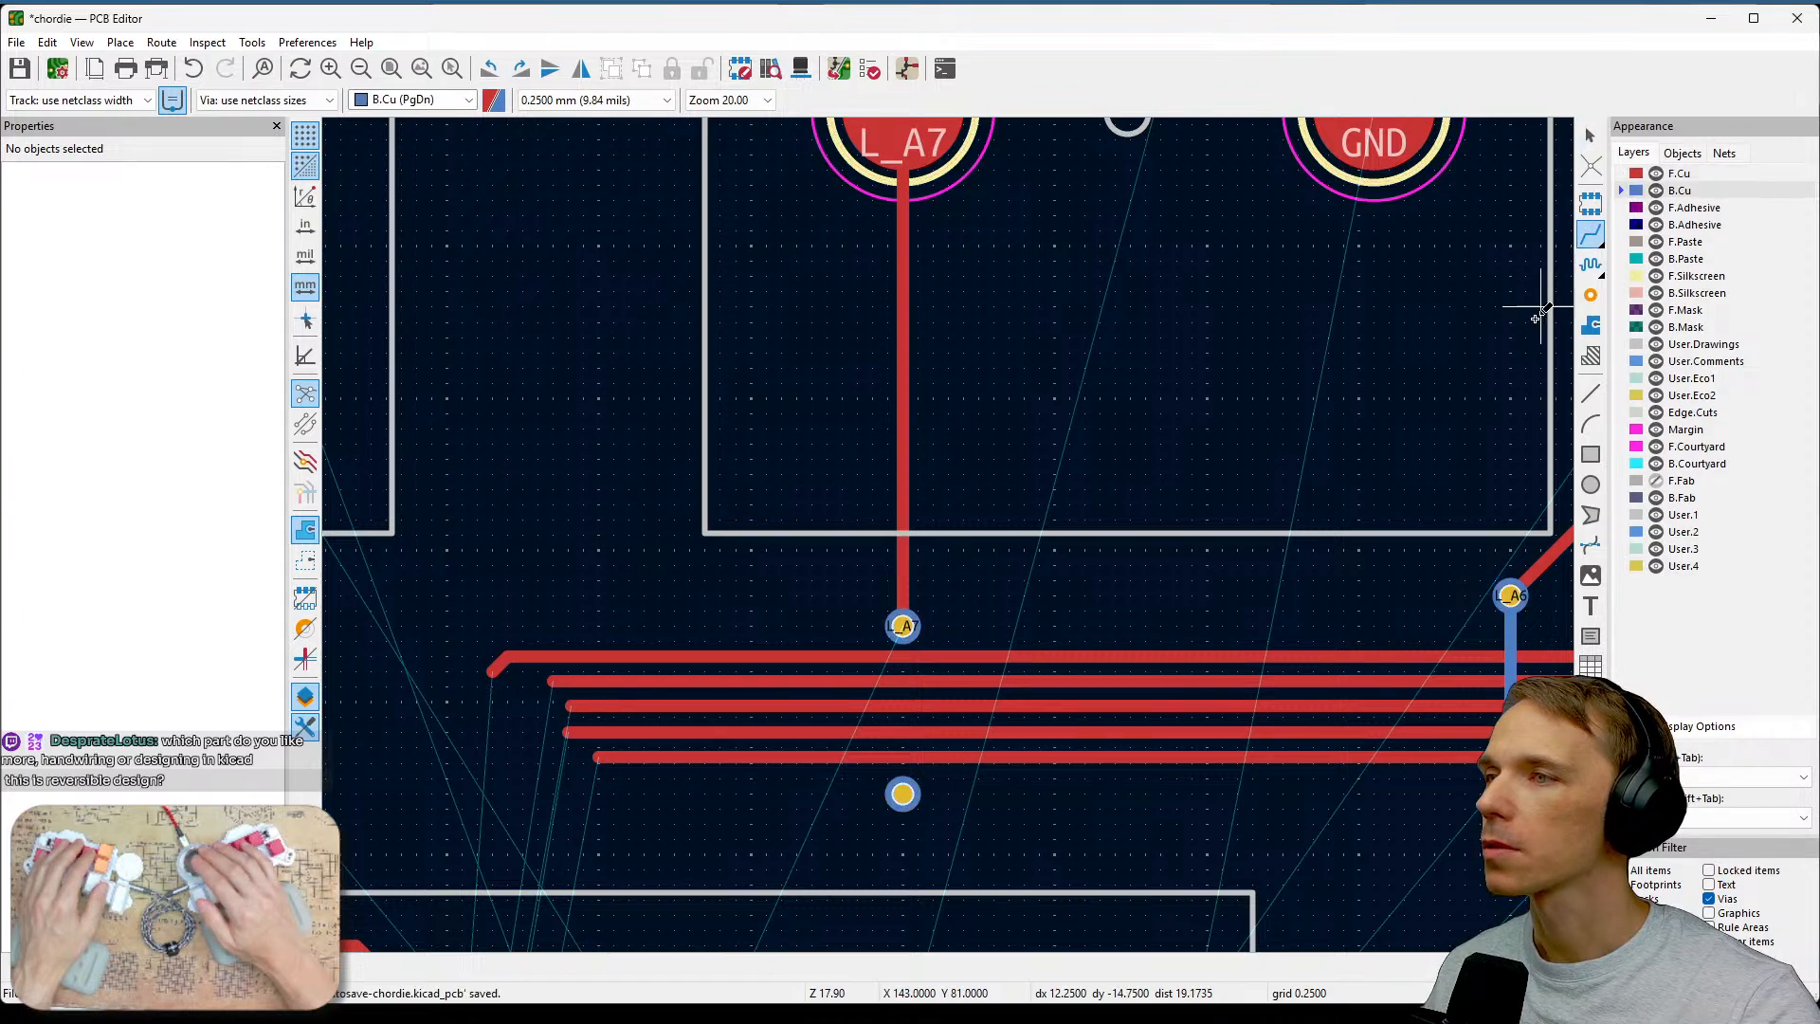
{"action": "left_click", "coordinate": [902, 625]}
{"action": "key", "text": "Escape"}
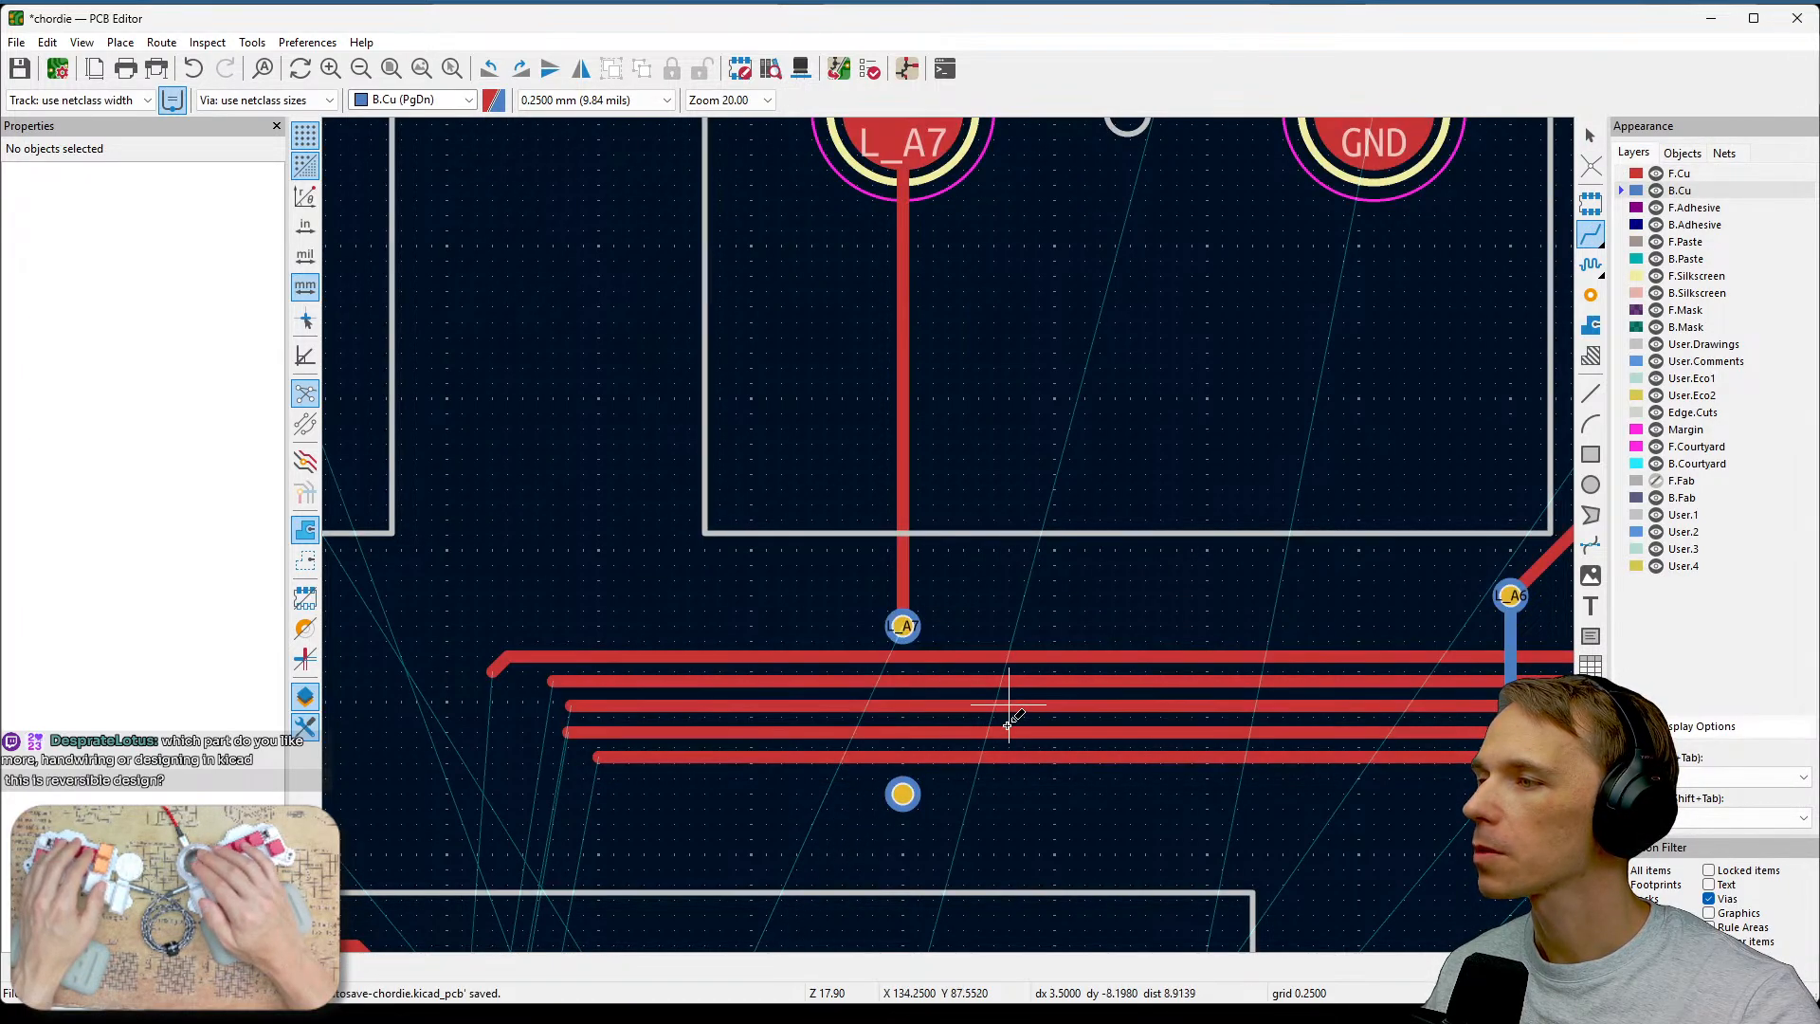
Move the lower via up so it sits just below the bottom track of the bundle.
{"action": "scroll", "coordinate": [1008, 720], "scroll_direction": "up", "scroll_amount": 2}
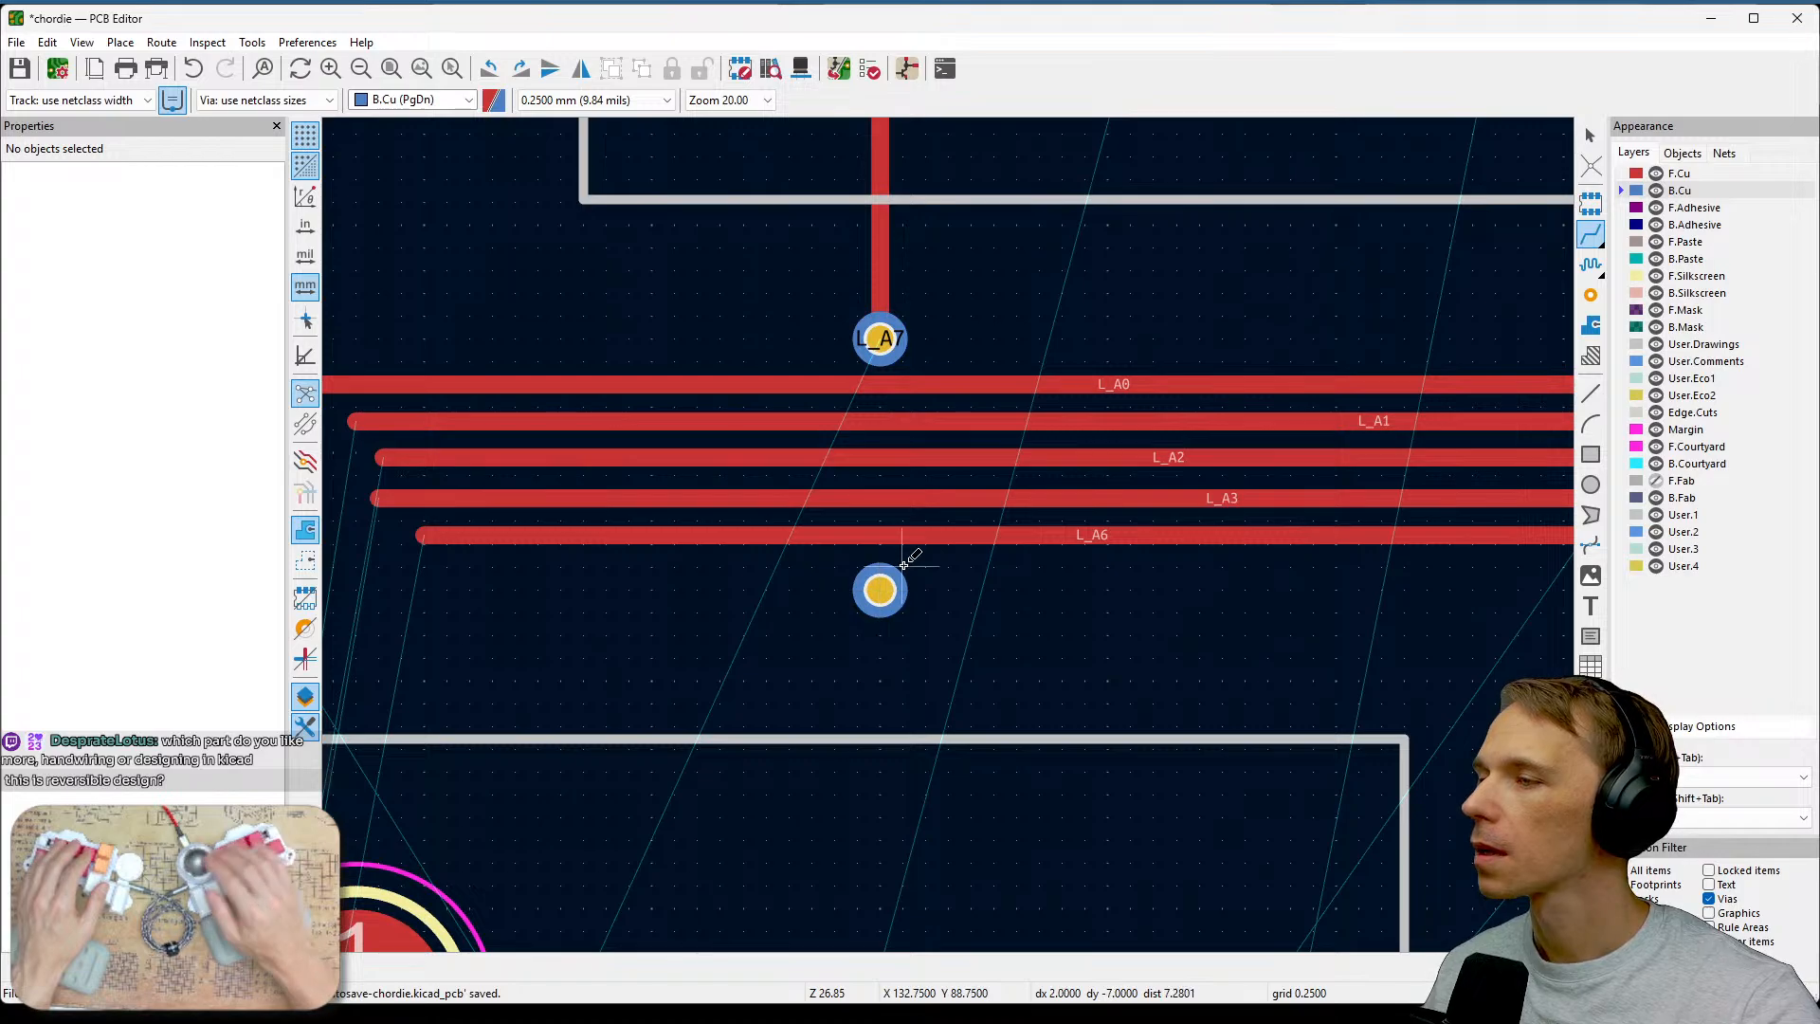
{"action": "left_click_drag", "start_coordinate": [891, 584], "coordinate": [878, 569]}
{"action": "key", "text": "x"}
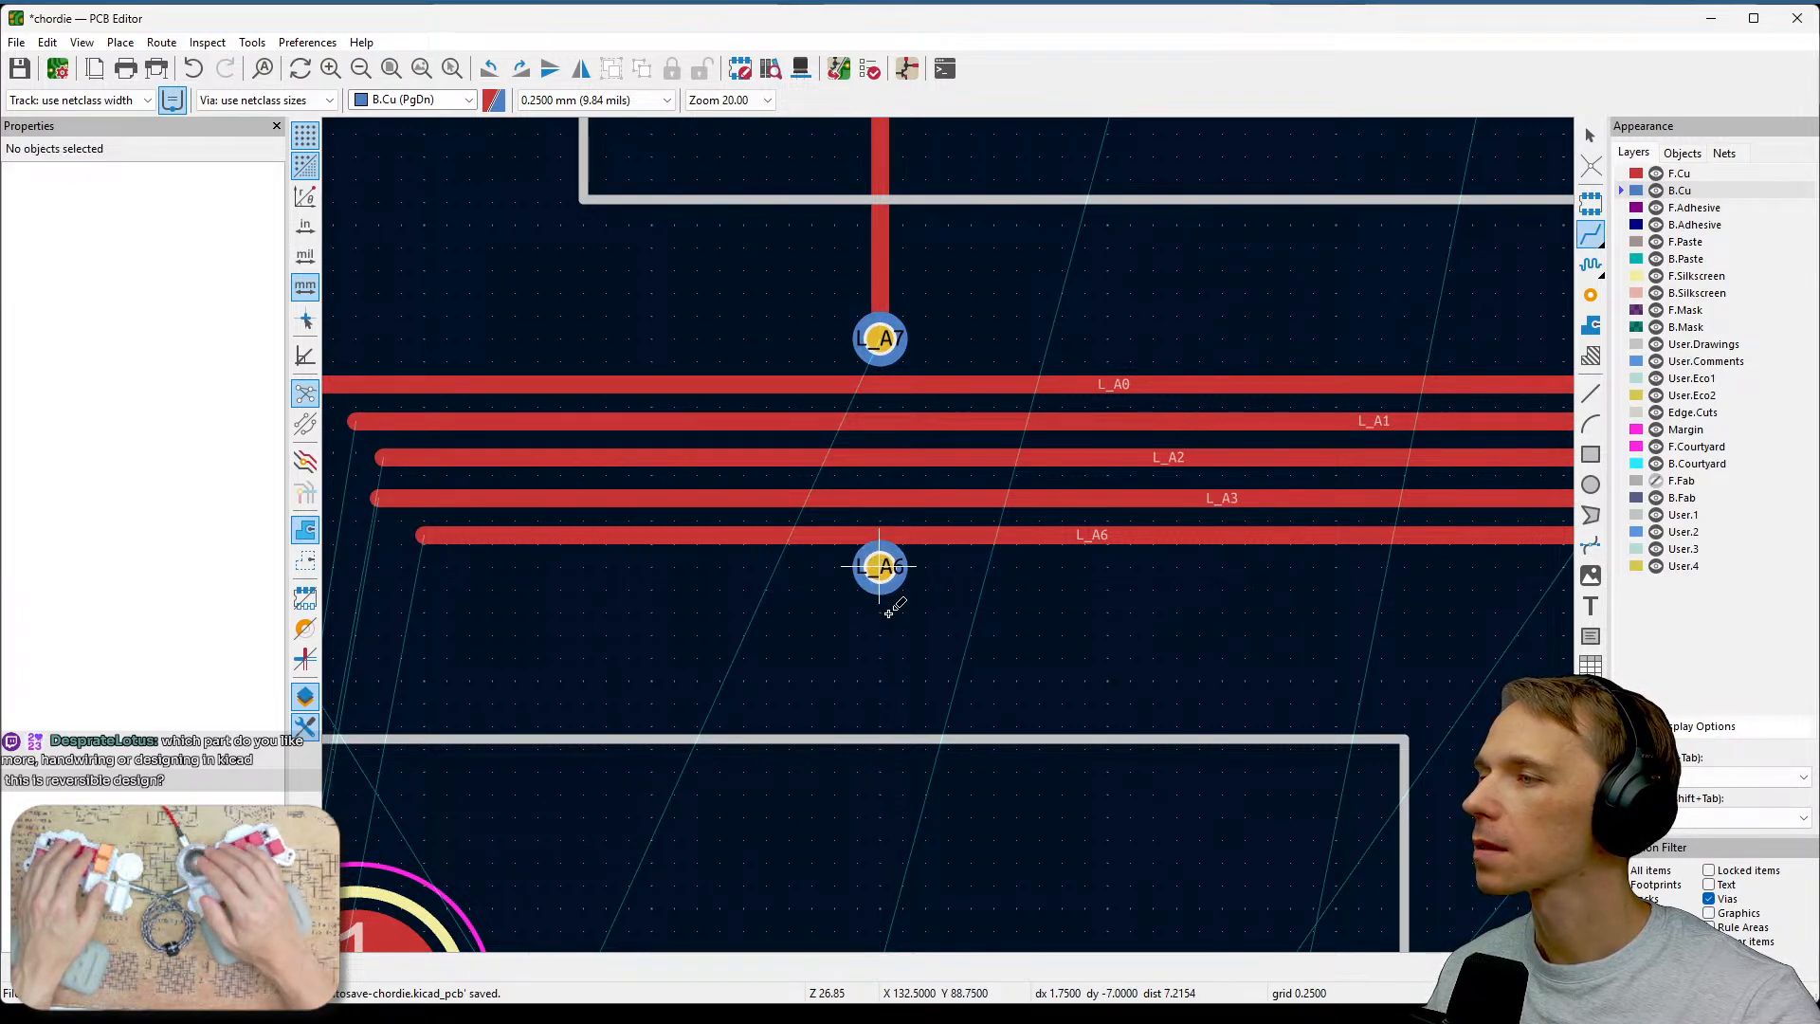
{"action": "left_click", "coordinate": [1308, 381]}
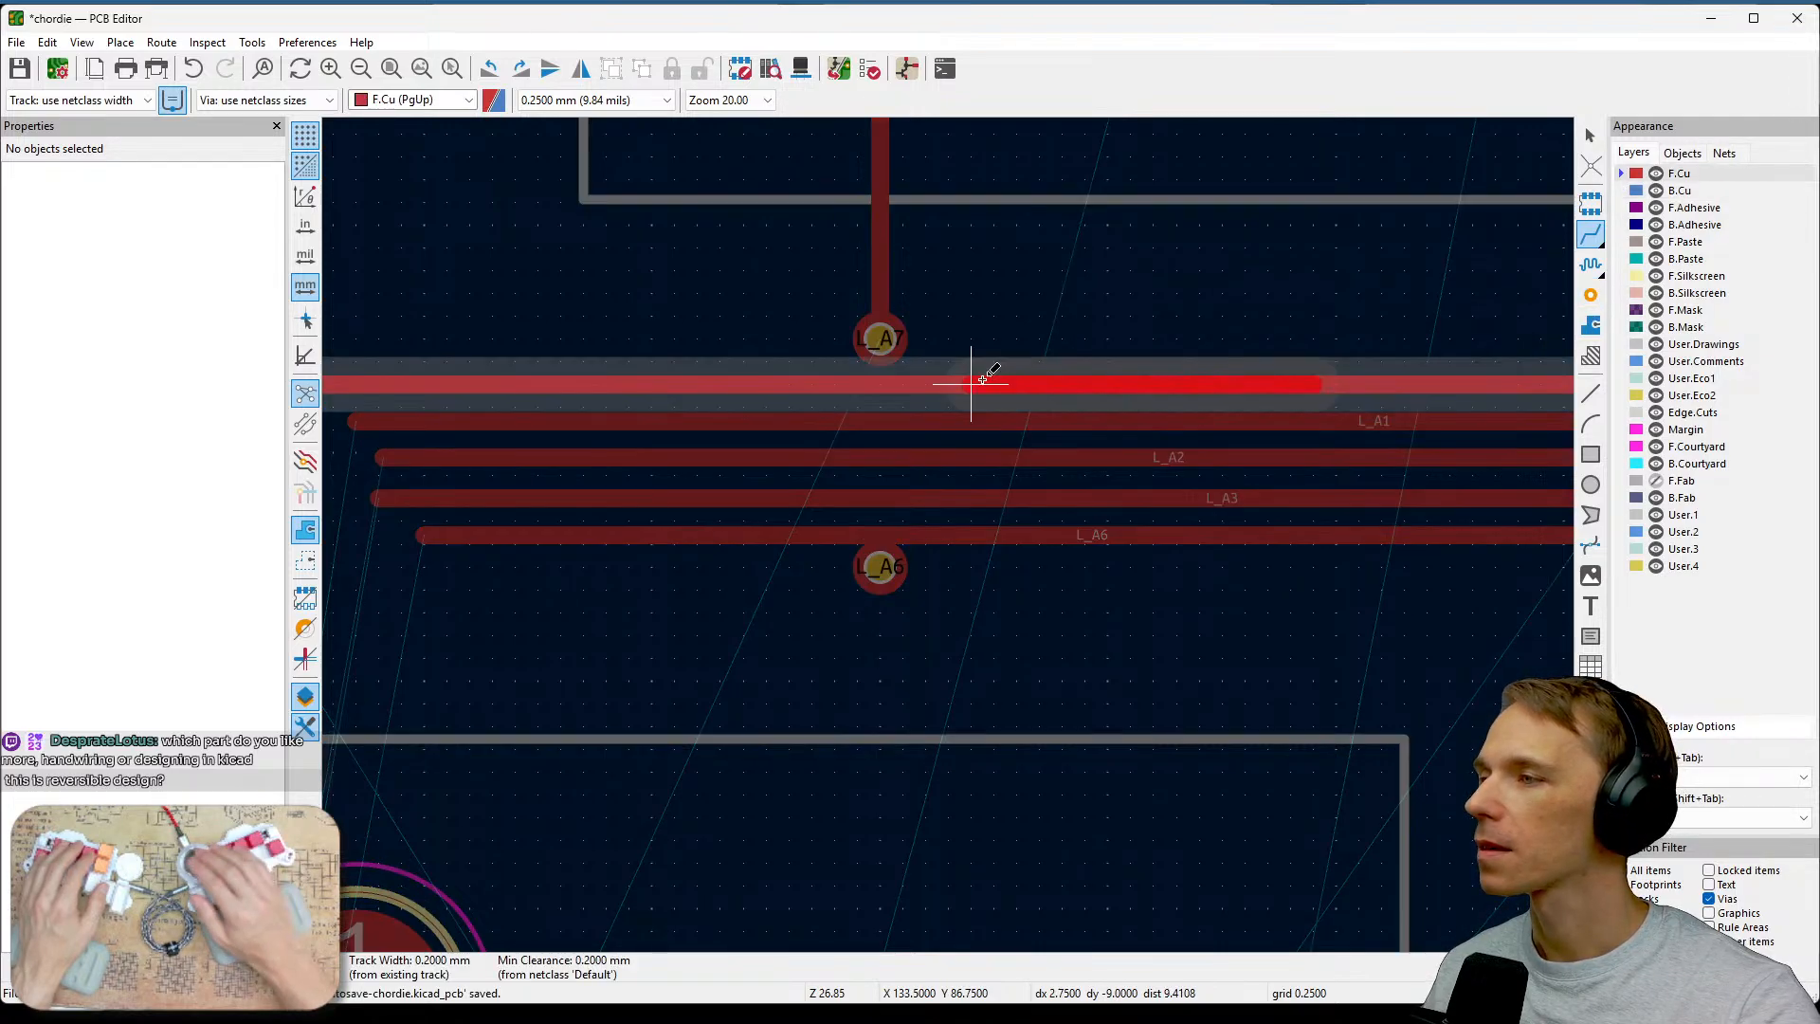
{"action": "left_click", "coordinate": [880, 339]}
{"action": "key", "text": "Escape"}
{"action": "key", "text": "Page_Down"}
{"action": "key", "text": "Escape"}
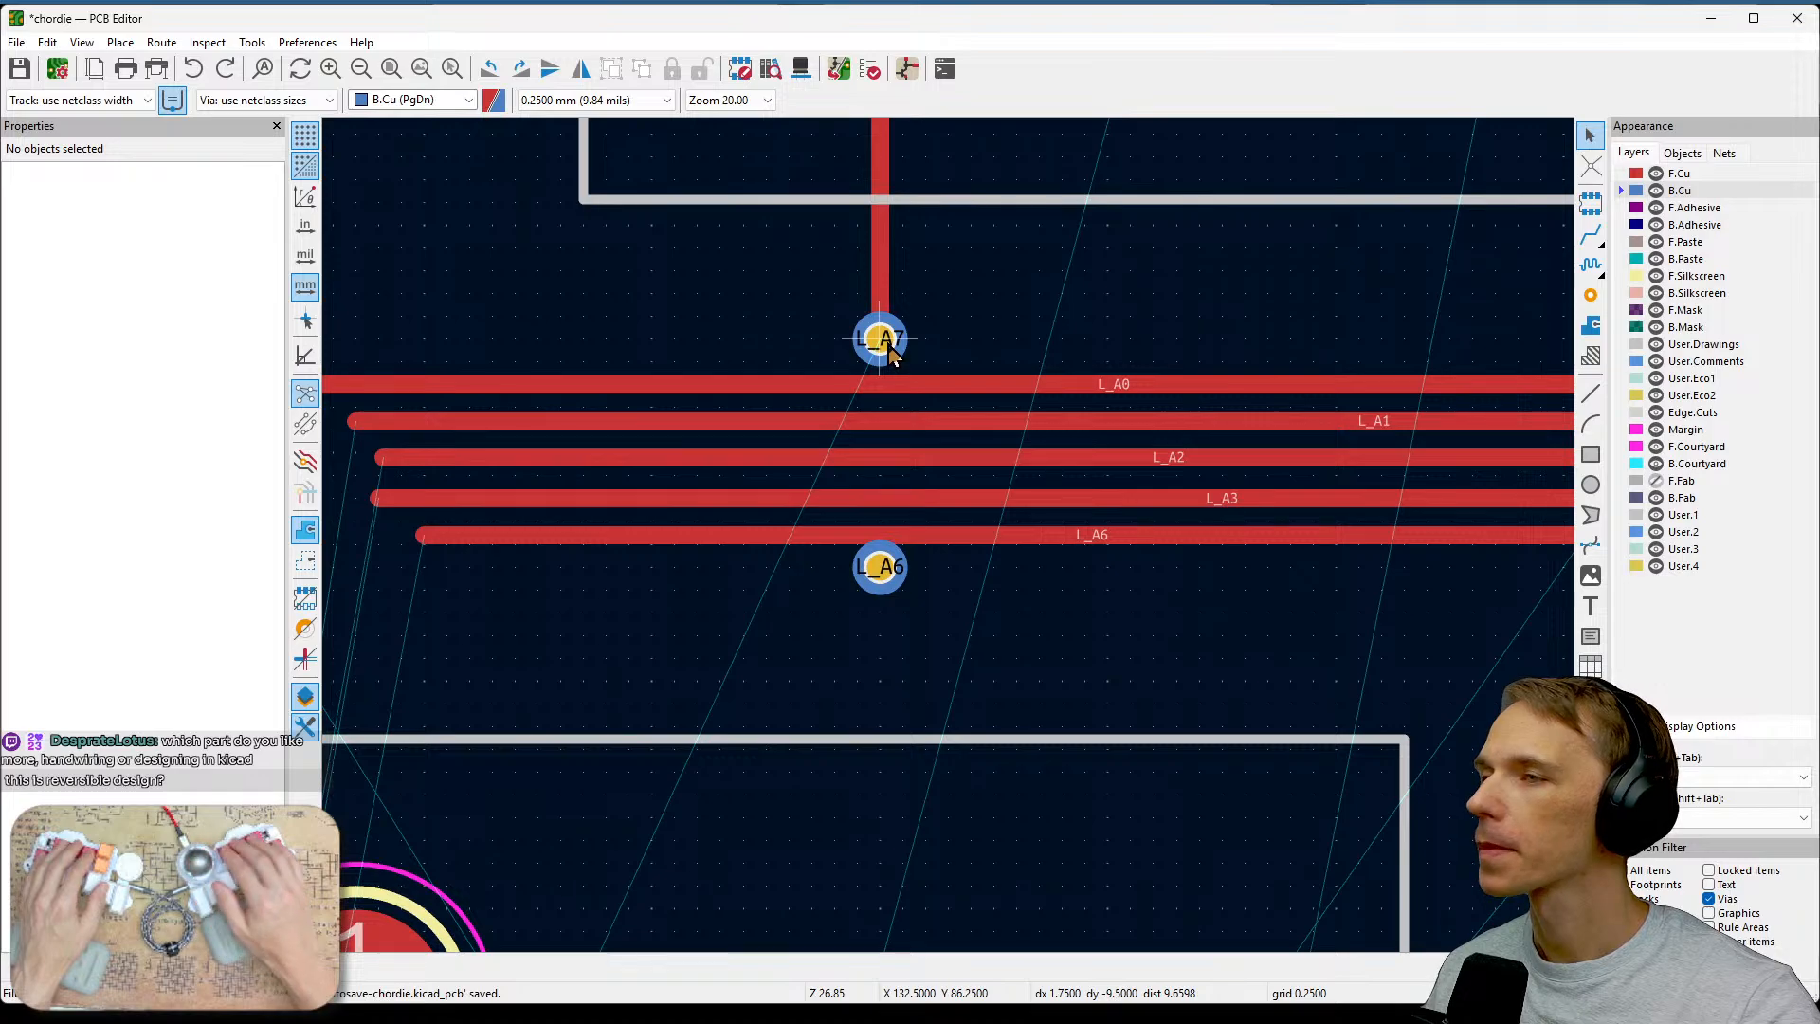
Route a B.Cu track from the lower via up to the upper L_A7 via, passing under the track bundle.
{"action": "key", "text": "x"}
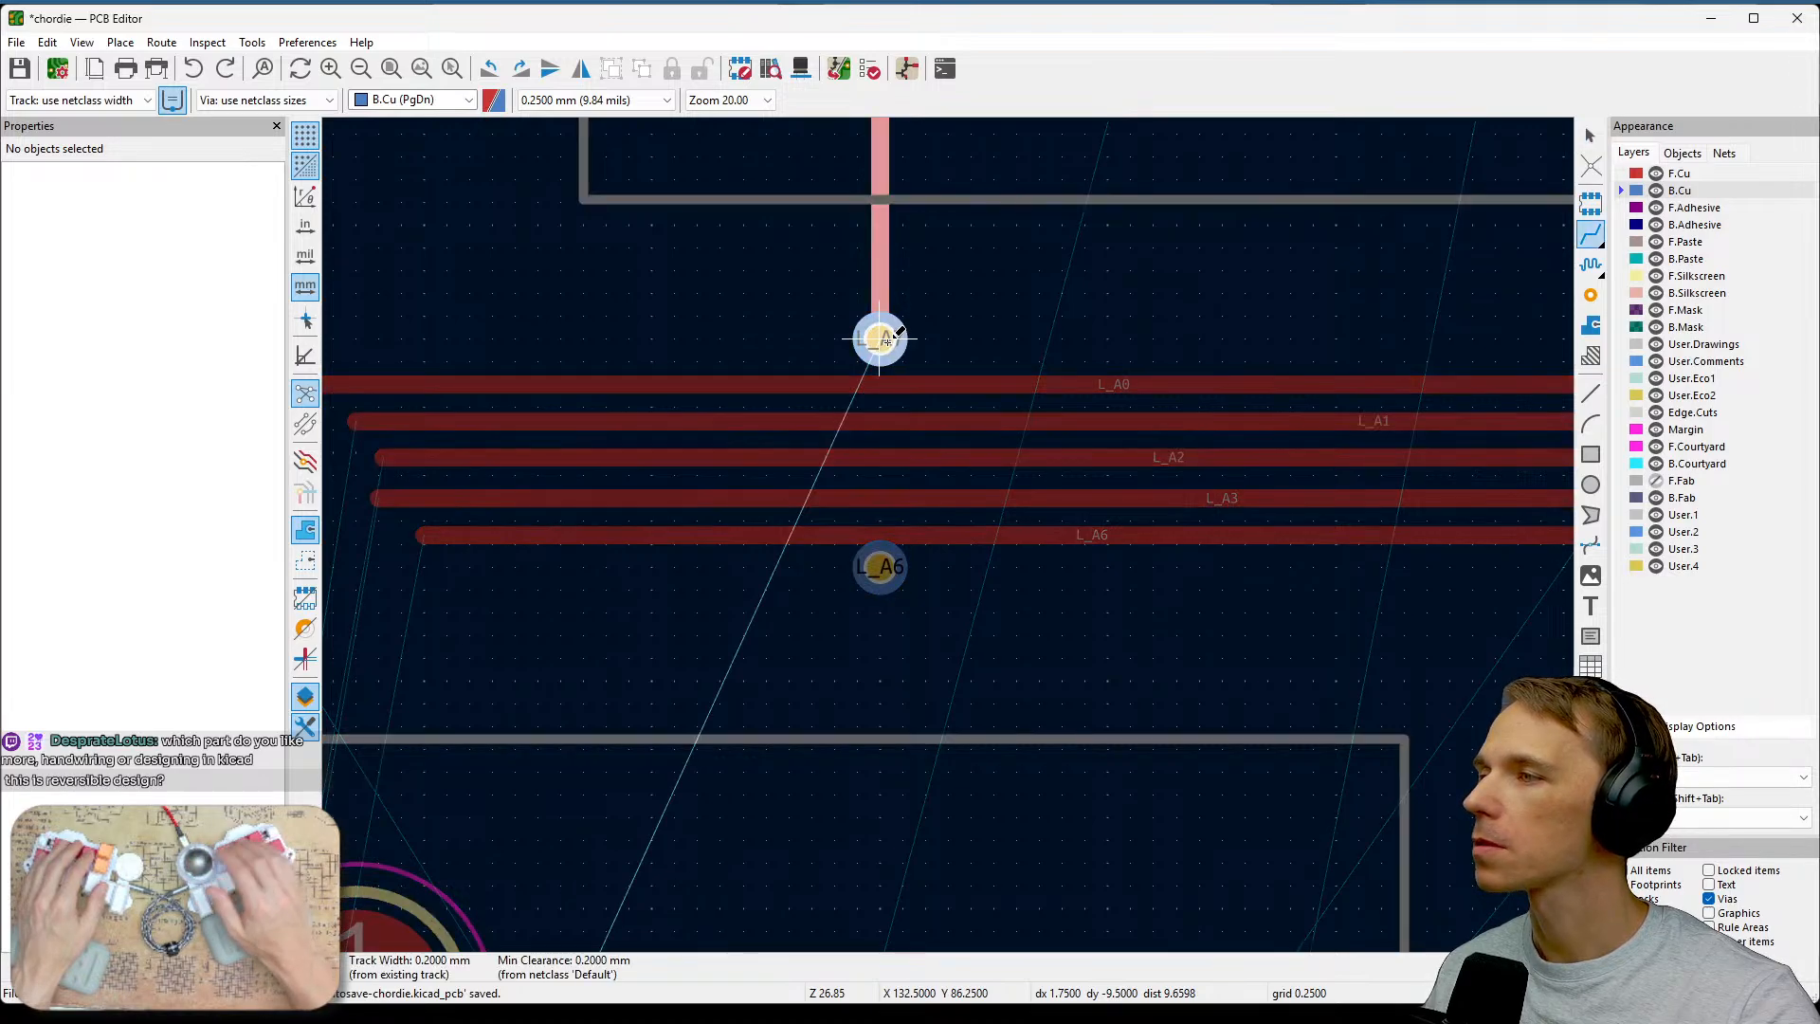
{"action": "left_click", "coordinate": [879, 569]}
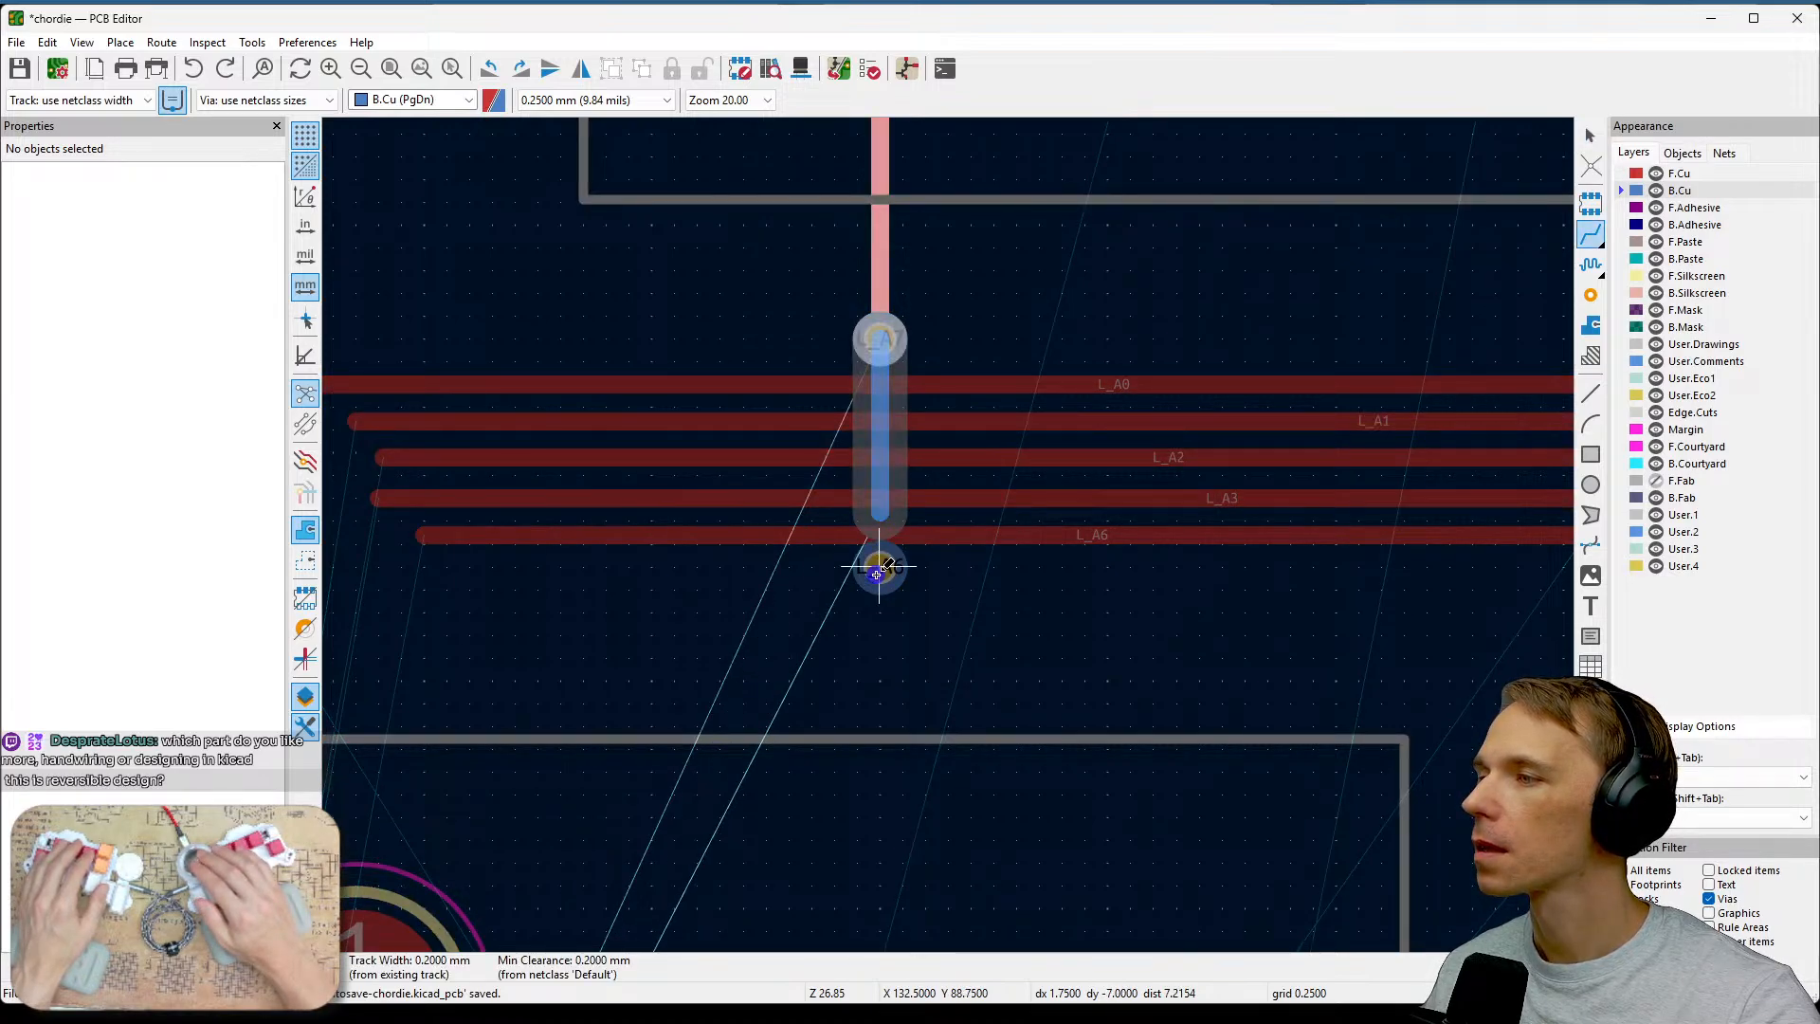
{"action": "key", "text": "Escape"}
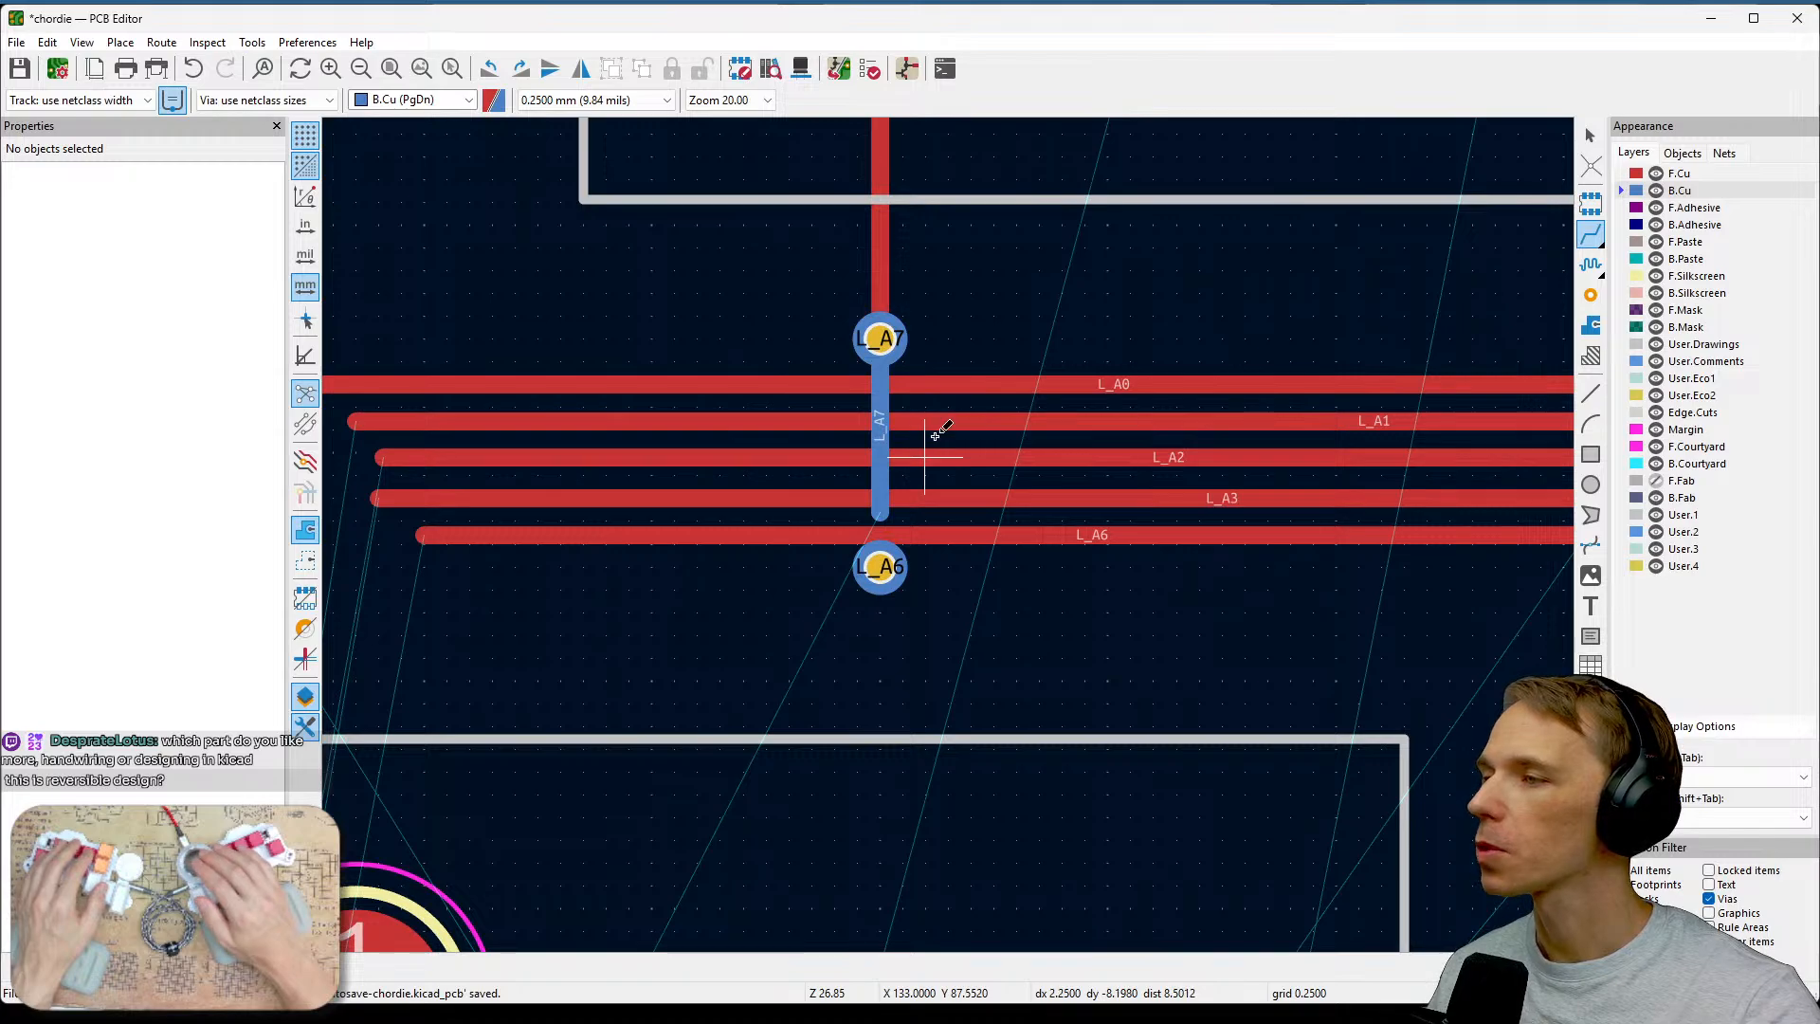
Delete the new B.Cu track segment between the two vias.
{"action": "key", "text": "Escape"}
{"action": "left_click", "coordinate": [884, 487]}
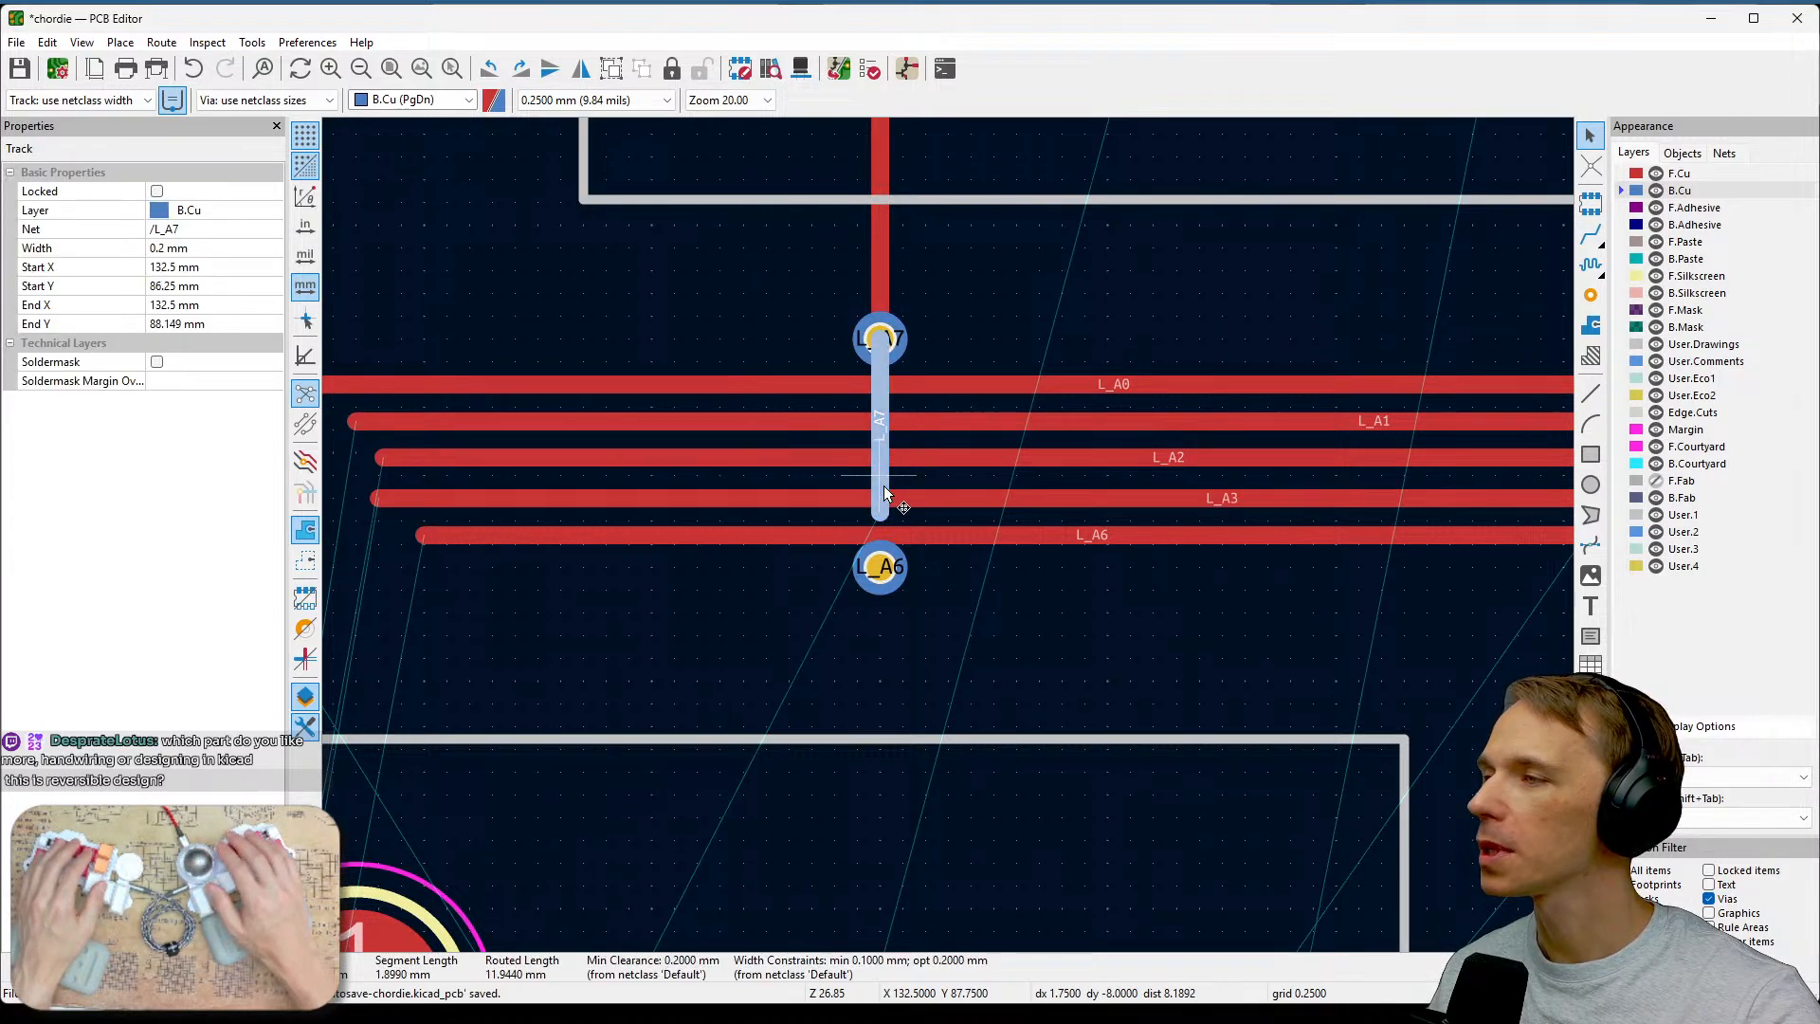
{"action": "key", "text": "Delete"}
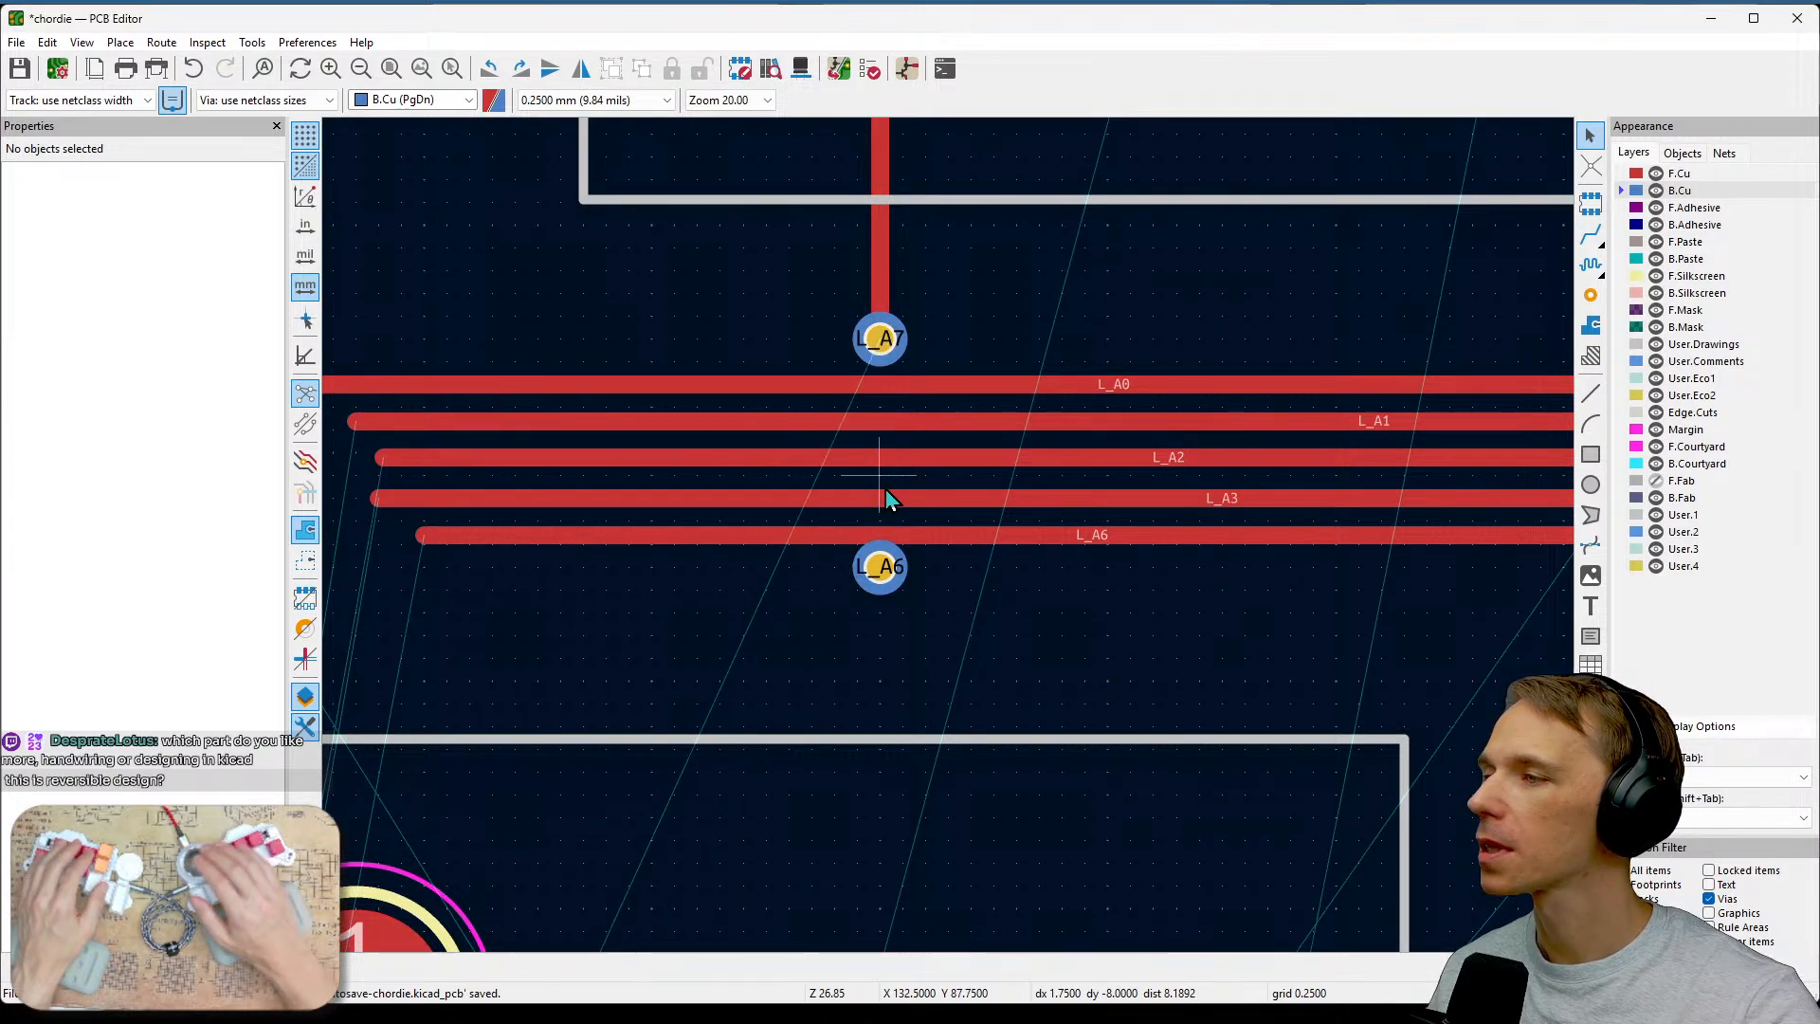
Move the lower via back down to its original spot below the track bundle.
{"action": "left_click_drag", "start_coordinate": [884, 567], "coordinate": [881, 588]}
{"action": "left_click", "coordinate": [878, 581]}
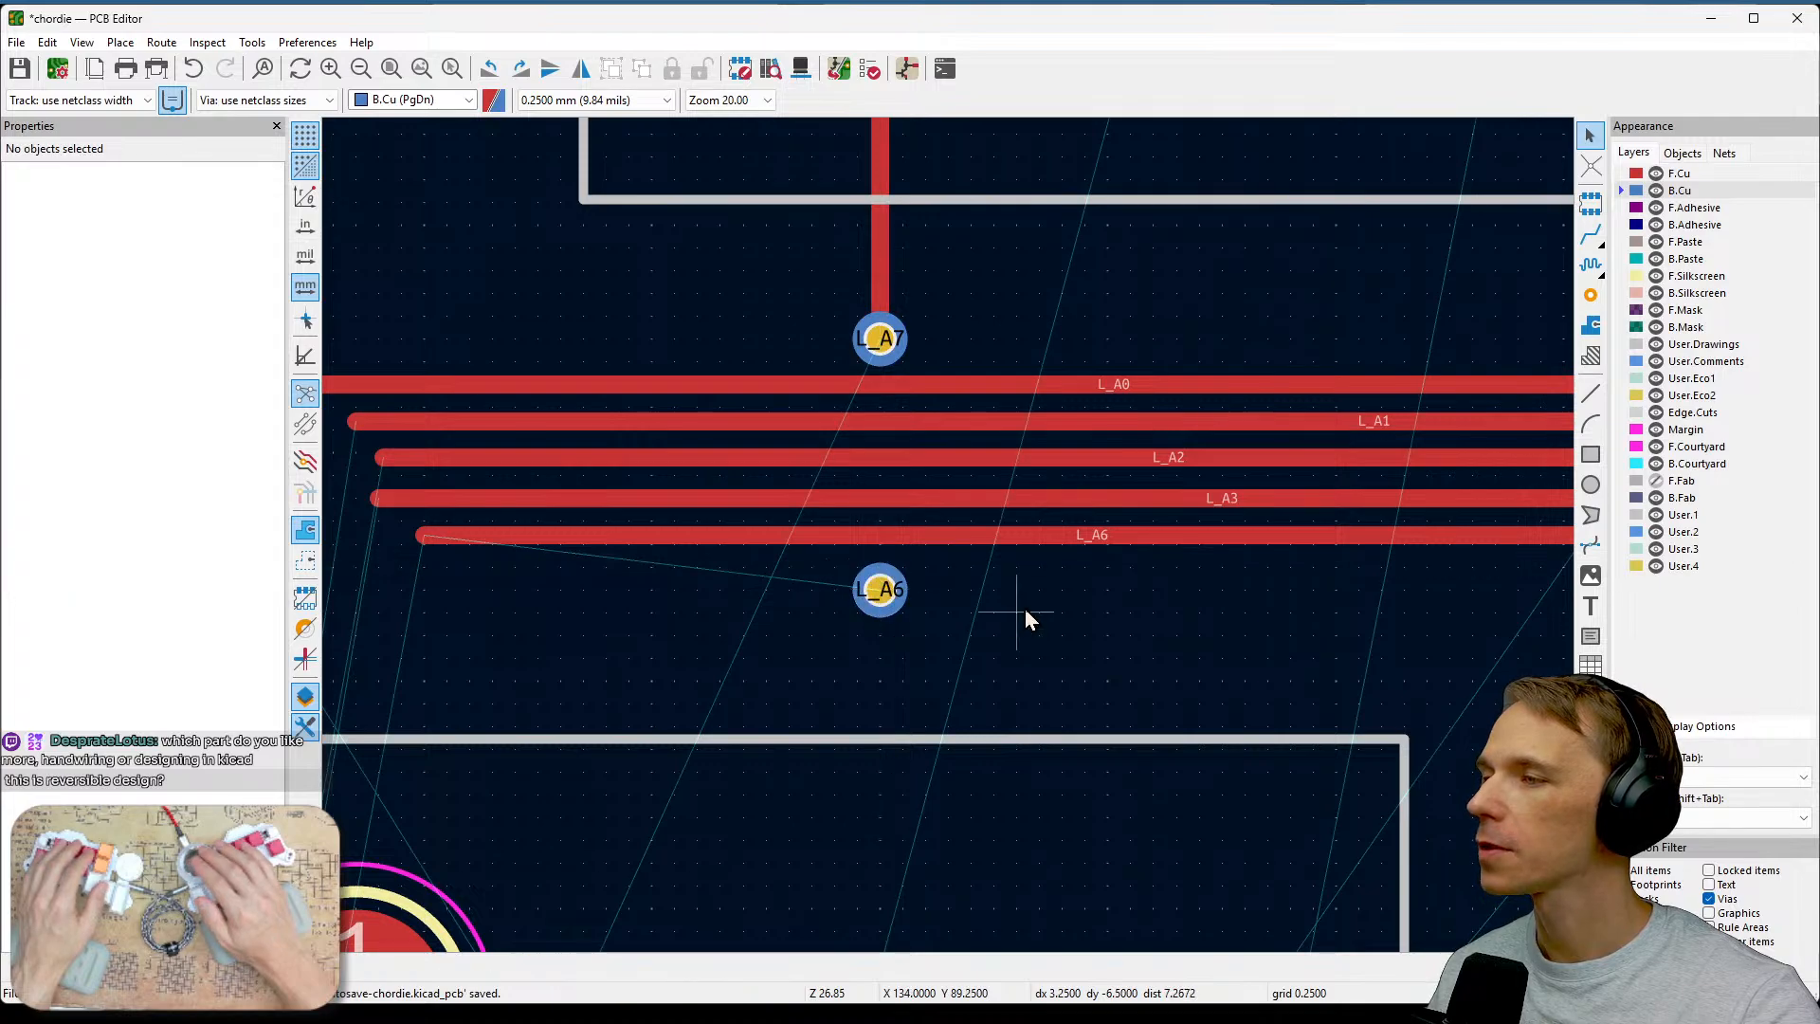
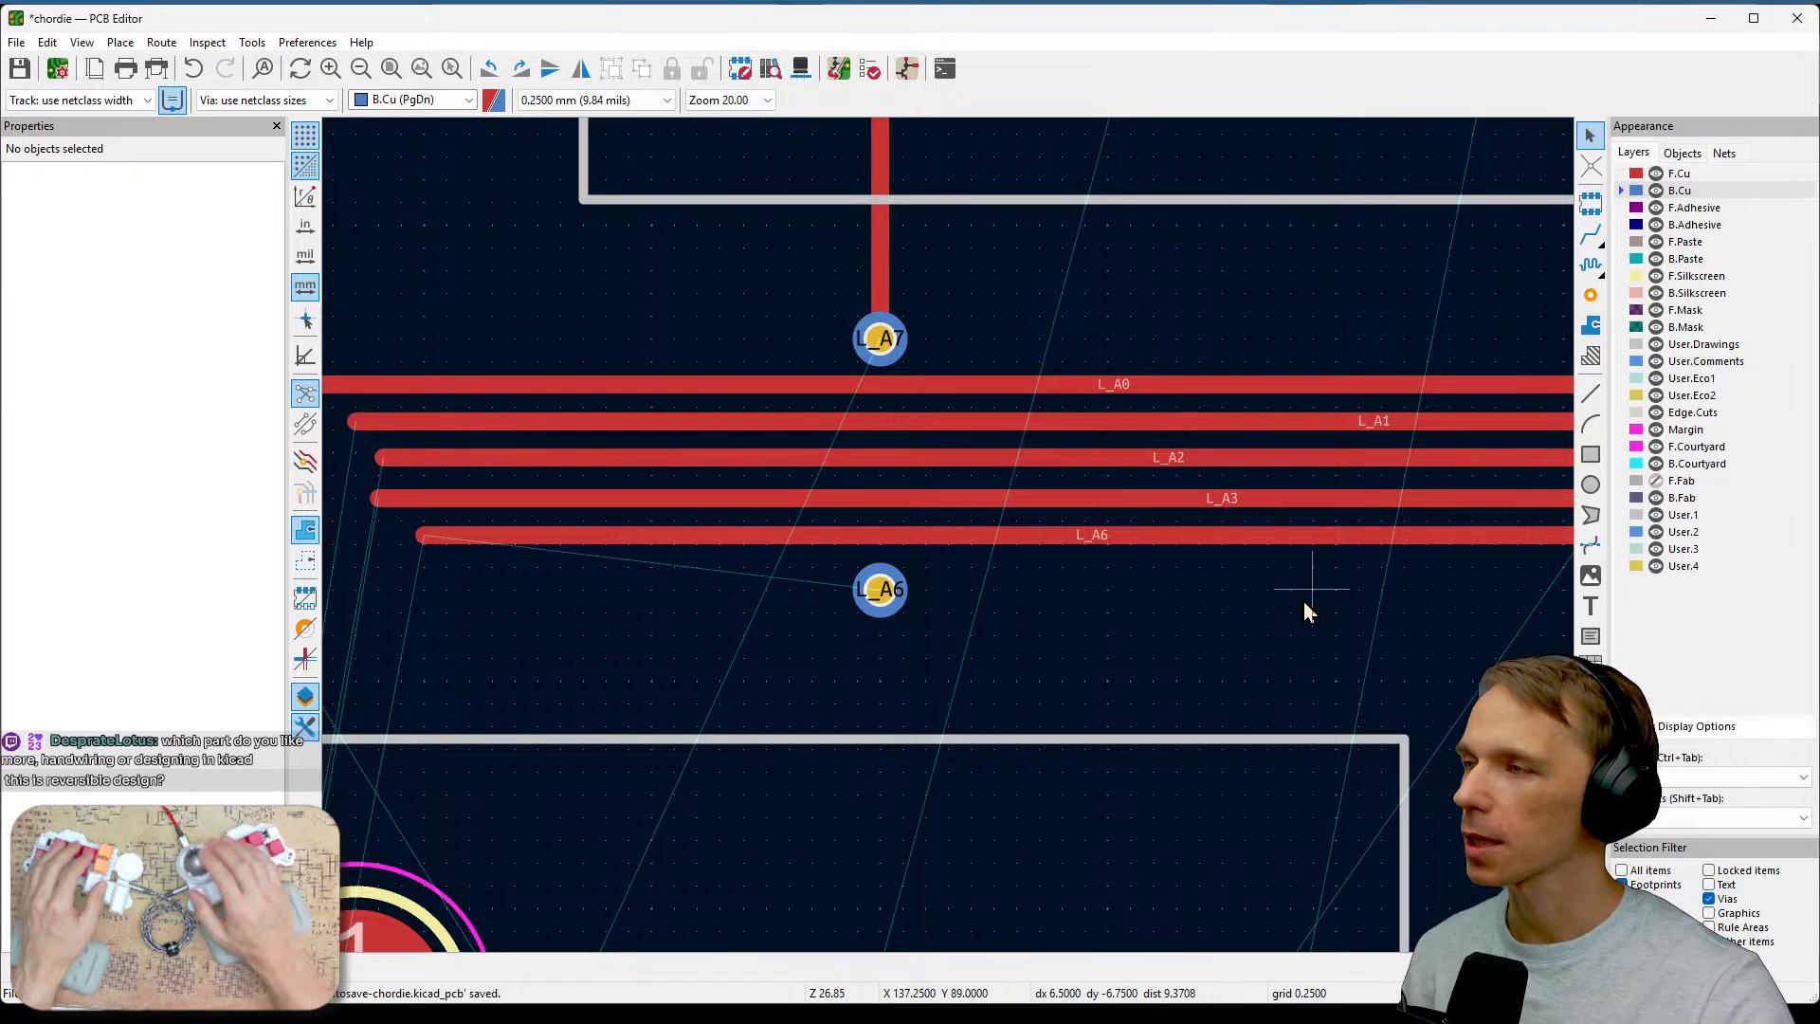
Run the design rules check and review the listed violations.
{"action": "left_click", "coordinate": [741, 70]}
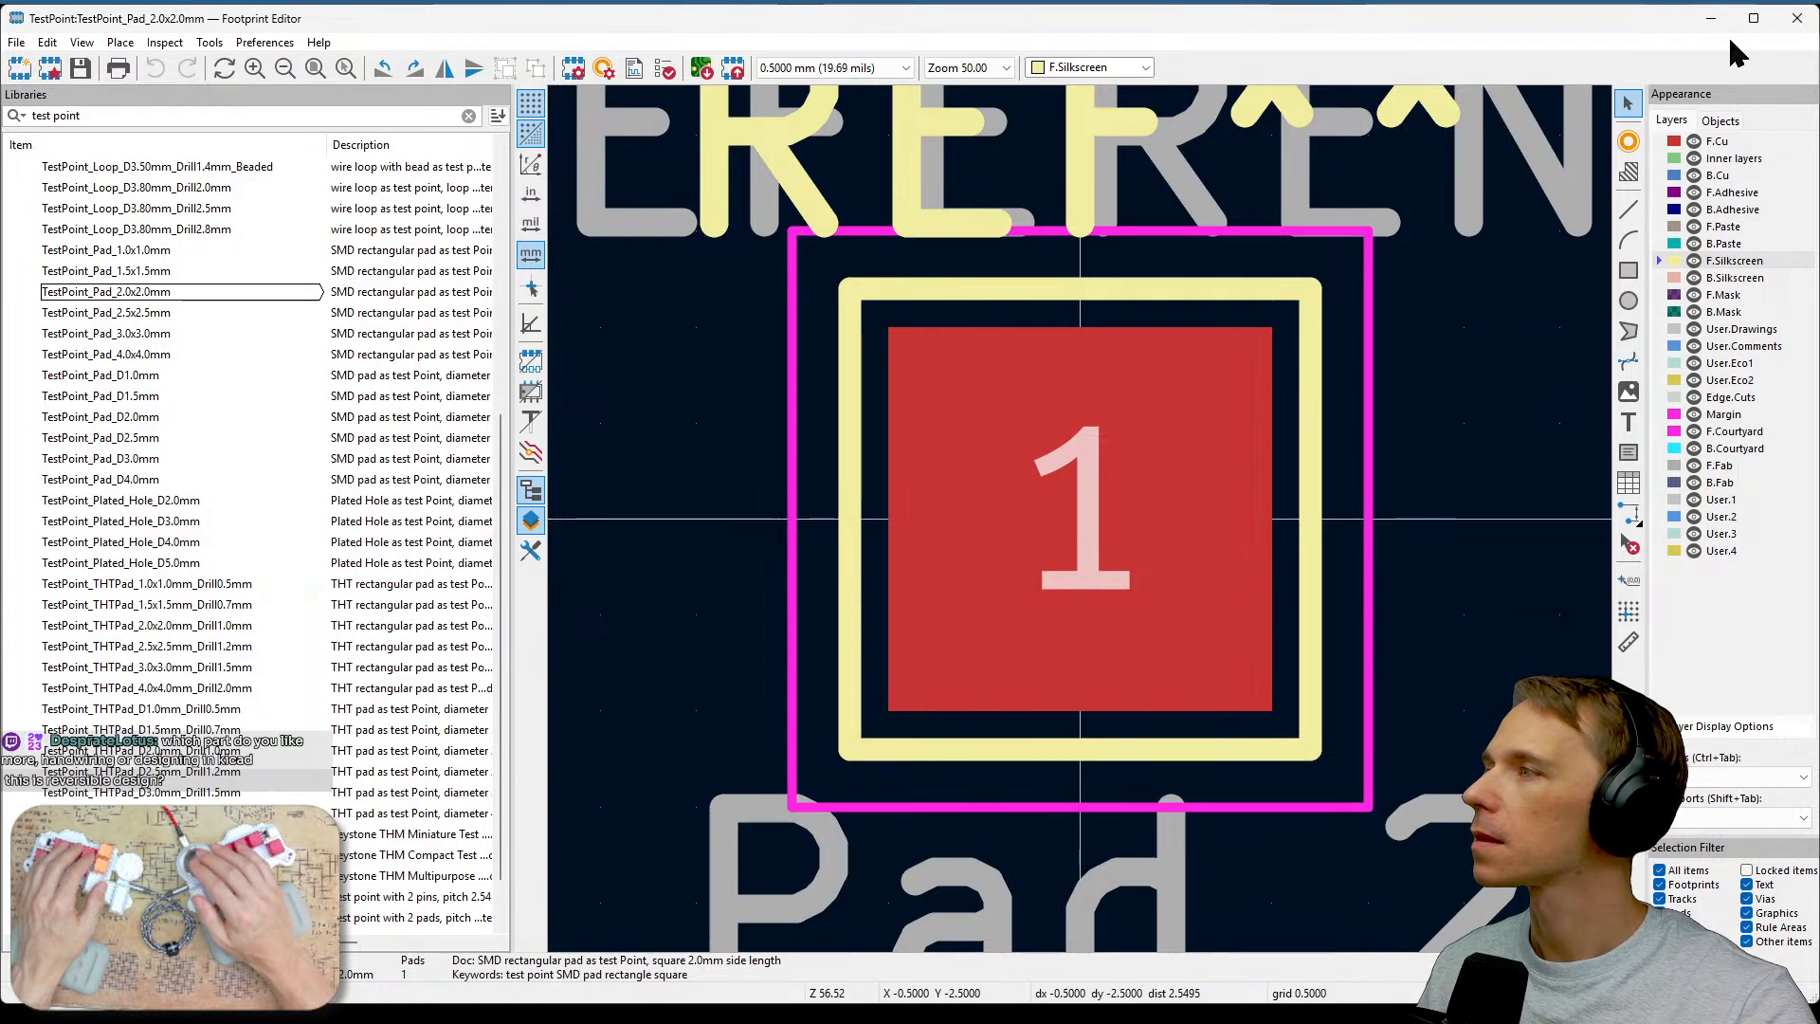
{"action": "left_click", "coordinate": [1796, 18]}
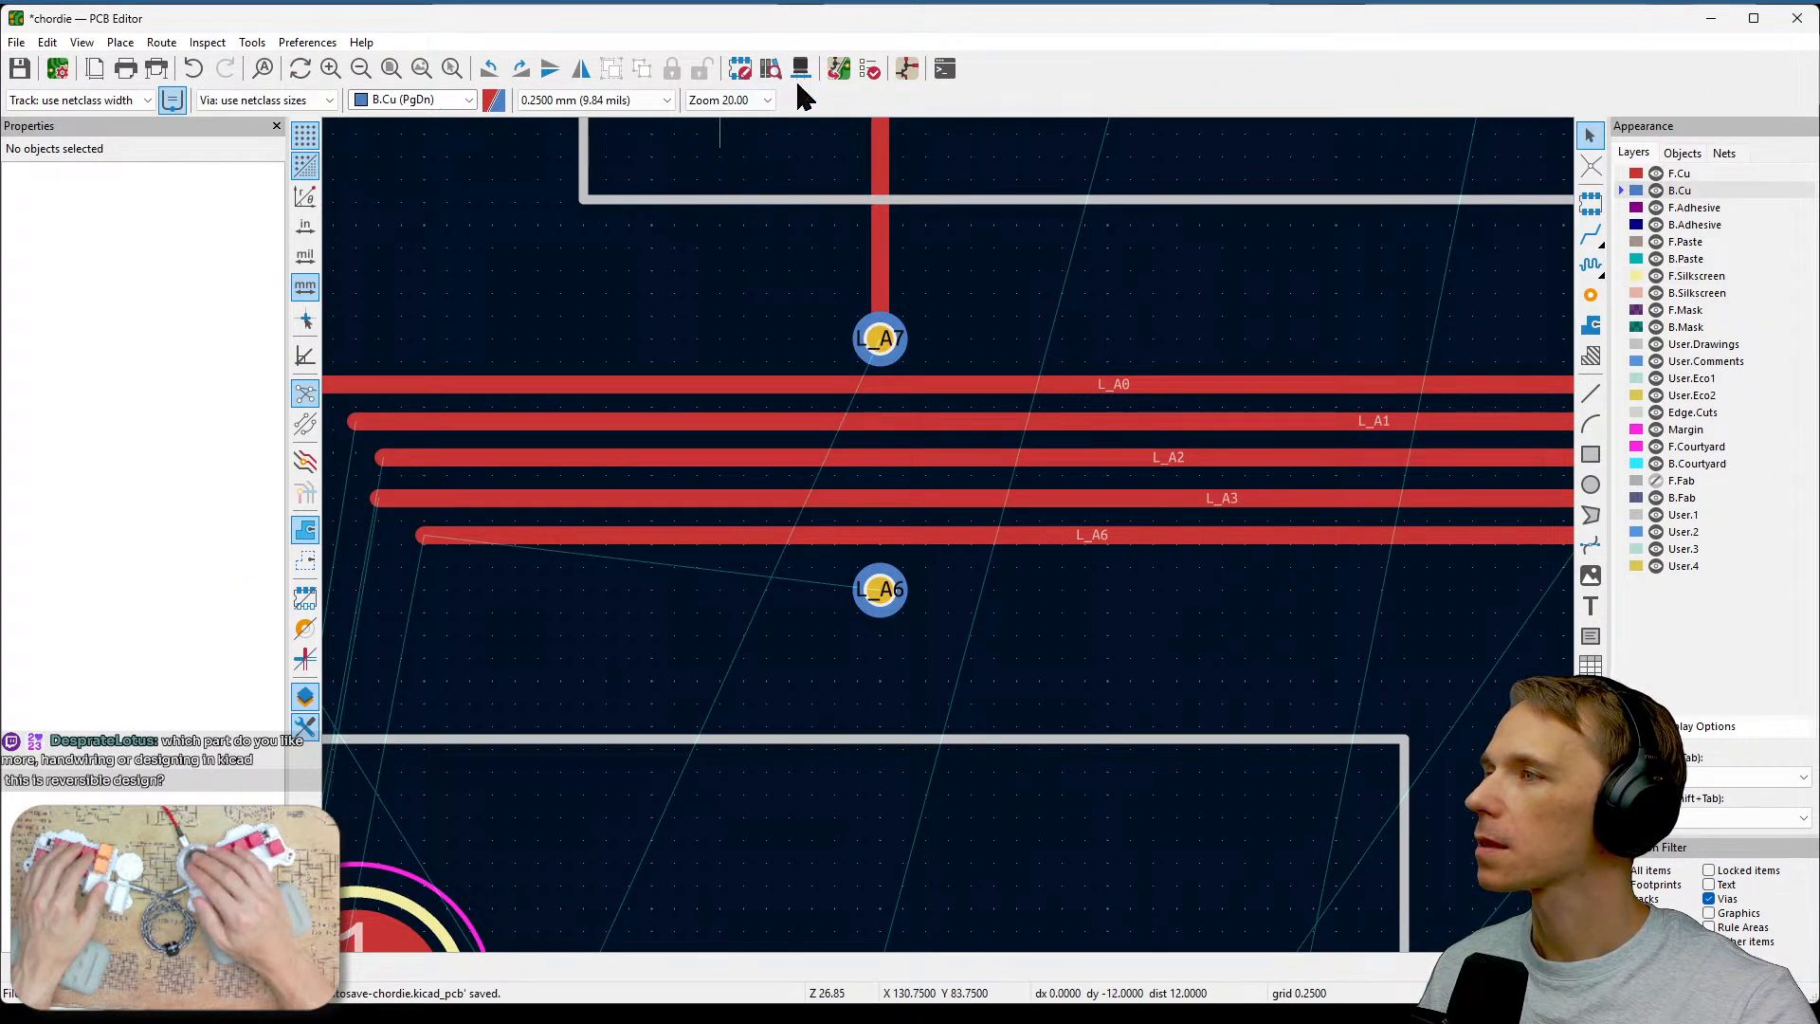
{"action": "left_click", "coordinate": [869, 68]}
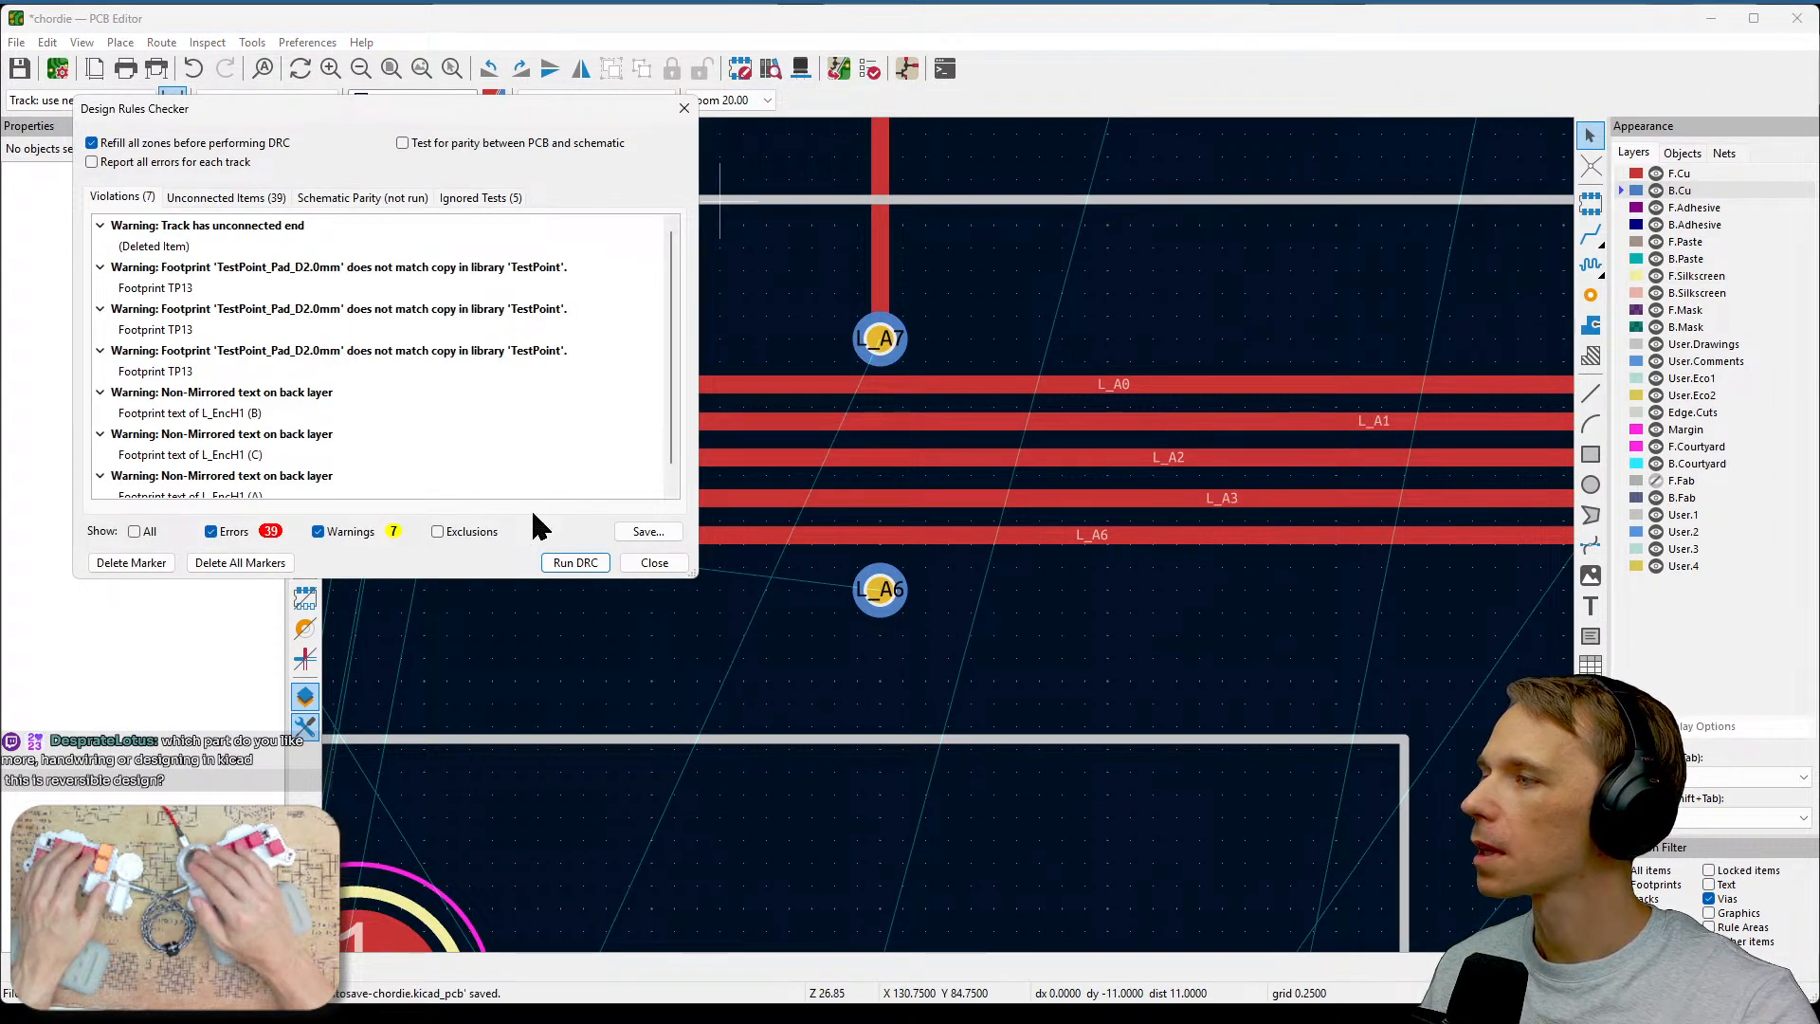
{"action": "left_click", "coordinate": [568, 569]}
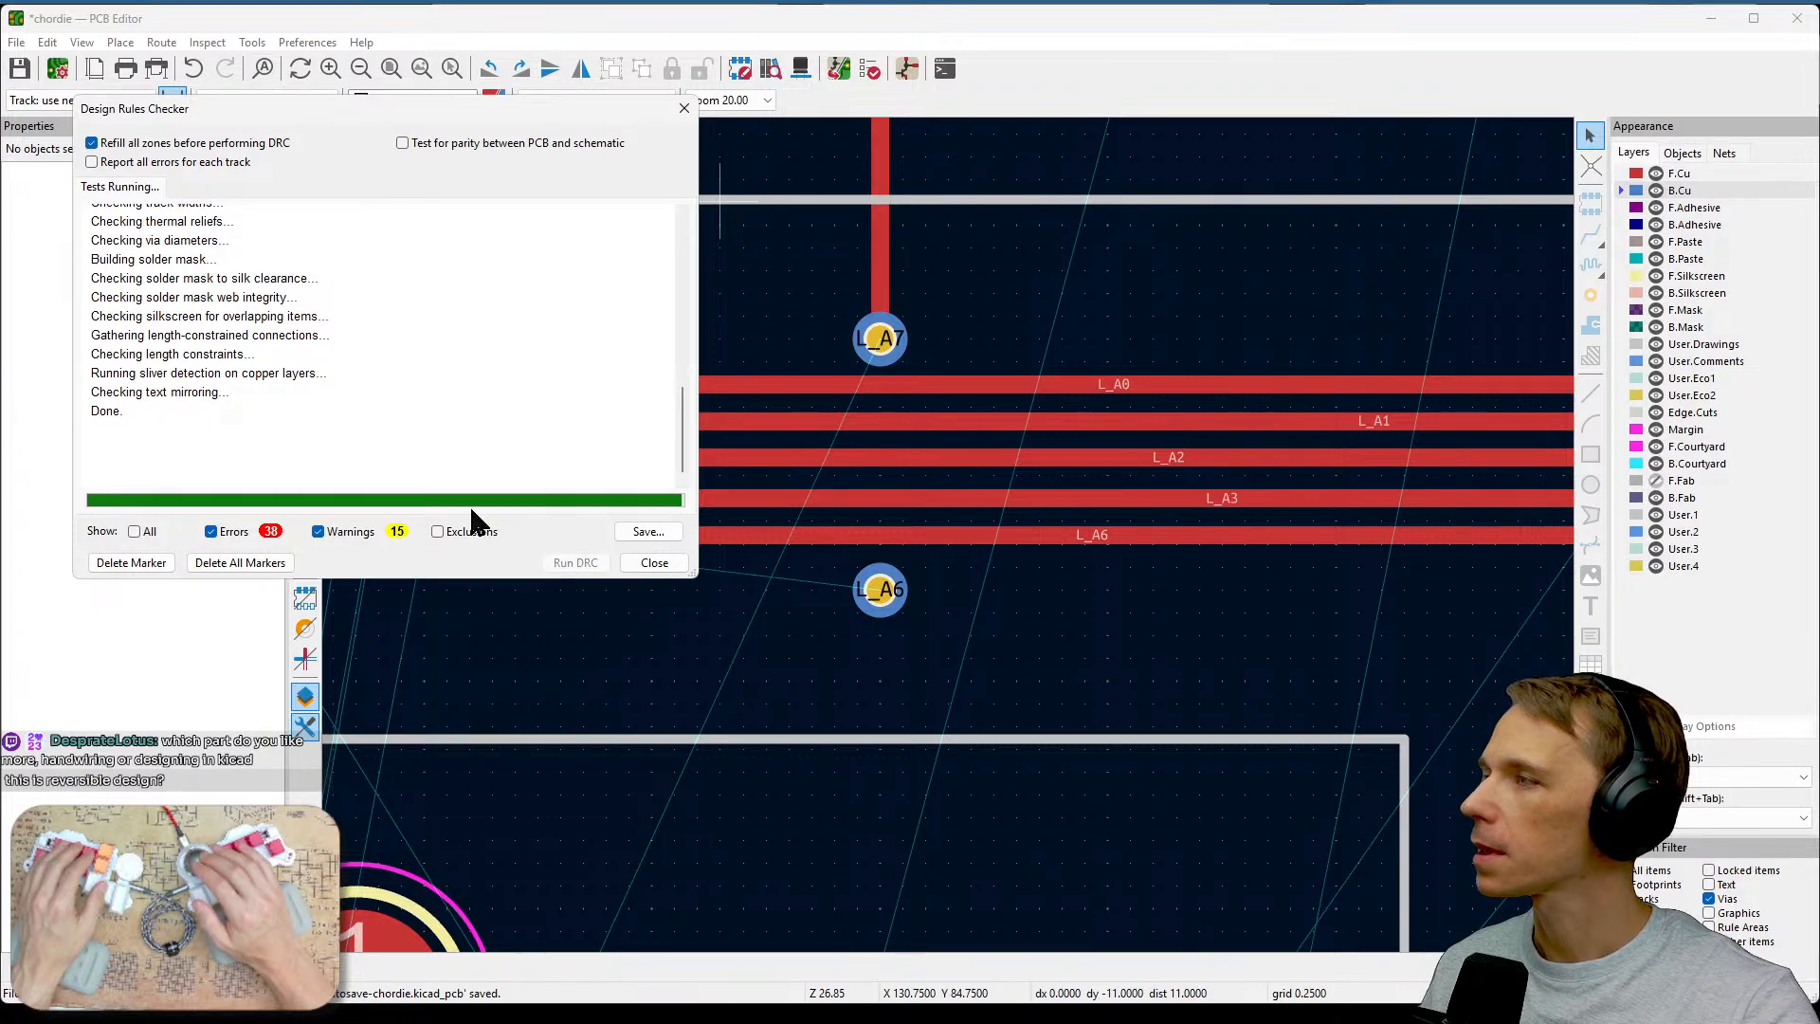
{"action": "scroll", "coordinate": [323, 362], "scroll_direction": "down", "scroll_amount": 3}
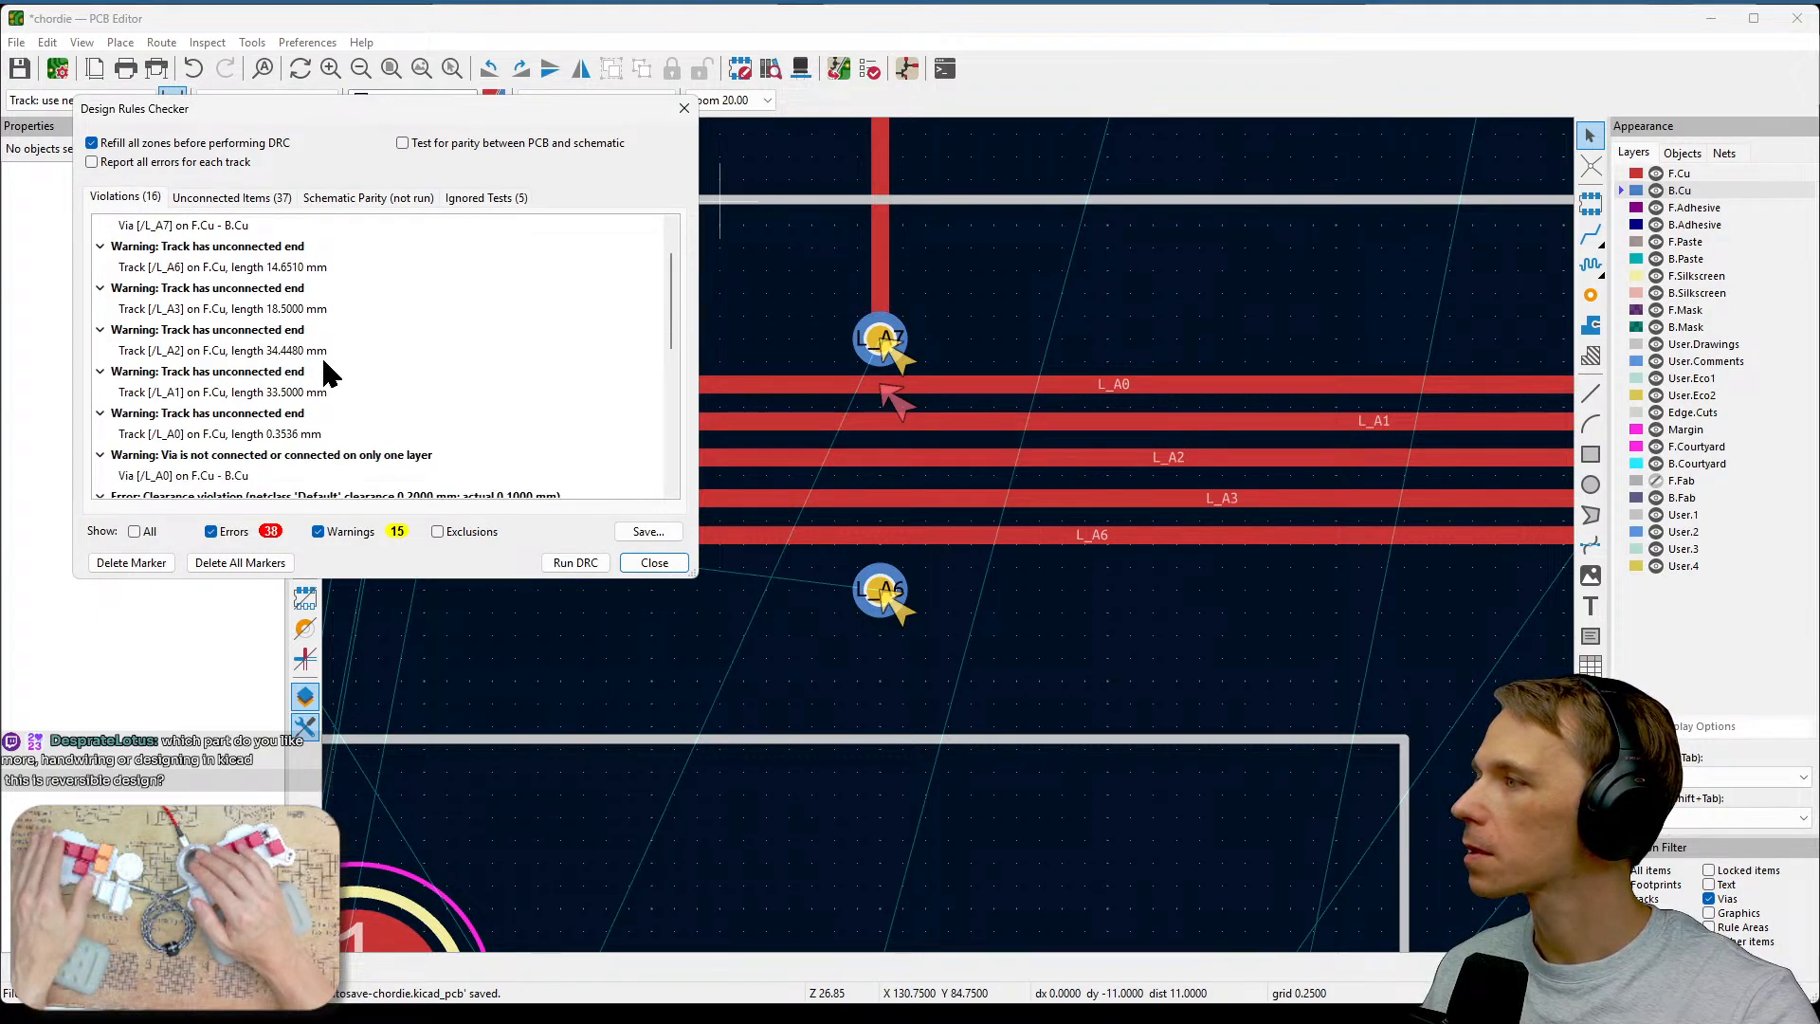
{"action": "left_click", "coordinate": [283, 375]}
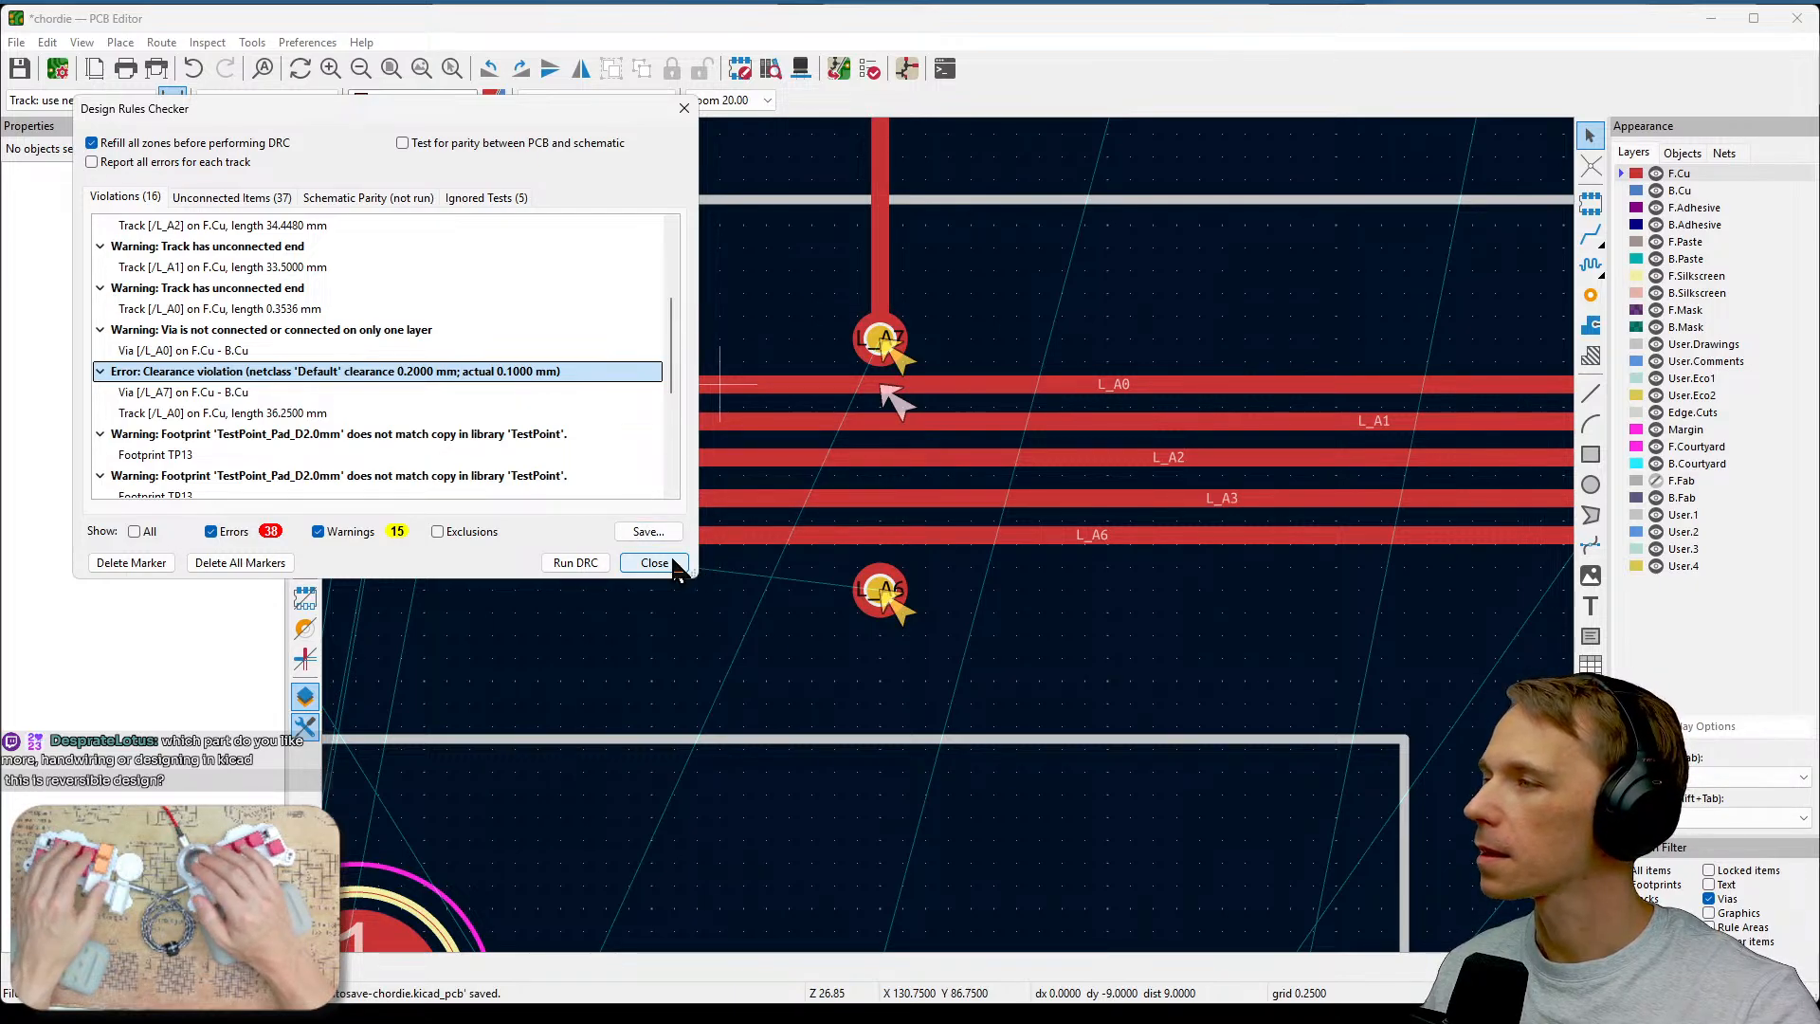
{"action": "scroll", "coordinate": [566, 411], "scroll_direction": "down", "scroll_amount": 4}
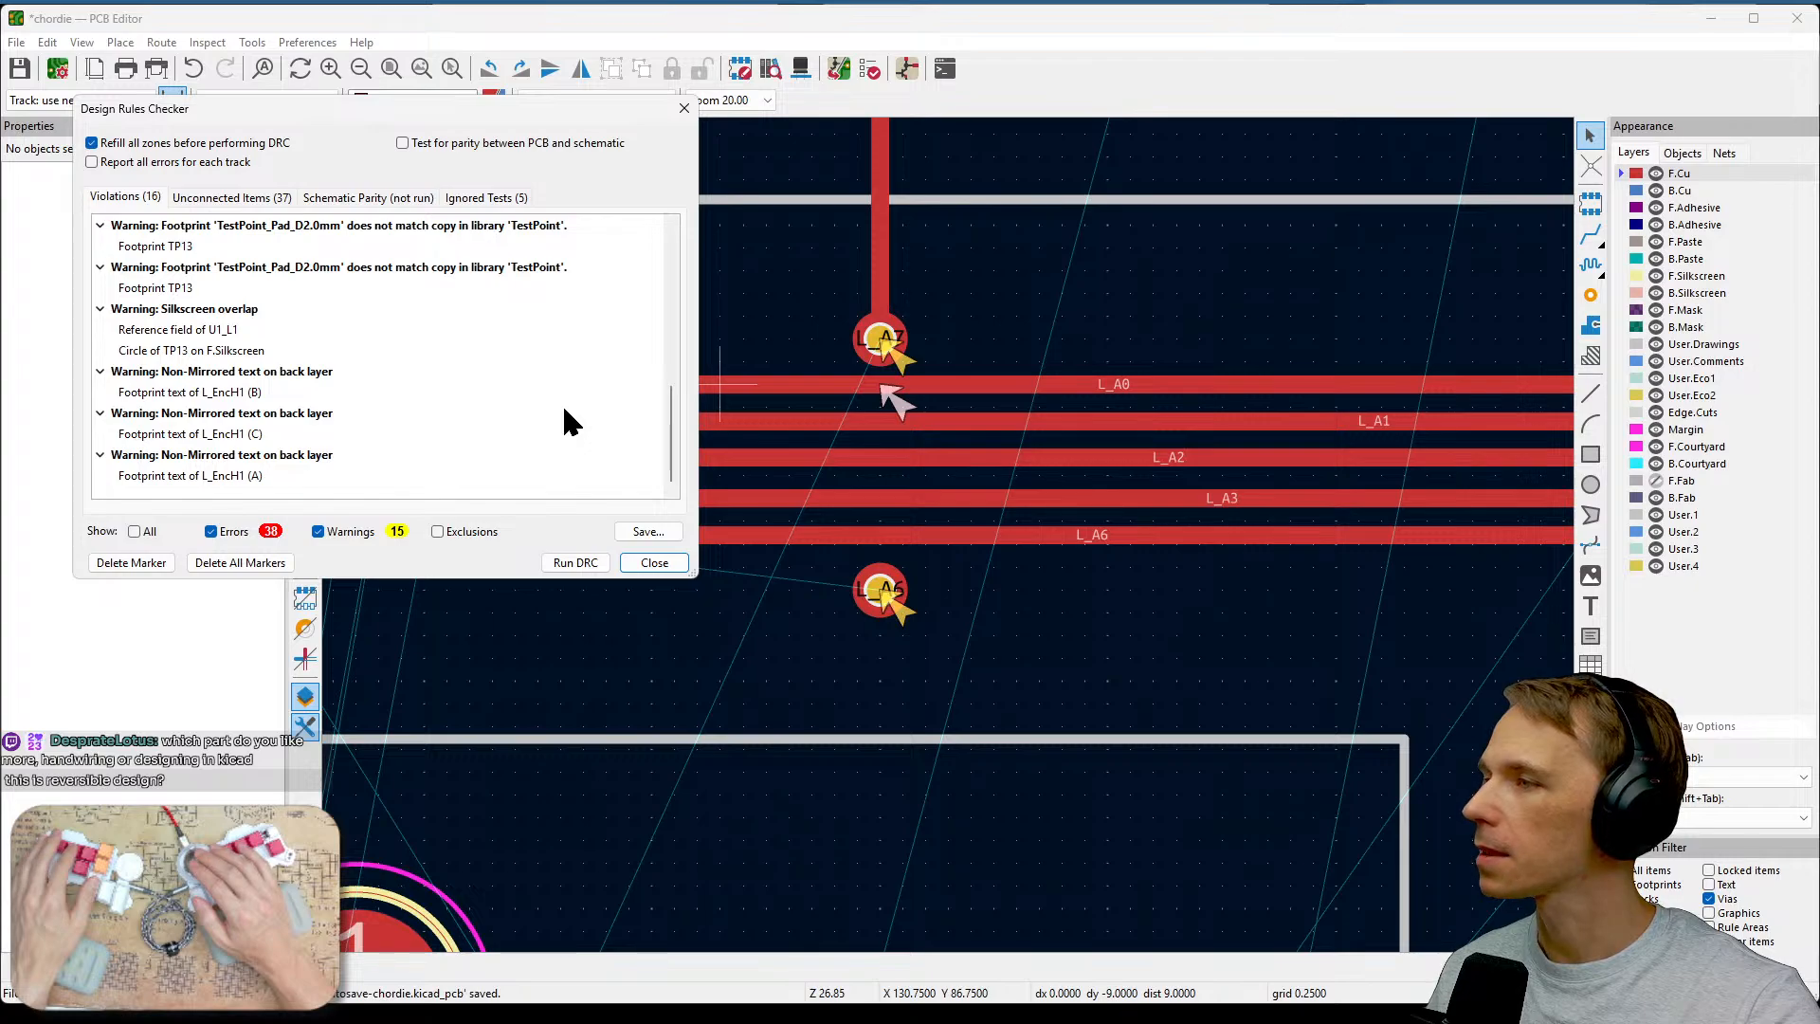
{"action": "left_click", "coordinate": [653, 562]}
Move the upper L_A7 via up slightly, further above the track bundle.
{"action": "middle_click_drag", "start_coordinate": [959, 328], "coordinate": [1033, 343]}
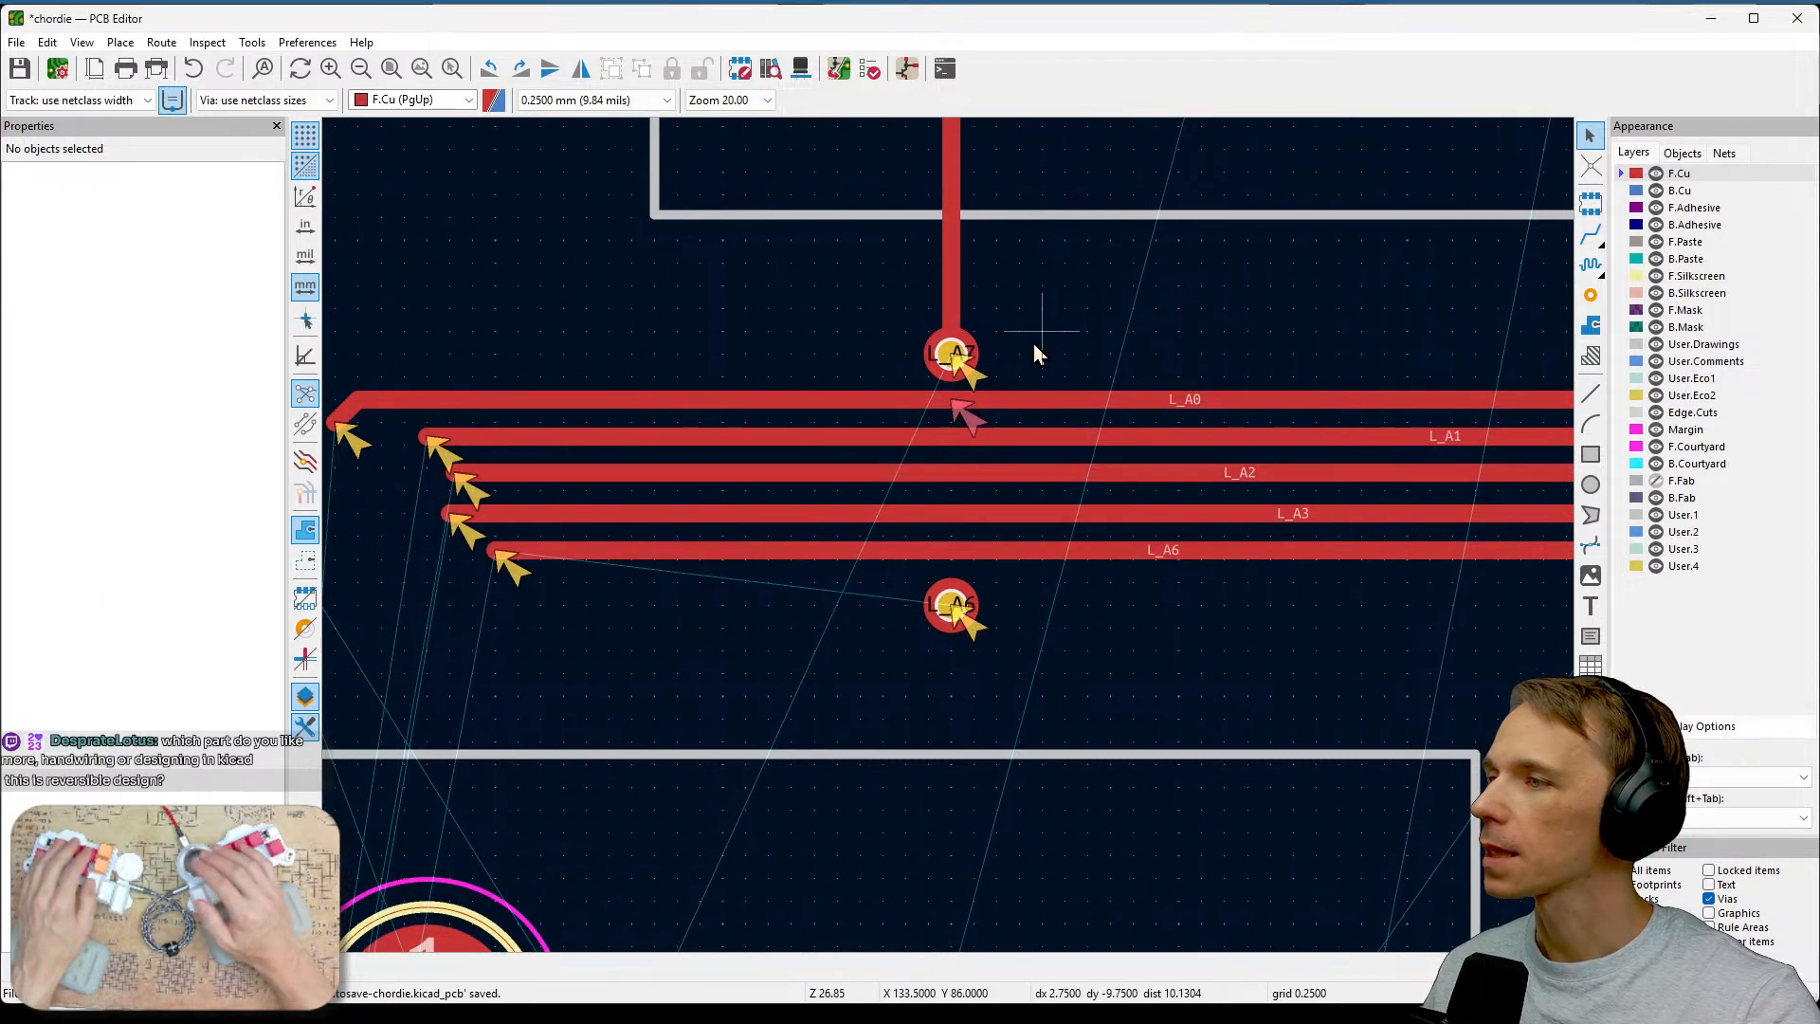
{"action": "left_click", "coordinate": [953, 356]}
{"action": "left_click_drag", "start_coordinate": [949, 354], "coordinate": [965, 306]}
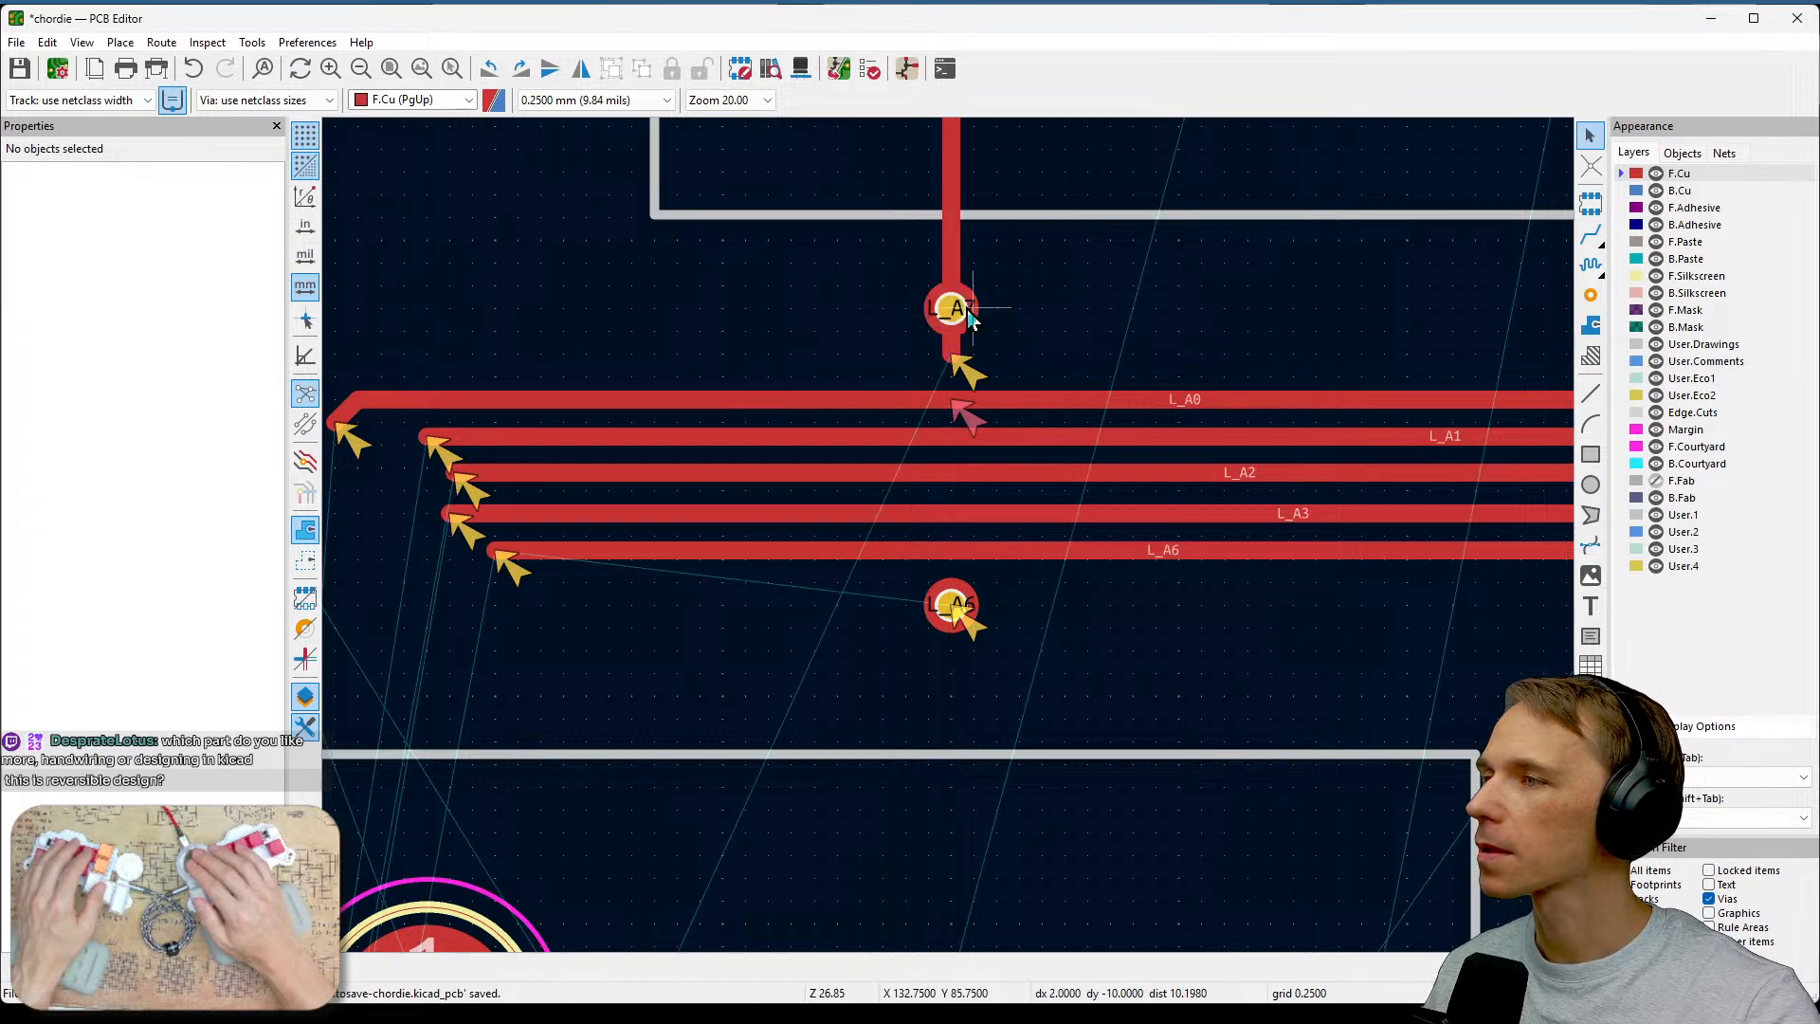
{"action": "left_click", "coordinate": [952, 357]}
{"action": "key", "text": "Escape"}
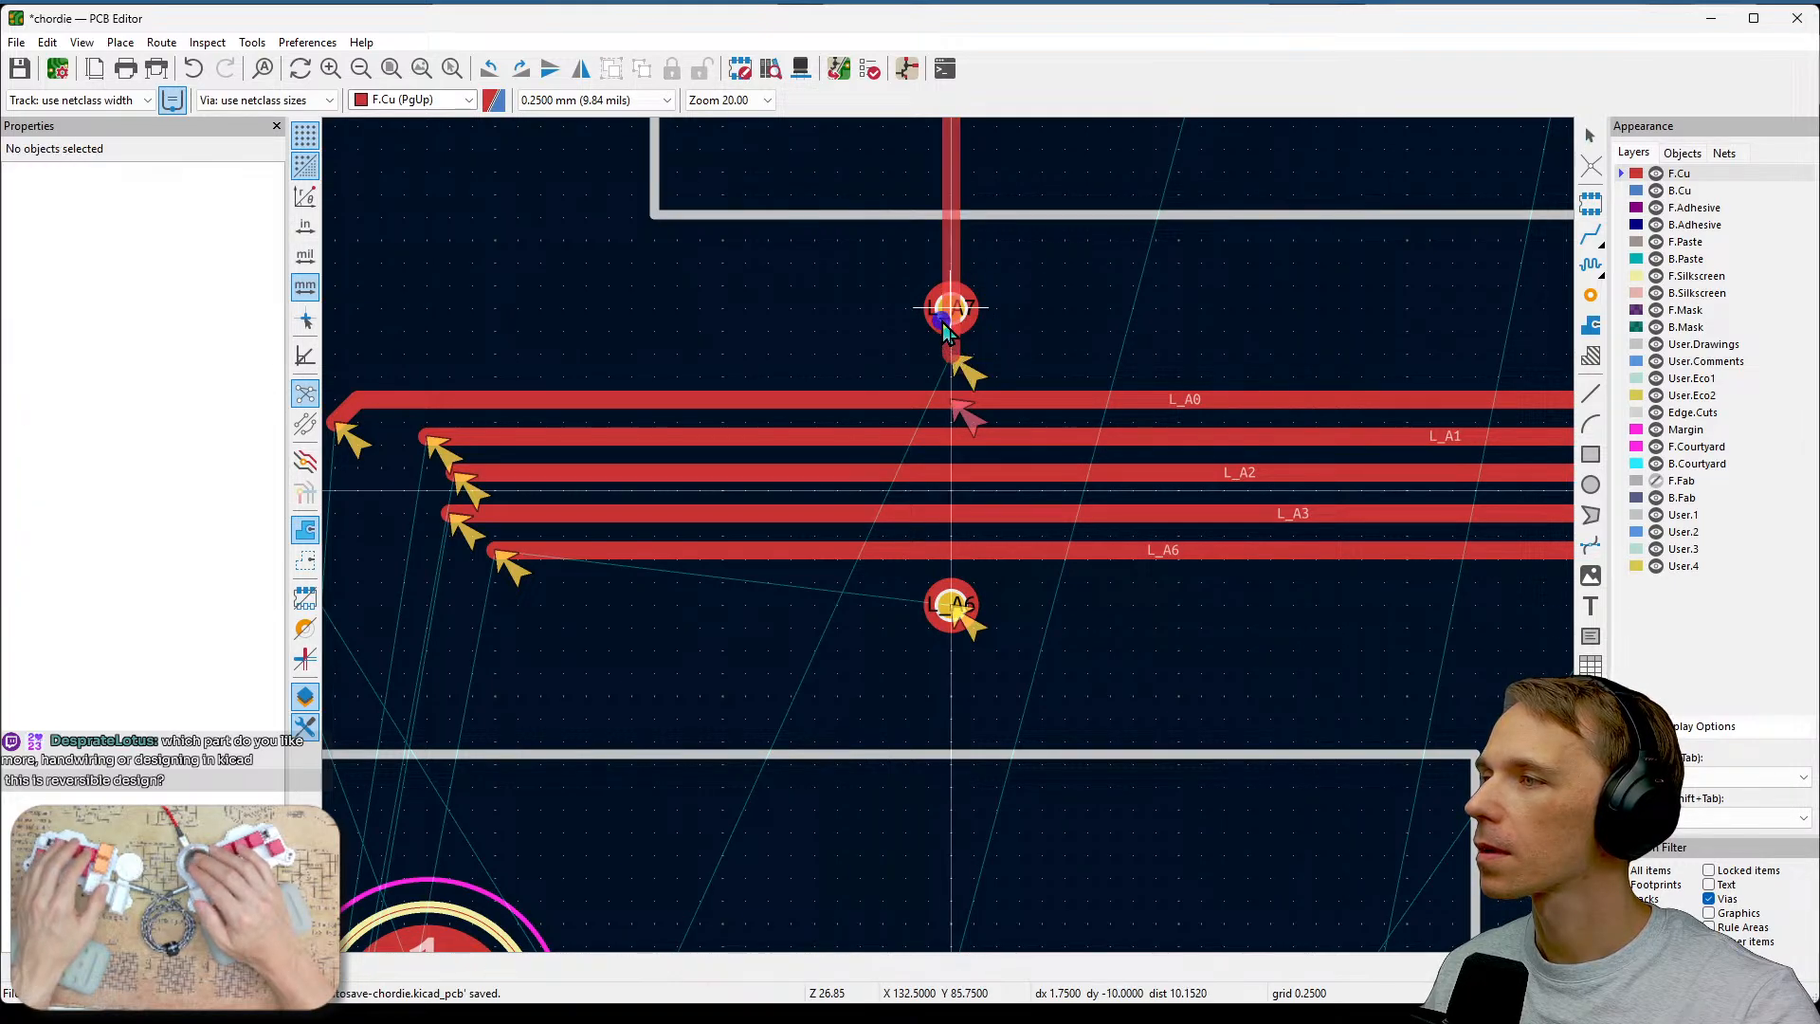
Inspect the properties of the F.Cu L_A7 track ending below the upper via.
{"action": "scroll", "coordinate": [1051, 308], "scroll_direction": "up", "scroll_amount": 2}
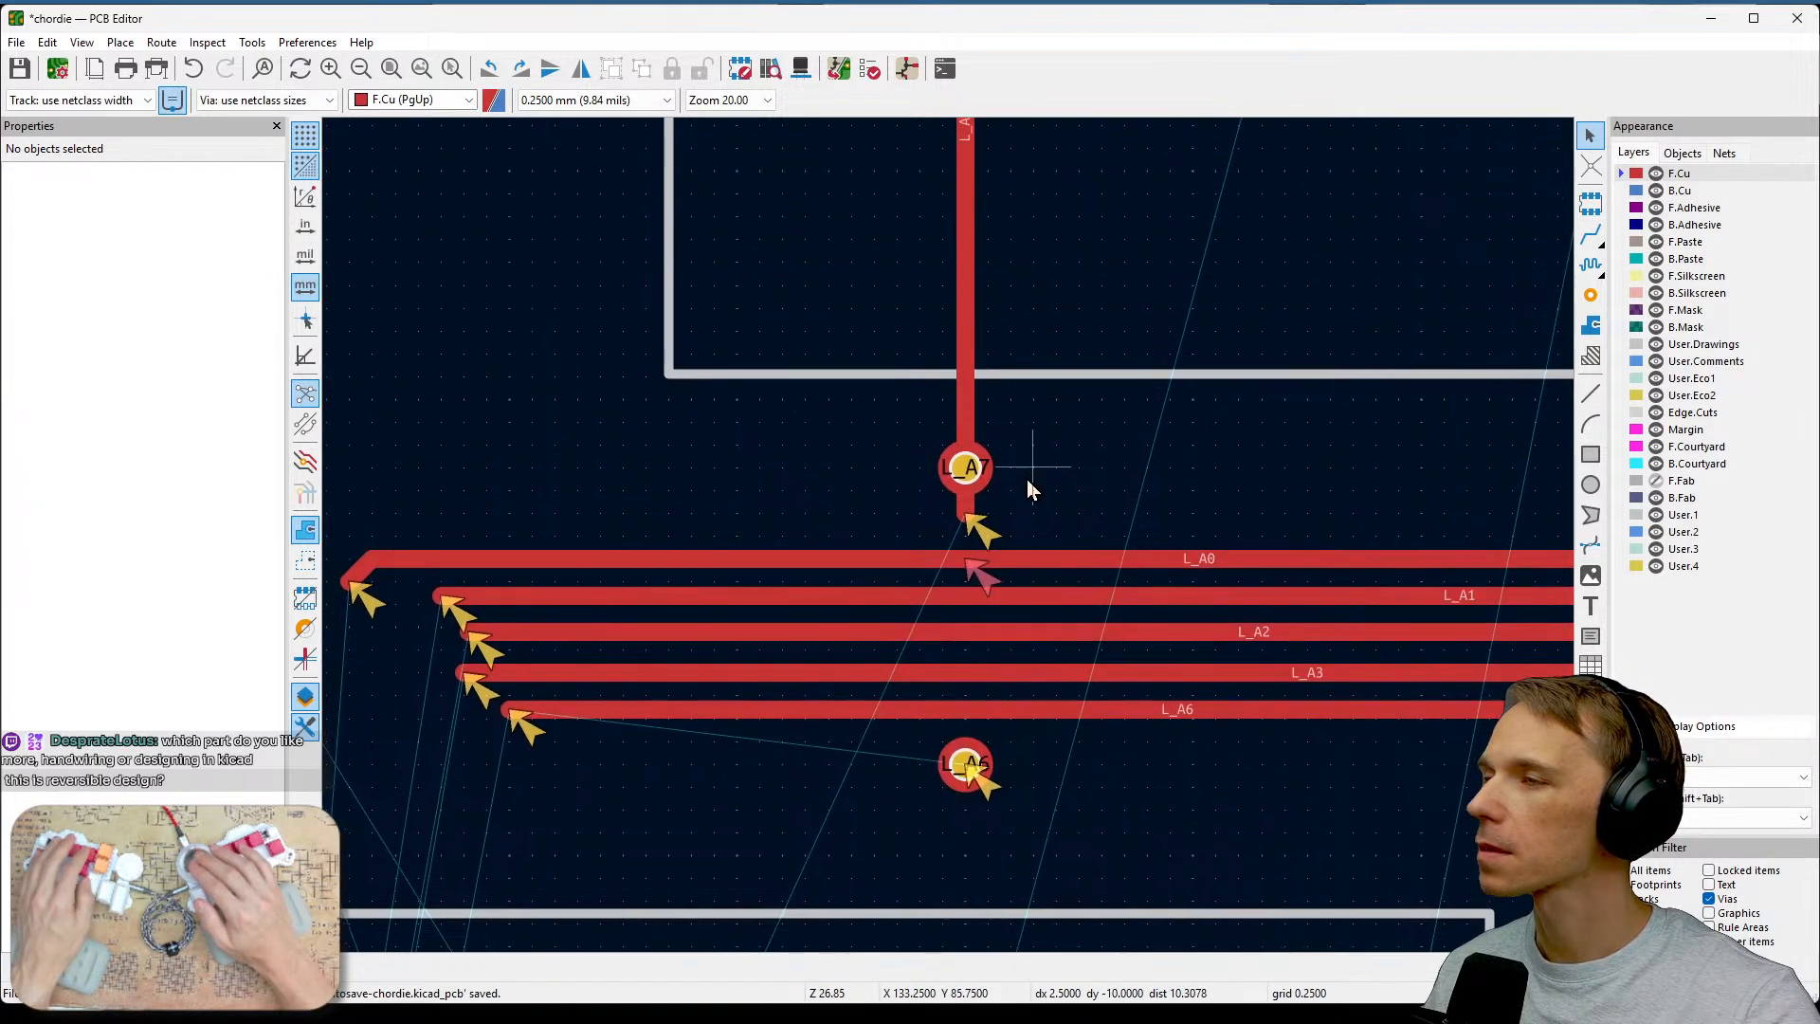
{"action": "left_click", "coordinate": [945, 537]}
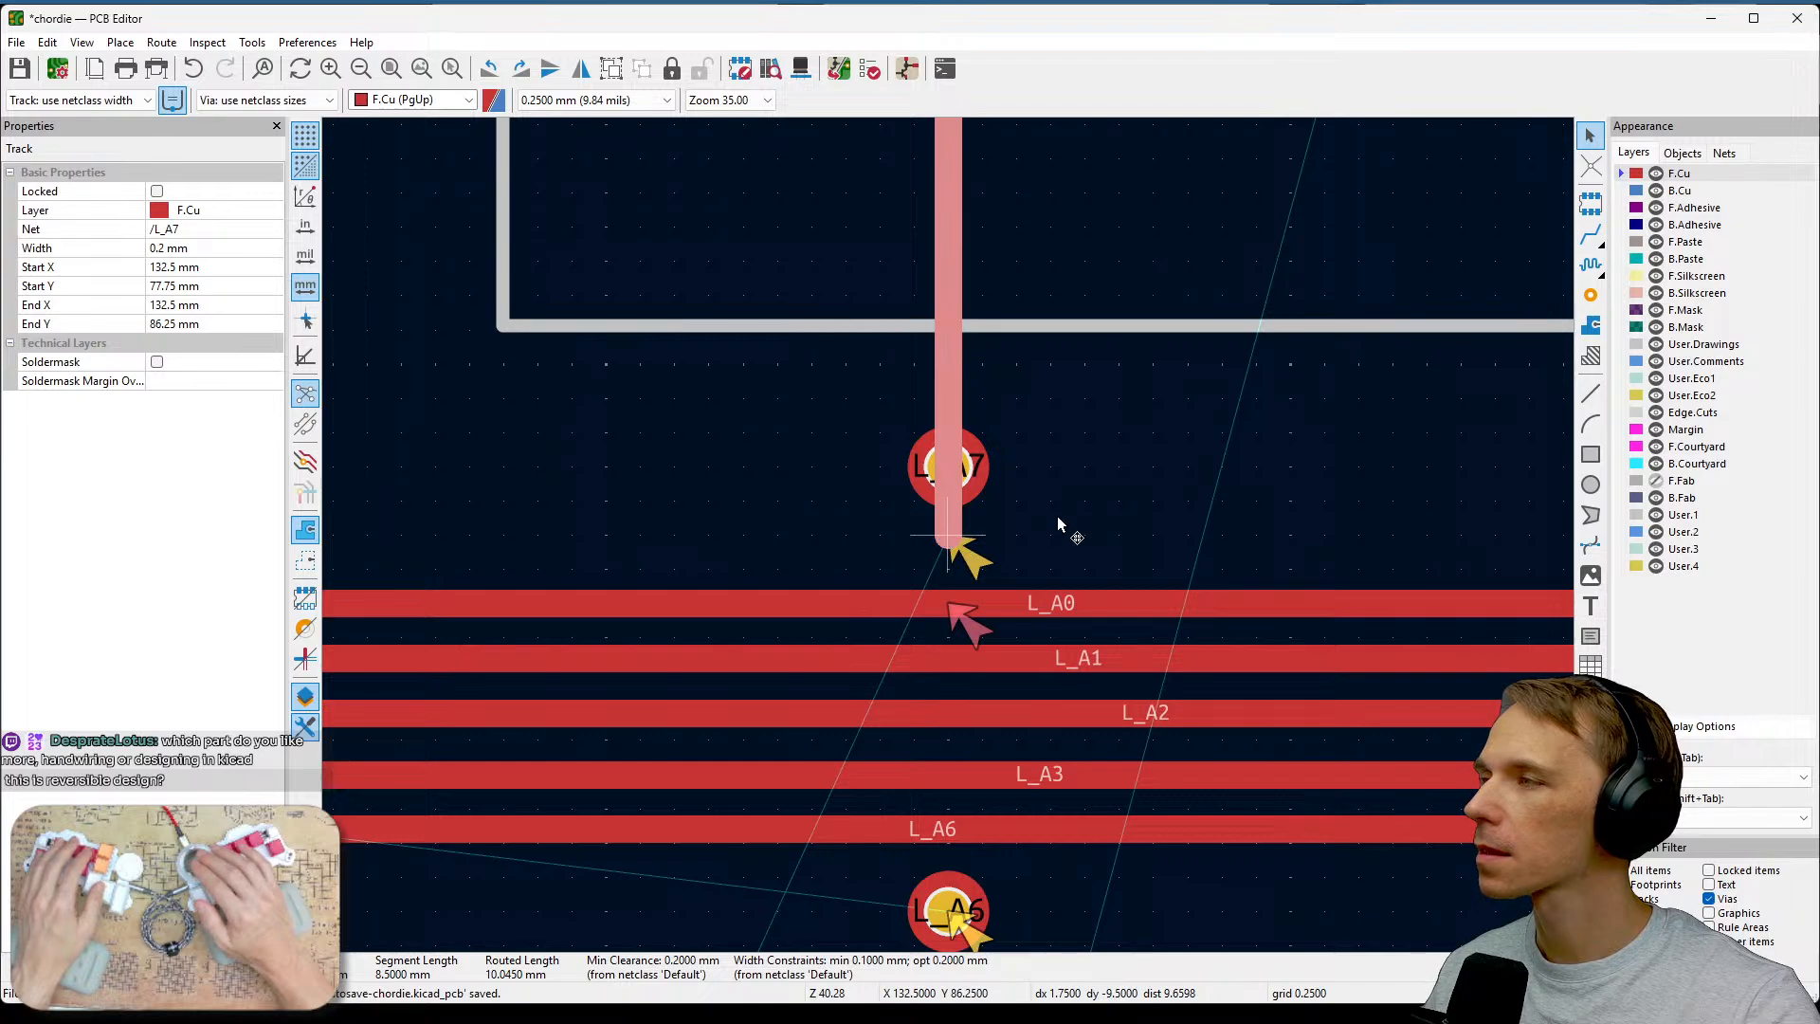
{"action": "key", "text": "e"}
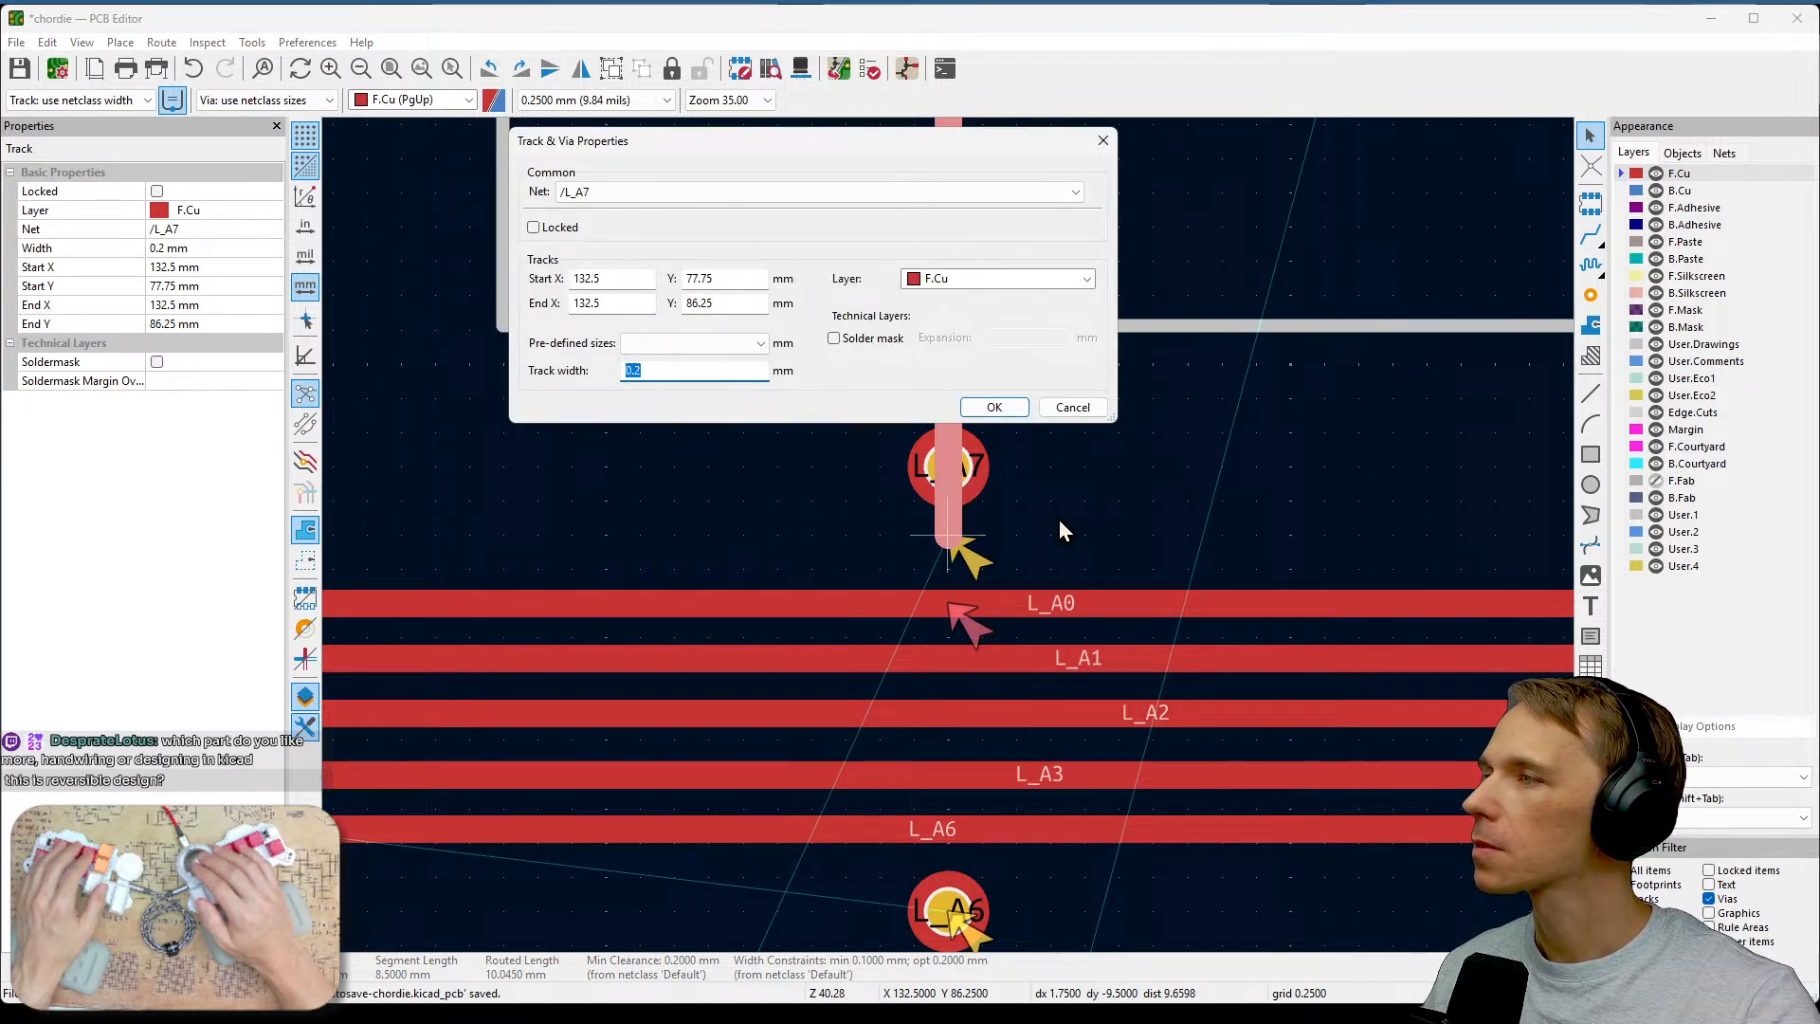
{"action": "left_click", "coordinate": [1072, 415]}
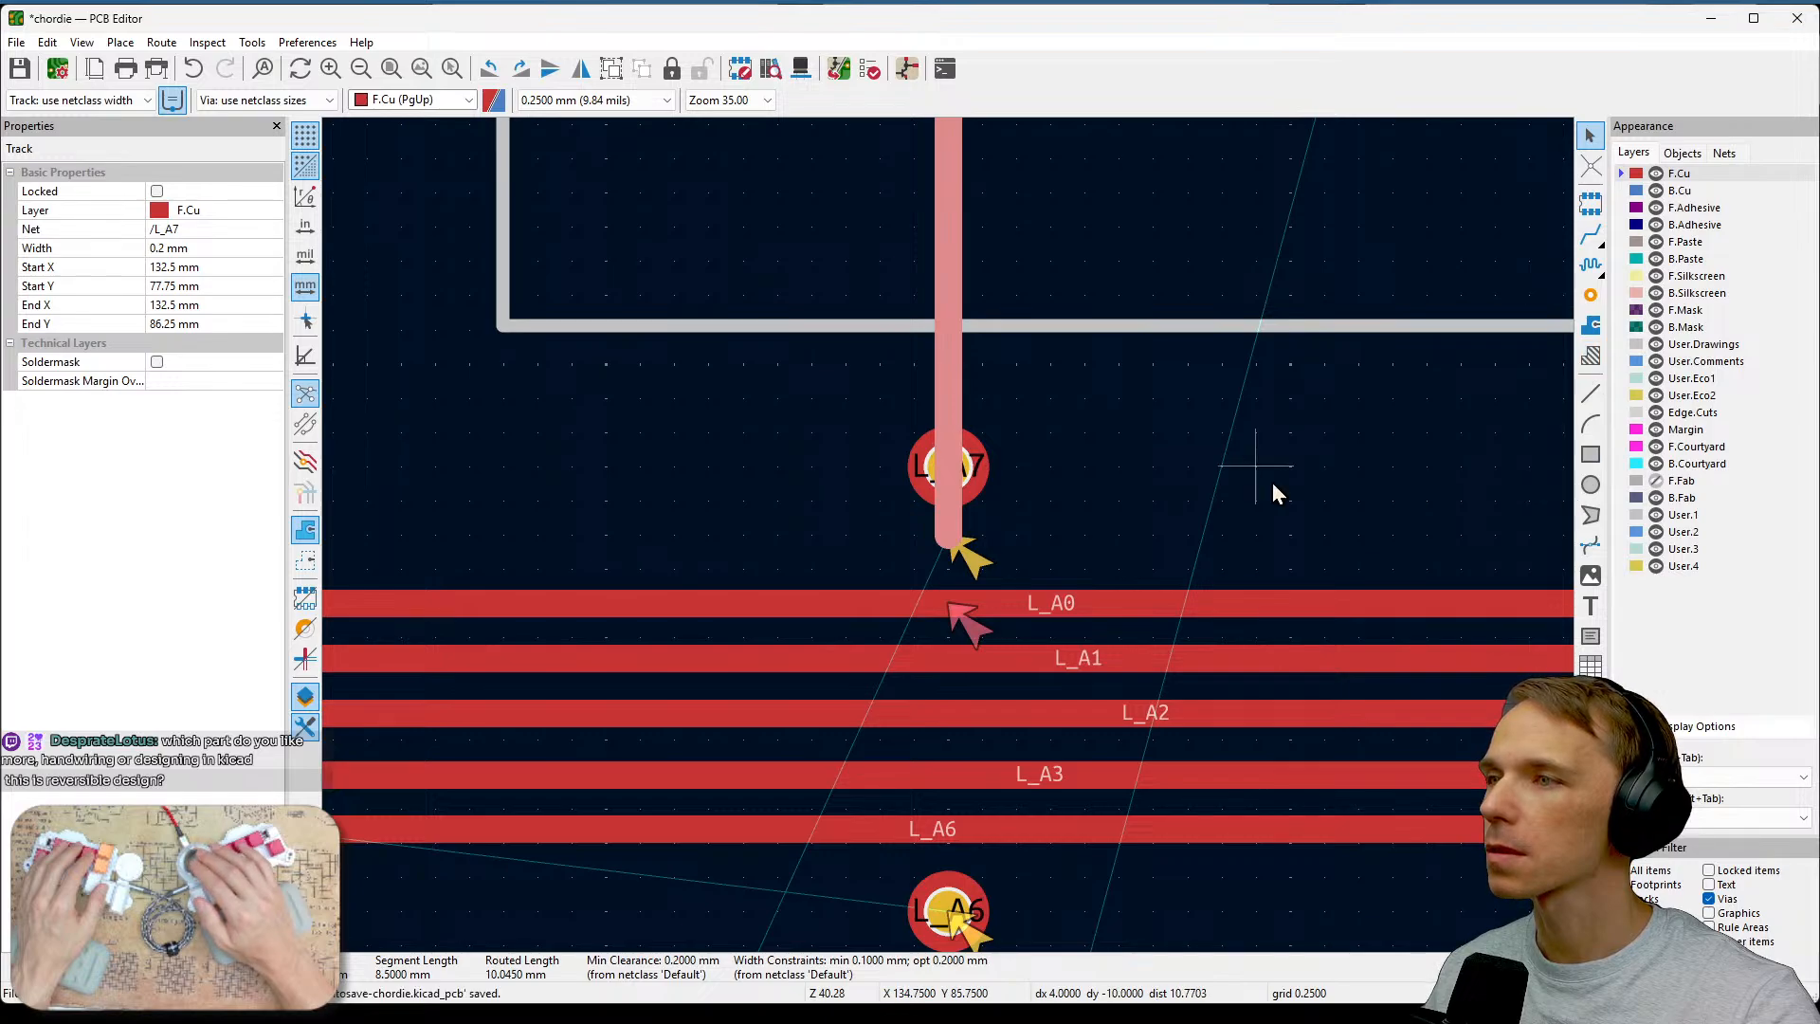
{"action": "left_click", "coordinate": [1590, 240]}
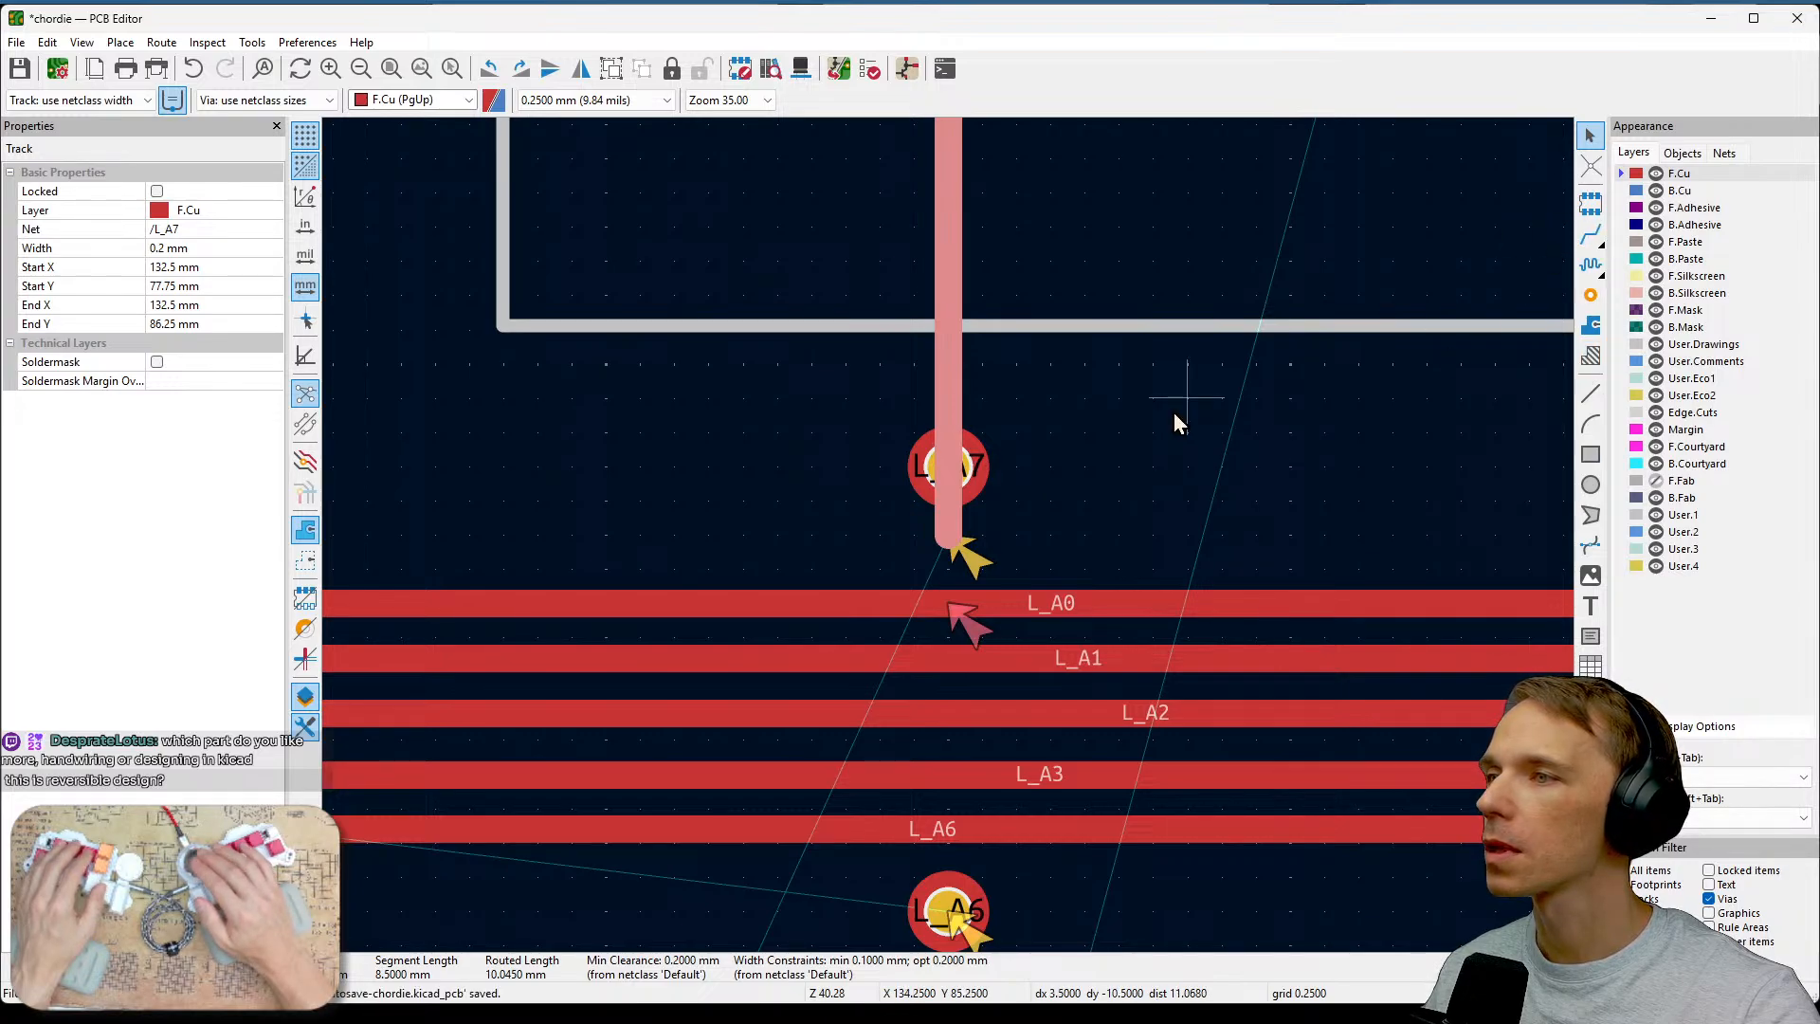
{"action": "left_click", "coordinate": [950, 535]}
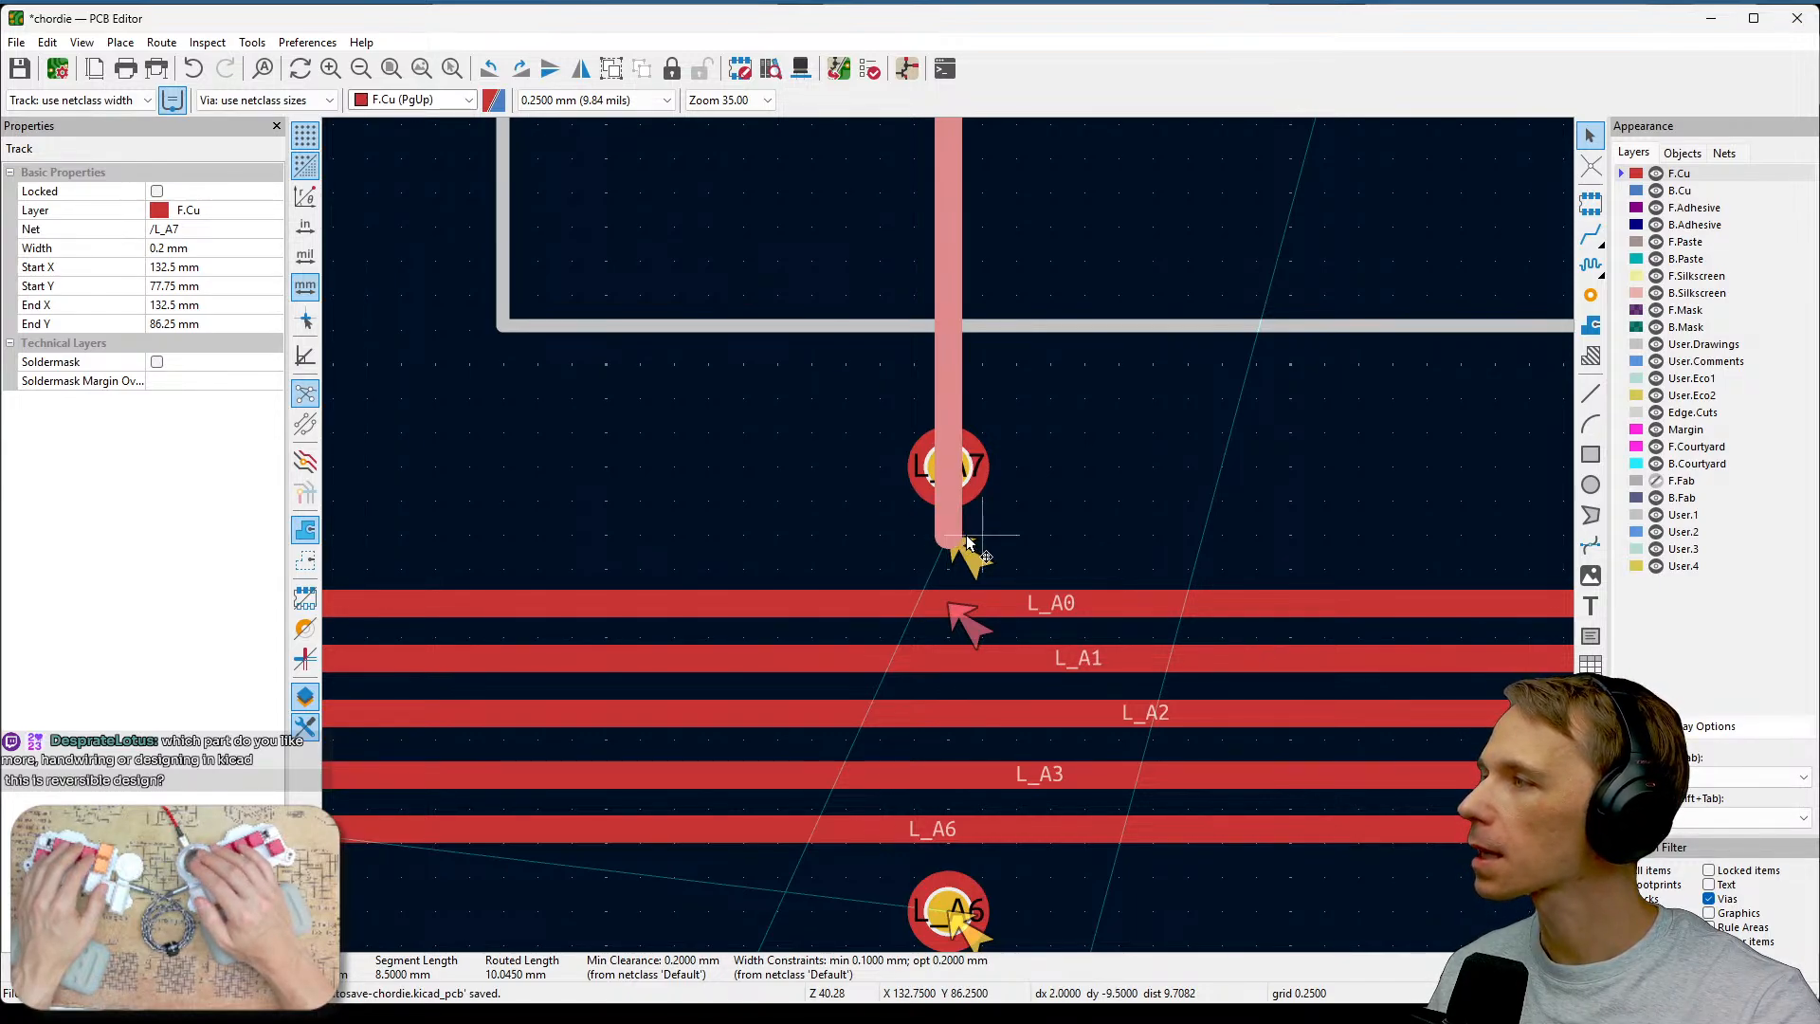
{"action": "left_click", "coordinate": [1146, 463]}
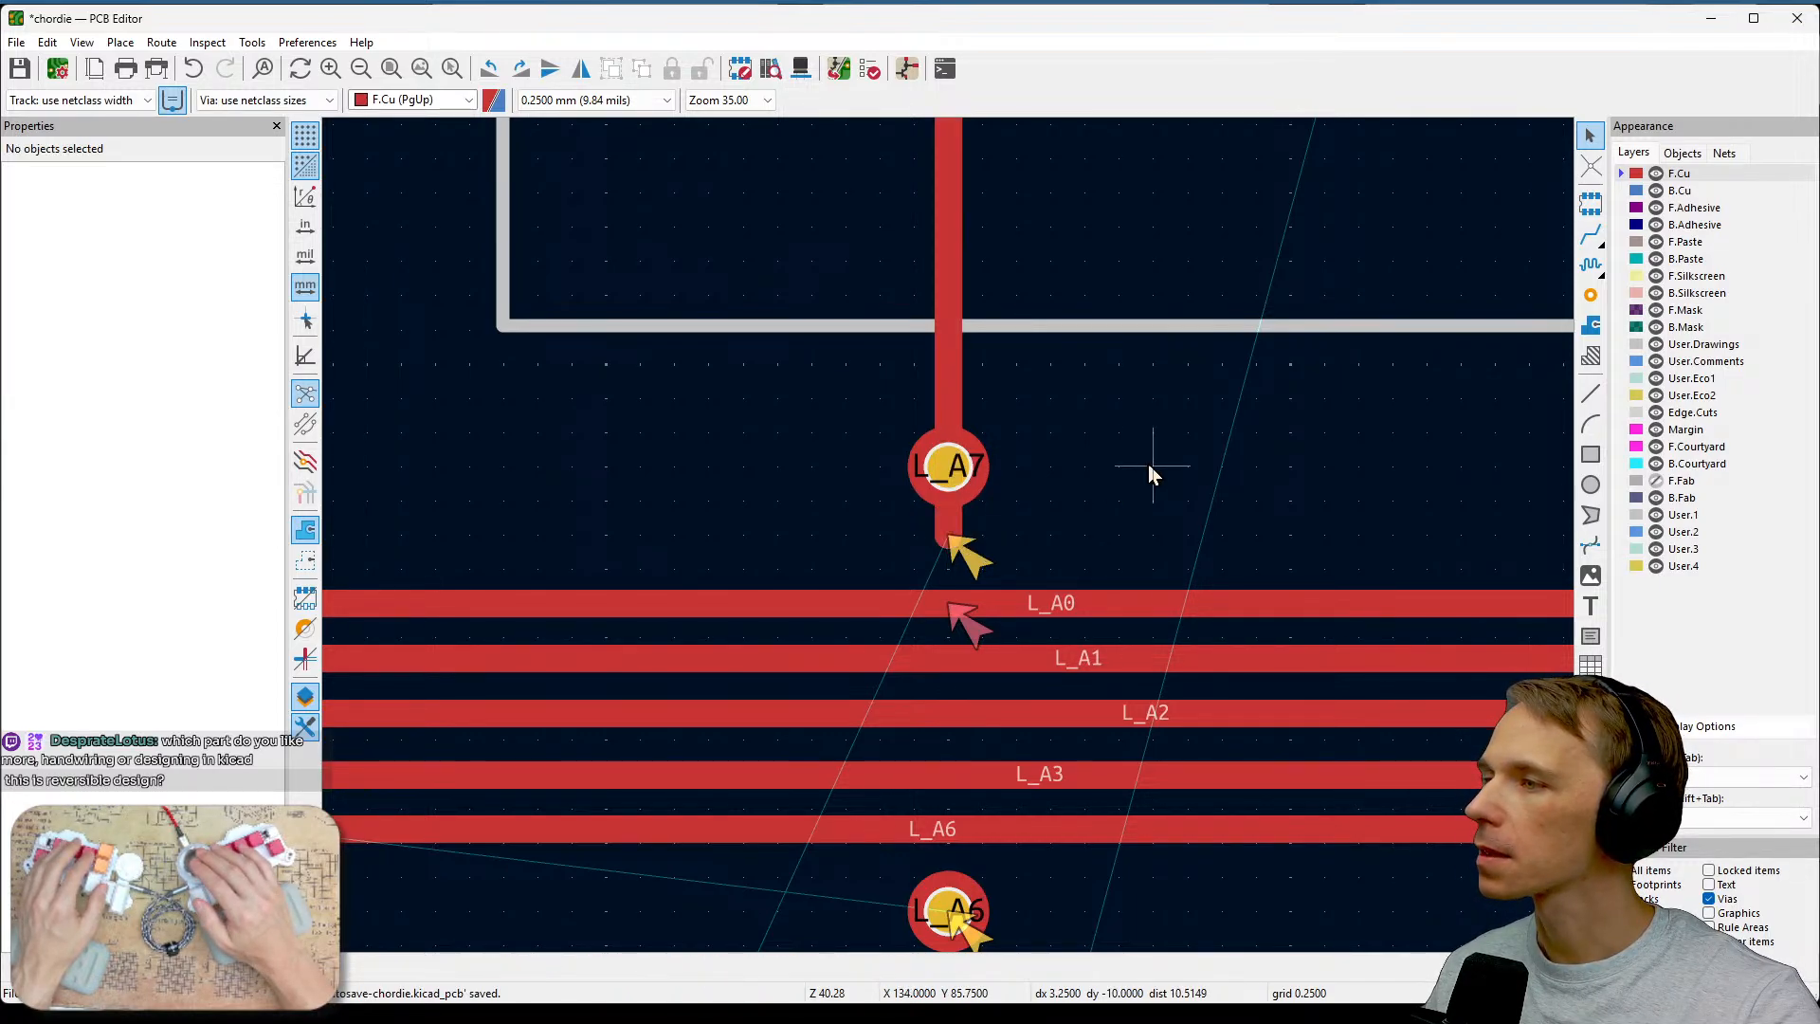
Delete the F.Cu L_A7 track and reroute it from the L_A7 pad straight down to the upper via.
{"action": "scroll", "coordinate": [950, 539], "scroll_direction": "down", "scroll_amount": 2}
{"action": "middle_click_drag", "start_coordinate": [962, 376], "coordinate": [936, 668]}
{"action": "left_click", "coordinate": [796, 630]}
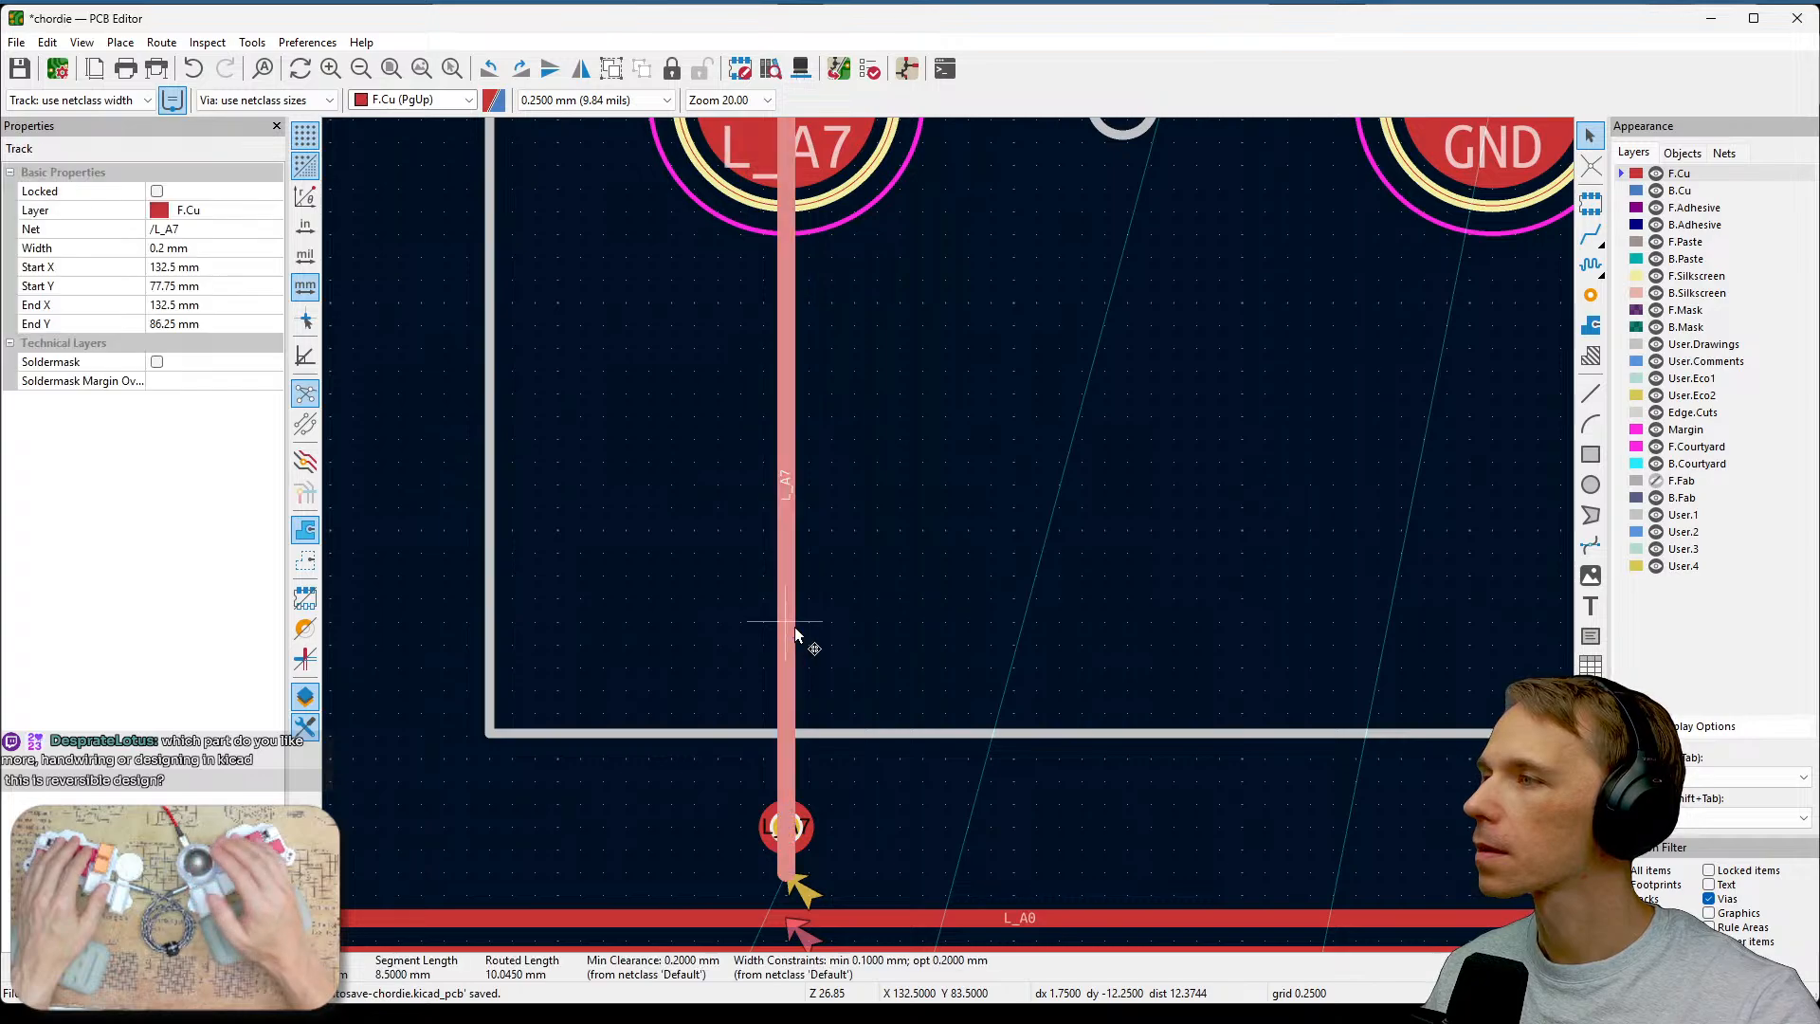
{"action": "key", "text": "Delete"}
{"action": "key", "text": "x"}
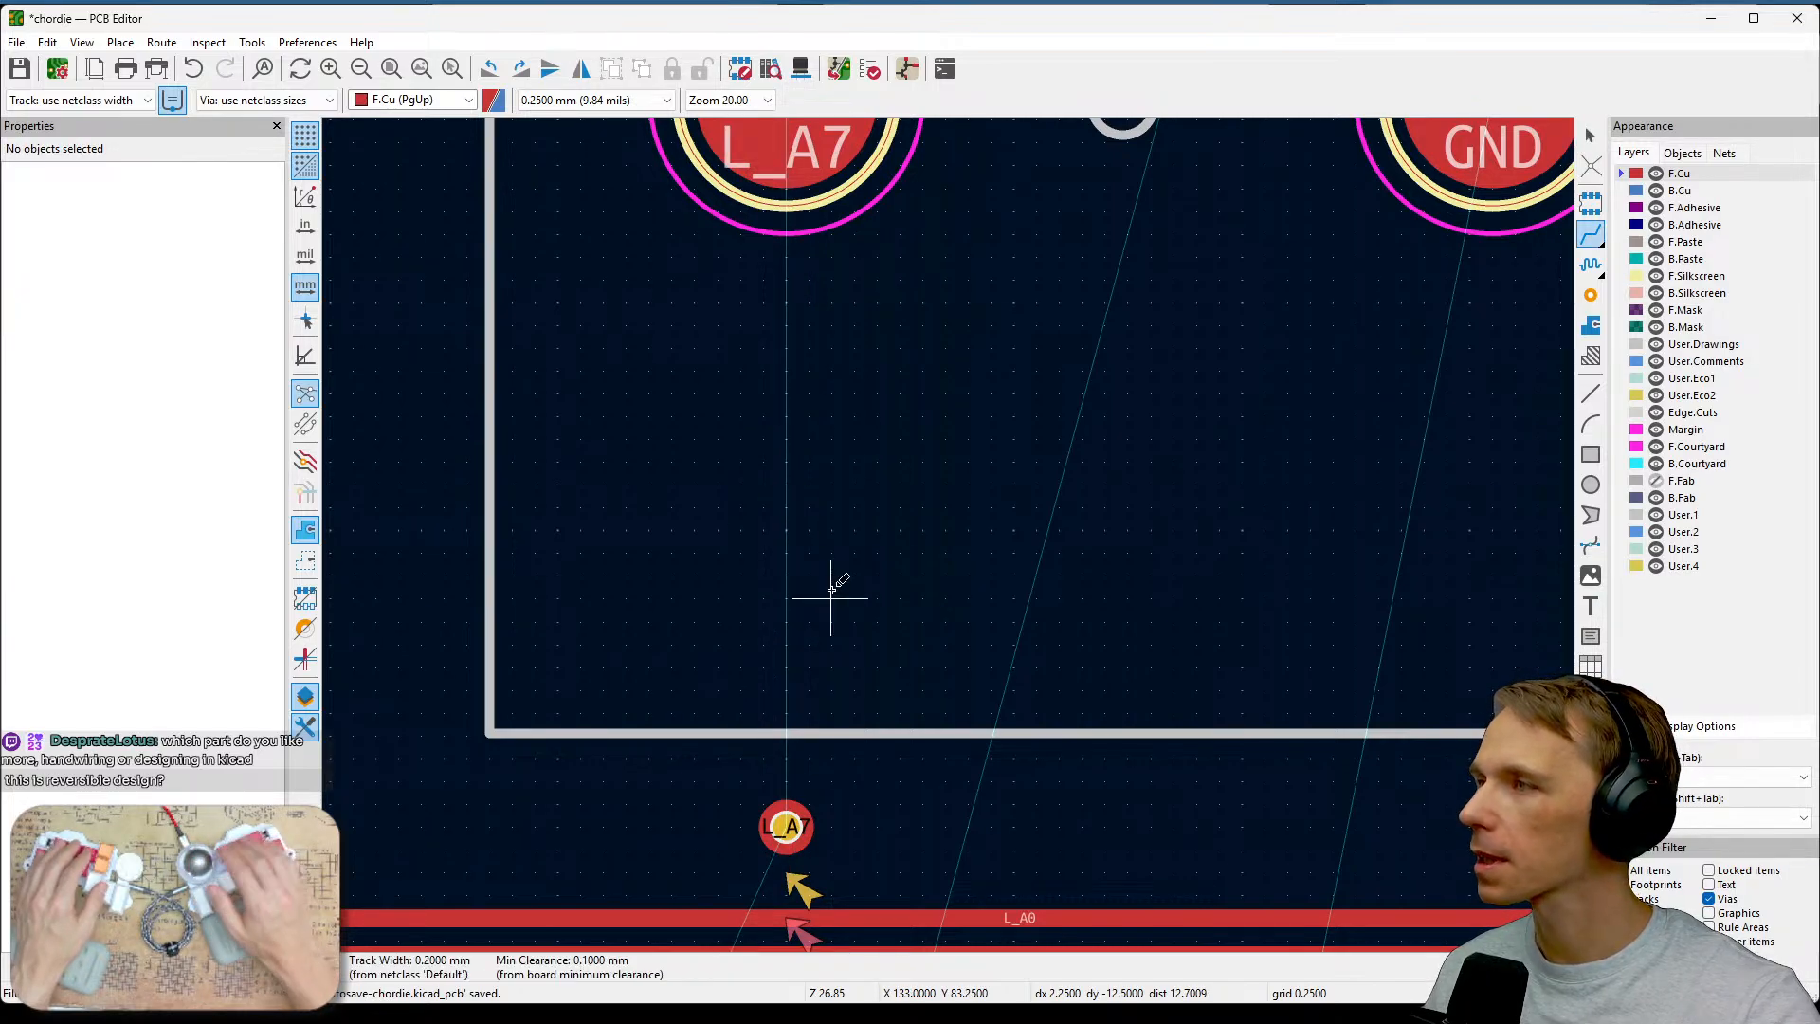
{"action": "key", "text": "Escape"}
{"action": "left_click", "coordinate": [783, 143]}
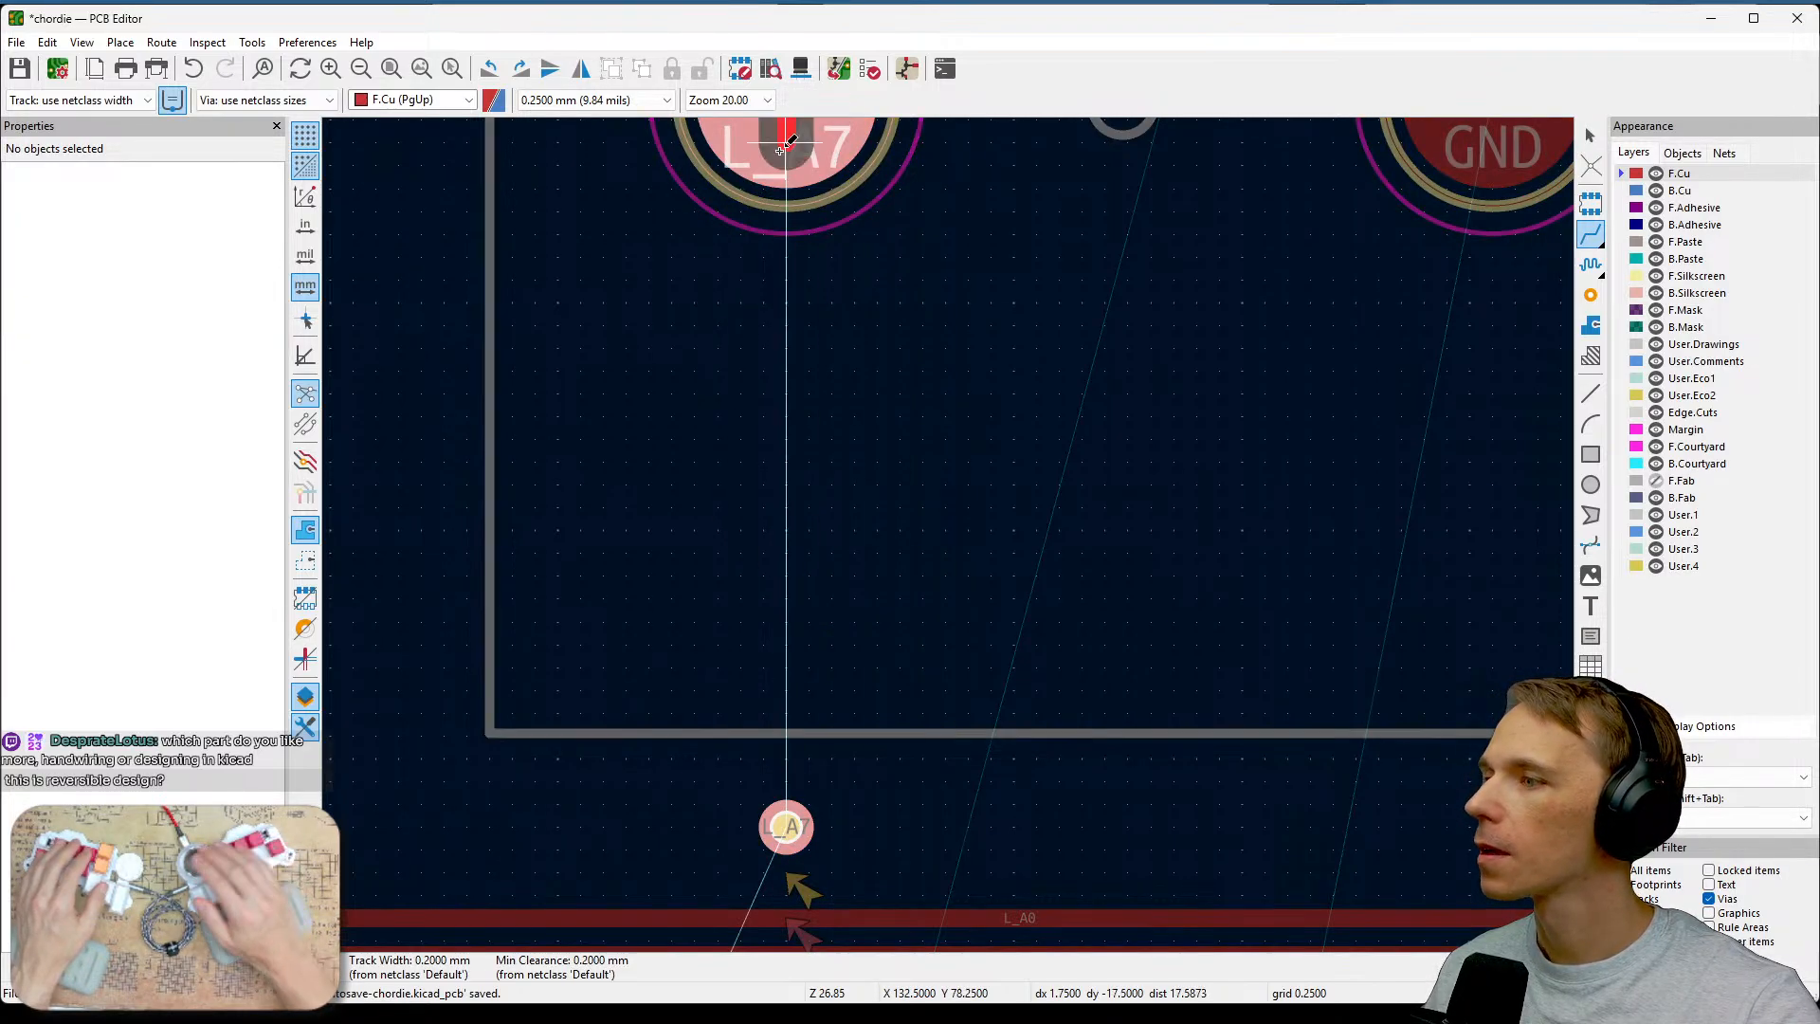
{"action": "left_click", "coordinate": [787, 827]}
{"action": "middle_click_drag", "start_coordinate": [918, 790], "coordinate": [1082, 423]}
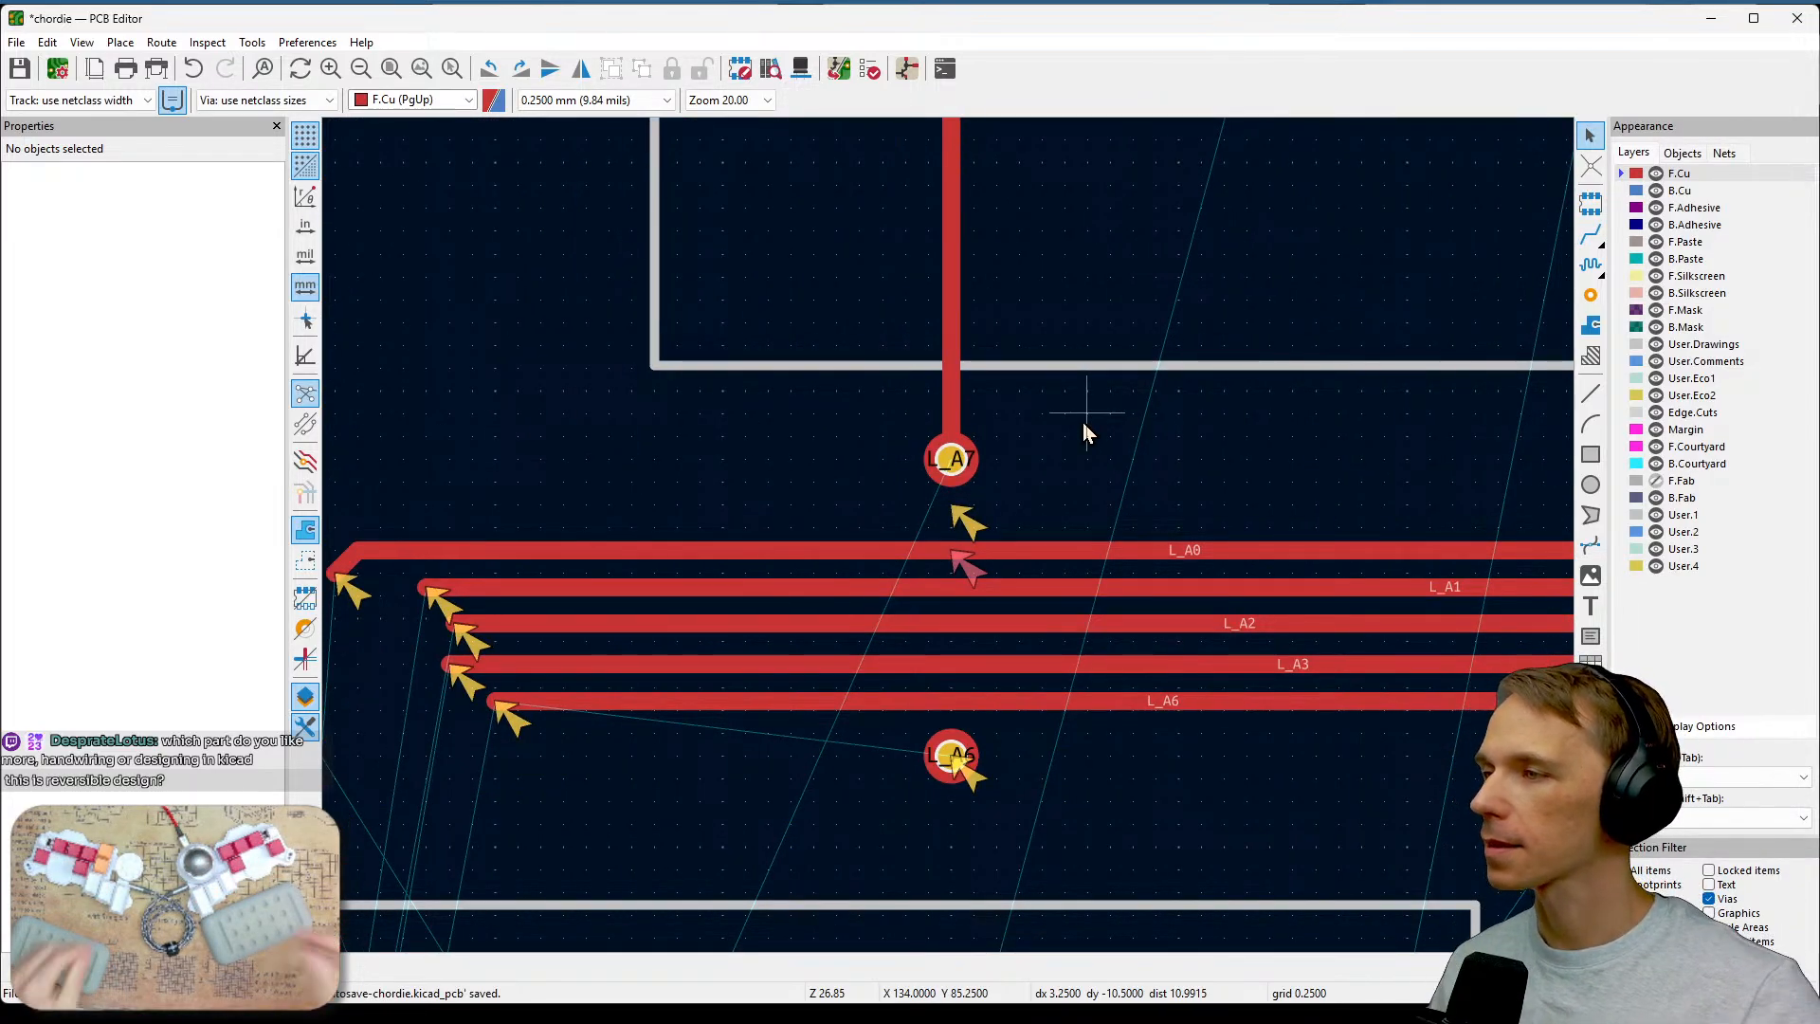
{"action": "middle_click_drag", "start_coordinate": [1084, 508], "coordinate": [1117, 425]}
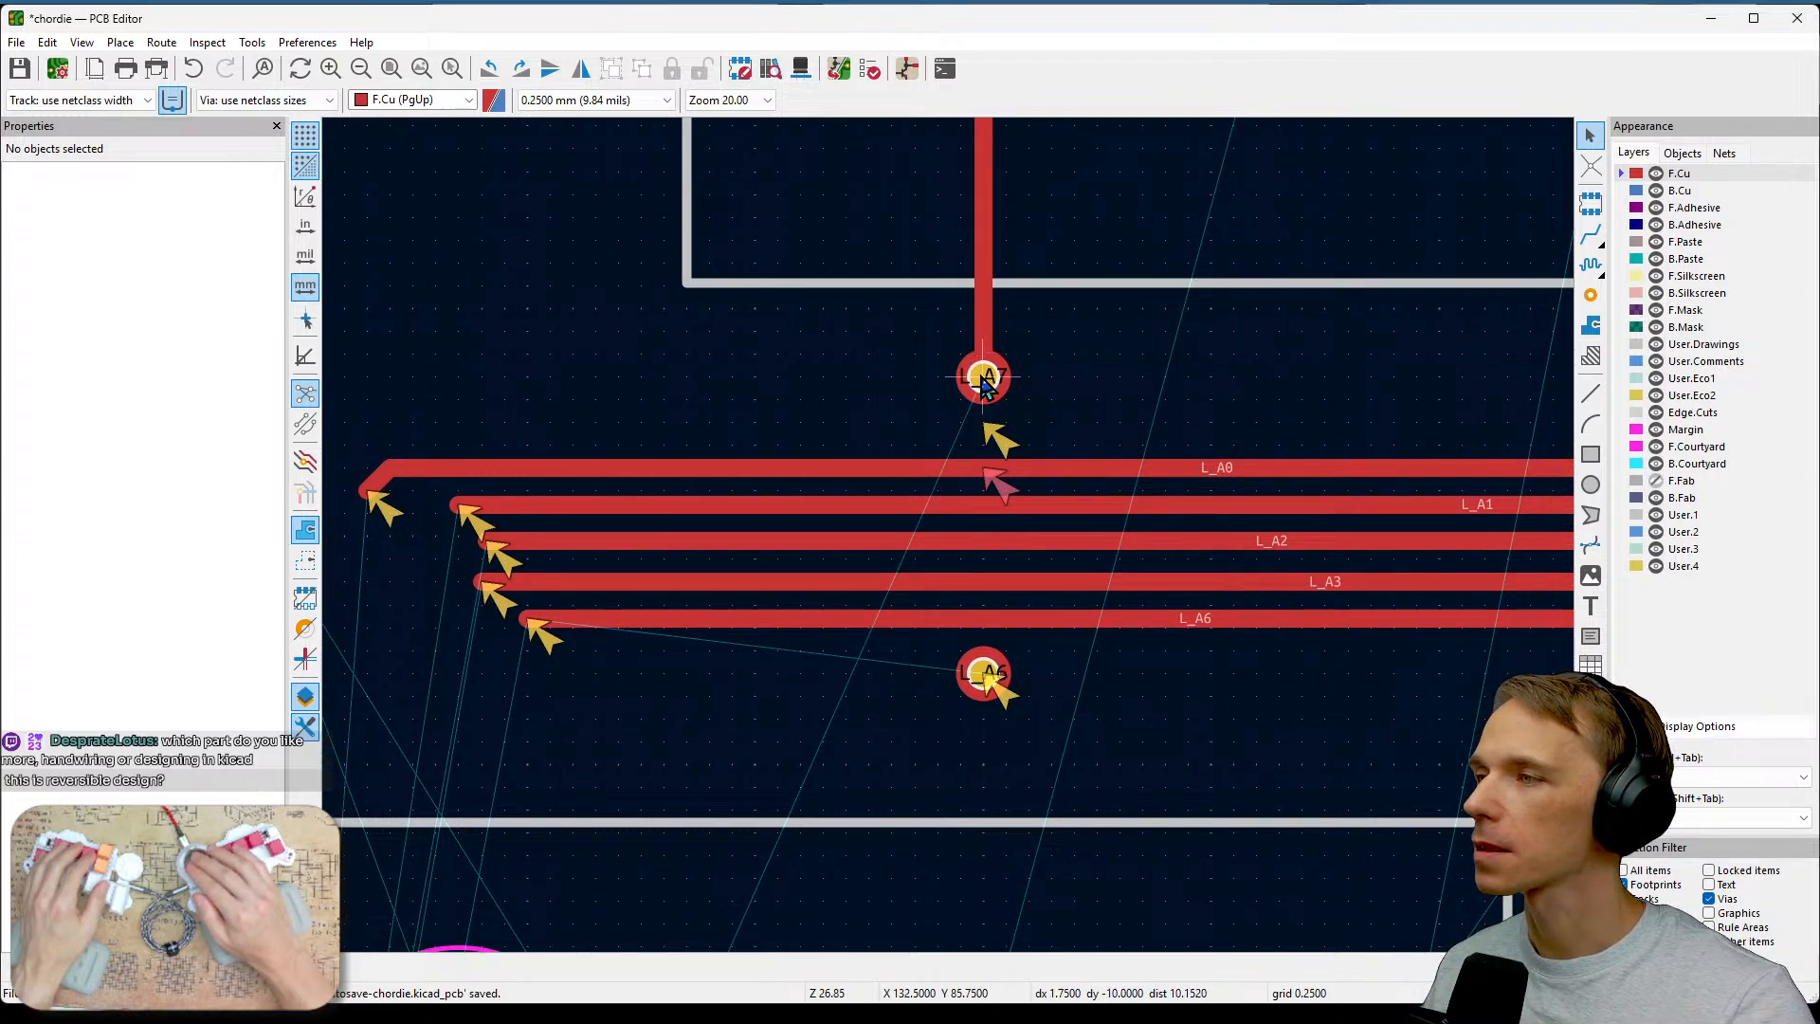
{"action": "left_click", "coordinate": [1635, 192]}
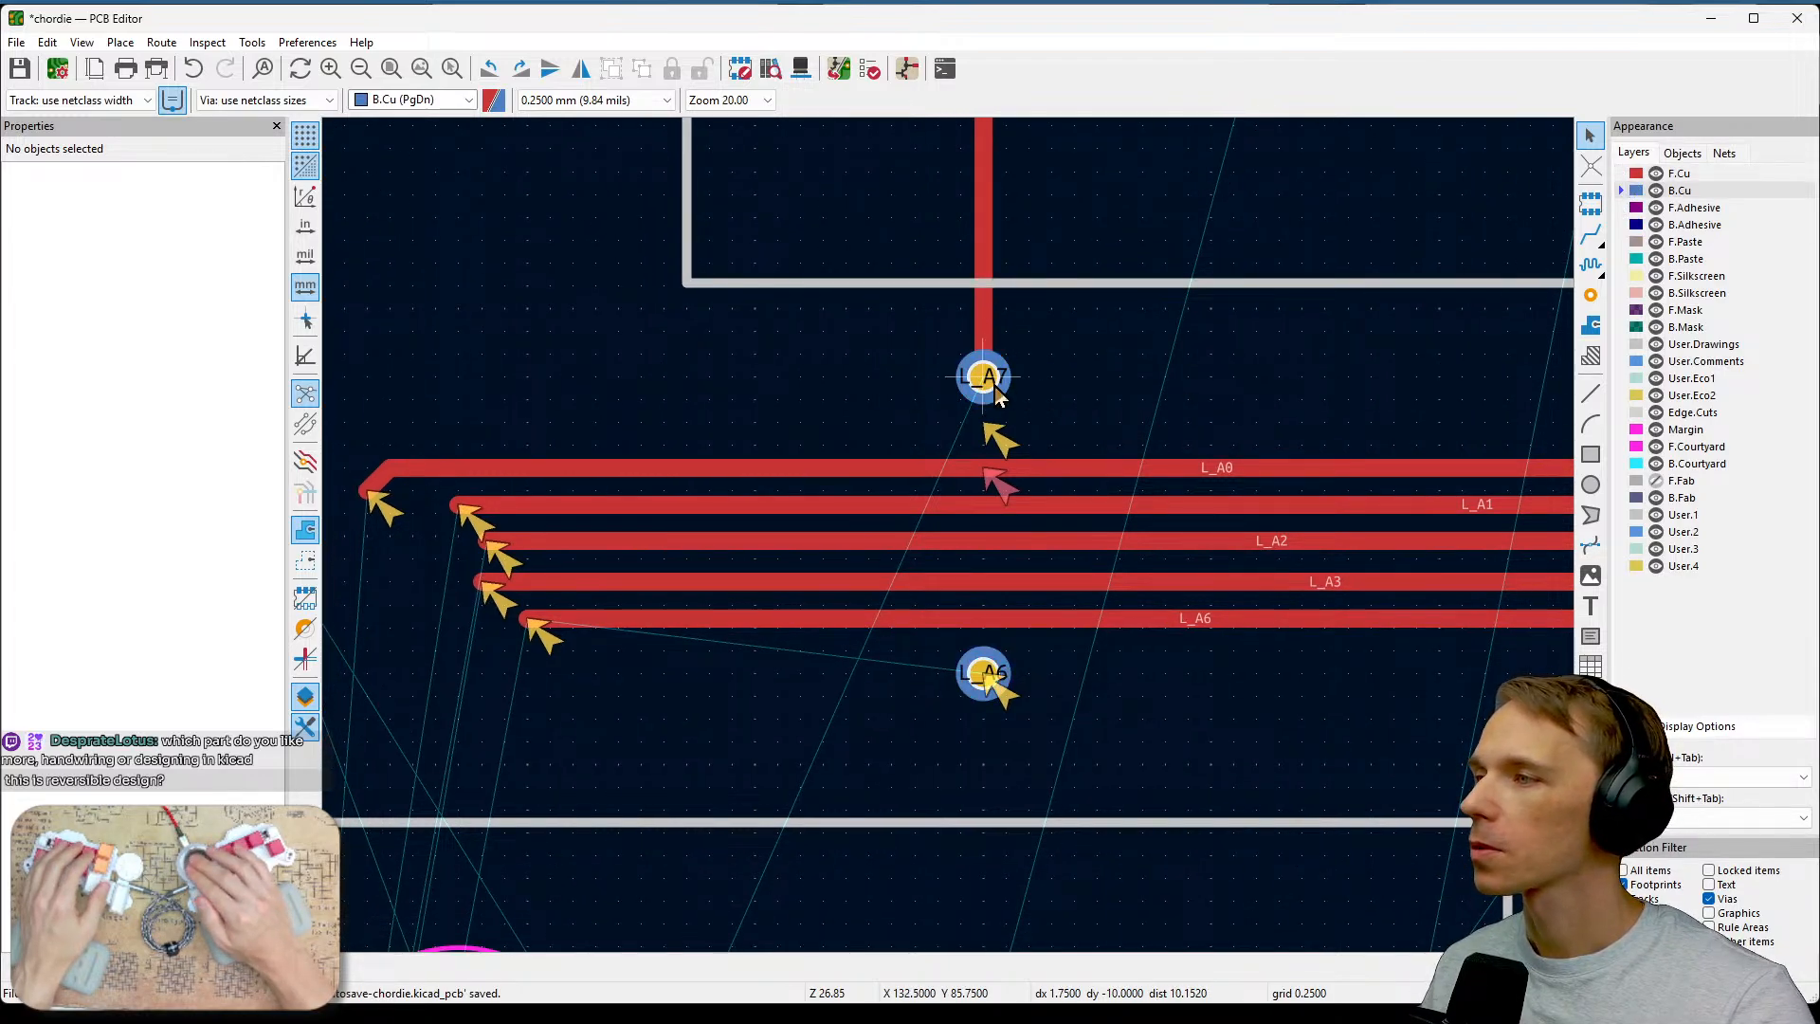
{"action": "key", "text": "x"}
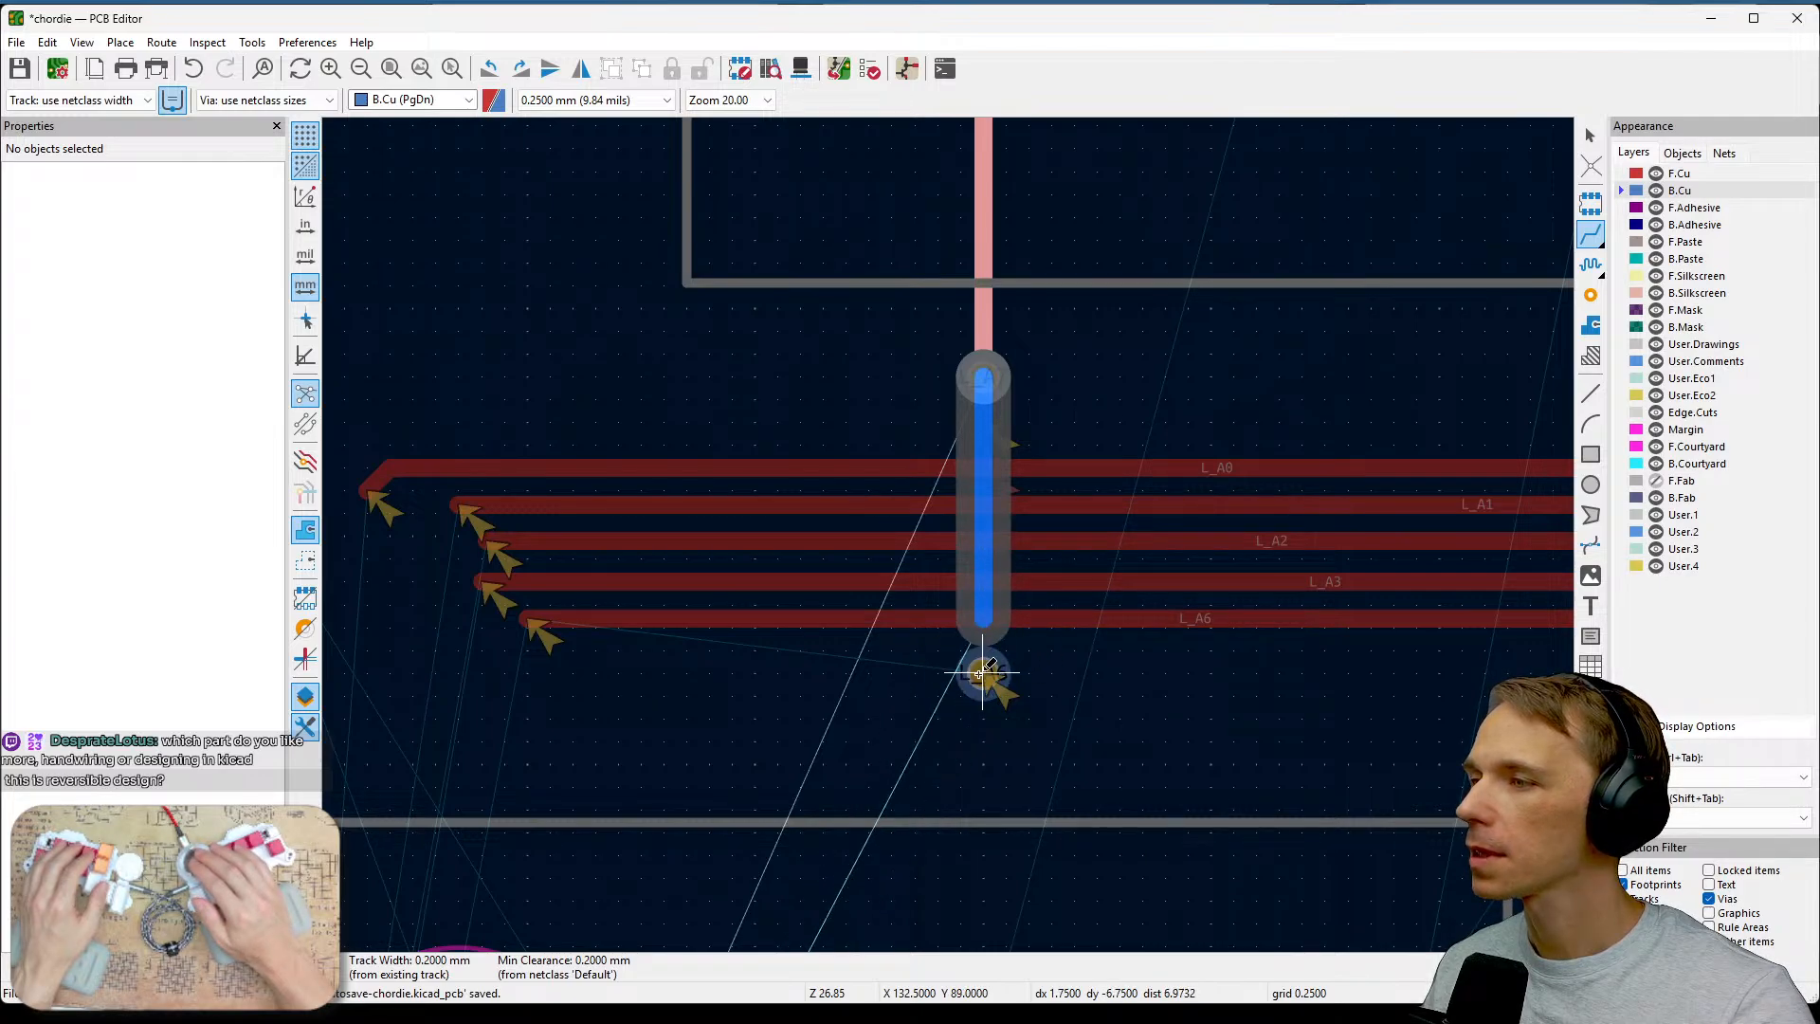
{"action": "key", "text": "Escape"}
{"action": "key", "text": "Escape"}
Assign the lower via to the /L_A7 net.
{"action": "left_click", "coordinate": [986, 675]}
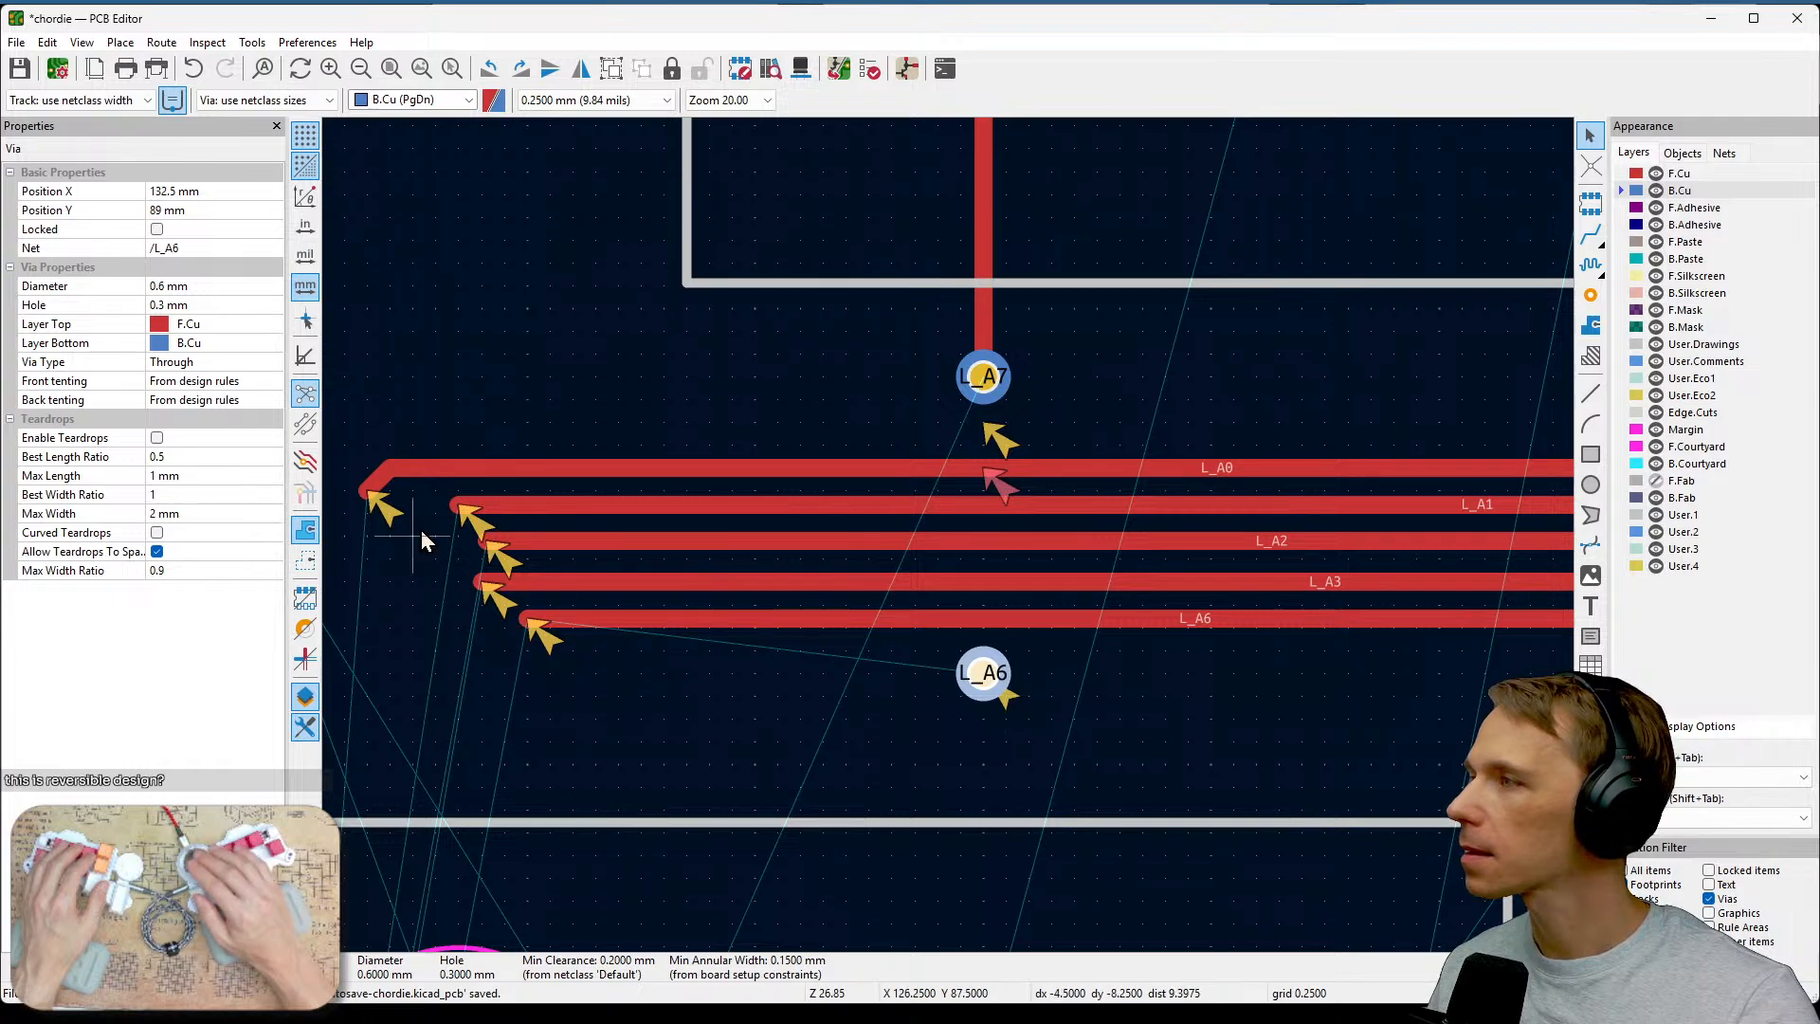
{"action": "left_click", "coordinate": [265, 242]}
{"action": "left_click", "coordinate": [265, 249]}
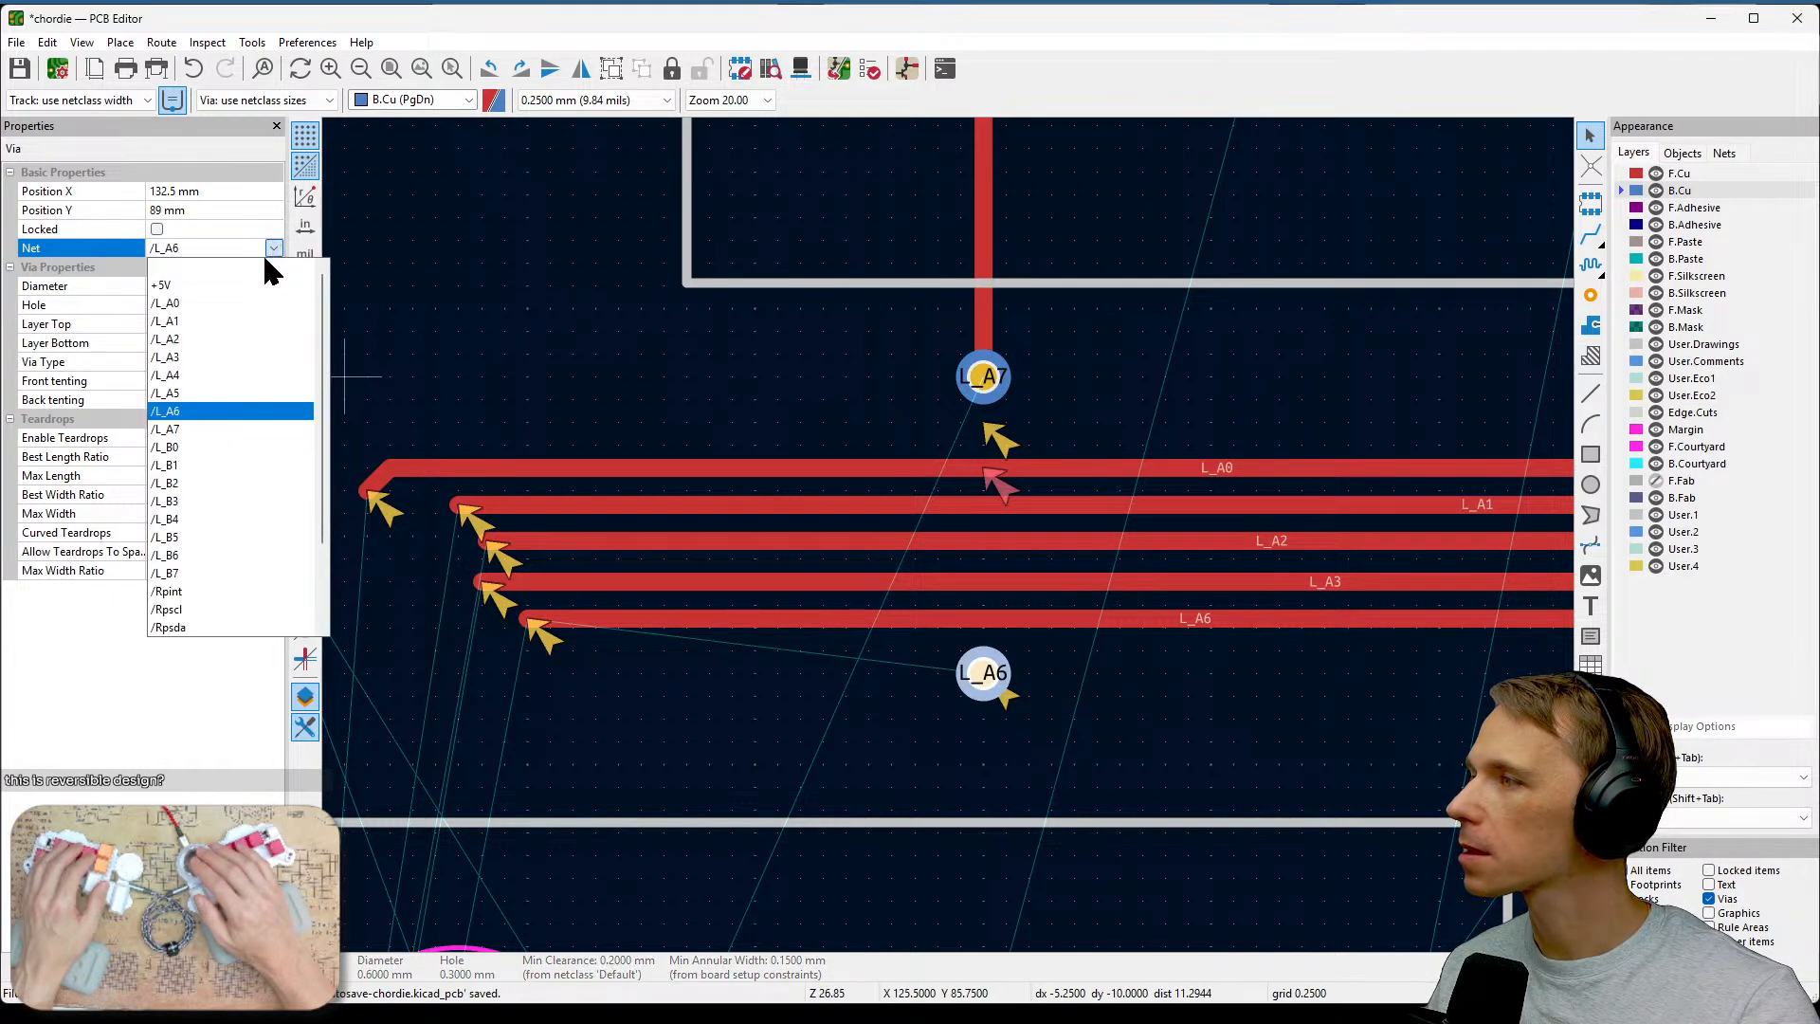
{"action": "left_click", "coordinate": [210, 428]}
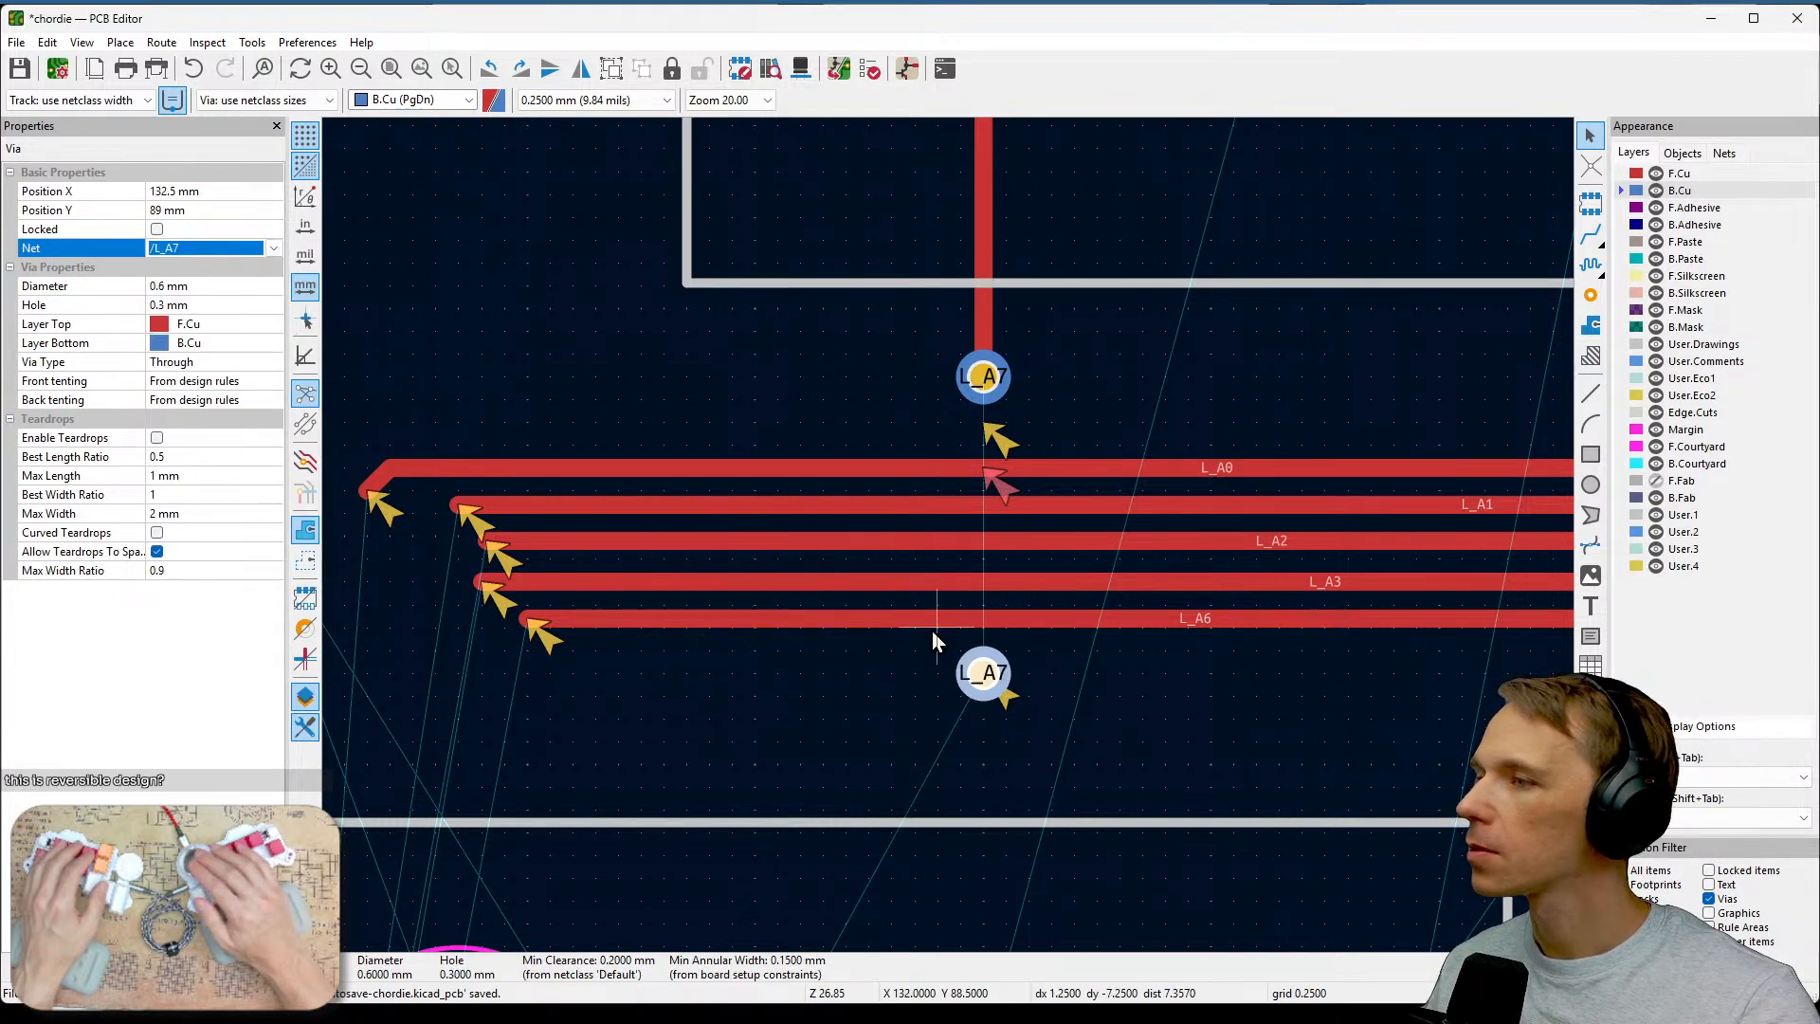
Route a B.Cu track from the lower via up to the upper L_A7 via, under the track bundle.
{"action": "key", "text": "x"}
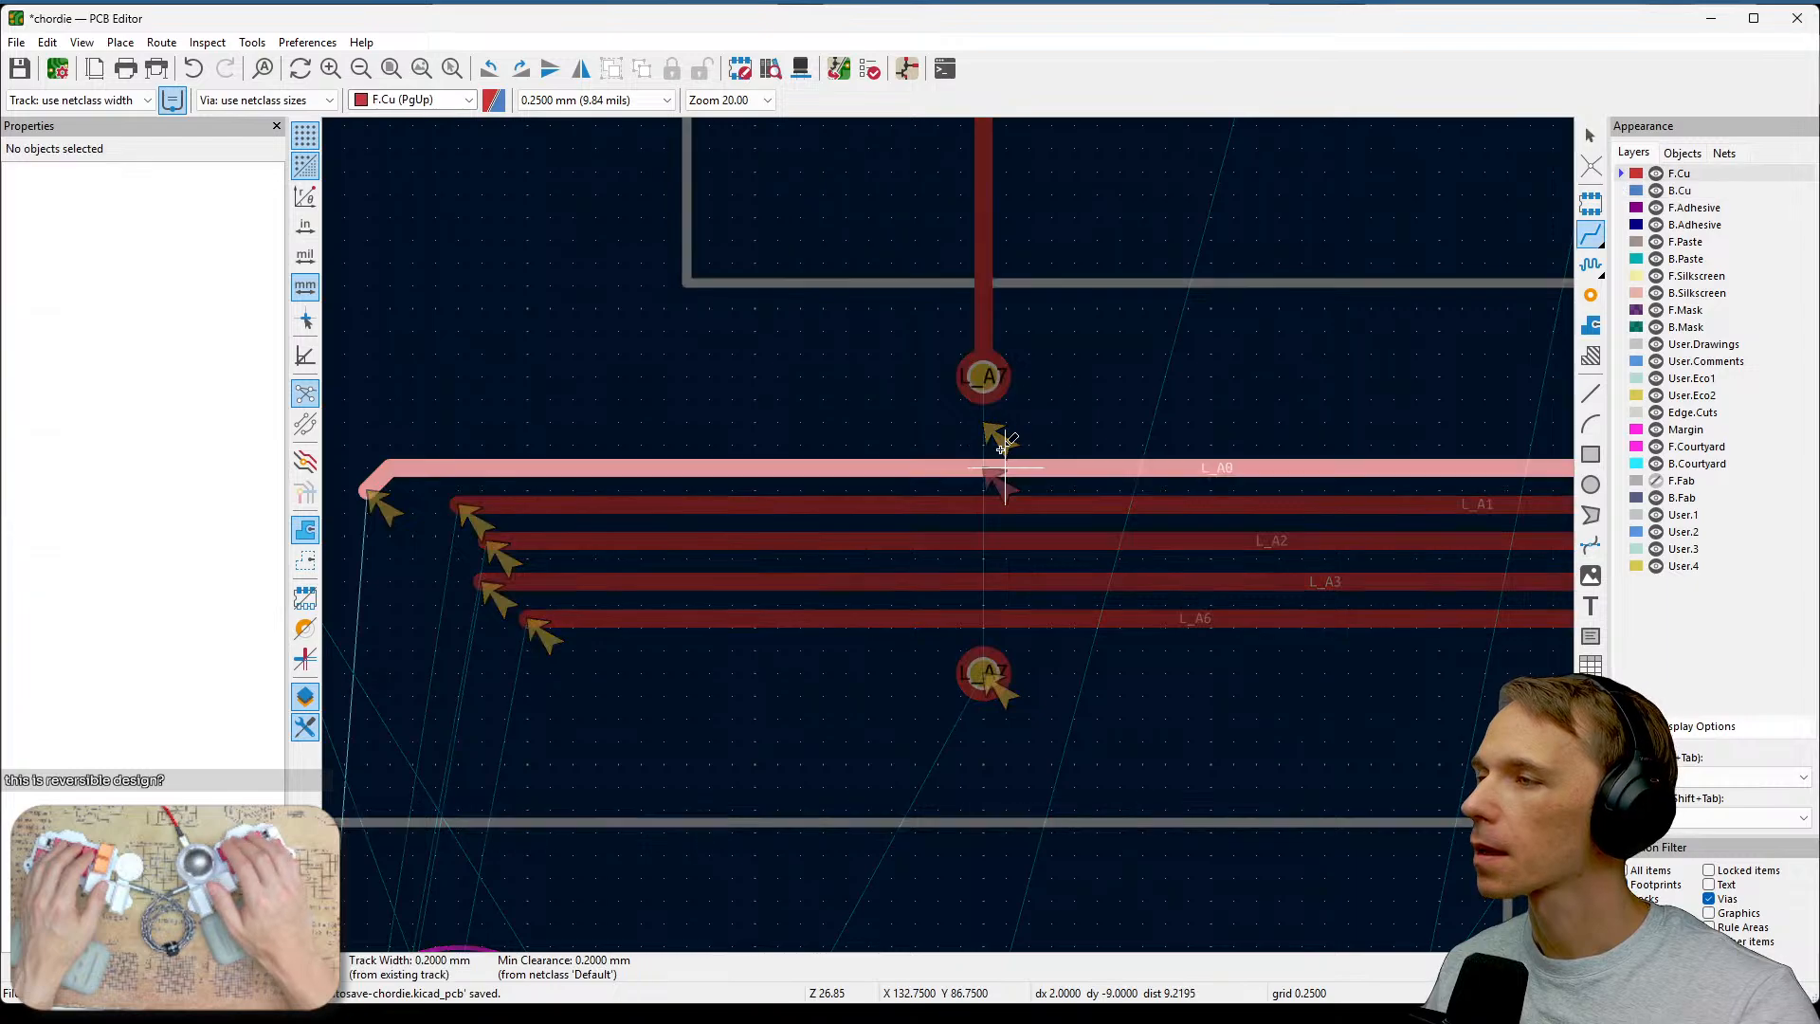
{"action": "key", "text": "Escape"}
{"action": "key", "text": "x"}
{"action": "key", "text": "f"}
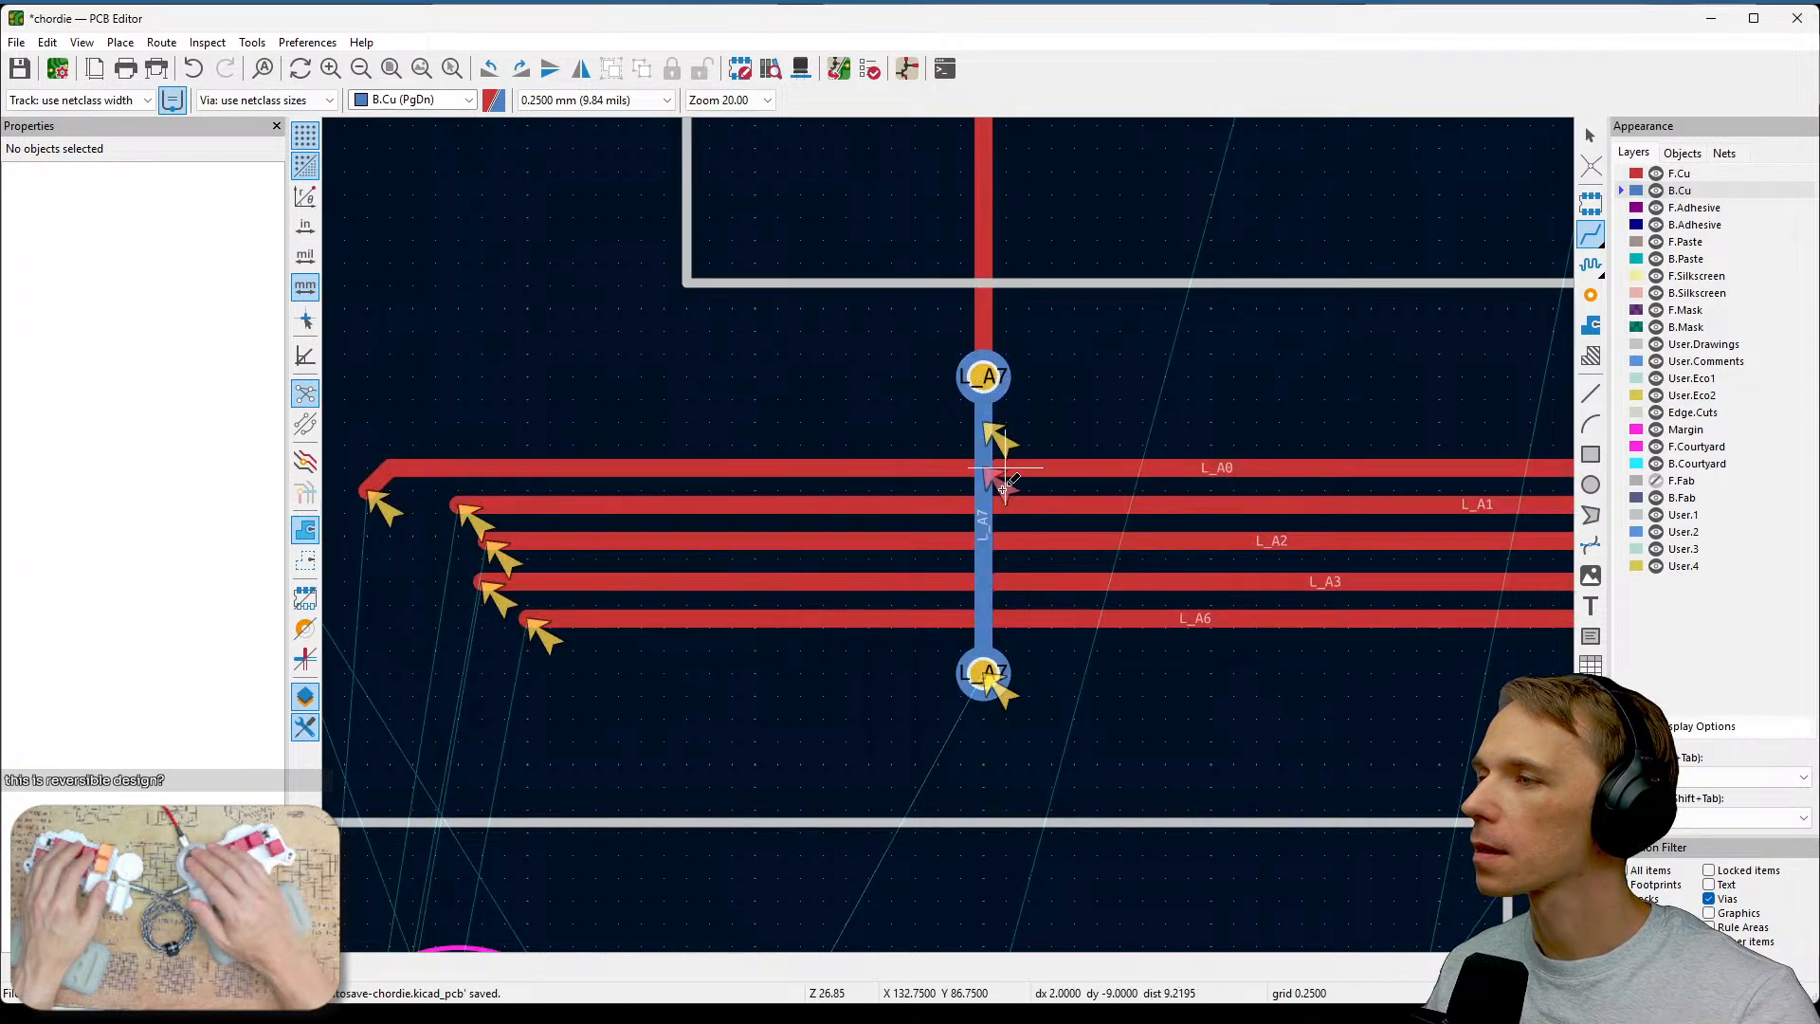
{"action": "left_click", "coordinate": [1161, 379]}
{"action": "key", "text": "Escape"}
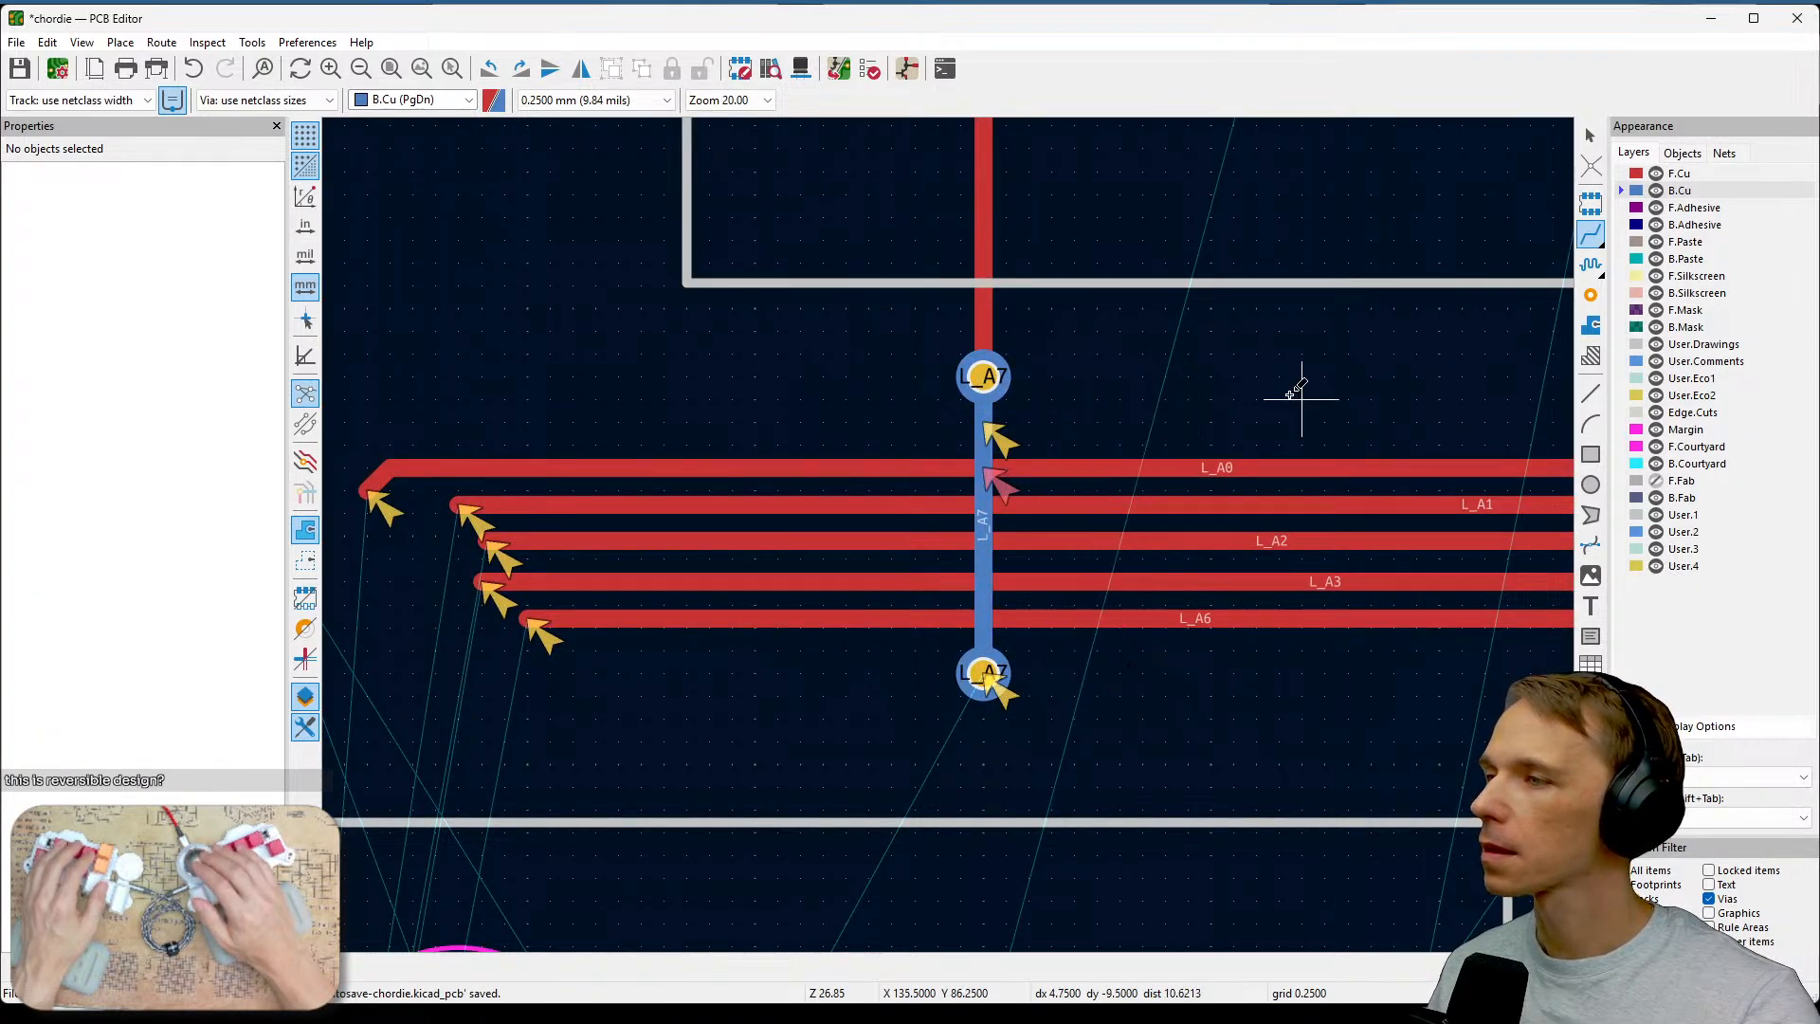
Rerun the design rules check, show only errors, and locate the remaining clearance violation on the board.
{"action": "left_click", "coordinate": [869, 68]}
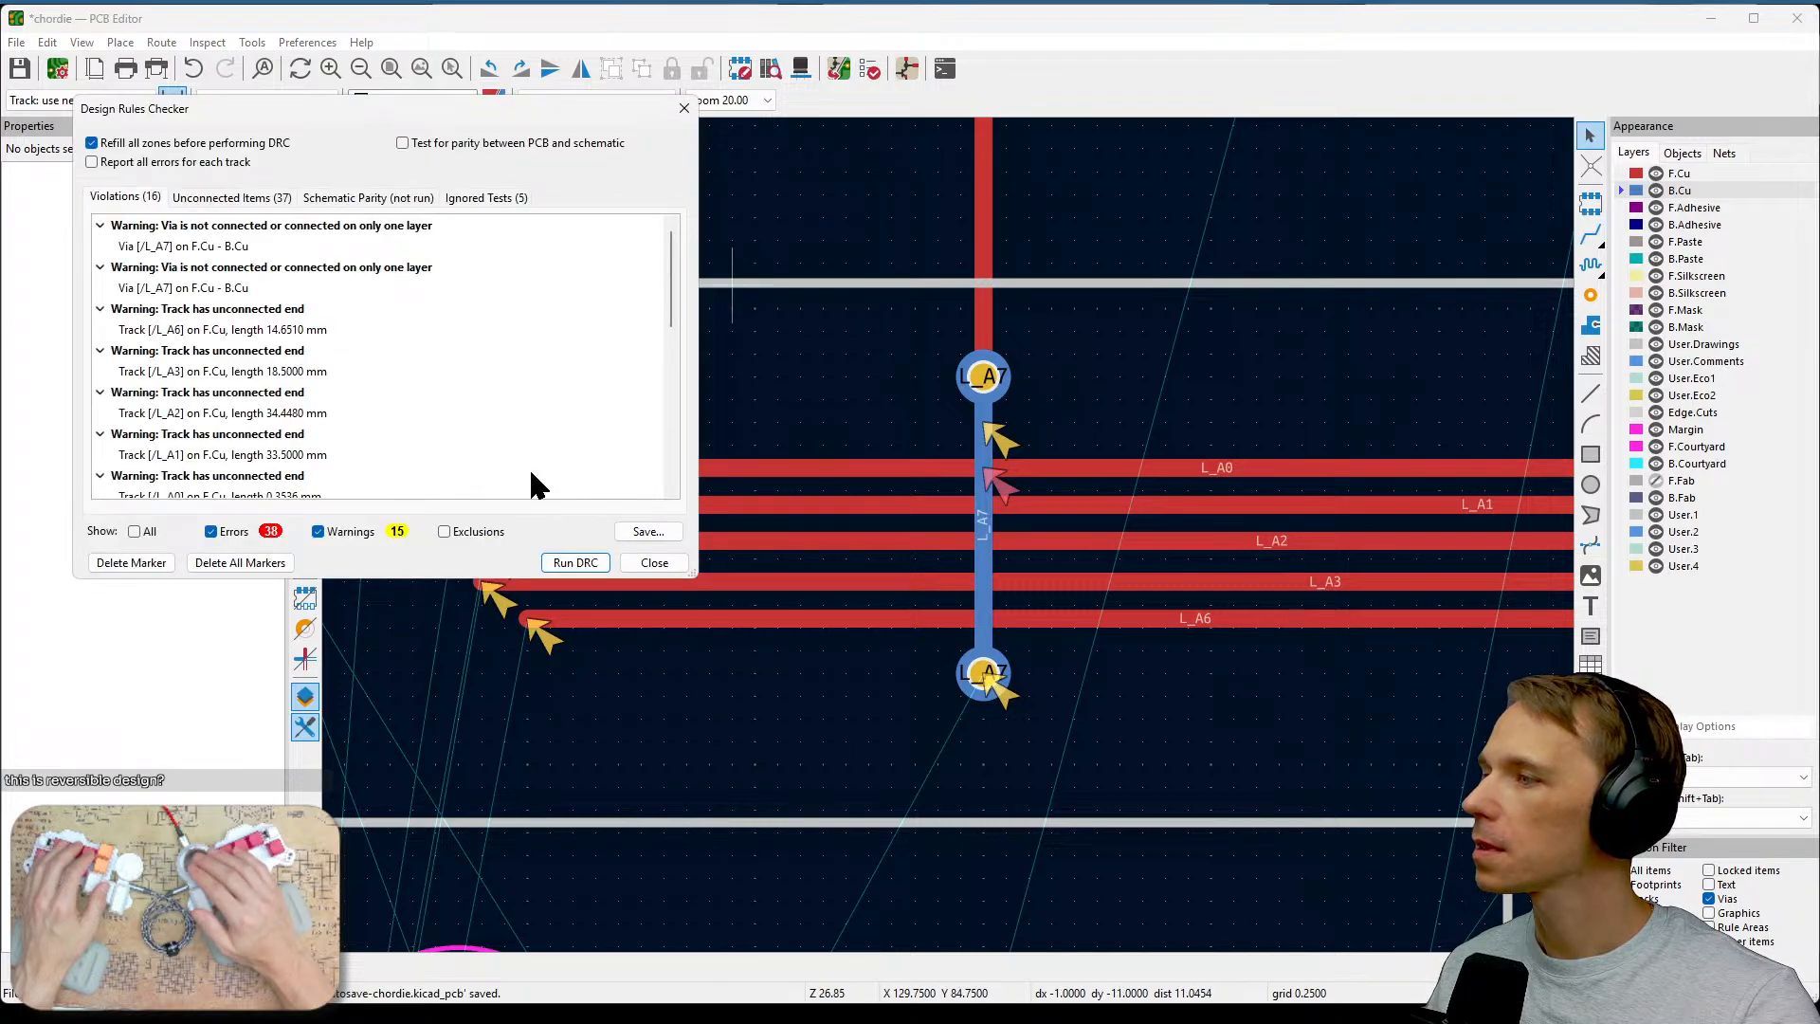
{"action": "left_click", "coordinate": [587, 563]}
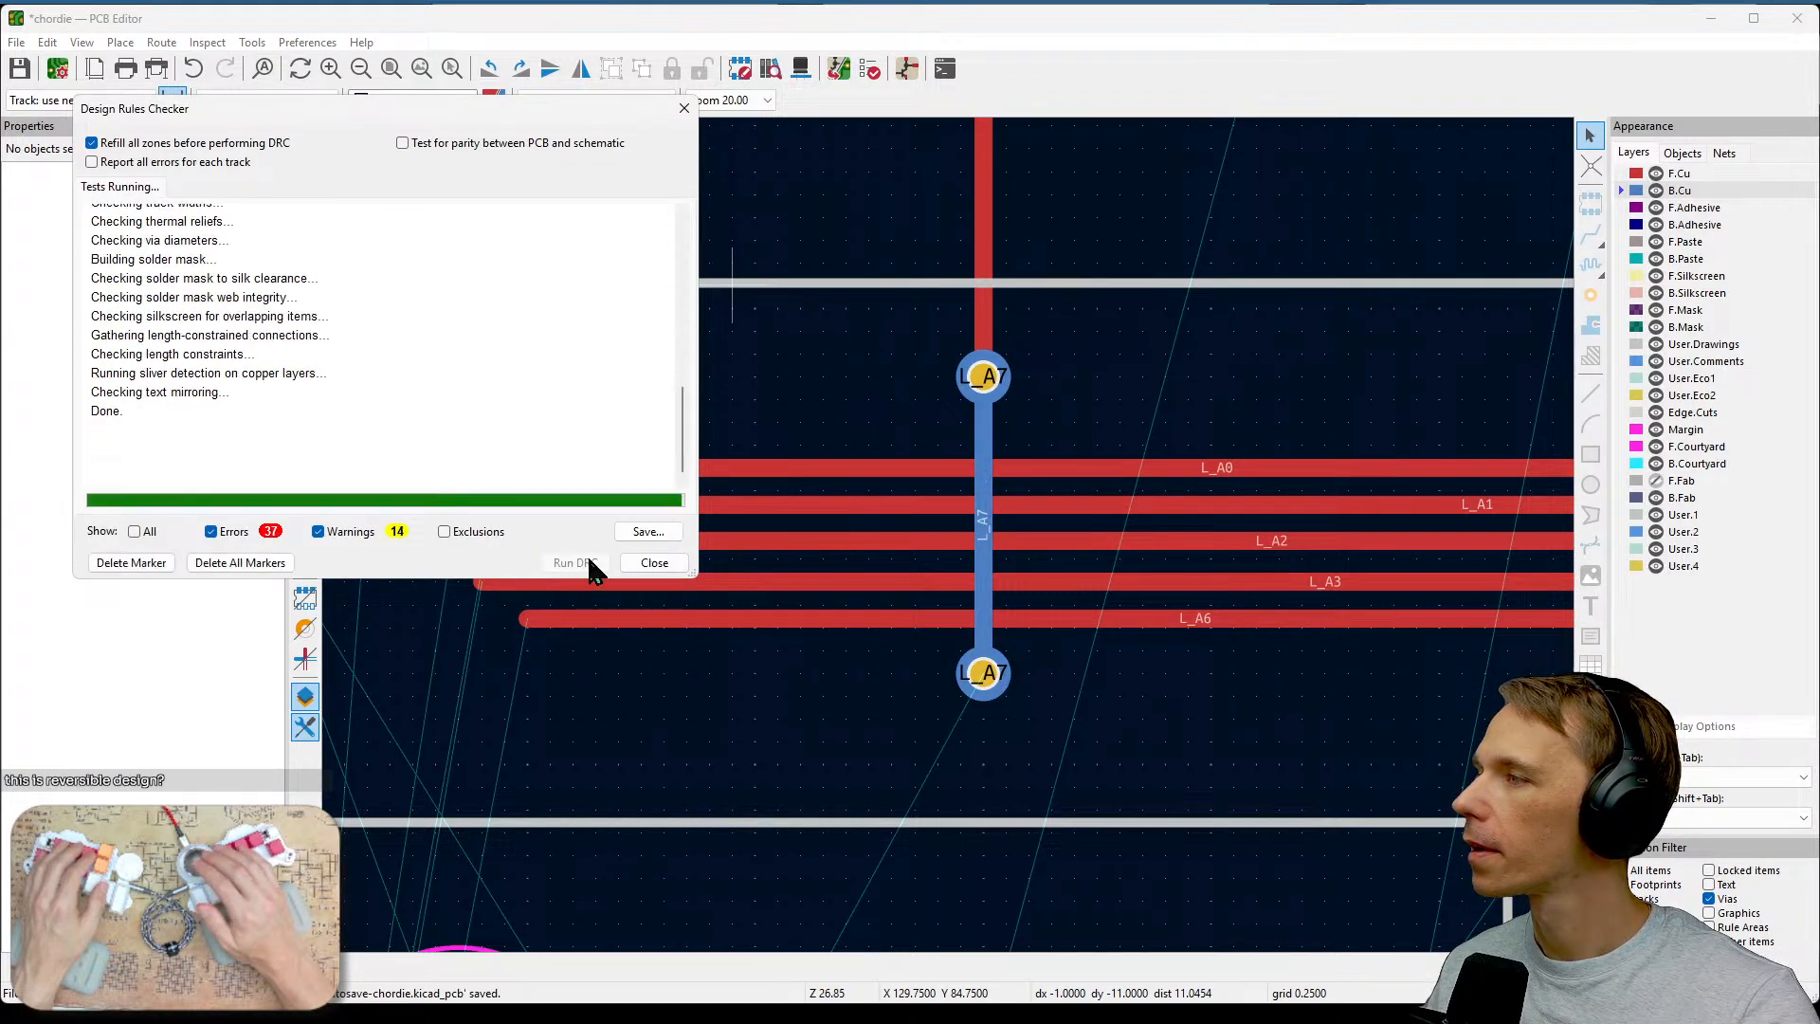
{"action": "left_click", "coordinate": [346, 533]}
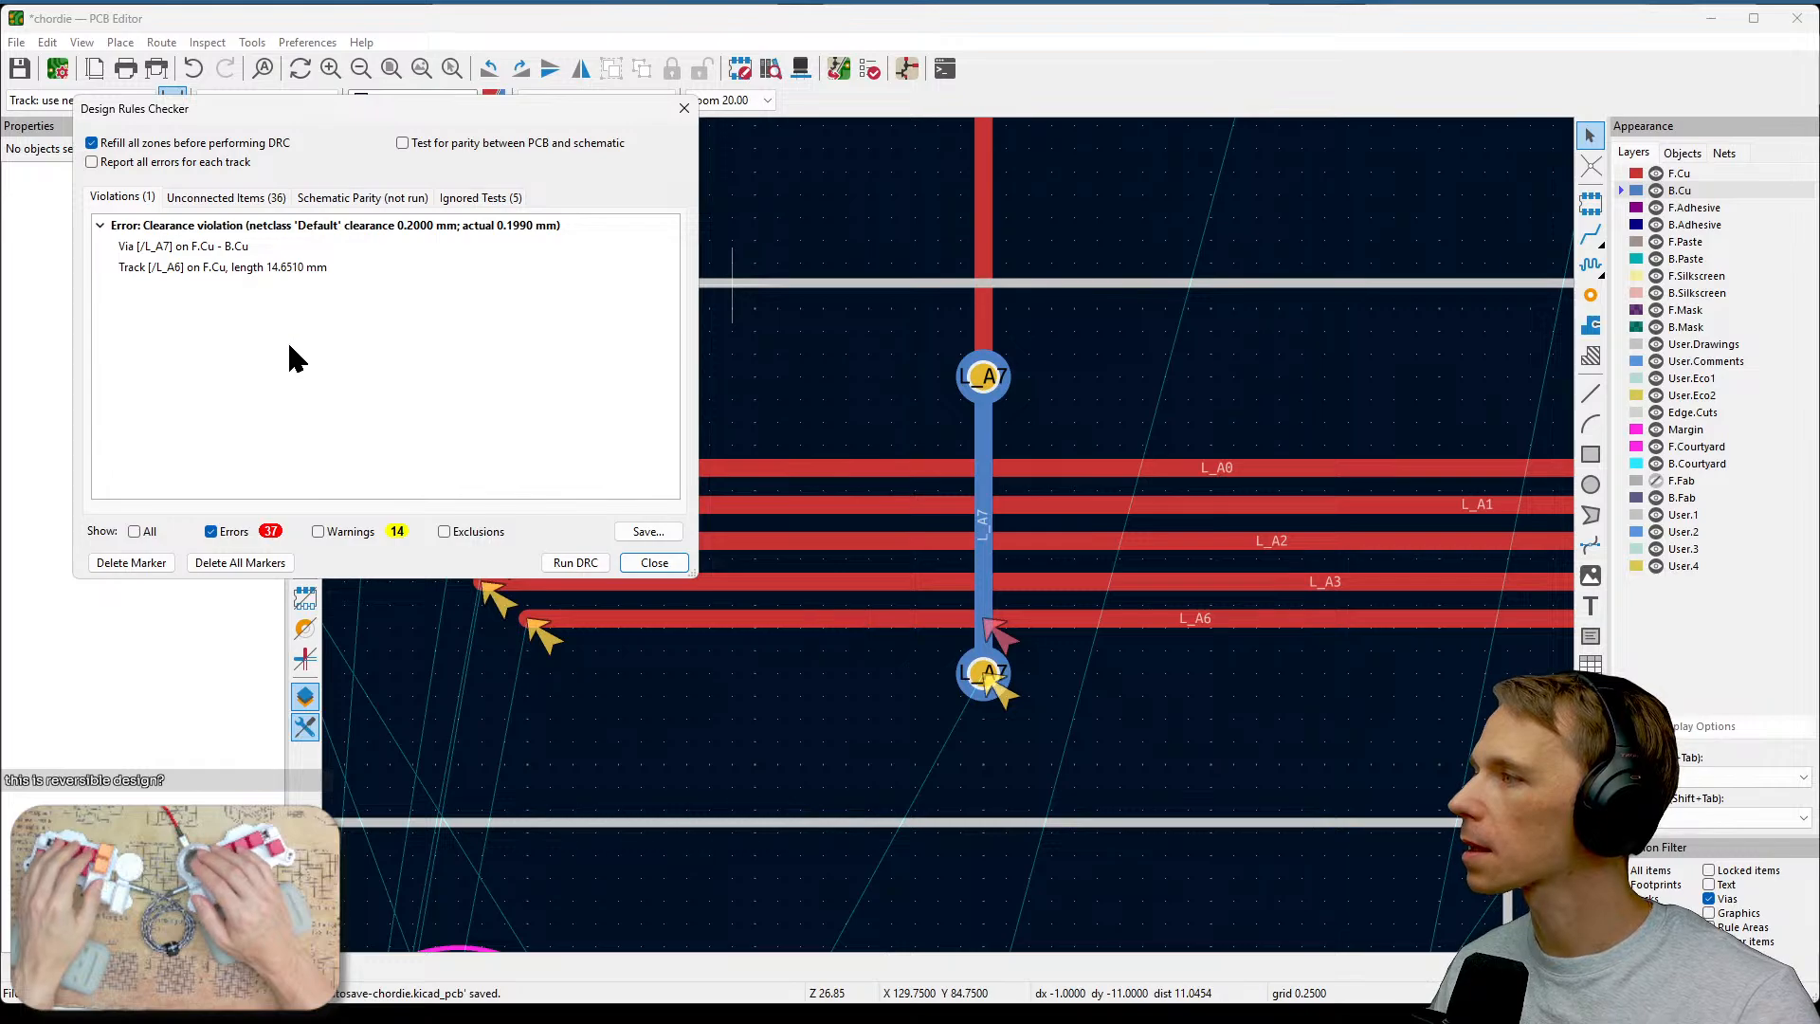
{"action": "left_click", "coordinate": [319, 232]}
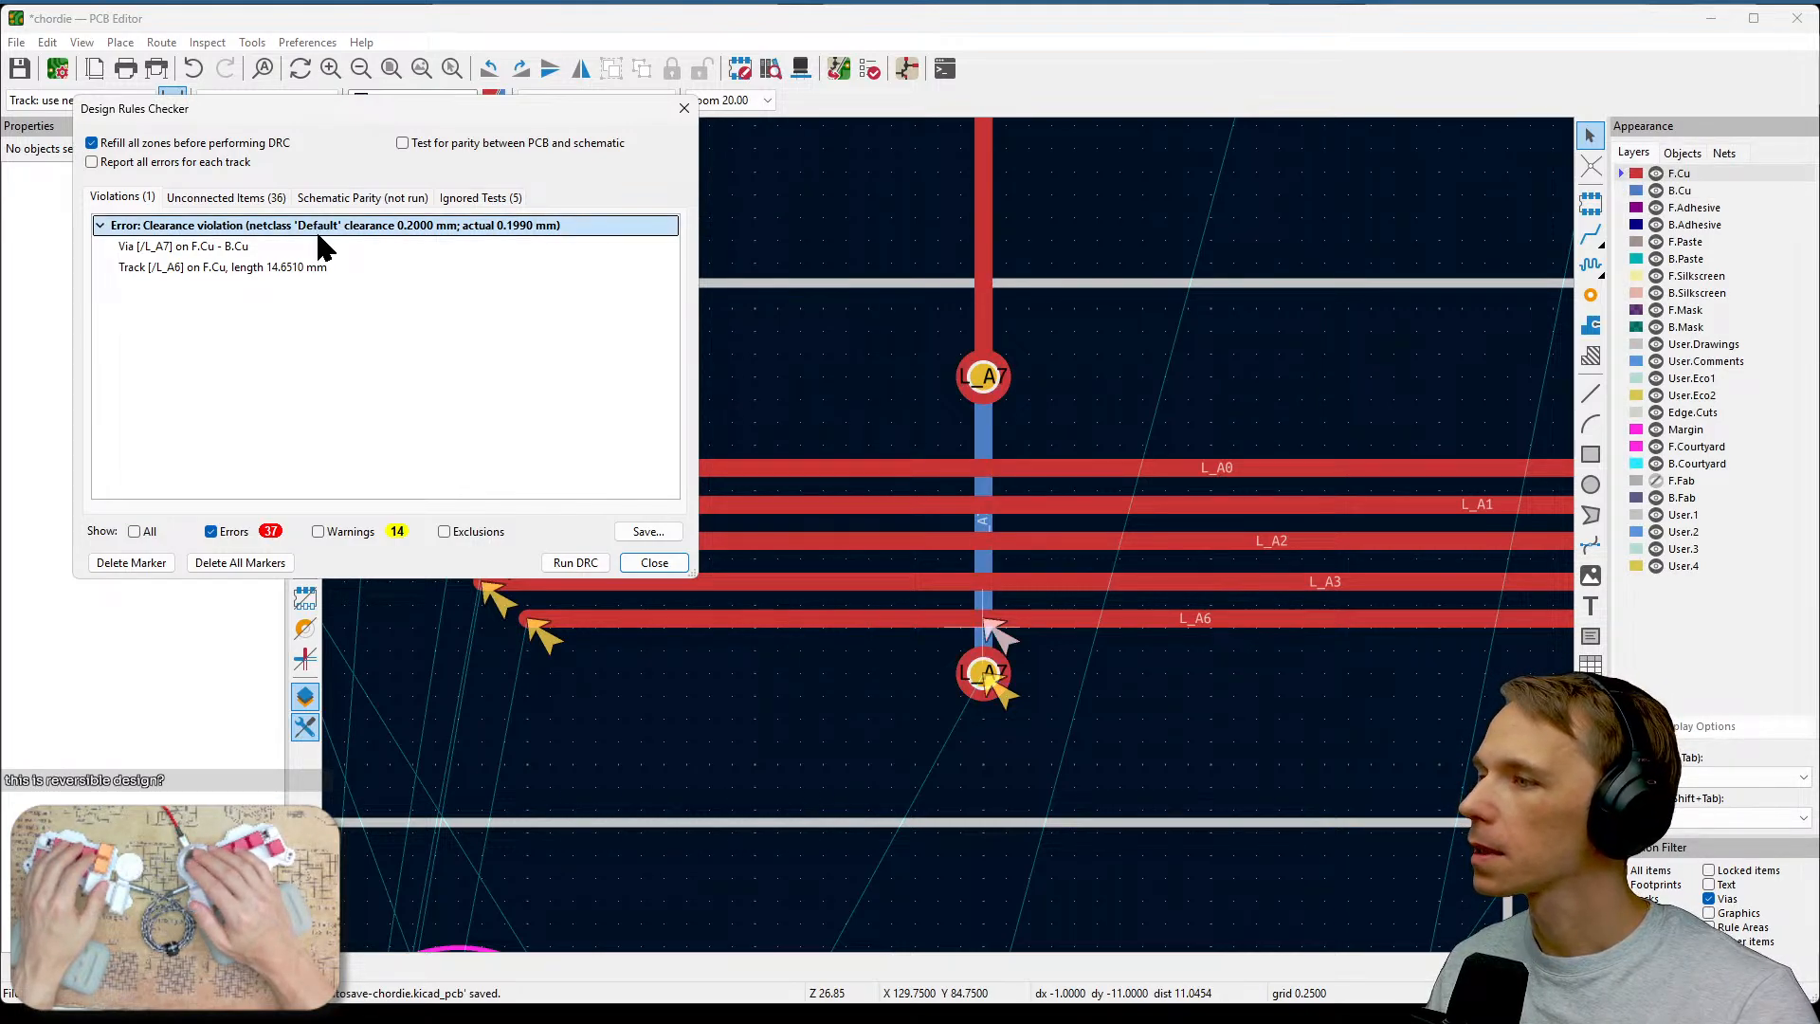
{"action": "double_click", "coordinate": [315, 229]}
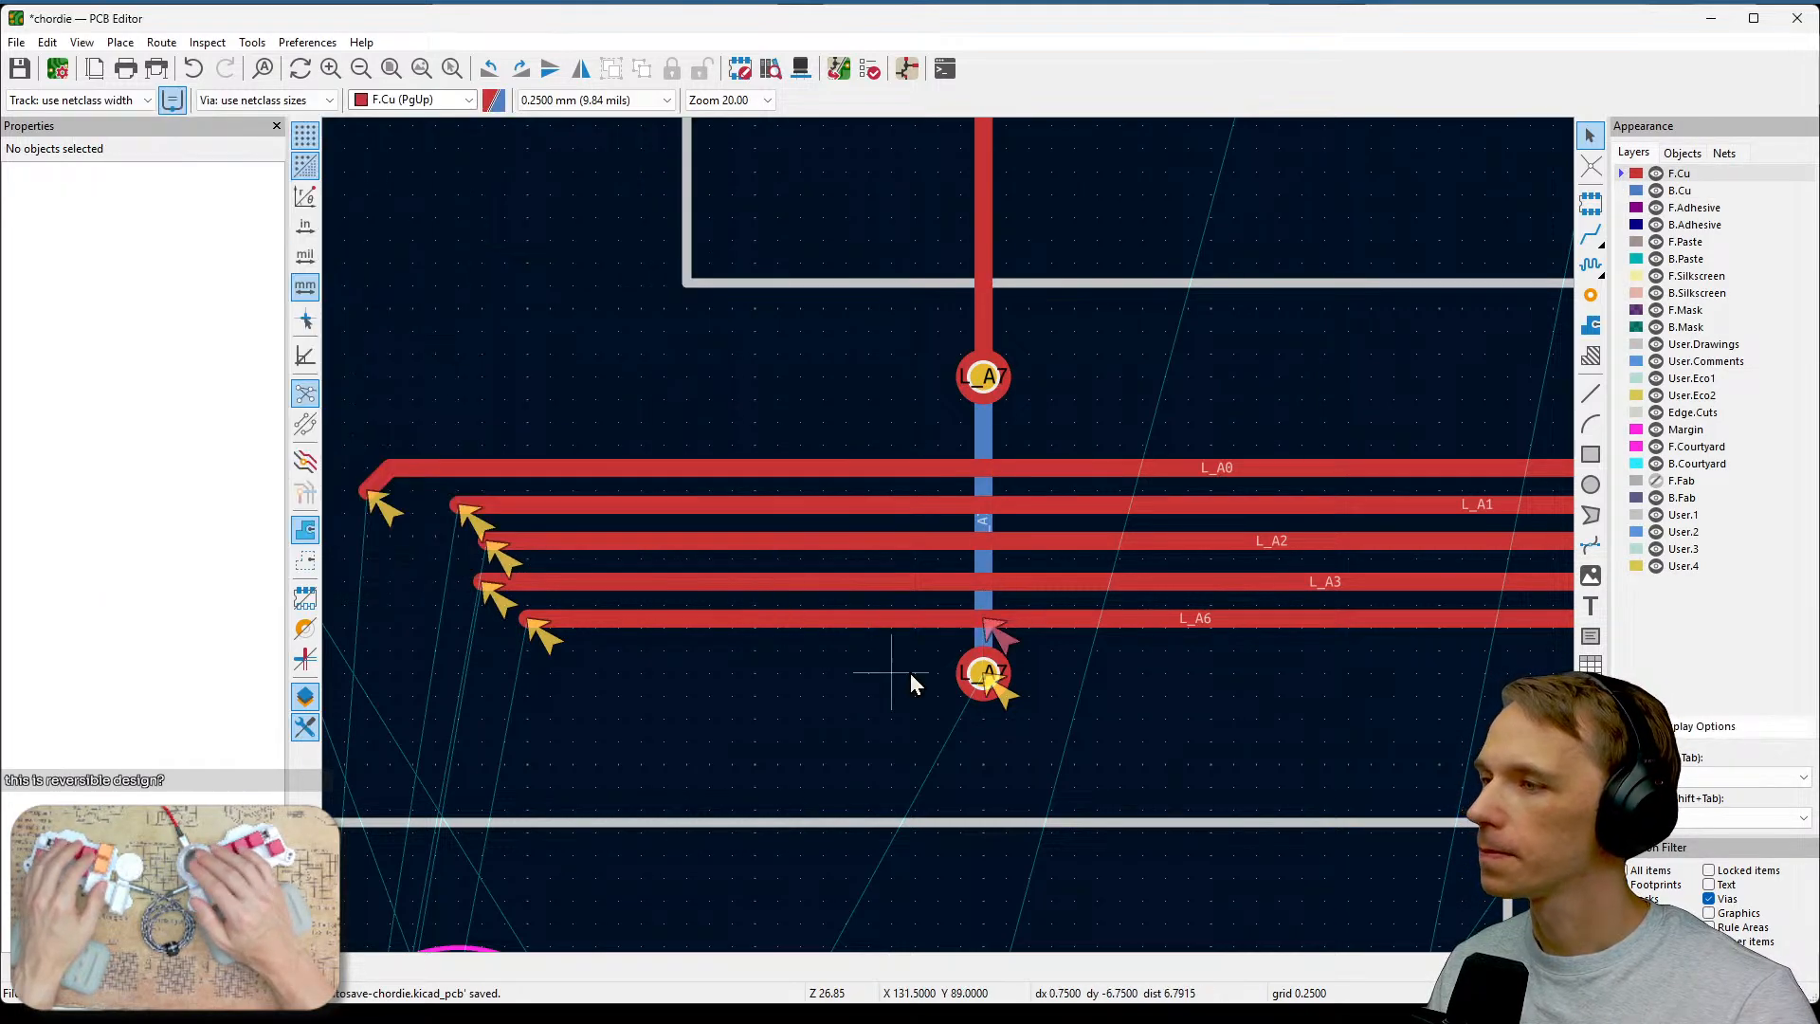
Move the lower L_A7 via slightly down and extend the B.Cu track so it connects to the moved via.
{"action": "left_click", "coordinate": [984, 688]}
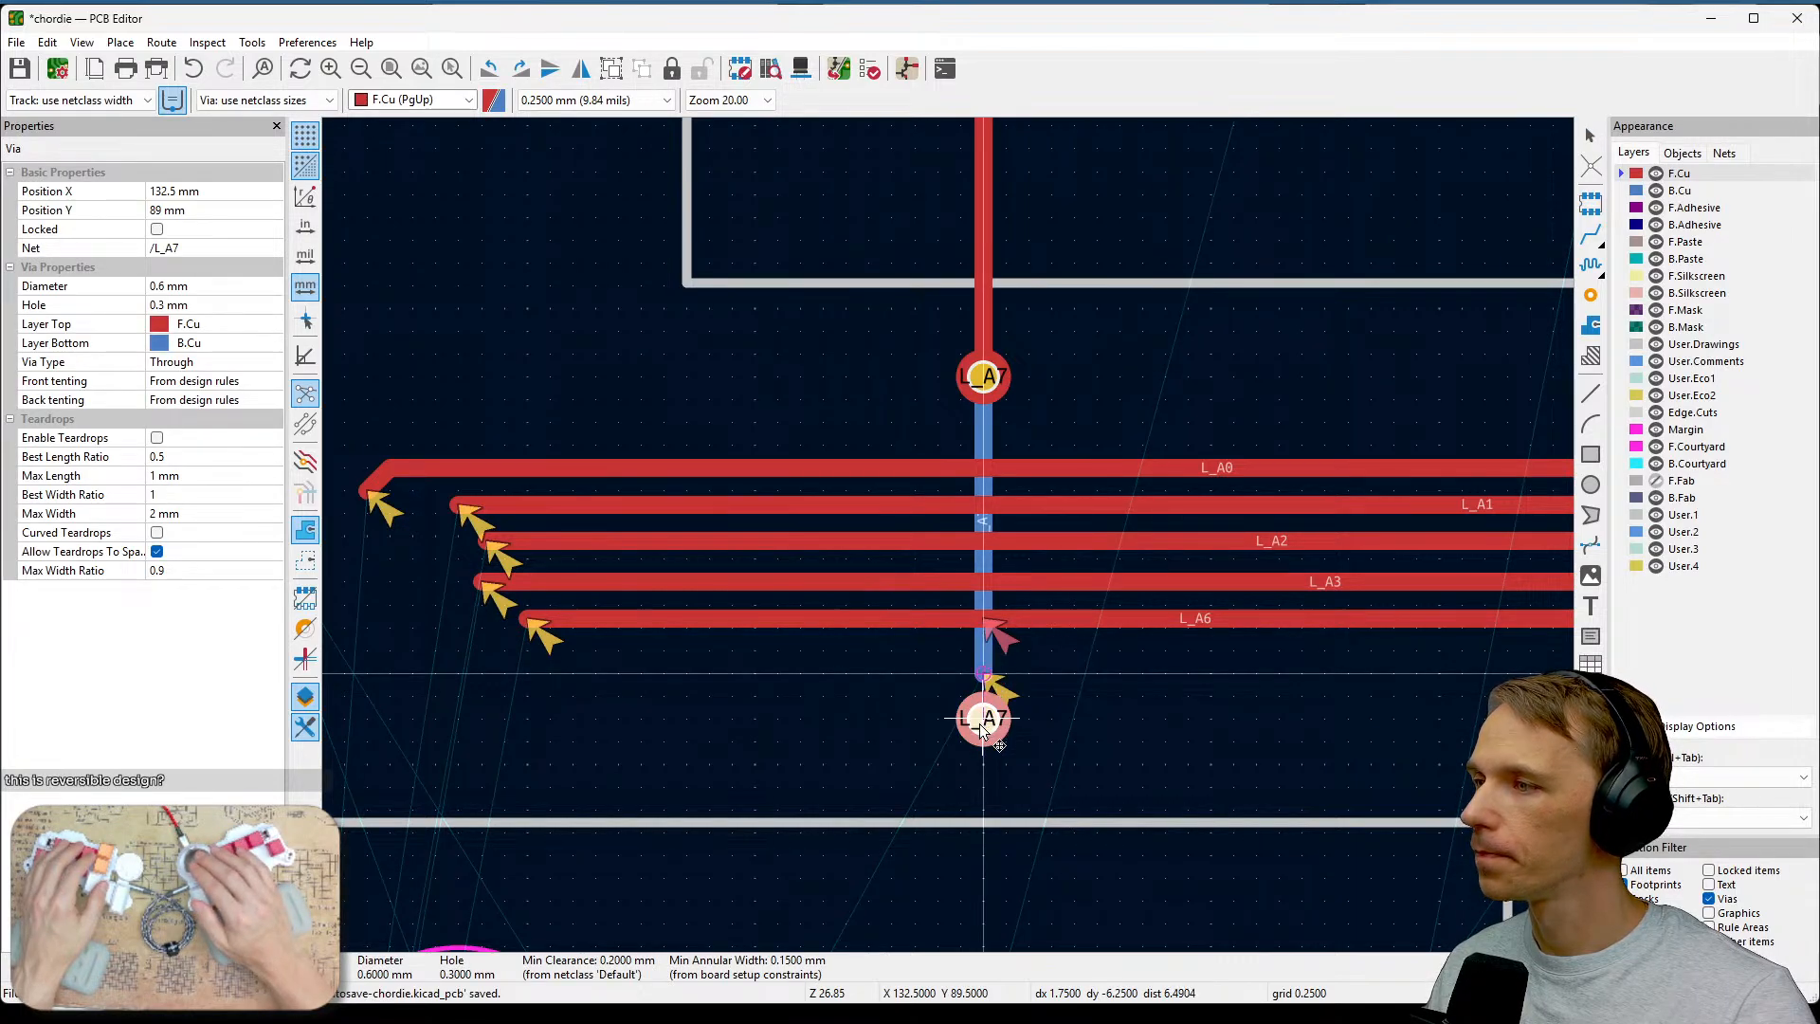
{"action": "left_click", "coordinate": [985, 717]}
{"action": "key", "text": "x"}
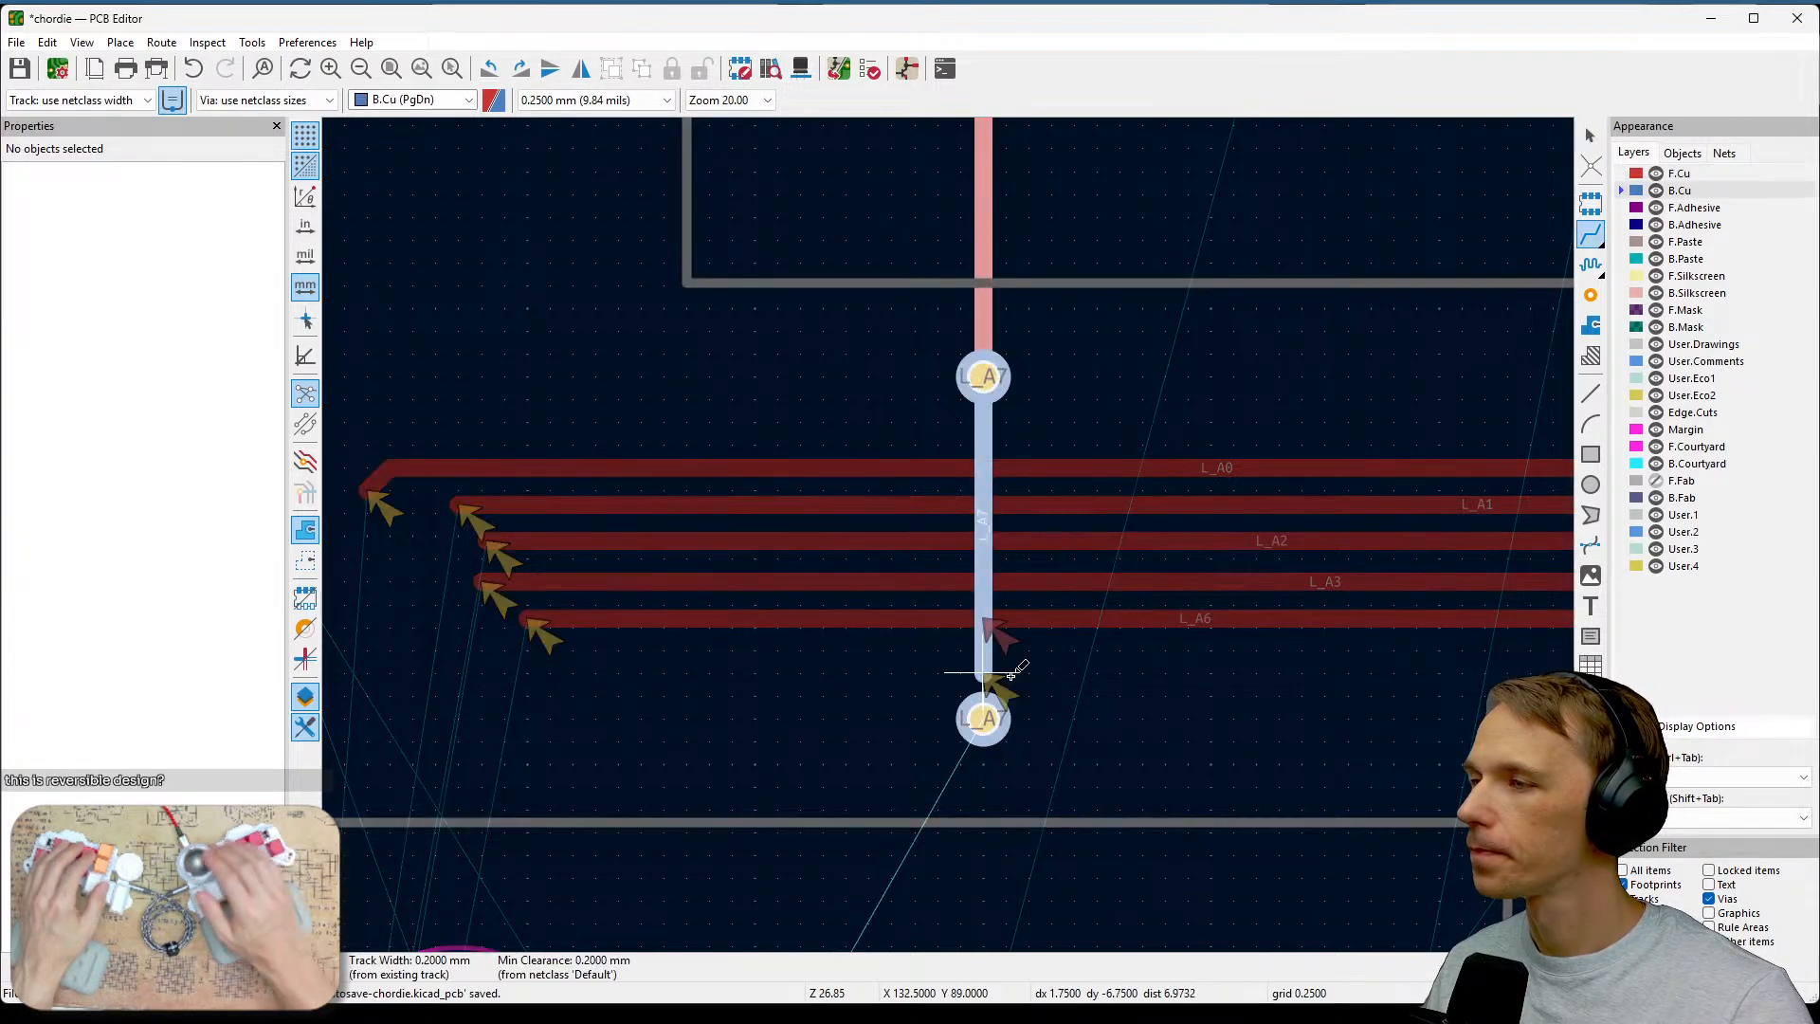
{"action": "key", "text": "Escape"}
{"action": "left_click", "coordinate": [991, 711]}
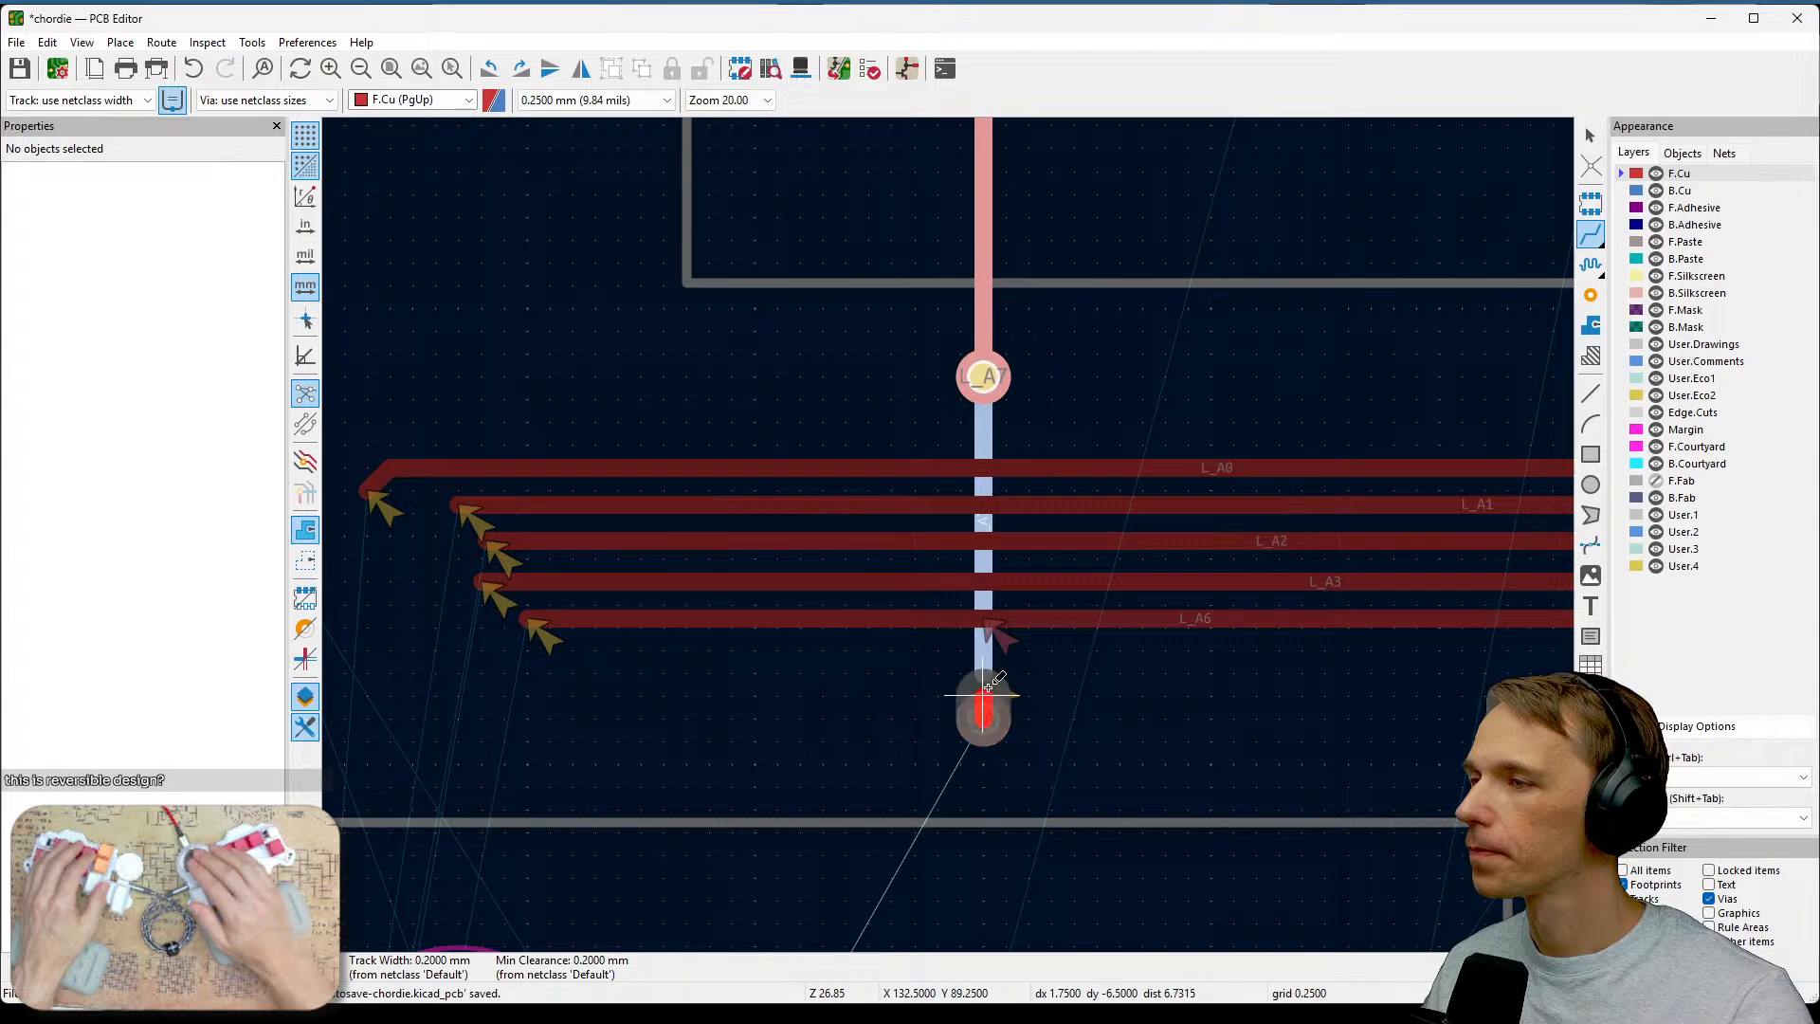
{"action": "key", "text": "Escape"}
{"action": "left_click", "coordinate": [983, 672]}
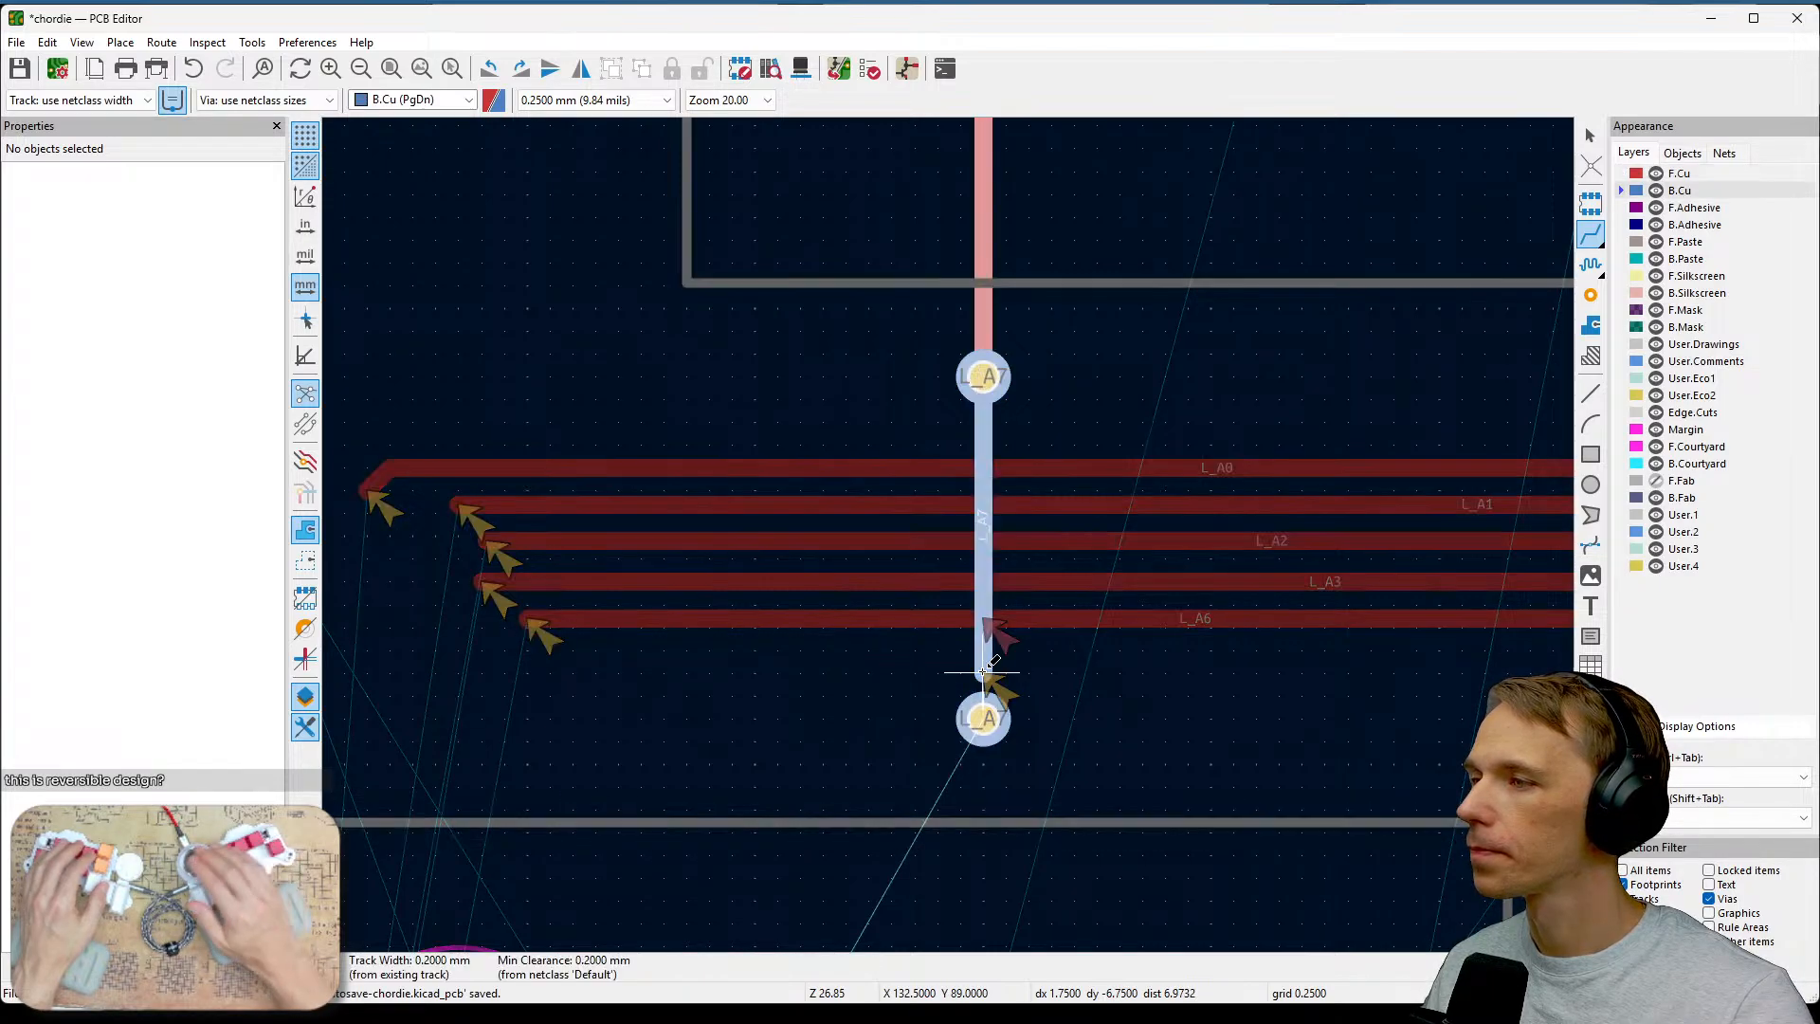
{"action": "left_click", "coordinate": [983, 717]}
{"action": "scroll", "coordinate": [1130, 669], "scroll_direction": "down", "scroll_amount": 1}
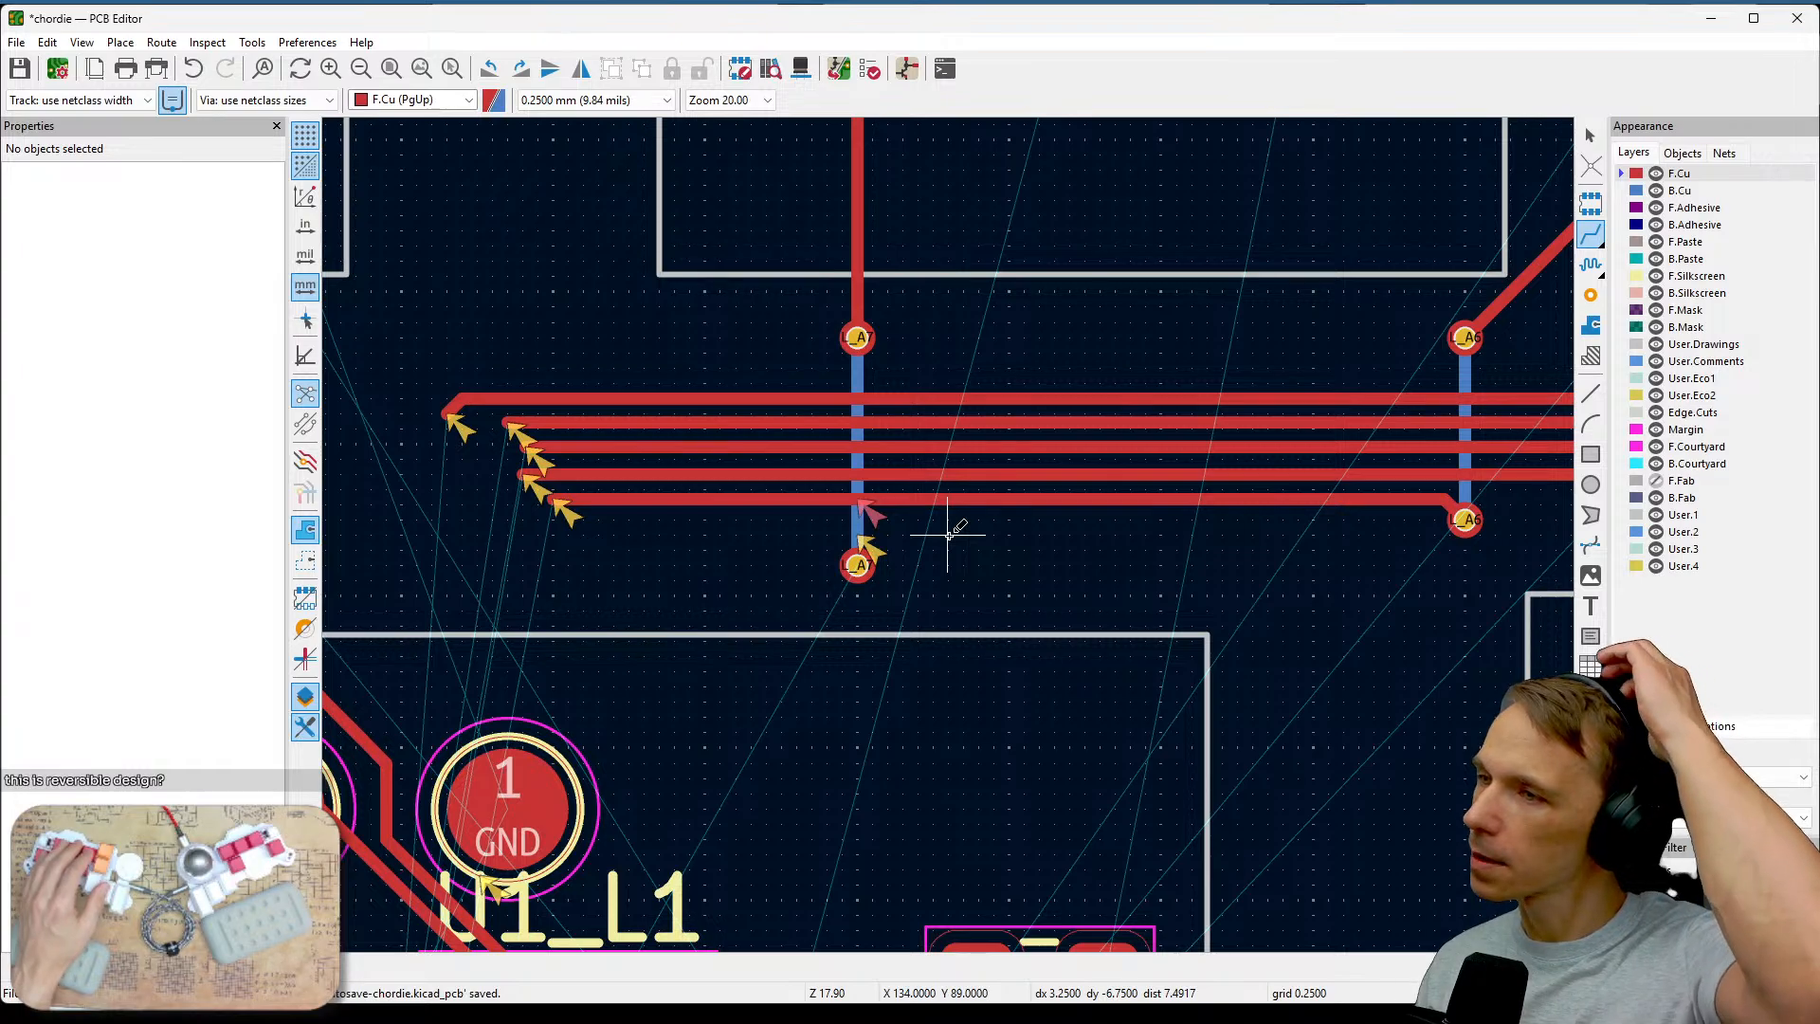
{"action": "key", "text": "Escape"}
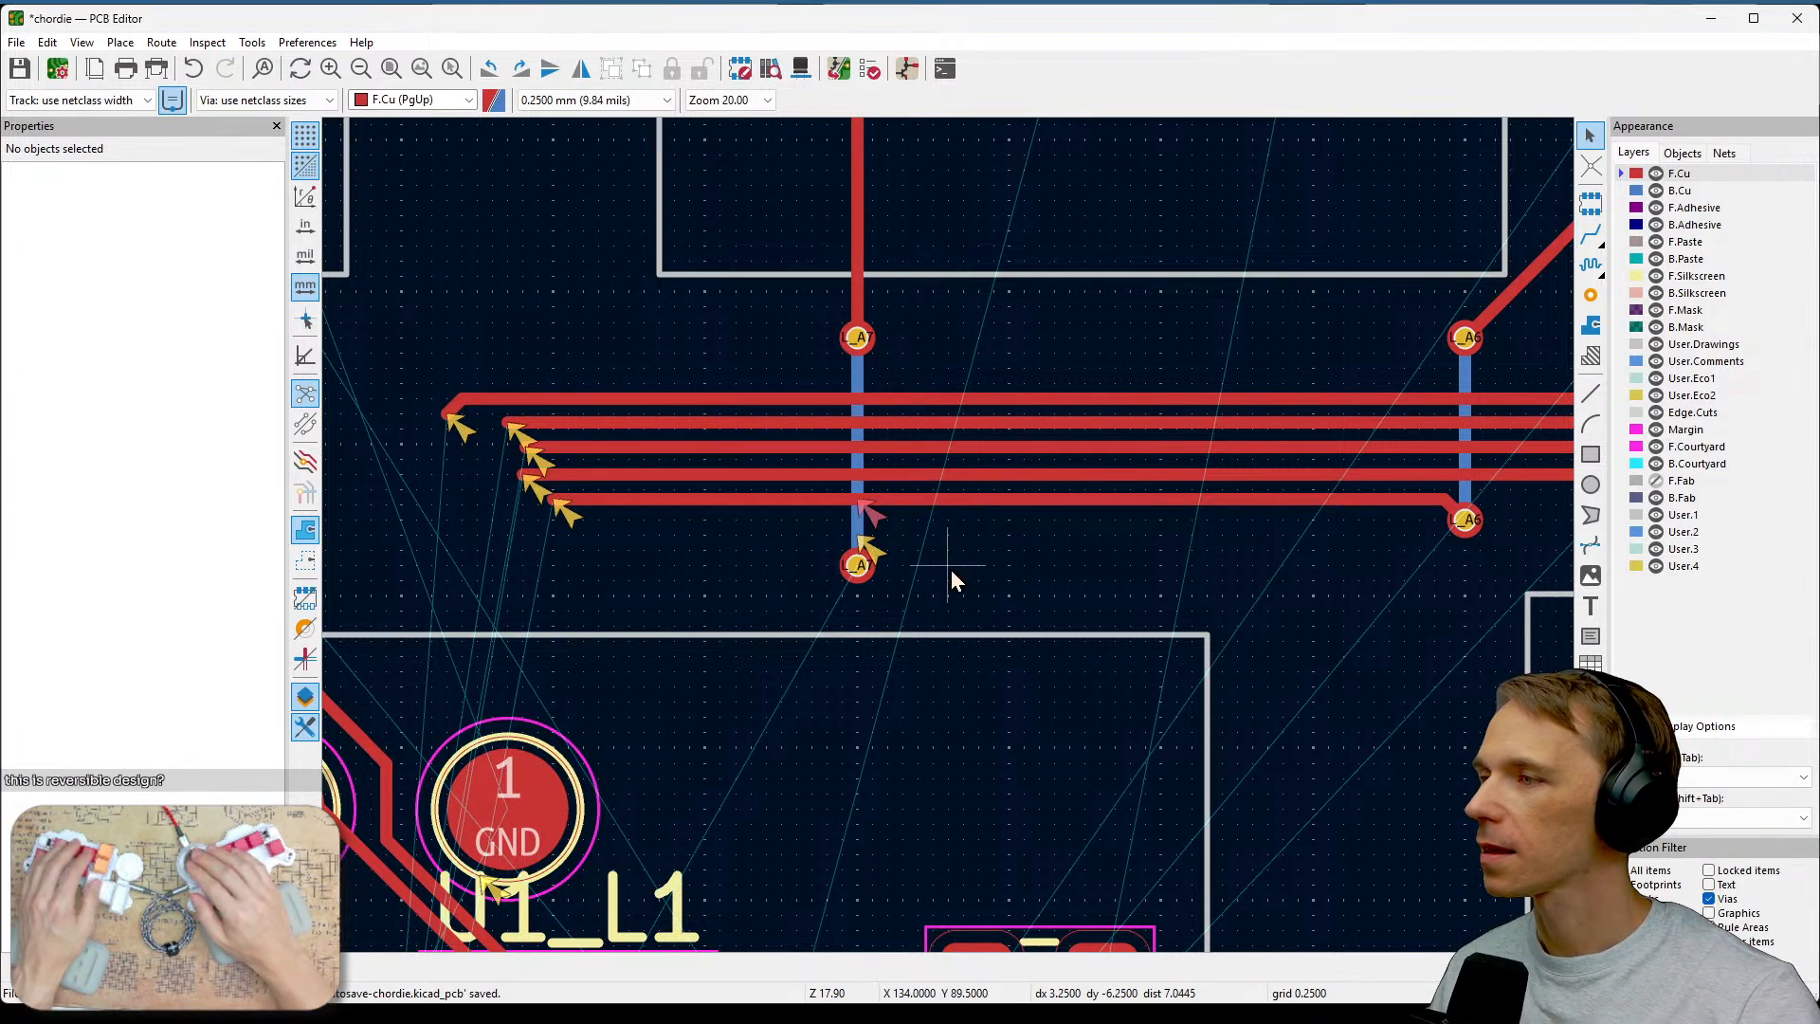
Review the board setup design-rule constraints and compare them with JLCPCB's drilling and via capabilities in the browser.
{"action": "middle_click_drag", "start_coordinate": [951, 571], "coordinate": [1140, 537]}
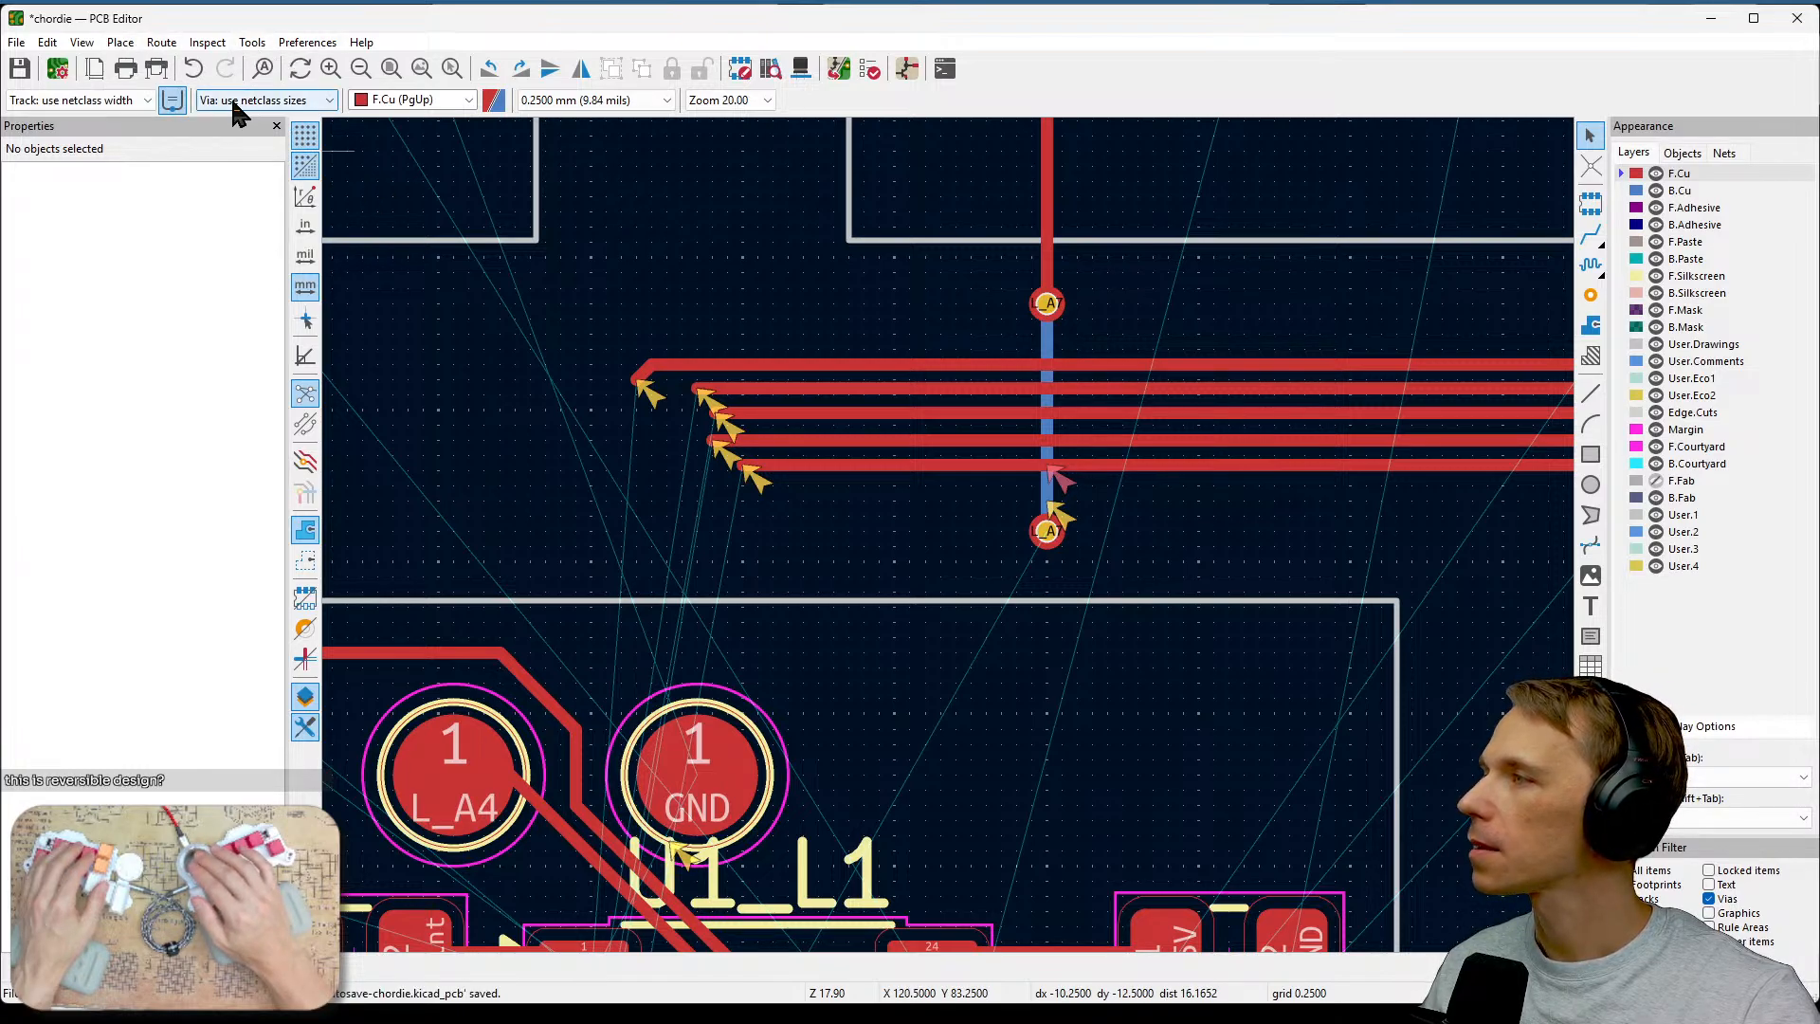
{"action": "left_click", "coordinate": [53, 72]}
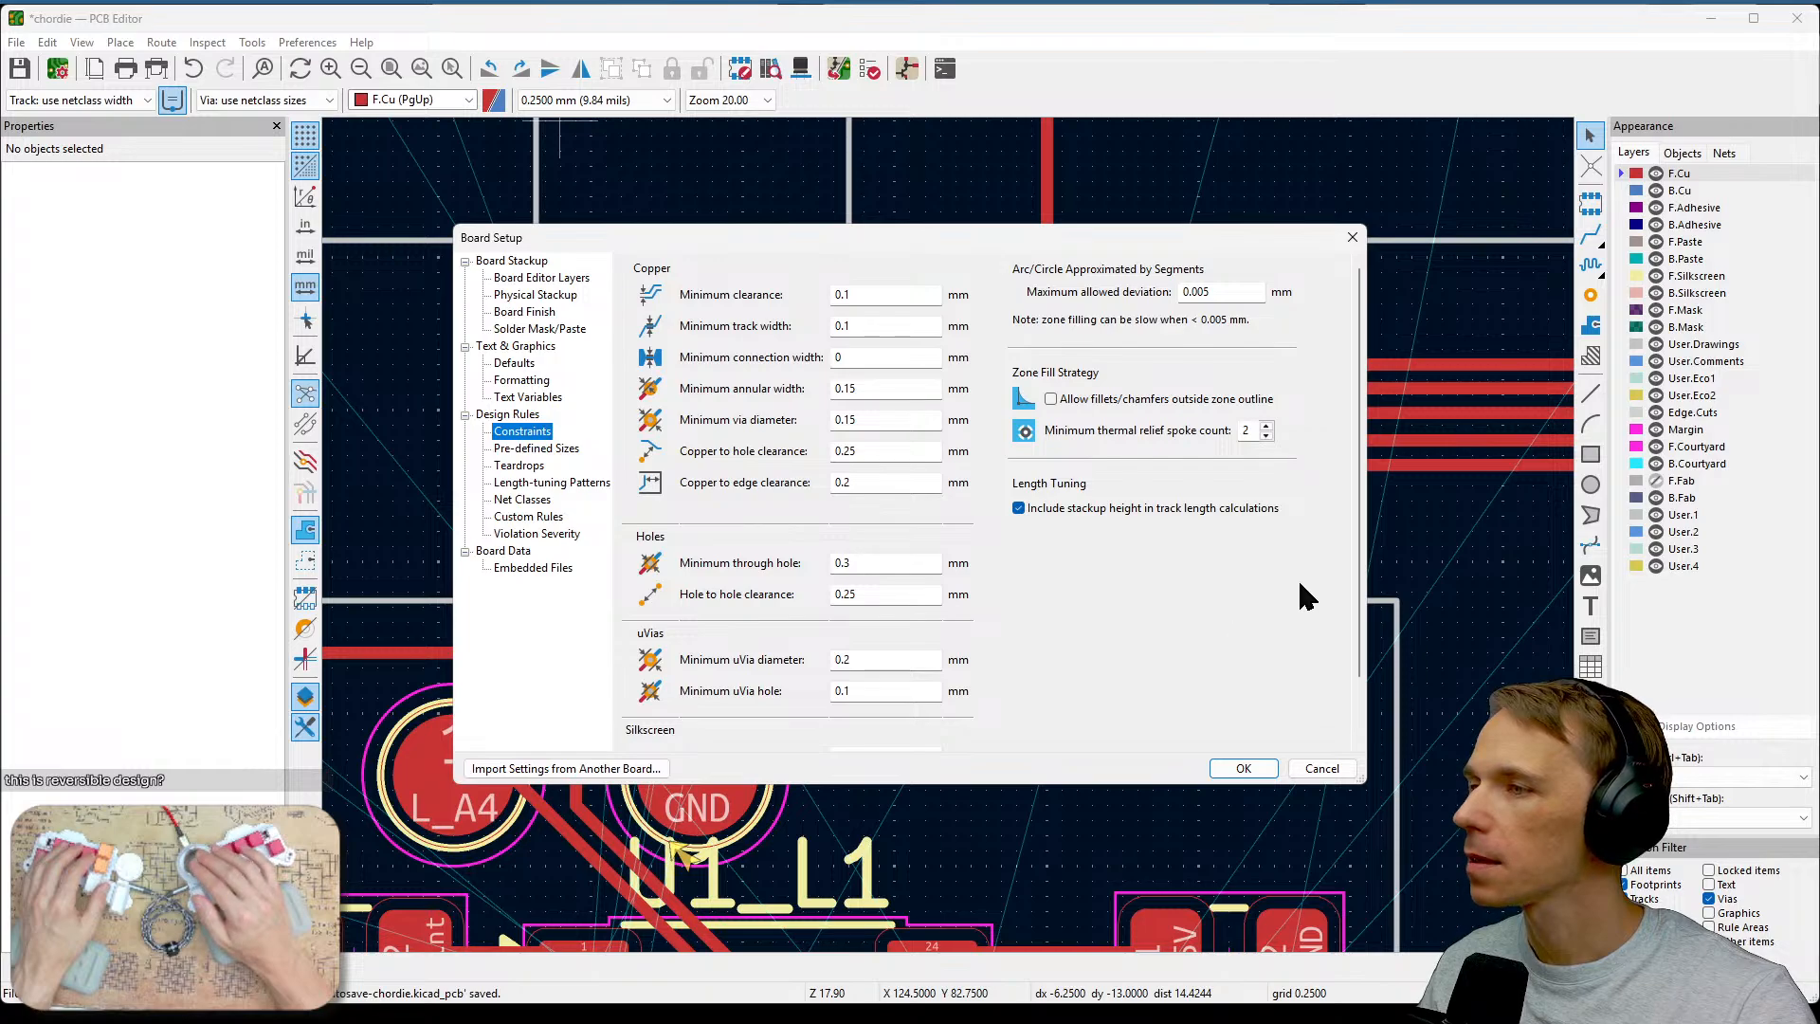
{"action": "scroll", "coordinate": [1299, 584], "scroll_direction": "down", "scroll_amount": 3}
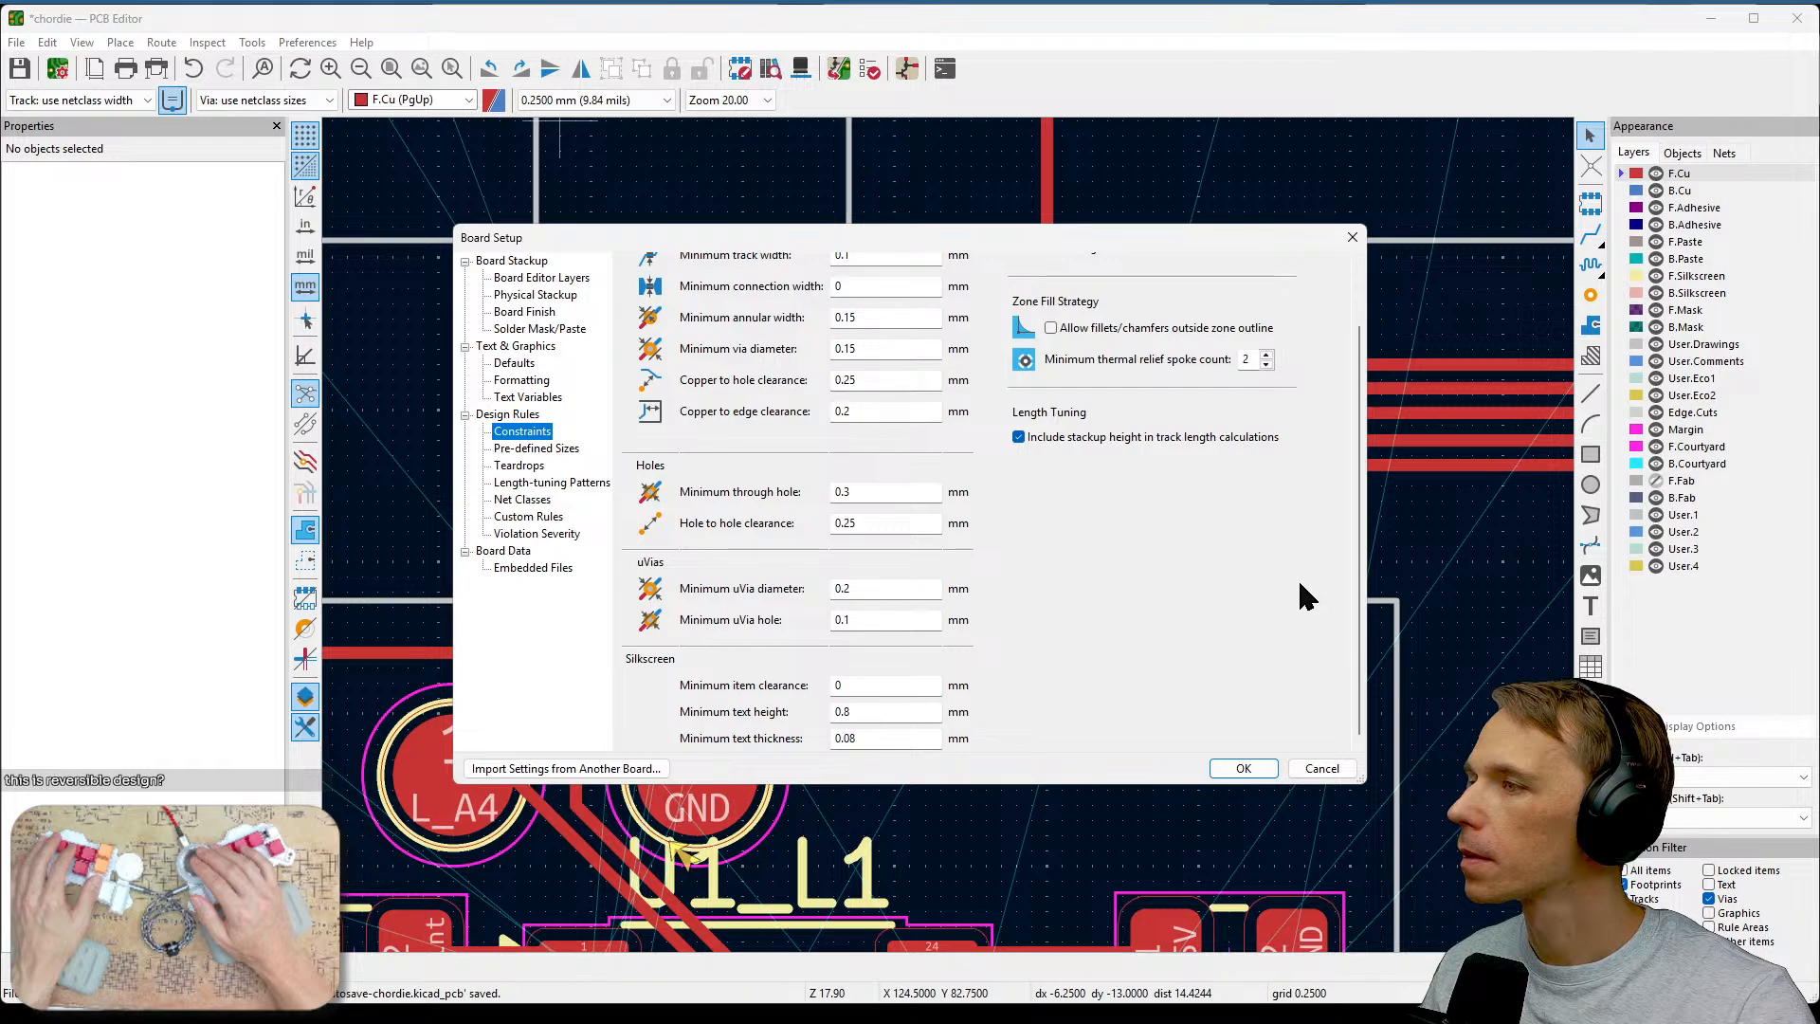
{"action": "scroll", "coordinate": [1299, 578], "scroll_direction": "up", "scroll_amount": 2}
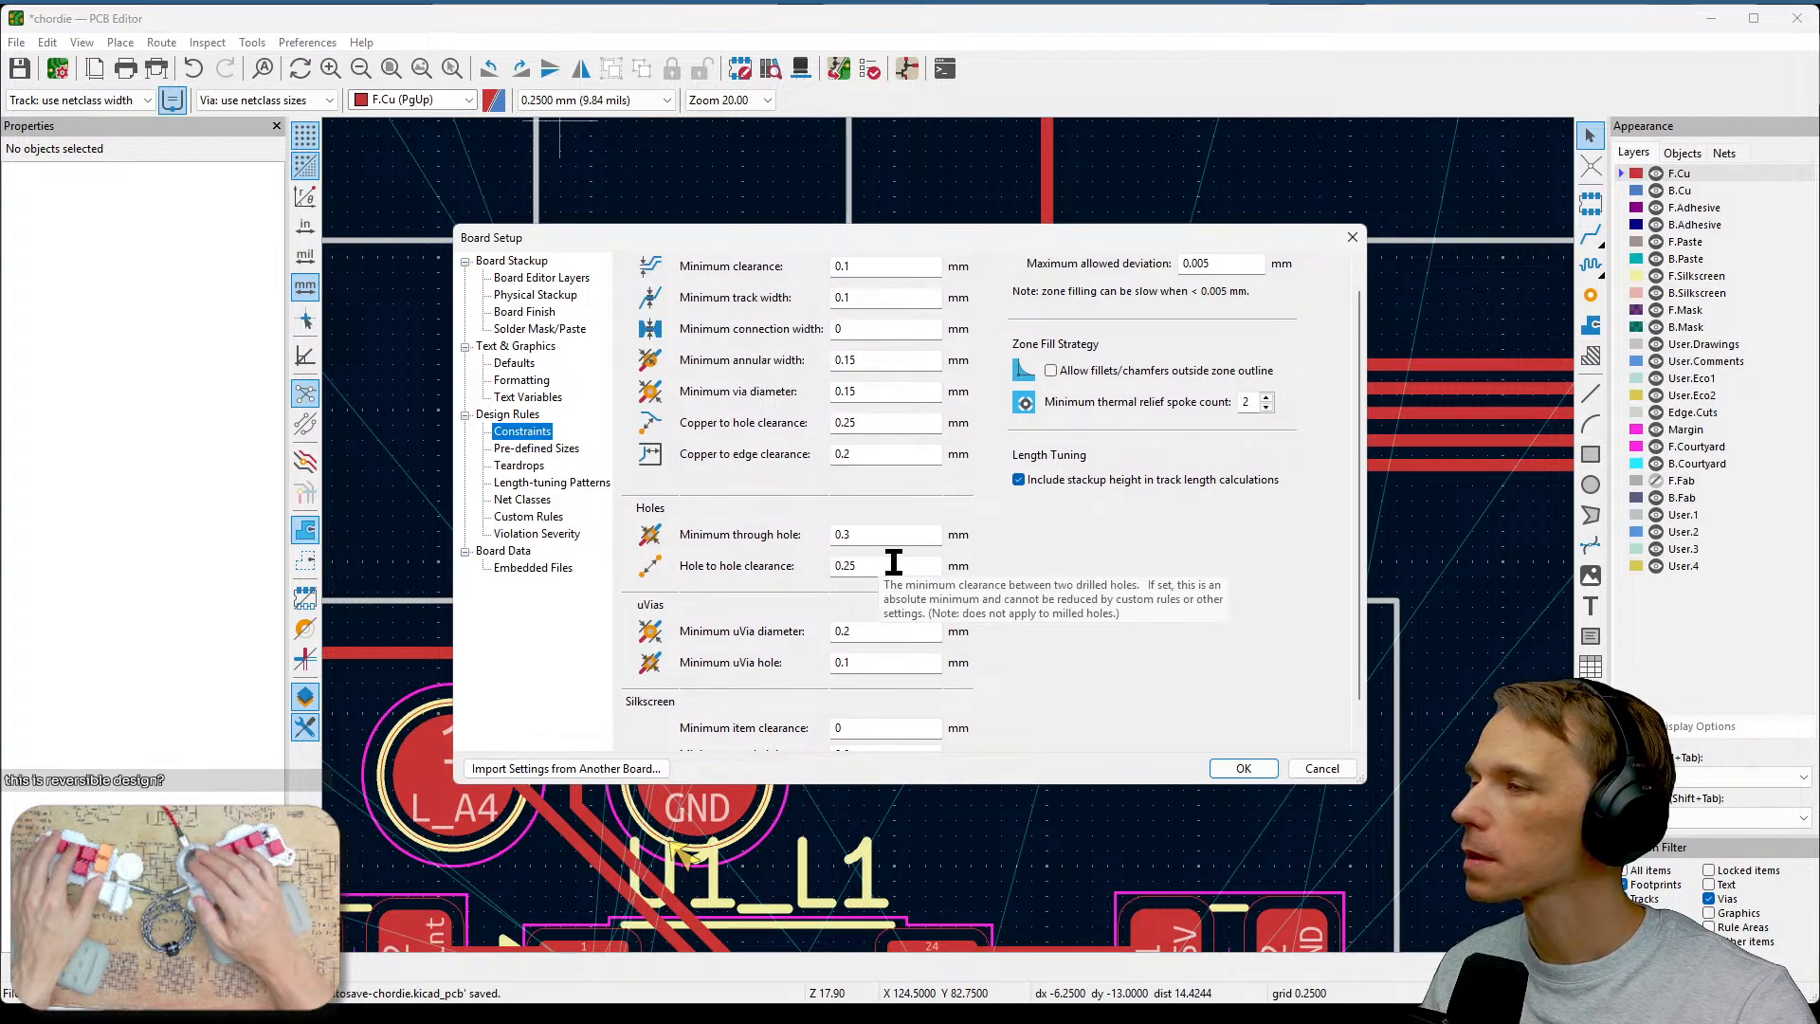
{"action": "scroll", "coordinate": [1060, 597], "scroll_direction": "up", "scroll_amount": 1}
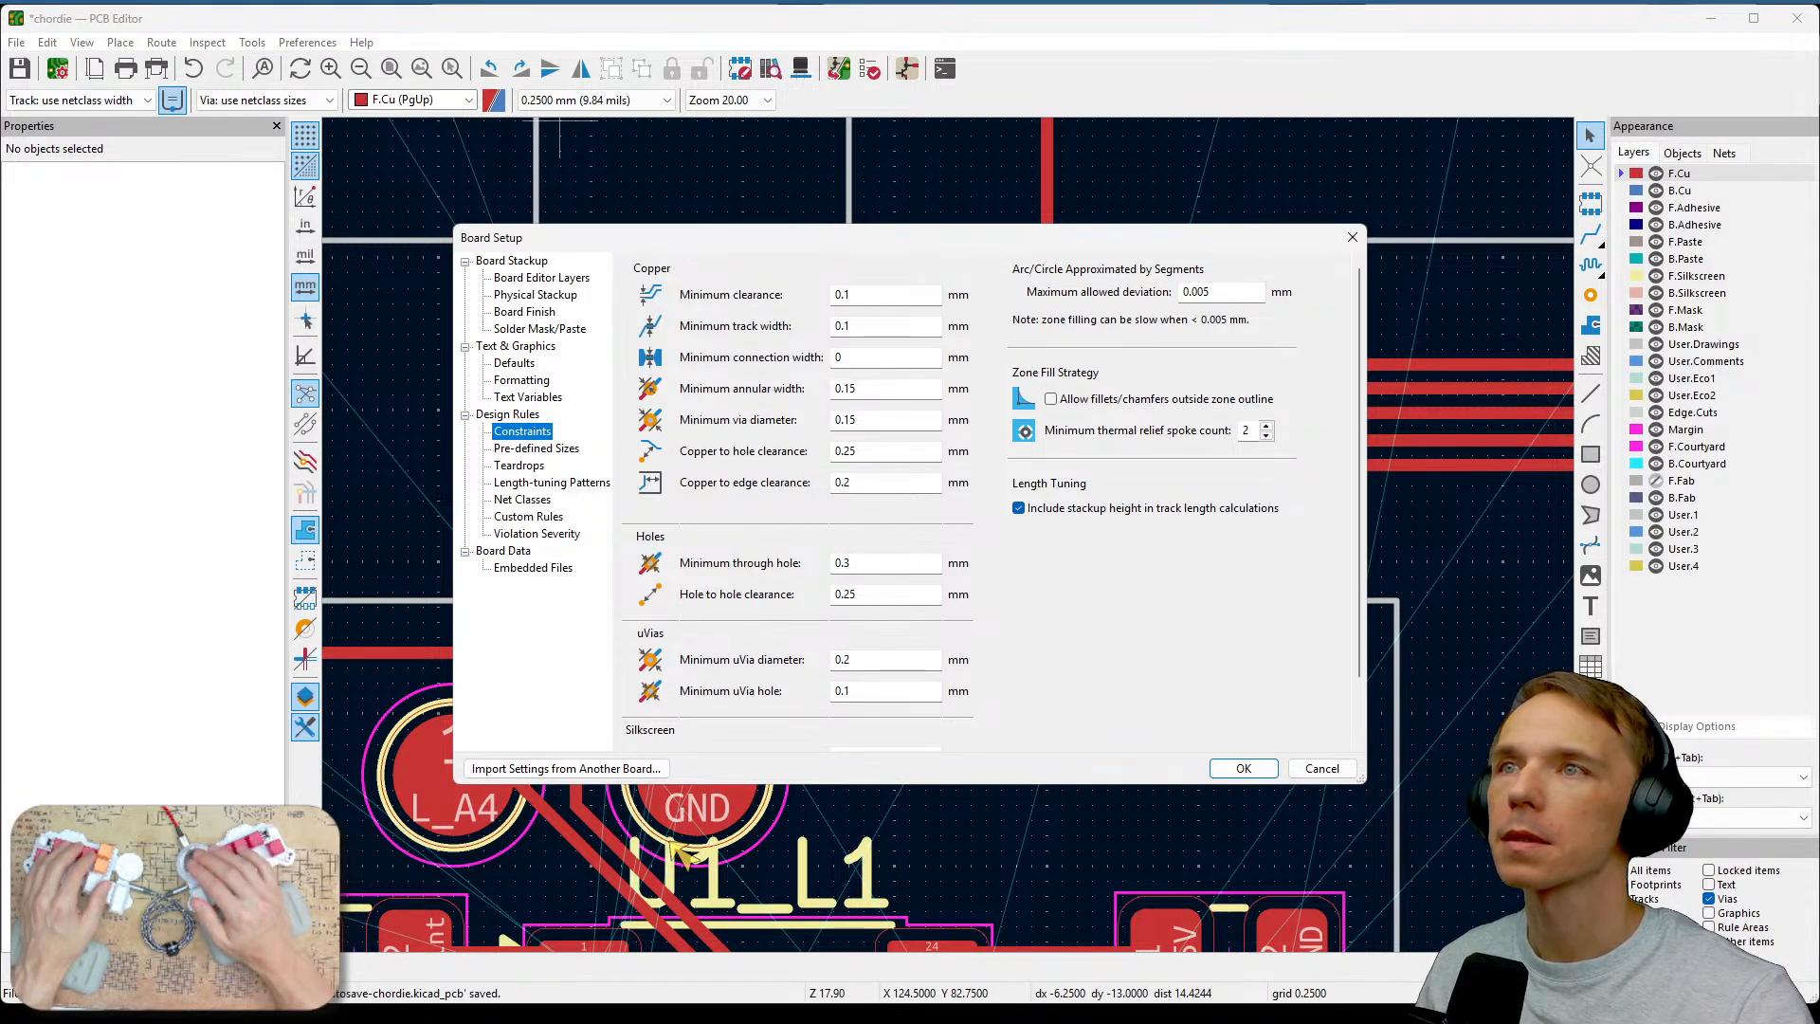
{"action": "key", "text": "alt+Tab"}
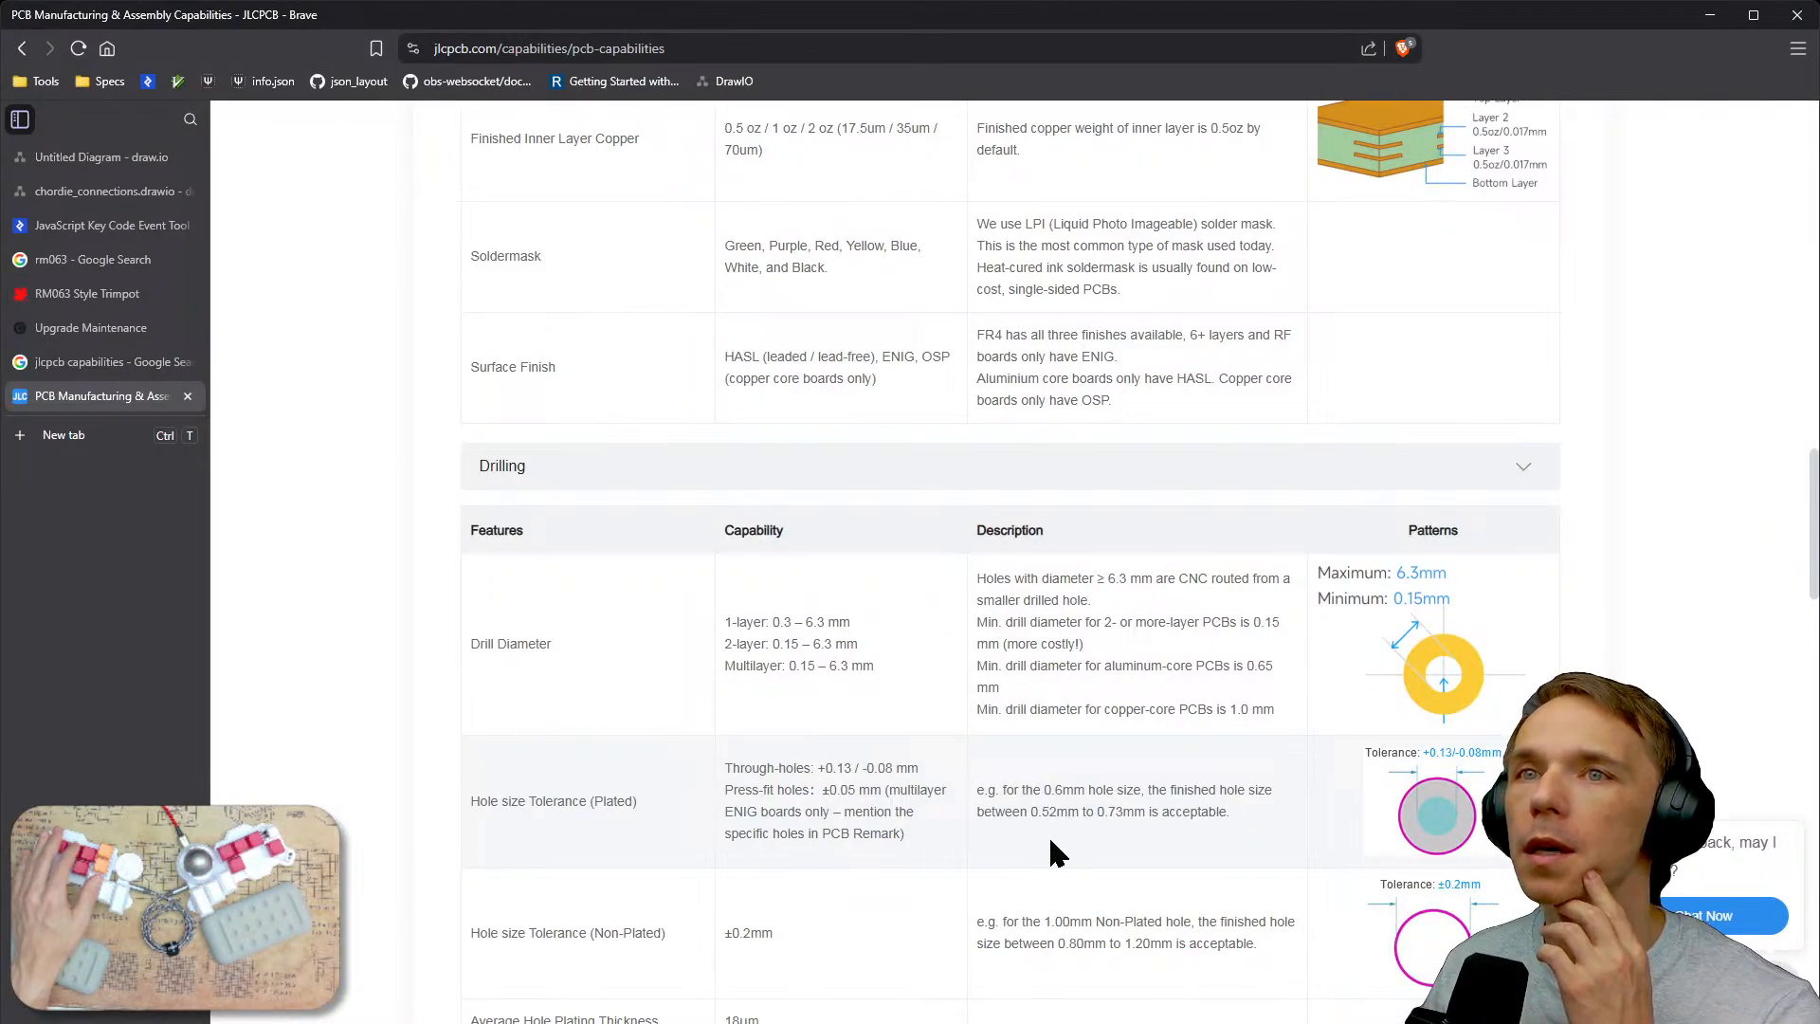
{"action": "scroll", "coordinate": [1048, 834], "scroll_direction": "down", "scroll_amount": 4}
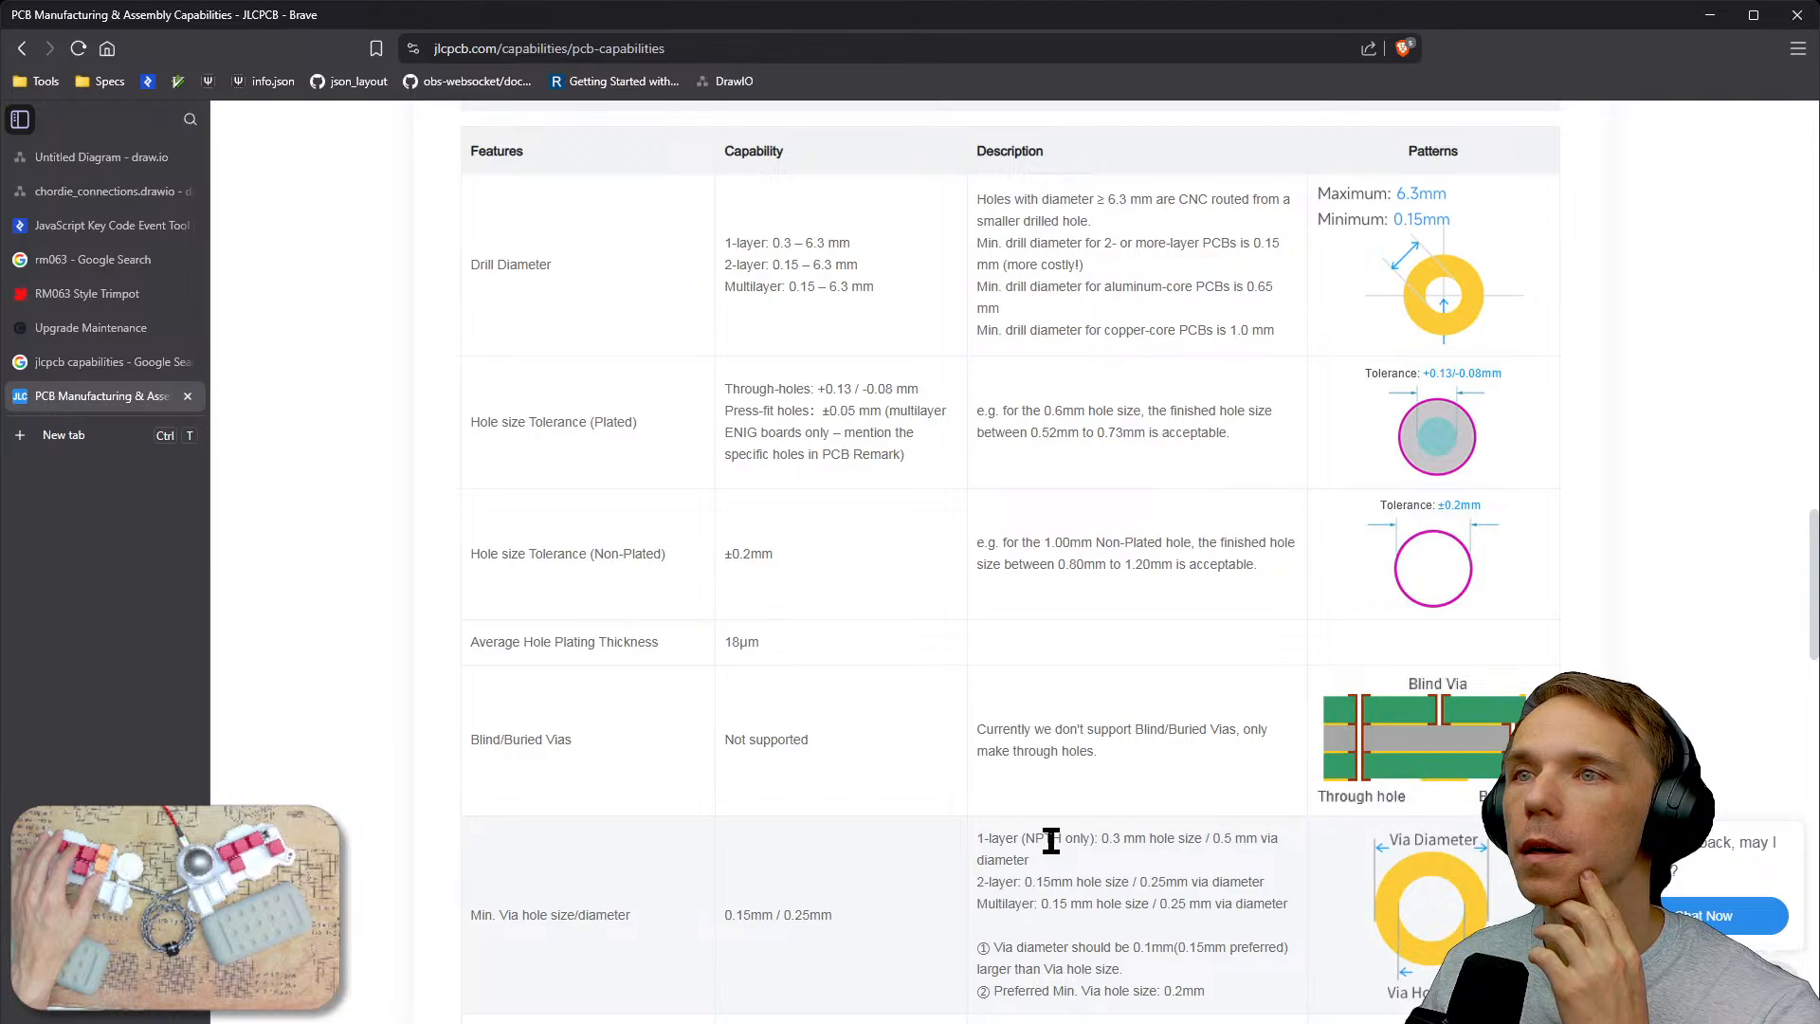
{"action": "scroll", "coordinate": [1050, 841], "scroll_direction": "down", "scroll_amount": 1}
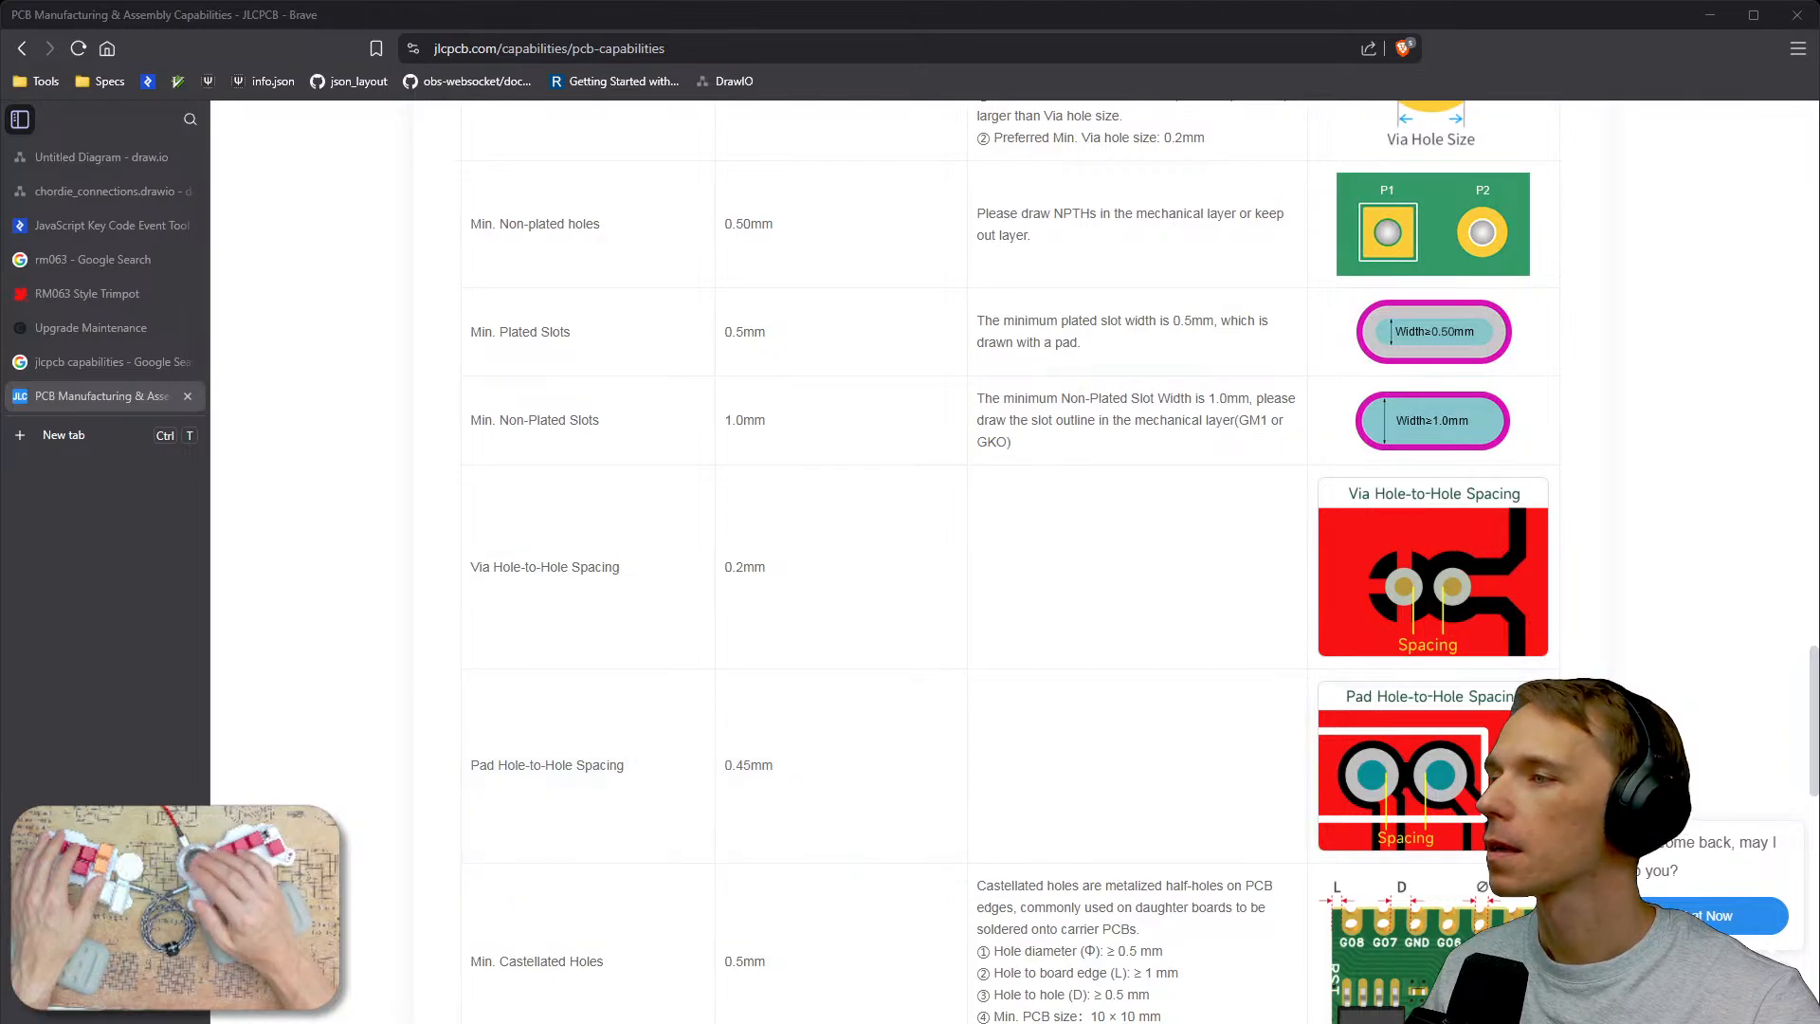
{"action": "scroll", "coordinate": [808, 823], "scroll_direction": "down", "scroll_amount": 1}
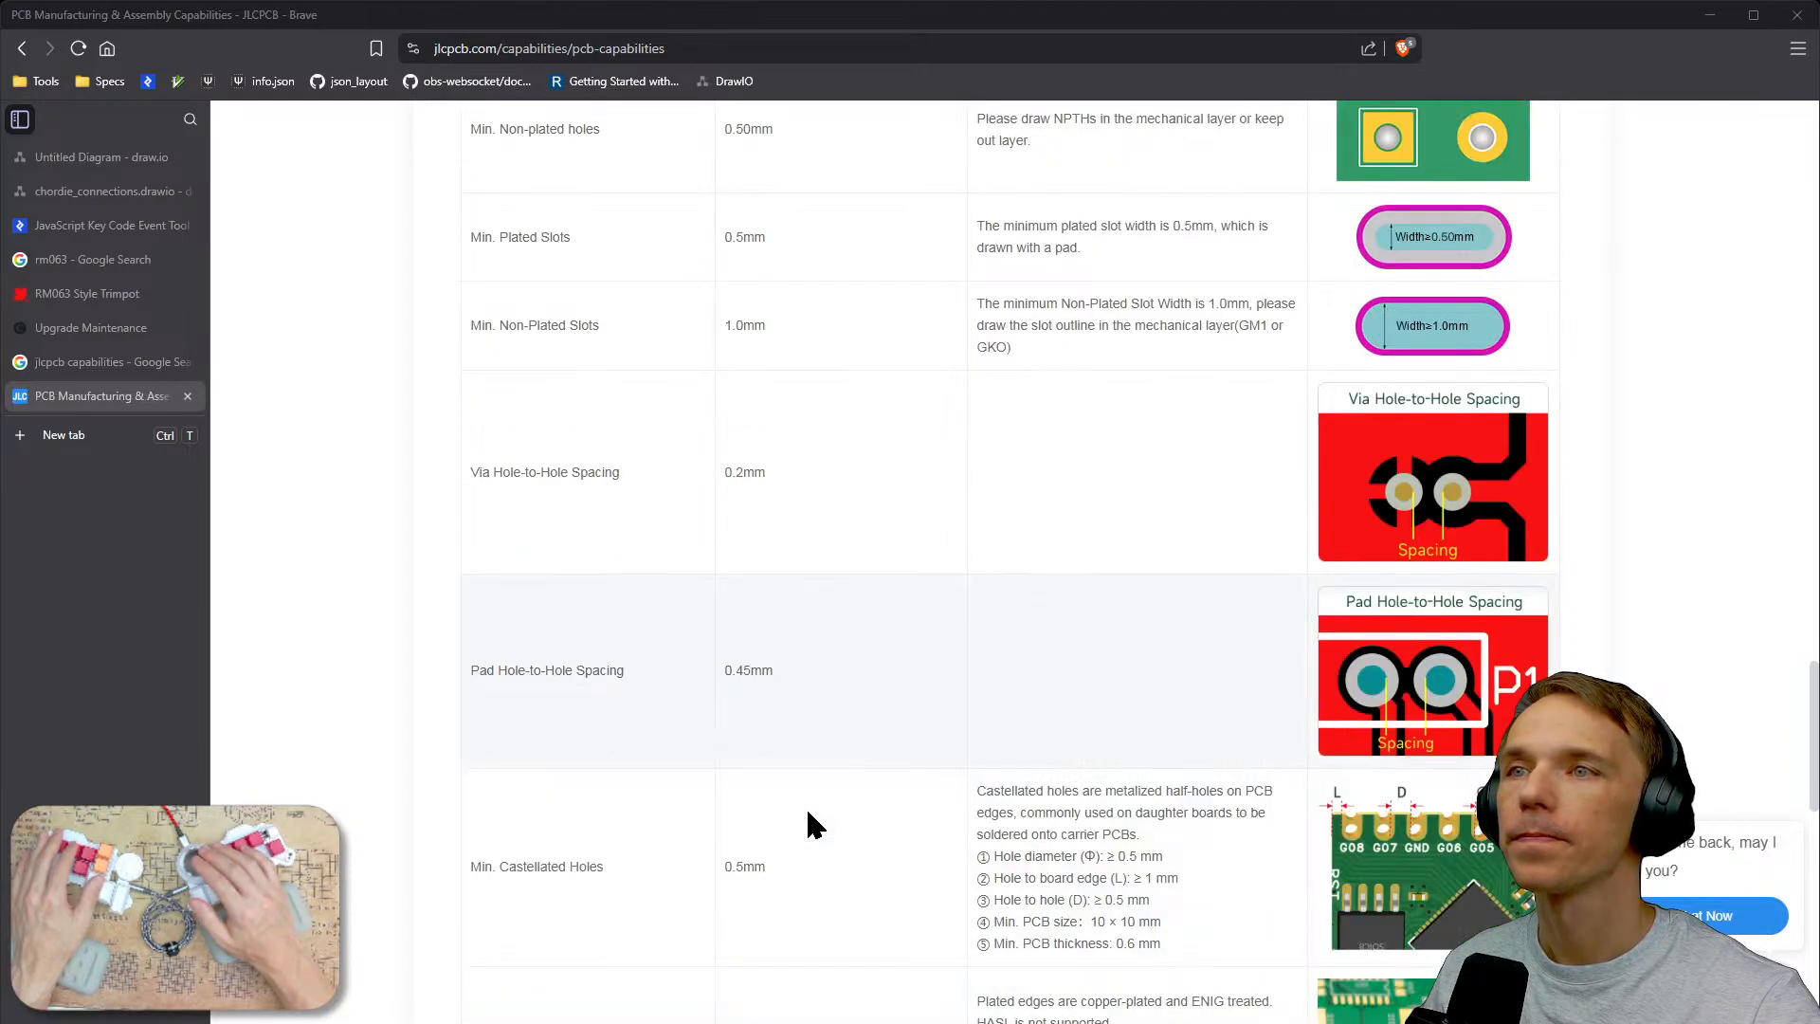
{"action": "scroll", "coordinate": [807, 872], "scroll_direction": "down", "scroll_amount": 3}
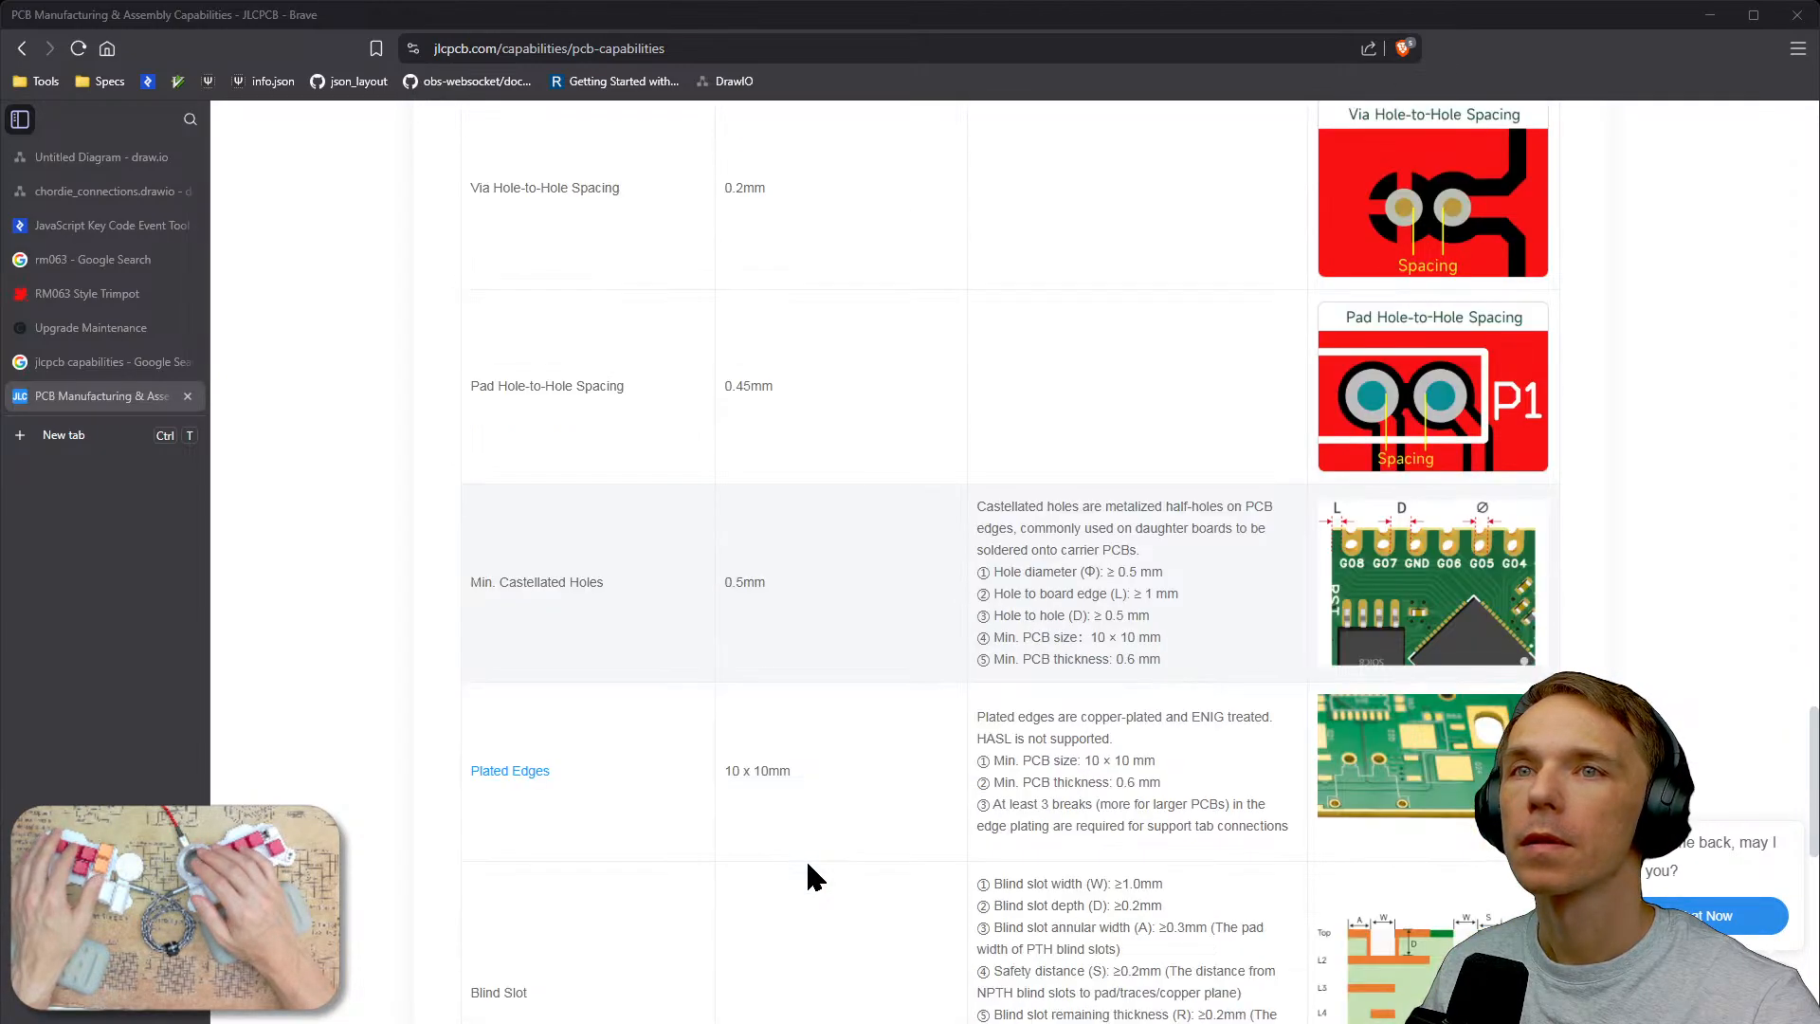
{"action": "scroll", "coordinate": [809, 865], "scroll_direction": "down", "scroll_amount": 1}
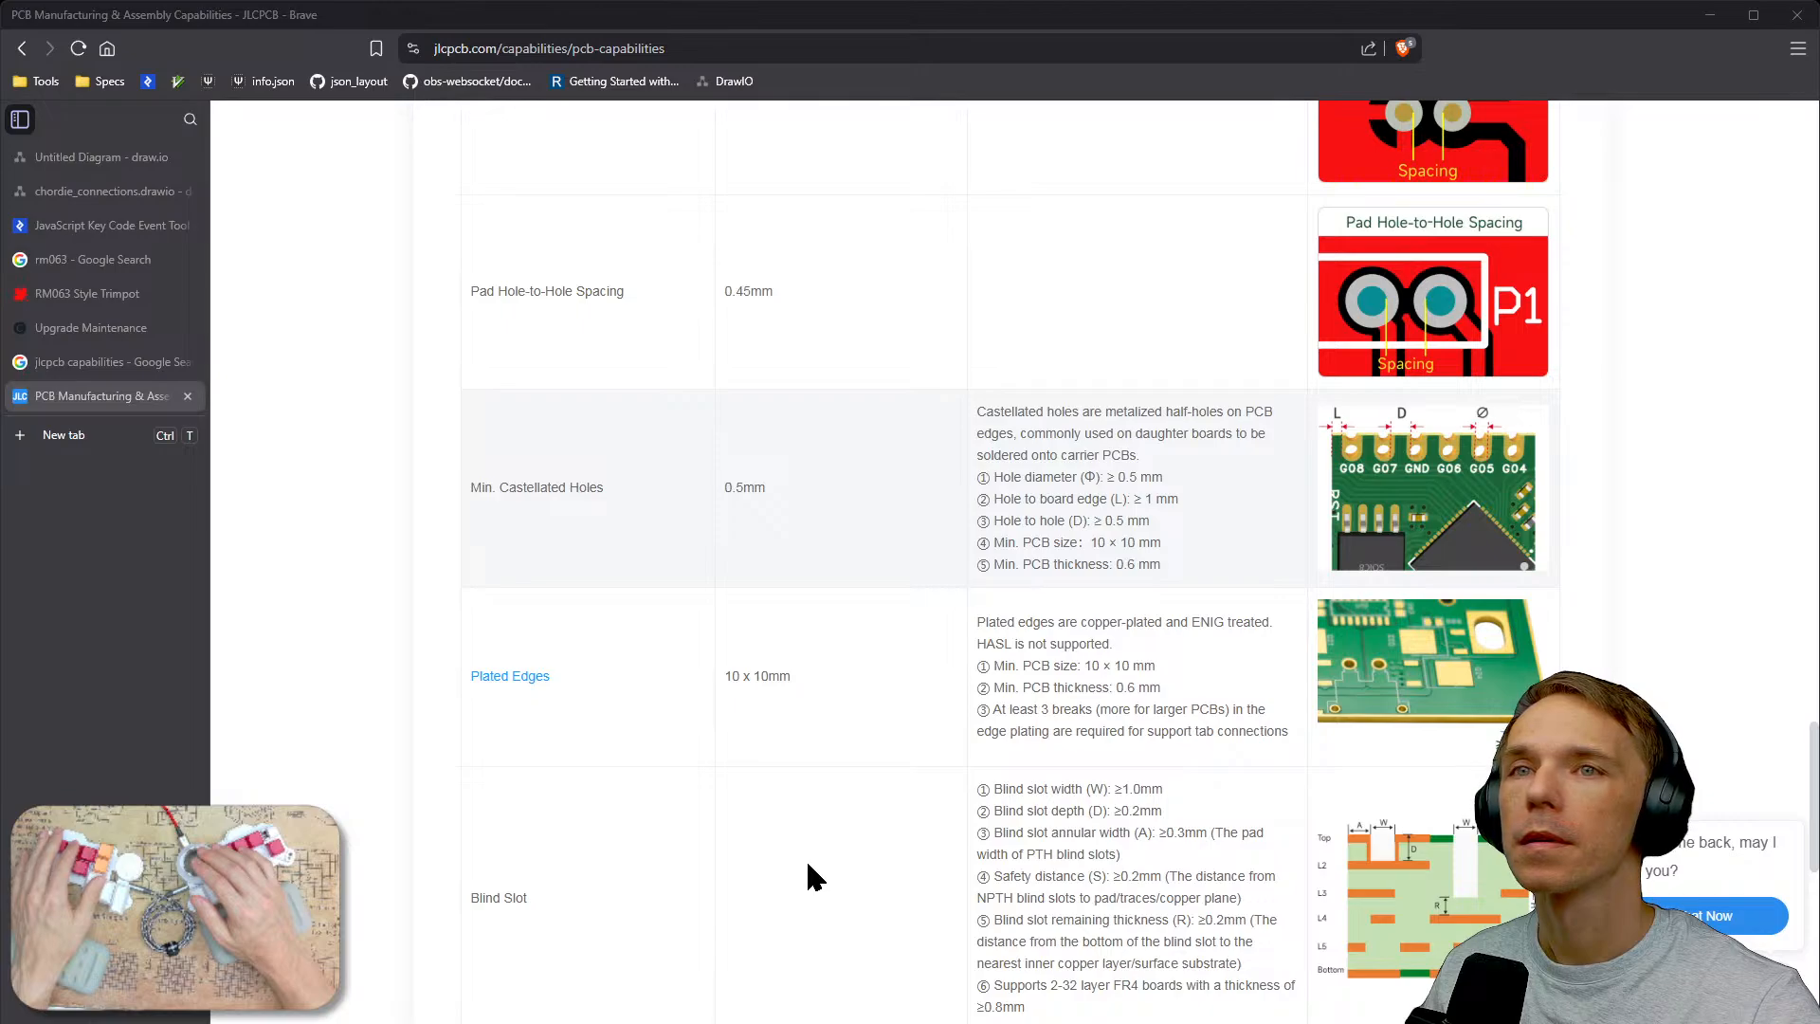
{"action": "scroll", "coordinate": [807, 865], "scroll_direction": "down", "scroll_amount": 3}
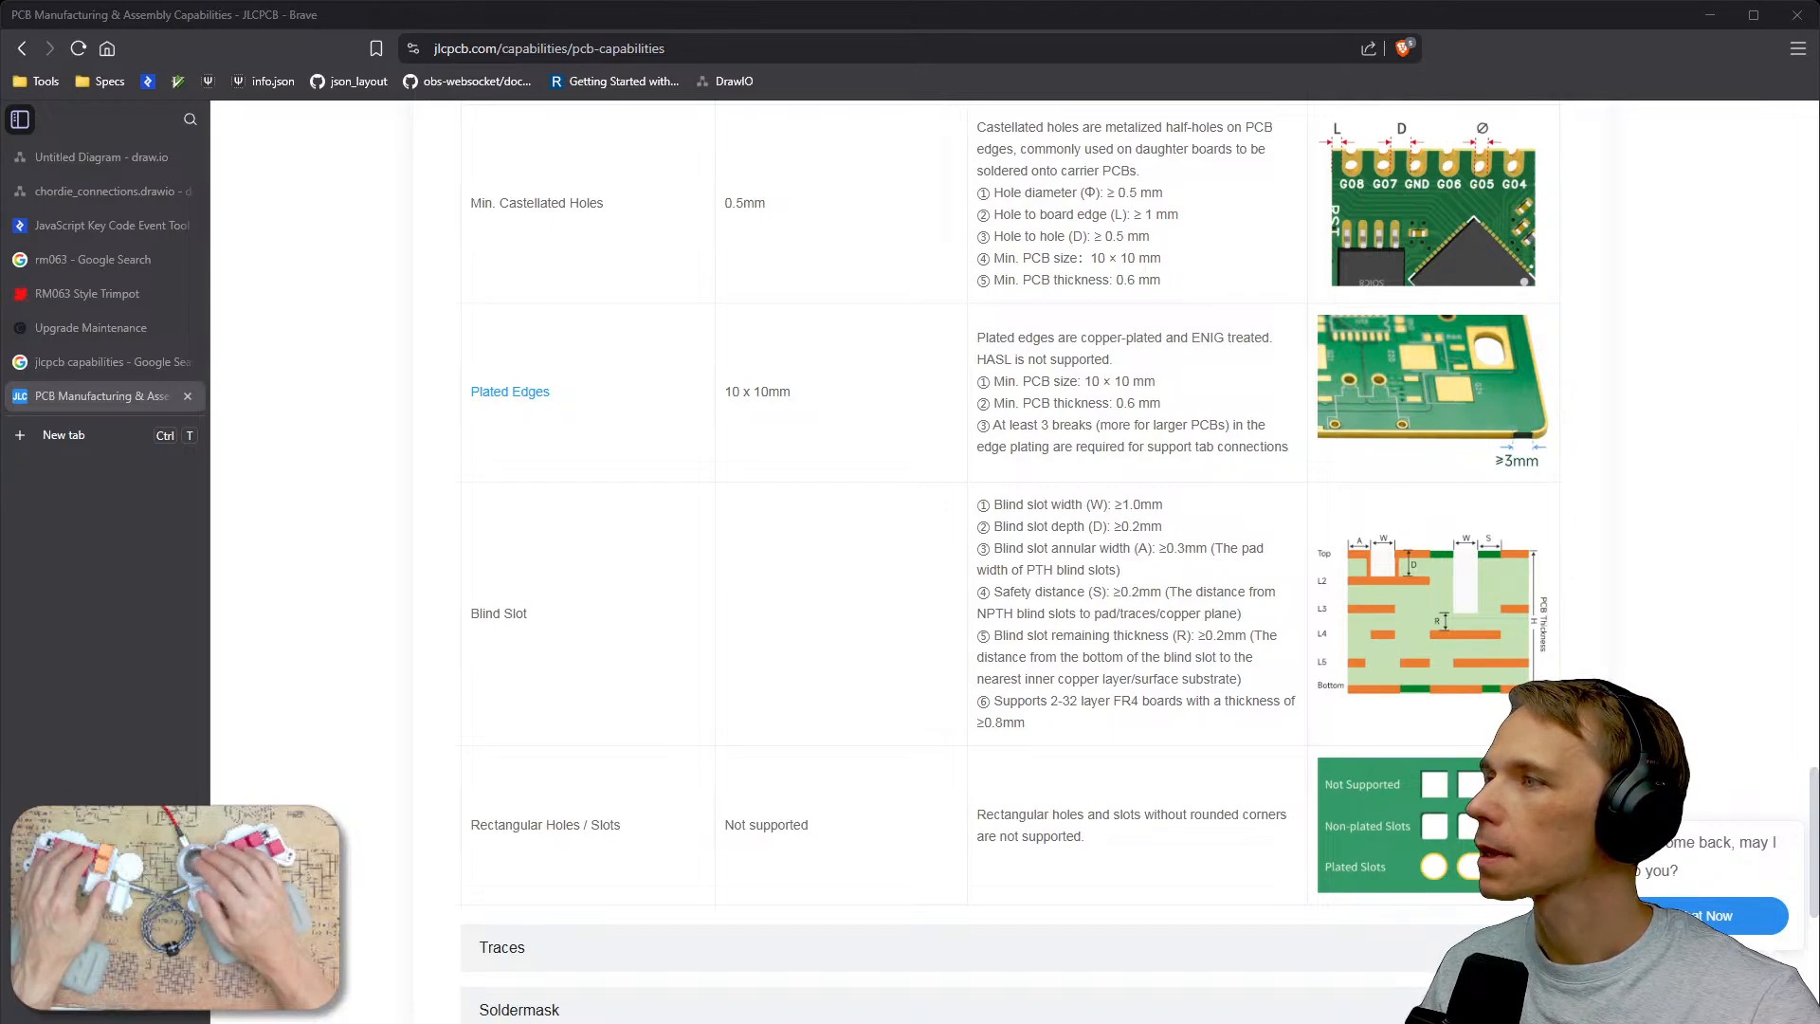
{"action": "key", "text": "alt+Tab"}
Rerun the design rules check and close the checker.
{"action": "left_click", "coordinate": [869, 72]}
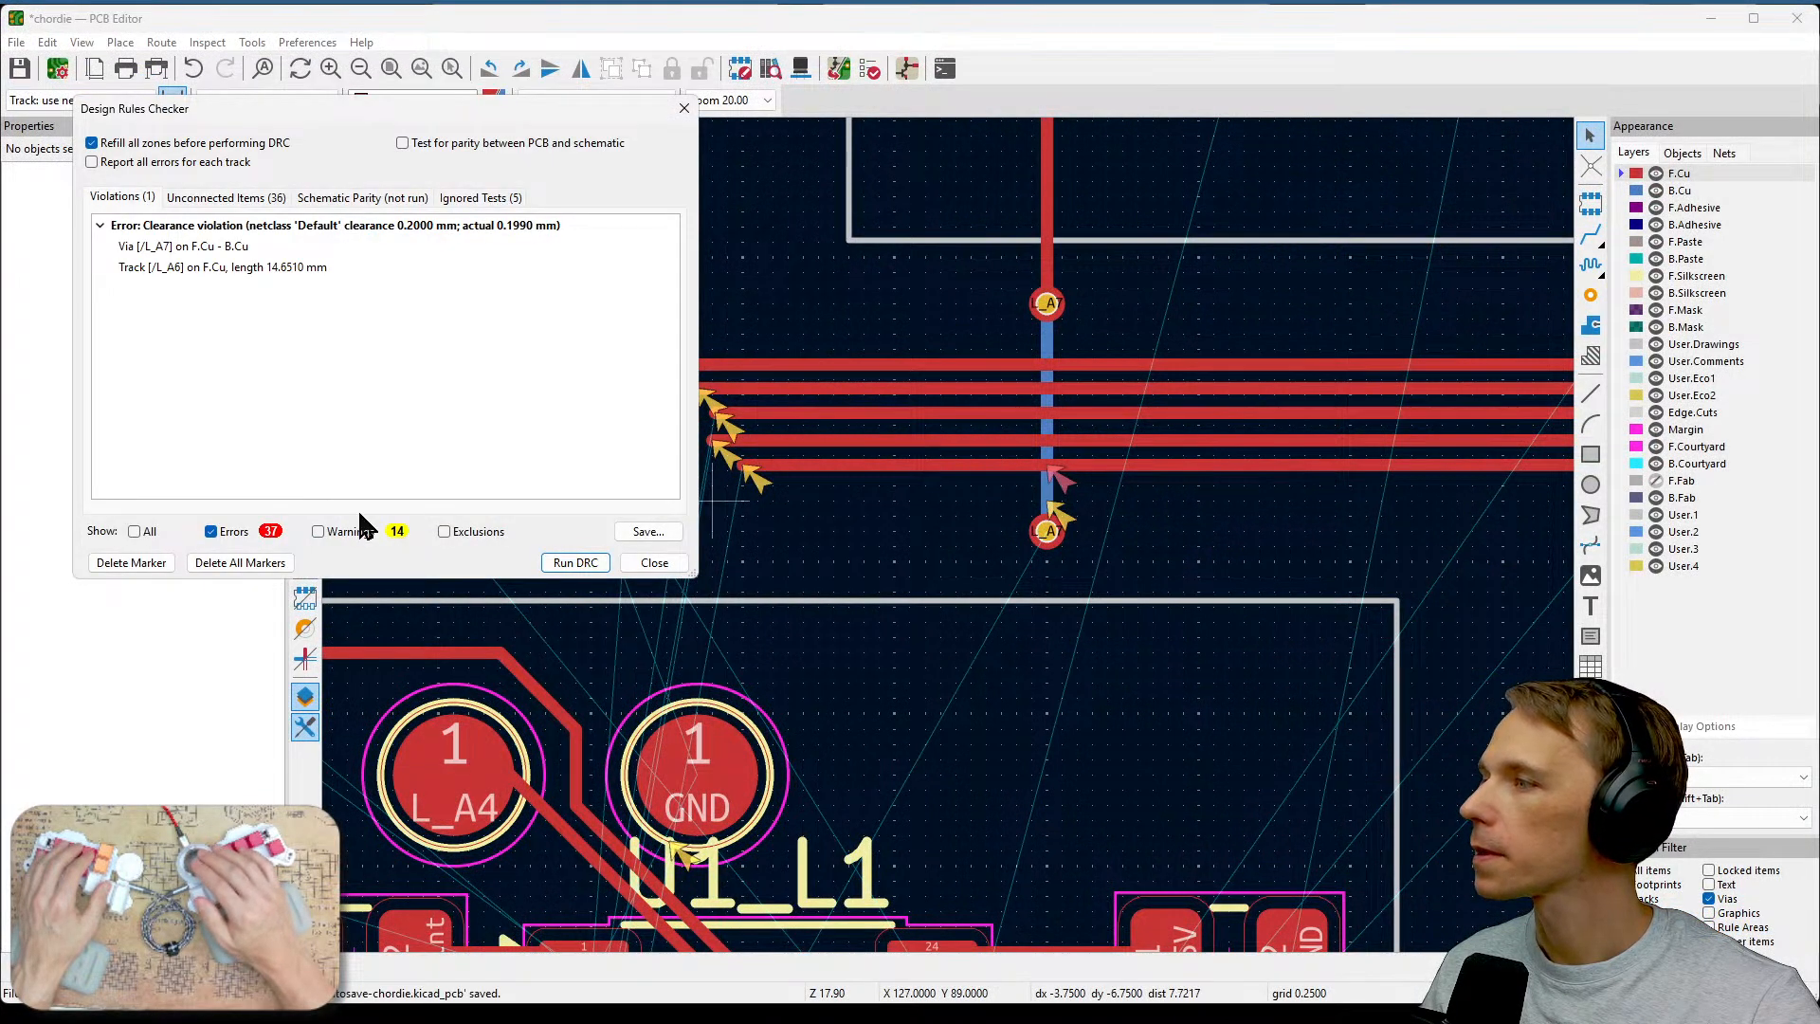
{"action": "left_click", "coordinate": [575, 562]}
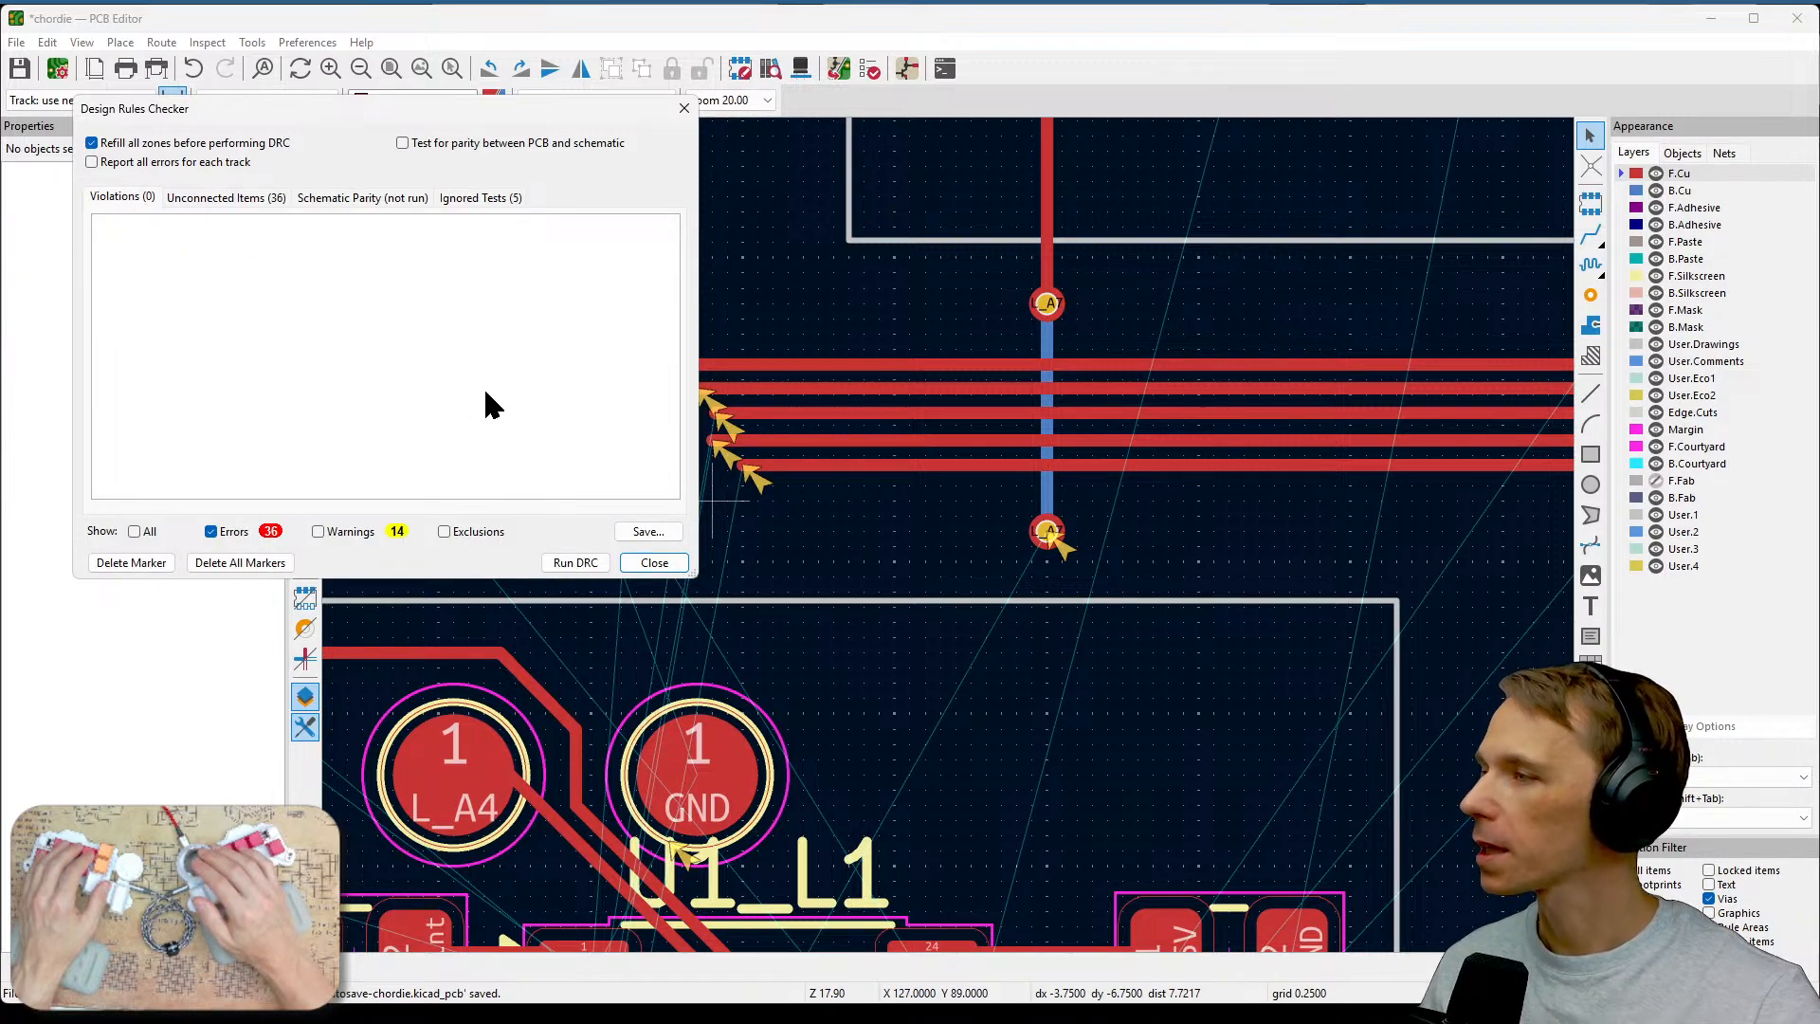
{"action": "left_click", "coordinate": [654, 563]}
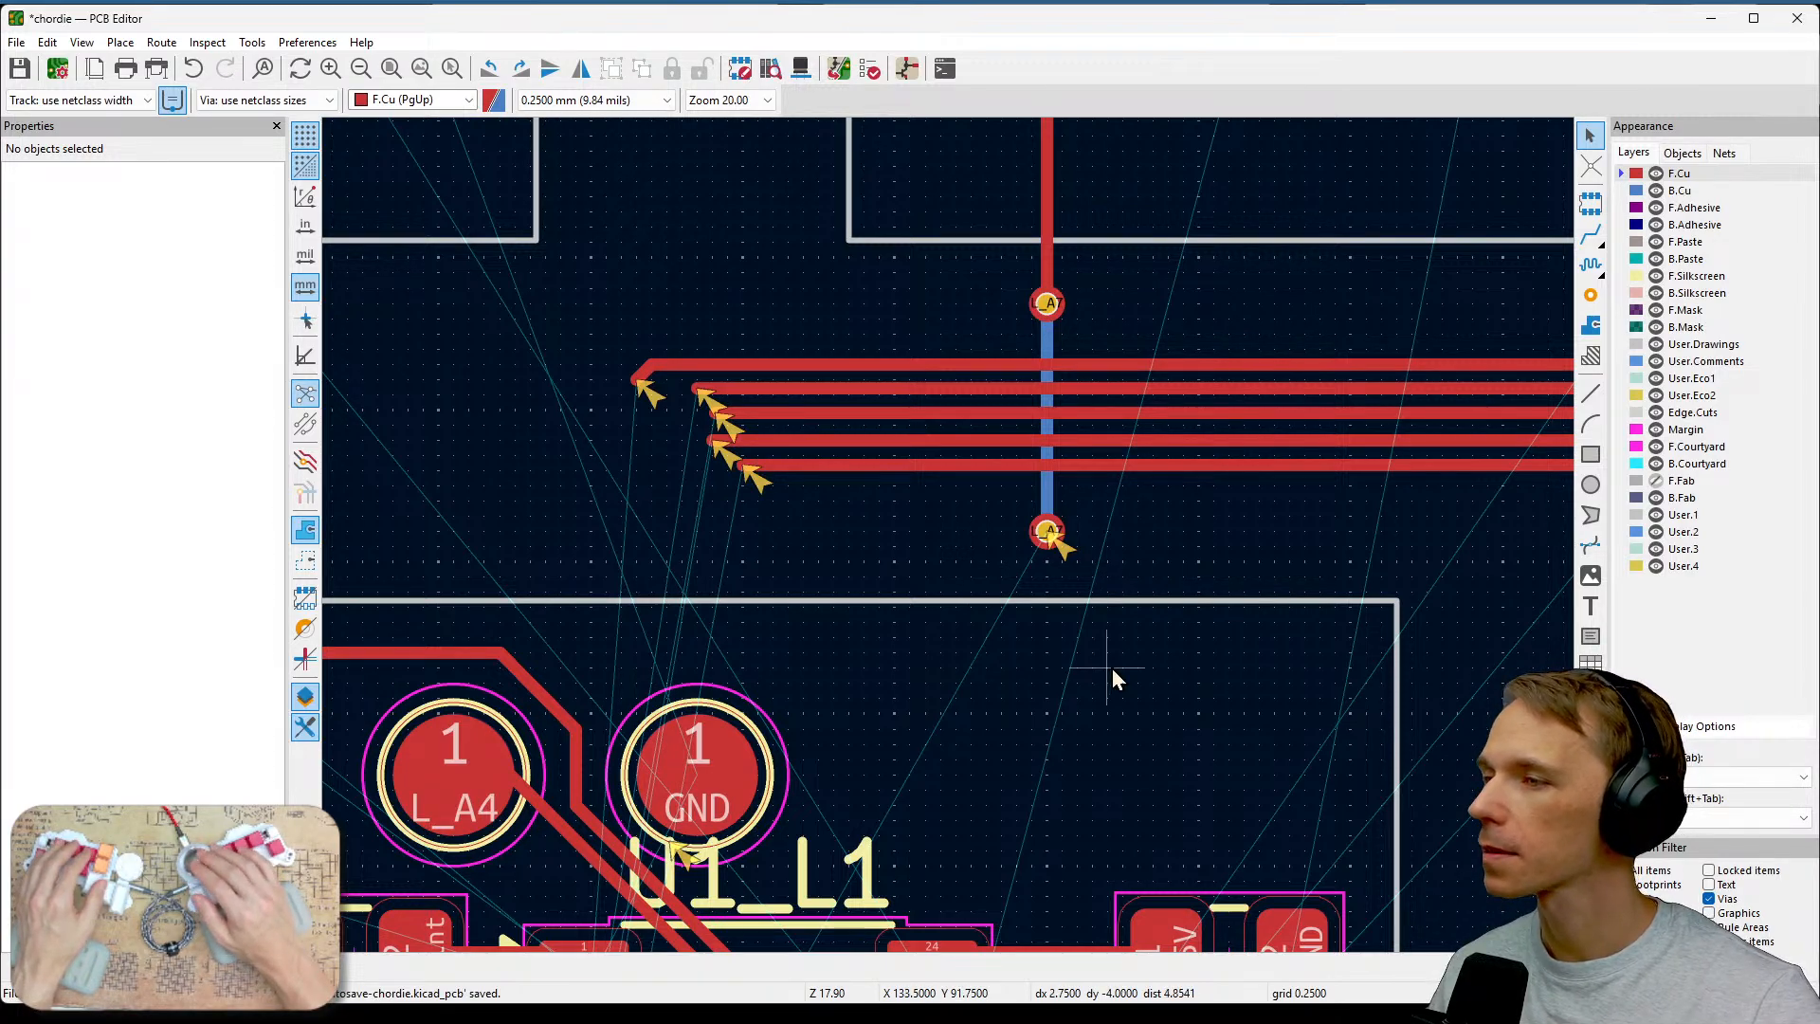
Route an F.Cu track from the lower L_A7 via leftward beneath the track bundle.
{"action": "scroll", "coordinate": [1135, 673], "scroll_direction": "down", "scroll_amount": 2}
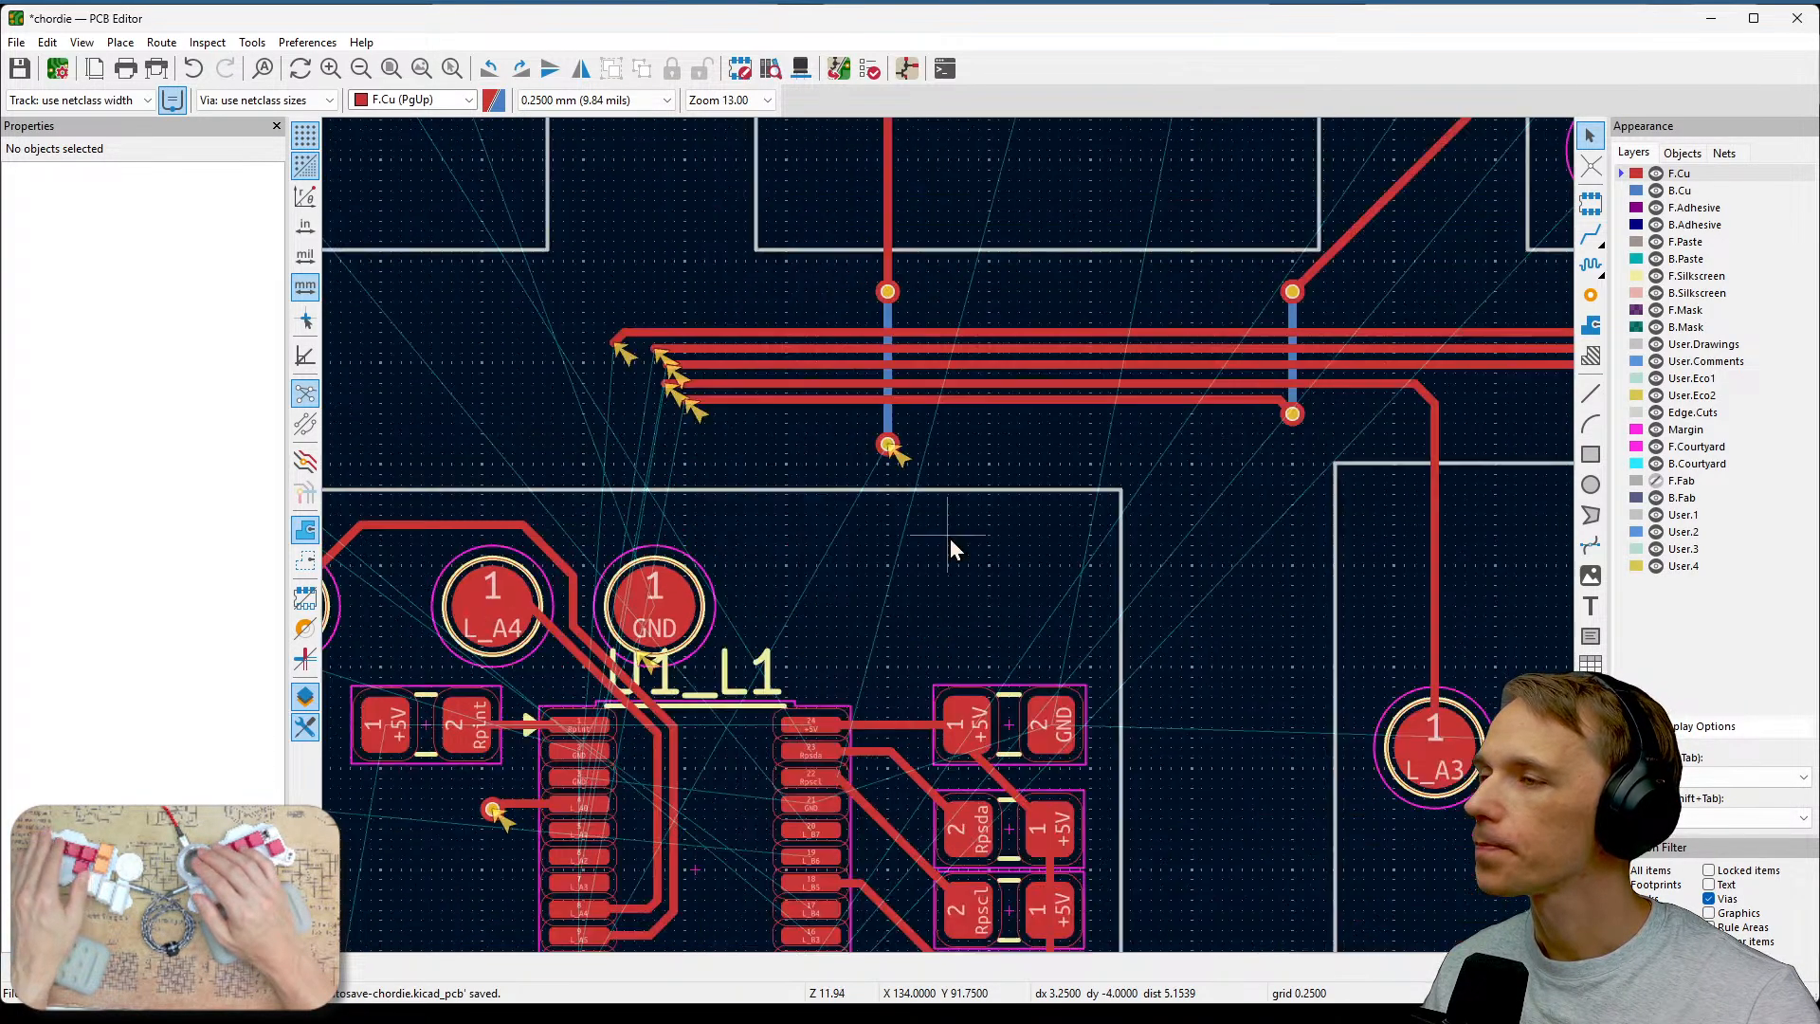
{"action": "middle_click_drag", "start_coordinate": [958, 540], "coordinate": [1288, 486]}
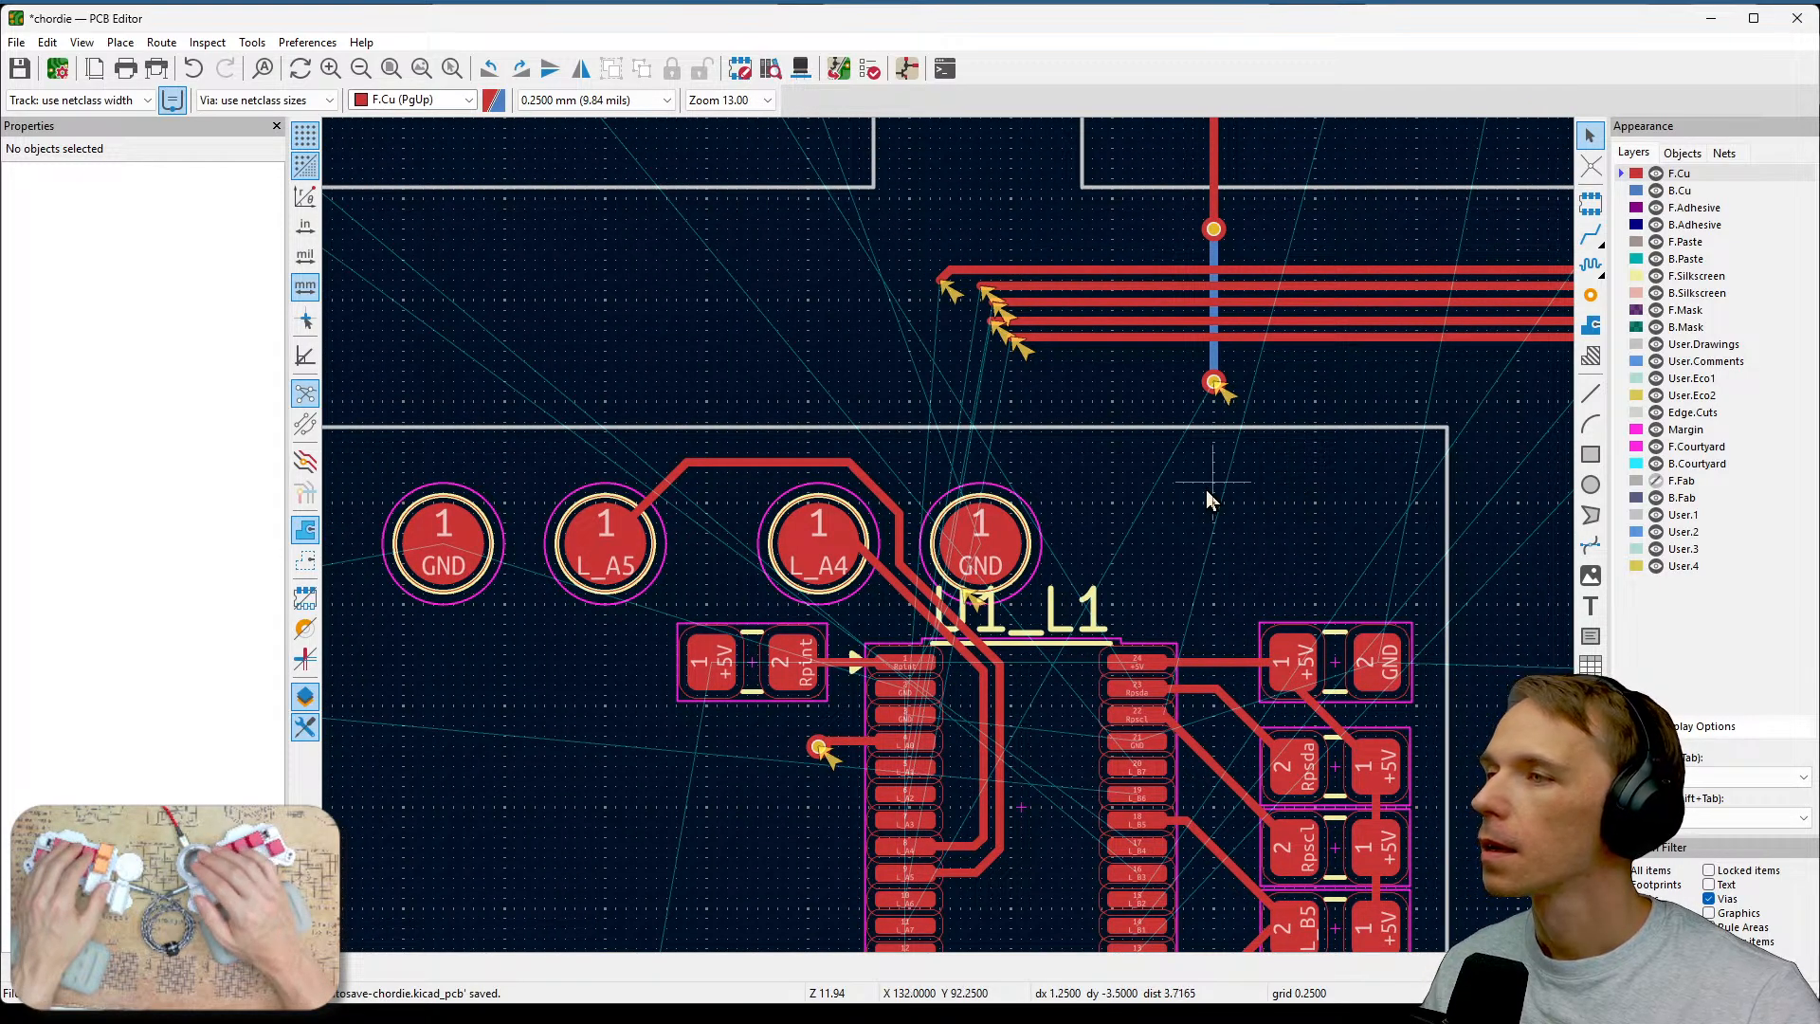
{"action": "scroll", "coordinate": [950, 539], "scroll_direction": "down", "scroll_amount": 2}
{"action": "scroll", "coordinate": [1071, 523], "scroll_direction": "up", "scroll_amount": 2}
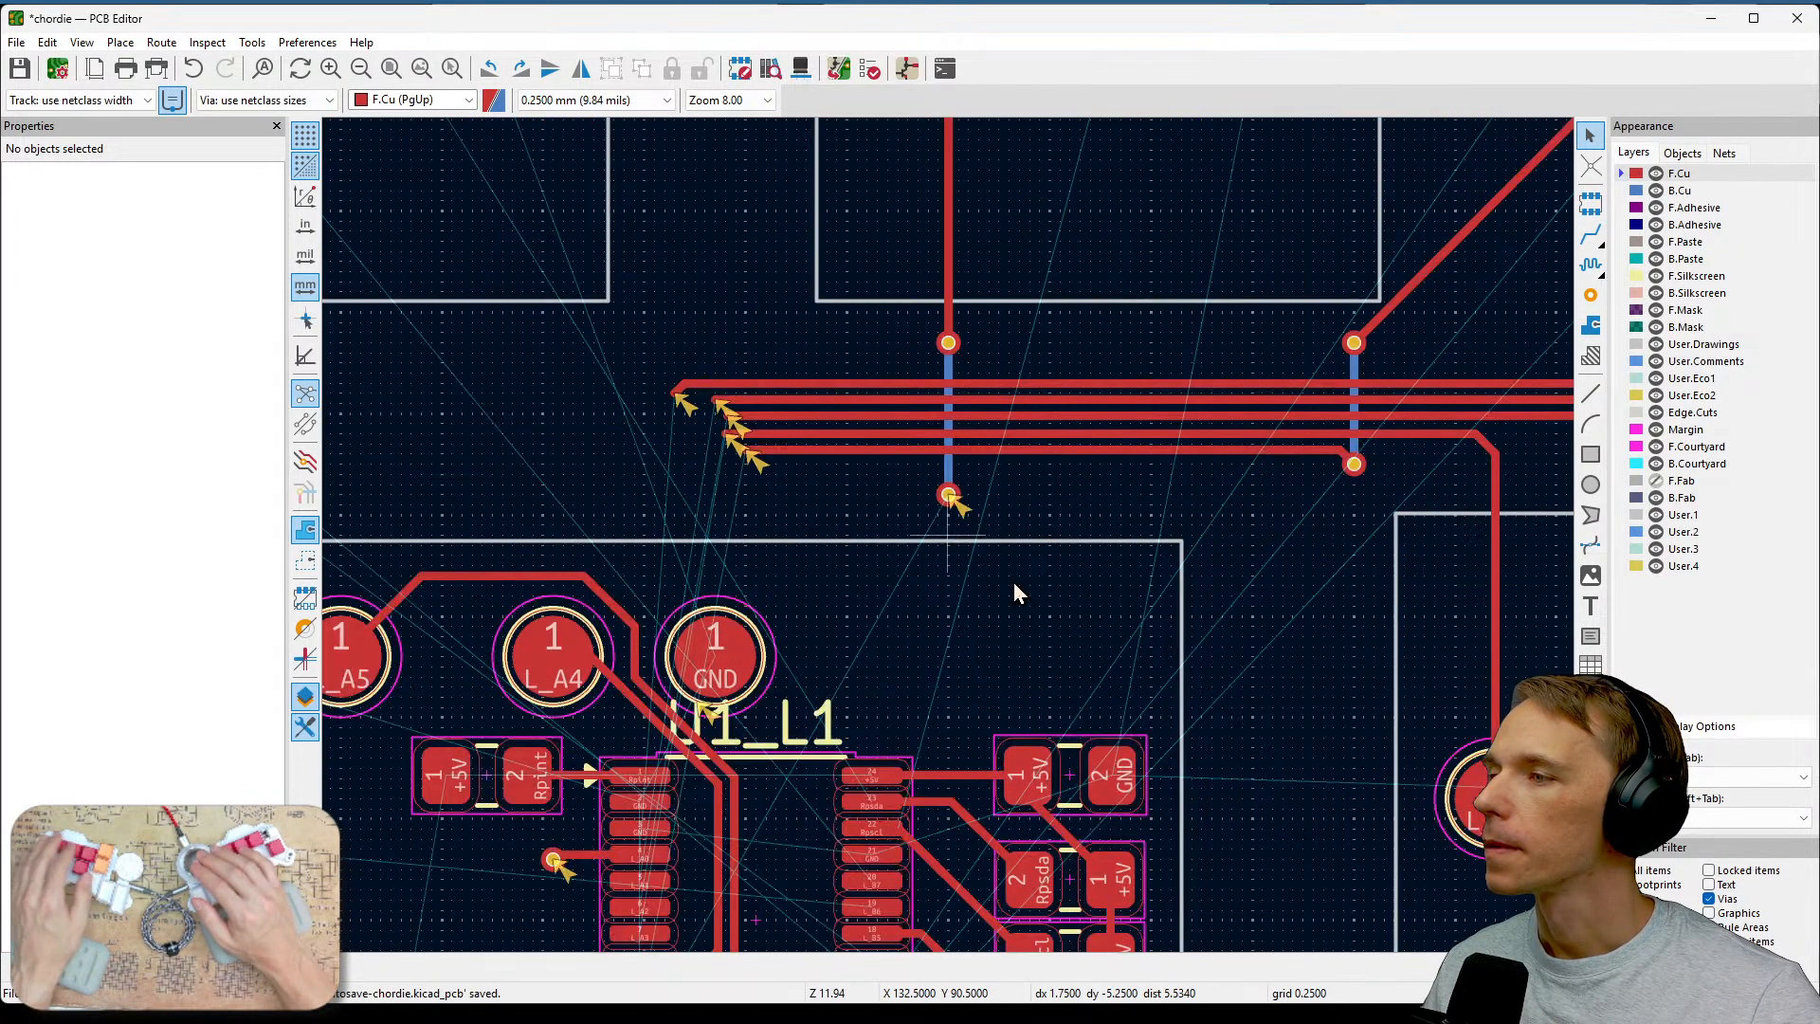
{"action": "scroll", "coordinate": [1015, 593], "scroll_direction": "up", "scroll_amount": 2}
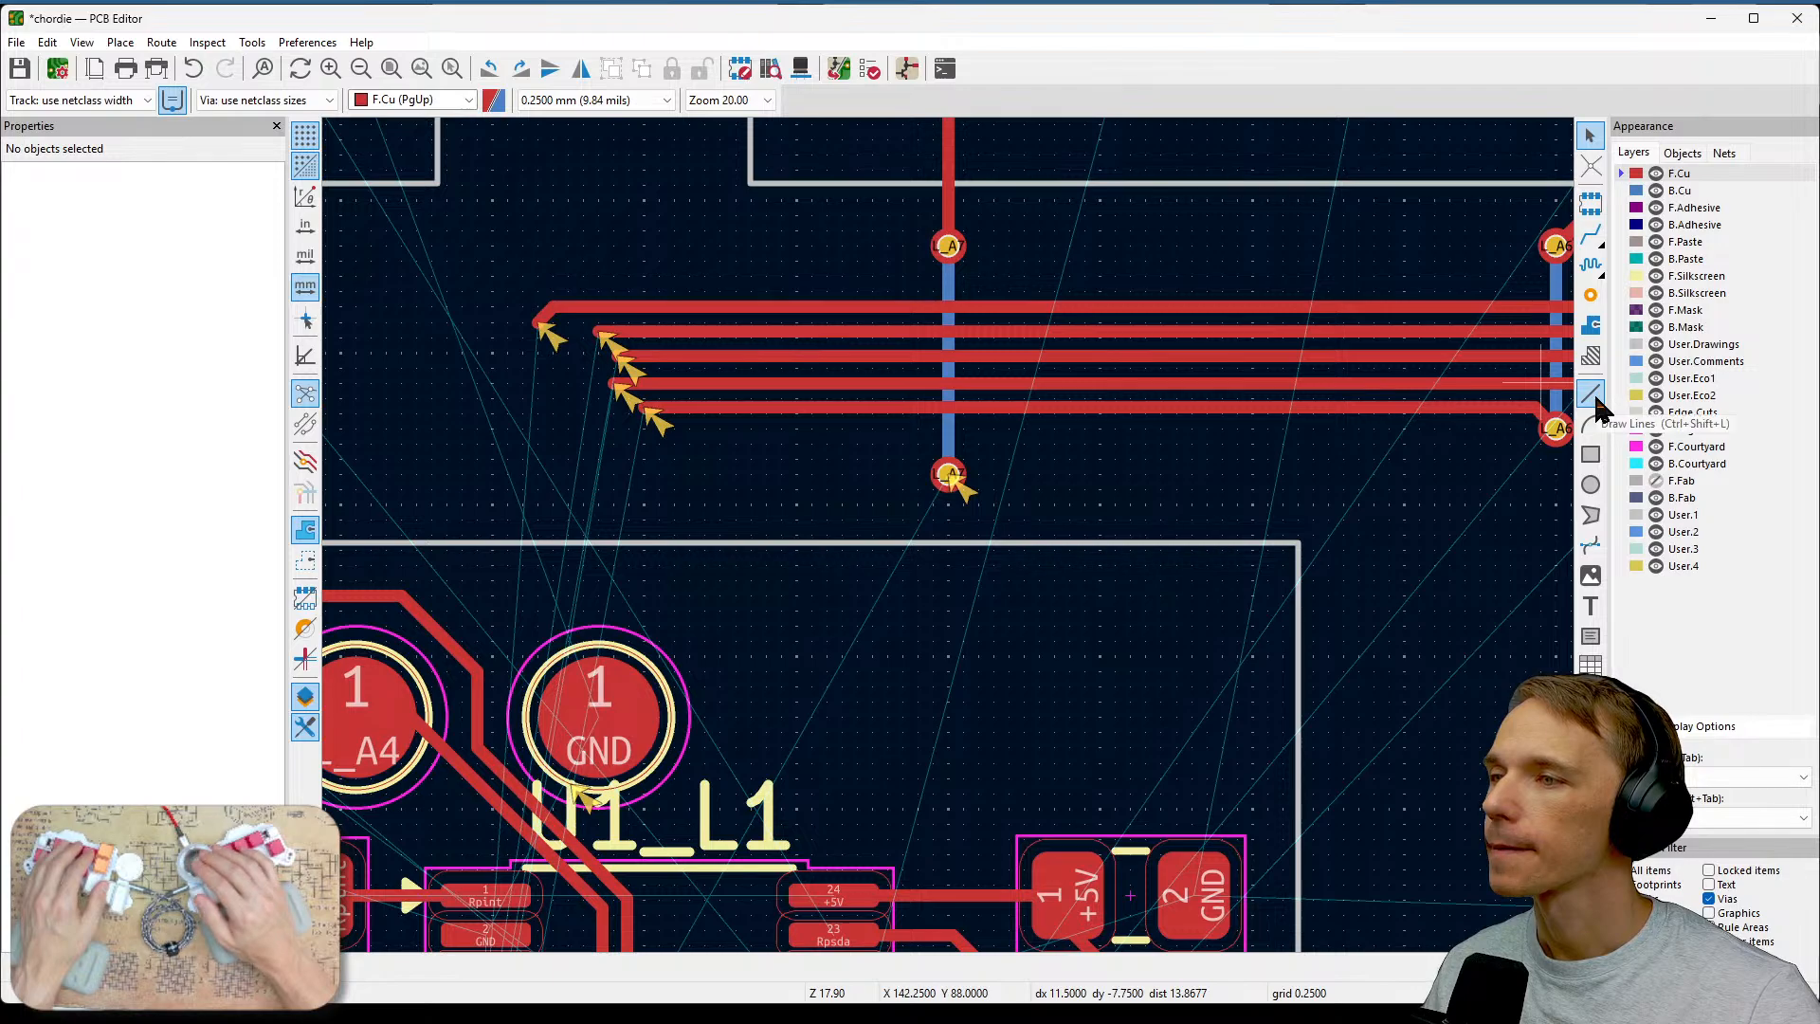
{"action": "left_click", "coordinate": [1591, 234]}
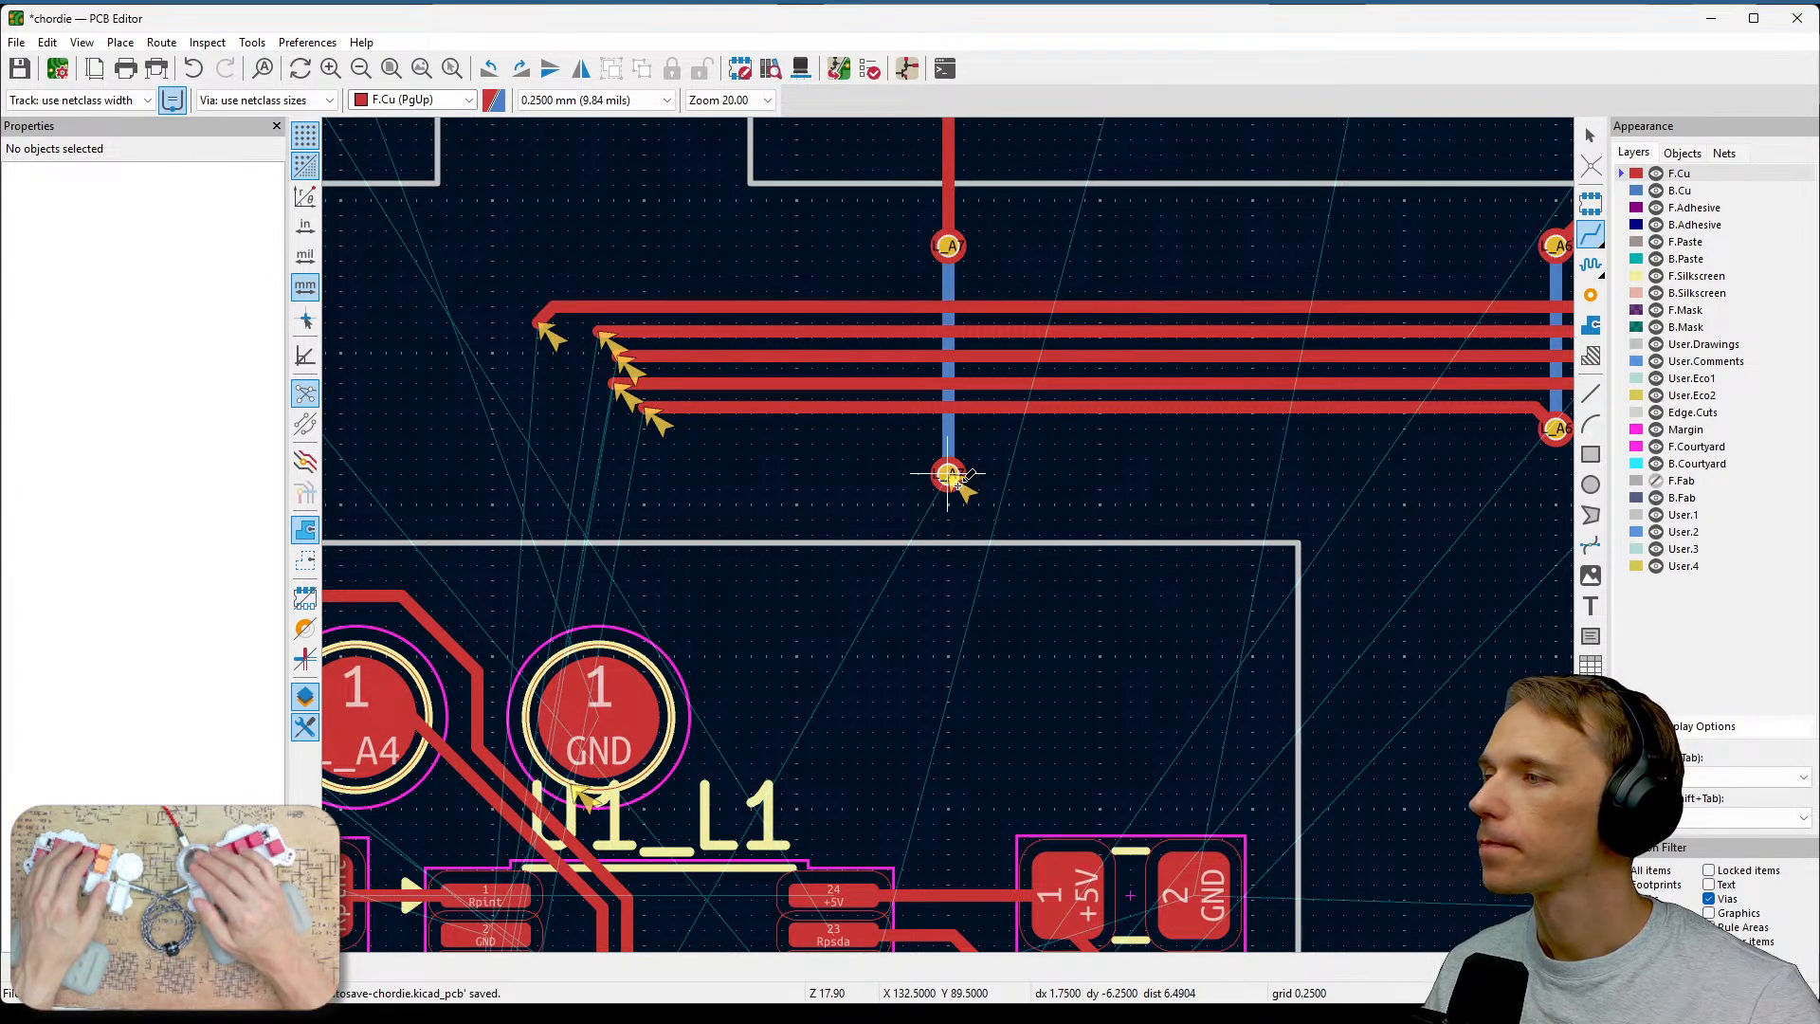
{"action": "left_click", "coordinate": [947, 474]}
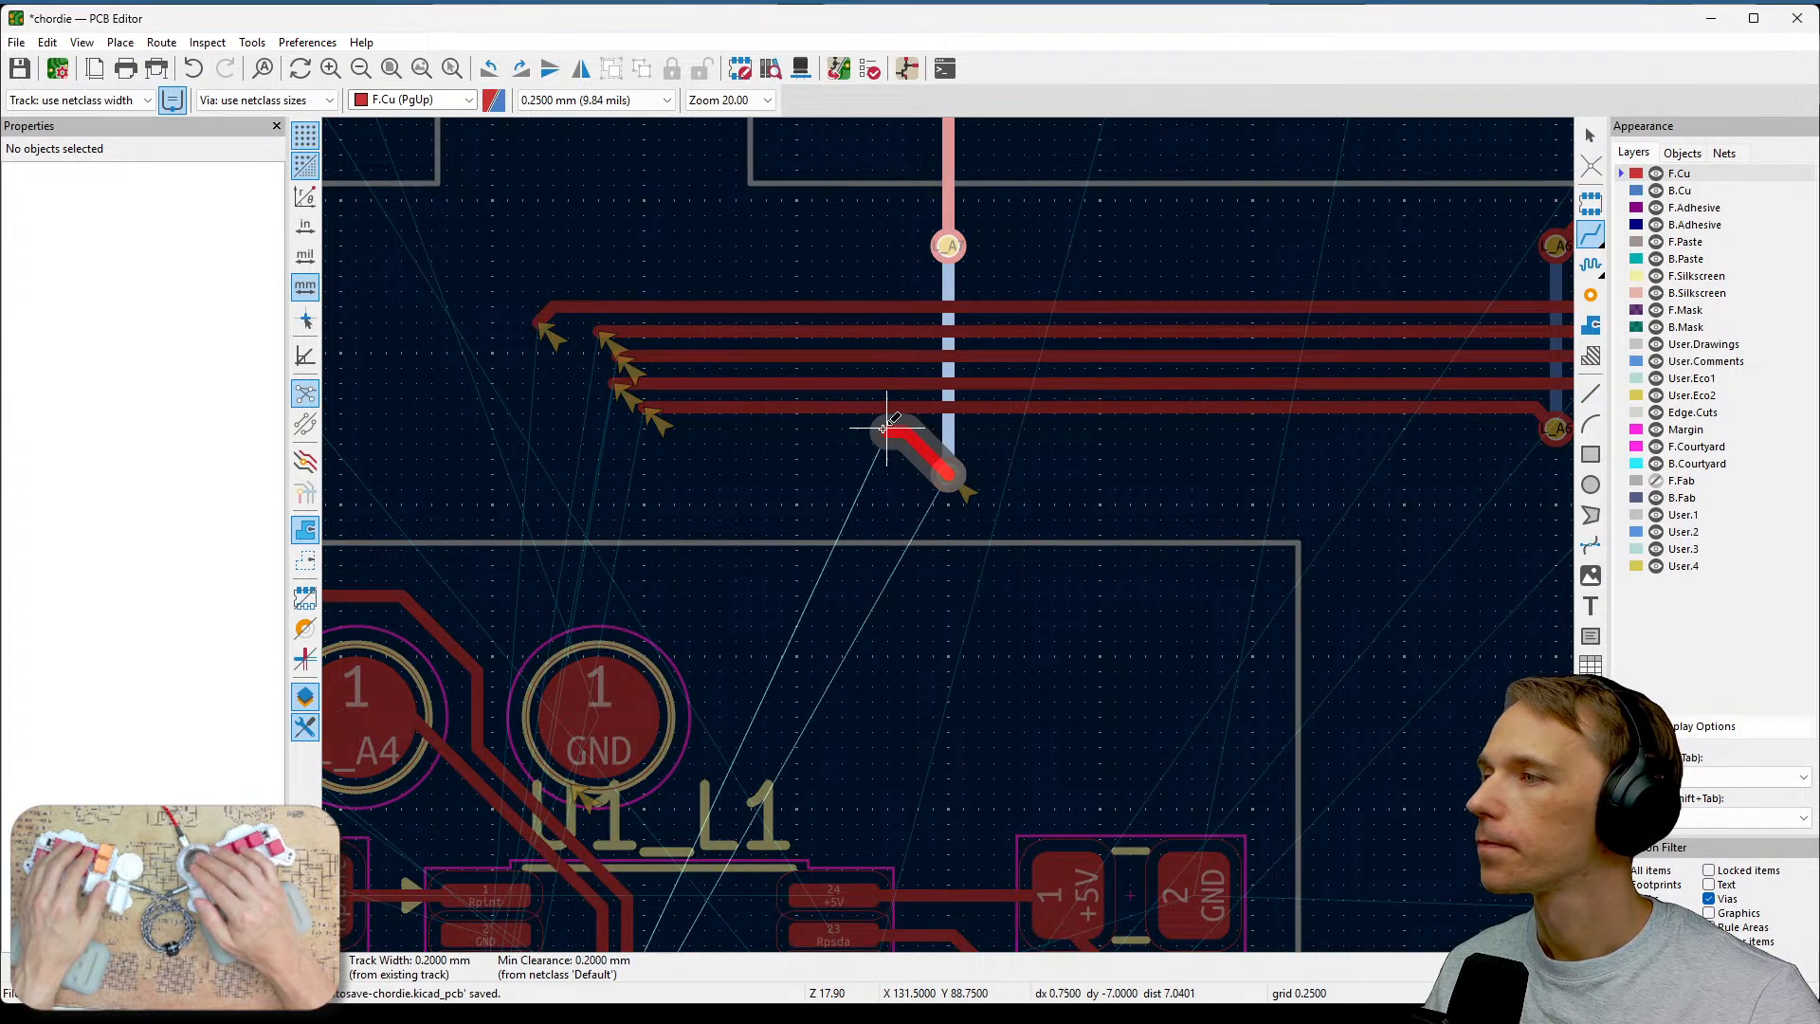
{"action": "left_click", "coordinate": [651, 426]}
{"action": "key", "text": "Escape"}
Examine the area around U1 and its L_A7 pin to plan the rest of the track route.
{"action": "middle_click_drag", "start_coordinate": [948, 578], "coordinate": [1220, 560]}
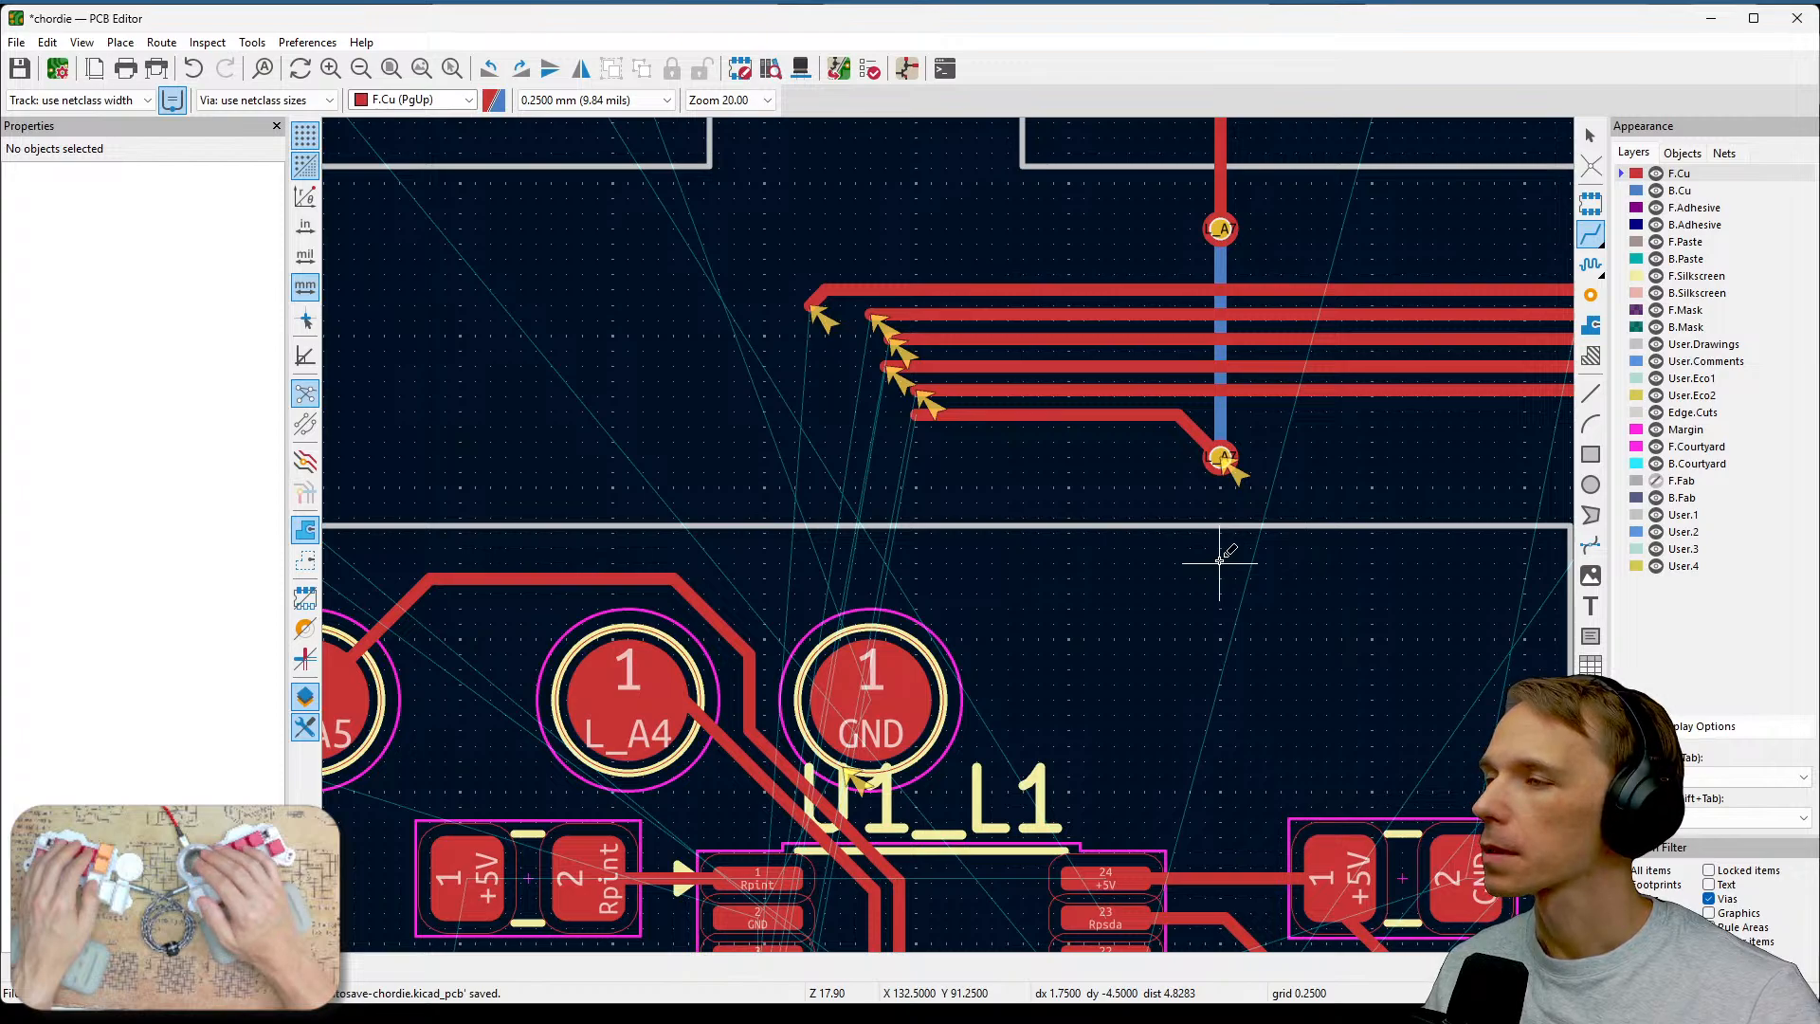
{"action": "scroll", "coordinate": [1157, 488], "scroll_direction": "down", "scroll_amount": 2}
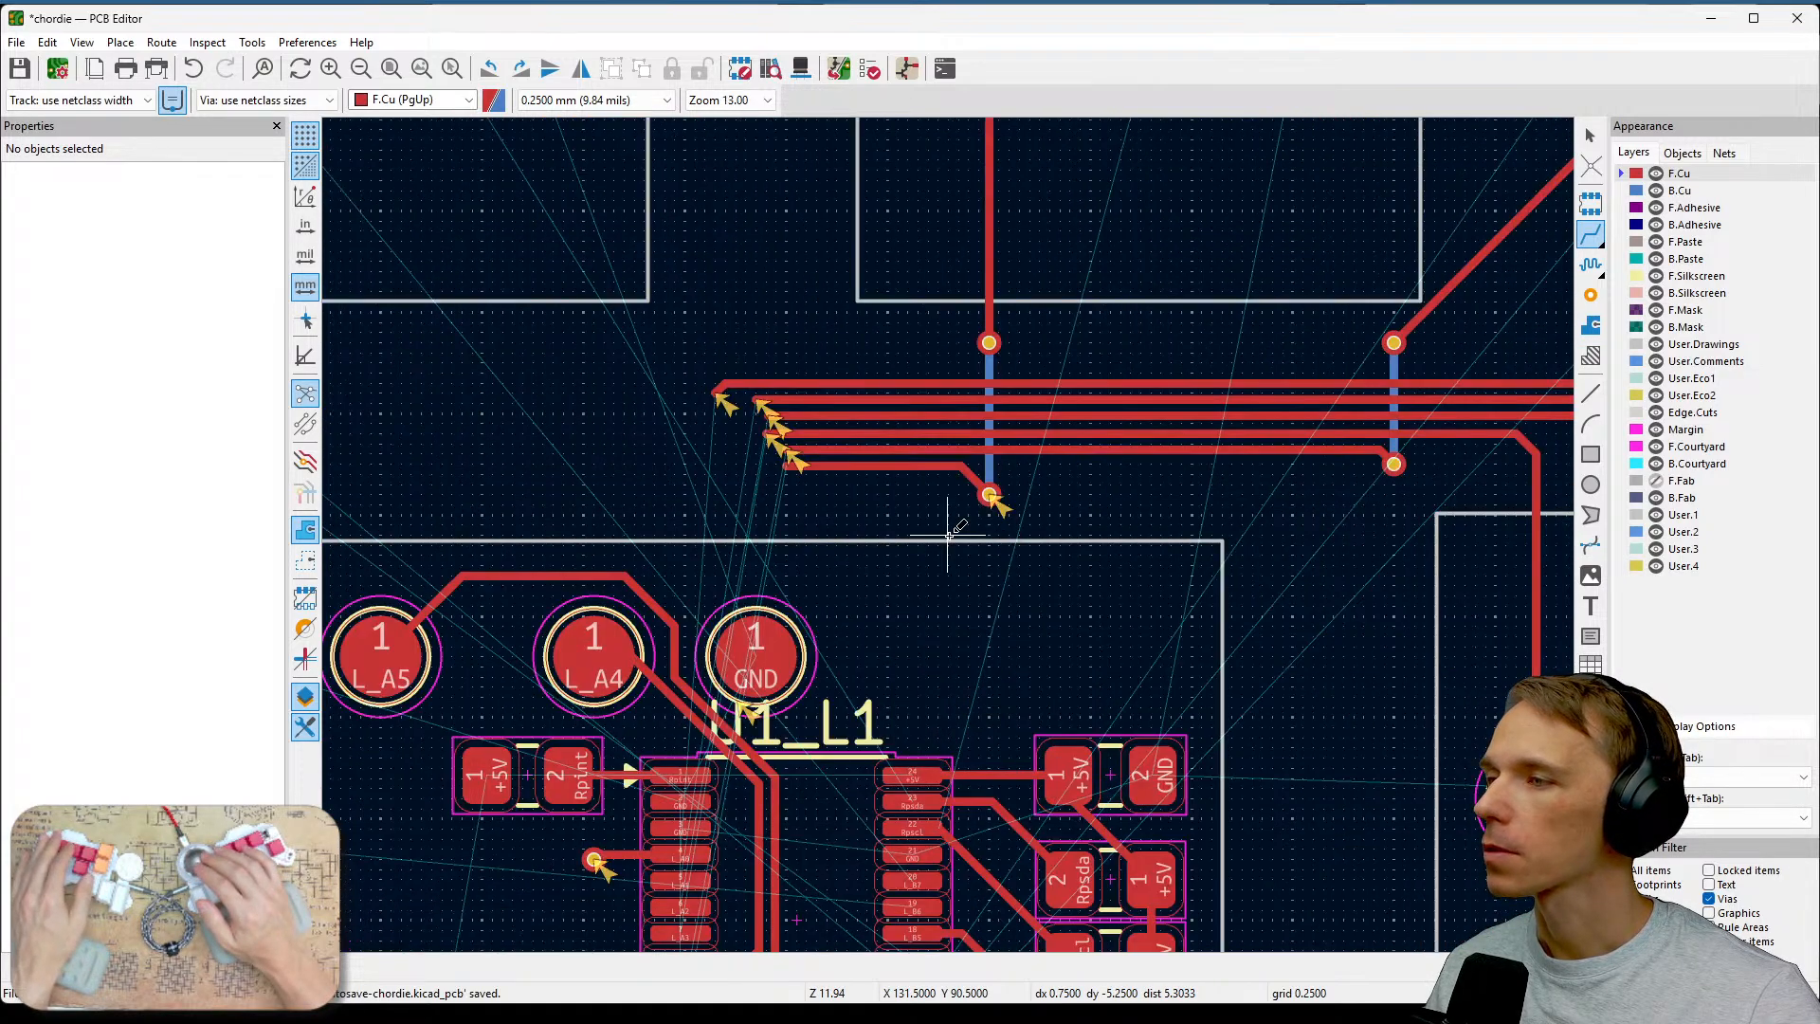
{"action": "middle_click_drag", "start_coordinate": [842, 322], "coordinate": [1104, 281]}
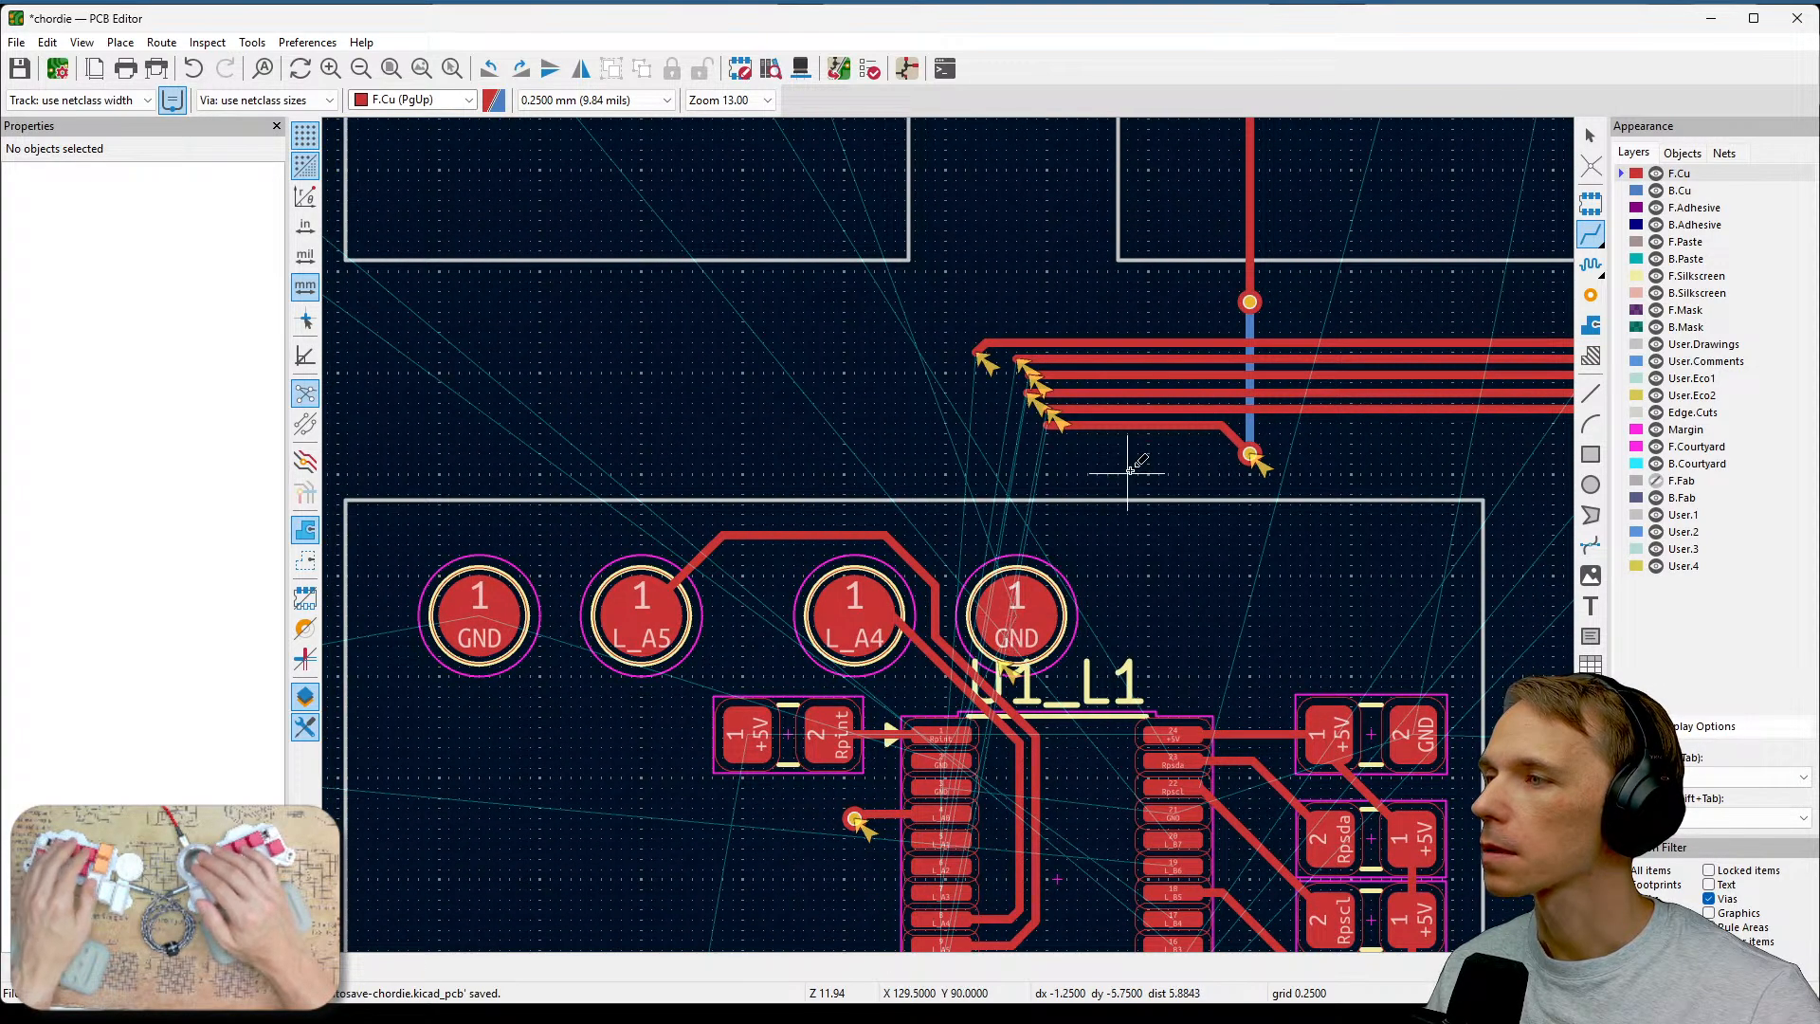
{"action": "middle_click_drag", "start_coordinate": [1129, 468], "coordinate": [1154, 360]}
{"action": "scroll", "coordinate": [1064, 764], "scroll_direction": "up", "scroll_amount": 2}
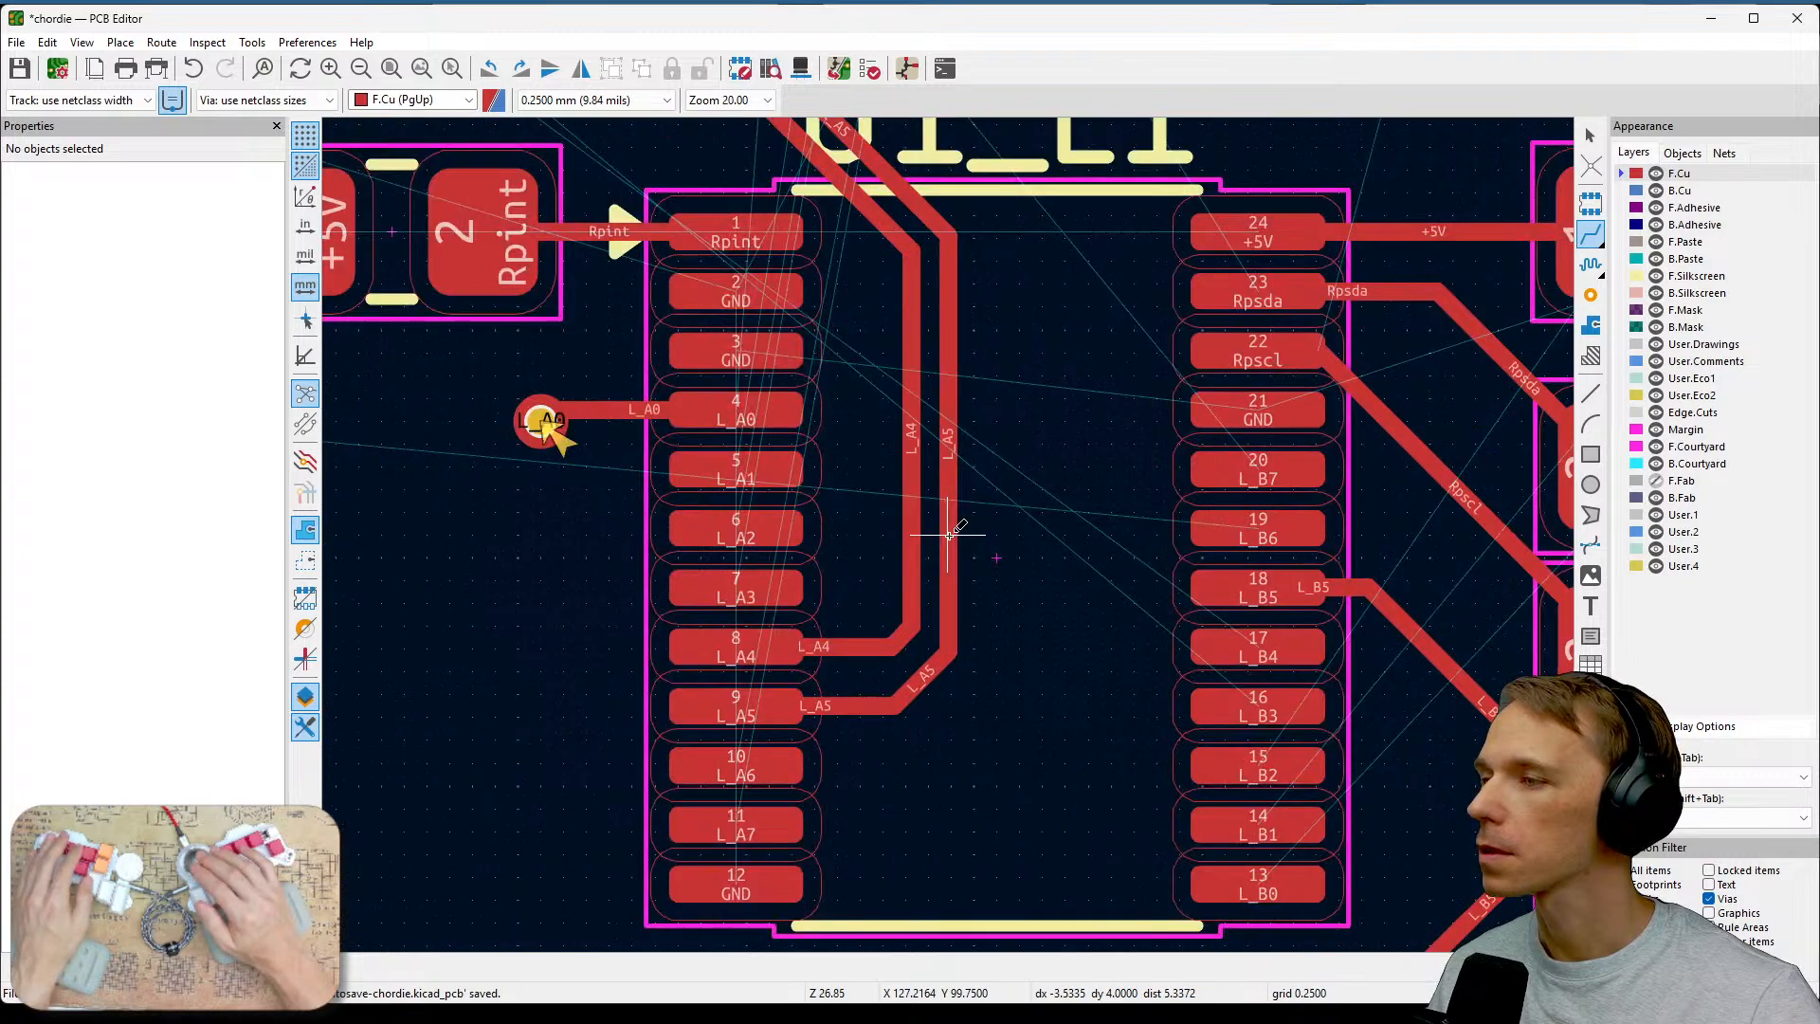
{"action": "middle_click_drag", "start_coordinate": [948, 535], "coordinate": [995, 500]}
{"action": "middle_click_drag", "start_coordinate": [1166, 418], "coordinate": [1187, 643]}
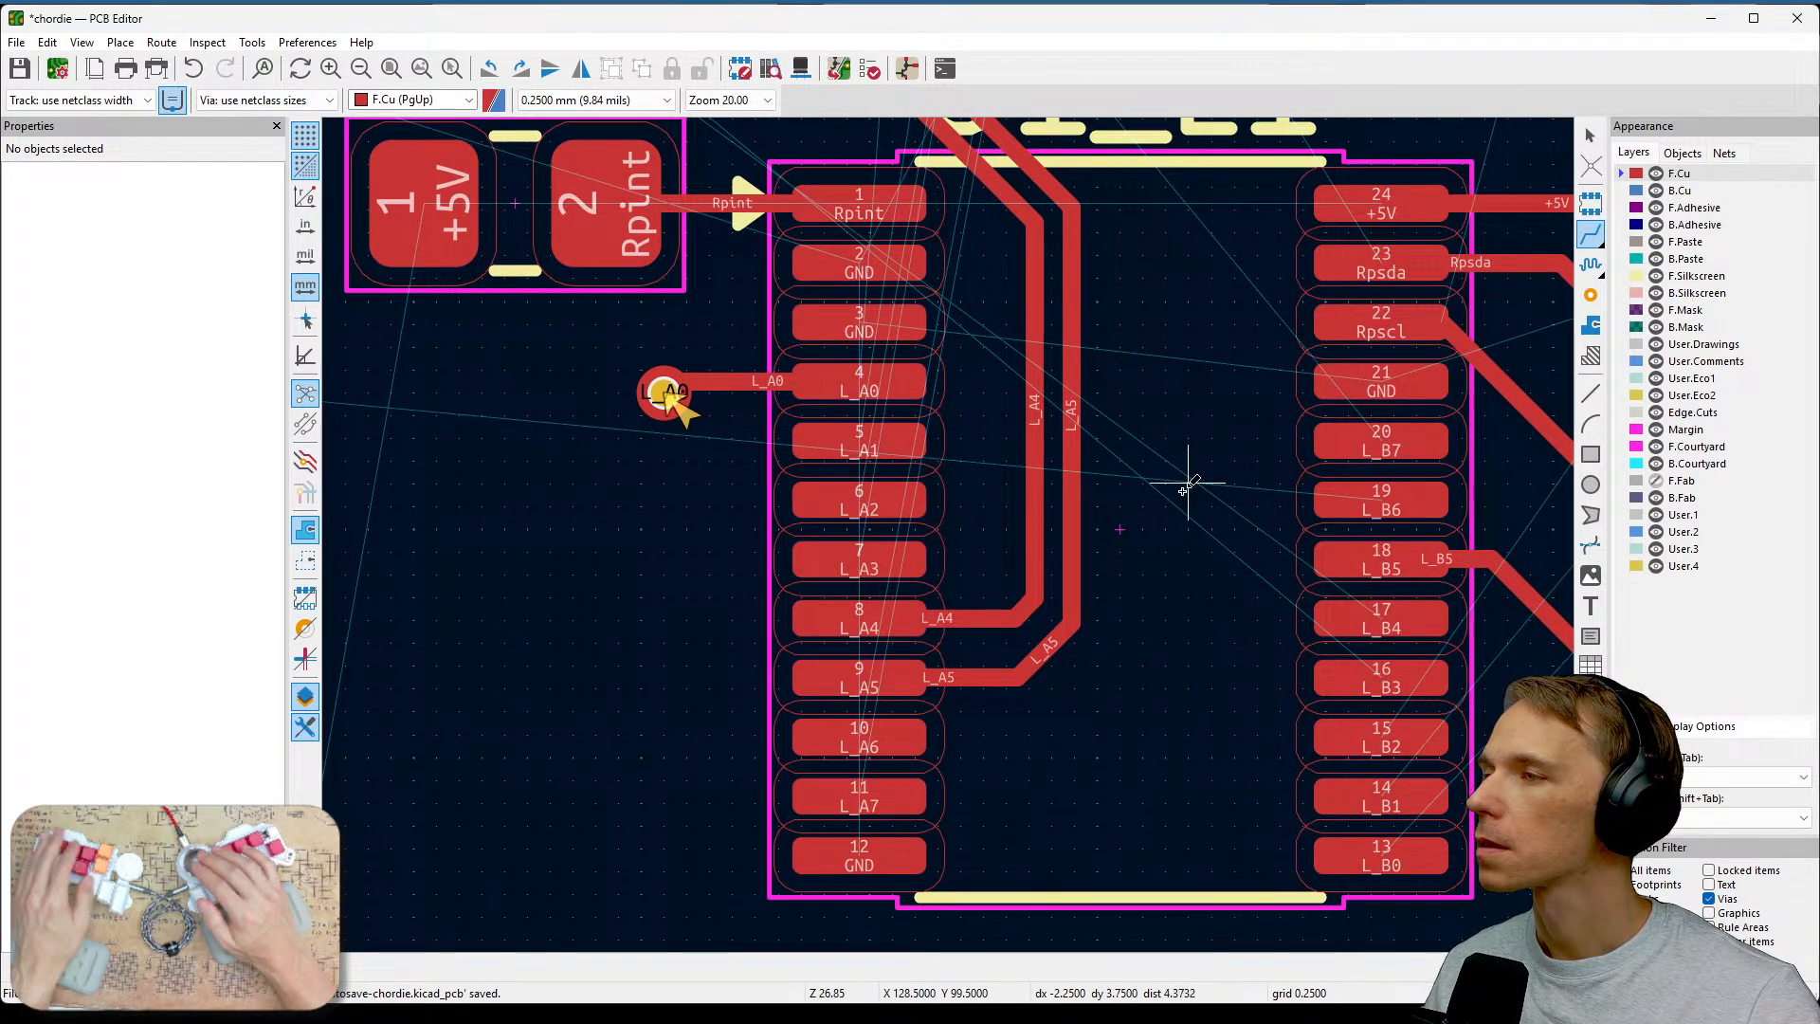
{"action": "scroll", "coordinate": [1186, 480], "scroll_direction": "down", "scroll_amount": 1}
{"action": "middle_click_drag", "start_coordinate": [947, 520], "coordinate": [1007, 693]}
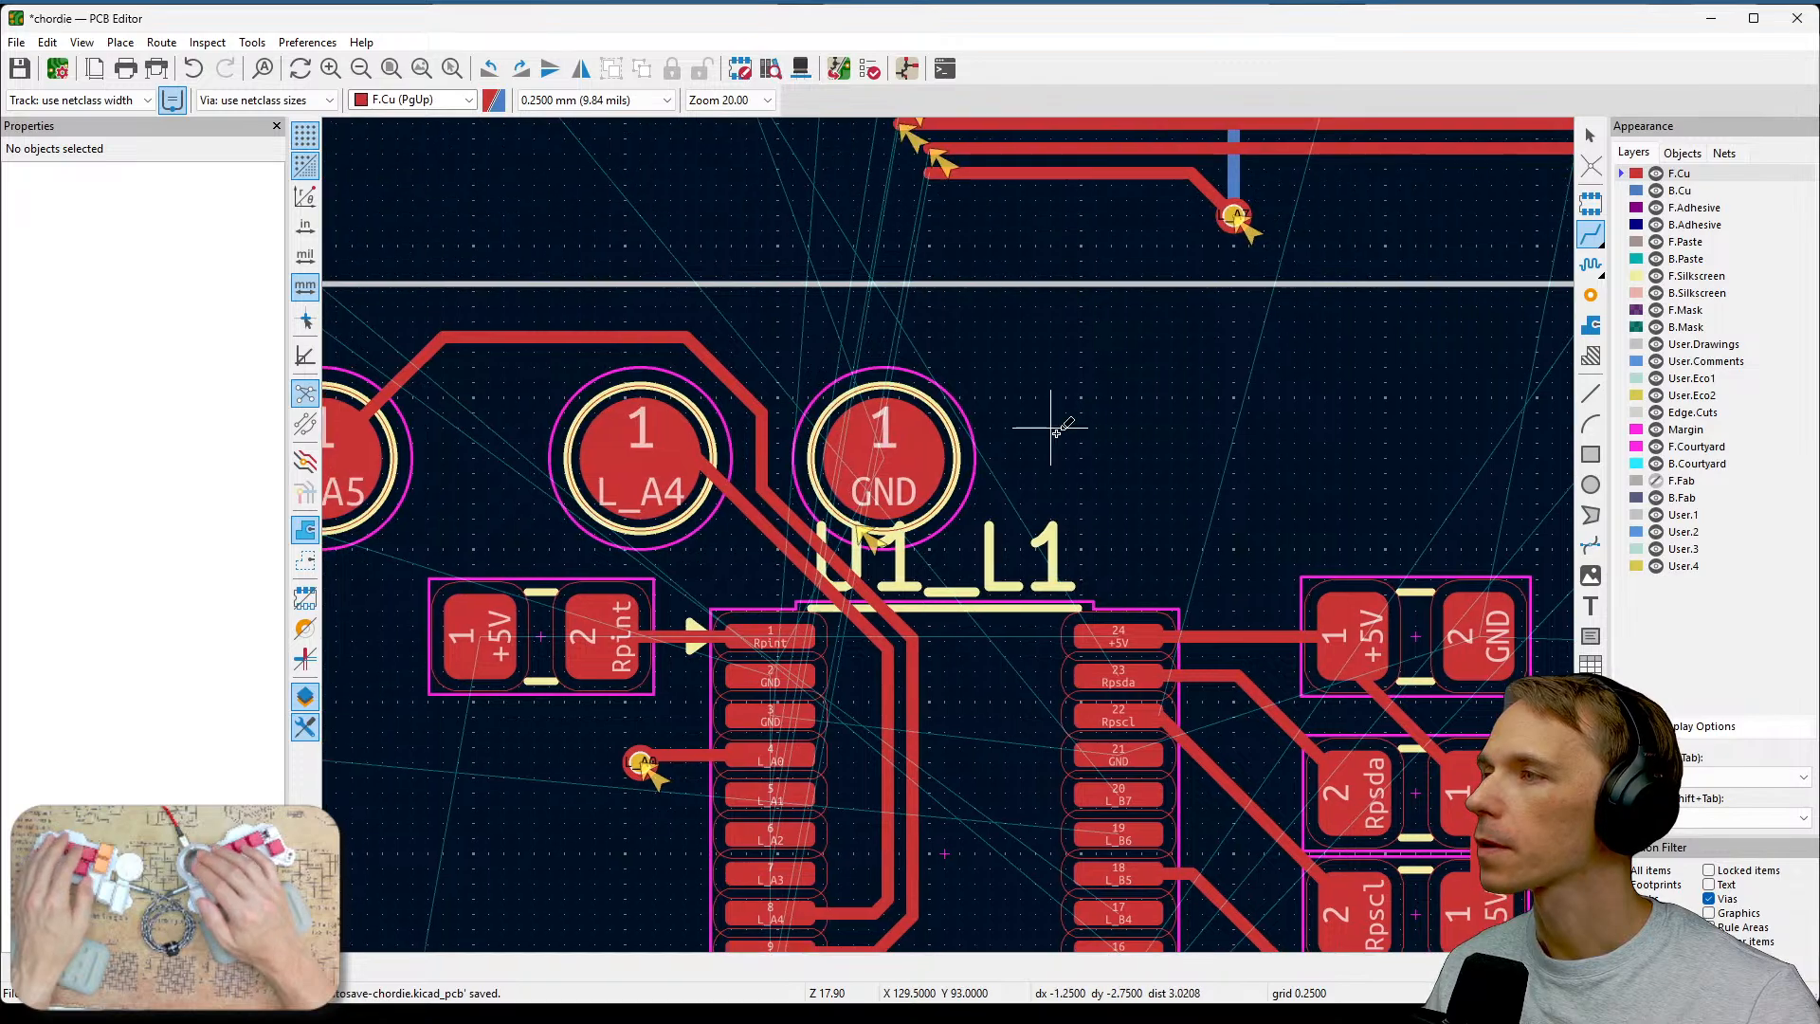
{"action": "scroll", "coordinate": [1053, 430], "scroll_direction": "down", "scroll_amount": 1}
{"action": "middle_click_drag", "start_coordinate": [951, 534], "coordinate": [1034, 489]}
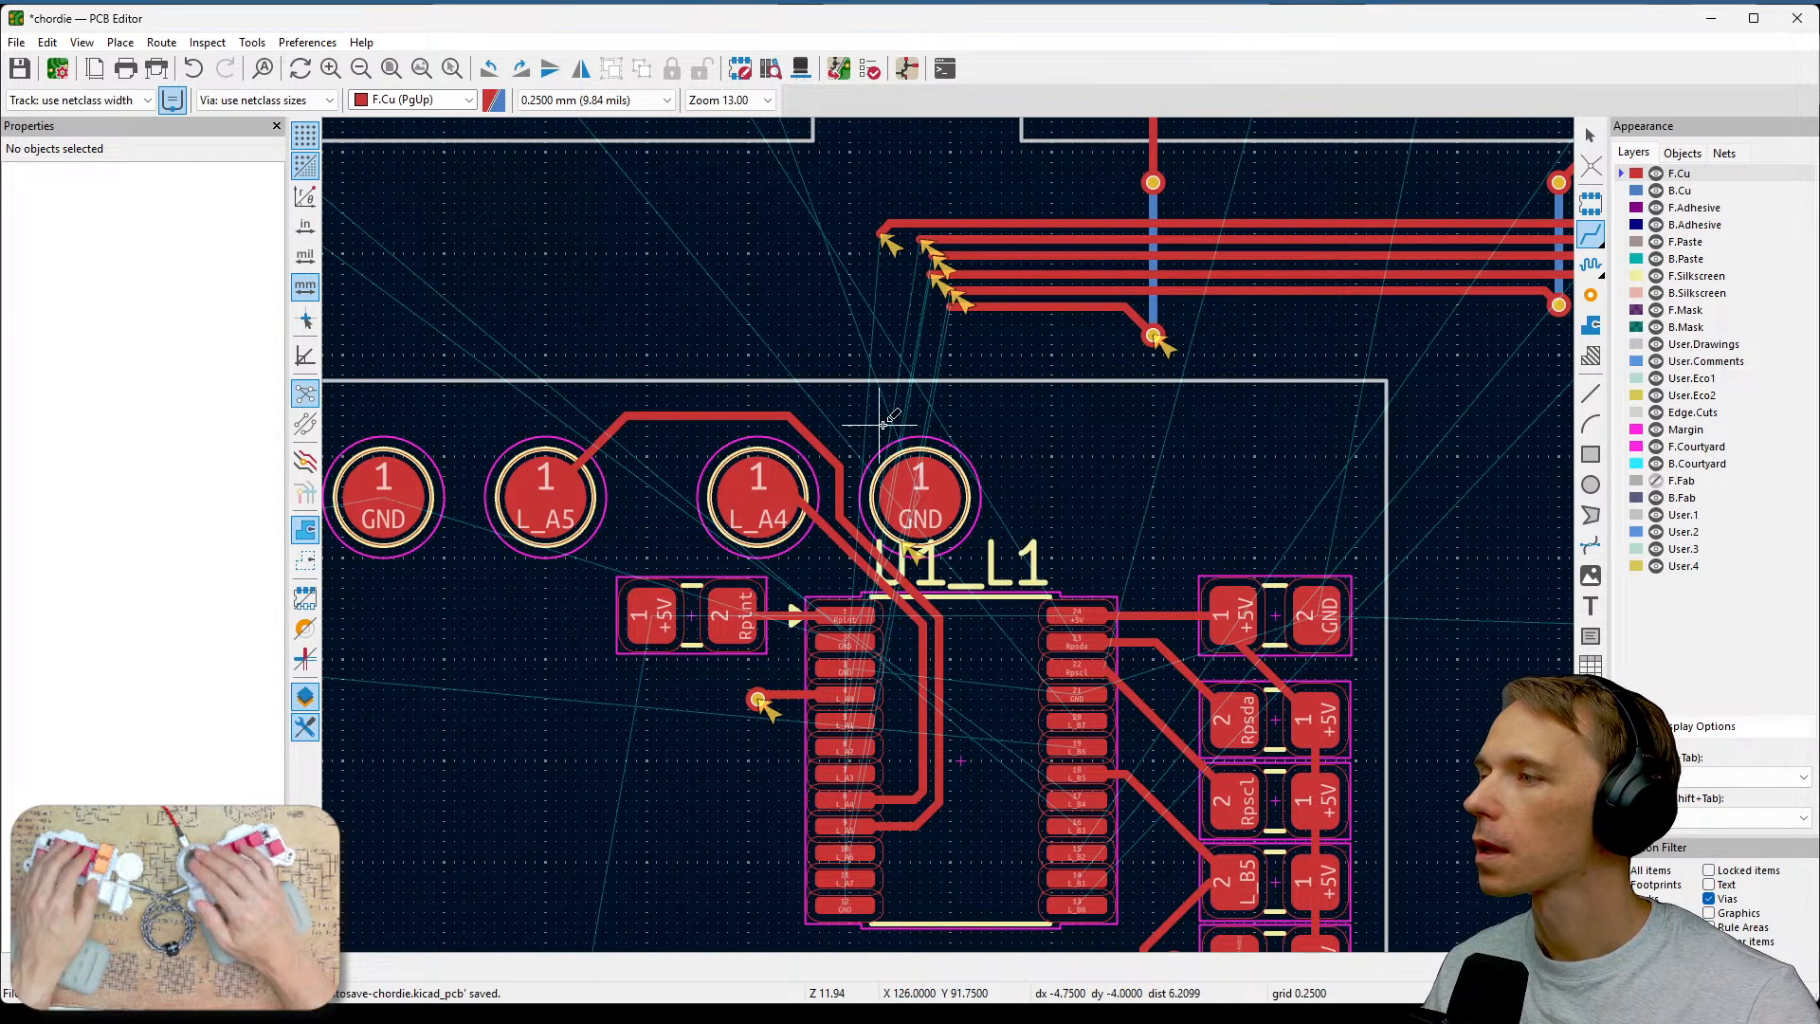
{"action": "middle_click_drag", "start_coordinate": [880, 355], "coordinate": [1011, 274]}
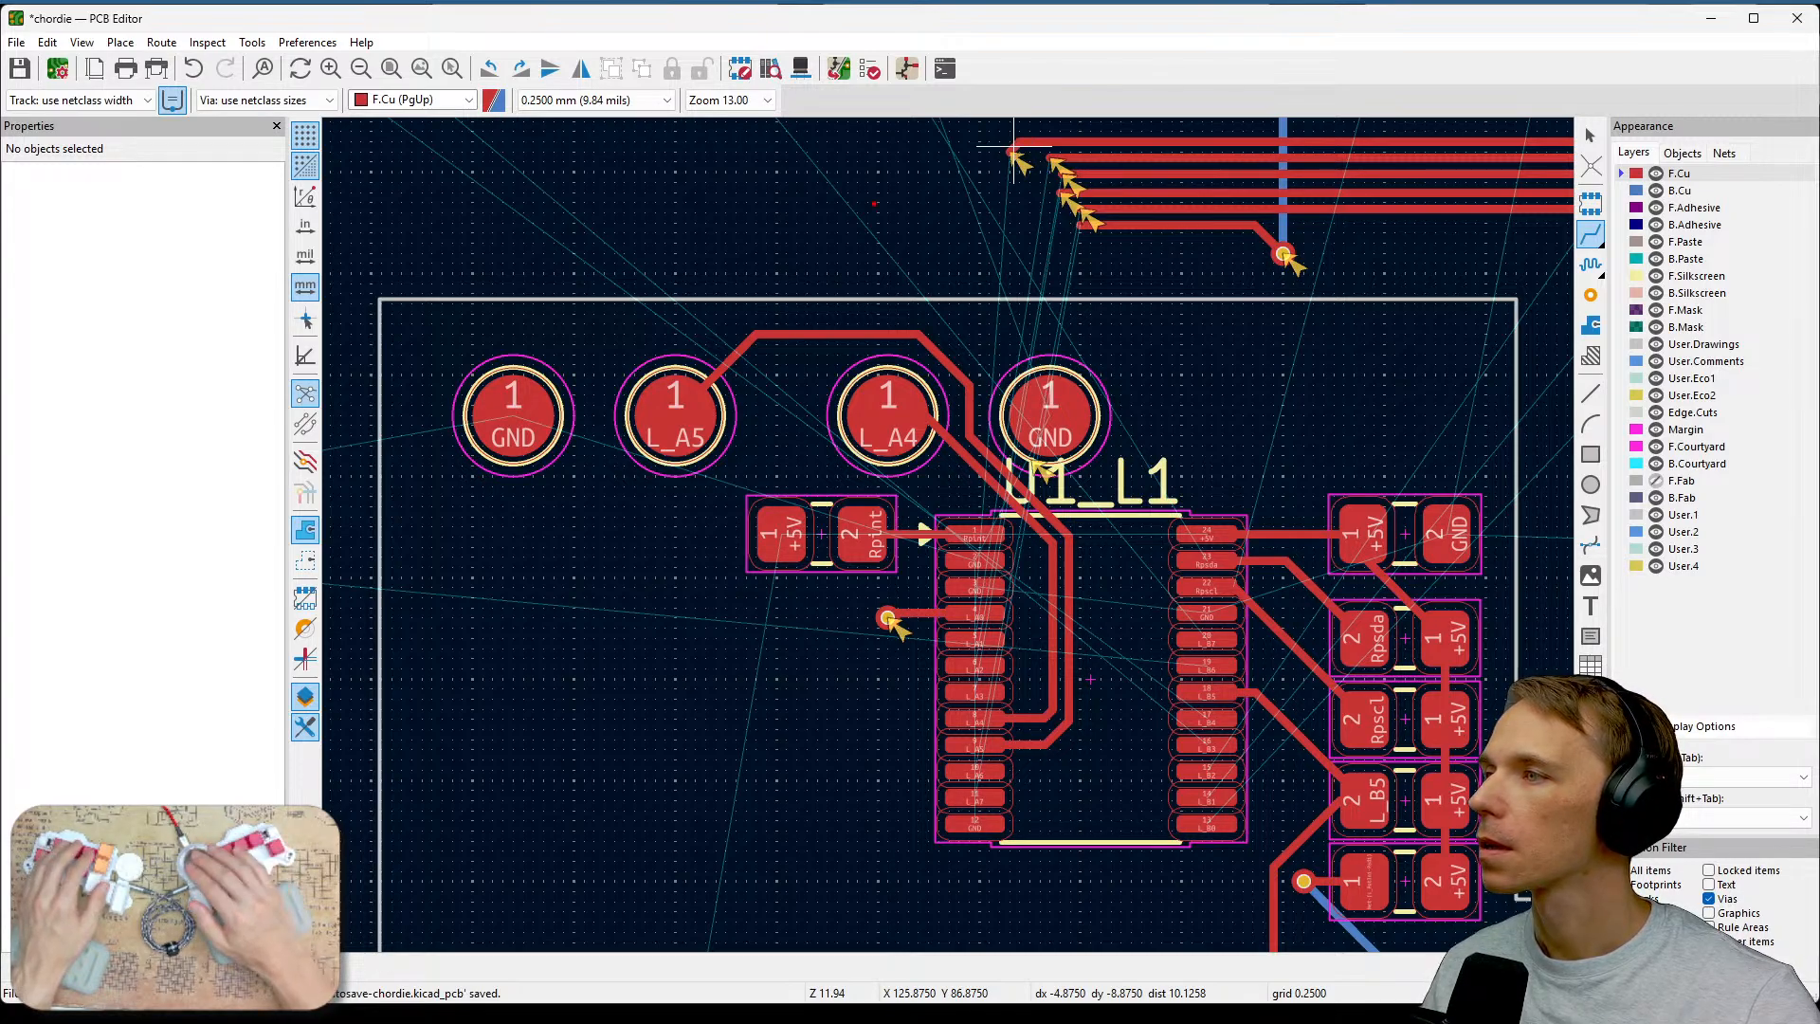
{"action": "mouse_move", "coordinate": [1013, 147]}
{"action": "left_mouse_down"}
{"action": "mouse_move", "coordinate": [887, 457]}
{"action": "mouse_move", "coordinate": [879, 559]}
{"action": "left_mouse_up"}
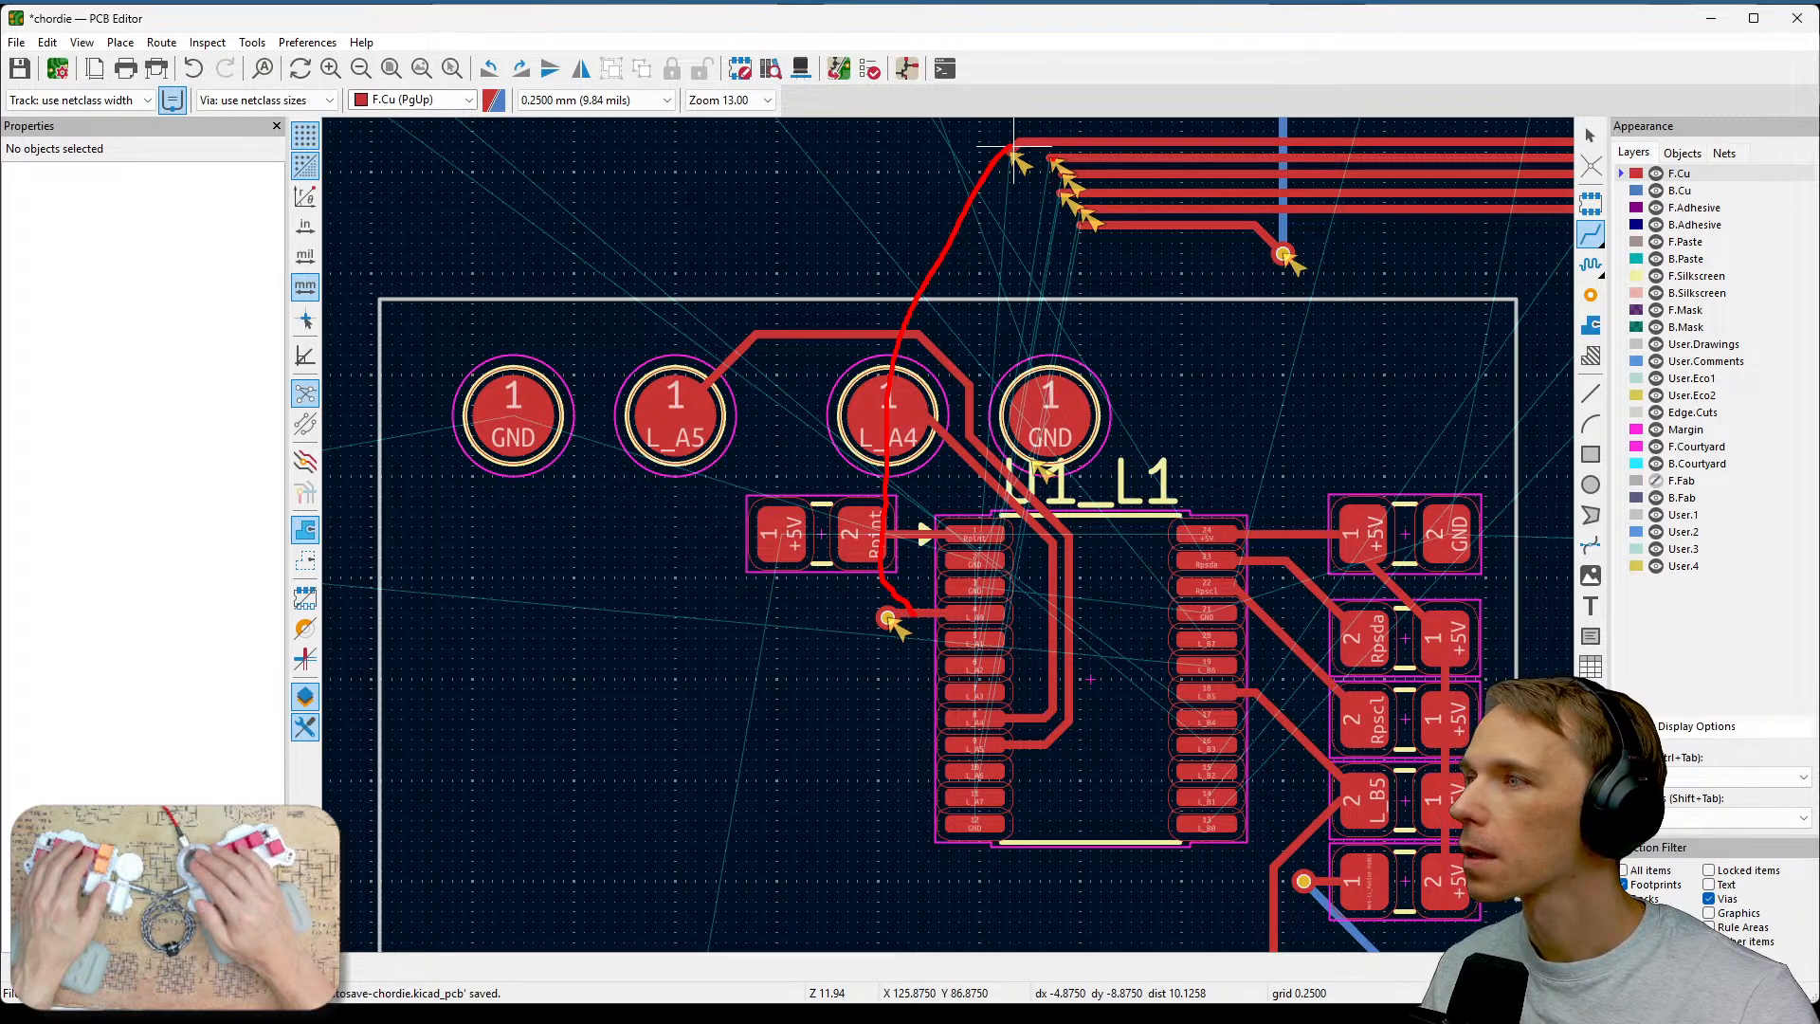
{"action": "mouse_move", "coordinate": [1052, 160]}
{"action": "left_mouse_down"}
{"action": "mouse_move", "coordinate": [888, 458]}
{"action": "mouse_move", "coordinate": [911, 644]}
{"action": "left_mouse_up"}
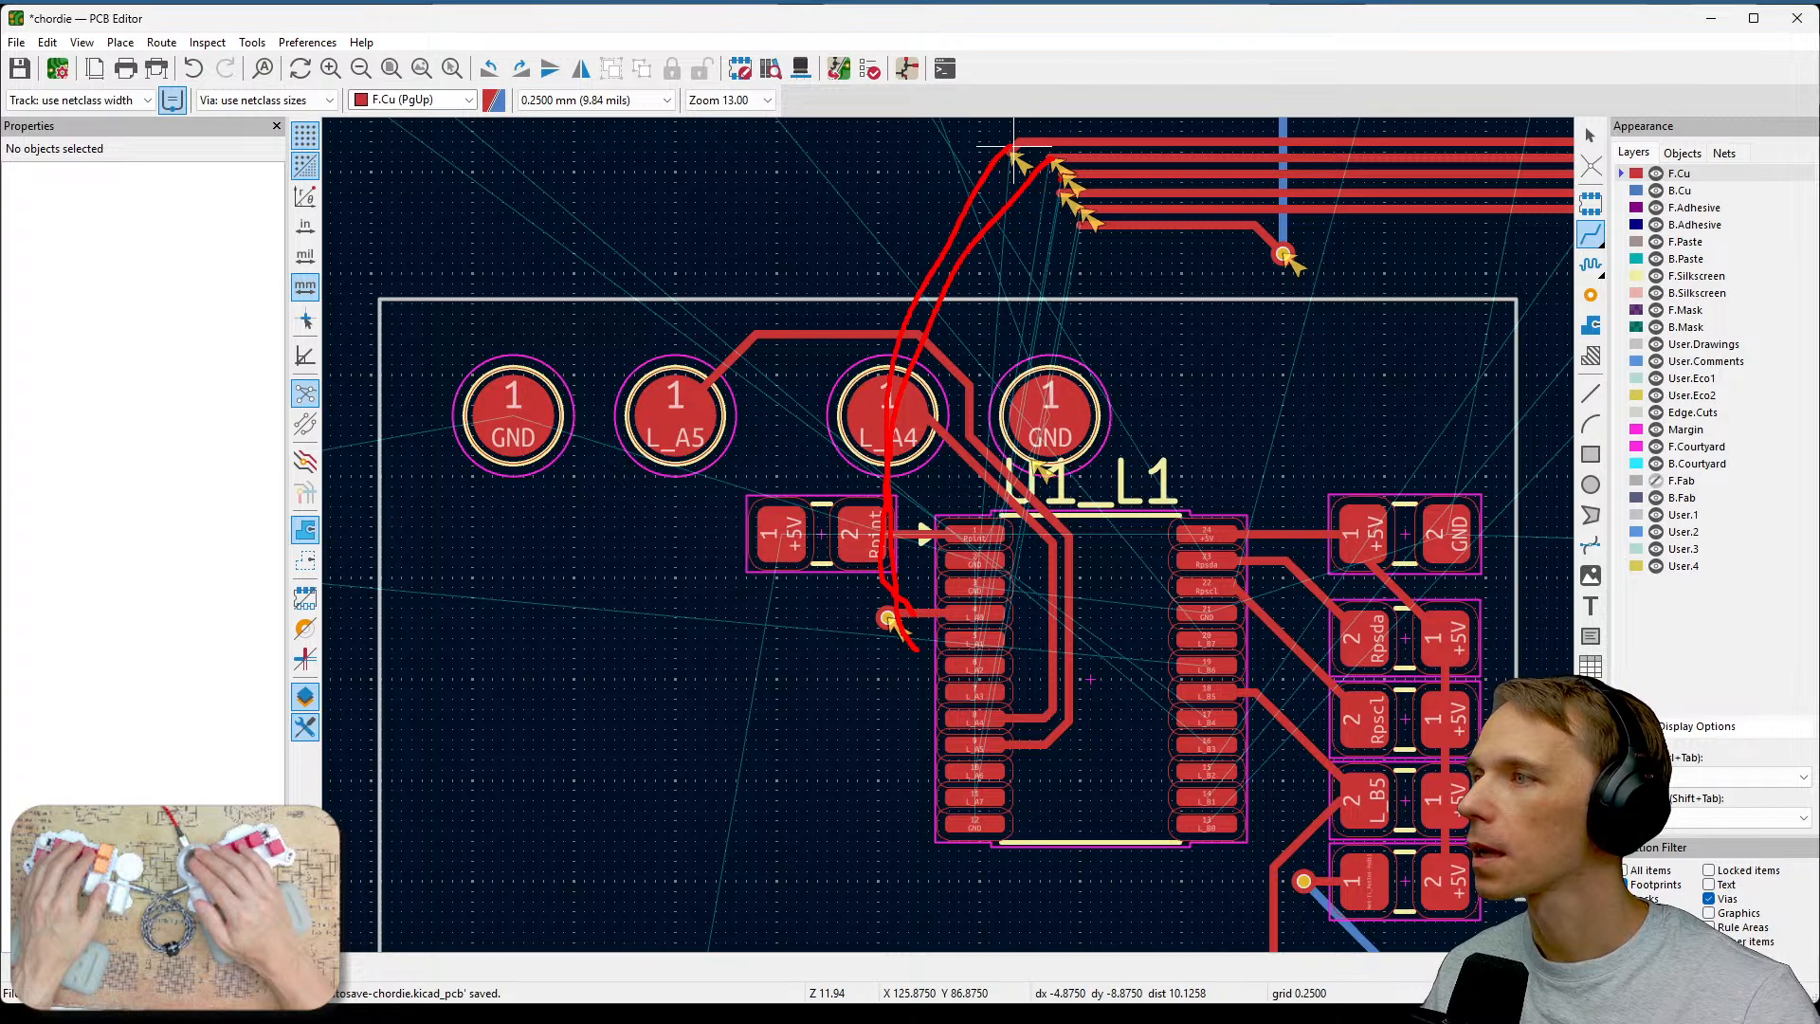
{"action": "mouse_move", "coordinate": [1059, 180]}
{"action": "left_mouse_down"}
{"action": "mouse_move", "coordinate": [879, 559]}
{"action": "mouse_move", "coordinate": [938, 663]}
{"action": "left_mouse_up"}
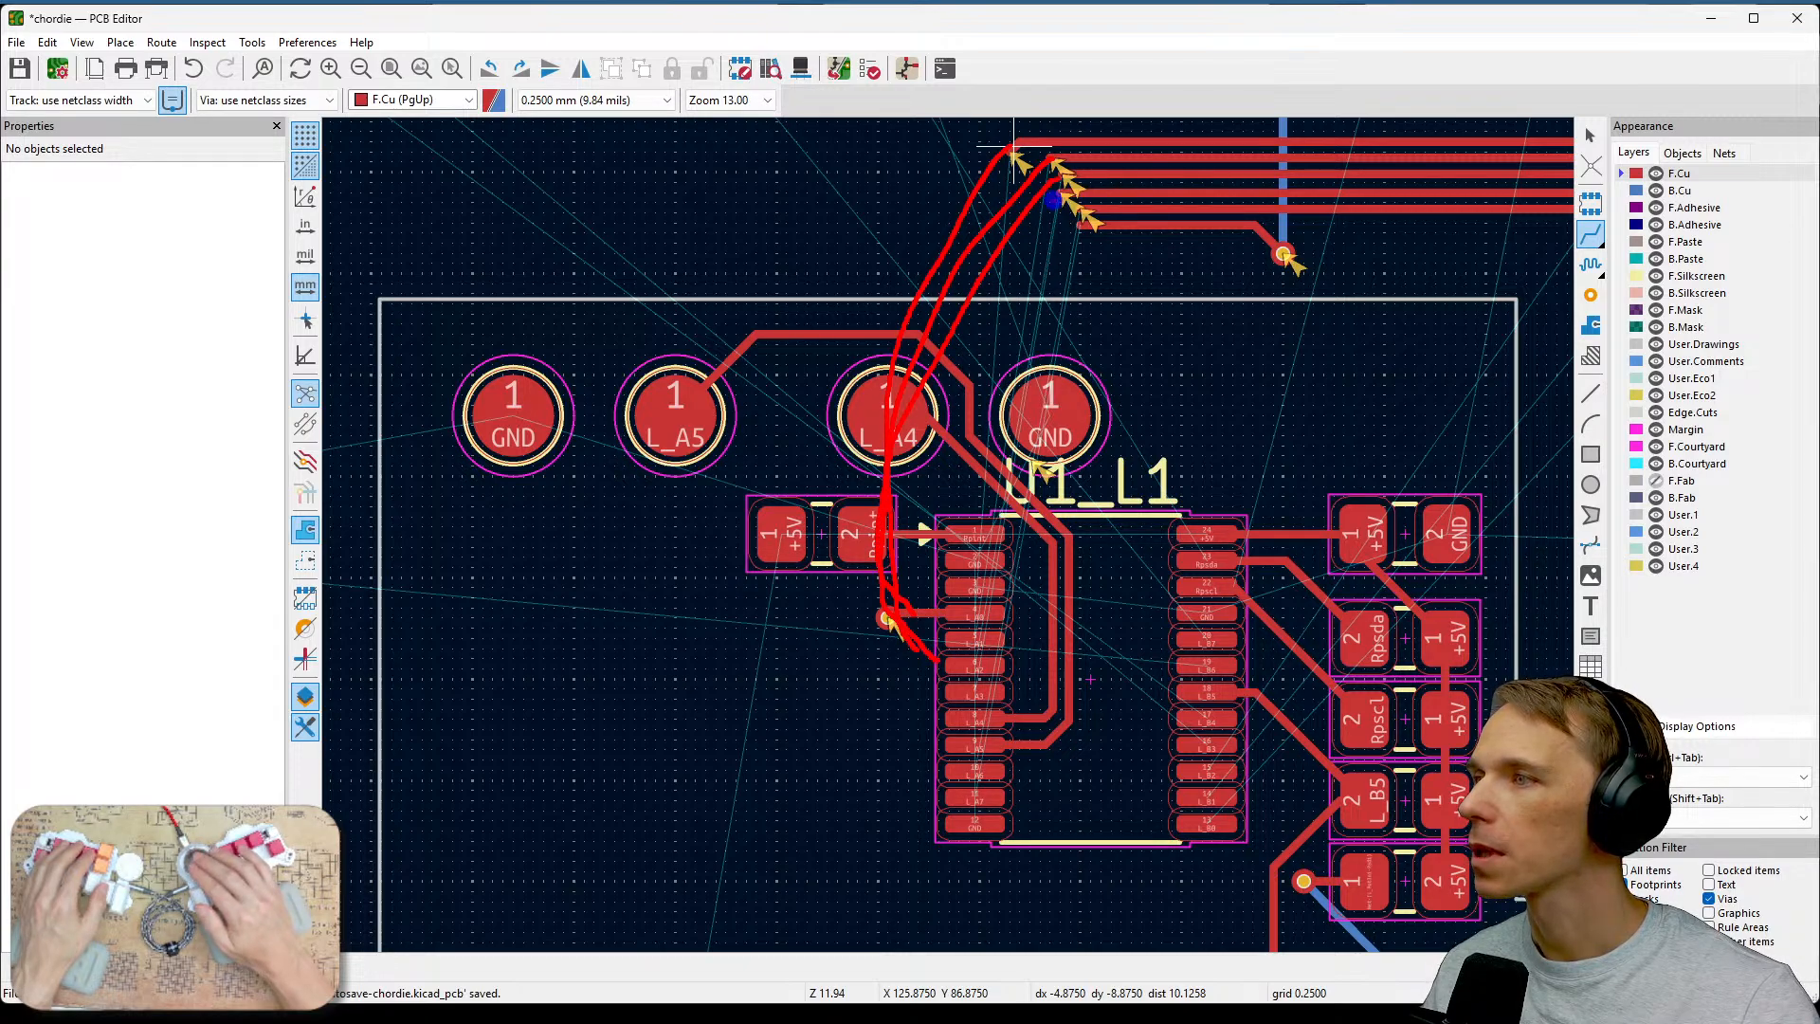
{"action": "left_click_drag", "start_coordinate": [1054, 199], "coordinate": [898, 669]}
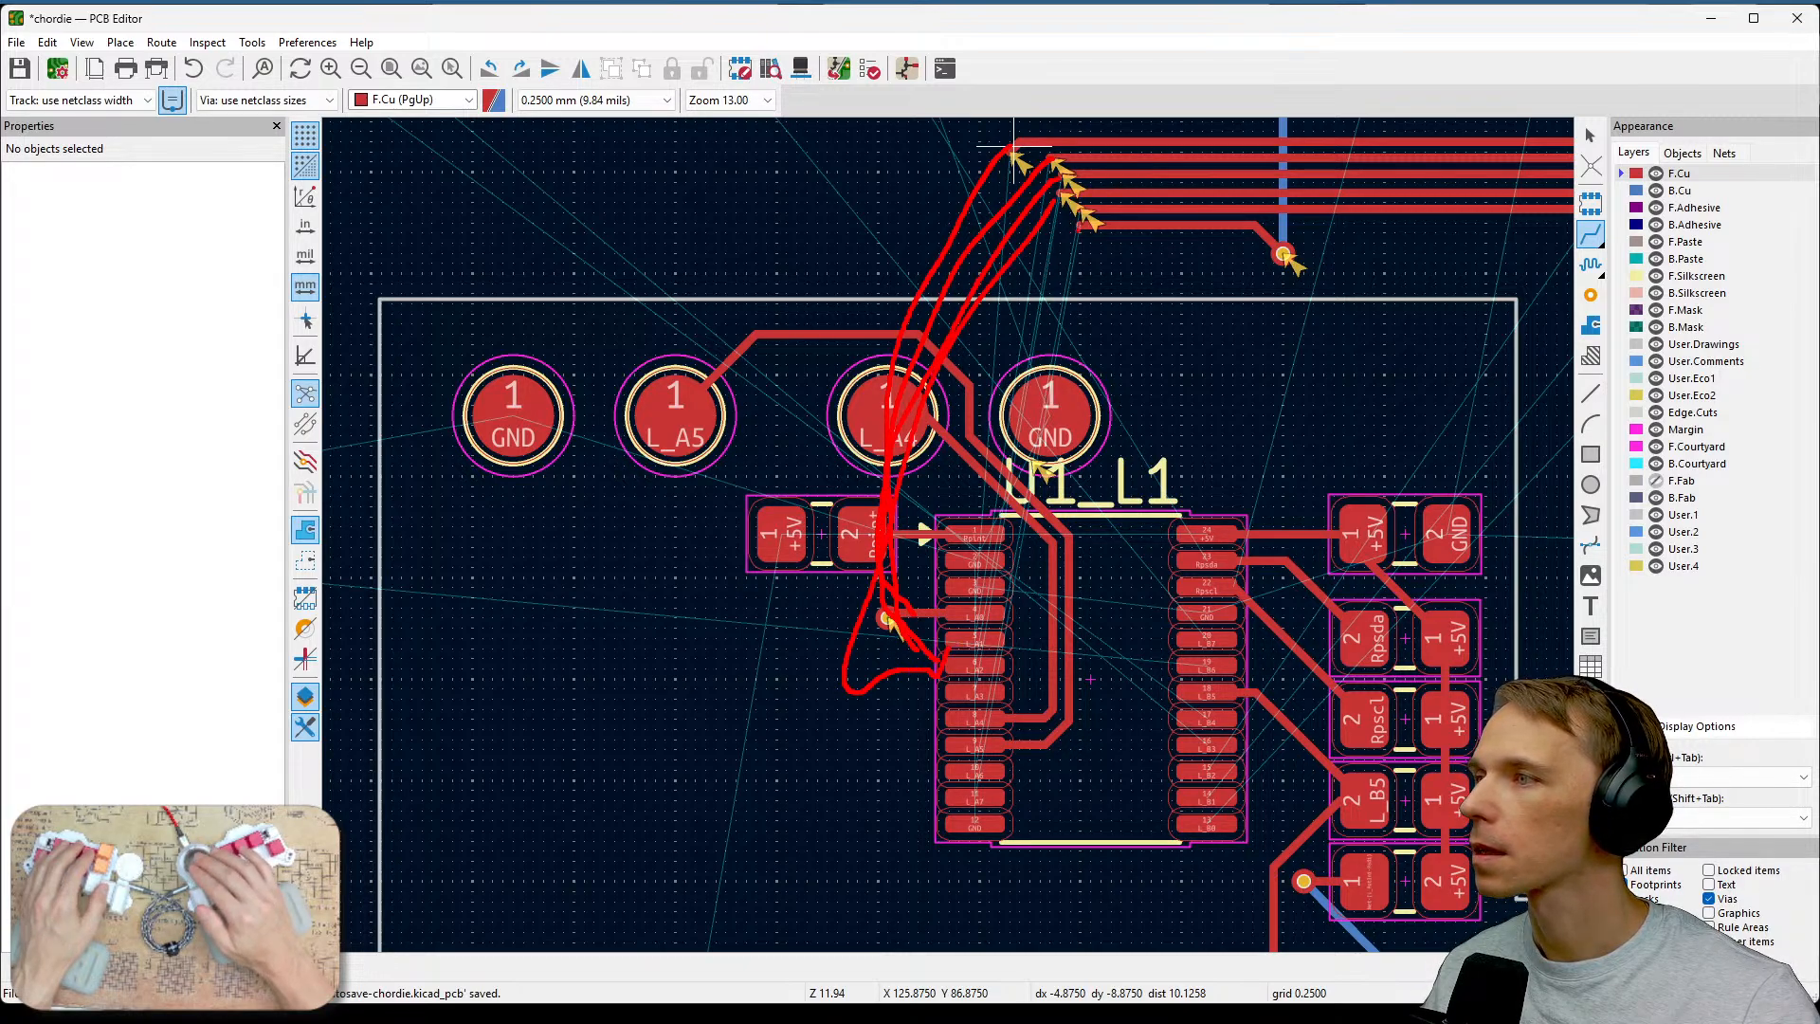
{"action": "mouse_move", "coordinate": [1079, 229]}
{"action": "left_mouse_down"}
{"action": "mouse_move", "coordinate": [843, 675]}
{"action": "mouse_move", "coordinate": [932, 718]}
{"action": "left_mouse_up"}
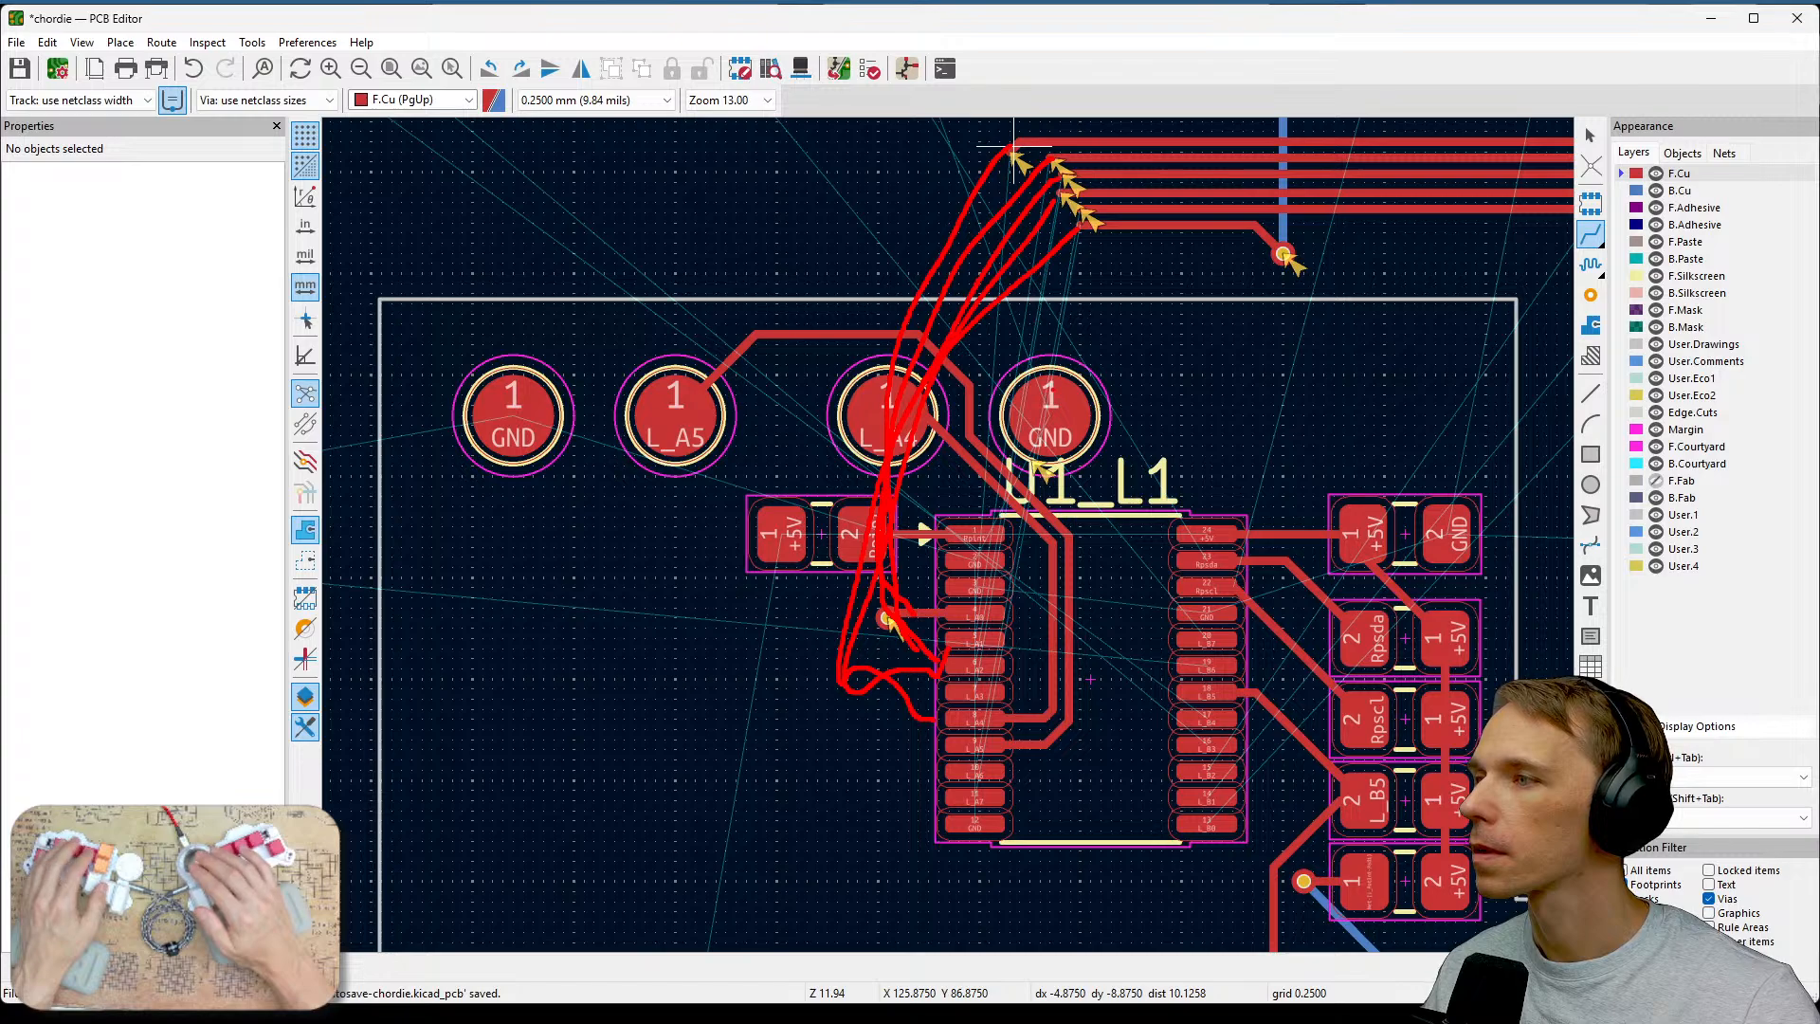
{"action": "key", "text": "Escape"}
{"action": "scroll", "coordinate": [948, 531], "scroll_direction": "up", "scroll_amount": 3}
{"action": "middle_click_drag", "start_coordinate": [948, 534], "coordinate": [662, 601]}
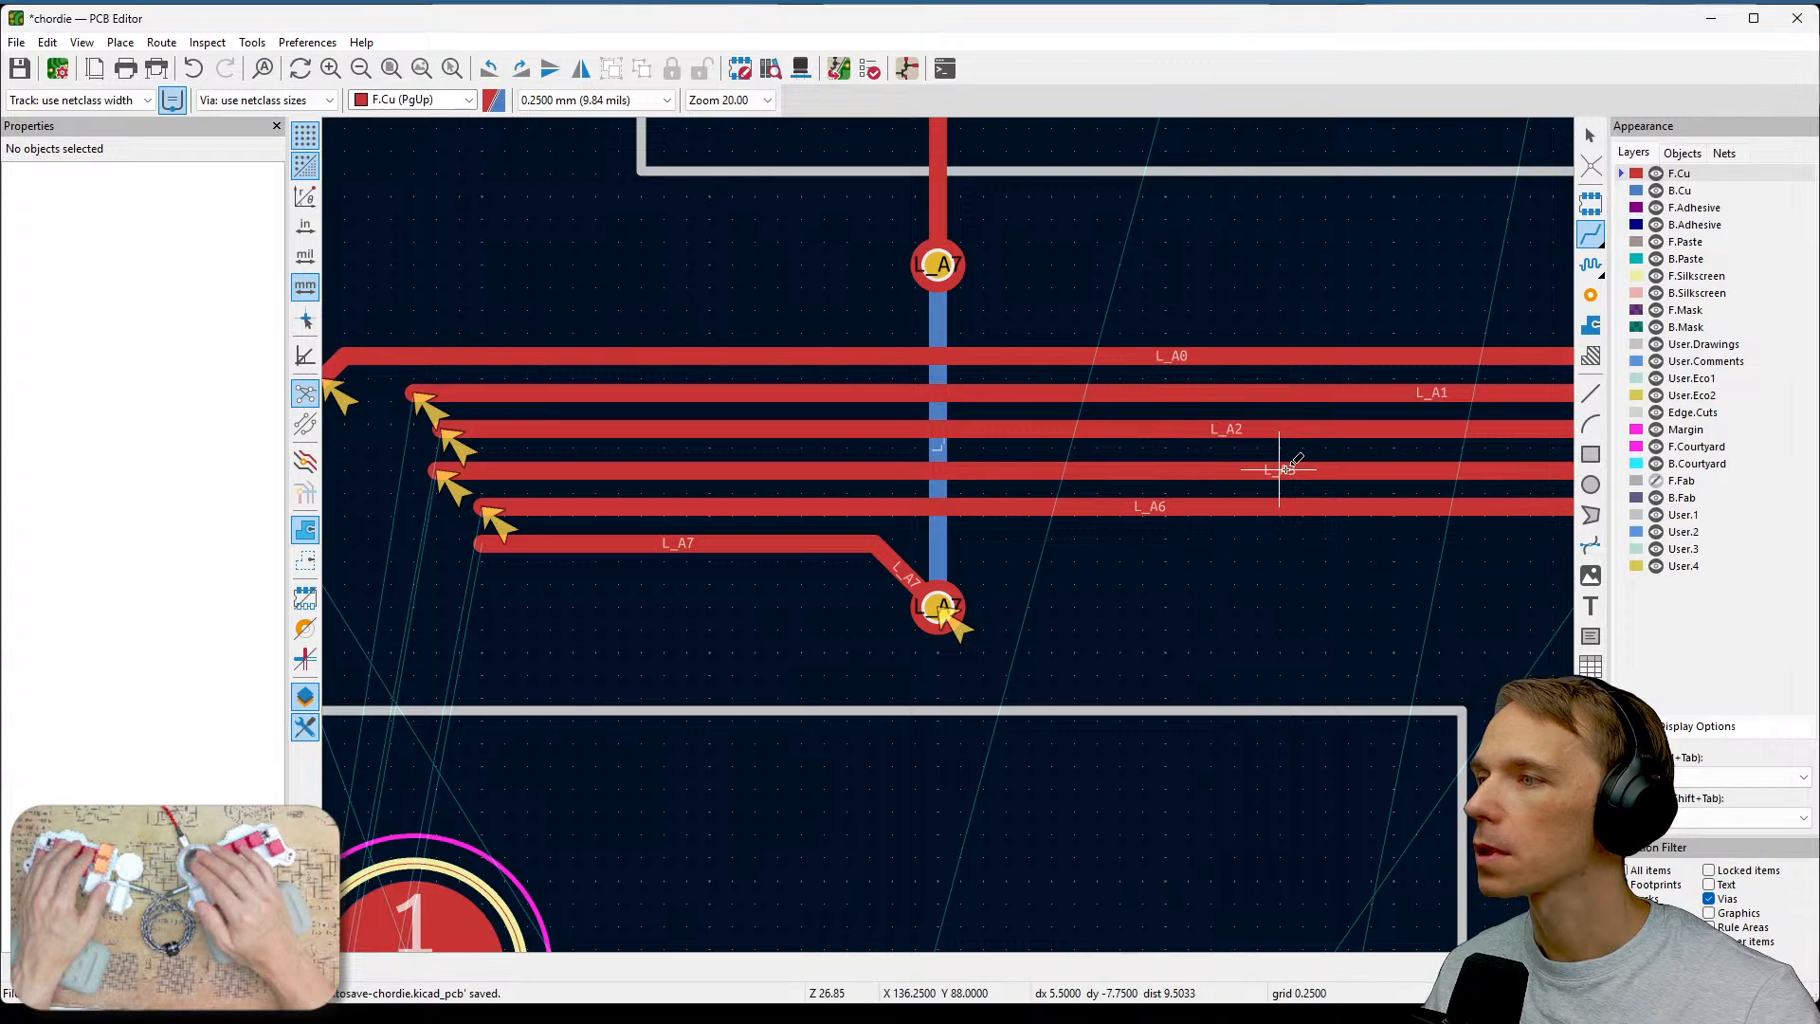
{"action": "middle_click_drag", "start_coordinate": [1280, 469], "coordinate": [1460, 378]}
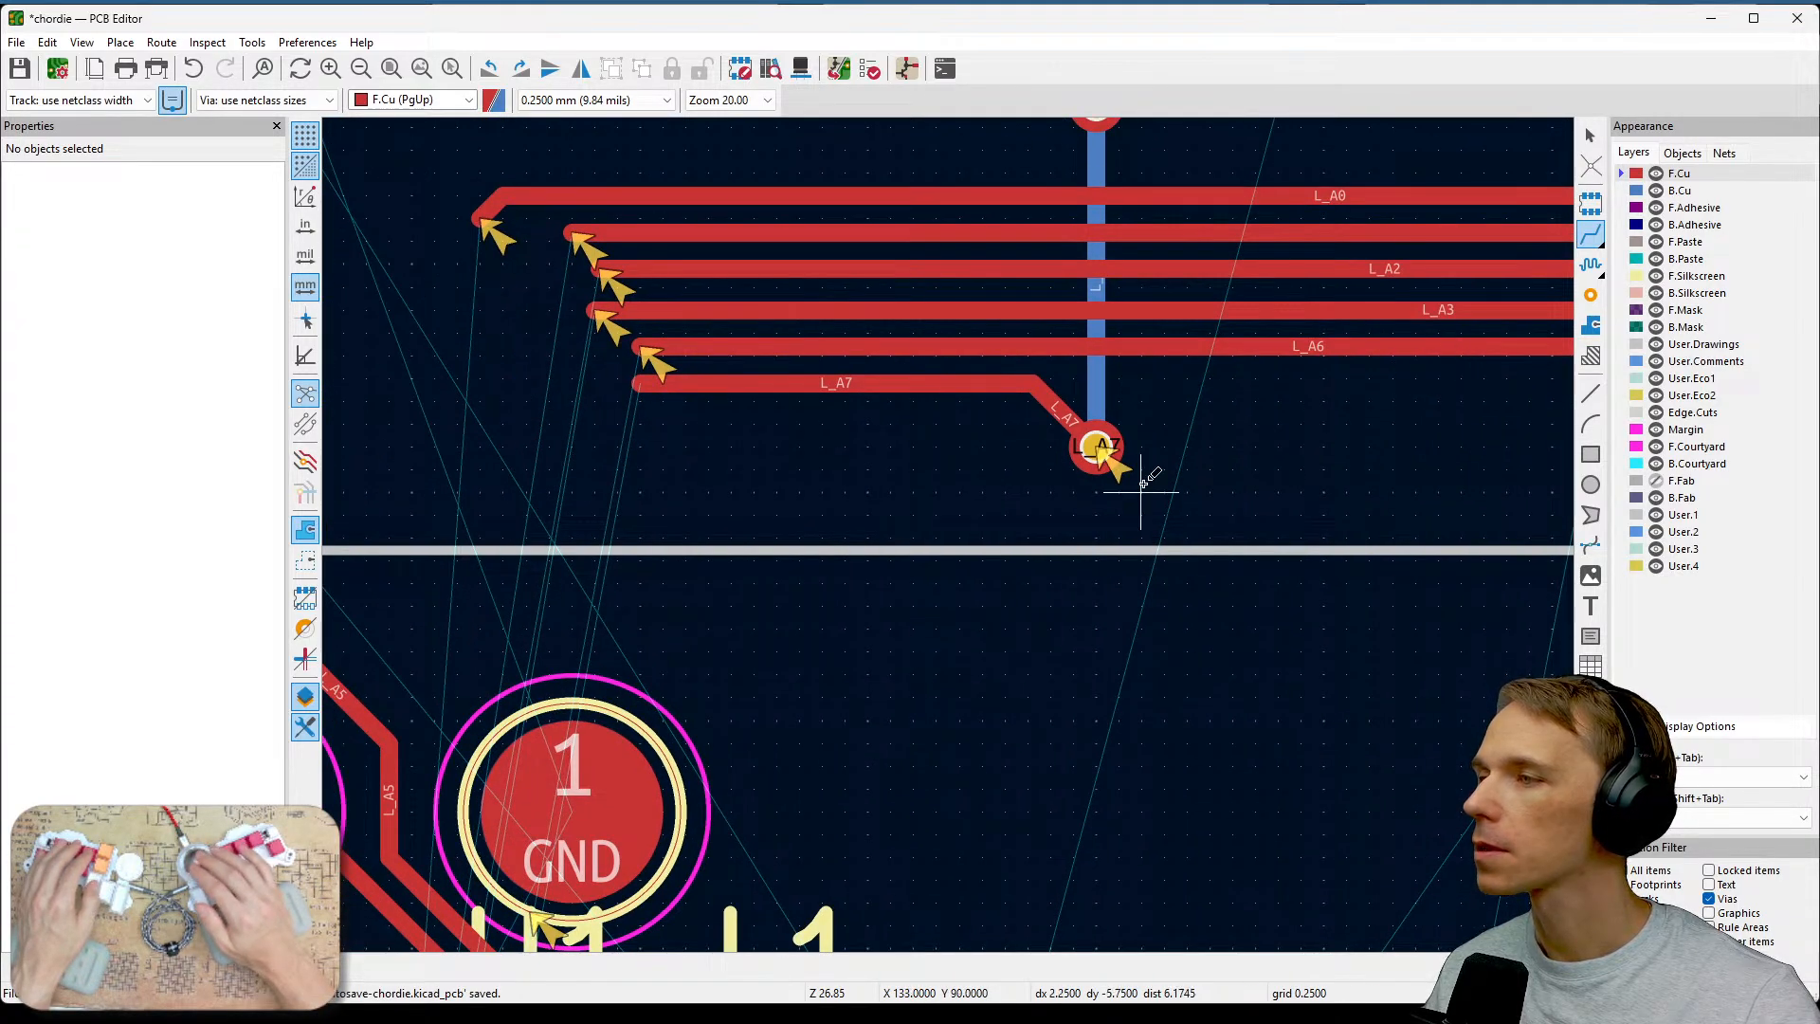
{"action": "scroll", "coordinate": [936, 650], "scroll_direction": "down", "scroll_amount": 2}
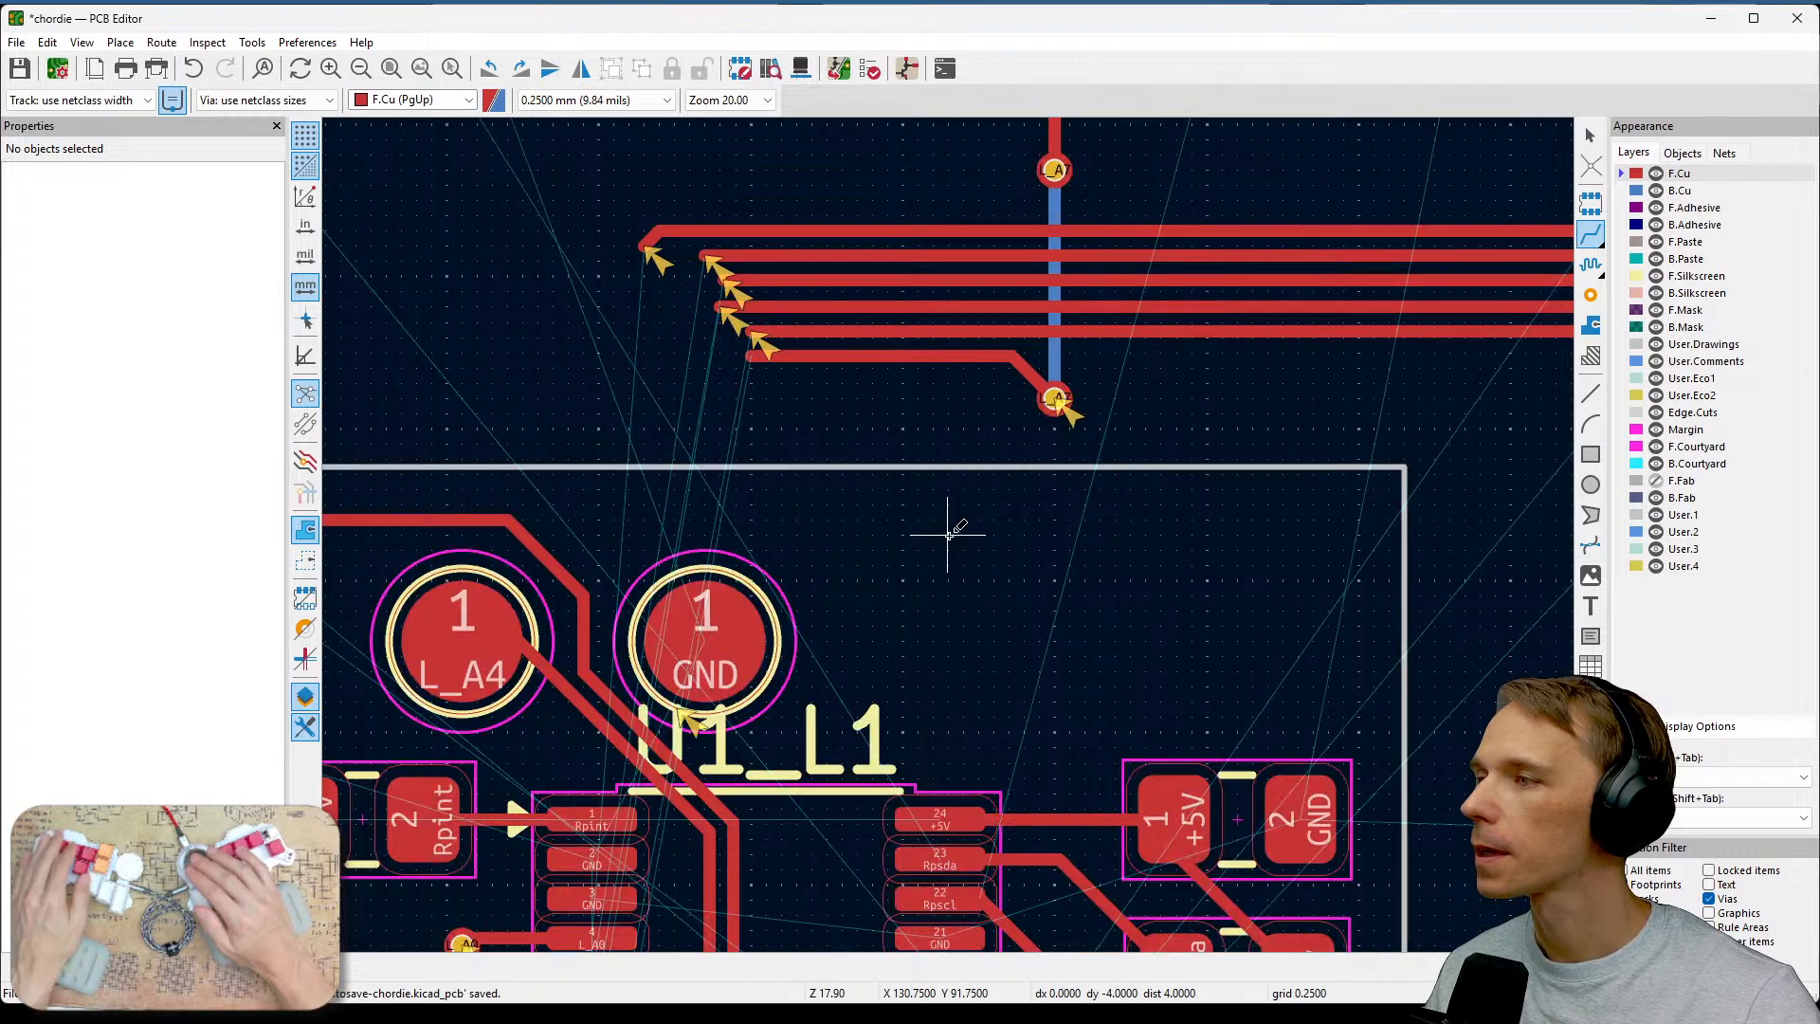
{"action": "middle_click_drag", "start_coordinate": [946, 519], "coordinate": [1352, 487]}
{"action": "scroll", "coordinate": [919, 508], "scroll_direction": "down", "scroll_amount": 2}
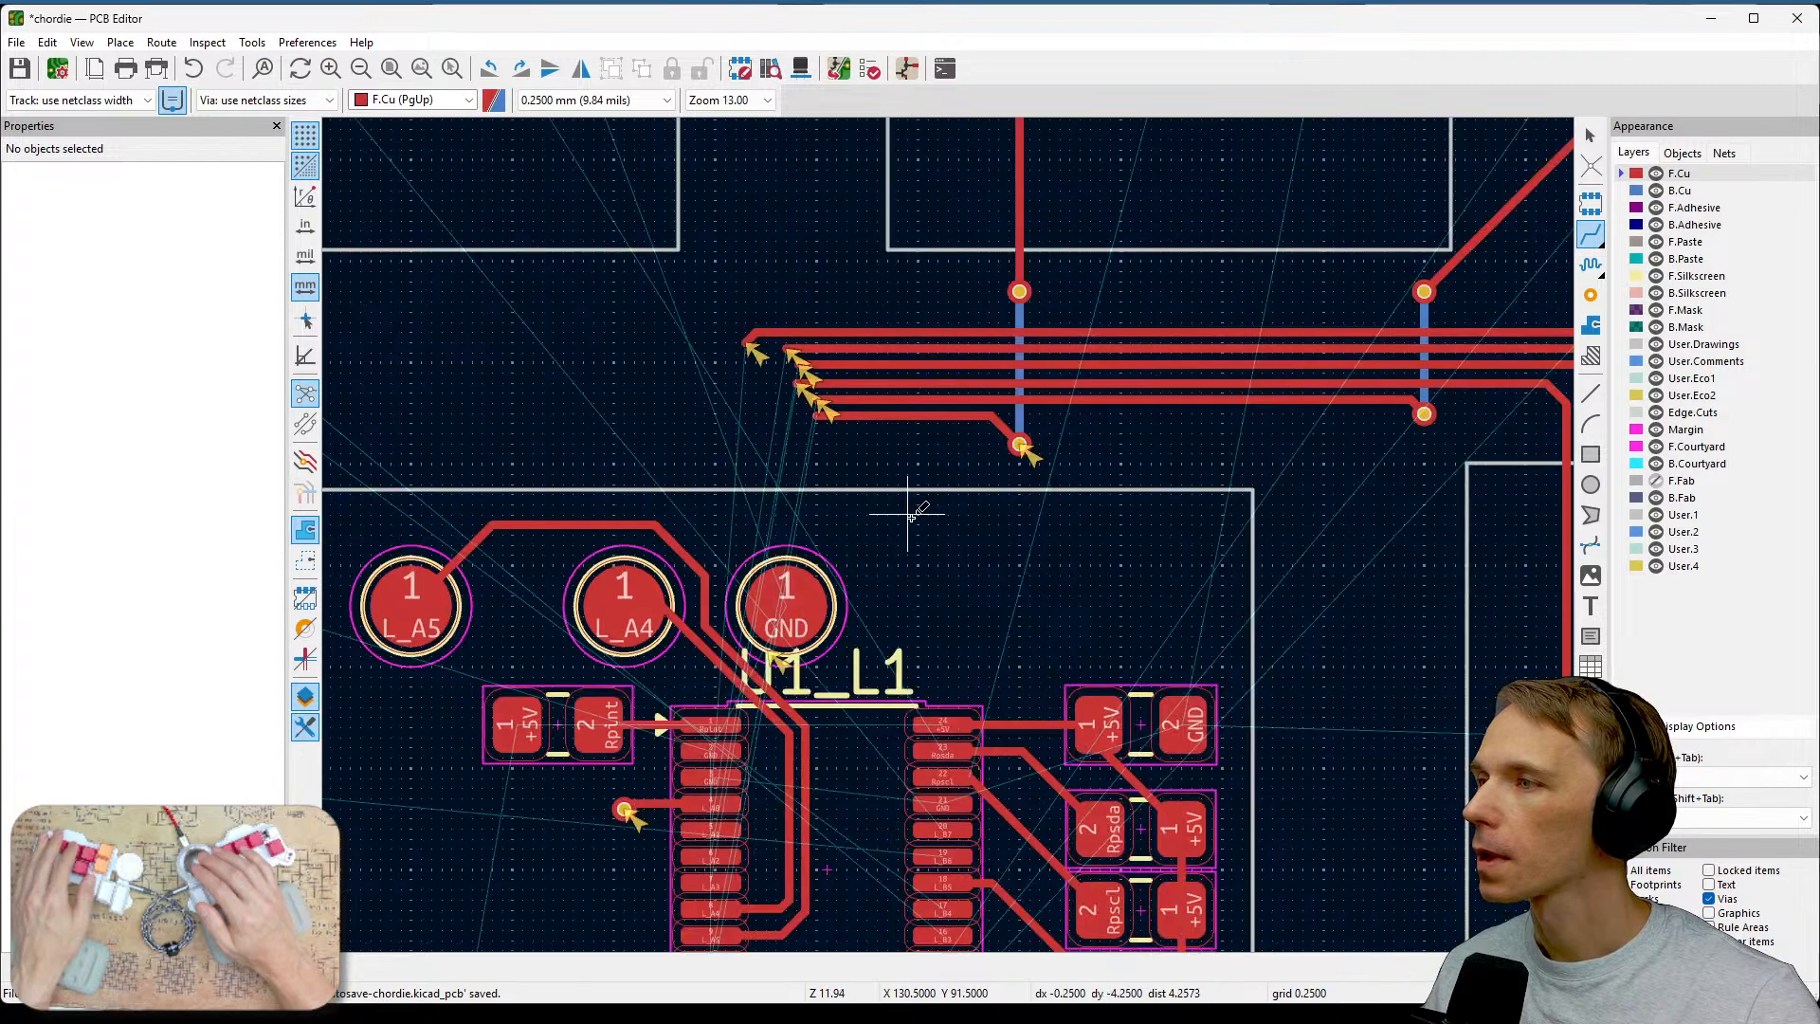
{"action": "scroll", "coordinate": [938, 353], "scroll_direction": "up", "scroll_amount": 2}
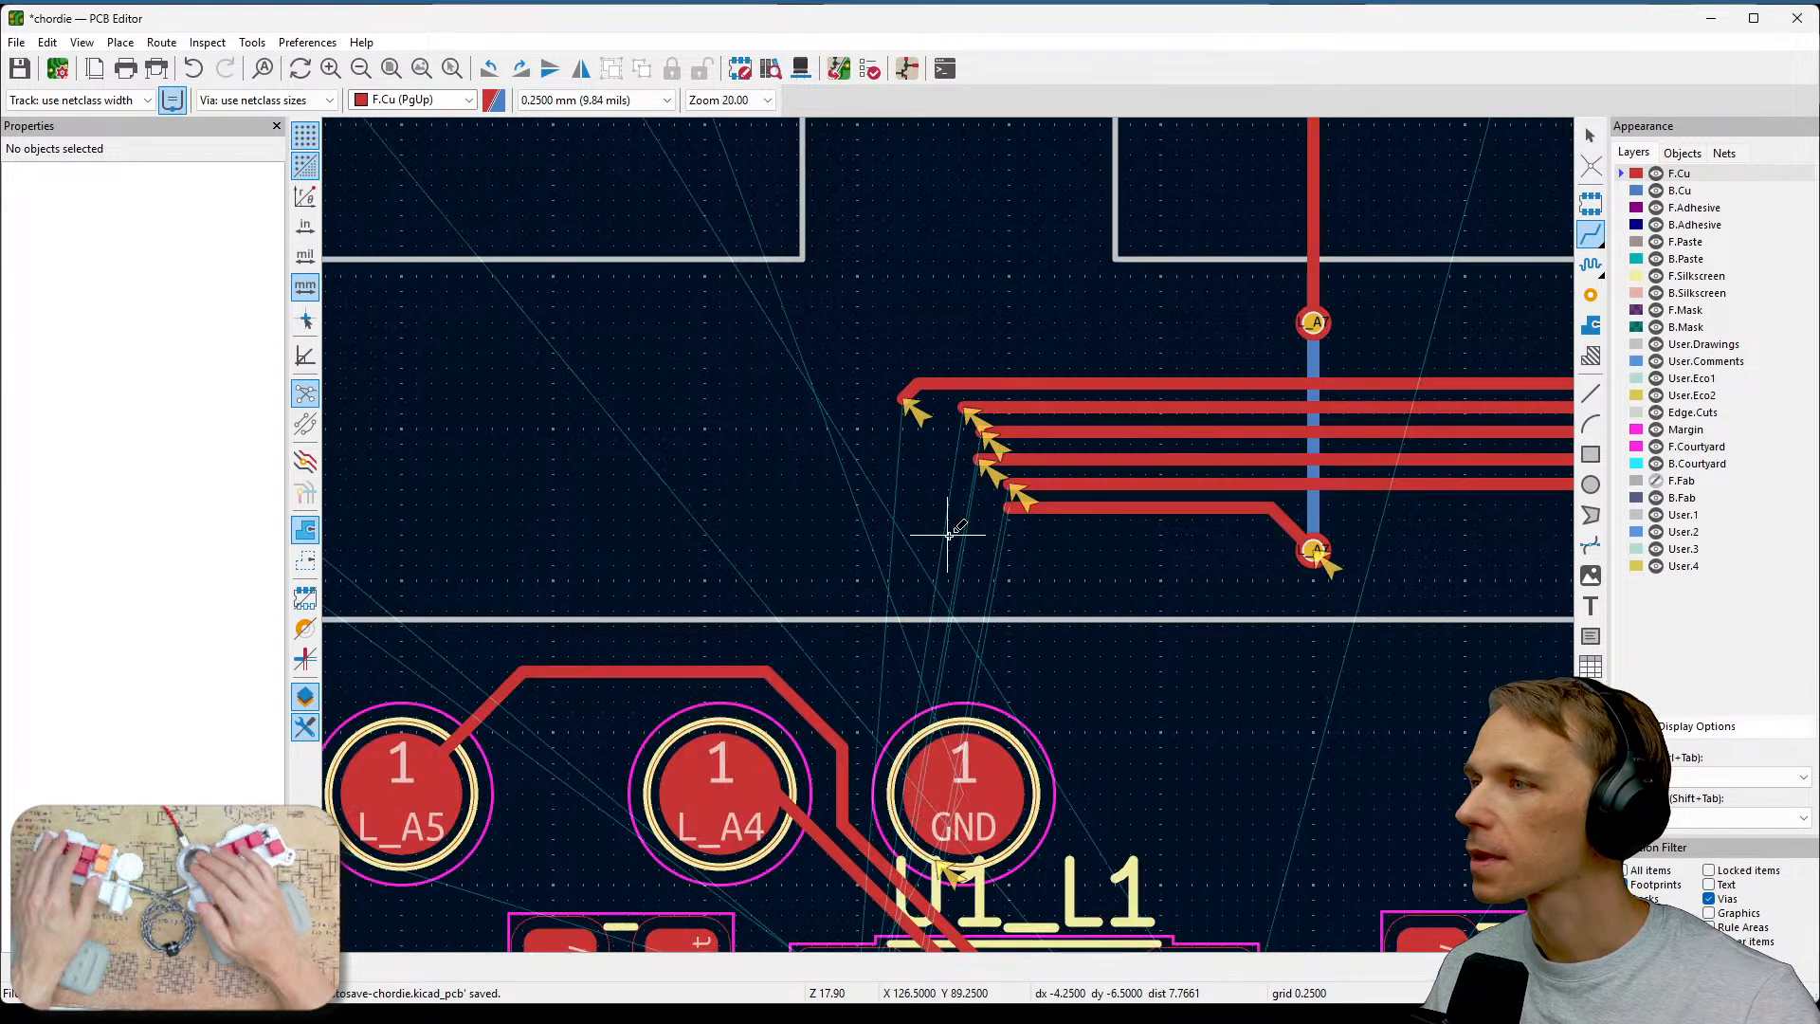
{"action": "mouse_move", "coordinate": [1112, 418]}
{"action": "middle_mouse_down"}
{"action": "mouse_move", "coordinate": [679, 601]}
{"action": "mouse_move", "coordinate": [1157, 407]}
{"action": "middle_mouse_up"}
{"action": "left_click", "coordinate": [771, 276]}
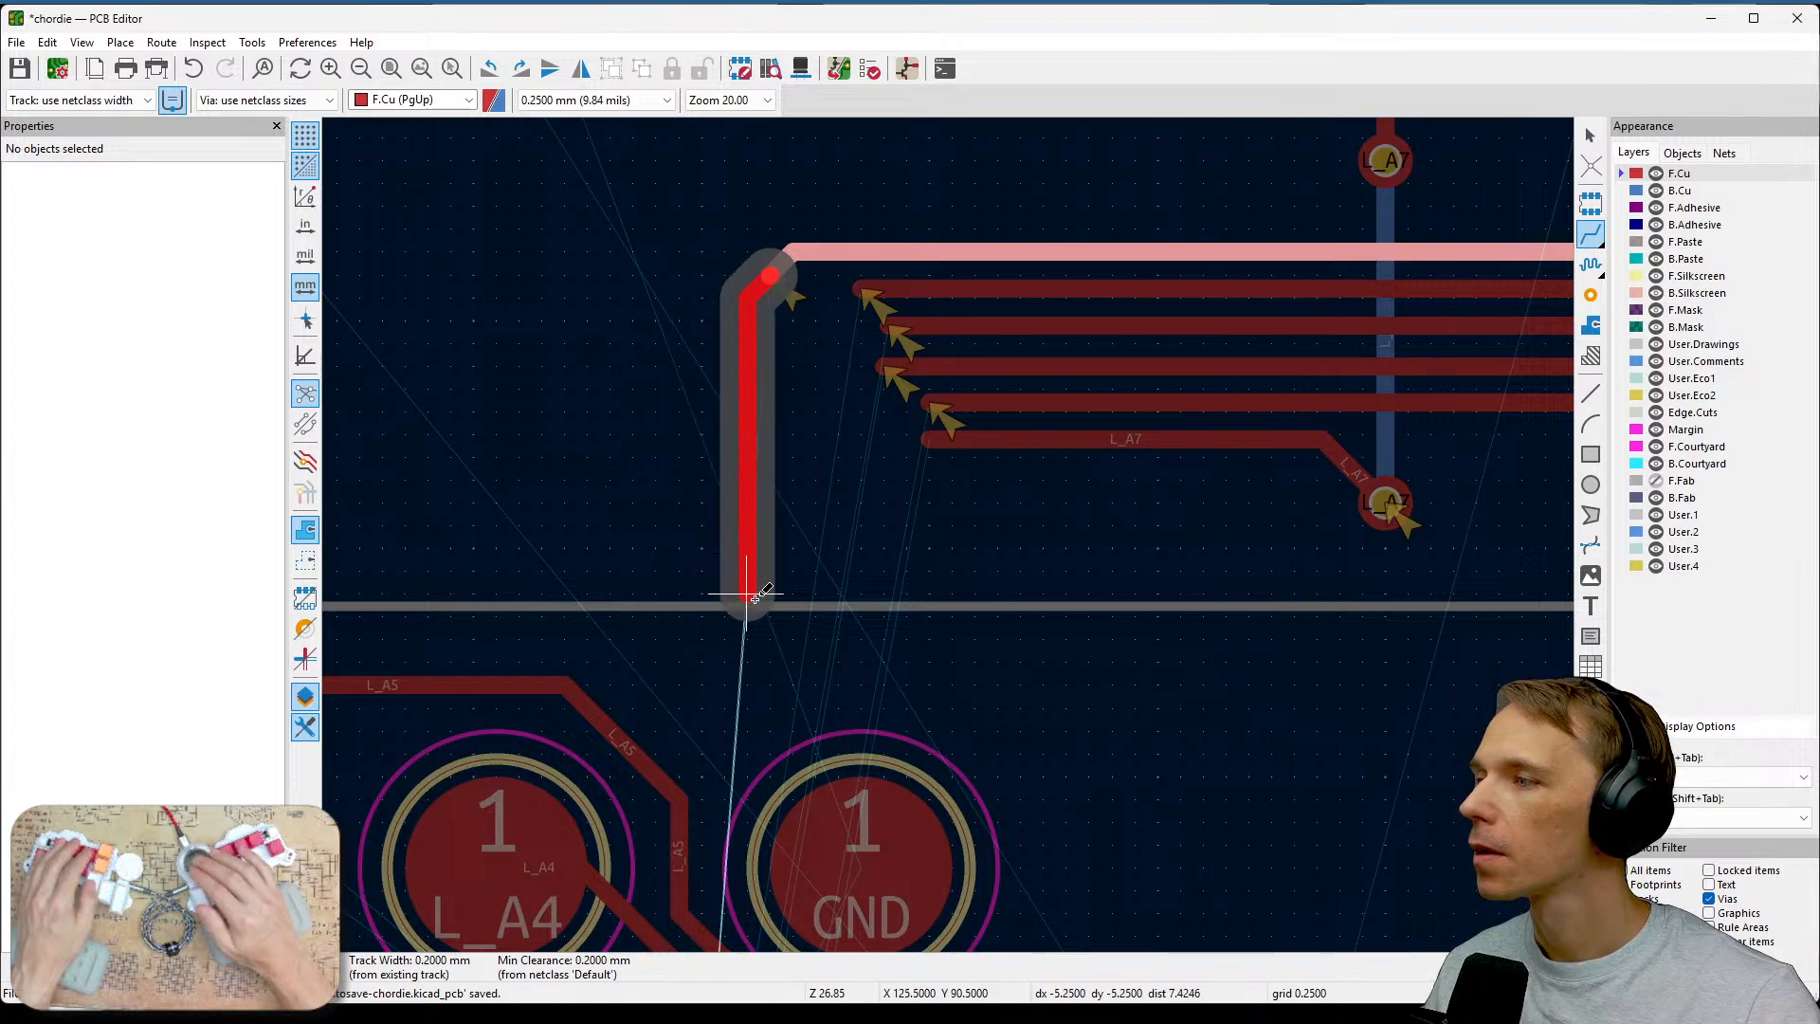
{"action": "scroll", "coordinate": [746, 593], "scroll_direction": "down", "scroll_amount": 2}
{"action": "middle_click_drag", "start_coordinate": [950, 534], "coordinate": [884, 245]}
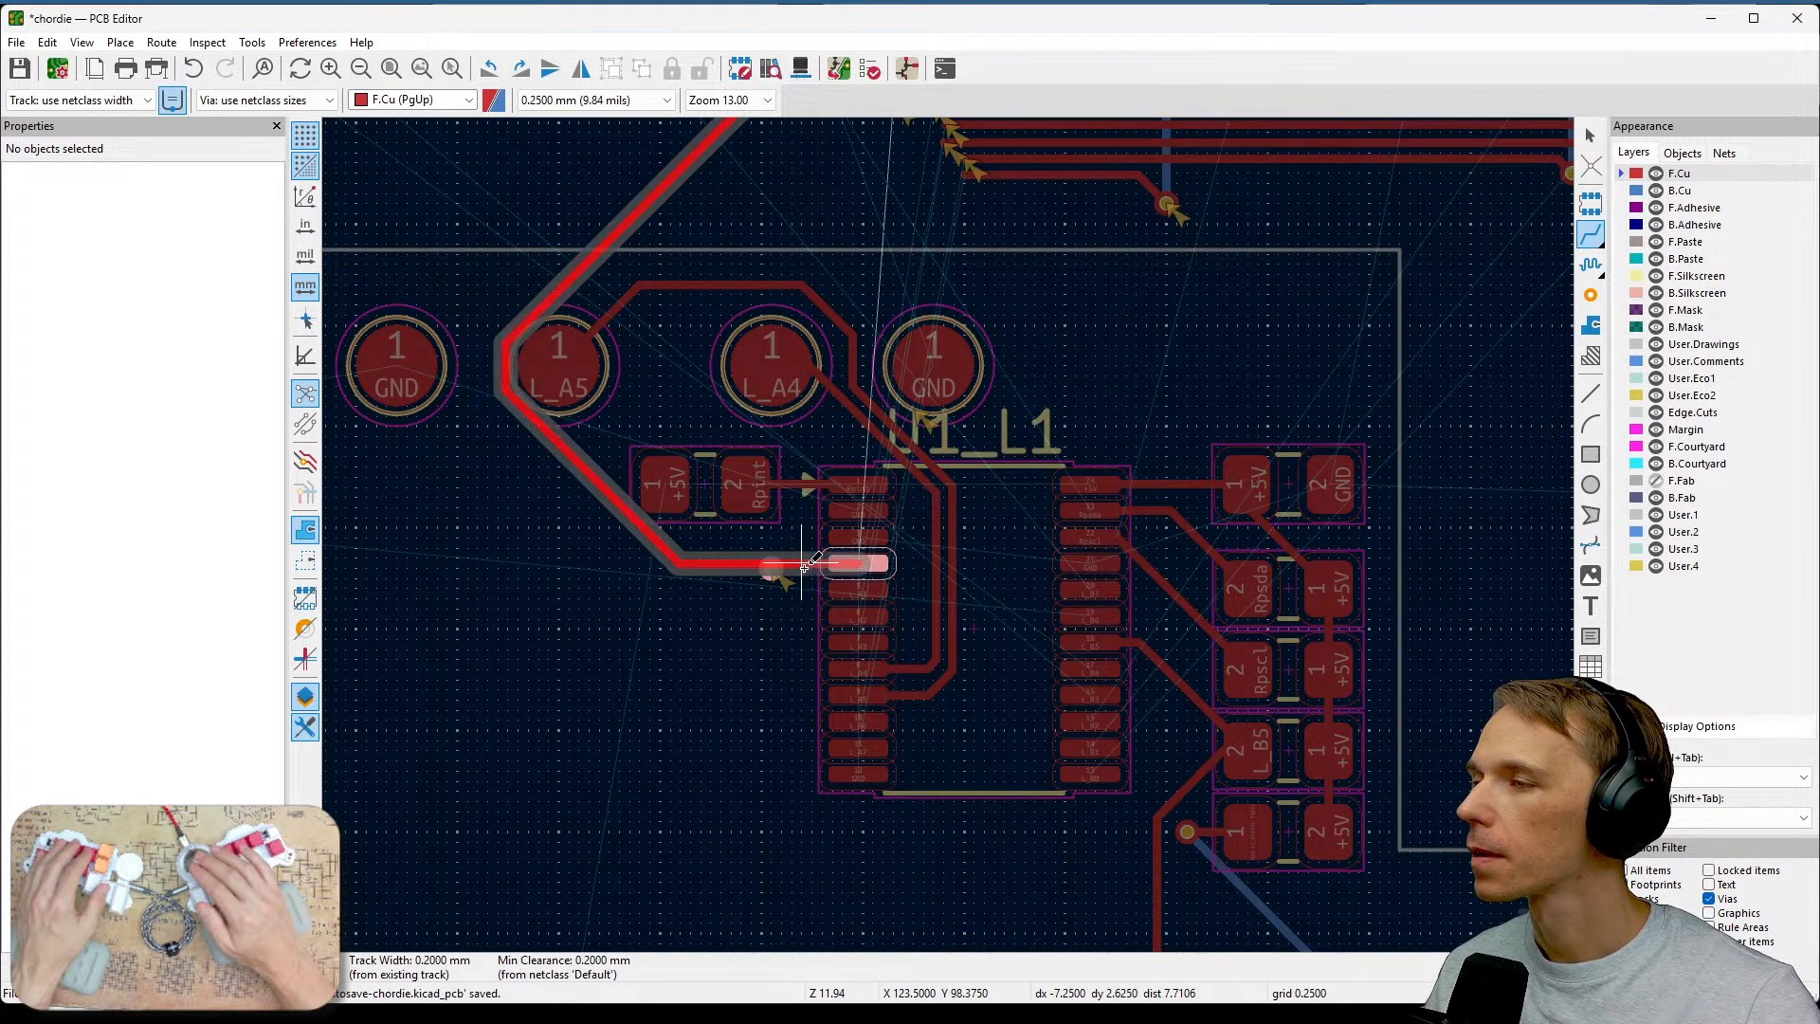
{"action": "middle_click_drag", "start_coordinate": [804, 566], "coordinate": [797, 786]}
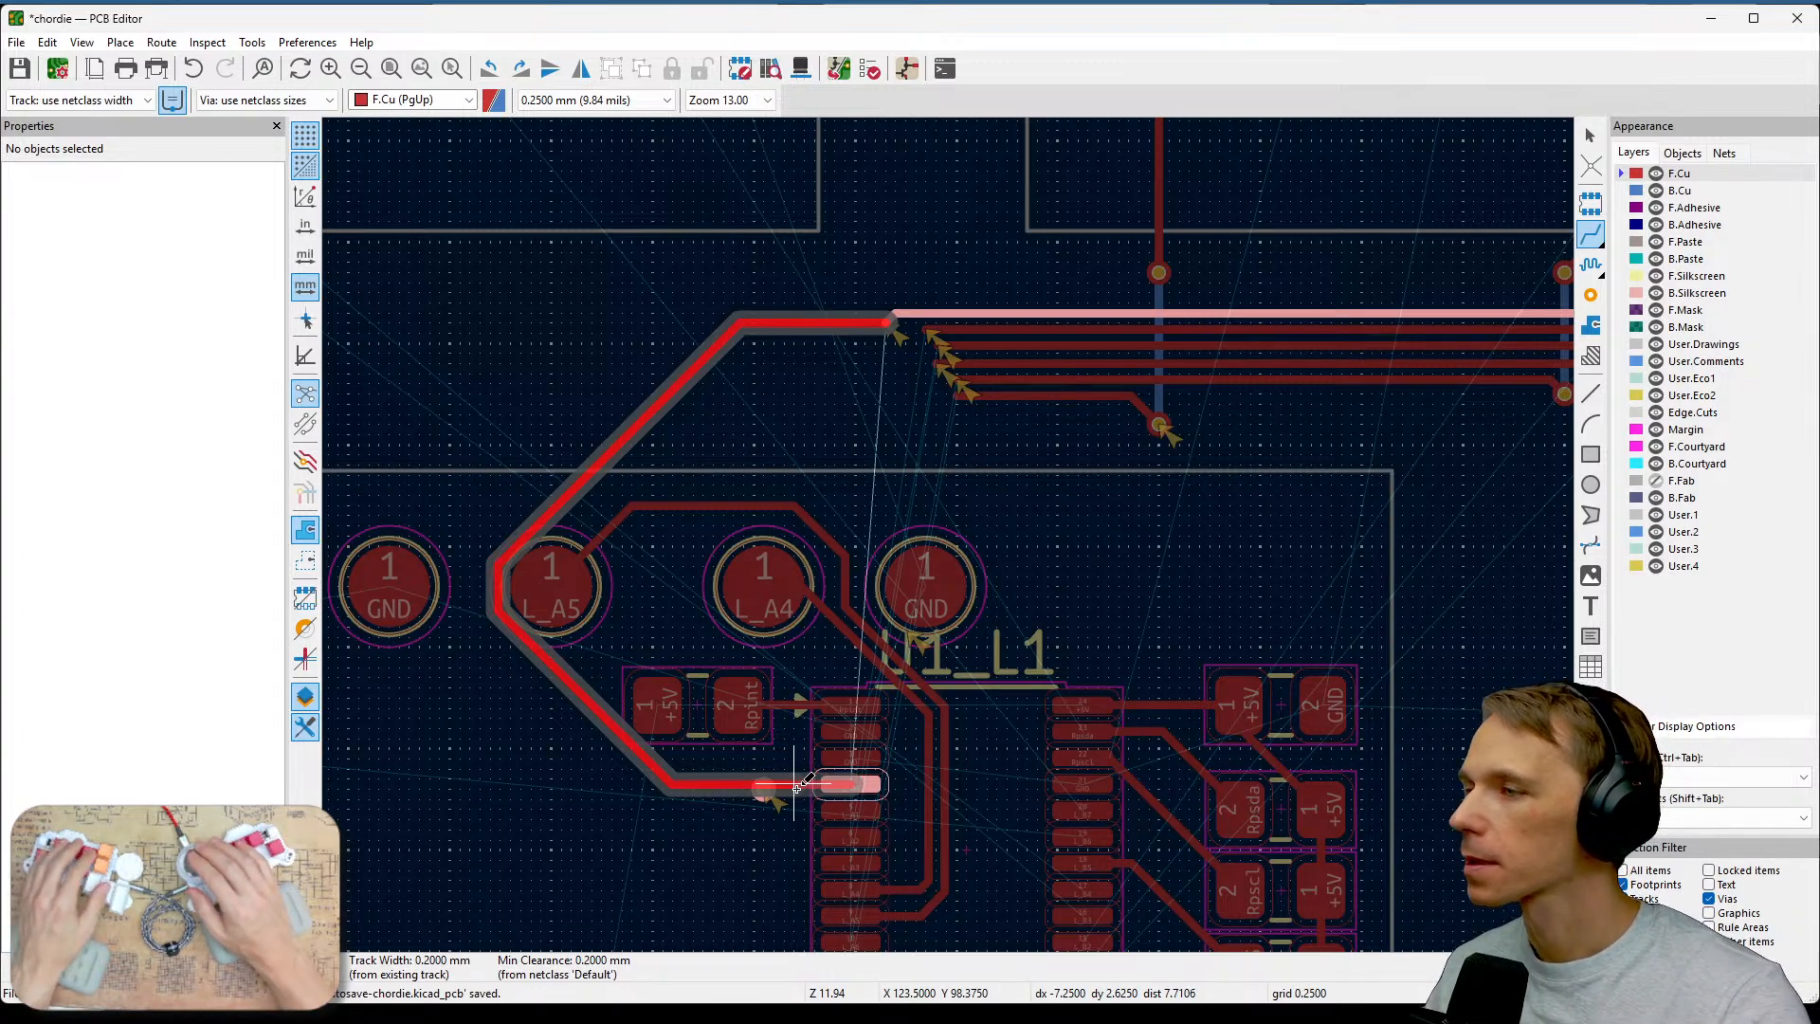
{"action": "key", "text": "Escape"}
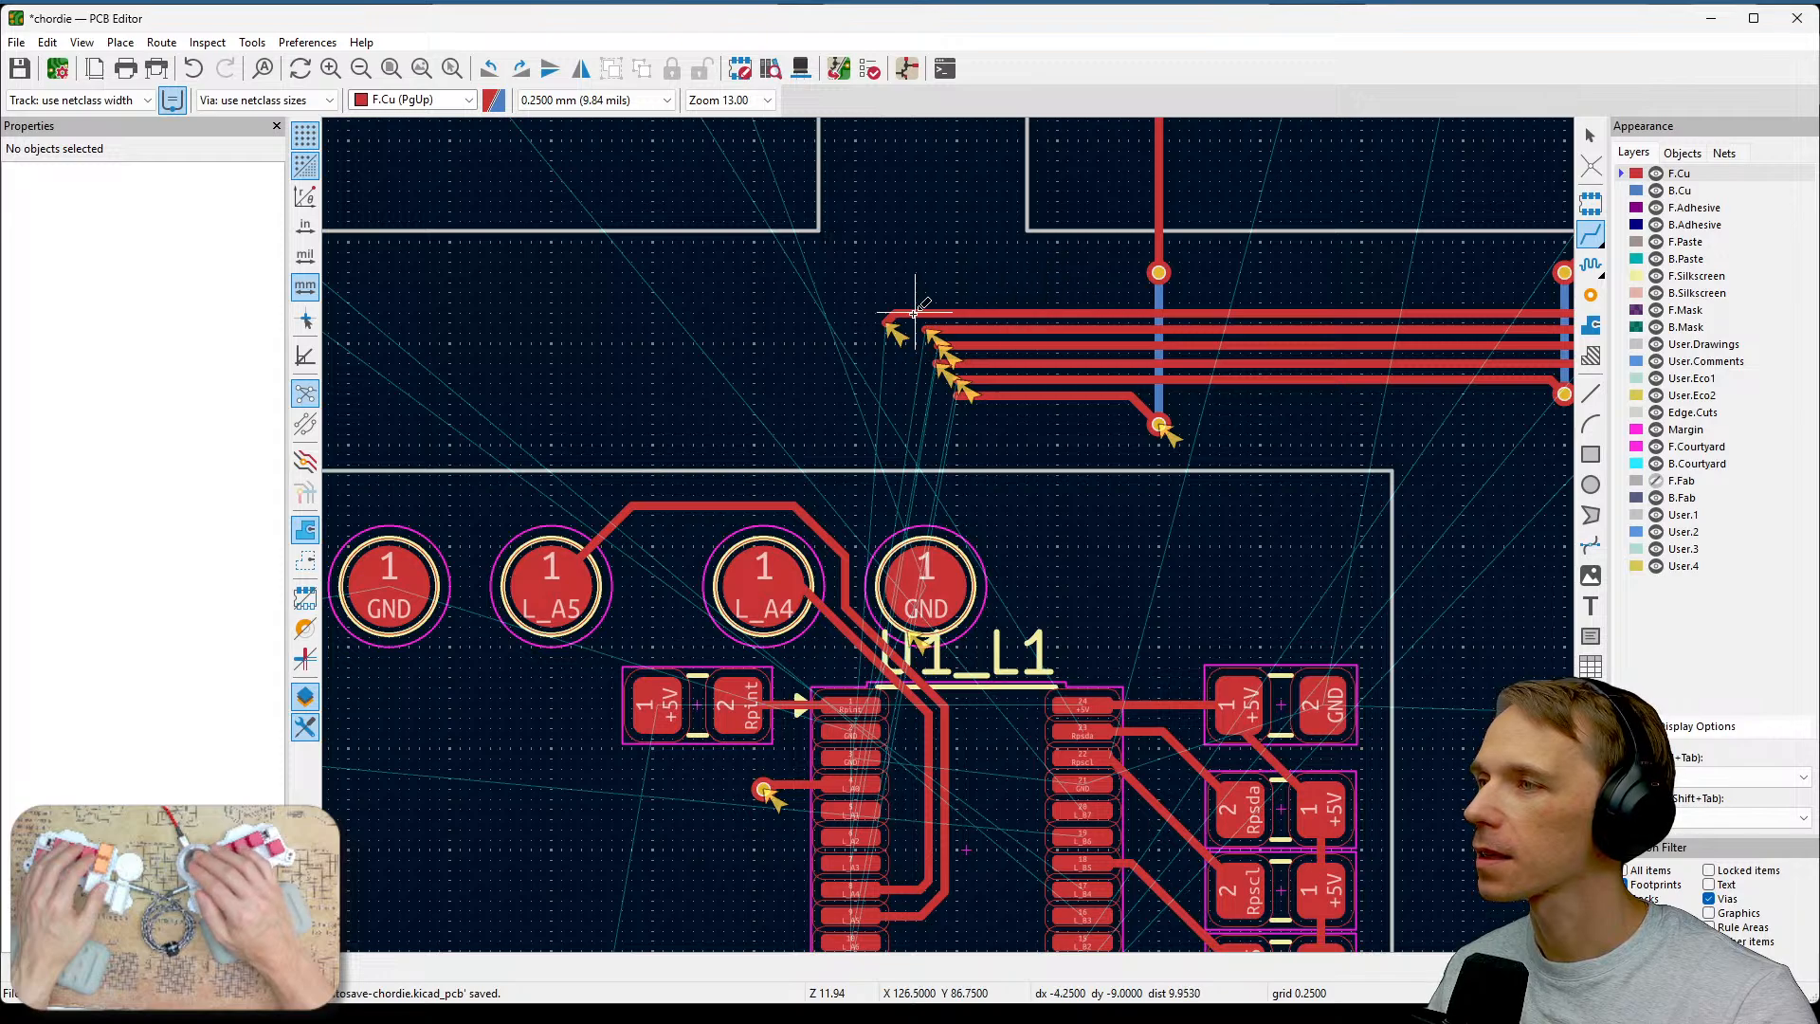
Try routing the top bundle track around L_A5 to the via beside U1, then undo the routed track.
{"action": "left_click", "coordinate": [884, 321]}
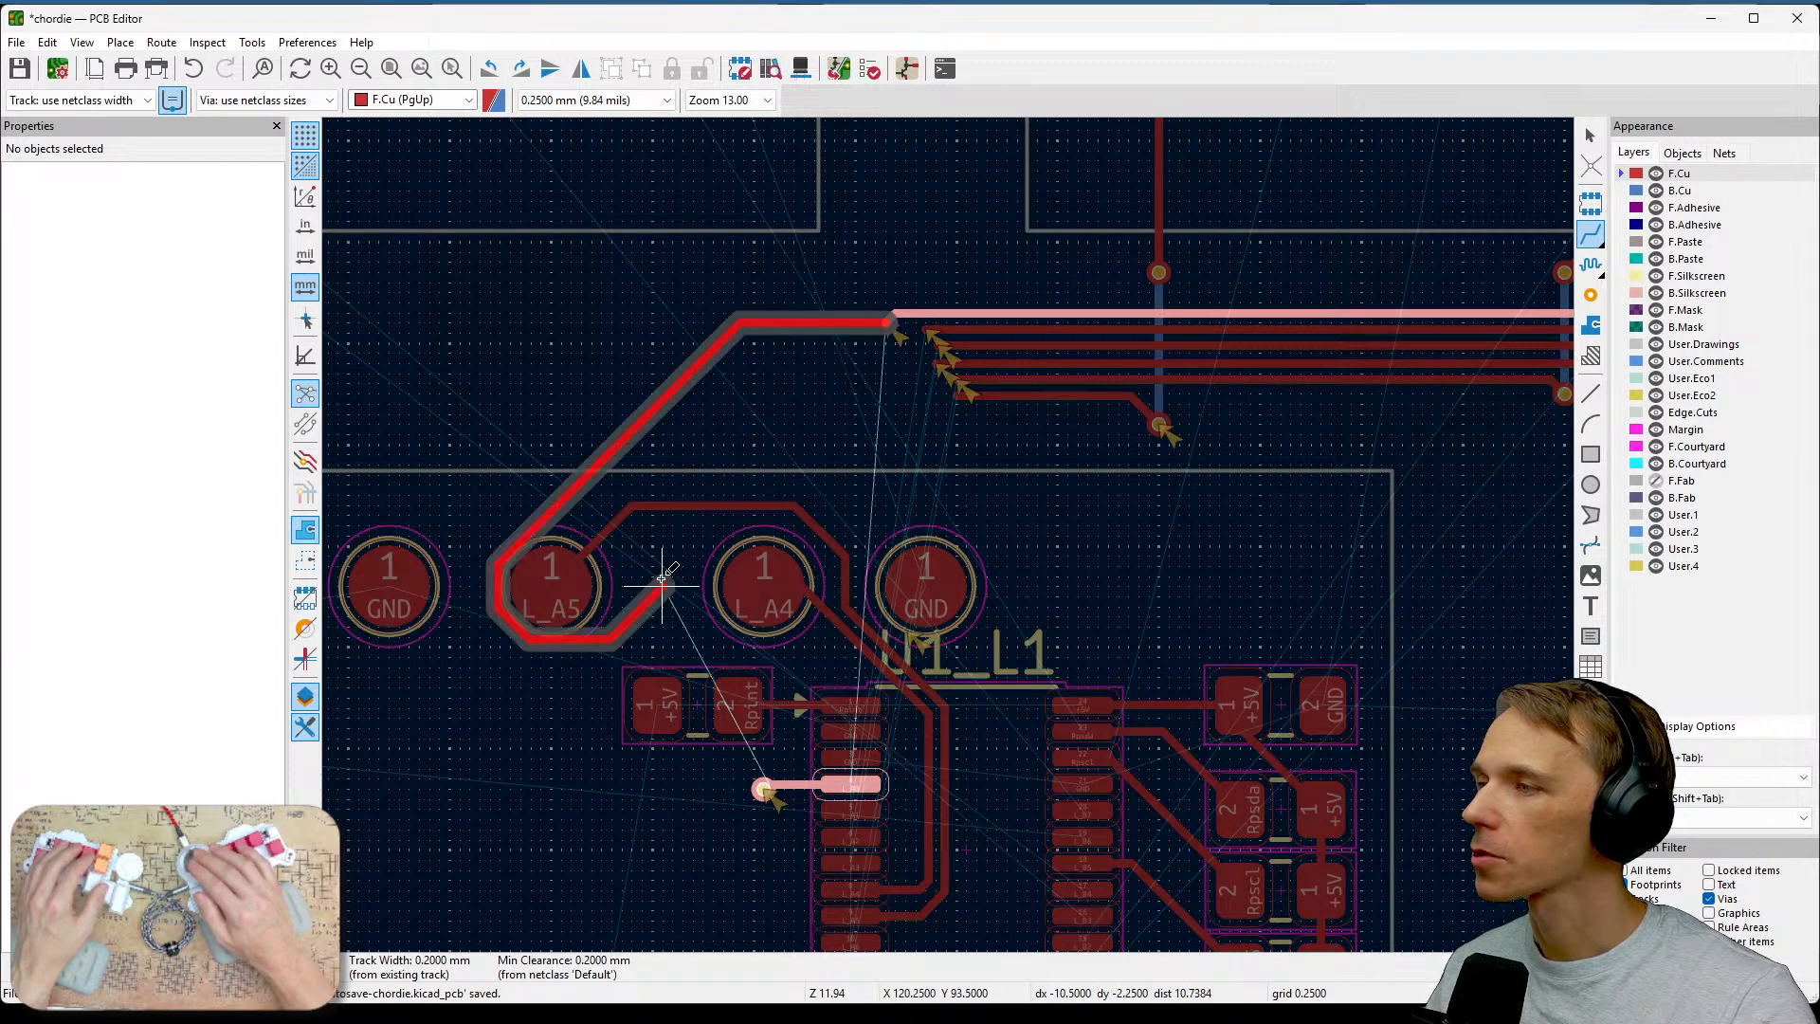
{"action": "middle_click_drag", "start_coordinate": [825, 771], "coordinate": [813, 579]}
{"action": "key", "text": "Escape"}
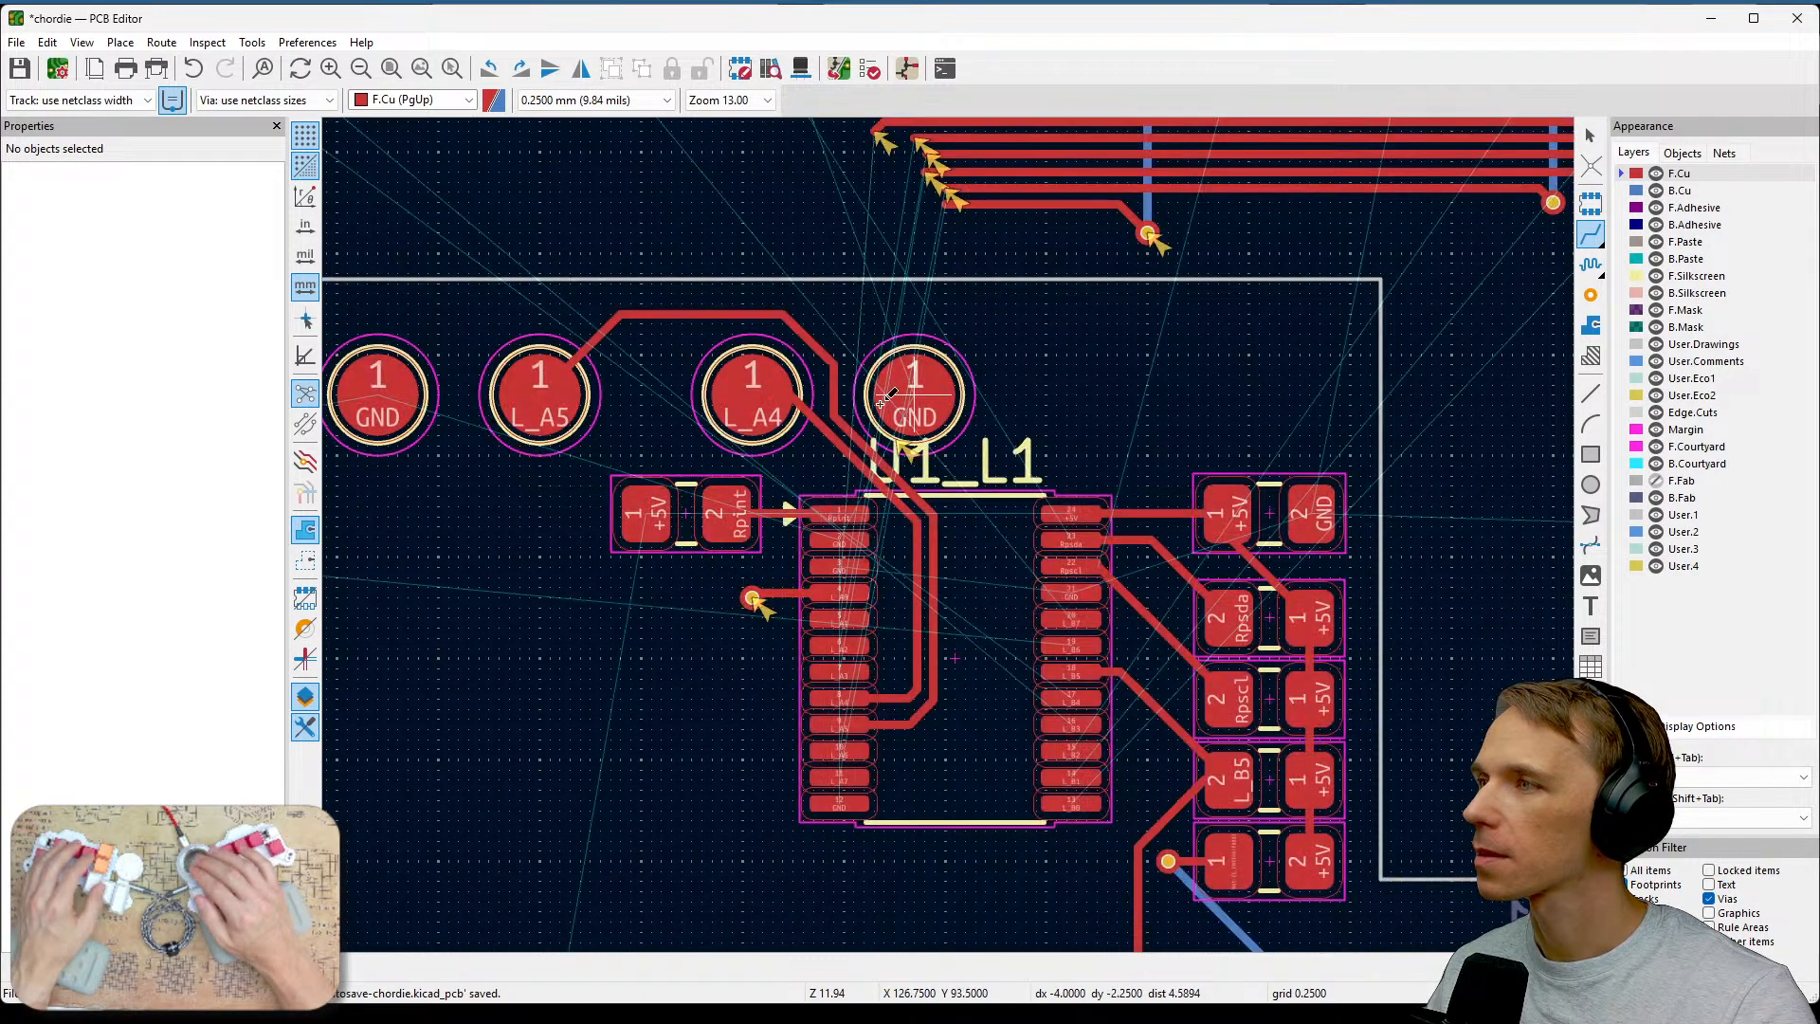
{"action": "middle_click_drag", "start_coordinate": [913, 393], "coordinate": [914, 501]}
{"action": "left_click", "coordinate": [913, 241]}
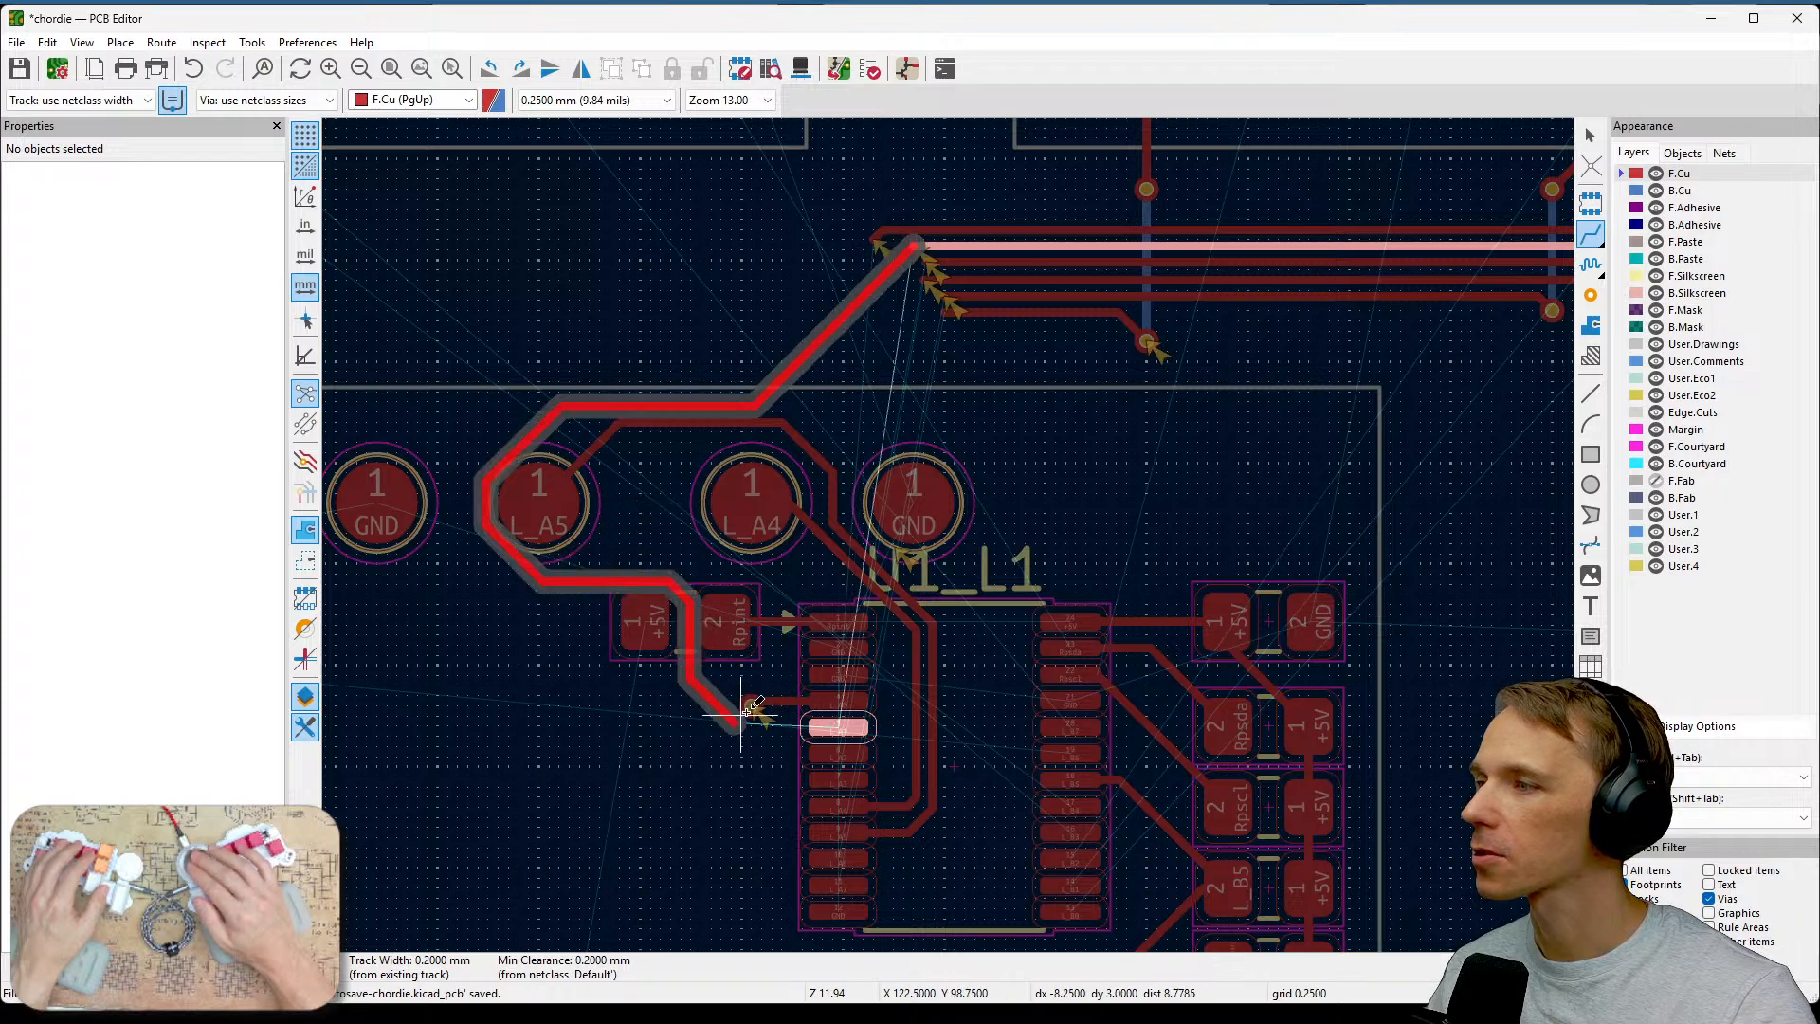
{"action": "key", "text": "Escape"}
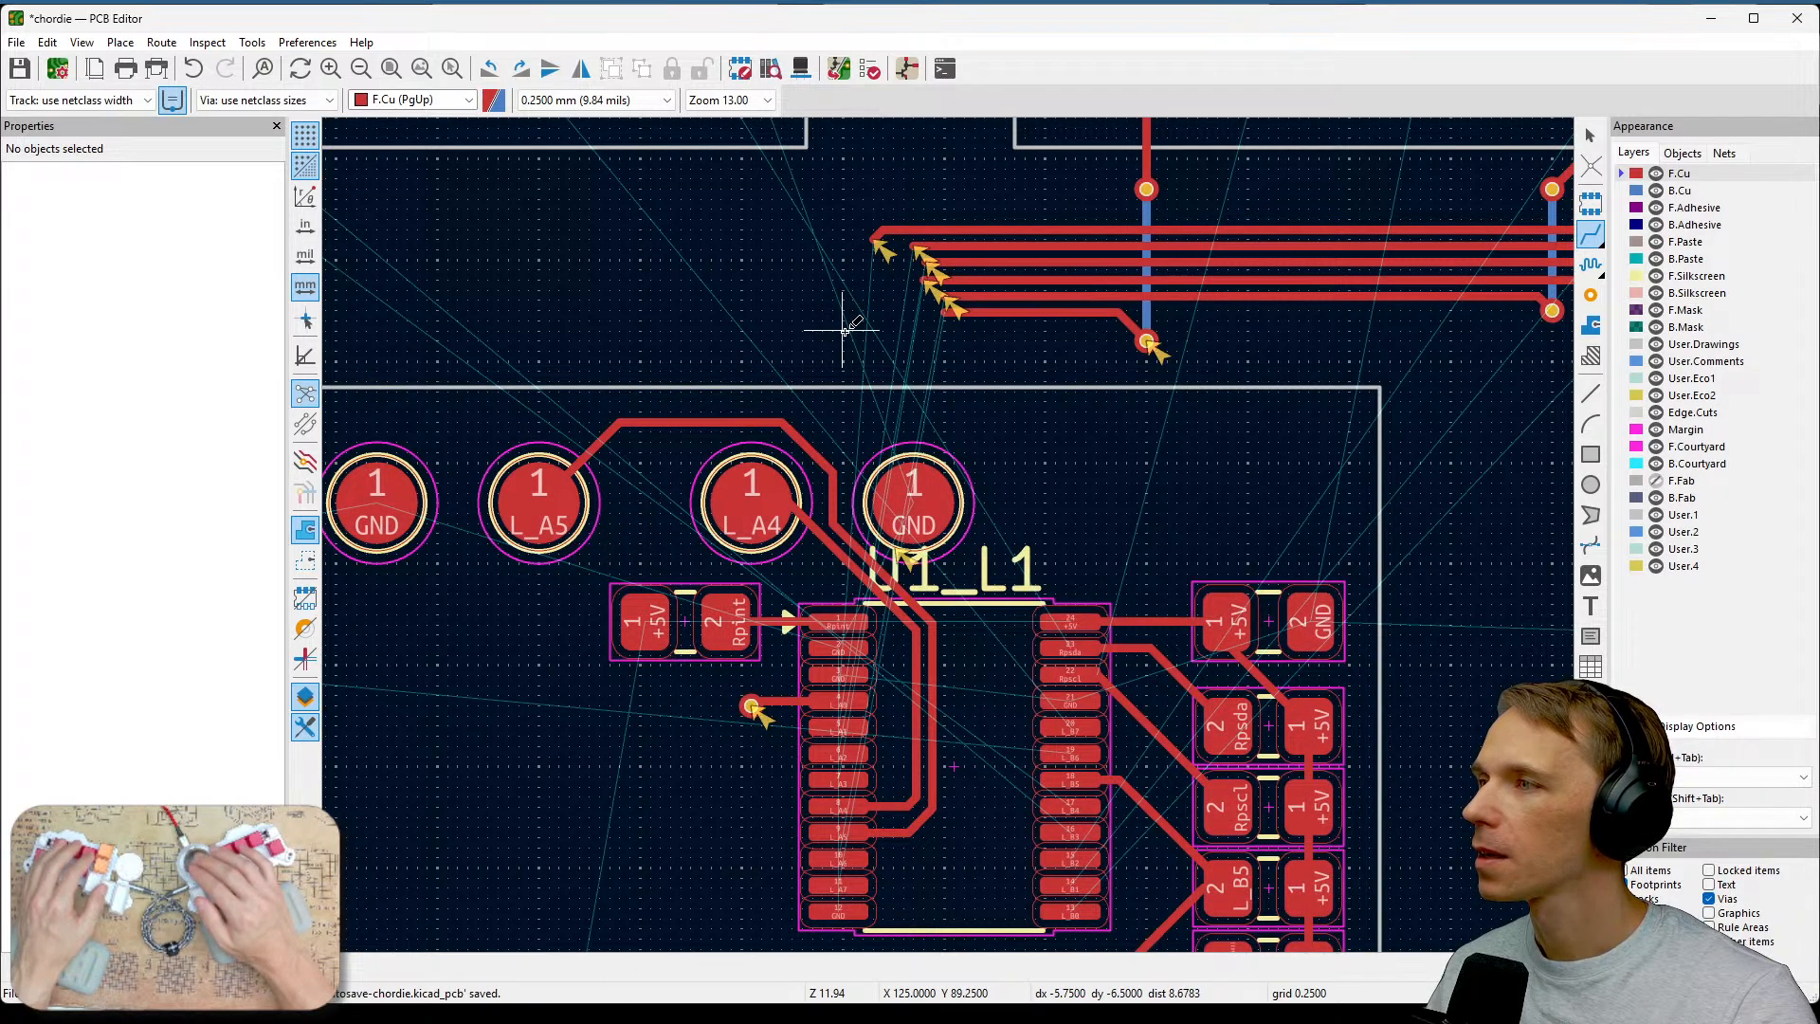
{"action": "left_click", "coordinate": [868, 237]}
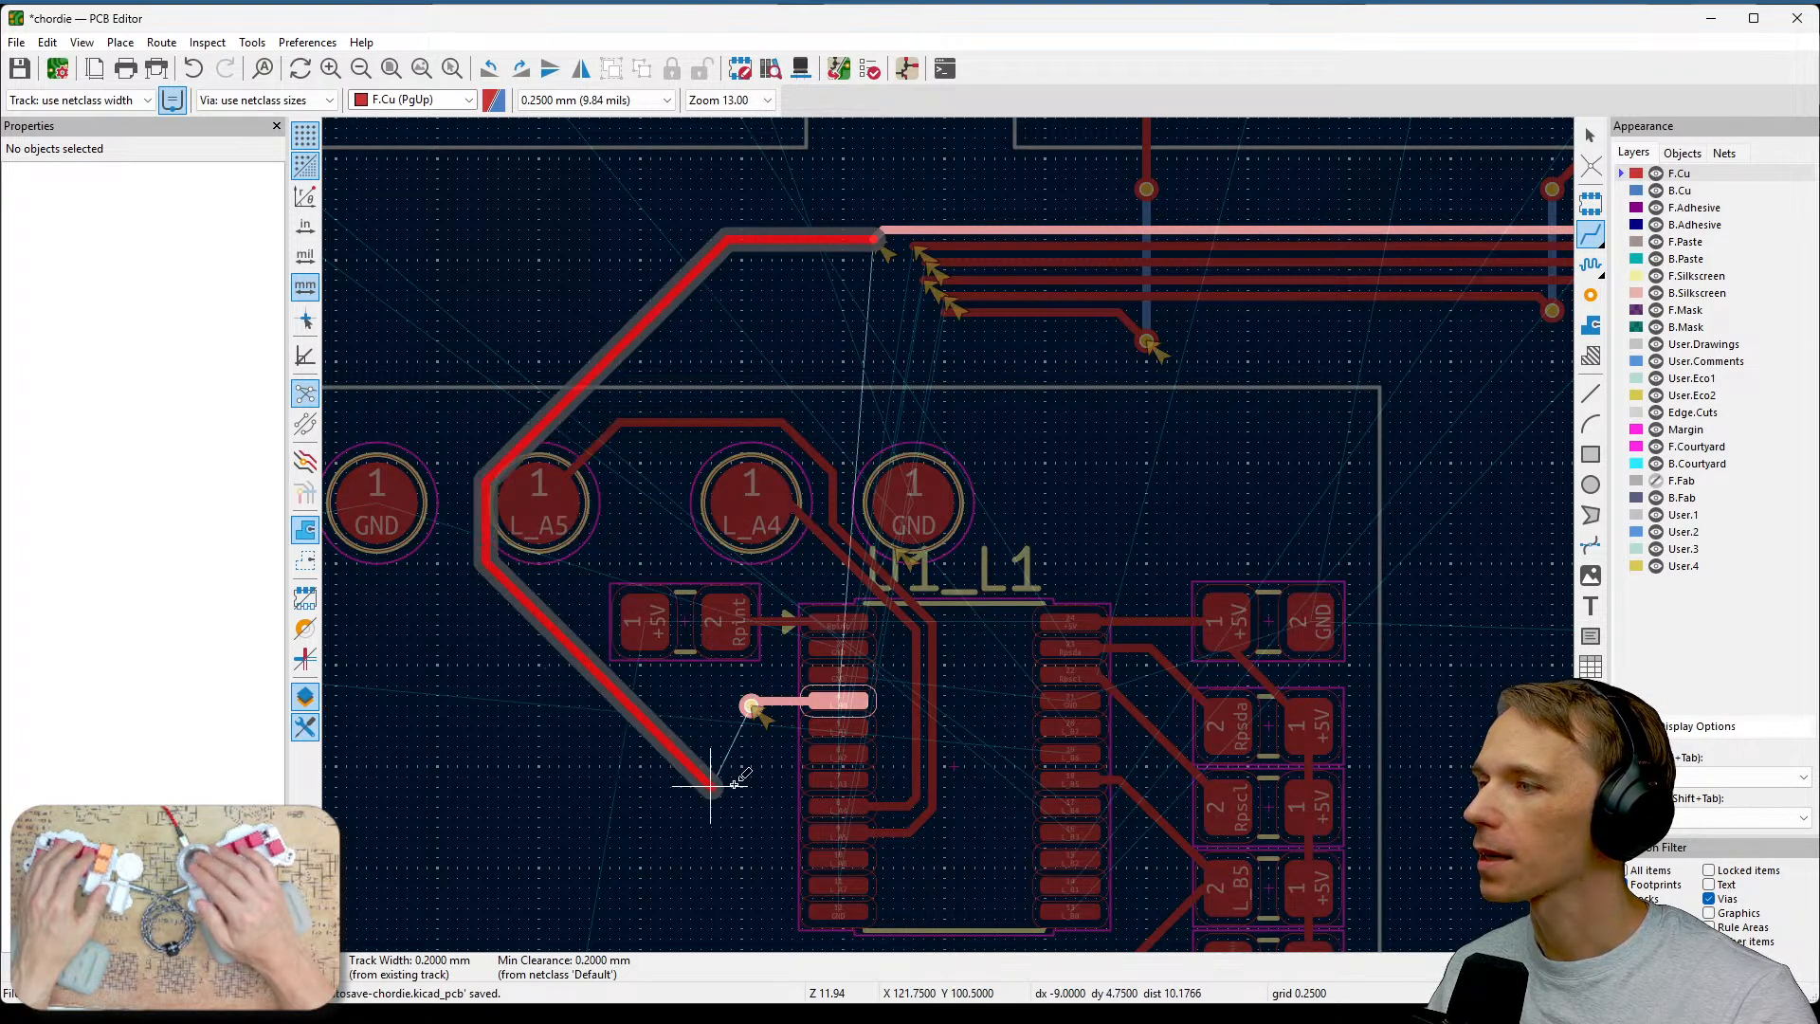
{"action": "left_click", "coordinate": [752, 707]}
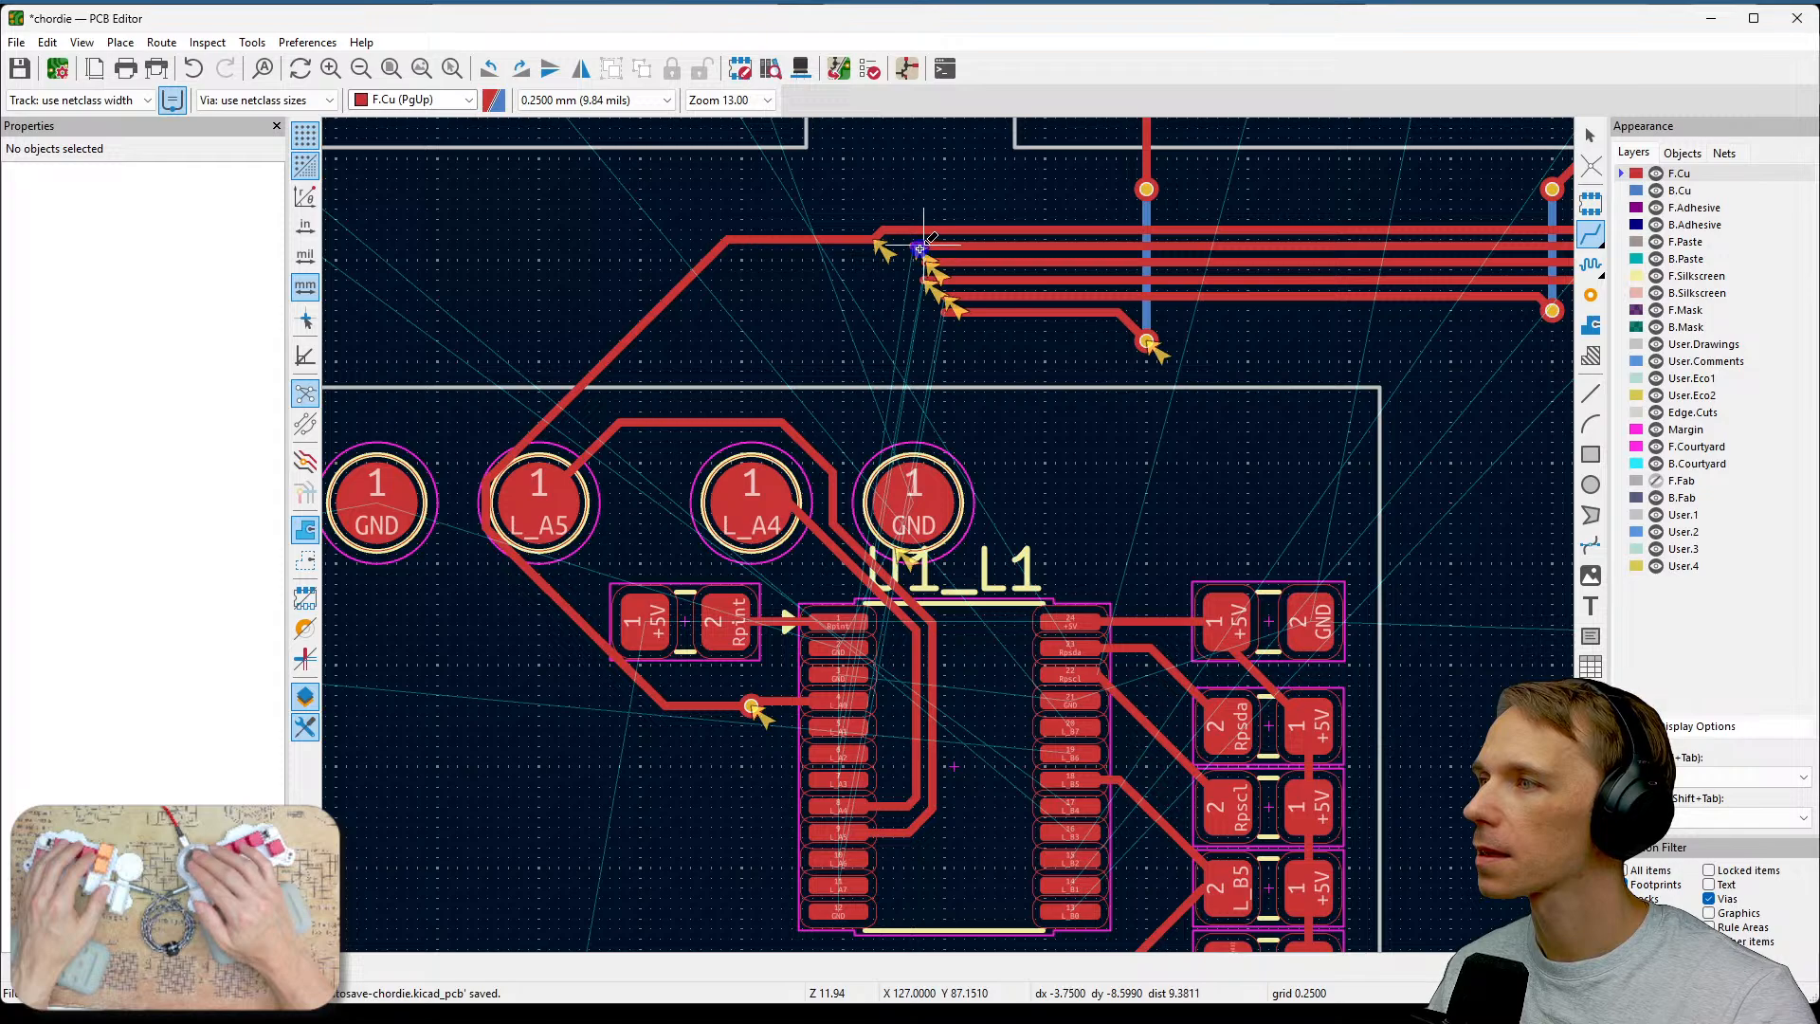
{"action": "left_click", "coordinate": [920, 248]}
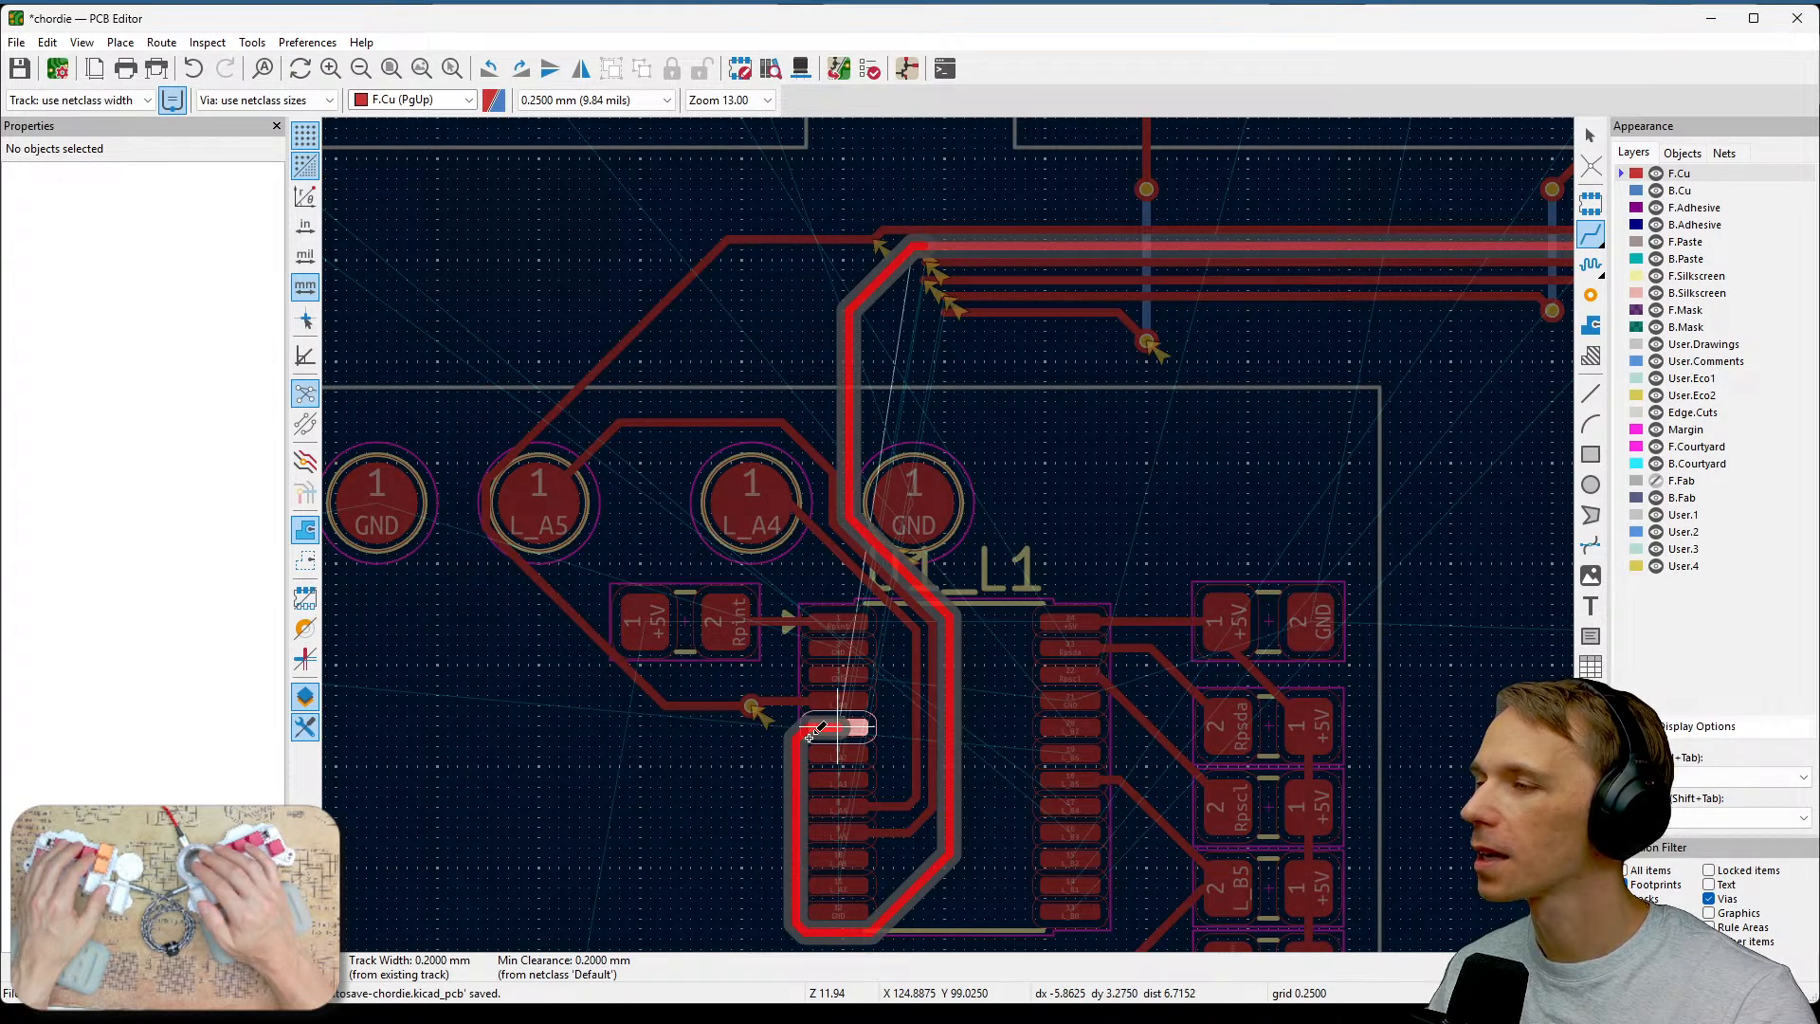
{"action": "key", "text": "Escape"}
{"action": "key", "text": "ctrl+z"}
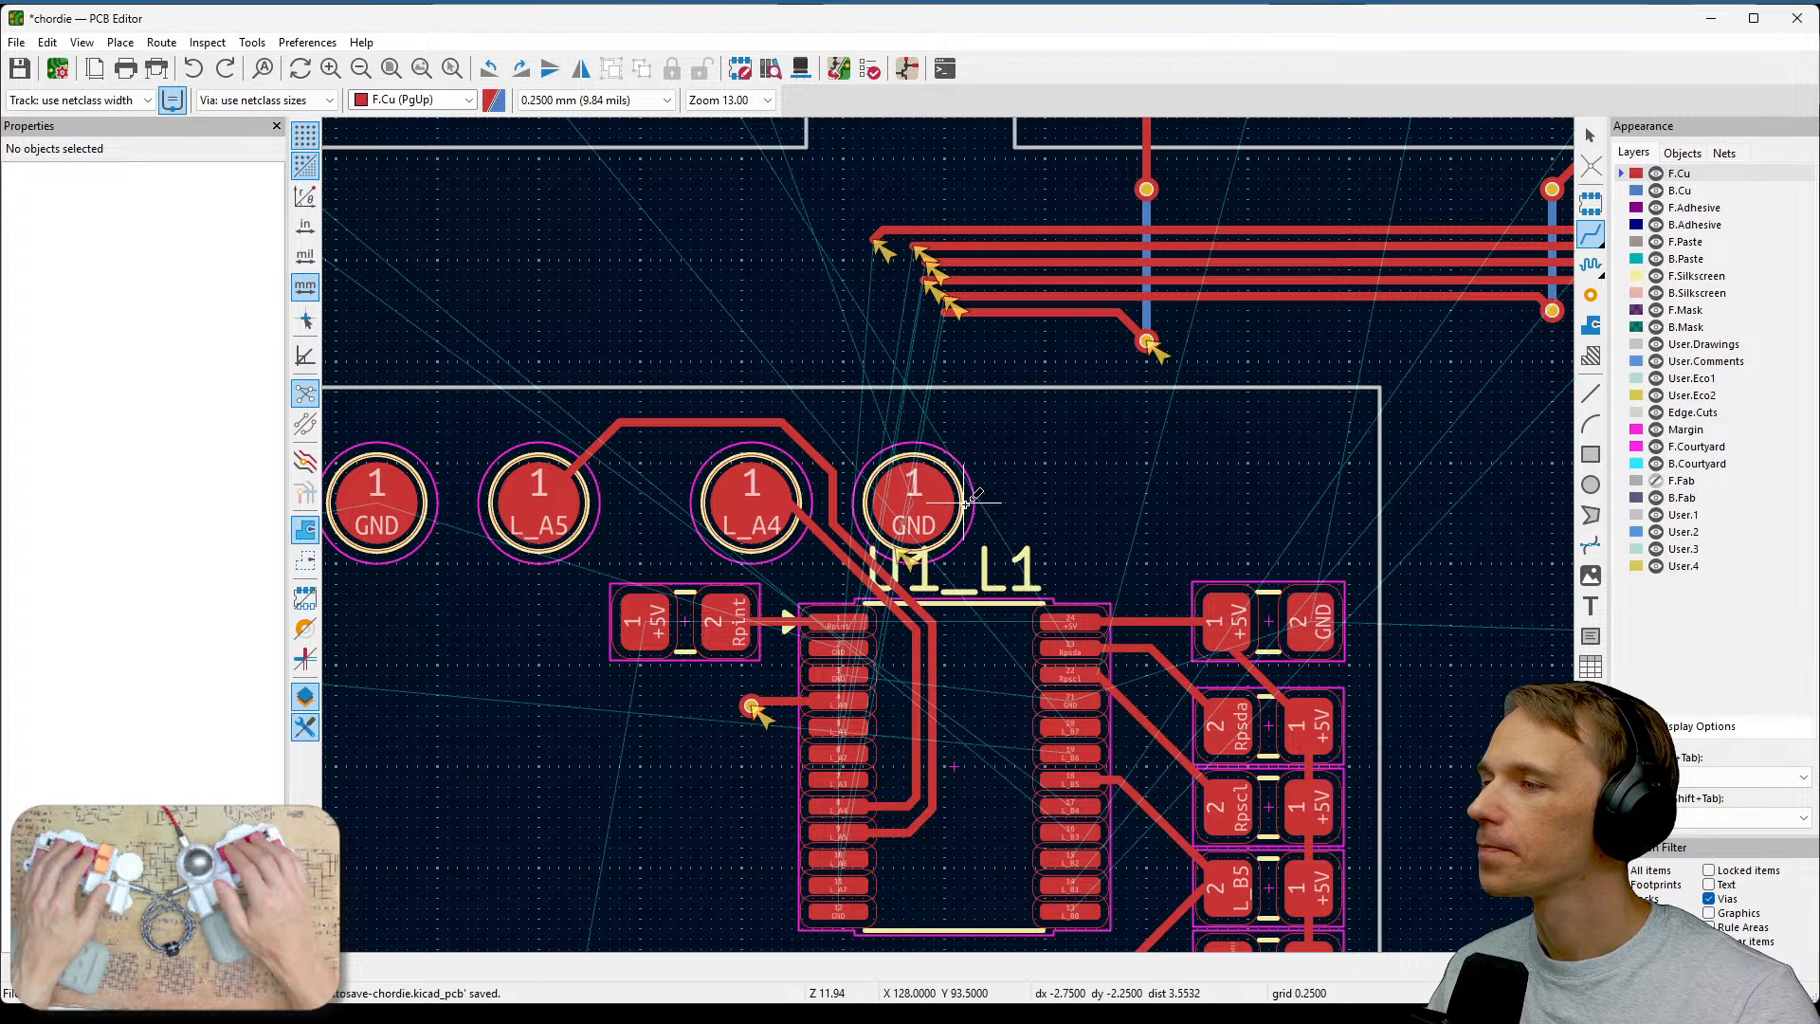
Delete the short angled stub at the end of the top bundle track.
{"action": "middle_click_drag", "start_coordinate": [858, 615], "coordinate": [1019, 642]}
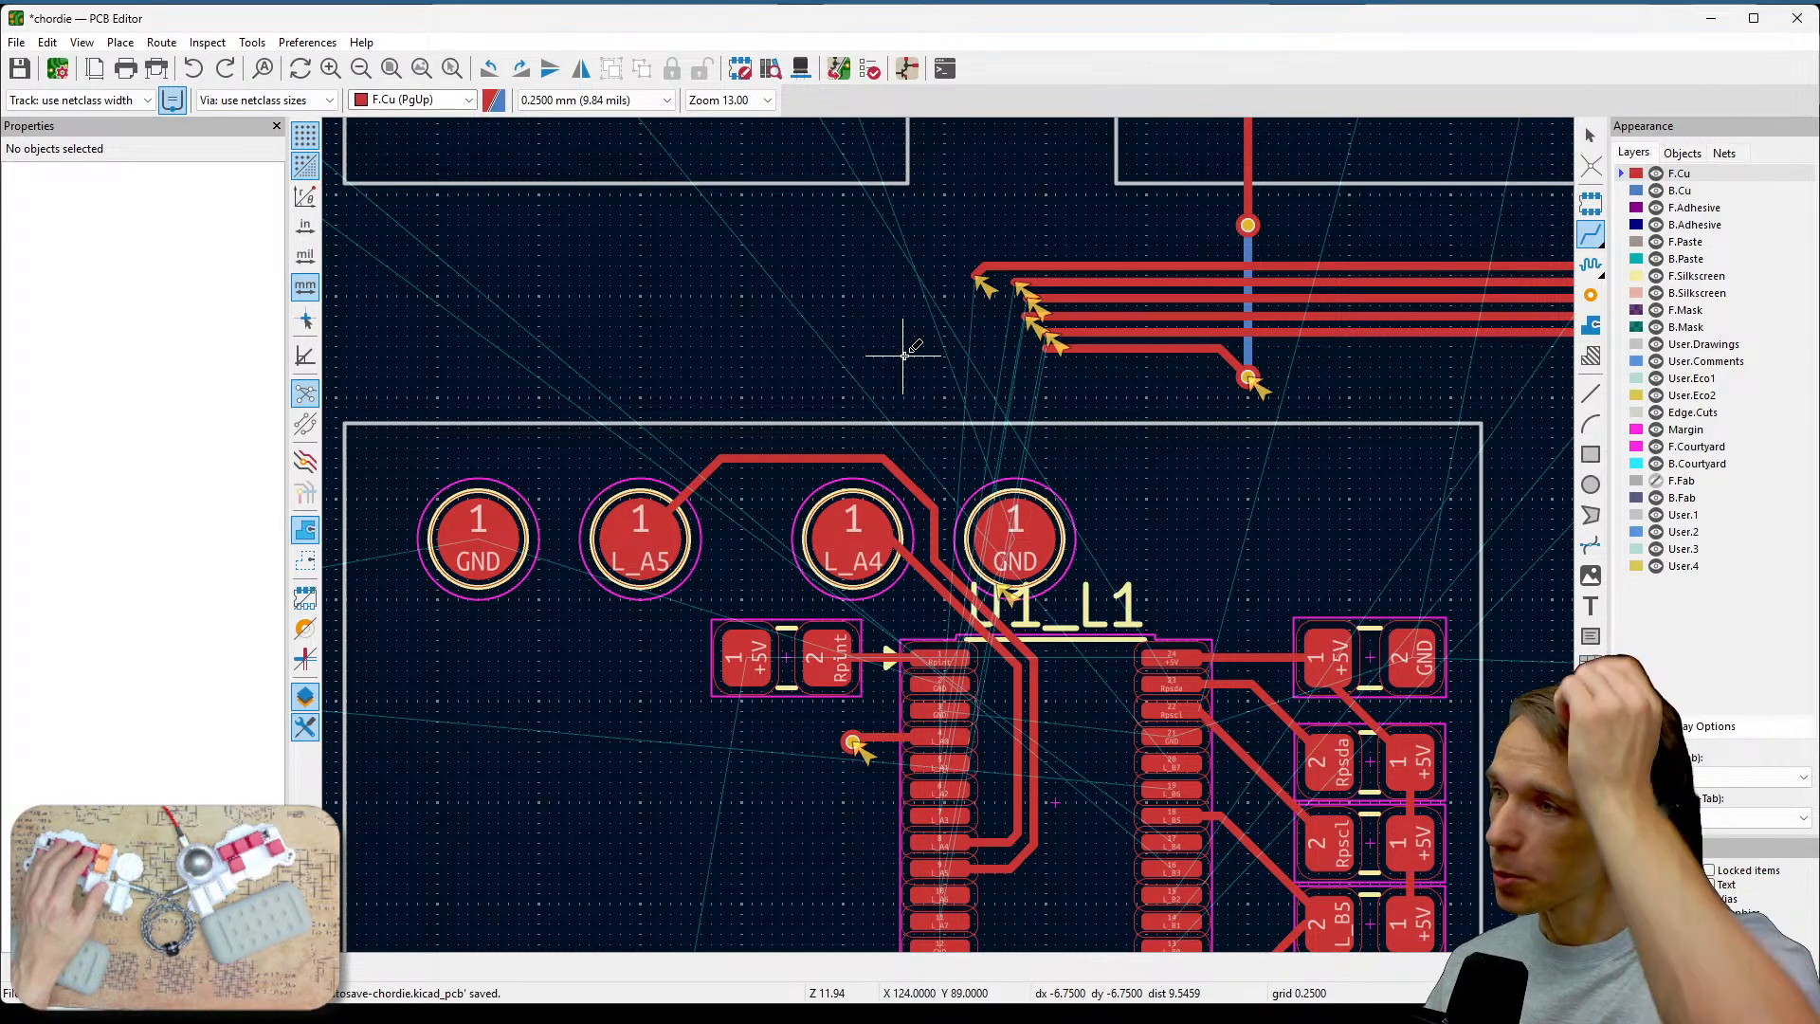
{"action": "scroll", "coordinate": [943, 322], "scroll_direction": "up", "scroll_amount": 2}
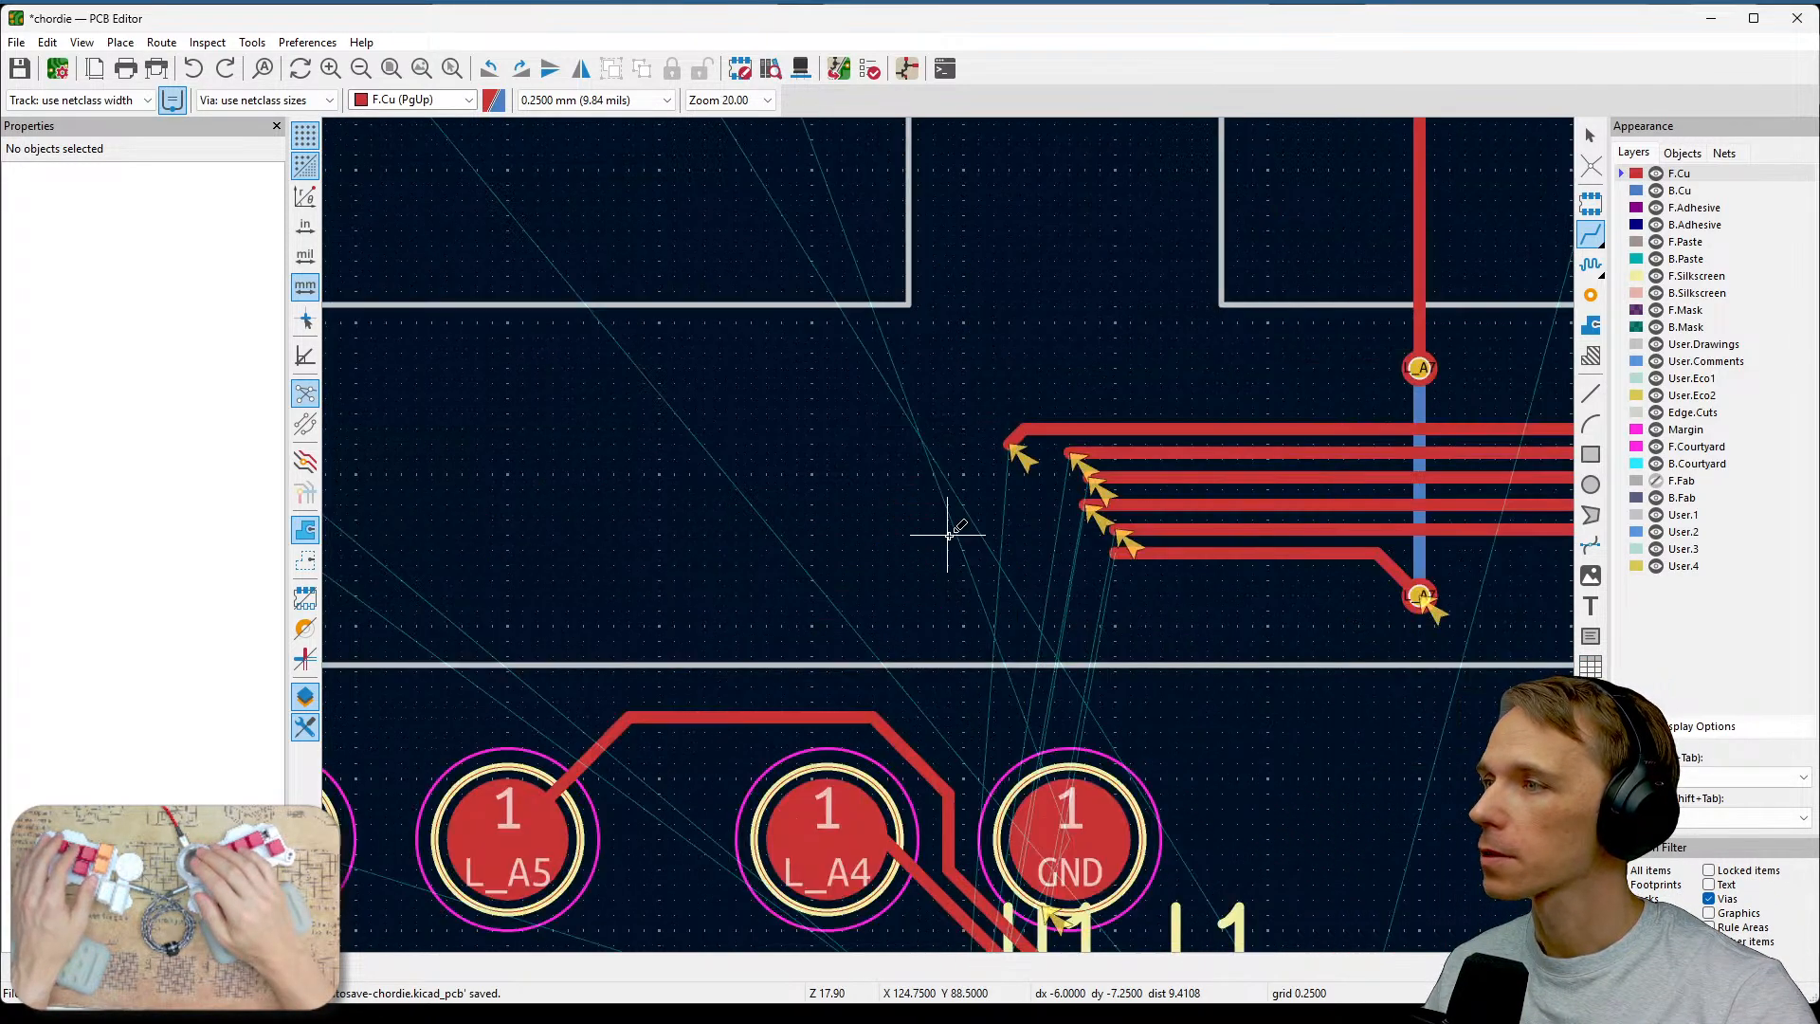
{"action": "scroll", "coordinate": [948, 534], "scroll_direction": "down", "scroll_amount": 2}
{"action": "scroll", "coordinate": [1085, 415], "scroll_direction": "up", "scroll_amount": 2}
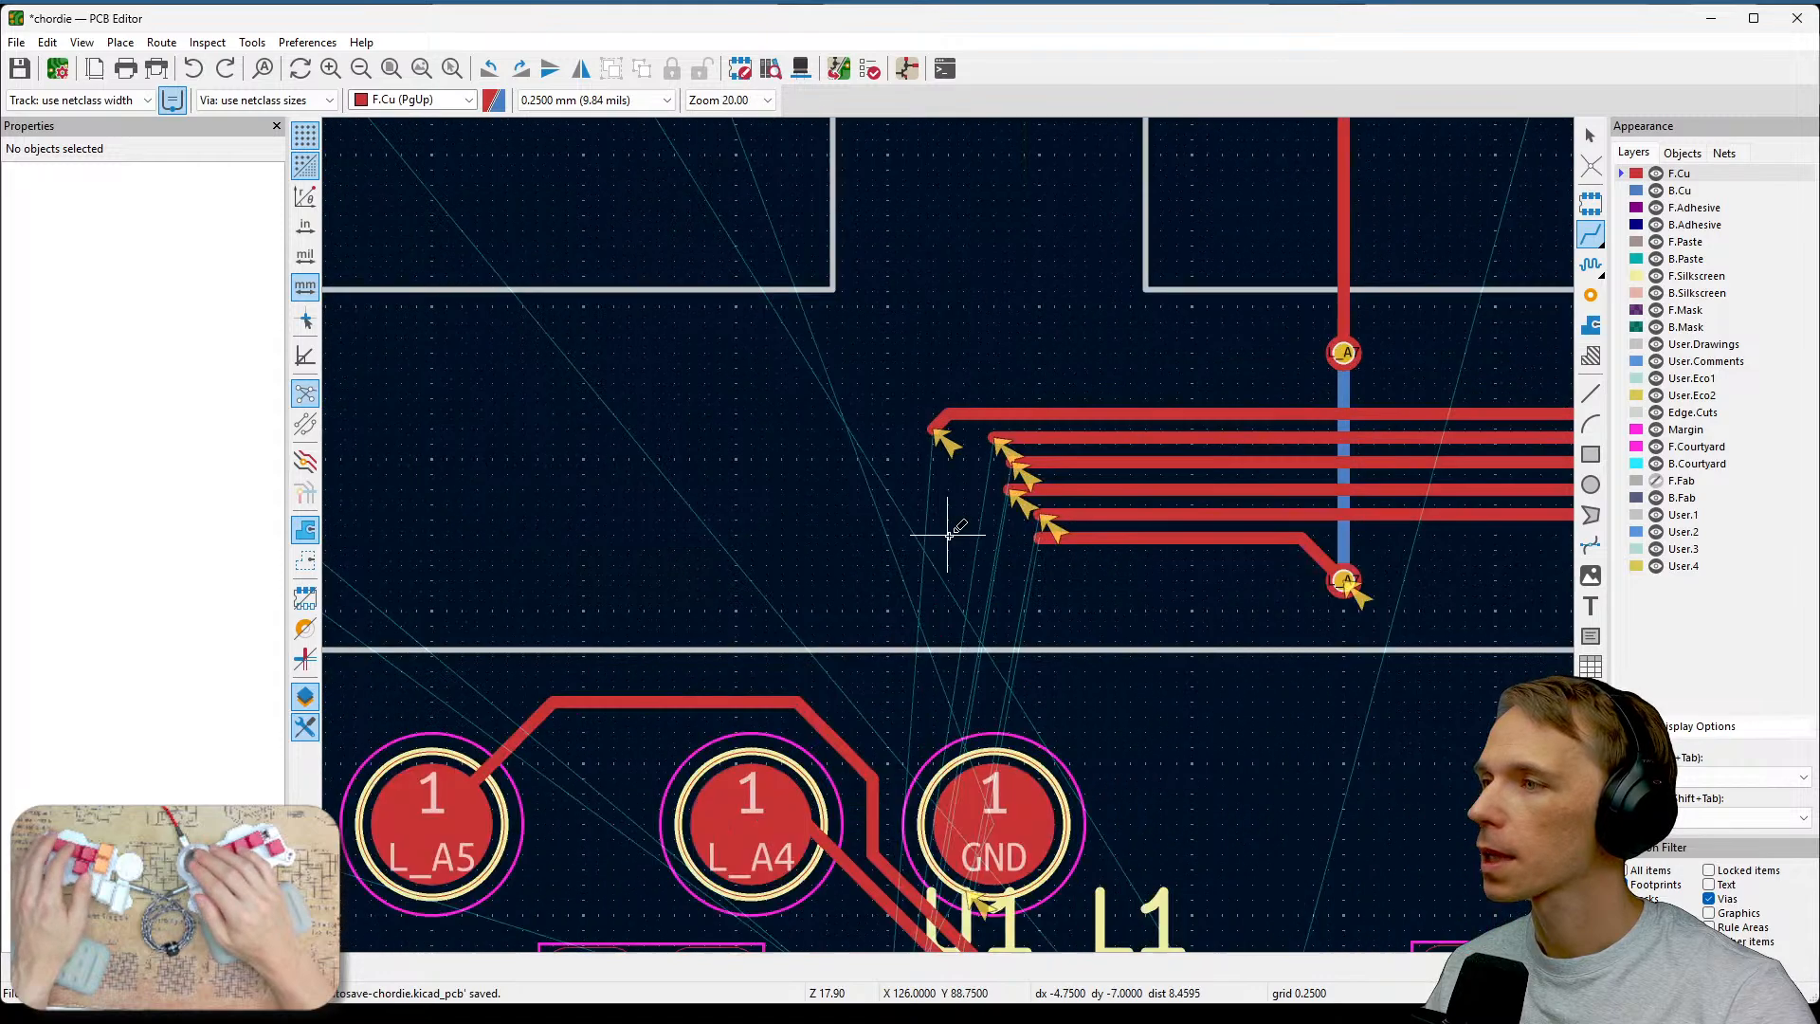
{"action": "key", "text": "Escape"}
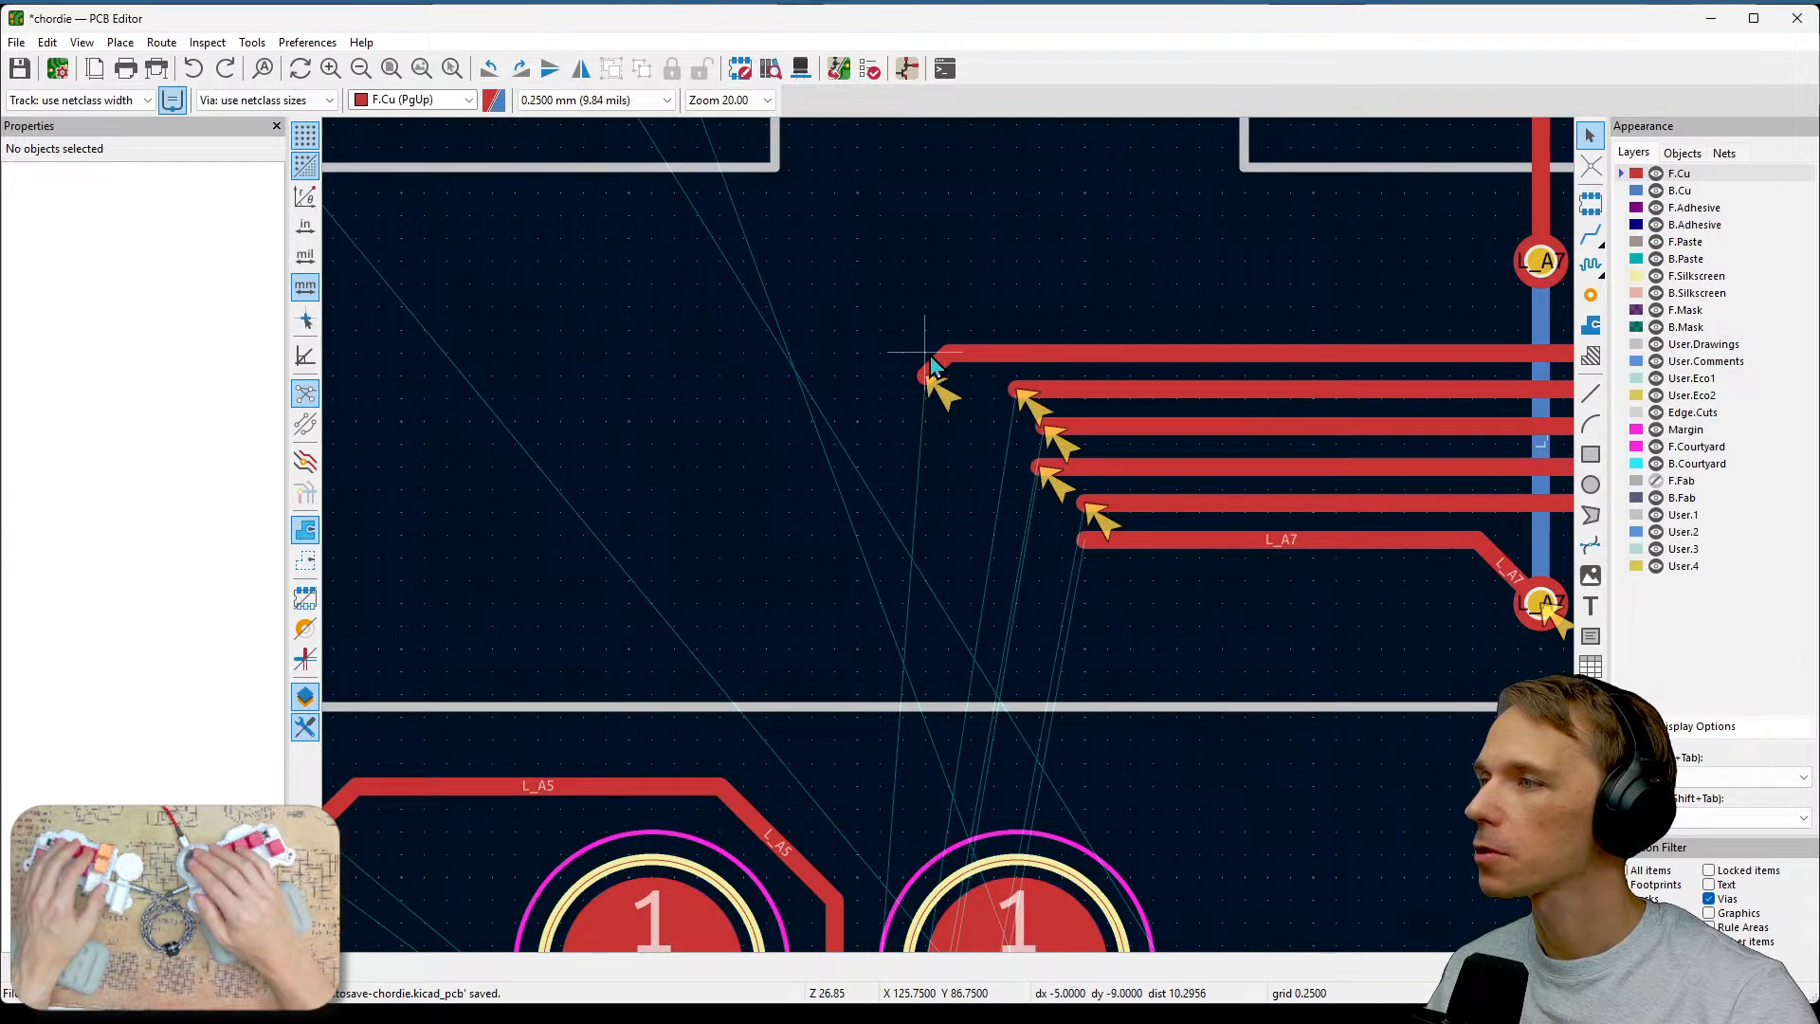
{"action": "left_click", "coordinate": [932, 366]}
{"action": "key", "text": "Delete"}
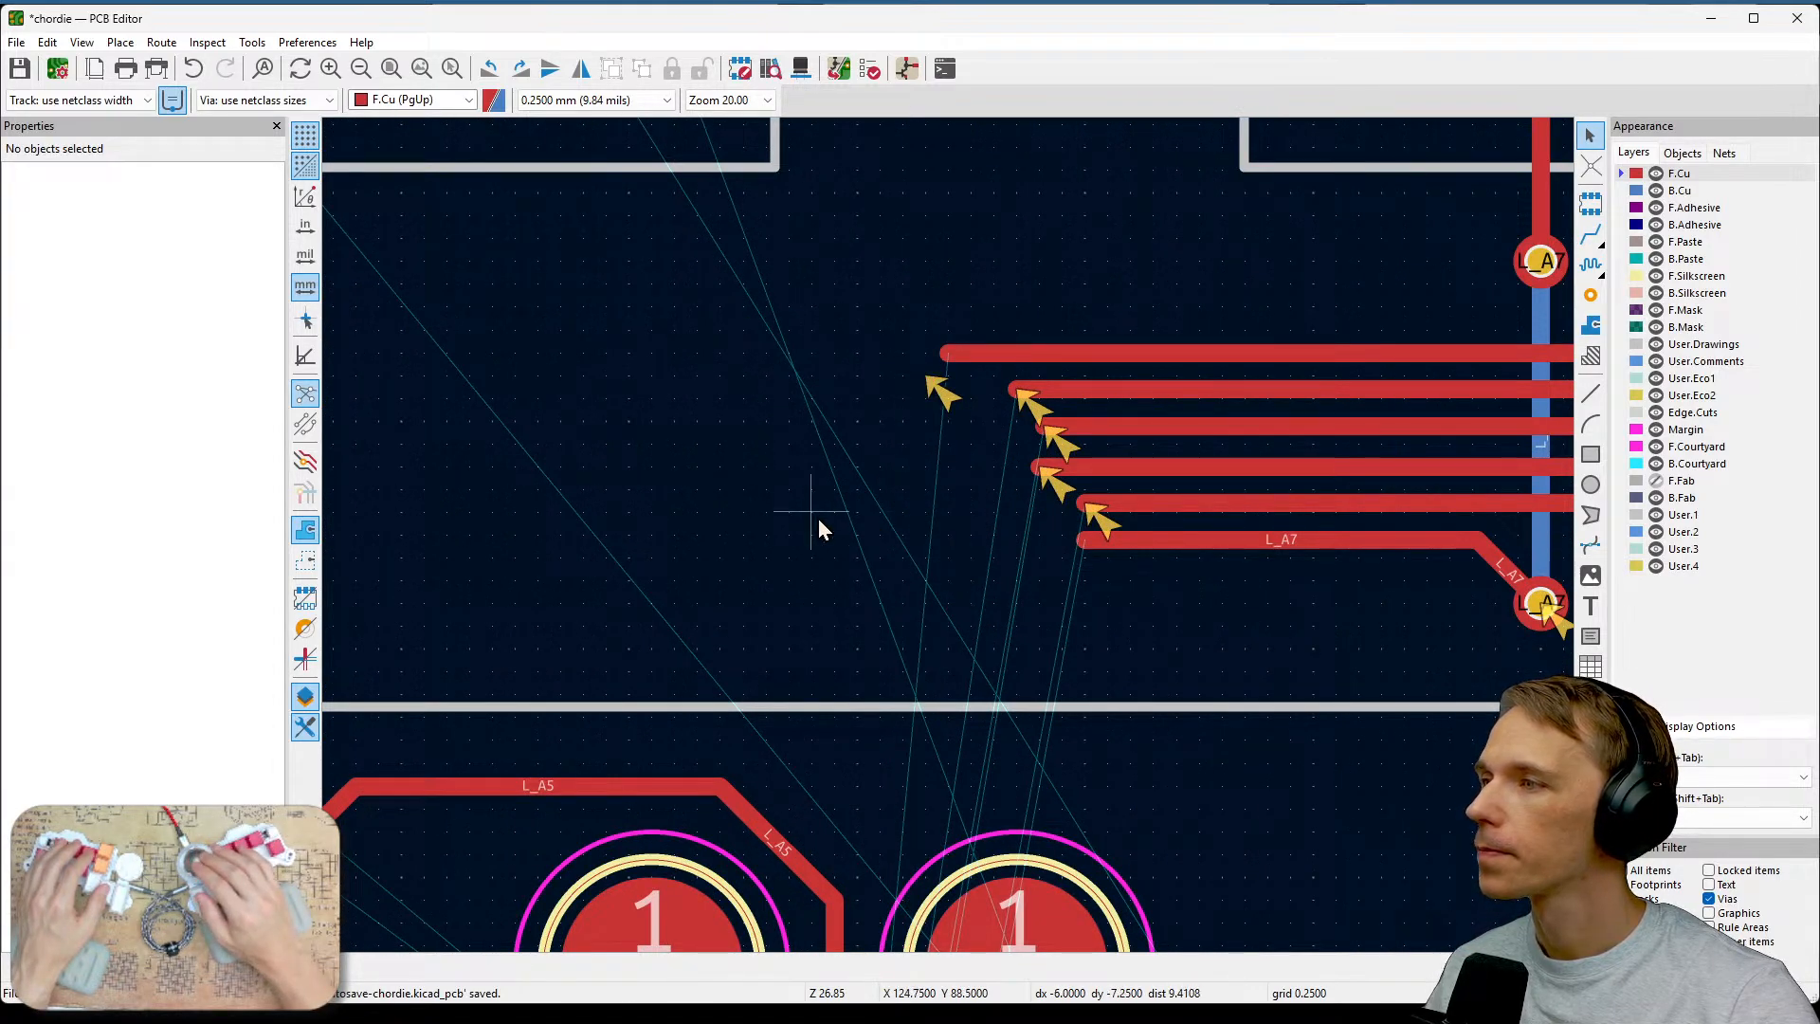
Place six vias in a column just left of the bundle track ends.
{"action": "left_click", "coordinate": [1590, 296]}
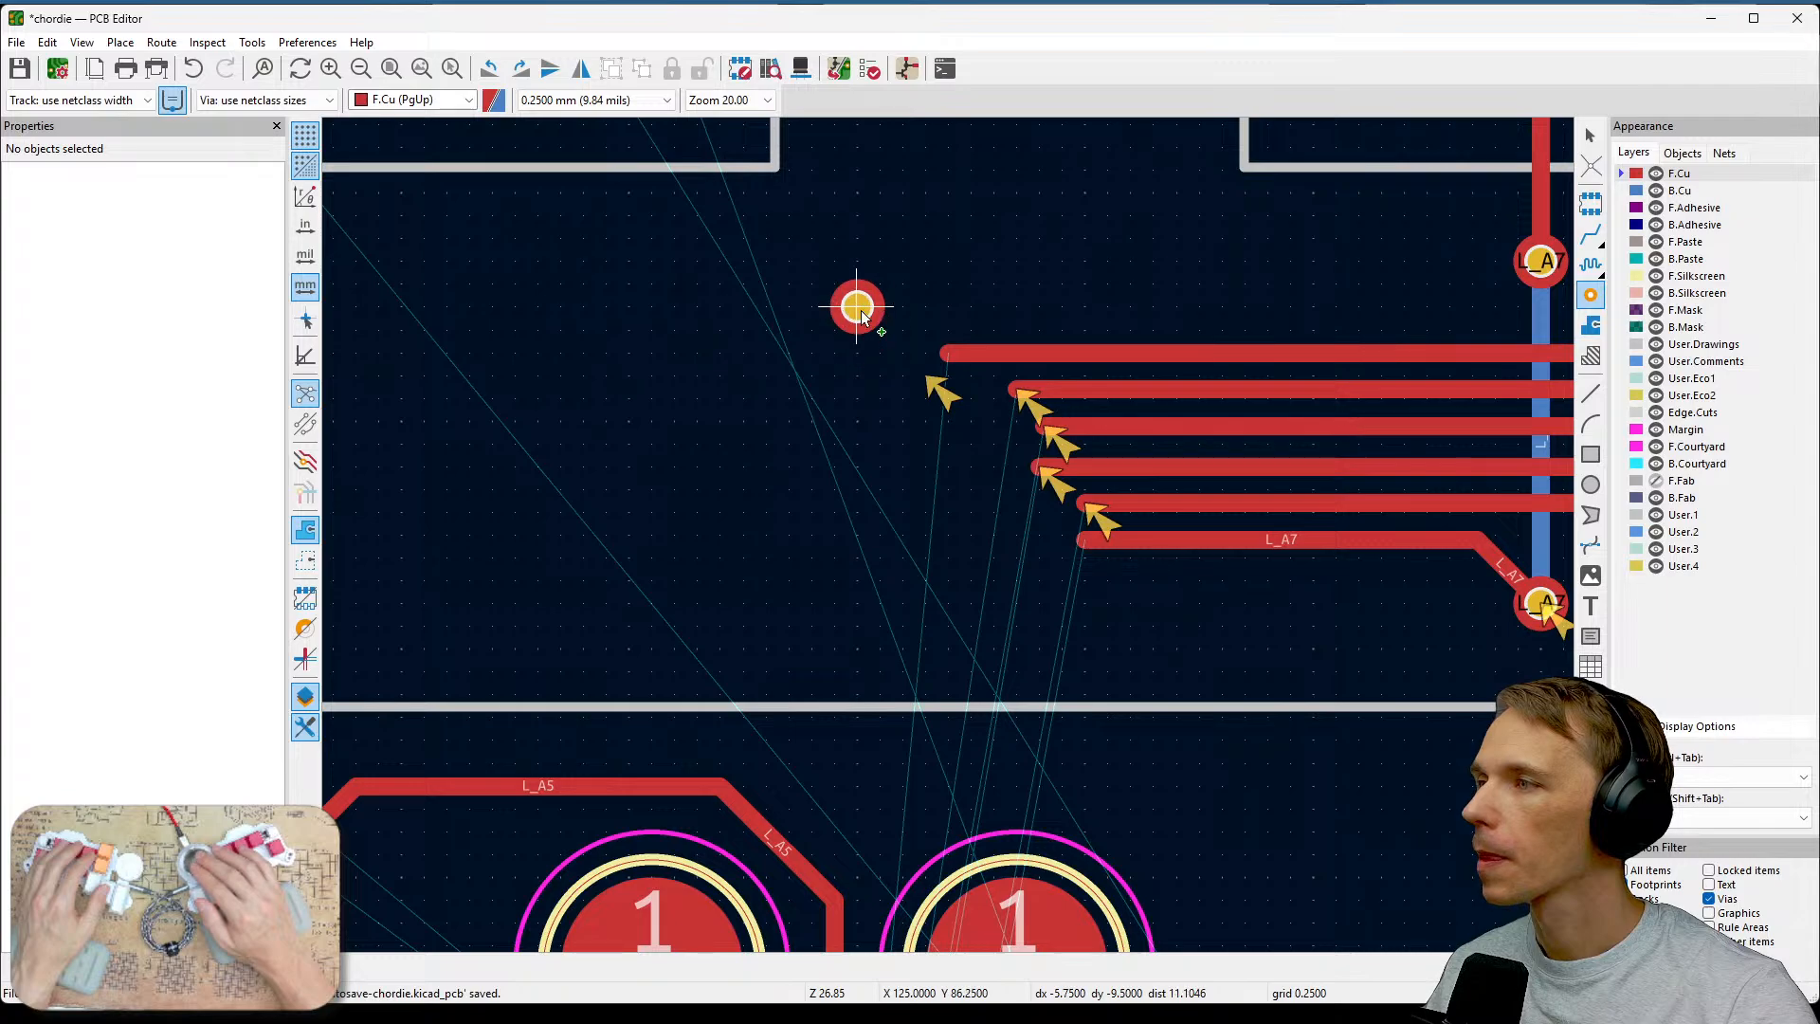
{"action": "left_click", "coordinate": [857, 306]}
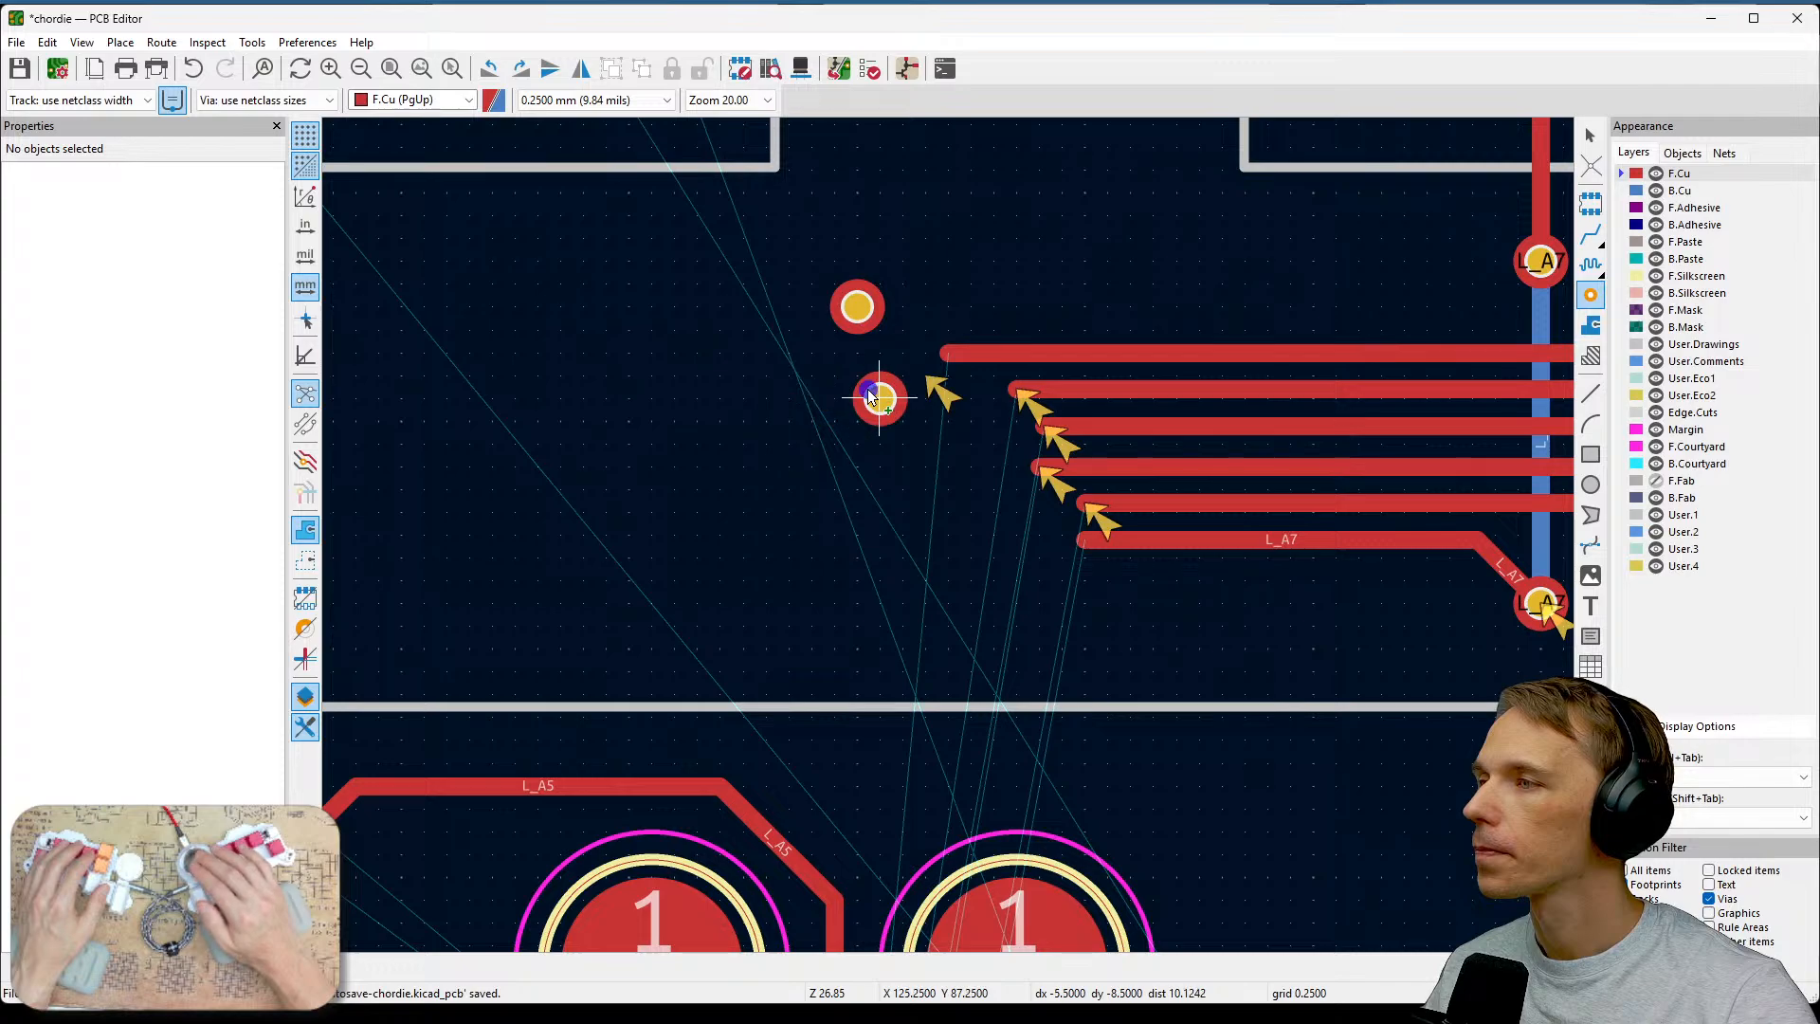
{"action": "left_click", "coordinate": [879, 398]}
{"action": "left_click", "coordinate": [880, 467]}
{"action": "left_click", "coordinate": [902, 536]}
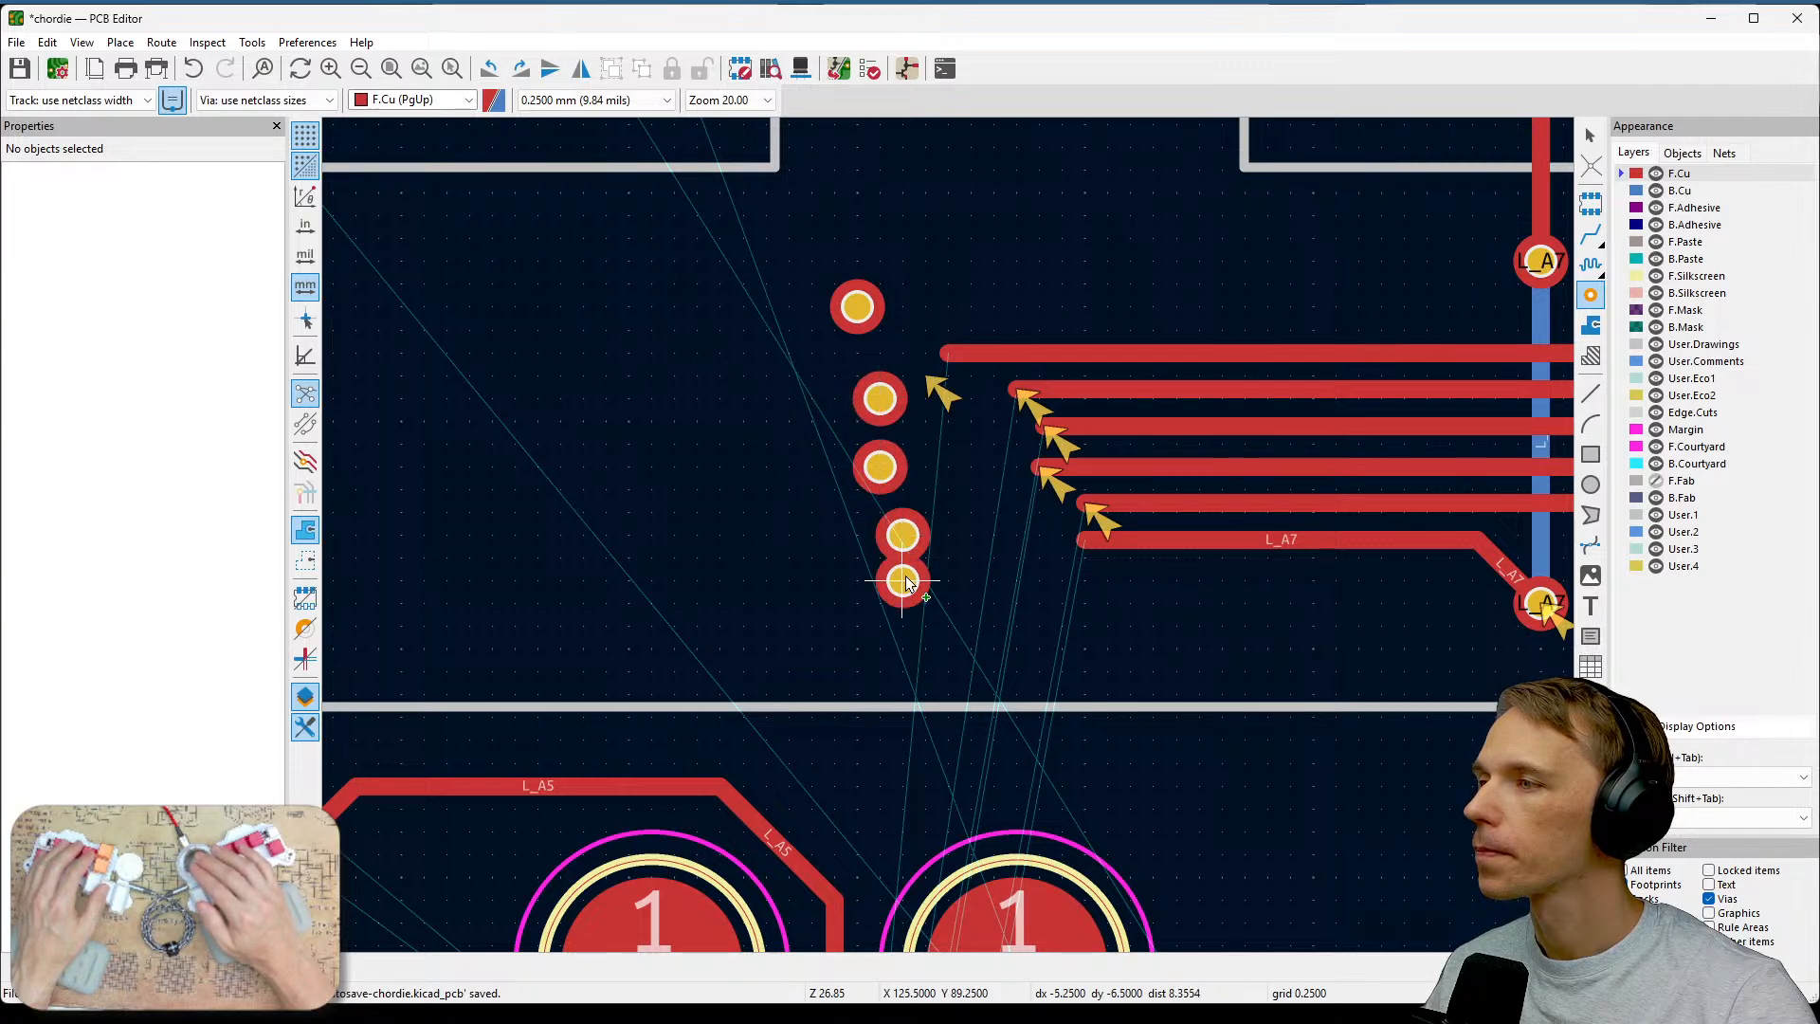
{"action": "left_click", "coordinate": [905, 582]}
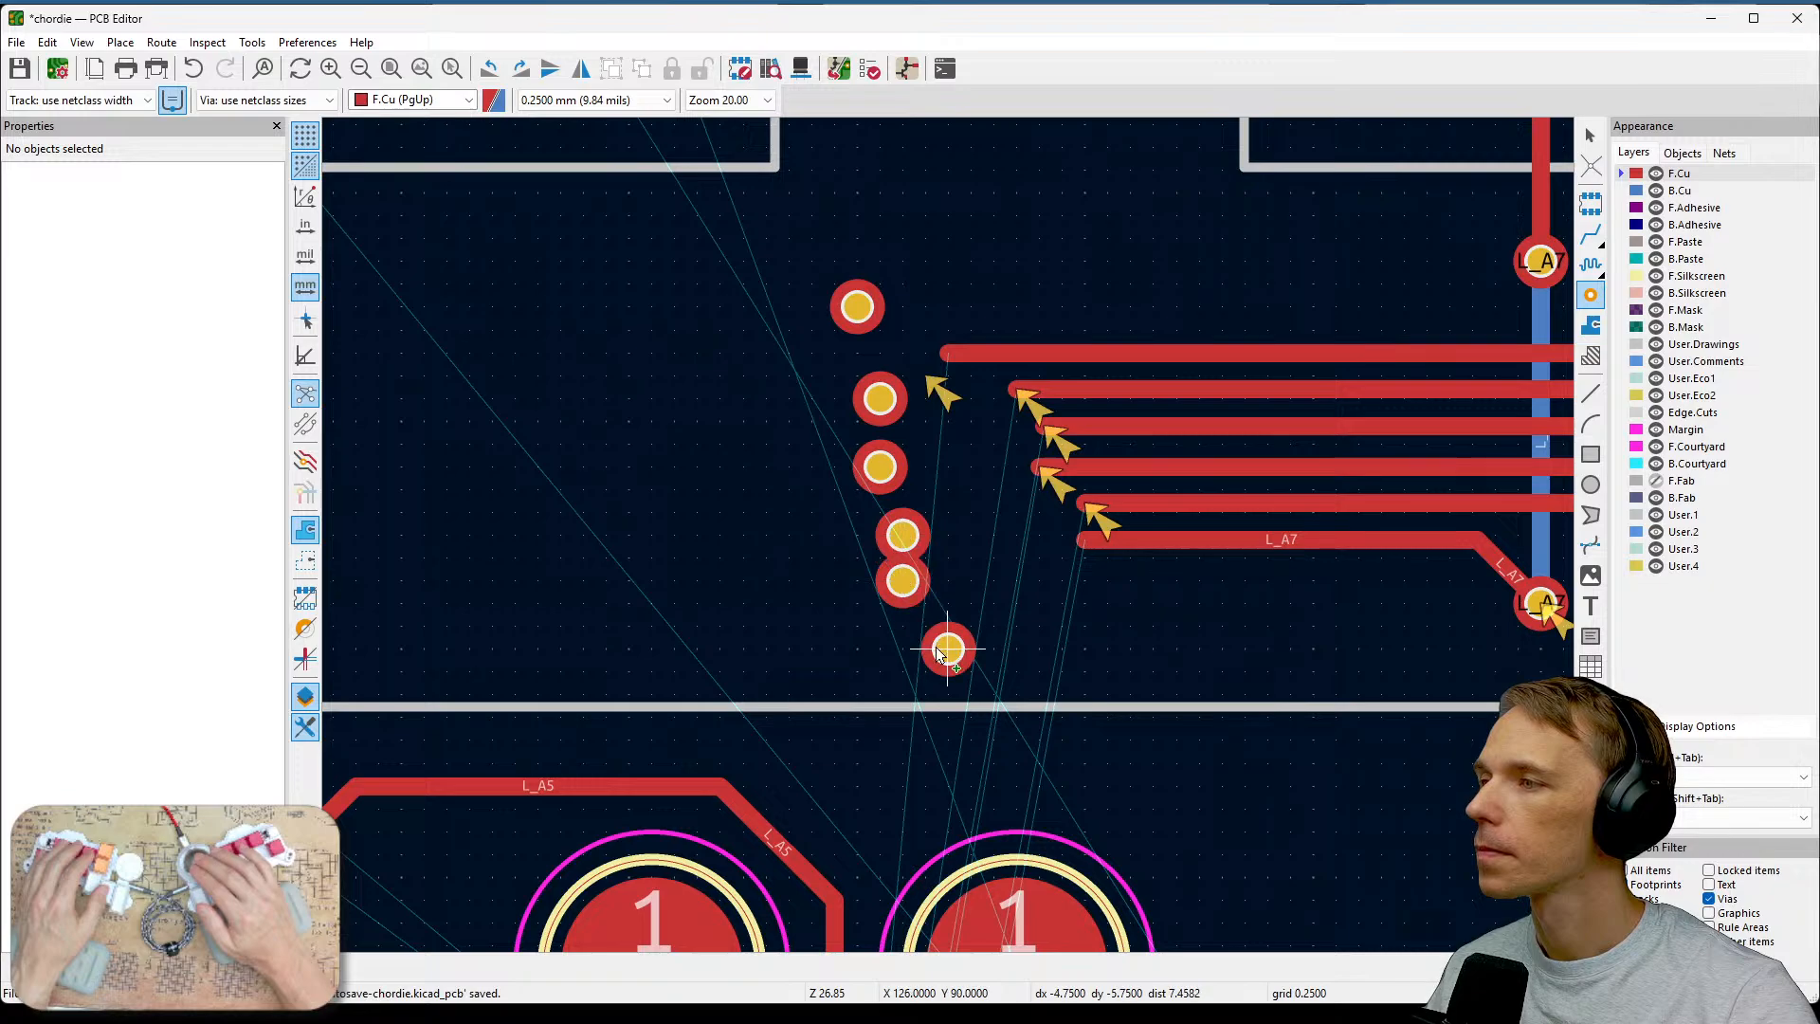
{"action": "left_click", "coordinate": [925, 649]}
{"action": "key", "text": "Escape"}
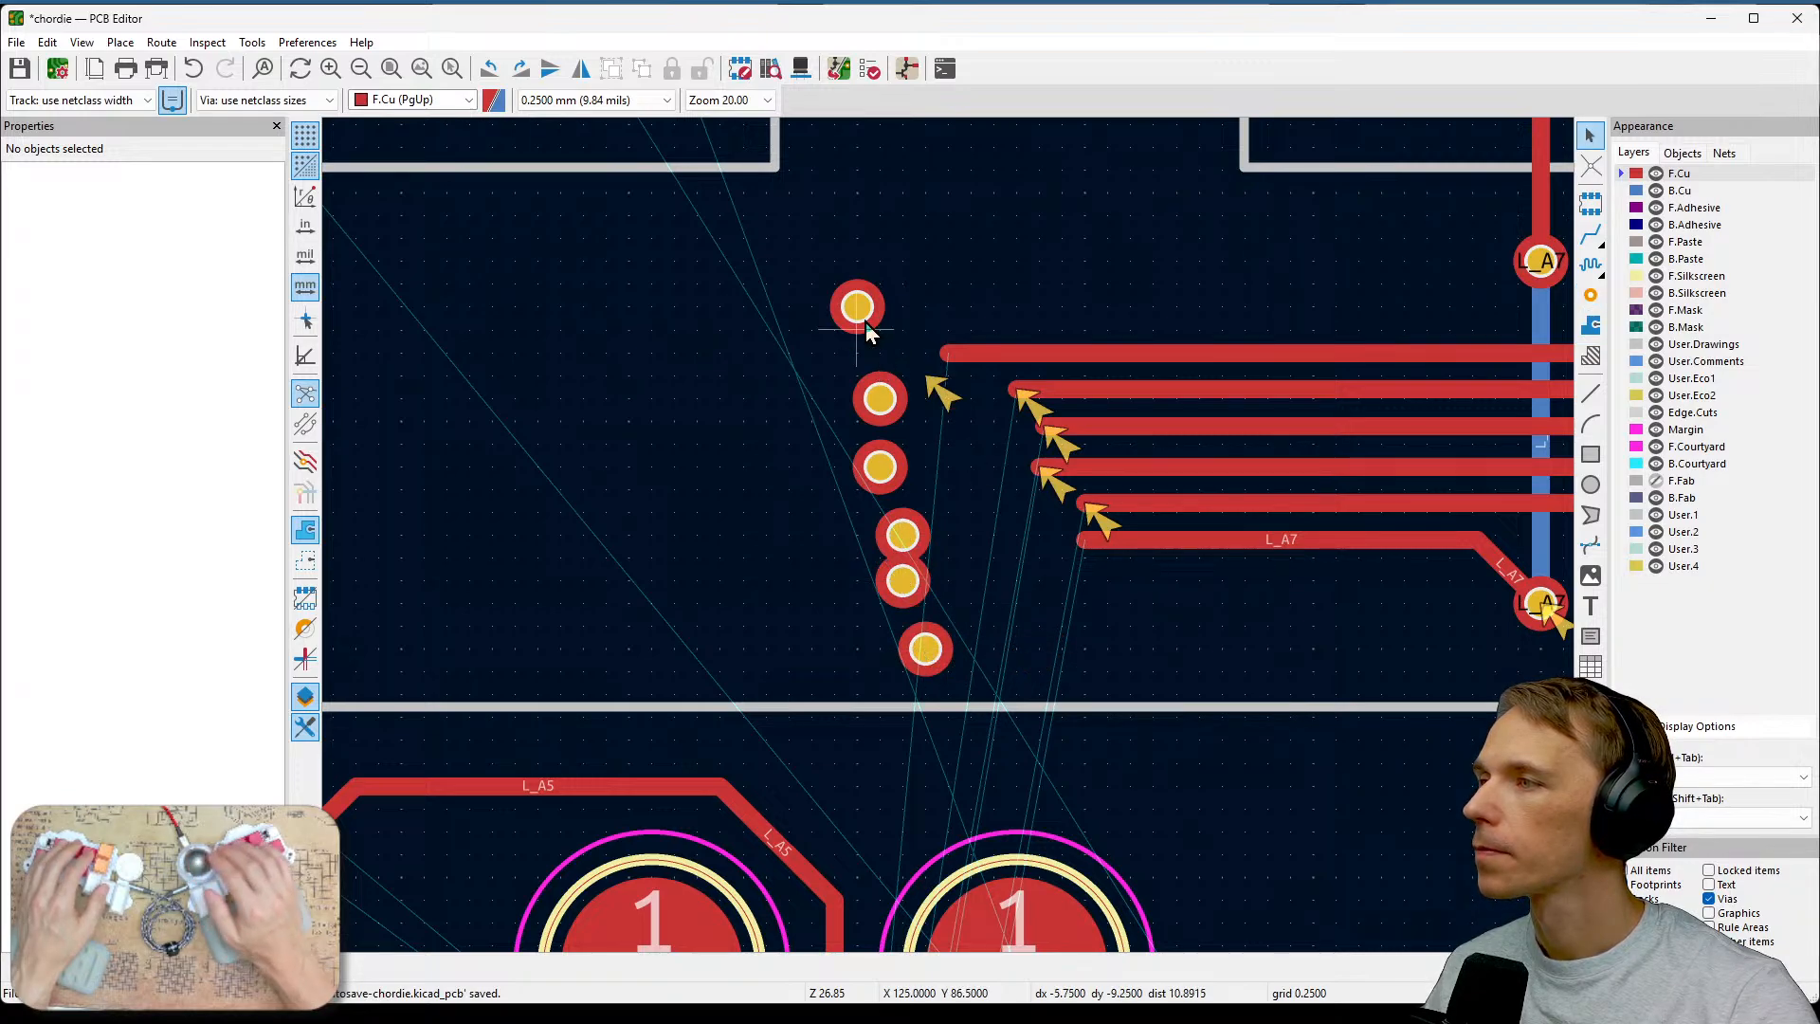
Move the six vias into an evenly spaced diagonal line, one beside each bundle track end.
{"action": "left_click_drag", "start_coordinate": [866, 322], "coordinate": [821, 322]}
{"action": "mouse_move", "coordinate": [874, 404]}
{"action": "left_mouse_down"}
{"action": "mouse_move", "coordinate": [838, 400]}
{"action": "mouse_move", "coordinate": [852, 396]}
{"action": "left_mouse_up"}
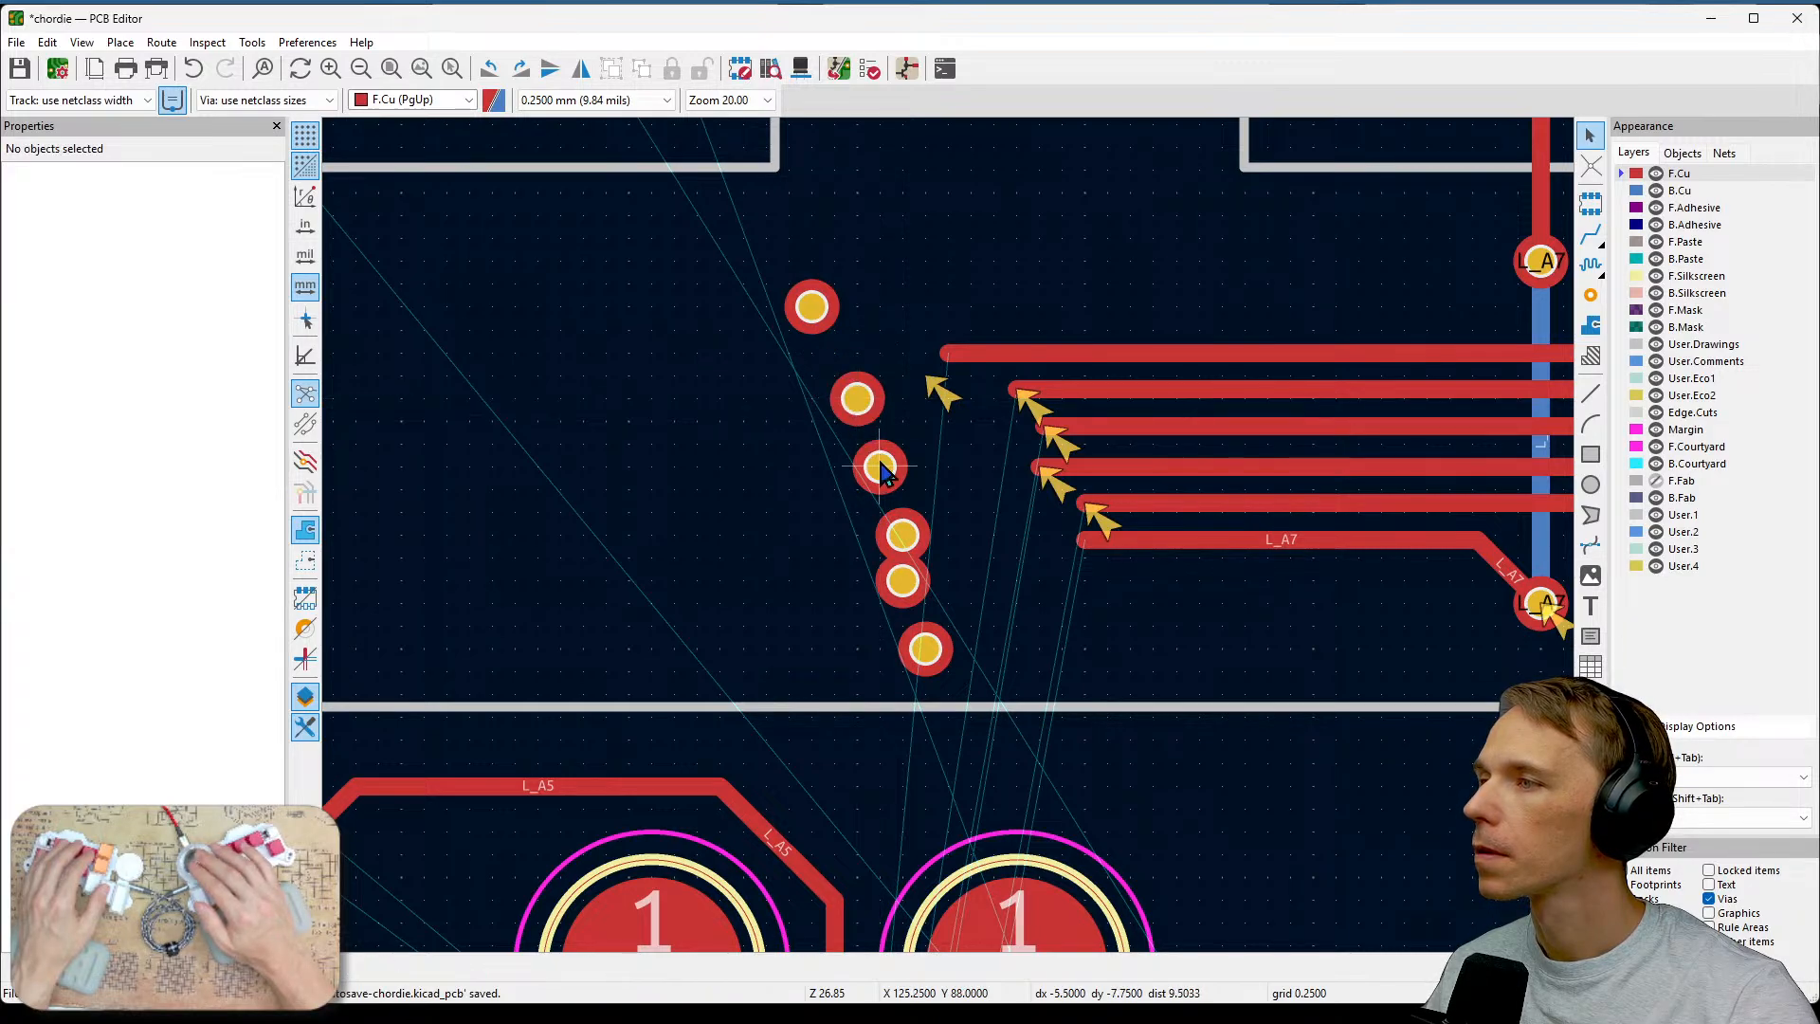
{"action": "mouse_move", "coordinate": [881, 472]}
{"action": "left_mouse_down"}
{"action": "mouse_move", "coordinate": [917, 489]}
{"action": "mouse_move", "coordinate": [907, 470]}
{"action": "left_mouse_up"}
{"action": "left_click_drag", "start_coordinate": [920, 544], "coordinate": [1012, 684]}
{"action": "left_click", "coordinate": [994, 608]}
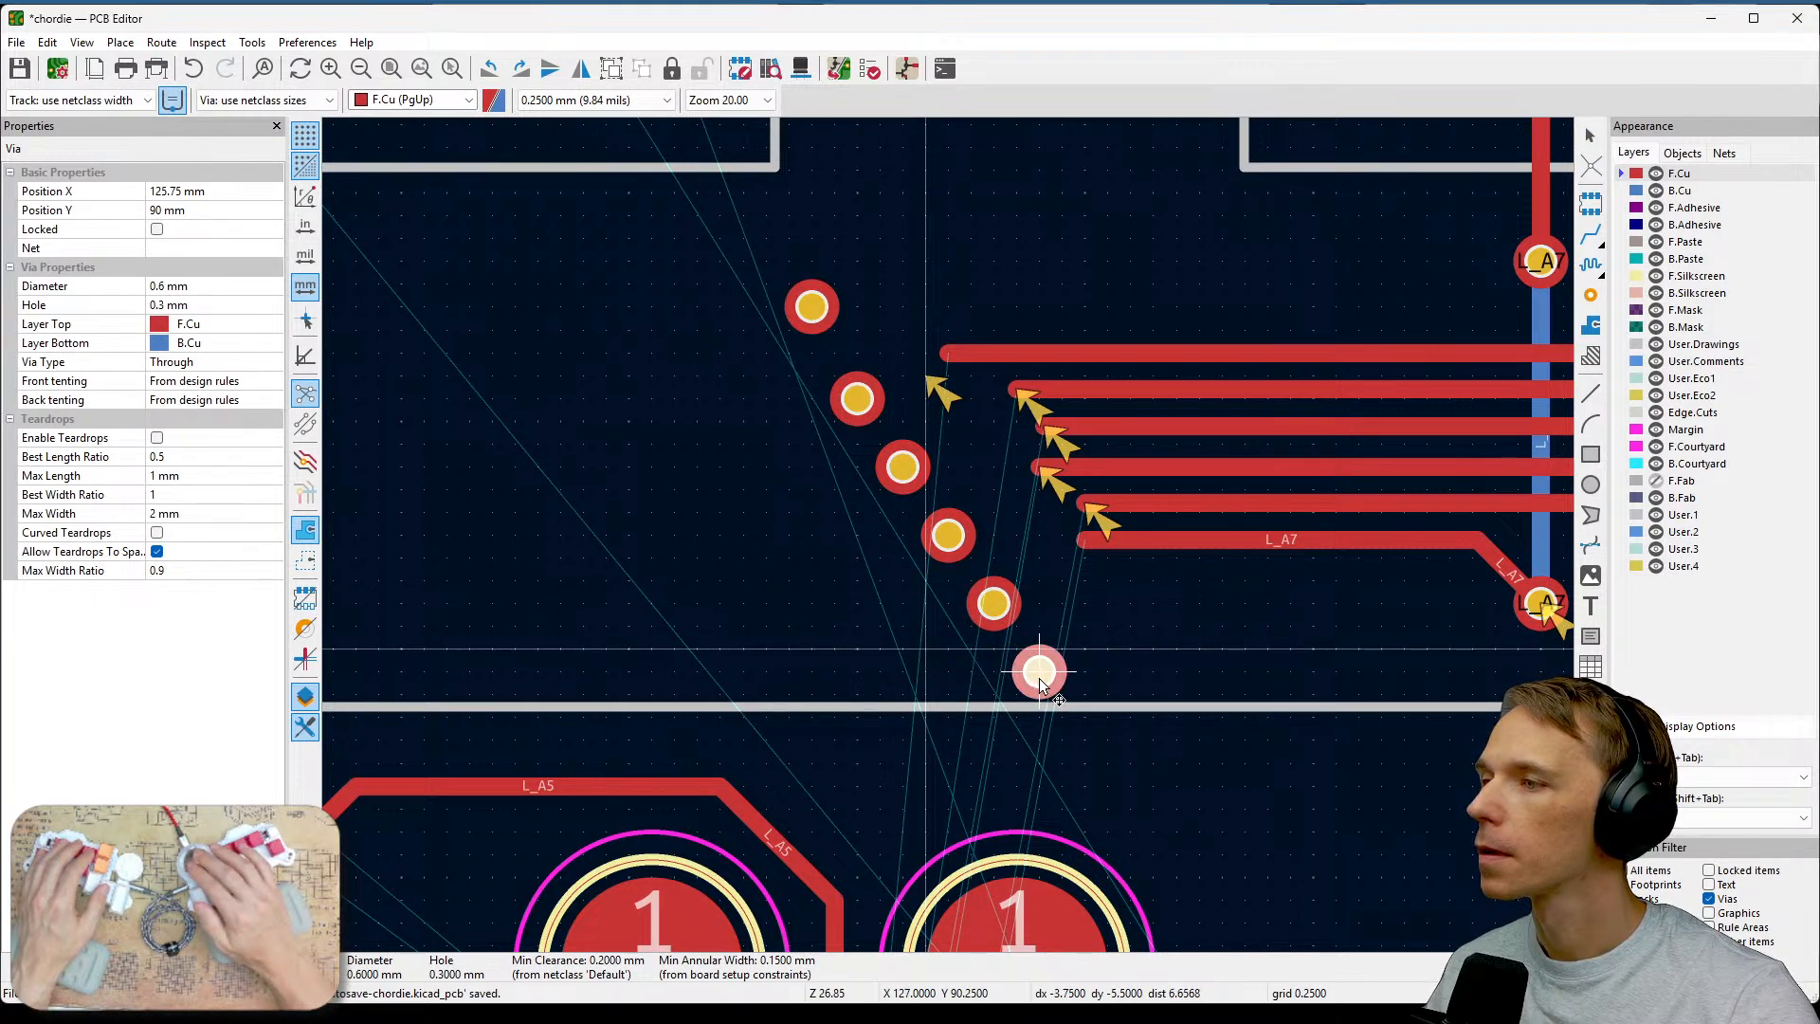
{"action": "left_click", "coordinate": [1039, 678]}
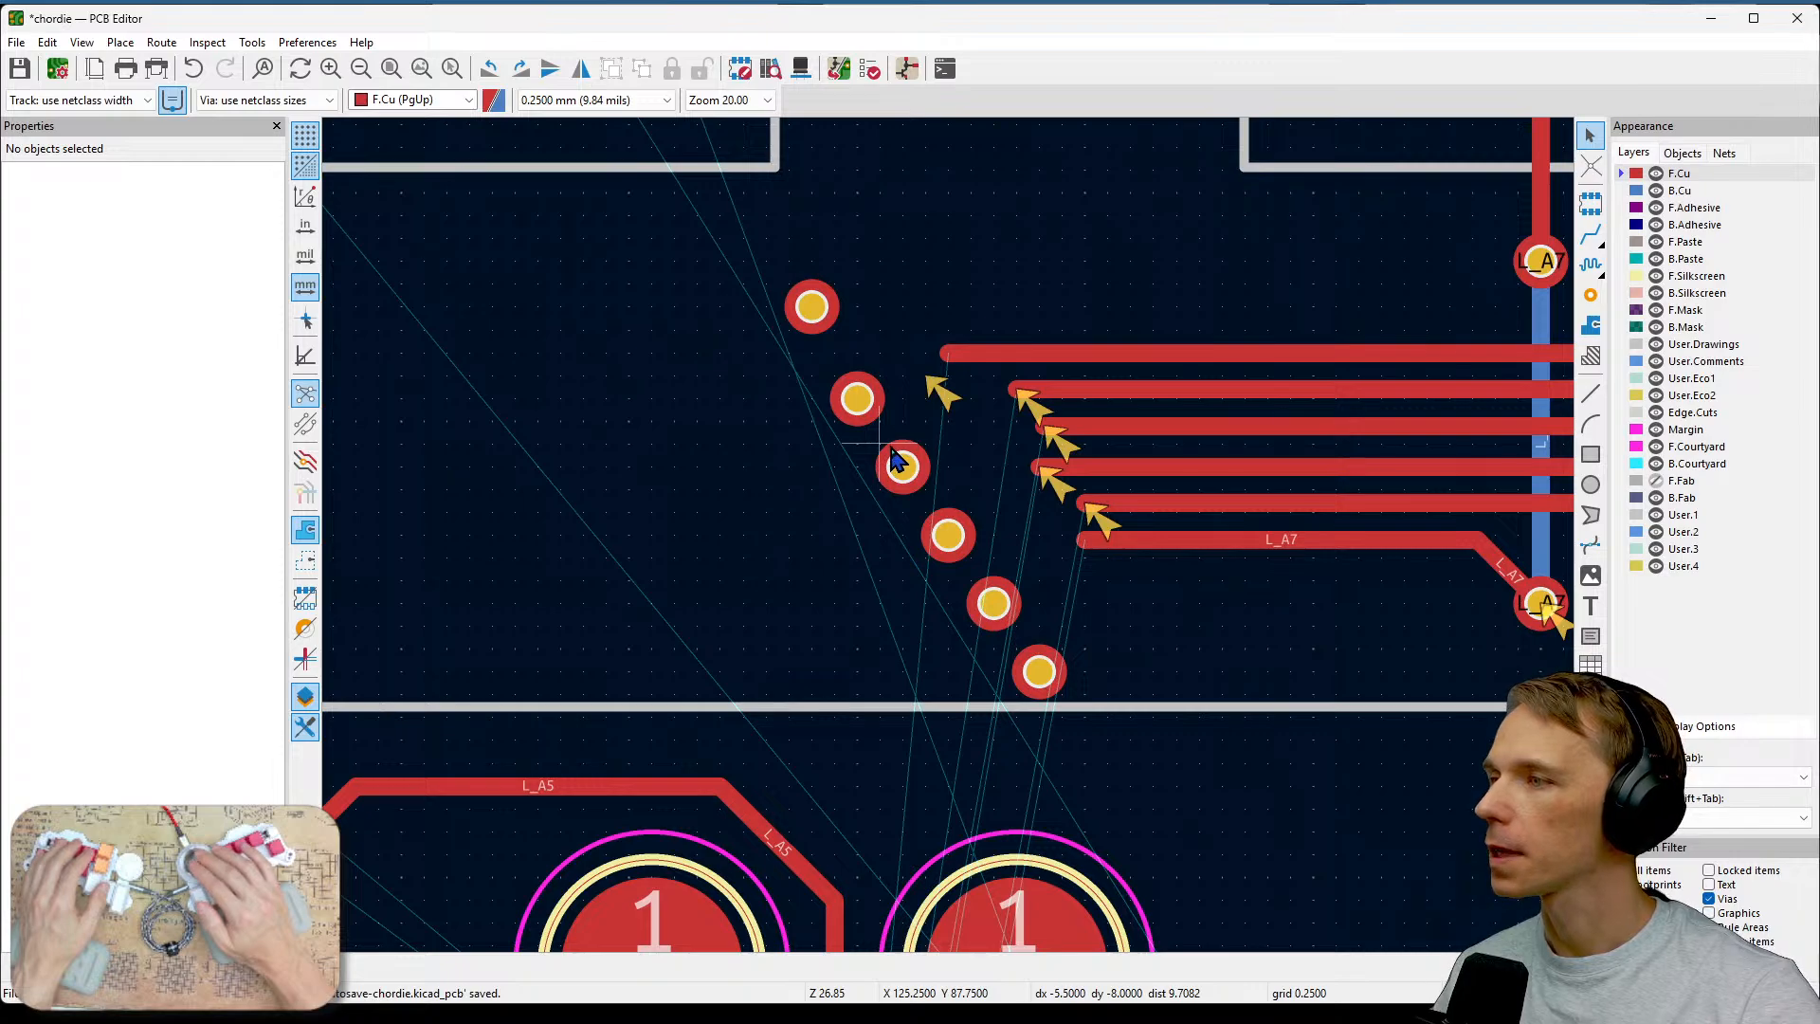
Nudge the bottom two vias slightly and run a design rules check on the board.
{"action": "left_click_drag", "start_coordinate": [1049, 679], "coordinate": [1071, 703]}
{"action": "mouse_move", "coordinate": [990, 612]}
{"action": "left_mouse_down"}
{"action": "mouse_move", "coordinate": [1010, 624]}
{"action": "mouse_move", "coordinate": [999, 613]}
{"action": "left_mouse_up"}
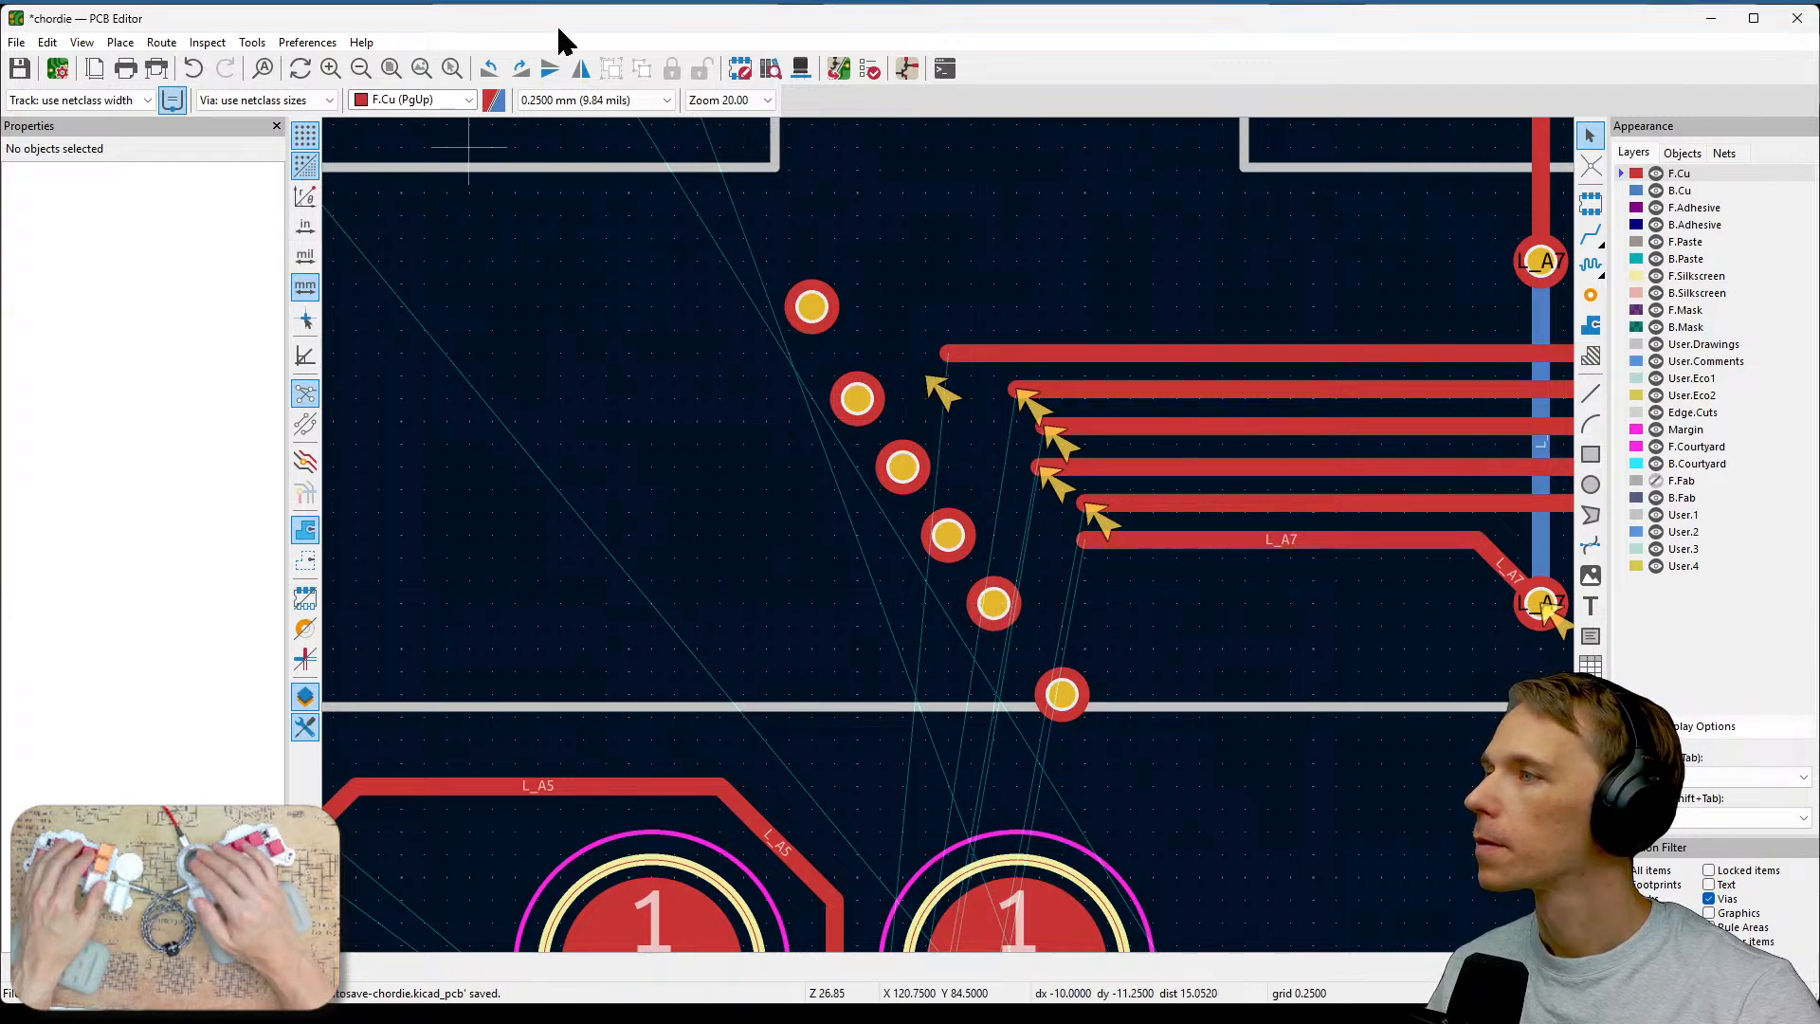
{"action": "left_click", "coordinate": [838, 69]}
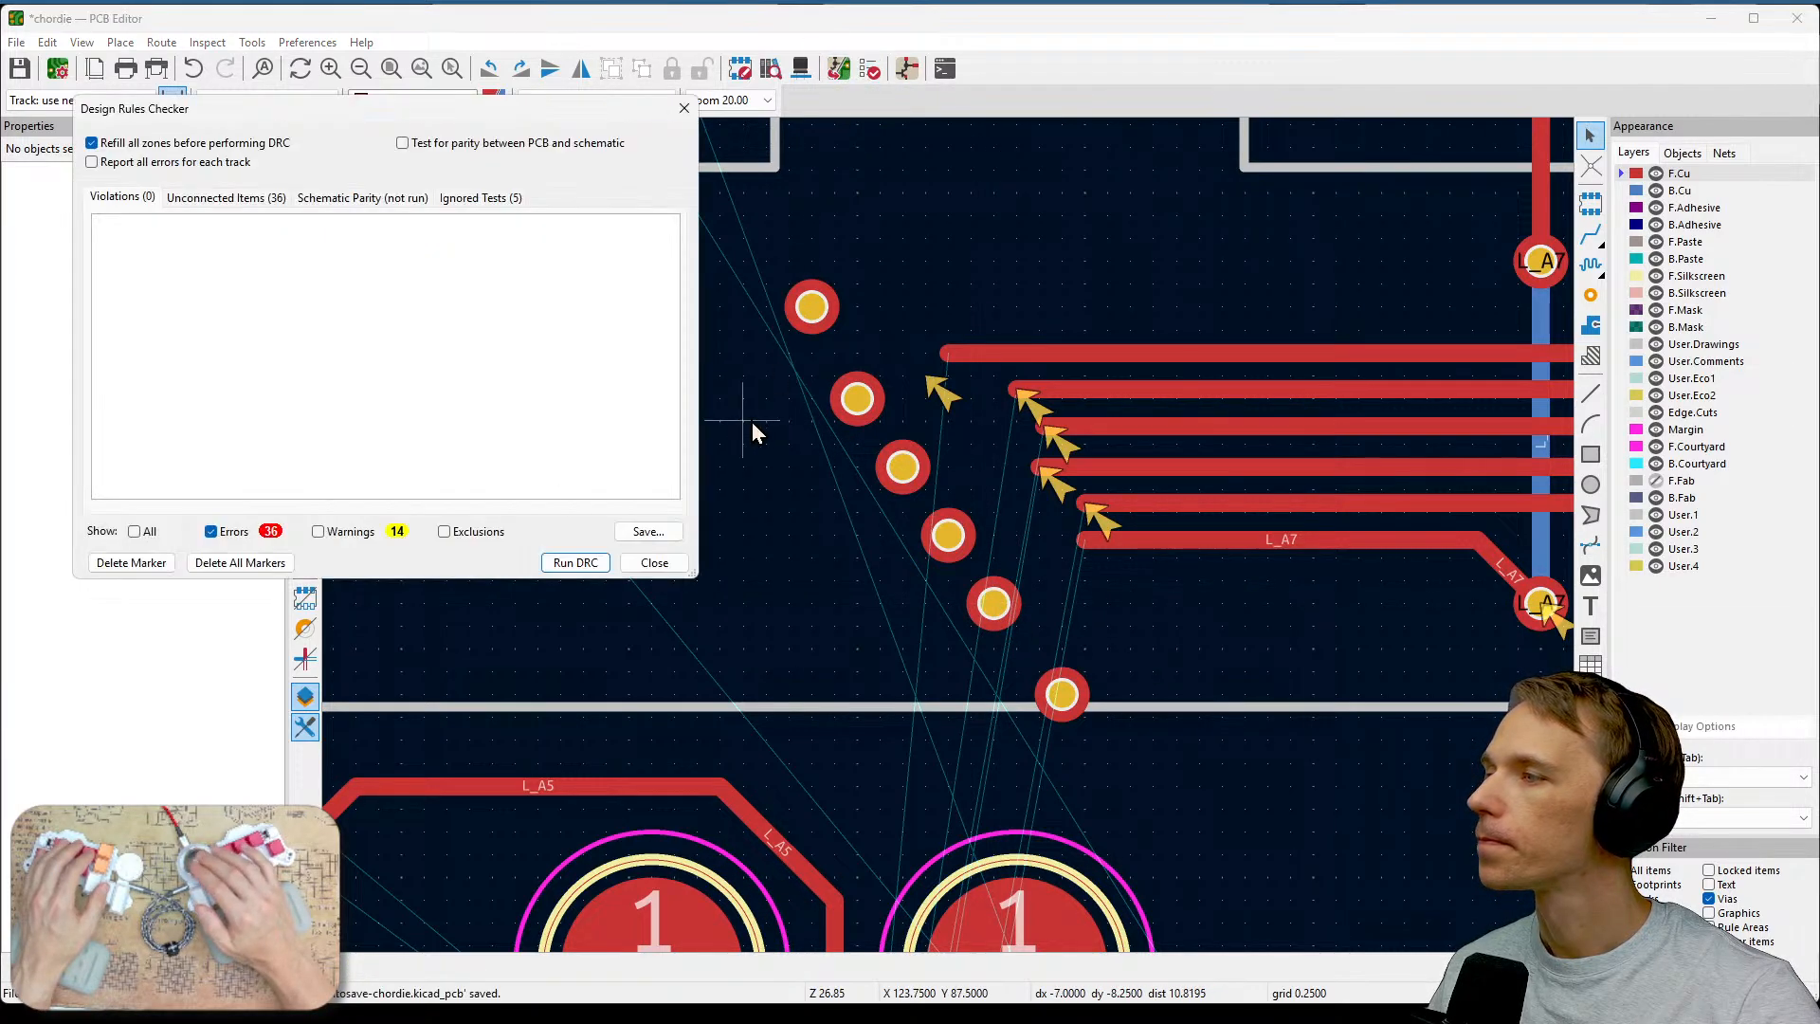
{"action": "left_click", "coordinate": [575, 562]}
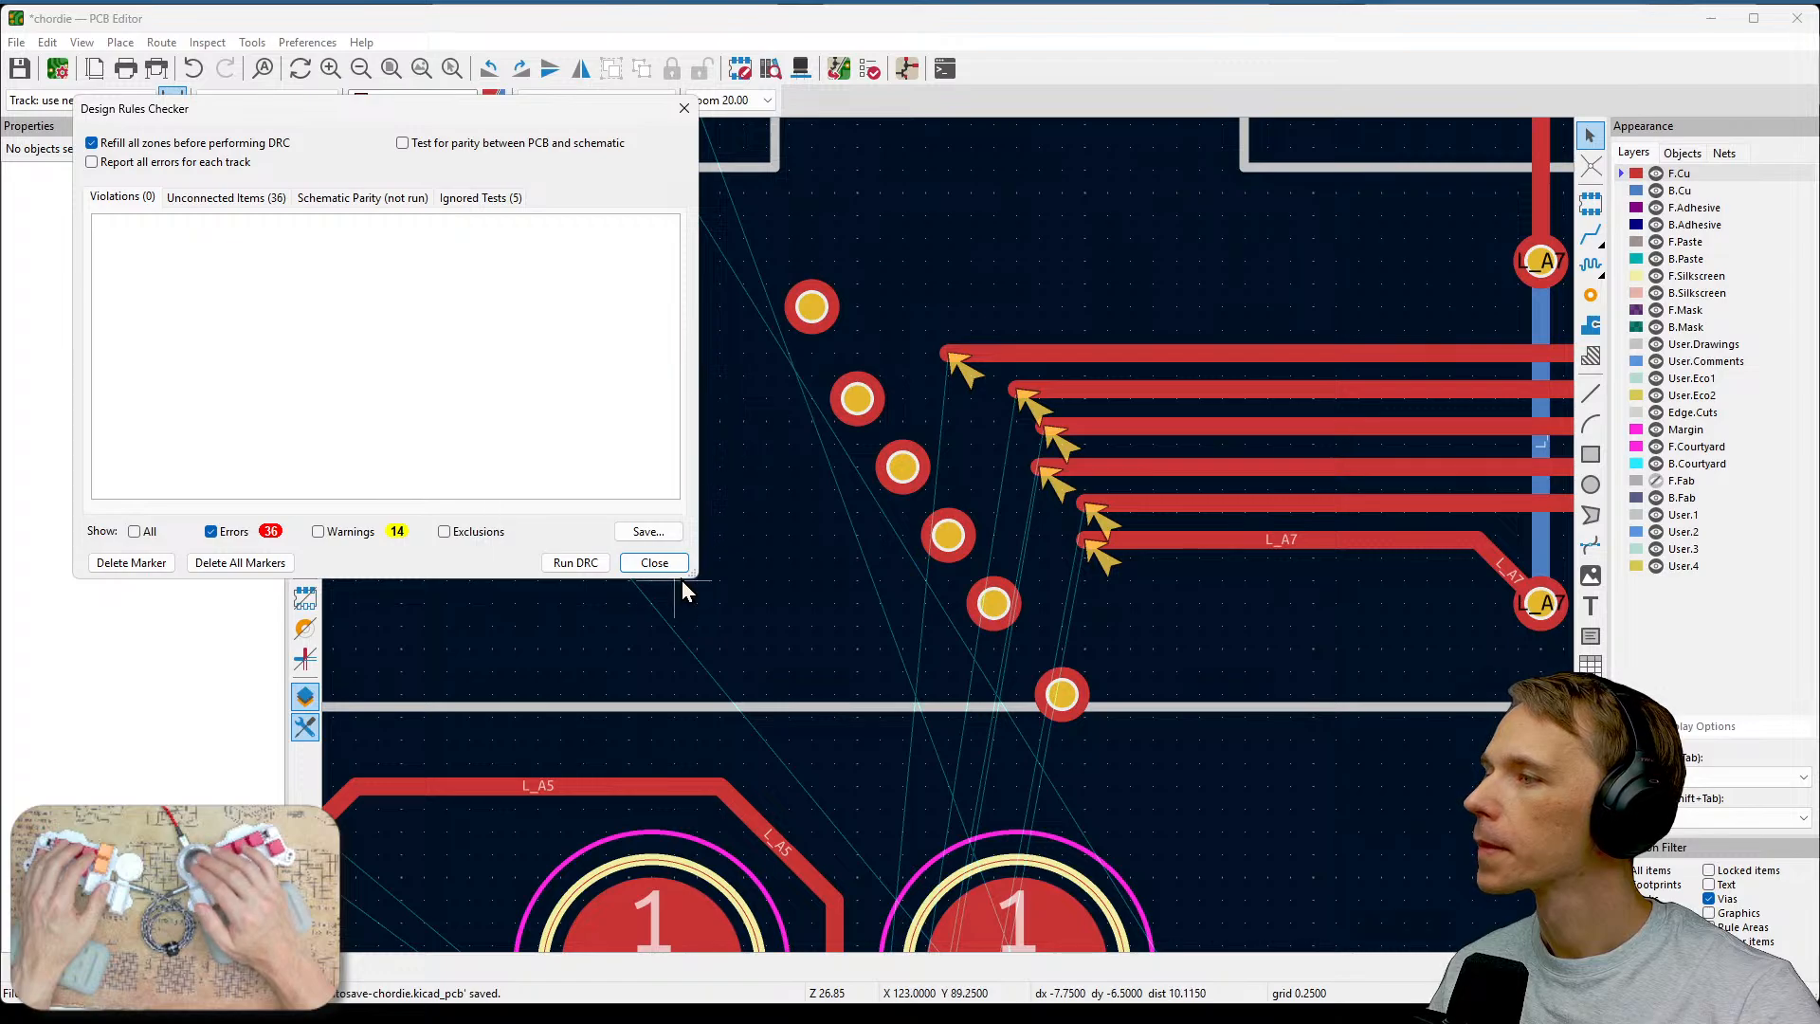
{"action": "left_click", "coordinate": [659, 563]}
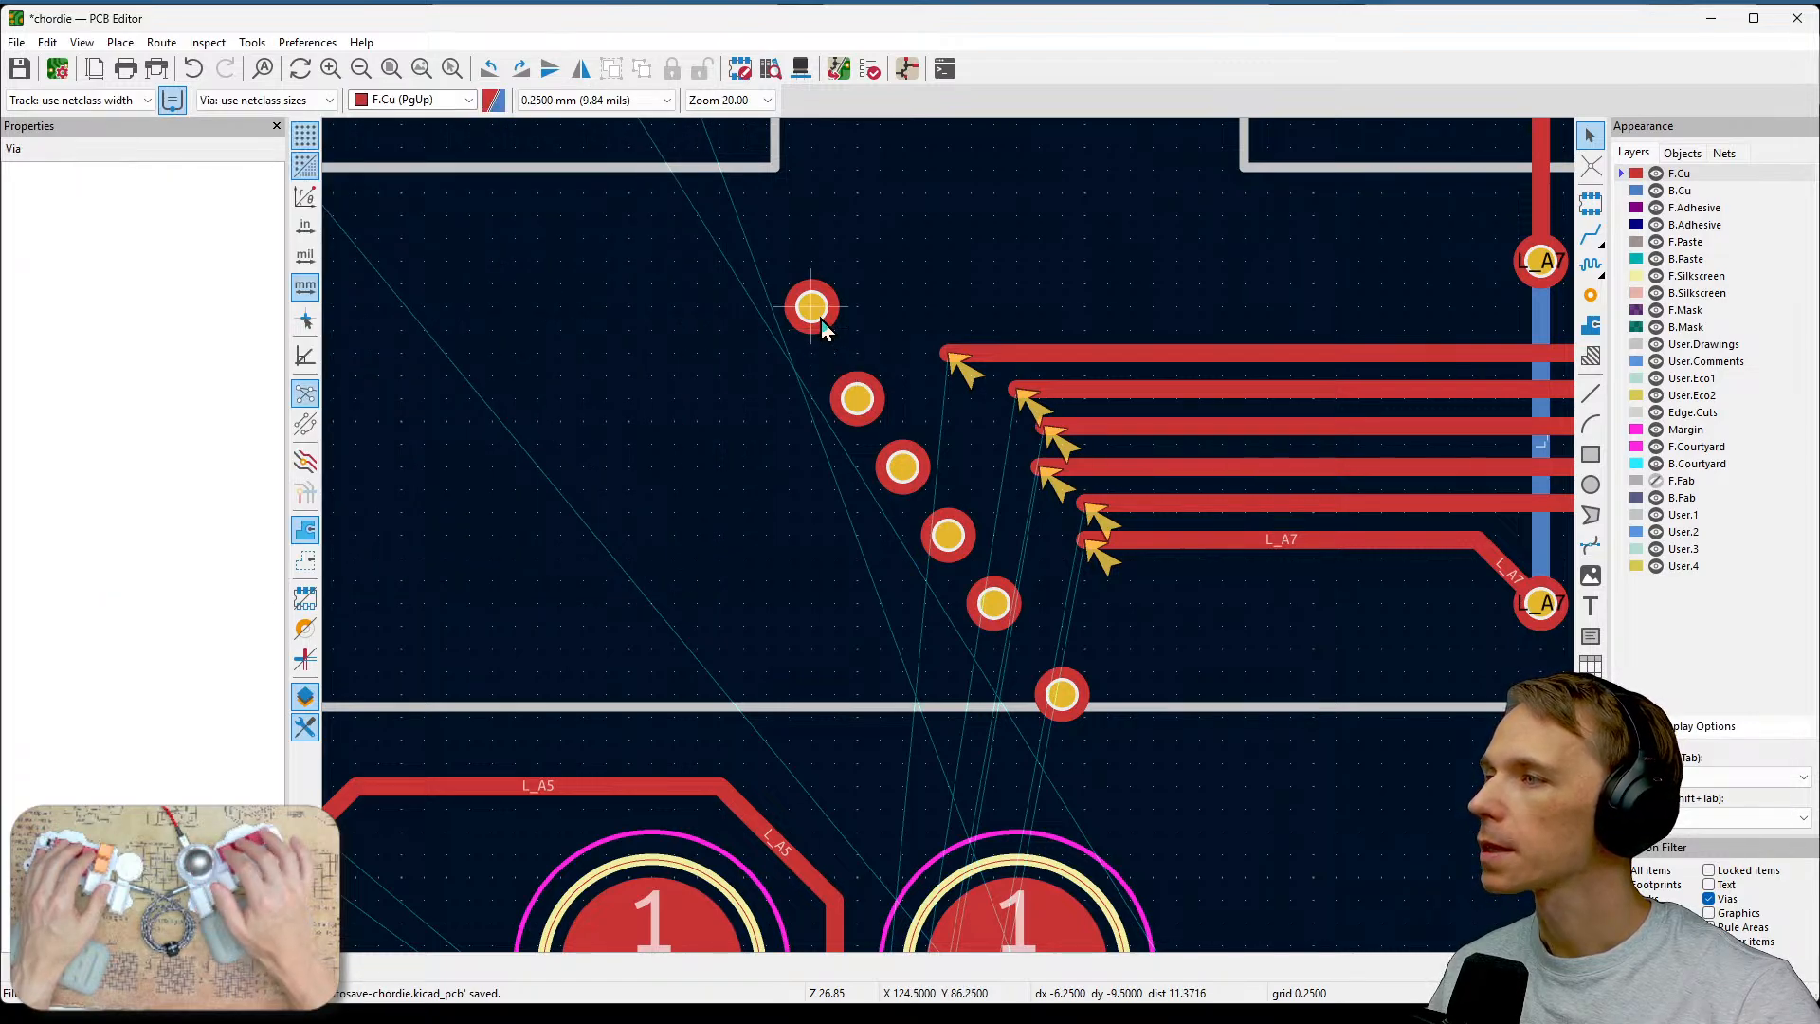
Shift the top via down and the bottom via up to even the diagonal, then rerun the design rules check.
{"action": "left_click_drag", "start_coordinate": [820, 322], "coordinate": [821, 345]}
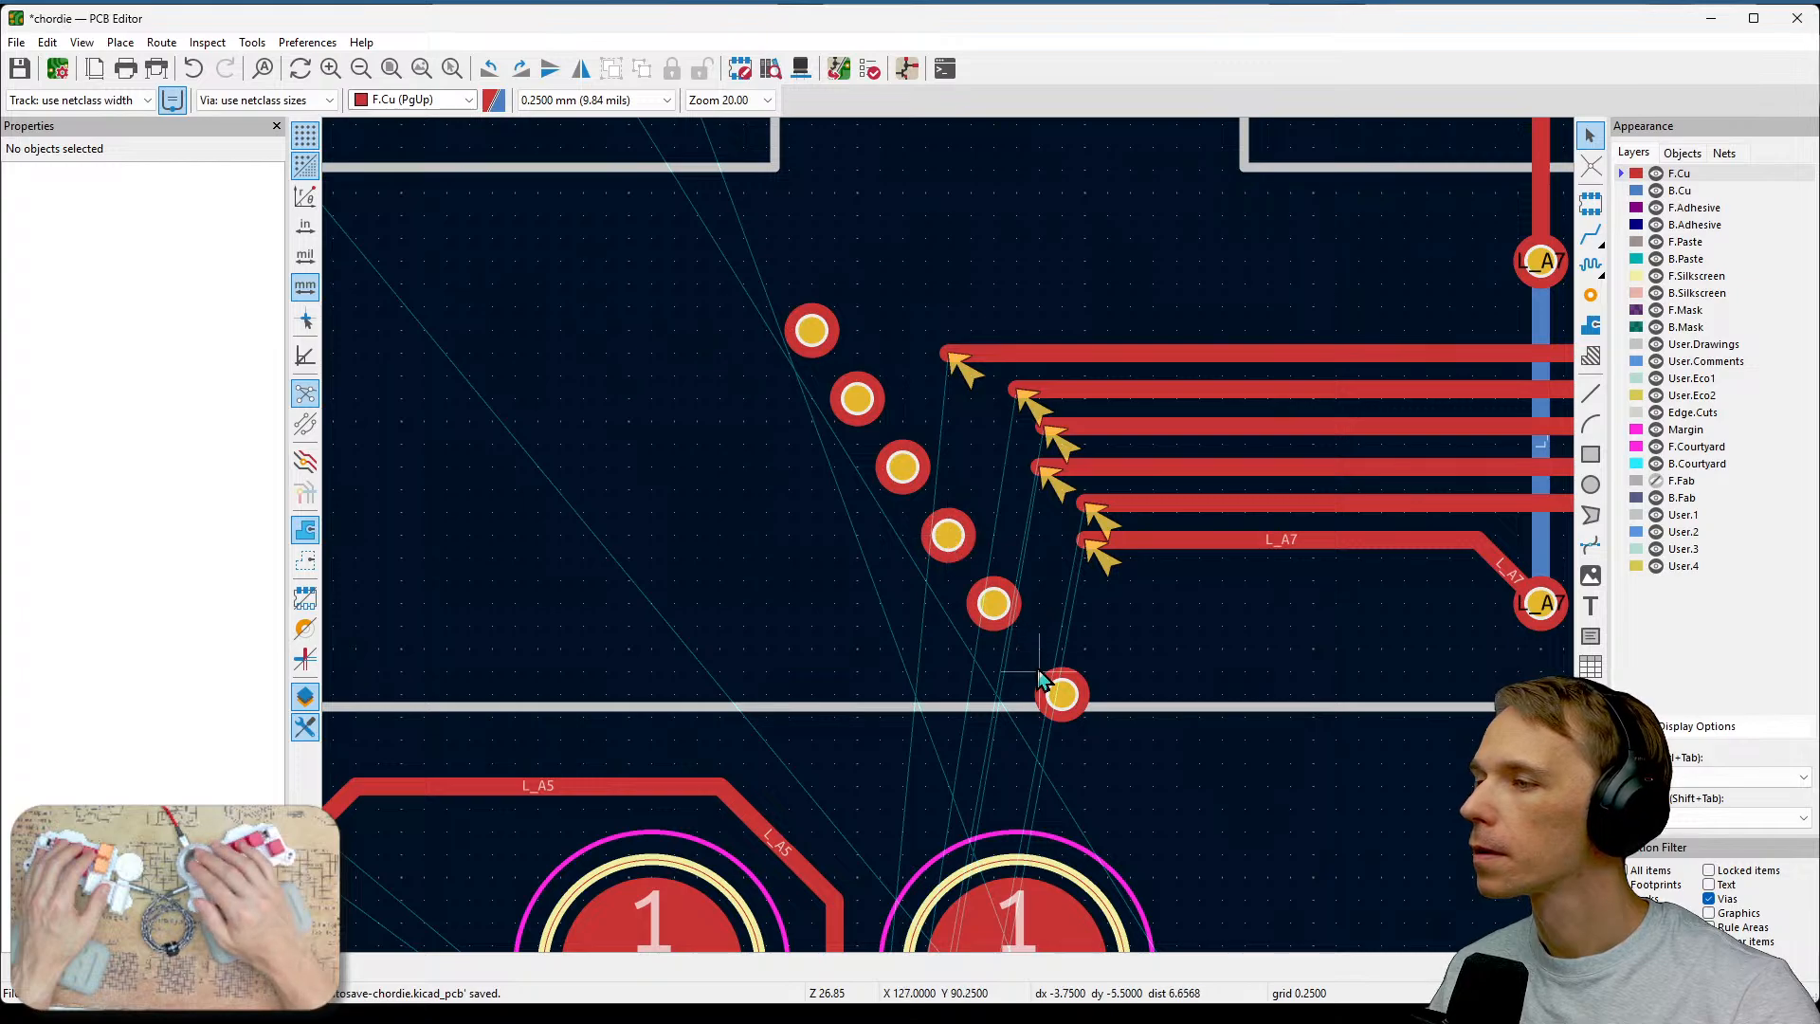
{"action": "left_click_drag", "start_coordinate": [1058, 693], "coordinate": [1040, 672]}
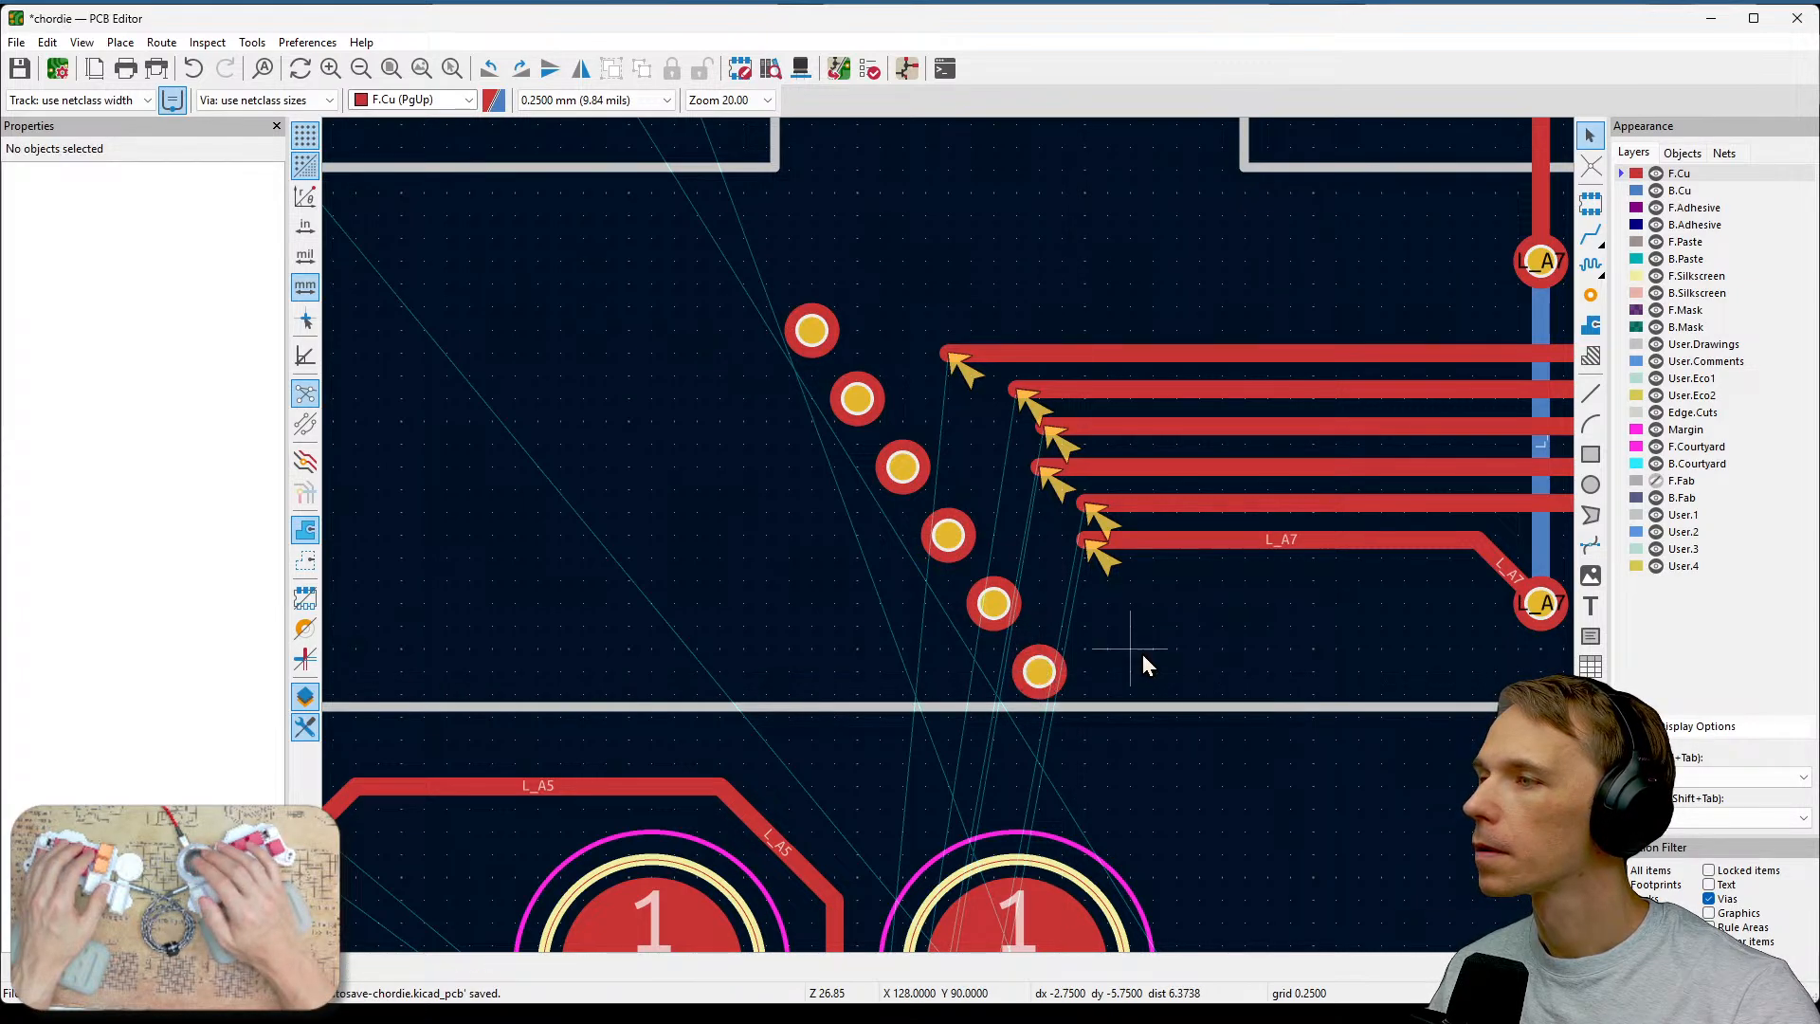
{"action": "left_click", "coordinate": [869, 68]}
{"action": "left_click", "coordinate": [580, 559]}
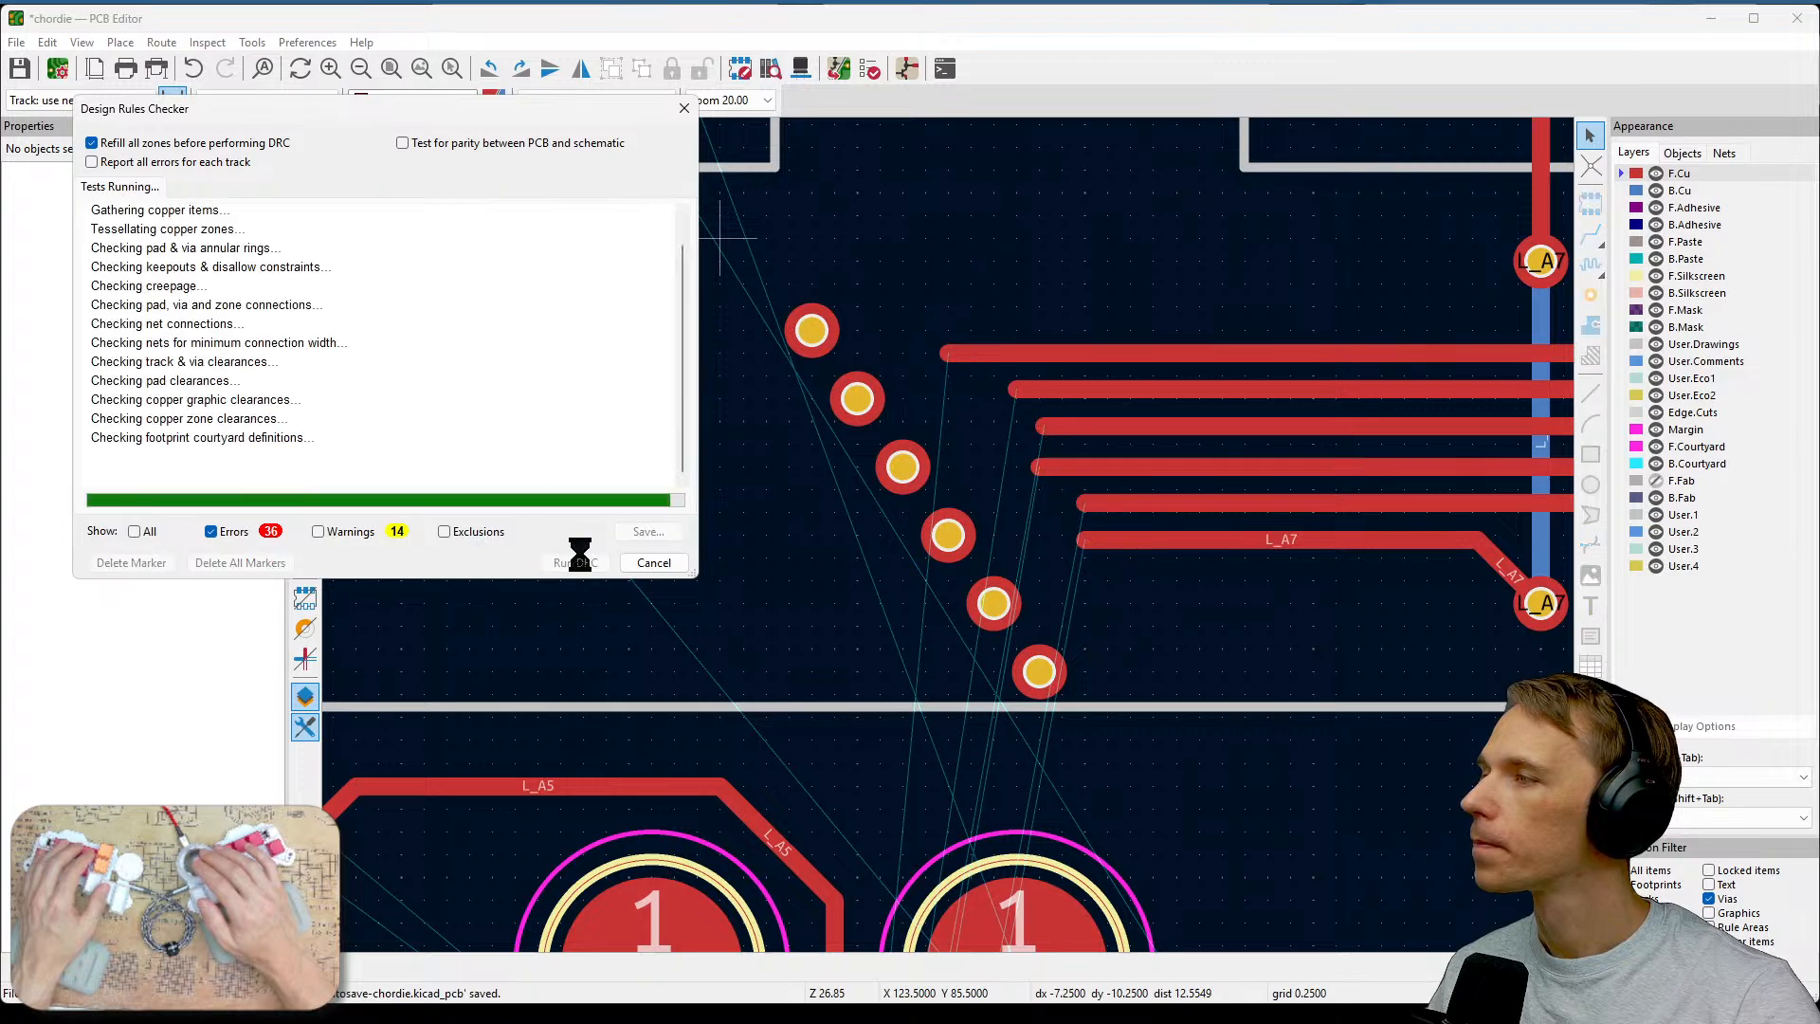
{"action": "left_click", "coordinate": [654, 563]}
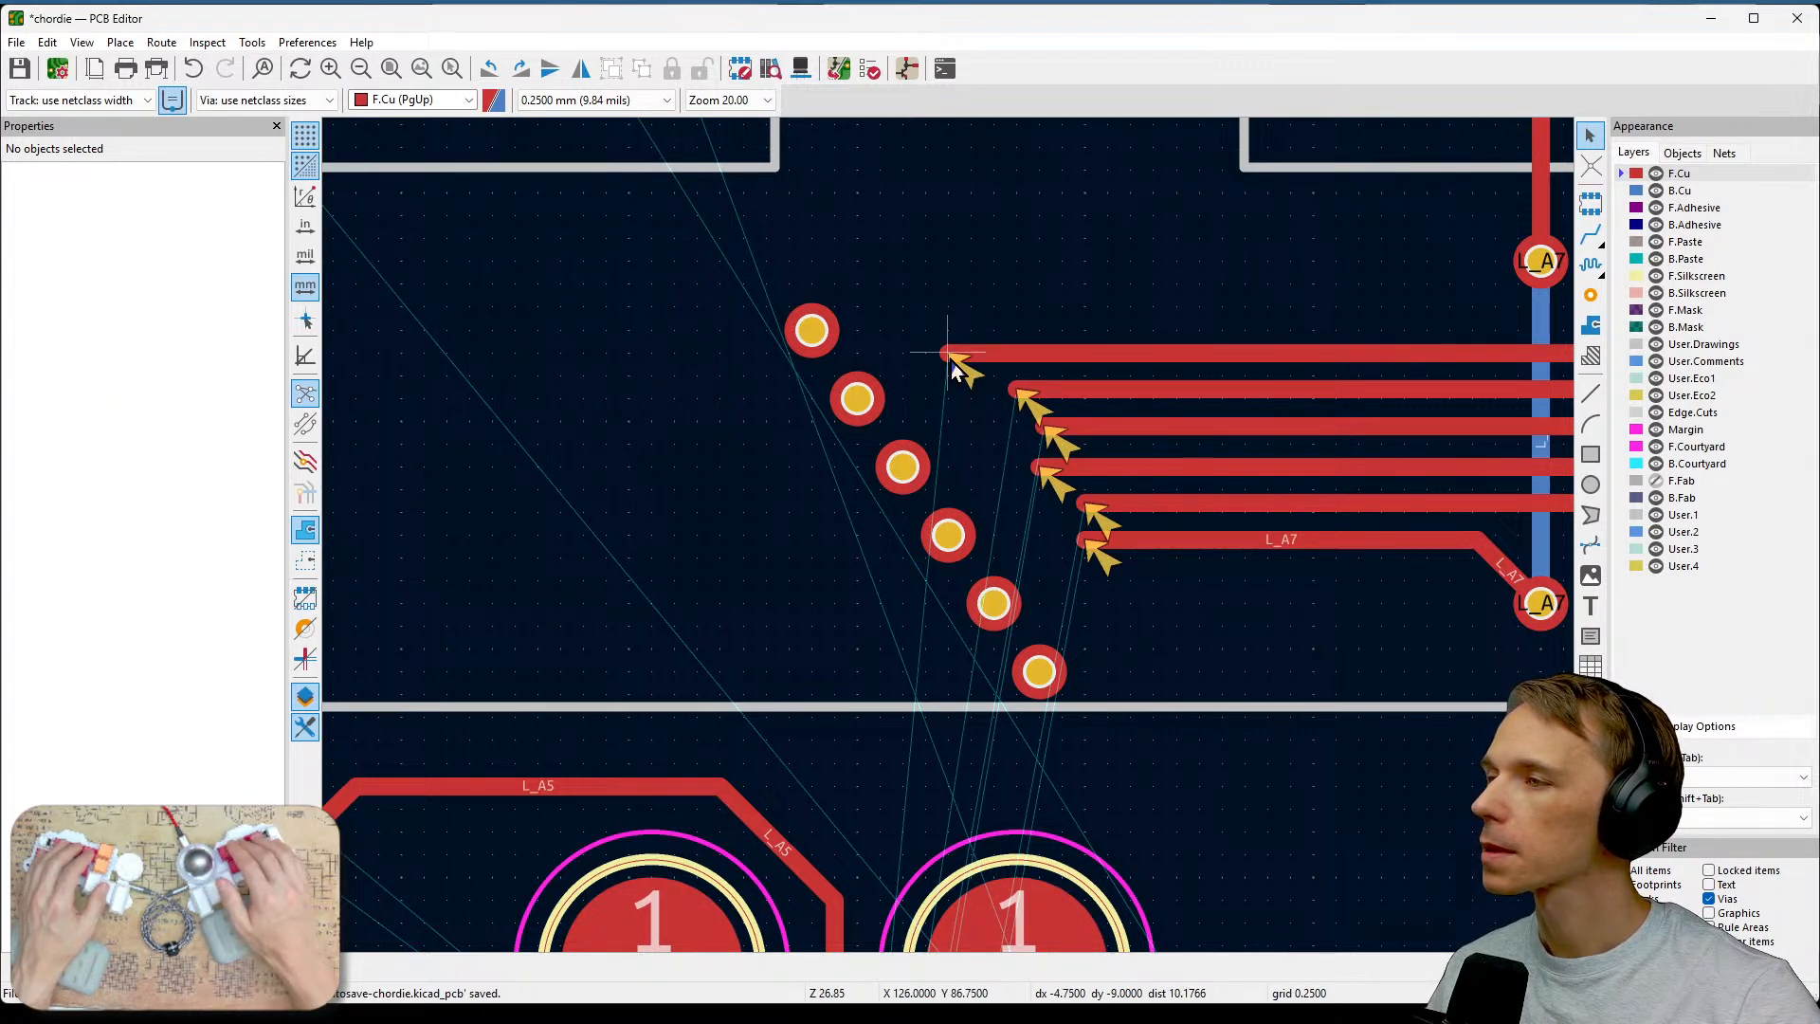
{"action": "key", "text": "x"}
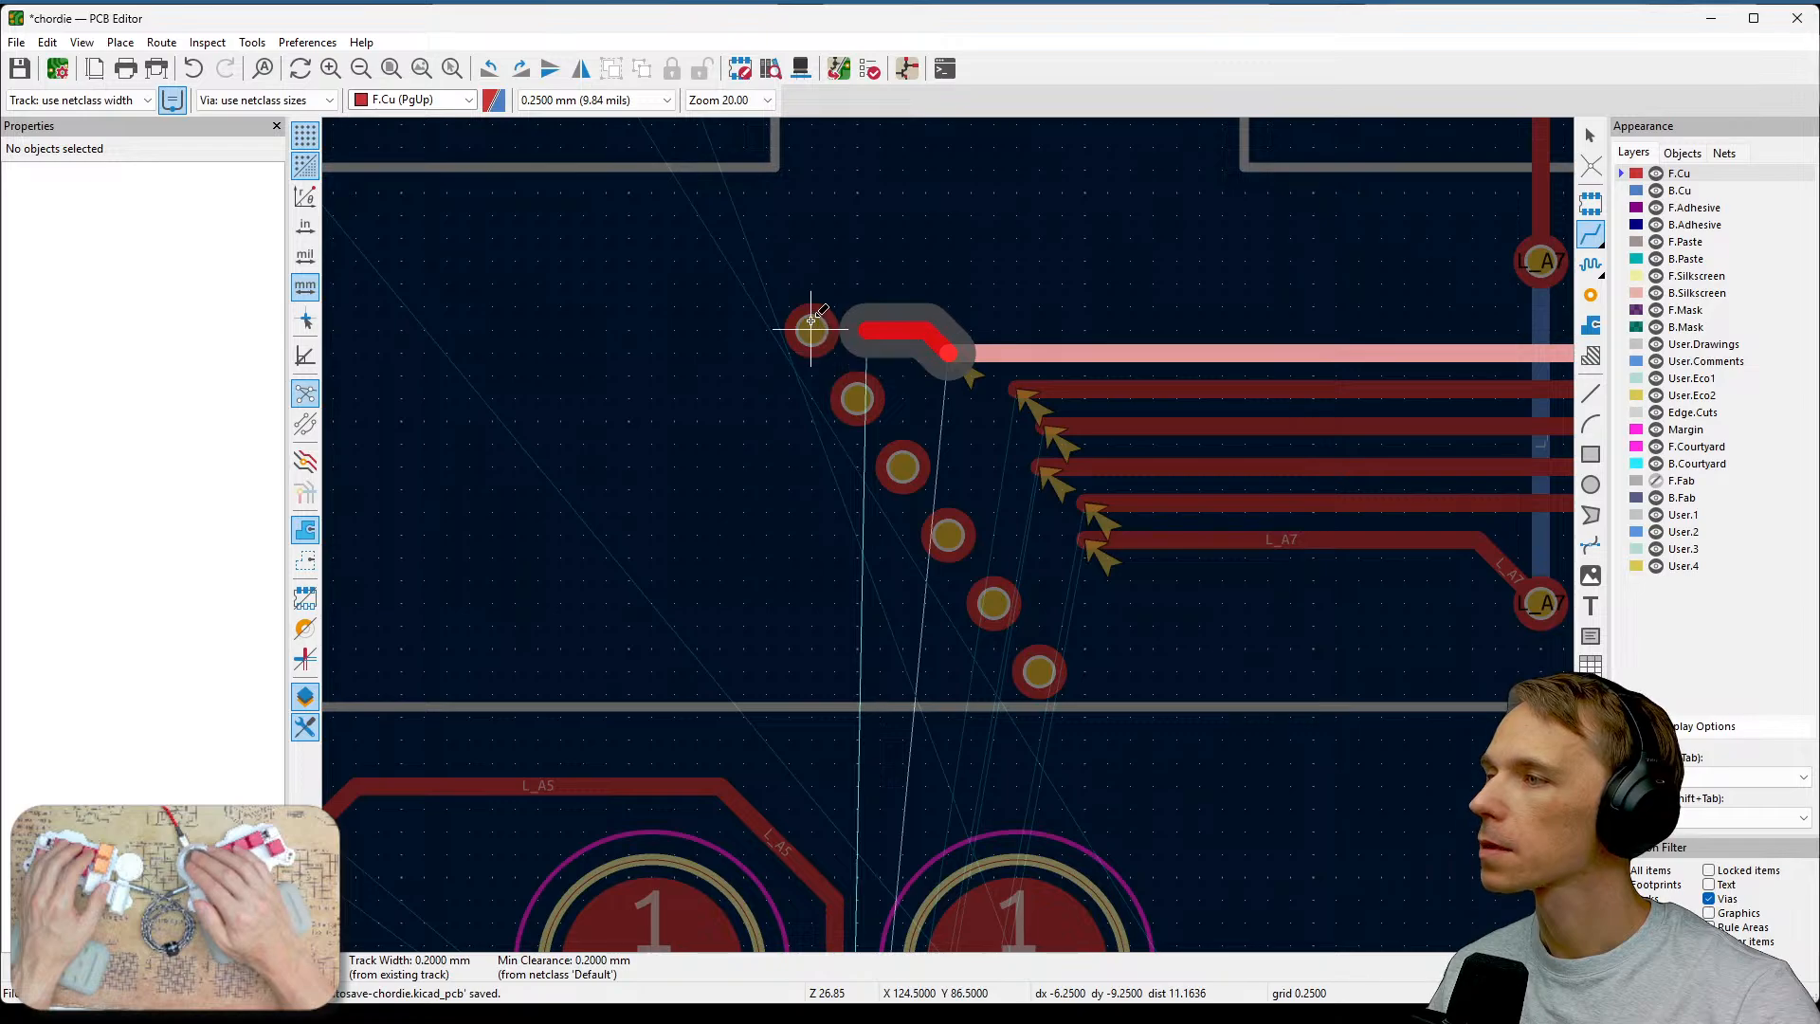
{"action": "key", "text": "Escape"}
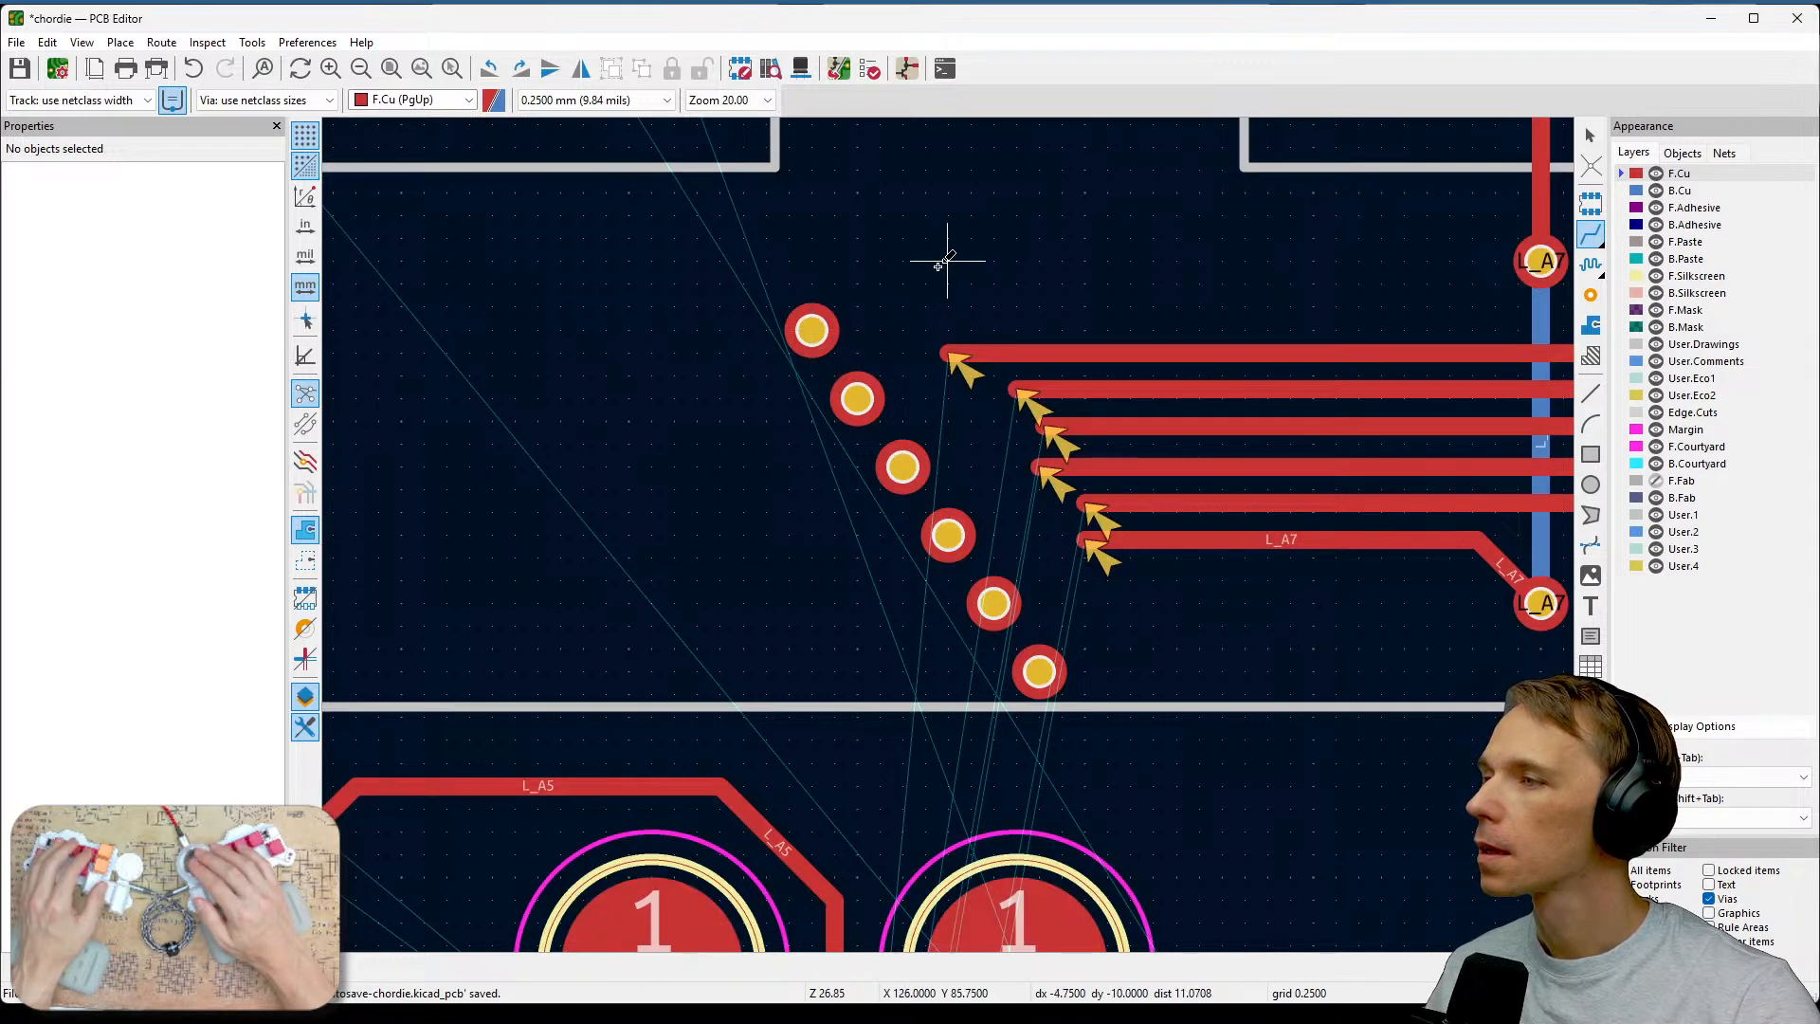
{"action": "key", "text": "Escape"}
Assign the net /L_A7 to the top via.
{"action": "scroll", "coordinate": [894, 343], "scroll_direction": "up", "scroll_amount": 2}
{"action": "left_click", "coordinate": [820, 536]}
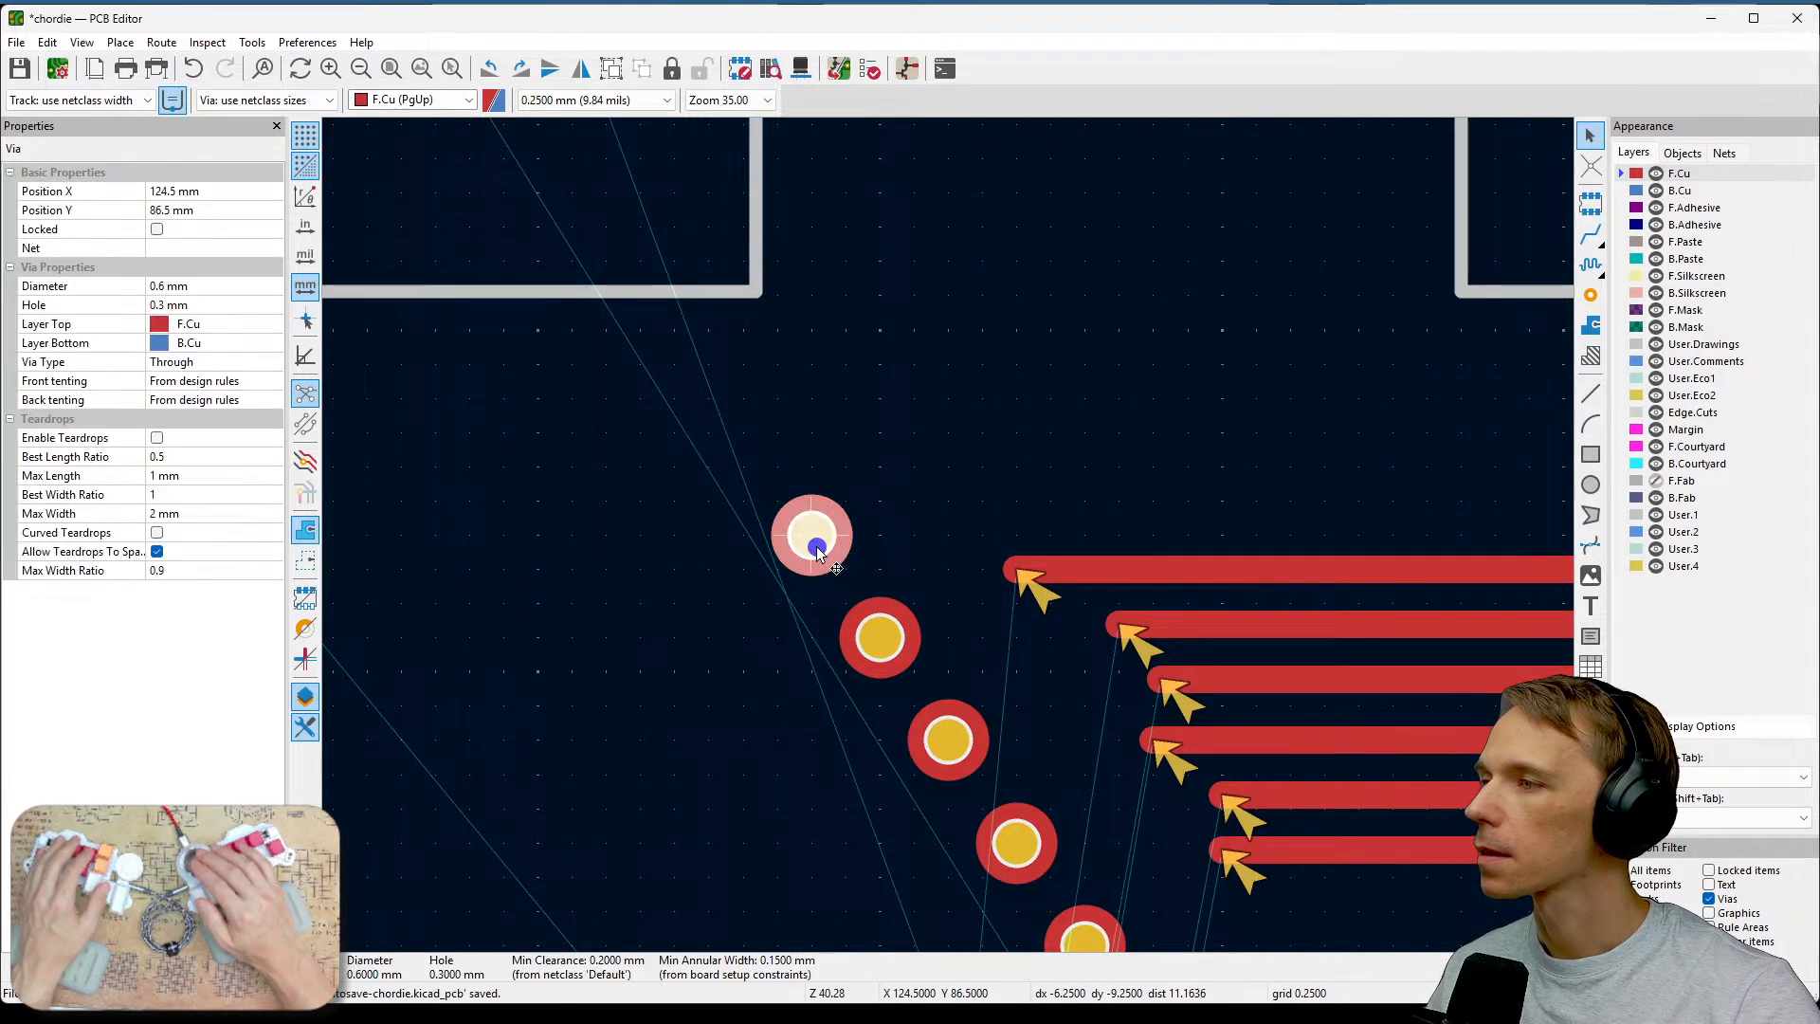
{"action": "left_click", "coordinate": [210, 248]}
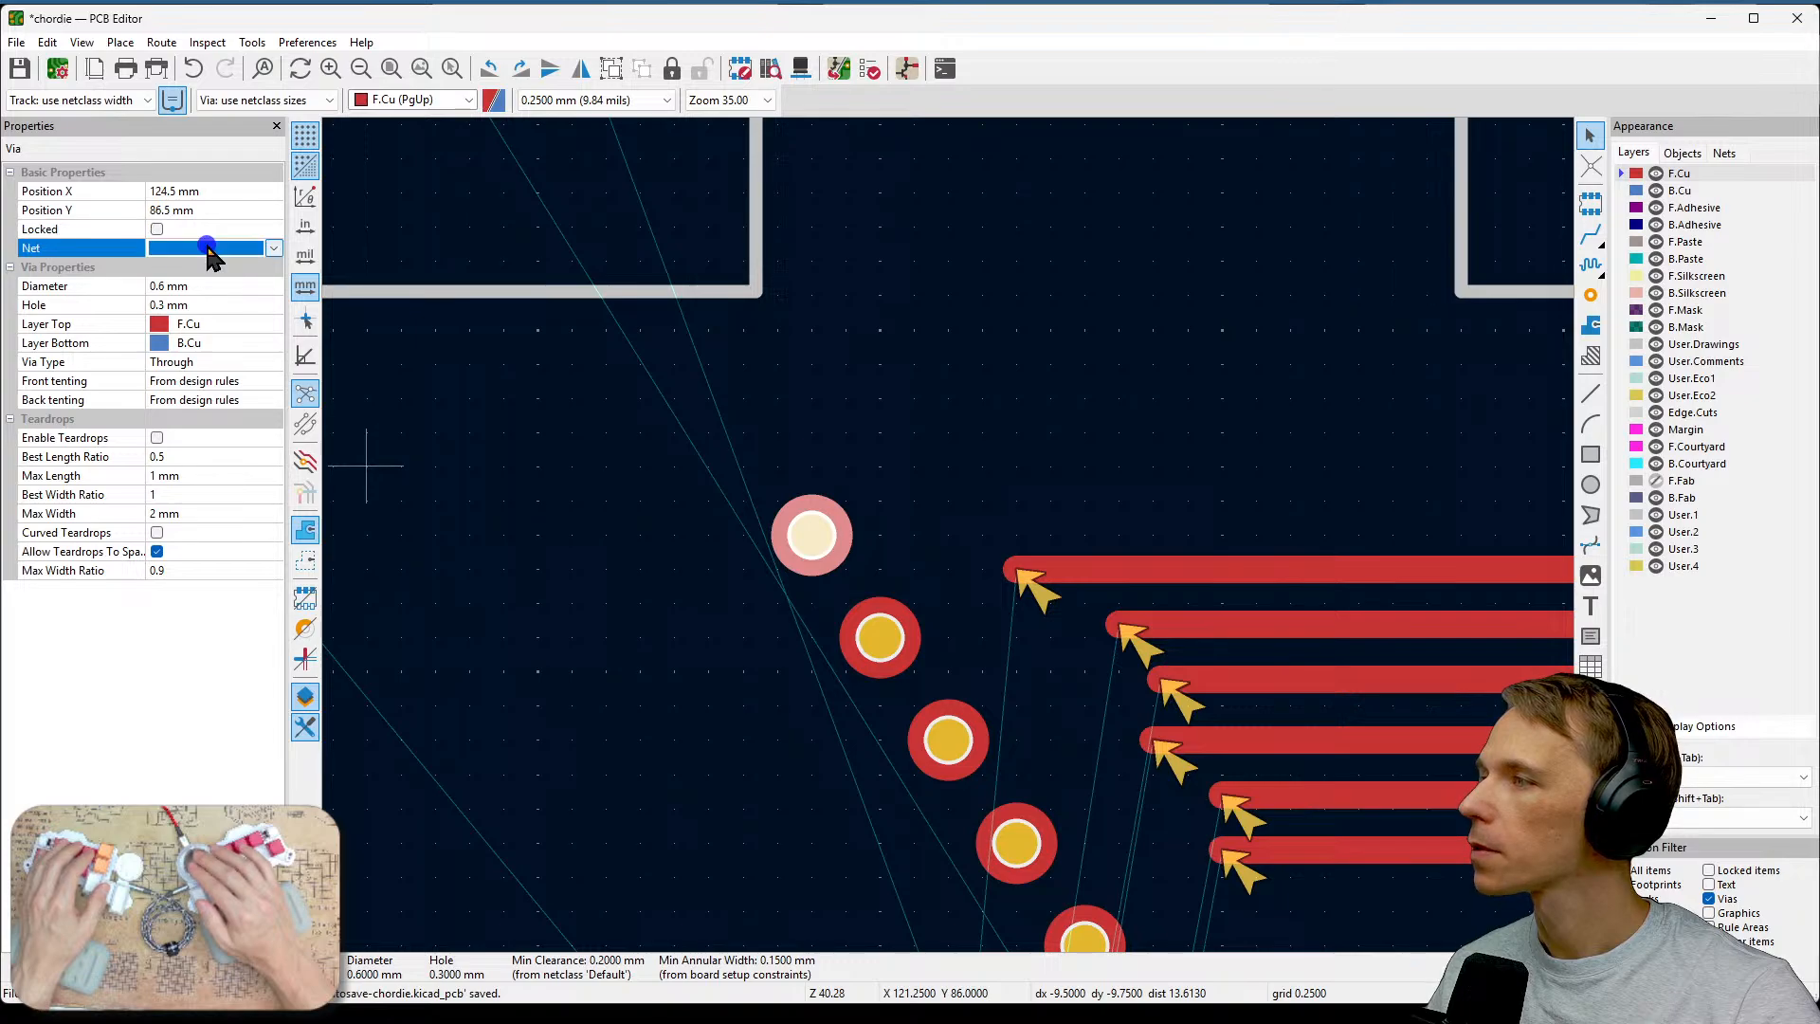
{"action": "left_click", "coordinate": [272, 250]}
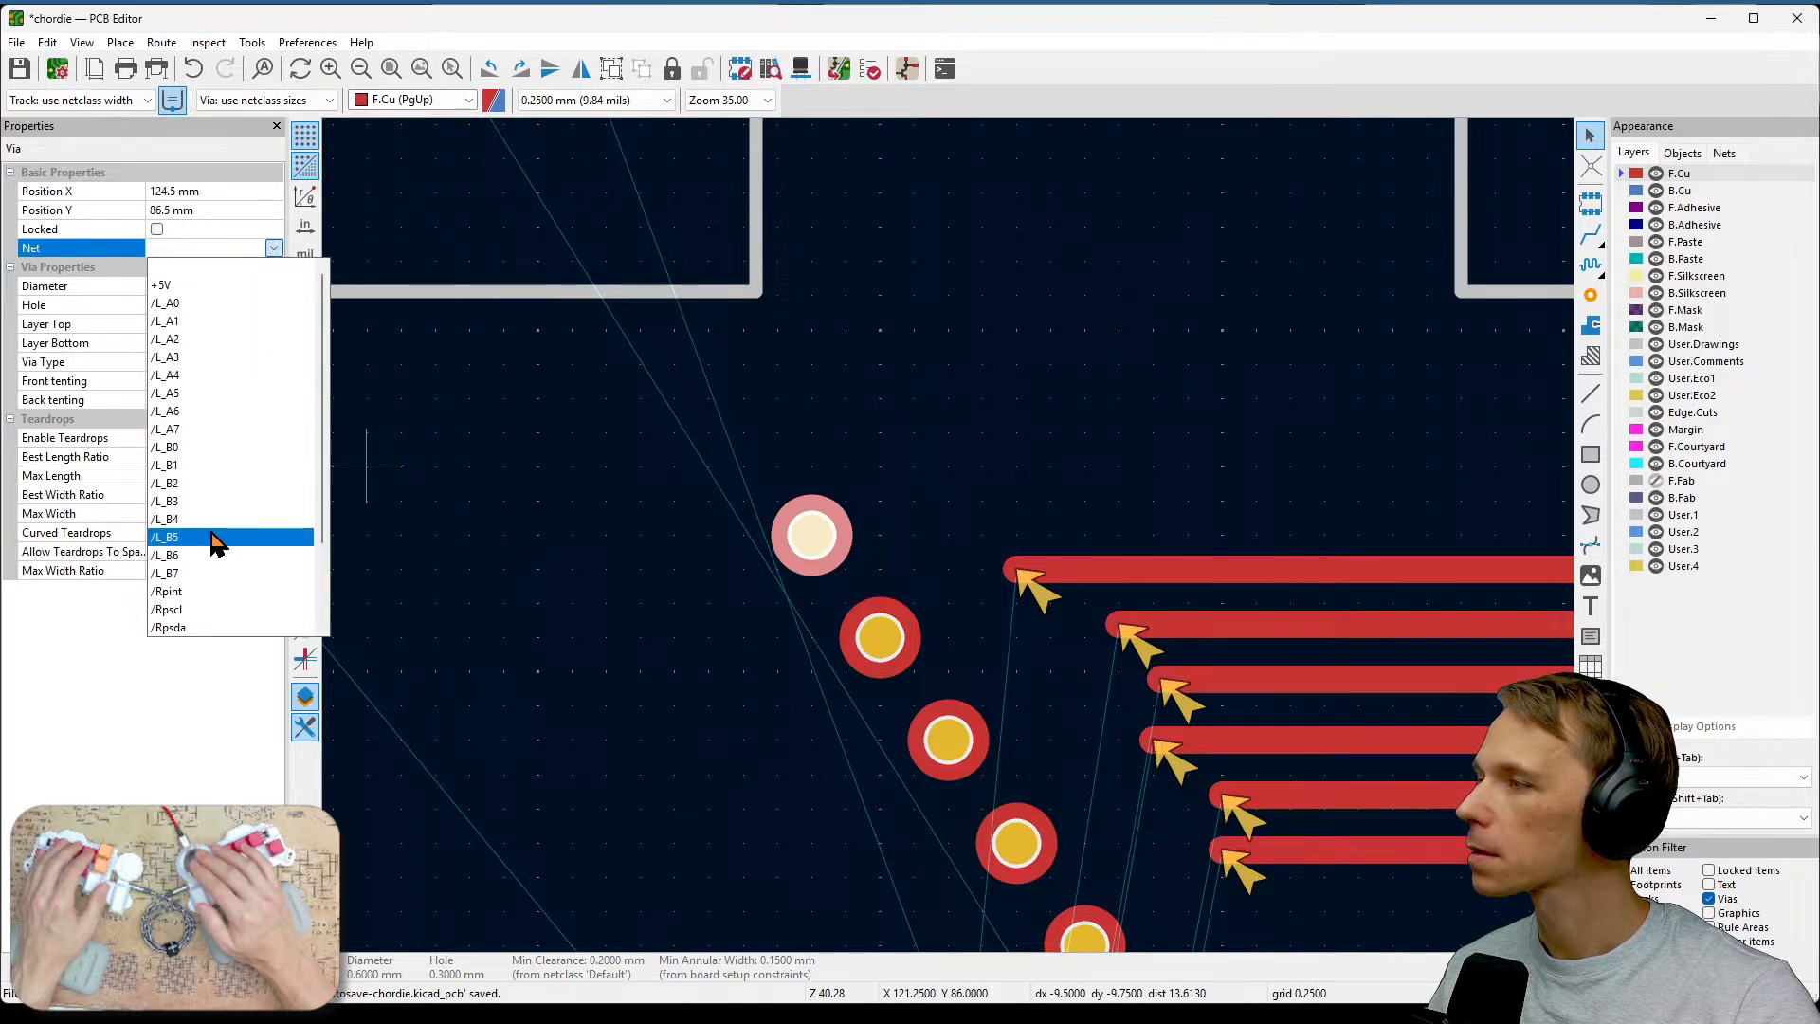
{"action": "left_click", "coordinate": [226, 431]}
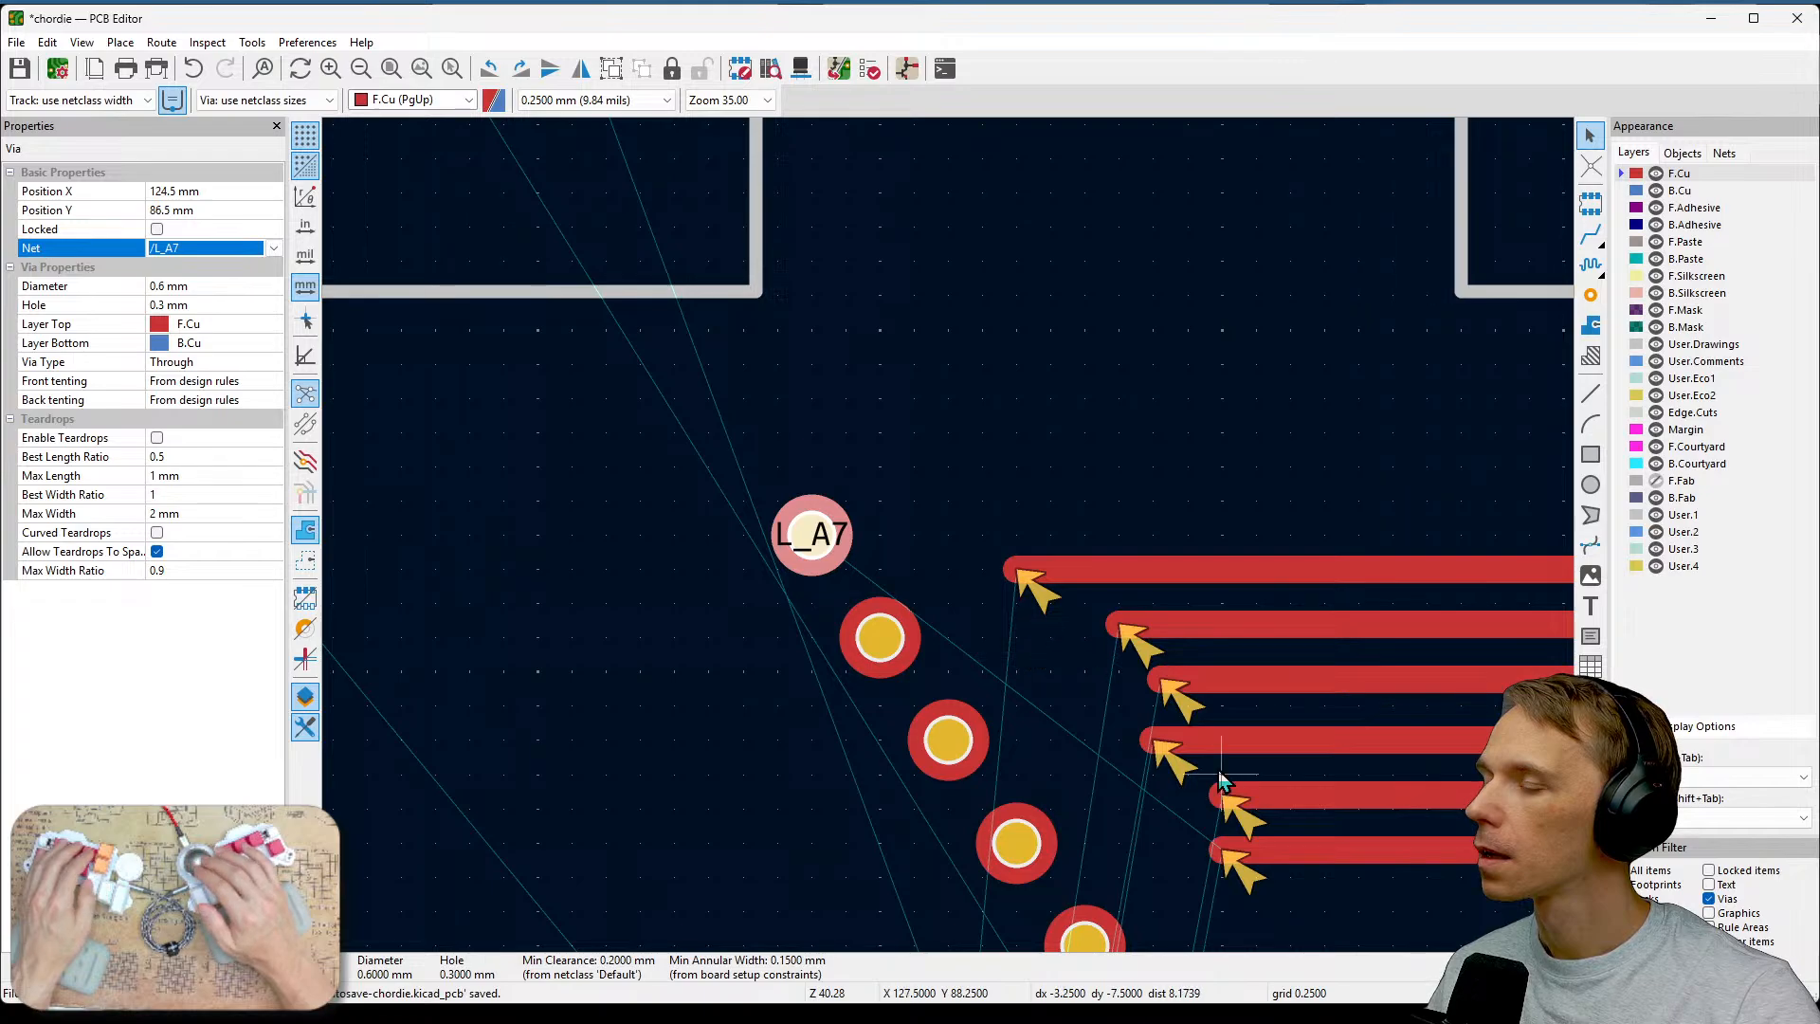
Change the top via's net to /L_A0.
{"action": "middle_click_drag", "start_coordinate": [1209, 910], "coordinate": [1146, 540]}
{"action": "scroll", "coordinate": [1146, 543], "scroll_direction": "down", "scroll_amount": 2}
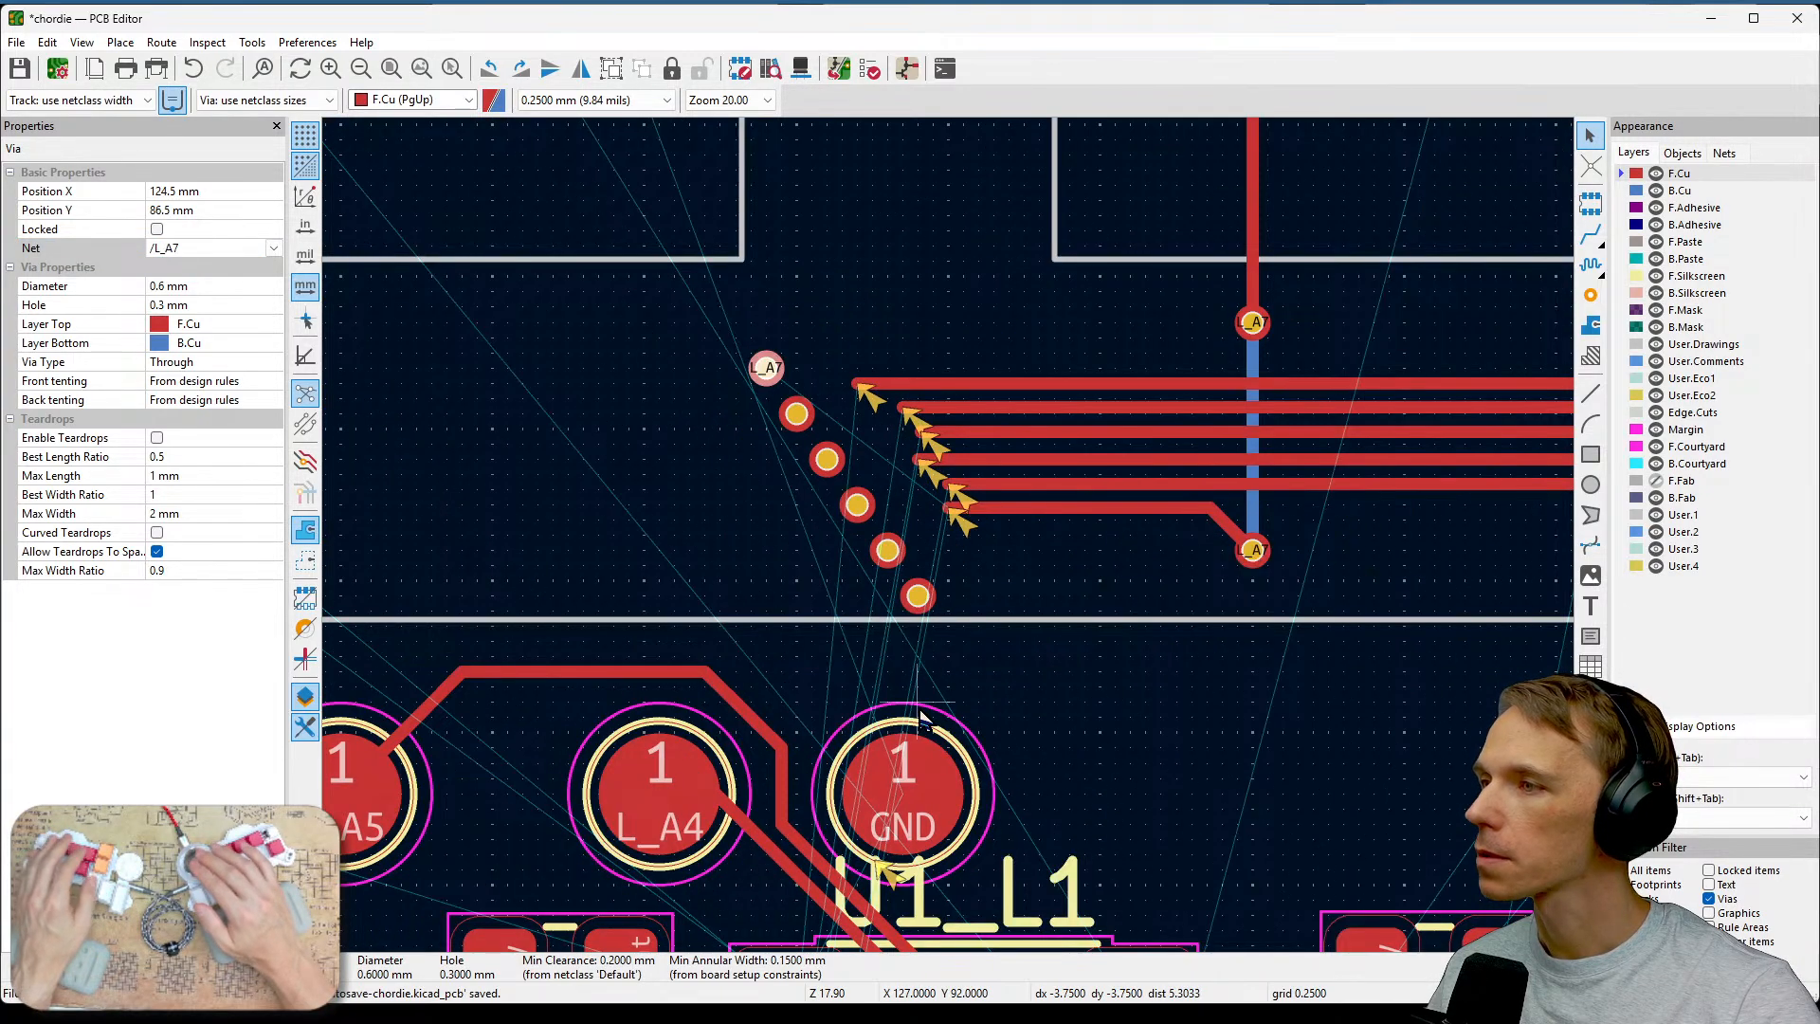
{"action": "scroll", "coordinate": [938, 839], "scroll_direction": "up", "scroll_amount": 1}
{"action": "middle_click_drag", "start_coordinate": [992, 315], "coordinate": [1014, 754]}
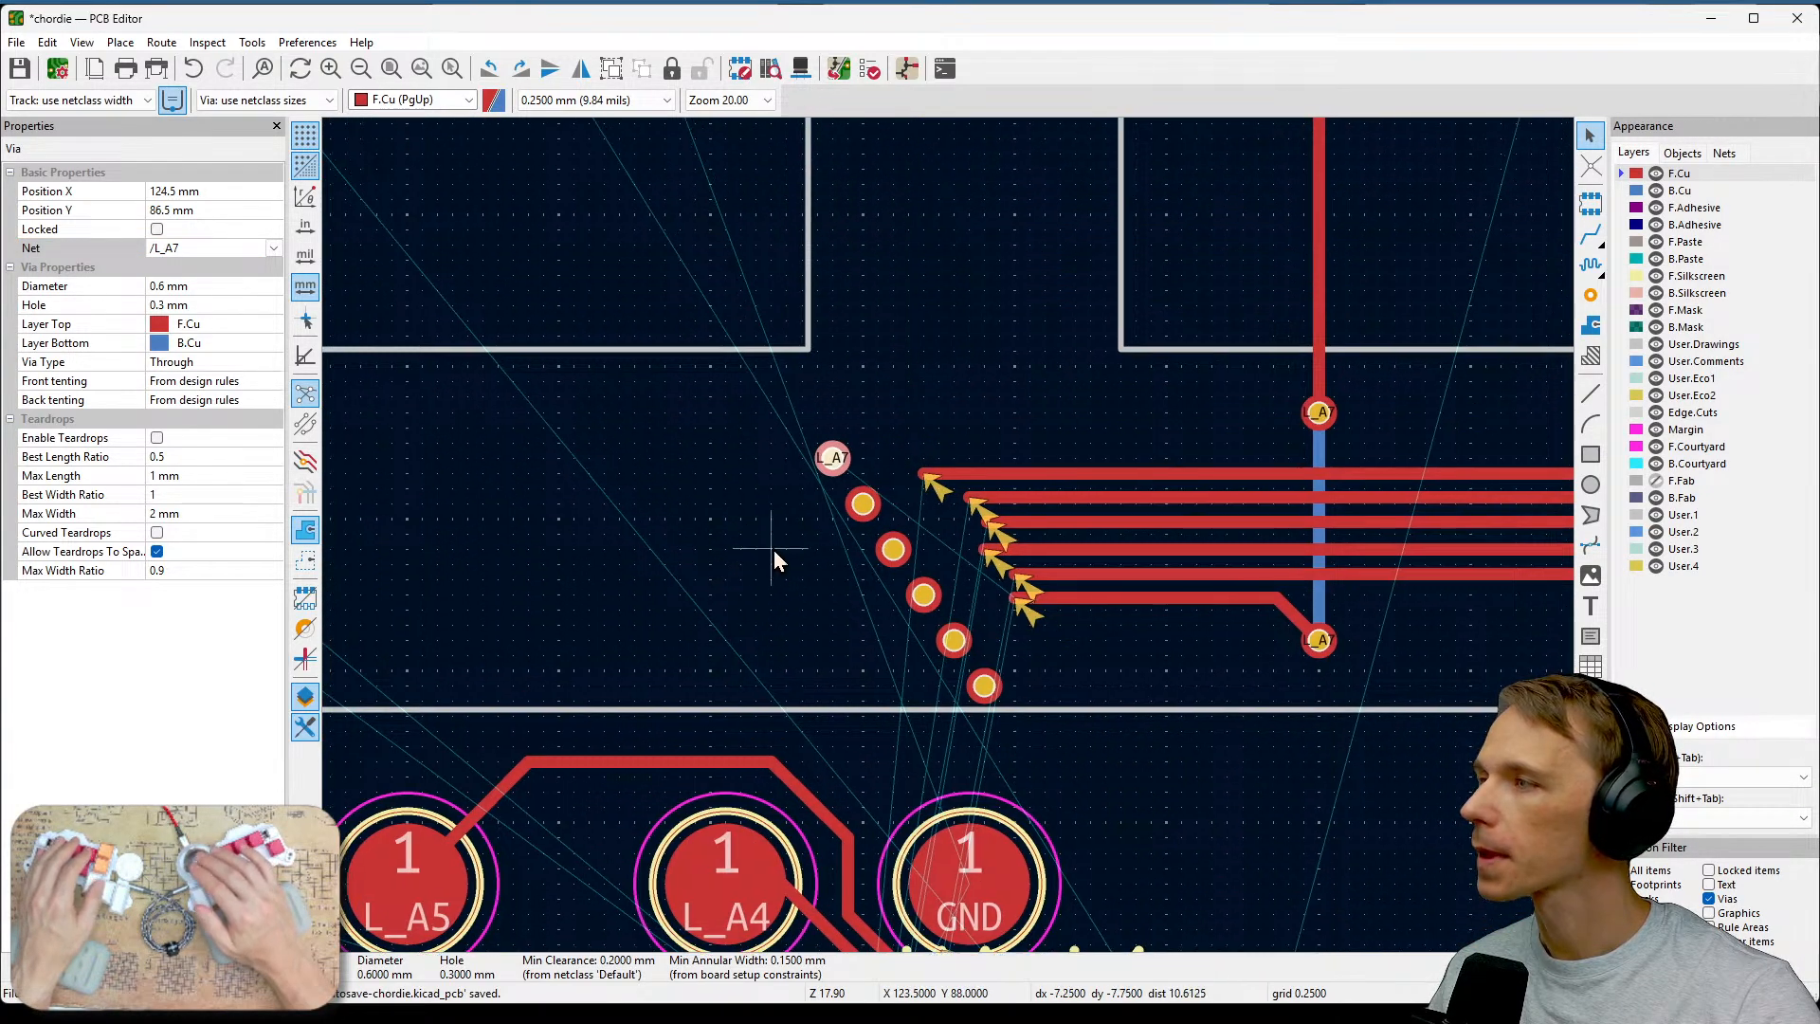
{"action": "left_click", "coordinate": [273, 247]}
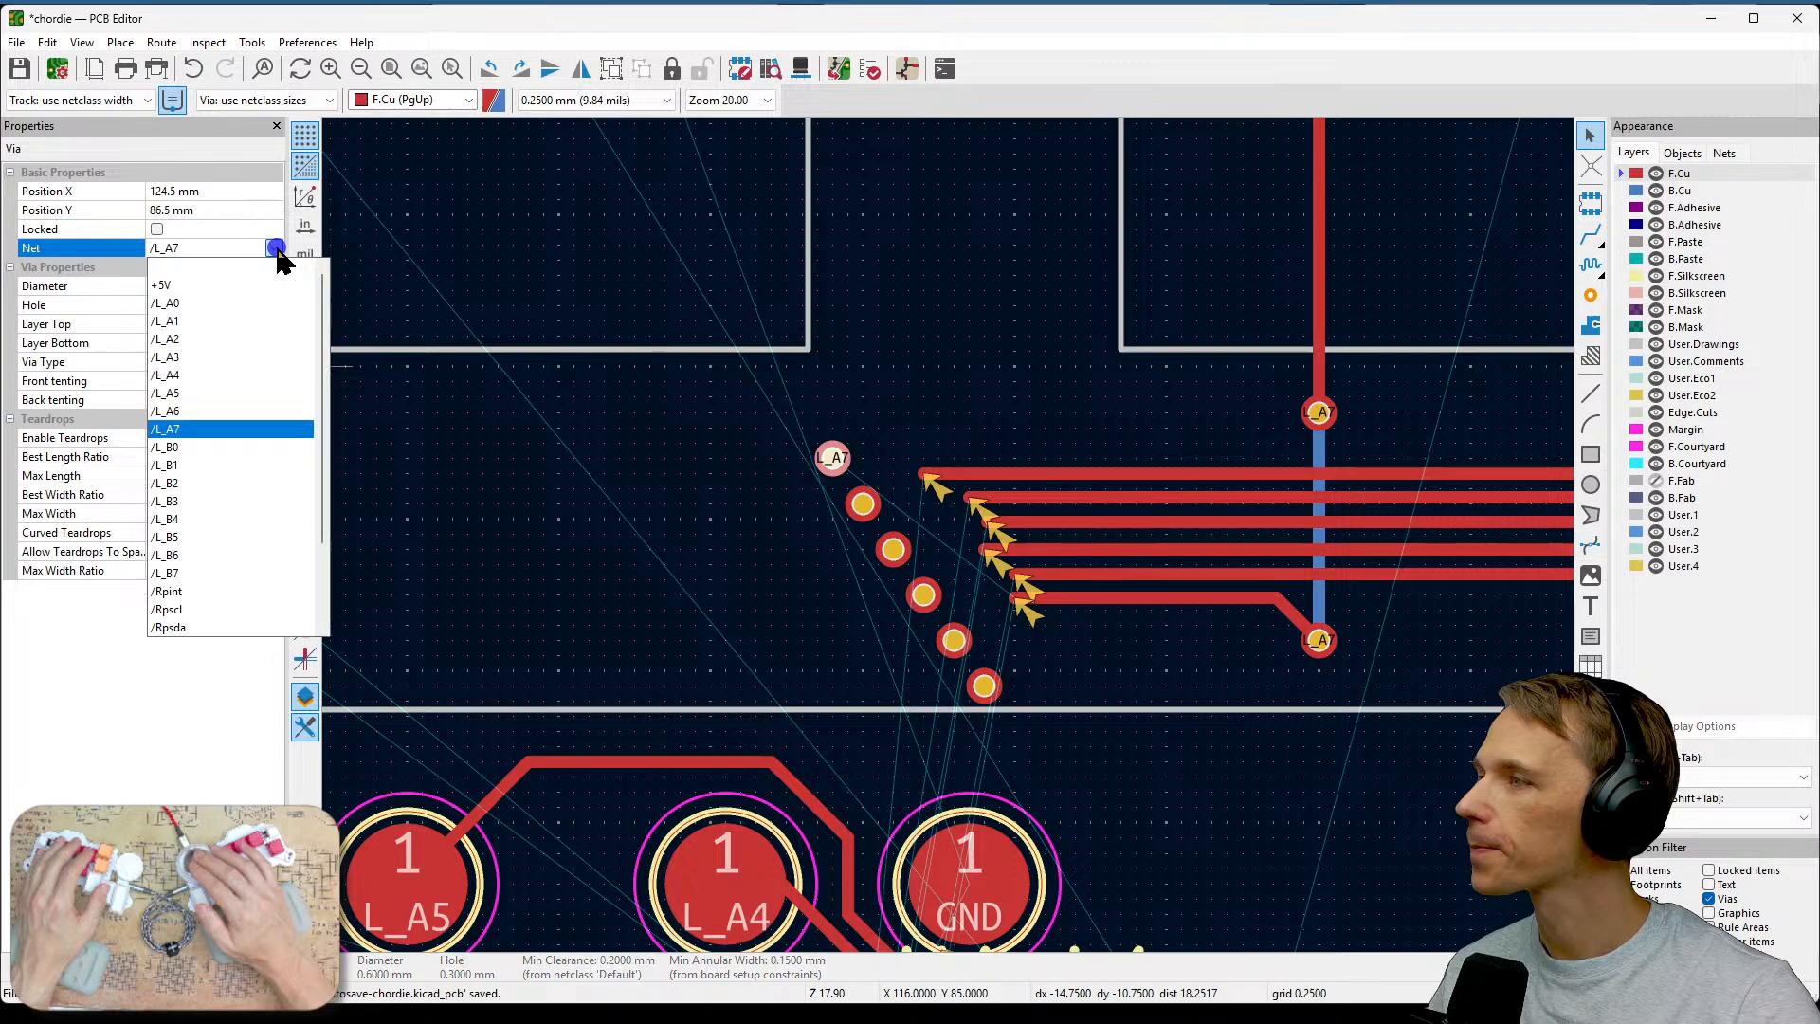
{"action": "left_click", "coordinate": [246, 309]}
Assign the net /L_A1 to the second via in the diagonal.
{"action": "left_click", "coordinate": [865, 505]}
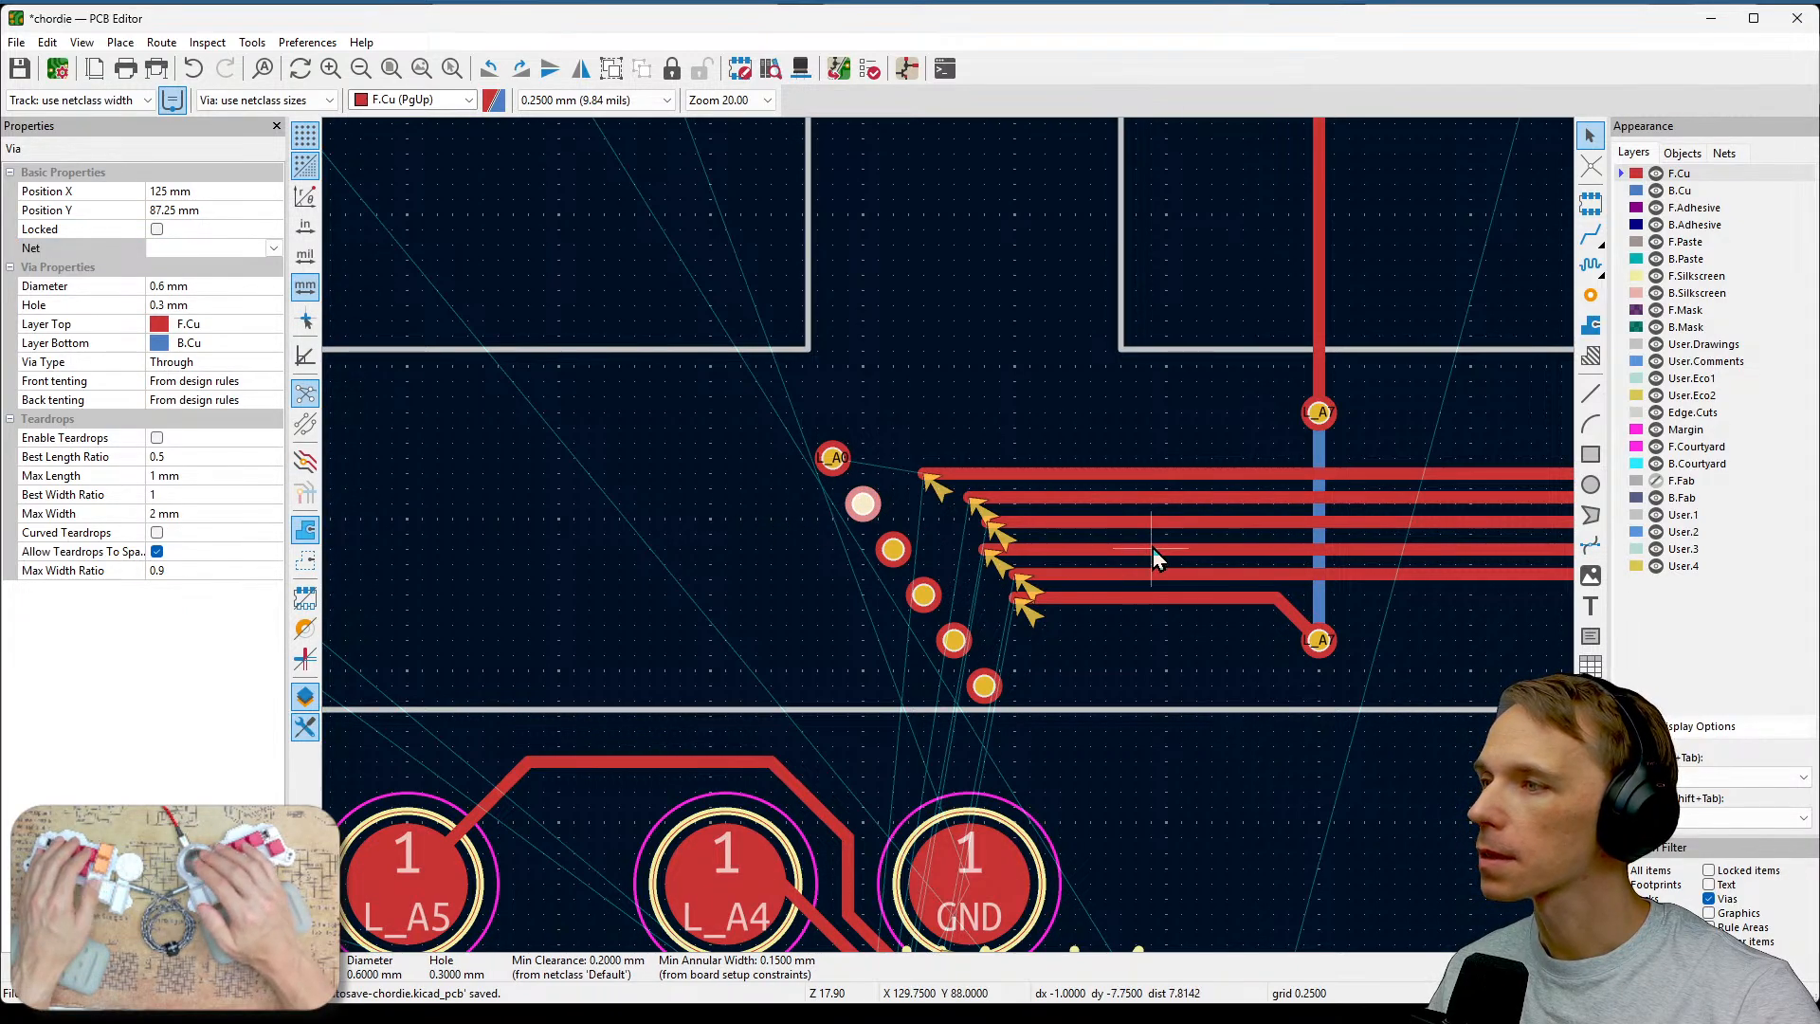
{"action": "middle_click_drag", "start_coordinate": [1152, 548], "coordinate": [935, 519]}
{"action": "scroll", "coordinate": [889, 531], "scroll_direction": "up", "scroll_amount": 1}
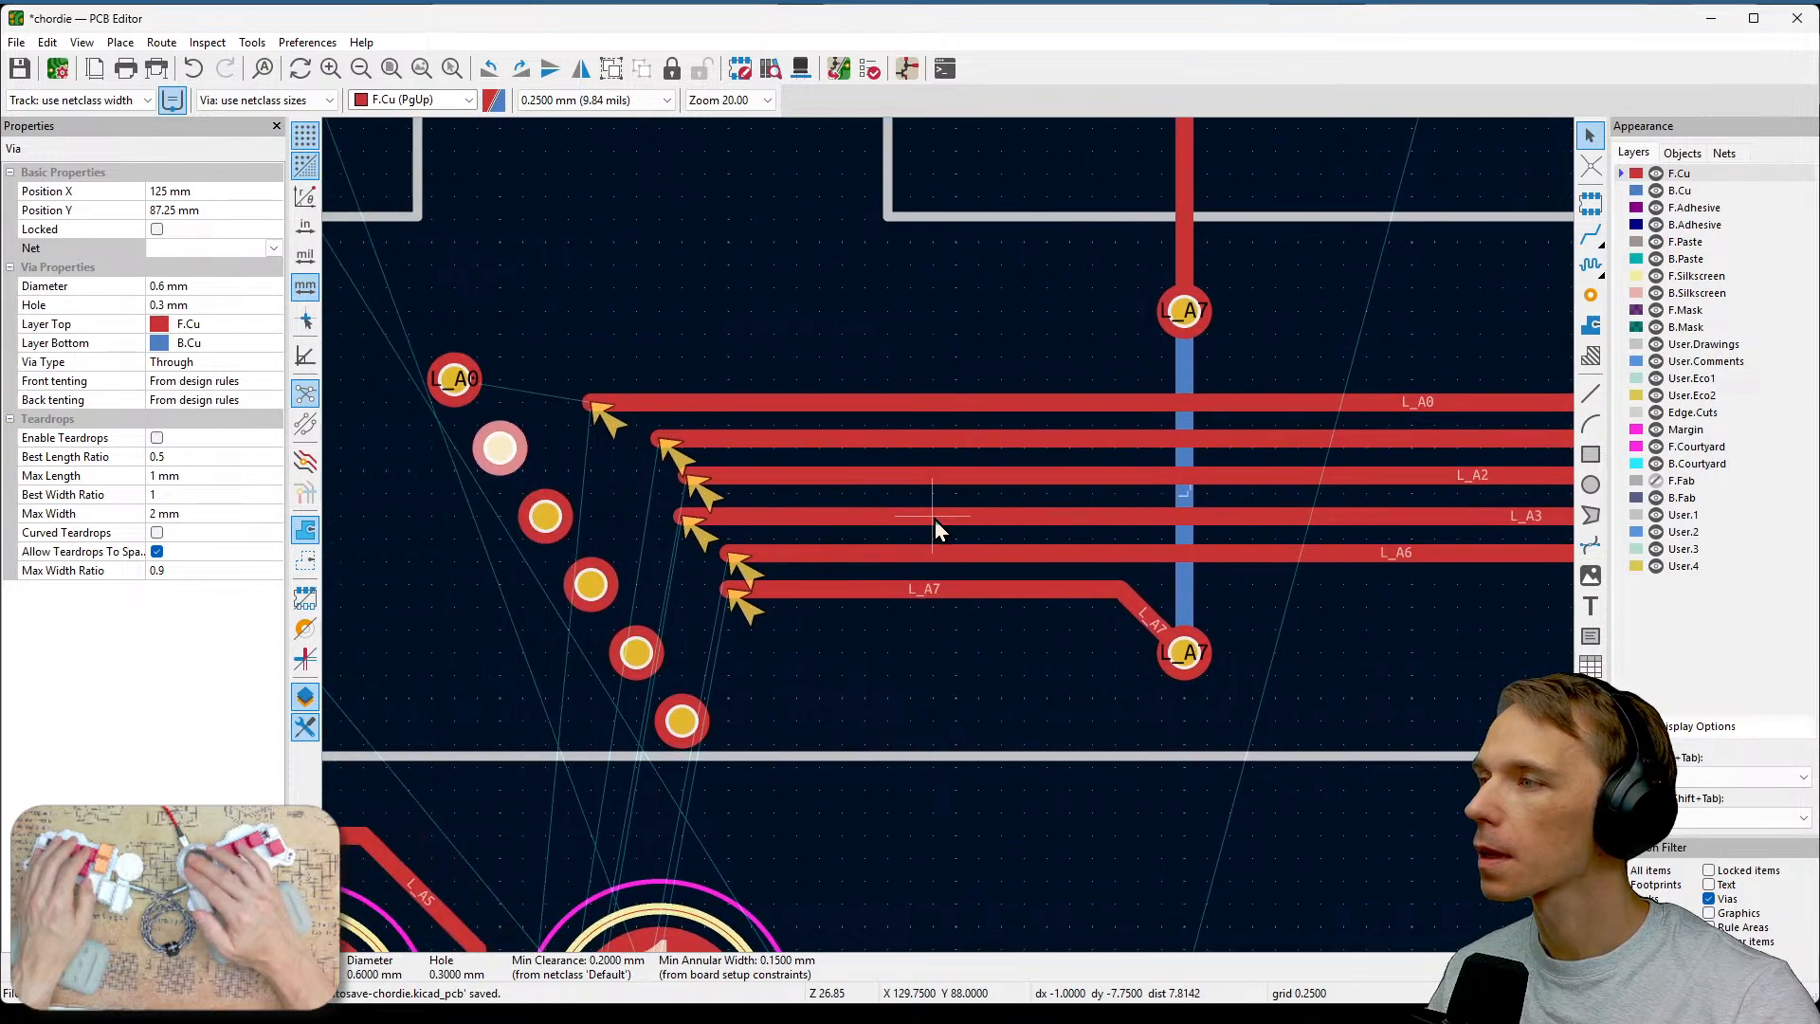
{"action": "left_click", "coordinate": [271, 248]}
{"action": "left_click", "coordinate": [230, 316]}
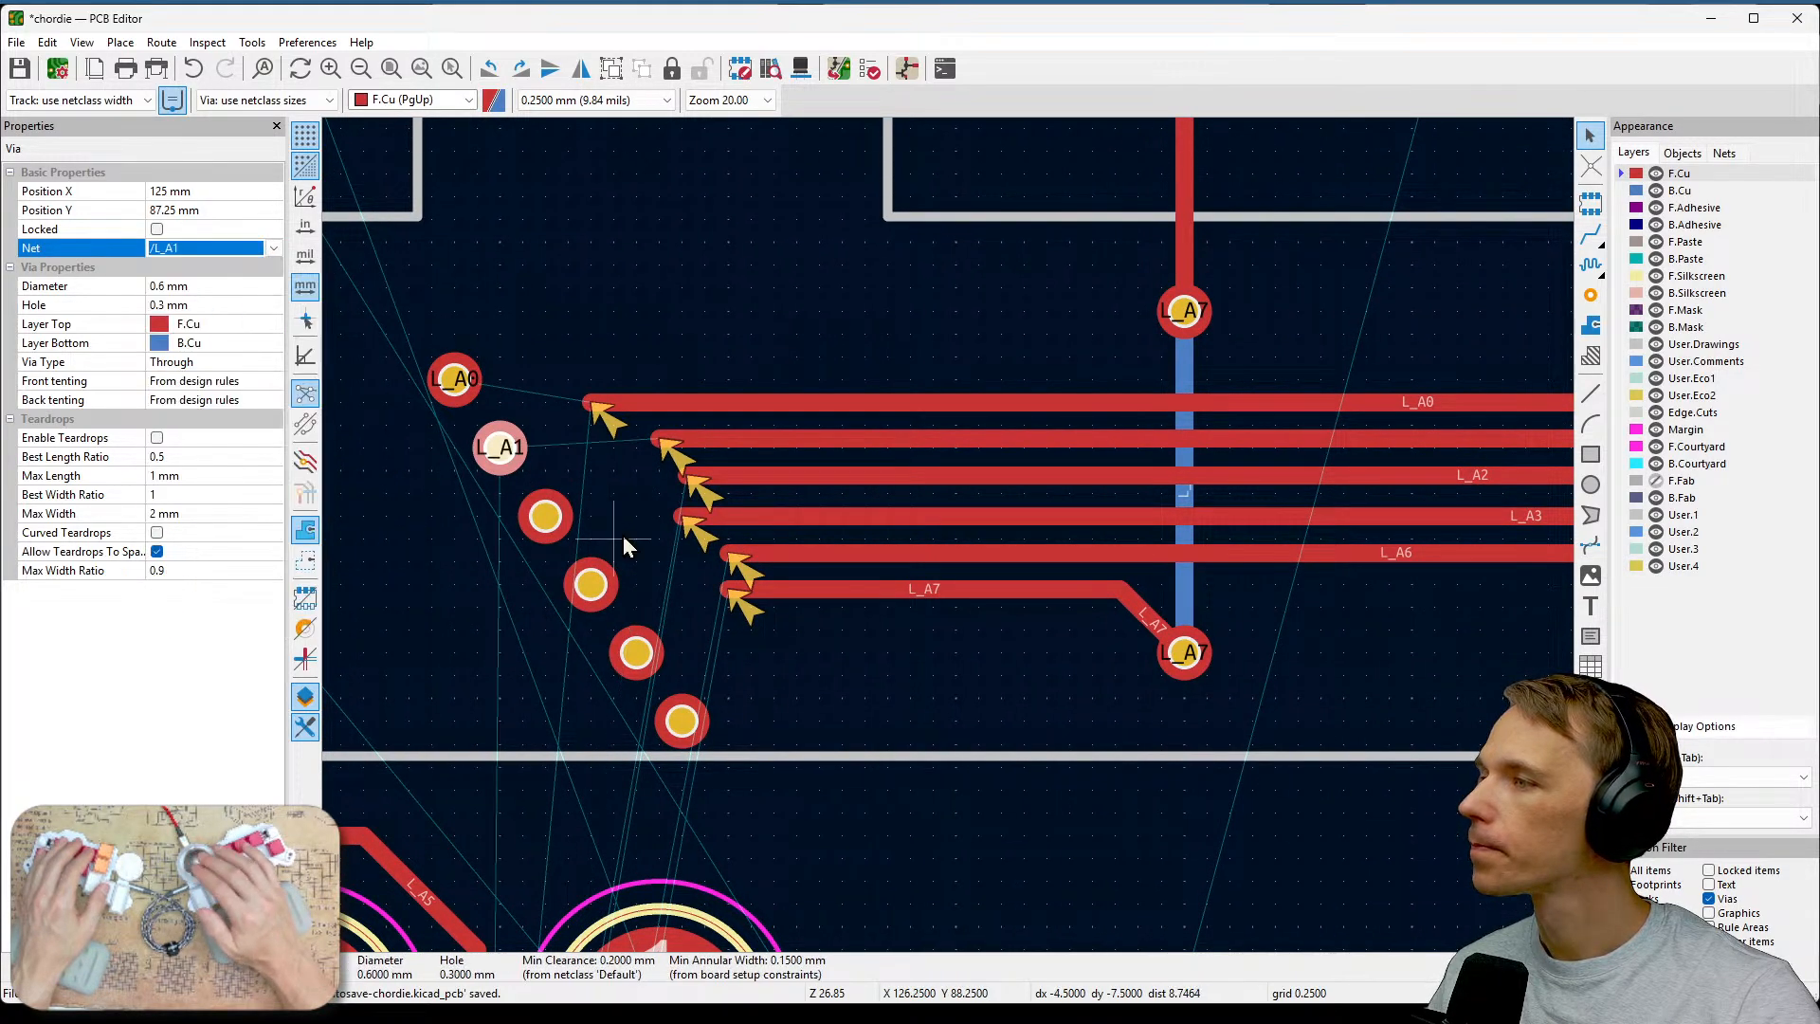
Assign nets /L_A2 and /L_A3 to the third and fourth vias.
{"action": "left_click", "coordinate": [545, 515]}
{"action": "left_click", "coordinate": [273, 248]}
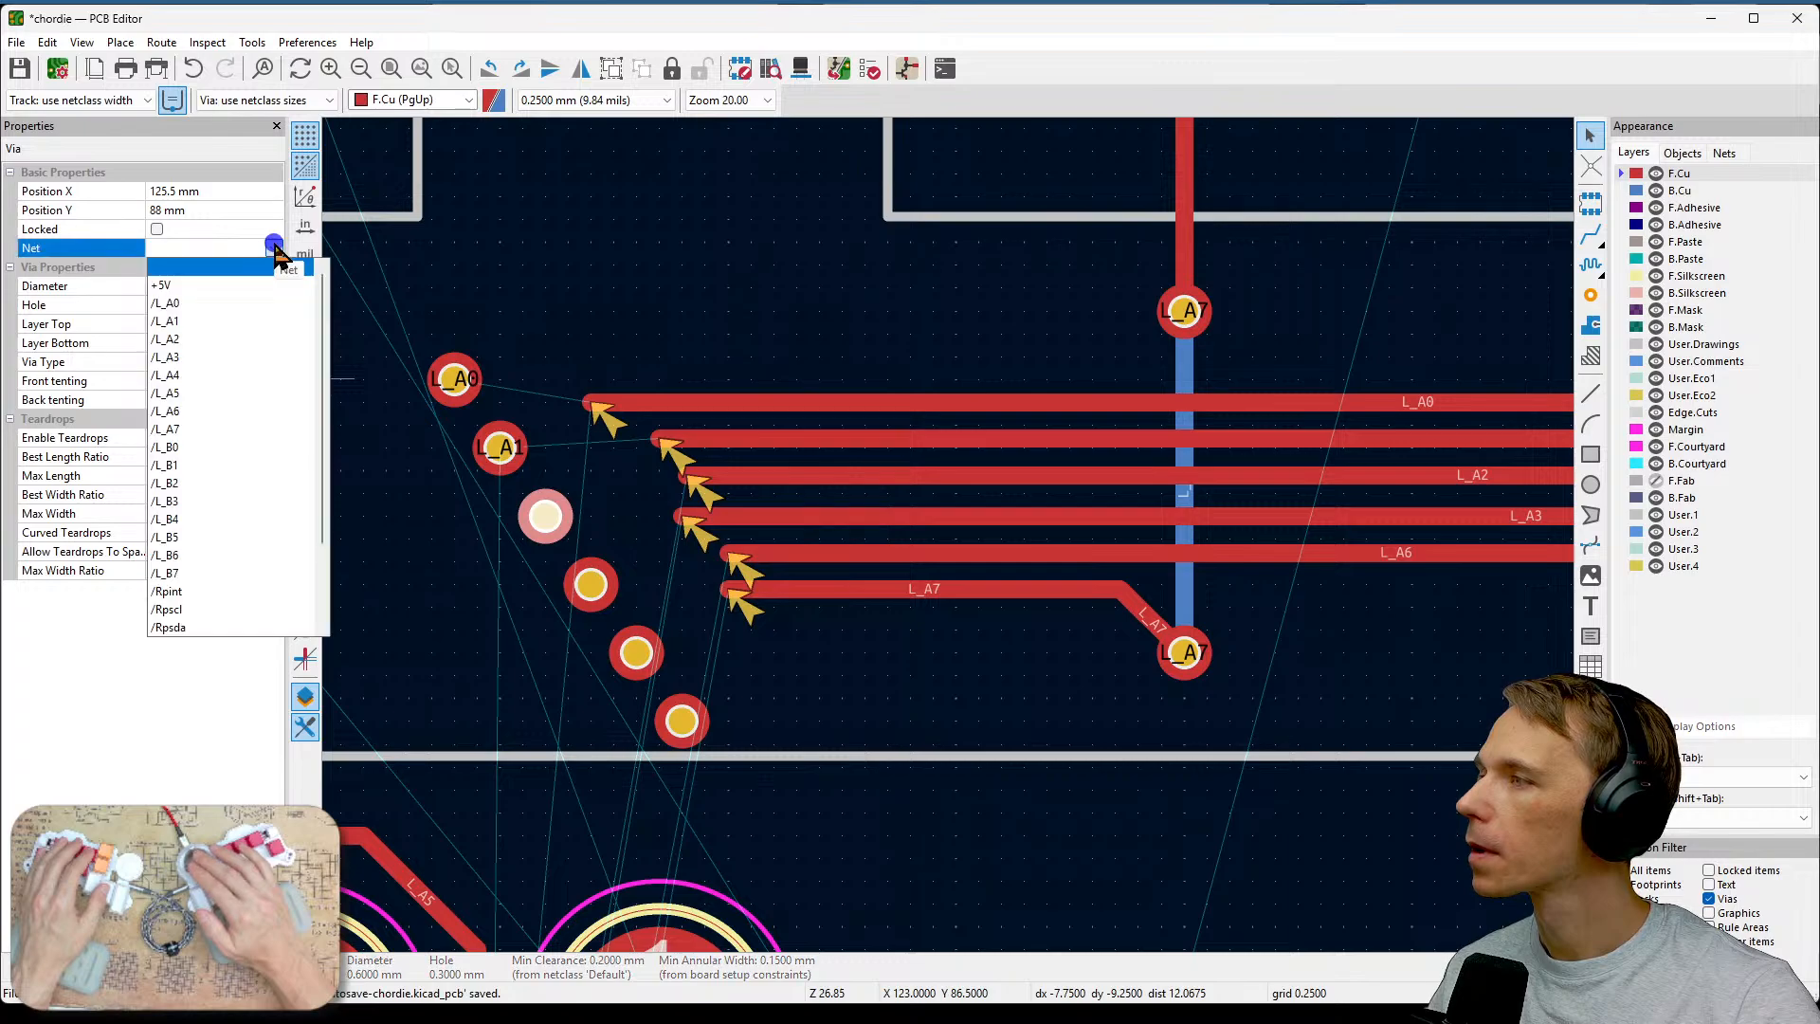
{"action": "left_click", "coordinate": [206, 339]}
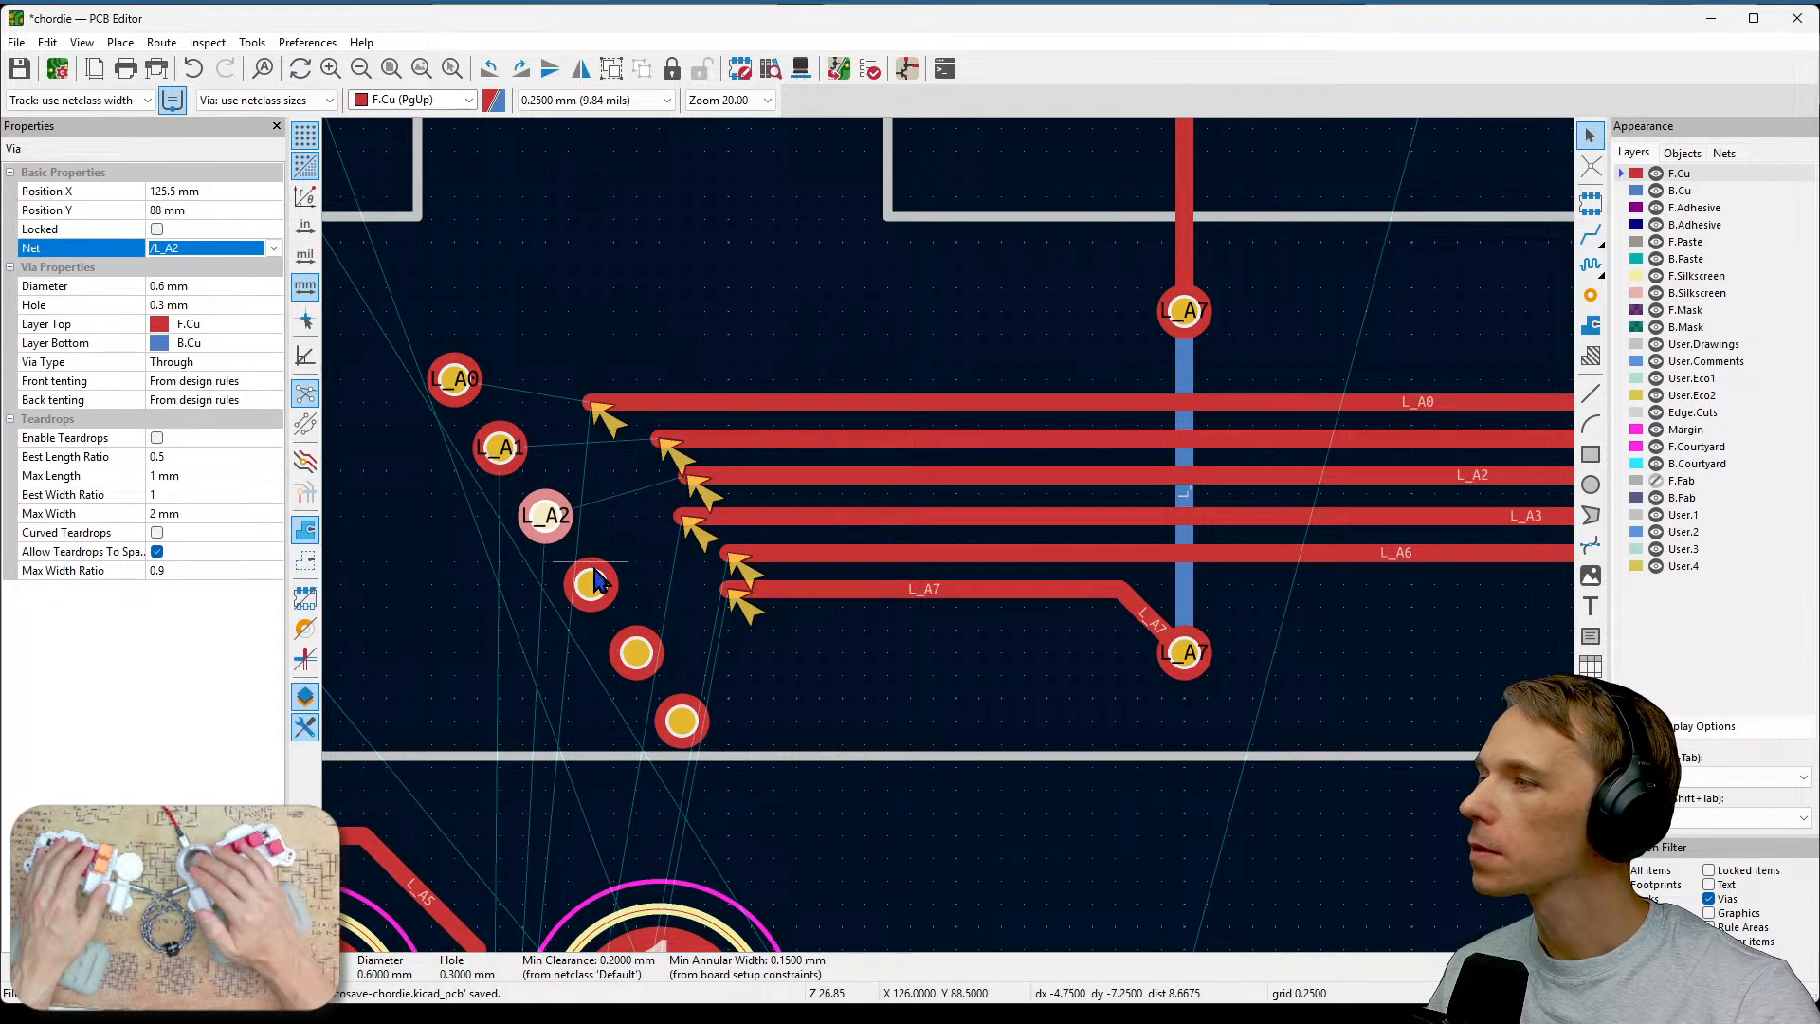
{"action": "left_click", "coordinate": [592, 581]}
{"action": "left_click", "coordinate": [273, 249]}
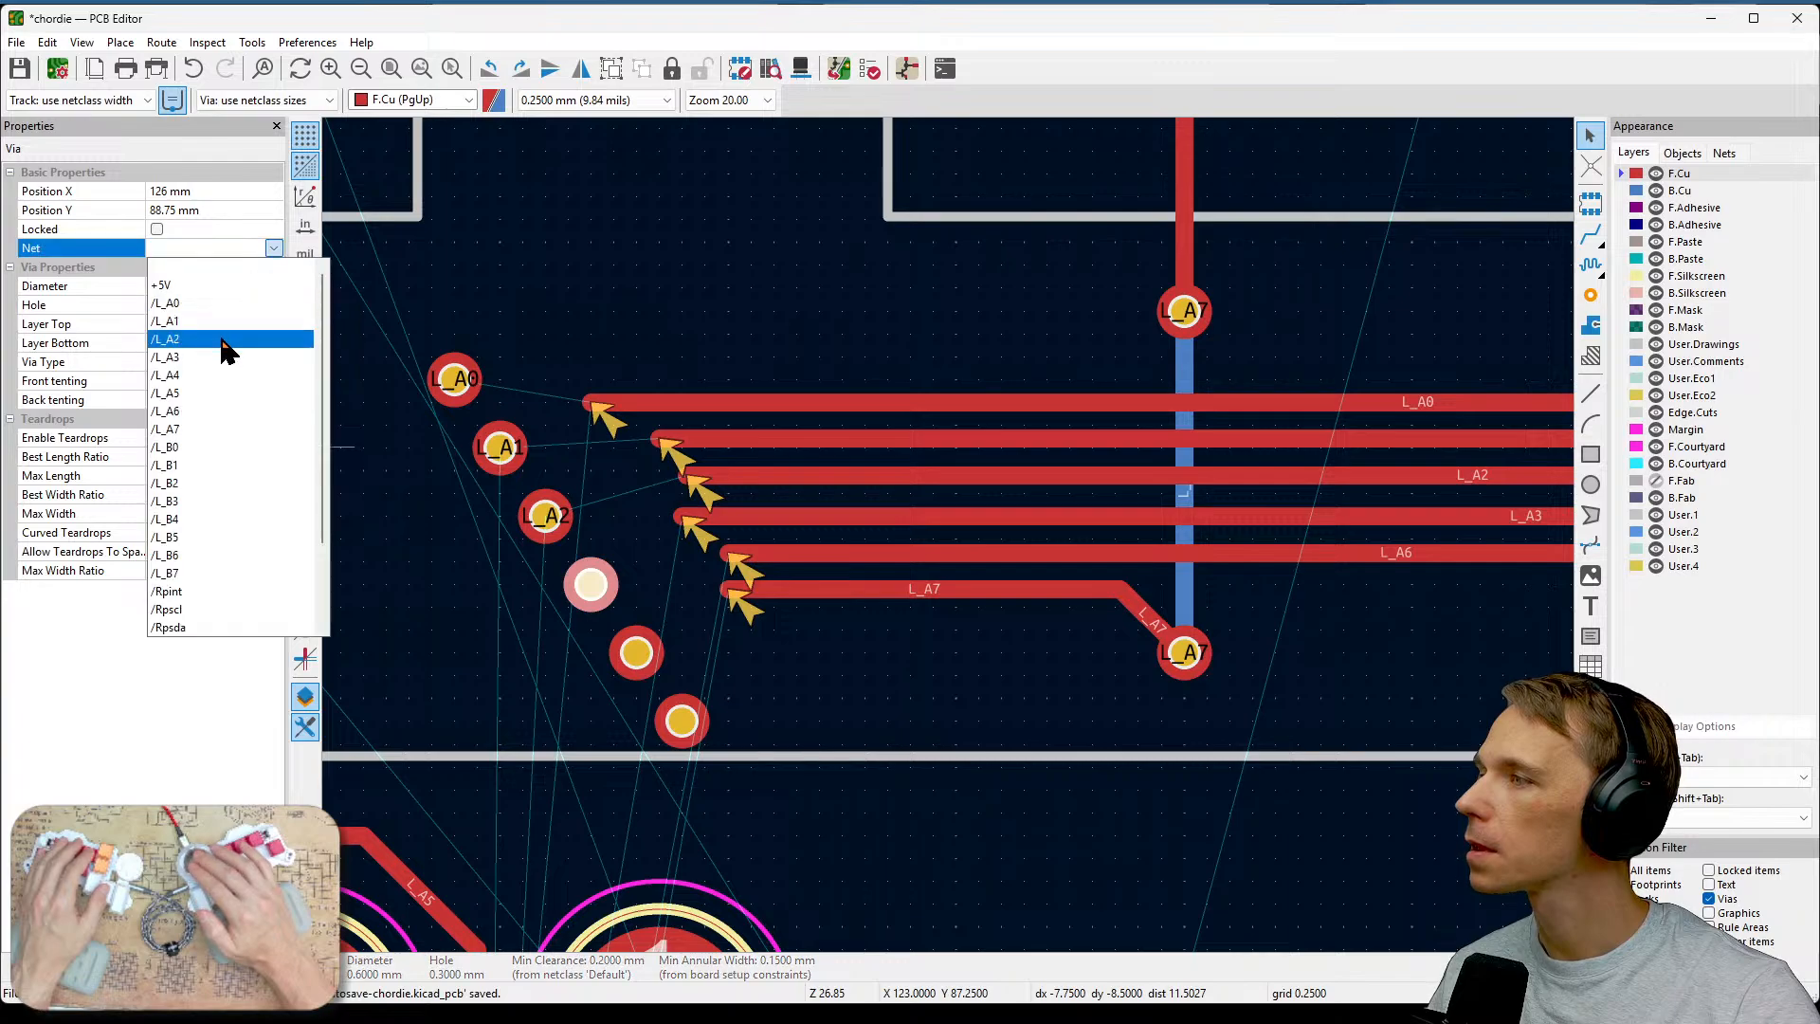
{"action": "left_click", "coordinate": [223, 358]}
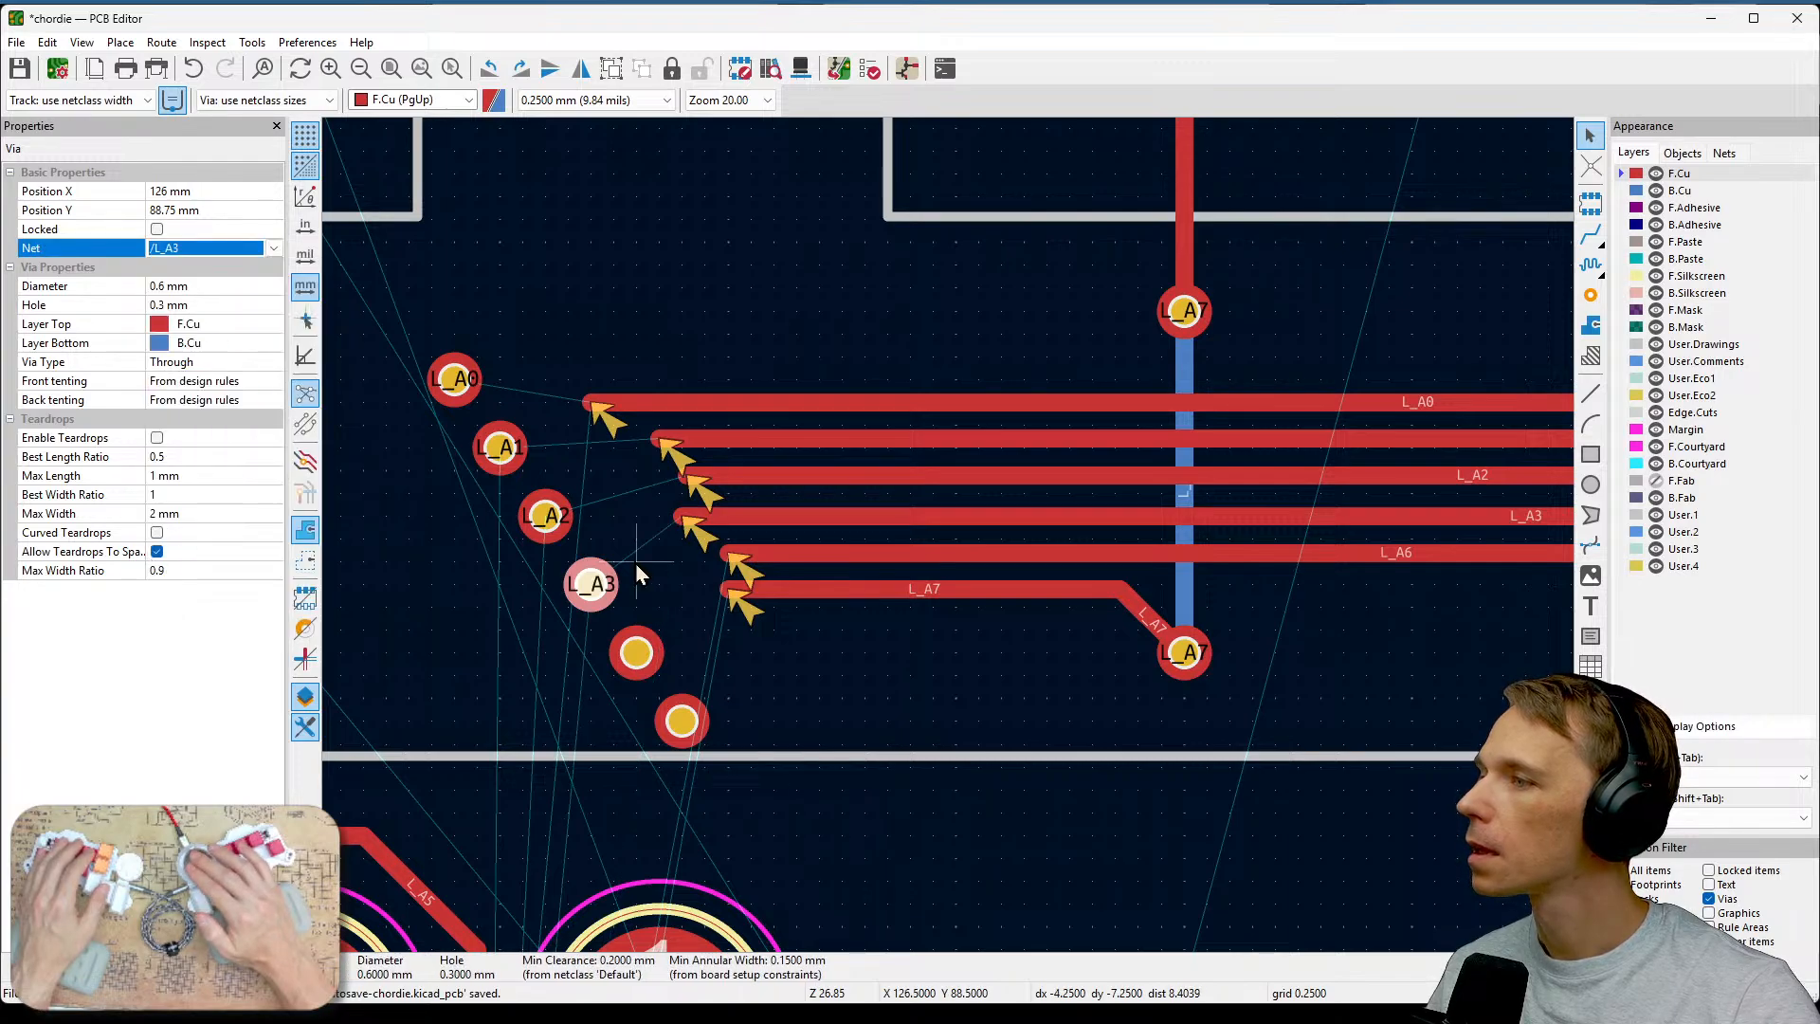
Assign nets /L_A6 and /L_A7 to the fifth and sixth vias.
{"action": "left_click", "coordinate": [635, 657]}
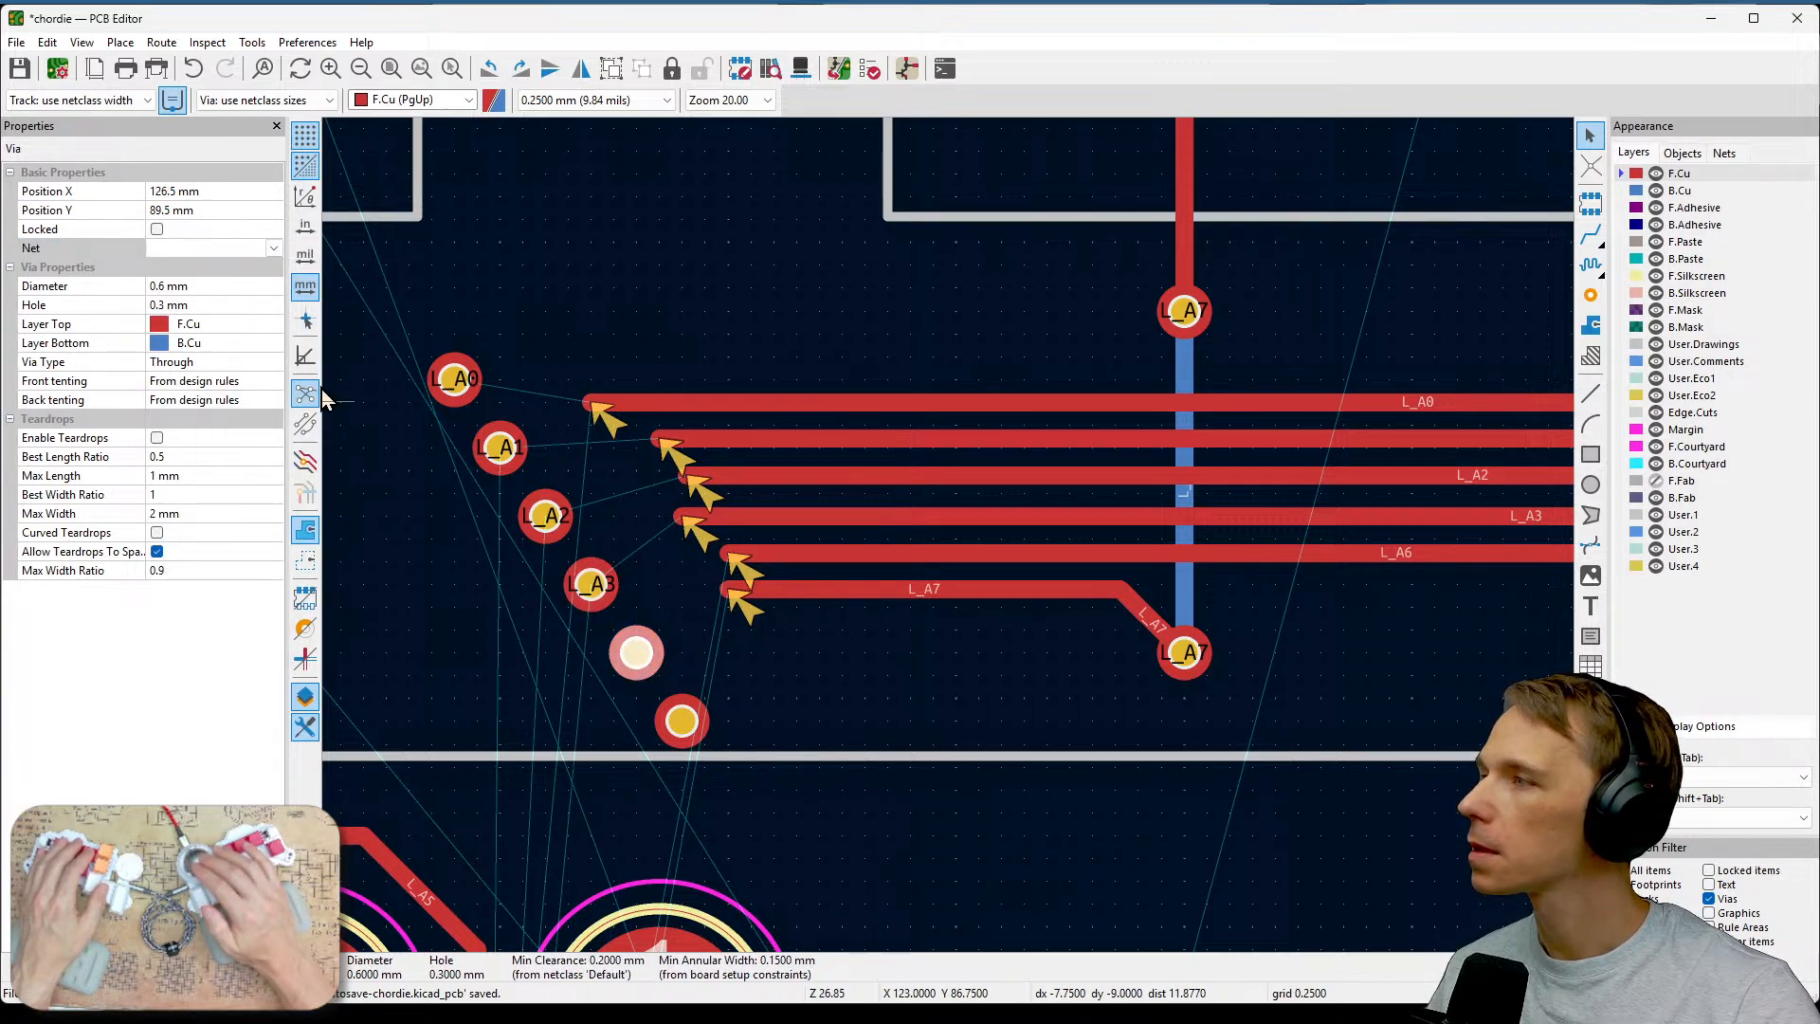
{"action": "left_click", "coordinate": [273, 248]}
{"action": "left_click", "coordinate": [243, 411]}
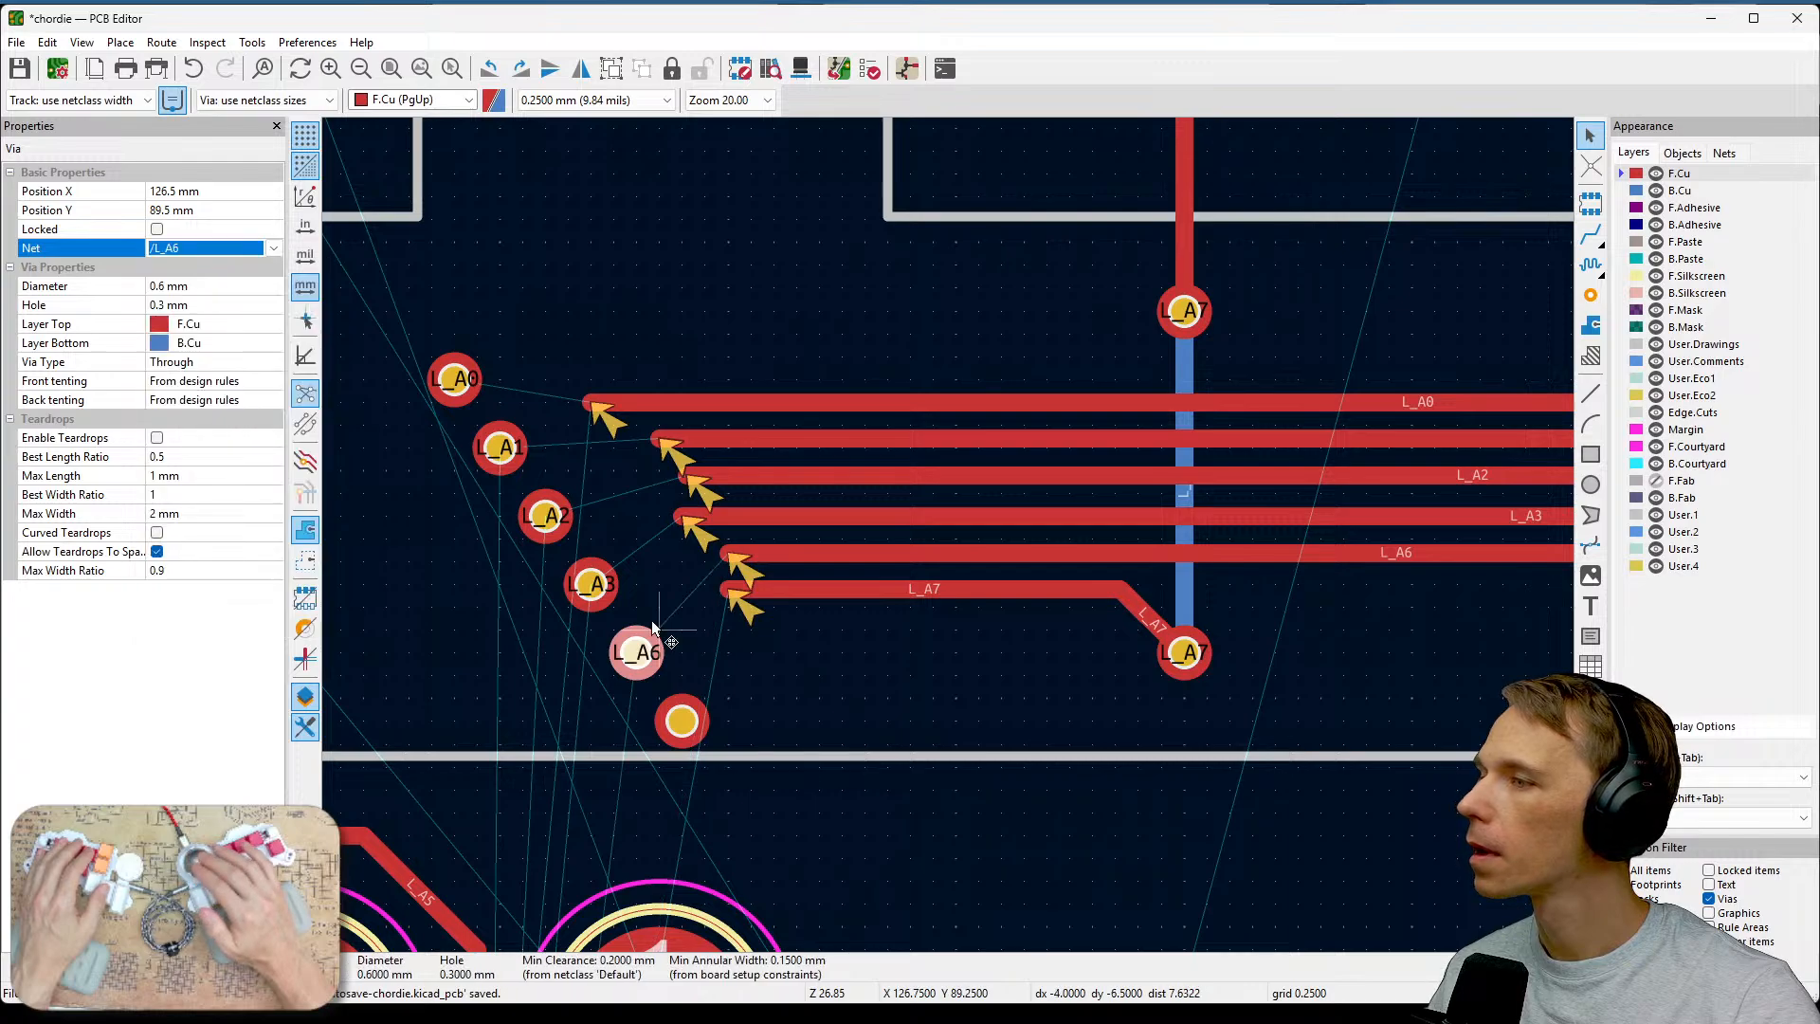
{"action": "left_click", "coordinate": [682, 722]}
{"action": "left_click", "coordinate": [273, 250]}
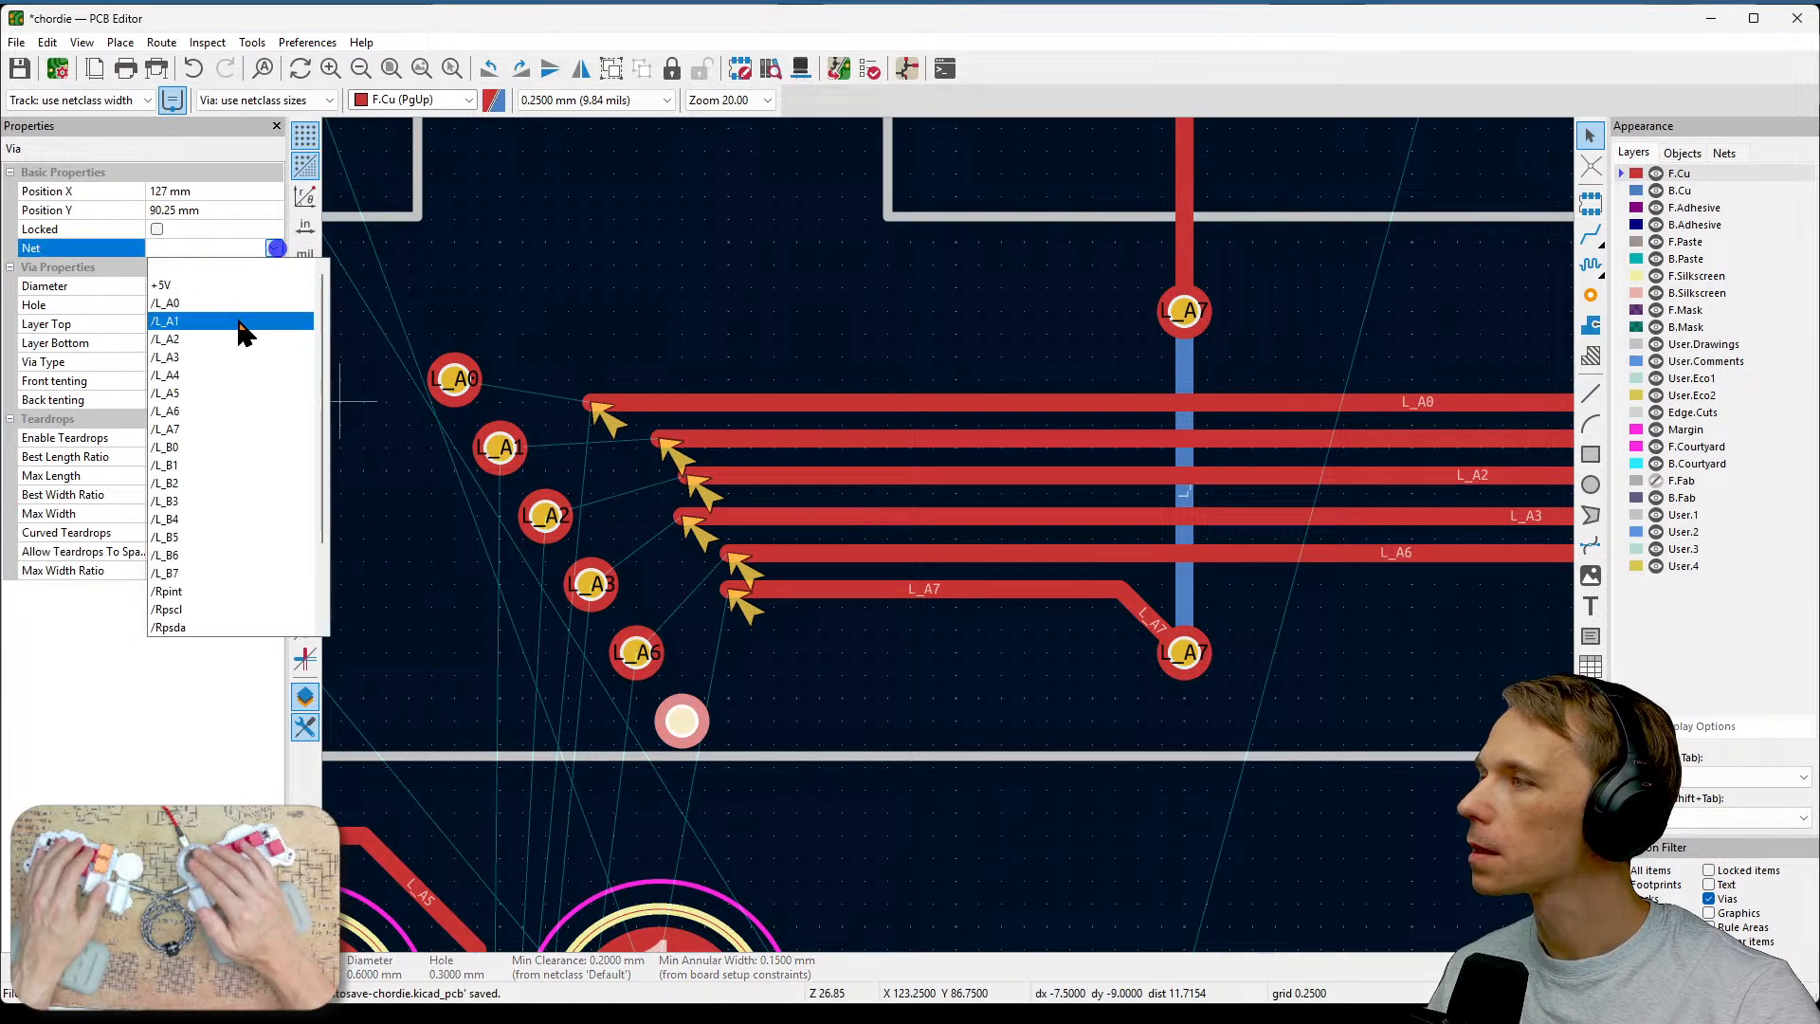
{"action": "left_click", "coordinate": [185, 422]}
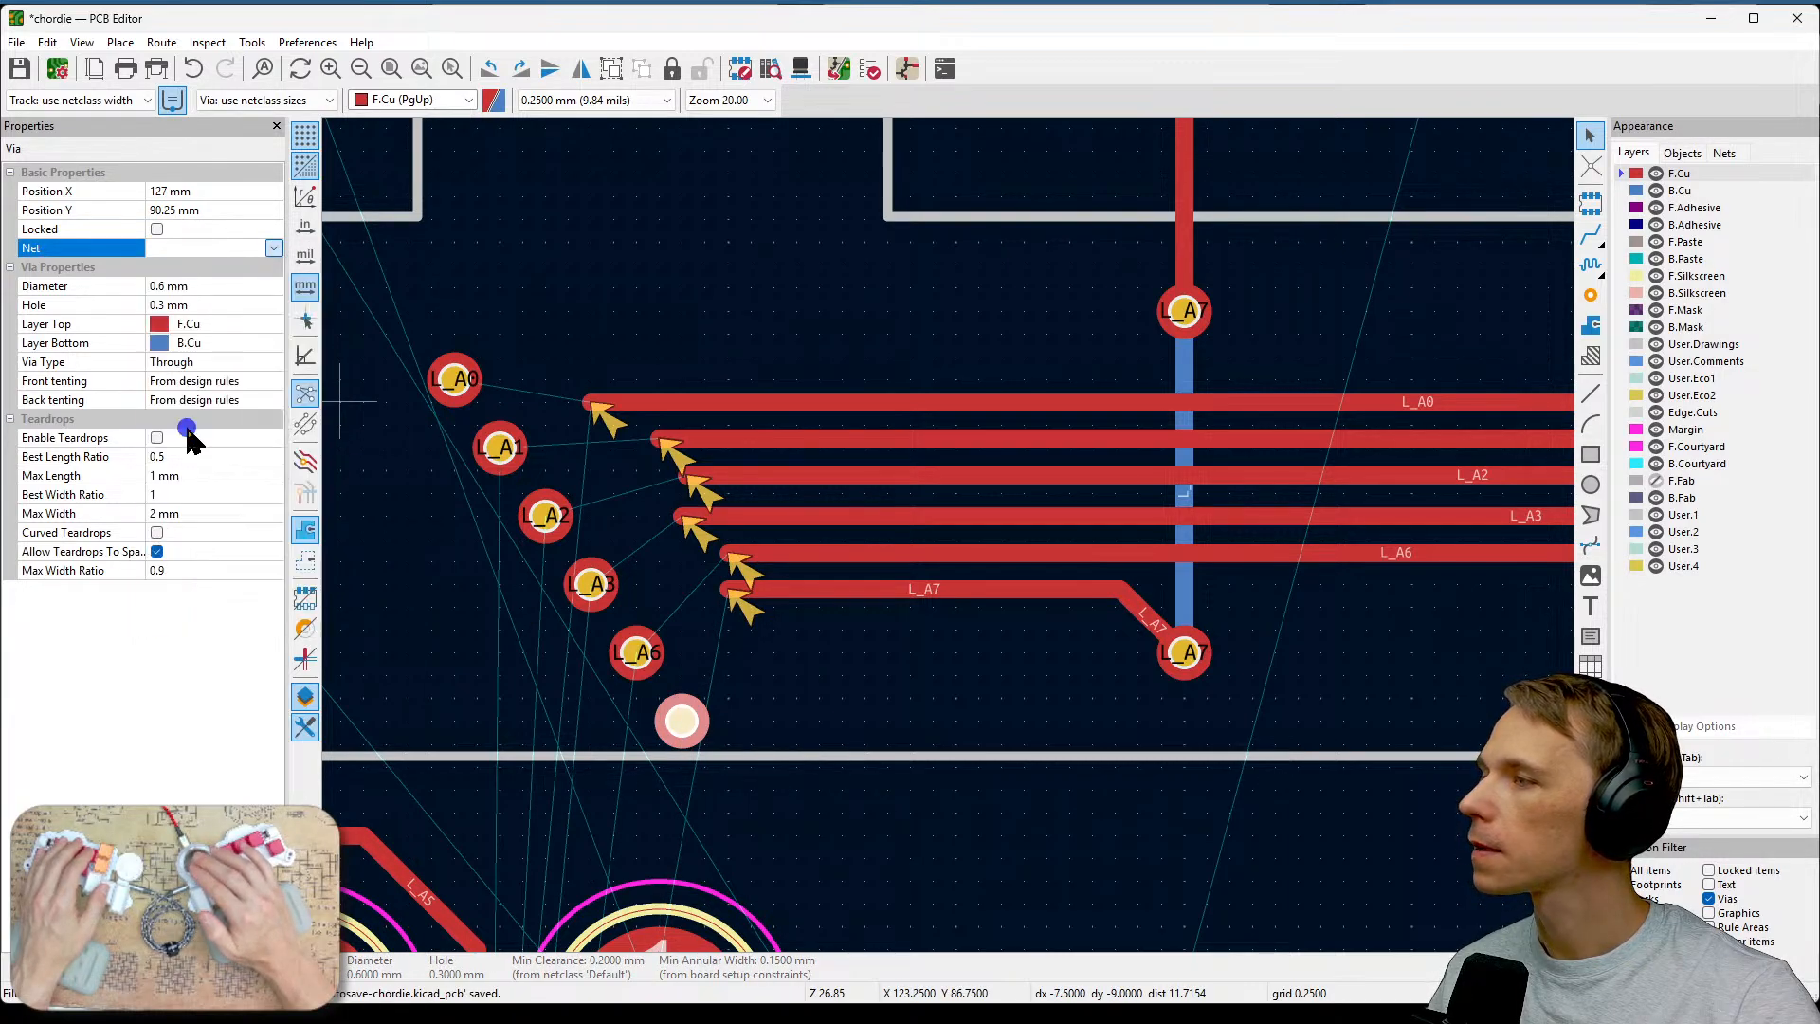
Route the L_A0 and L_A1 bundle track ends to their matching vias.
{"action": "key", "text": "x"}
{"action": "left_click", "coordinate": [597, 413]}
{"action": "left_click", "coordinate": [455, 379]}
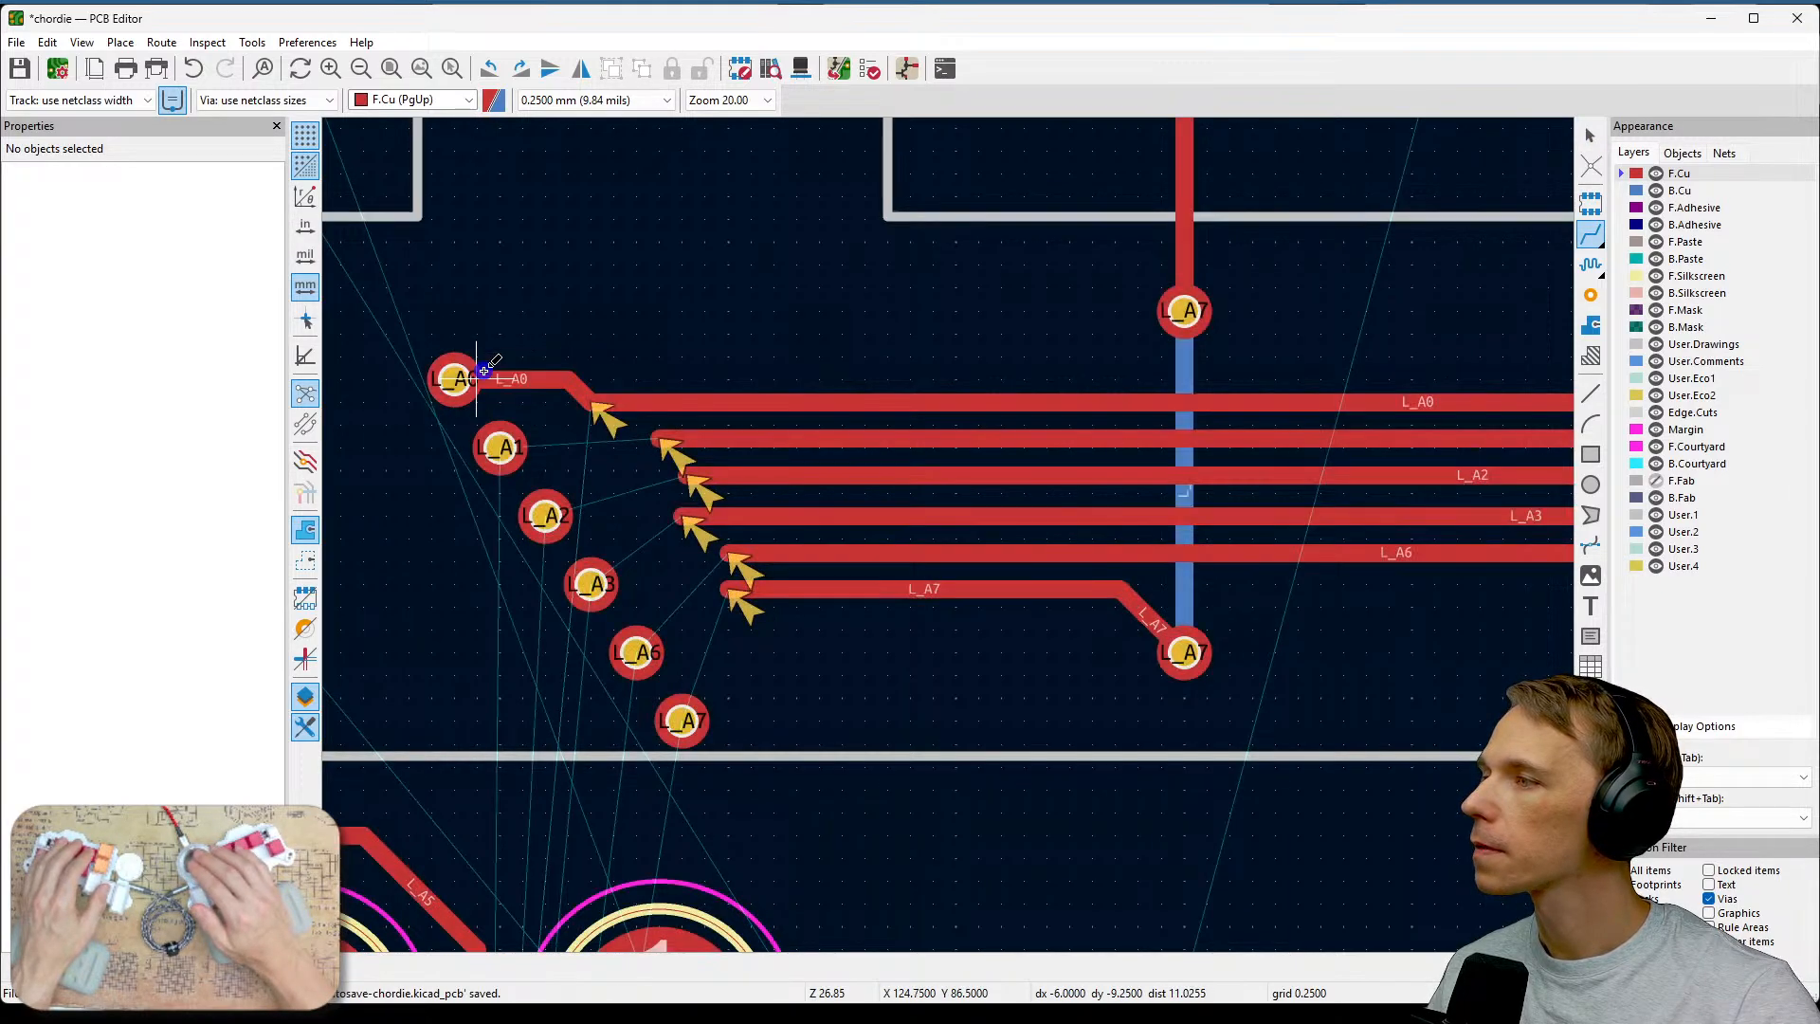
{"action": "left_click", "coordinate": [658, 439]}
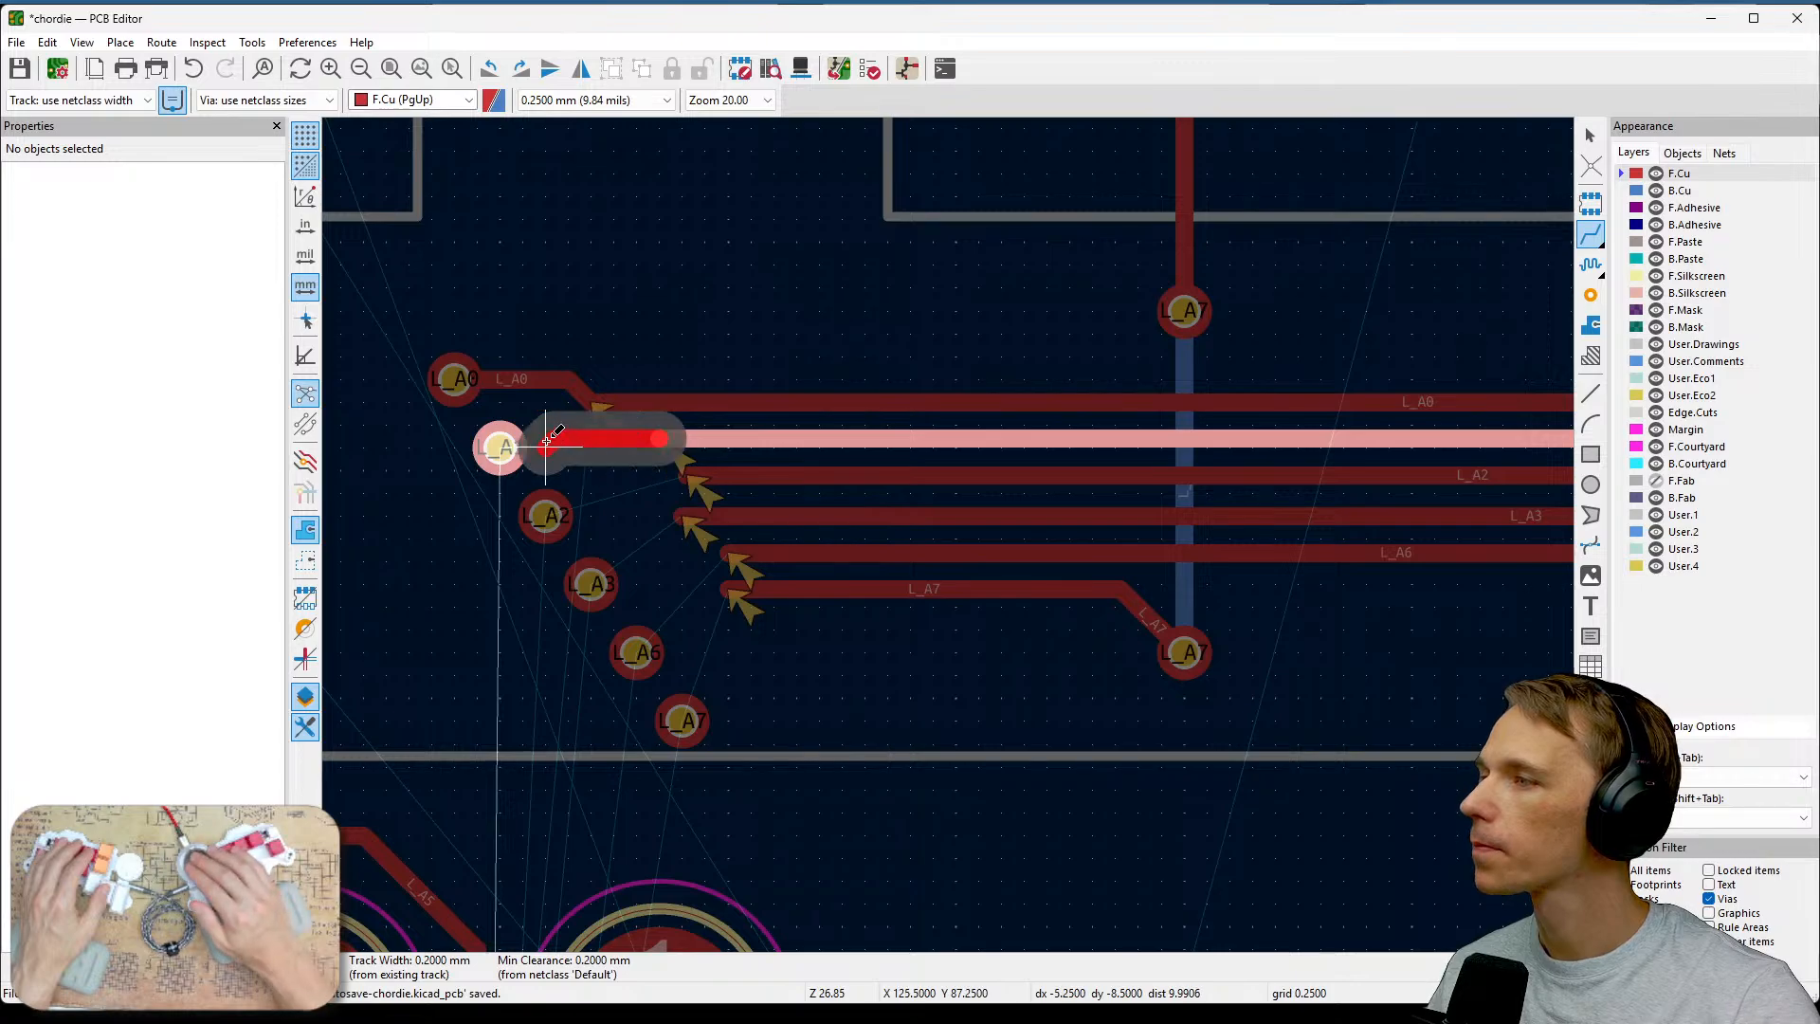
{"action": "left_click", "coordinate": [527, 446]}
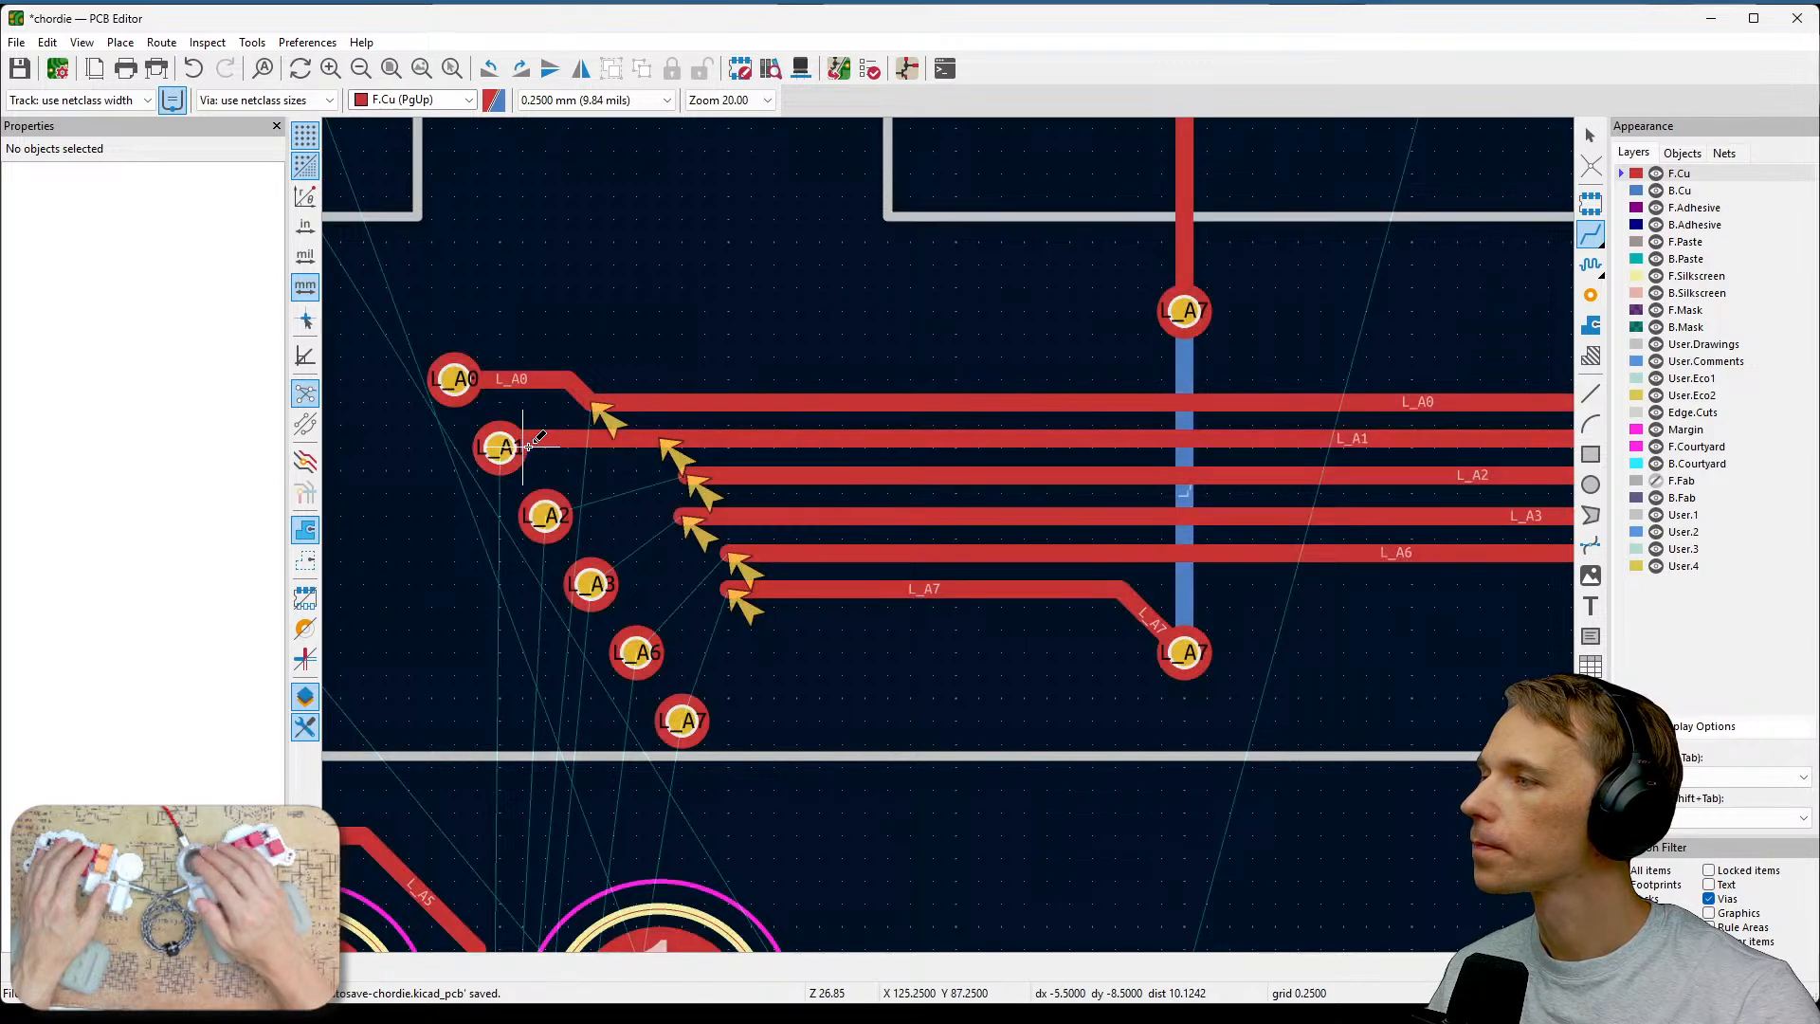
Route the L_A2, L_A3 and L_A6 bundle track ends to their matching vias.
{"action": "left_click", "coordinate": [687, 474]}
{"action": "left_click", "coordinate": [544, 513]}
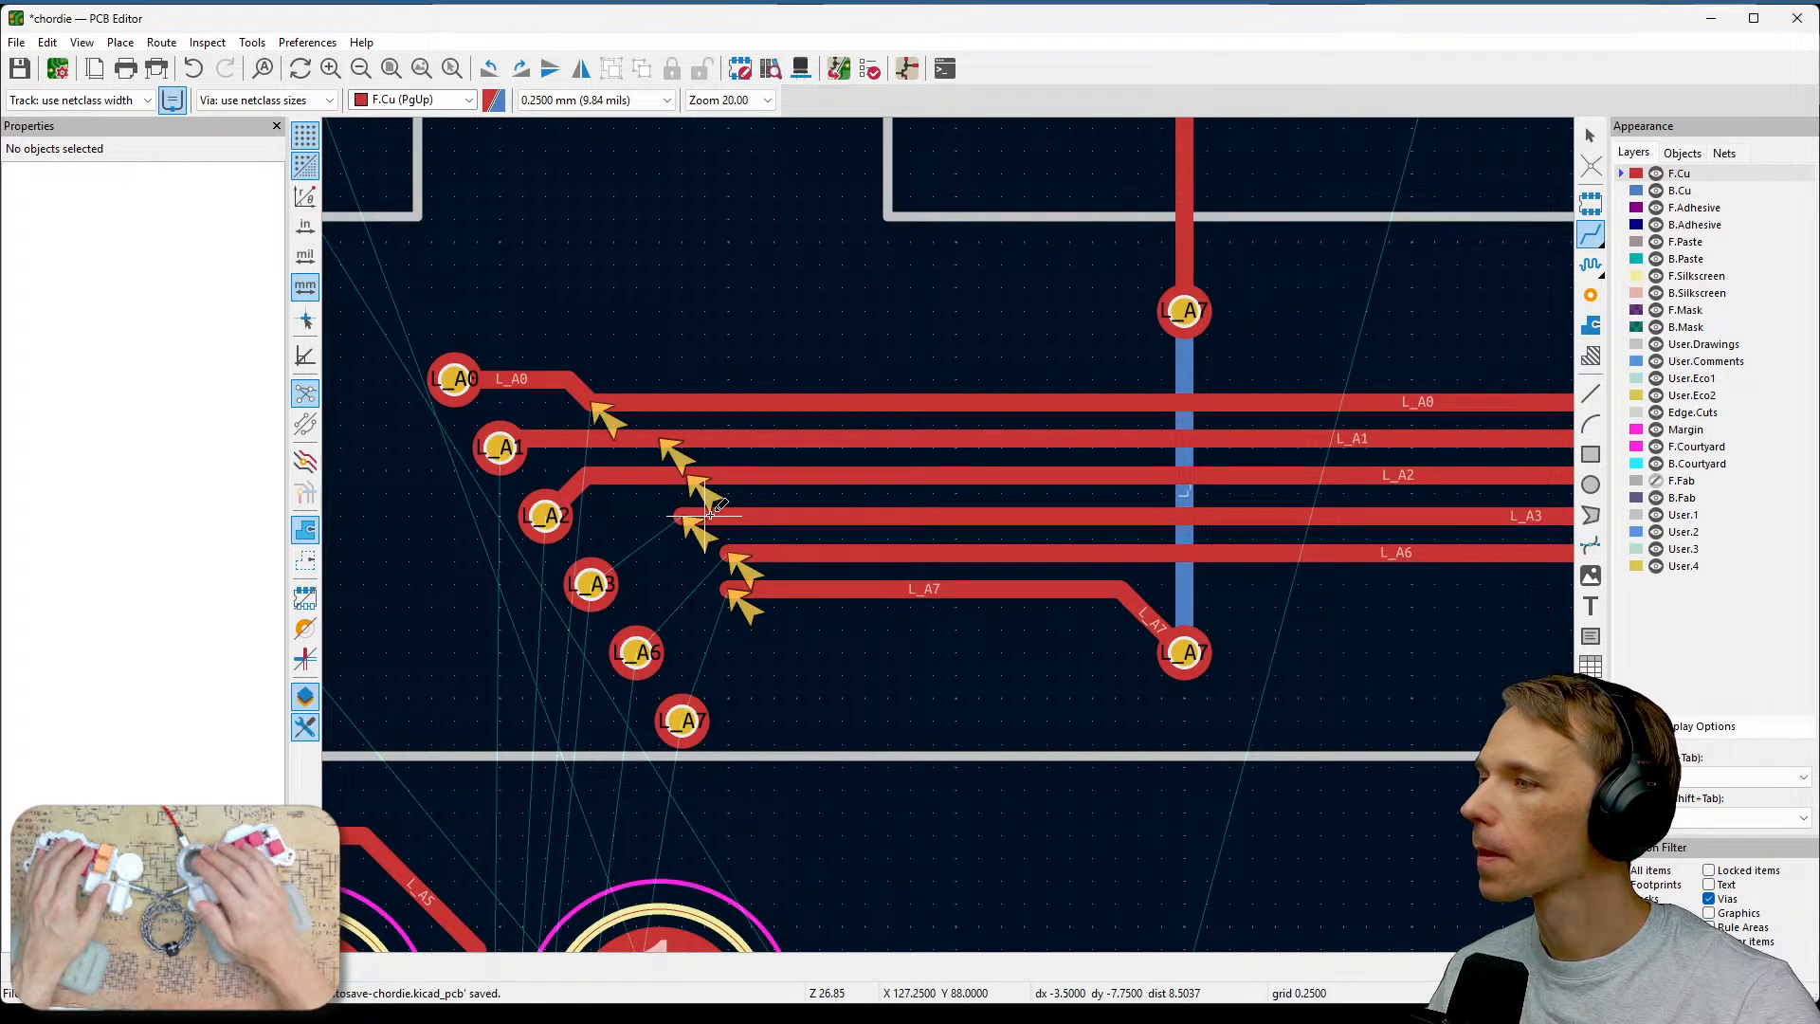
{"action": "left_click", "coordinate": [684, 516]}
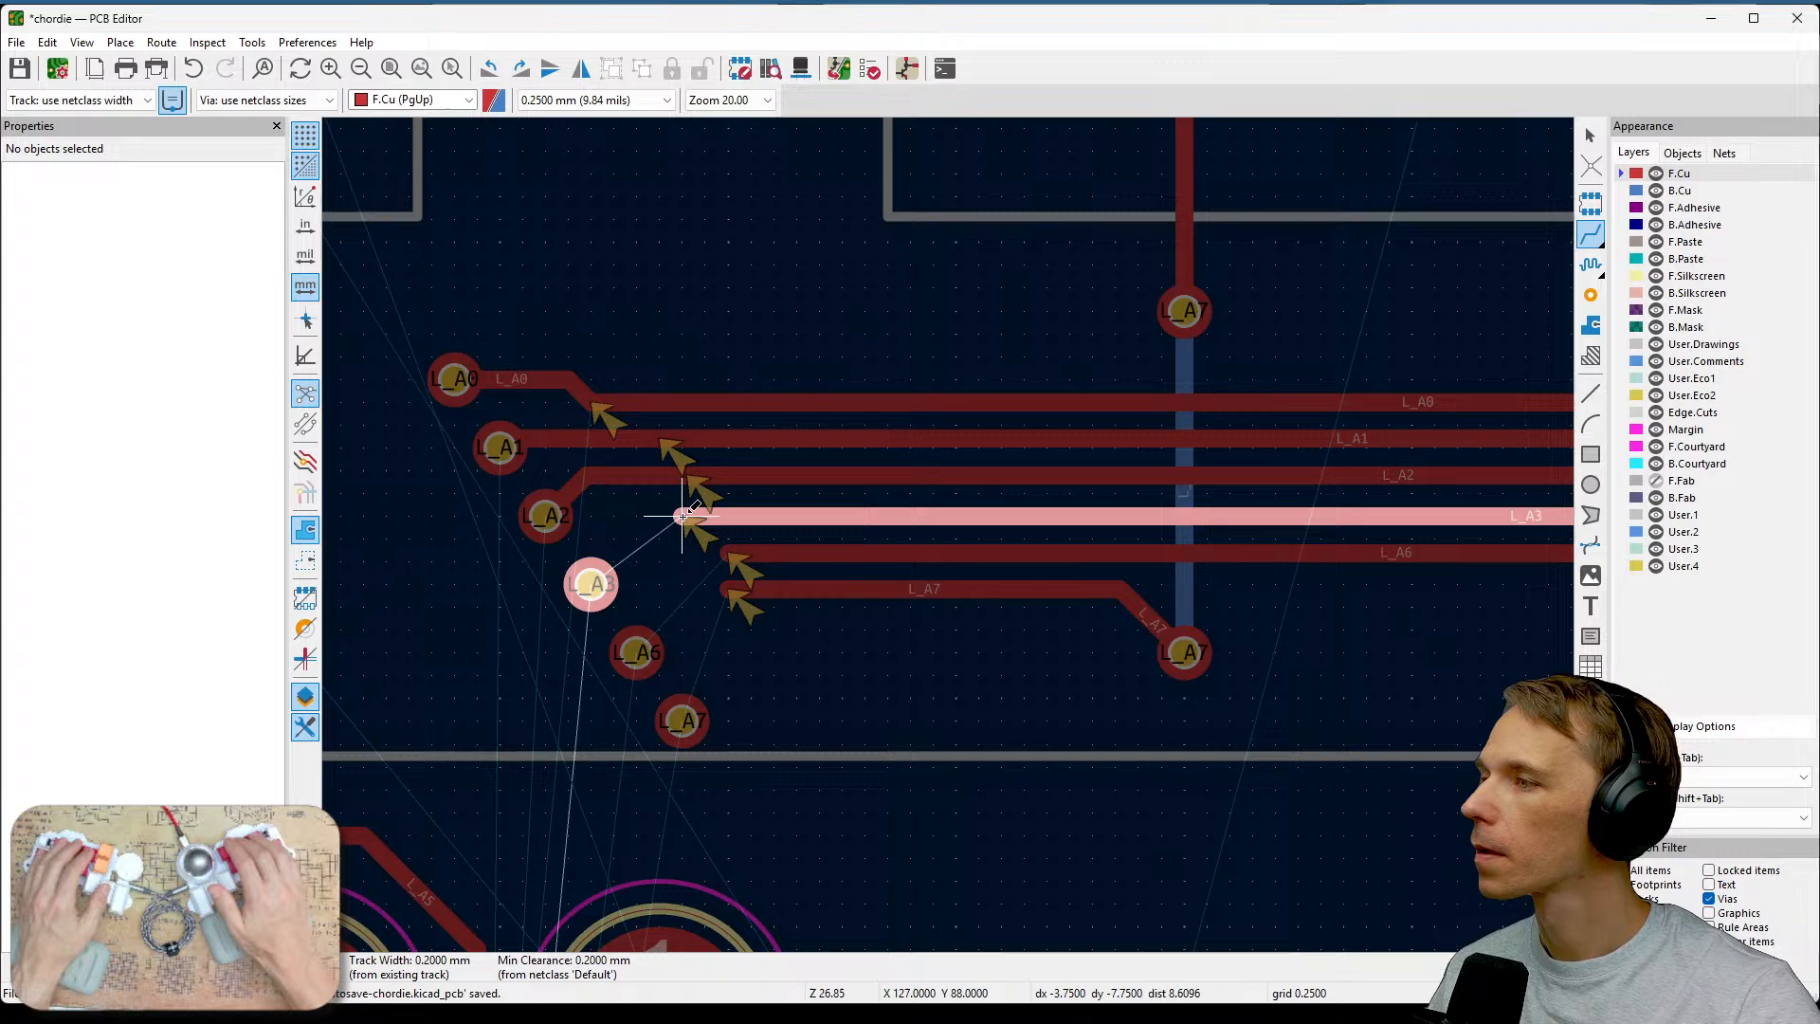
{"action": "left_click", "coordinate": [607, 566]}
{"action": "left_click", "coordinate": [713, 552]}
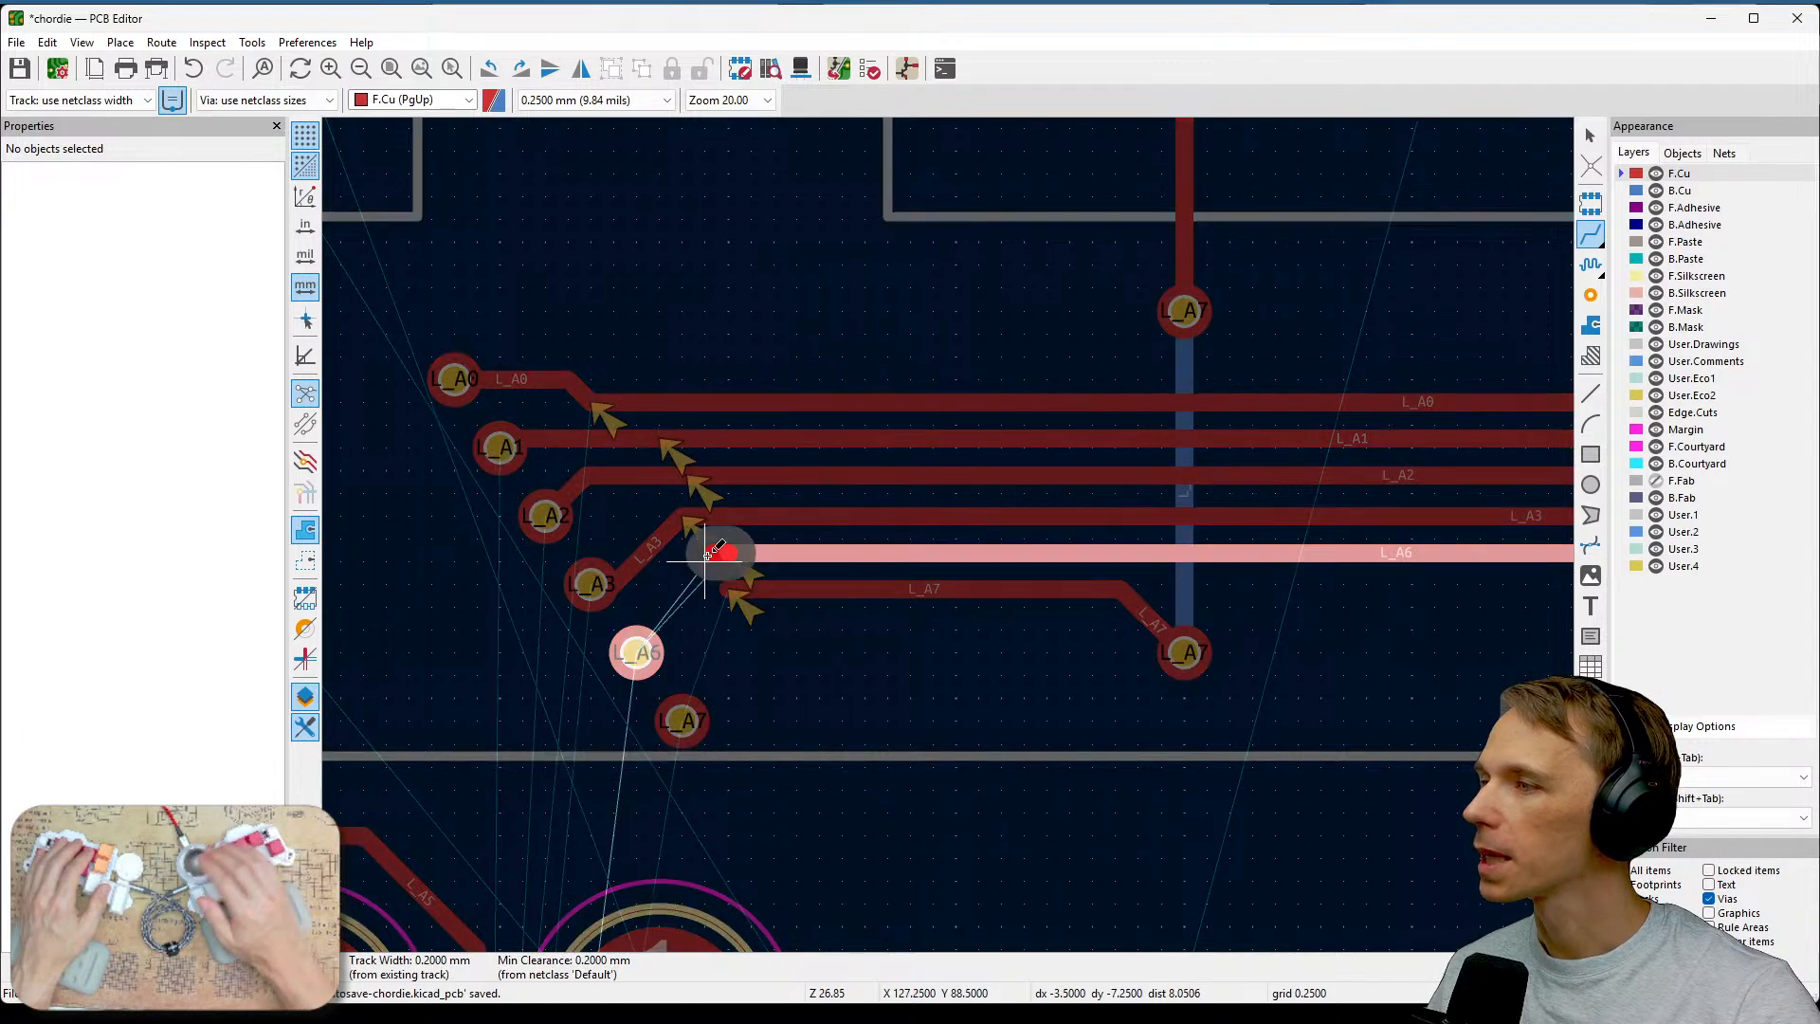
{"action": "left_click", "coordinate": [635, 651]}
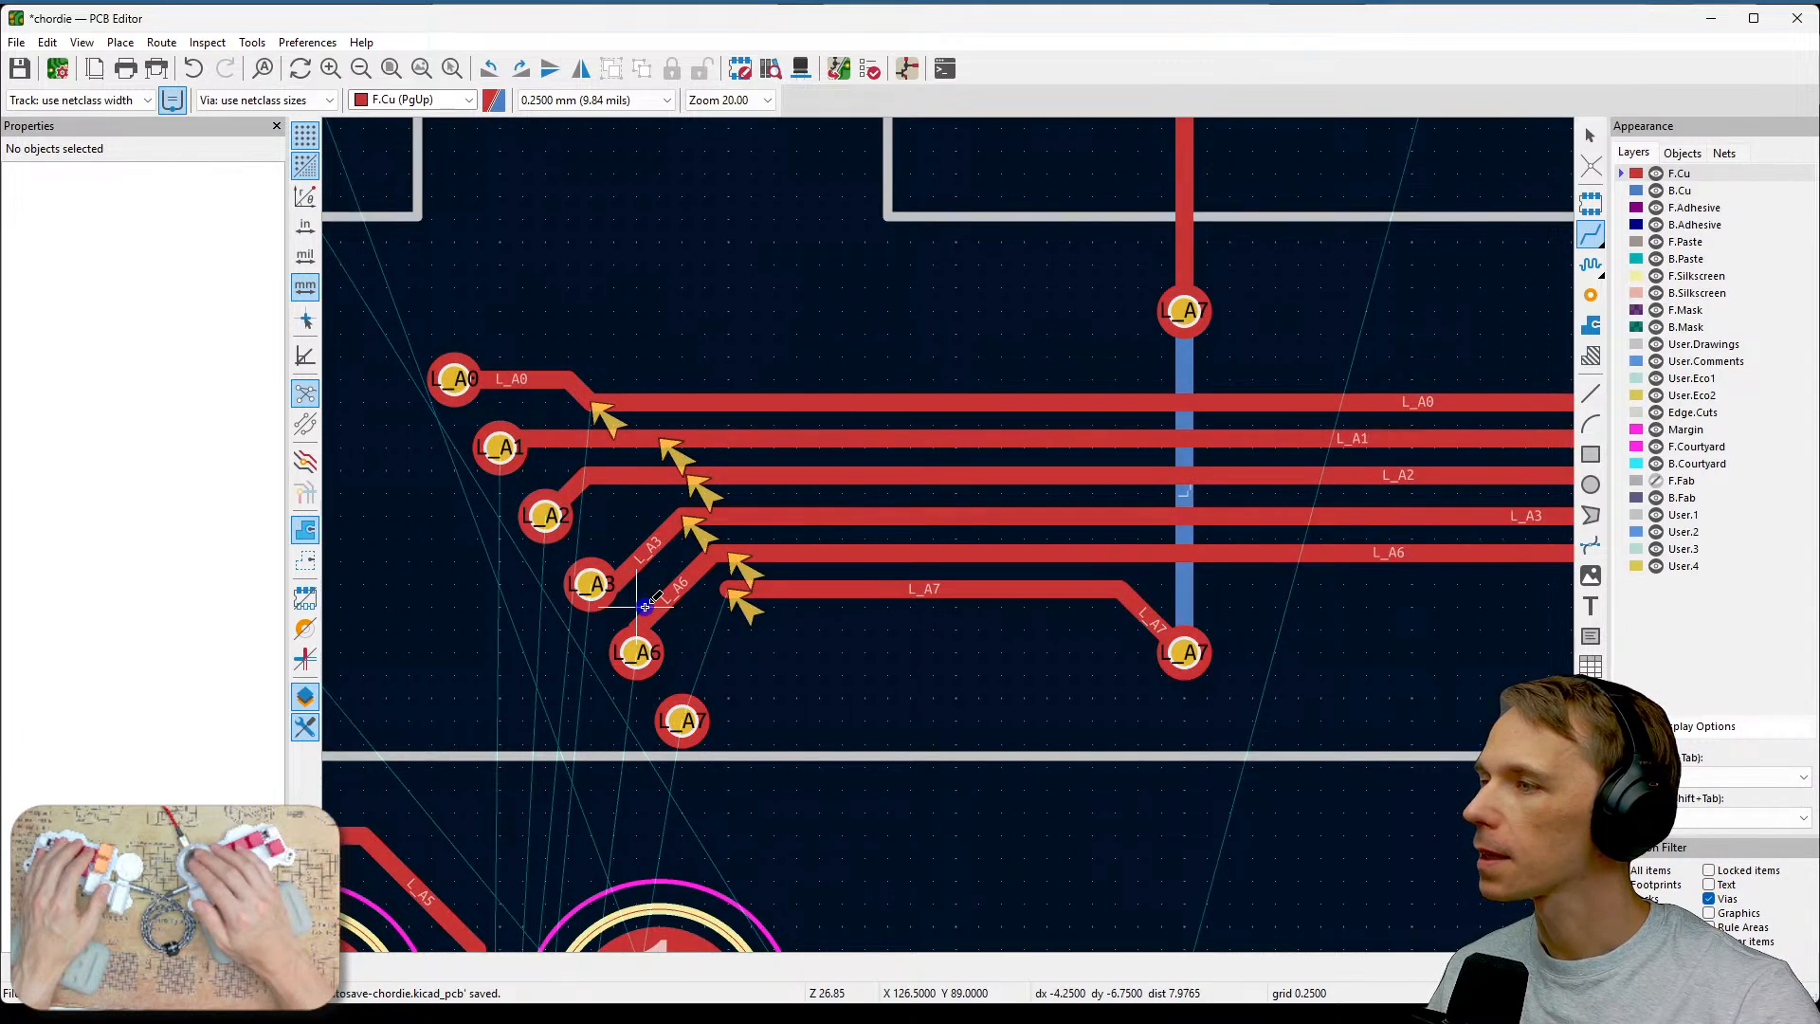
Delete the horizontal L_A7 track segment running across to the right-hand via.
{"action": "key", "text": "Escape"}
{"action": "left_click", "coordinate": [757, 595]}
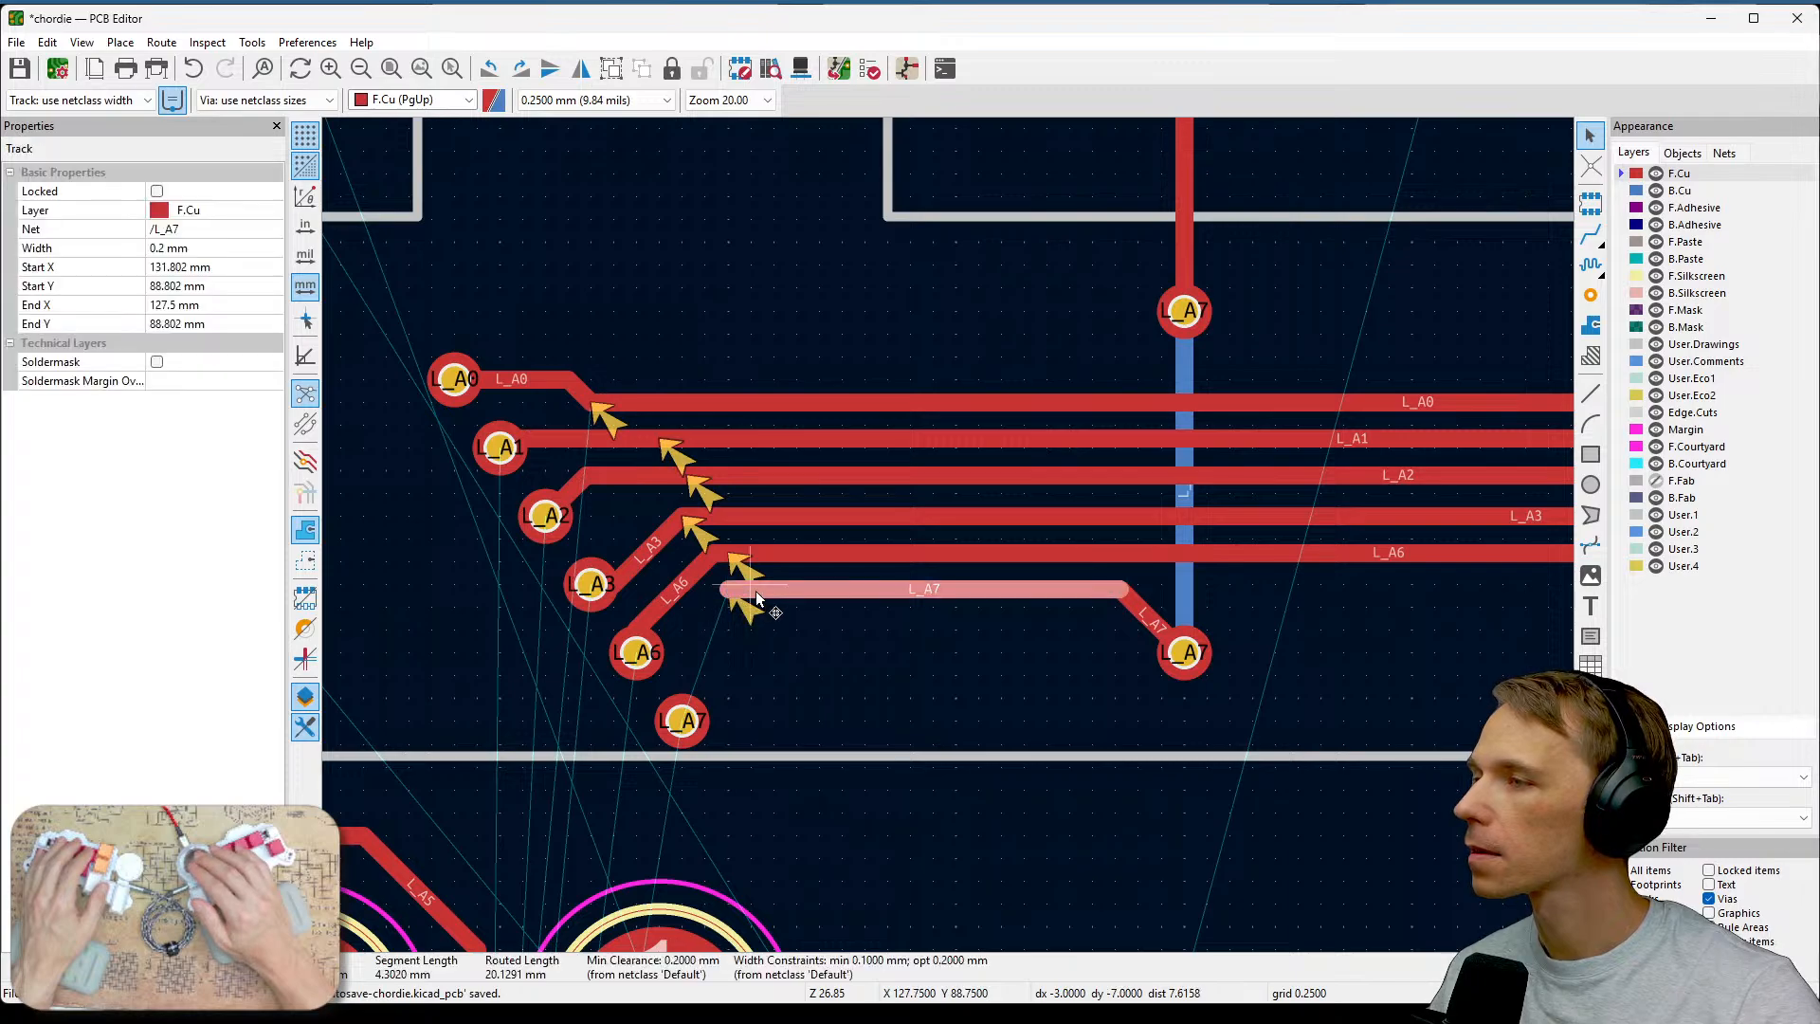
{"action": "key", "text": "Delete"}
{"action": "key", "text": "x"}
{"action": "key", "text": "Escape"}
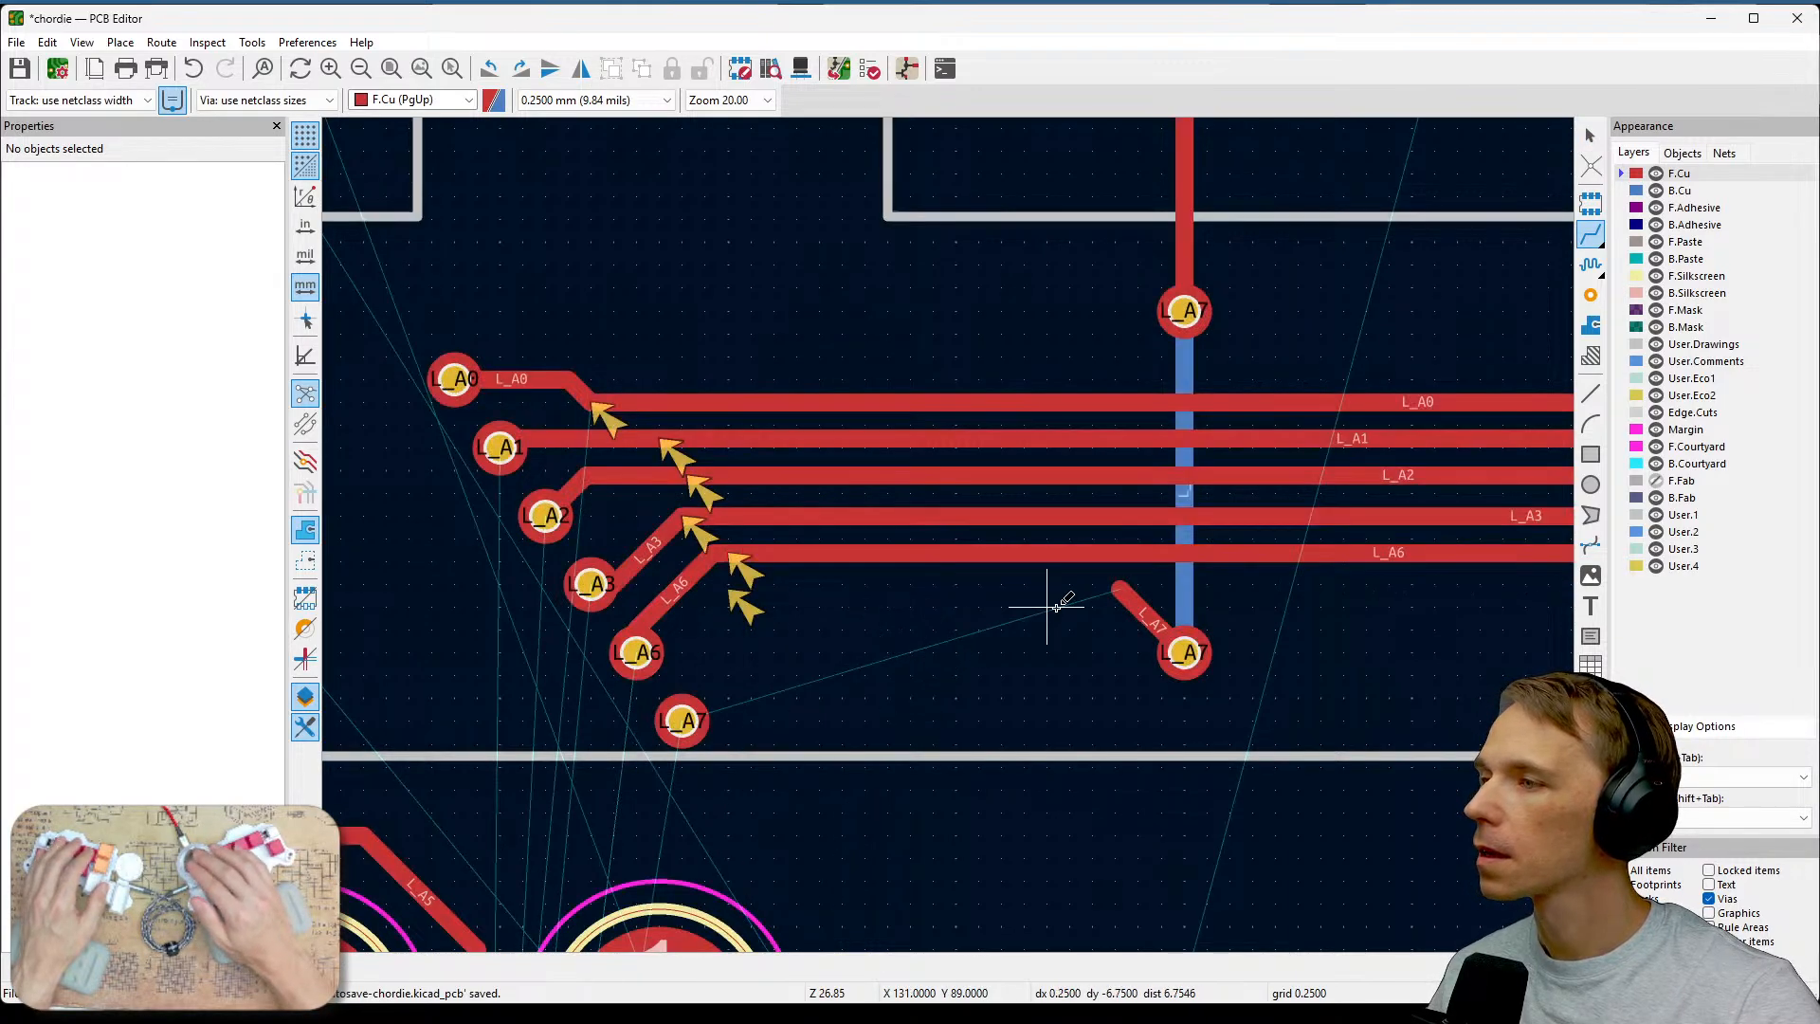
{"action": "left_click", "coordinate": [1116, 590]}
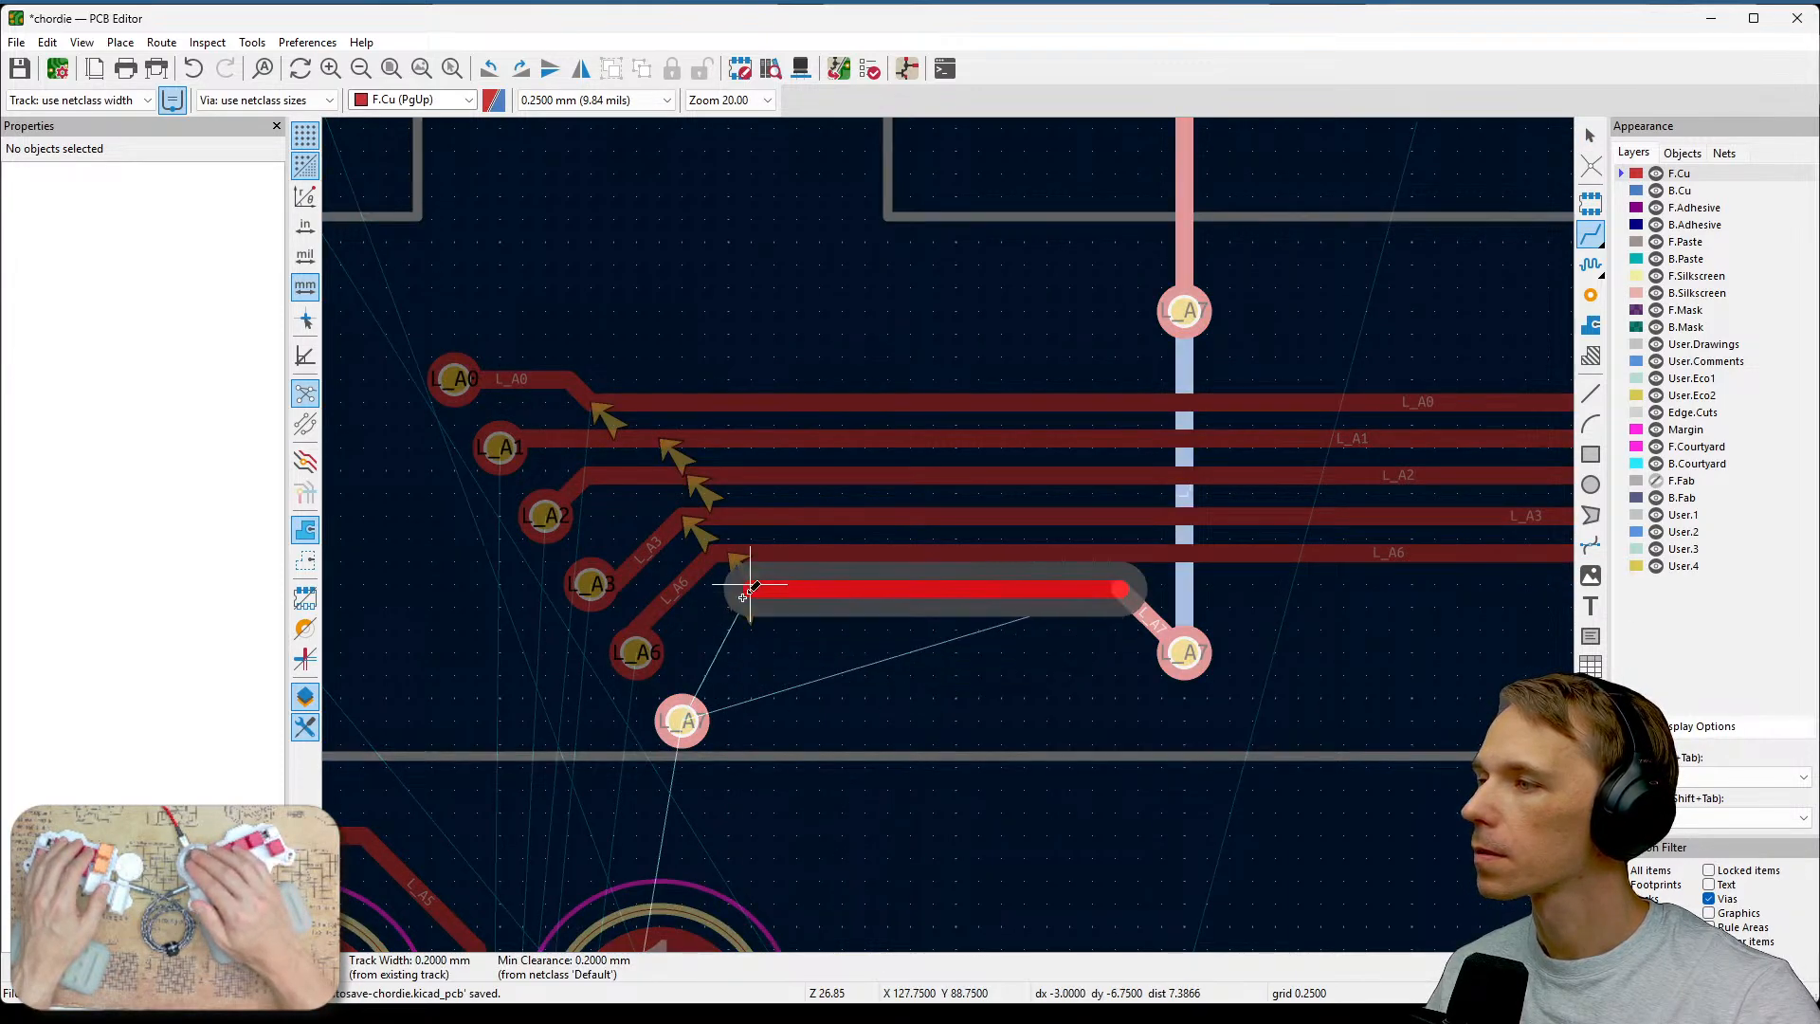
{"action": "left_click", "coordinate": [750, 589]}
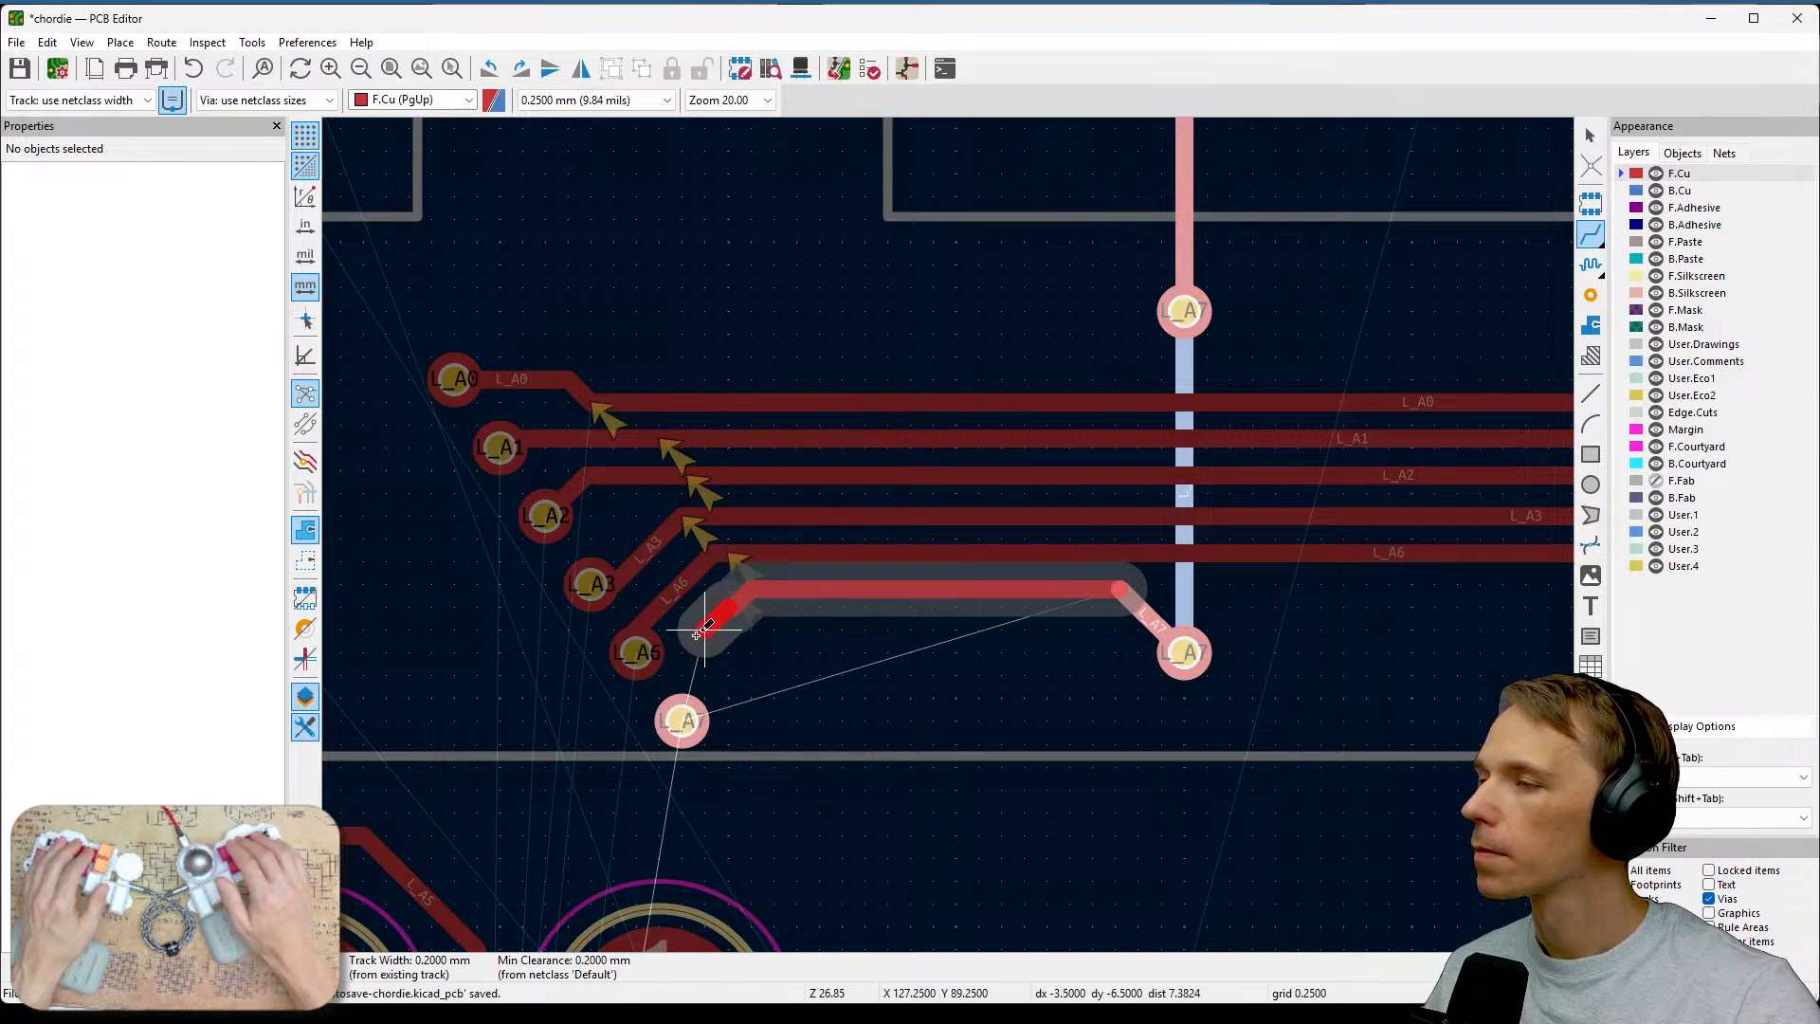
{"action": "key", "text": "Escape"}
{"action": "key", "text": "ctrl+z"}
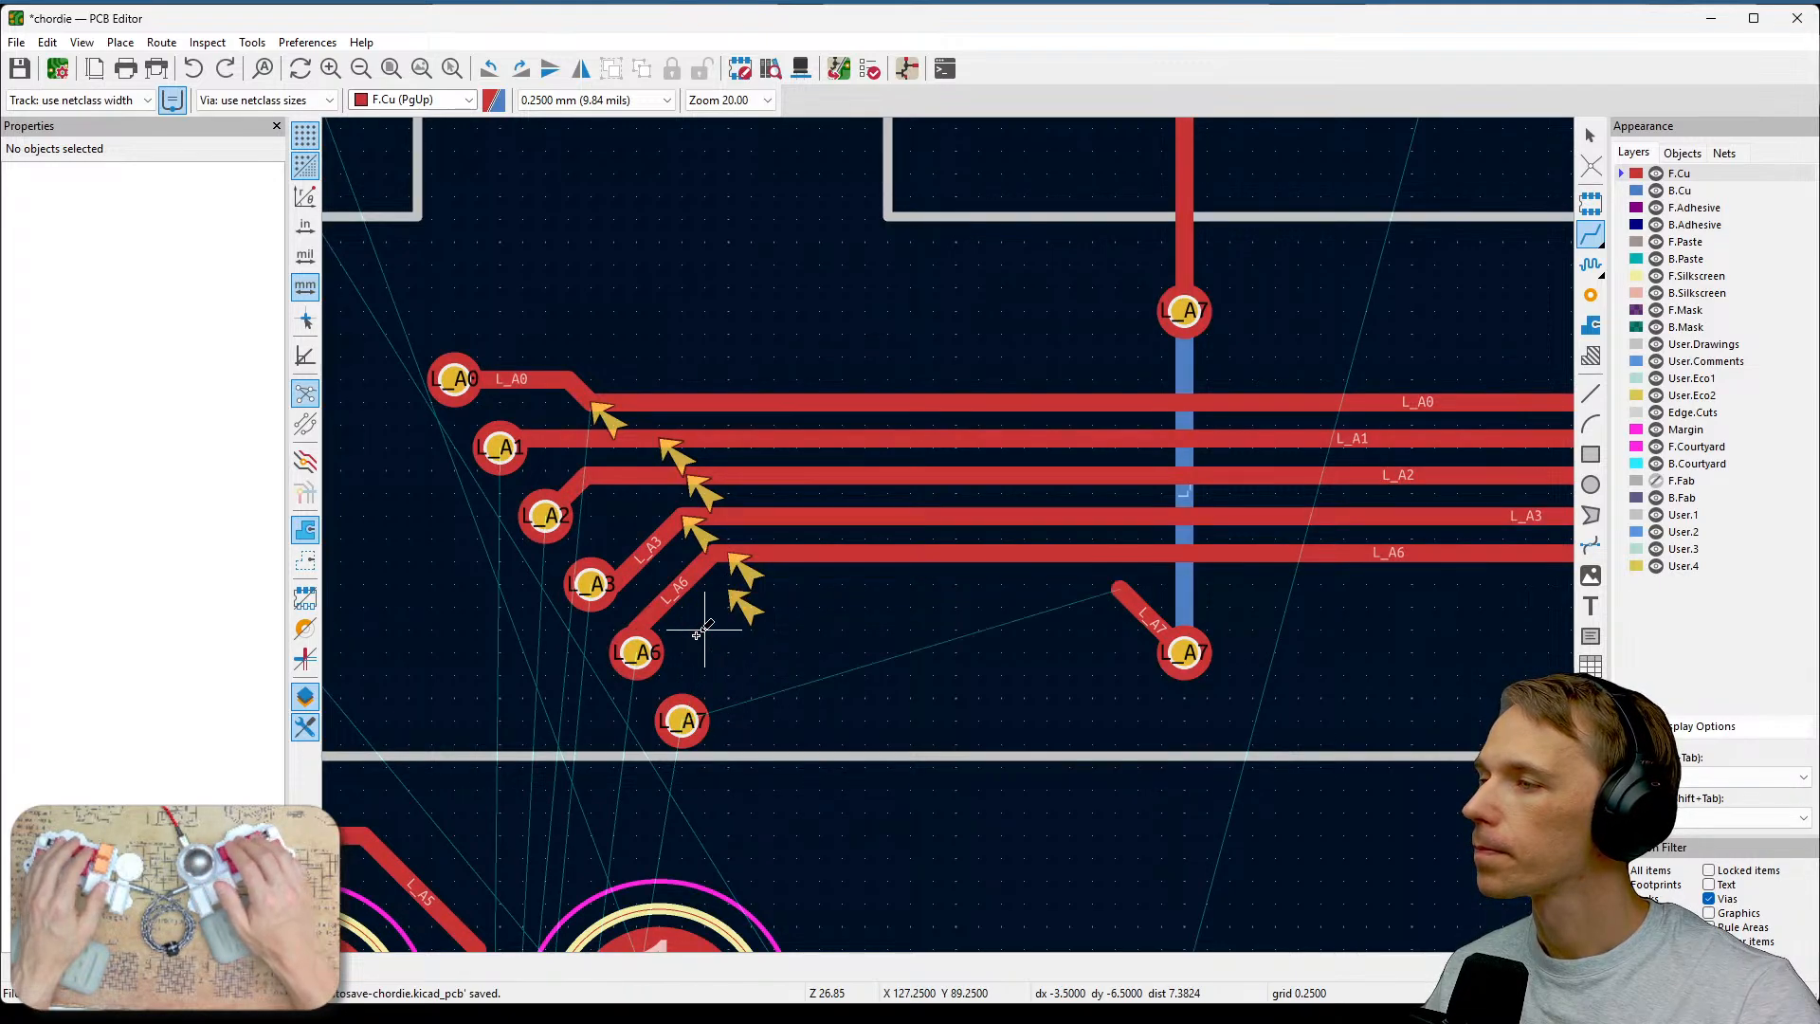
Reroute the L_A7 track from its remaining stub along the bundle down to the L_A7 via, and save the board.
{"action": "left_click", "coordinate": [1118, 587]}
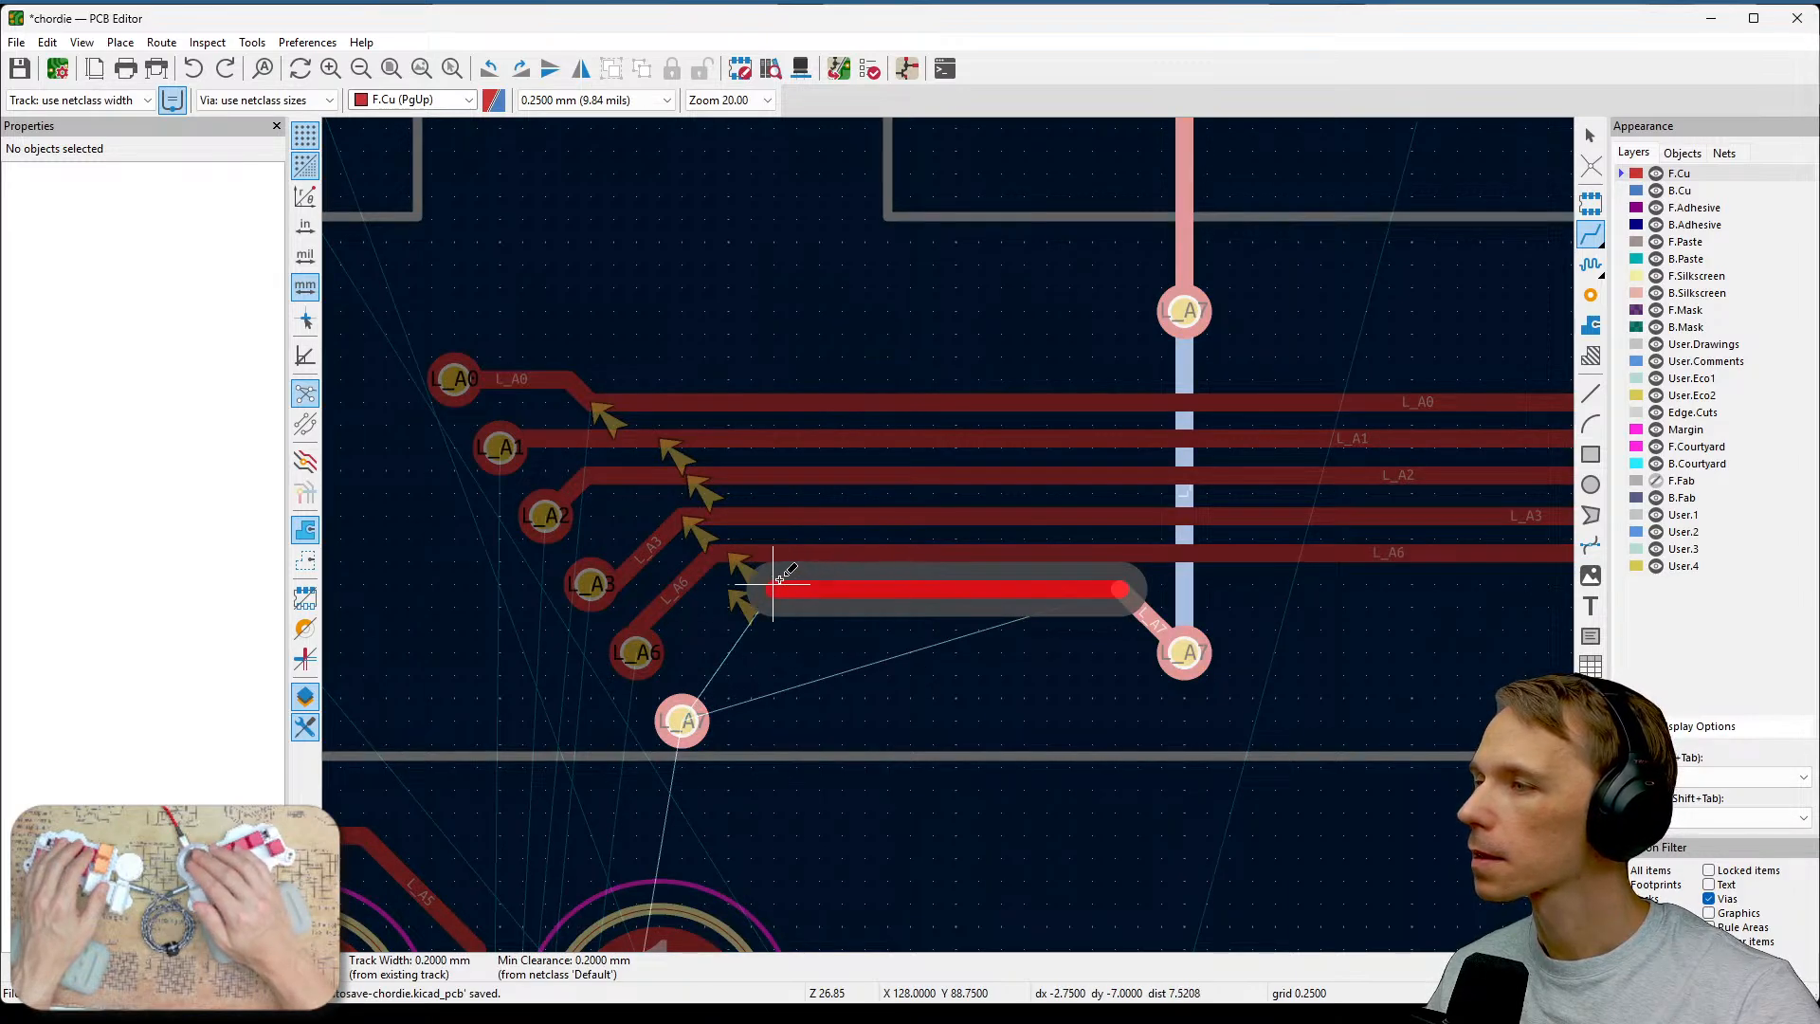
{"action": "left_click", "coordinate": [772, 585]}
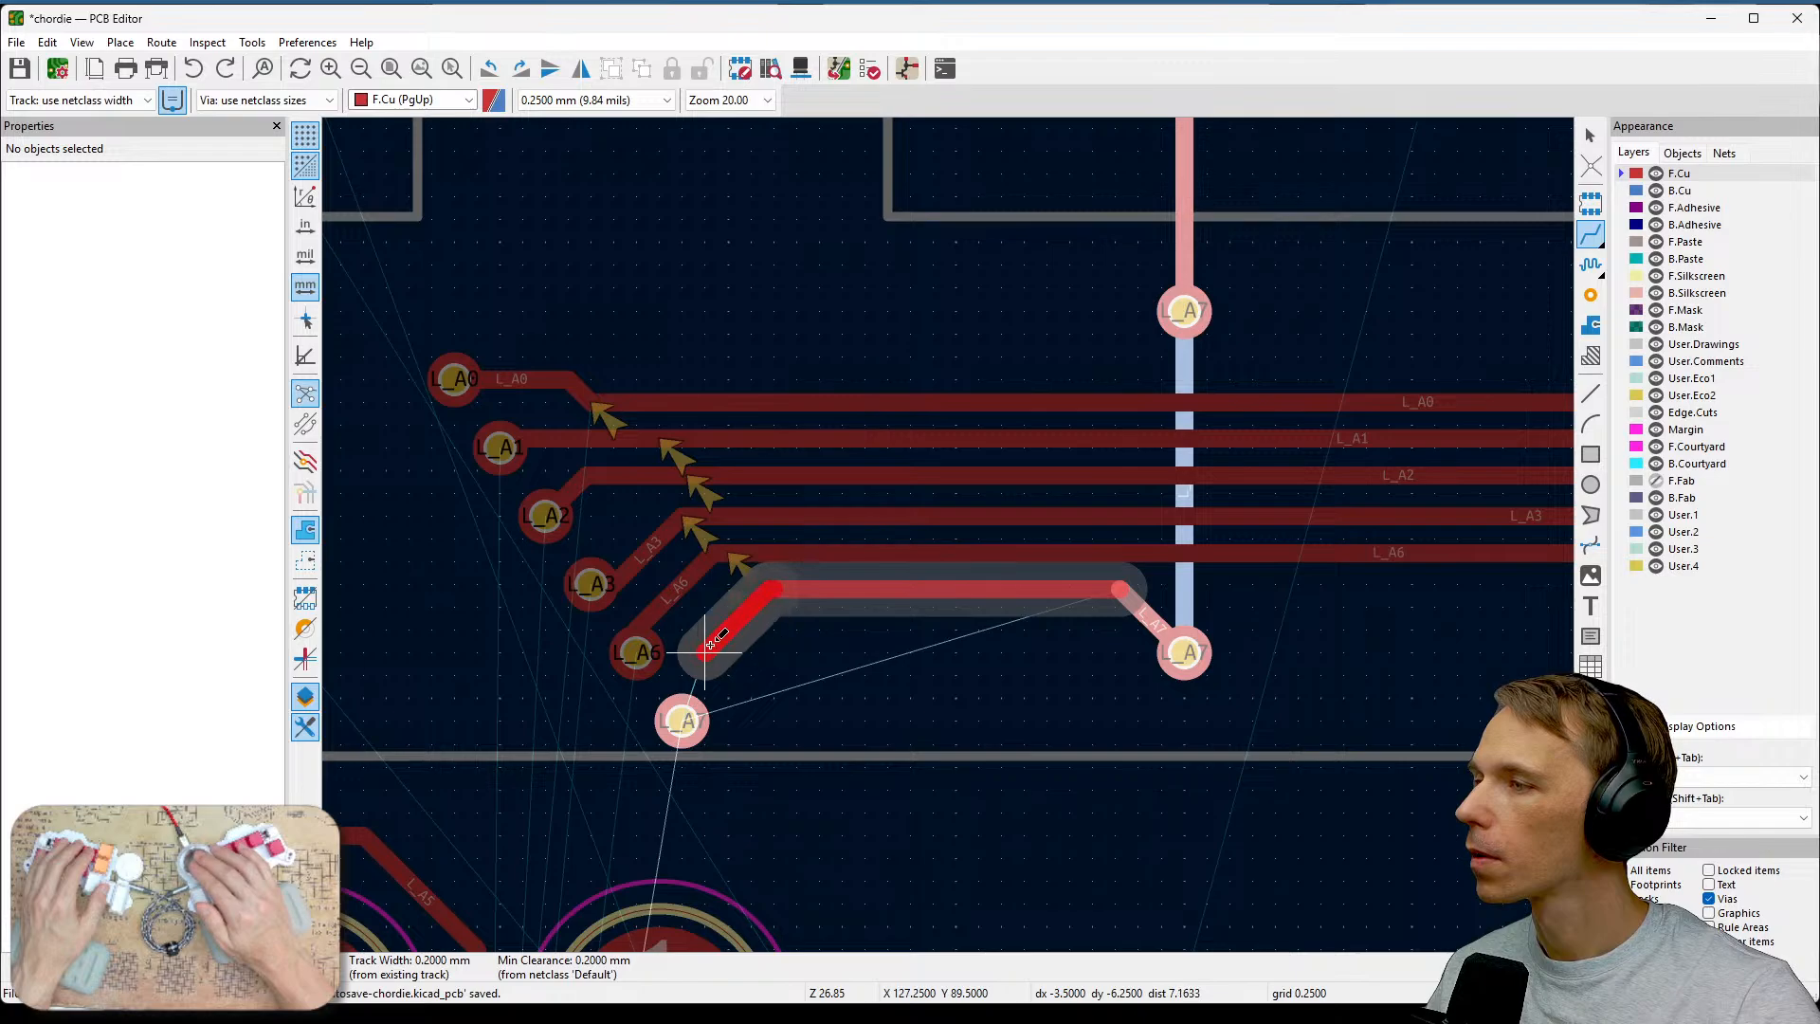
{"action": "left_click", "coordinate": [682, 722]}
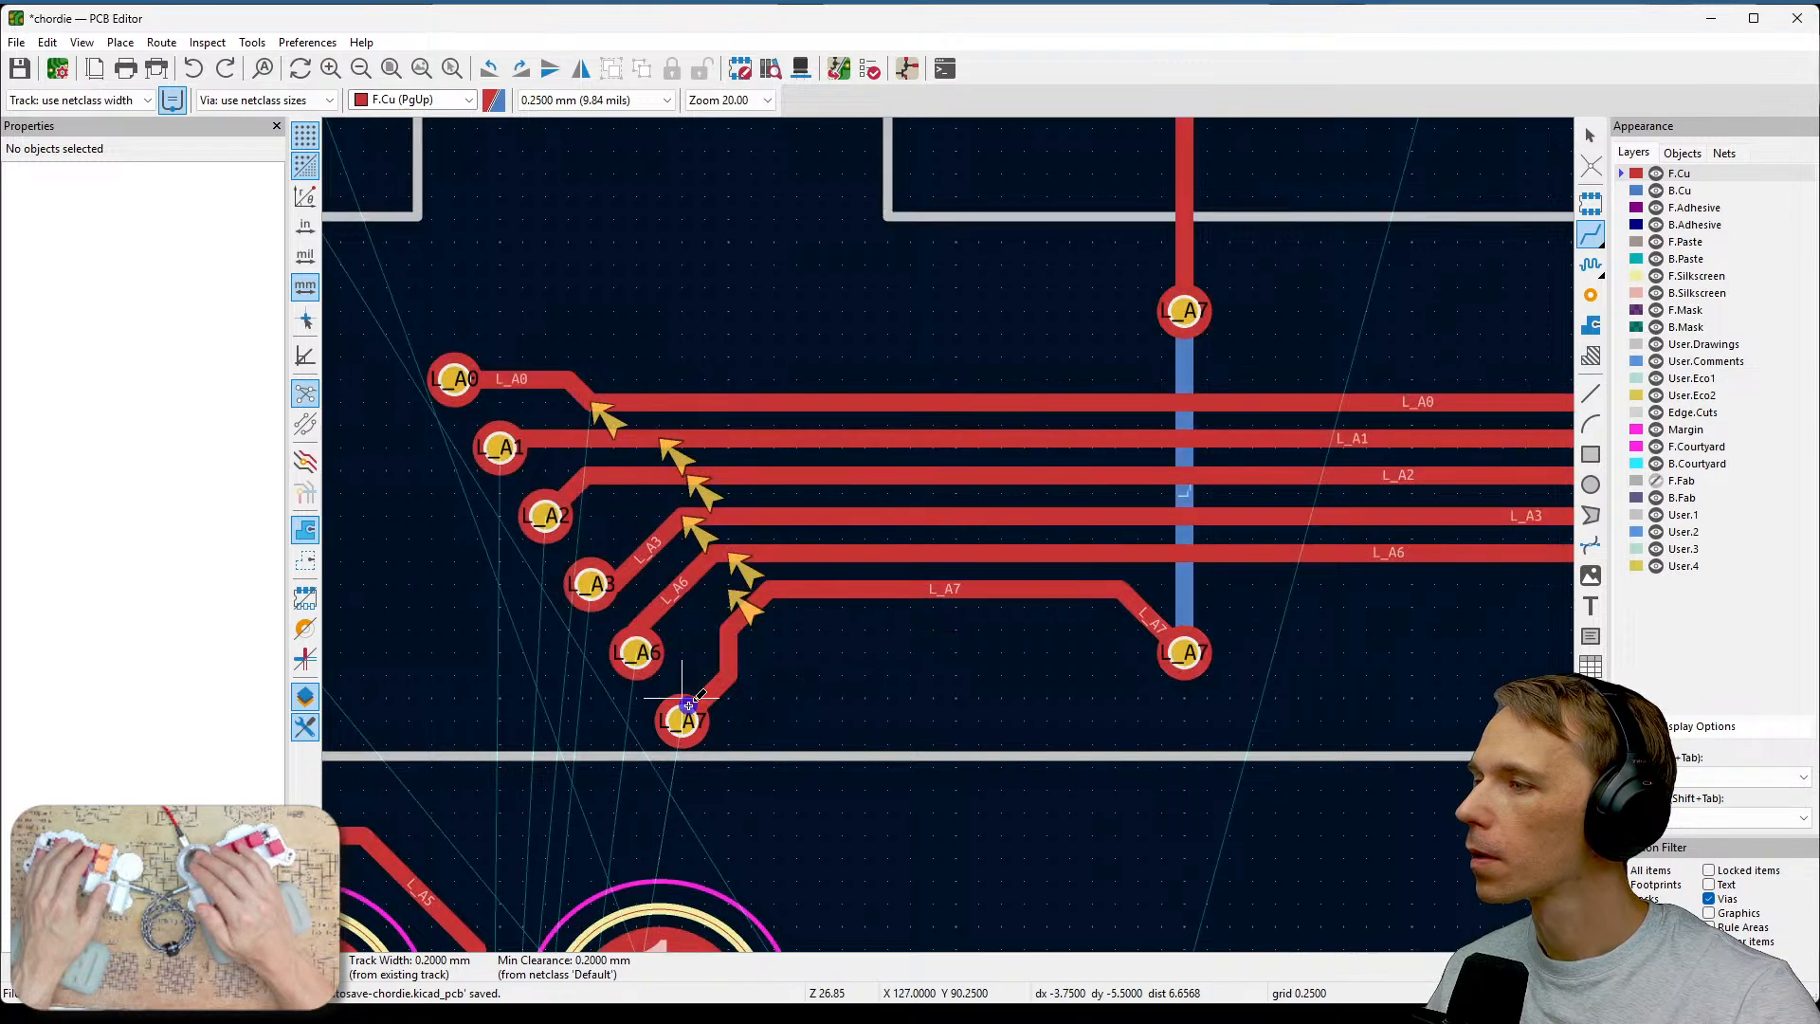
{"action": "key", "text": "ctrl+s"}
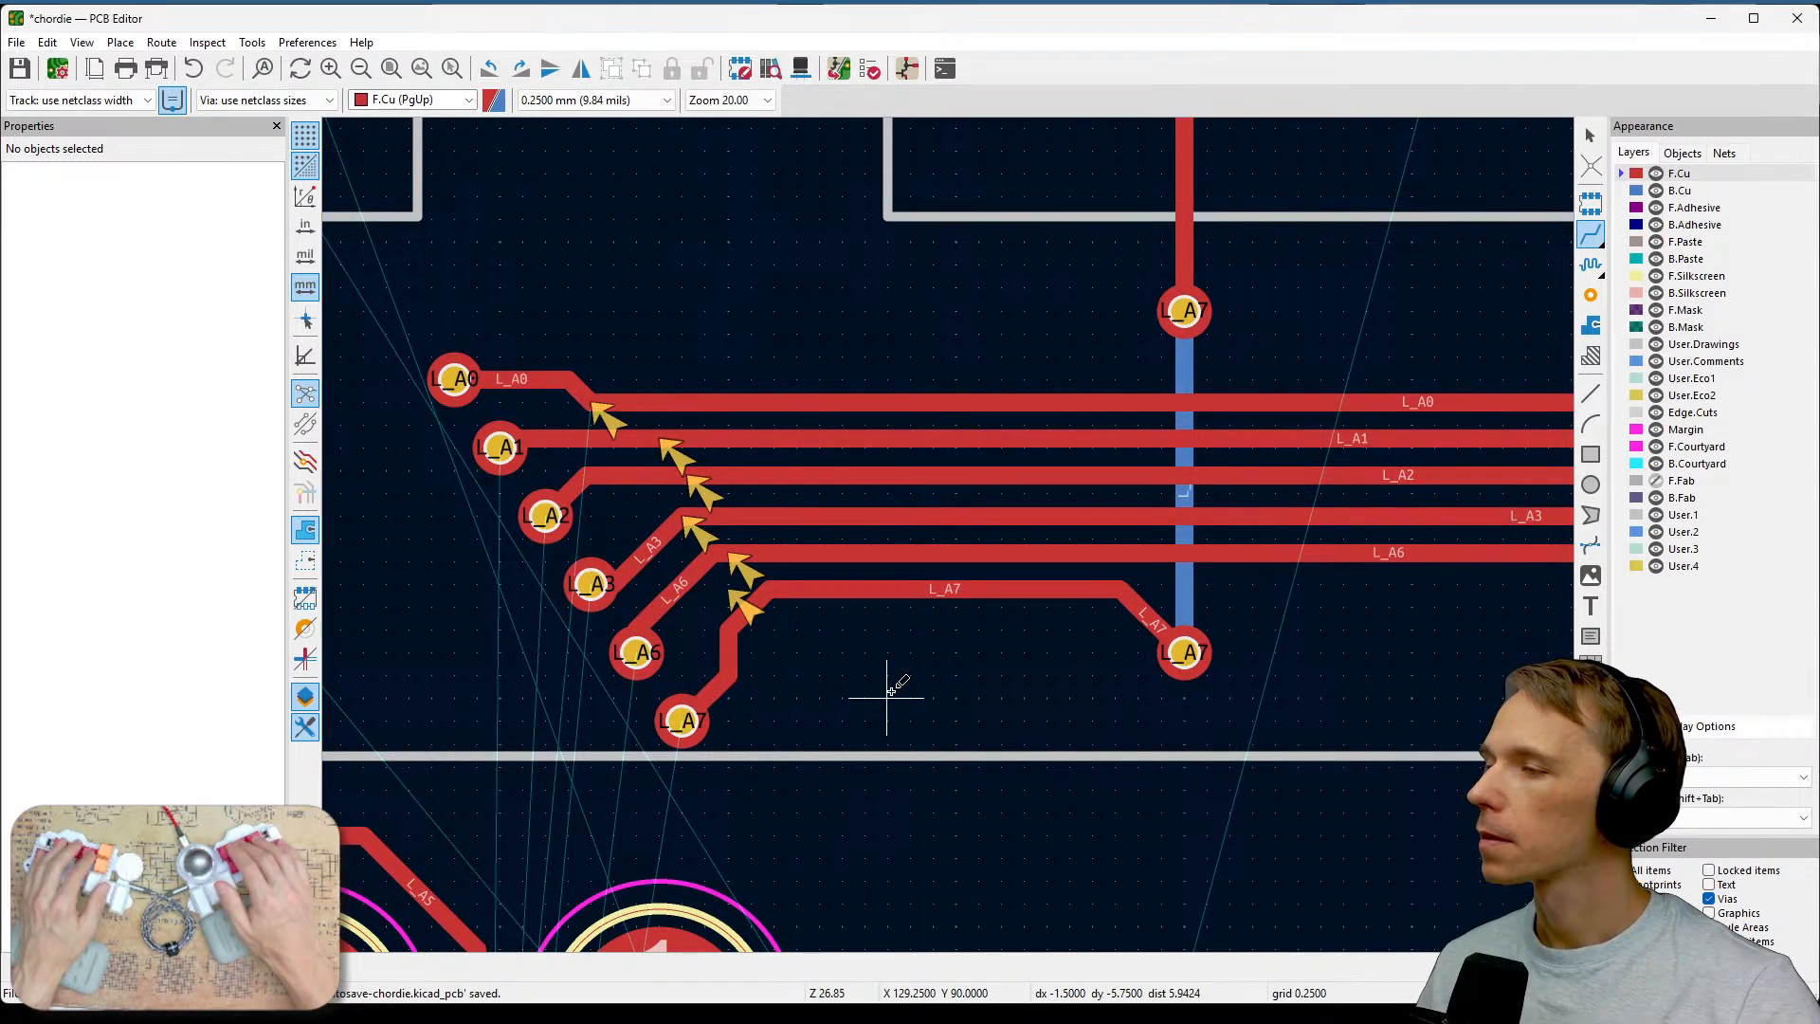
Run the design rules check on the board.
{"action": "scroll", "coordinate": [933, 661], "scroll_direction": "down", "scroll_amount": 2}
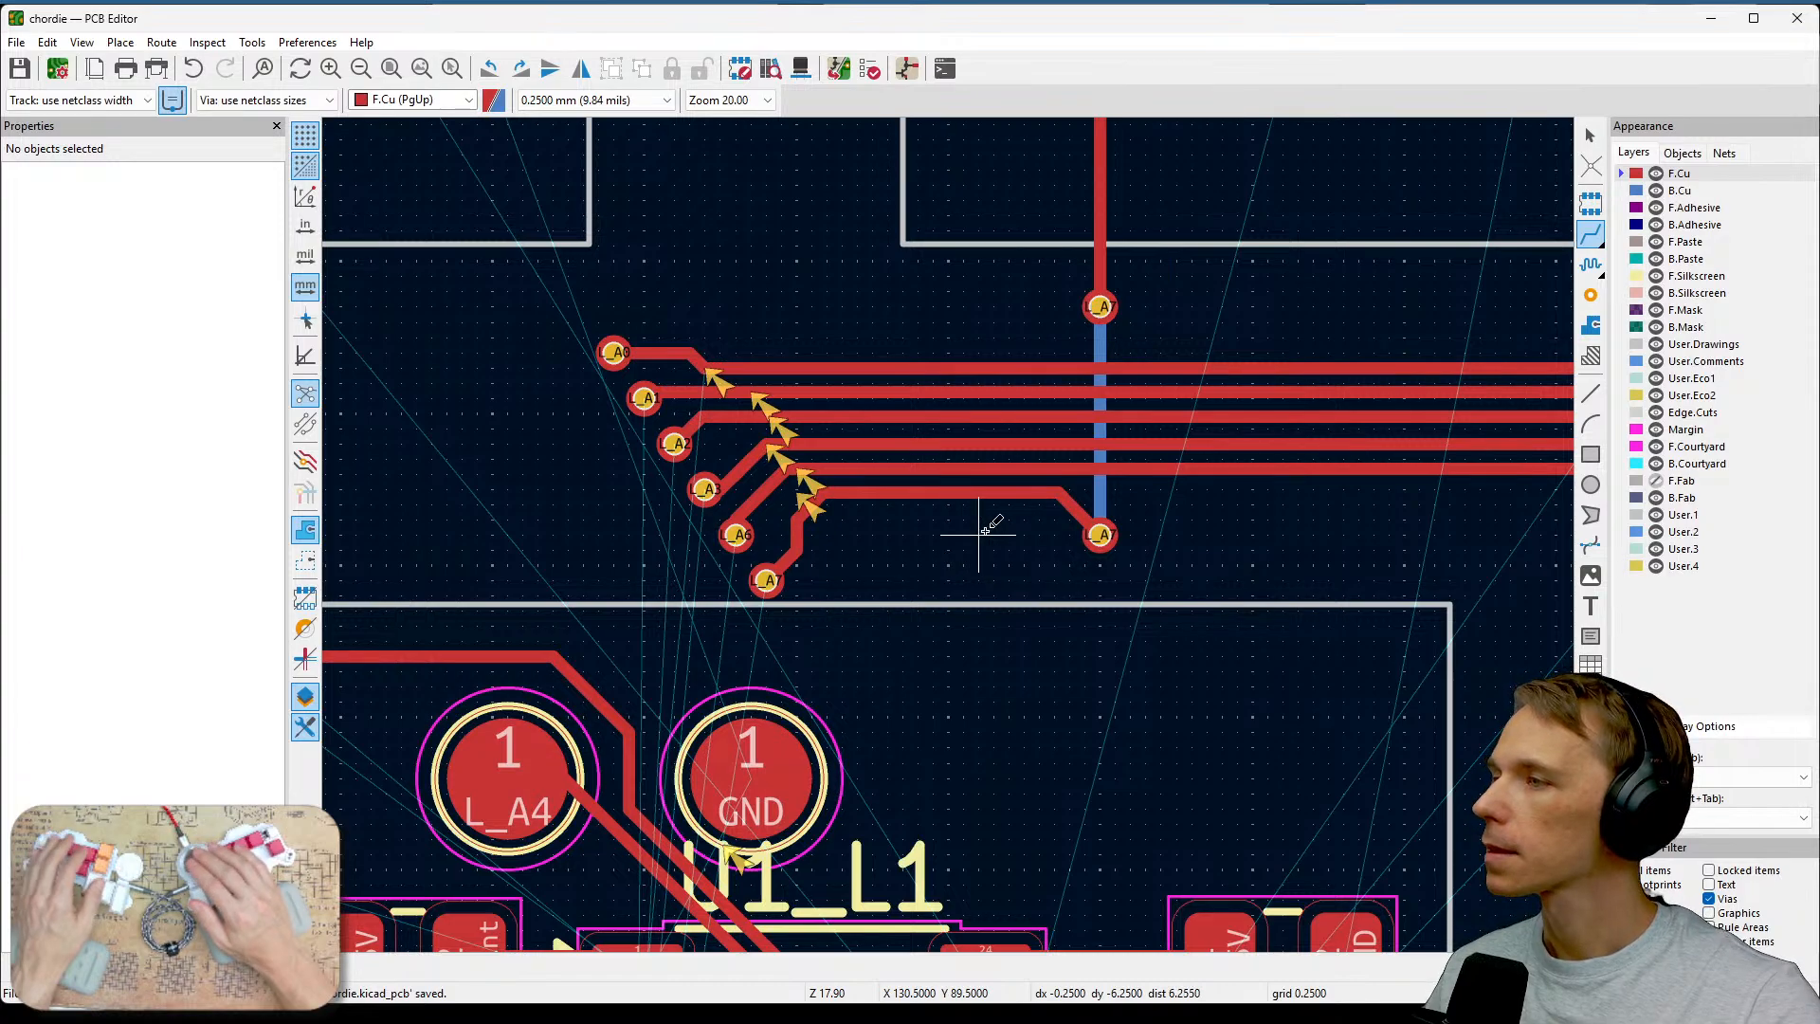
{"action": "left_click", "coordinate": [869, 71]}
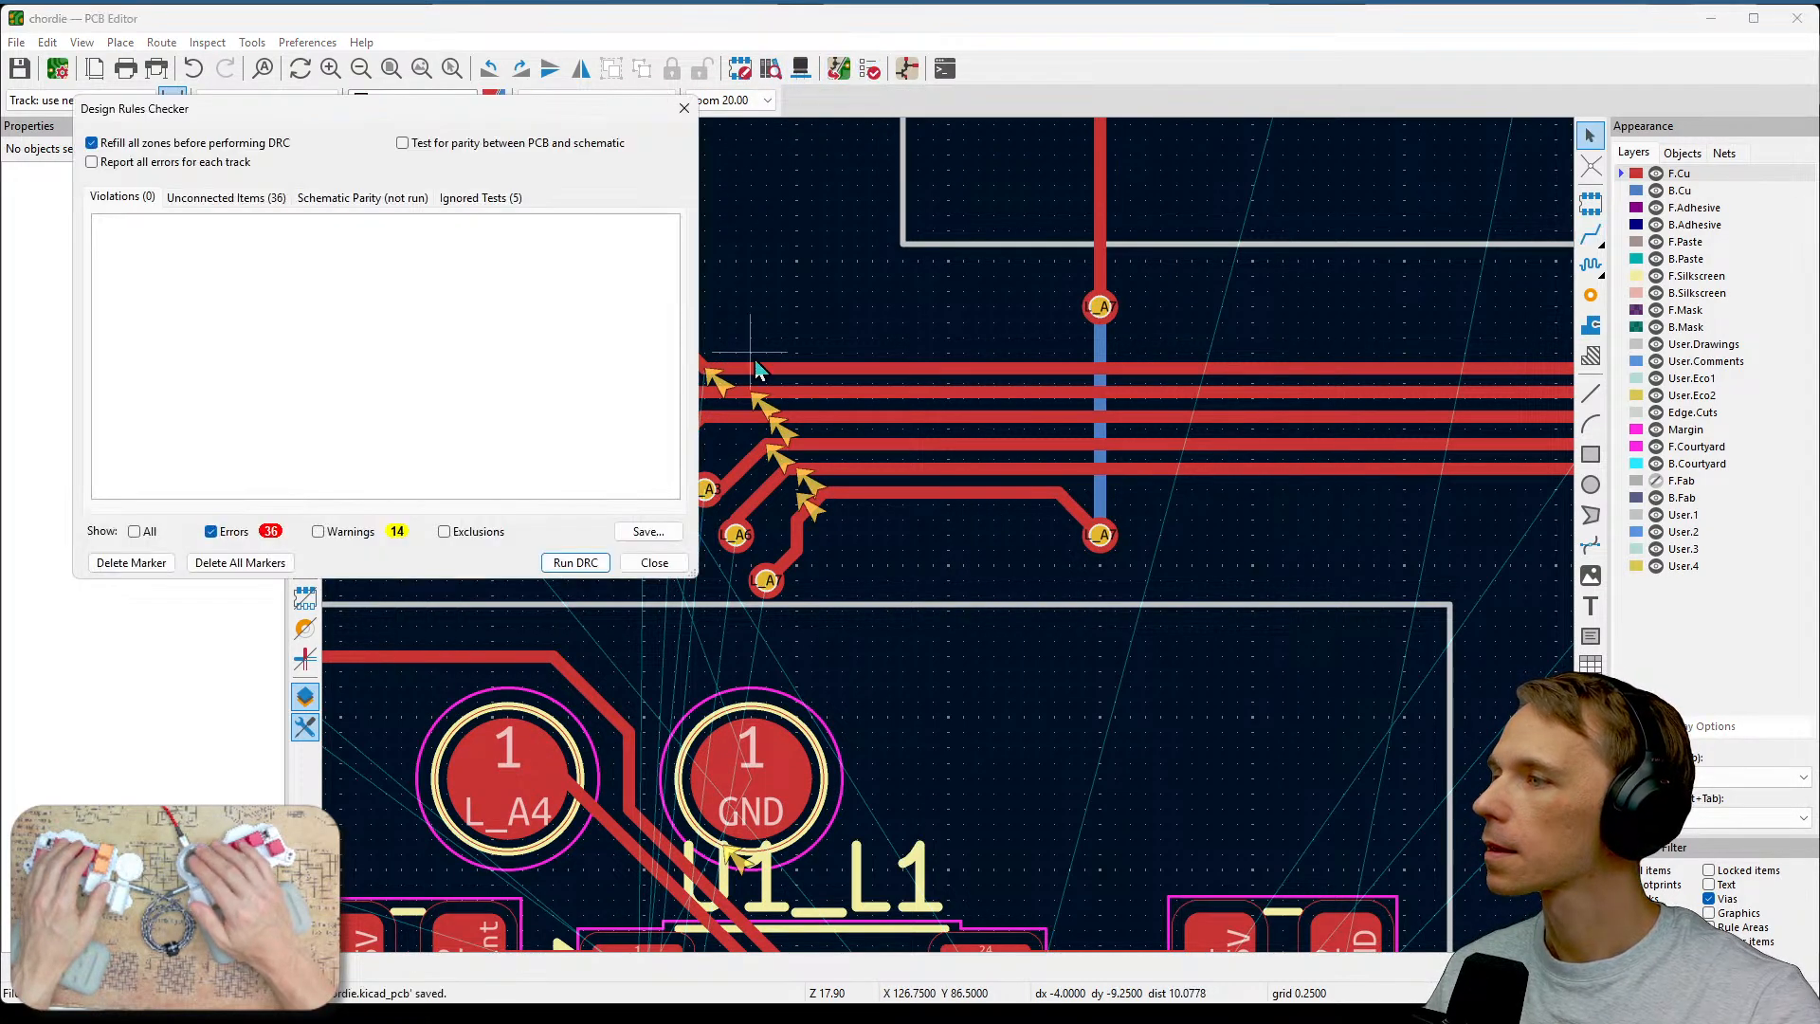
{"action": "left_click", "coordinate": [573, 562]}
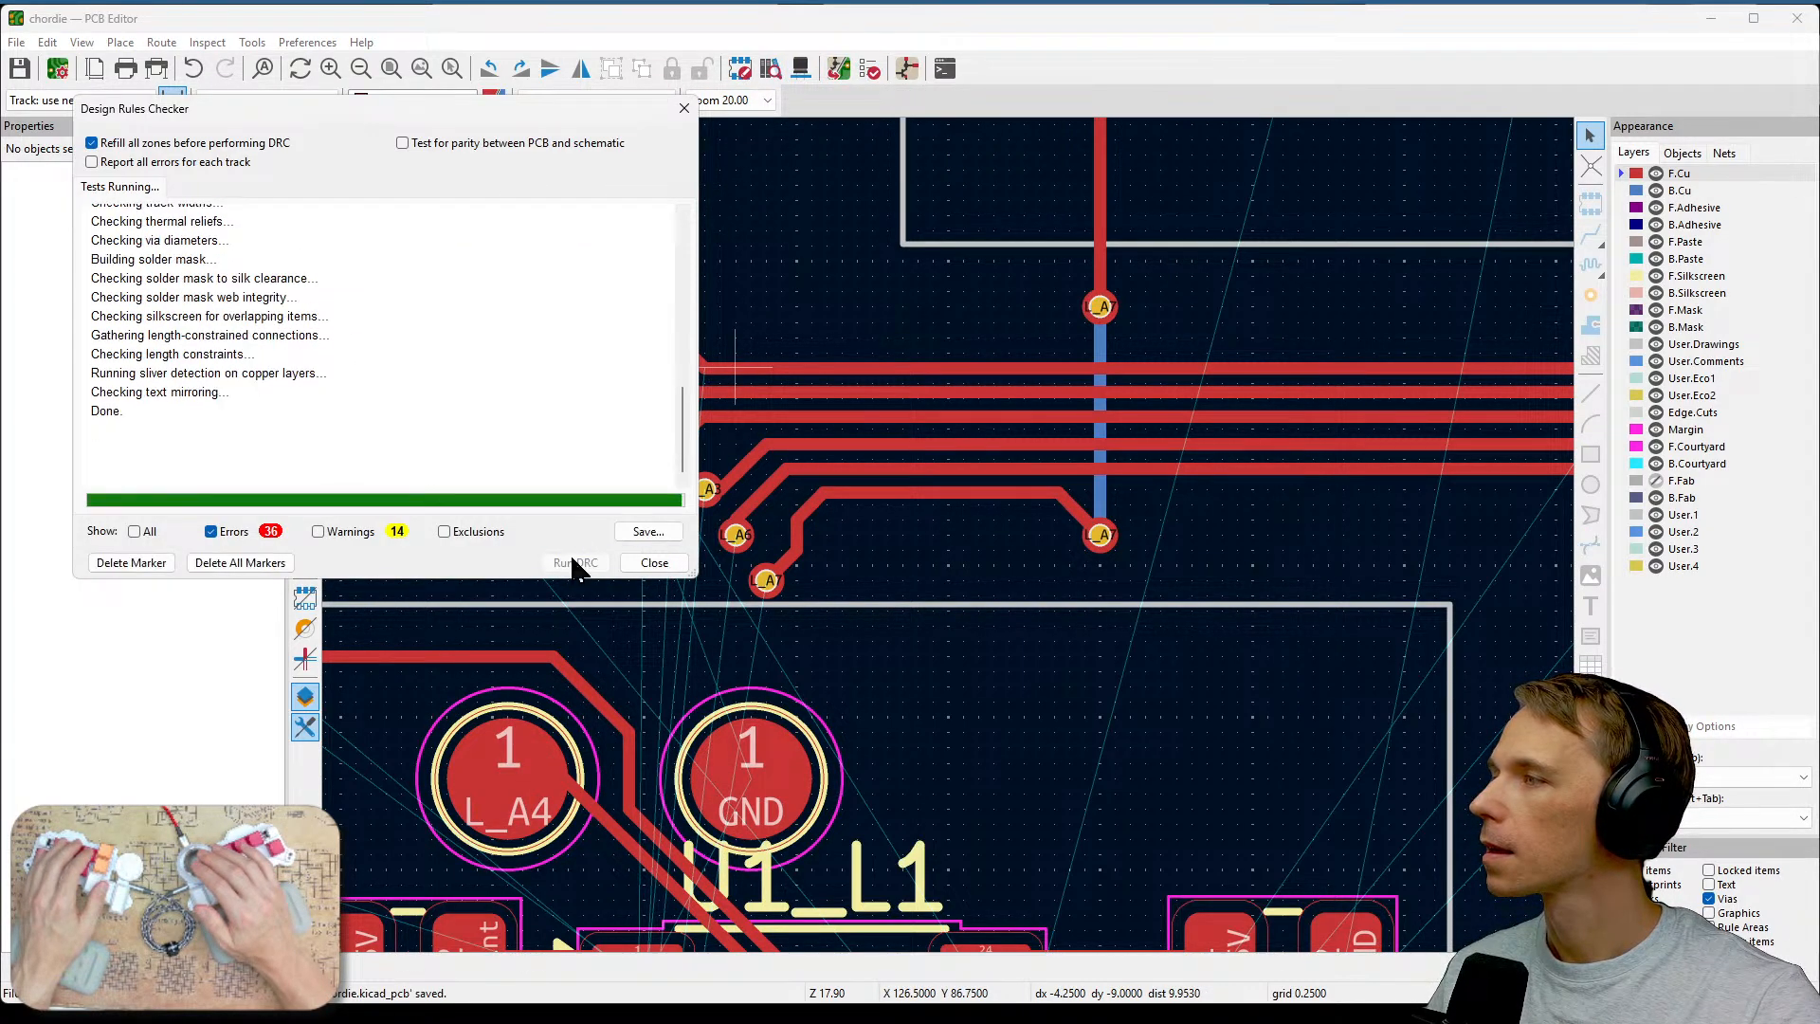
{"action": "left_click", "coordinate": [654, 562]}
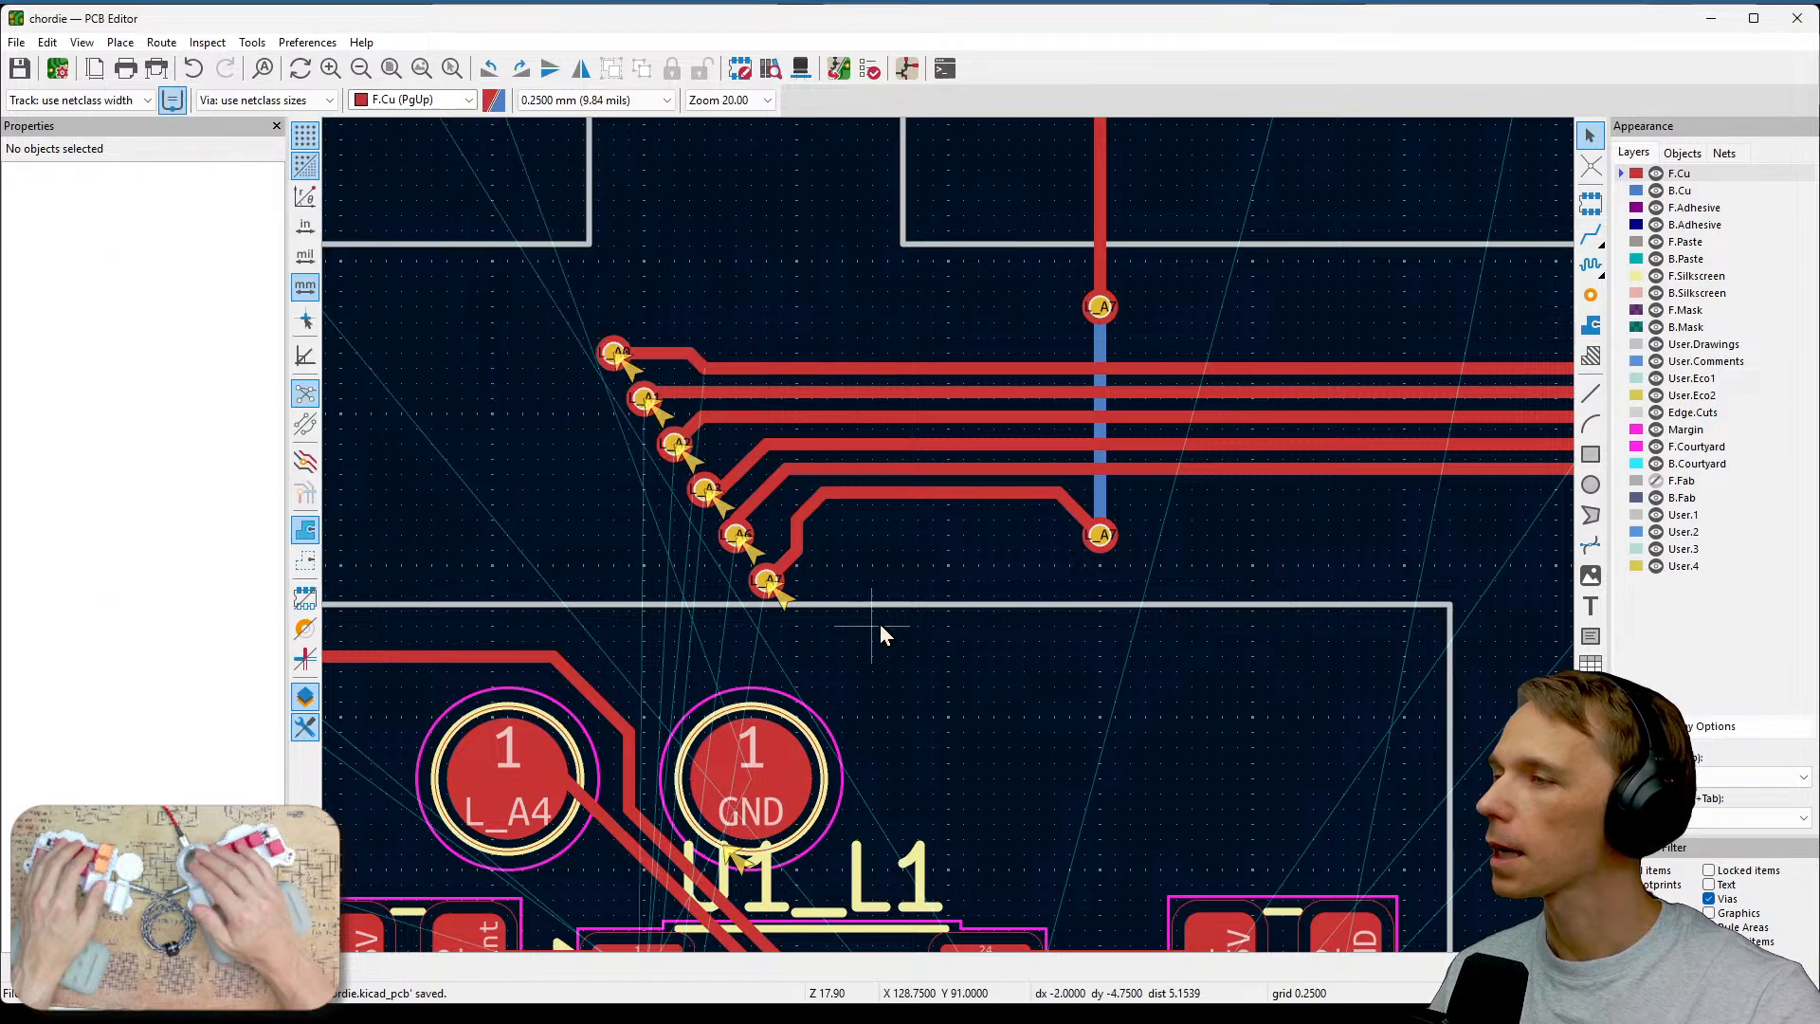
Route the L_A0 track on the back copper layer from its via down toward the U1 pads.
{"action": "middle_click_drag", "start_coordinate": [880, 623], "coordinate": [1253, 410]}
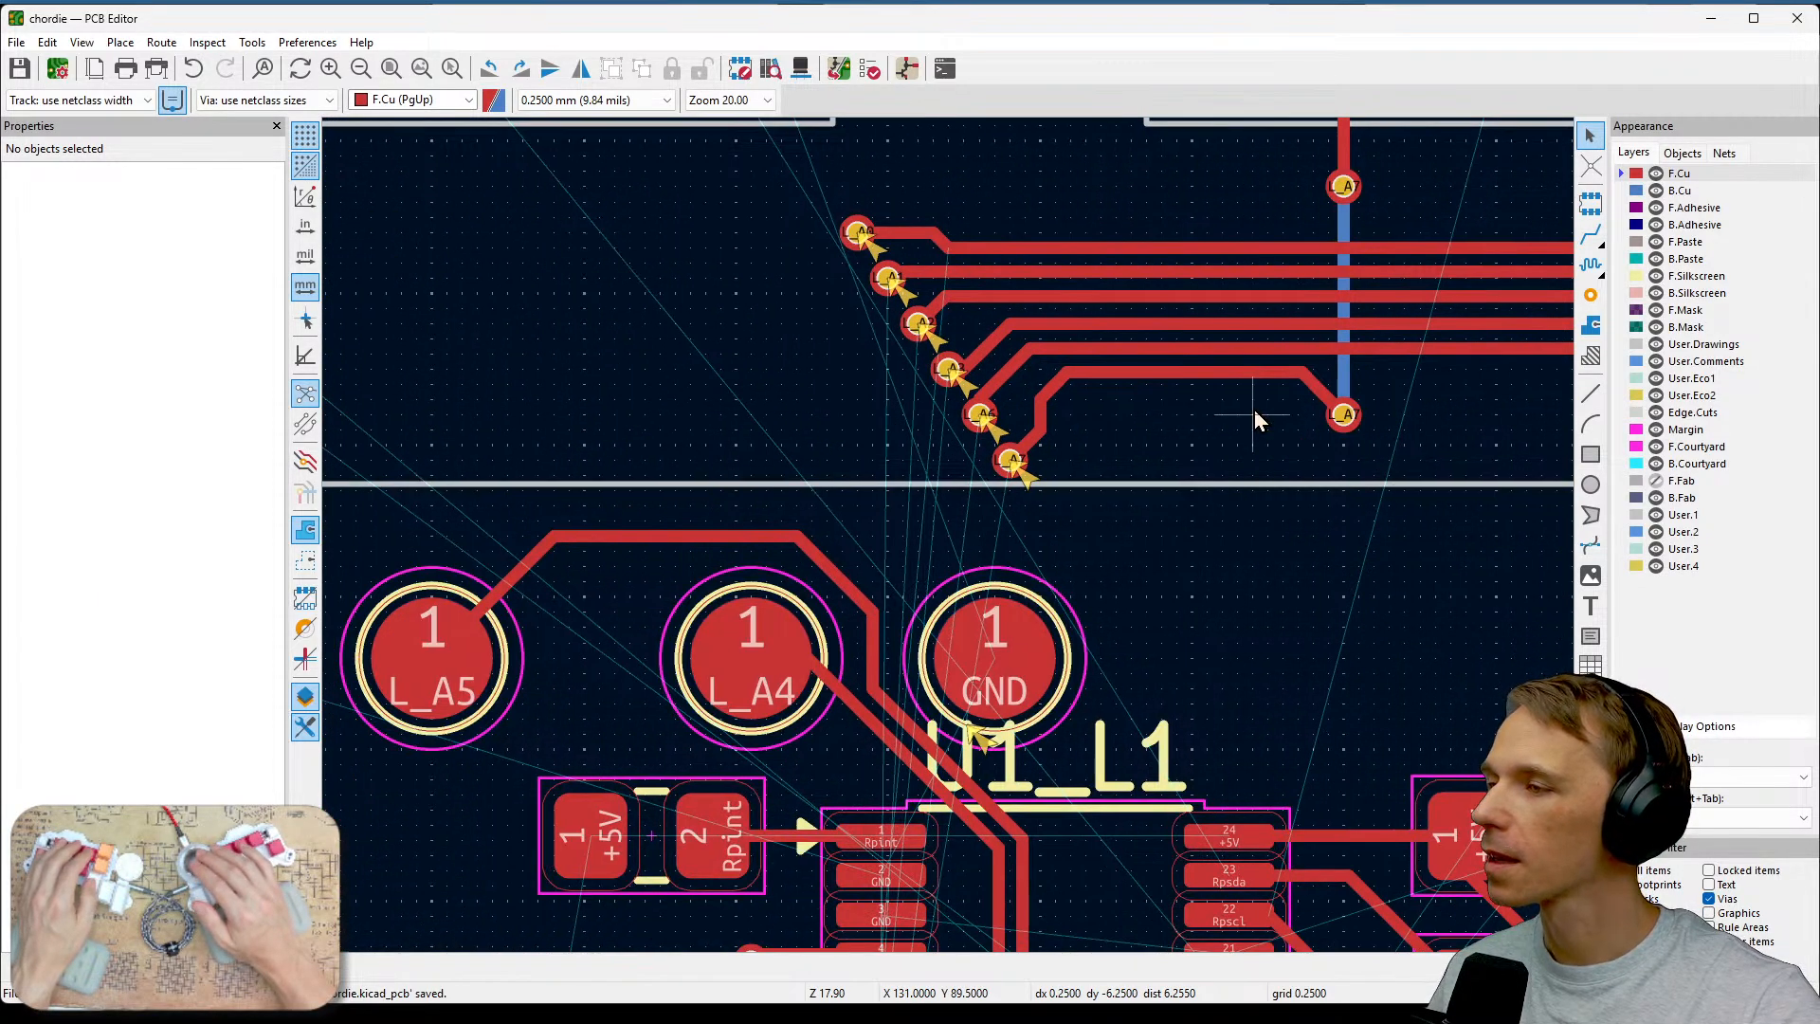
{"action": "scroll", "coordinate": [1191, 512], "scroll_direction": "down", "scroll_amount": 2}
{"action": "middle_click_drag", "start_coordinate": [950, 538], "coordinate": [1310, 396]}
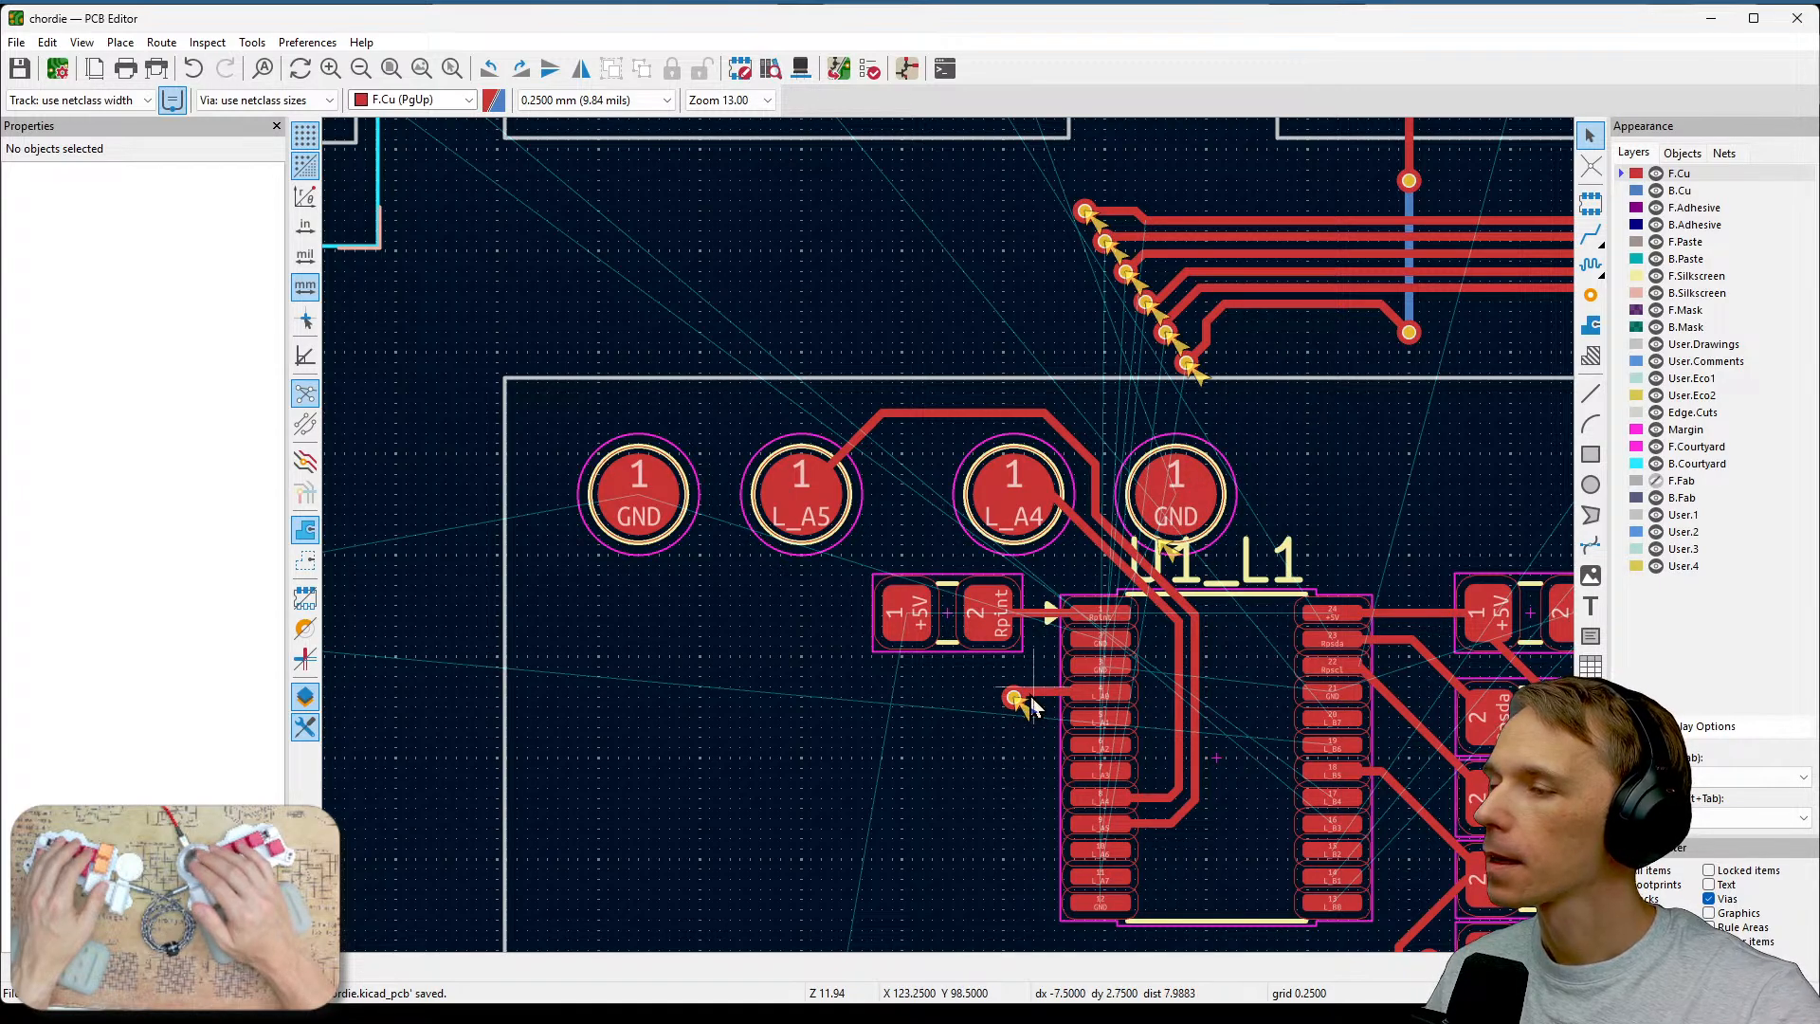
{"action": "scroll", "coordinate": [1095, 237], "scroll_direction": "up", "scroll_amount": 2}
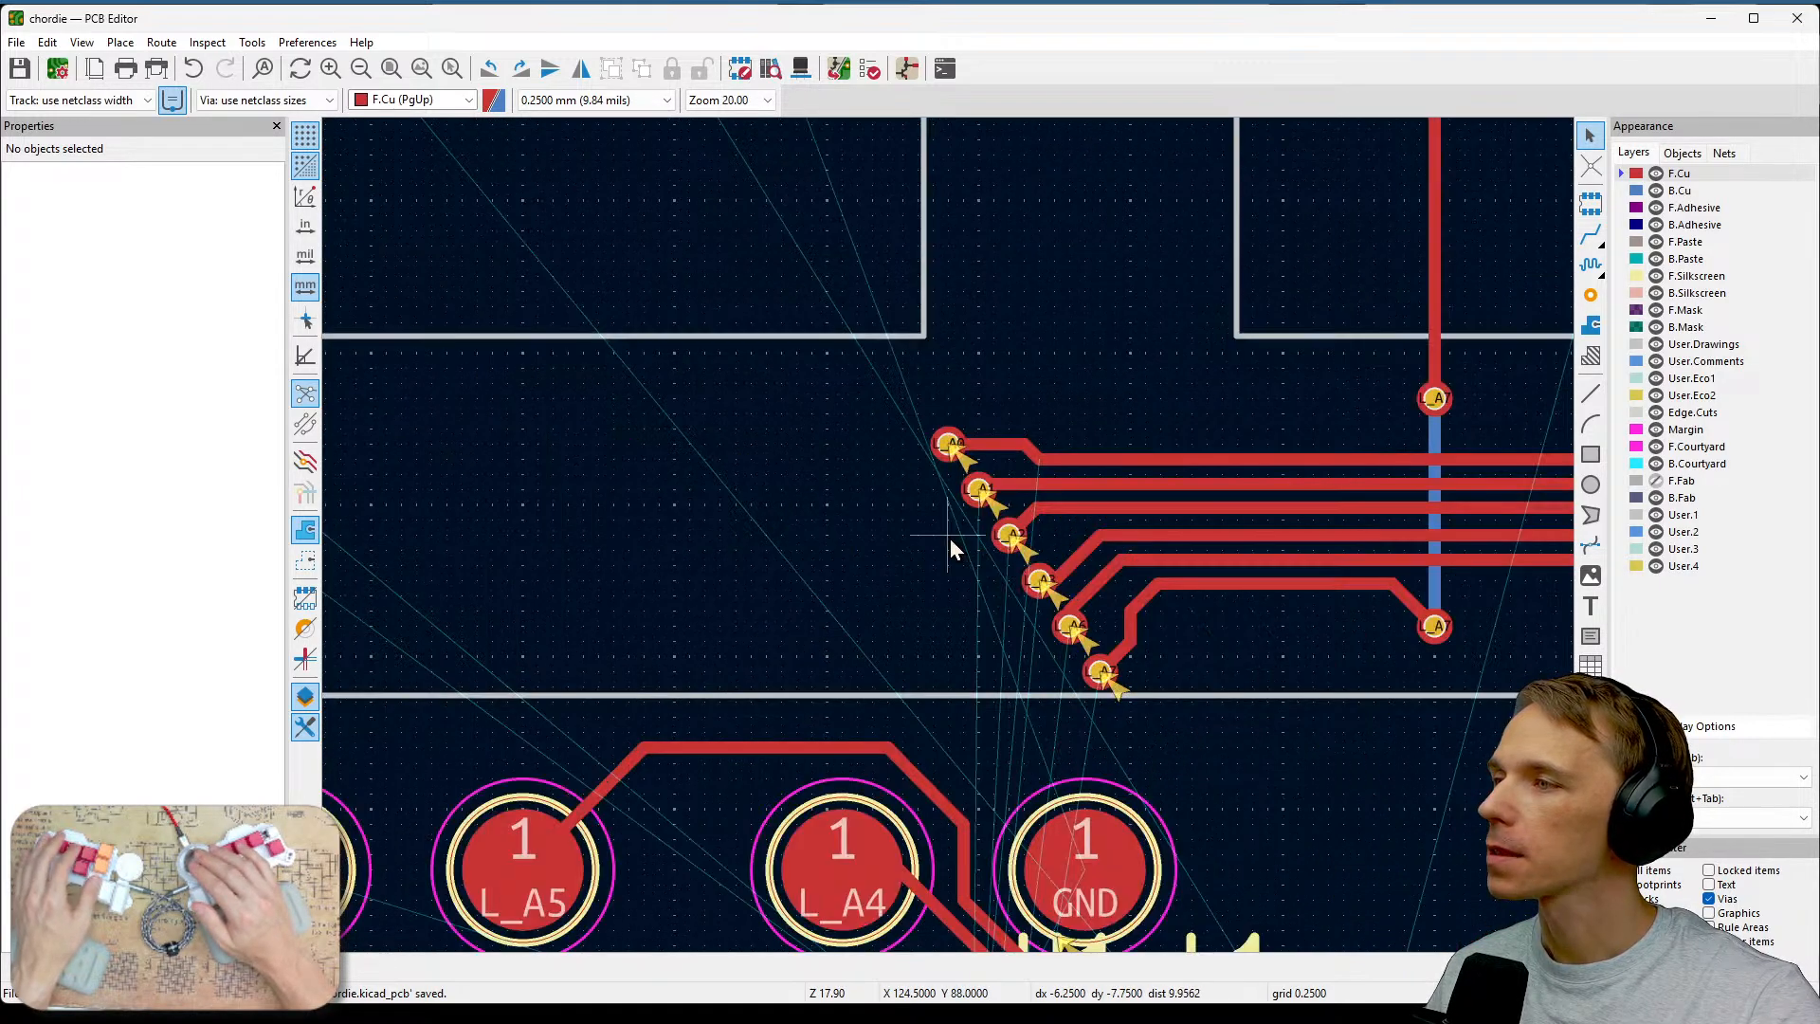
{"action": "middle_click_drag", "start_coordinate": [923, 593], "coordinate": [1075, 499]}
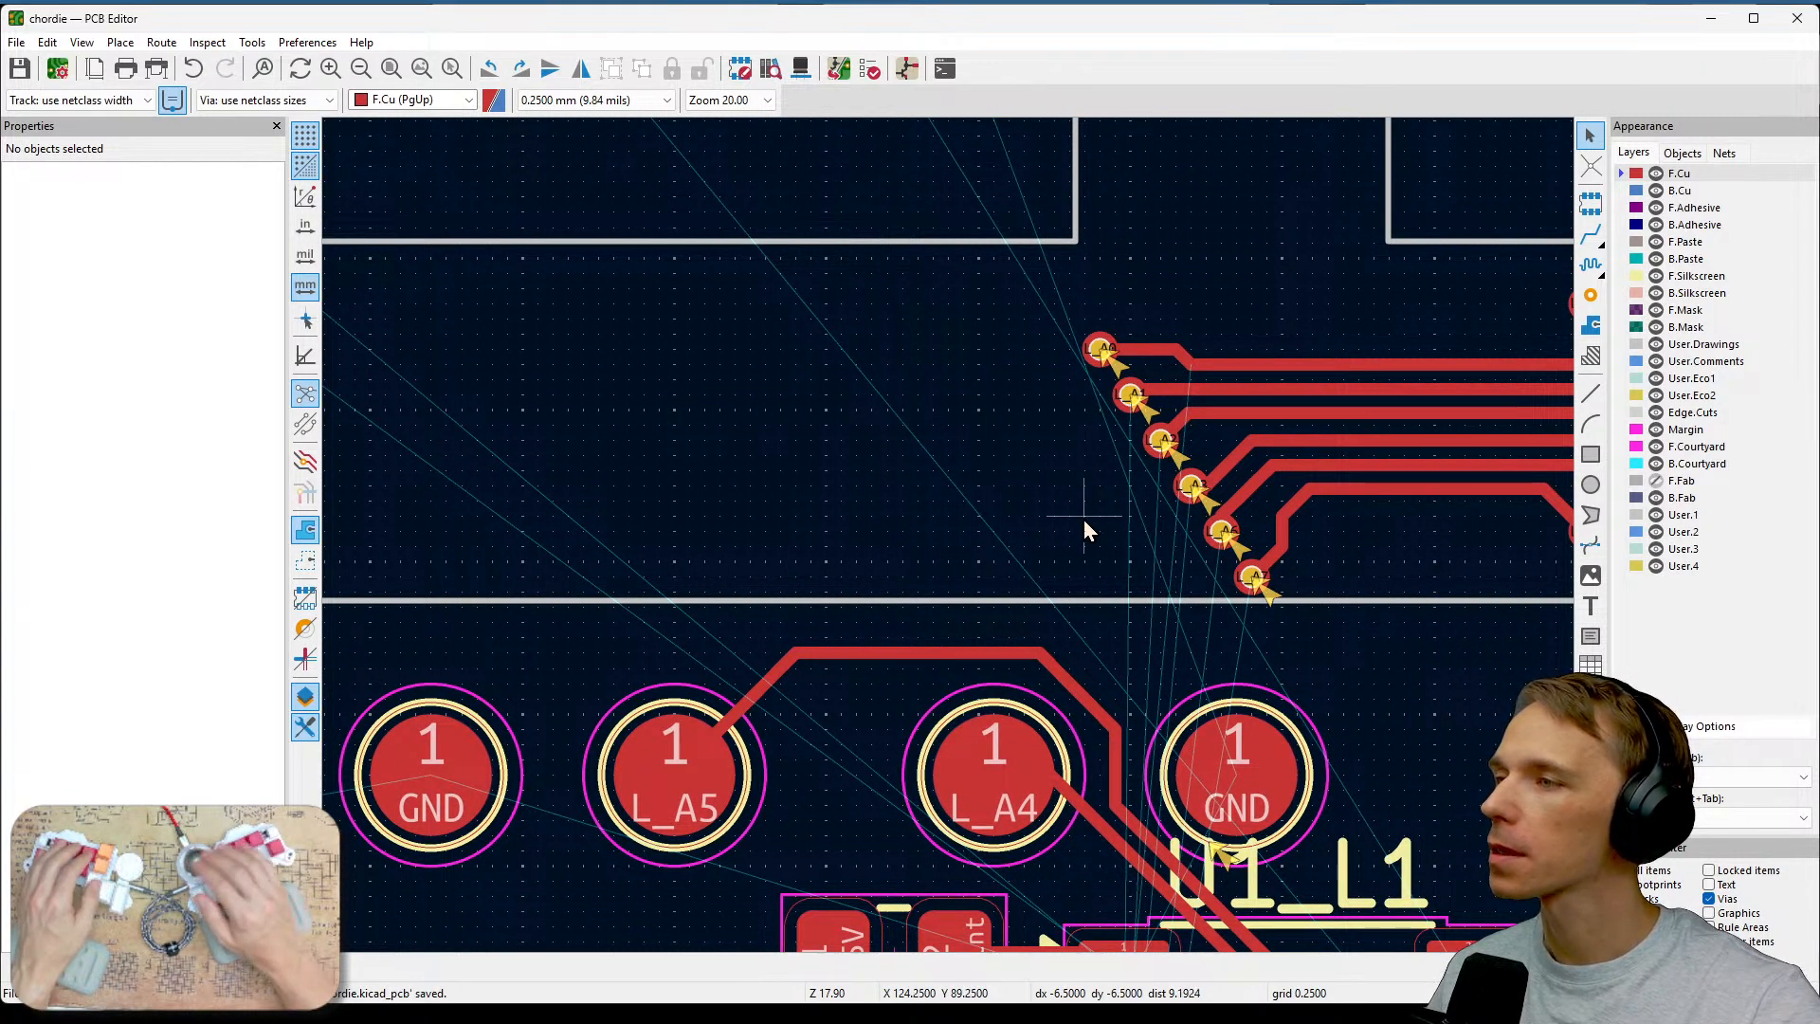
{"action": "left_click", "coordinate": [1641, 192]}
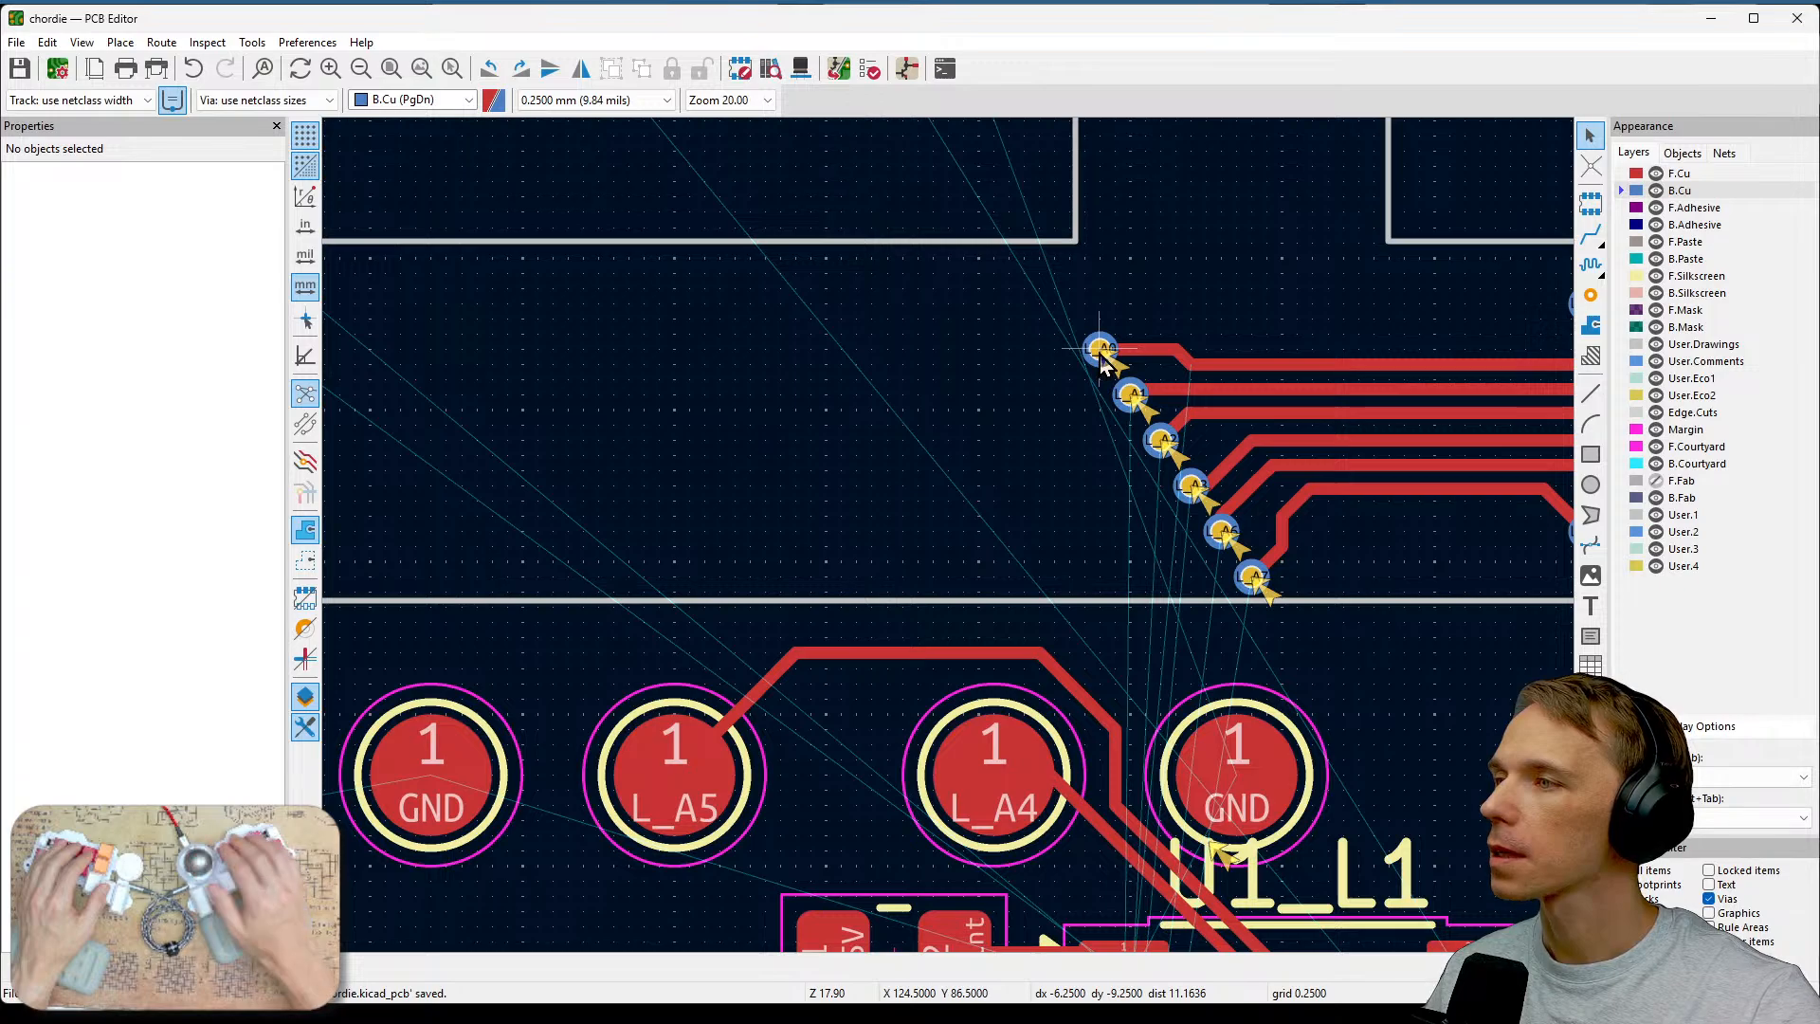
{"action": "key", "text": "x"}
{"action": "middle_click_drag", "start_coordinate": [904, 637], "coordinate": [953, 197]}
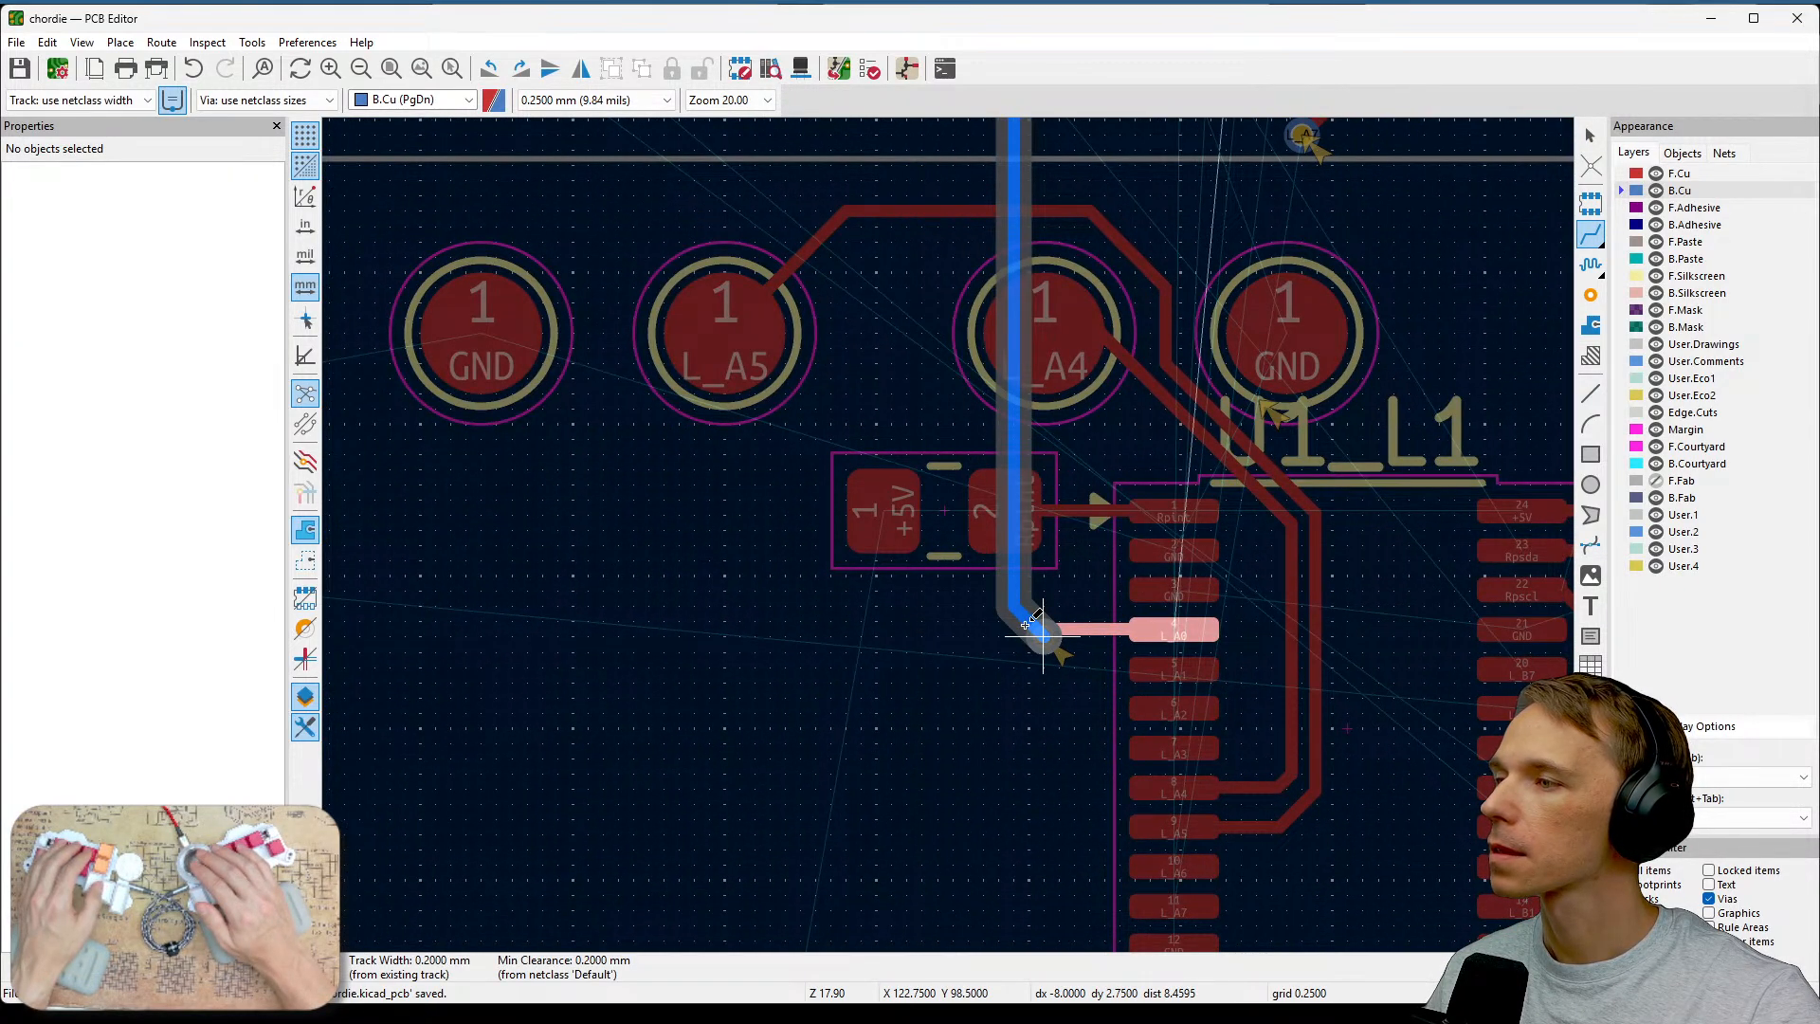
{"action": "left_click", "coordinate": [1039, 632]}
{"action": "scroll", "coordinate": [1105, 512], "scroll_direction": "down", "scroll_amount": 1}
{"action": "middle_click_drag", "start_coordinate": [1011, 393], "coordinate": [973, 539]}
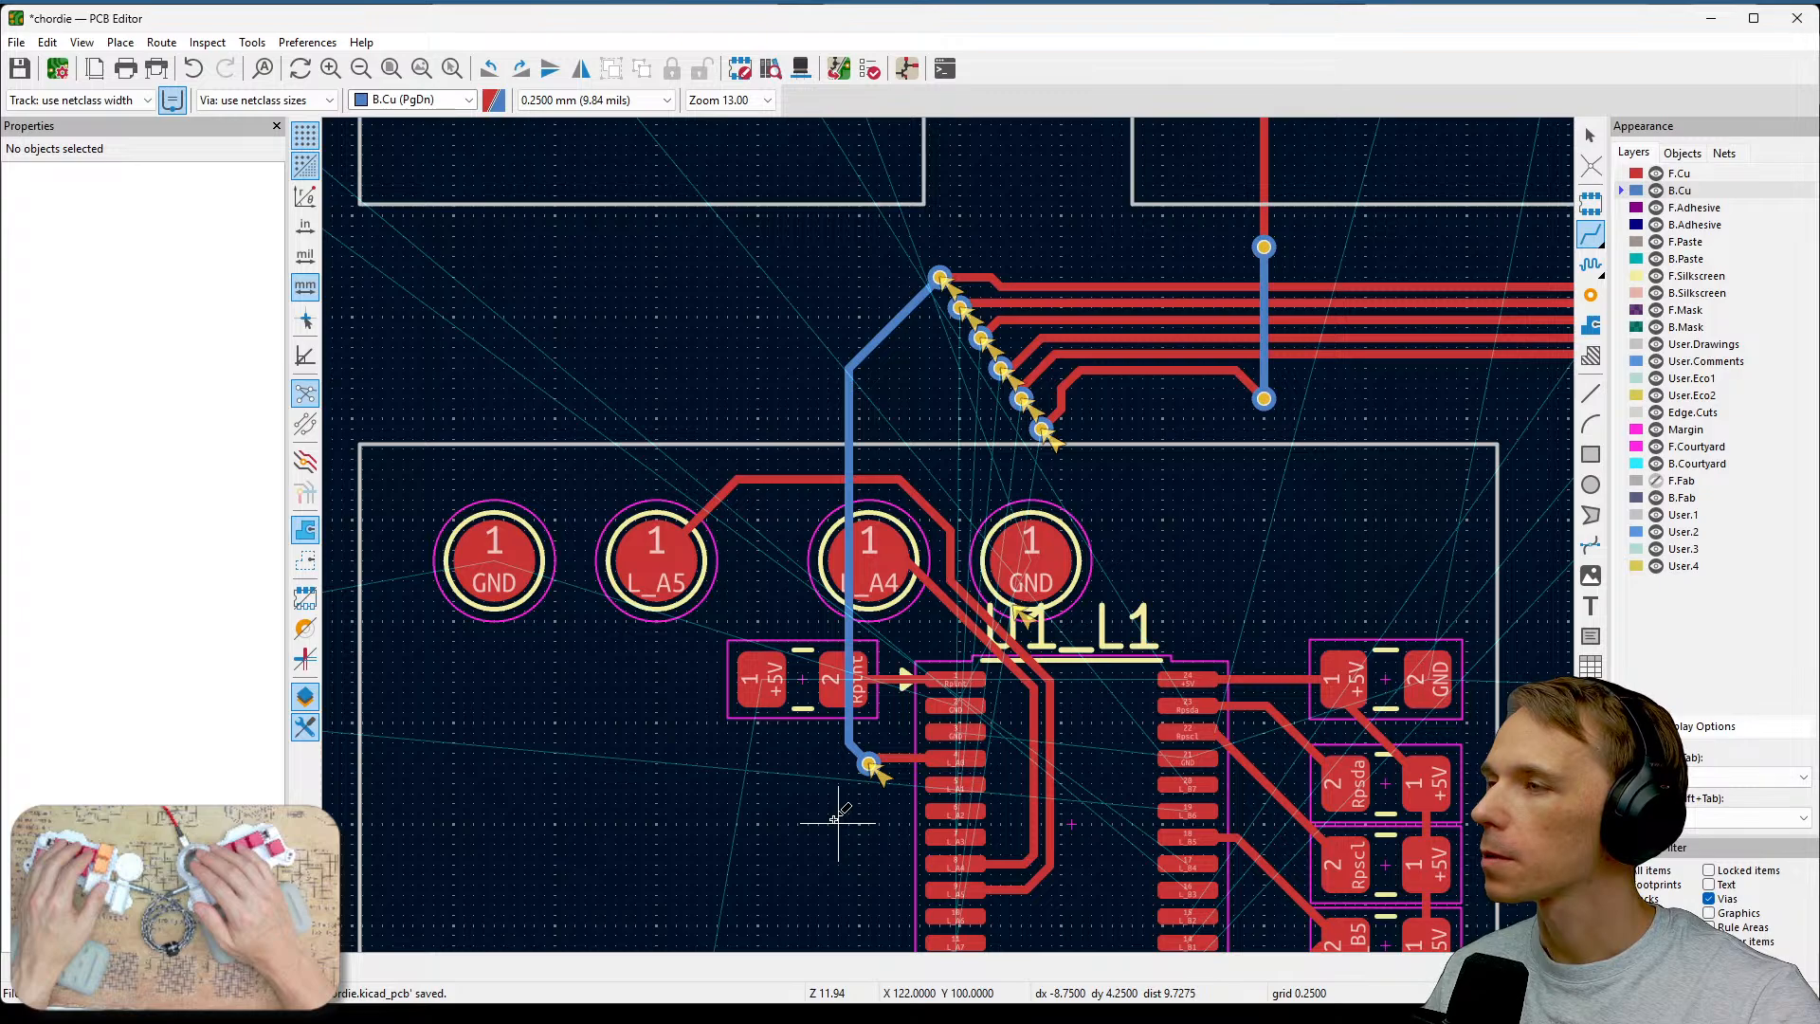
{"action": "key", "text": "Escape"}
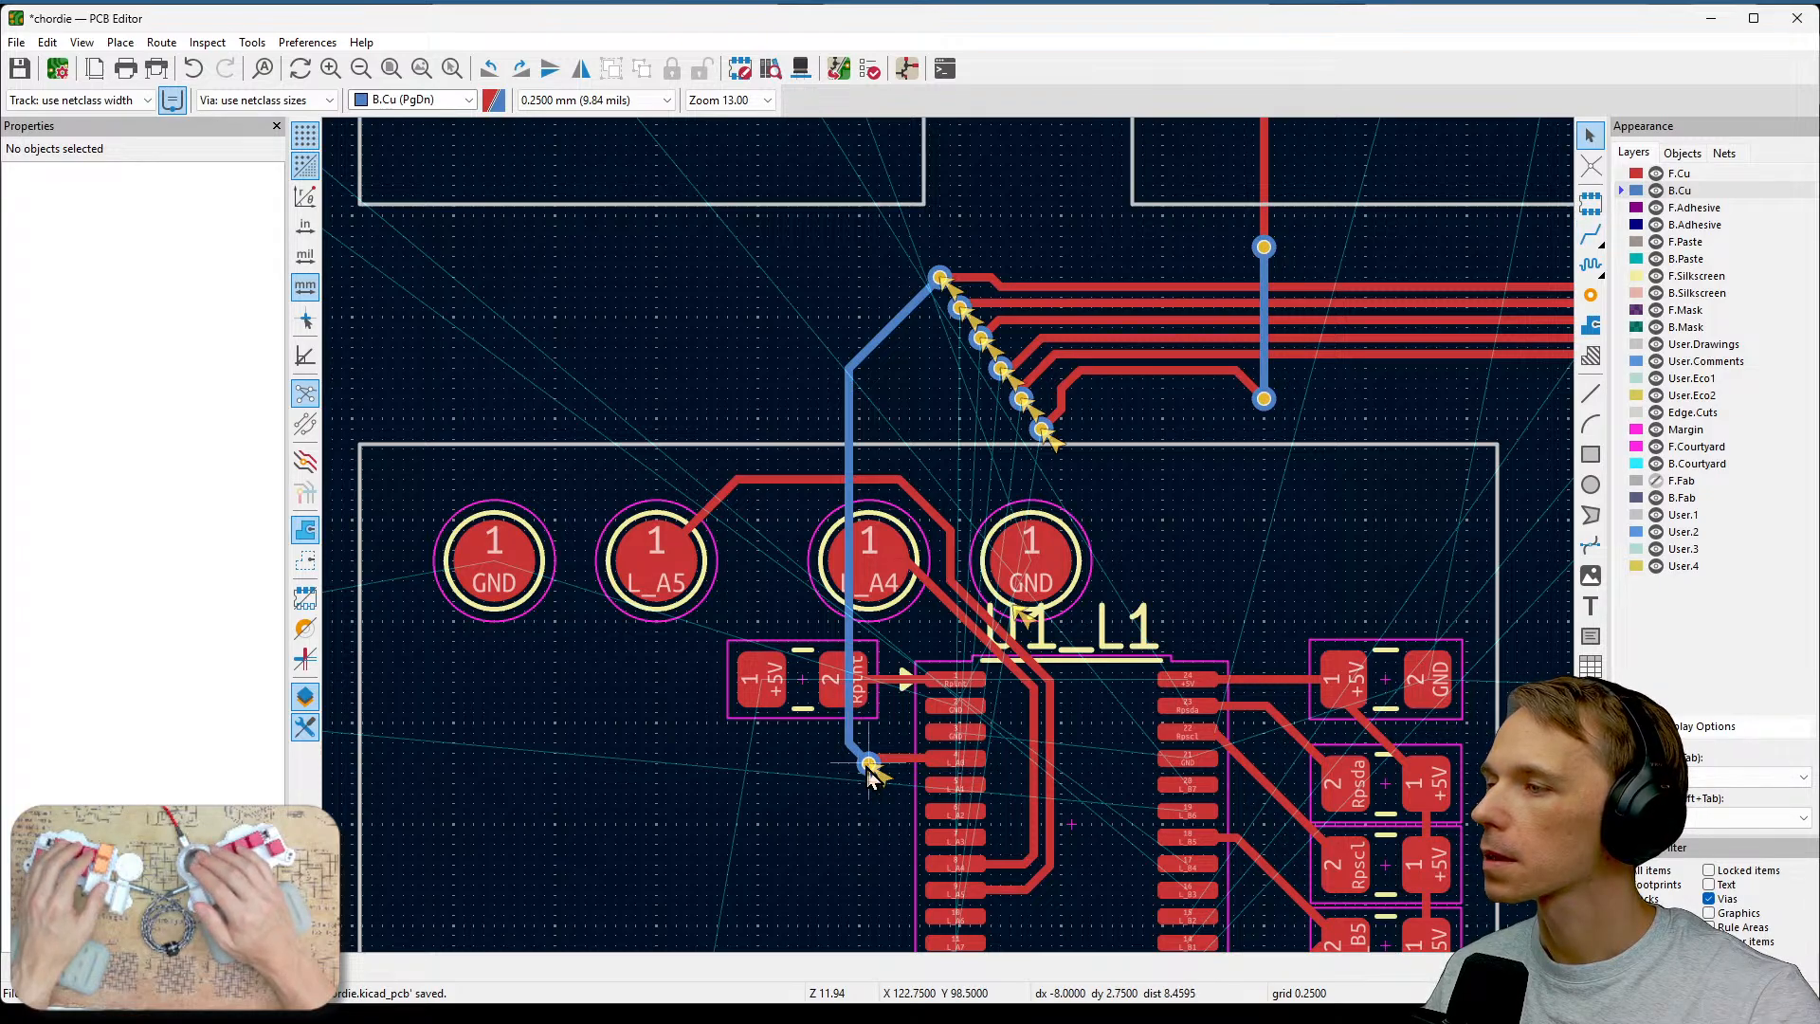
Delete the back-layer L_A0 track segments and stray via near U1, saving along the way.
{"action": "left_click", "coordinate": [868, 768]}
{"action": "key", "text": "Delete"}
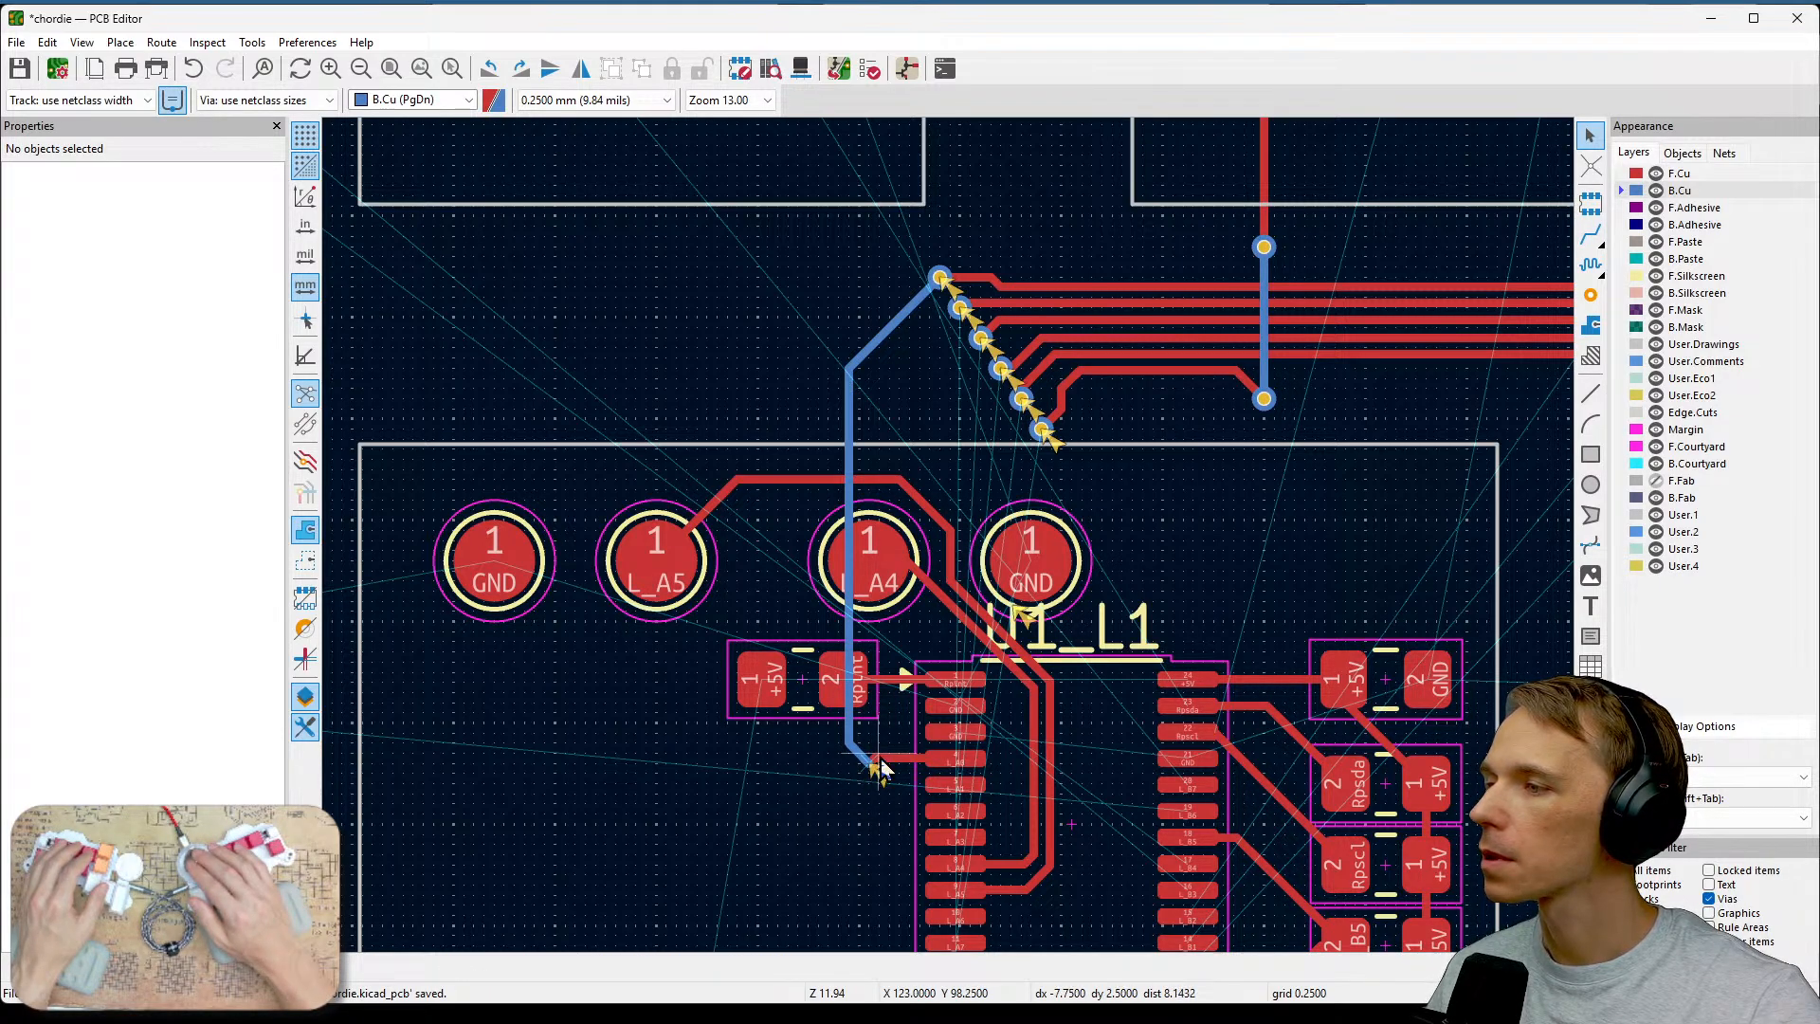
{"action": "left_click", "coordinate": [863, 757]}
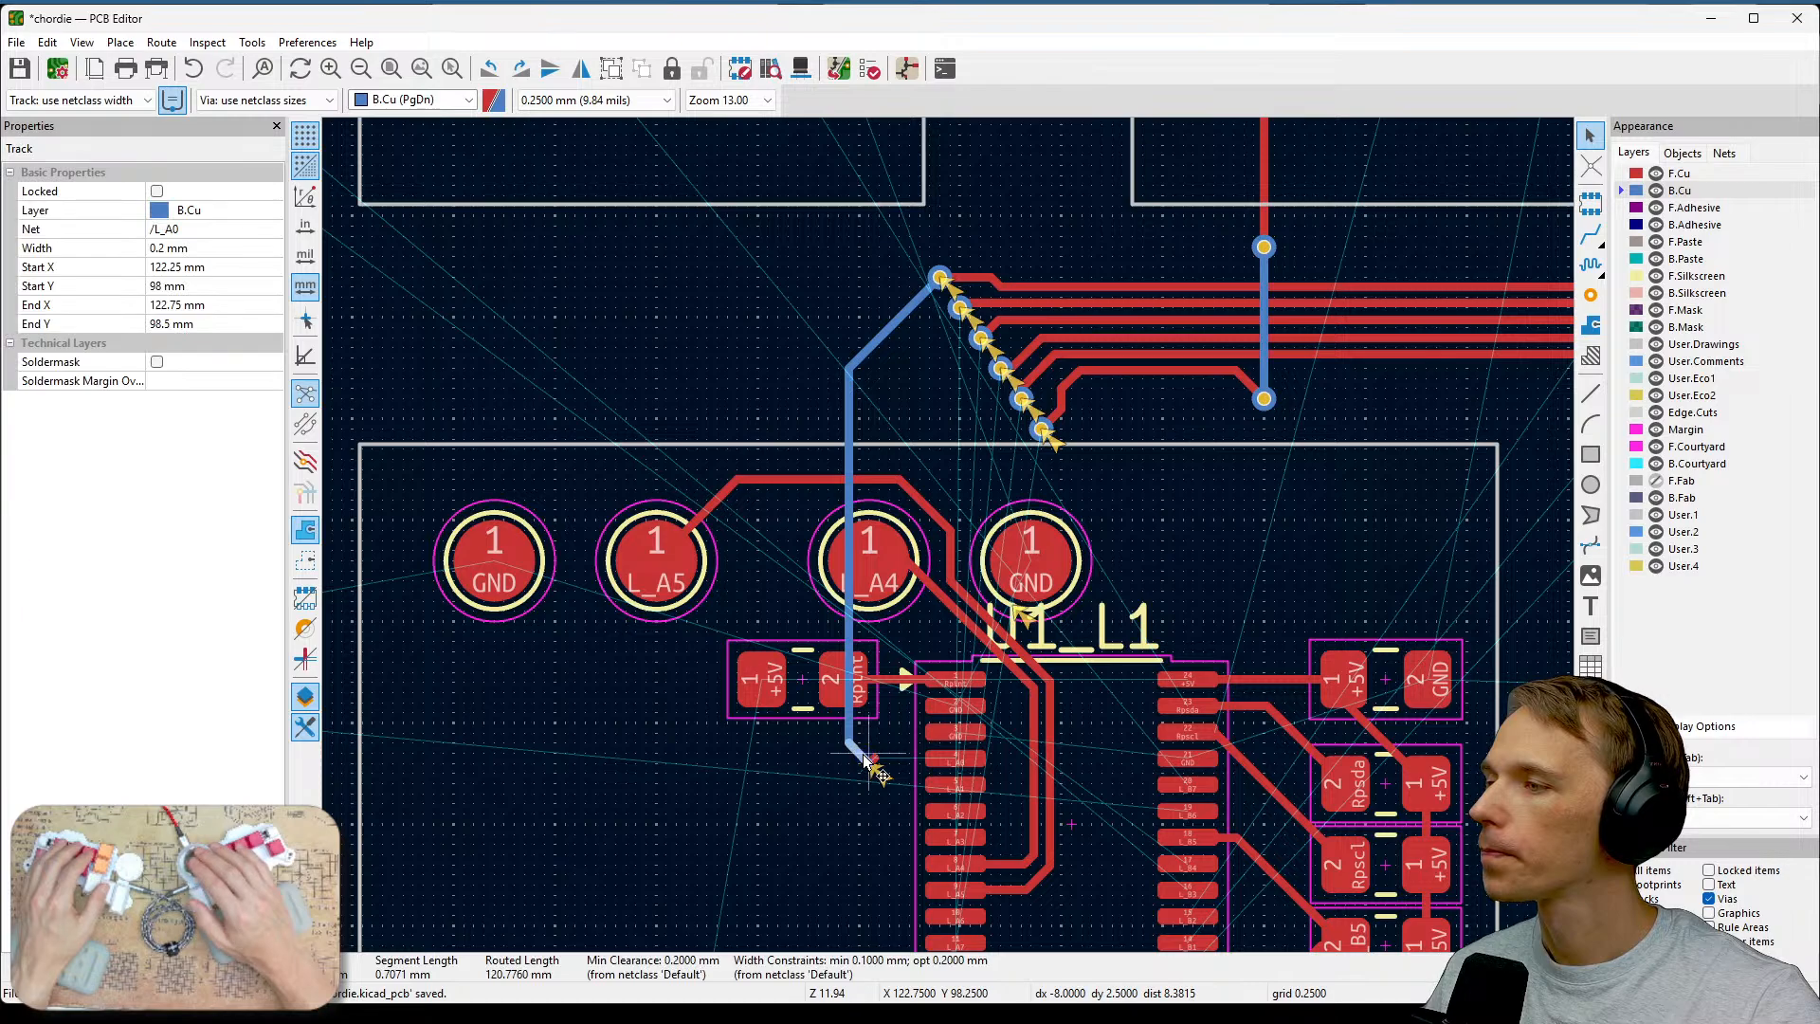
{"action": "key", "text": "Delete"}
{"action": "left_click", "coordinate": [851, 742]}
{"action": "key", "text": "Delete"}
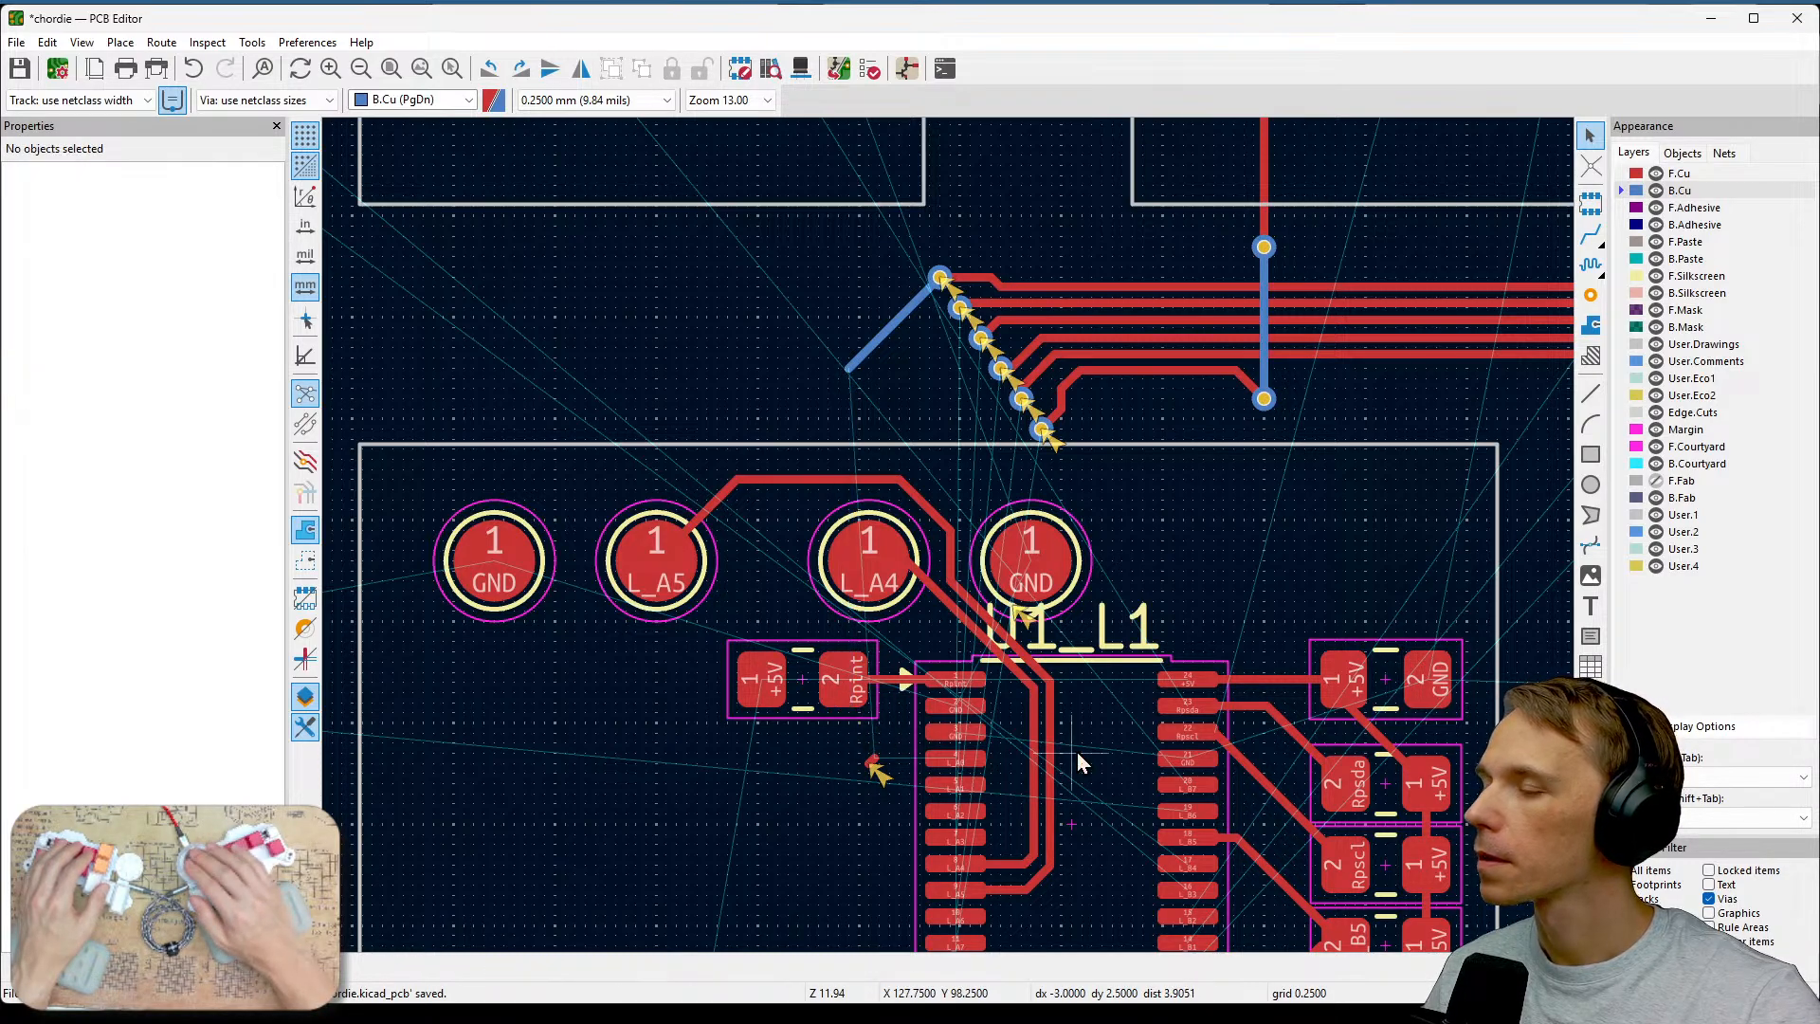
{"action": "middle_click_drag", "start_coordinate": [896, 776], "coordinate": [1035, 650]}
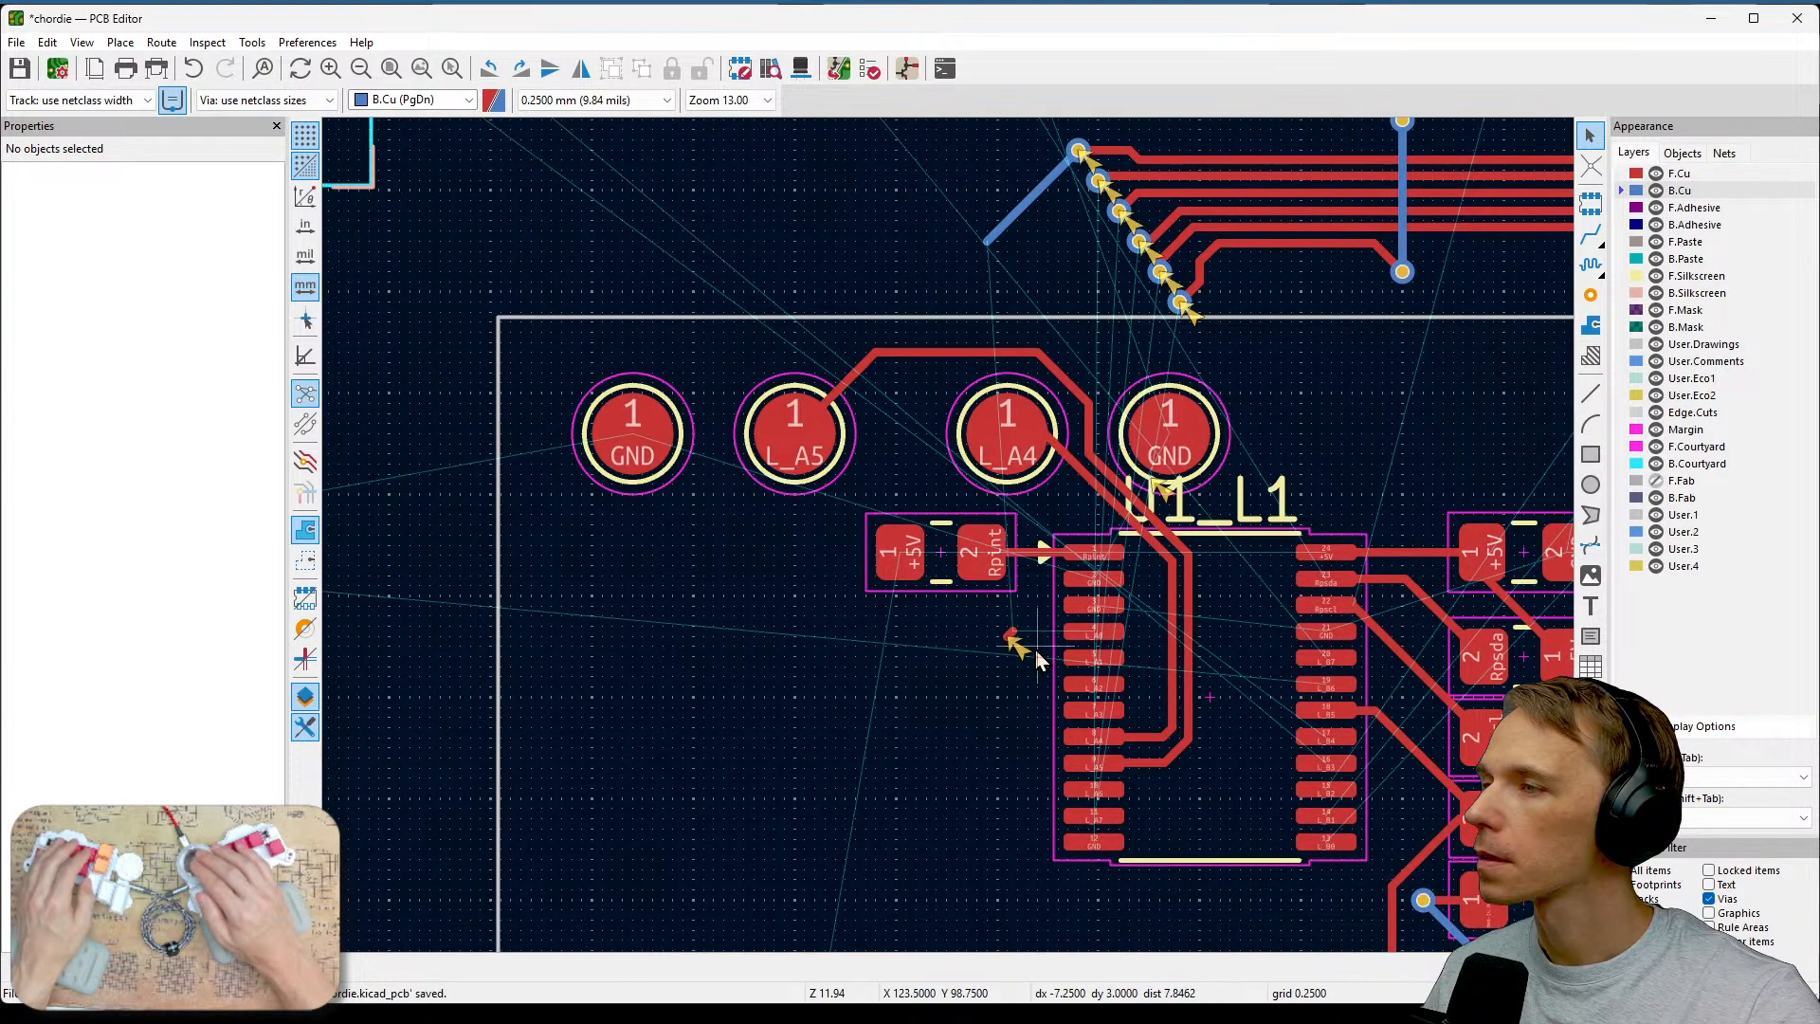
{"action": "left_click", "coordinate": [1019, 213]}
{"action": "key", "text": "Delete"}
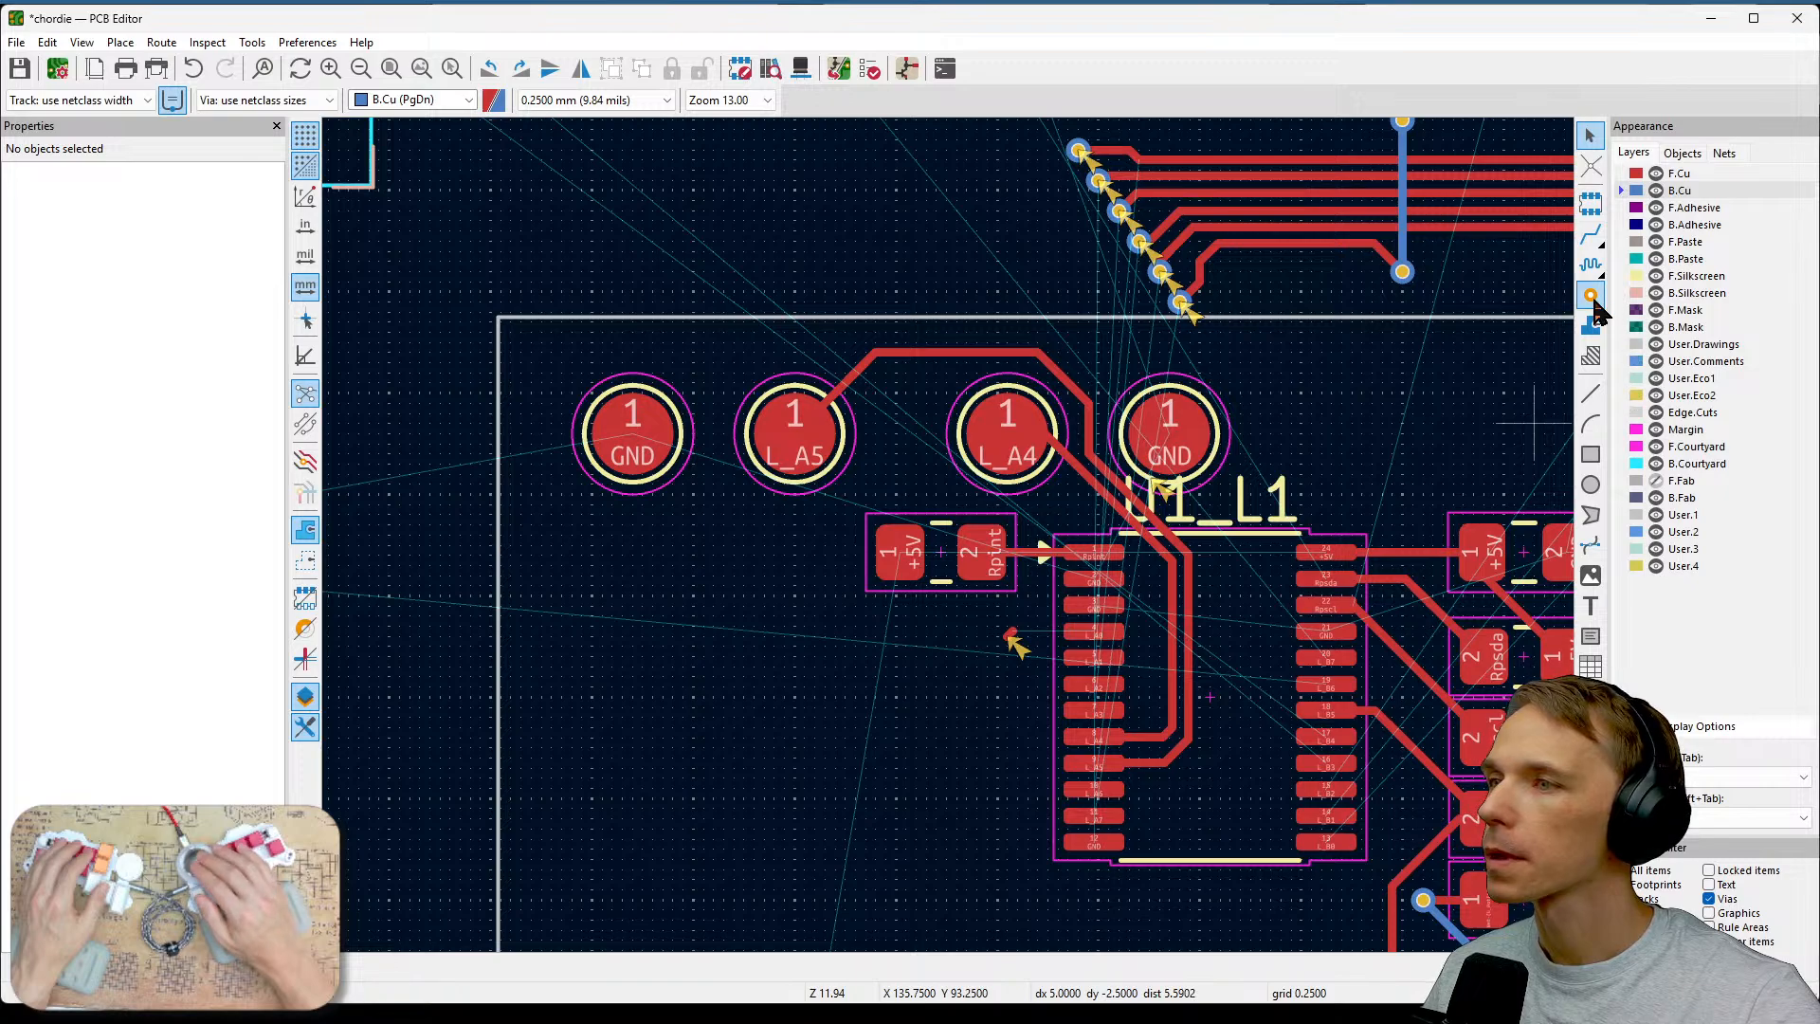
{"action": "key", "text": "ctrl+s"}
{"action": "scroll", "coordinate": [983, 650], "scroll_direction": "up", "scroll_amount": 2}
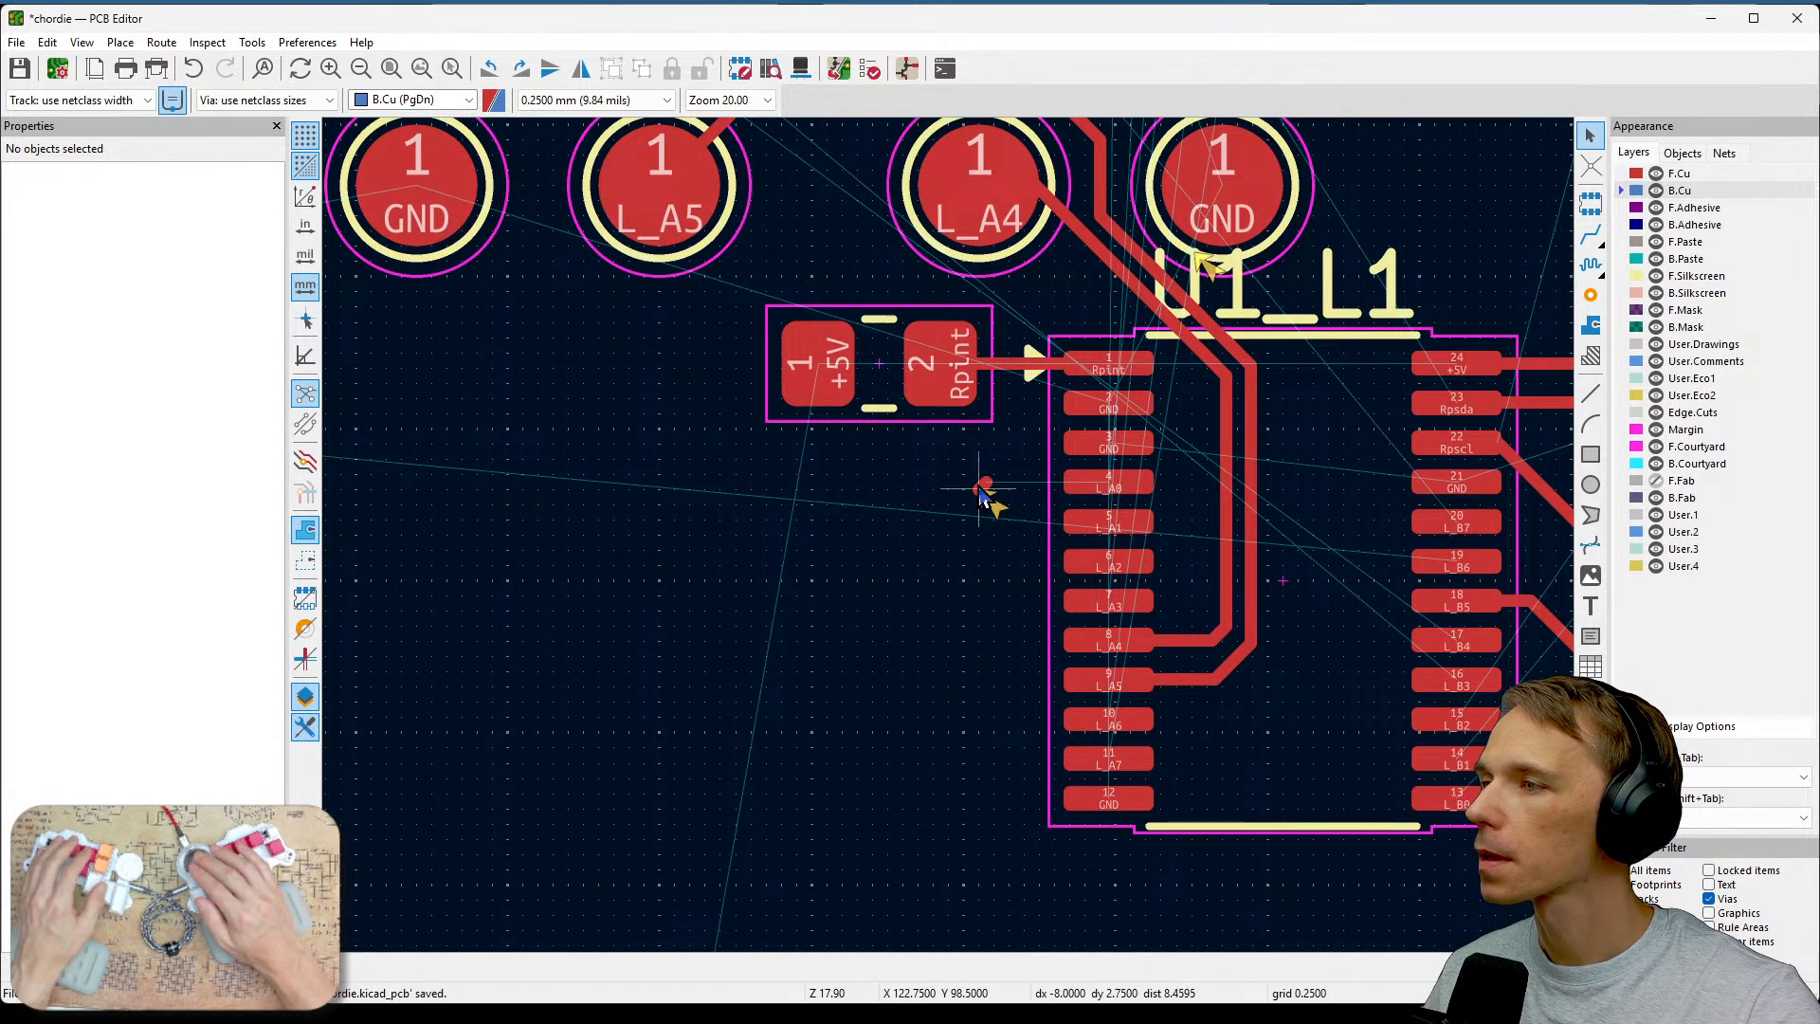
{"action": "left_click", "coordinate": [984, 491]}
{"action": "key", "text": "Delete"}
Place six vias in a diagonal row left of U1's left pad column, nudging the fifth via slightly right.
{"action": "middle_click_drag", "start_coordinate": [952, 541], "coordinate": [968, 606]}
{"action": "left_click", "coordinate": [1590, 295]}
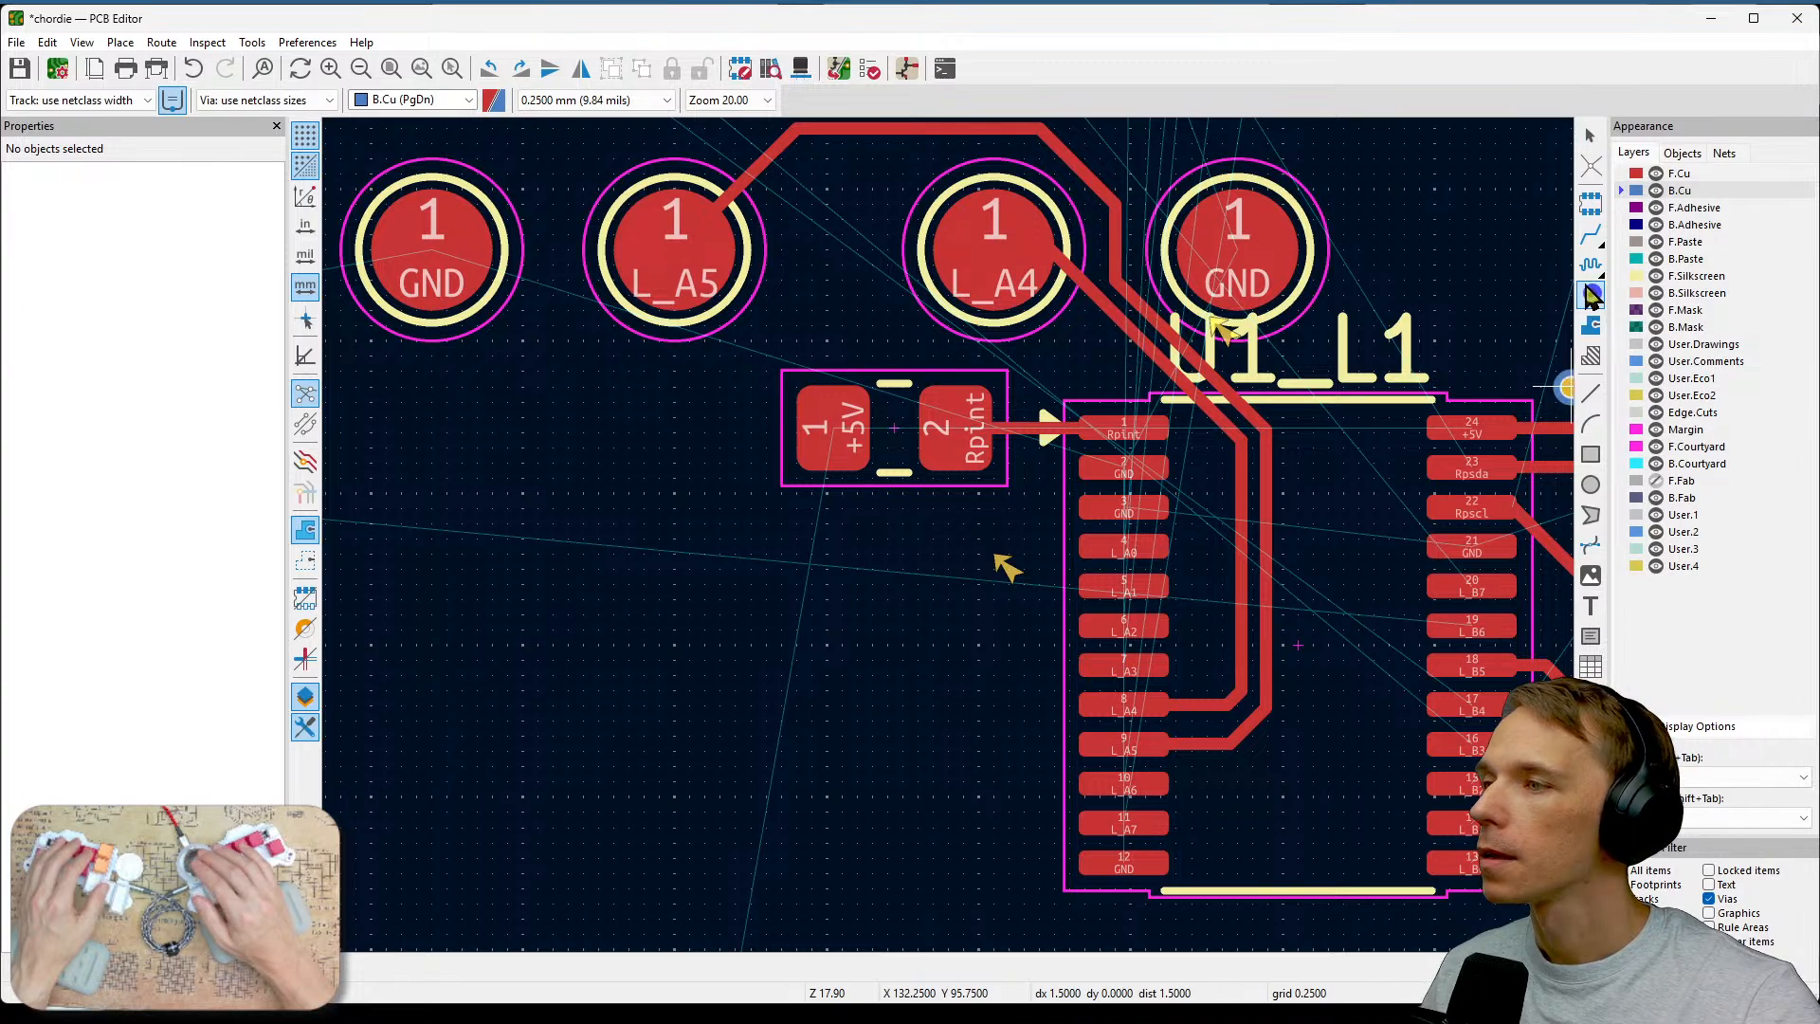
{"action": "scroll", "coordinate": [985, 582], "scroll_direction": "down", "scroll_amount": 3}
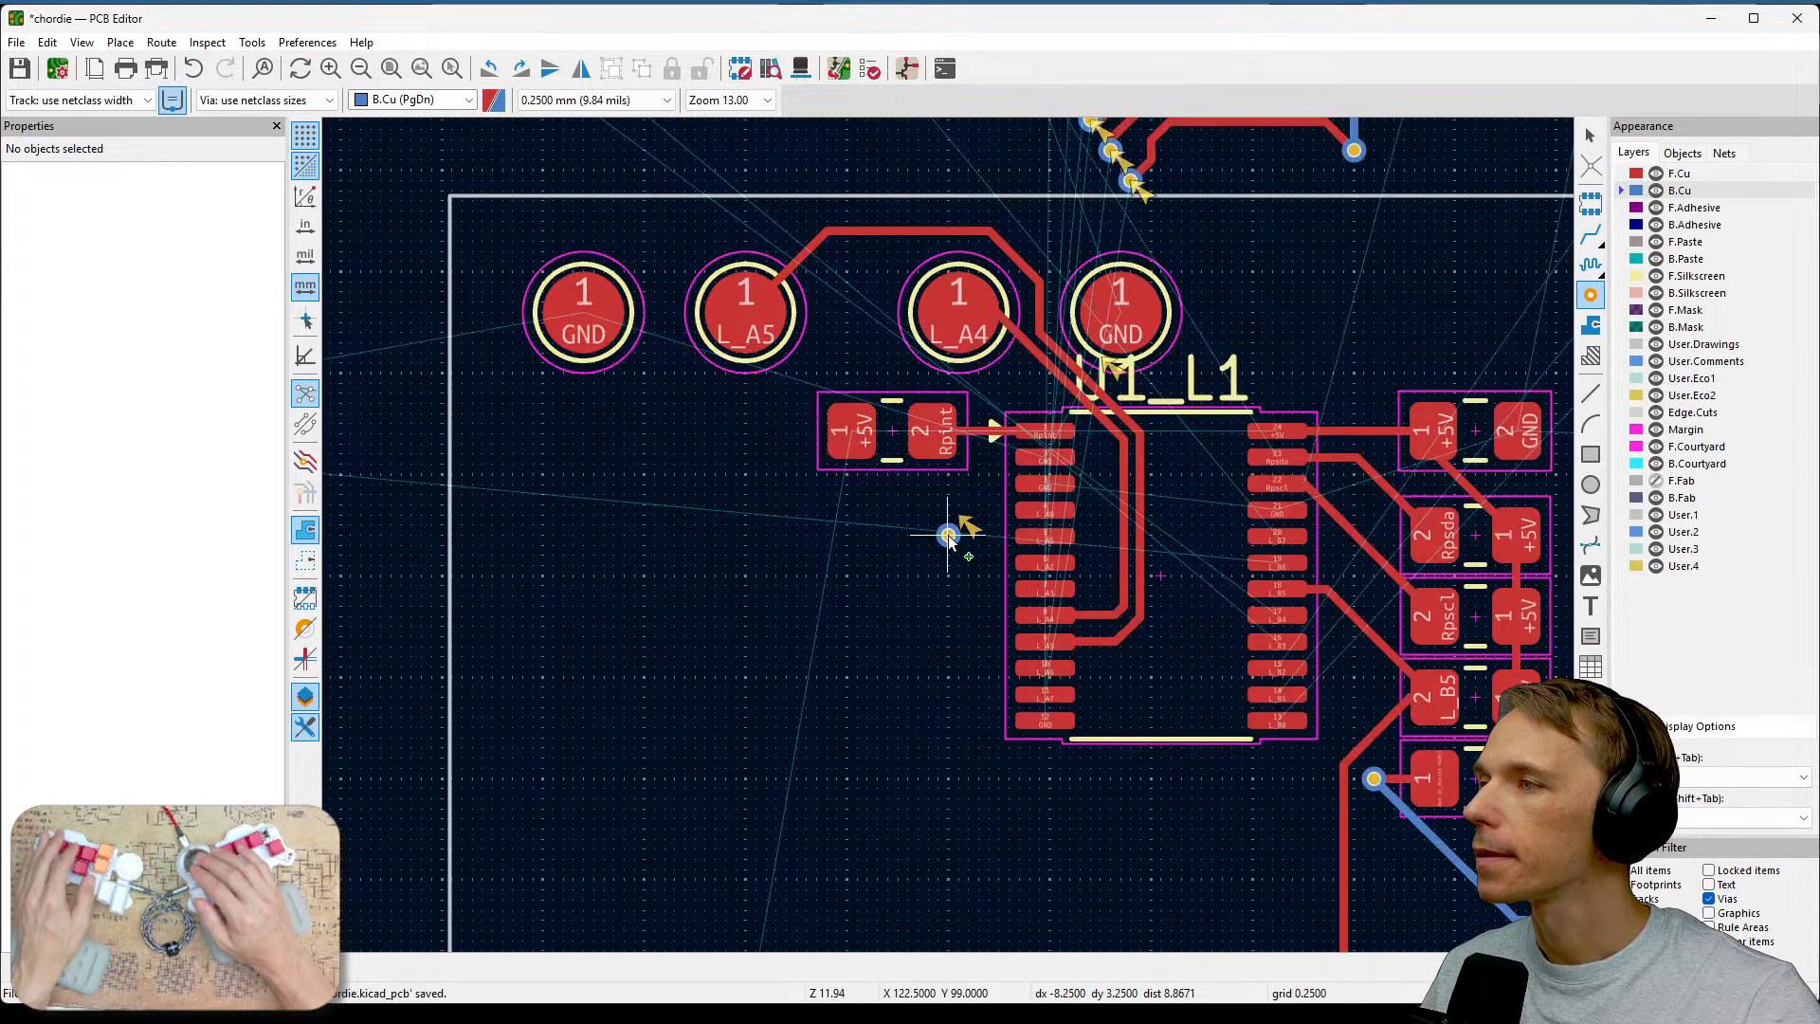
{"action": "scroll", "coordinate": [946, 666], "scroll_direction": "up", "scroll_amount": 3}
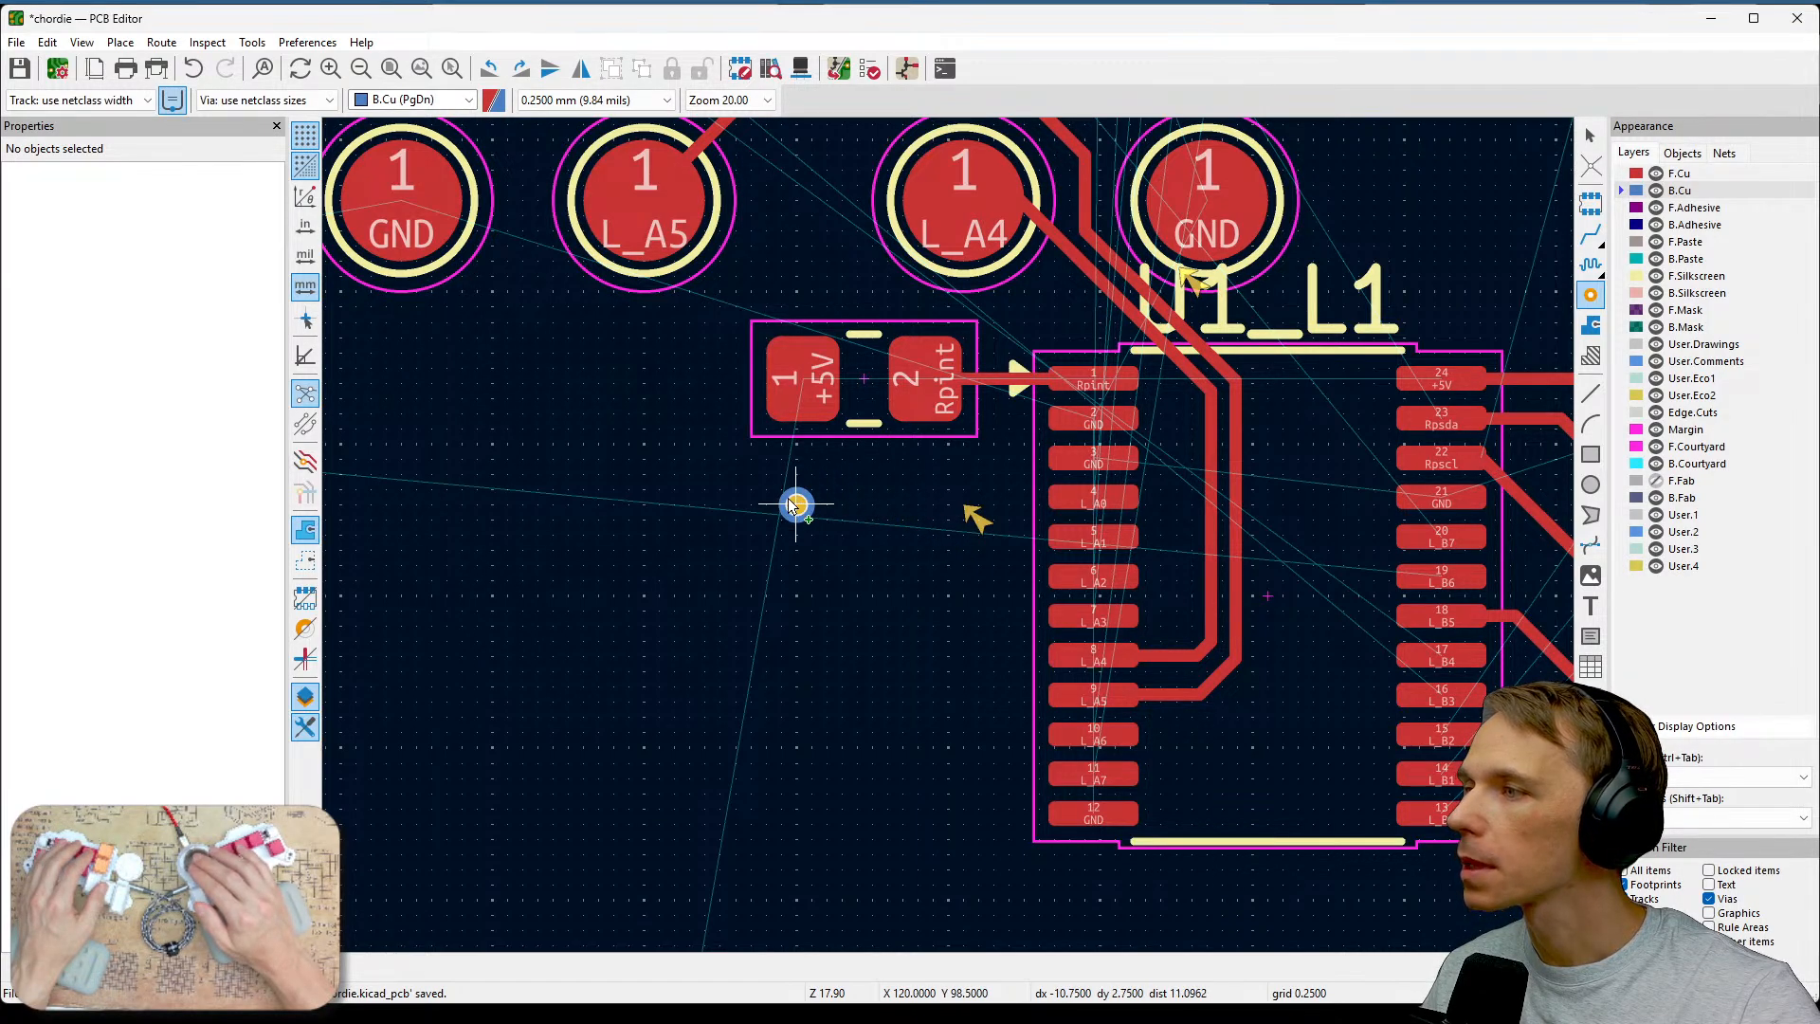
{"action": "left_click", "coordinate": [796, 489]}
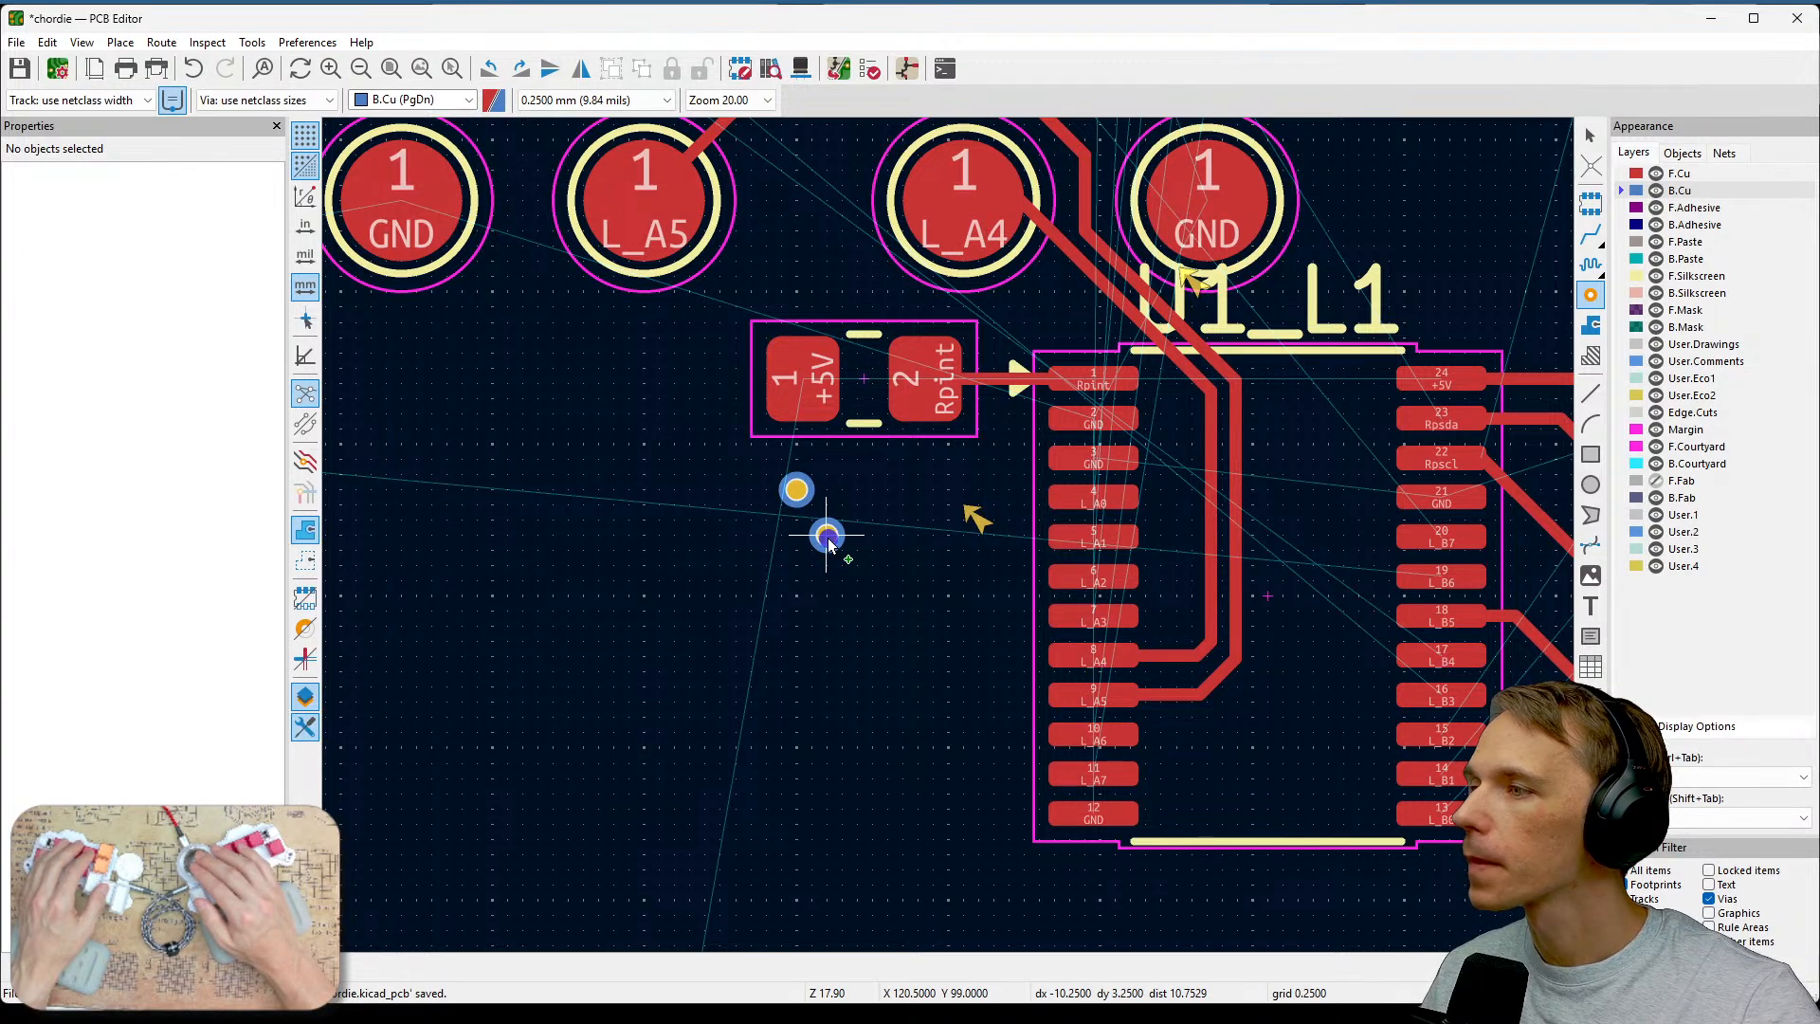
{"action": "left_click", "coordinate": [827, 536]}
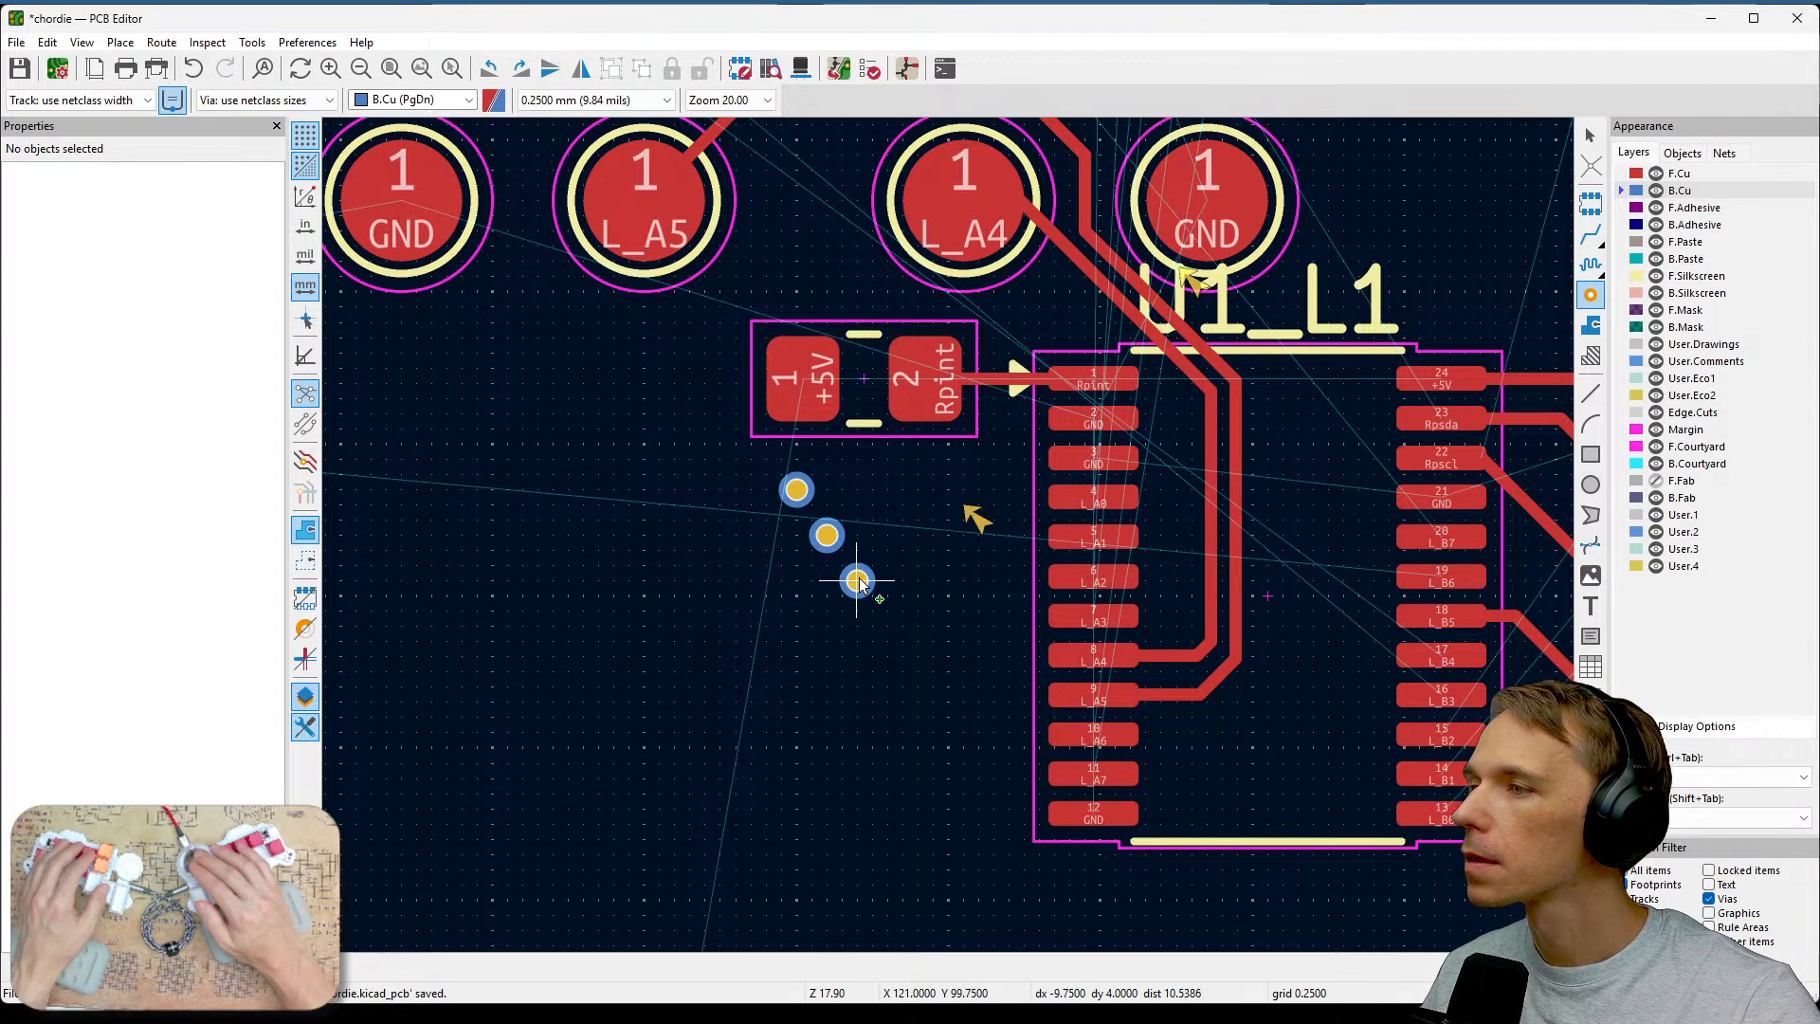
{"action": "left_click", "coordinate": [857, 579]}
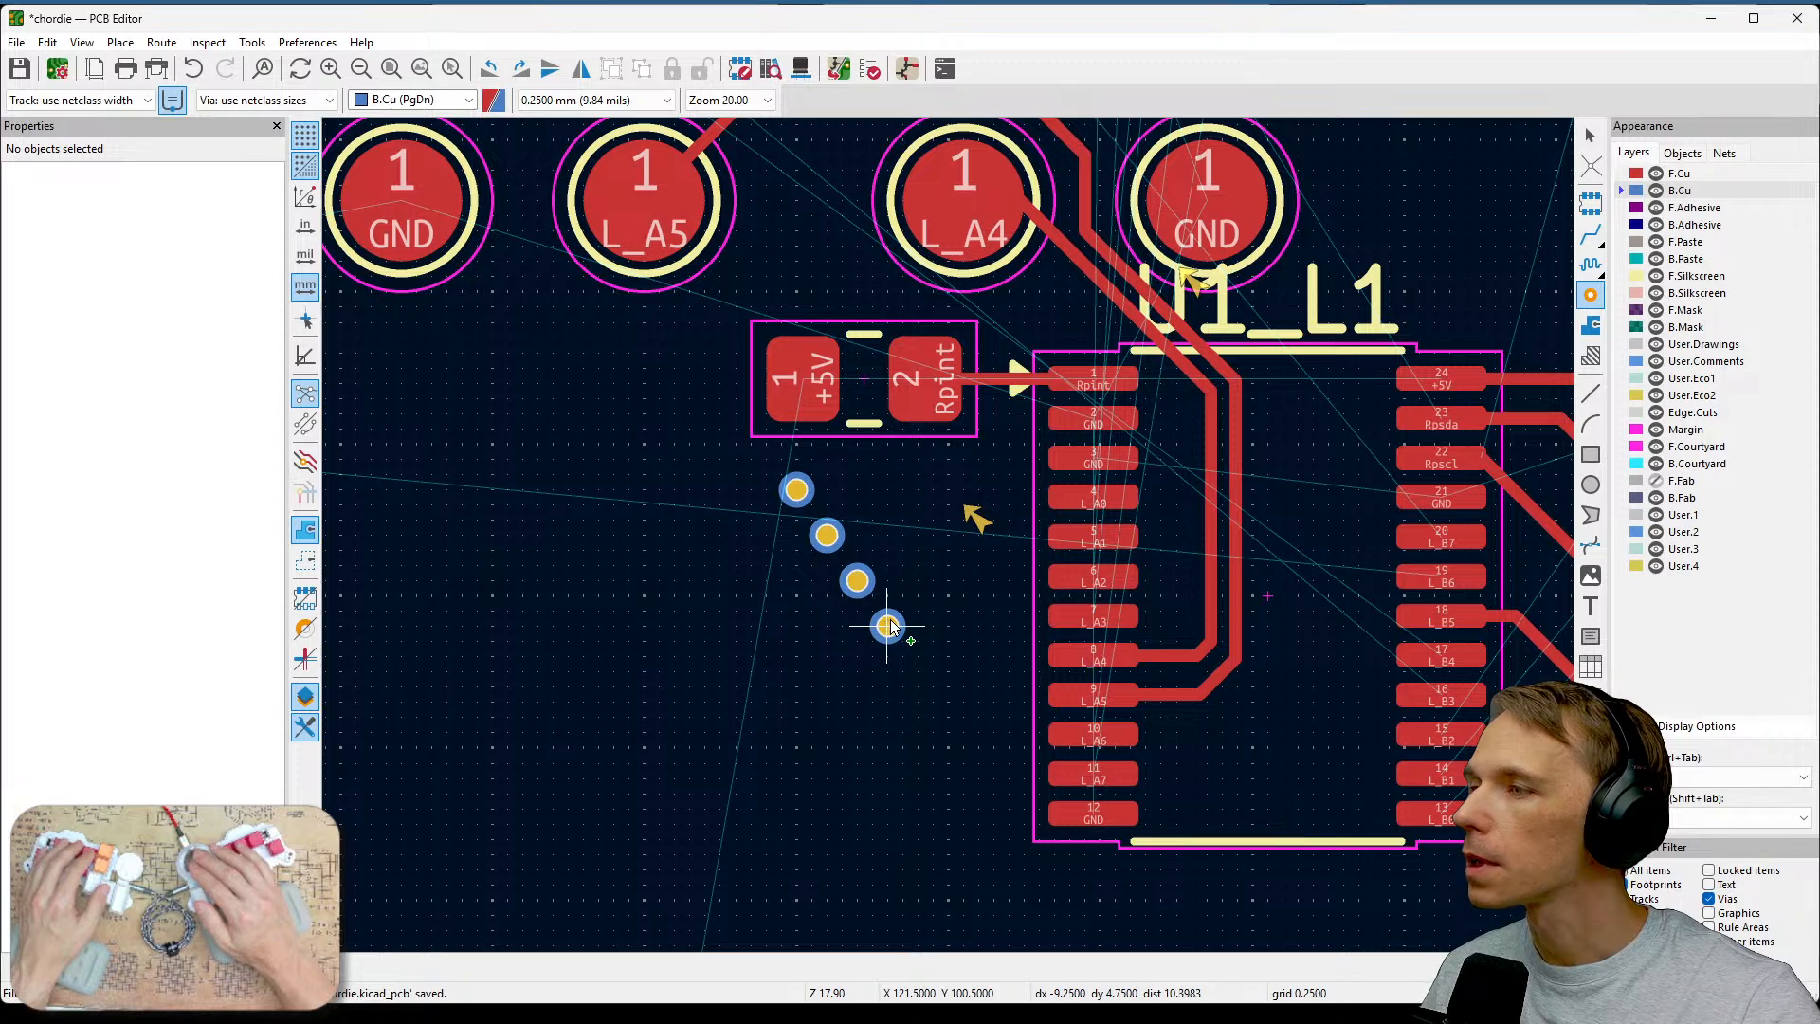
{"action": "left_click", "coordinate": [887, 626]}
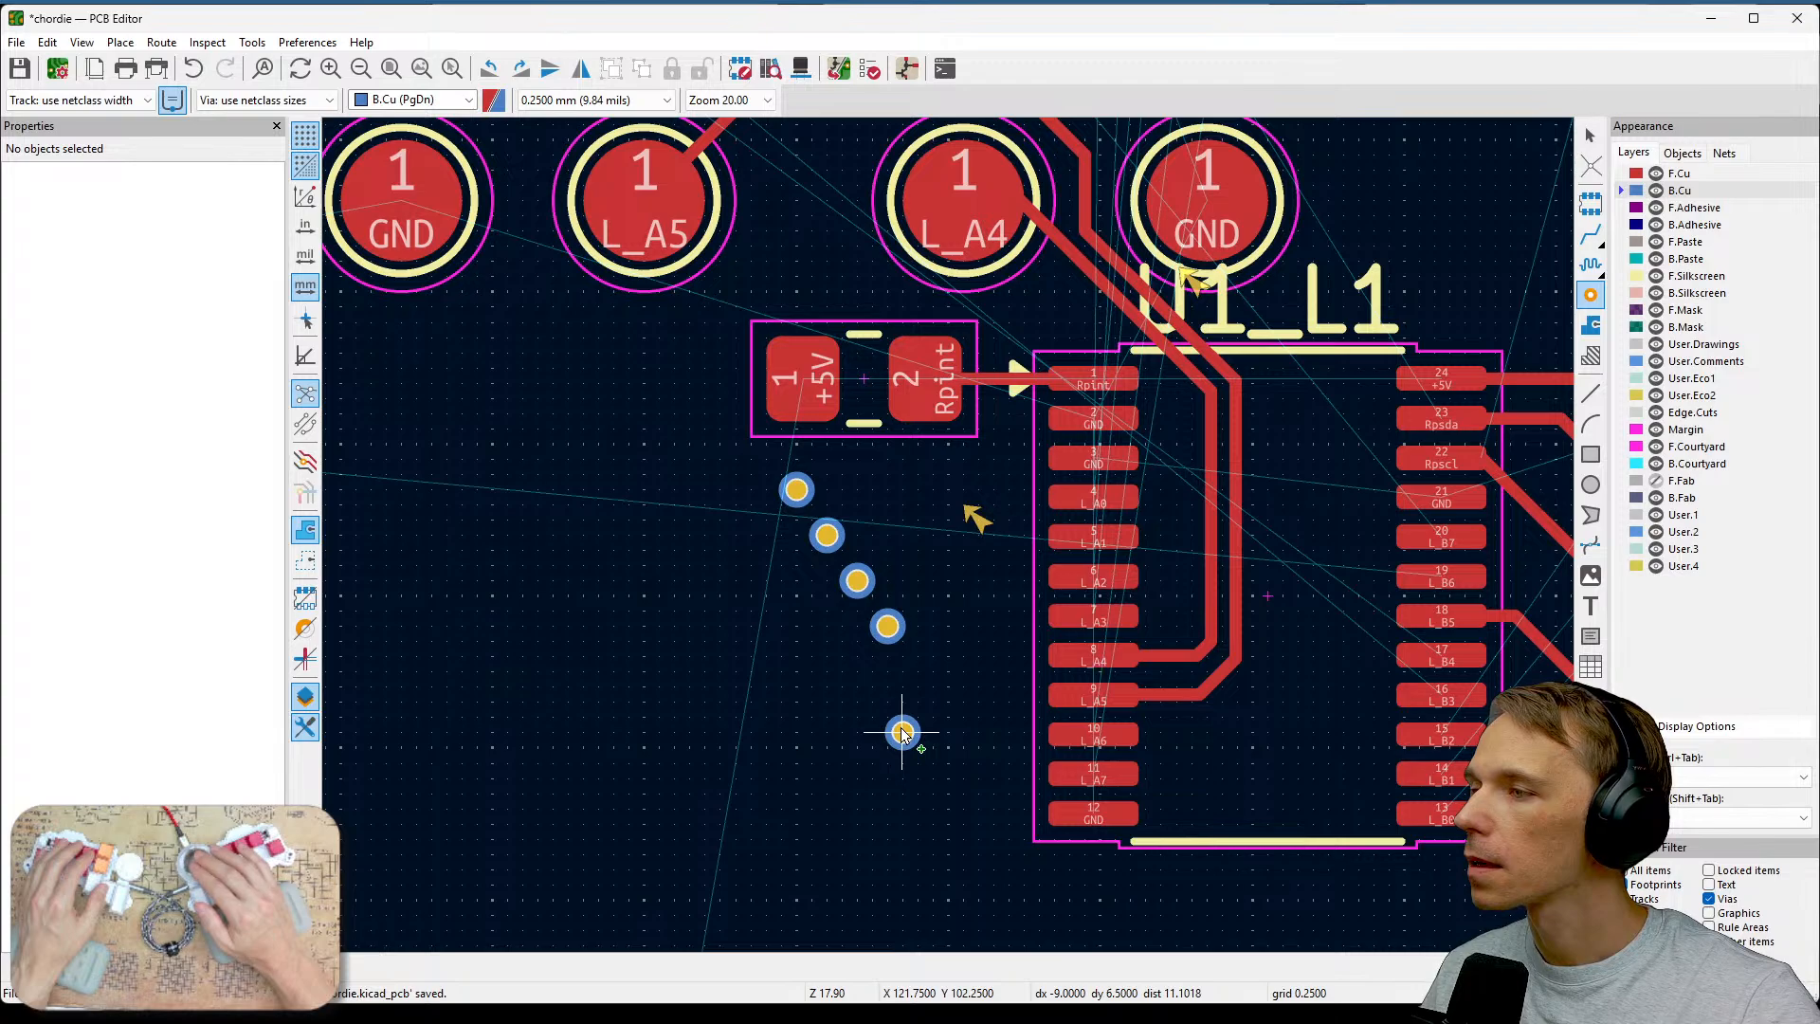
{"action": "left_click", "coordinate": [917, 732]}
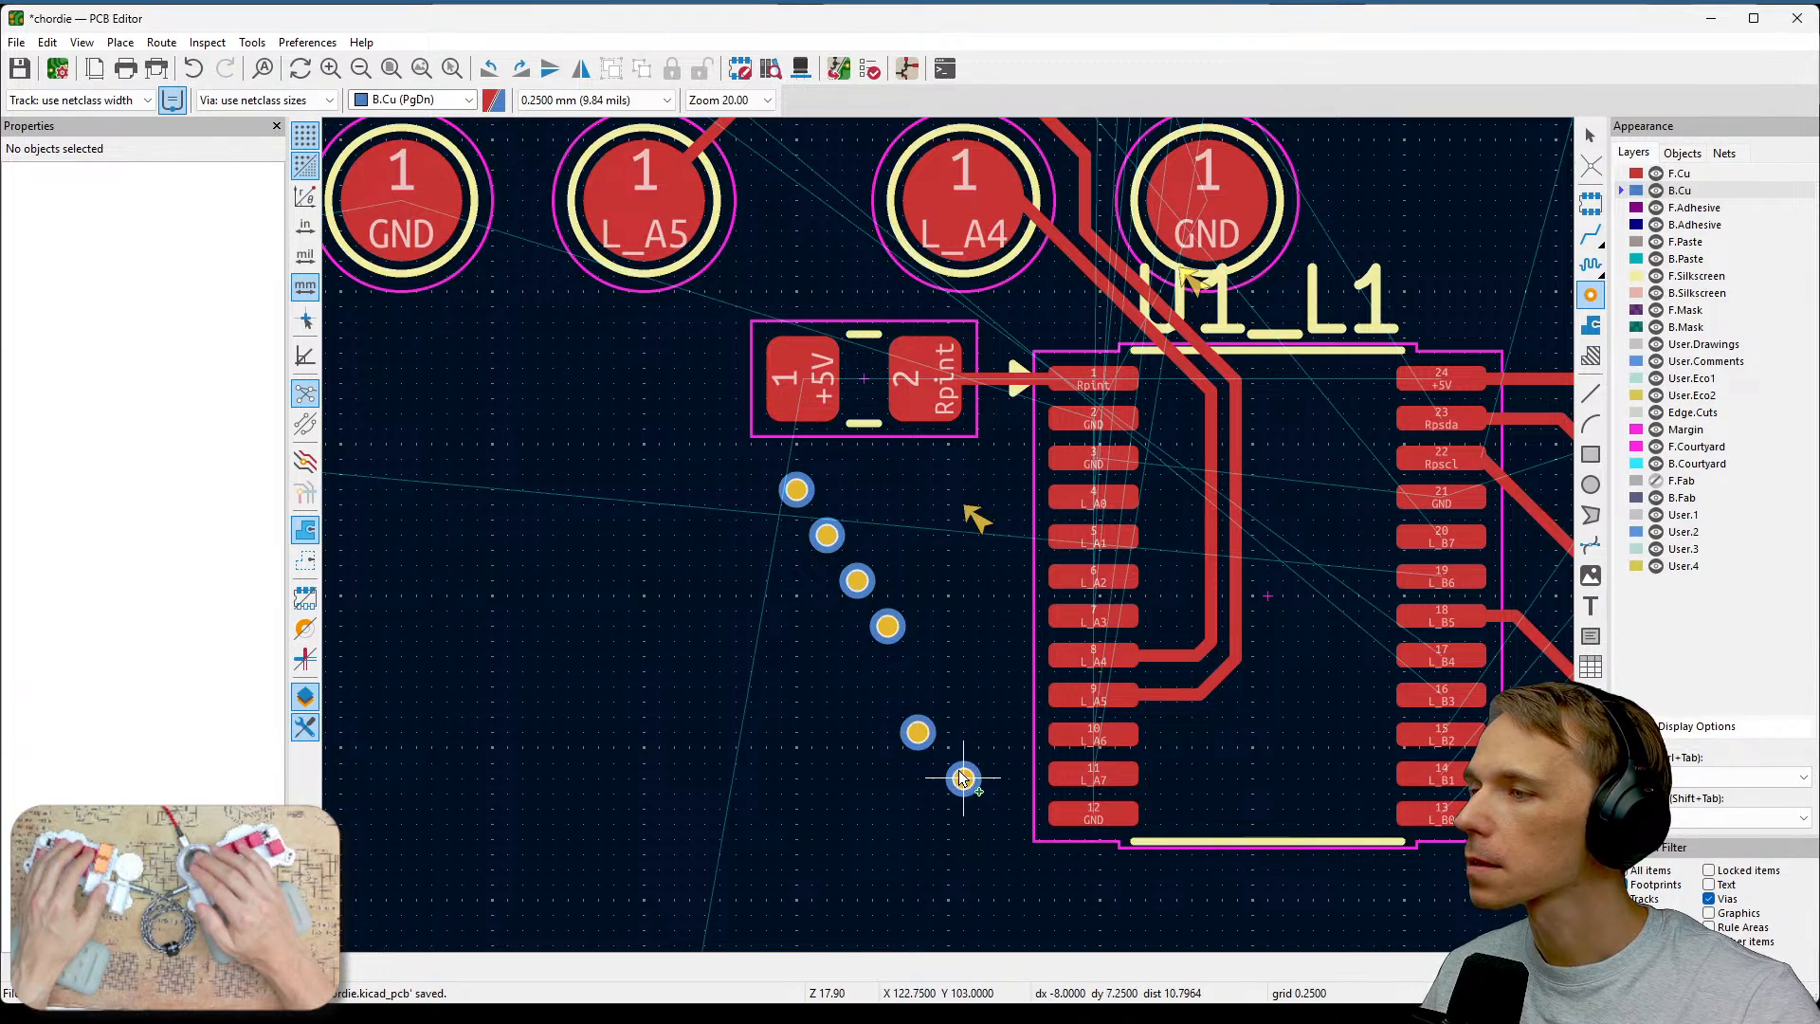
{"action": "left_click", "coordinate": [963, 777]}
{"action": "key", "text": "Escape"}
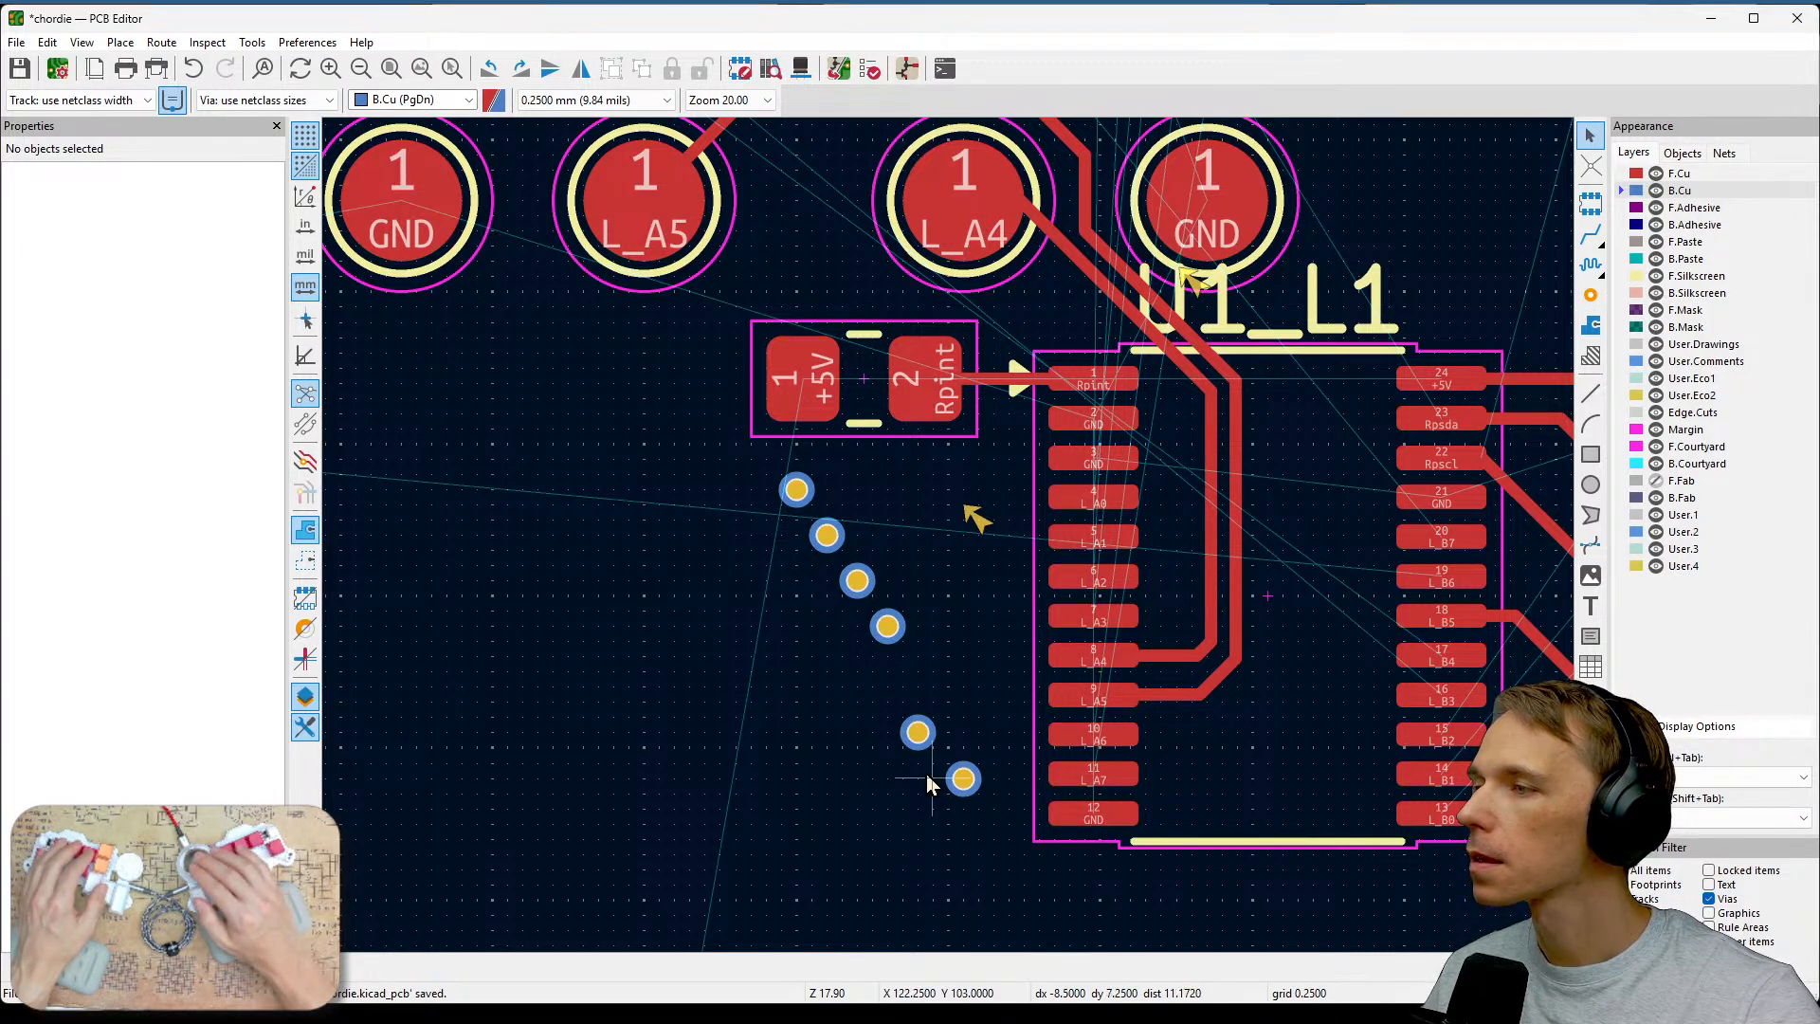
{"action": "left_click_drag", "start_coordinate": [917, 733], "coordinate": [932, 730]}
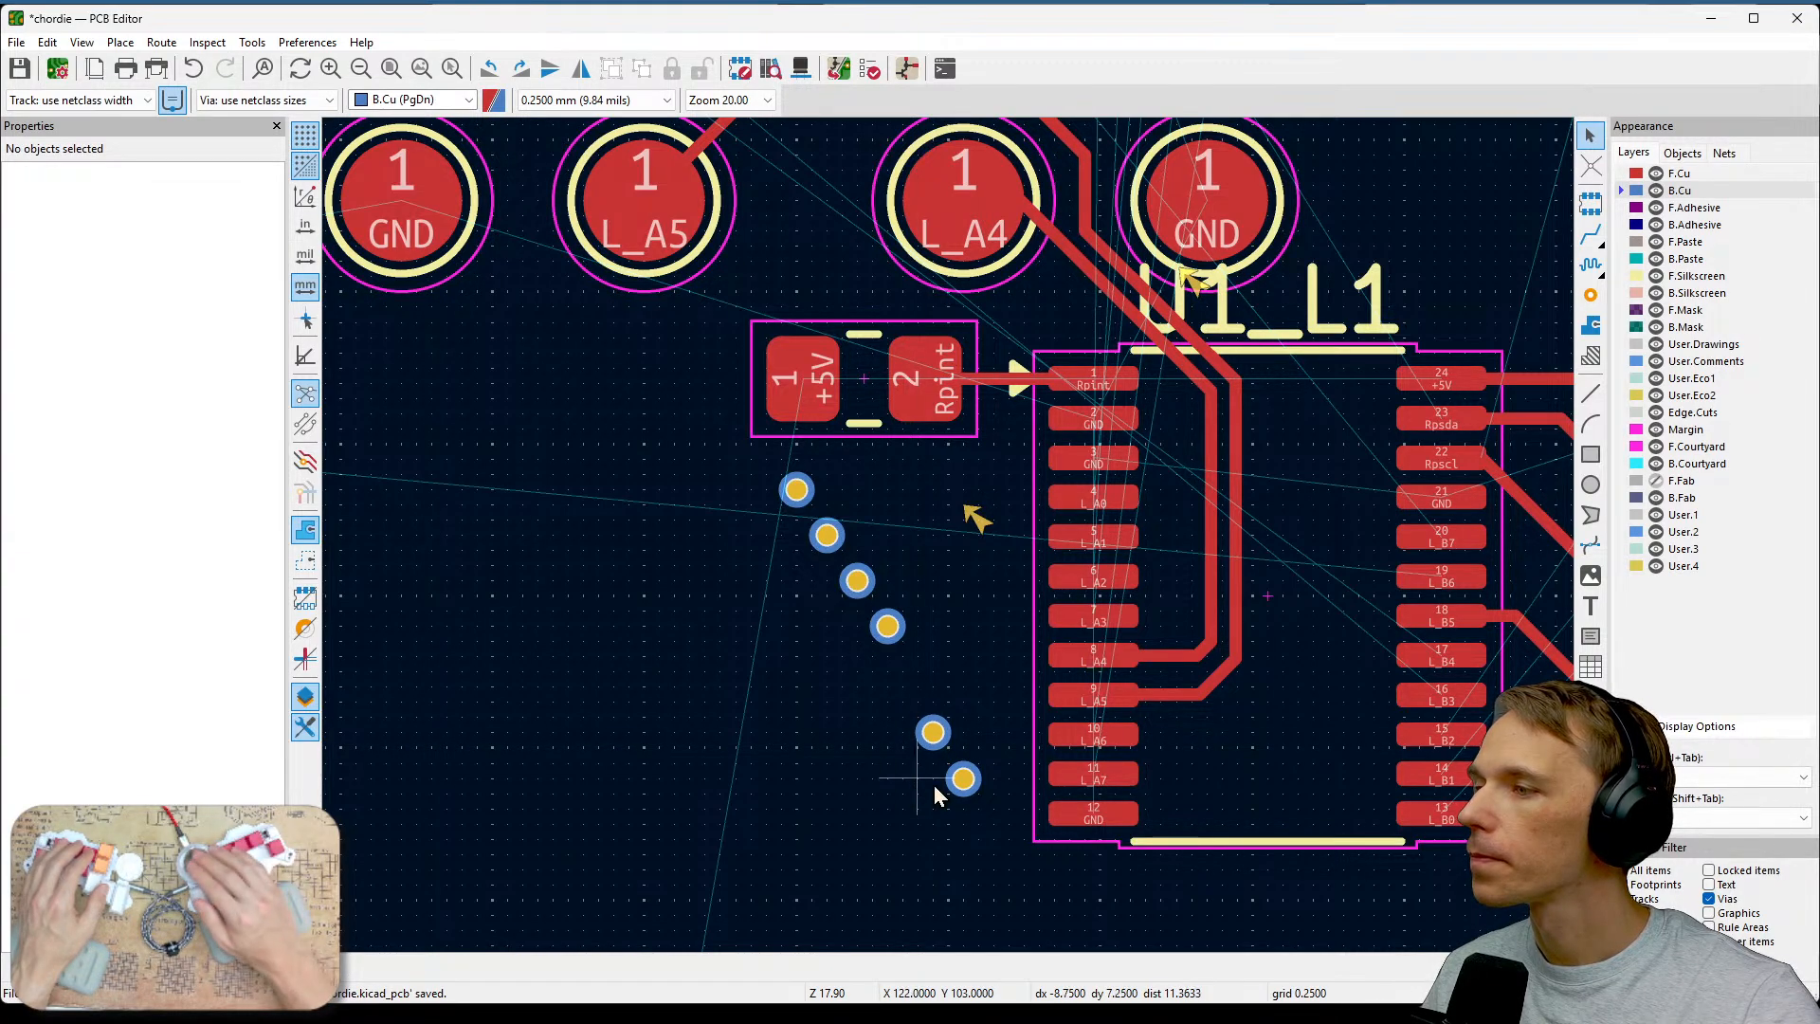
Switch the active layer to front copper and try routing a track from the lowest via to the L_A7 pad.
{"action": "left_click", "coordinate": [1644, 174]}
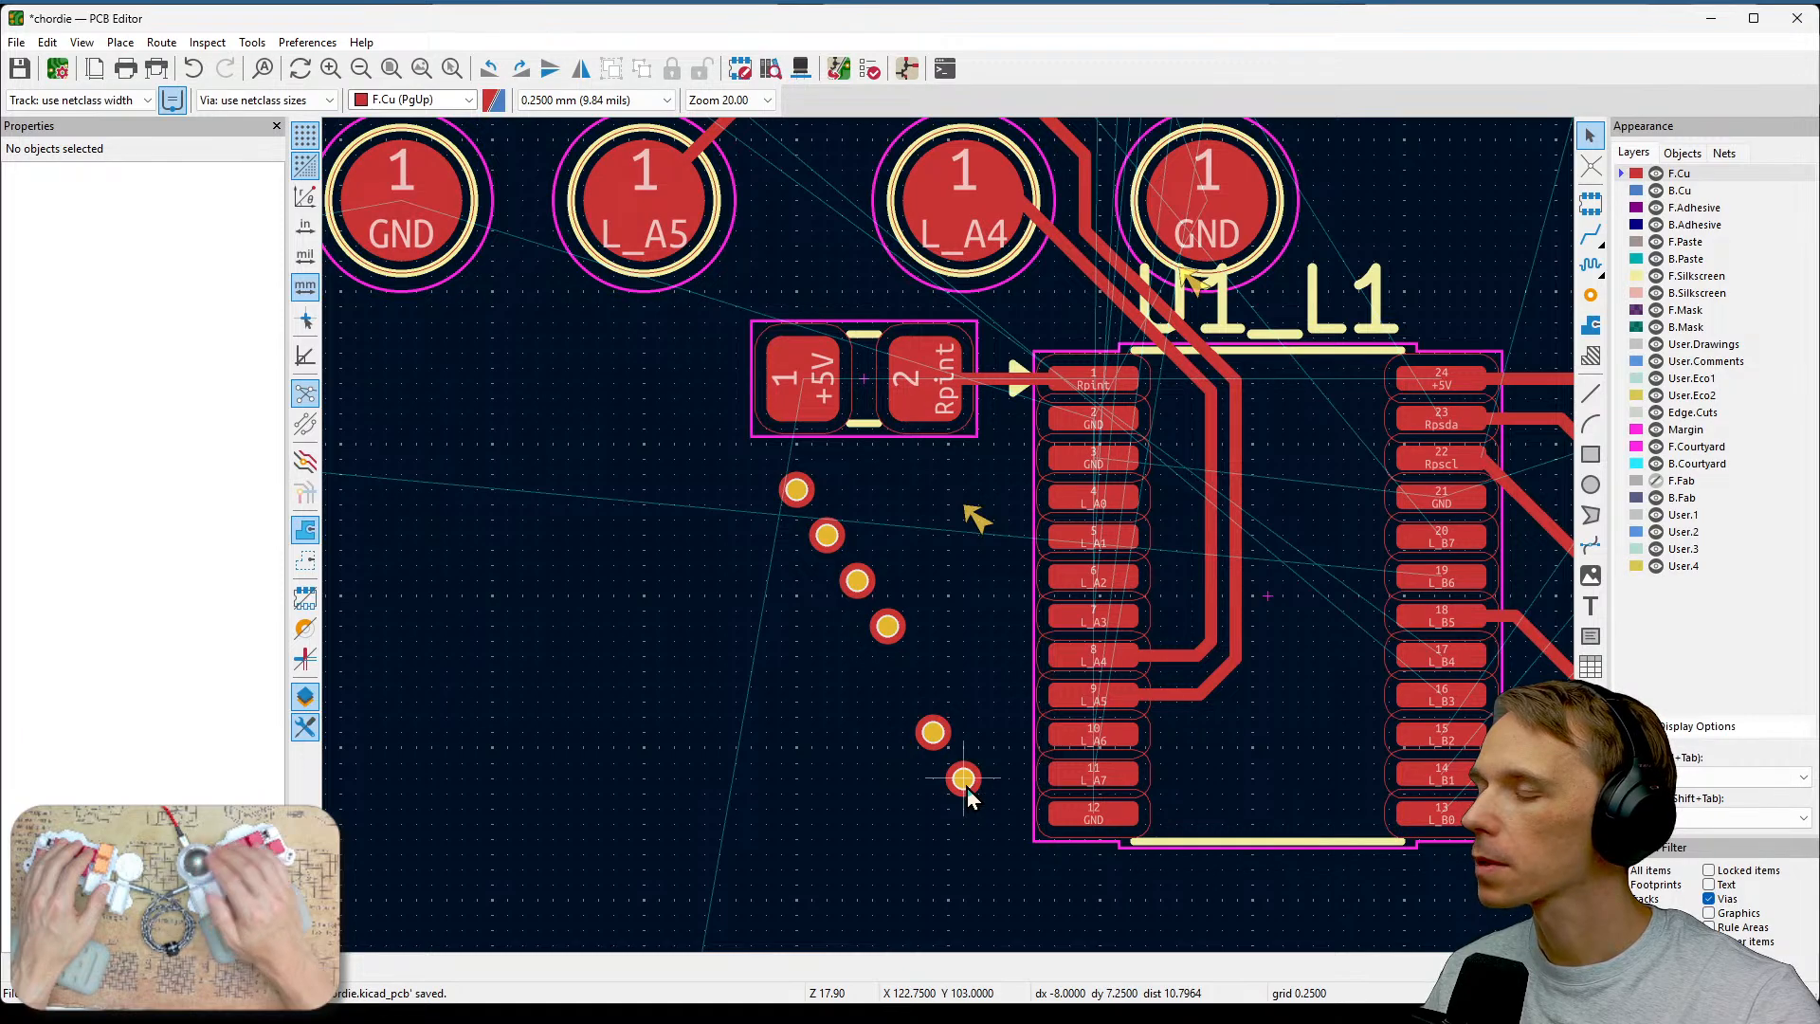
{"action": "key", "text": "x"}
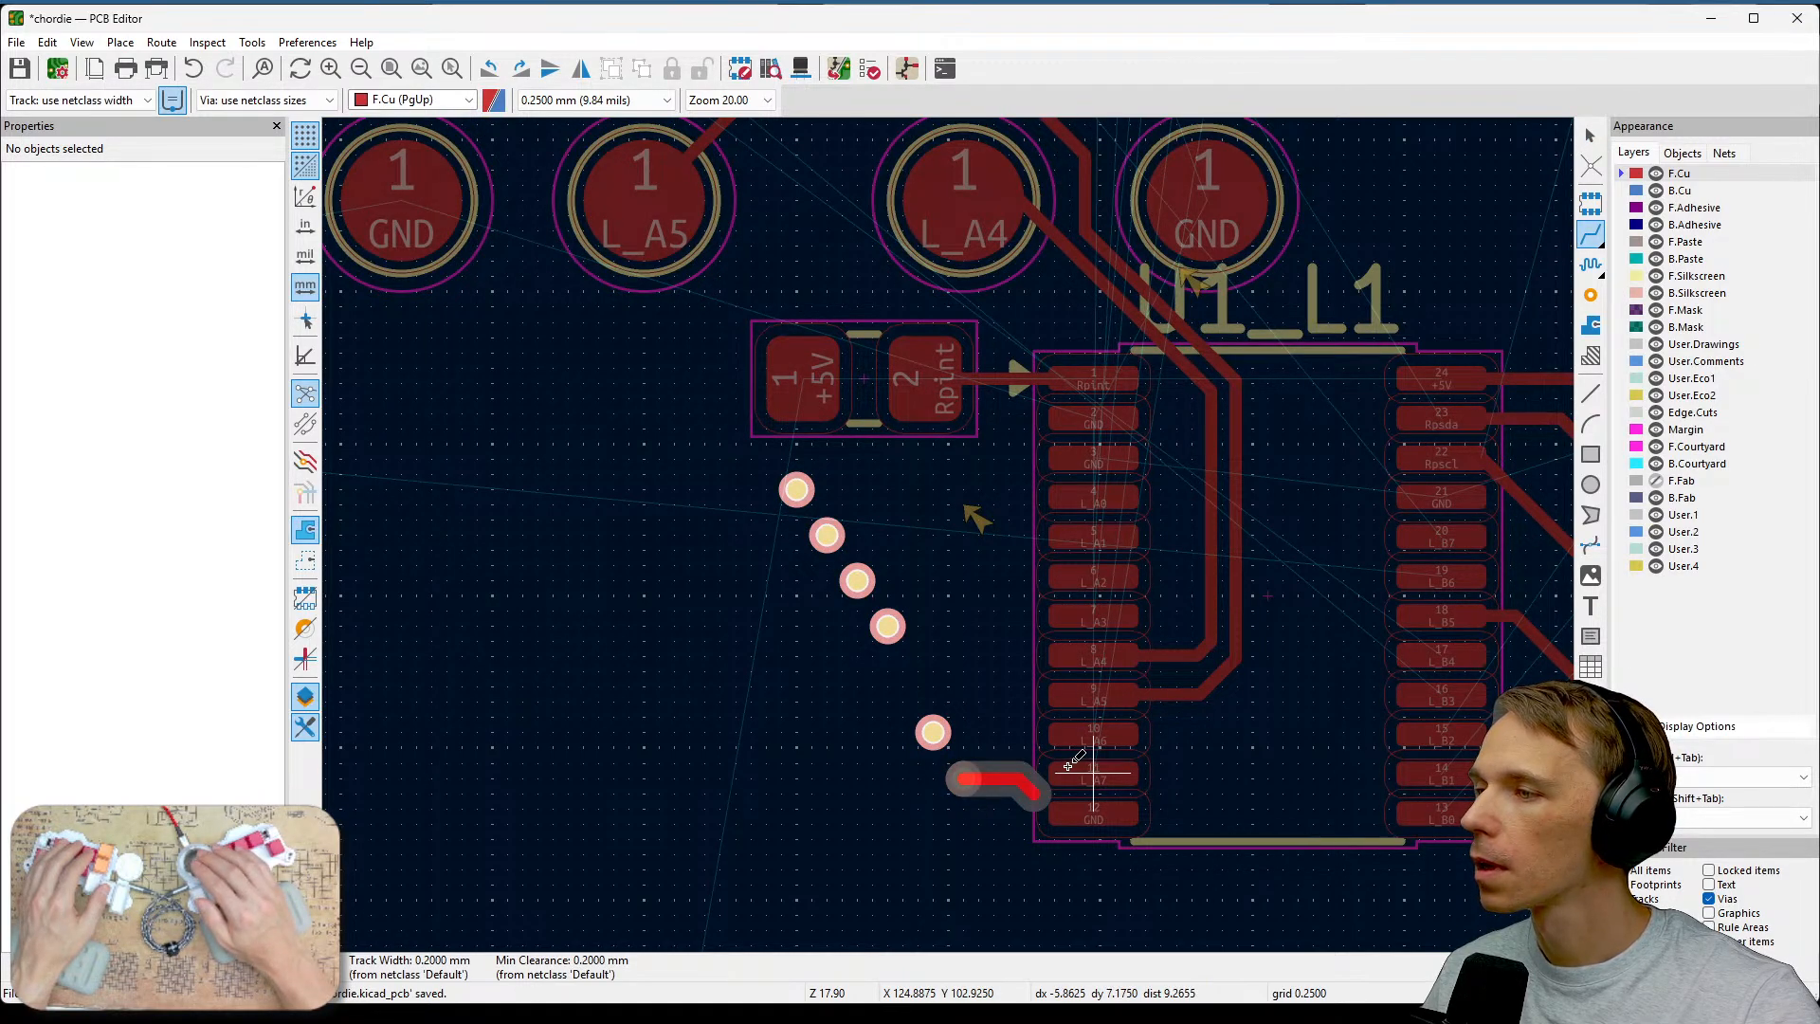
{"action": "key", "text": "Escape"}
{"action": "scroll", "coordinate": [963, 773], "scroll_direction": "up", "scroll_amount": 2}
{"action": "middle_click_drag", "start_coordinate": [976, 394], "coordinate": [1060, 464]}
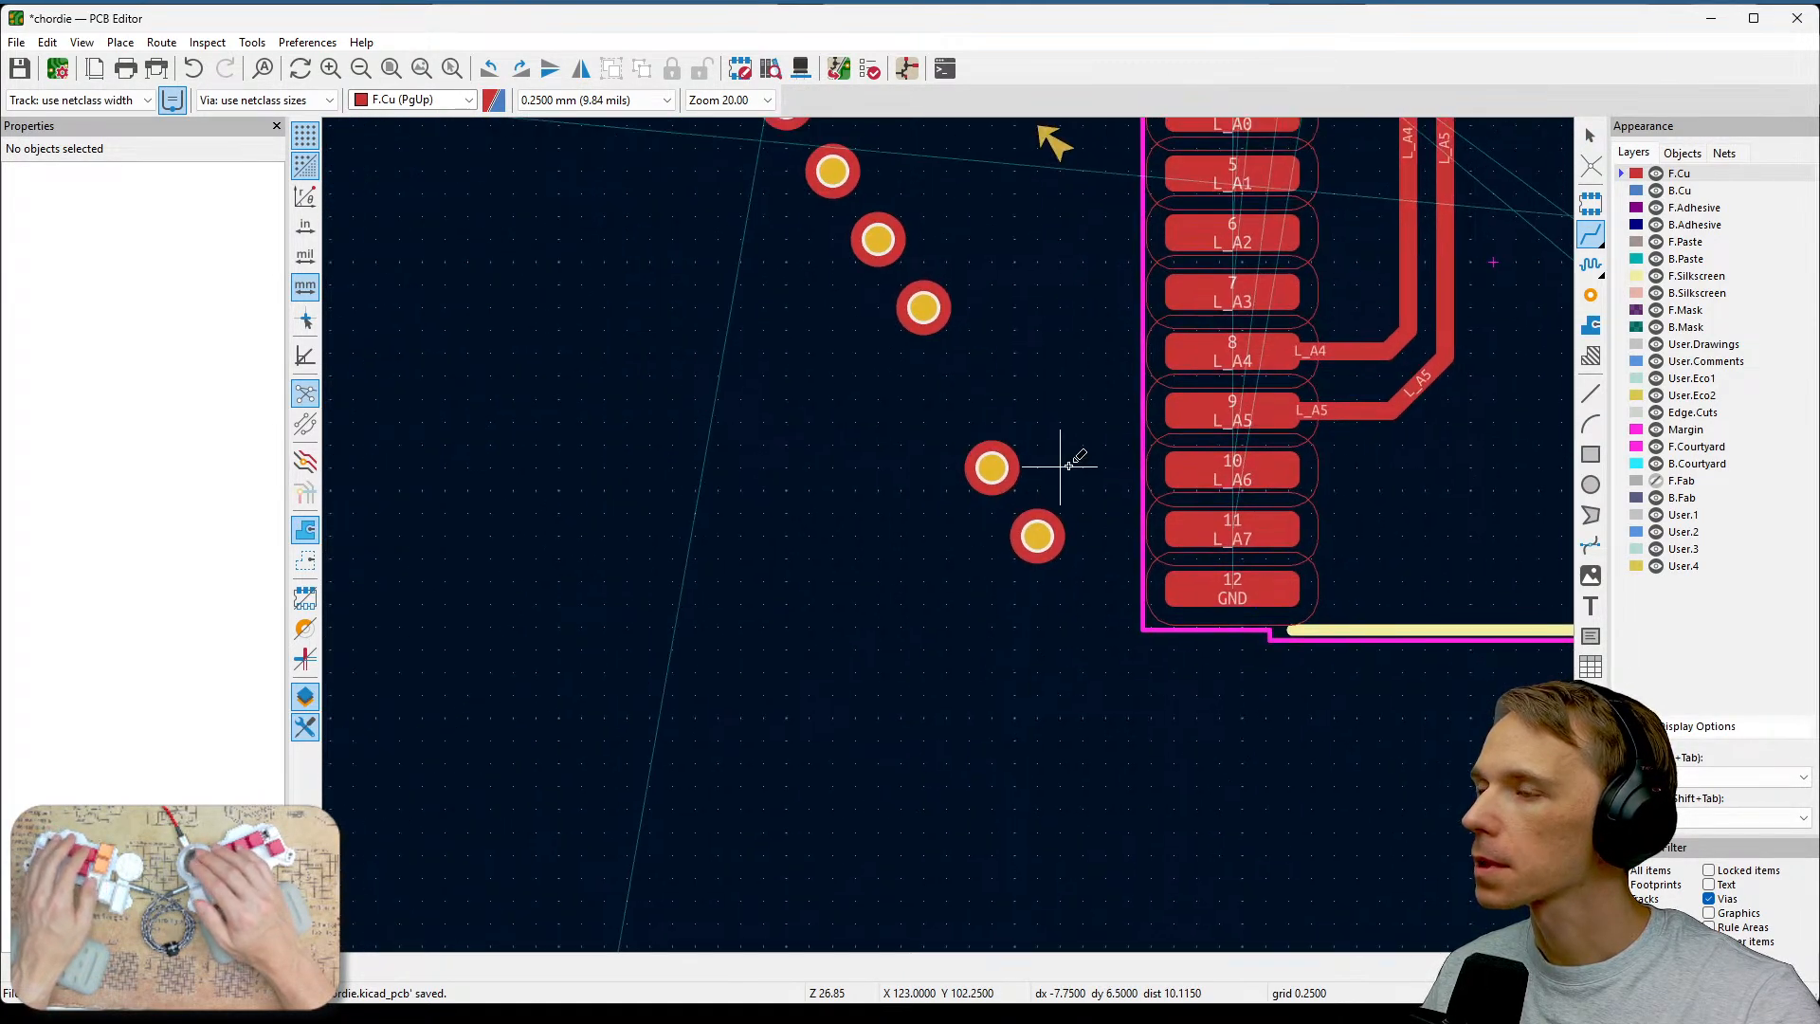
{"action": "key", "text": "Escape"}
Assign the nets /L_A7 and /L_A6 to the two lowest vias.
{"action": "left_click", "coordinate": [1037, 533]}
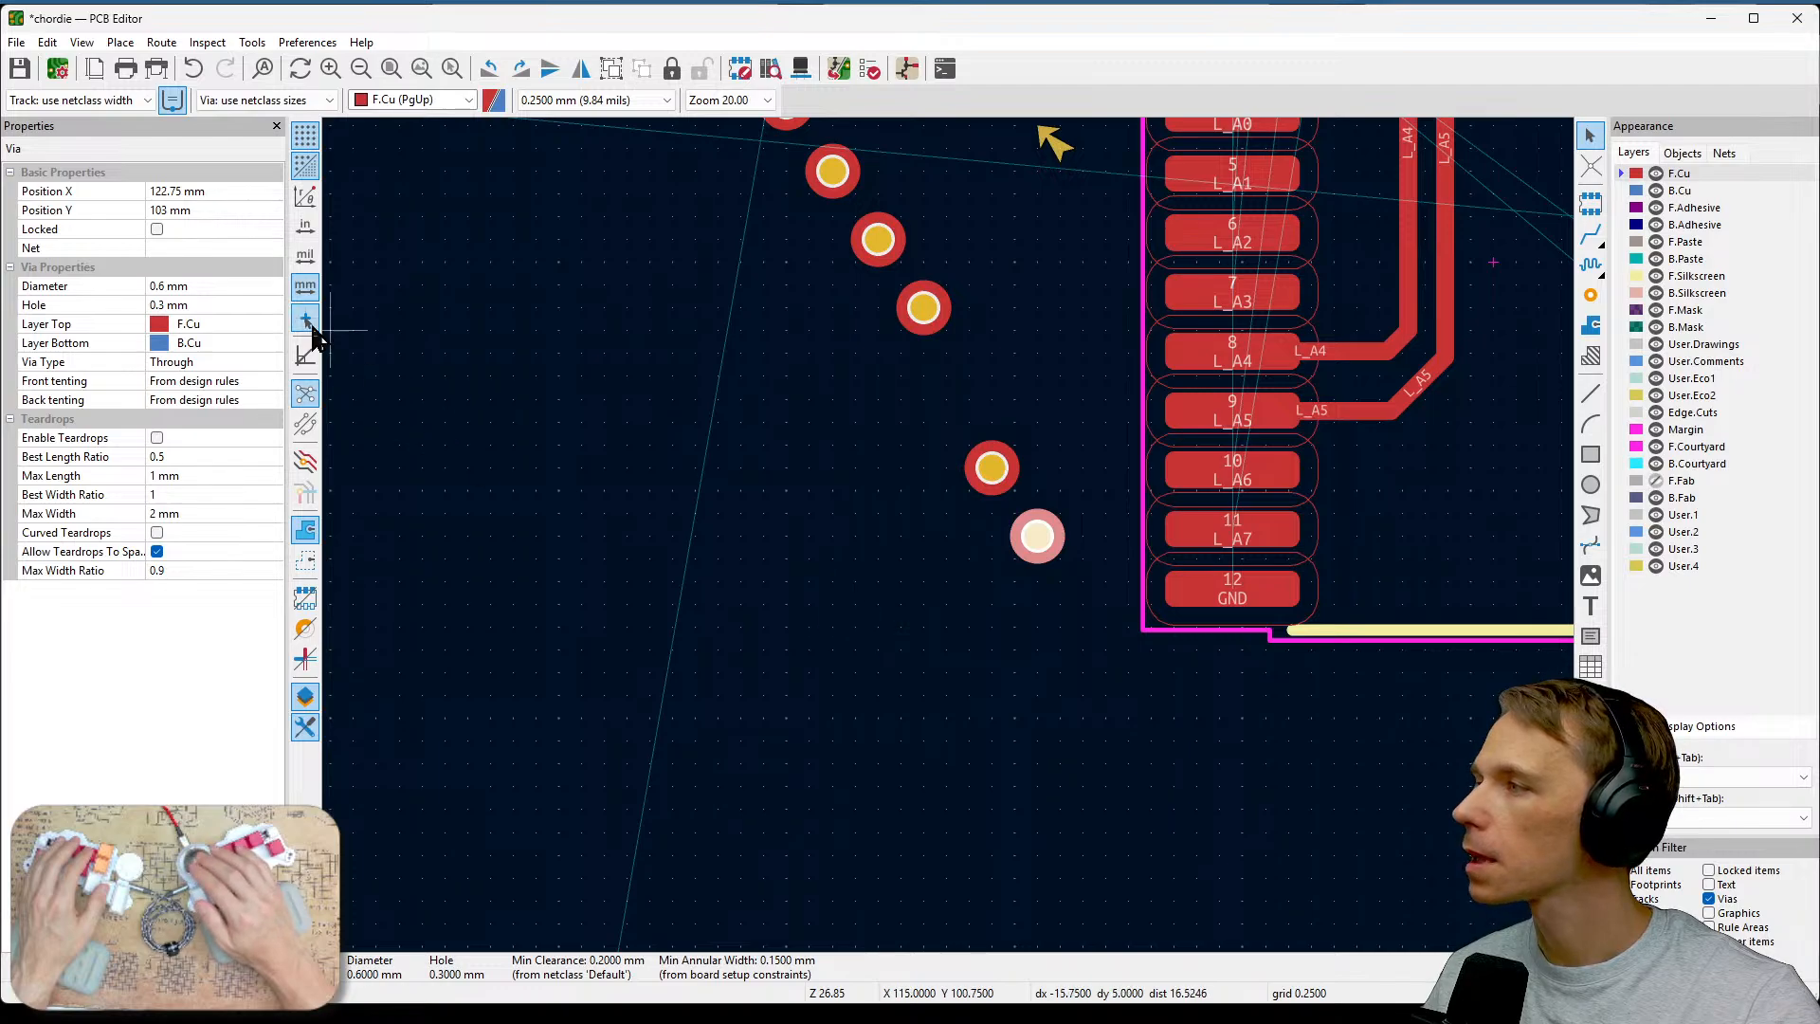
{"action": "left_click", "coordinate": [225, 231]}
{"action": "left_click", "coordinate": [270, 245]}
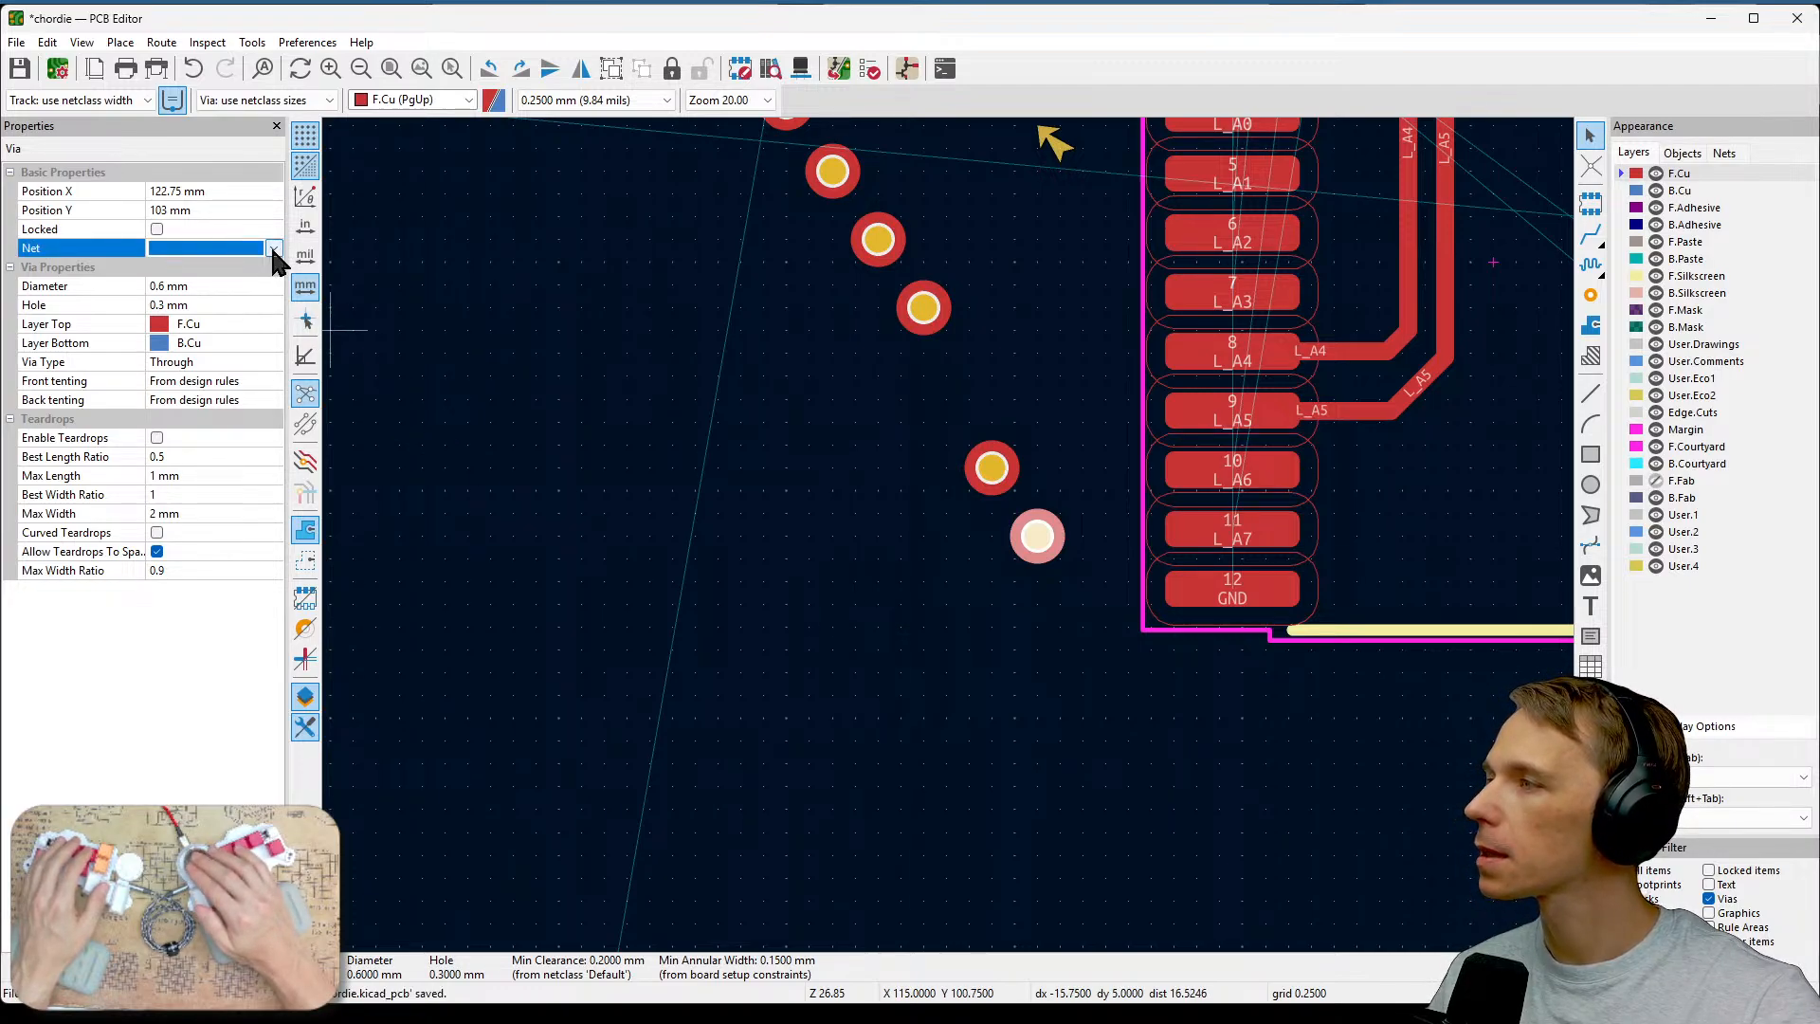
{"action": "left_click", "coordinate": [272, 248]}
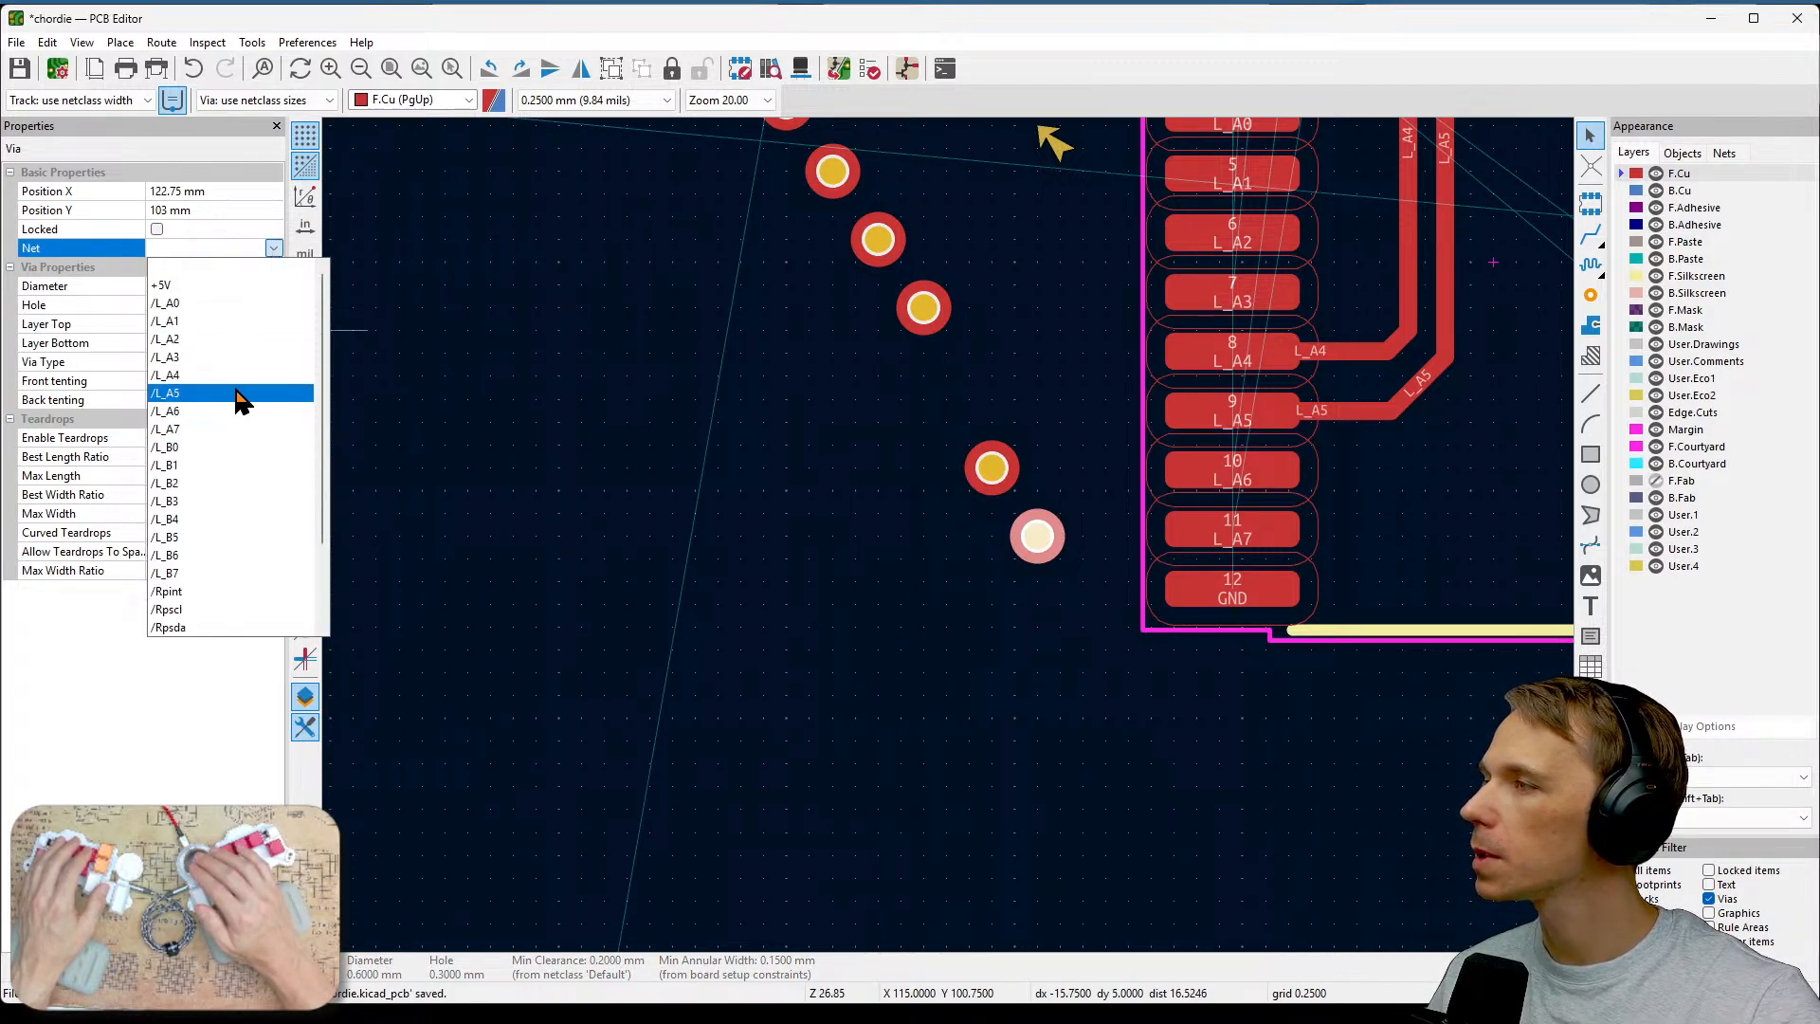
{"action": "left_click", "coordinate": [227, 432]}
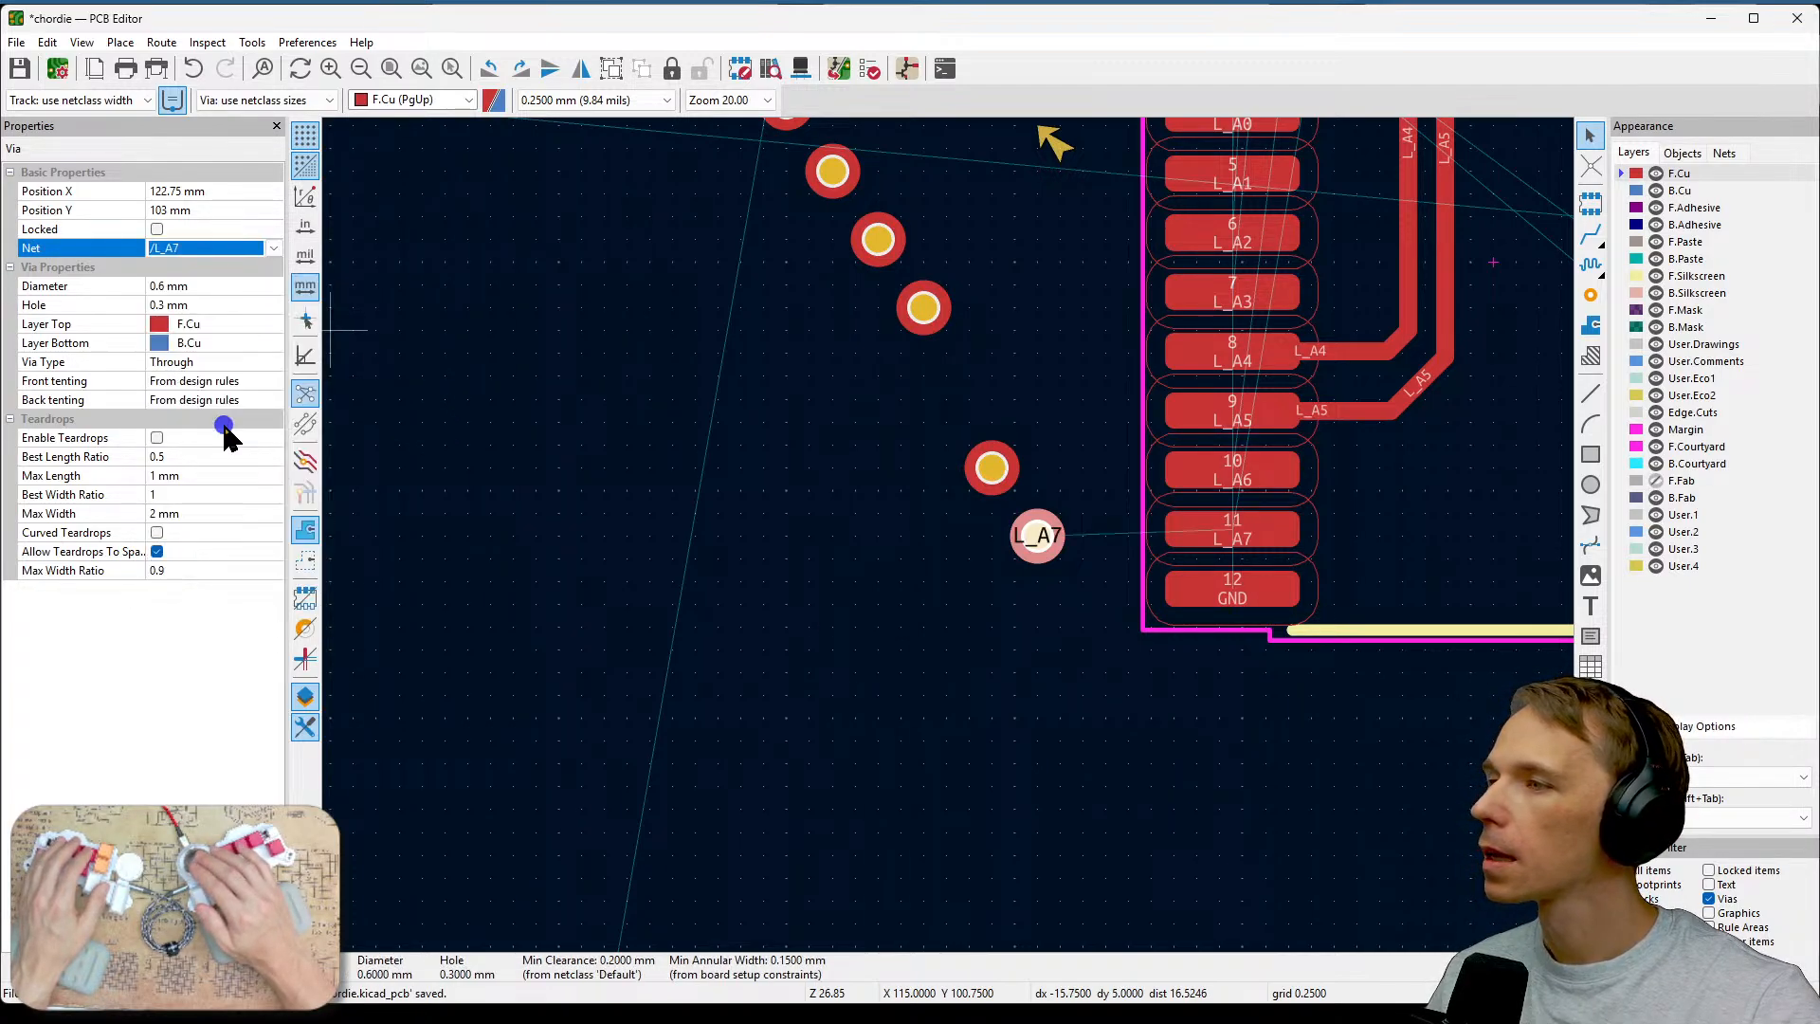
{"action": "left_click", "coordinate": [1002, 473]}
{"action": "left_click", "coordinate": [272, 248]}
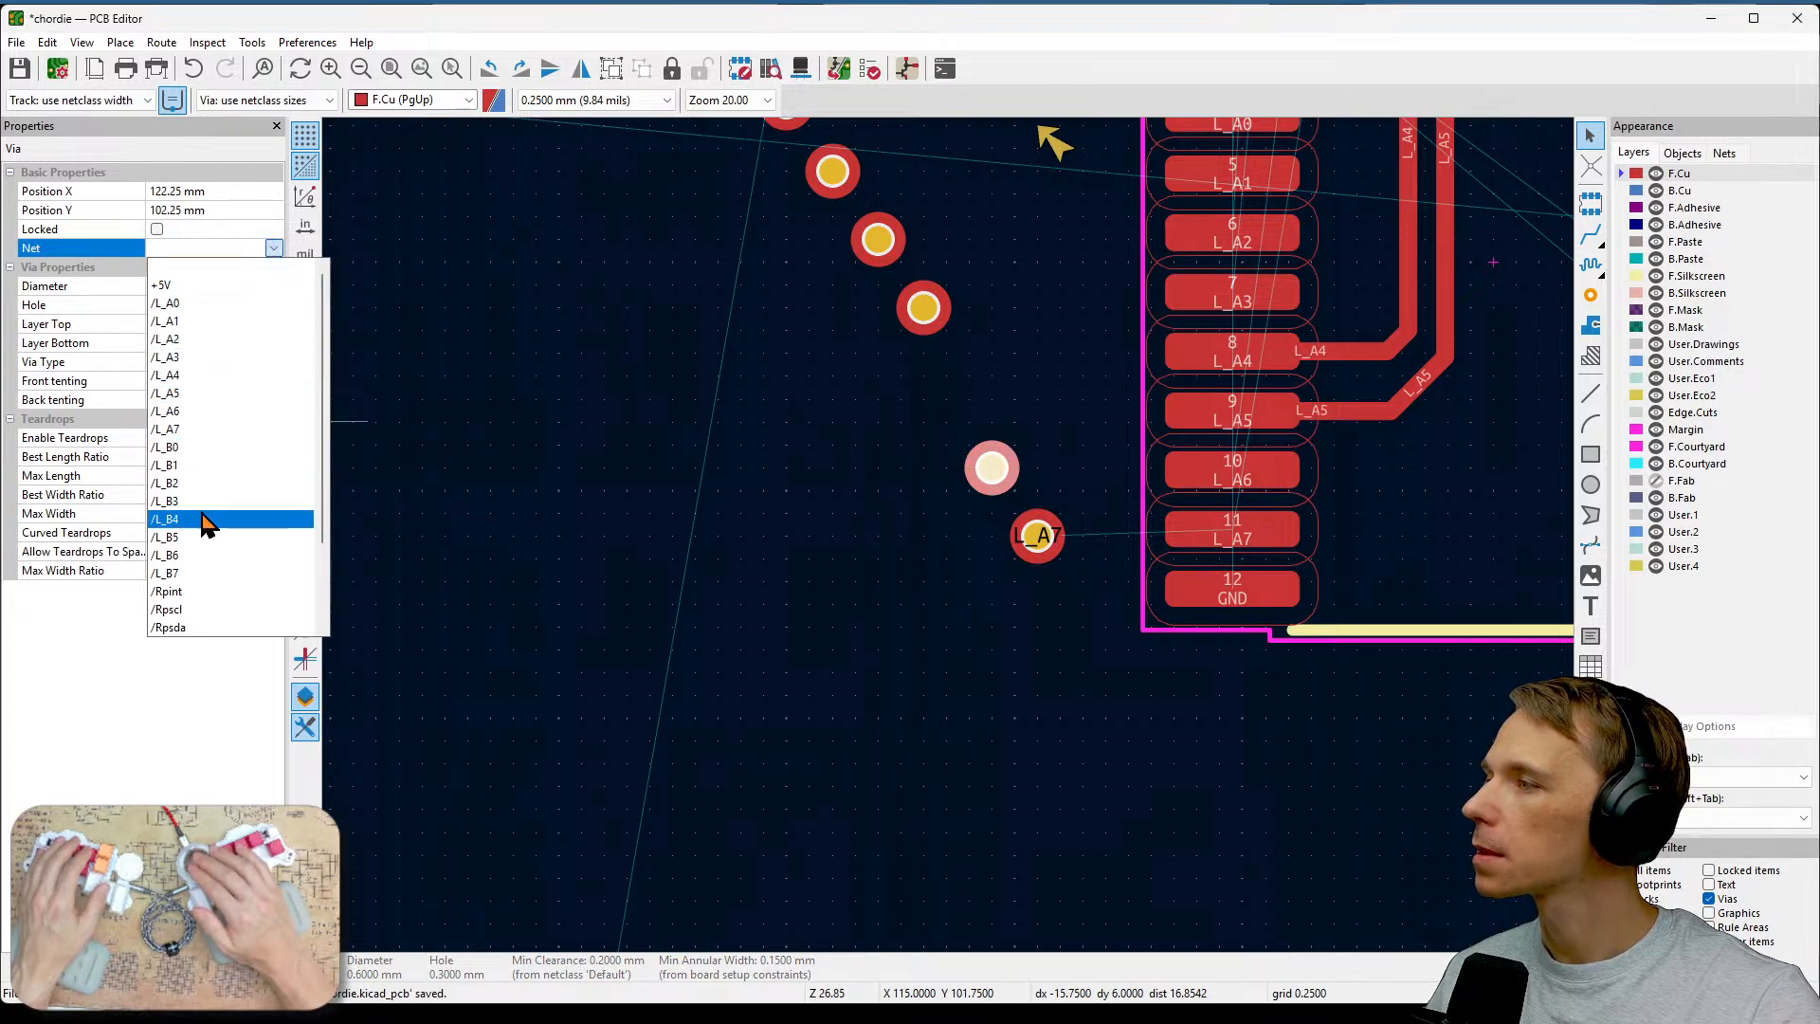
{"action": "left_click", "coordinate": [208, 411]}
Assign the nets /L_A3 and /L_A2 to the next two vias up the row.
{"action": "scroll", "coordinate": [883, 573], "scroll_direction": "up", "scroll_amount": 3}
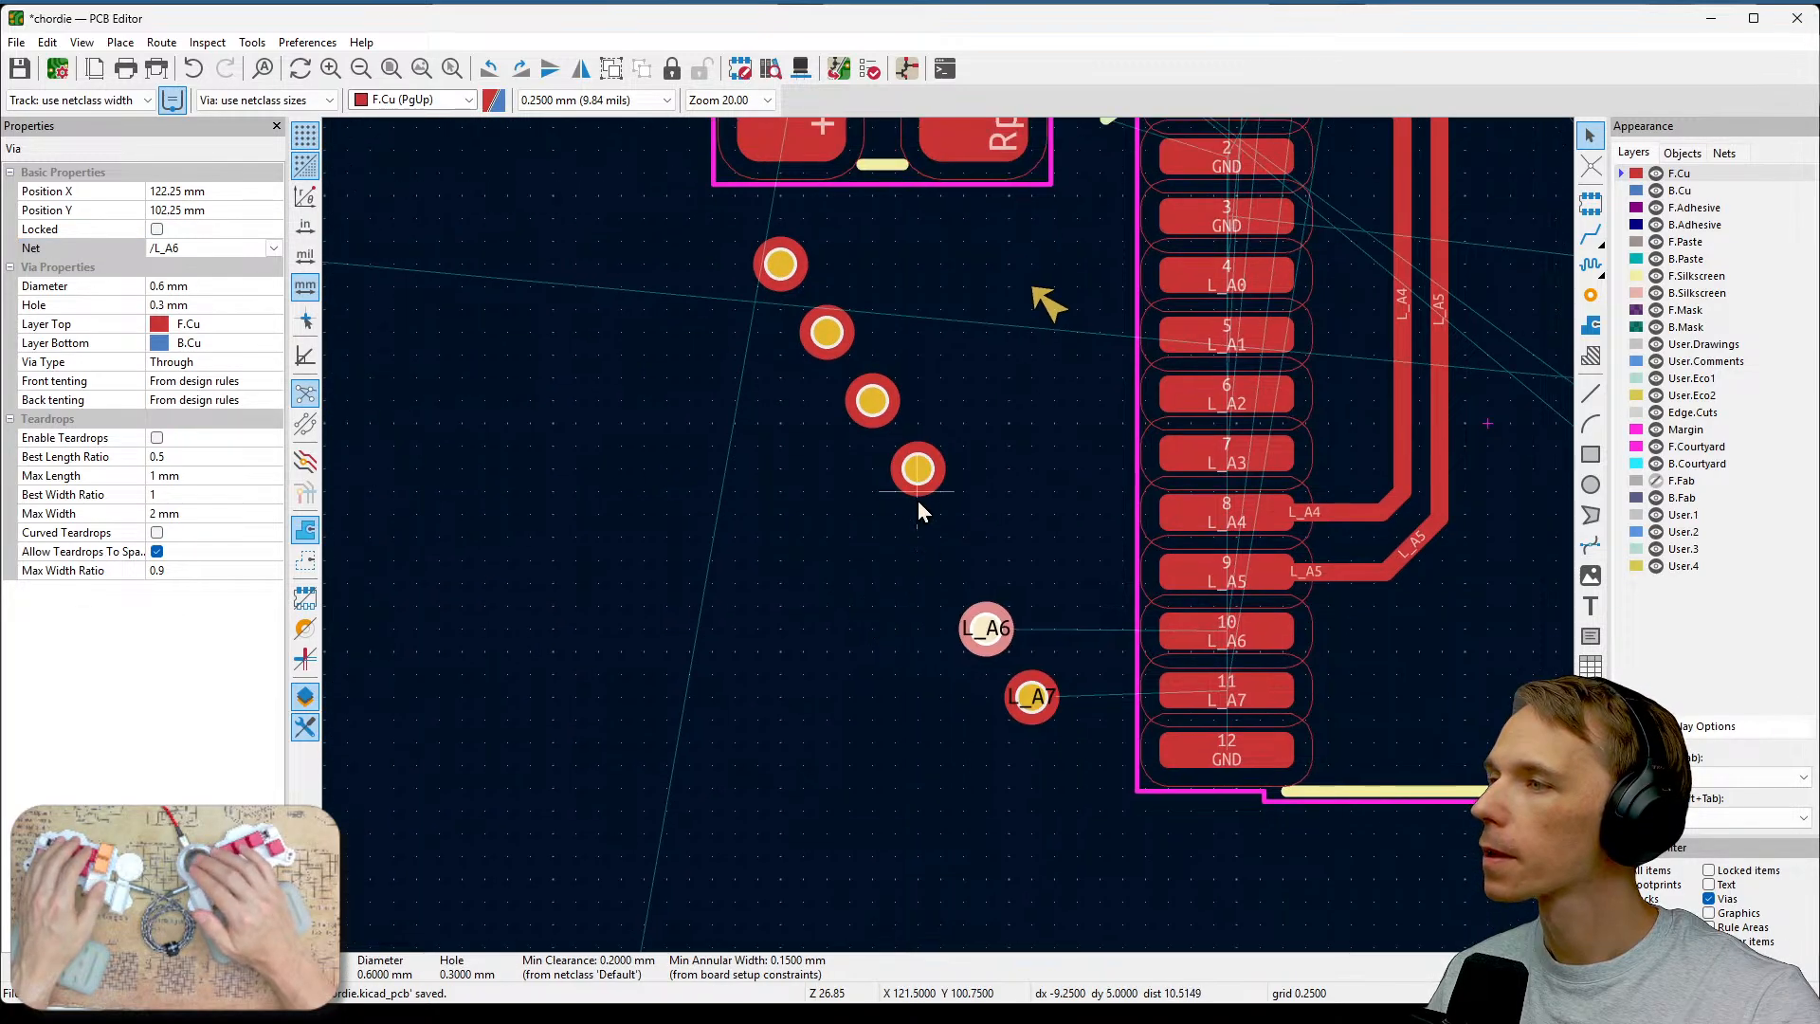
{"action": "left_click", "coordinate": [918, 472]}
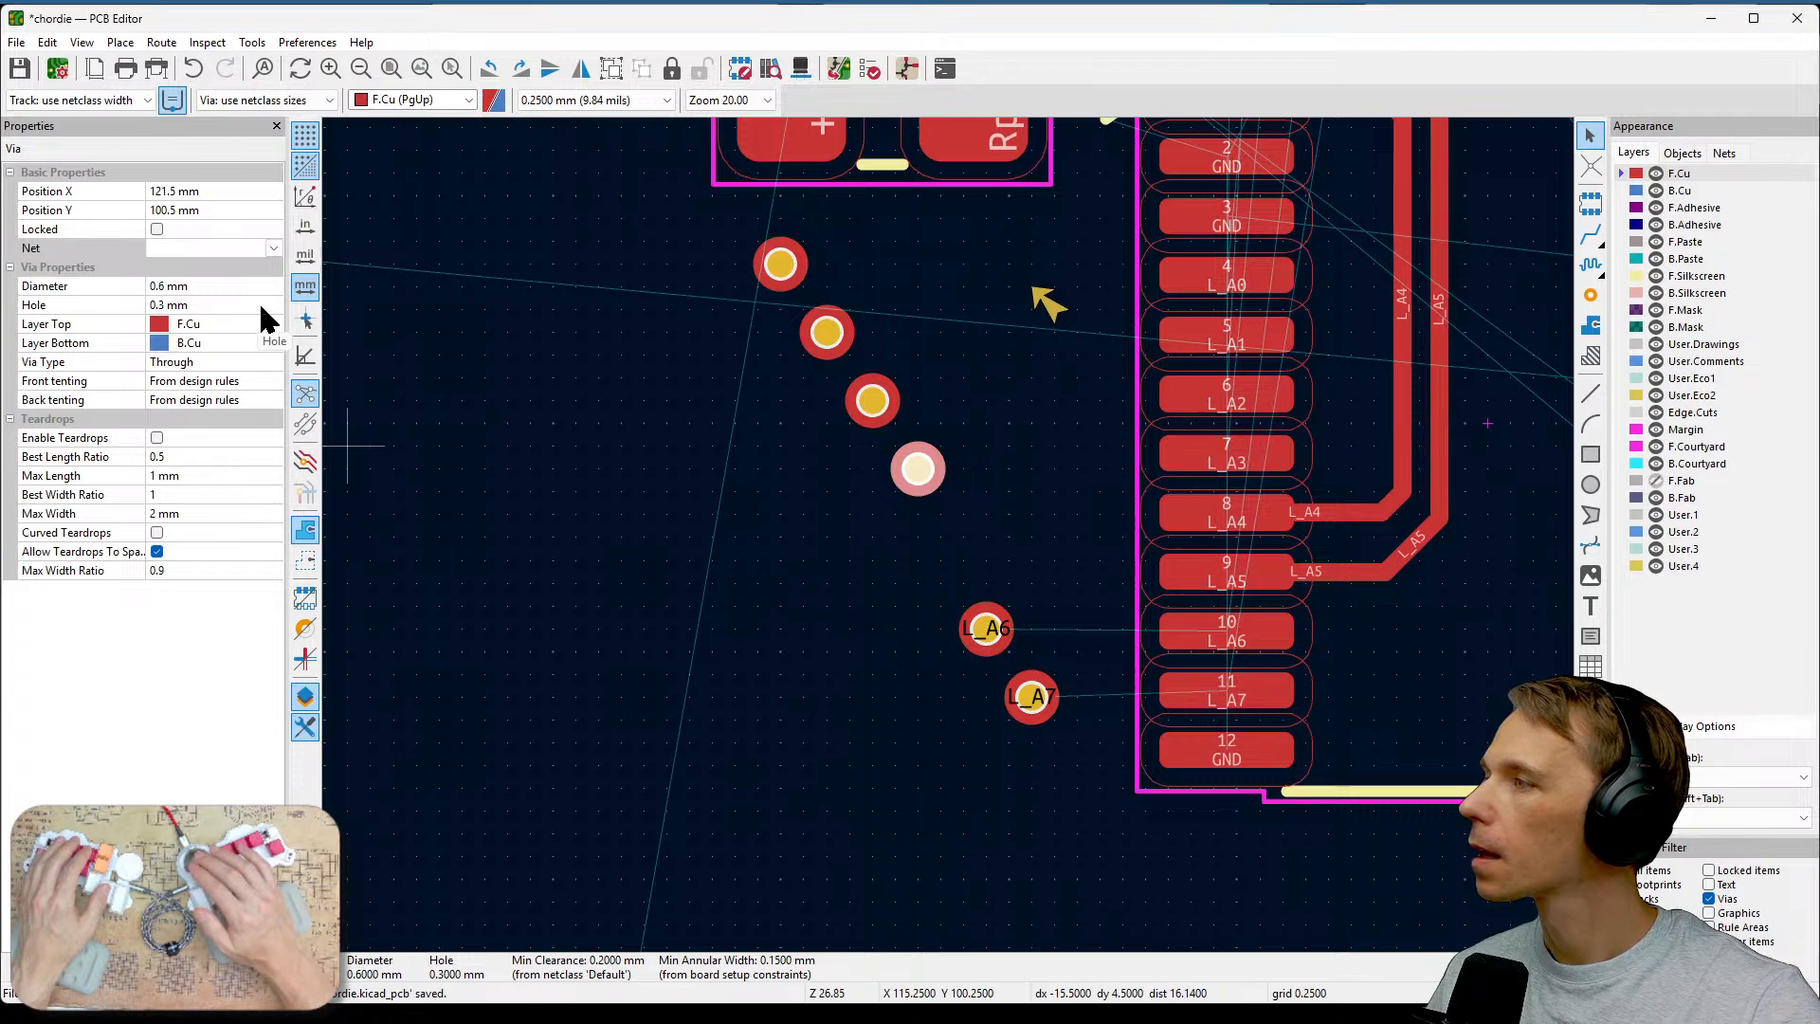
{"action": "left_click", "coordinate": [273, 249]}
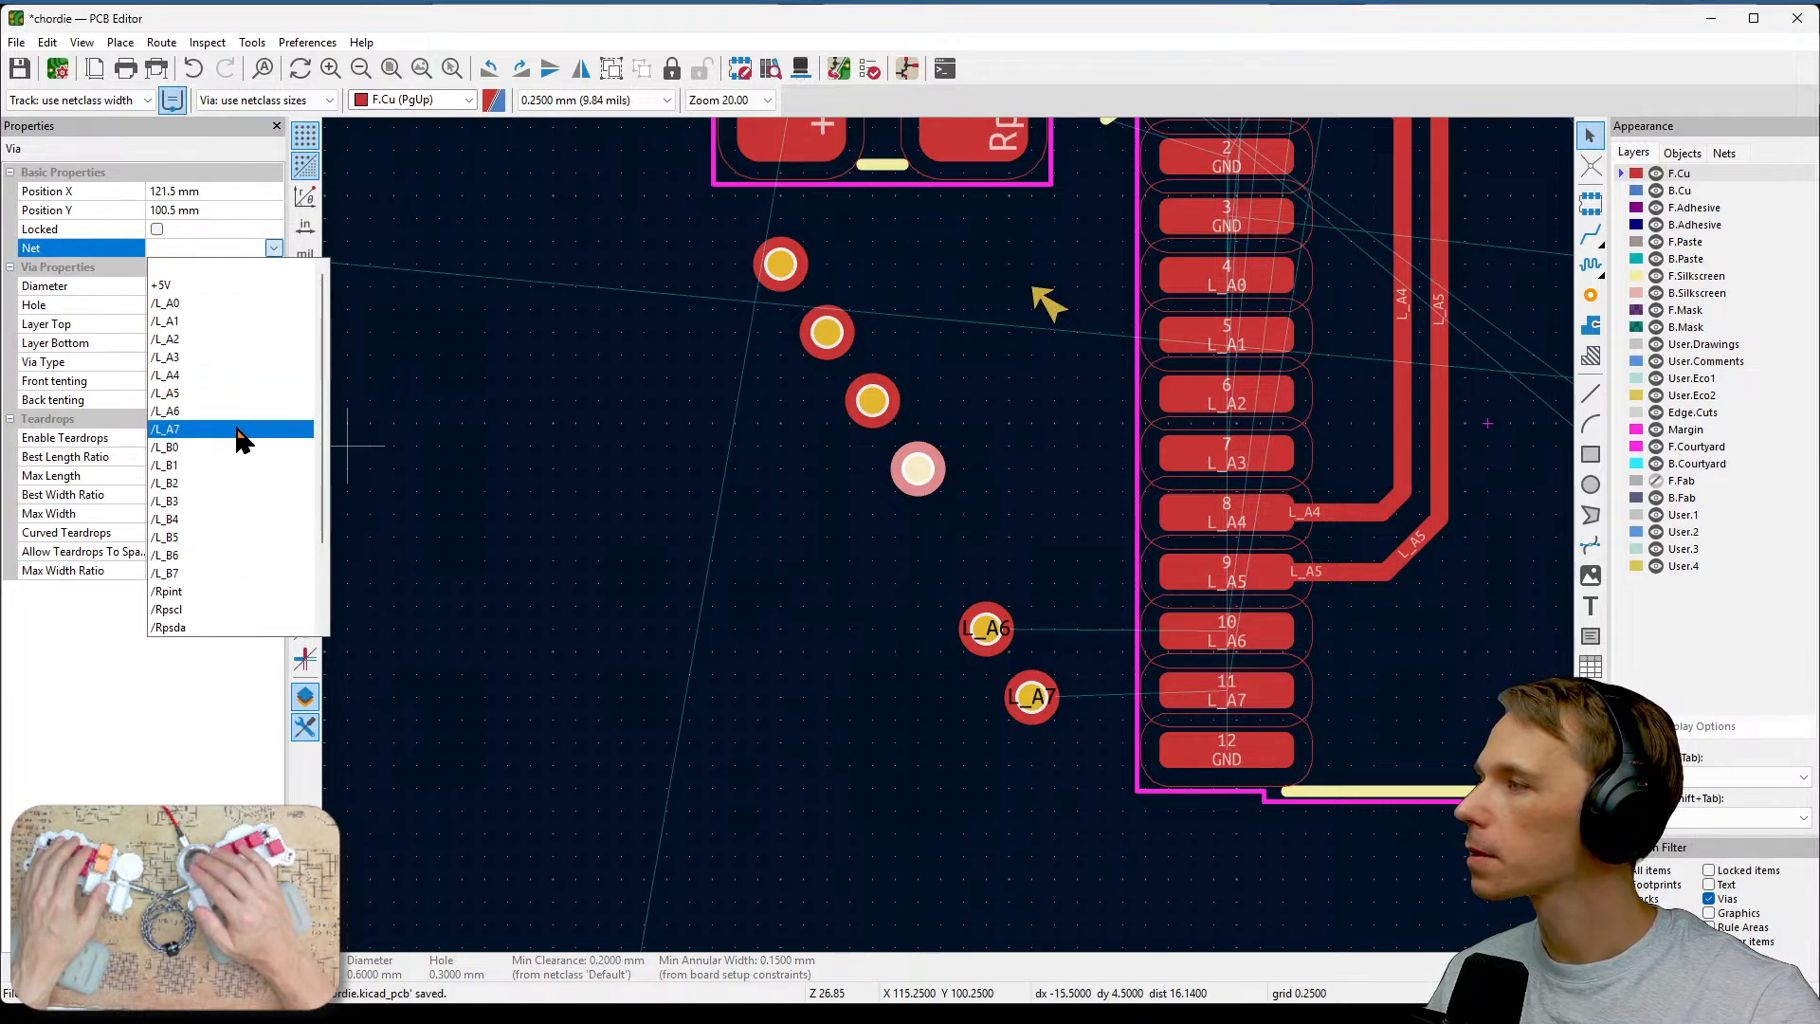
{"action": "left_click", "coordinate": [245, 358]}
{"action": "left_click", "coordinate": [872, 403]}
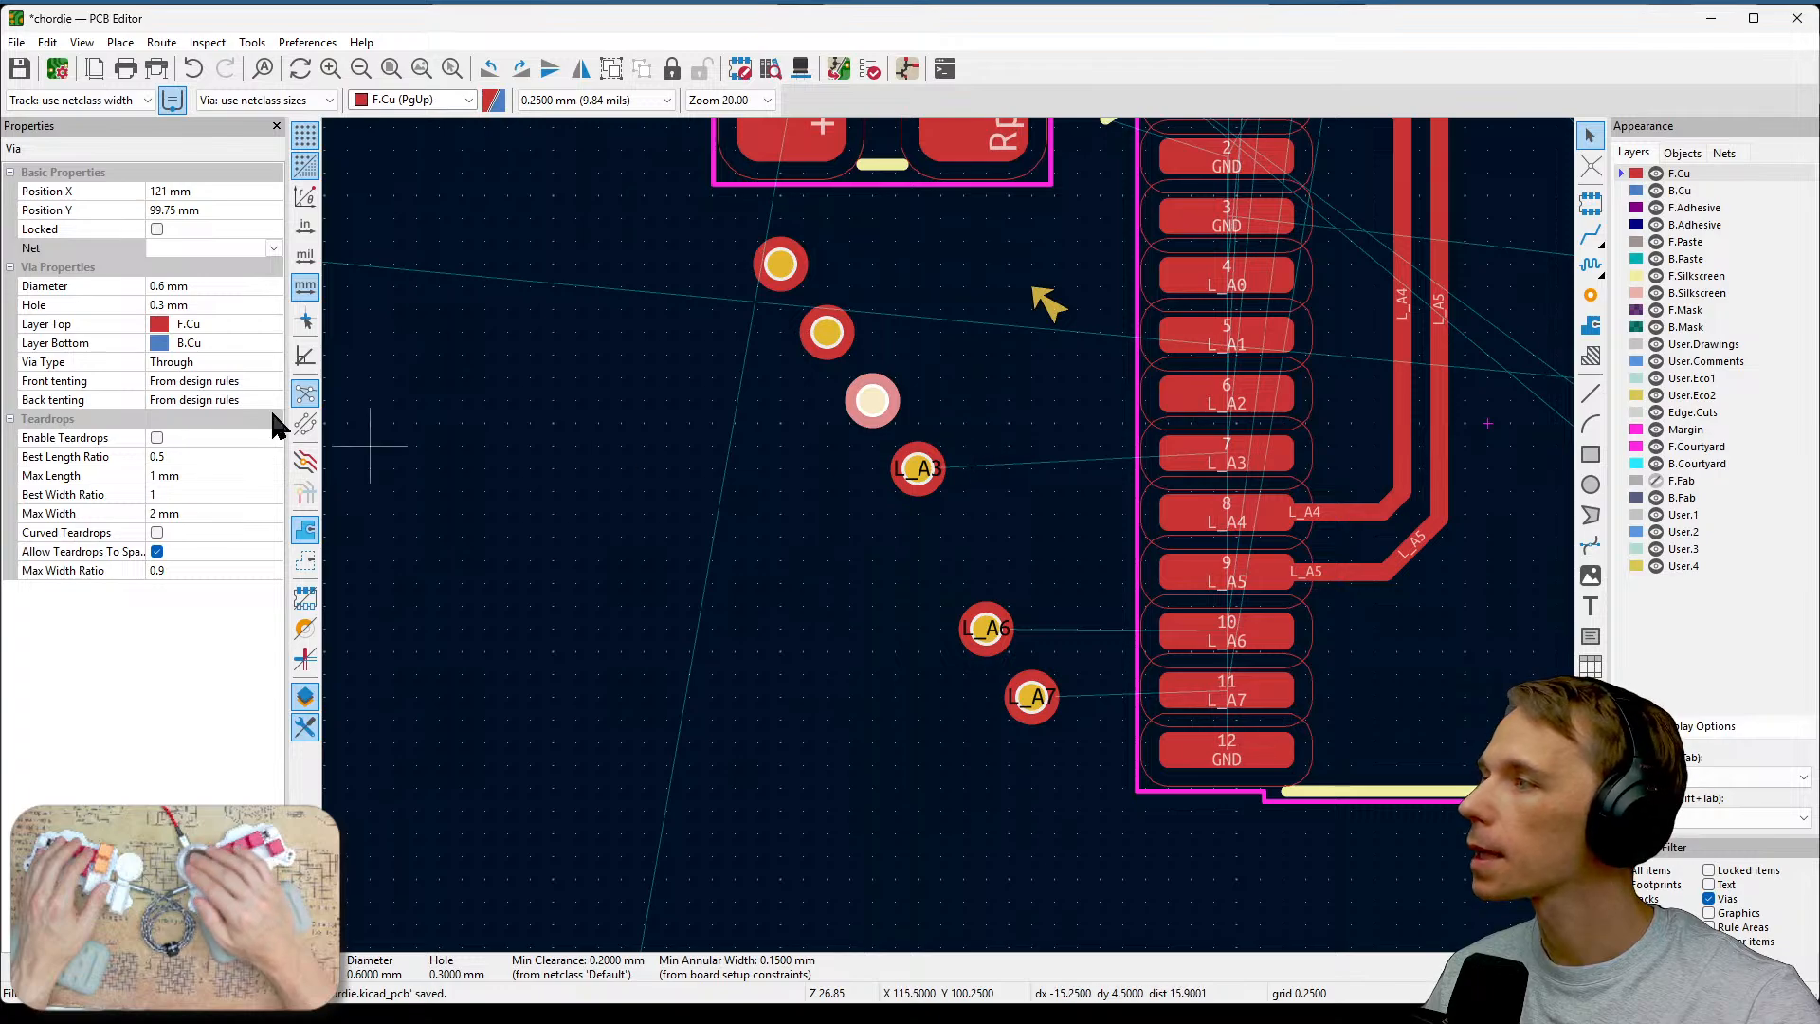
{"action": "left_click", "coordinate": [274, 247]}
{"action": "left_click", "coordinate": [222, 349]}
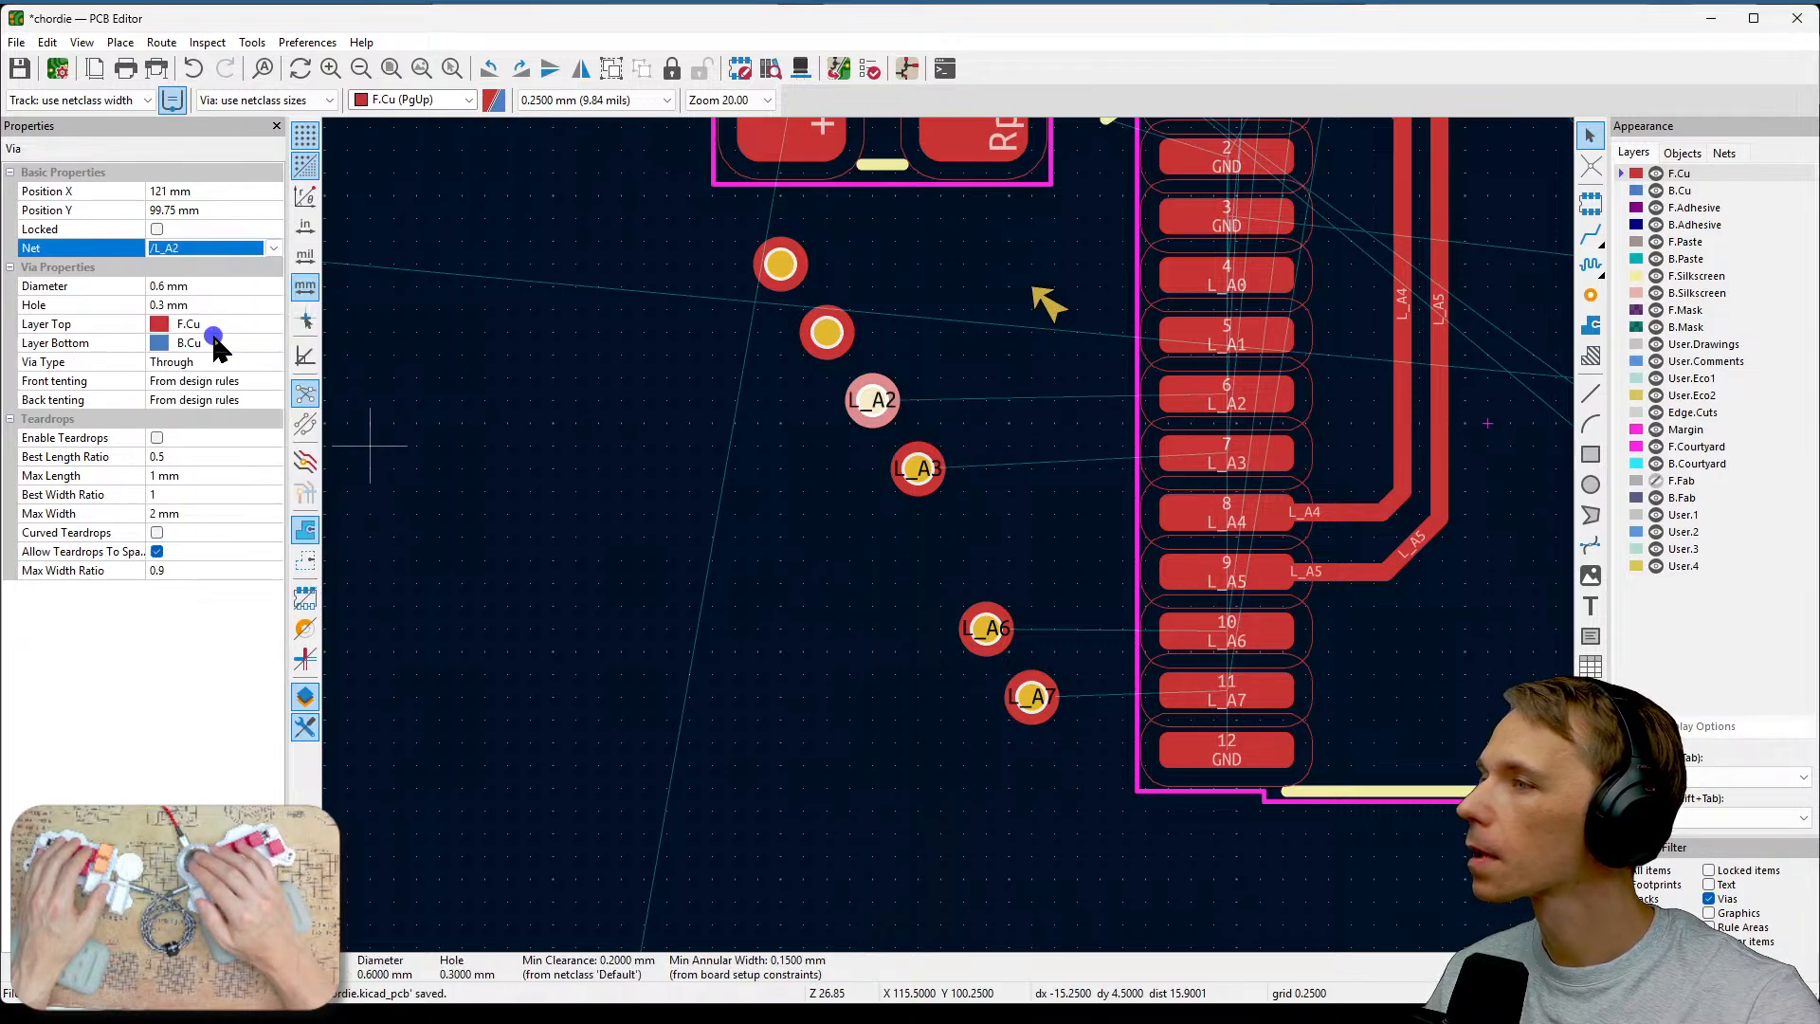
Assign the nets /L_A1 and /L_A0 to the top two vias.
{"action": "left_click", "coordinate": [826, 333]}
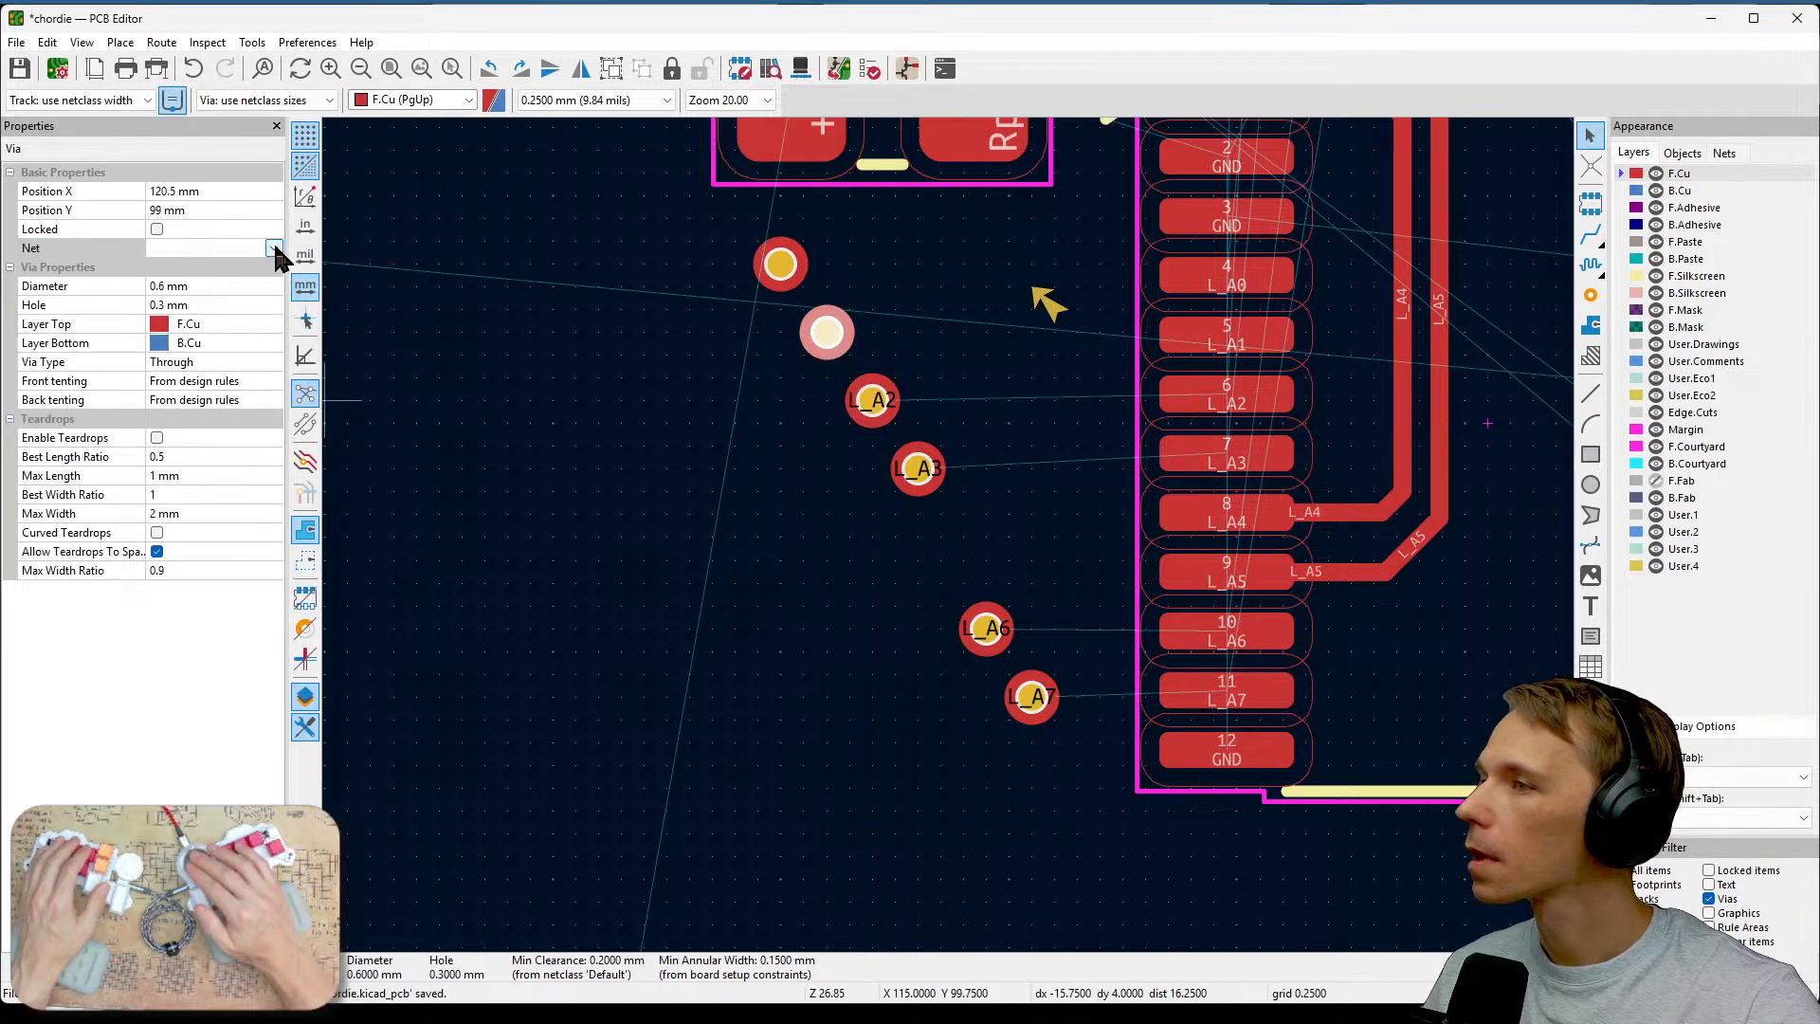
{"action": "left_click", "coordinate": [274, 247]}
{"action": "left_click", "coordinate": [242, 334]}
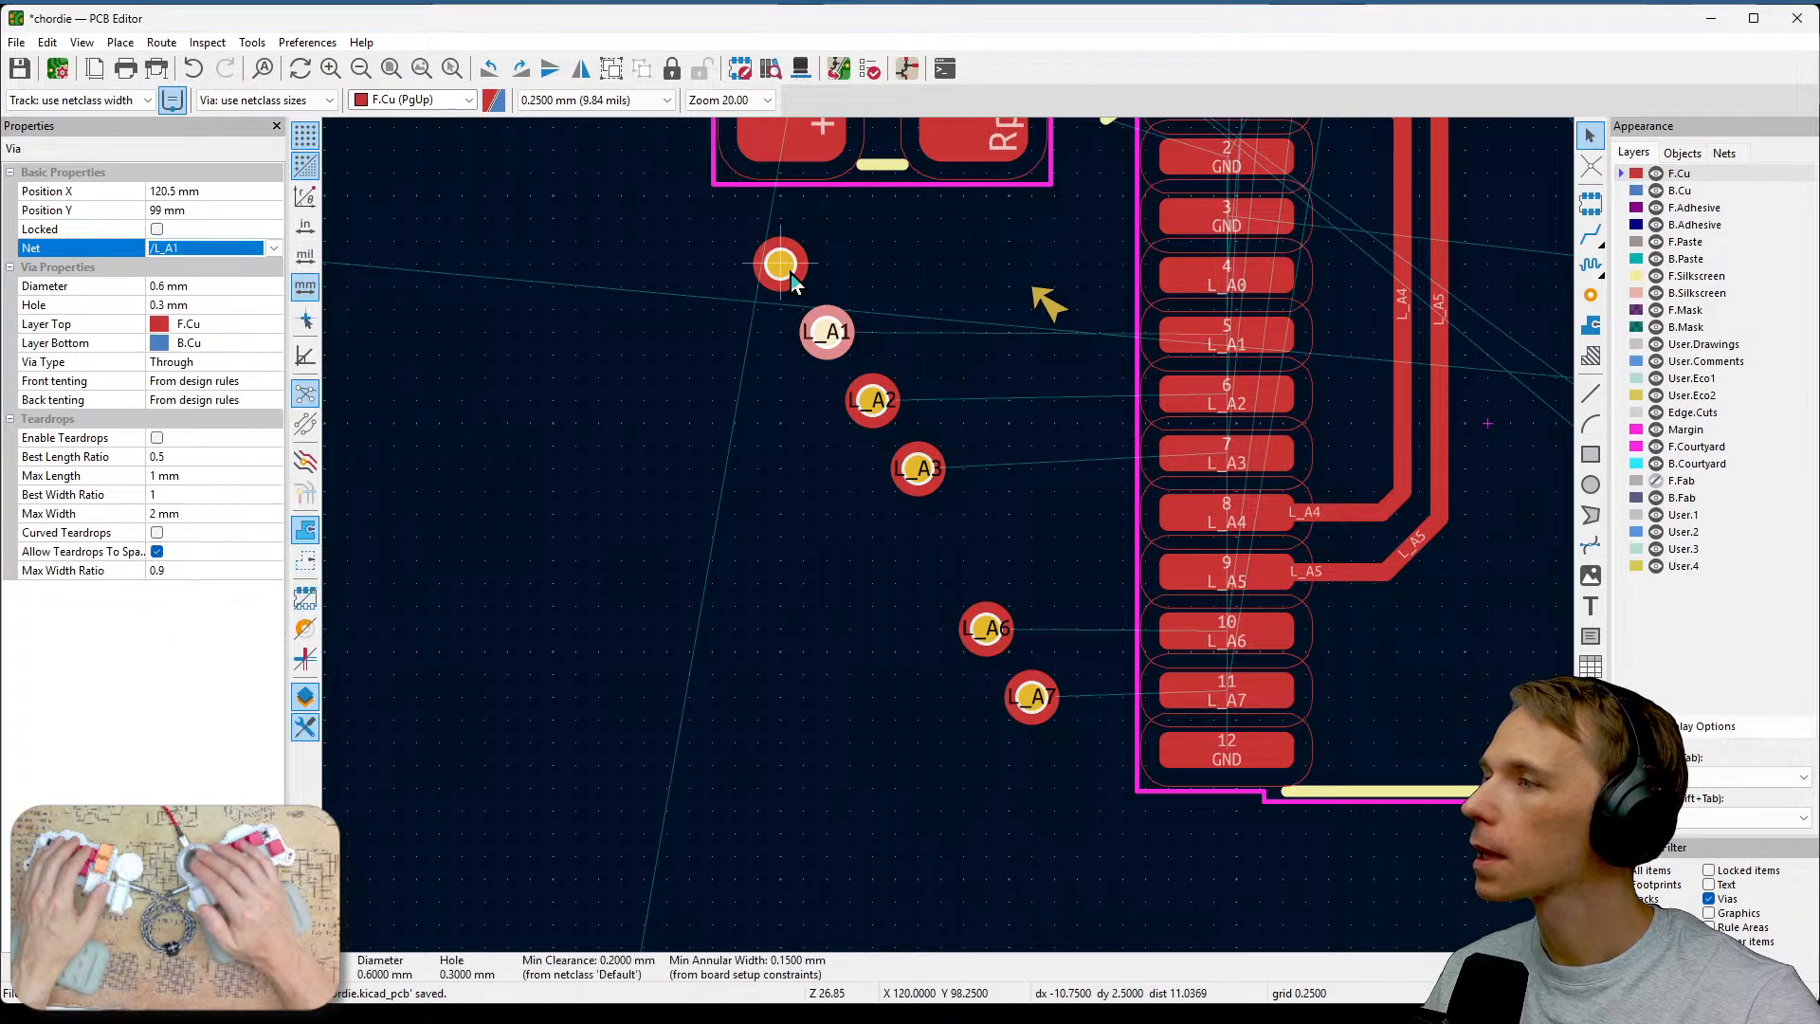
{"action": "left_click", "coordinate": [787, 269]}
{"action": "left_click", "coordinate": [274, 248]}
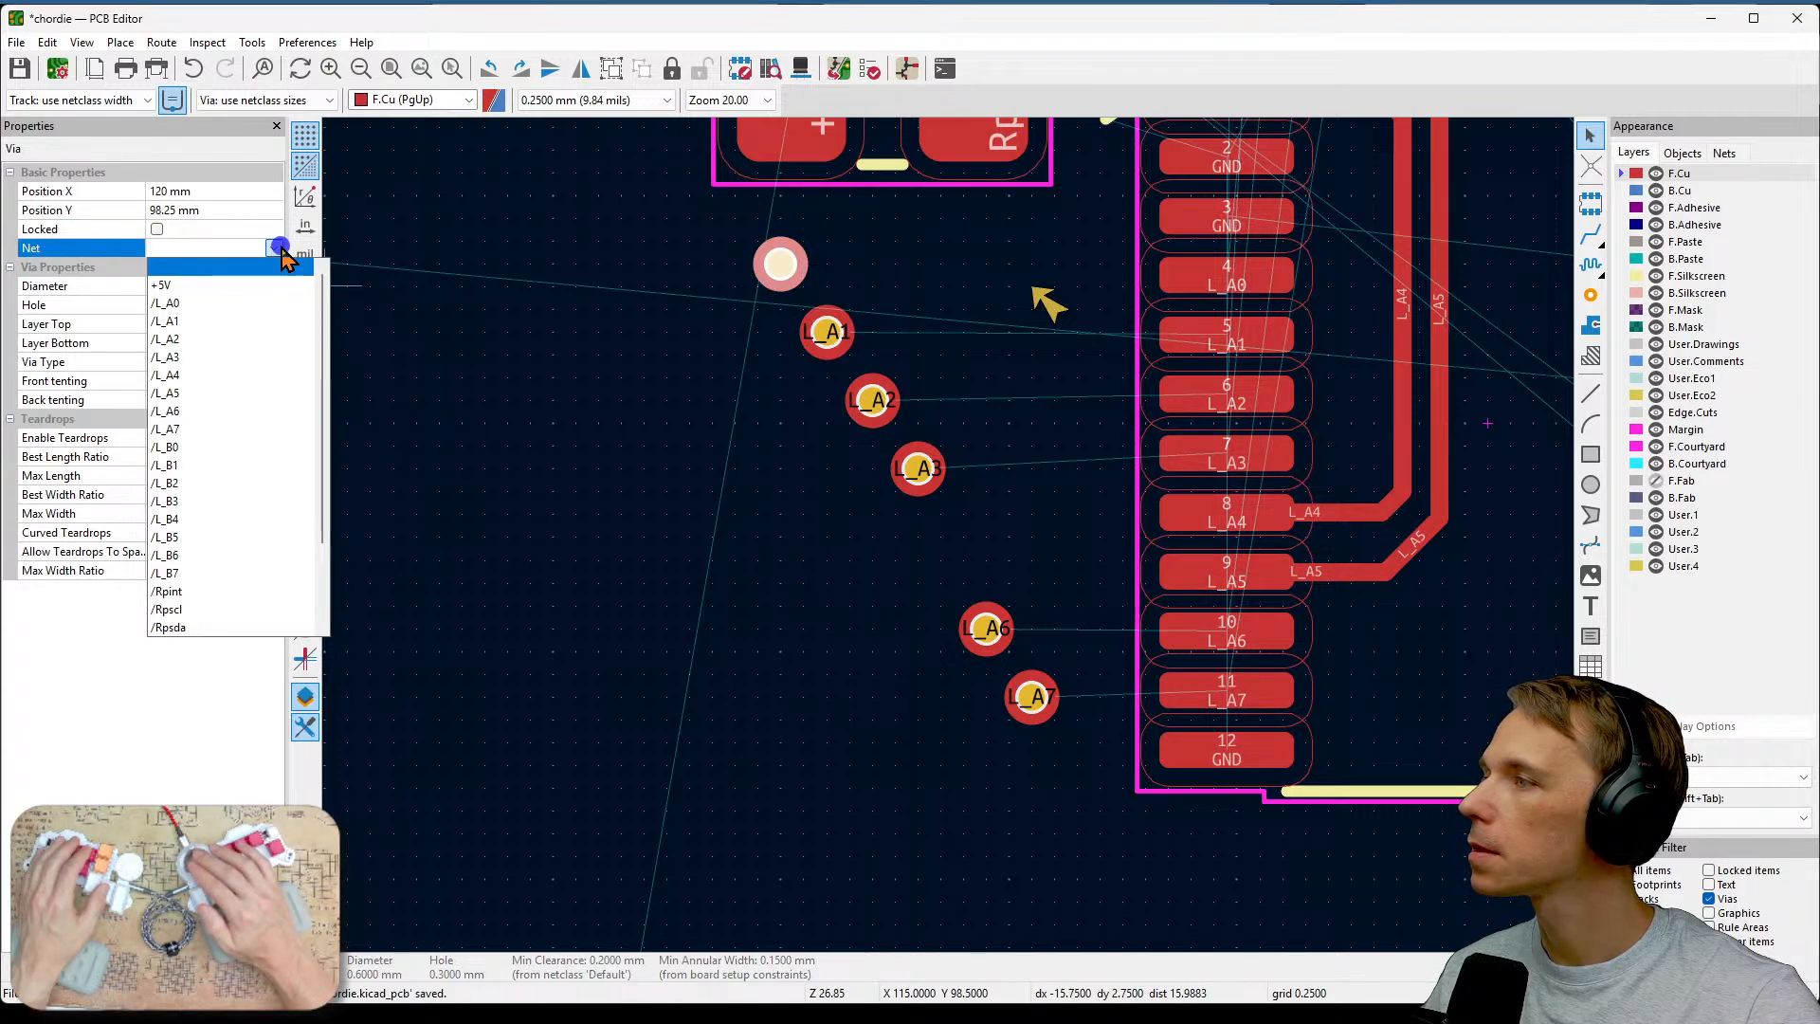
{"action": "left_click", "coordinate": [228, 303]}
Route front-copper tracks connecting the L_A0, L_A1 and L_A2 vias to their U1 pads.
{"action": "scroll", "coordinate": [950, 538], "scroll_direction": "down", "scroll_amount": 2}
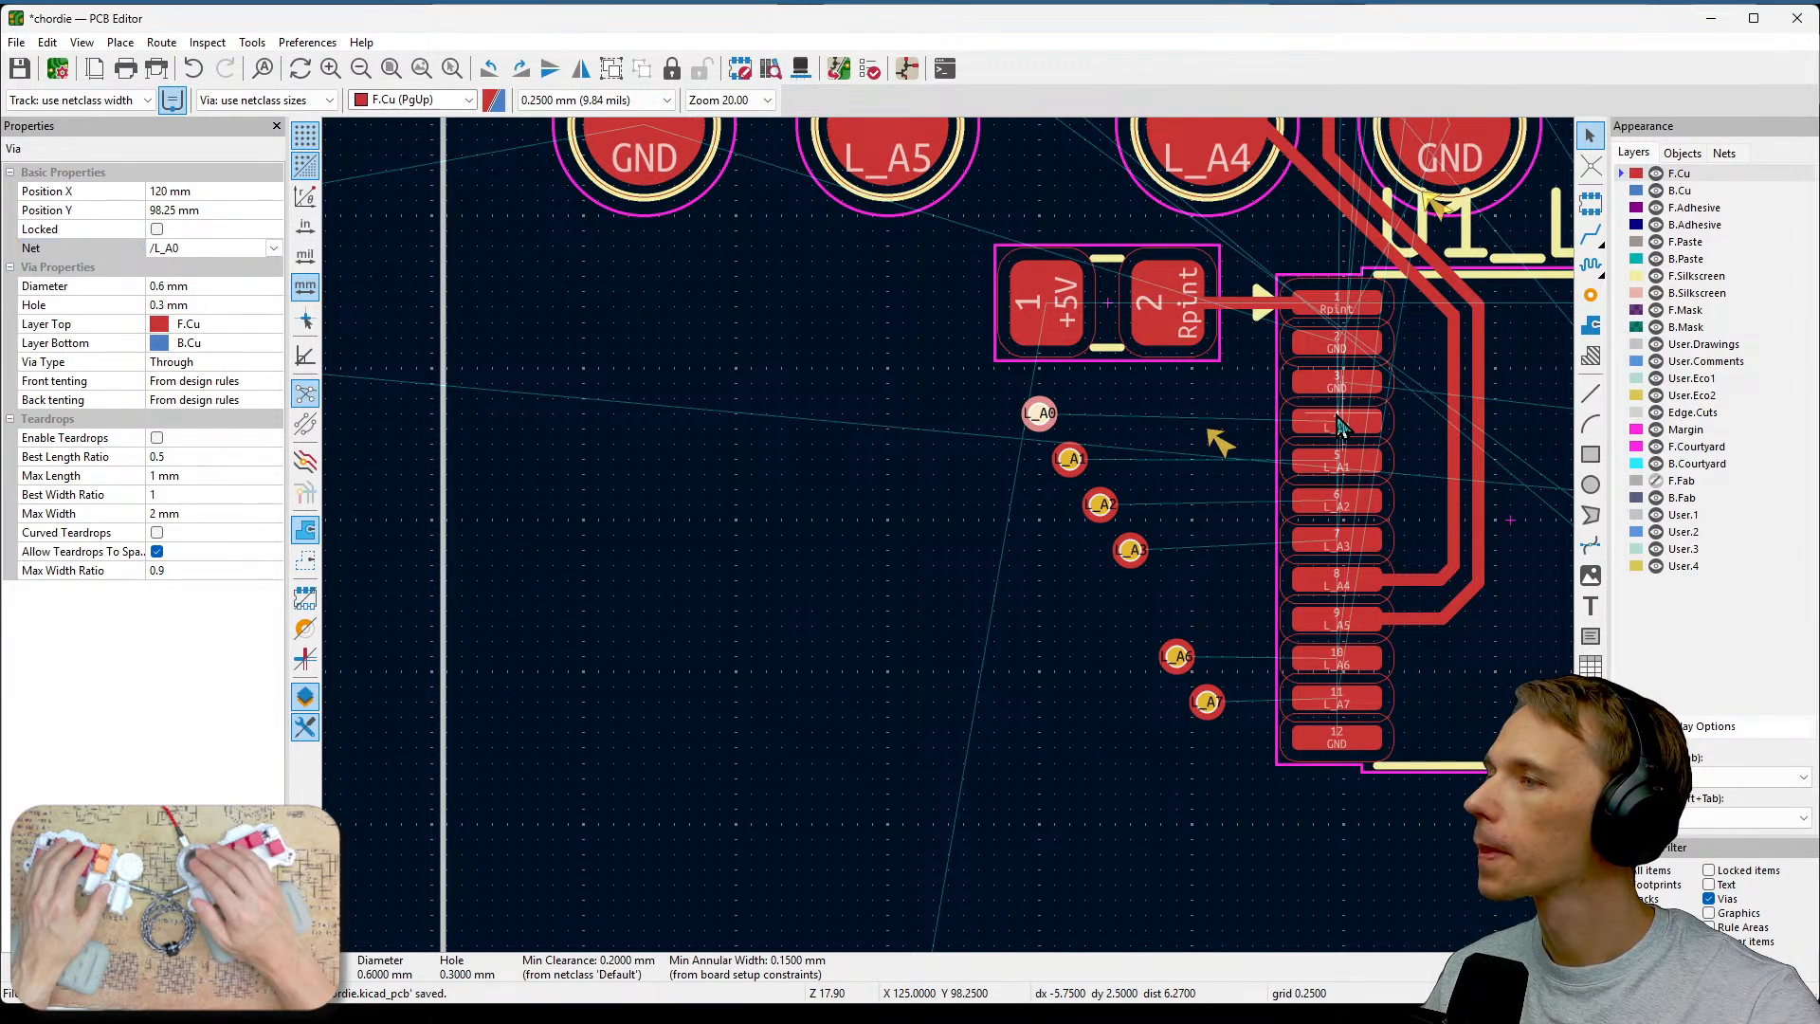
{"action": "key", "text": "x"}
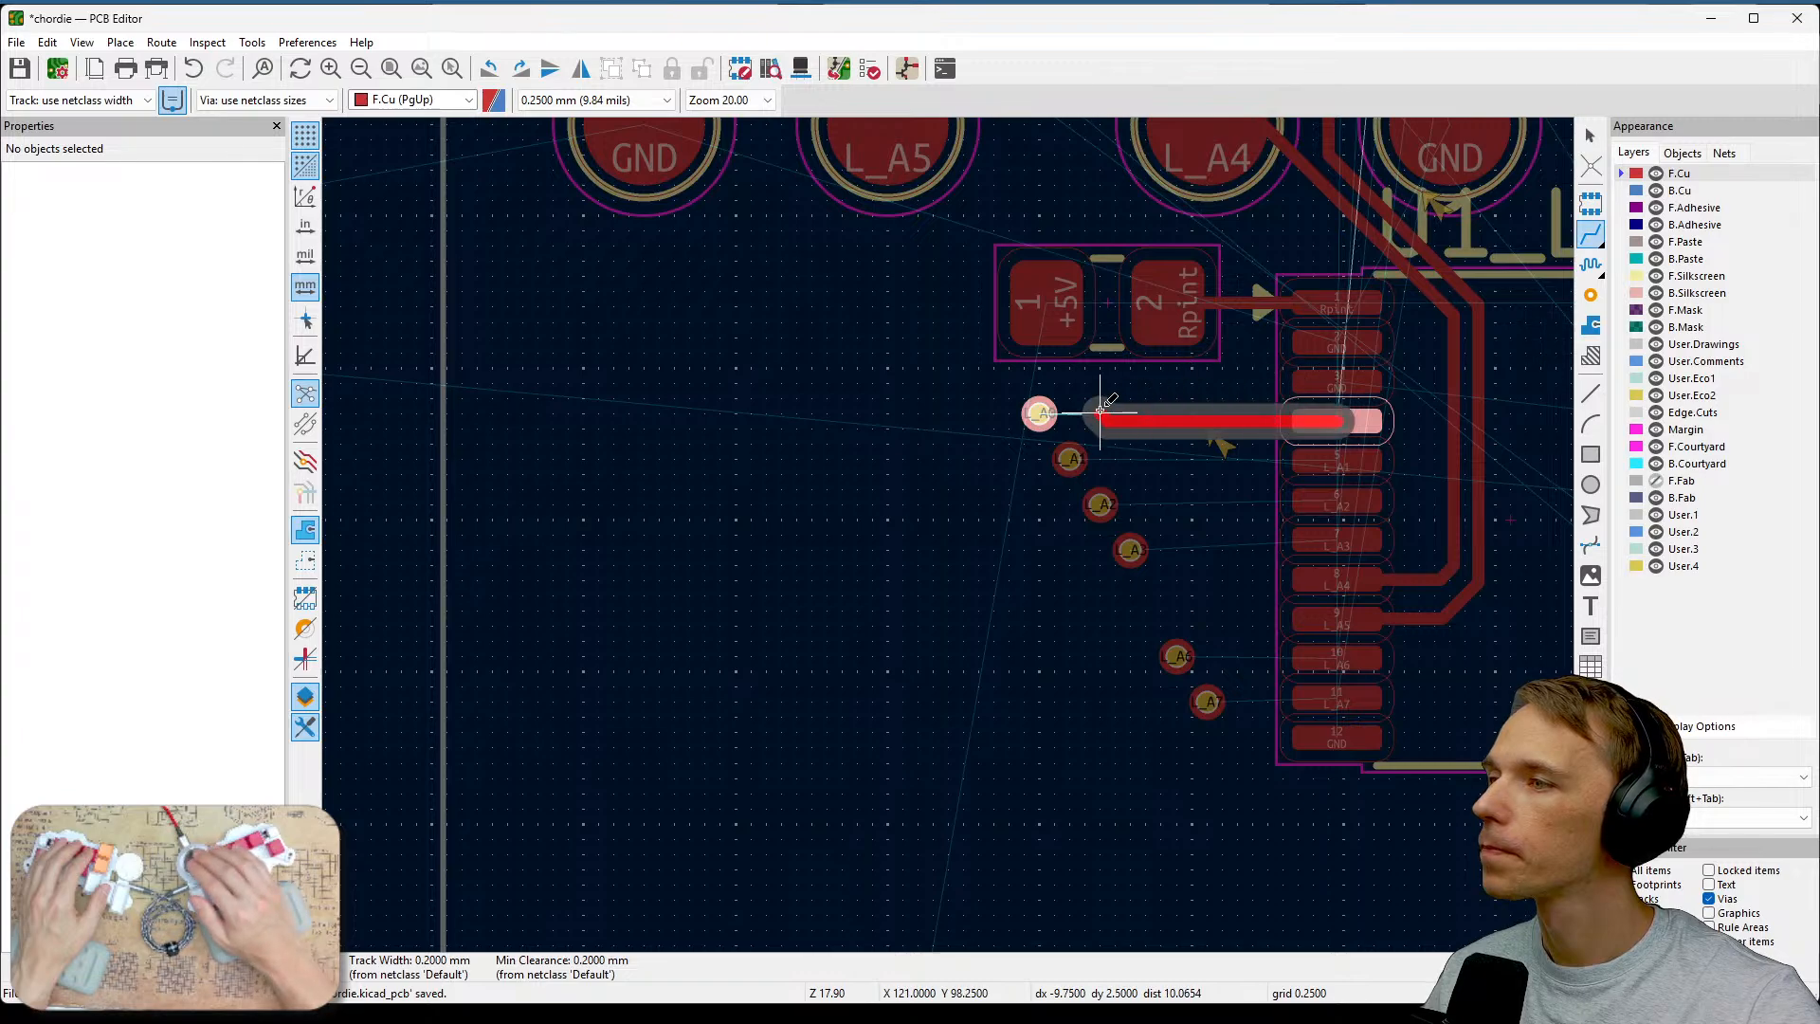
{"action": "left_click", "coordinate": [1052, 401]}
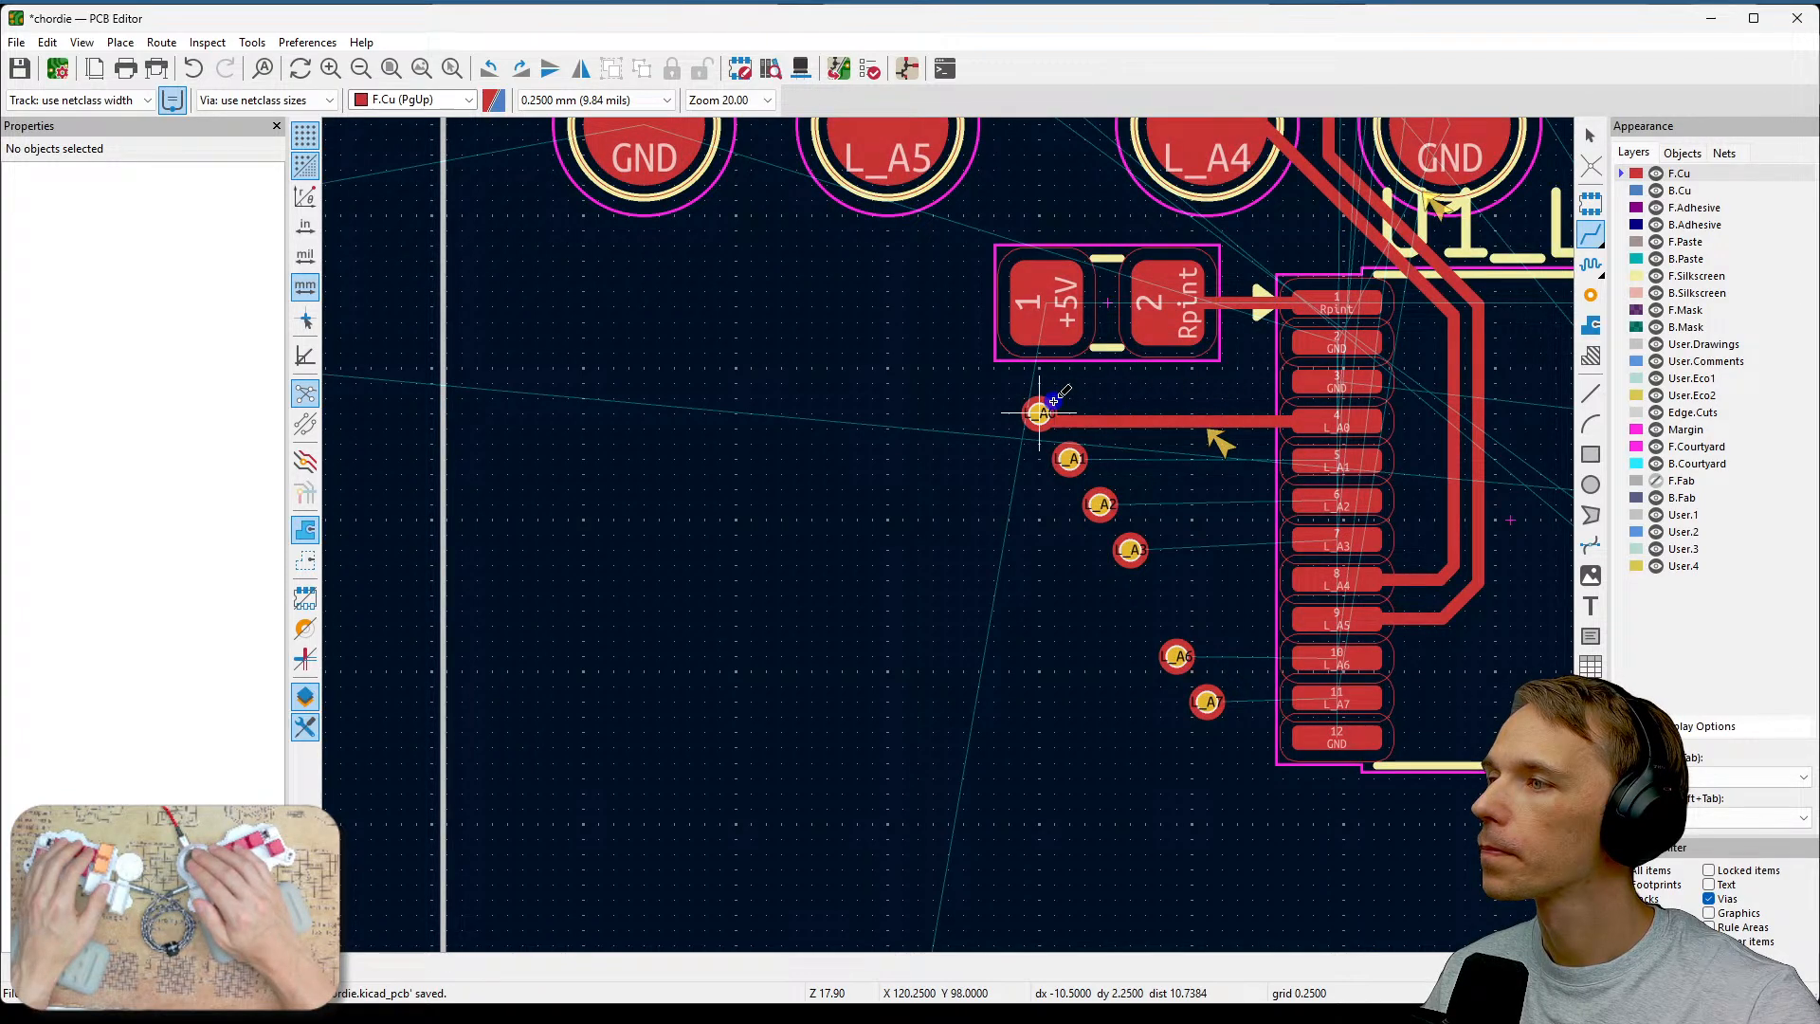
{"action": "left_click", "coordinate": [1344, 448]}
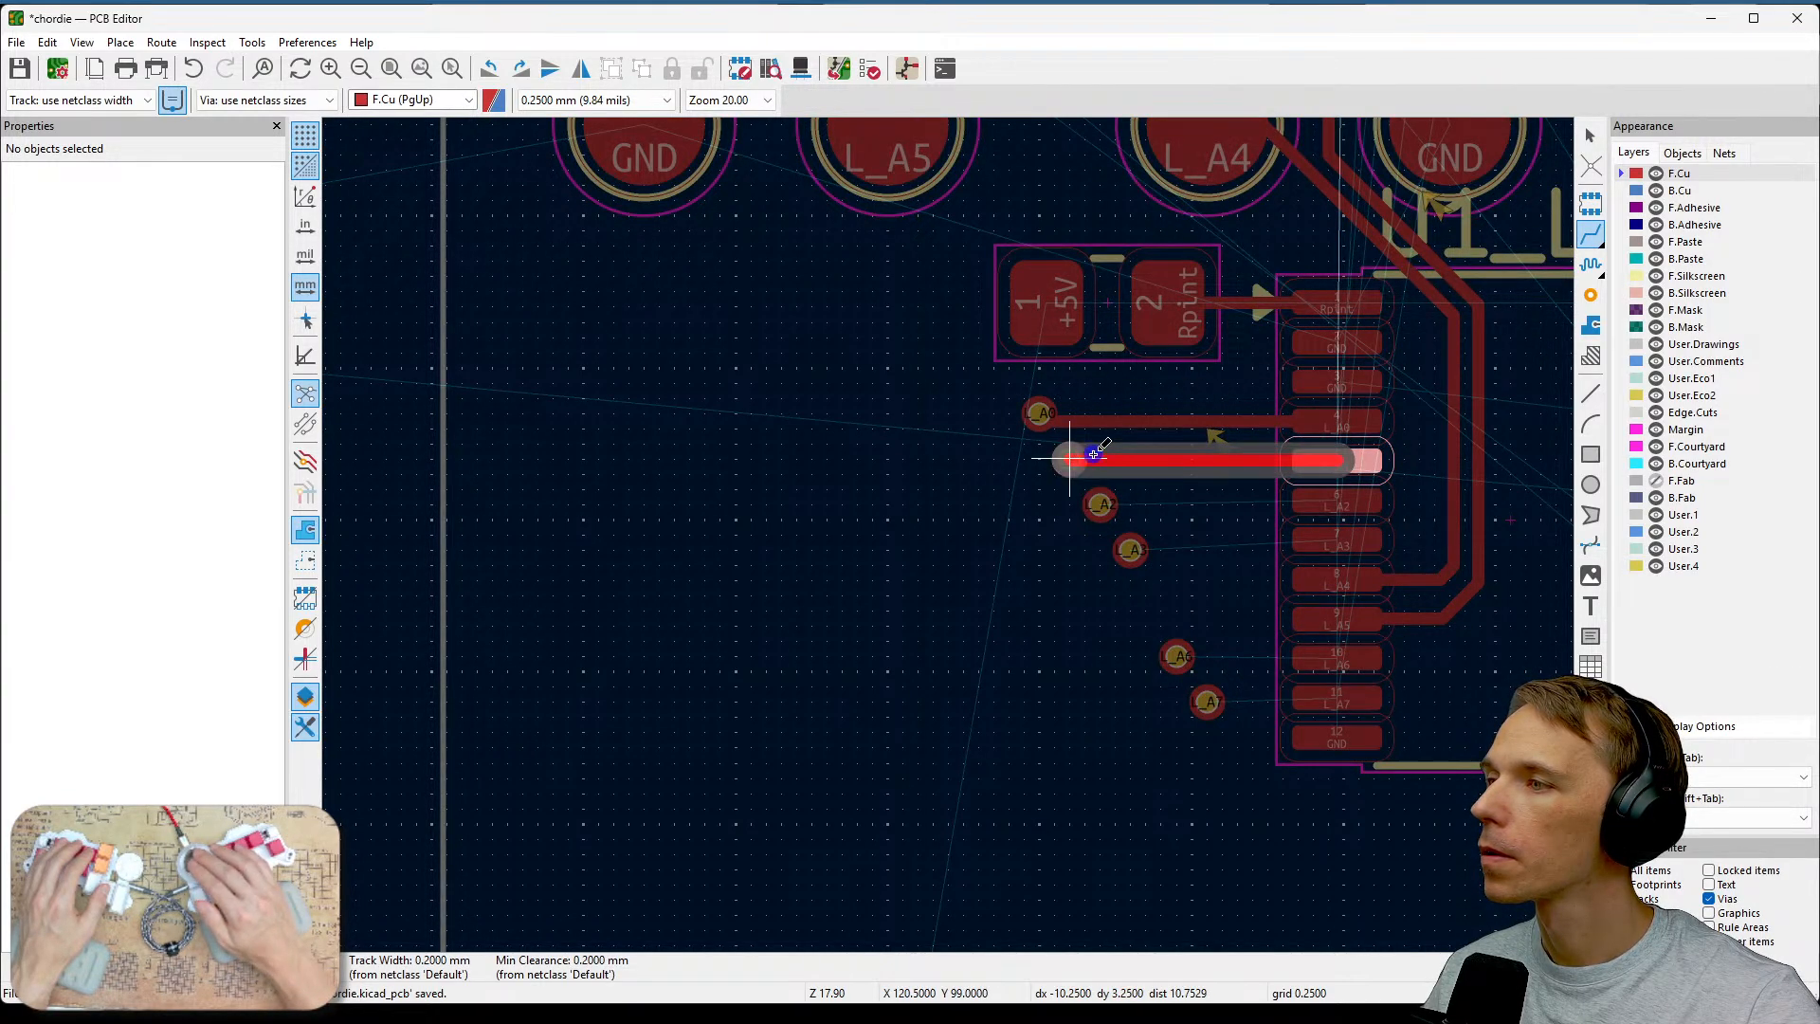
{"action": "left_click", "coordinate": [1095, 455]}
{"action": "left_click", "coordinate": [1325, 488]}
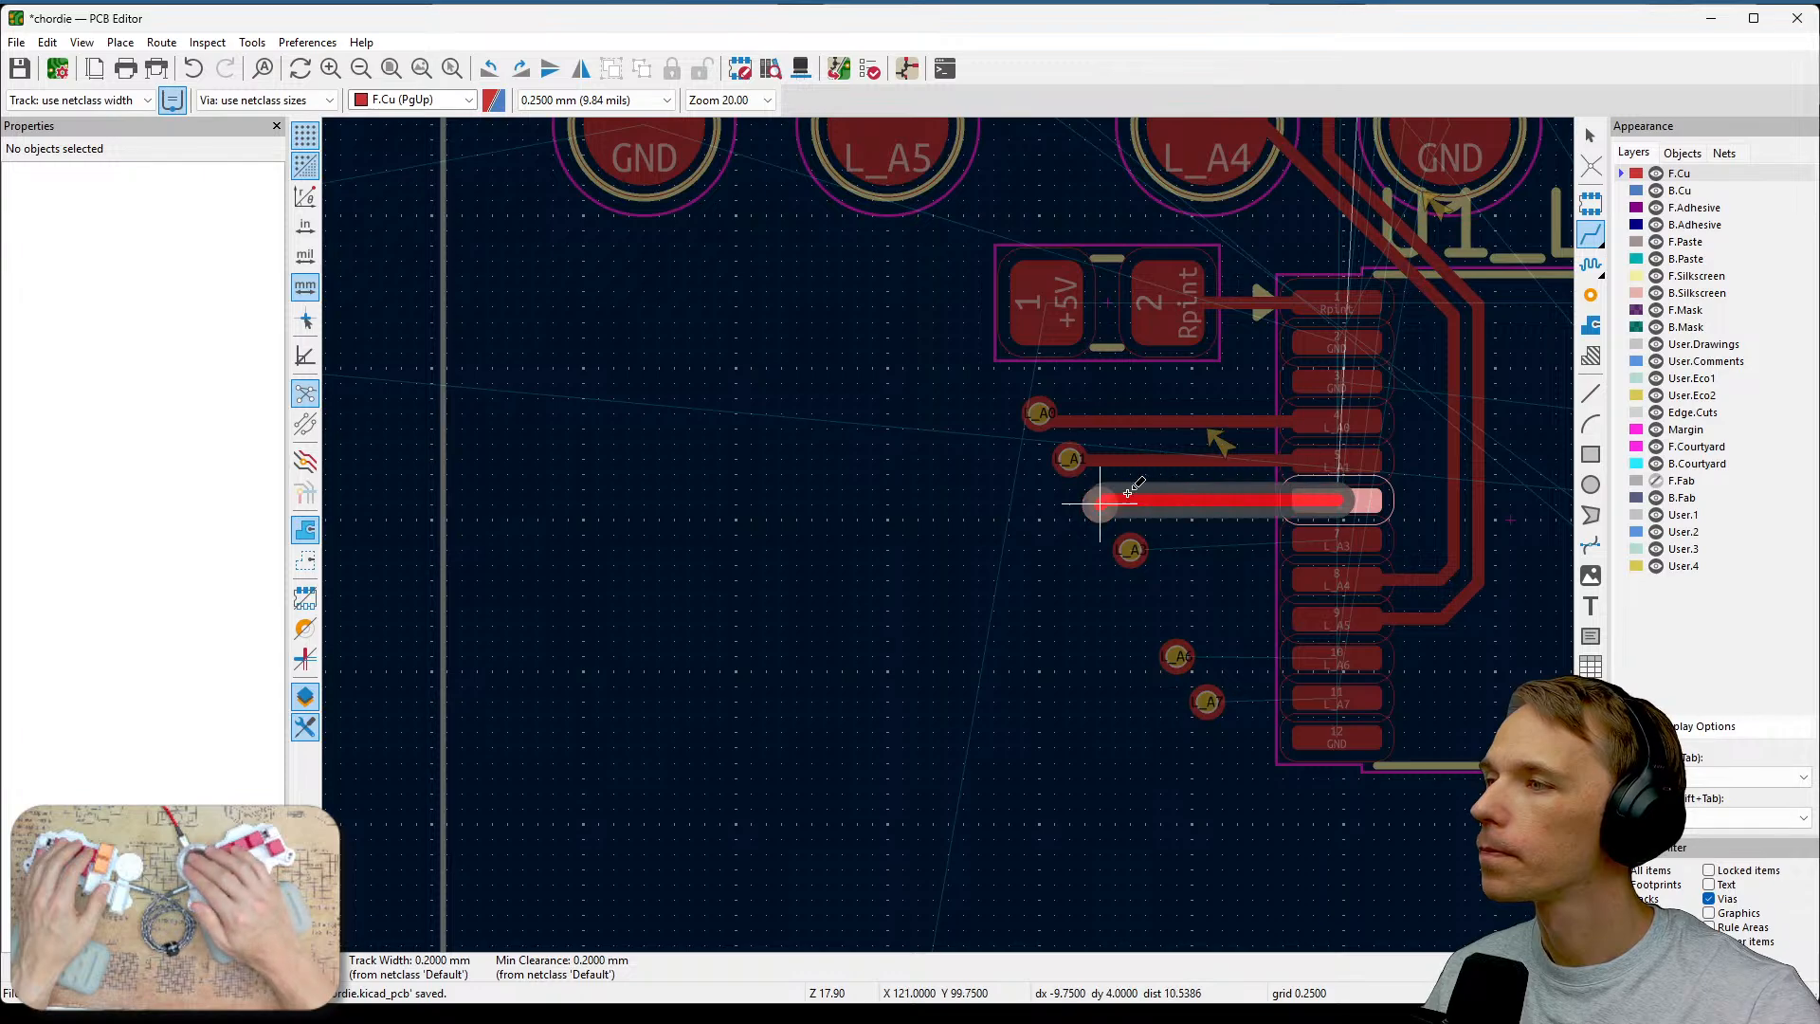
{"action": "left_click", "coordinate": [1099, 503]}
Route front-copper tracks connecting the L_A3, L_A6 and L_A7 pads of U1 to their vias.
{"action": "left_click", "coordinate": [1338, 540]}
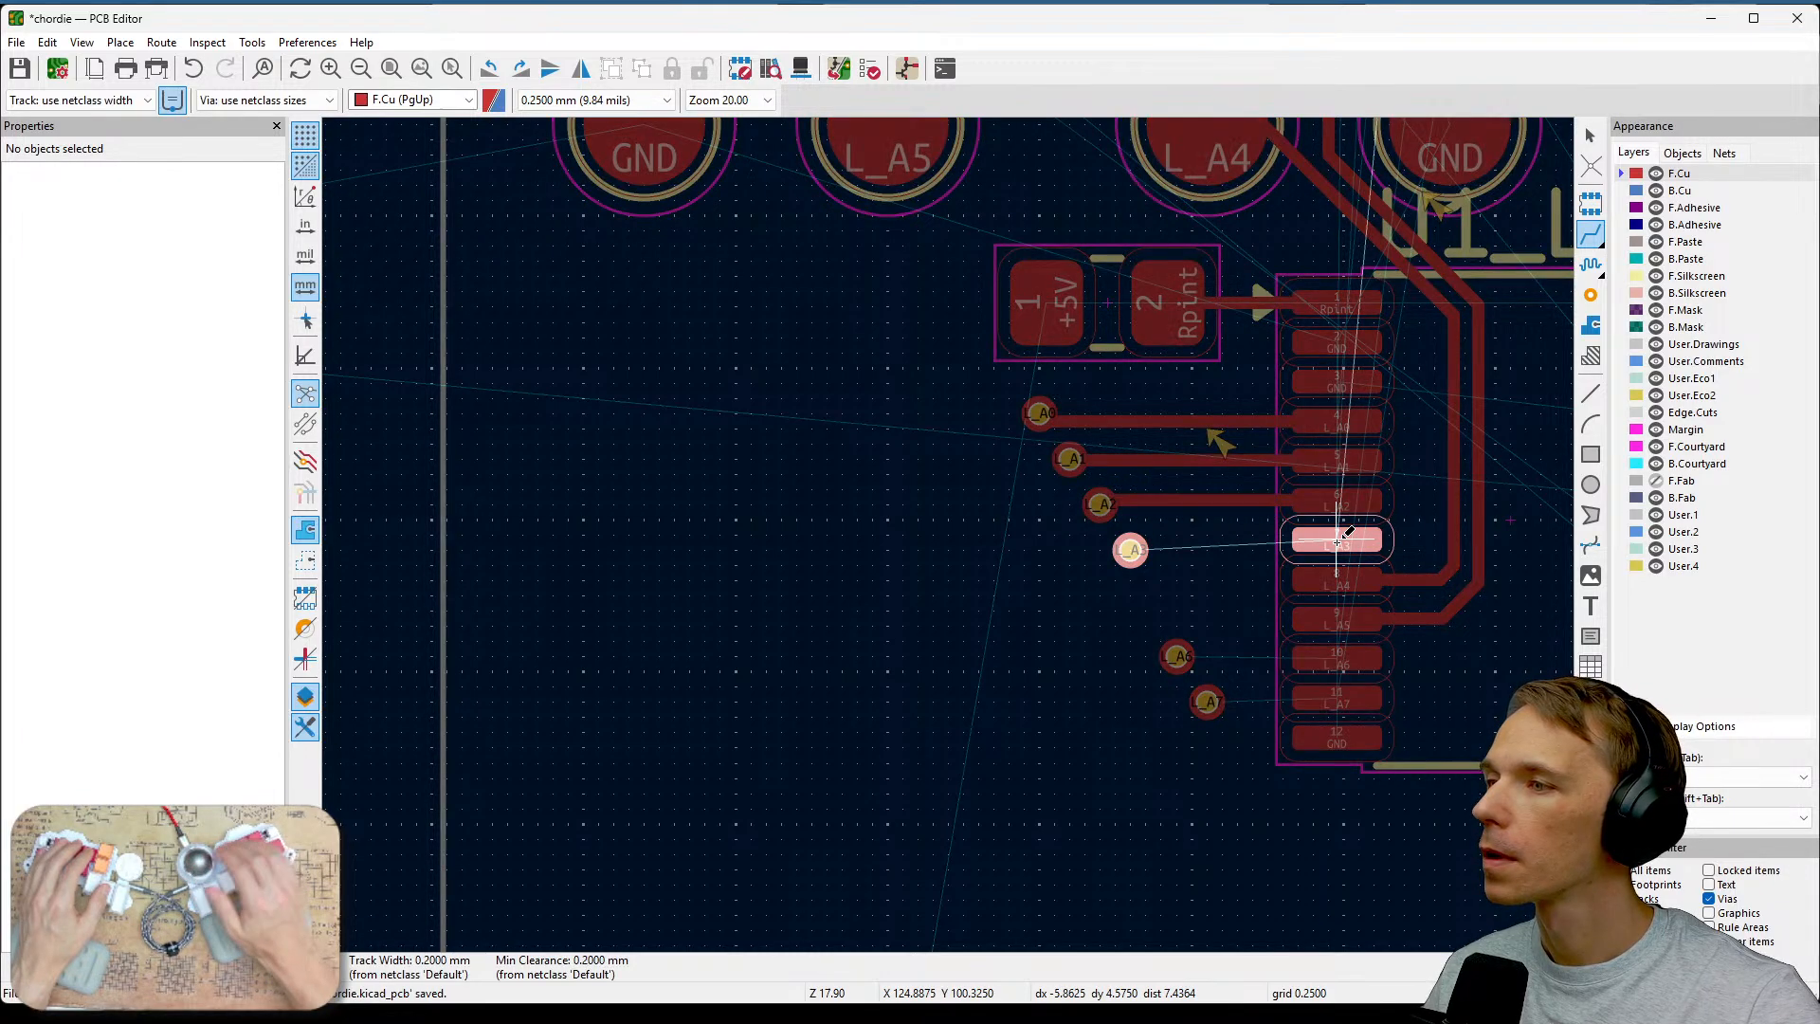
{"action": "left_click", "coordinate": [1130, 548]}
{"action": "left_click", "coordinate": [1336, 654]}
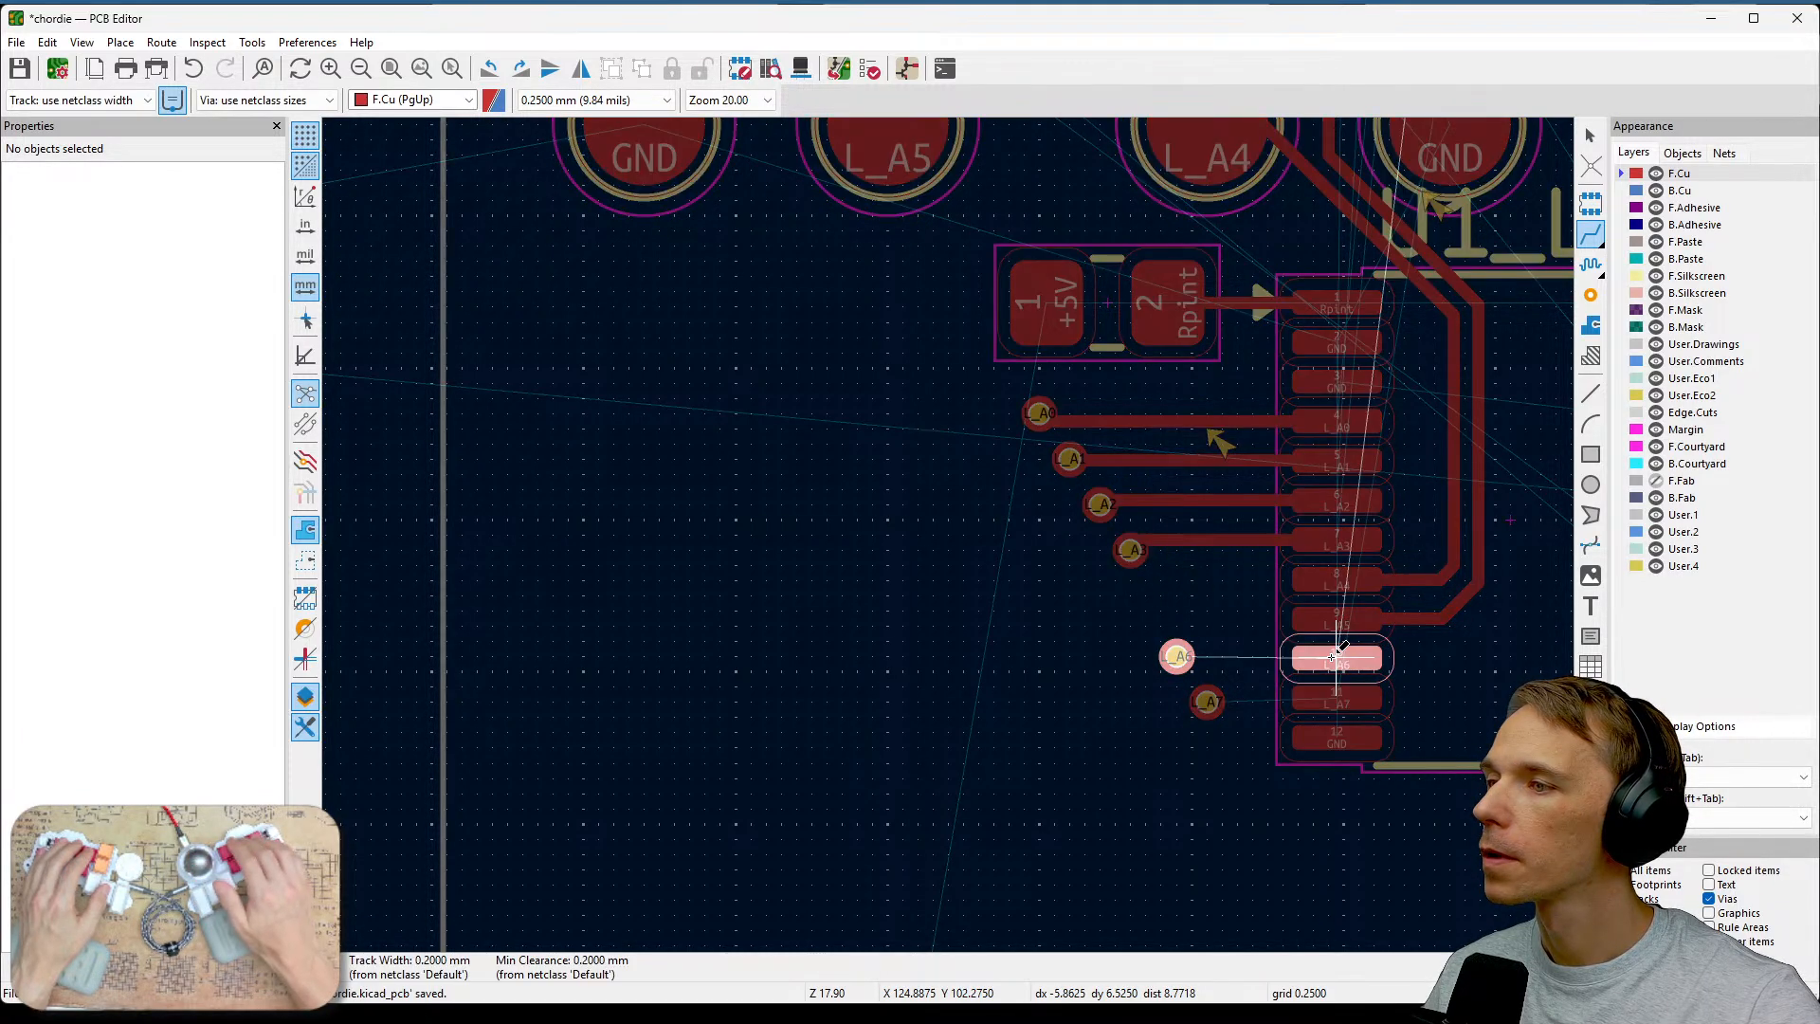
{"action": "left_click", "coordinate": [1176, 656]}
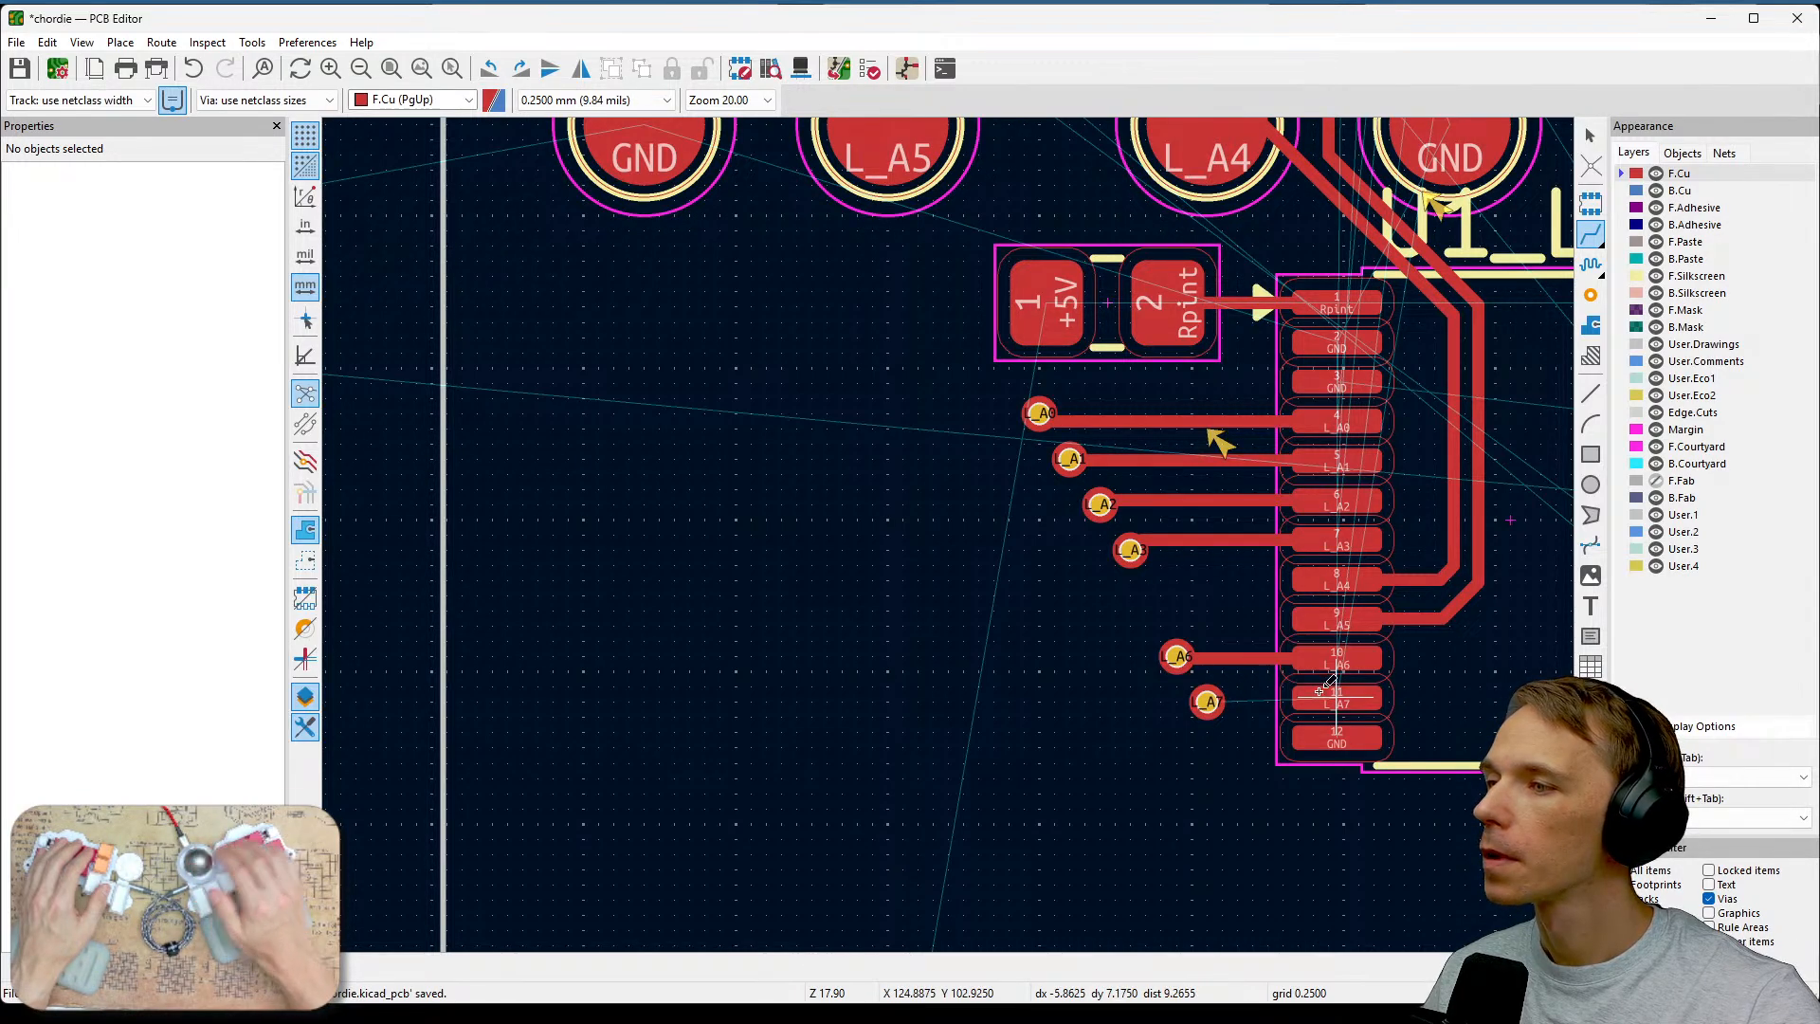
{"action": "left_click", "coordinate": [1326, 682]}
{"action": "left_click", "coordinate": [1206, 701]}
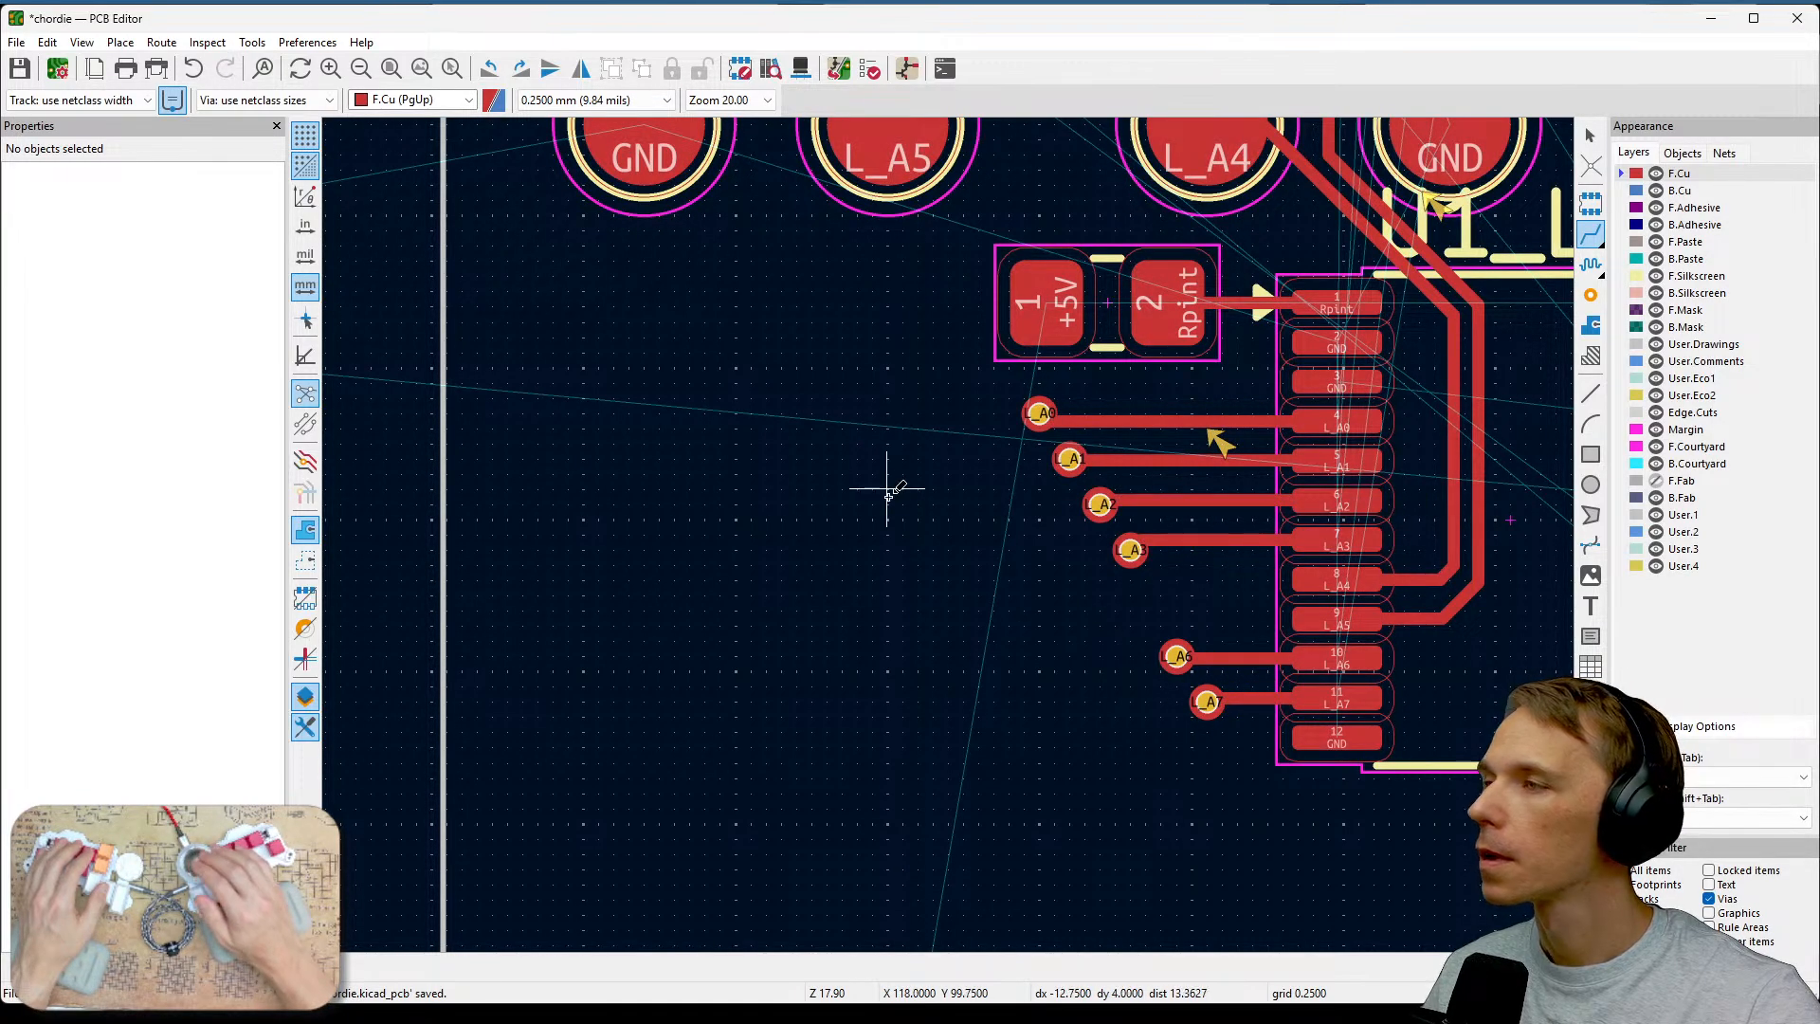
Run the design rules check and close the checker.
{"action": "key", "text": "Escape"}
{"action": "left_click", "coordinate": [869, 70]}
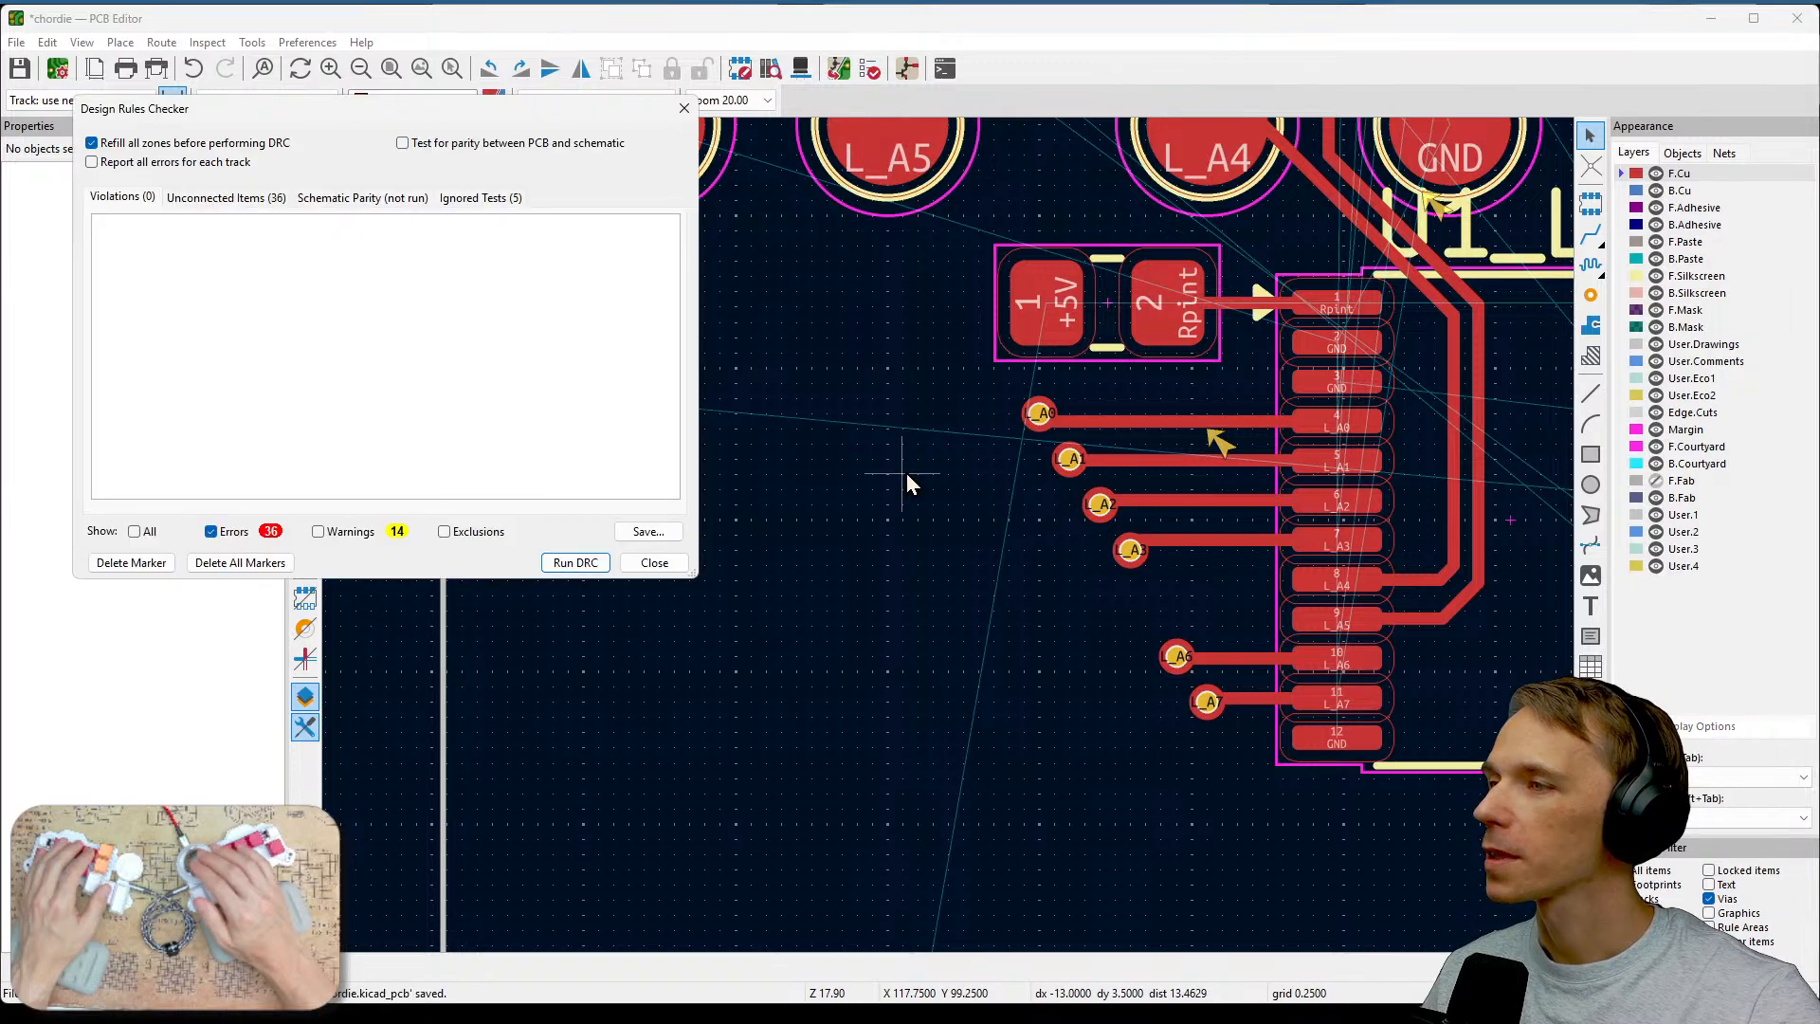
{"action": "left_click", "coordinate": [575, 562]}
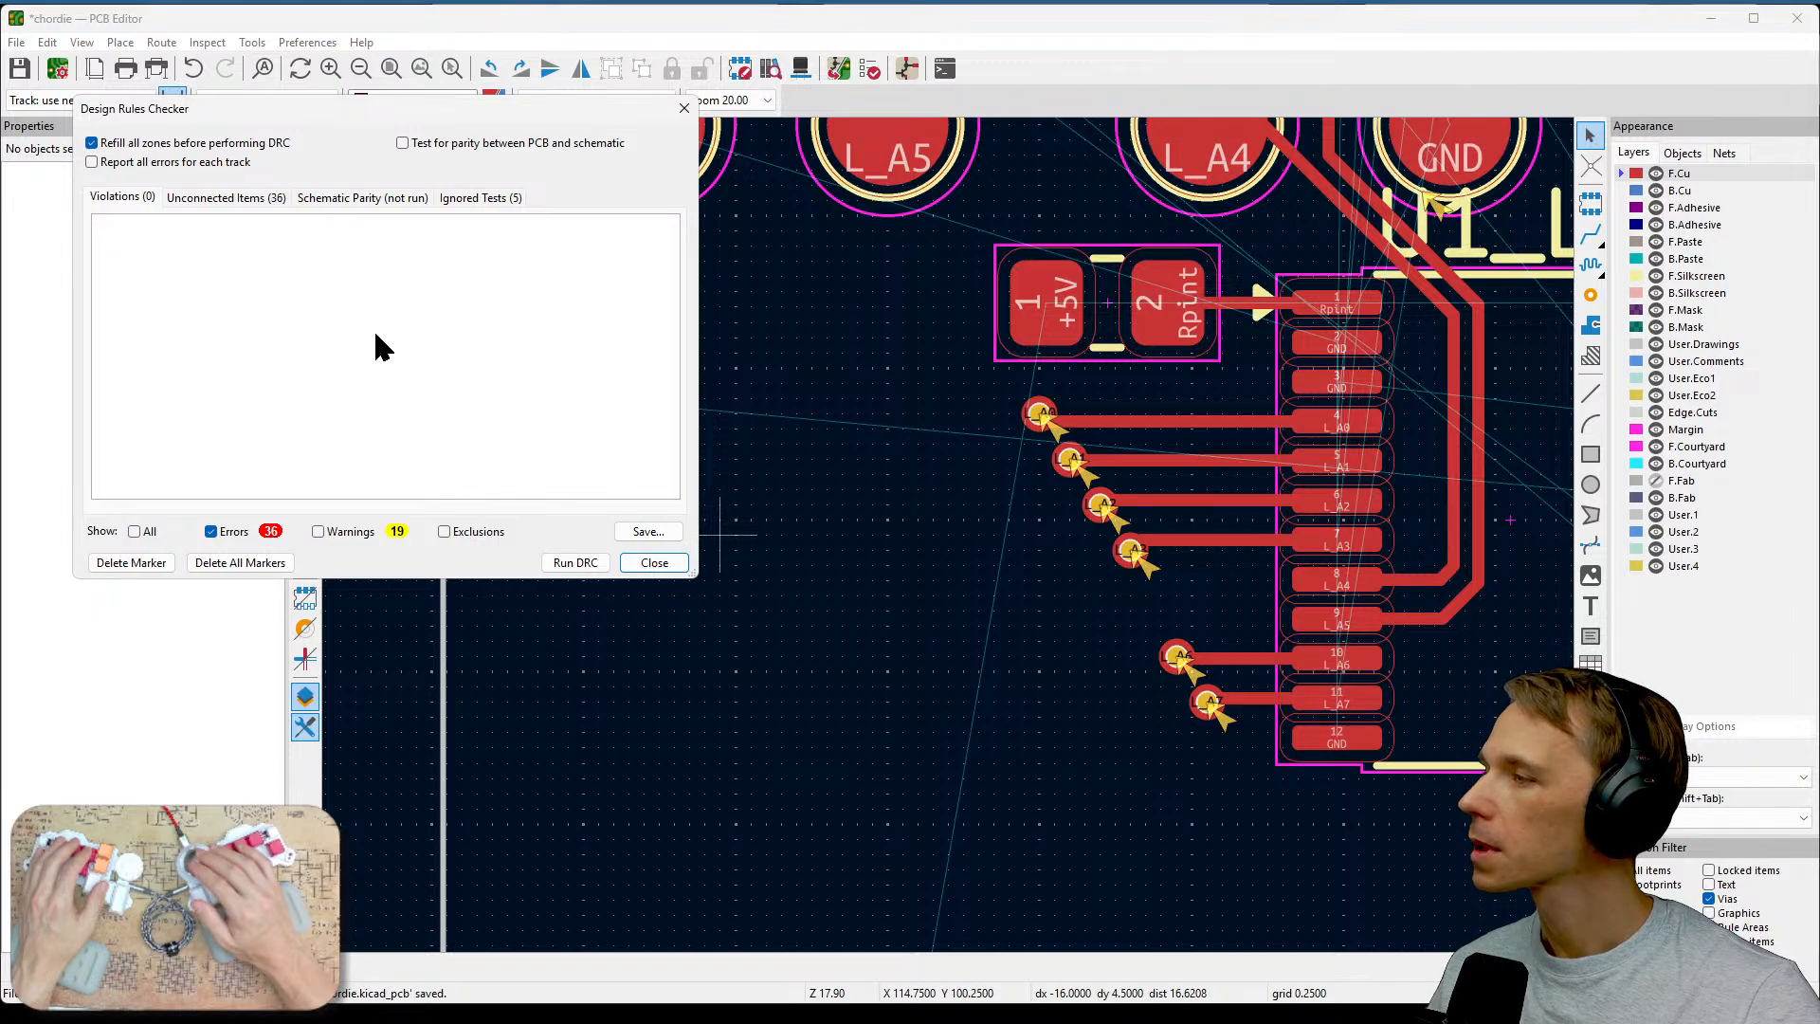
{"action": "left_click", "coordinate": [654, 564]}
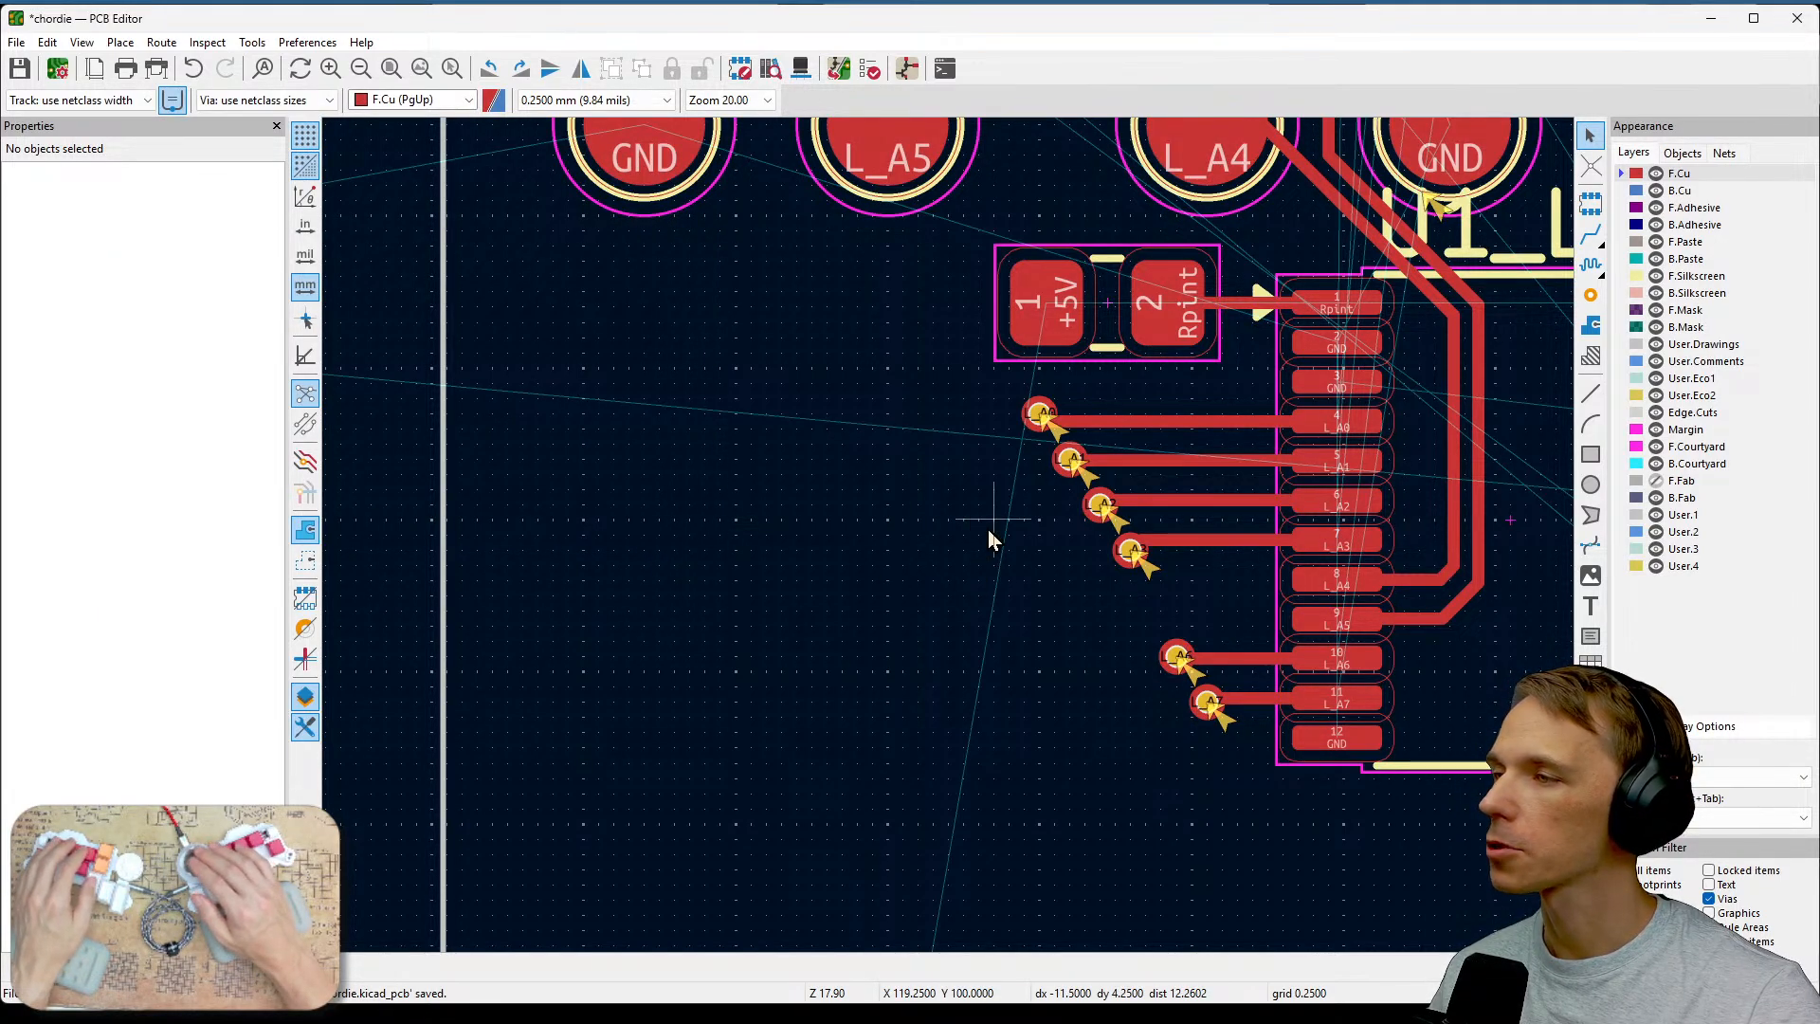
Route a back-copper track from the upper L_A0 via down to the L_A0 via beside U1.
{"action": "middle_click_drag", "start_coordinate": [986, 529], "coordinate": [861, 712]}
{"action": "scroll", "coordinate": [861, 593], "scroll_direction": "down", "scroll_amount": 3}
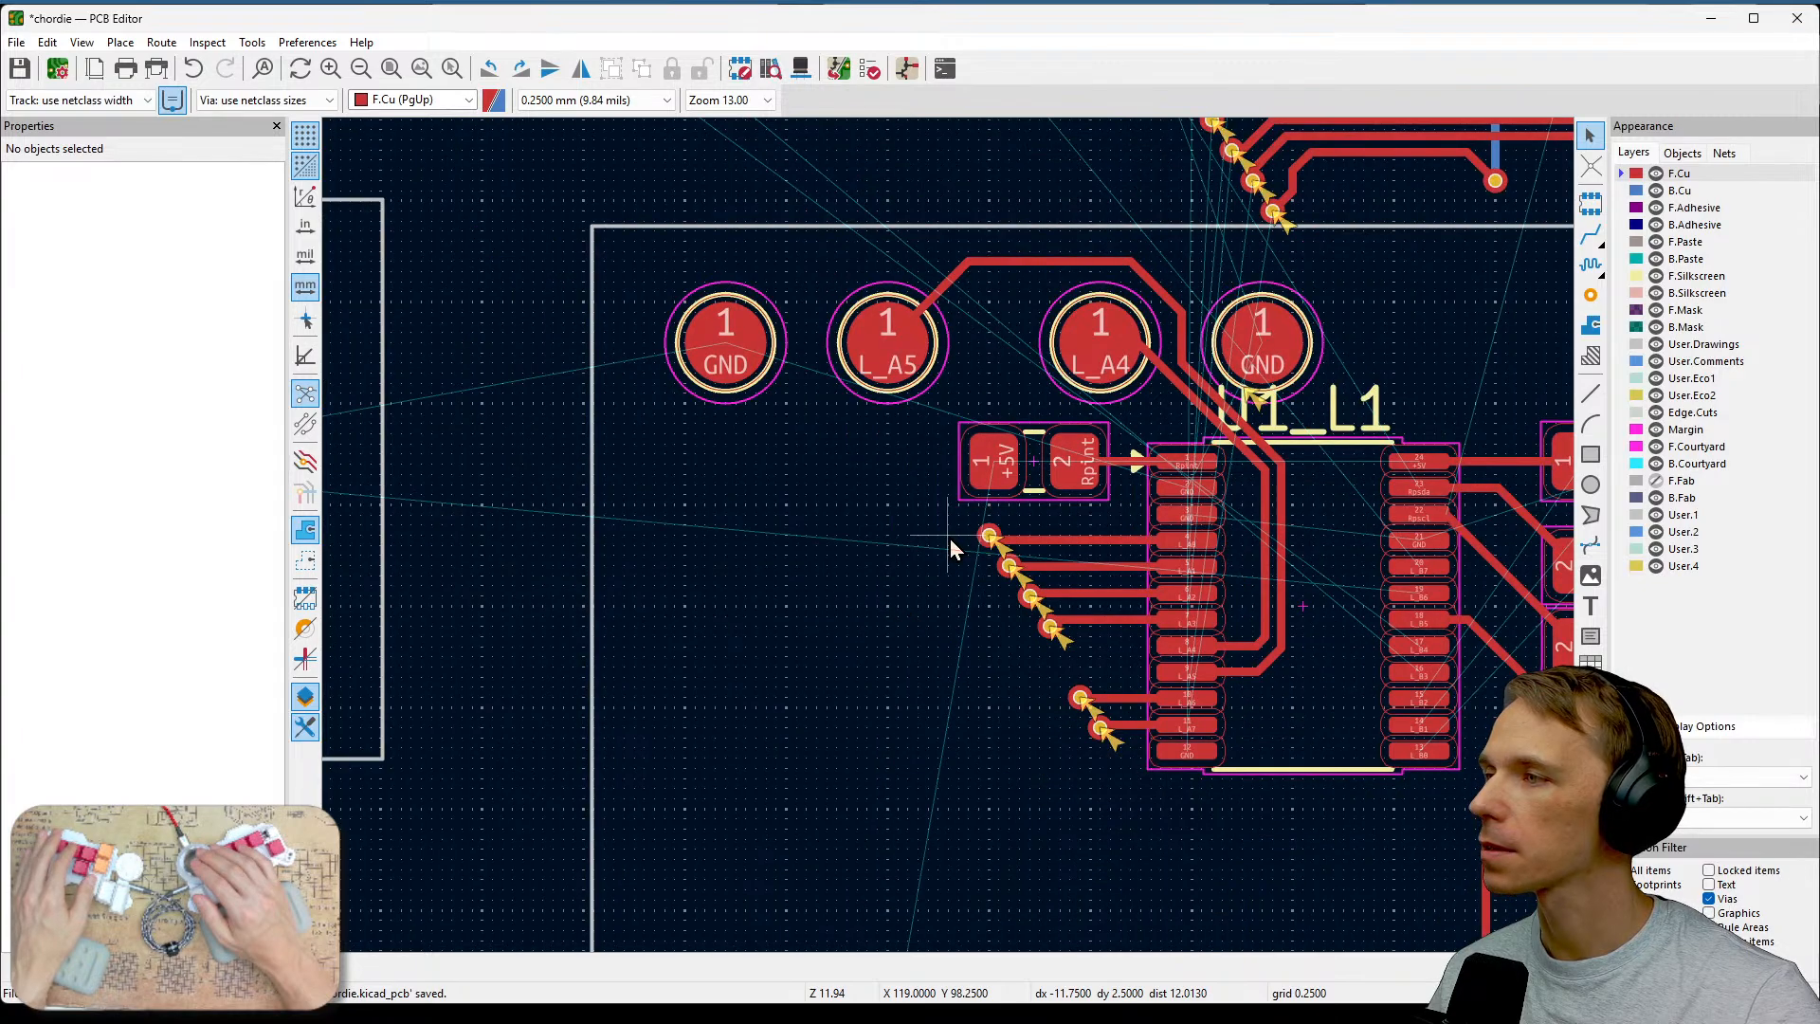
{"action": "scroll", "coordinate": [862, 532], "scroll_direction": "up", "scroll_amount": 1}
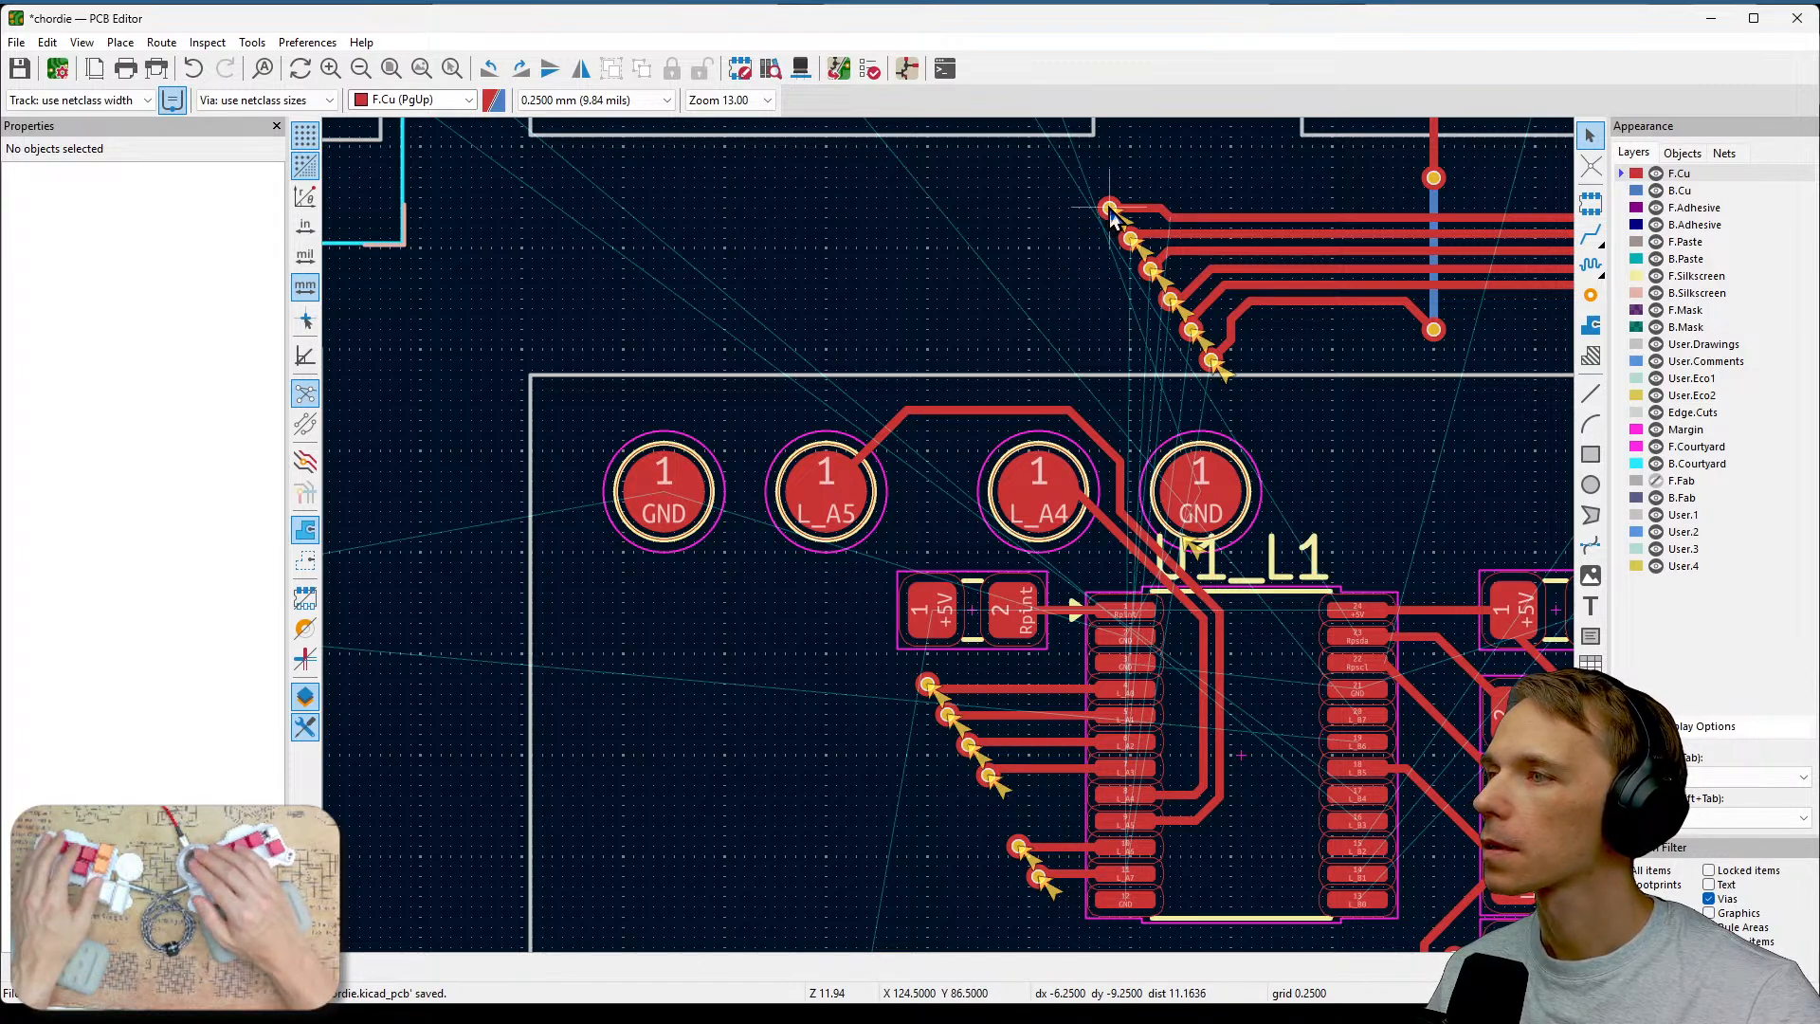
{"action": "key", "text": "x"}
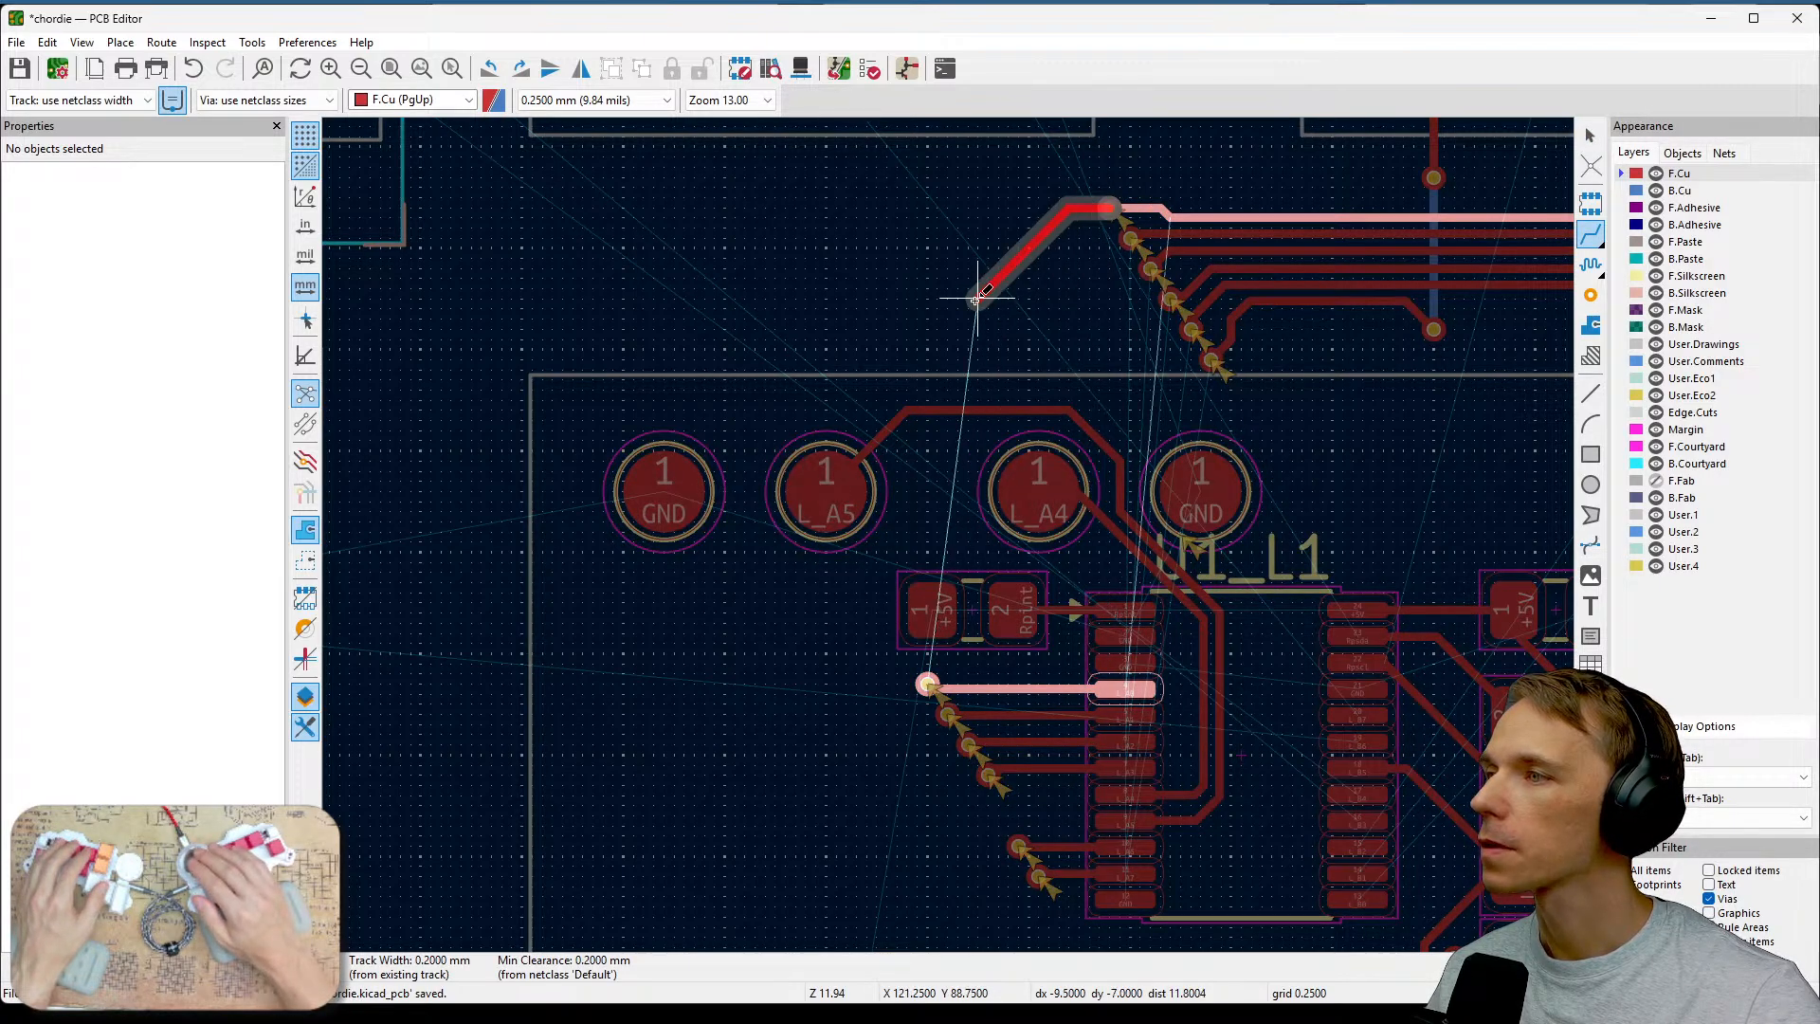
{"action": "key", "text": "Escape"}
{"action": "left_click", "coordinate": [1645, 192]}
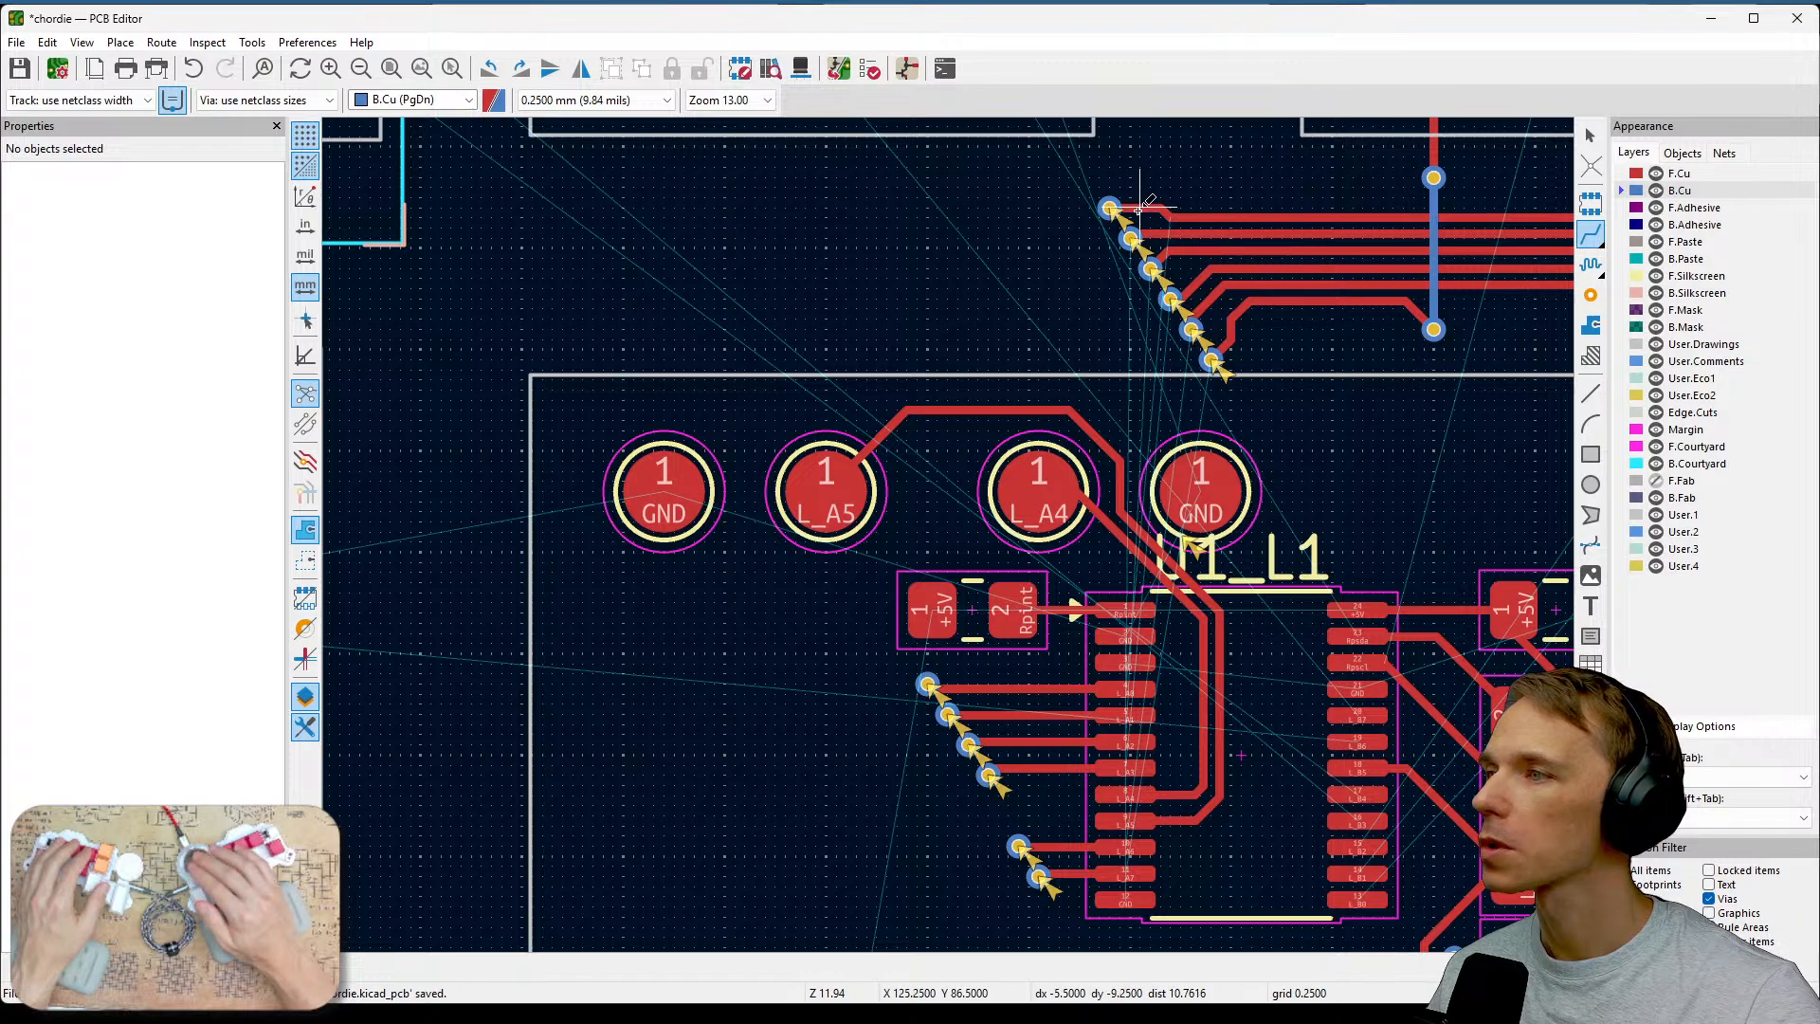
{"action": "left_click", "coordinate": [1109, 207]}
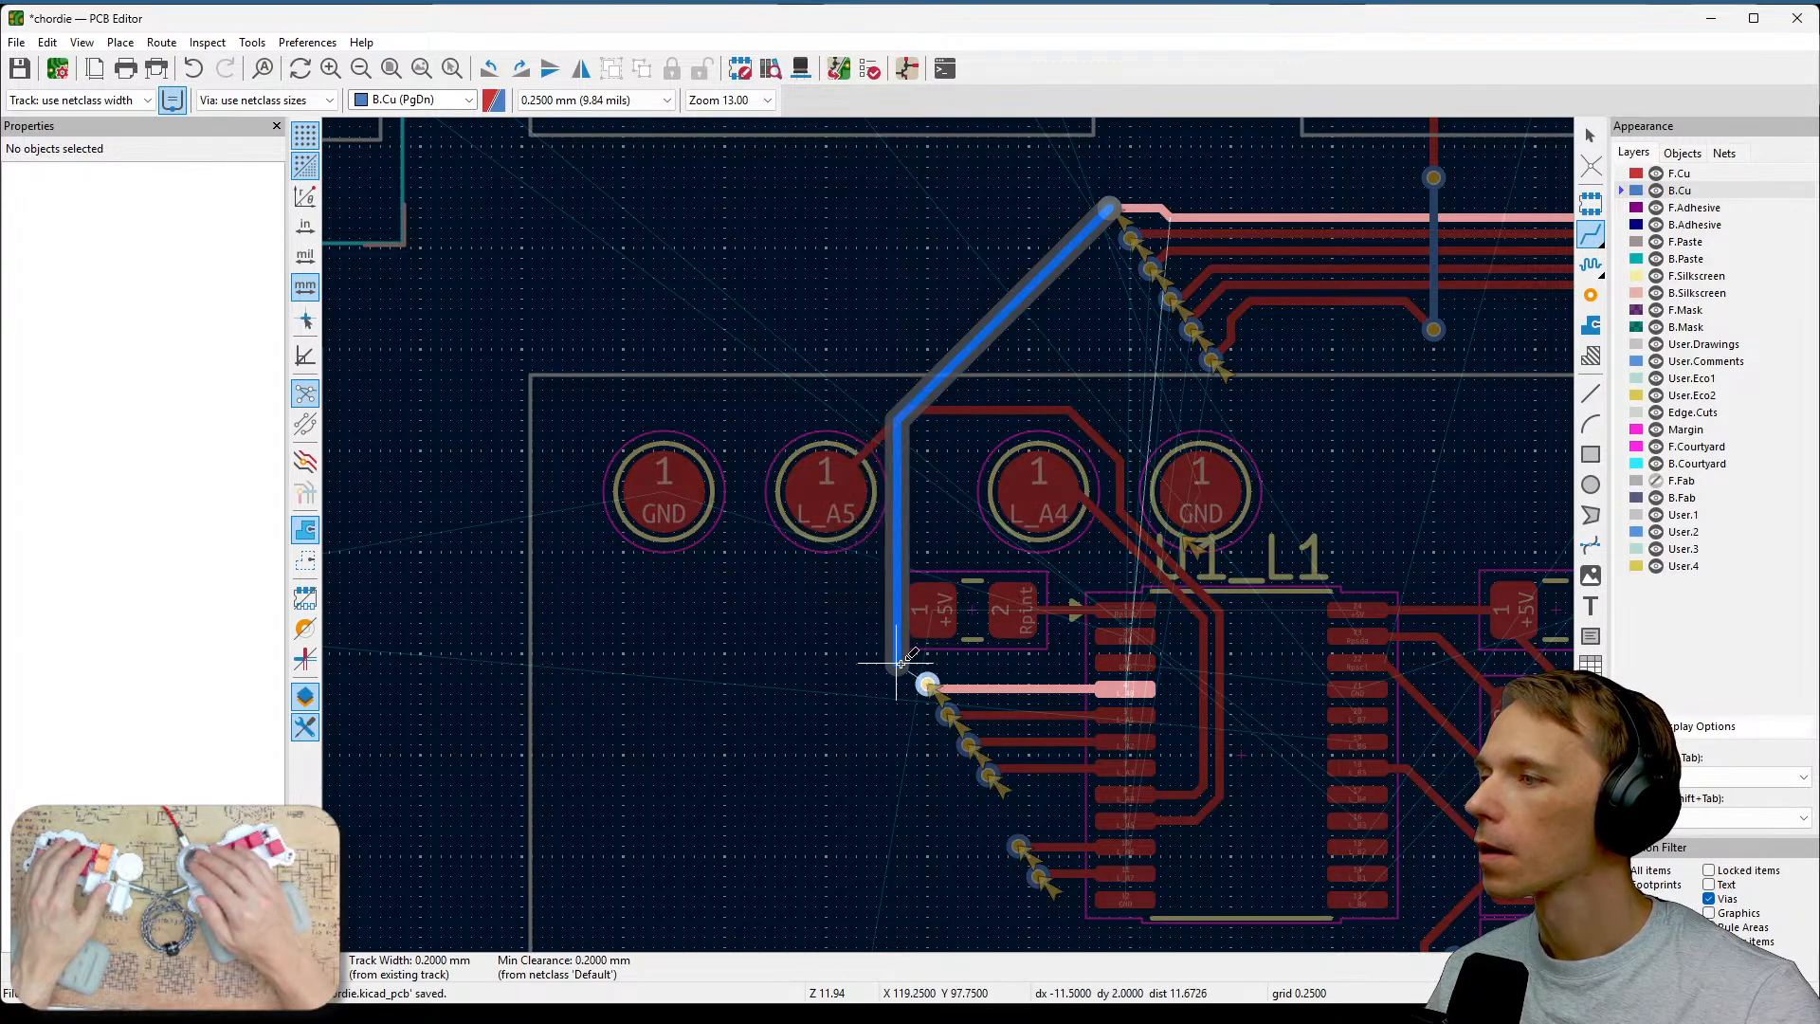
{"action": "left_click", "coordinate": [927, 685]}
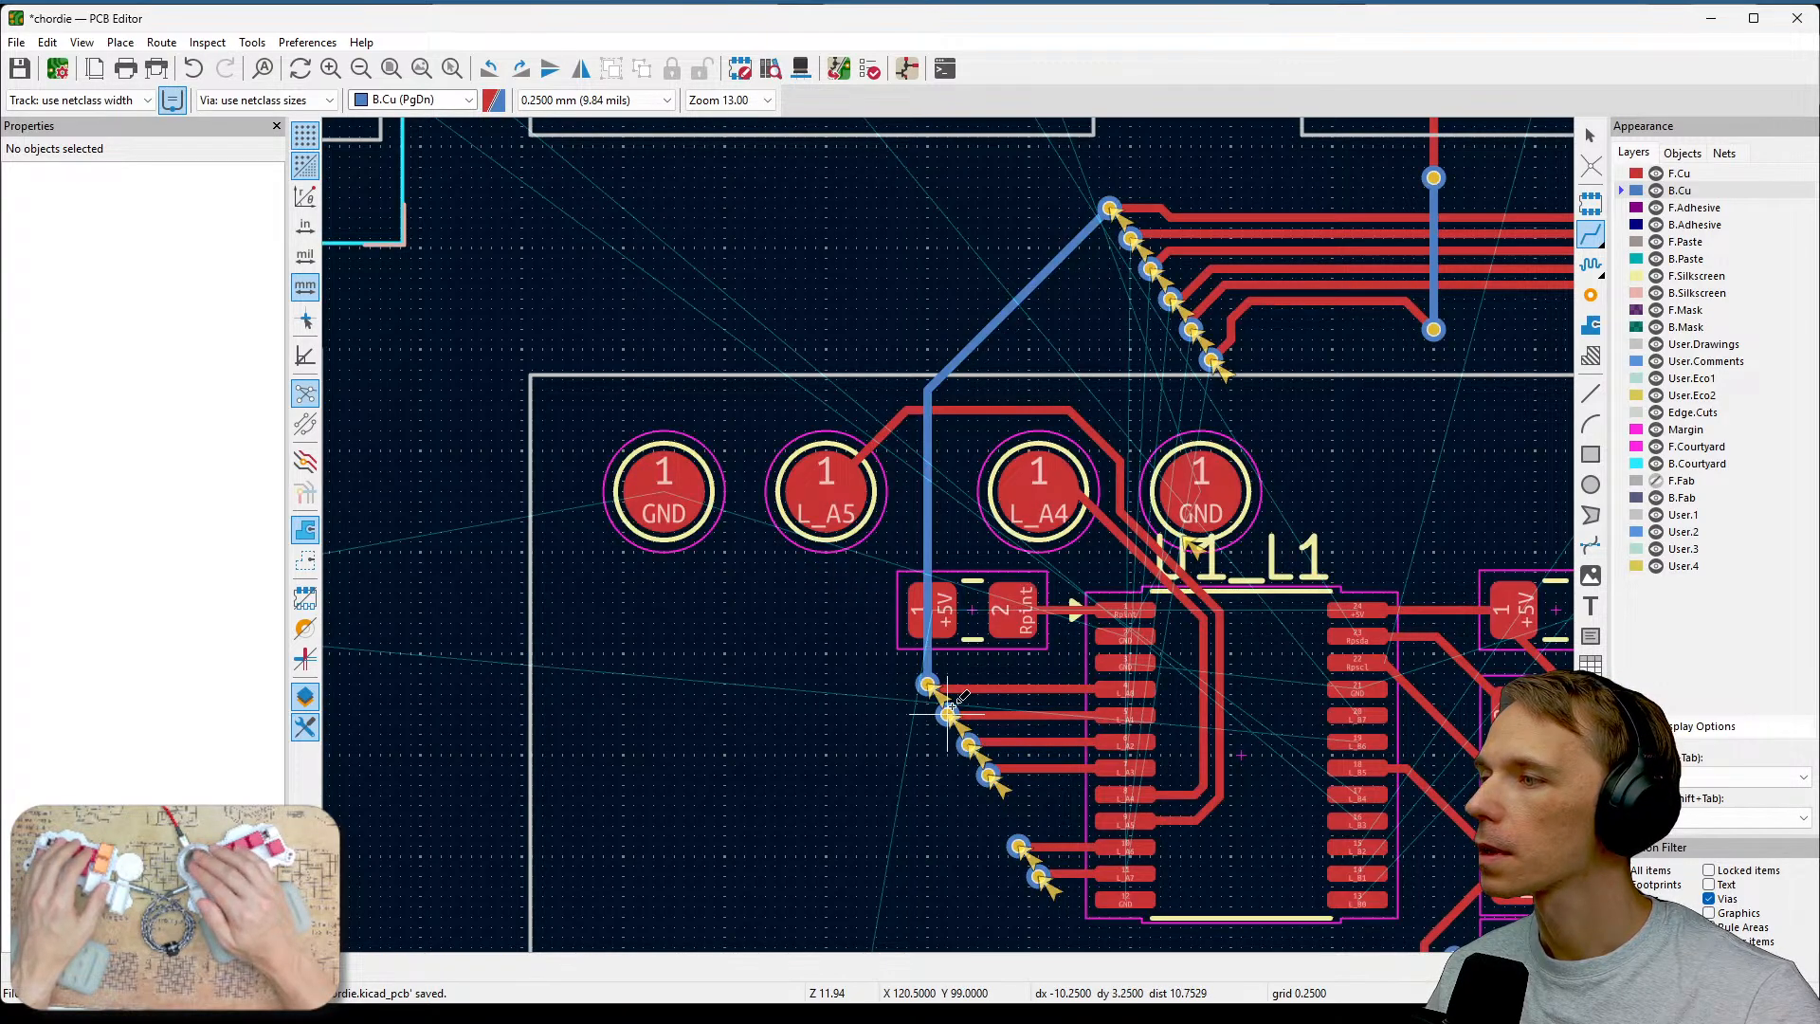
Route back-copper tracks joining the L_A1, L_A2 and L_A3 vias beside U1 to their upper vias.
{"action": "left_click", "coordinate": [948, 711]}
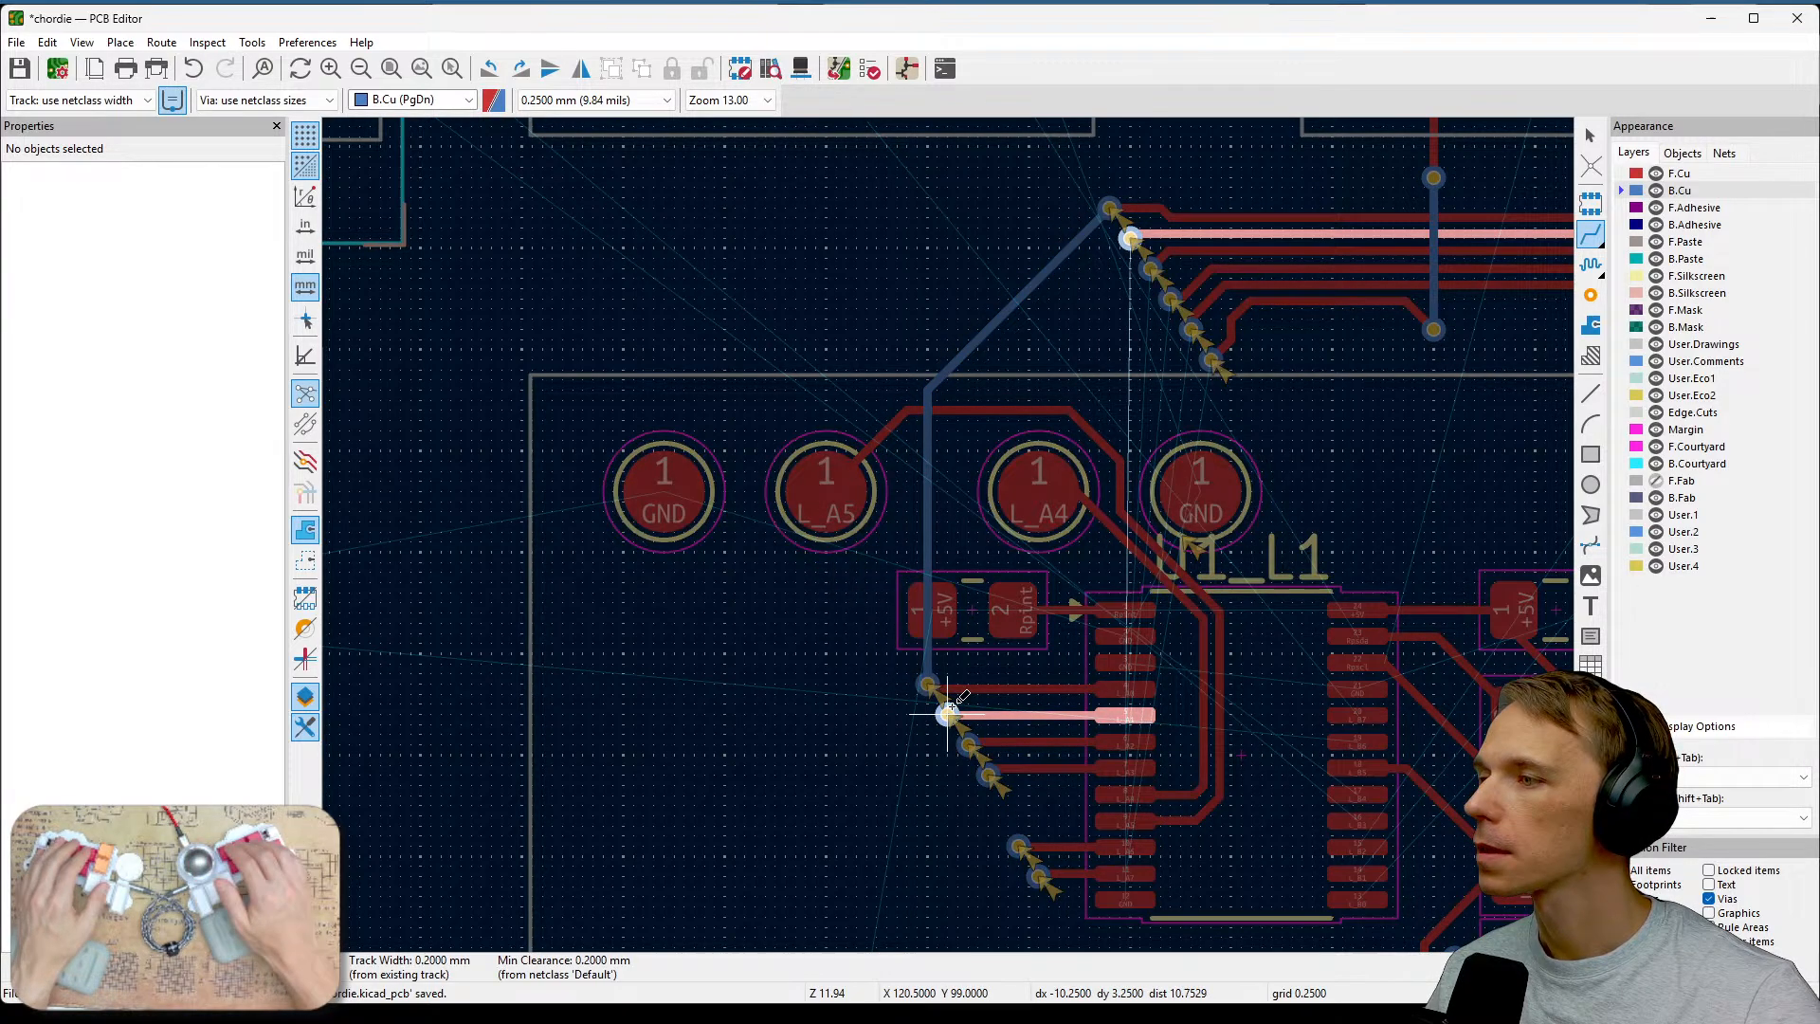
{"action": "left_click", "coordinate": [1130, 235]}
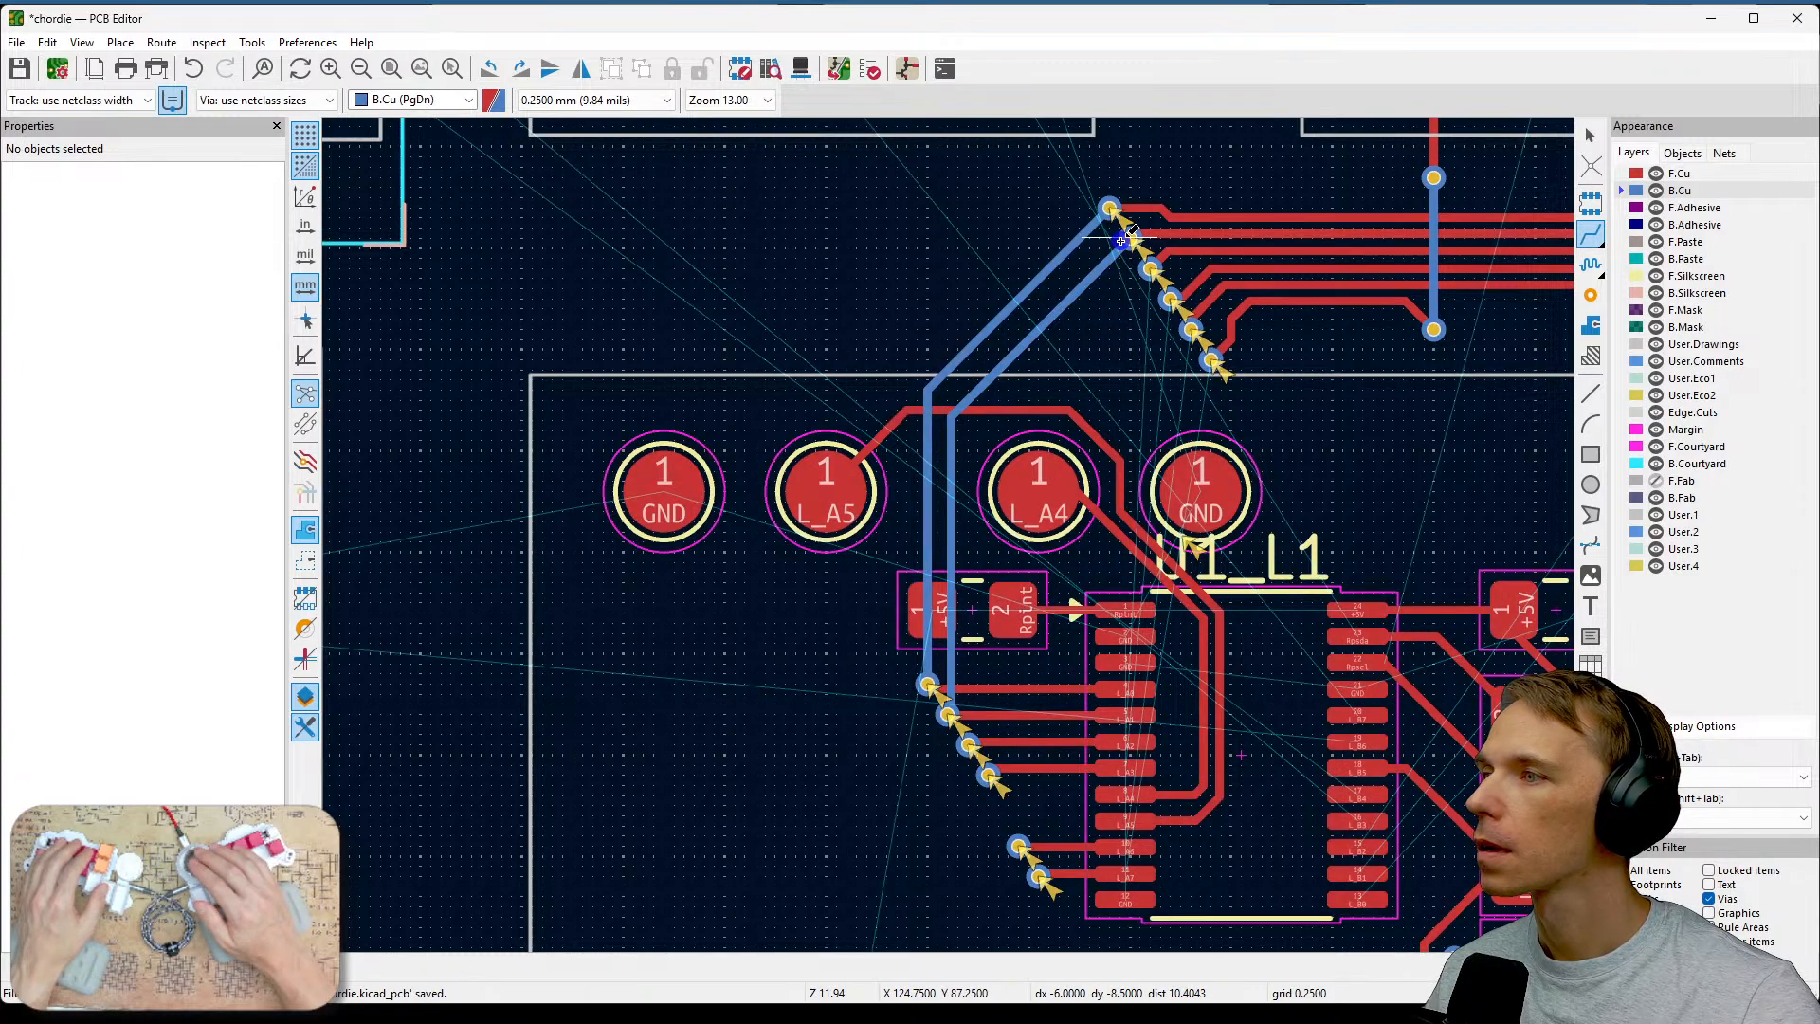
{"action": "left_click", "coordinate": [969, 744]}
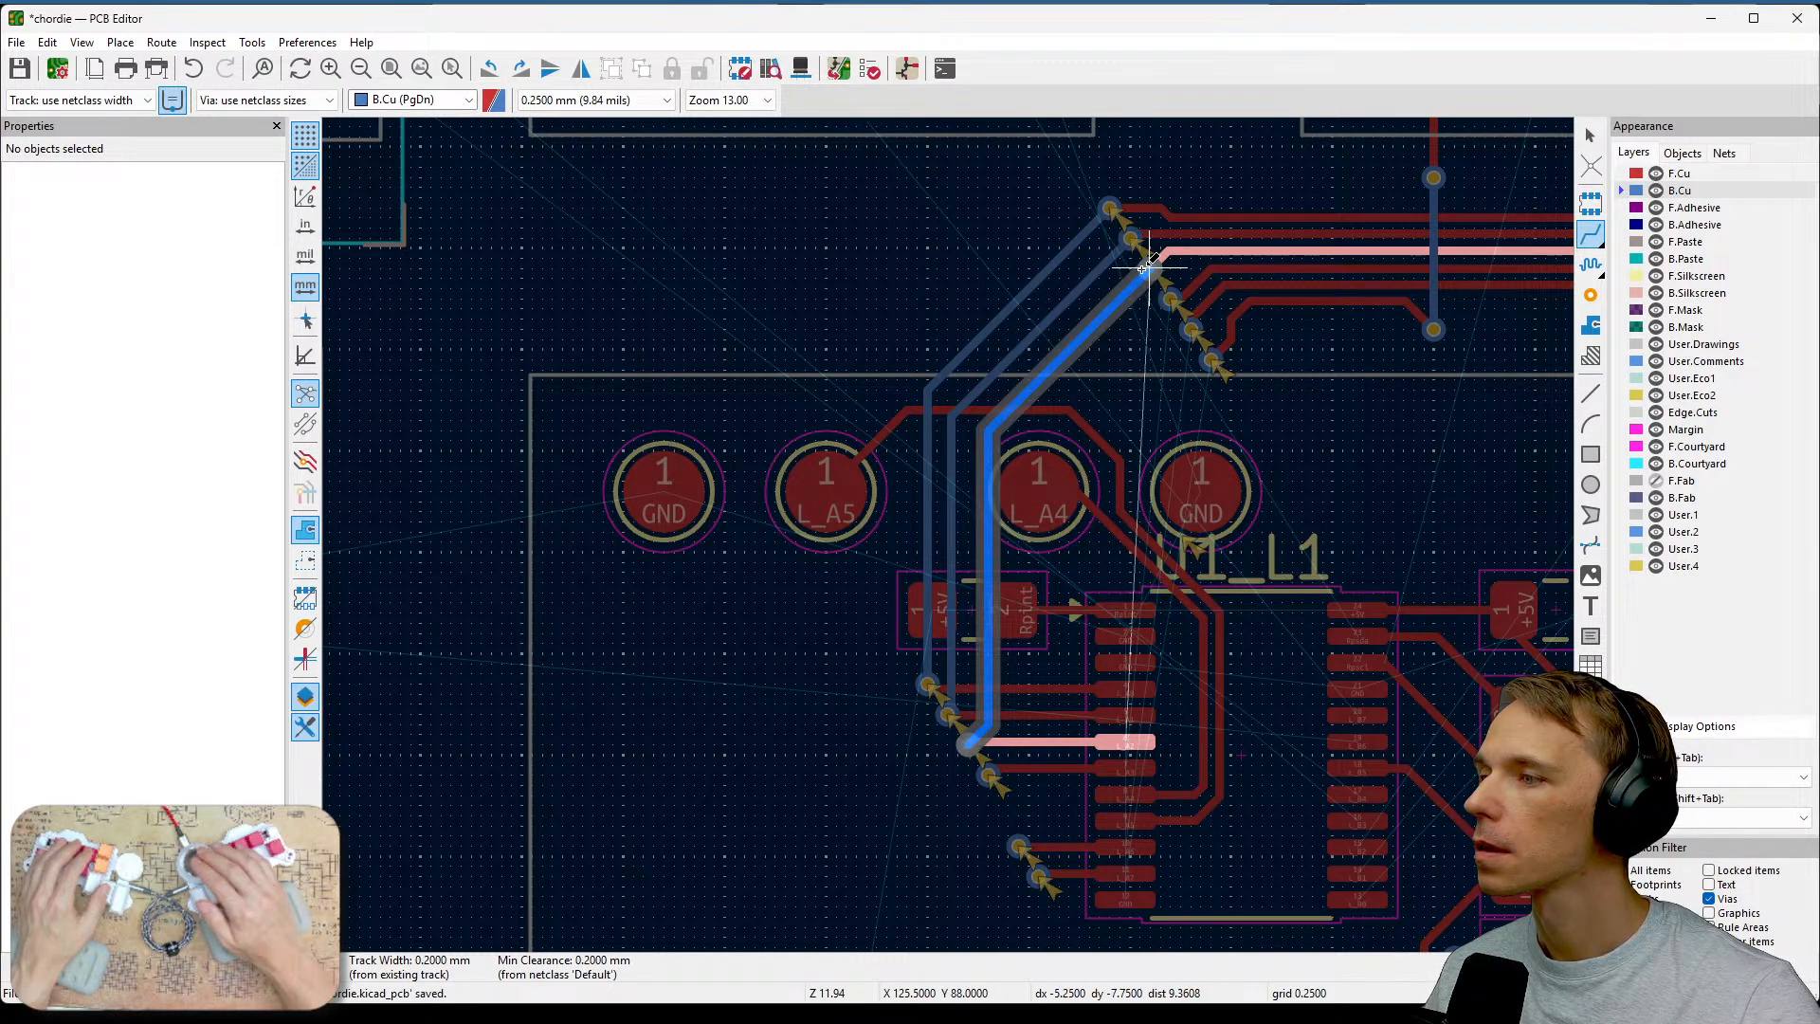
{"action": "left_click", "coordinate": [1144, 268]}
{"action": "left_click", "coordinate": [989, 772]}
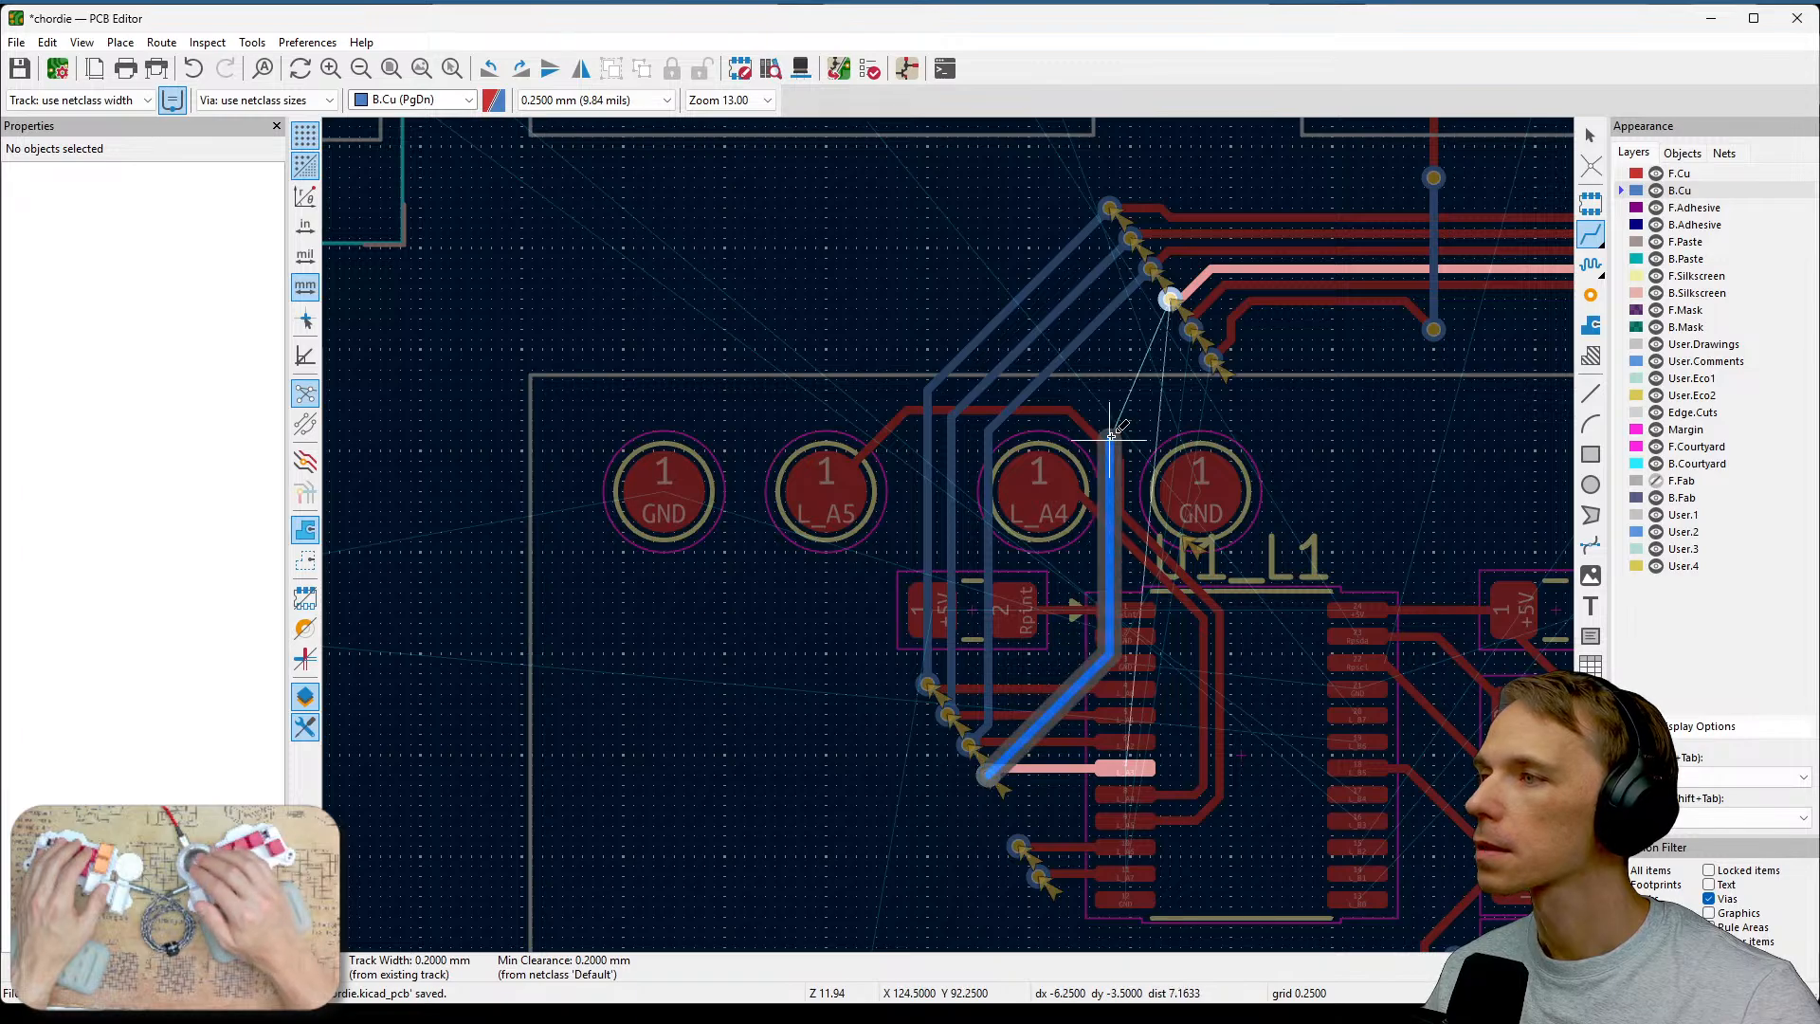
{"action": "left_click", "coordinate": [1172, 300]}
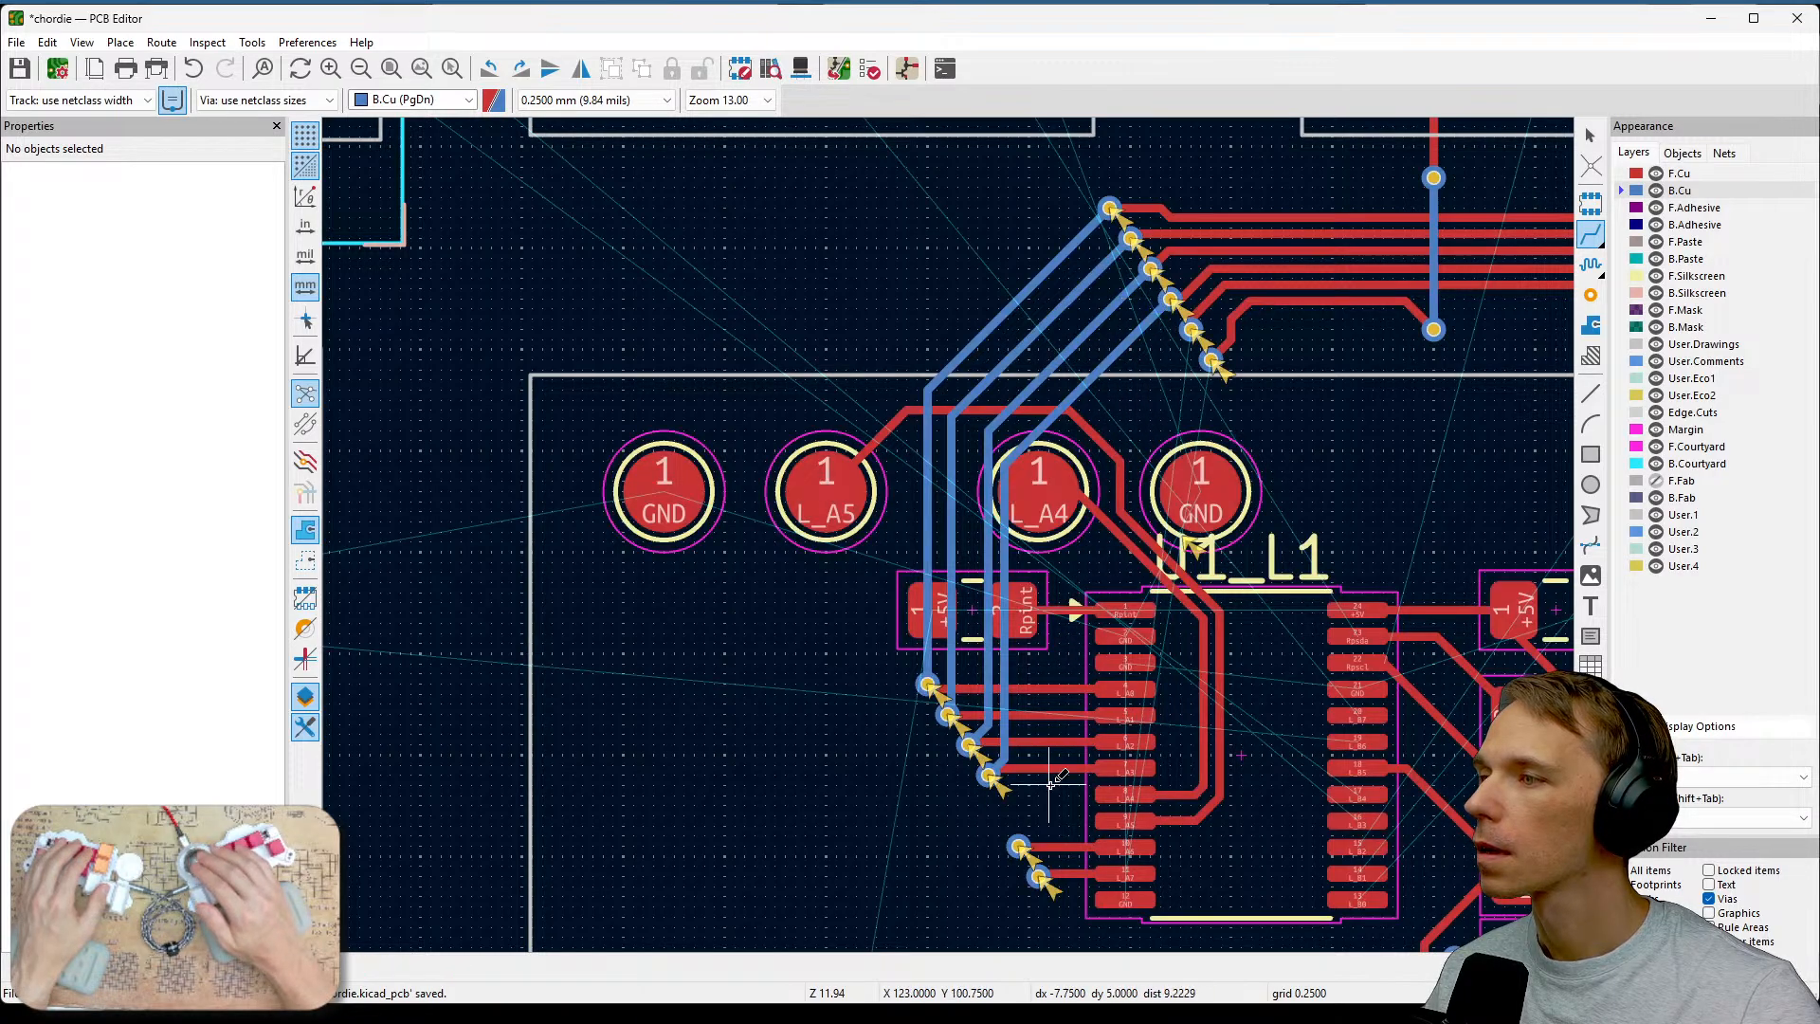
Route a back-copper track from the L_A6 via beside U1 up to its upper via.
{"action": "left_click", "coordinate": [1018, 844]}
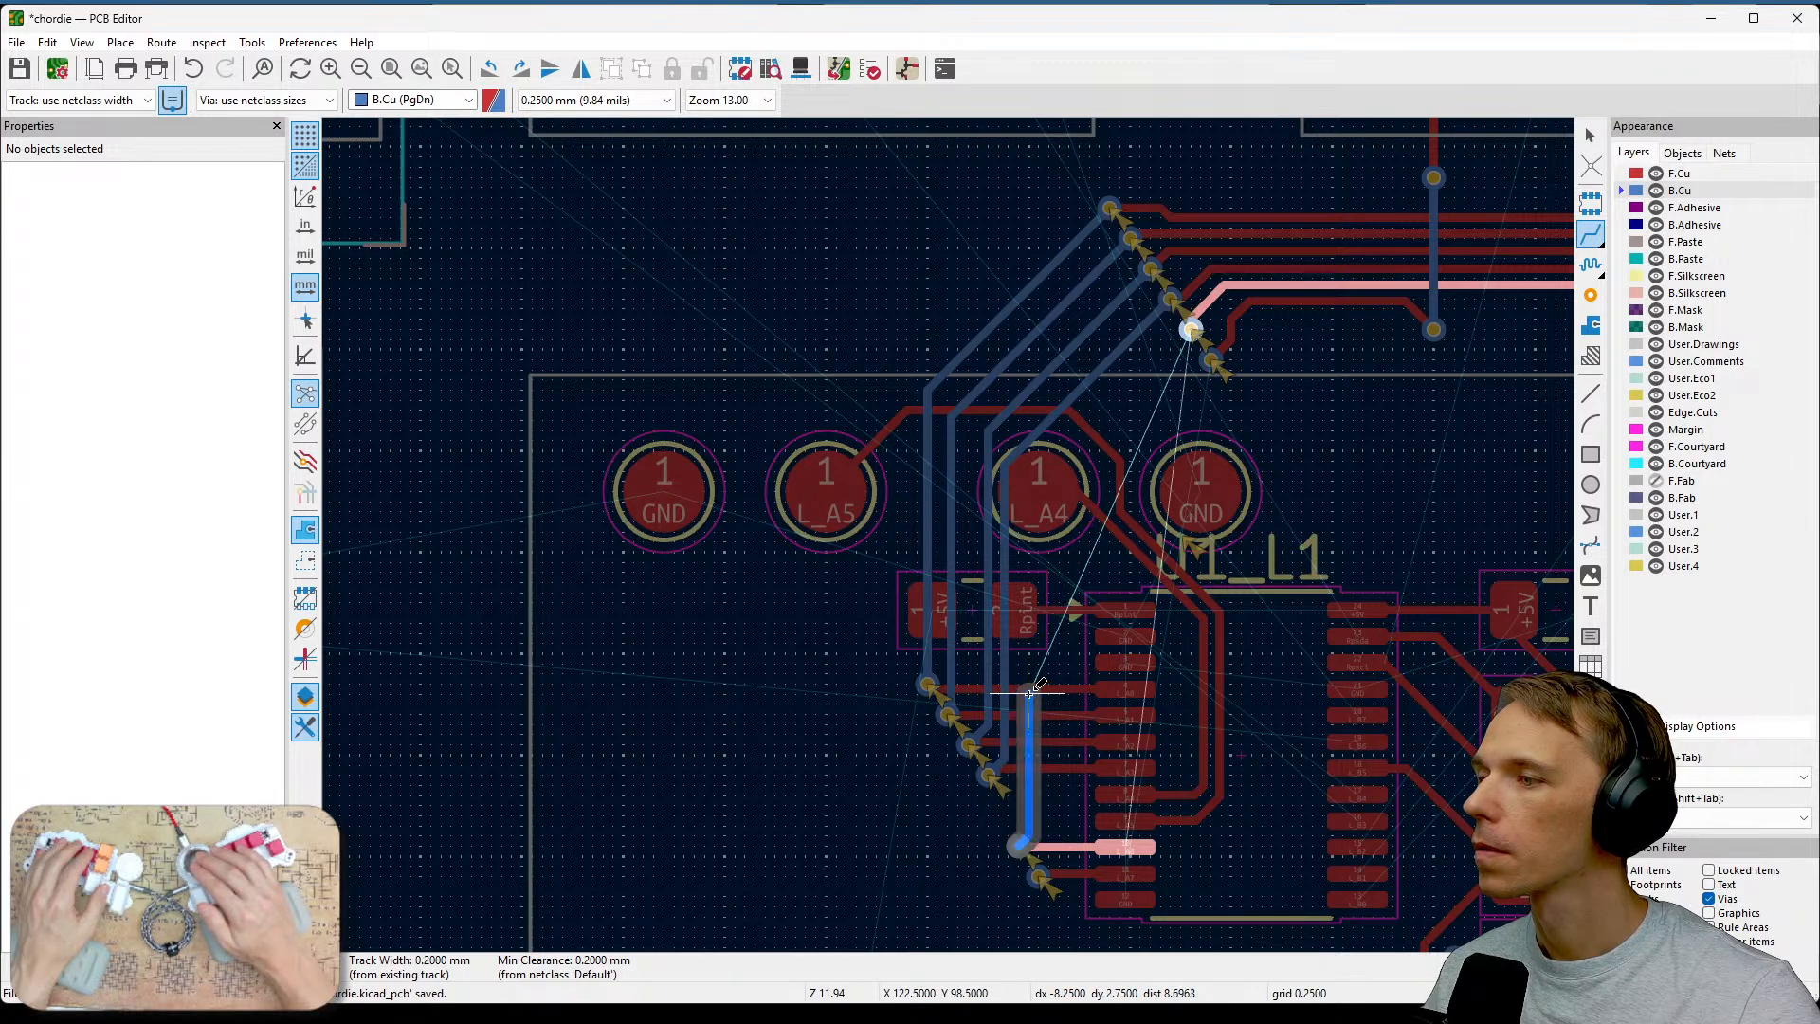
{"action": "scroll", "coordinate": [1028, 698], "scroll_direction": "up", "scroll_amount": 3}
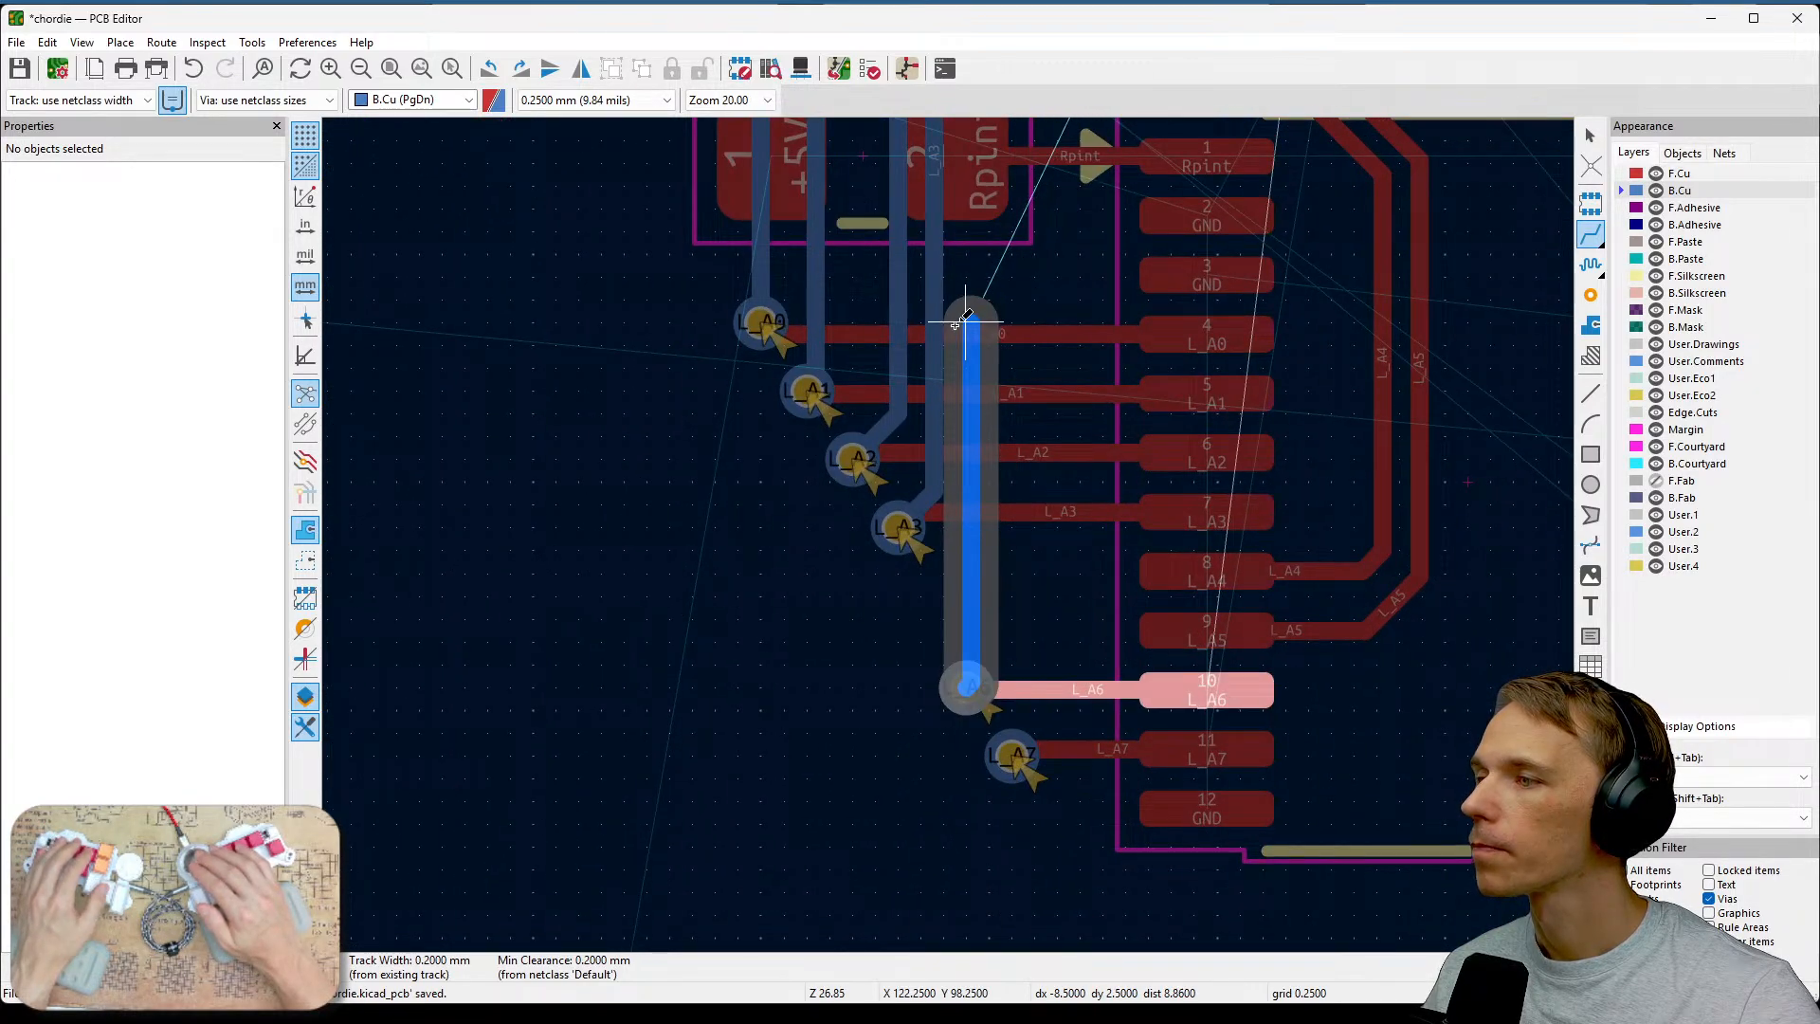
{"action": "left_click", "coordinate": [942, 572]}
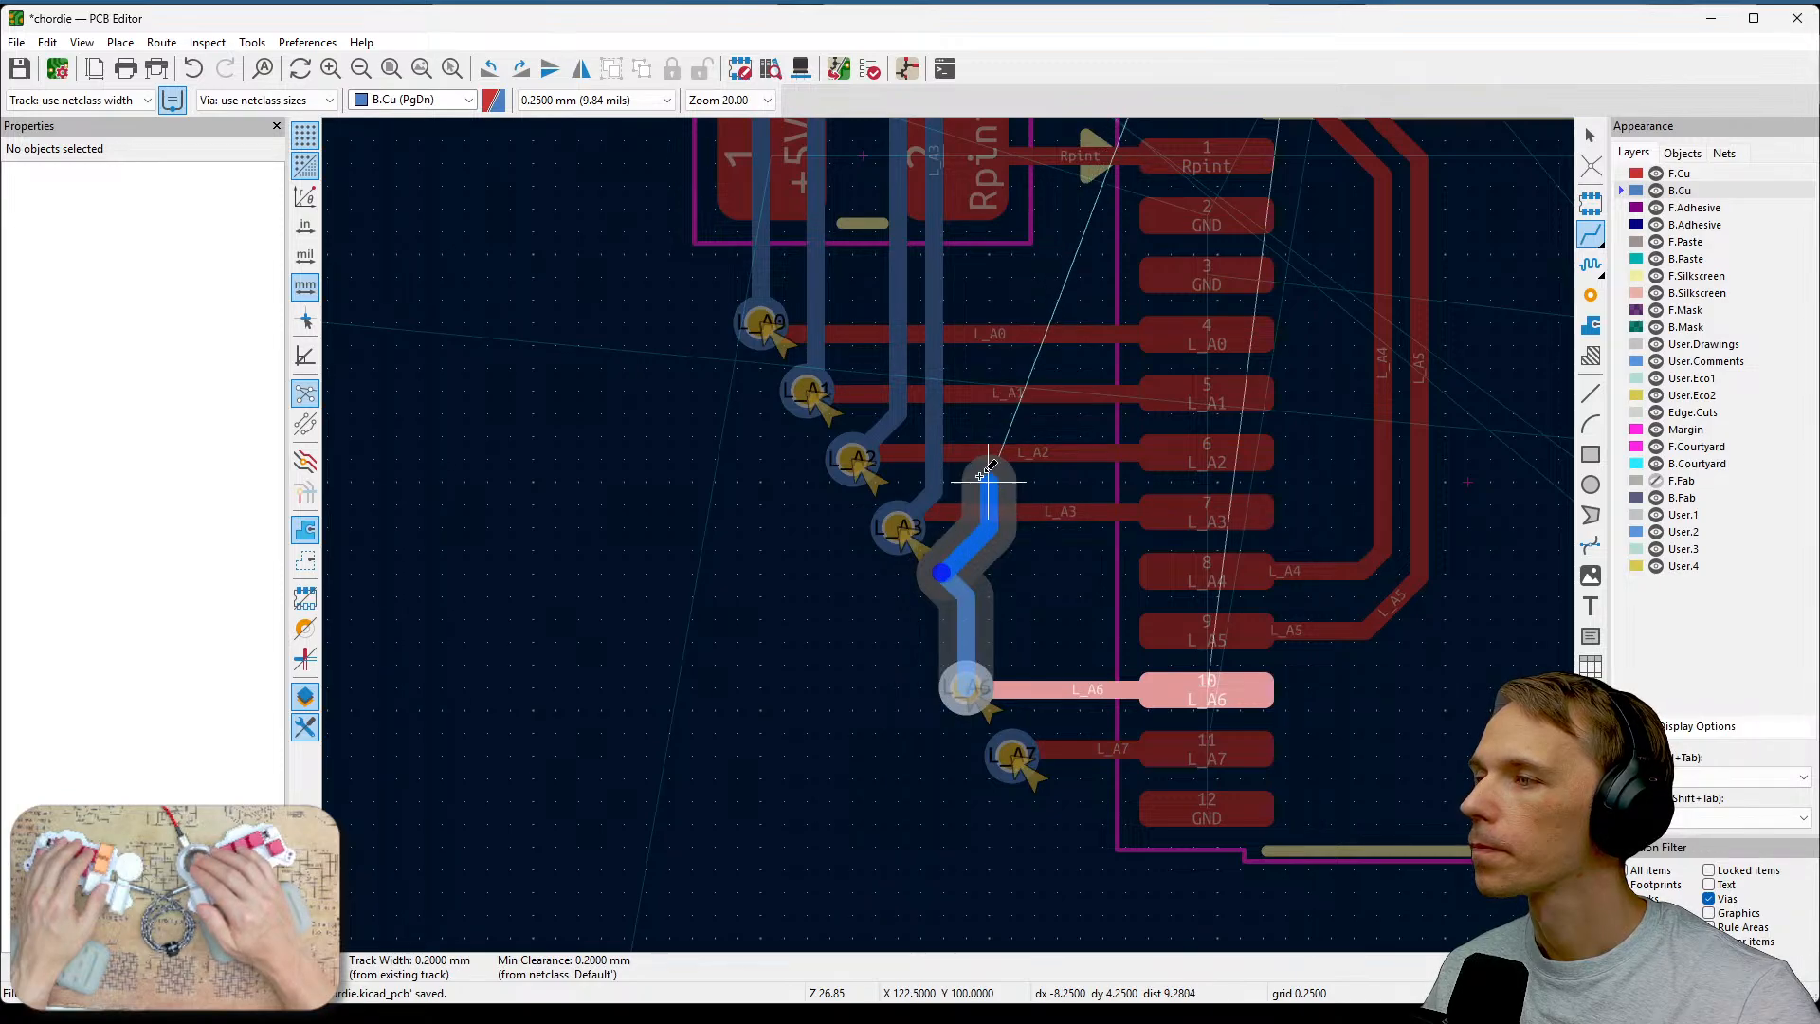
{"action": "left_click", "coordinate": [969, 394]}
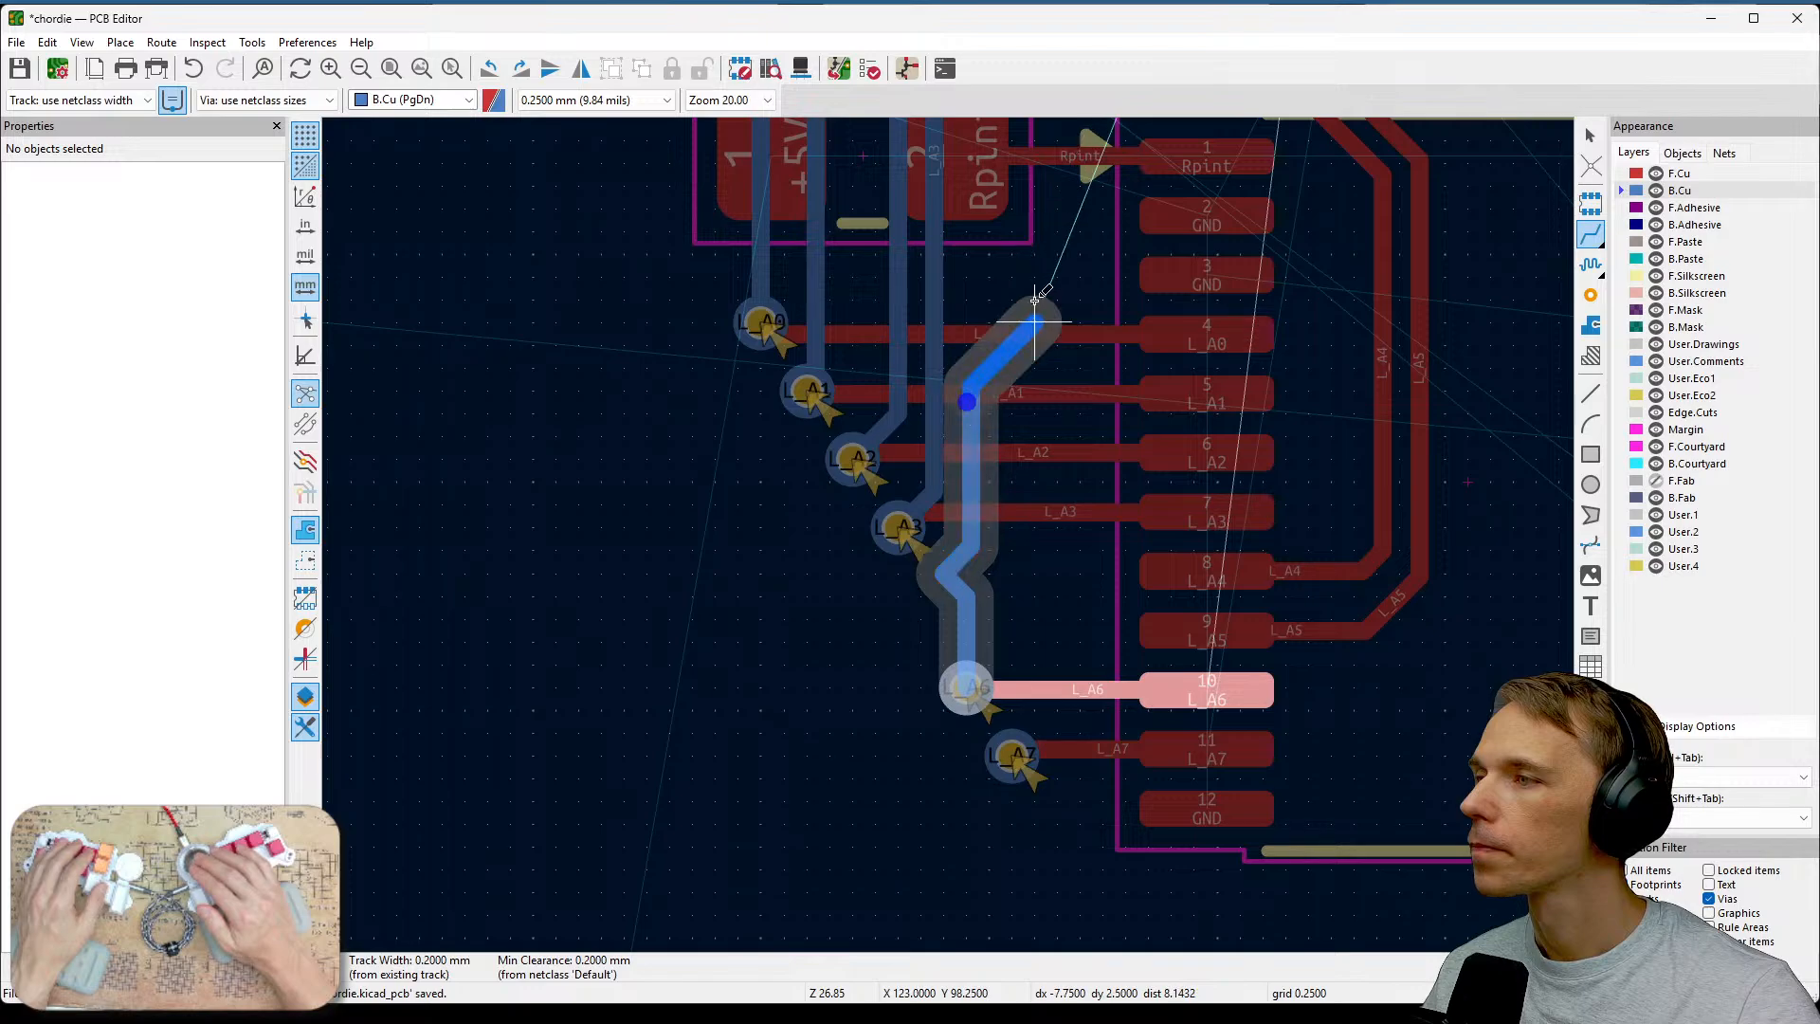
{"action": "middle_click_drag", "start_coordinate": [1036, 314], "coordinate": [911, 853]}
{"action": "middle_click_drag", "start_coordinate": [960, 294], "coordinate": [929, 554]}
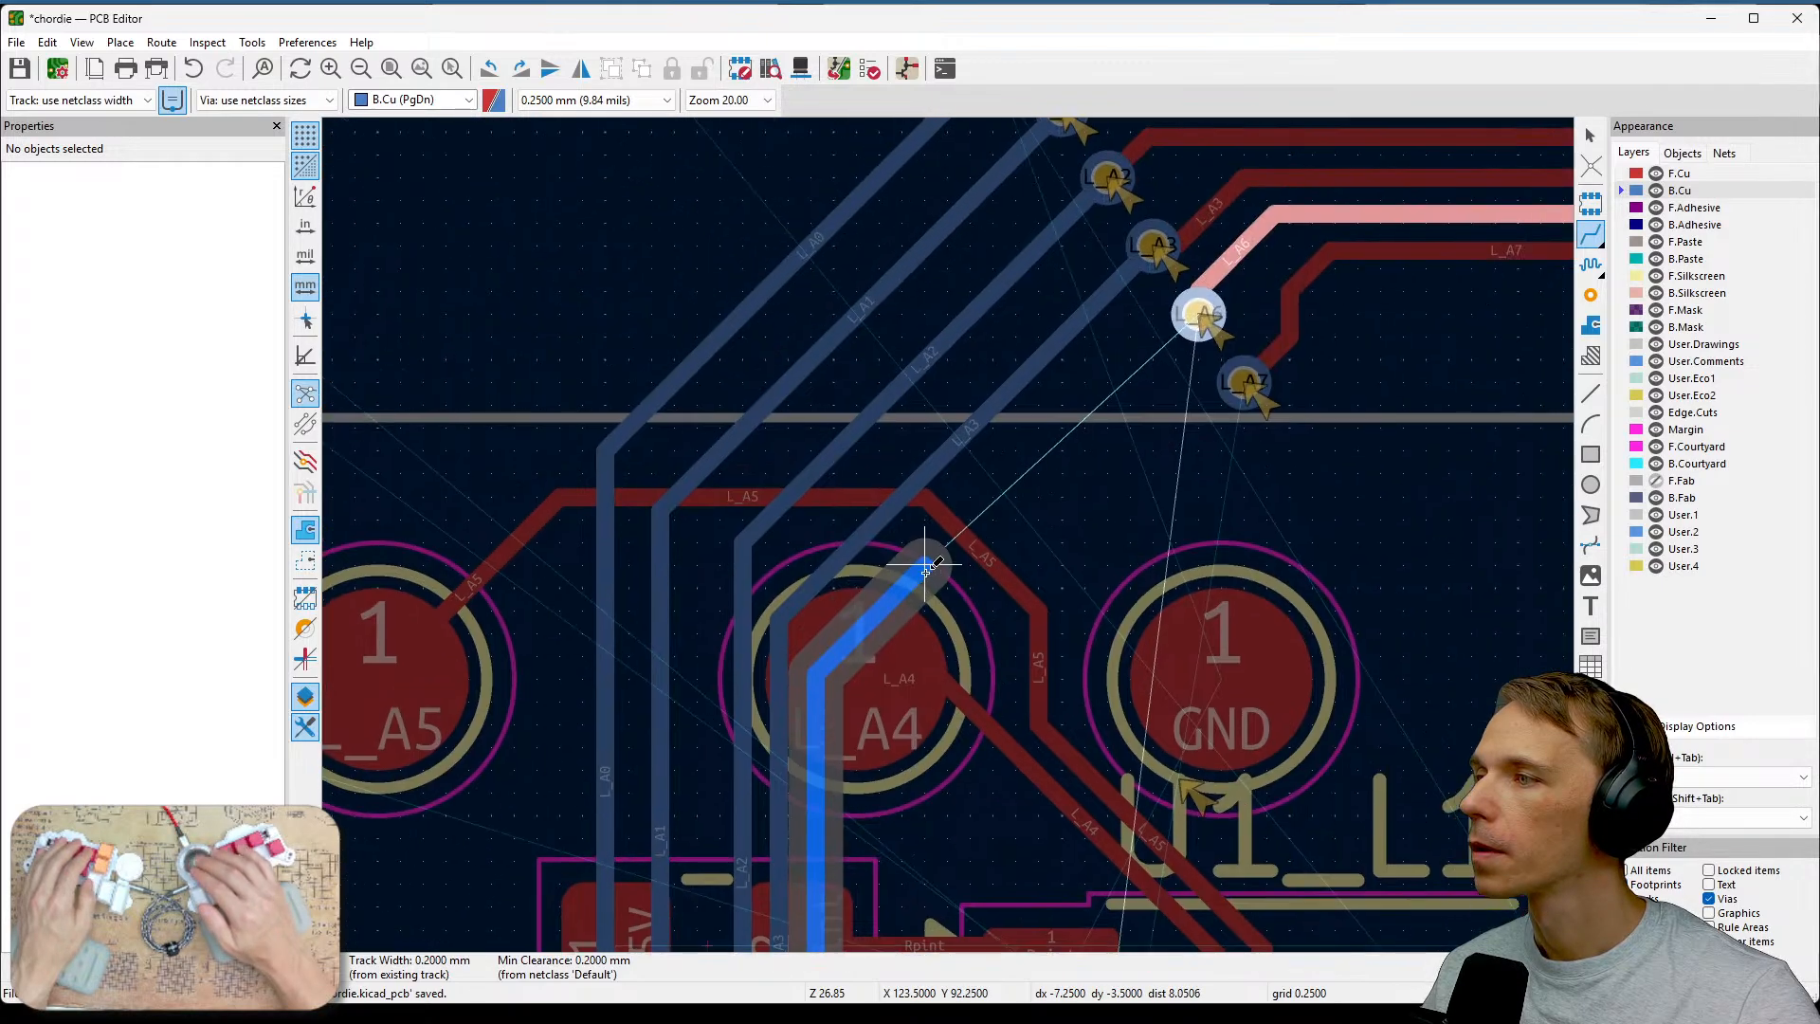
{"action": "left_click", "coordinate": [1176, 331]}
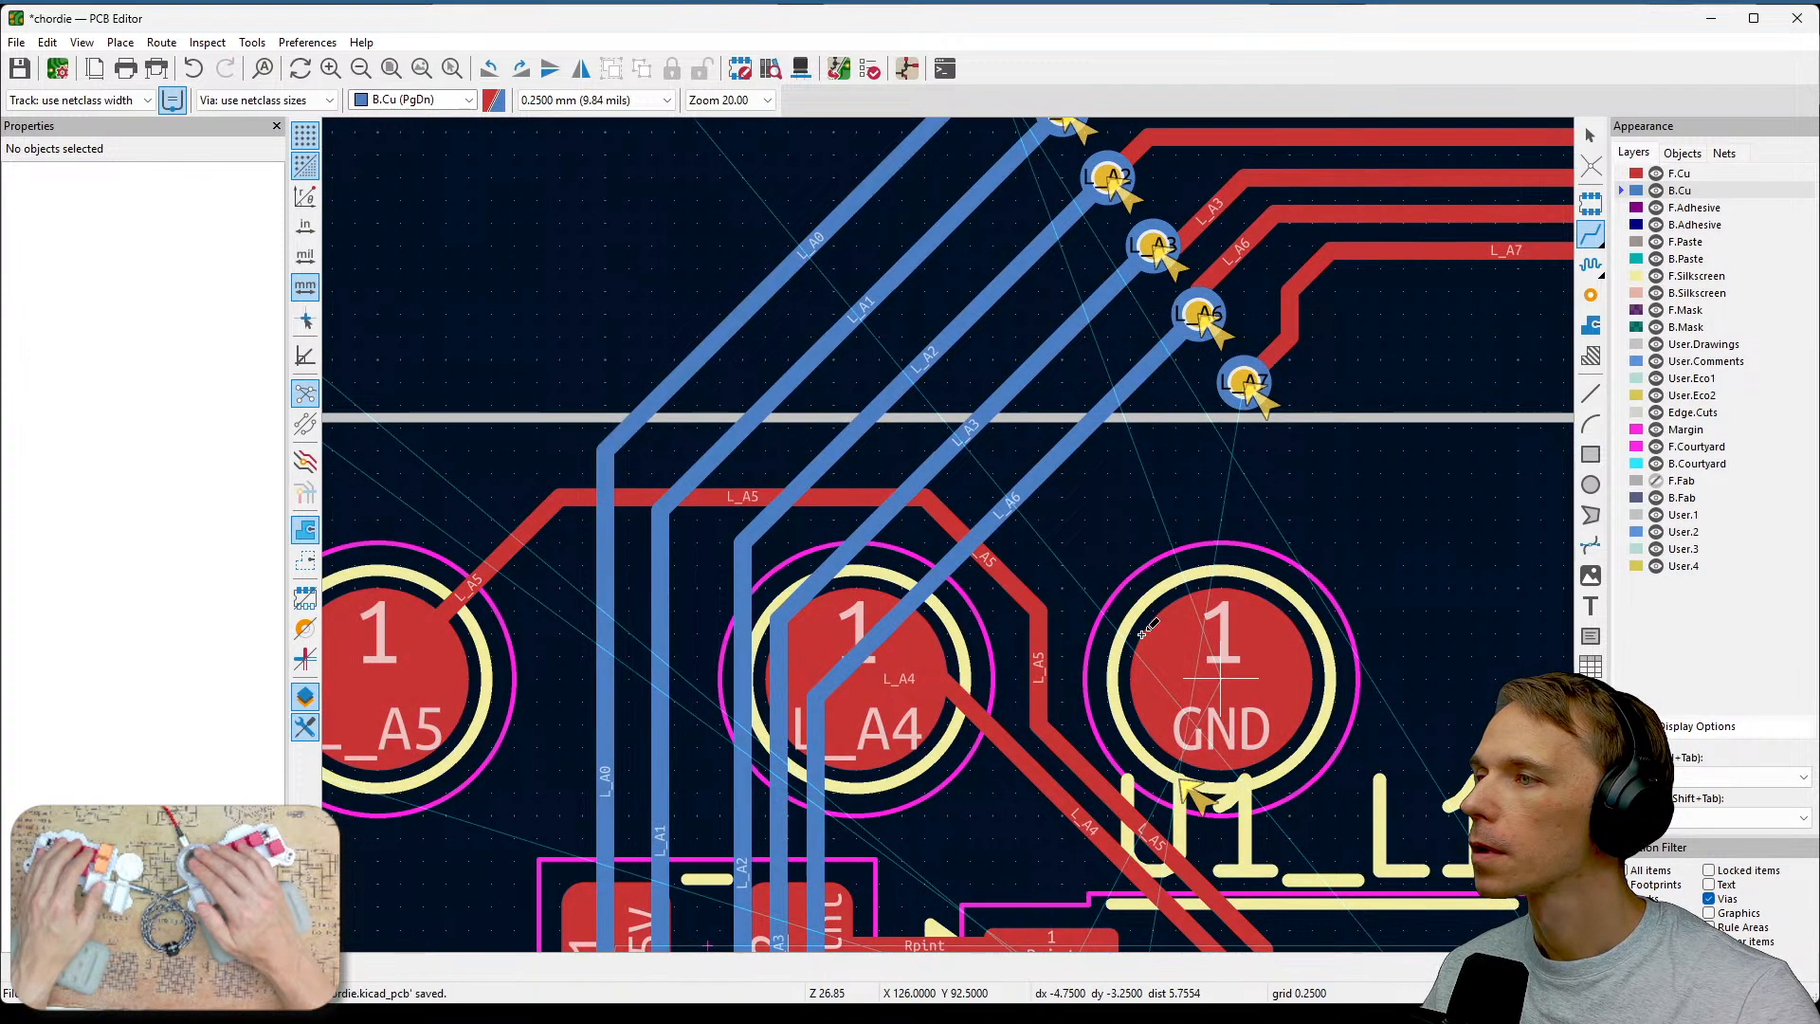
Route a back-copper track from the upper L_A7 via down to the L_A7 via beside U1.
{"action": "middle_click_drag", "start_coordinate": [1245, 384], "coordinate": [1248, 147]}
{"action": "left_click", "coordinate": [1247, 147]}
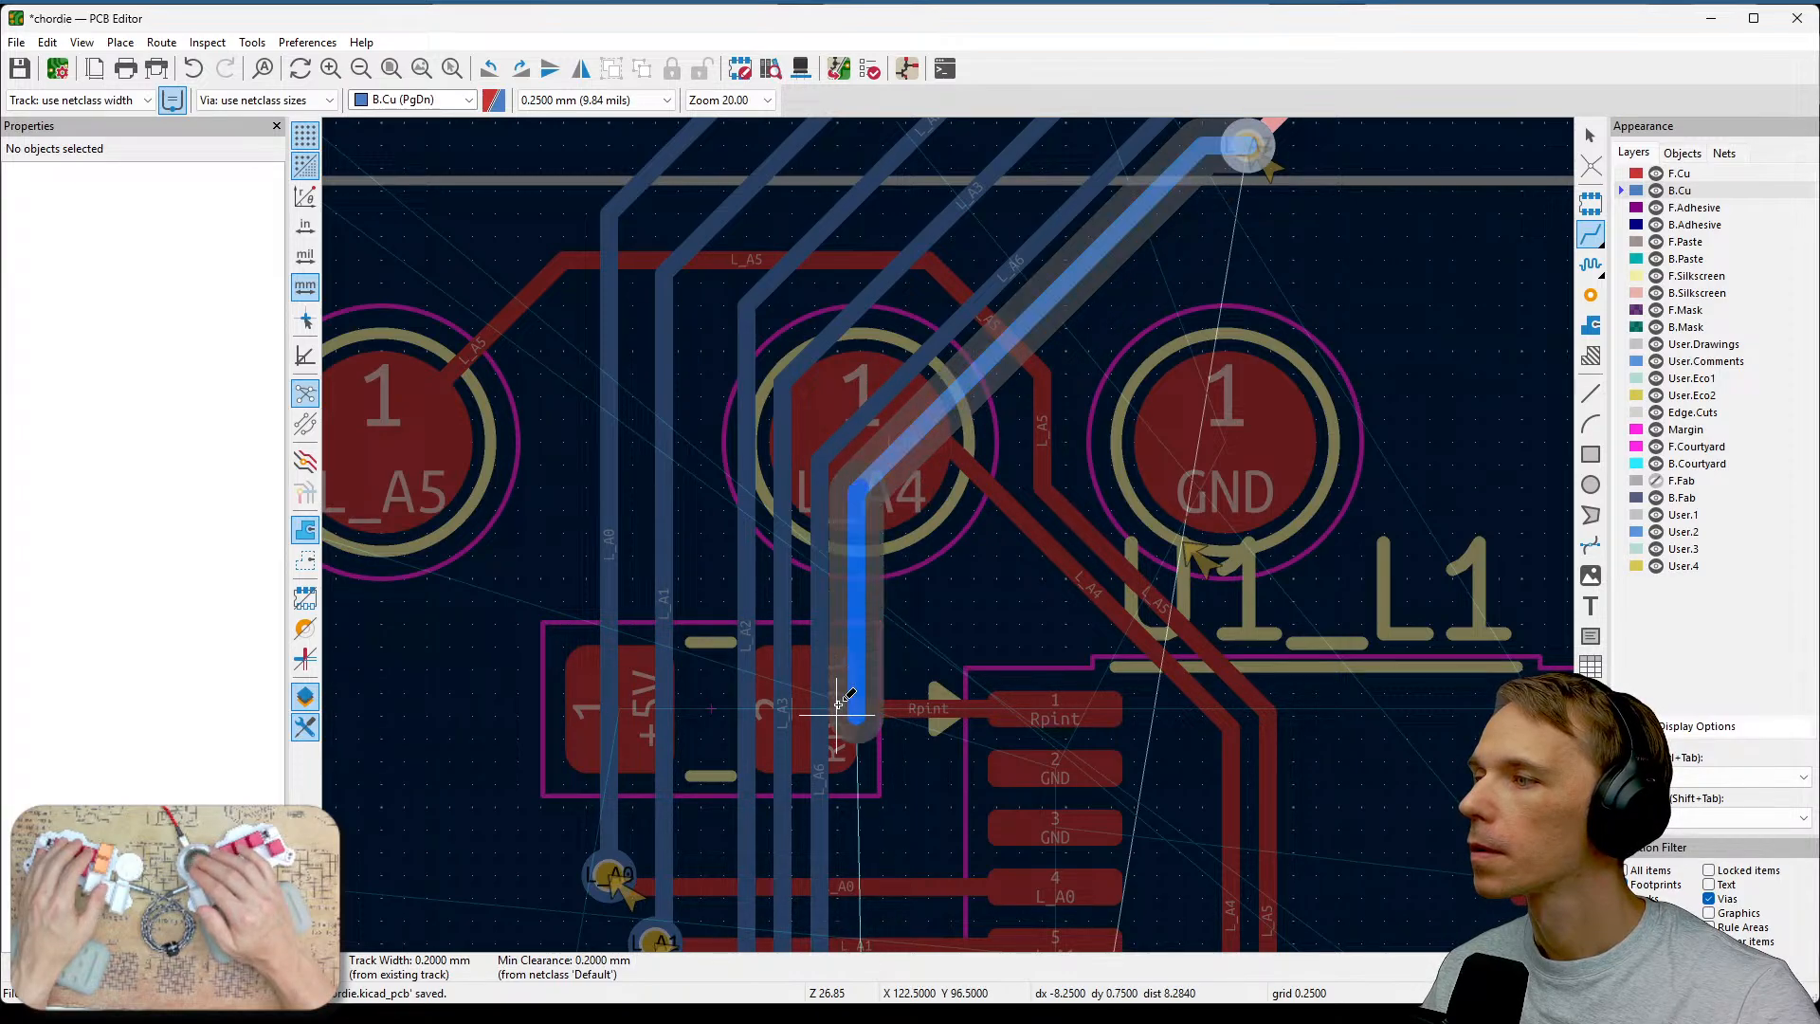
{"action": "middle_click_drag", "start_coordinate": [861, 749], "coordinate": [865, 398]}
{"action": "middle_click_drag", "start_coordinate": [873, 880], "coordinate": [869, 684]}
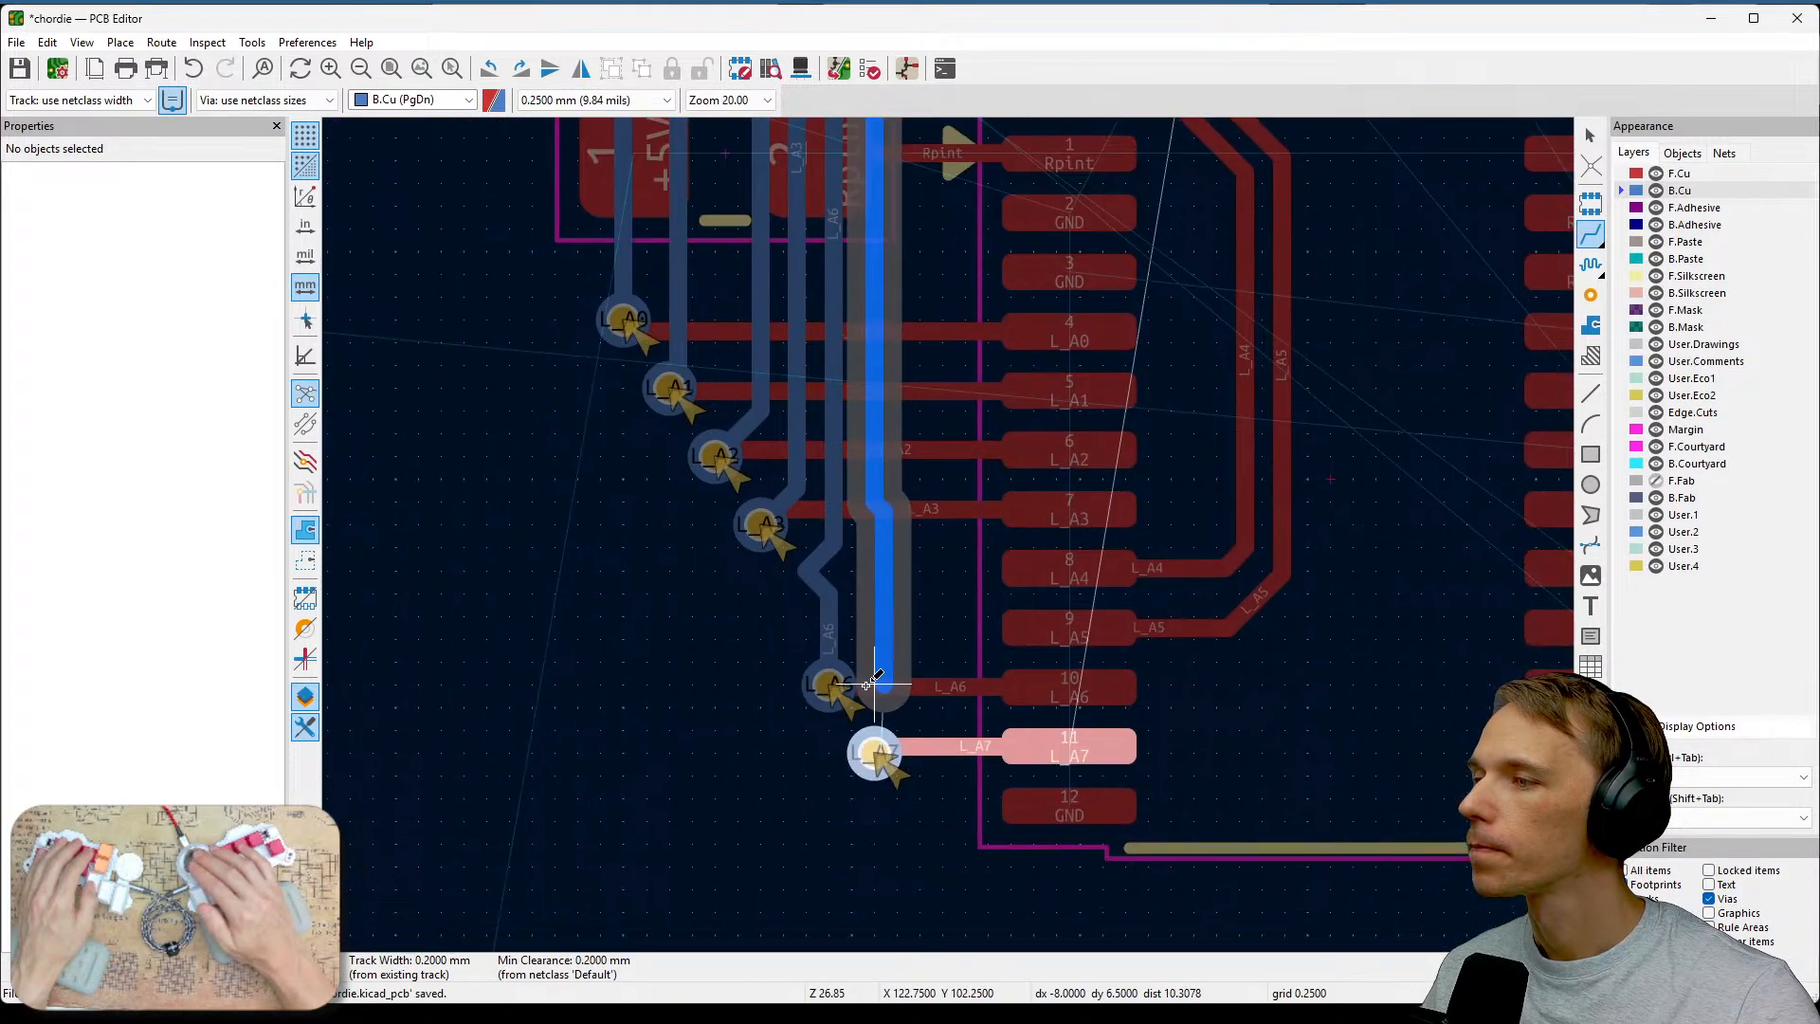
{"action": "left_click", "coordinate": [865, 713]}
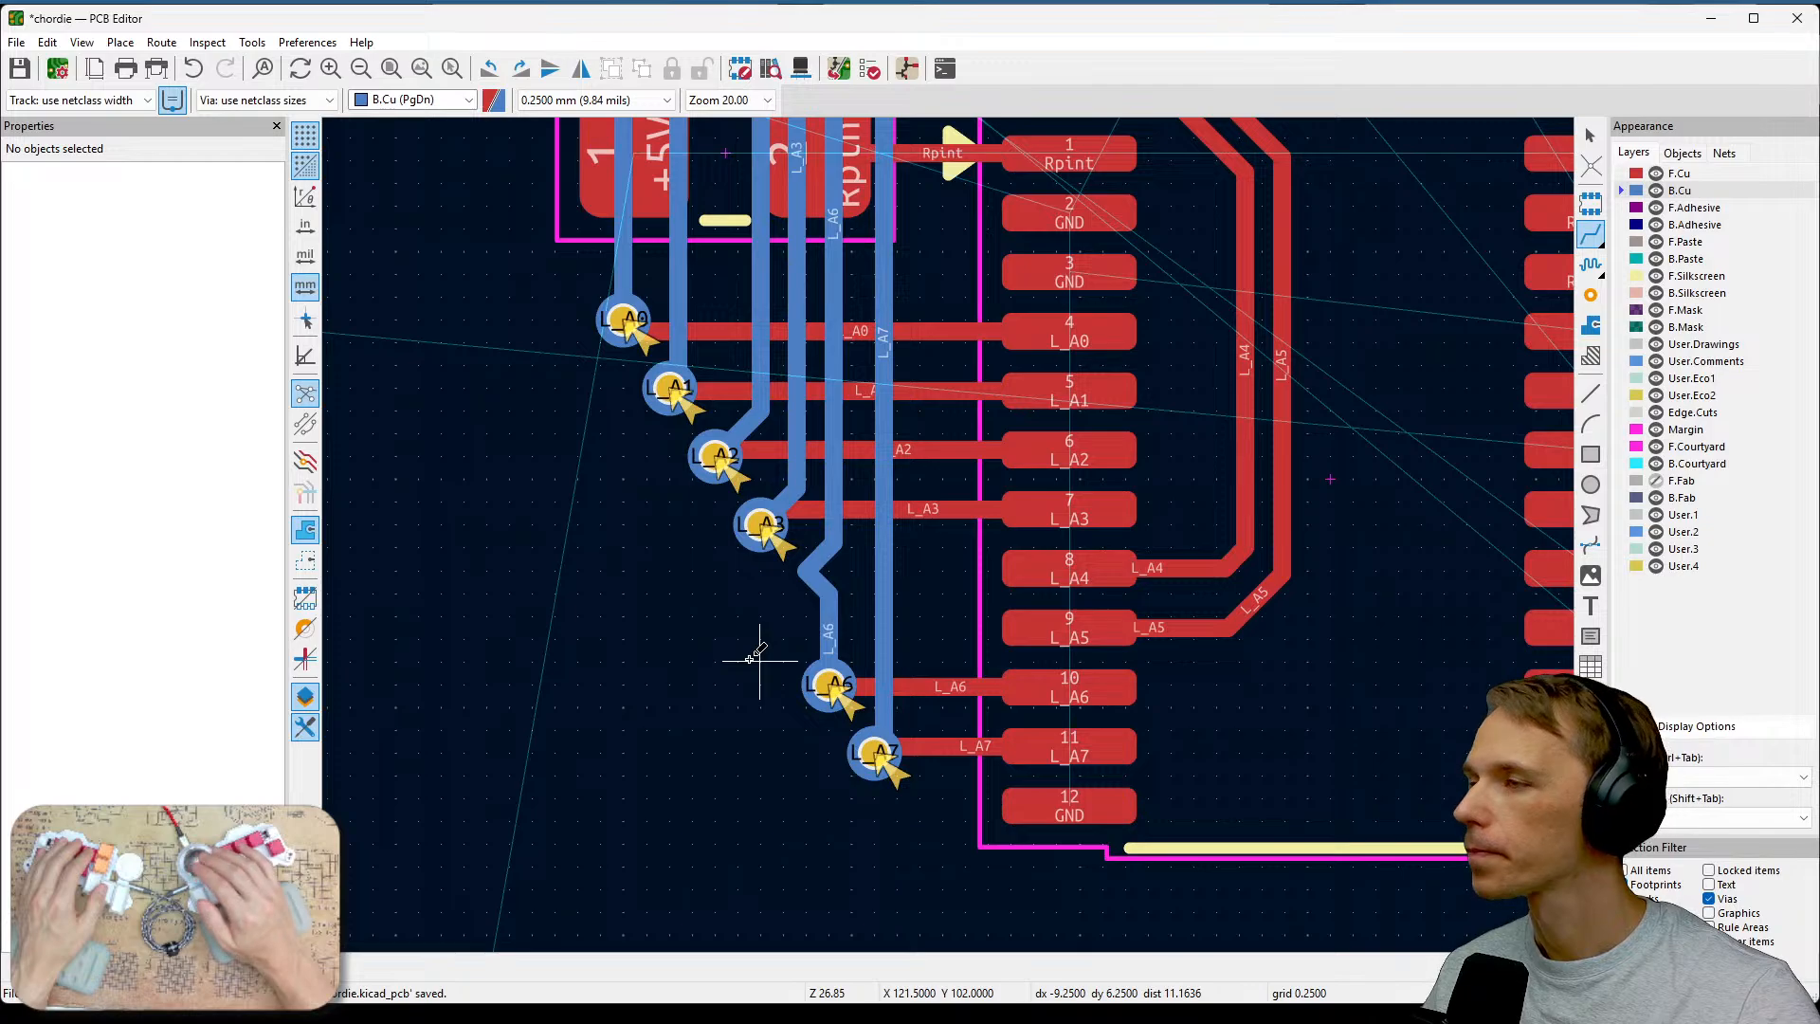
Delete the kinked segment of the L_A6 back-copper track and reroute it as a straight vertical run.
{"action": "left_click", "coordinate": [803, 572]}
{"action": "key", "text": "Escape"}
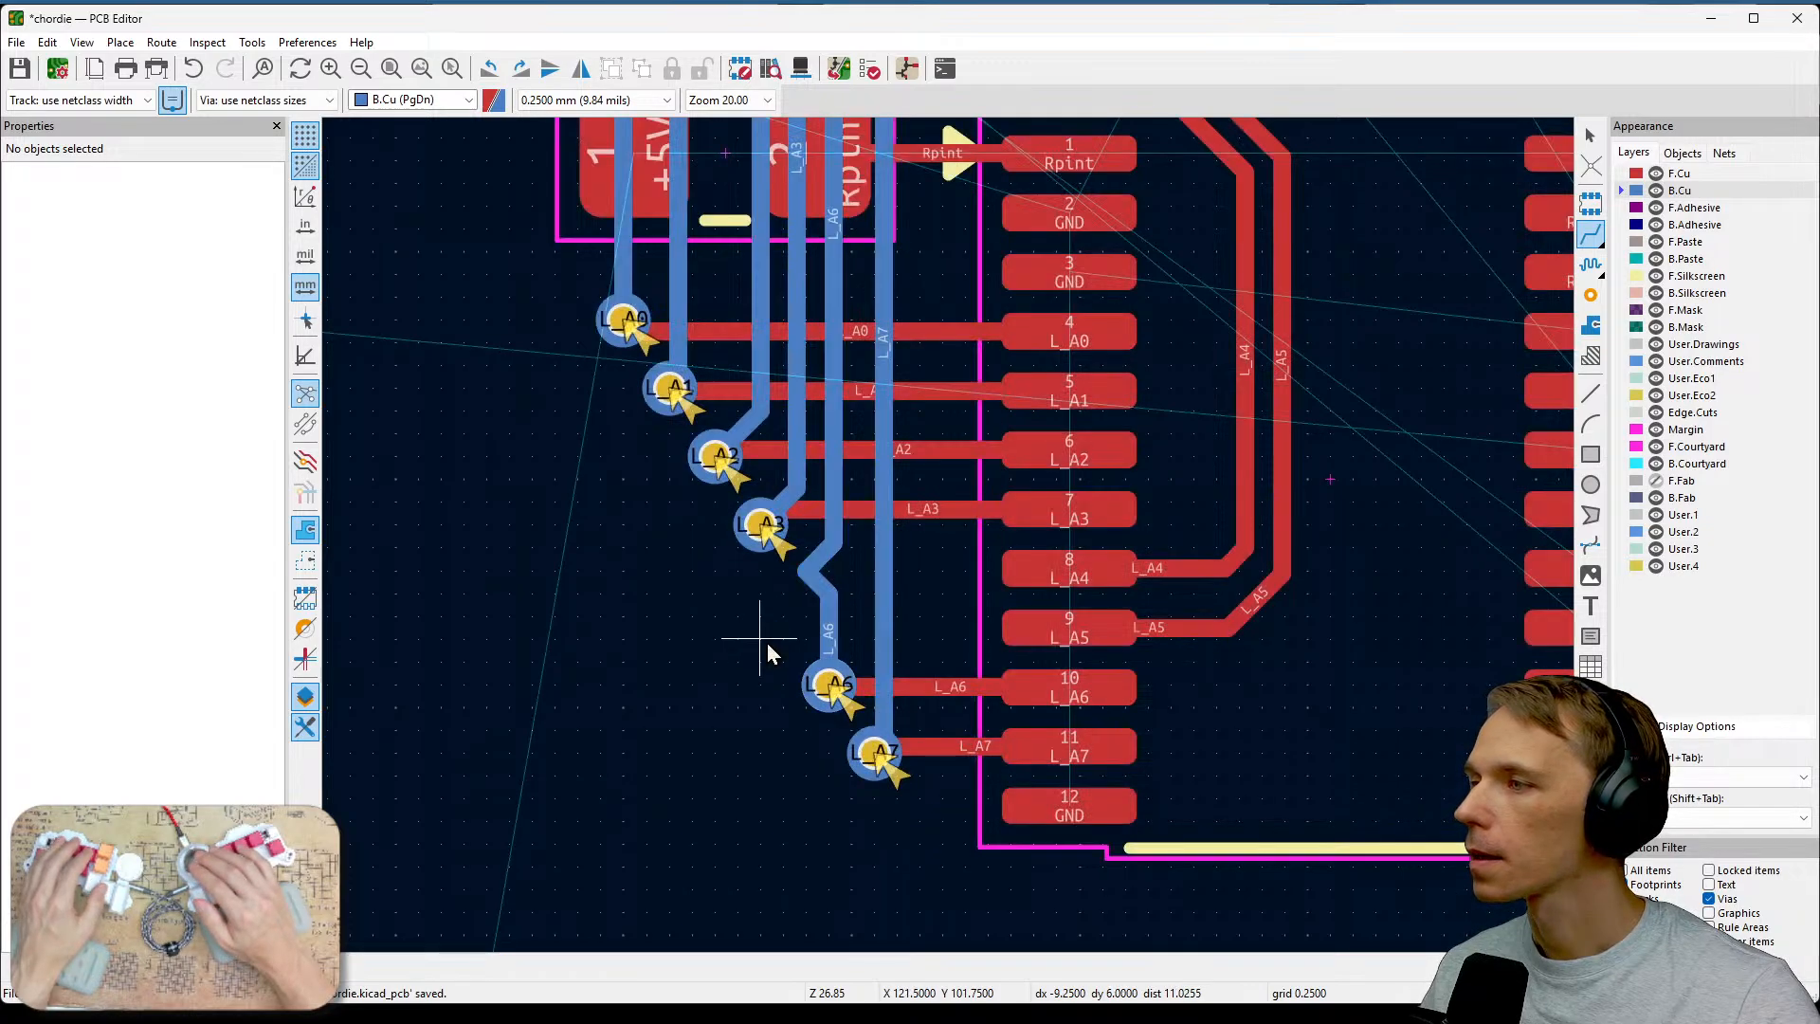
{"action": "key", "text": "Escape"}
{"action": "left_click", "coordinate": [818, 580]}
{"action": "key", "text": "Escape"}
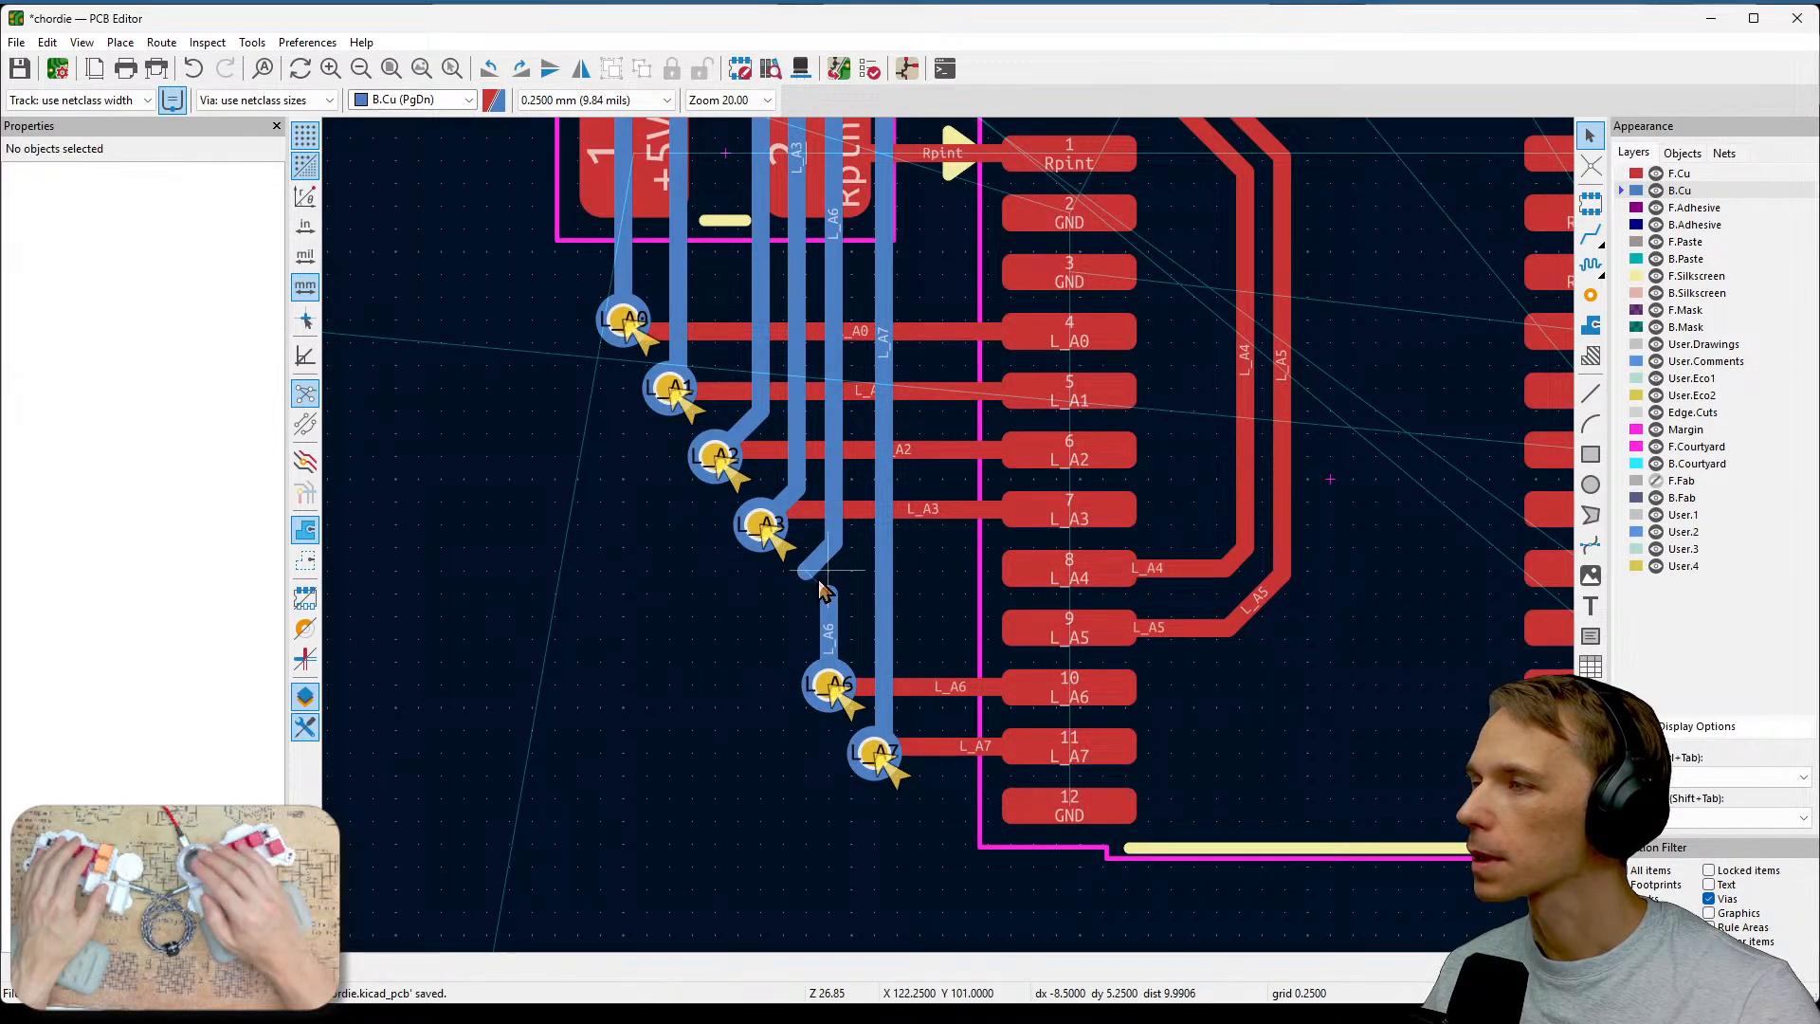
{"action": "left_click", "coordinate": [817, 563]}
{"action": "key", "text": "Delete"}
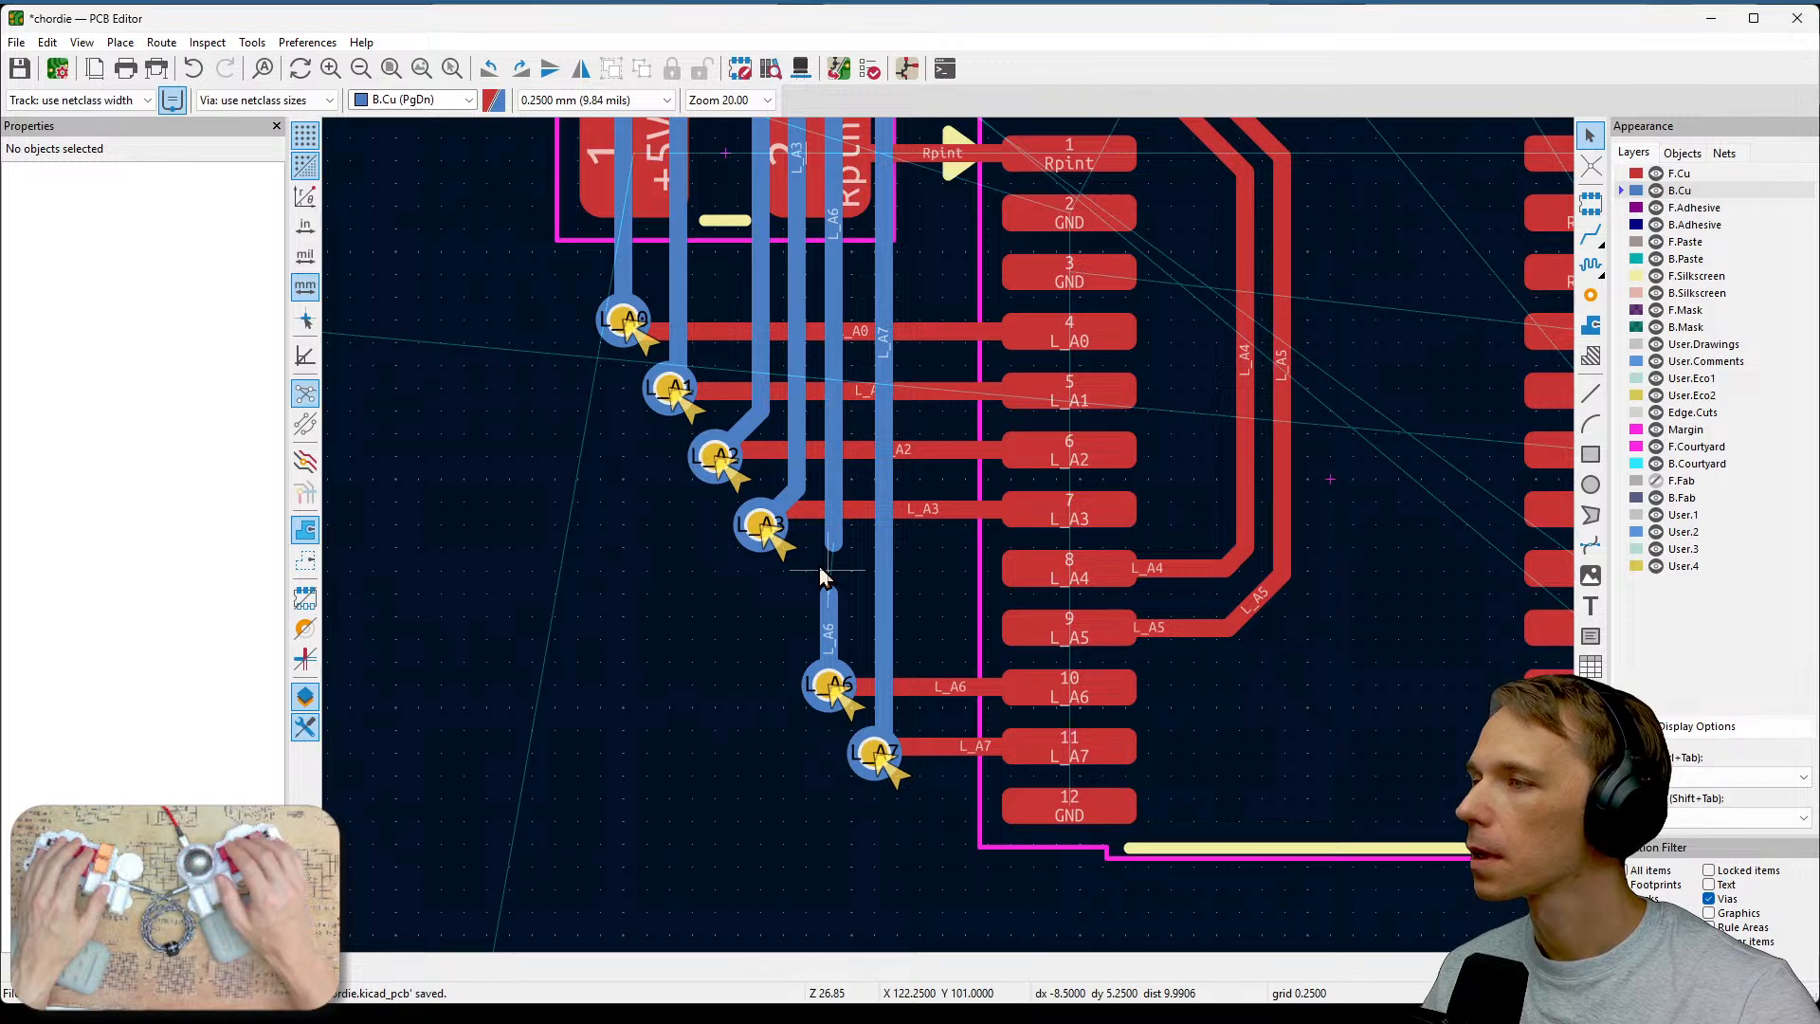
{"action": "key", "text": "x"}
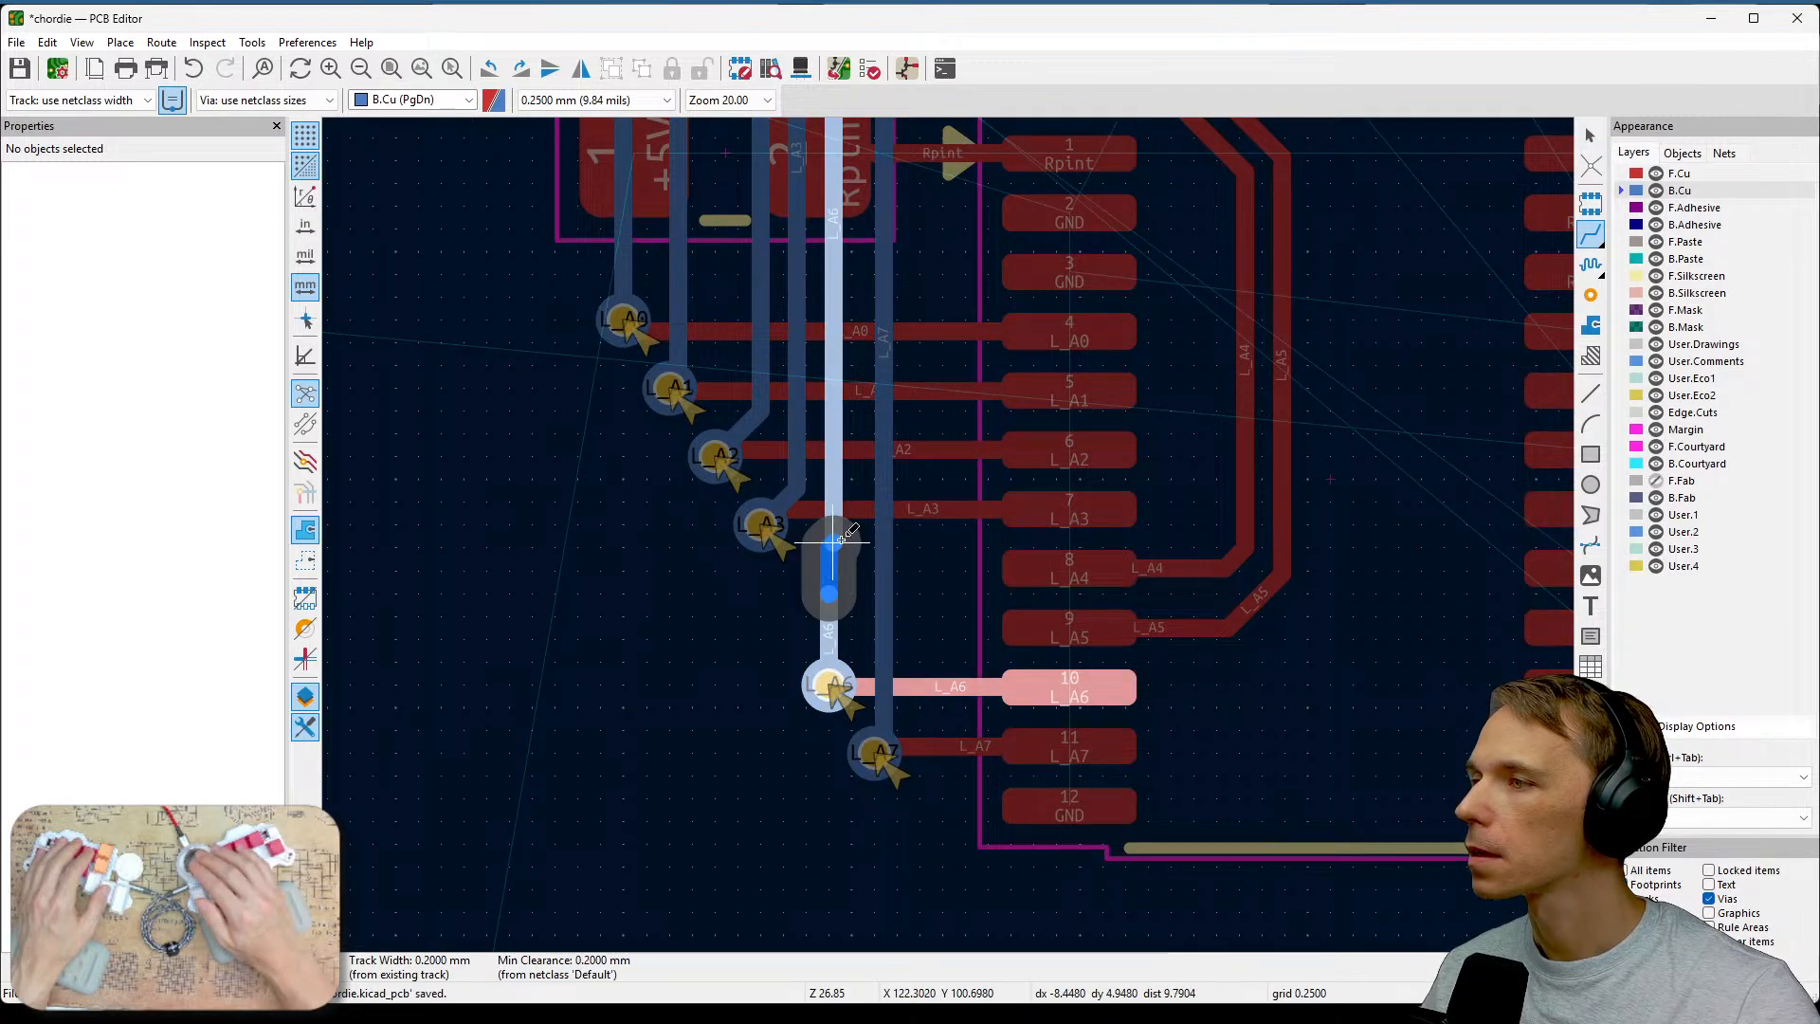
{"action": "left_click", "coordinate": [834, 540]}
{"action": "scroll", "coordinate": [777, 599], "scroll_direction": "down", "scroll_amount": 3}
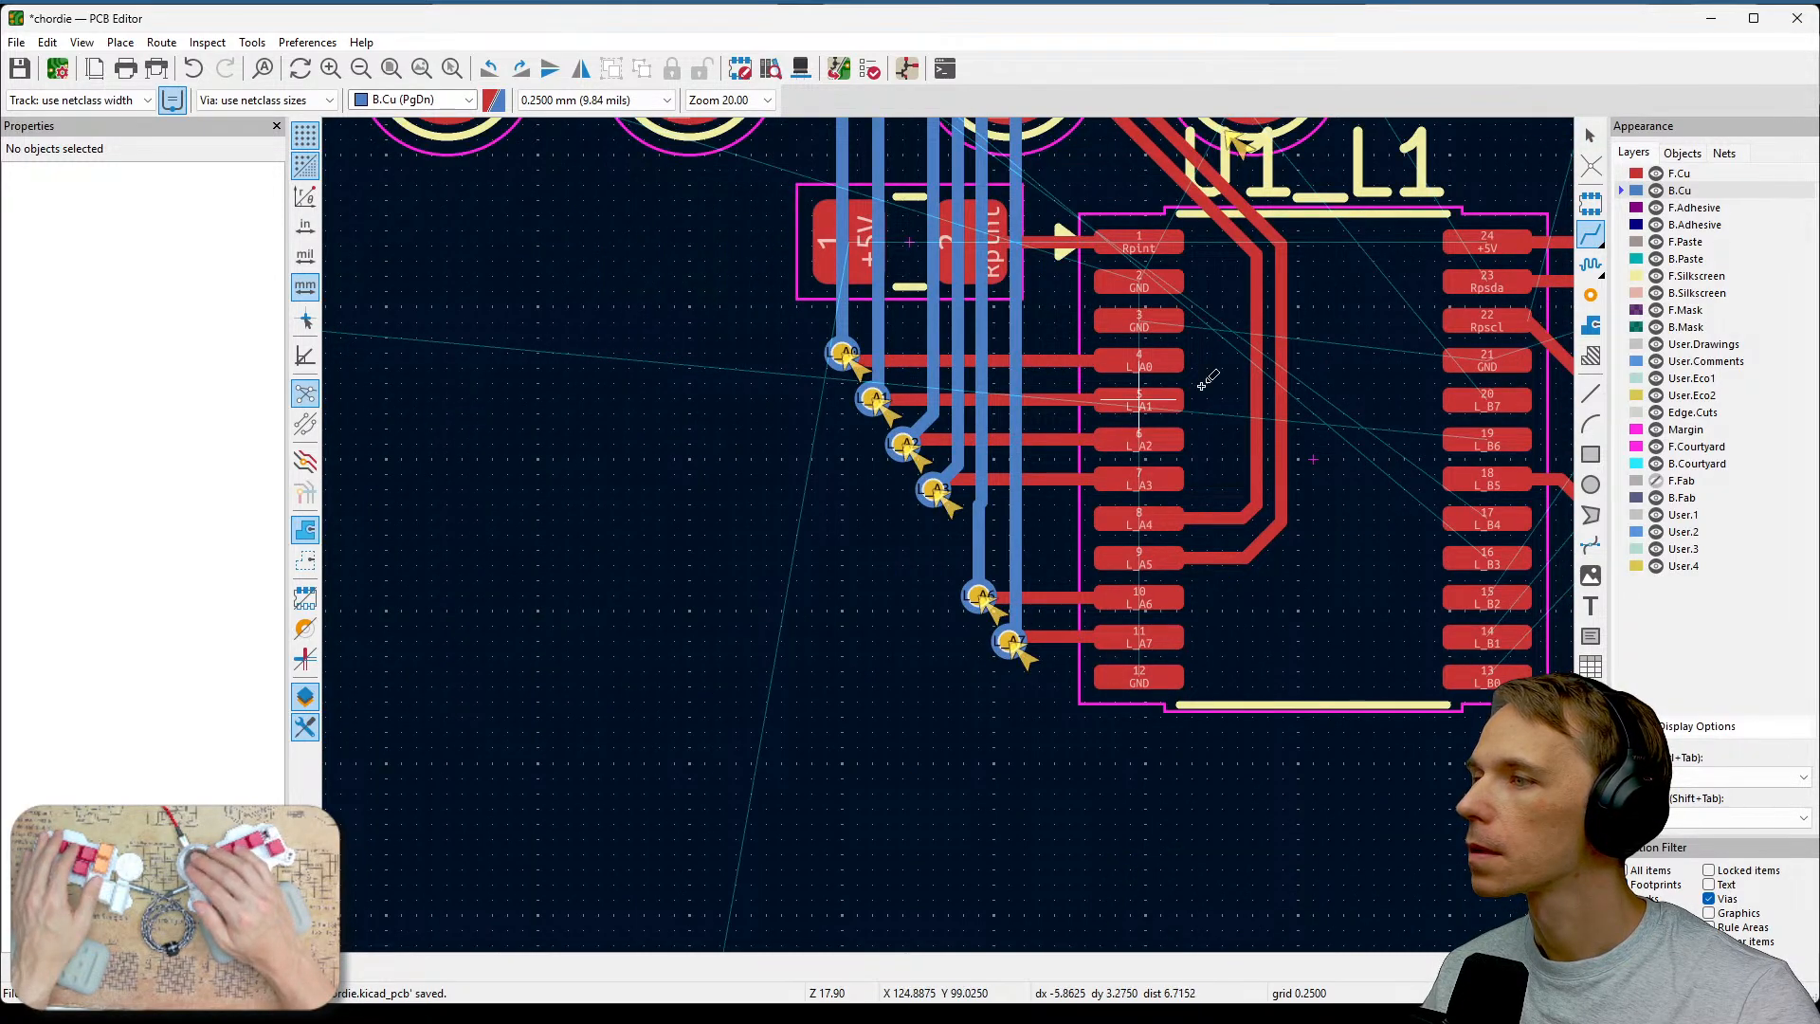
{"action": "scroll", "coordinate": [1128, 559], "scroll_direction": "up", "scroll_amount": 1}
{"action": "key", "text": "Escape"}
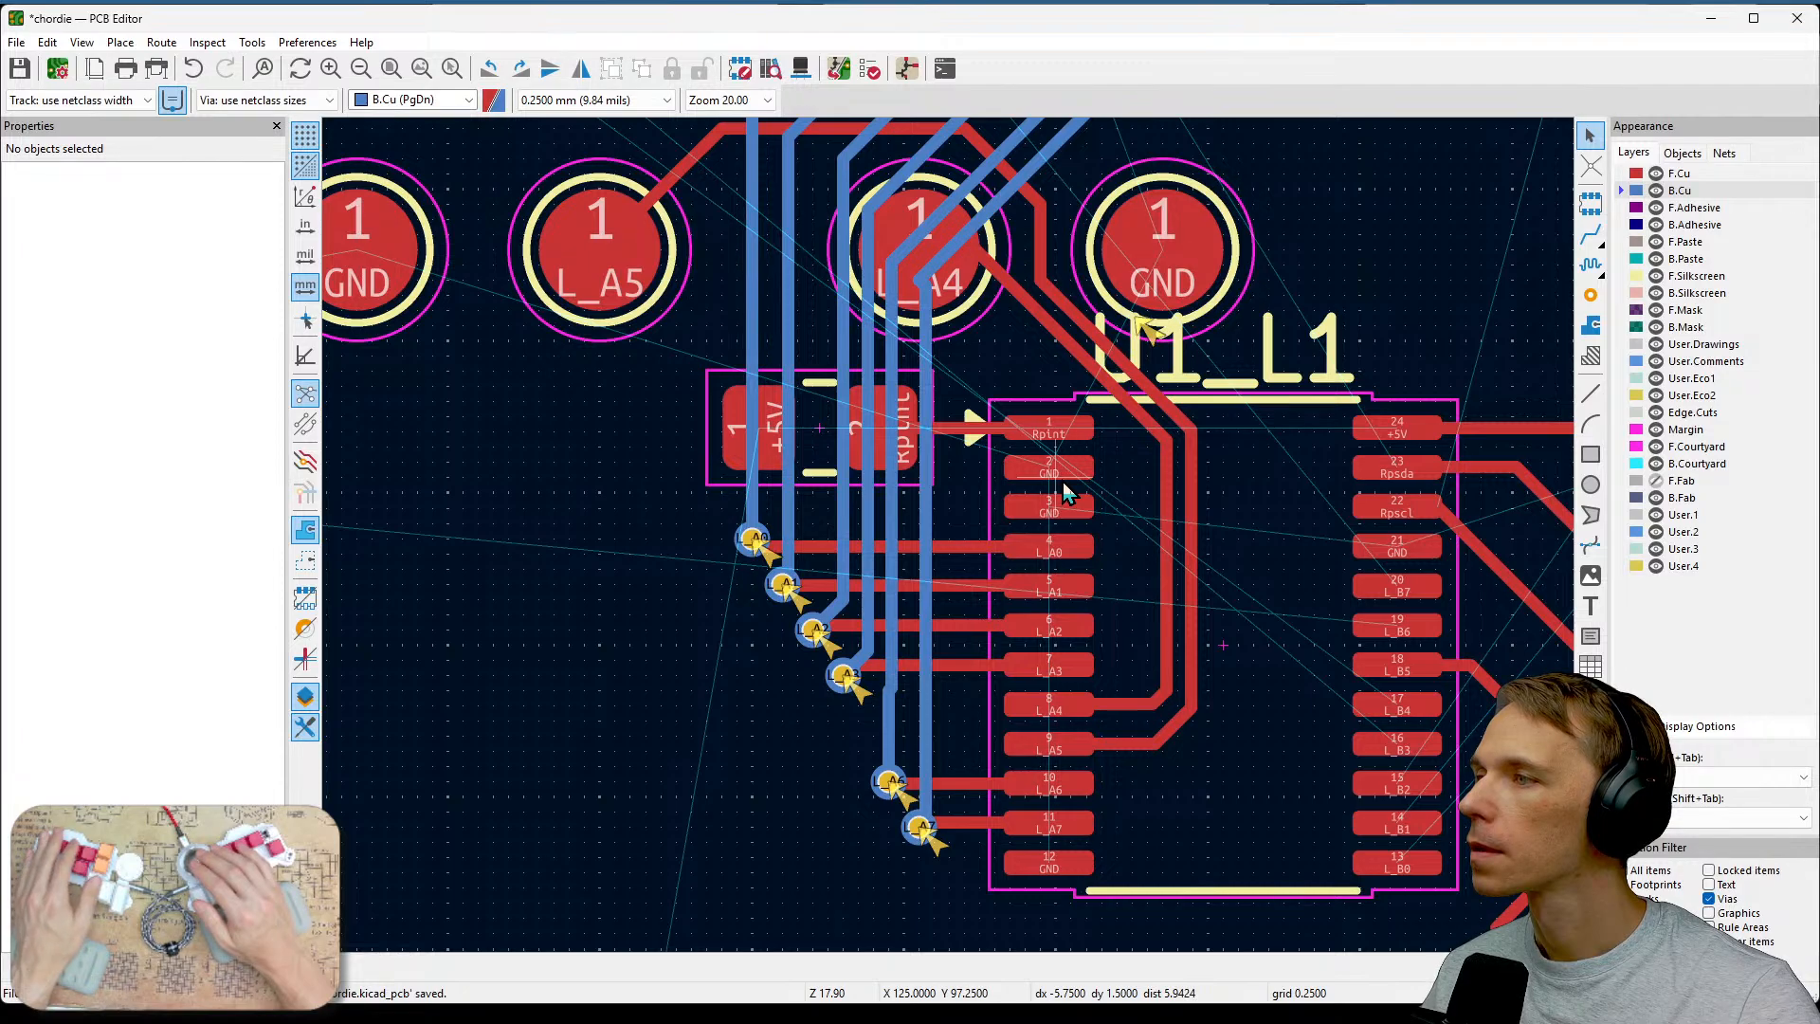
Drag the bend of the L_A7 back-copper track upward near the L_A4 pad.
{"action": "scroll", "coordinate": [943, 325], "scroll_direction": "up", "scroll_amount": 3}
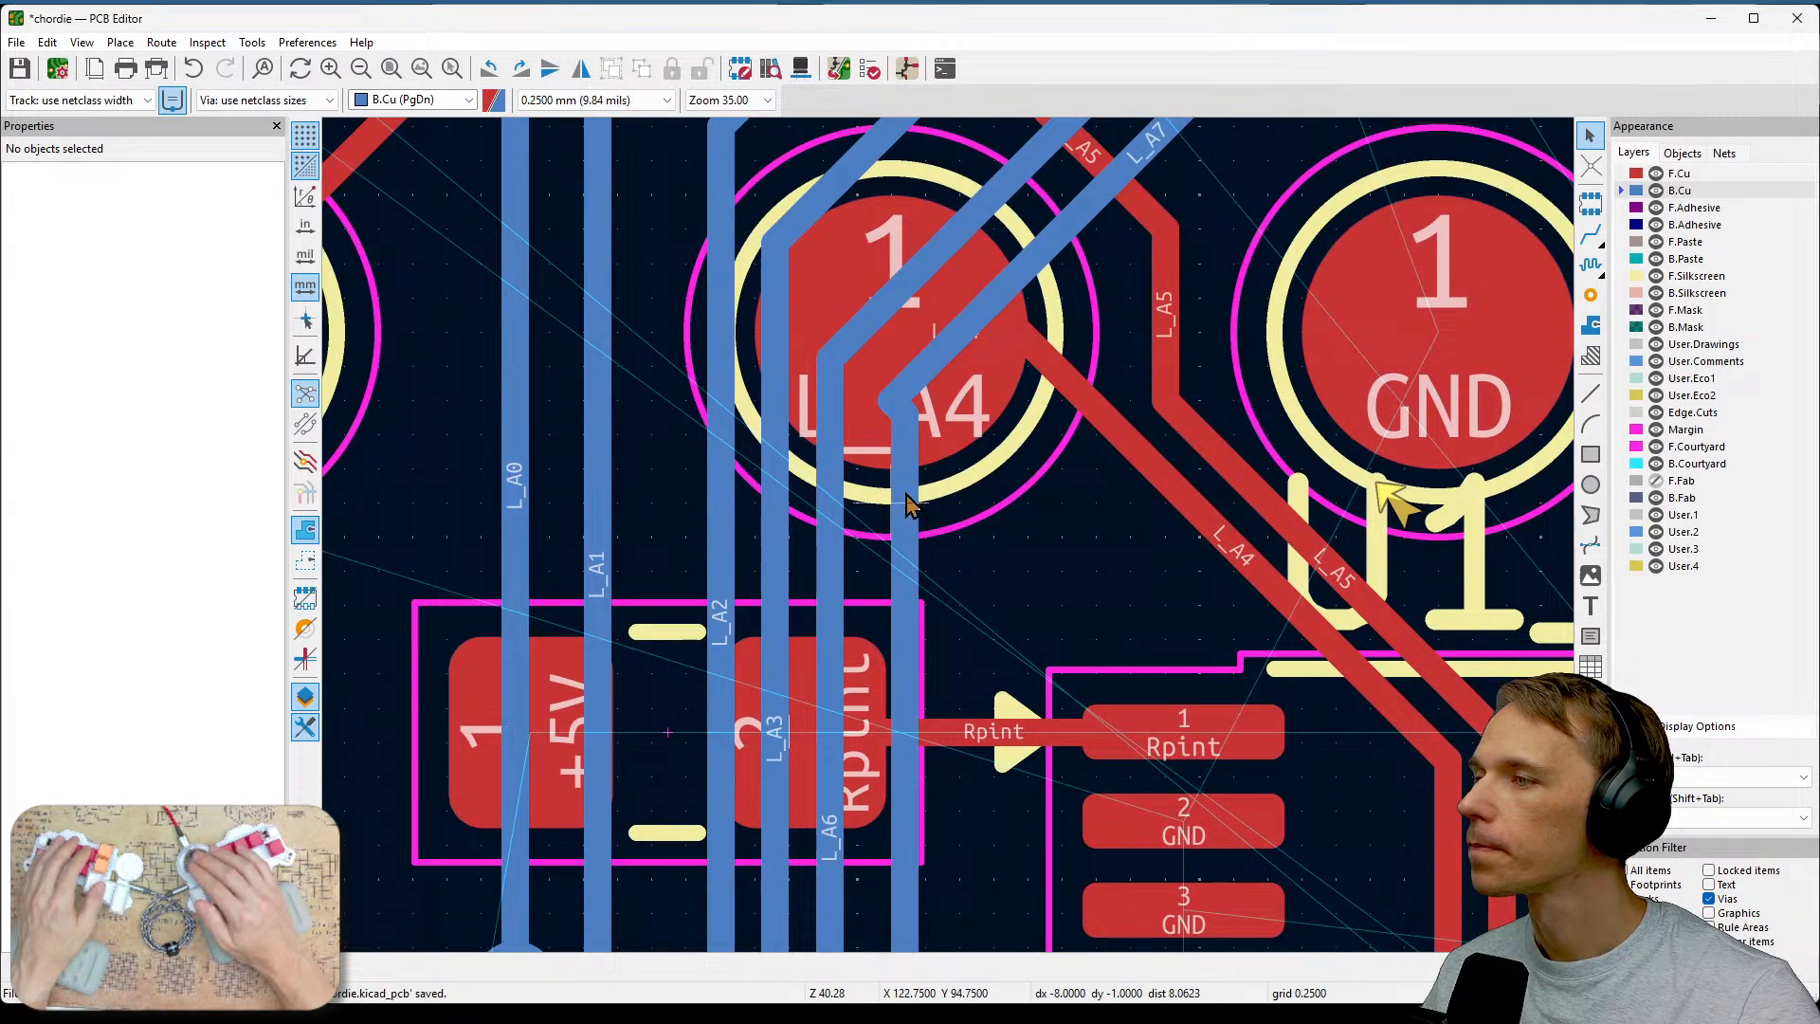
{"action": "left_click", "coordinate": [905, 496]}
{"action": "key", "text": "d"}
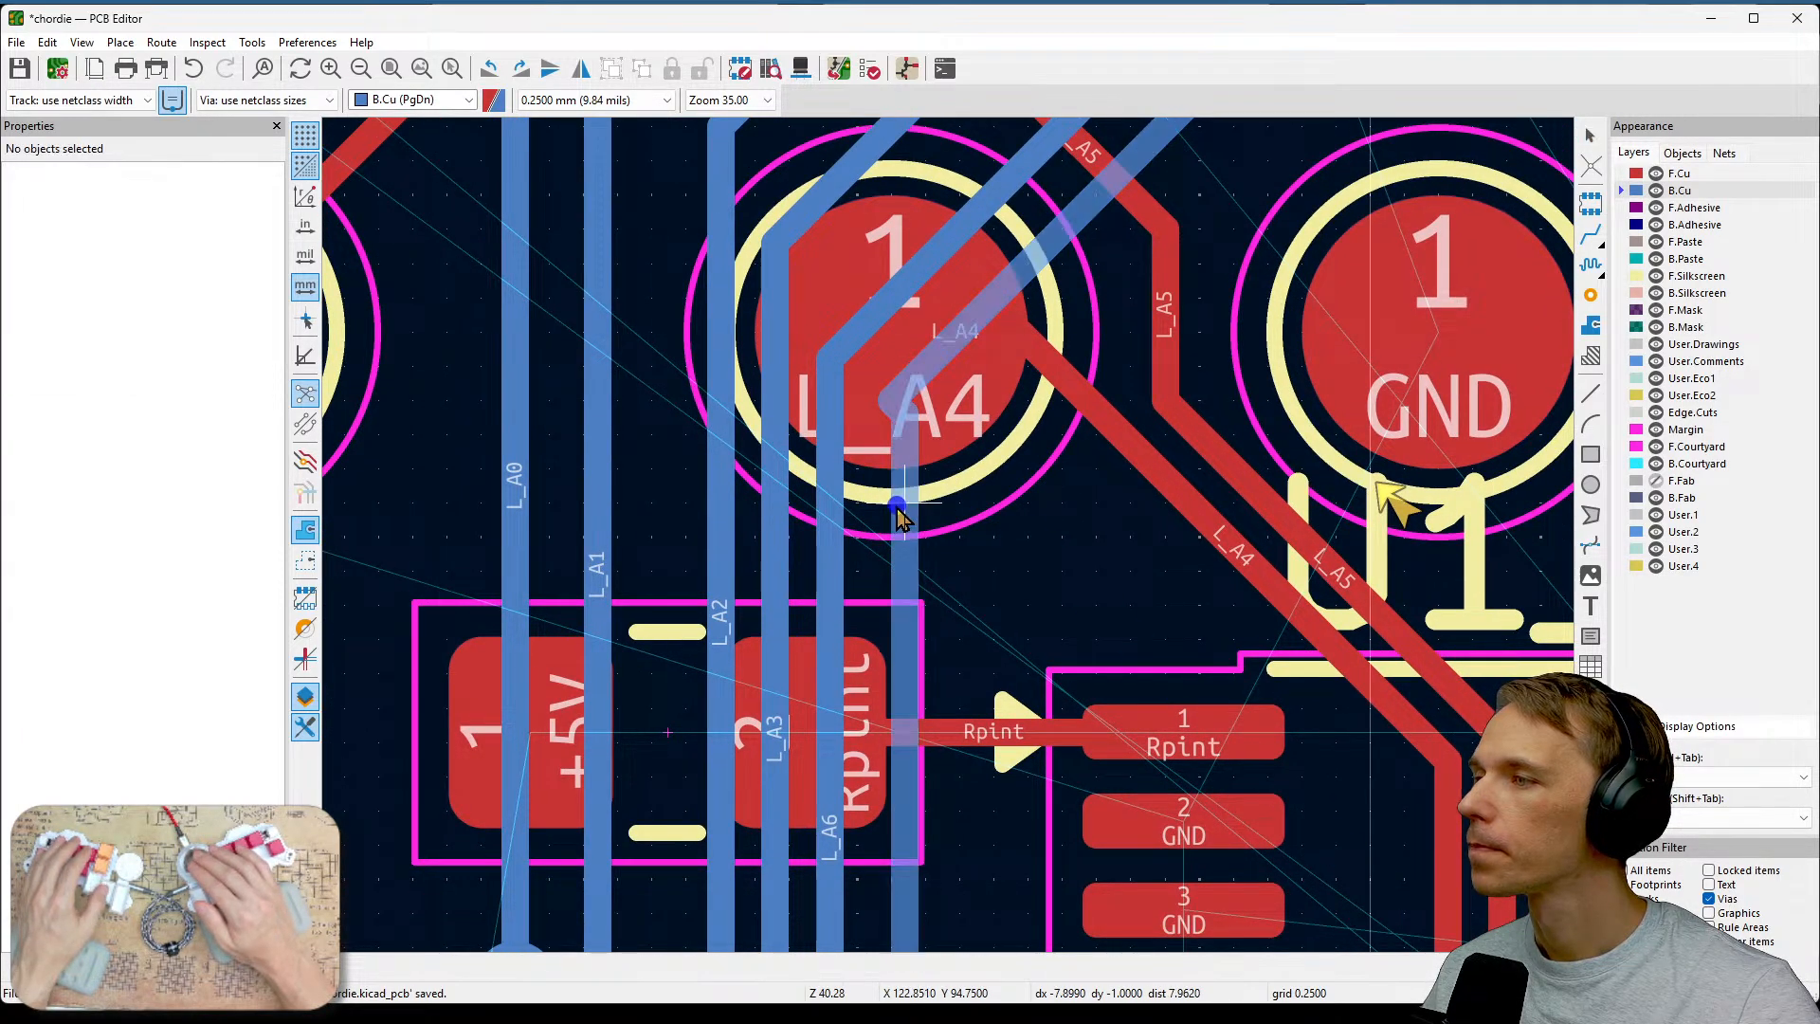
{"action": "left_click", "coordinate": [876, 512]}
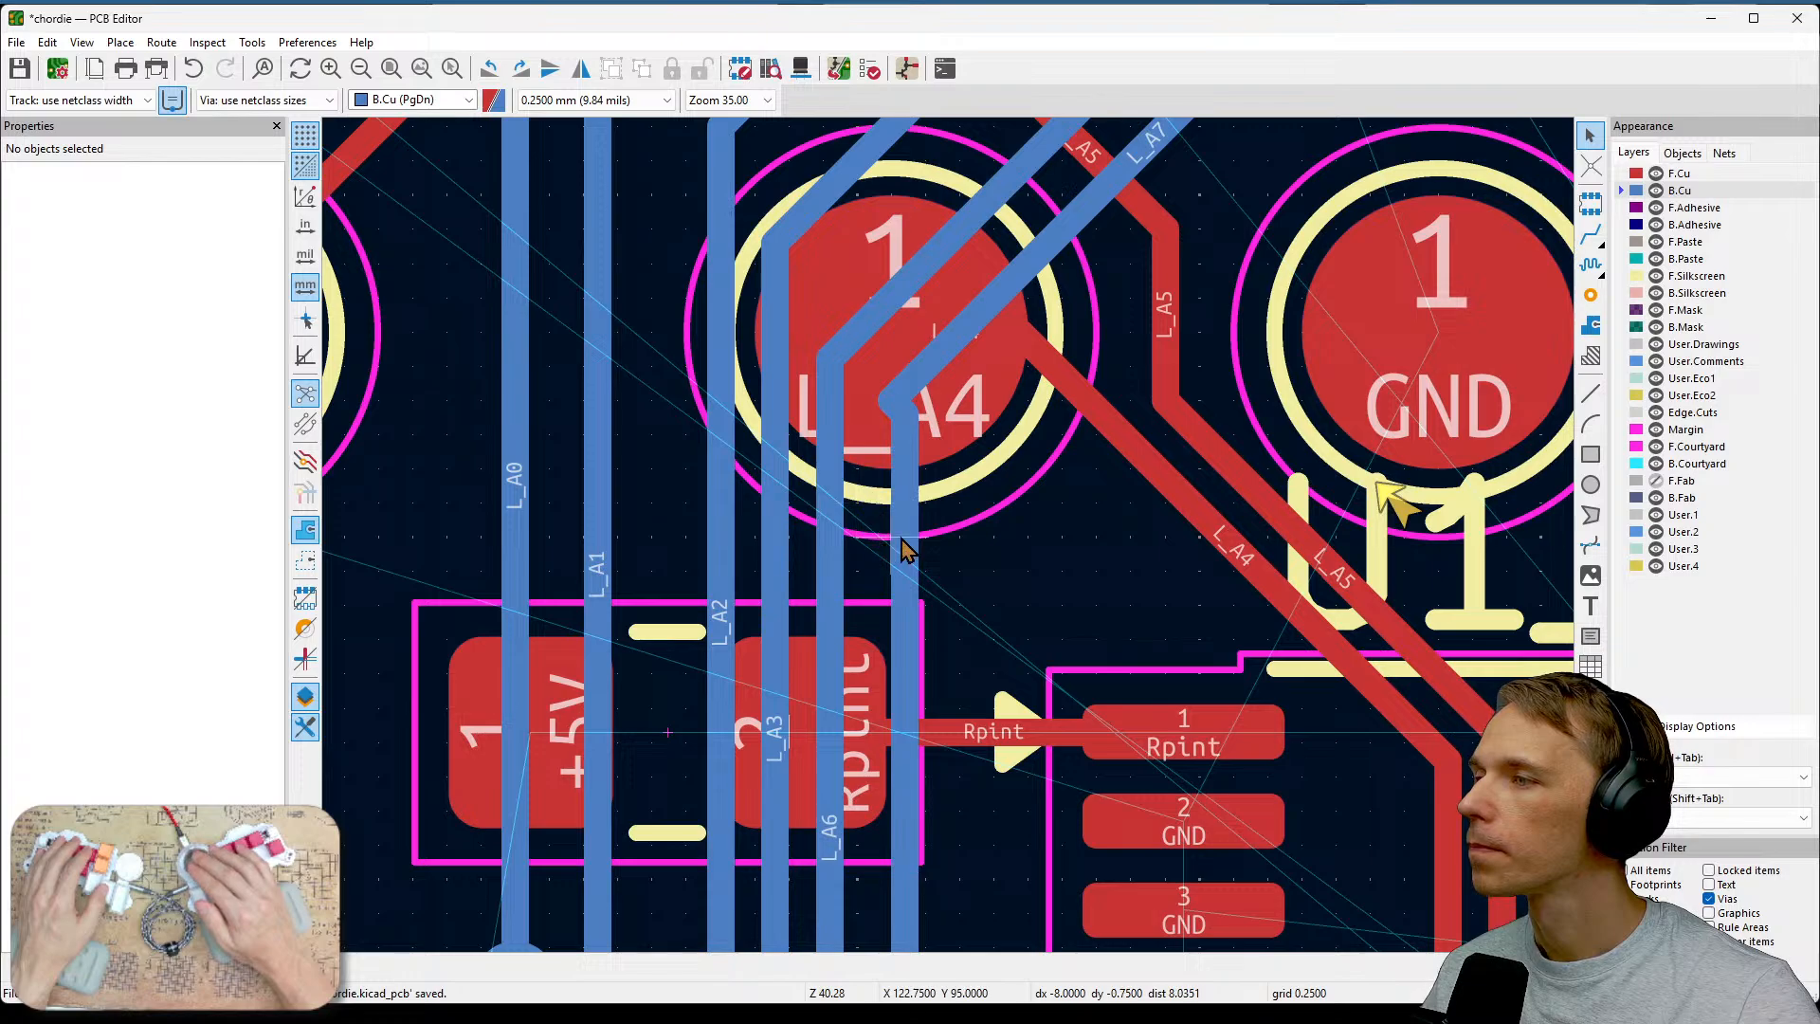
{"action": "left_click", "coordinate": [877, 537]}
{"action": "left_click", "coordinate": [905, 578]}
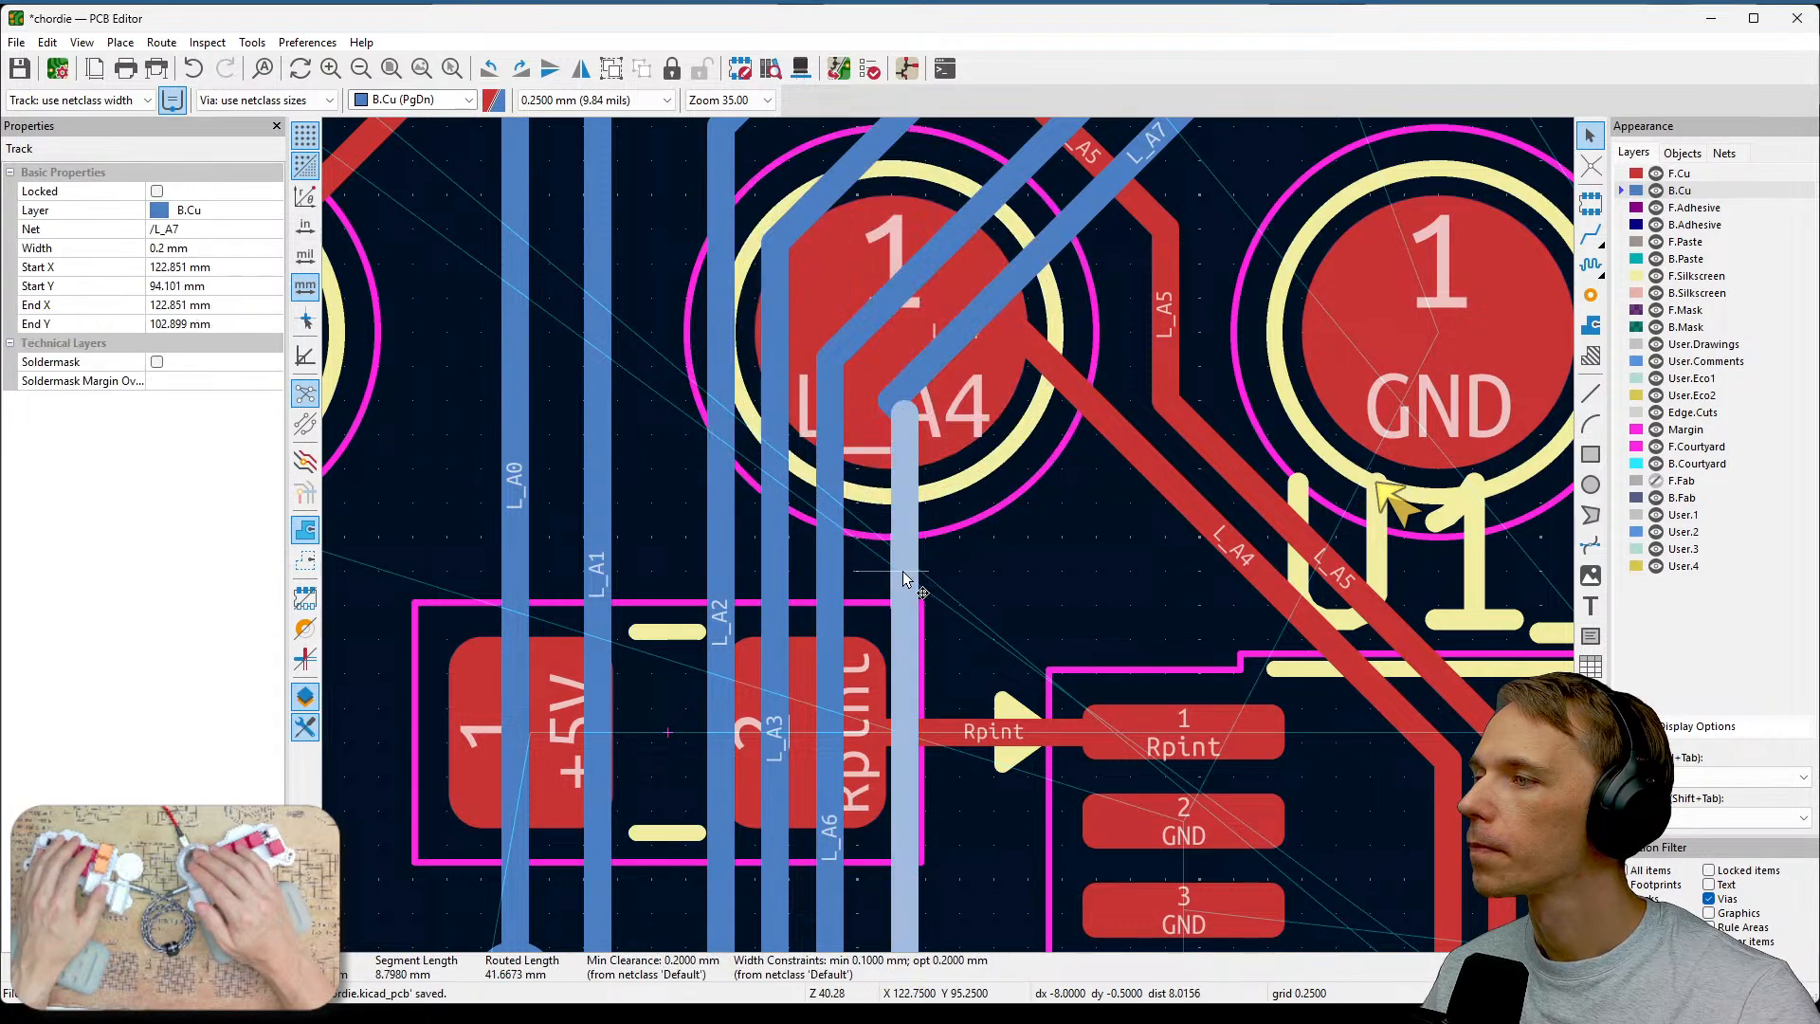
{"action": "key", "text": "Escape"}
{"action": "scroll", "coordinate": [895, 572], "scroll_direction": "down", "scroll_amount": 4}
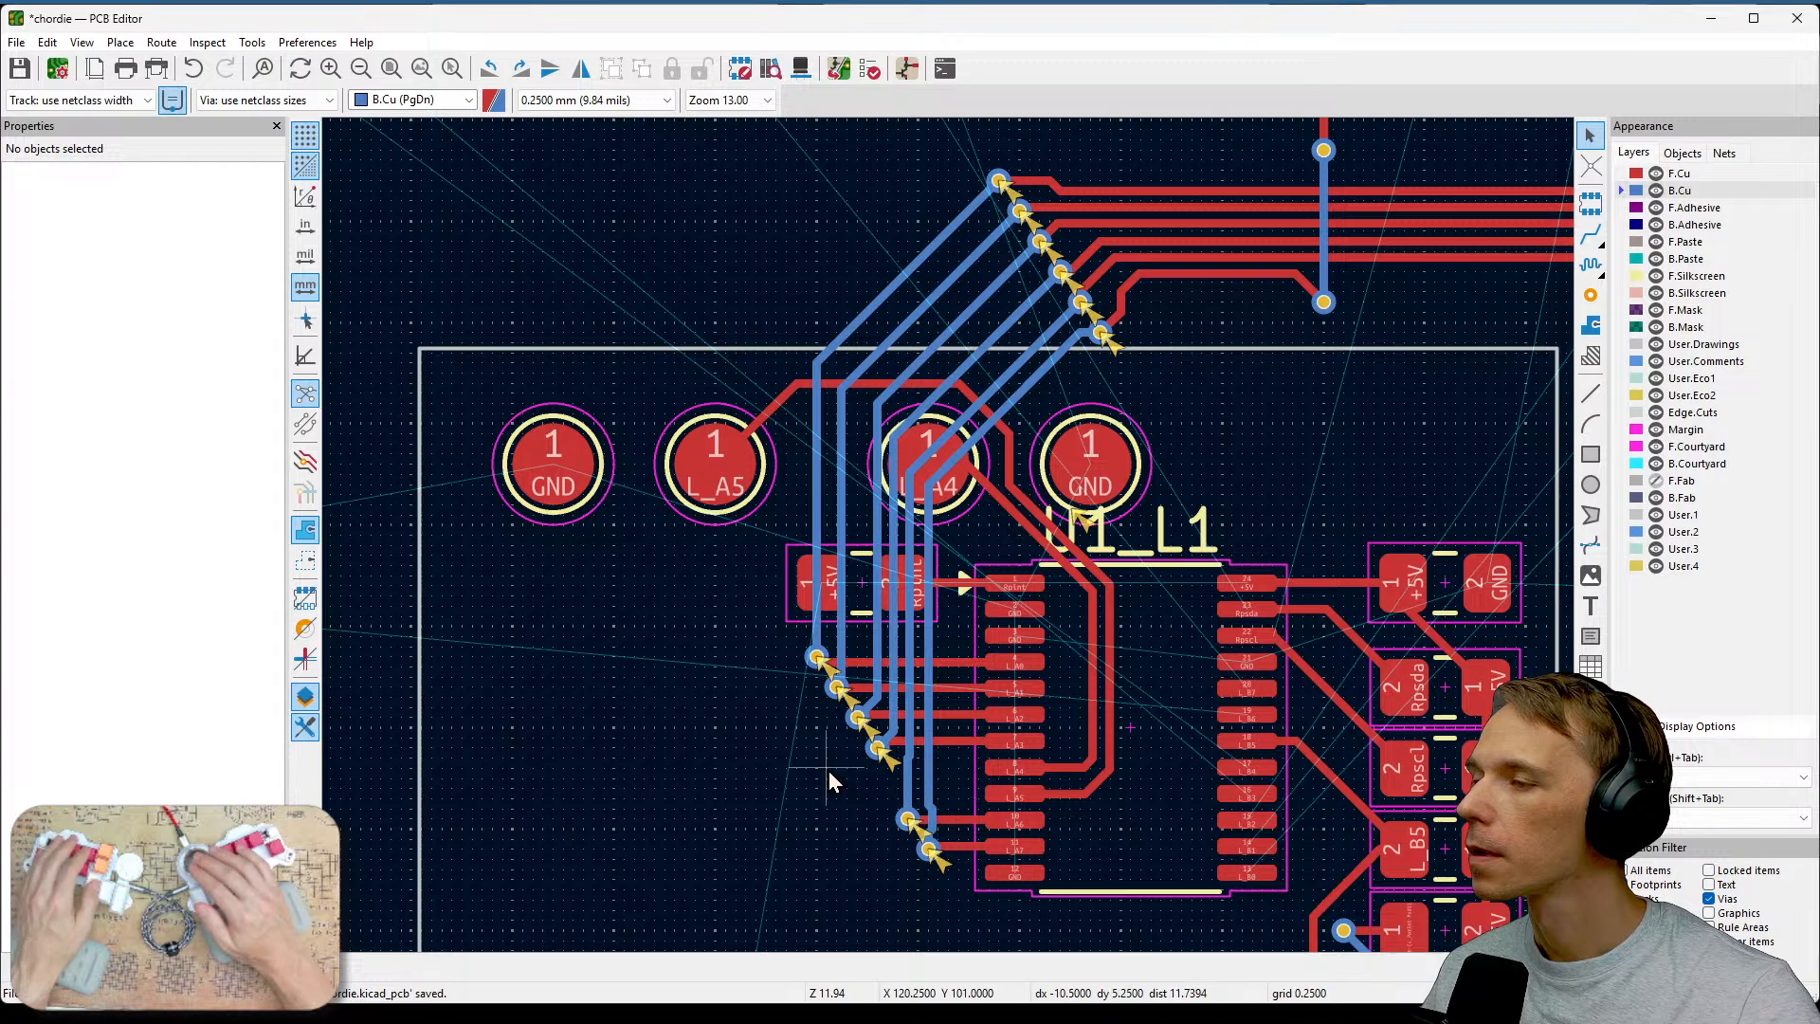
{"action": "mouse_move", "coordinate": [830, 780]}
{"action": "middle_mouse_down"}
{"action": "mouse_move", "coordinate": [855, 685]}
{"action": "mouse_move", "coordinate": [821, 754]}
{"action": "middle_mouse_up"}
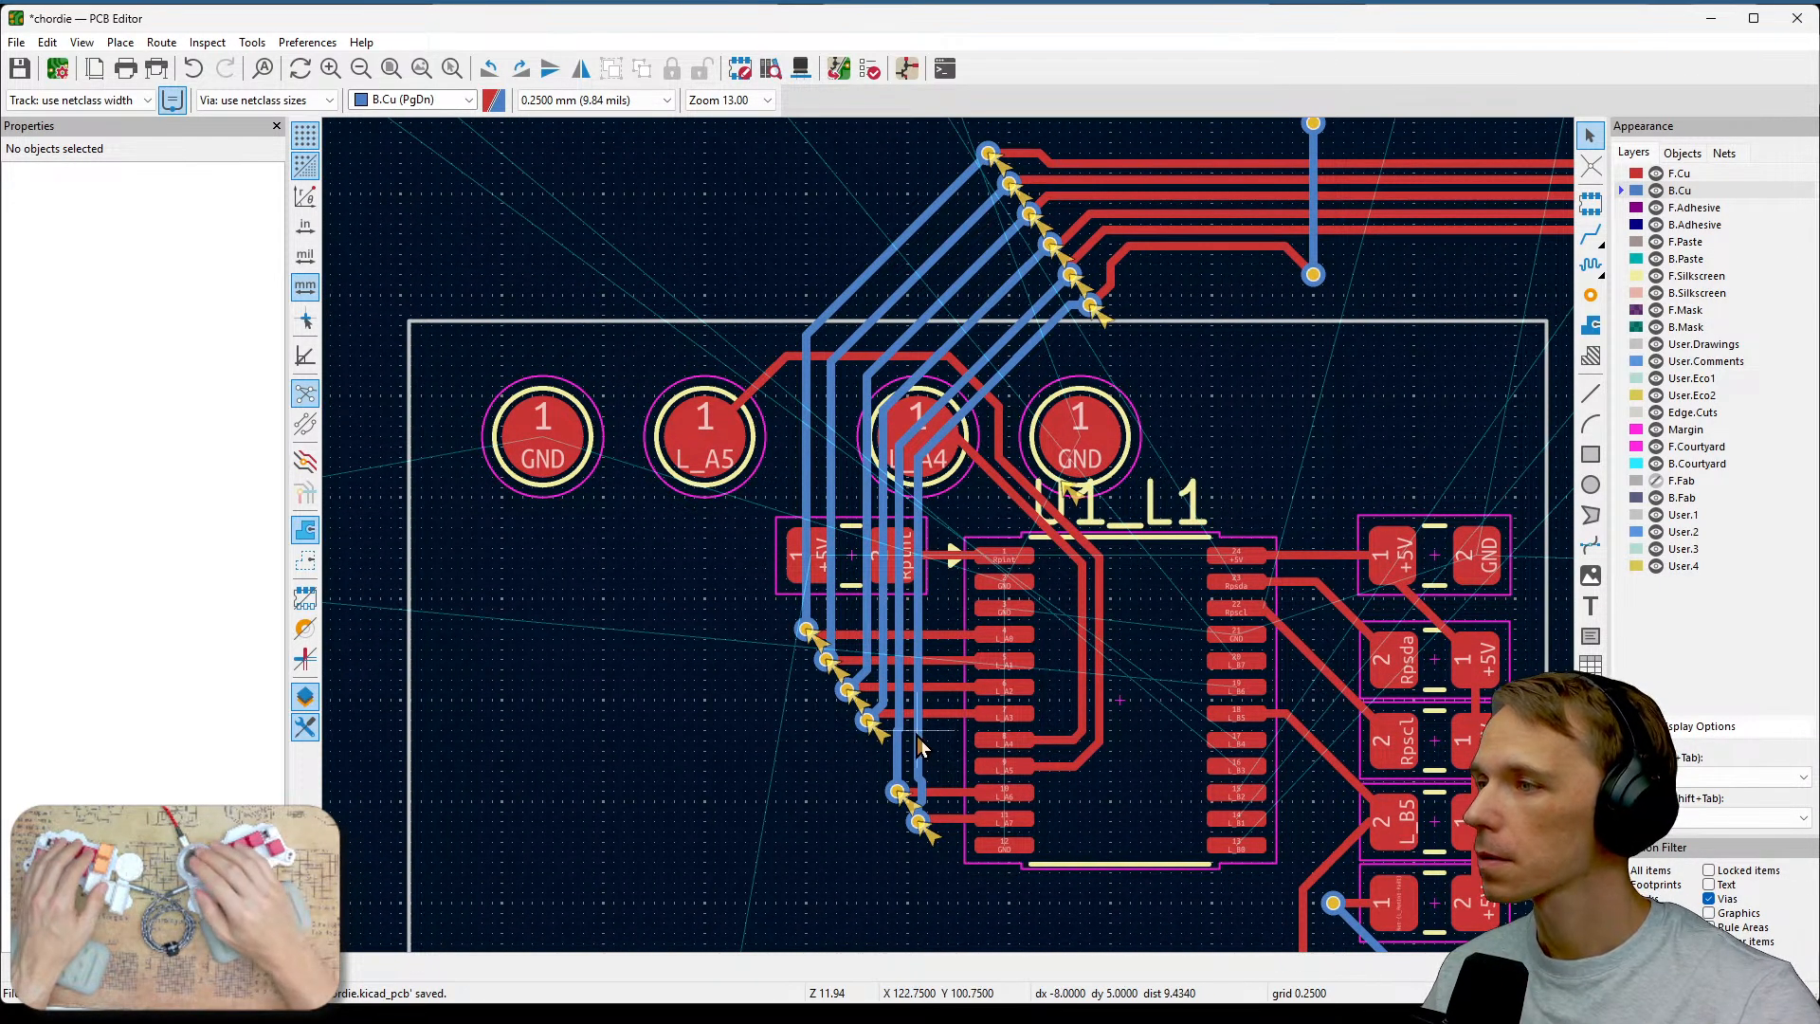
Run the design rules check on the board and close the checker.
{"action": "left_click", "coordinate": [869, 69]}
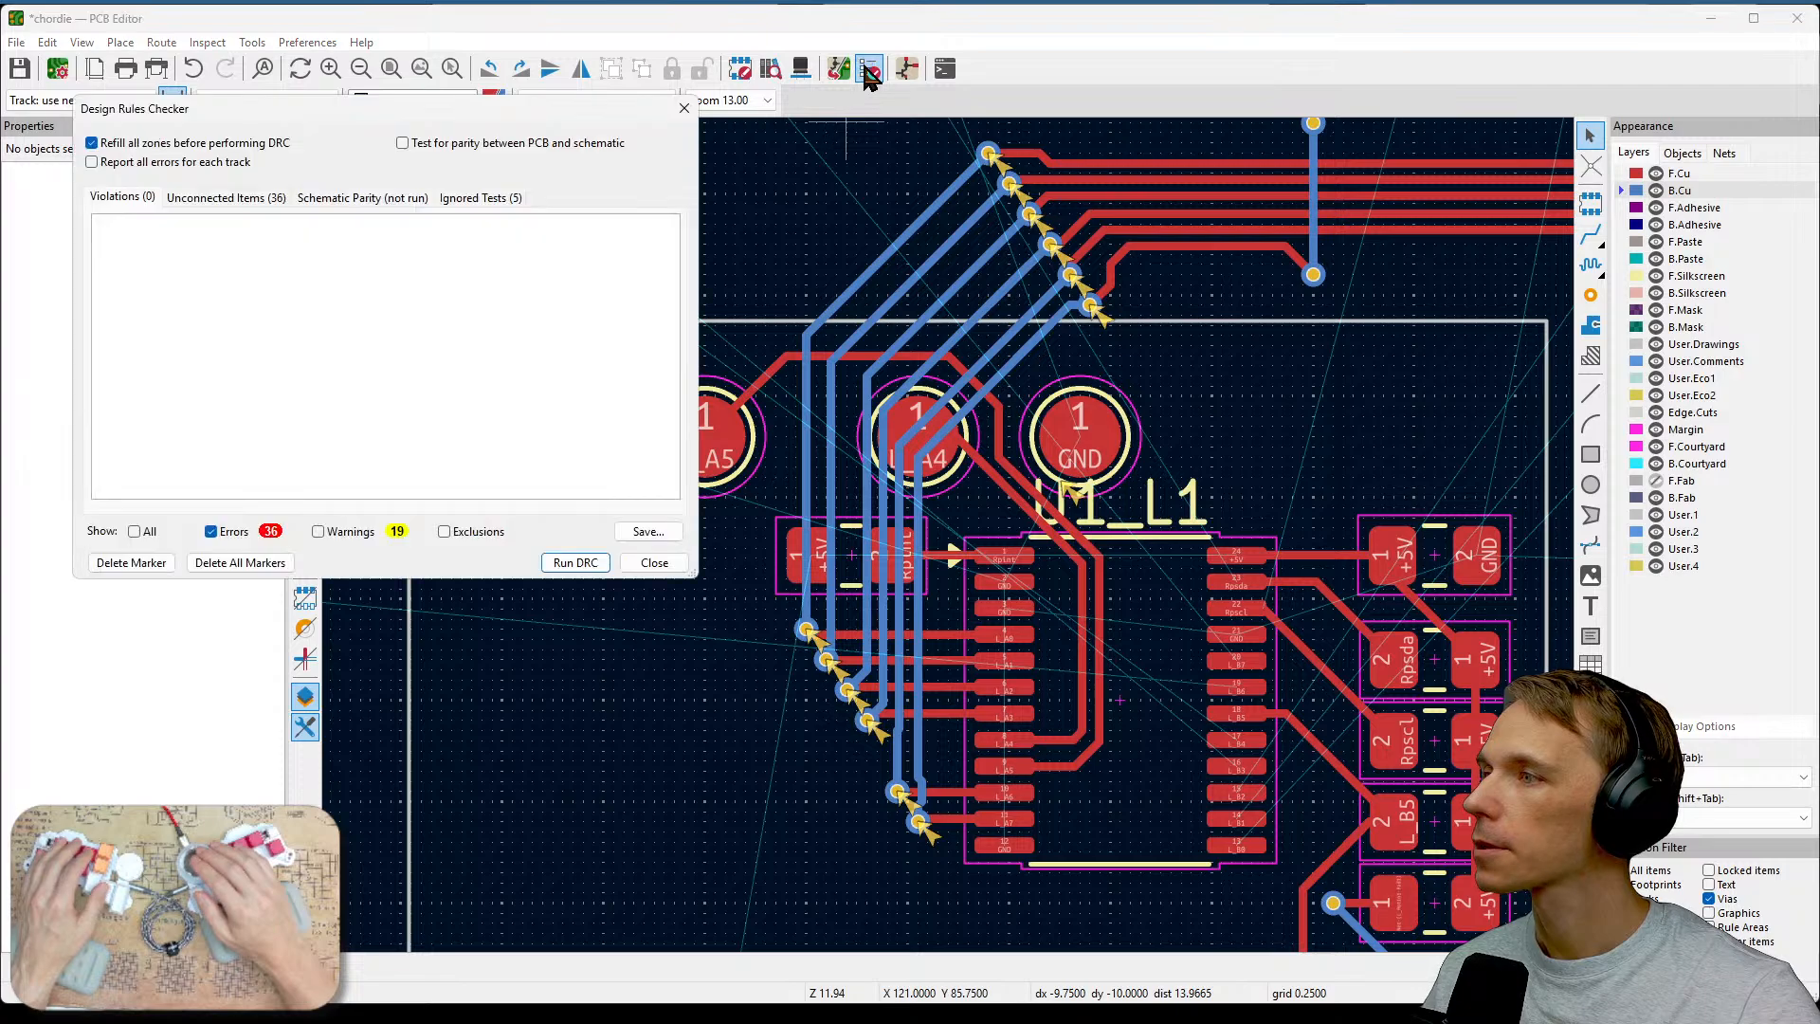
{"action": "left_click", "coordinate": [577, 563]}
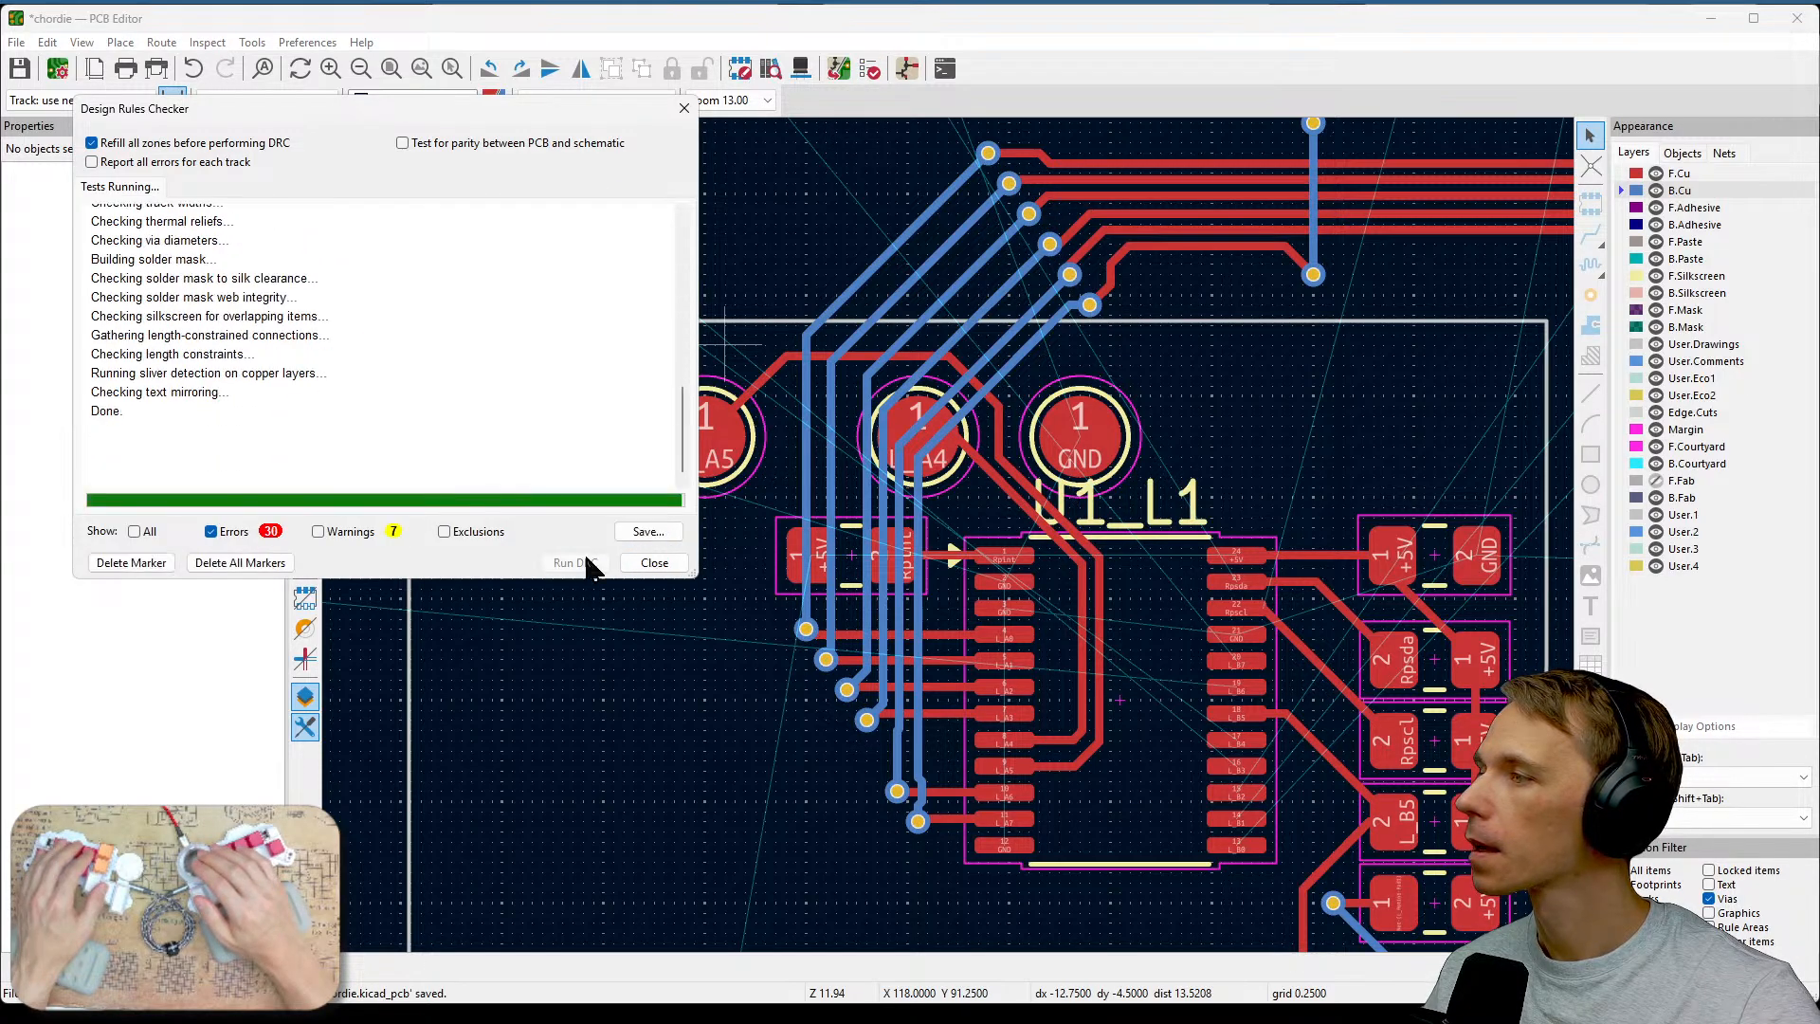
{"action": "left_click", "coordinate": [653, 563]}
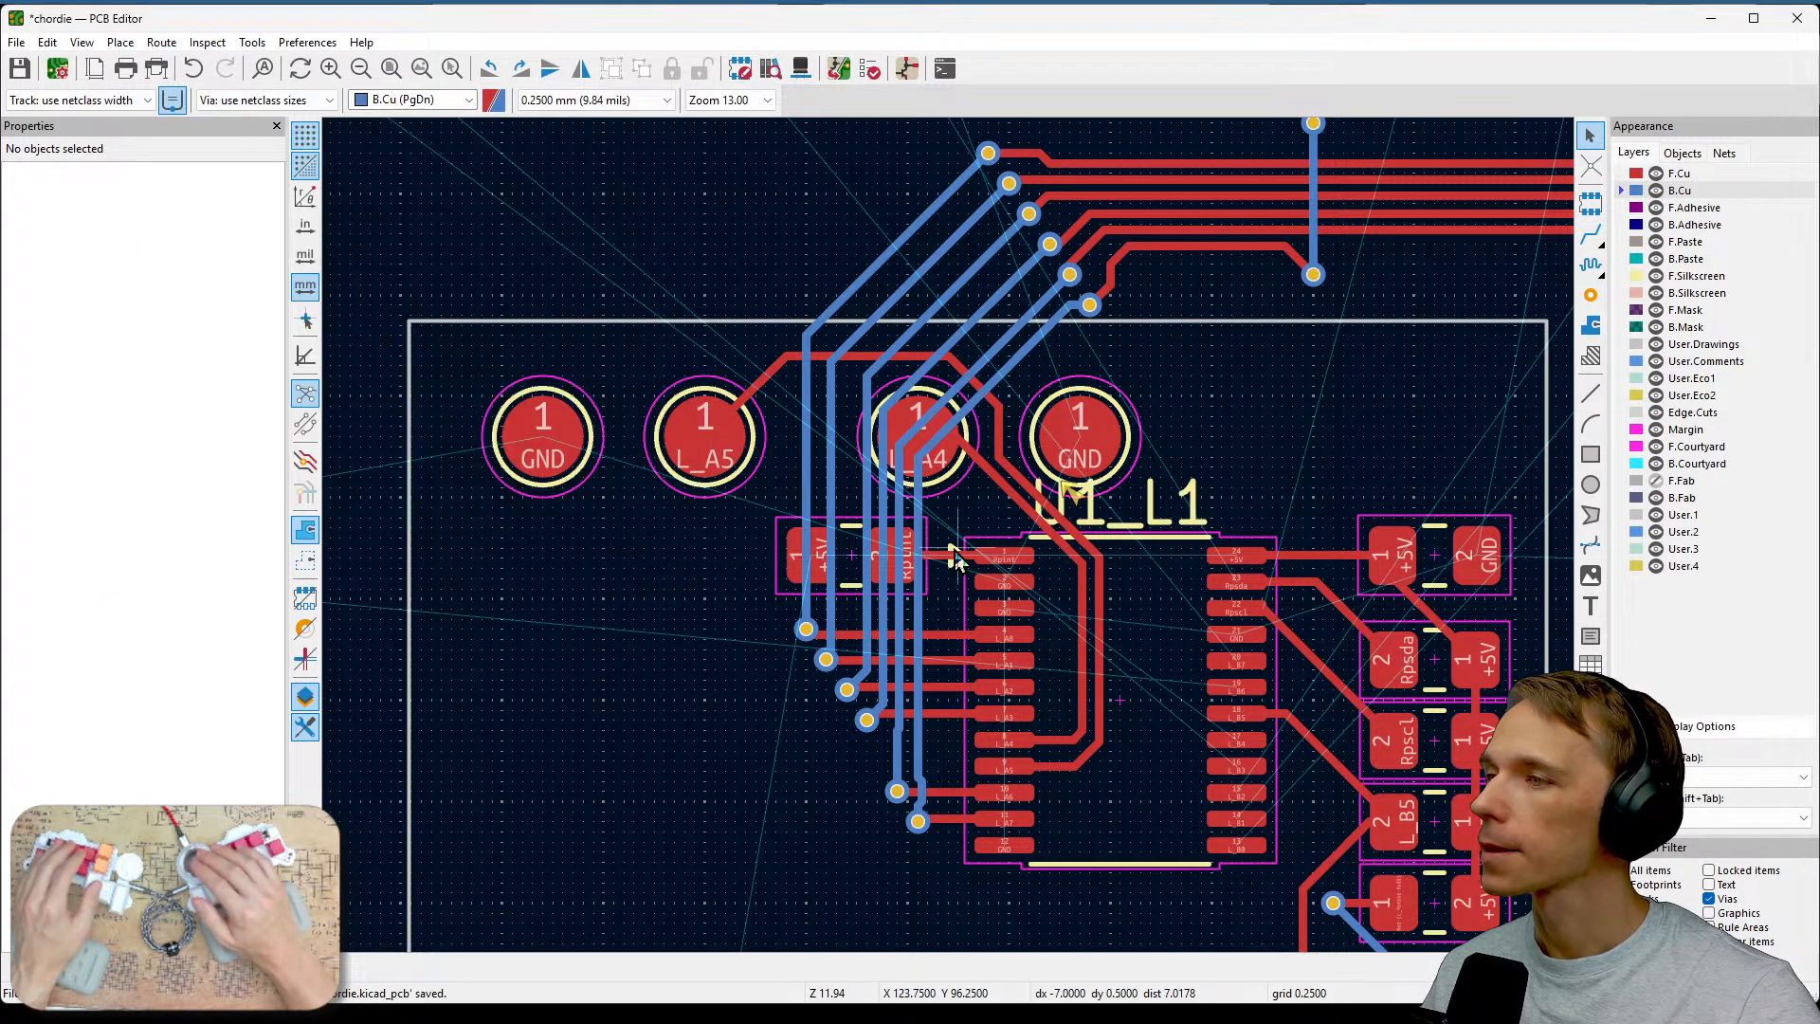
Survey the board layout around U1 and the switch footprints to review the remaining unrouted connections.
{"action": "scroll", "coordinate": [955, 542], "scroll_direction": "down", "scroll_amount": 5}
{"action": "scroll", "coordinate": [950, 540], "scroll_direction": "right", "scroll_amount": 3, "text": "shift"}
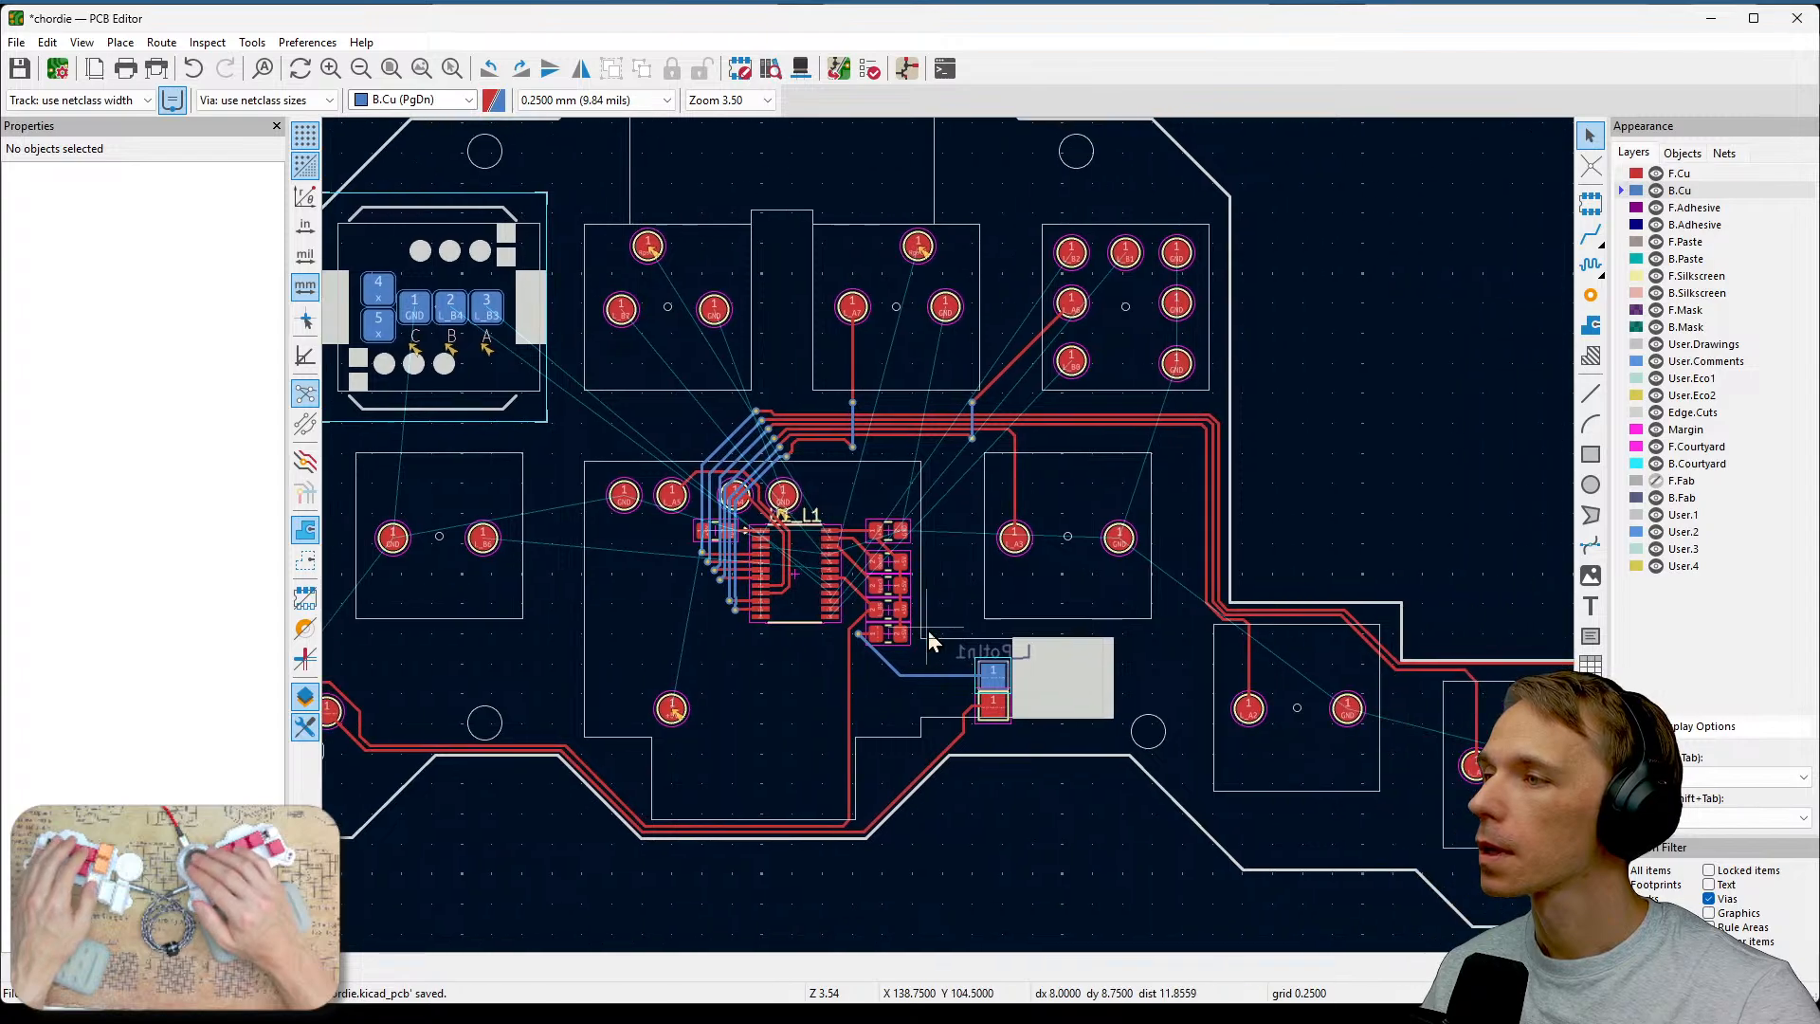
{"action": "middle_click_drag", "start_coordinate": [1193, 750], "coordinate": [1385, 757]}
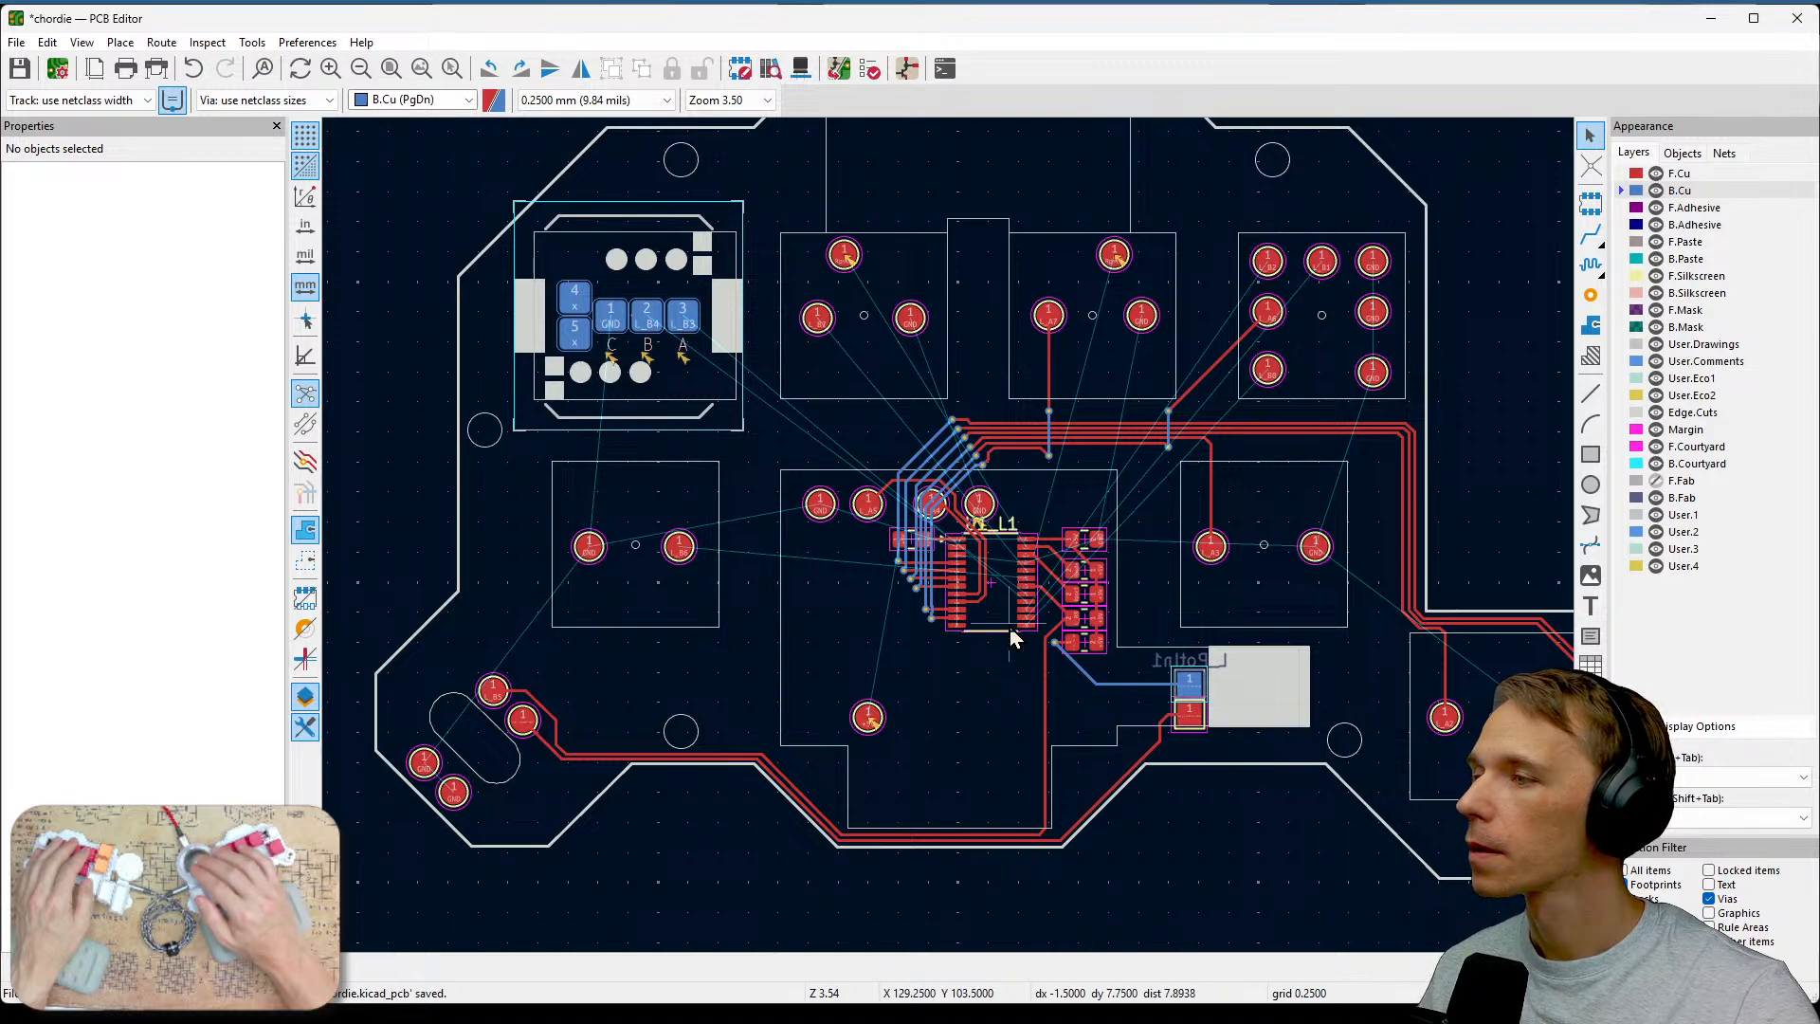
{"action": "middle_click_drag", "start_coordinate": [914, 706], "coordinate": [1107, 765]}
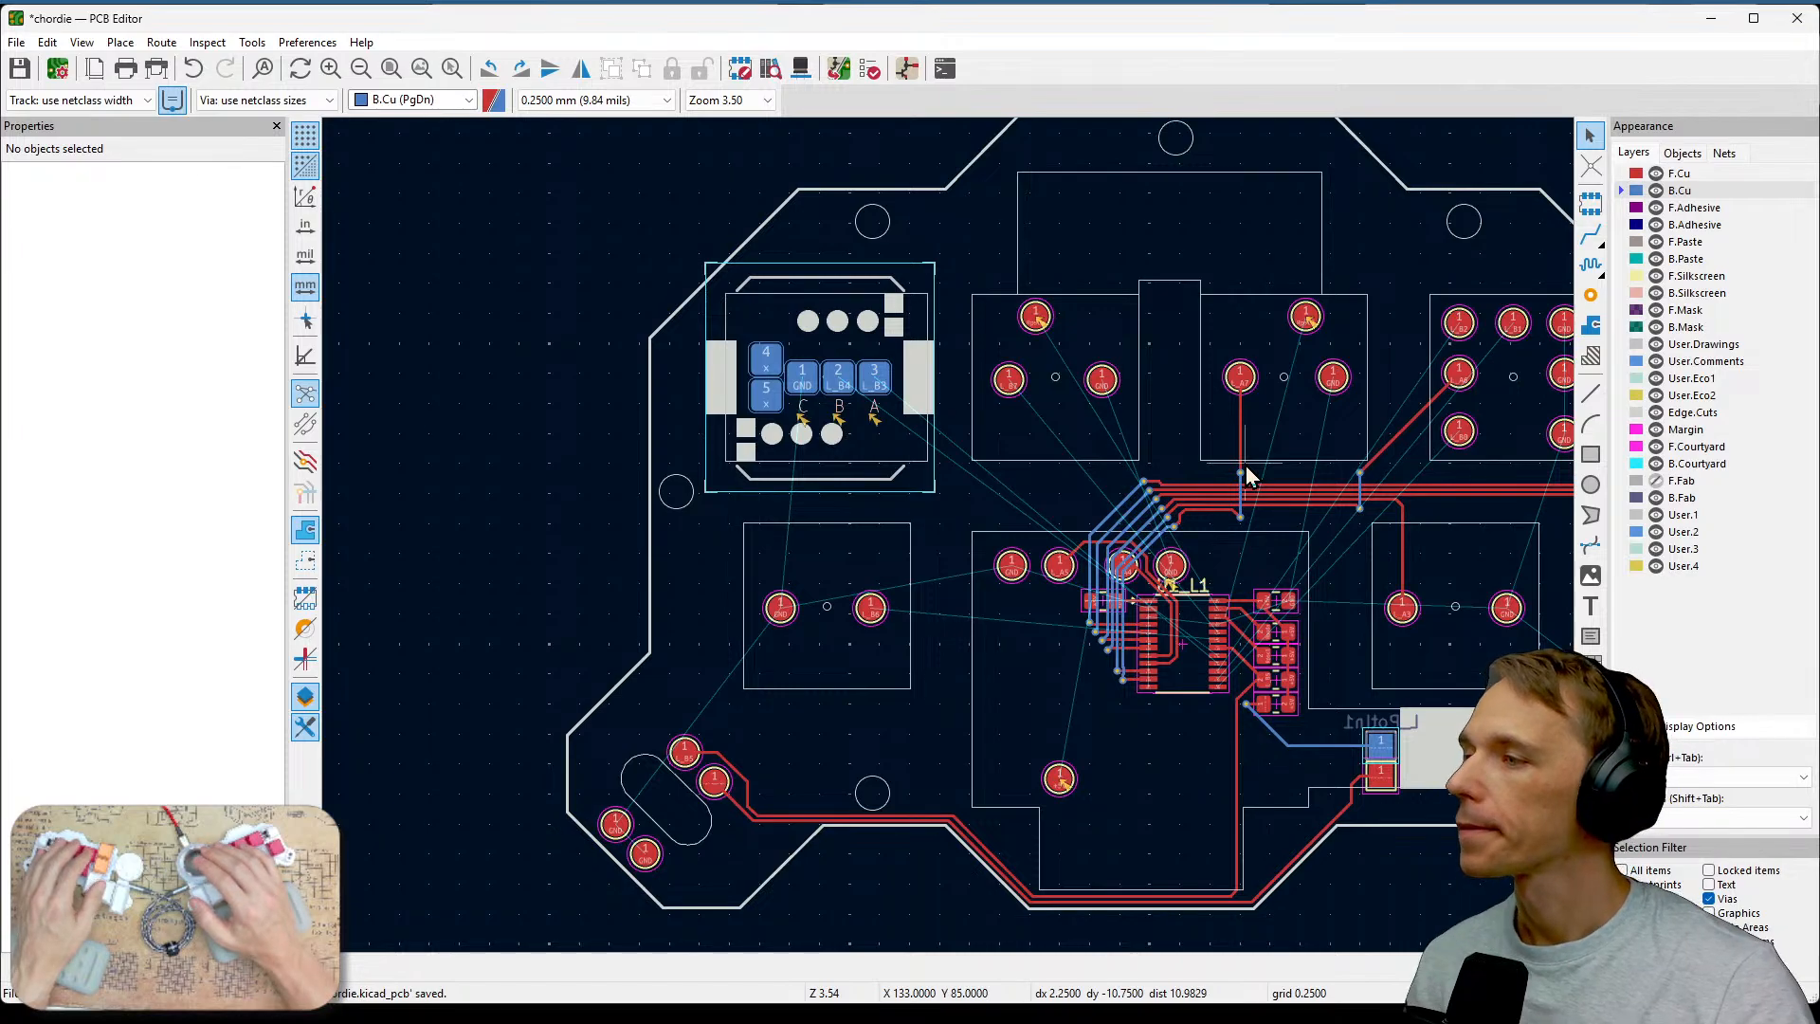
{"action": "scroll", "coordinate": [947, 529], "scroll_direction": "up", "scroll_amount": 2}
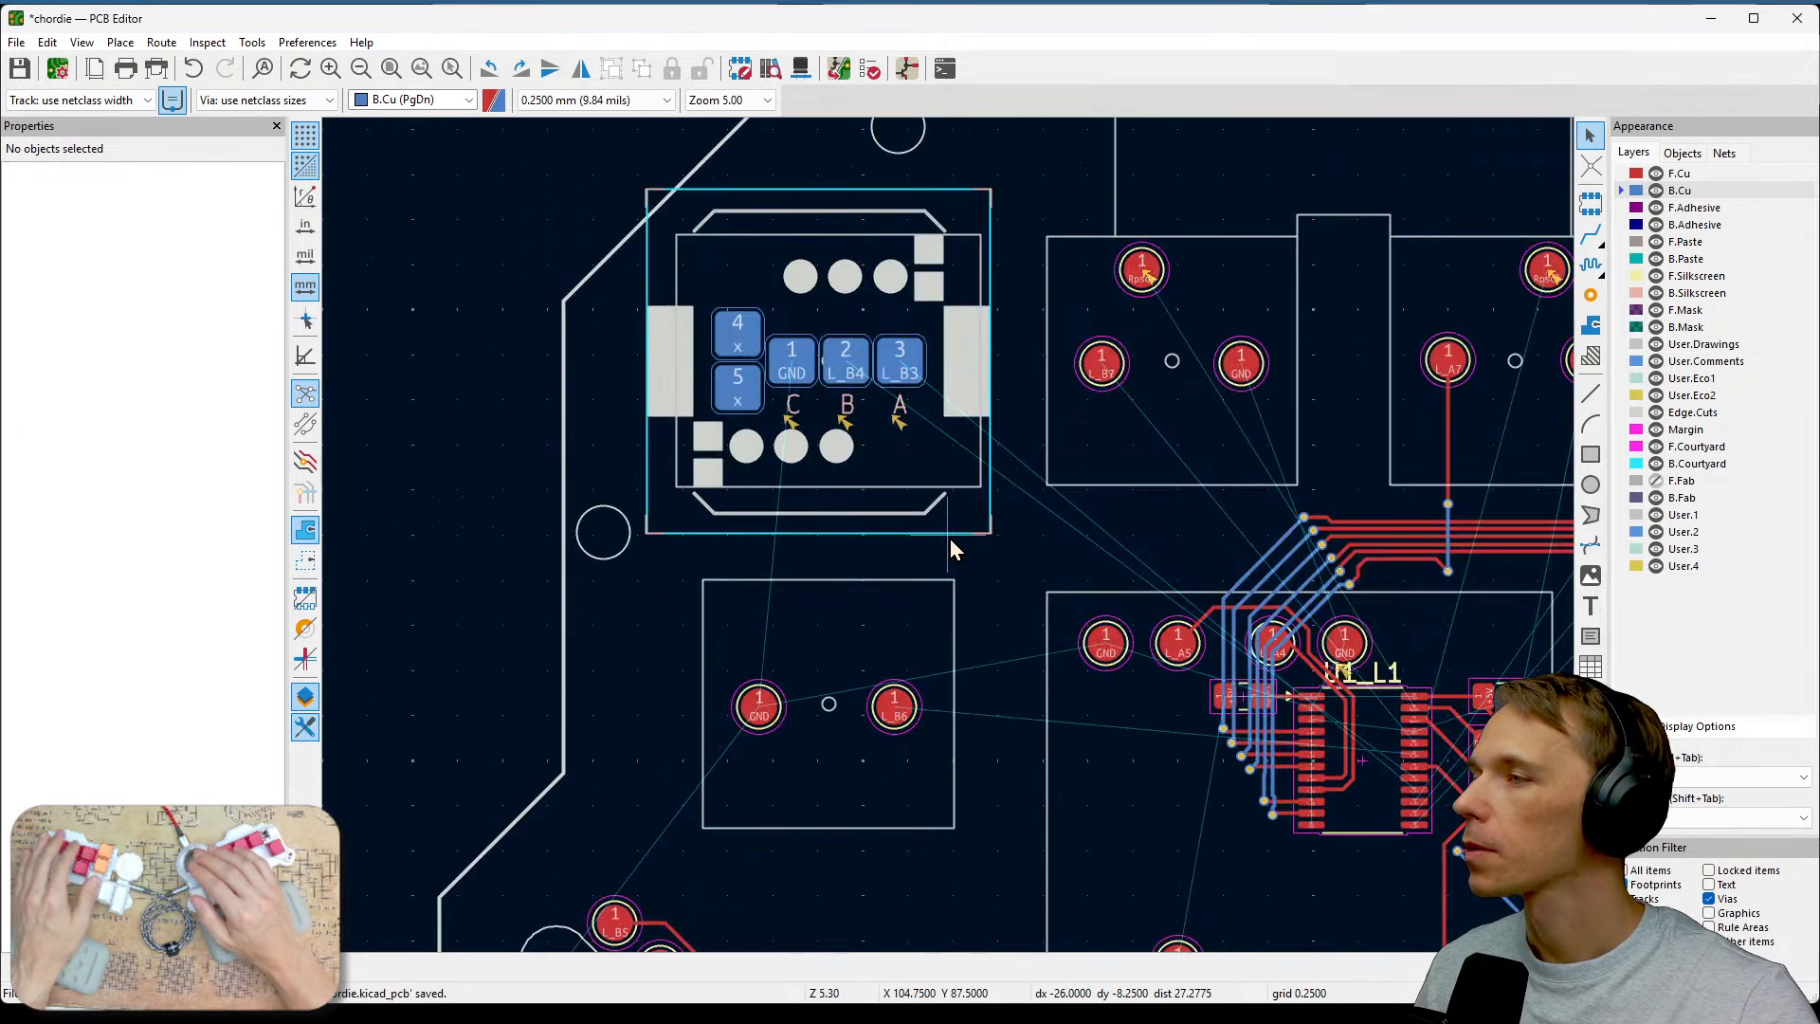
{"action": "middle_click_drag", "start_coordinate": [1105, 589], "coordinate": [984, 503]}
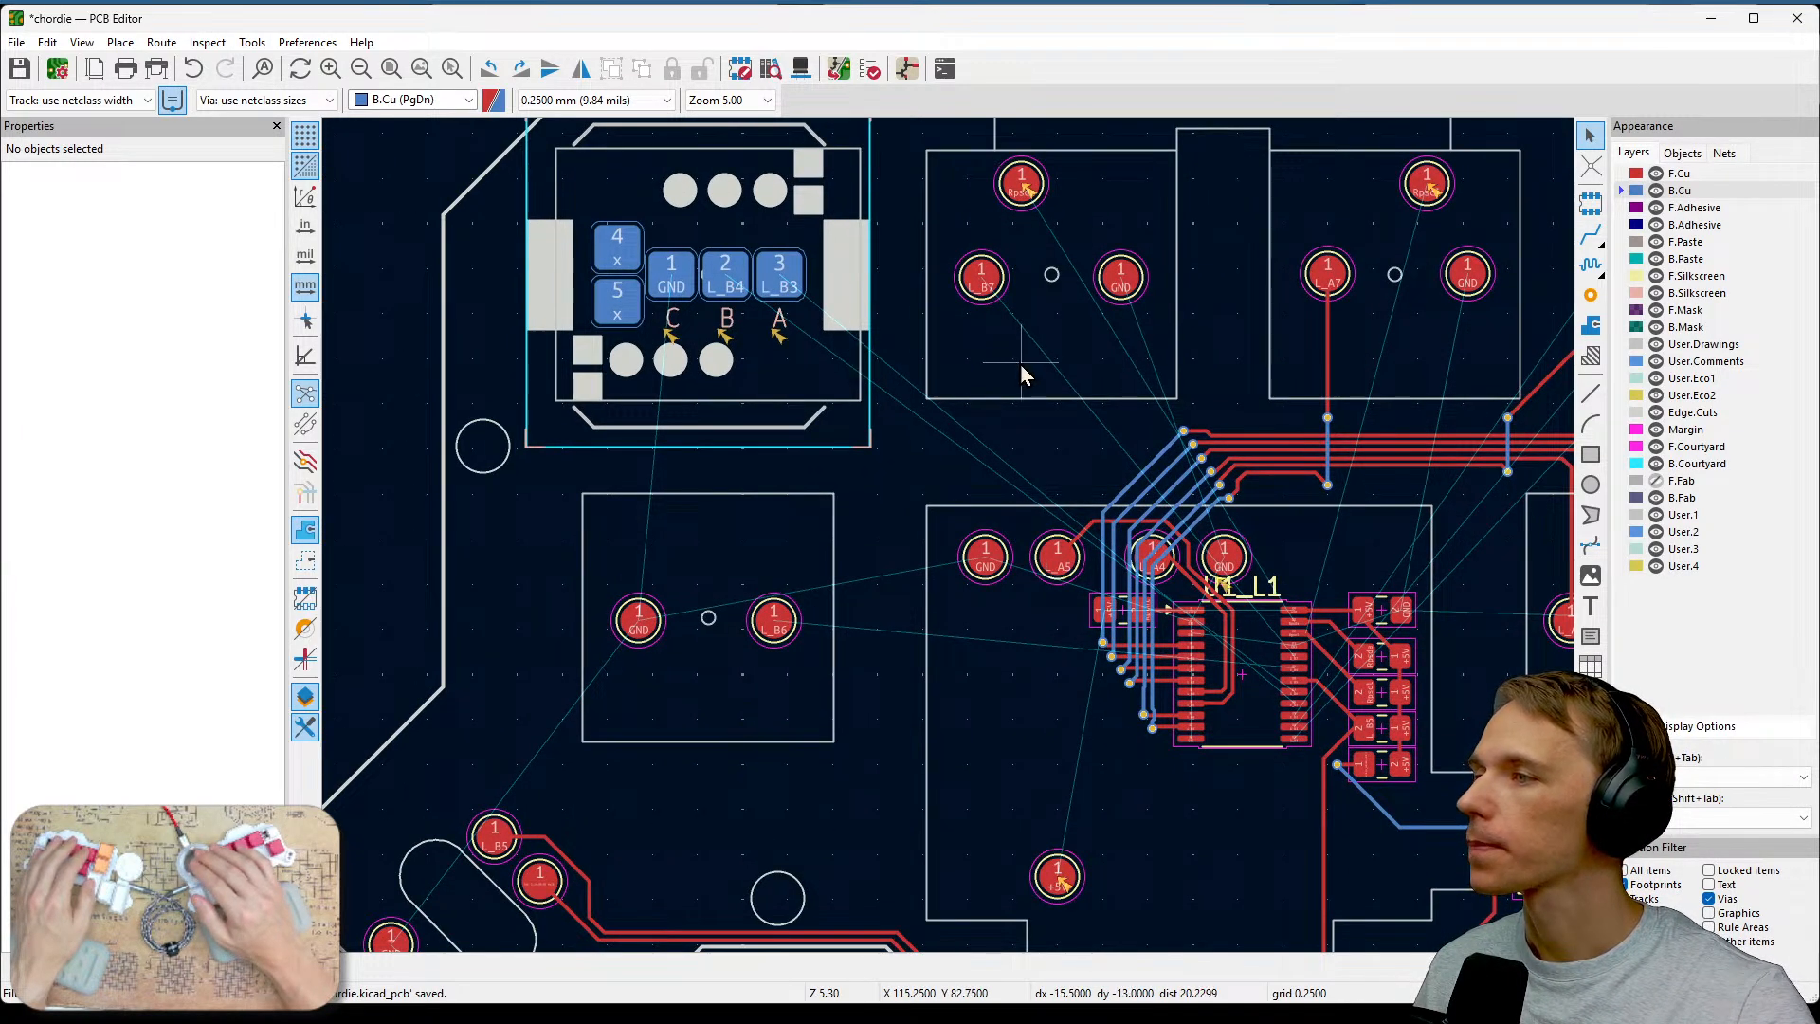
{"action": "middle_click_drag", "start_coordinate": [987, 394], "coordinate": [810, 508]}
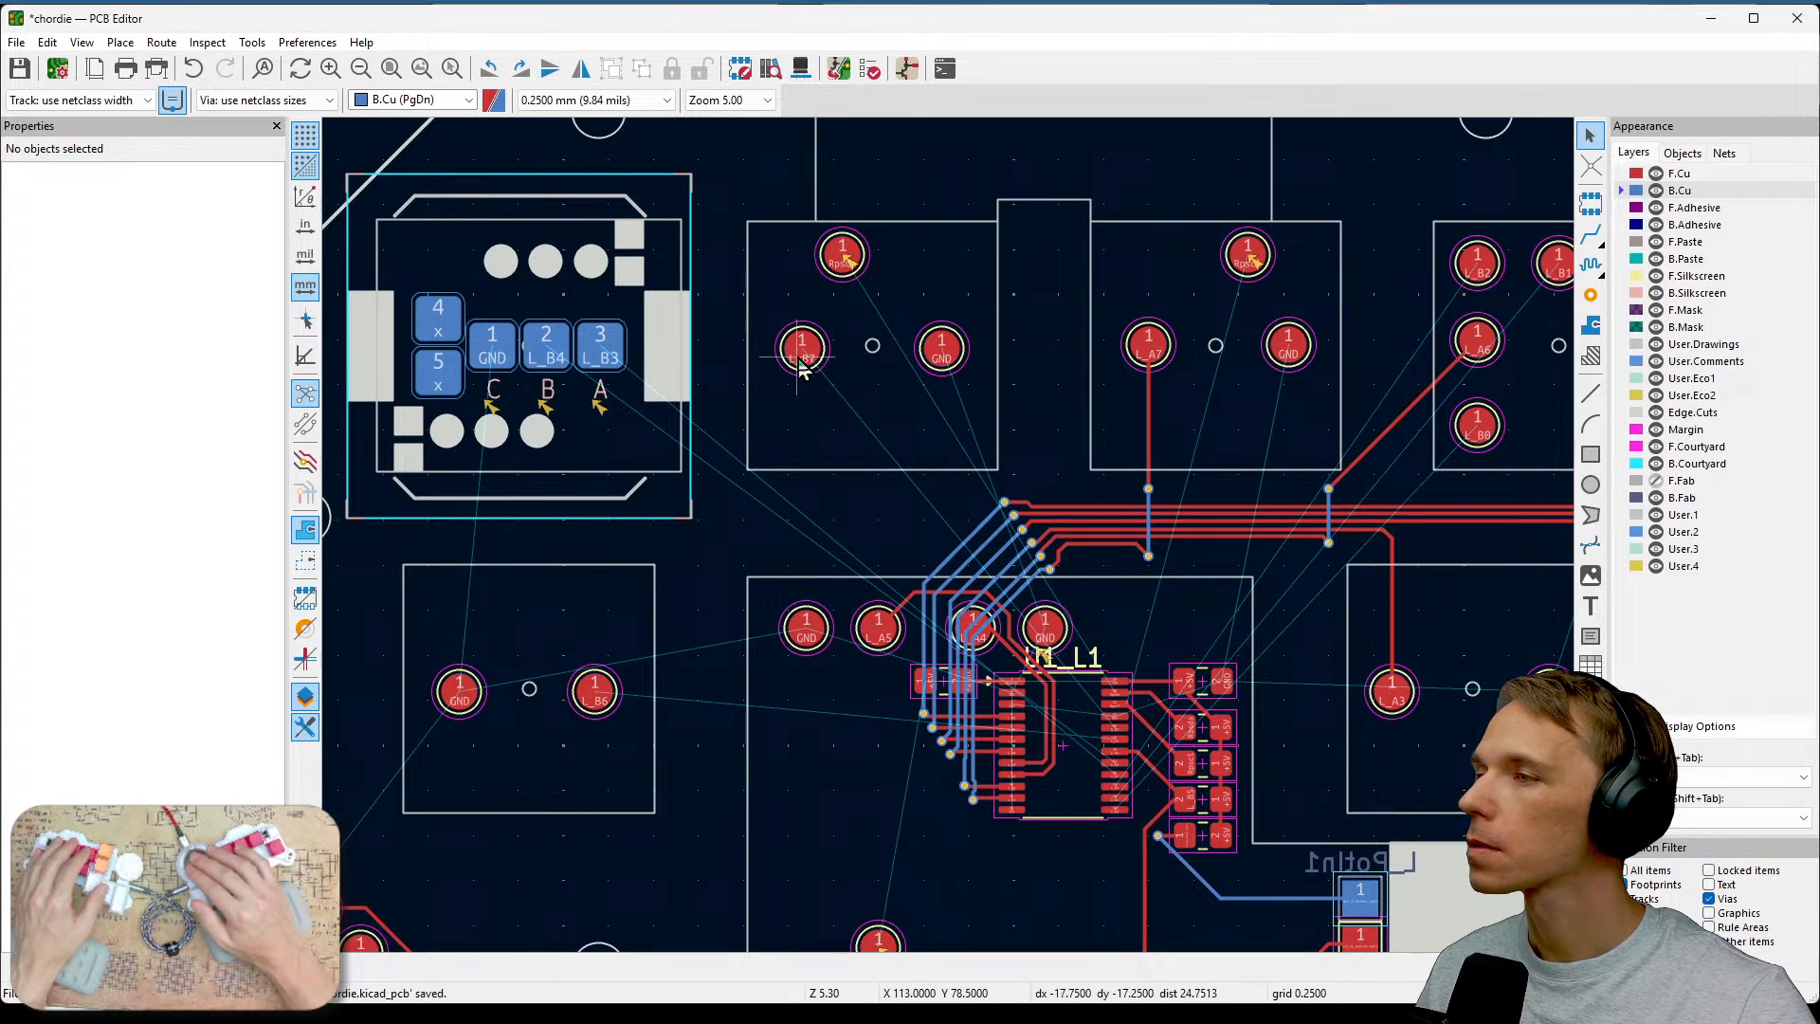
{"action": "middle_click_drag", "start_coordinate": [984, 521], "coordinate": [1162, 373]}
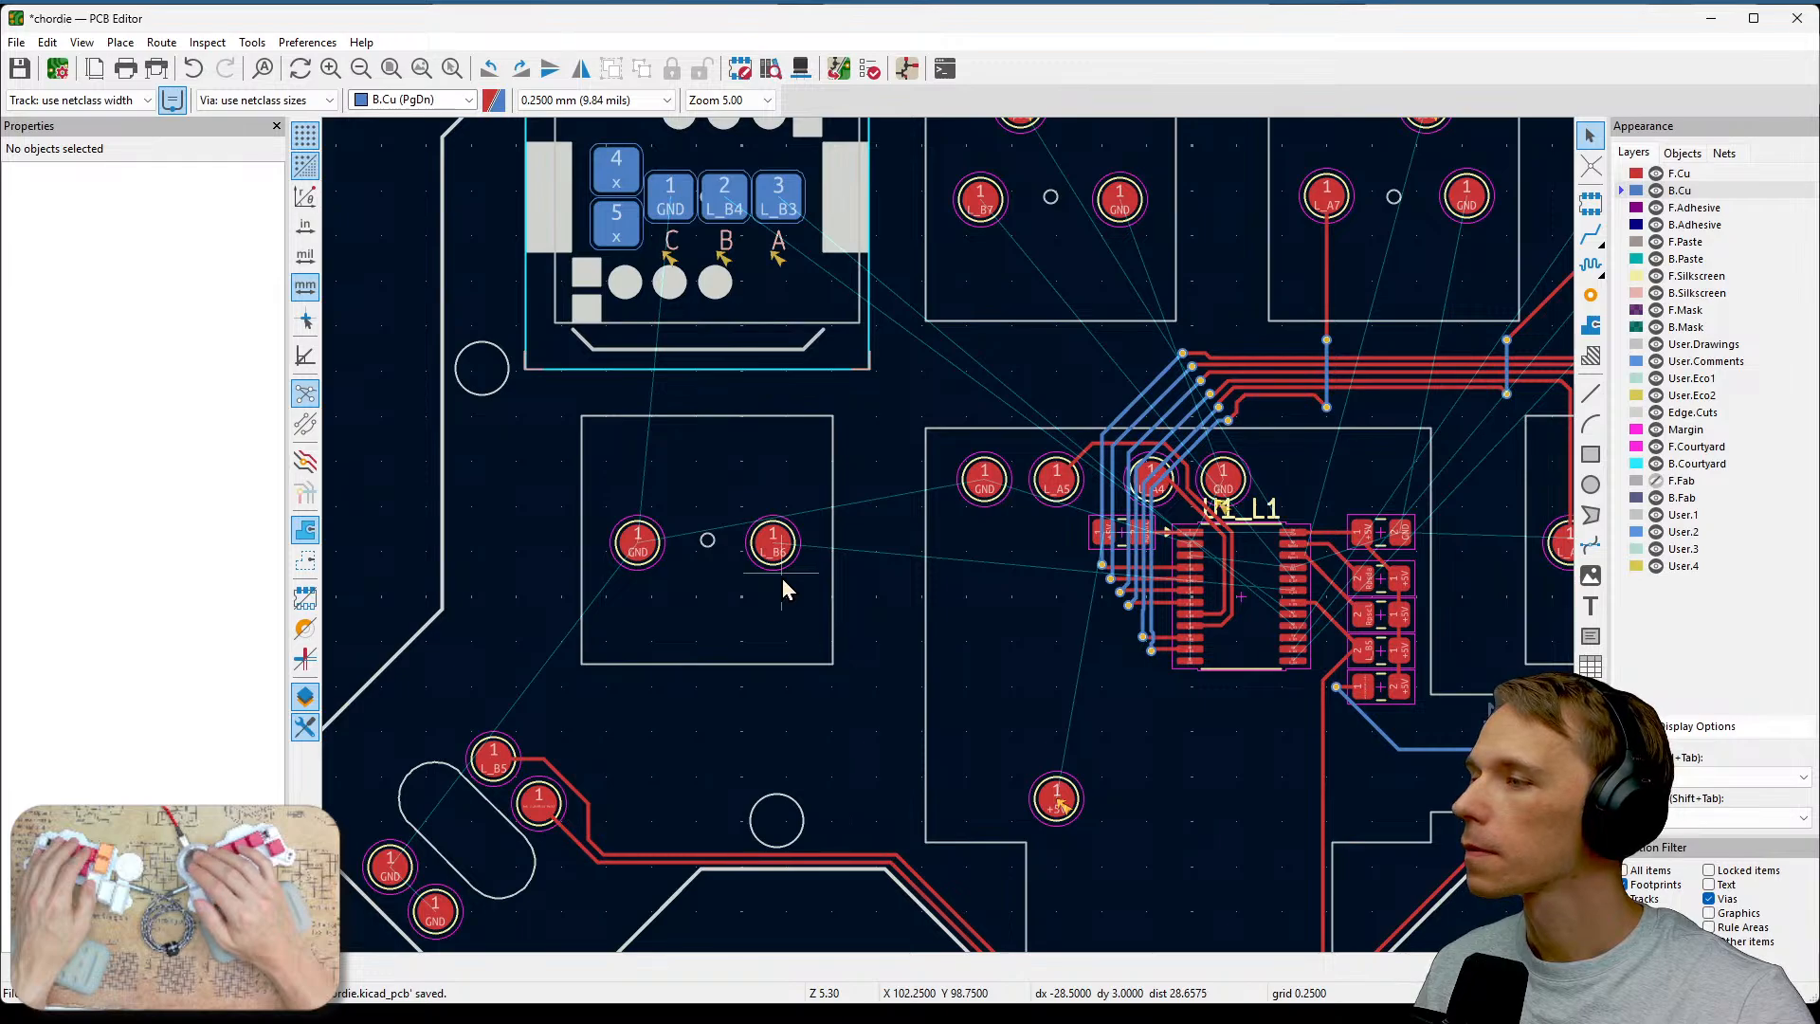
{"action": "middle_click_drag", "start_coordinate": [782, 579], "coordinate": [597, 727]}
{"action": "scroll", "coordinate": [1006, 743], "scroll_direction": "up", "scroll_amount": 5}
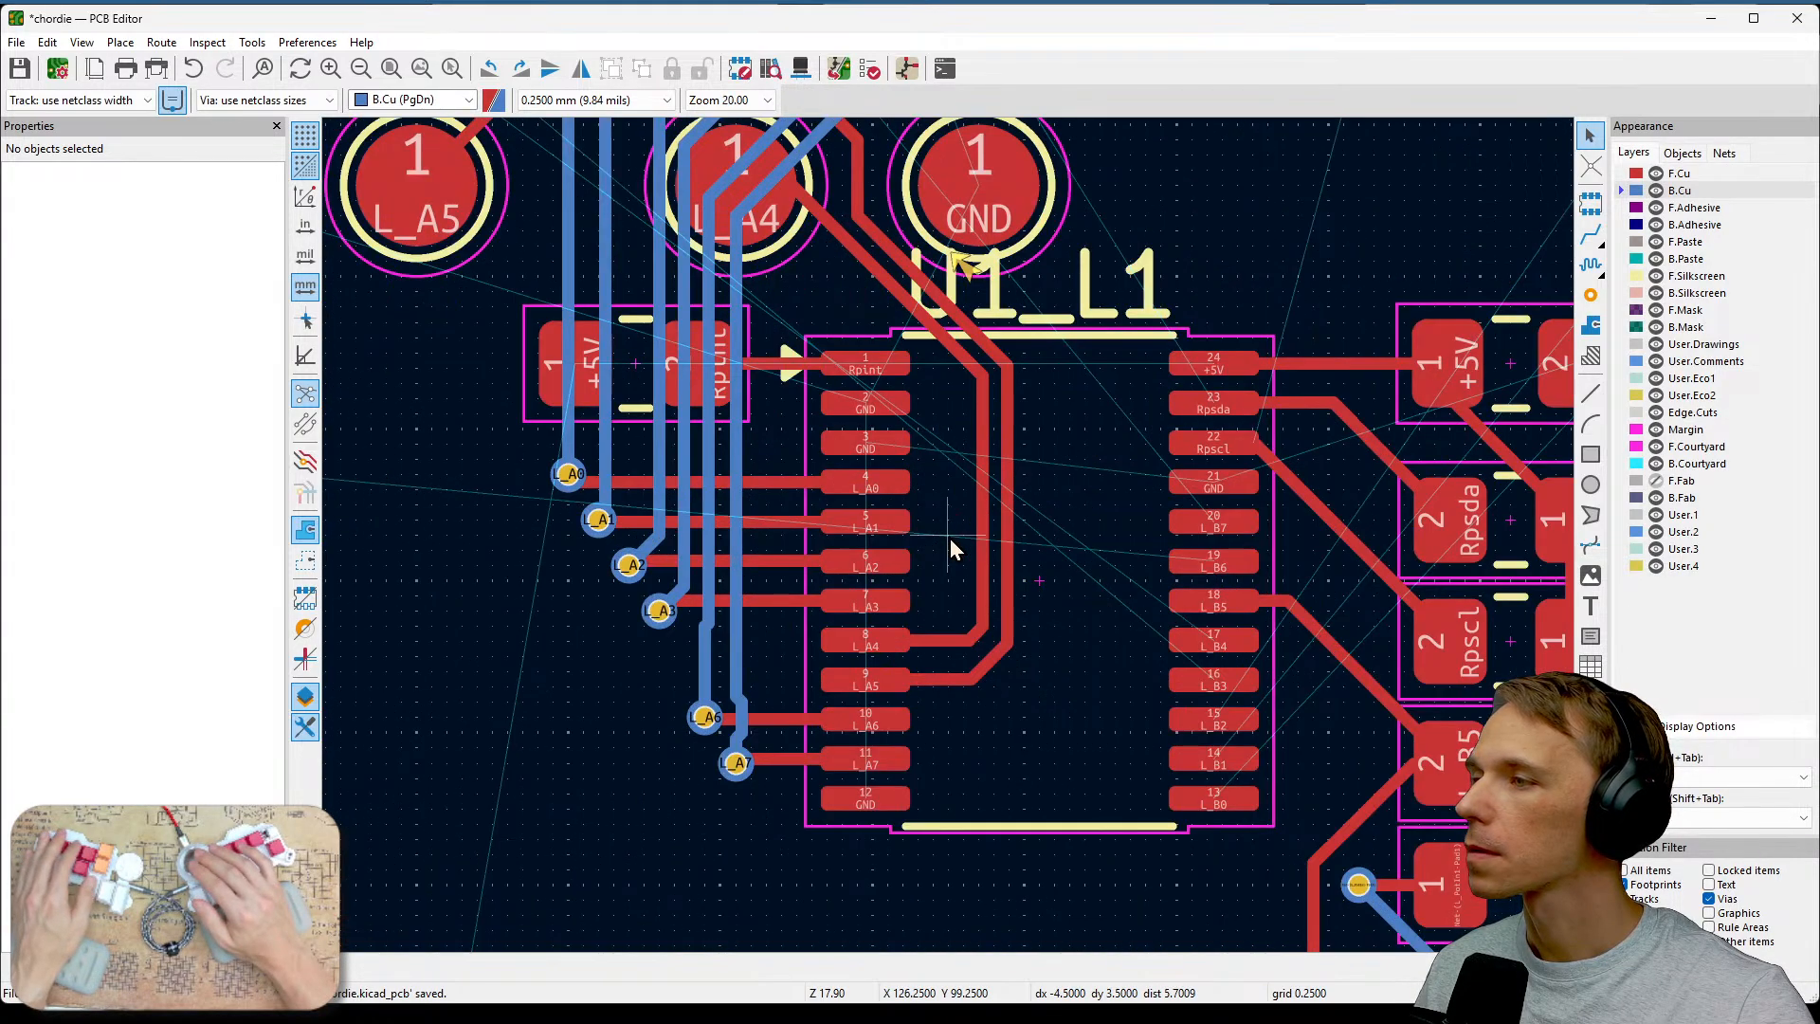
{"action": "middle_click_drag", "start_coordinate": [950, 538], "coordinate": [1075, 431]}
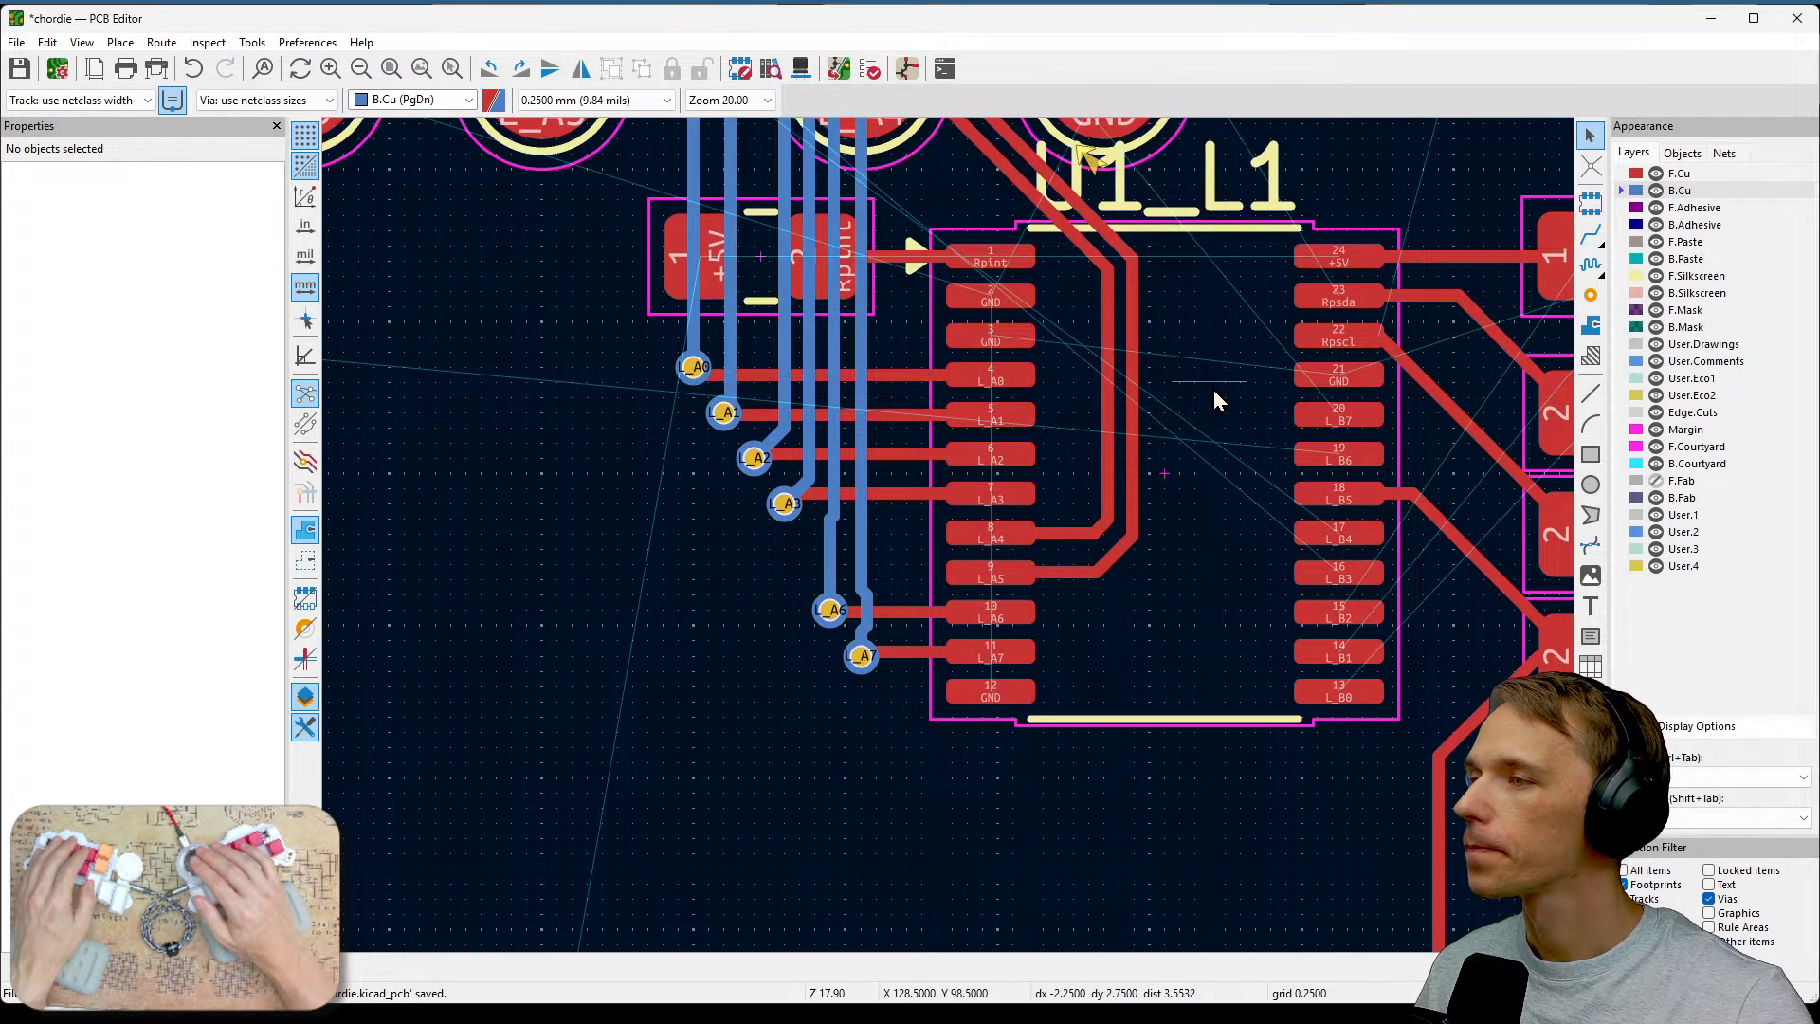
{"action": "middle_click_drag", "start_coordinate": [1214, 389], "coordinate": [1240, 516]}
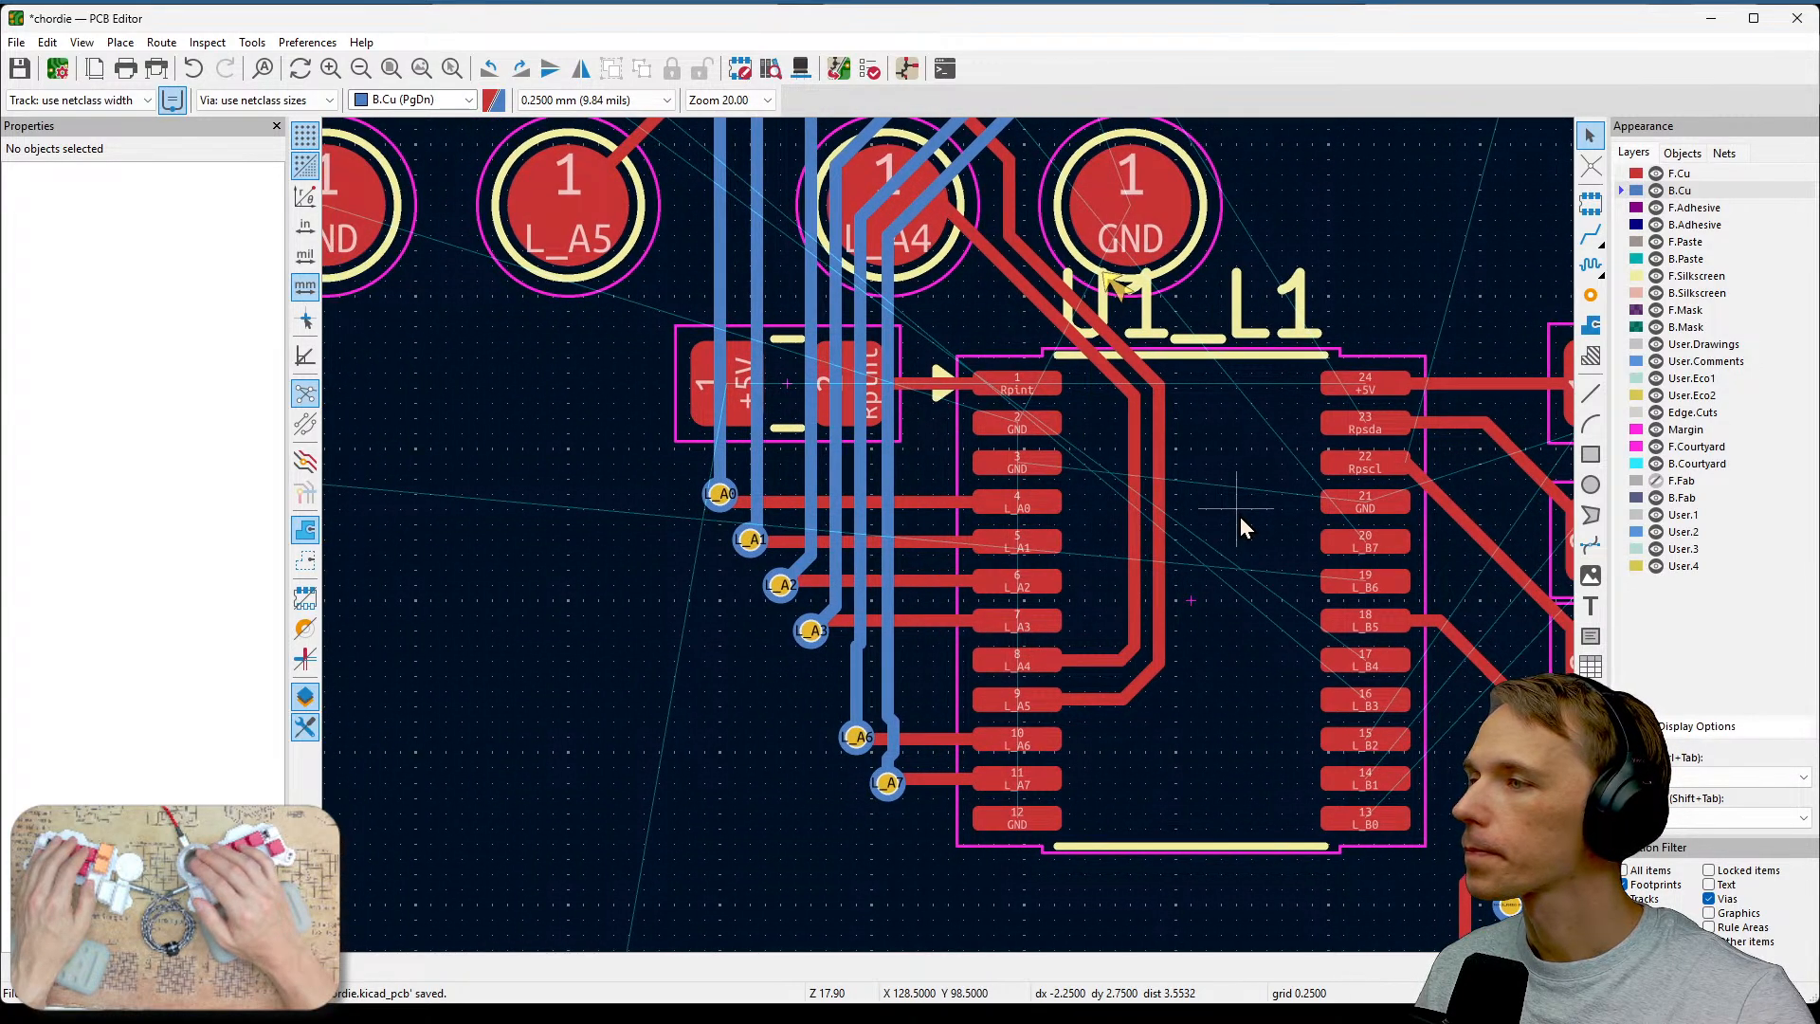
{"action": "scroll", "coordinate": [1239, 516], "scroll_direction": "down", "scroll_amount": 2}
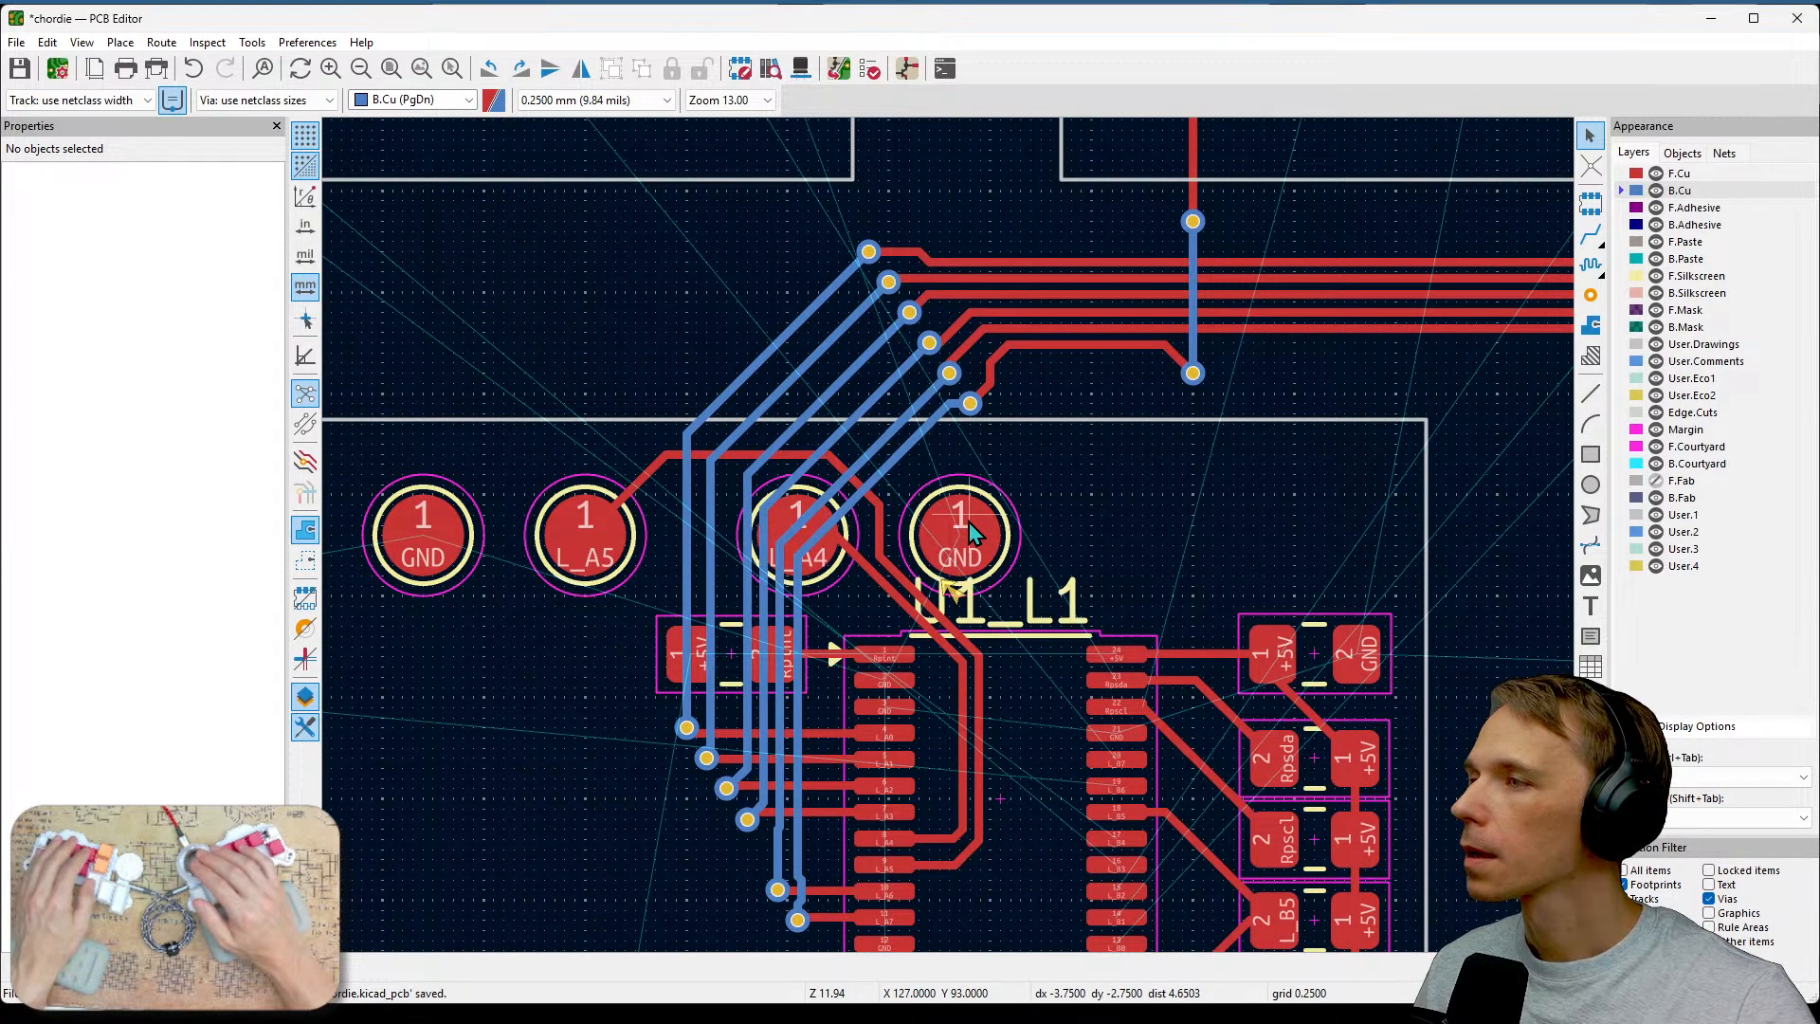
{"action": "scroll", "coordinate": [1102, 441], "scroll_direction": "down", "scroll_amount": 2}
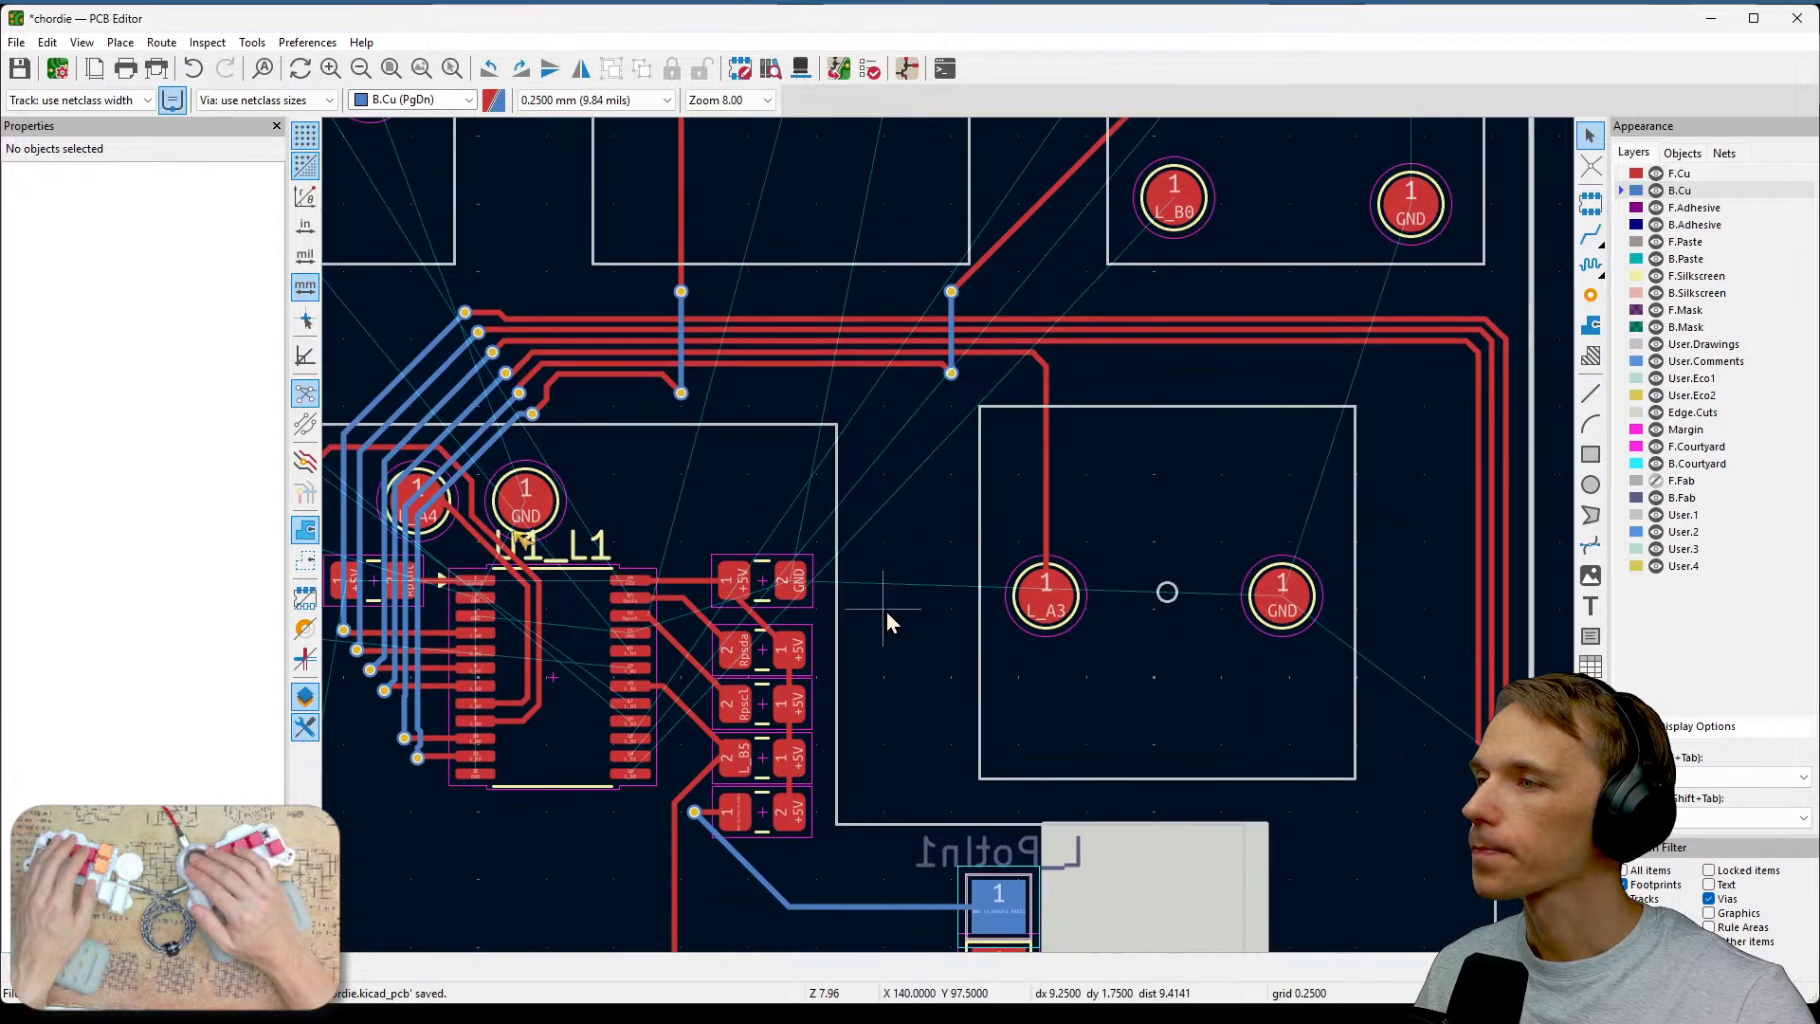
{"action": "scroll", "coordinate": [888, 621], "scroll_direction": "down", "scroll_amount": 2}
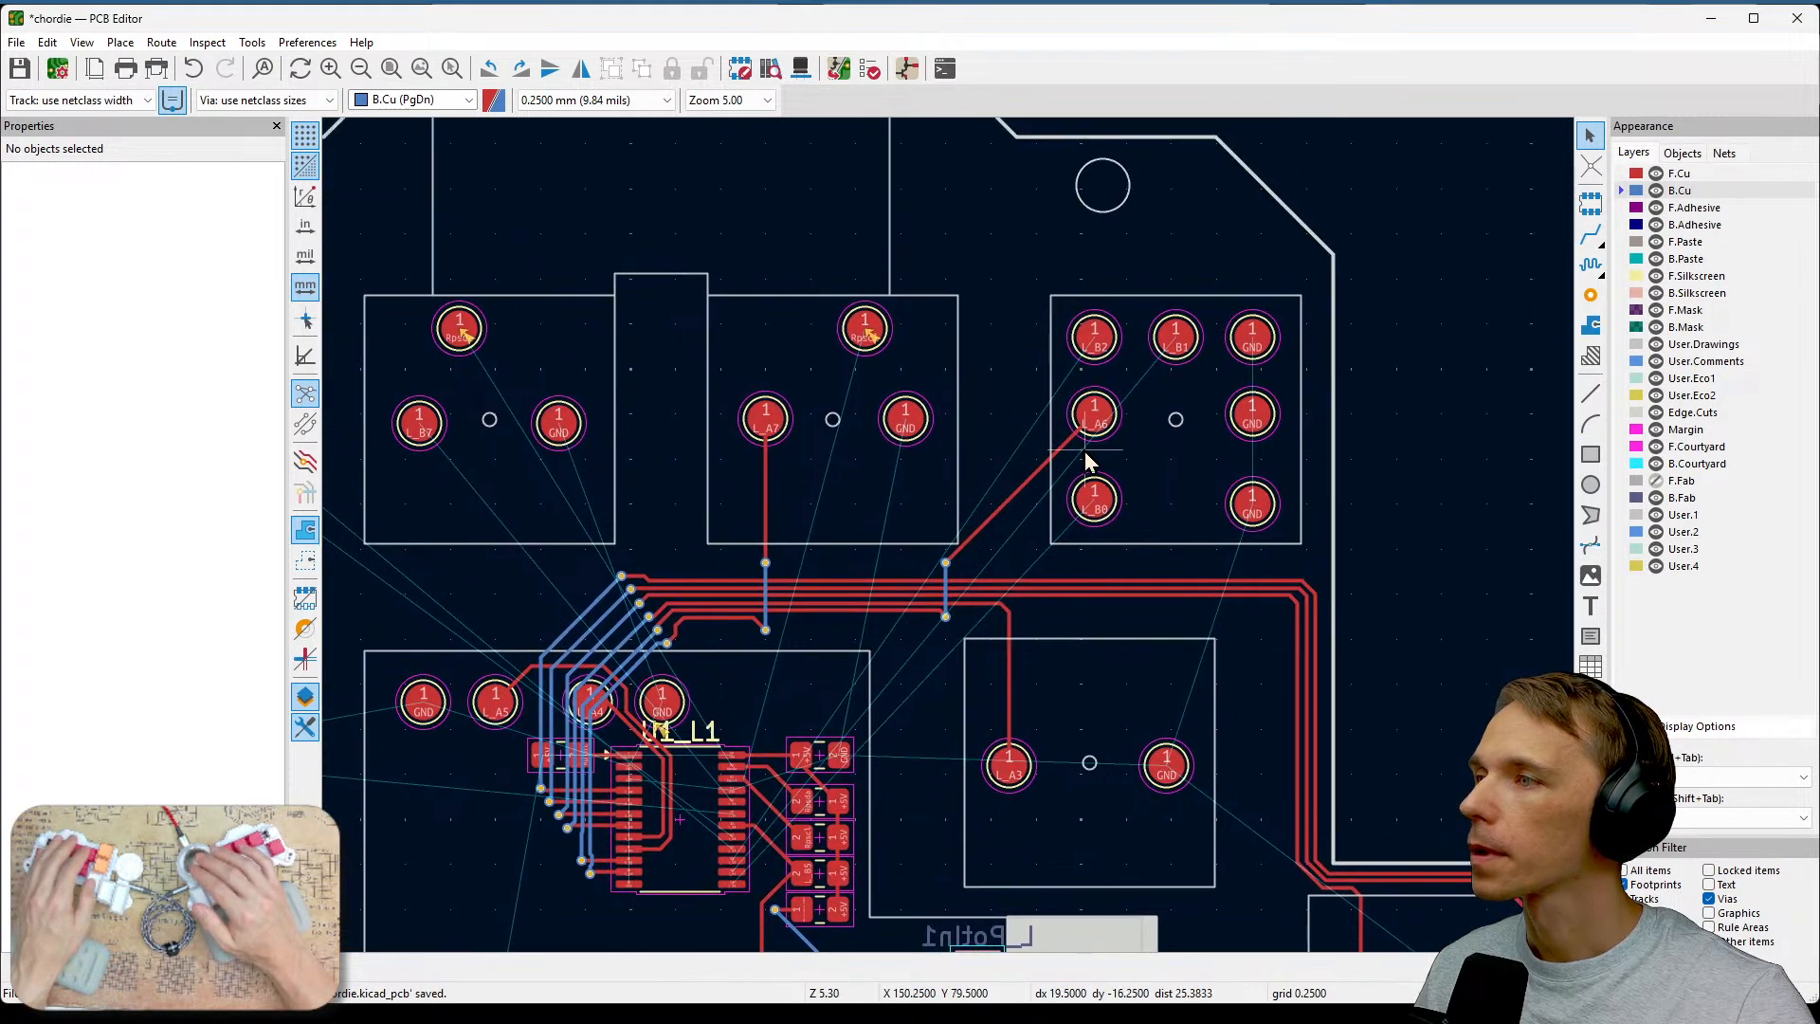
{"action": "scroll", "coordinate": [1088, 461], "scroll_direction": "up", "scroll_amount": 2}
{"action": "middle_click_drag", "start_coordinate": [834, 650], "coordinate": [1048, 560]}
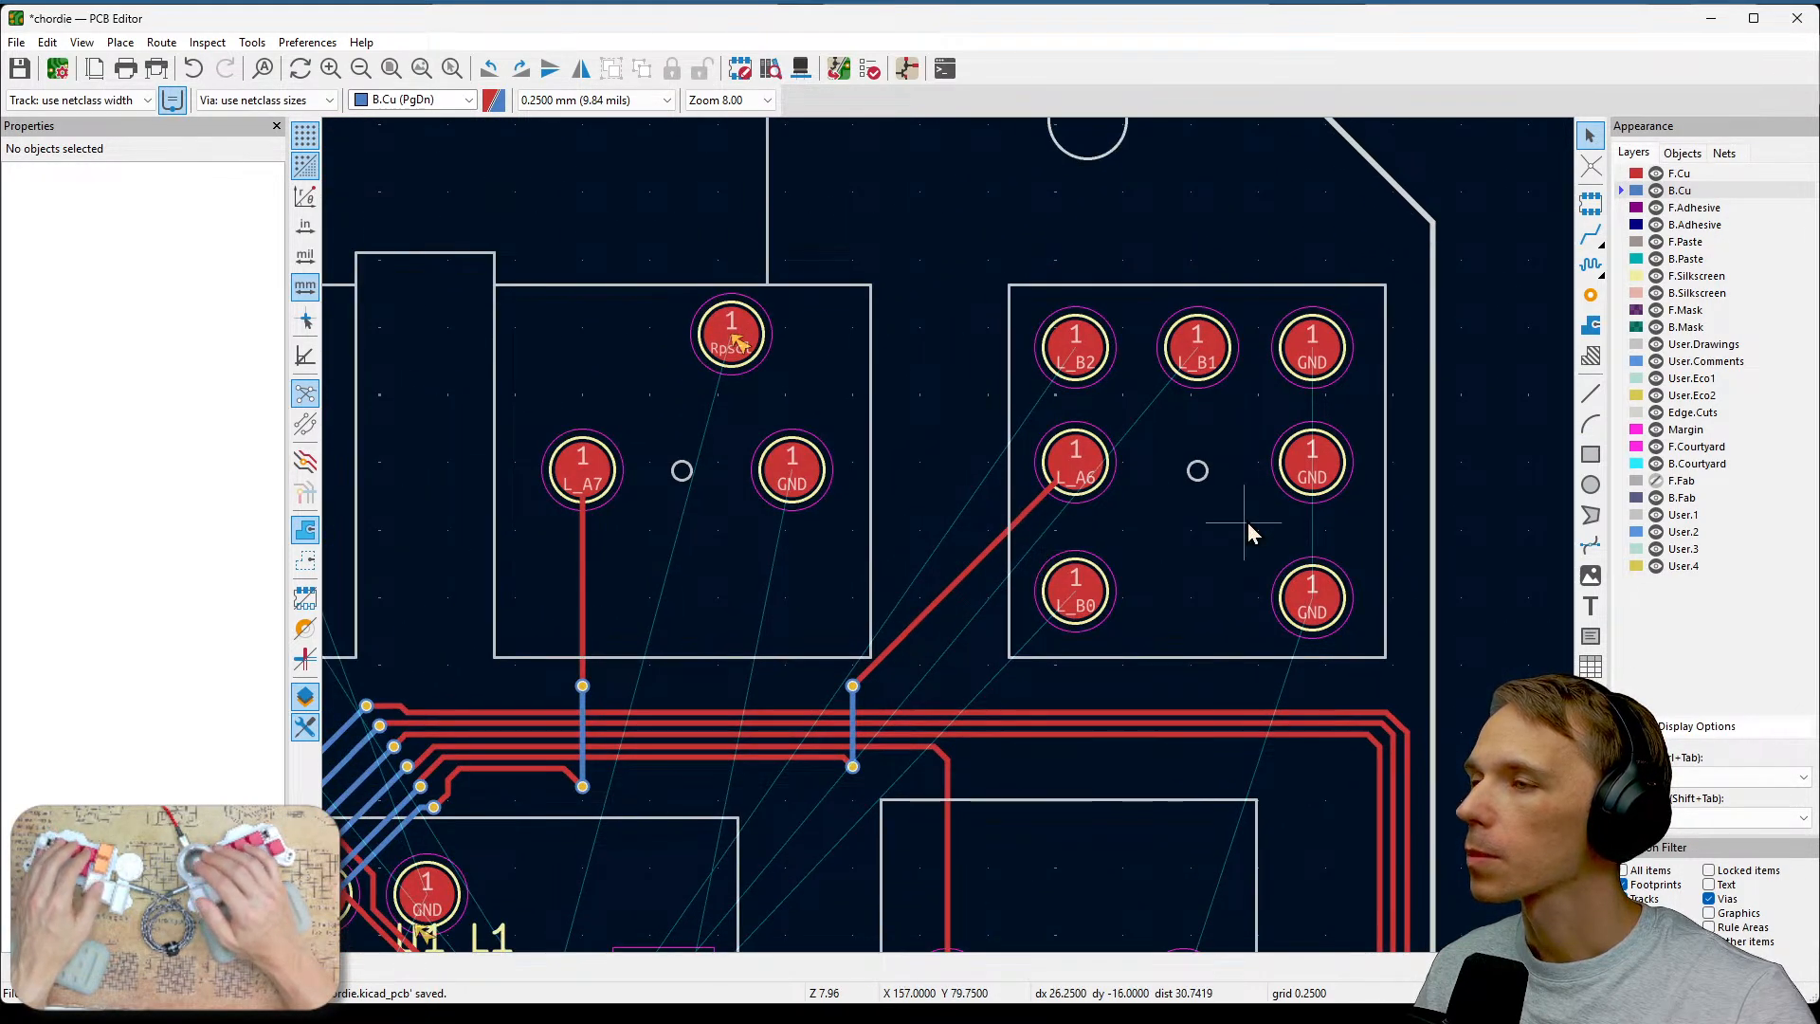
{"action": "middle_click_drag", "start_coordinate": [1244, 572], "coordinate": [1320, 554]}
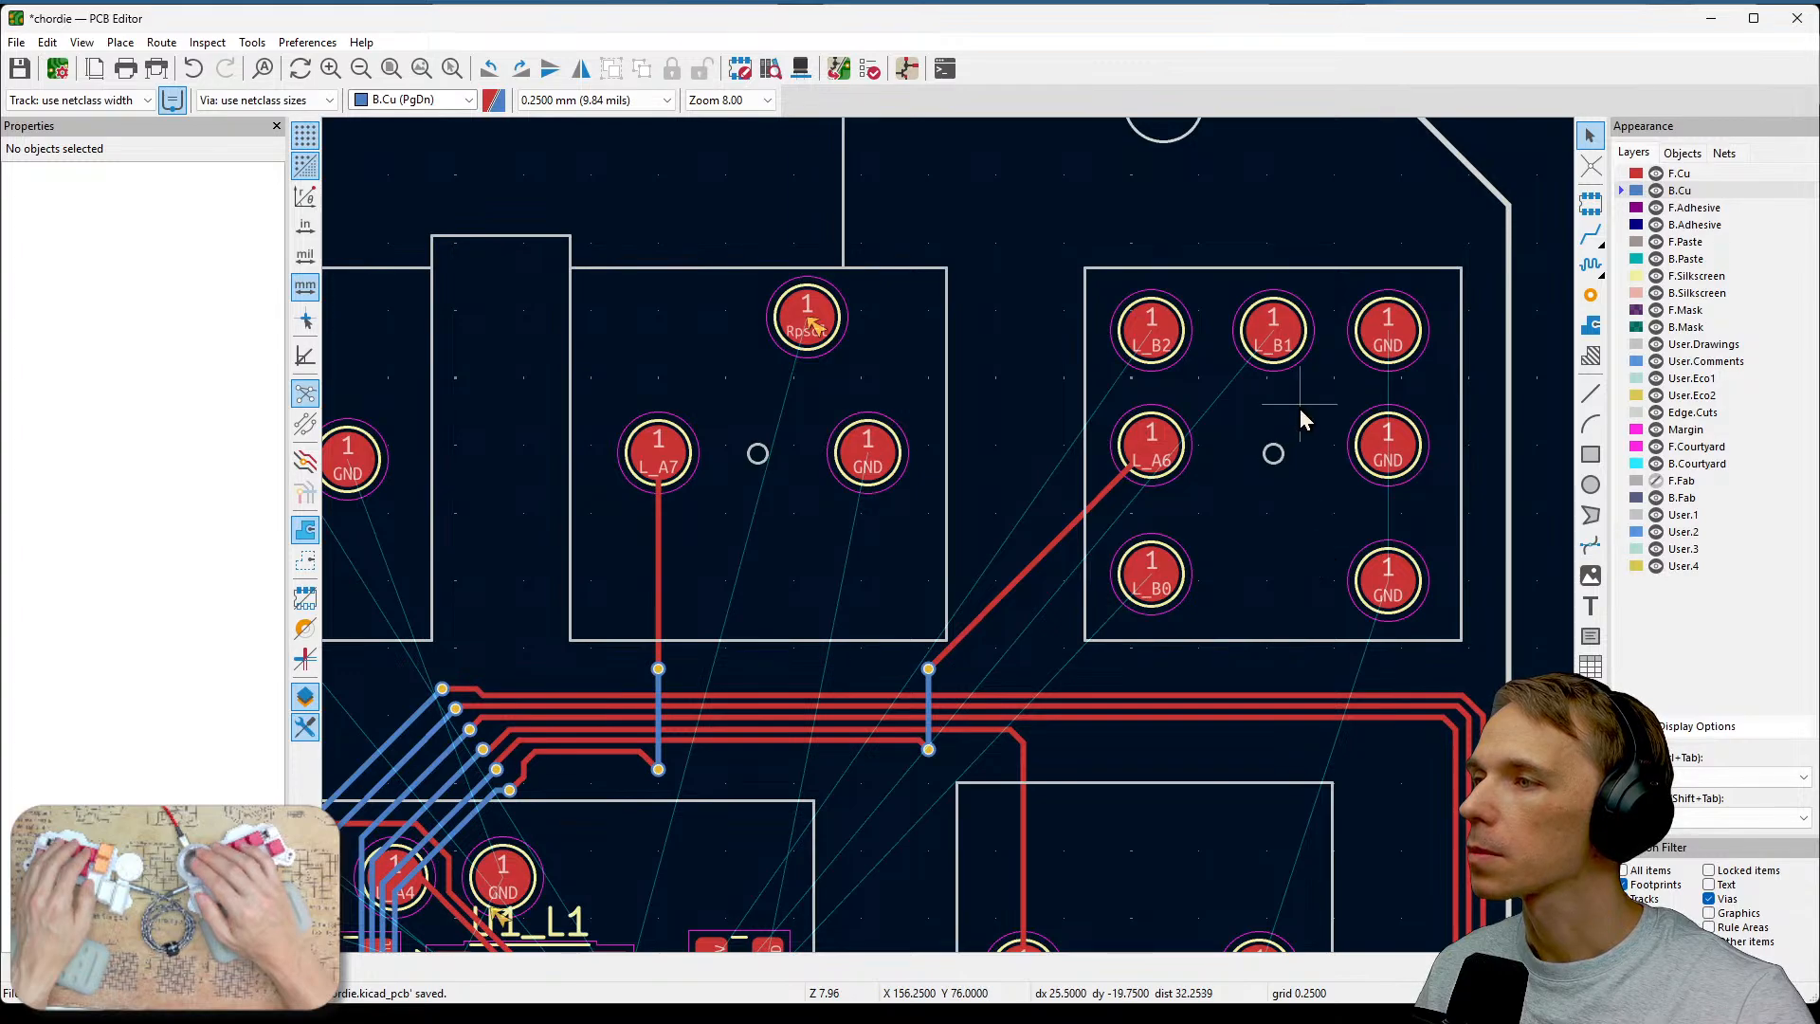
{"action": "middle_click_drag", "start_coordinate": [1299, 407], "coordinate": [1336, 304]}
{"action": "scroll", "coordinate": [1124, 519], "scroll_direction": "up", "scroll_amount": 2}
{"action": "middle_click_drag", "start_coordinate": [950, 538], "coordinate": [1272, 543]}
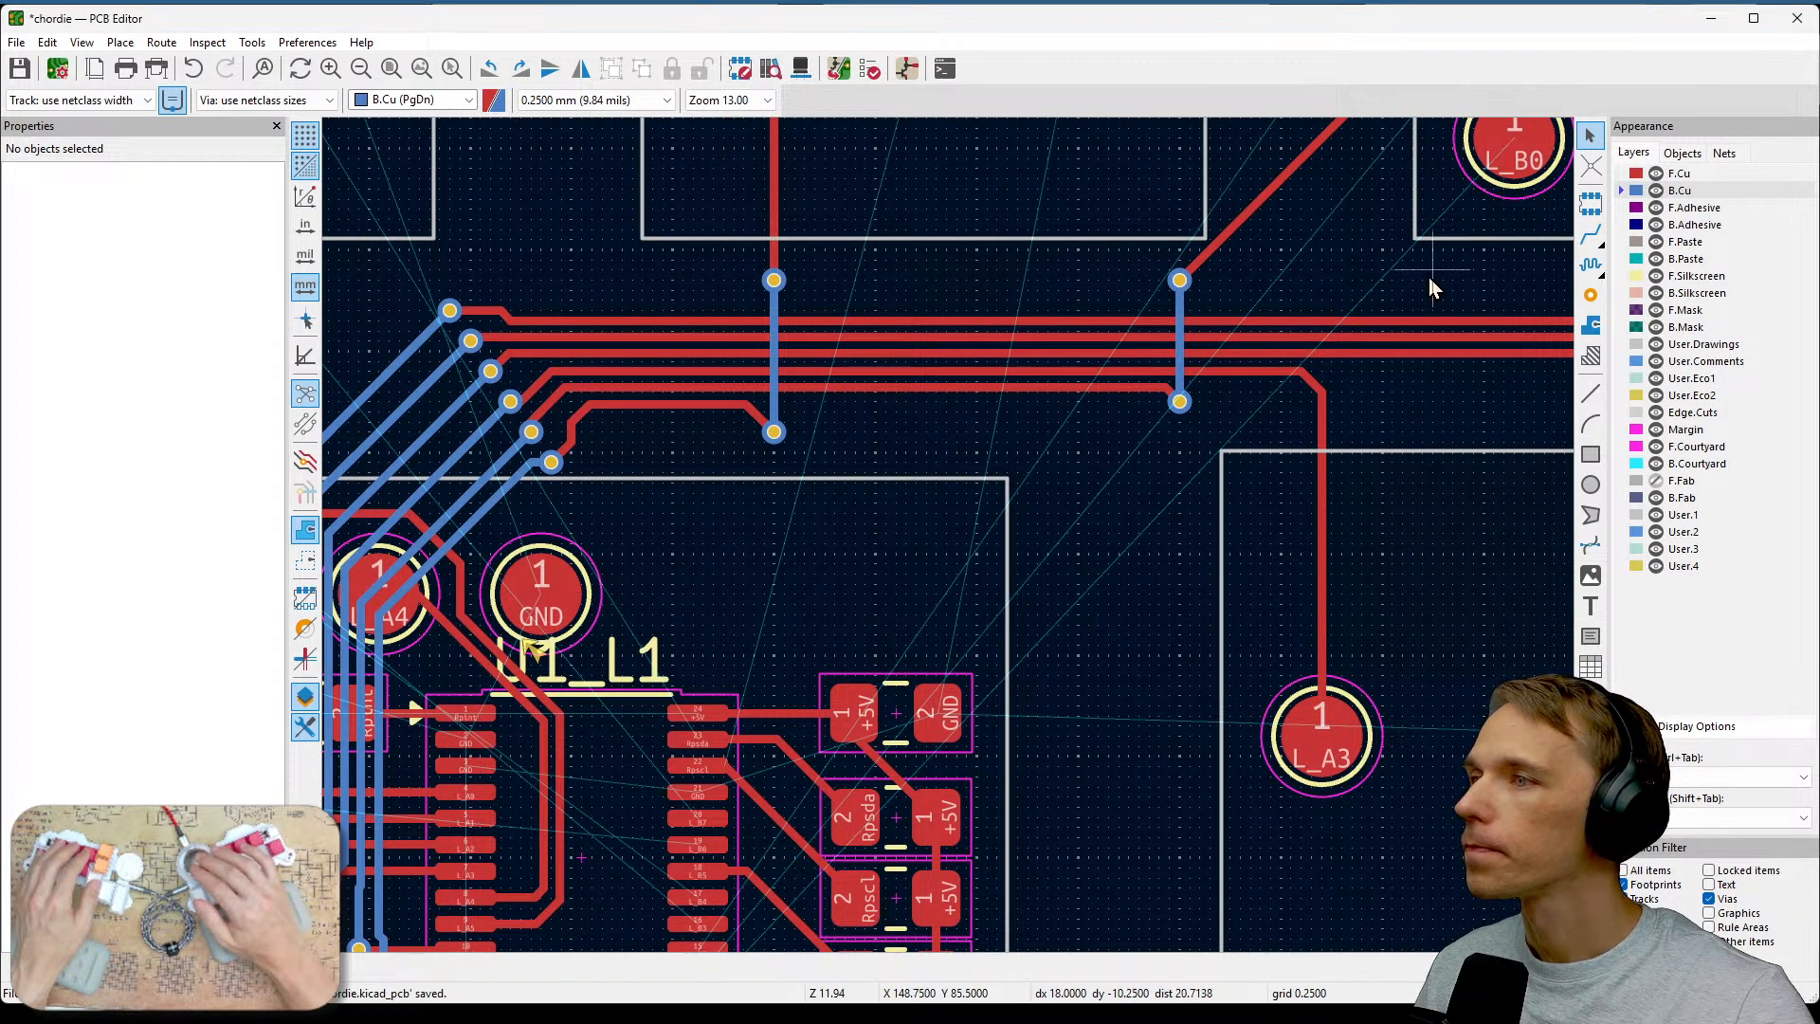
Inspect the L_B0 switch footprint and the column track runs into U1's left-side pins.
{"action": "left_click", "coordinate": [1500, 187]}
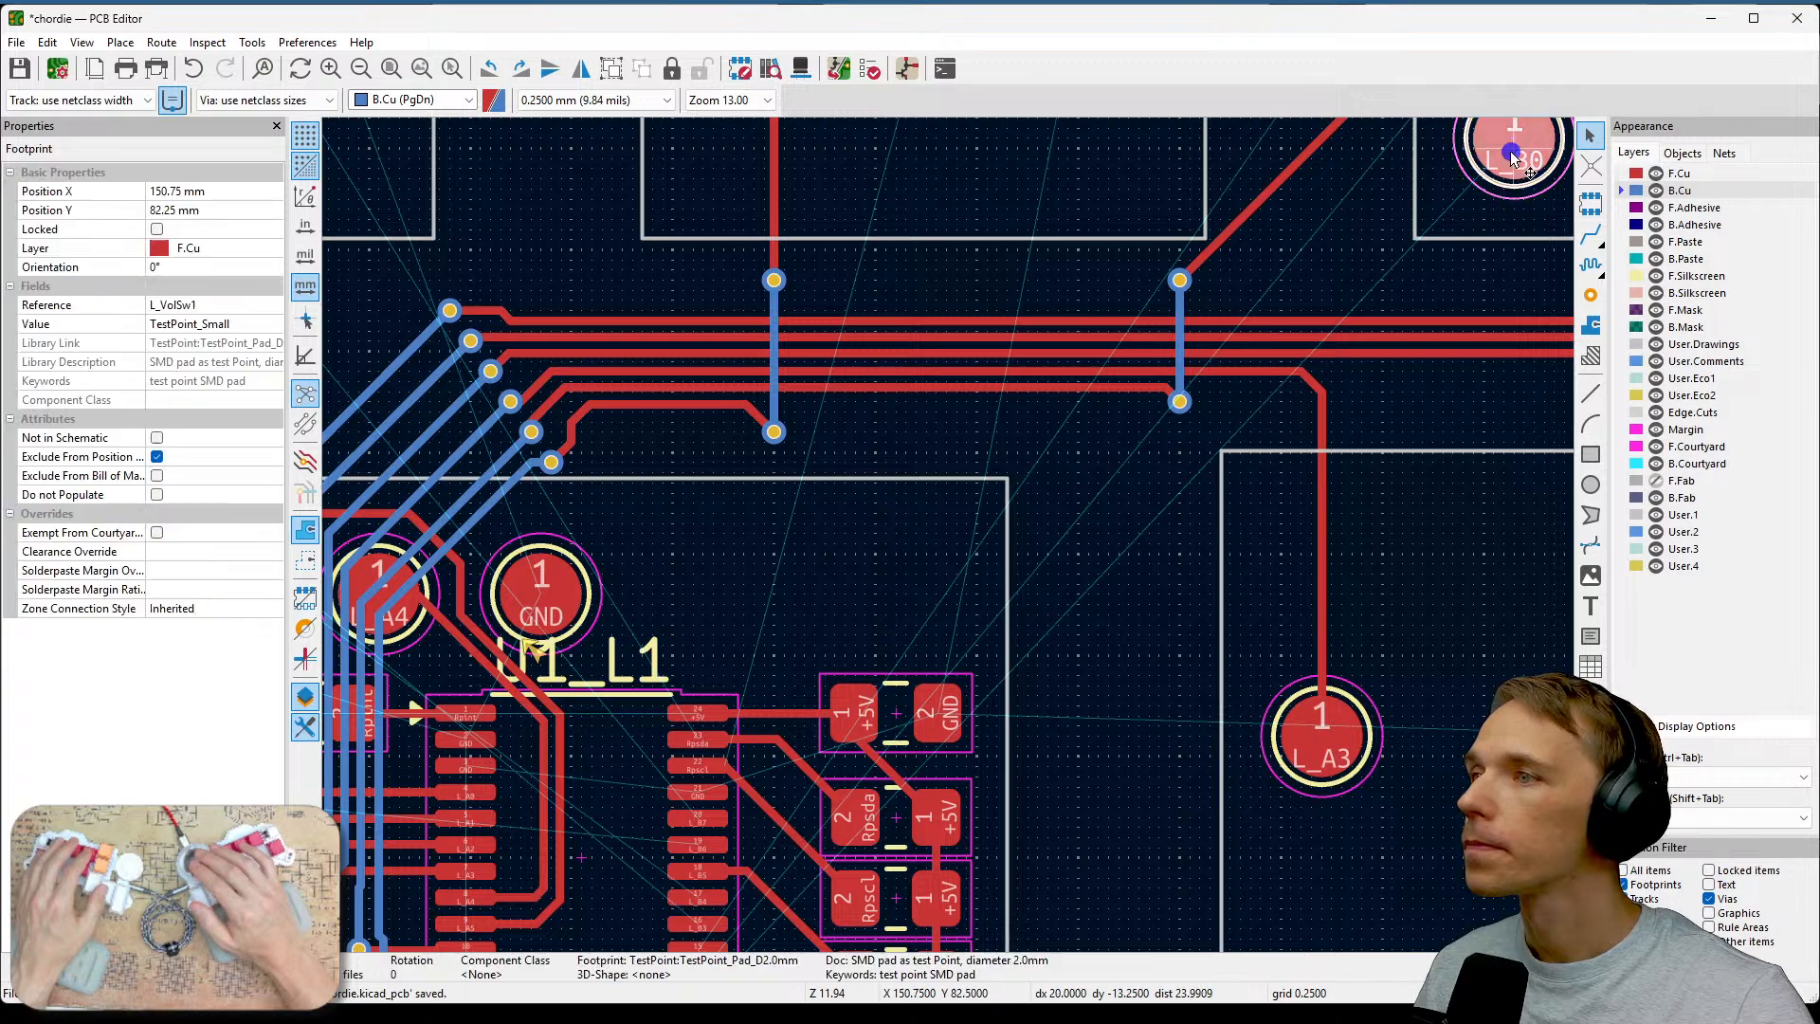
{"action": "middle_click_drag", "start_coordinate": [1202, 616], "coordinate": [1330, 364]}
{"action": "scroll", "coordinate": [905, 723], "scroll_direction": "up", "scroll_amount": 1}
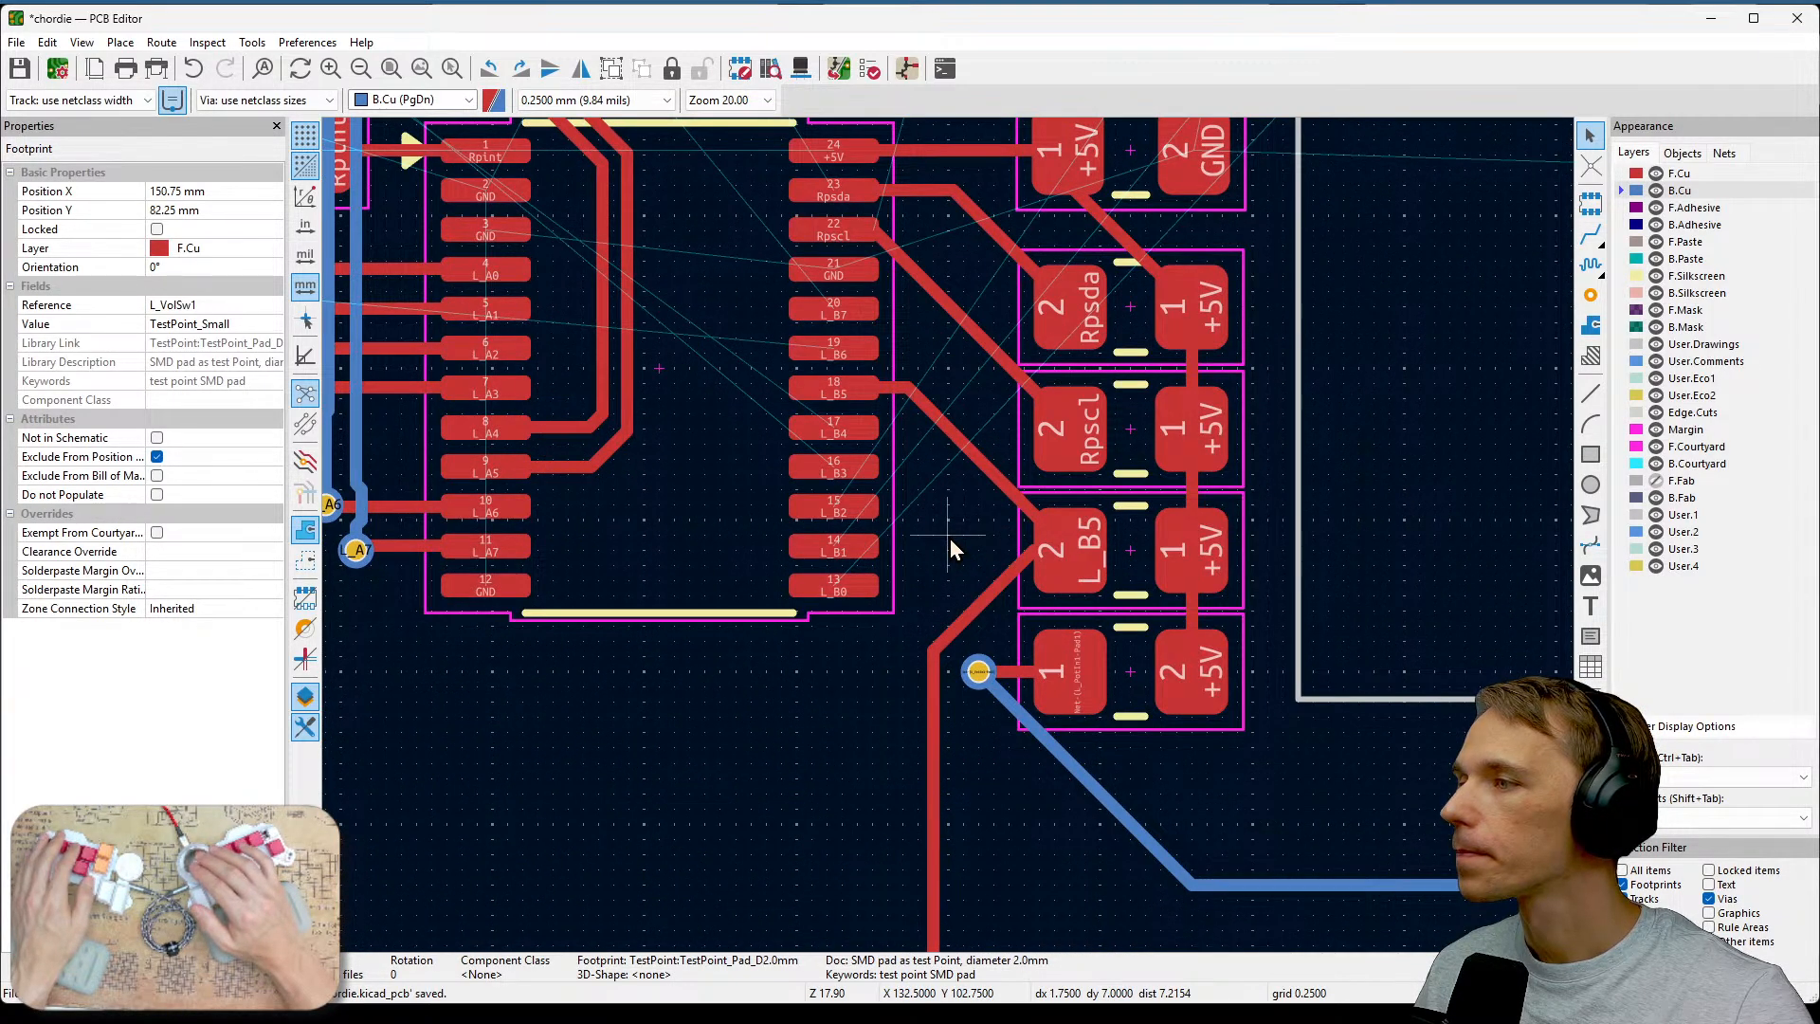
{"action": "scroll", "coordinate": [950, 539], "scroll_direction": "down", "scroll_amount": 2}
{"action": "middle_click_drag", "start_coordinate": [1184, 365], "coordinate": [1055, 665]}
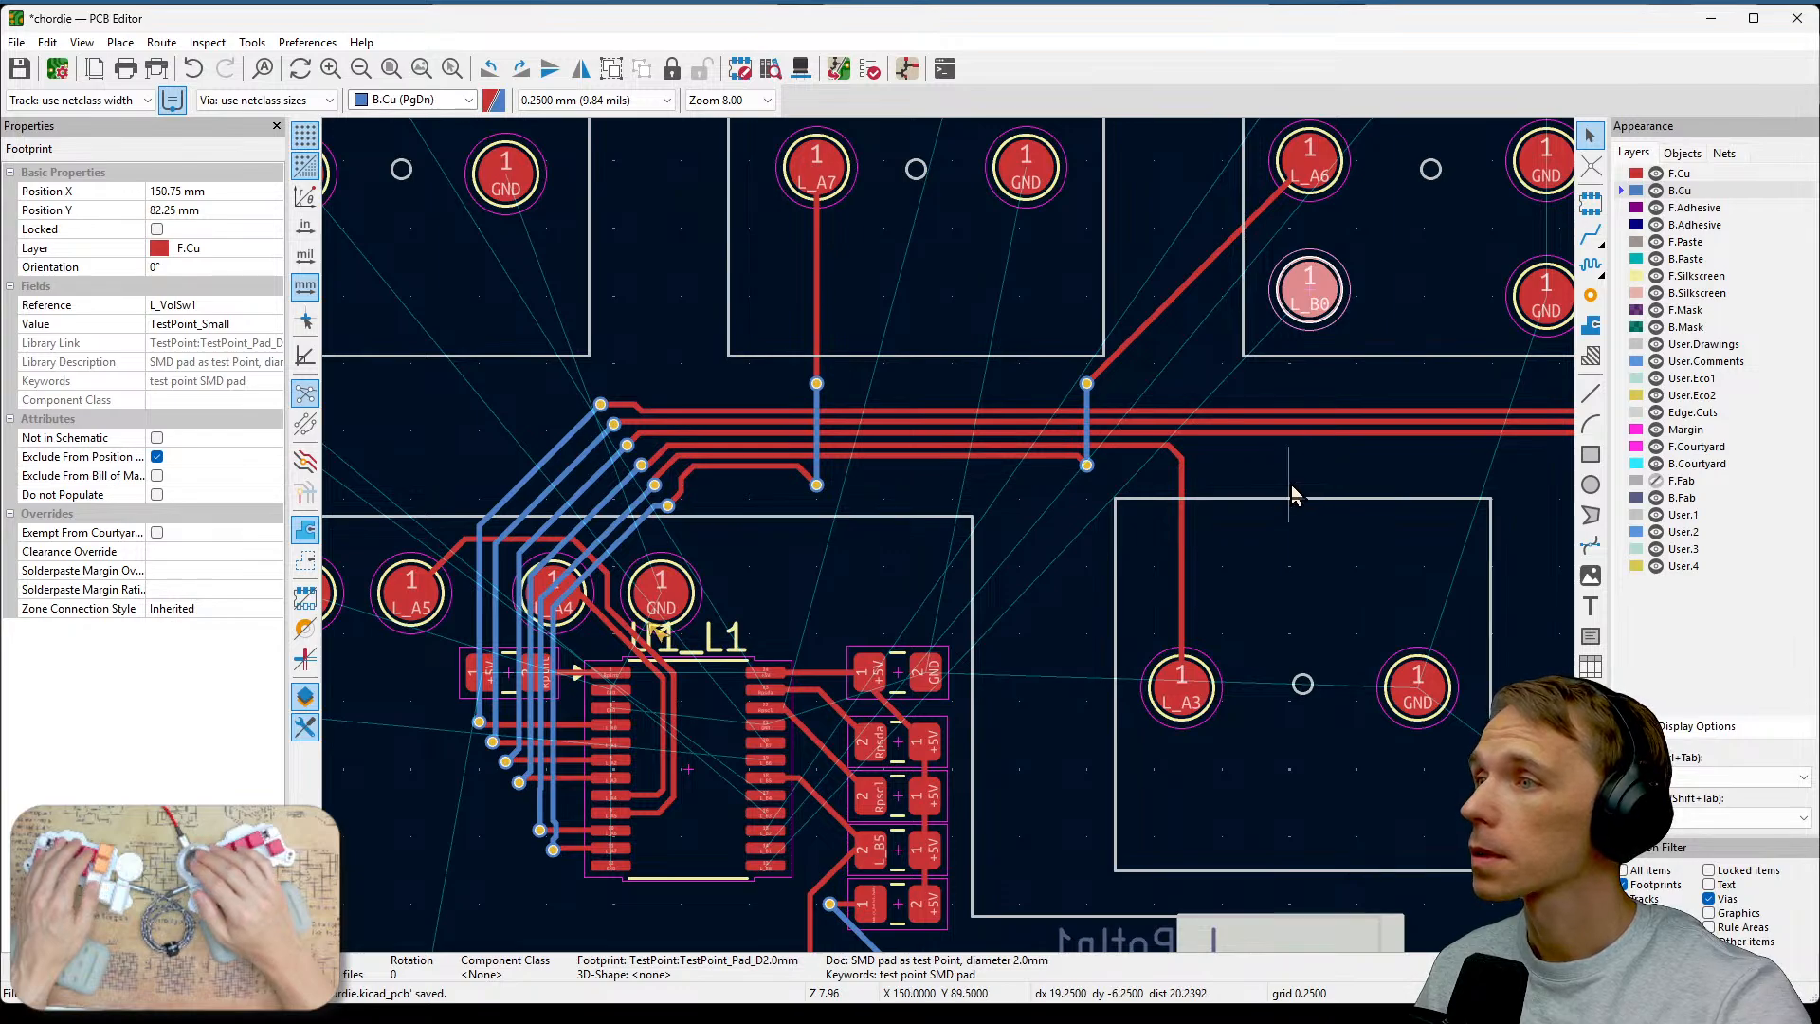
{"action": "middle_click_drag", "start_coordinate": [1290, 494], "coordinate": [1443, 457]}
{"action": "scroll", "coordinate": [930, 754], "scroll_direction": "up", "scroll_amount": 5}
{"action": "middle_click_drag", "start_coordinate": [927, 753], "coordinate": [953, 541]}
{"action": "middle_click_drag", "start_coordinate": [706, 659], "coordinate": [1192, 559]}
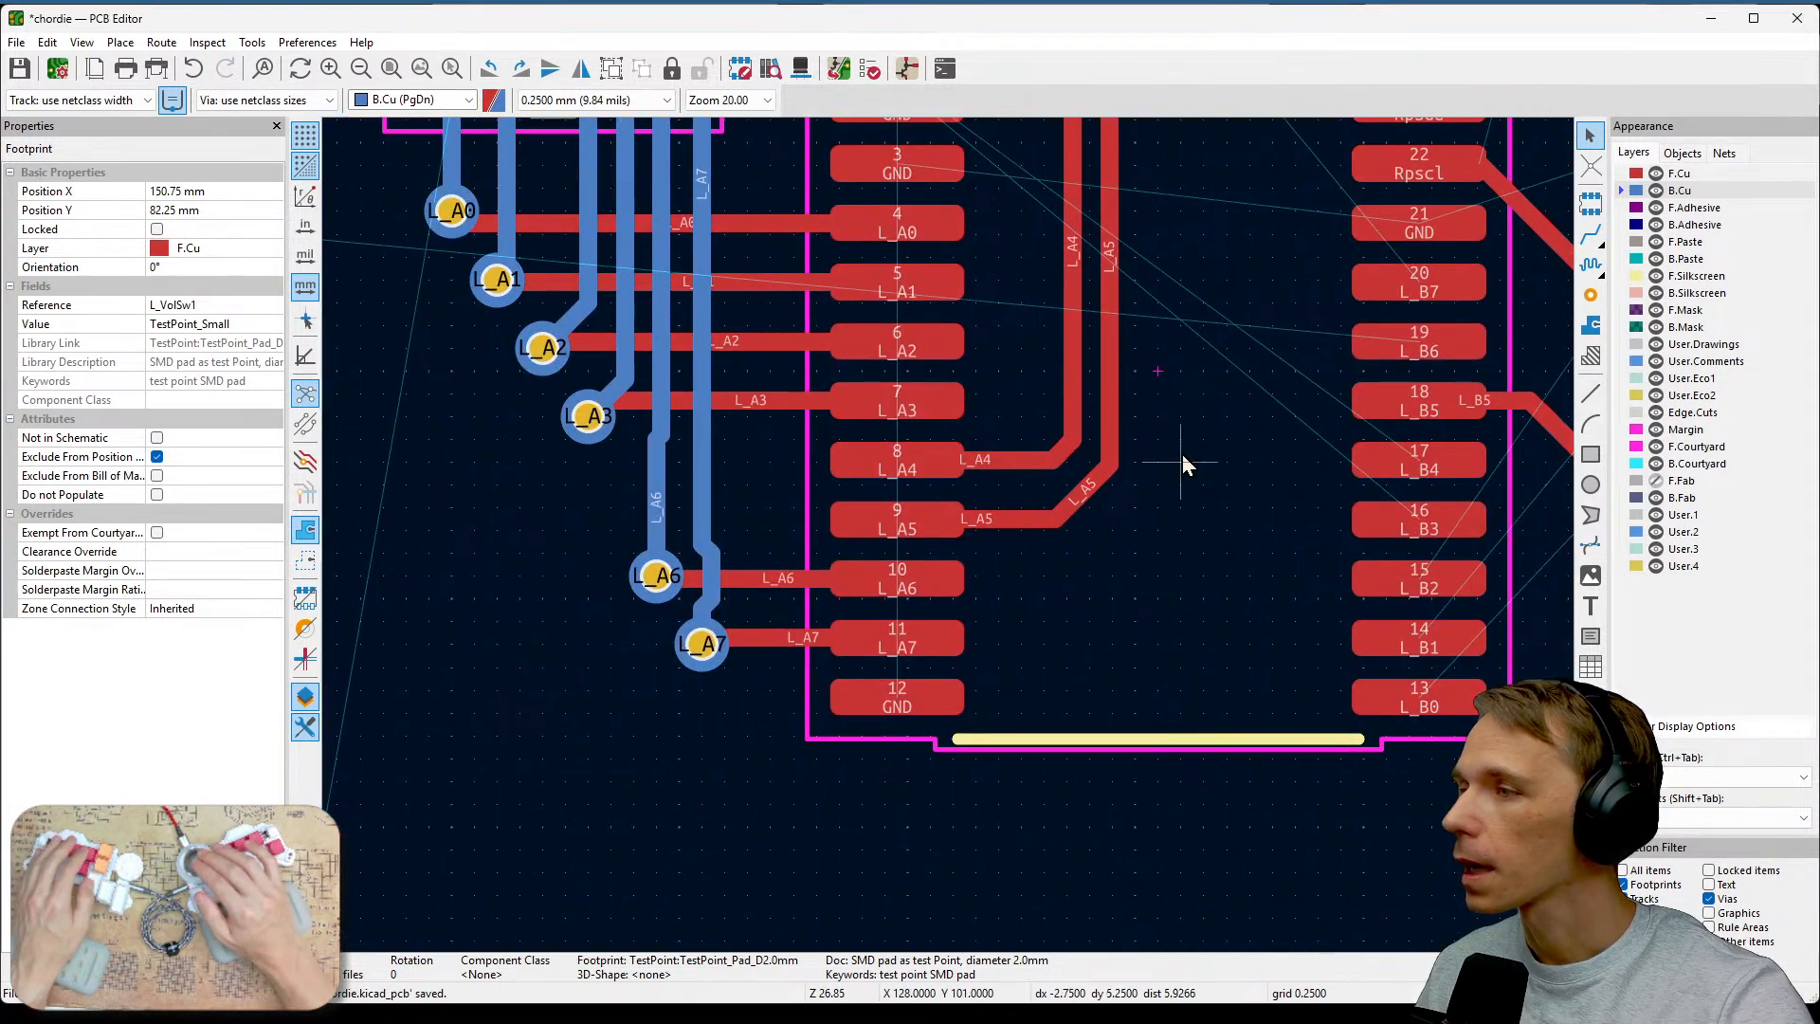
{"action": "middle_click_drag", "start_coordinate": [1173, 465], "coordinate": [1166, 714]}
{"action": "middle_click_drag", "start_coordinate": [1016, 563], "coordinate": [1012, 427]}
{"action": "middle_click_drag", "start_coordinate": [1257, 571], "coordinate": [1310, 539]}
{"action": "middle_click_drag", "start_coordinate": [1090, 453], "coordinate": [1095, 503]}
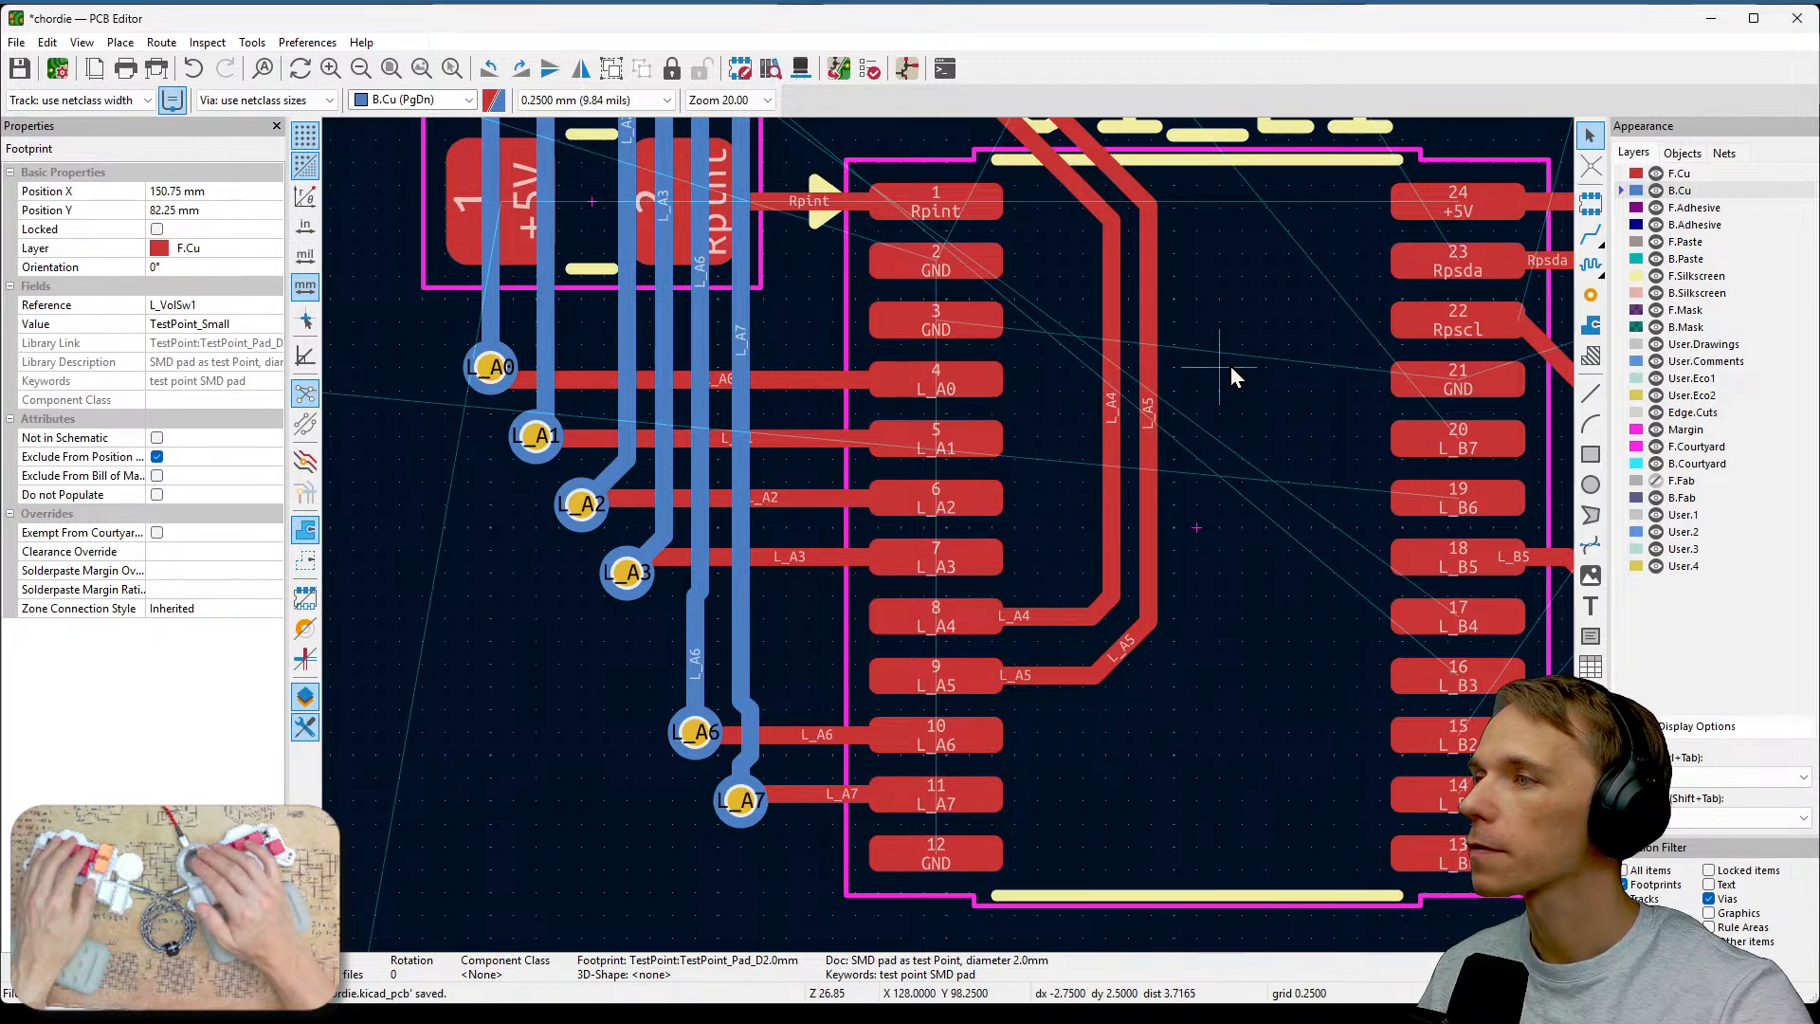
{"action": "middle_click_drag", "start_coordinate": [1232, 369], "coordinate": [1288, 822]}
{"action": "scroll", "coordinate": [1113, 497], "scroll_direction": "down", "scroll_amount": 1}
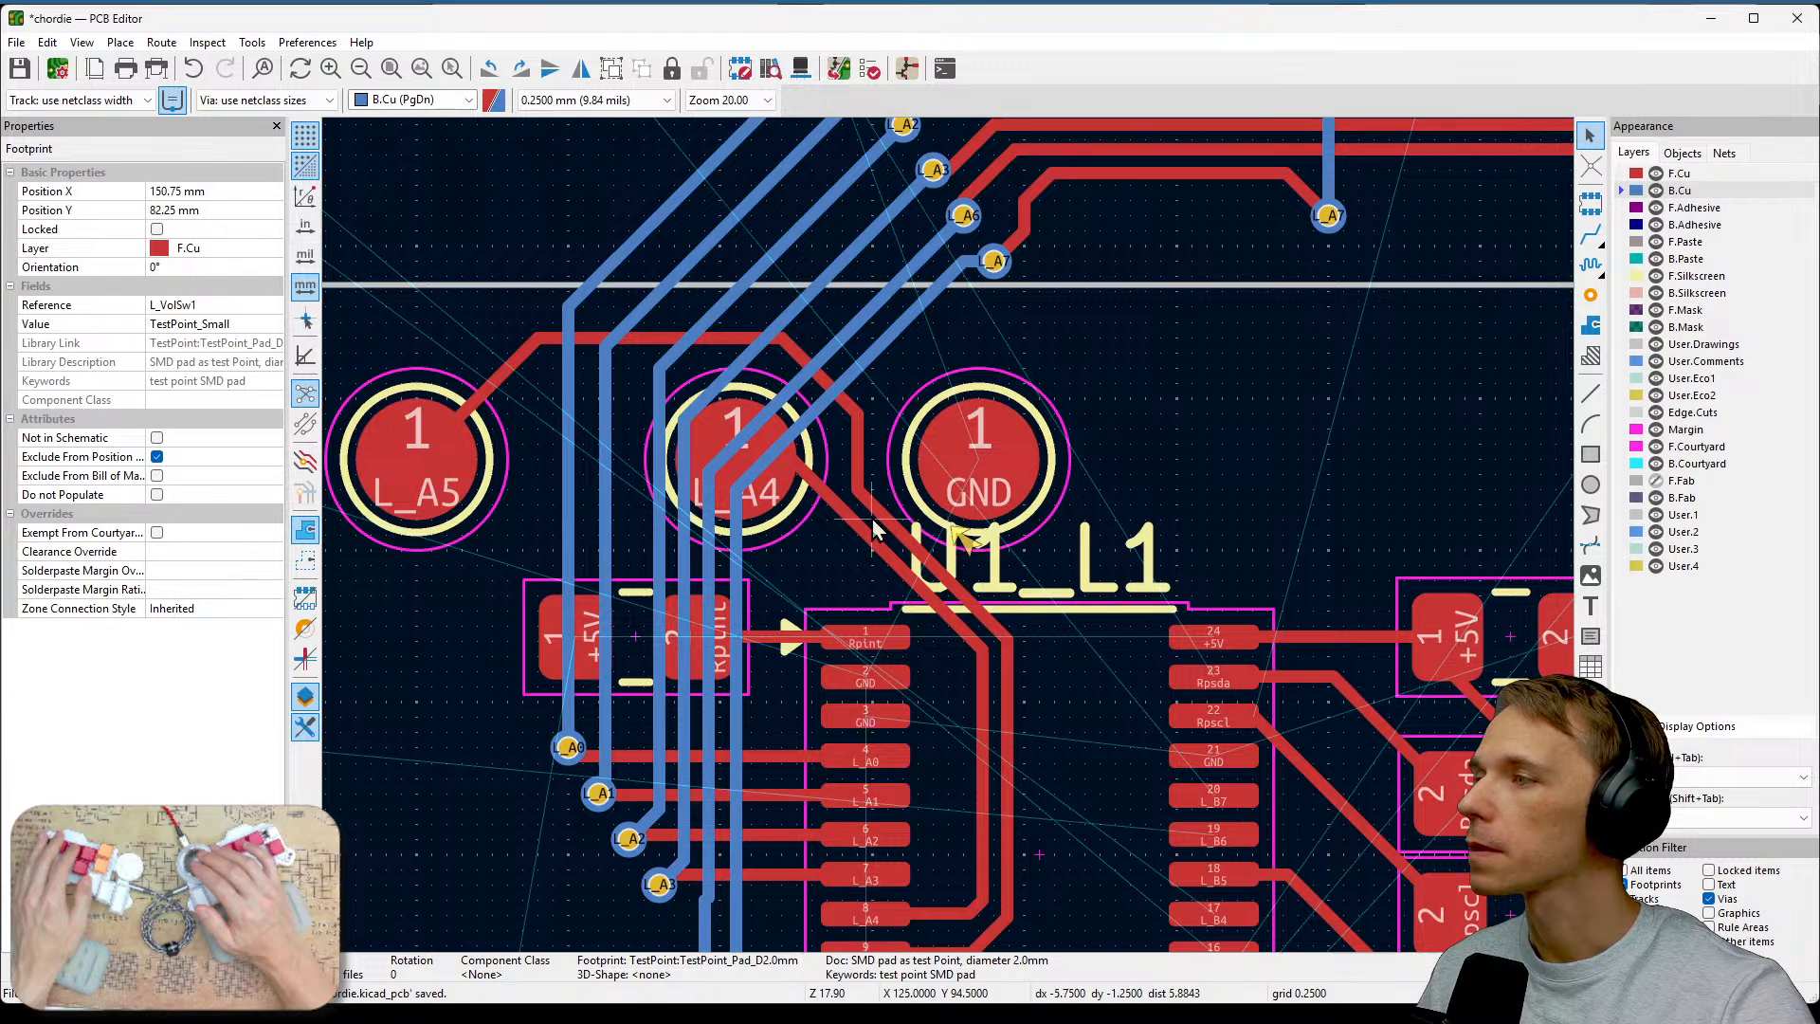
{"action": "middle_click_drag", "start_coordinate": [874, 531], "coordinate": [1031, 460]}
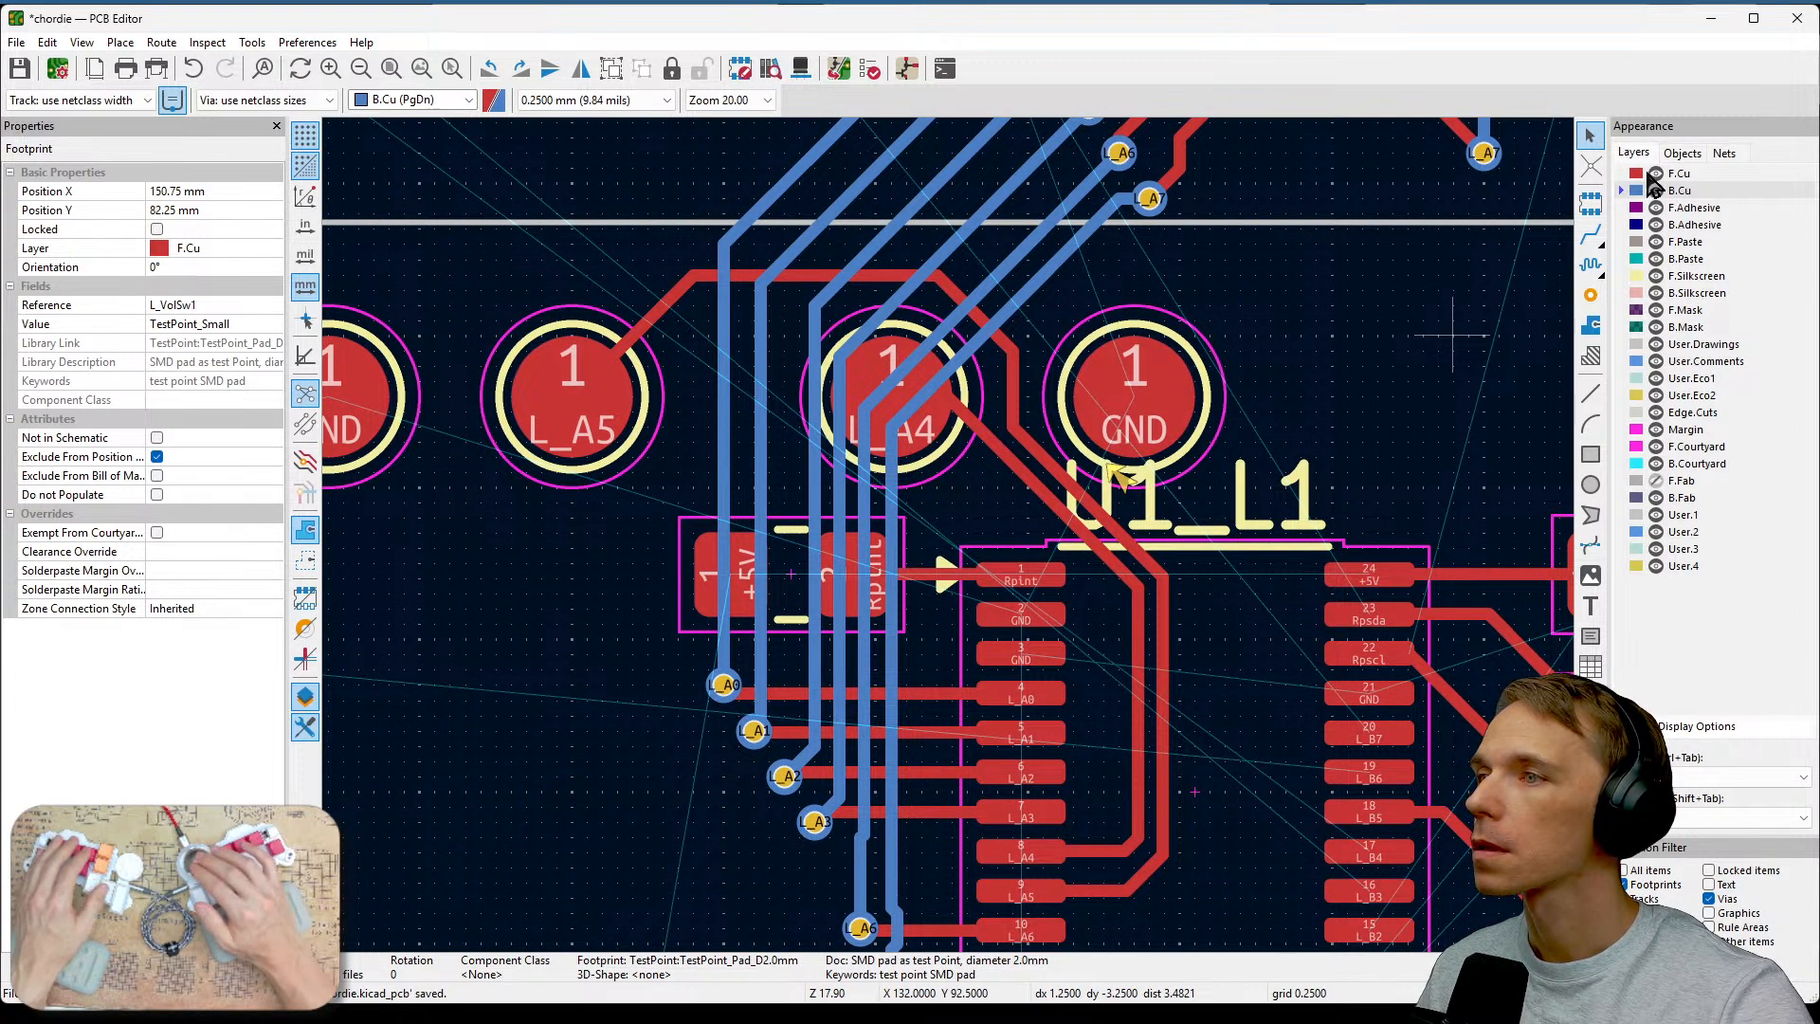
Switch the active layer to front copper and examine the tracks around U1's right-side pins.
{"action": "key", "text": "Page_Up"}
{"action": "scroll", "coordinate": [1116, 531], "scroll_direction": "down", "scroll_amount": 1}
{"action": "middle_click_drag", "start_coordinate": [934, 557], "coordinate": [1206, 363]}
{"action": "scroll", "coordinate": [1206, 363], "scroll_direction": "down", "scroll_amount": 1}
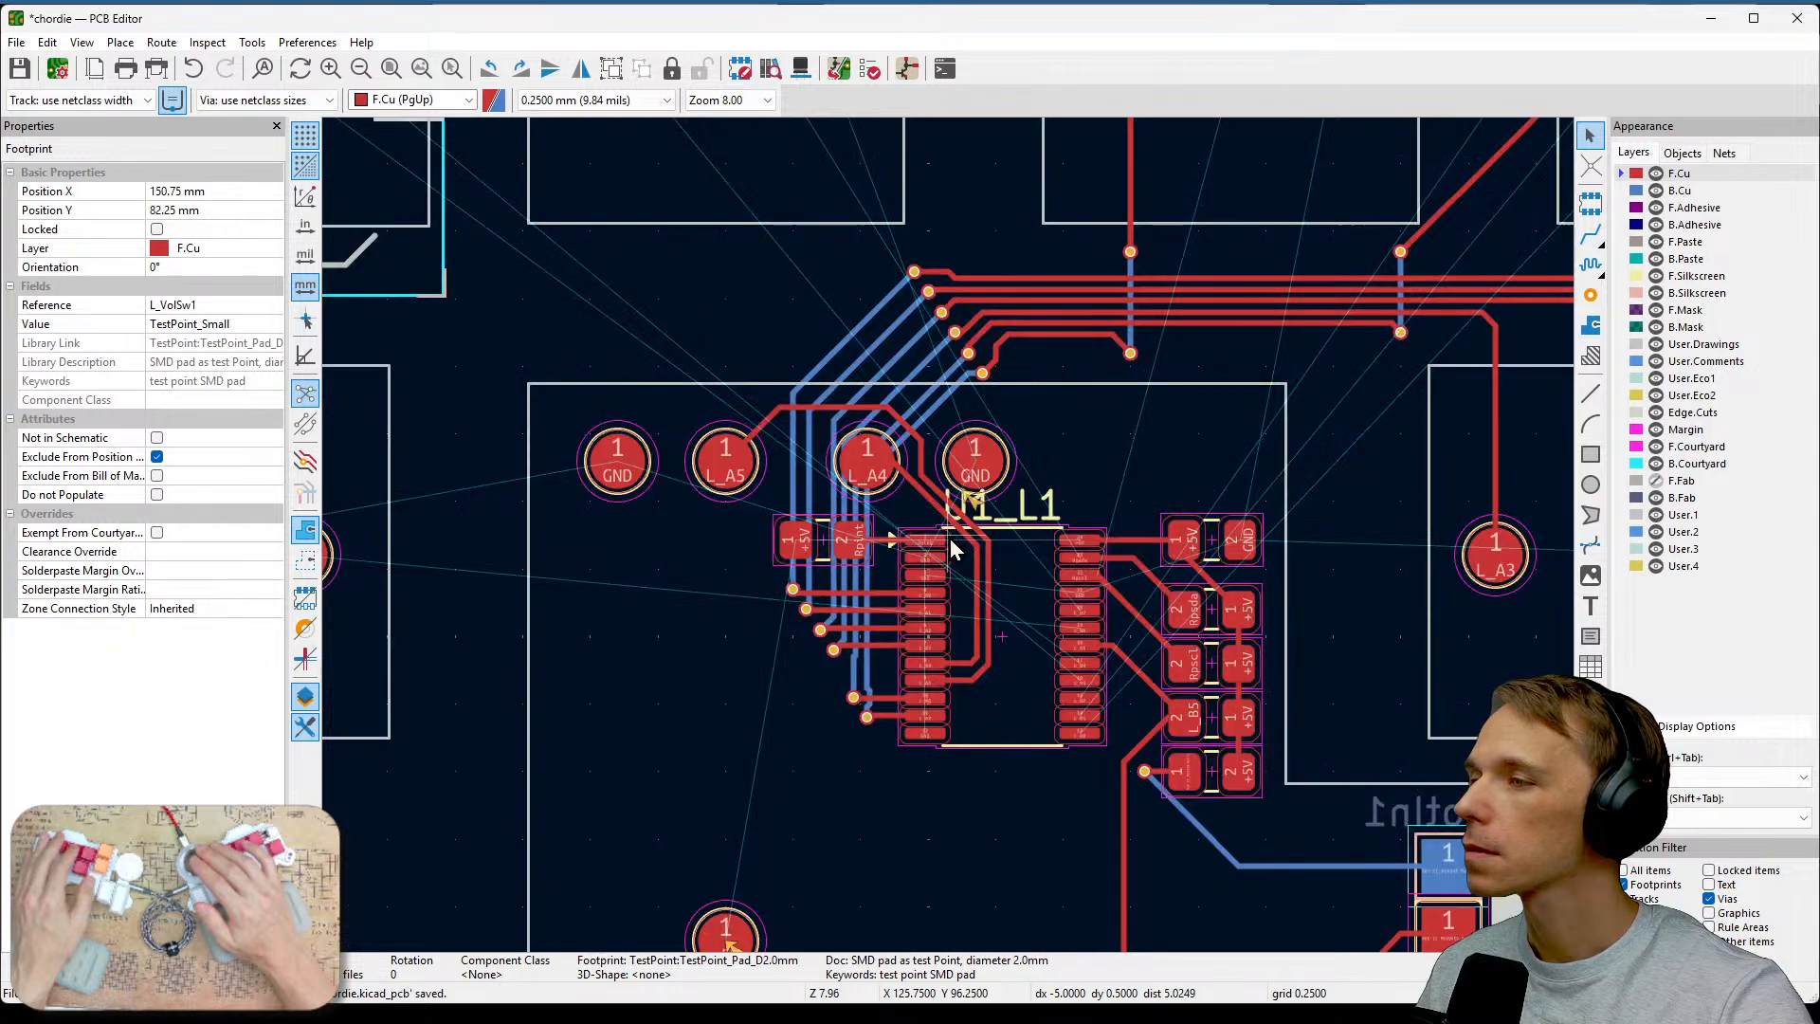
{"action": "middle_click_drag", "start_coordinate": [898, 824], "coordinate": [955, 564]}
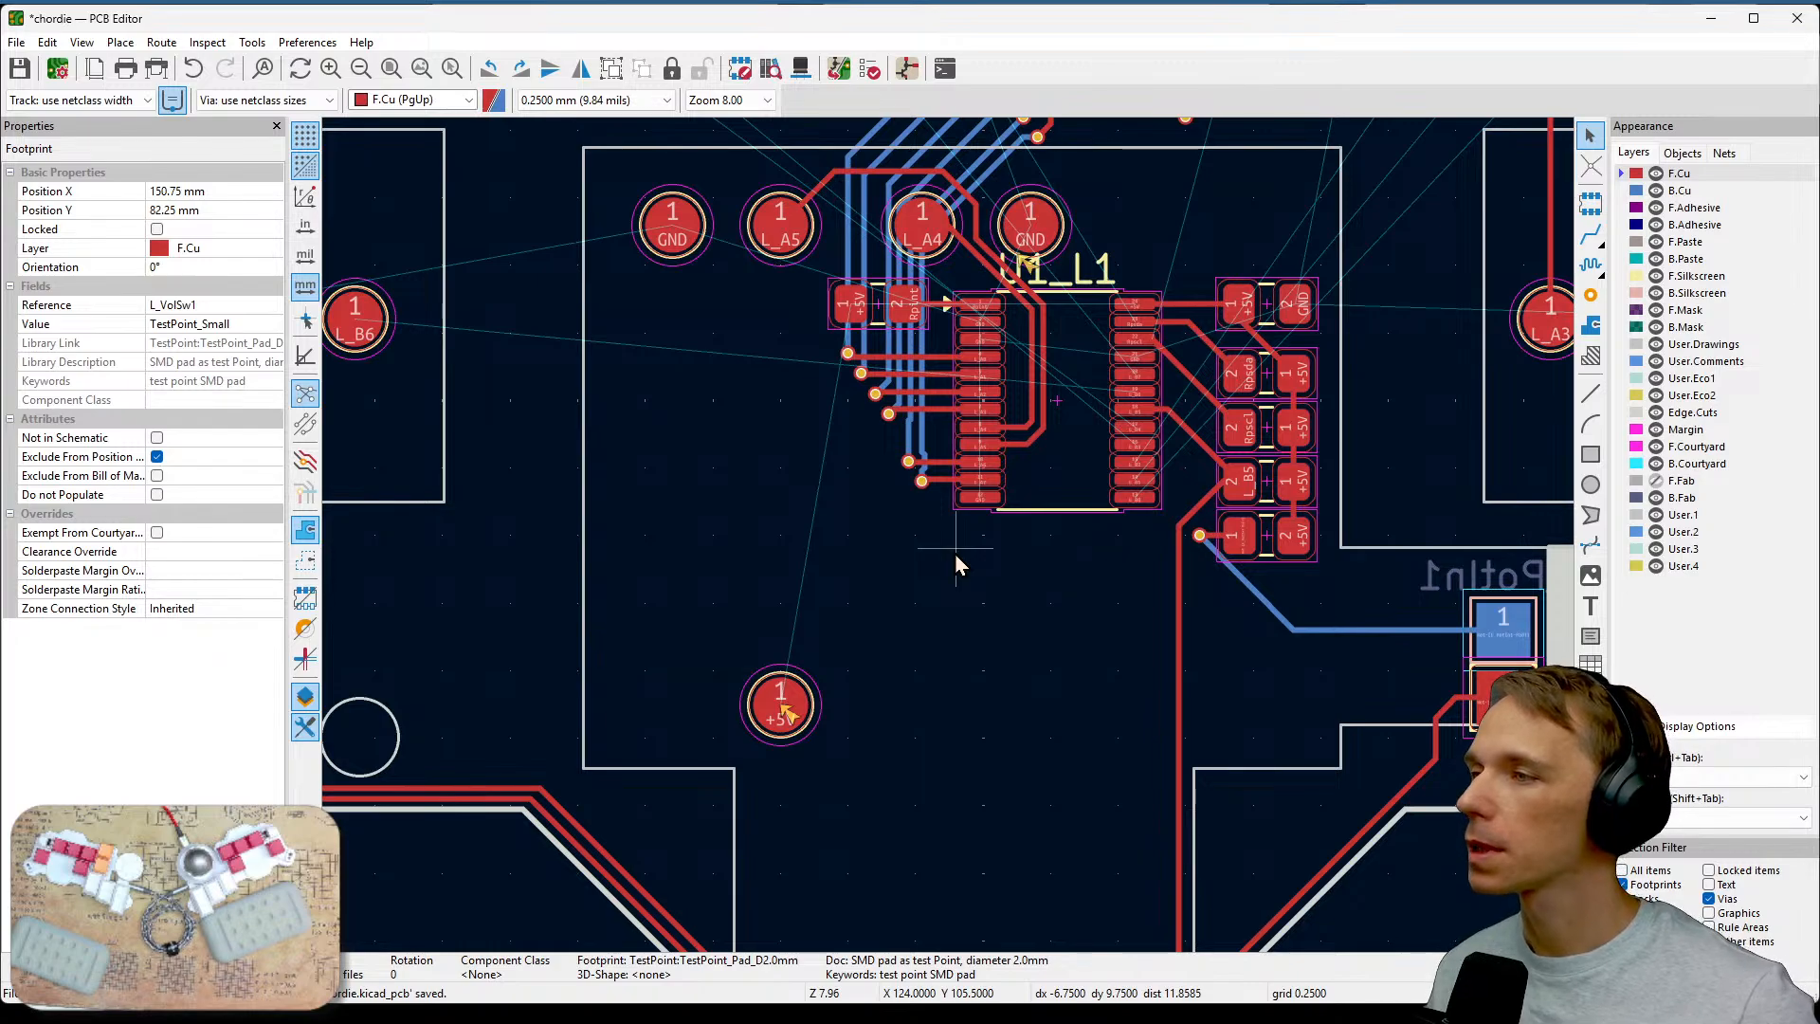
{"action": "scroll", "coordinate": [951, 546], "scroll_direction": "up", "scroll_amount": 3}
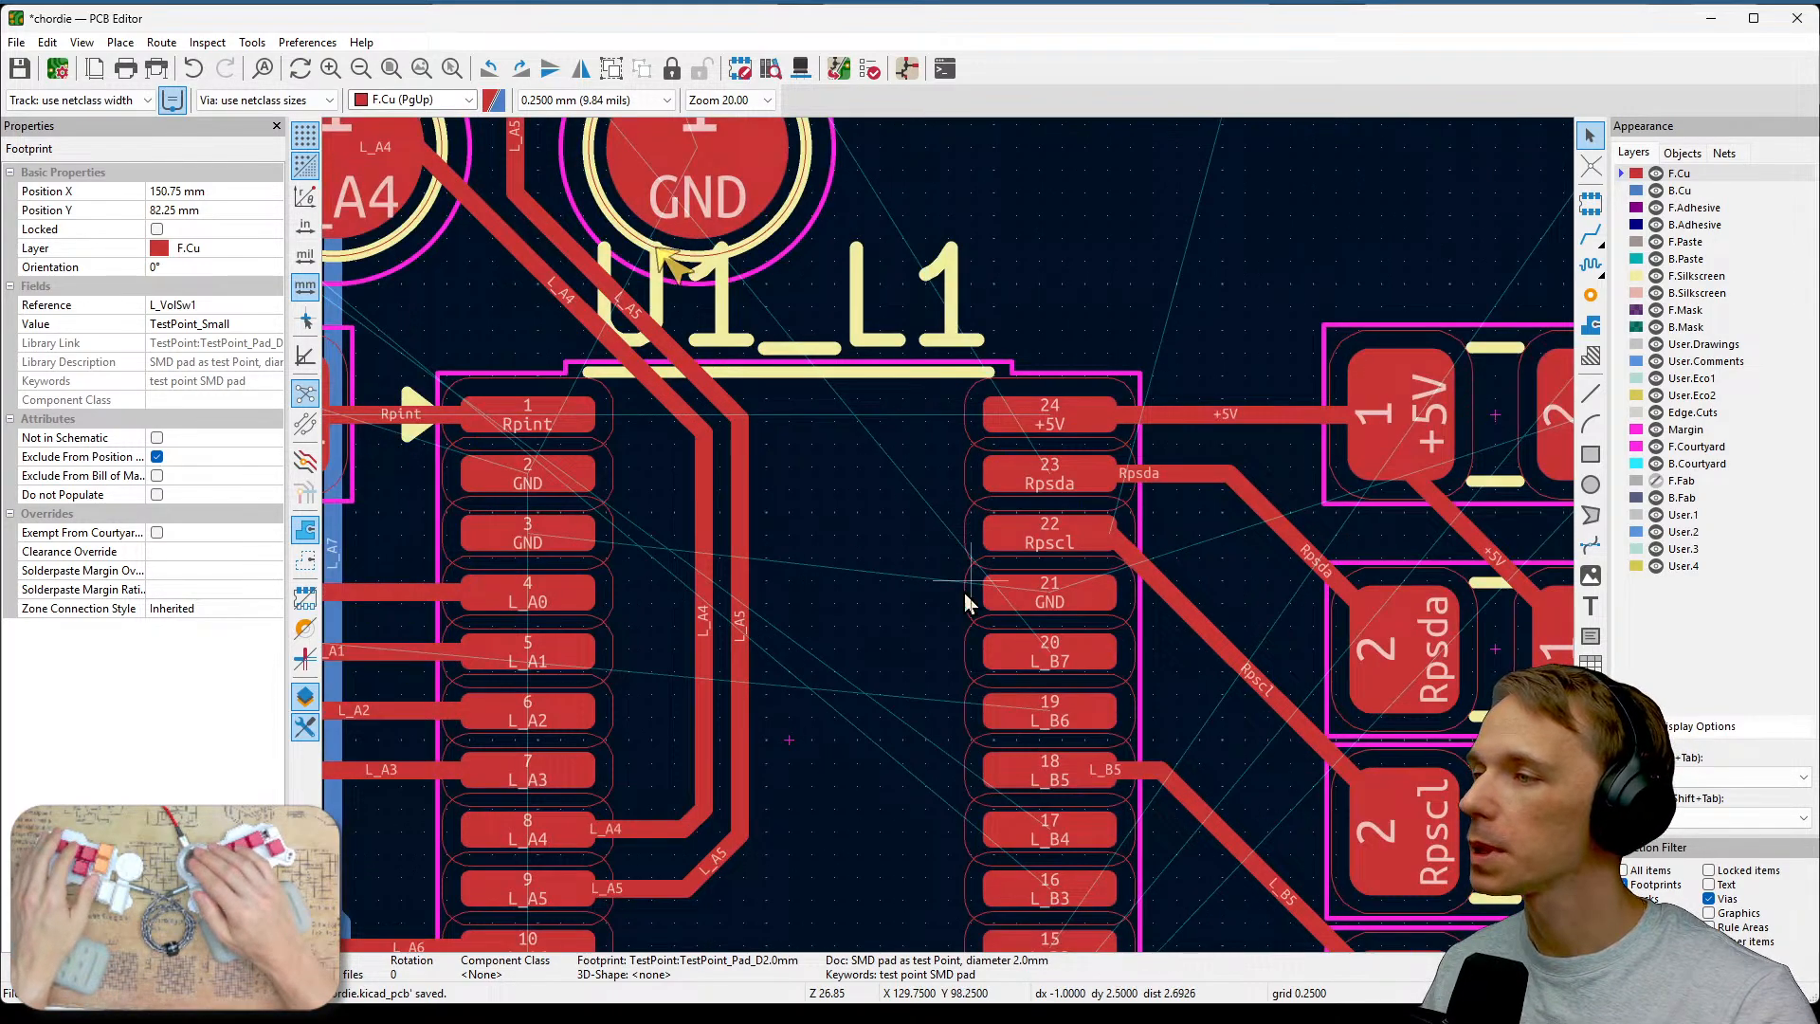
{"action": "middle_click_drag", "start_coordinate": [964, 593], "coordinate": [954, 548]}
{"action": "middle_click_drag", "start_coordinate": [993, 793], "coordinate": [1010, 519]}
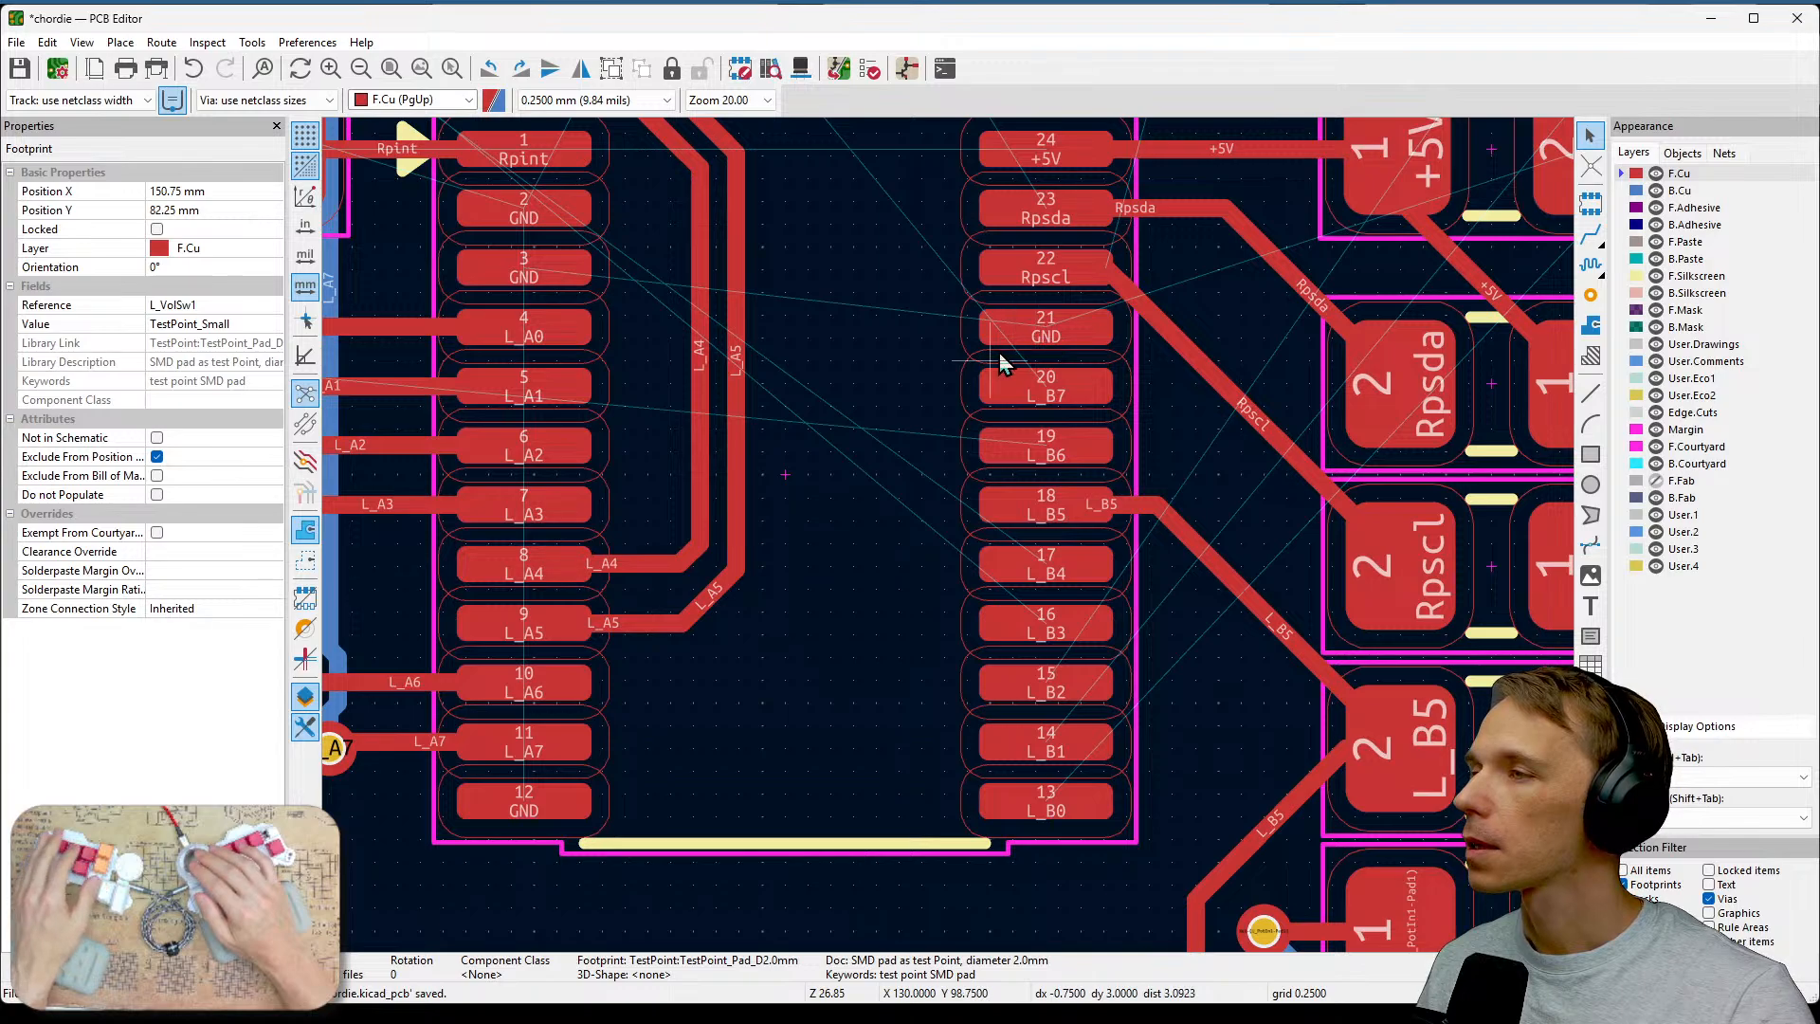
{"action": "scroll", "coordinate": [948, 550], "scroll_direction": "down", "scroll_amount": 2}
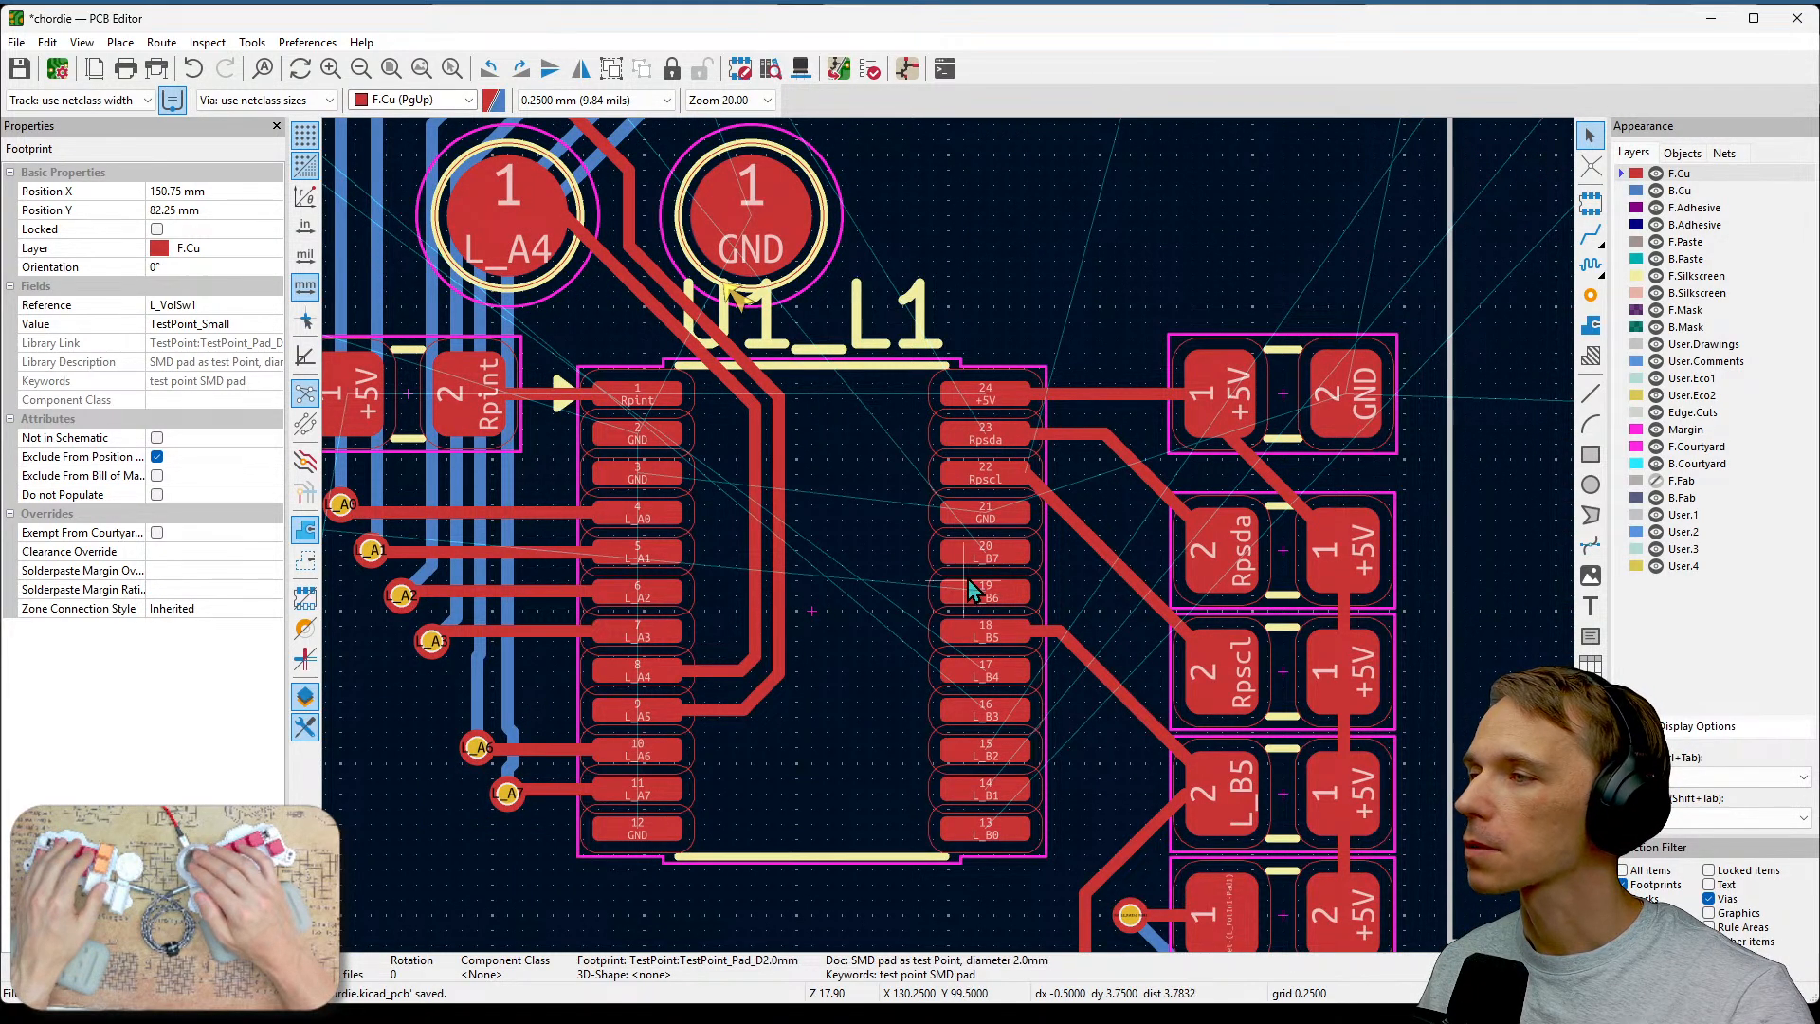
{"action": "scroll", "coordinate": [863, 463], "scroll_direction": "down", "scroll_amount": 2}
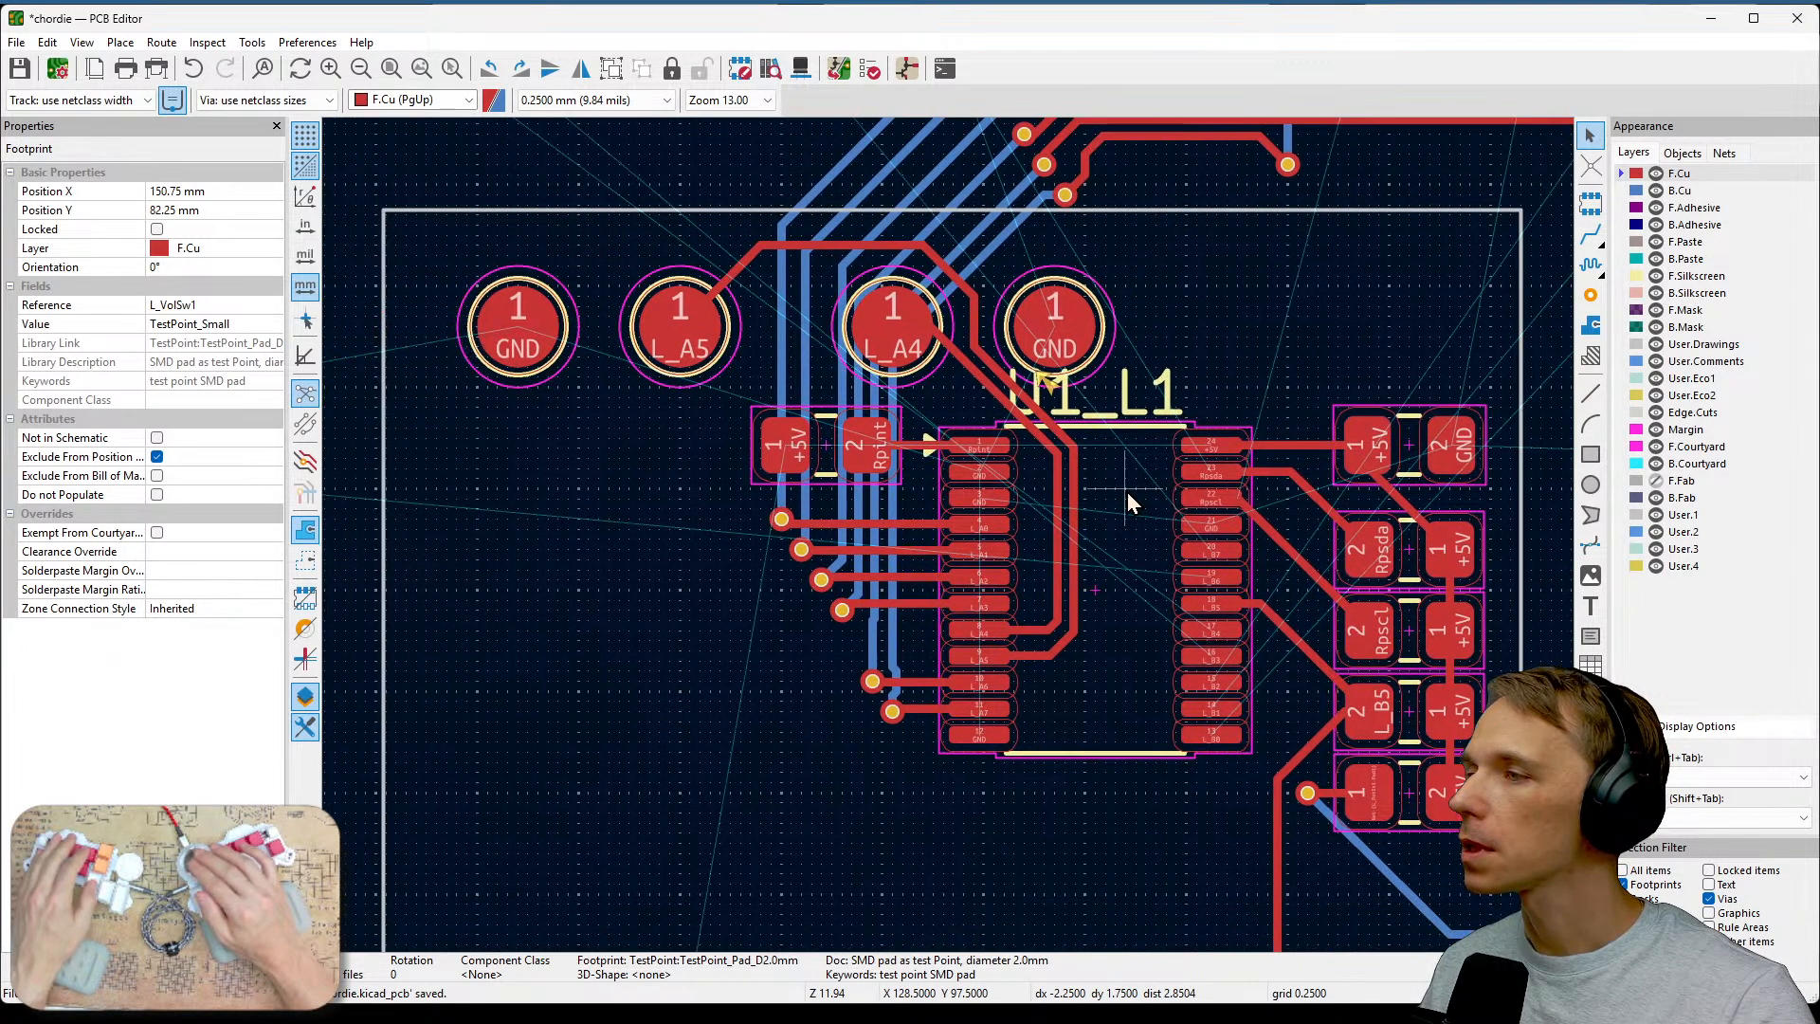
{"action": "middle_click_drag", "start_coordinate": [1128, 491], "coordinate": [1097, 622]}
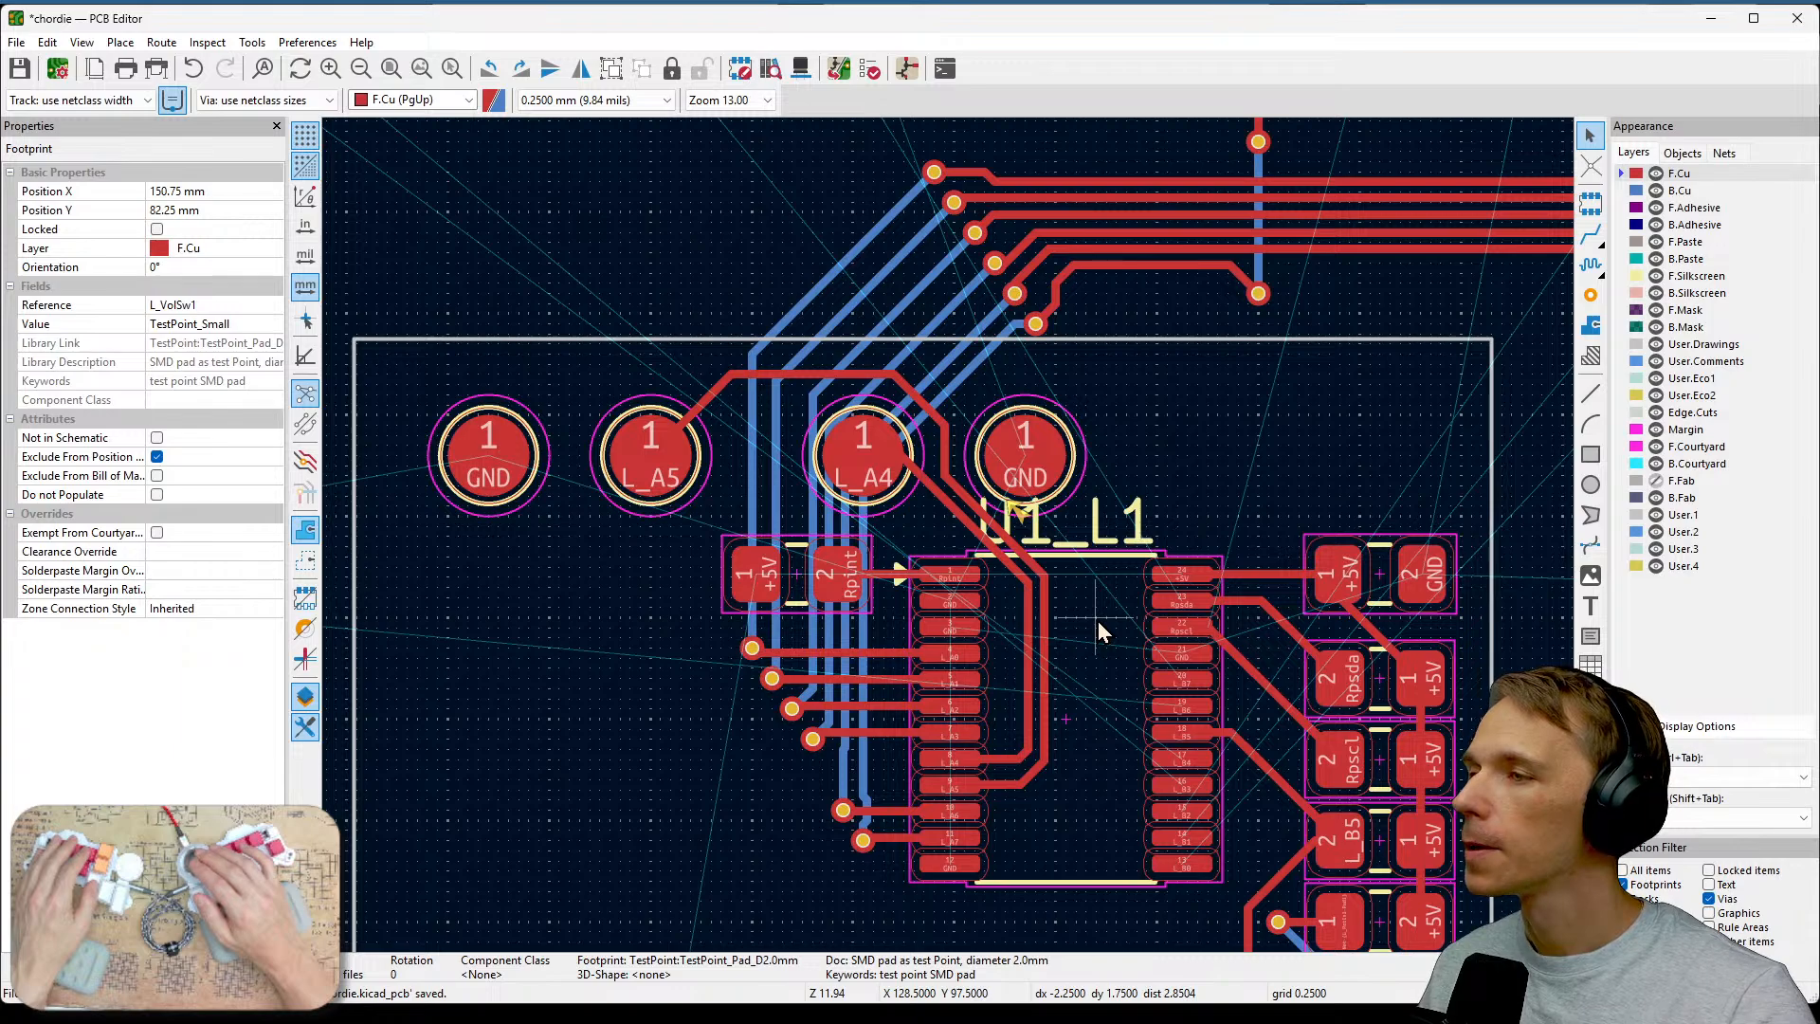
{"action": "scroll", "coordinate": [1098, 622], "scroll_direction": "down", "scroll_amount": 2}
Select and delete the front-copper track segments between U1's right-side pins and the neighbouring resistors.
{"action": "left_click_drag", "start_coordinate": [1063, 393], "coordinate": [1061, 742]}
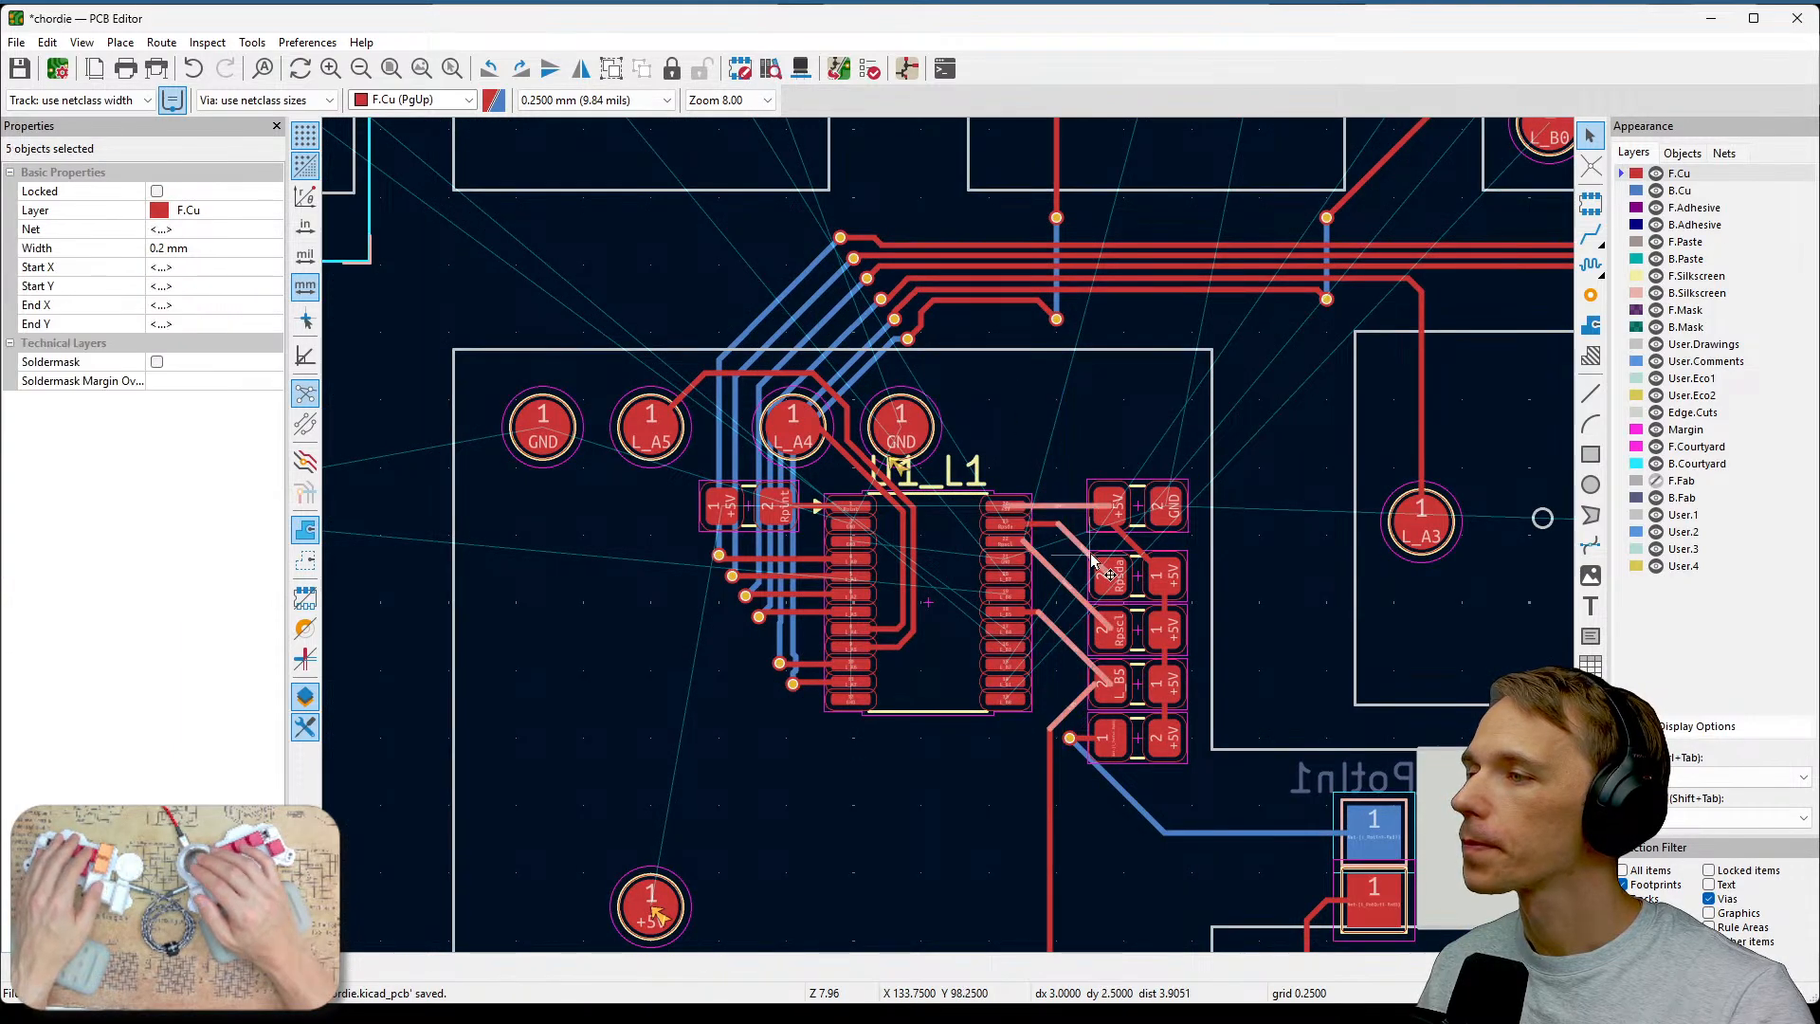
{"action": "key", "text": "Delete"}
{"action": "middle_click_drag", "start_coordinate": [1109, 381], "coordinate": [1294, 664]}
{"action": "middle_click_drag", "start_coordinate": [1049, 370], "coordinate": [1258, 936]}
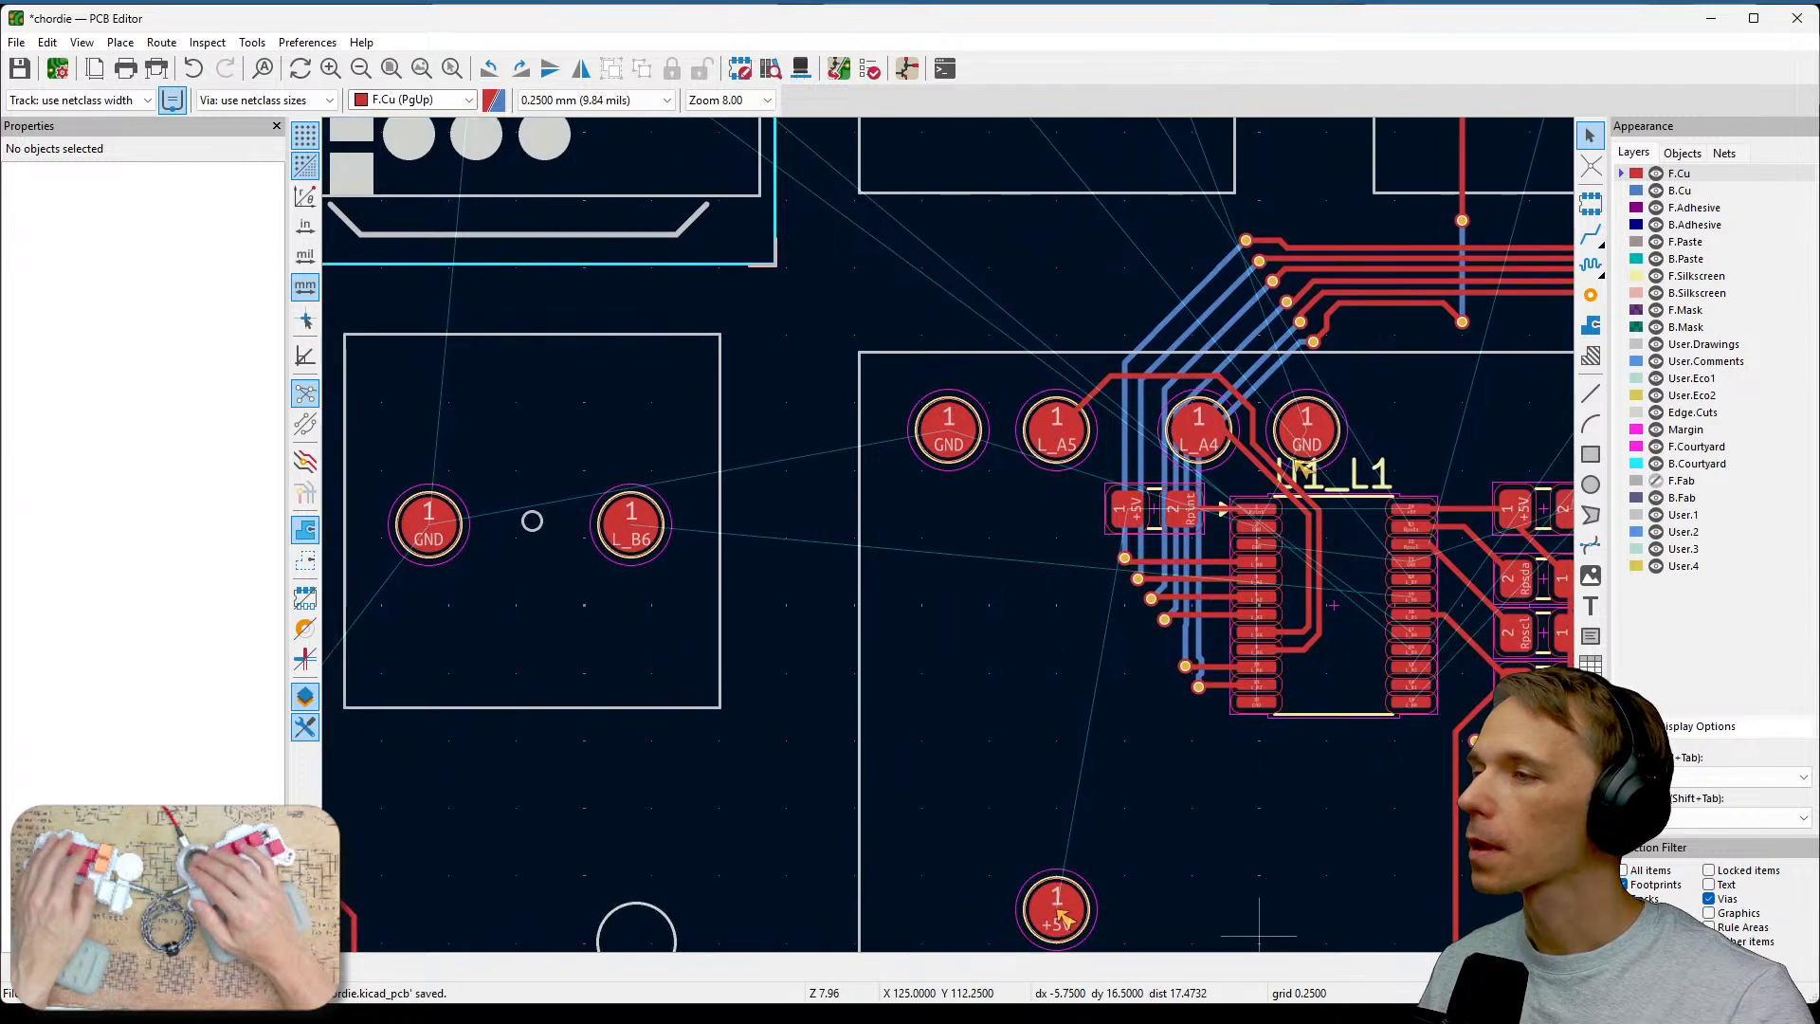
Pan and zoom around U1 and the surrounding switch footprints to review the routed tracks and remaining ratsnest lines.
{"action": "scroll", "coordinate": [1047, 649], "scroll_direction": "down", "scroll_amount": 2}
{"action": "middle_click_drag", "start_coordinate": [1032, 569], "coordinate": [1085, 530]}
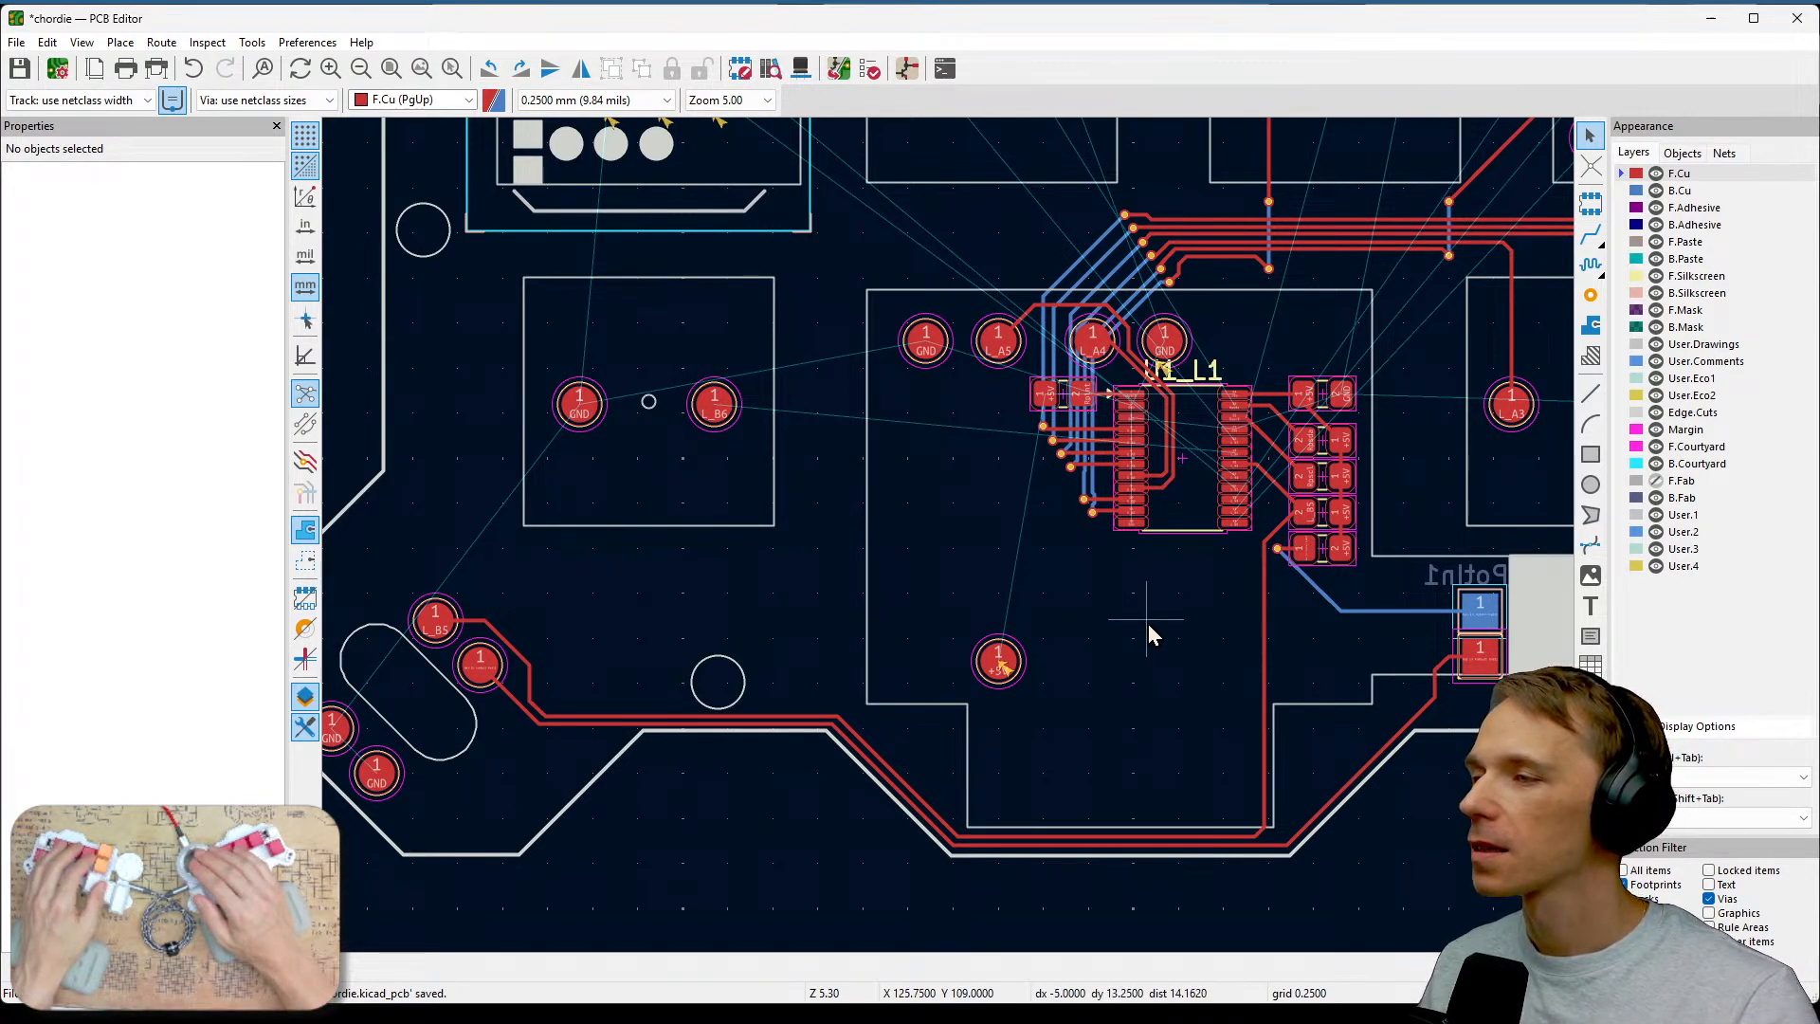
{"action": "middle_click_drag", "start_coordinate": [1263, 589], "coordinate": [1223, 629]}
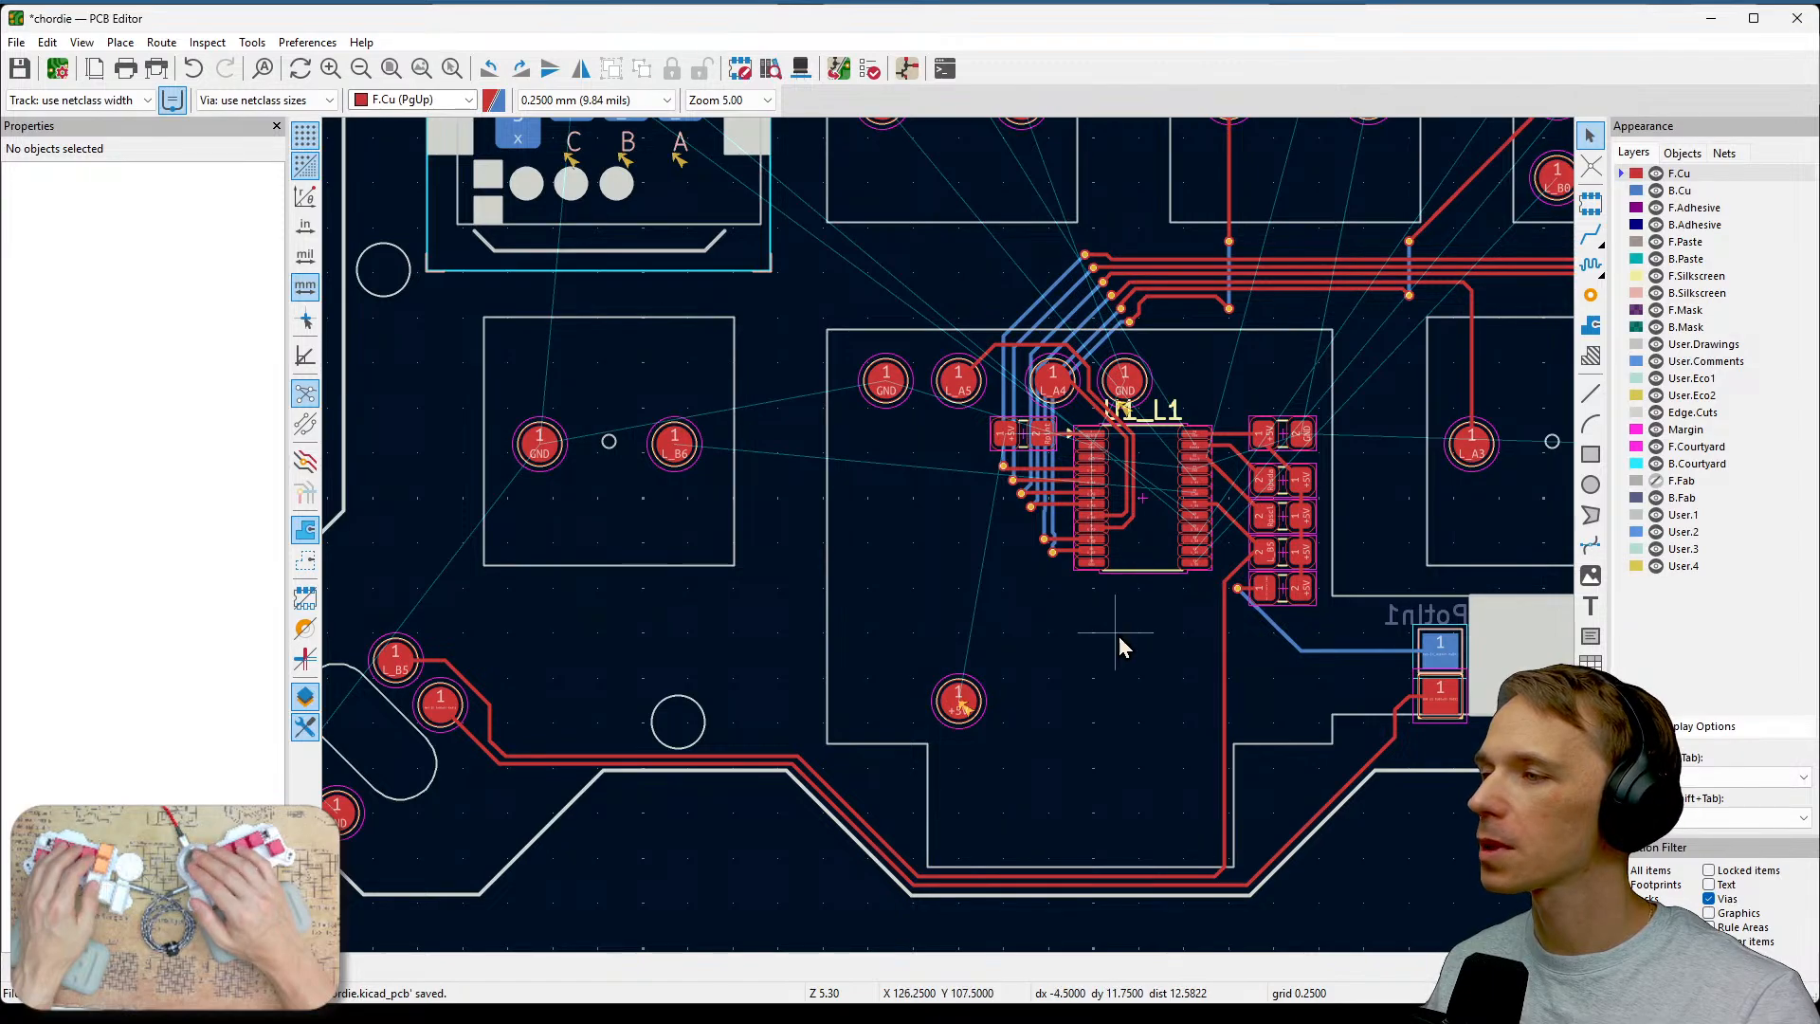
{"action": "middle_click_drag", "start_coordinate": [1119, 637], "coordinate": [1217, 814]}
{"action": "middle_click_drag", "start_coordinate": [938, 471], "coordinate": [634, 429]}
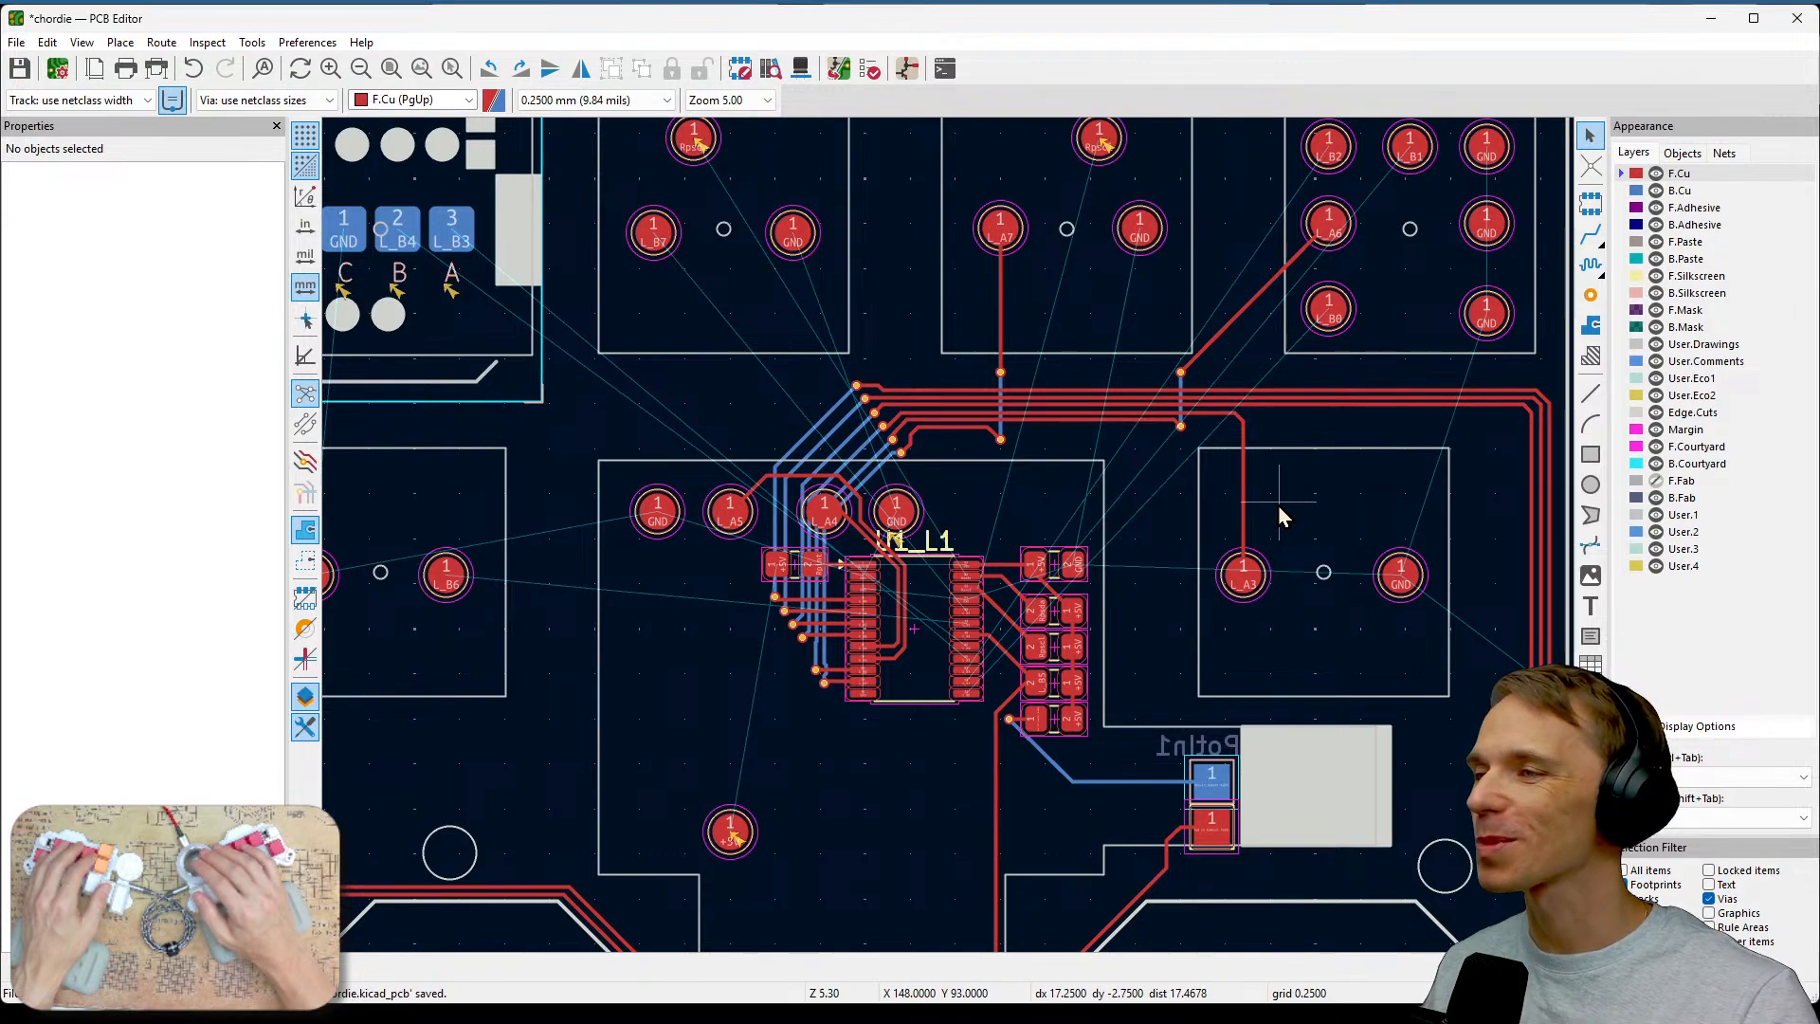
{"action": "middle_click_drag", "start_coordinate": [1365, 446], "coordinate": [1093, 417]}
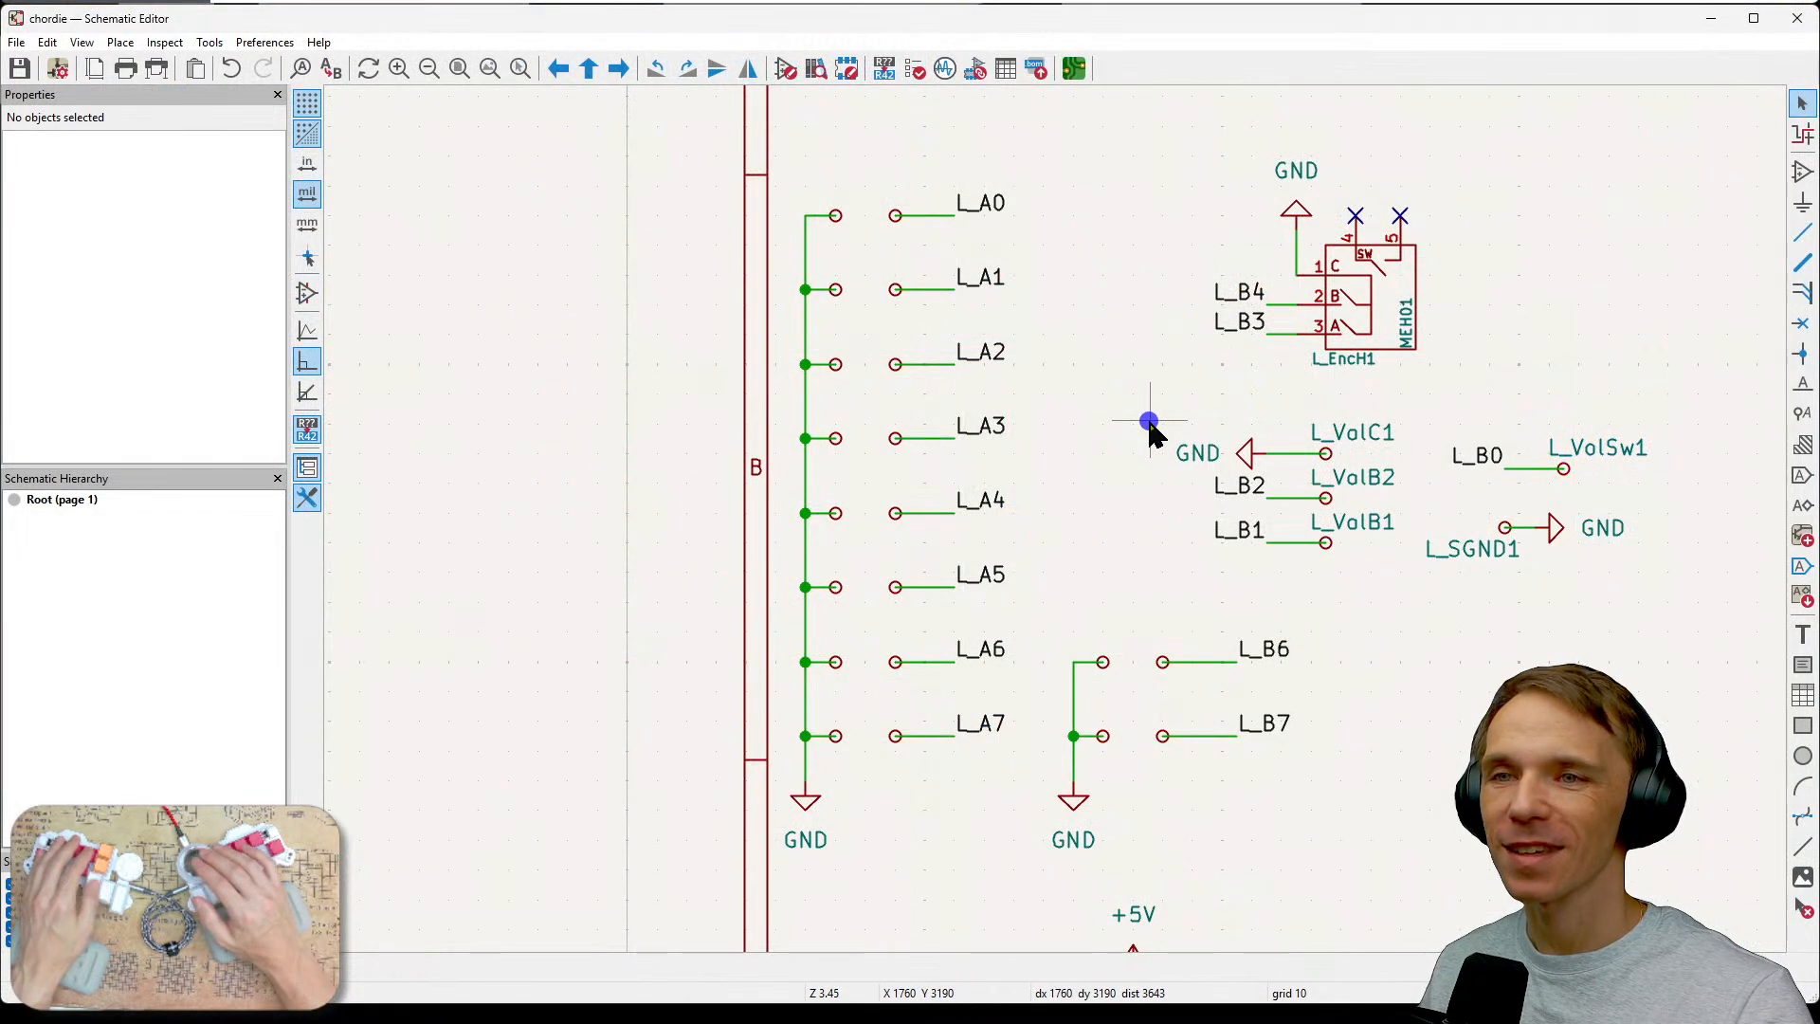
Examine the switch net labels and encoder connections in the schematic, then return to the PCB editor.
{"action": "scroll", "coordinate": [1149, 423], "scroll_direction": "down", "scroll_amount": 4}
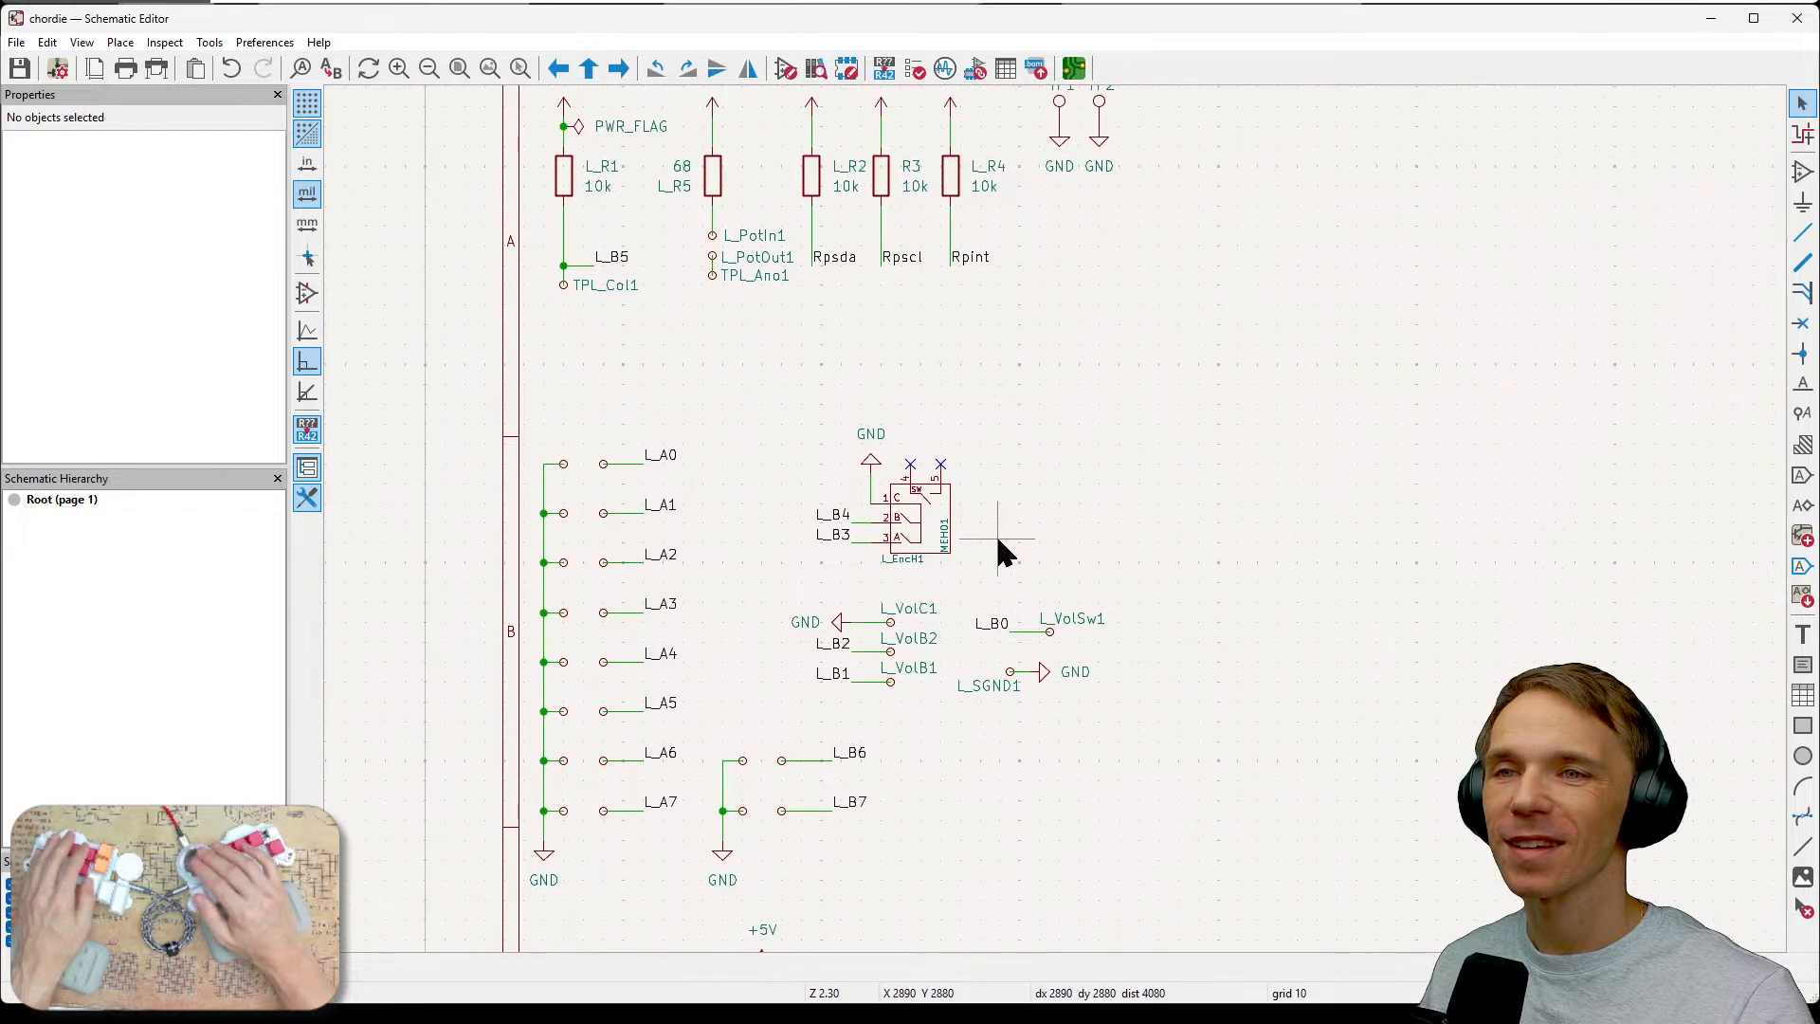
{"action": "middle_click_drag", "start_coordinate": [995, 532], "coordinate": [1094, 380]}
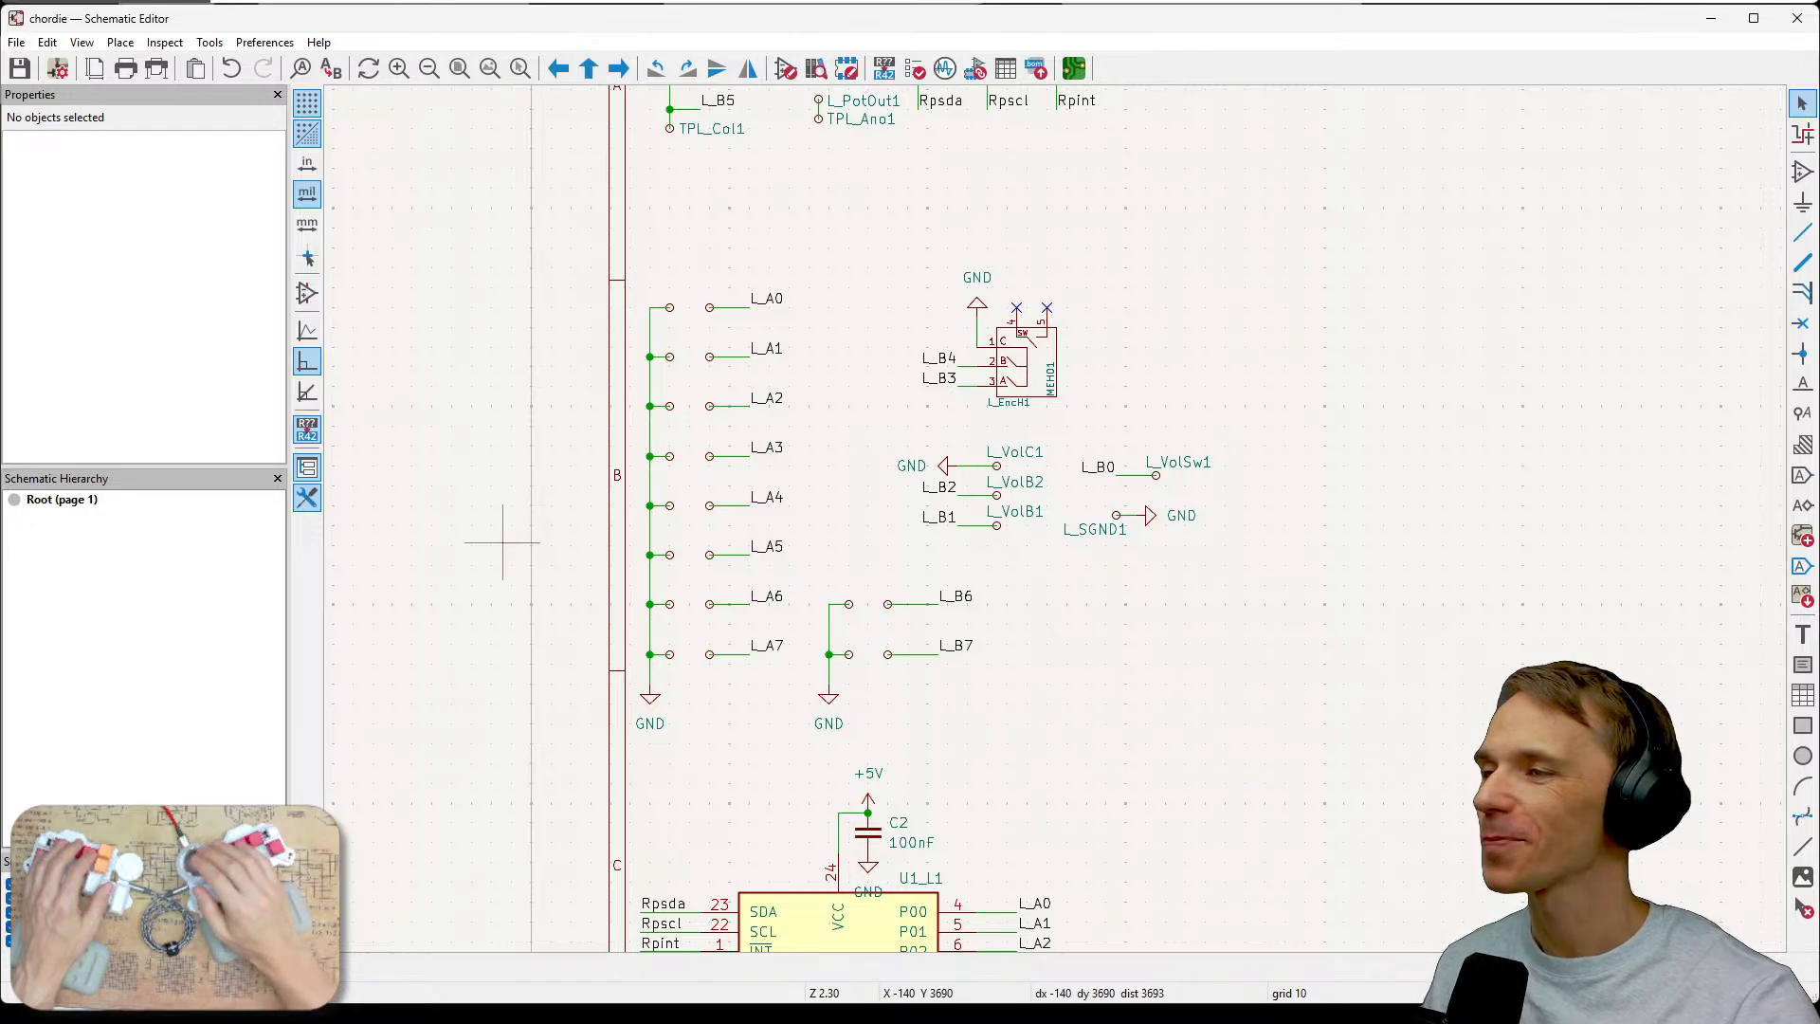
{"action": "key", "text": "alt+Tab"}
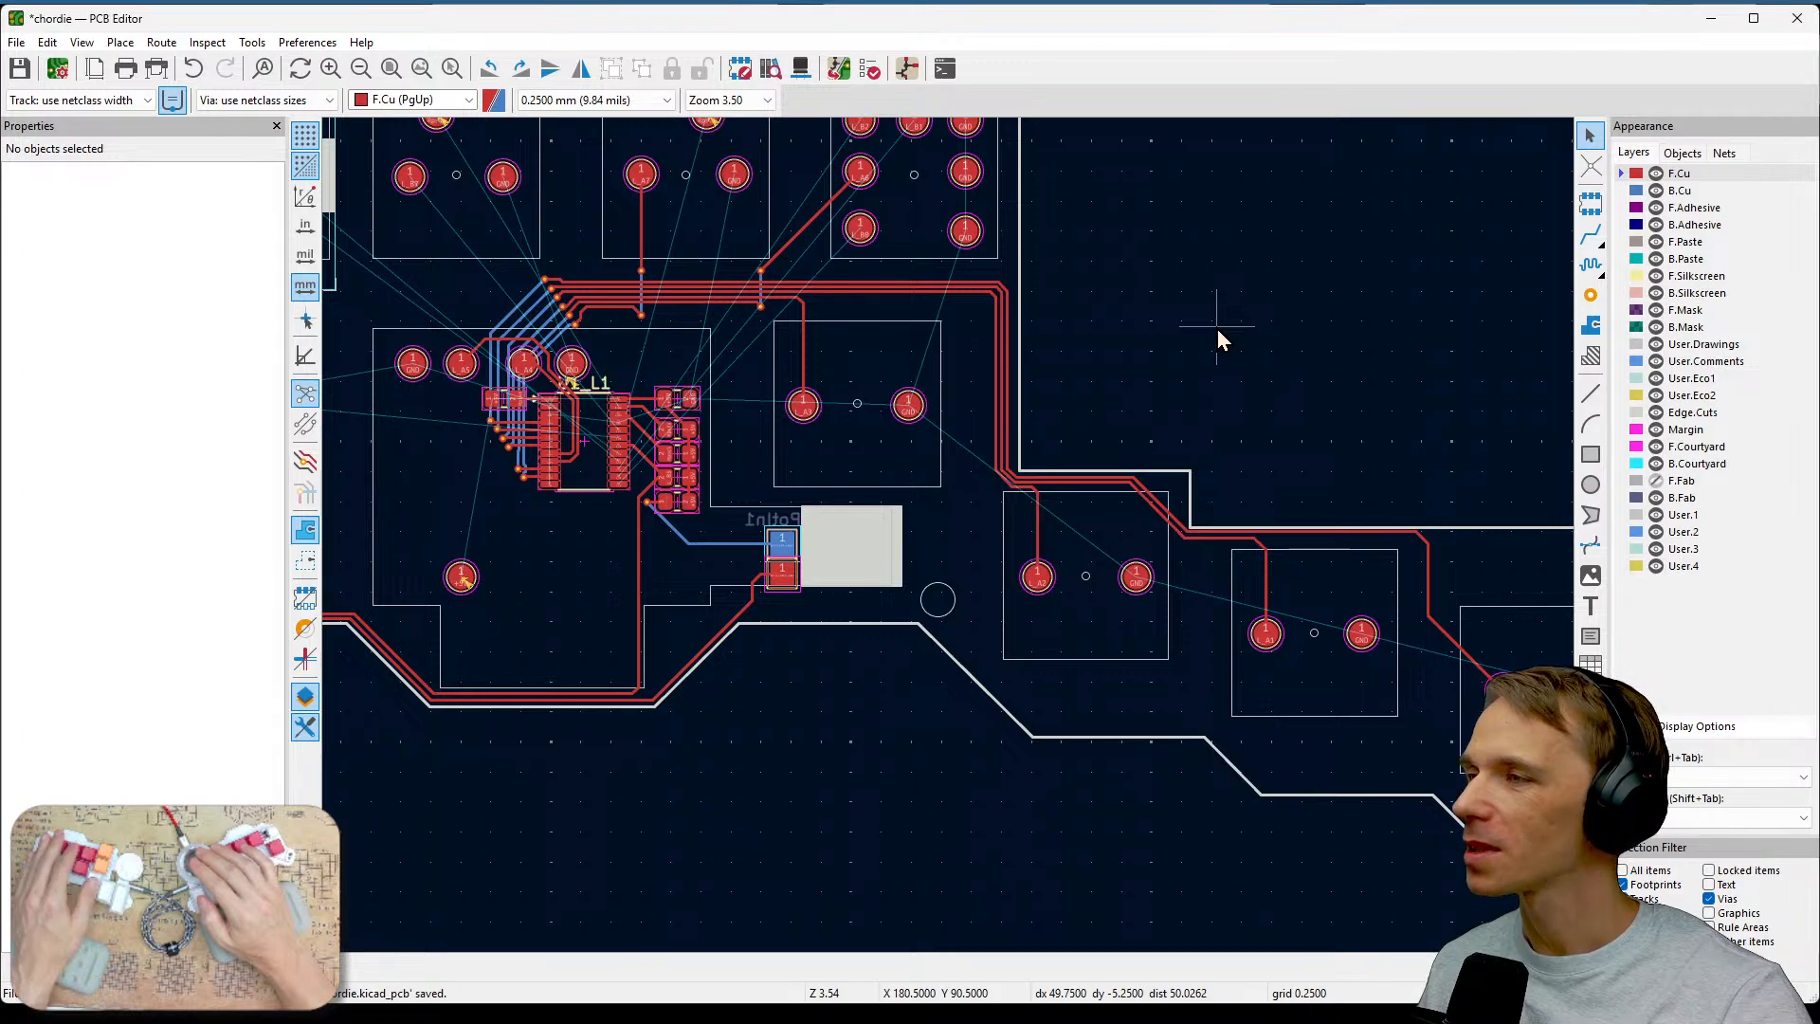
Survey the whole board outline and the track runs toward the right-hand switch footprints.
{"action": "scroll", "coordinate": [1218, 332], "scroll_direction": "down", "scroll_amount": 5}
{"action": "scroll", "coordinate": [1109, 487], "scroll_direction": "up", "scroll_amount": 5}
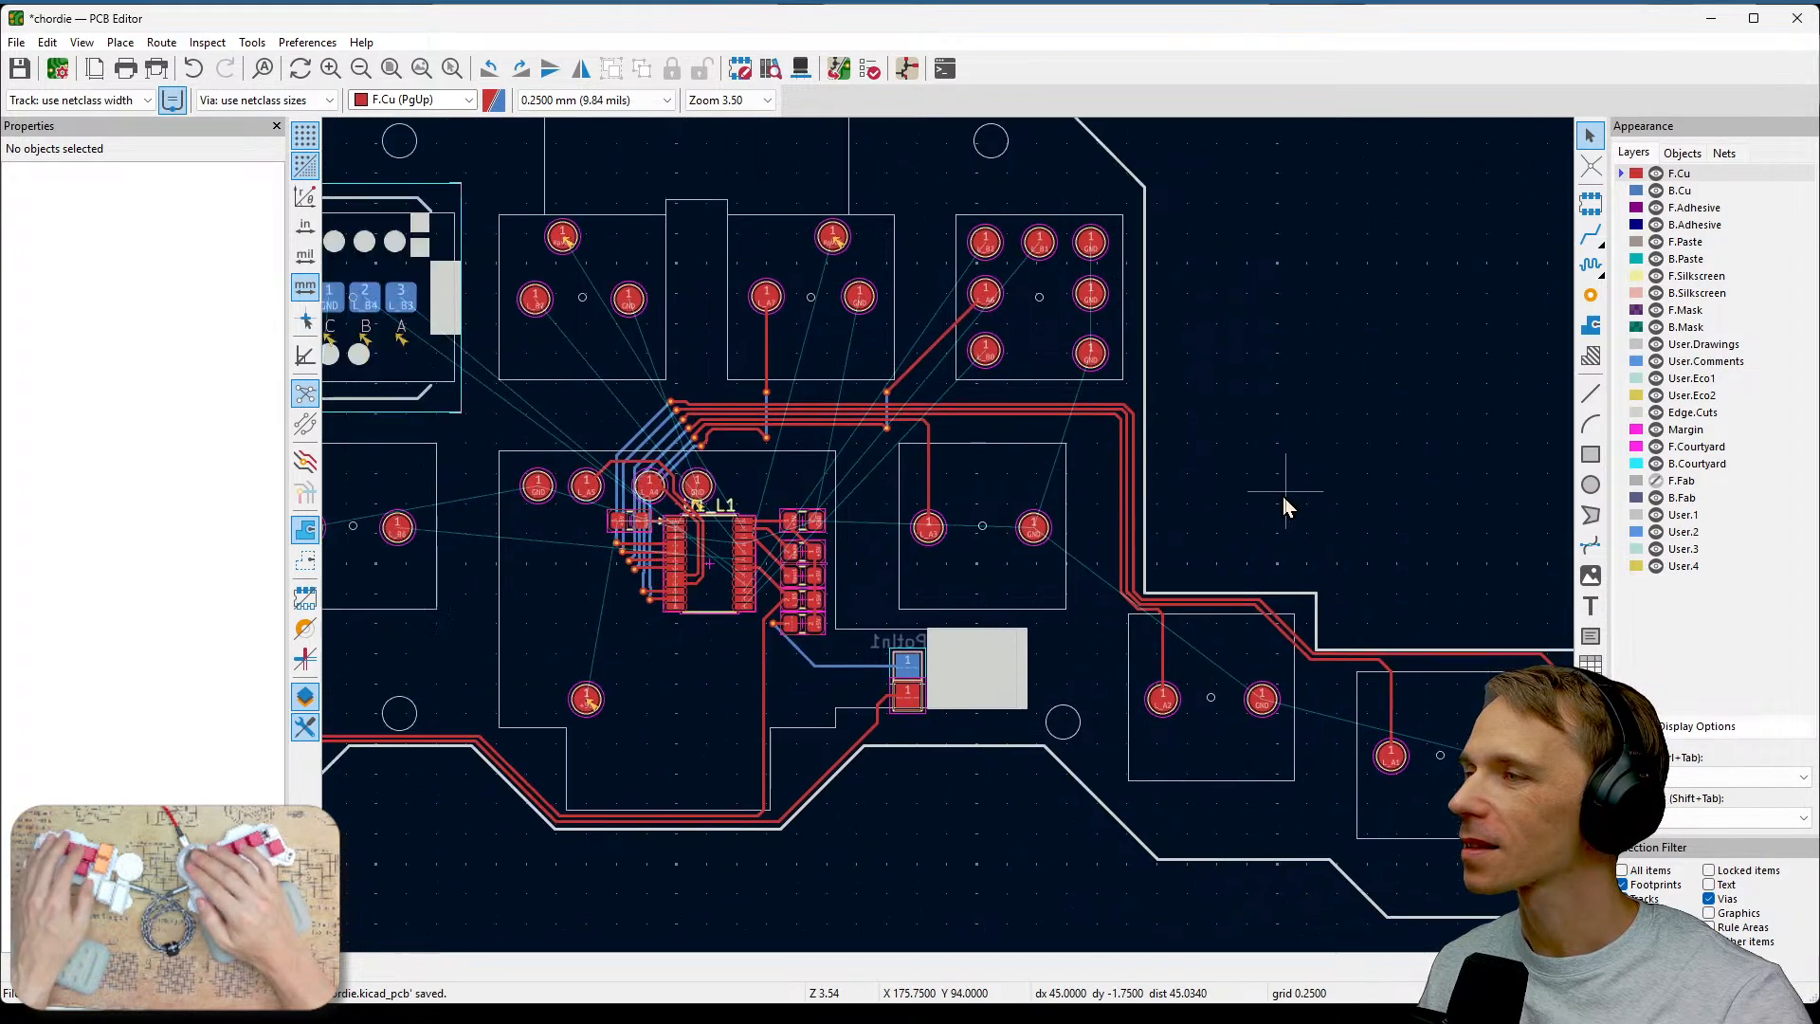
{"action": "middle_click_drag", "start_coordinate": [1282, 497], "coordinate": [1302, 488]}
{"action": "middle_click_drag", "start_coordinate": [1295, 368], "coordinate": [1436, 412]}
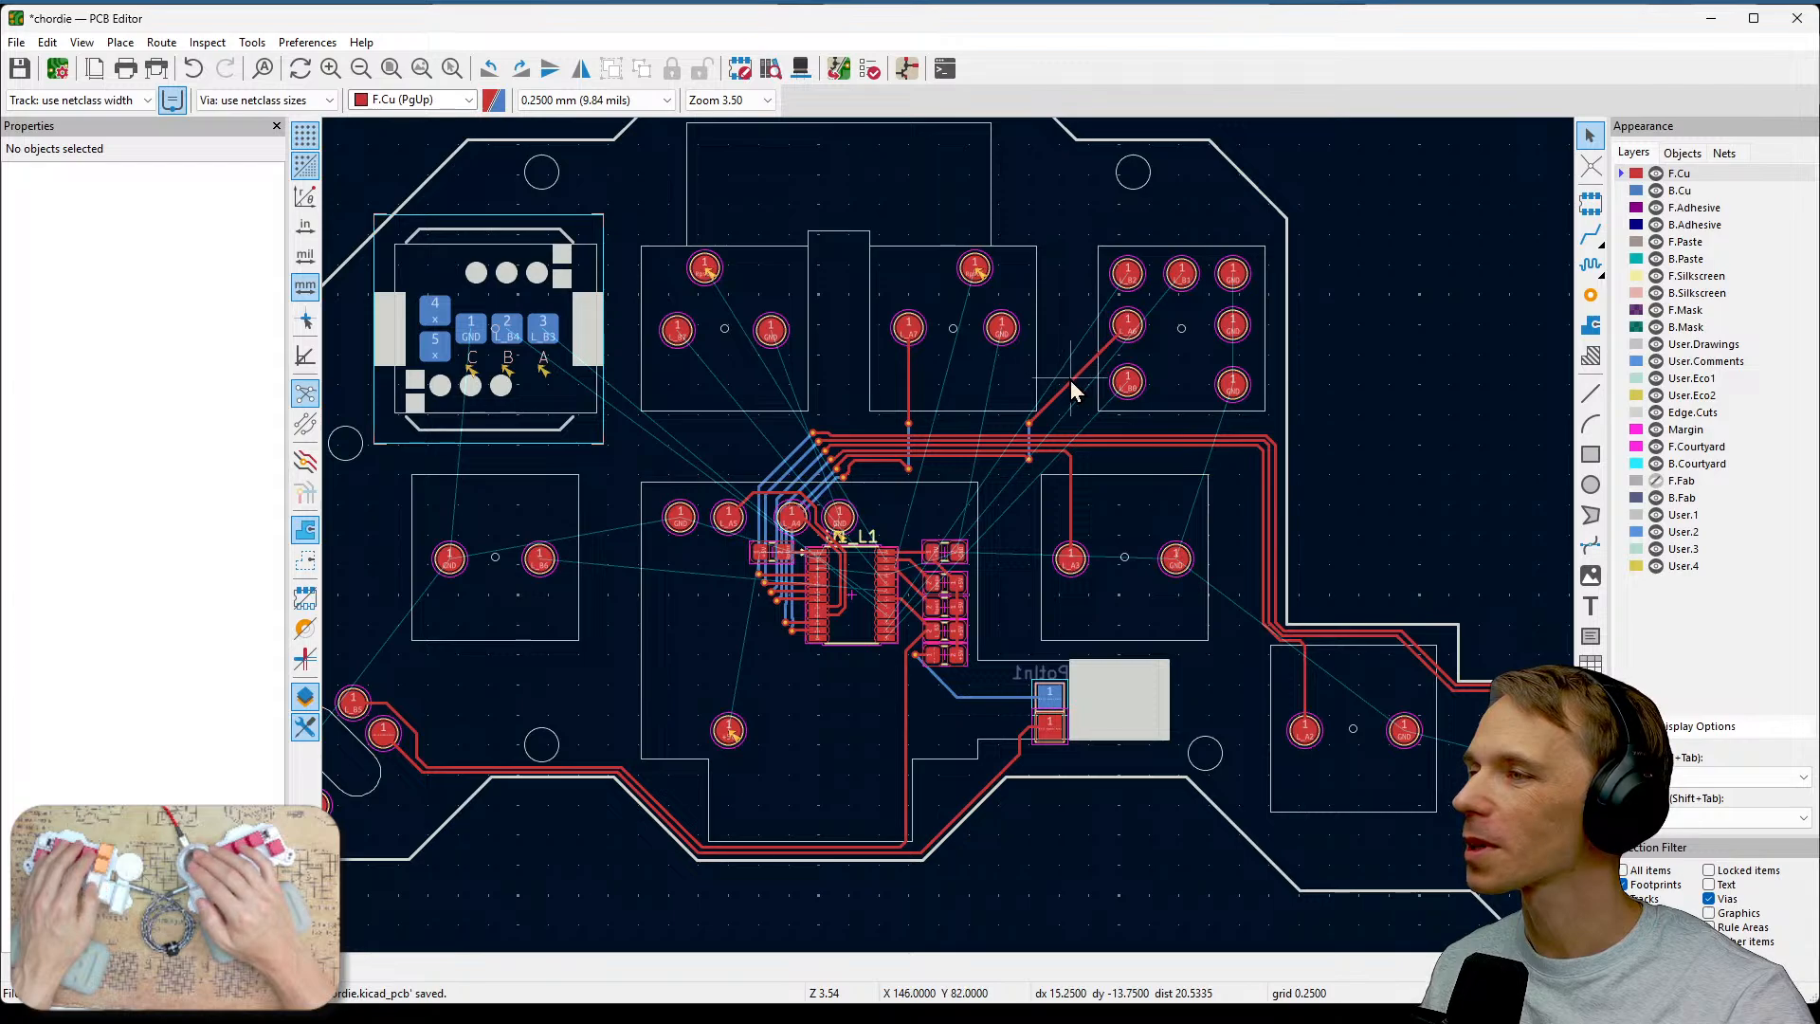
{"action": "middle_click_drag", "start_coordinate": [1071, 379], "coordinate": [1173, 430]}
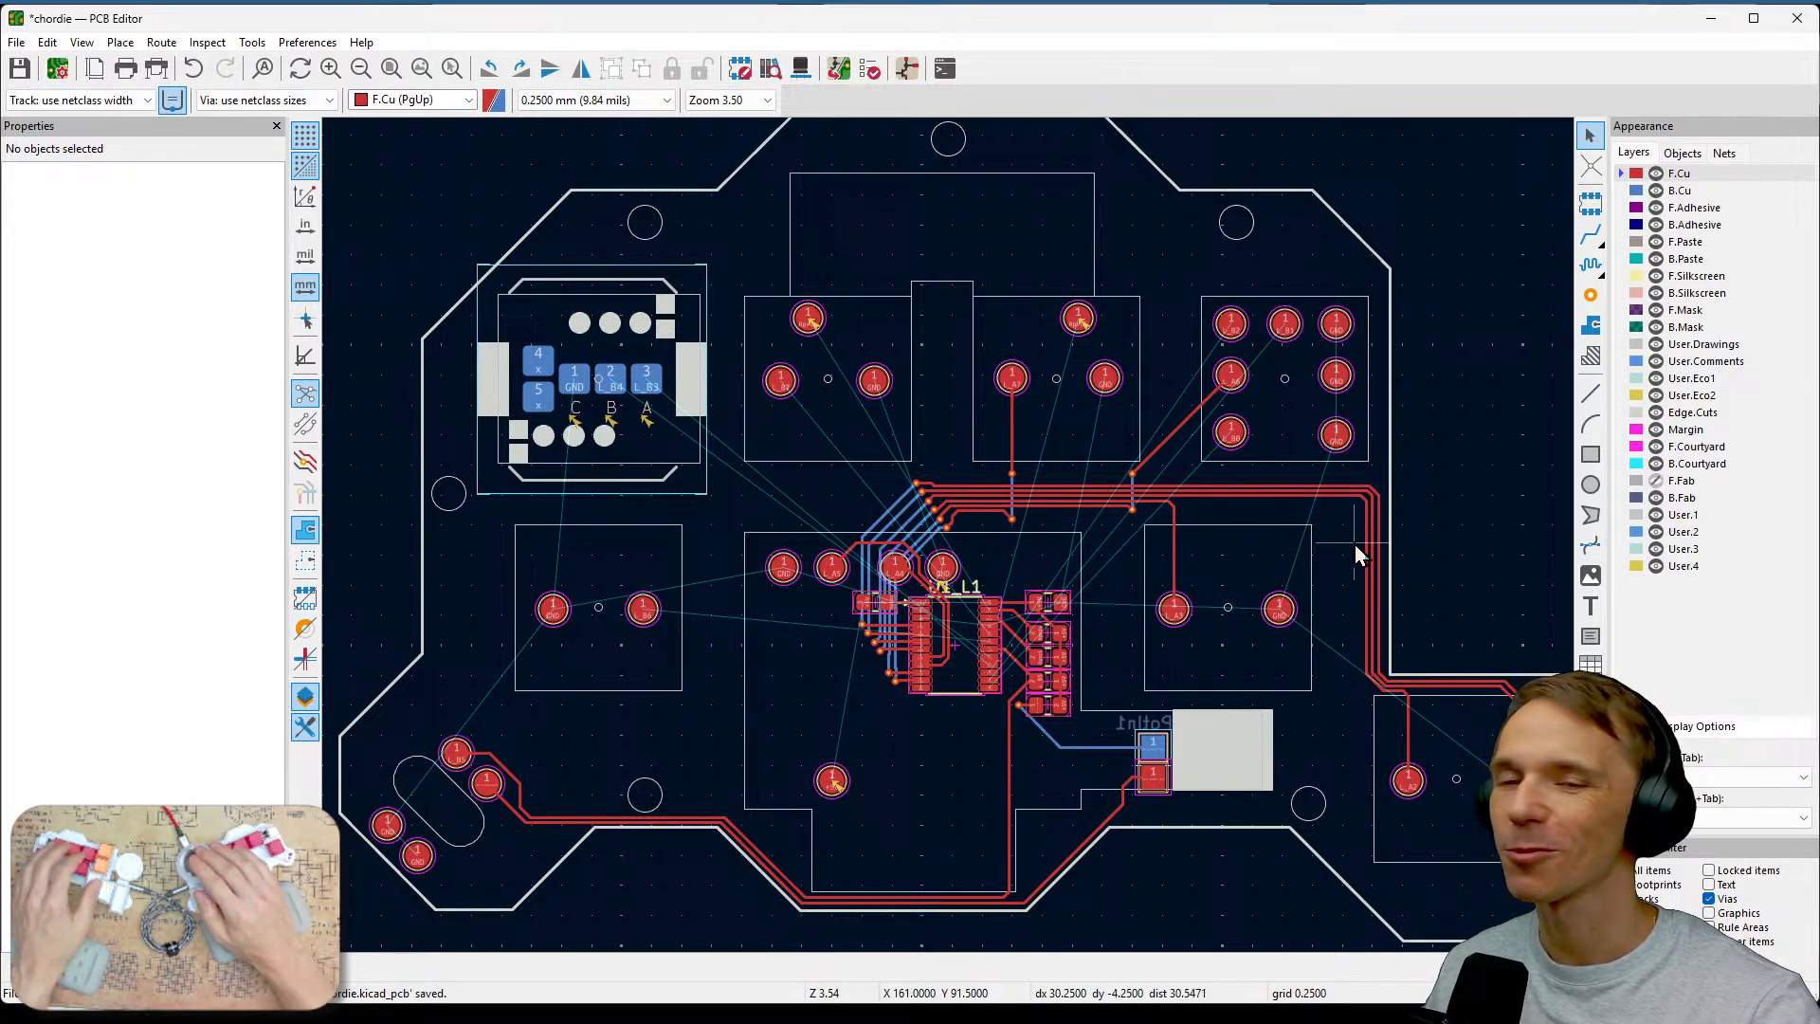
{"action": "scroll", "coordinate": [1355, 544], "scroll_direction": "down", "scroll_amount": 1}
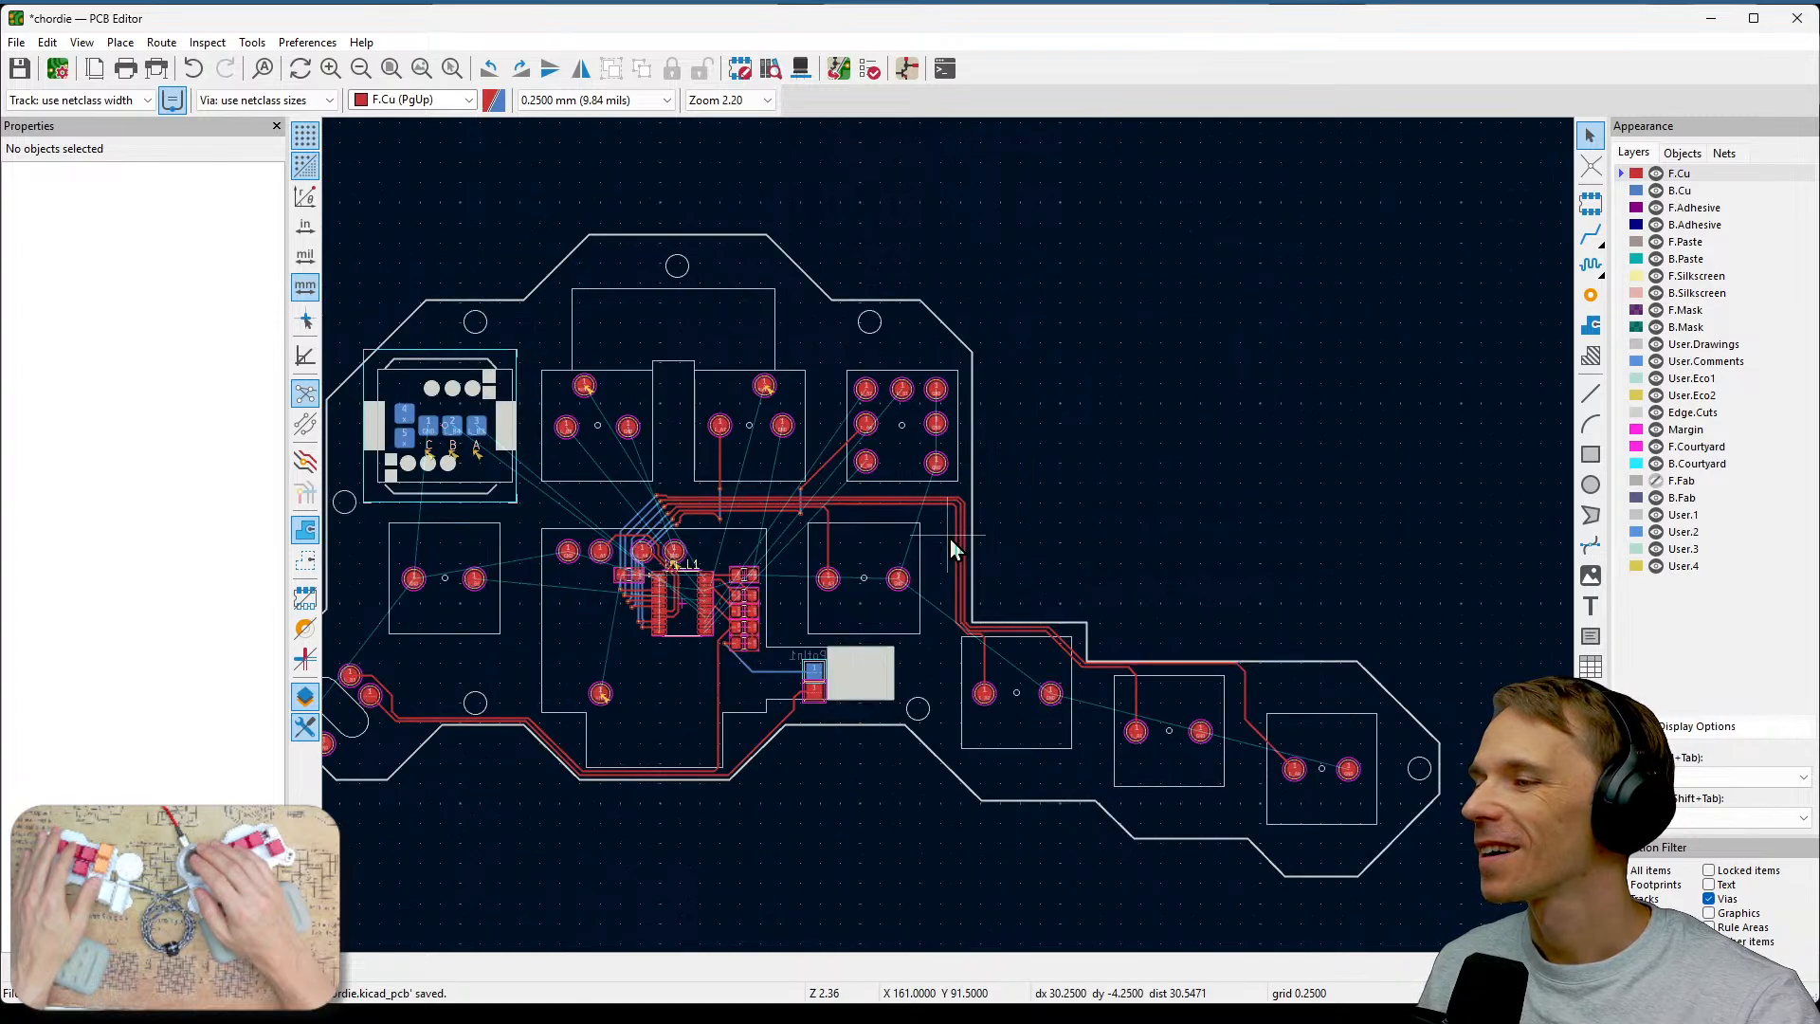
{"action": "scroll", "coordinate": [950, 538], "scroll_direction": "up", "scroll_amount": 1}
{"action": "middle_click_drag", "start_coordinate": [1125, 504], "coordinate": [1390, 483]}
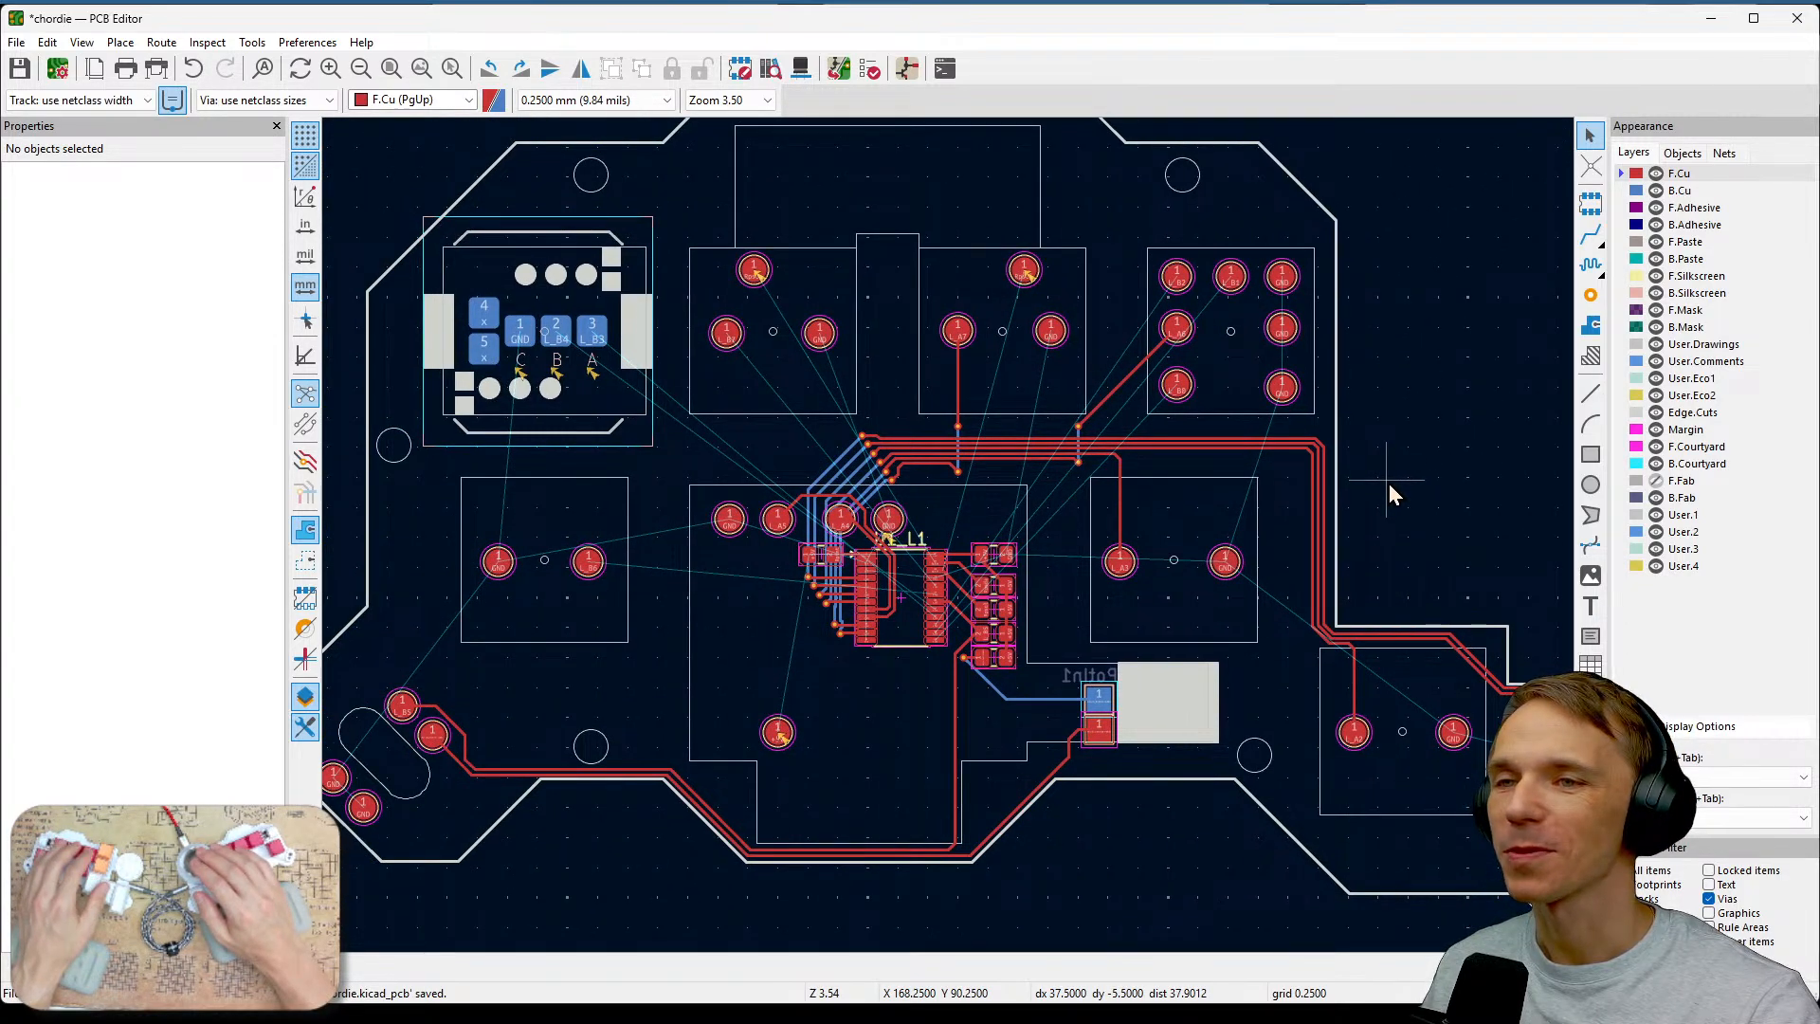